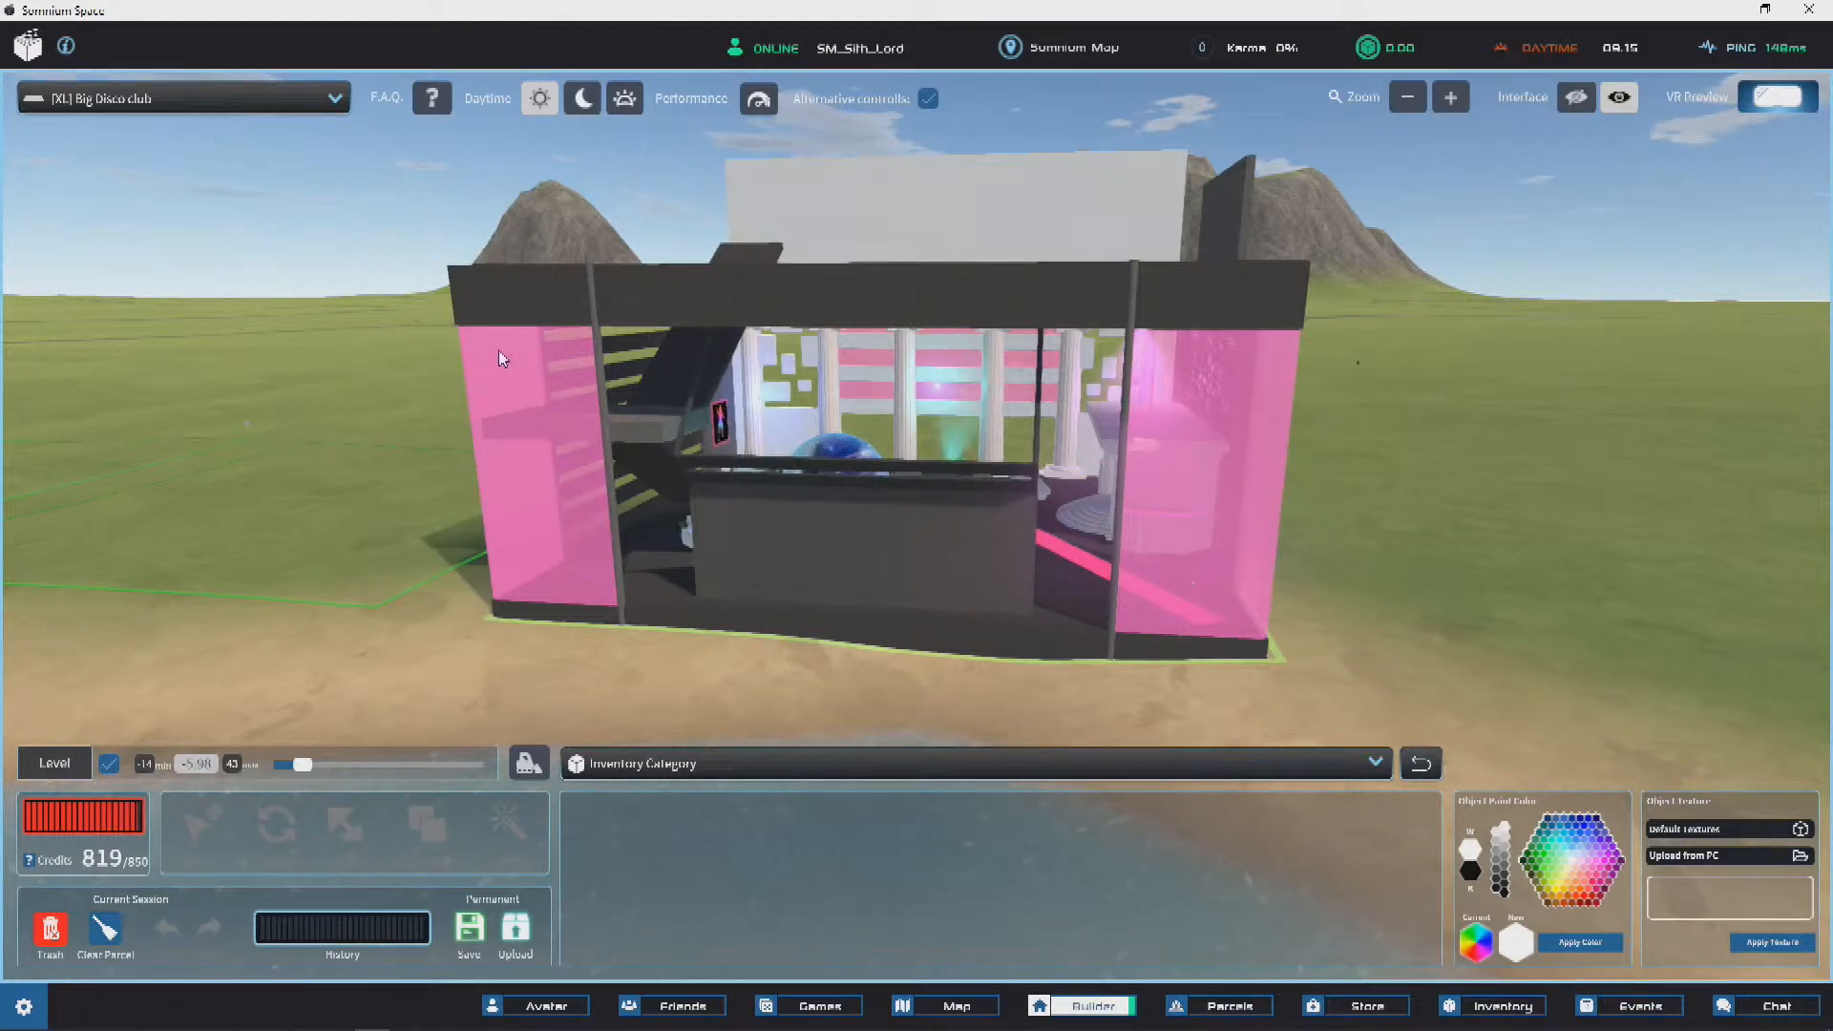
Step: Examine the disco club's exterior from all sides, including the columned facade, the patterned roof and the side openings
right_click_drag(1270, 420, 788, 411)
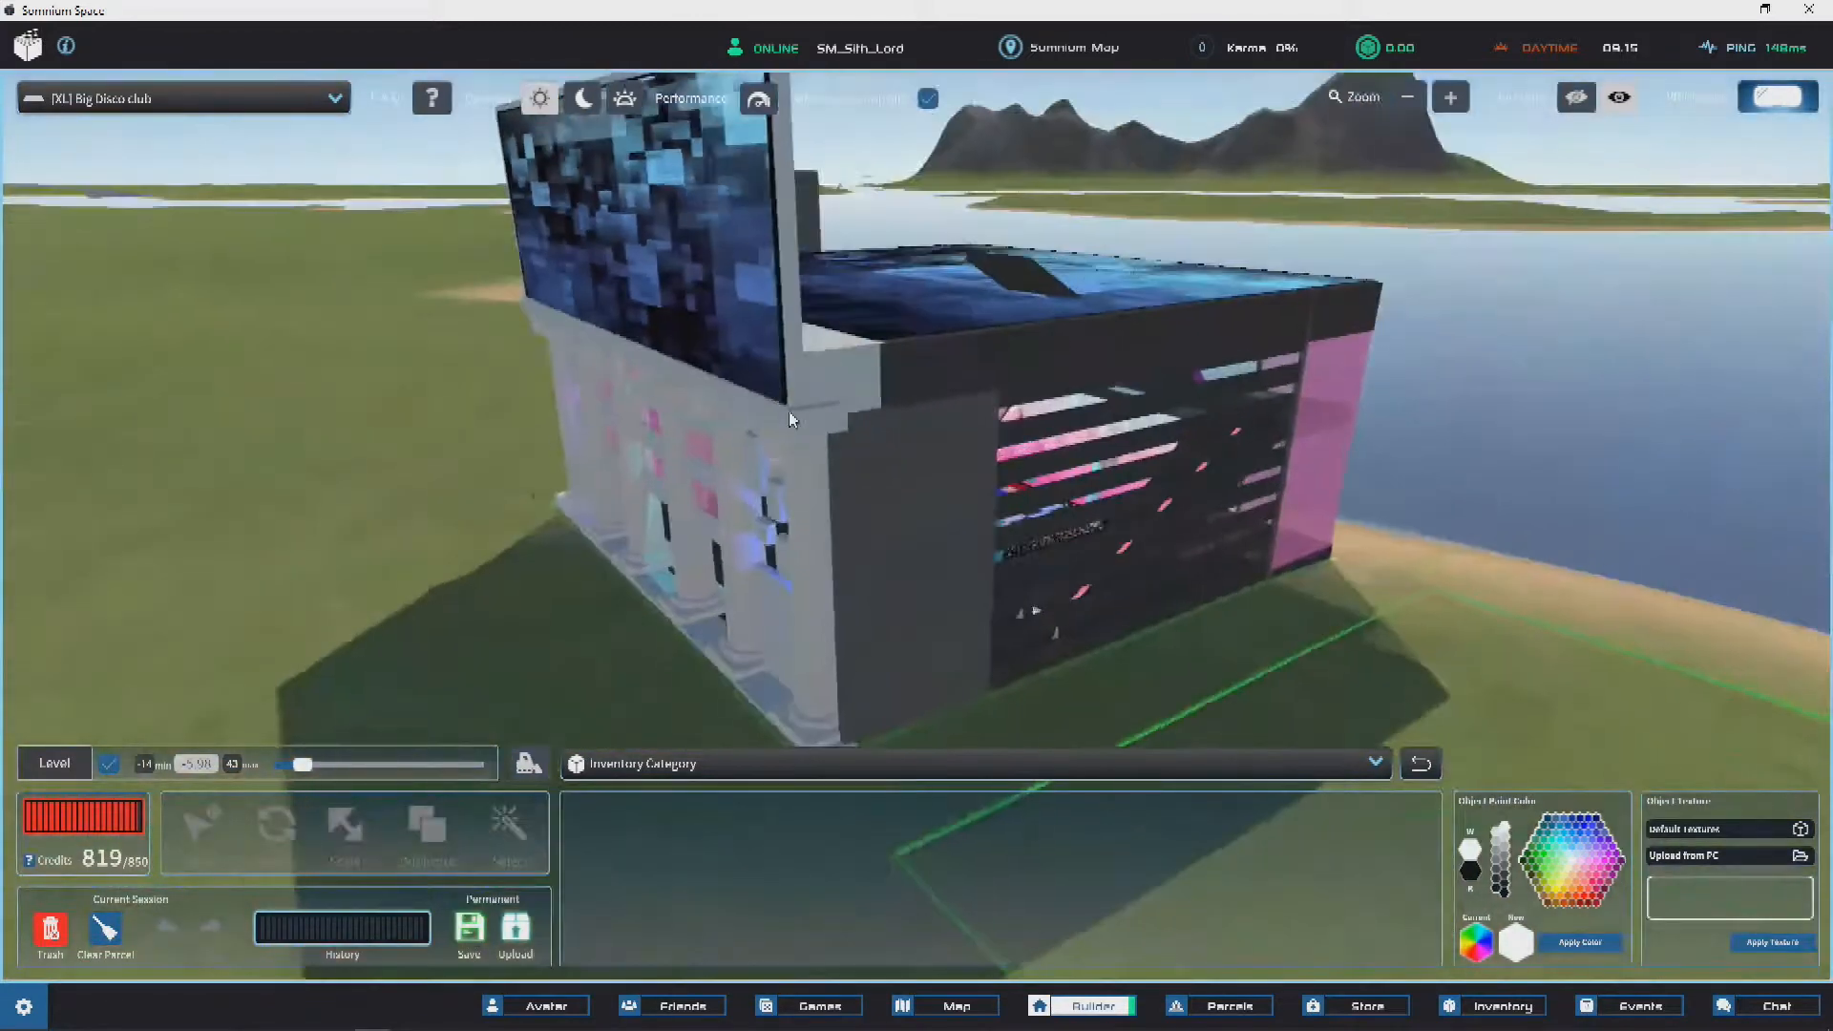
scroll(790, 417, "down", 3)
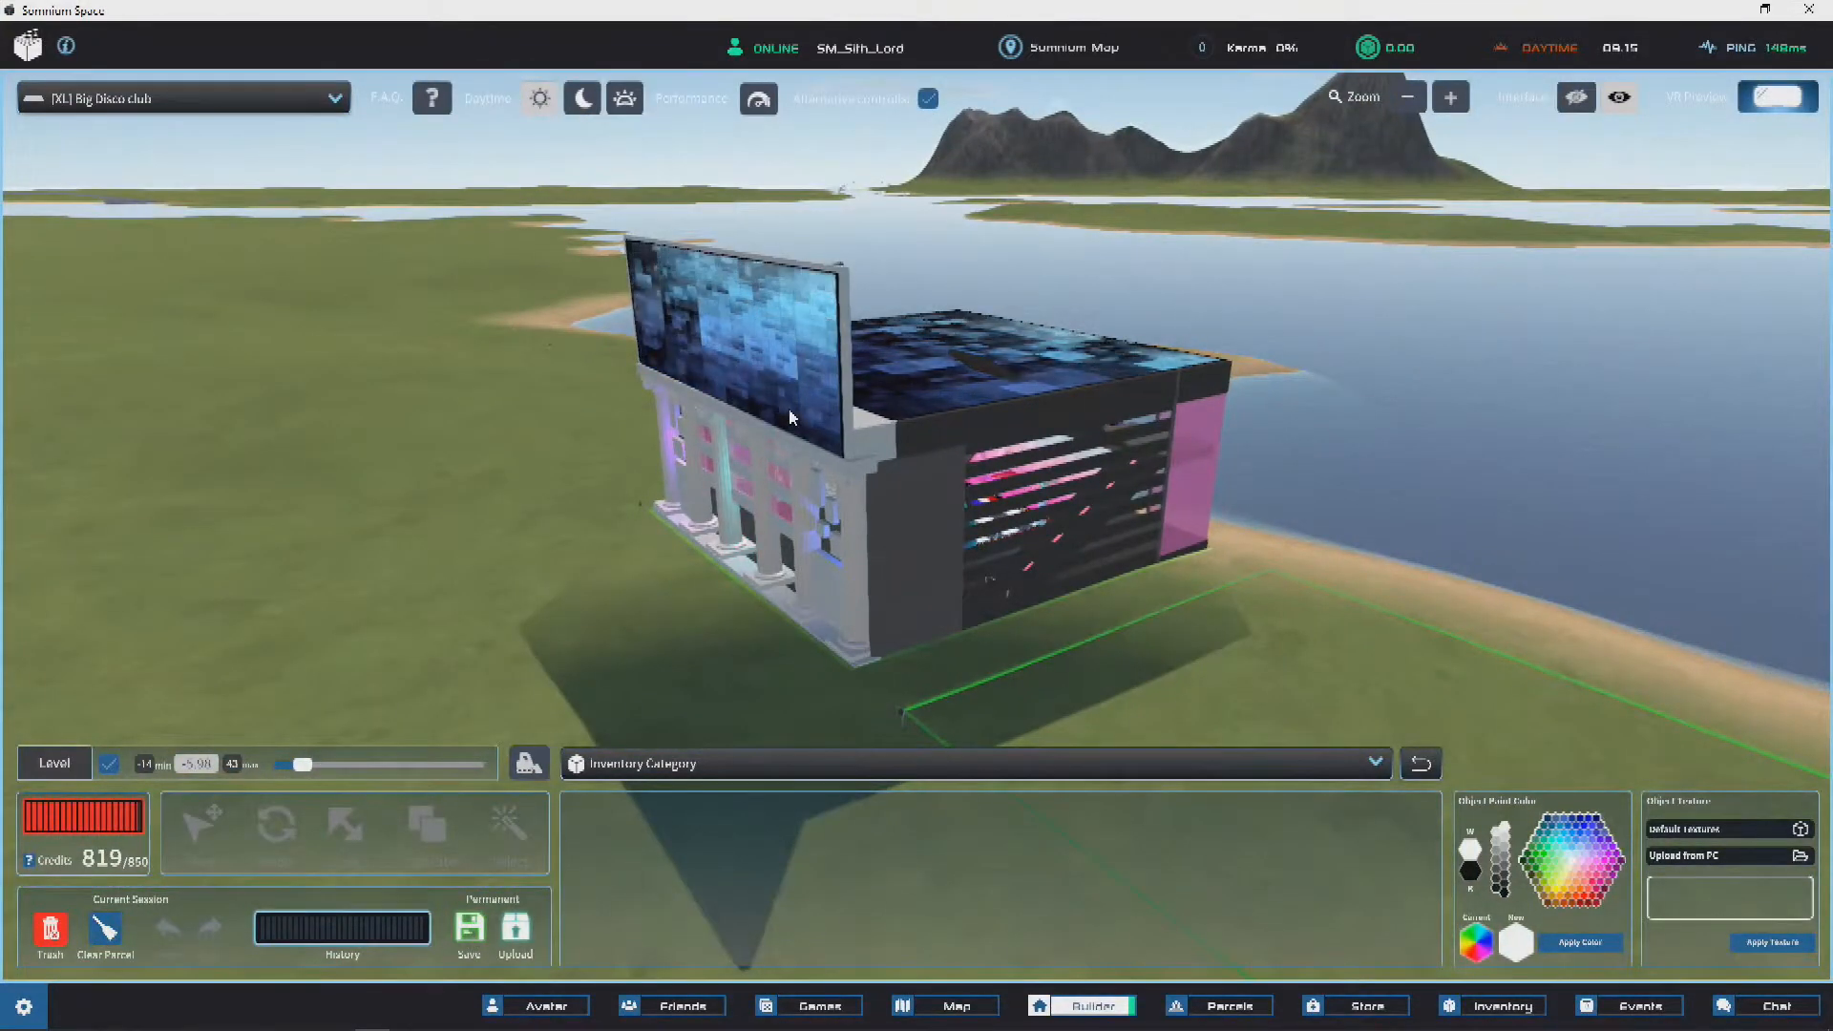
scroll(788, 417, "up", 5)
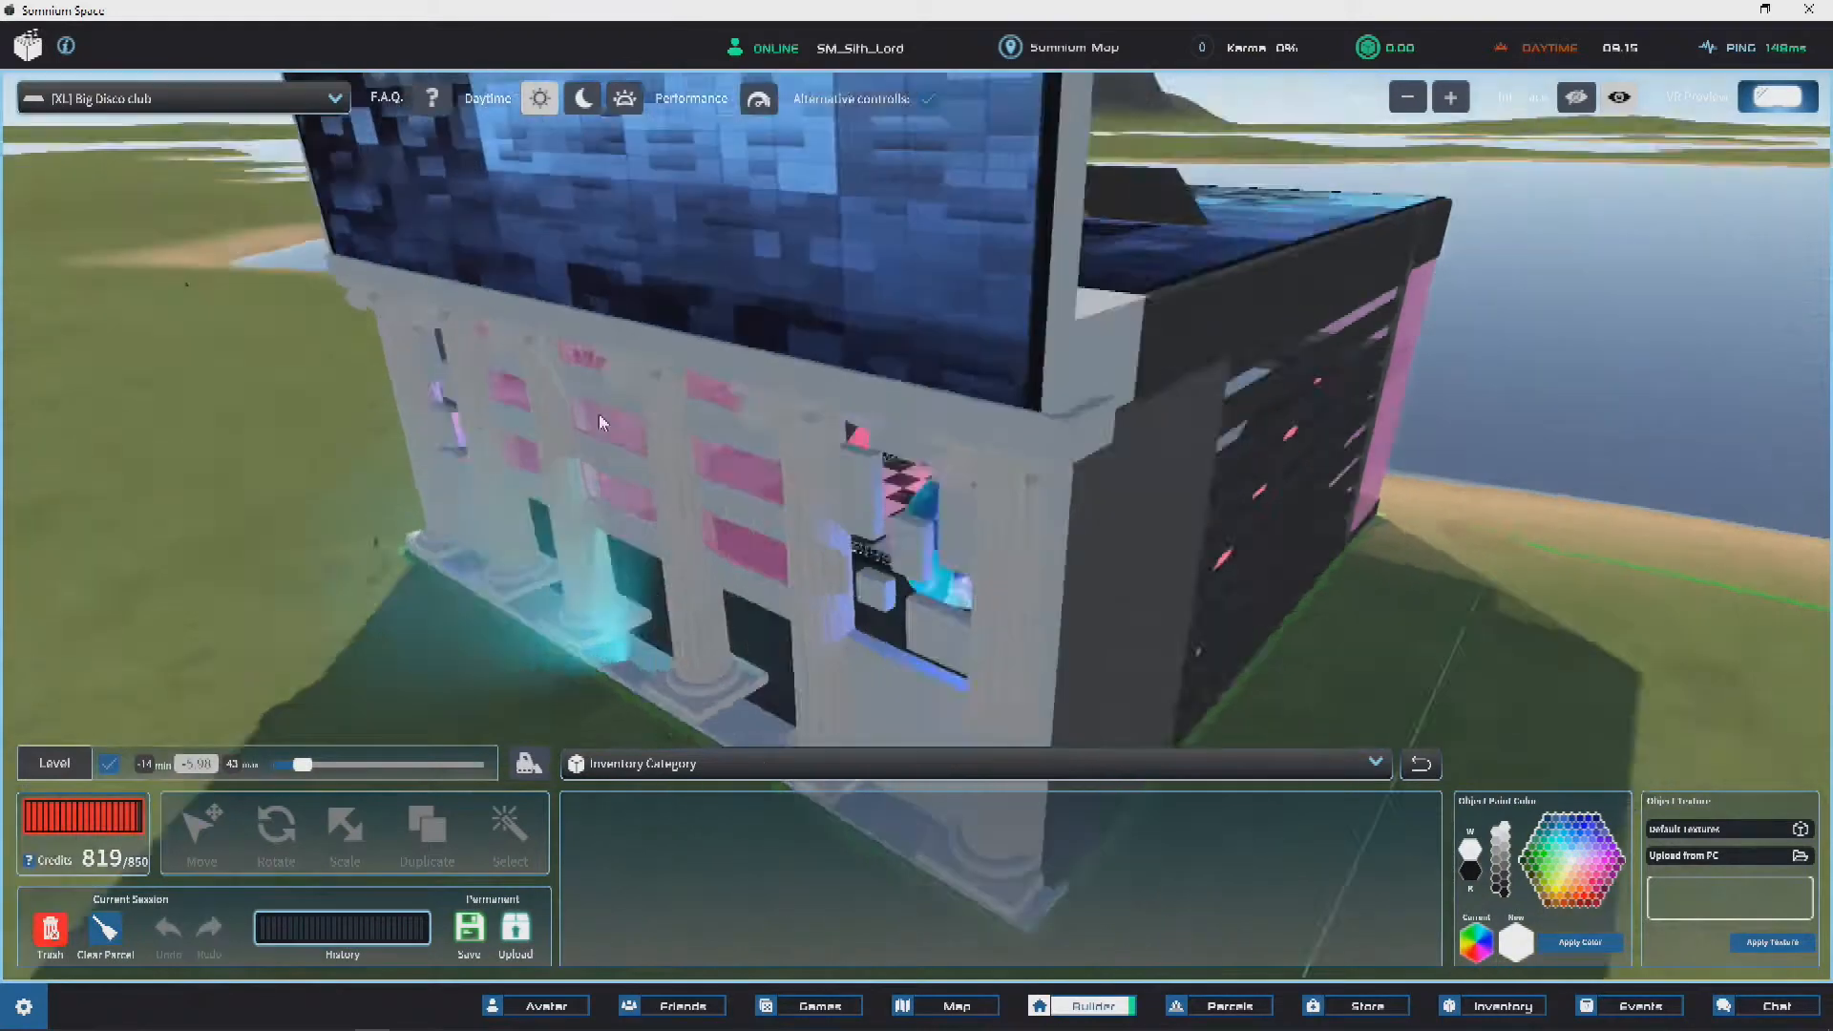
right_click_drag(598, 414, 700, 399)
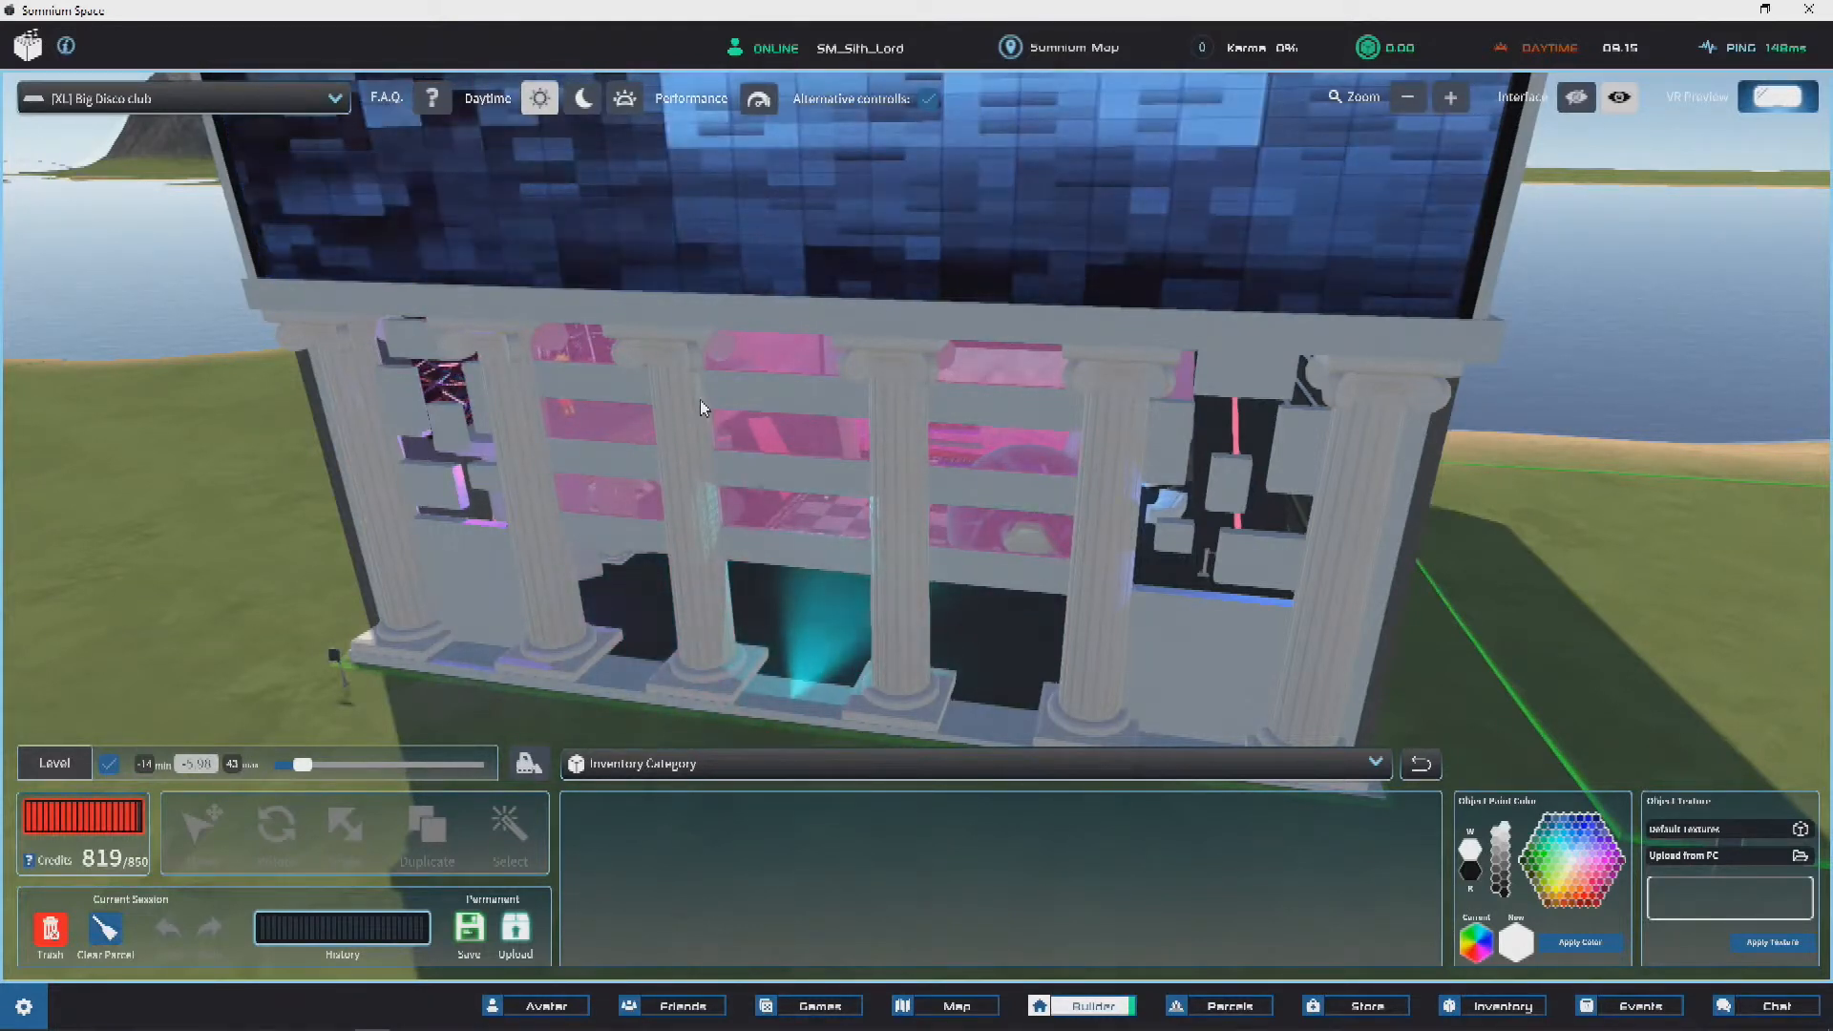
scroll(855, 261, "down", 4)
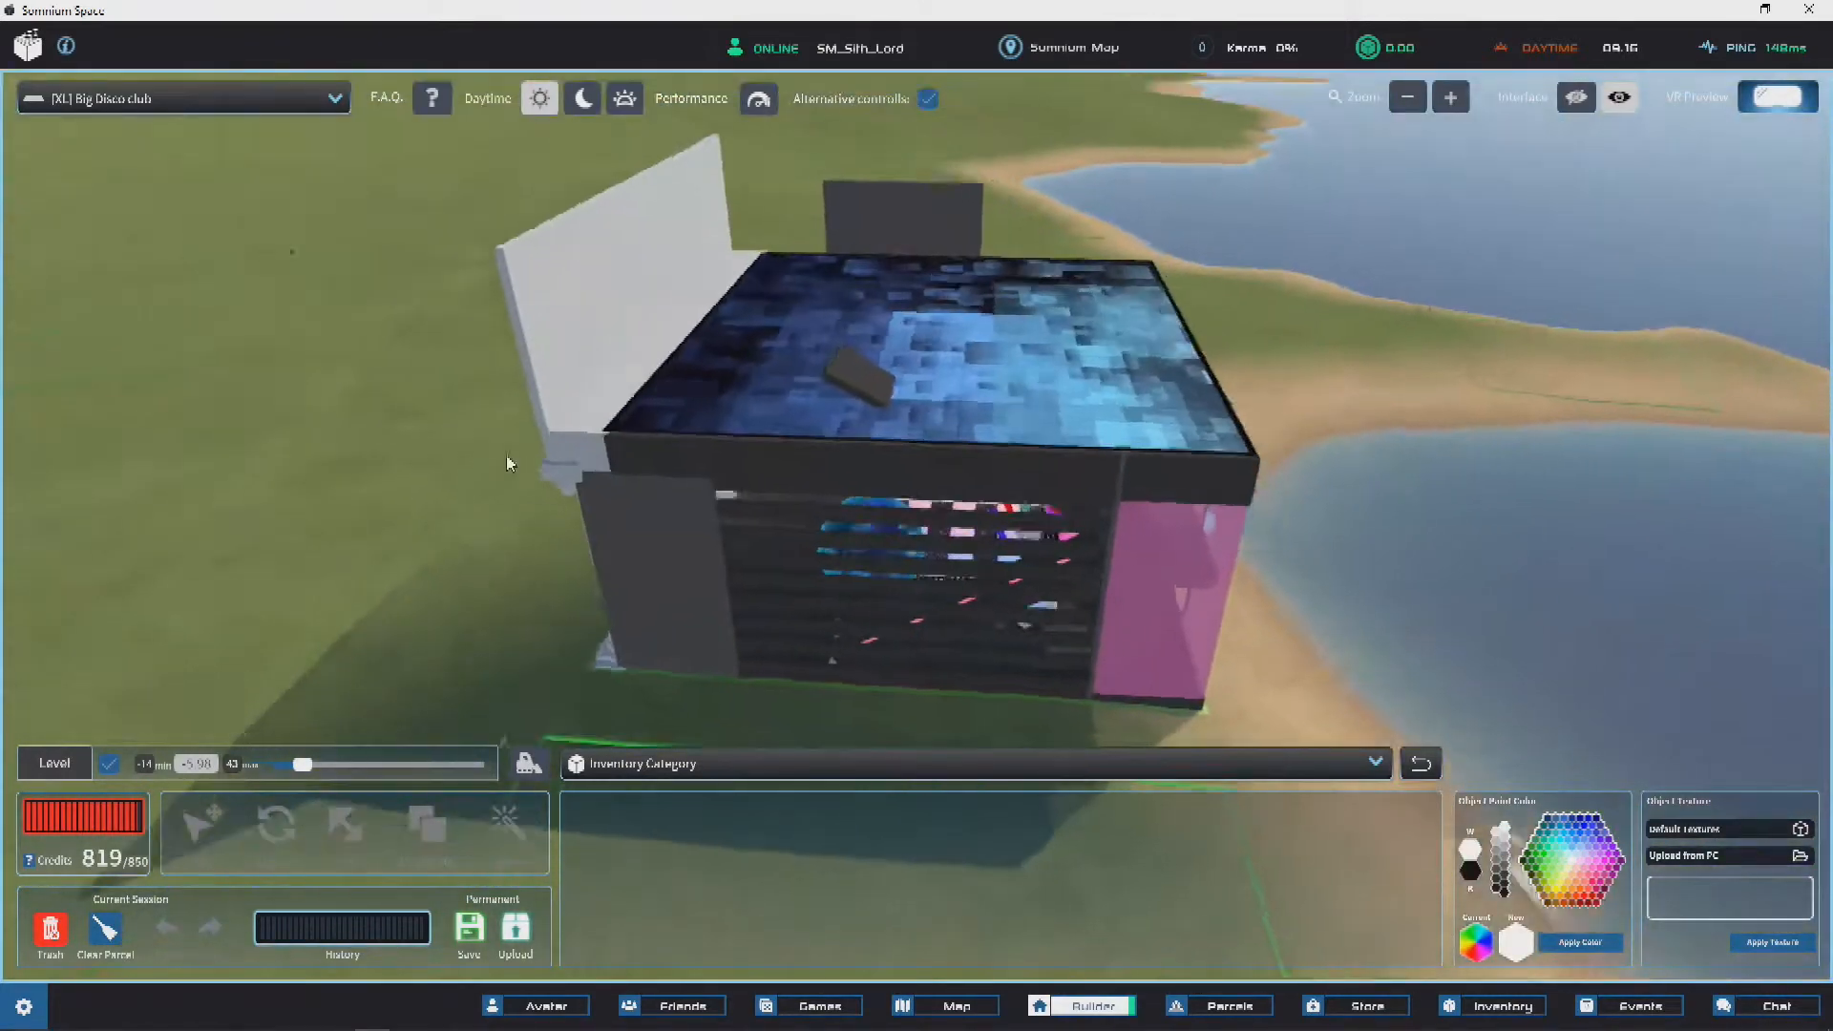
scroll(1011, 513, "up", 5)
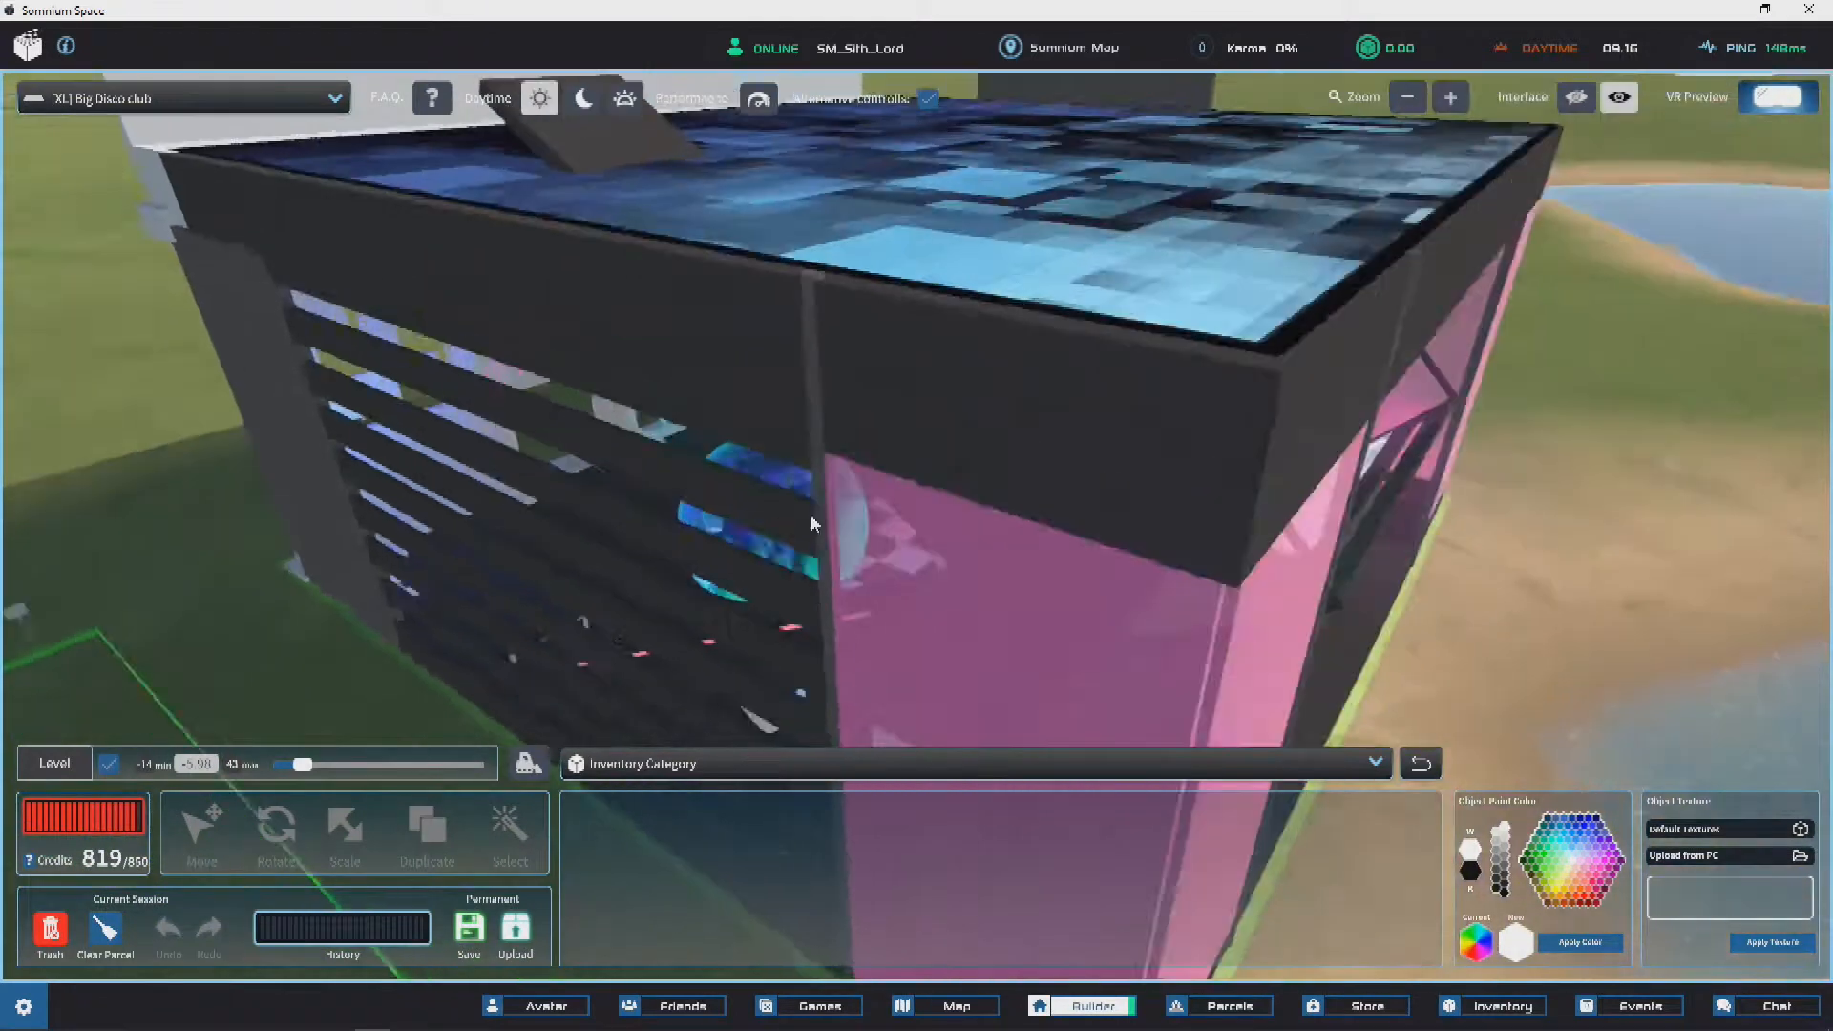
right_click_drag(811, 517, 607, 466)
right_click_drag(449, 527, 1014, 414)
scroll(1024, 409, "down", 4)
right_click_drag(784, 350, 1088, 301)
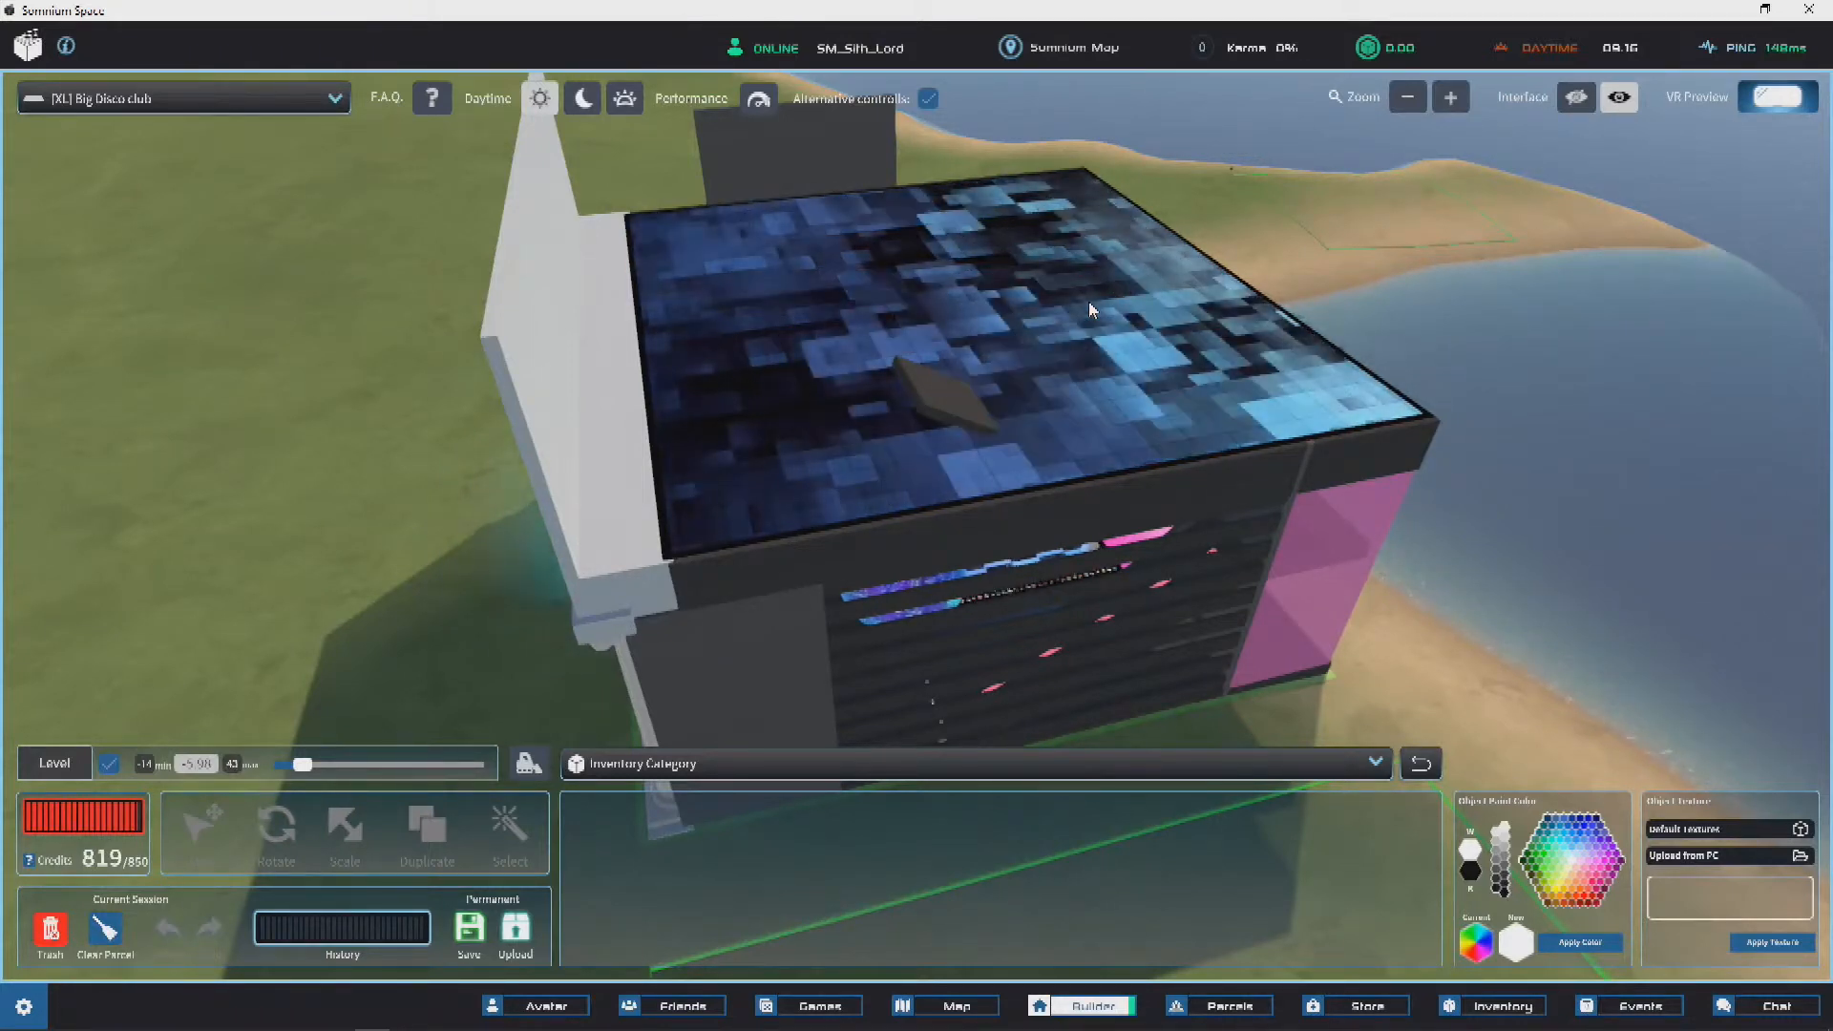
right_click_drag(1089, 303, 1079, 478)
scroll(1080, 478, "up", 3)
right_click_drag(684, 417, 1164, 401)
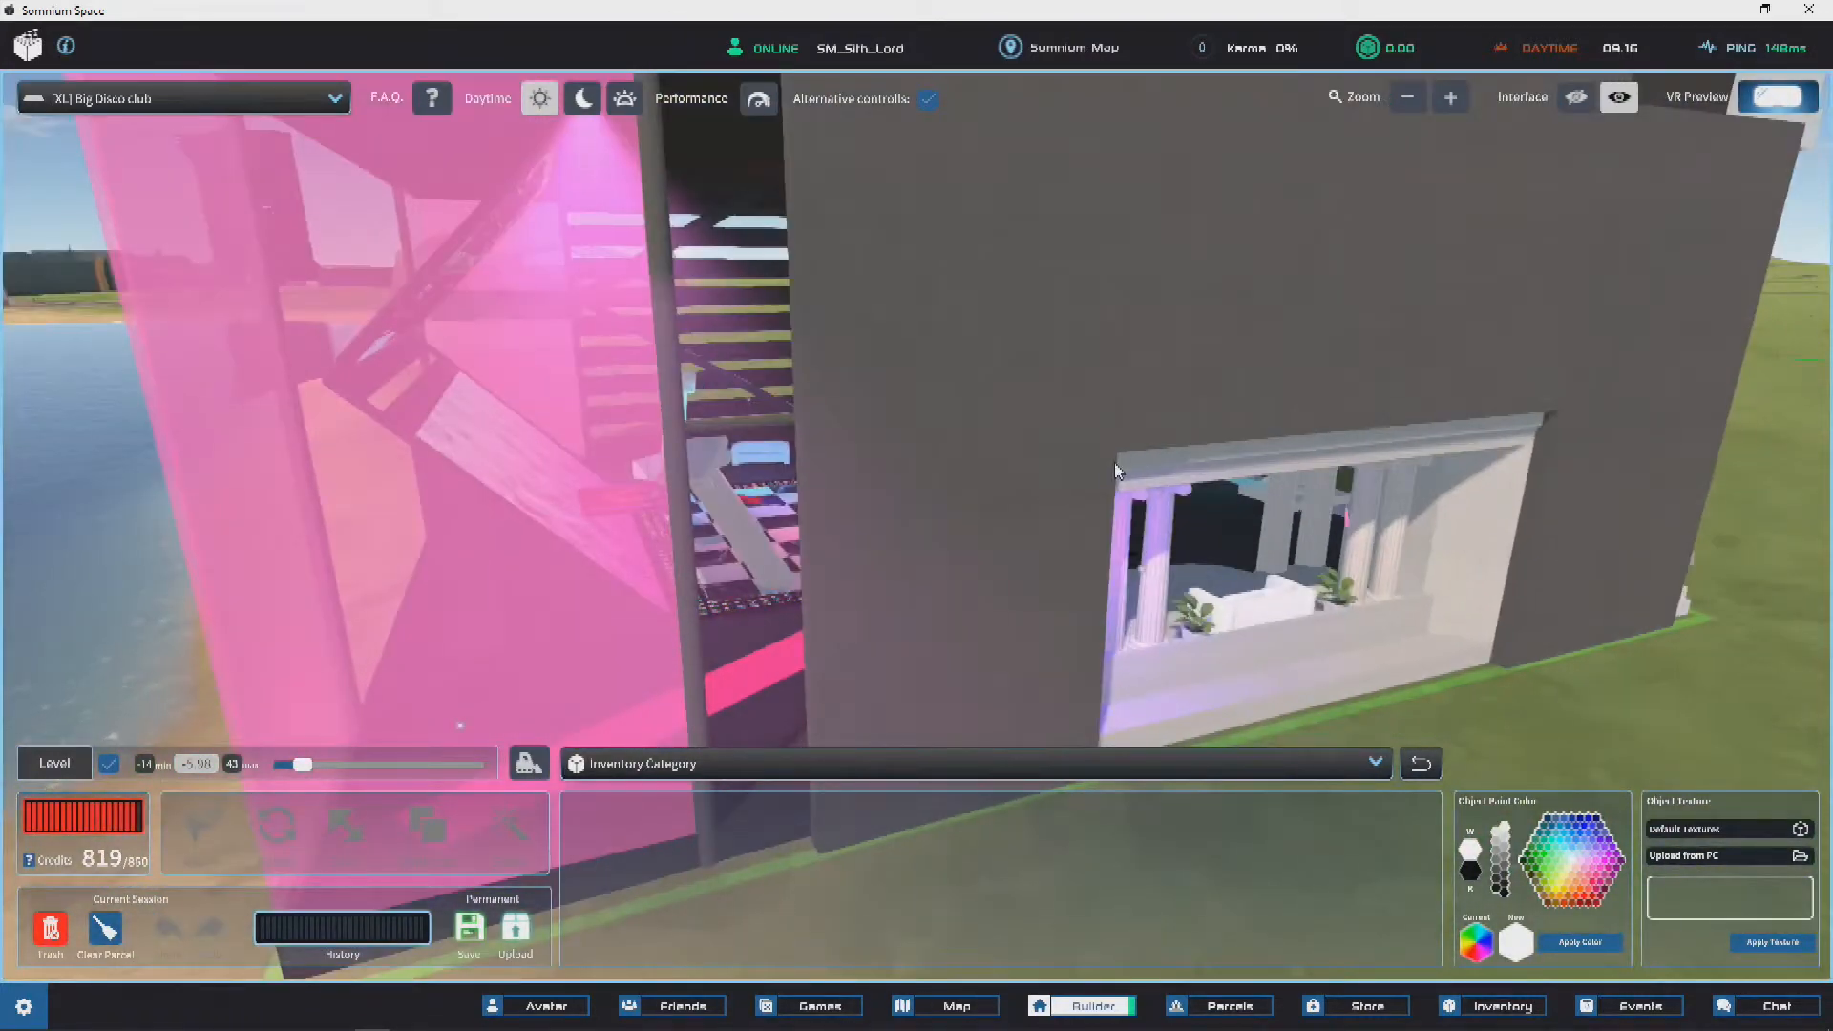
right_click_drag(1114, 462, 811, 442)
scroll(805, 456, "down", 5)
Step: Switch the active build parcel to [XL] Coolest Waterfront
left_click(134, 101)
key("Escape")
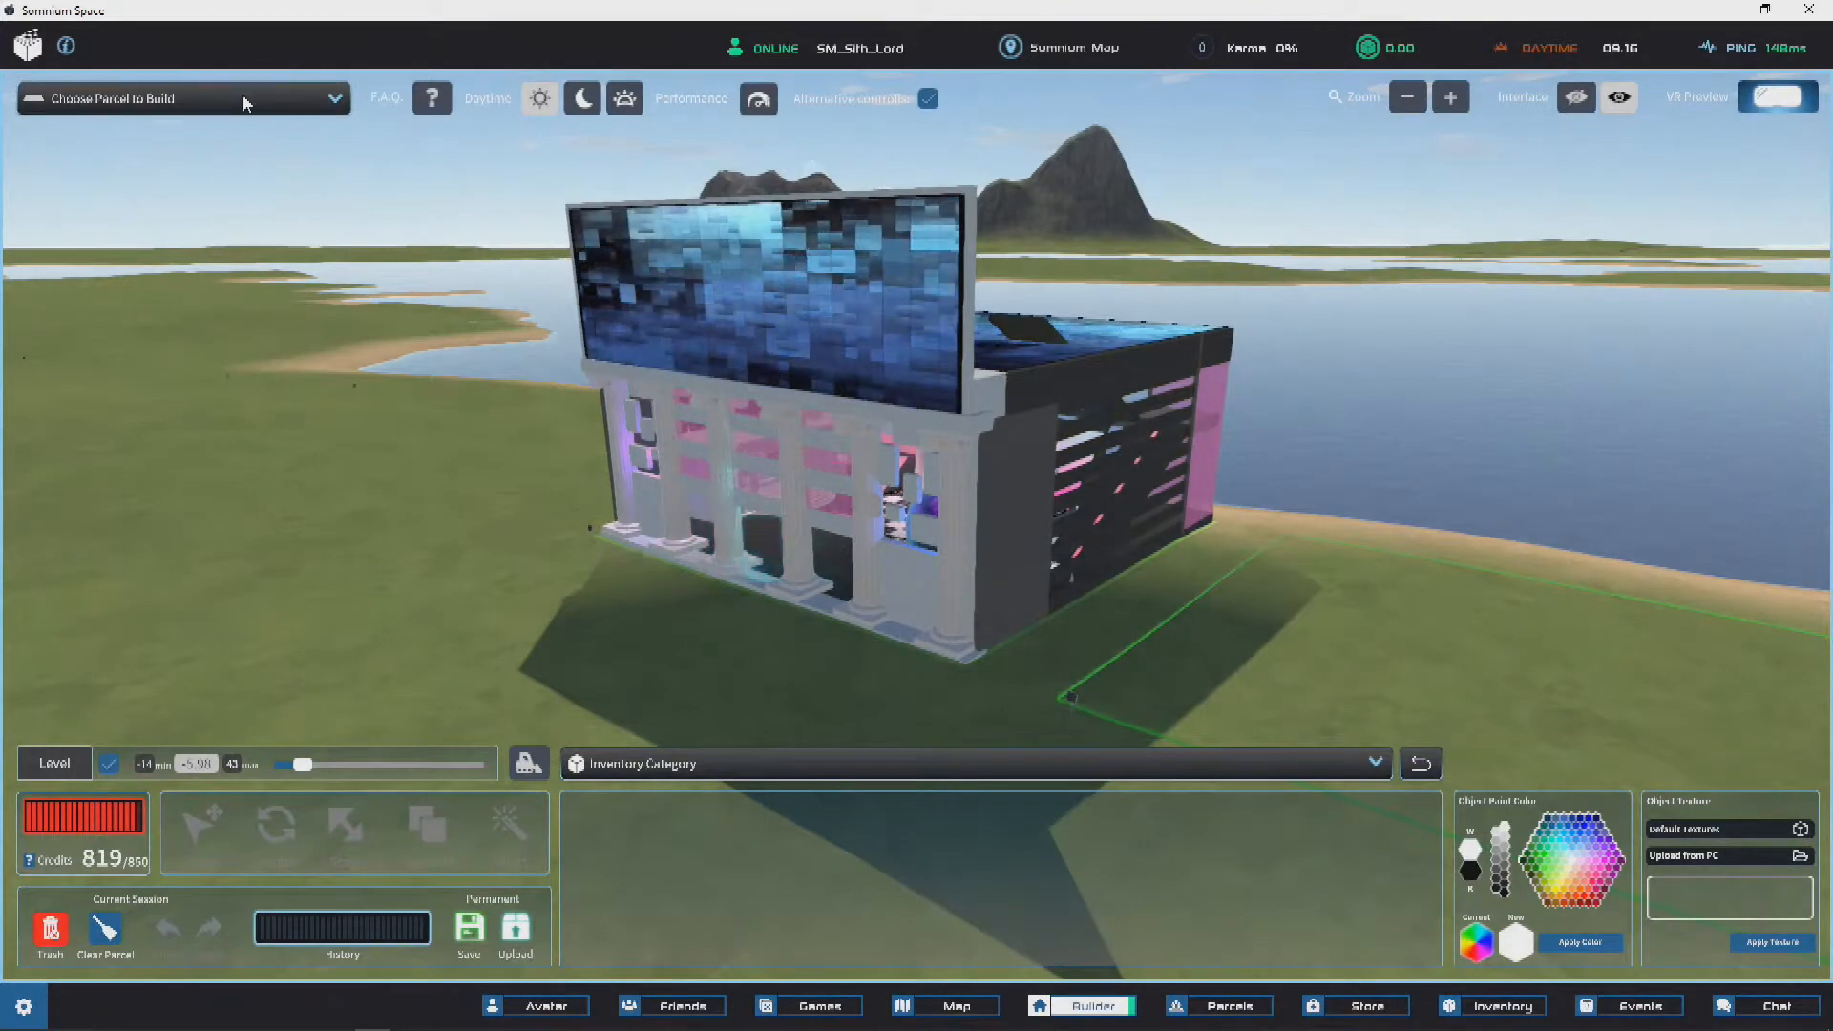
left_click(246, 103)
key("Return")
left_click_drag(332, 191, 350, 384)
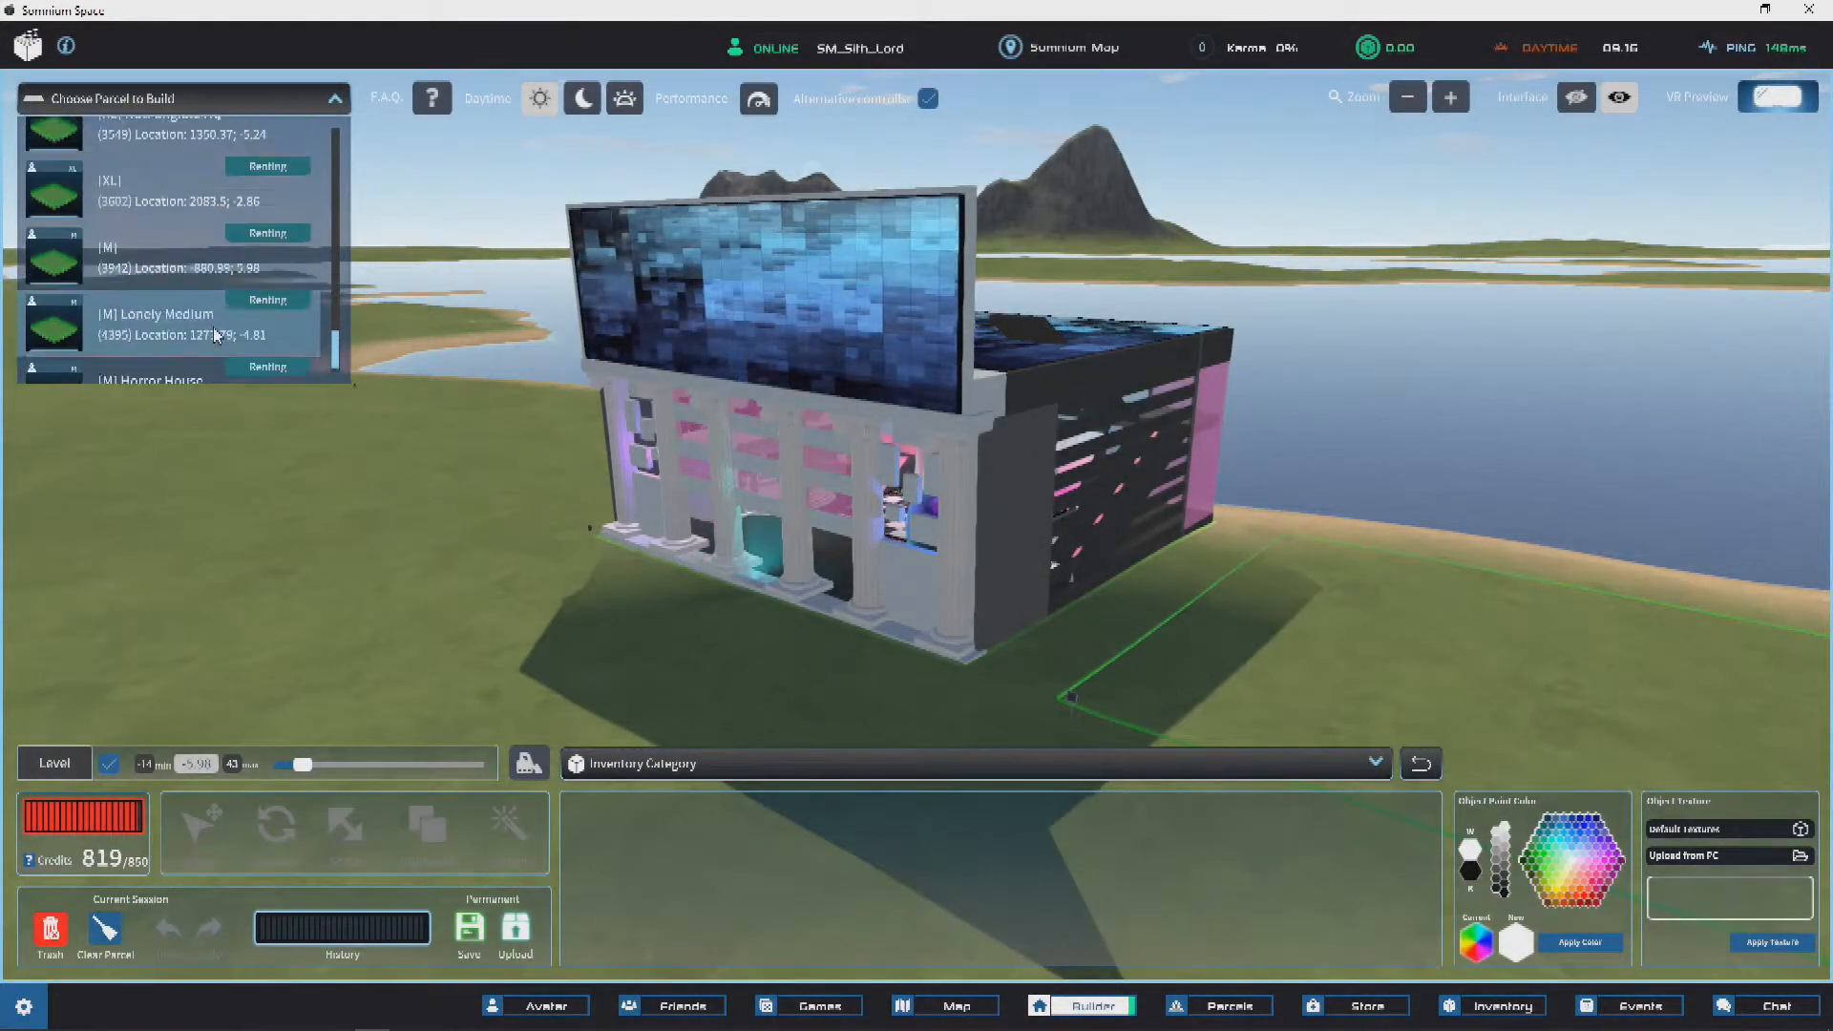
scroll(214, 327, "up", 5)
left_click(175, 290)
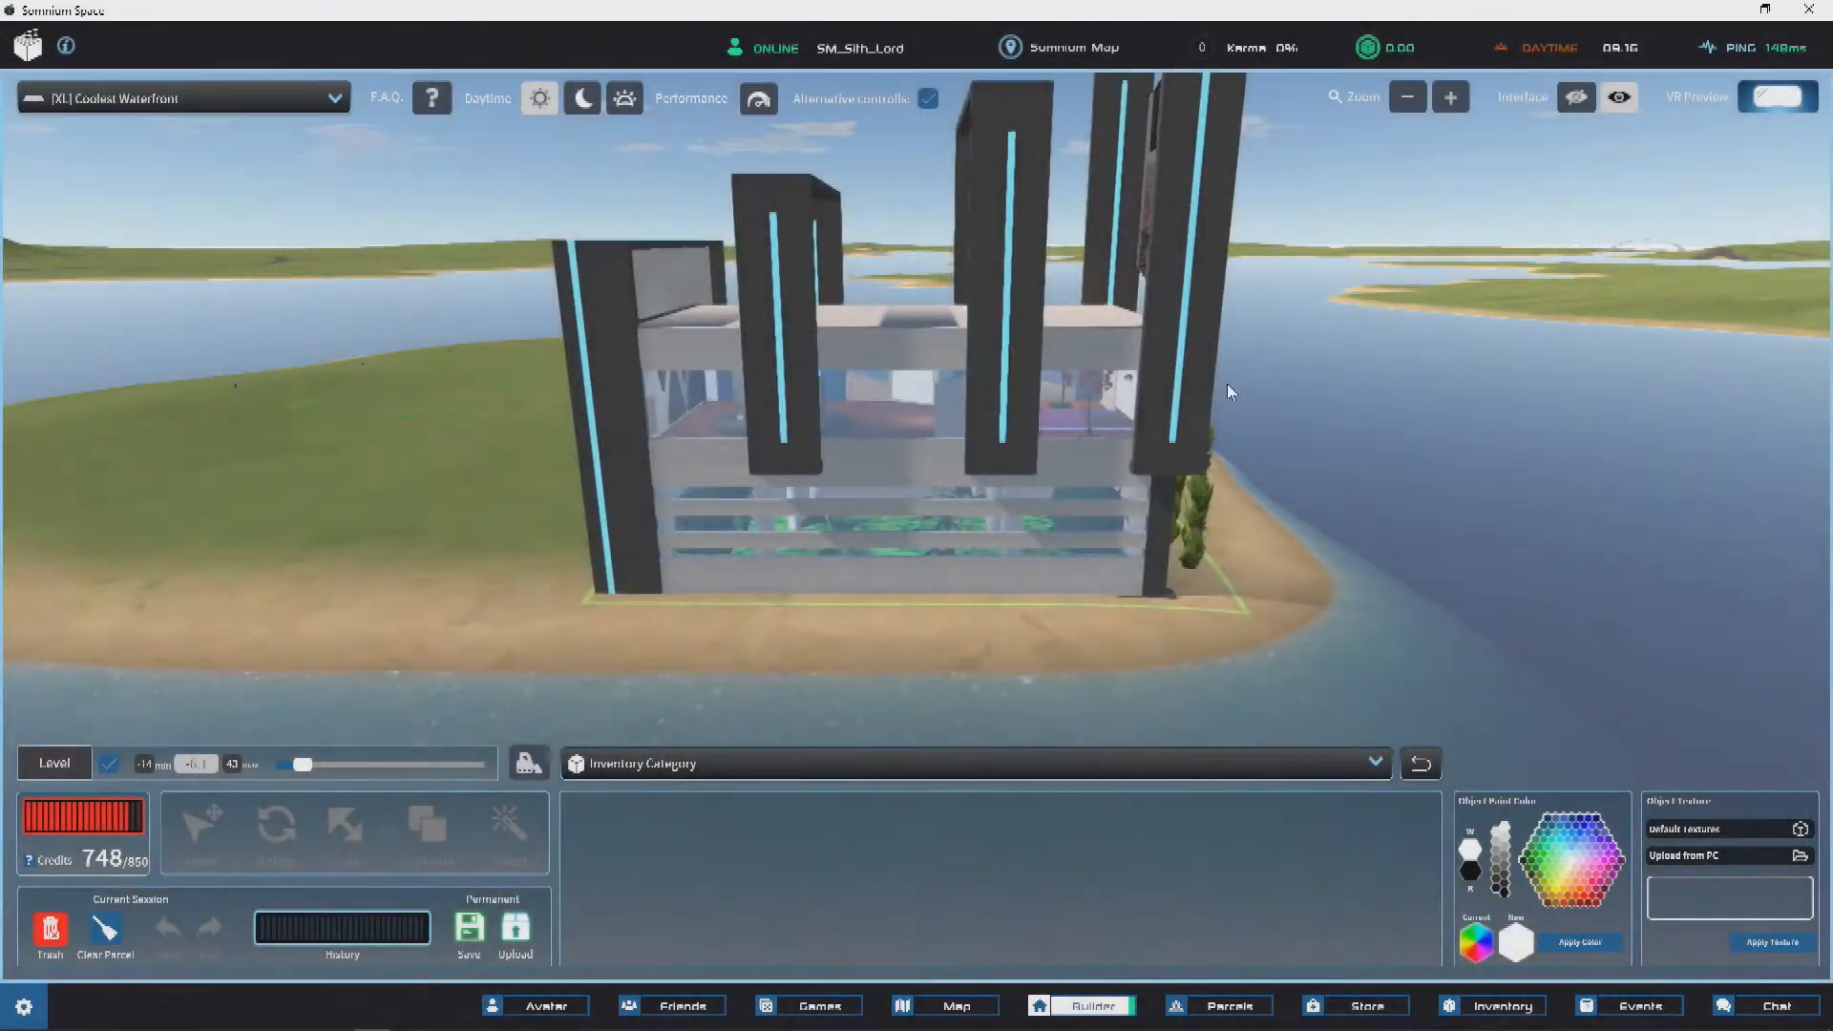
Step: Examine the waterfront building, including the ground-floor garden behind the slats, the upper floor and the exterior towers
middle_click_drag(1617, 288, 450, 422)
middle_click_drag(1528, 401, 1105, 278)
scroll(691, 303, "up", 4)
scroll(1044, 324, "up", 6)
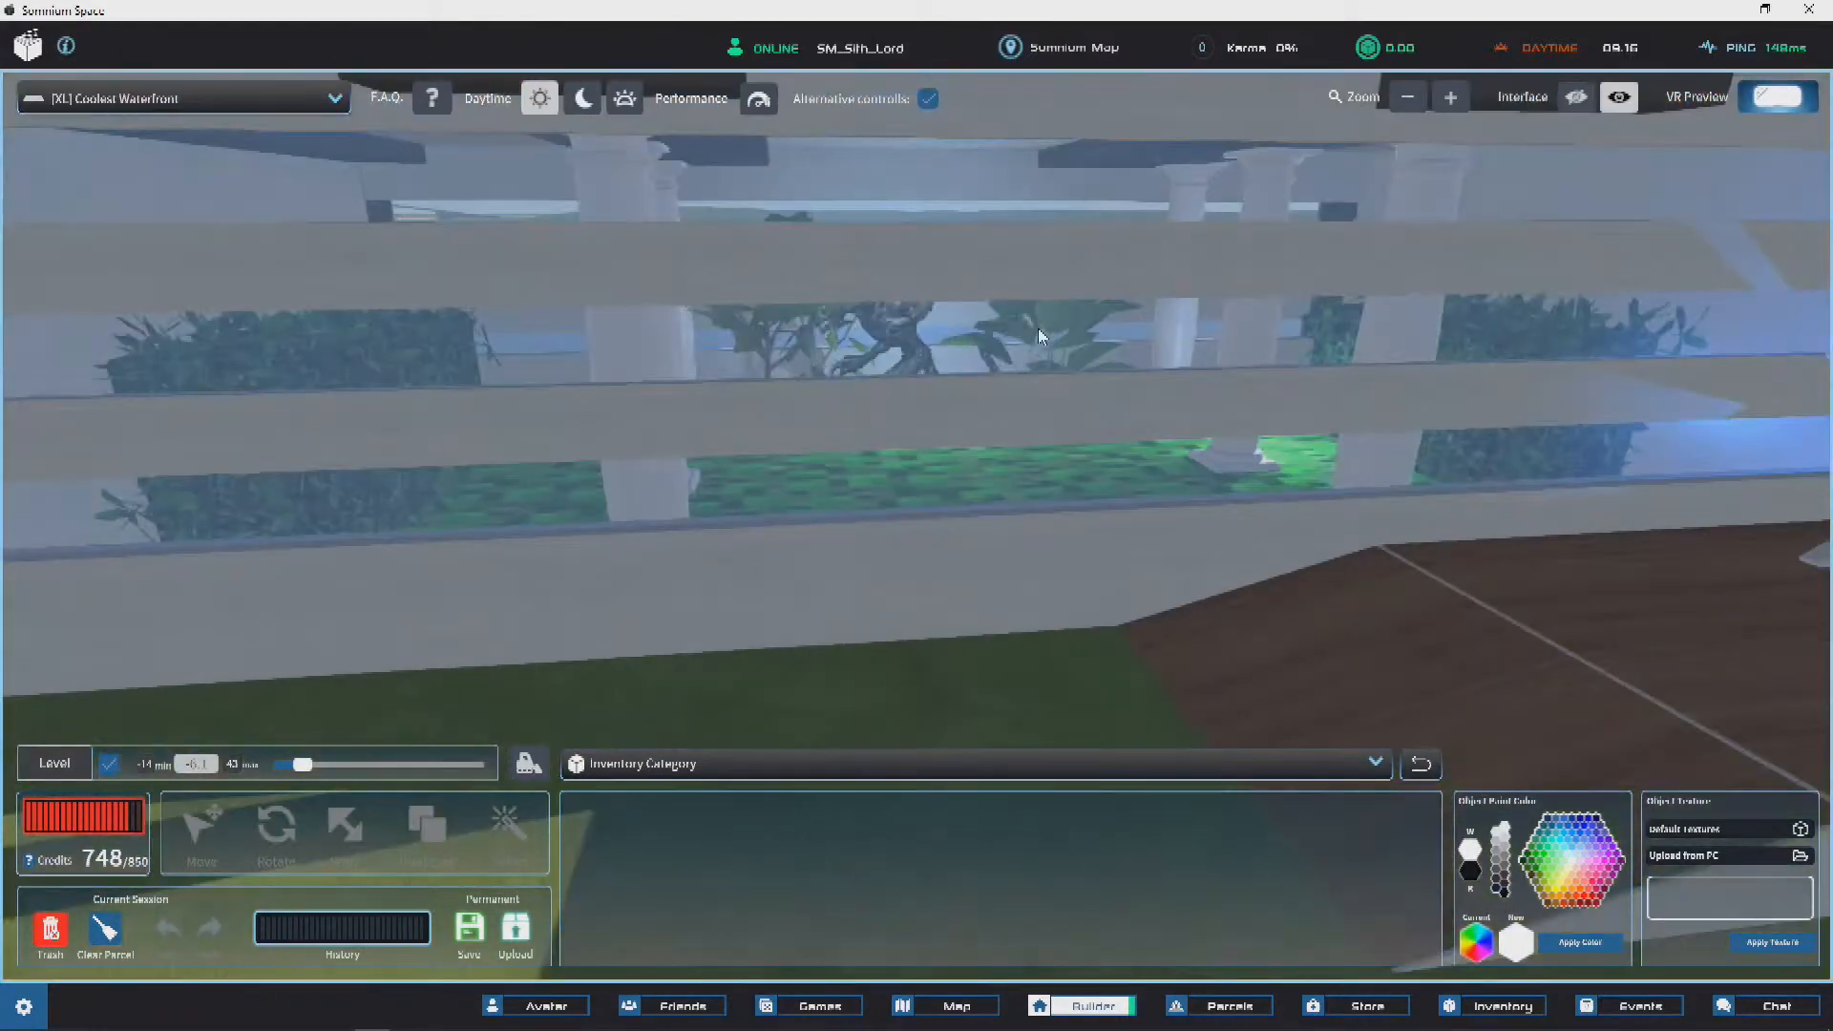
middle_click_drag(1039, 328, 933, 332)
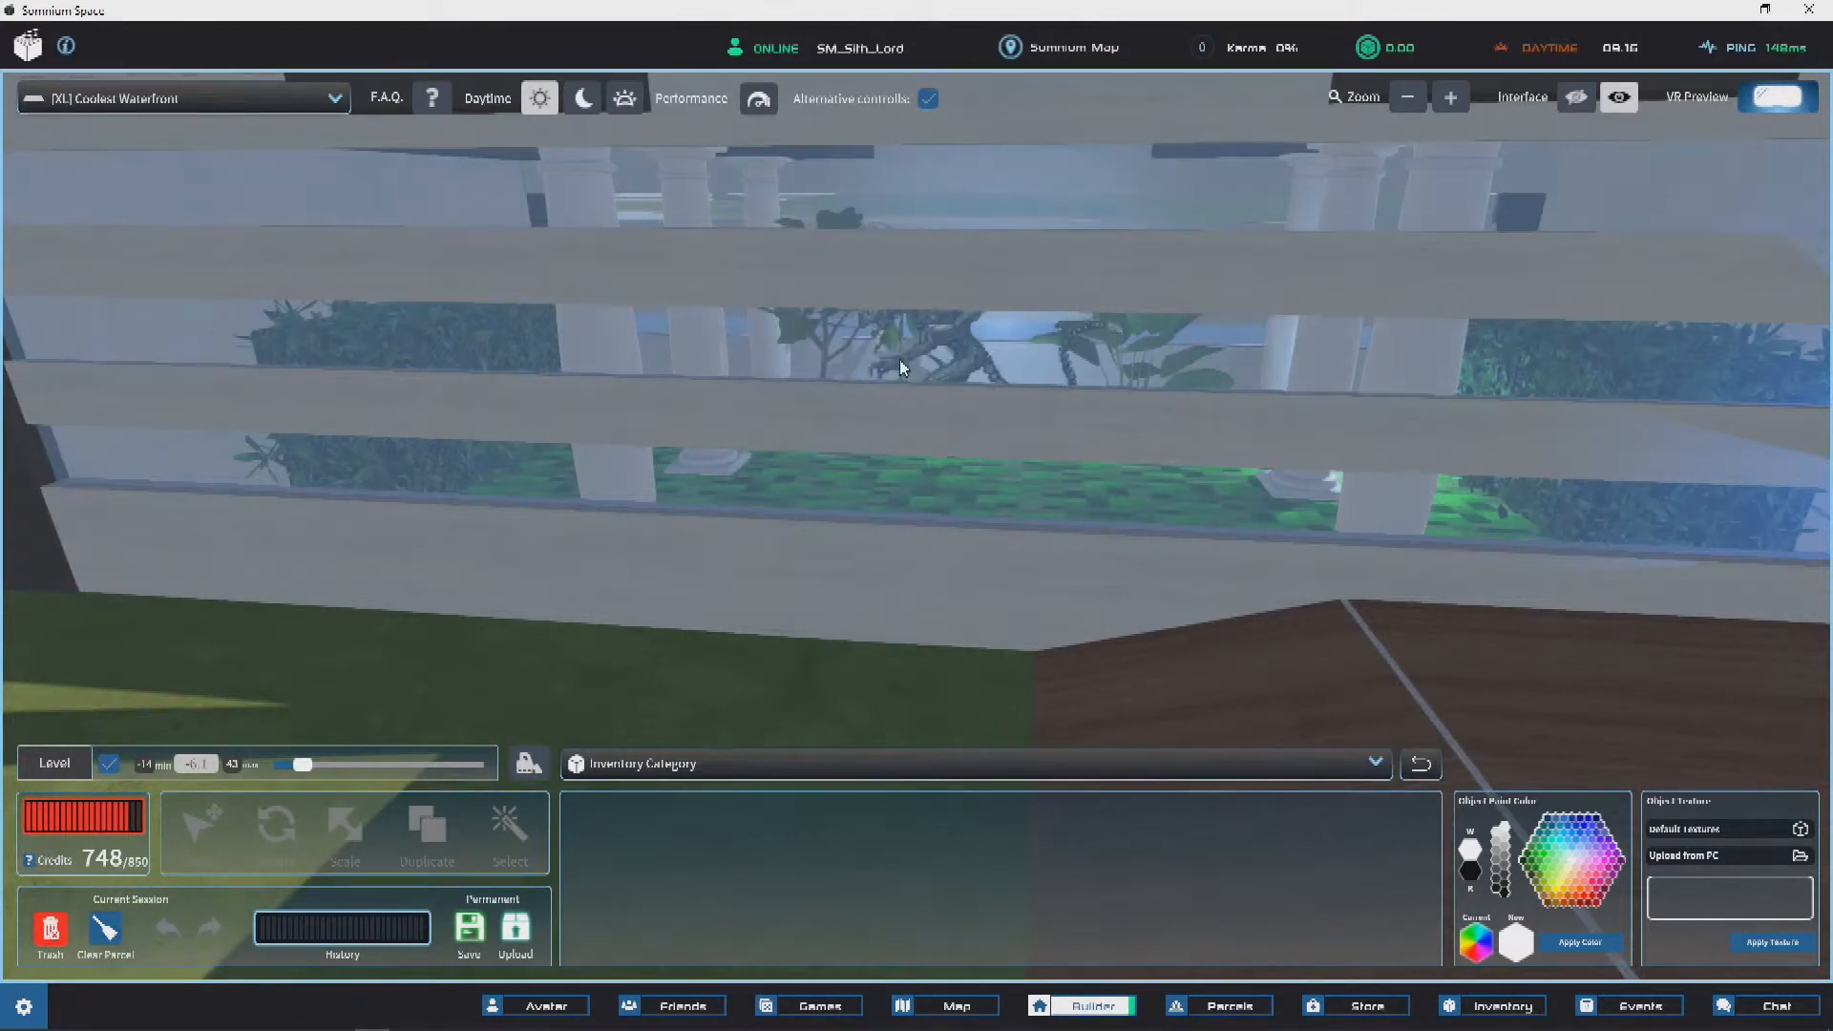
right_click_drag(942, 369, 895, 395)
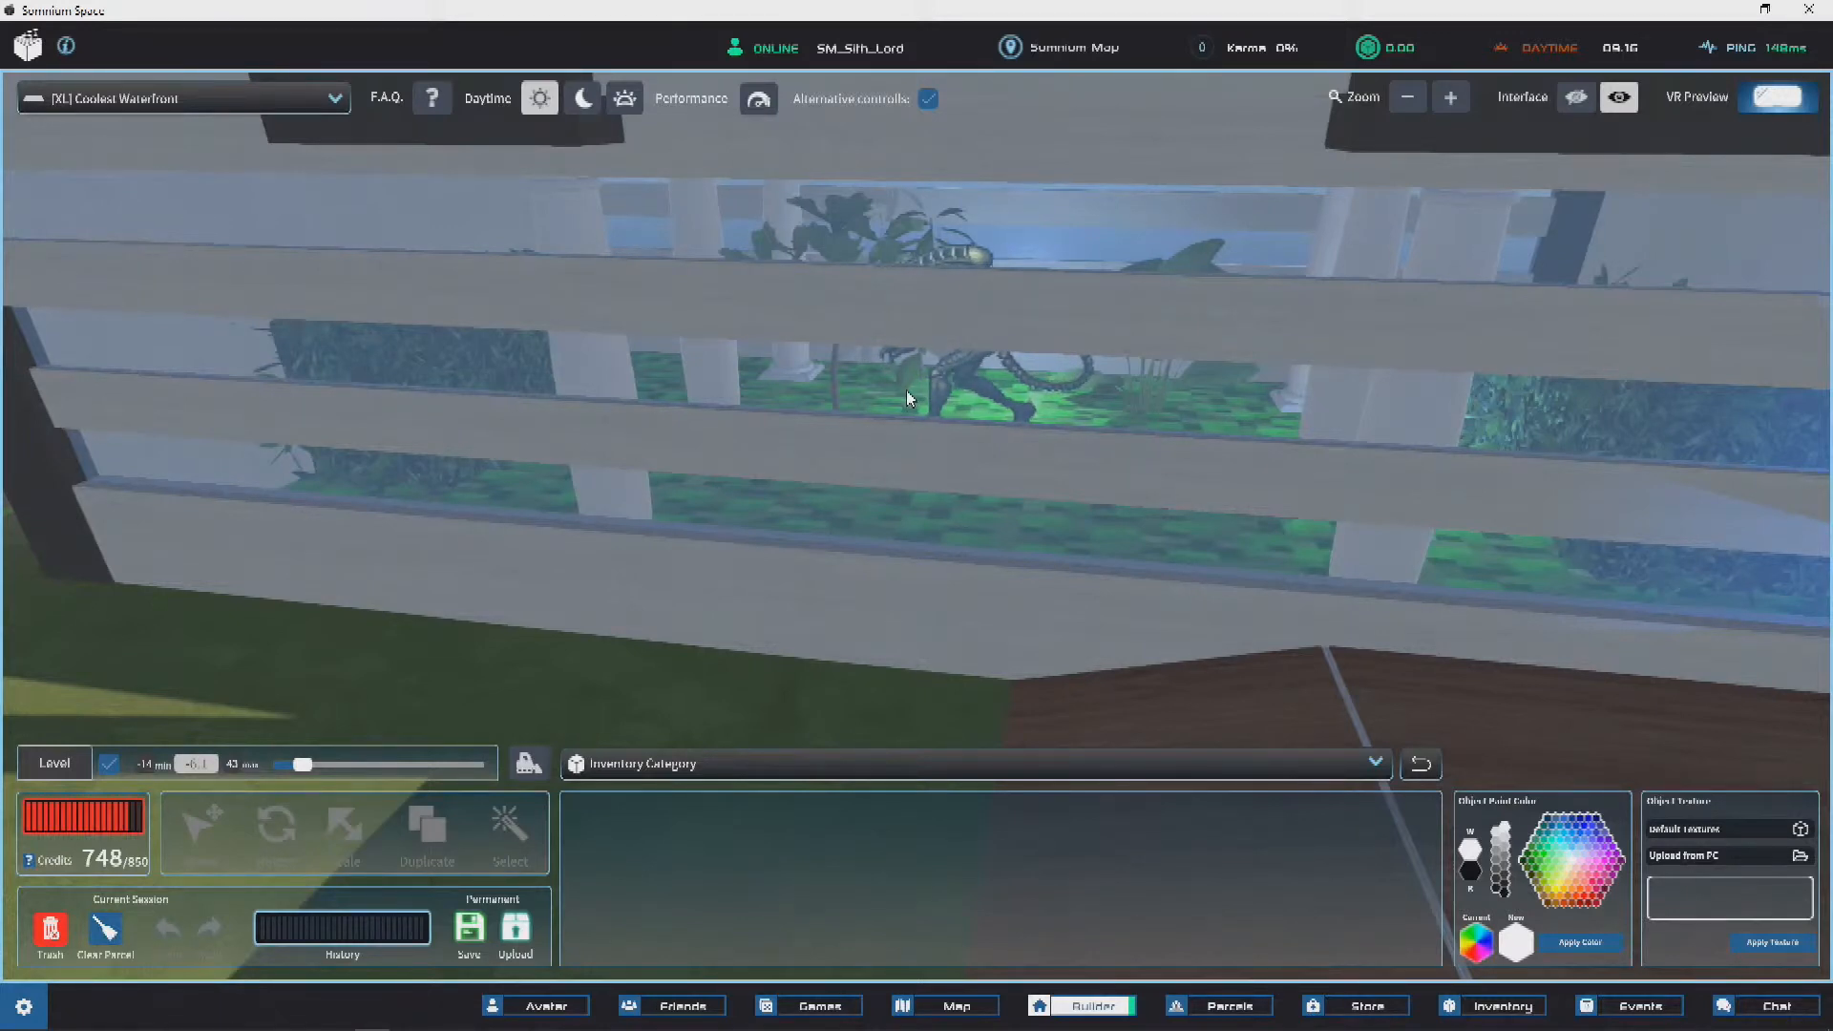
scroll(908, 398, "down", 5)
right_click_drag(908, 398, 829, 371)
scroll(816, 284, "up", 3)
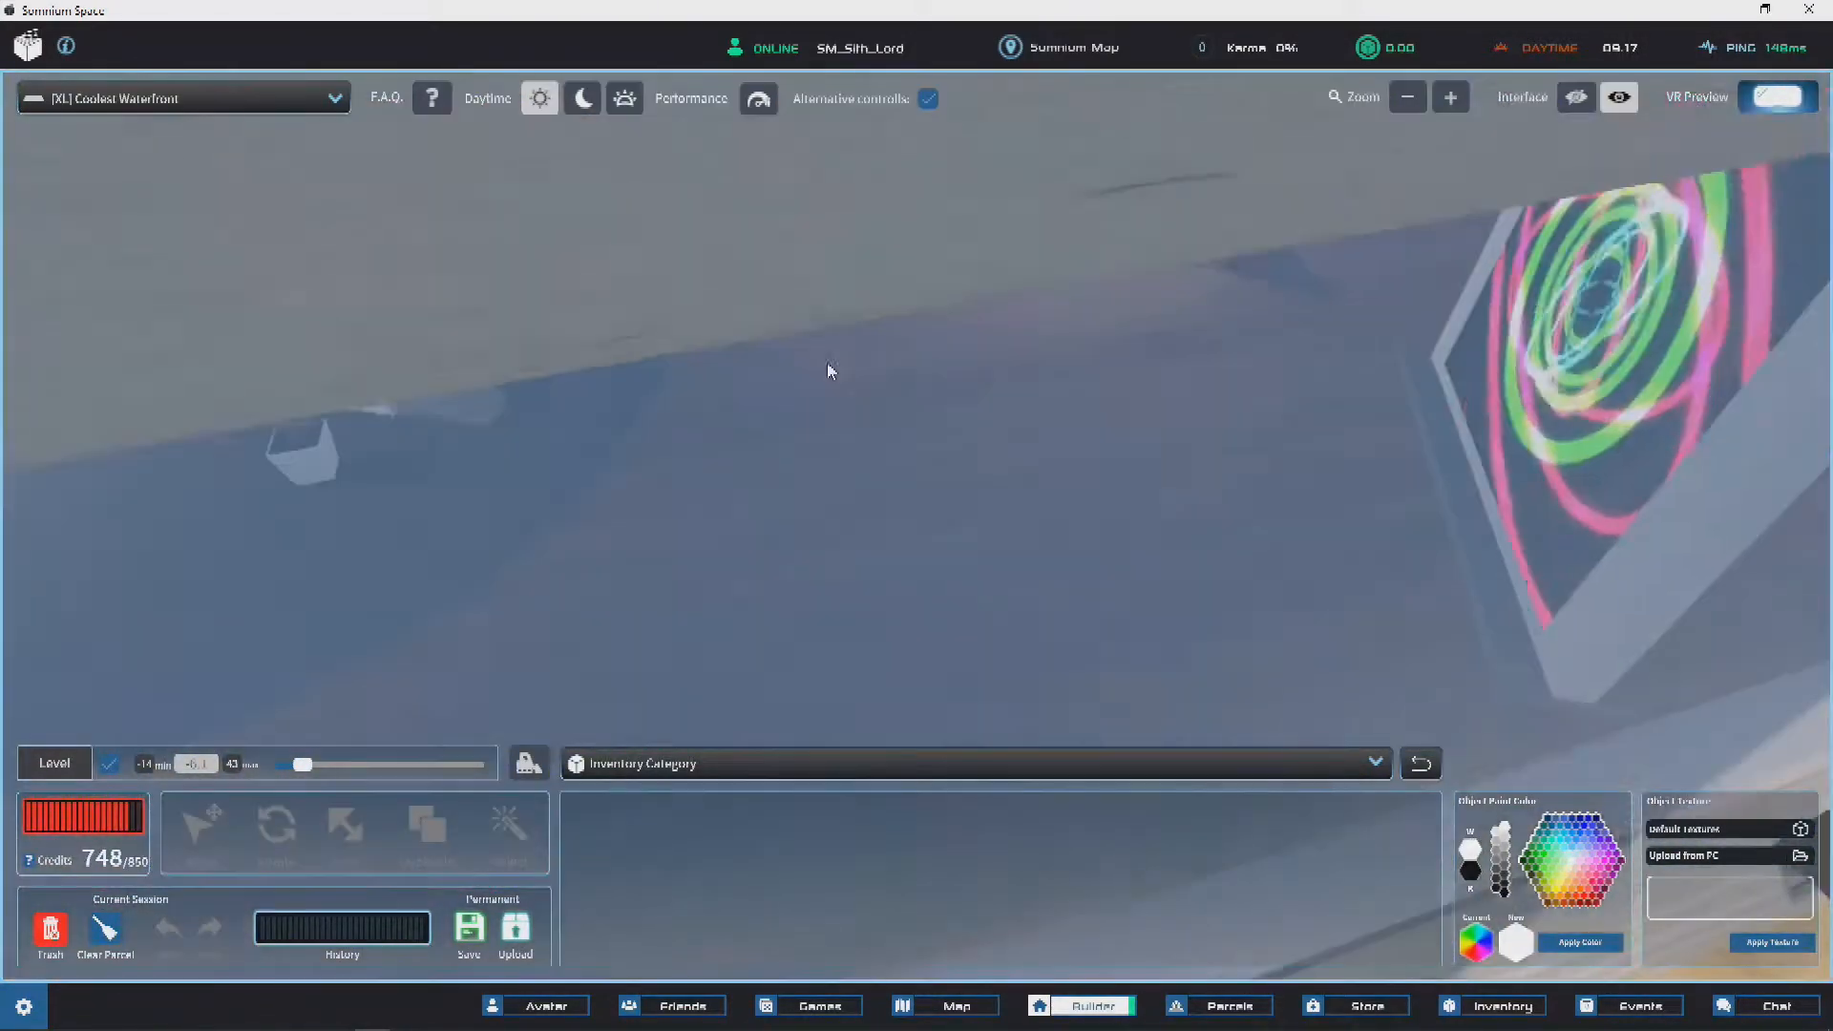
scroll(829, 370, "down", 5)
right_click_drag(874, 462, 1392, 323)
scroll(1391, 323, "down", 5)
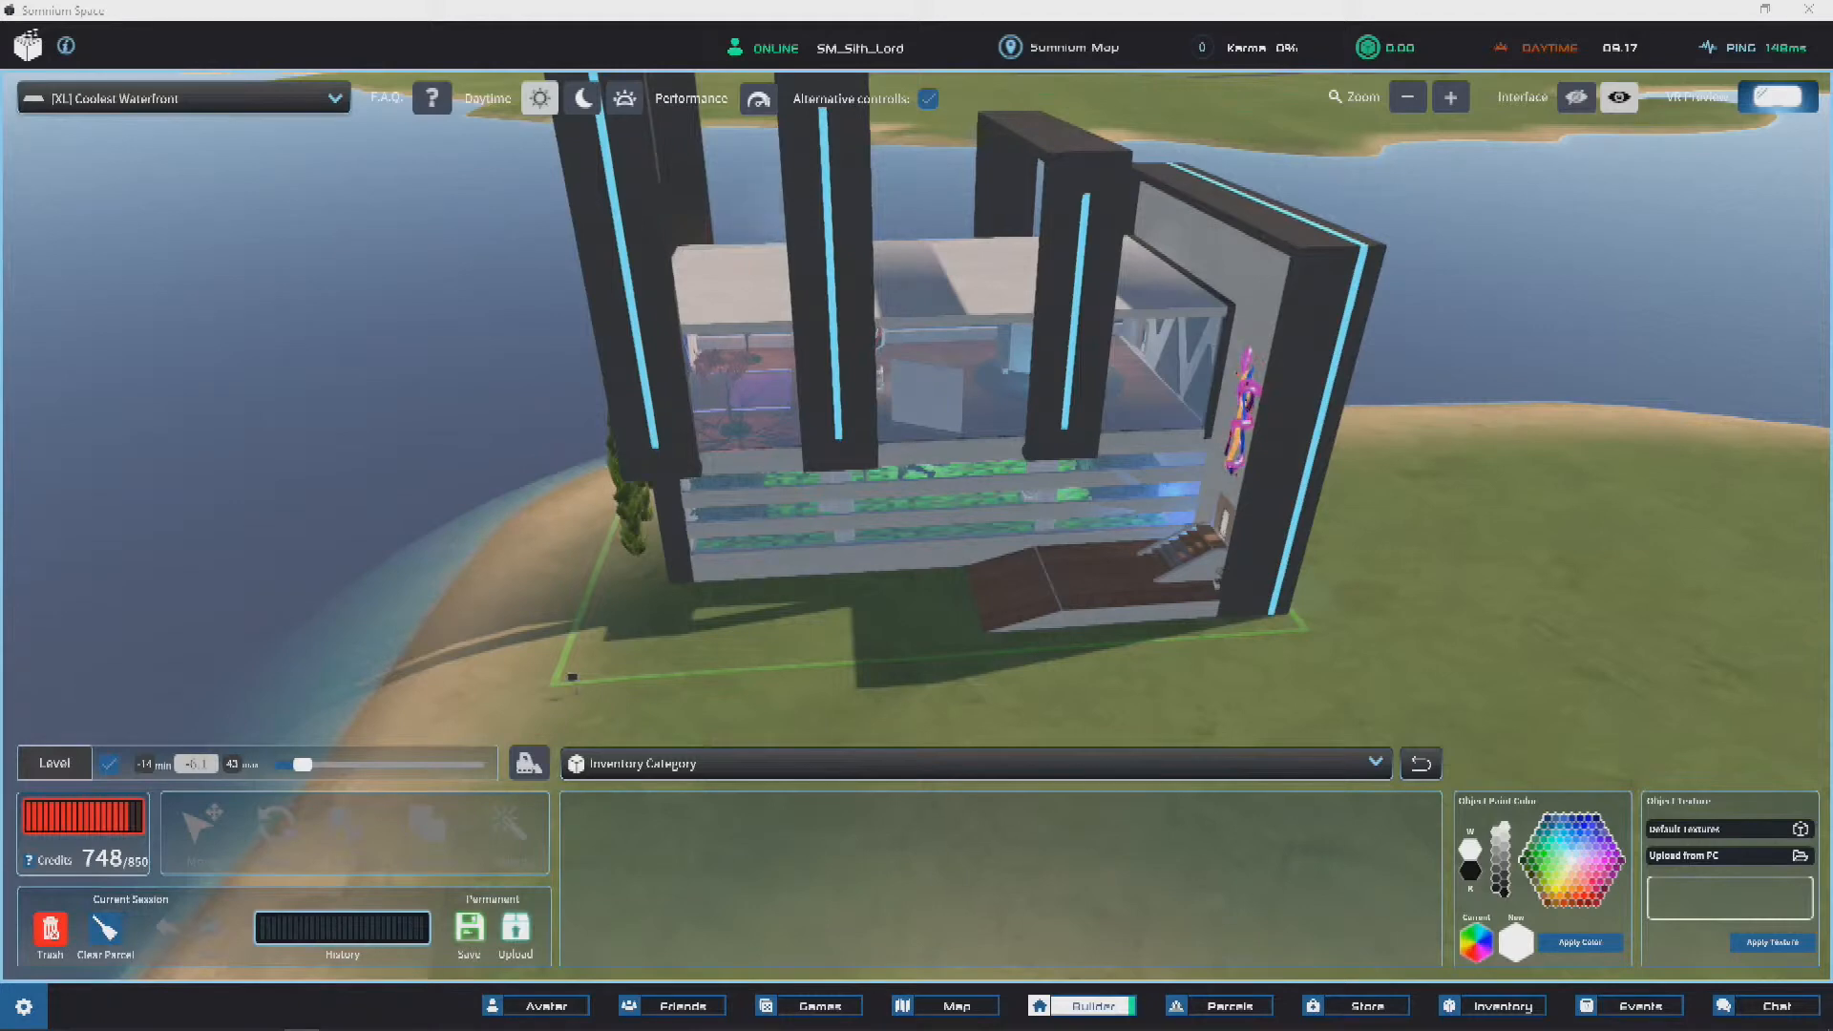
right_click_drag(657, 337, 1014, 429)
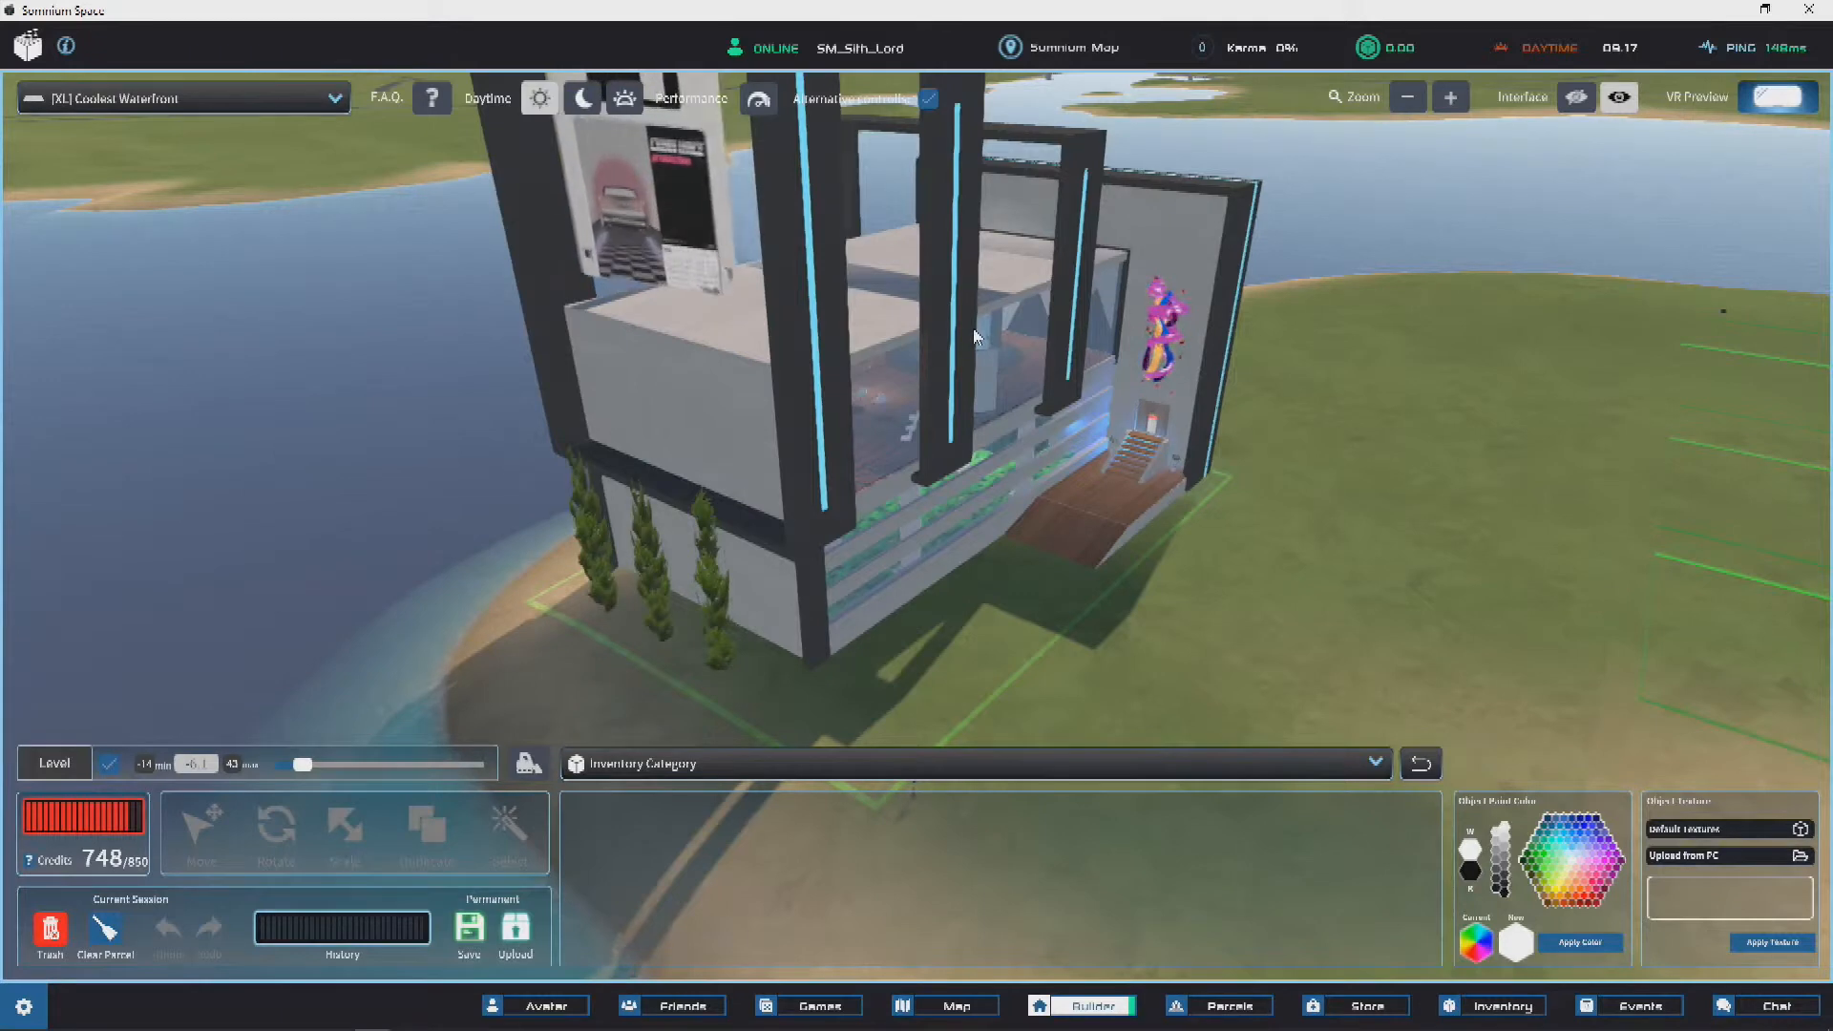
Step: Switch the active parcel back to [XL] Big Disco club, continuing without saving
left_click(229, 105)
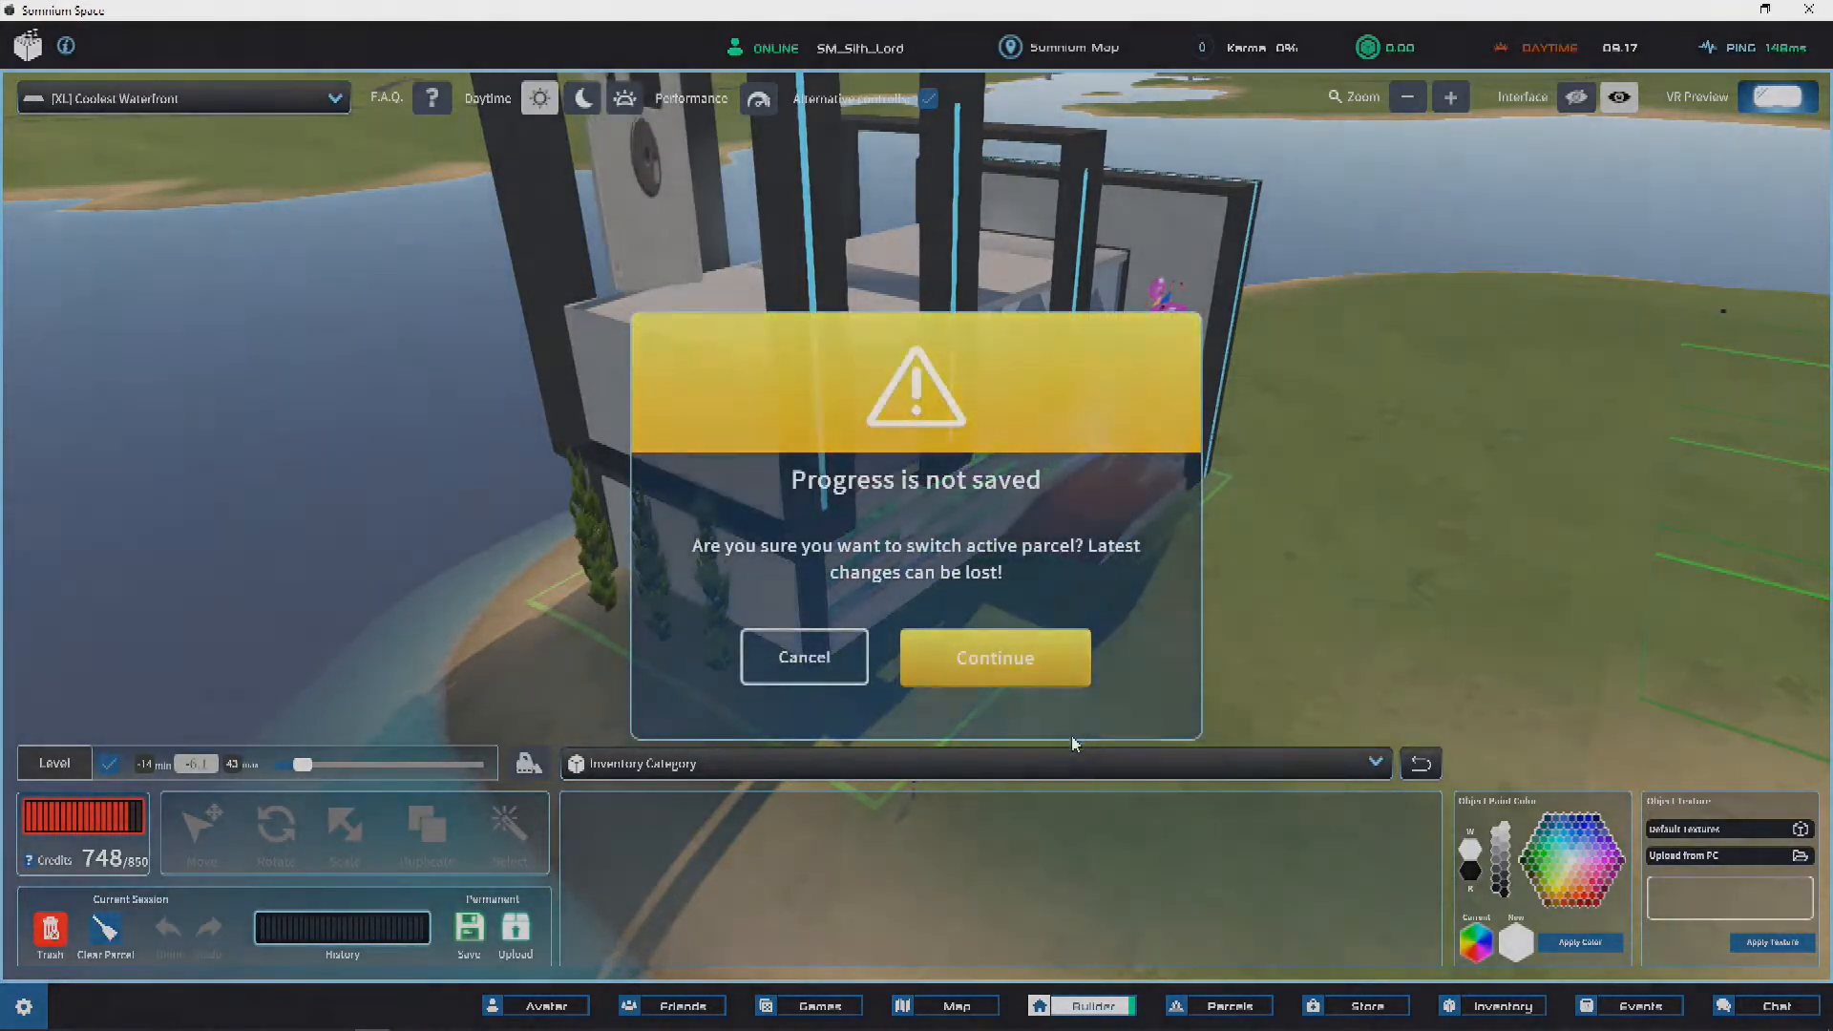
left_click(996, 657)
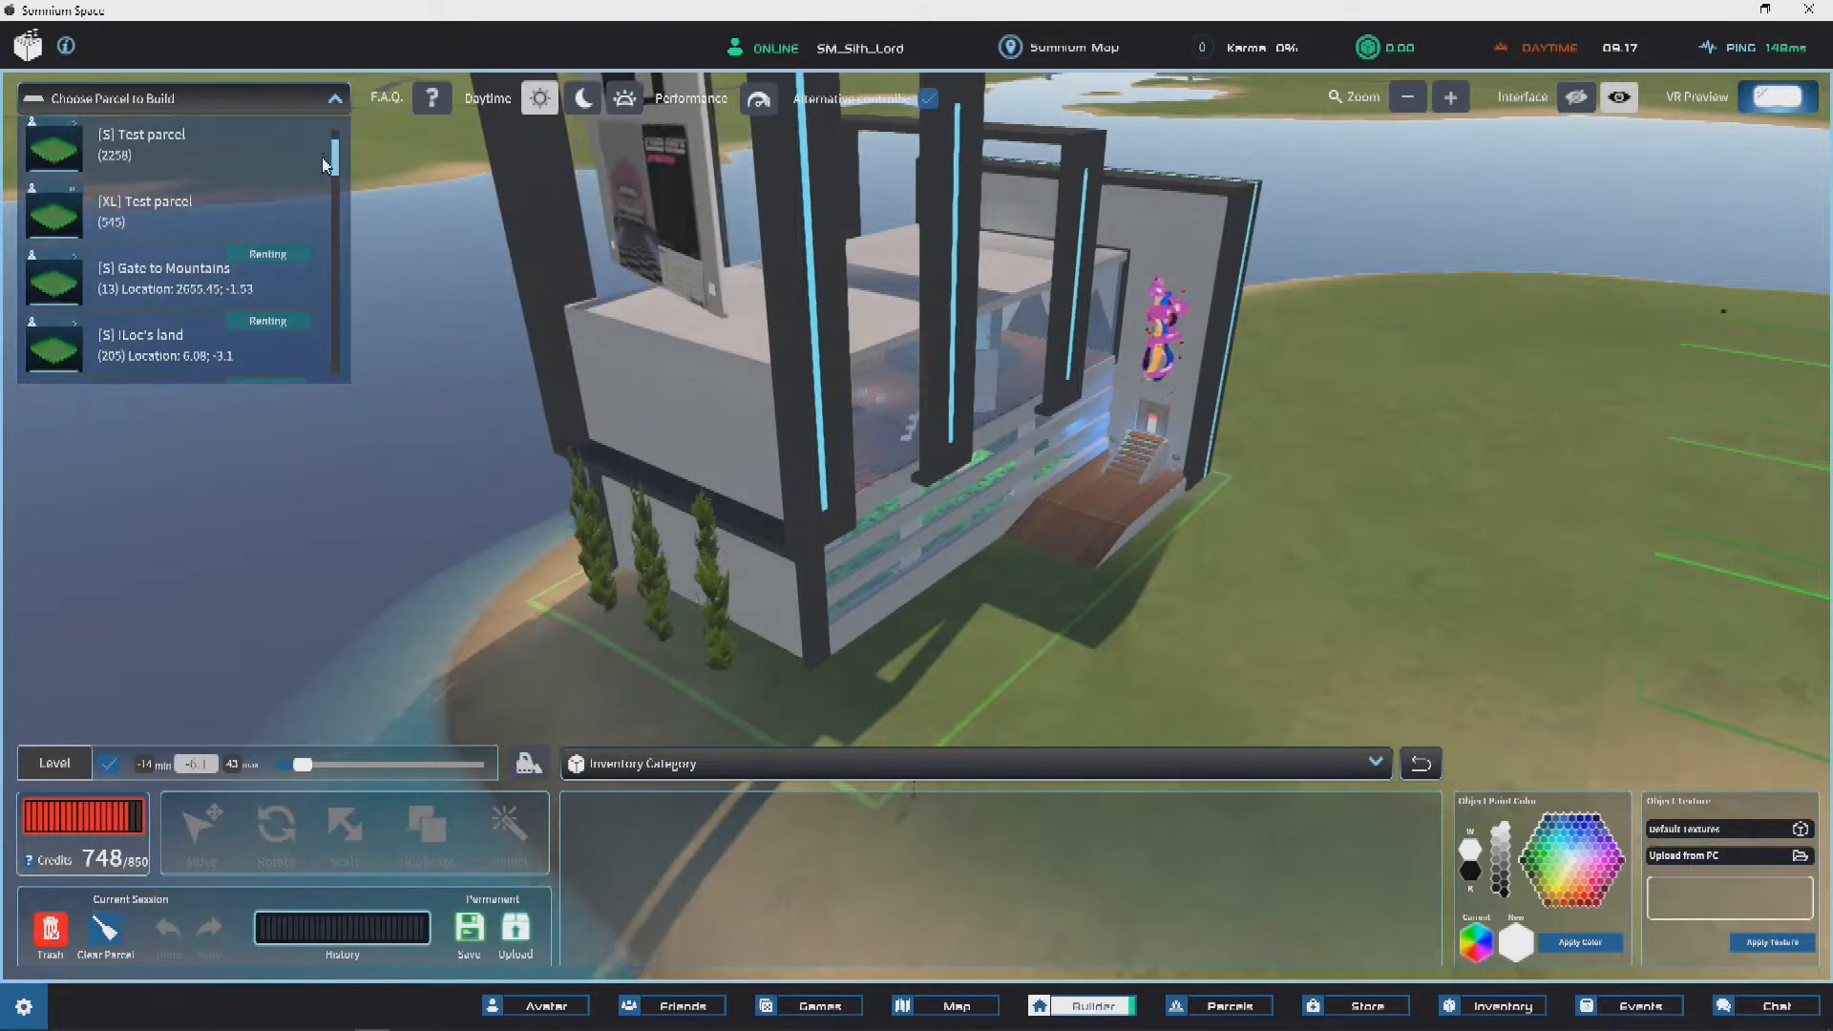
left_click(146, 349)
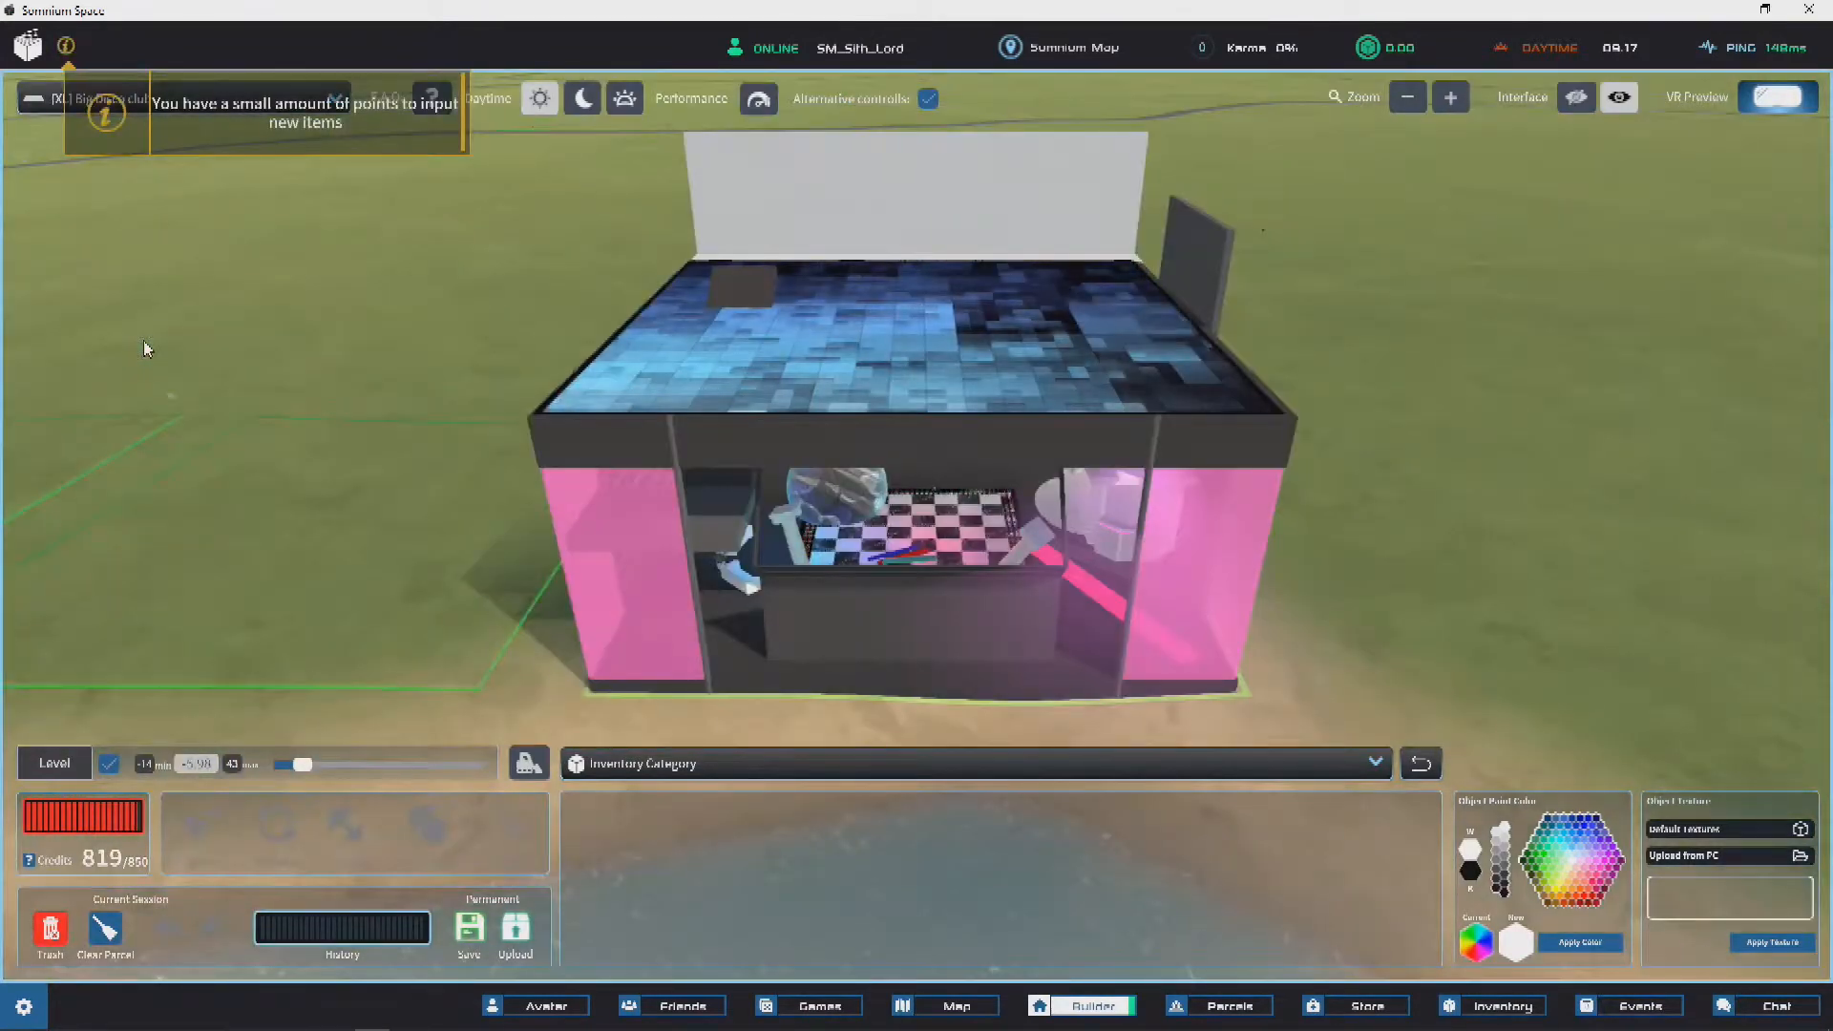
Step: Go inside the club to the checkered dance floor and raise the build level to -1.59
right_click_drag(267, 418, 557, 306)
scroll(798, 468, "up", 5)
scroll(801, 447, "up", 4)
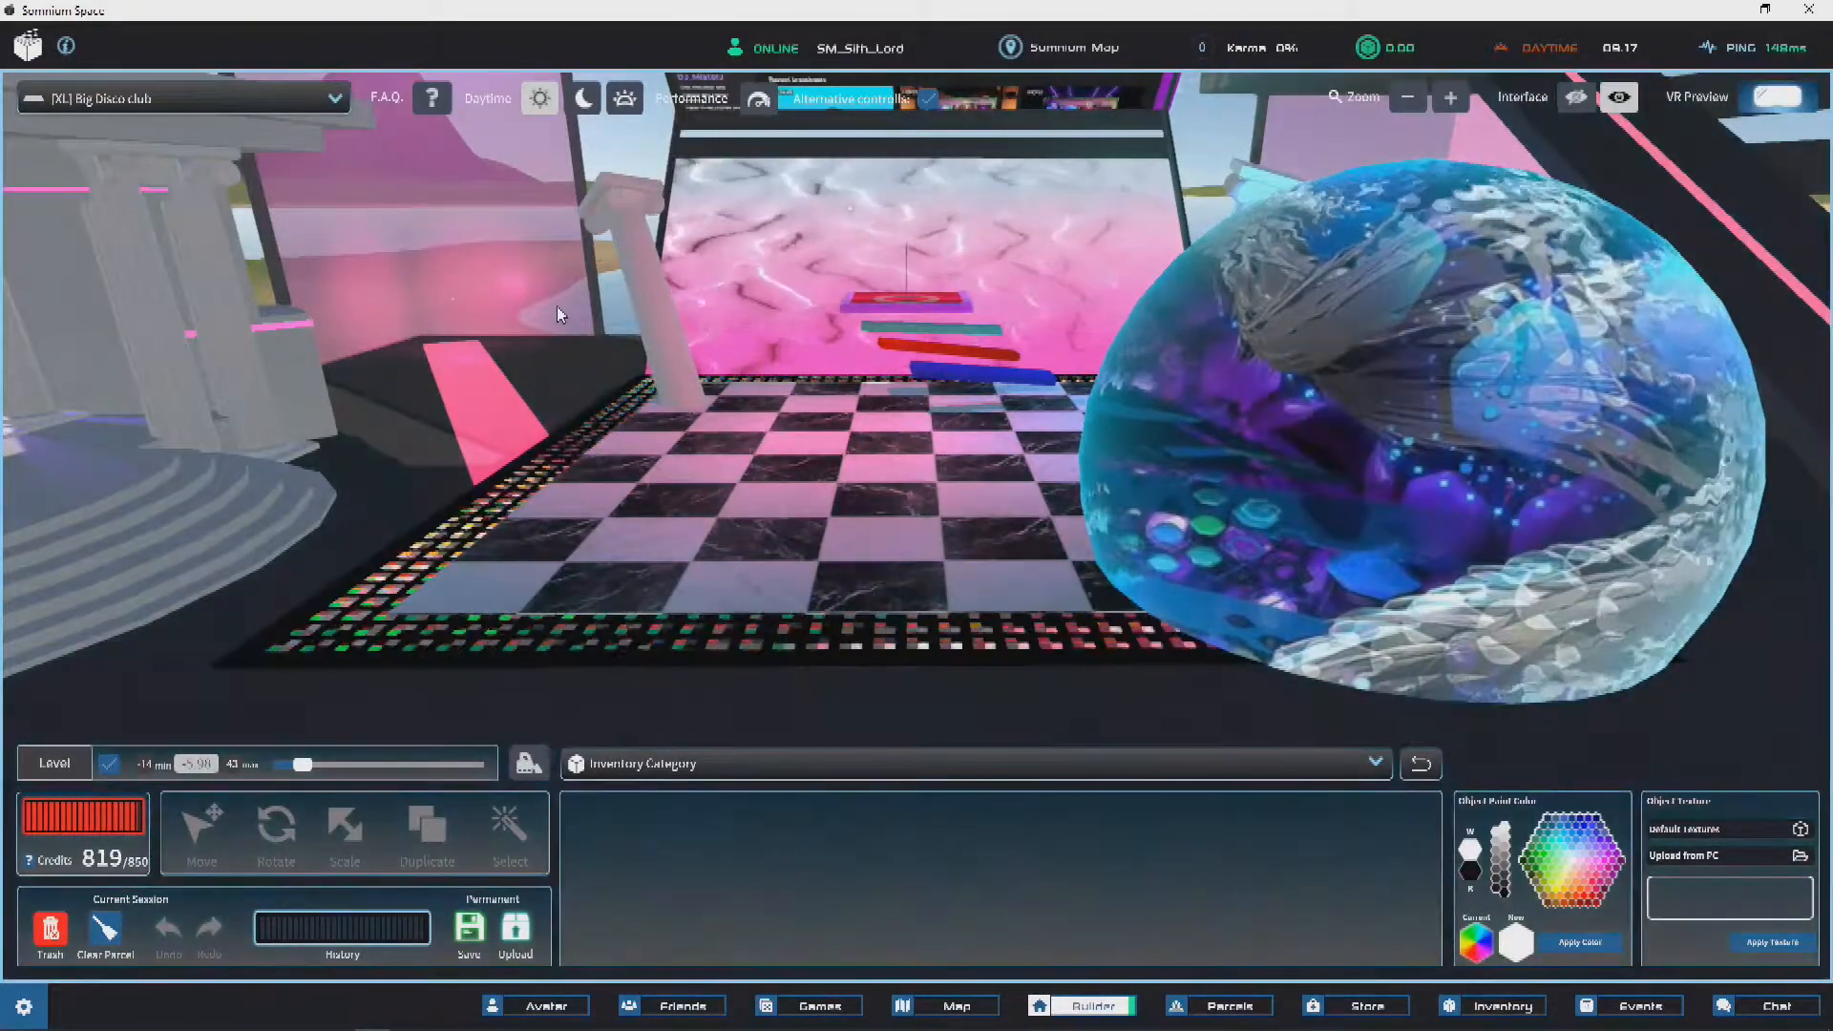
right_click_drag(557, 305, 984, 279)
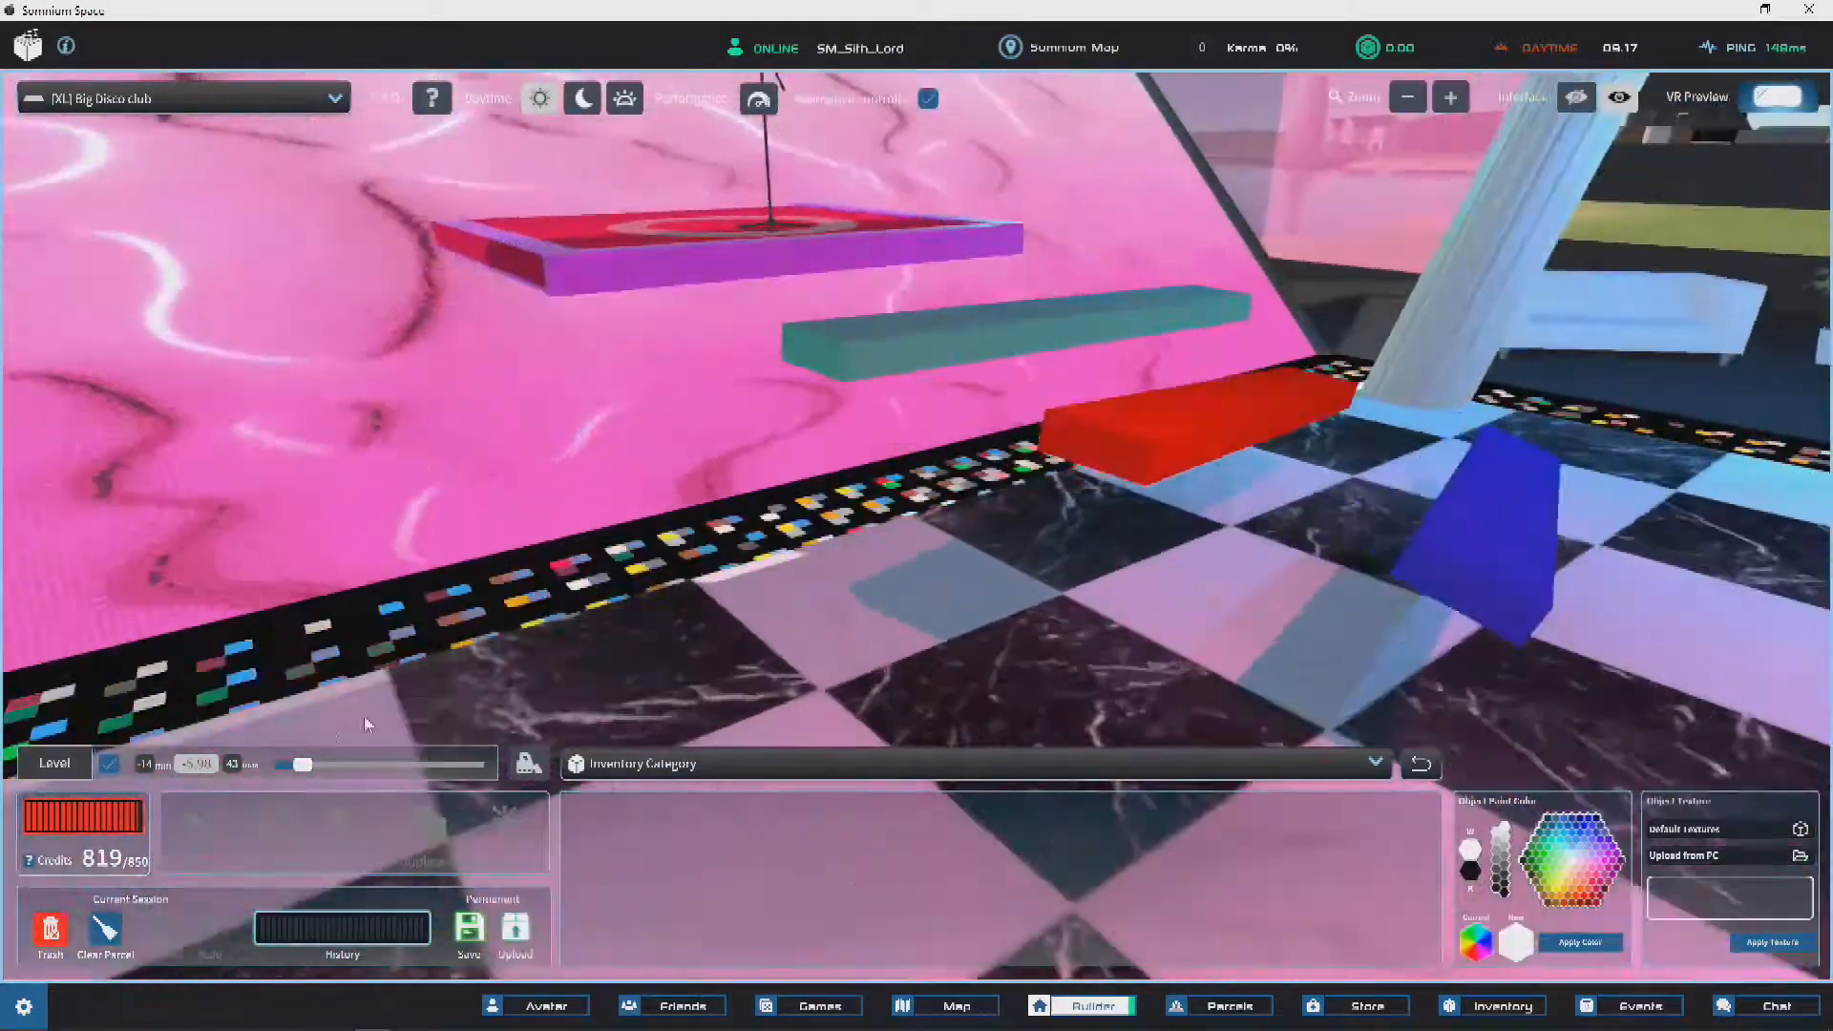
left_click_drag(303, 764, 319, 765)
Step: Set the scene lighting to nighttime and select the web video screen above the pink marble wall inside the club
right_click_drag(564, 523, 385, 176)
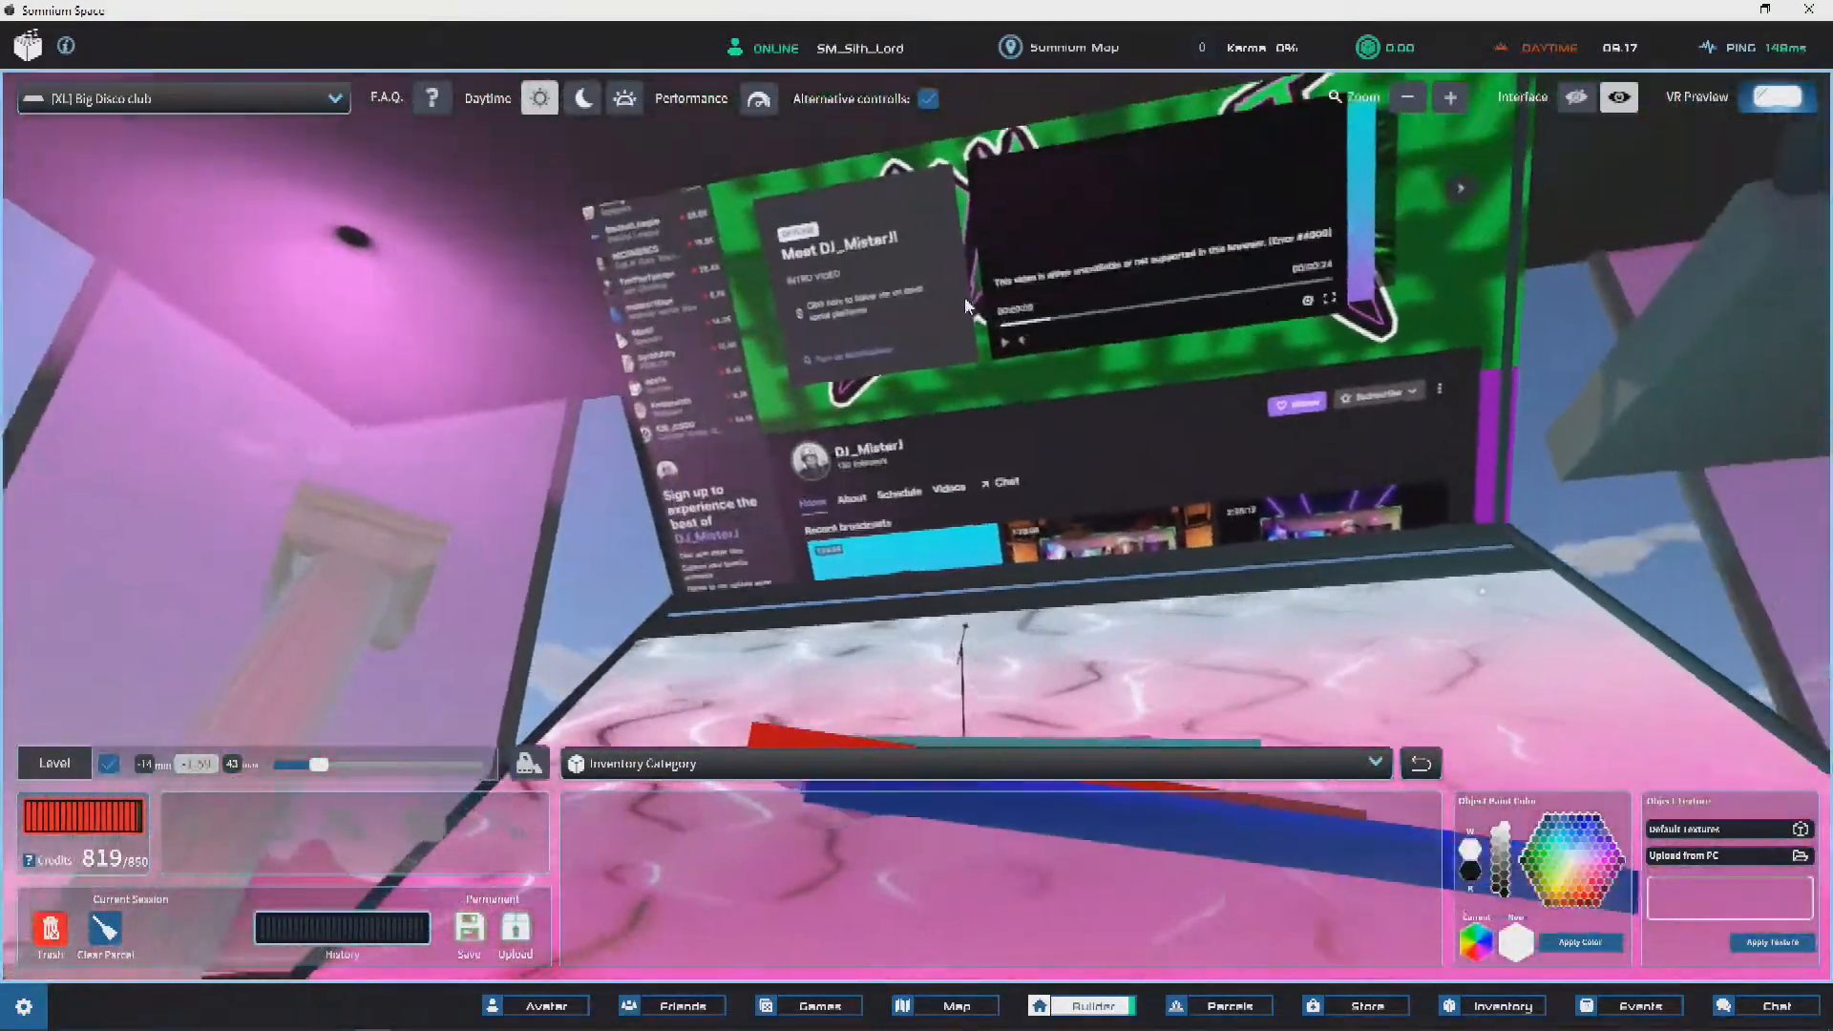
right_click_drag(967, 305, 868, 363)
scroll(869, 422, "down", 10)
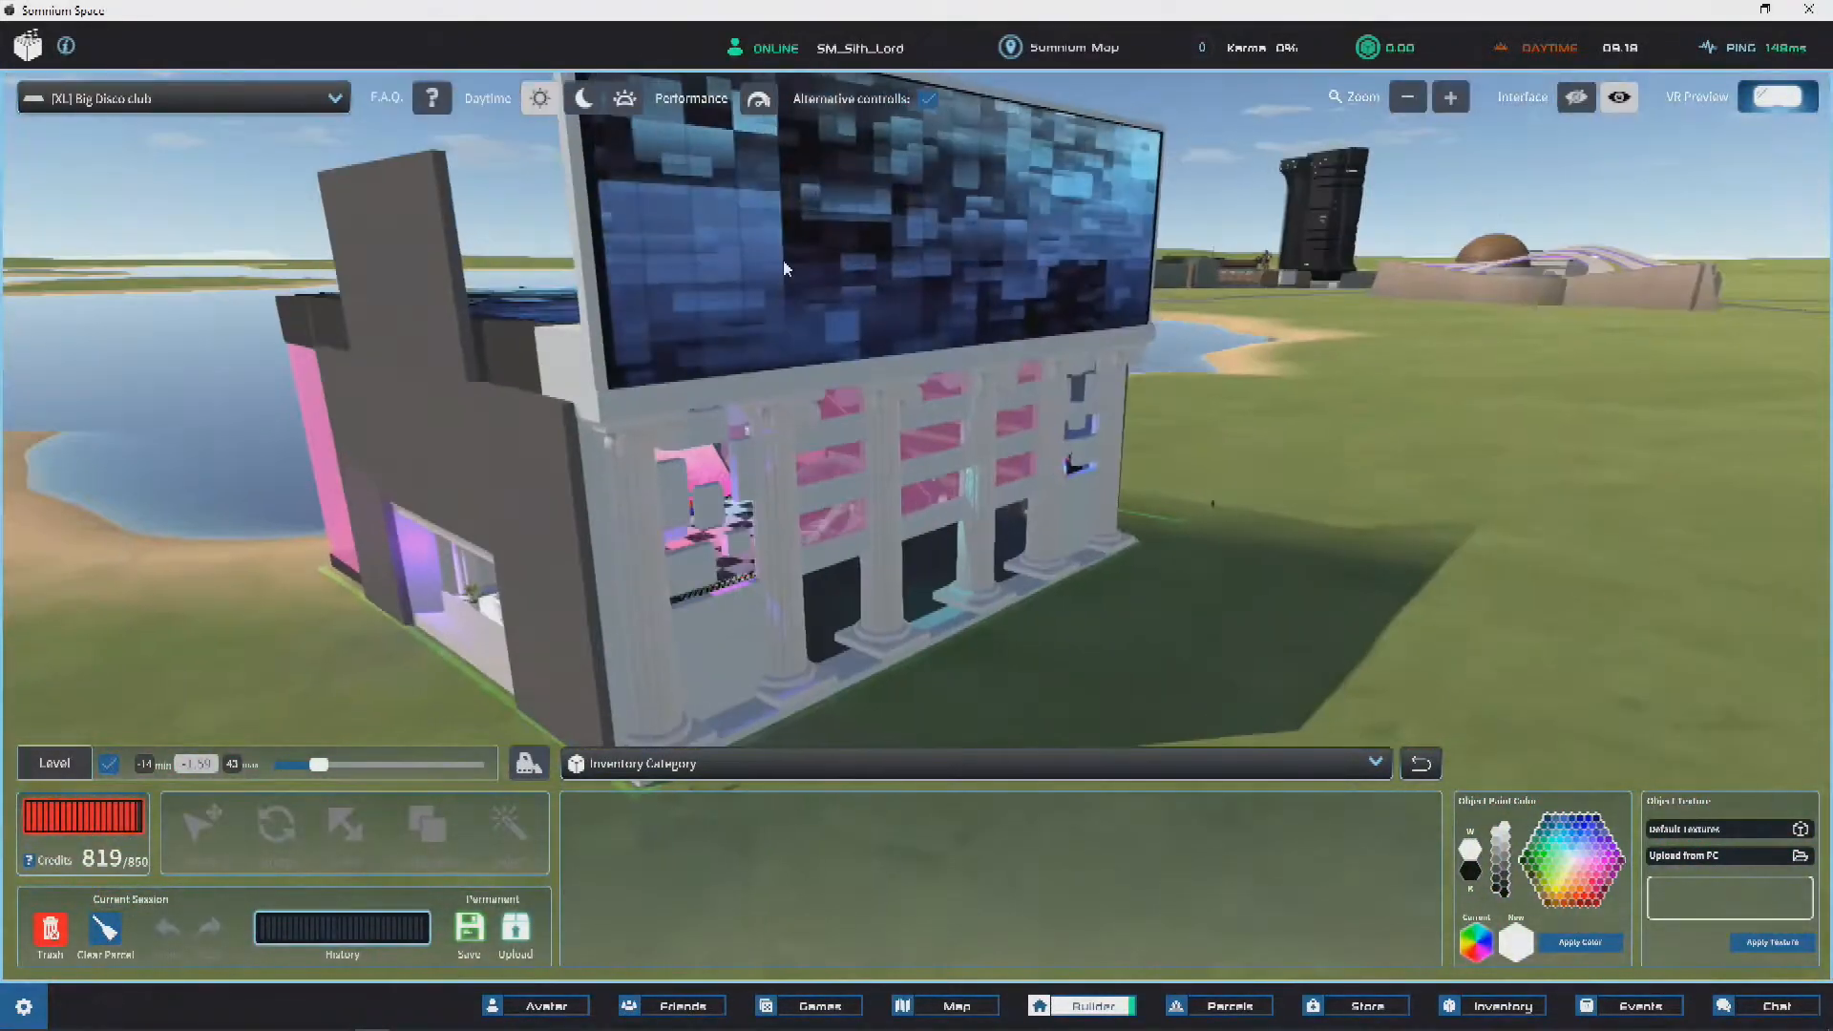
left_click(582, 98)
mouse_move(1188, 399)
right_mouse_down()
mouse_move(872, 552)
mouse_move(1195, 524)
mouse_move(860, 421)
mouse_move(614, 491)
mouse_move(1034, 455)
mouse_move(962, 449)
mouse_move(981, 426)
mouse_move(931, 451)
mouse_move(976, 440)
mouse_move(844, 404)
mouse_move(1434, 283)
mouse_move(1460, 230)
mouse_move(1215, 391)
right_mouse_up()
scroll(871, 552, "up", 5)
scroll(617, 487, "up", 5)
left_click(1460, 229)
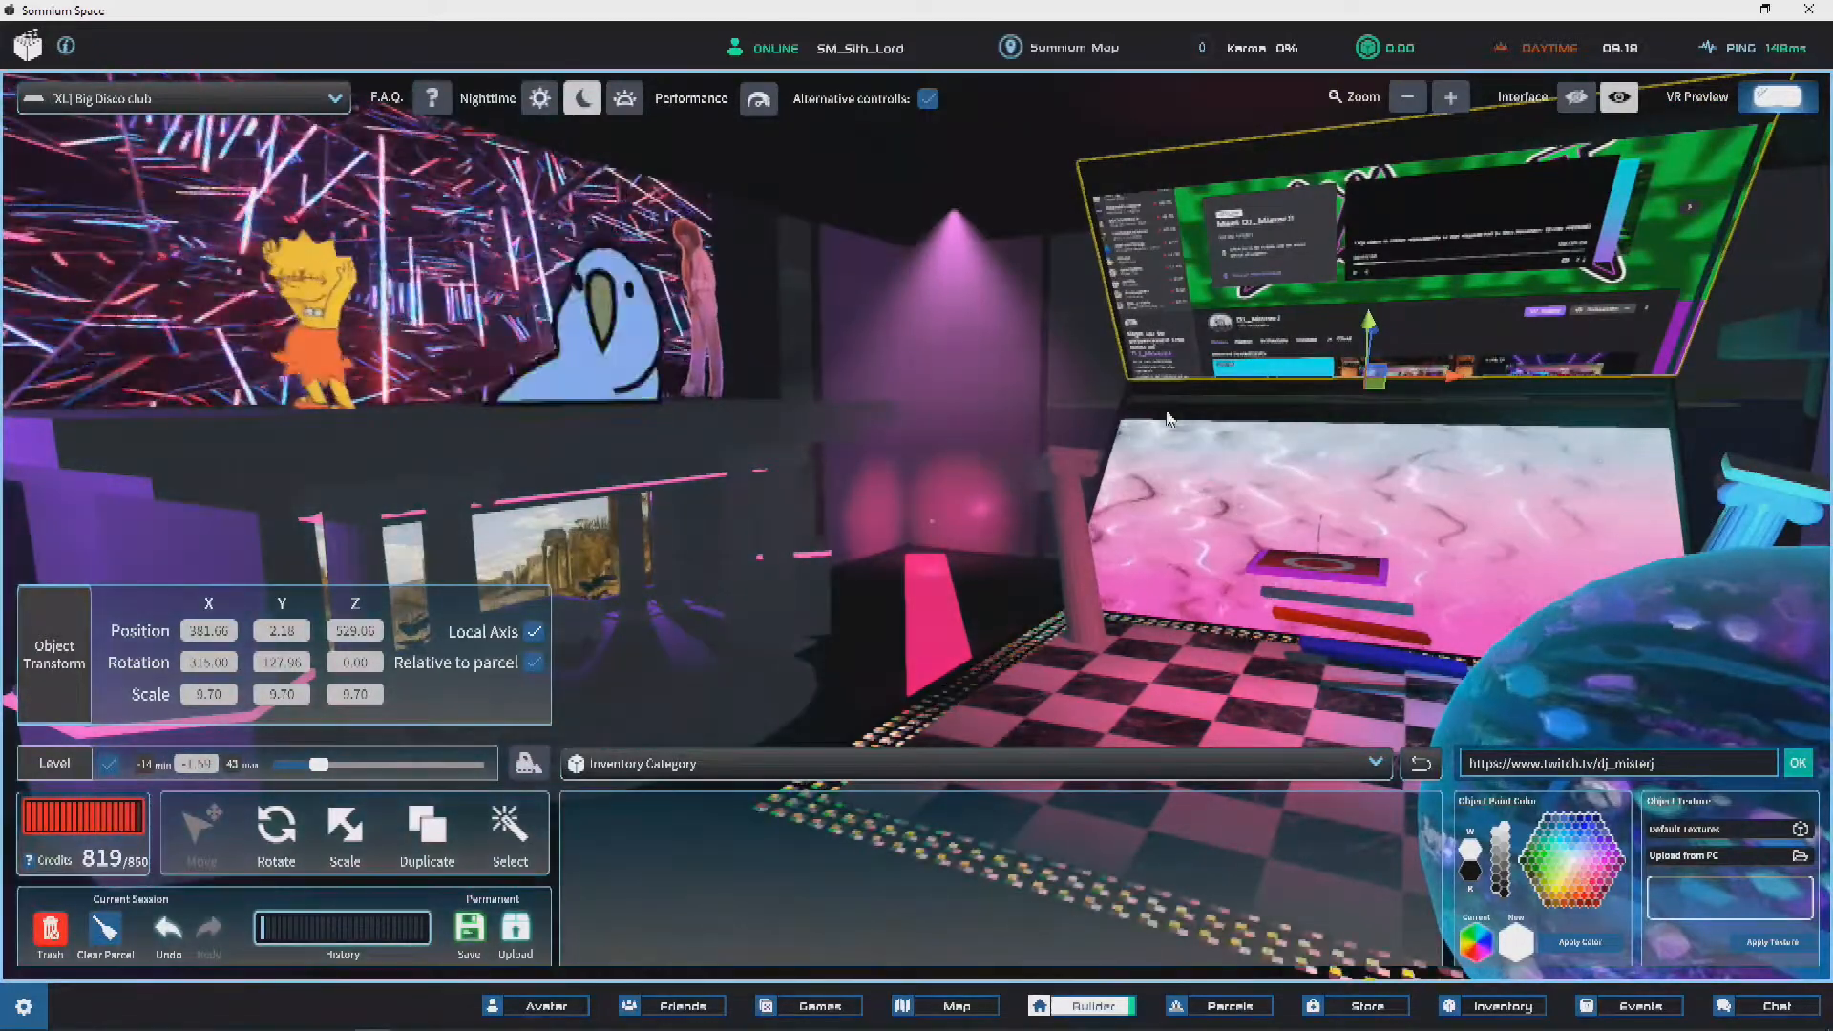
Step: Inspect the area around the video screen and select the light source beside the leaning blue-lit column
scroll(1180, 420, "up", 5)
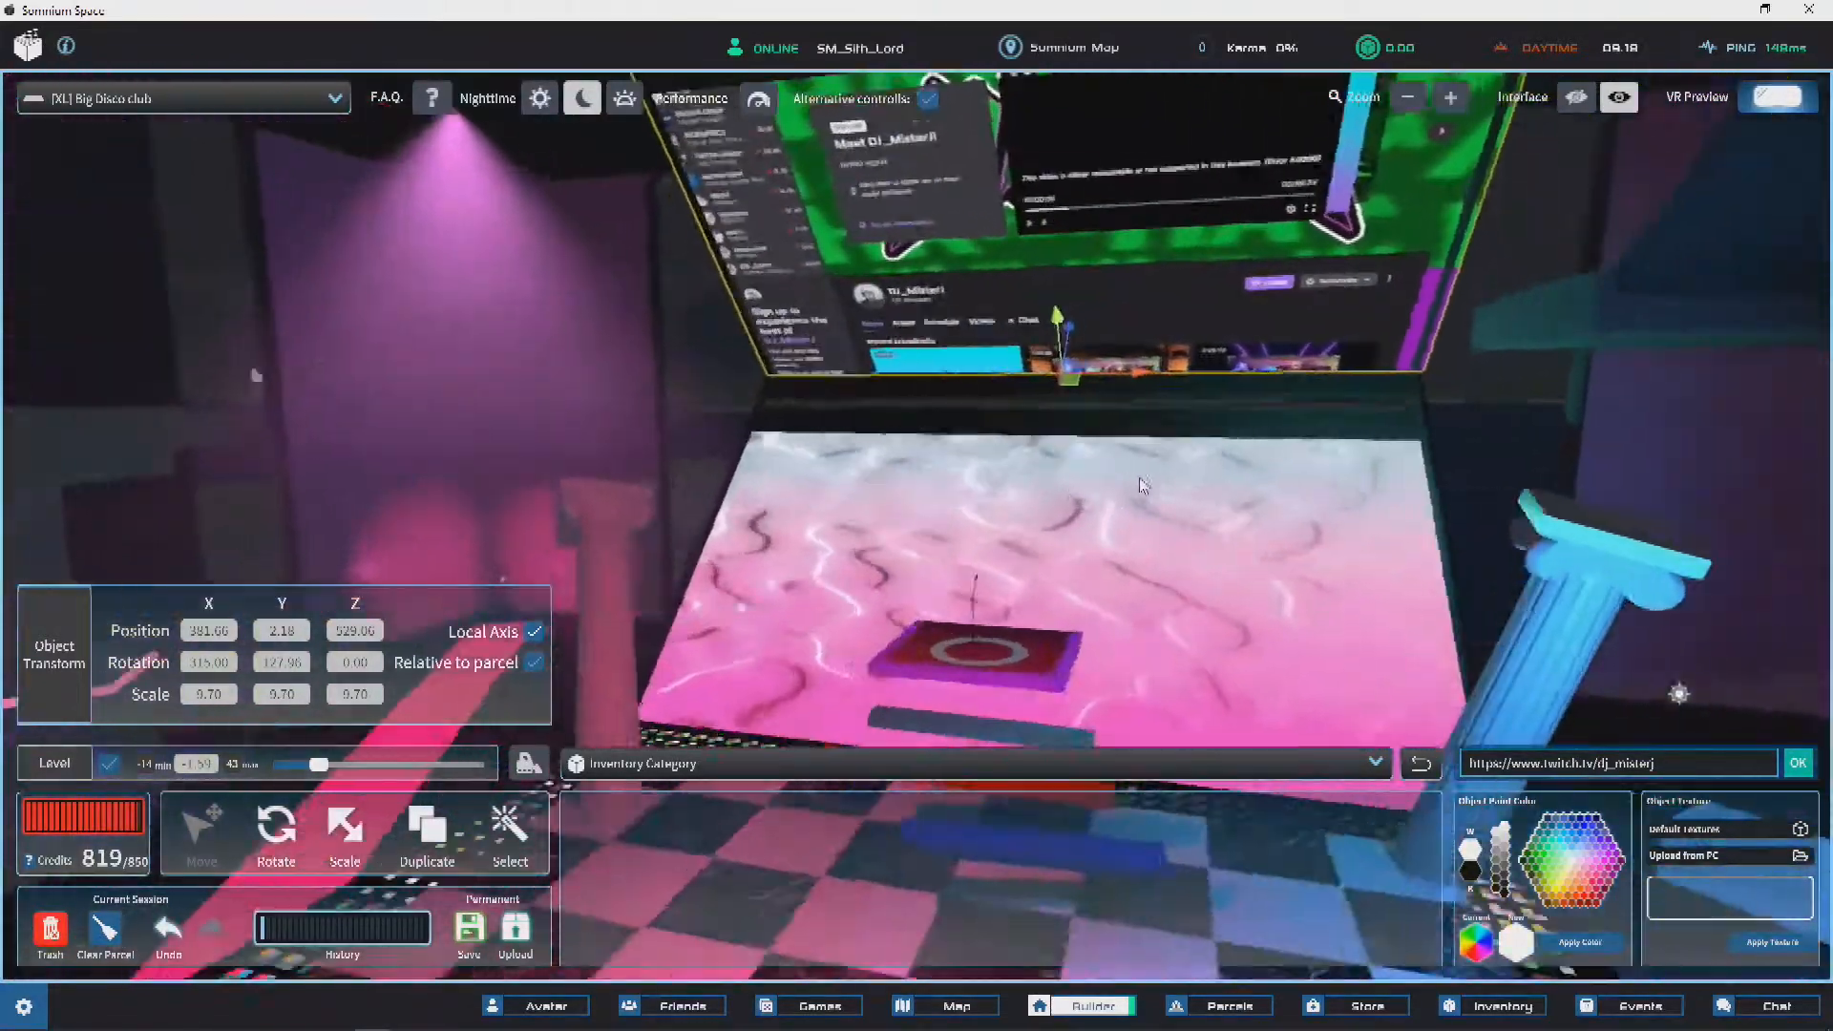
scroll(971, 505, "down", 5)
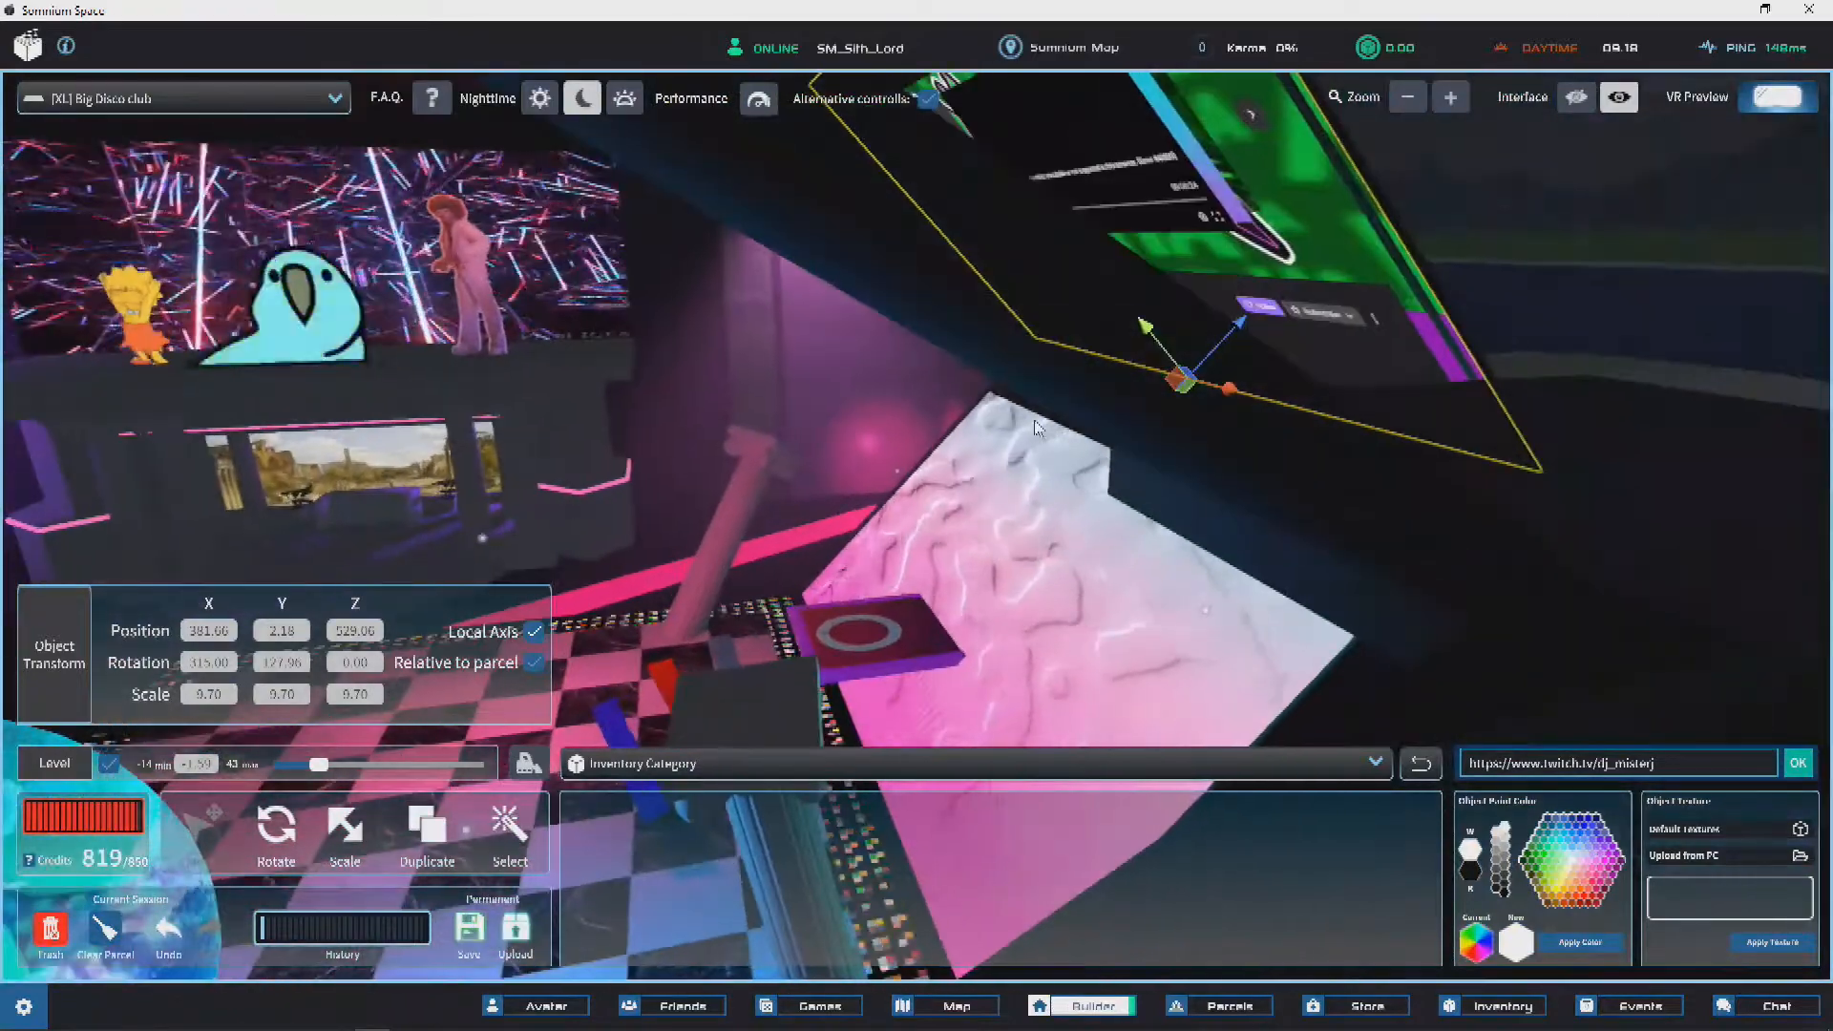
scroll(1098, 449, "up", 5)
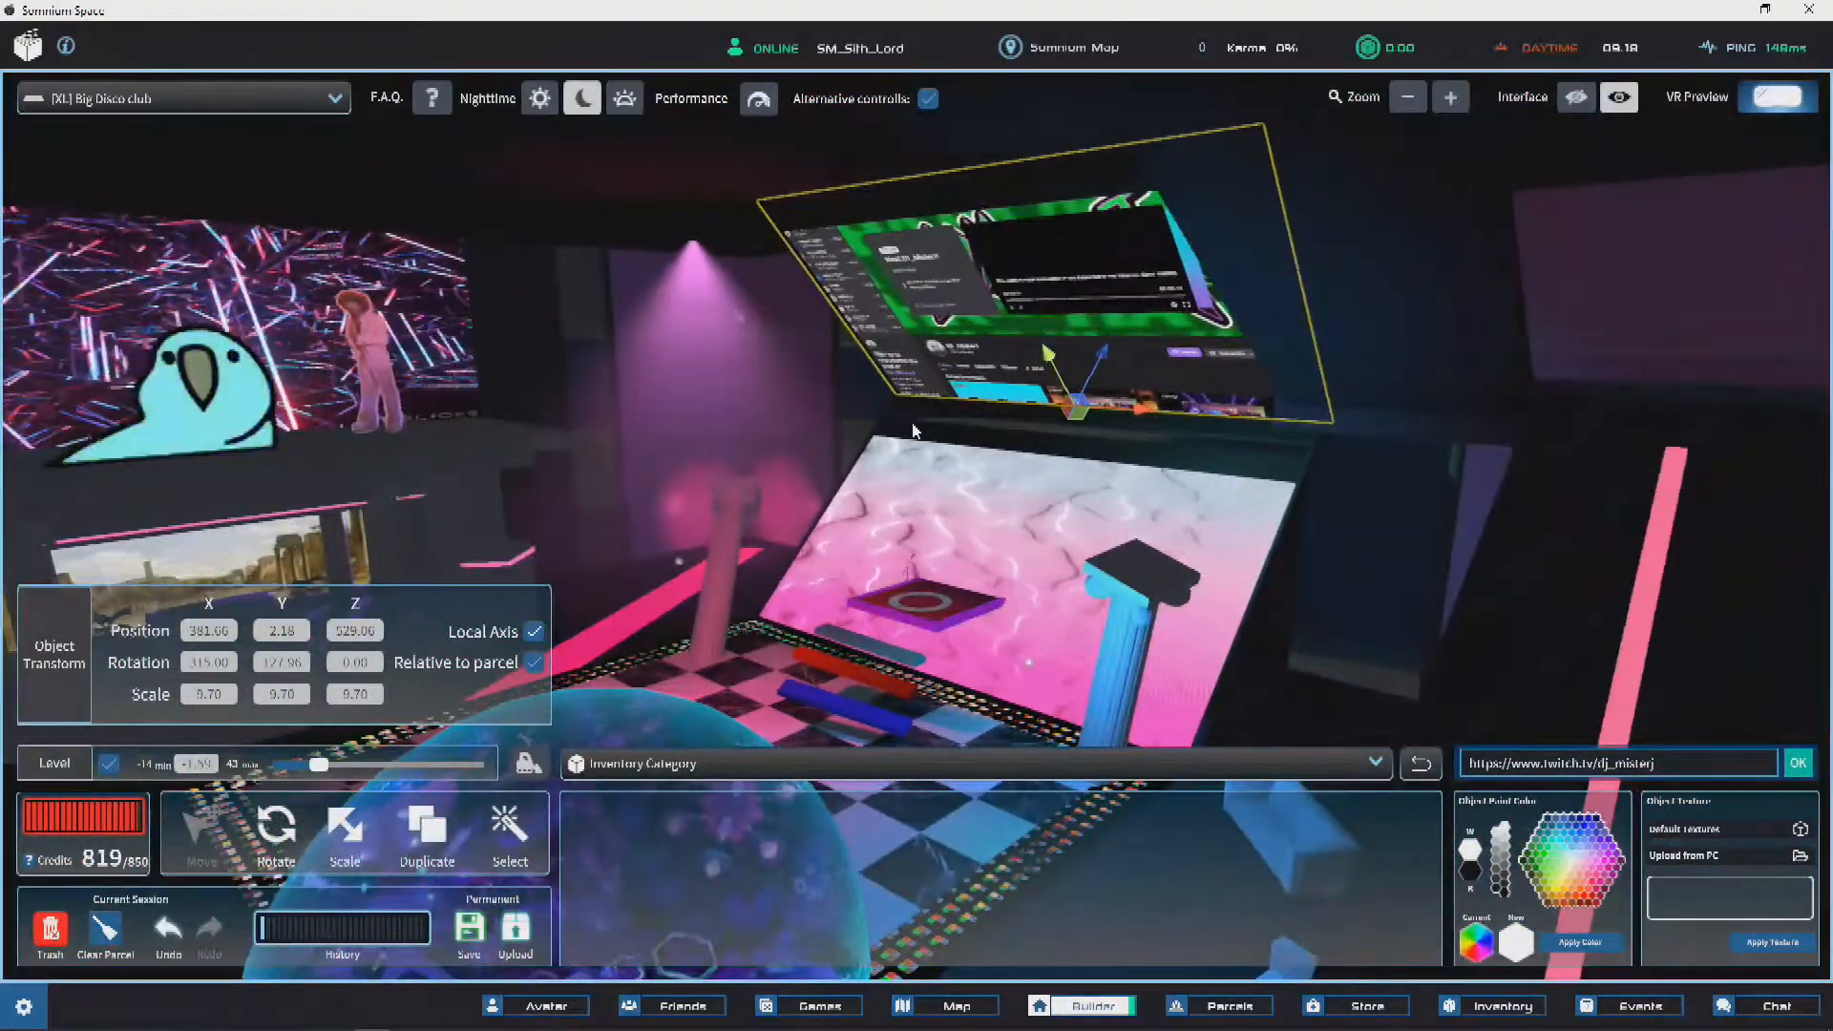
scroll(913, 430, "up", 2)
right_click_drag(997, 458, 822, 426)
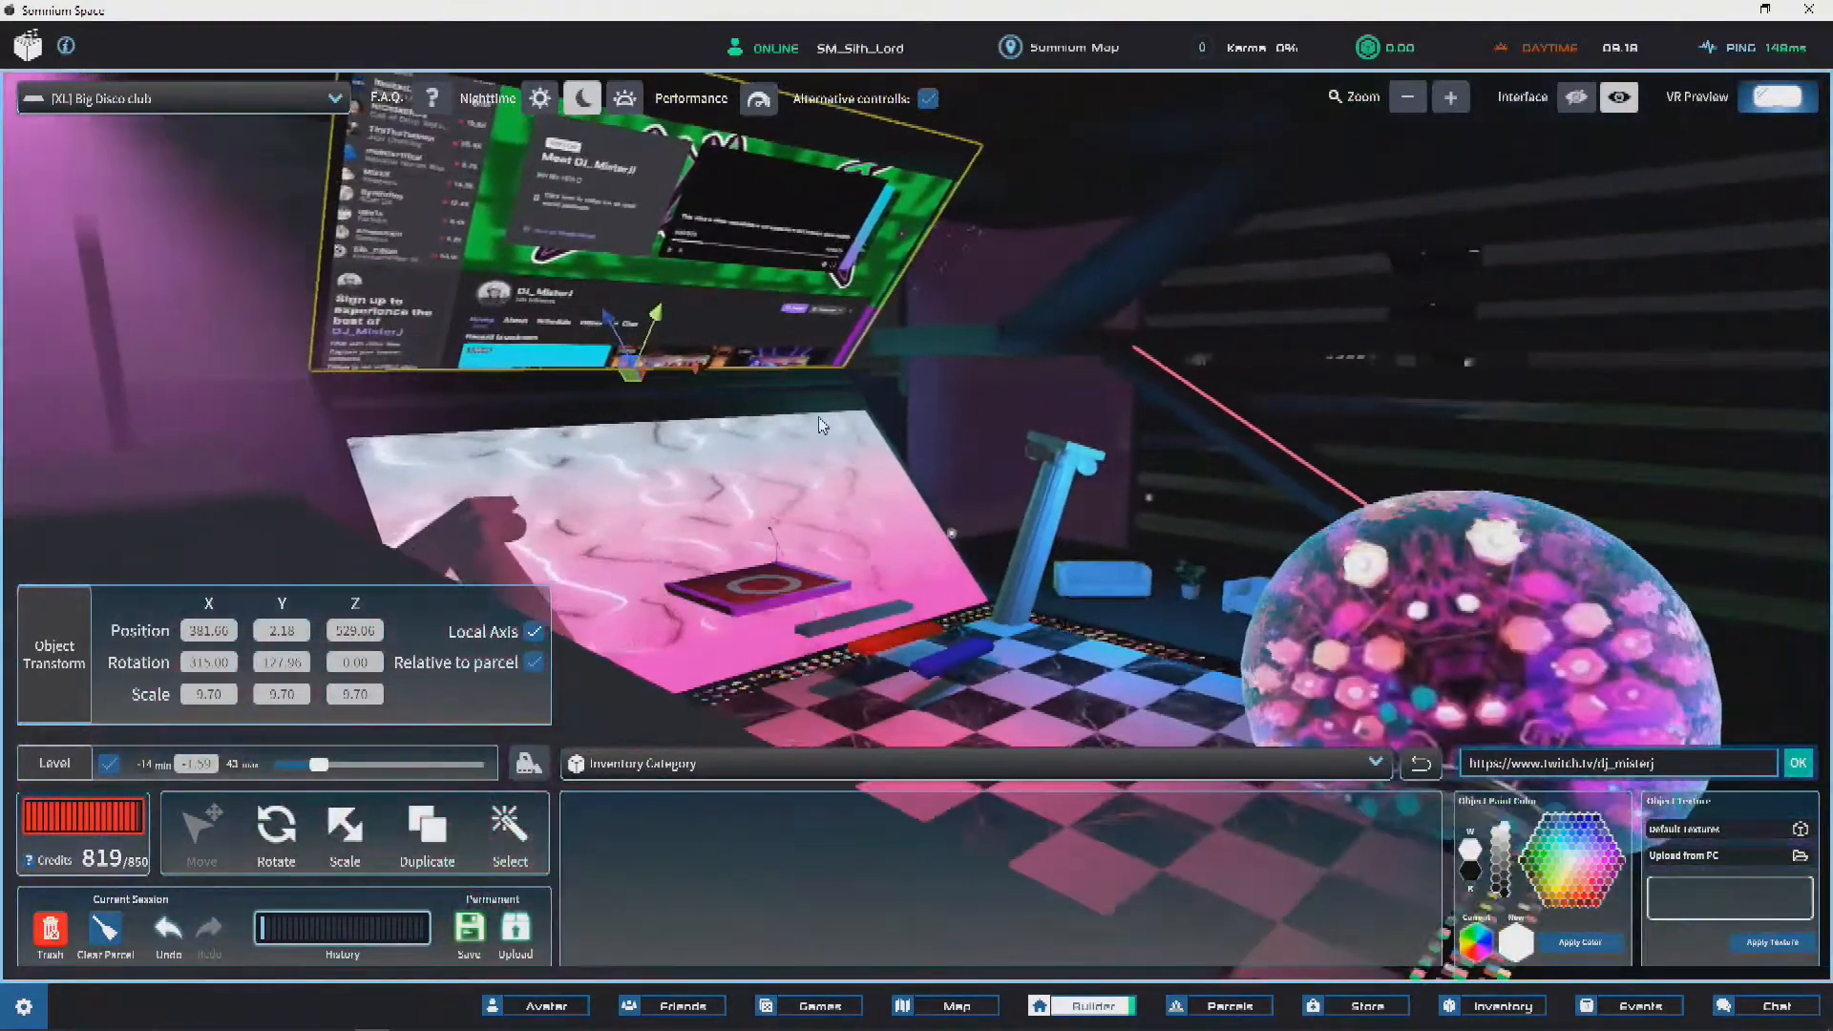
scroll(973, 657, "up", 3)
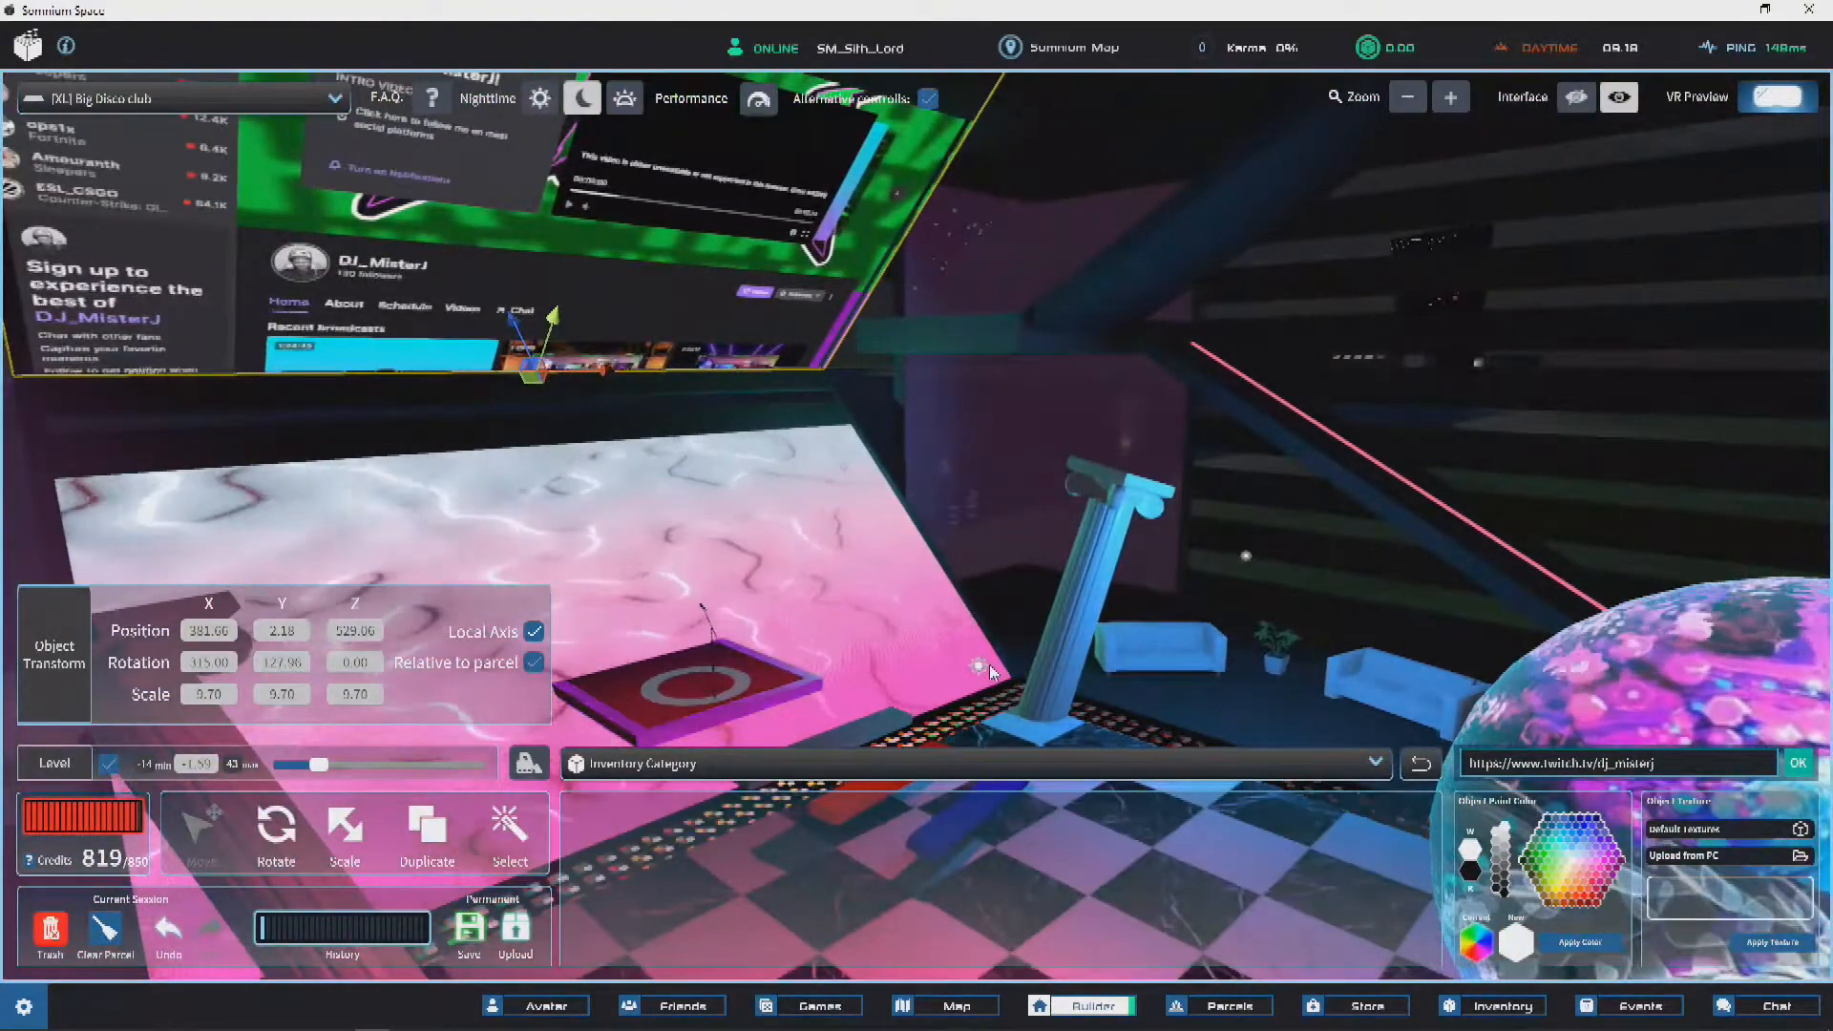
left_click(979, 668)
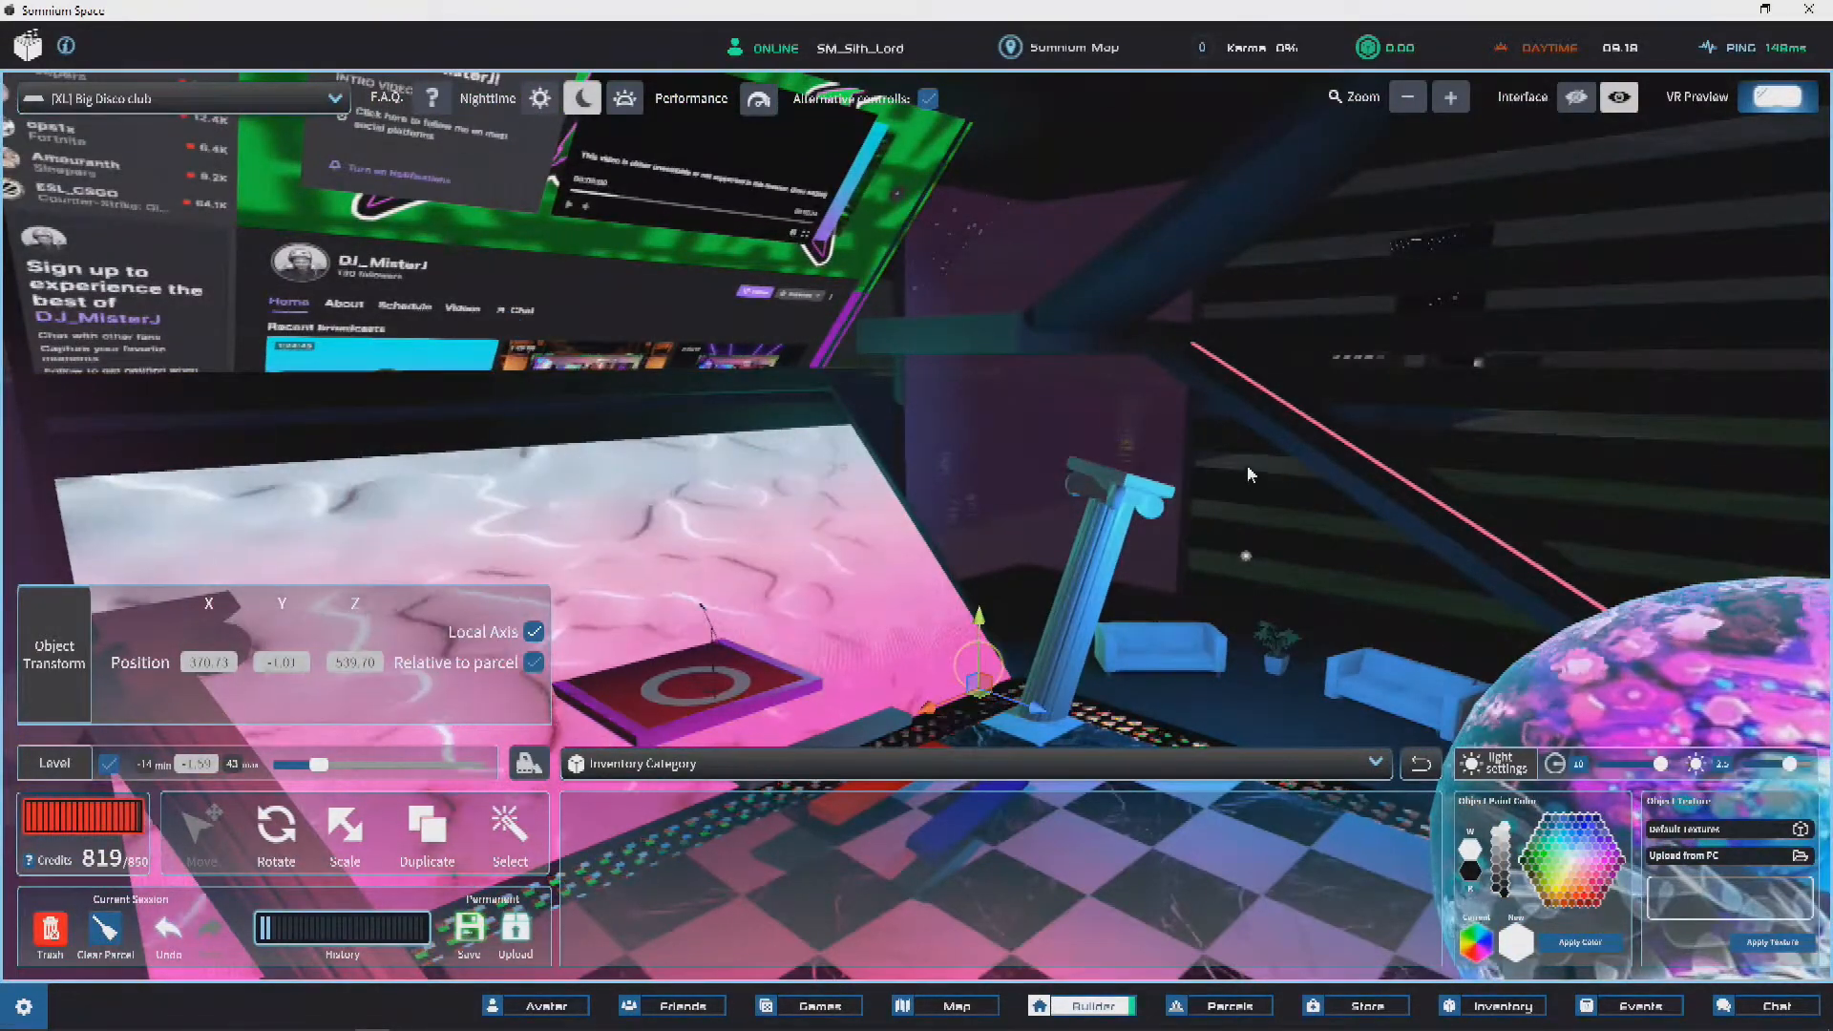
Step: Inspect the lounge area with the landscape picture and select the purple light near its columns
right_click_drag(1297, 319, 993, 489)
mouse_move(779, 537)
right_mouse_down()
mouse_move(743, 458)
mouse_move(968, 438)
mouse_move(1034, 506)
right_mouse_up()
scroll(1034, 506, "down", 3)
scroll(1034, 506, "up", 7)
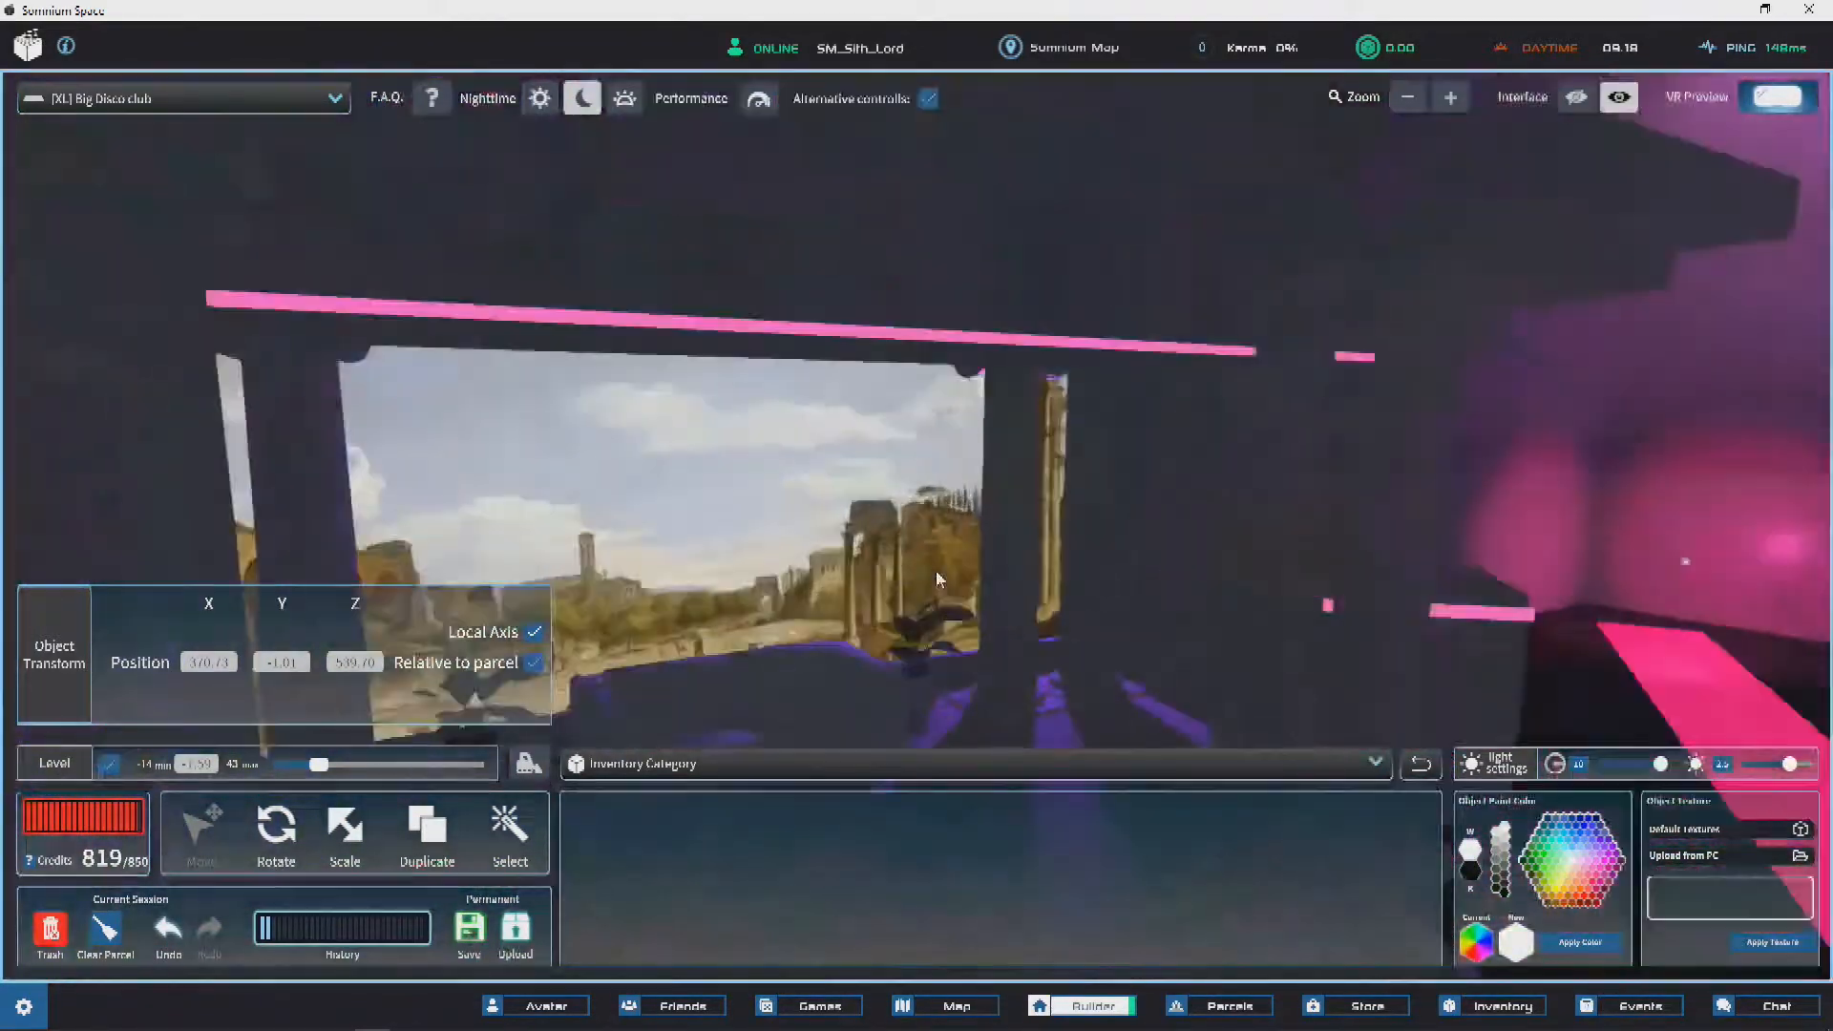
scroll(903, 541, "up", 3)
mouse_move(869, 513)
right_mouse_down()
mouse_move(942, 488)
mouse_move(1165, 508)
mouse_move(1056, 474)
right_mouse_up()
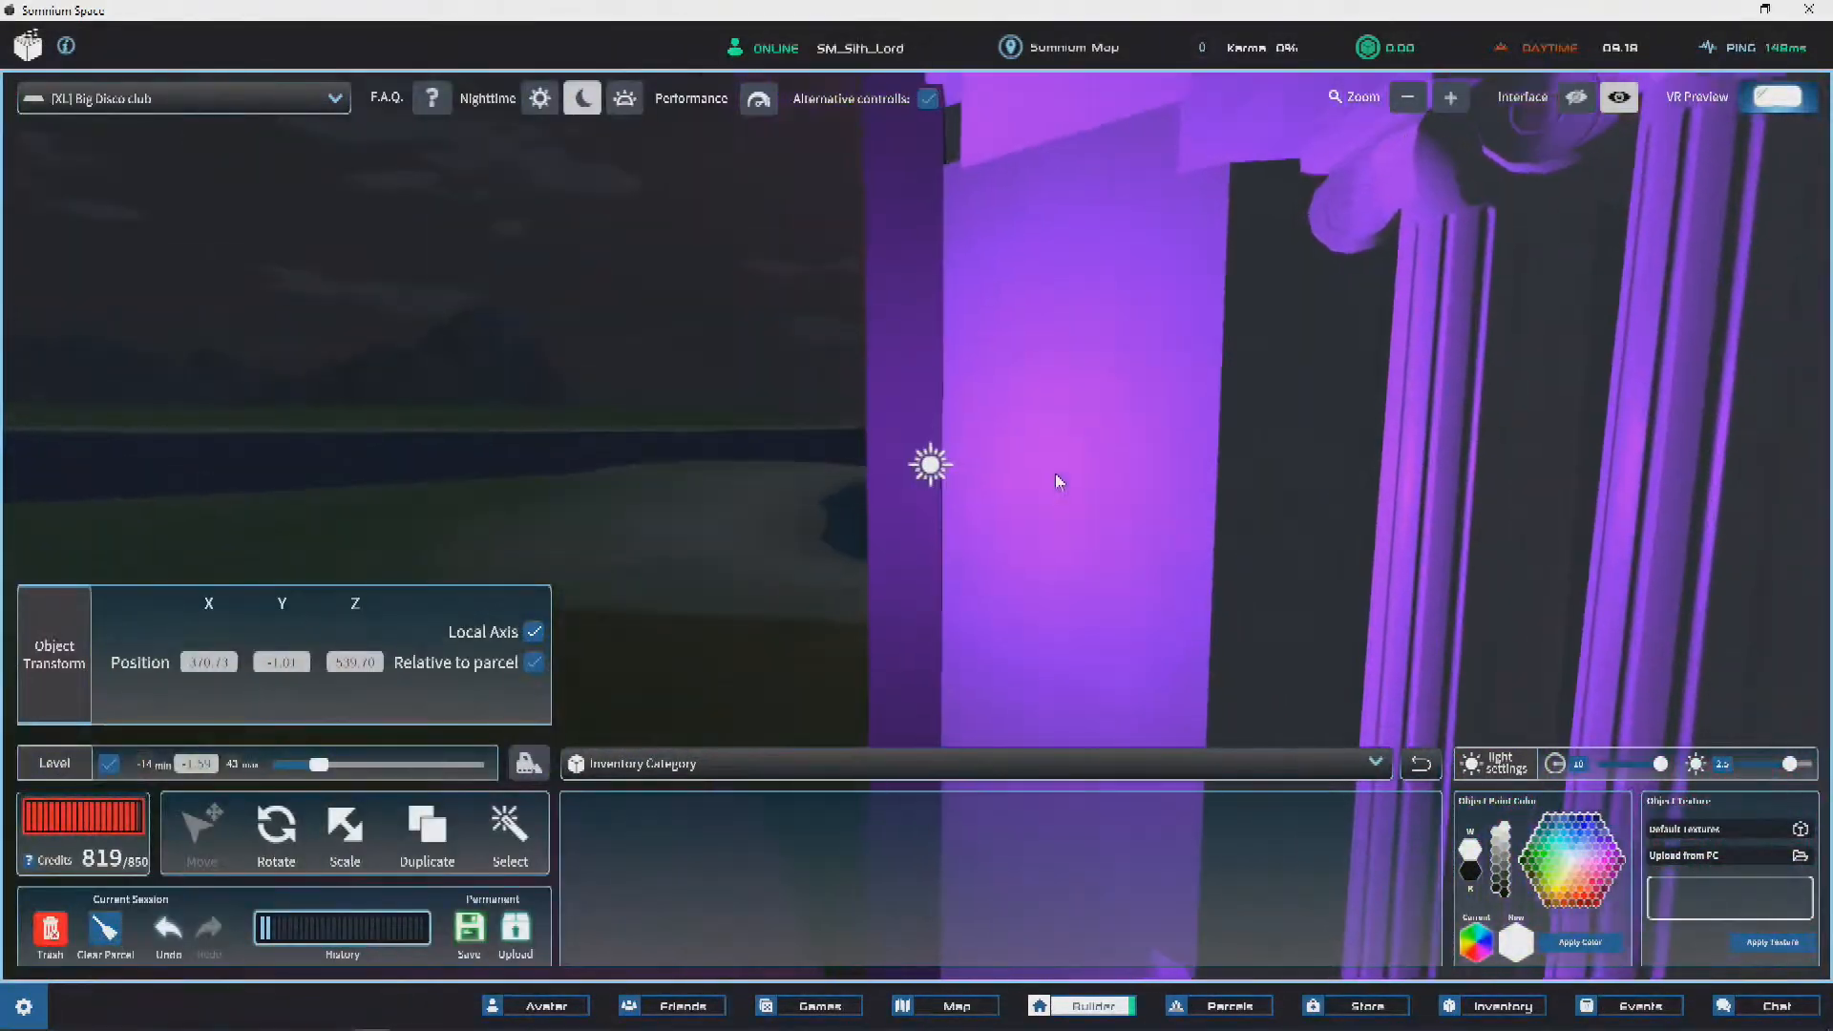
left_click(927, 466)
Step: Undo the last change to the purple light and view the lounge from beside the entrance
right_click_drag(1129, 425, 519, 487)
scroll(576, 459, "down", 3)
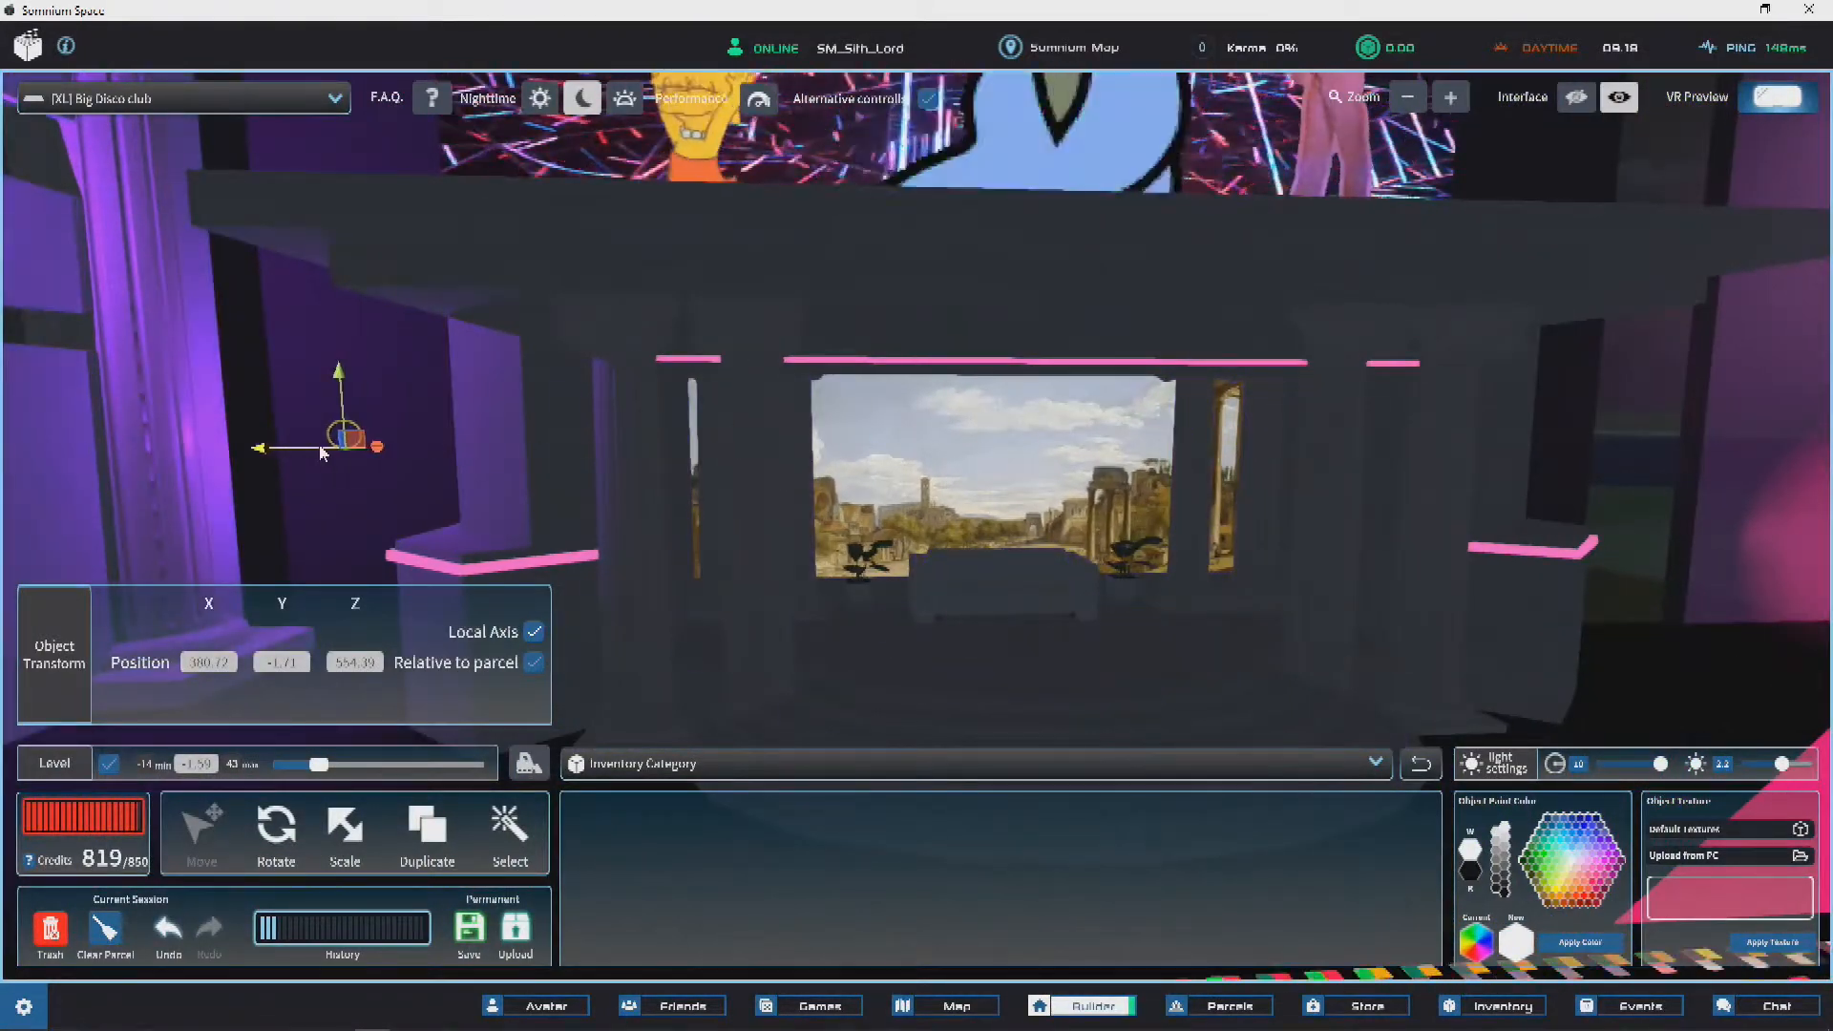
key("ctrl+z")
right_click_drag(908, 463, 994, 377)
key("s")
key("w")
key("a")
key("d")
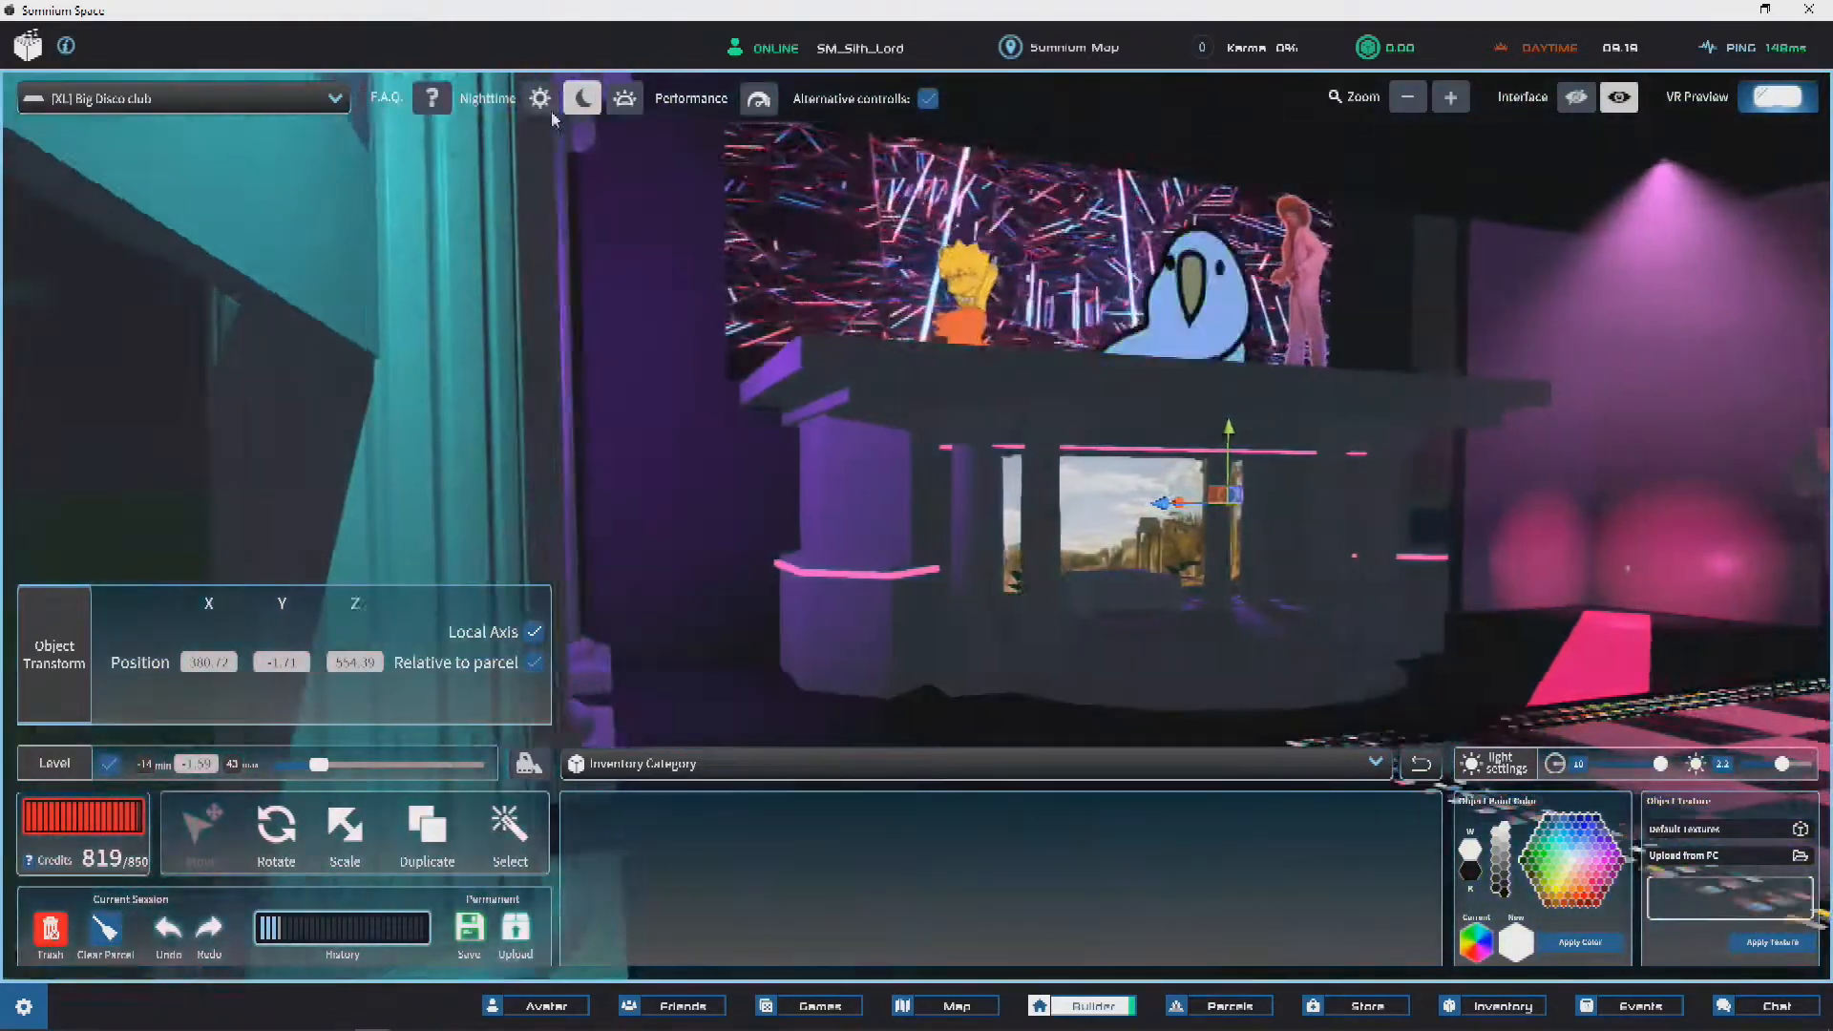
Step: Set the scene lighting to daytime, and try the dynamic lighting on the columned lounge
left_click(540, 99)
key("w")
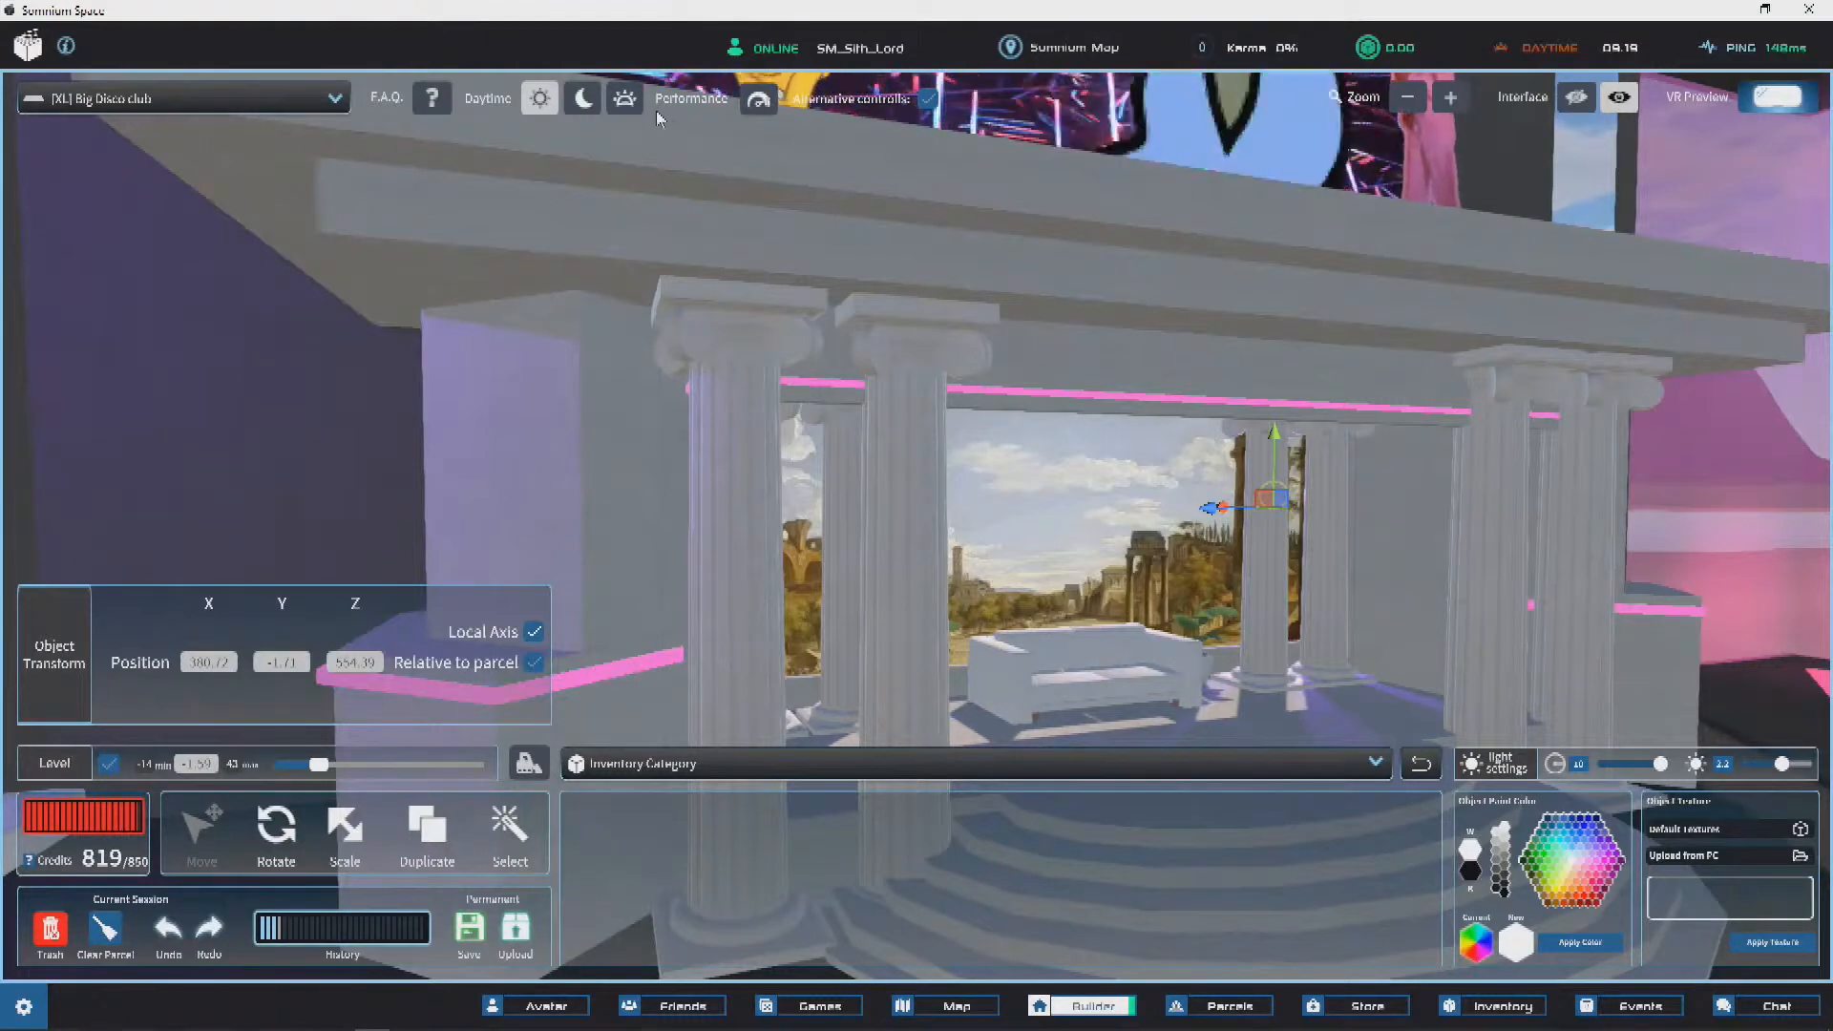
left_click(622, 99)
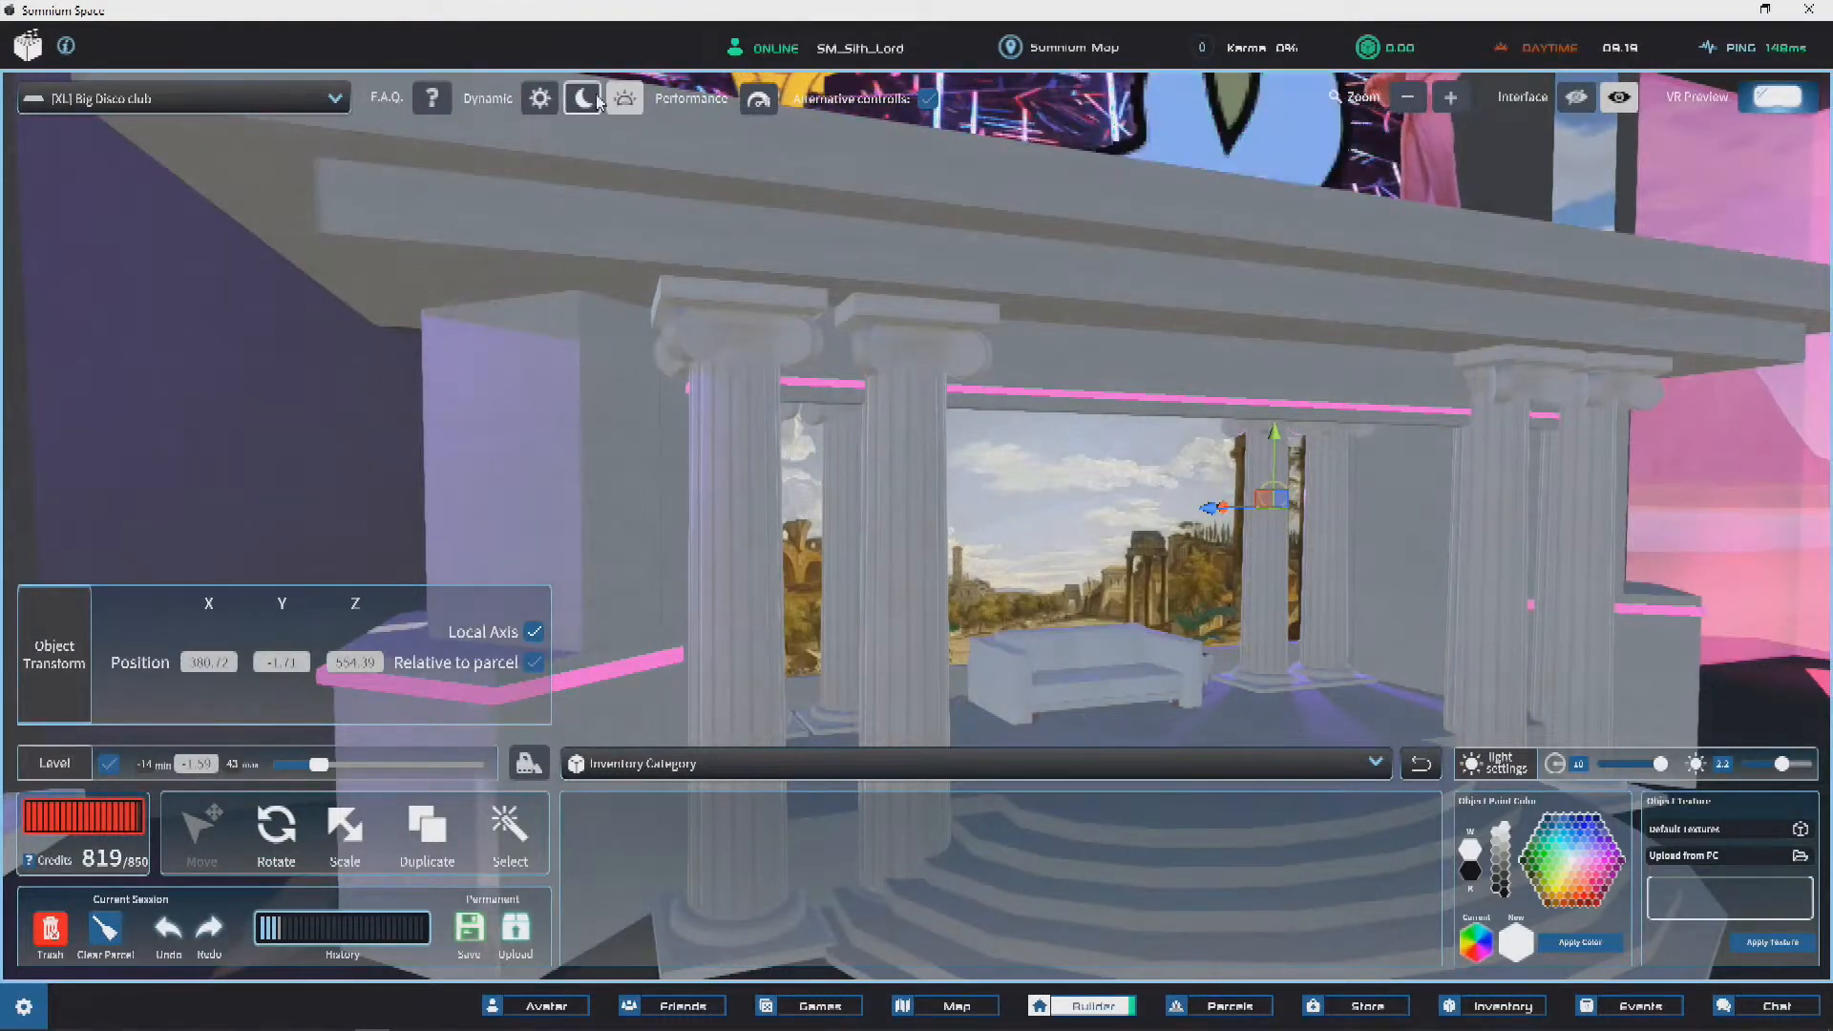
Step: Return the lighting to daytime and select the web video screen above the pink marble wall
right_click_drag(1177, 450, 1460, 433)
key("s")
key("w")
right_click_drag(1176, 463, 1143, 321)
key("s")
key("a")
key("w")
key("w")
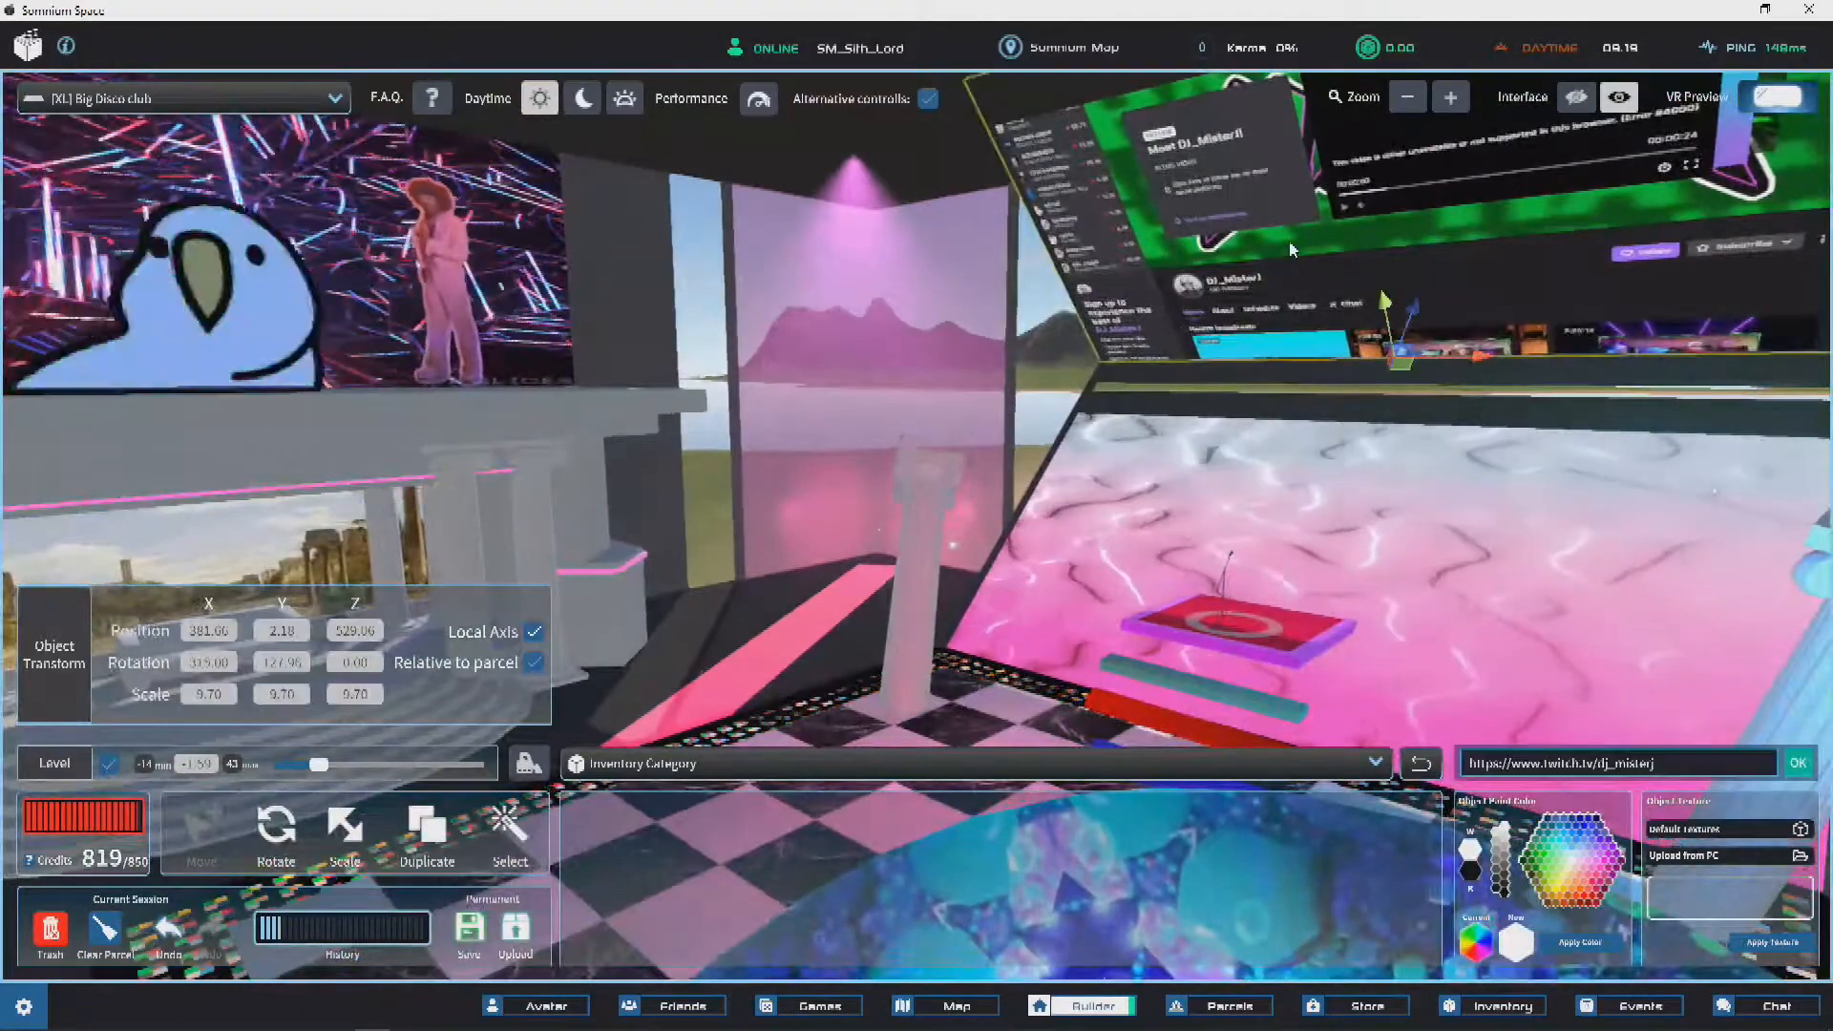
Step: Undo the last change and view the web video screen and pink marble wall from closer up
left_click_drag(1439, 328, 1146, 673)
right_click_drag(1183, 448, 1229, 383)
key("ctrl+z")
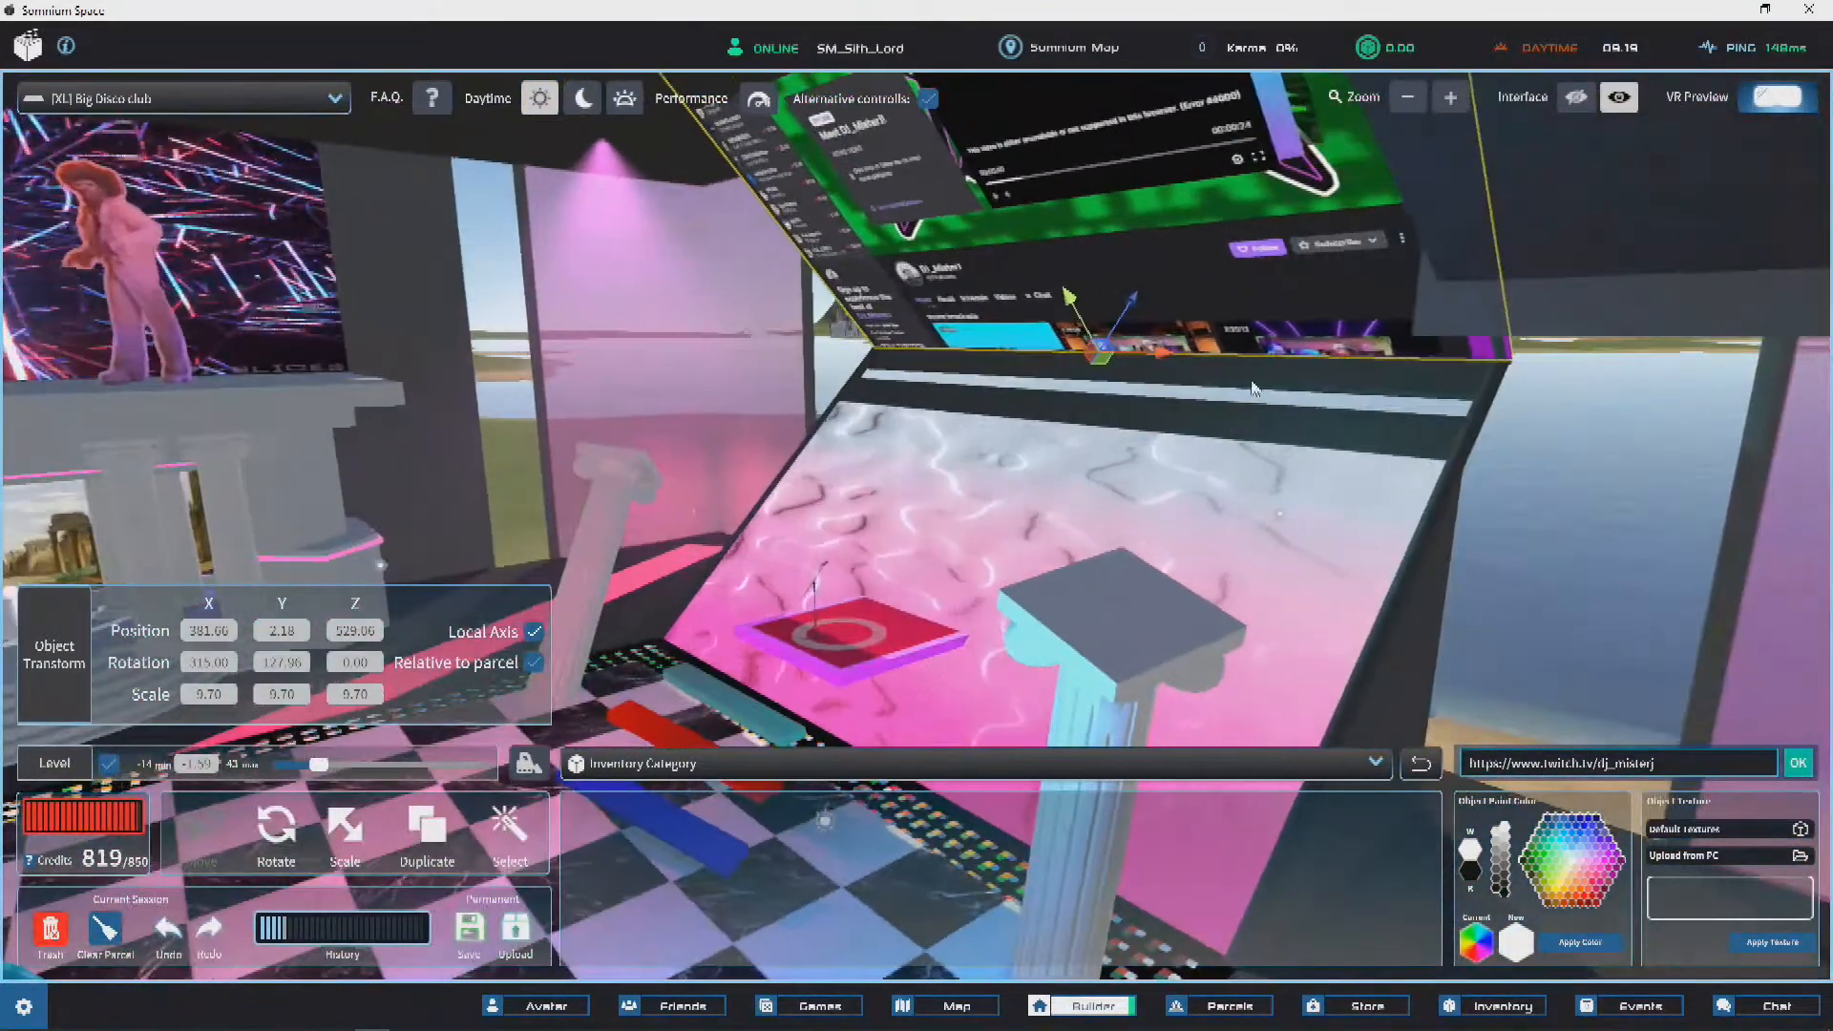
right_click_drag(697, 558, 821, 413)
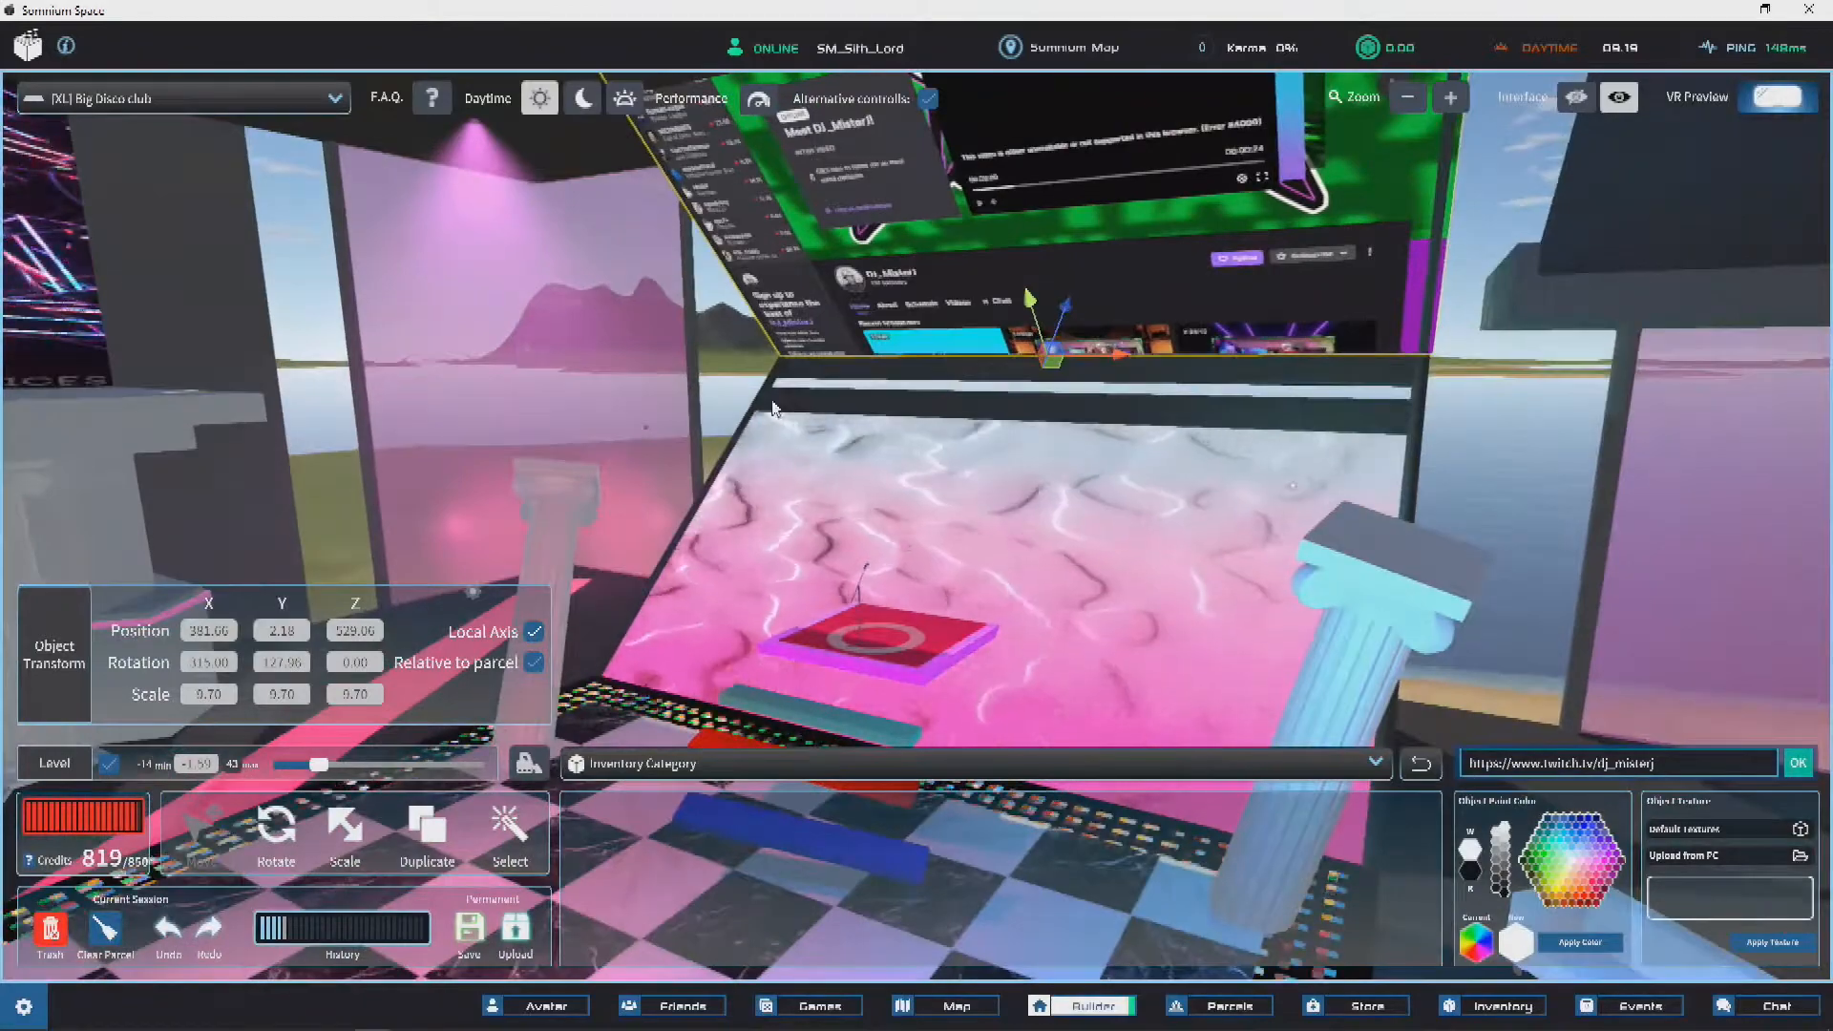
Step: Select the red ringed platform in front of the pink marble wall and show the Furniture category of the inventory
scroll(821, 413, "down", 3)
left_click(883, 501)
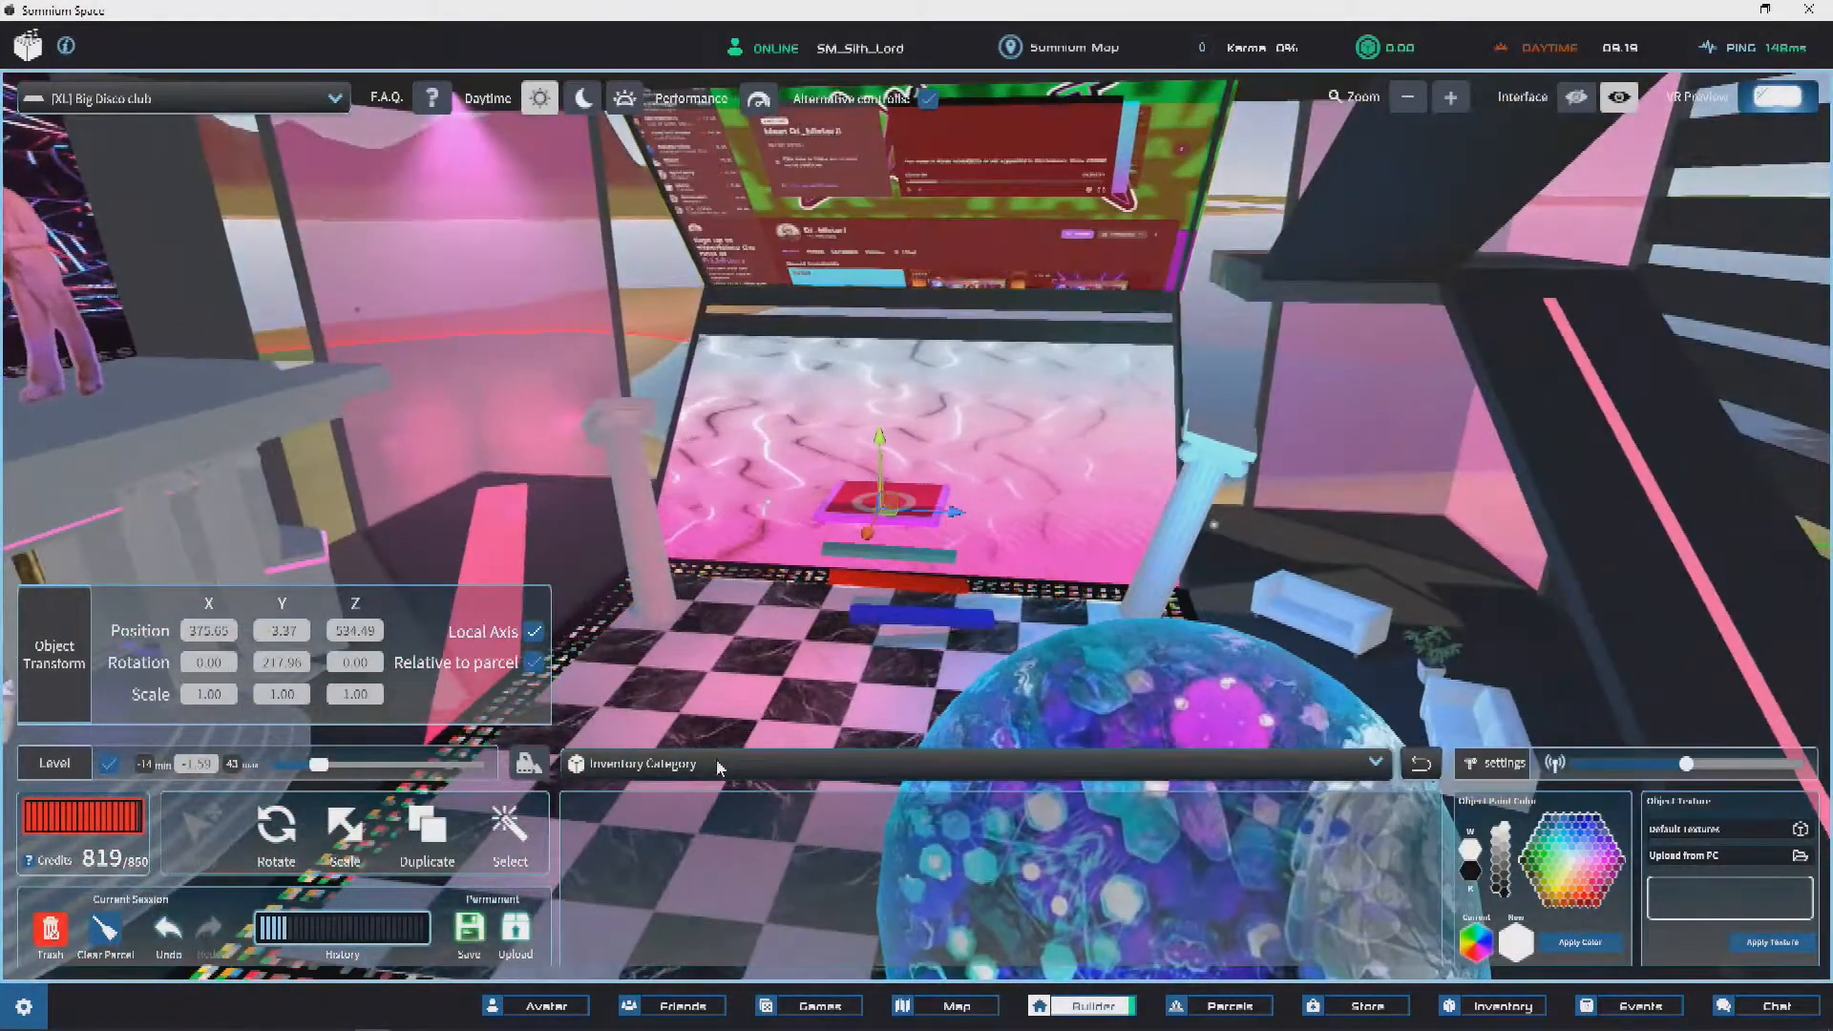
scroll(666, 680, "down", 5)
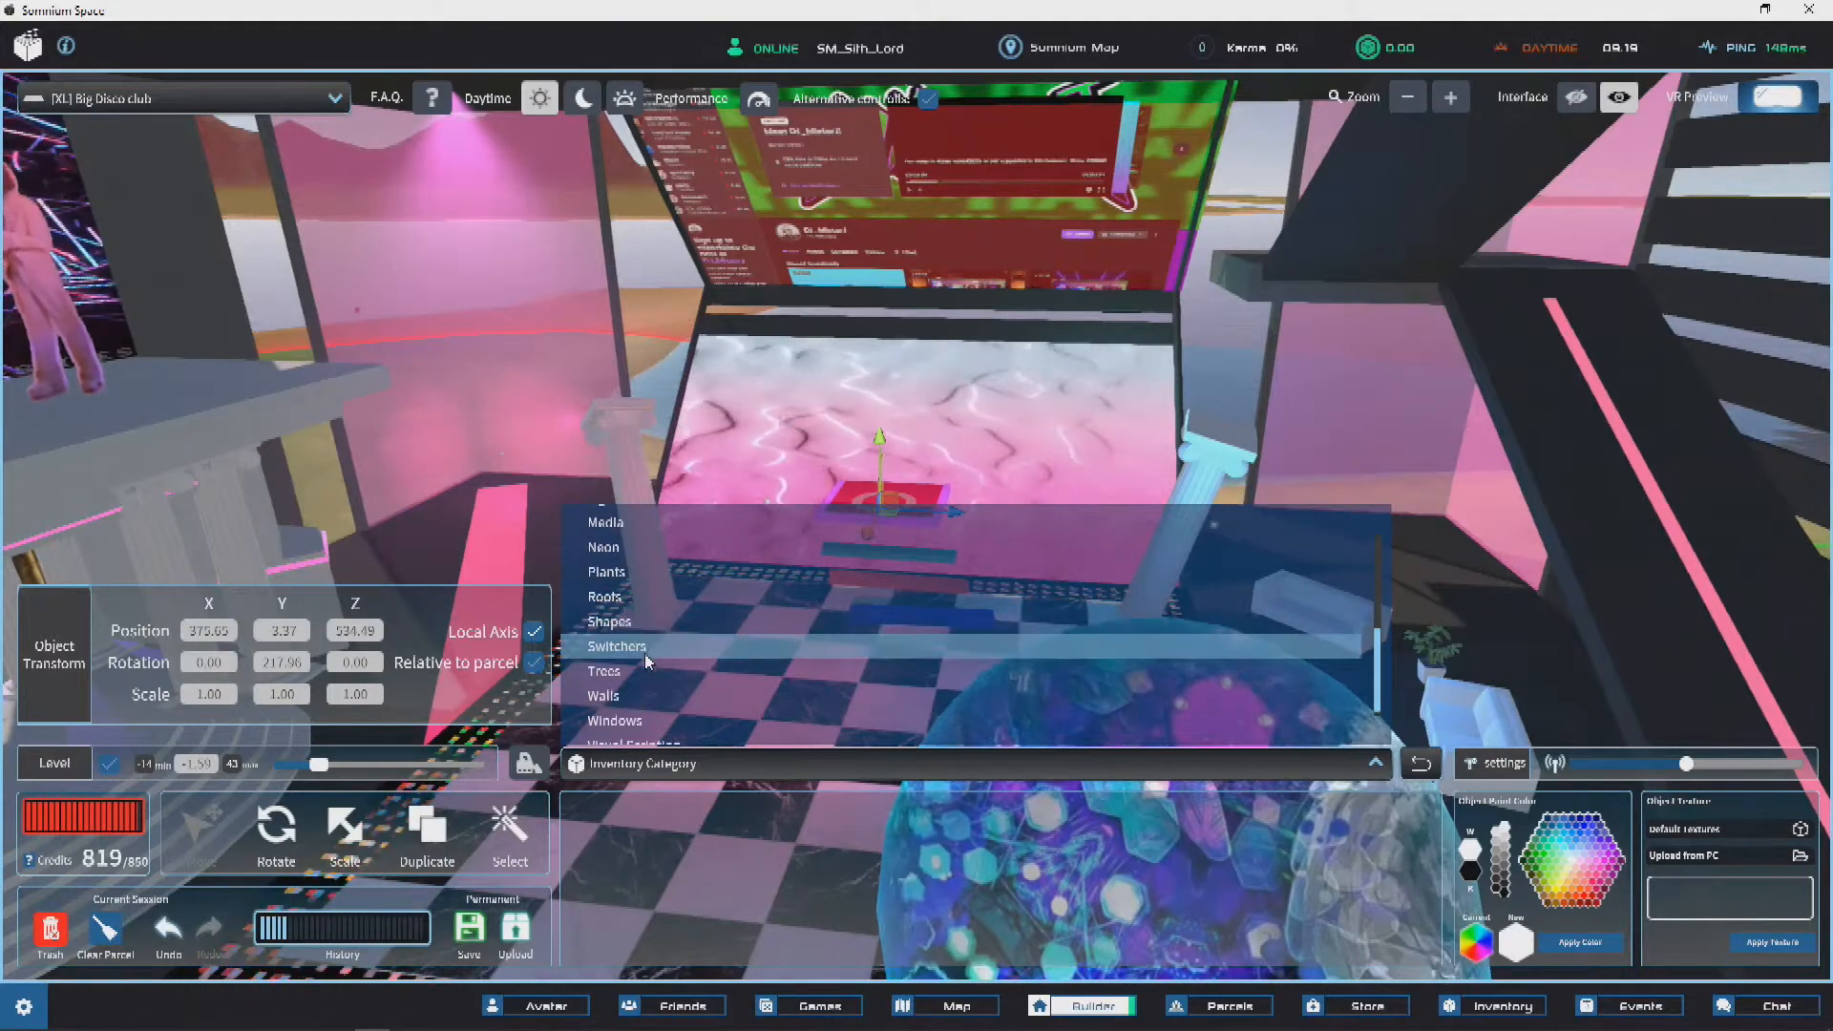
scroll(645, 659, "up", 3)
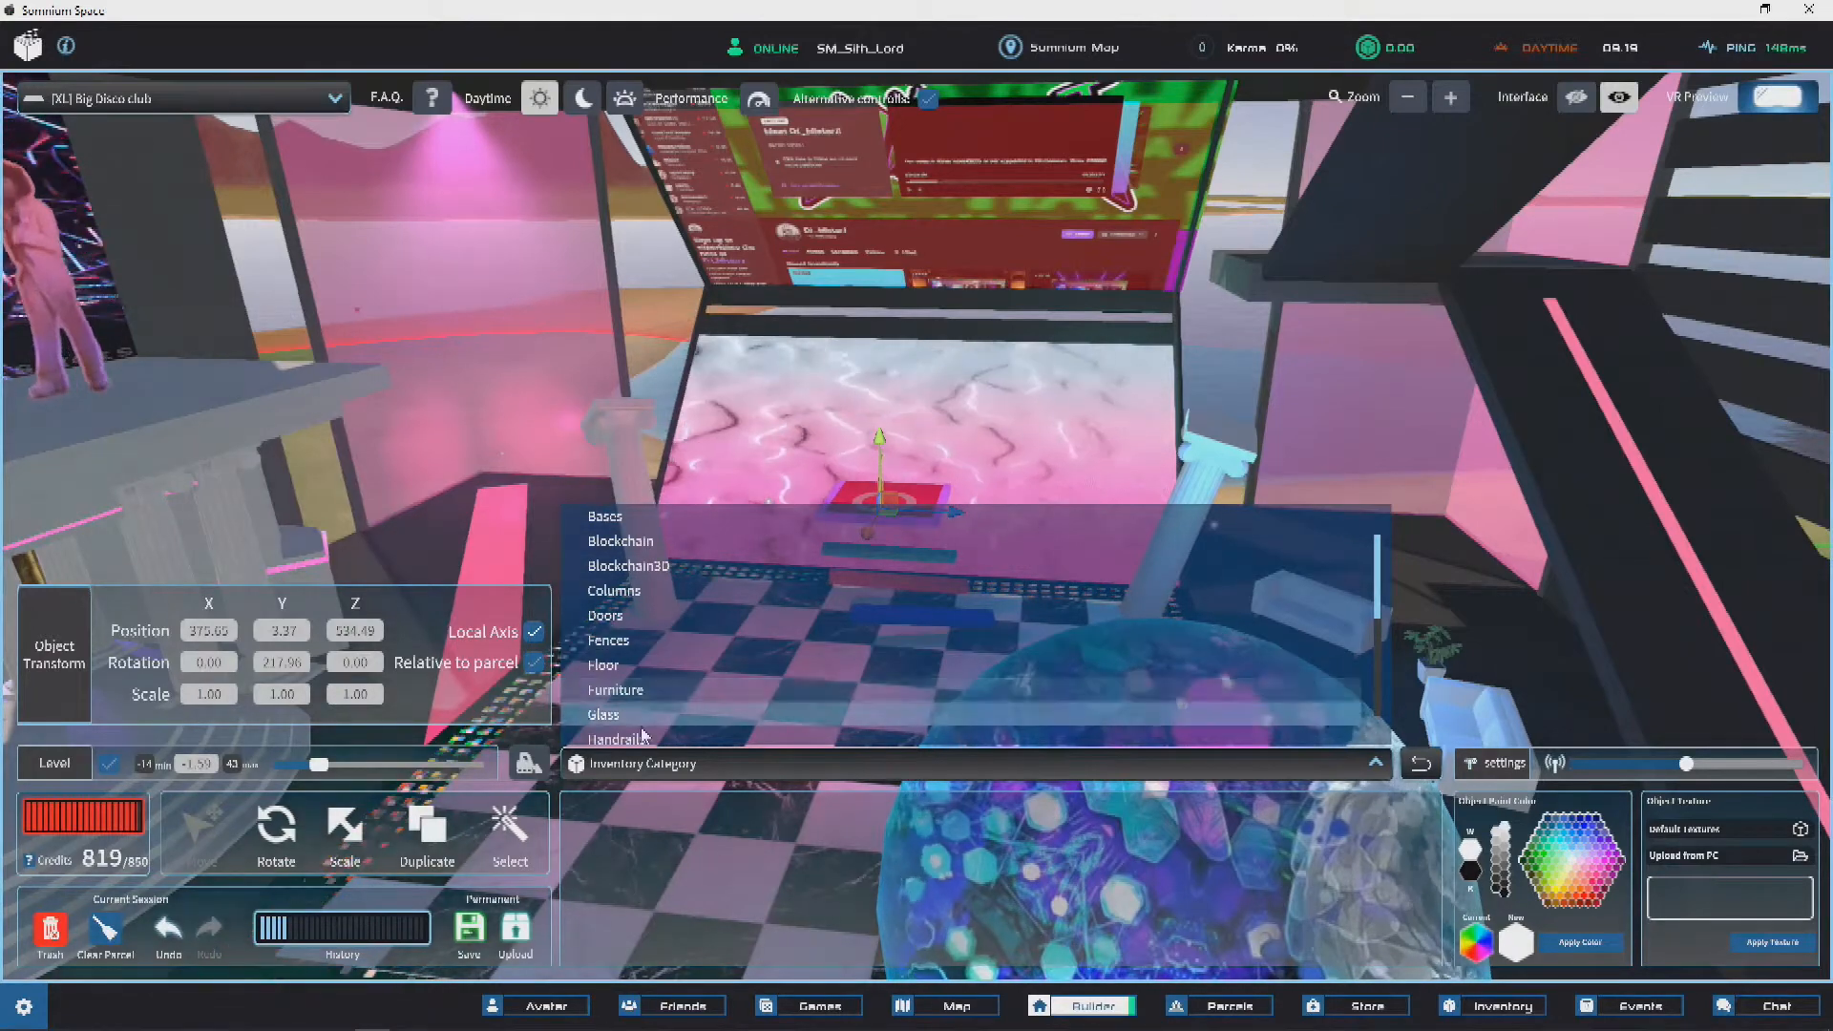
left_click(629, 690)
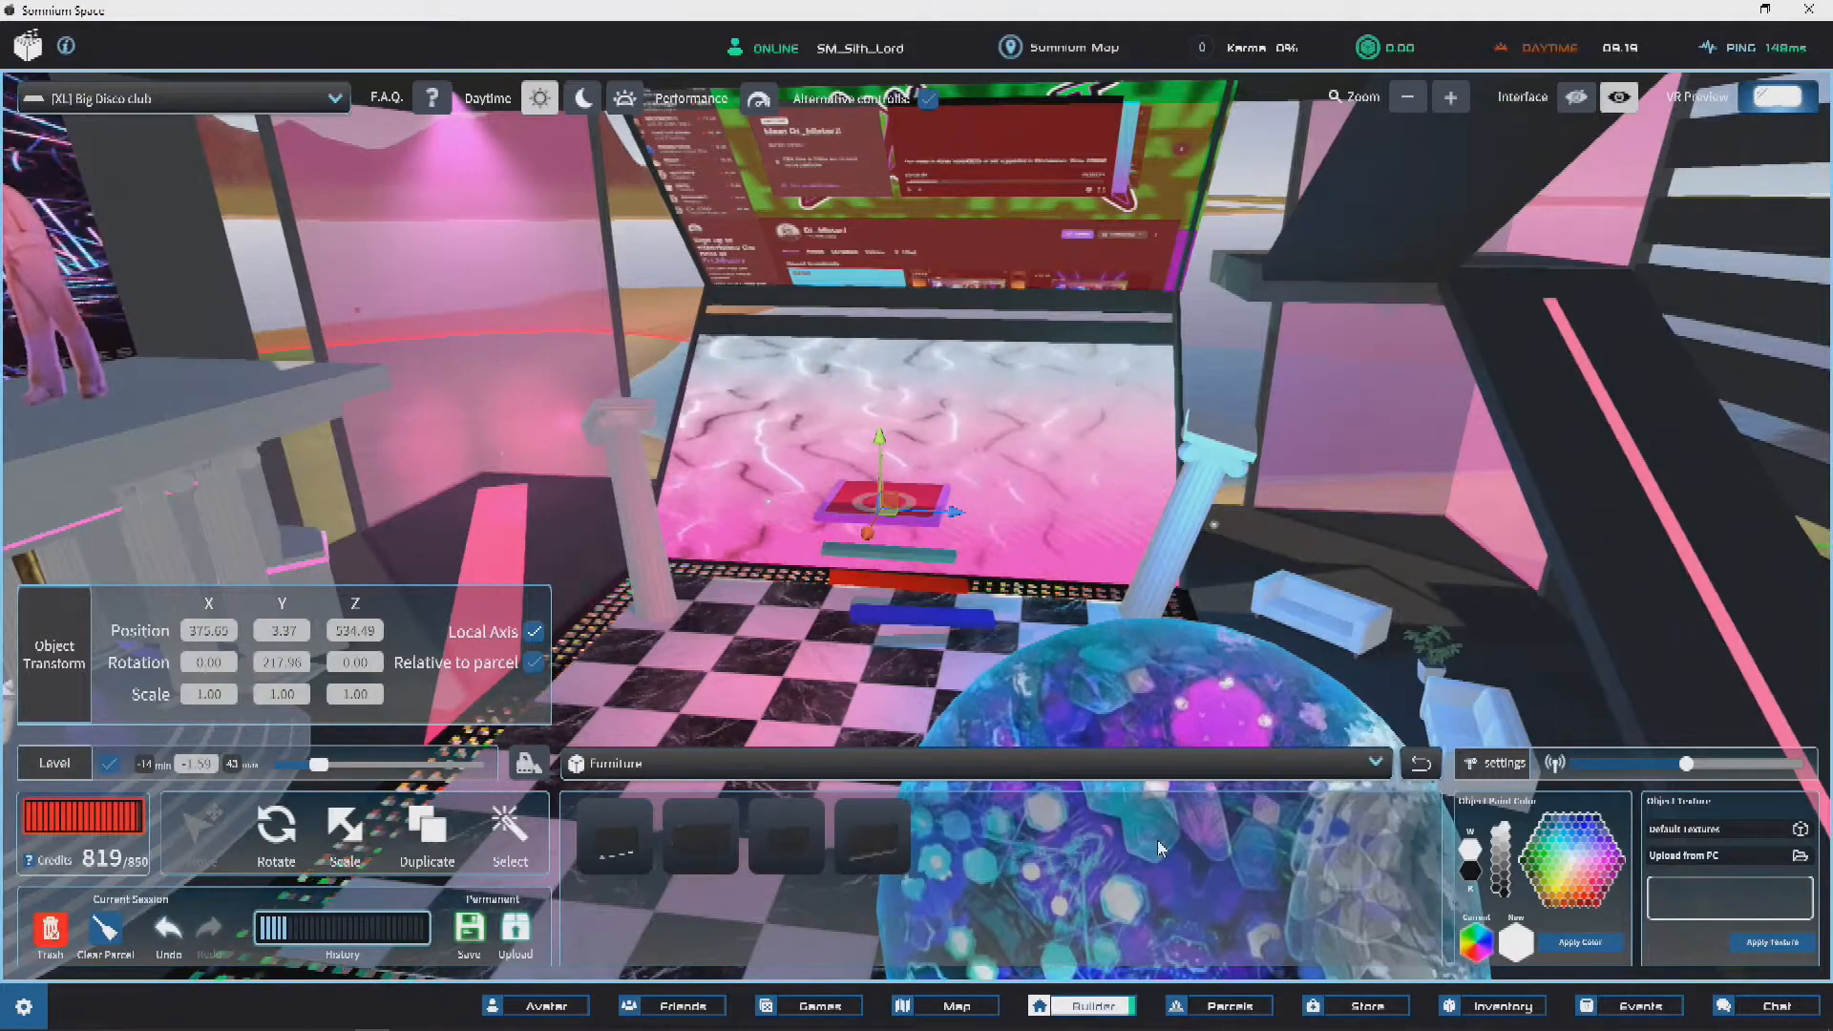
Step: Set the scene lighting to nighttime and delete the object selected near the club's columned facade
right_click_drag(963, 360, 575, 461)
scroll(839, 494, "up", 3)
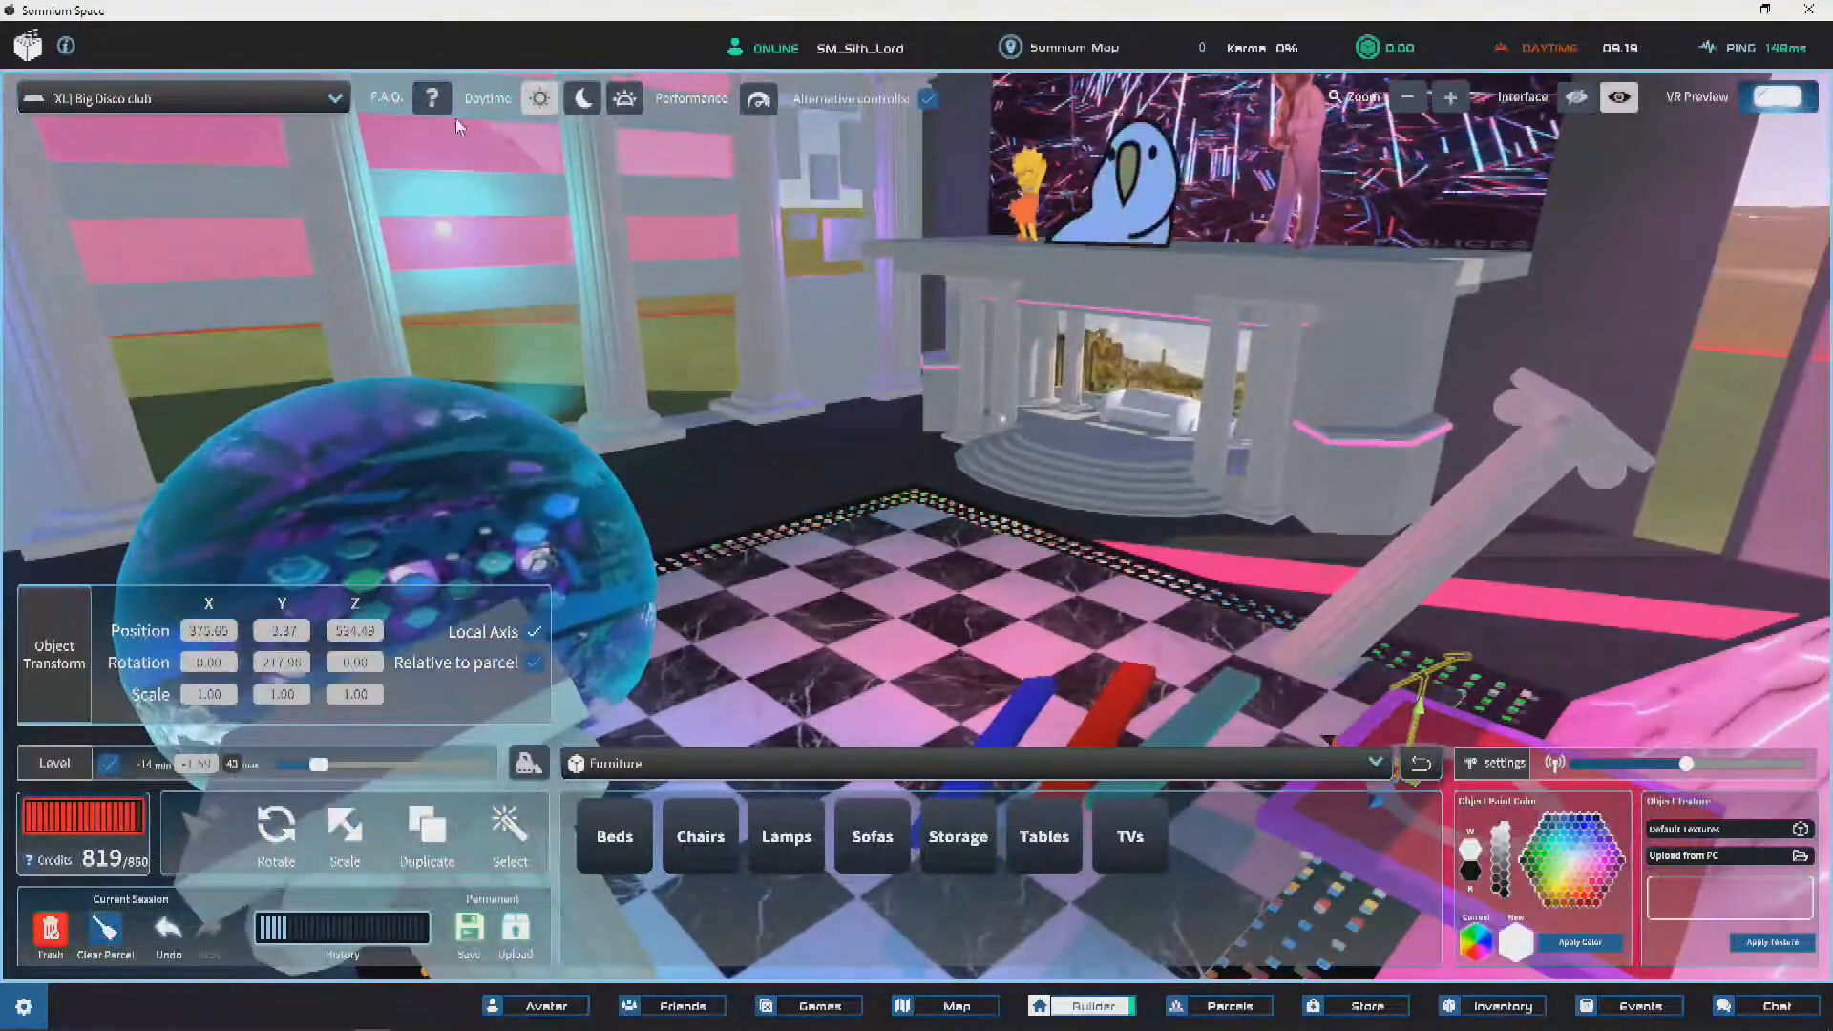
left_click(579, 99)
key("a")
key("w")
right_click_drag(544, 412, 909, 261)
left_click(945, 265)
key("s")
right_click_drag(531, 427, 1160, 473)
right_click_drag(707, 565, 817, 583)
key("a")
key("Delete")
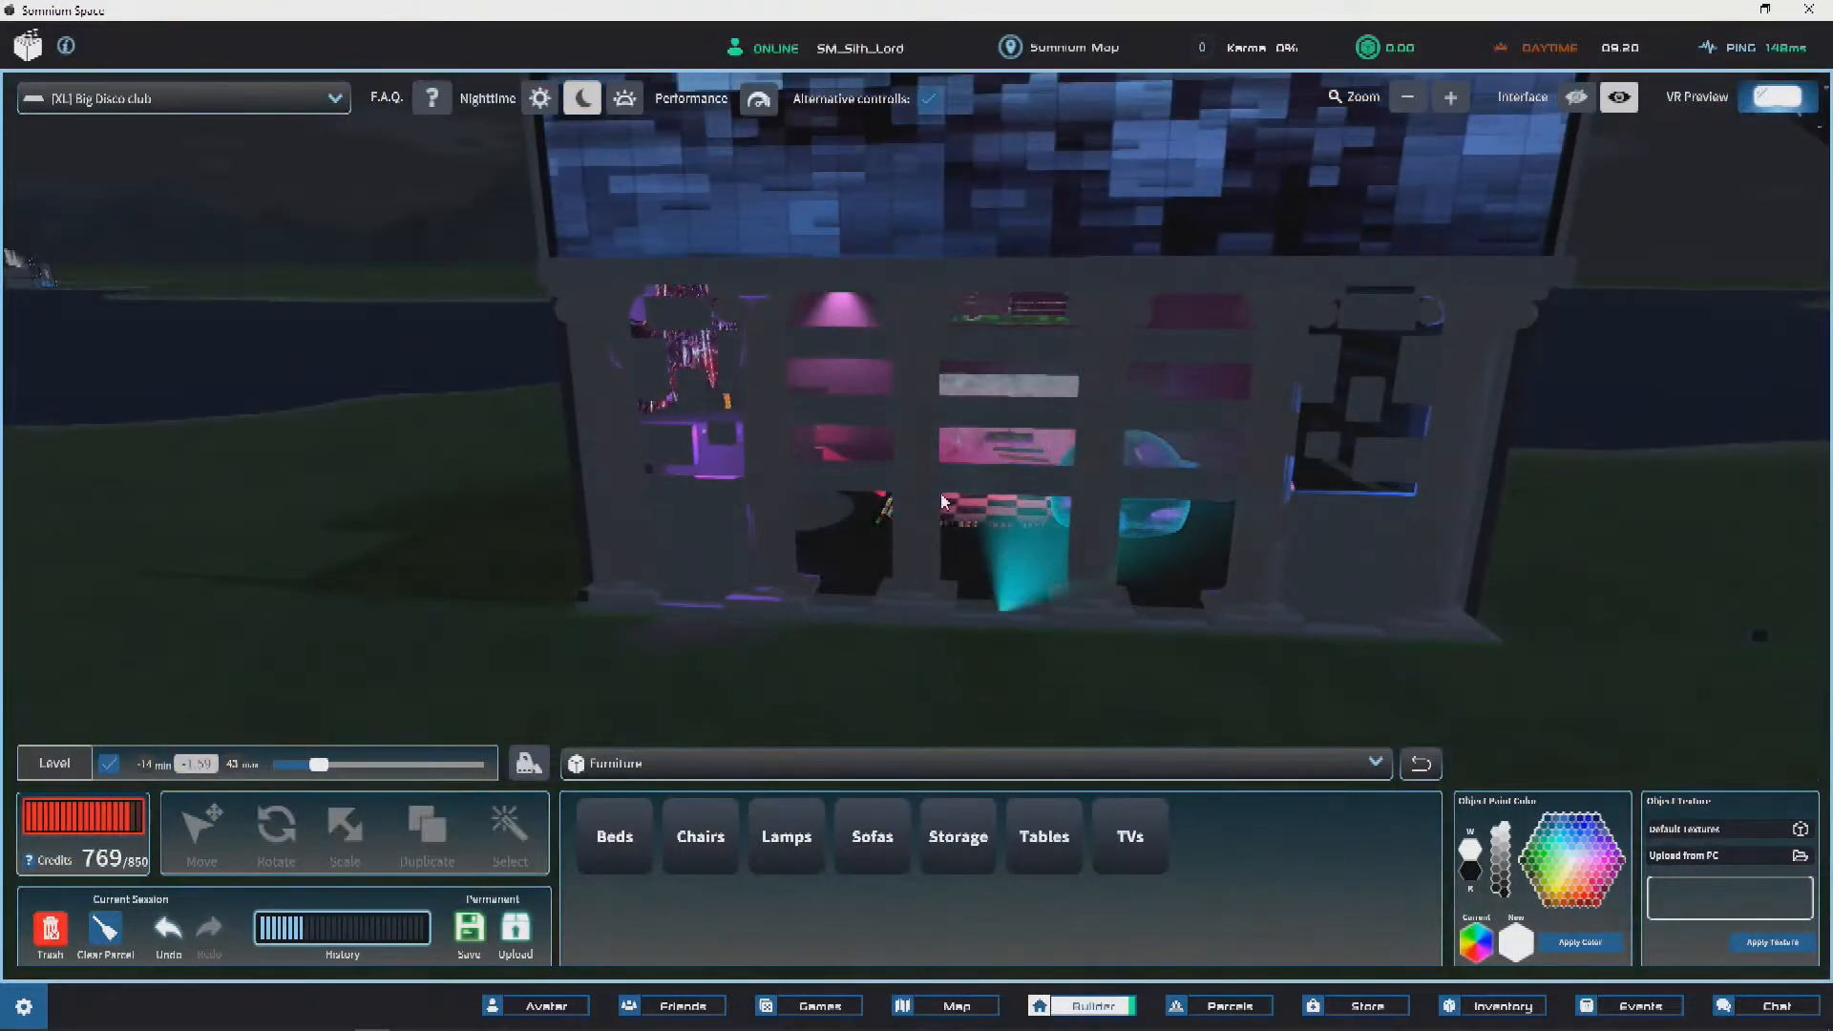
Step: Inspect the columned facade and the purple-lit lounge at night, going from outside into the club
right_click_drag(827, 510, 927, 489)
key("a")
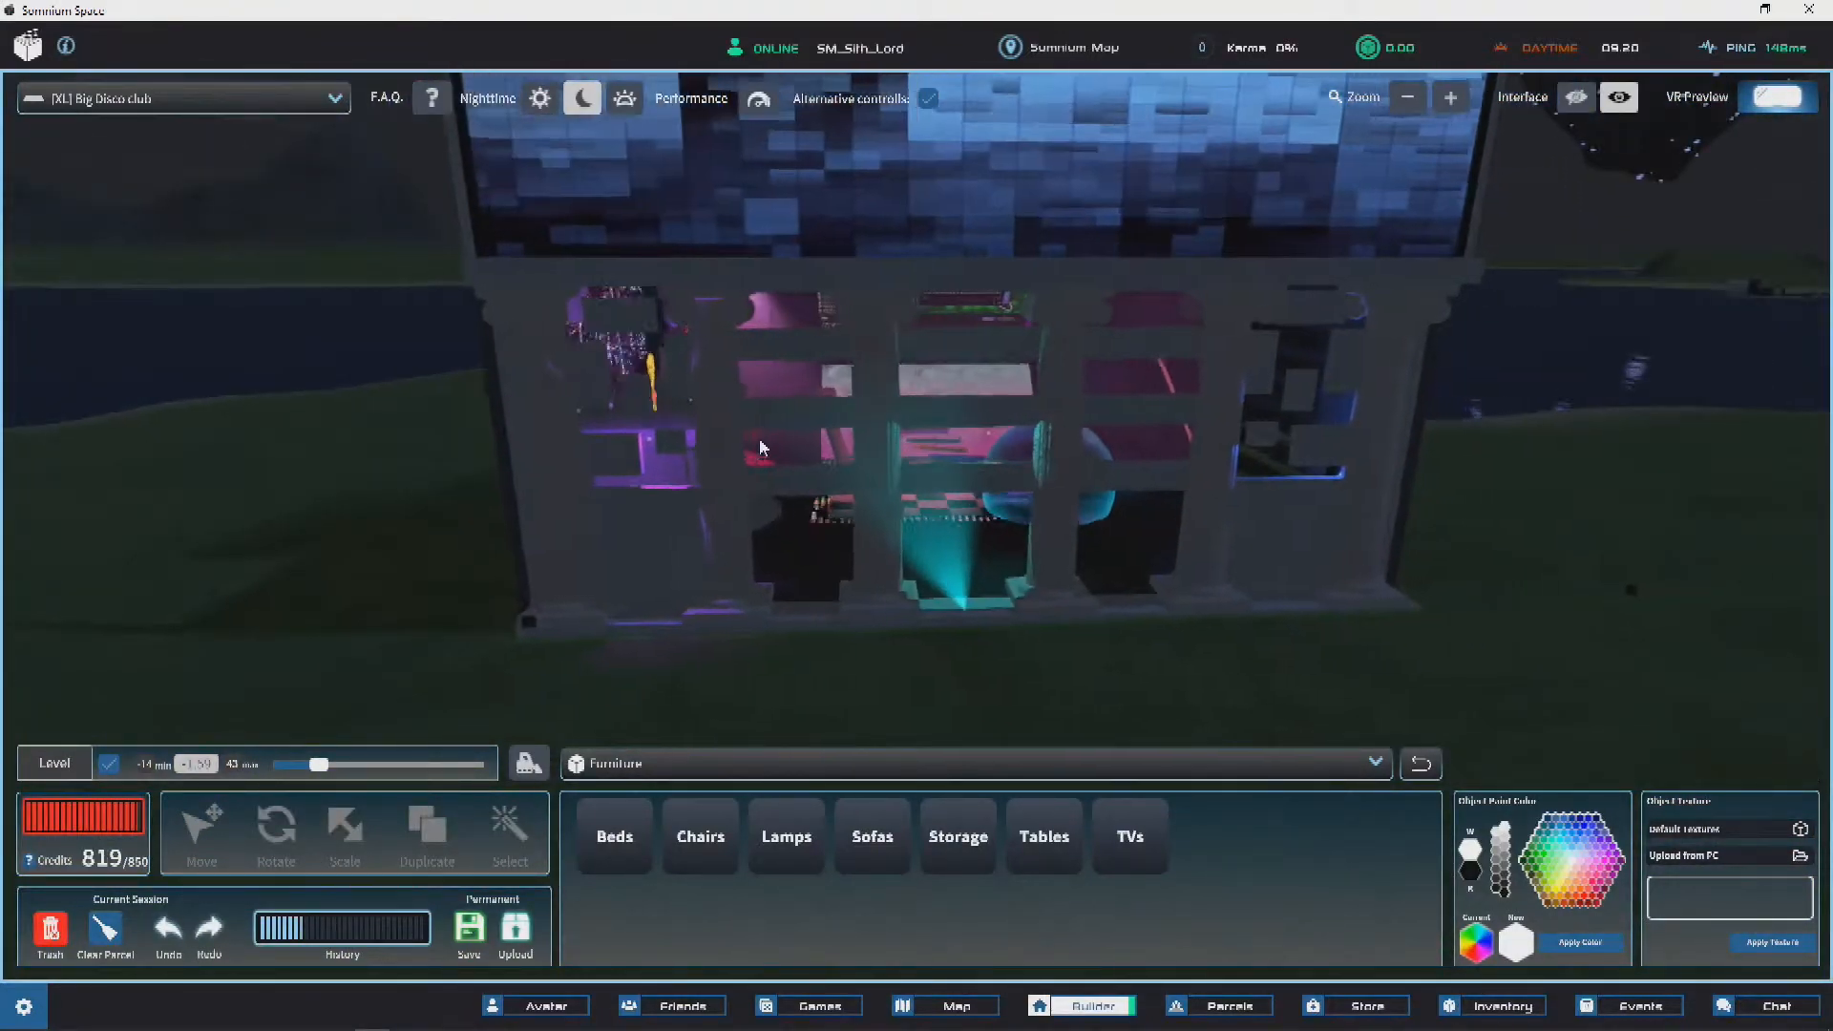
key("w")
key("a")
right_click_drag(724, 450, 841, 373)
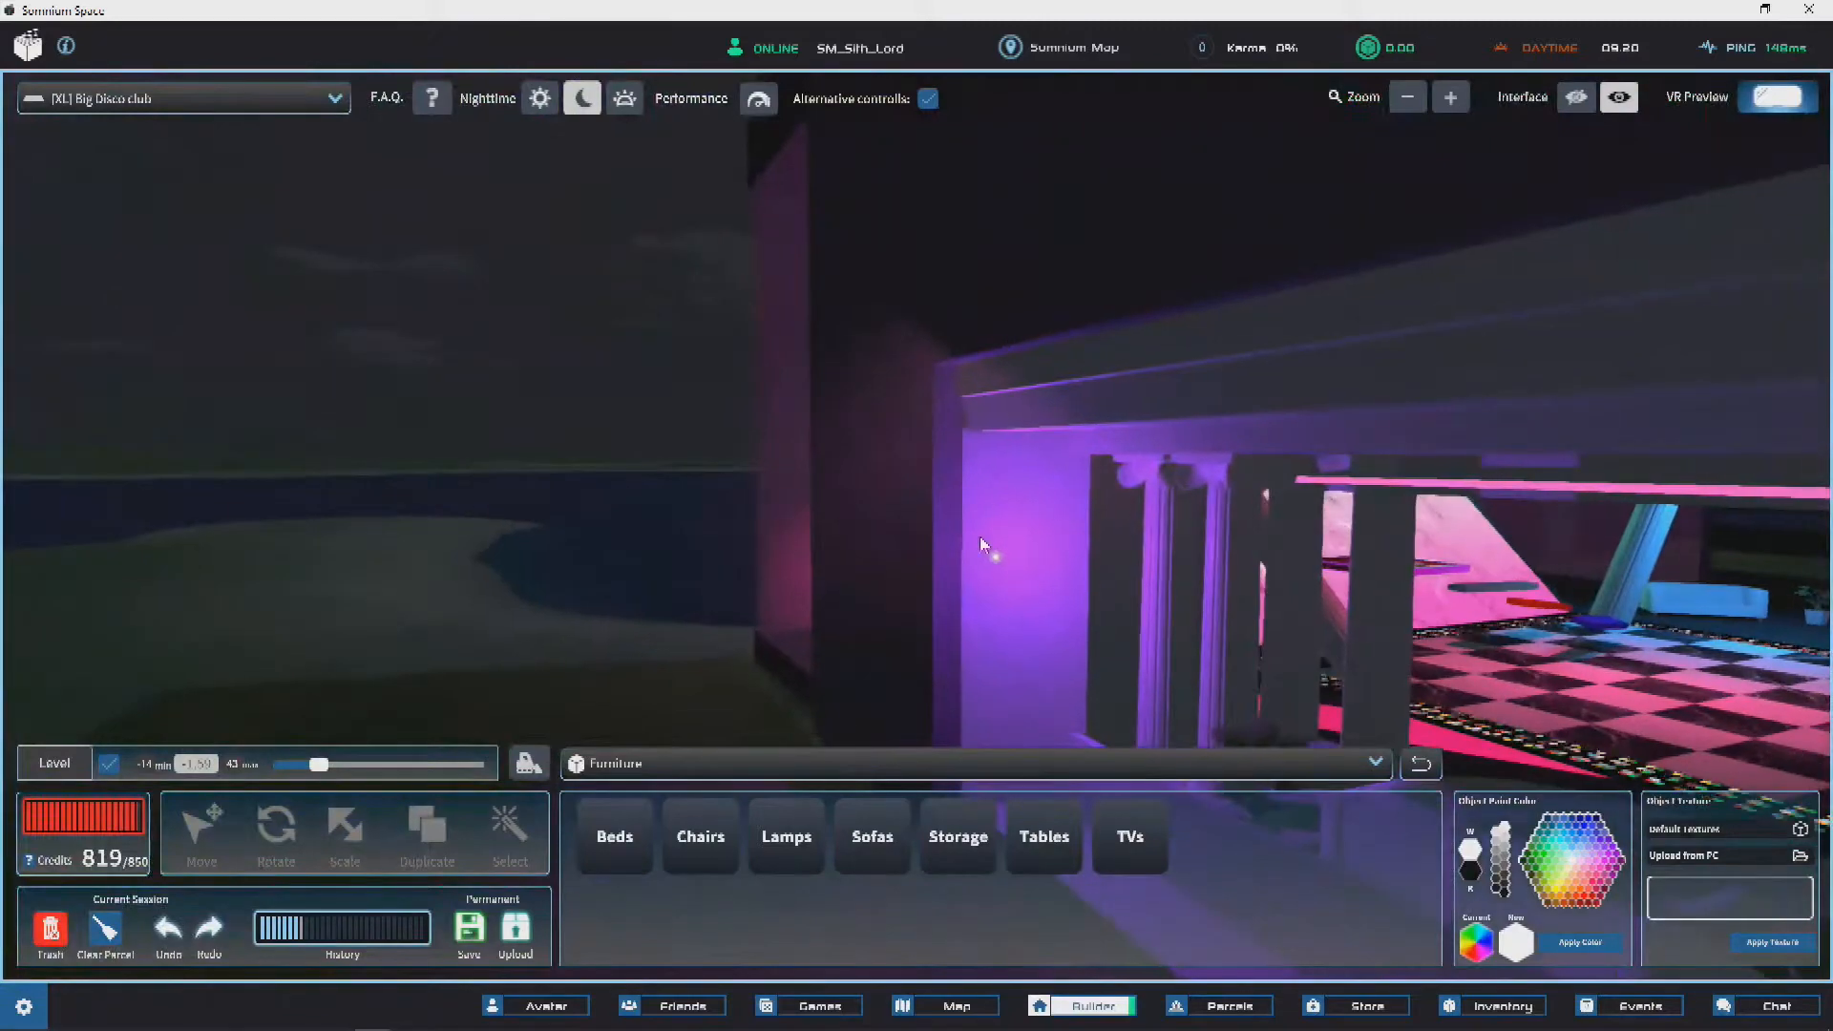
right_click_drag(687, 463, 225, 369)
key("w")
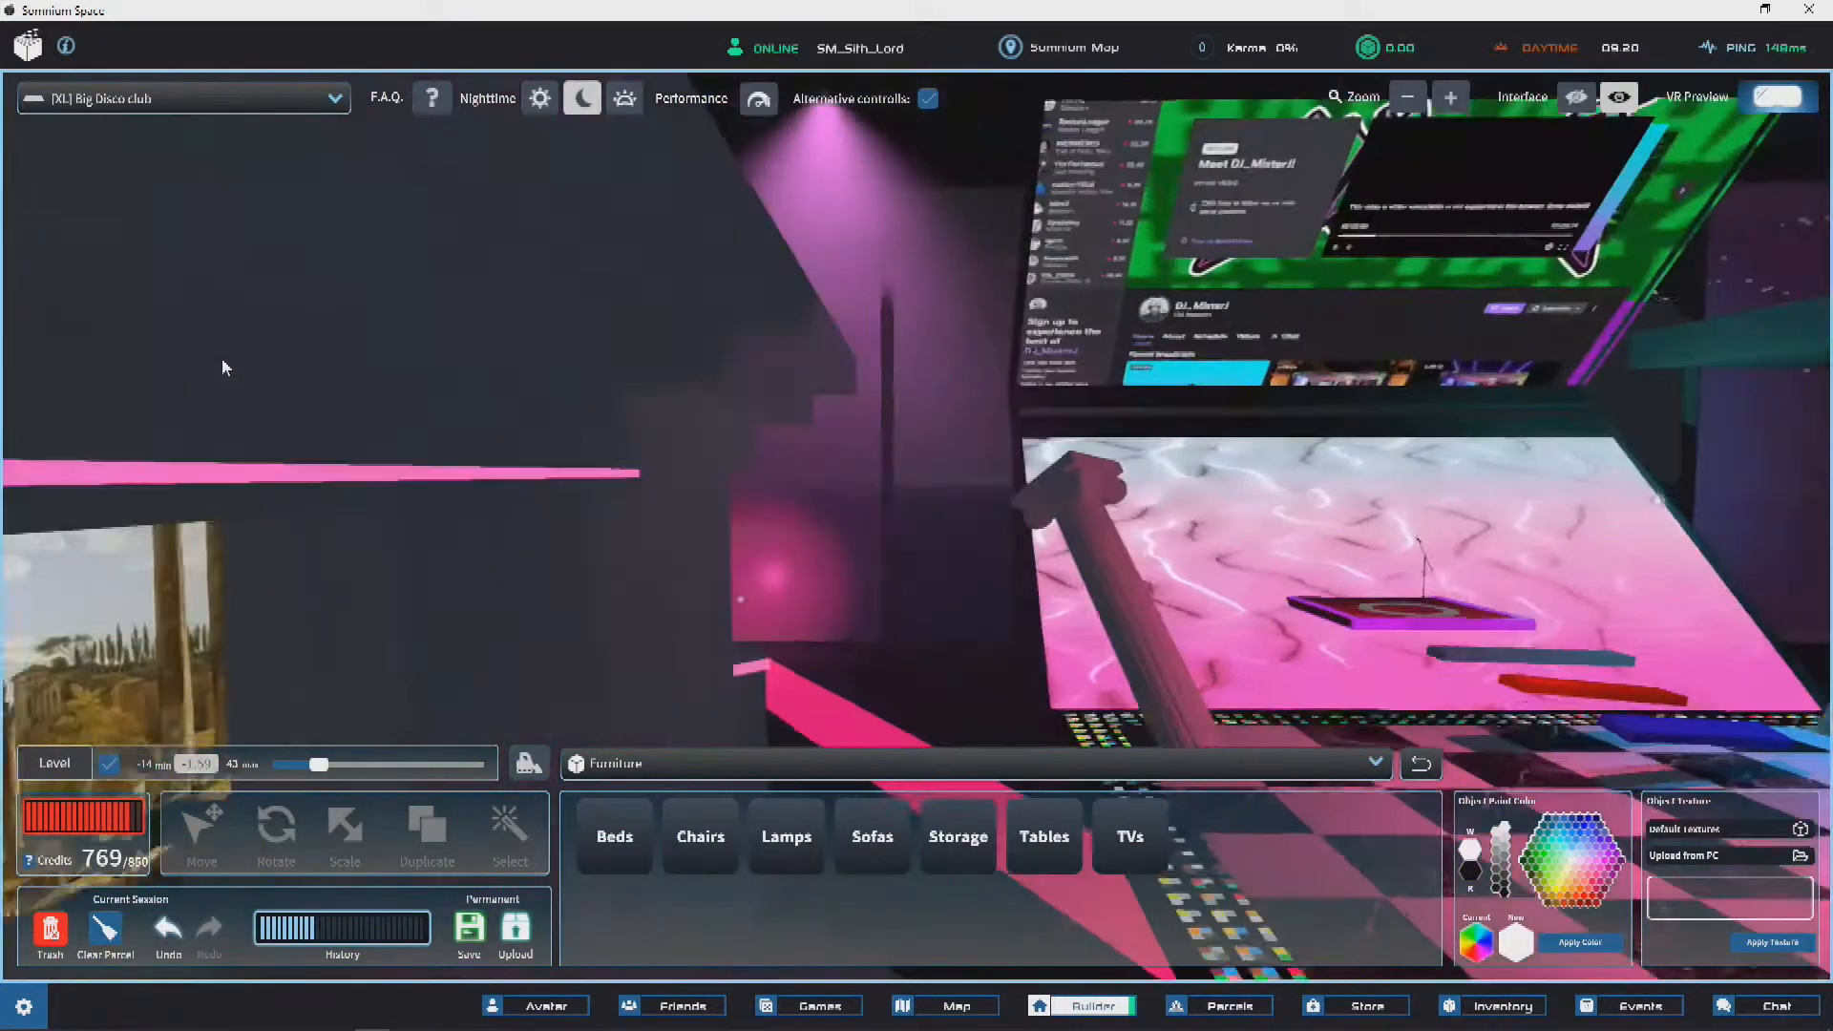
Step: Inspect the glowing sphere and pink marble wall at night and select the web video screen above the wall
key("d")
right_click_drag(733, 353, 651, 380)
key("s")
key("a")
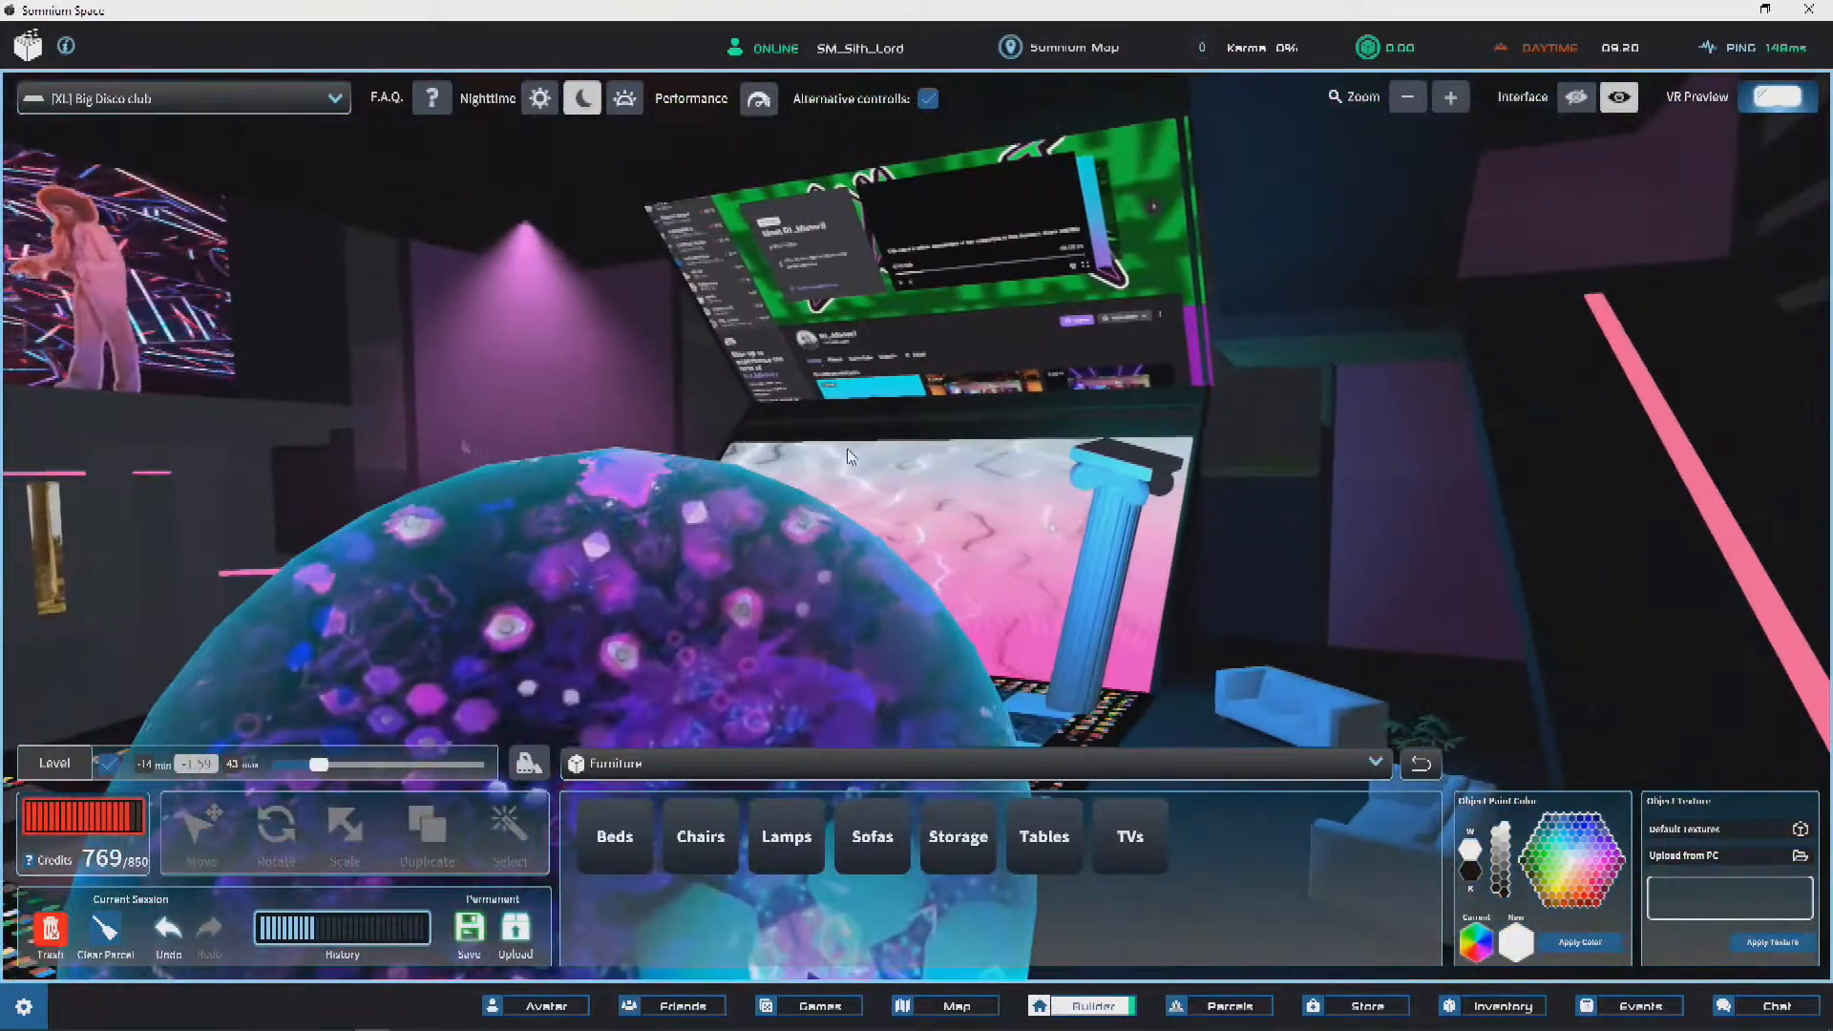
key("a")
right_click_drag(907, 471, 947, 541)
key("w")
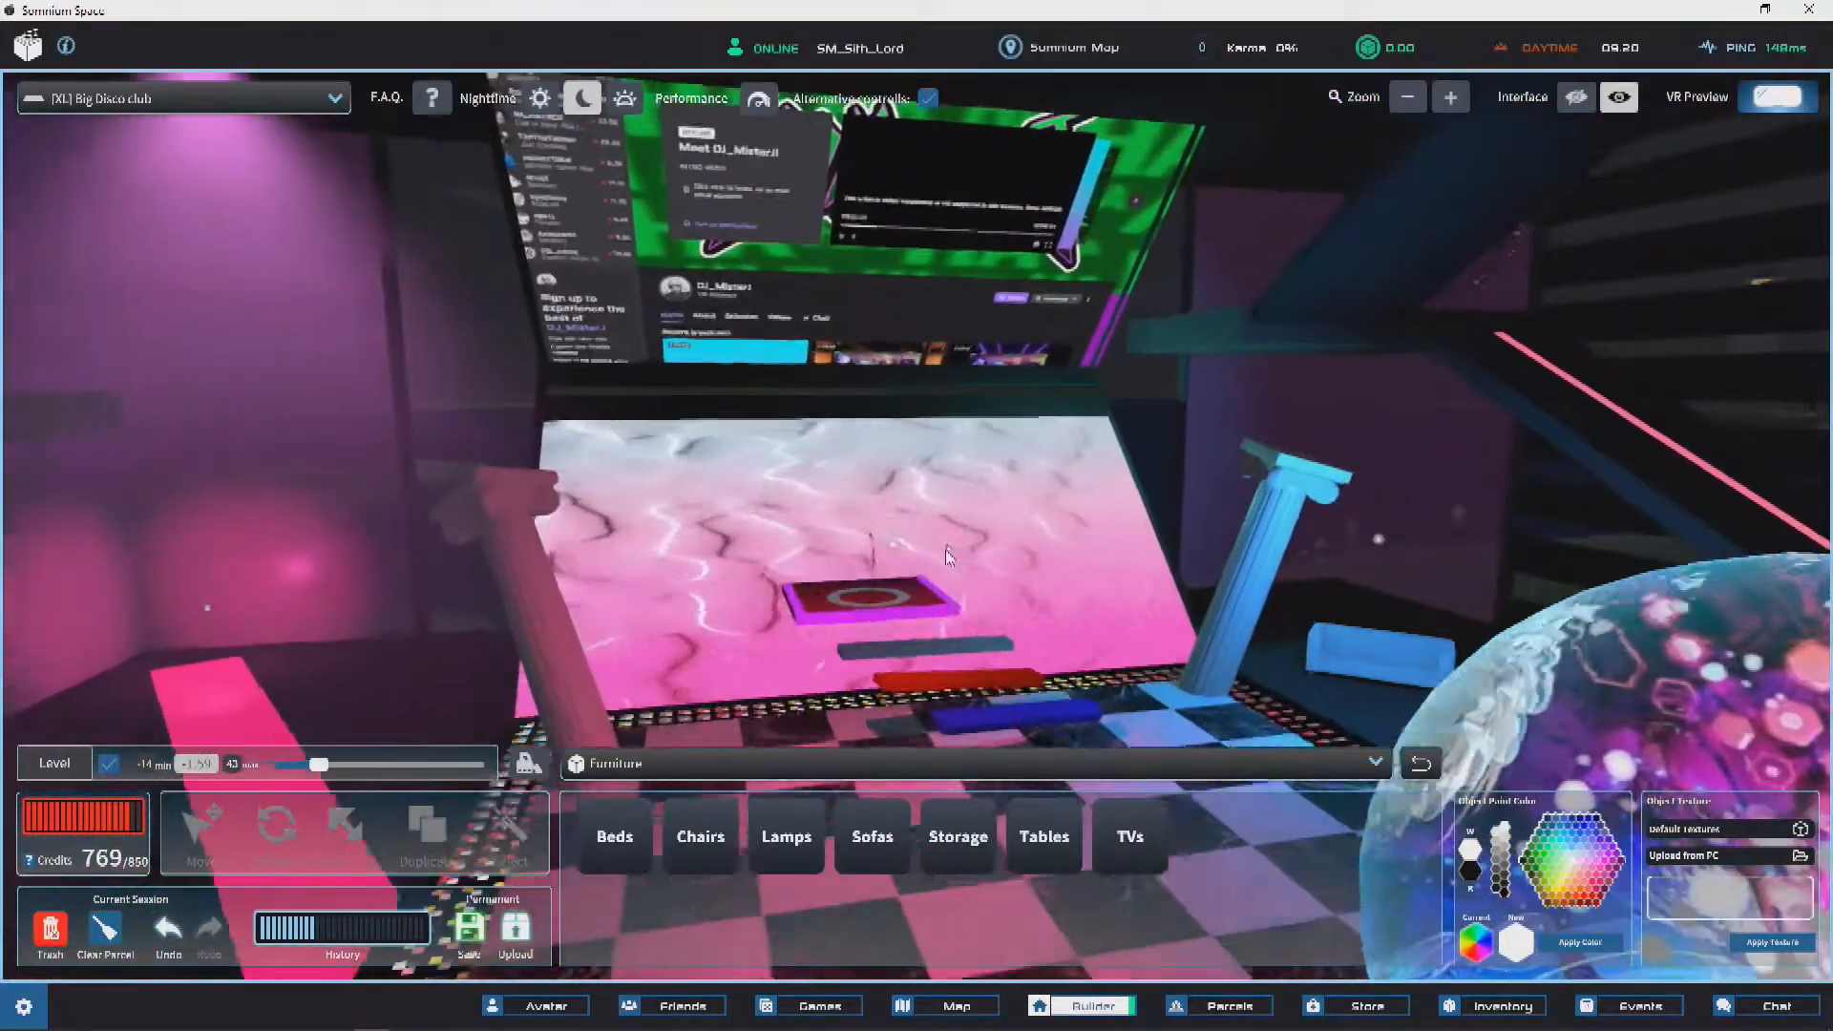
key("d")
right_click_drag(860, 312, 826, 377)
key("w")
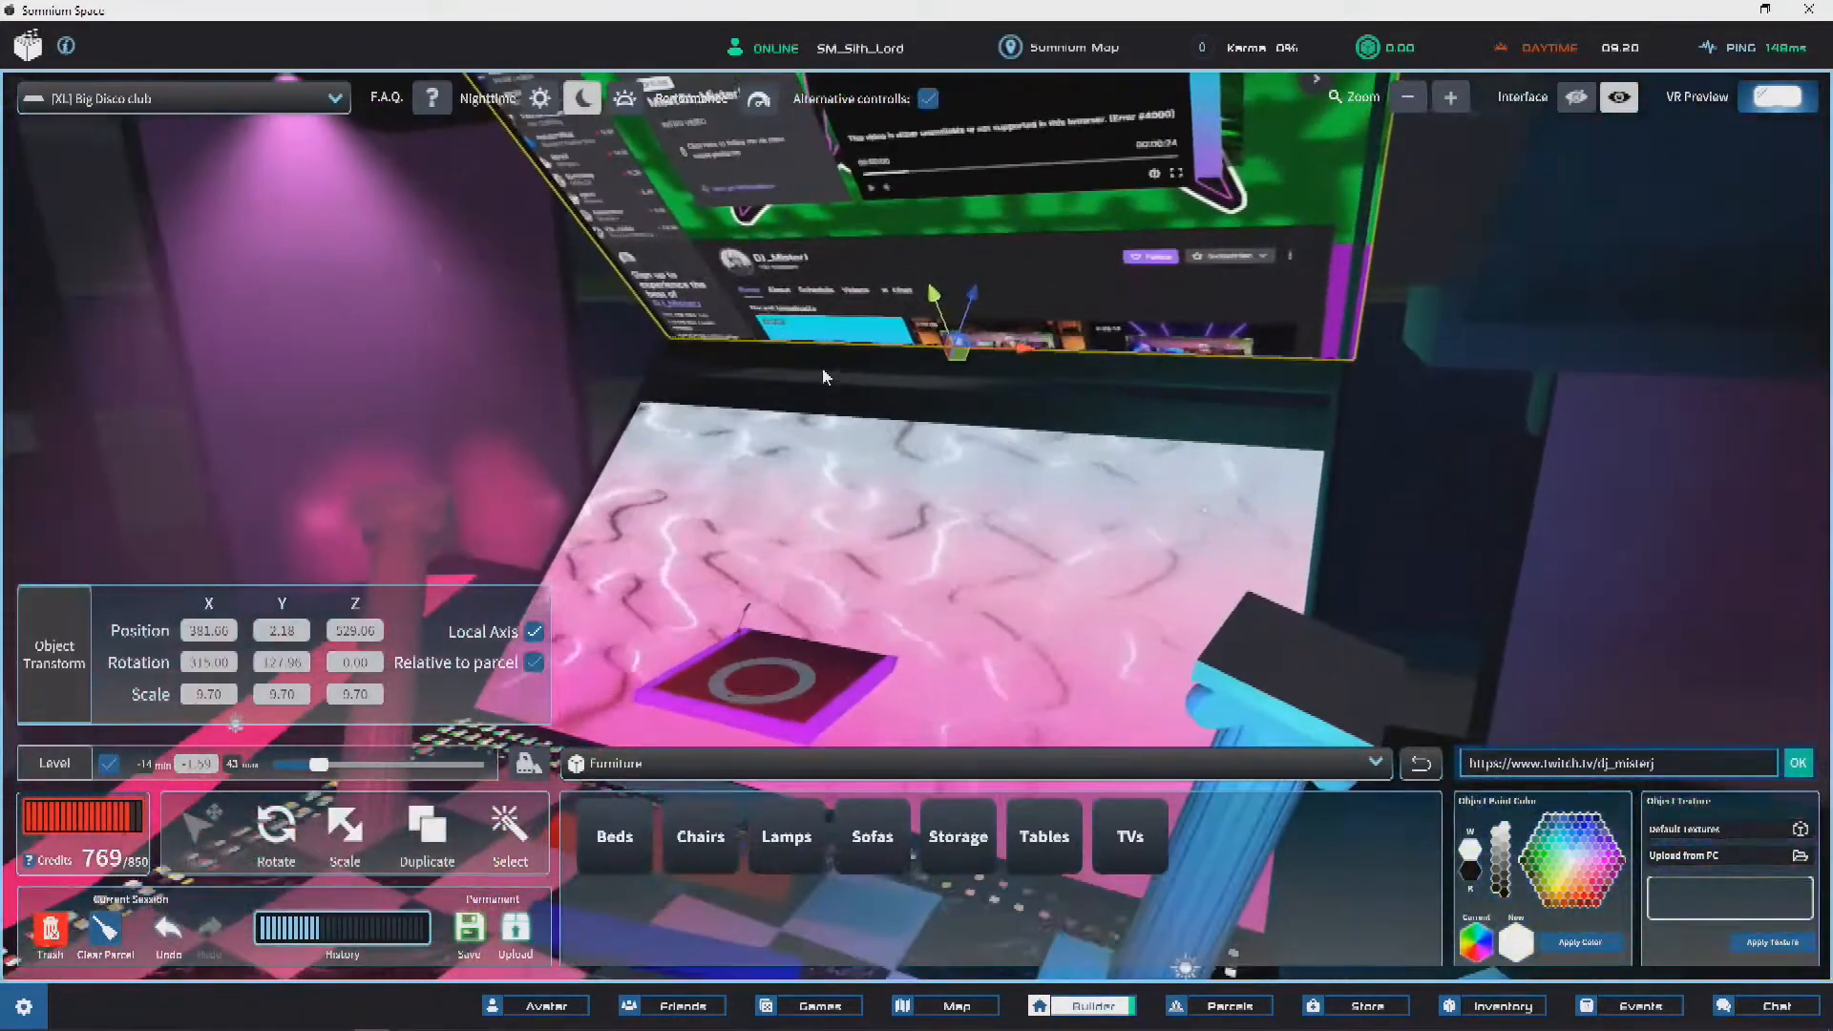
key("s")
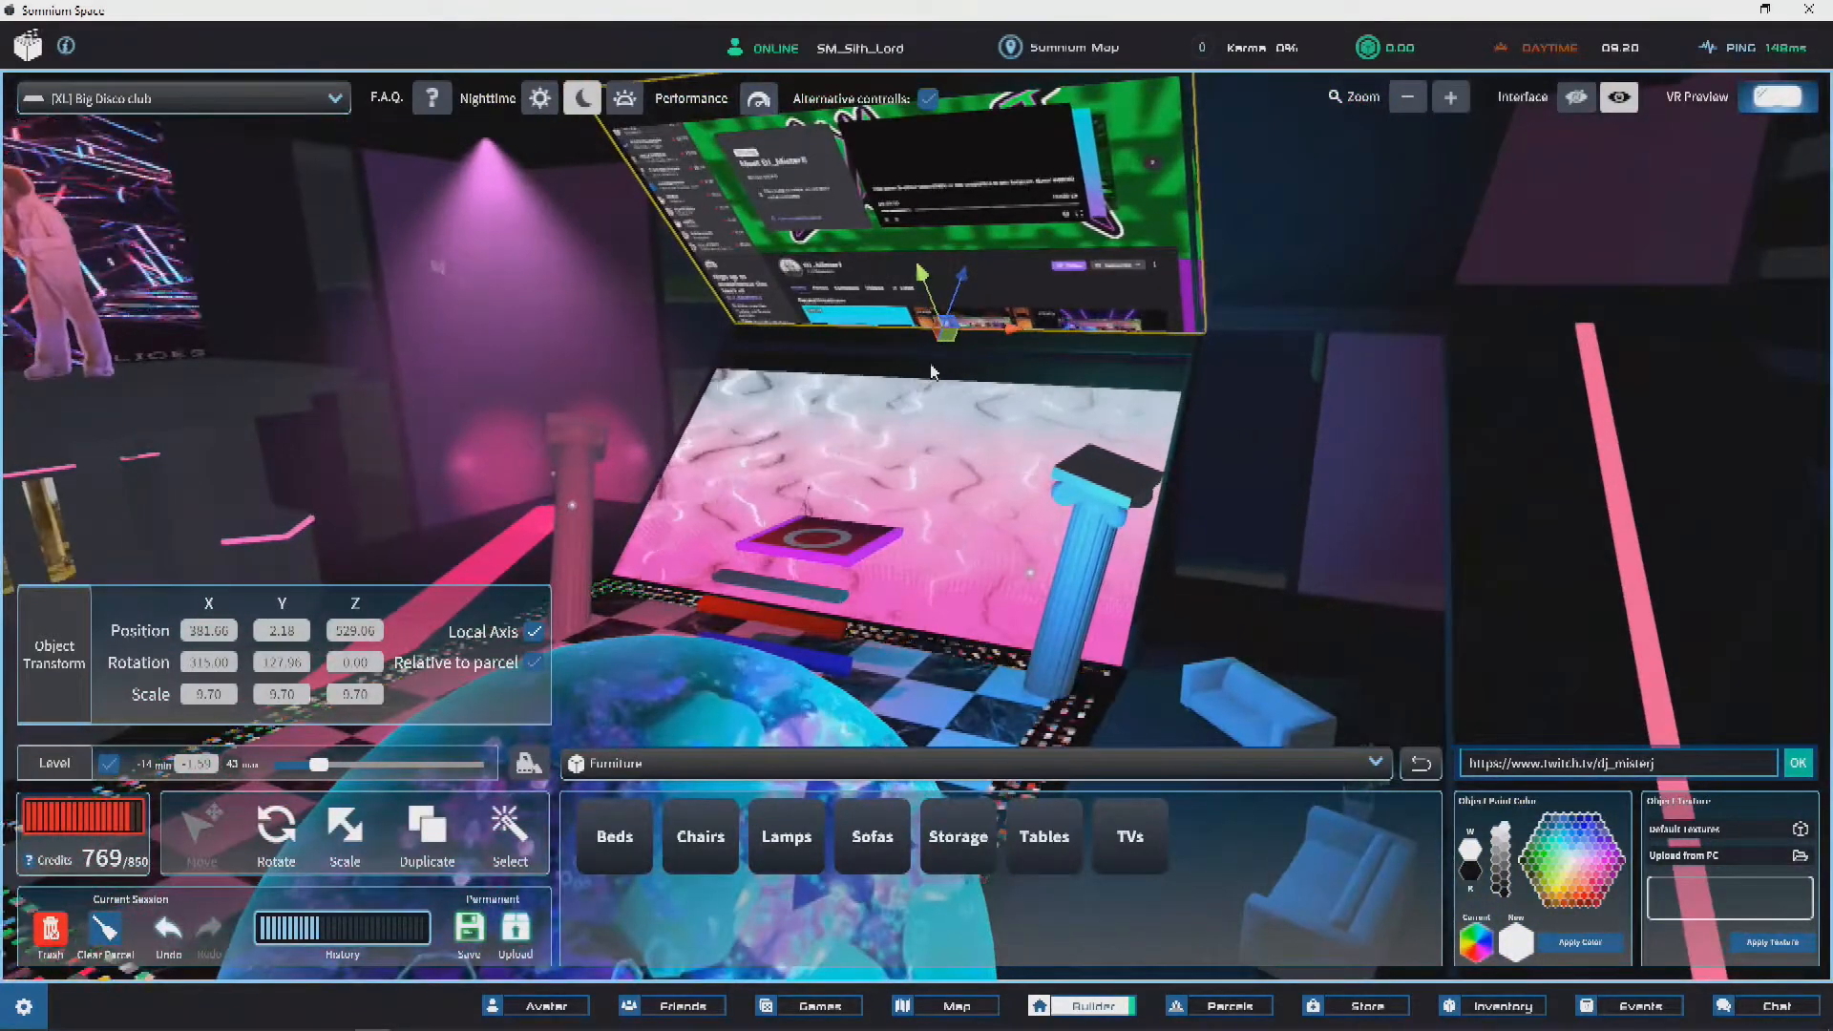
key("s")
Step: Go above the club, set the scene lighting to daytime and select the blue pixel image covering the roof
right_click_drag(936, 373, 855, 370)
key("s")
key("d")
right_click_drag(963, 354, 736, 349)
key("e")
left_click(812, 307)
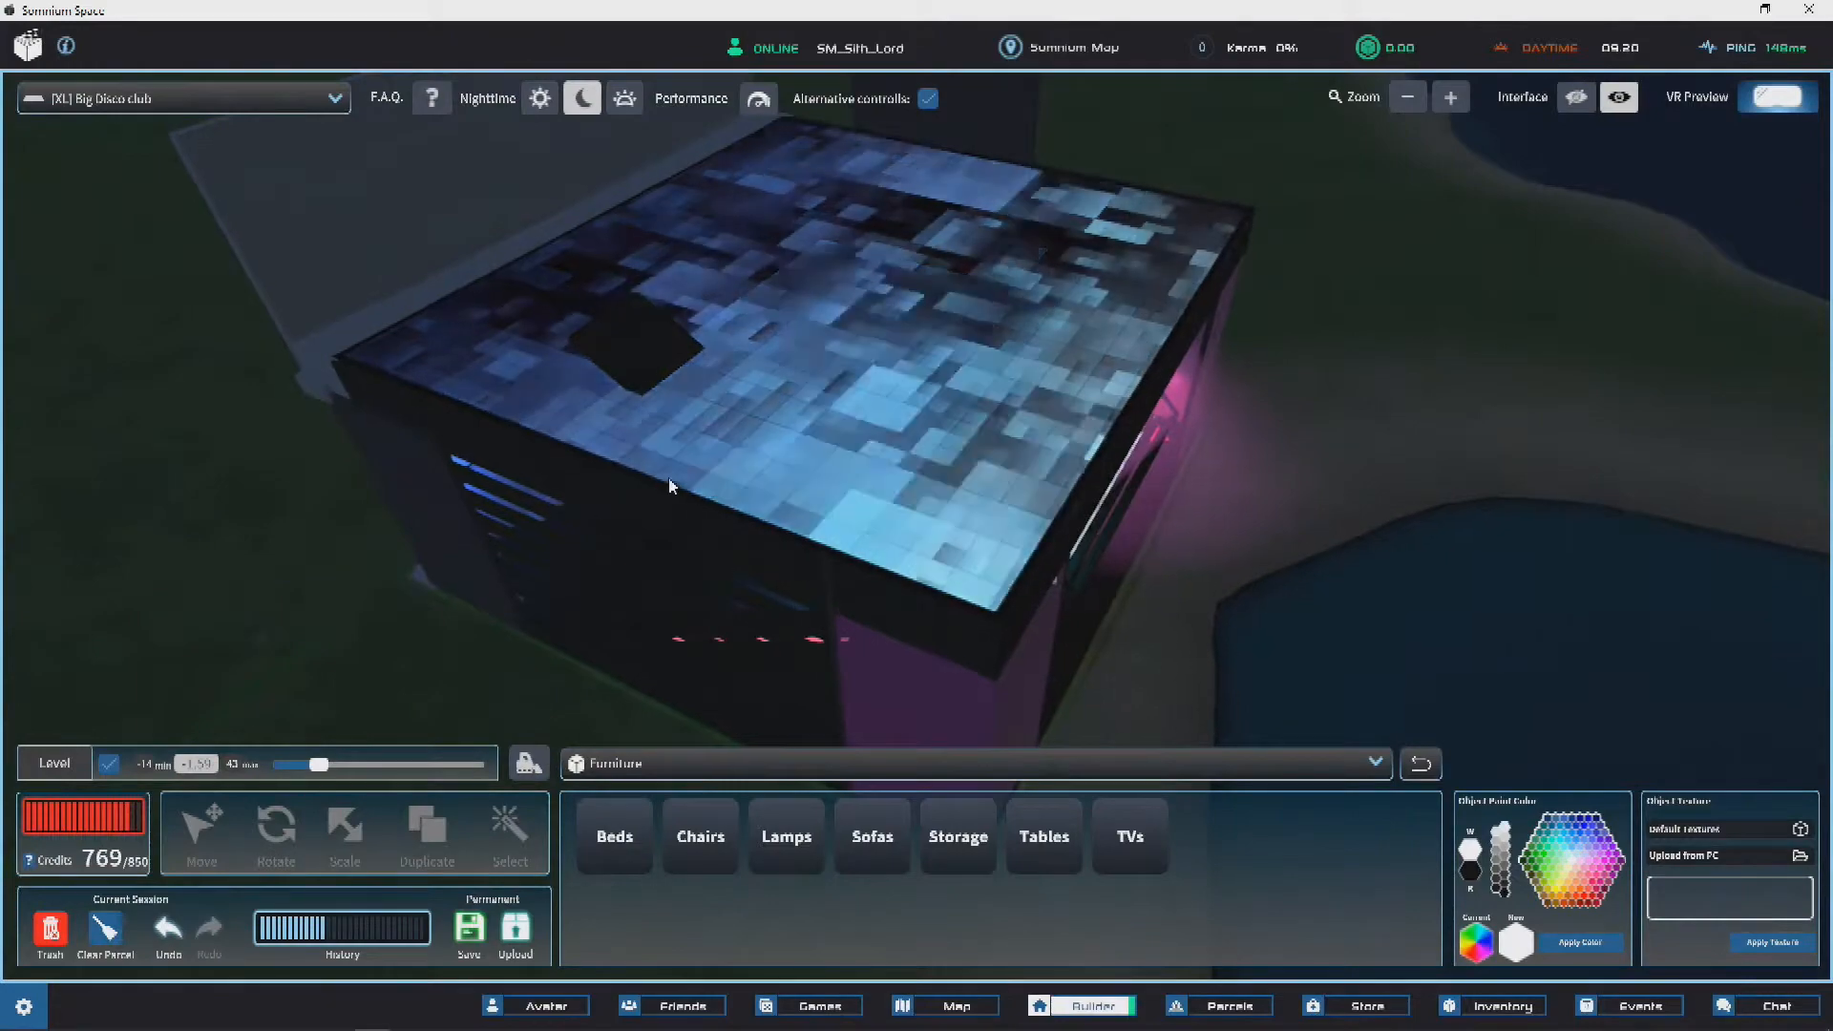
key("w")
key("a")
left_click(539, 97)
left_click(920, 449)
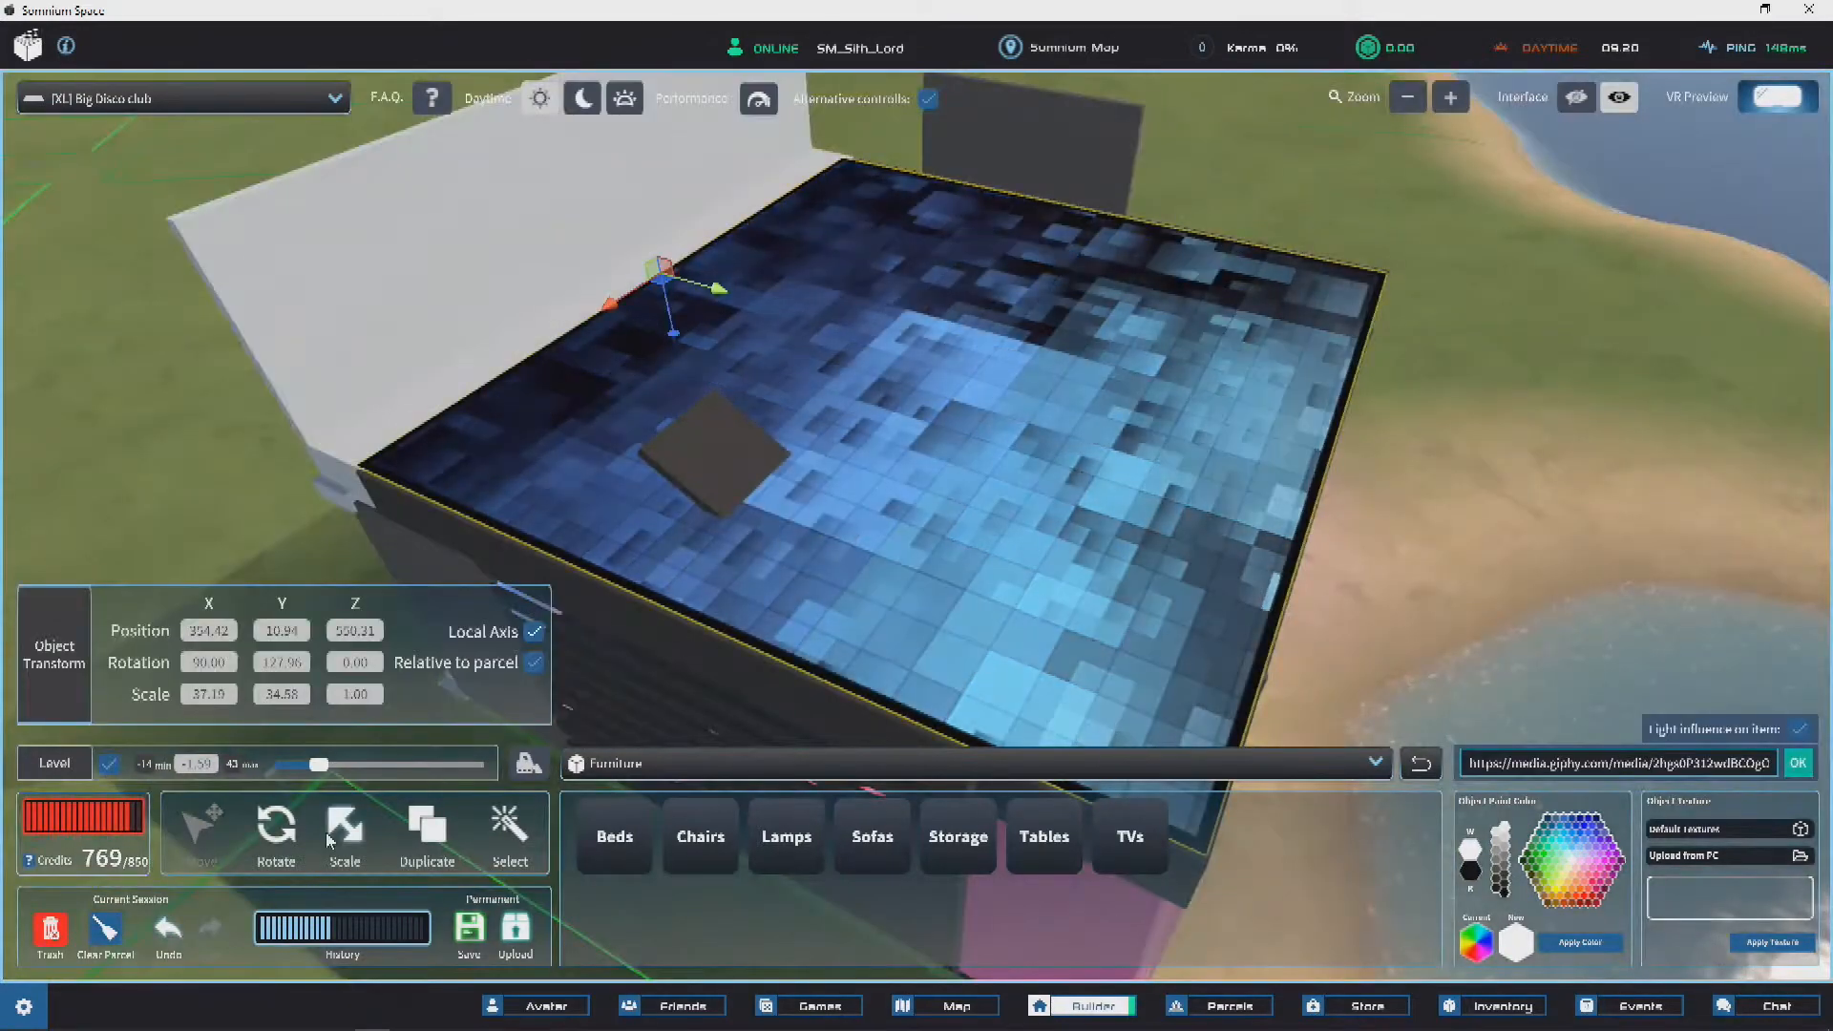
Step: Narrow the blue roof image to an X scale of 25.22 and shift it toward the far side of the roof
key("d")
right_click_drag(1106, 417, 789, 421)
key("e")
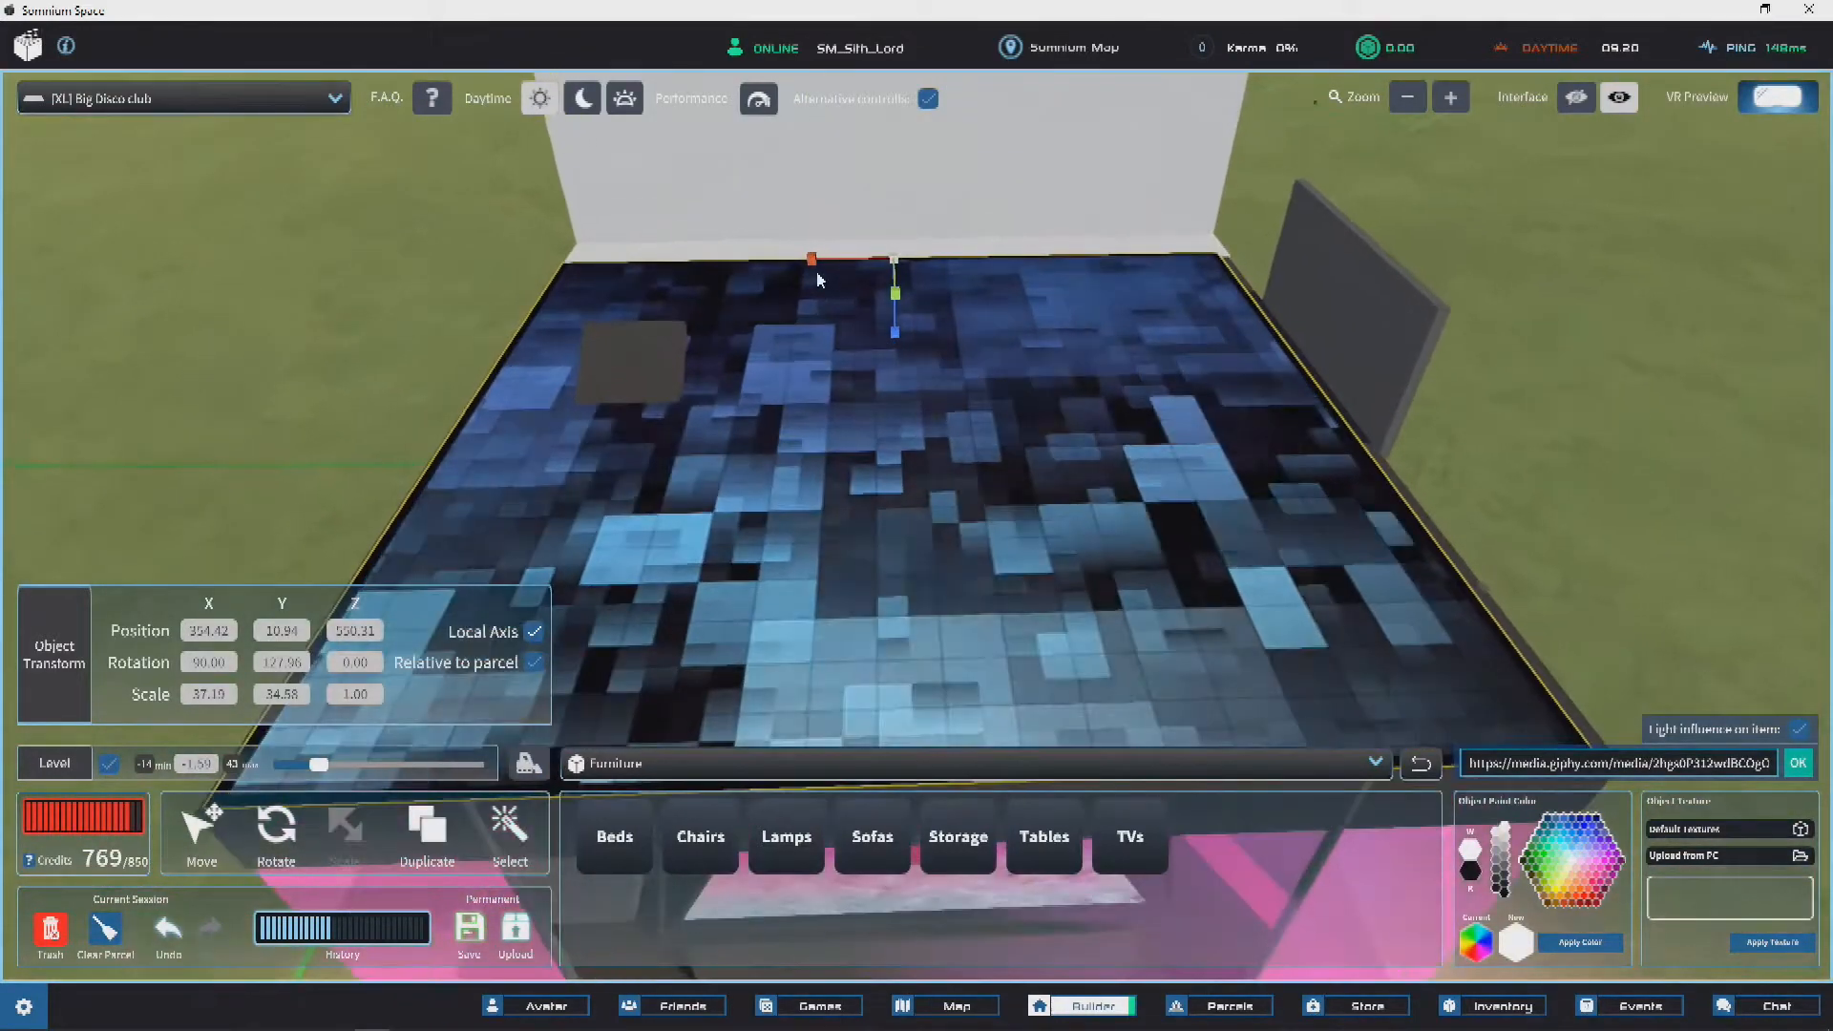
left_click_drag(816, 270, 934, 274)
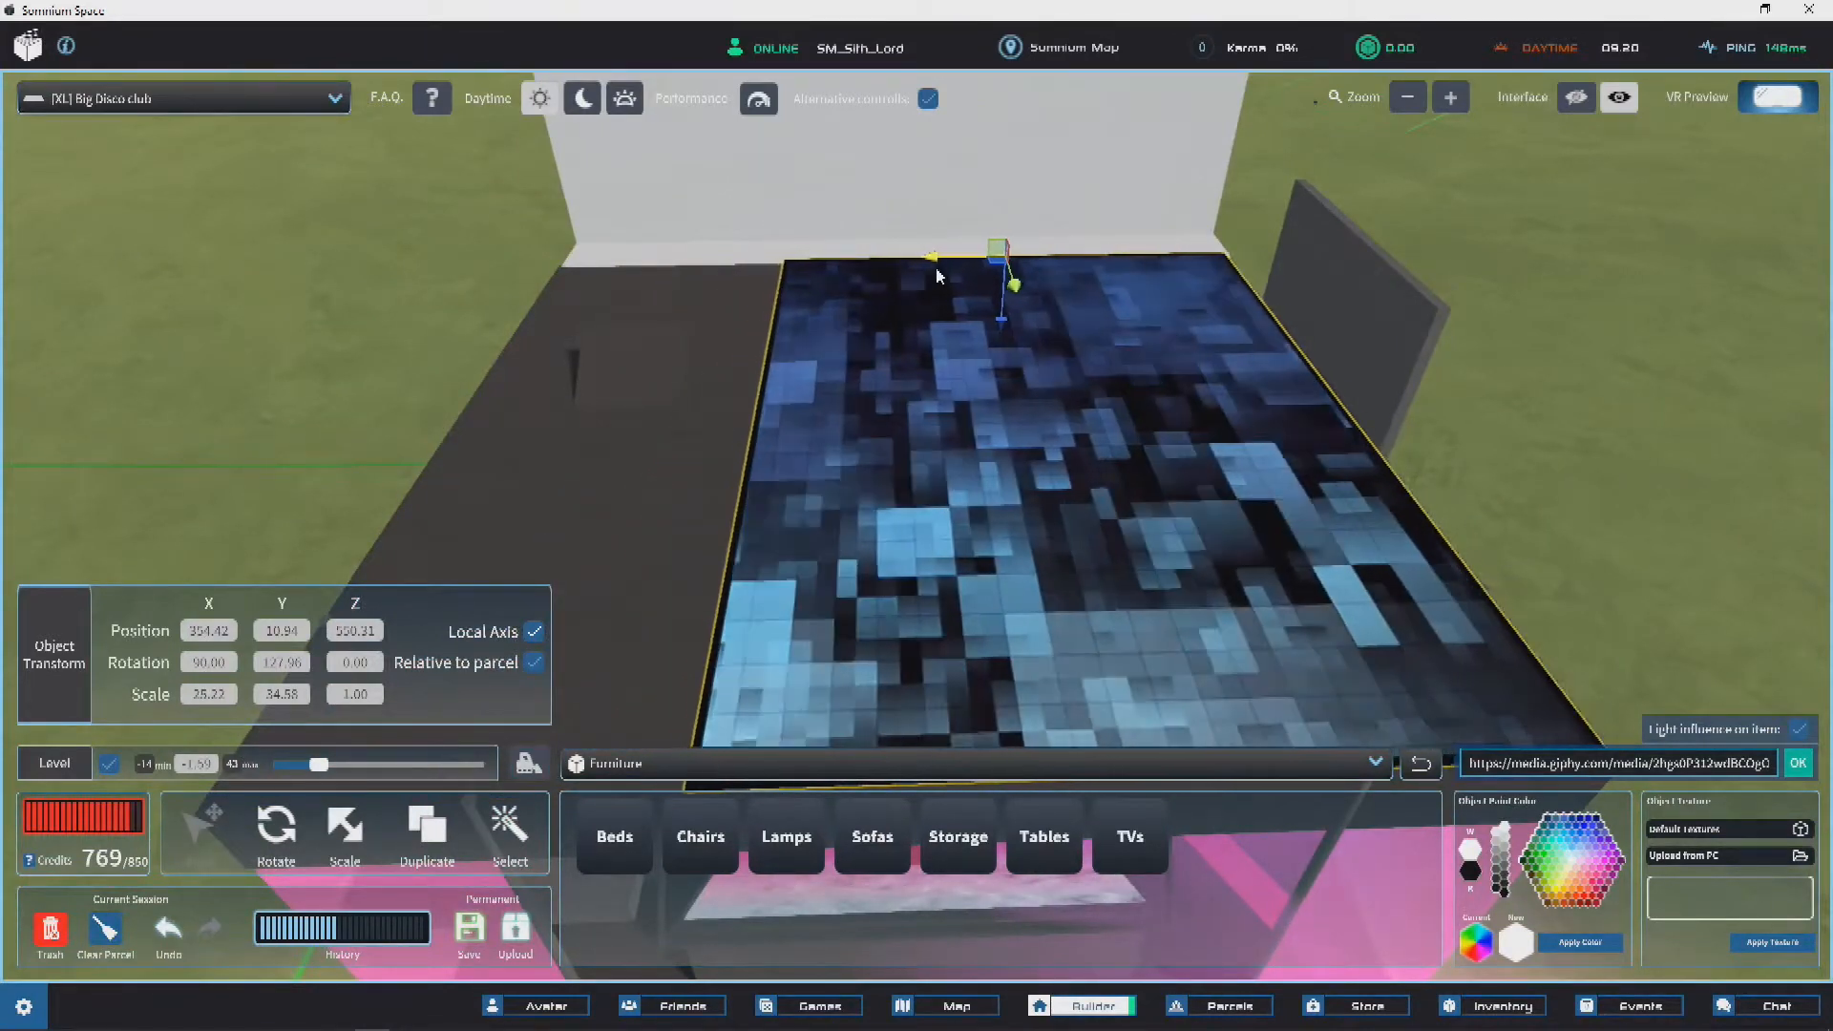
right_click_drag(830, 301, 1316, 426)
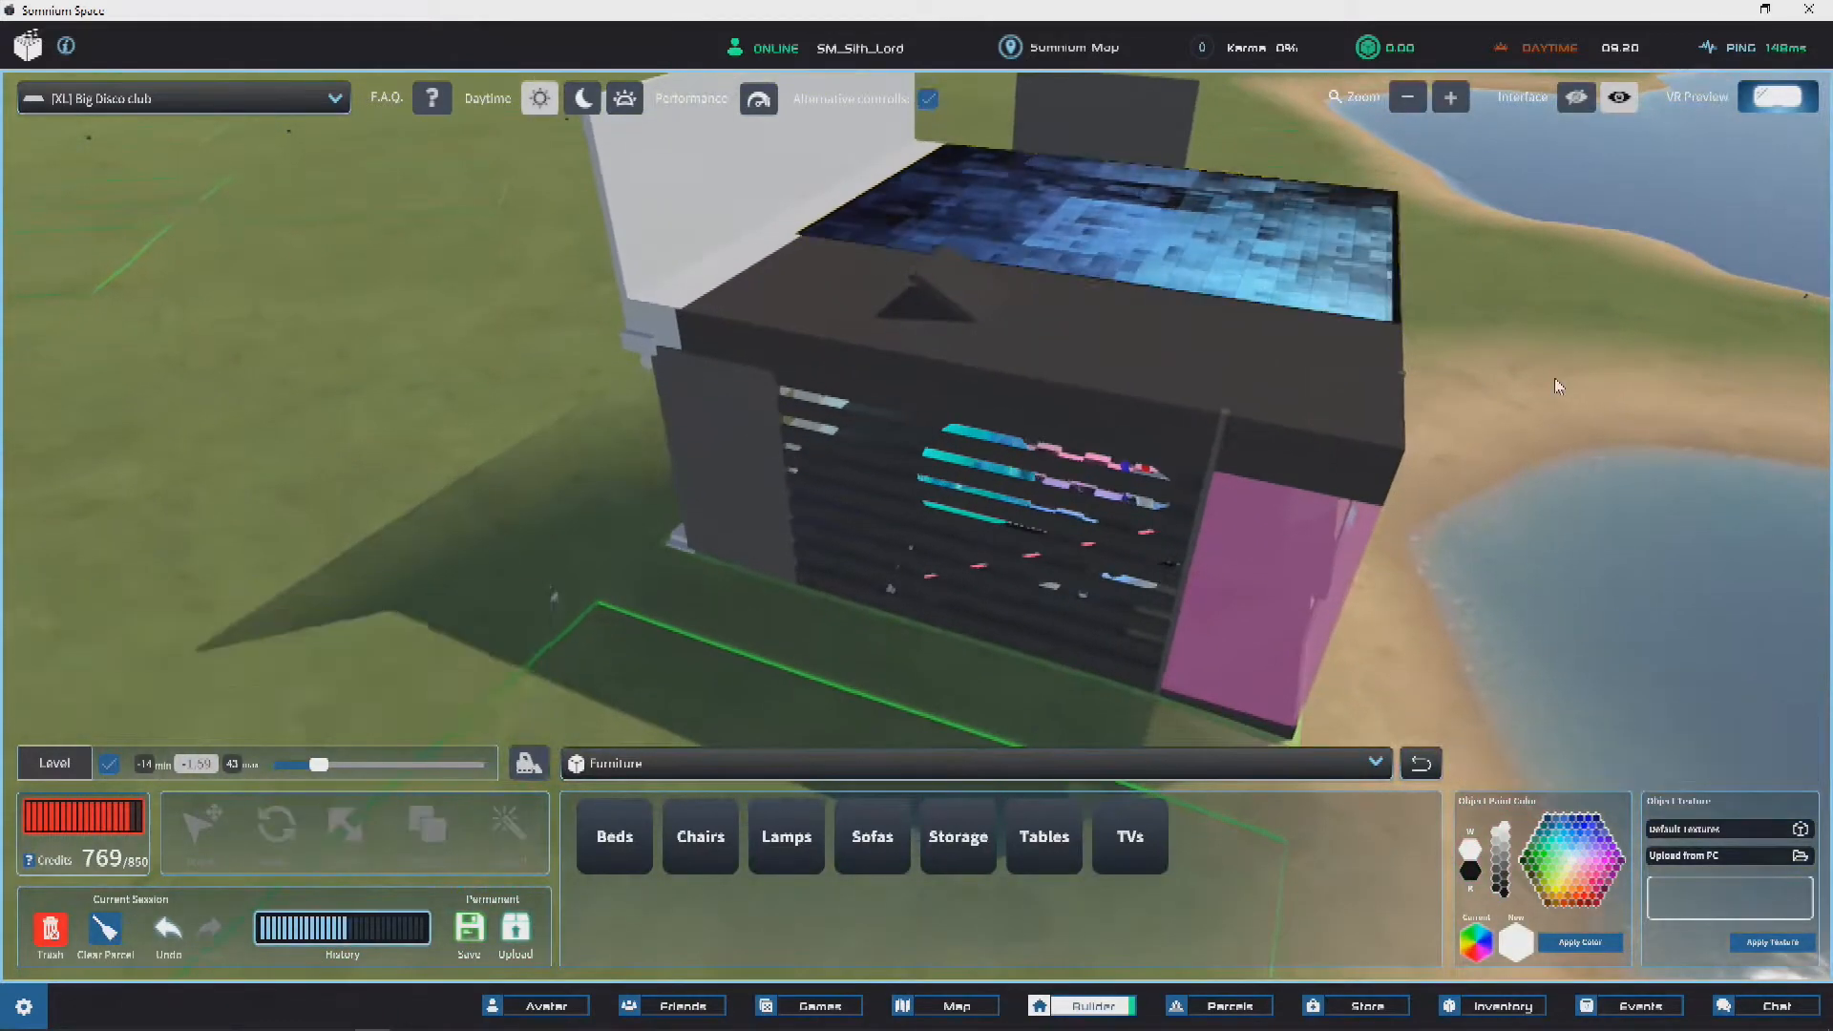
Step: Select the dark roof slab beneath the blue image and reduce its X scale to 30.14
right_click_drag(1556, 384, 1197, 437)
right_click_drag(1412, 313, 859, 458)
left_click(345, 835)
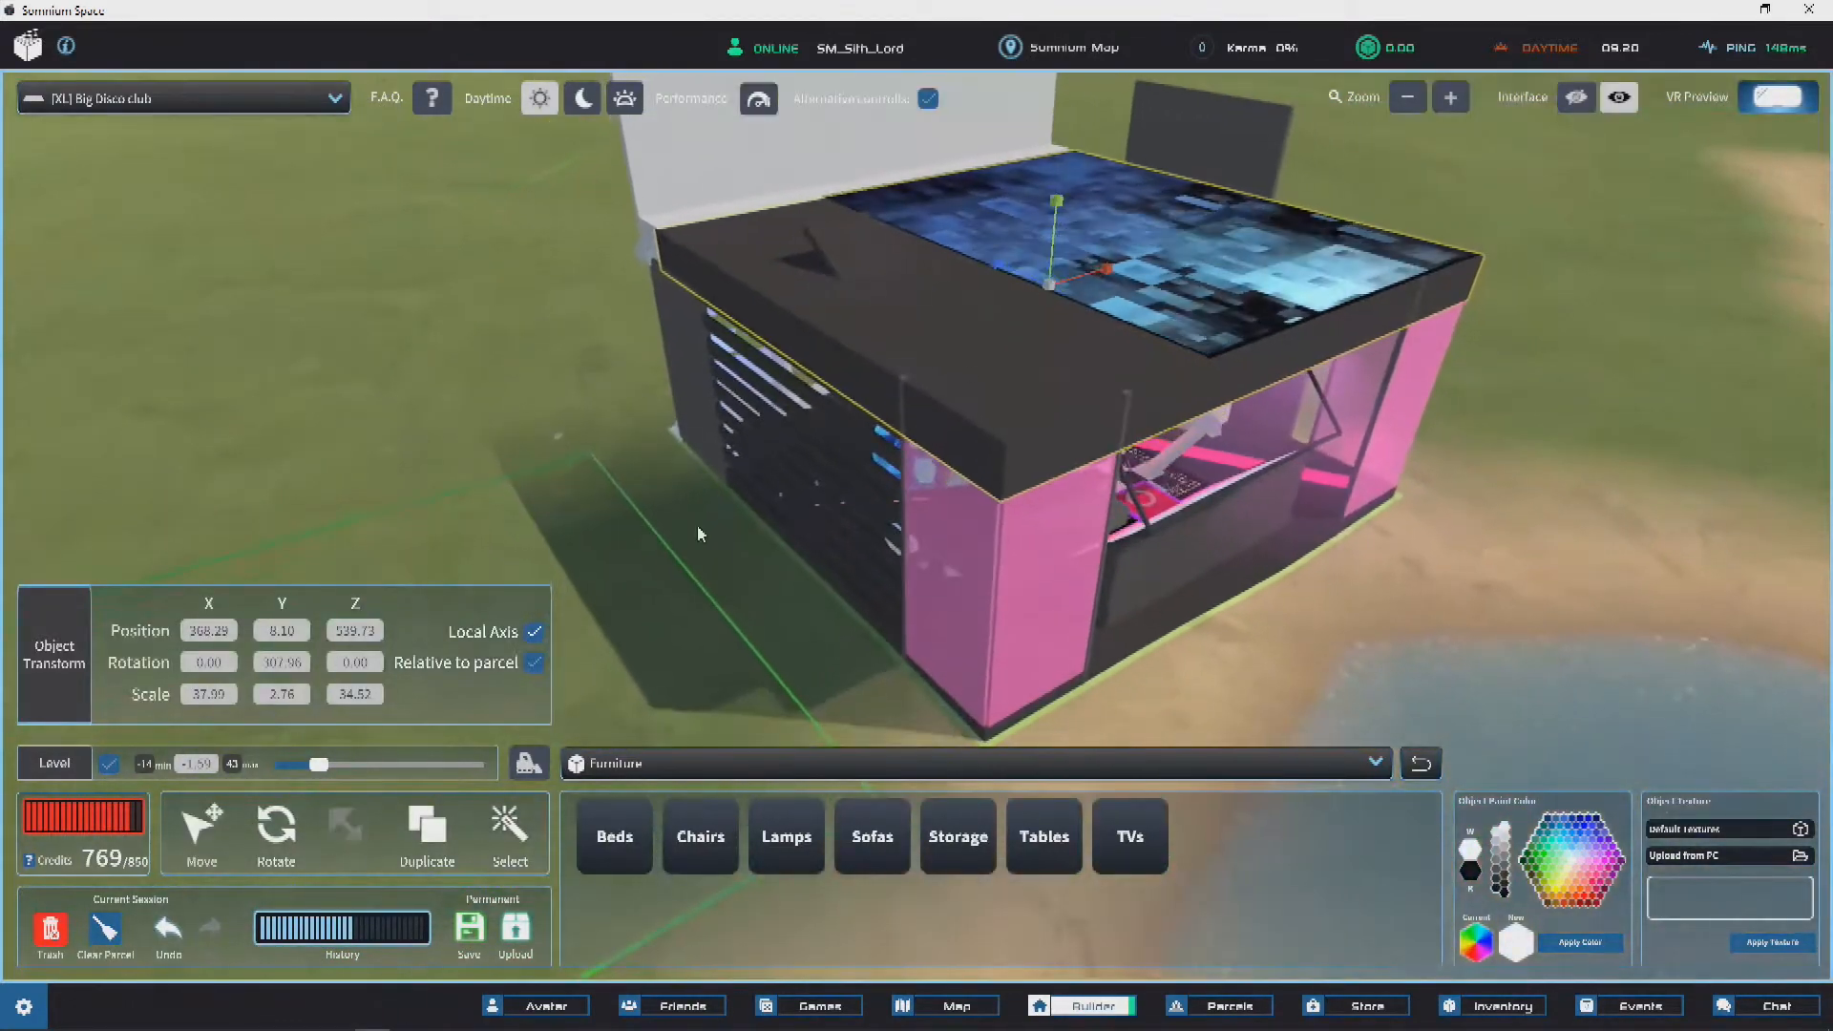
right_click_drag(1003, 430, 748, 401)
scroll(748, 401, "up", 3)
left_click_drag(1044, 385, 252, 754)
Step: Move the dark roof slab along its local X axis to position X 370.77, Z 542.92
left_click(201, 835)
right_click_drag(1136, 256, 1076, 299)
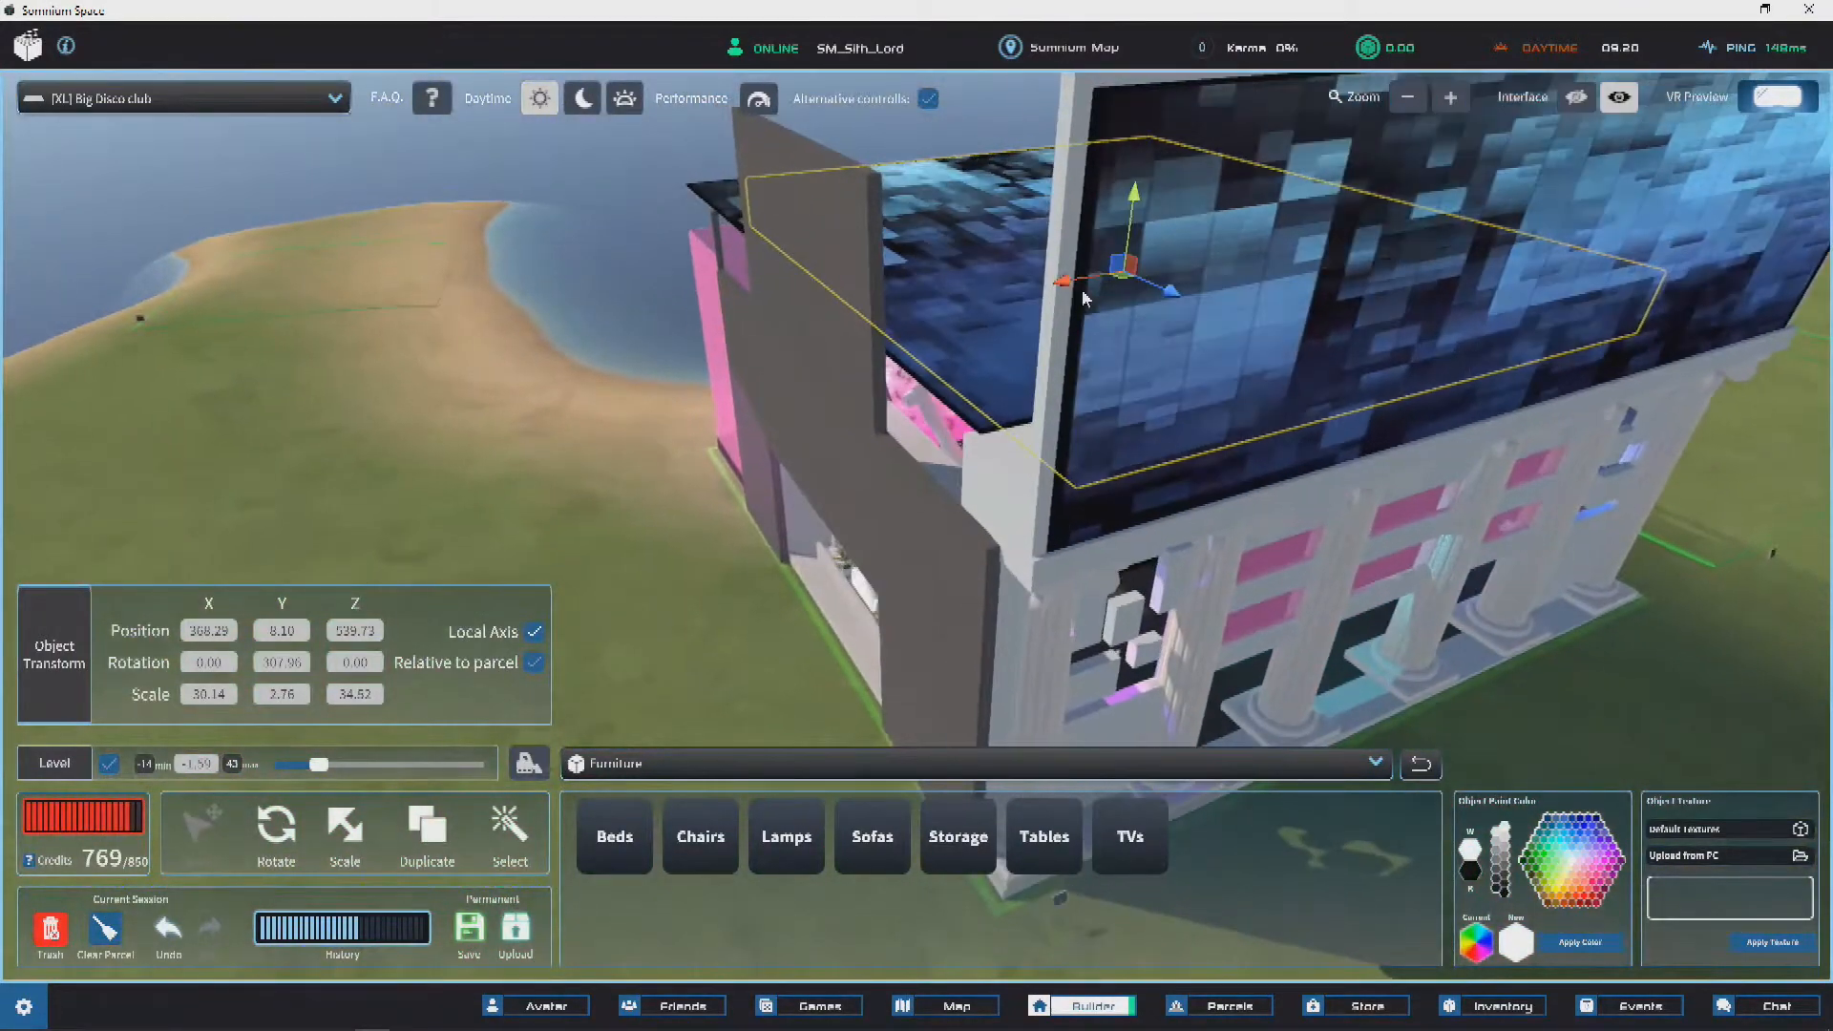
scroll(965, 431, "up", 5)
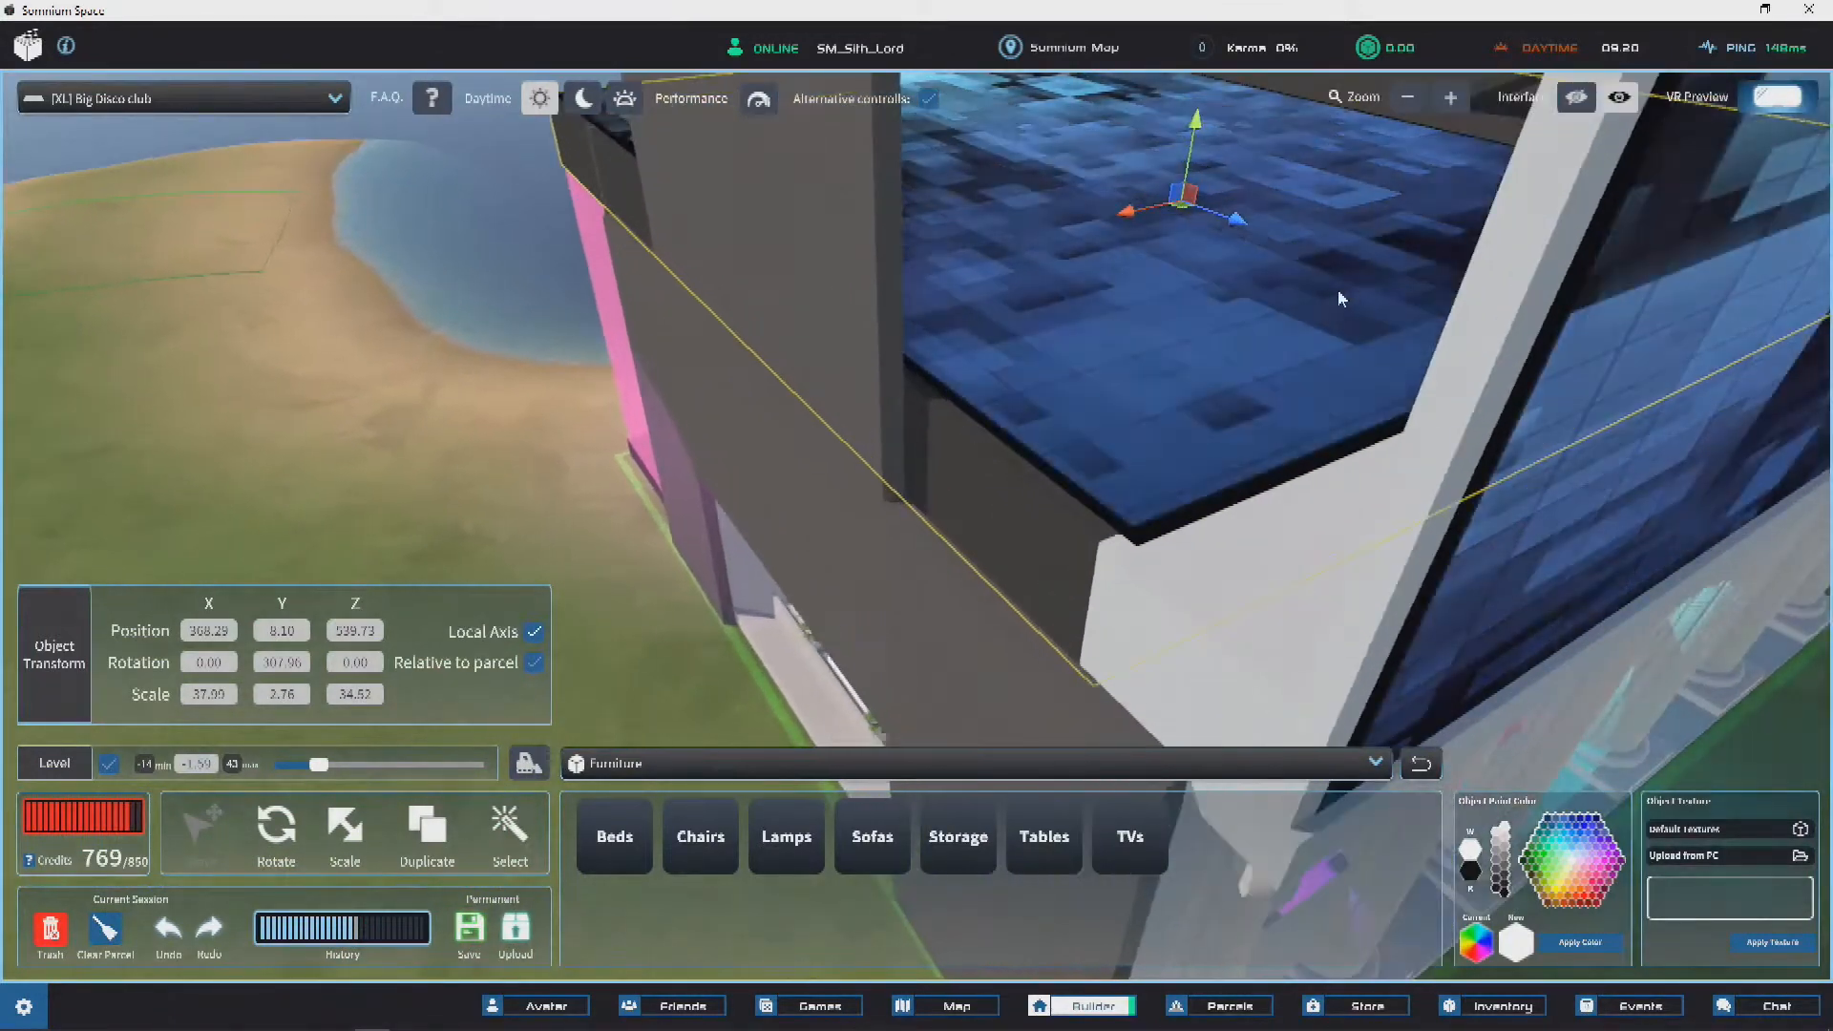
left_click_drag(1126, 211, 1152, 223)
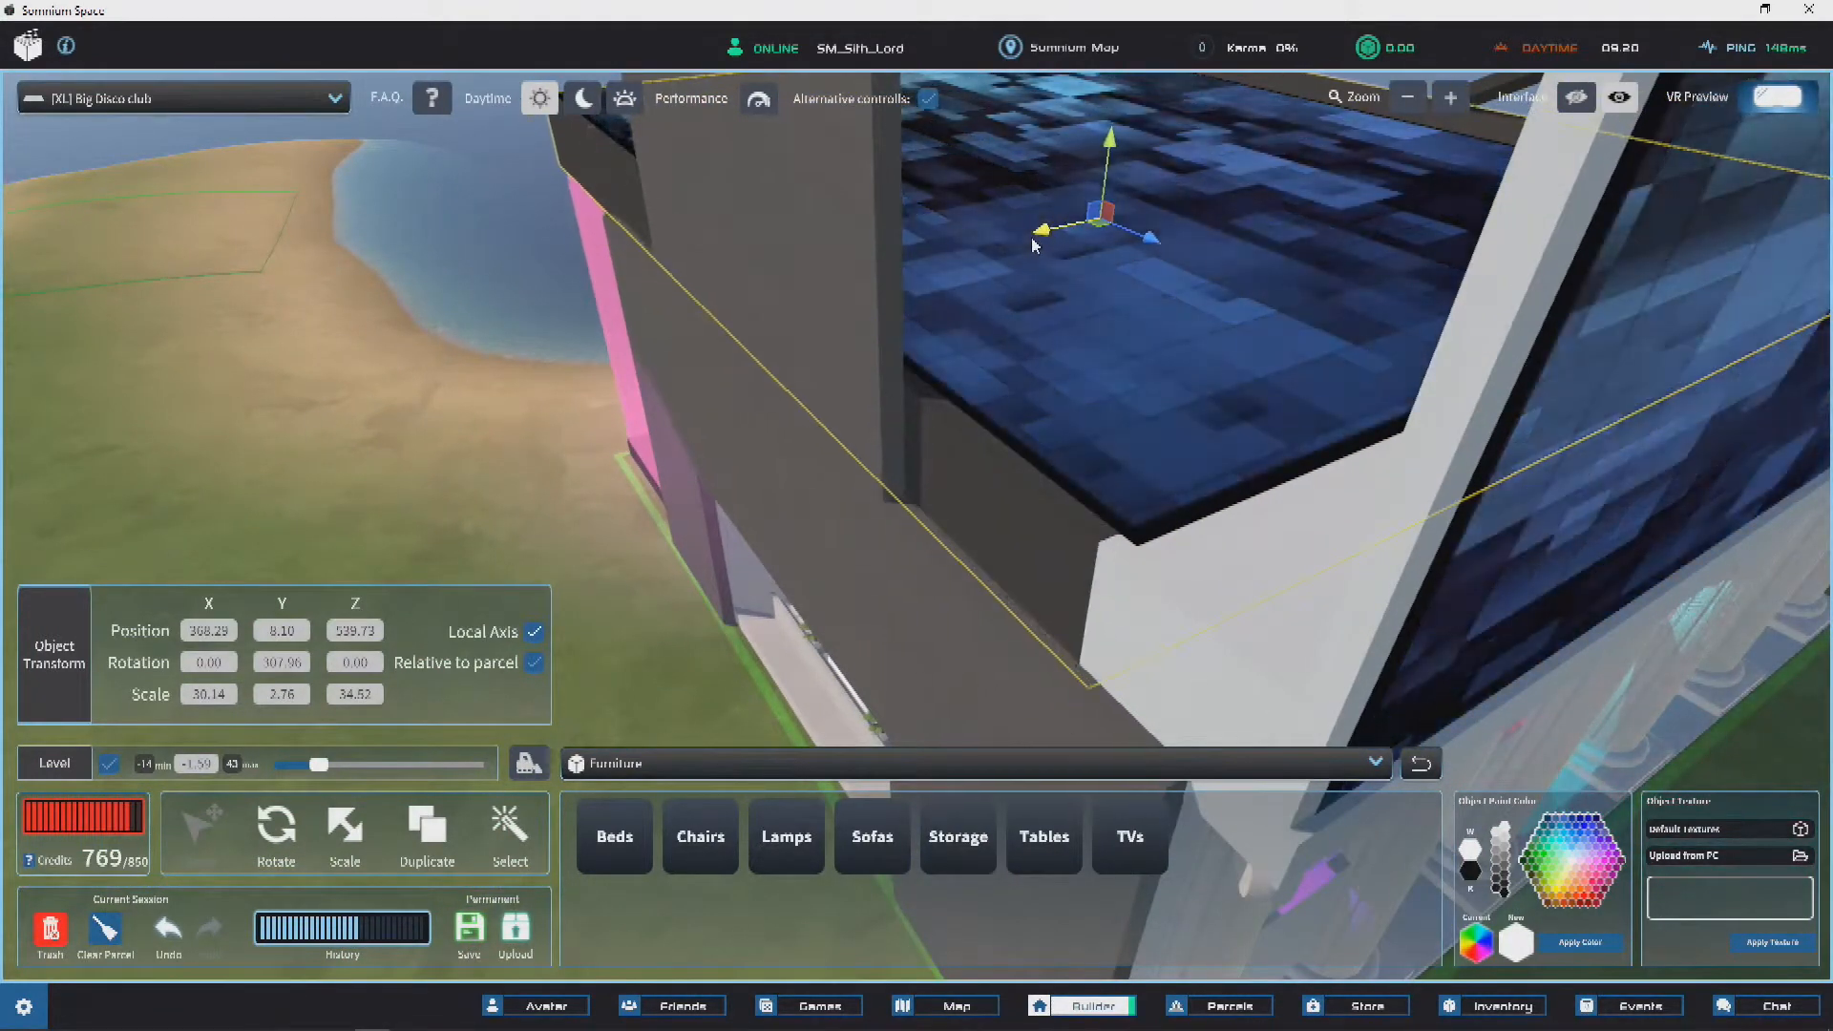
left_click_drag(1031, 247, 669, 220)
scroll(1050, 302, "down", 5)
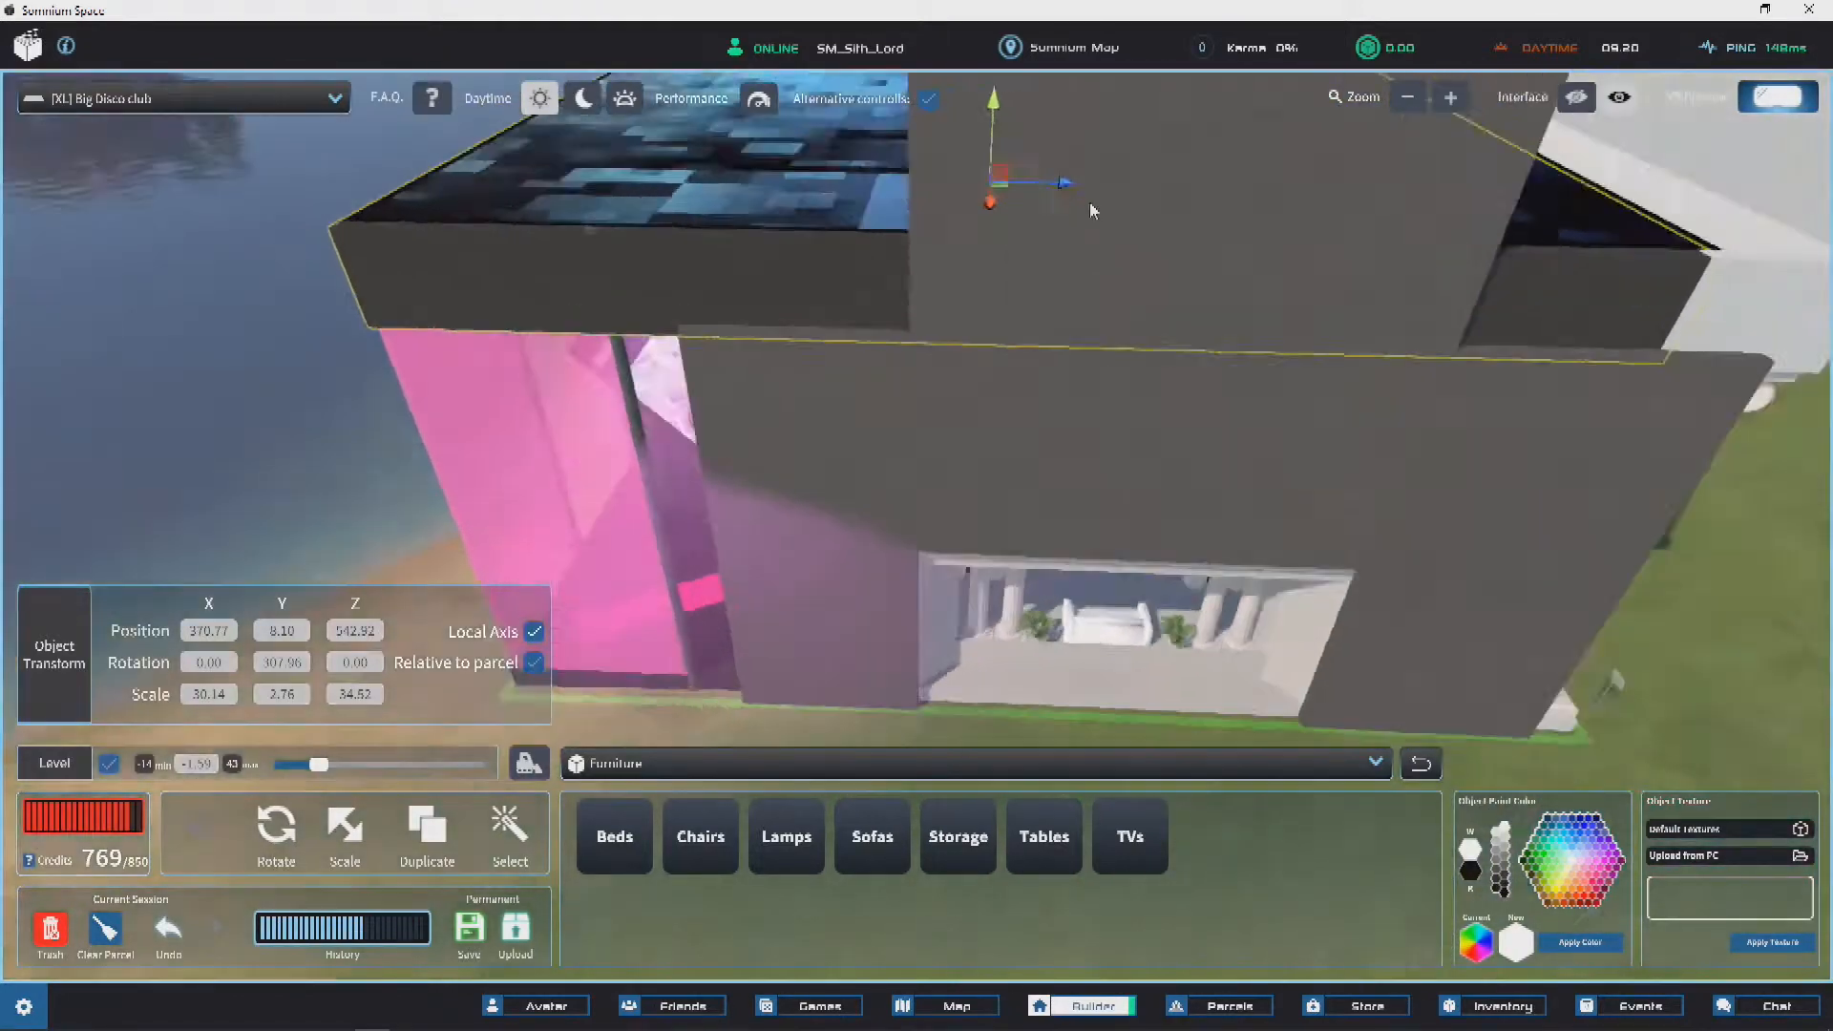
Step: Reduce the dark roof slab's X scale further to 28.79
right_click_drag(1049, 295, 509, 725)
scroll(1006, 439, "up", 3)
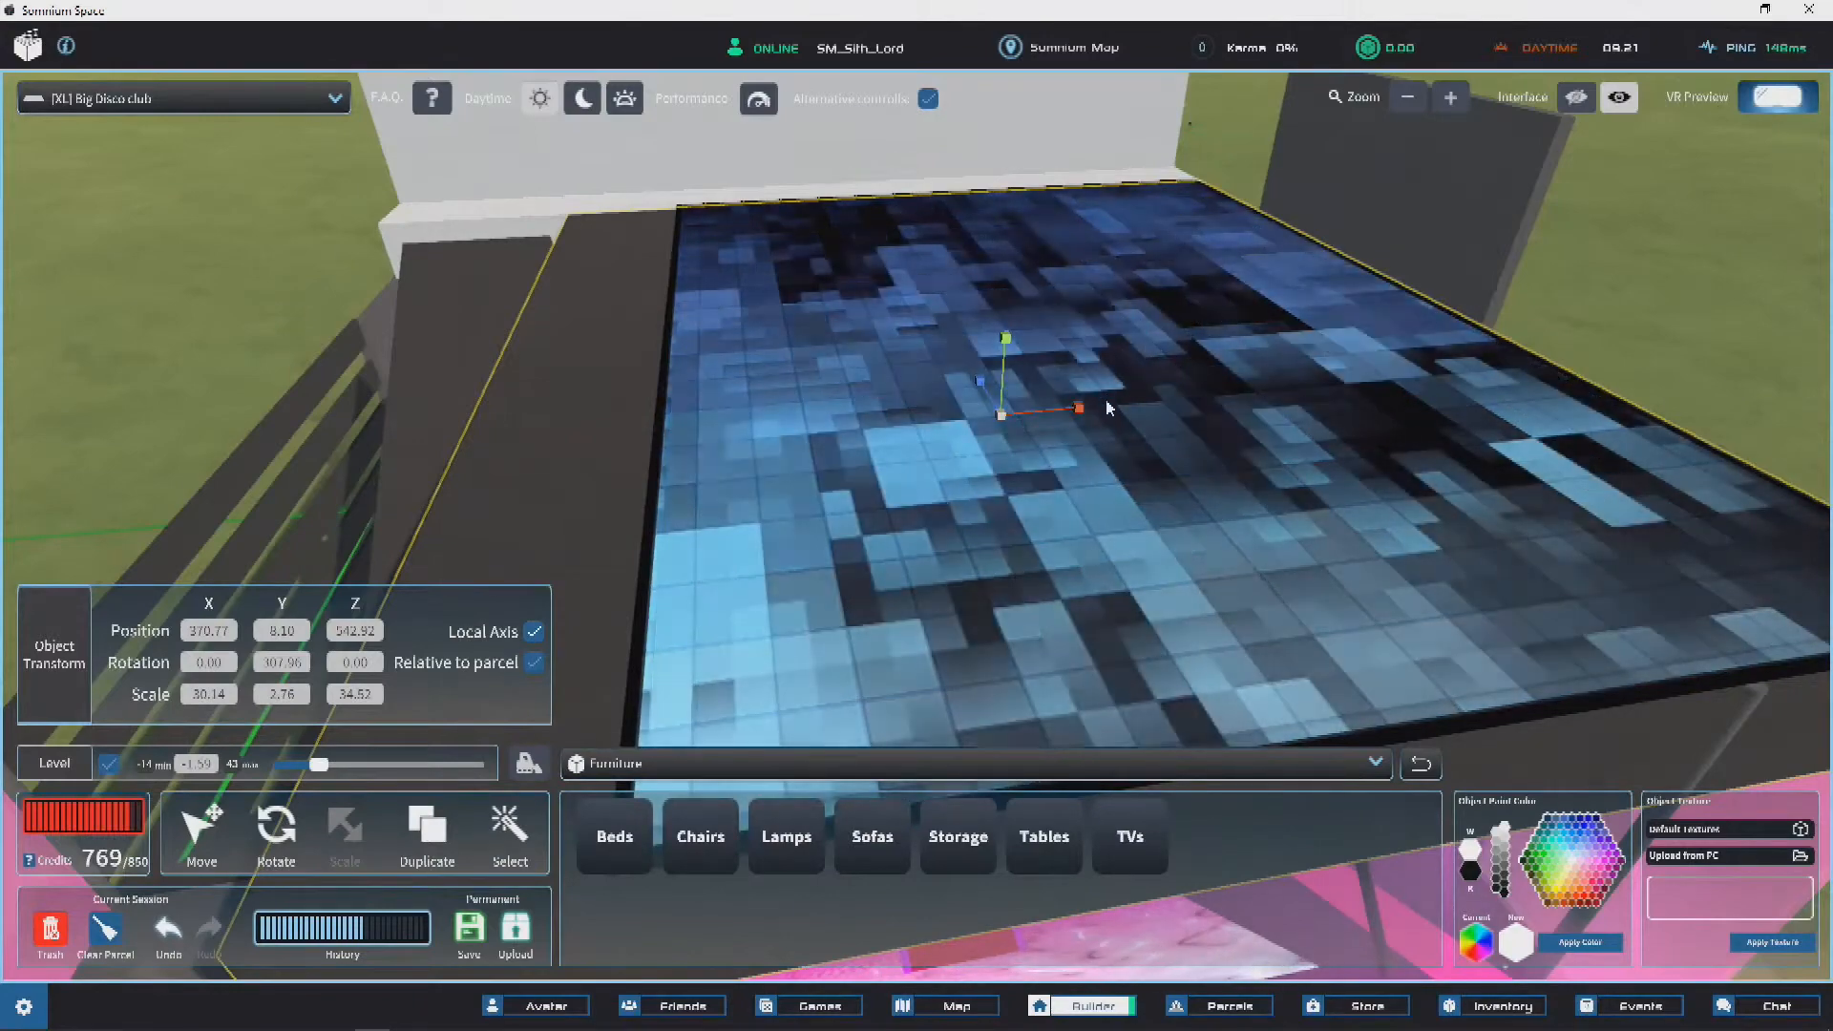
right_click_drag(955, 441, 1447, 531)
left_click_drag(1447, 531, 1453, 535)
right_click_drag(1451, 536, 471, 754)
Step: Shift the shortened roof slab slightly along its local X axis toward the club's outer side wall
left_click(201, 833)
right_click_drag(964, 330, 762, 434)
scroll(764, 439, "up", 5)
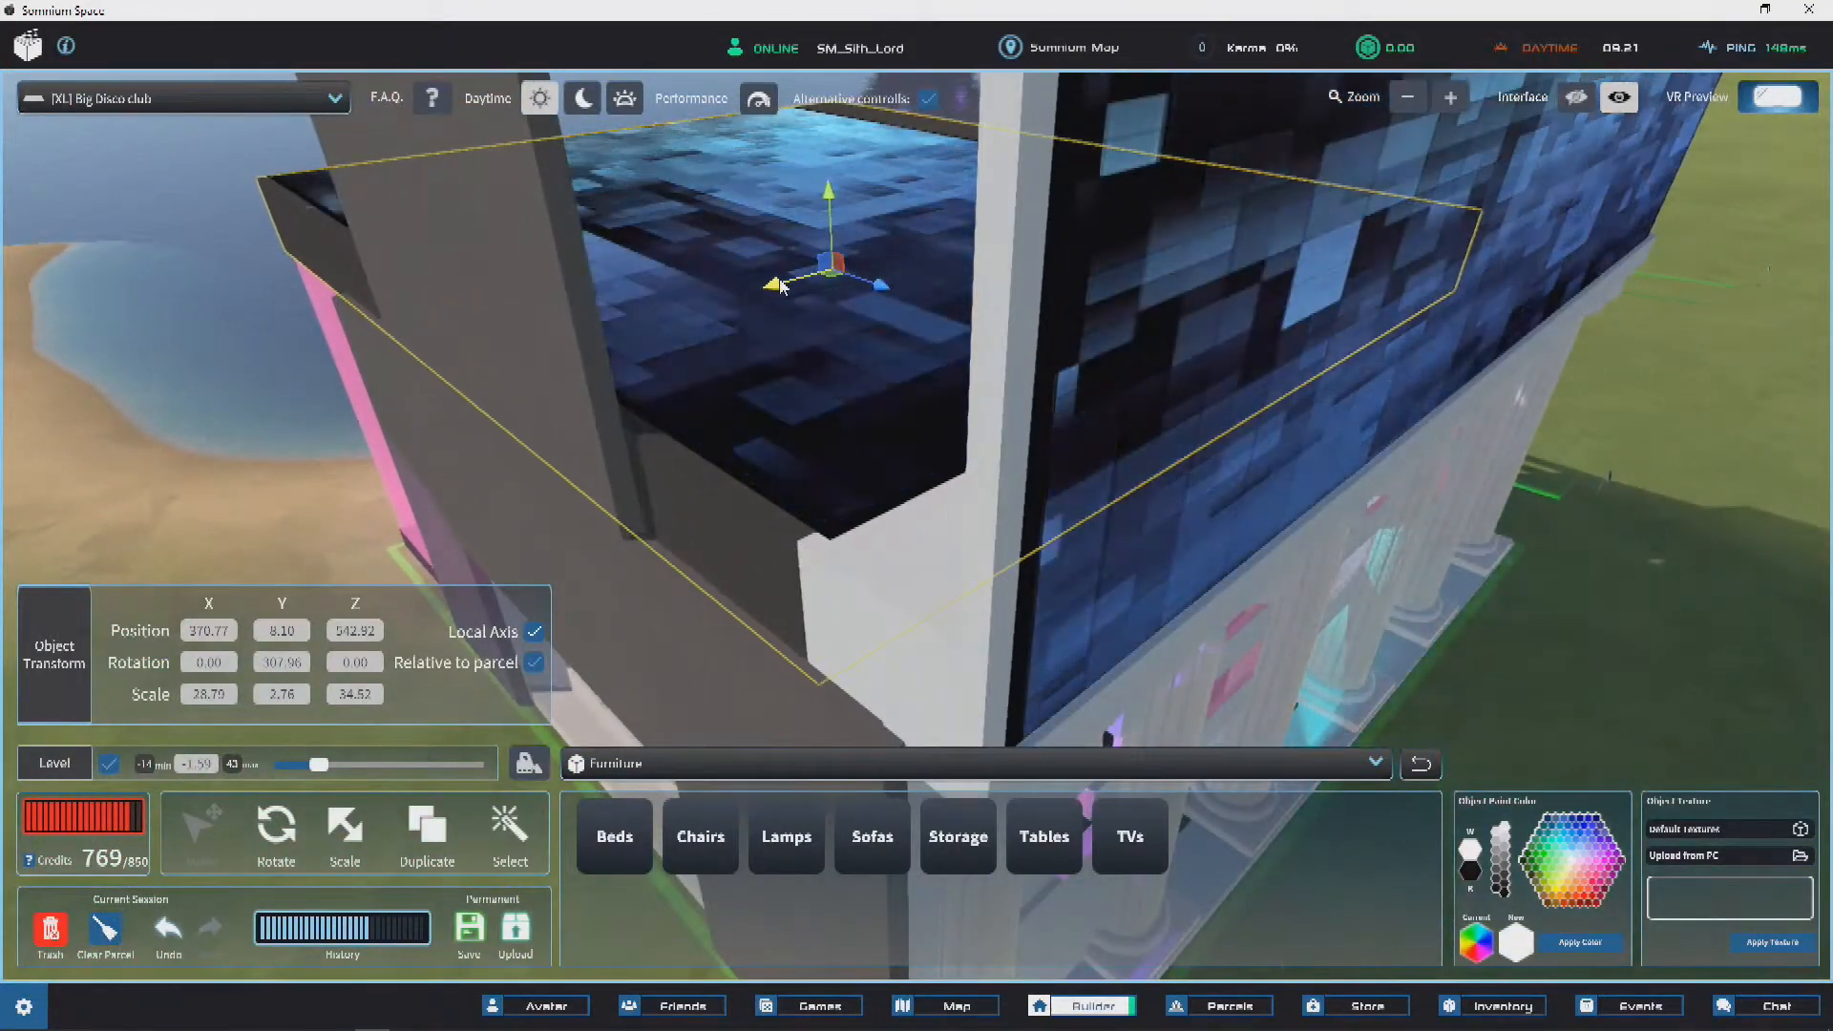
left_click_drag(780, 287, 764, 291)
right_click_drag(764, 291, 873, 291)
scroll(860, 291, "down", 3)
scroll(971, 412, "up", 3)
Step: Select the sloping dark plank beside the roof slab and shorten it to a Z scale of 17.16
left_click(492, 325)
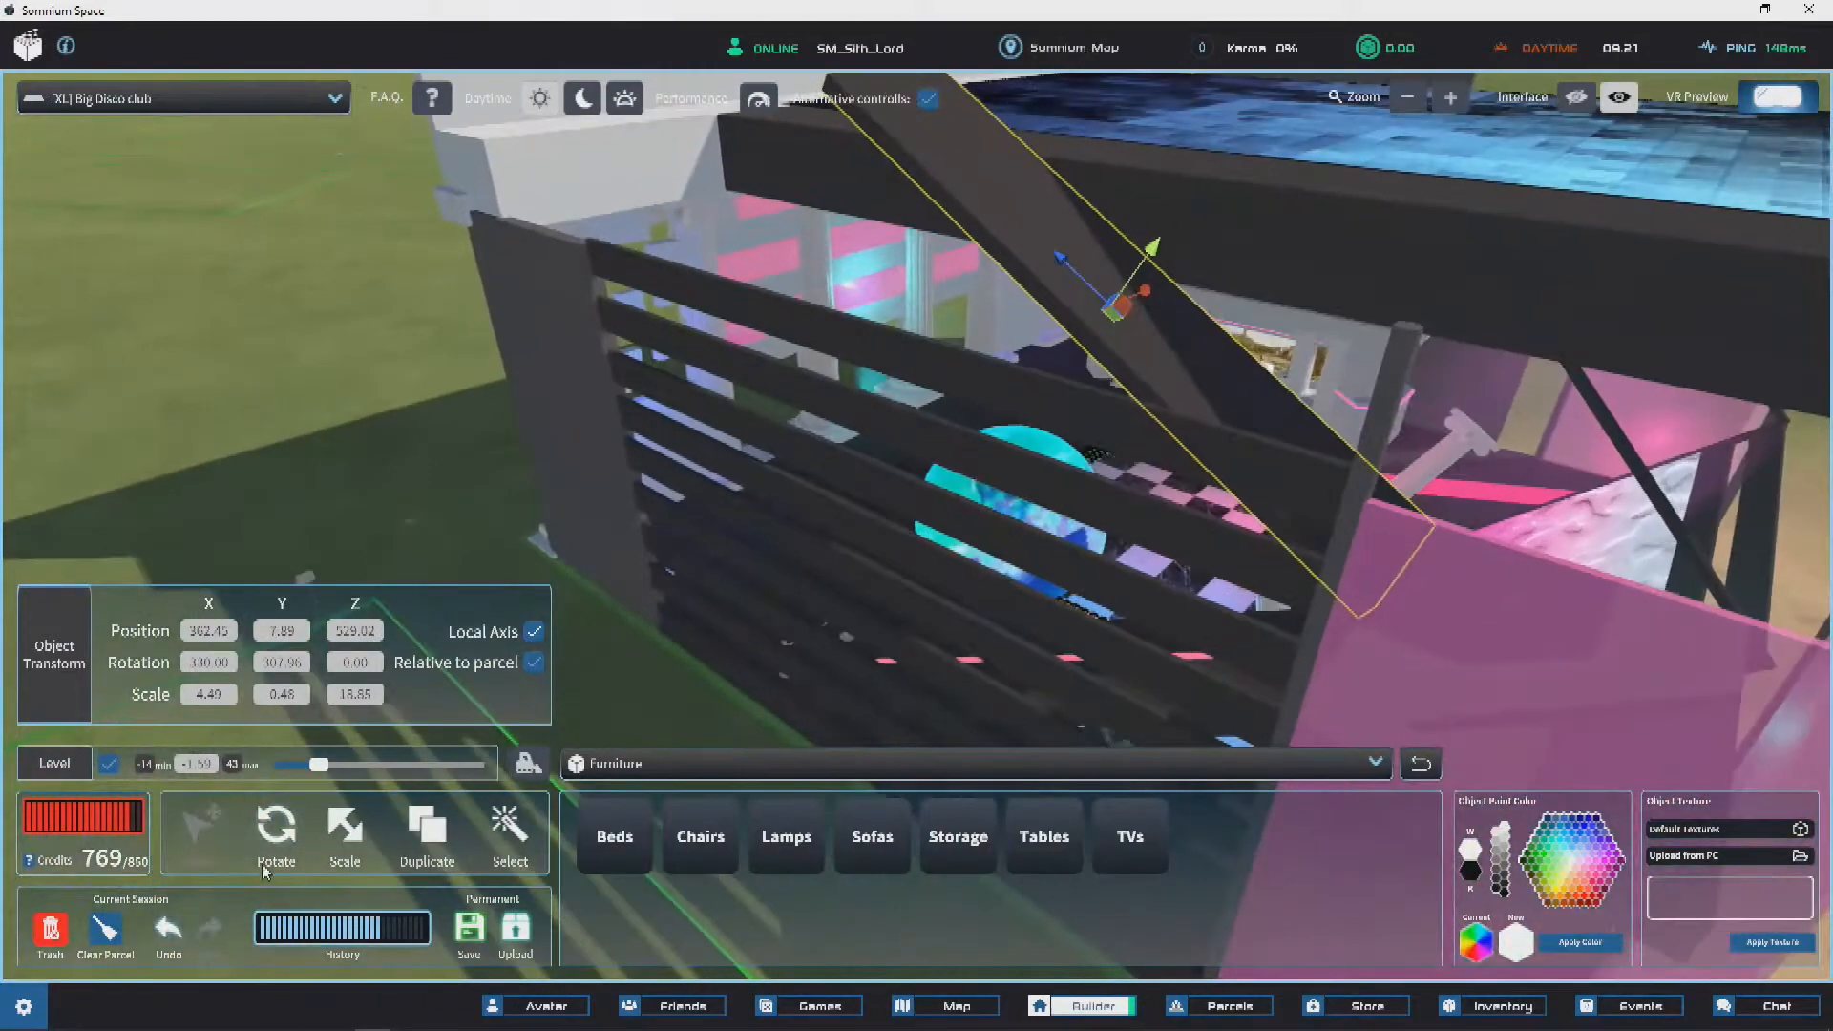
left_click(360, 835)
key("f")
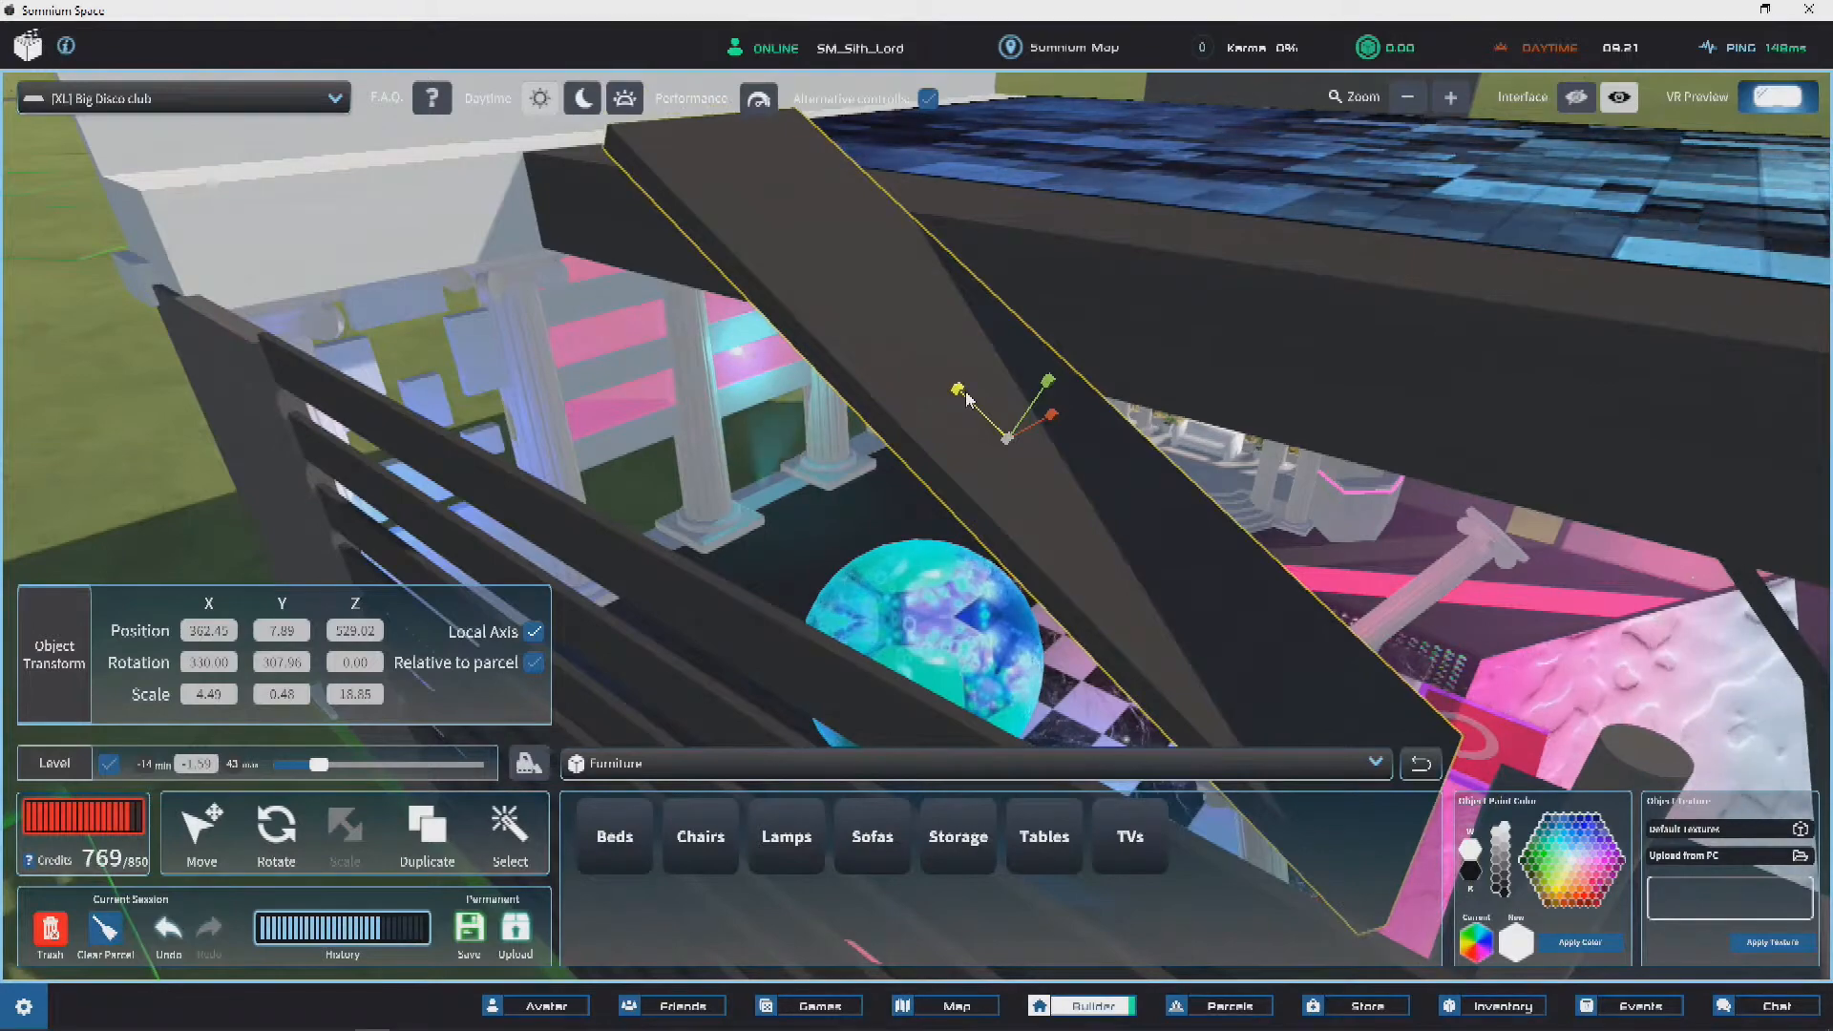
right_click_drag(1193, 363, 1069, 464)
left_click_drag(1107, 527, 1107, 546)
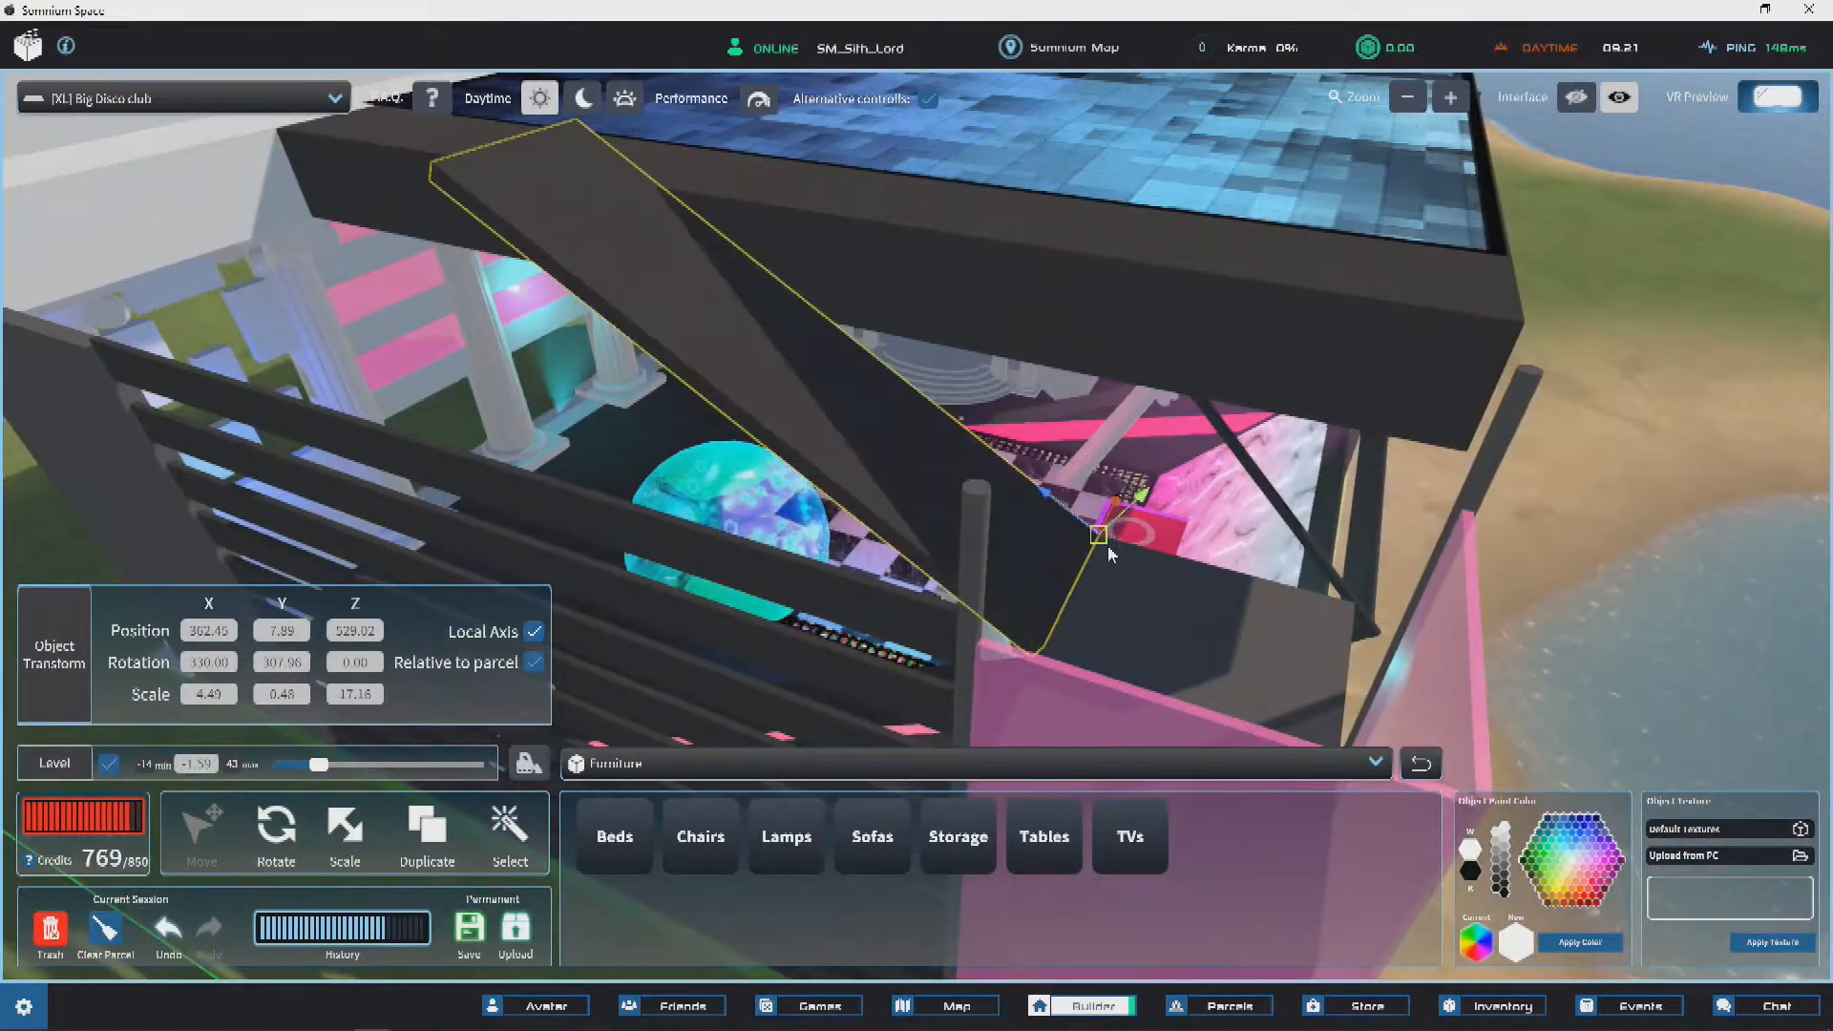
Step: Move the sloping plank to position X 363.10, Y 7.50, Z 528.85 beside the roof slab
key("d")
left_click(1447, 418)
right_click_drag(695, 359, 480, 623)
scroll(1216, 276, "down", 5)
right_click_drag(532, 474, 821, 426)
left_click(821, 427)
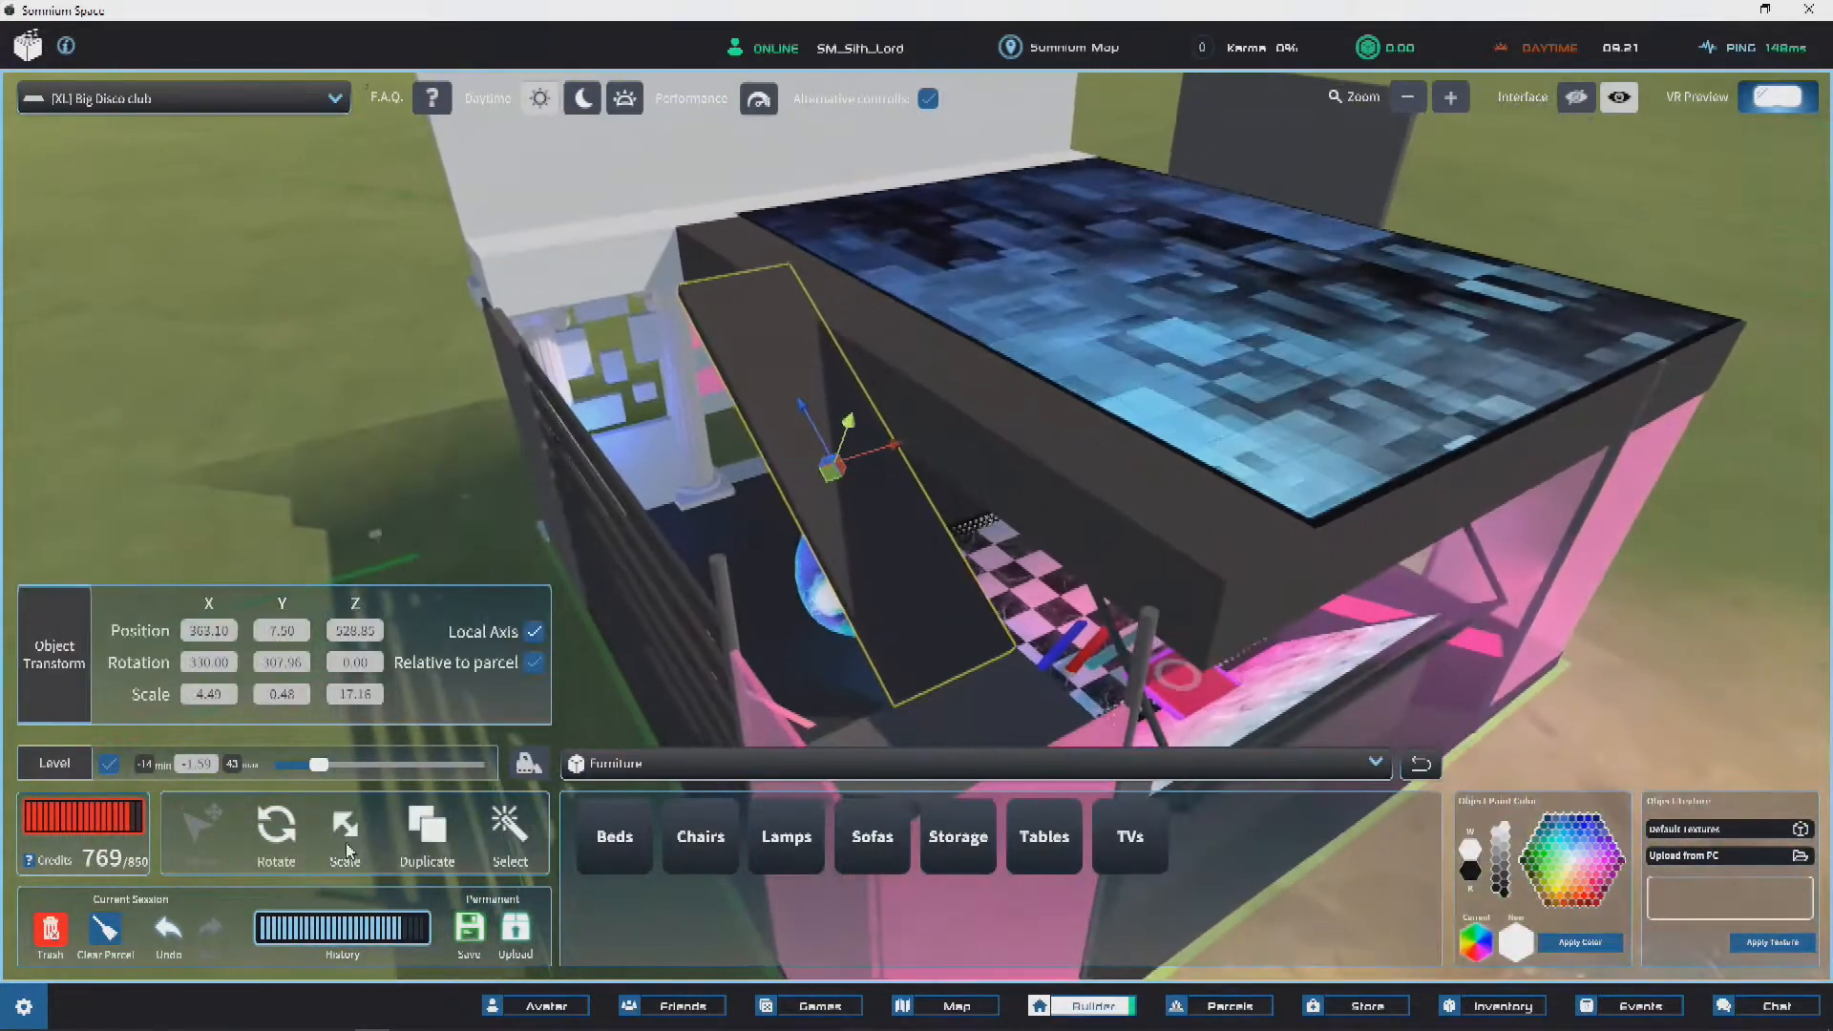
Step: Shorten the sloping plank to a Z scale of 14.51 and move it to X 363.75, Y 7.02, Z 528.34
left_click(346, 829)
scroll(769, 431, "up", 5)
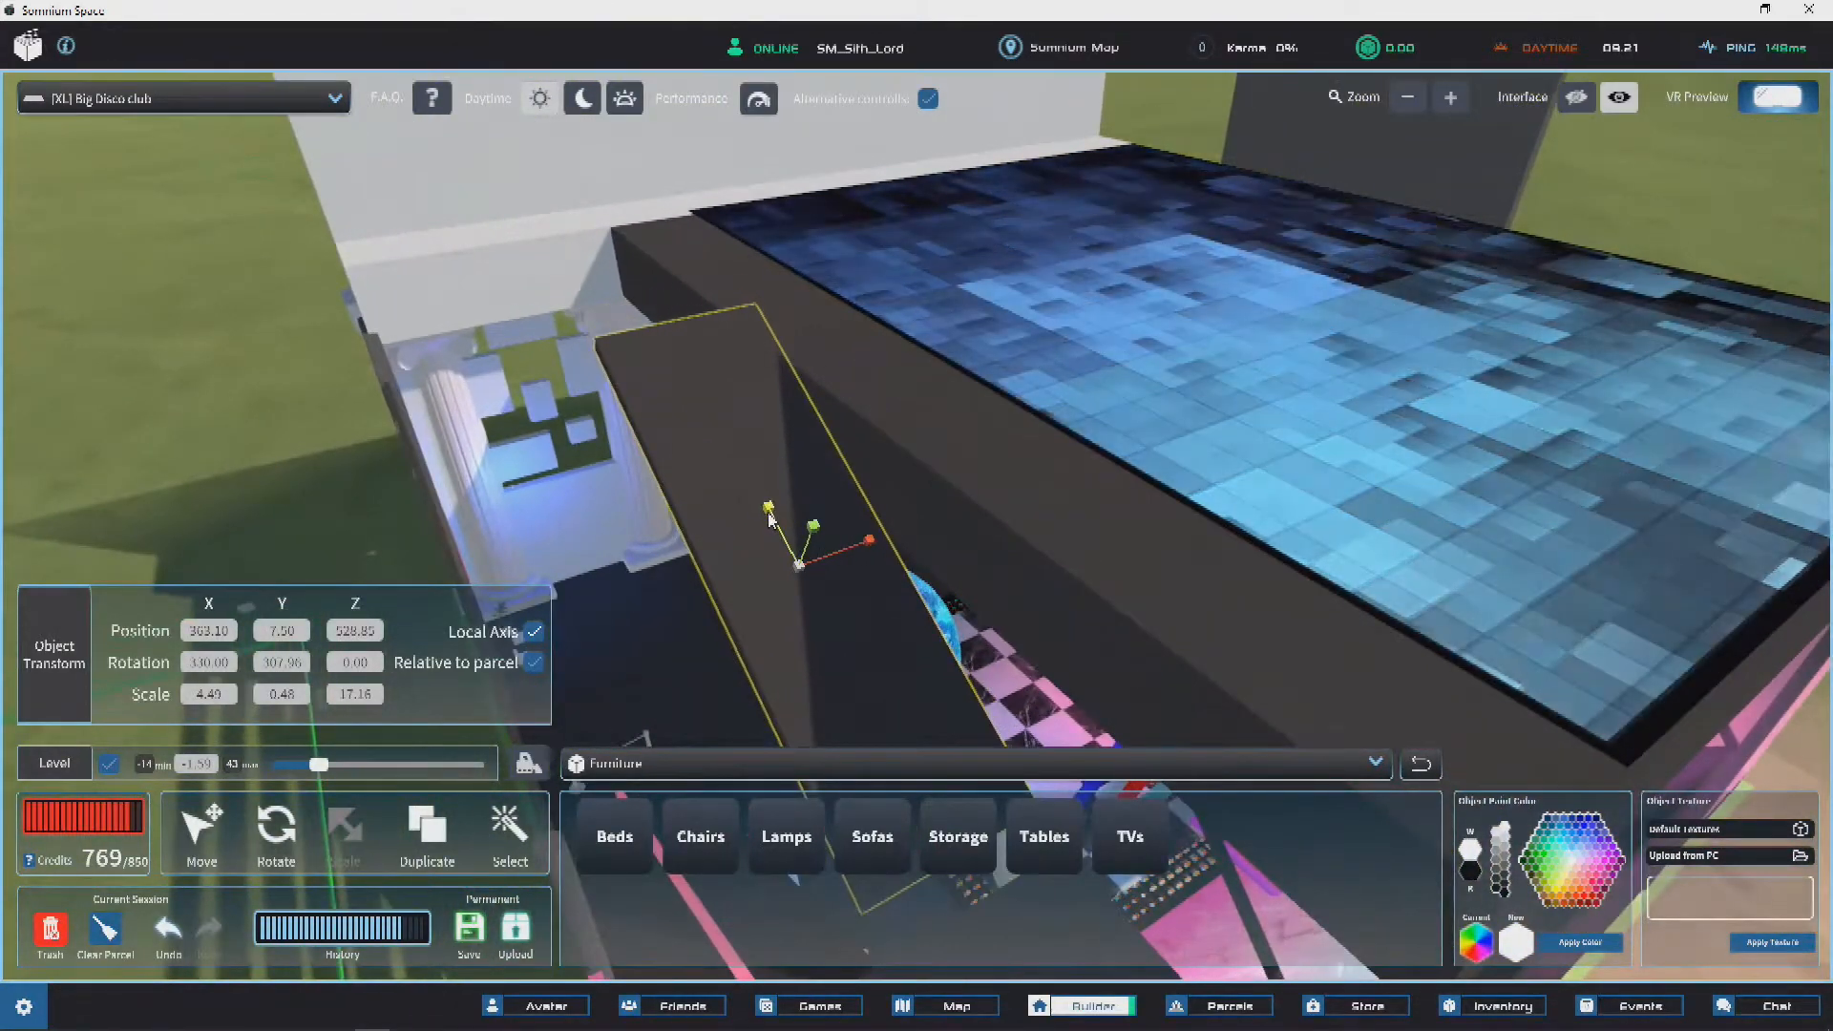
left_click_drag(769, 515, 775, 535)
right_click_drag(775, 535, 1175, 475)
right_click_drag(1237, 542, 1186, 360)
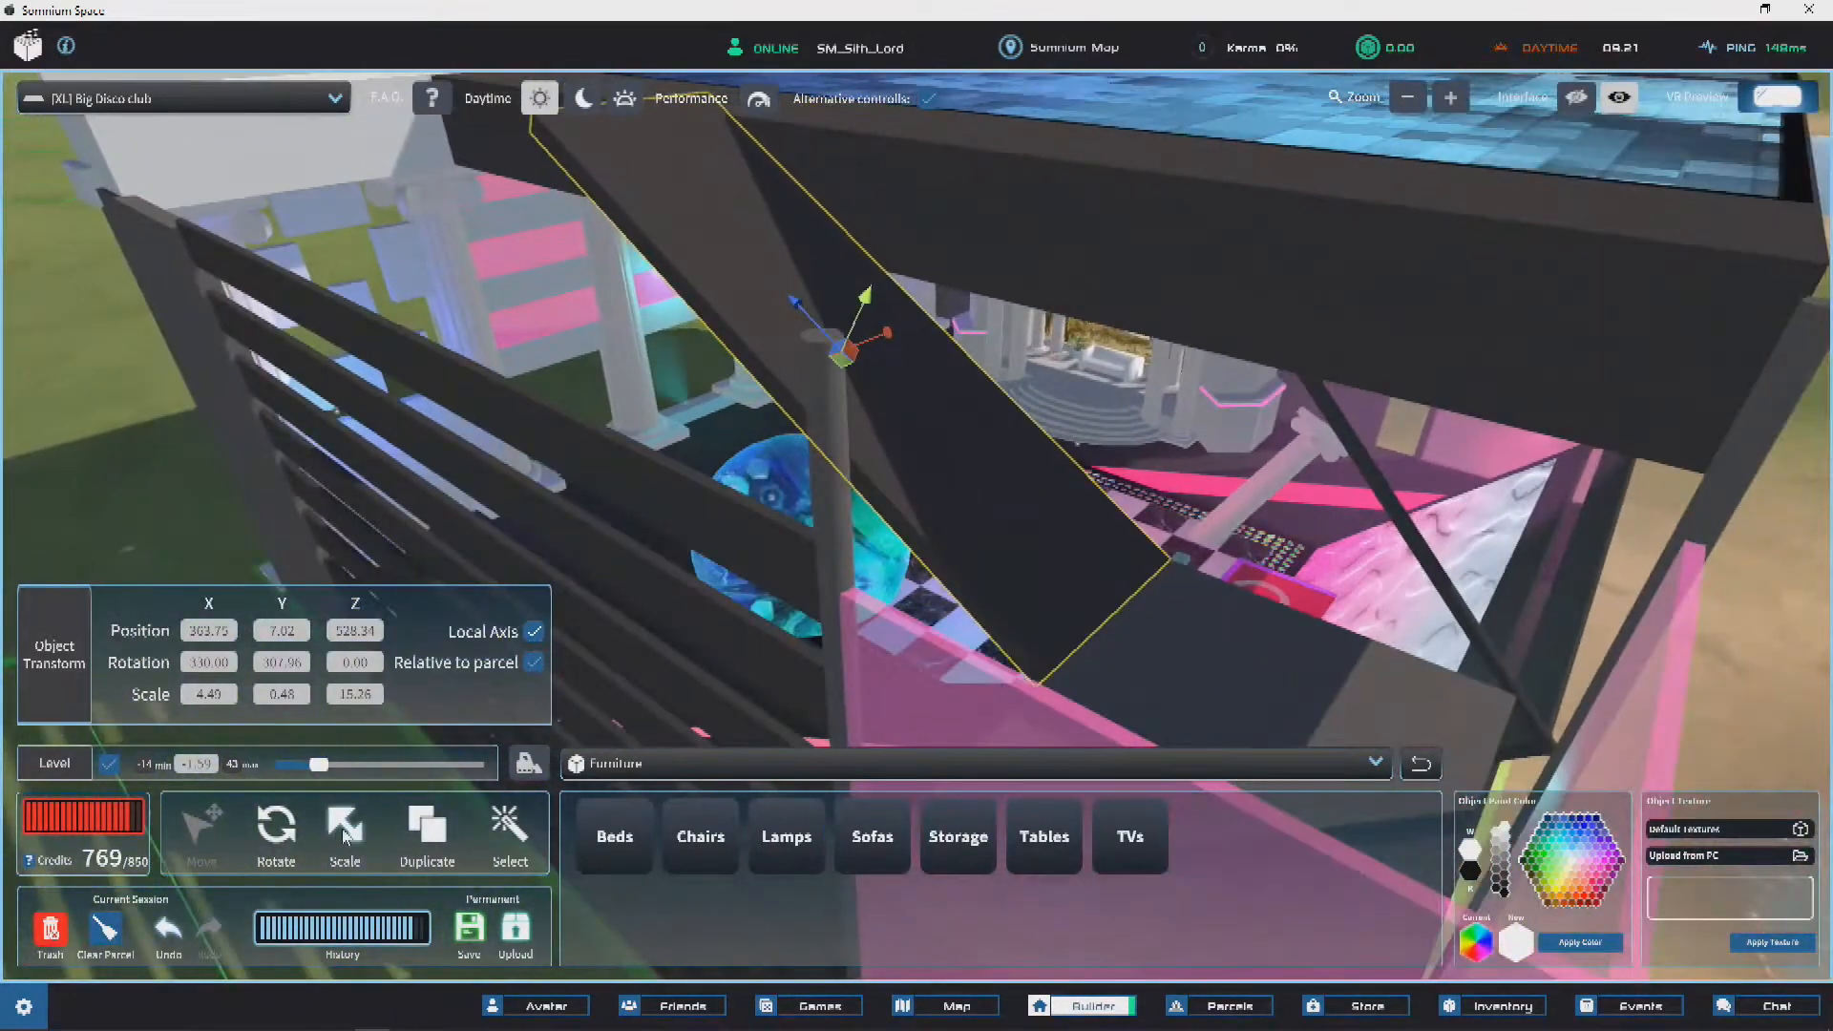
right_click_drag(793, 303, 775, 451)
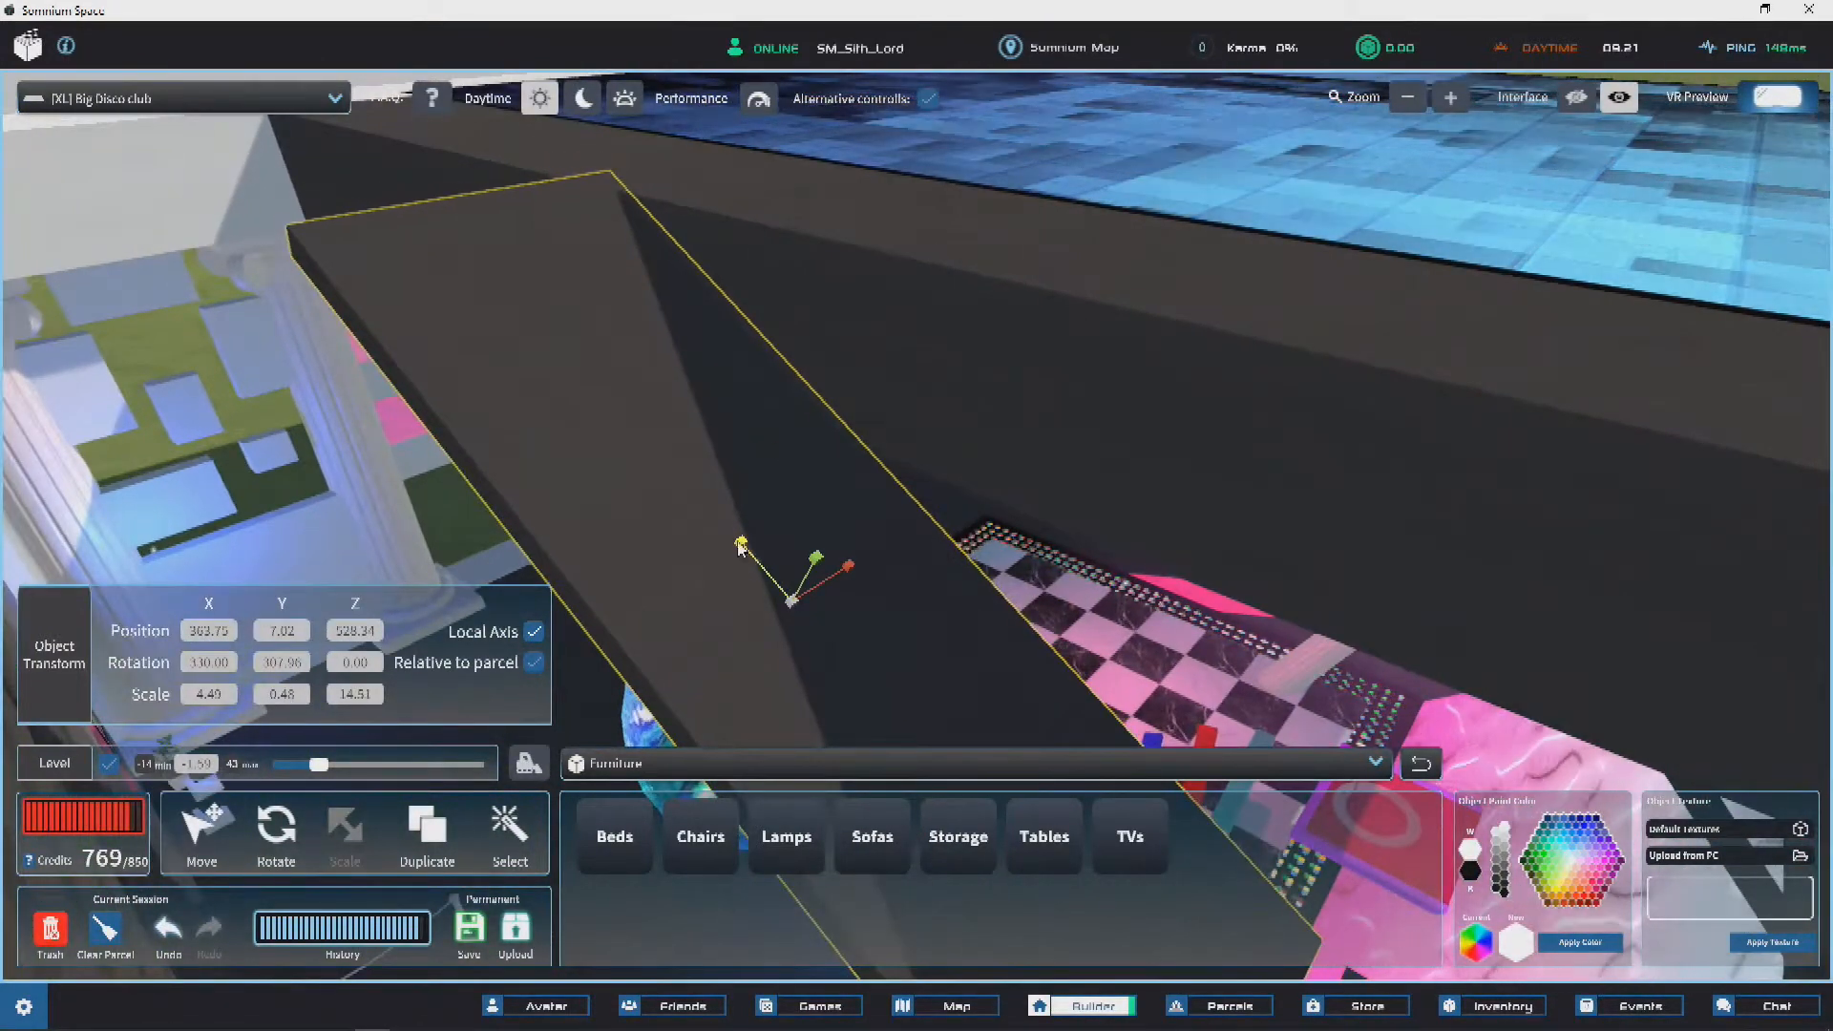
Step: Trim the sloping plank to a Z scale of 14.18 and move it to X 364.12, Y 6.75, Z 528.05
left_click(227, 831)
right_click_drag(478, 360, 1105, 476)
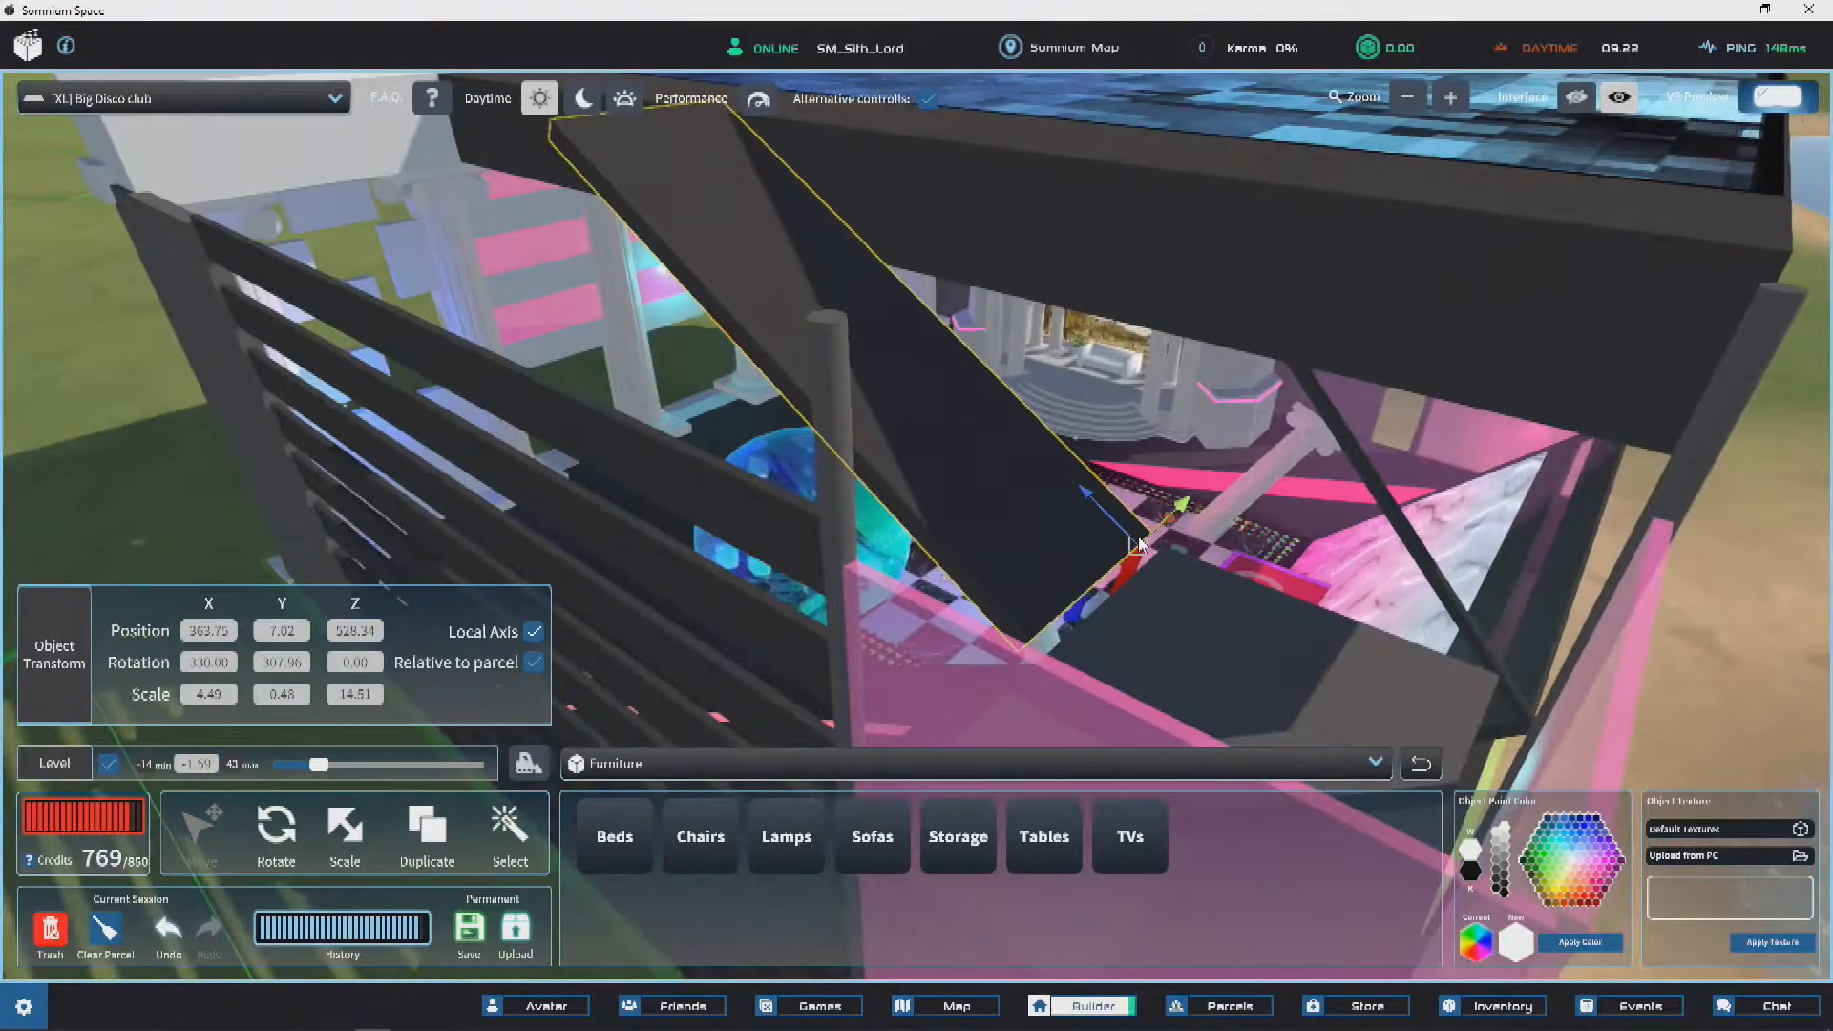
right_click_drag(1167, 558, 737, 601)
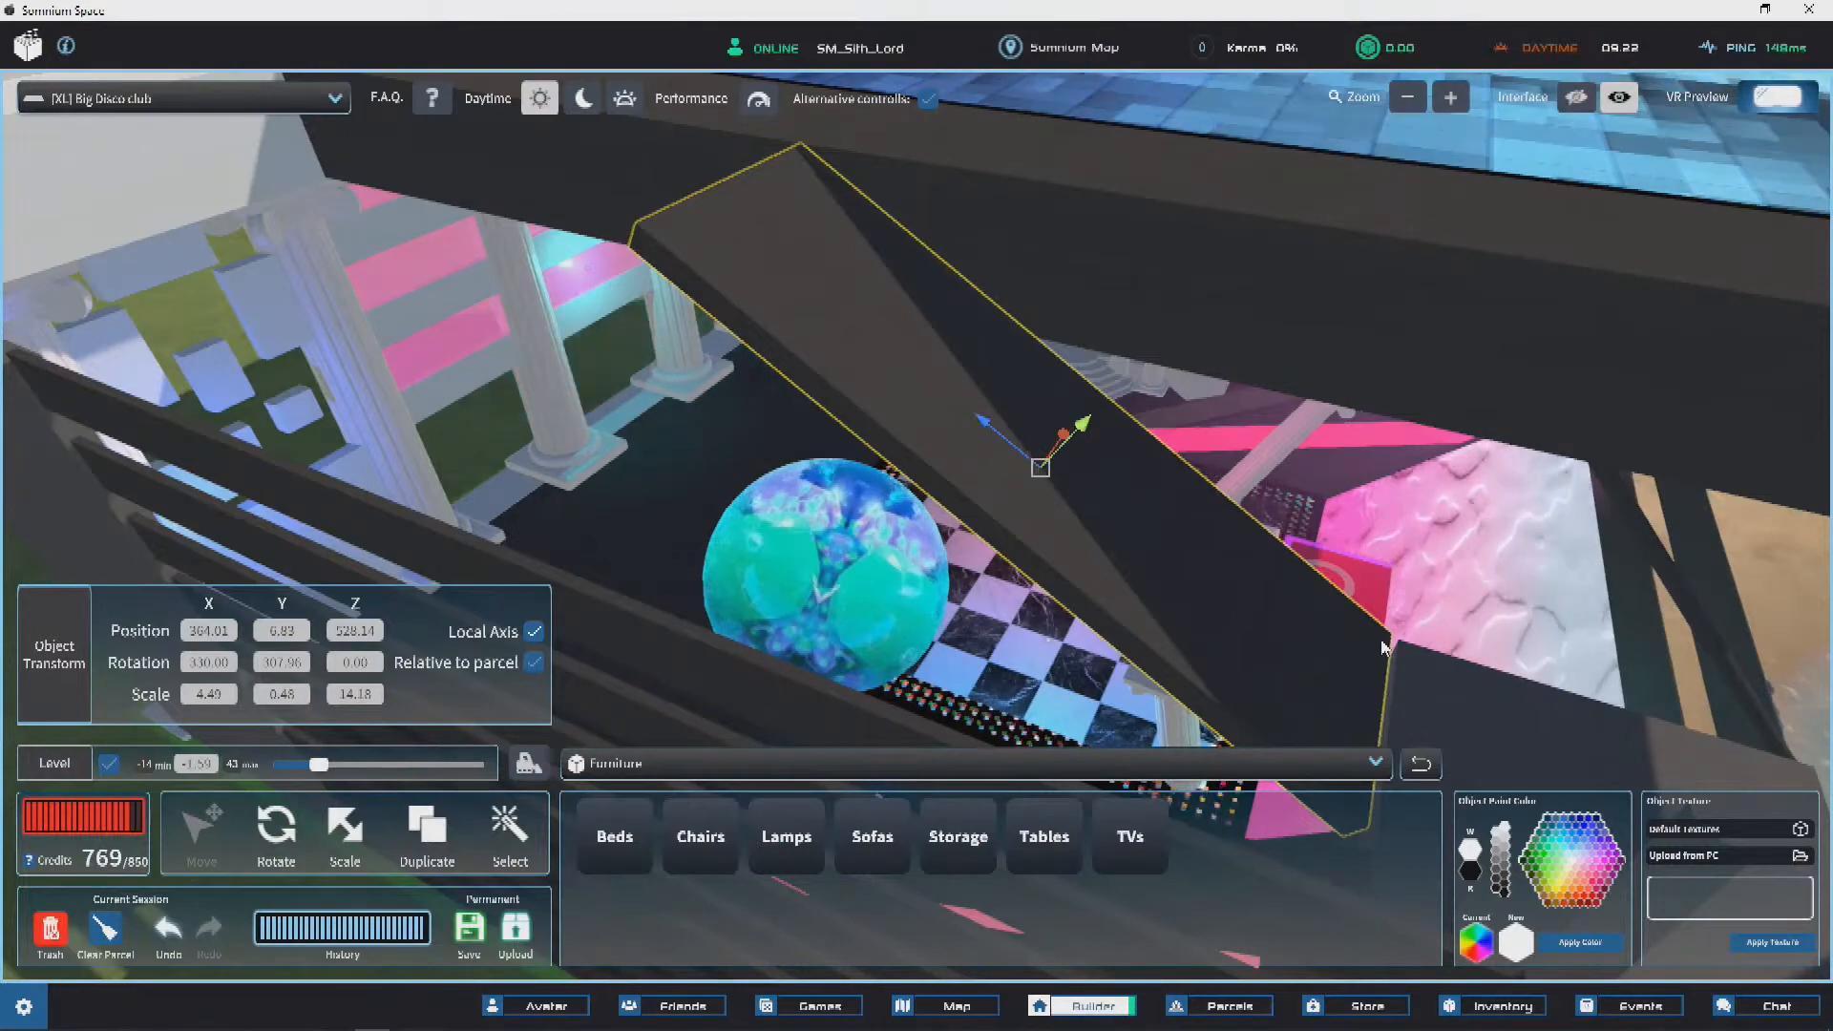
right_click_drag(1406, 648, 1224, 708)
Step: Duplicate the flat dark slab at the plank's lower end and place the copy at the plank's upper end at X 356.10, Y 9.78, Z 532.97
left_click(1084, 585)
right_click_drag(1083, 584, 802, 655)
key("ctrl+d")
left_click(722, 635)
left_click_drag(723, 635, 779, 320)
right_click_drag(780, 313, 908, 345)
left_click_drag(920, 353, 1217, 597)
right_click_drag(1217, 597, 976, 341)
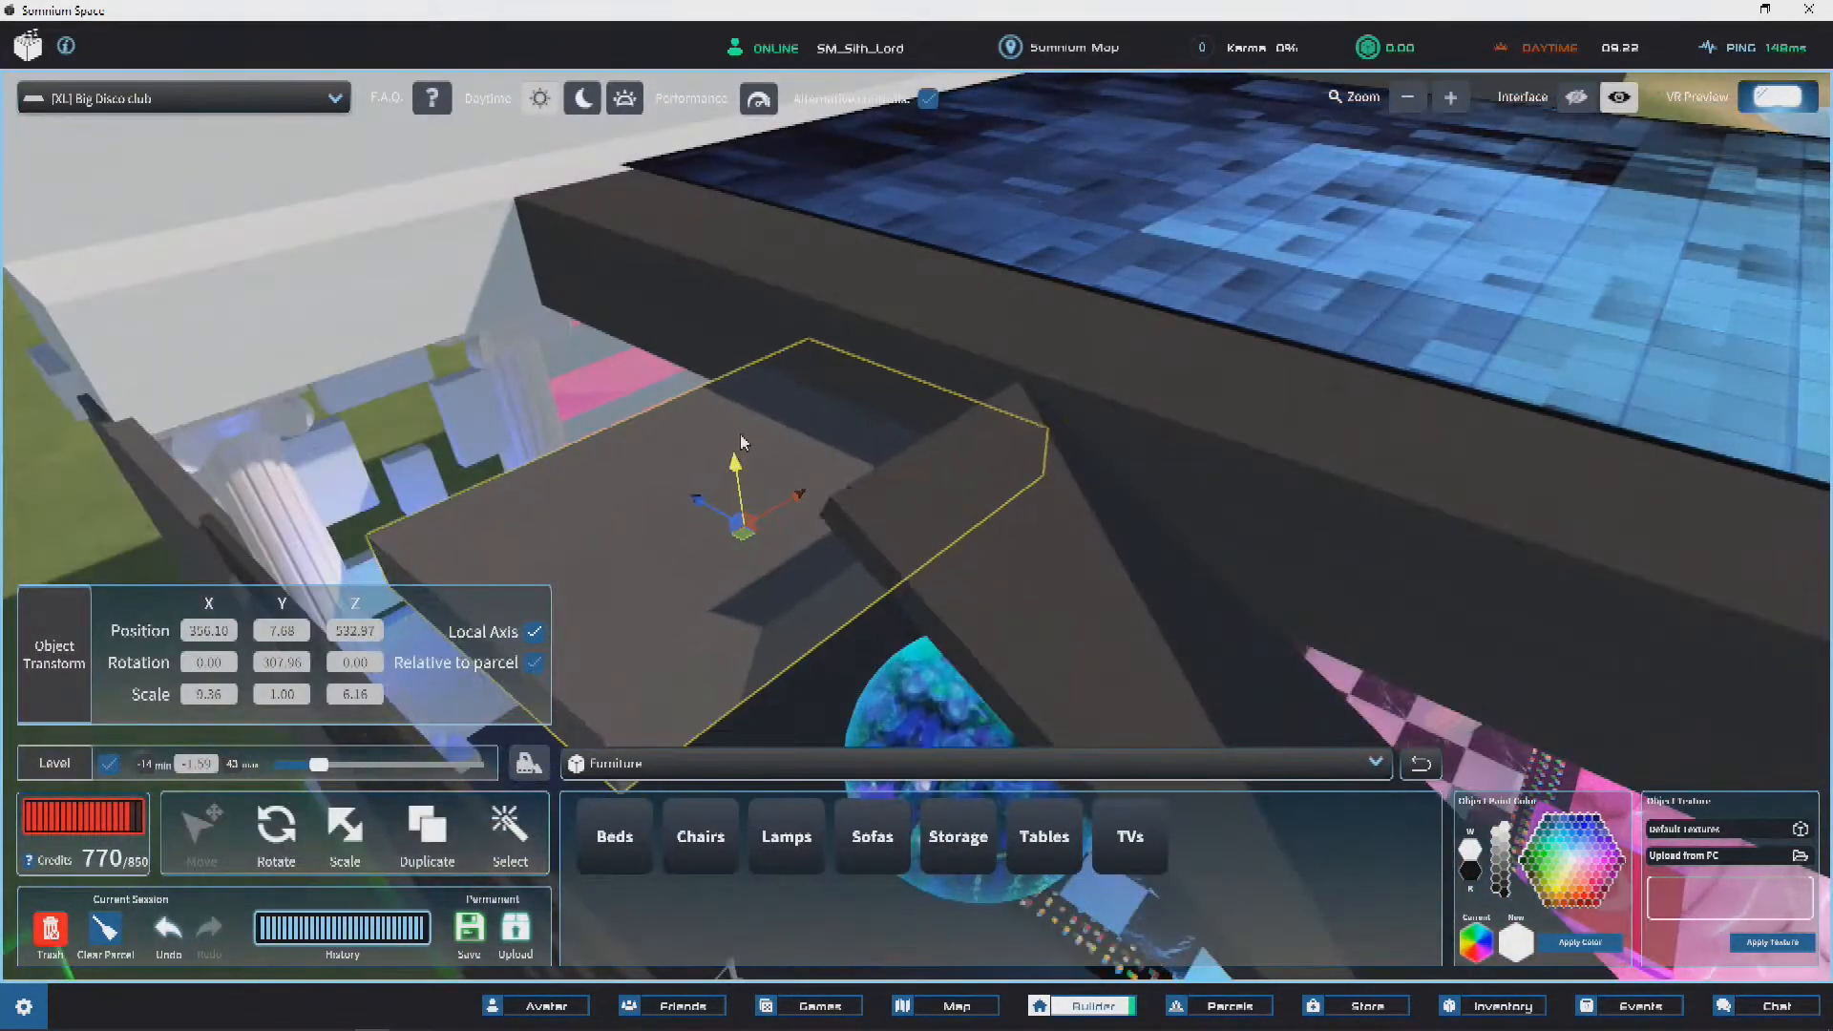
left_click_drag(740, 461, 740, 364)
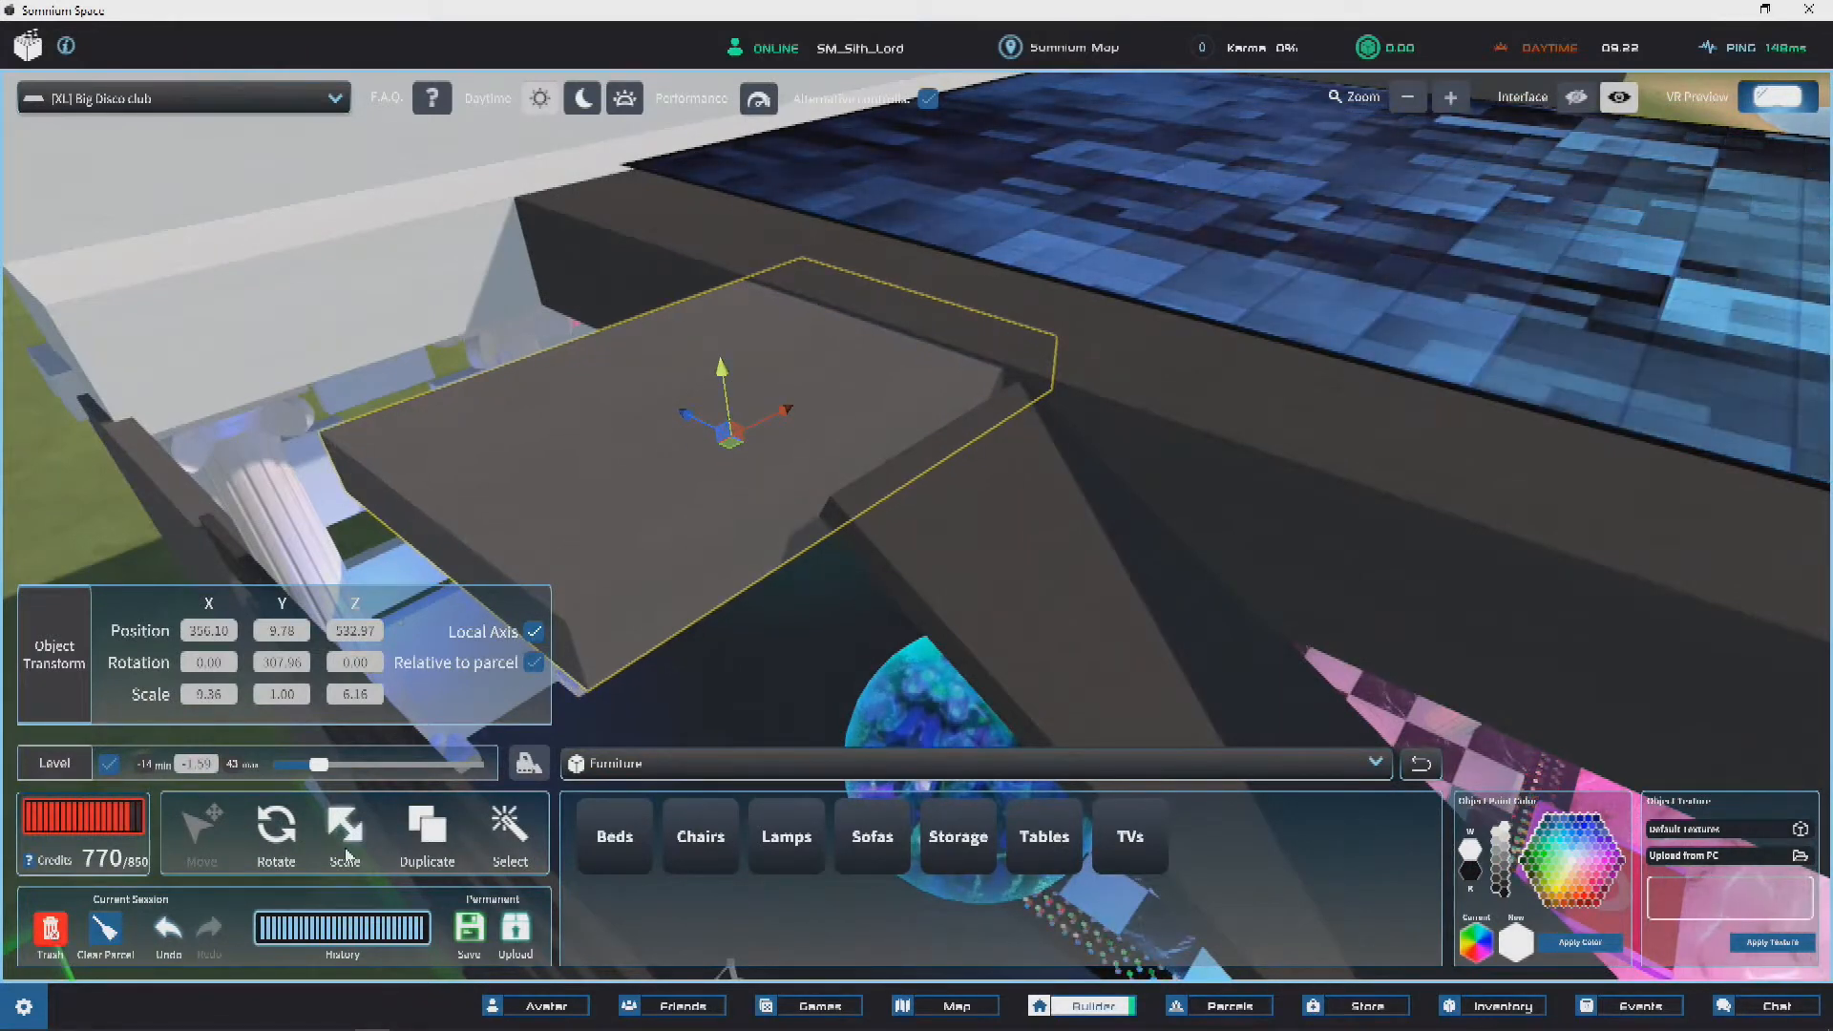
Step: Resize the copied slab beside the roof to an X scale of 4.41 and a Z scale of 13.05
left_click(345, 854)
key("w")
left_click_drag(751, 496, 706, 517)
right_click_drag(706, 517, 1015, 460)
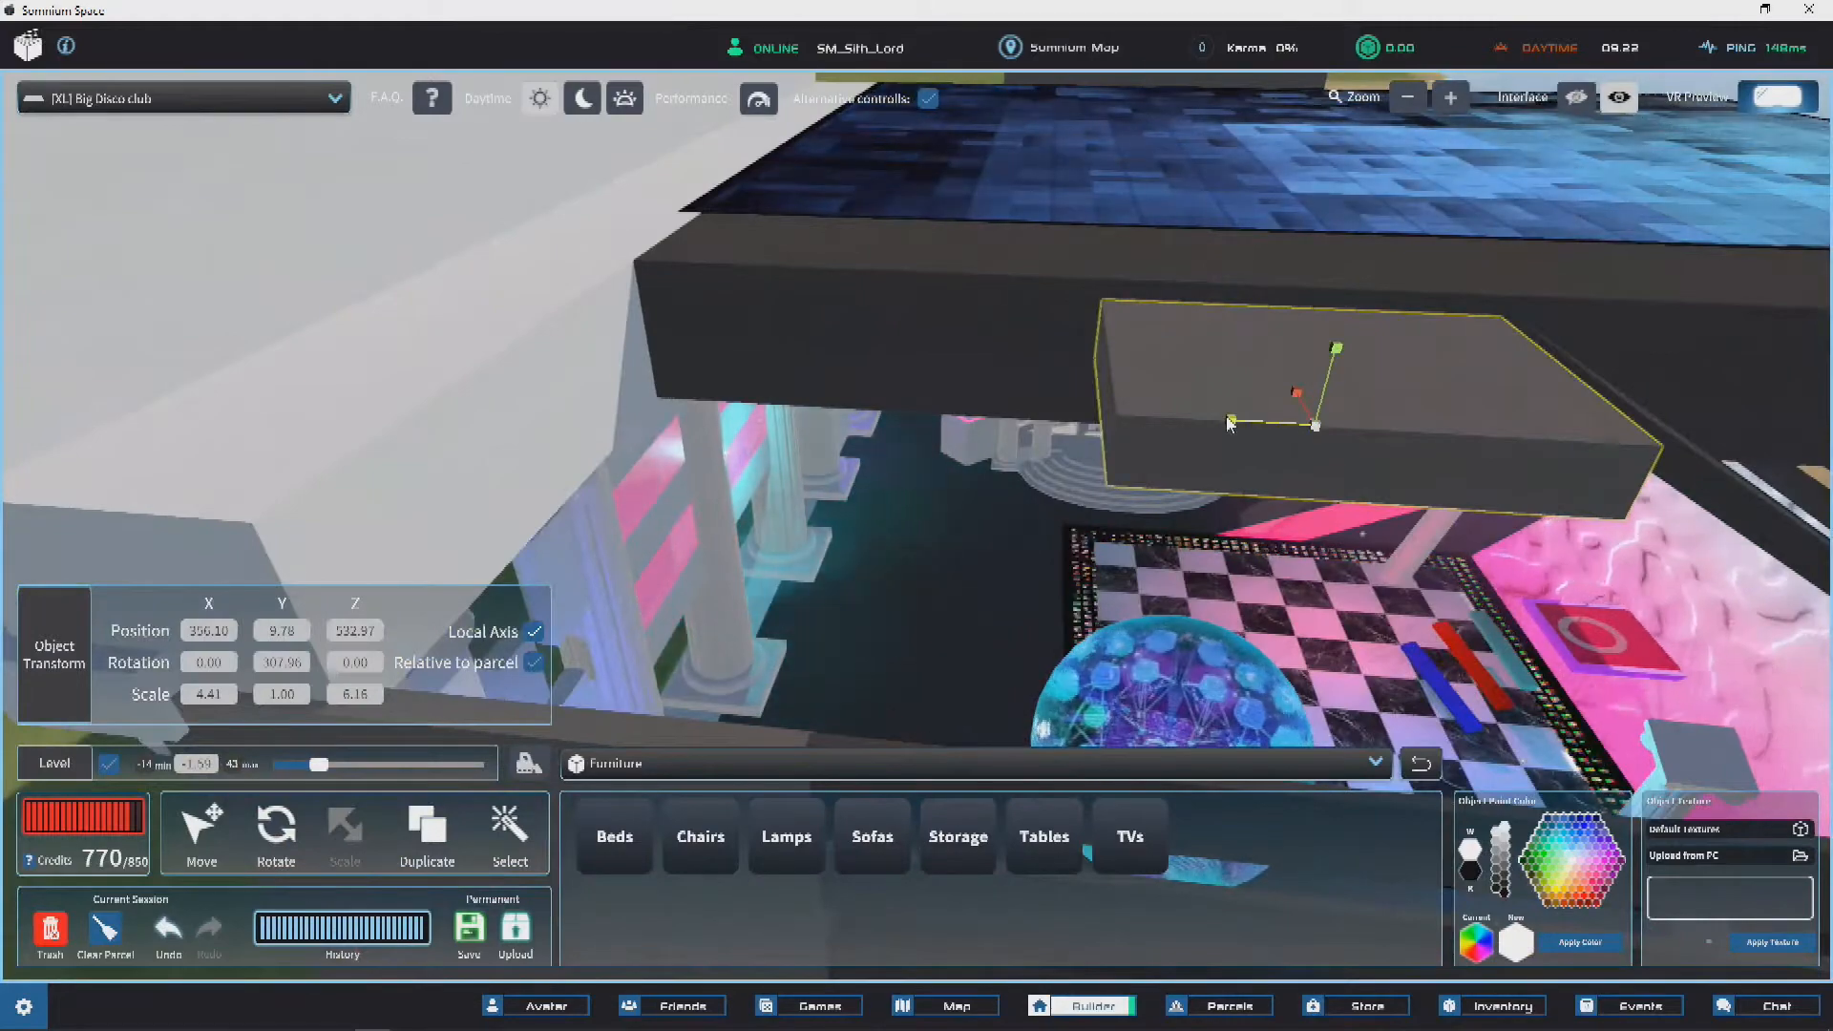
key("d")
right_click_drag(1076, 385, 626, 579)
left_click_drag(569, 483, 584, 486)
Step: Align the resized slab's corner with the plank's upper end, placing the slab at X 354.30, Y 9.71, Z 535.66
left_click(202, 836)
key("d")
key("d")
right_click_drag(750, 438, 748, 540)
key("v")
left_click_drag(716, 485, 634, 406)
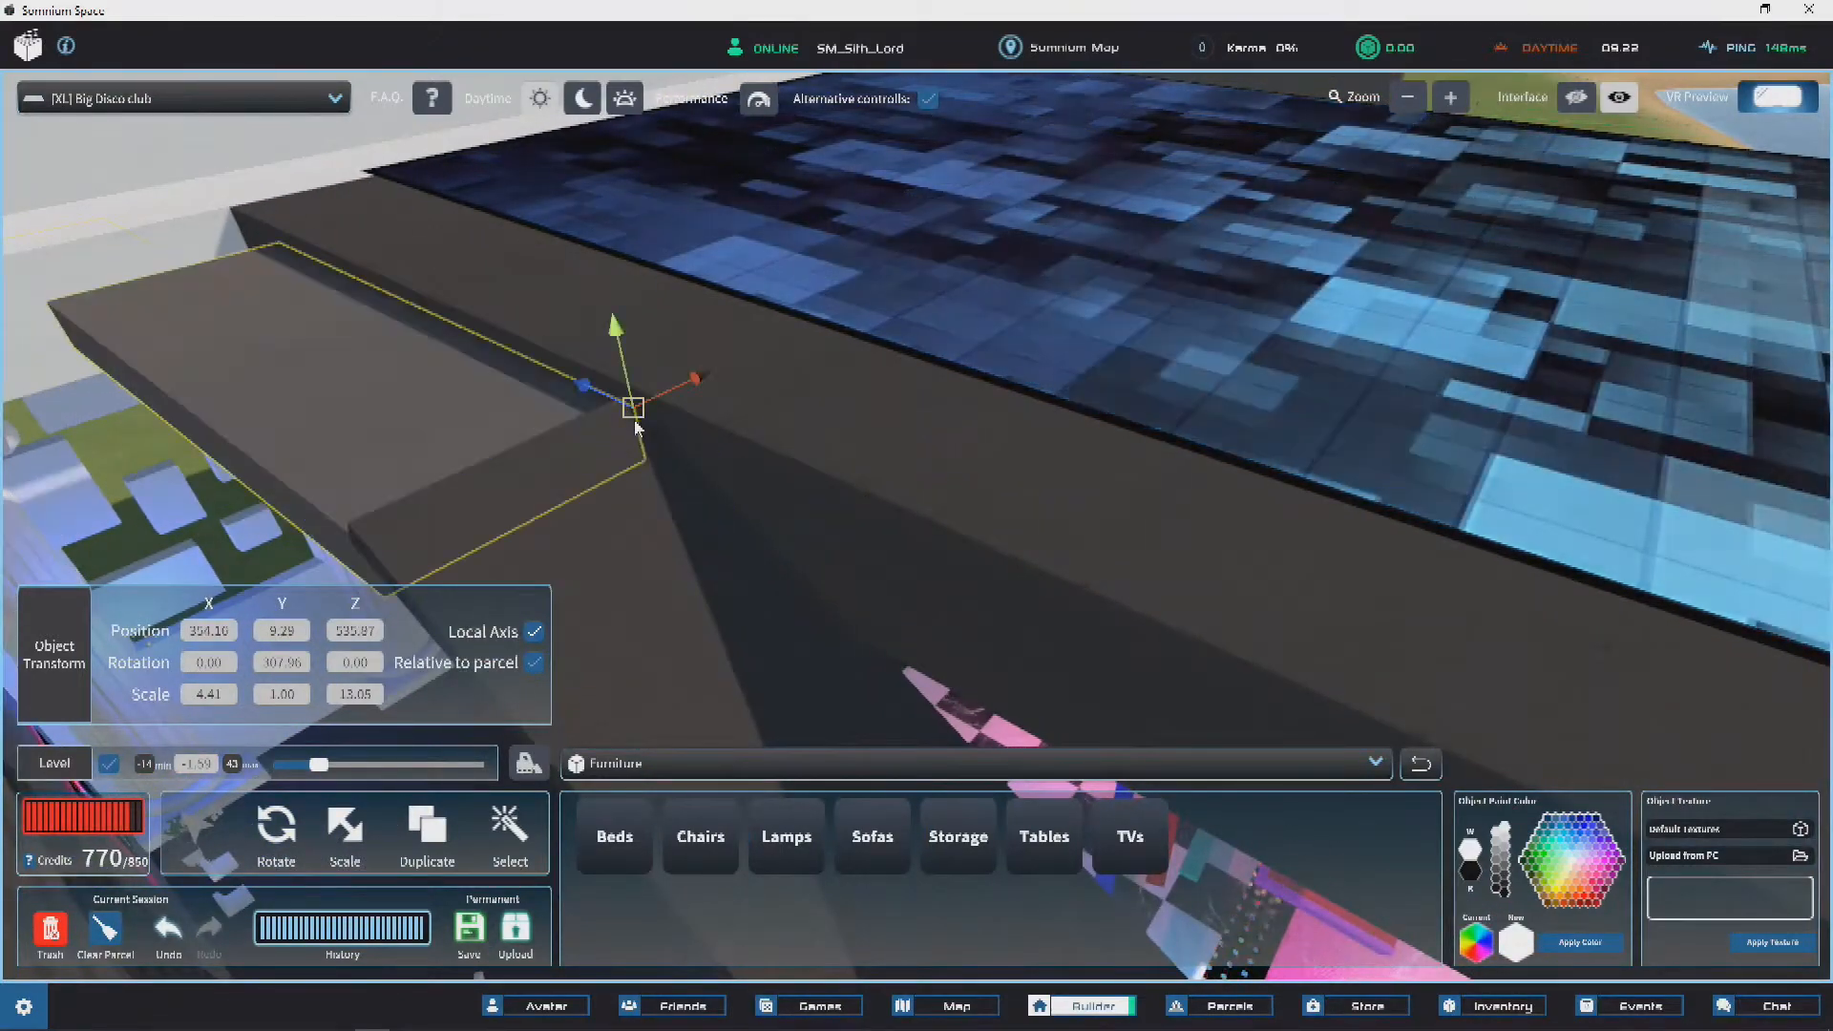
key("a")
key("v")
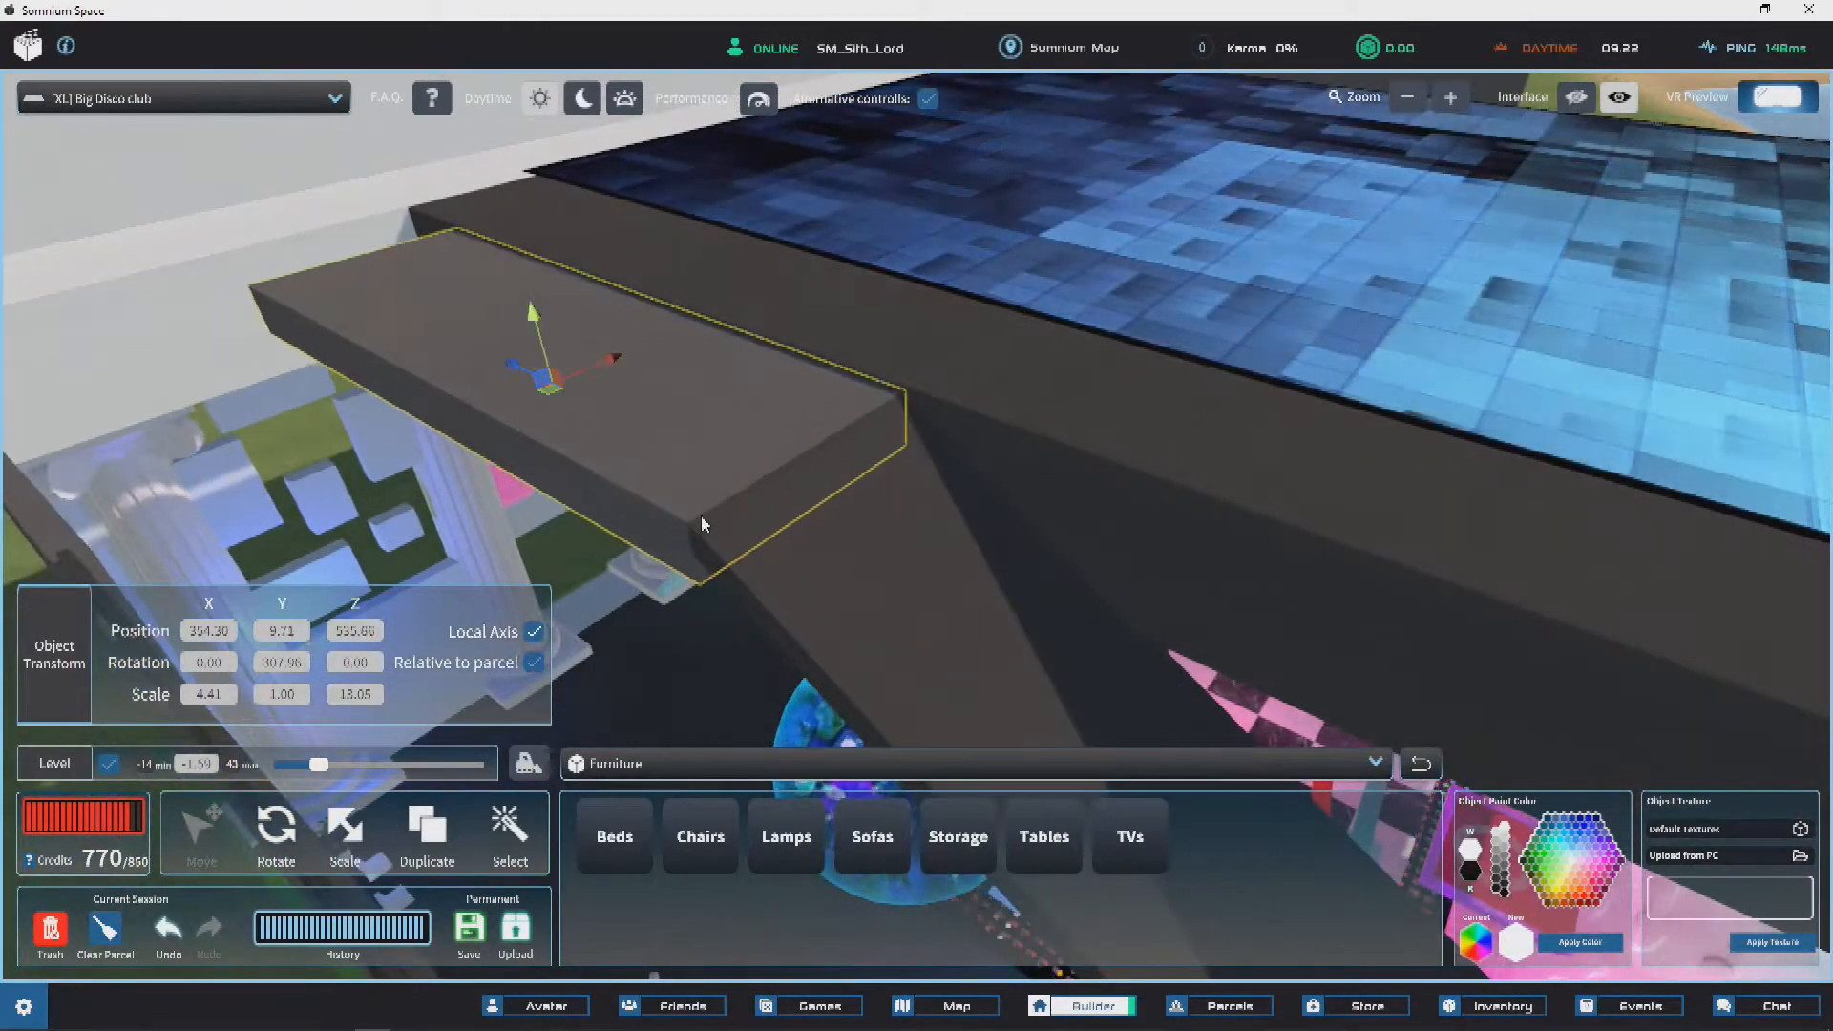
Step: Lengthen the slab beside the roof to a Z scale of 15.20 and move it to X 353.50, Y 9.71, Z 536.39
right_click_drag(850, 392, 934, 386)
key("s")
key("w")
key("d")
left_click_drag(848, 435, 786, 430)
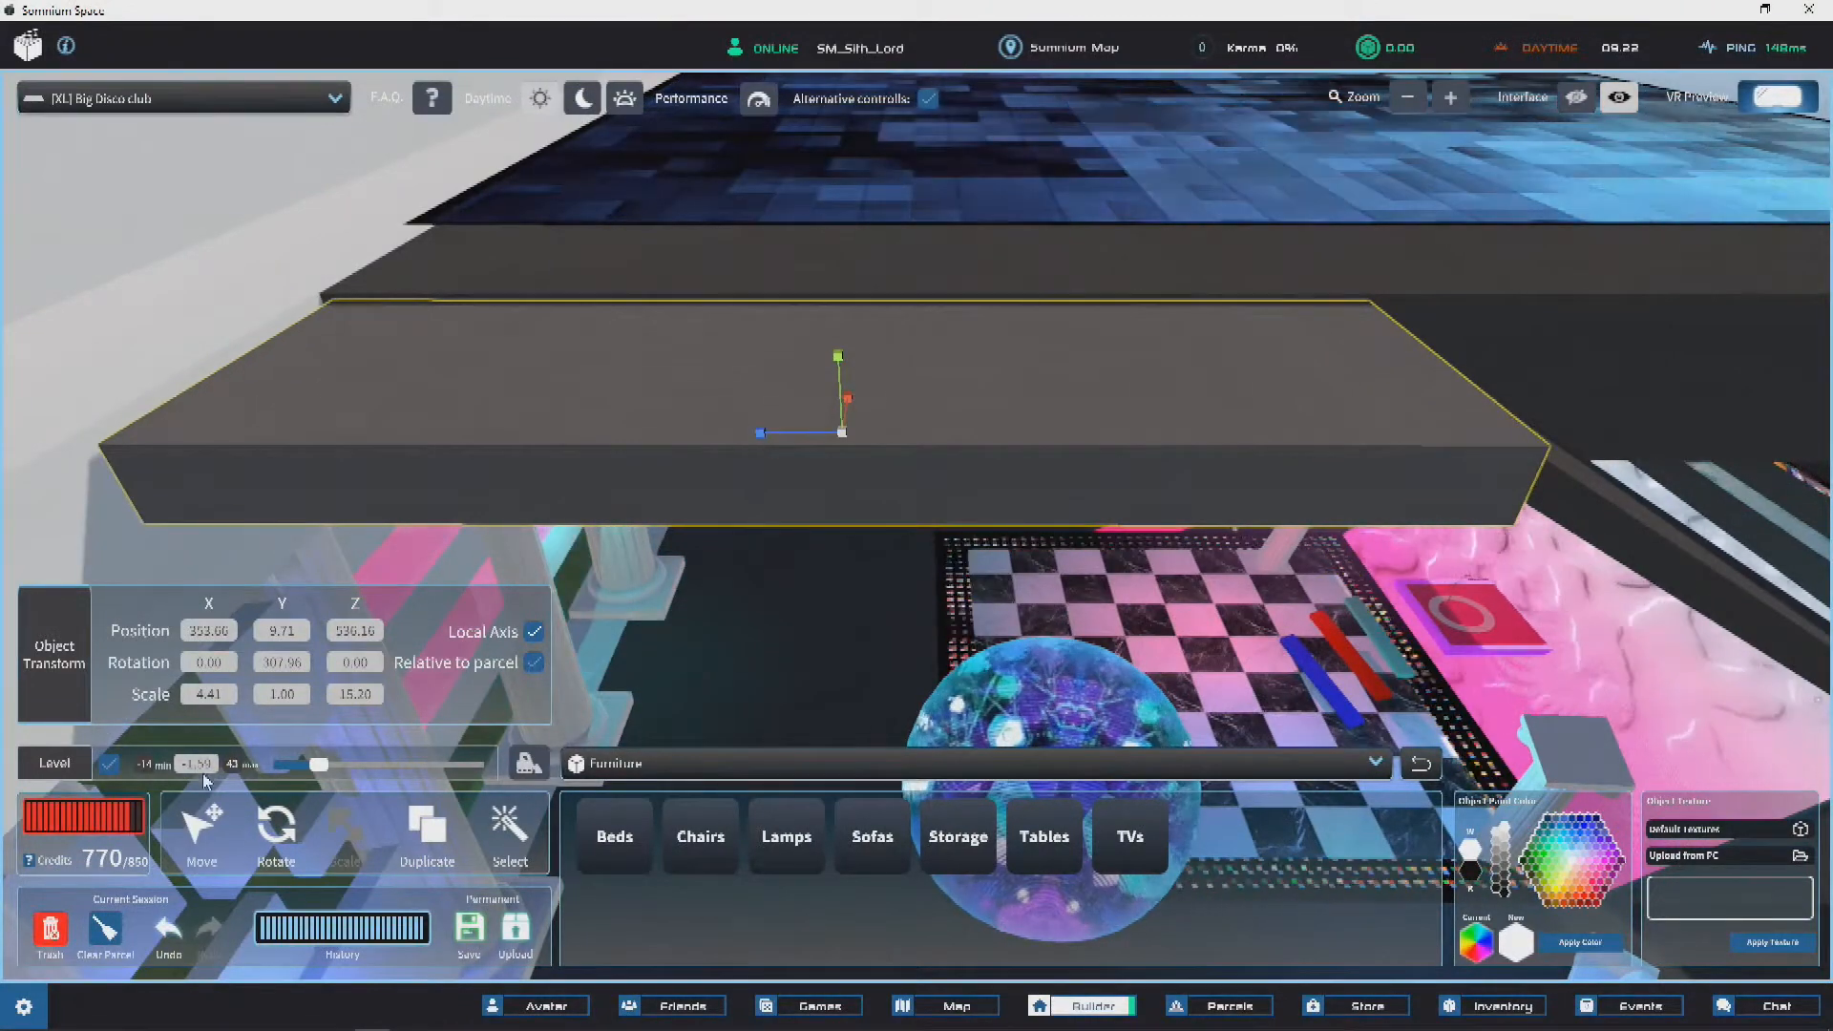
left_click(202, 826)
right_click_drag(1143, 399, 886, 376)
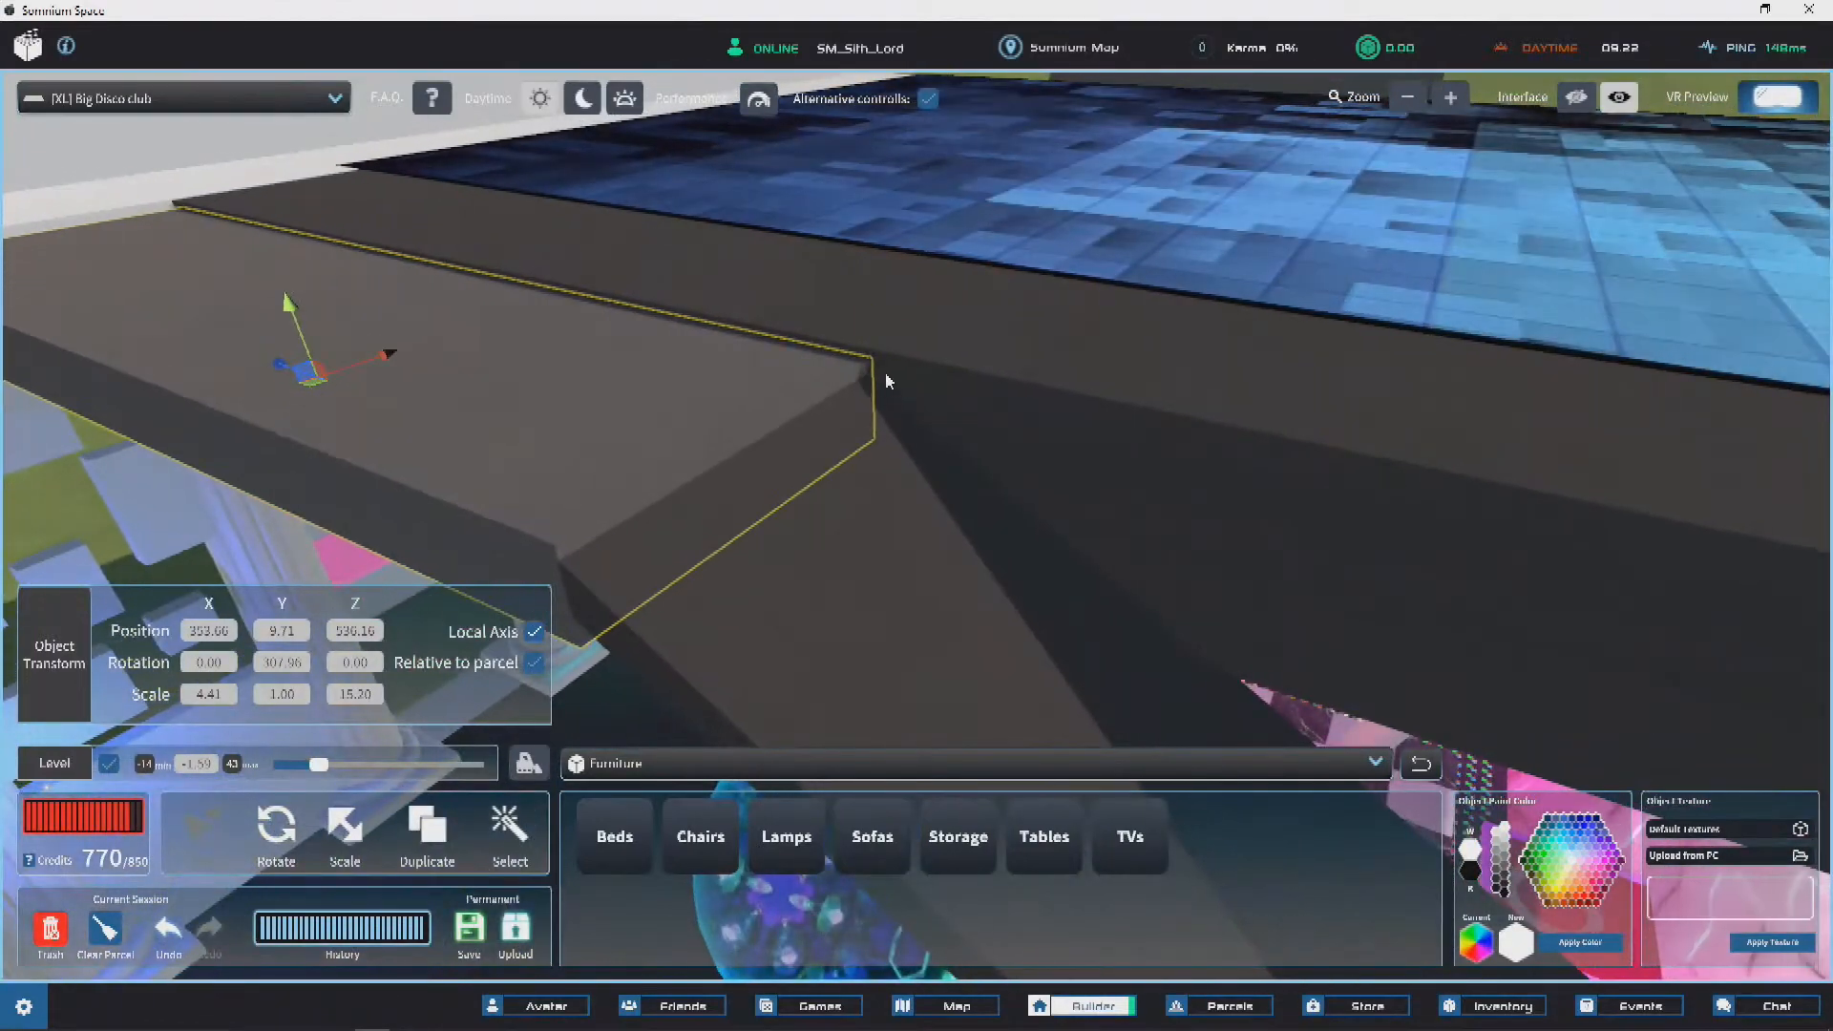
mouse_move(871, 361)
left_mouse_down()
mouse_move(838, 381)
mouse_move(835, 359)
mouse_move(859, 359)
mouse_move(840, 359)
mouse_move(844, 384)
left_mouse_up()
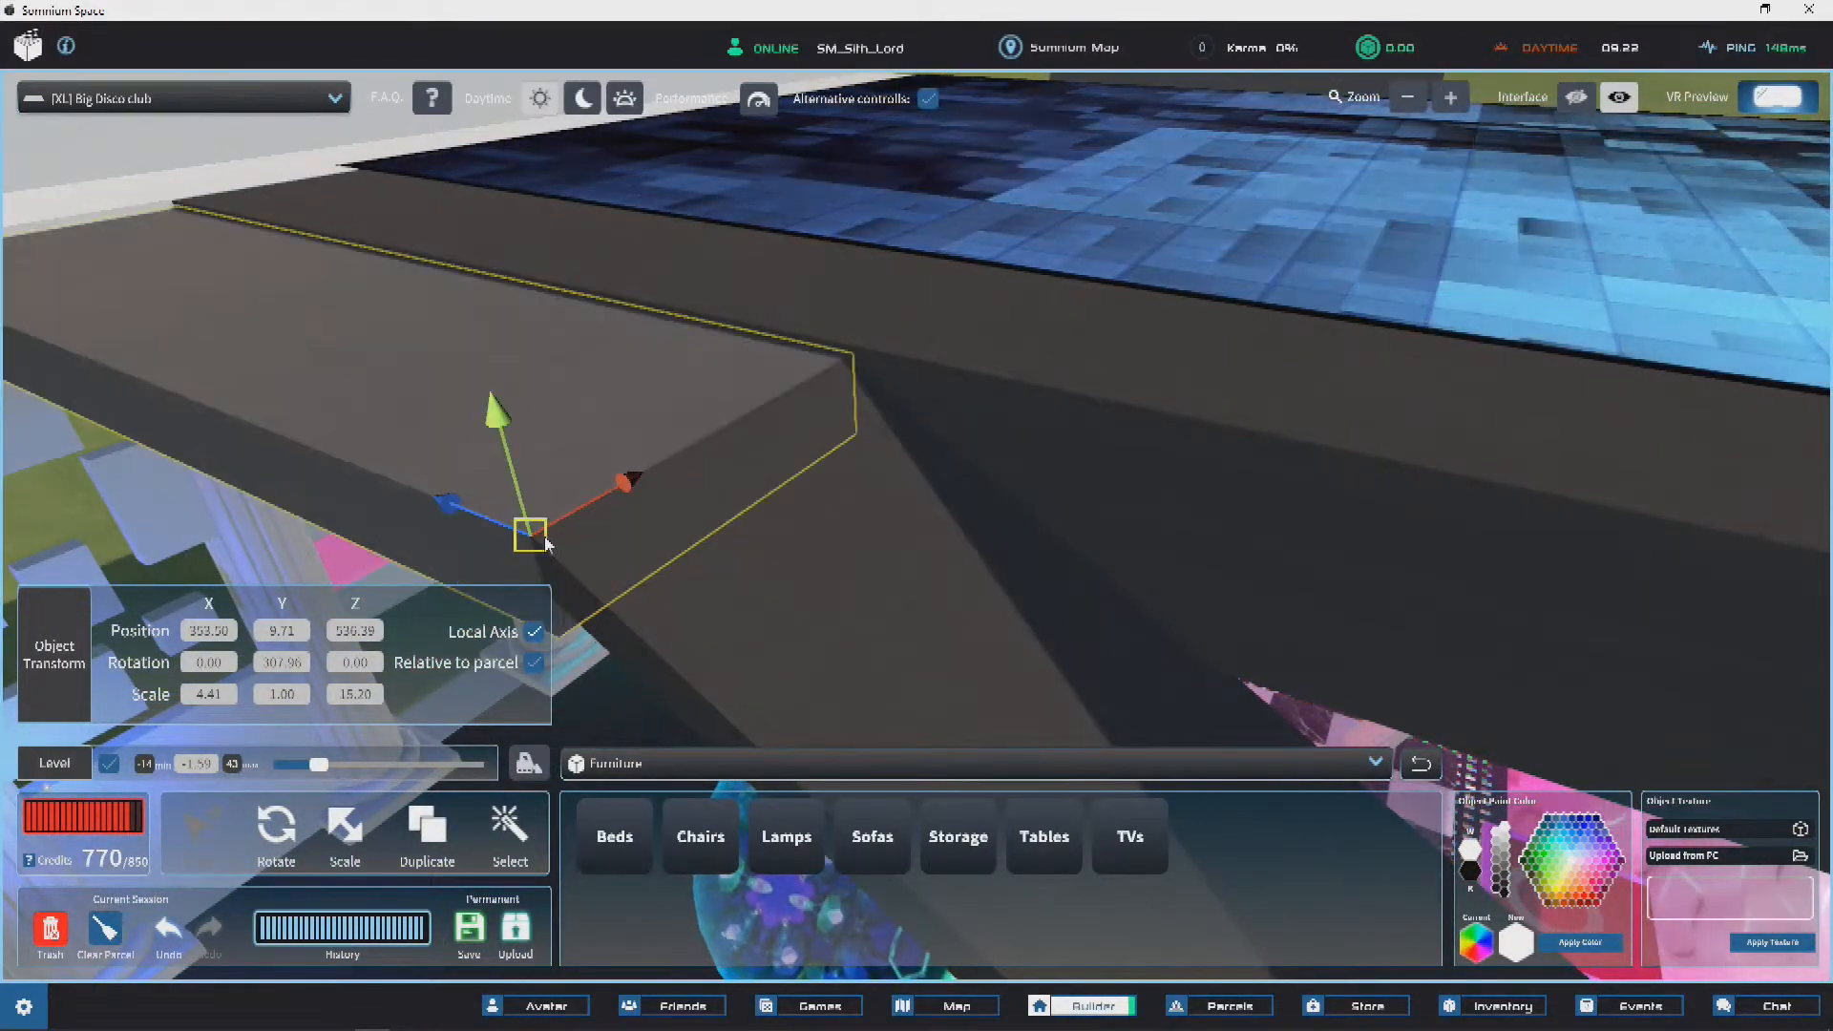
Step: Duplicate the large dark roof slab and raise the copy above the roof at X 371.17, Y 10.85, Z 543.43
right_click_drag(605, 464, 769, 453)
right_click_drag(1175, 444, 975, 478)
left_click(1344, 200)
left_click(975, 477)
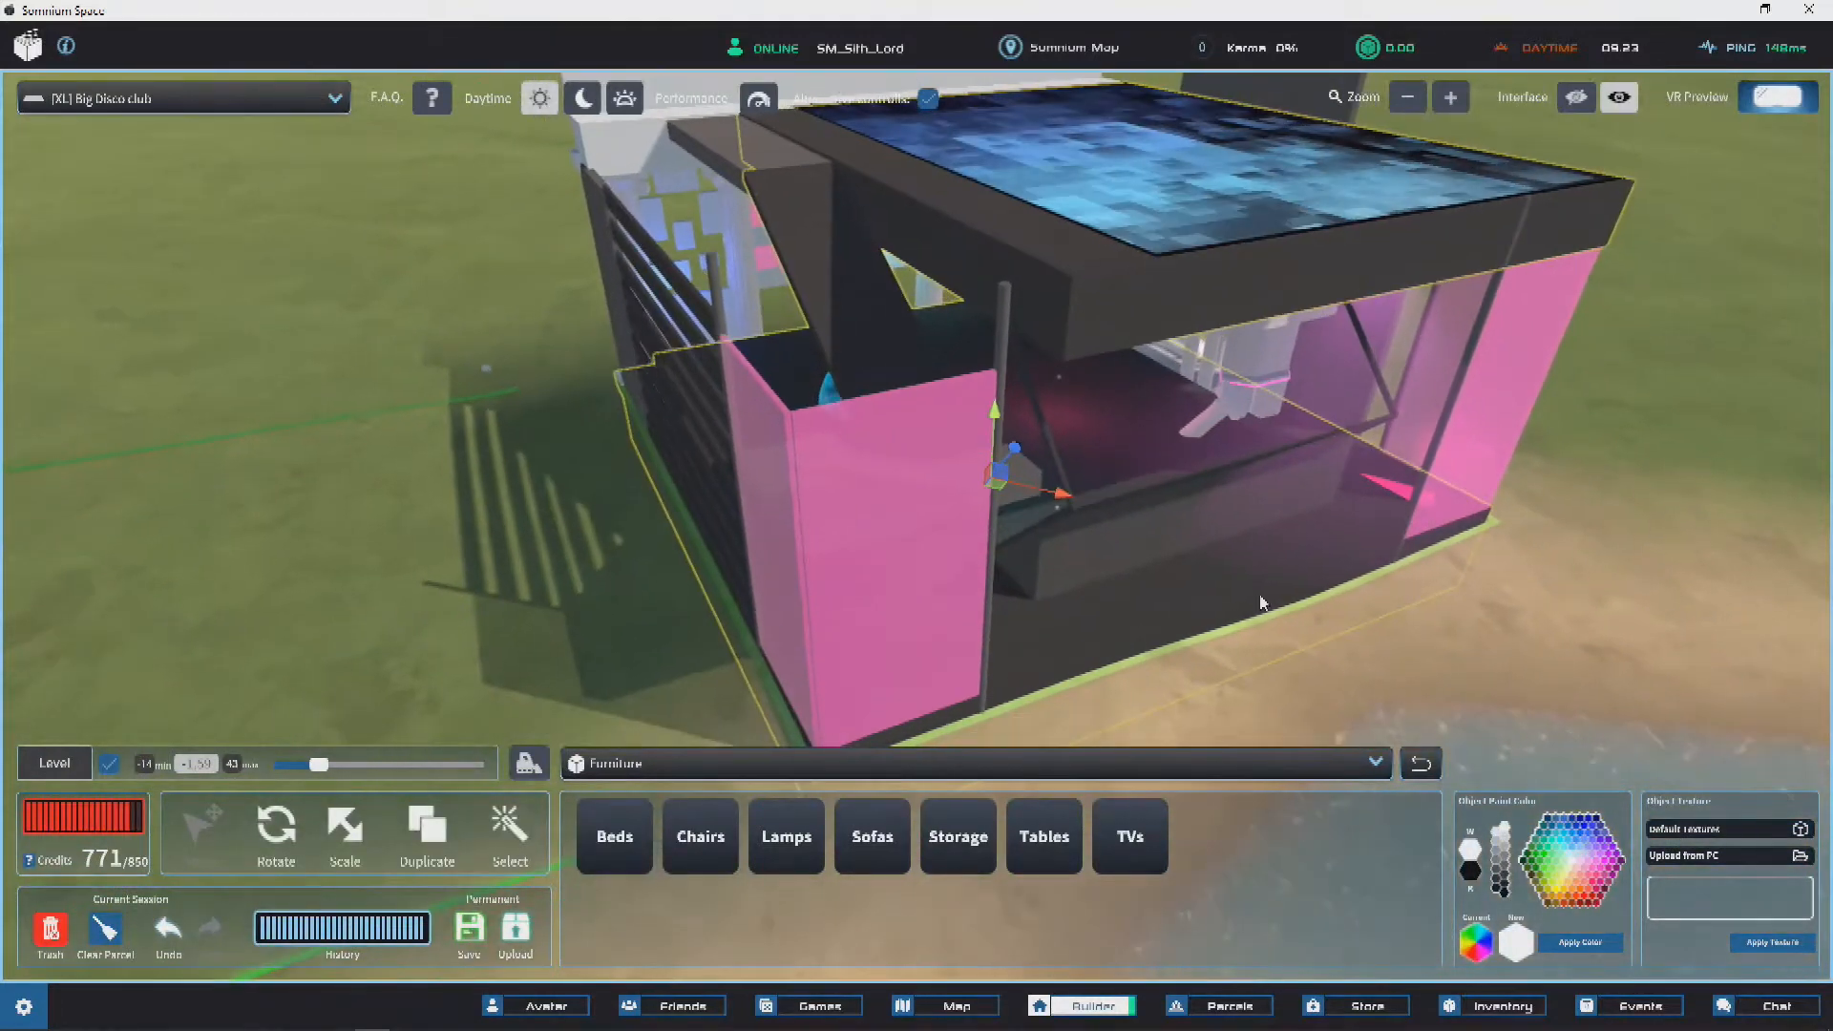
left_click_drag(976, 393, 1008, 56)
right_click_drag(1012, 191, 840, 304)
left_click_drag(840, 305, 1047, 425)
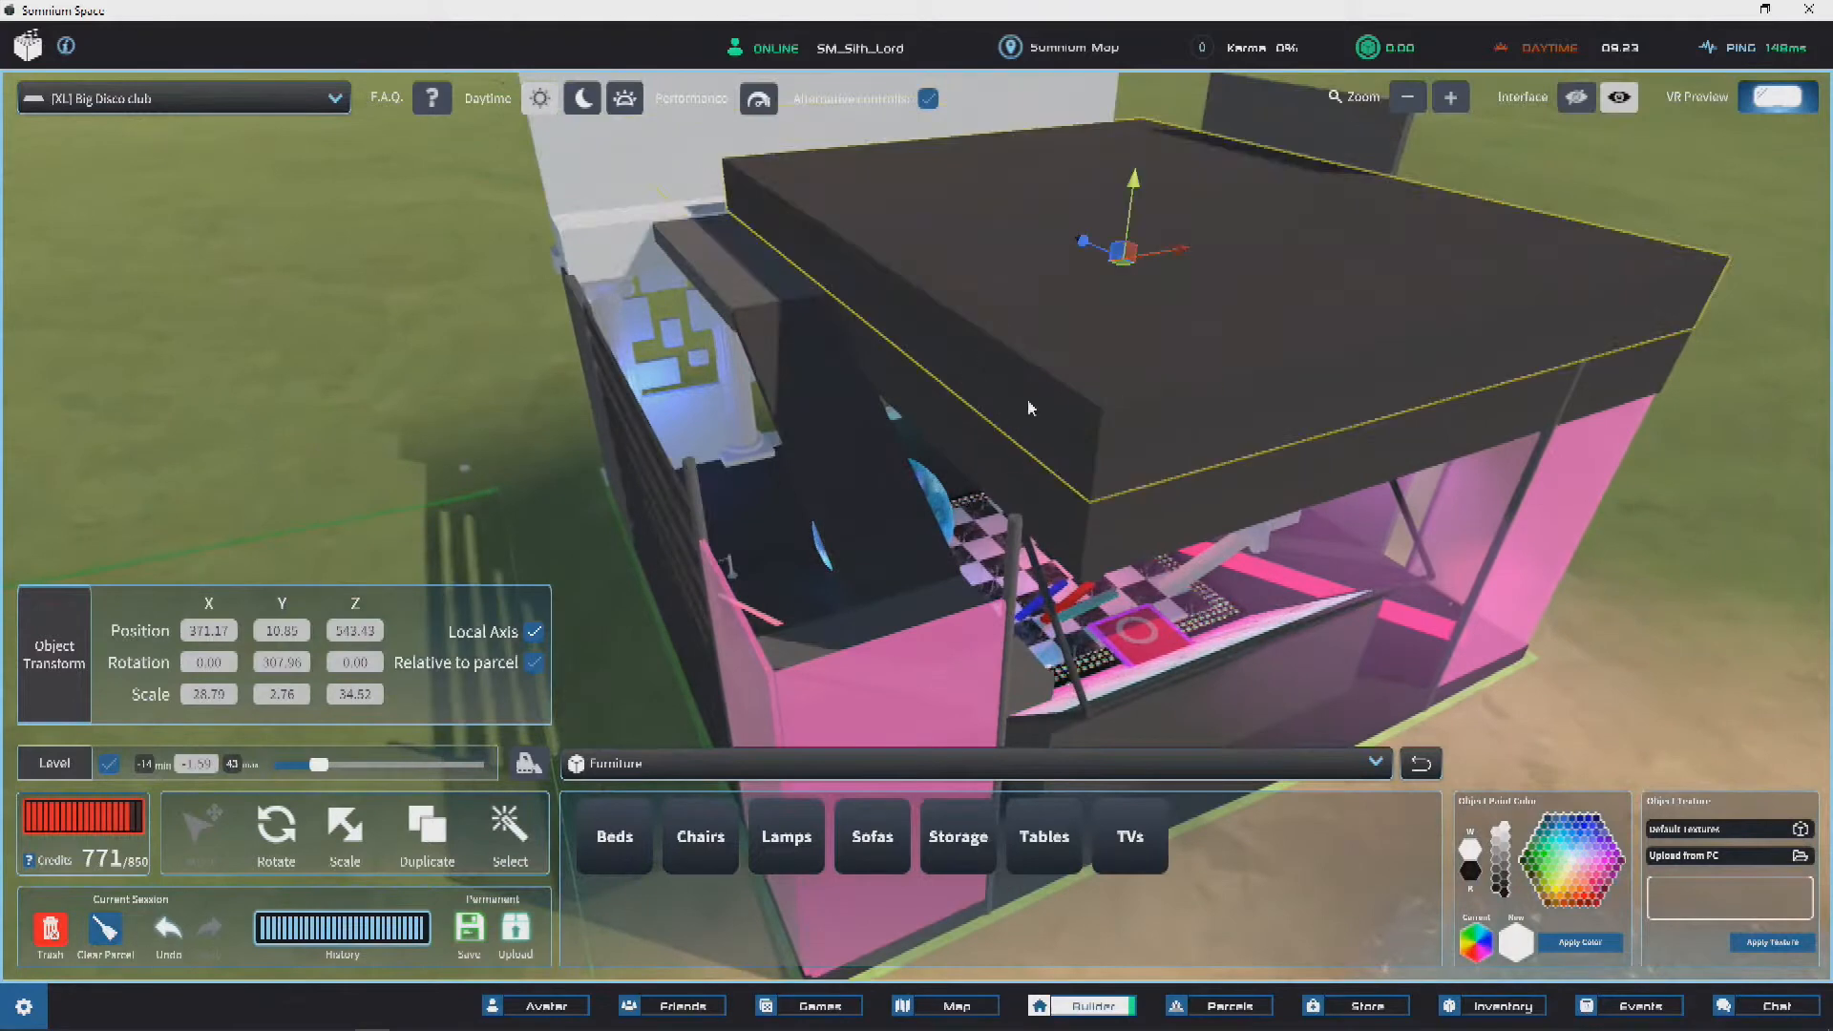
Step: Shrink the copied roof slab to an X scale of 2.06 so it forms a narrow beam
left_click(351, 830)
right_click_drag(1117, 303, 909, 406)
left_click_drag(1112, 366, 1042, 375)
right_click_drag(1105, 356, 850, 497)
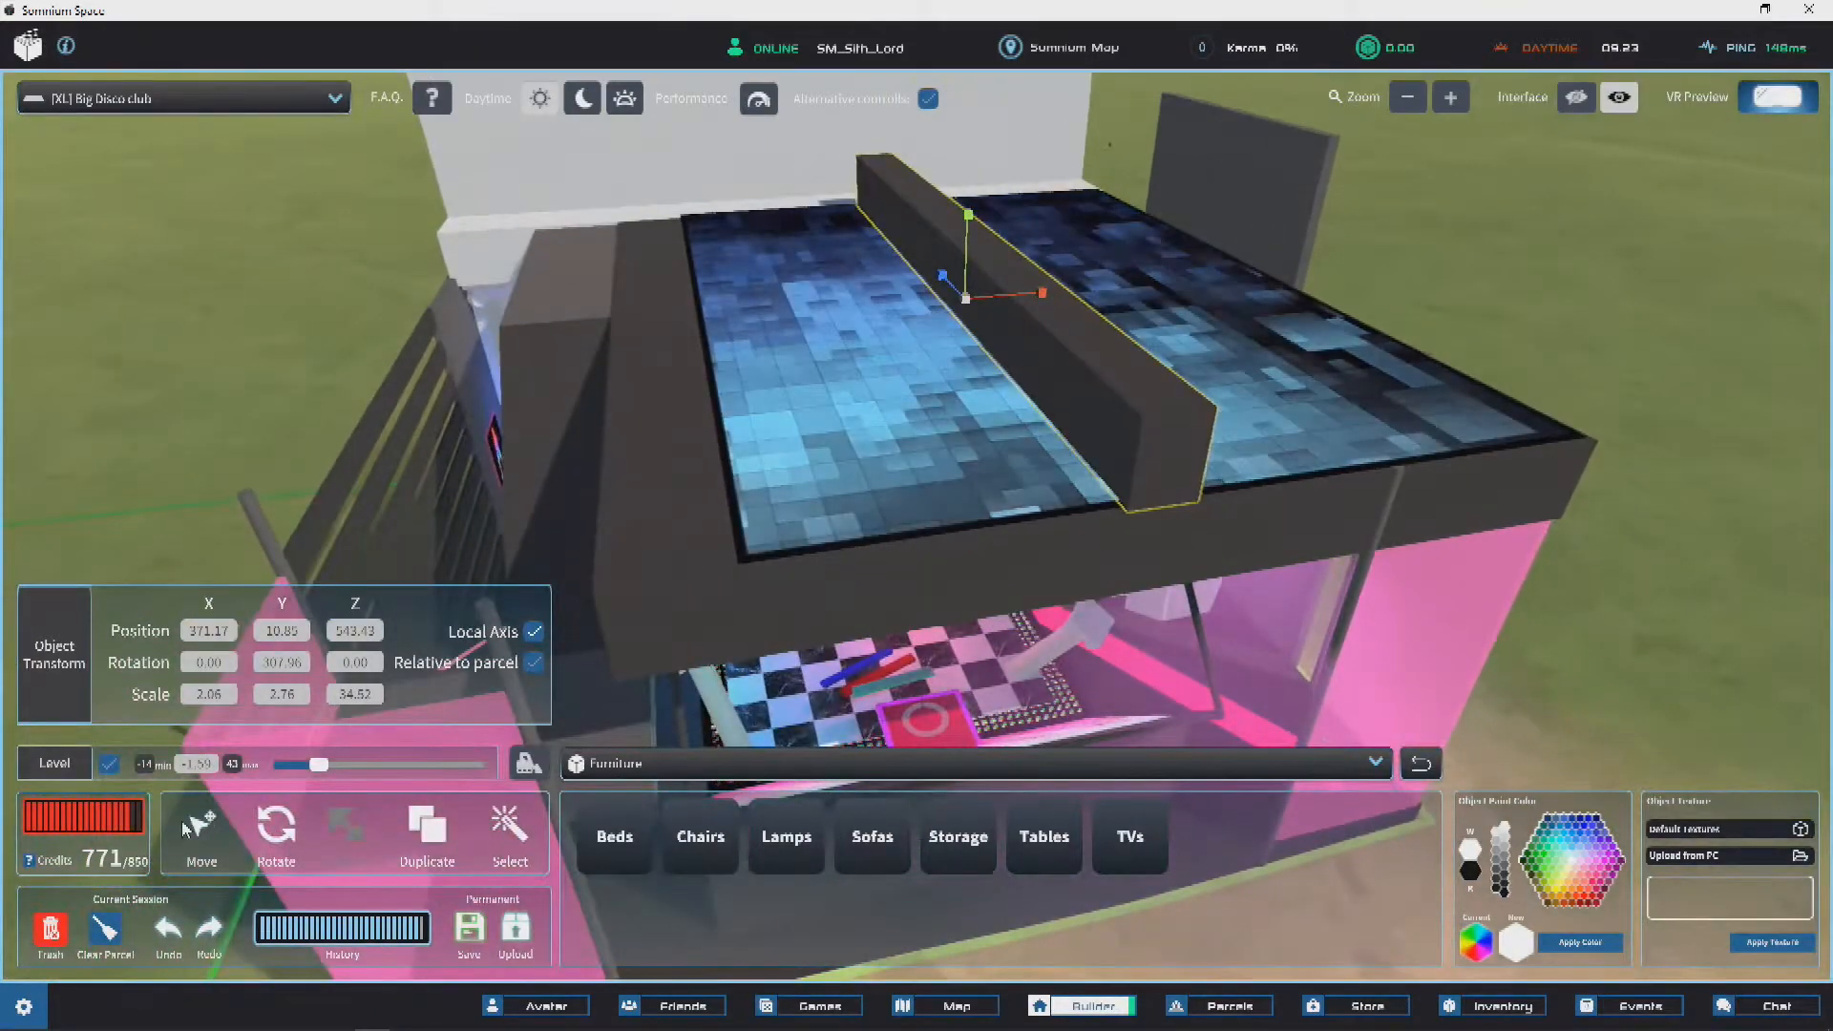
Step: Move the narrow beam onto the top of the slatted side wall at X 357.35, Y 8.10, Z 525.72
right_click_drag(1117, 430, 1243, 417)
key("w")
key("v")
left_click_drag(1421, 429, 821, 601)
right_click_drag(821, 602, 868, 359)
left_click_drag(870, 354, 679, 406)
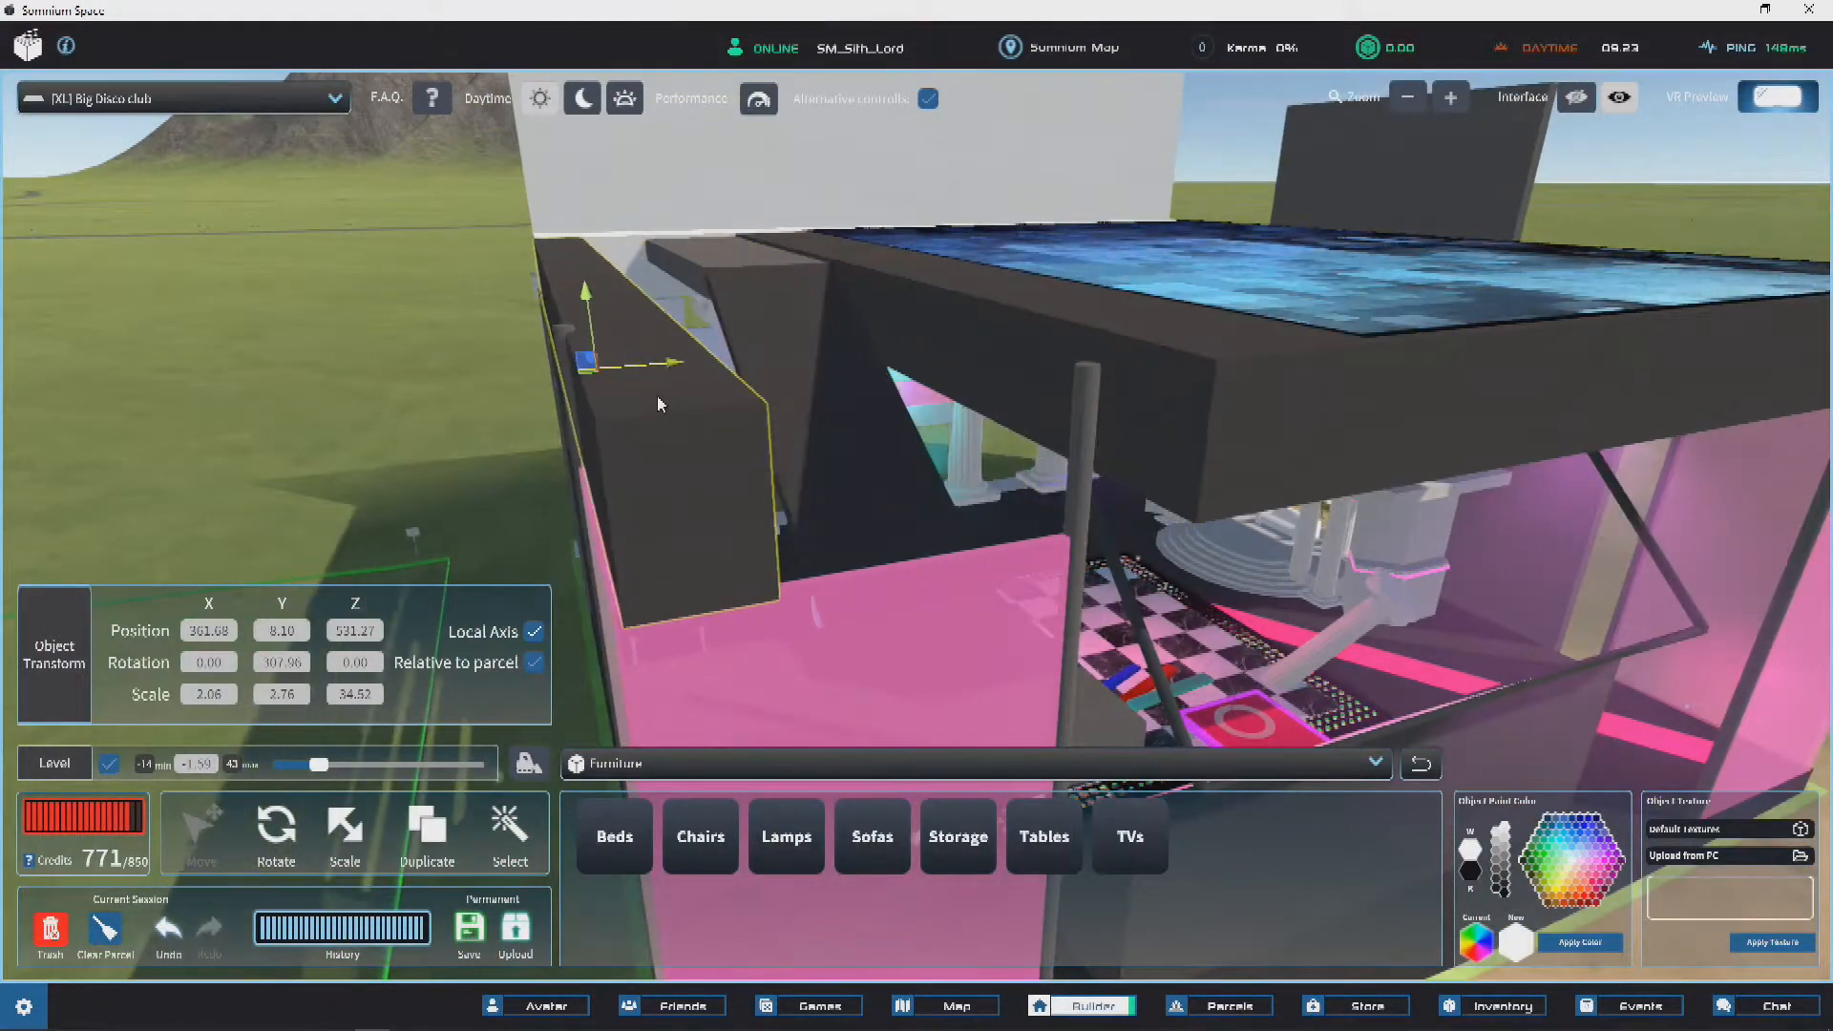
right_click_drag(653, 403, 274, 352)
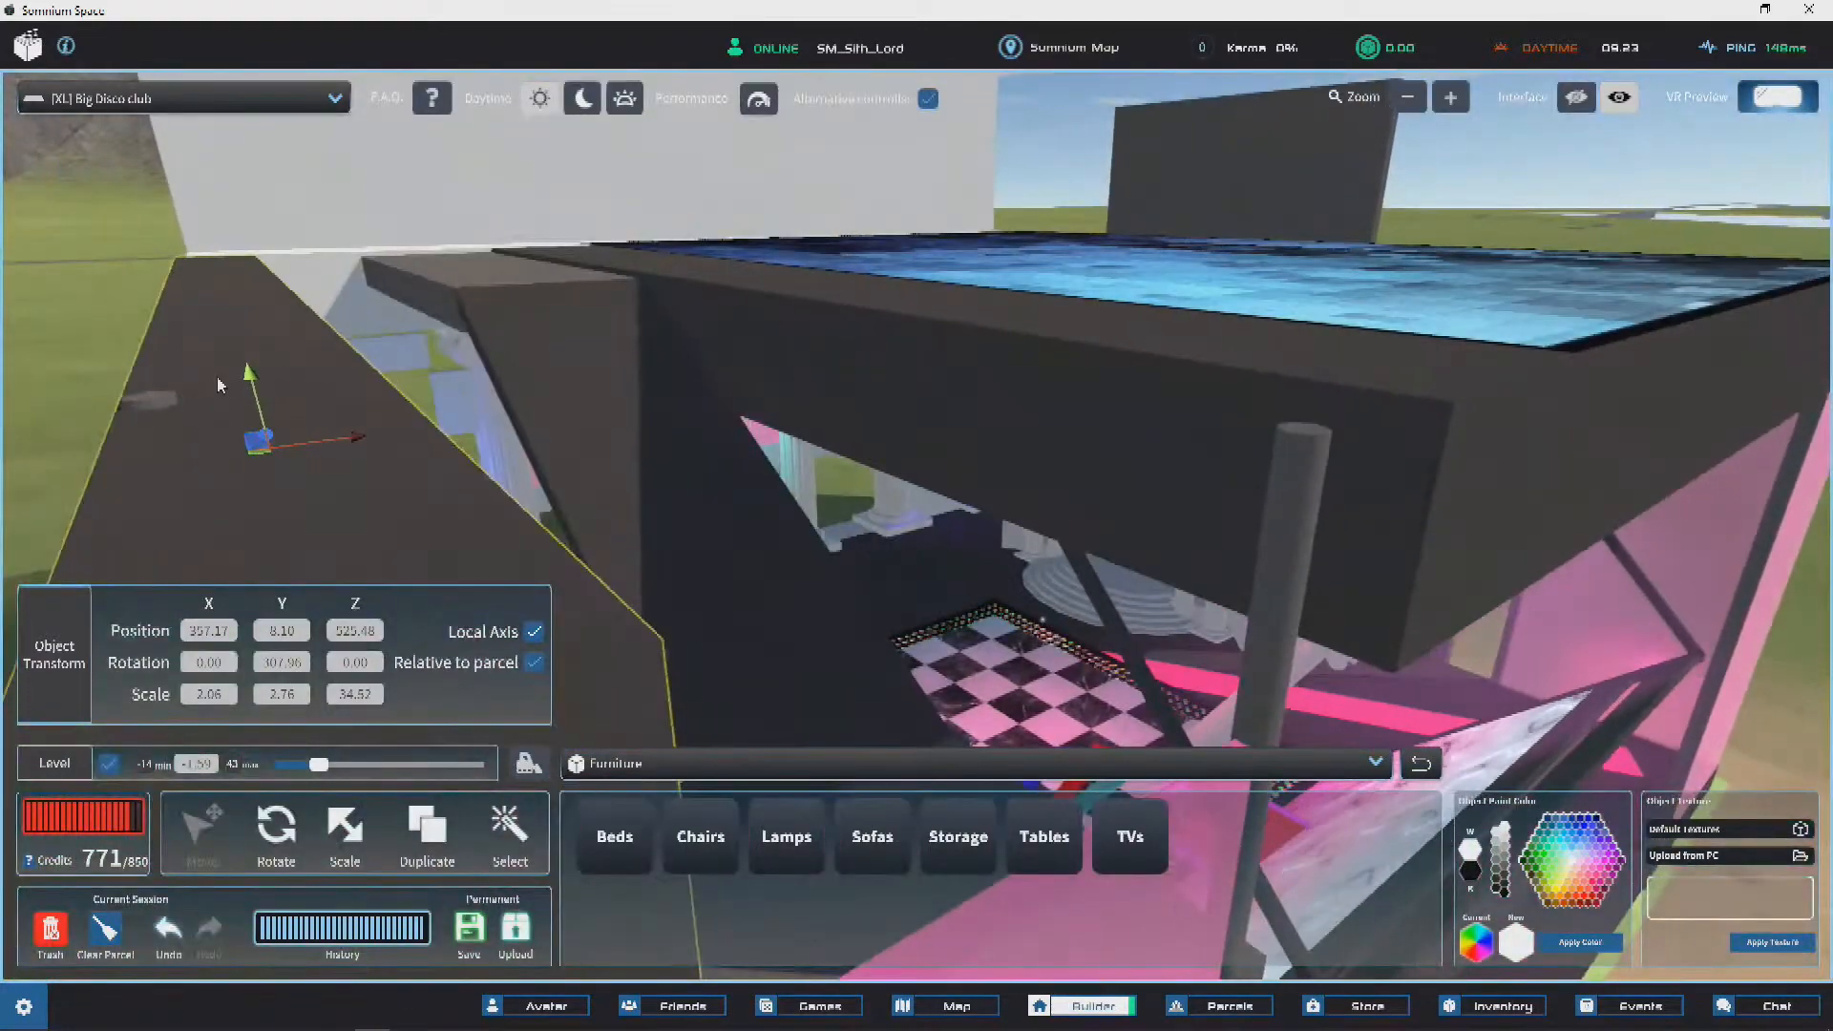
right_click_drag(334, 452, 1443, 433)
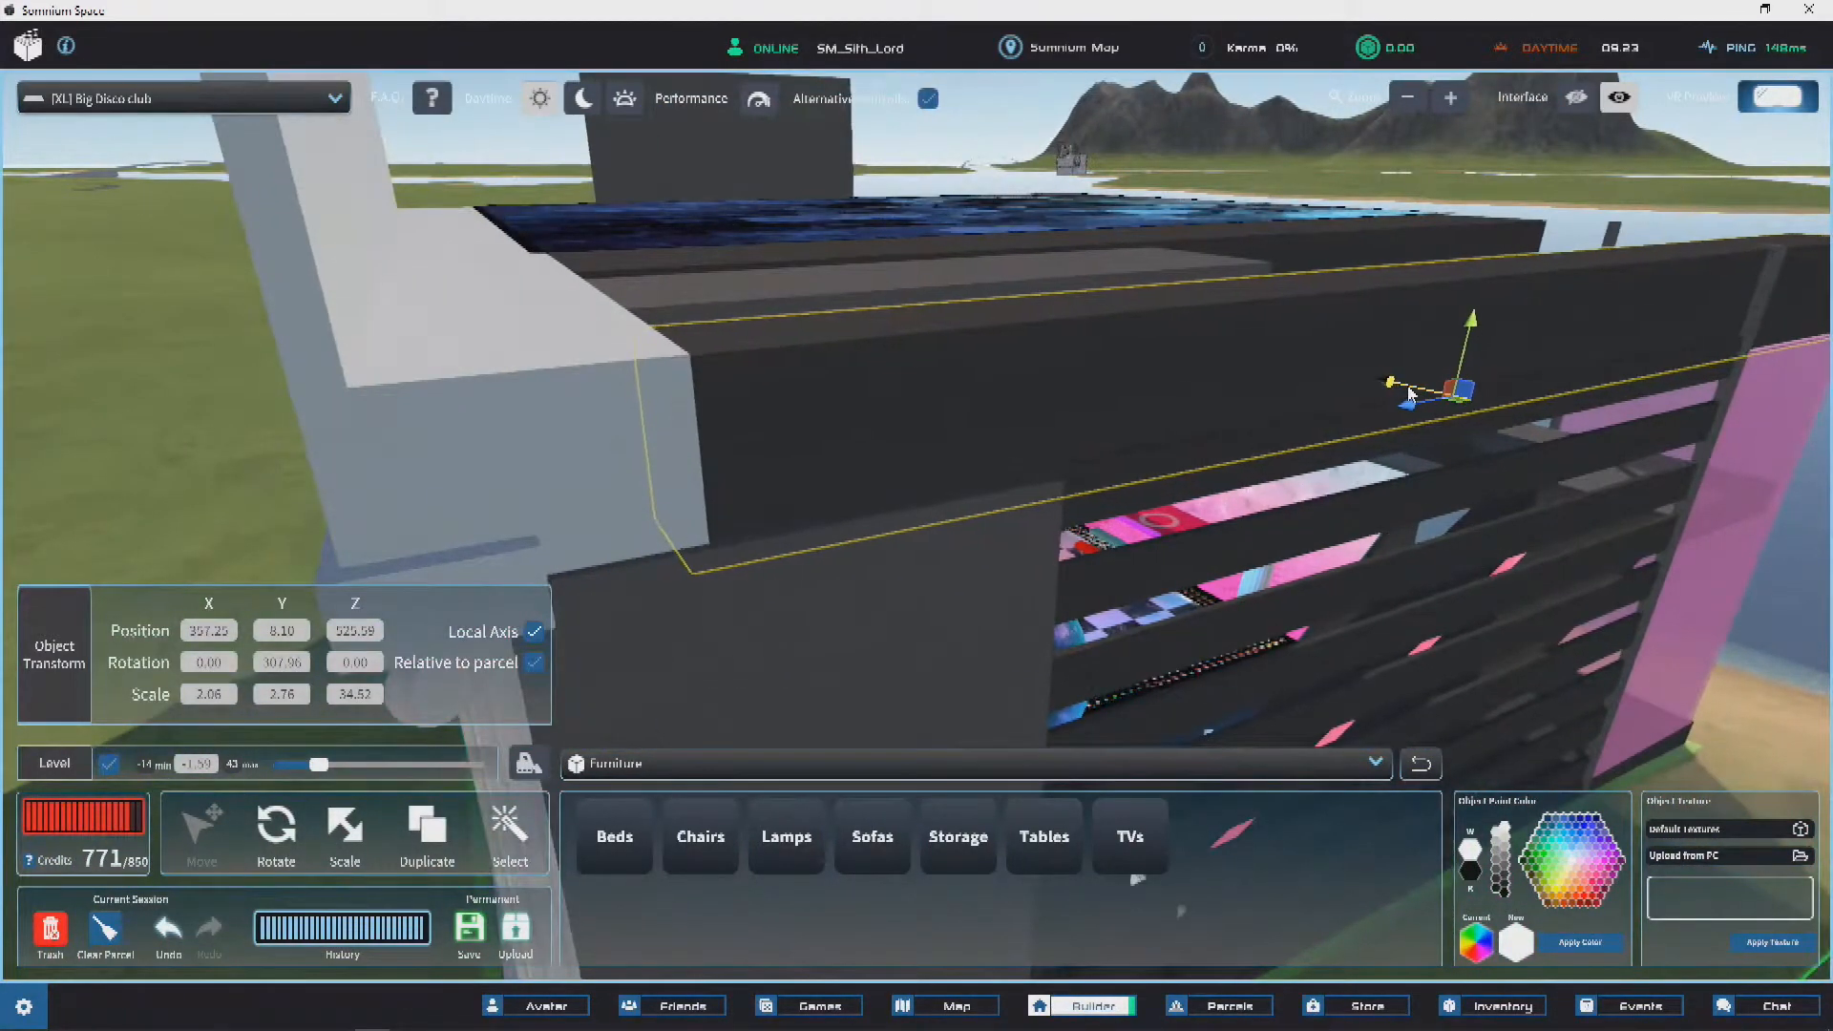
right_click_drag(1408, 401, 435, 800)
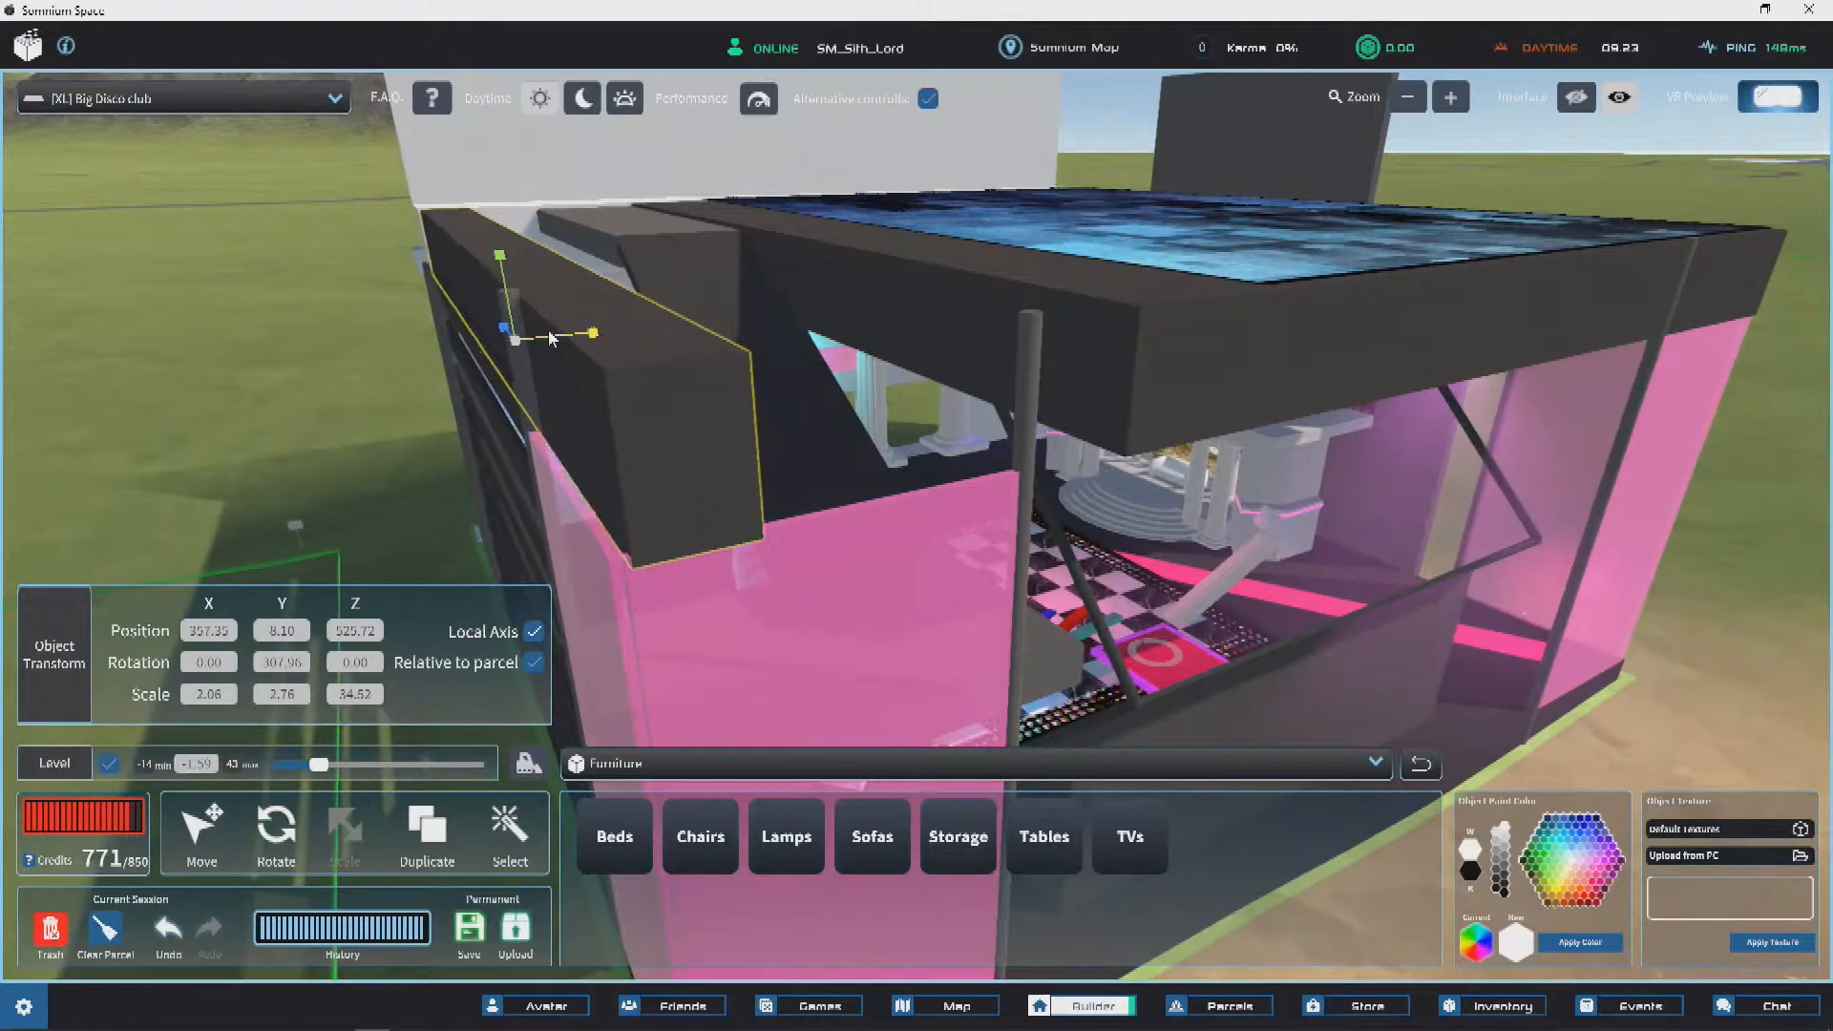
Step: Narrow the beam above the slatted wall to an X scale of 1.05 and nudge it along its local X axis
left_click(198, 827)
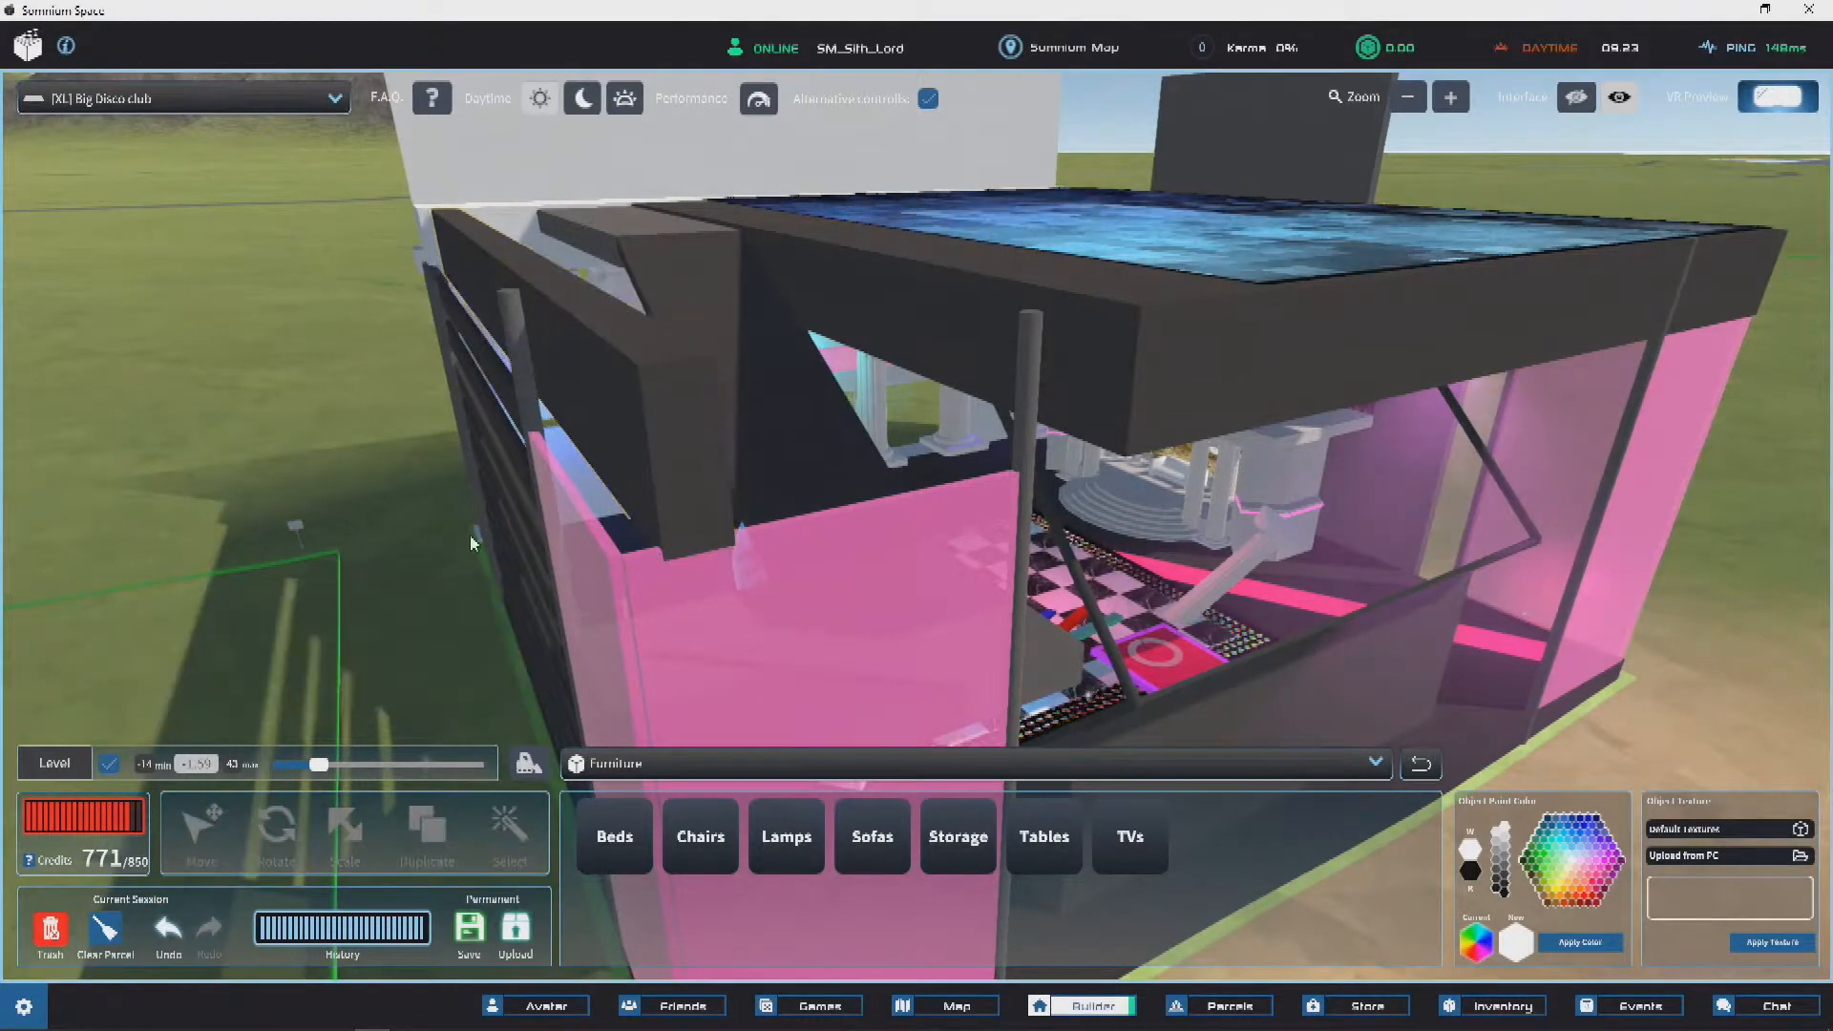
left_click(743, 522)
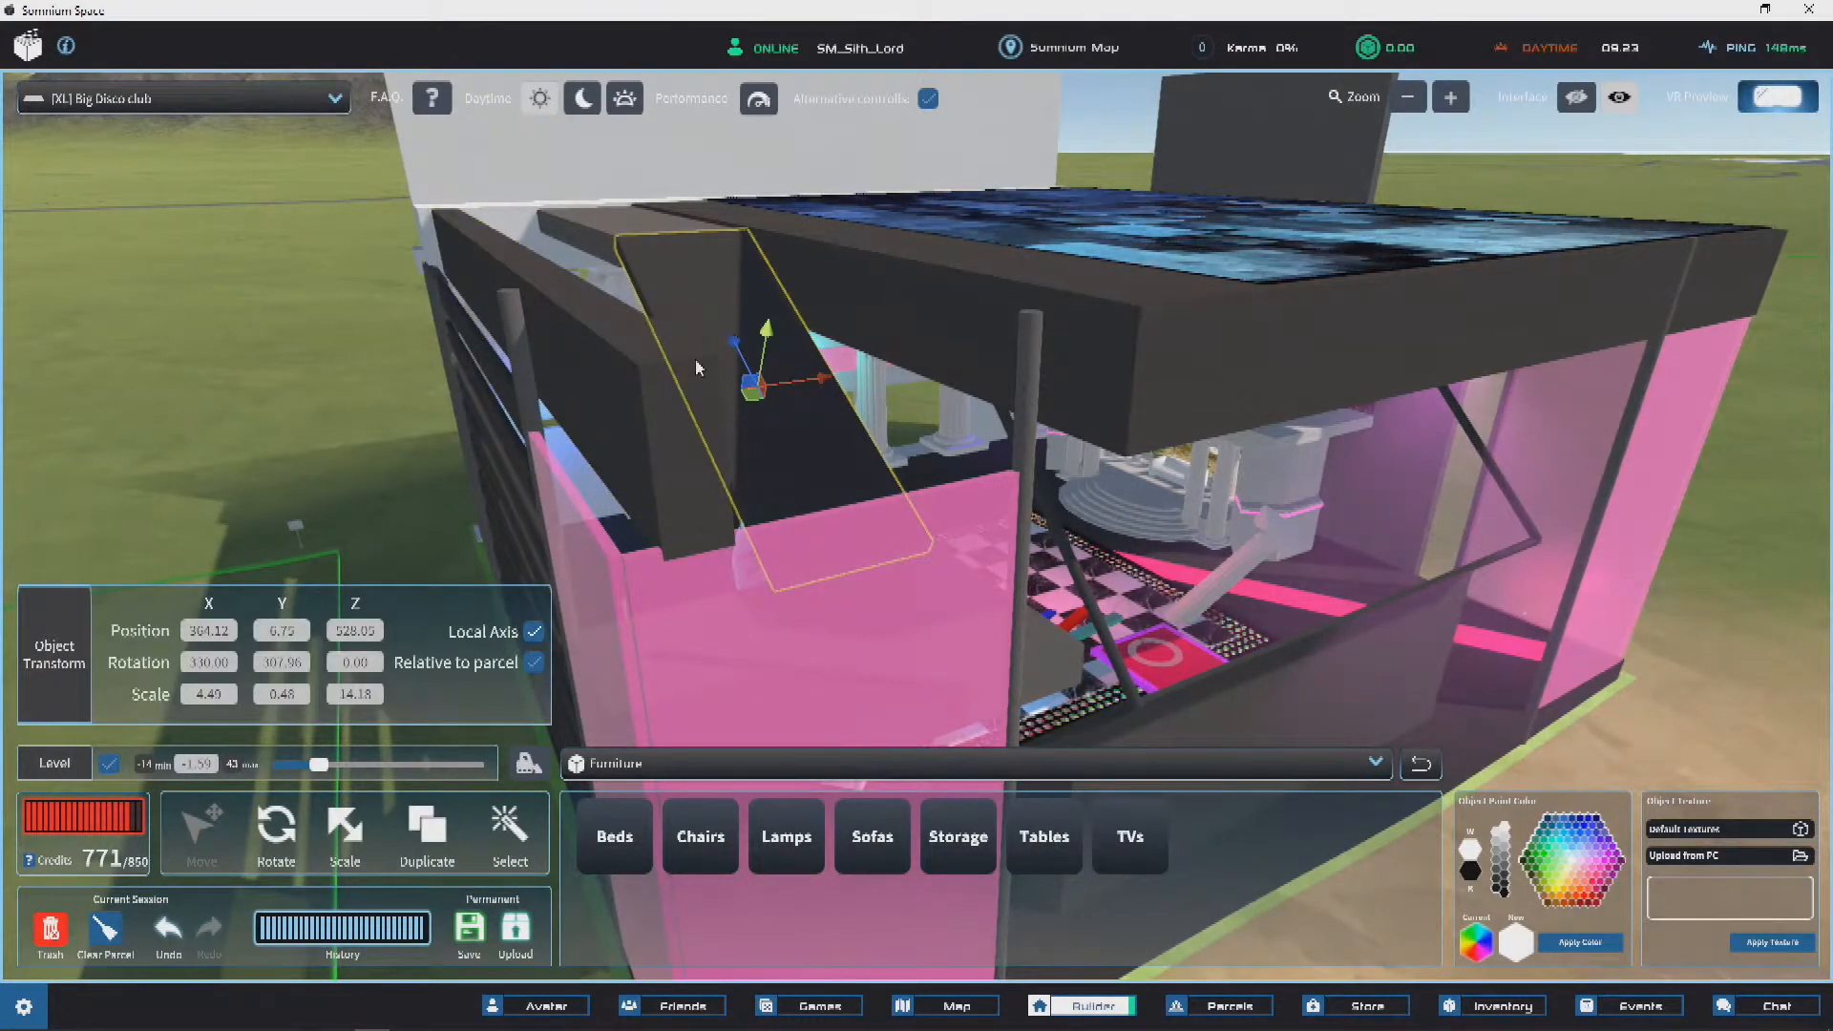
right_click_drag(608, 446, 926, 273)
key("w")
key("d")
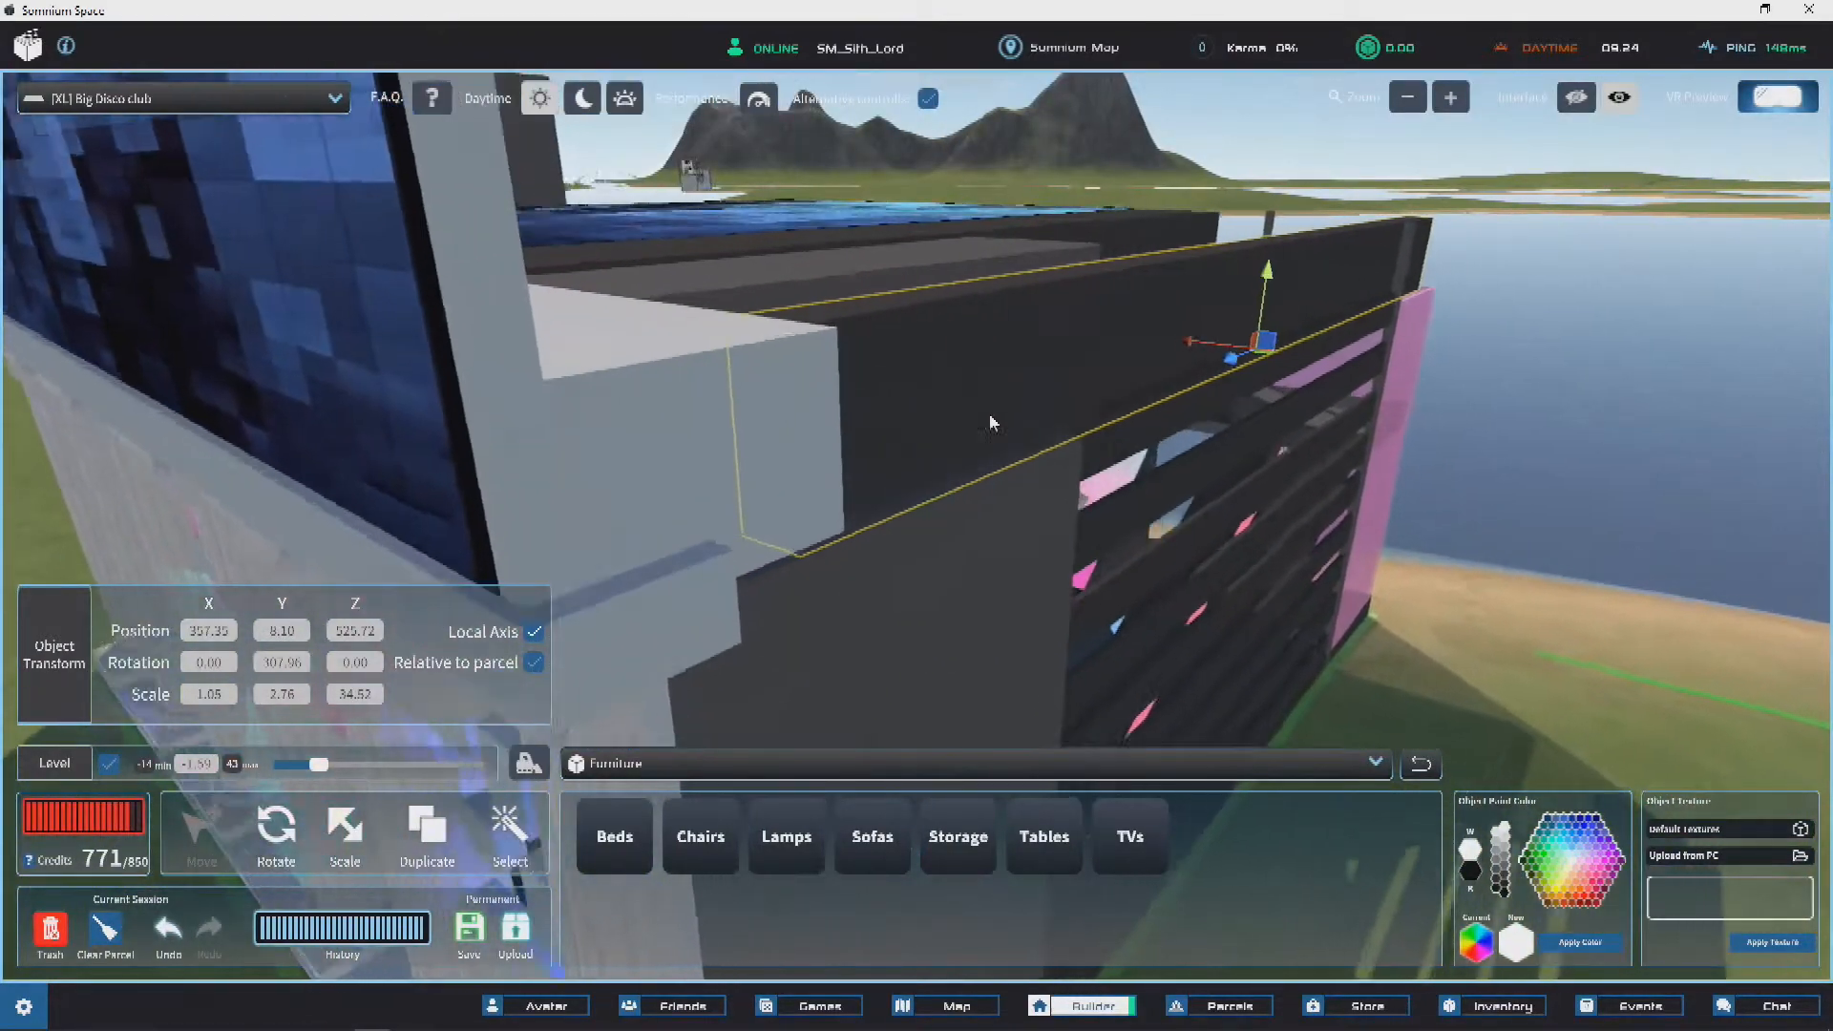
key("w")
left_click_drag(1234, 361, 1249, 363)
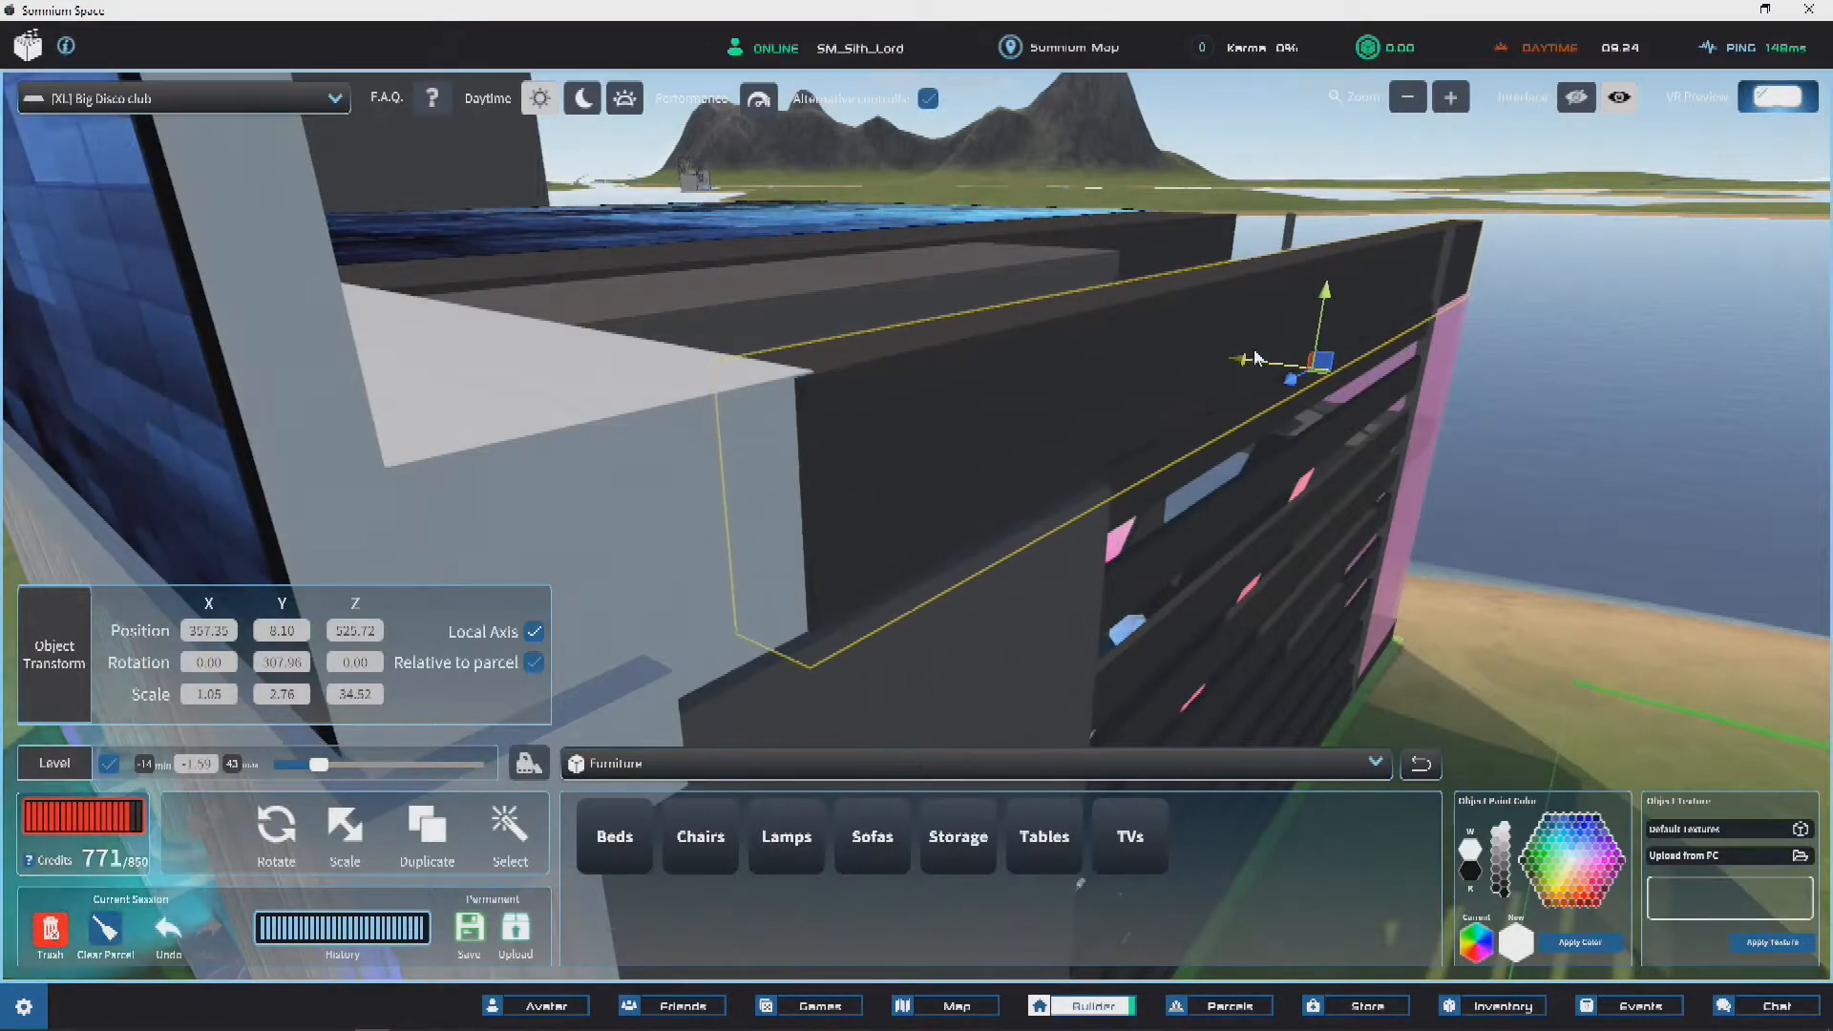
Step: Duplicate the large dark roof slab again and raise the copy to X 367.47, Y 13.95, Z 542.55
mouse_move(1256, 358)
right_mouse_down()
mouse_move(915, 428)
mouse_move(943, 420)
mouse_move(817, 327)
mouse_move(802, 458)
mouse_move(1167, 582)
mouse_move(1366, 591)
mouse_move(1167, 555)
mouse_move(1262, 382)
right_mouse_up()
key("w")
left_click(1262, 381)
key("ctrl+d")
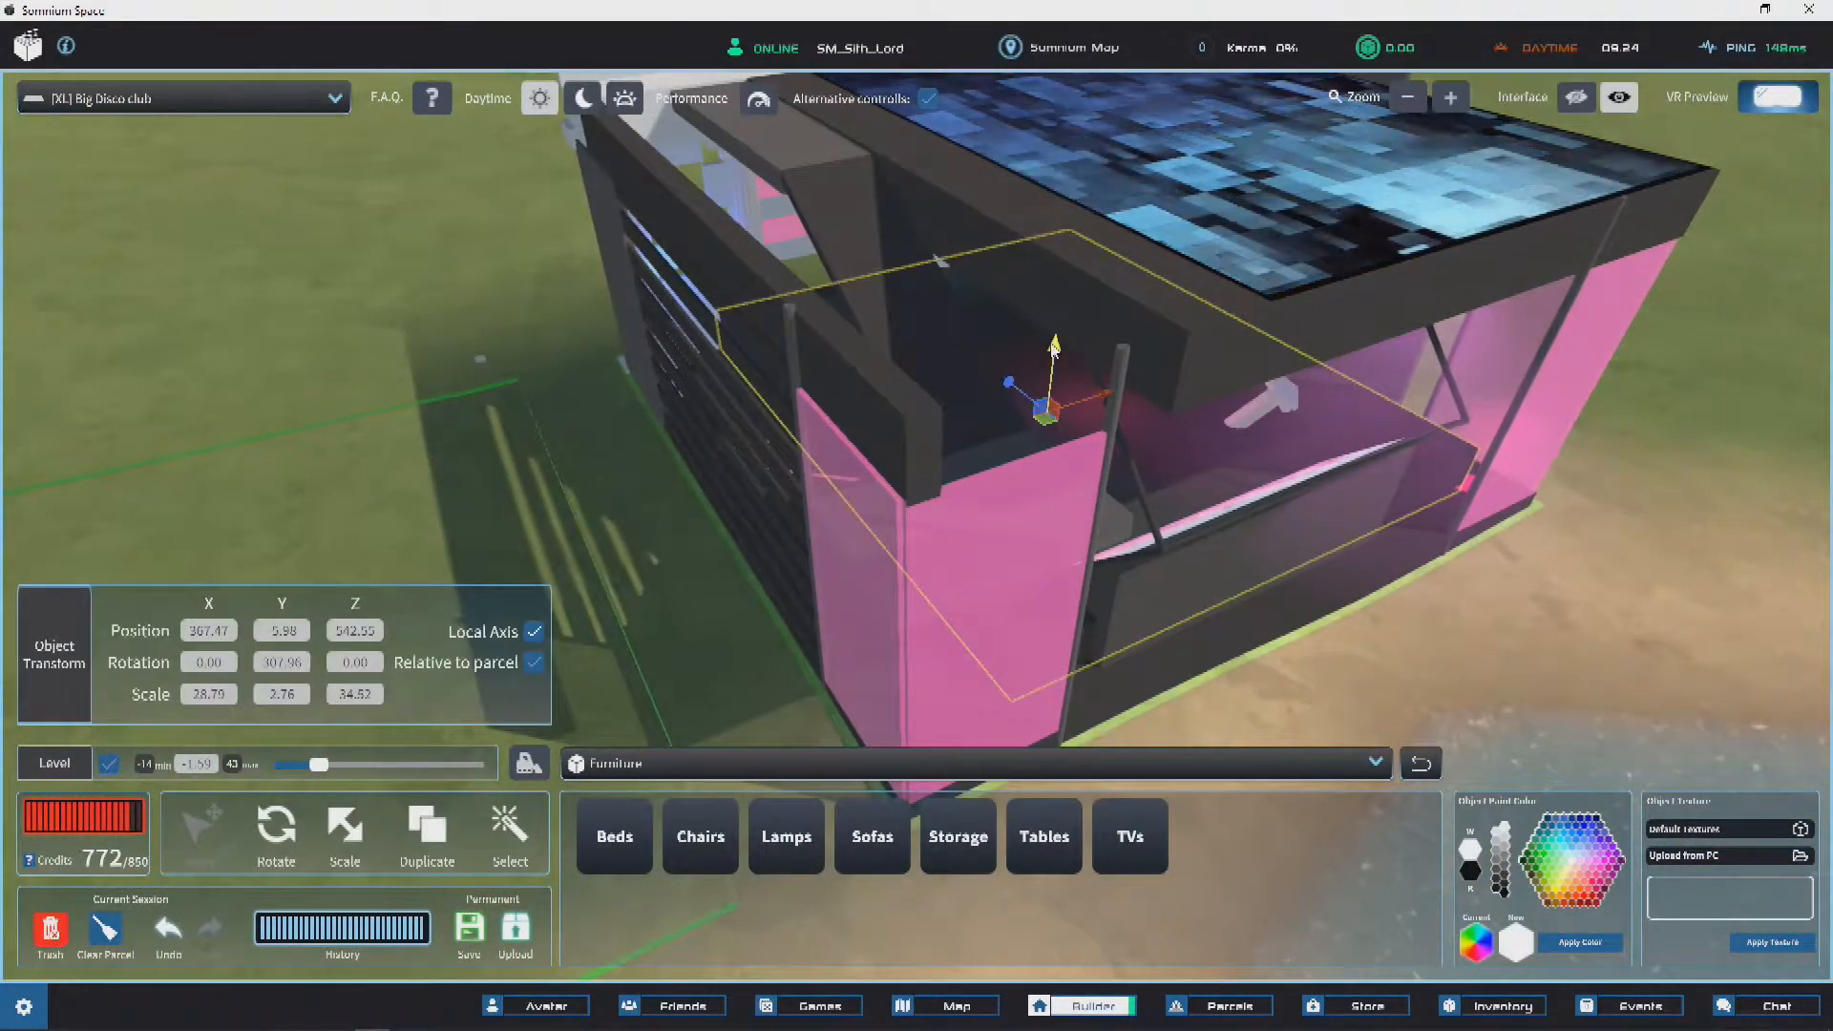
left_click_drag(1054, 357, 1064, 39)
Step: Shrink the new copy to X scale 7.53 and Z scale 1.86, and place it above the front pink panel at X 372.65, Y 8.10, Z 518.78
right_click_drag(1175, 261, 1011, 840)
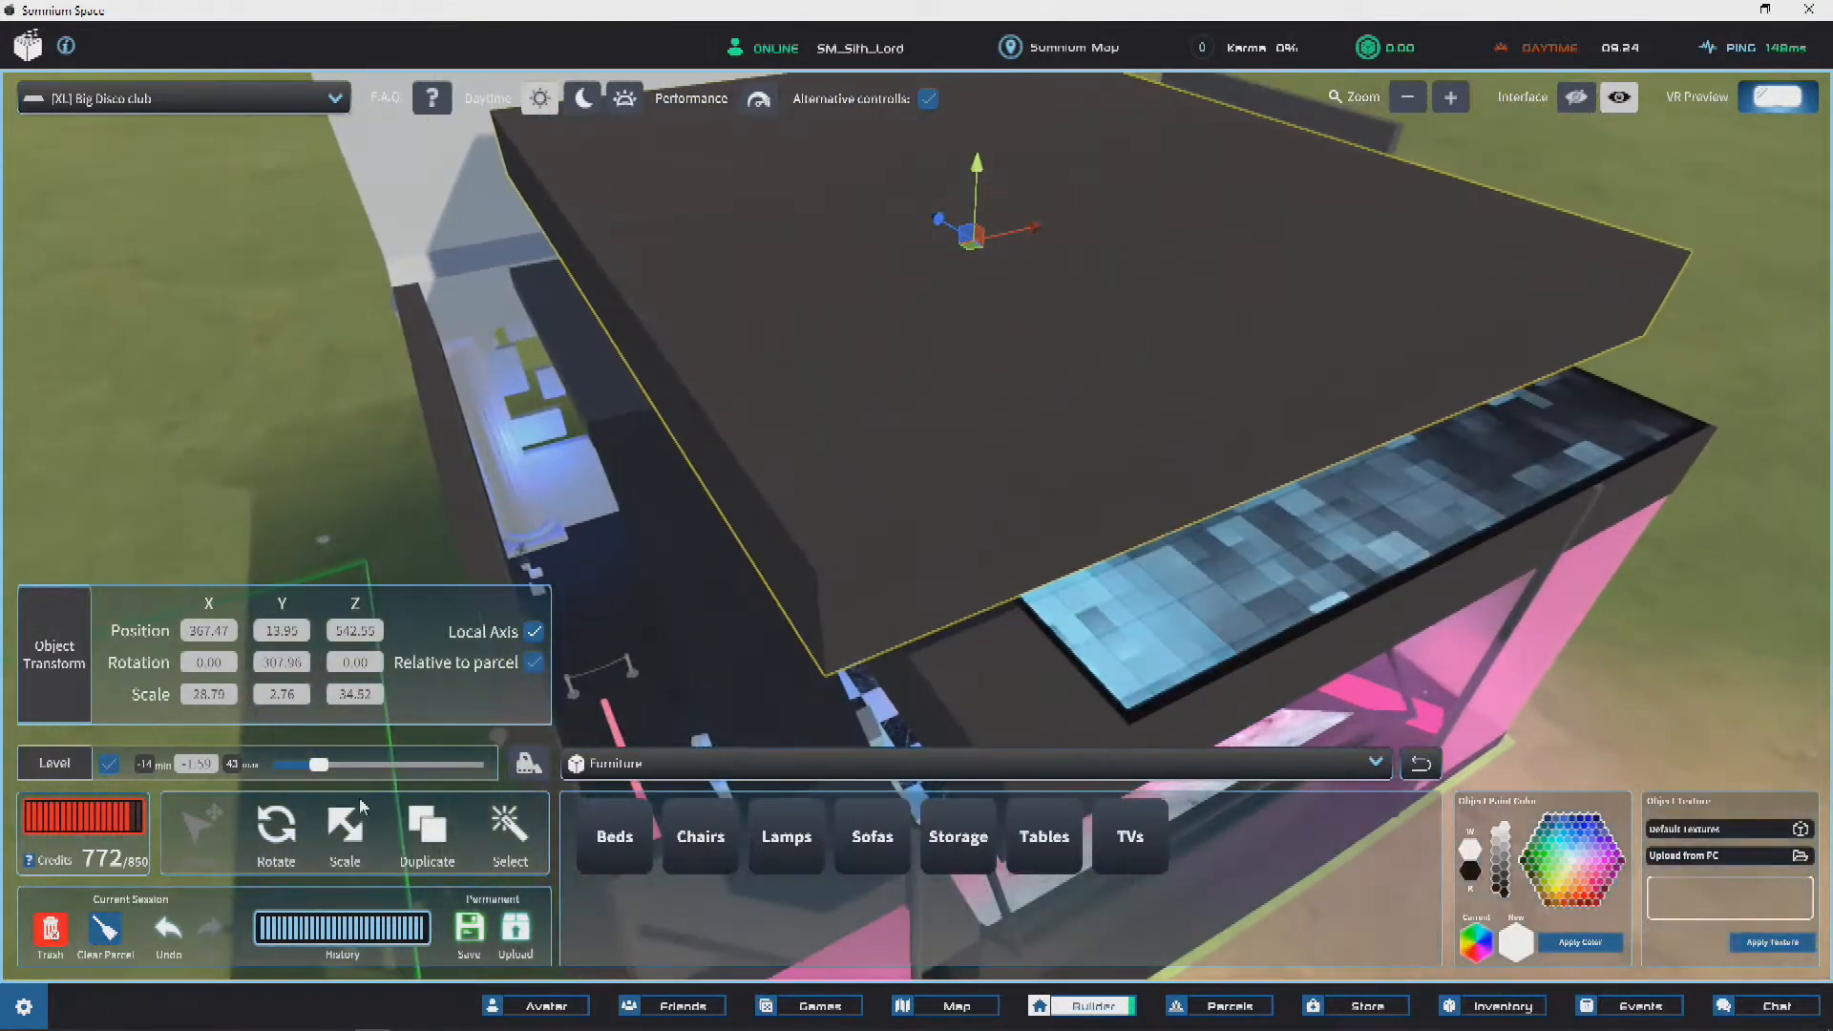
left_click_drag(1042, 232, 975, 263)
right_click_drag(267, 771, 1054, 124)
left_click_drag(1054, 124, 1111, 519)
scroll(1081, 523, "up", 6)
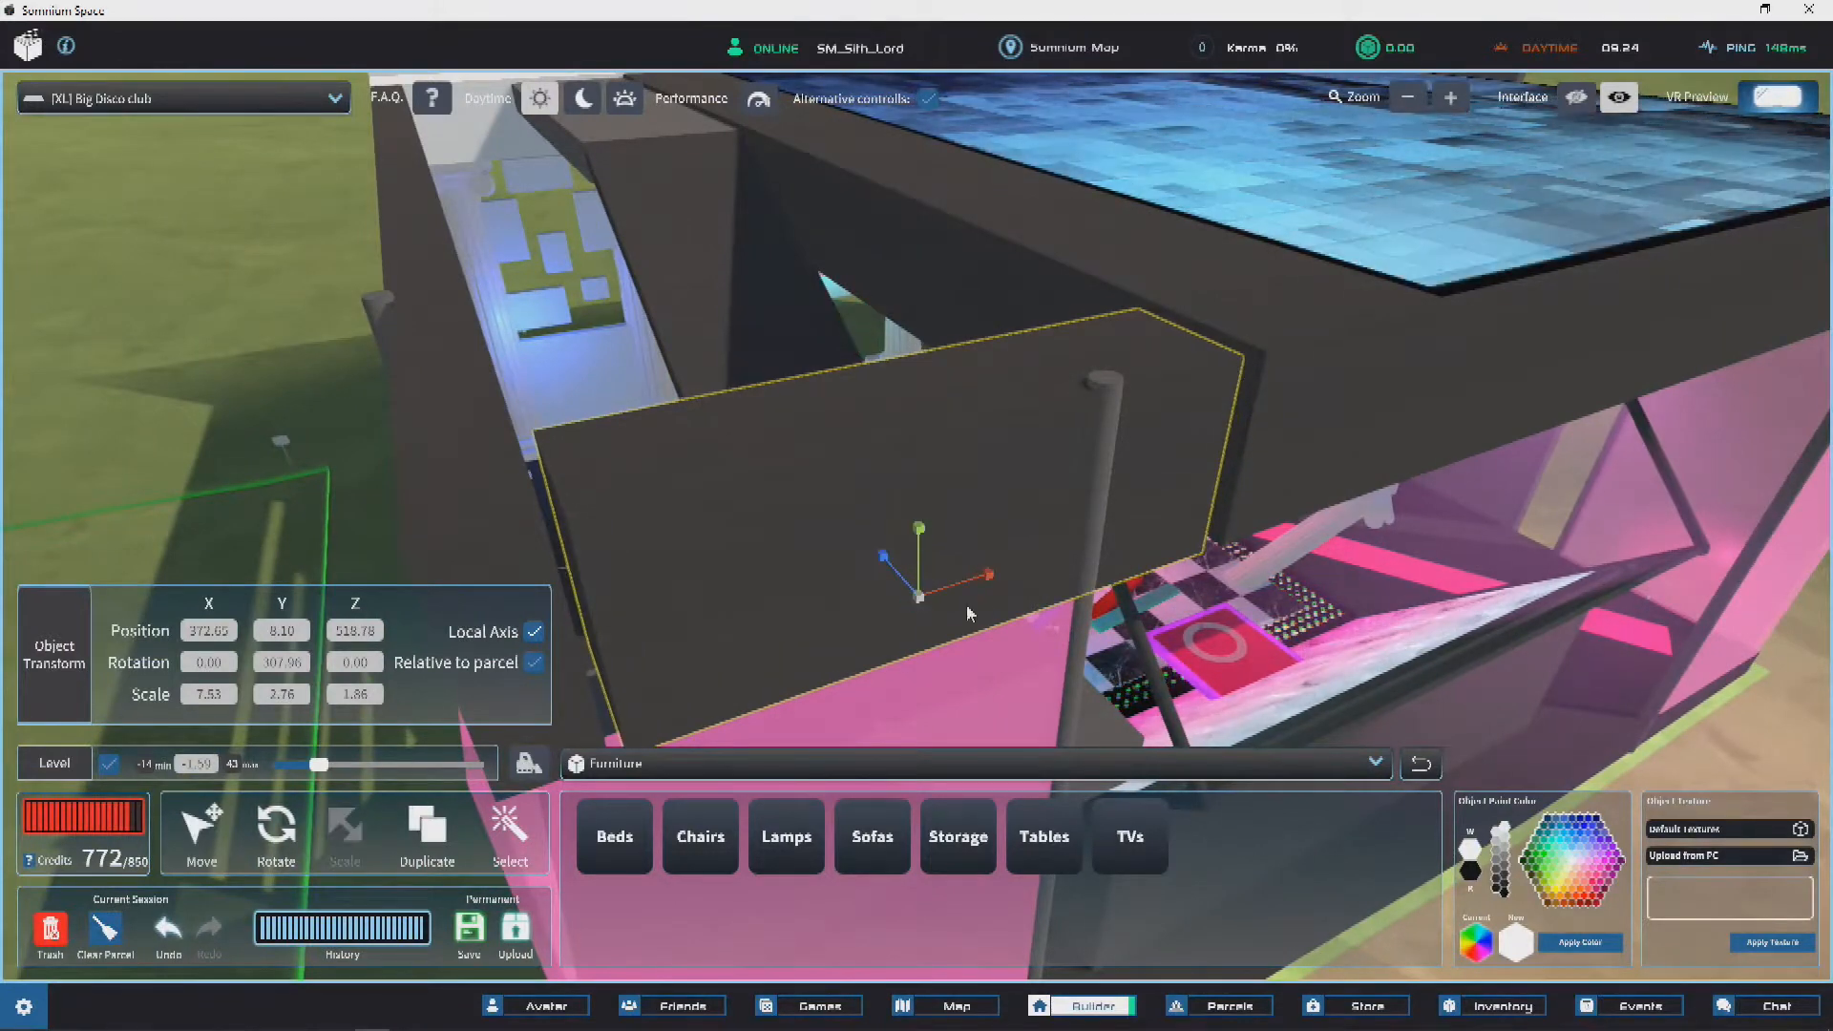
Step: Widen the front beam to an X scale of 7.97 and move it to X 372.72, Y 8.10, Z 518.87
left_click_drag(978, 587, 993, 584)
right_click_drag(993, 584, 523, 716)
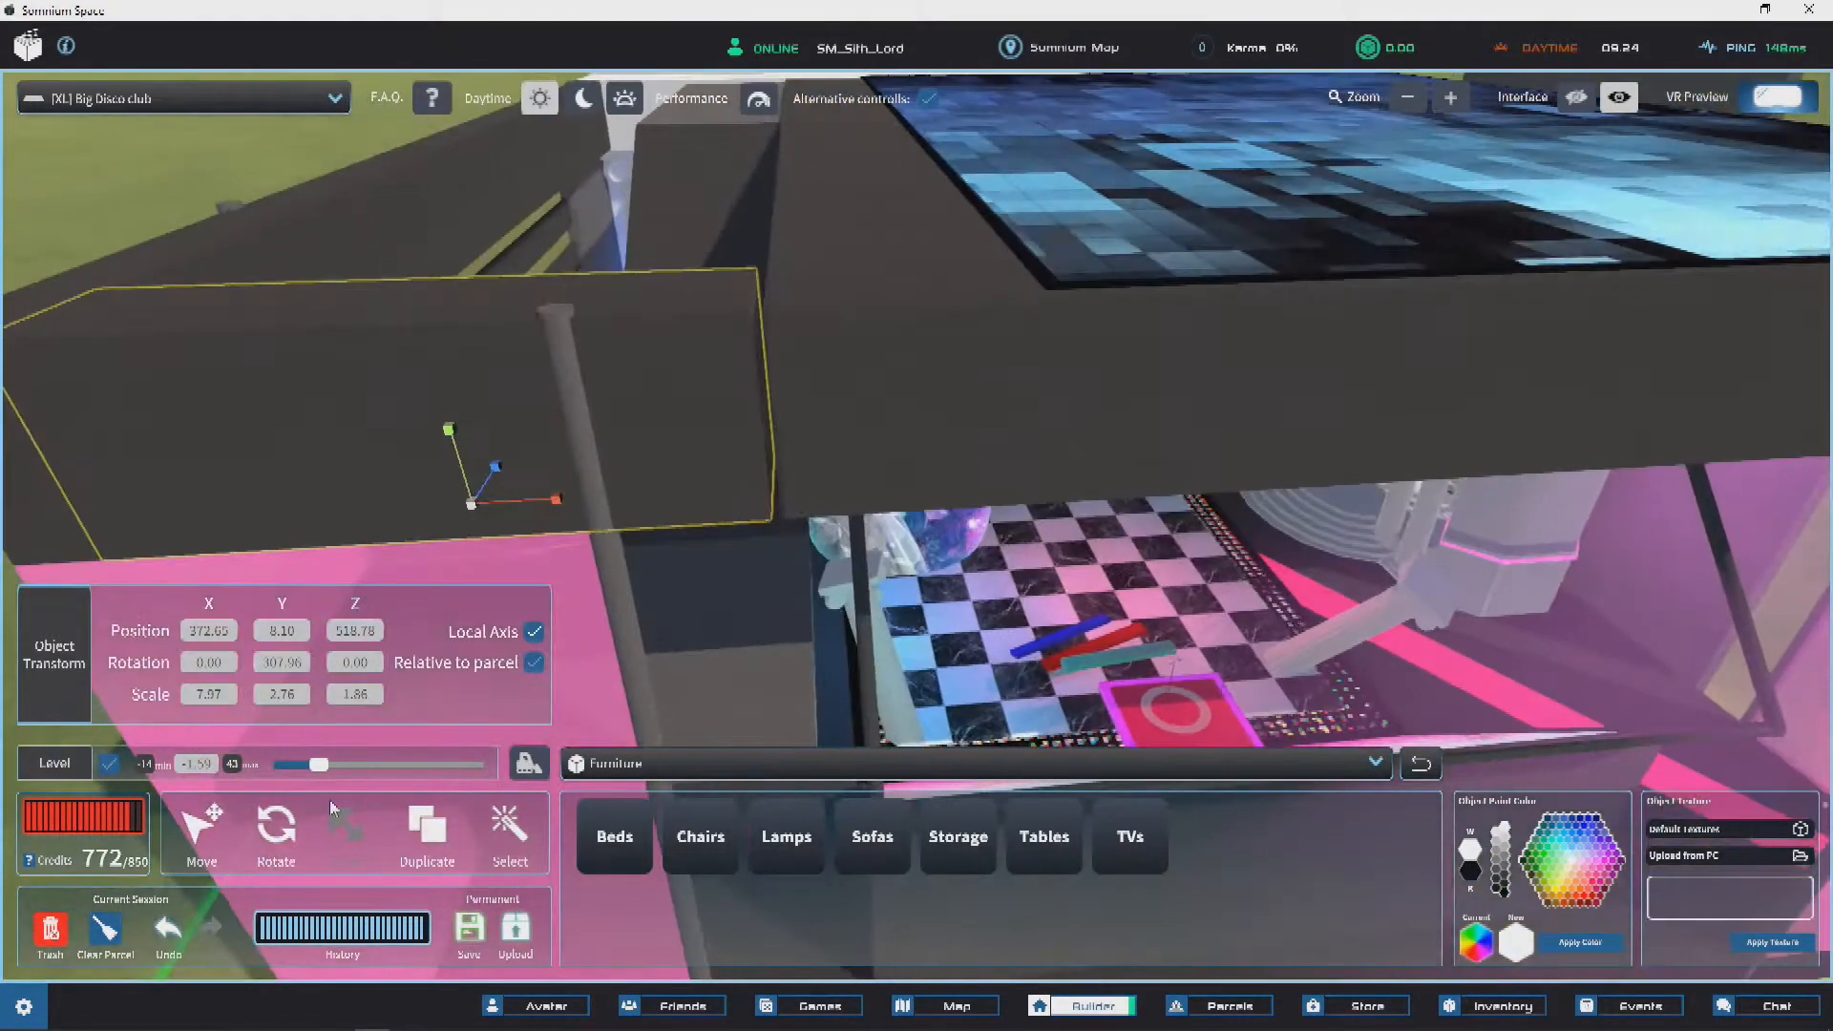
left_click(194, 844)
right_click_drag(194, 844, 718, 493)
right_click_drag(983, 512, 690, 727)
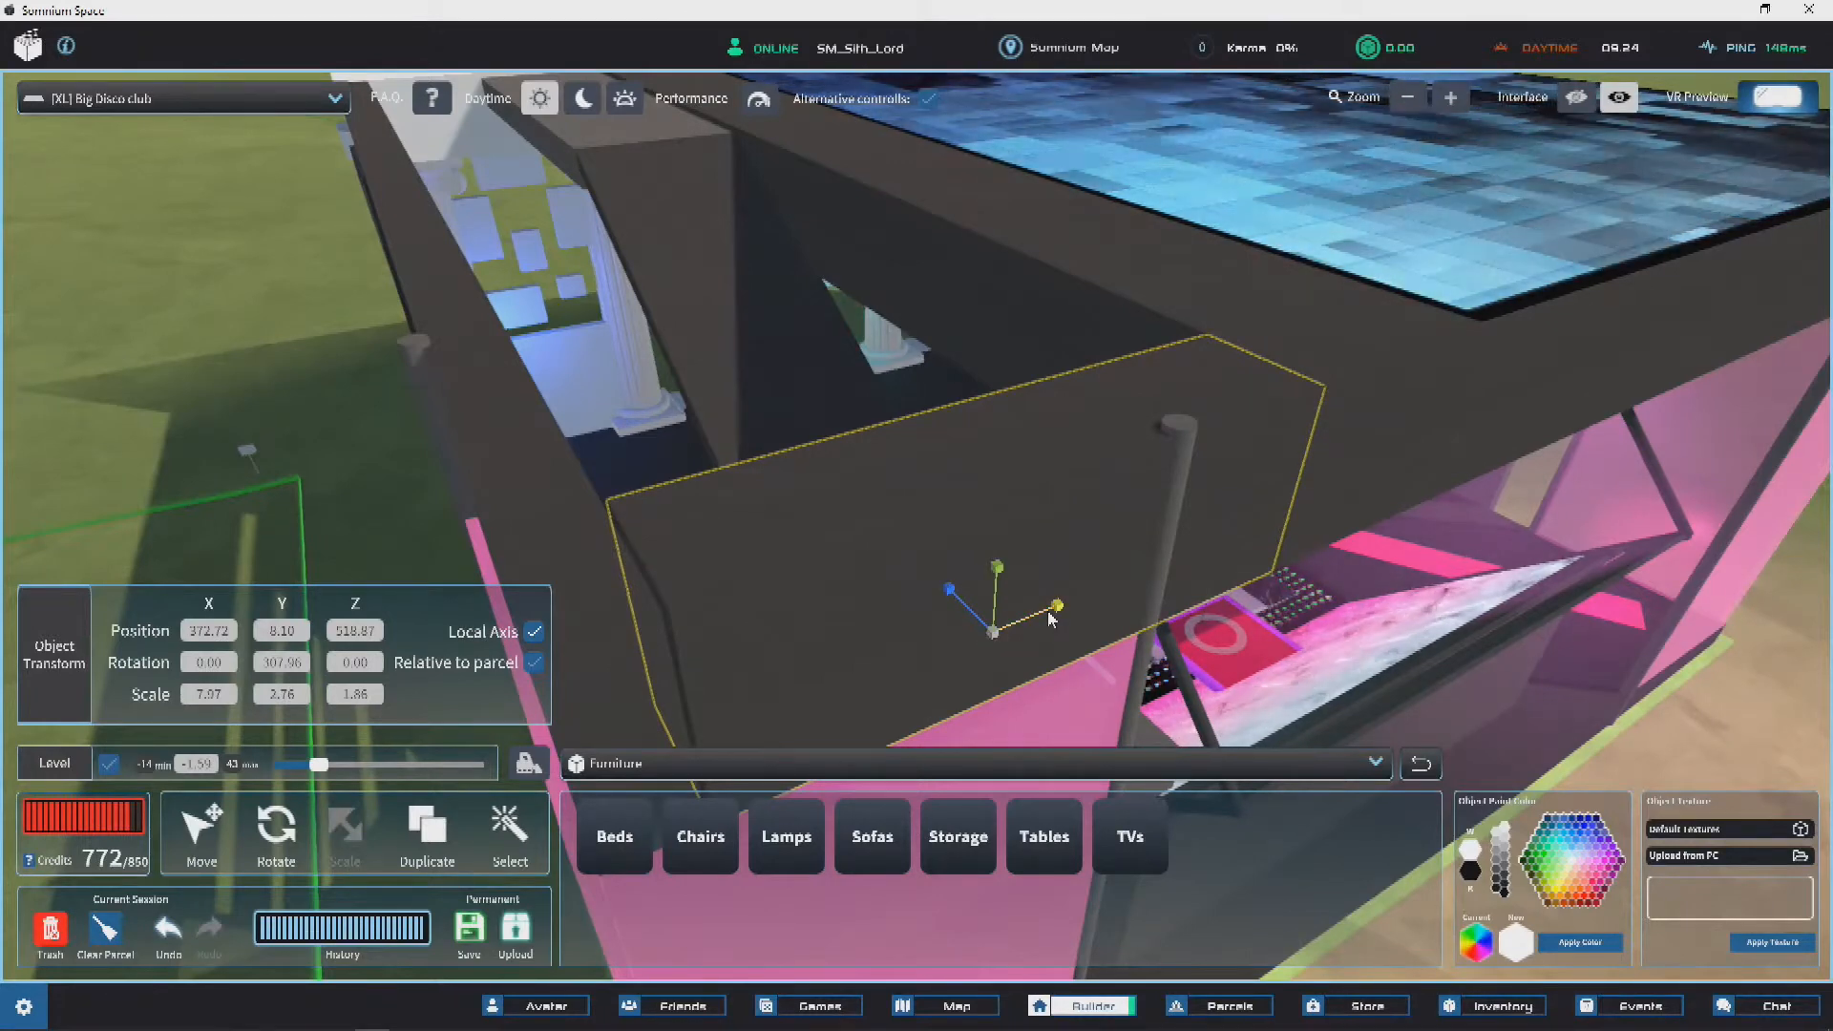
Step: Widen the front beam to an X scale of 8.19 and align it with the roof corner at X 372.67, Y 8.10, Z 518.81
left_click_drag(1050, 610, 1048, 609)
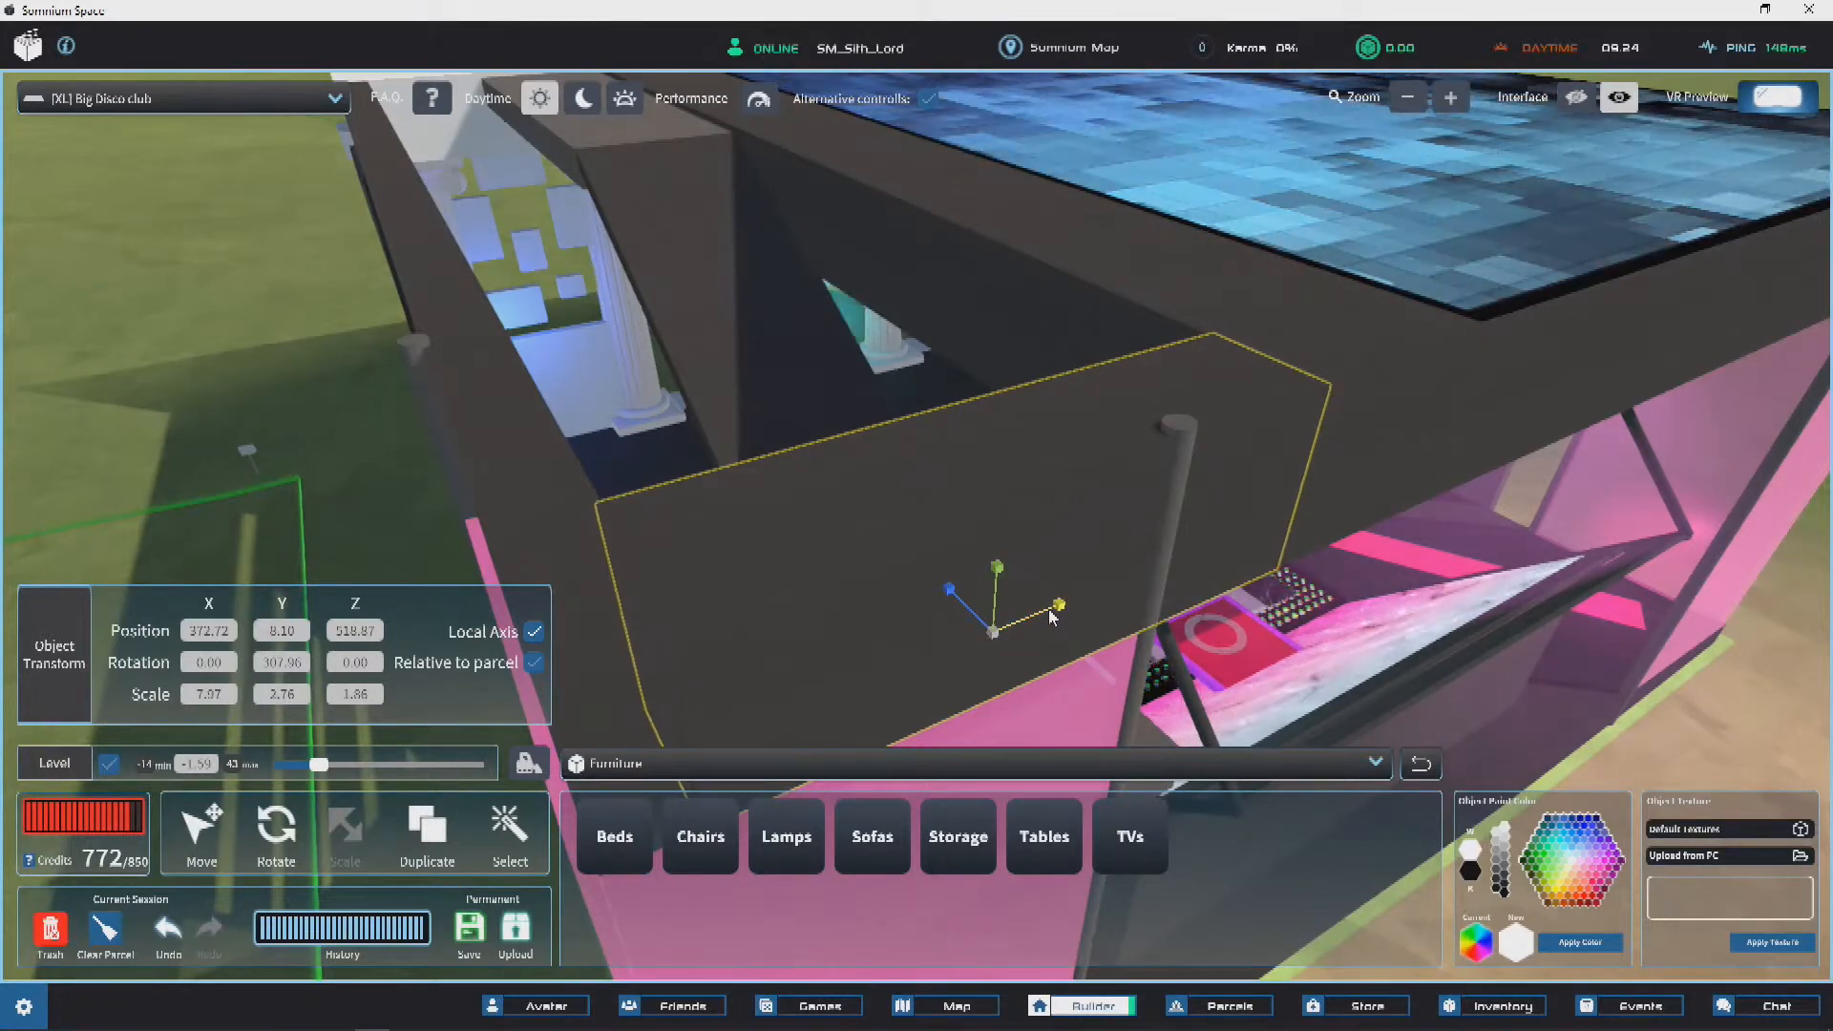
left_click(202, 833)
right_click_drag(1069, 420, 959, 616)
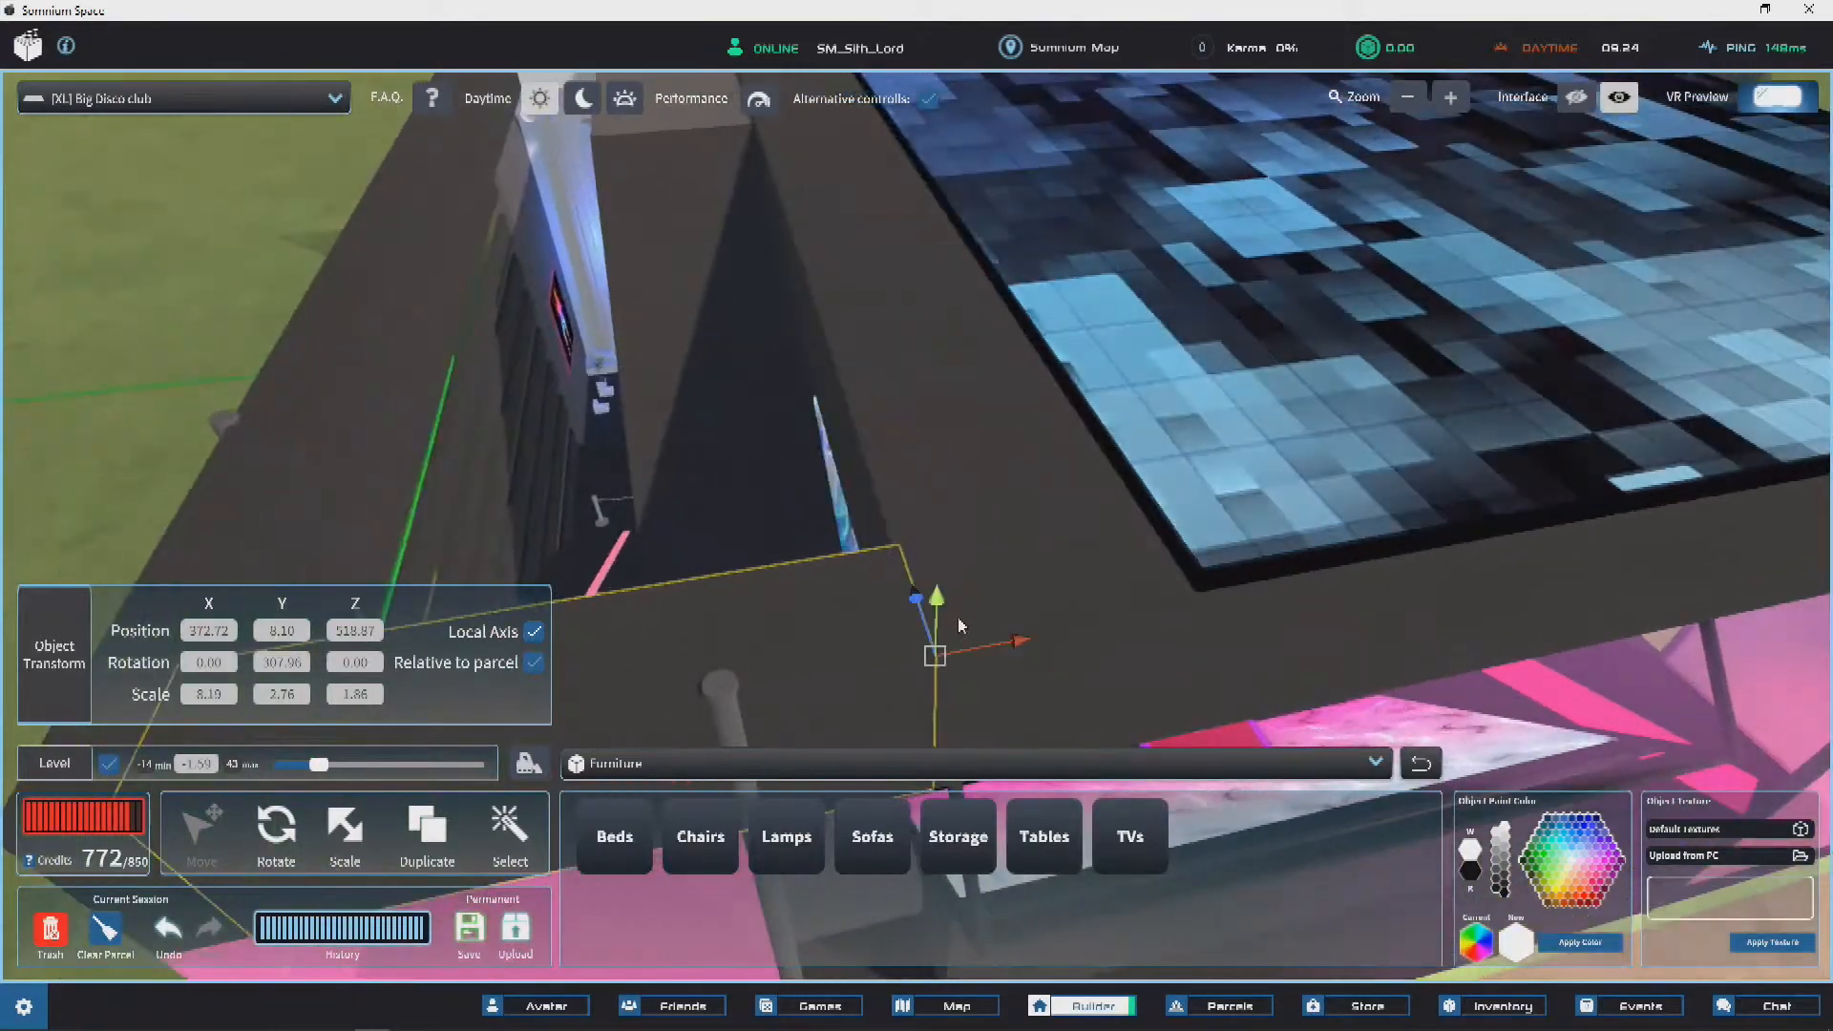
key("v")
left_click_drag(926, 662, 928, 655)
right_click_drag(928, 655, 988, 535)
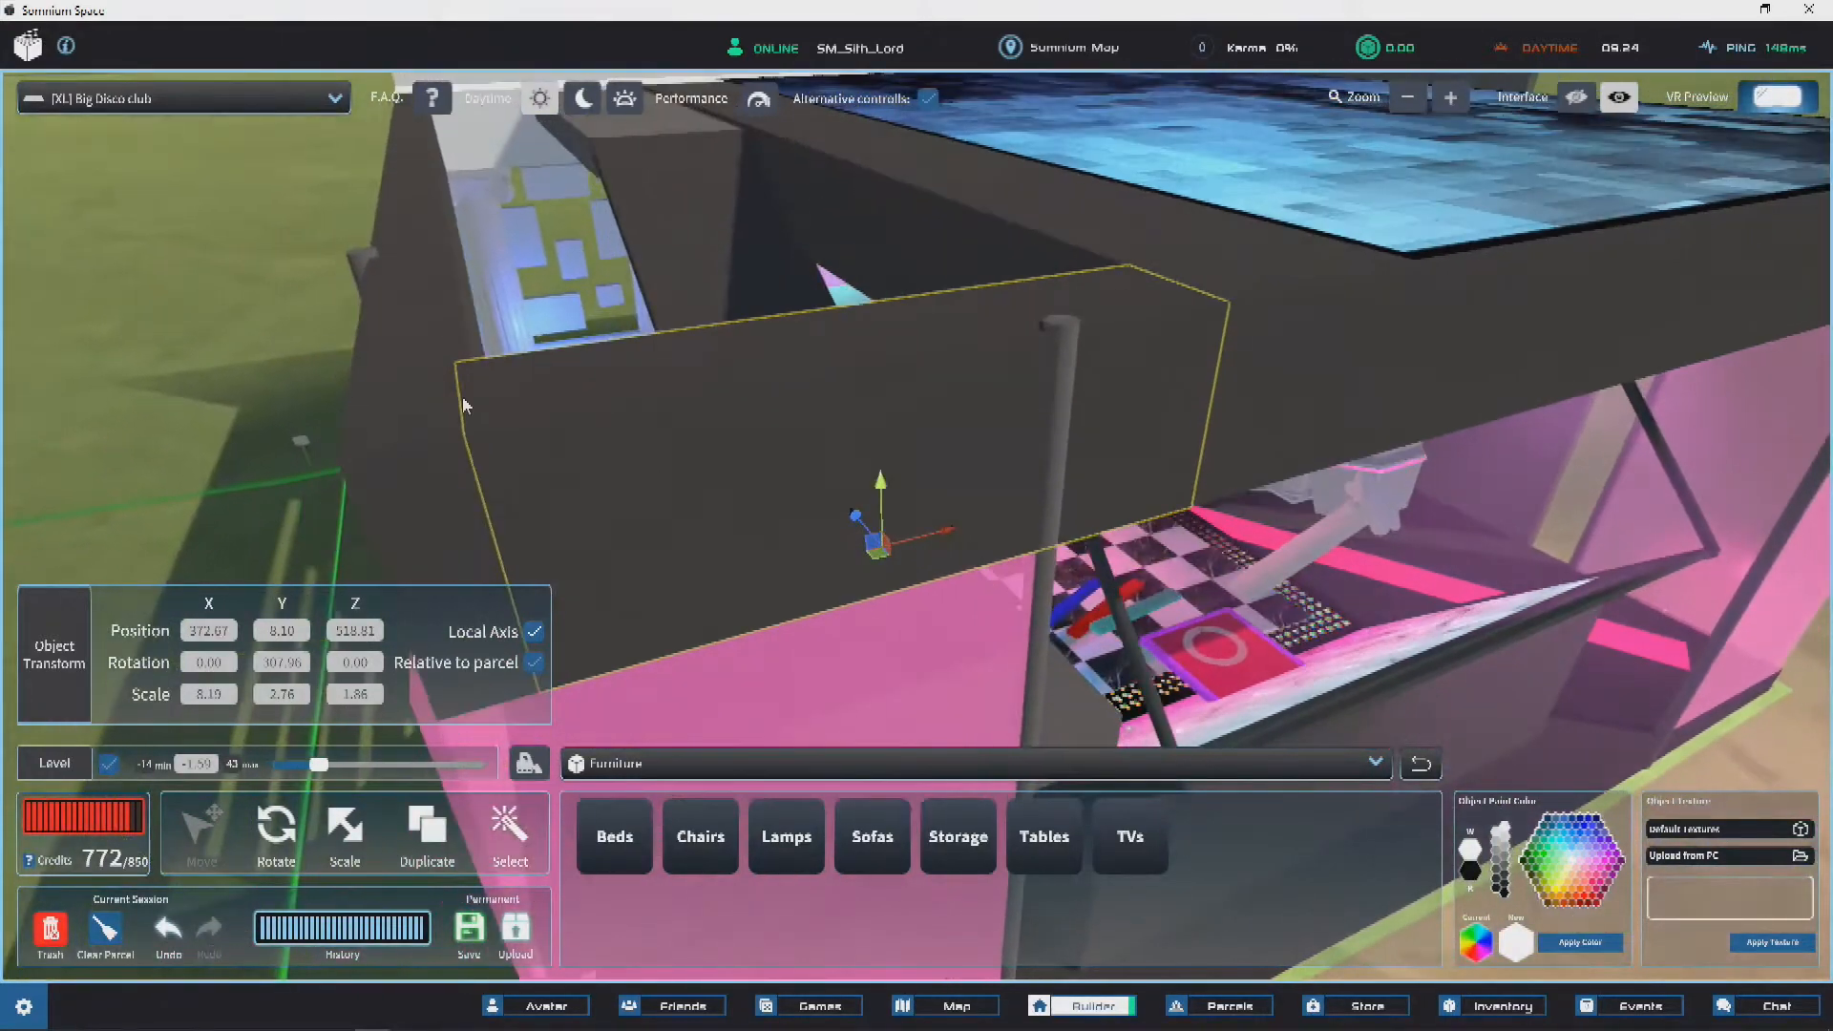
left_click(180, 336)
Step: Shift the pink glass panel on the slatted-wall side along its local Z axis to X 367.66, Z 516.65
right_click_drag(179, 336, 608, 527)
scroll(584, 382, "down", 3)
scroll(798, 478, "up", 5)
left_click(496, 453)
scroll(764, 639, "down", 5)
right_click_drag(912, 752, 880, 592)
scroll(907, 697, "up", 5)
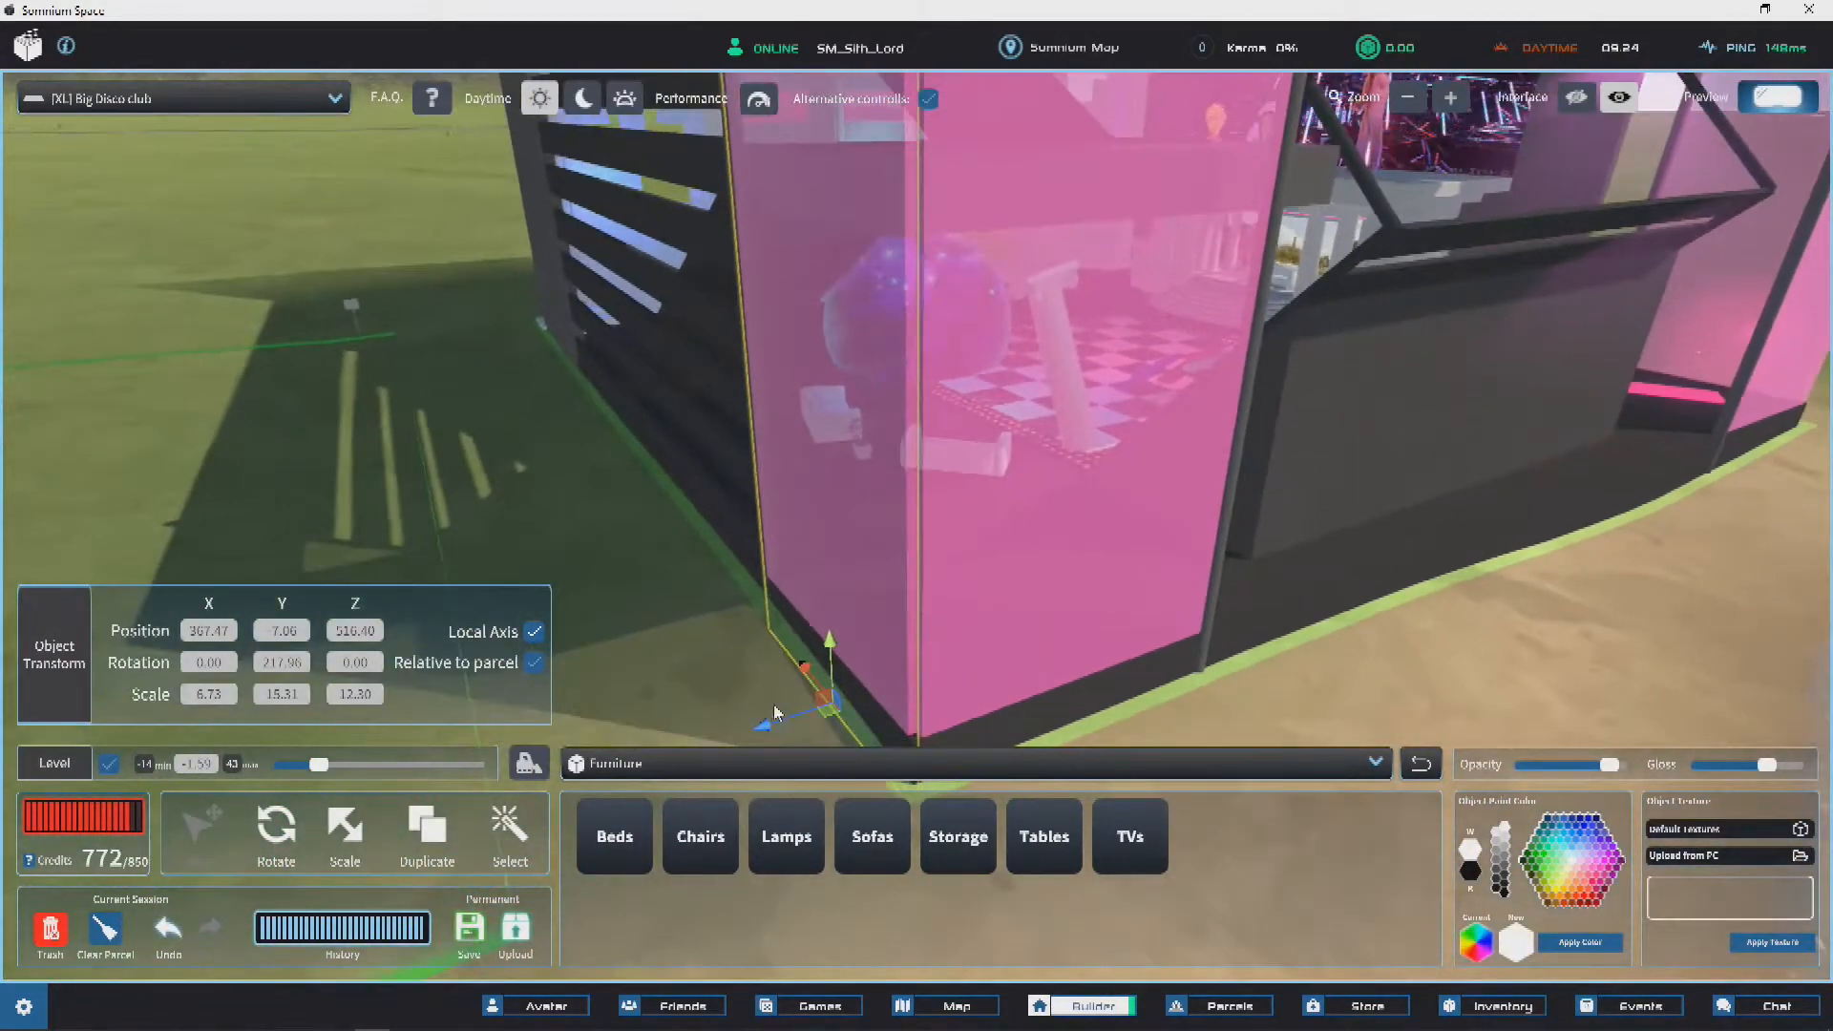
left_click_drag(772, 726, 760, 733)
right_click_drag(760, 733, 953, 472)
scroll(952, 471, "up", 3)
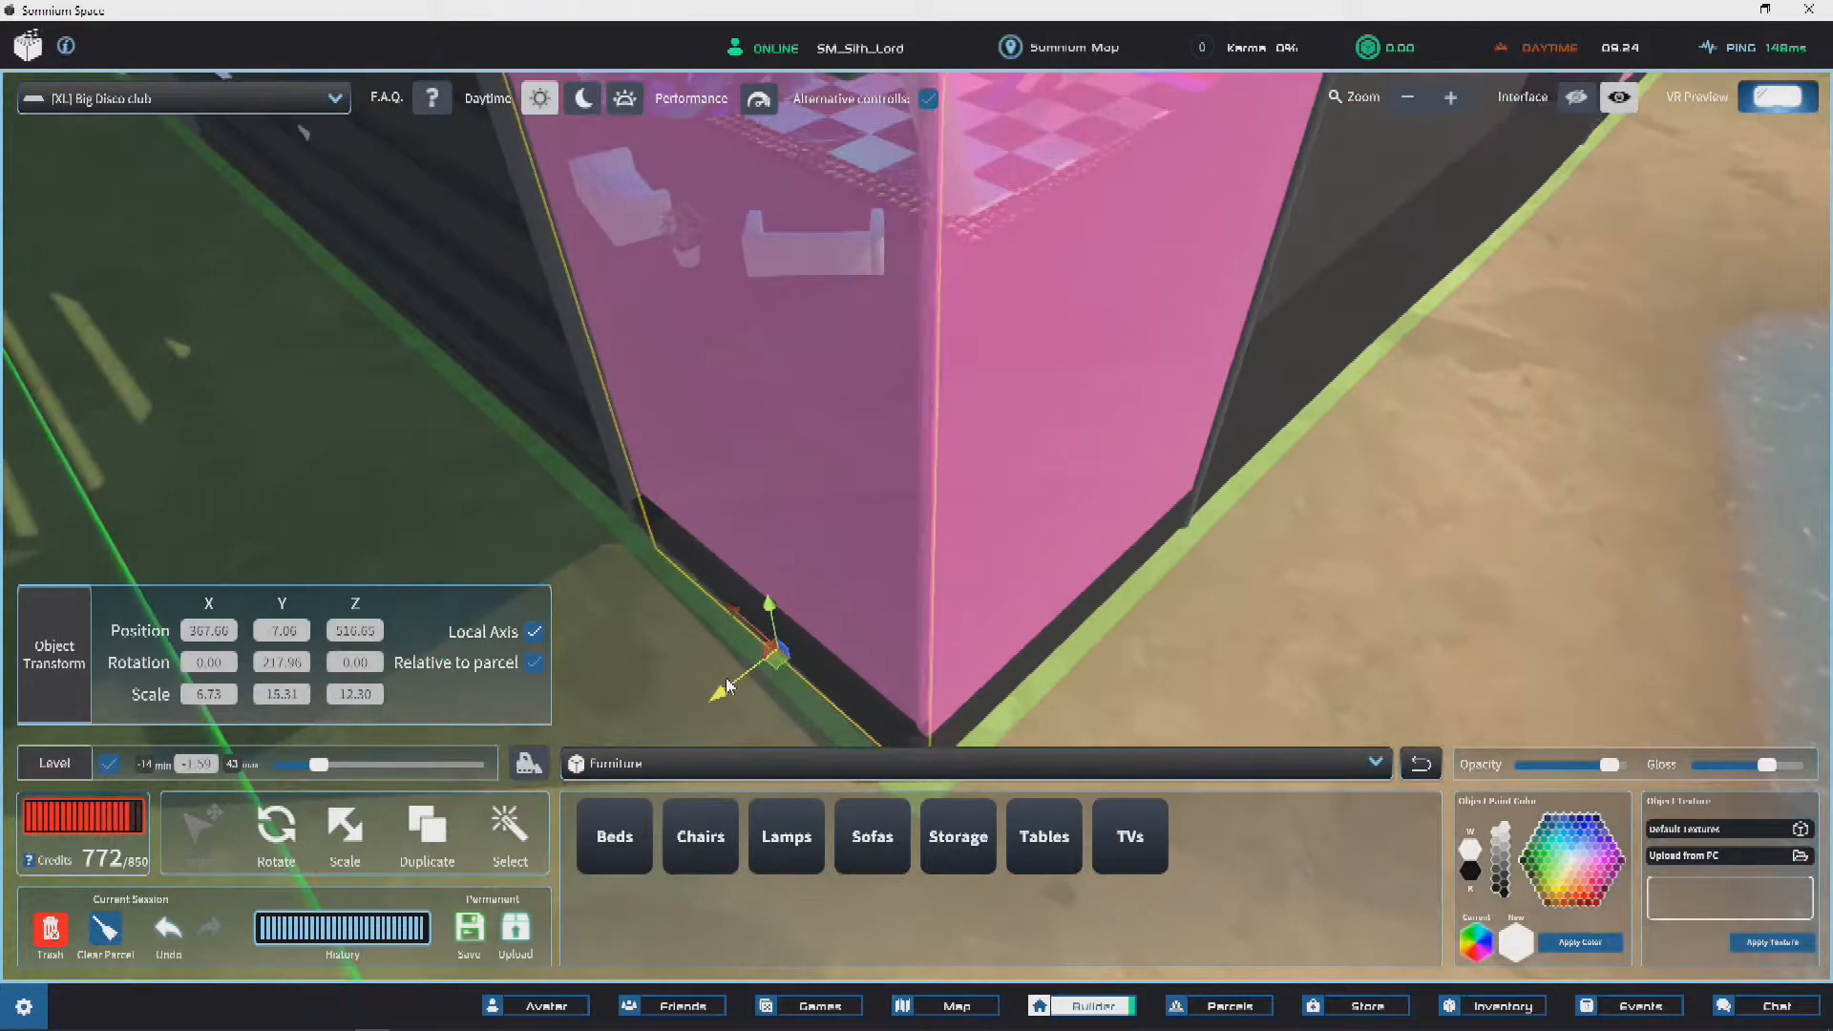
right_click_drag(759, 689, 1023, 558)
scroll(1023, 558, "down", 3)
left_click(437, 516)
Step: Stretch the dark platform behind the pink corner glass to an X scale of 9.05 and move it to X 370.18, Z 520.43
right_click_drag(437, 516, 444, 438)
right_click_drag(1026, 412, 65, 934)
left_click(828, 525)
left_click(382, 833)
right_click_drag(391, 836, 952, 621)
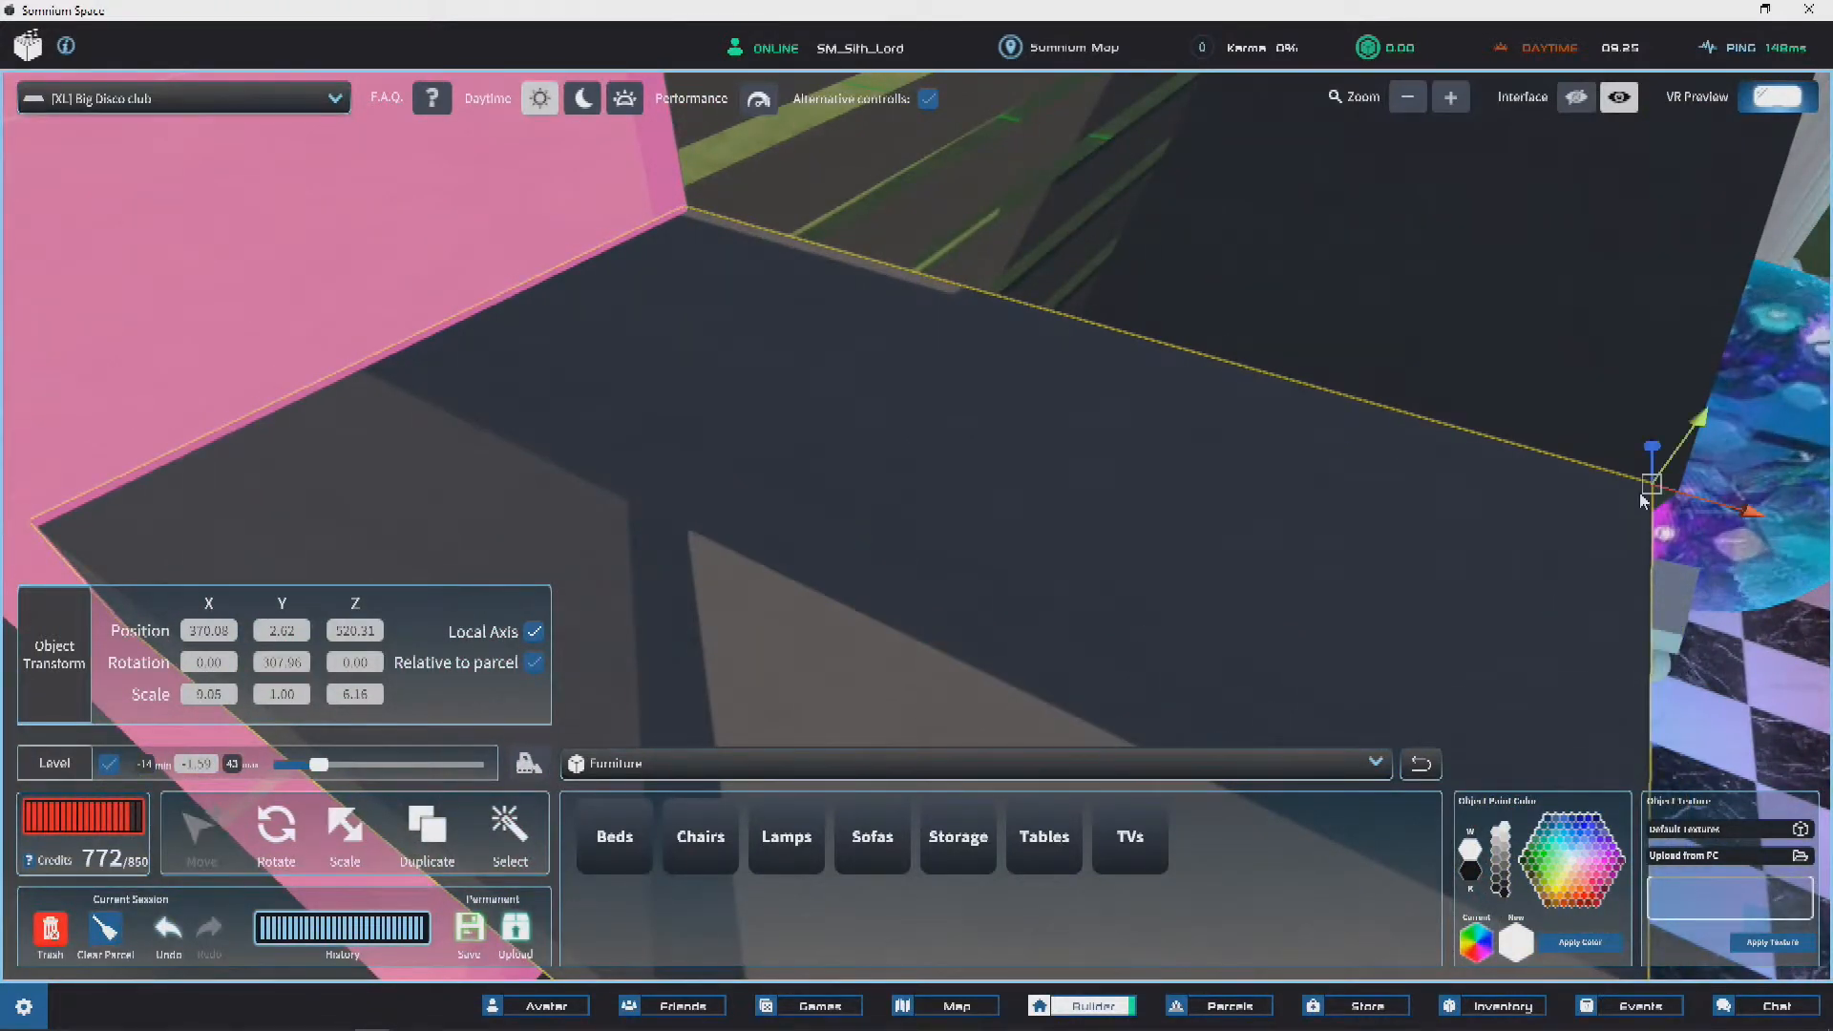
right_click_drag(705, 334, 936, 372)
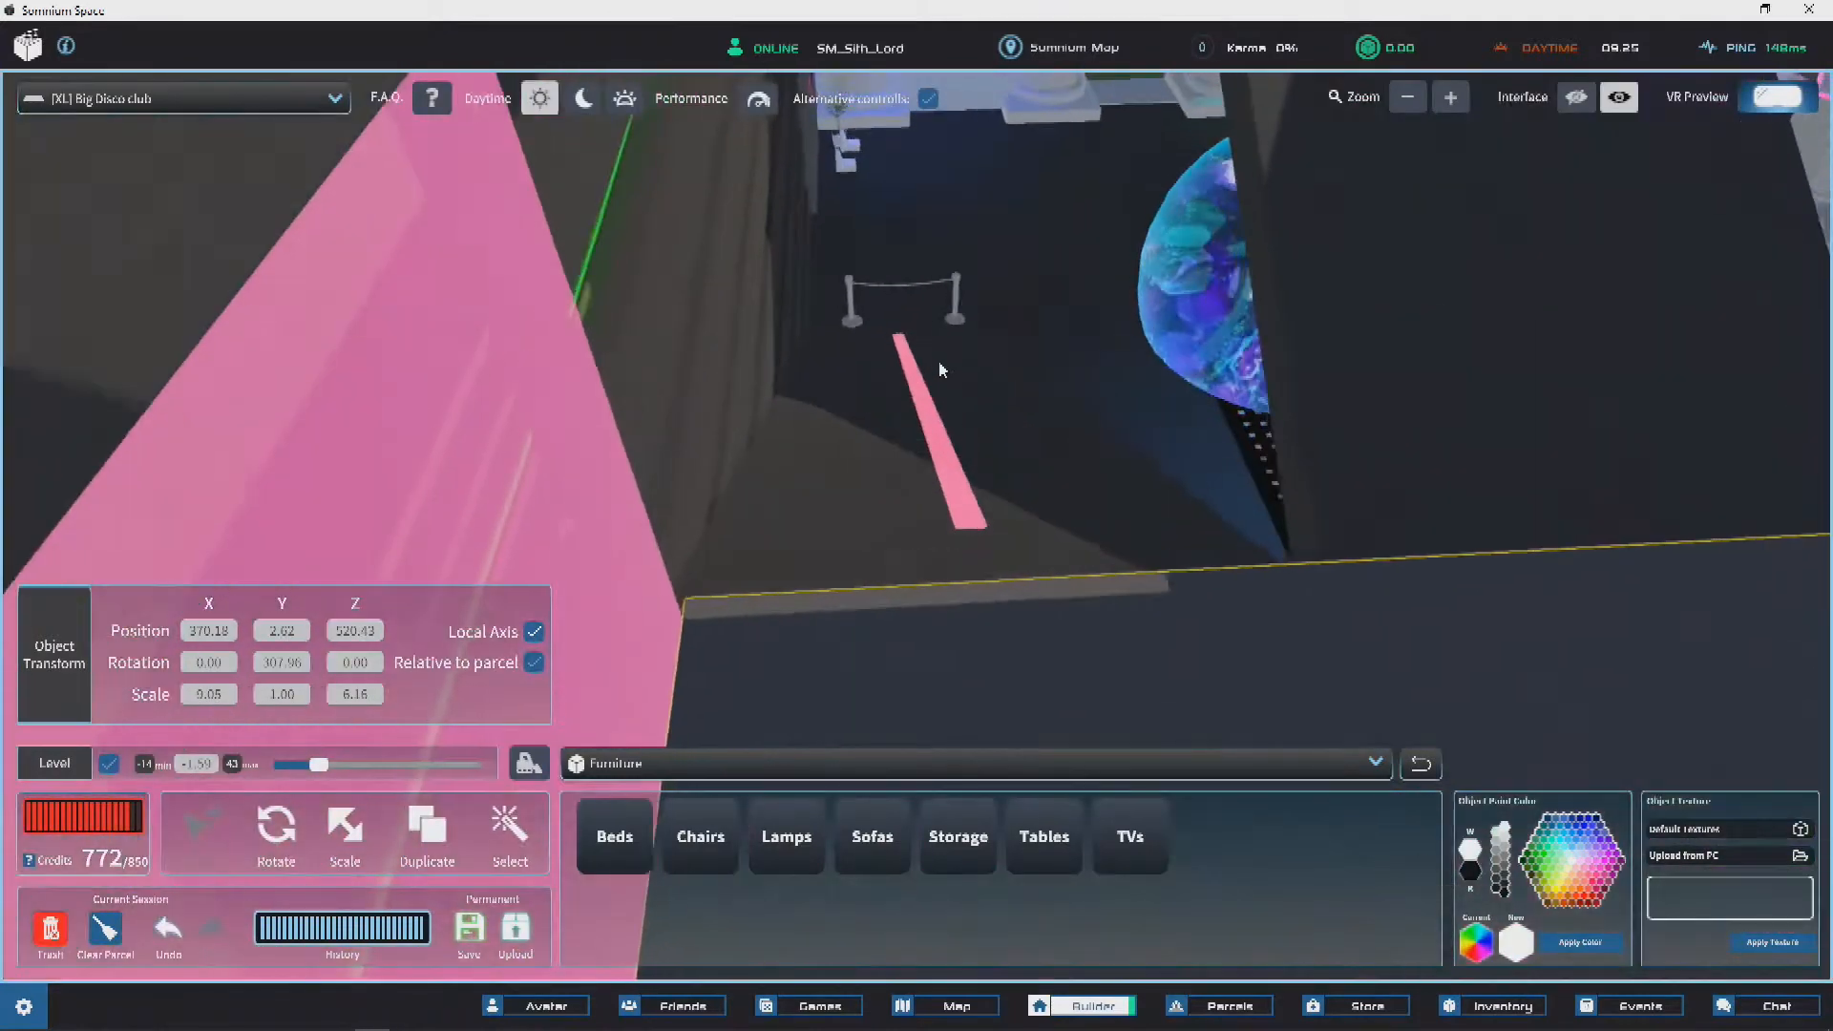
right_click_drag(486, 706, 652, 573)
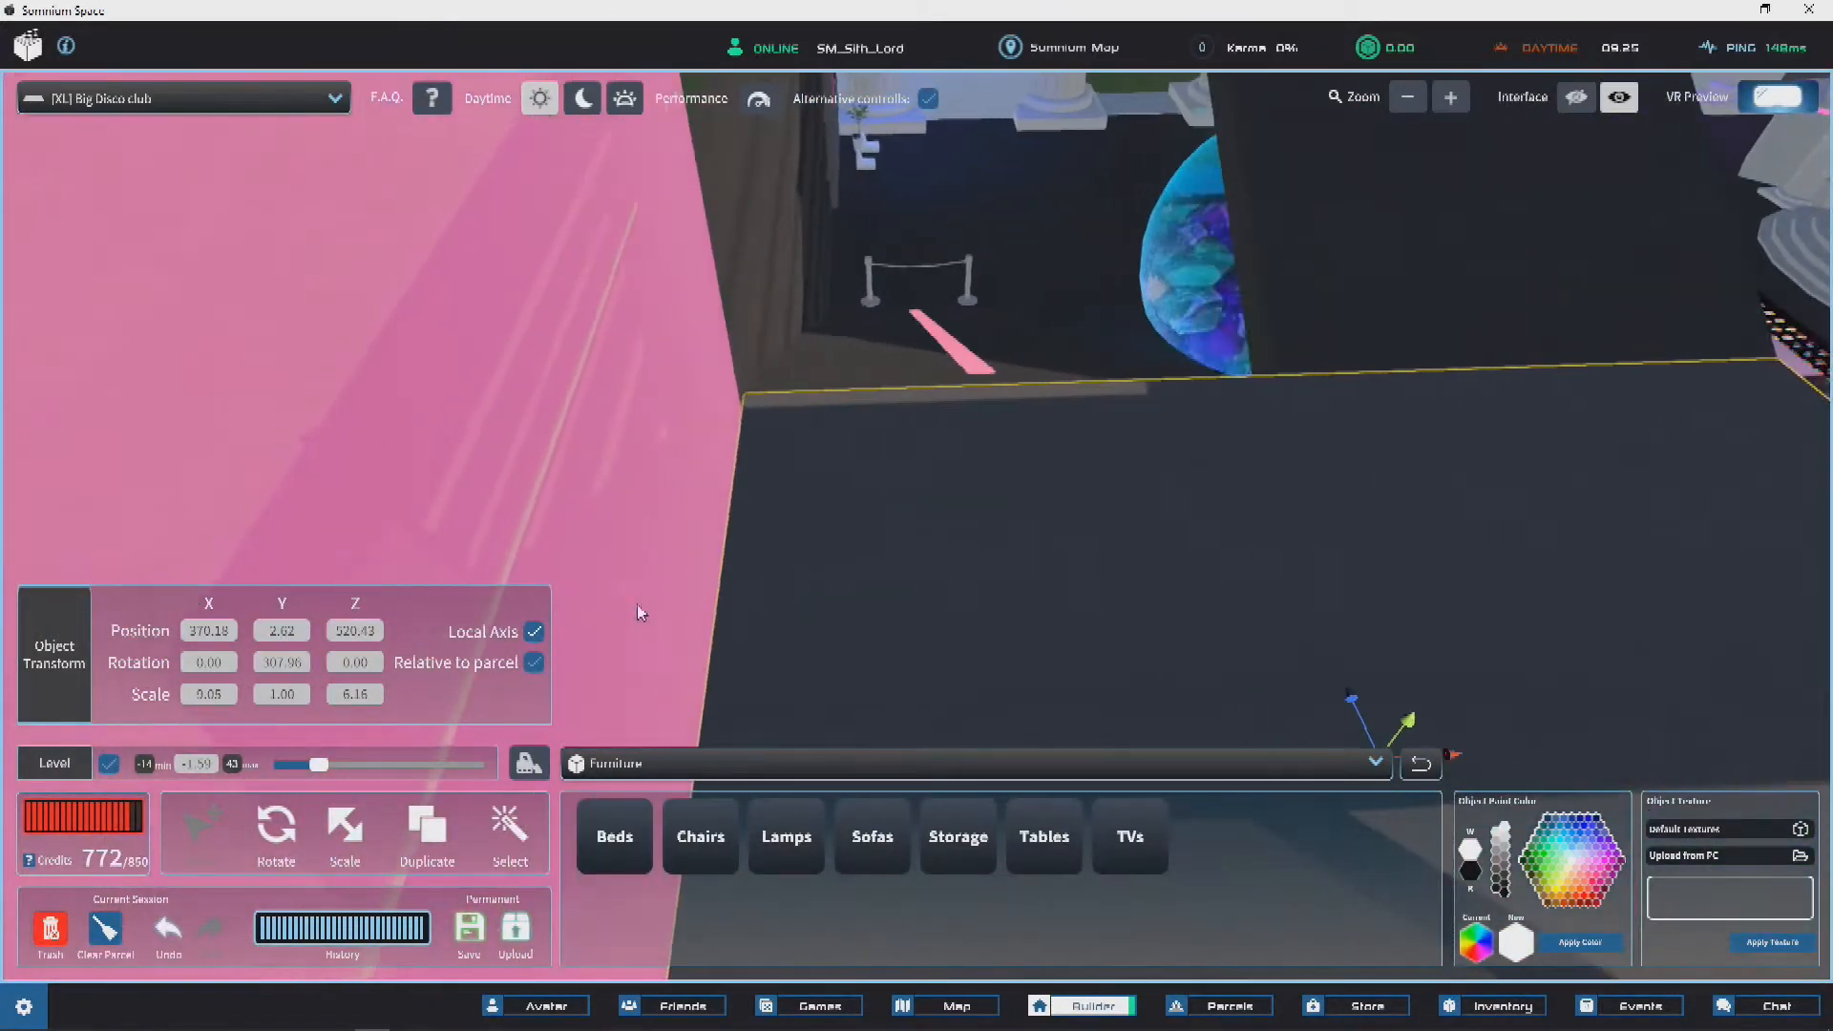
Step: Widen the dark platform to an X scale of 9.24 and align it with the pink glass at X 370.12, Z 520.36
left_click(341, 828)
right_click_drag(1011, 585, 854, 683)
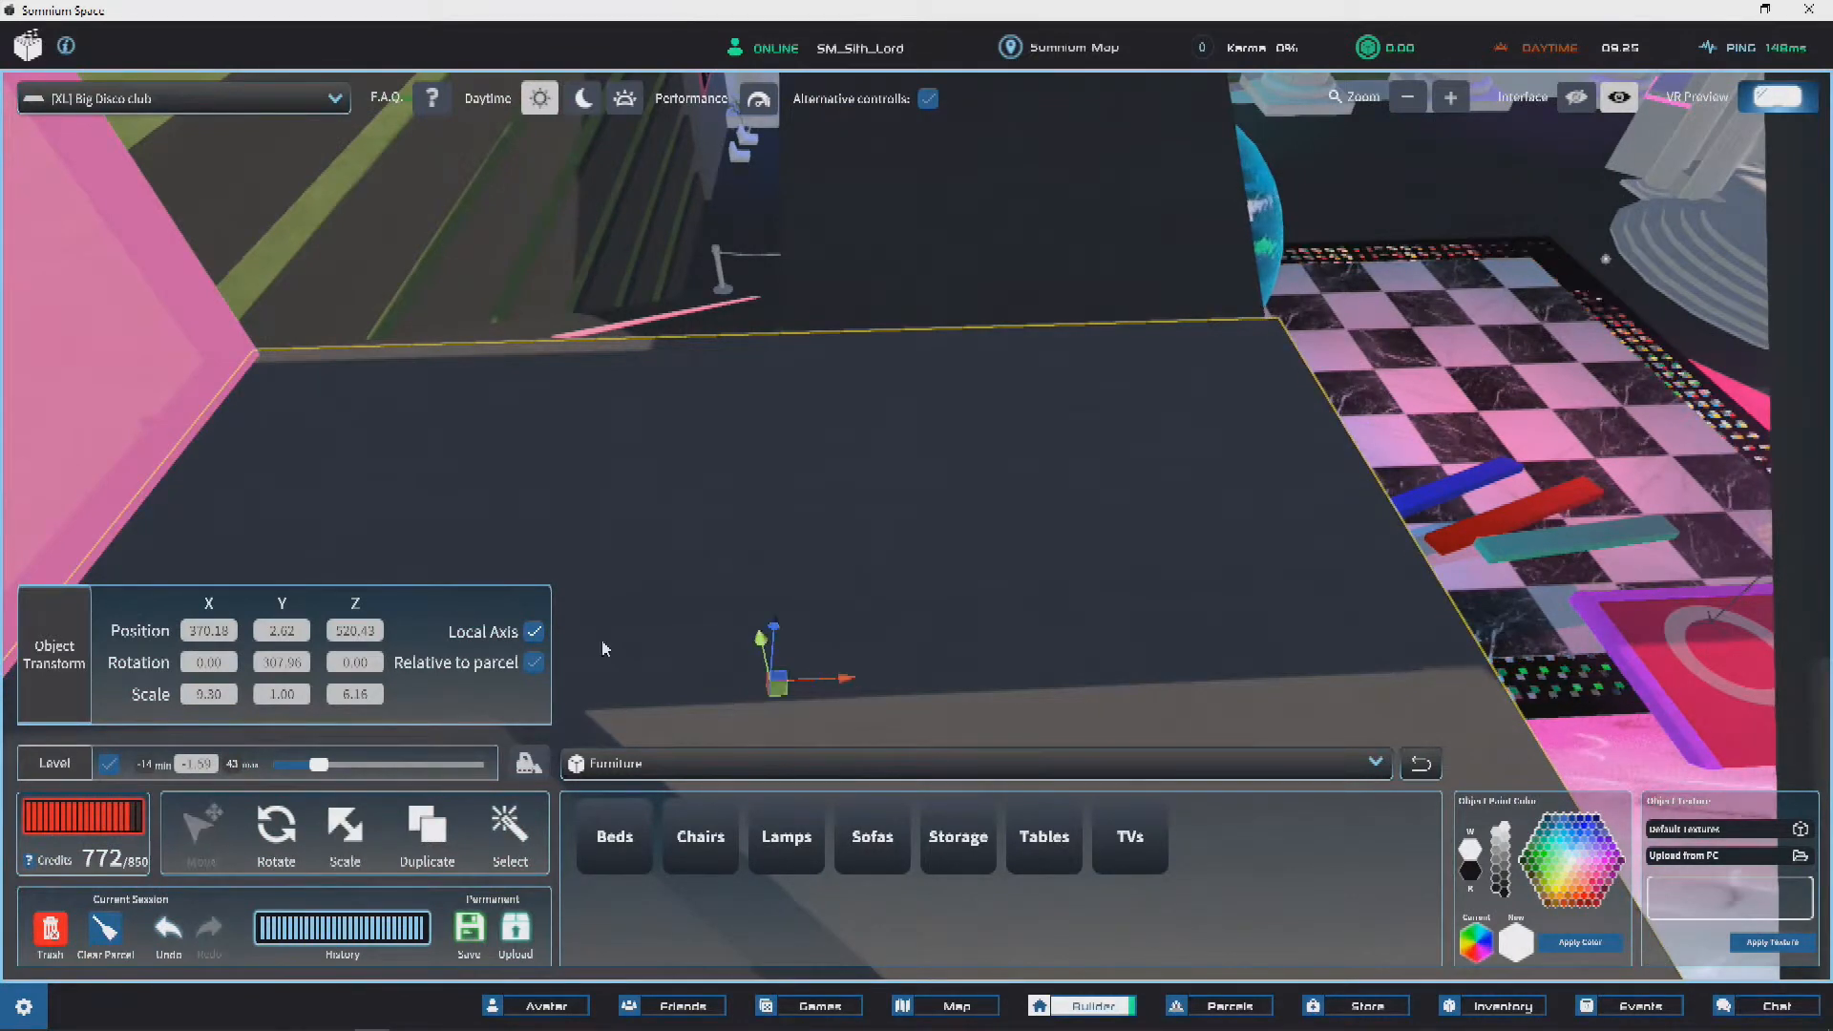
right_click_drag(378, 728, 1675, 304)
left_click_drag(1580, 324, 1567, 325)
right_click_drag(1528, 334, 1365, 358)
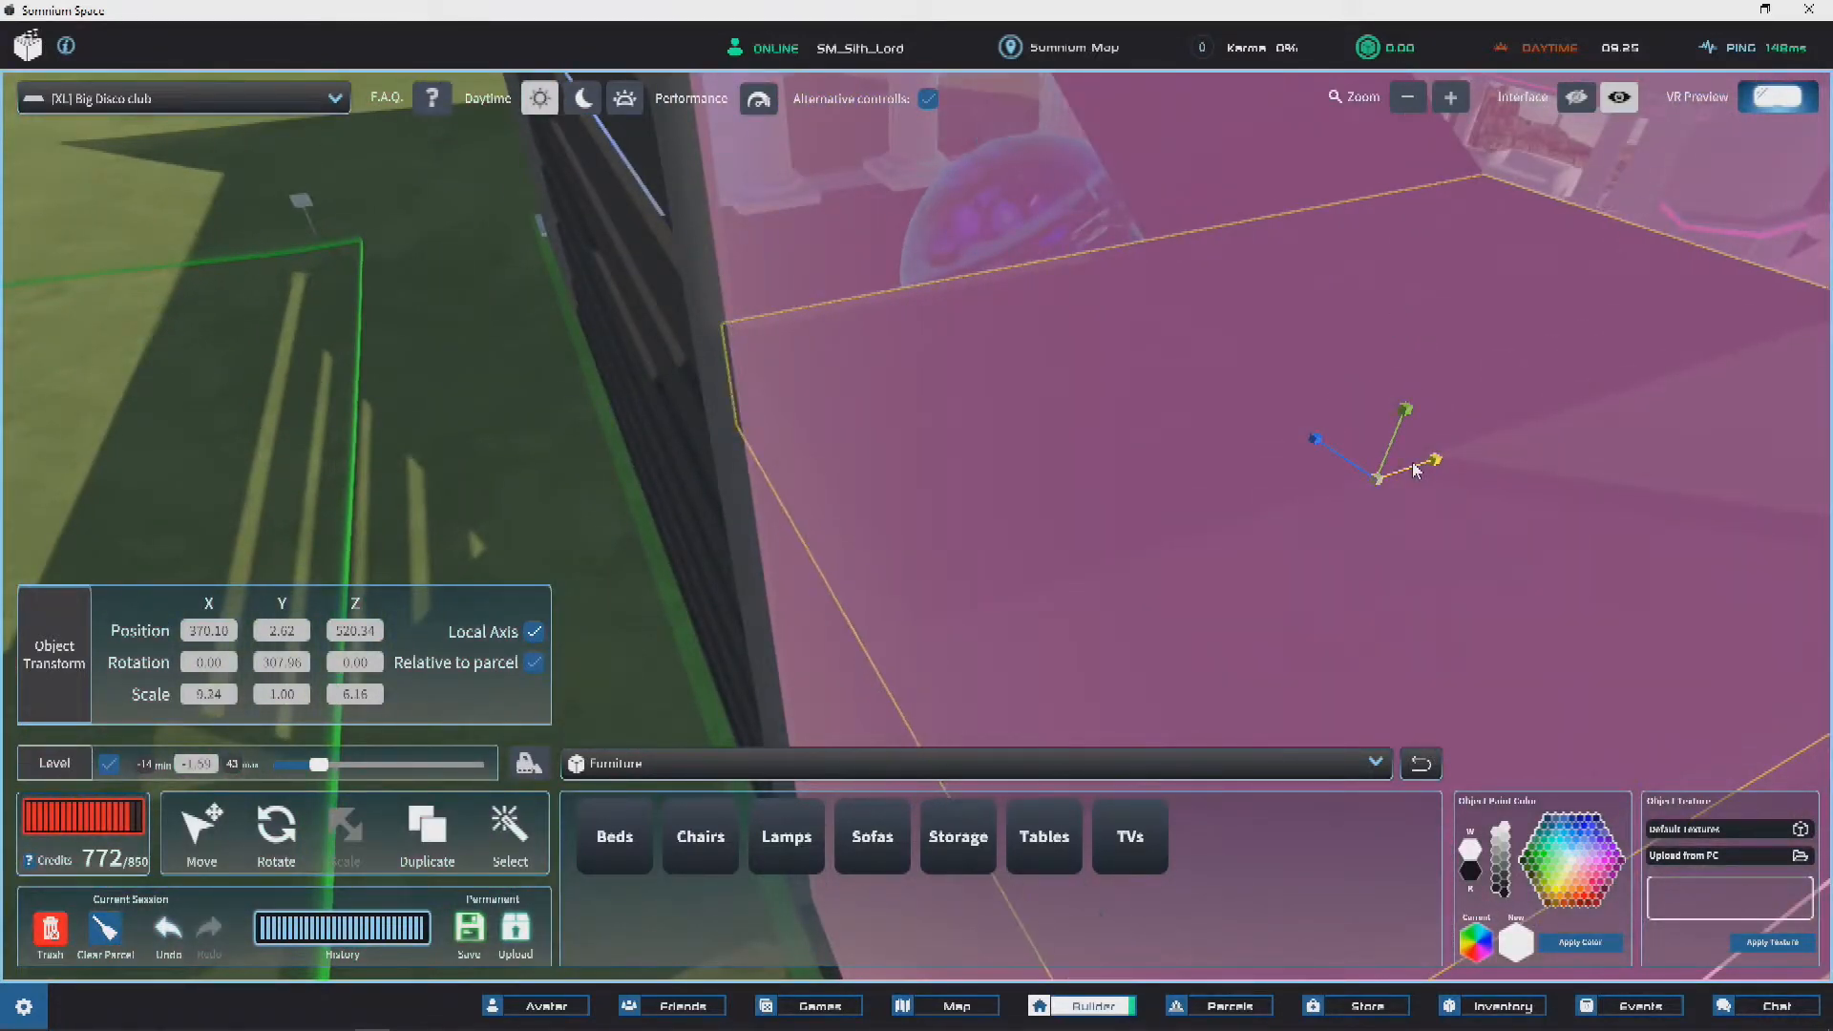
right_click_drag(239, 806, 1542, 544)
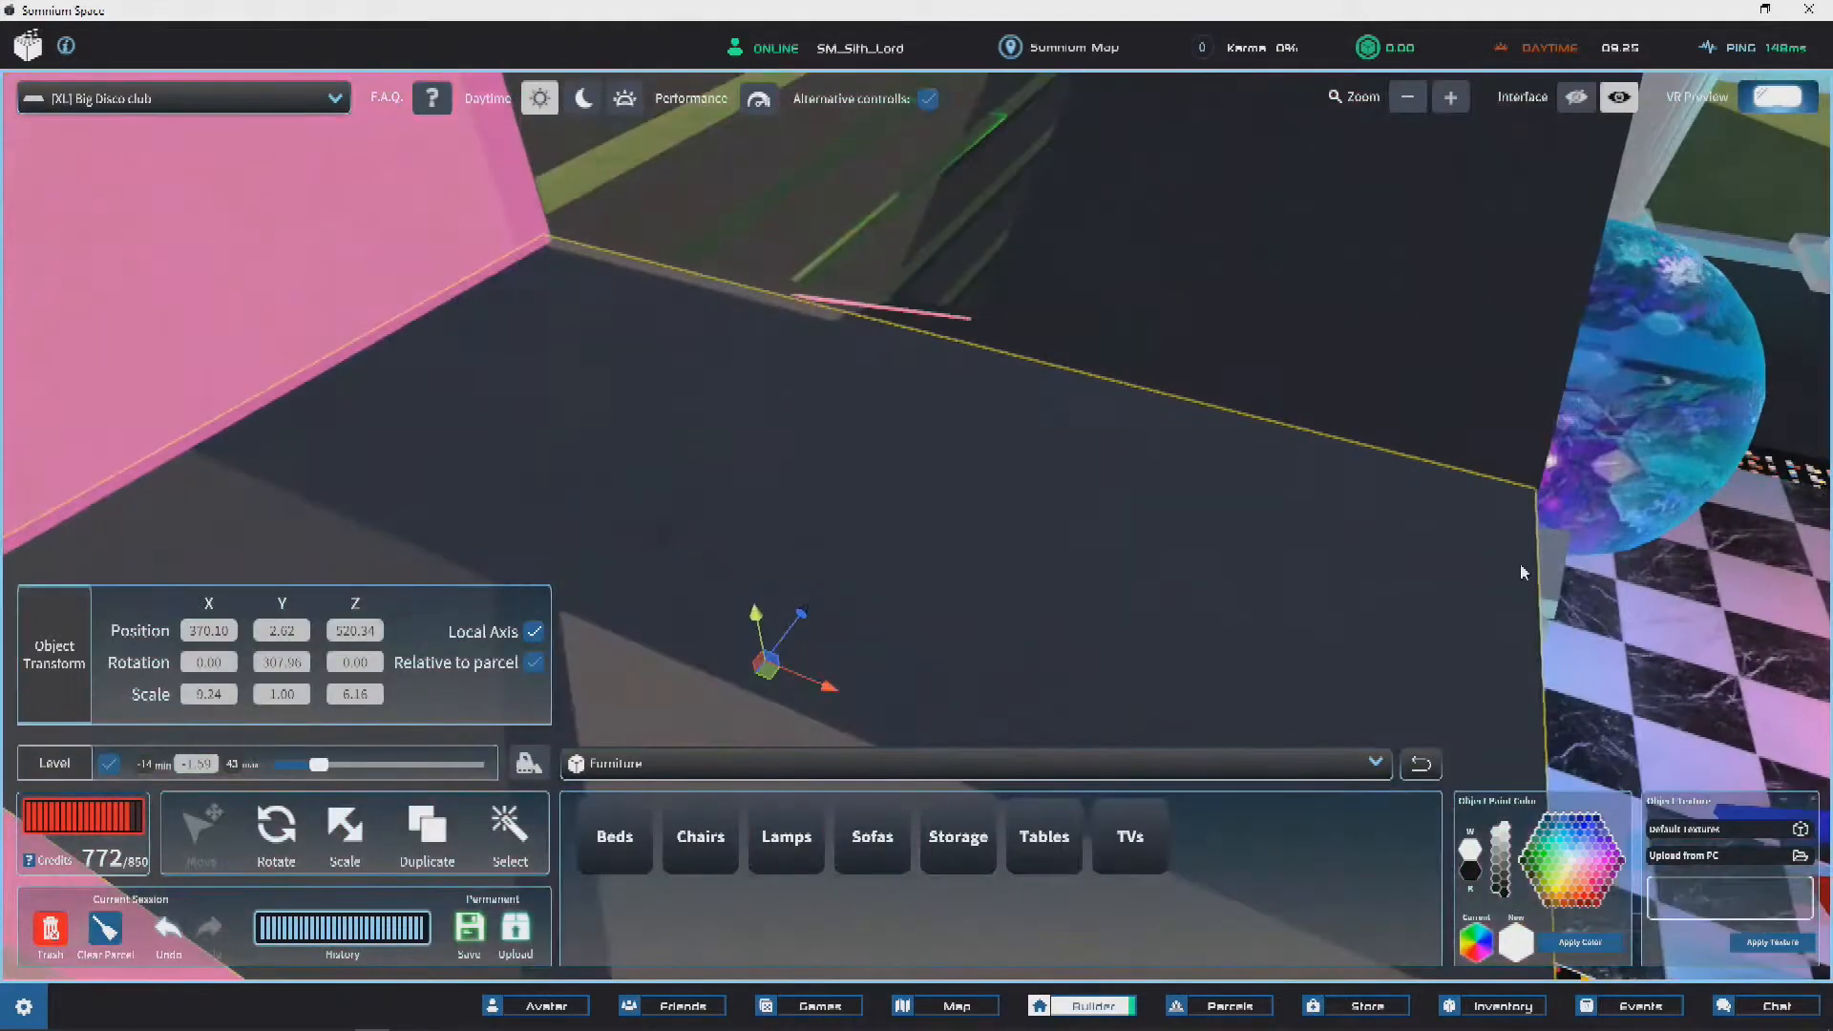
right_click_drag(1243, 345, 647, 224)
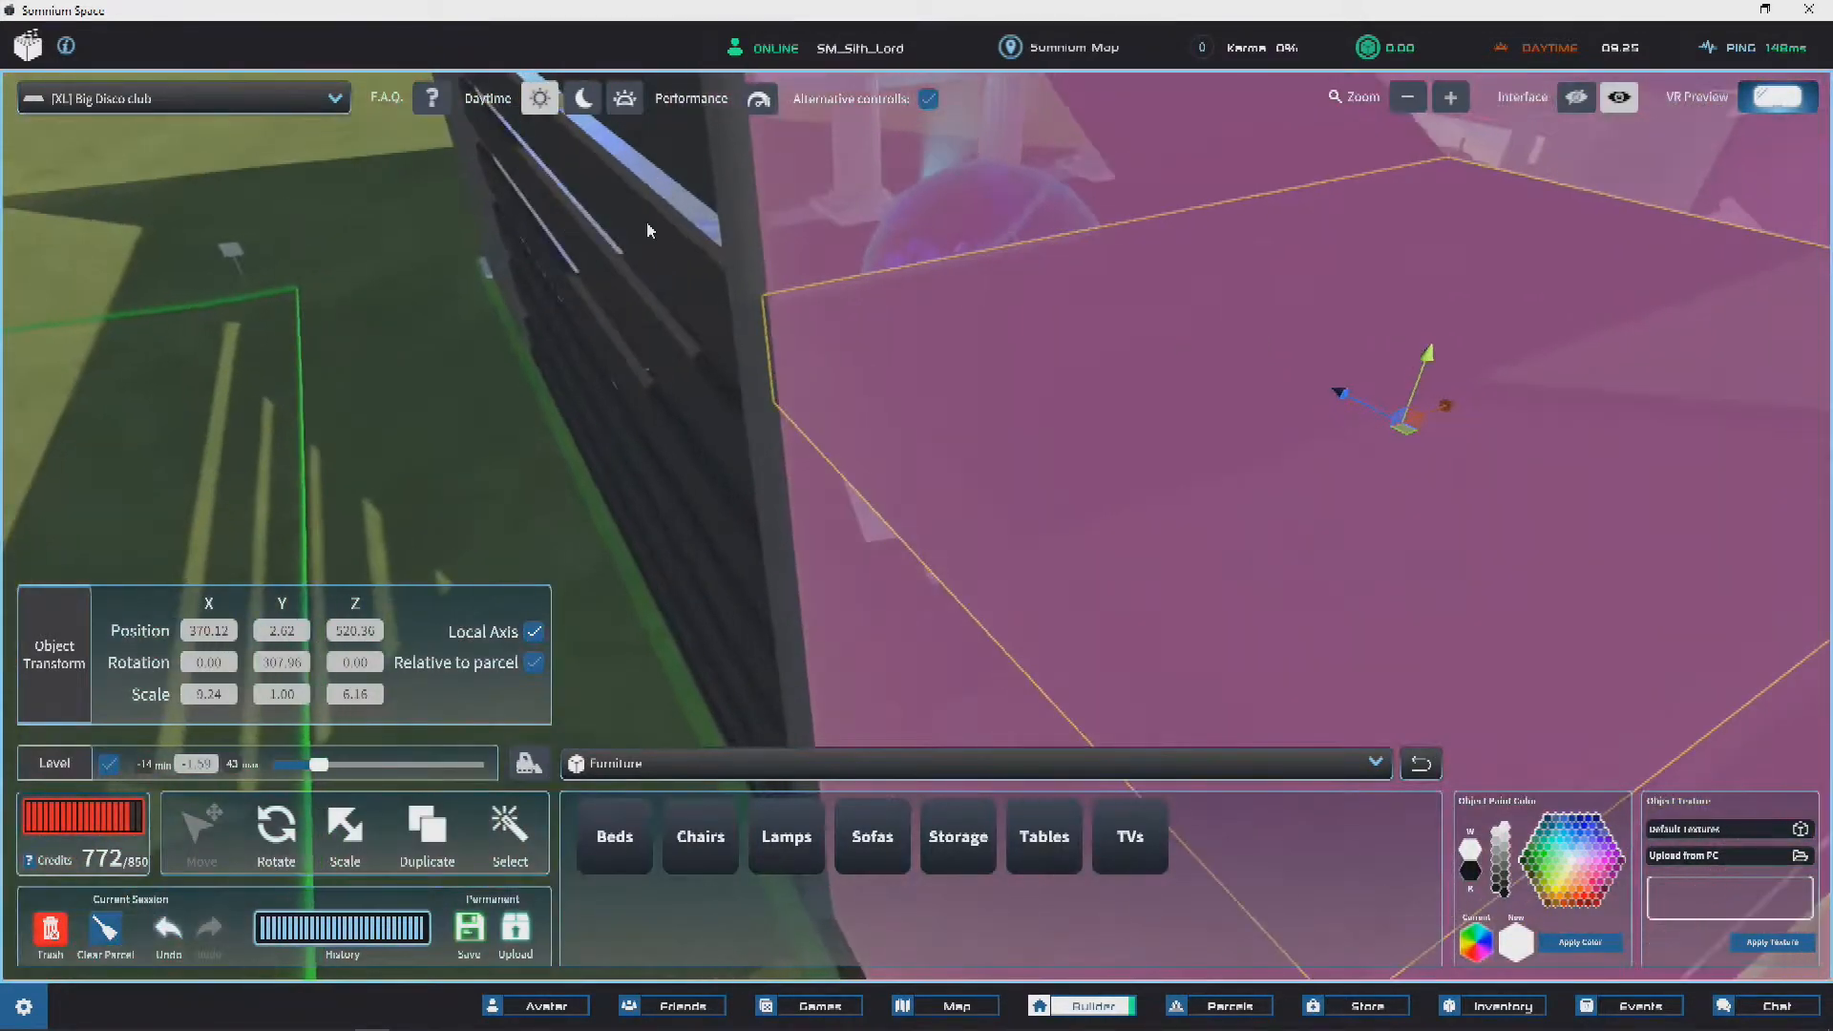
Step: Examine the roof opening, its surrounding beams and the pink glass corner from outside the club
scroll(438, 375, "down", 3)
right_click_drag(1124, 431, 790, 376)
scroll(586, 357, "down", 3)
scroll(1031, 444, "down", 5)
scroll(1018, 319, "up", 5)
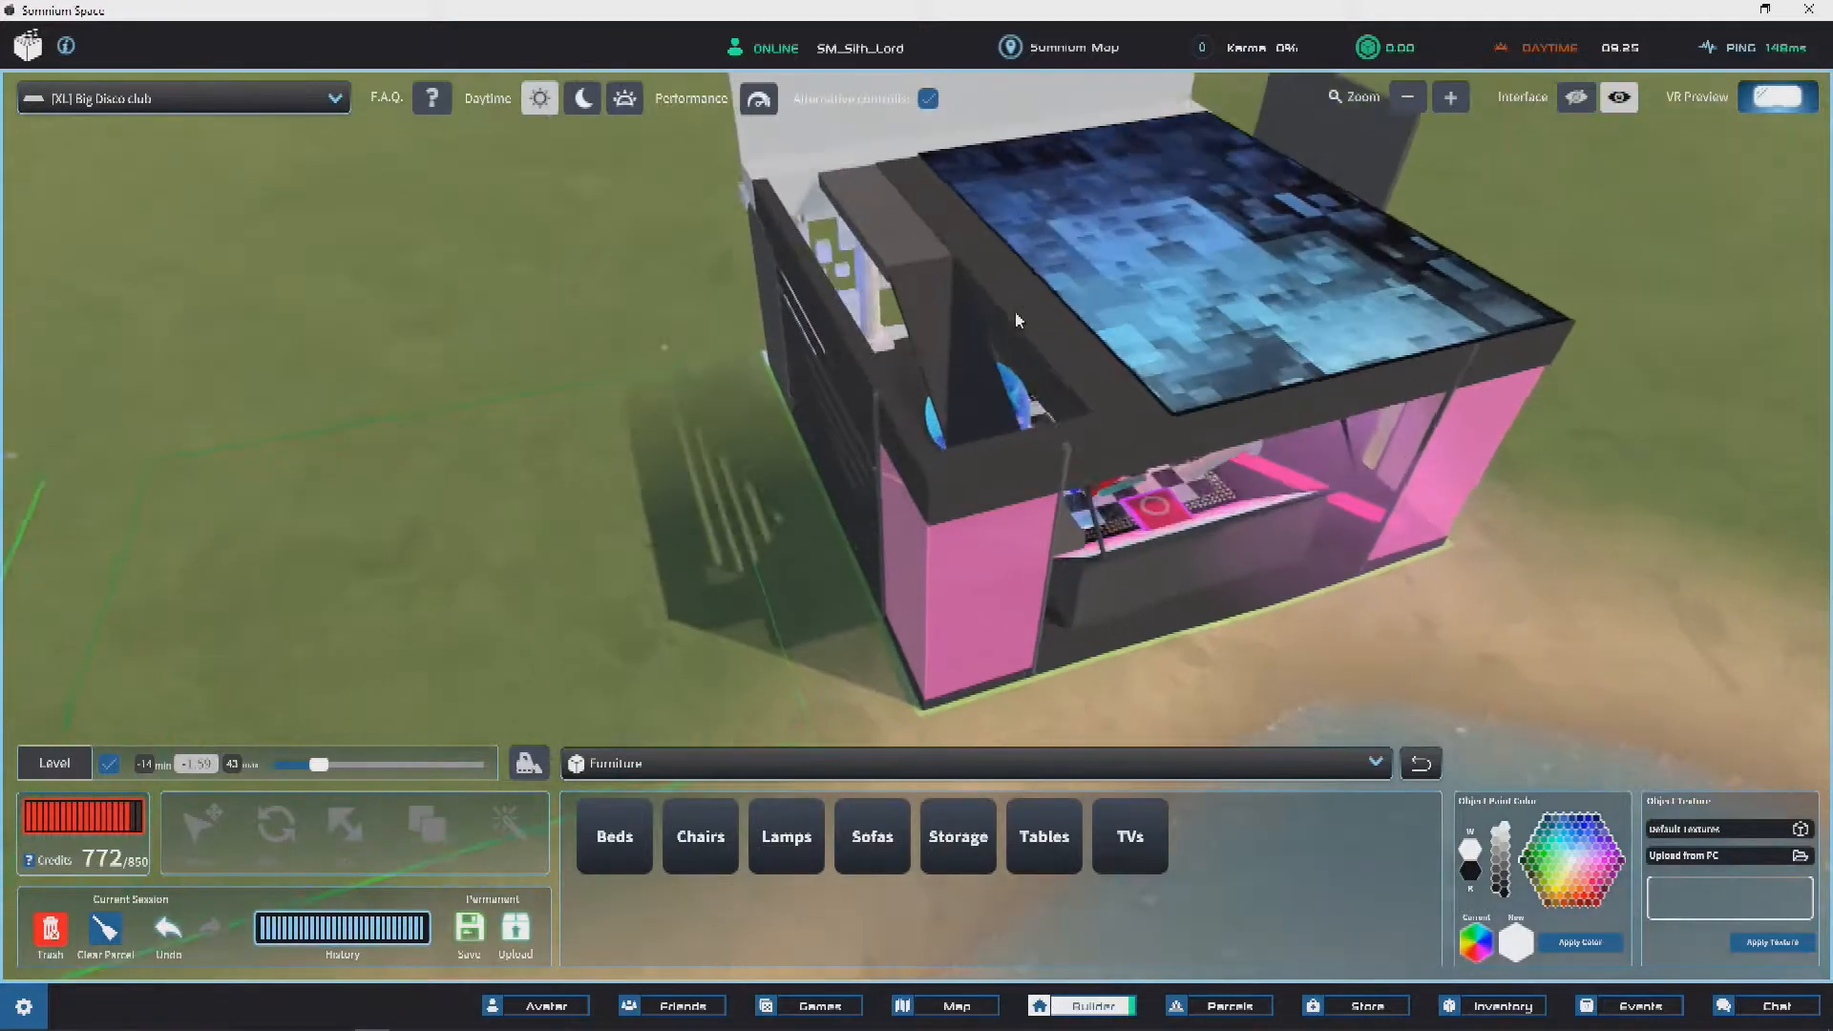
right_click_drag(1019, 318, 1083, 415)
scroll(867, 311, "up", 5)
scroll(850, 278, "down", 5)
scroll(945, 331, "down", 5)
scroll(1082, 420, "down", 3)
key("w")
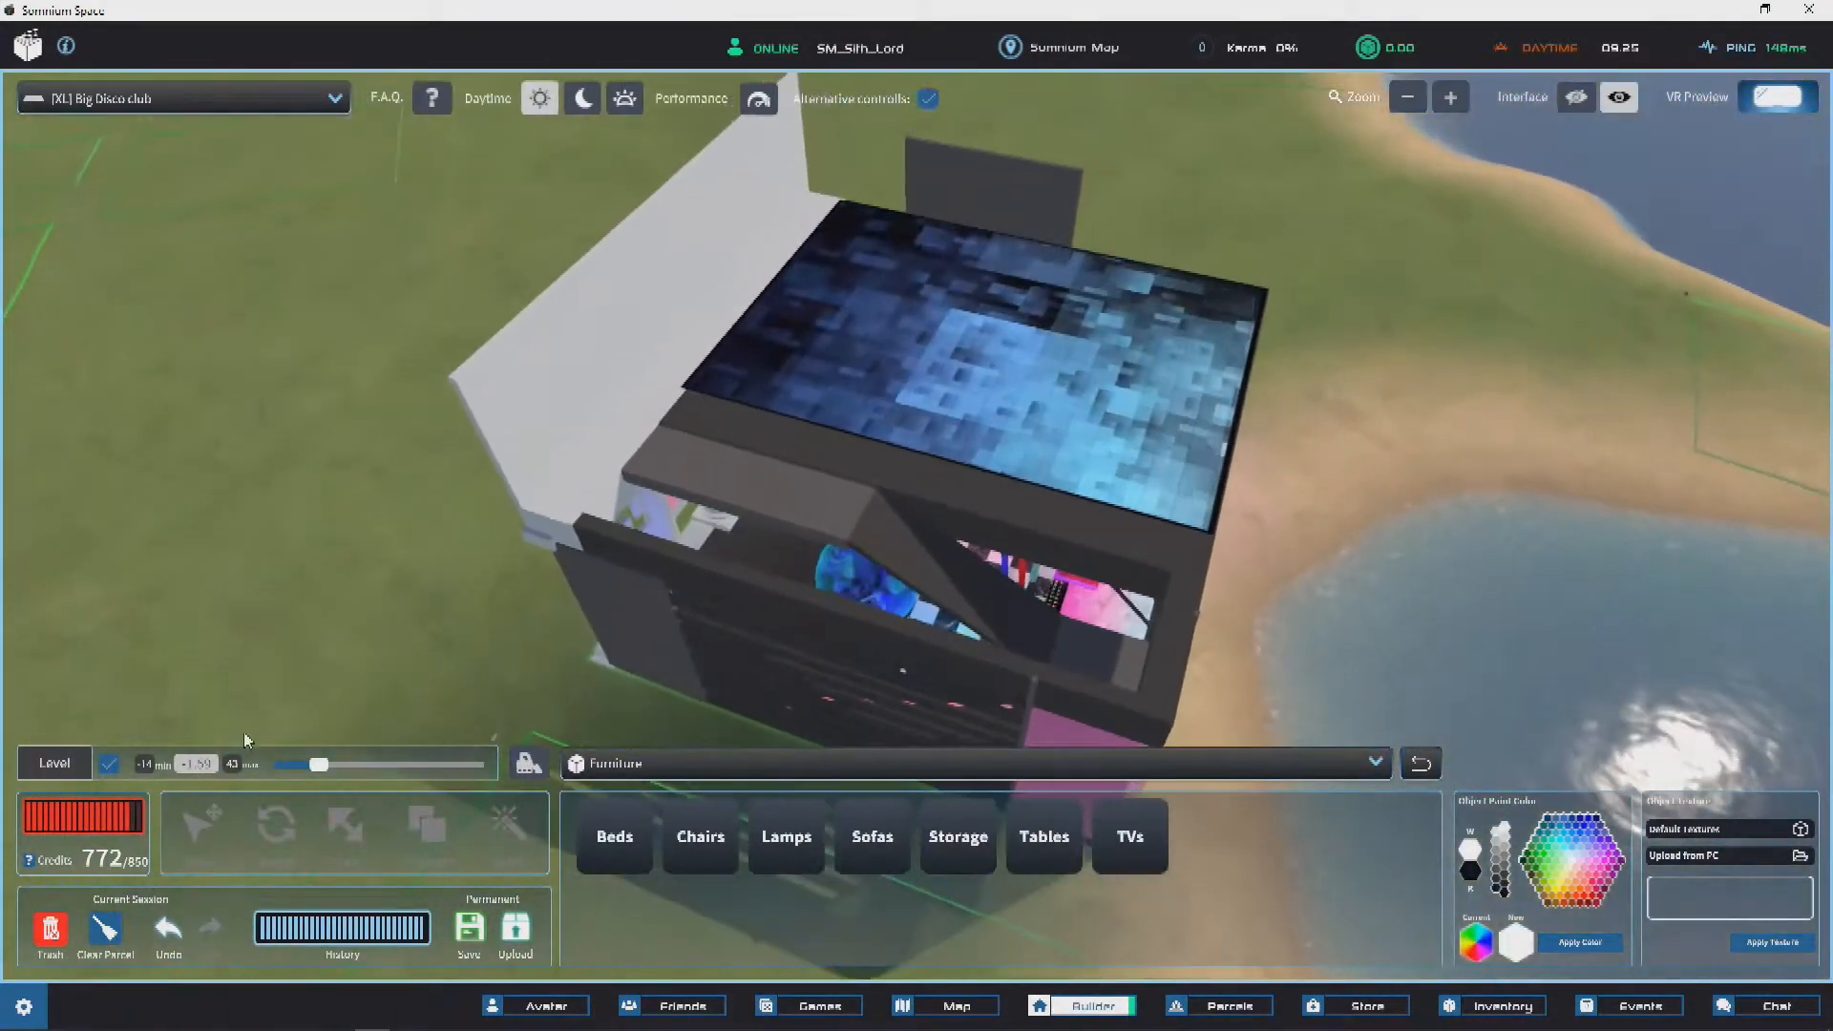
Step: Raise the builder level to 6.69 and shrink the animated roof screen to a Y scale of 23.78
left_click_drag(323, 767, 354, 764)
scroll(949, 360, "up", 5)
right_click_drag(949, 359, 1037, 311)
left_click(1036, 313)
left_click(339, 827)
right_click_drag(764, 649, 1337, 482)
left_click_drag(582, 348, 525, 338)
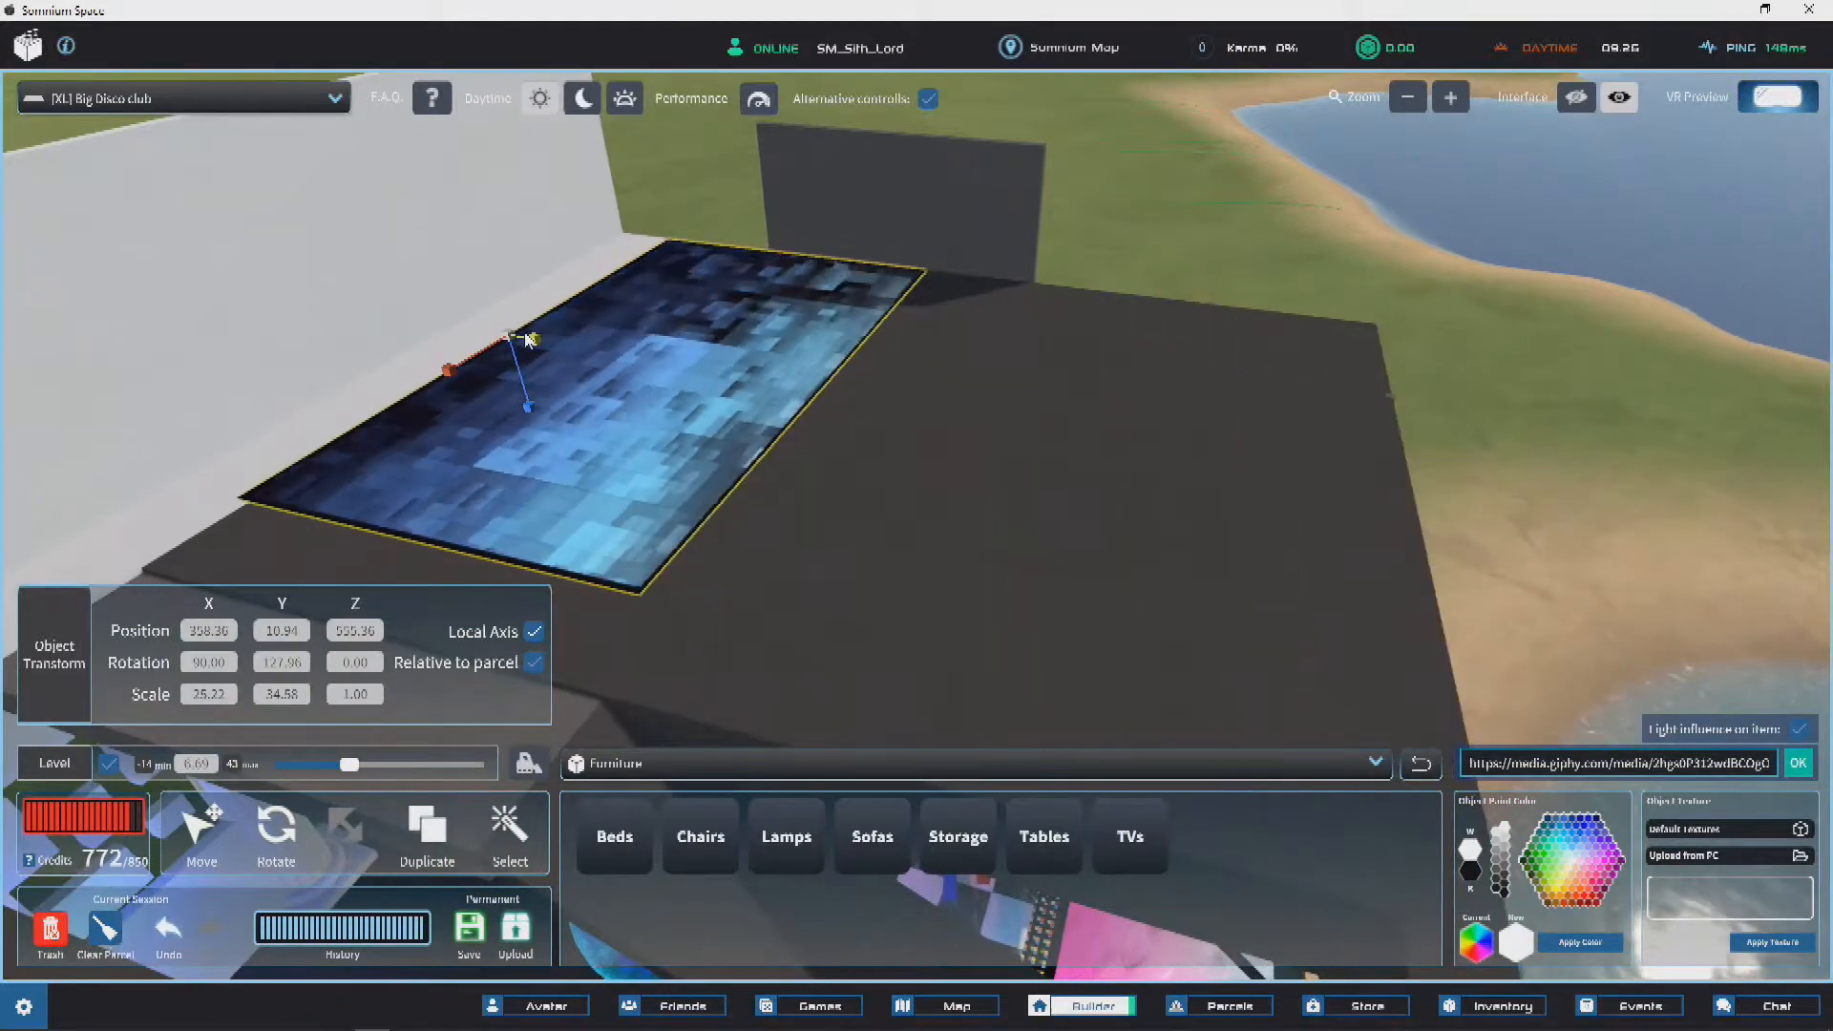
Step: Move the animated roof screen to X 362.81, Z 551.90, then shift it along its local X axis toward the roof opening
right_click_drag(620, 430, 780, 415)
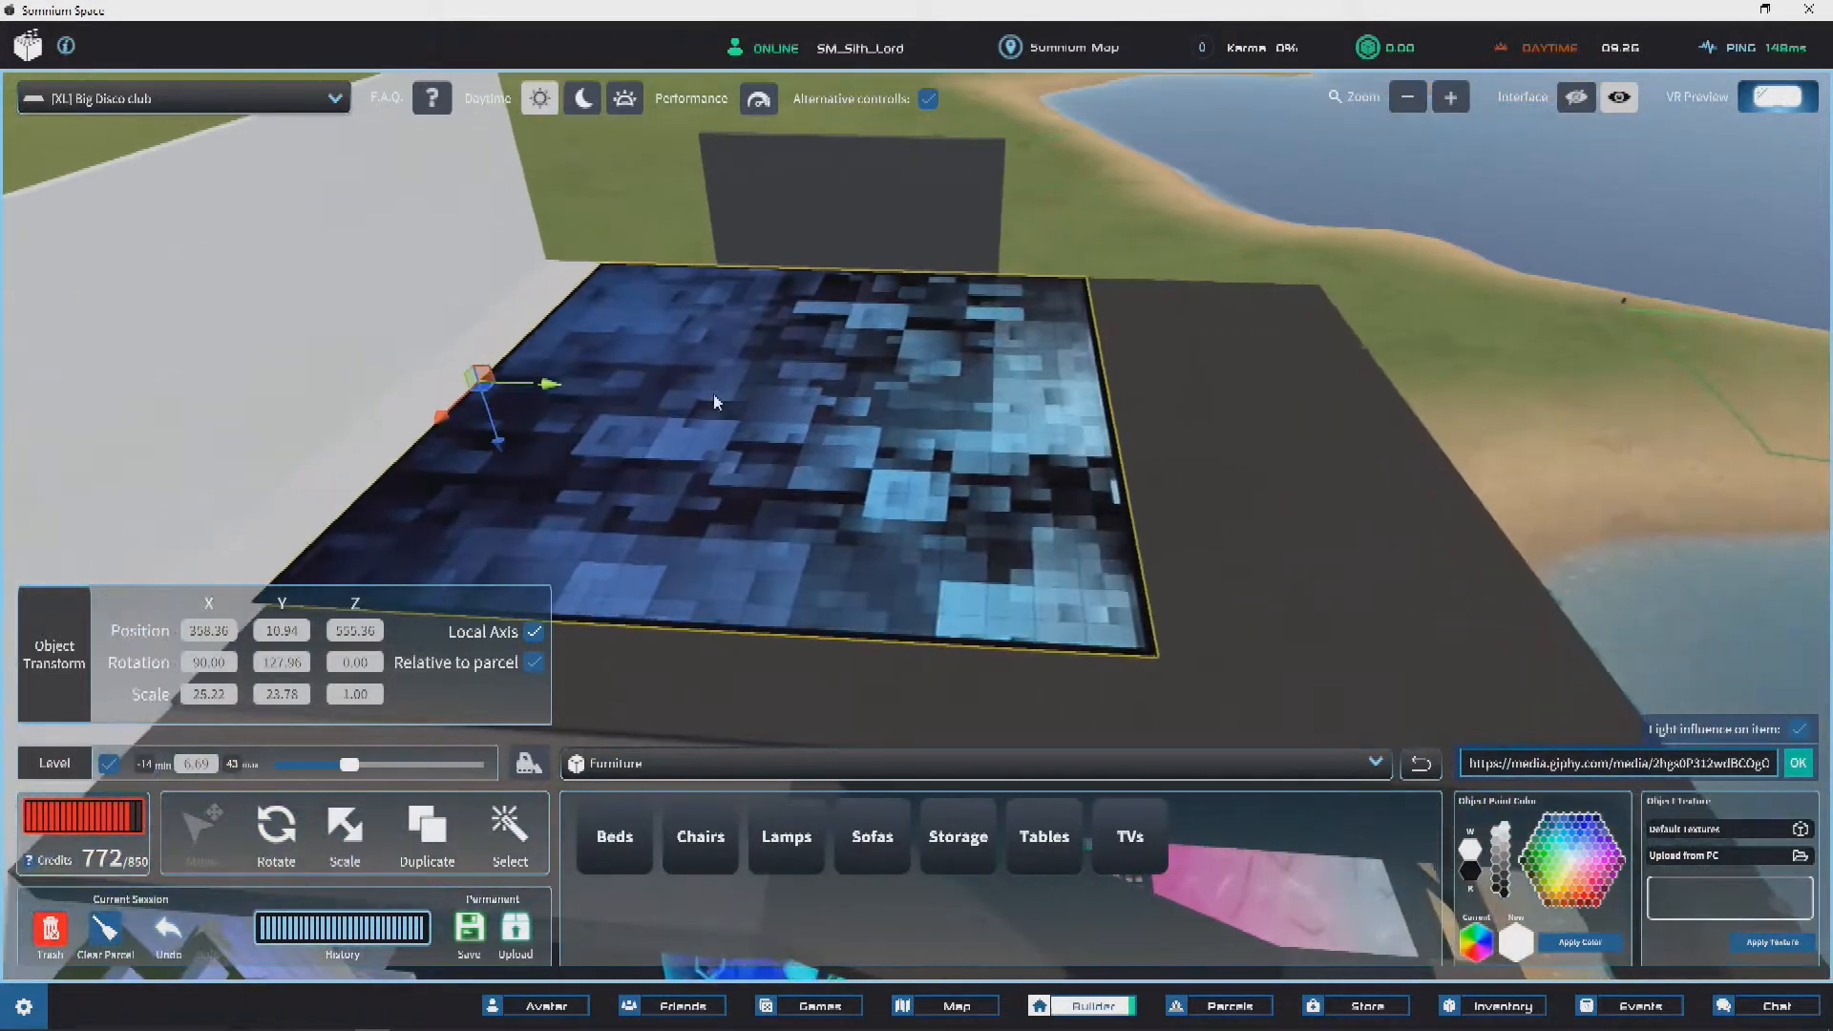
left_click_drag(551, 389, 703, 417)
right_click_drag(704, 417, 511, 439)
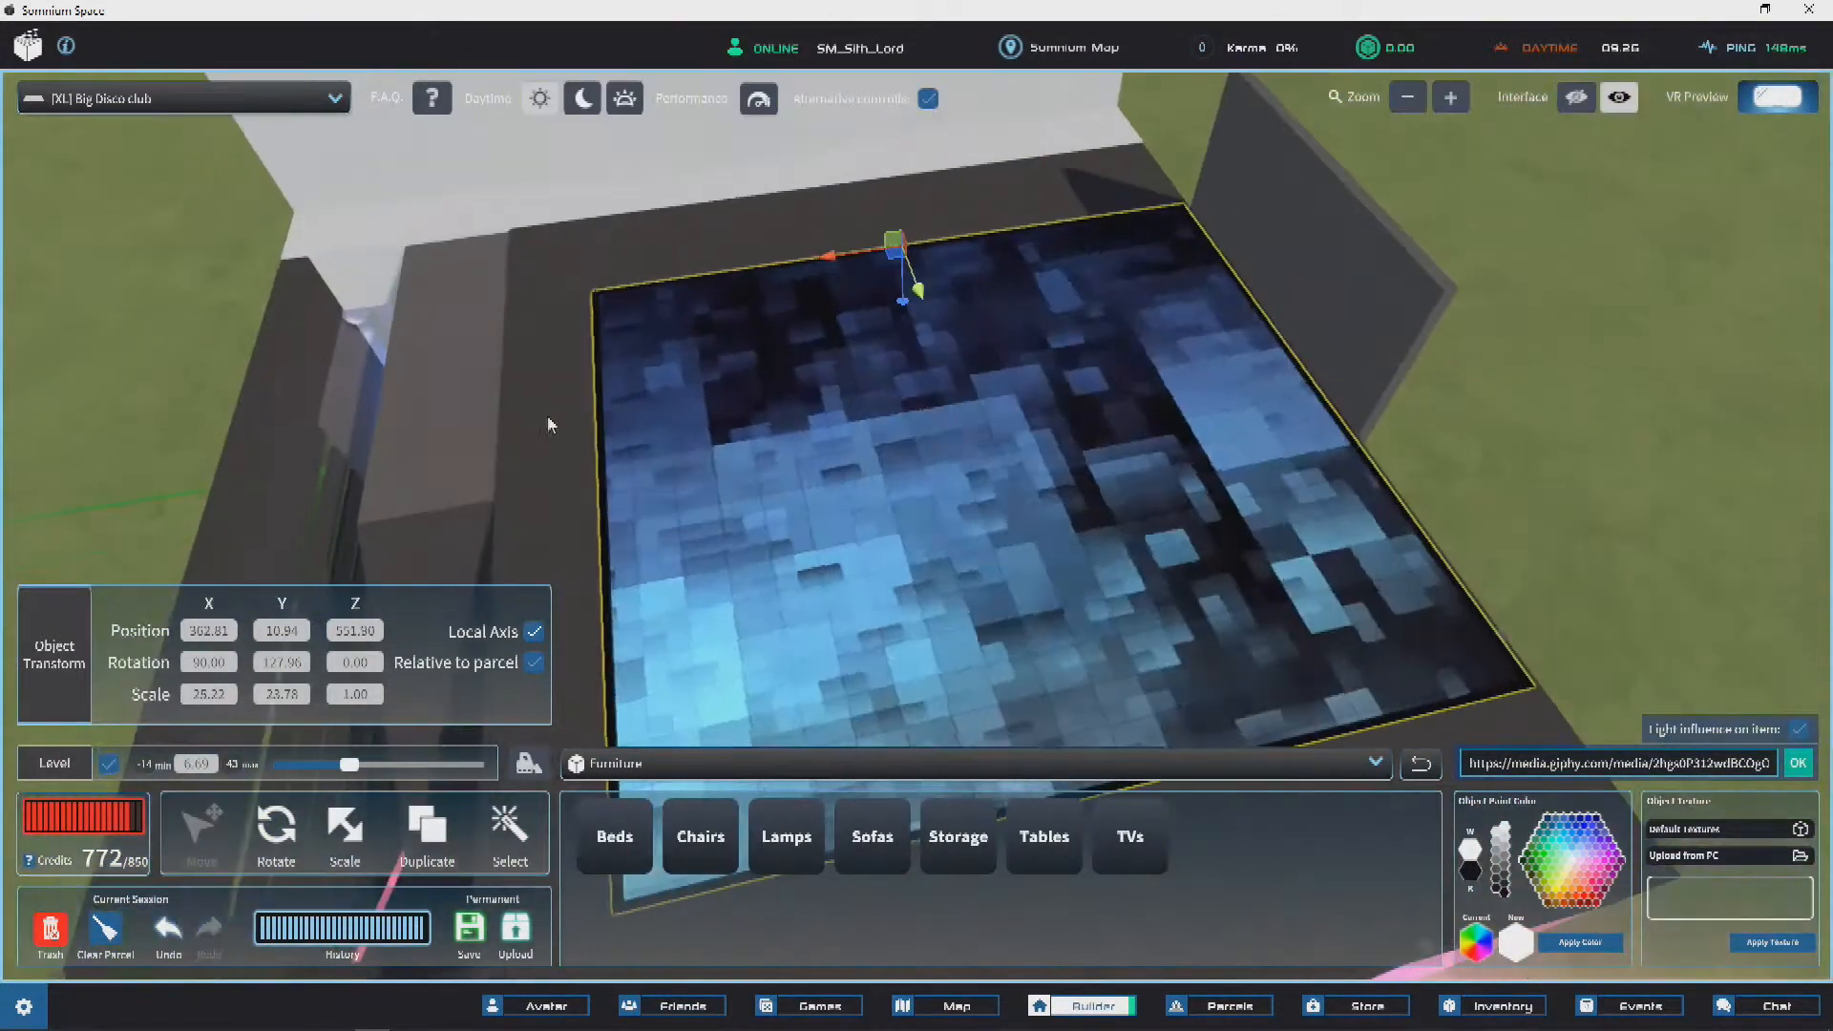
left_click_drag(856, 266, 813, 263)
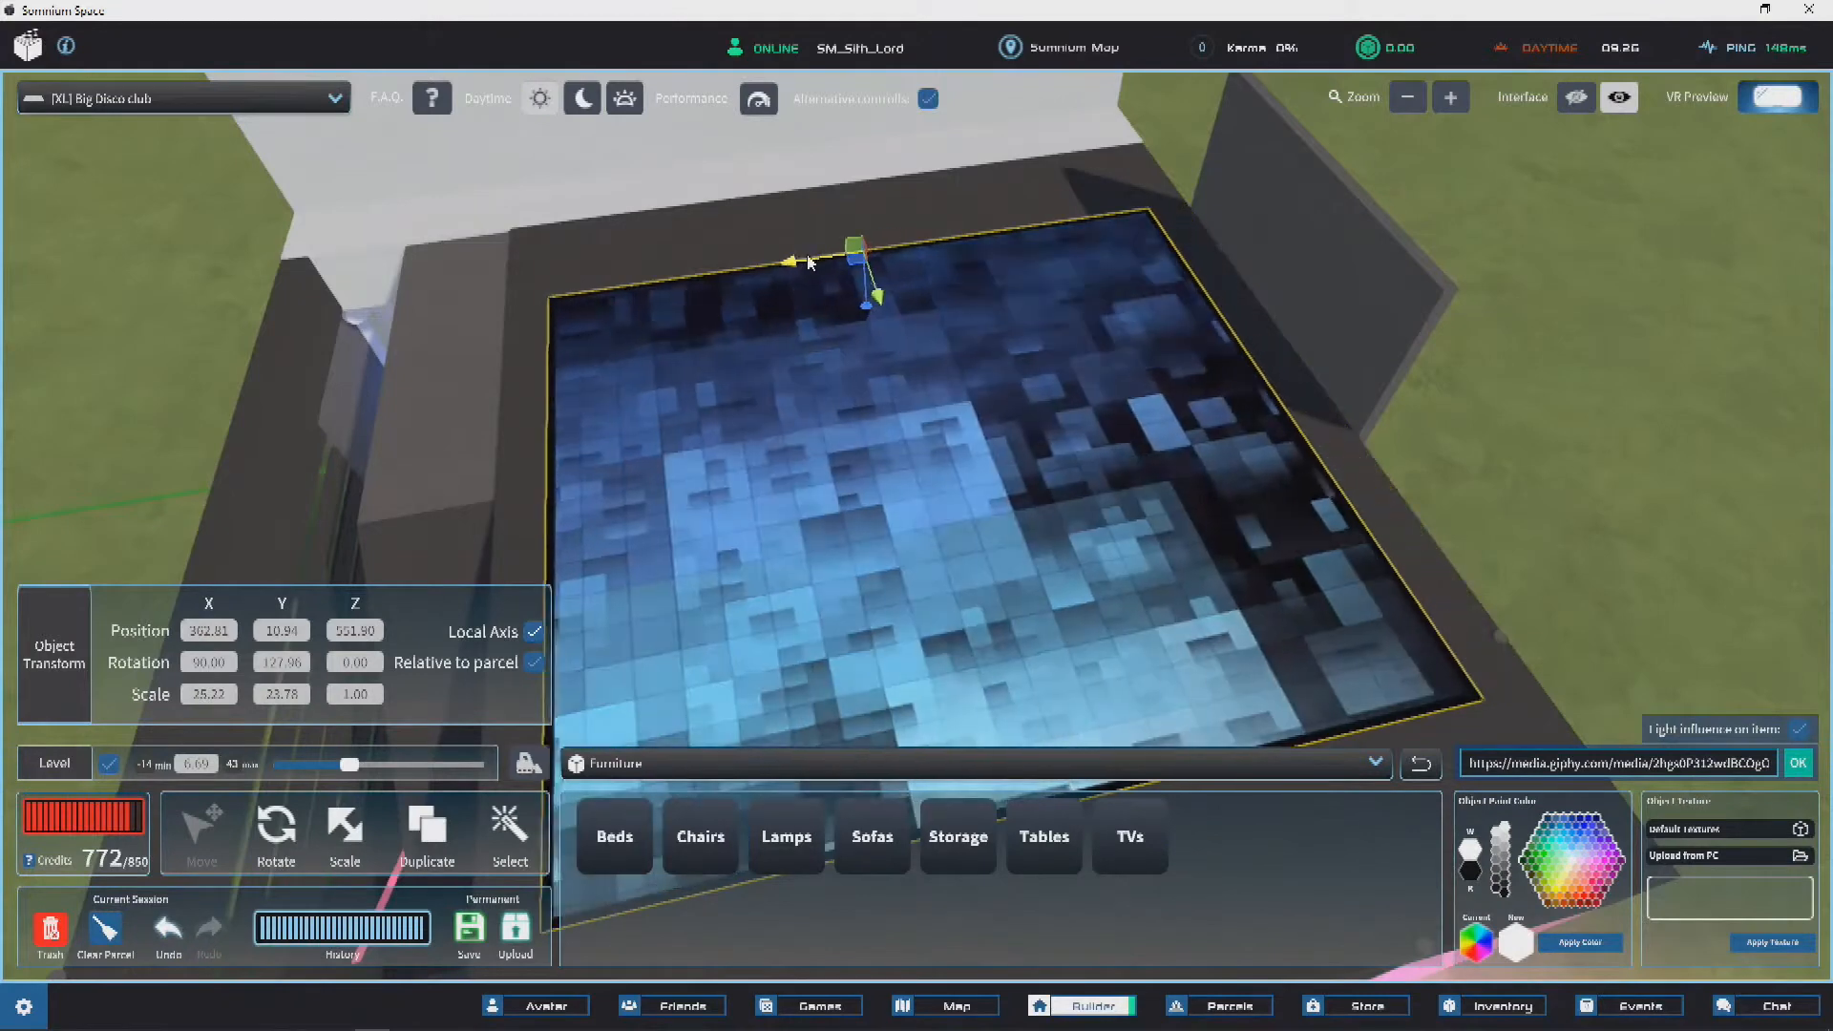
Step: Inspect the roof slab and screen from the rear, and lower the builder level to -1.07
right_click_drag(808, 263, 1100, 521)
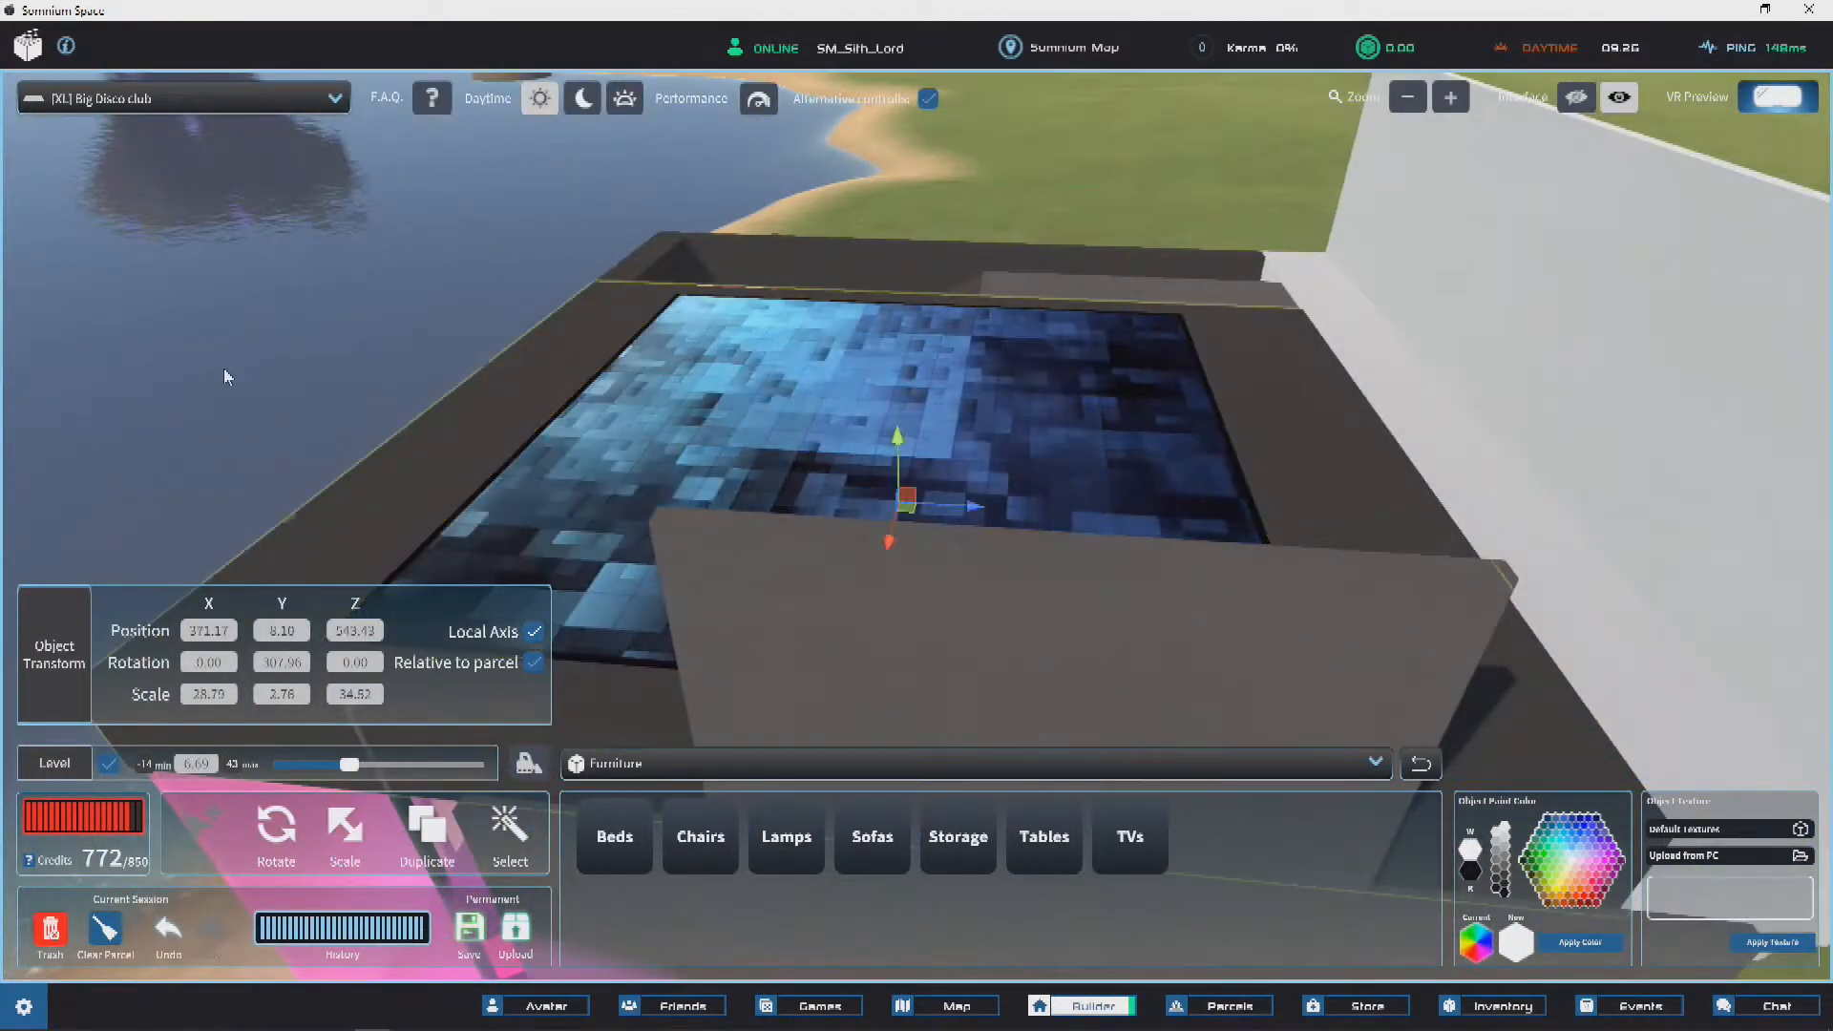
right_click_drag(706, 296, 917, 325)
right_click_drag(490, 489, 1098, 439)
right_click_drag(650, 376, 1079, 352)
right_click_drag(783, 448, 643, 480)
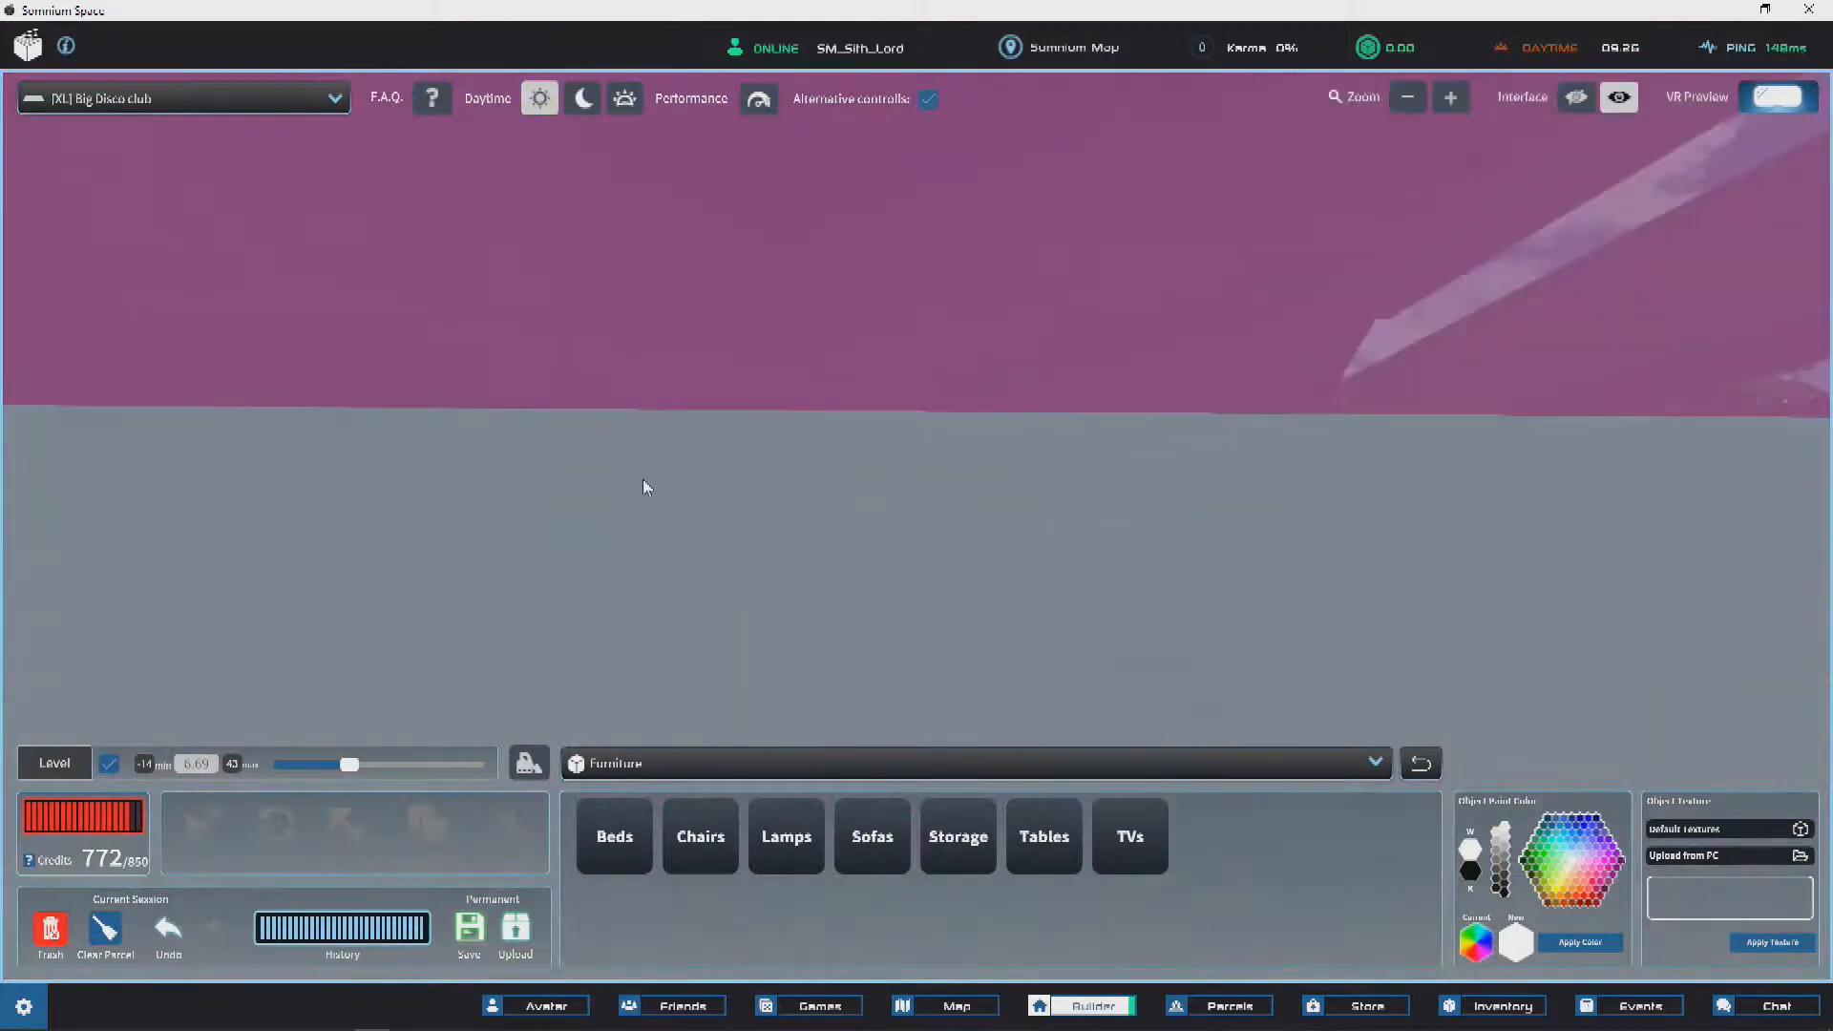
scroll(854, 445, "up", 4)
scroll(855, 445, "down", 1)
scroll(854, 443, "up", 1)
right_click_drag(854, 450, 386, 630)
left_click_drag(341, 771, 321, 768)
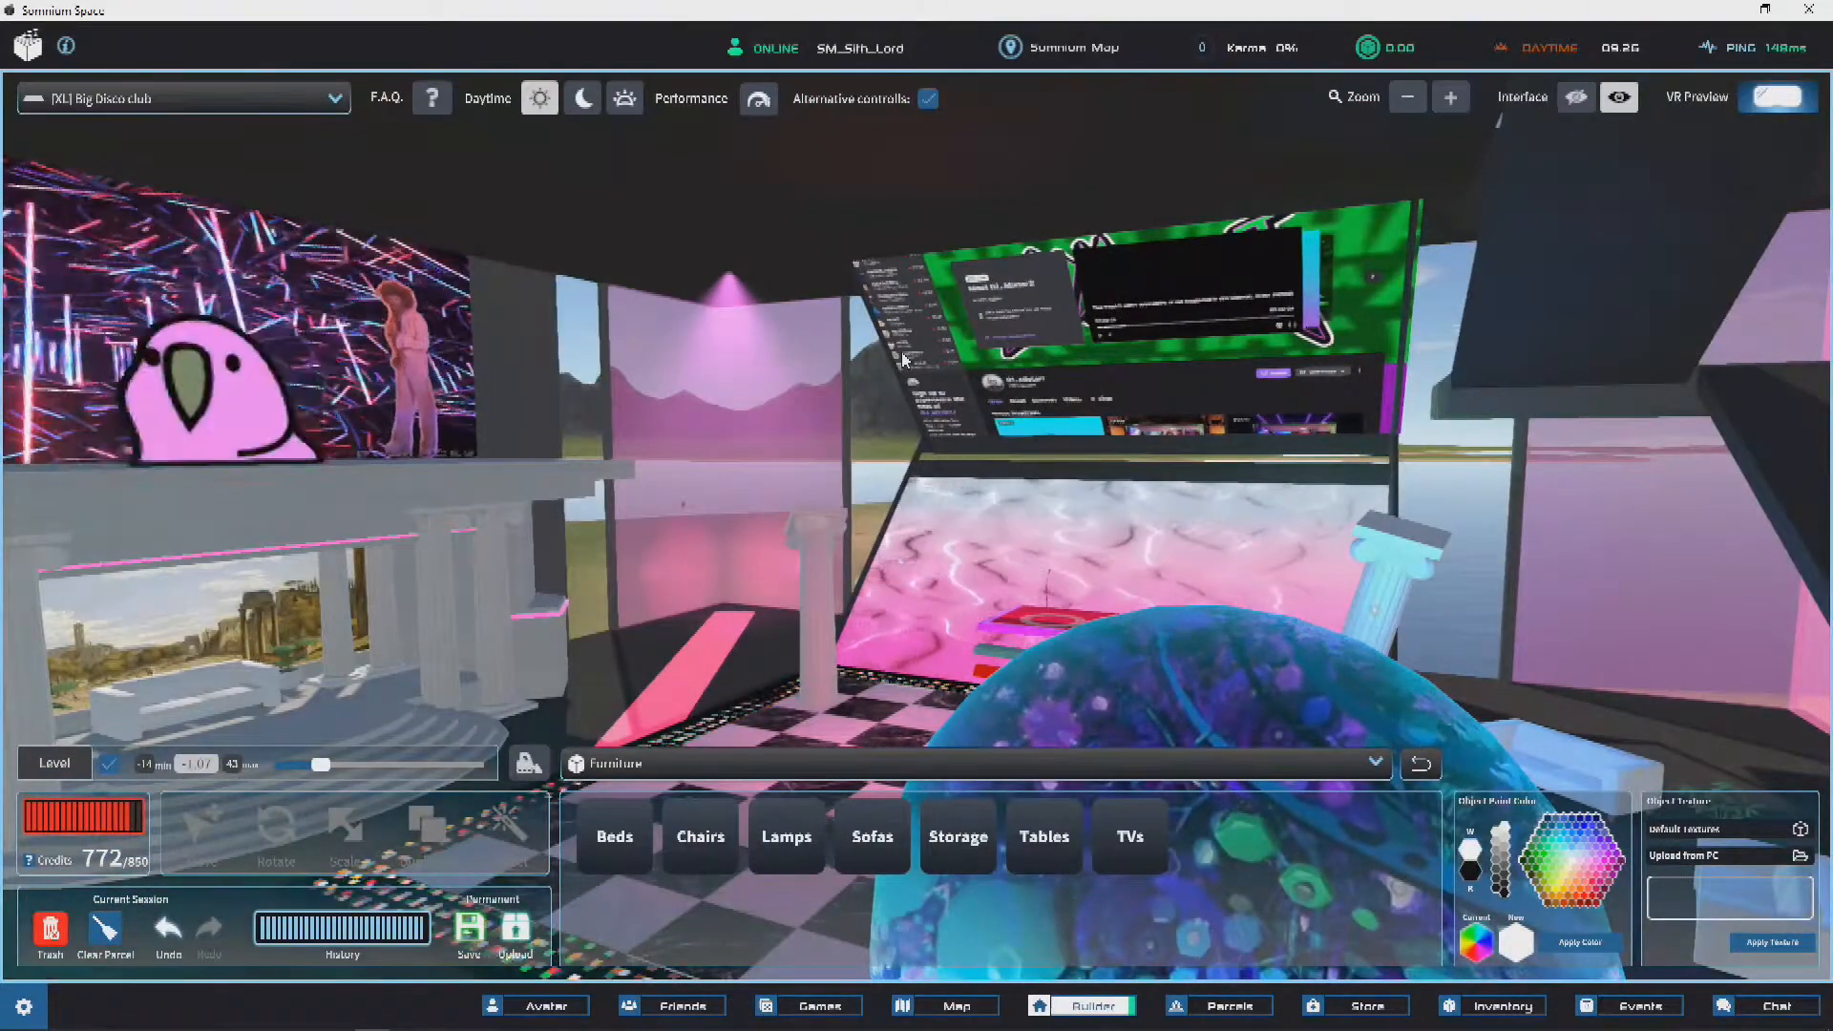
Step: Examine the gap beside the roof slab from above and the club interior through the front glass
right_click_drag(913, 250, 926, 349)
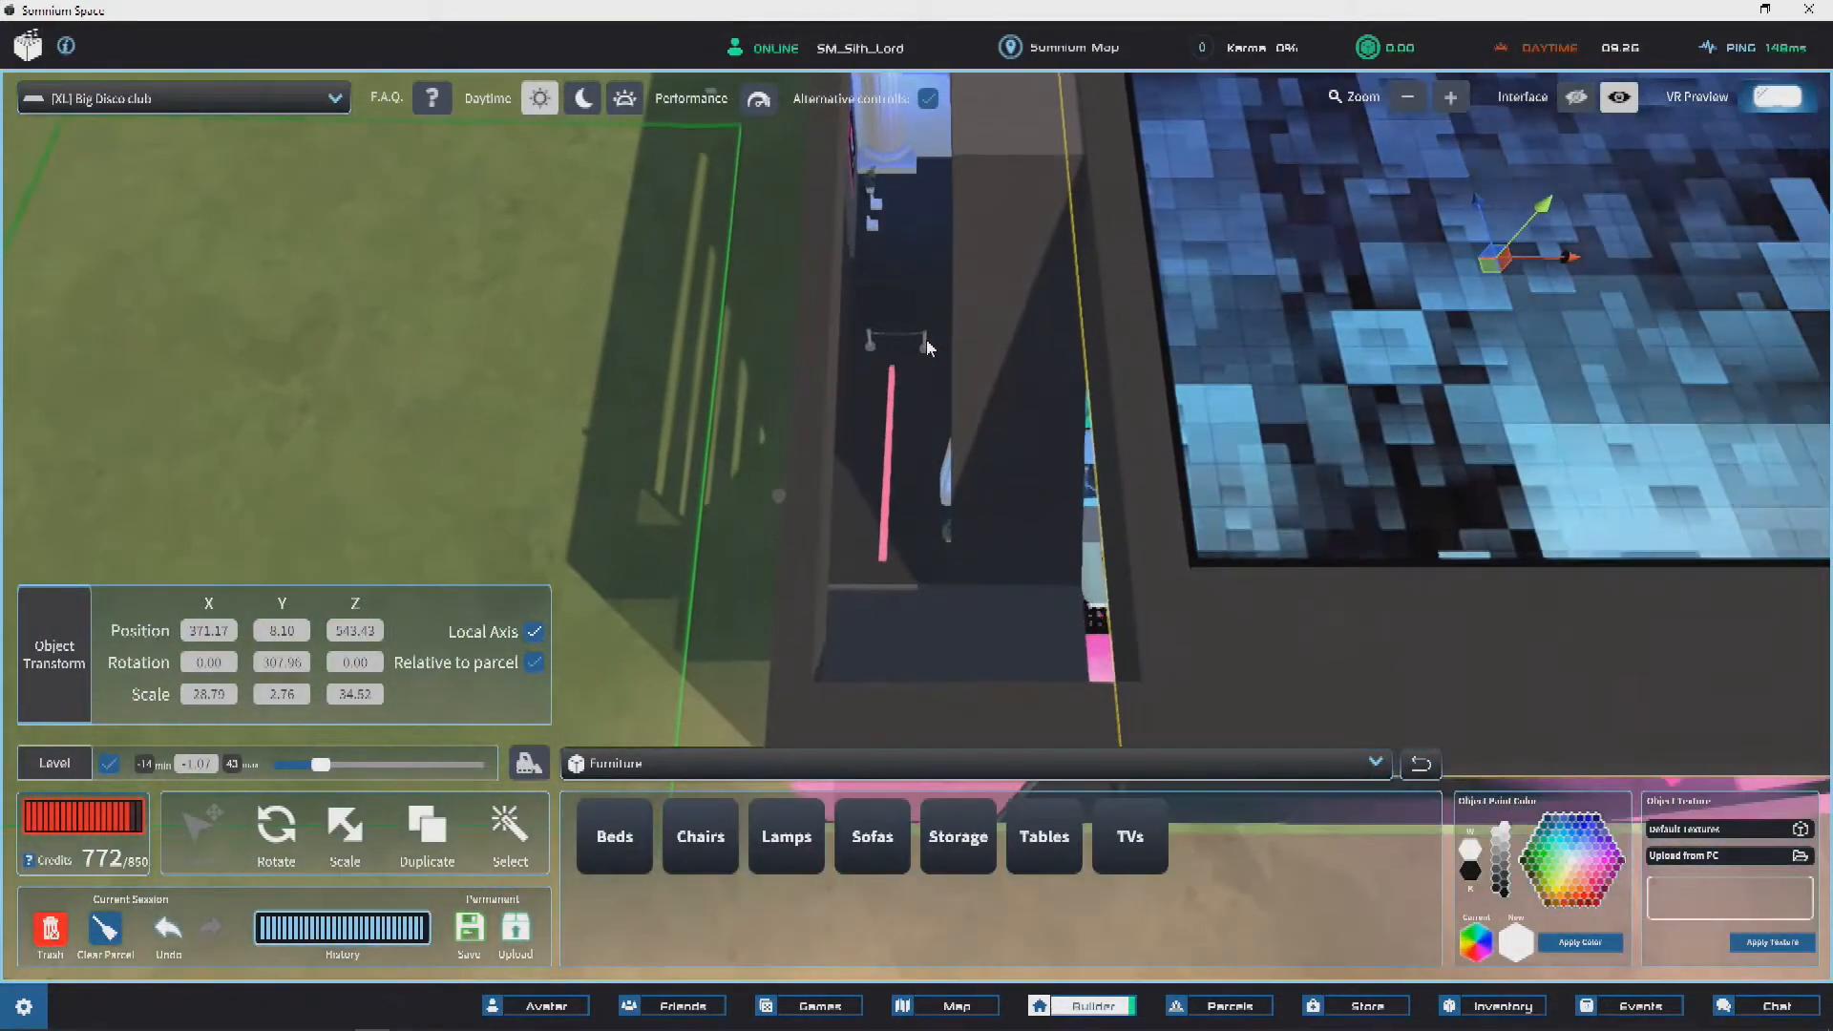
key("d")
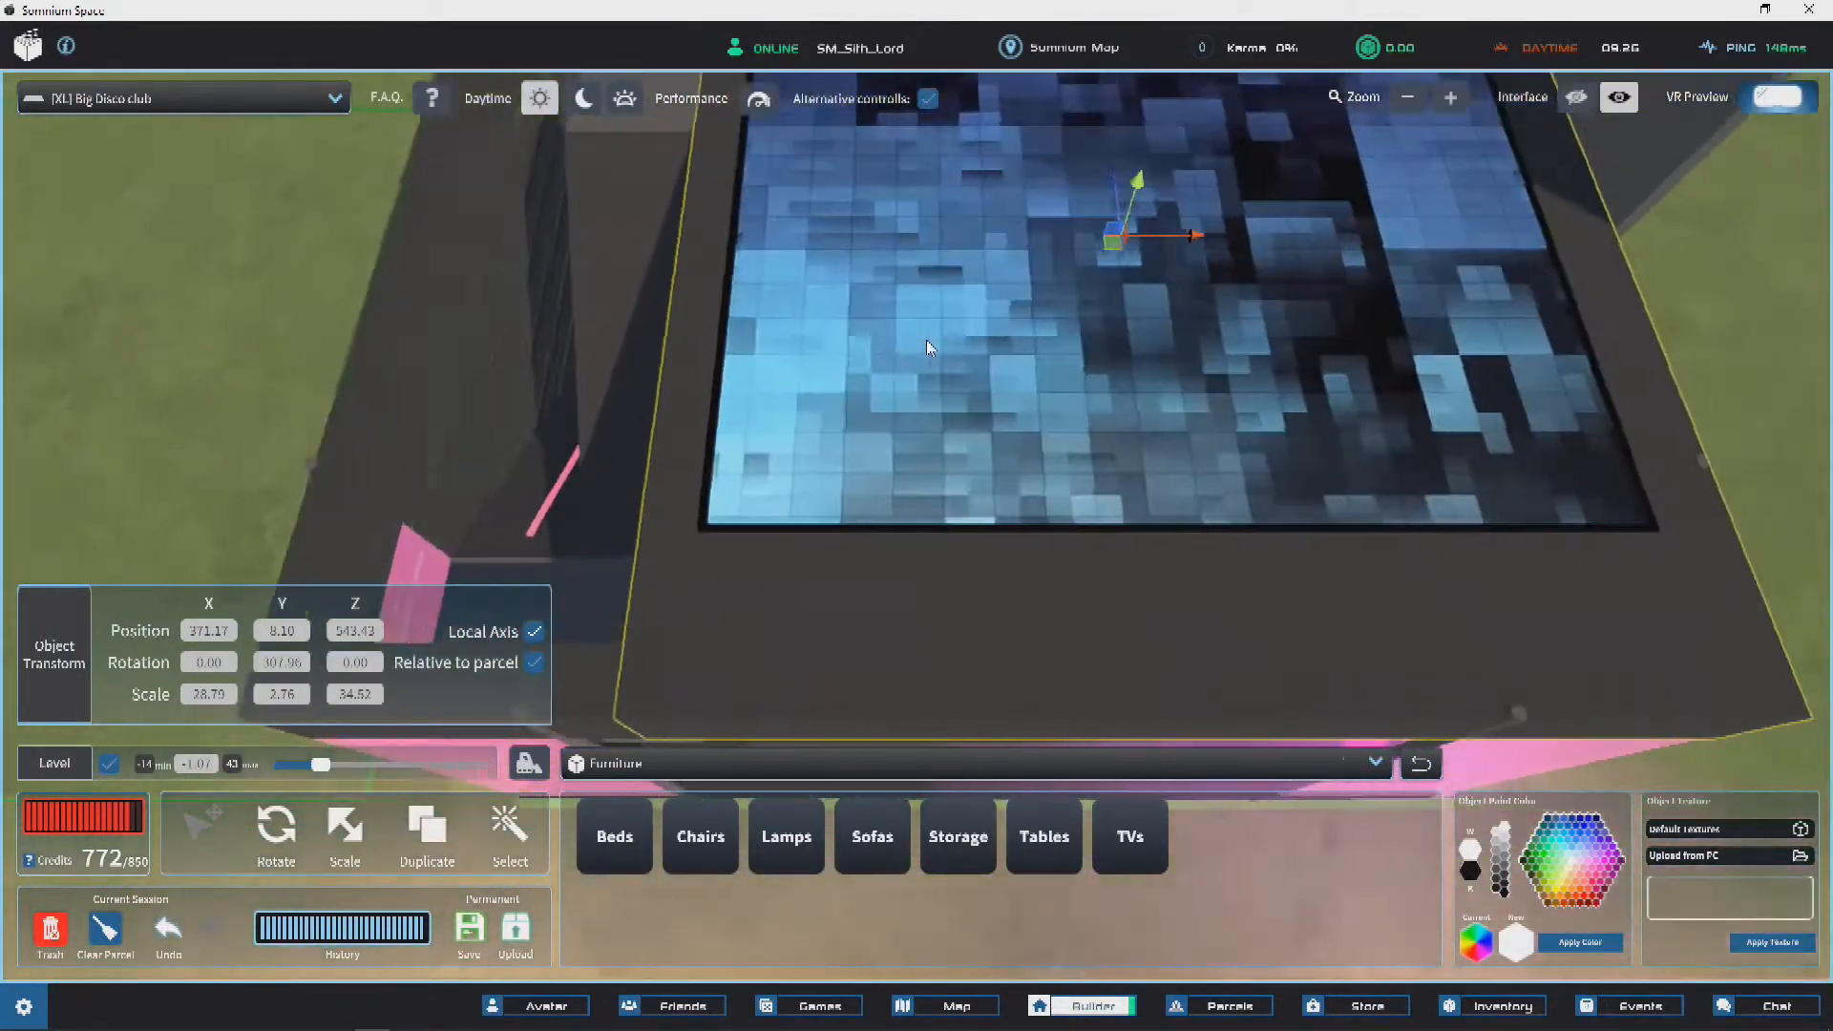
key("a")
key("s")
right_click_drag(783, 455, 592, 298)
right_click_drag(1040, 290, 701, 258)
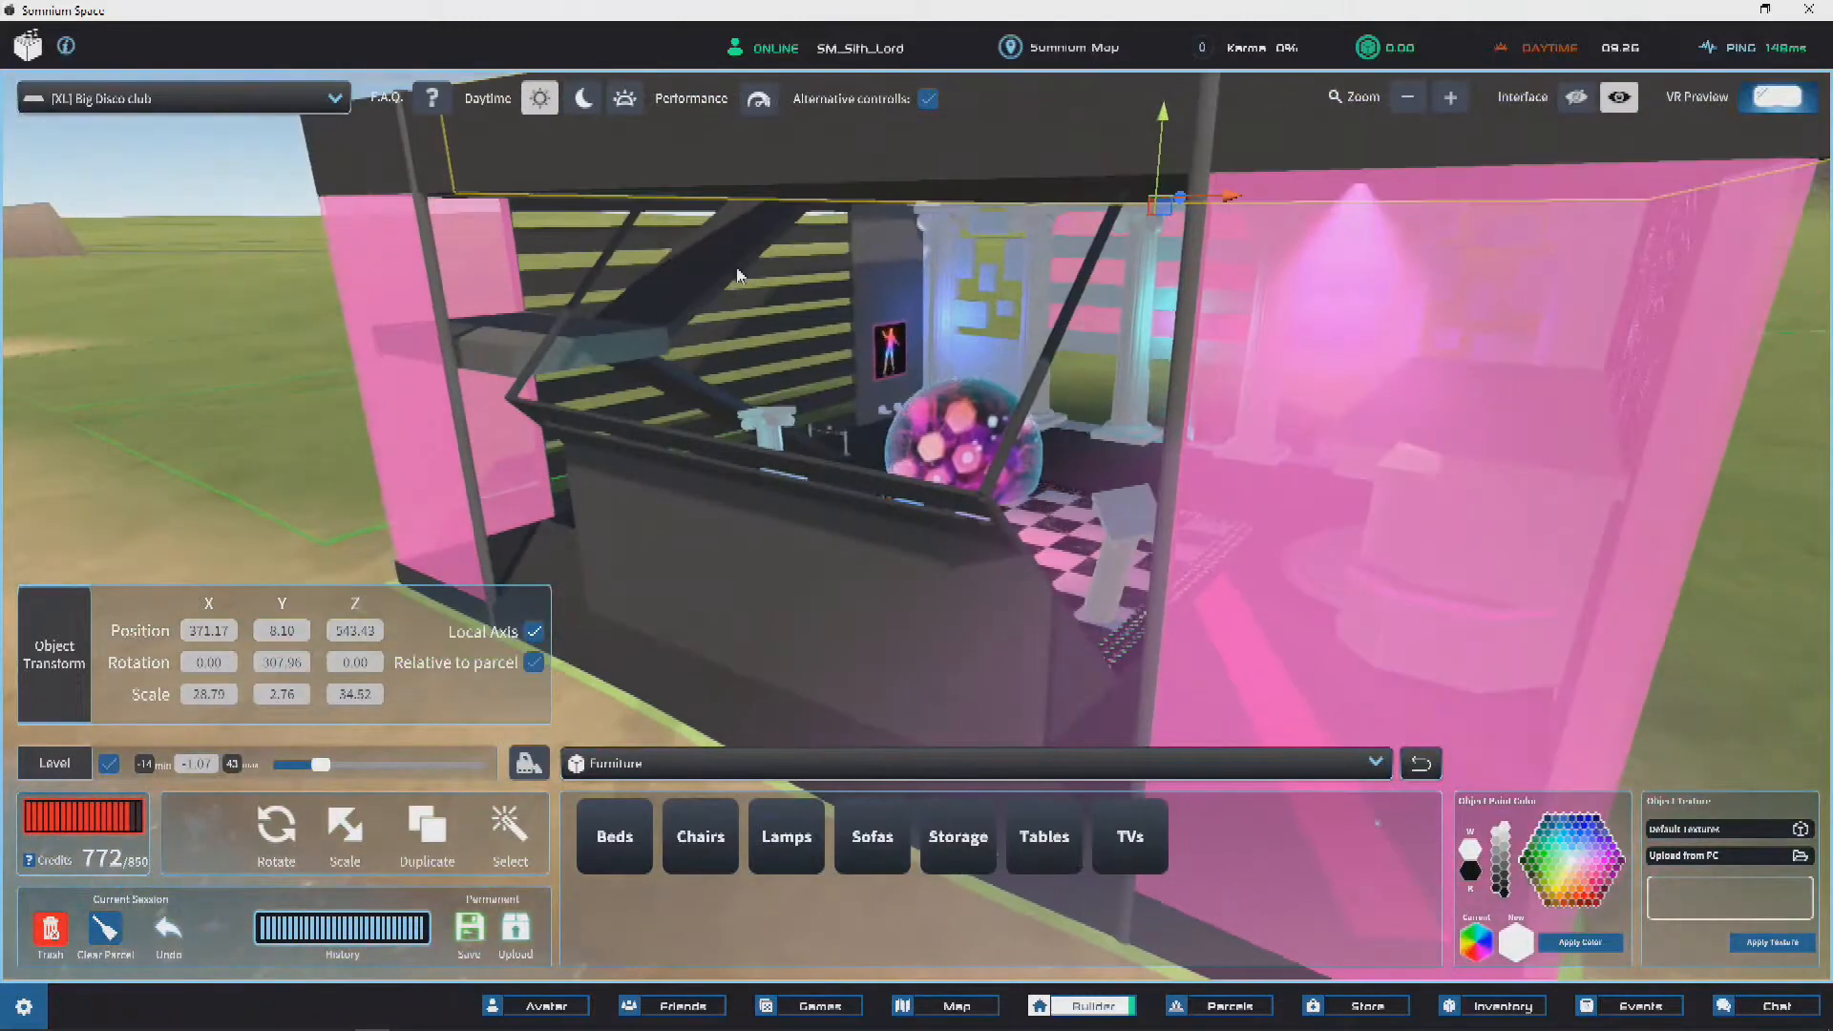
right_click_drag(1020, 326, 1139, 215)
scroll(1256, 309, "up", 5)
scroll(1131, 358, "down", 5)
scroll(943, 348, "up", 2)
right_click_drag(1292, 626, 1188, 615)
Step: Shorten the roof slab to a Z scale of 28.83 and move it along its local Z axis to X 373.43, Z 541.67
right_click_drag(552, 559, 939, 308)
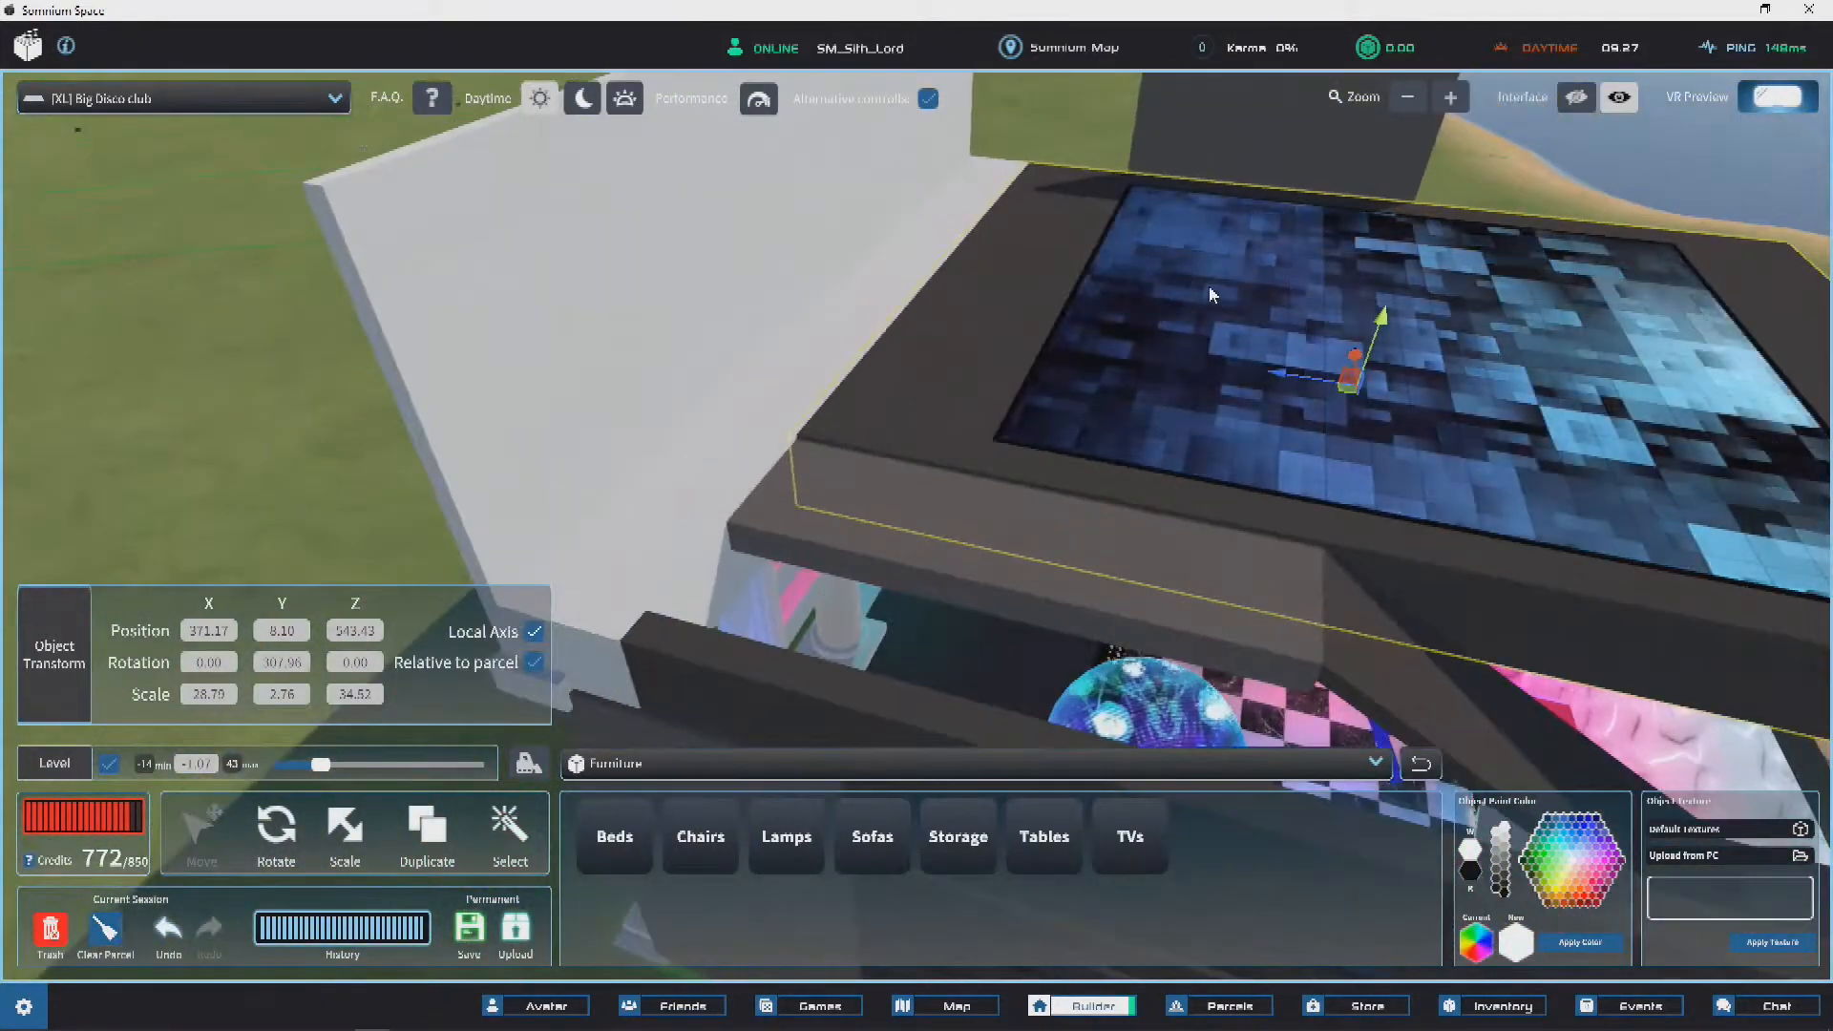
right_click_drag(1208, 285, 1311, 271)
scroll(1310, 270, "down", 5)
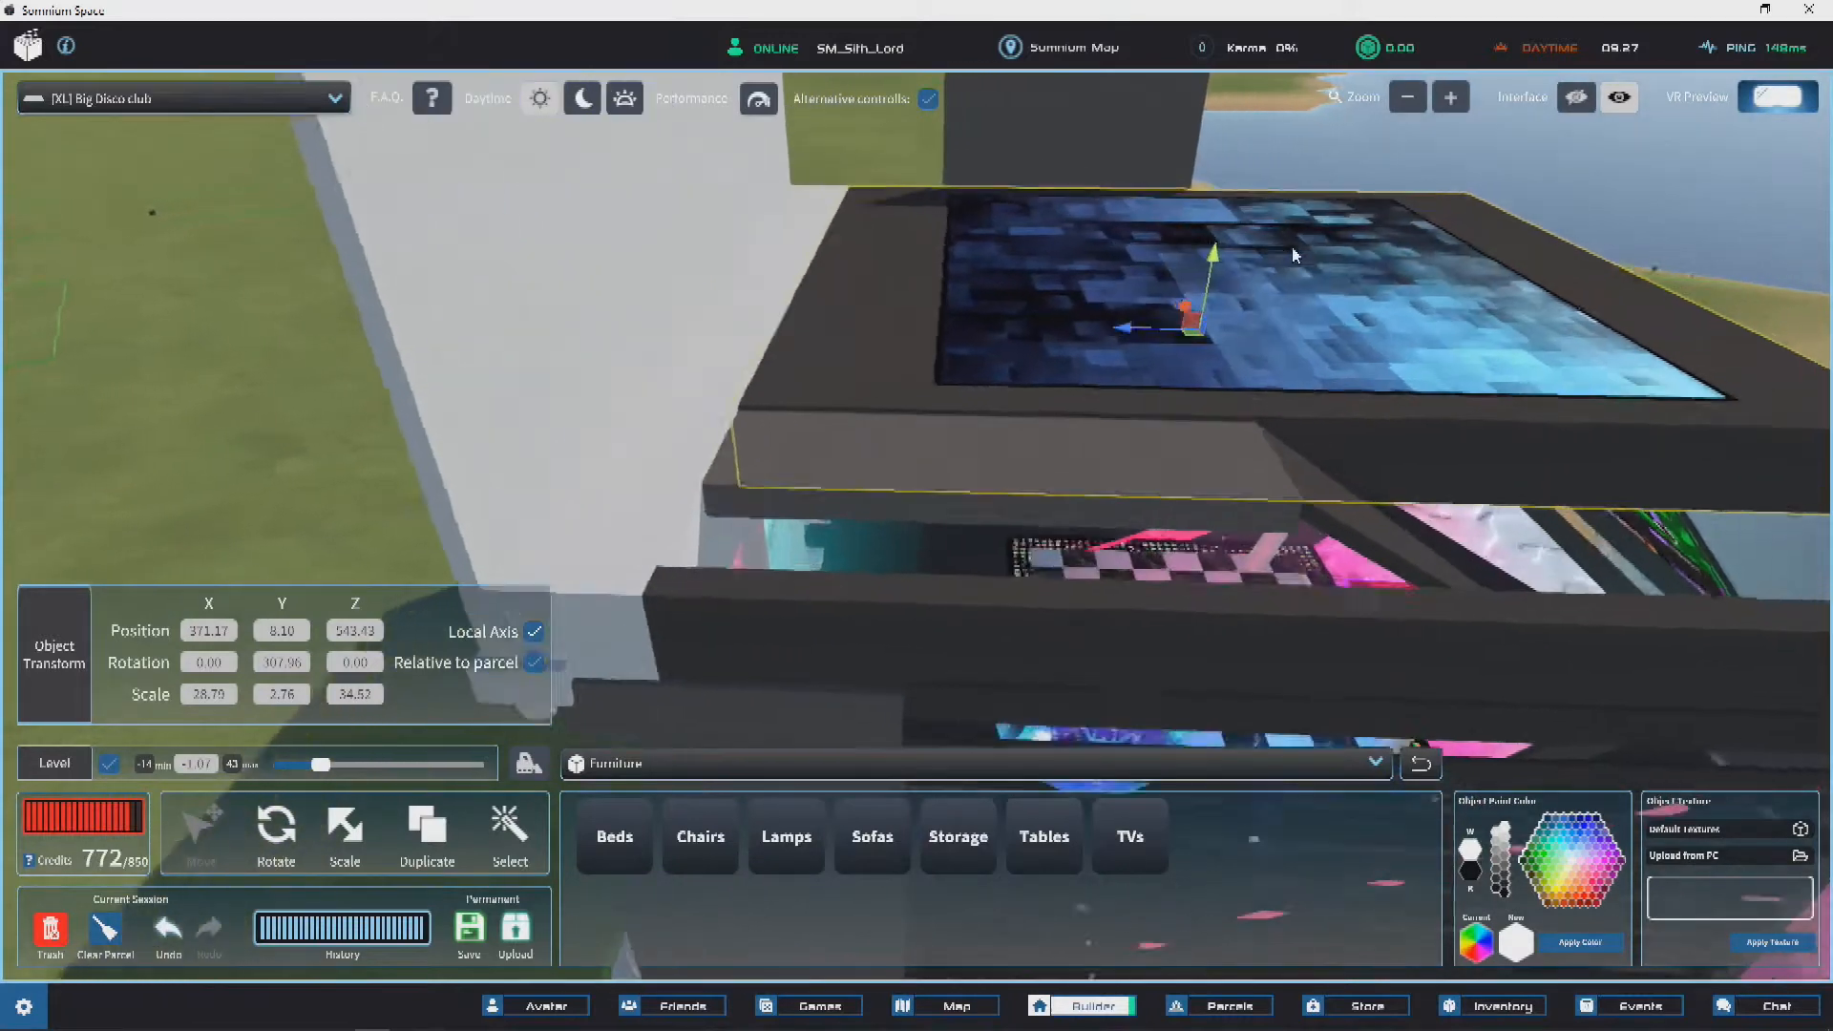
right_click_drag(1100, 384, 1123, 385)
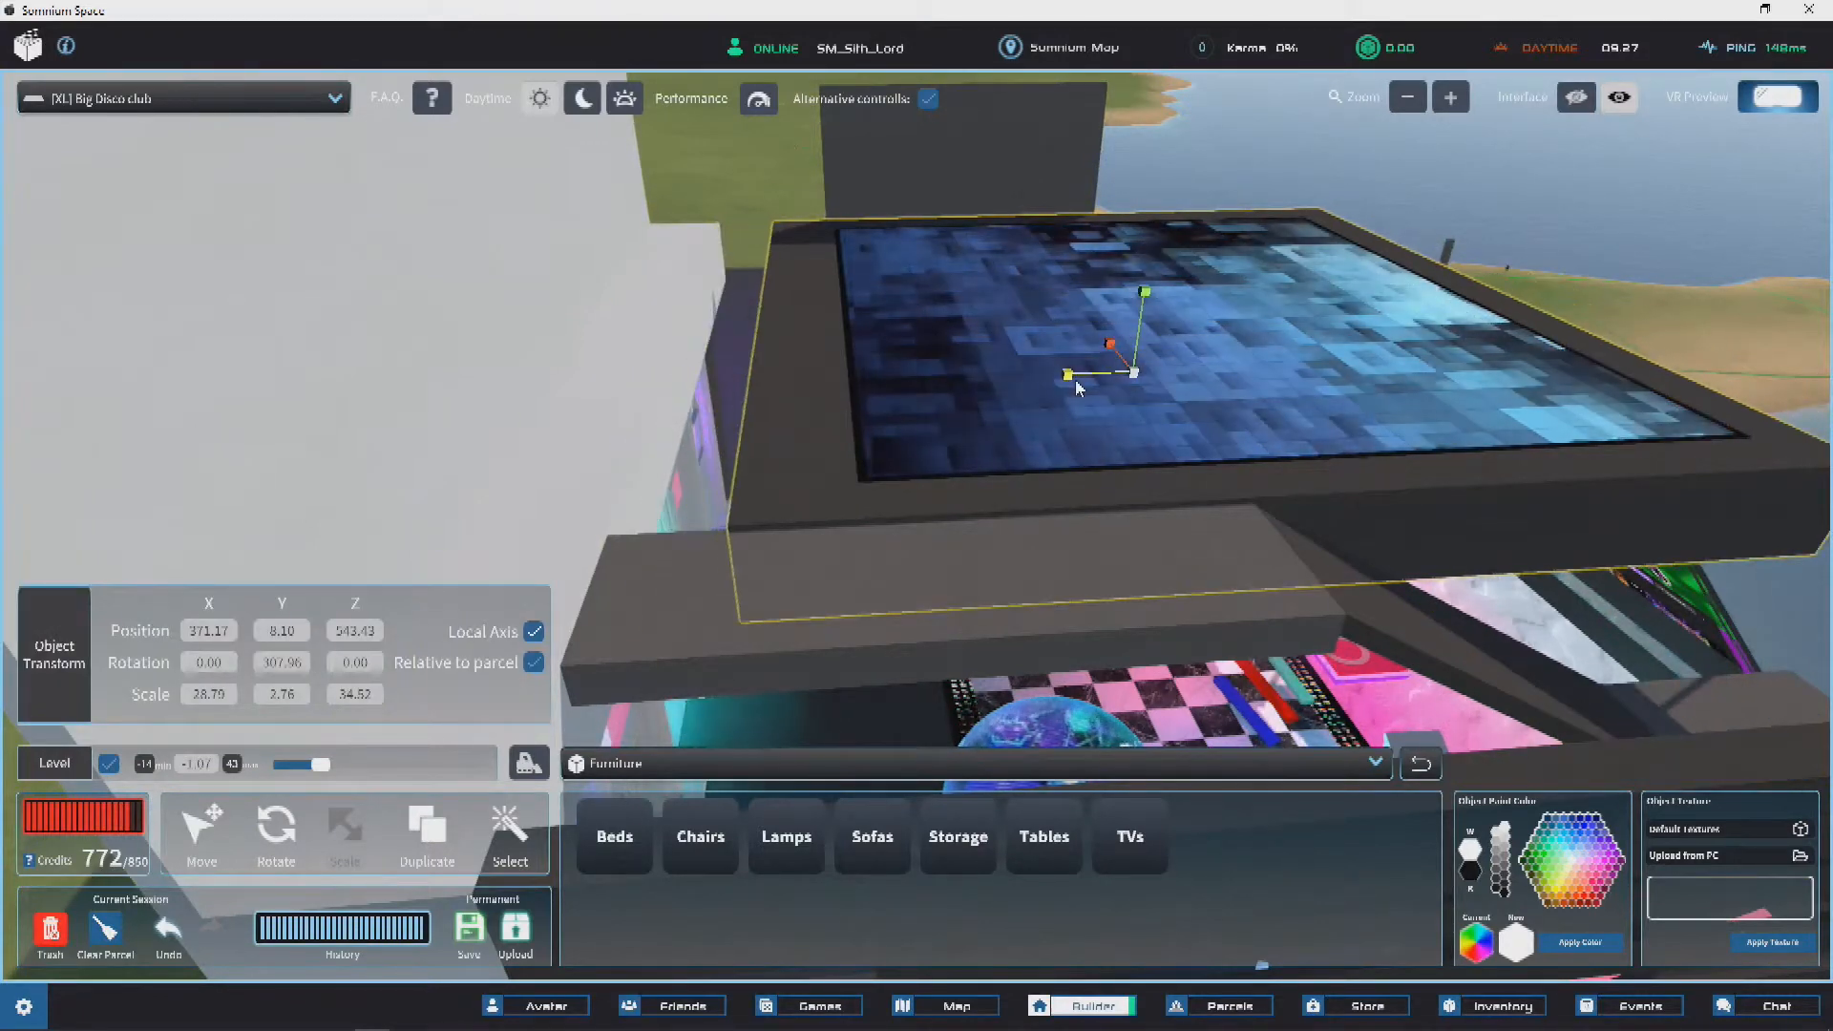
left_click(200, 823)
right_click_drag(1205, 340, 875, 346)
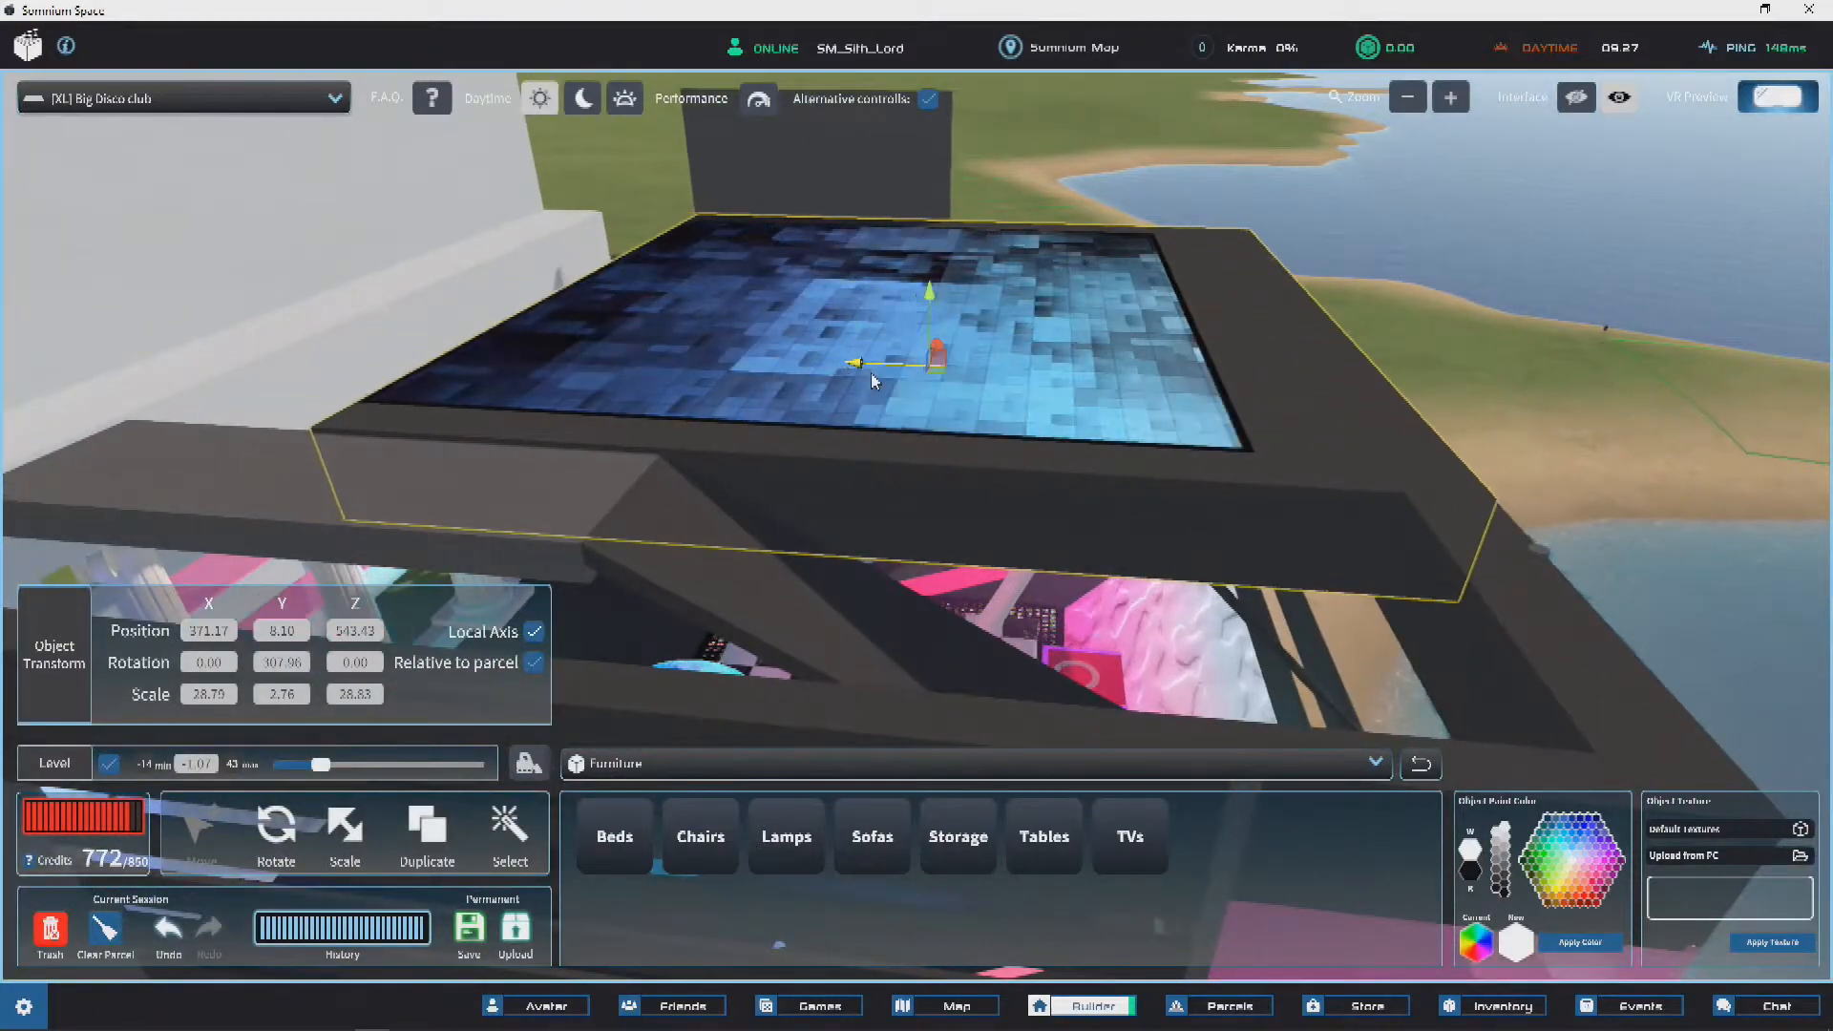
left_click_drag(868, 376, 1112, 336)
Step: Switch the daytime lighting to Dynamic and check the club interior beneath the roof slab
right_click_drag(1112, 336, 917, 360)
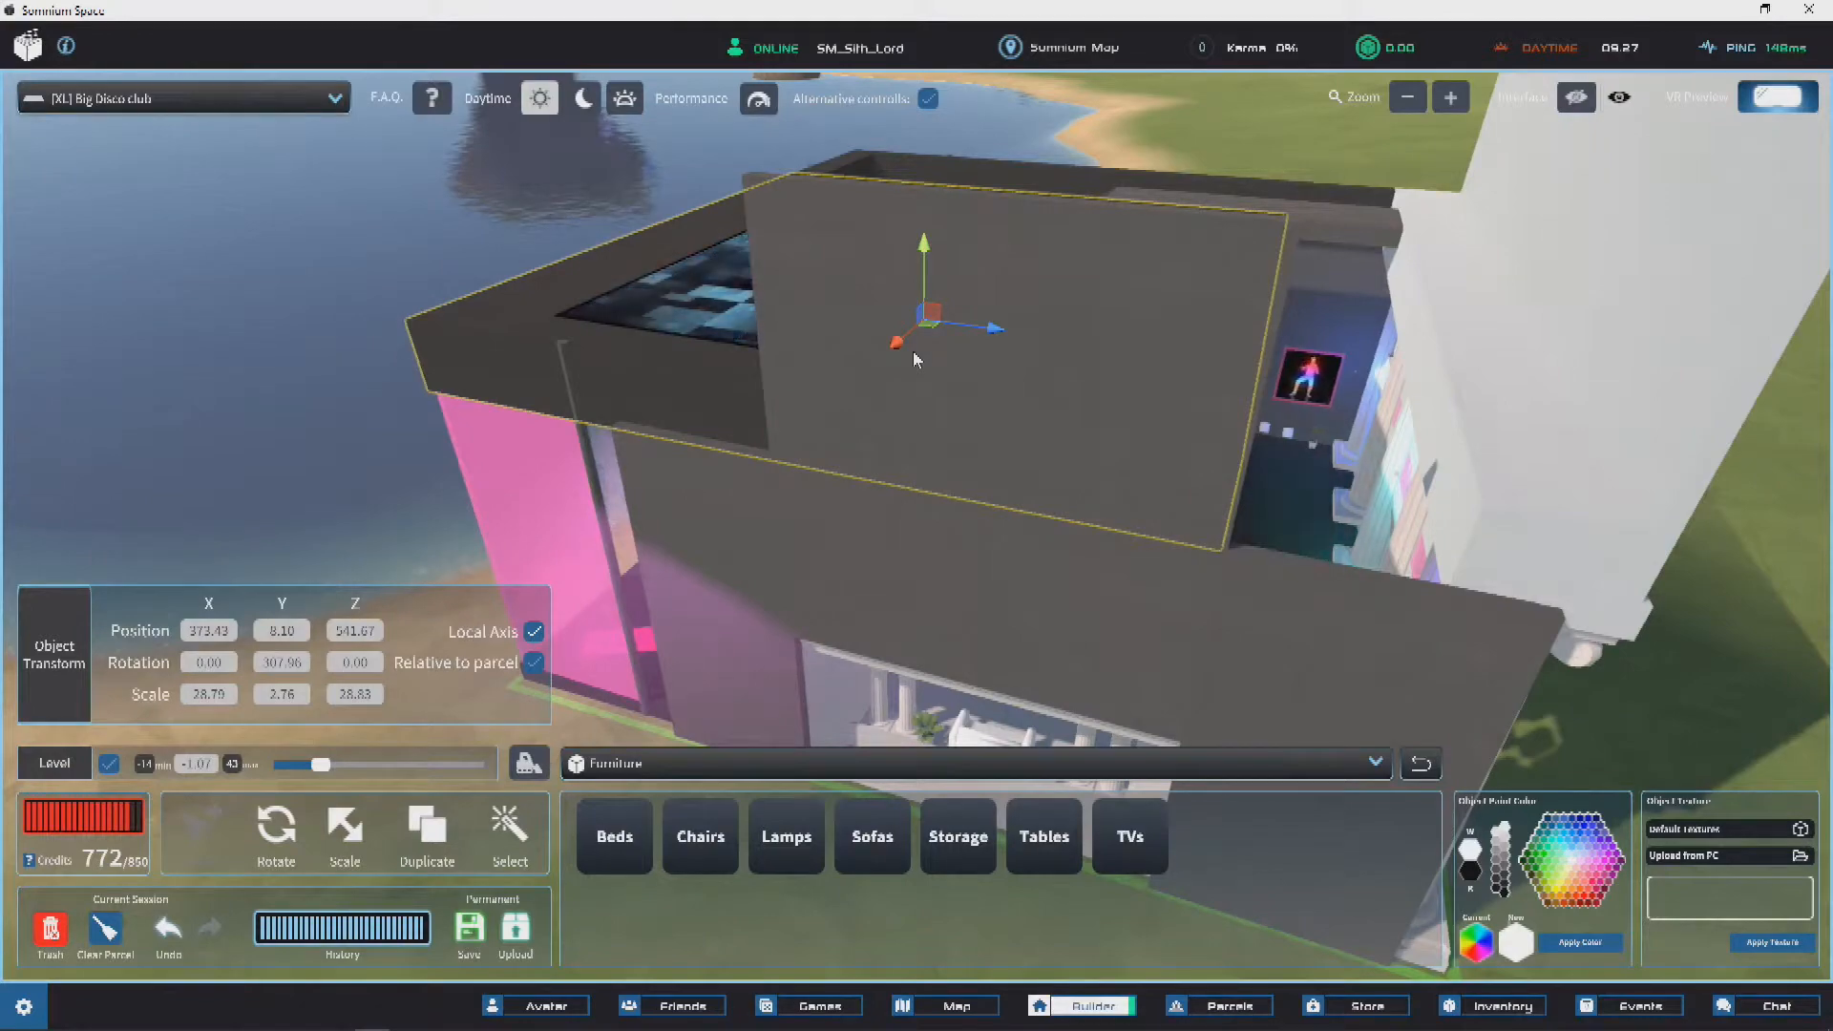
right_click_drag(1126, 340, 793, 255)
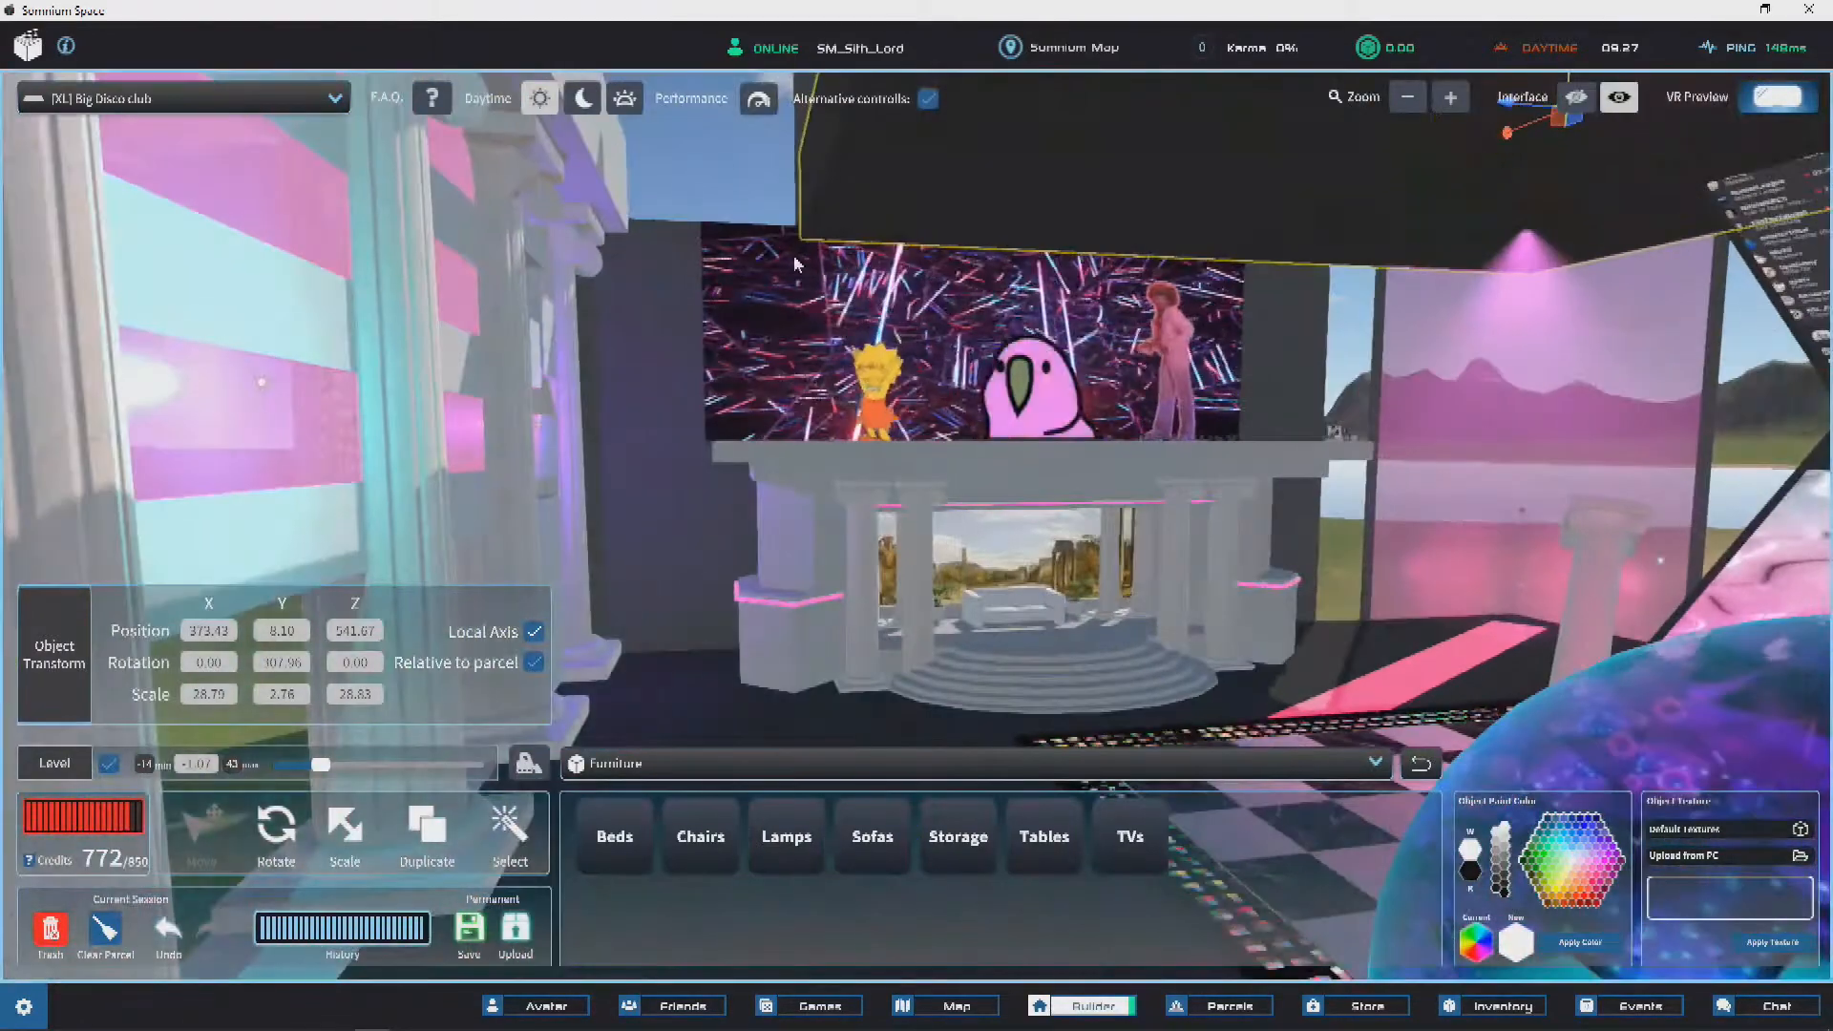
left_click(626, 100)
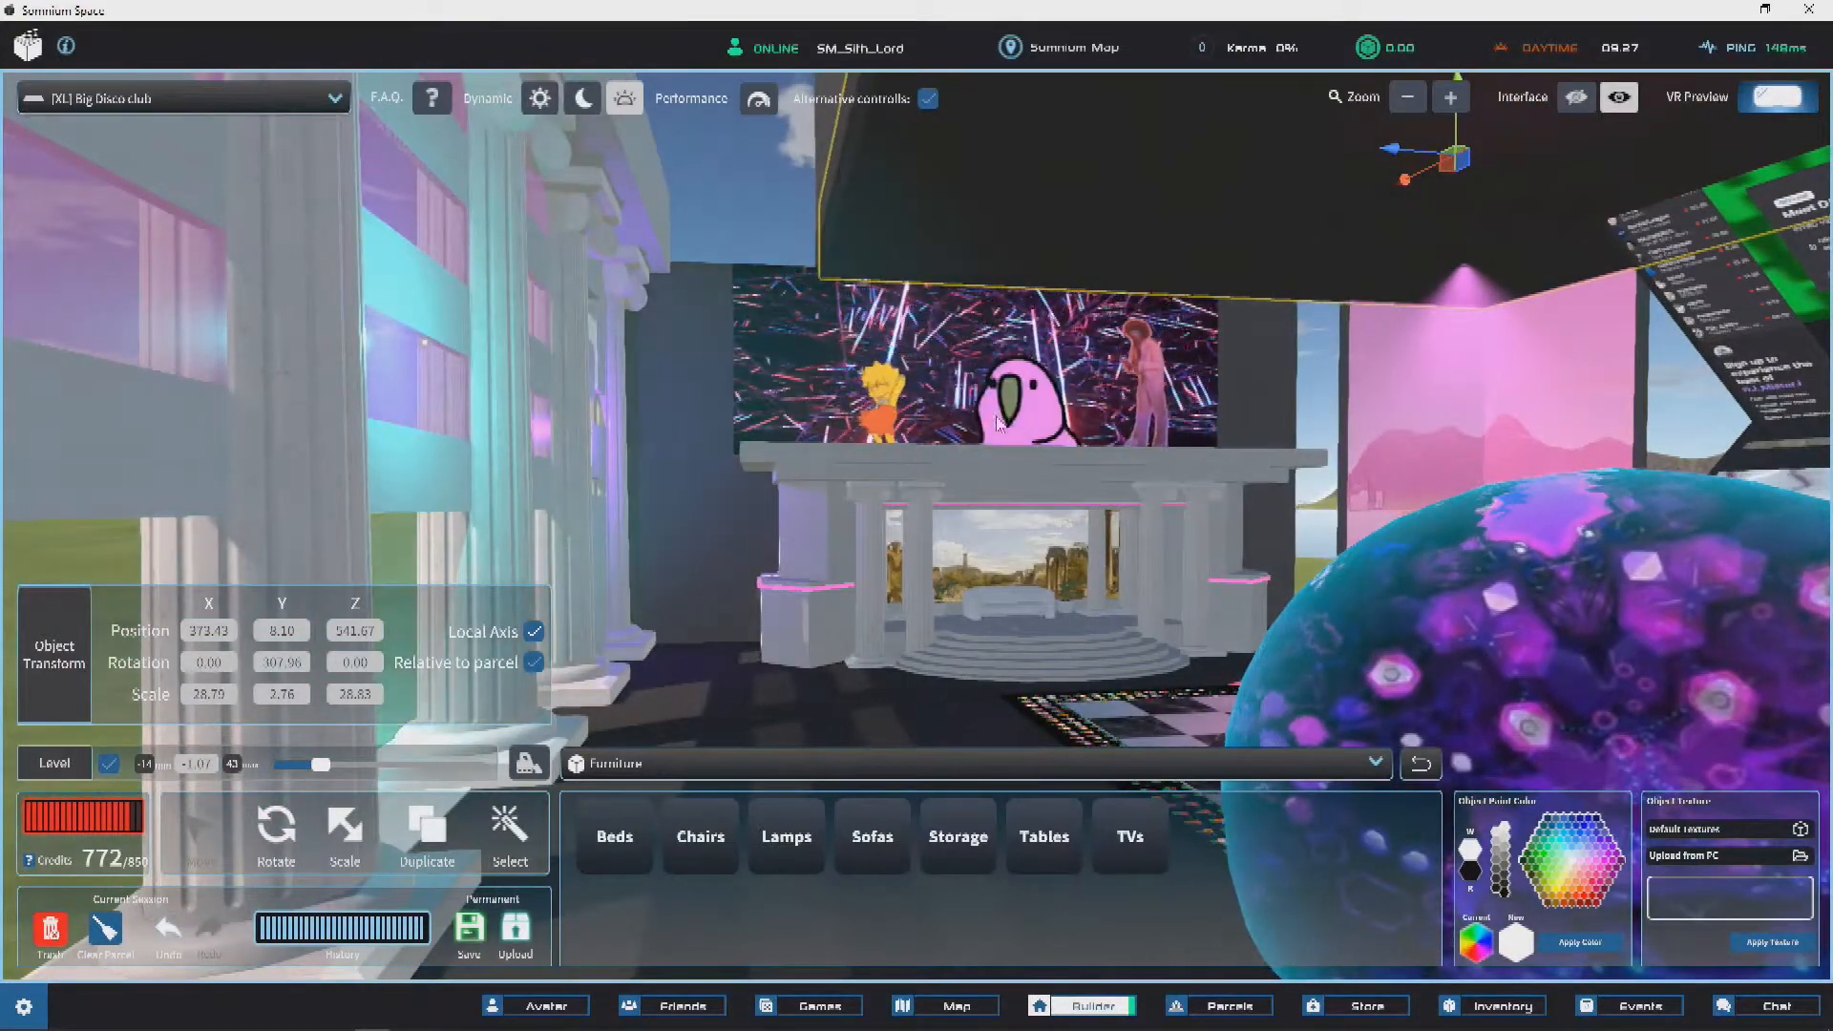
right_click_drag(1014, 425, 296, 516)
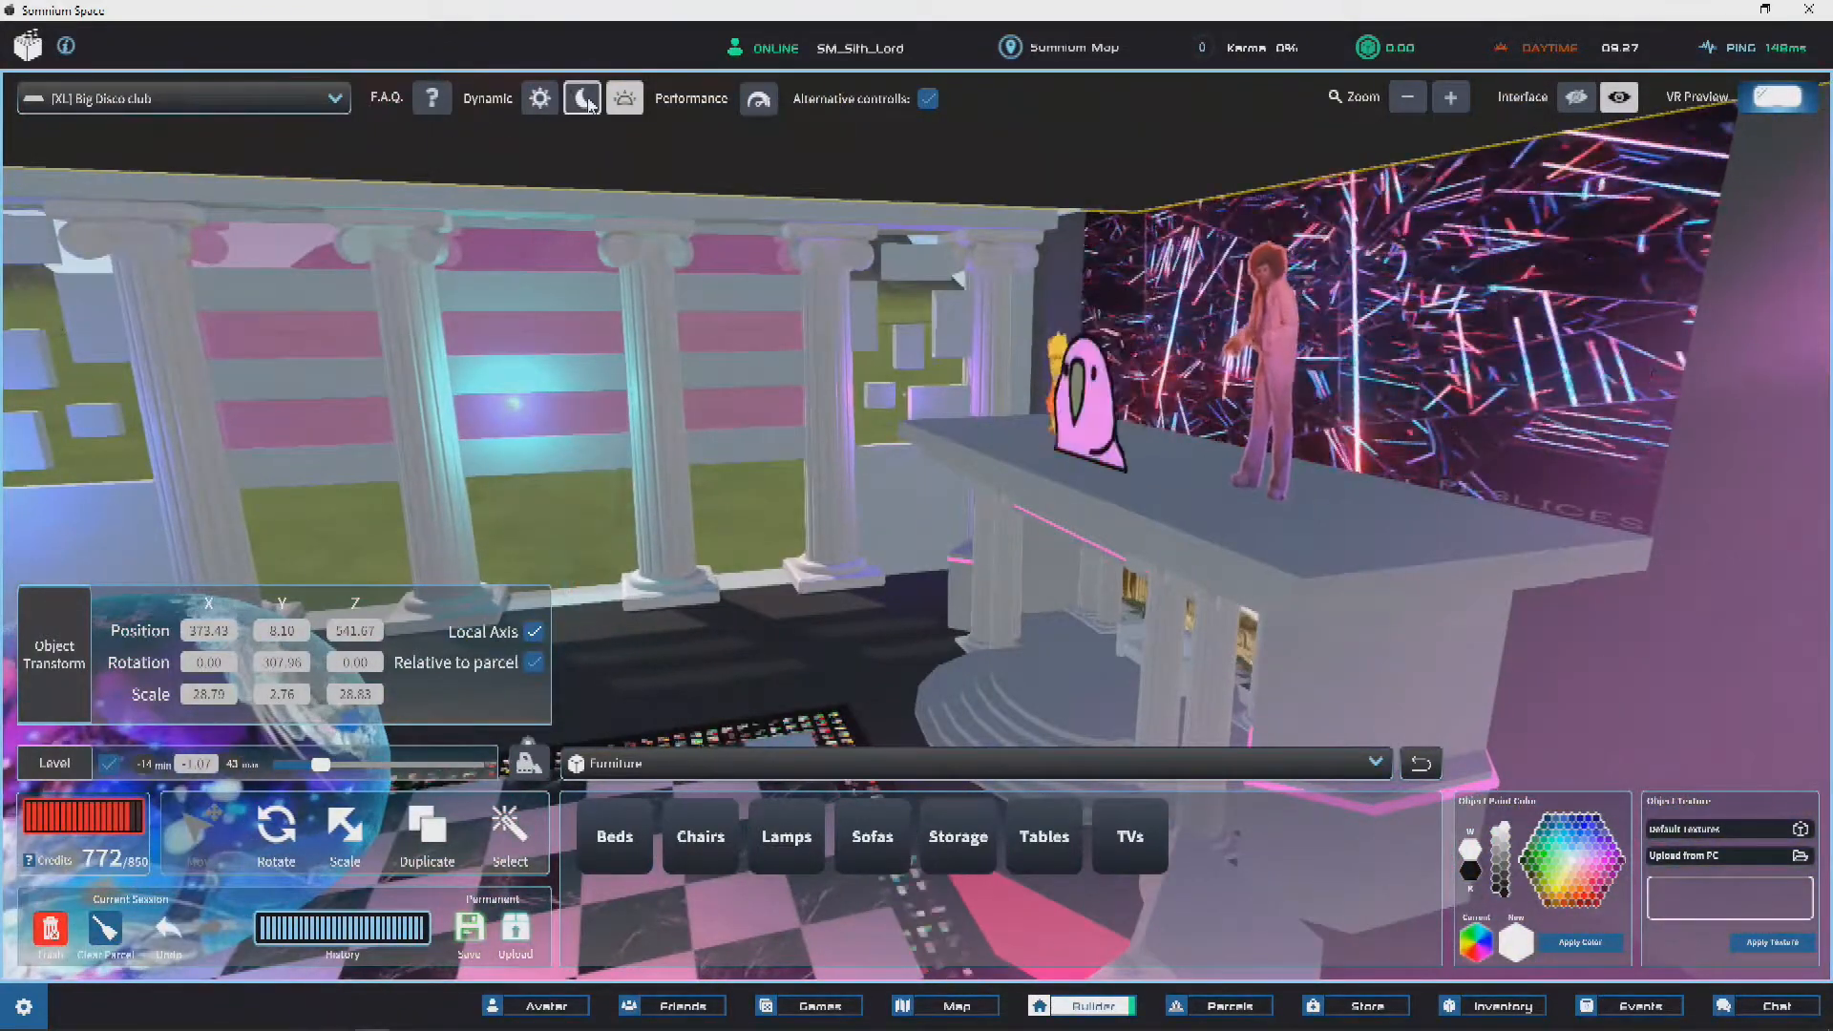
right_click_drag(564, 376, 993, 362)
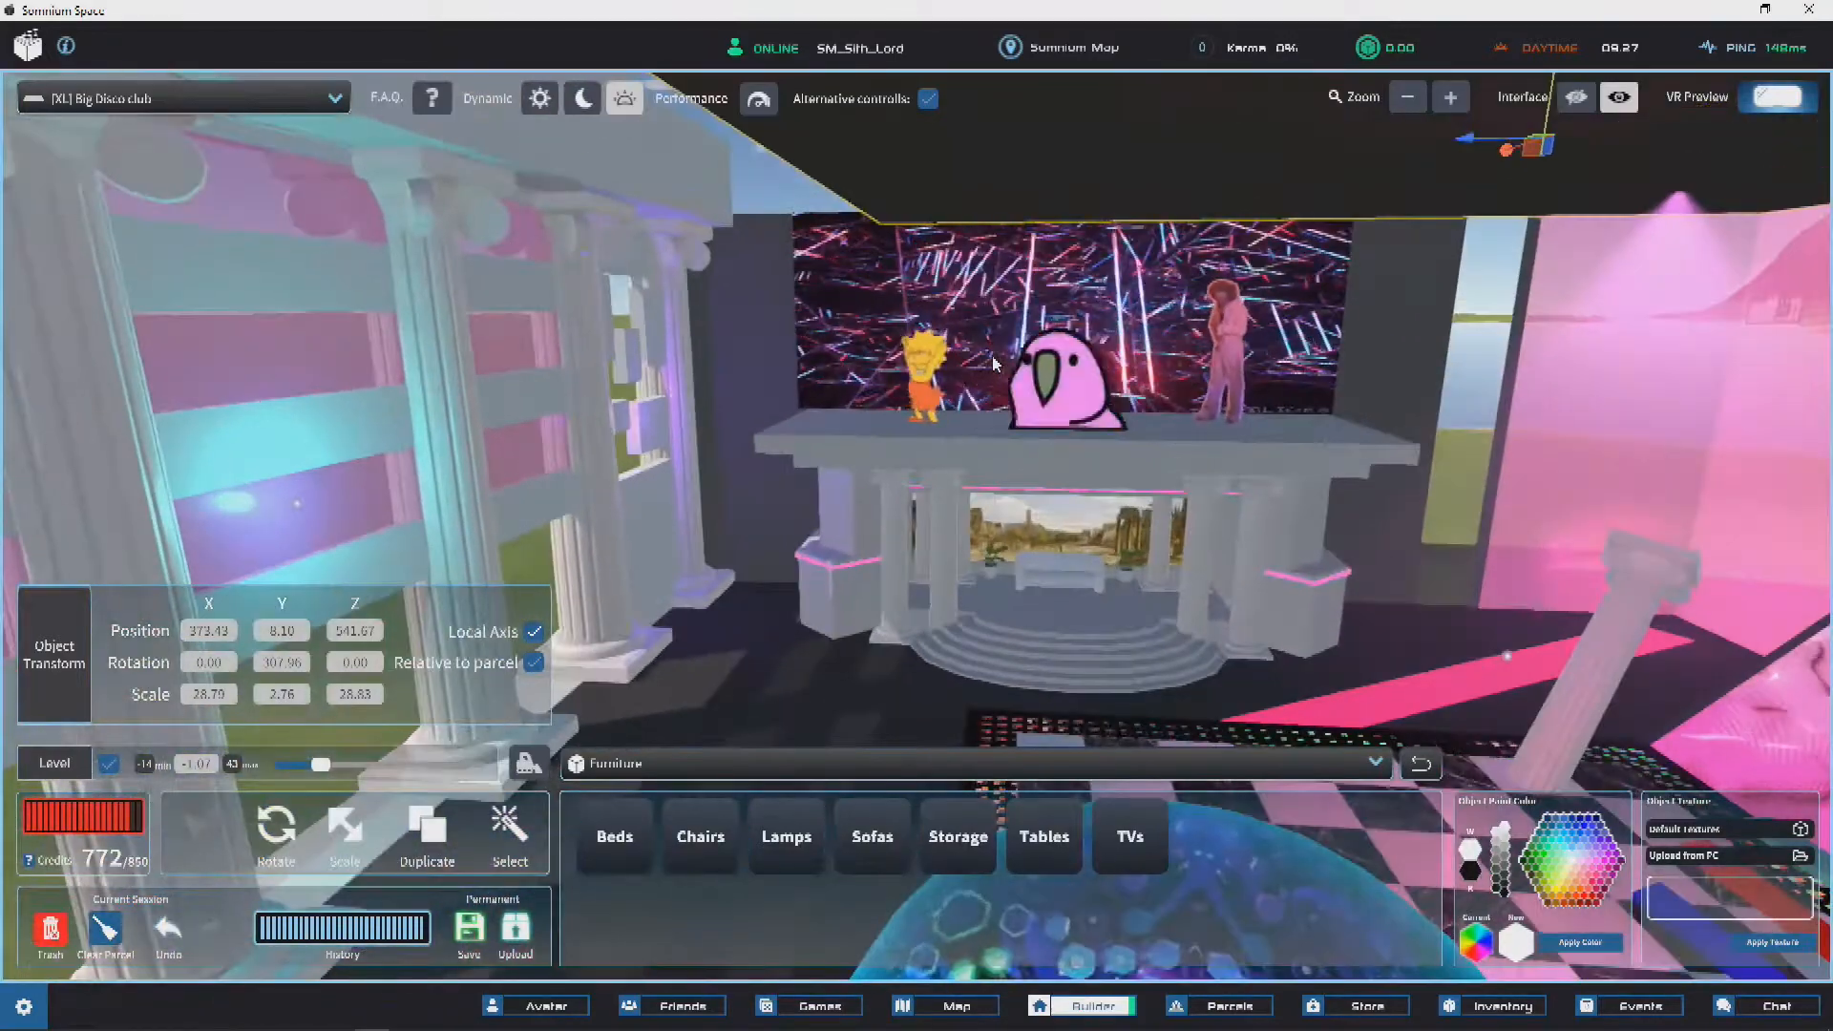
Step: Examine the columned facade, the dance floor and stage, and the slatted side wall under the dynamic lighting
scroll(974, 475, "down", 10)
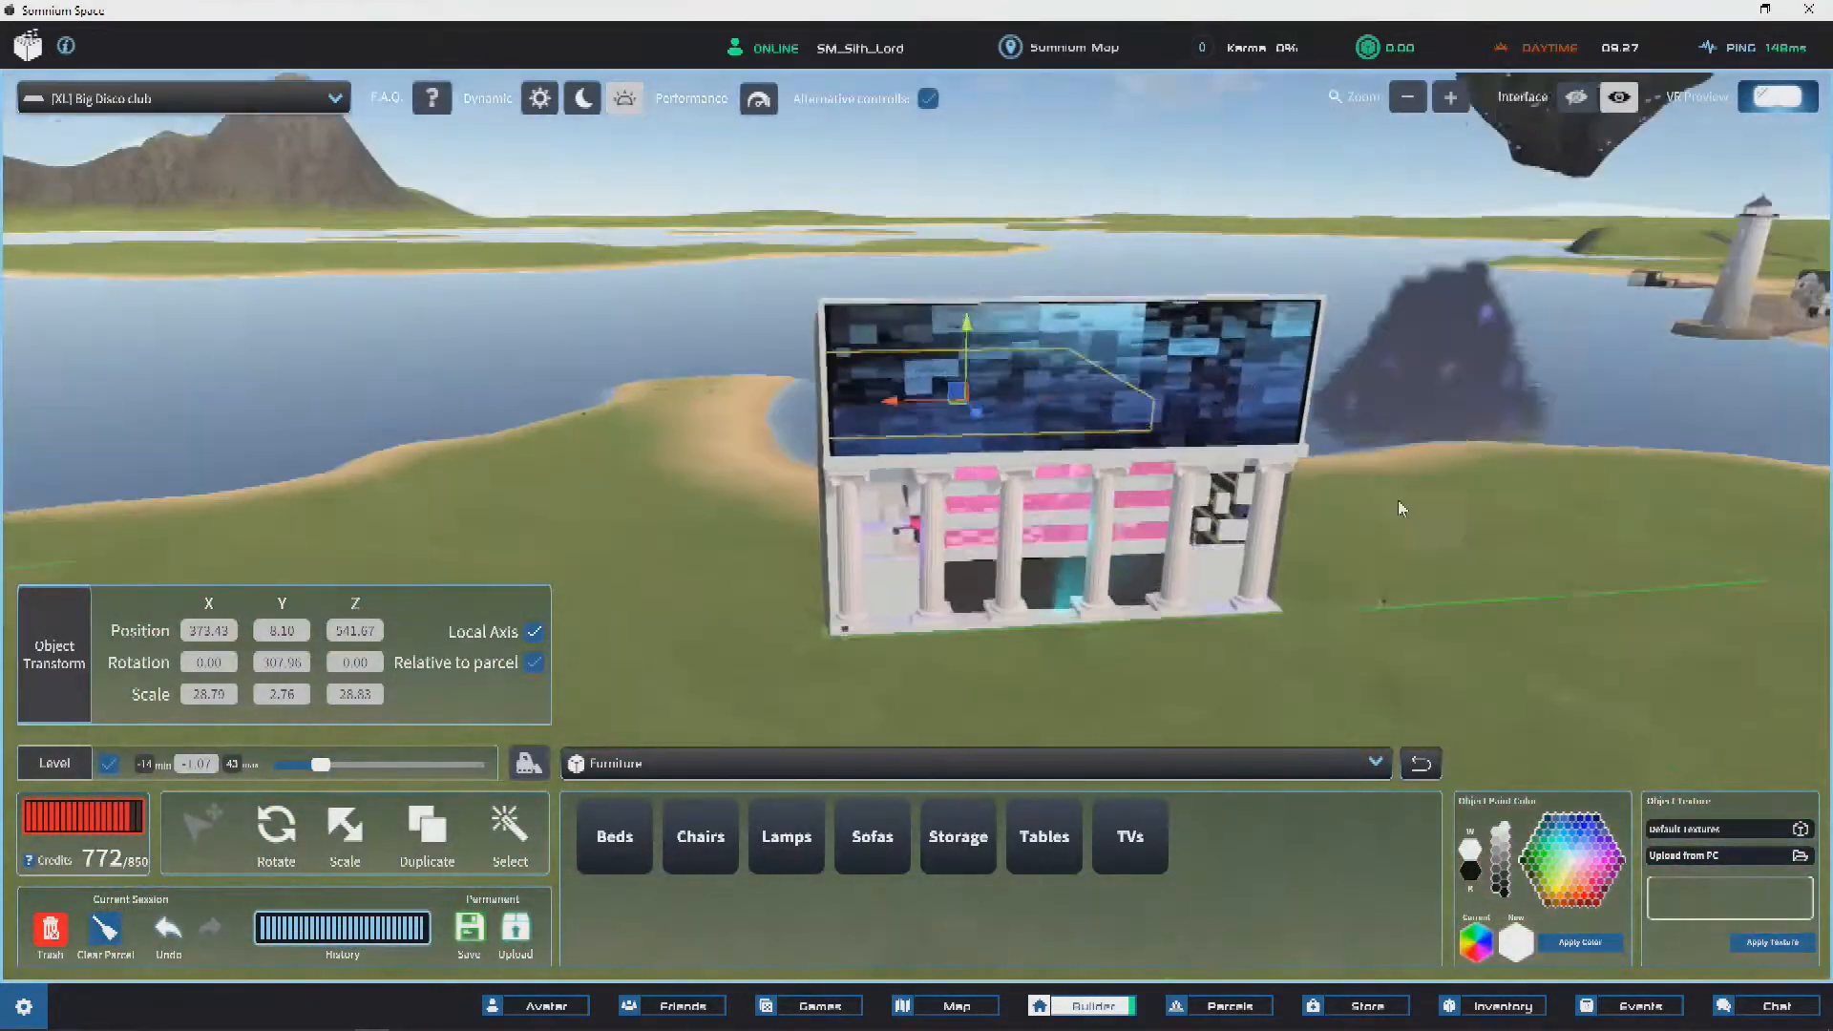
right_click_drag(1398, 500, 712, 434)
scroll(943, 541, "up", 5)
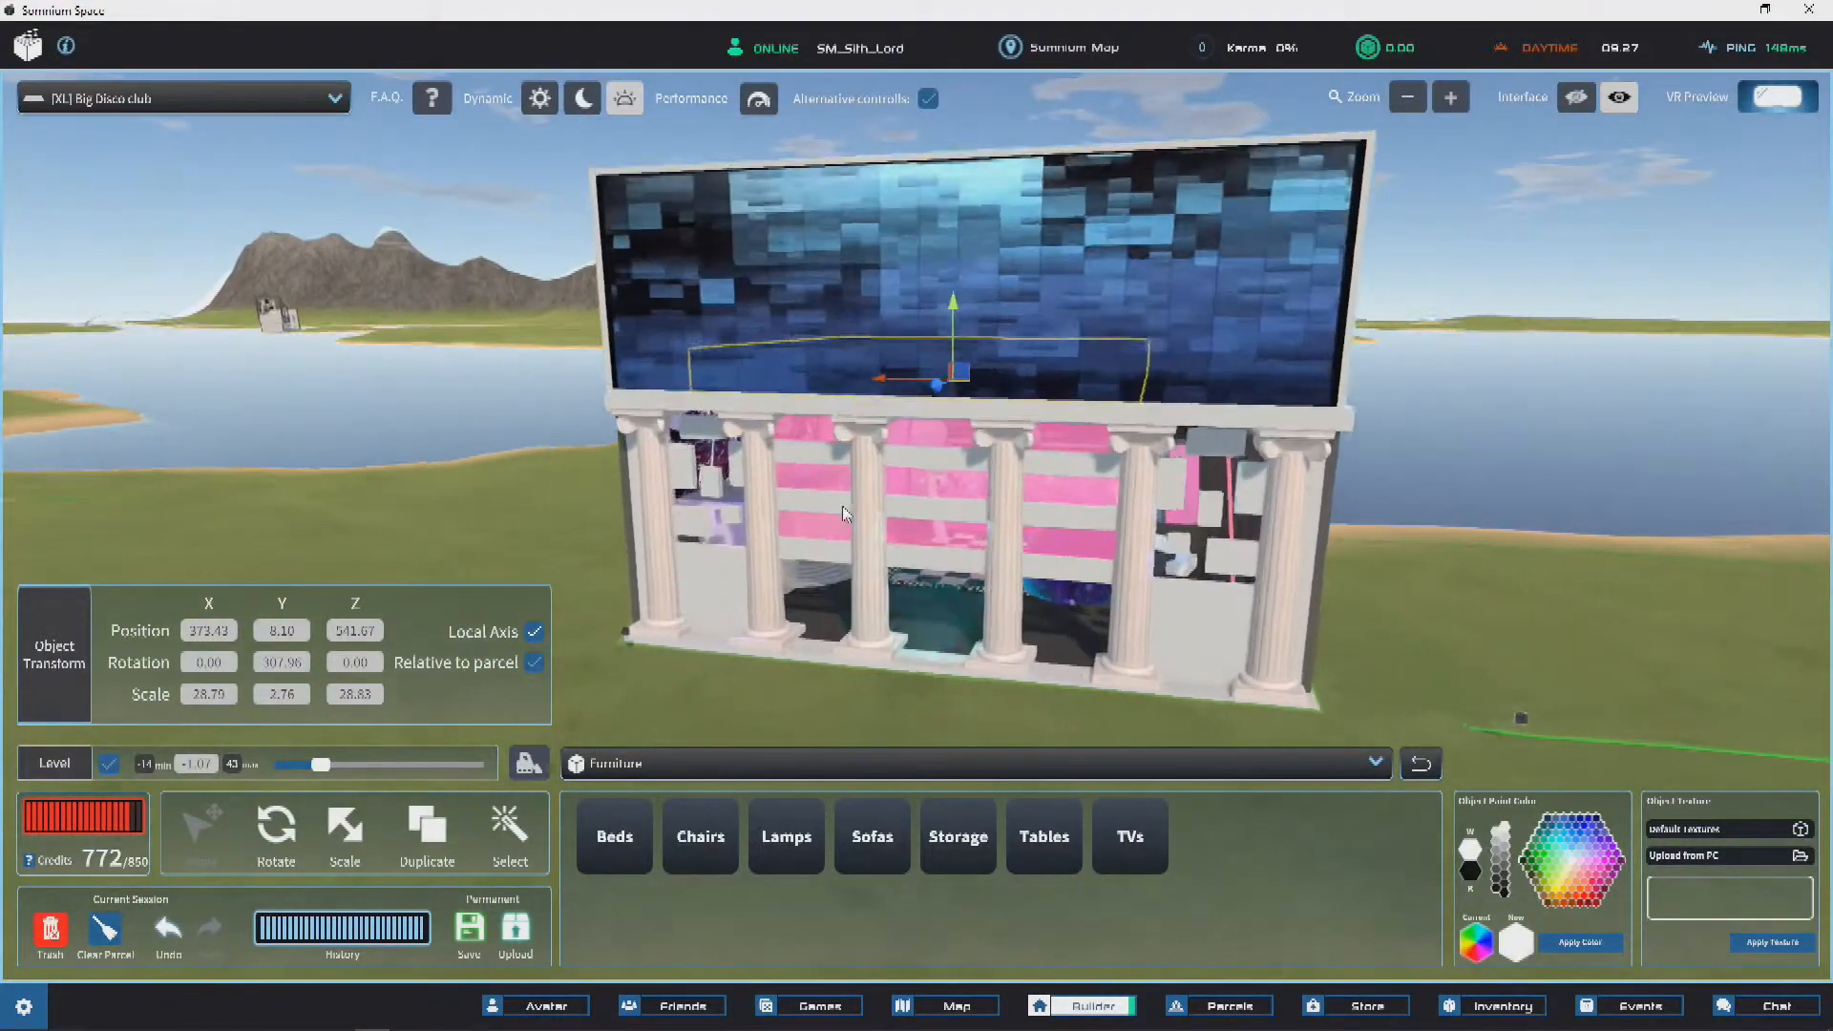
scroll(942, 542, "up", 6)
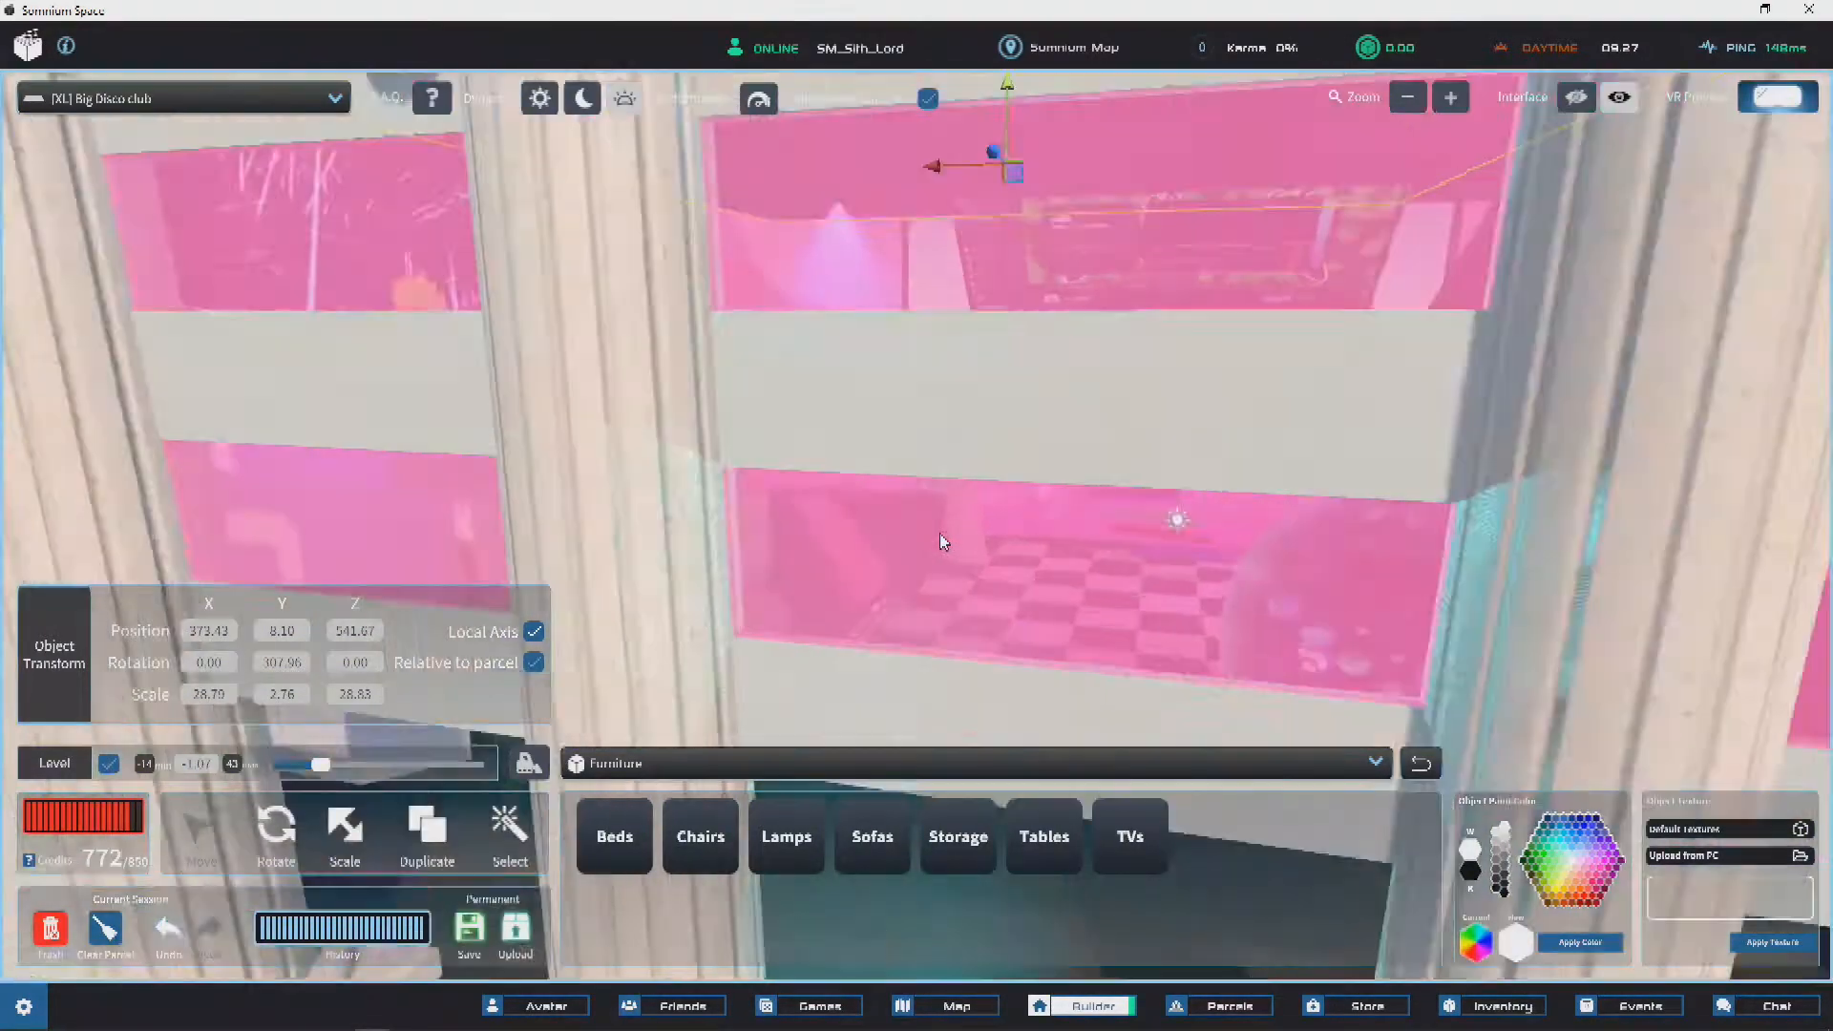
scroll(942, 542, "up", 4)
right_click_drag(983, 485, 1060, 442)
scroll(1079, 467, "up", 2)
scroll(1060, 441, "down", 6)
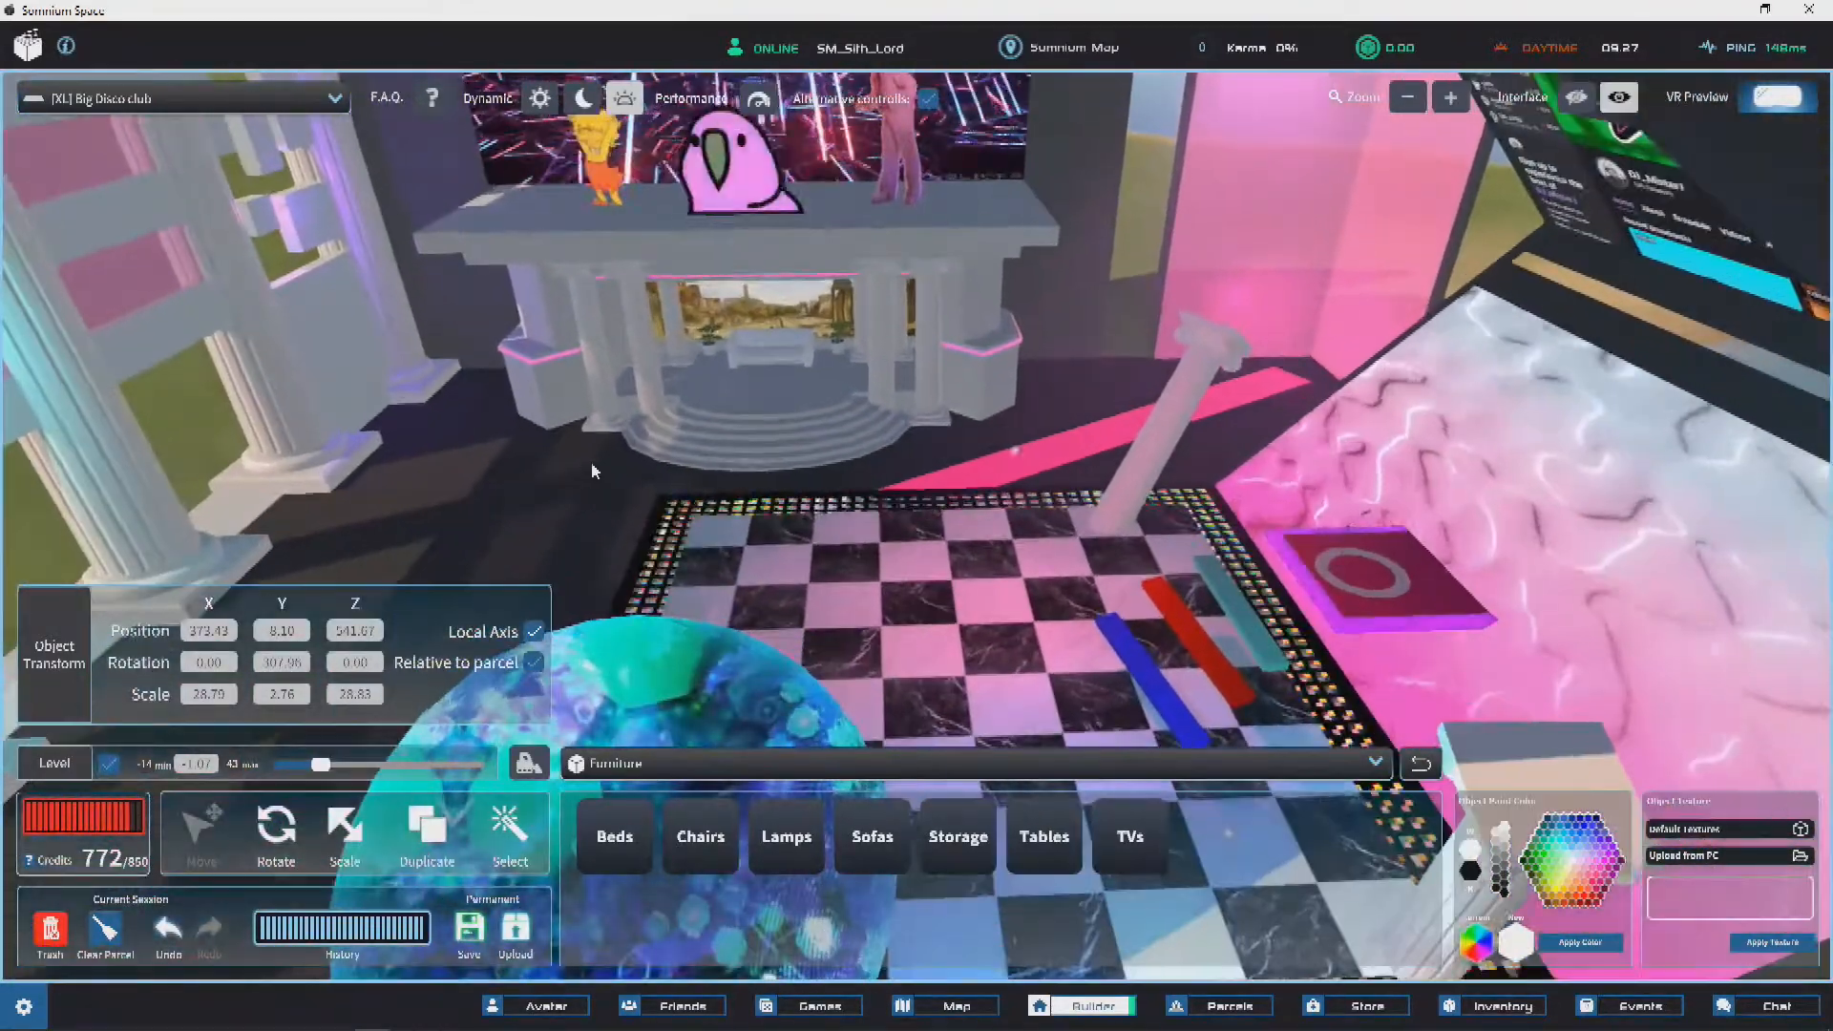
scroll(741, 420, "down", 10)
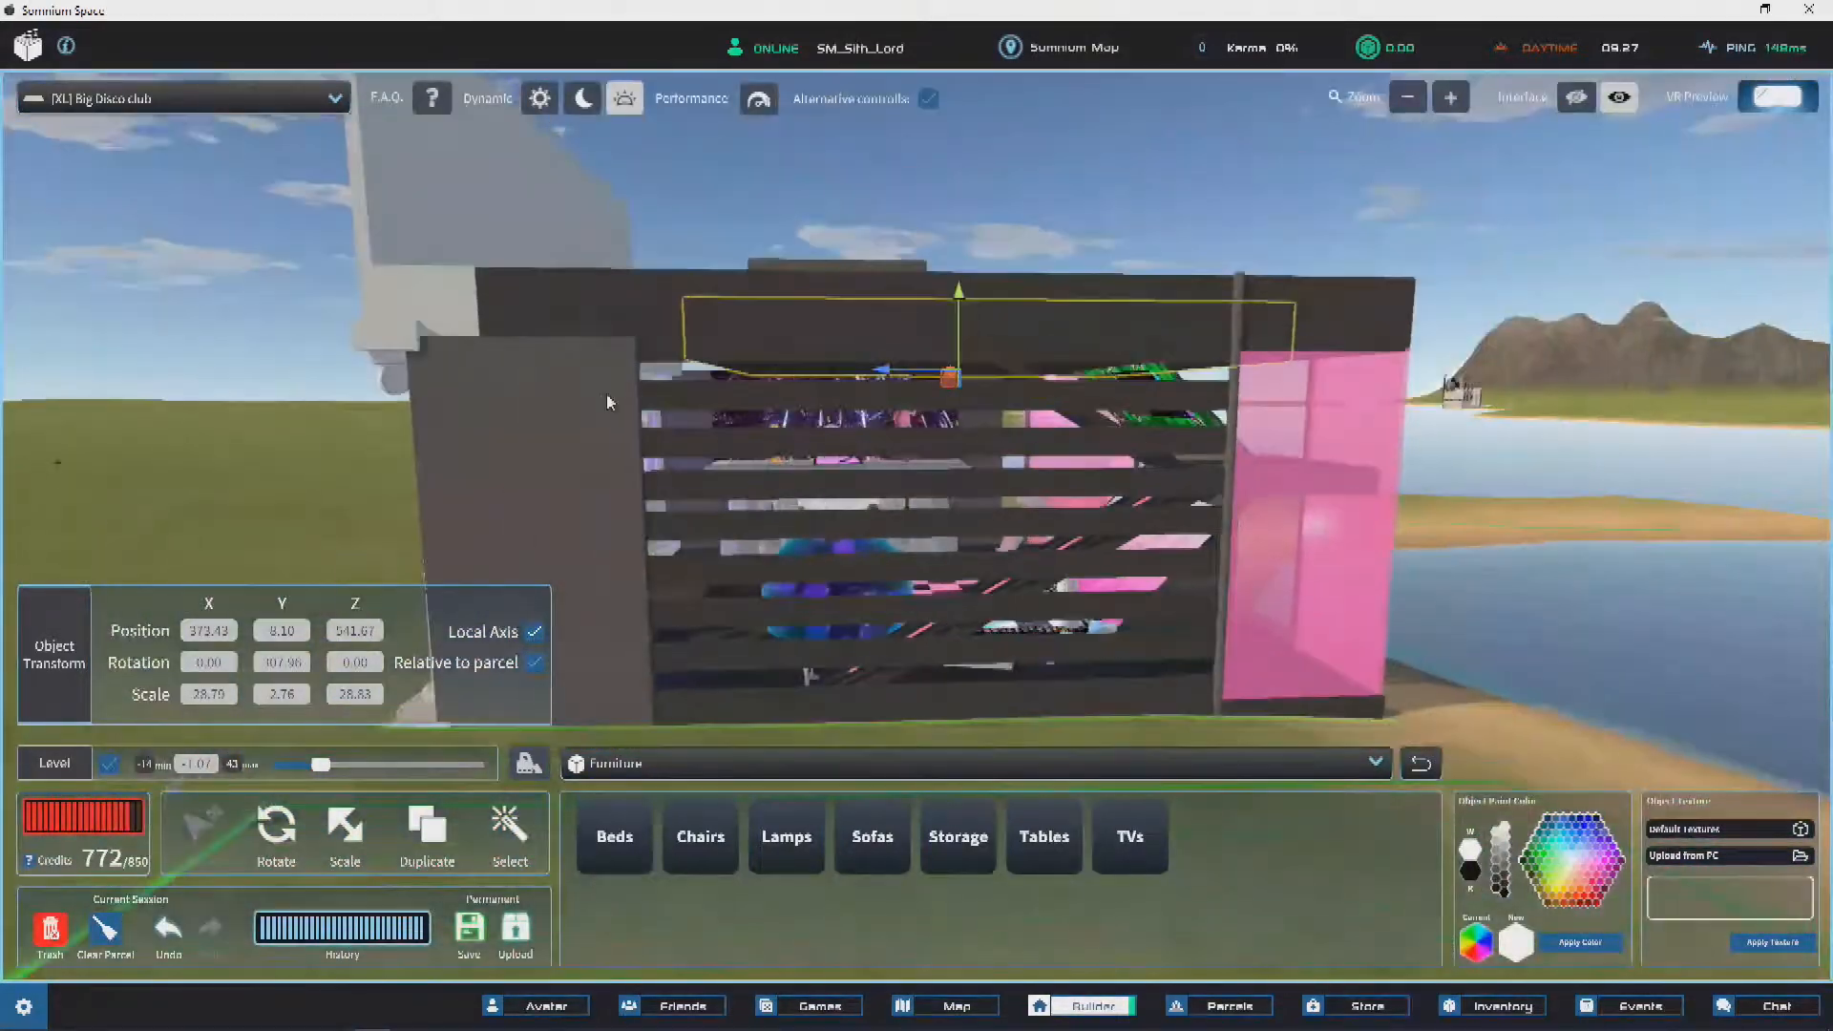
Step: Undo the roof slab's last shortening and move
right_click_drag(606, 401, 778, 418)
scroll(778, 417, "up", 3)
key("ctrl+z")
right_click_drag(993, 429, 936, 412)
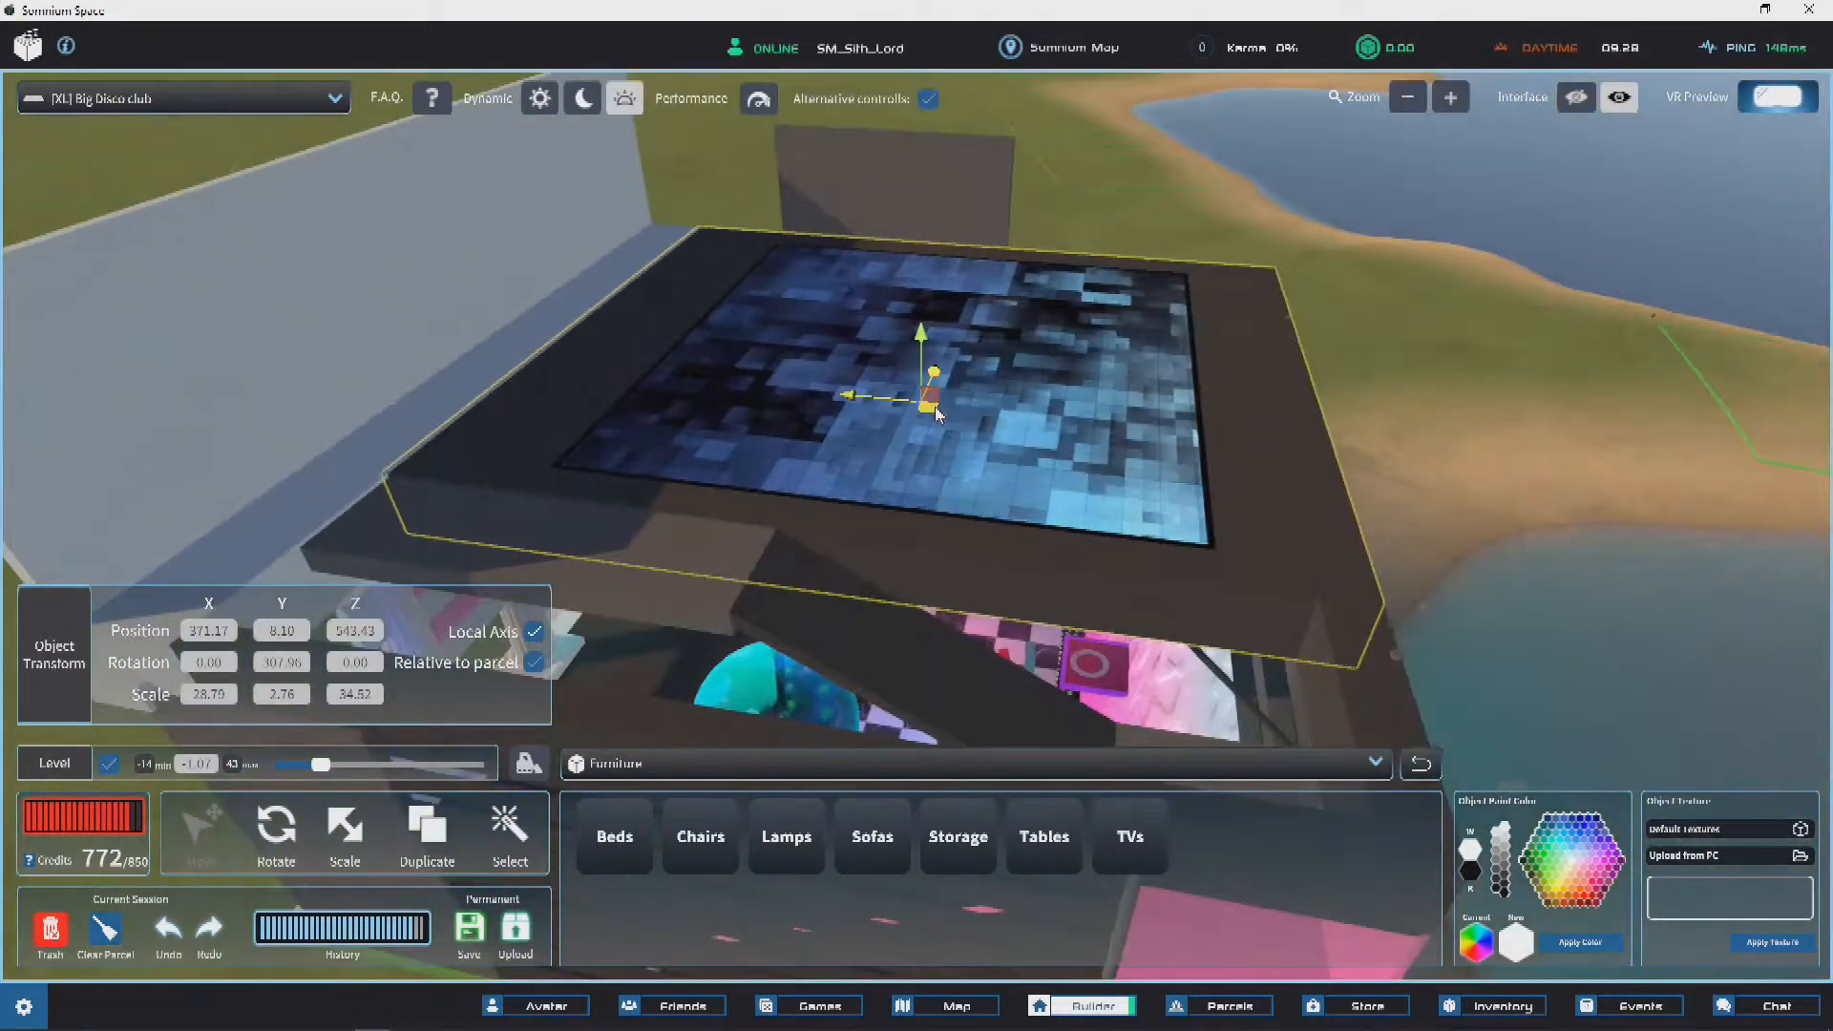
Step: Duplicate the roof slab, raise the copy to Y 13.51 above the roof and paint it black
left_click(959, 432)
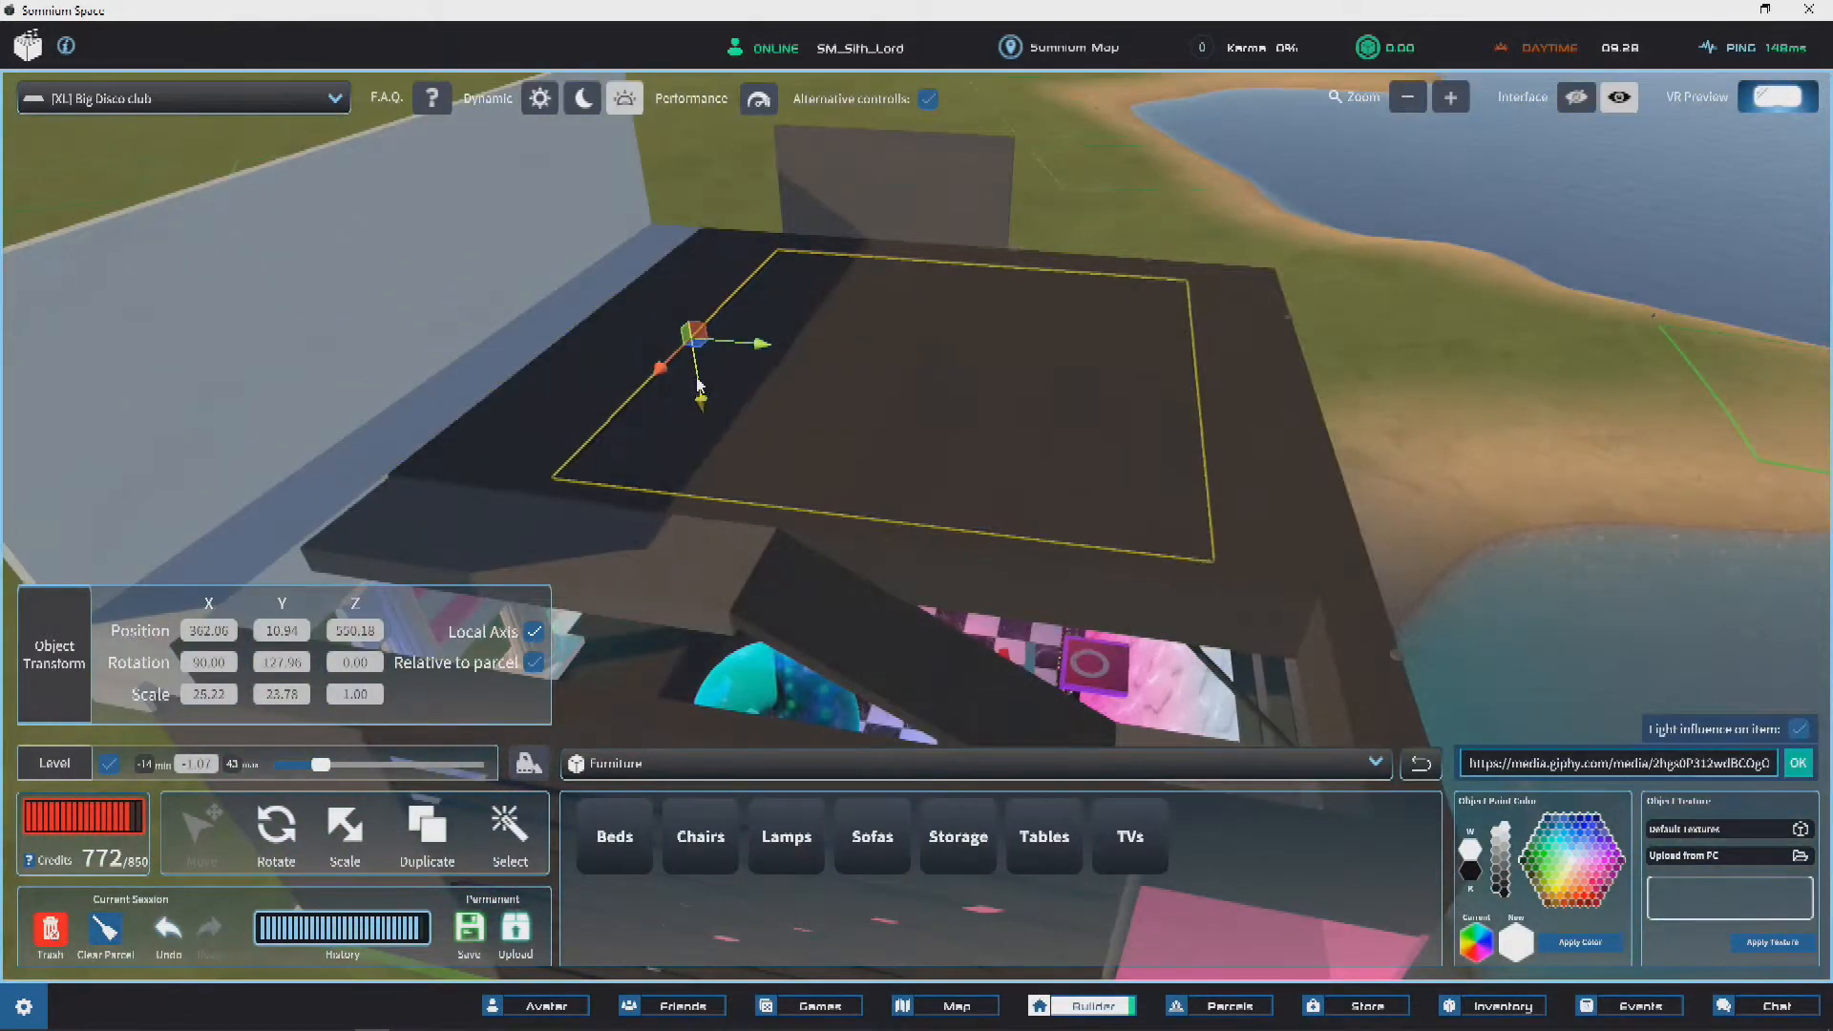
right_click_drag(640, 518, 897, 611)
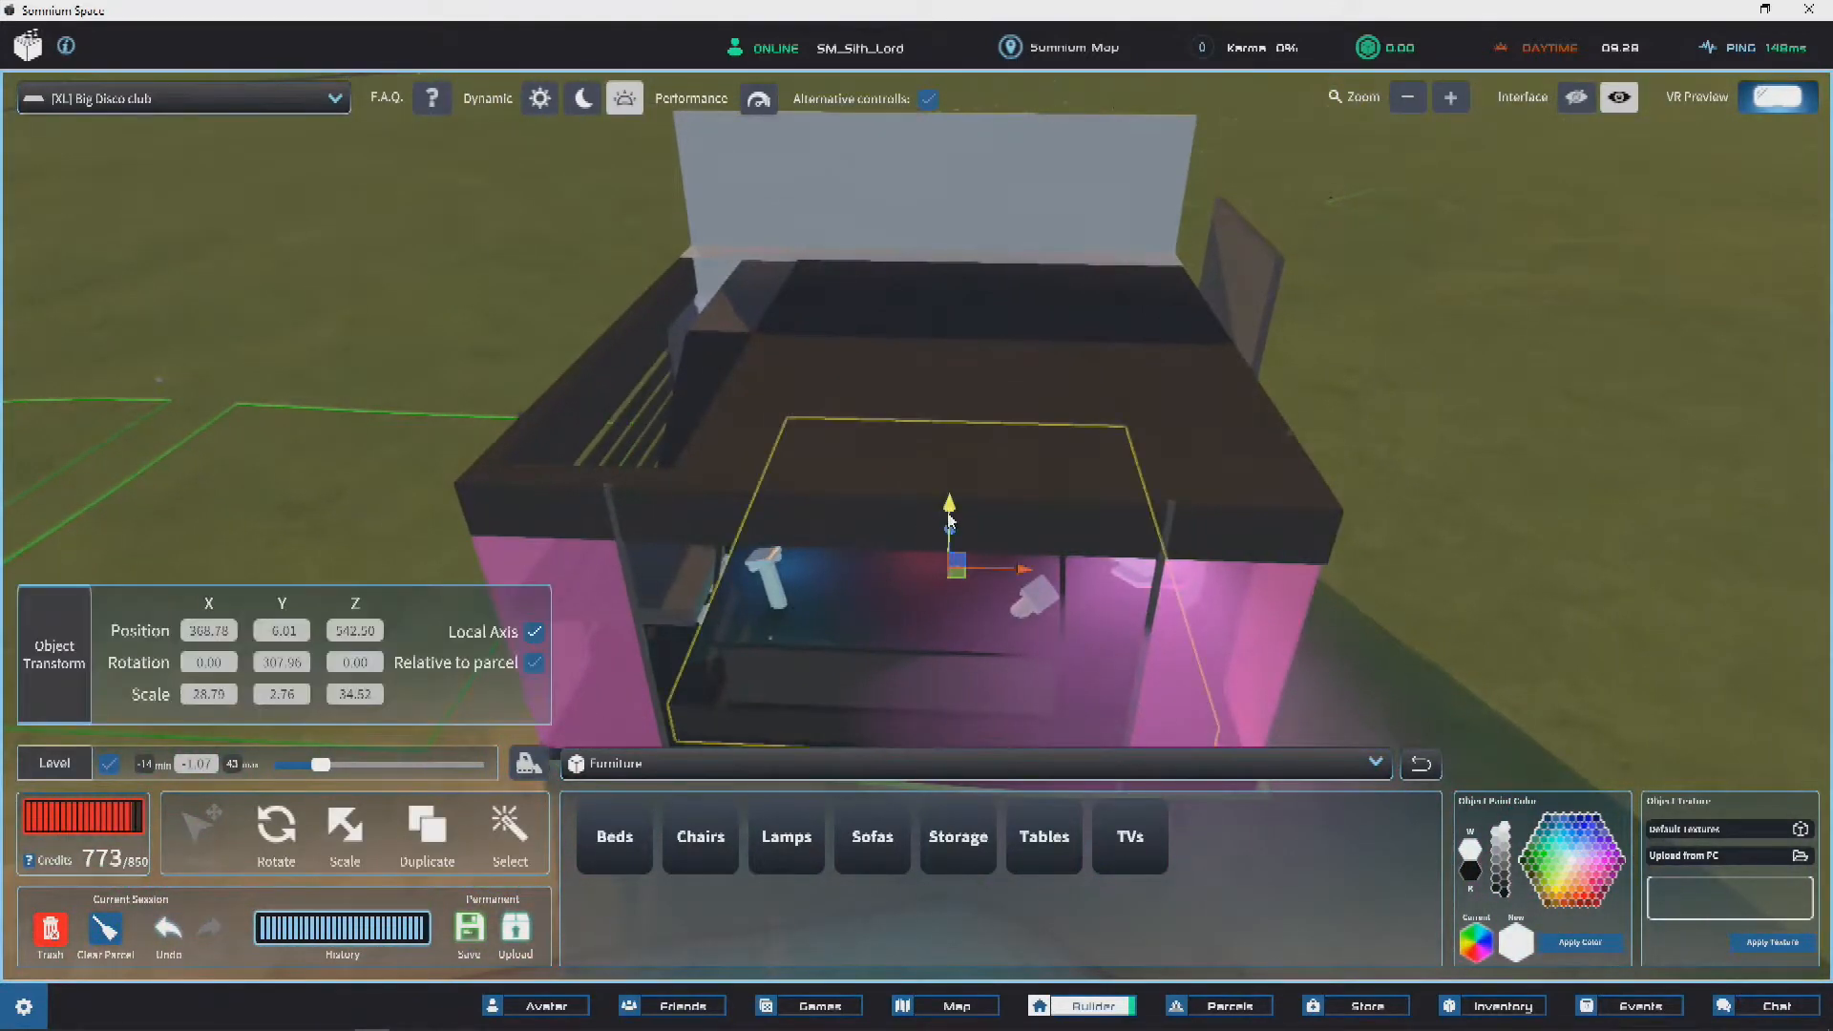
left_click_drag(950, 519, 952, 244)
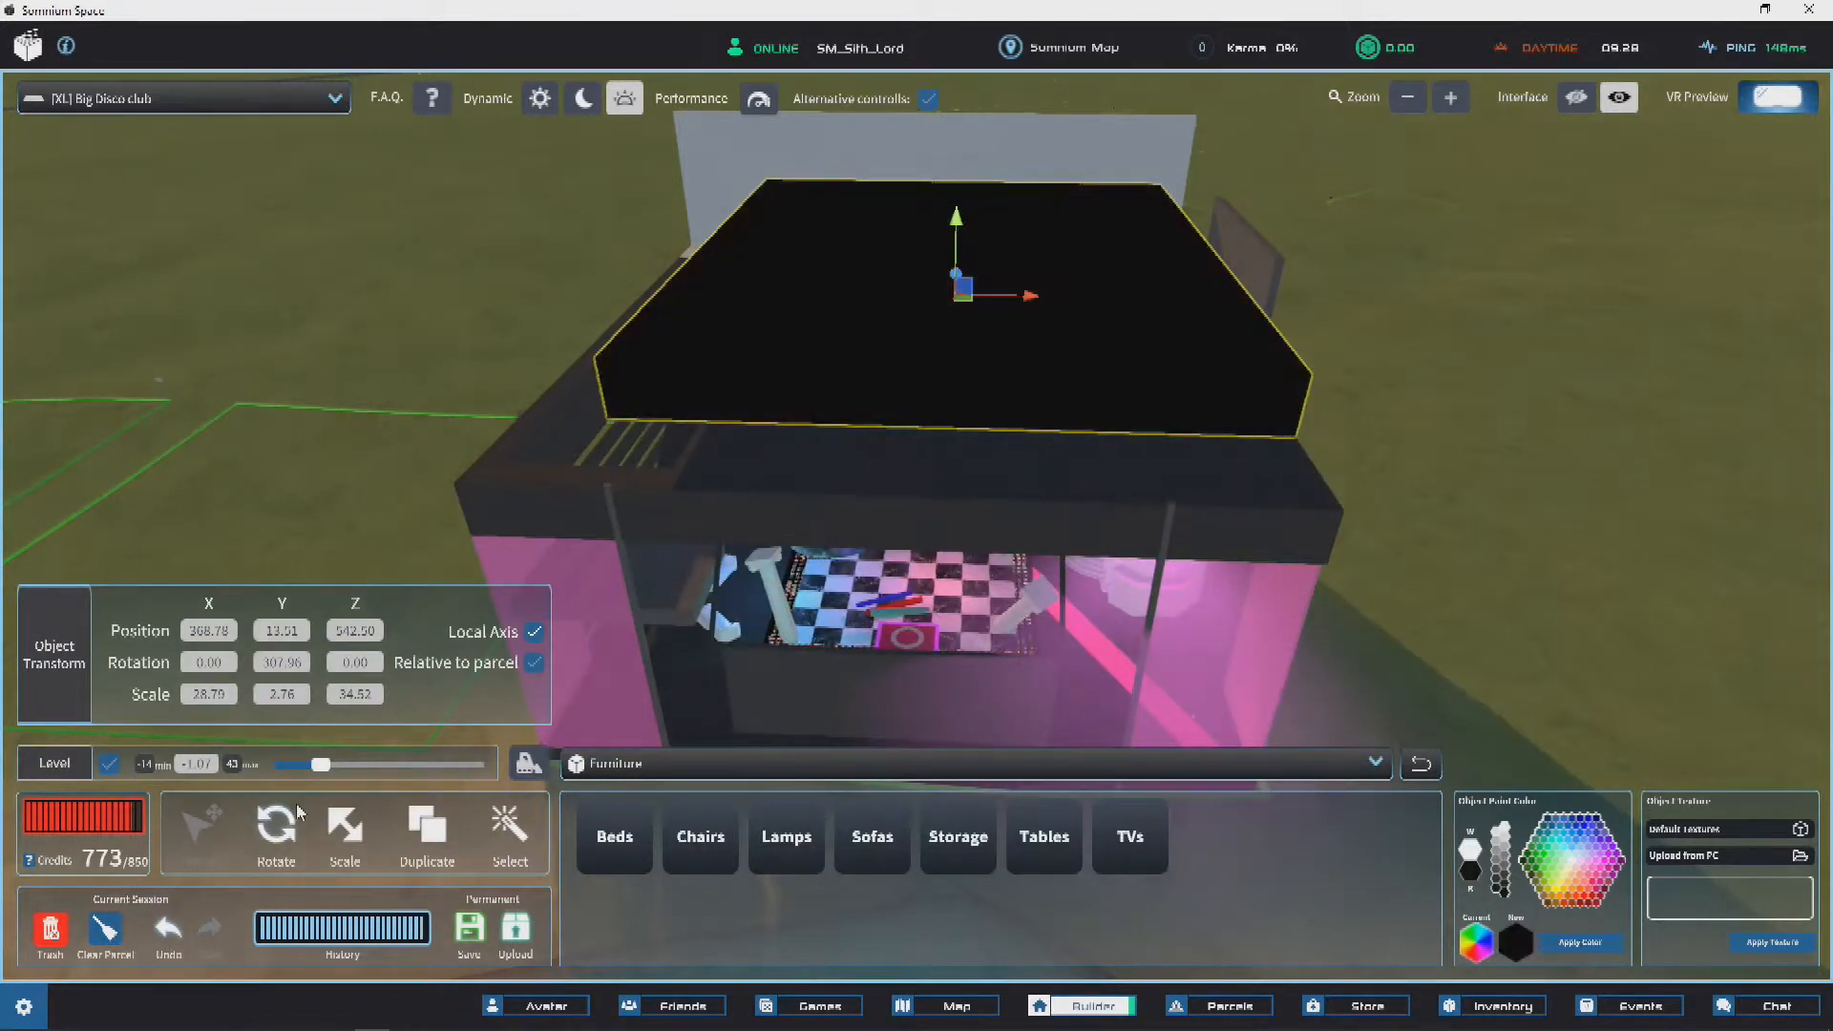
Step: Scale the black slab uniformly to 15.97 × 1.53 × 19.15 and sink it into the roof at X 370.25, Y 9.37, Z 544.39
scroll(982, 386, "up", 3)
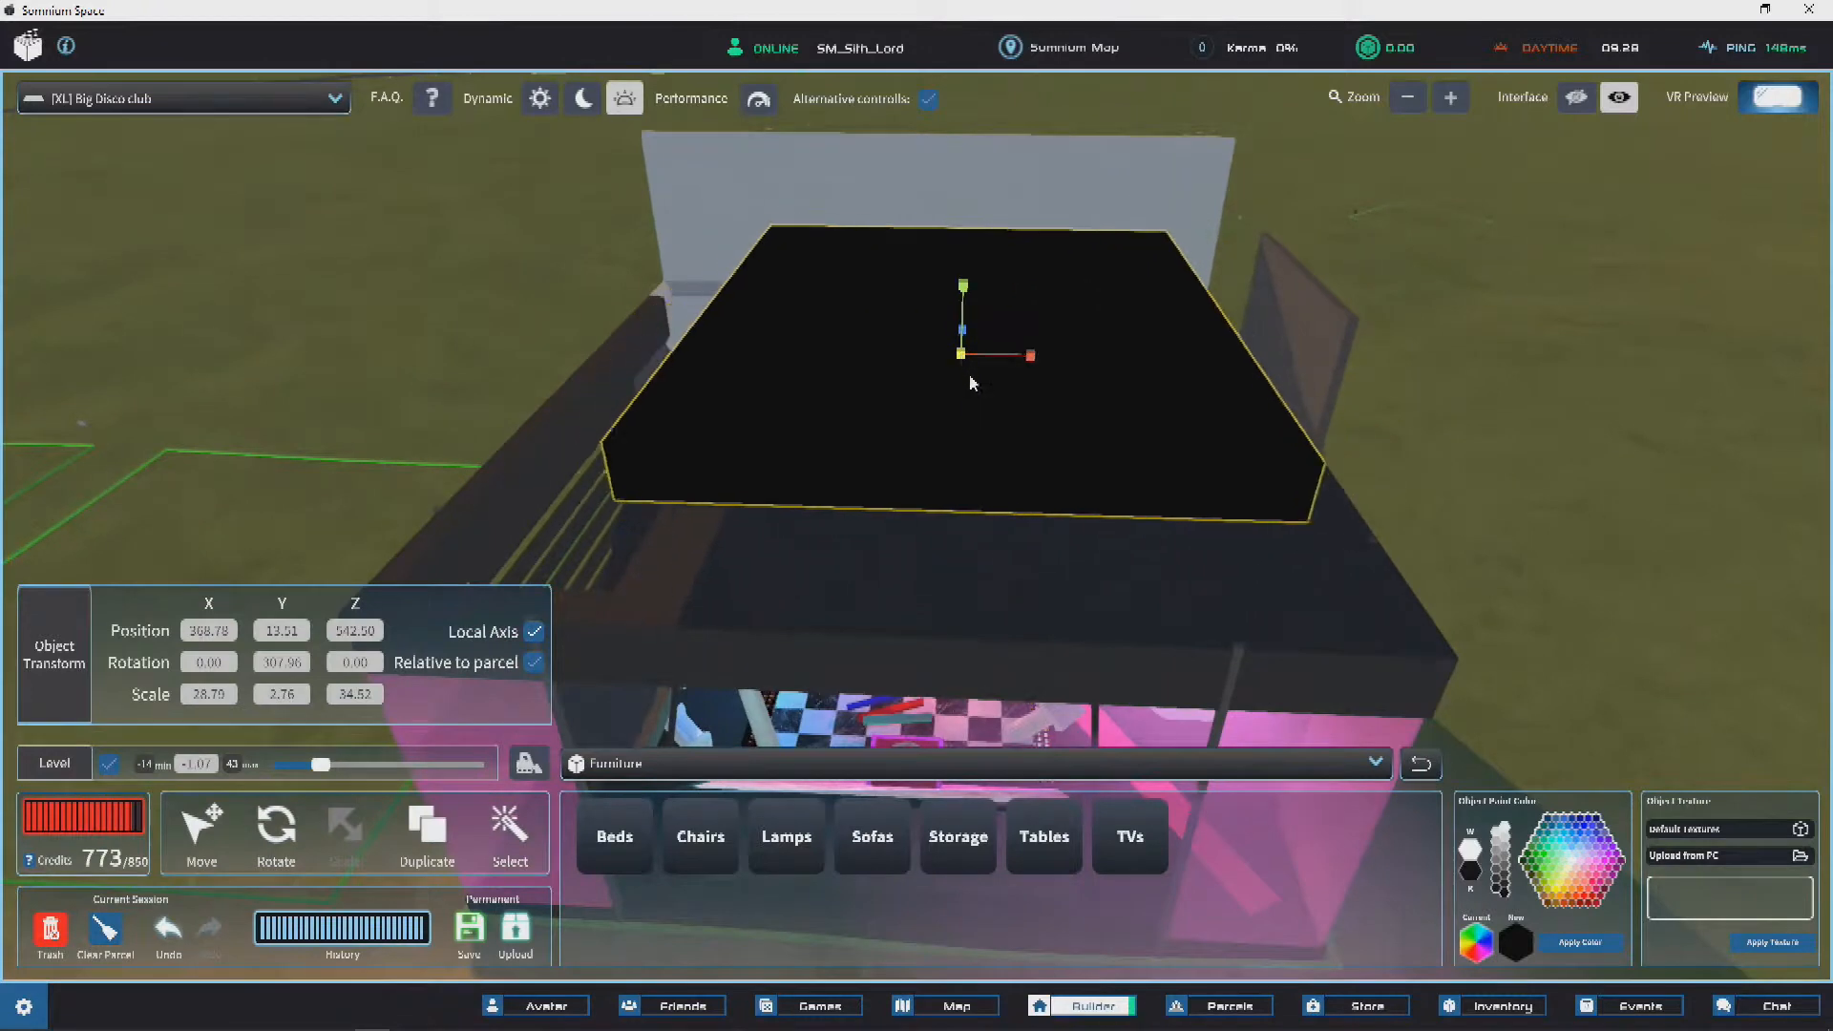
scroll(973, 406, "down", 3)
key("w")
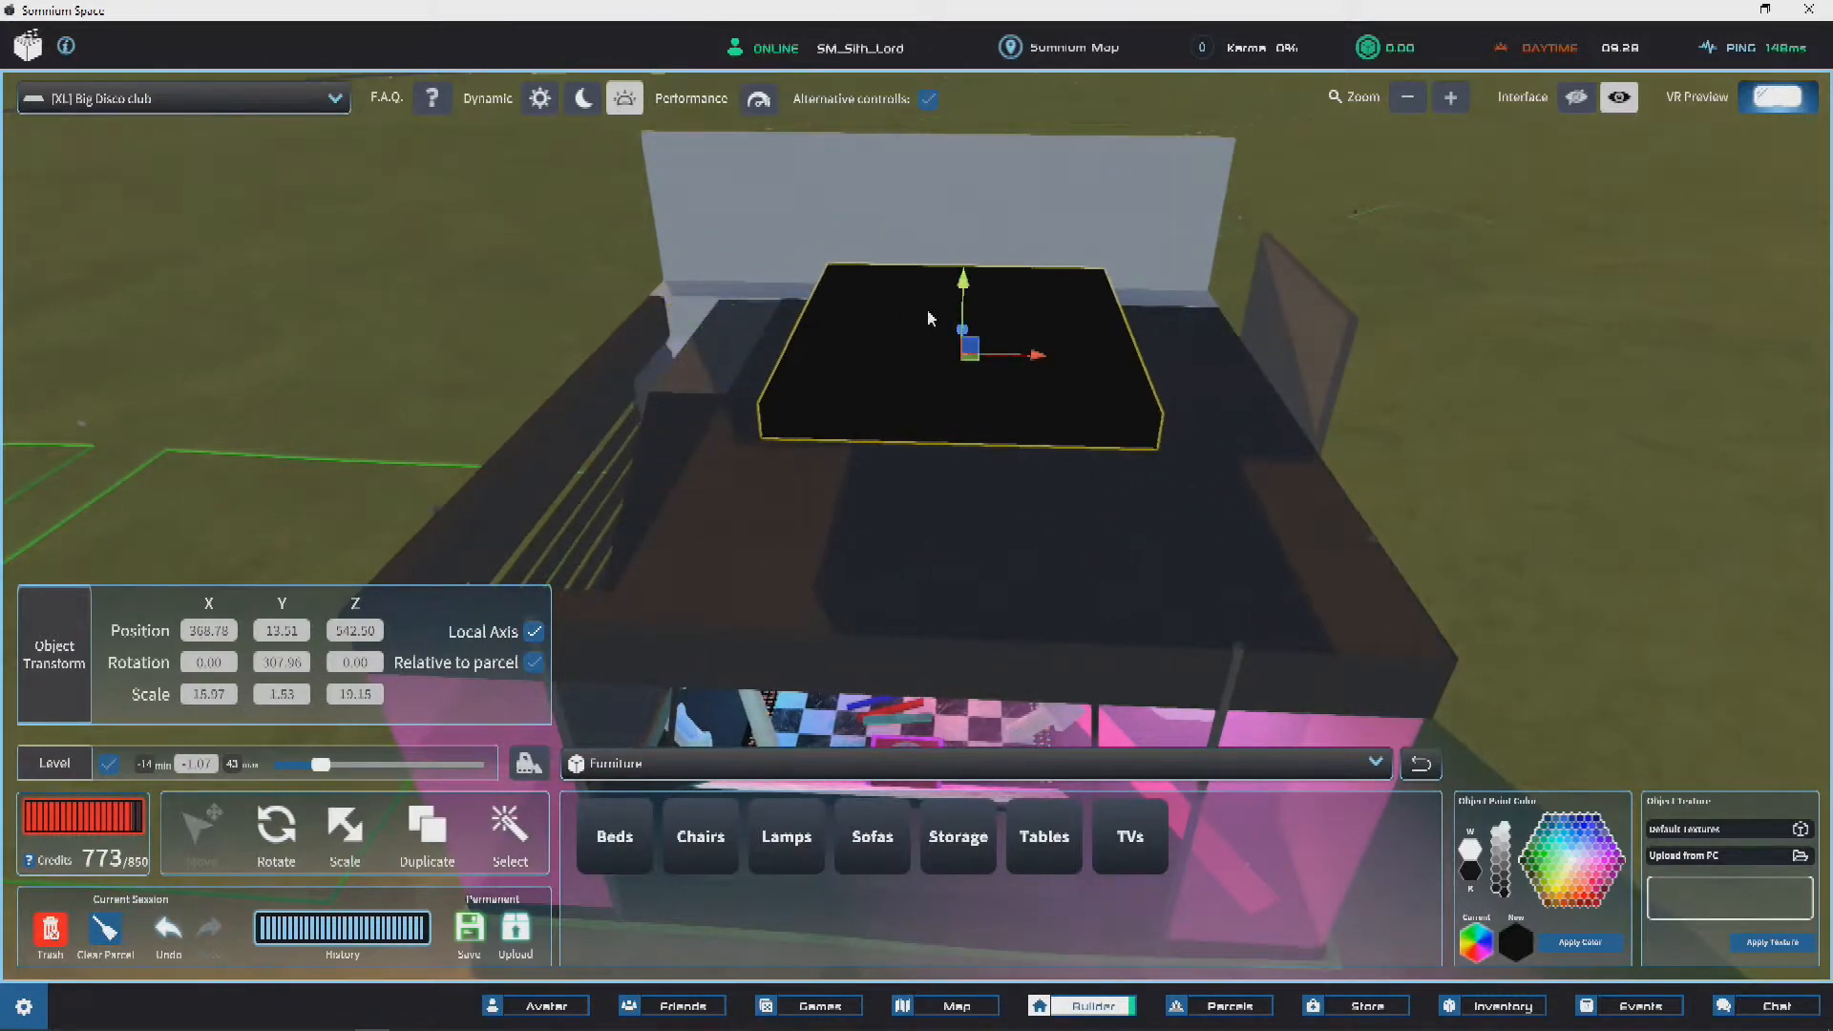
left_click_drag(966, 289, 983, 401)
scroll(1067, 434, "up", 2)
right_click_drag(941, 379, 986, 351)
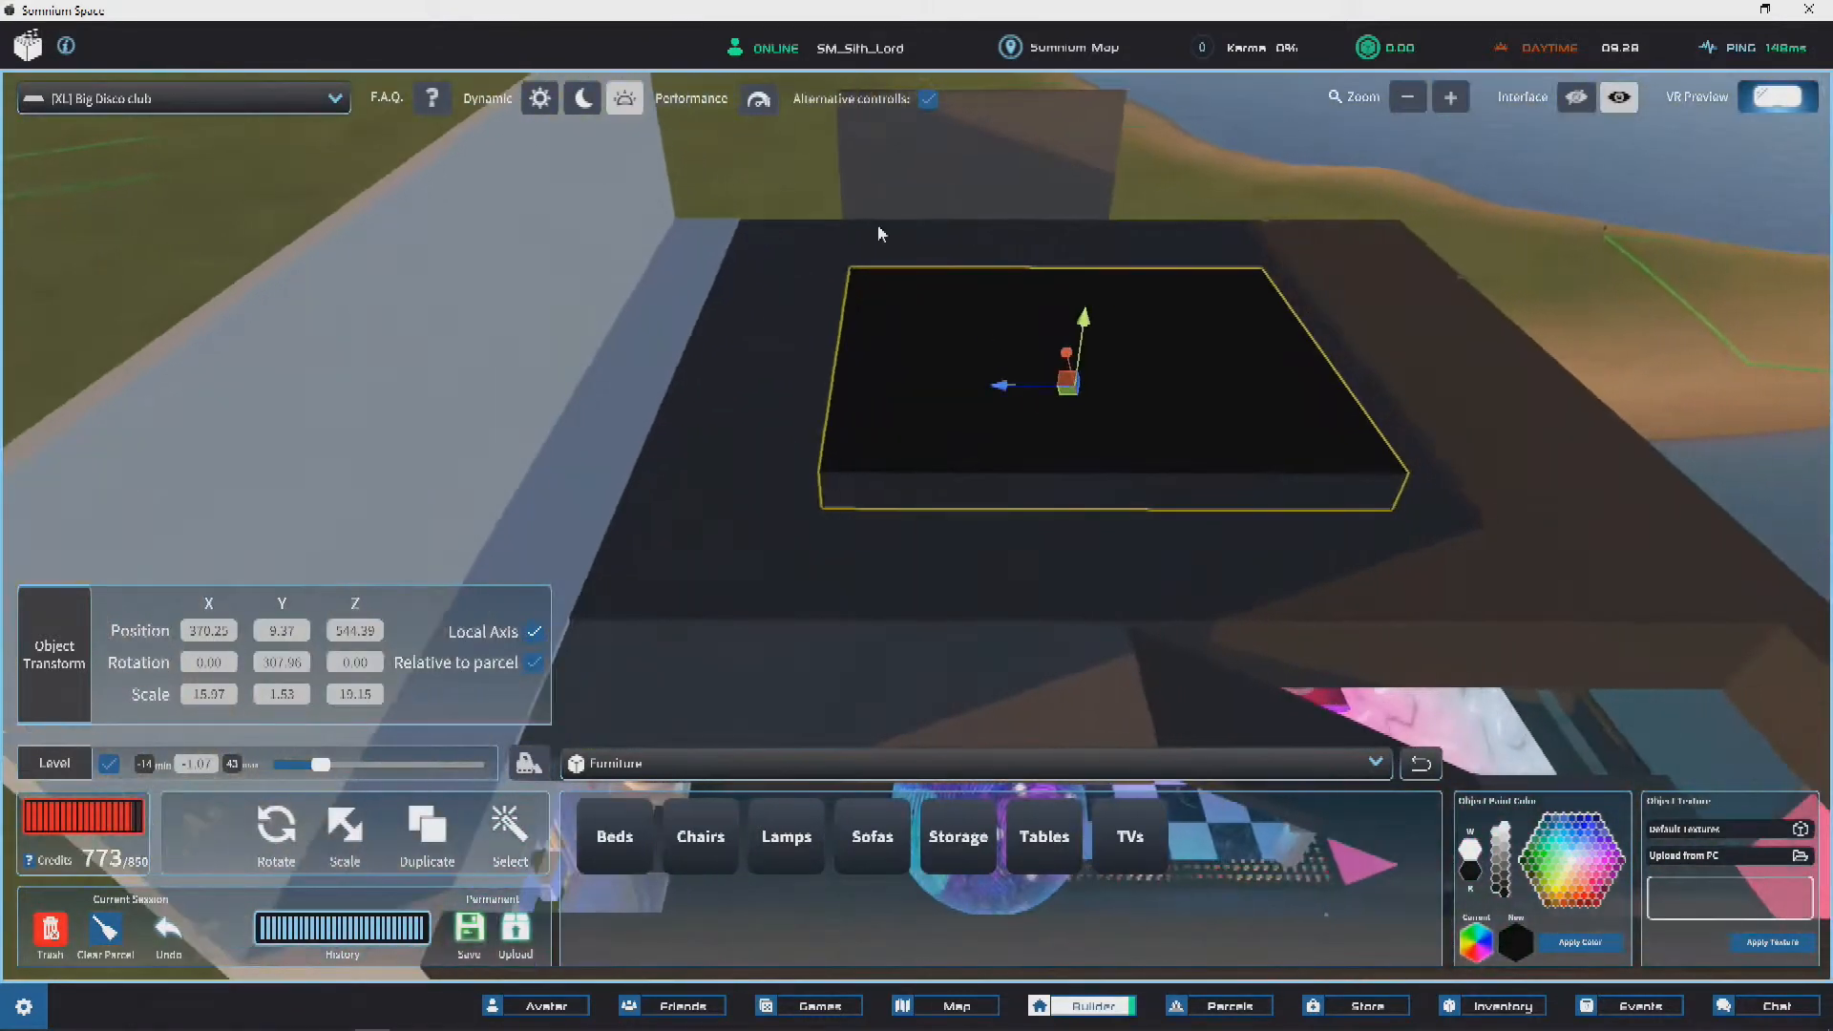
Step: Switch the lighting to Daytime and shift the black slab along its local Z axis on the roof
left_click(590, 109)
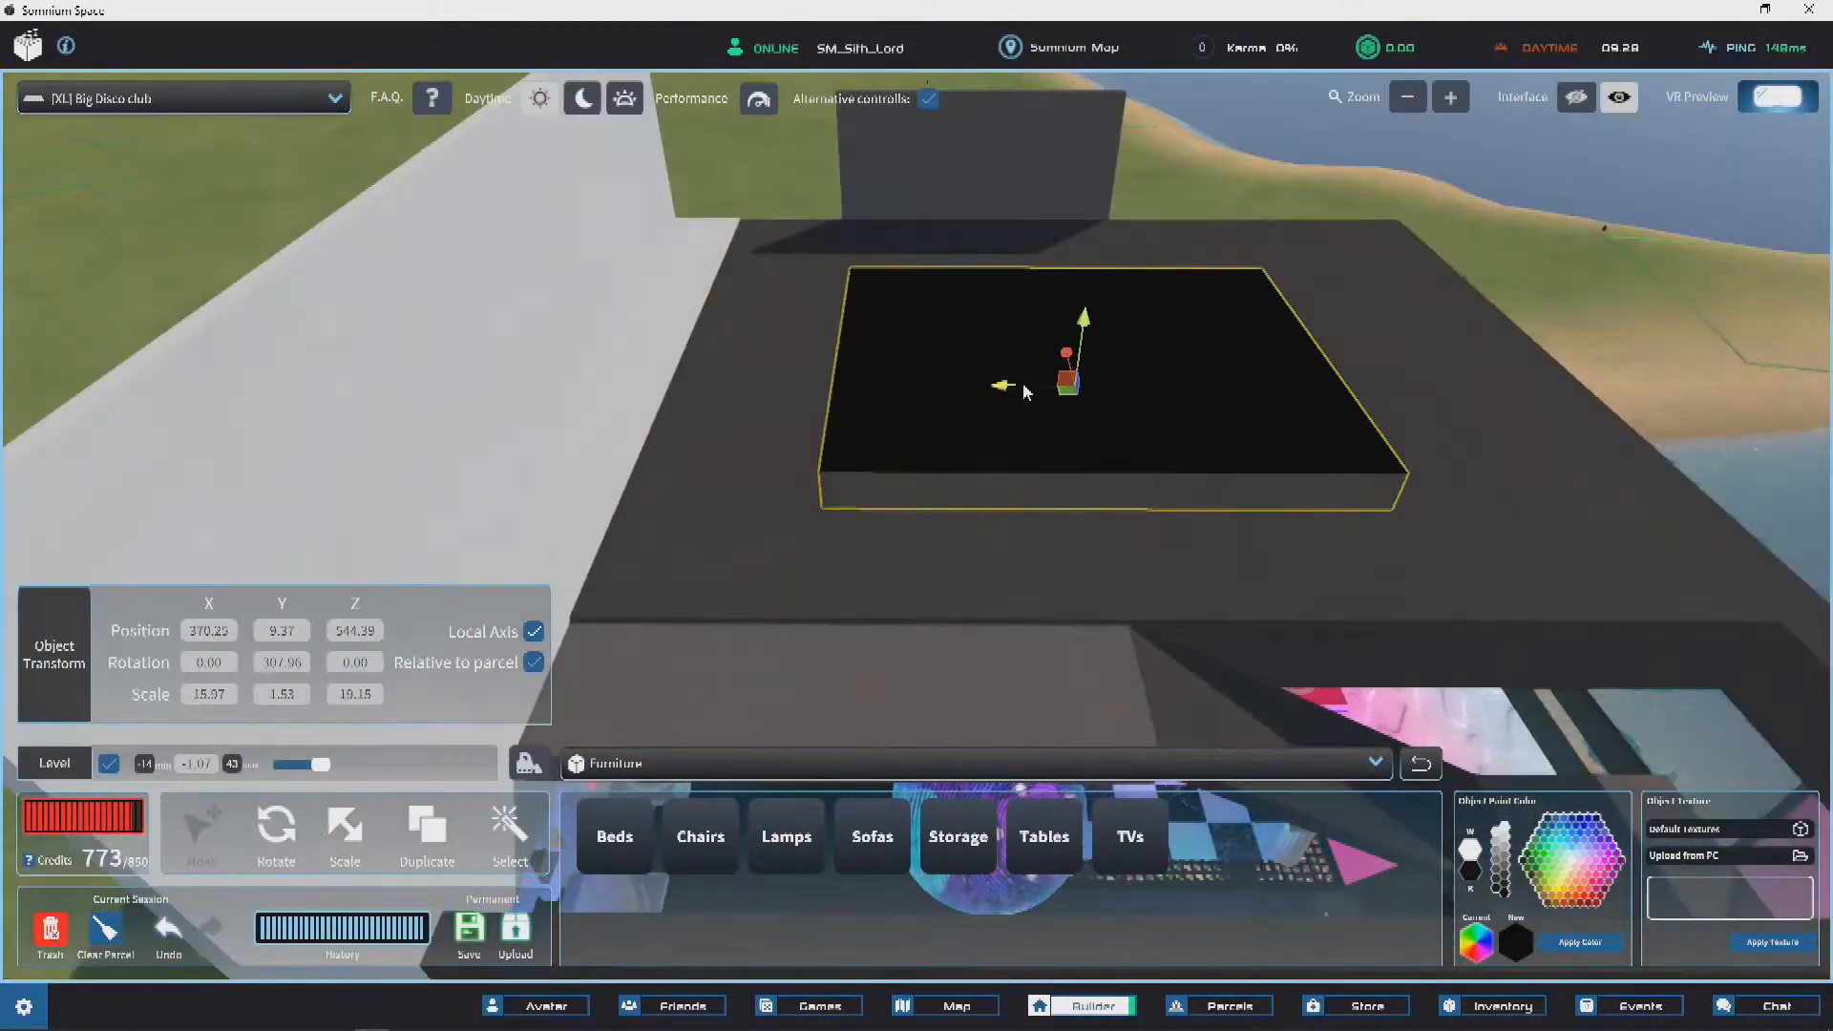
left_click_drag(1066, 388, 1027, 392)
right_click_drag(1027, 392, 647, 680)
Step: Select the dark wall panel above the facade's lounge opening for scaling along its height
left_click(345, 830)
right_click_drag(831, 470, 790, 177)
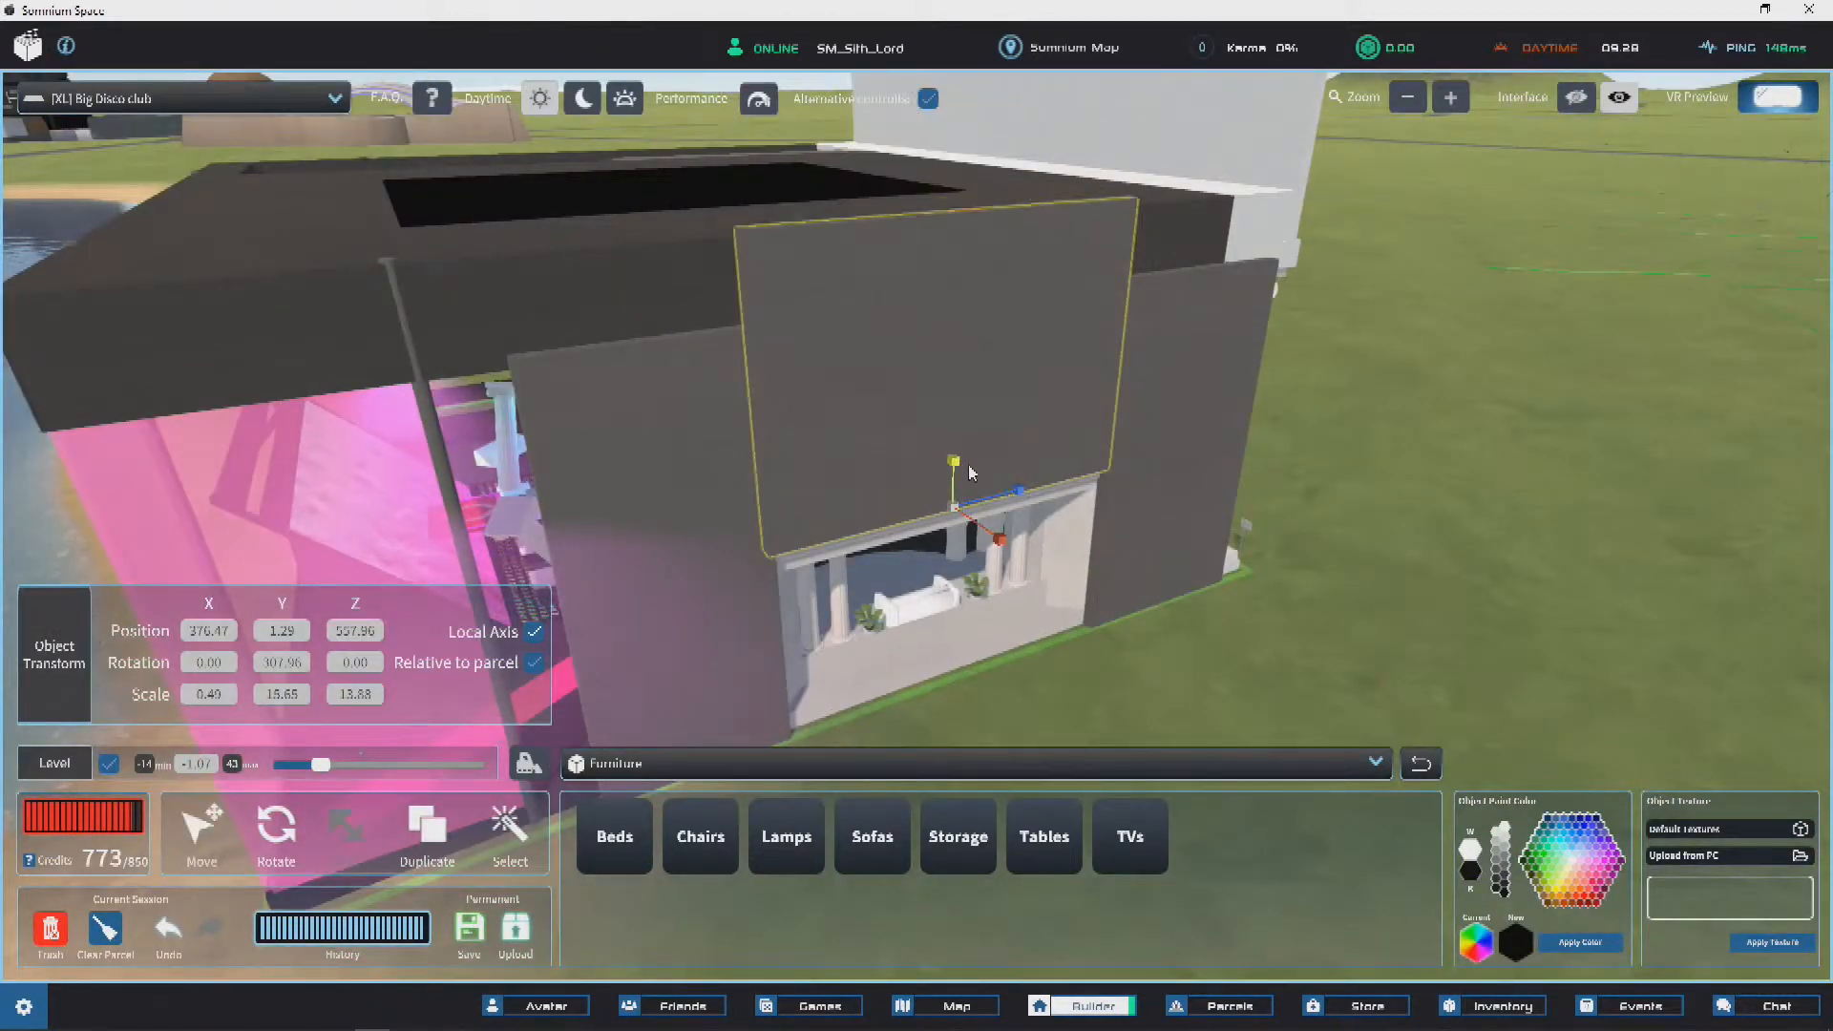
right_click_drag(1229, 475, 973, 295)
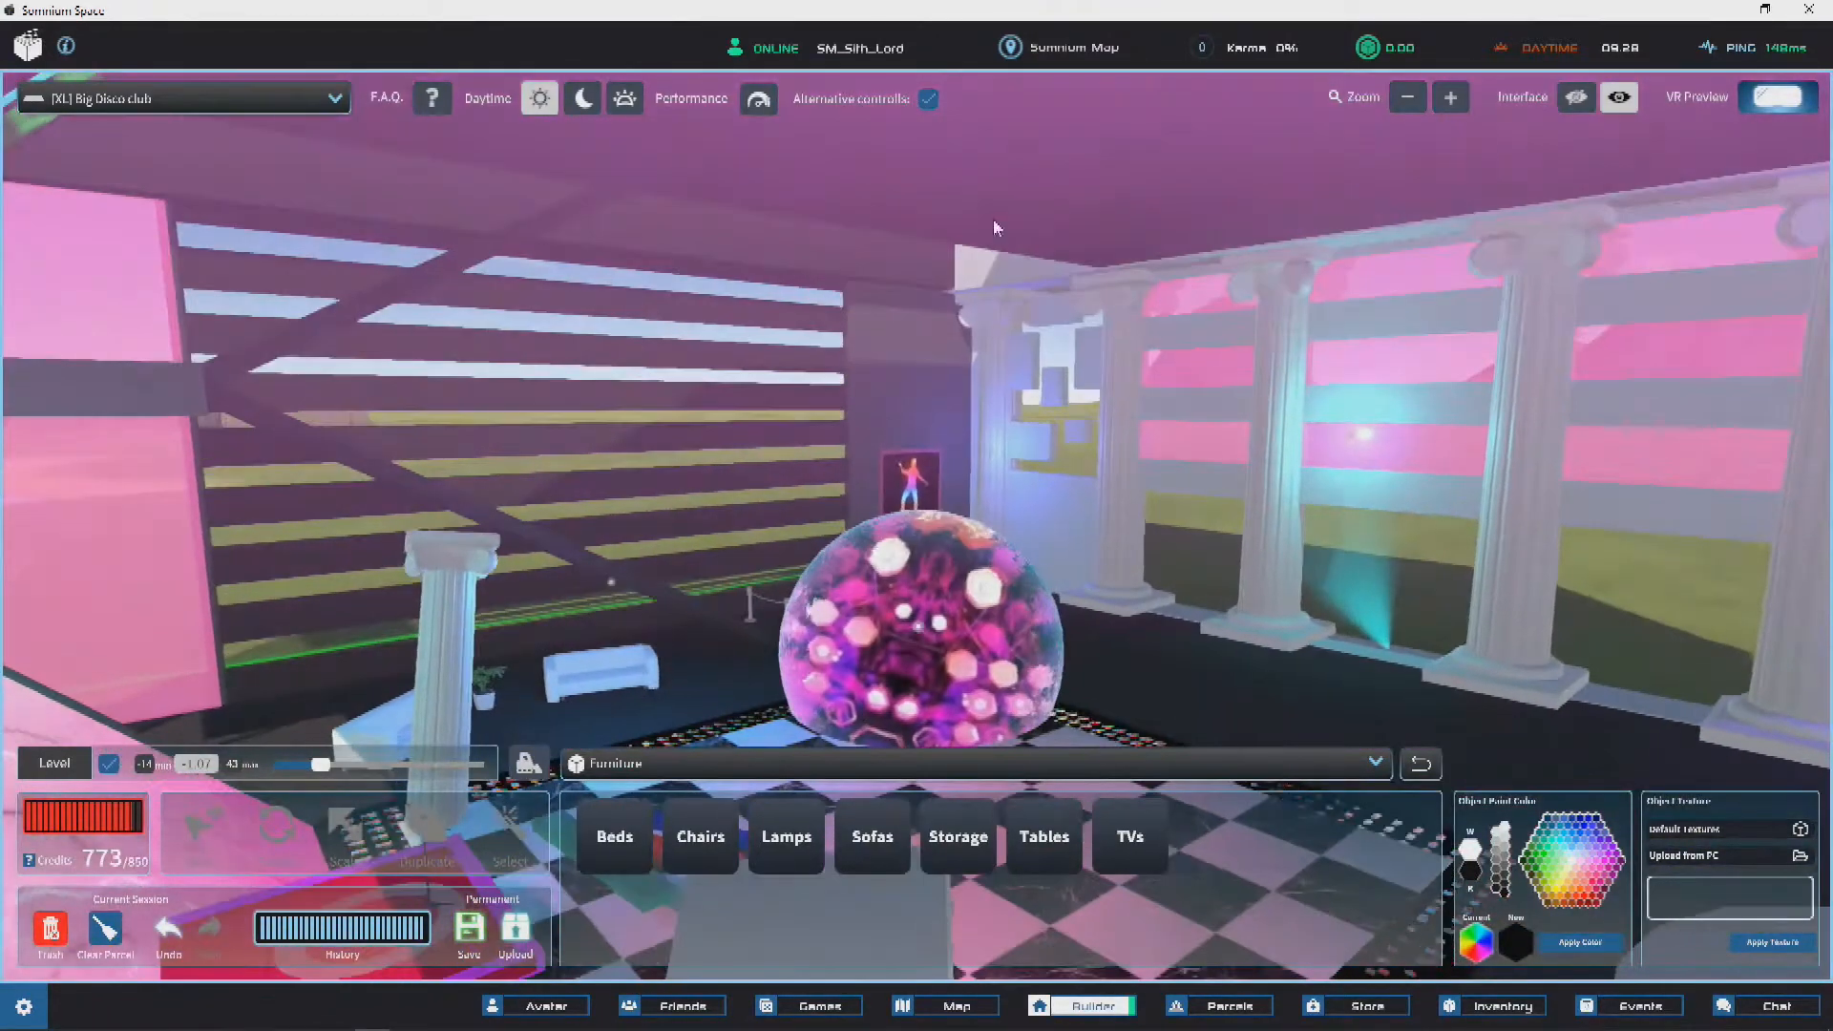
Step: Switch the lighting to Dynamic and examine the club interior around the glowing sphere, dance floor and stage
left_click(628, 99)
scroll(792, 515, "down", 6)
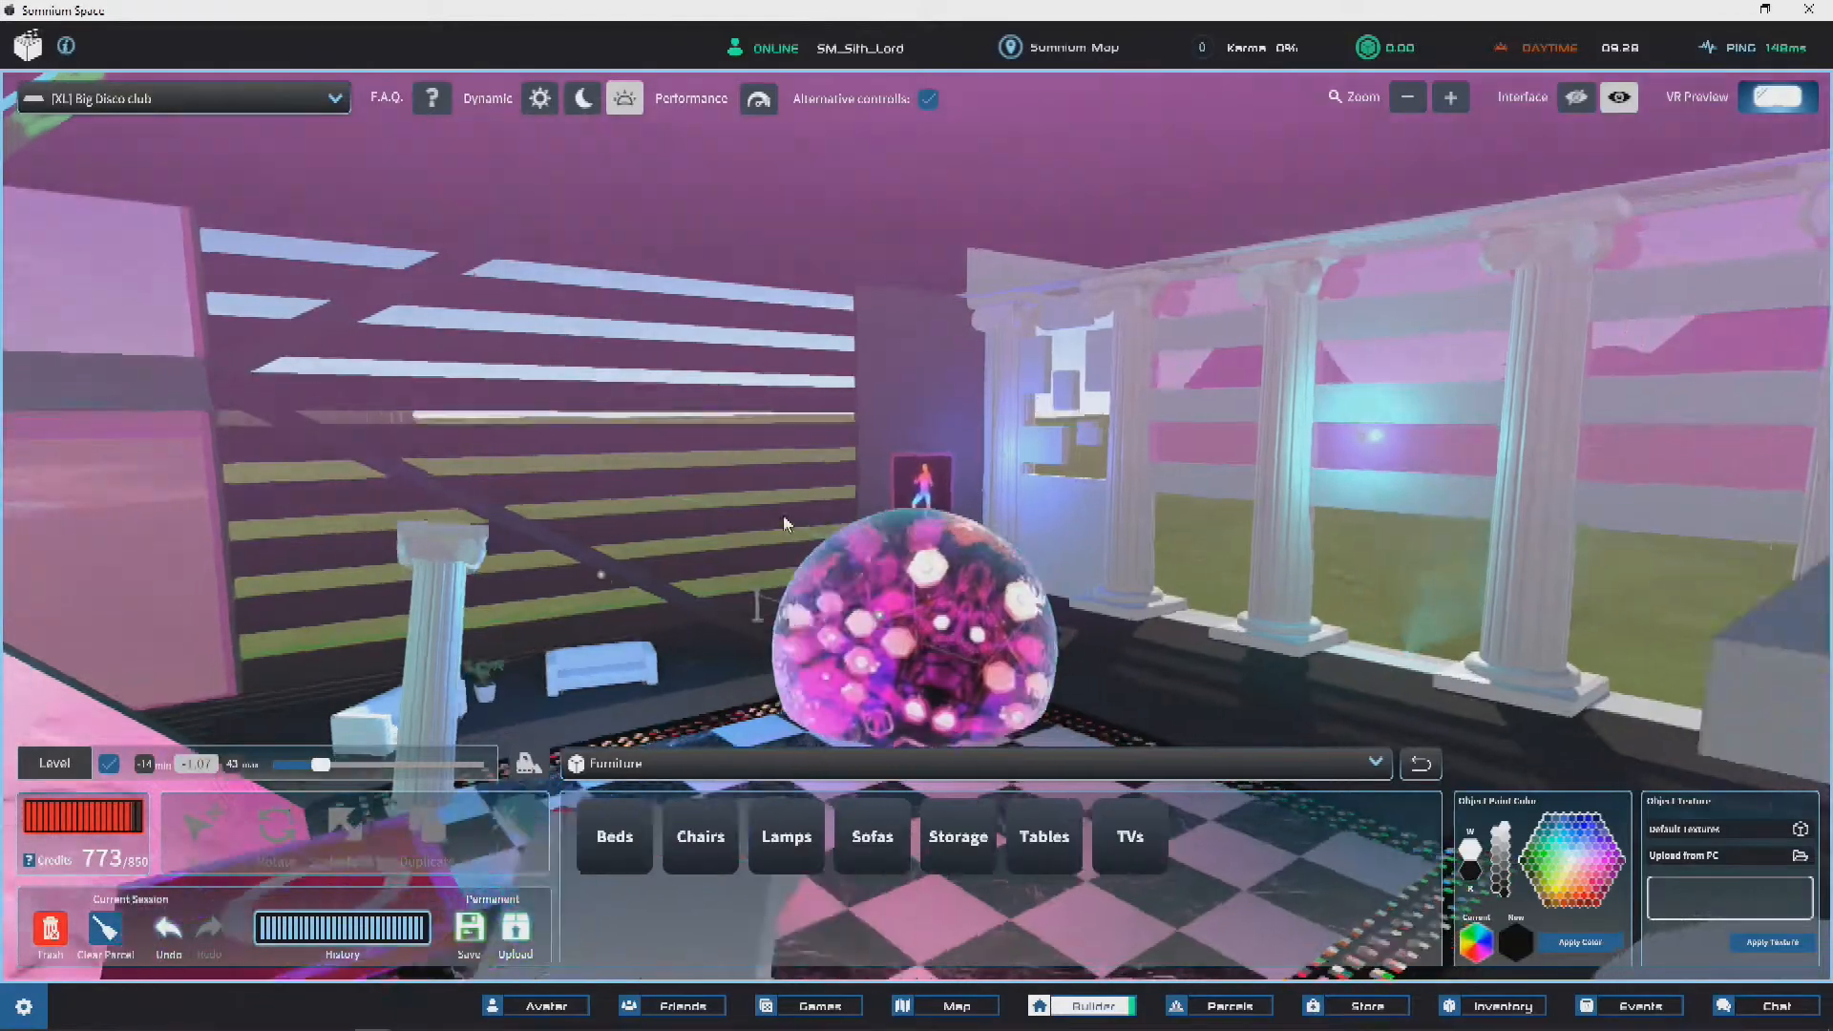
scroll(573, 587, "up", 6)
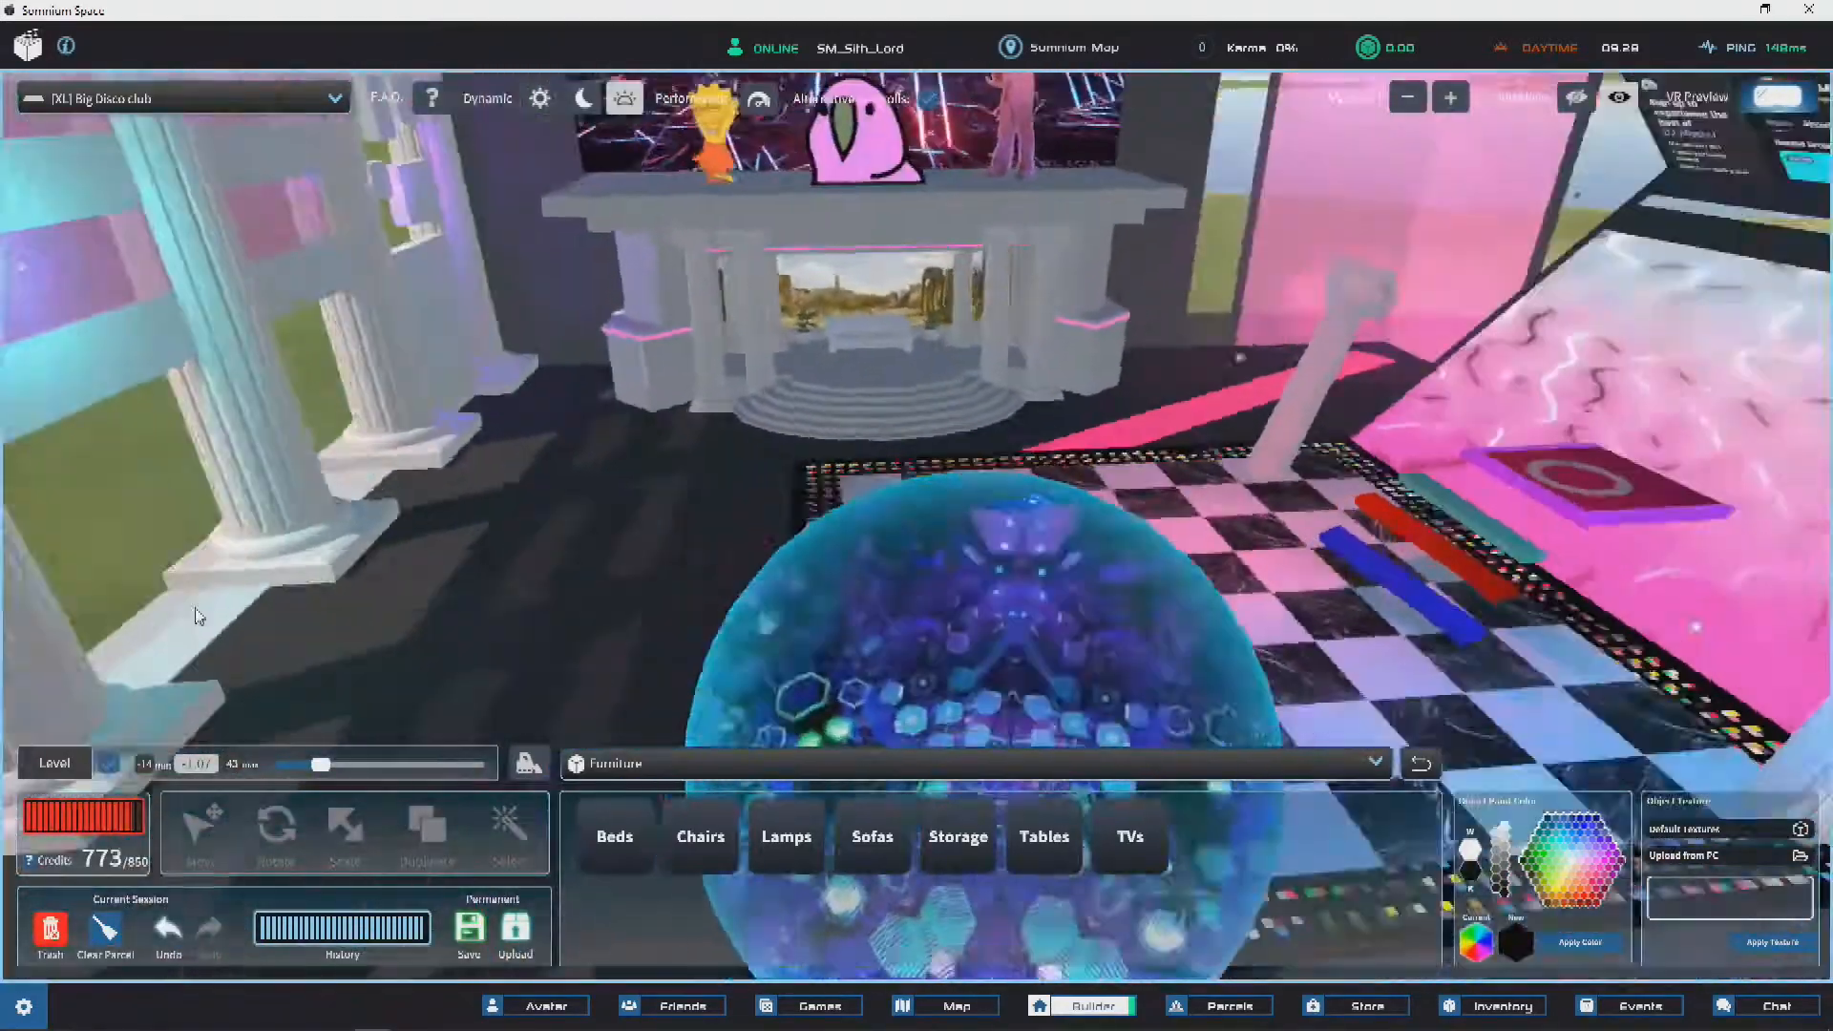
right_click_drag(196, 616, 941, 413)
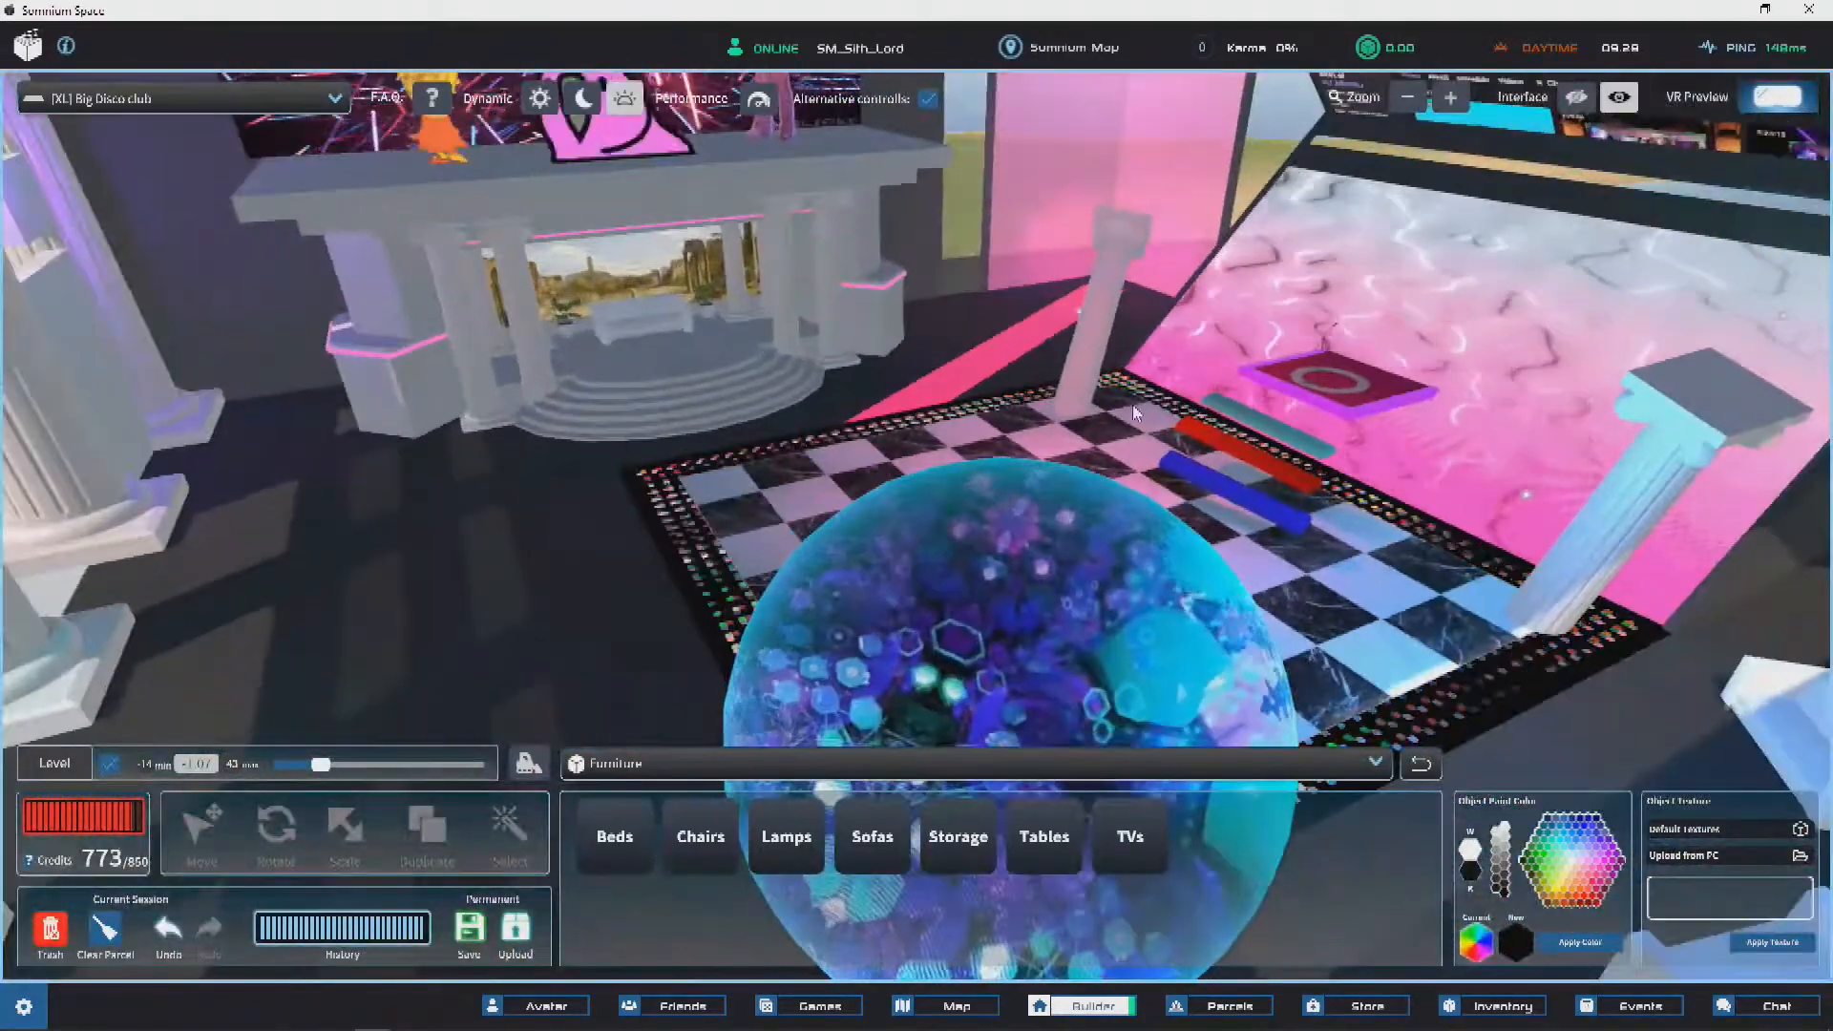
scroll(941, 413, "up", 4)
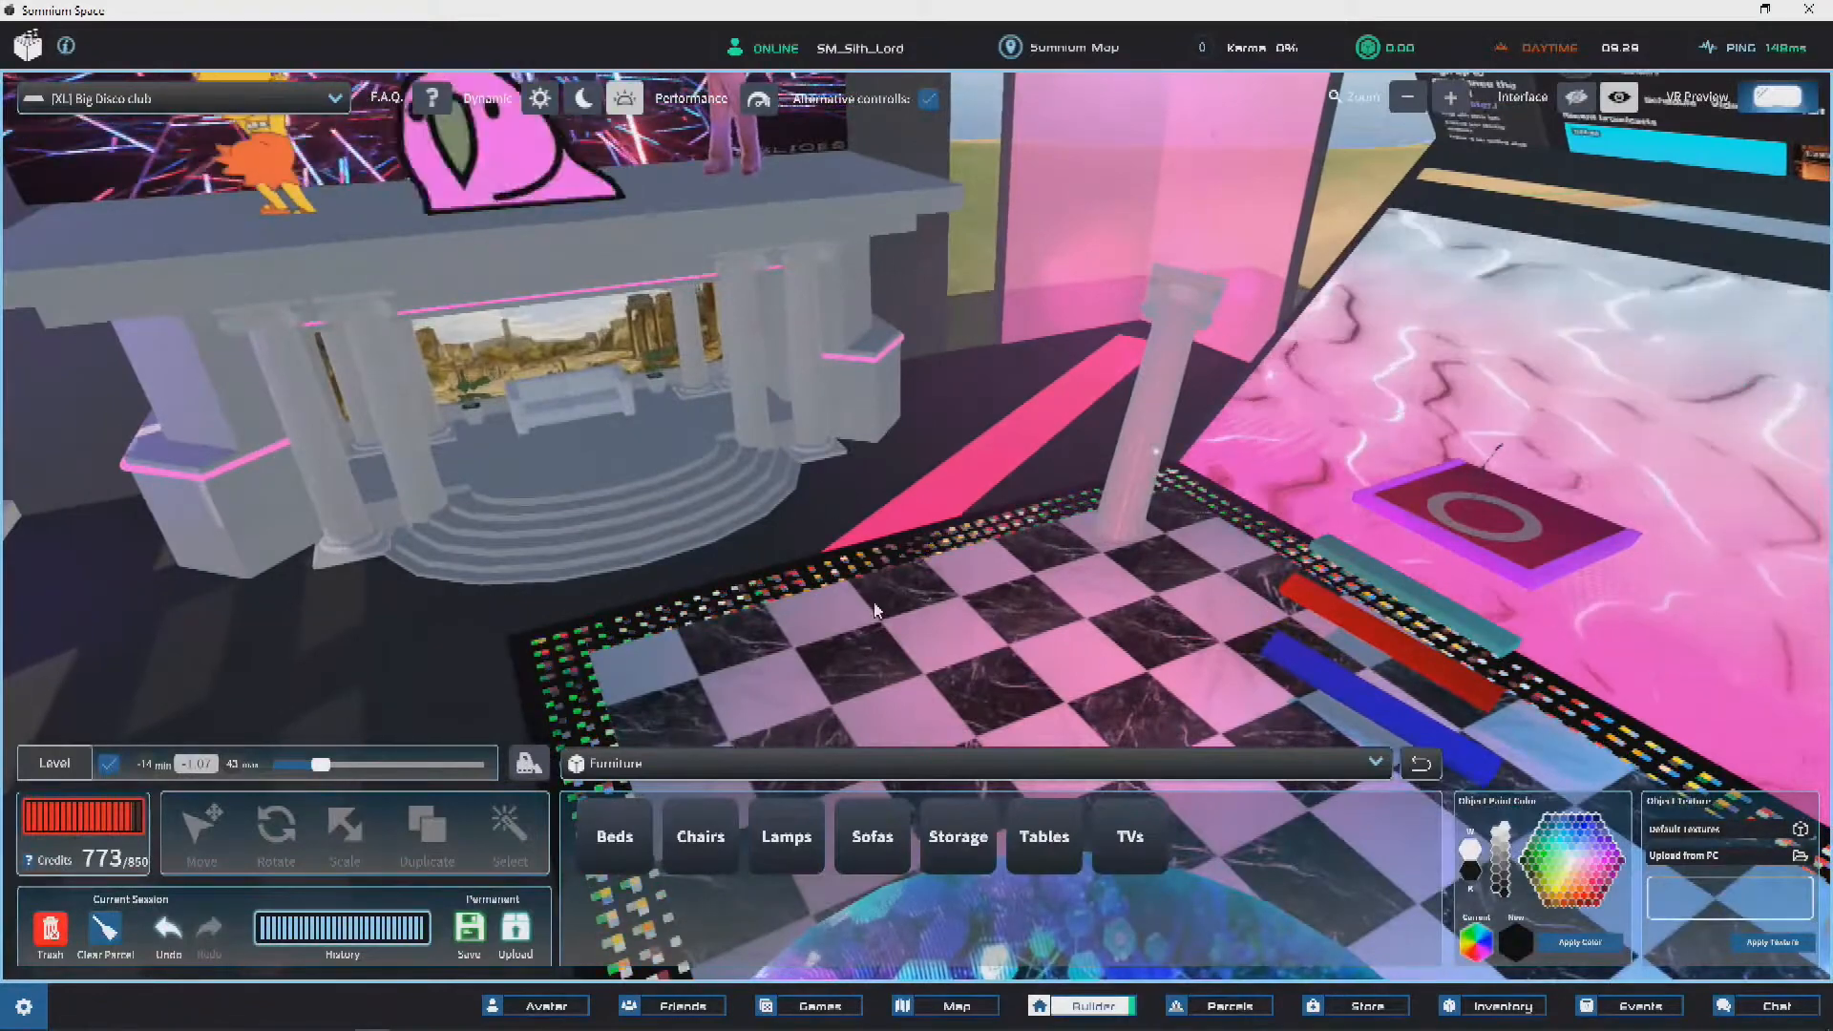
key("s")
scroll(1377, 383, "down", 4)
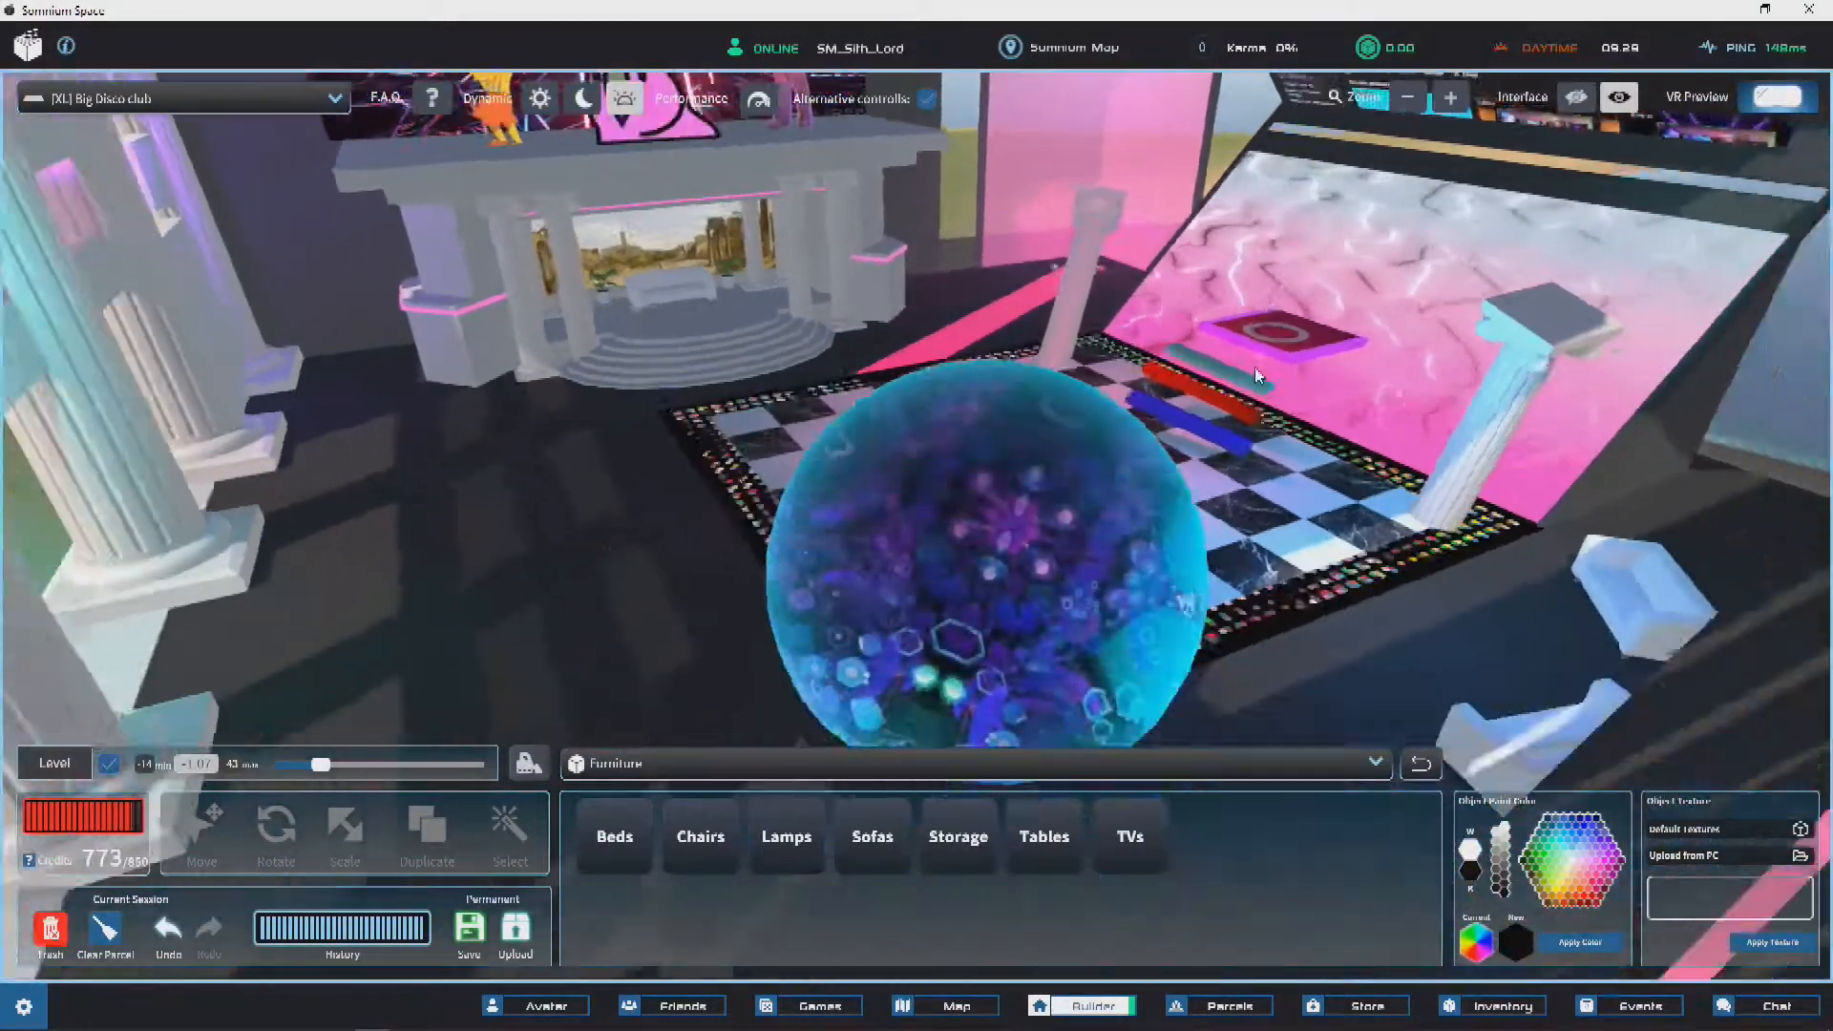
scroll(999, 390, "up", 2)
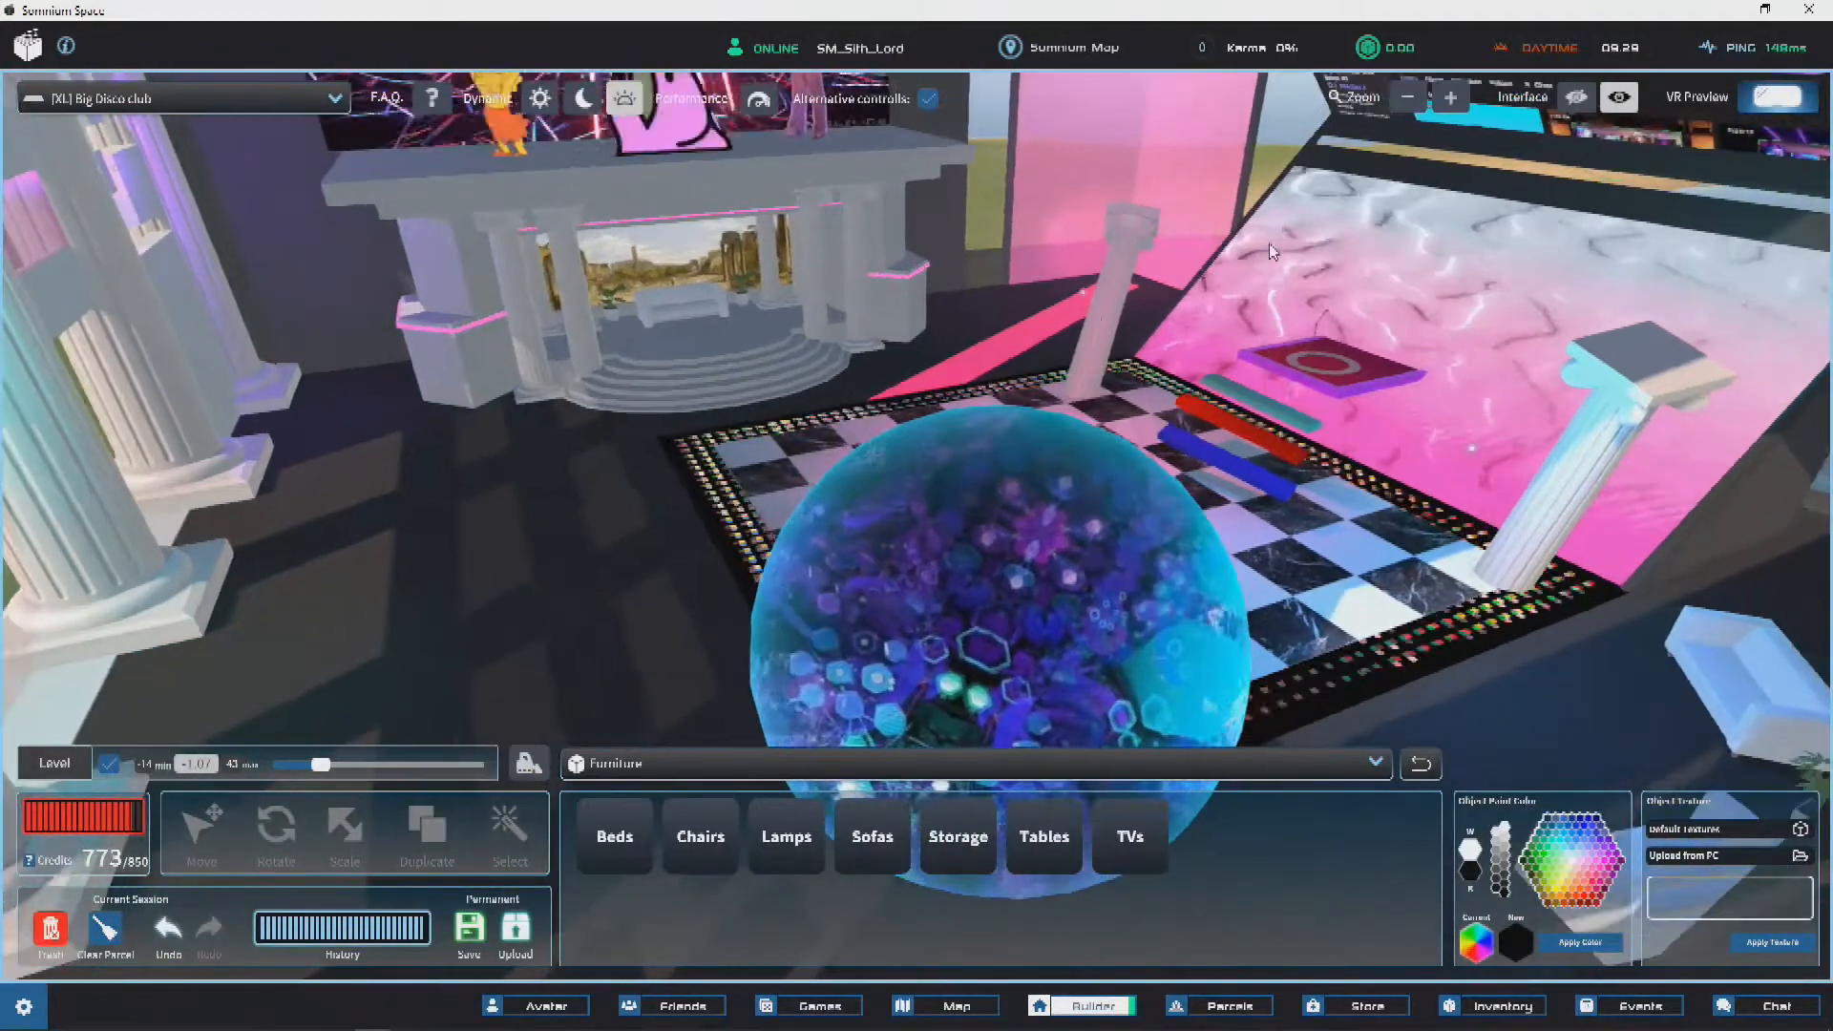
Step: Inspect the corner with the pink glass panels beside the stage and select the light placed there
right_click_drag(1008, 278, 1189, 446)
key("w")
key("w")
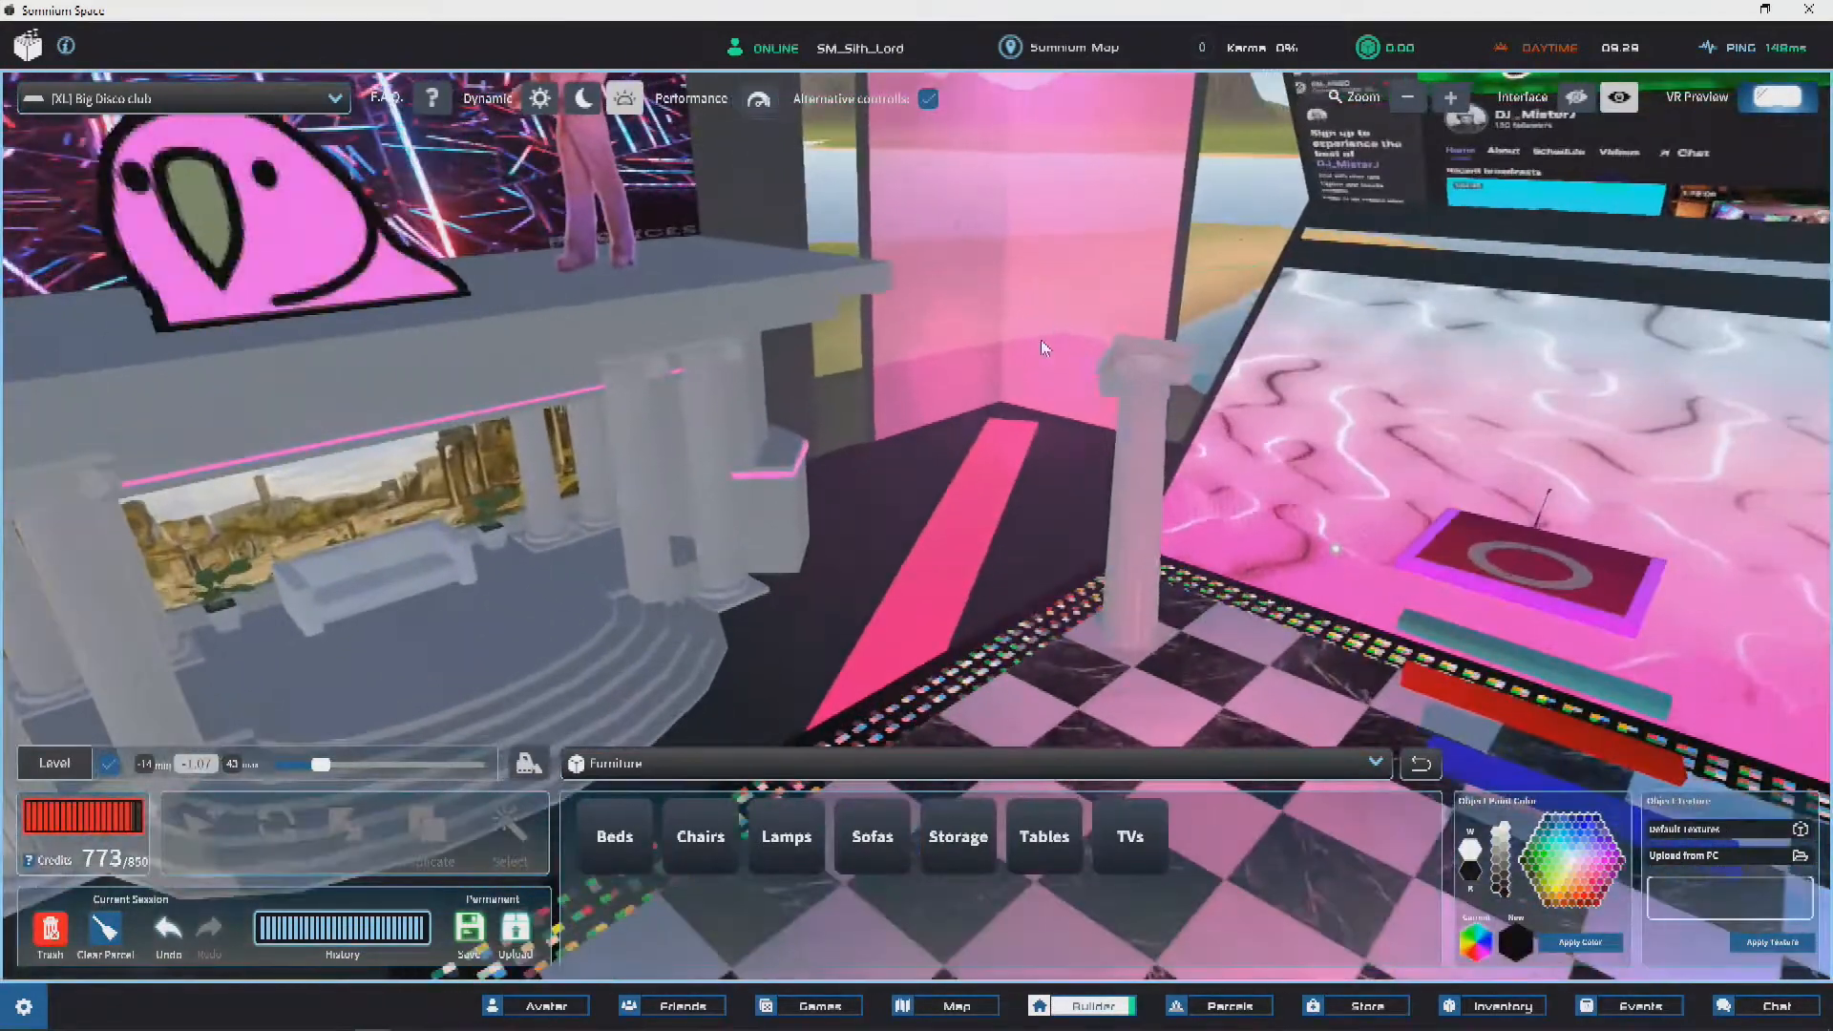
left_click(1004, 395)
key("w")
key("w")
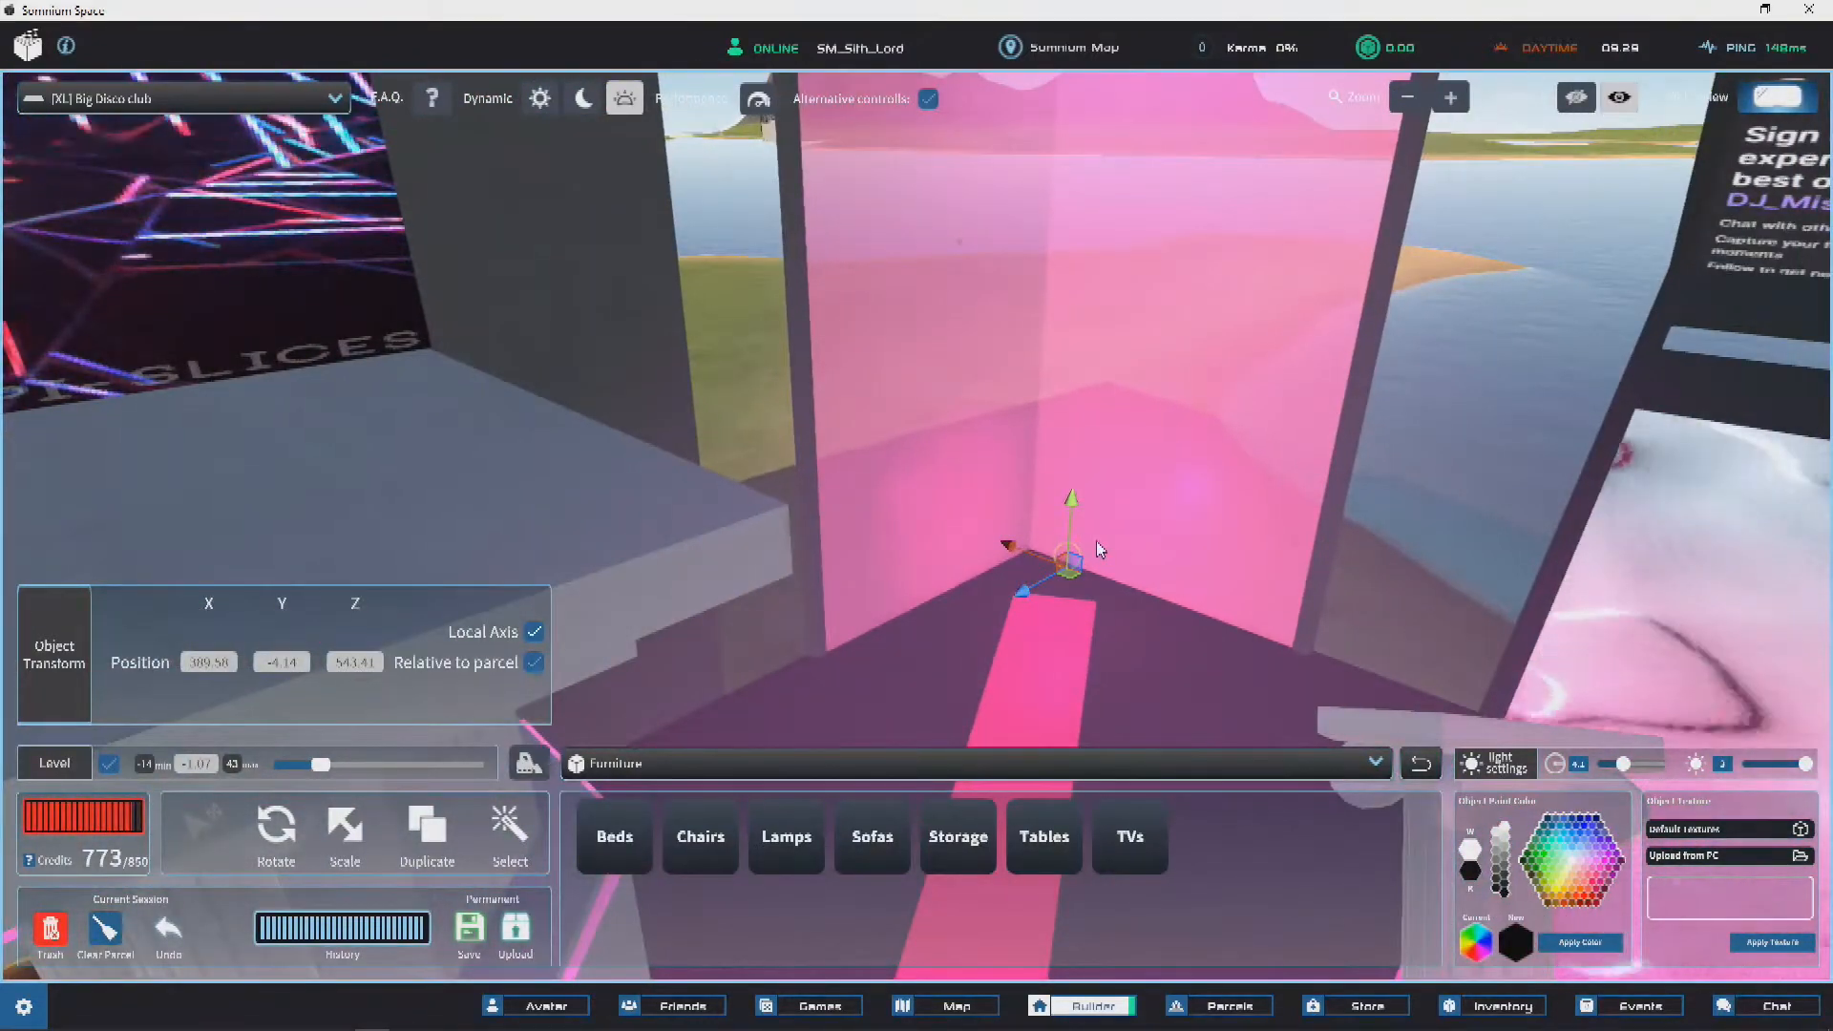
key("s")
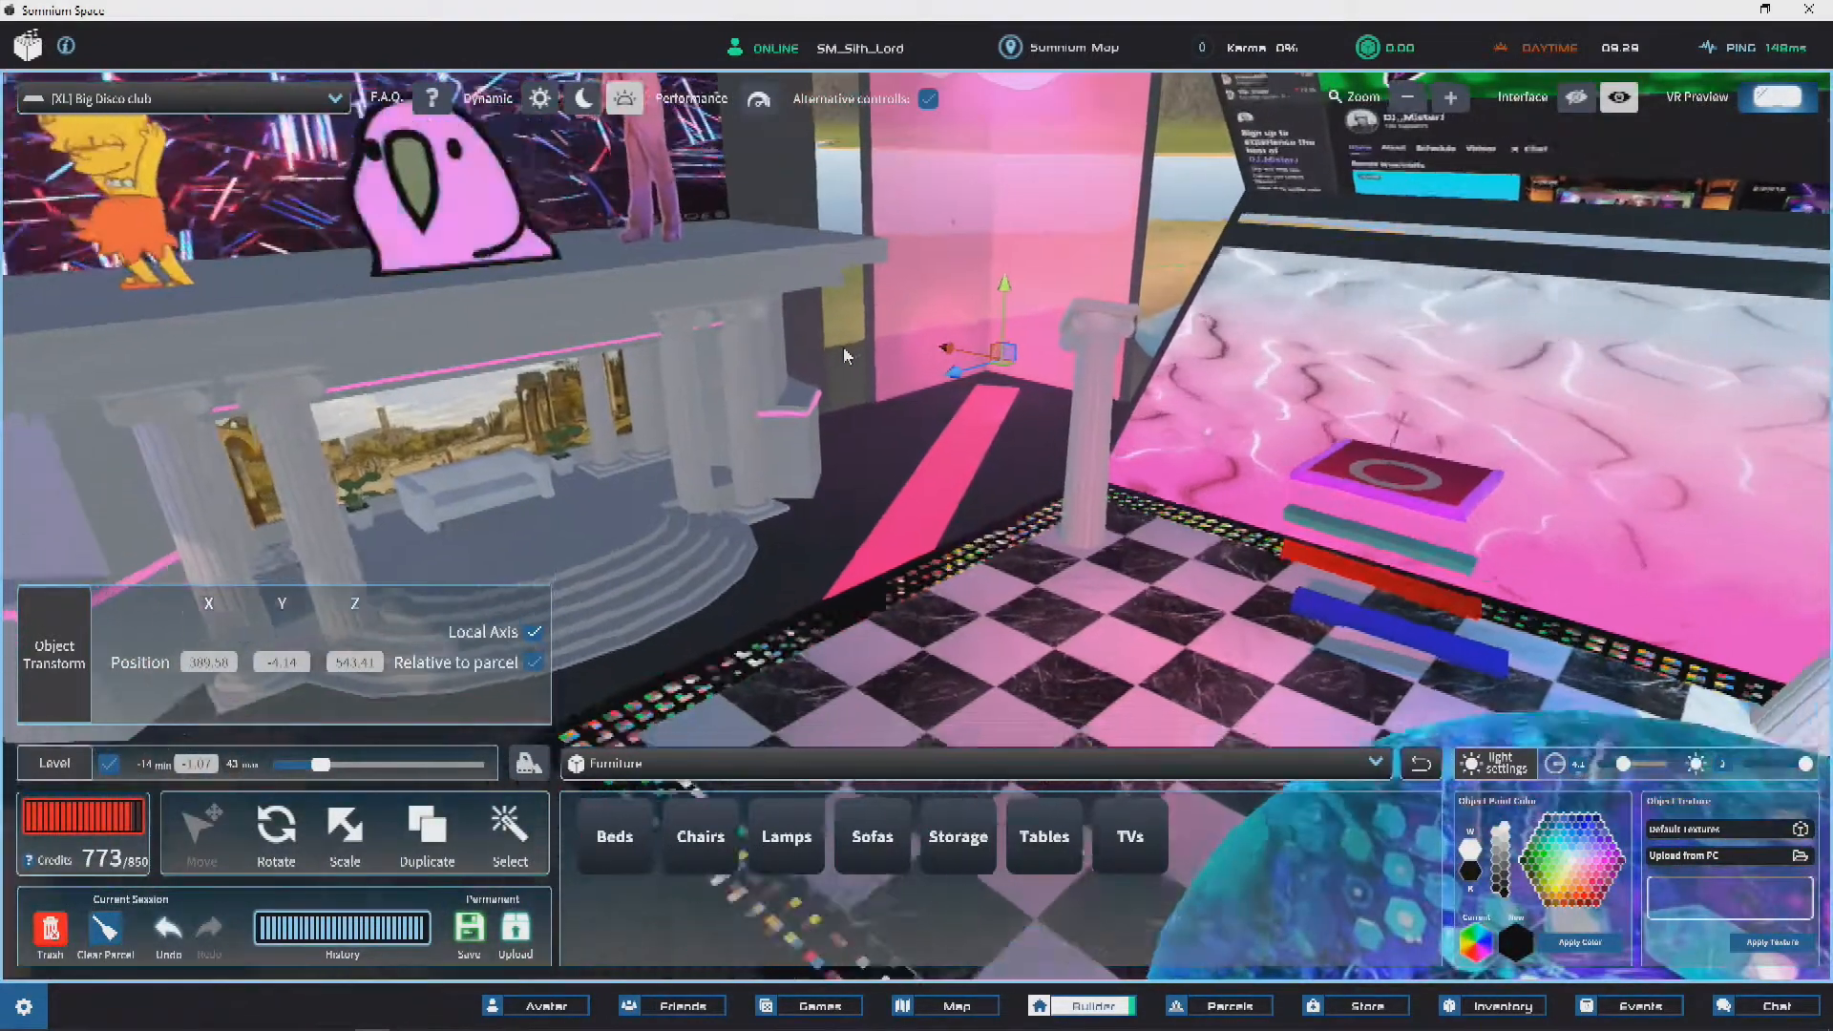
Step: Examine the light falling between the side columns and the slatted wall from inside and outside
key("s")
left_click(655, 449)
key("w")
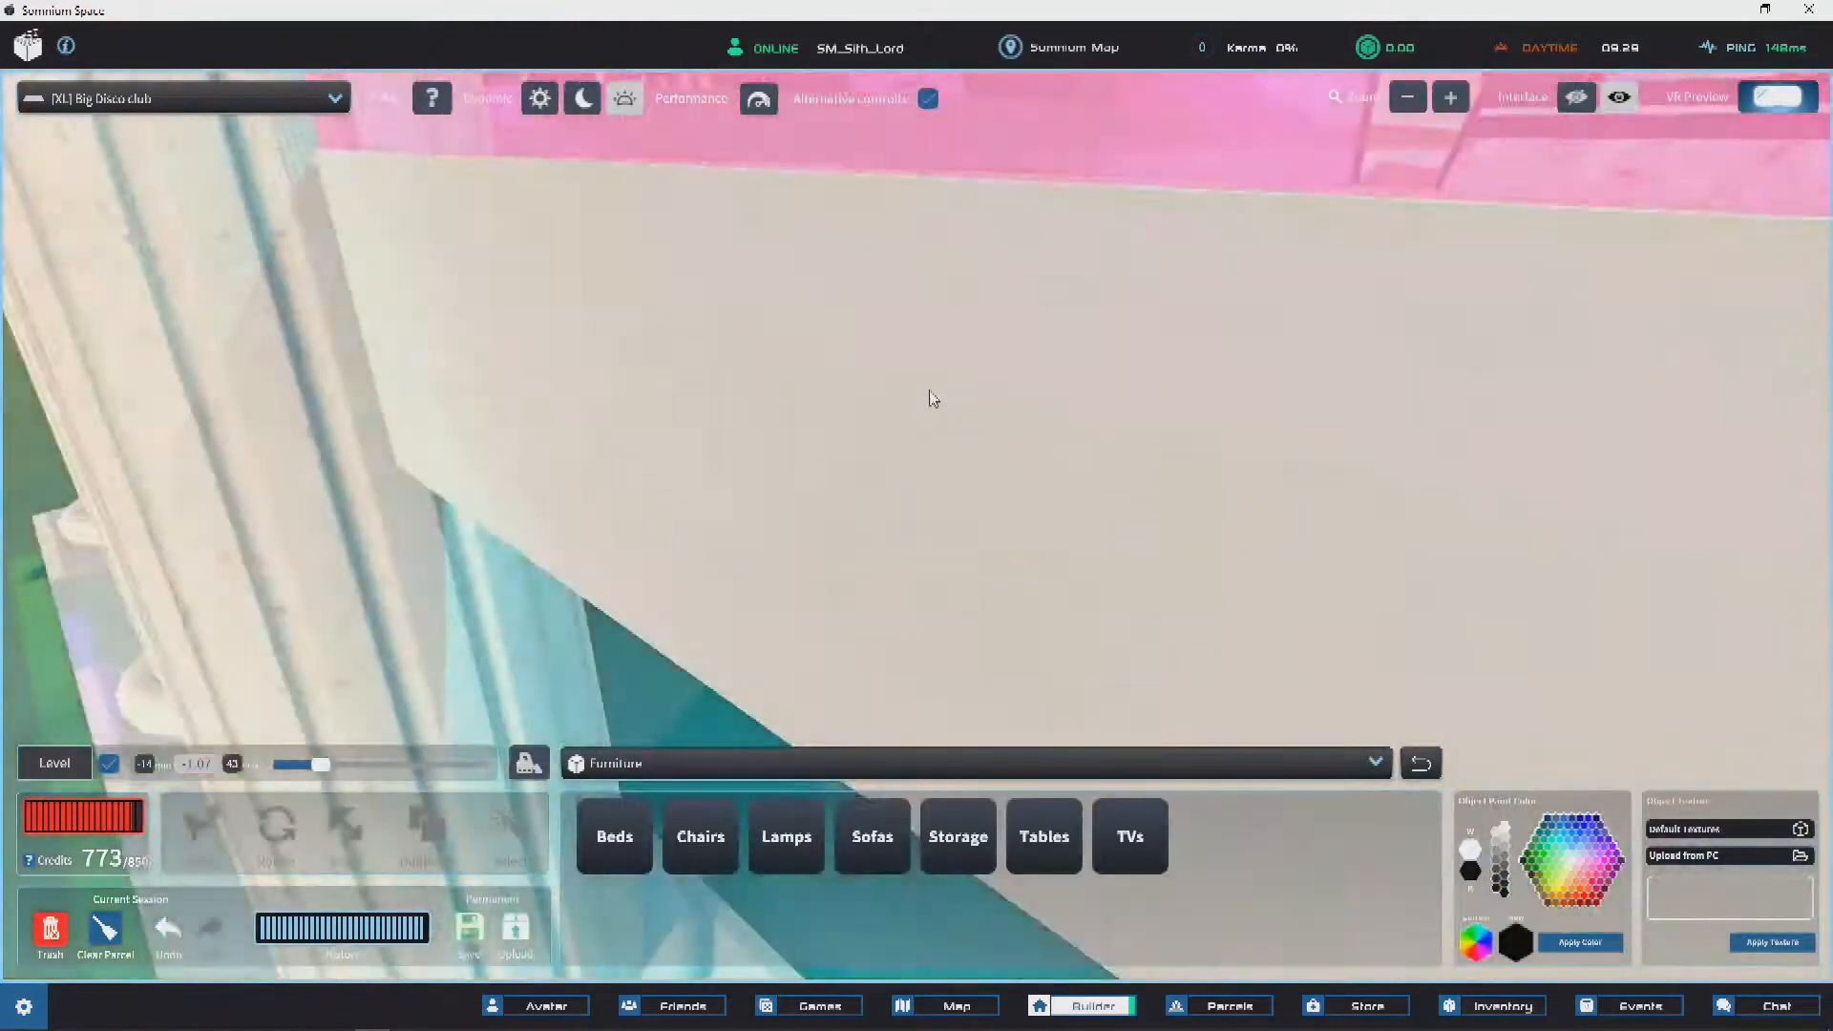
key("w")
right_click_drag(934, 399, 756, 410)
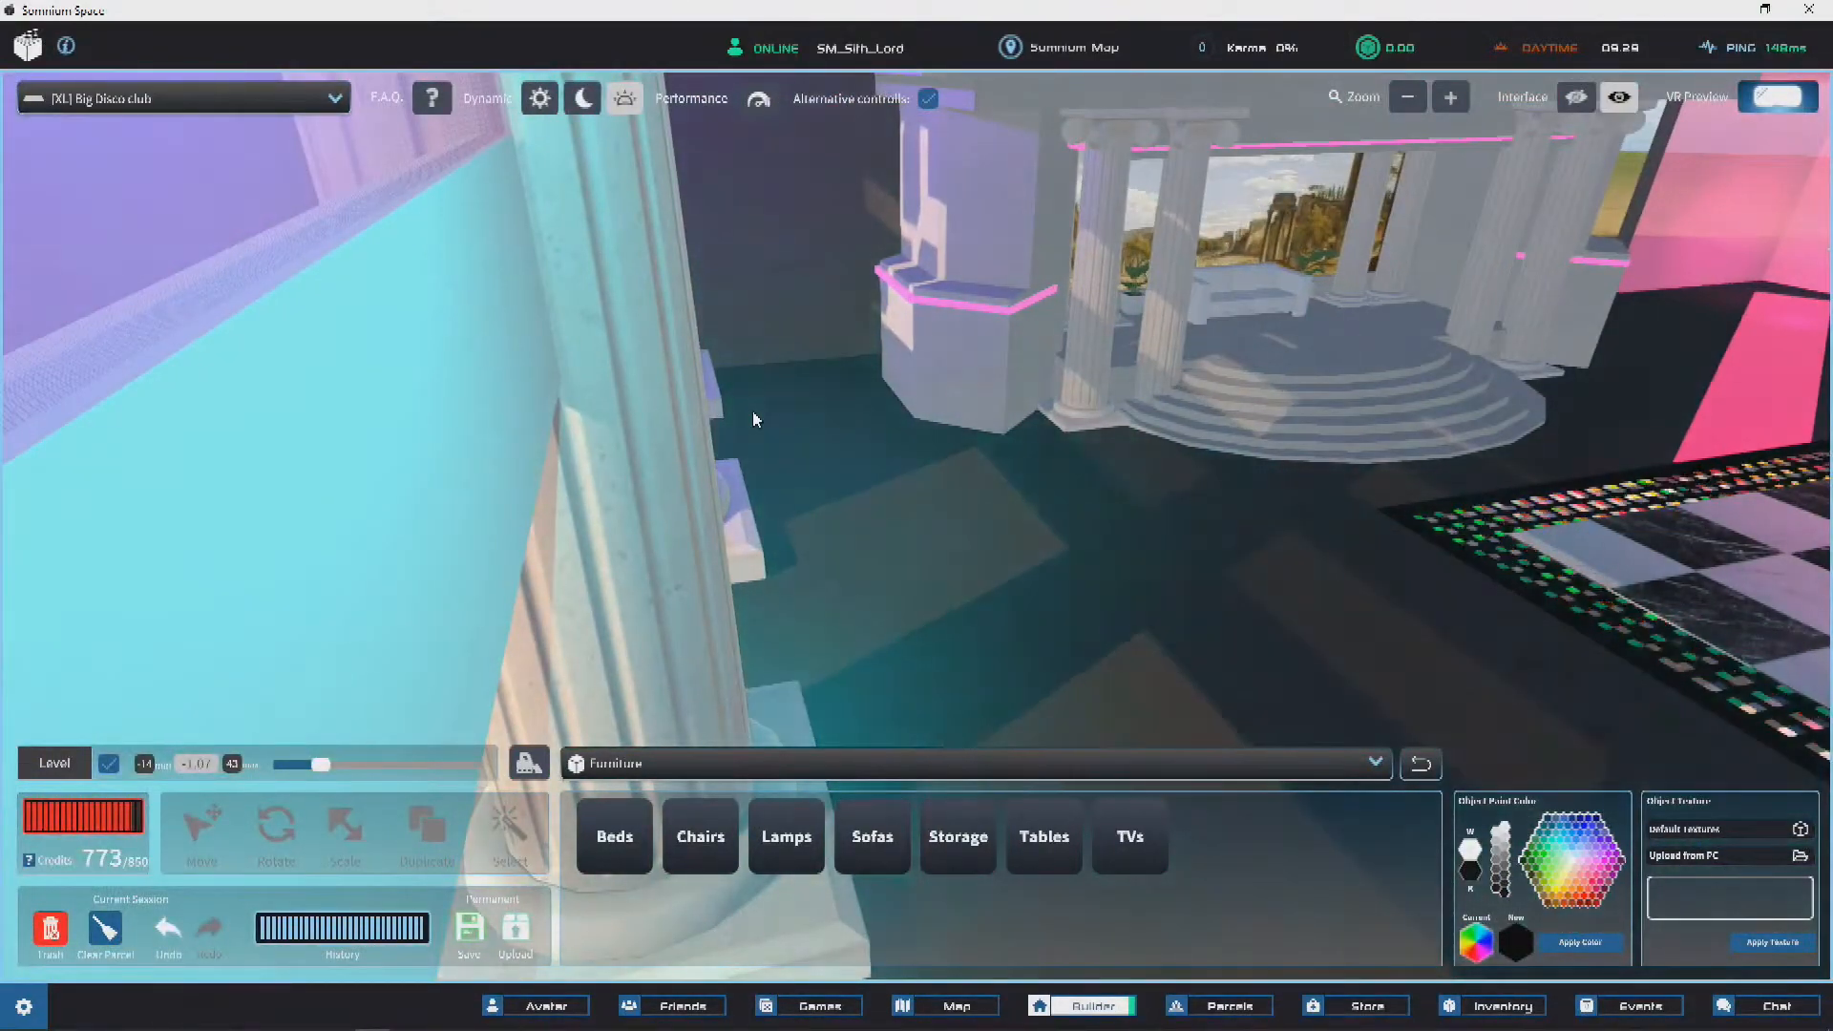
right_click_drag(754, 413, 556, 370)
key("w")
key("s")
key("s")
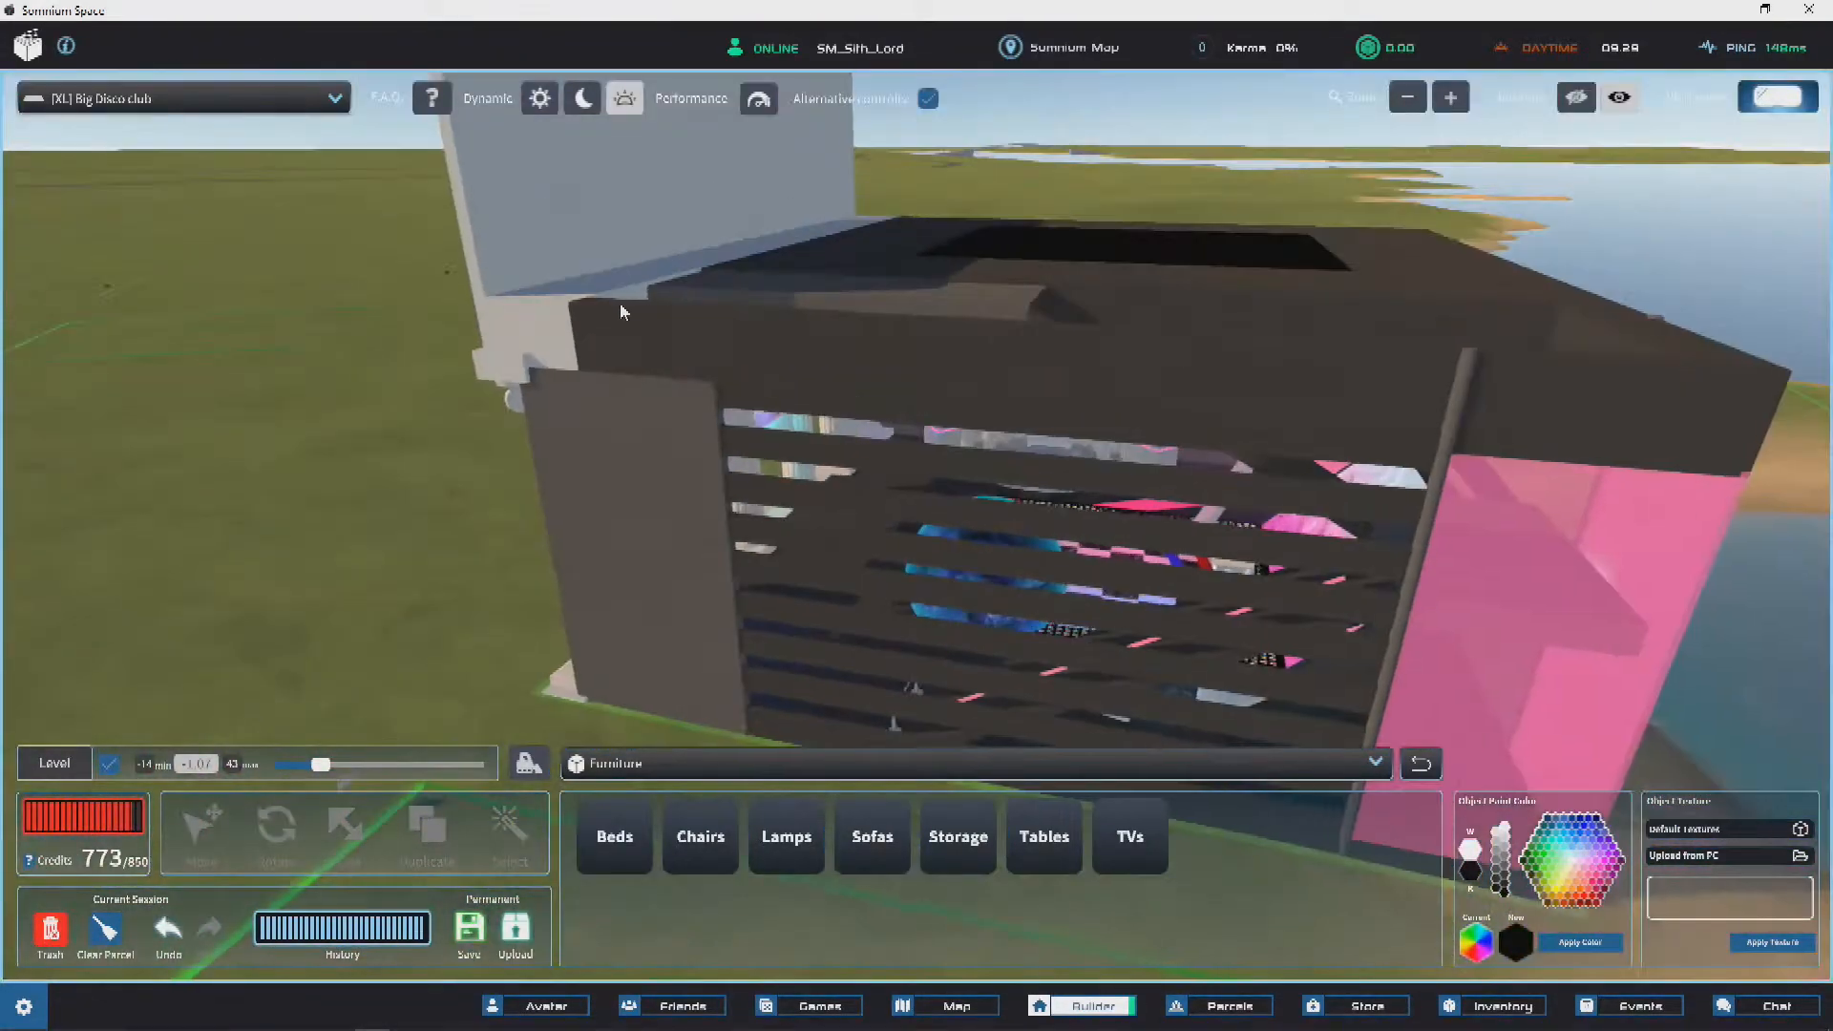
Step: Duplicate a white interior column and raise the copy onto the roof to Y 9.52 beside the black square
right_click_drag(620, 301, 983, 517)
key("s")
key("a")
left_click(1063, 372)
key("d")
right_click_drag(1063, 372, 628, 528)
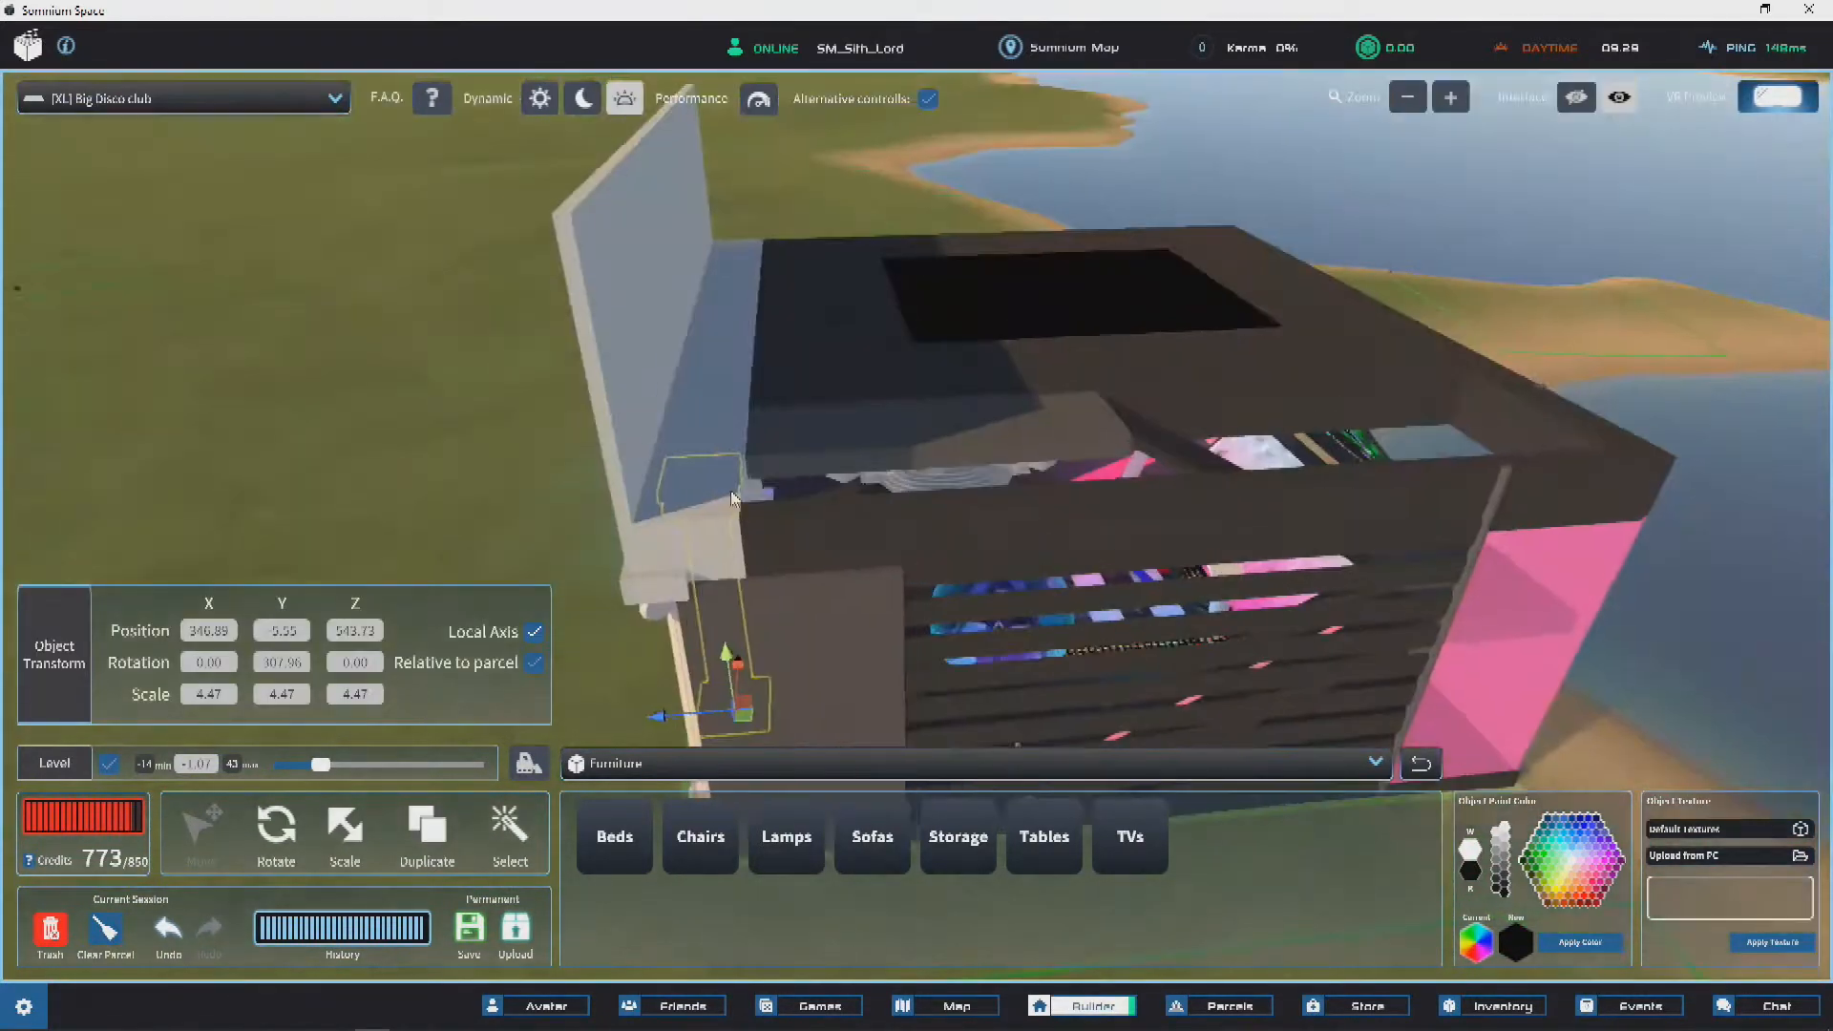
key("Delete")
left_click(914, 654)
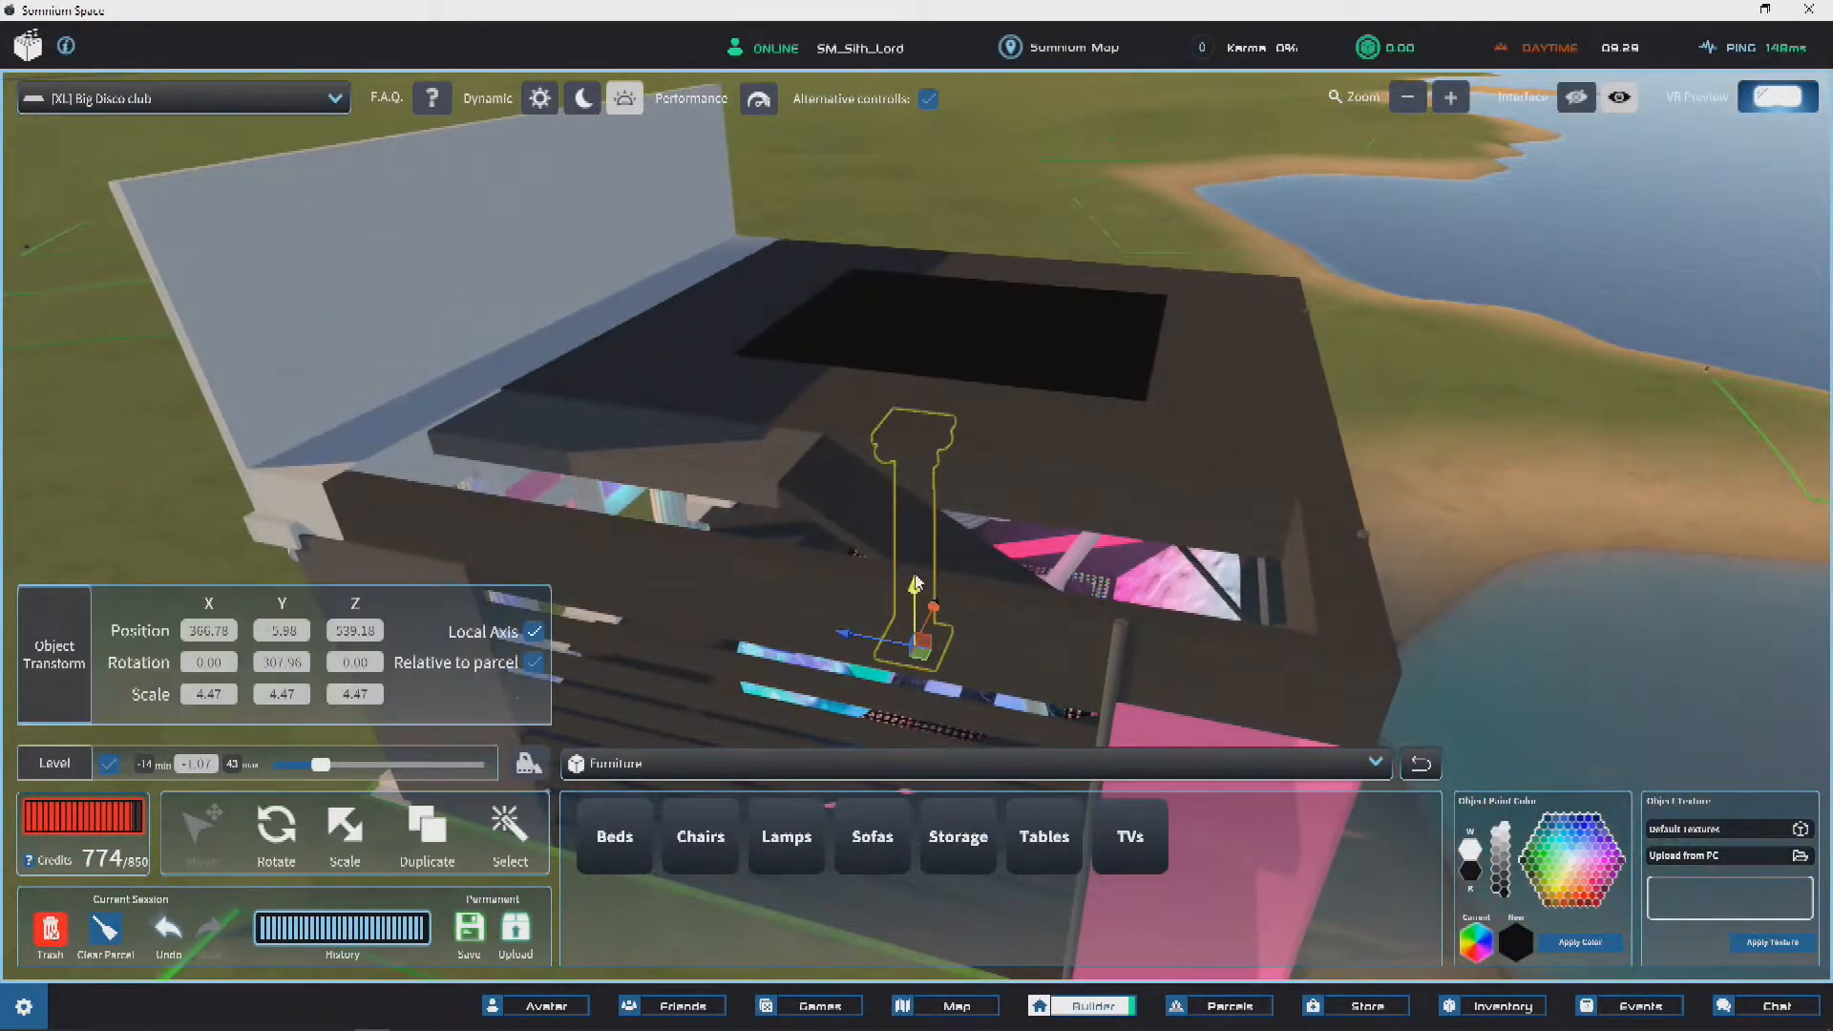
left_click_drag(916, 496, 932, 340)
scroll(920, 339, "up", 4)
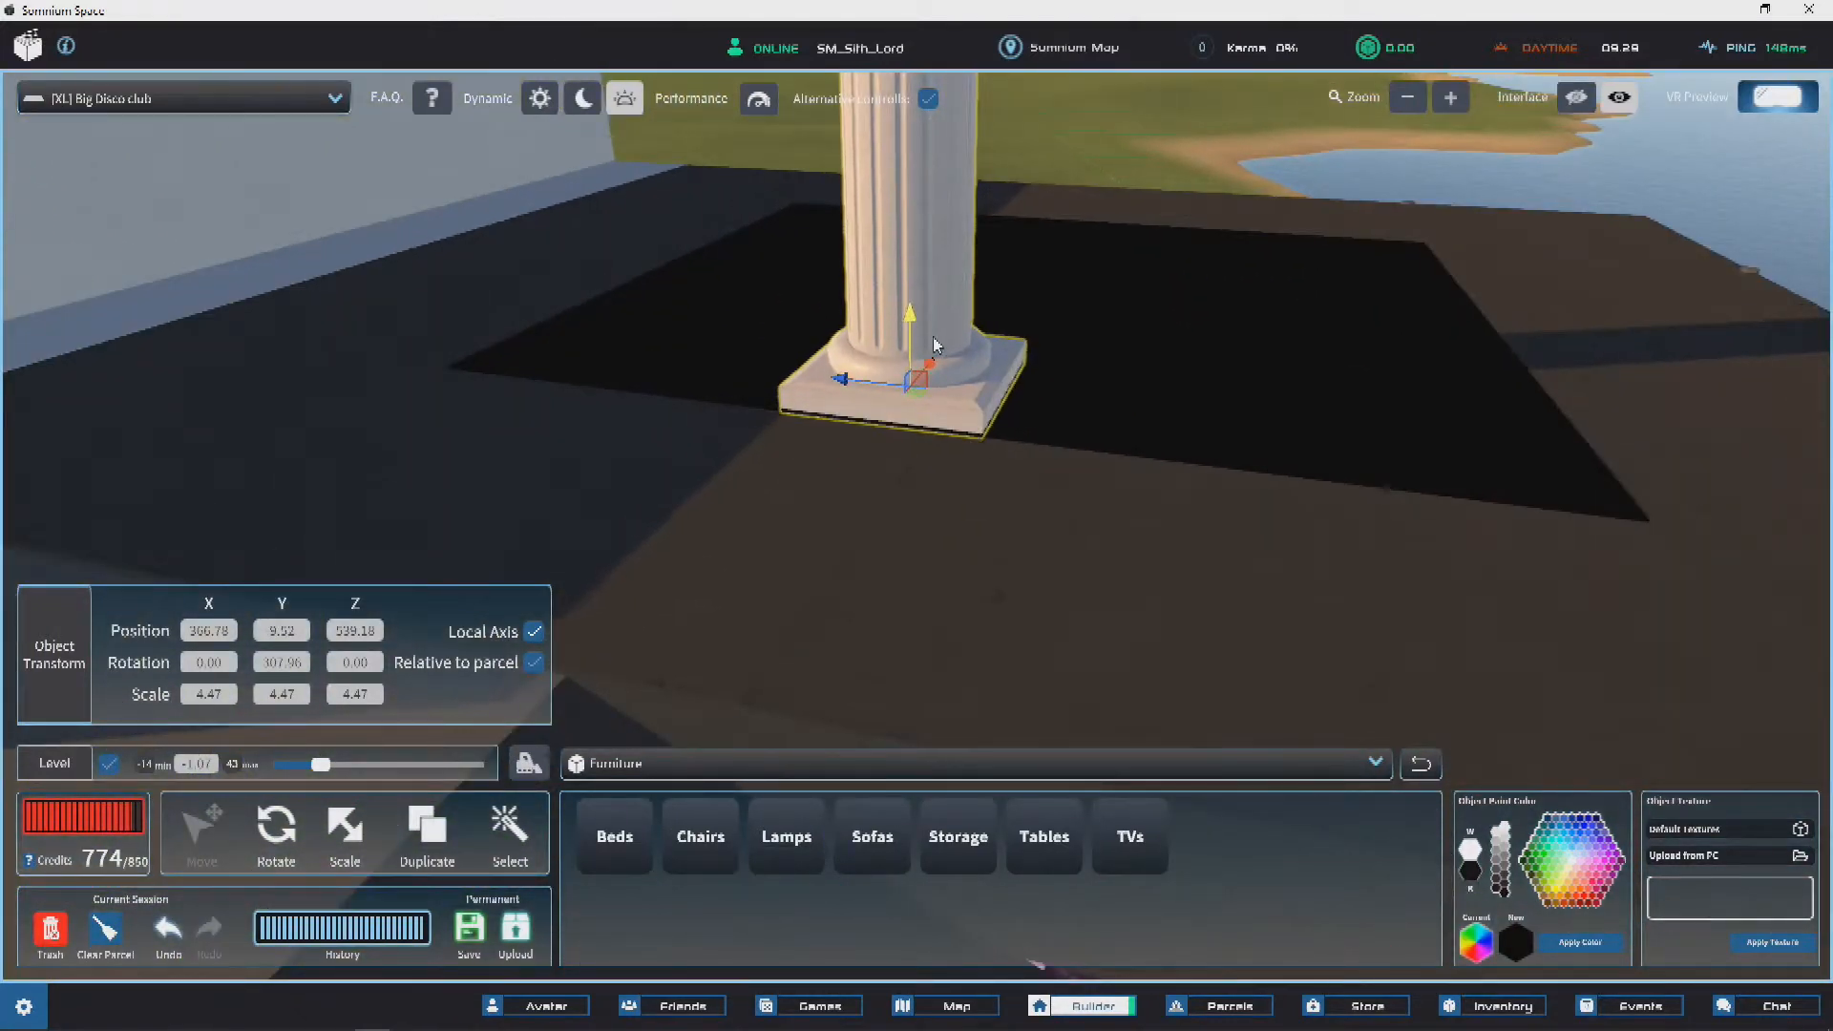
Step: Paint the rooftop column blue and raise it to Y 10.86
left_click(1592, 943)
right_click_drag(823, 279, 938, 374)
key("f")
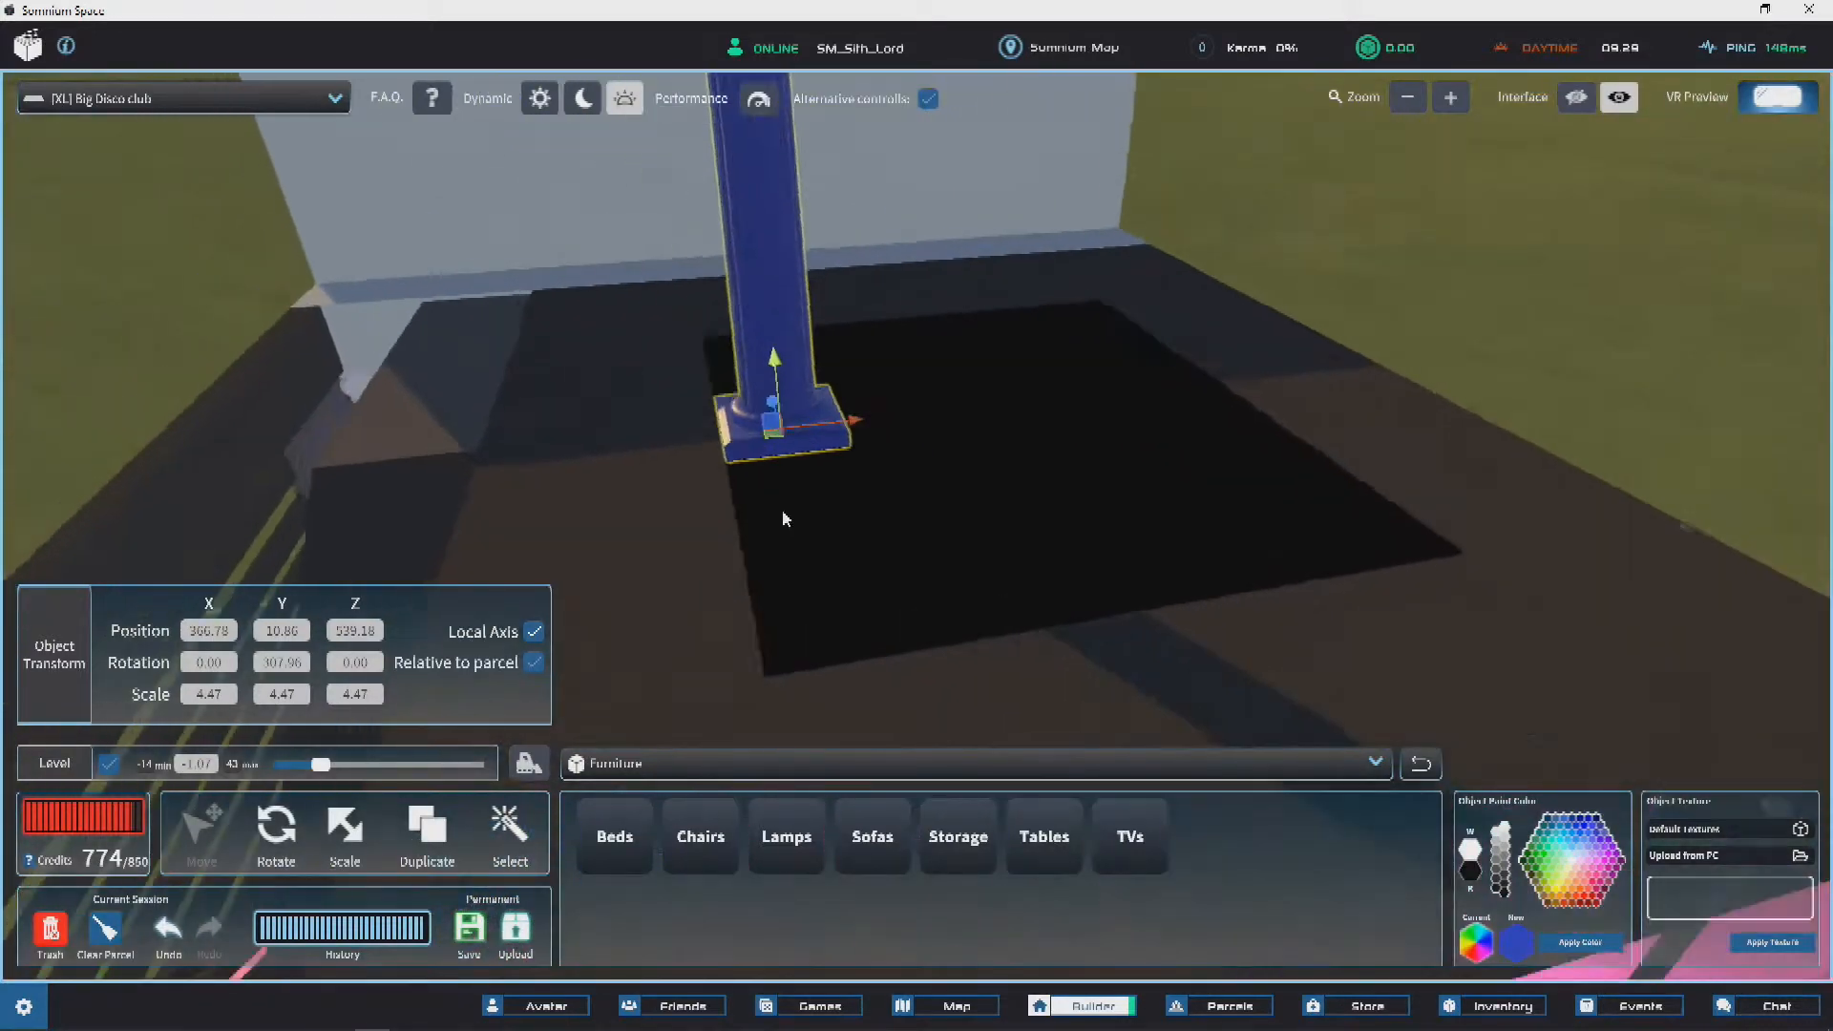
Step: Scale the blue column uniformly to 2.05 and switch the lighting to Daytime
left_click_drag(1085, 470, 1088, 470)
left_click(888, 426)
left_click_drag(846, 502, 1318, 472)
key("s")
left_click(907, 354)
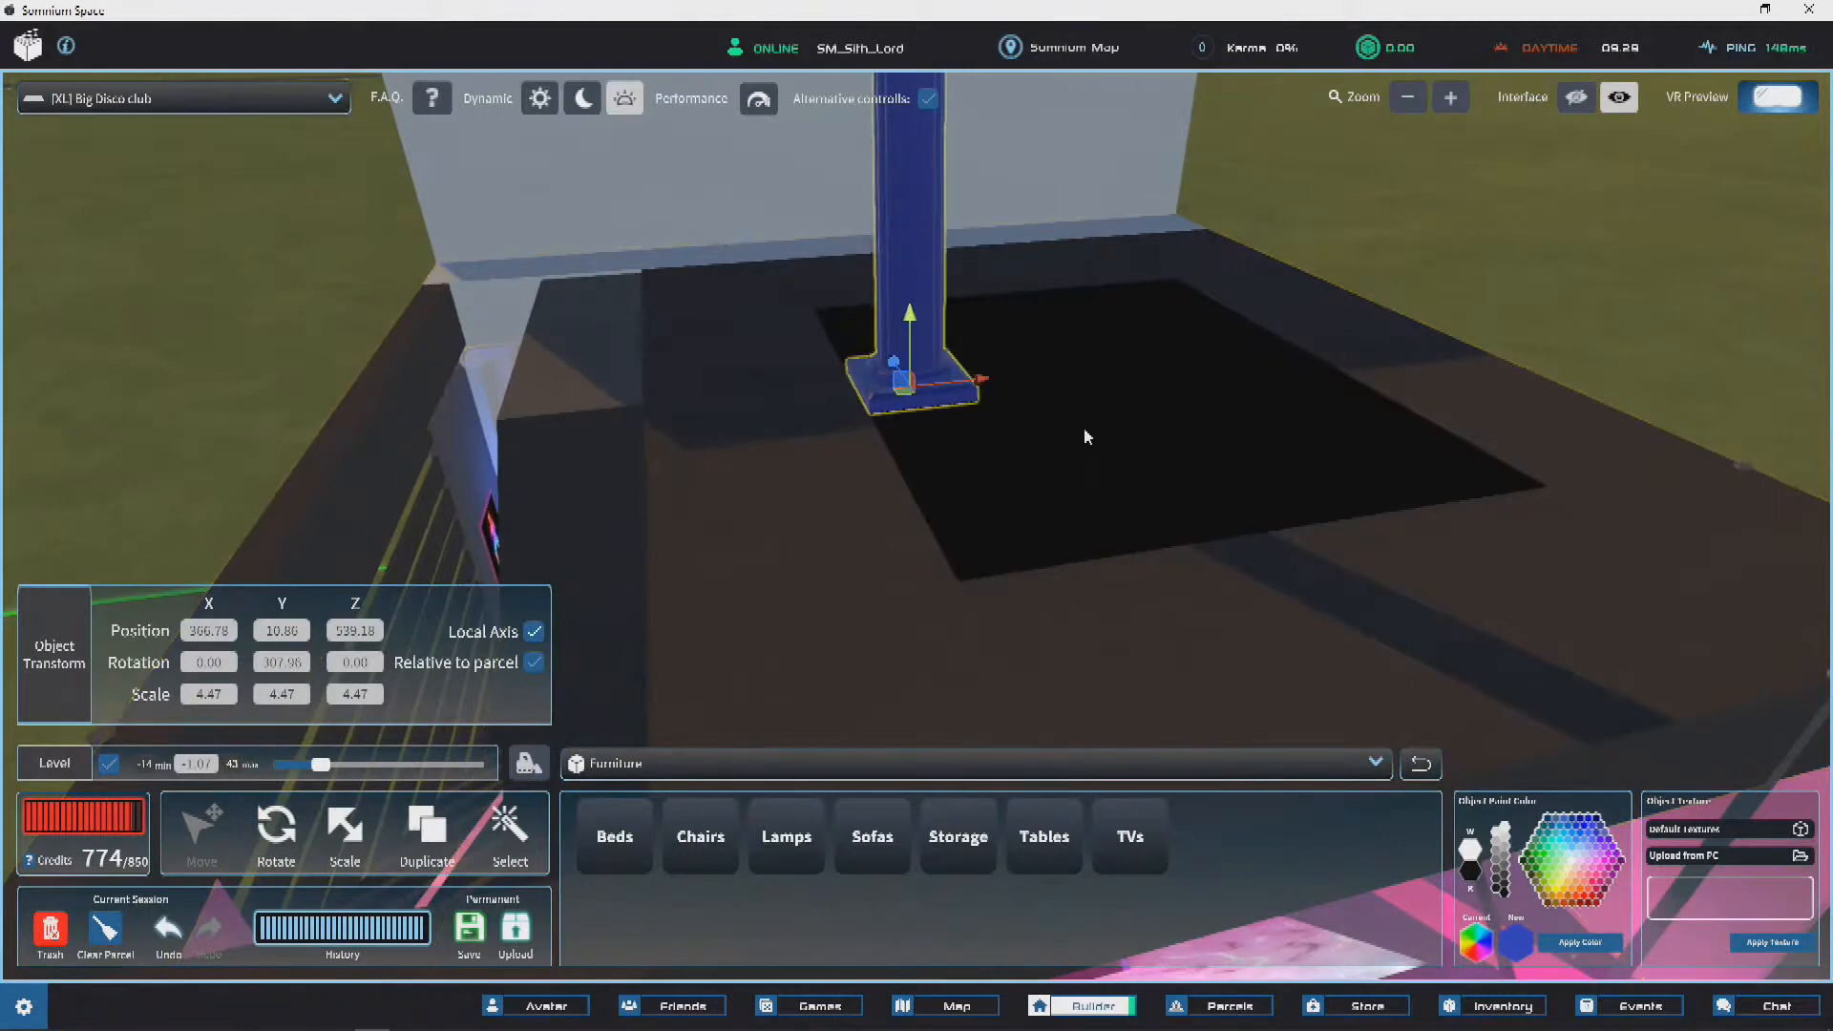
key("w")
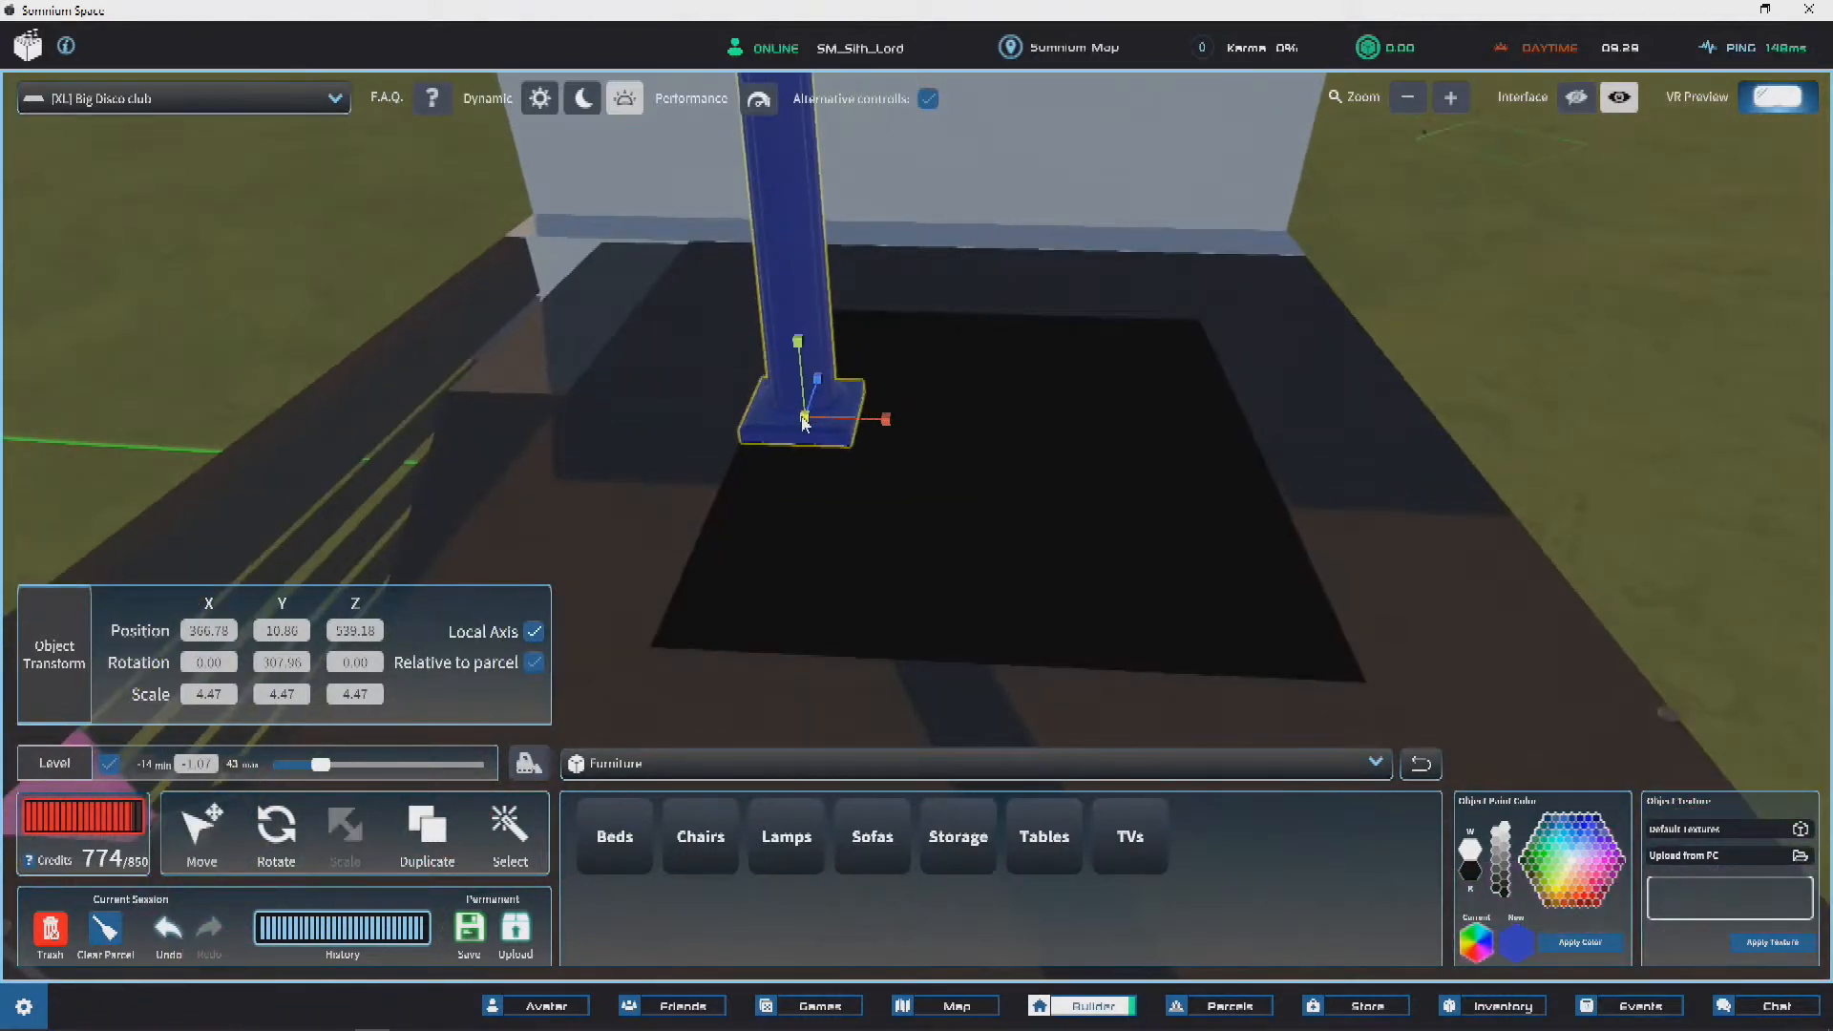
left_click_drag(802, 417, 809, 463)
left_click(582, 101)
left_click(541, 101)
right_click_drag(802, 315, 1059, 360)
key("e")
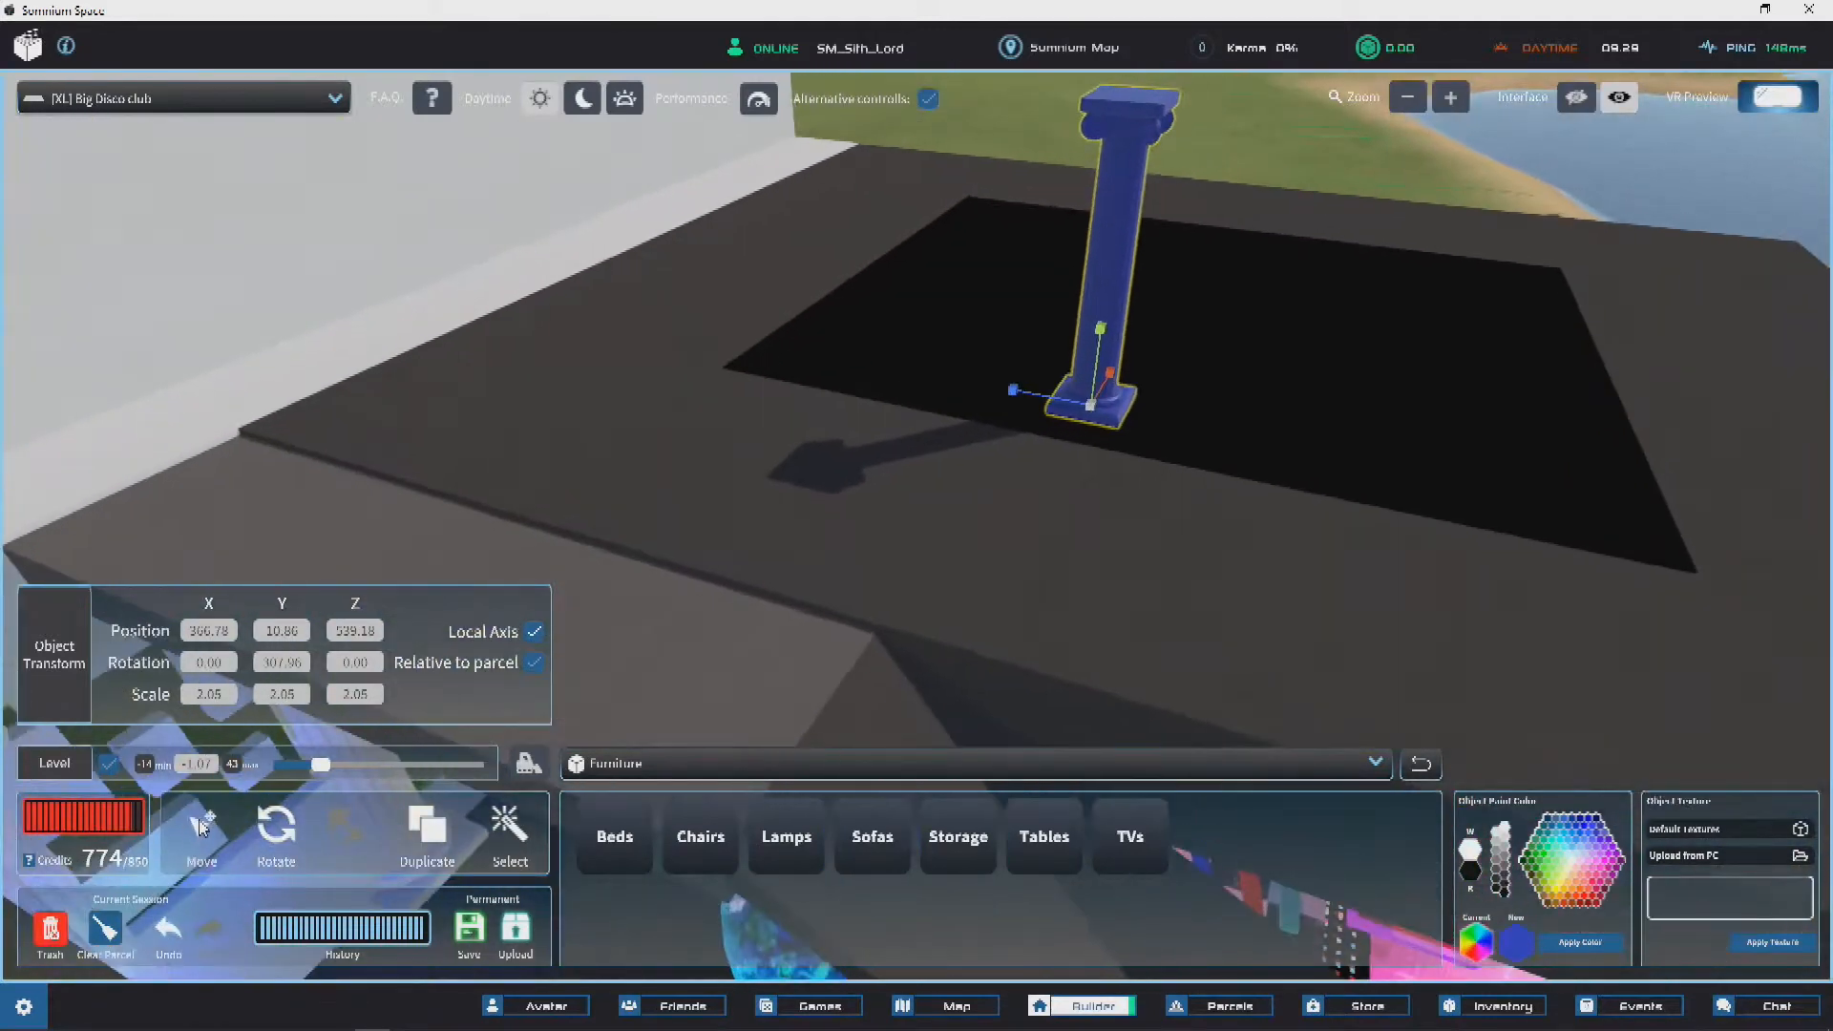
Step: Move the blue column onto the nearest corner of the black square
left_click(202, 835)
key("d")
left_click_drag(637, 420, 1066, 554)
right_click_drag(1066, 552, 1002, 483)
scroll(1021, 564, "down", 3)
Step: Duplicate the blue column and snap the copy flush beside the first one at X 374.91, Y 10.86, Z 533.57
key("ctrl+d")
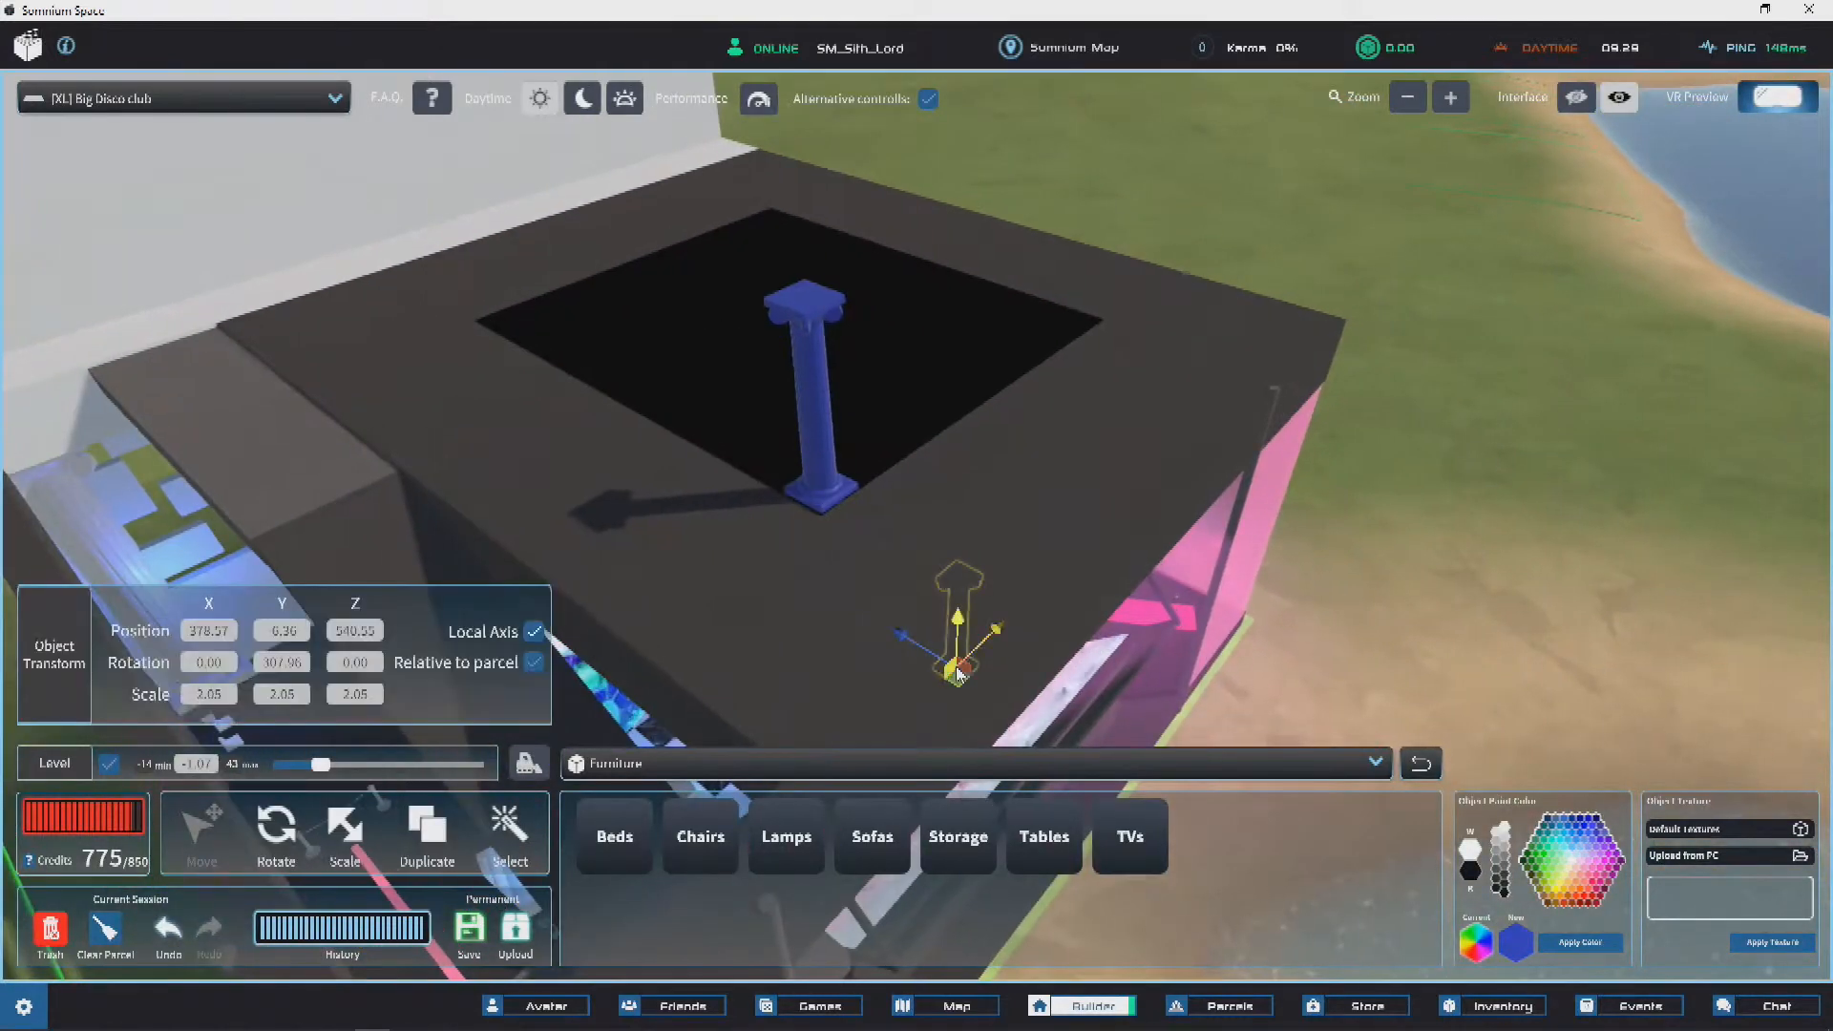
left_click_drag(975, 375, 966, 286)
key("e")
scroll(1003, 311, "up", 5)
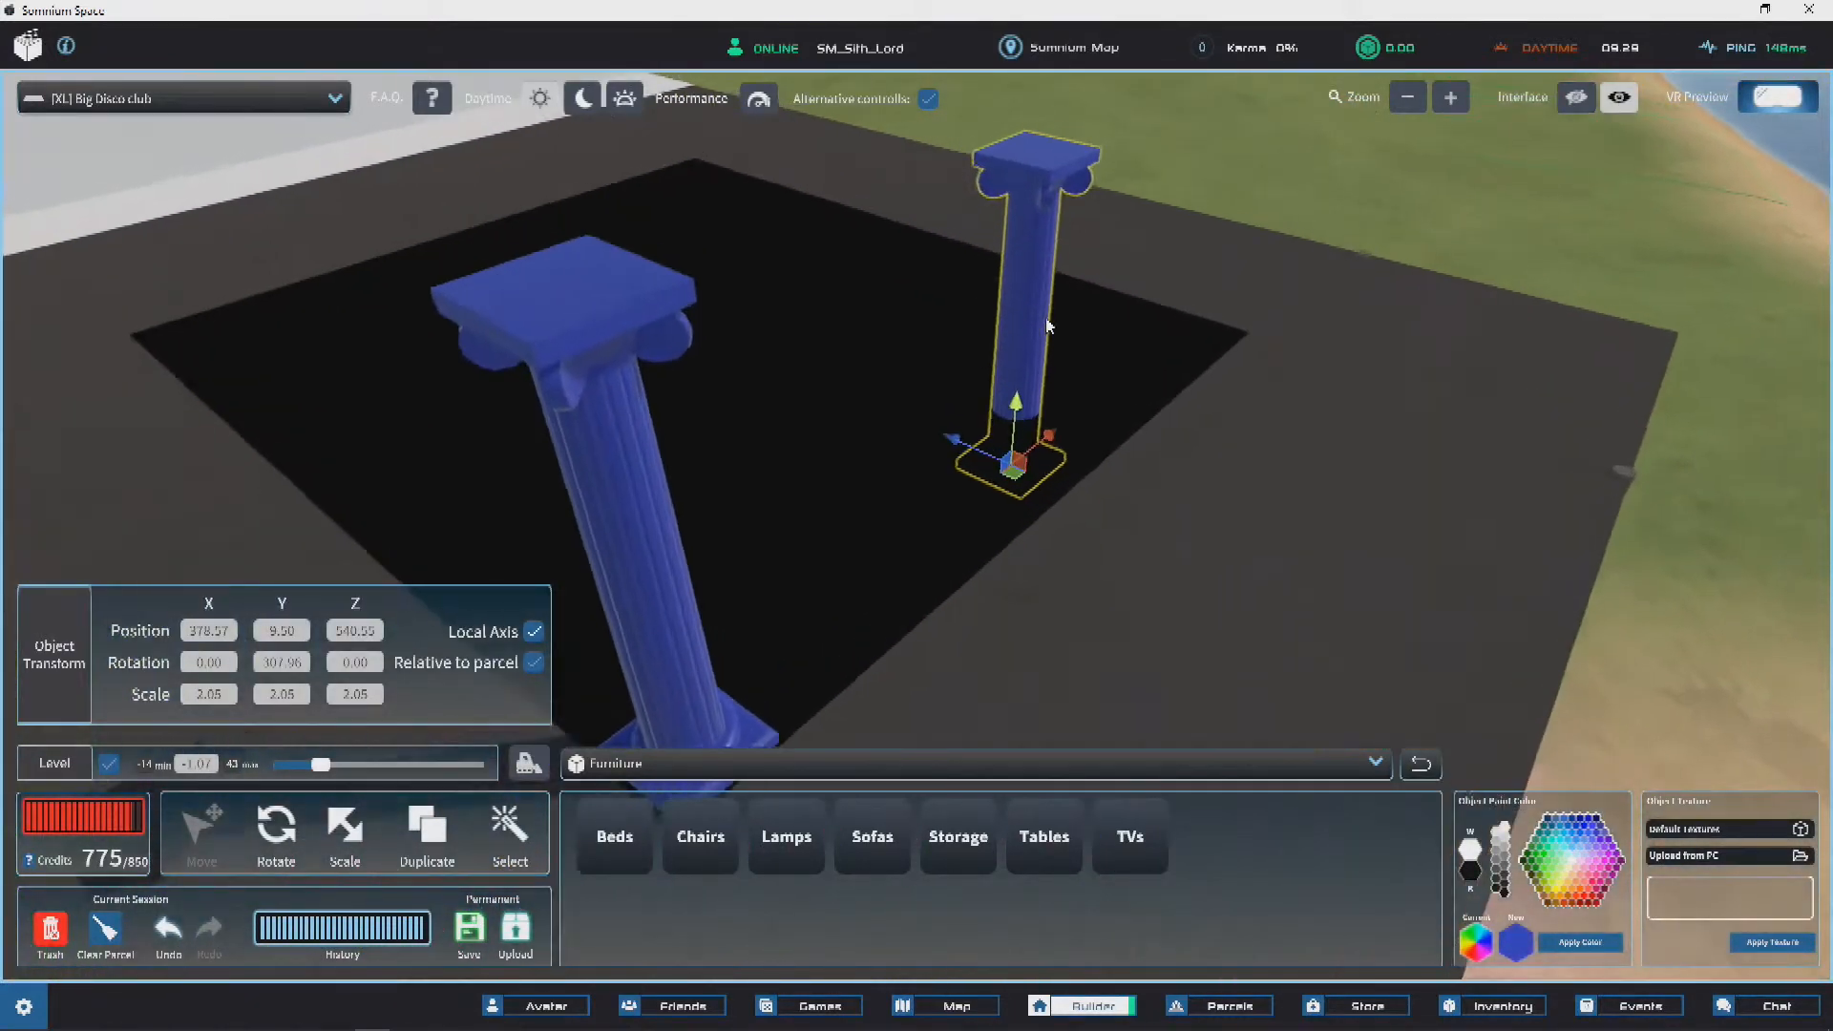
key("a")
left_click_drag(1239, 105, 752, 247)
Step: Slide the second blue column along its local X axis to the black square's adjacent corner
right_click_drag(752, 247, 798, 335)
scroll(798, 335, "down", 5)
key("w")
key("a")
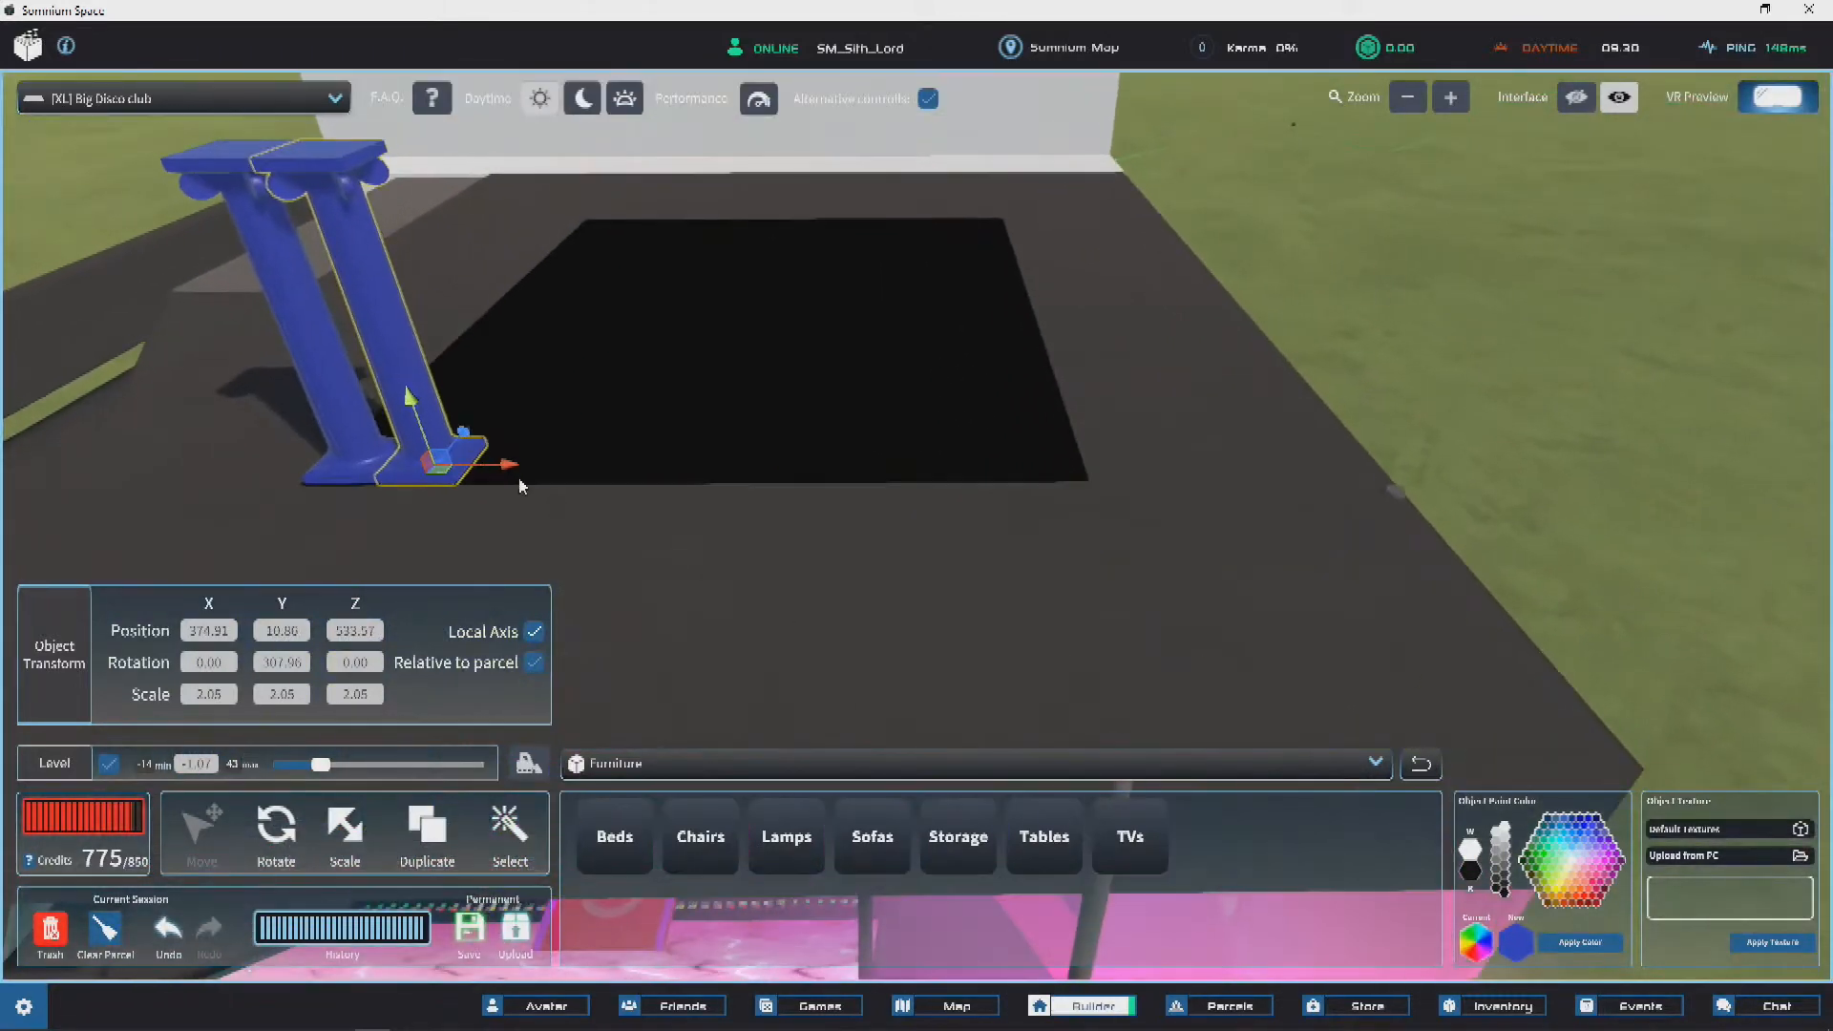
key("d")
left_click_drag(495, 467, 923, 434)
key("w")
key("s")
right_click_drag(920, 426, 1235, 540)
Step: Duplicate the blue column again and bring the copy up next to the first one at X 372.05, Y 11.77, Z 533.48
key("ctrl+d")
left_click(846, 650)
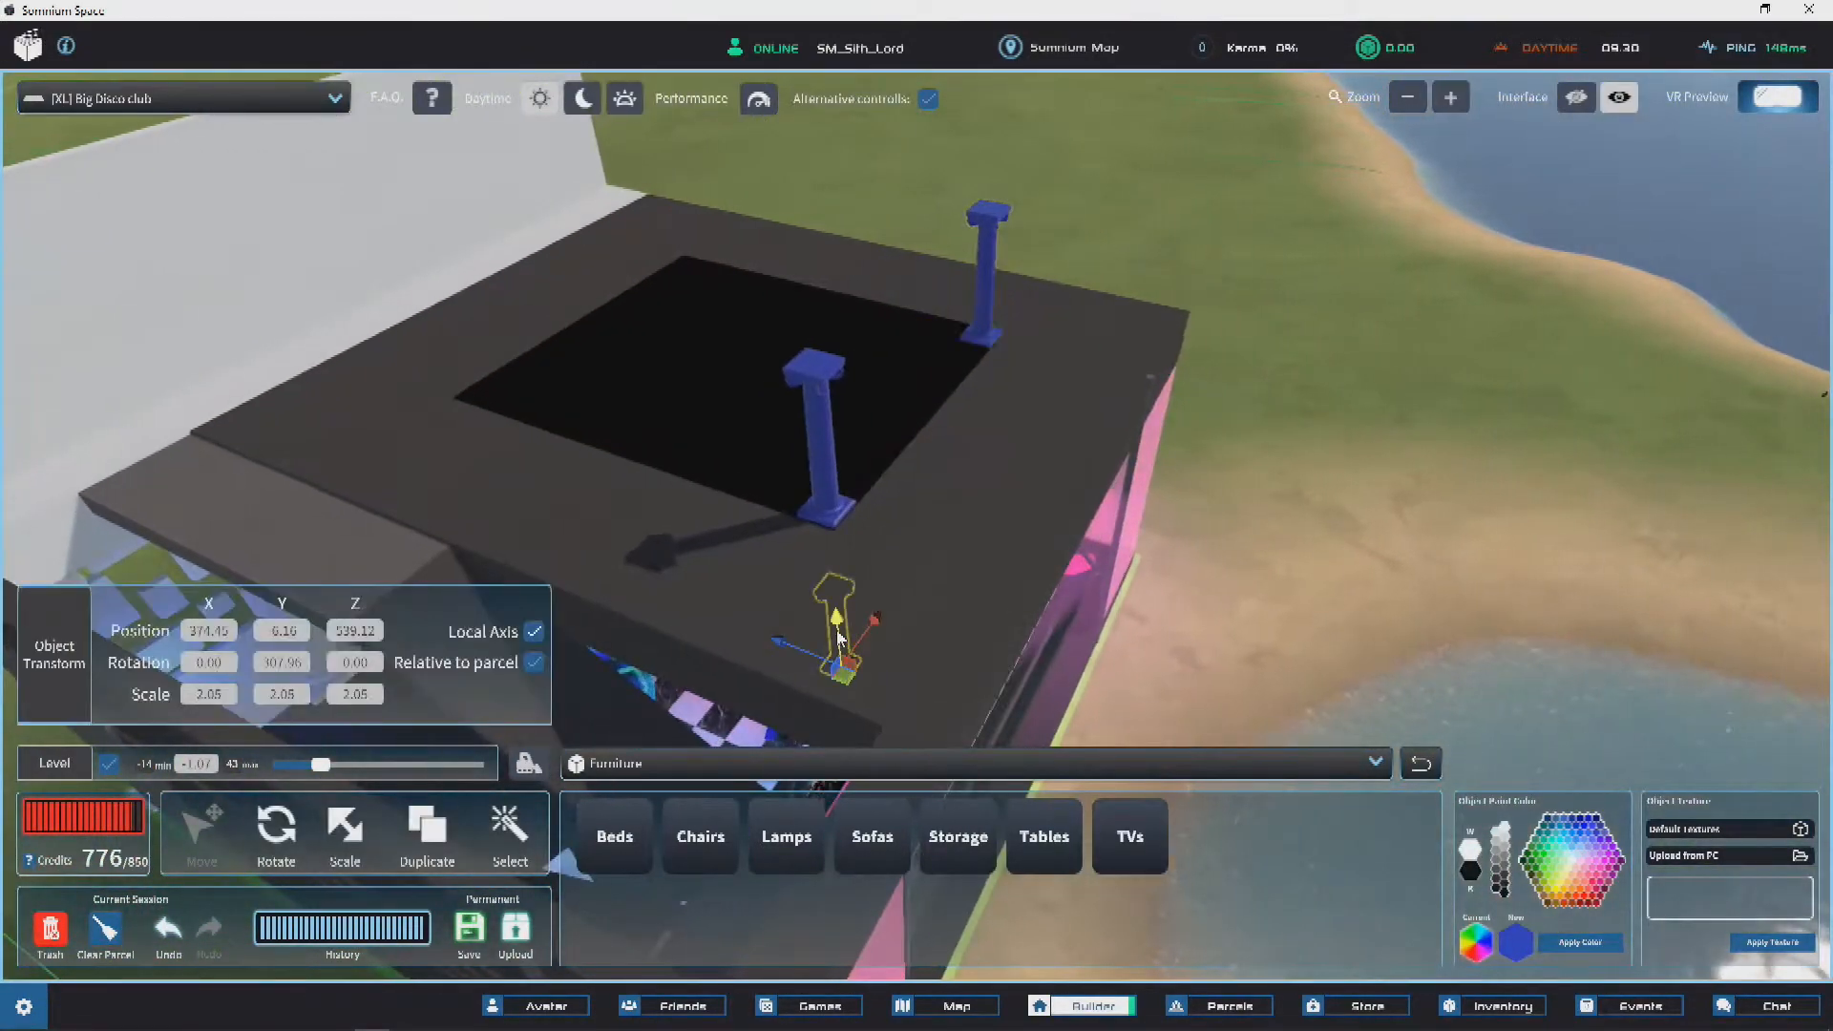
left_click_drag(841, 312, 843, 303)
right_click_drag(844, 304, 941, 480)
key("w")
key("a")
left_click_drag(963, 474, 996, 666)
key("w")
key("d")
key("d")
Step: Snap the third blue column's top corner flush against the first column, at X 372.86, Y 10.86, Z 533.32
right_click_drag(1073, 372, 936, 399)
key("a")
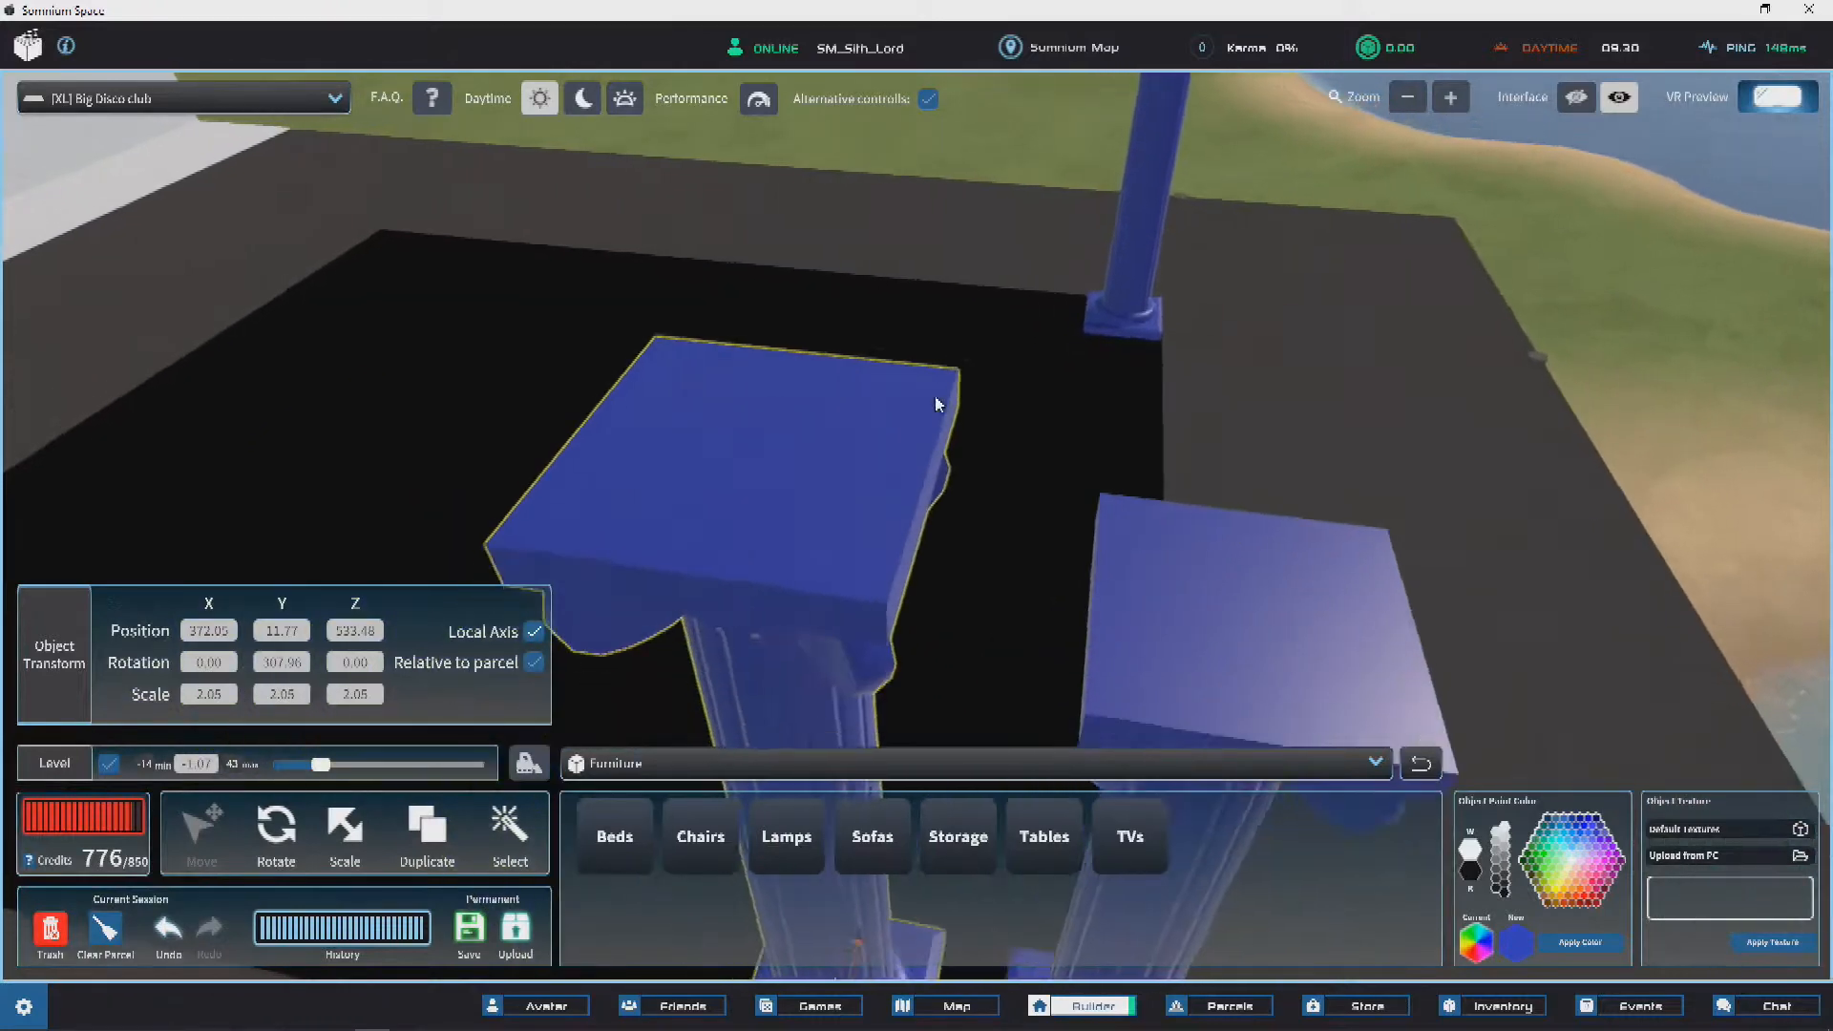
key("s")
key("v")
left_click_drag(957, 320, 1089, 437)
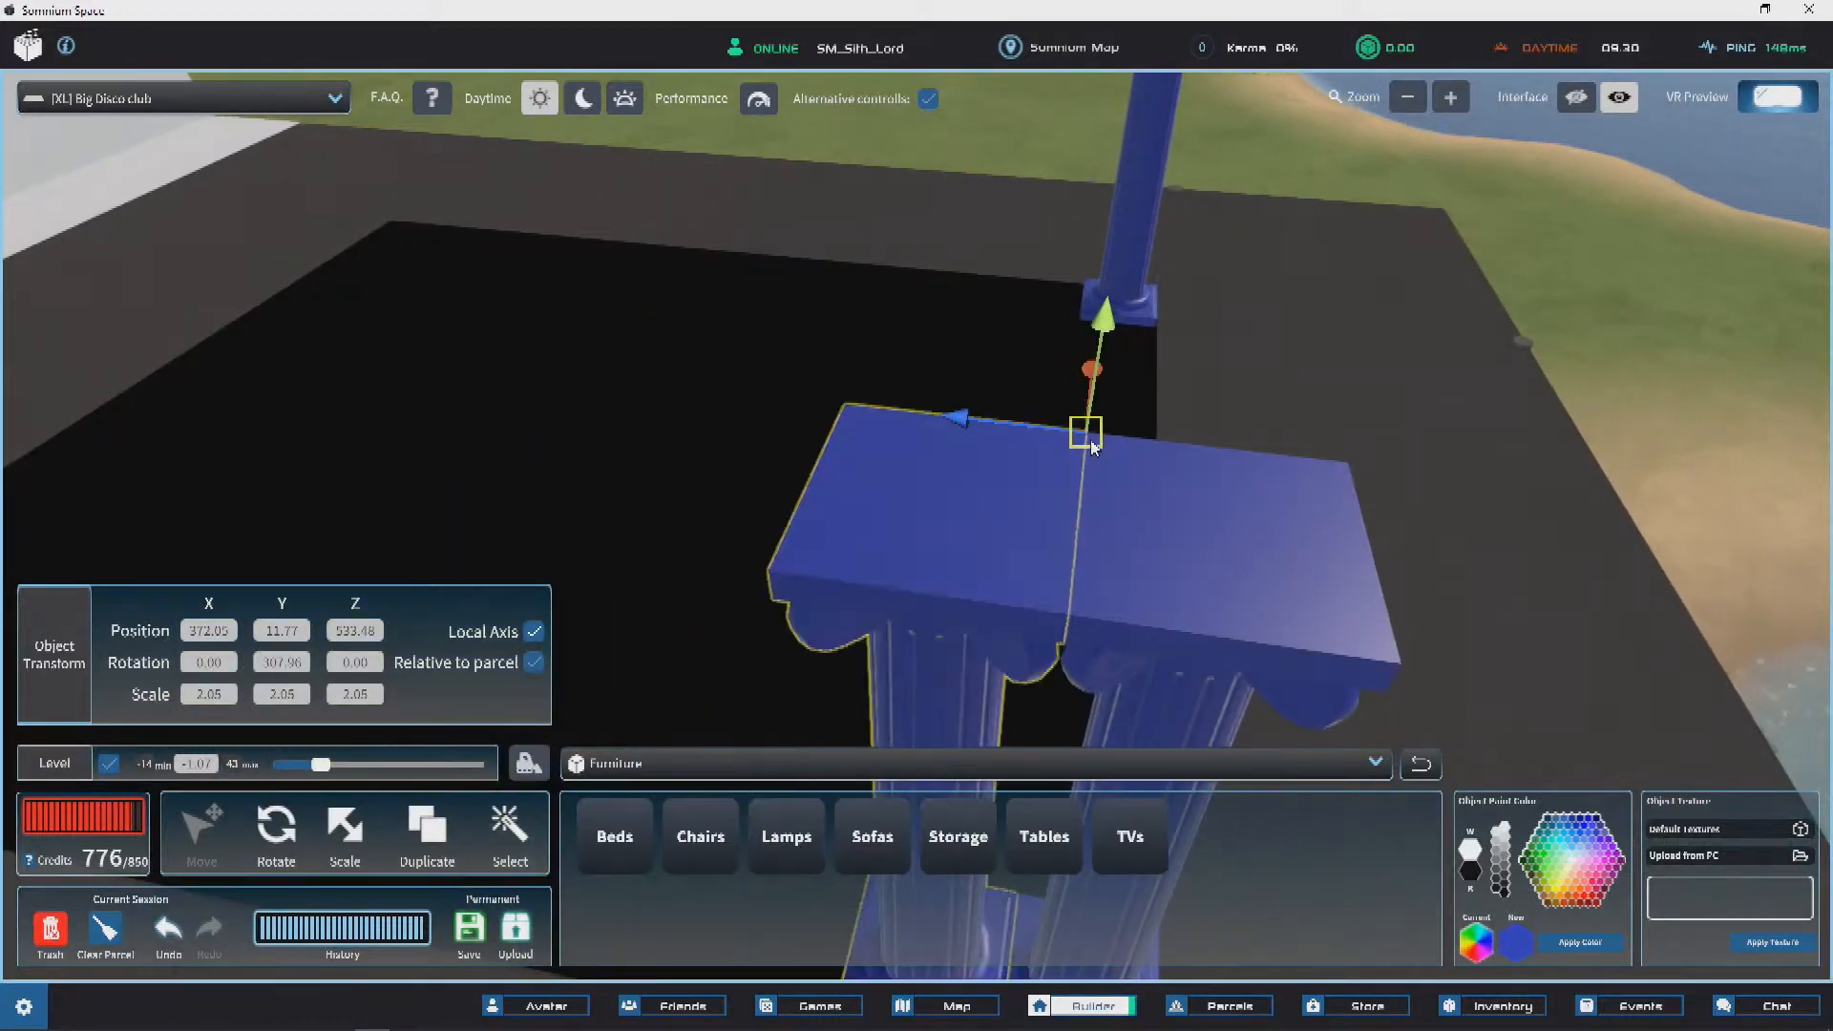
key("a")
right_click_drag(1089, 437, 1103, 450)
key("s")
key("s")
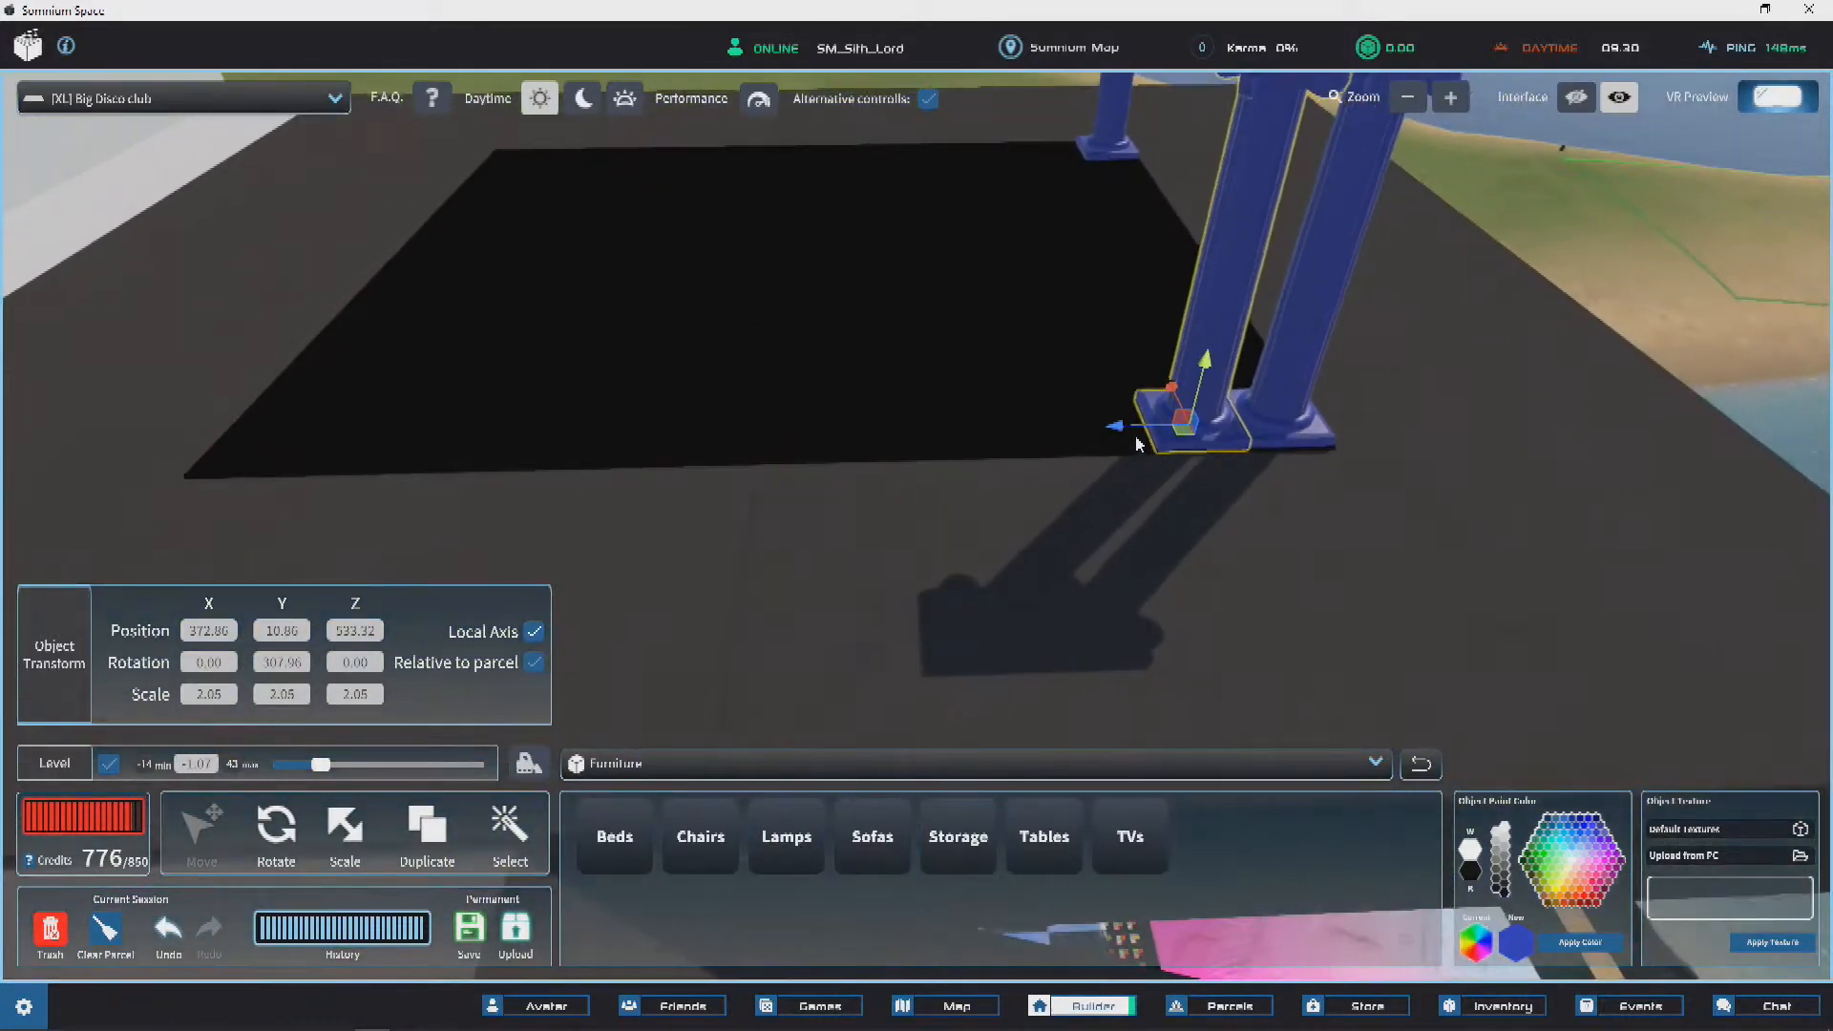
Step: Slide the third blue column along its local axis to the black square's next empty corner, at X 360.27, Y 10.86, Z 543.14
key("a")
left_click_drag(1120, 435, 604, 442)
key("a")
right_click_drag(604, 442, 743, 423)
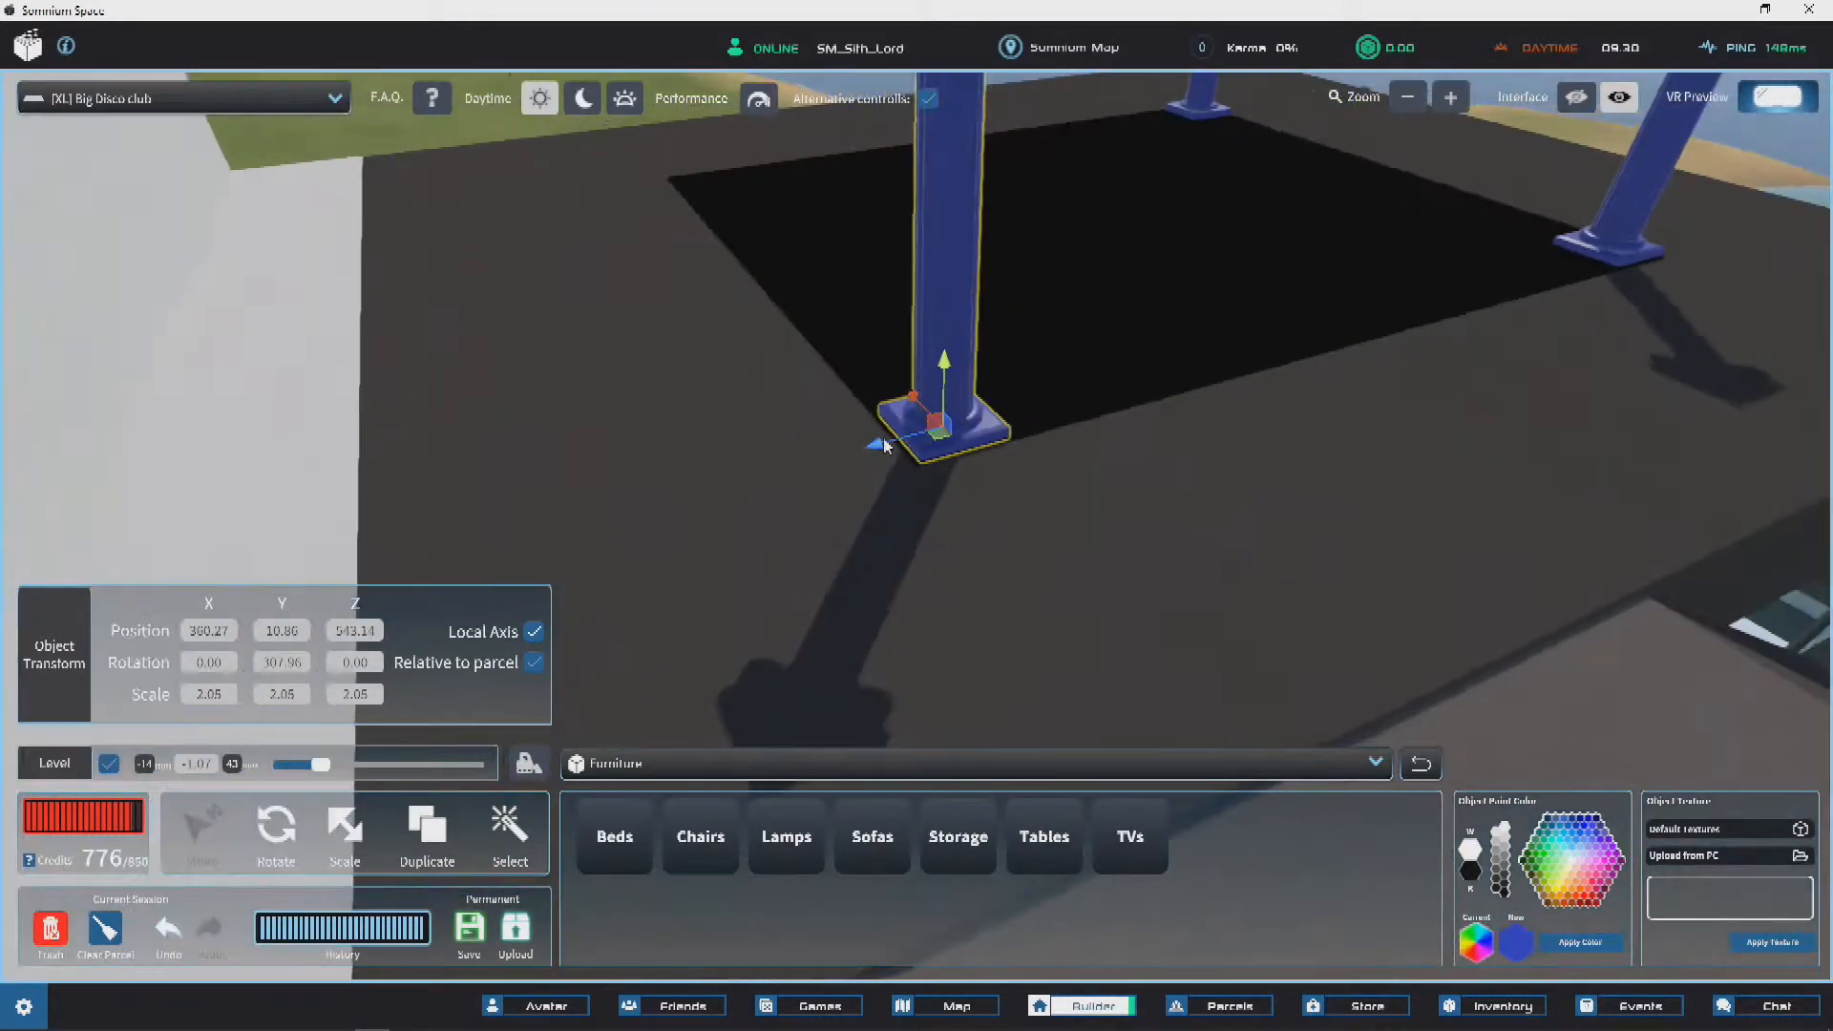
right_click_drag(875, 445, 920, 458)
Step: Duplicate the blue column, raise the copy to roof level and stand it on the black square's remaining corner
key("ctrl+d")
left_click(898, 572)
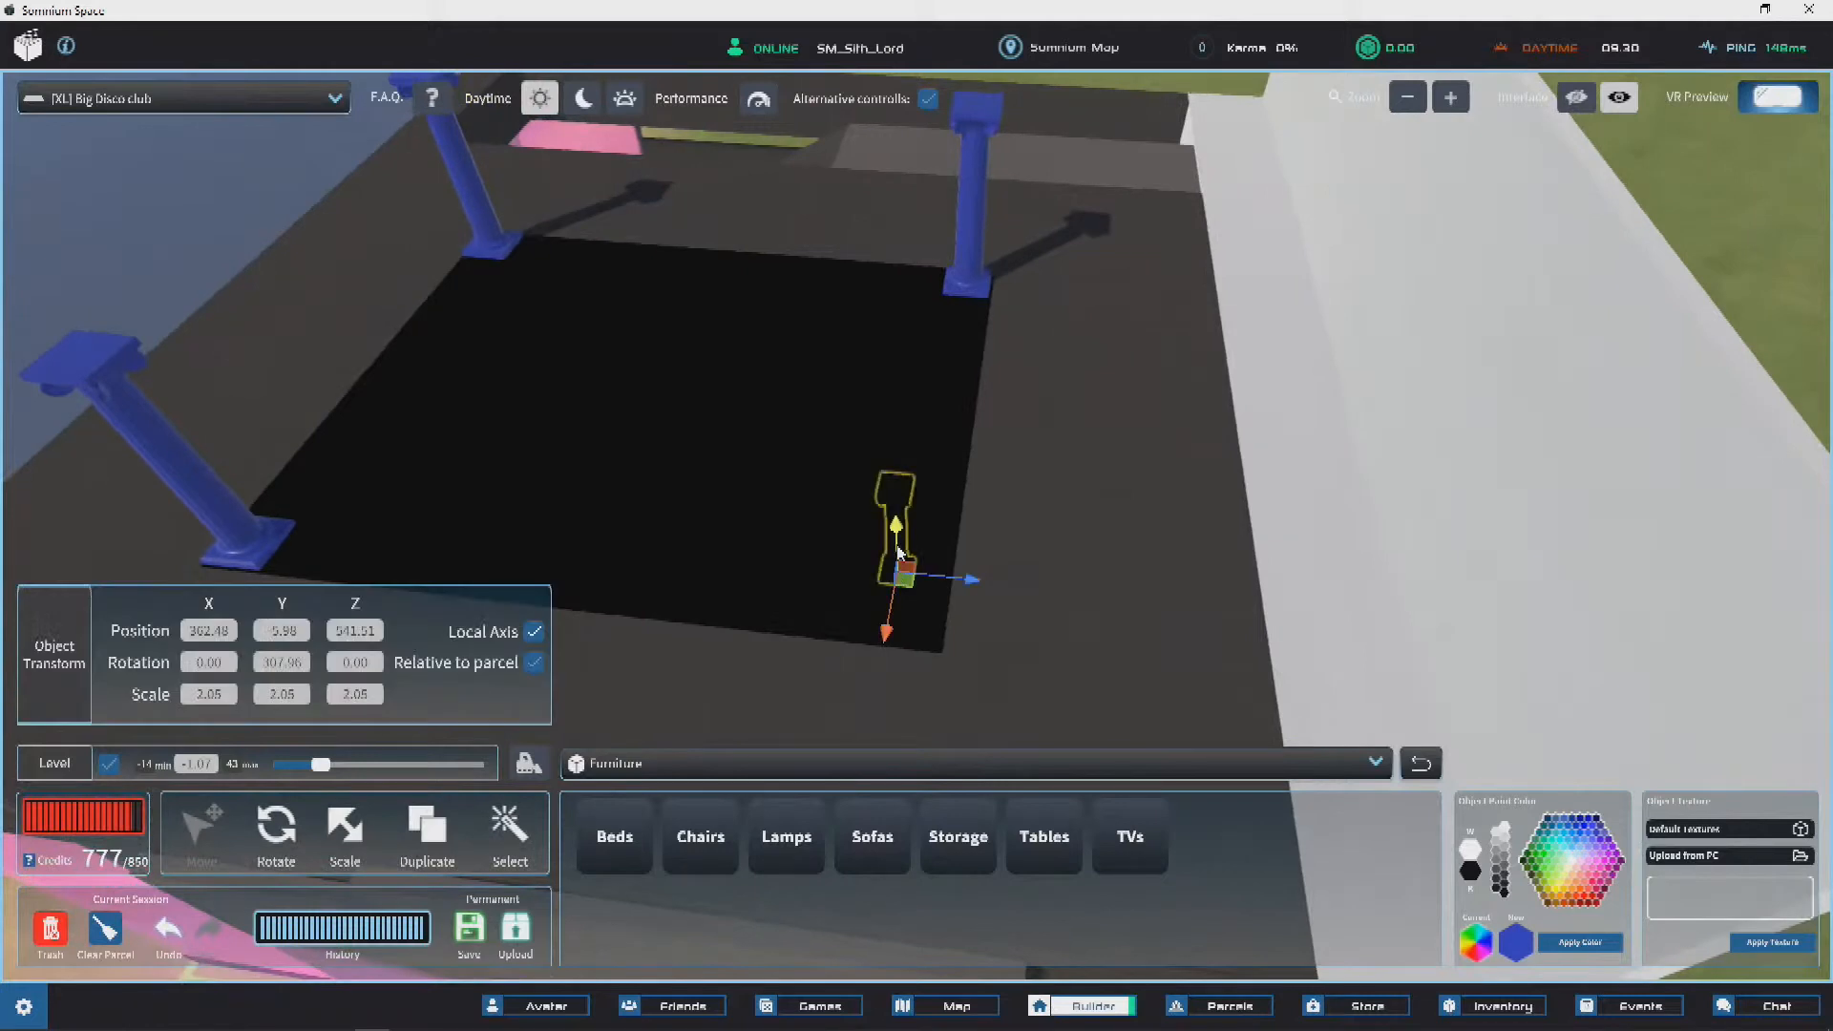
left_click_drag(887, 235, 897, 191)
right_click_drag(897, 191, 841, 170)
left_click_drag(843, 201, 1071, 519)
mouse_move(972, 493)
right_mouse_down()
mouse_move(1527, 458)
mouse_move(1432, 410)
mouse_move(1194, 375)
mouse_move(1082, 256)
mouse_move(981, 490)
mouse_move(1018, 495)
mouse_move(975, 500)
right_mouse_up()
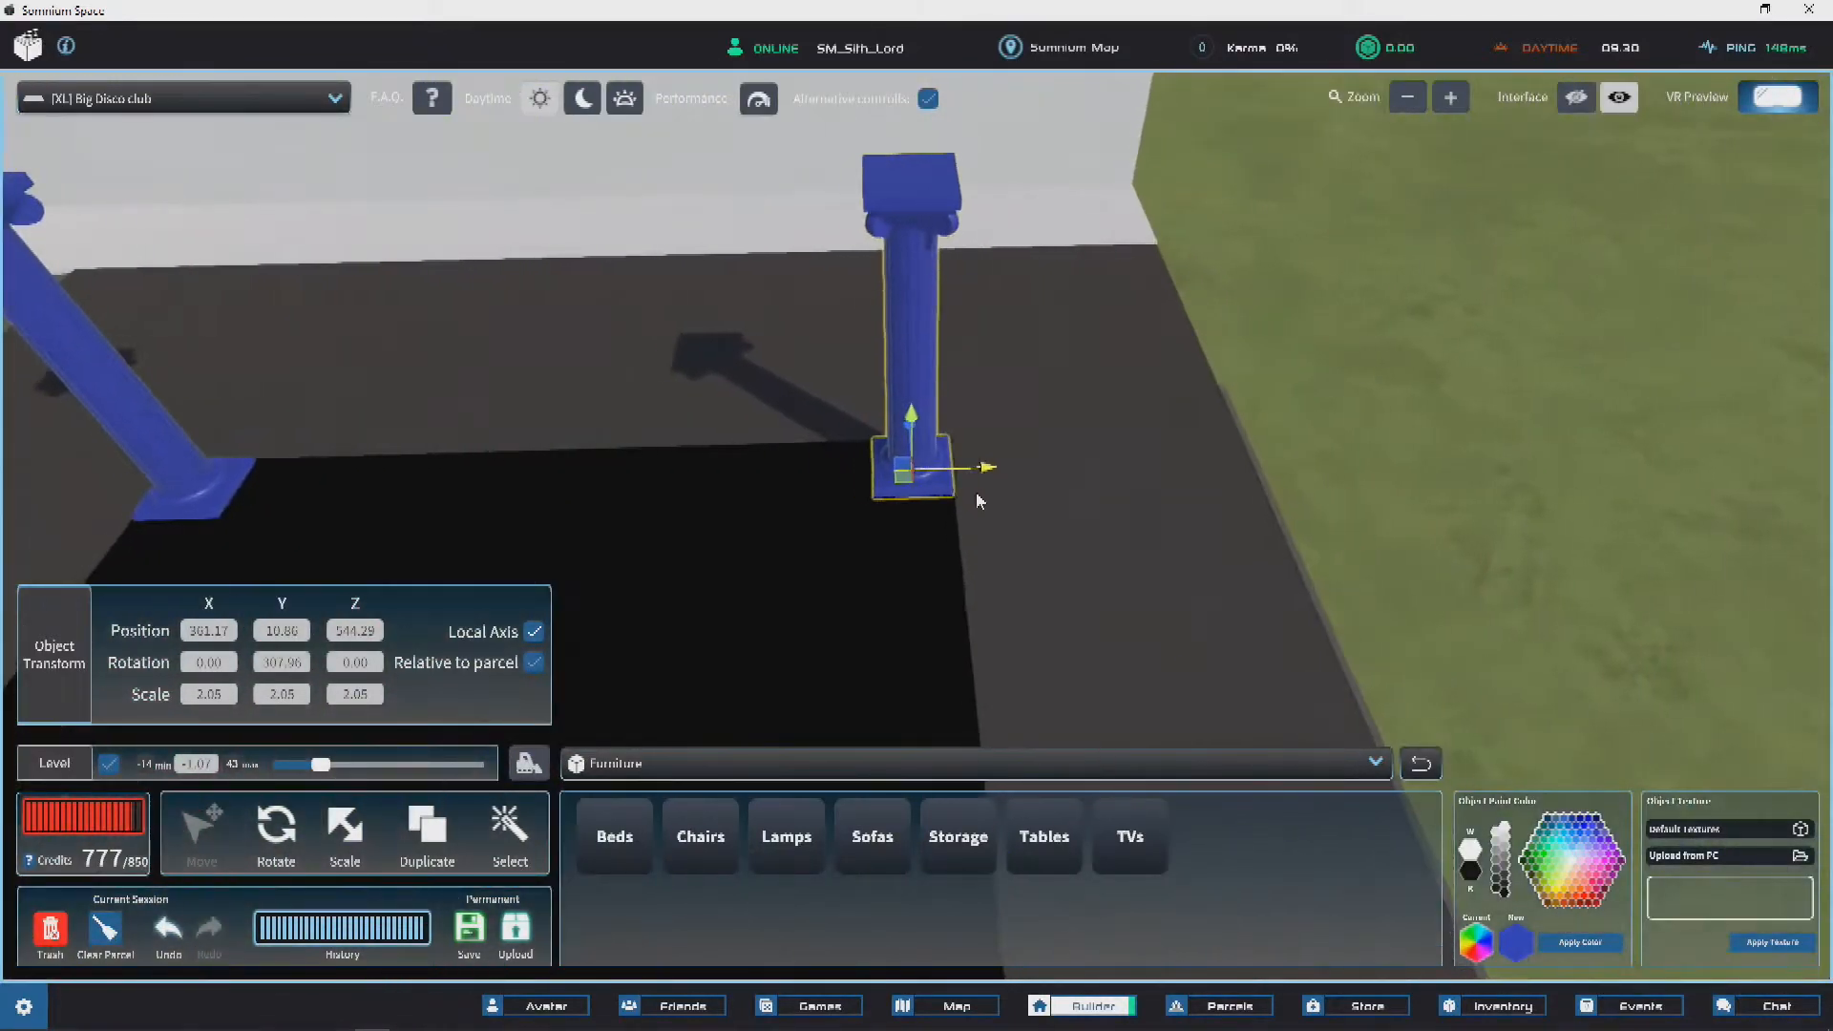
Step: Examine the four roof columns, the black square and the club's facades from several sides
left_click(1486, 334)
right_click_drag(1487, 334, 1238, 377)
scroll(869, 347, "down", 6)
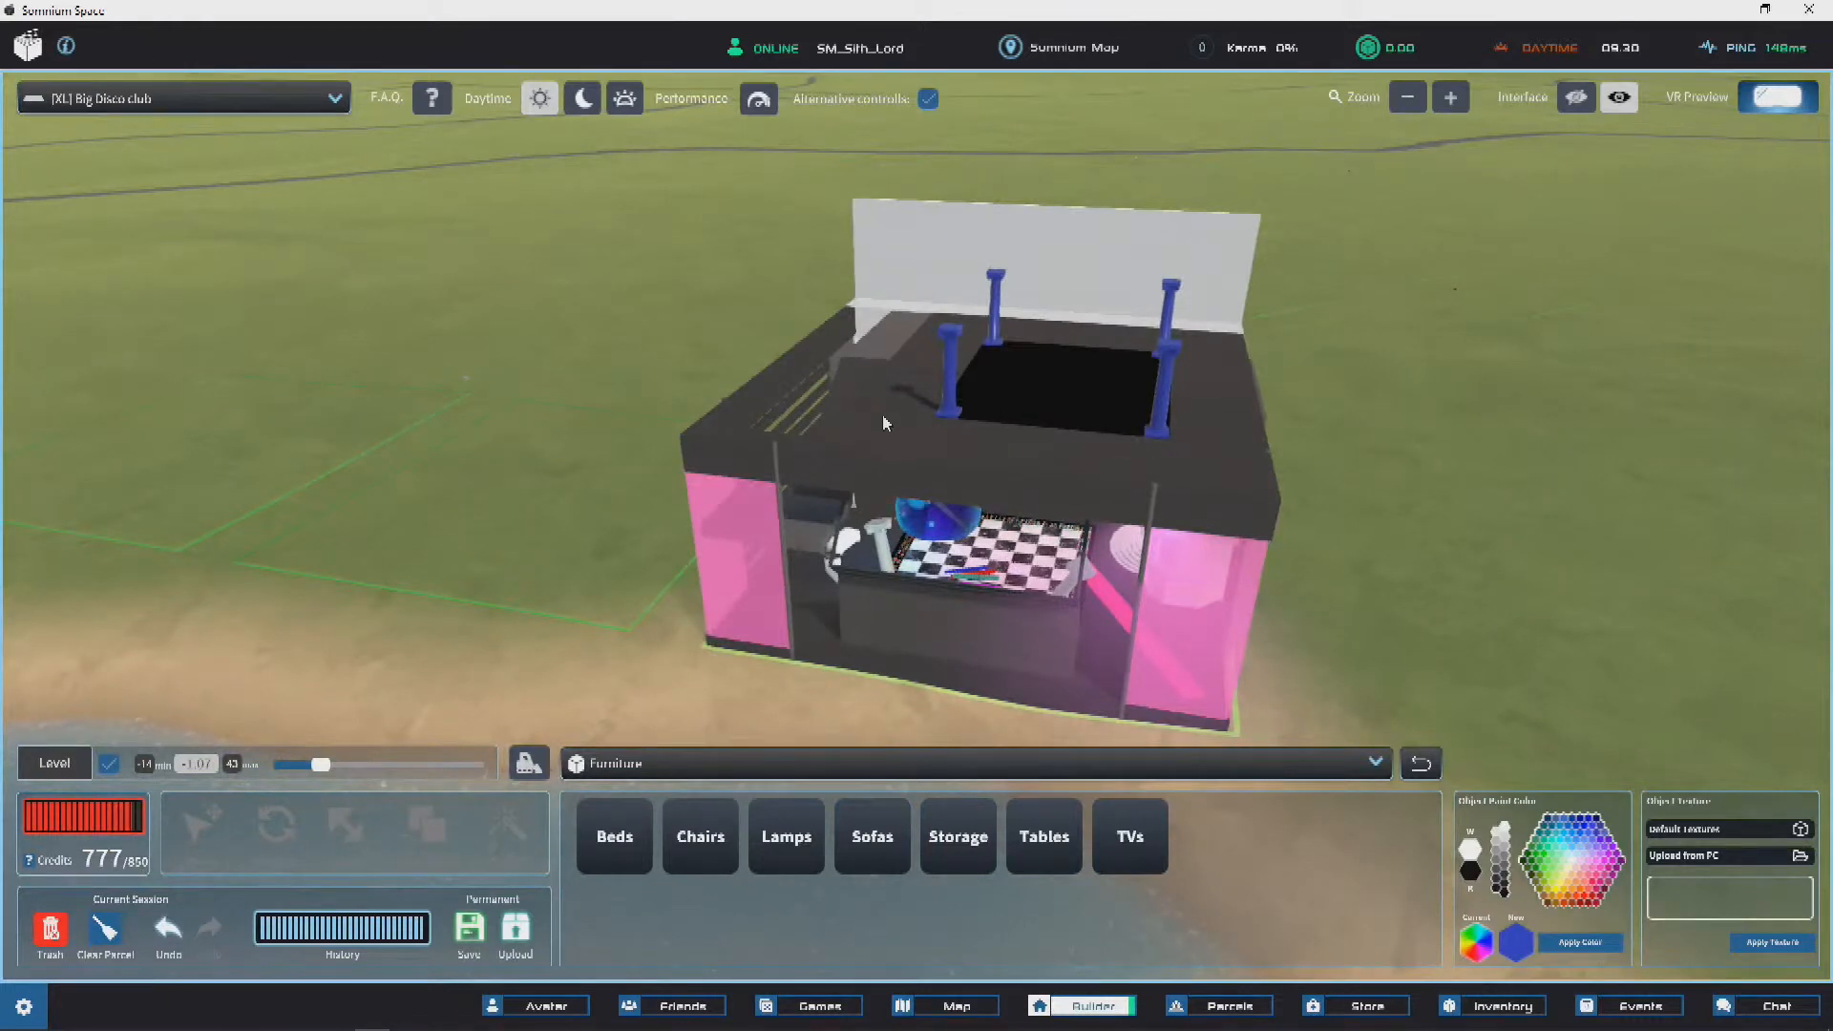
right_click_drag(1185, 433, 884, 315)
scroll(1098, 420, "up", 3)
scroll(1044, 397, "up", 3)
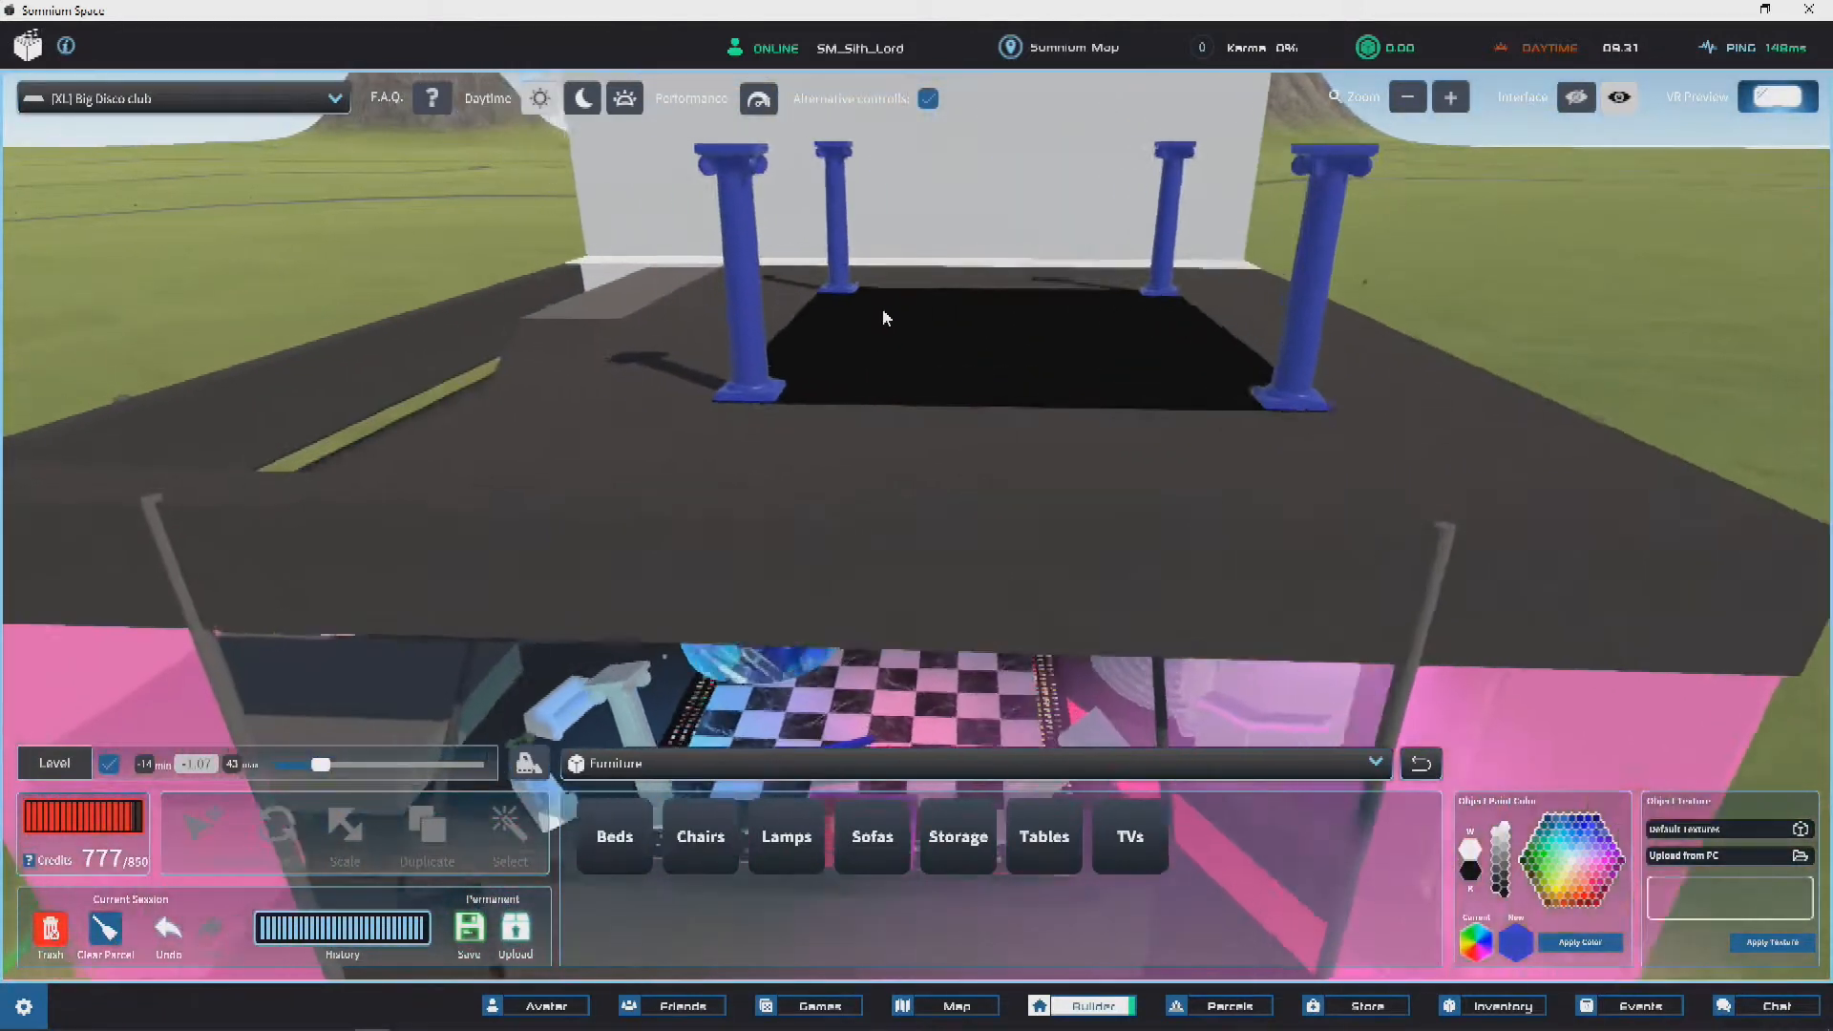
scroll(884, 307, "up", 5)
scroll(884, 314, "down", 5)
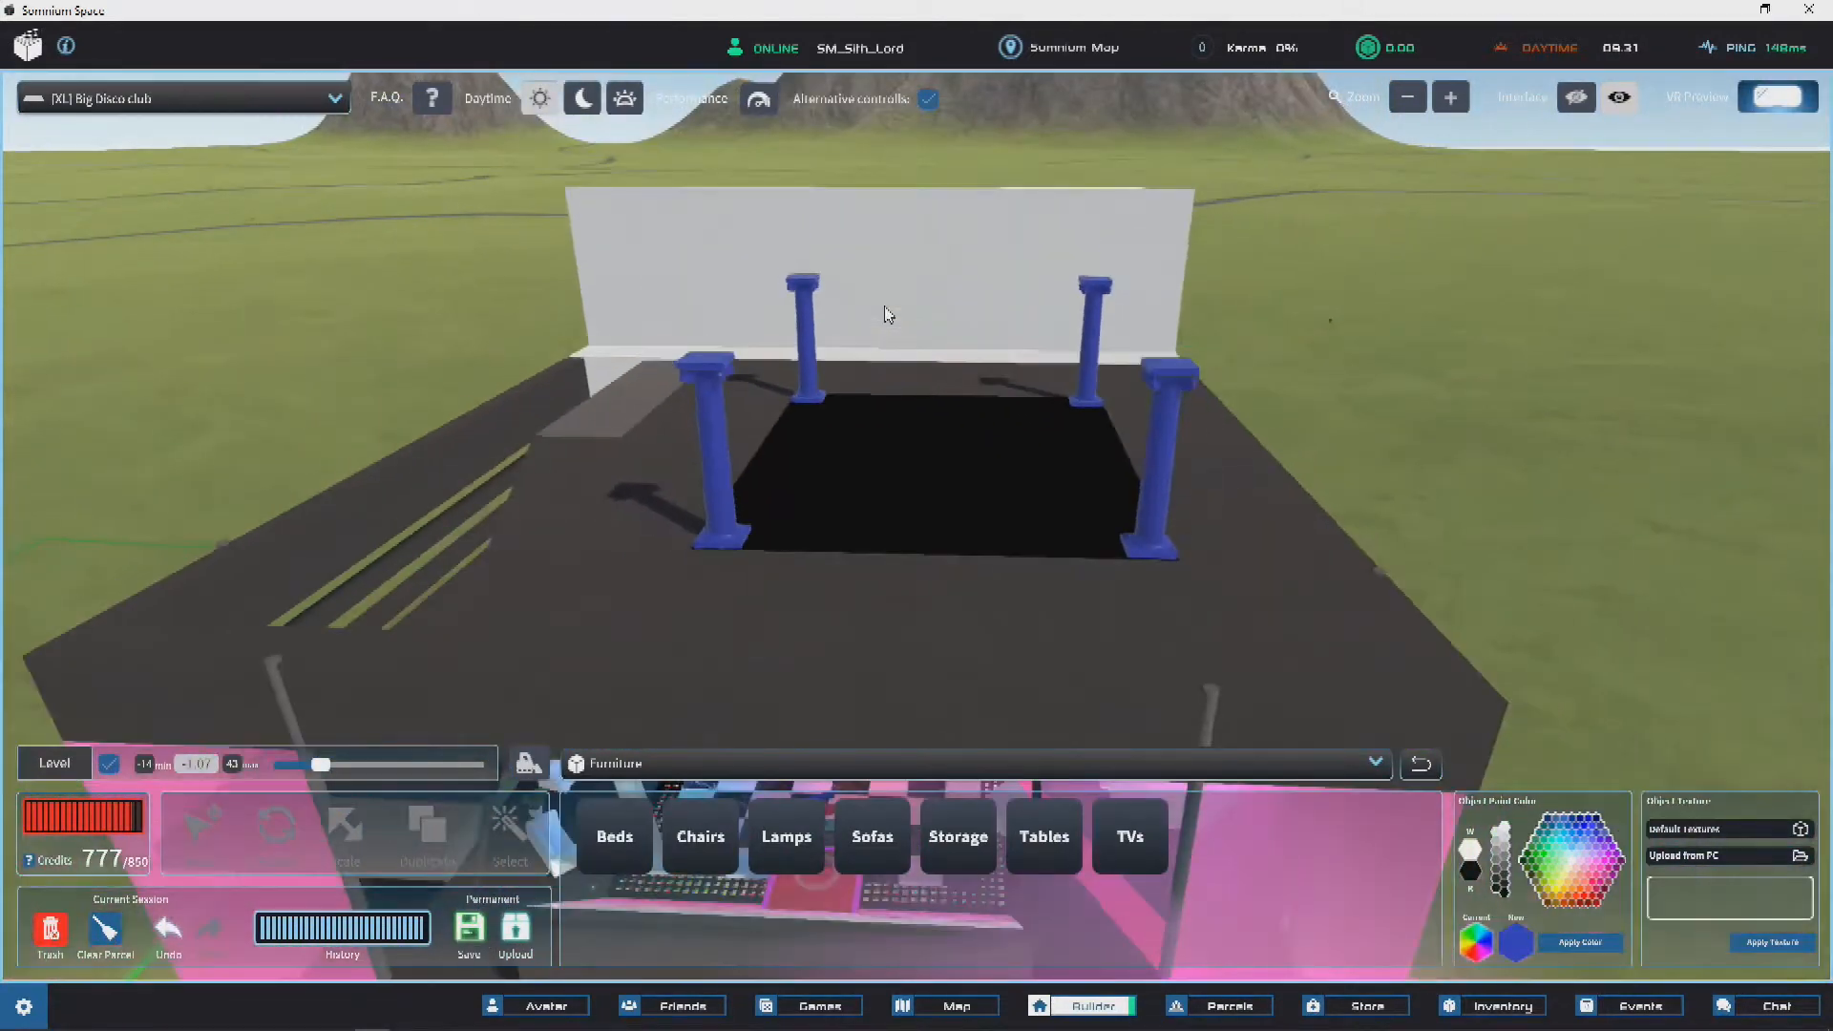
scroll(737, 489, "down", 5)
right_click_drag(1004, 395, 987, 472)
scroll(987, 472, "up", 8)
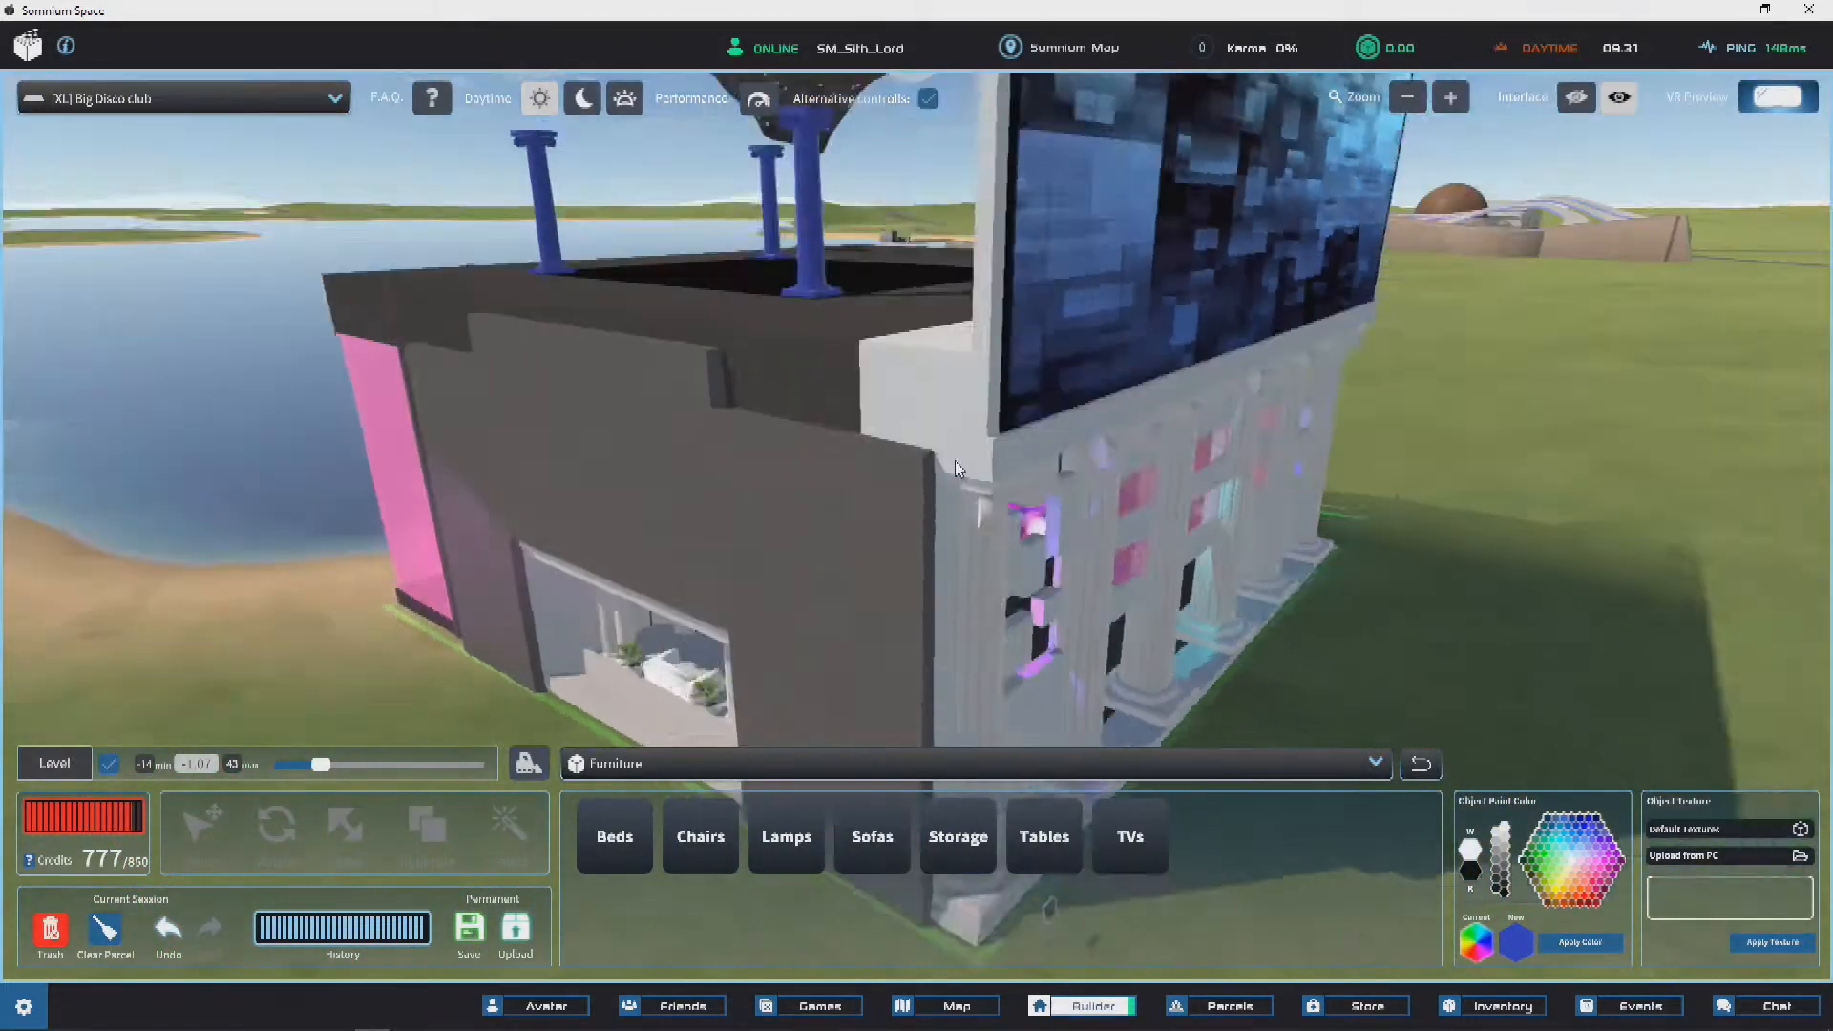
scroll(913, 491, "down", 5)
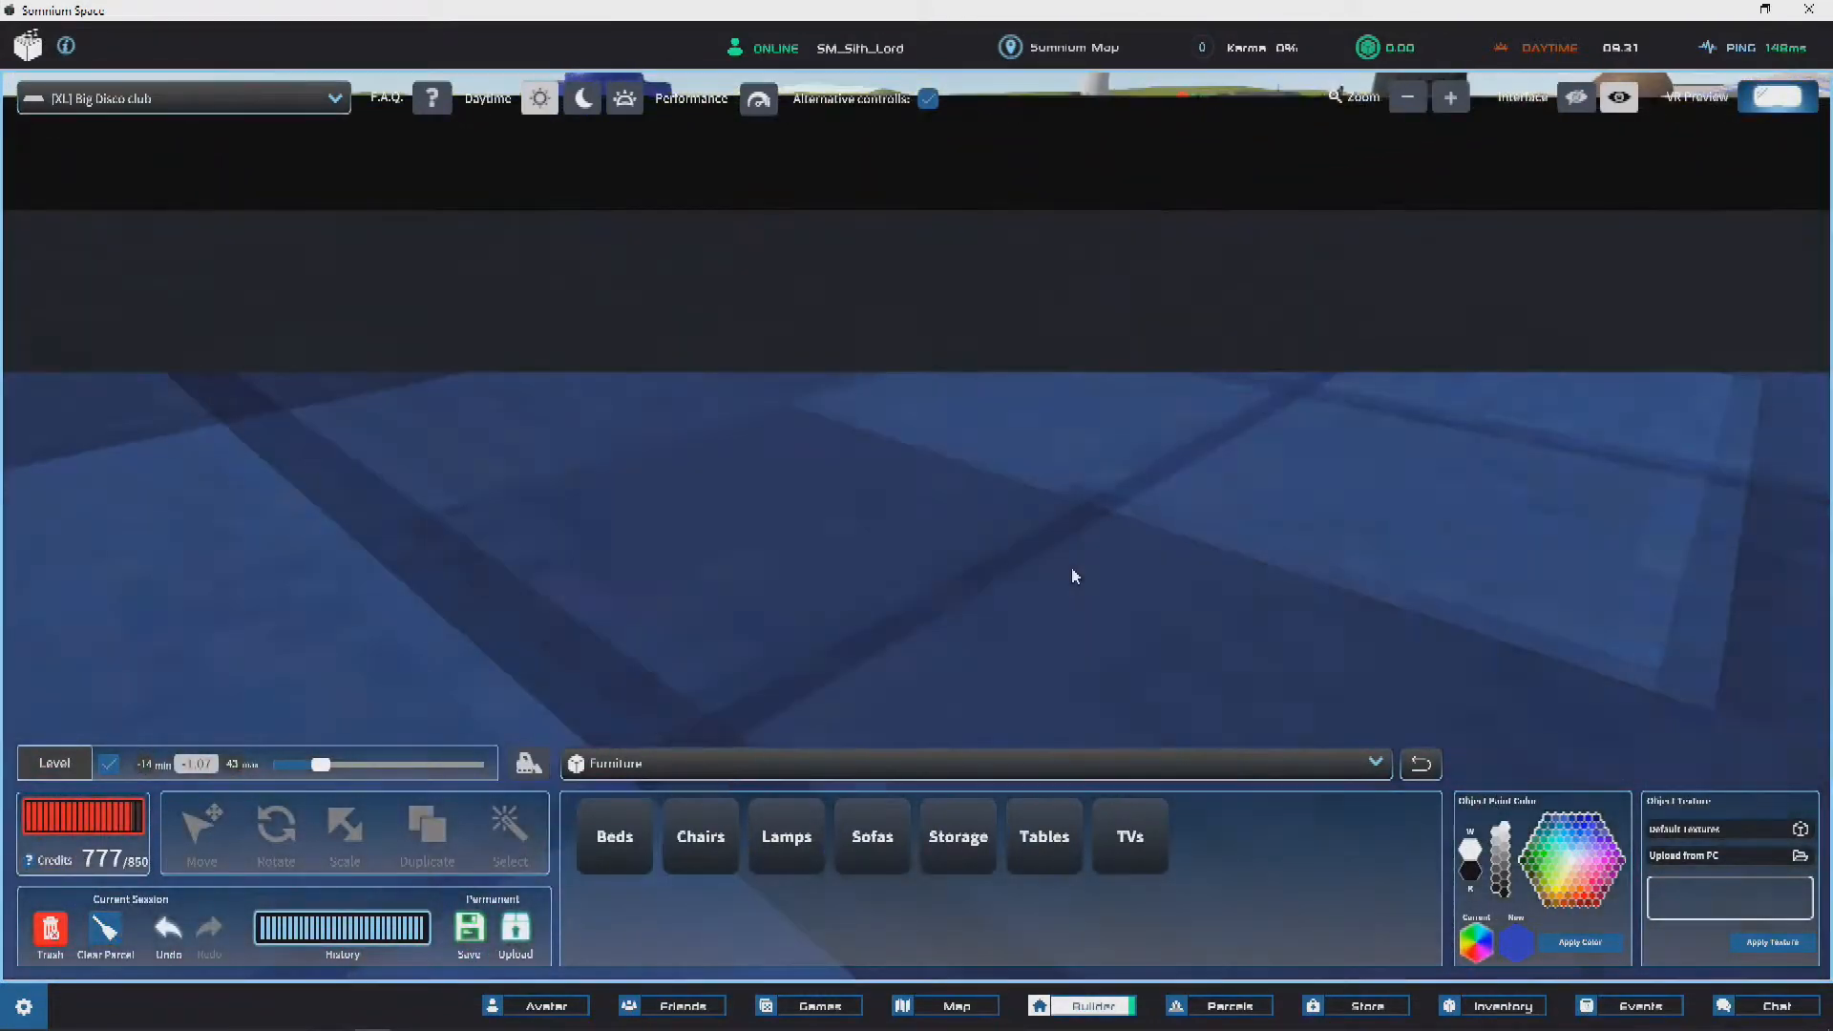
Step: Check how the columned roof looks above the club's open pink-glass front
left_click(1076, 573)
scroll(1075, 573, "down", 5)
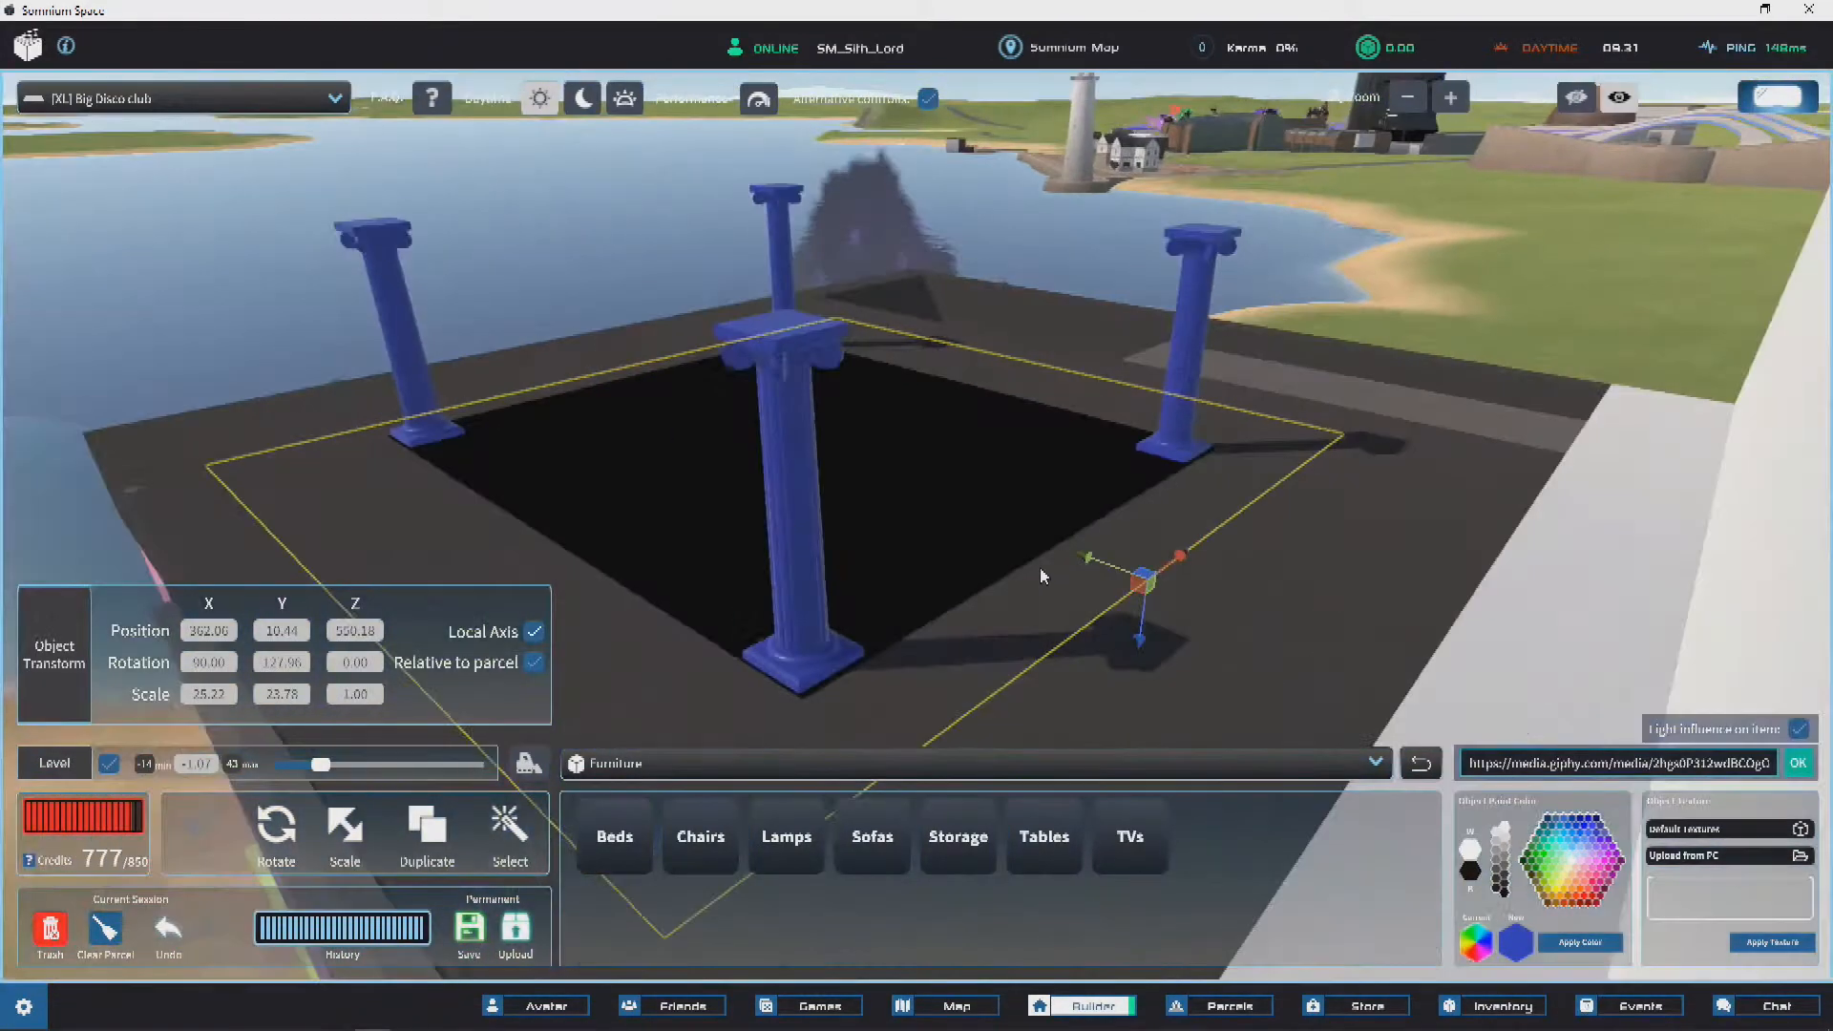
left_click(790, 512)
right_click_drag(790, 512, 926, 455)
scroll(926, 455, "up", 4)
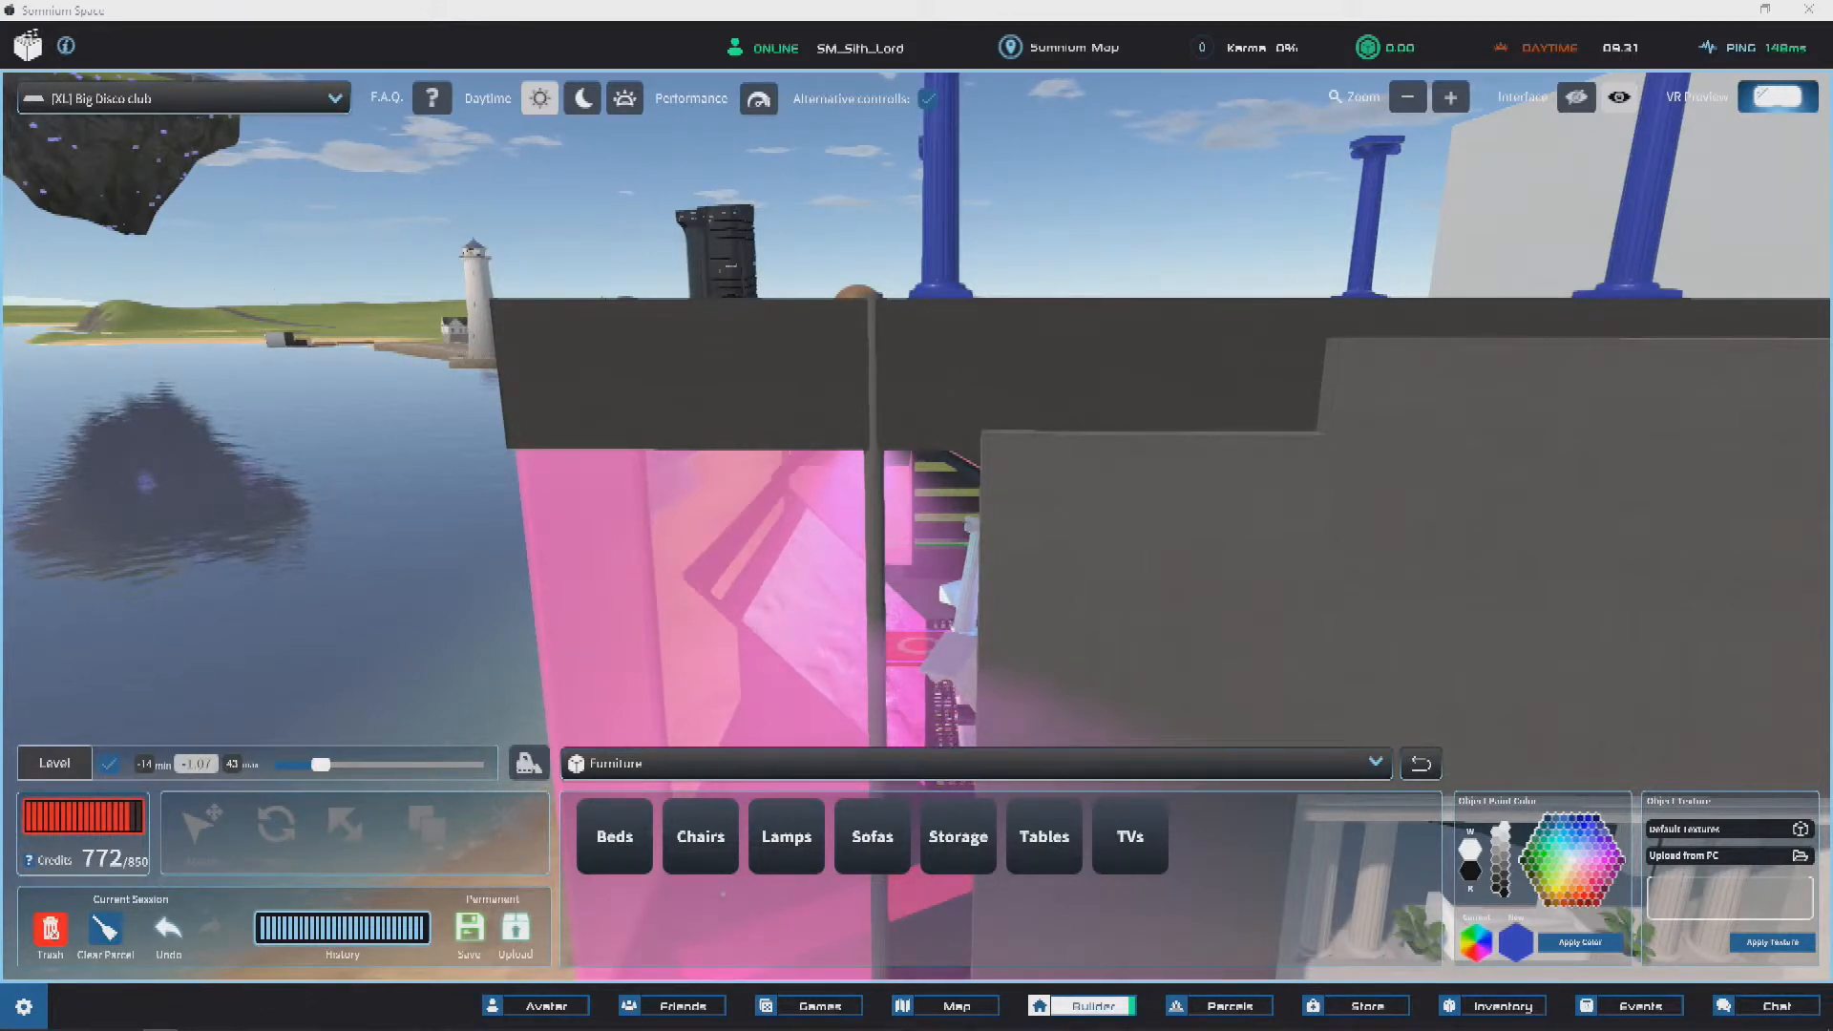
right_click_drag(666, 551, 891, 486)
key("alt+Tab")
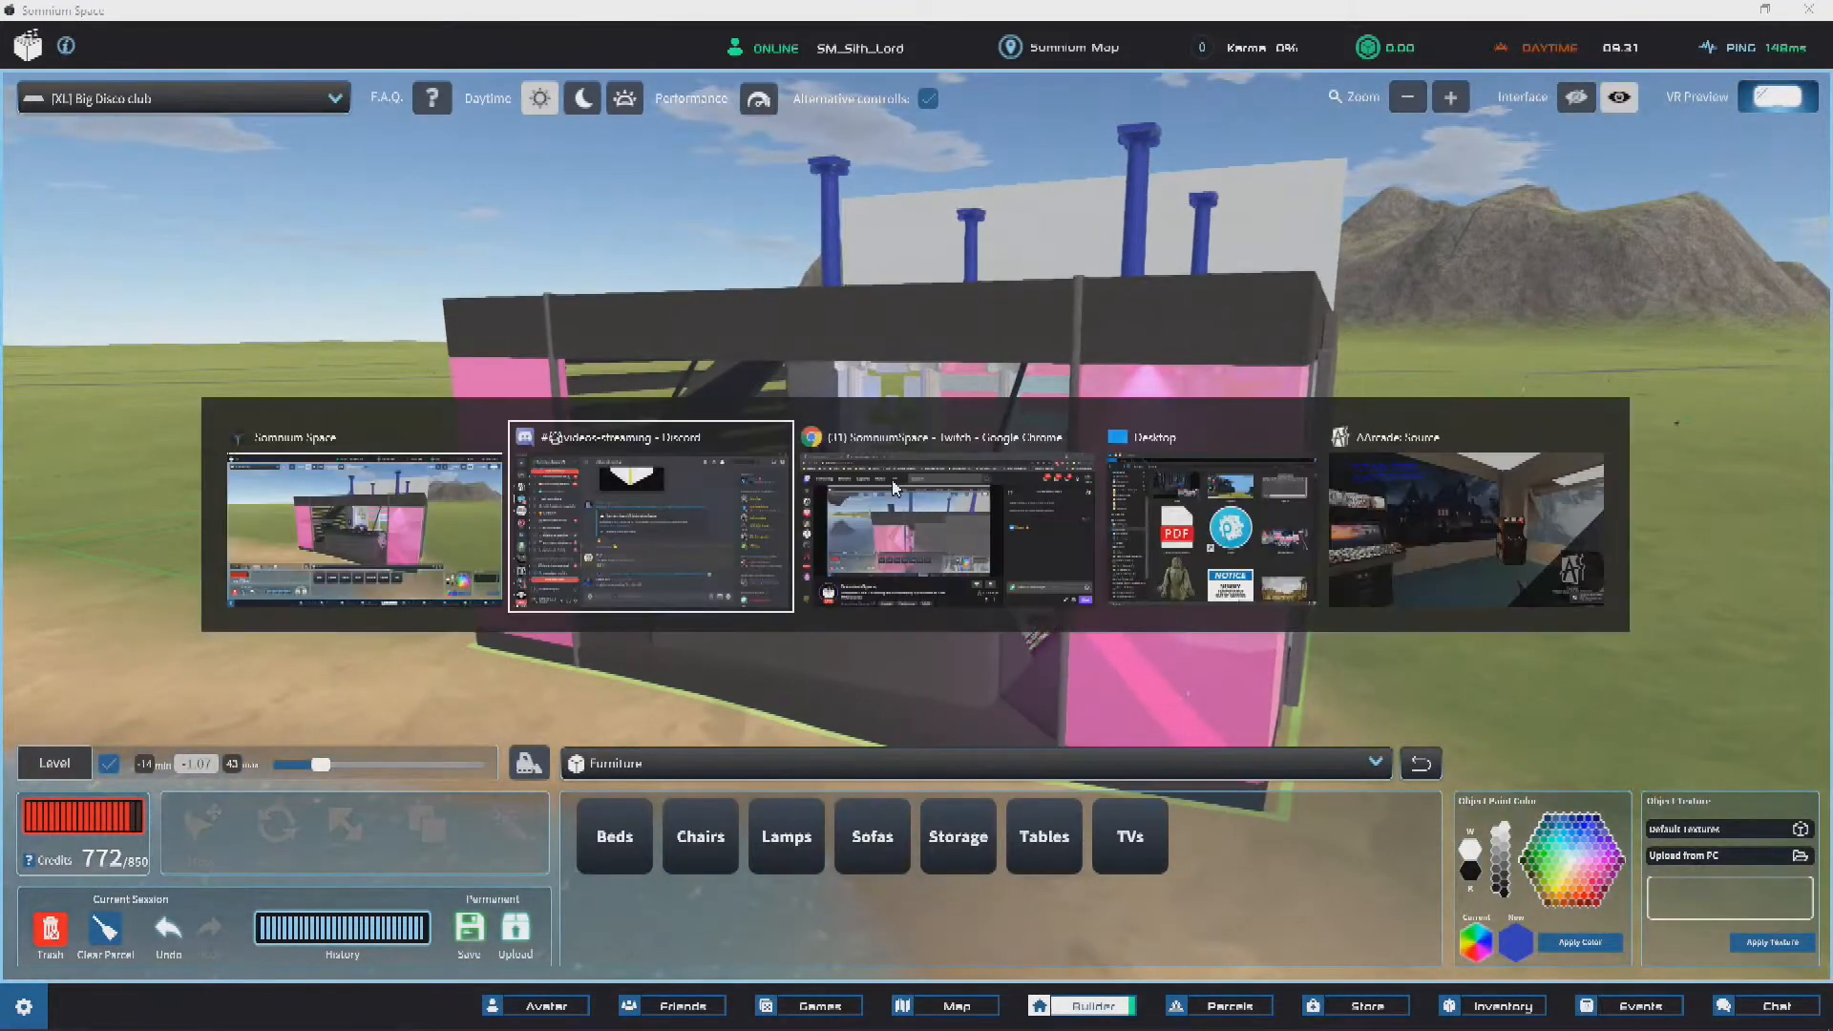
key("alt+Tab")
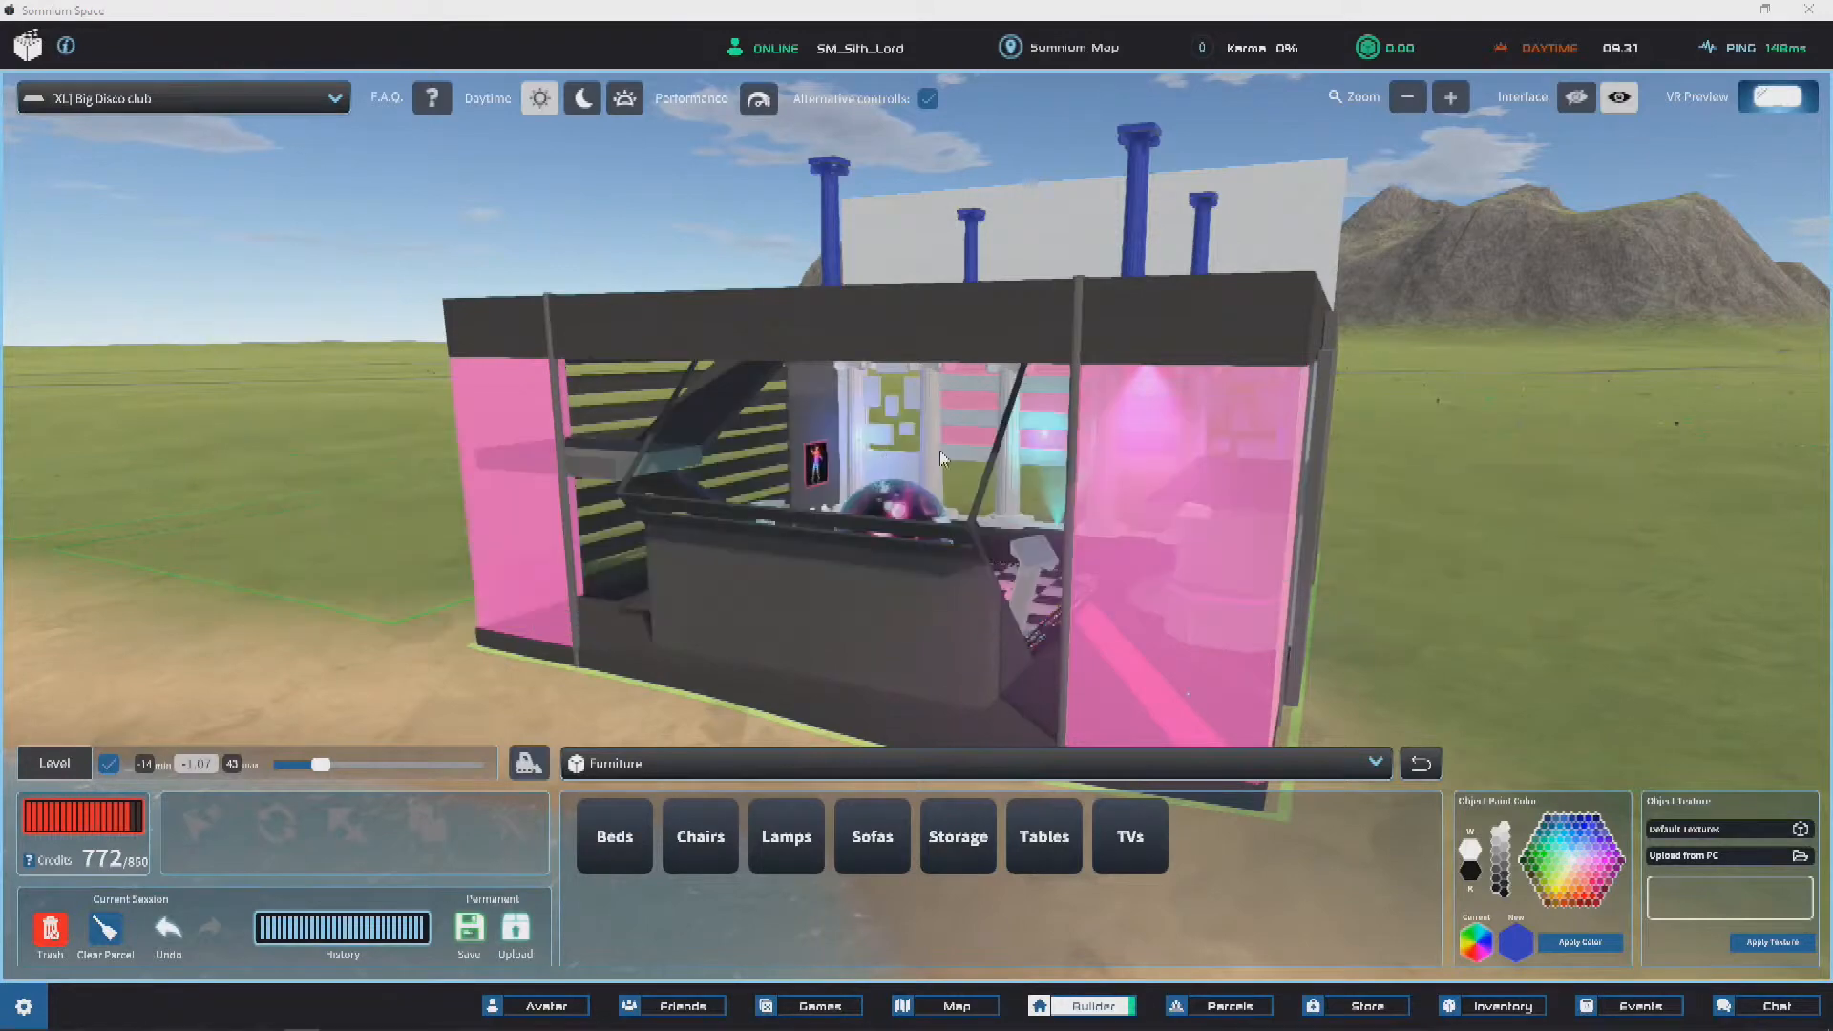
right_click_drag(1090, 474, 983, 420)
scroll(999, 497, "up", 3)
scroll(982, 419, "down", 2)
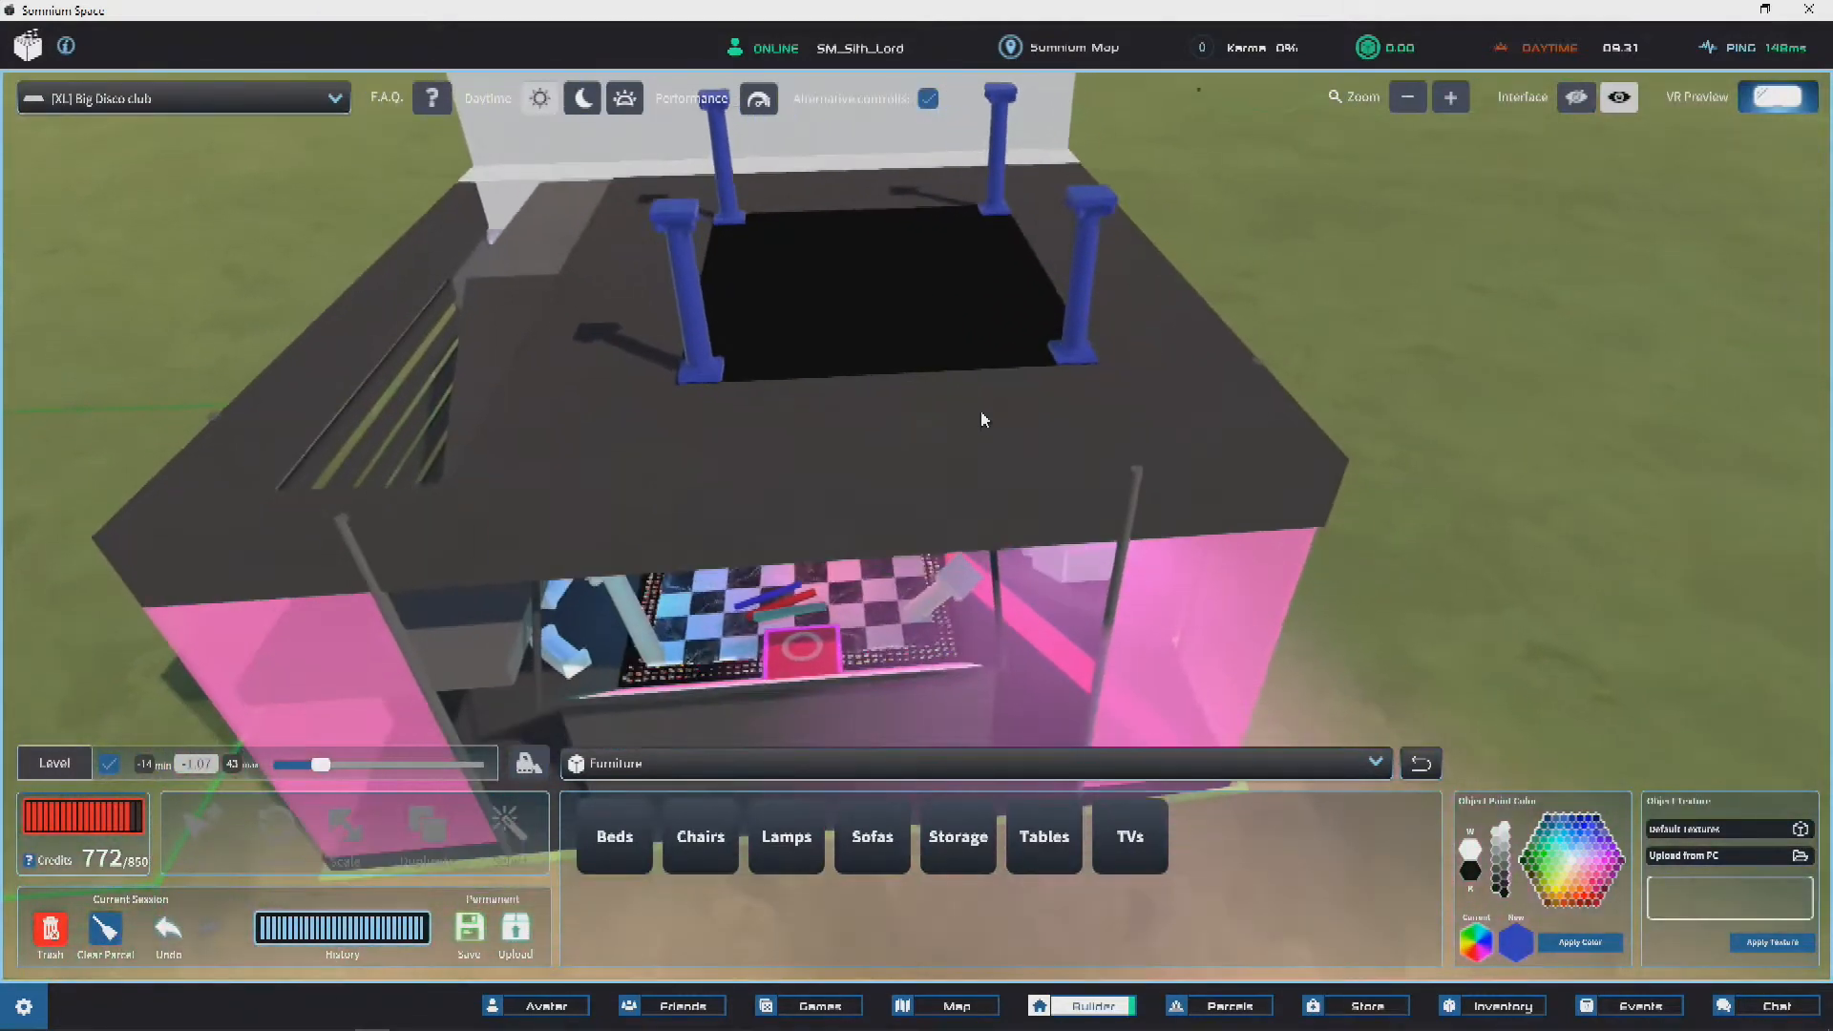
Step: Delete an unneeded object inside the club near the foot of the pink-striped stairs
scroll(897, 420, "up", 4)
right_click_drag(530, 425, 1095, 622)
left_click(1035, 608)
key("Delete")
Step: Recolour the rope segments between the two barrier posts at the stairs orange
left_click(823, 740)
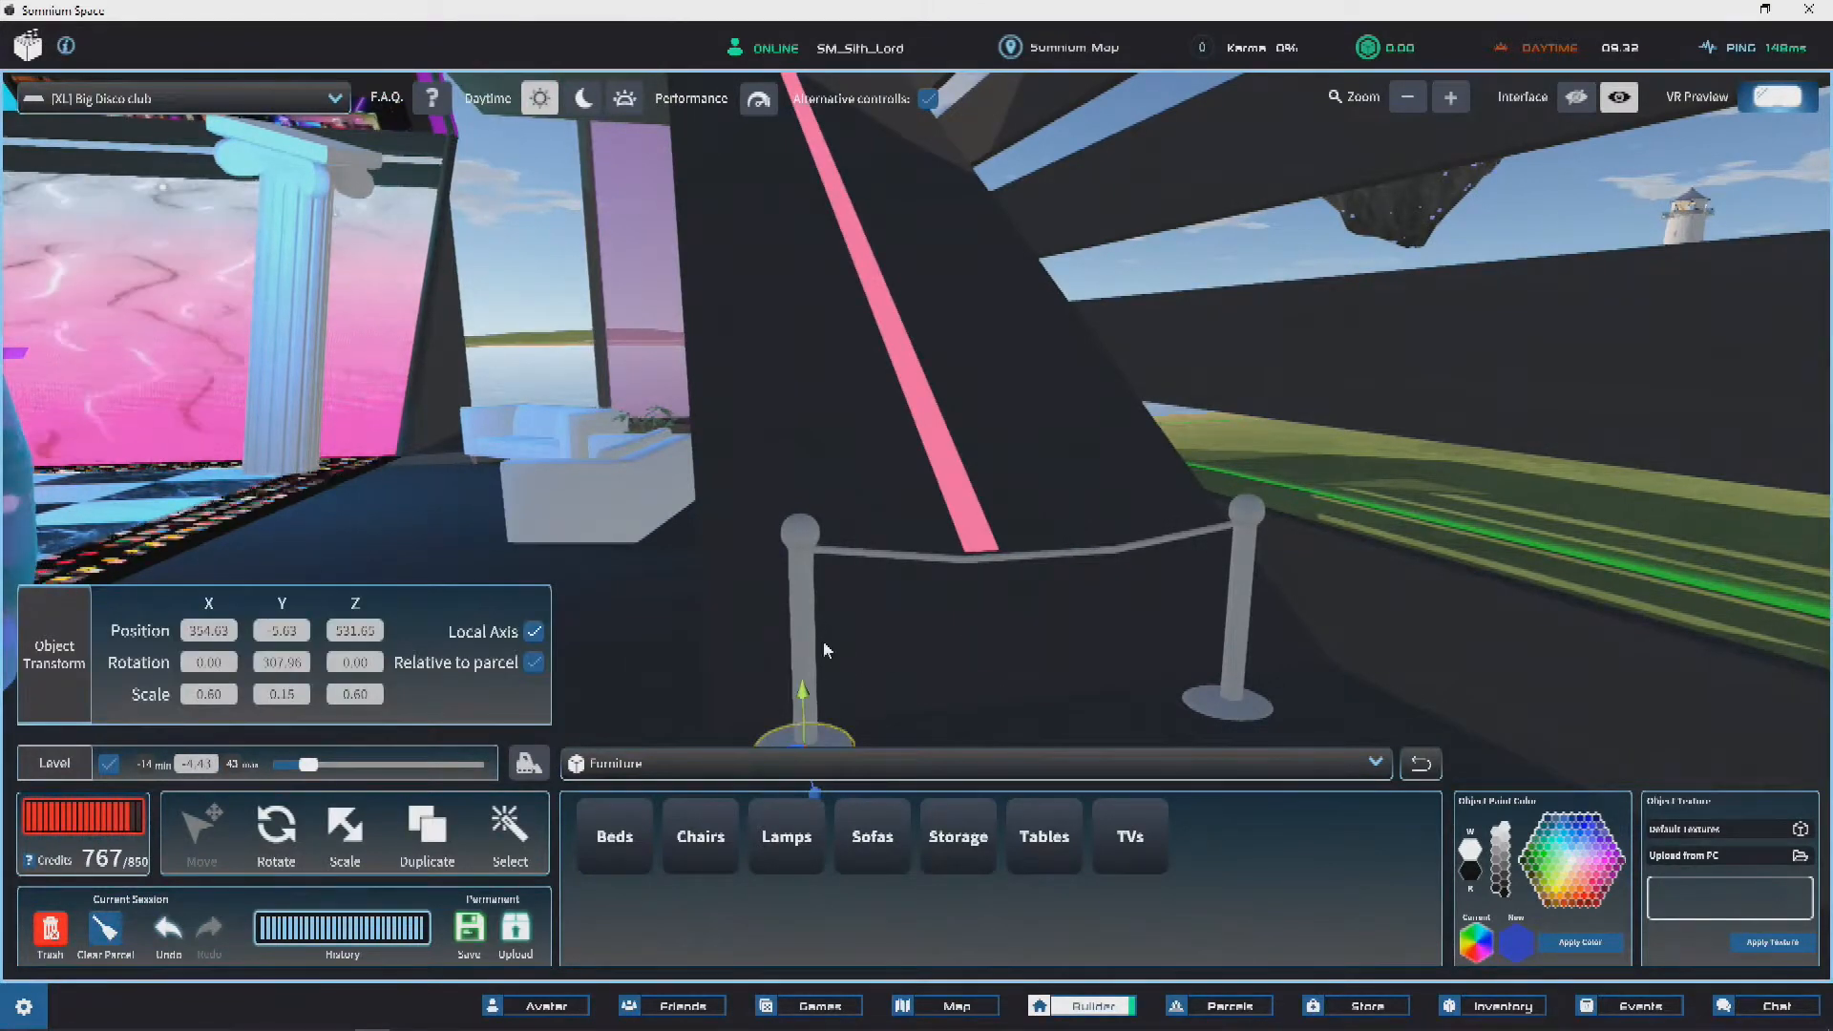
right_click_drag(823, 643, 994, 541)
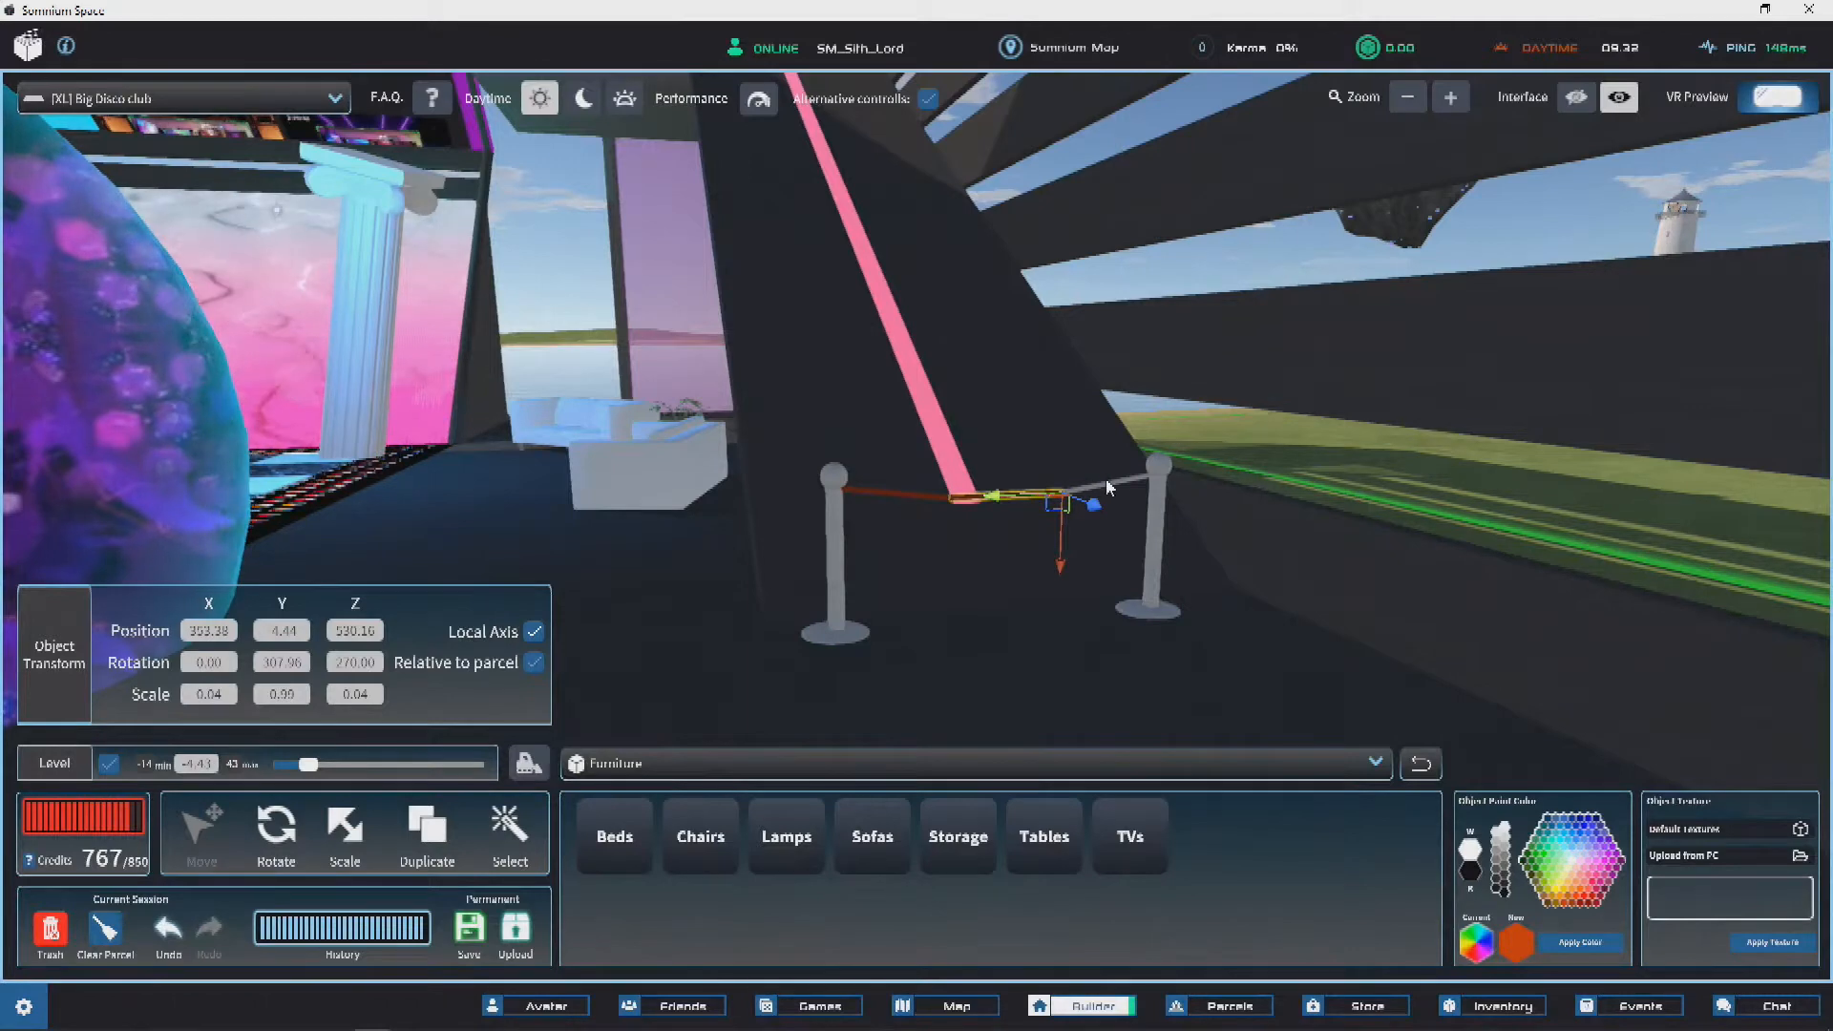
right_click_drag(908, 422, 925, 613)
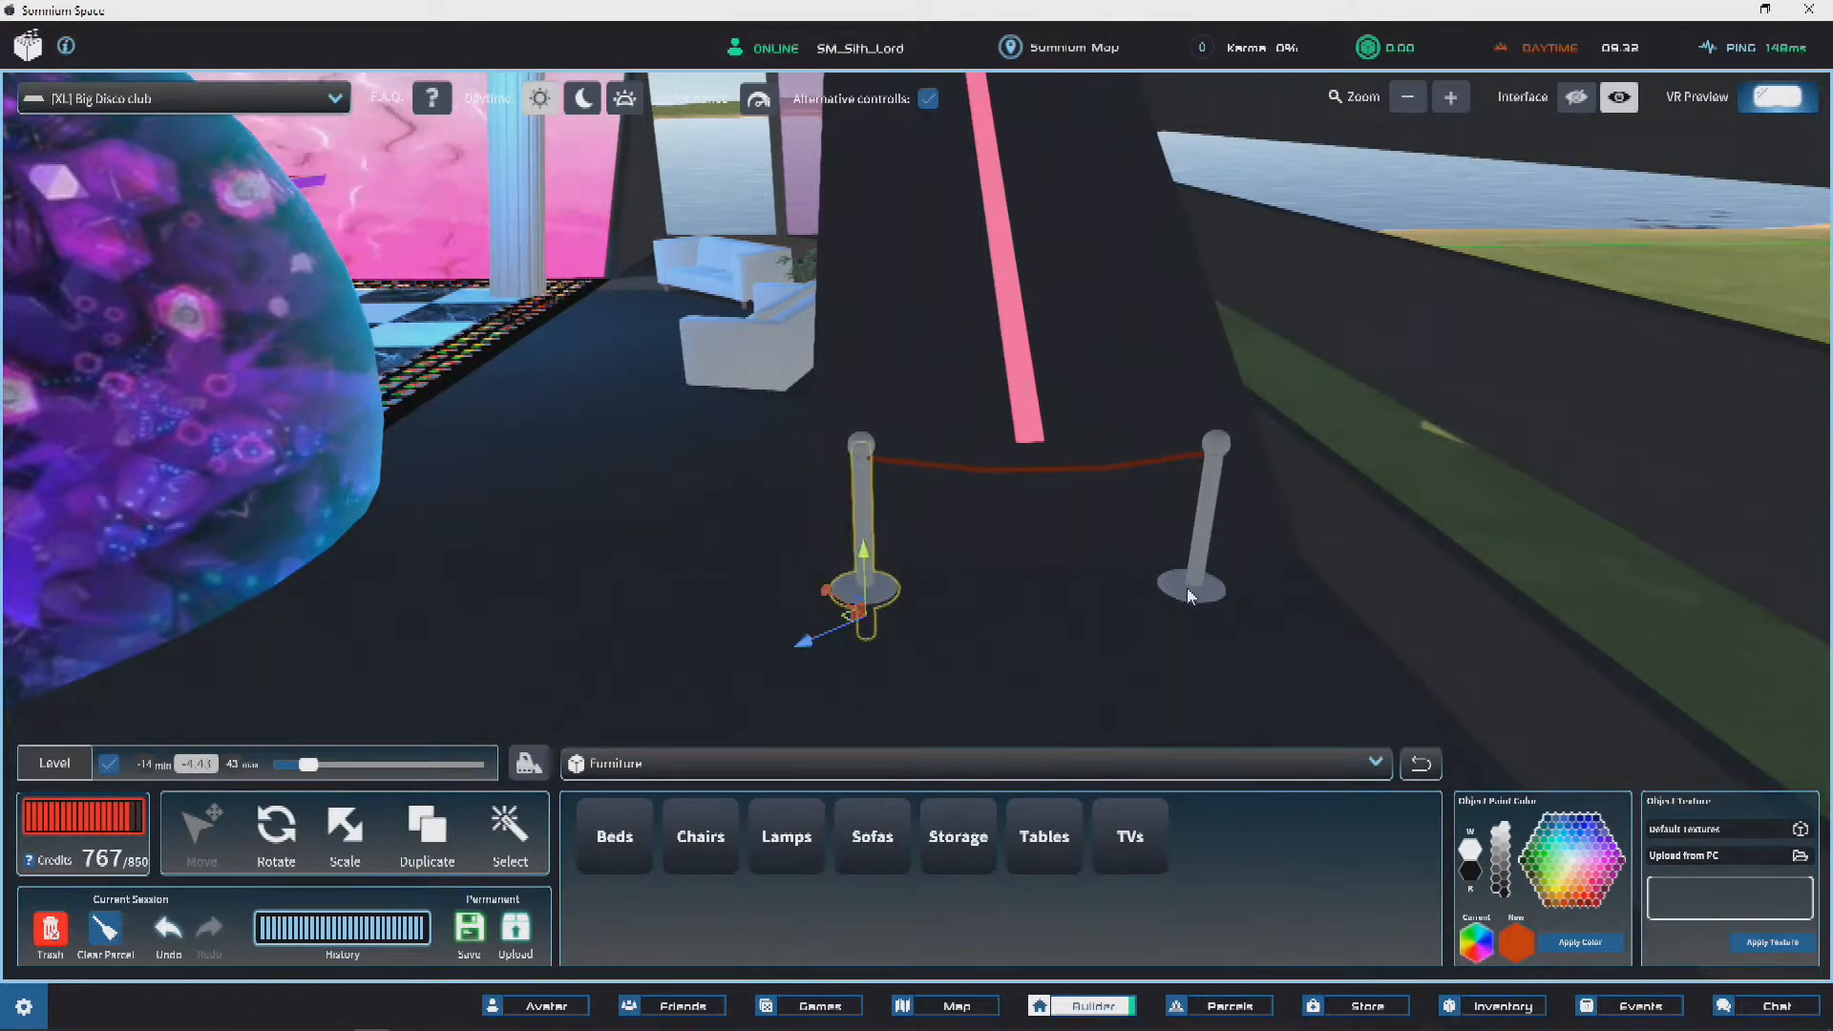
Step: Select both barrier posts with their three rope segments, rotate the group a quarter turn and move it clear of the stairs
left_click(1212, 444, "shift")
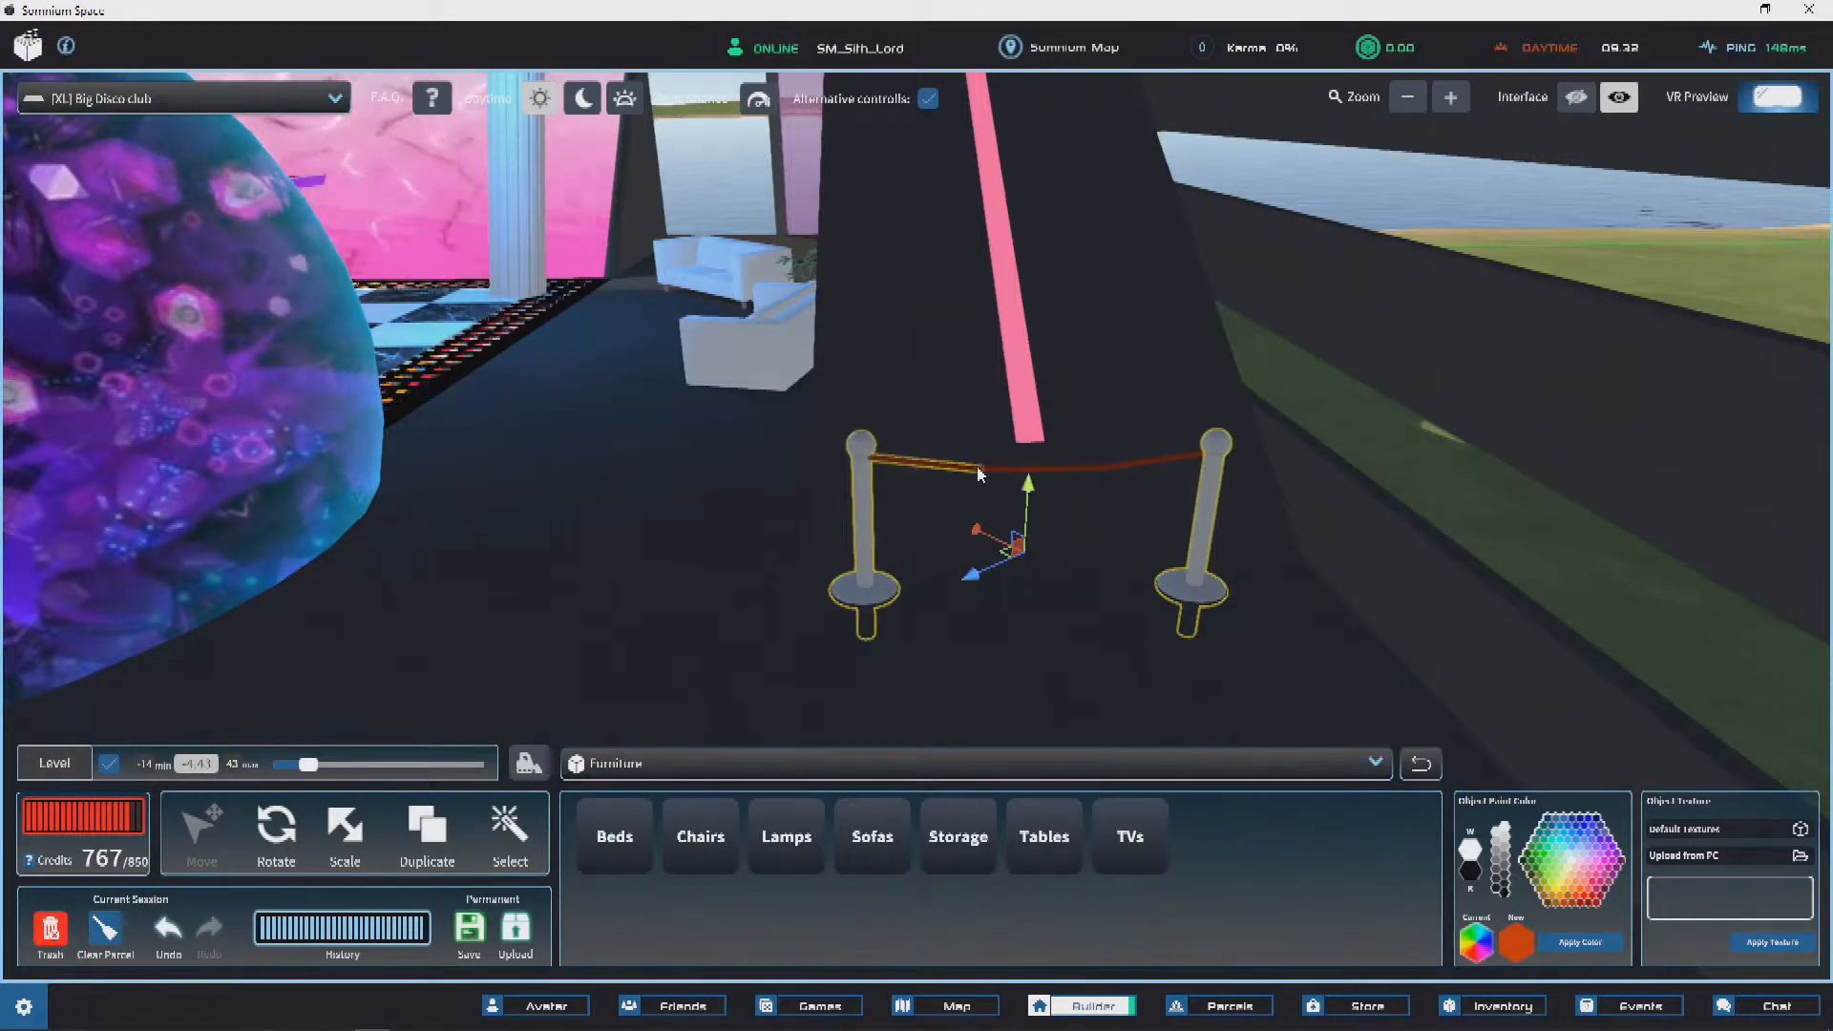
left_click(1040, 467, "shift")
left_click(1141, 458, "shift")
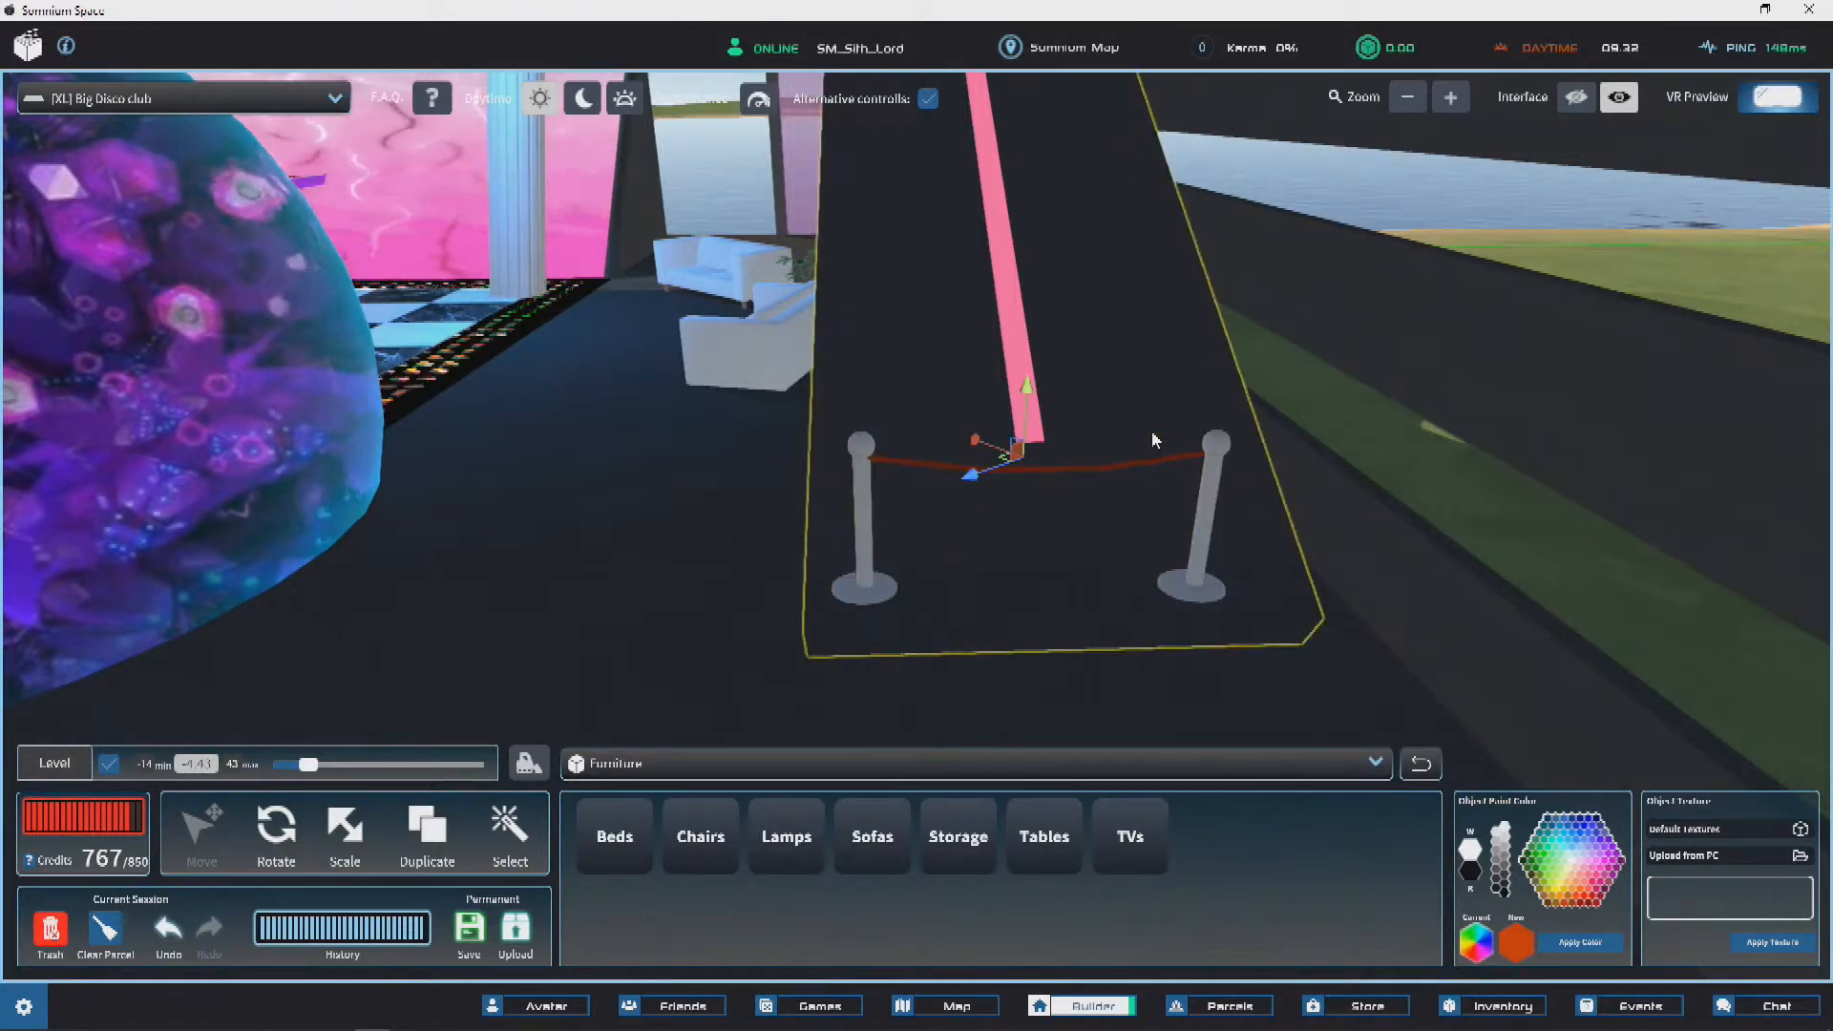
left_click(1152, 434, "shift")
left_click(1138, 462, "shift")
right_click_drag(1076, 446, 1241, 538)
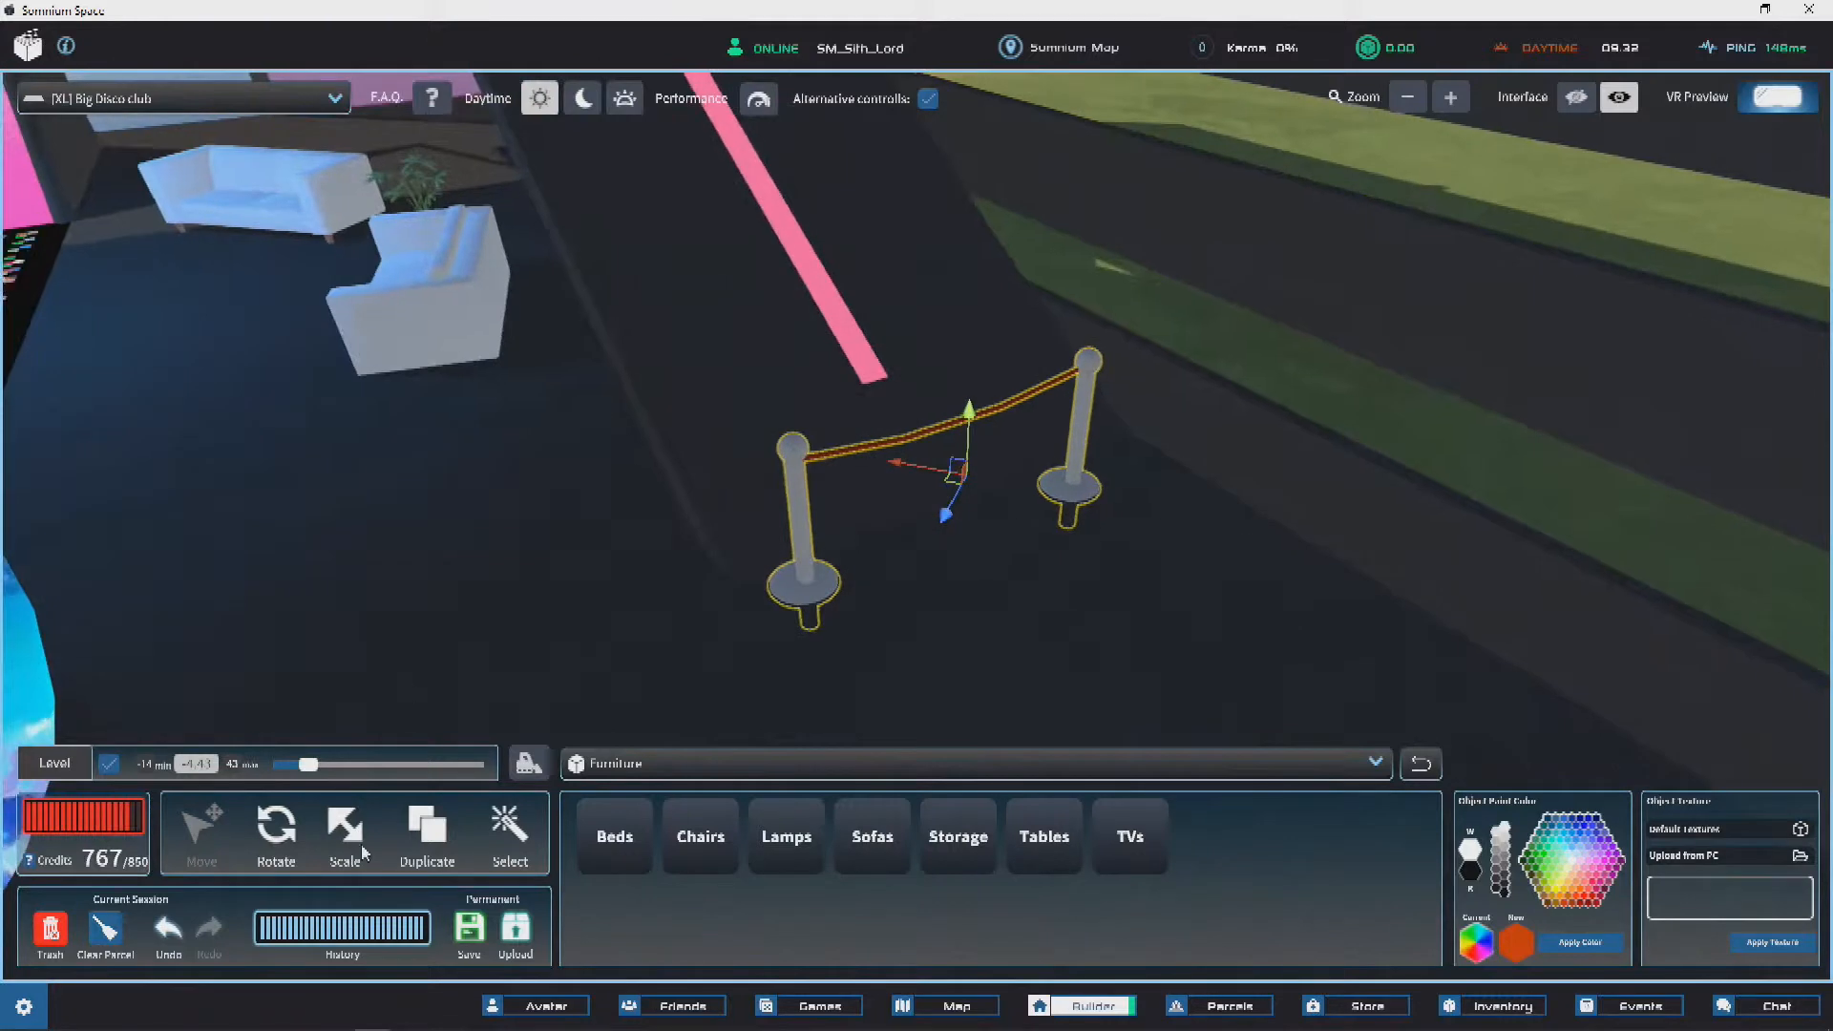
left_click_drag(986, 535, 854, 565)
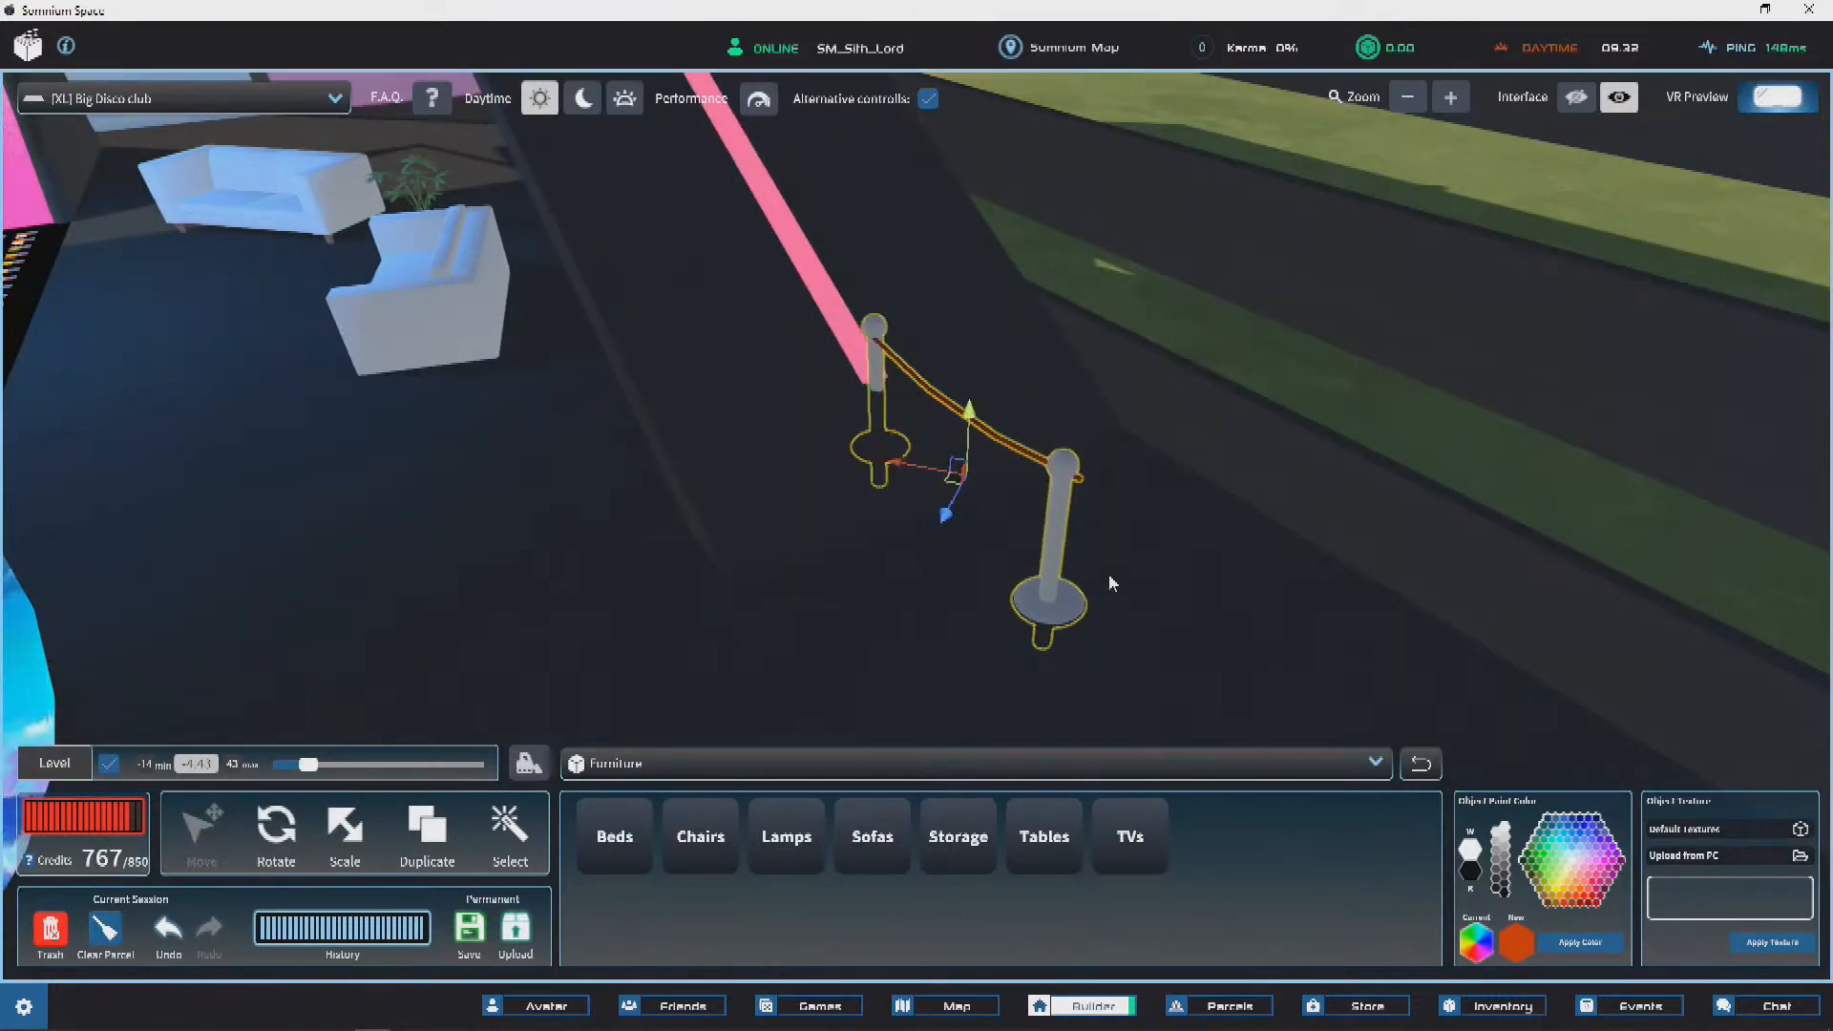
left_click_drag(951, 481, 852, 301)
key("s")
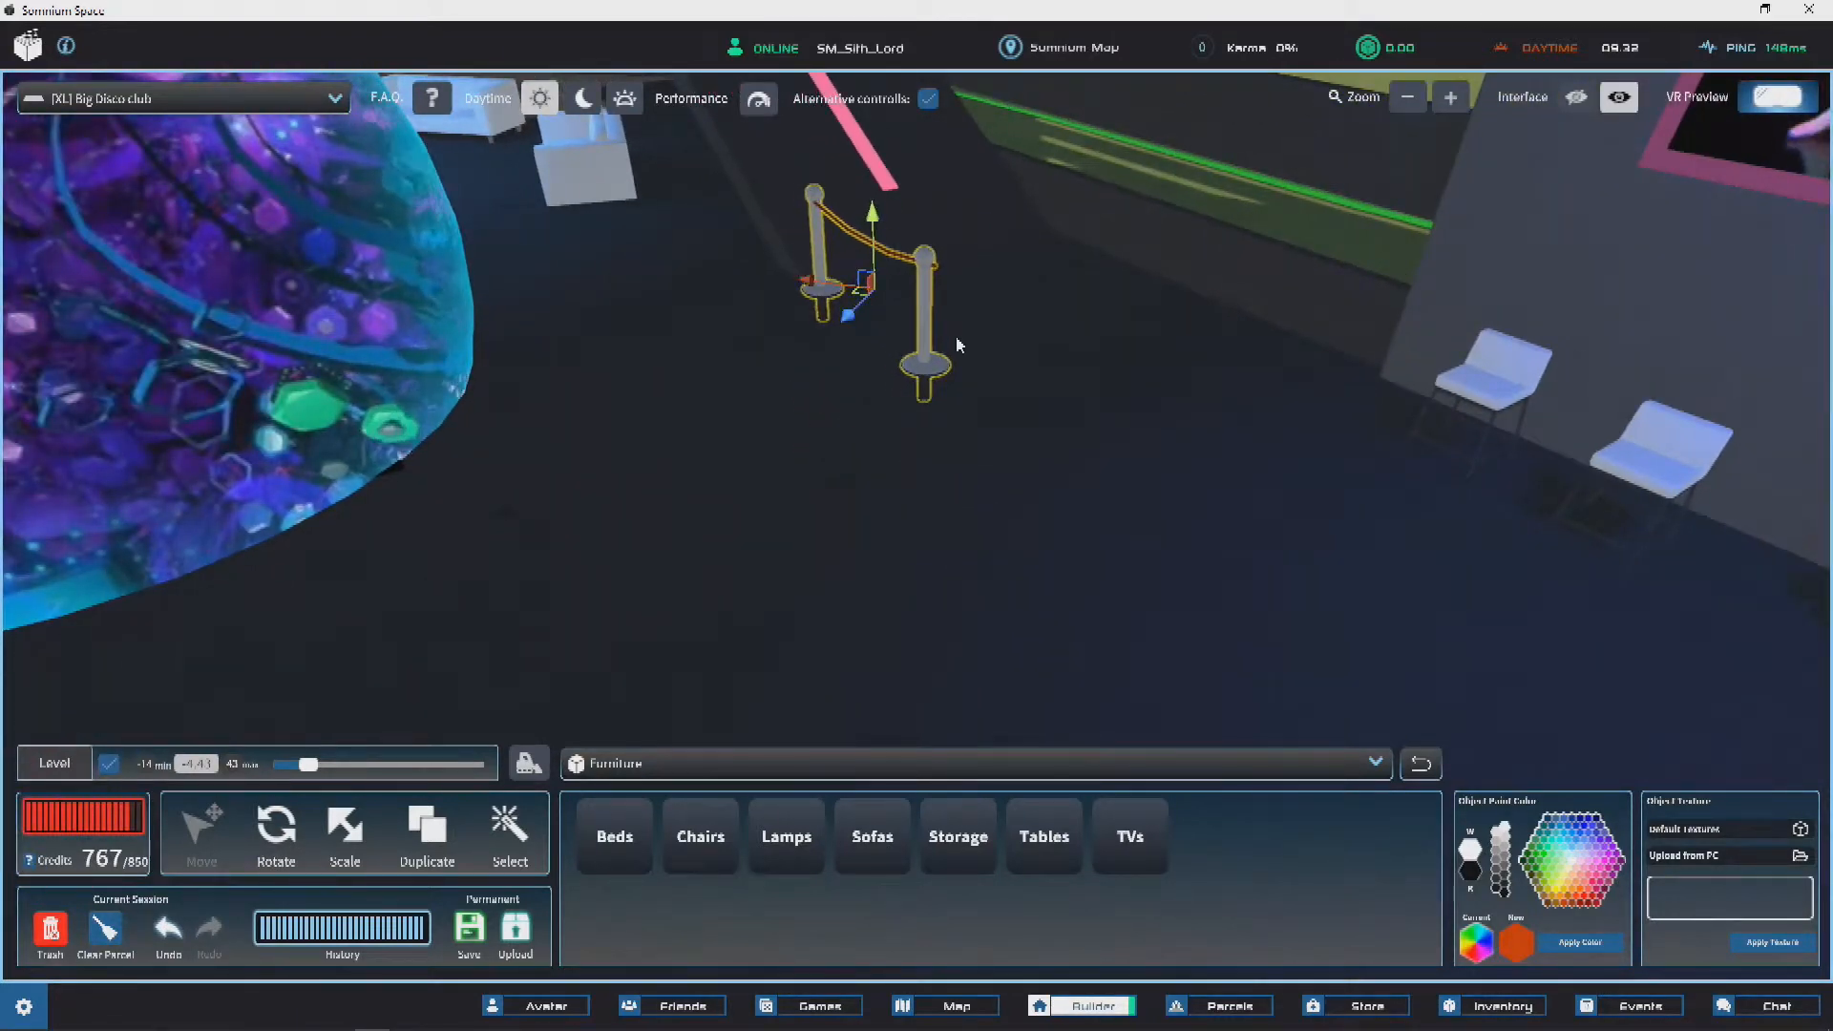
Step: Try to raise the rope barrier straight up from the ground floor to the roof level
right_click_drag(1048, 356, 369, 340)
right_click_drag(1045, 414, 830, 287)
key("d")
key("s")
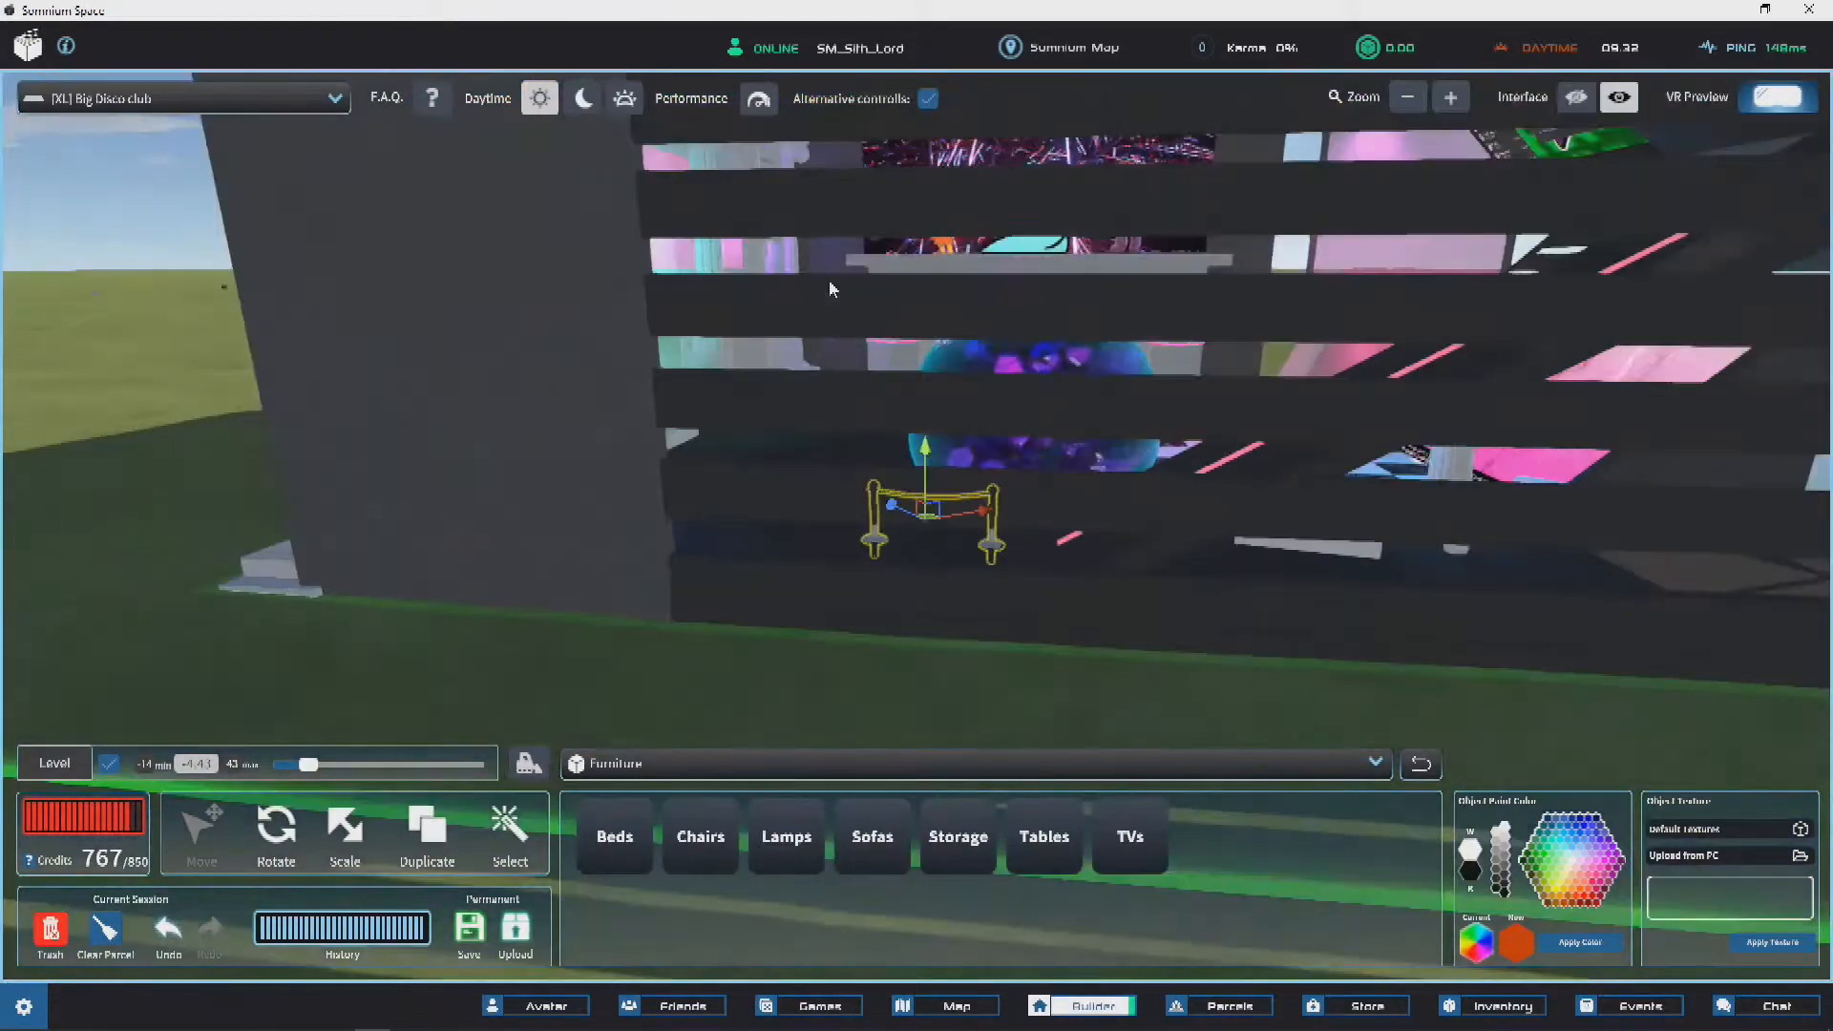
key("s")
key("w")
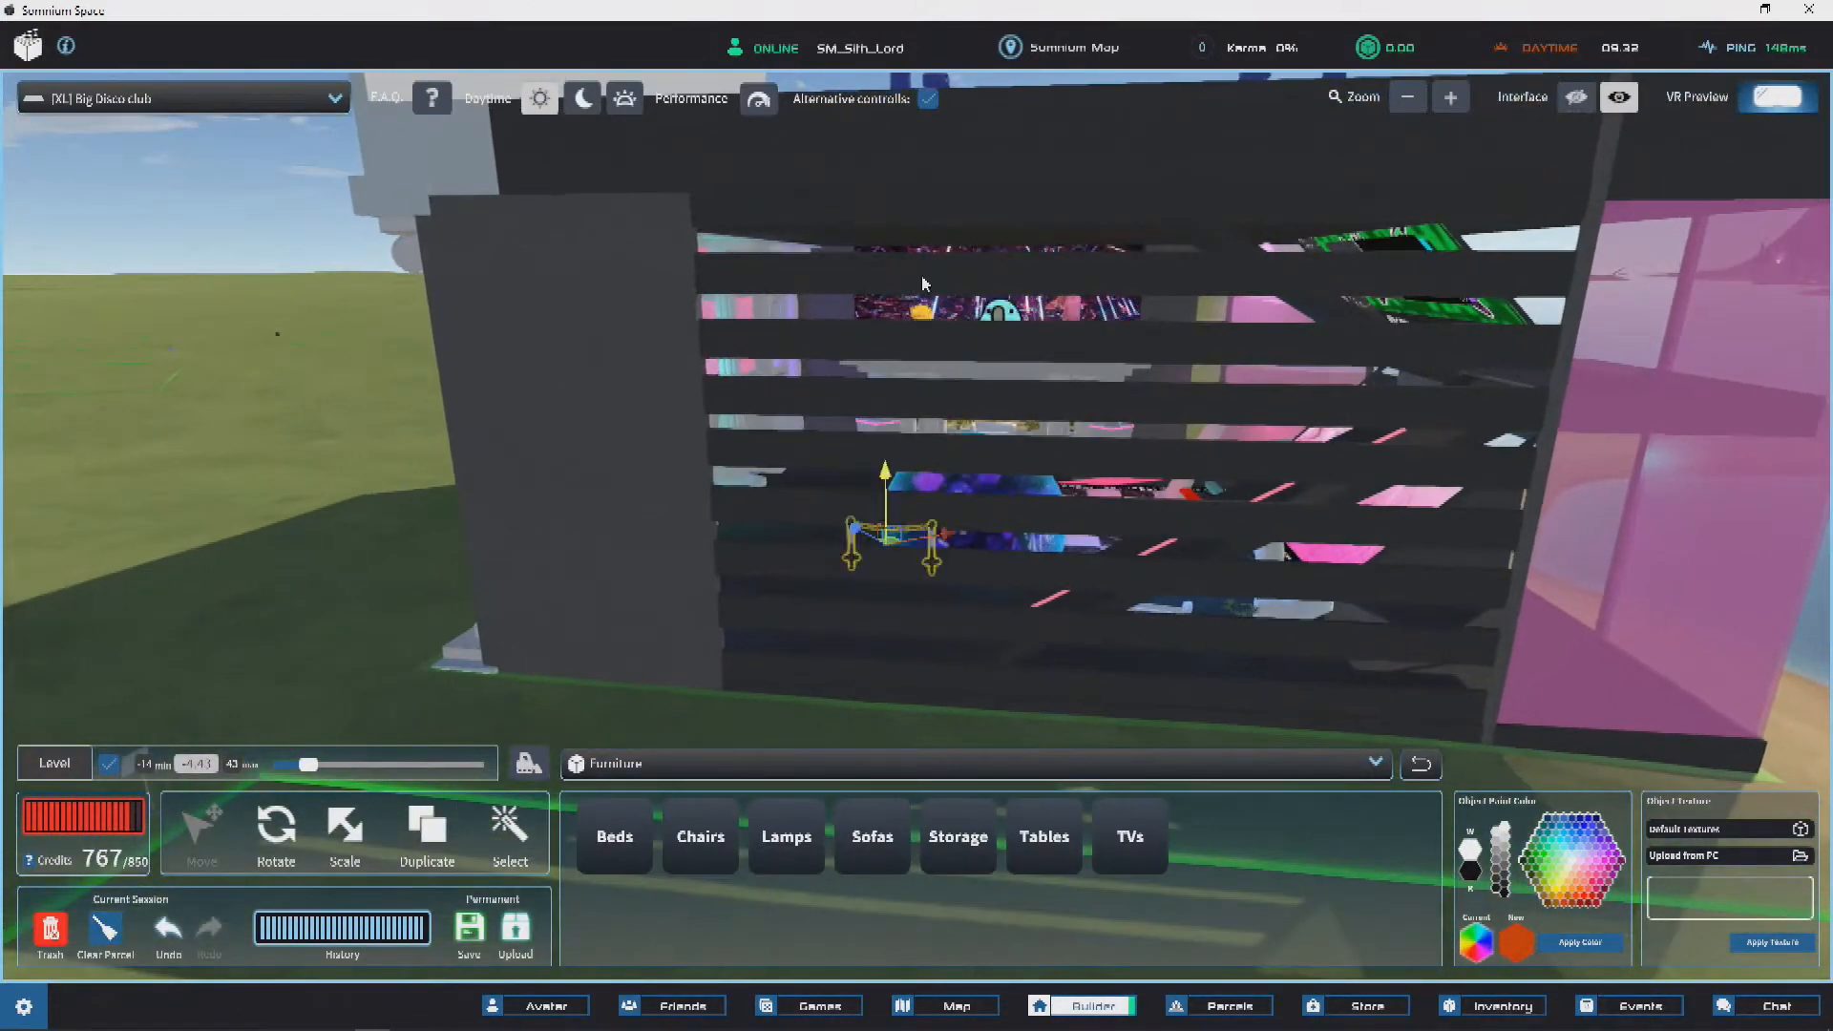
left_click_drag(884, 486, 886, 81)
key("e")
right_click_drag(1023, 238, 1023, 414)
key("w")
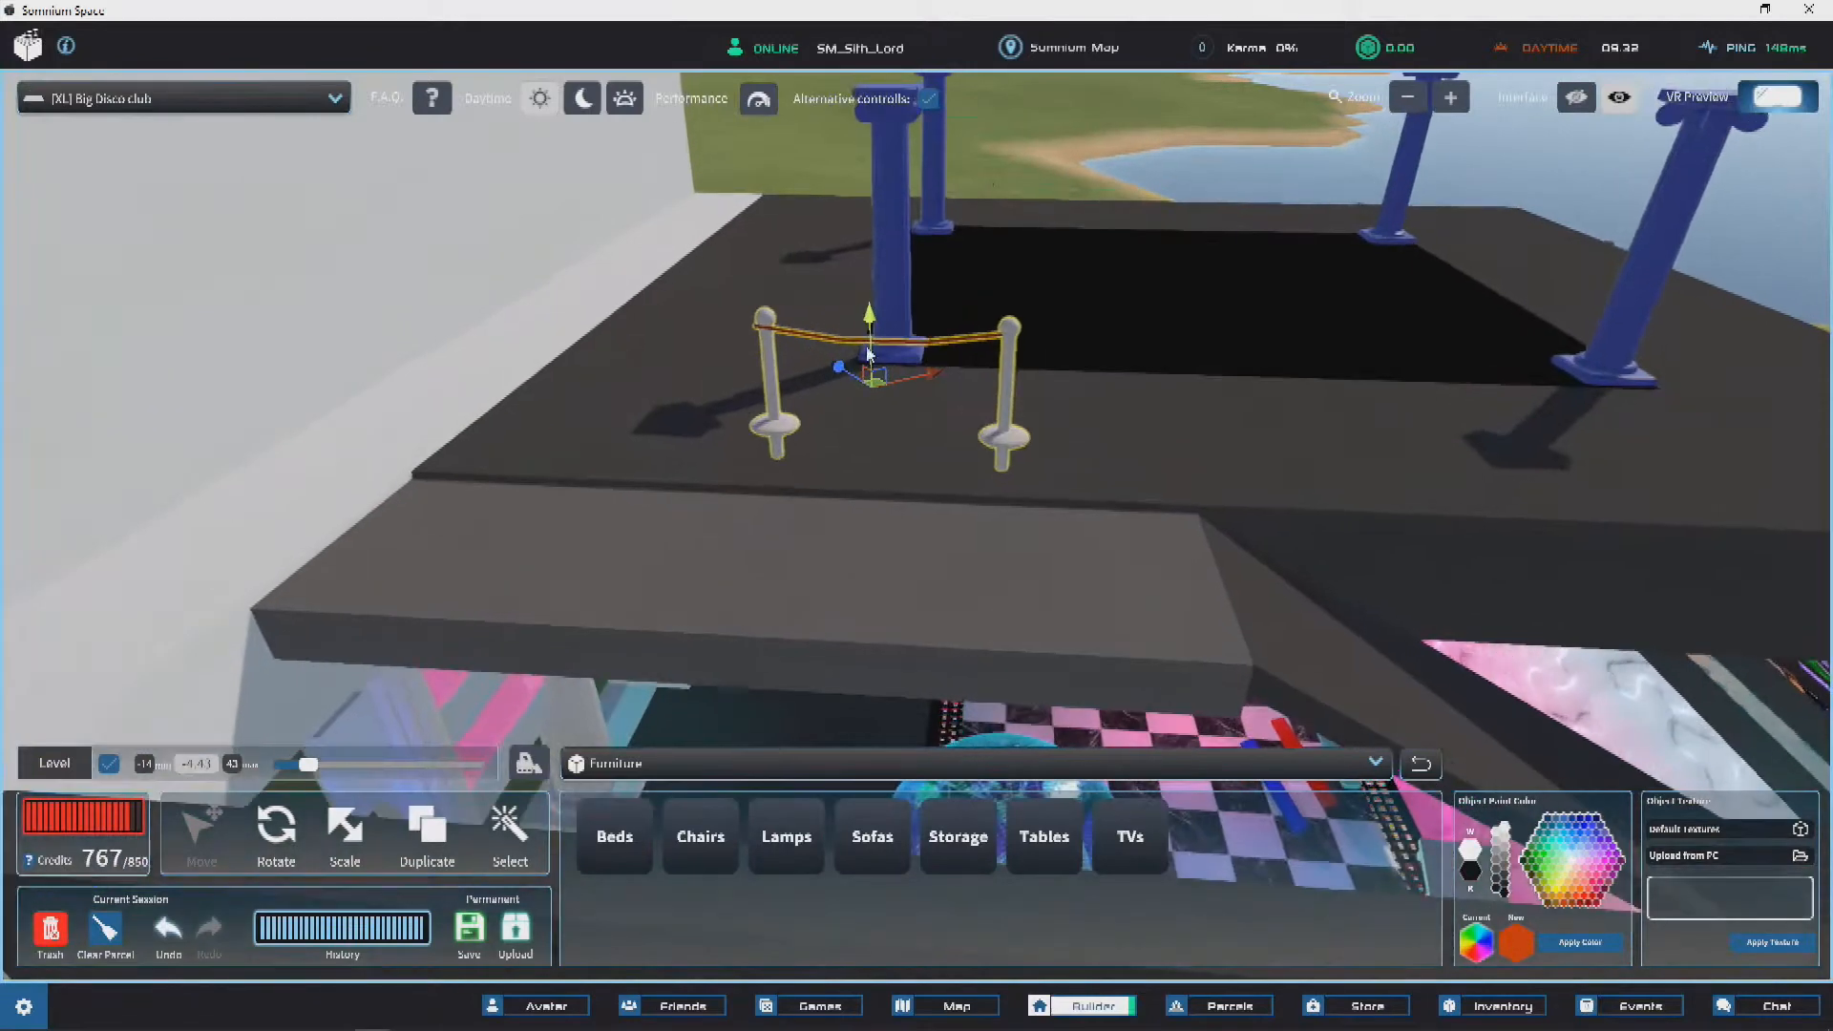
Step: Try to stand the rope barrier on the roof at the black square's edge, next to a blue column
left_click_drag(871, 342, 913, 667)
key("d")
right_click_drag(908, 663, 821, 280)
key("w")
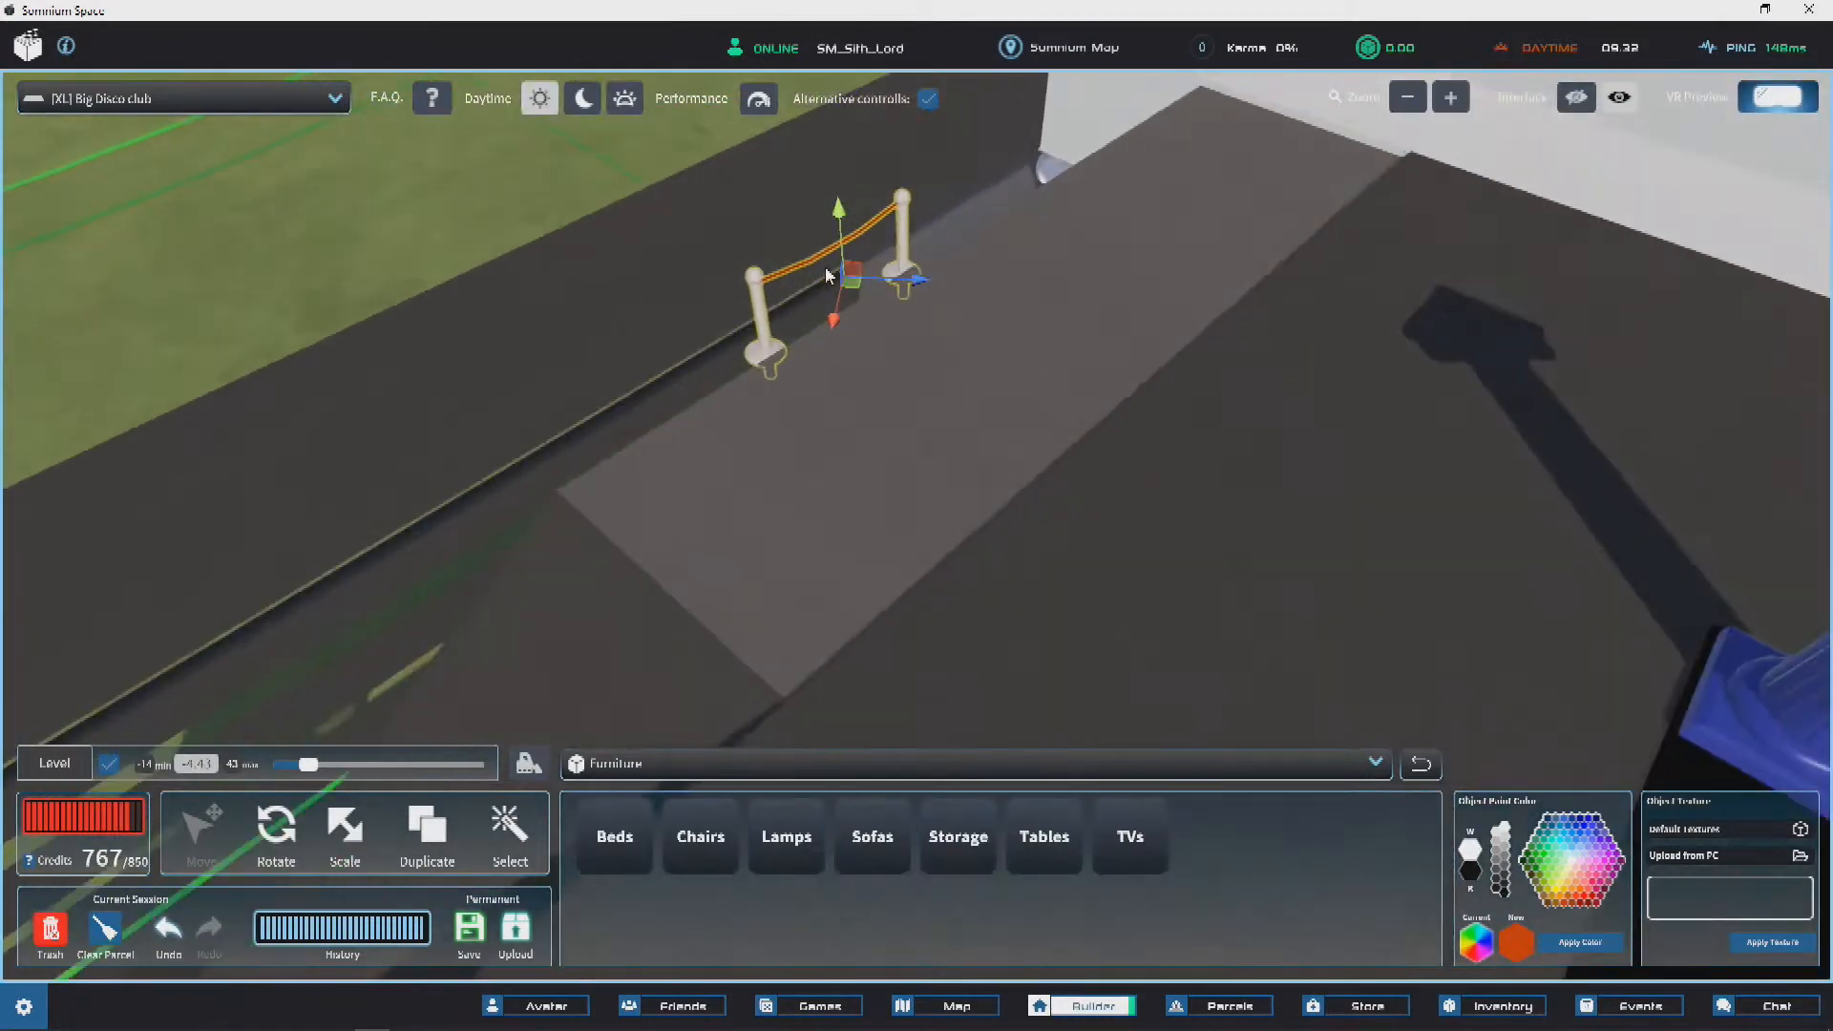
left_click_drag(853, 288, 988, 420)
key("s")
key("w")
right_click_drag(783, 347, 890, 314)
key("a")
key("s")
key("s")
left_click_drag(1239, 198, 1245, 165)
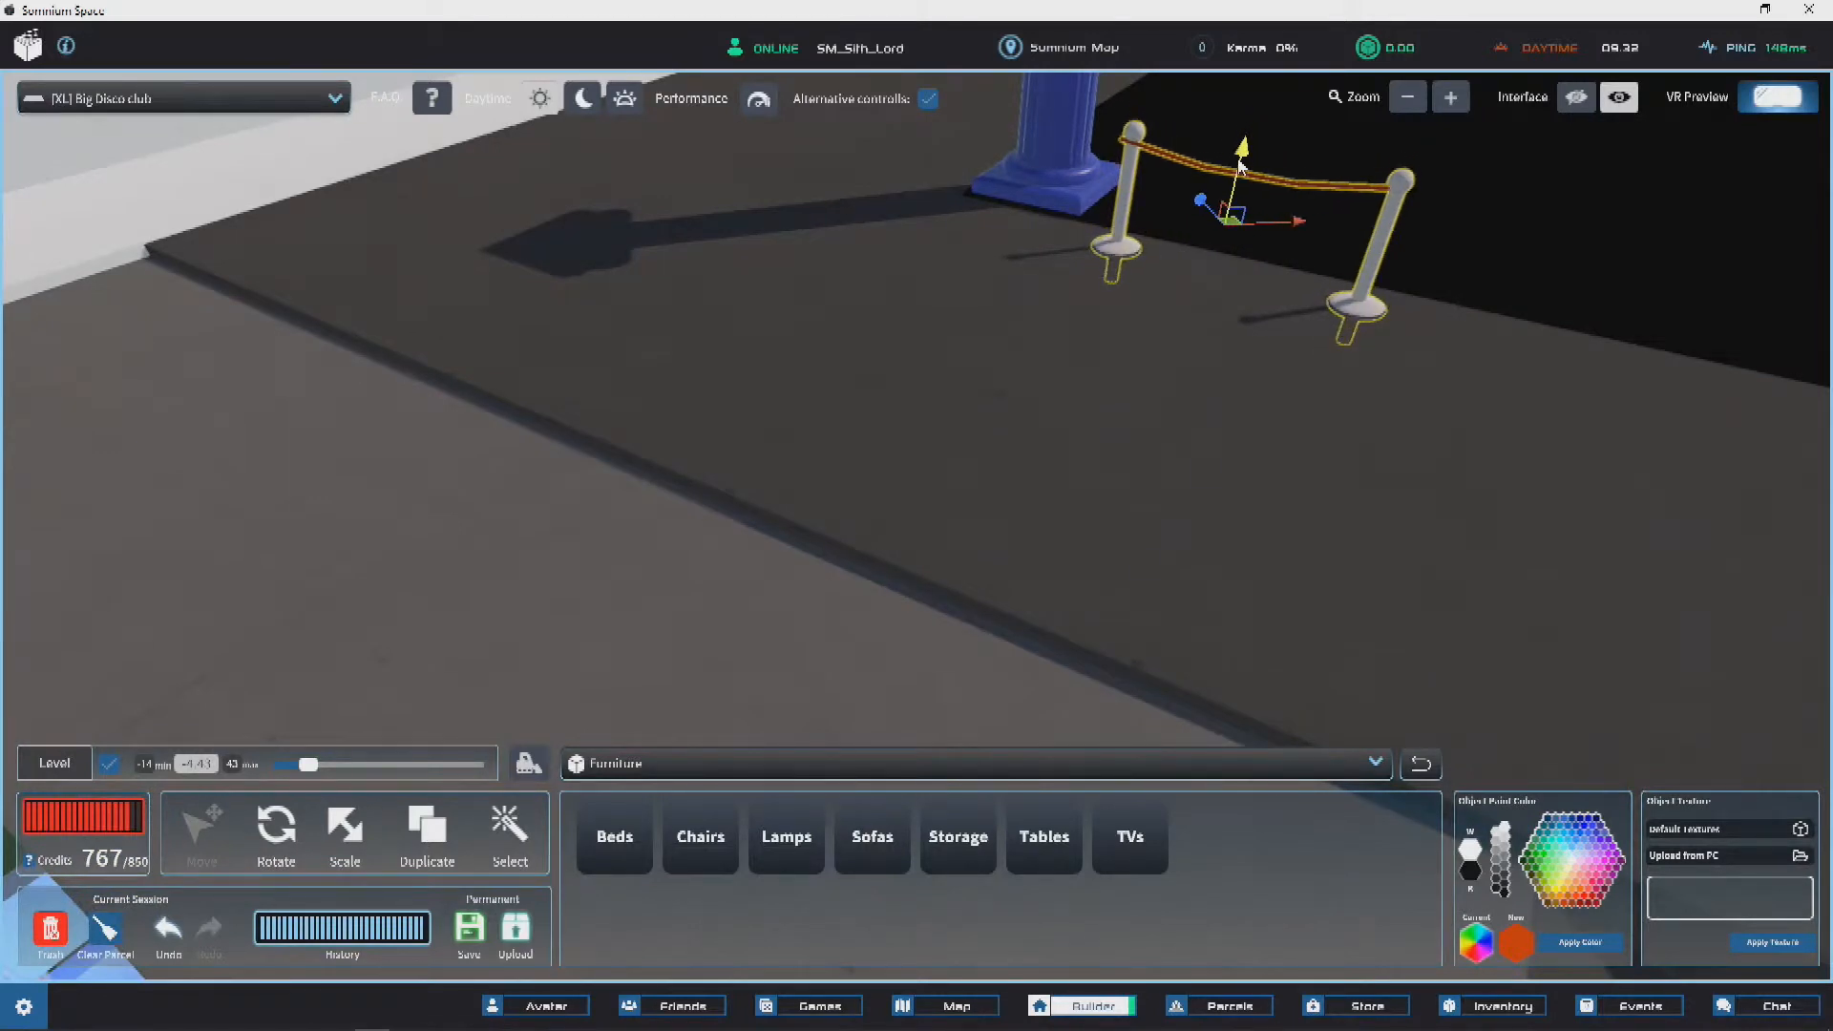
Step: Undo the rope barrier's moves to the roof, returning it to the foot of the stairs
key("d")
right_click_drag(1285, 239, 1322, 339)
right_click_drag(429, 382, 839, 262)
scroll(867, 334, "up", 3)
key("s")
key("s")
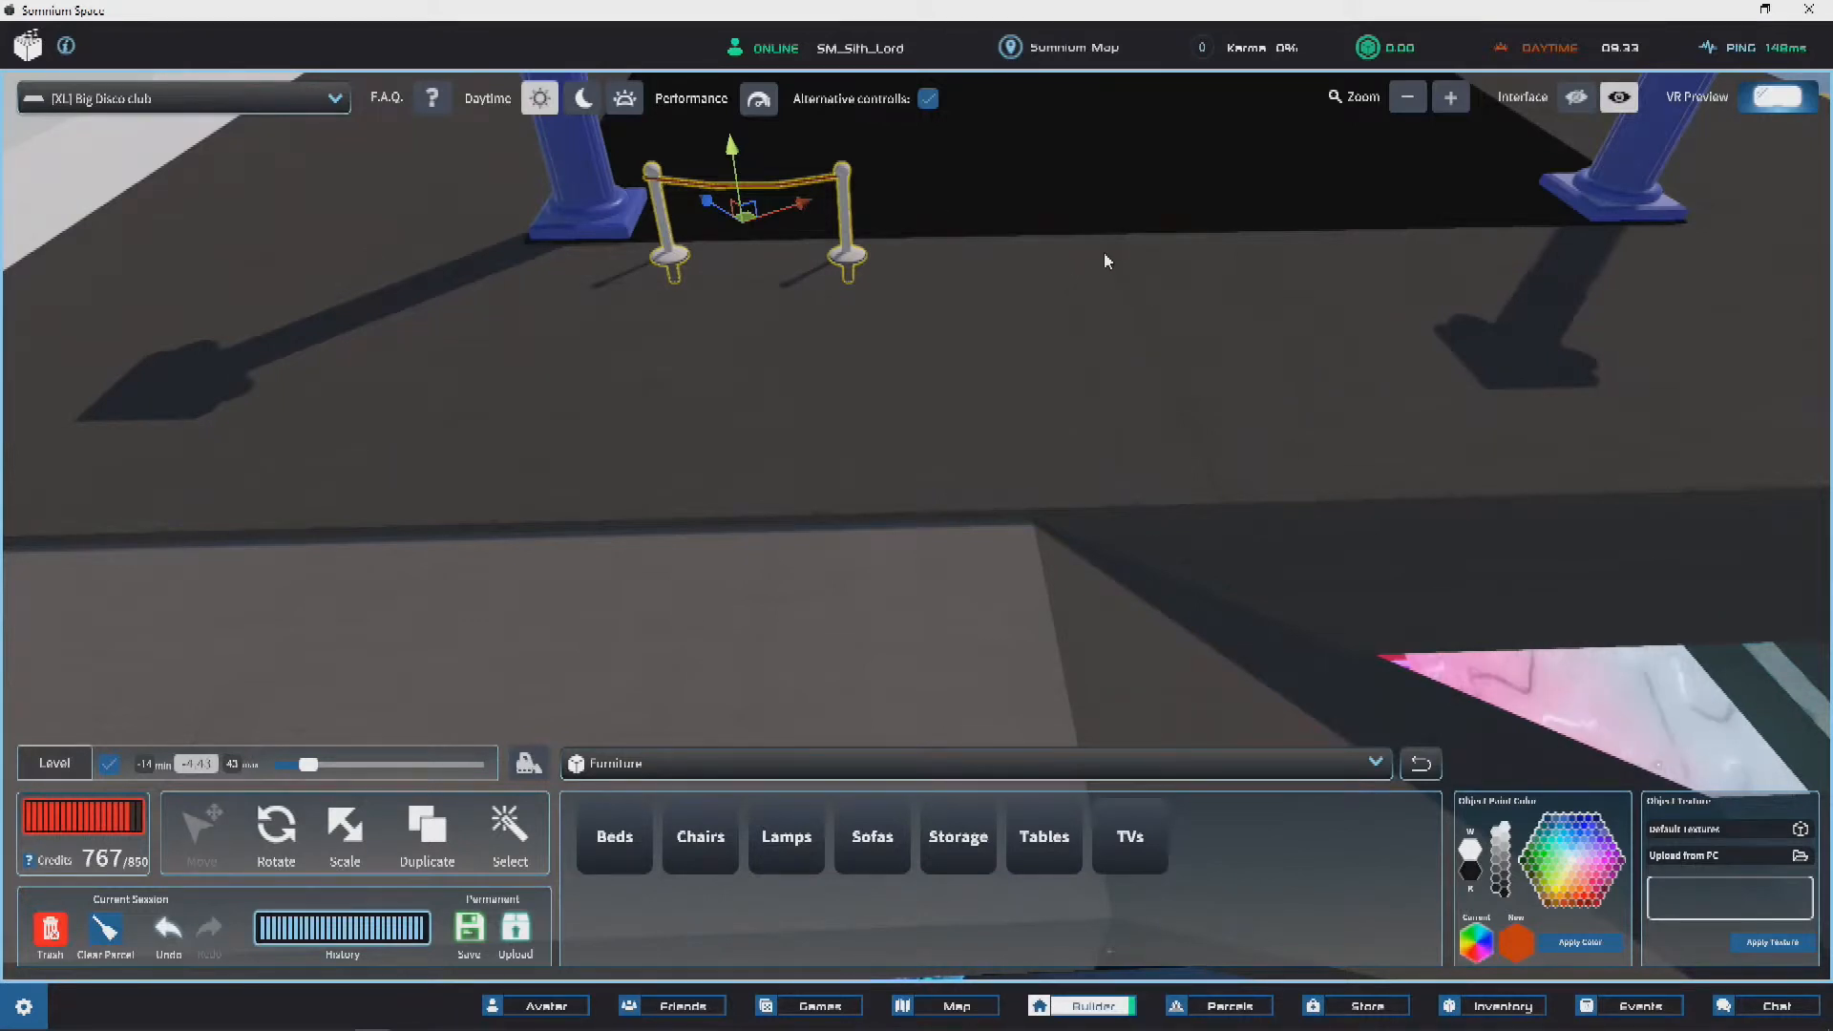
key("s")
right_click_drag(1097, 263, 1089, 347)
key("w")
scroll(1140, 291, "down", 3)
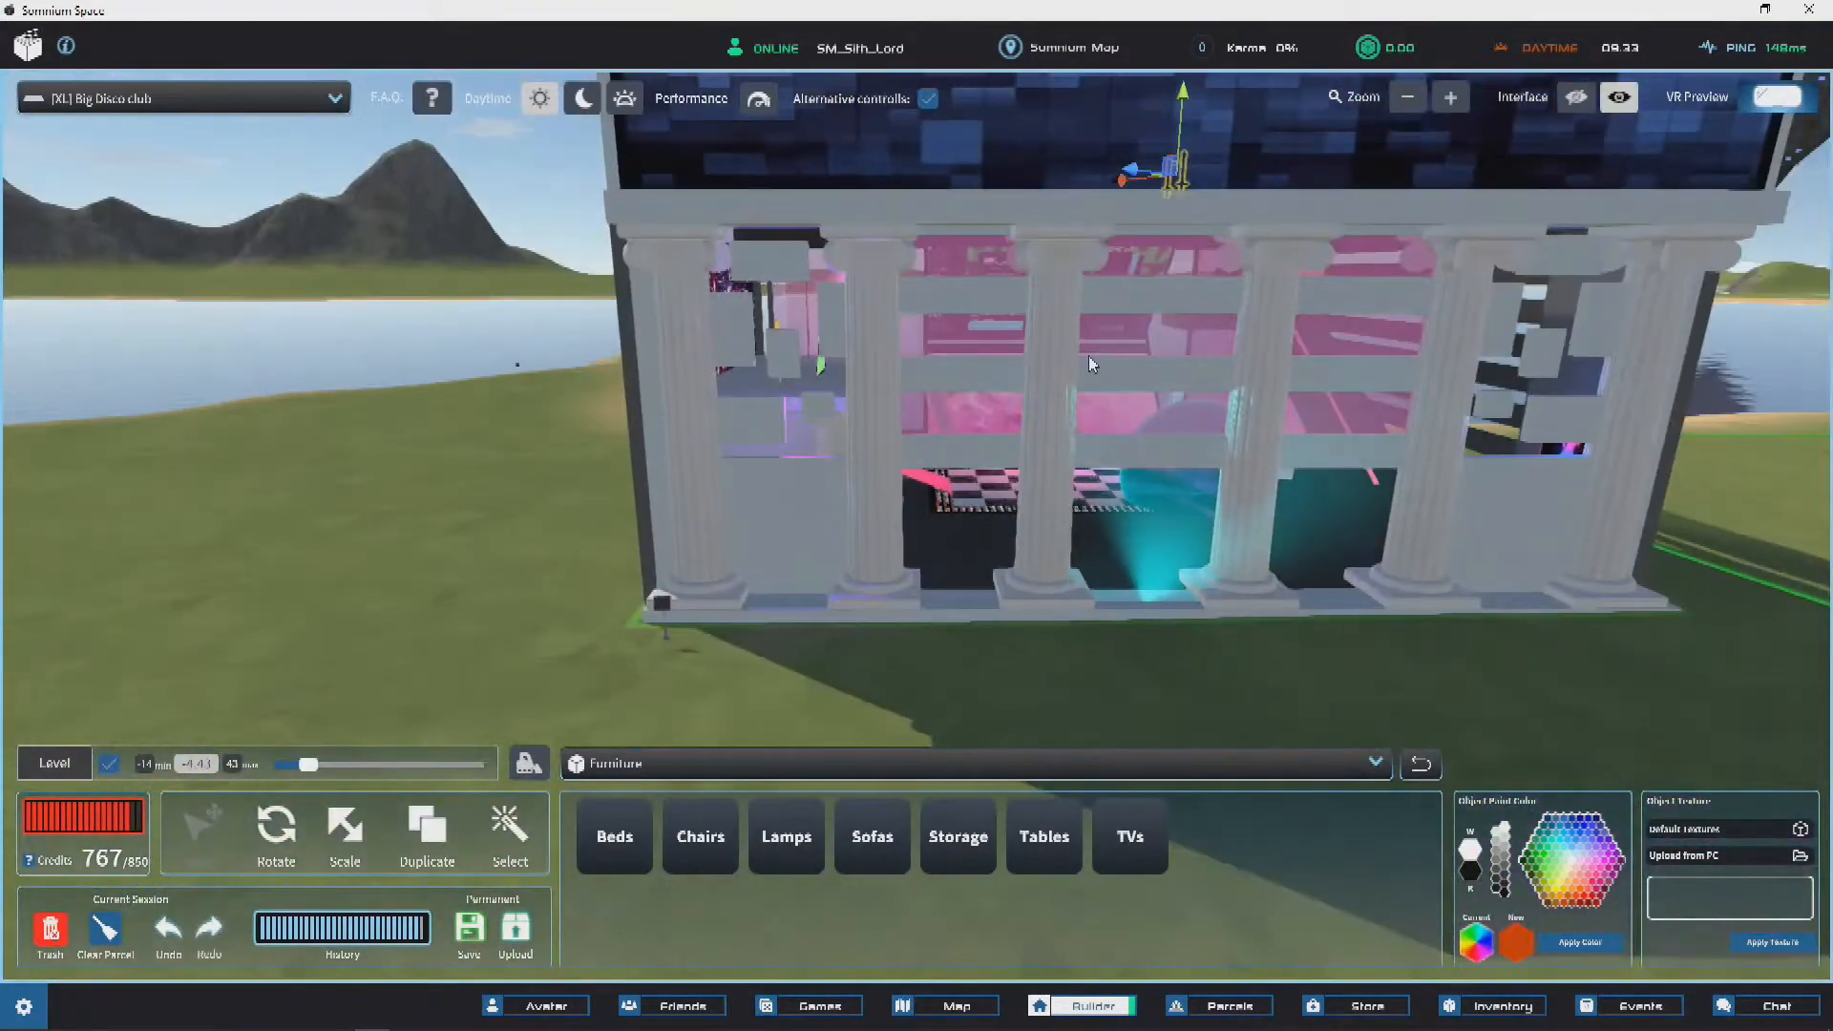
right_click_drag(1130, 433, 1480, 449)
scroll(1216, 516, "up", 1)
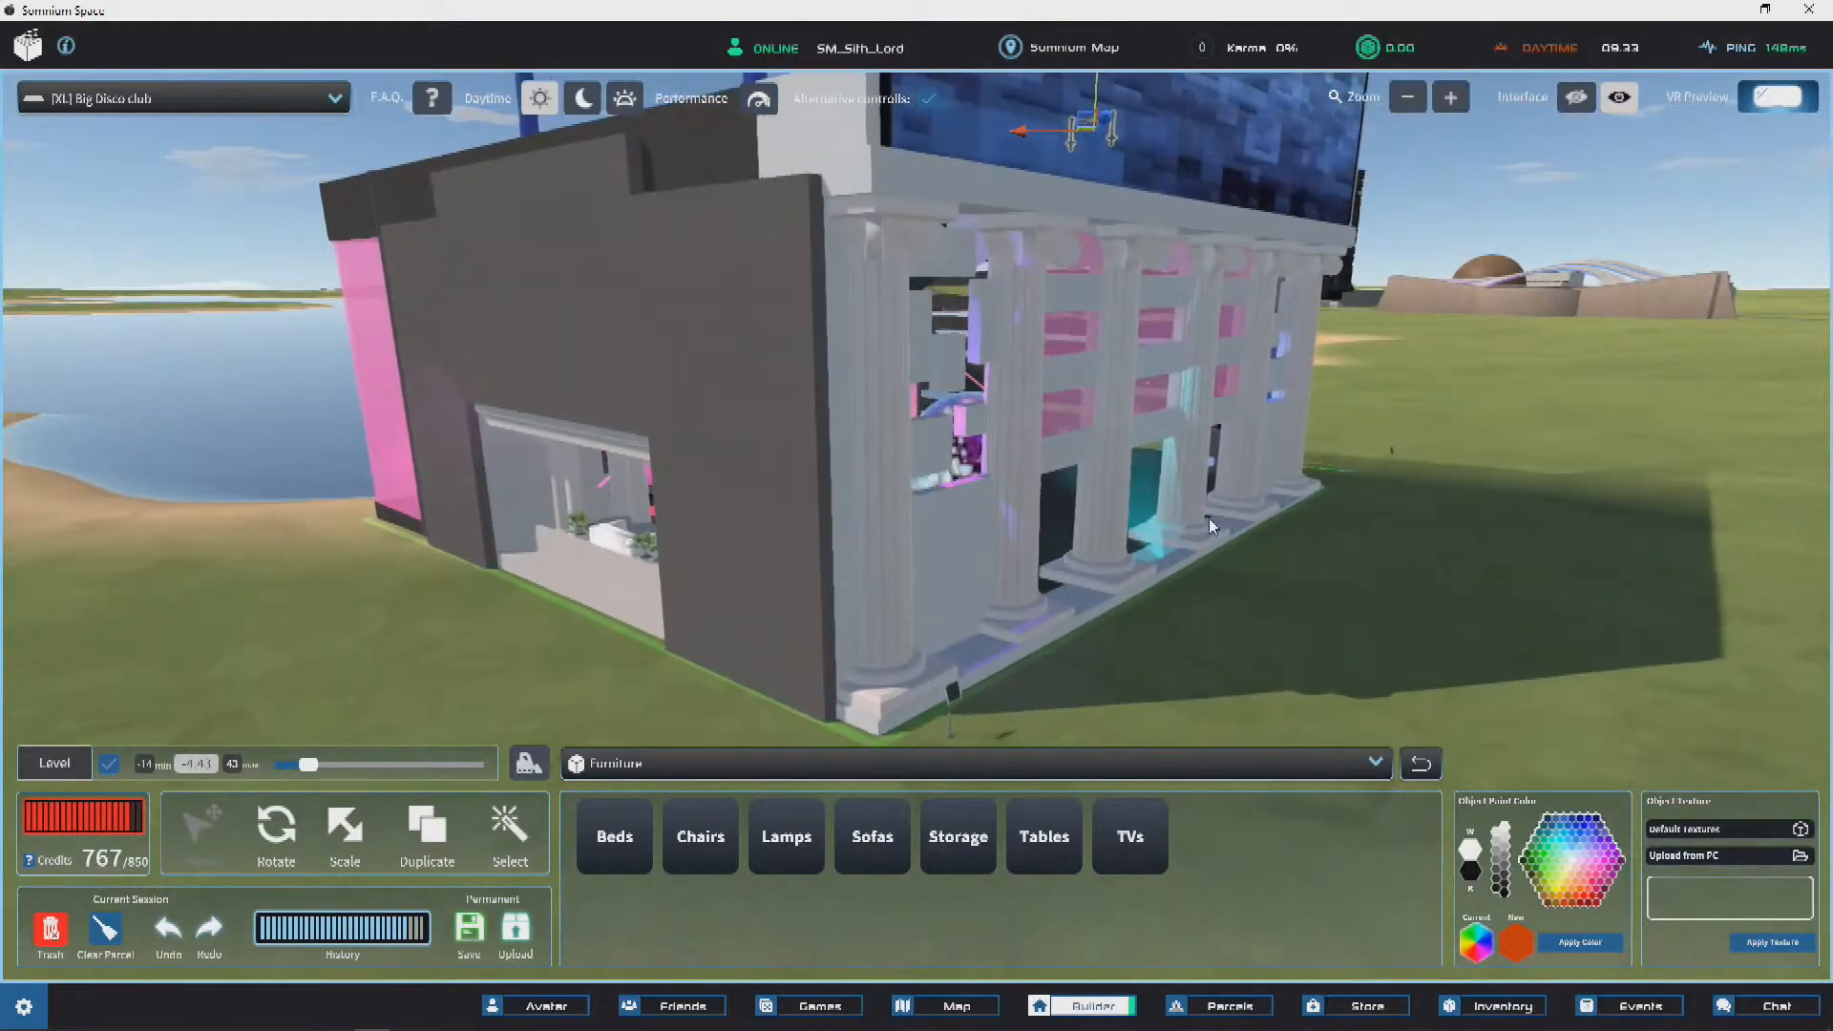
scroll(1140, 525, "up", 8)
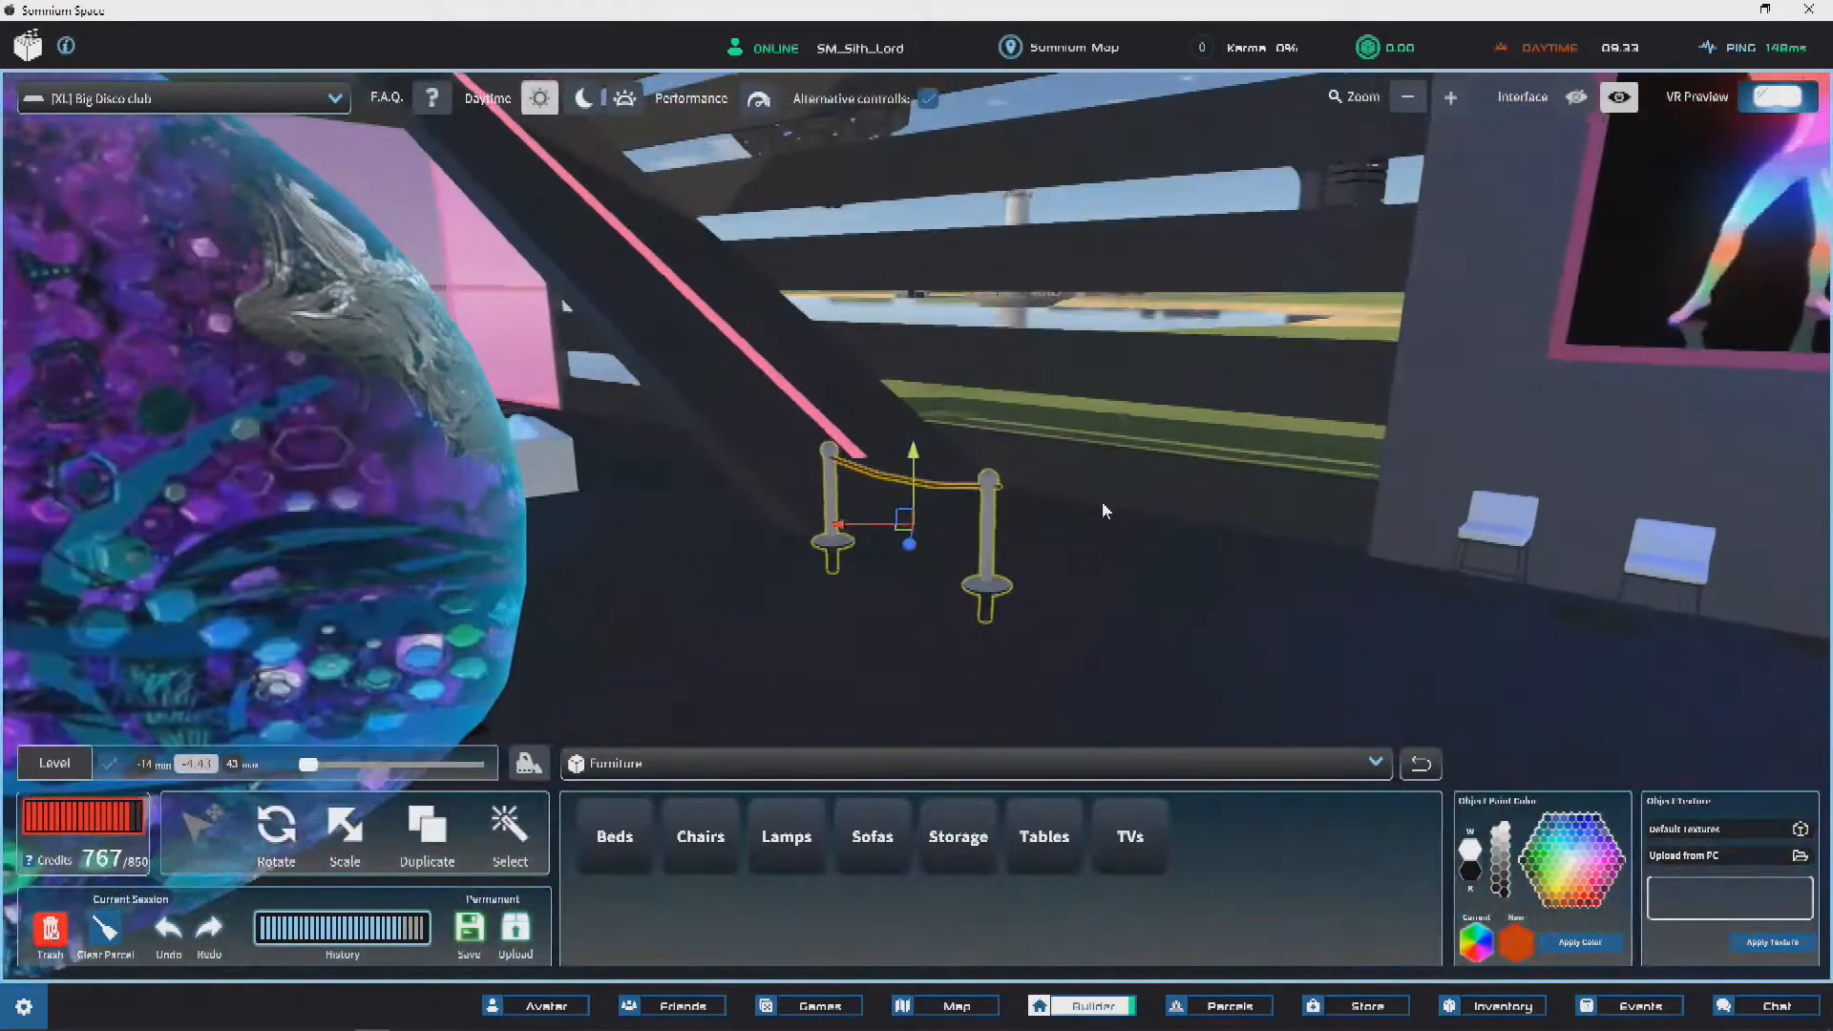
Step: Shift the rope barrier slightly along its blue axis at the foot of the stairs and deselect it
right_click_drag(1100, 474, 931, 548)
left_click_drag(915, 552, 886, 579)
right_click_drag(886, 579, 915, 495)
scroll(1453, 462, "down", 8)
scroll(1050, 474, "up", 3)
left_click(1050, 475)
scroll(1051, 467, "up", 4)
right_click_drag(1137, 474, 827, 513)
scroll(833, 499, "down", 5)
scroll(833, 506, "down", 3)
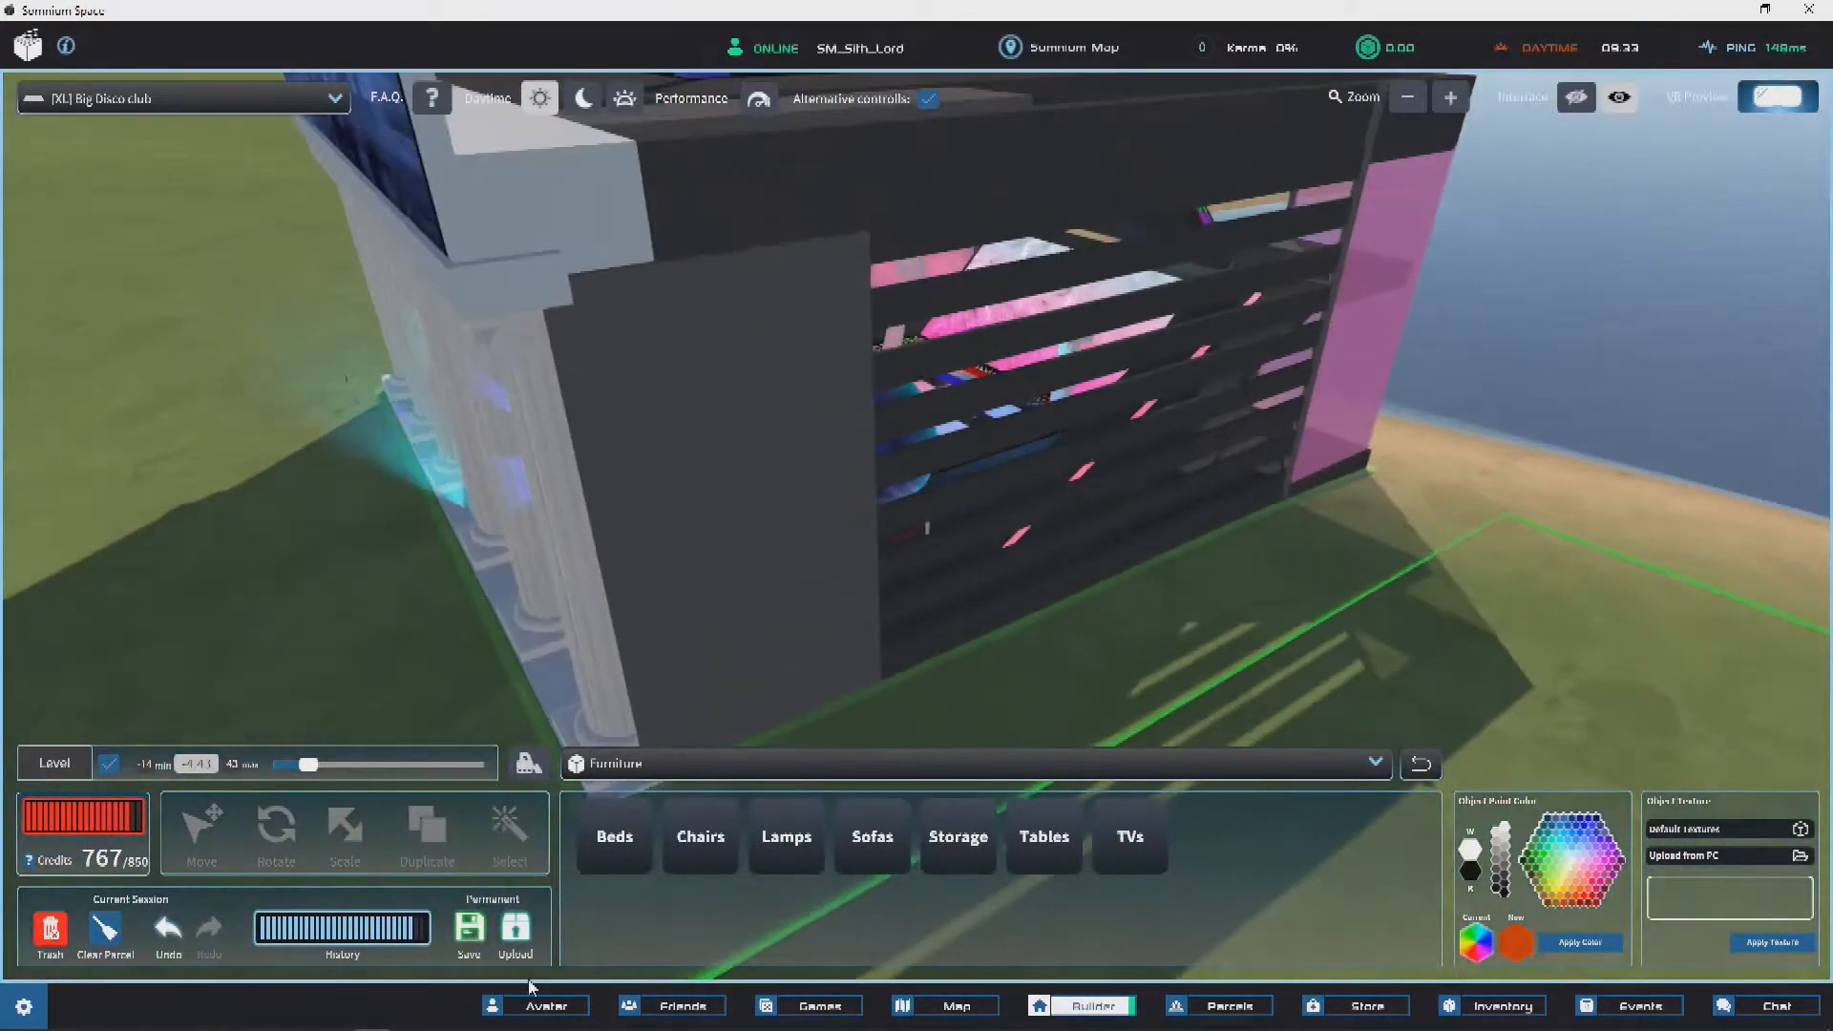
Step: Save the parcel's current build
left_click(466, 934)
scroll(883, 431, "up", 6)
scroll(897, 367, "down", 6)
right_click_drag(999, 358, 712, 387)
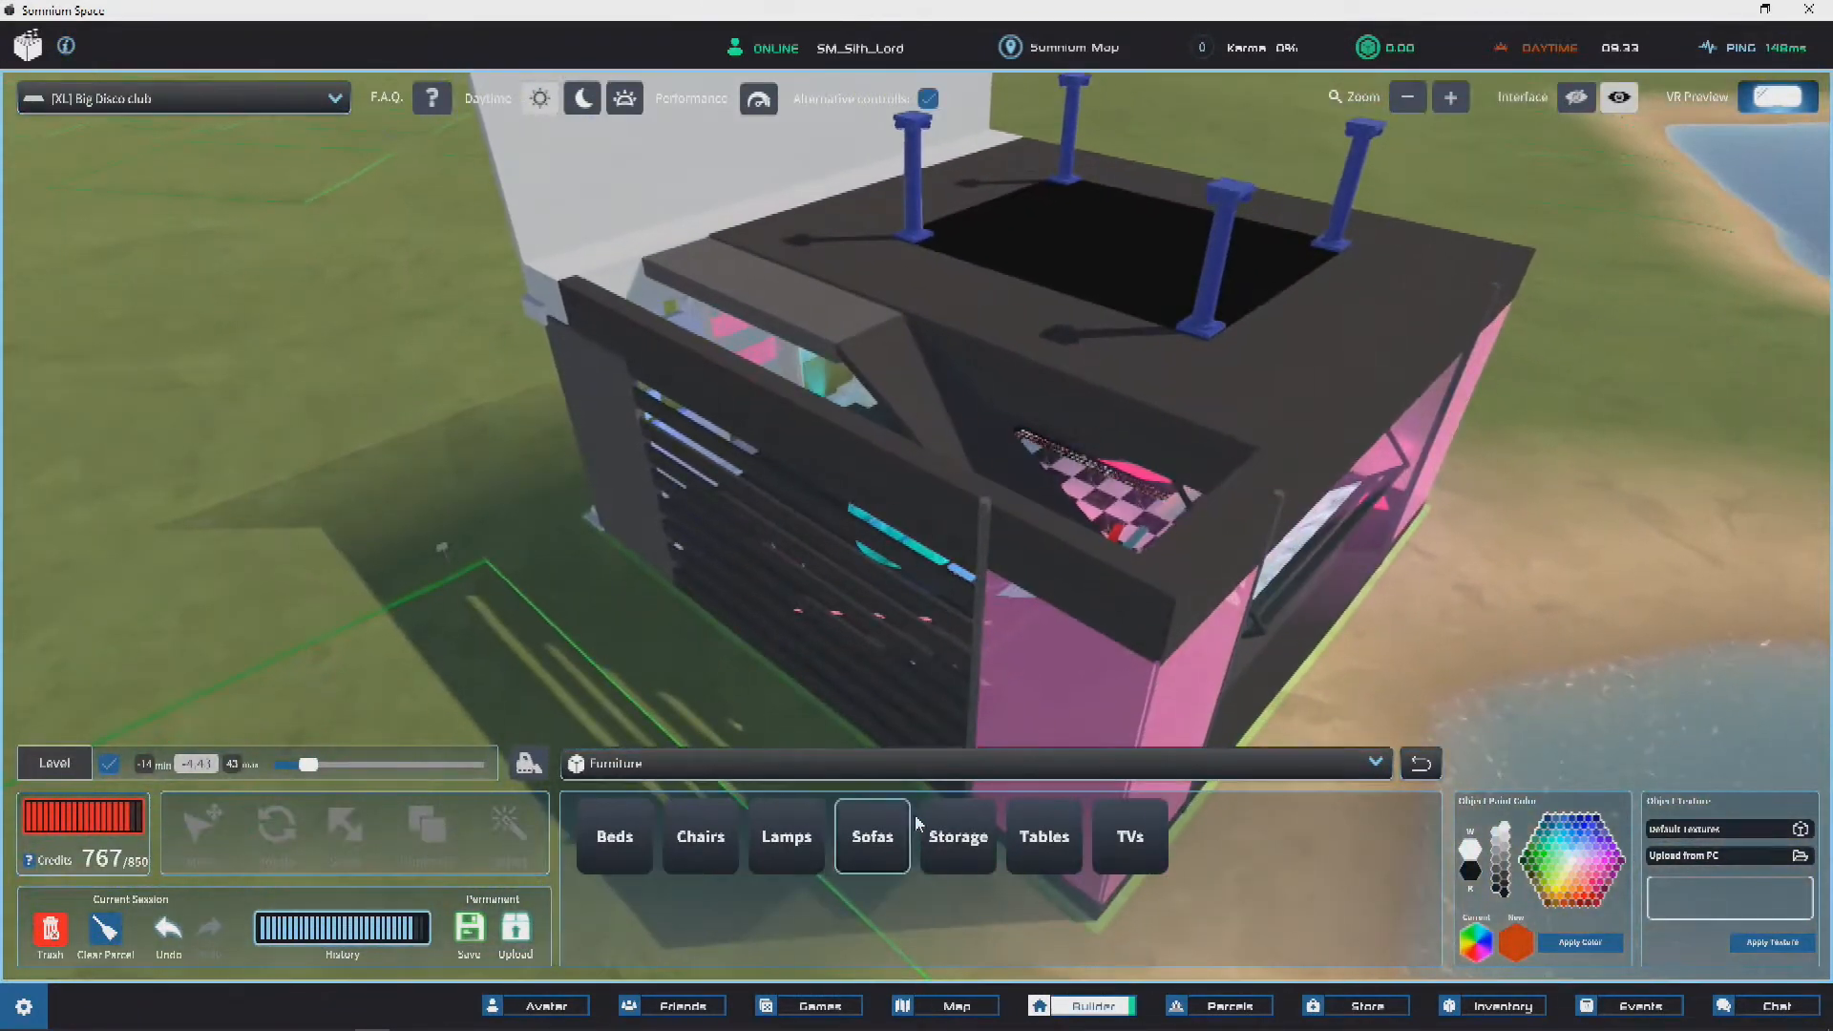
Step: Place the second item of the Handrails category by the club's slatted side wall, at X 353.60, Z 535.39
left_click(819, 765)
scroll(658, 620, "down", 3)
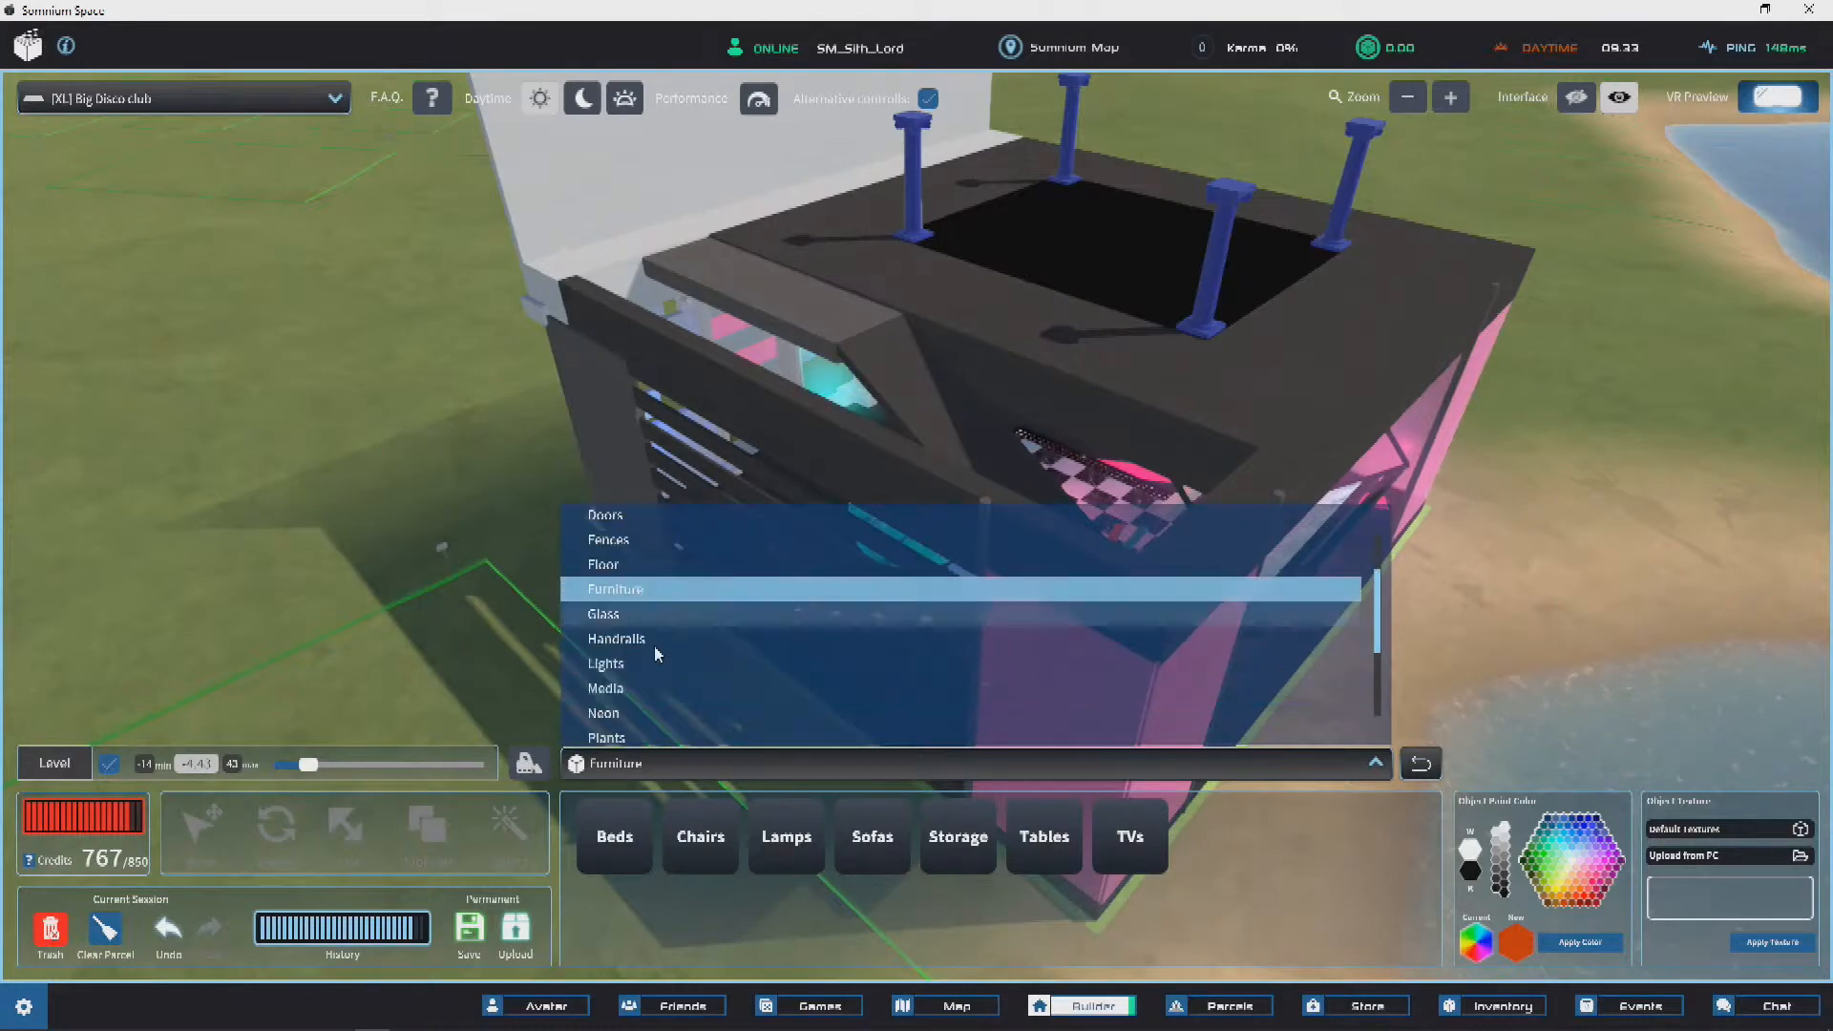
left_click(626, 638)
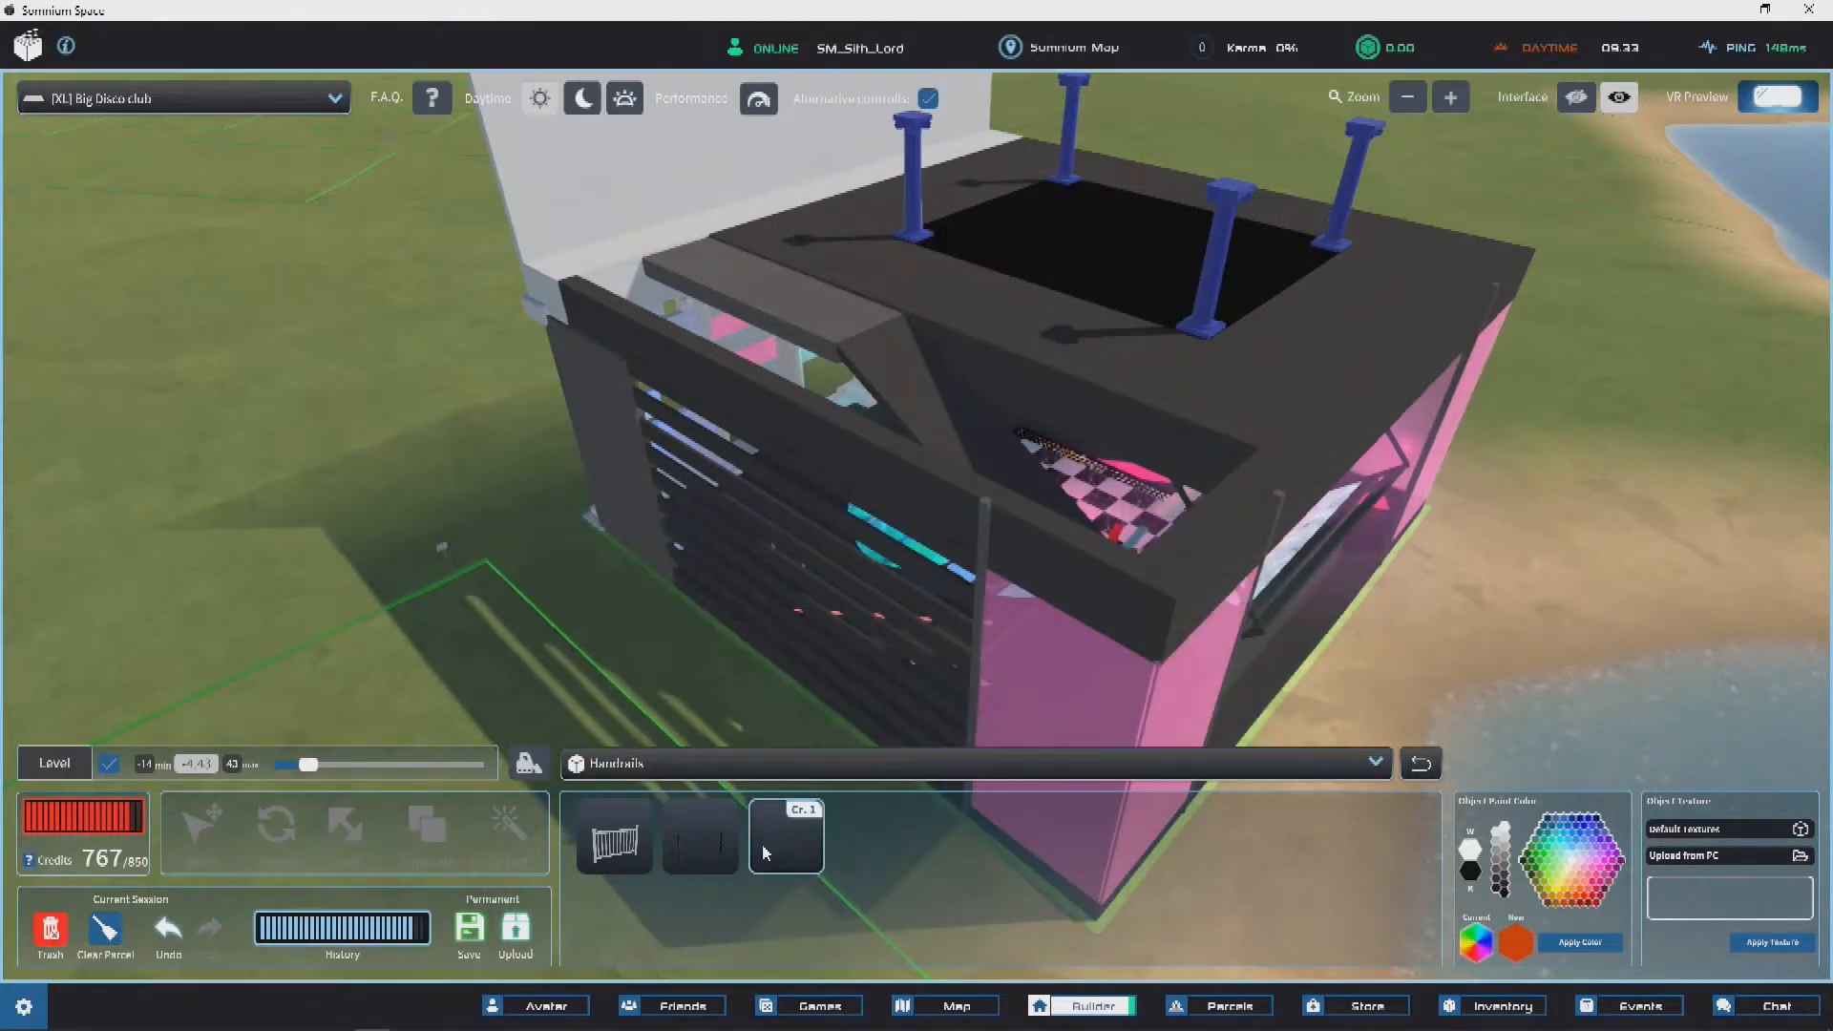
left_click(712, 821)
key("w")
left_click(771, 673)
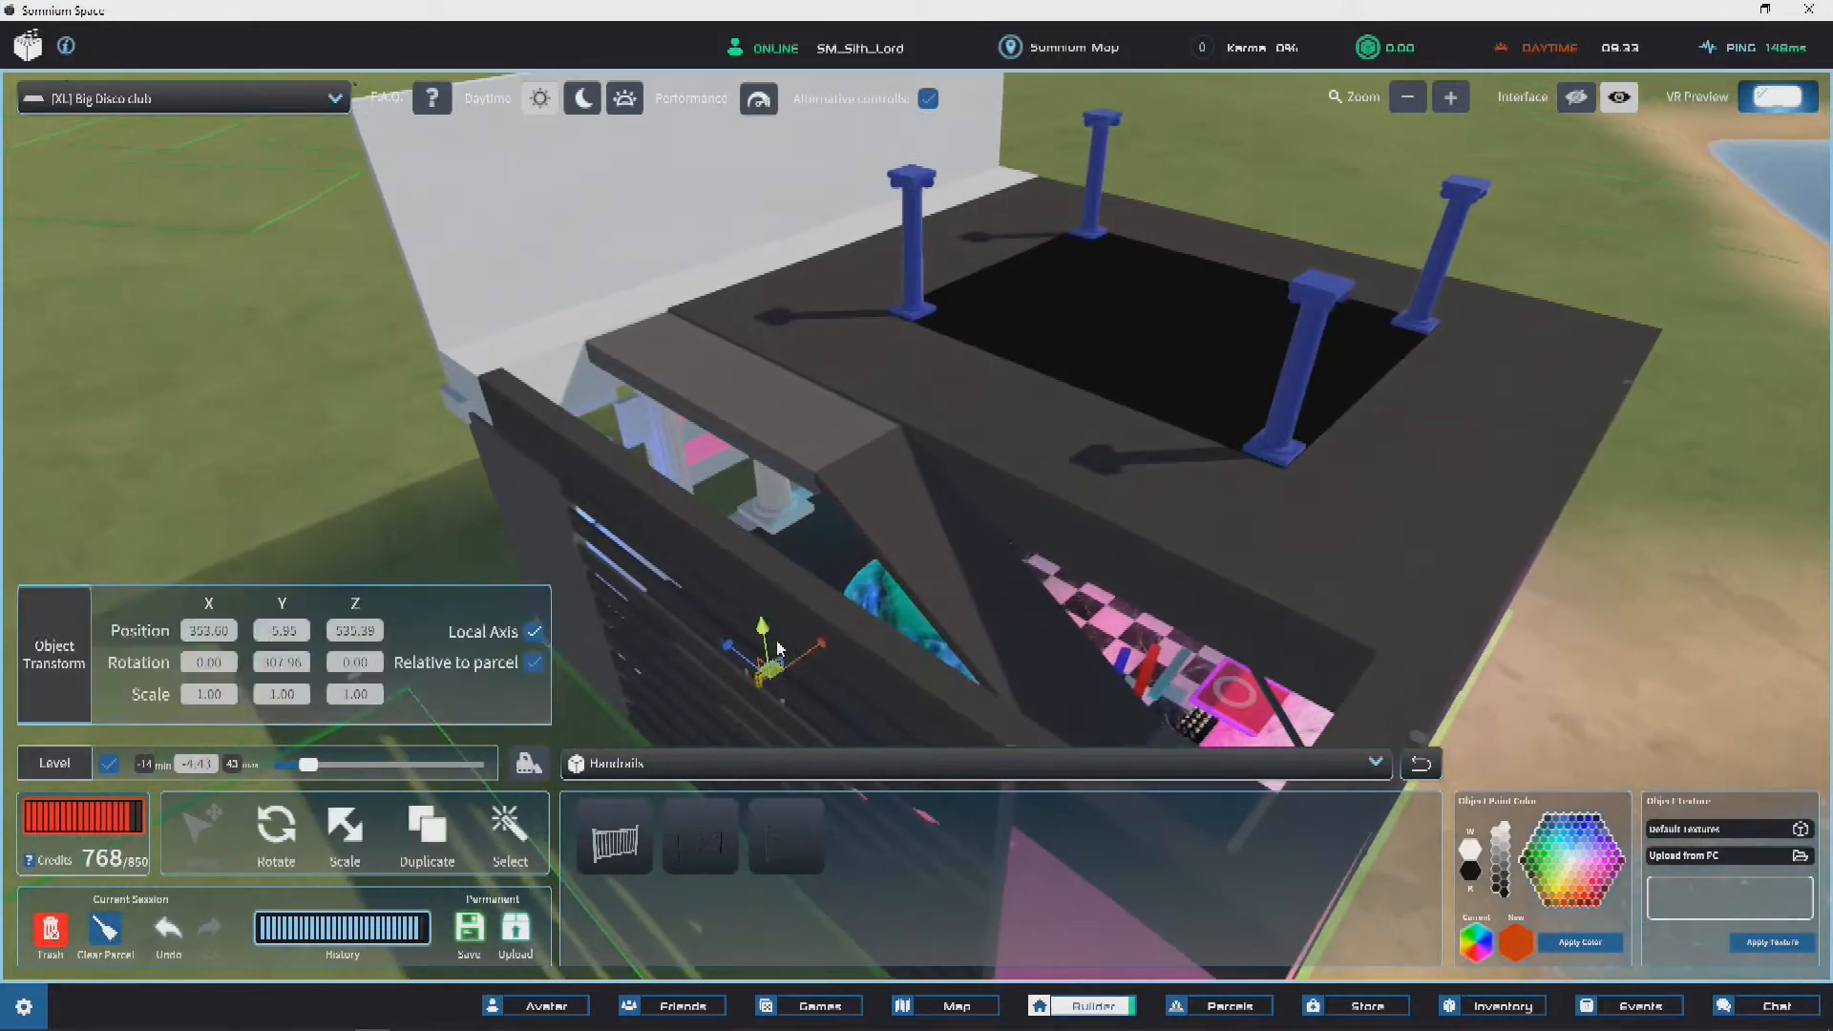
Step: Raise the new handrail to roof level and snap its corner onto the landing slab at the top of the stair ramp
key("w")
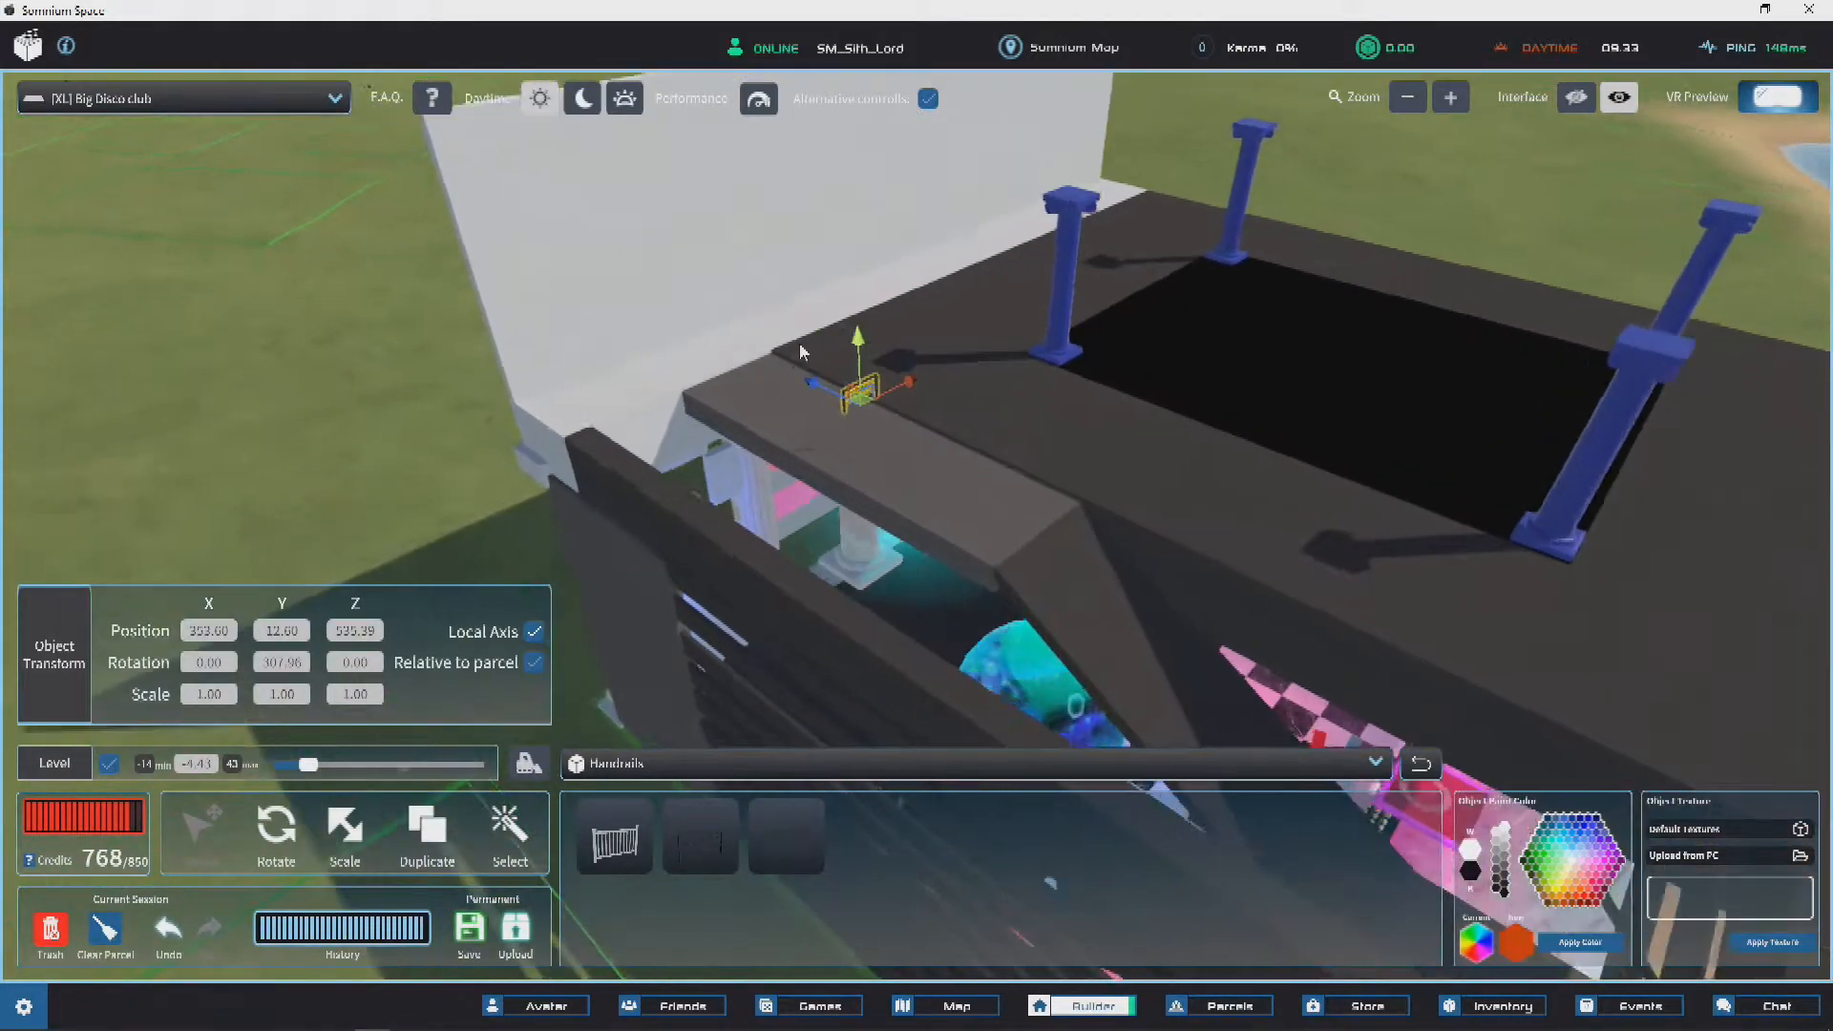
key("s")
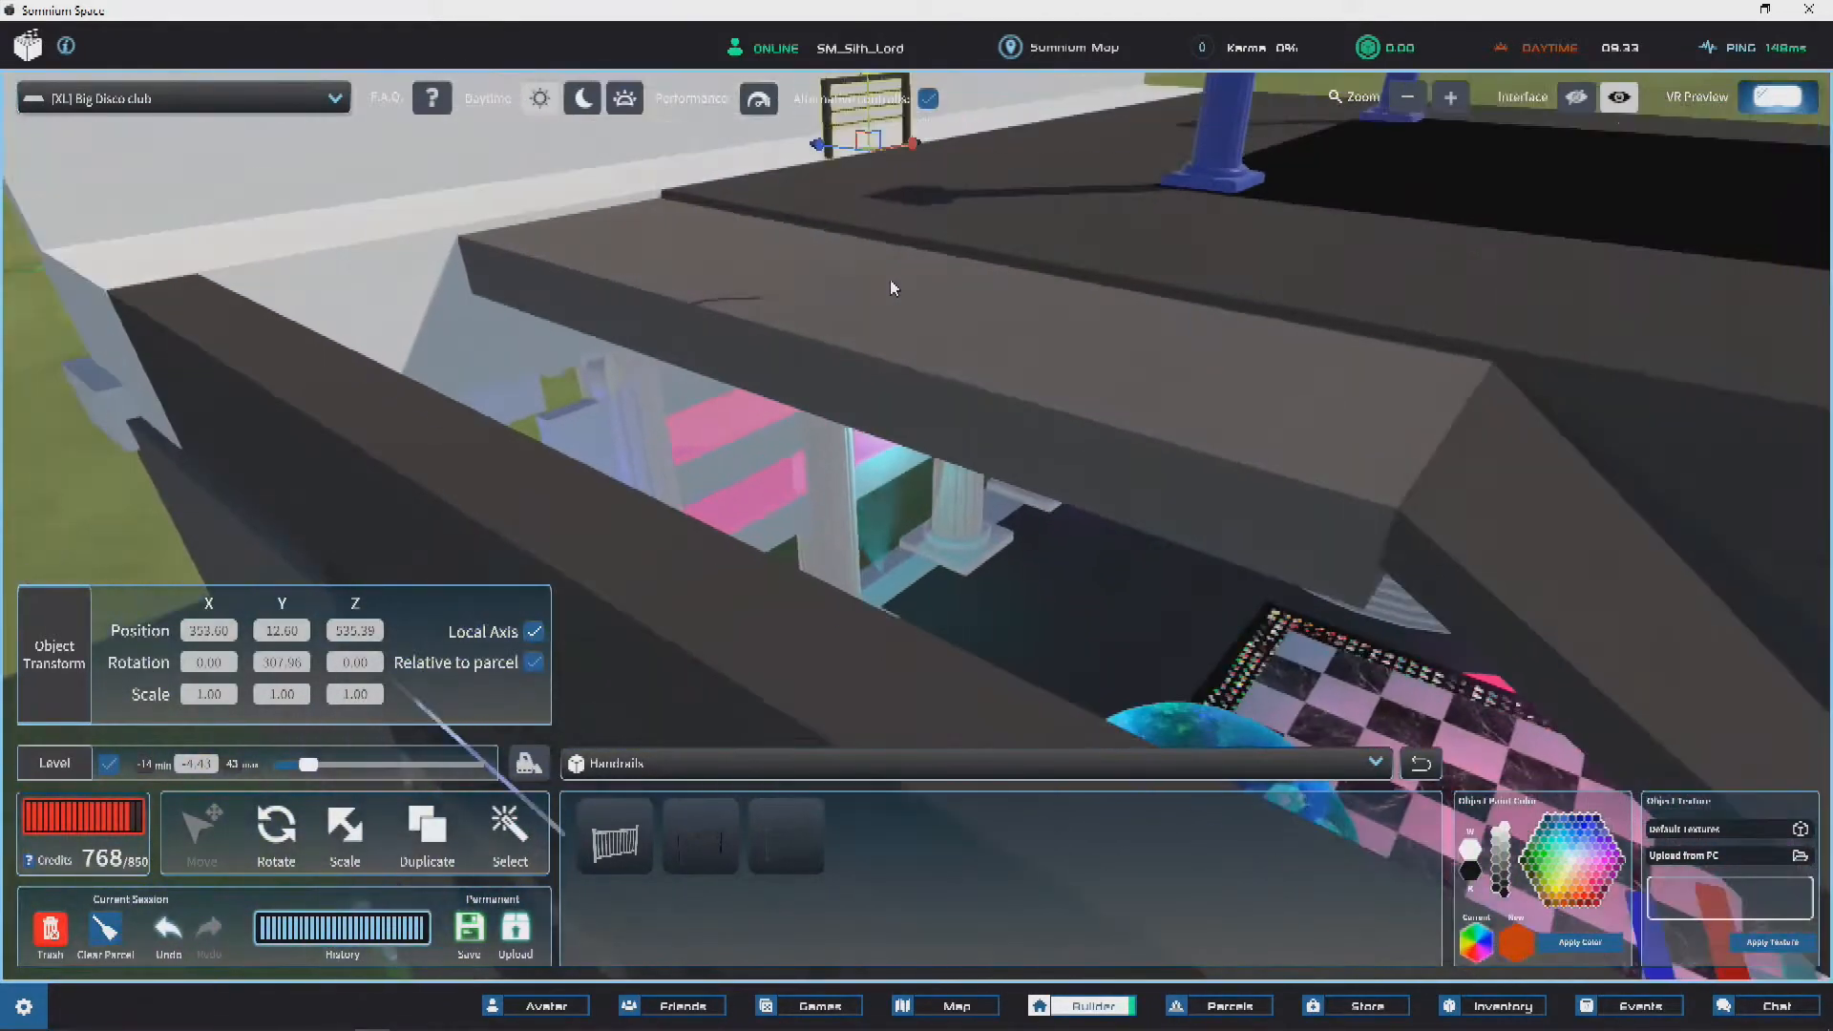
key("v")
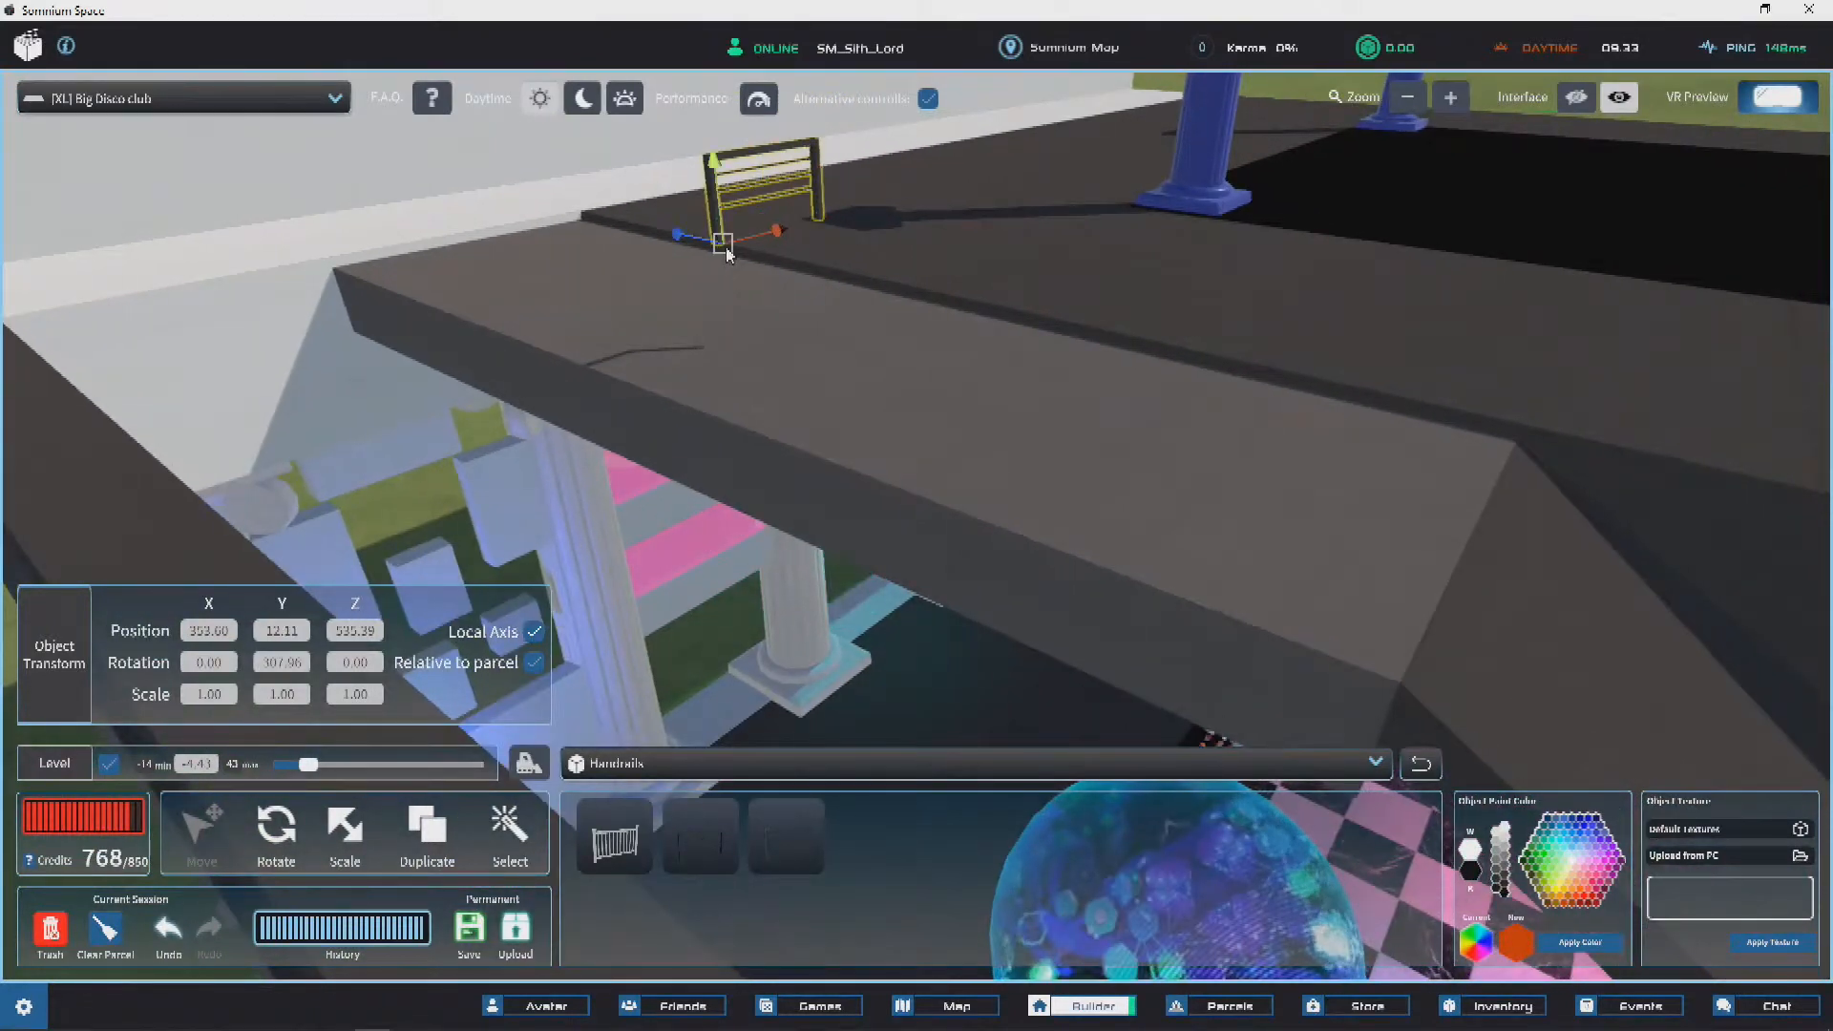
left_click_drag(725, 248, 1377, 725)
Step: Rotate the handrail to 217.96 and move it to the landing's outer edge at X 357.53, Z 530.41
key("d")
right_click_drag(1398, 689, 882, 501)
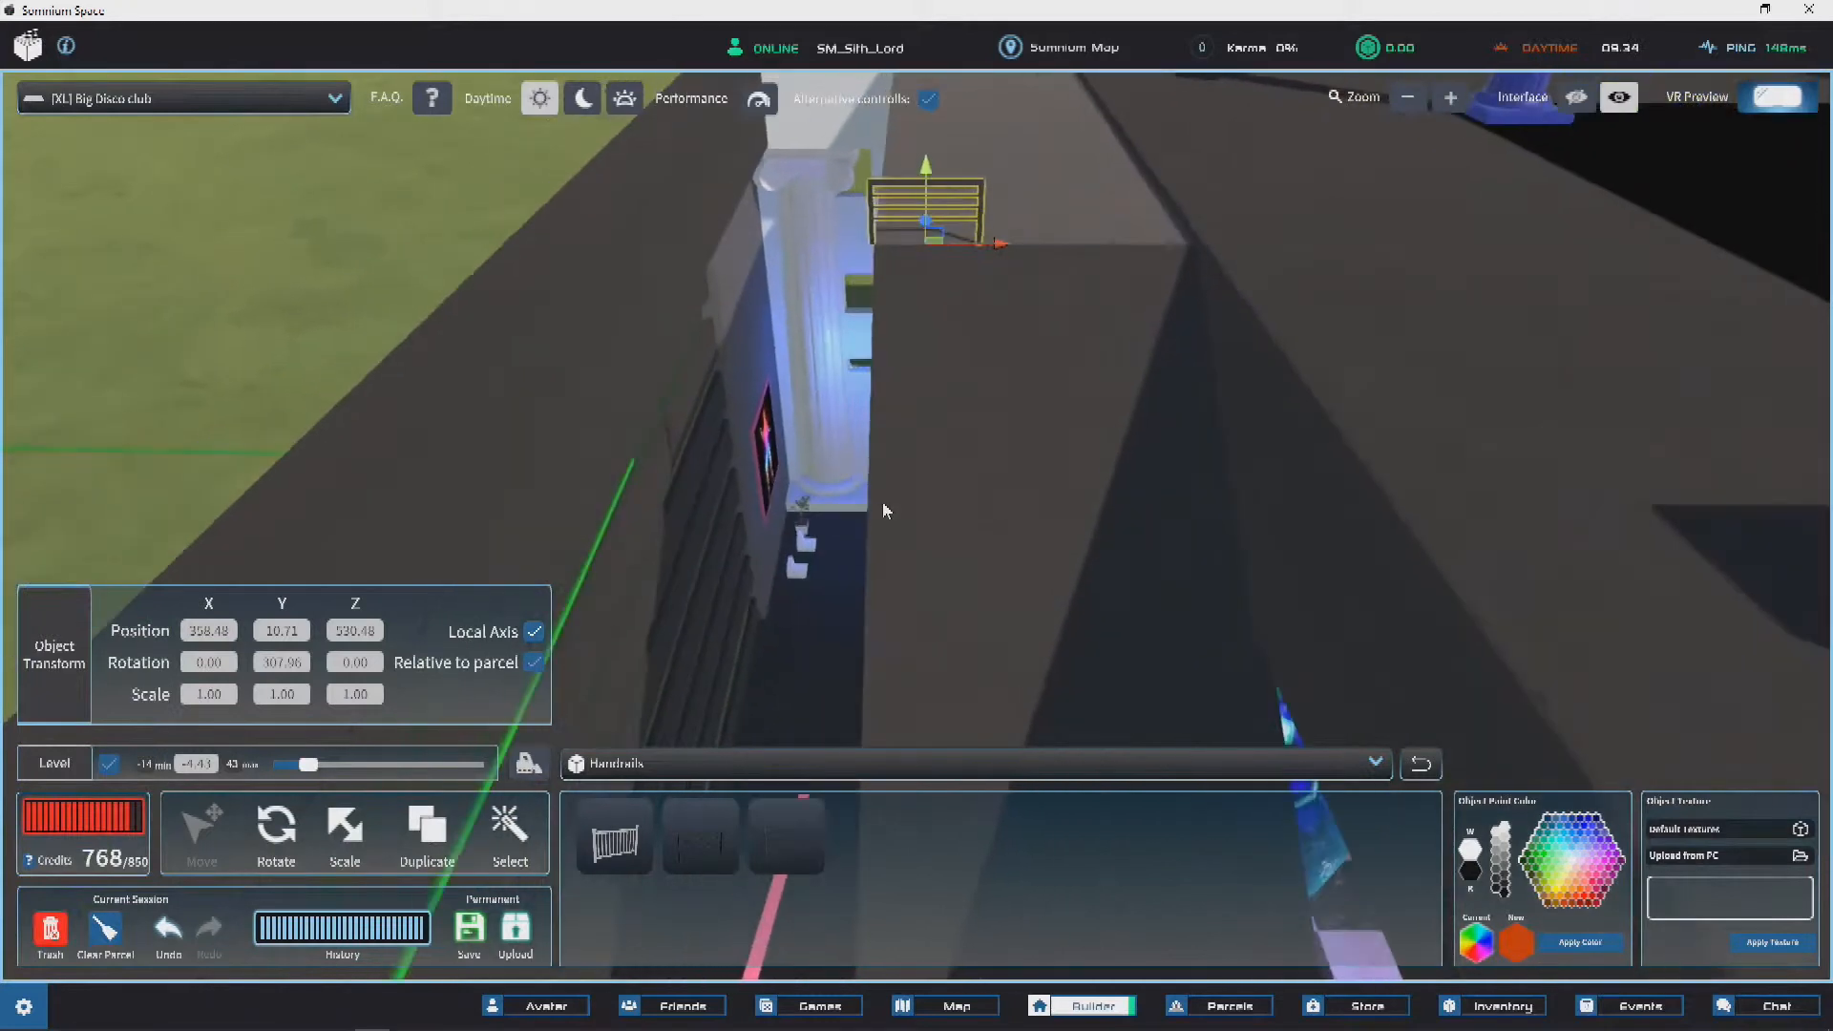
right_click_drag(639, 630, 882, 516)
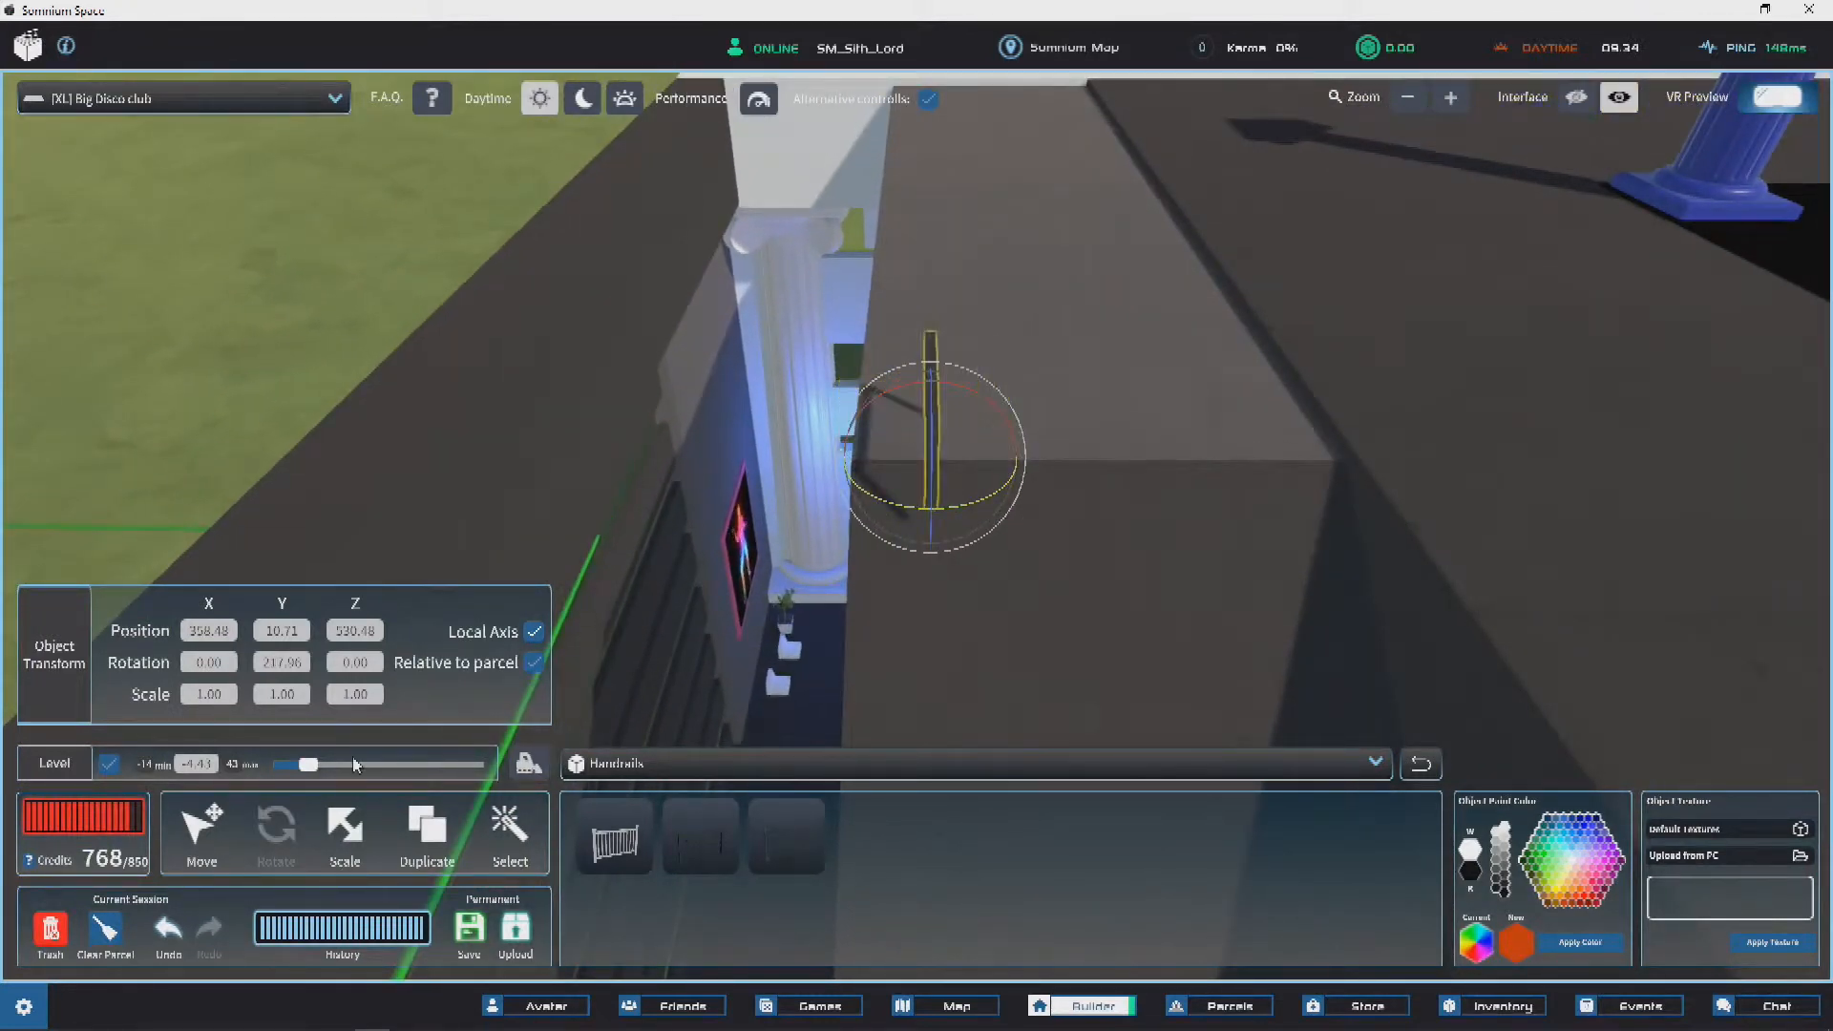
left_click(198, 837)
right_click_drag(429, 668, 1084, 562)
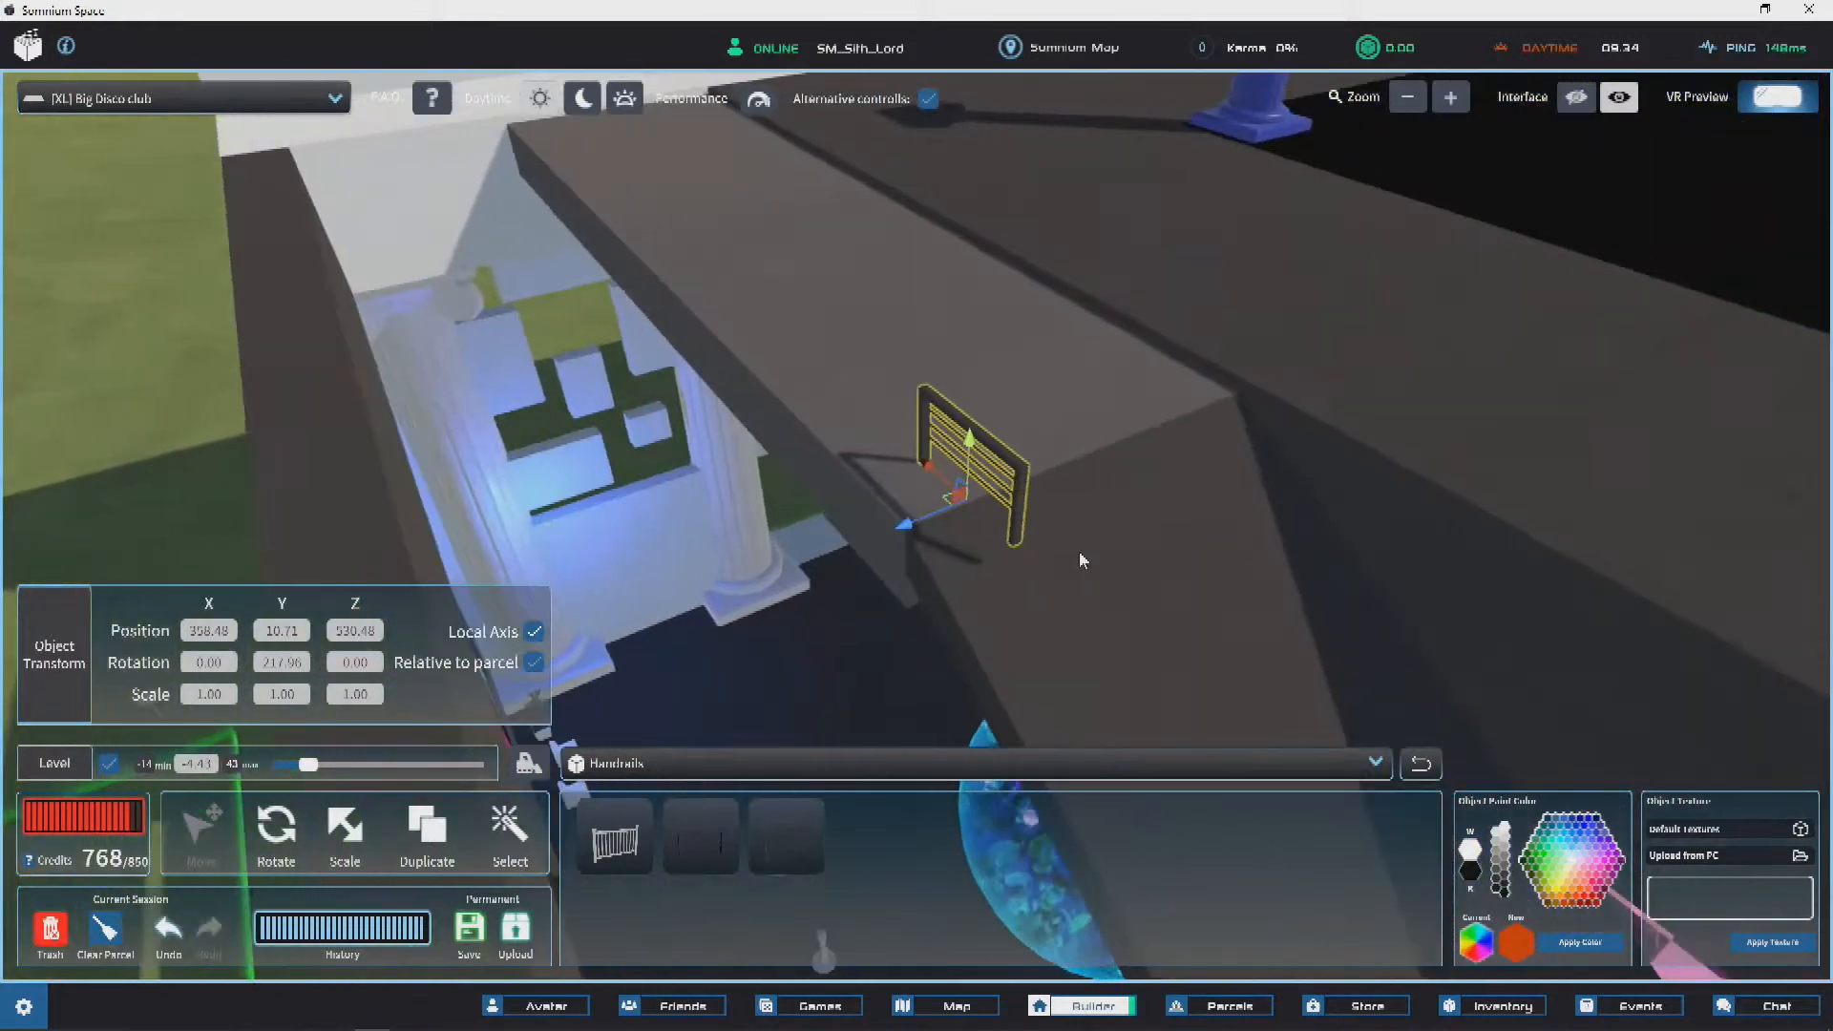
right_click_drag(749, 610, 671, 761)
right_click_drag(1294, 450, 1011, 337)
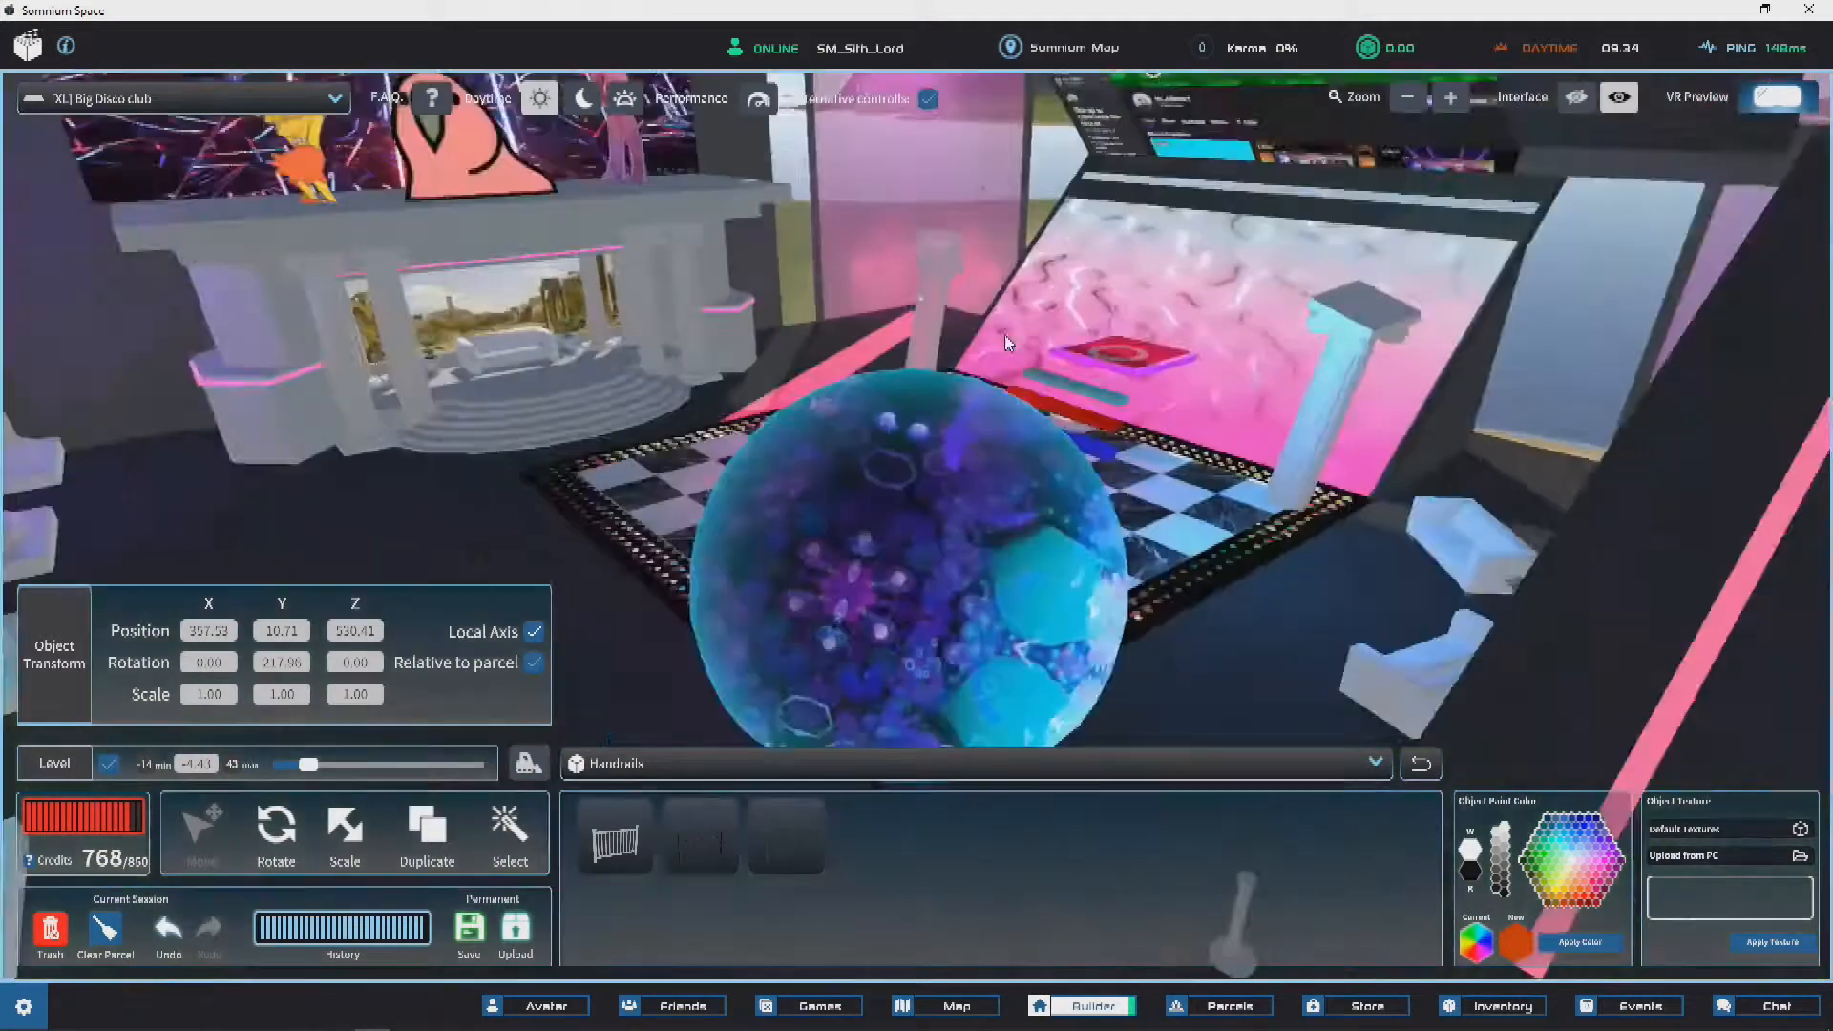
Step: Duplicate a white sofa from inside the club and place it on the roof landing at X 353.95, Z 534.74
right_click_drag(955, 478, 1189, 413)
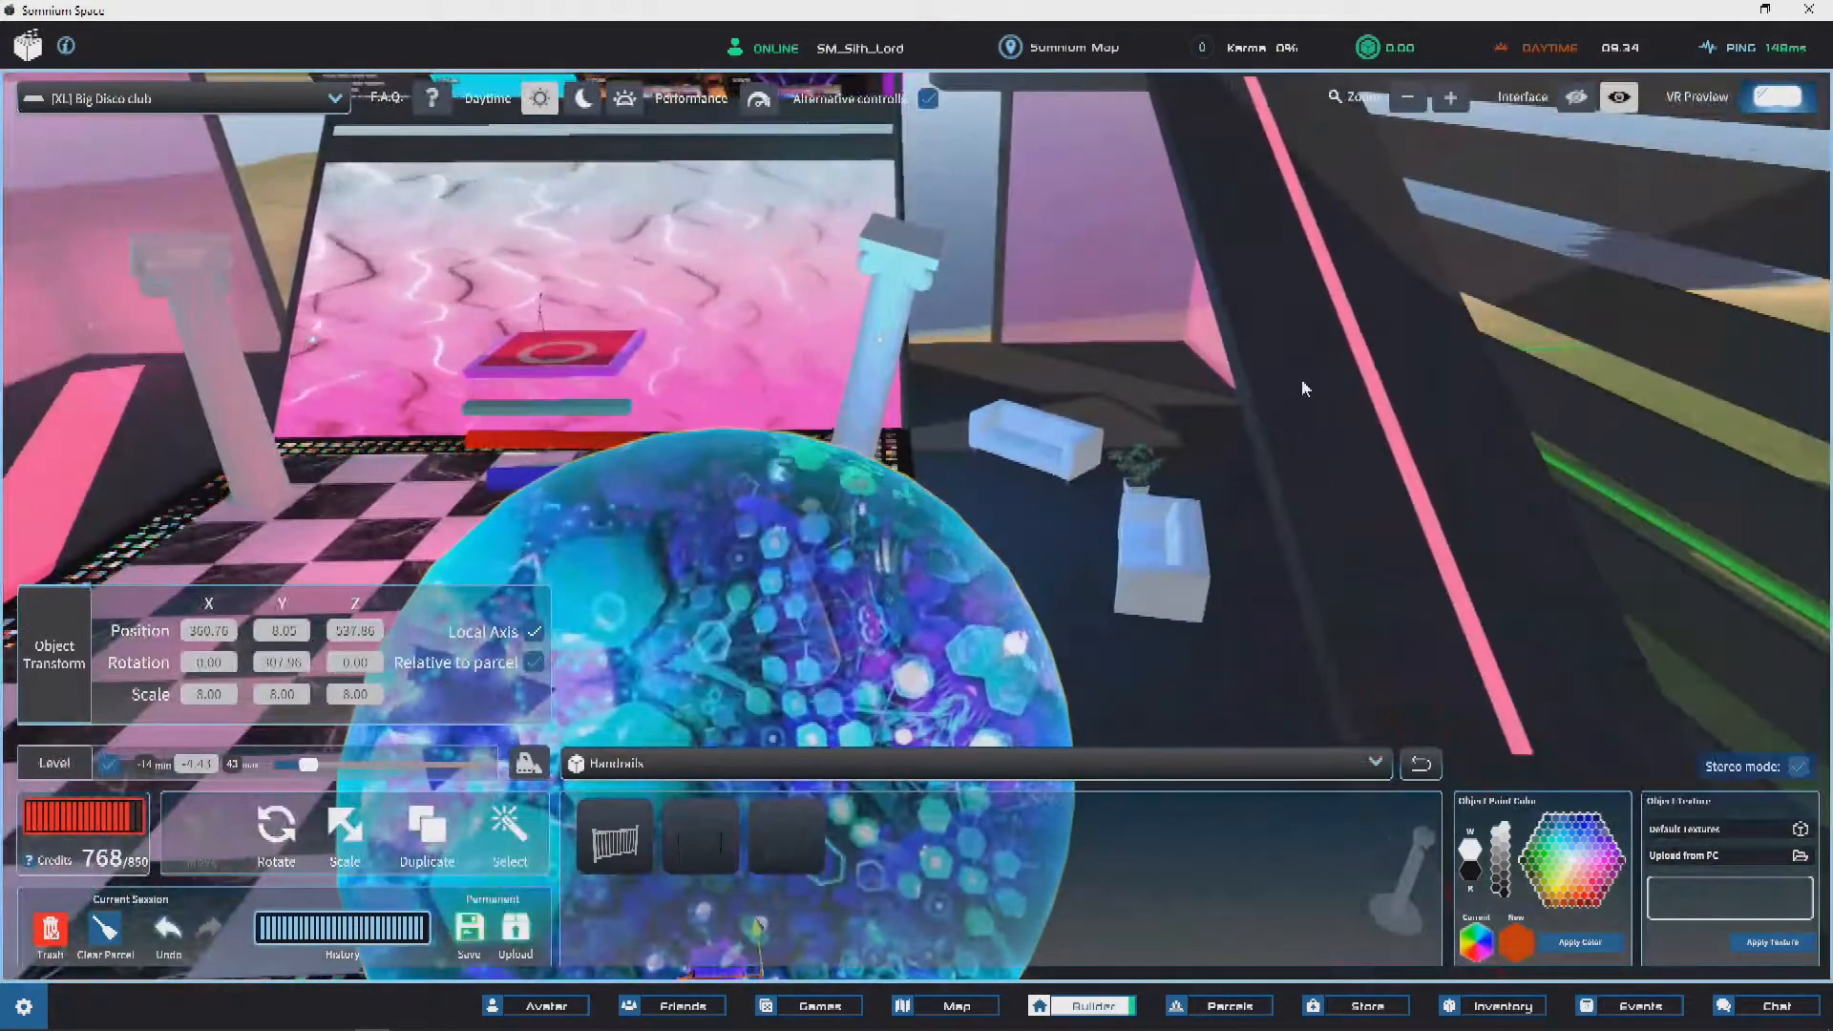
scroll(1105, 477, "up", 3)
left_click(1112, 506)
right_click_drag(1150, 534, 562, 547)
scroll(1403, 610, "down", 5)
right_click_drag(1403, 610, 688, 679)
key("Delete")
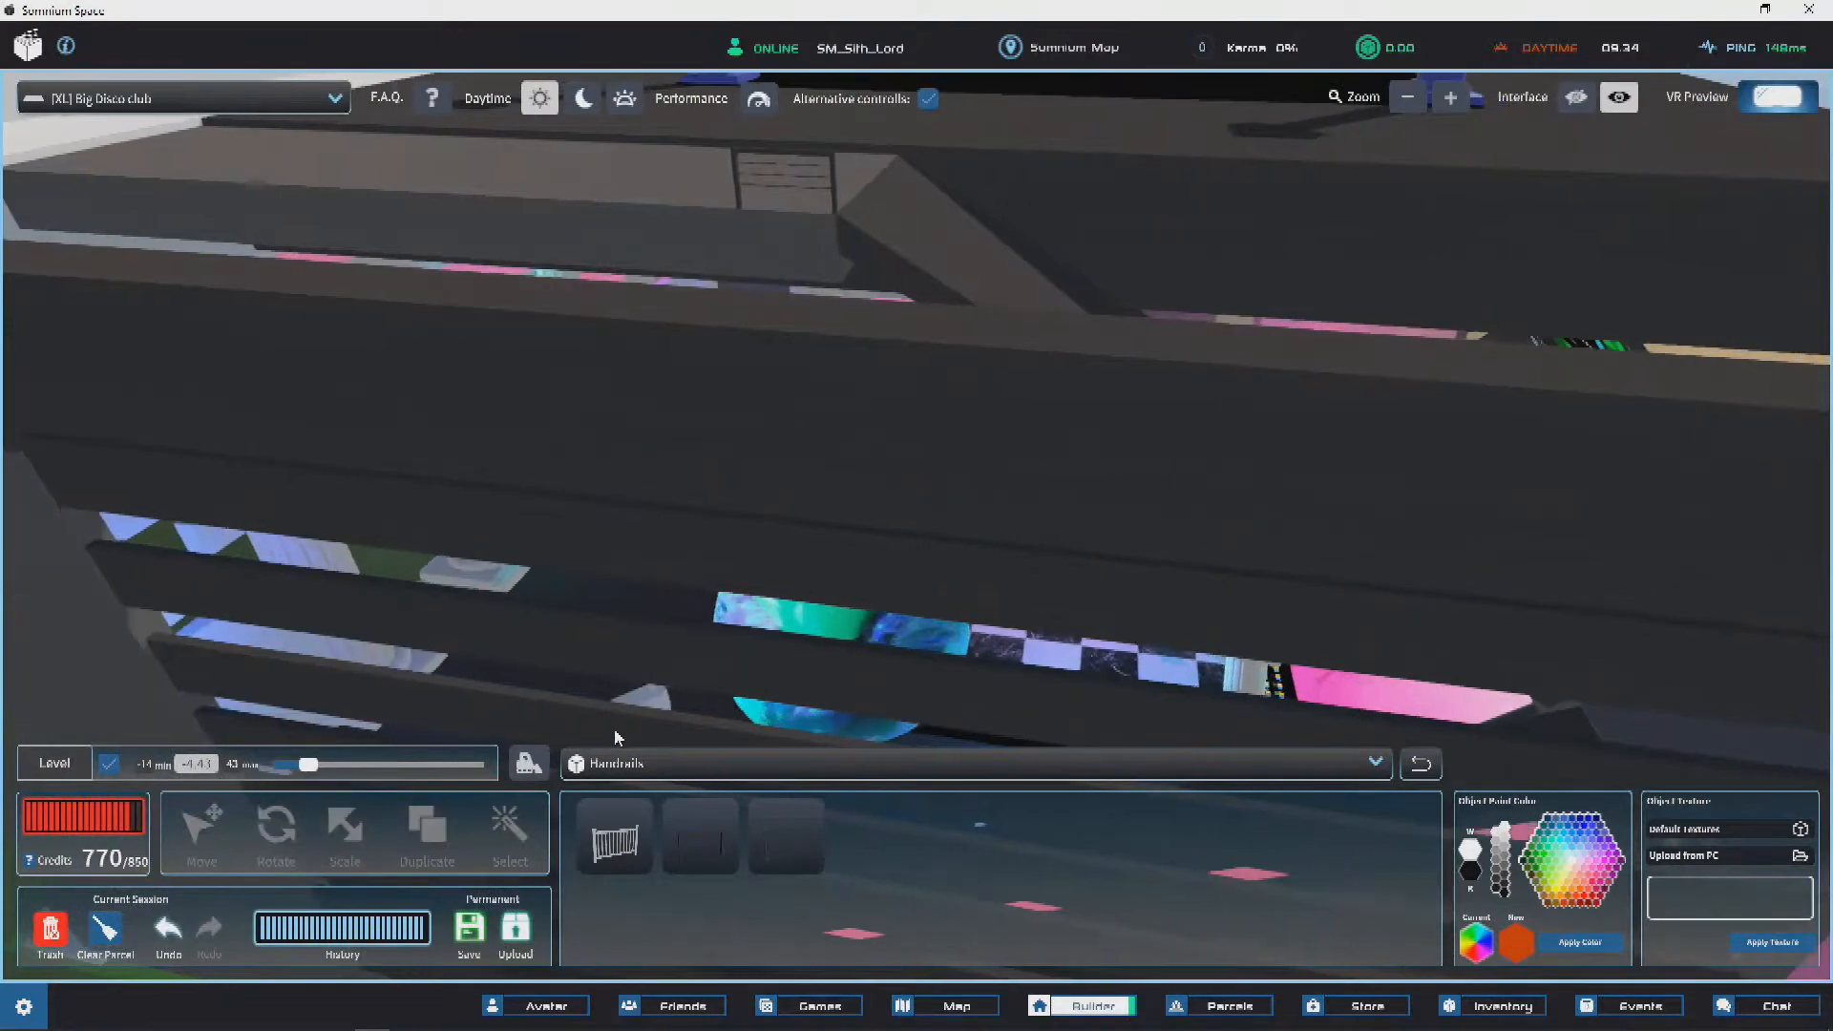
left_click(608, 711)
left_click_drag(513, 142, 546, 162)
right_click_drag(546, 162, 825, 358)
right_click_drag(727, 321, 1104, 170)
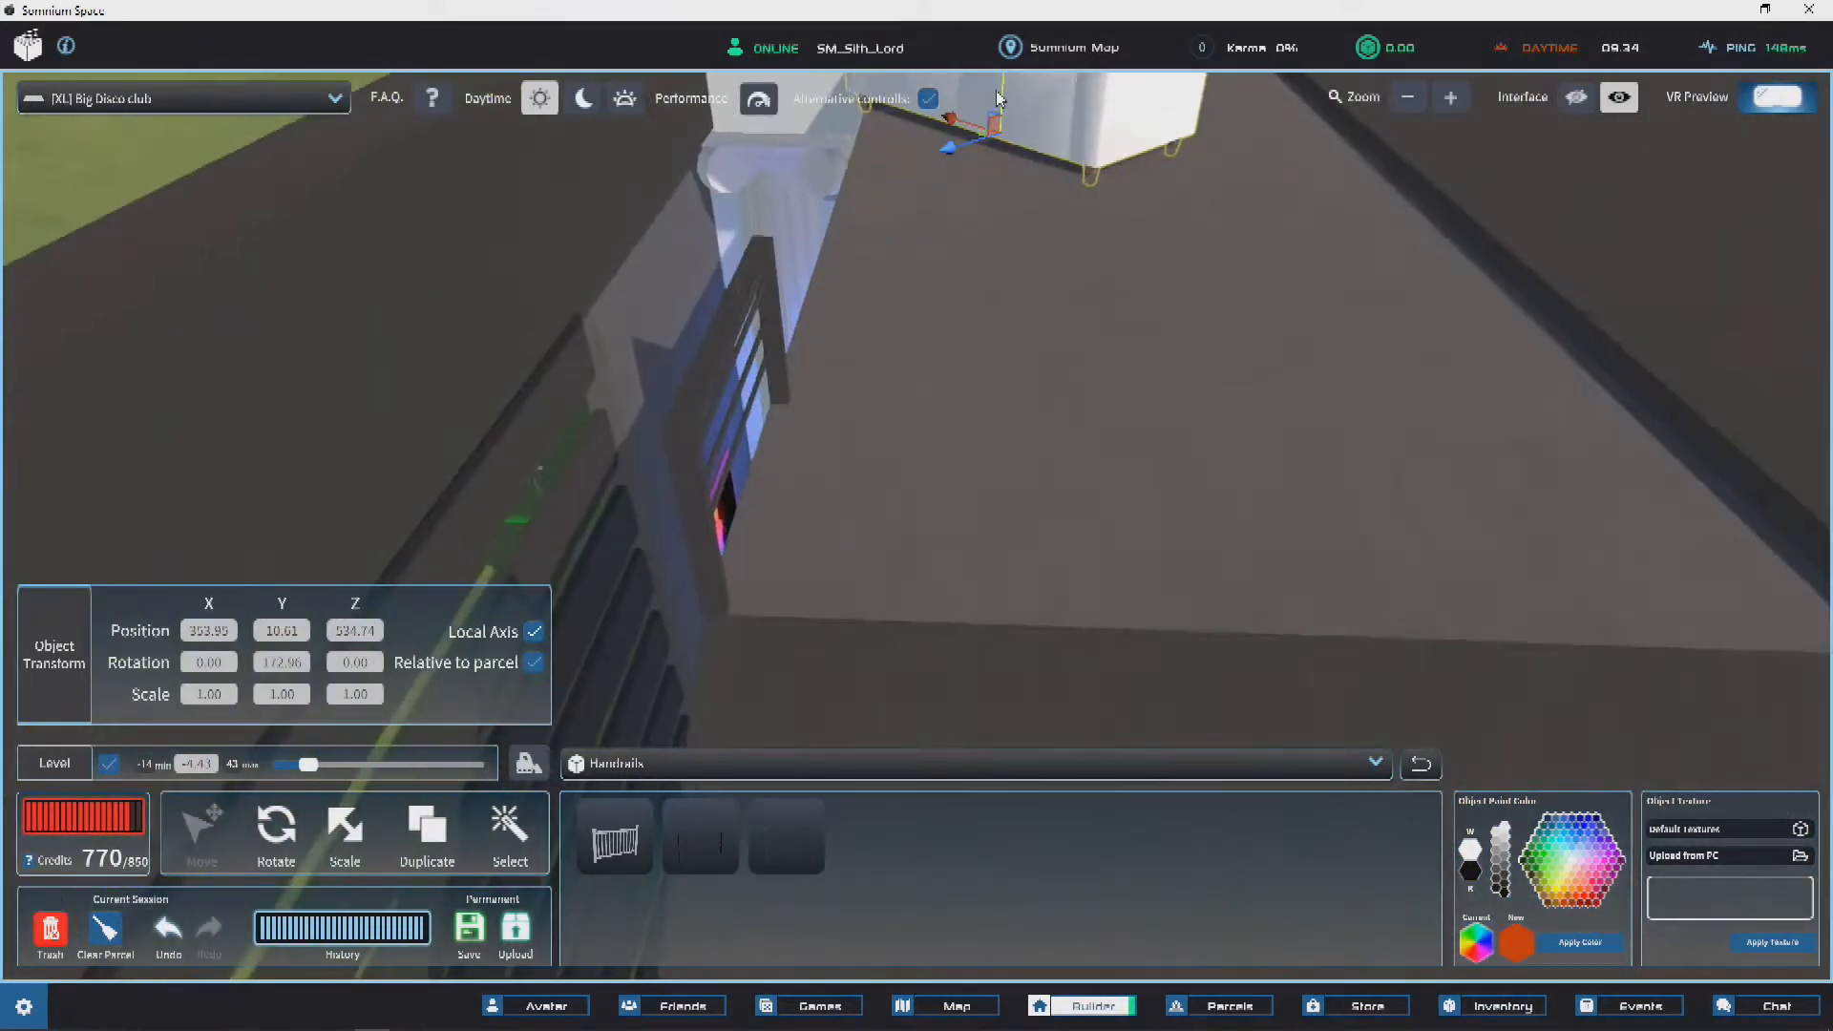
Step: Set the level to 9.28 and the sofa's height to Y 10.68 on the landing
right_click_drag(169, 167, 972, 294)
left_click_drag(349, 769, 359, 770)
right_click_drag(714, 546, 672, 657)
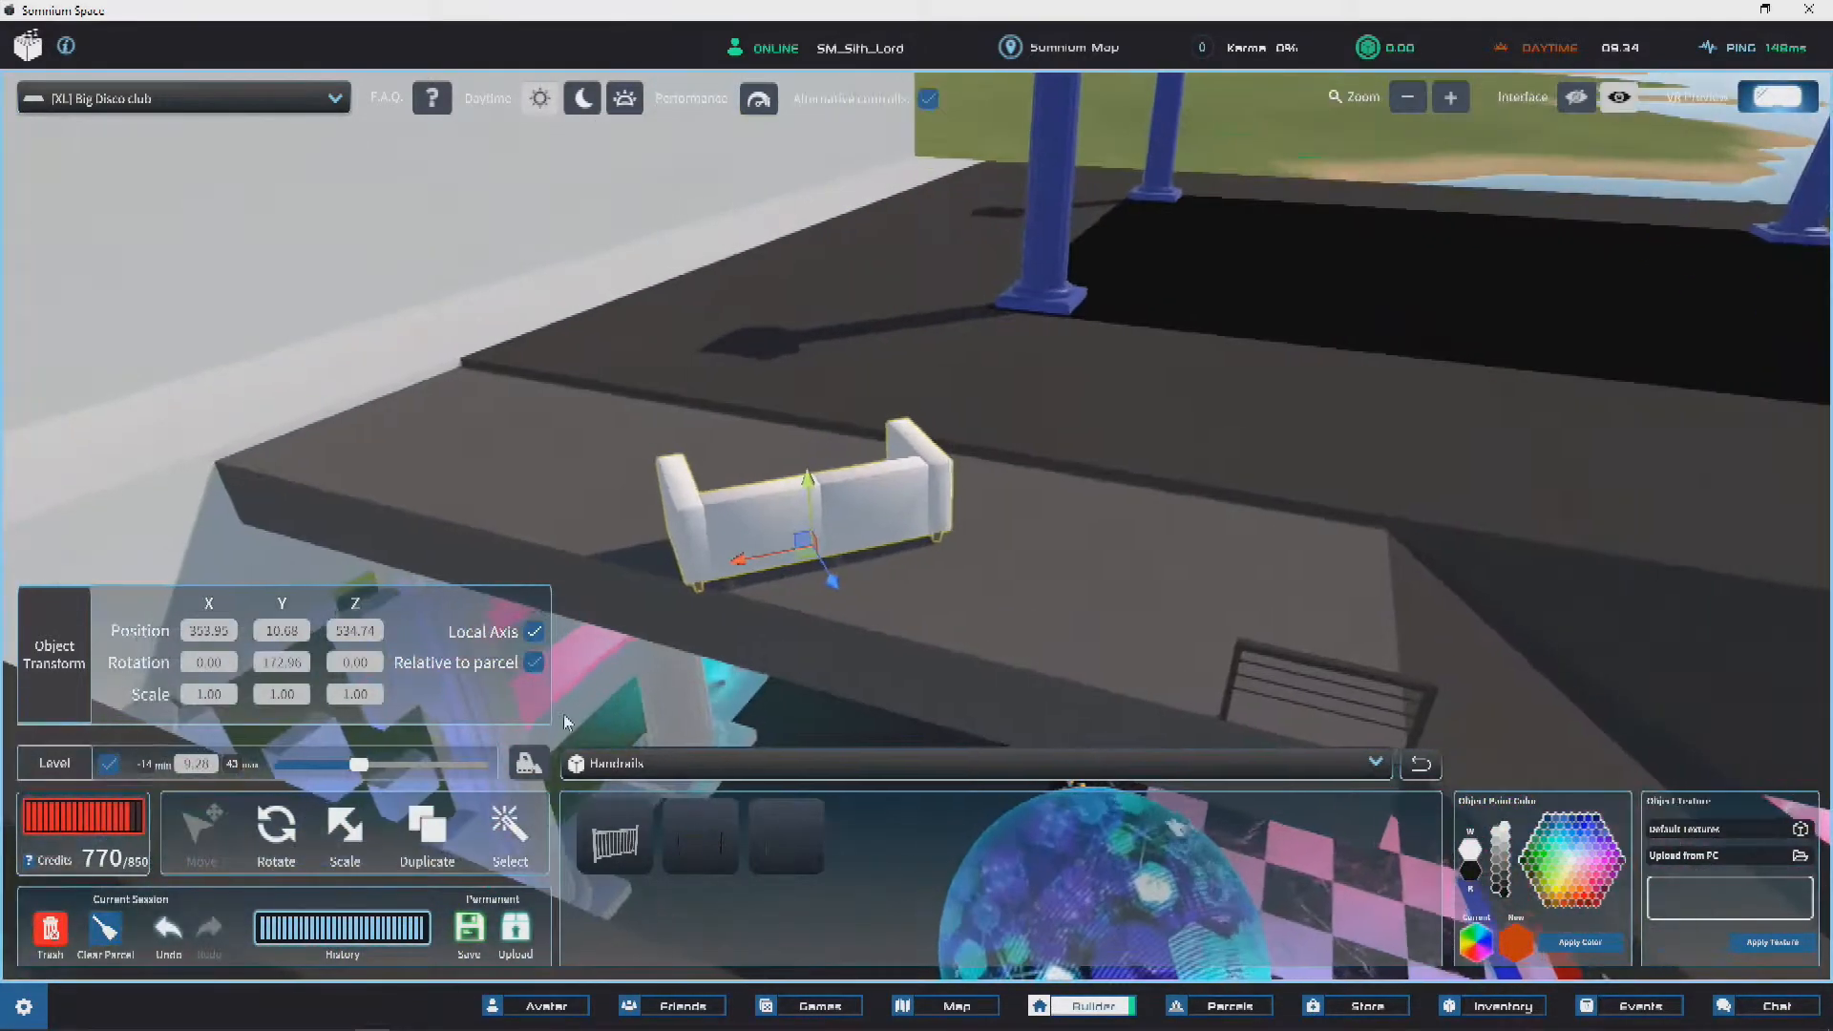
Step: Rotate the sofa to 217.96 and shift it back to X 353.36, Z 535.21
key("a")
left_click_drag(967, 605, 848, 638)
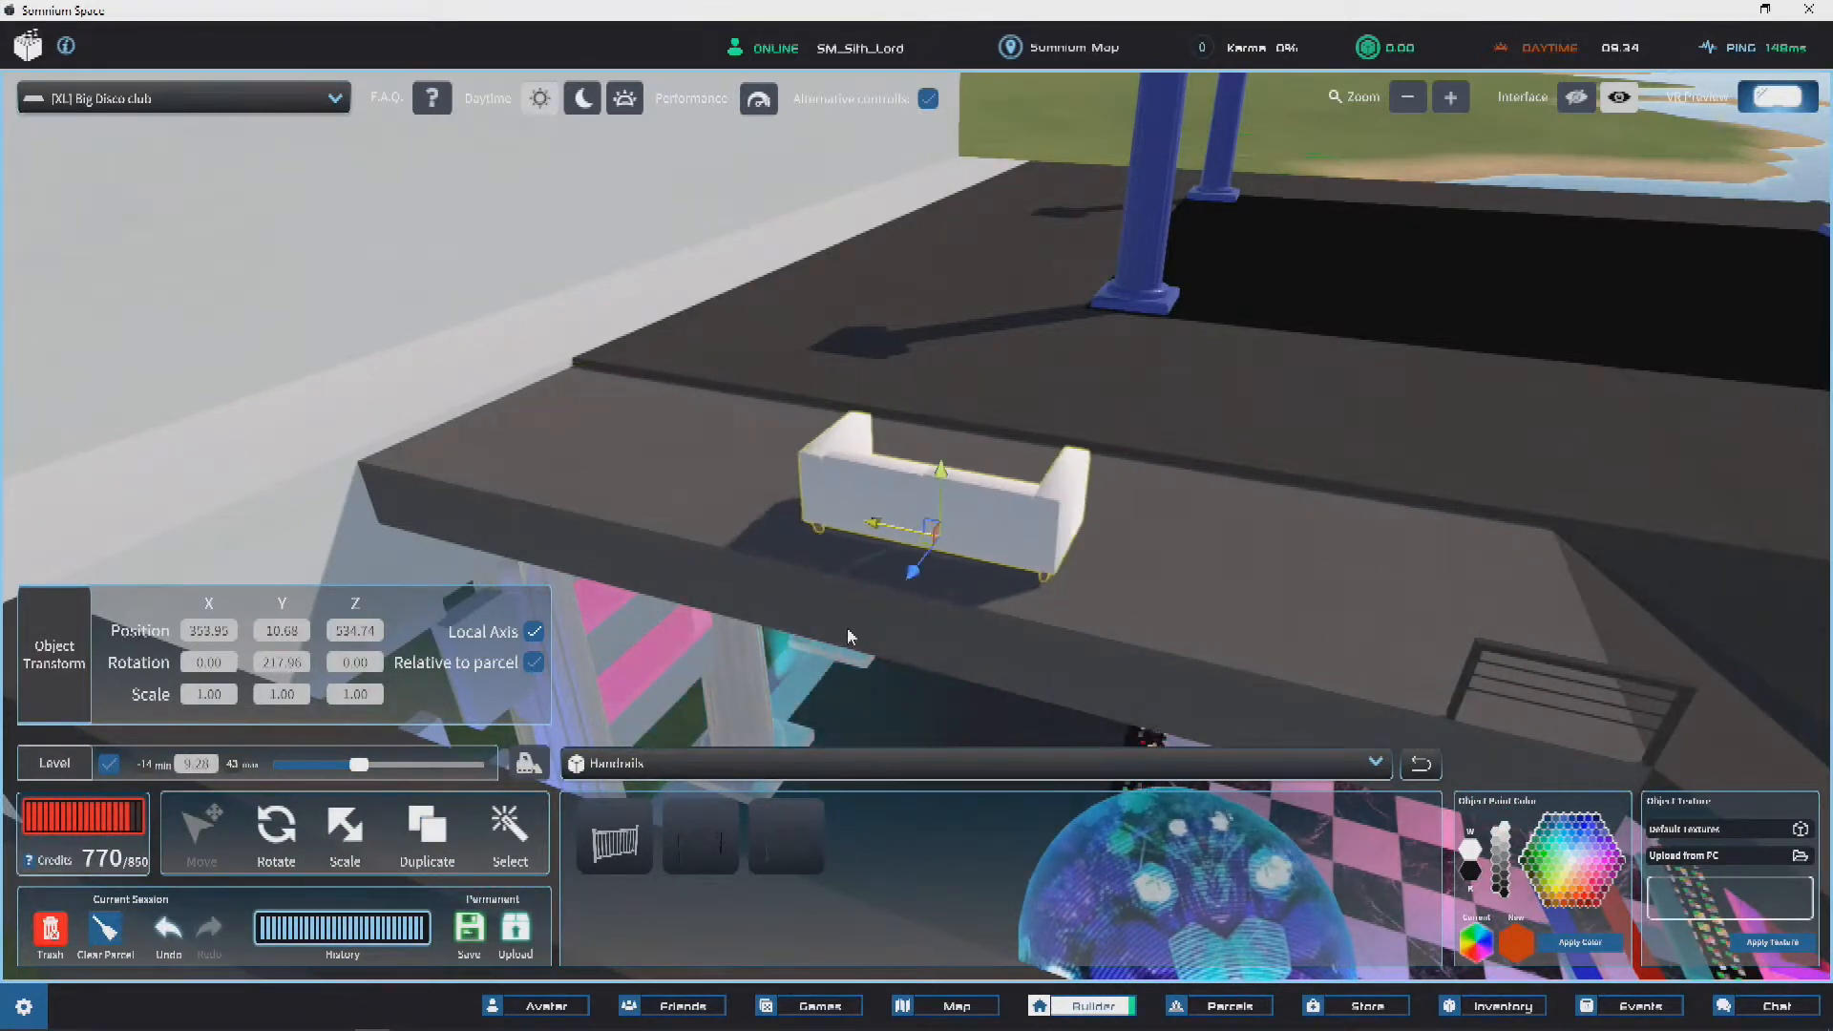
right_click_drag(835, 627, 924, 563)
key("s")
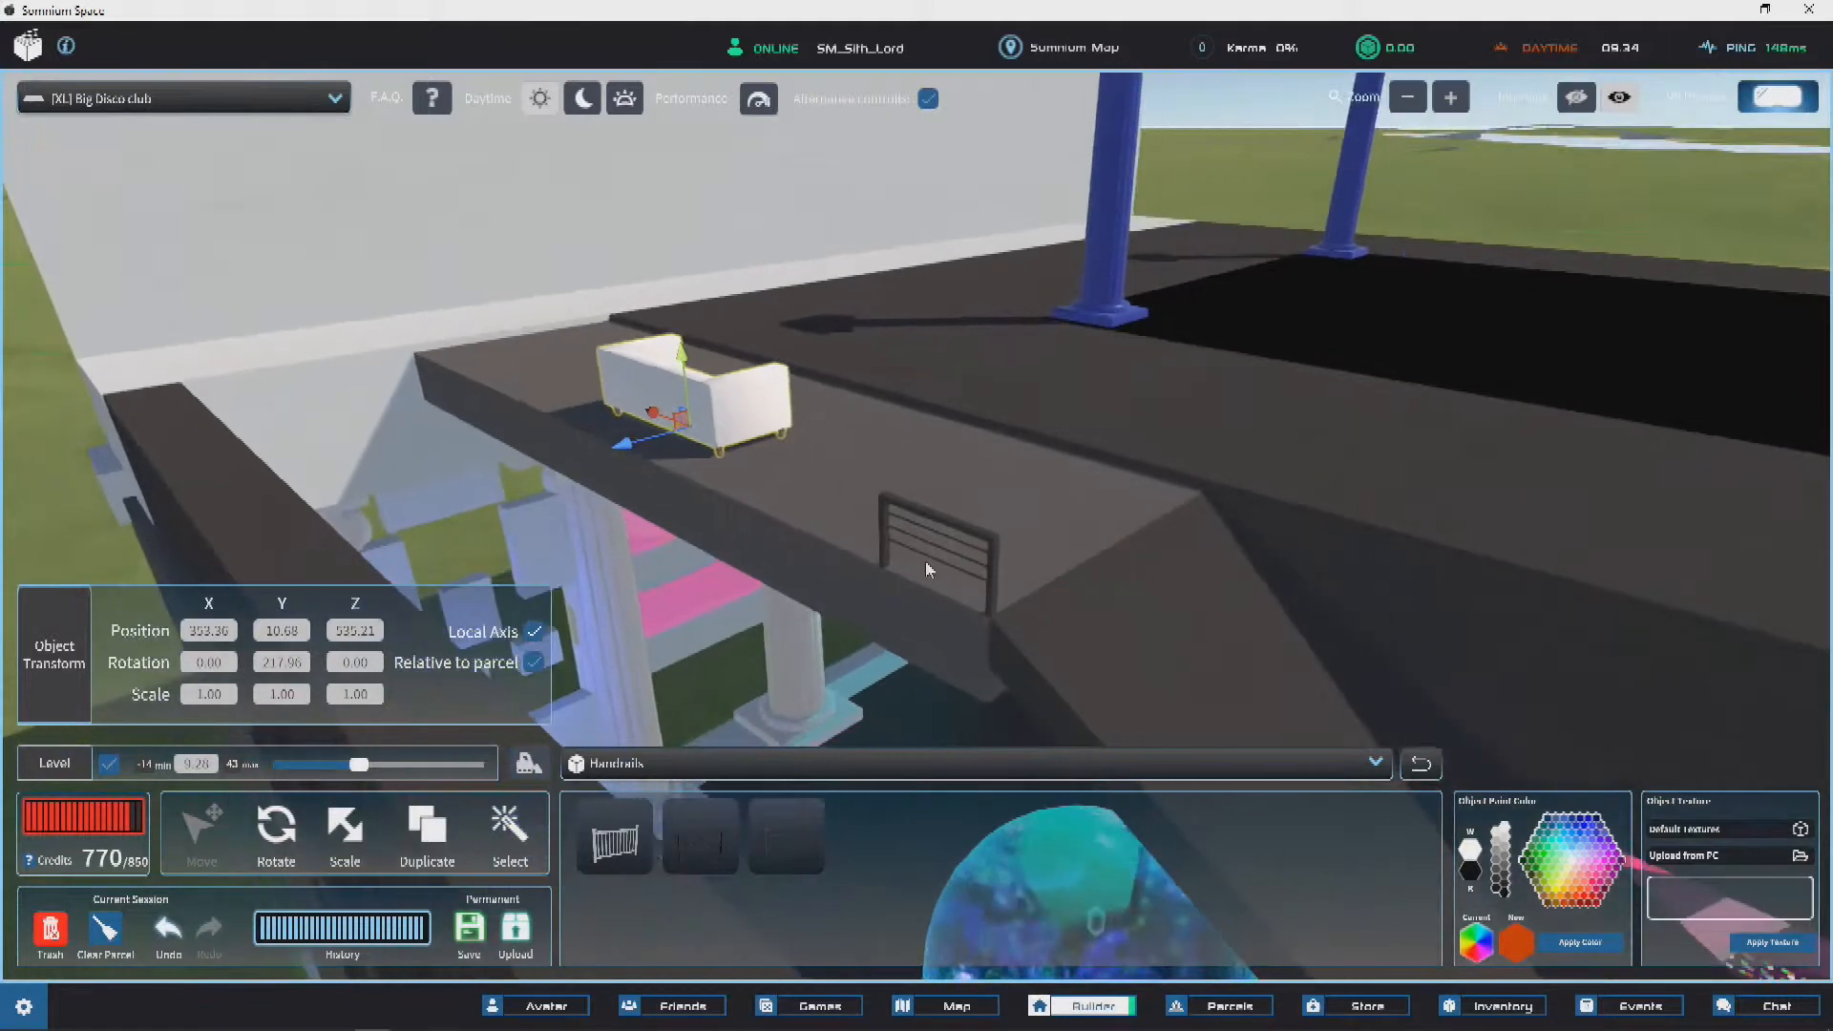
Step: Stretch the landing's handrail to an X scale of 4.30 and align it with the slab's edge at X 355.58, Z 531.93
left_click(941, 523)
left_click(983, 540)
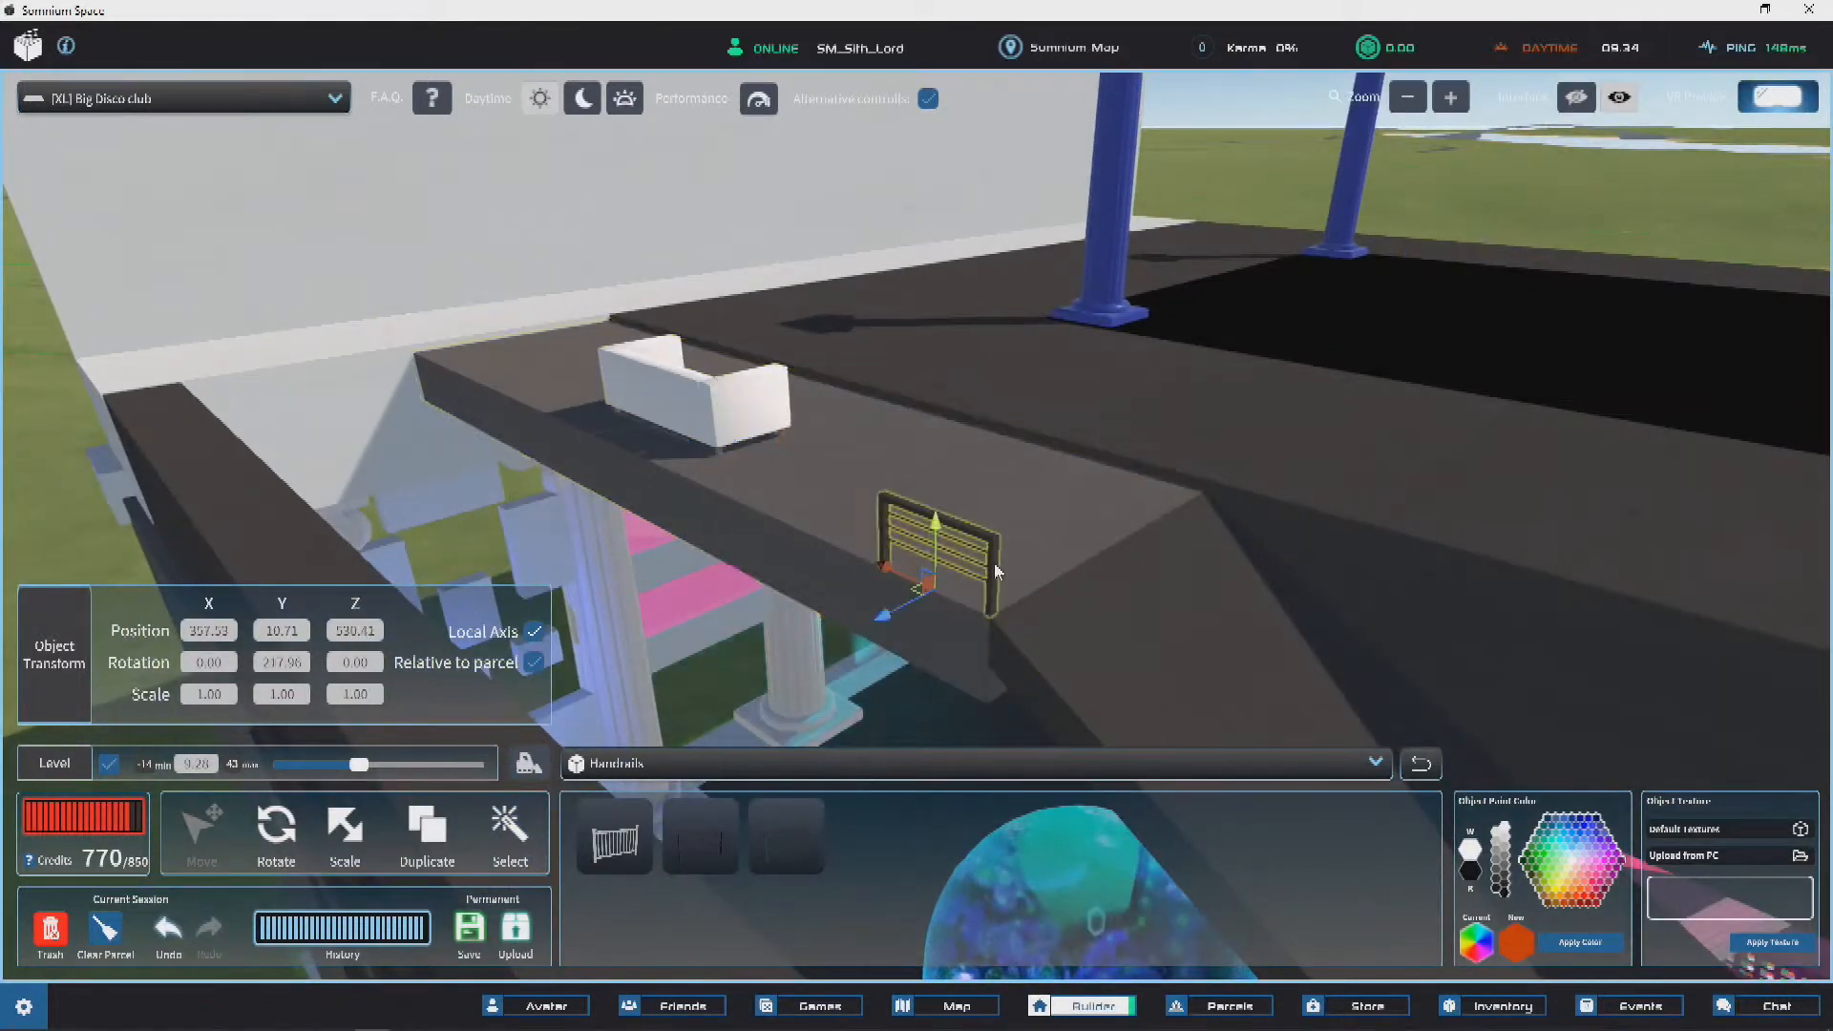
right_click_drag(993, 563, 927, 558)
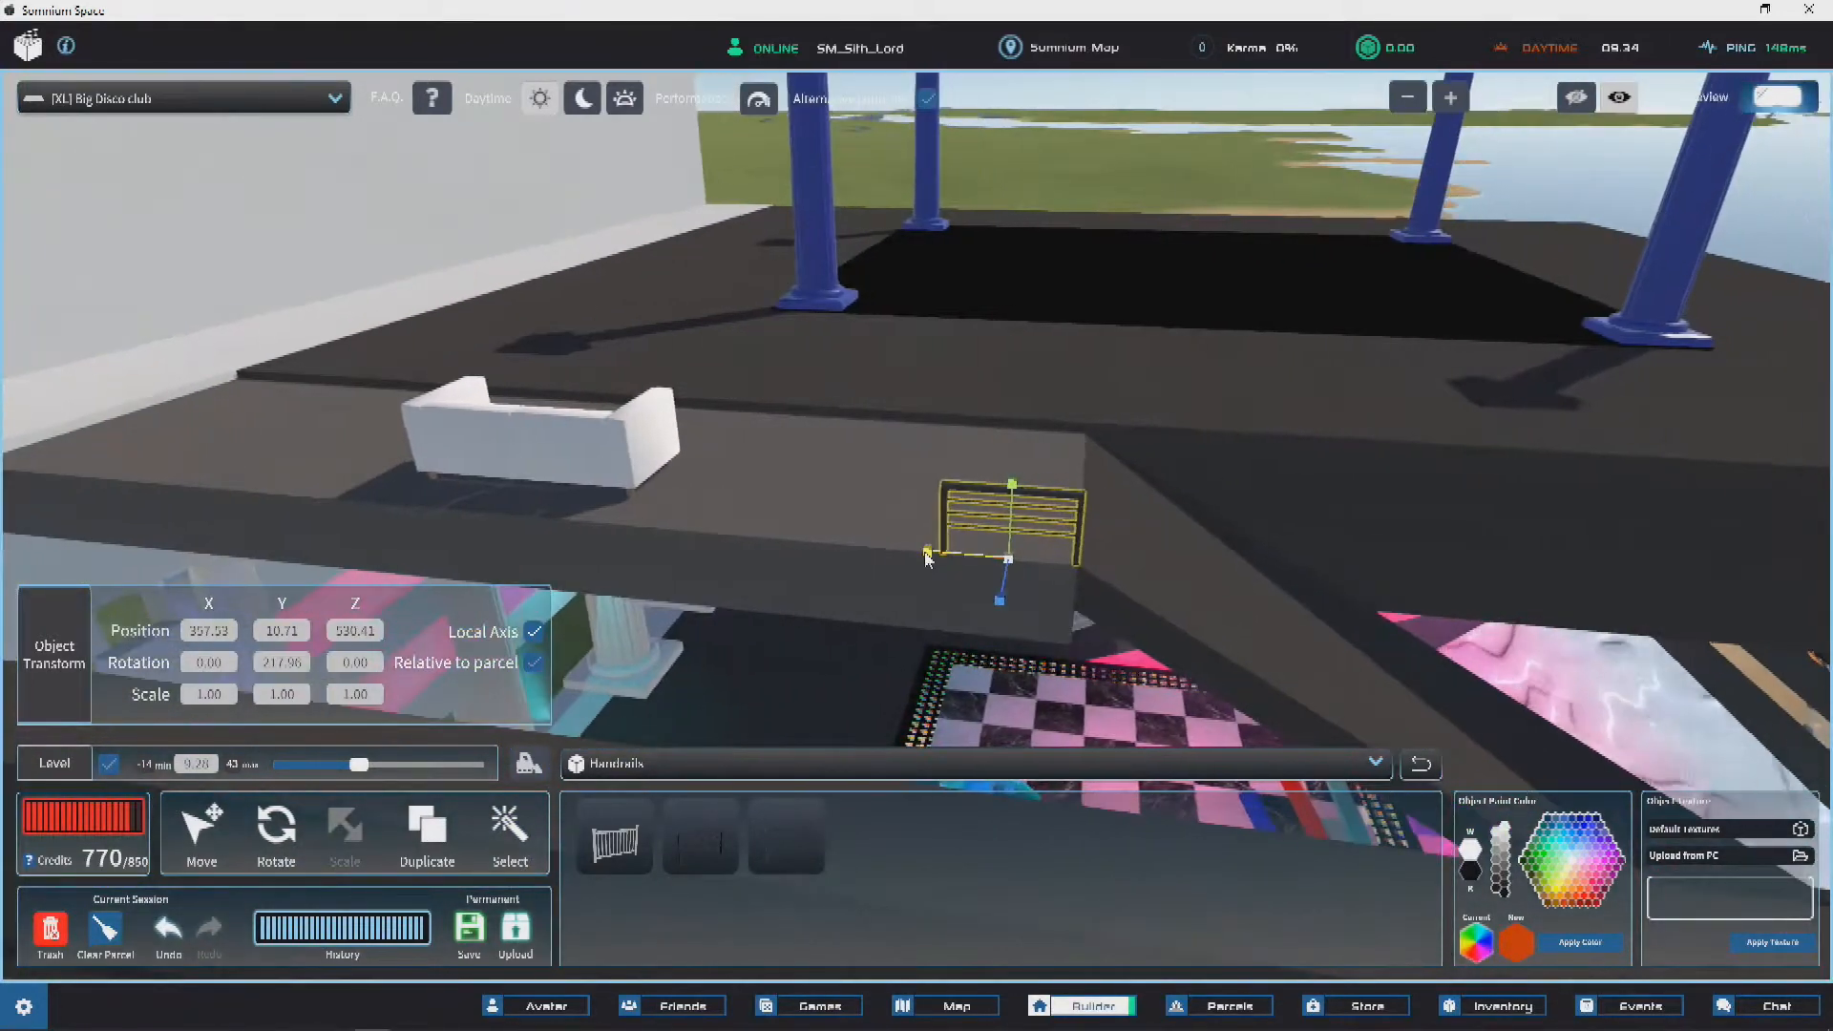
left_click_drag(880, 544, 286, 782)
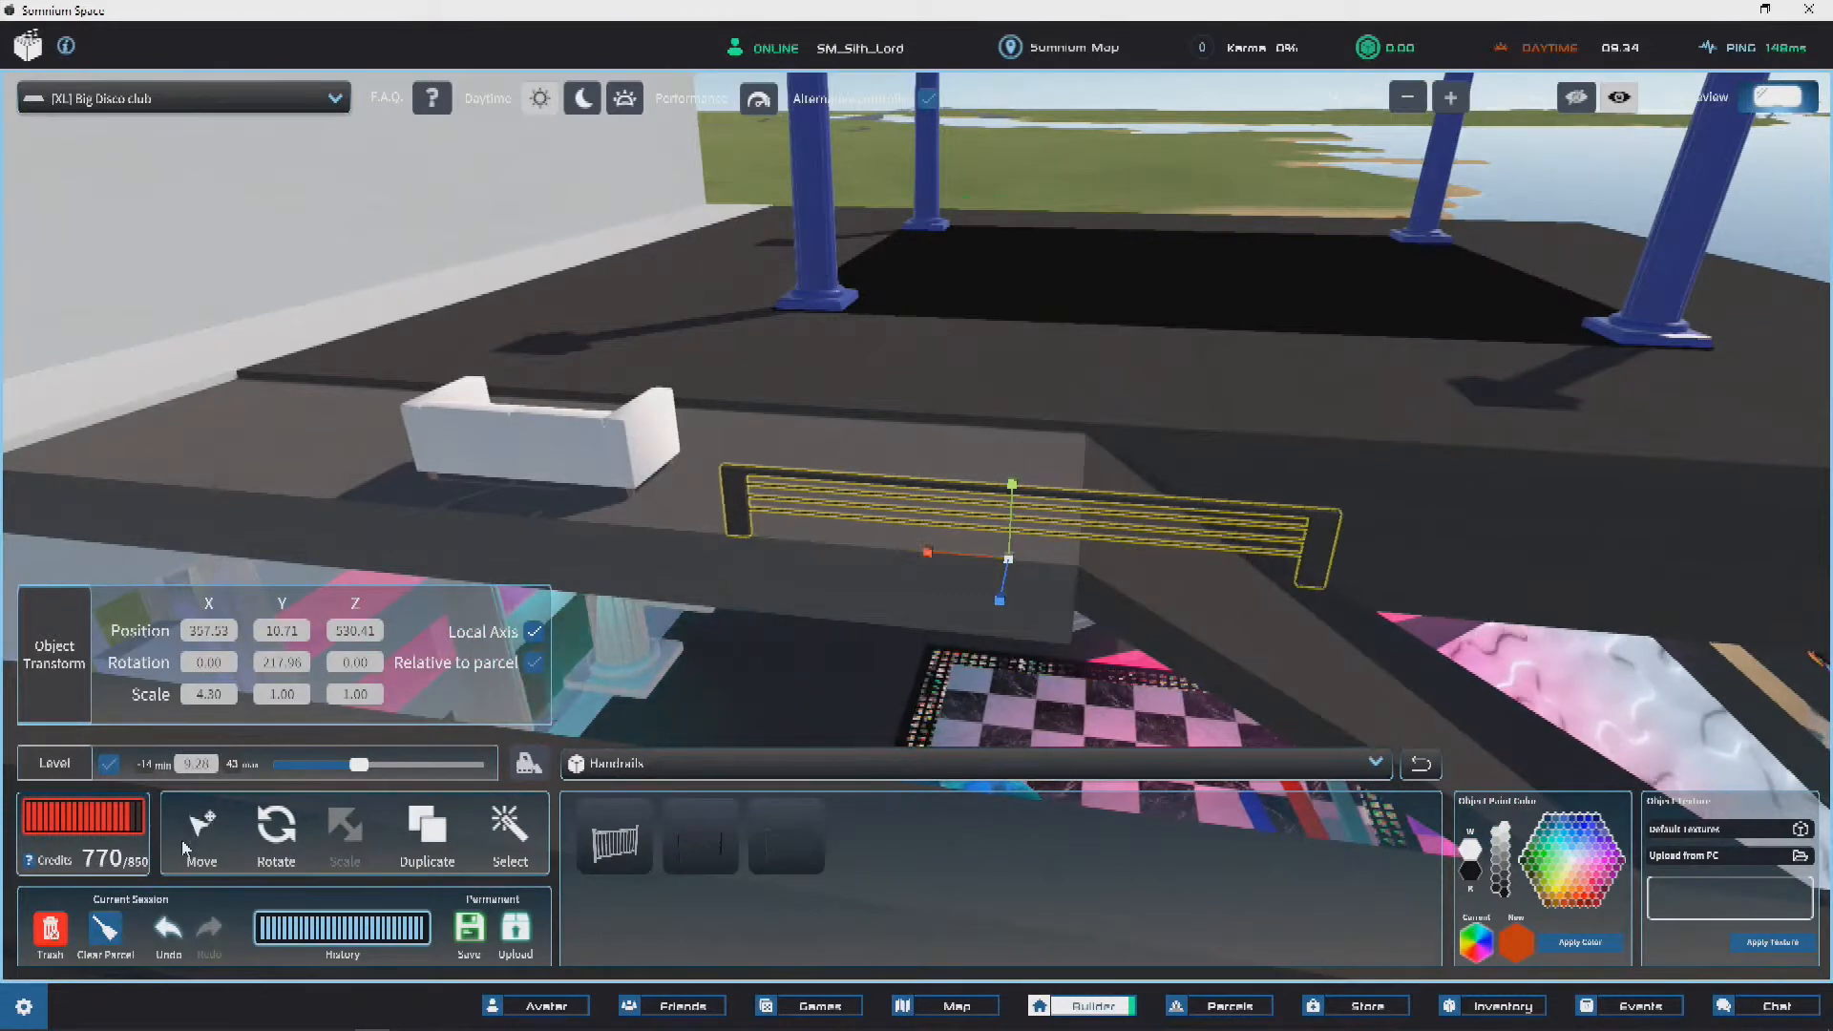
left_click_drag(1323, 589, 1081, 565)
Step: Duplicate the long handrail and snap the copy end to end with it, at X 350.50, Y 10.71, Z 535.89
right_click_drag(1081, 565, 1027, 669)
key("ctrl+d")
key("s")
left_click(907, 679)
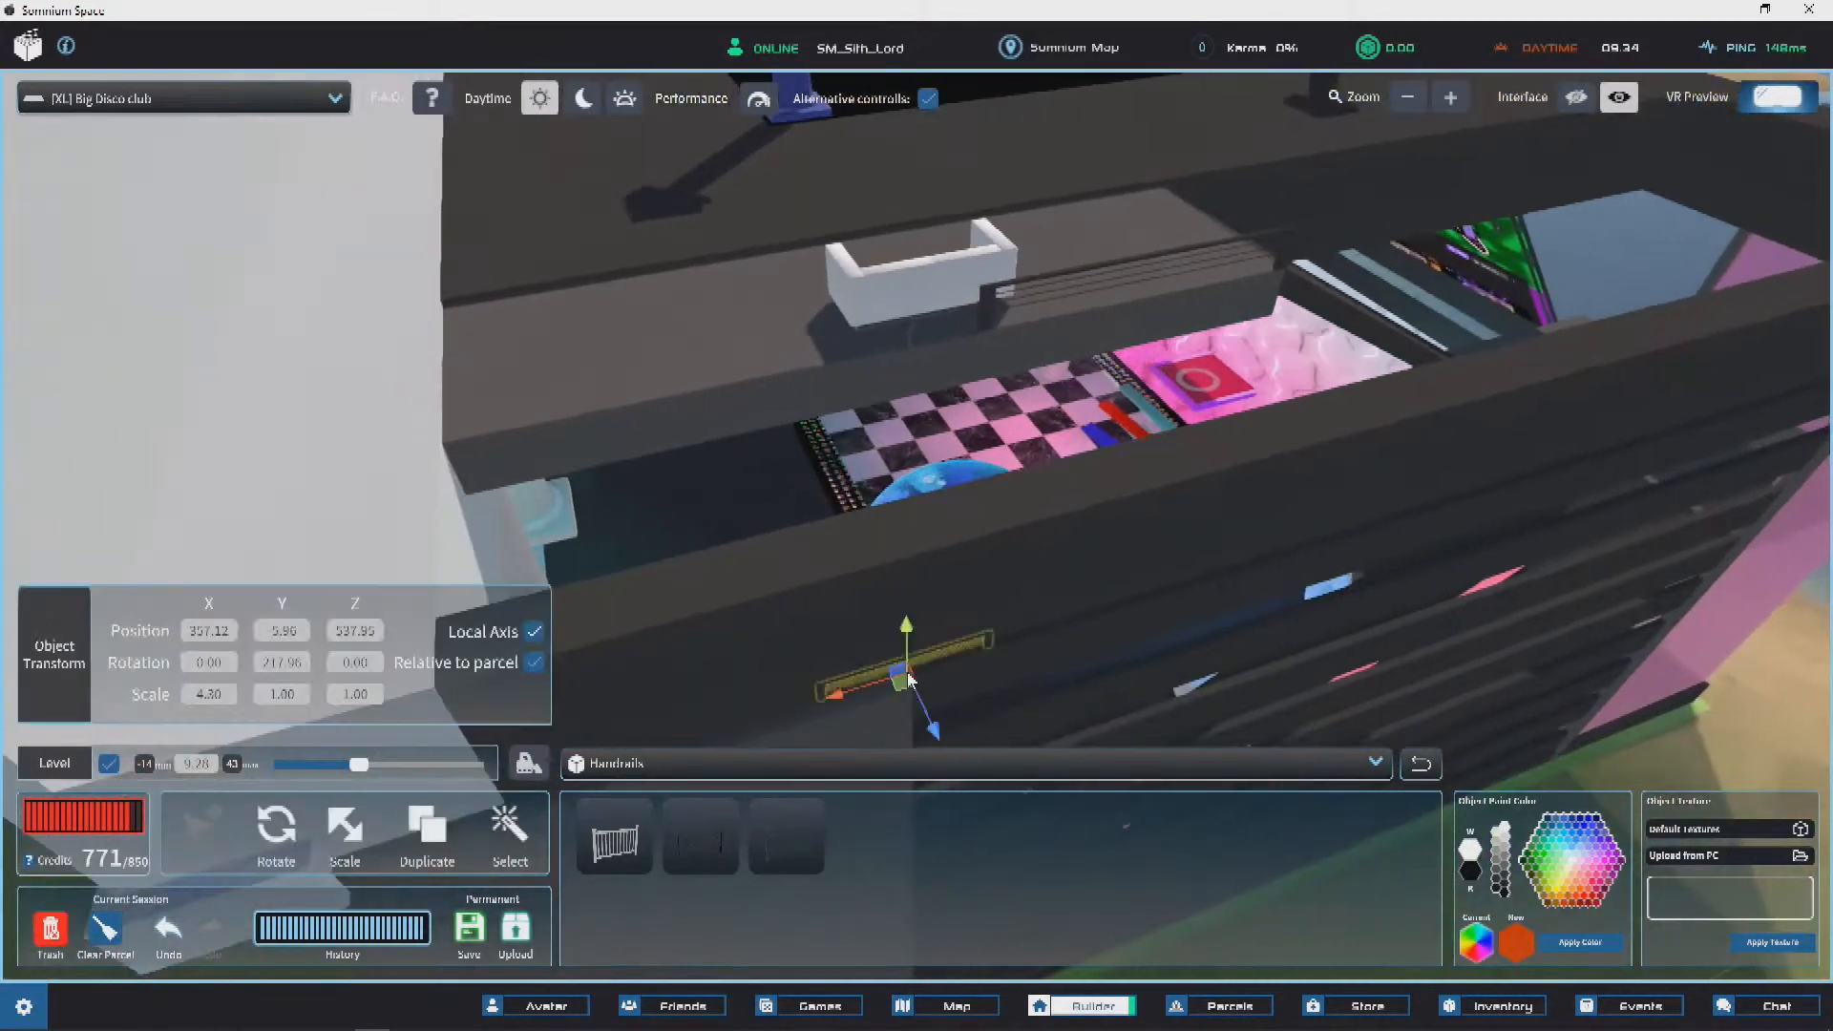
left_click_drag(903, 324, 903, 282)
scroll(954, 267, "up", 5)
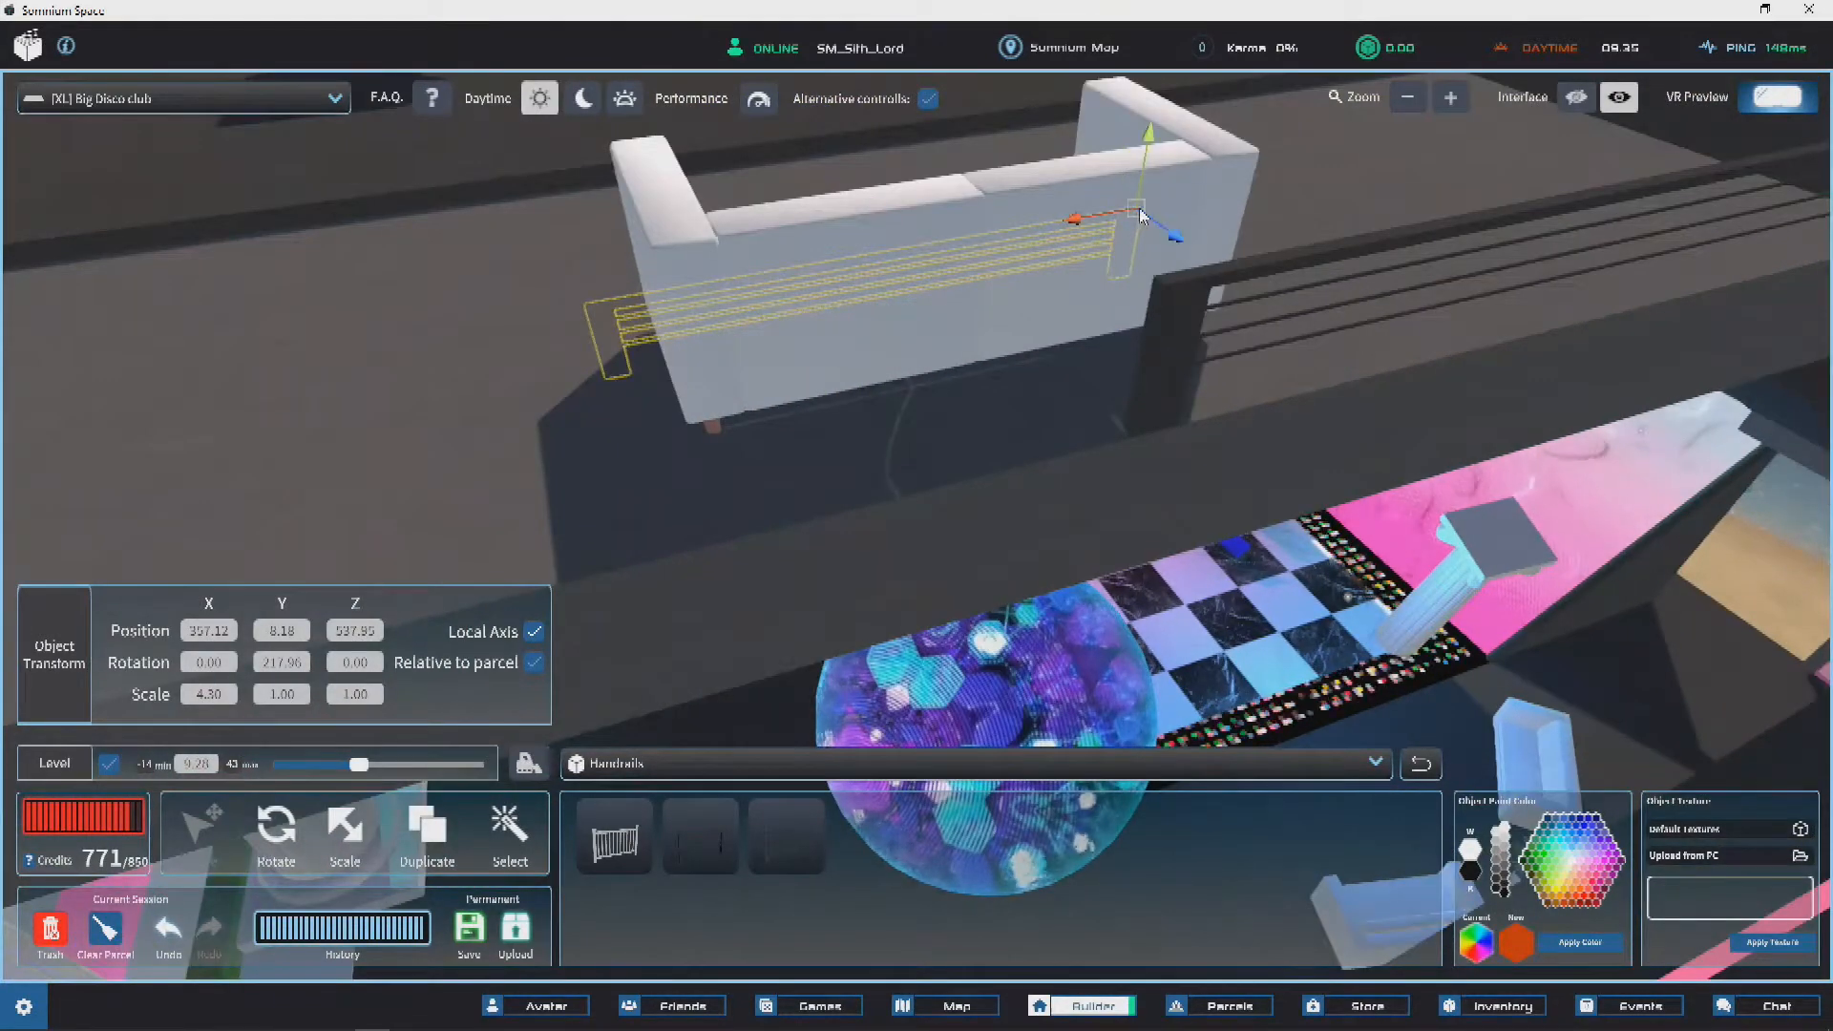
left_click_drag(1138, 213, 1158, 292)
Step: Shorten the copied handrail to an X scale of 2.28 and butt it against the long one at X 351.69, Z 534.96
right_click_drag(1158, 293, 896, 570)
key("r")
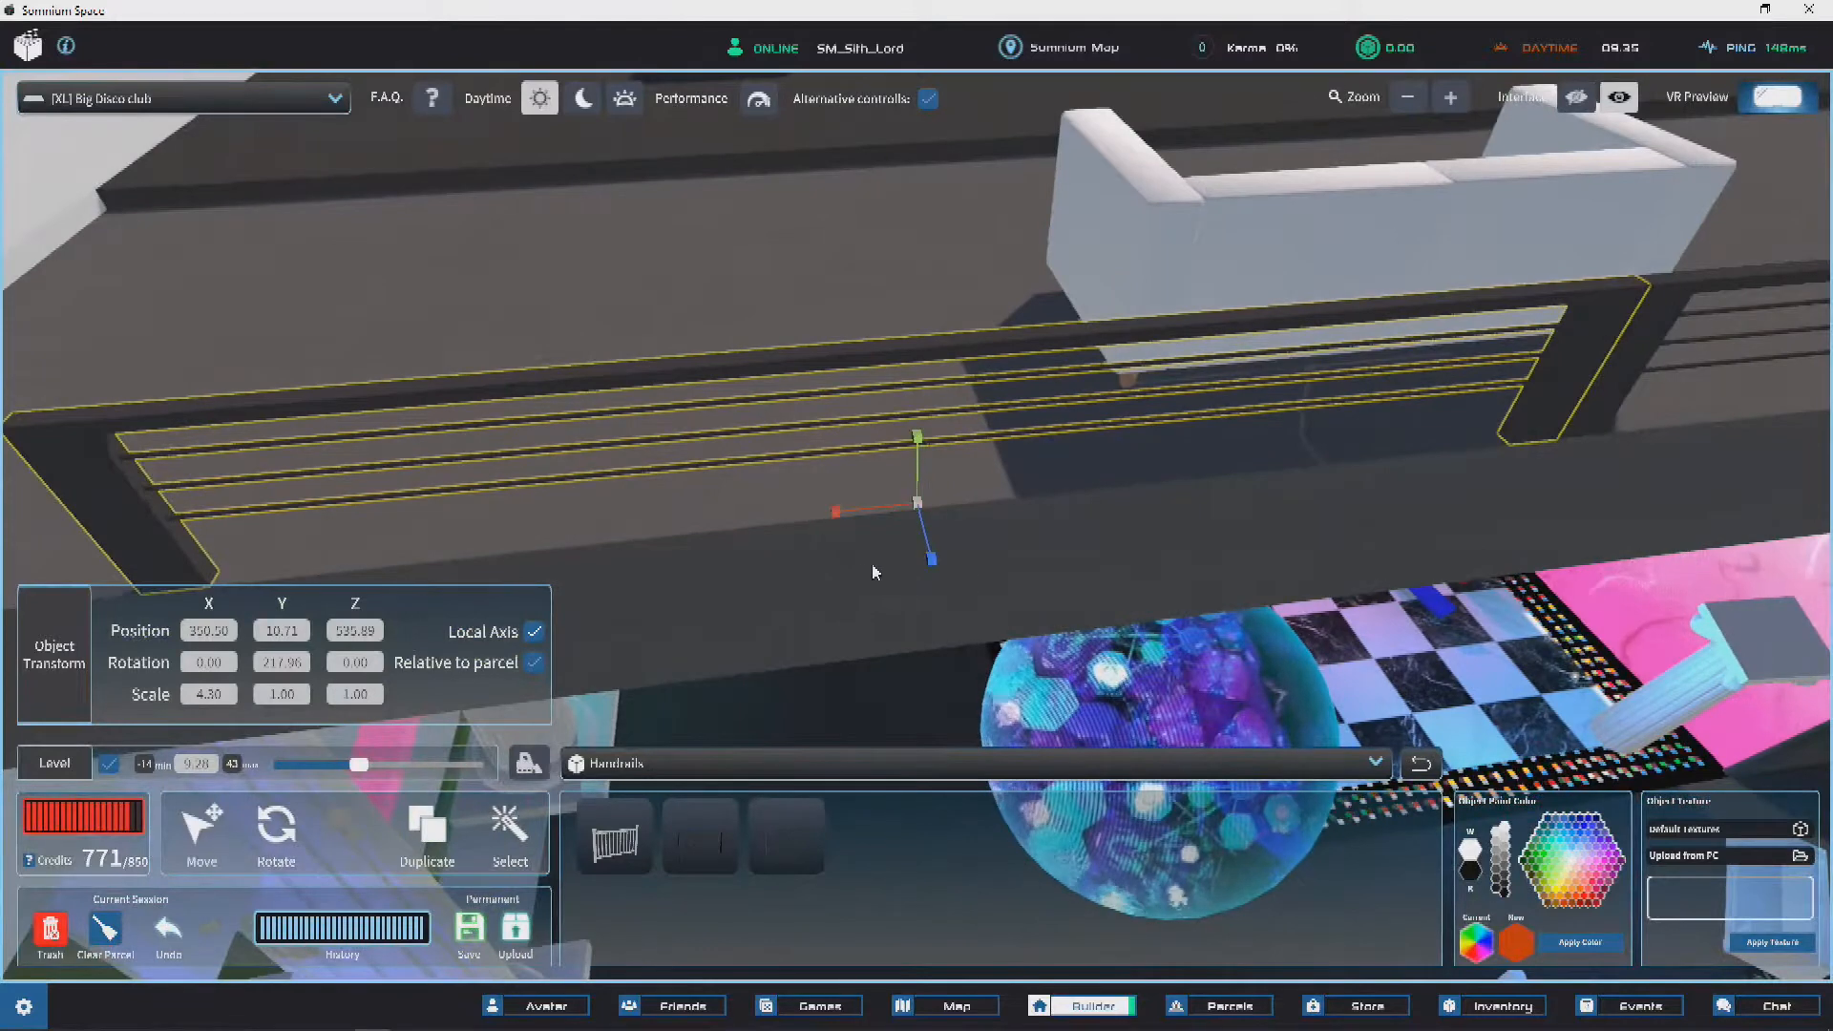
left_click_drag(837, 512, 246, 740)
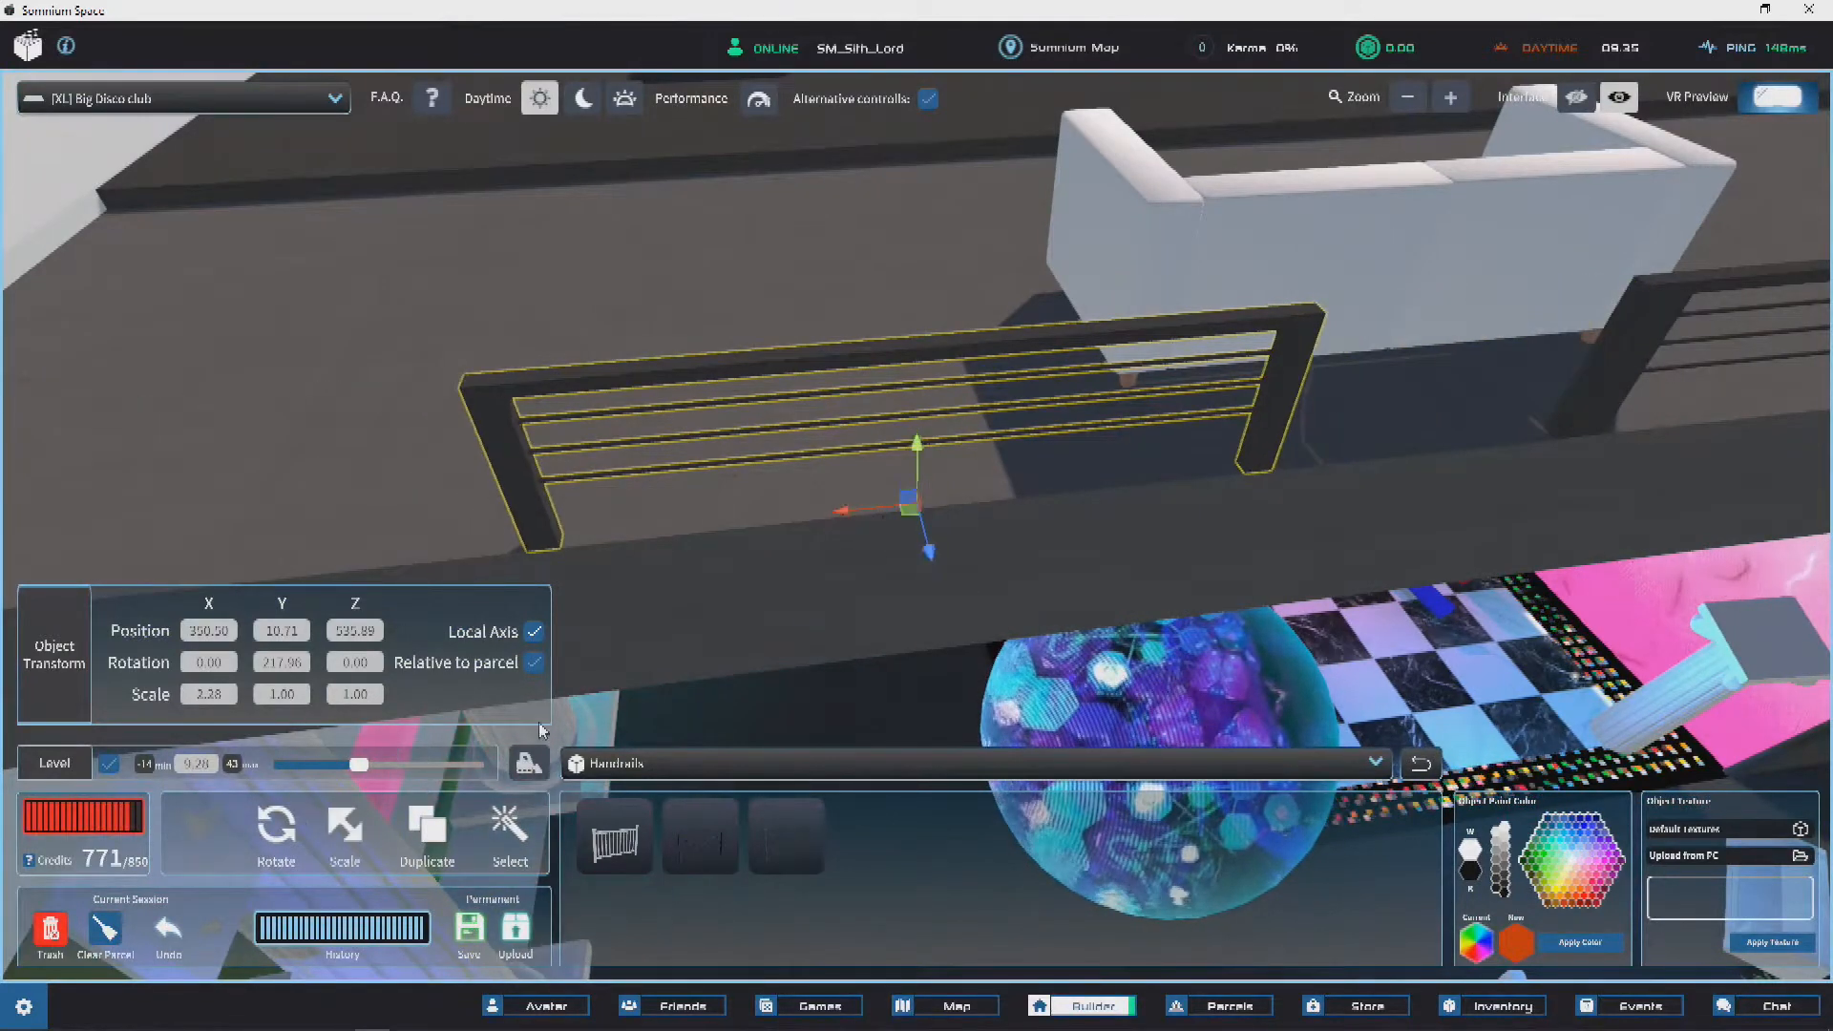
left_click_drag(1323, 315, 1640, 304)
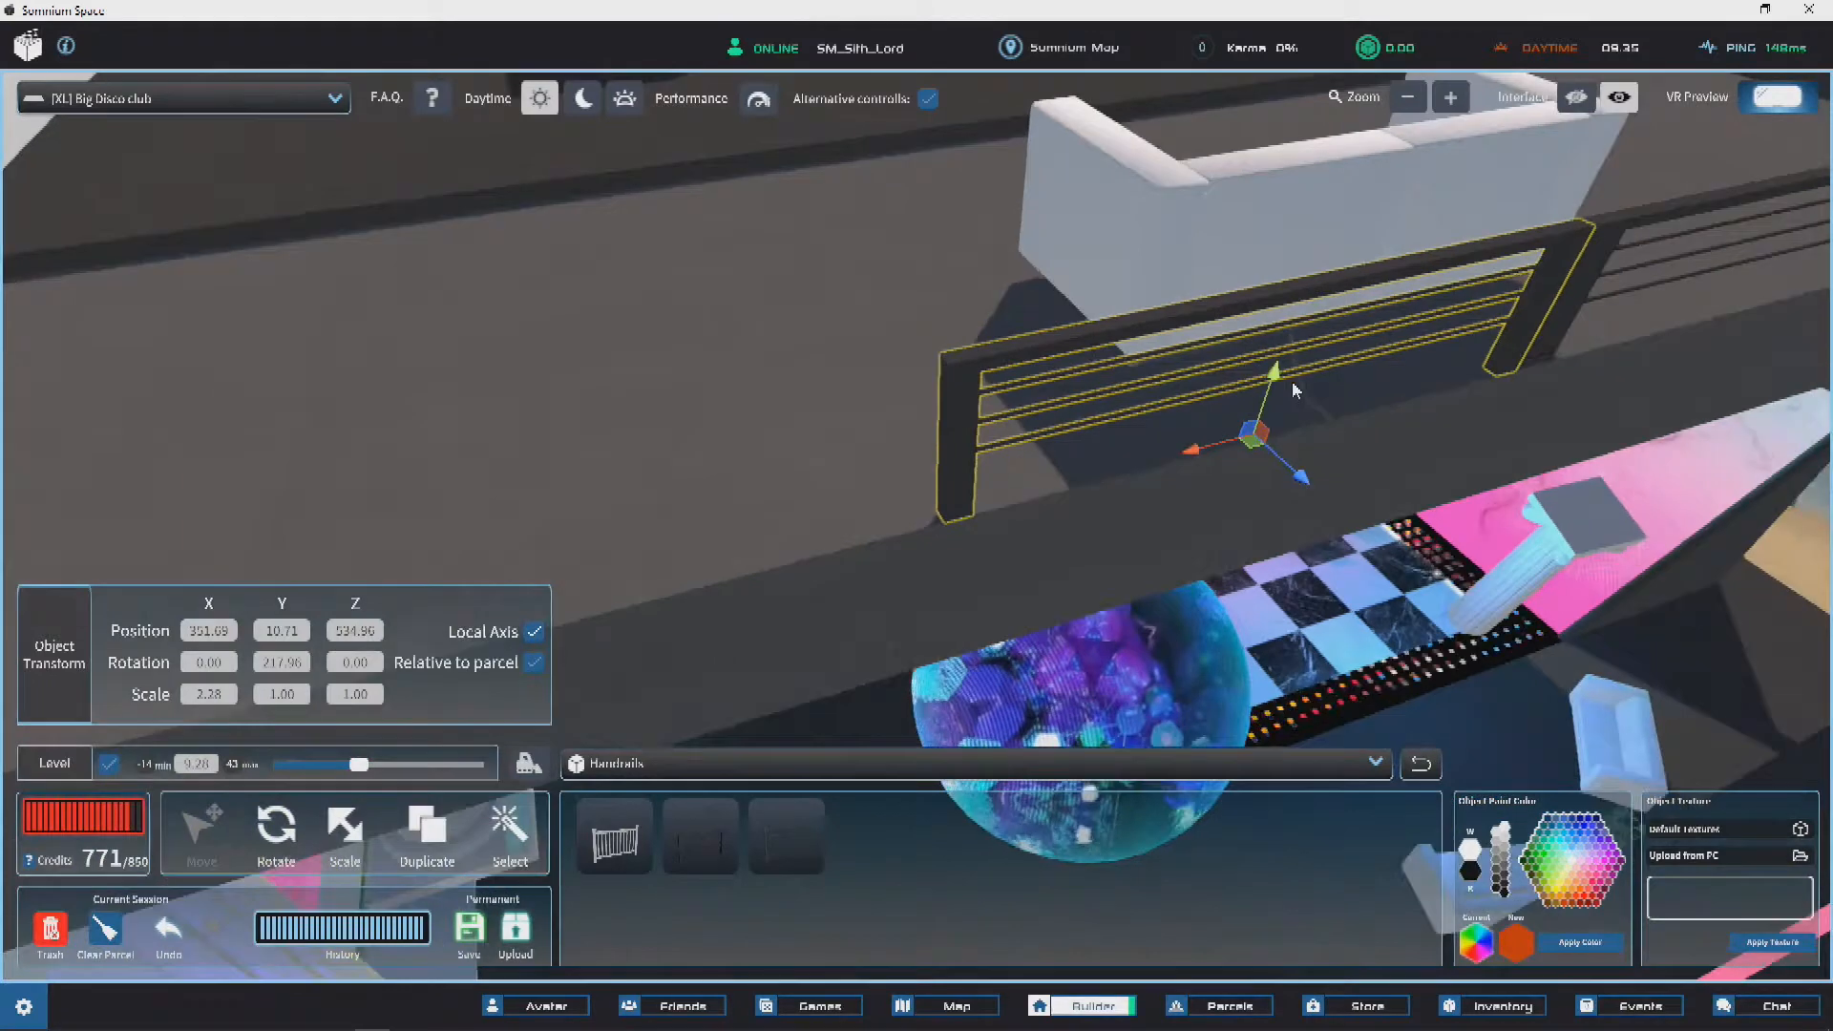
right_click_drag(1630, 312, 1718, 621)
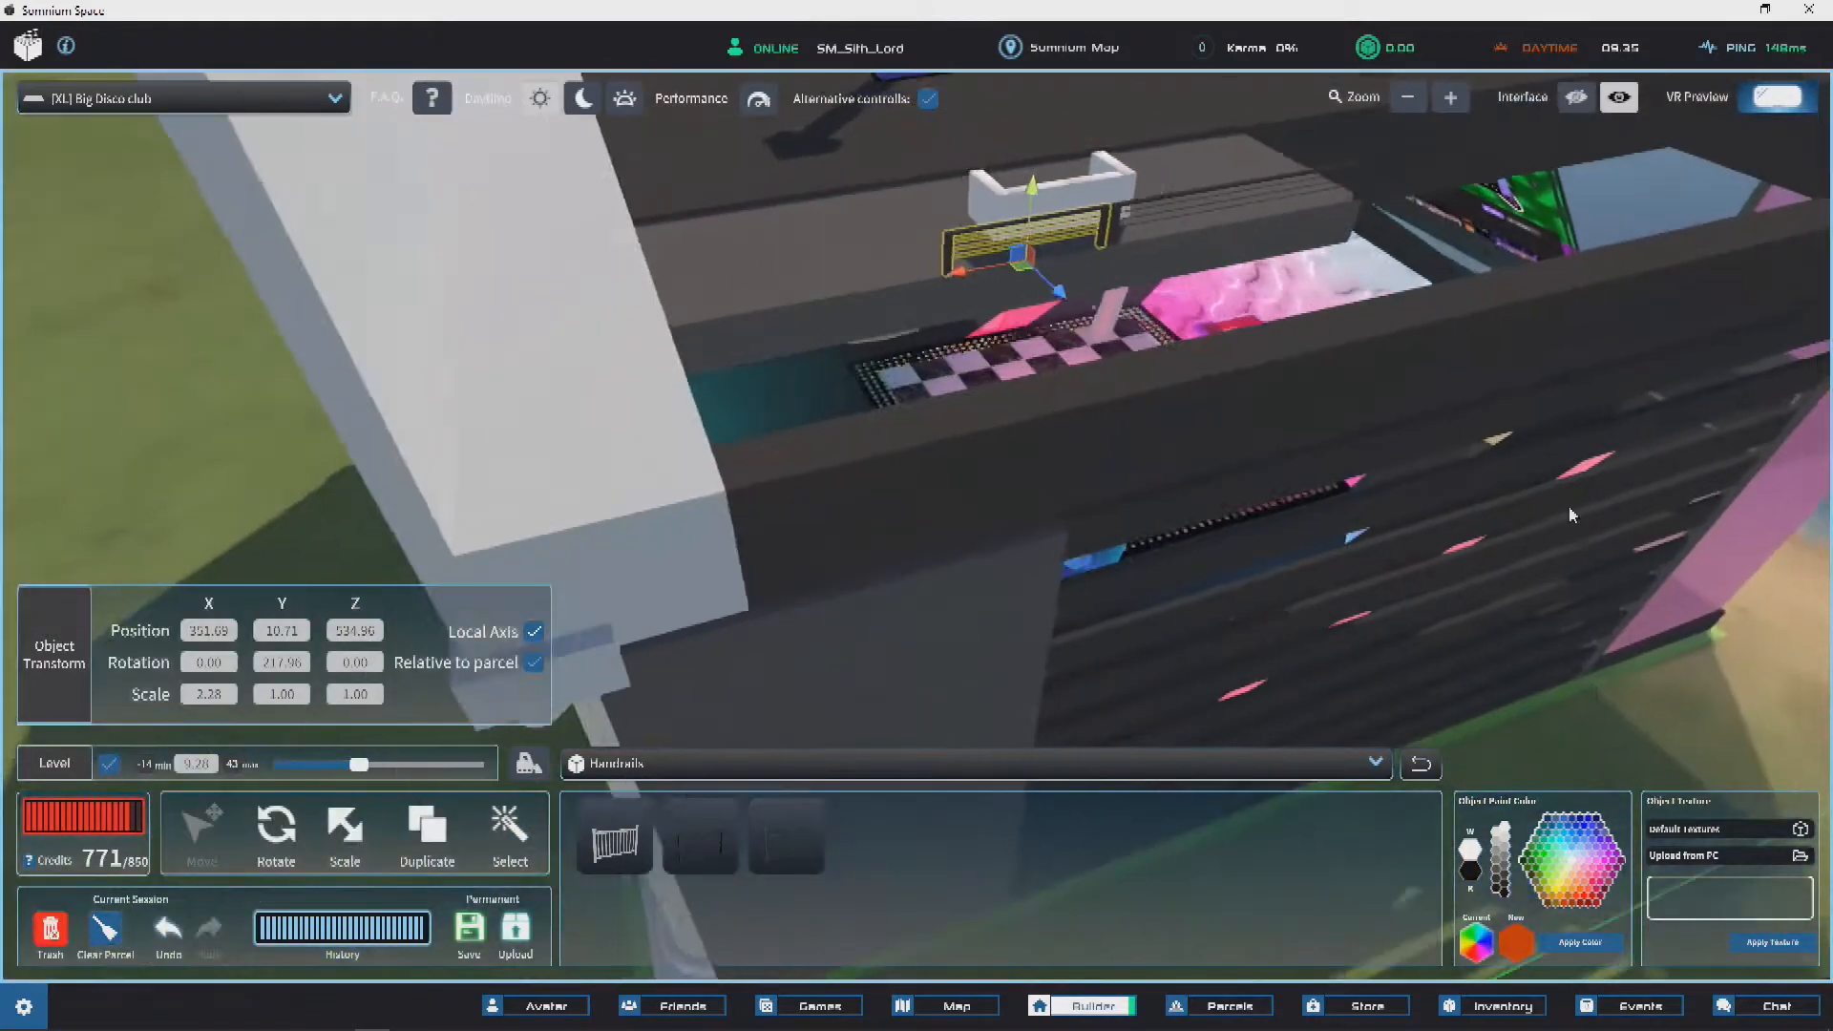
left_click(1739, 694)
Step: Delete the long handrail and slide the short one along the landing's edge towards the stair ramp
right_click_drag(1739, 694, 724, 430)
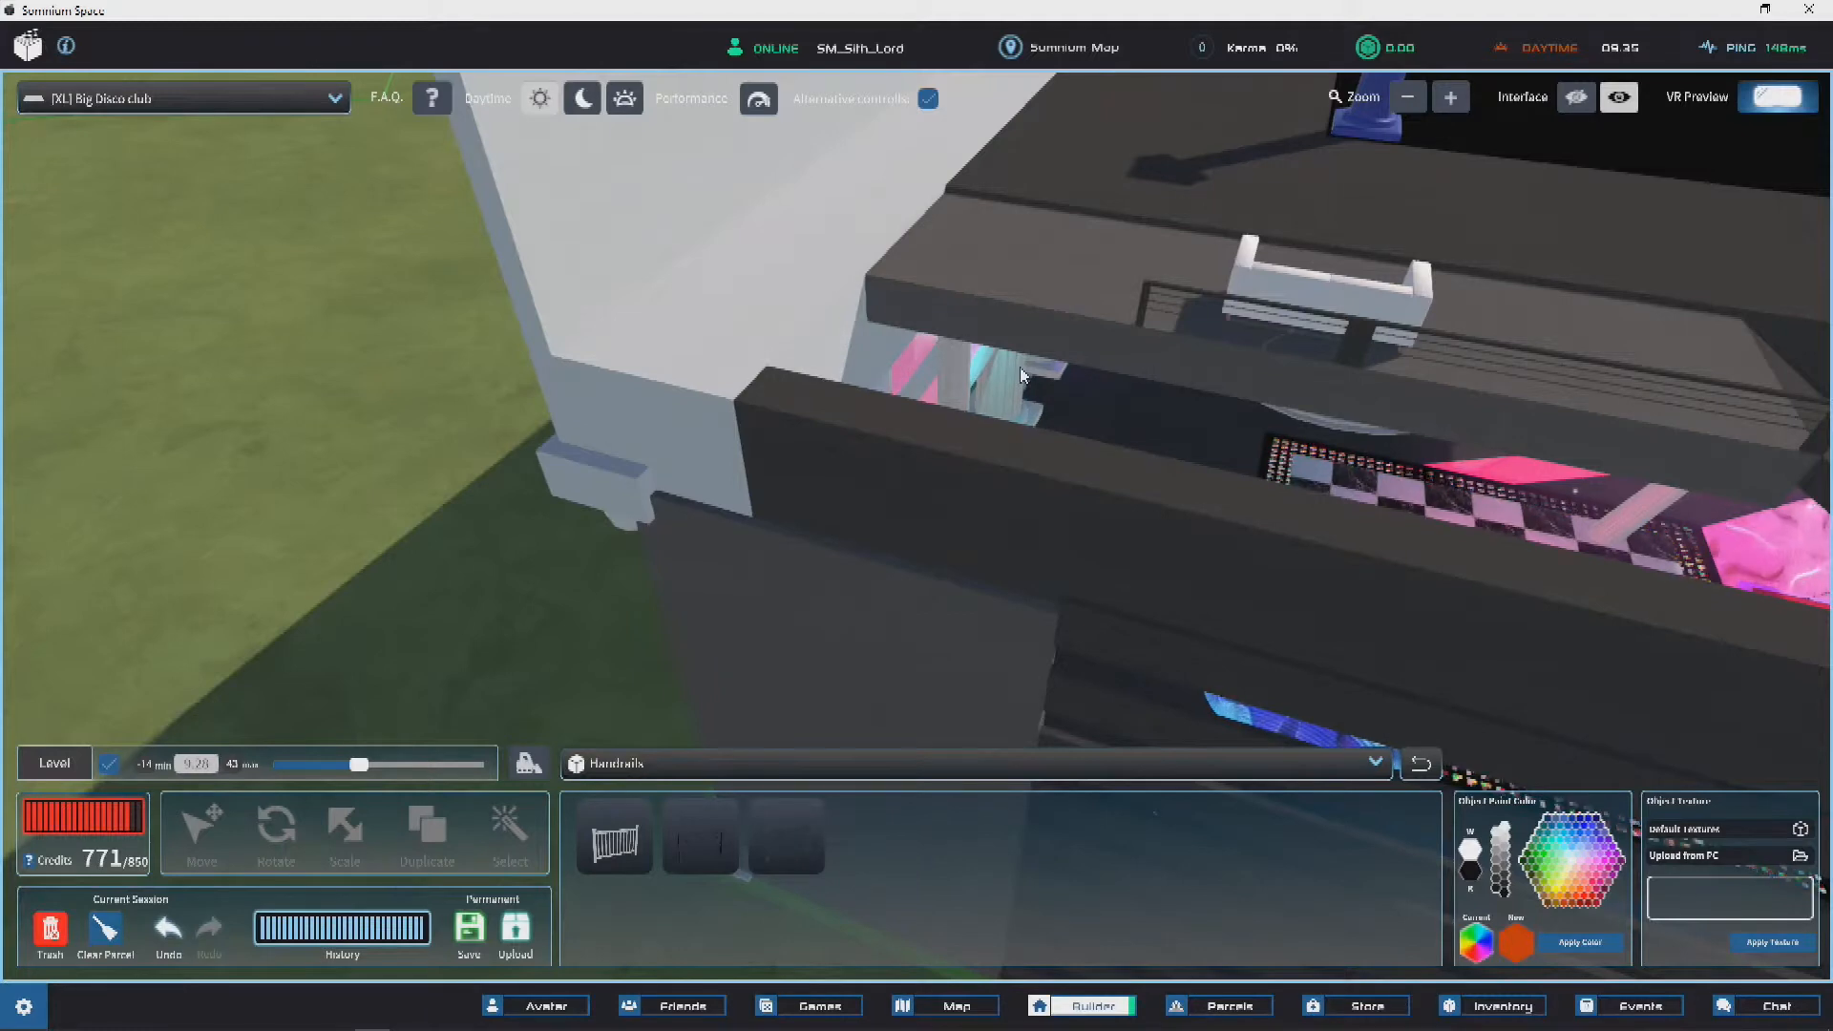
right_click_drag(1409, 363, 1199, 298)
scroll(1201, 300, "up", 5)
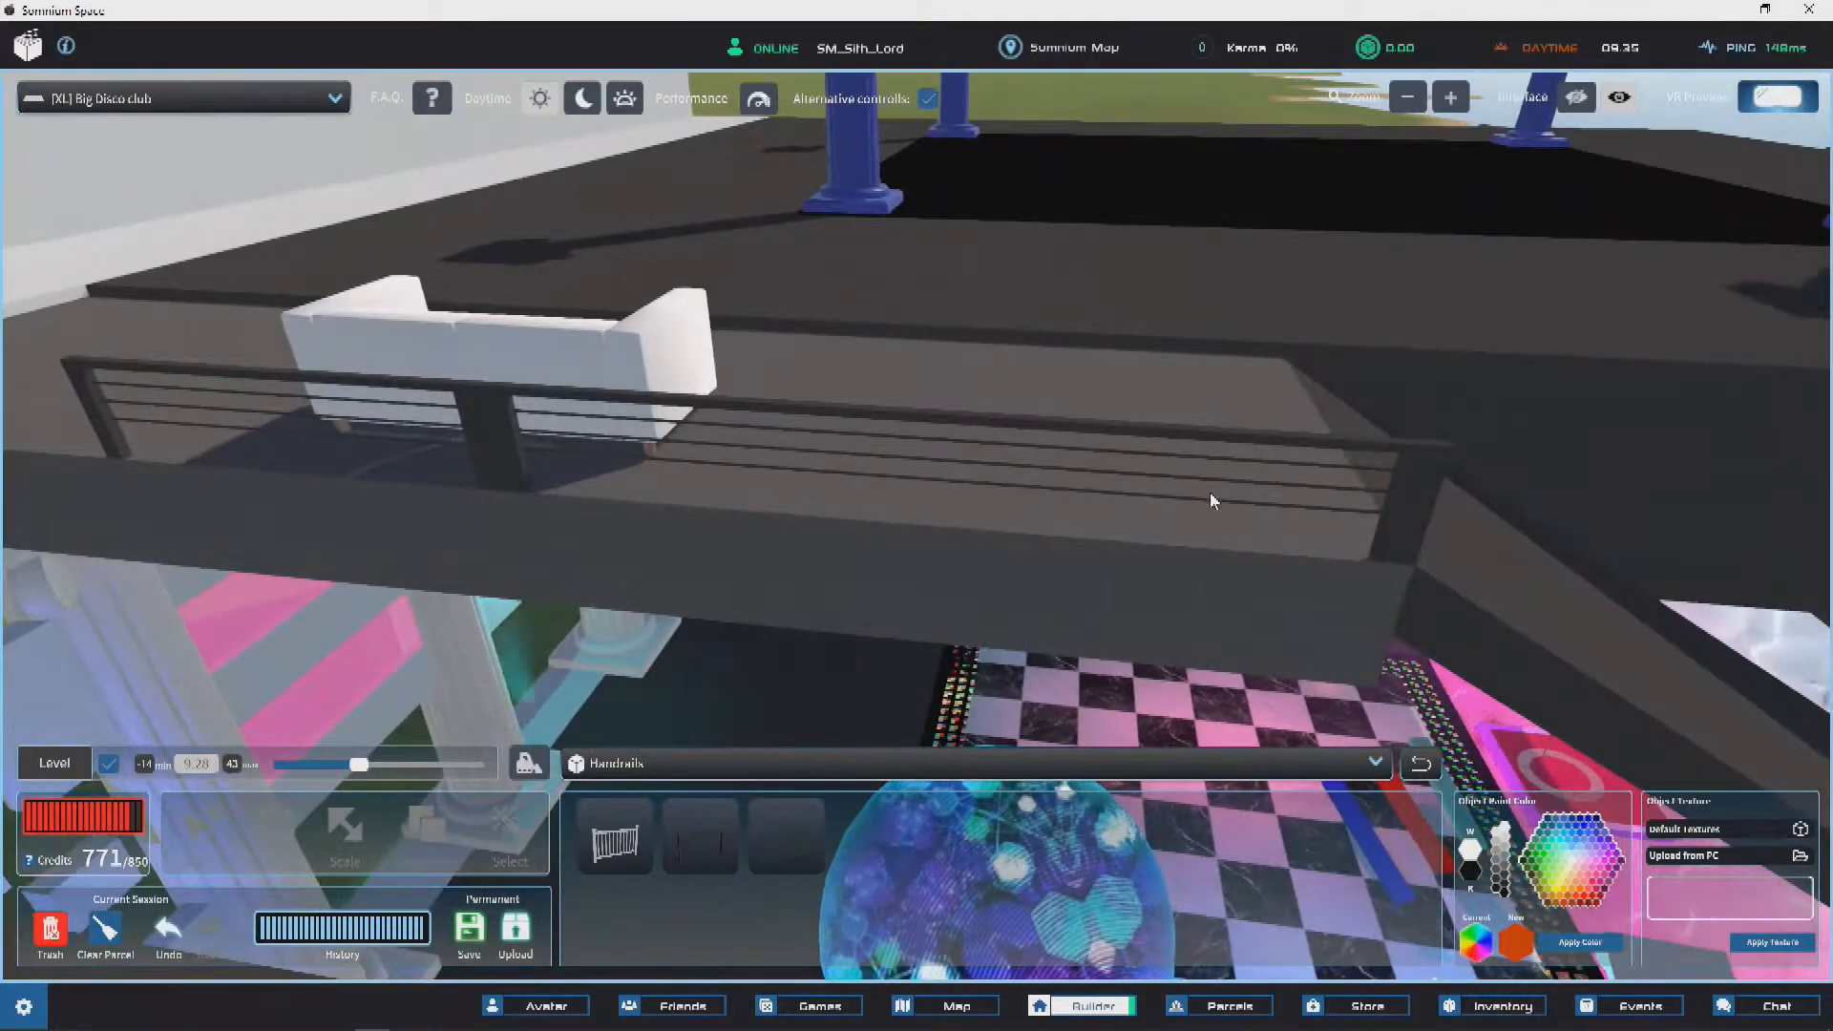
left_click(1389, 504)
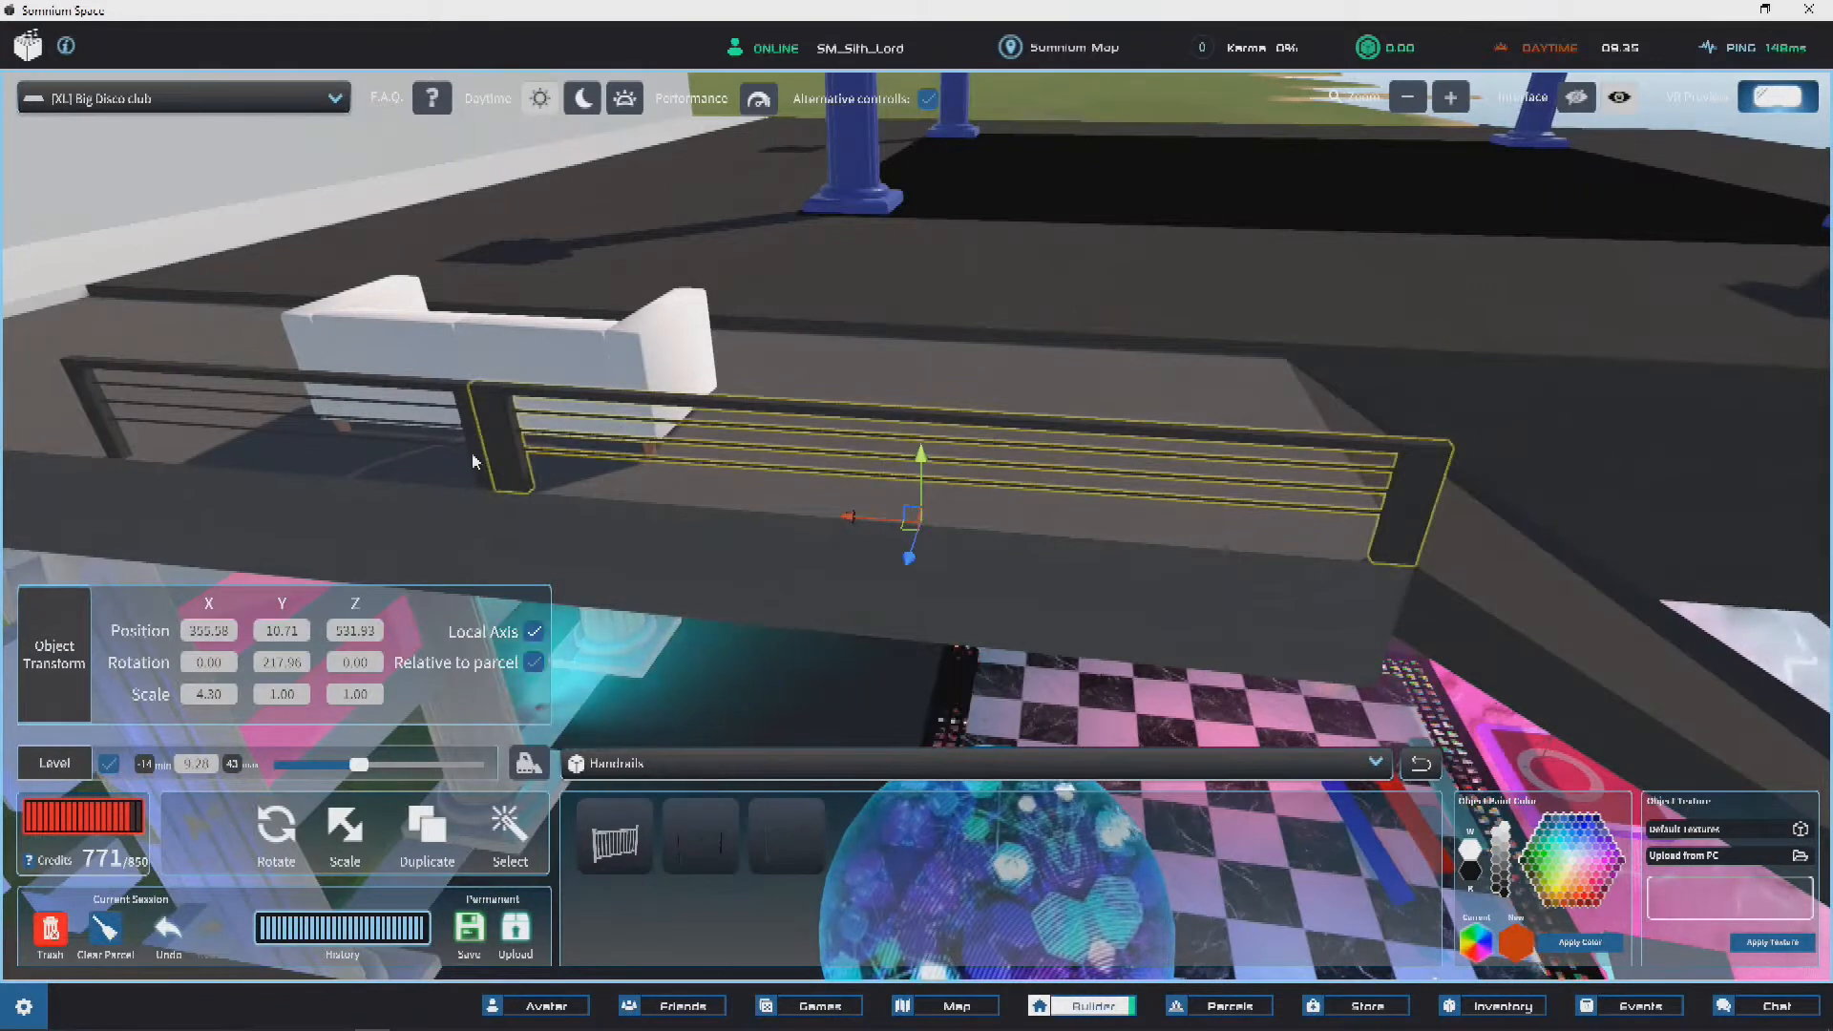
key("Delete")
left_click(487, 475)
left_click_drag(256, 485, 985, 533)
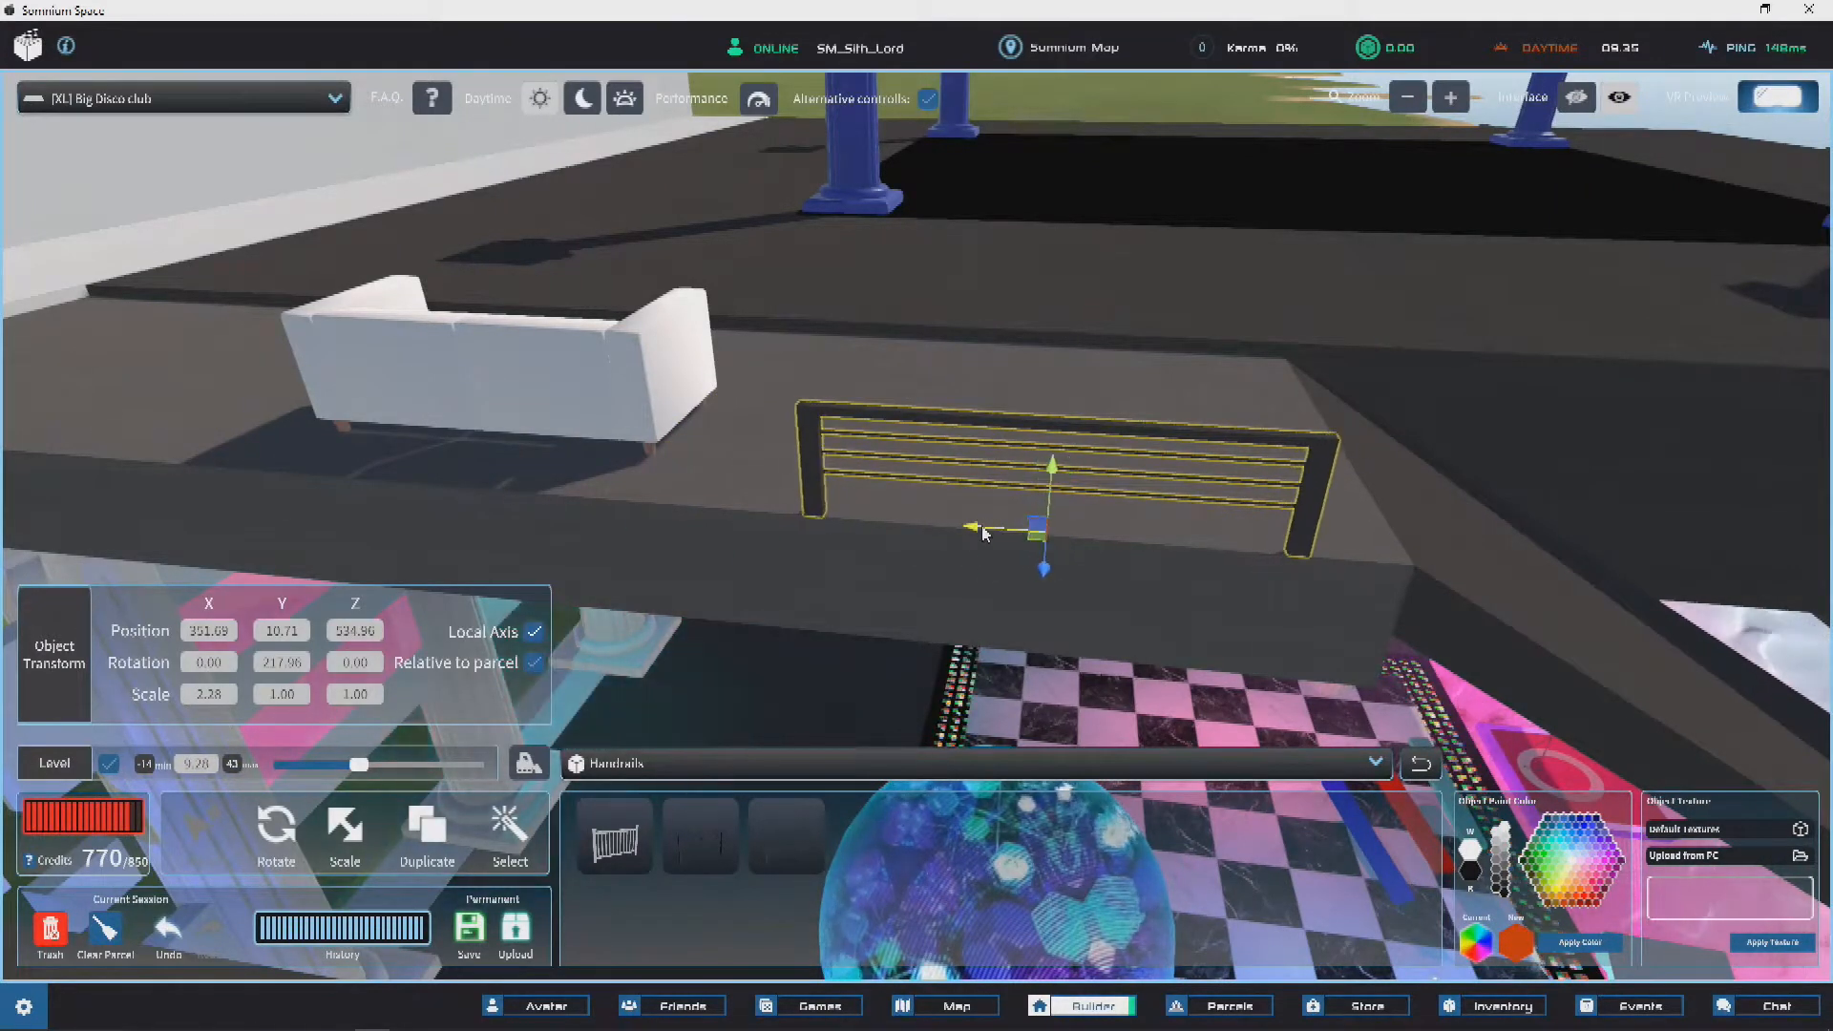
Step: Duplicate the short handrail and bring the copy up from the side wall to the landing's outer edge
scroll(896, 484, "down", 3)
right_click_drag(897, 484, 929, 814)
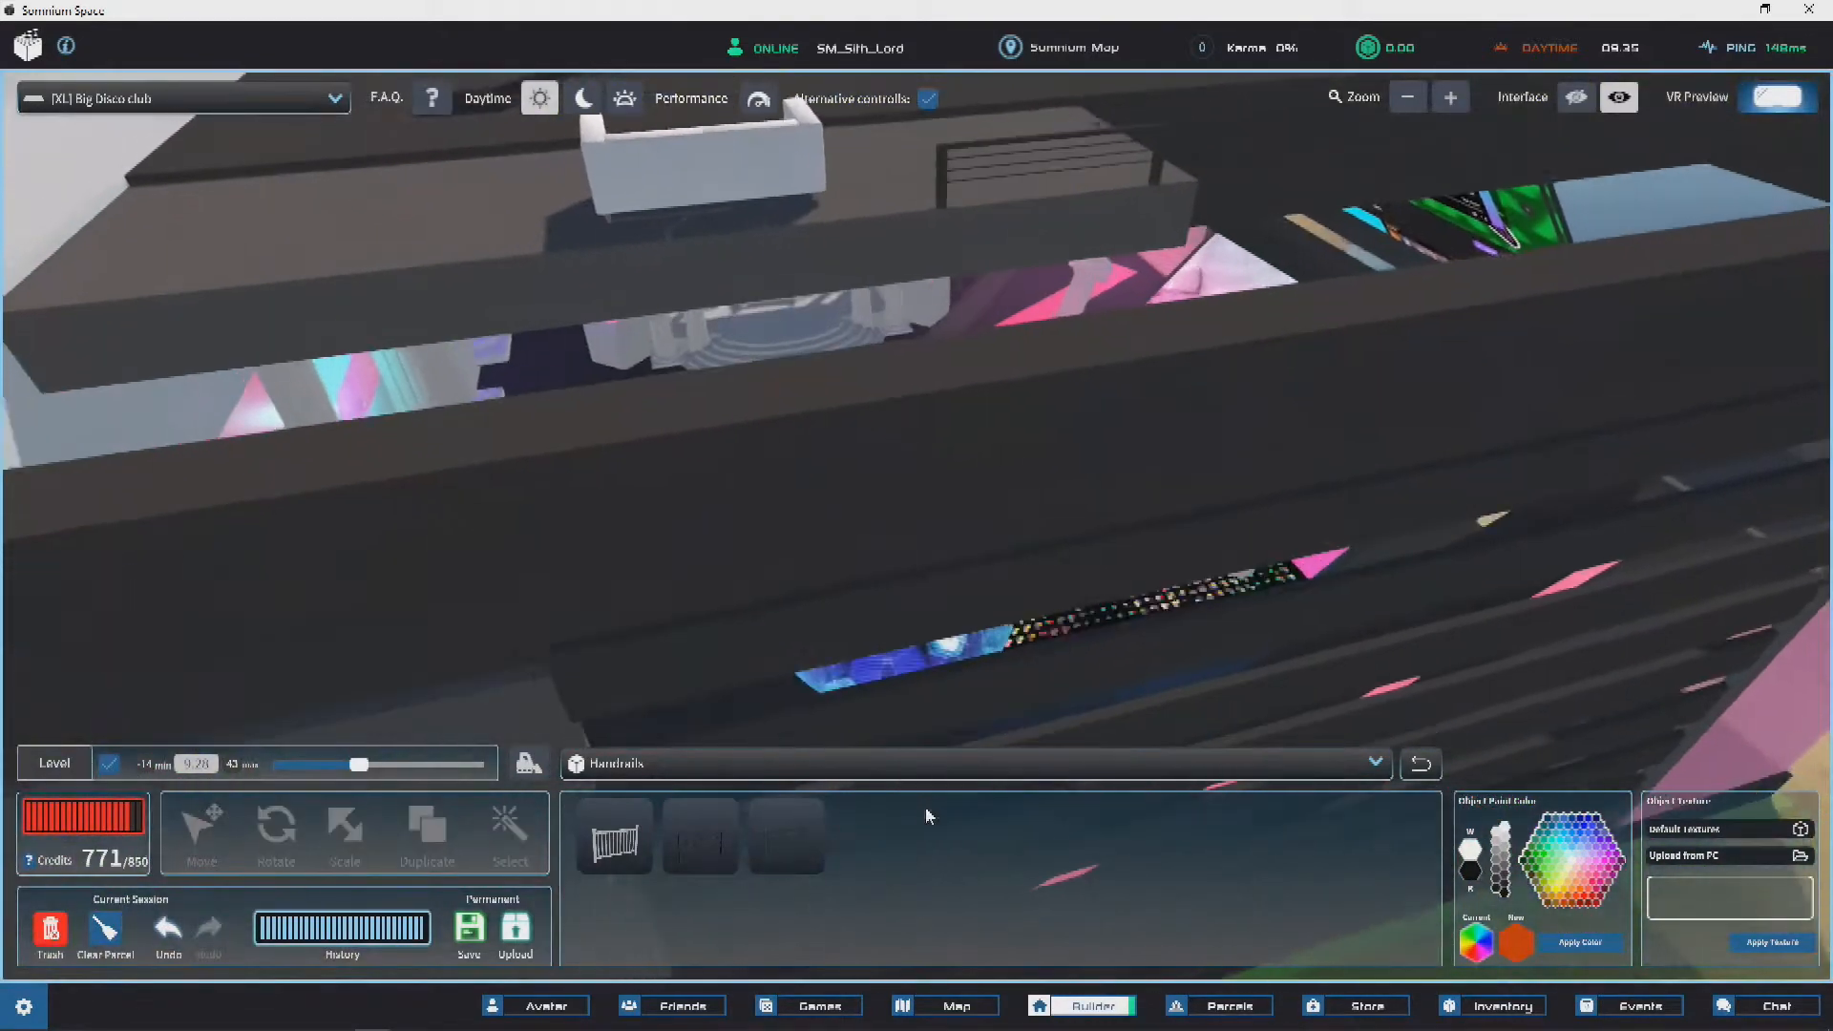
left_click(994, 705)
left_click_drag(1002, 594, 1067, 107)
right_click_drag(1083, 170, 1094, 213)
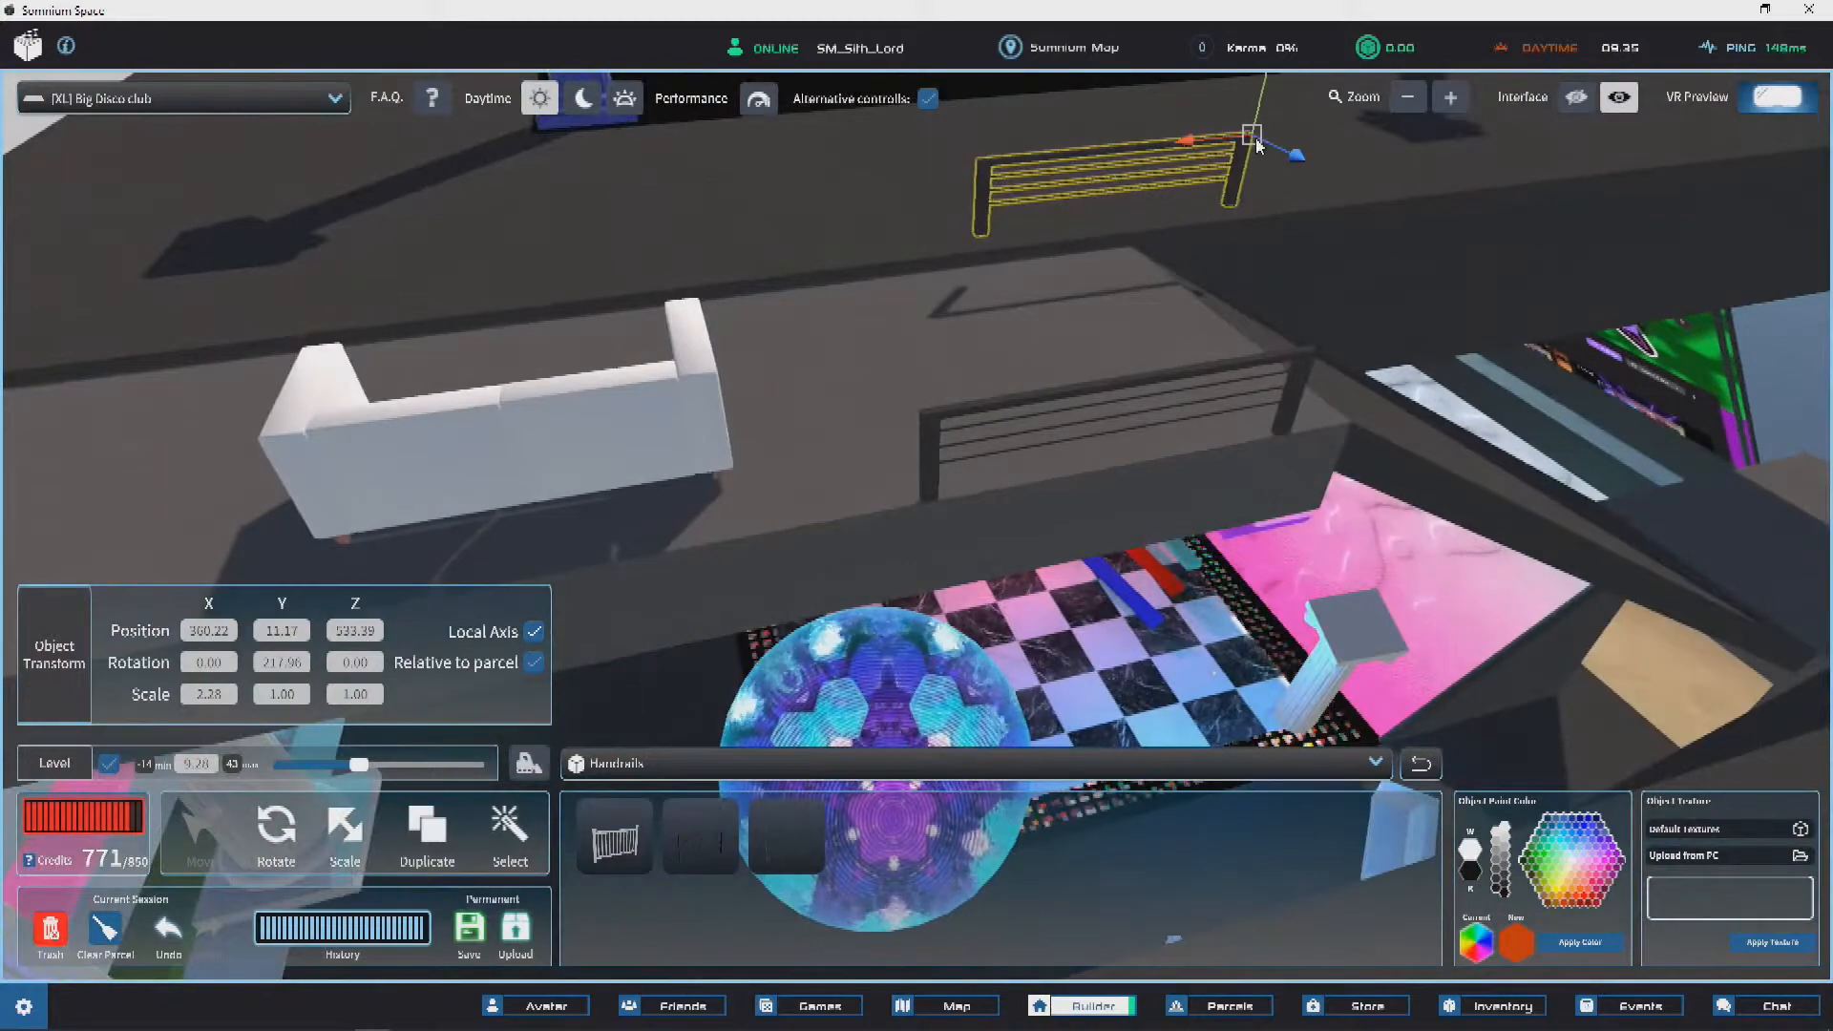
left_click_drag(1258, 133, 1141, 404)
Step: Slide the copied handrail along the landing's edge to sit in front of the sofa, around X 352.70, Z 534.17
right_click_drag(1138, 404, 870, 407)
scroll(998, 373, "up", 3)
right_click_drag(999, 372, 1112, 421)
left_click_drag(606, 483, 385, 488)
right_click_drag(384, 489, 432, 433)
scroll(431, 432, "down", 3)
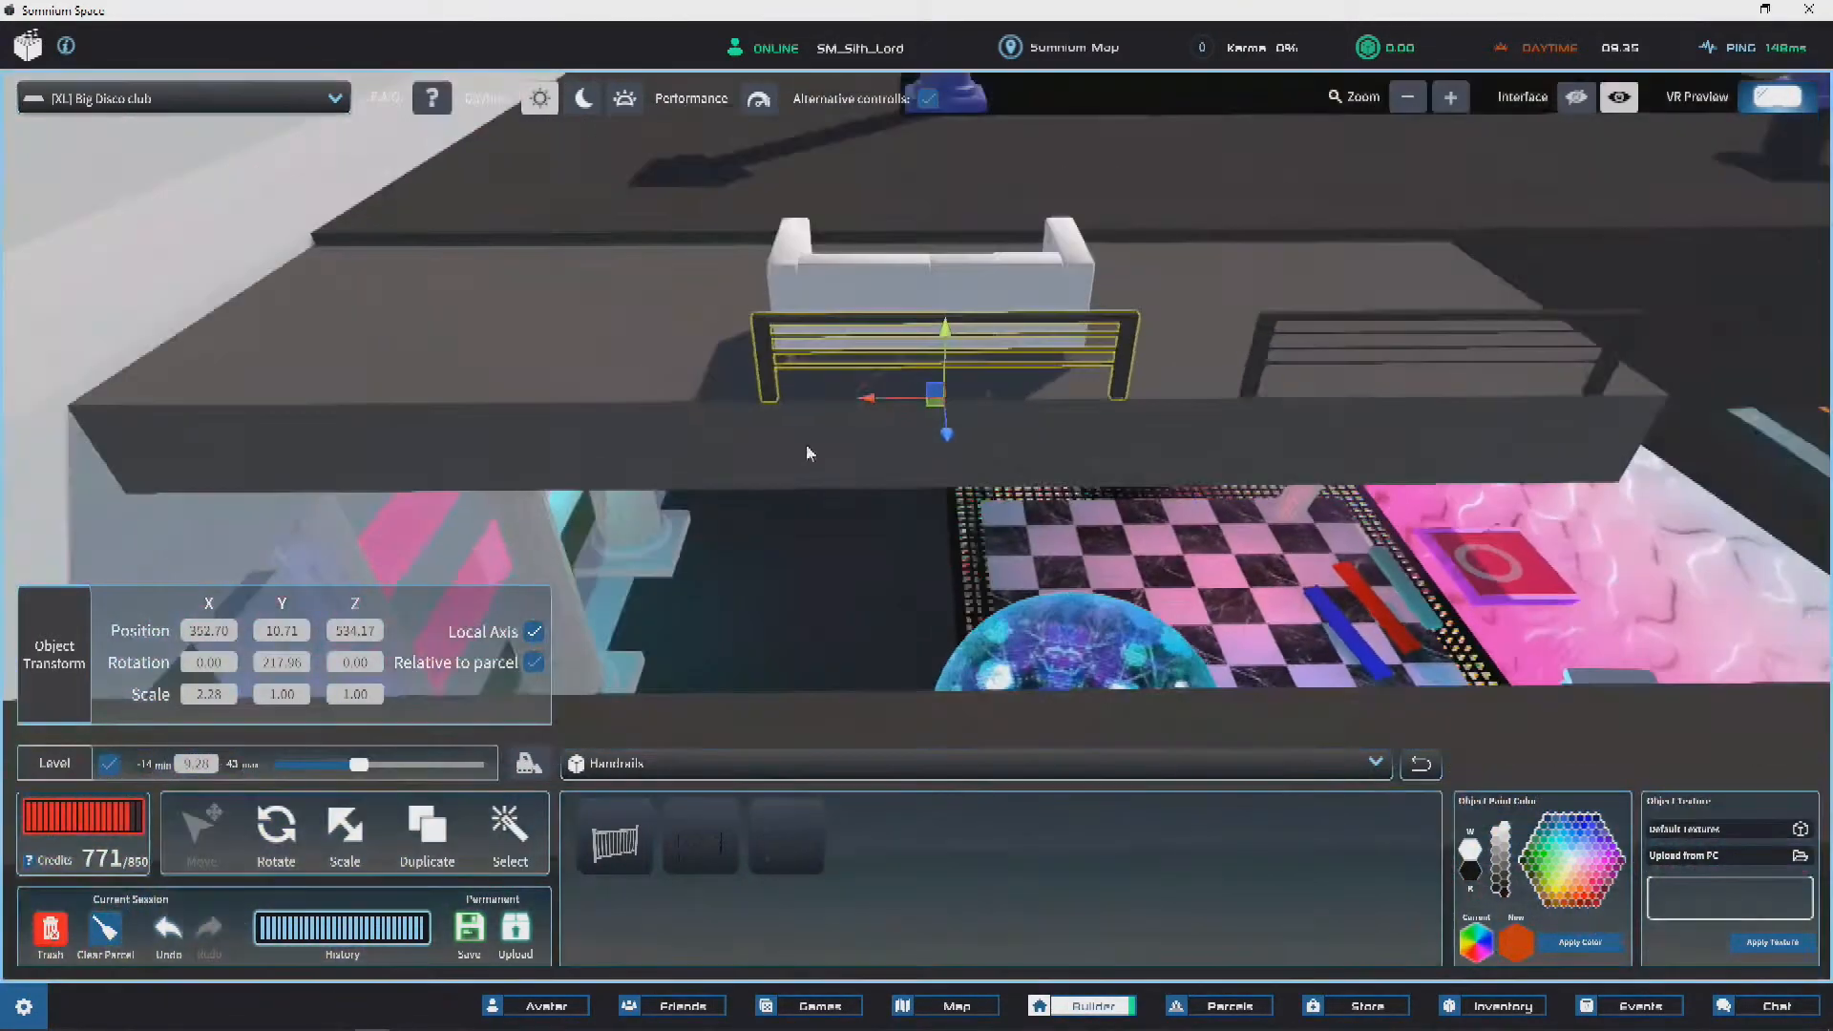
left_click_drag(878, 412, 869, 402)
Step: Shorten the landing slab under the sofa to a Z scale of 9.59
right_click_drag(869, 402, 697, 478)
left_click(864, 346)
left_click(353, 840)
key("d")
left_click_drag(803, 373, 834, 371)
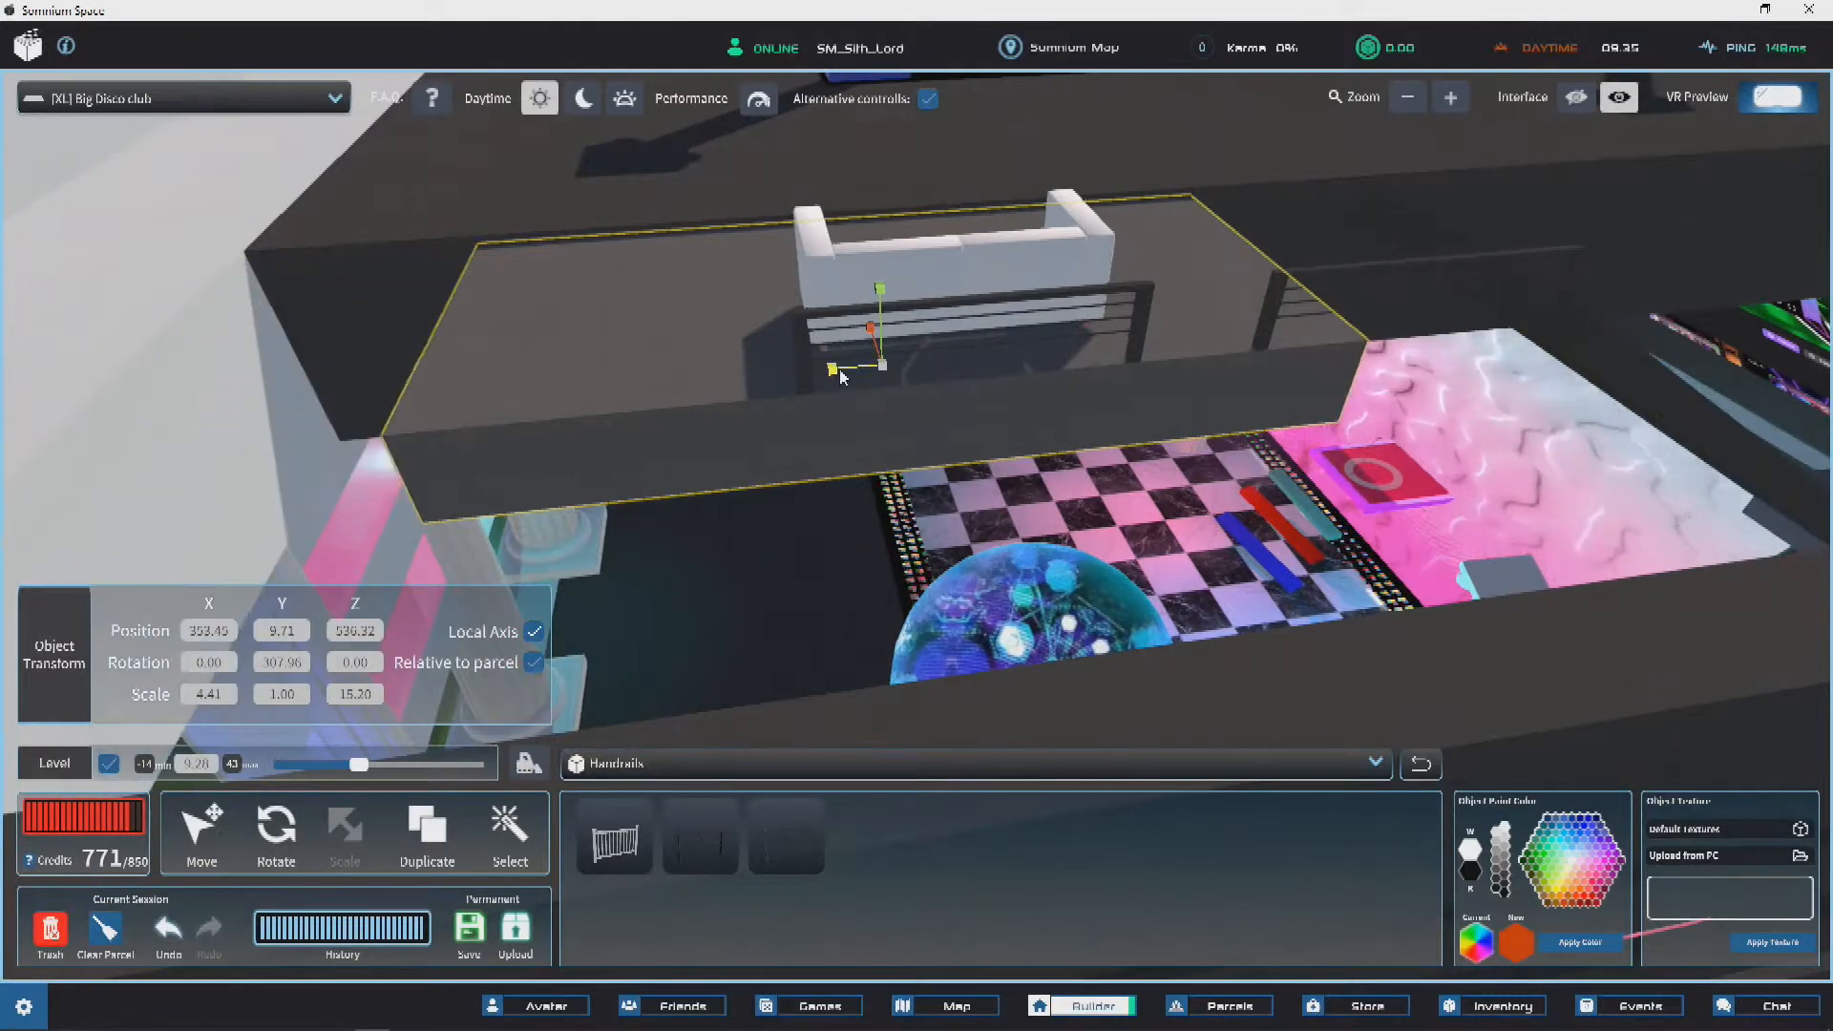
Step: Snap the shortened landing slab against the top of the stair ramp at X 355.66, Y 9.71, Z 534.60, and deselect it
left_click(202, 836)
key("d")
right_click_drag(859, 410, 1090, 384)
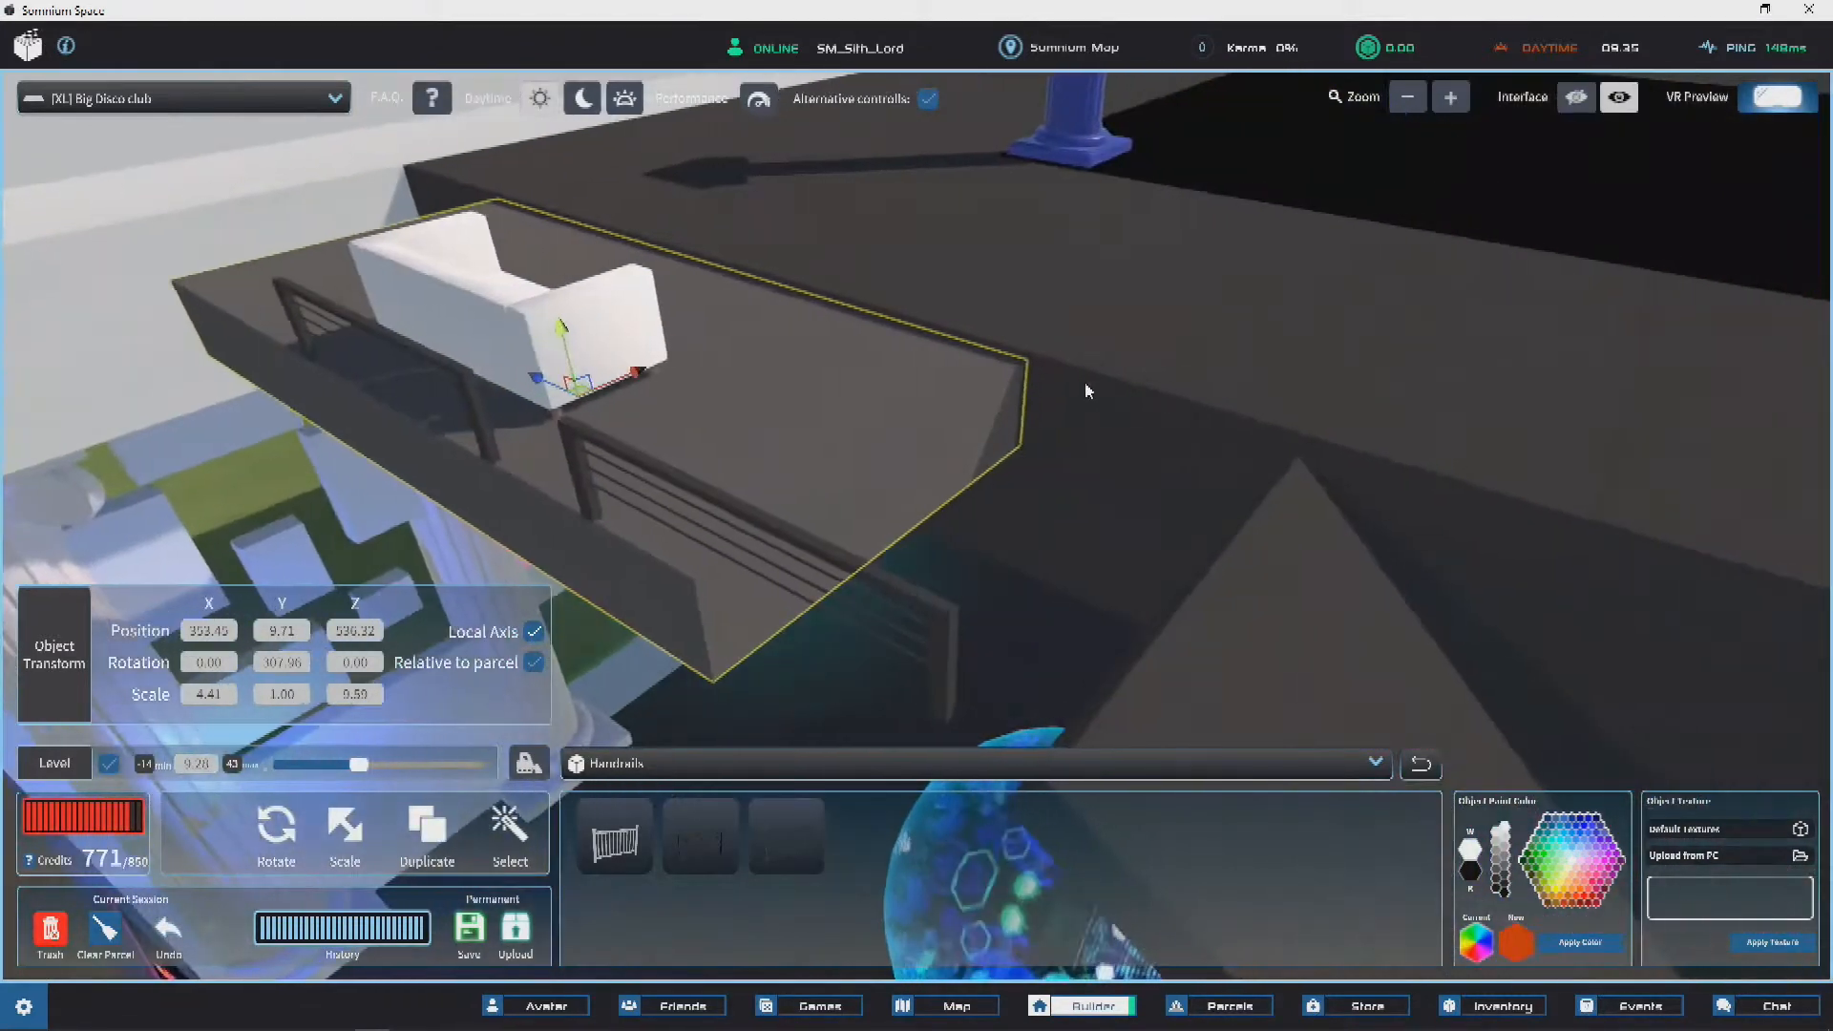
left_click_drag(1029, 366, 1239, 565)
key("s")
key("v")
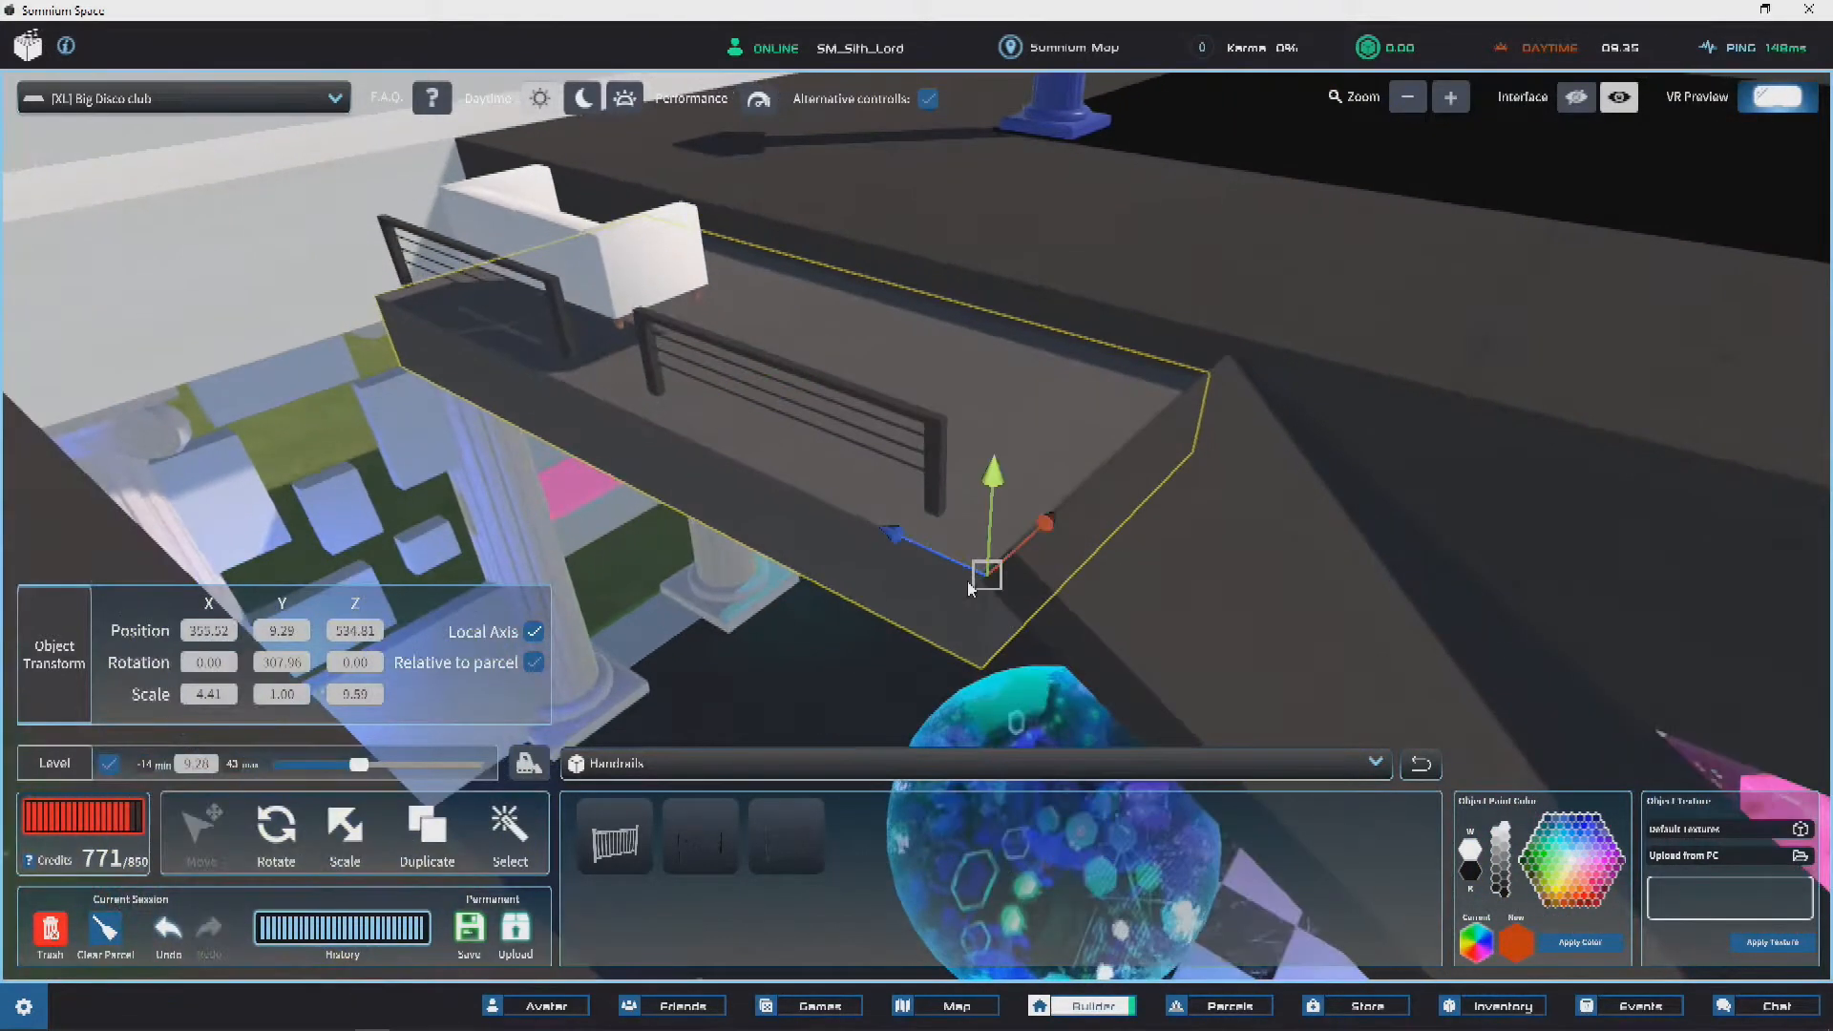
left_click_drag(993, 579, 1020, 555)
right_click_drag(754, 363, 1120, 318)
scroll(1123, 325, "down", 5)
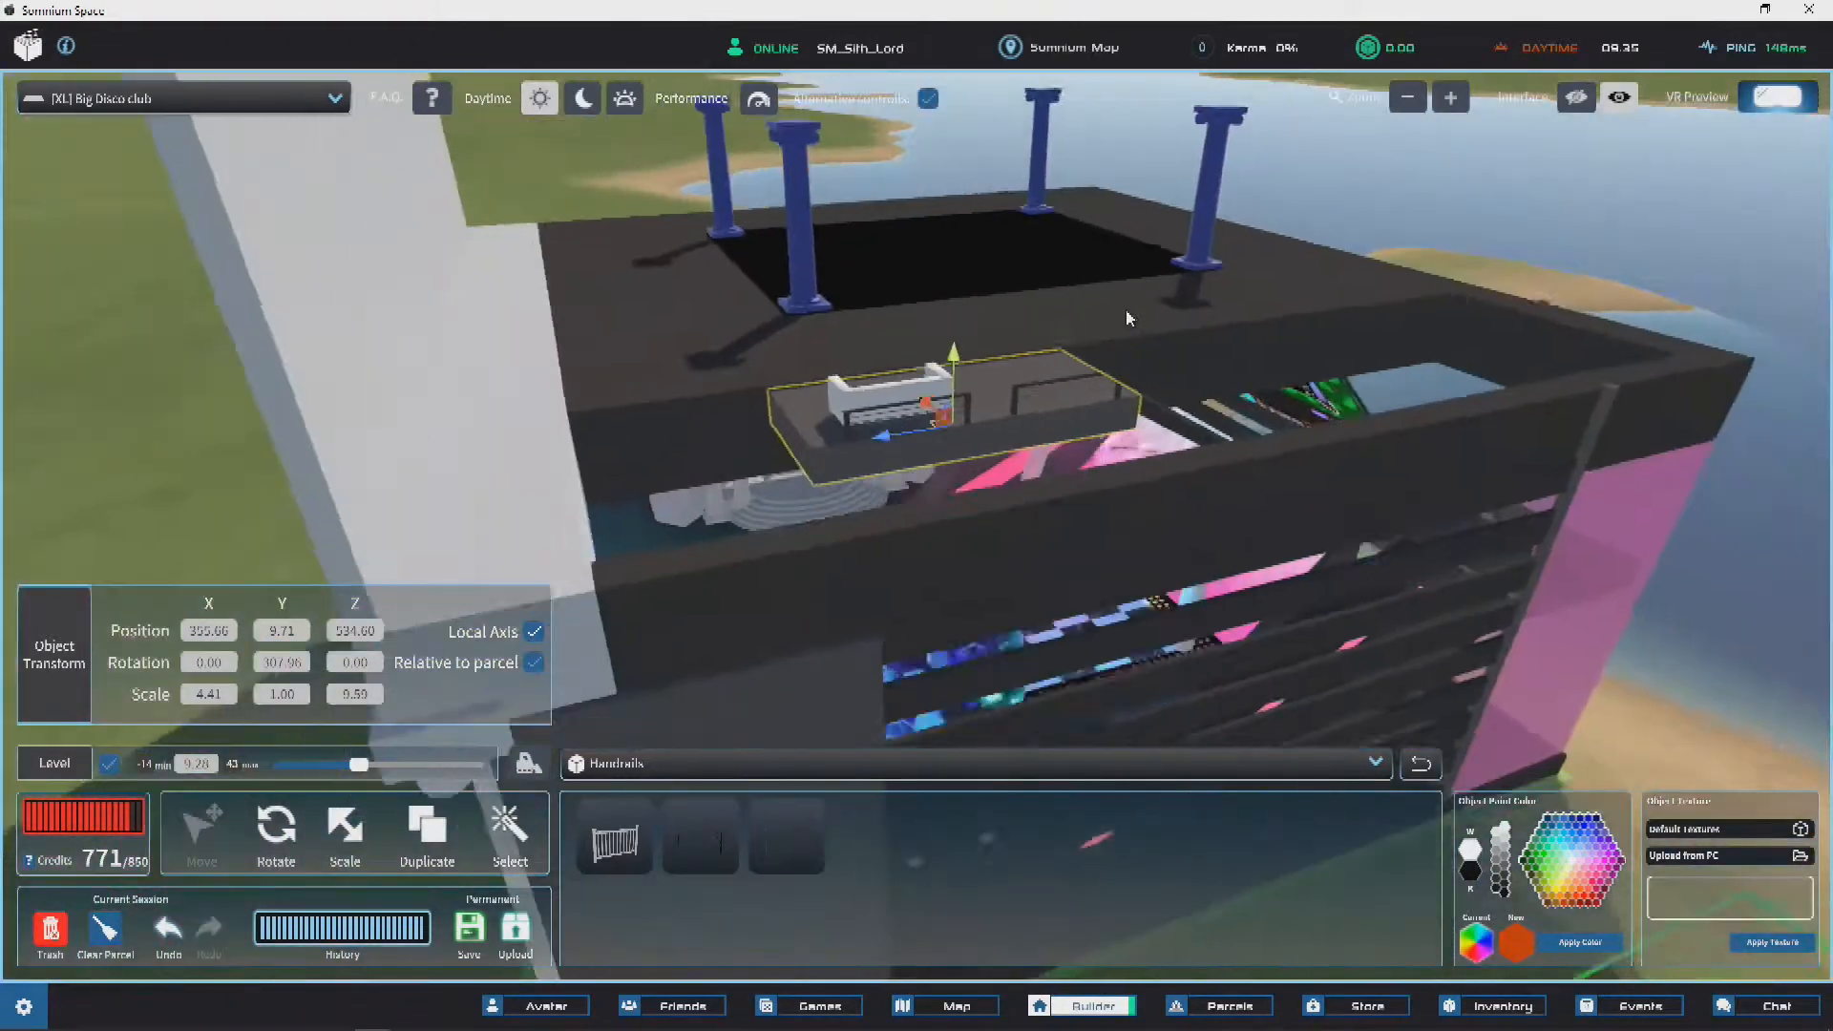
left_click(1541, 275)
Step: Inspect the roof landing with its sofa, handrails and ramp from several viewpoints
right_click_drag(1336, 323, 1124, 345)
key("w")
key("s")
key("w")
key("s")
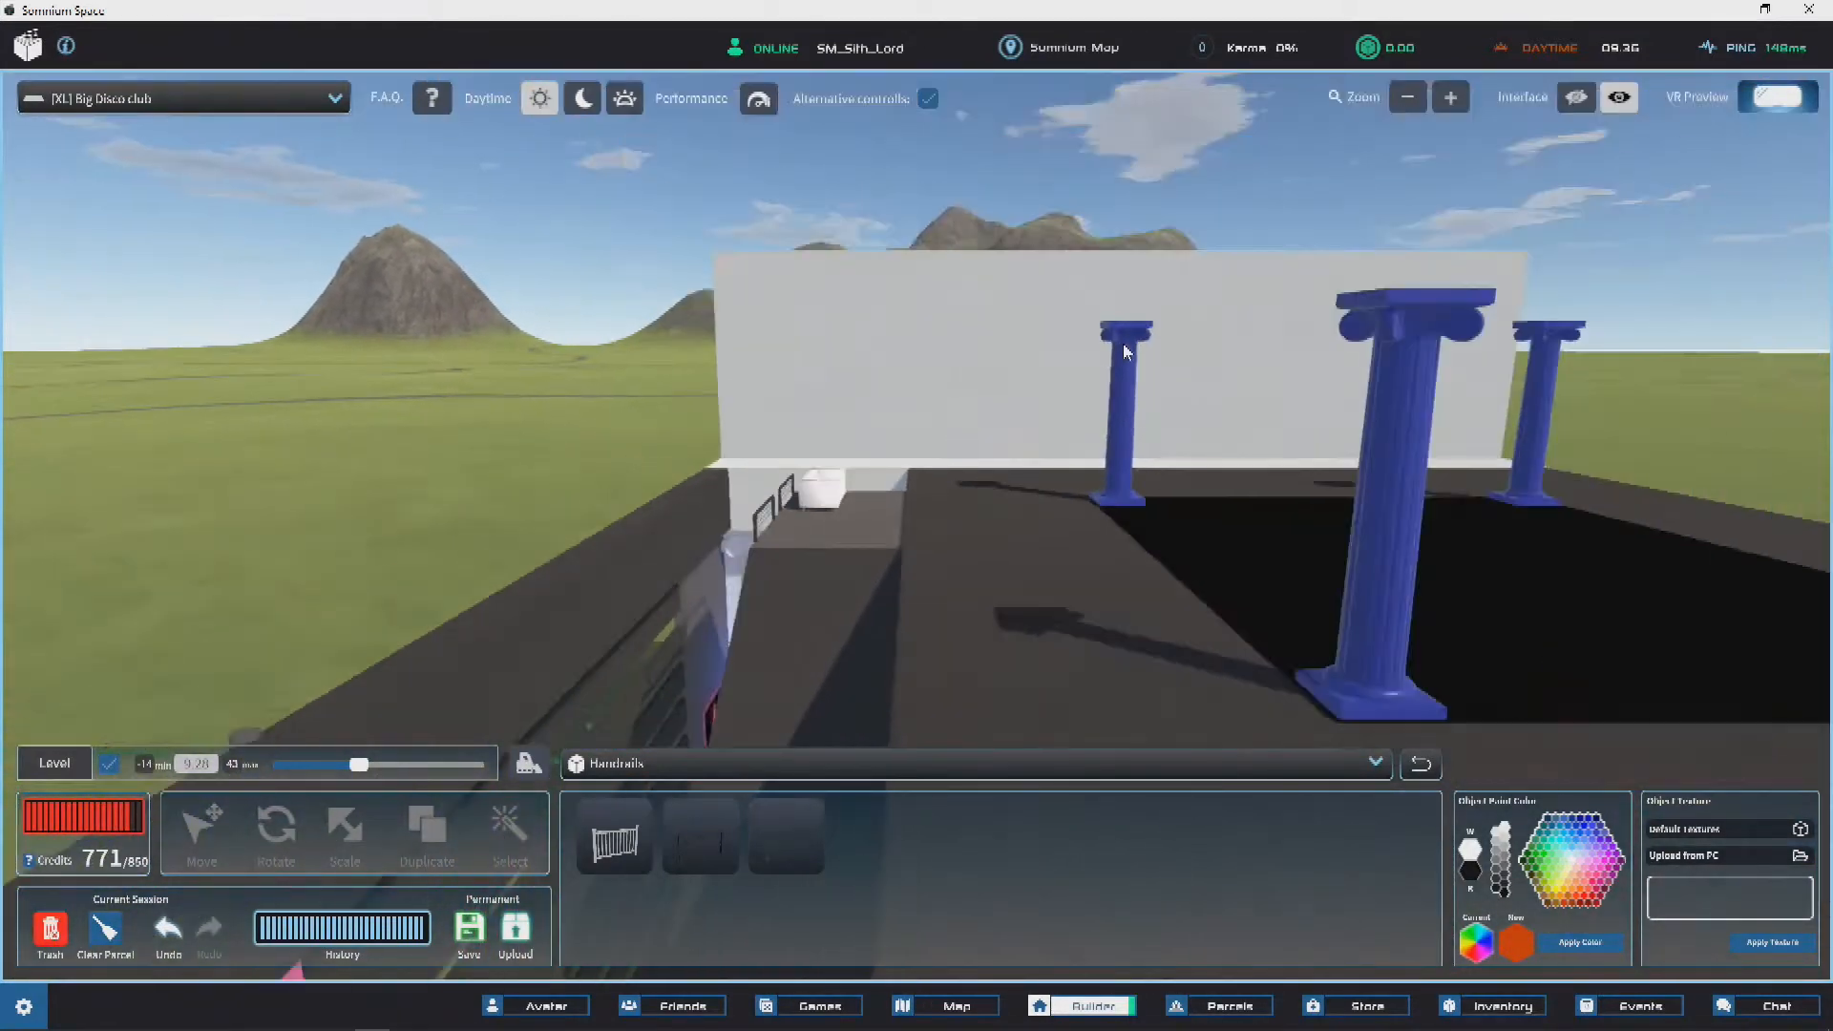
key("w")
key("d")
key("a")
right_click_drag(1068, 501, 1277, 467)
key("a")
key("w")
key("d")
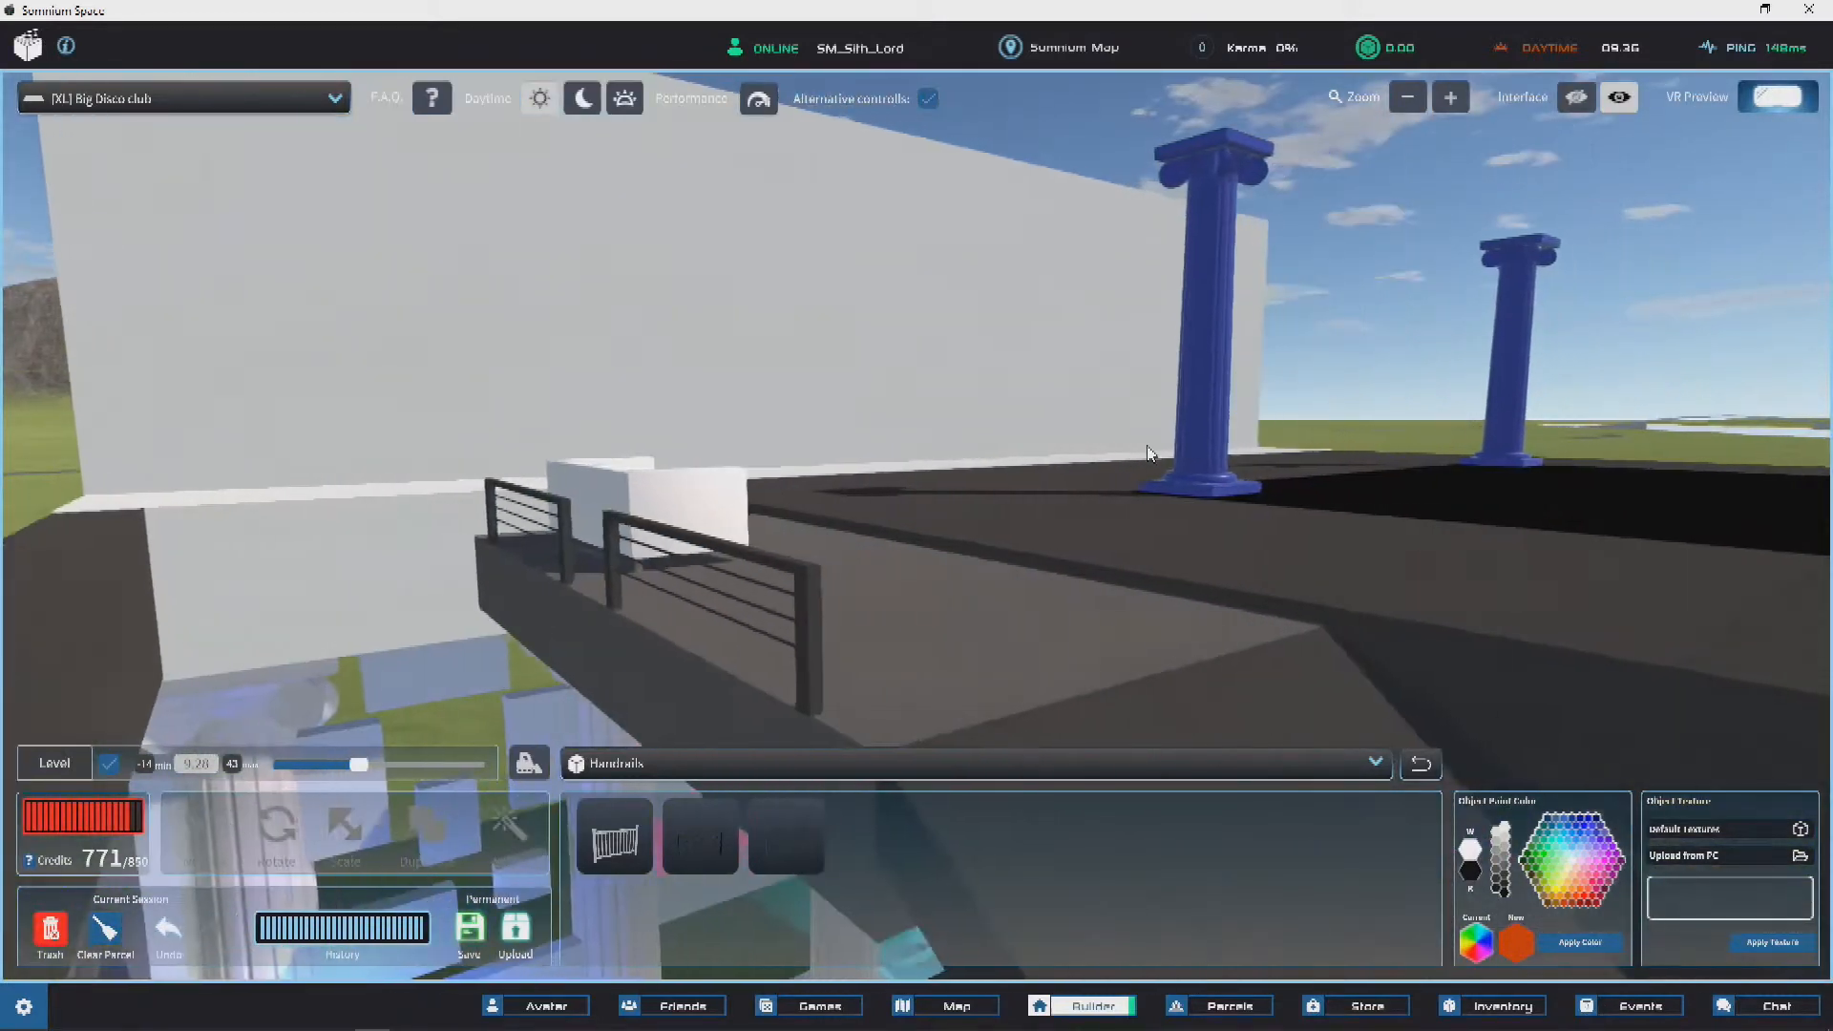
Step: Inspect the club's exterior, from the front video screen around to the roof with its four blue columns and landing
key("s")
key("d")
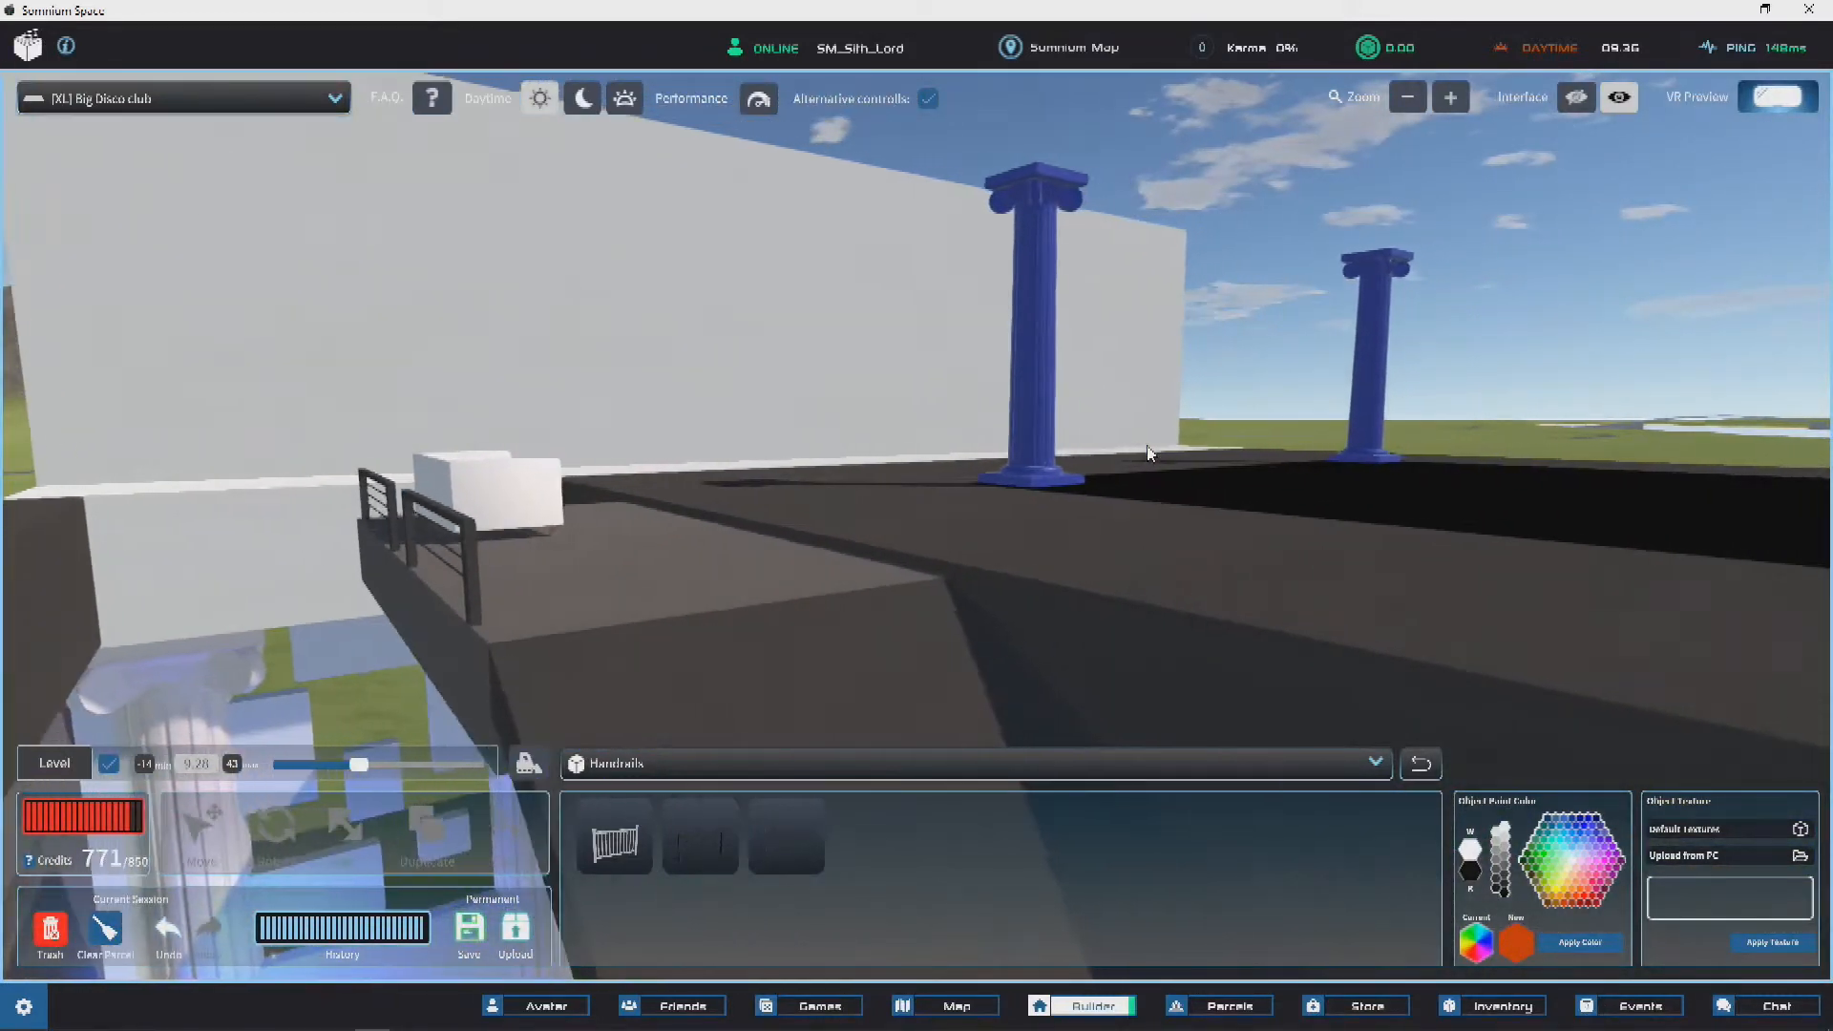
key("s")
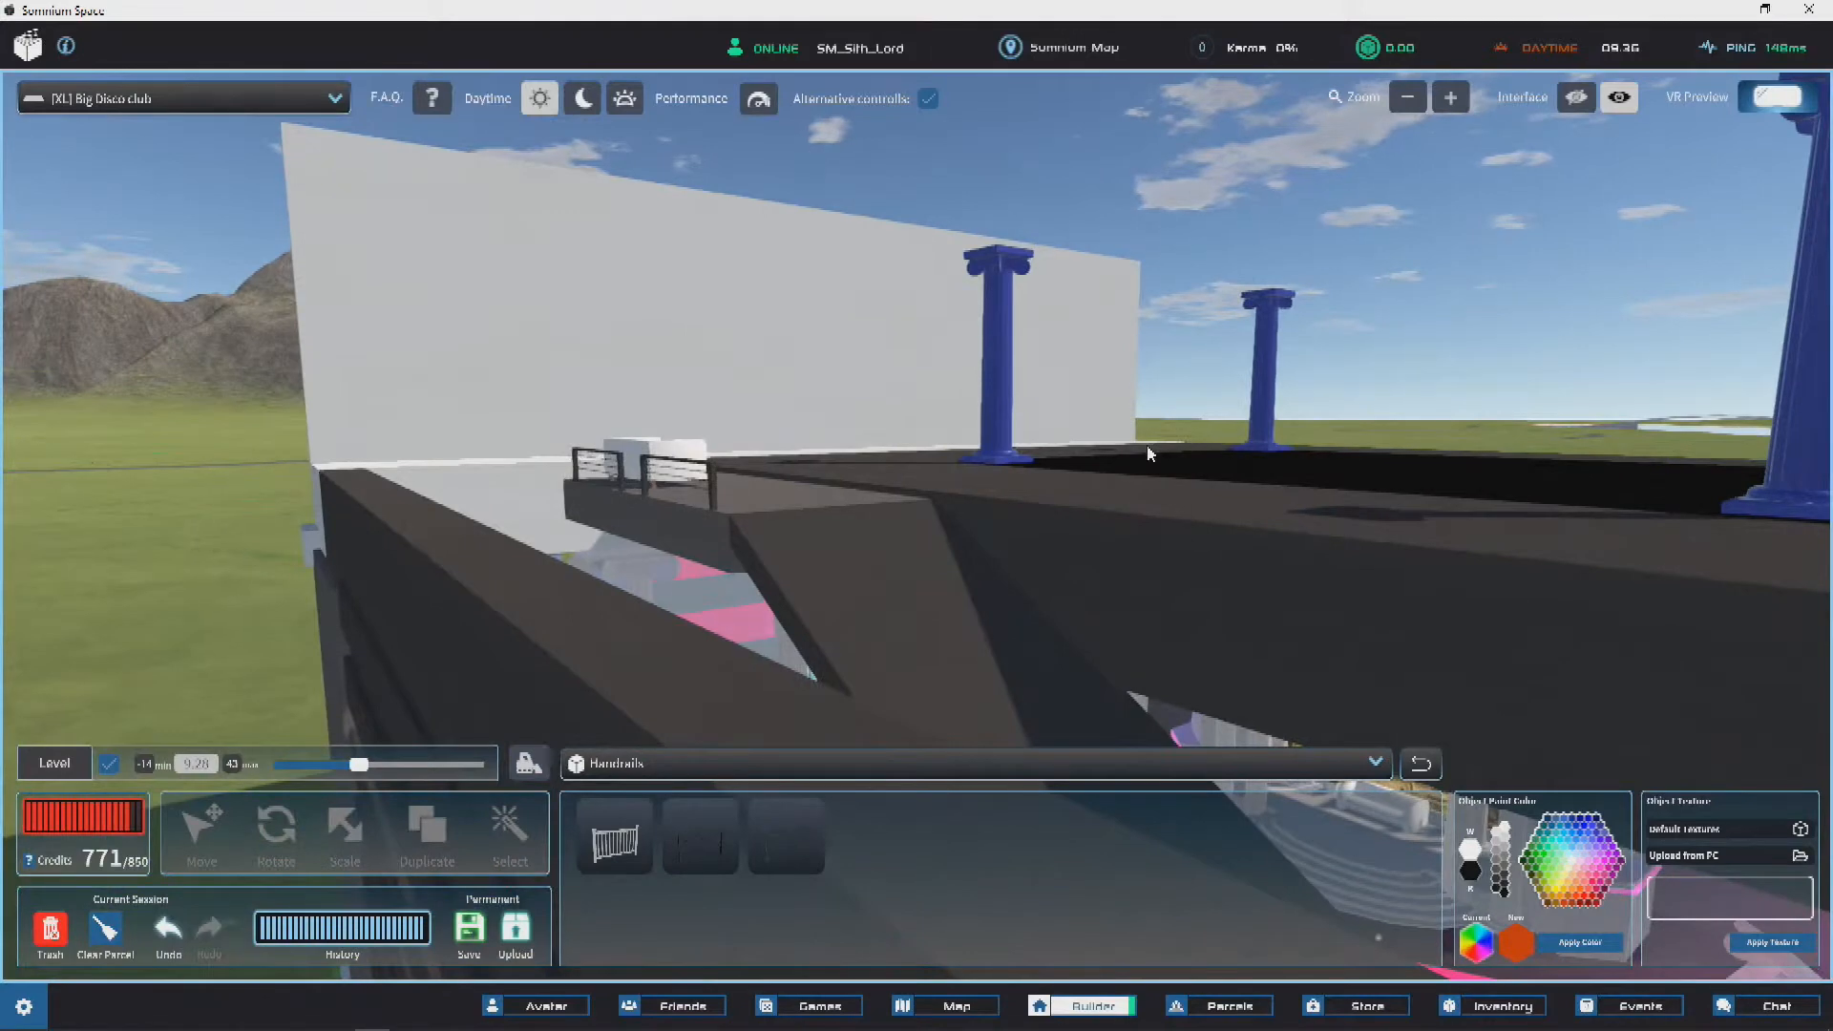
key("s")
key("a")
right_click_drag(858, 286, 1623, 448)
key("s")
right_click_drag(872, 357, 930, 410)
key("a")
key("d")
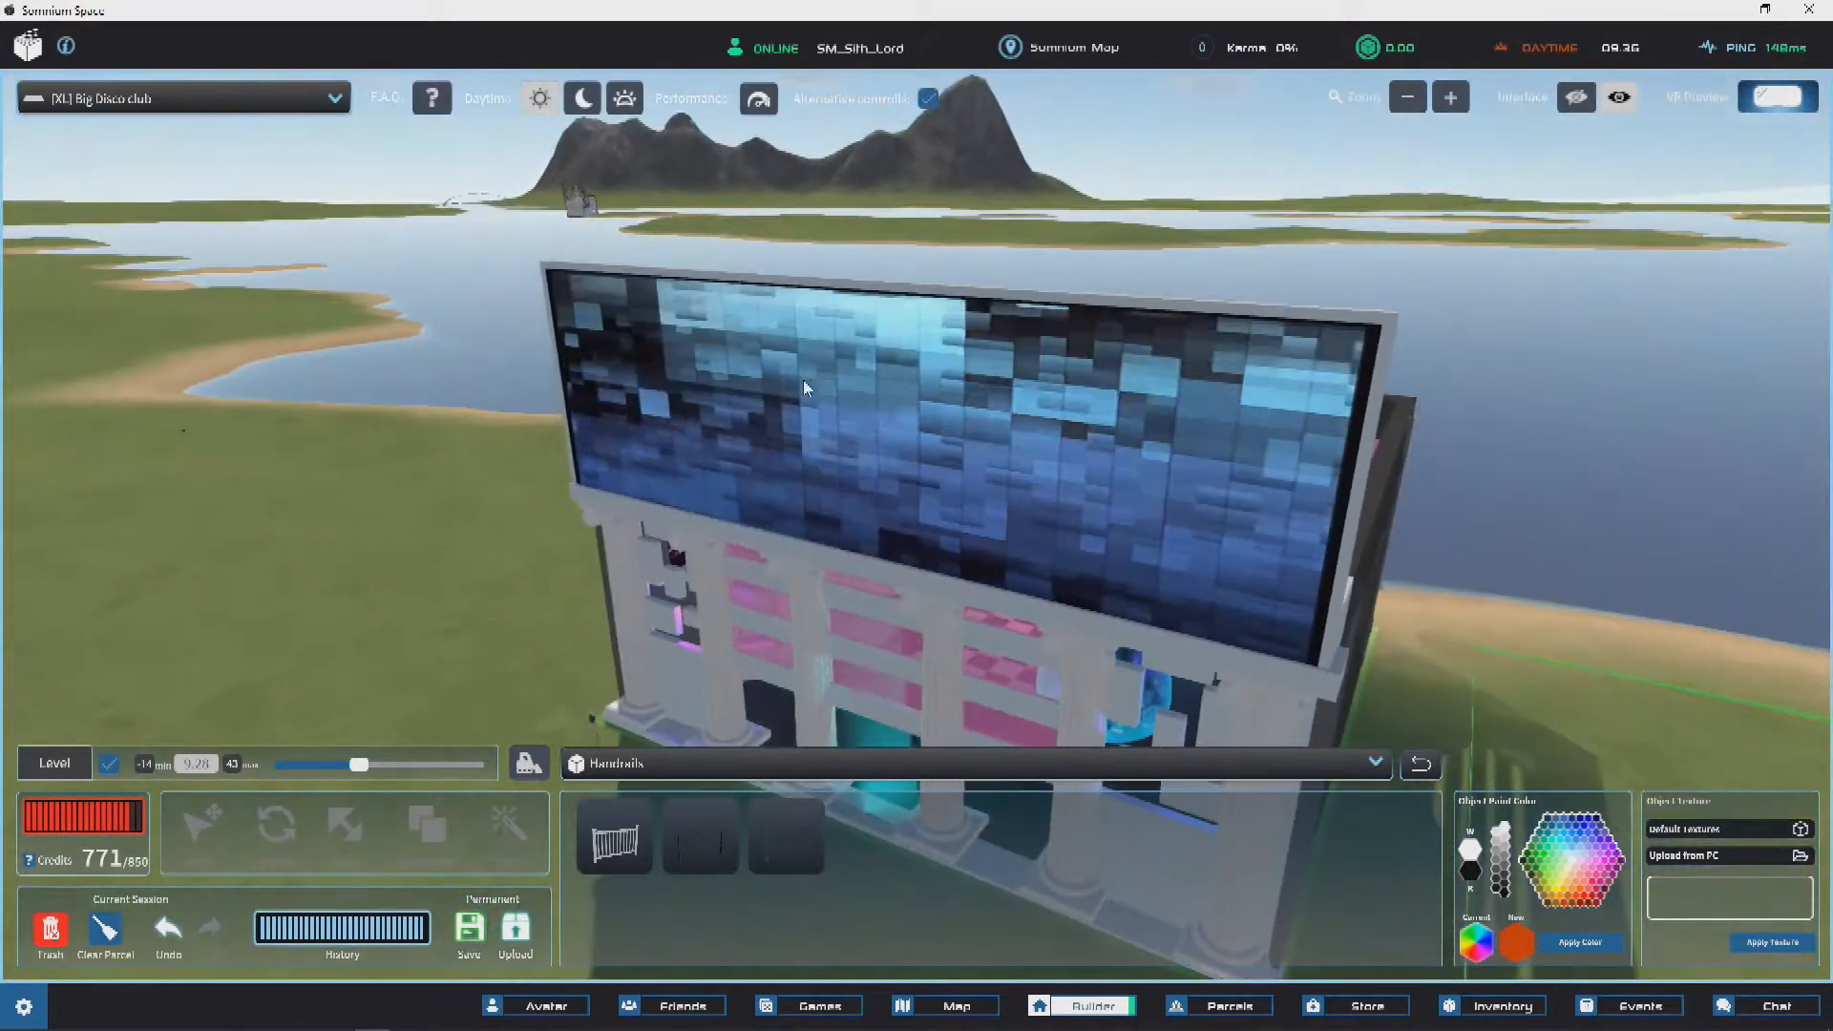
left_click(808, 376)
left_click(493, 388)
right_click_drag(745, 411, 1040, 353)
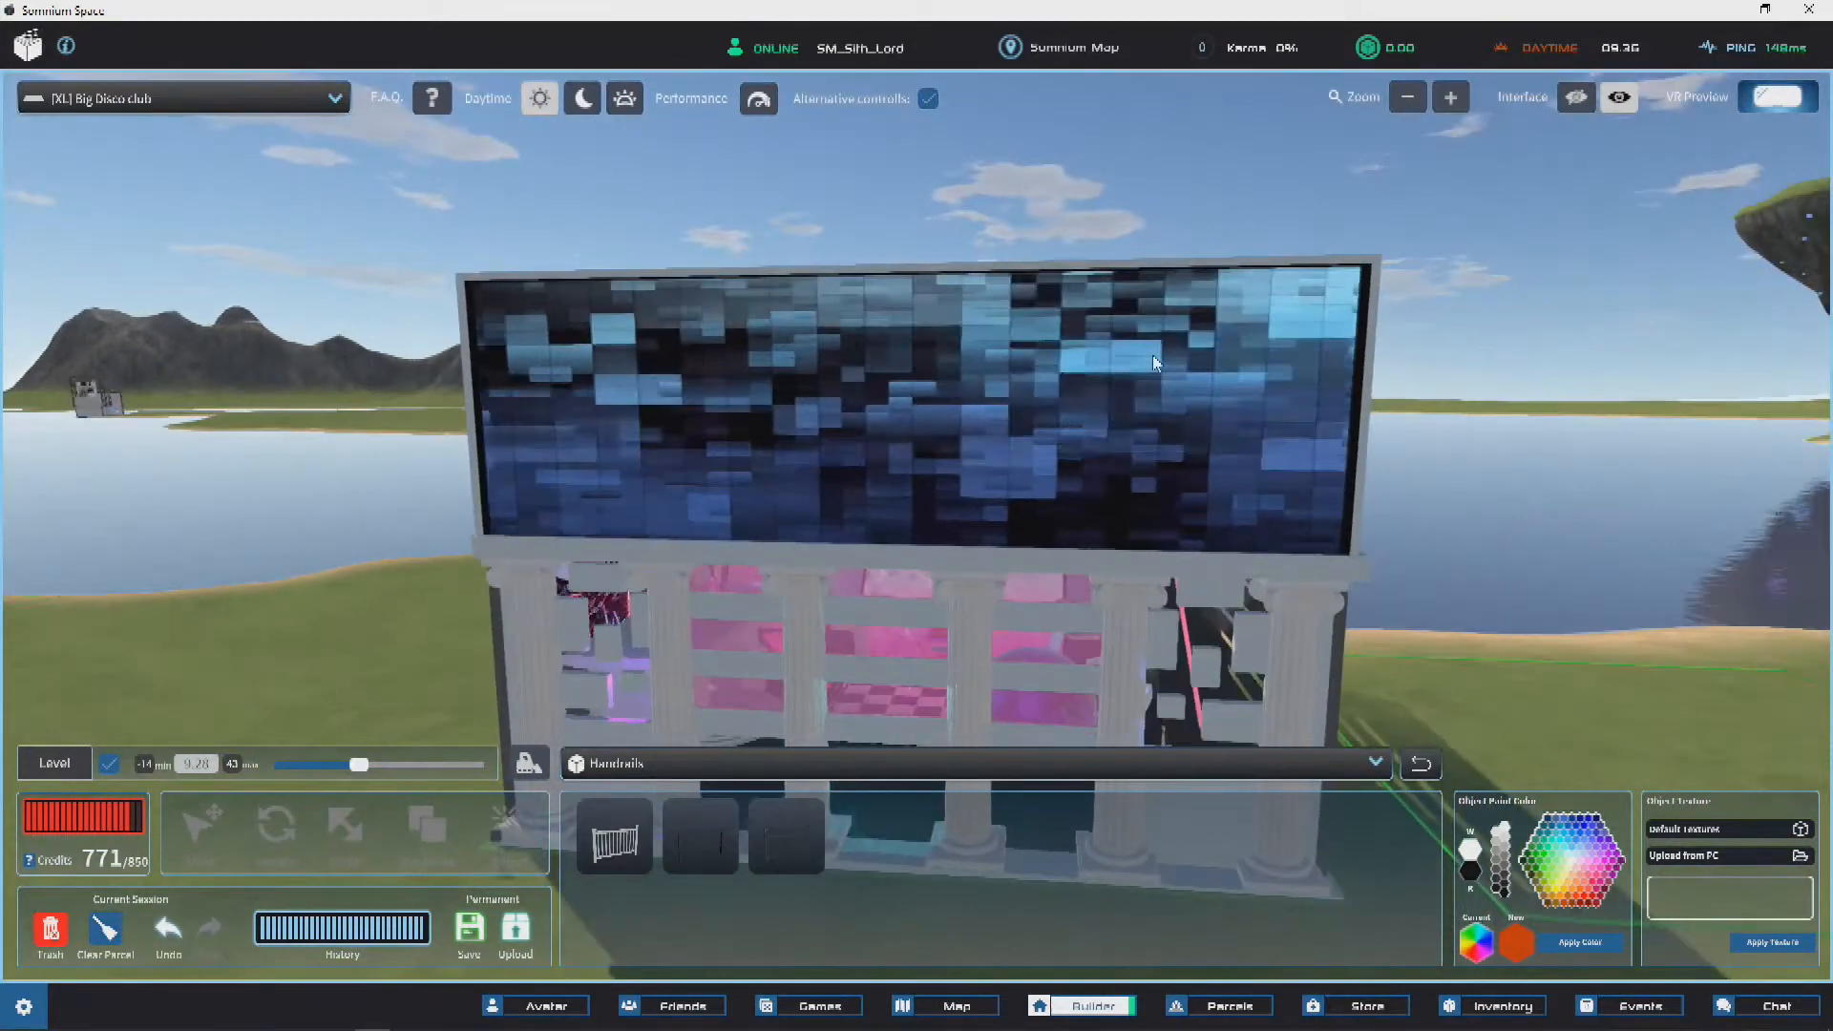
key("s")
right_click_drag(1416, 369, 699, 376)
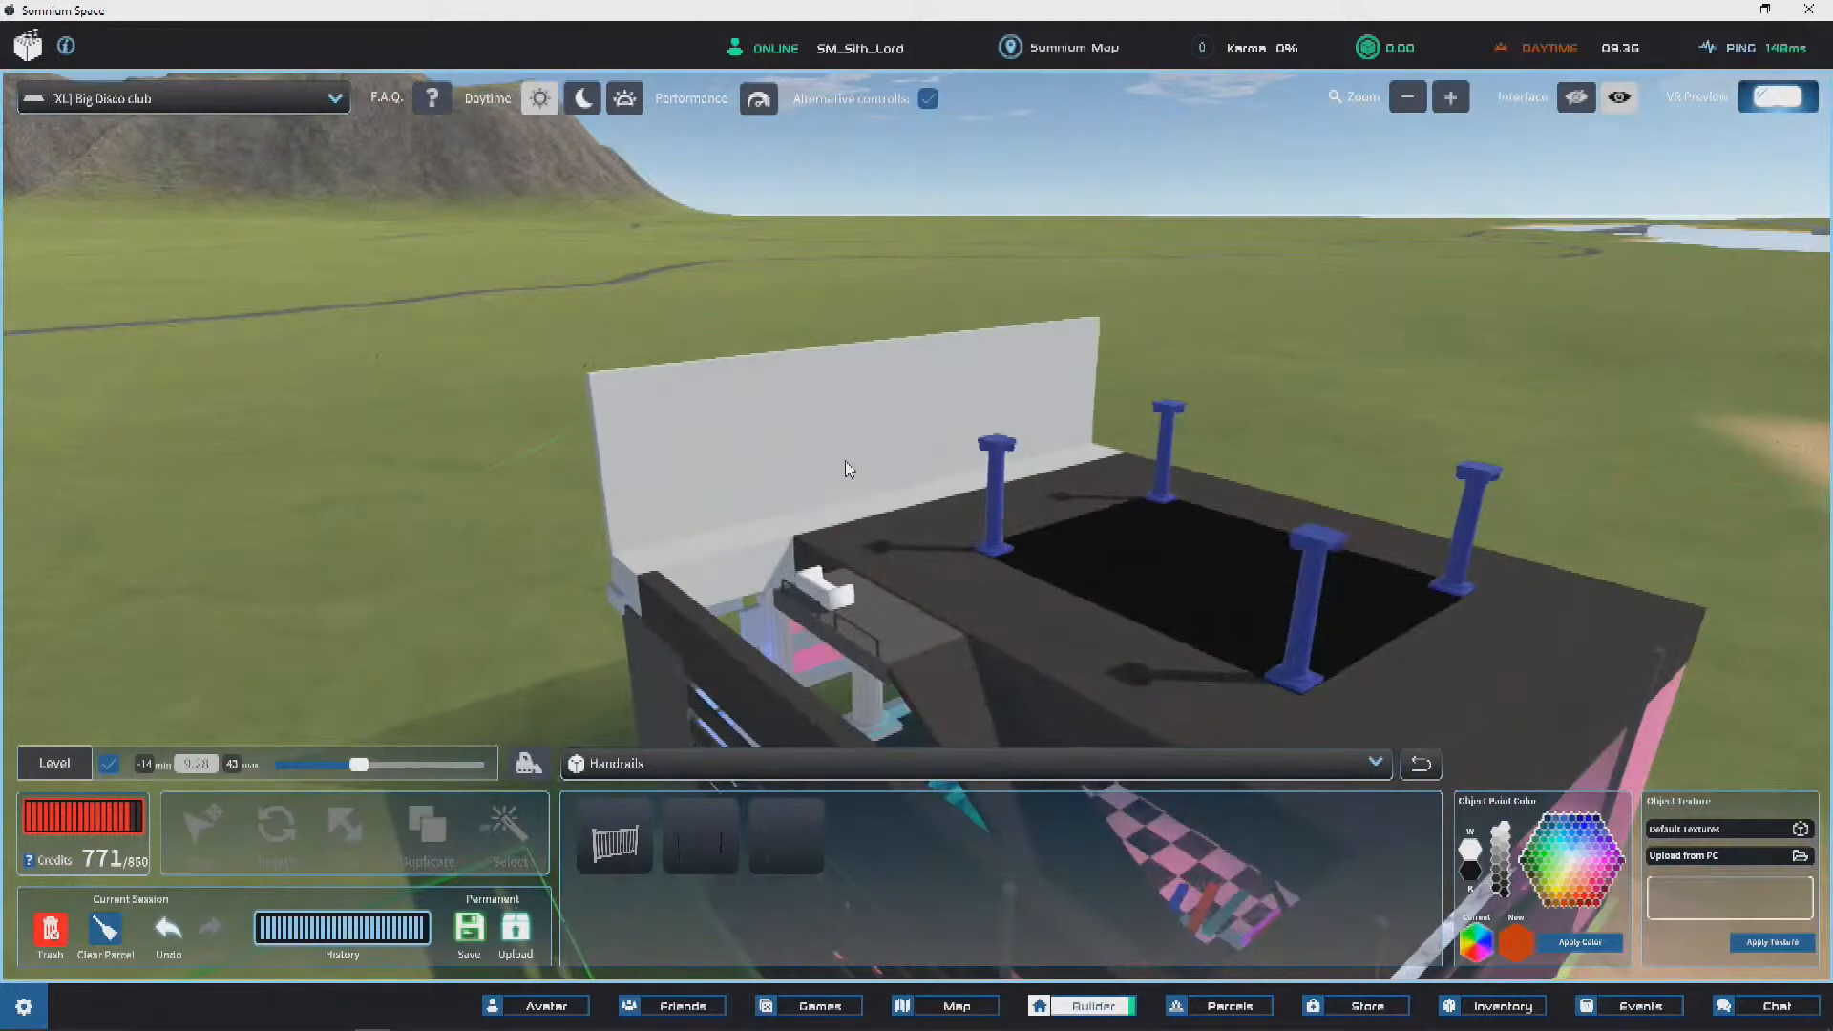
key("d")
key("w")
right_click_drag(1193, 541, 1052, 482)
key("a")
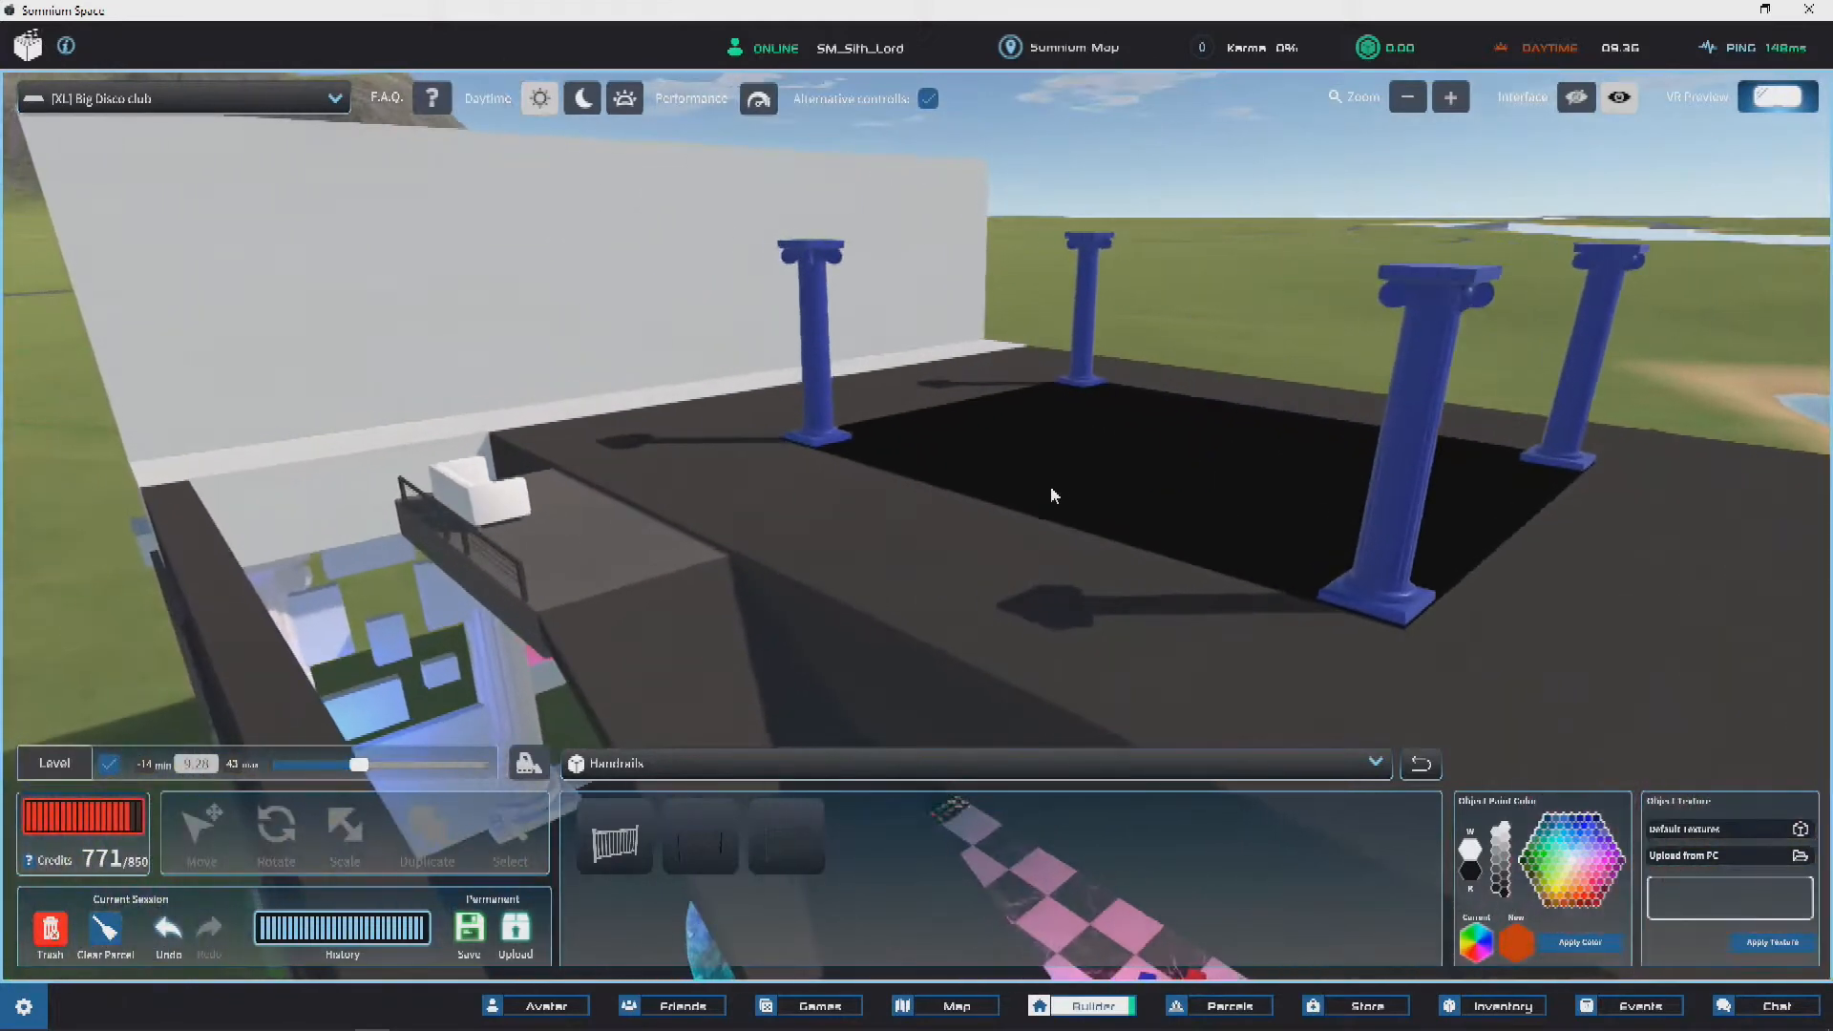
Step: Duplicate the dark roof slab and raise the copy above the blue columns to Y 18.63
left_click(981, 541)
key("s")
key("d")
key("Delete")
left_click(734, 688)
left_click_drag(1166, 713, 1284, 382)
left_click_drag(822, 308, 818, 129)
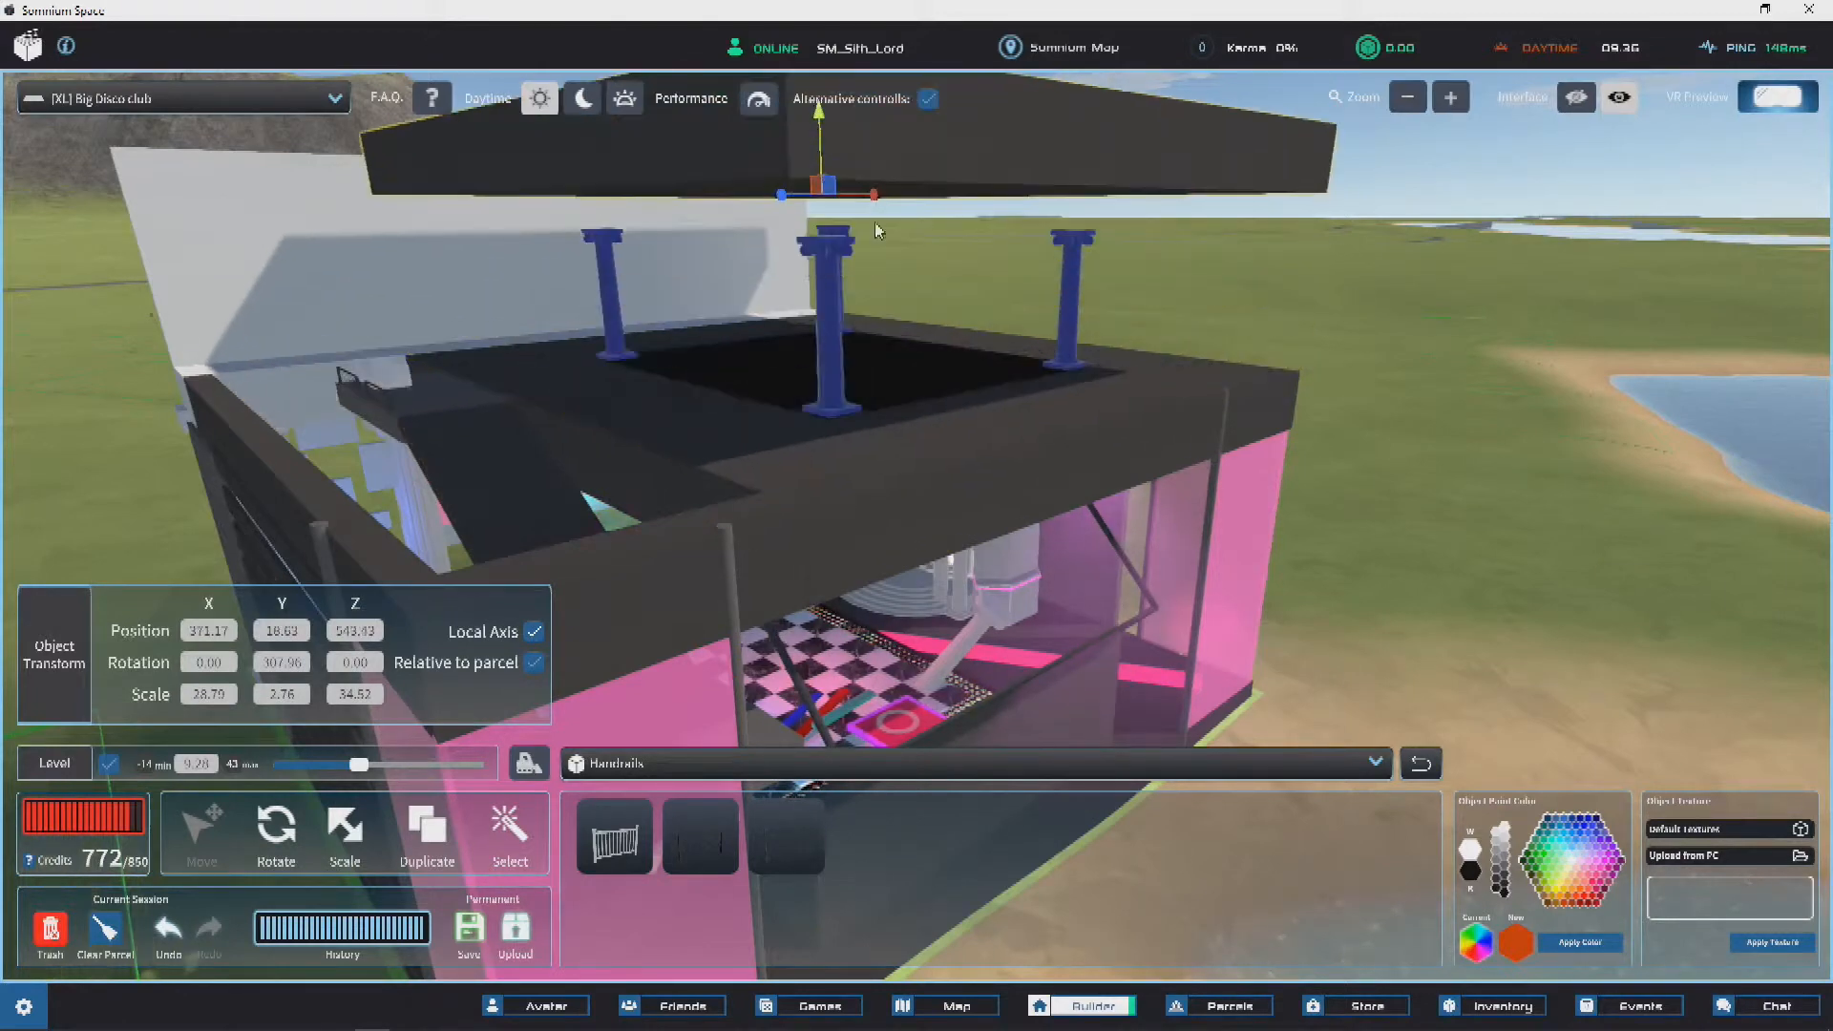
Step: Shrink the raised slab uniformly to a scale of 14.80 × 1.42 × 17.74 above the columns
key("w")
key("w")
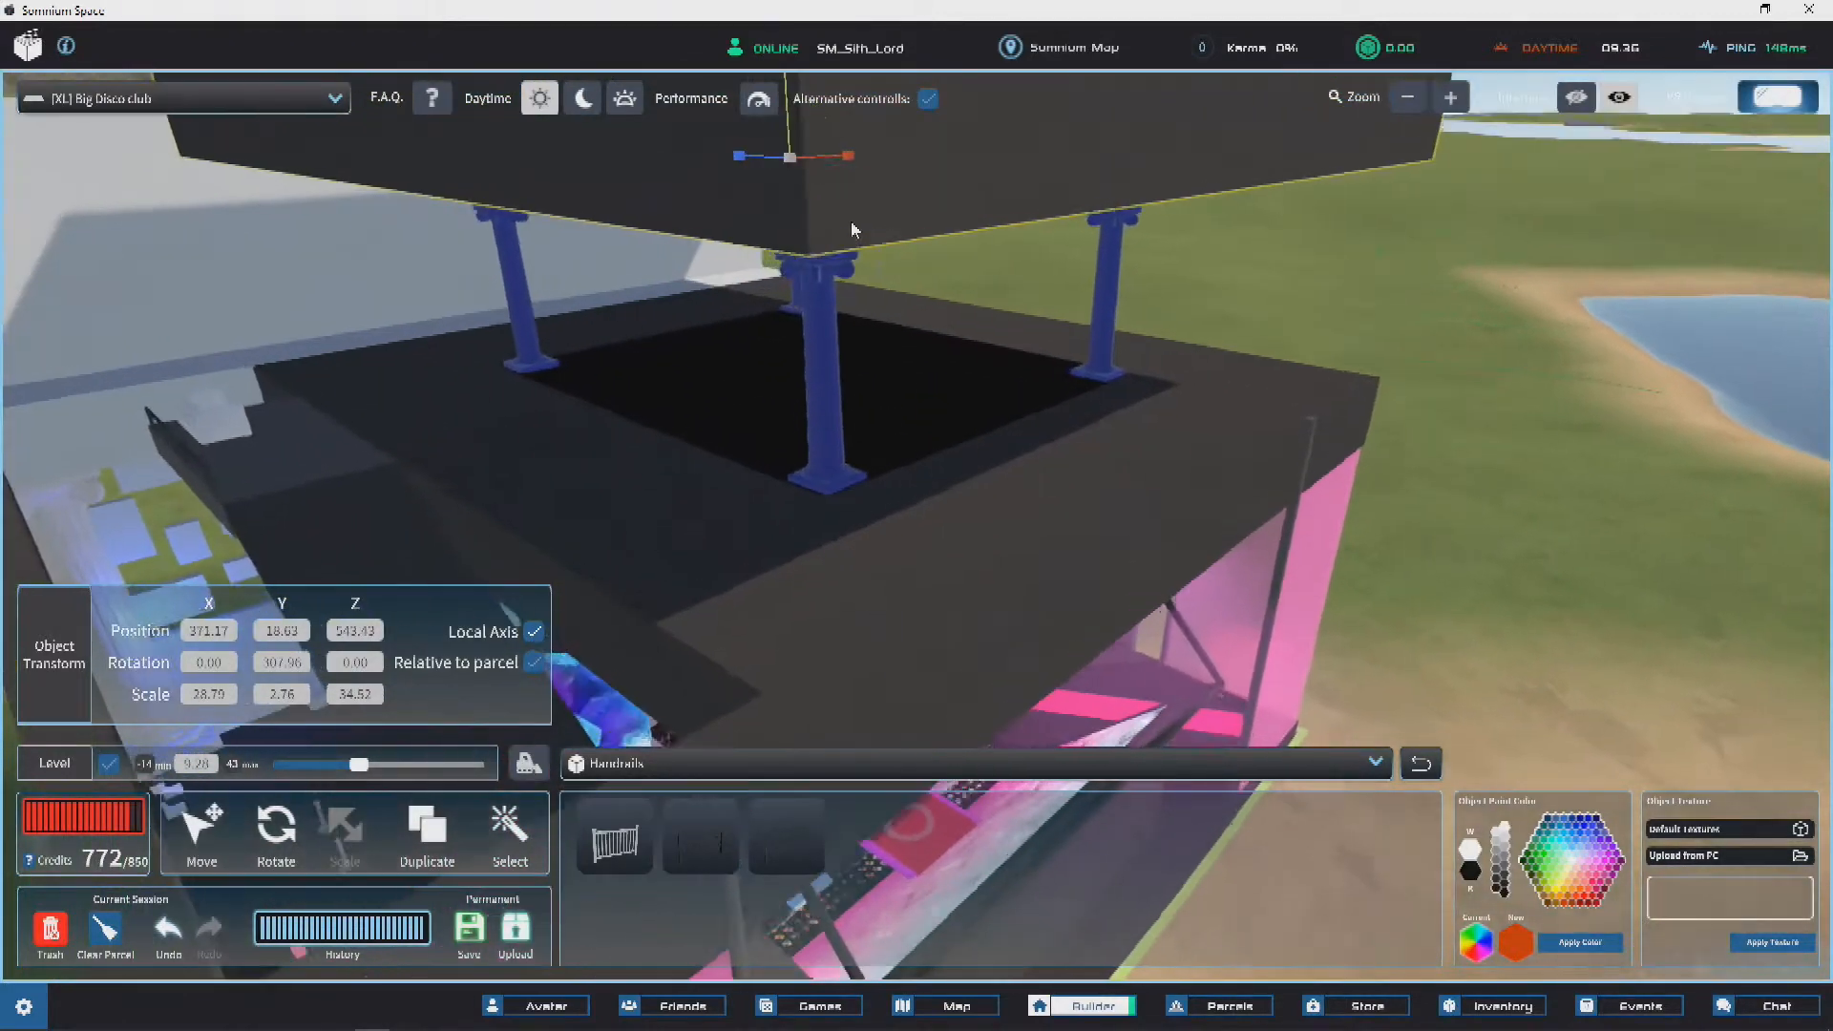
left_click_drag(835, 165, 842, 206)
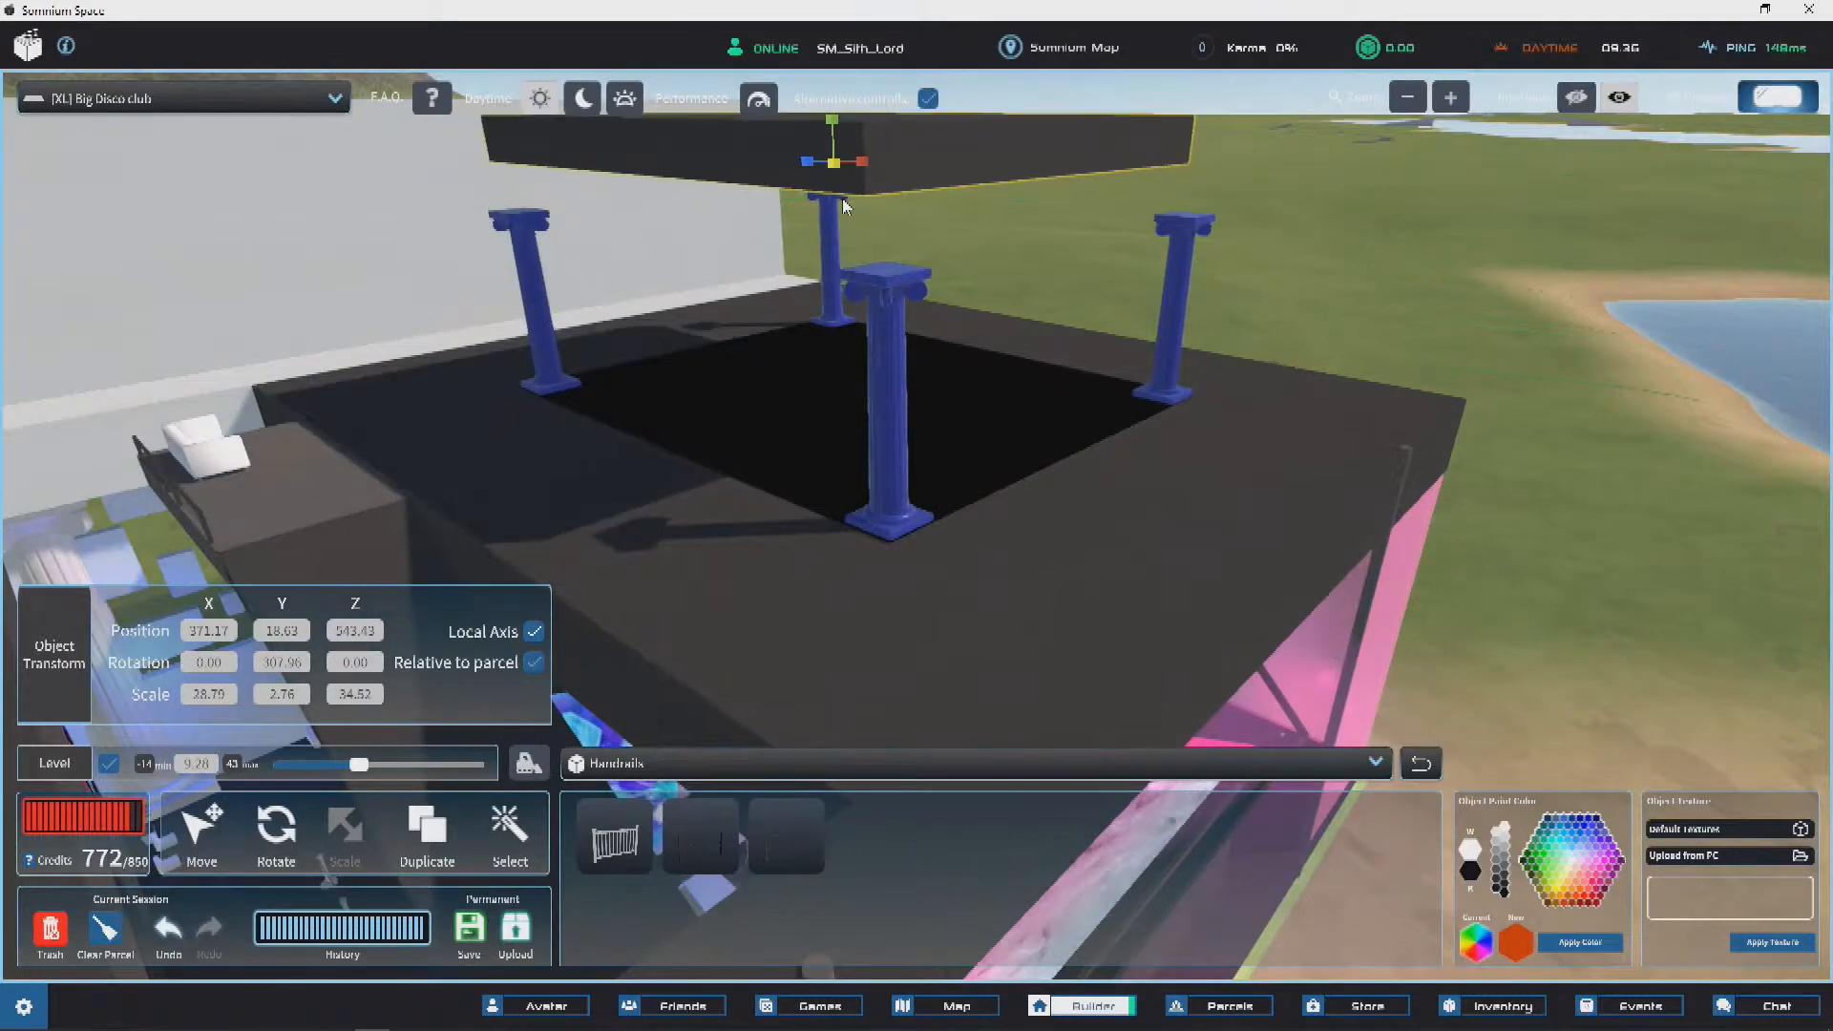
right_click_drag(835, 194, 932, 236)
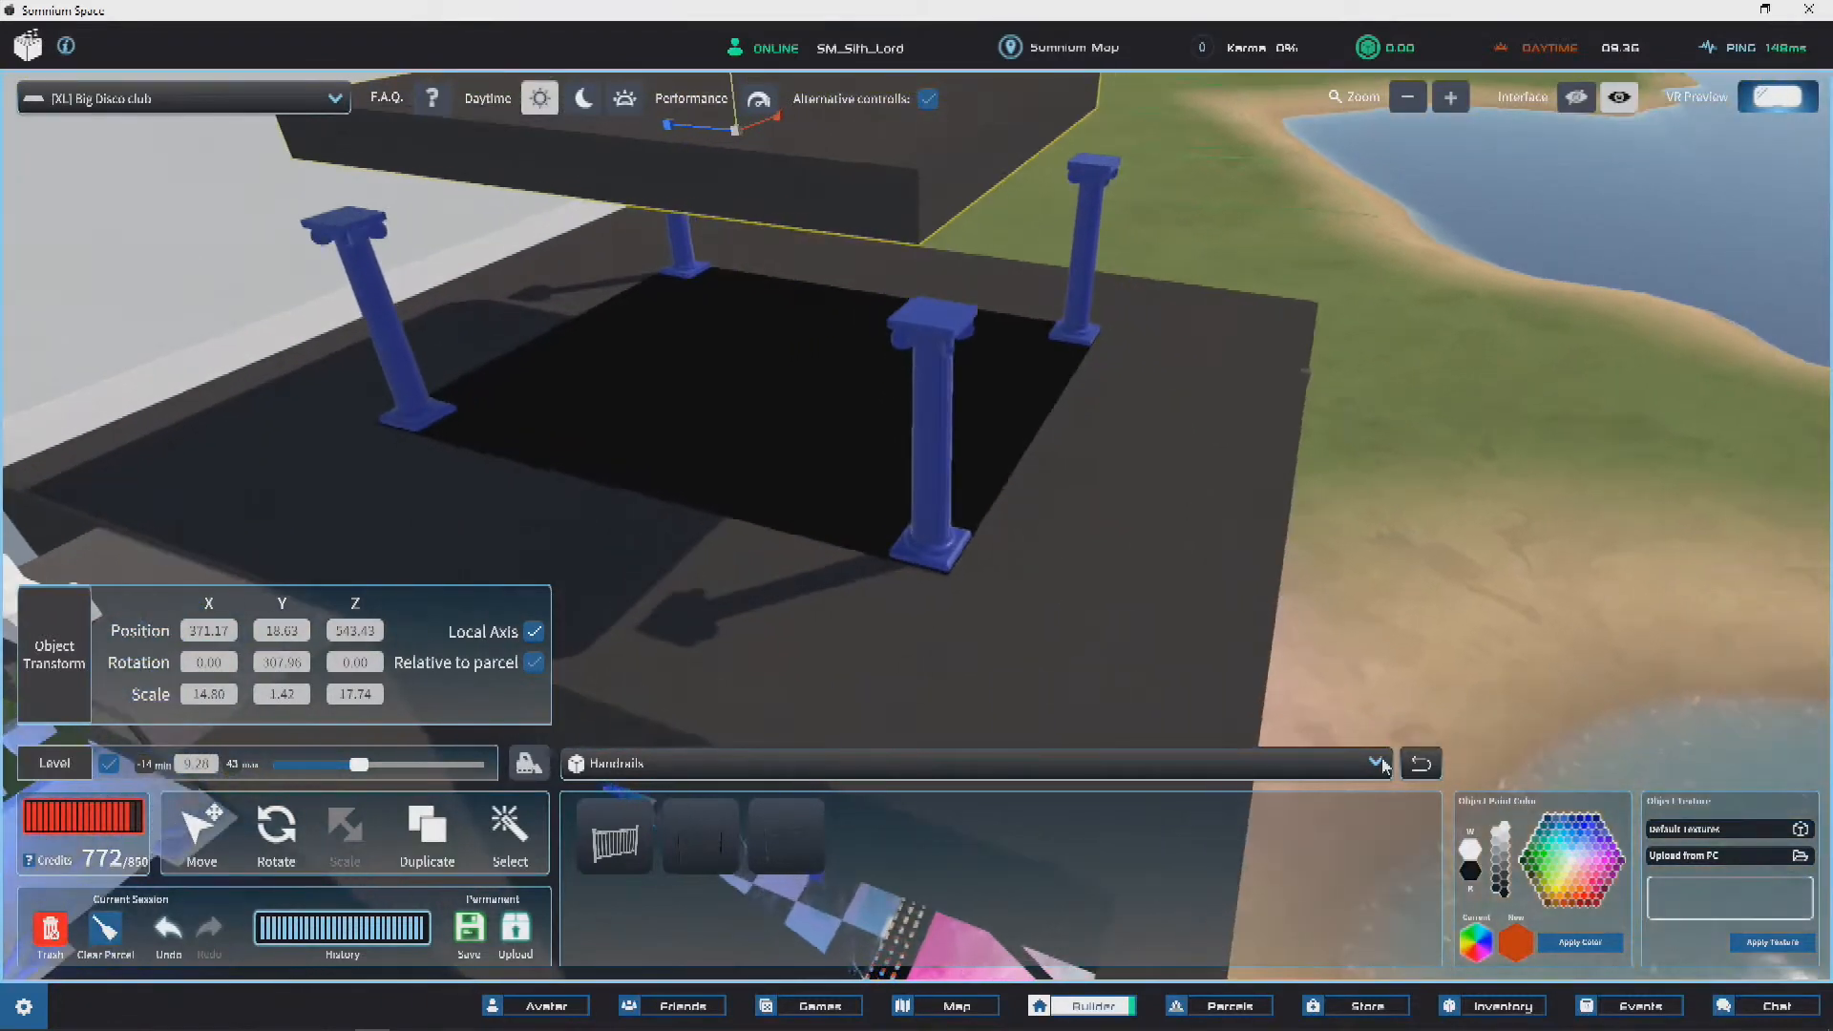
Step: Place the Windows category's wall piece with three tall windows near the roof and raise it to Y 15.19
left_click(1004, 773)
scroll(675, 619, "up", 2)
scroll(667, 598, "down", 2)
scroll(659, 621, "down", 3)
left_click(655, 703)
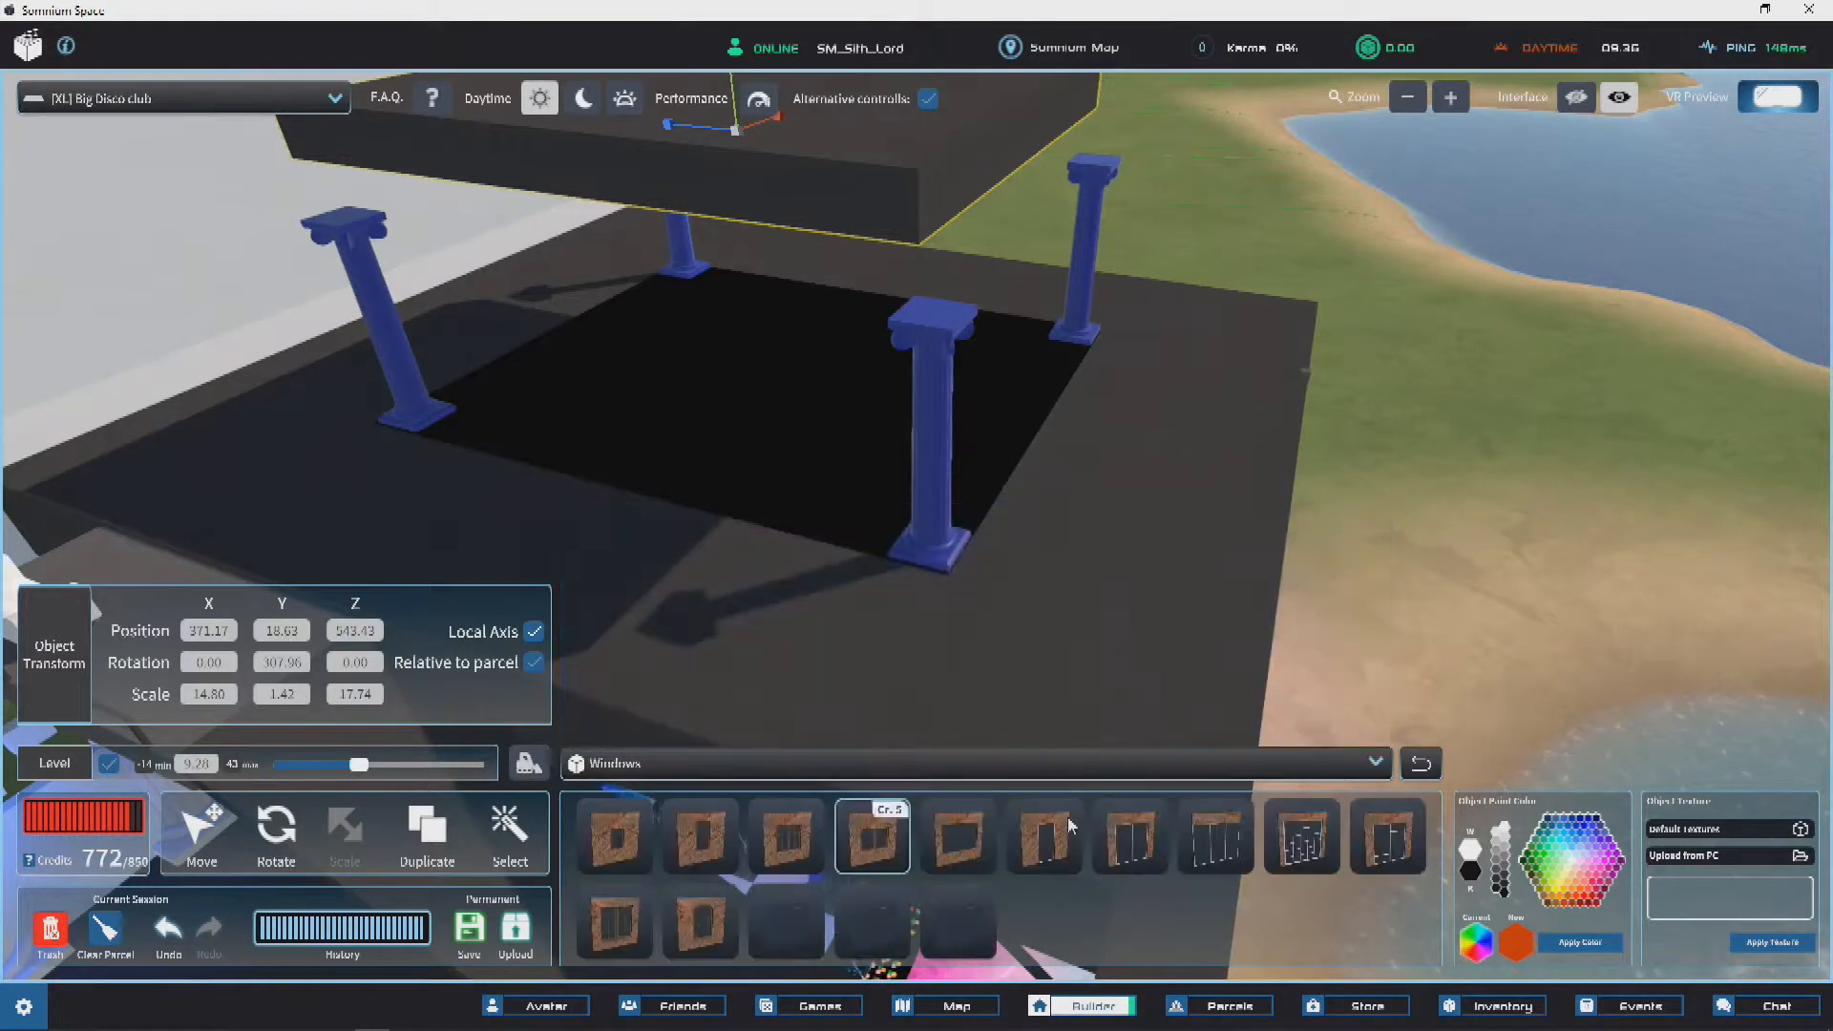
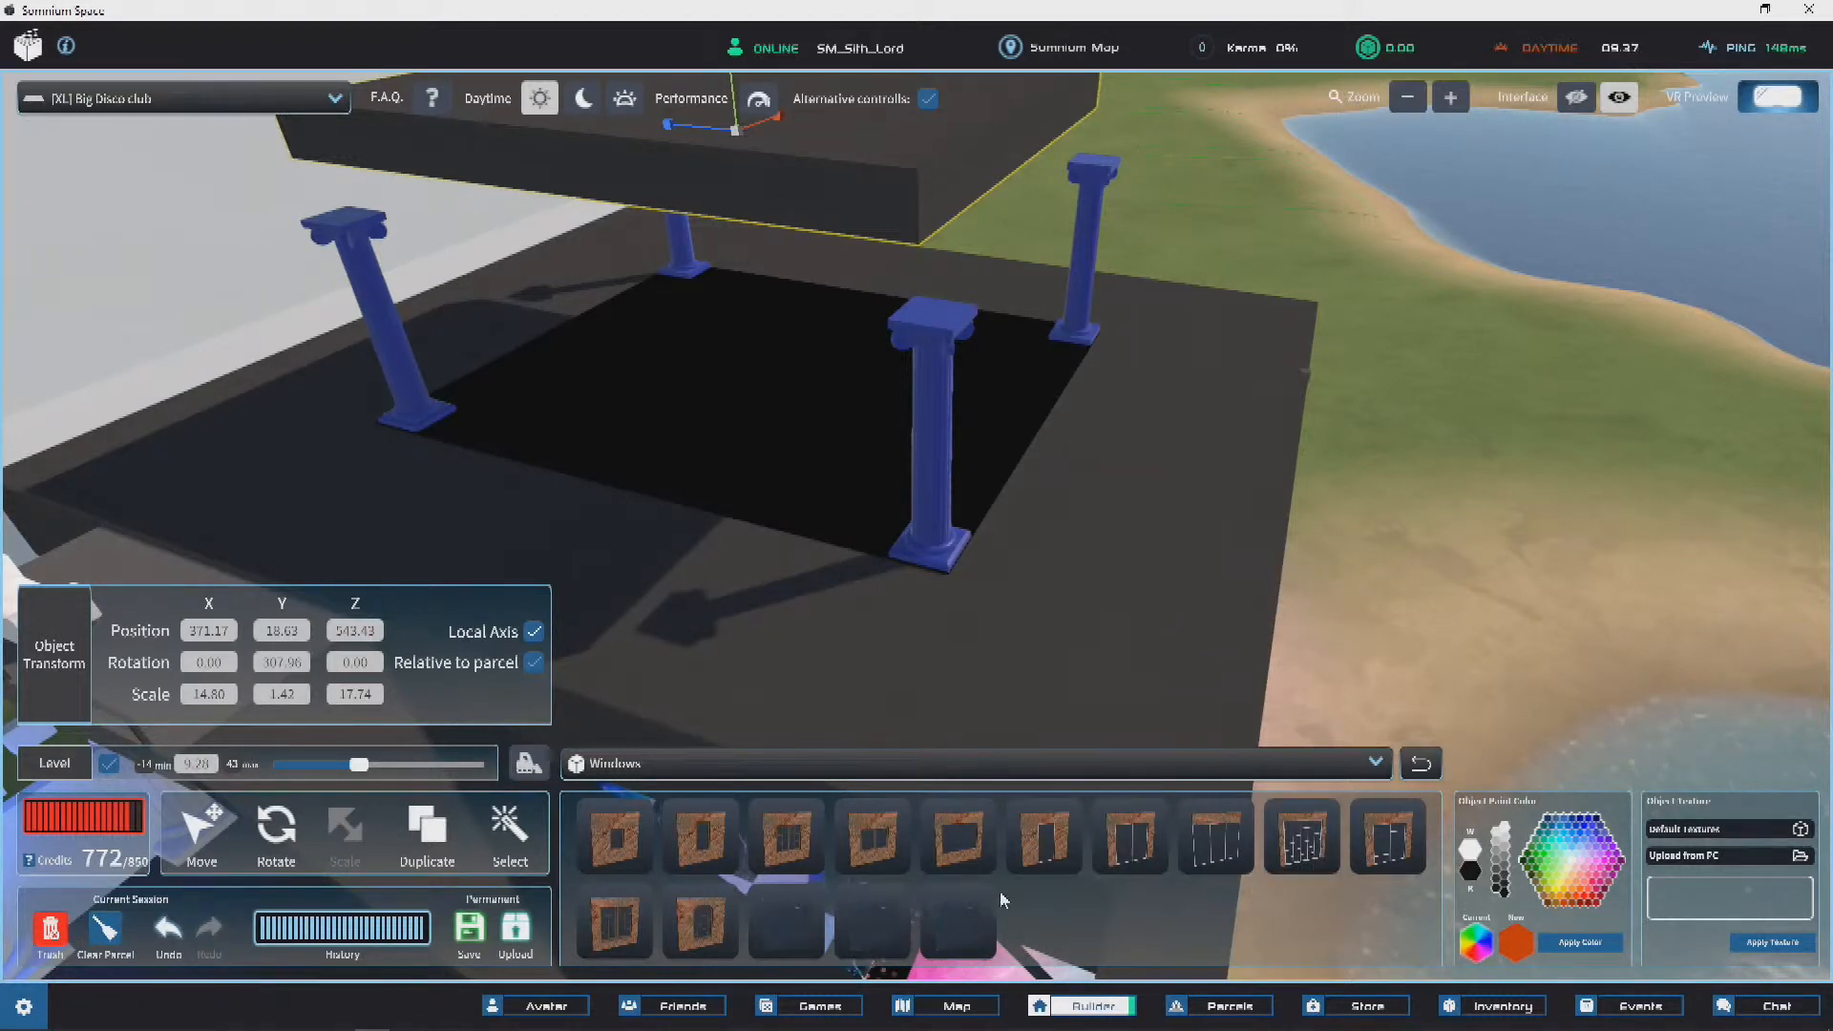
left_click(954, 924)
key("s")
key("a")
left_click(962, 648)
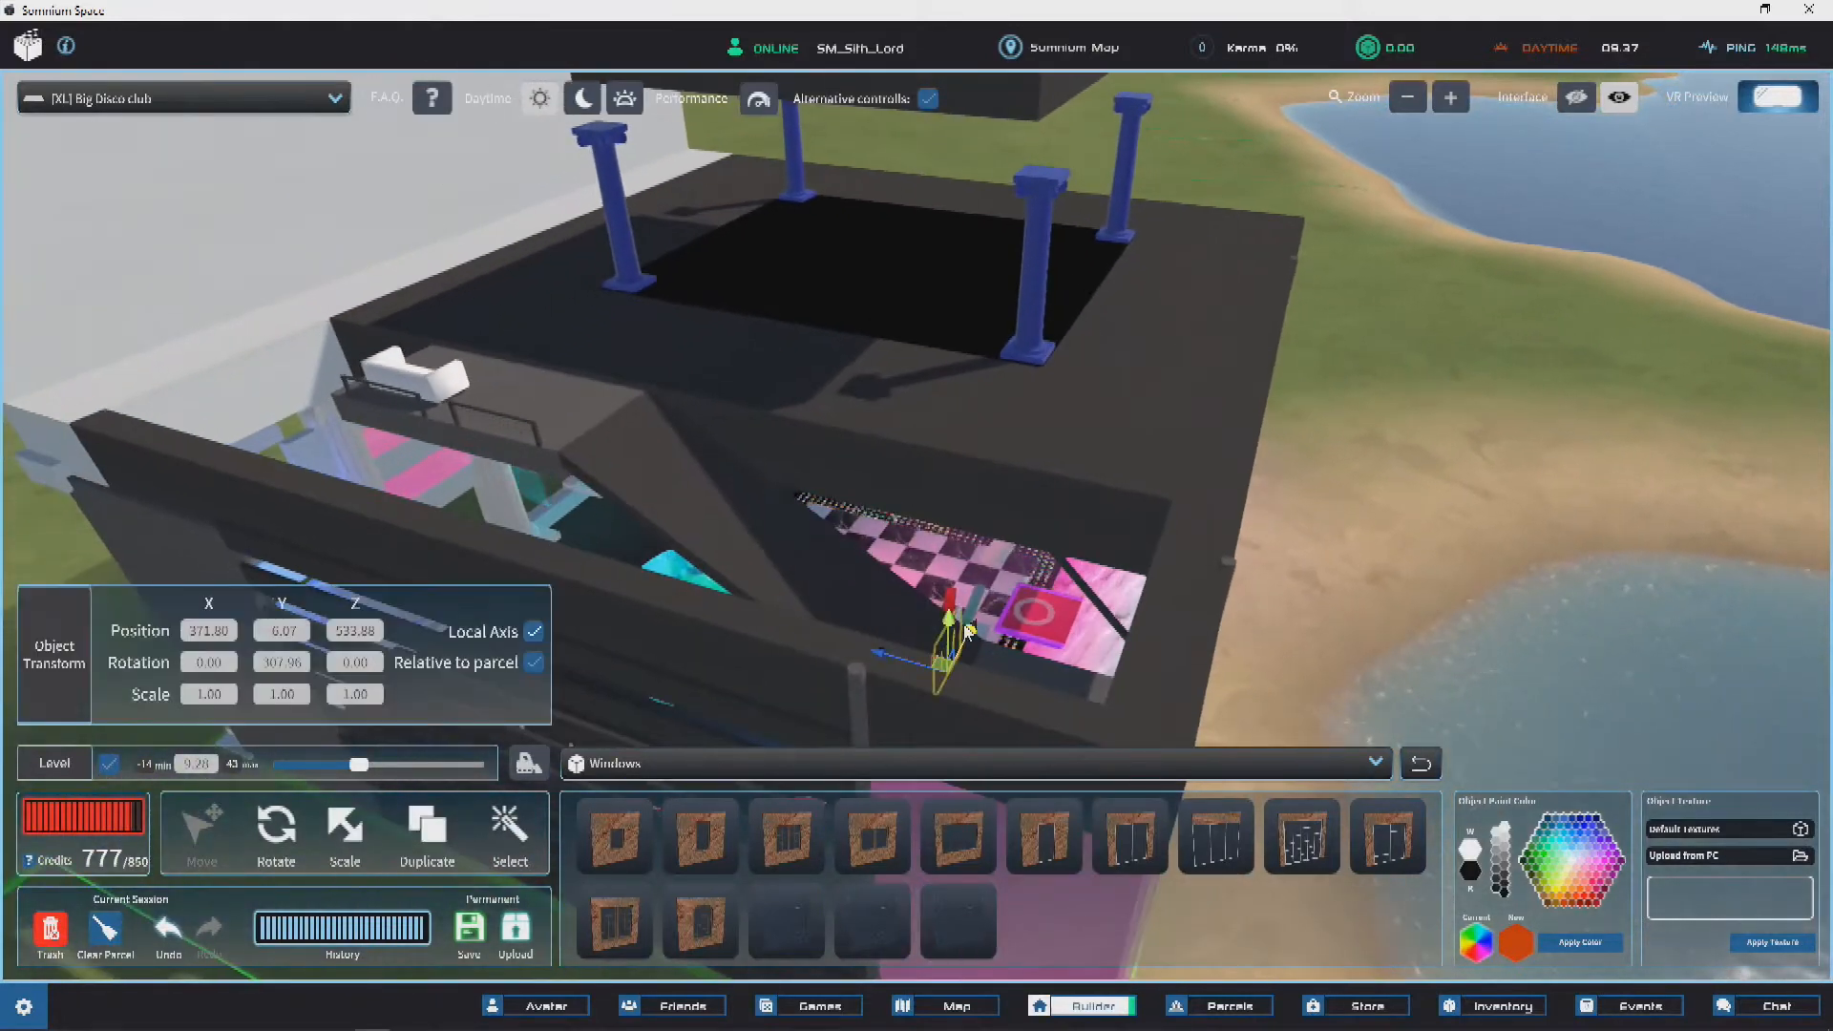
left_click_drag(950, 638, 950, 190)
key("w")
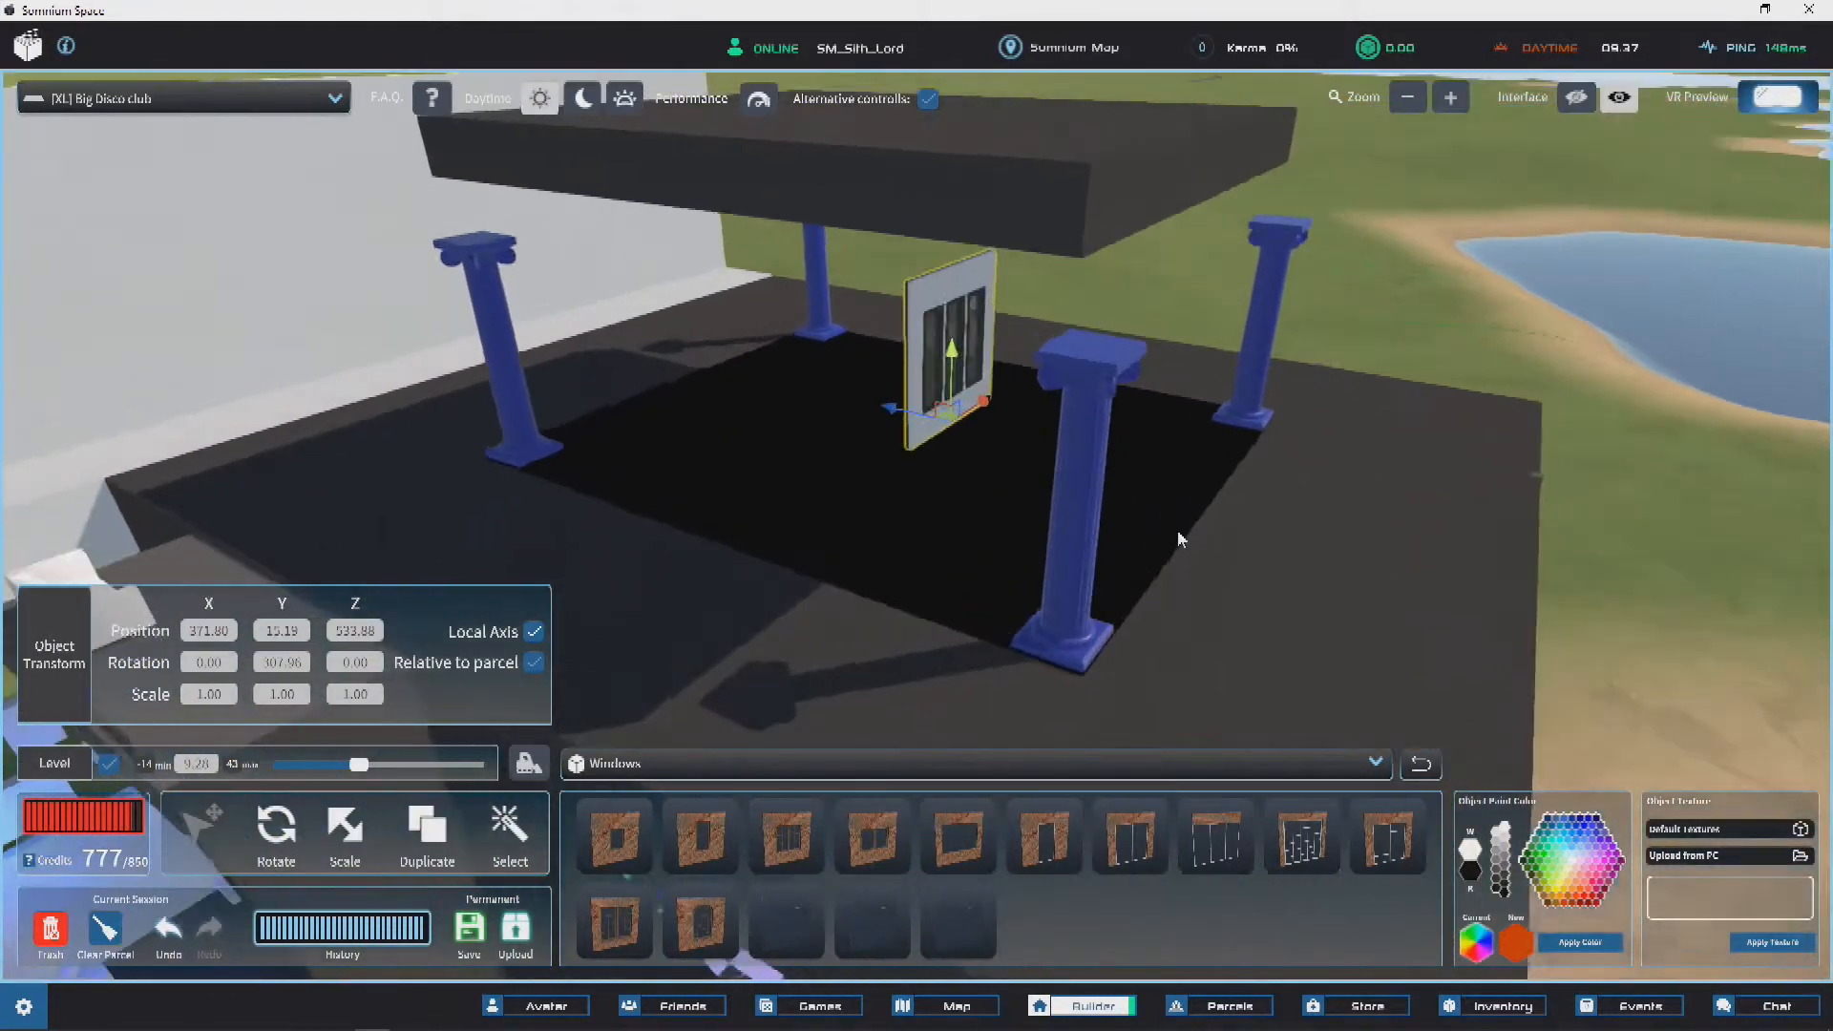
Step: Try several paint colors on the three-window wall piece and leave it painted magenta
left_click(1585, 944)
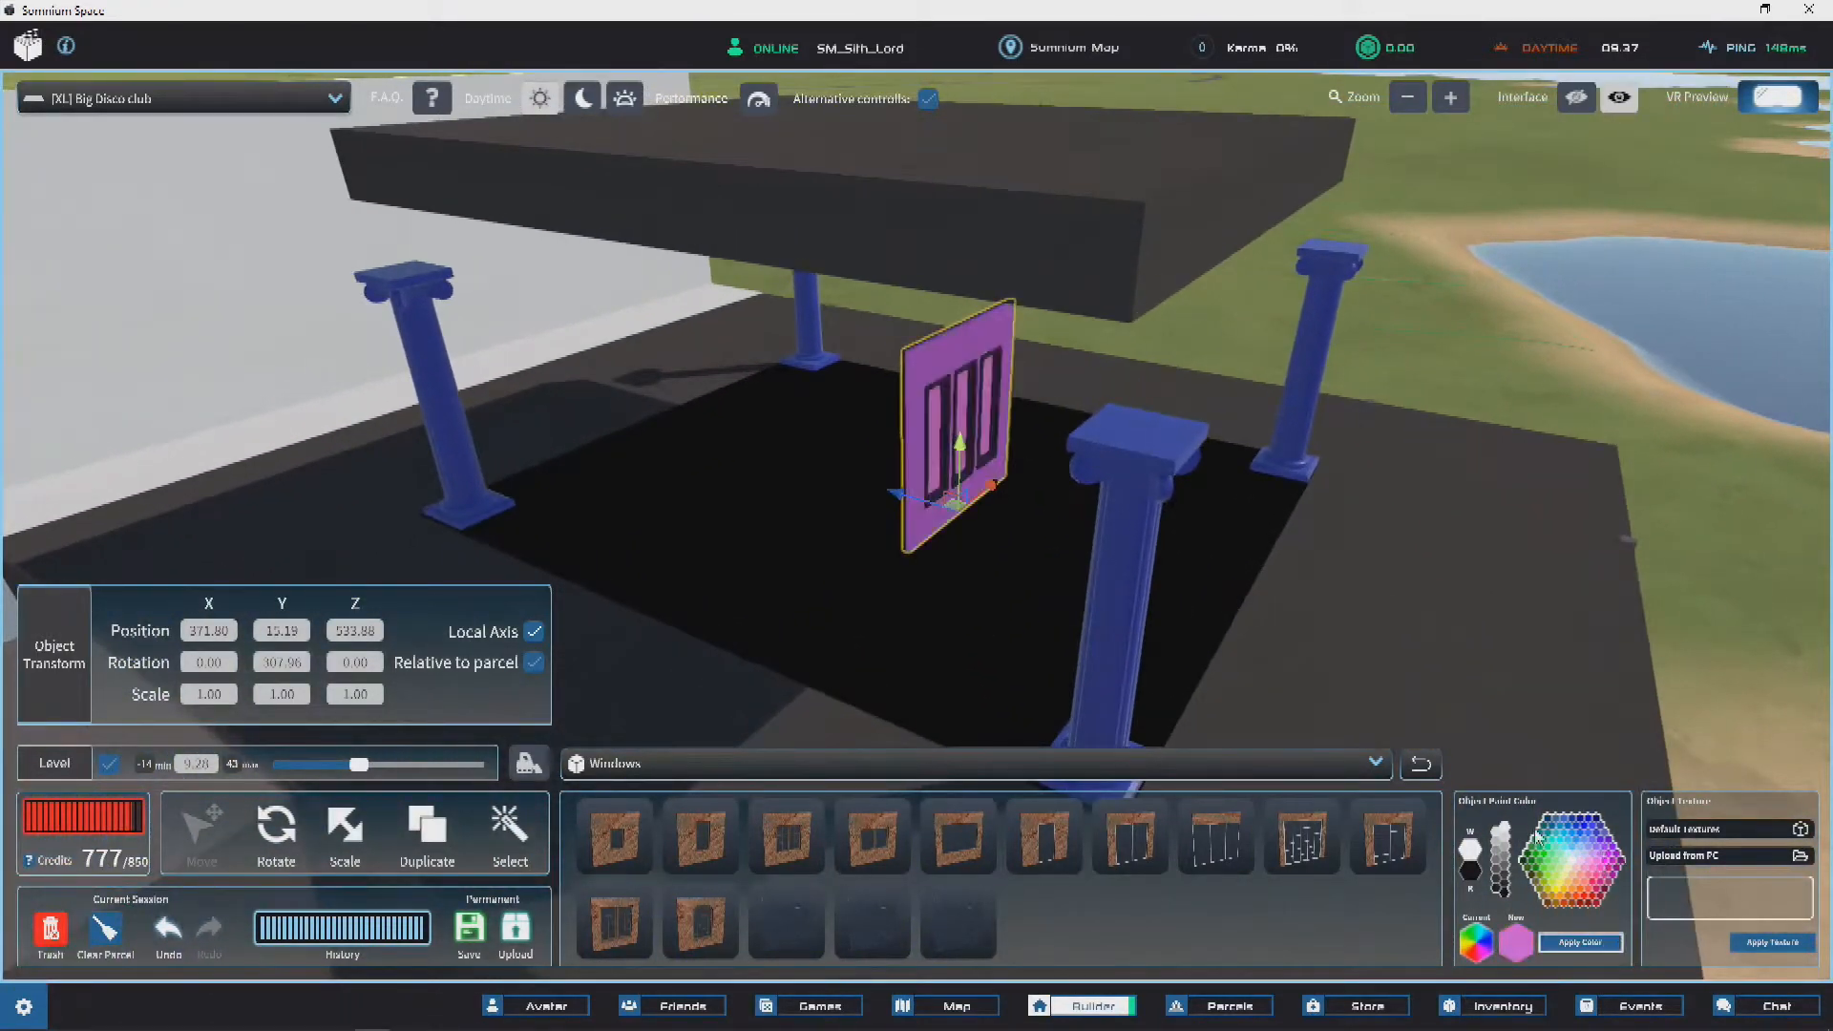
left_click(1564, 951)
right_click_drag(1127, 391, 481, 389)
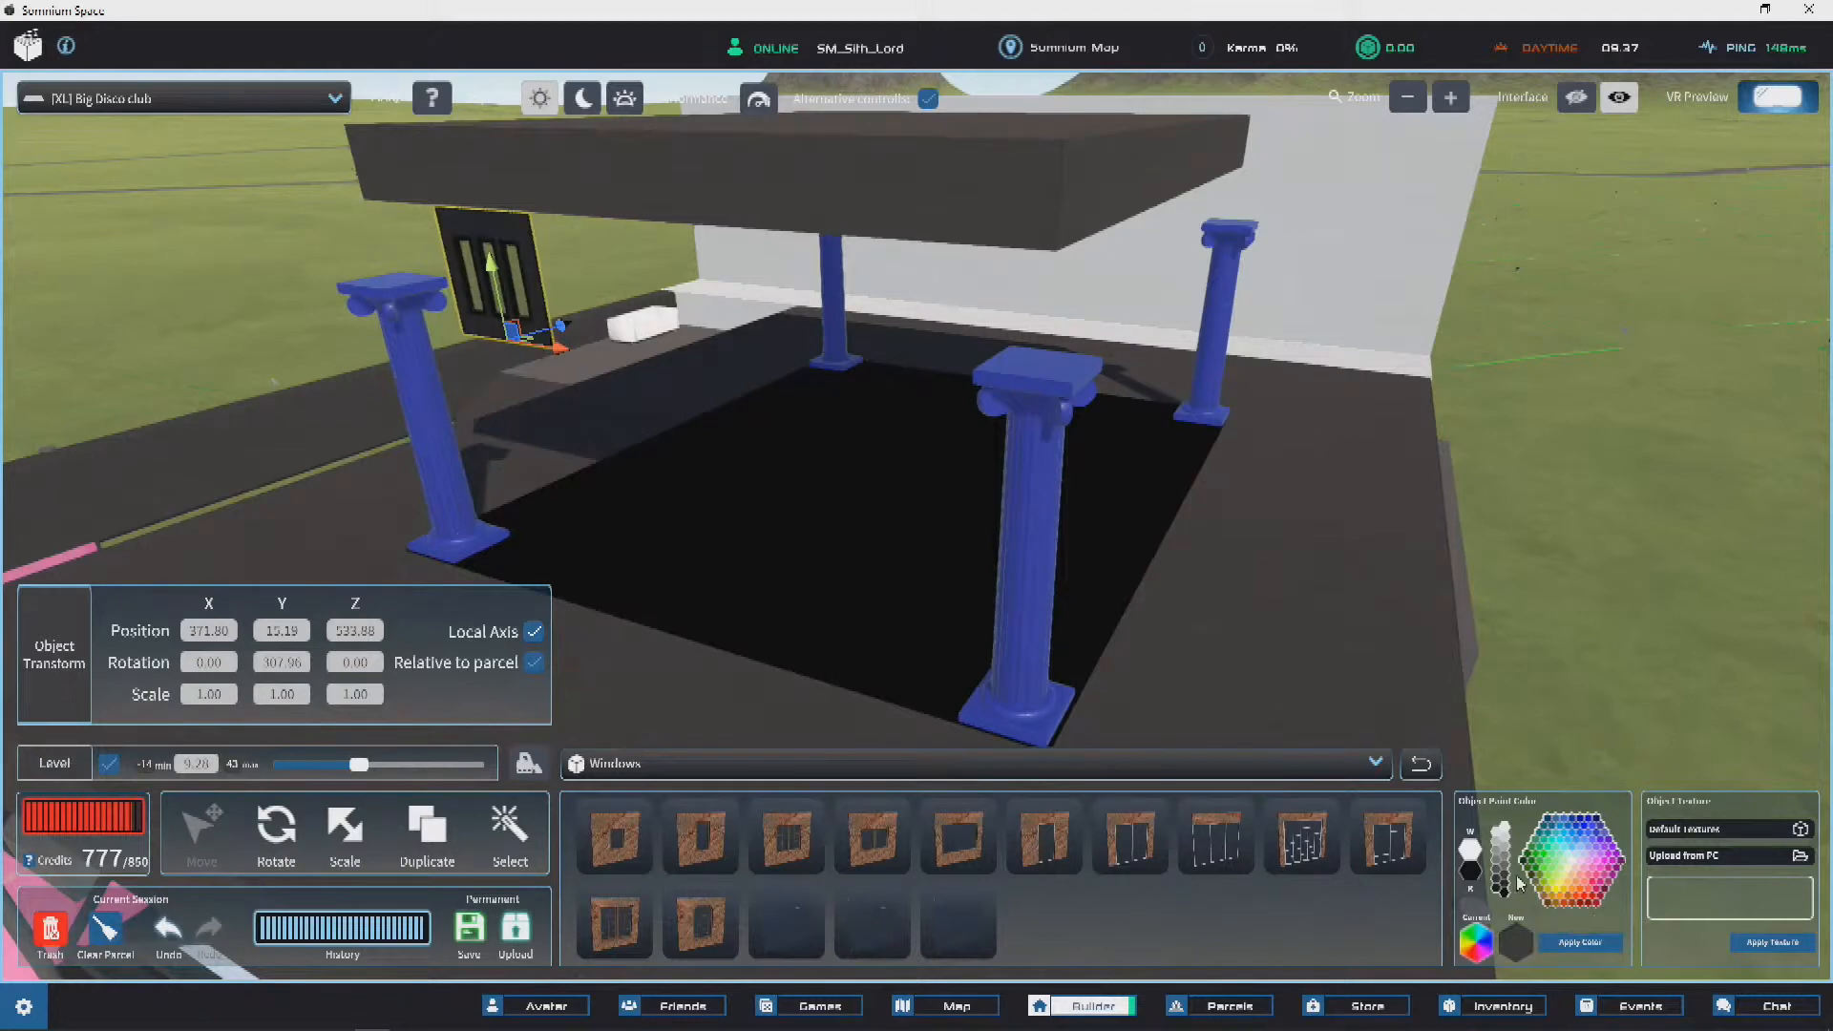
left_click(1575, 943)
right_click_drag(782, 420, 1194, 434)
left_click(1600, 943)
scroll(1068, 499, "down", 10)
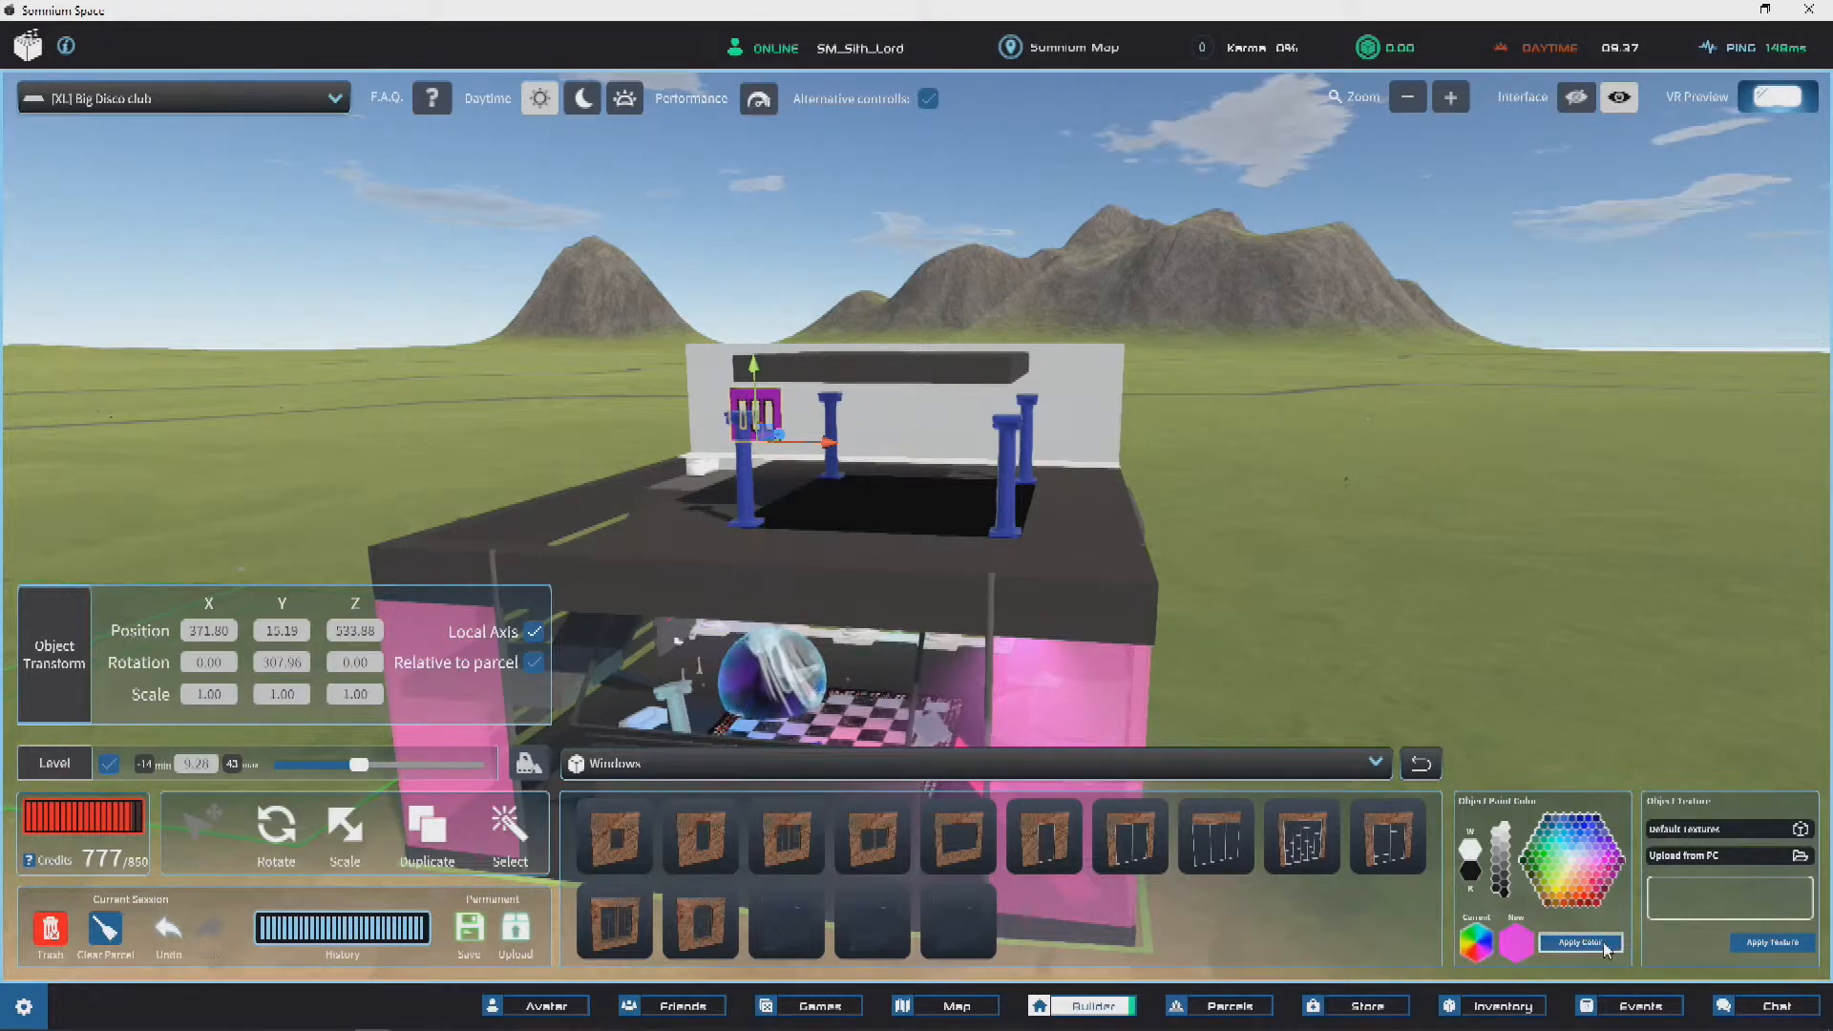
Step: Scale the magenta window piece uniformly to 5.31 and rotate it 90° about X so it lies flat
right_click_drag(996, 484, 712, 671)
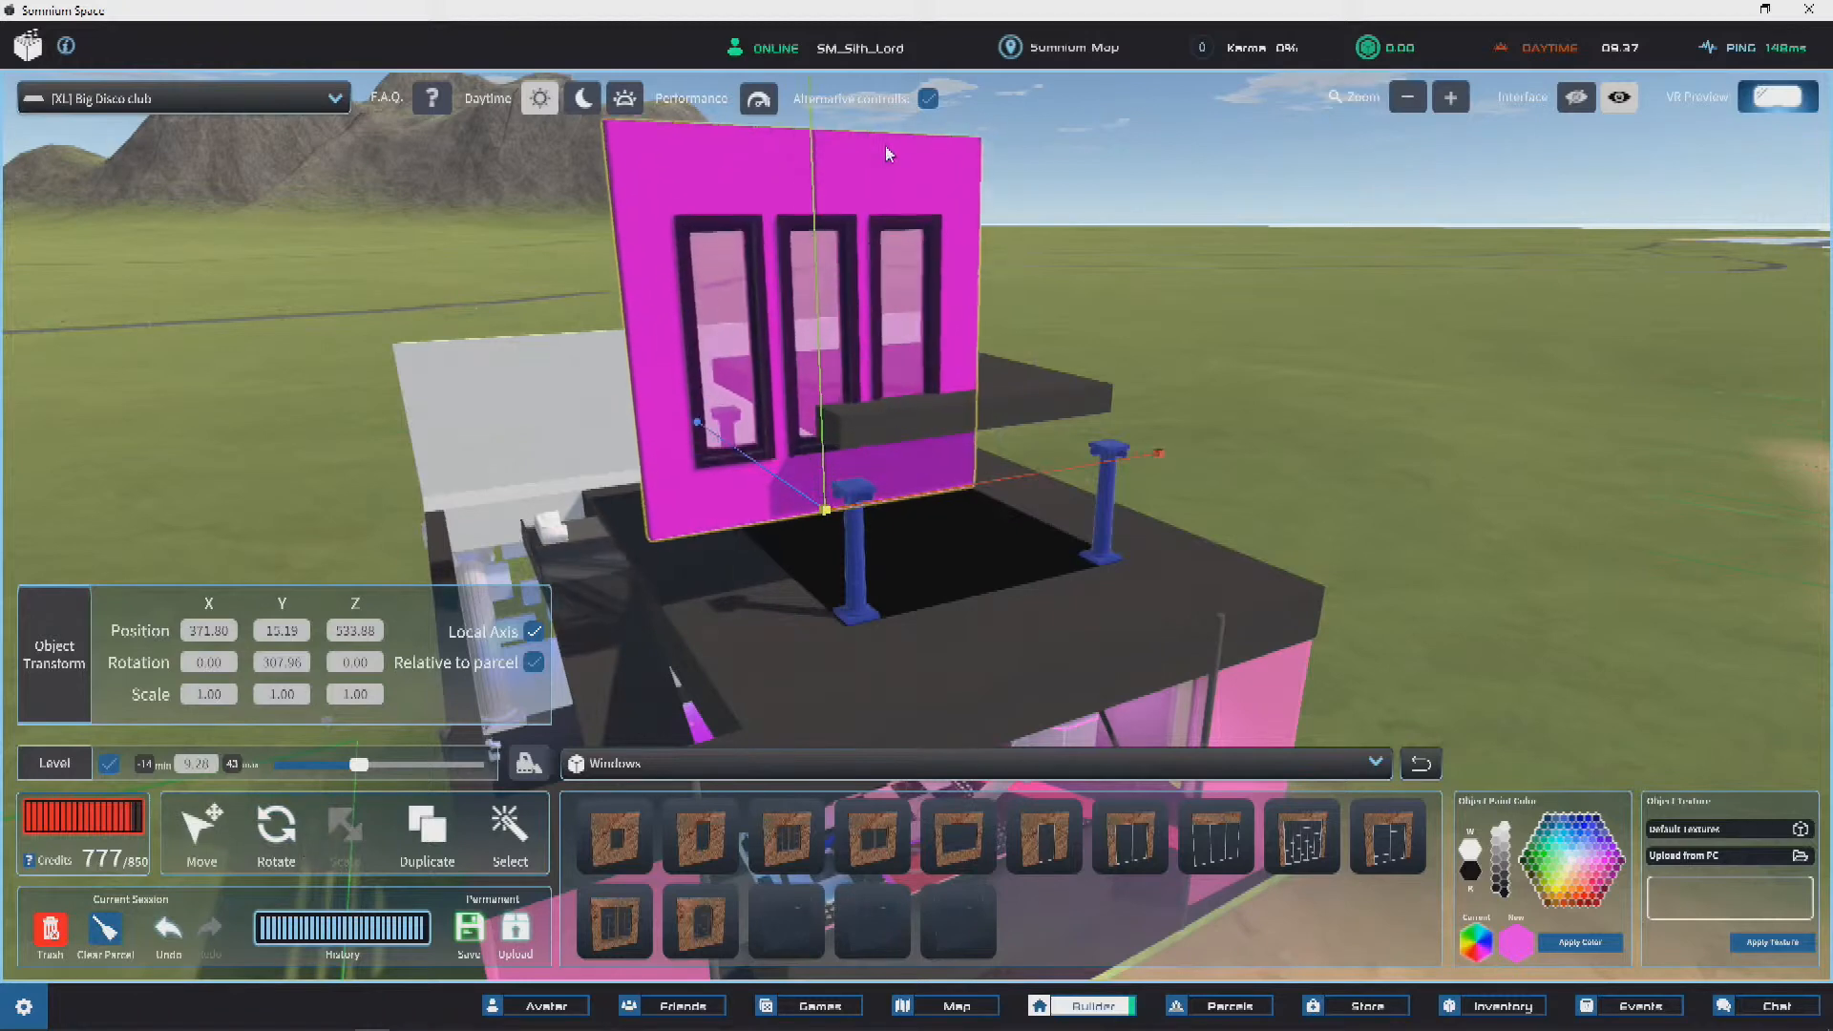
left_click(265, 831)
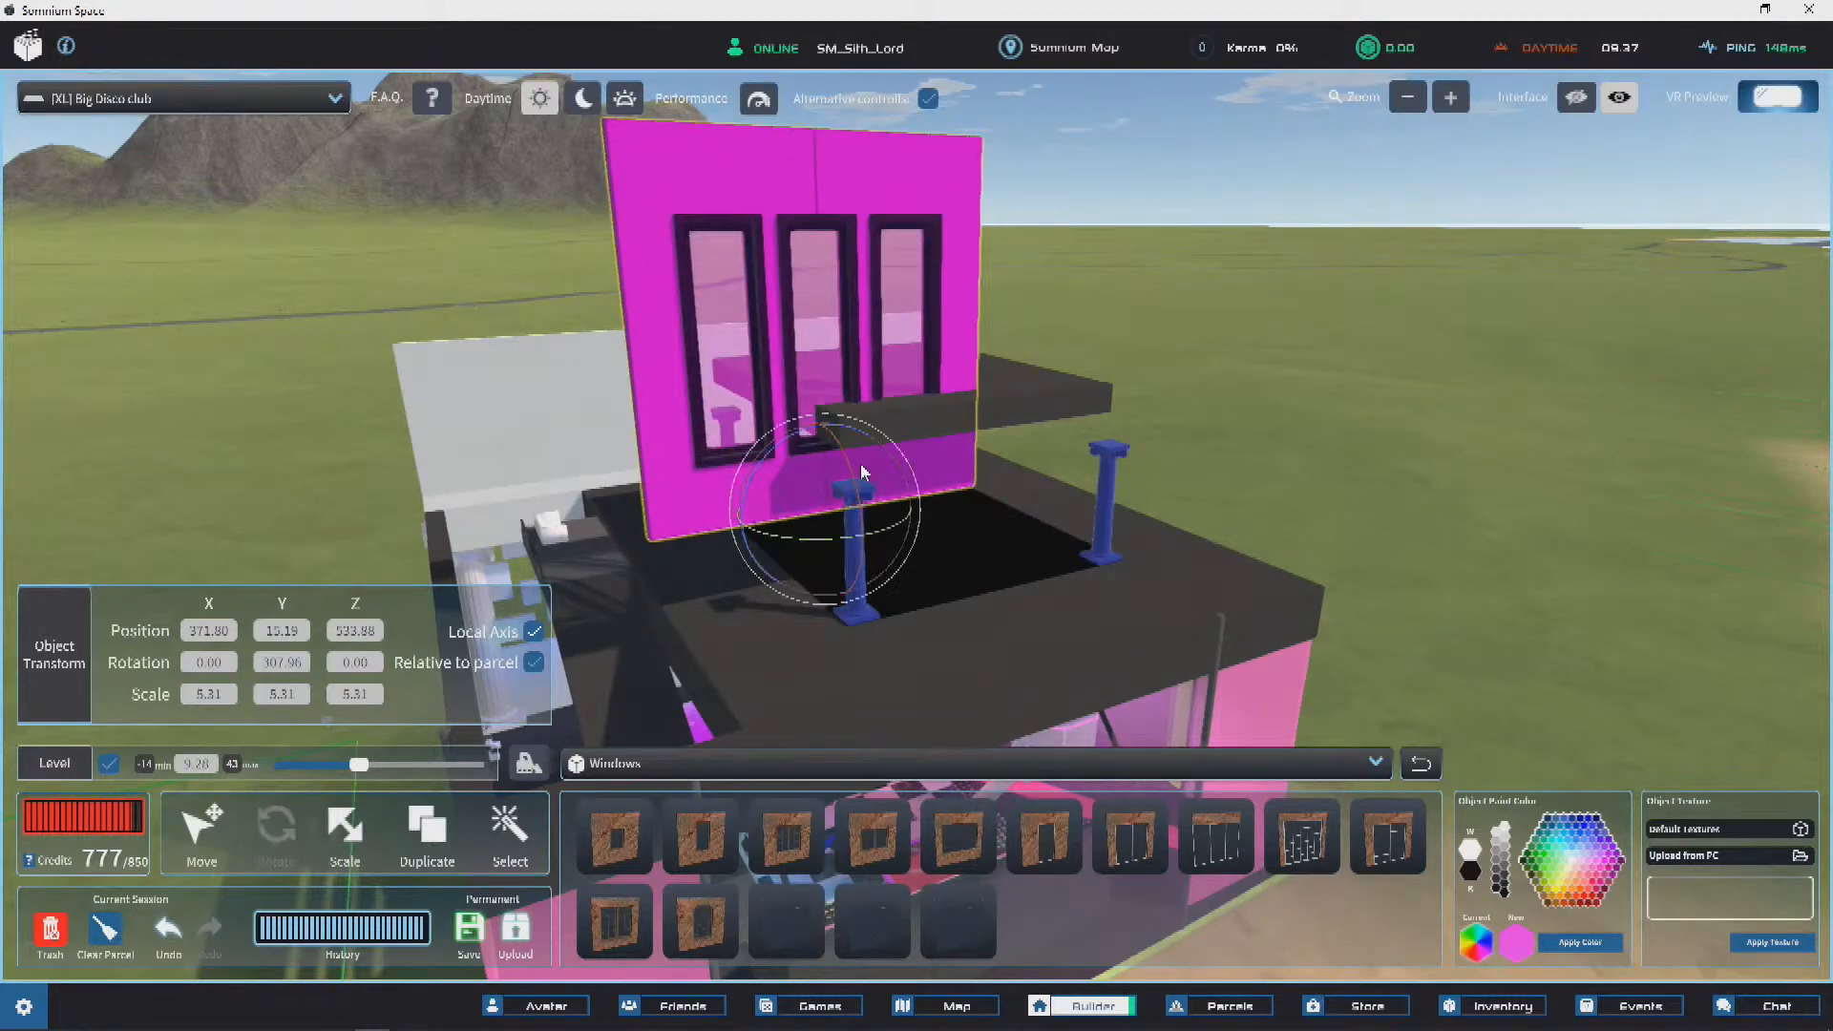
left_click_drag(852, 480, 898, 618)
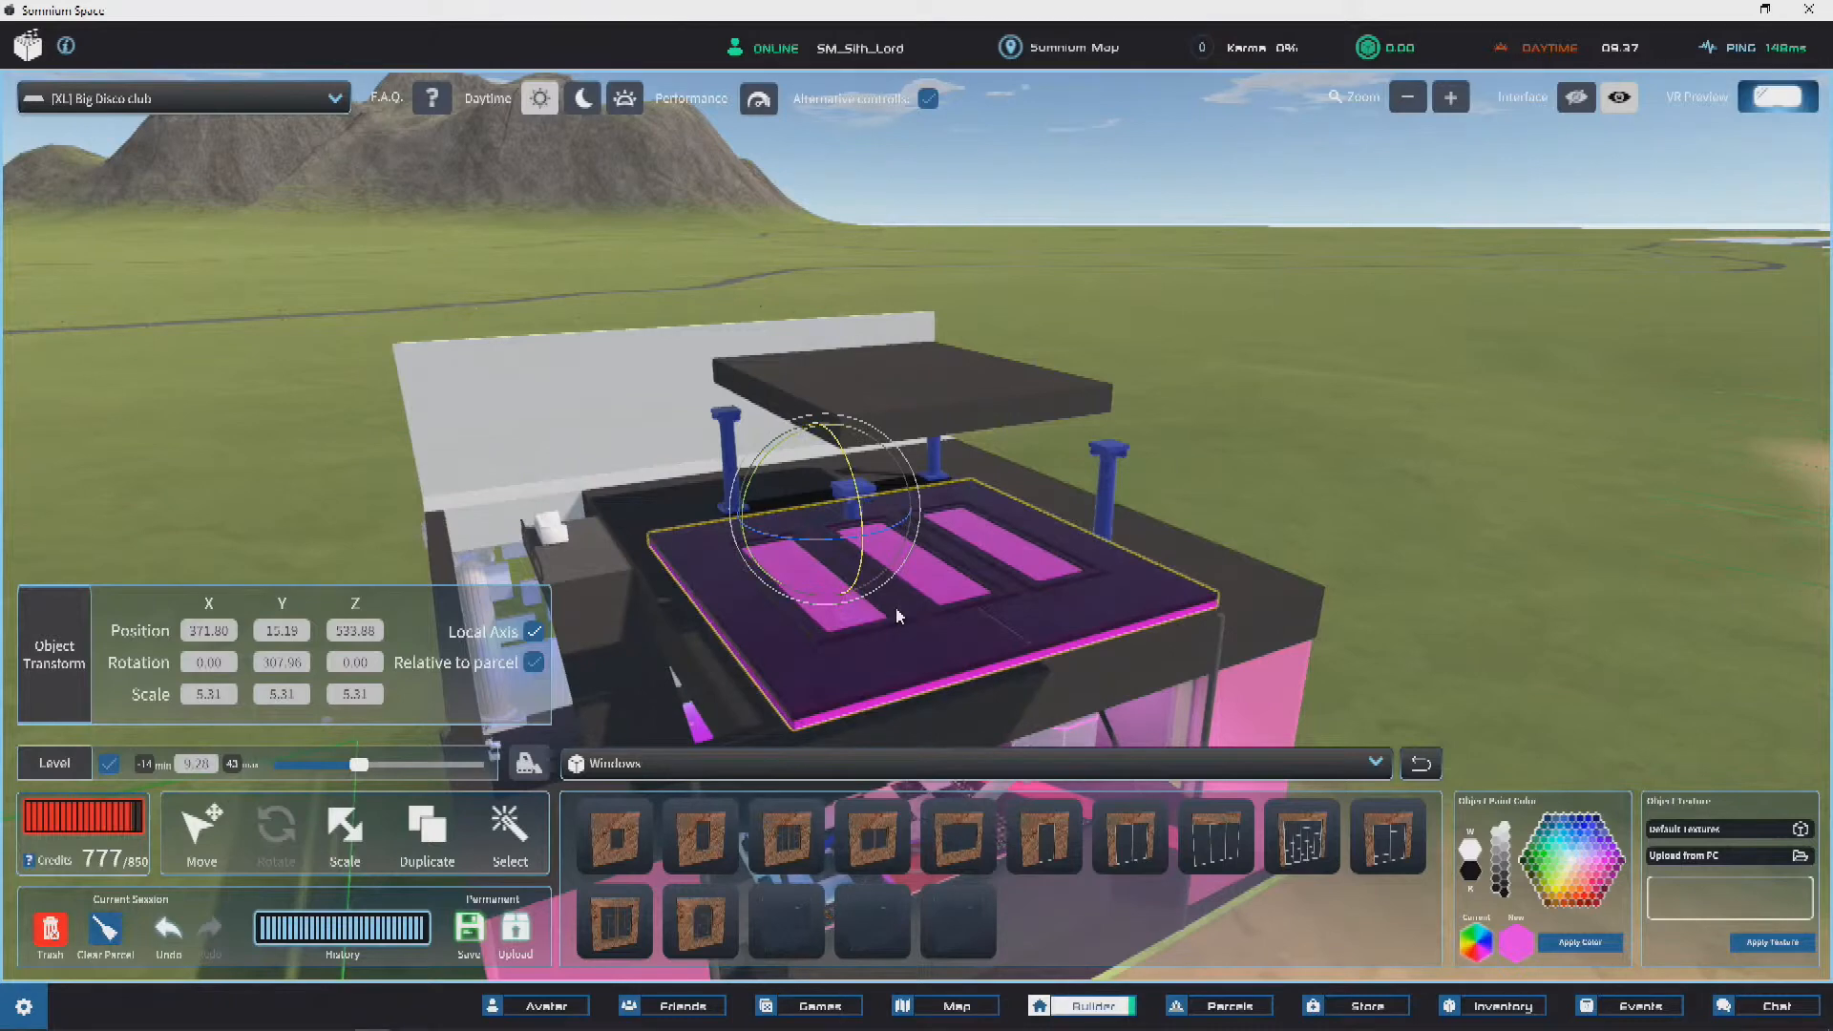
left_click_drag(897, 618, 798, 356)
Step: Slide the flat window panel over the columned roof area to X 366.66, Z 537.89
right_click_drag(798, 356, 1169, 426)
left_click(214, 852)
left_click_drag(1172, 426, 1018, 428)
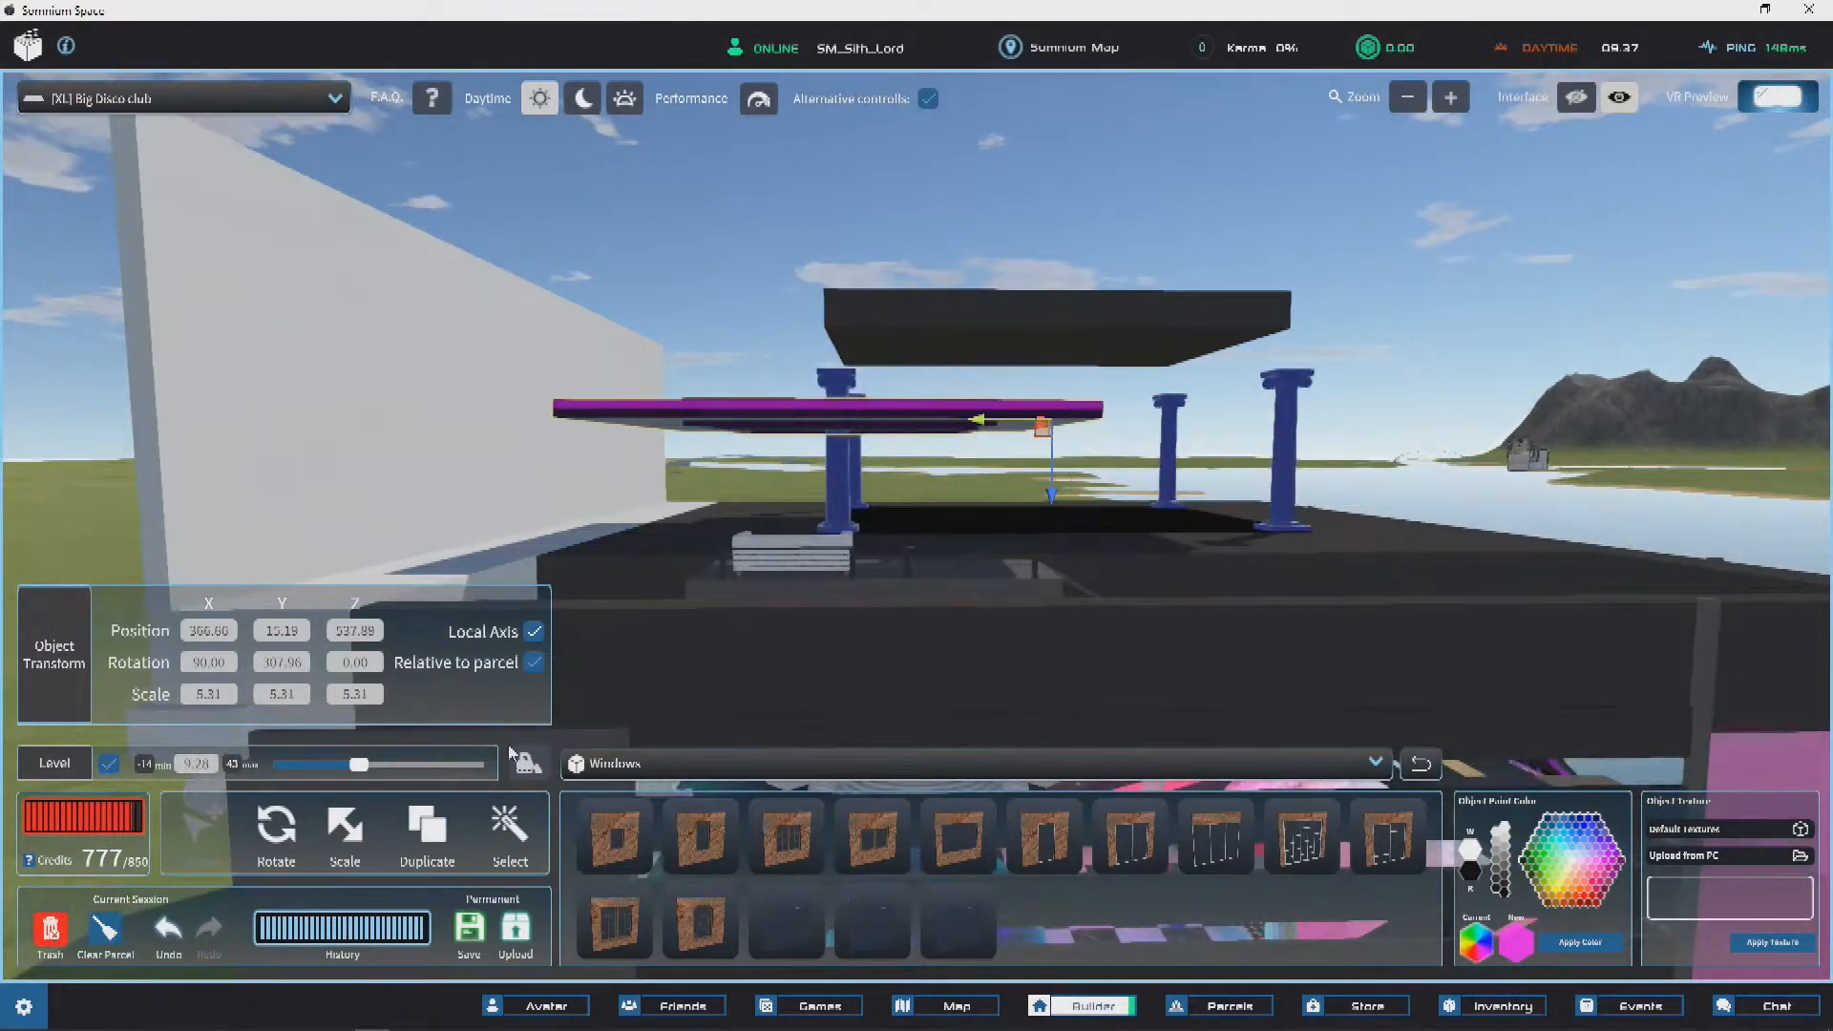
Step: Flip the flat window panel over to an X rotation of 270°
left_click(275, 828)
right_click_drag(1072, 318, 1010, 409)
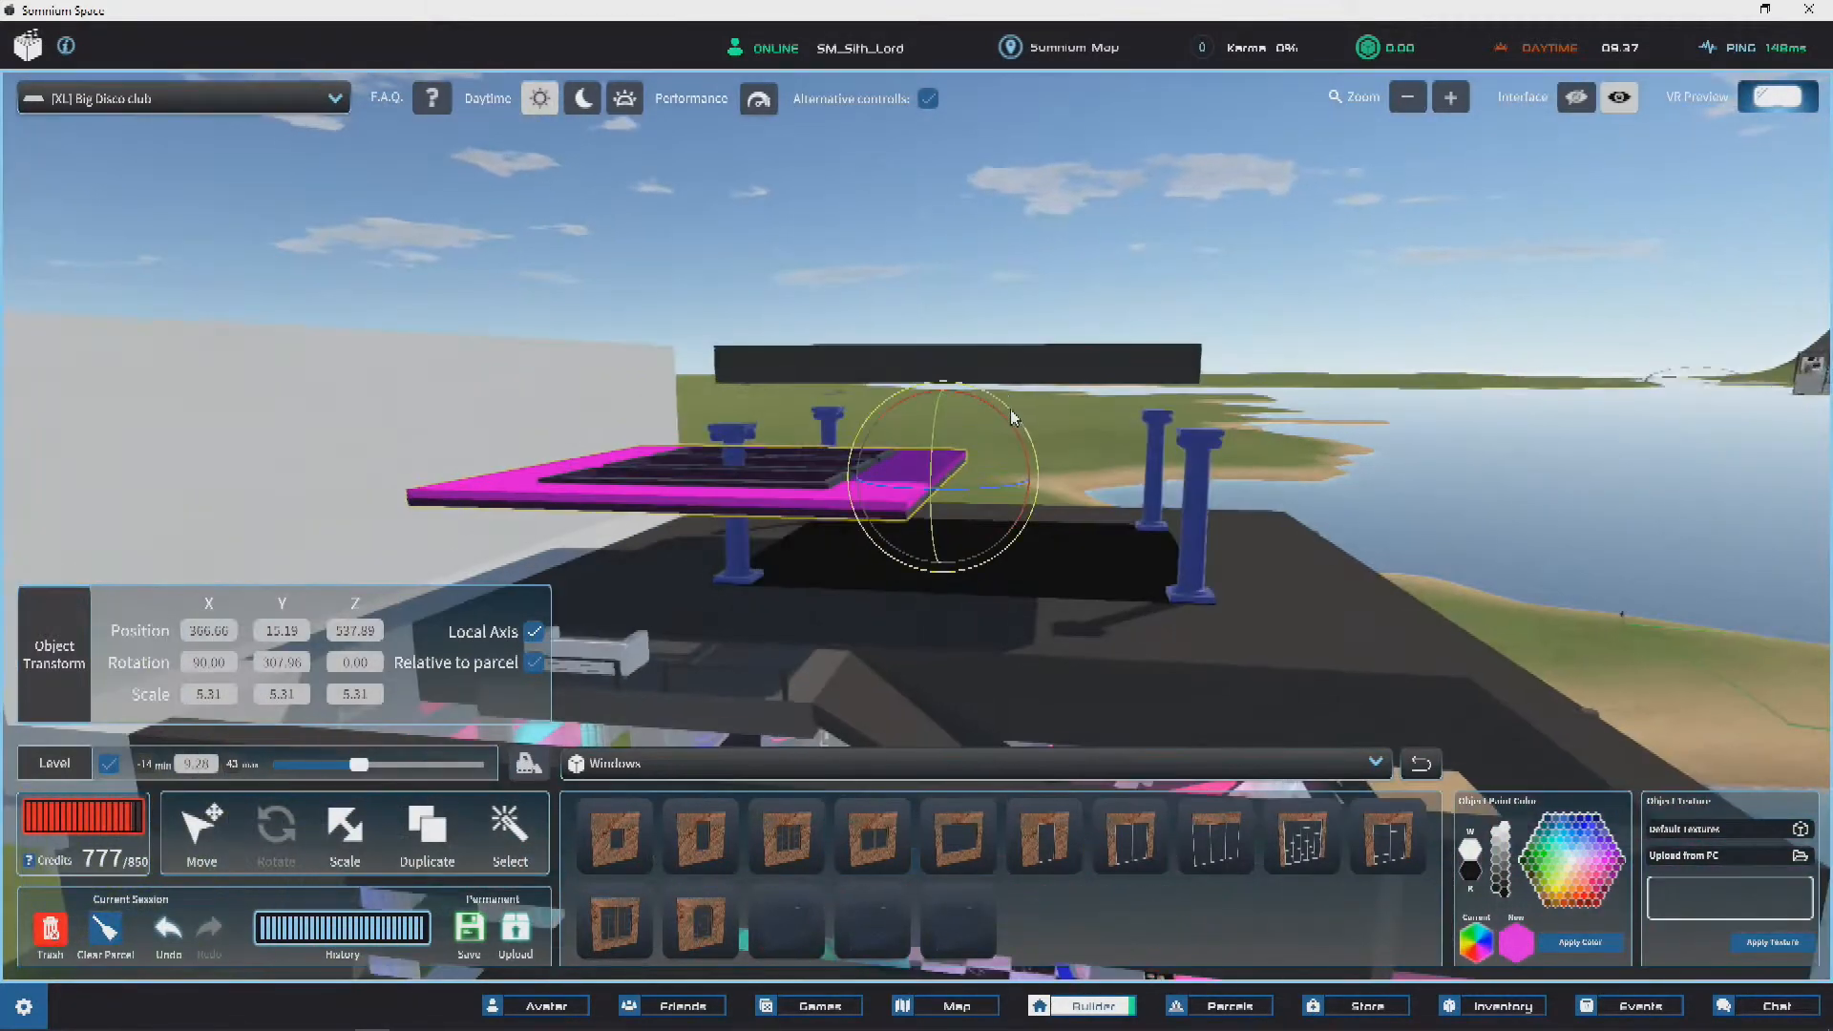
left_click_drag(984, 407, 955, 573)
right_click_drag(955, 573, 895, 558)
Step: Select only the wall part of the window panel and apply a plain light default texture to it
left_click(507, 853)
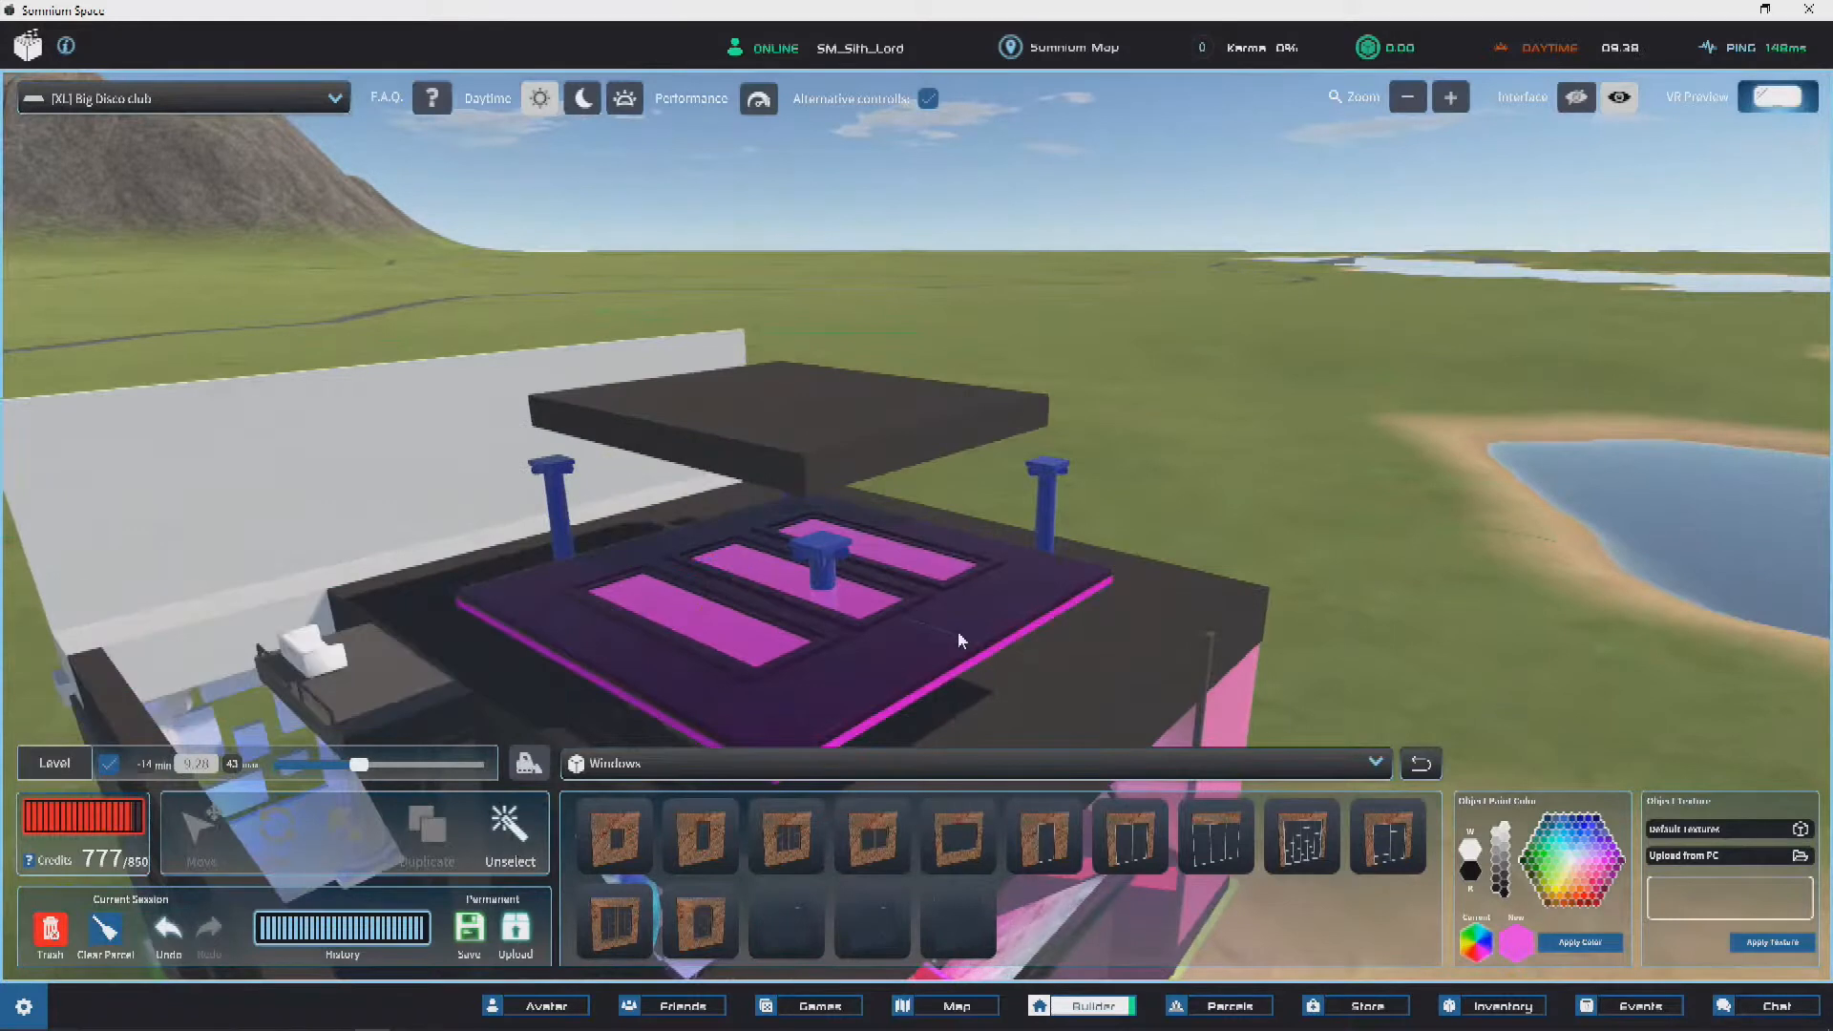
left_click(947, 621)
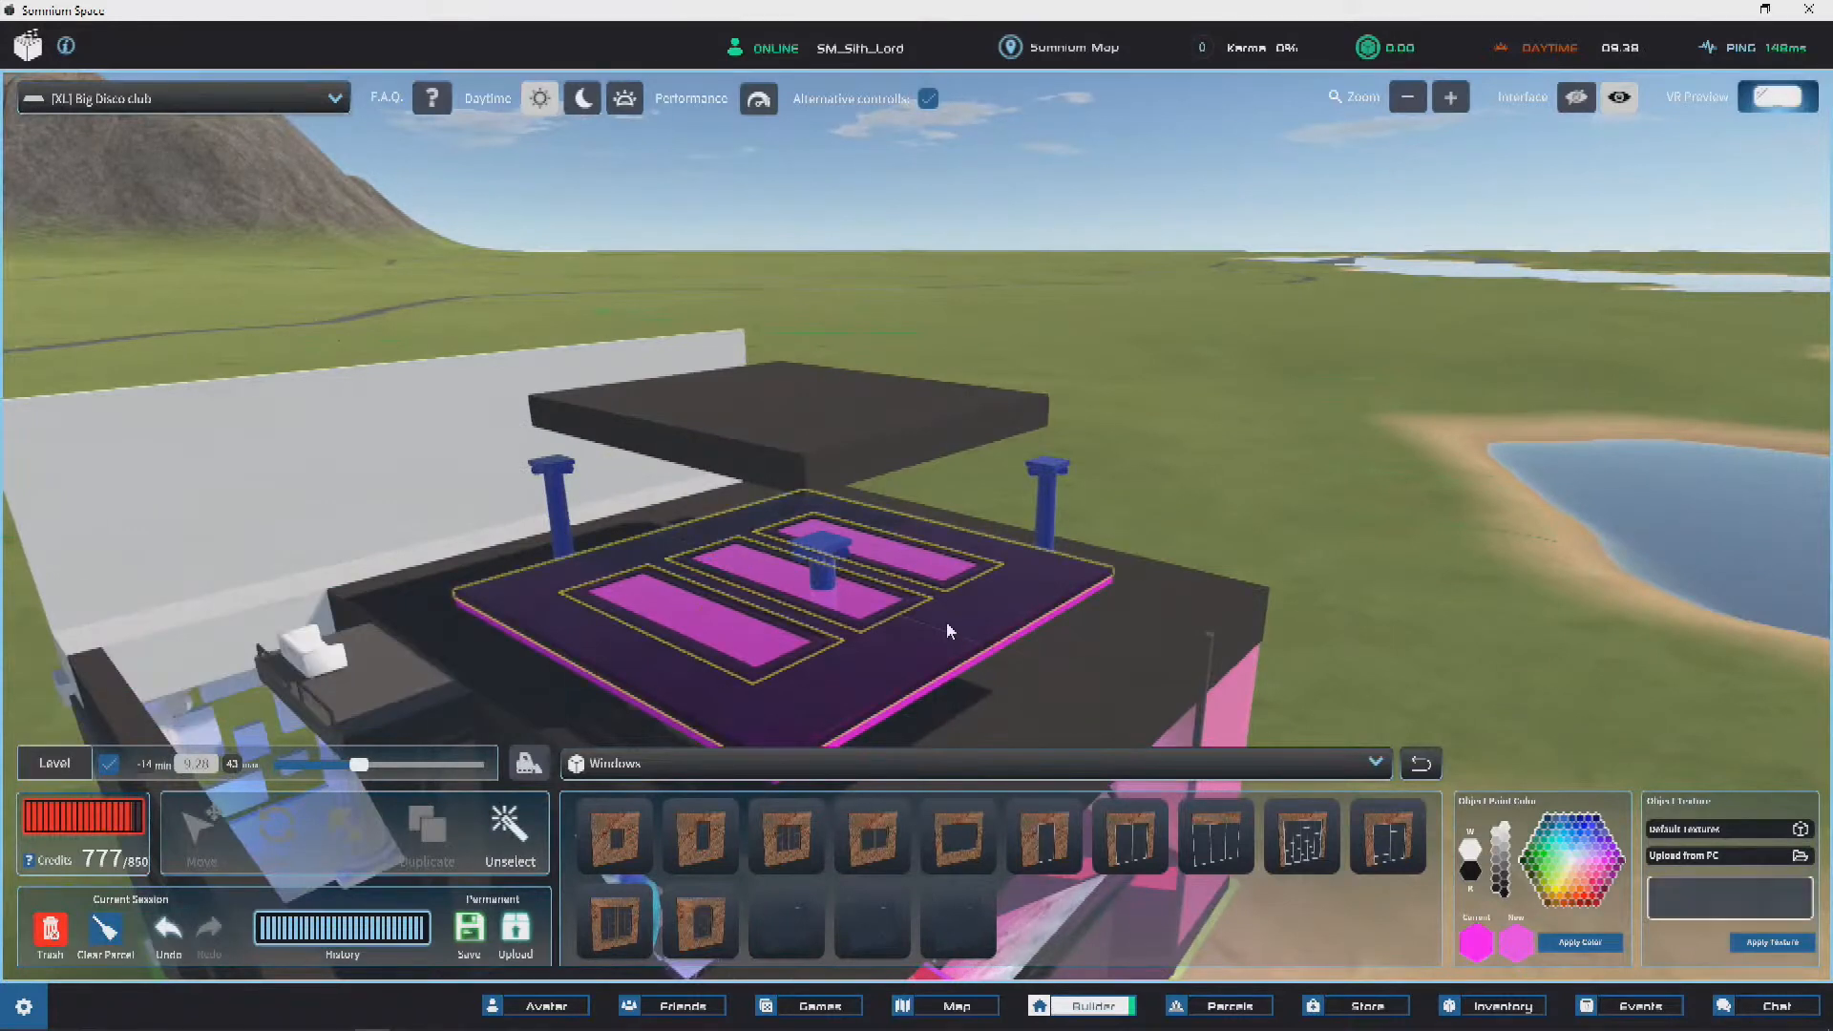
left_click(1687, 836)
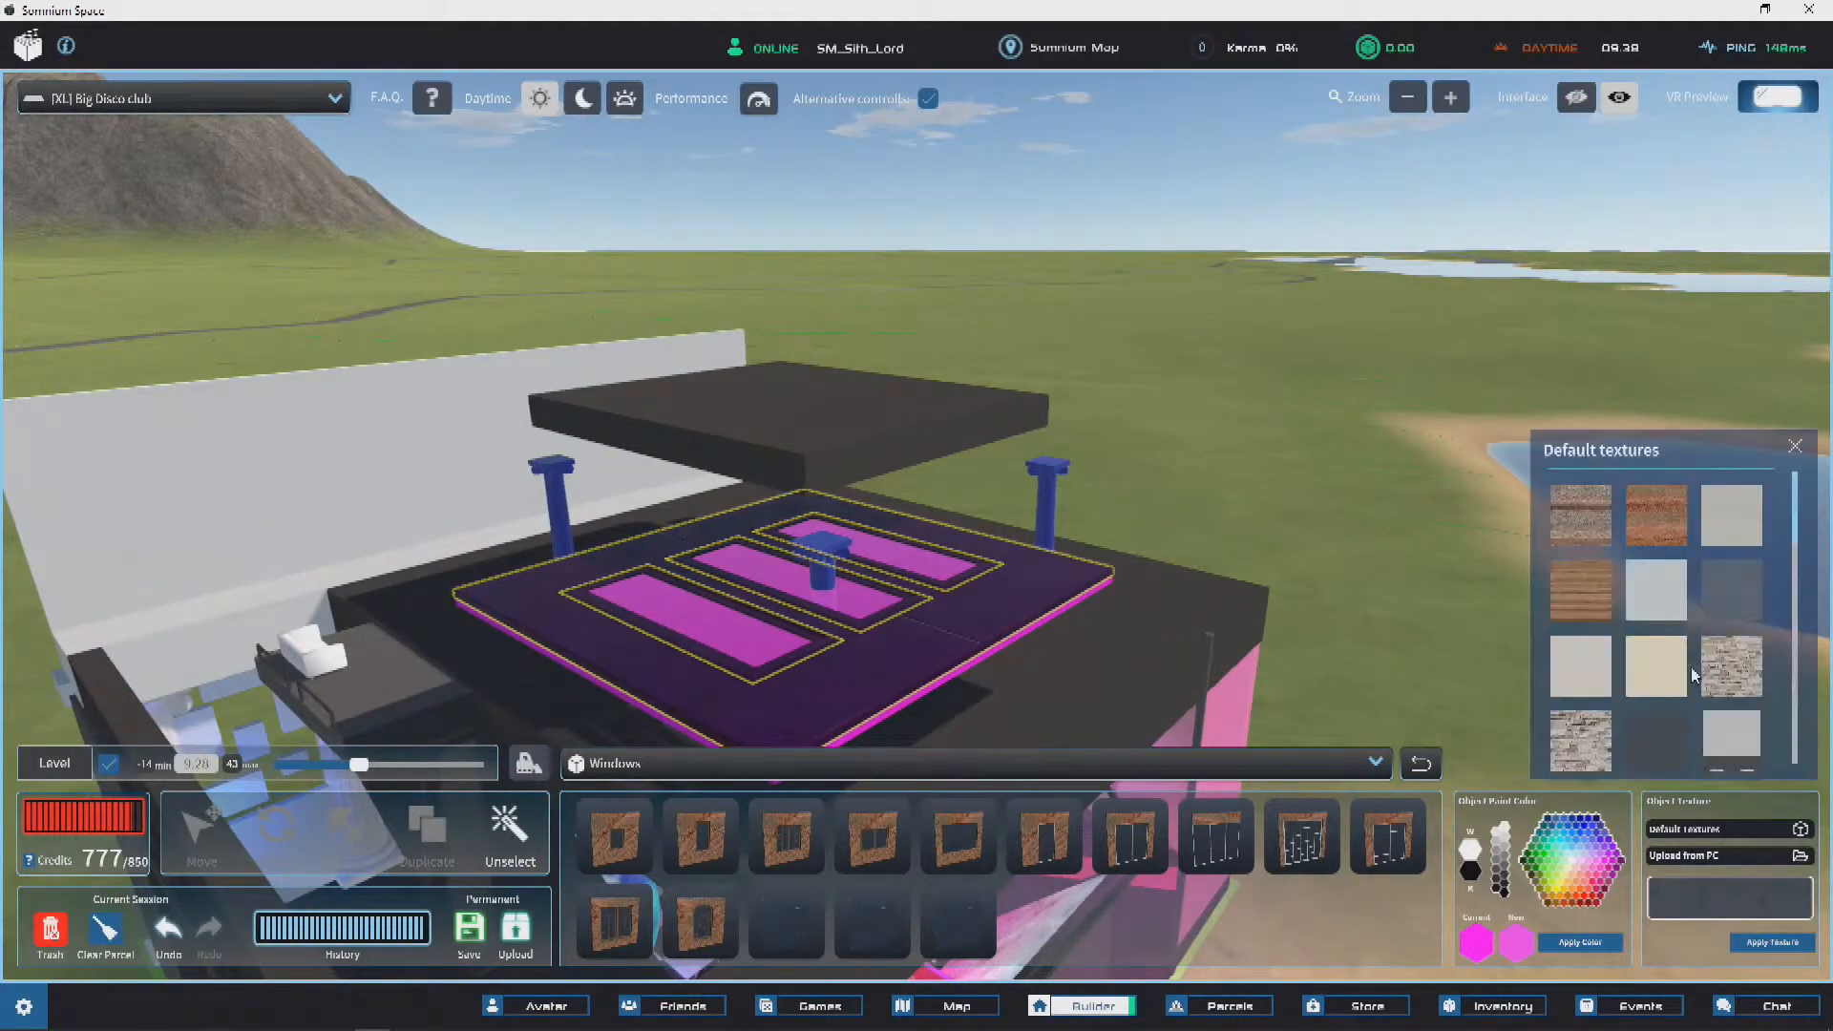
left_click(1760, 943)
right_click_drag(1011, 516, 983, 611)
right_click_drag(1063, 546, 578, 375)
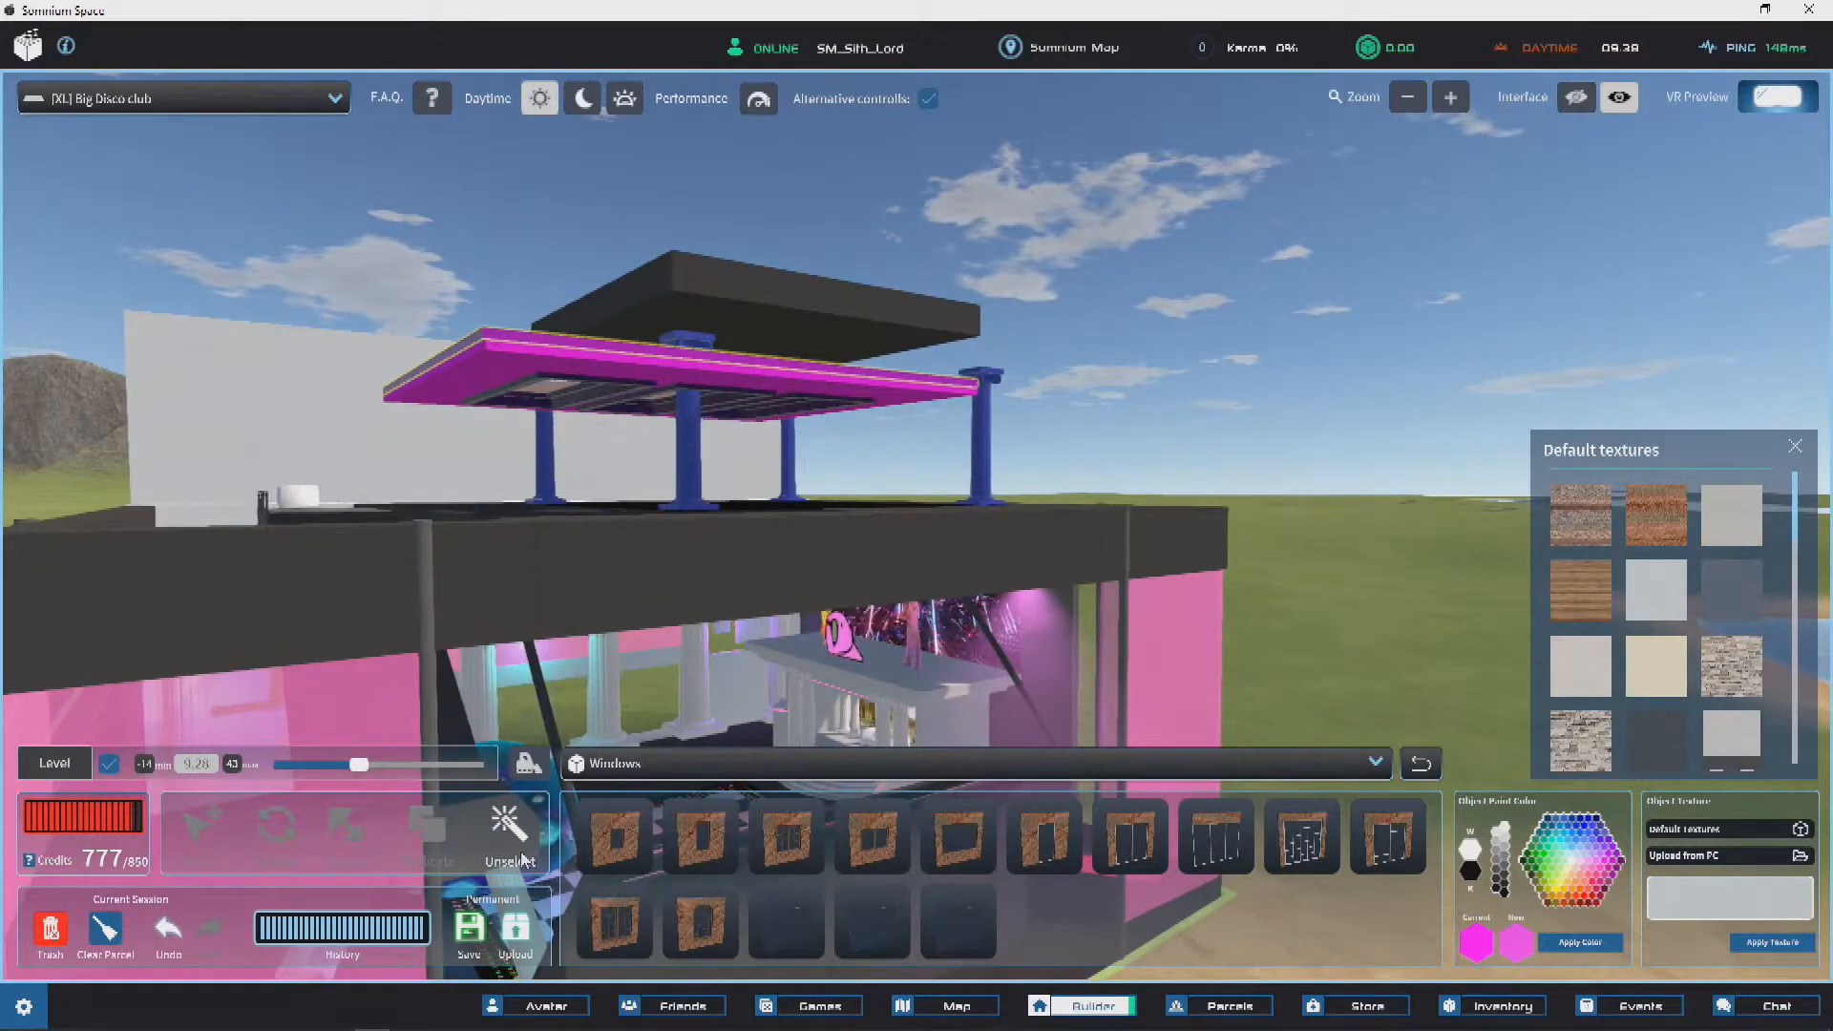
Step: Select the window panel's three glass panes and apply the wood plank default texture to them
left_click(603, 380)
left_click(603, 362)
left_click(524, 360)
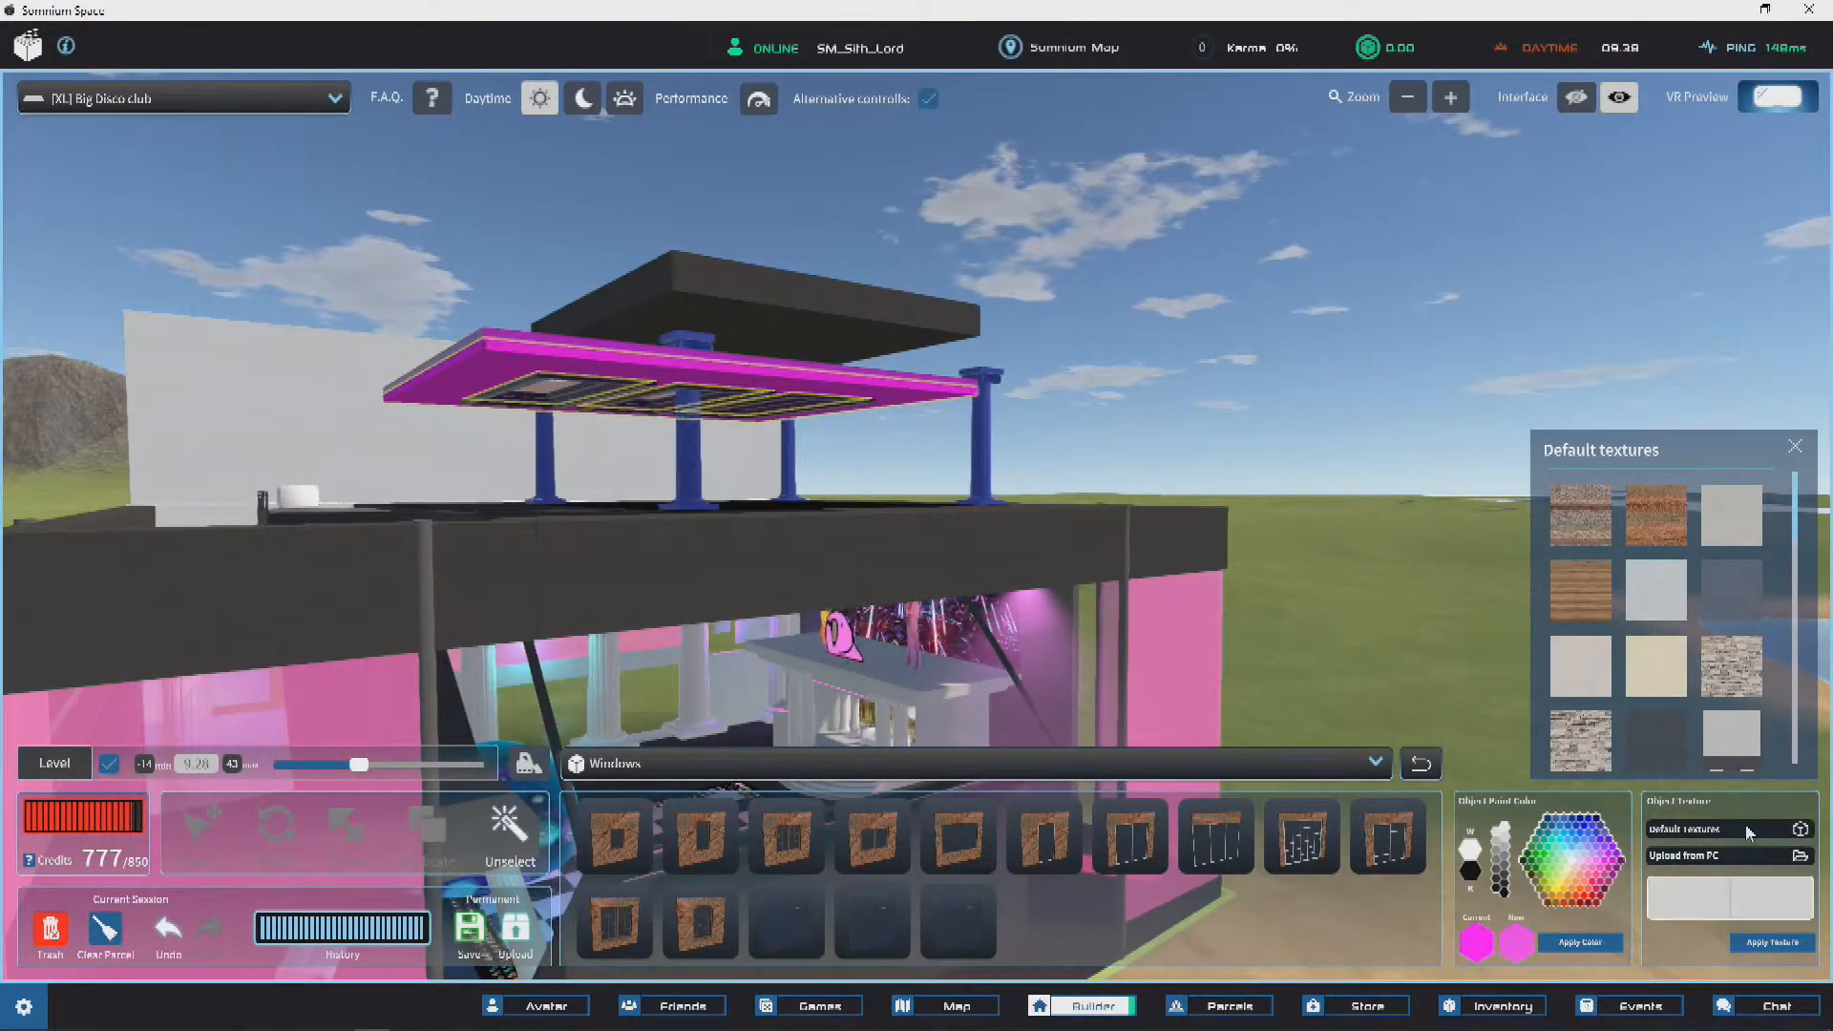
right_click_drag(1240, 611, 878, 389)
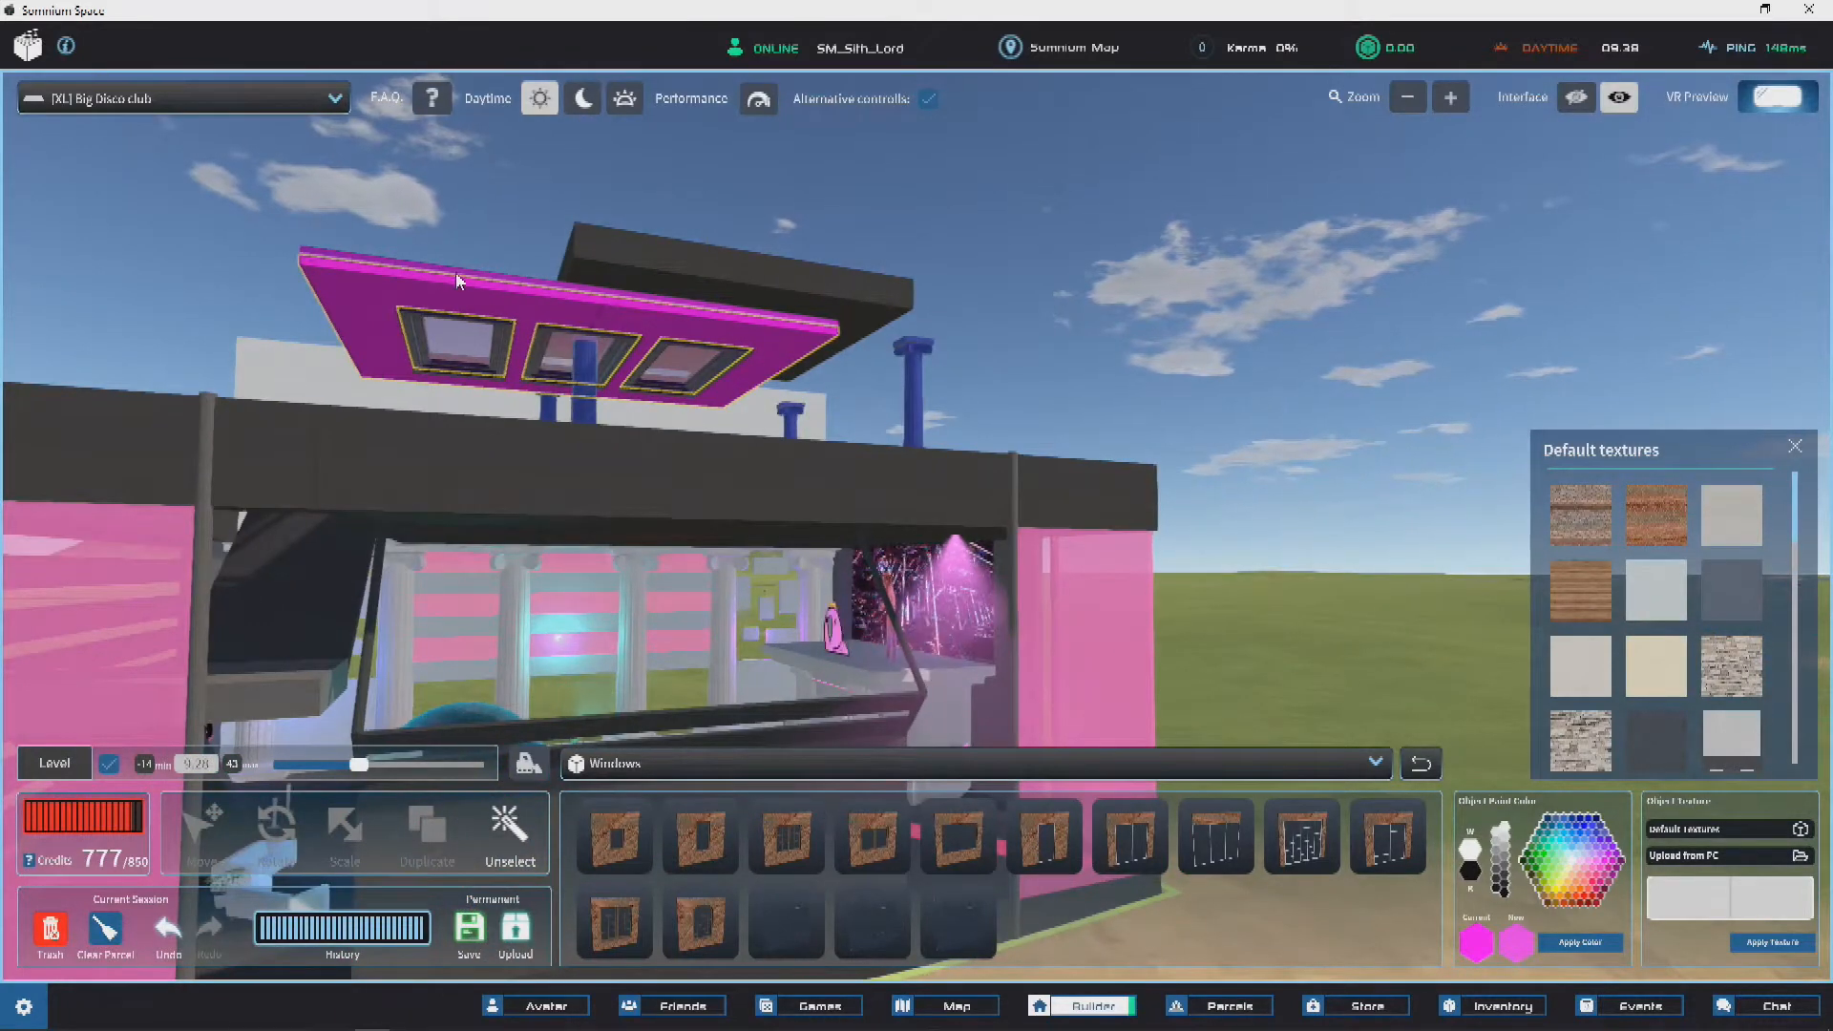
left_click(460, 355)
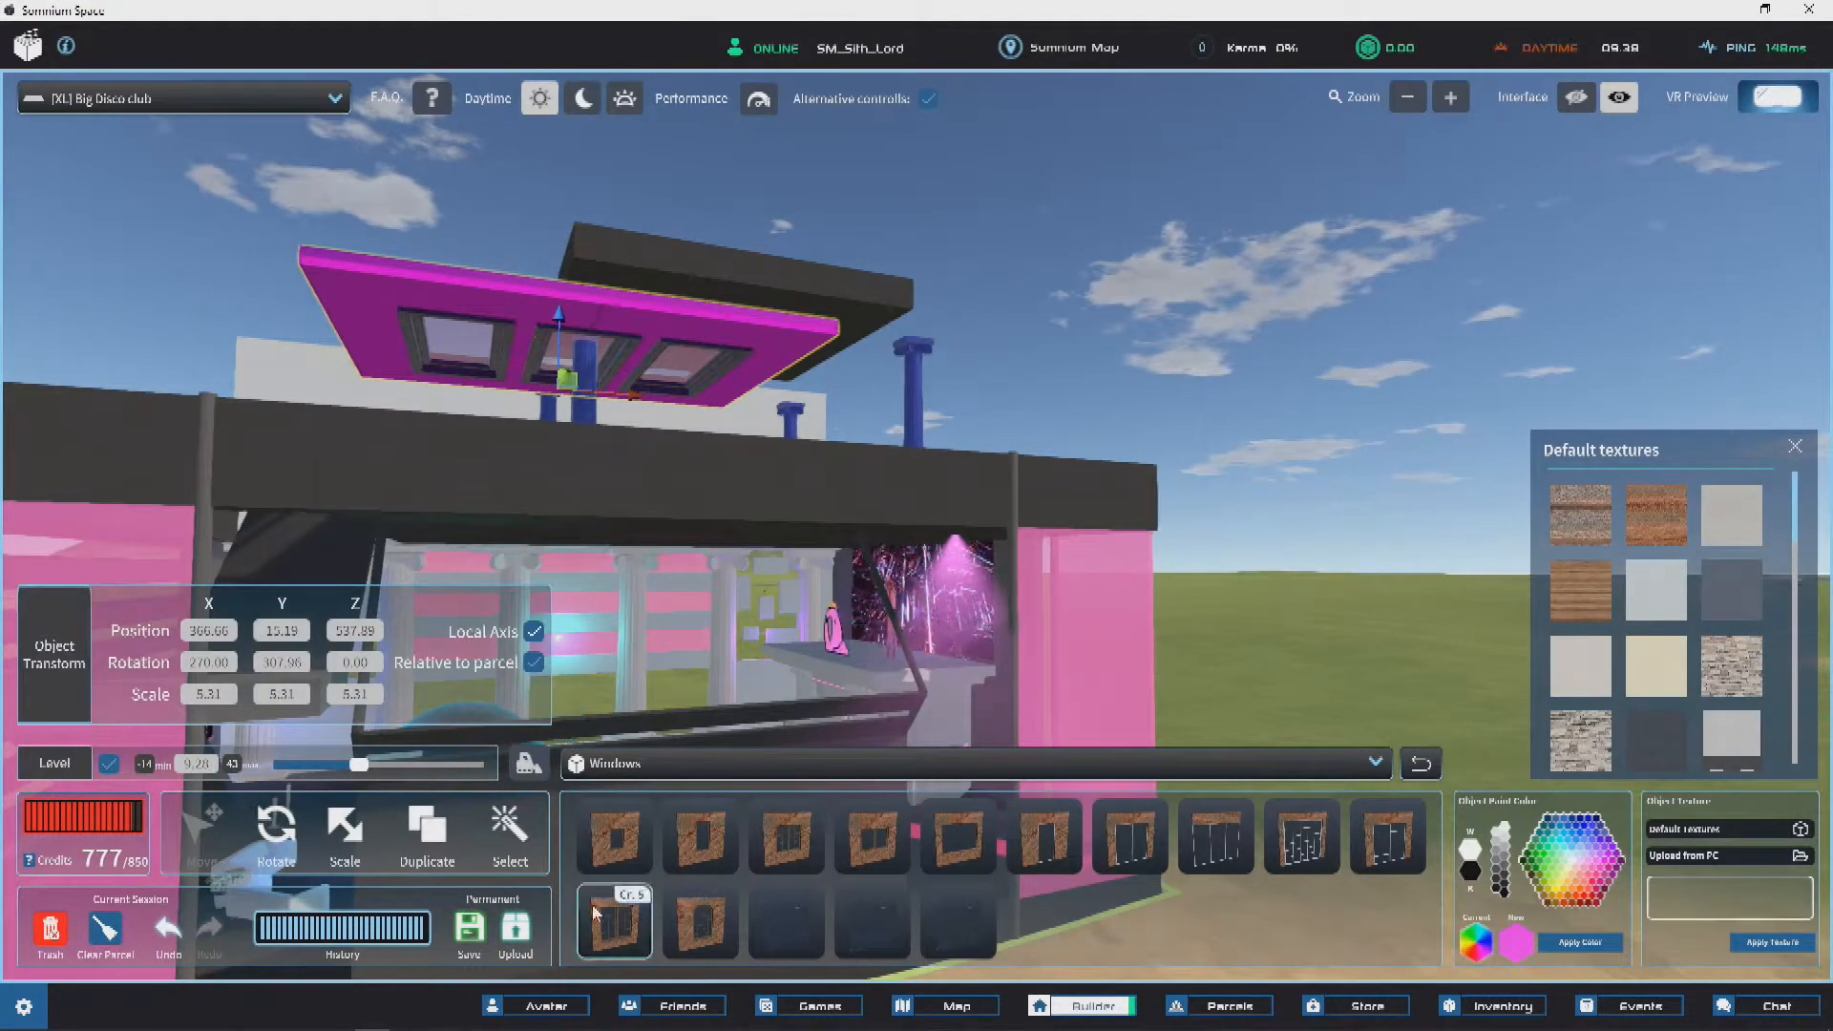
left_click(460, 355)
left_click(460, 356)
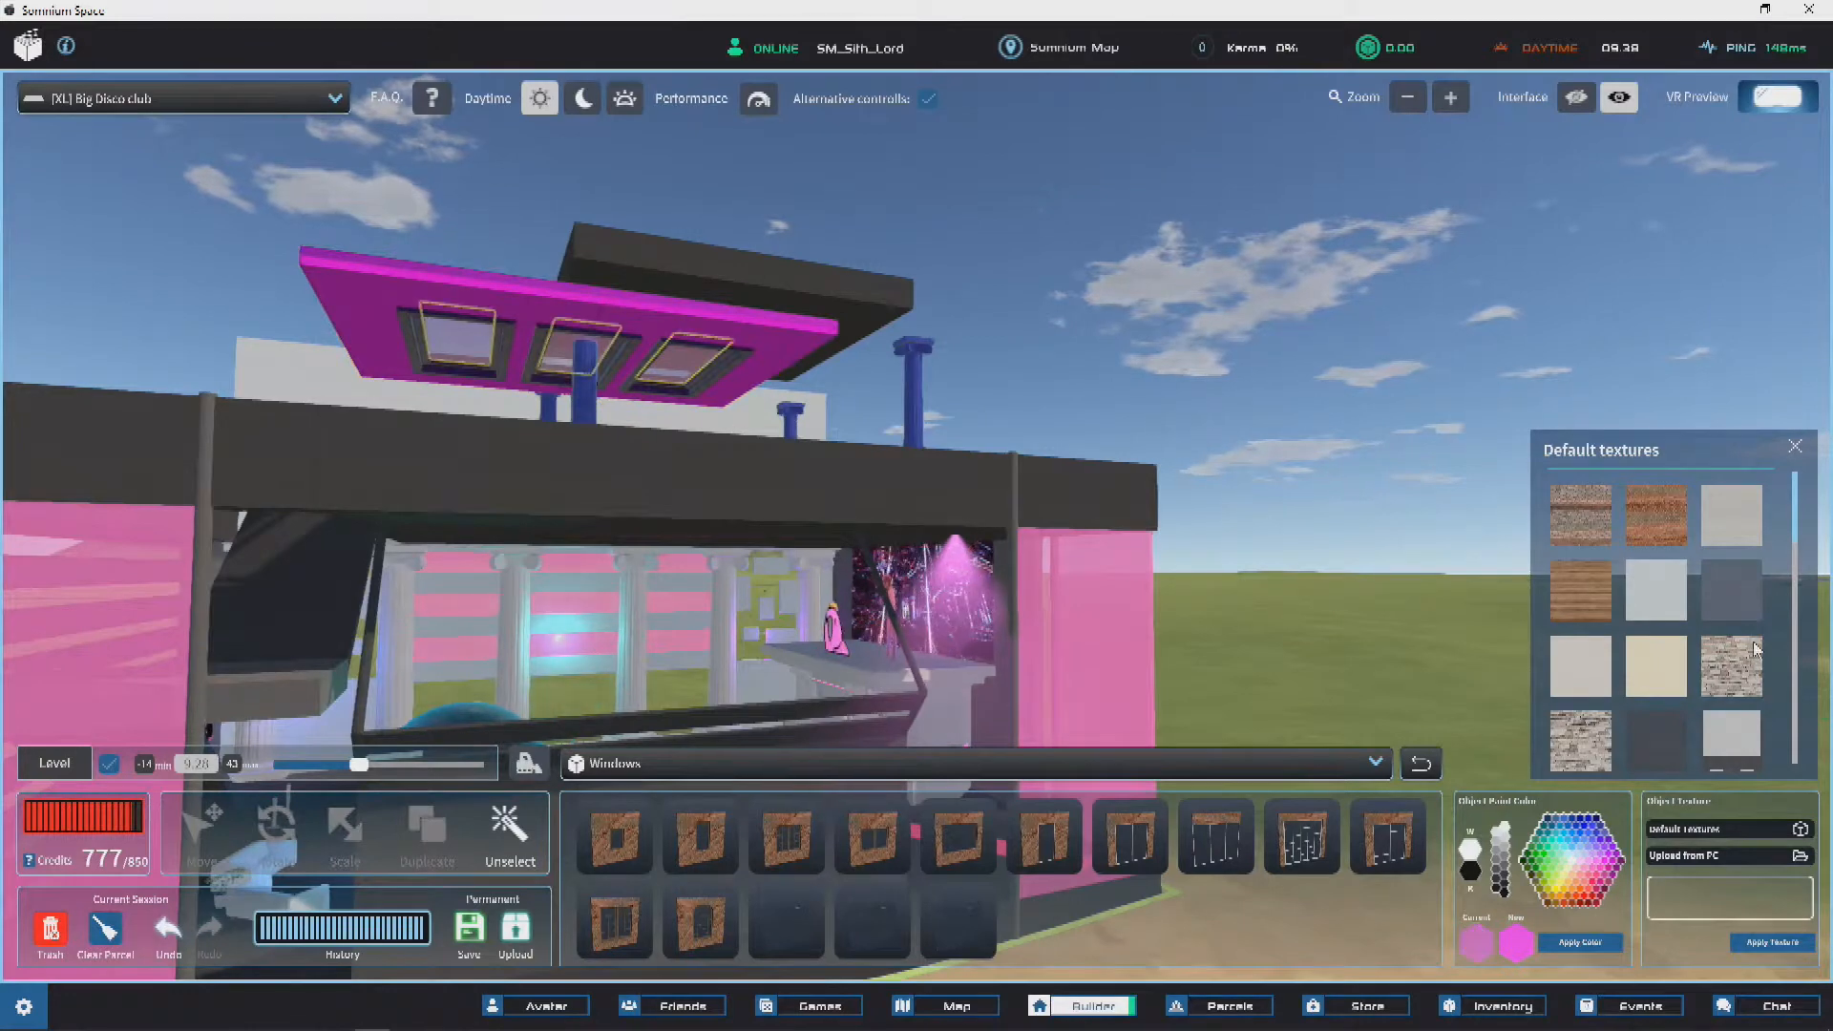
left_click(1592, 589)
left_click(1747, 943)
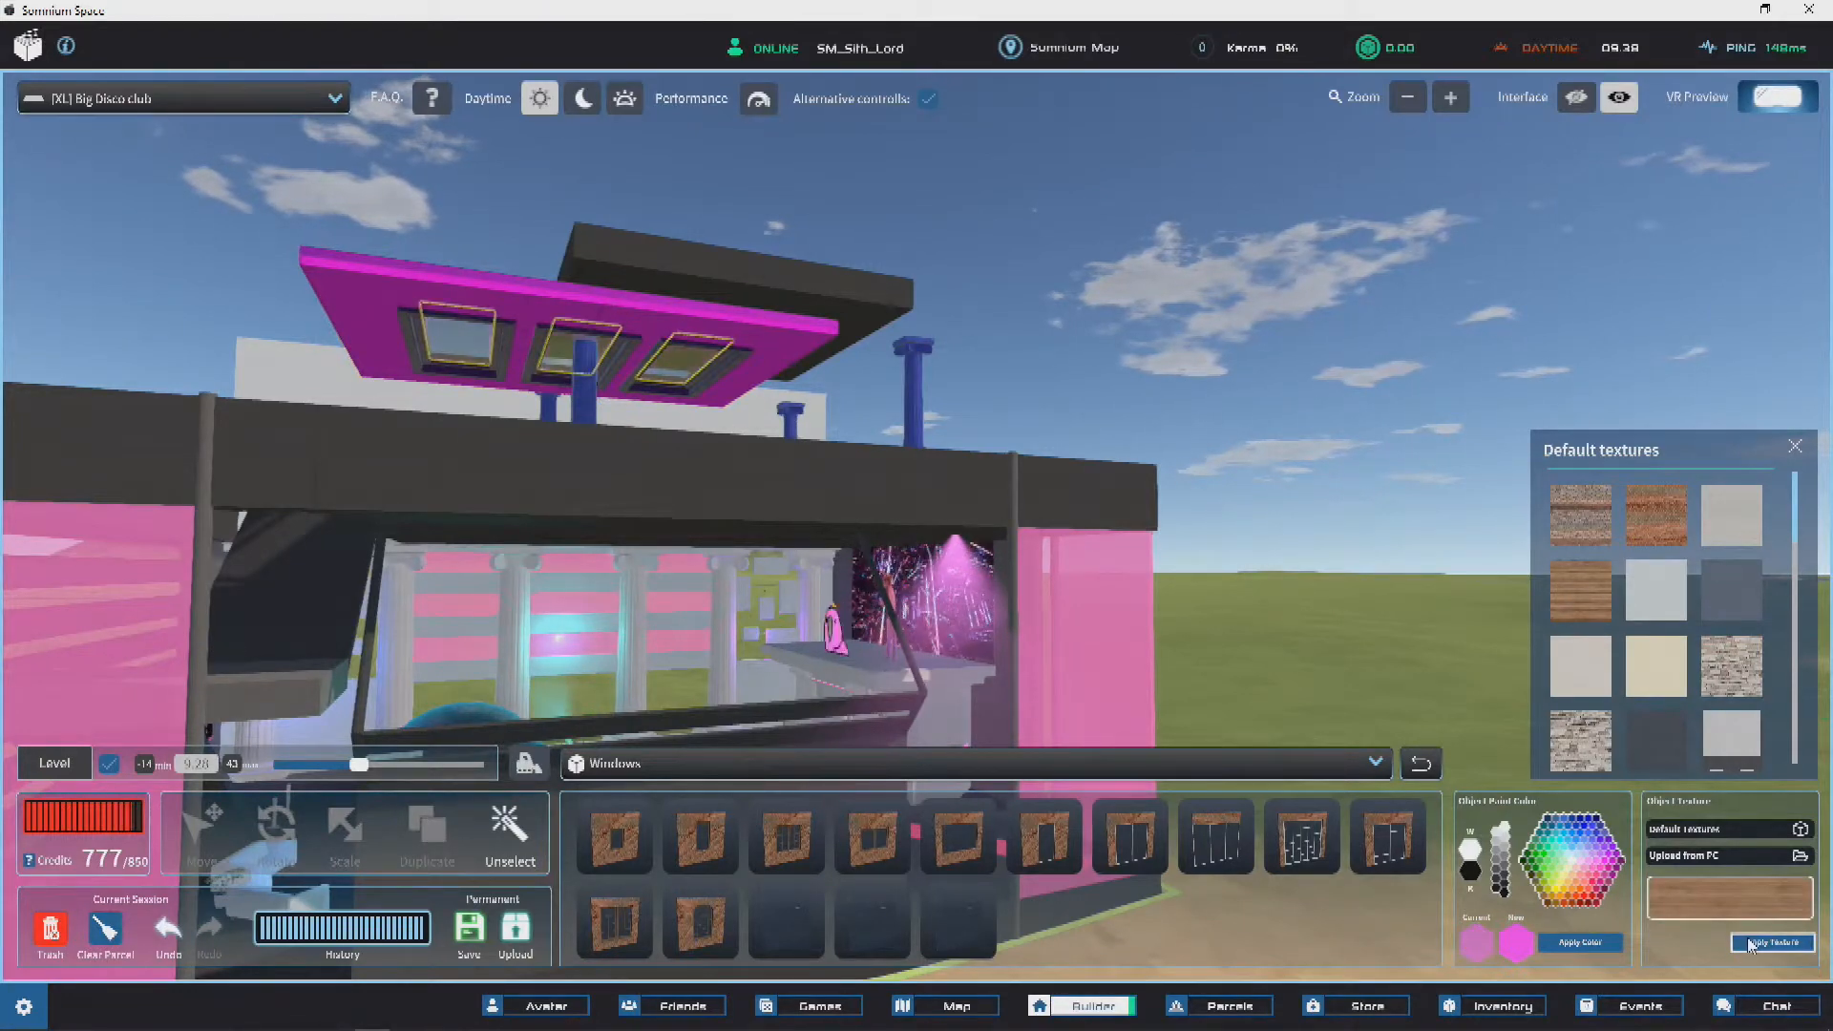
Step: Try a dark patterned and a plain light default texture on the window panel's three glass panes
key("w")
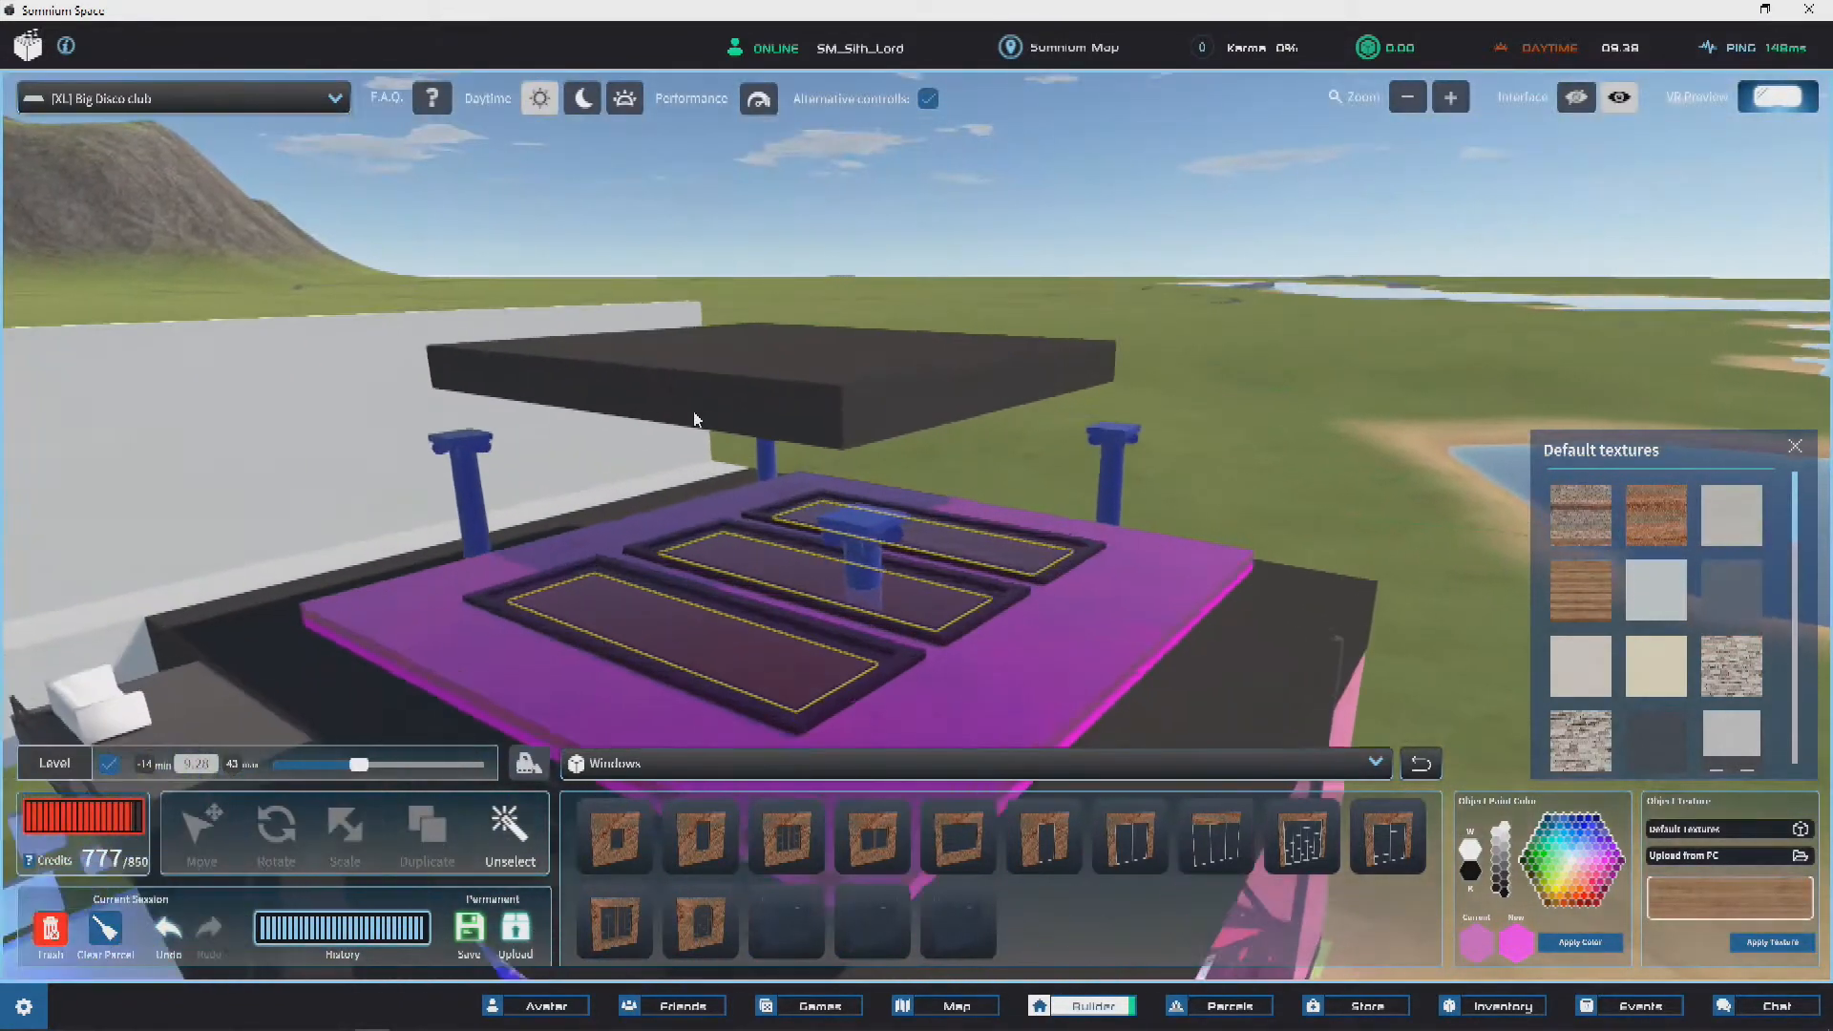
key("s")
scroll(1659, 637, "down", 5)
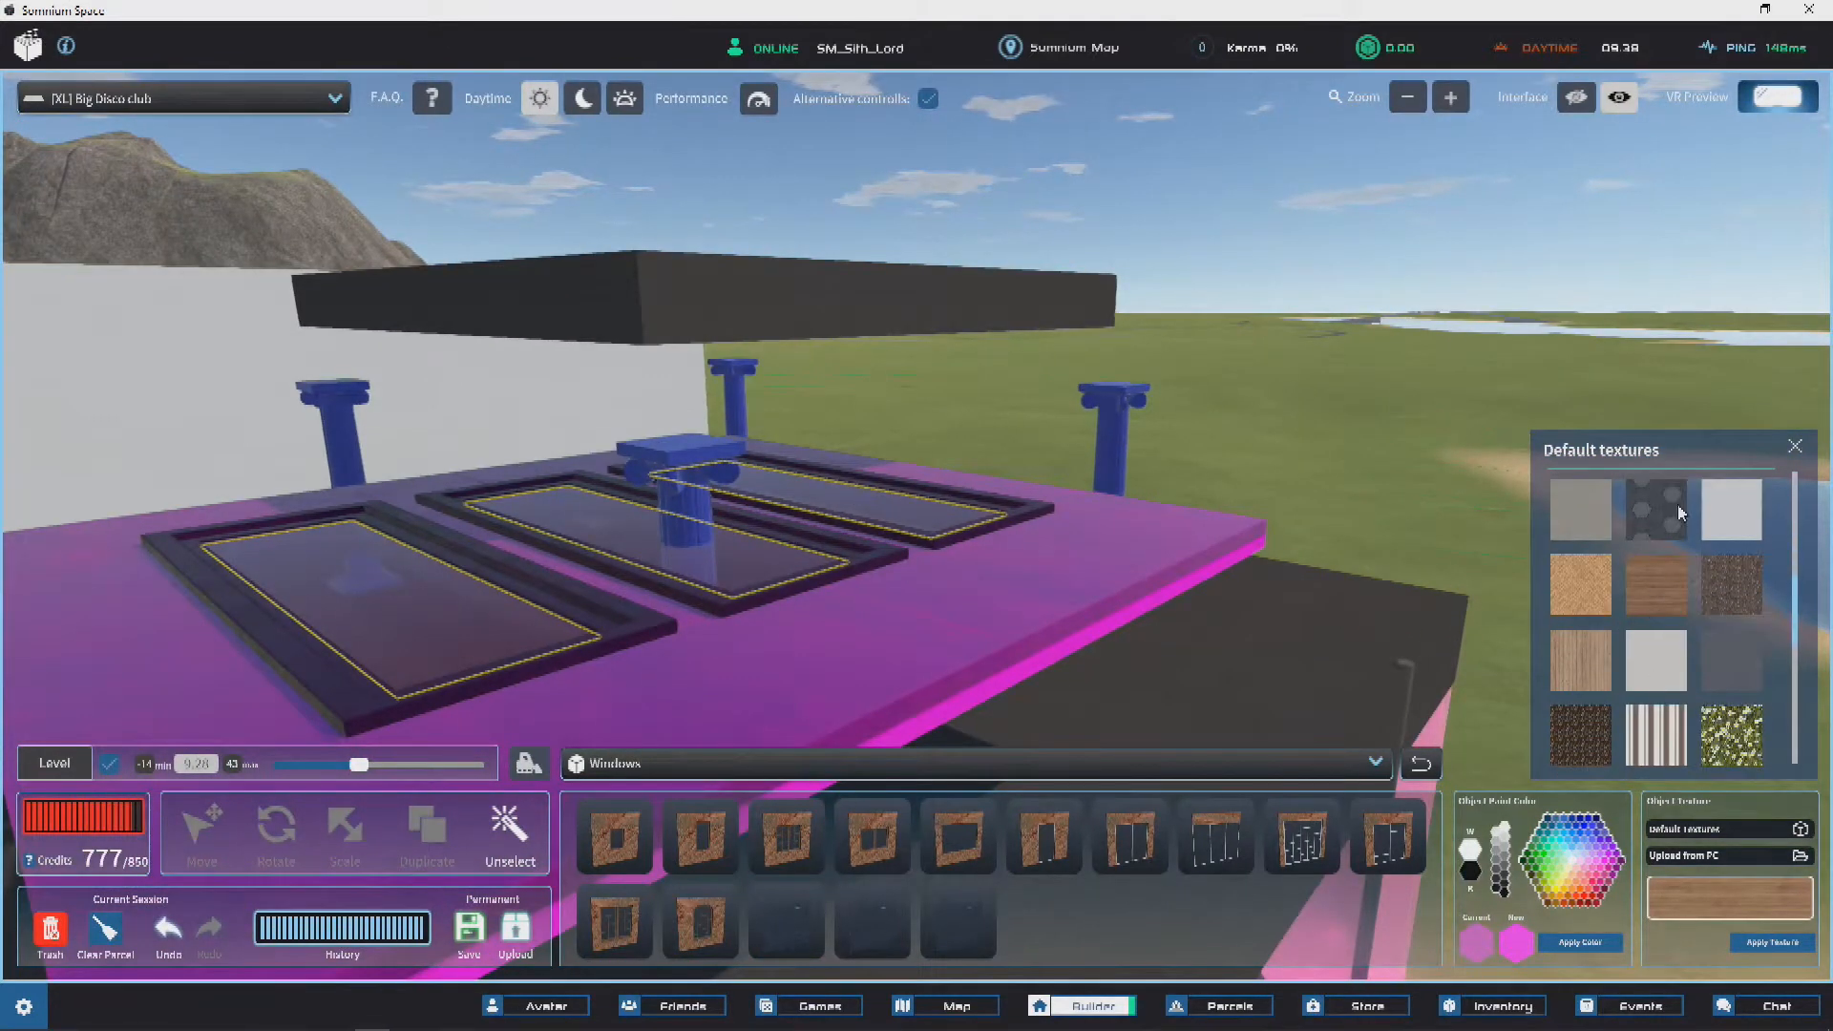
key("w")
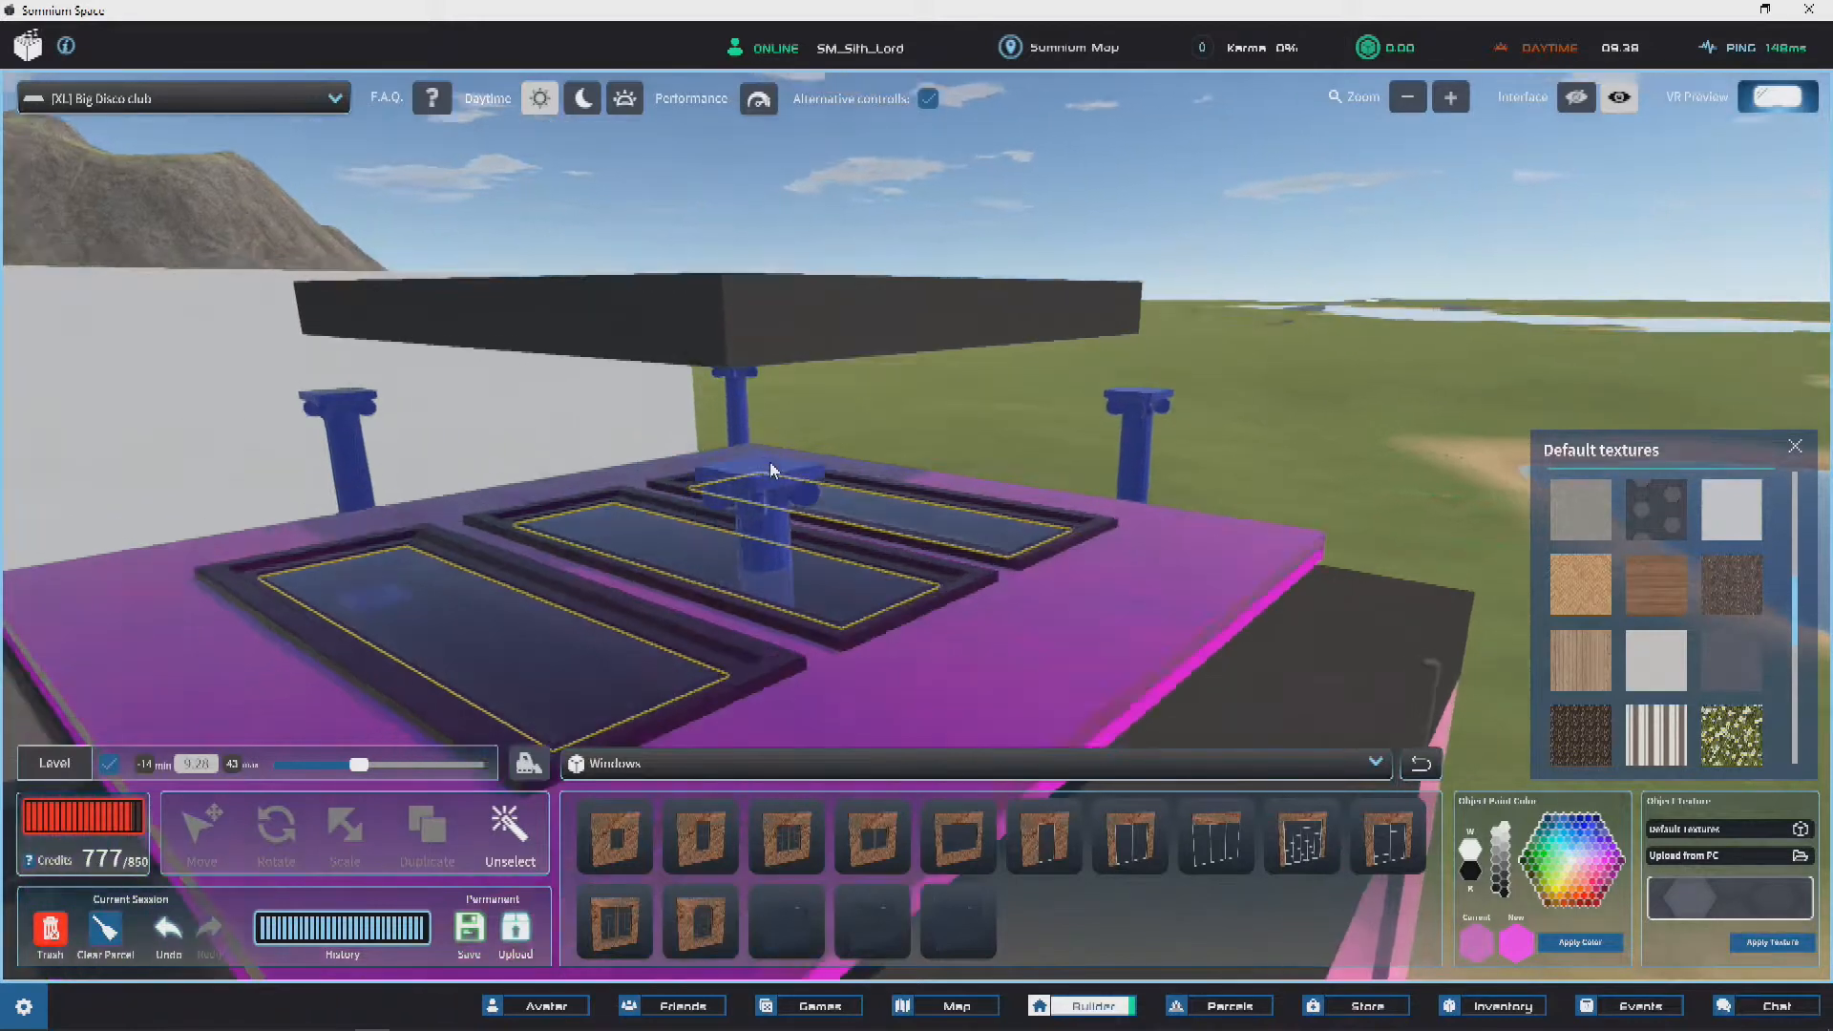
scroll(1790, 632, "up", 2)
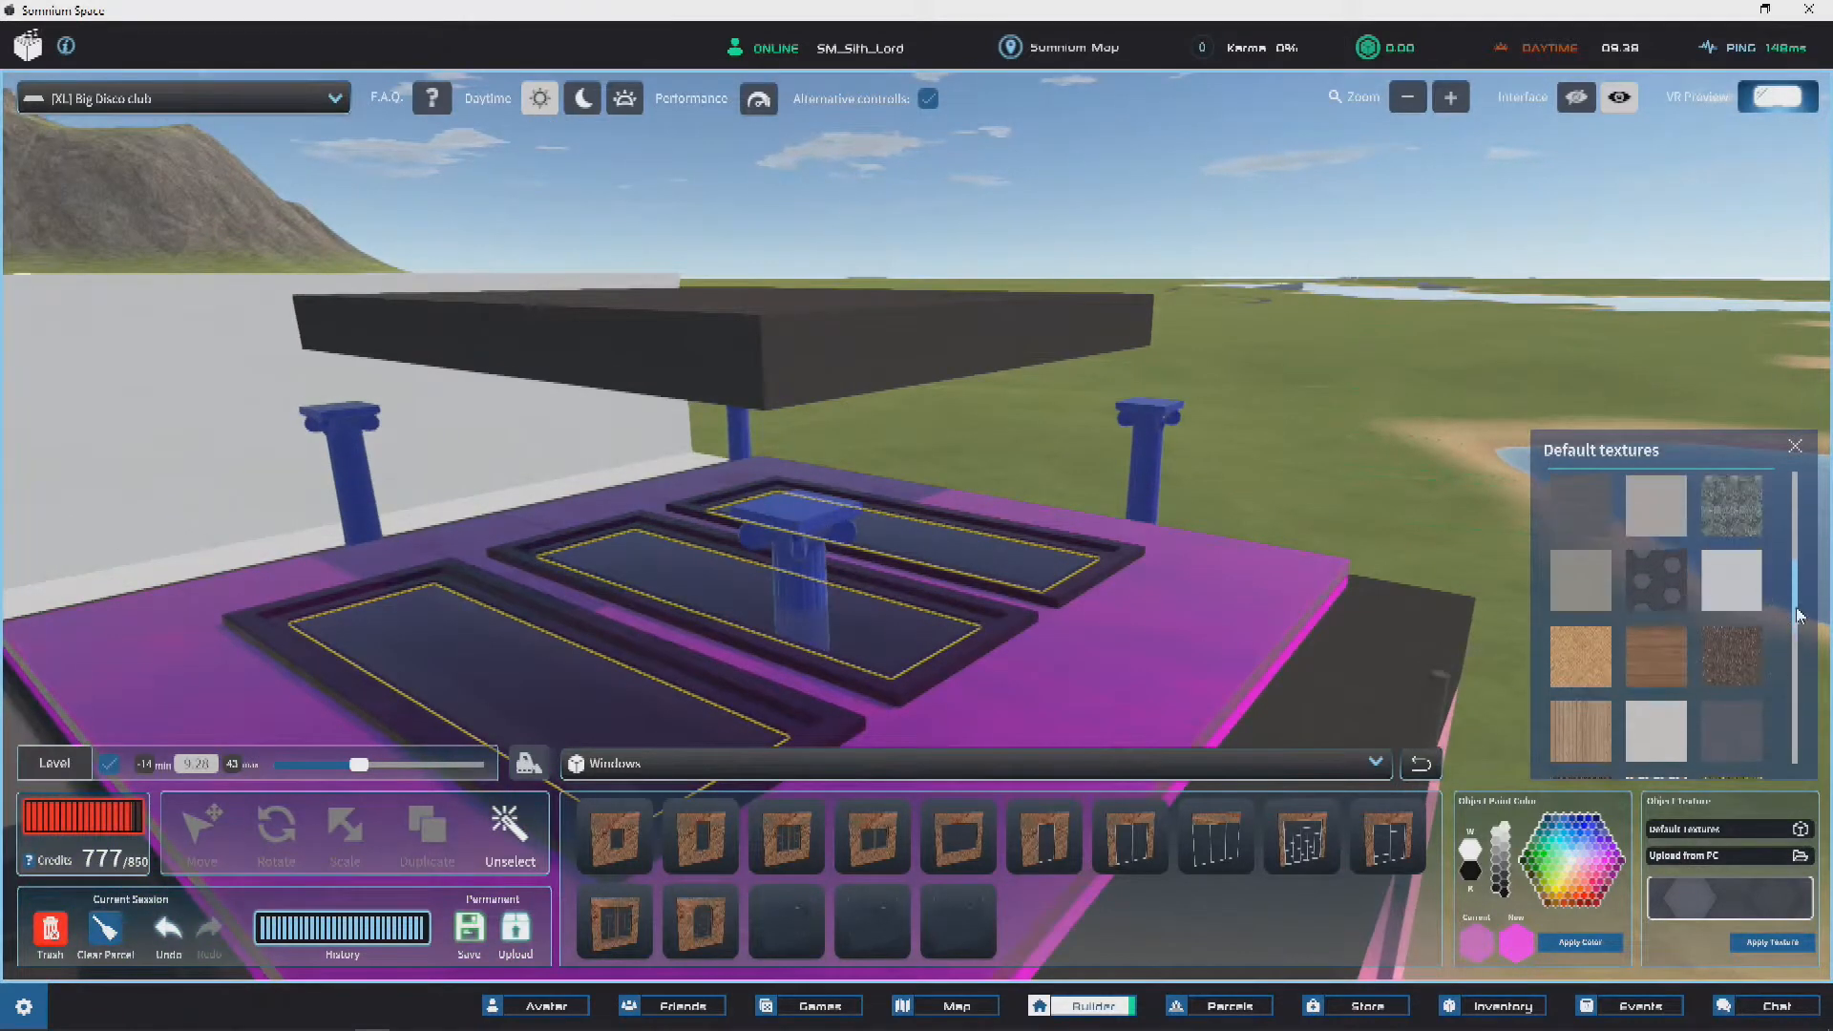
scroll(1687, 573, "up", 3)
left_click(1776, 944)
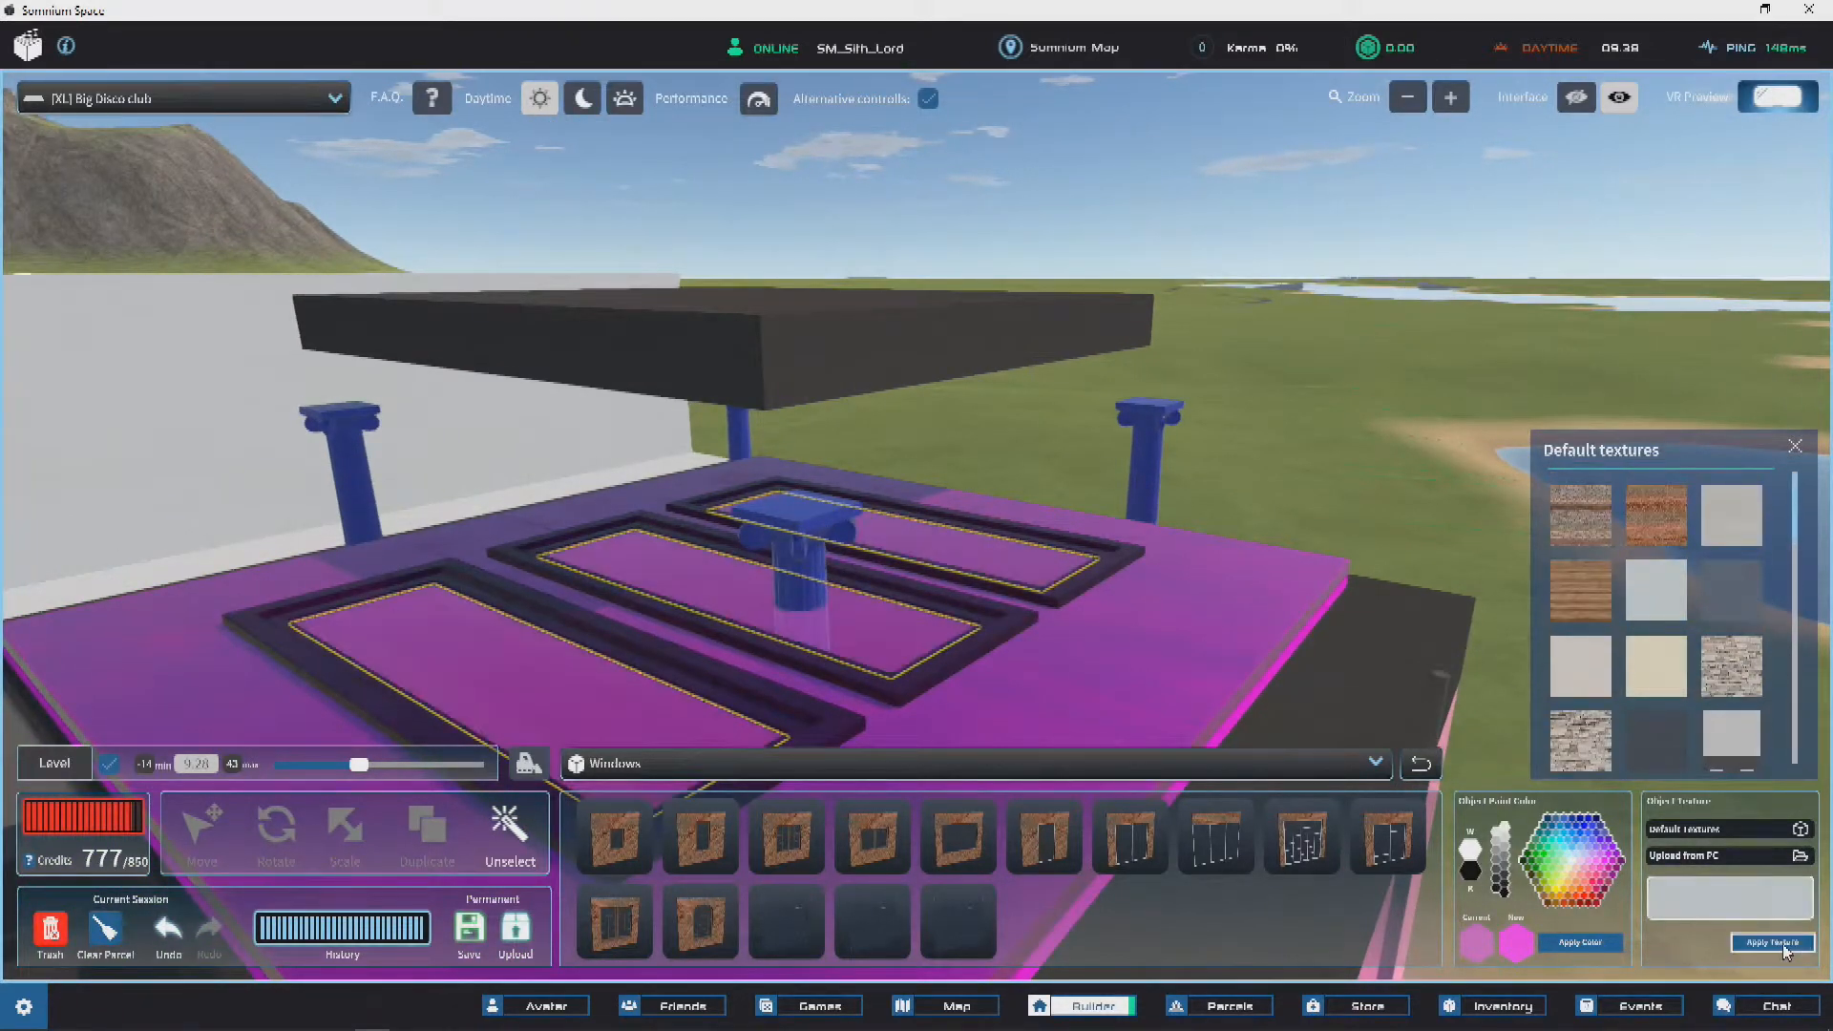
mouse_move(927, 459)
right_mouse_down()
mouse_move(1028, 507)
mouse_move(995, 439)
mouse_move(1025, 397)
mouse_move(937, 446)
right_mouse_up()
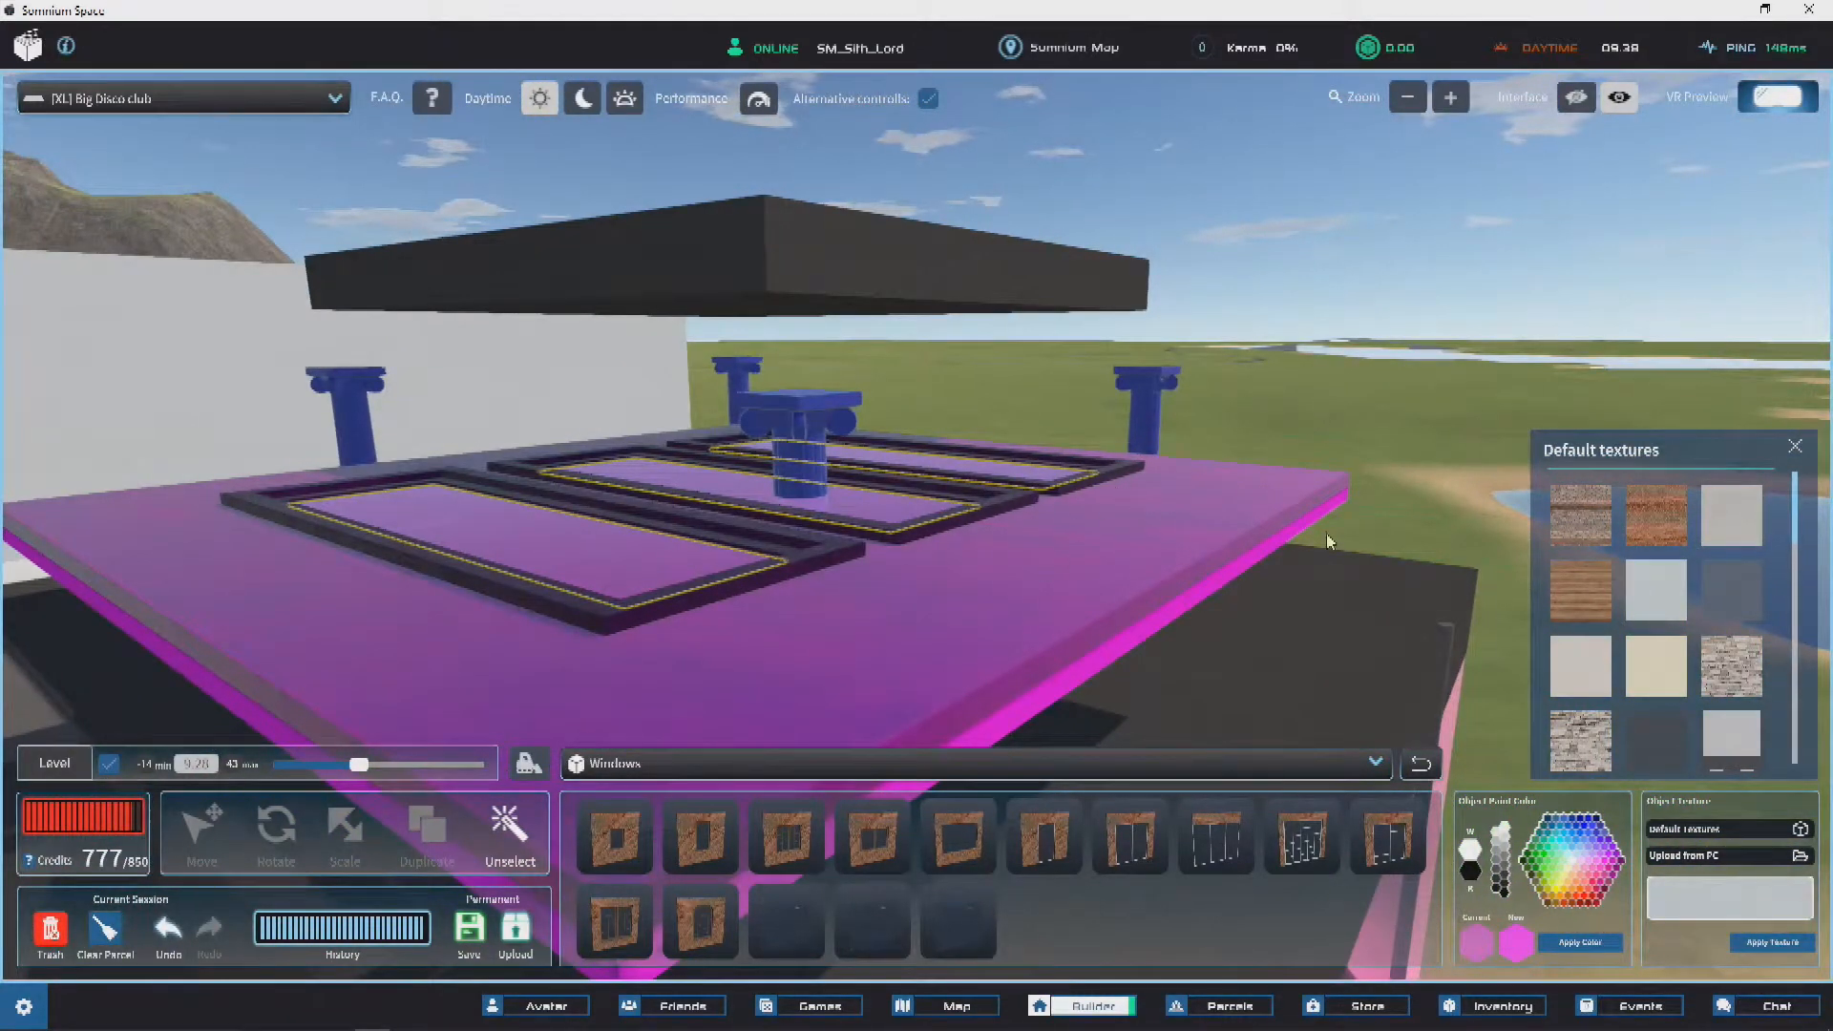
Step: Close the default textures and delete the magenta three-window panel from the rooftop
left_click(1799, 450)
right_click_drag(955, 573, 552, 858)
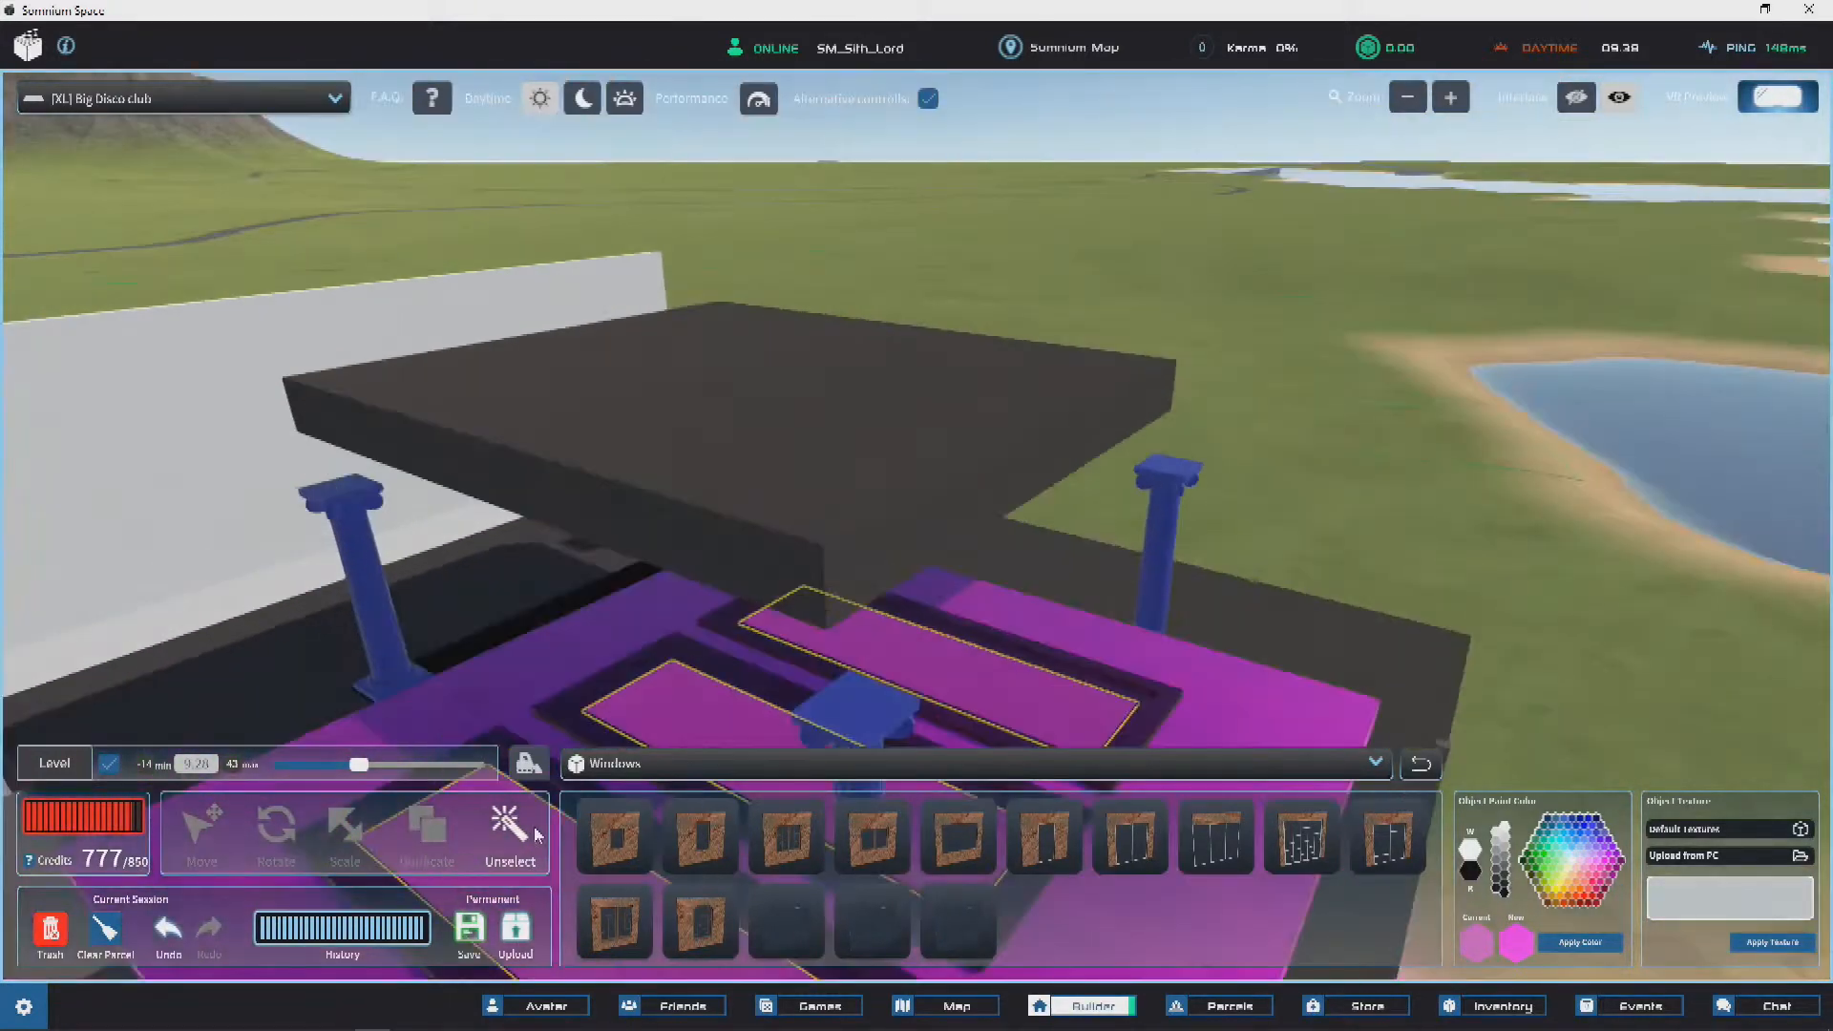
left_click(546, 855)
left_click(1096, 580)
right_click_drag(1085, 714, 991, 540)
key("Delete")
Step: Lower the raised dark slab onto the blue columns and align it at X 371.62, Y 16.90, Z 543.43
key("s")
key("a")
left_click(901, 412)
right_click_drag(901, 412, 1024, 470)
left_click_drag(982, 397, 985, 482)
right_click_drag(985, 482, 923, 547)
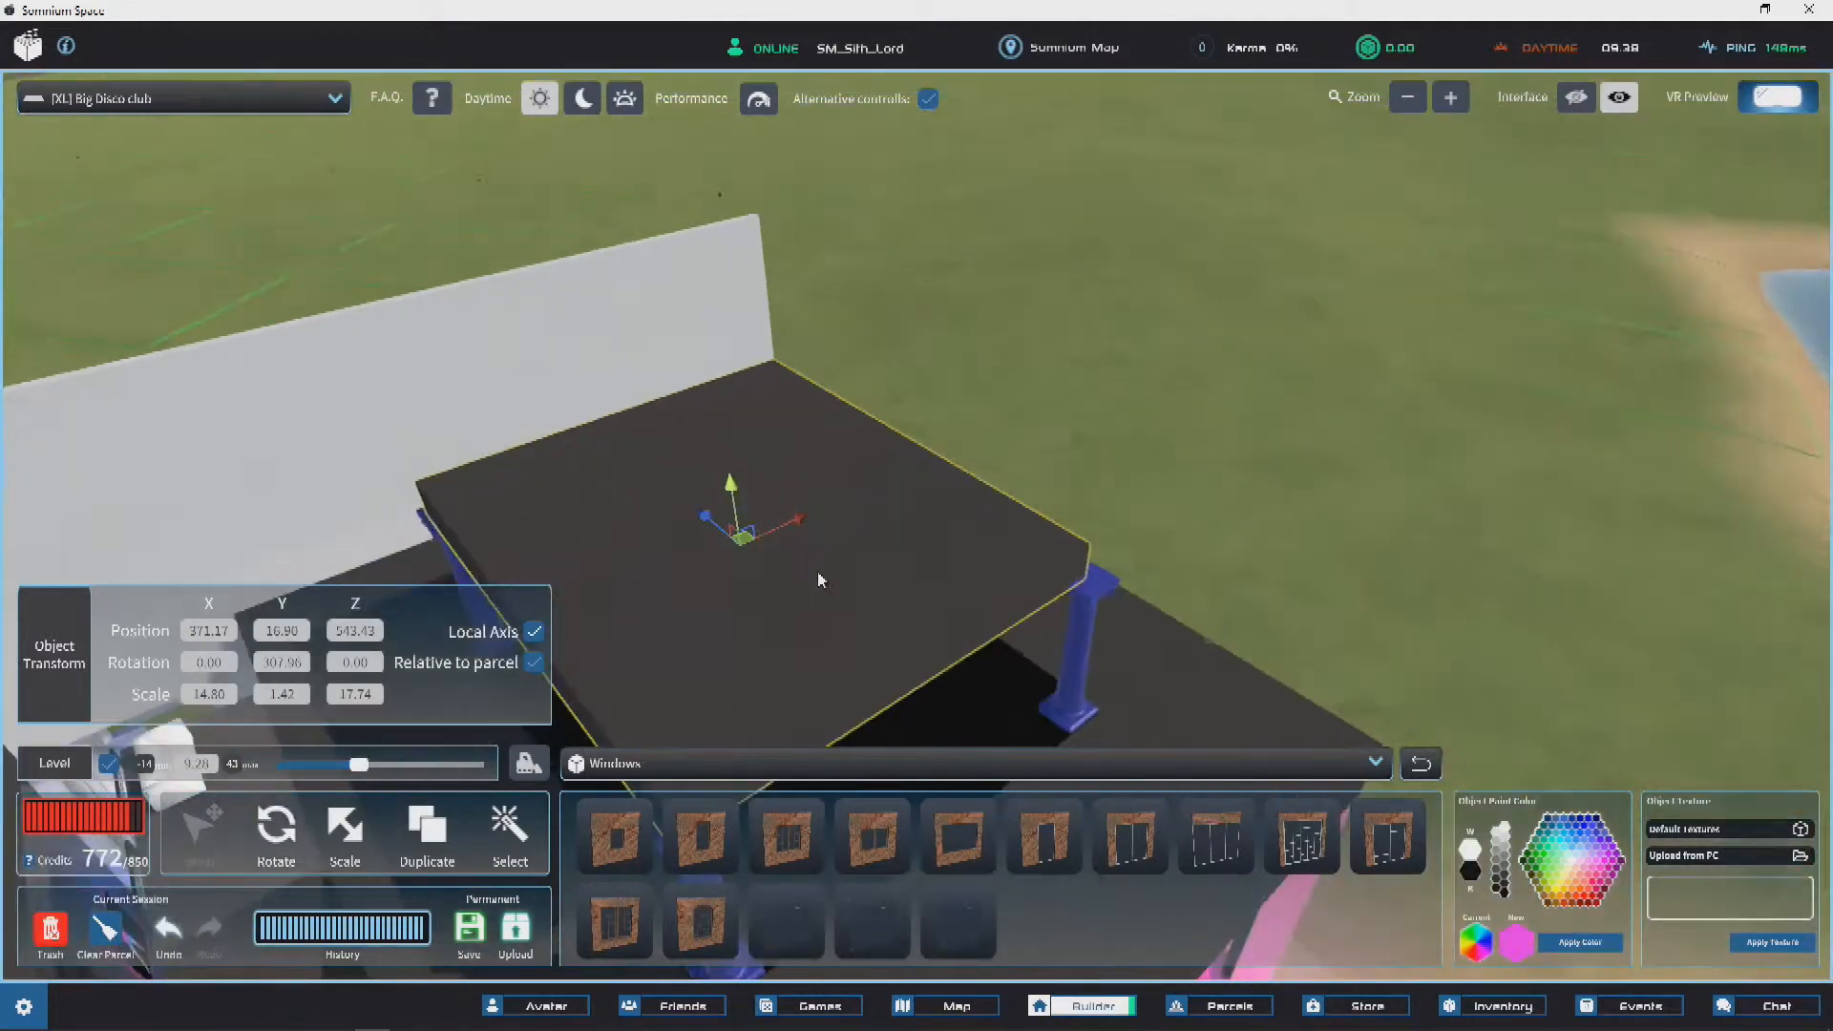
left_click_drag(719, 530, 727, 536)
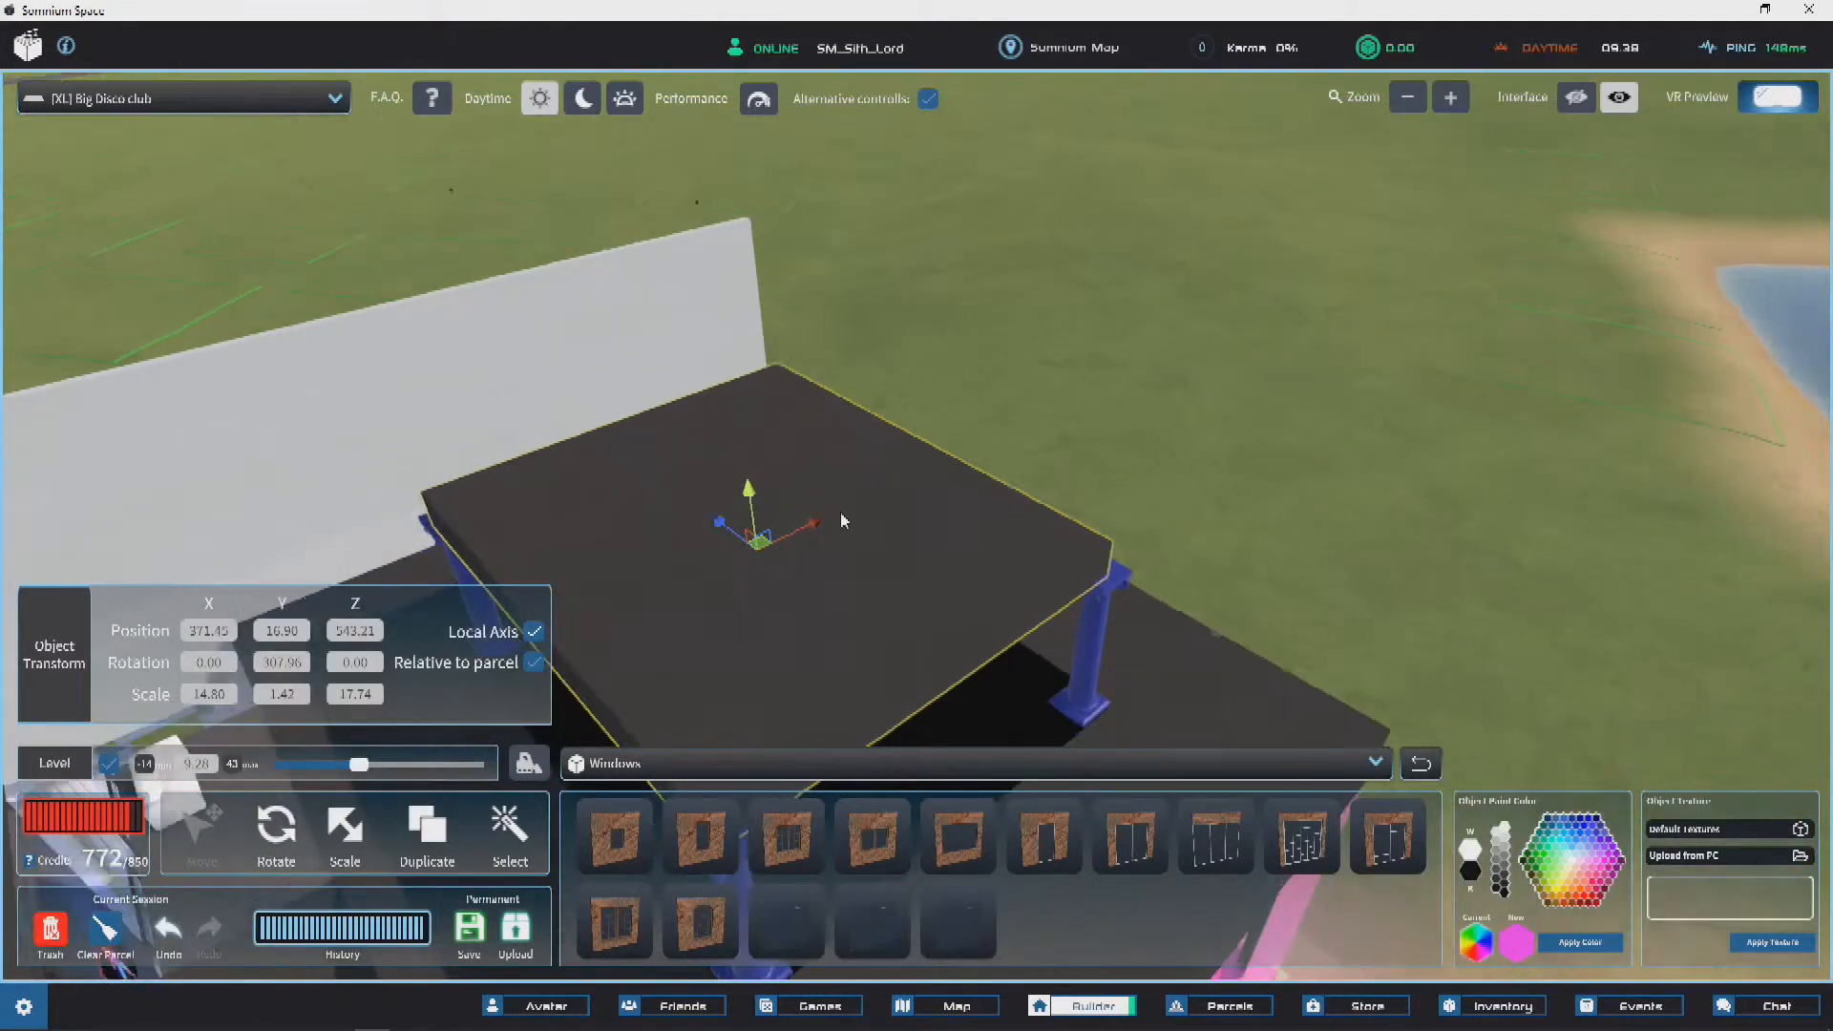
right_click_drag(867, 512, 696, 540)
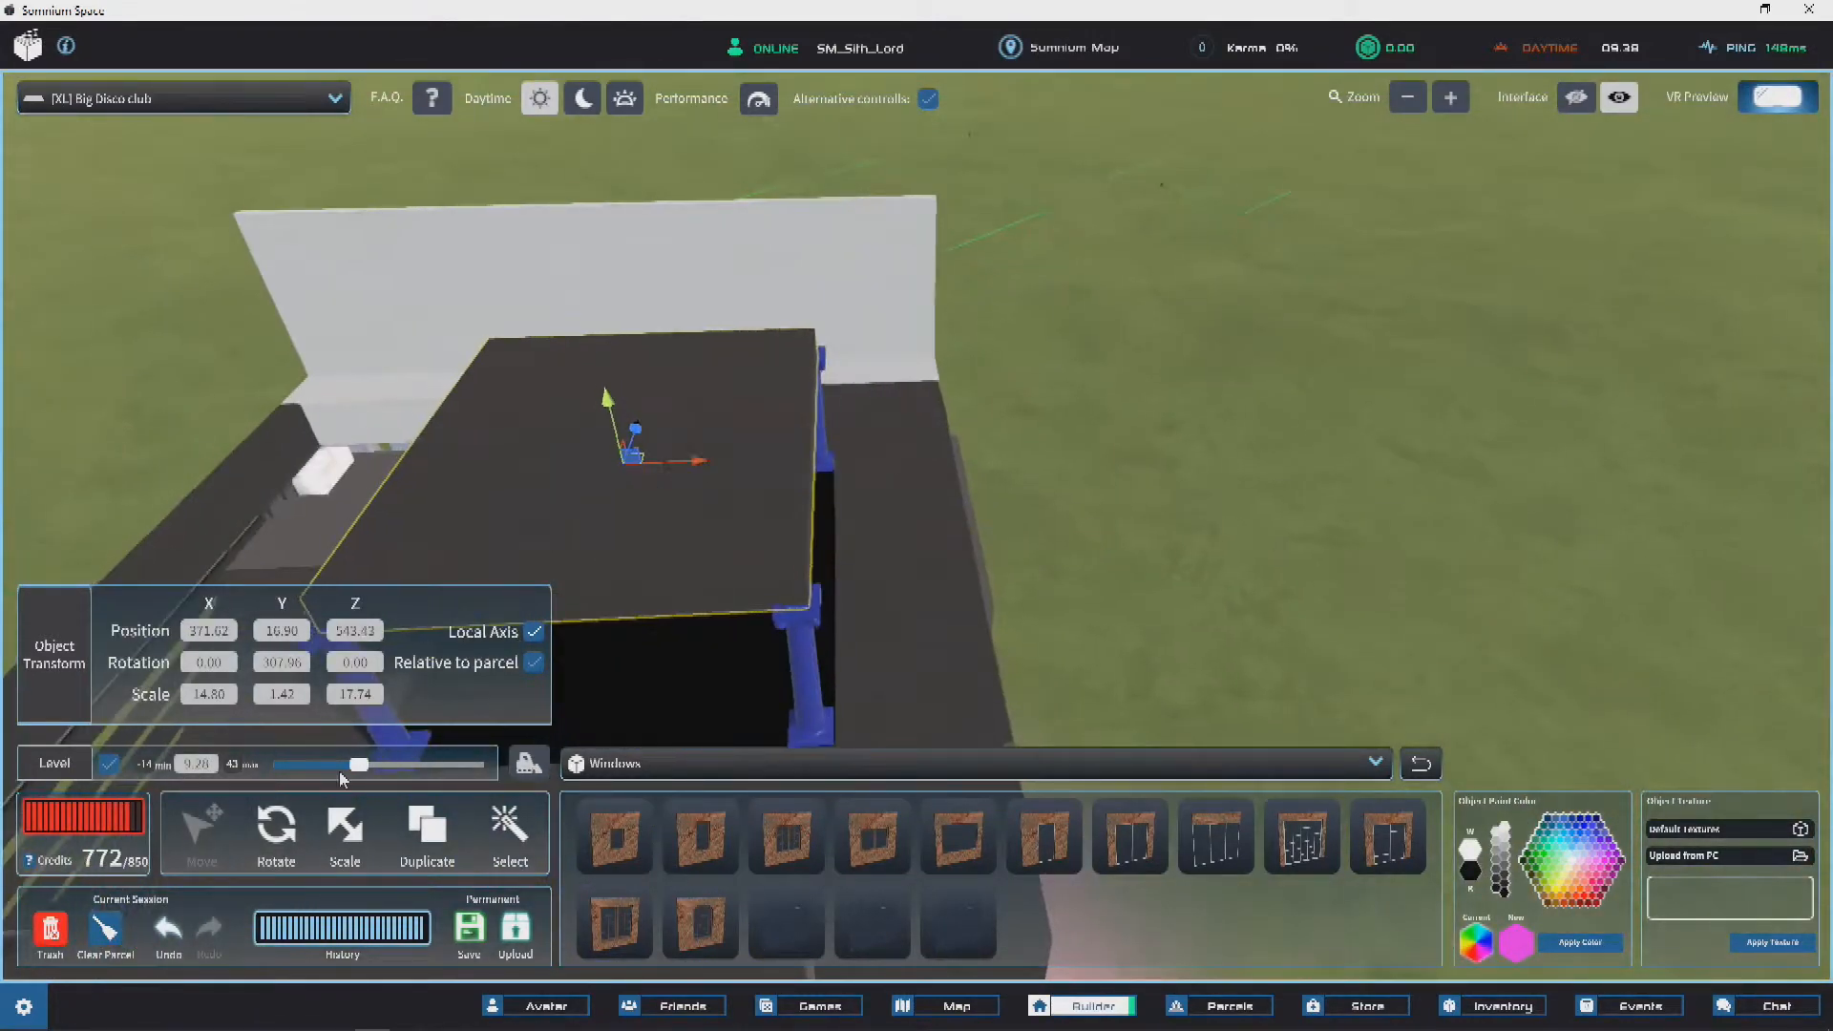
Step: Enlarge the canopy slab proportionally to a scale of 16.25 × 1.56 × 19.48
left_click(339, 837)
right_click_drag(535, 573, 766, 346)
scroll(726, 339, "up", 3)
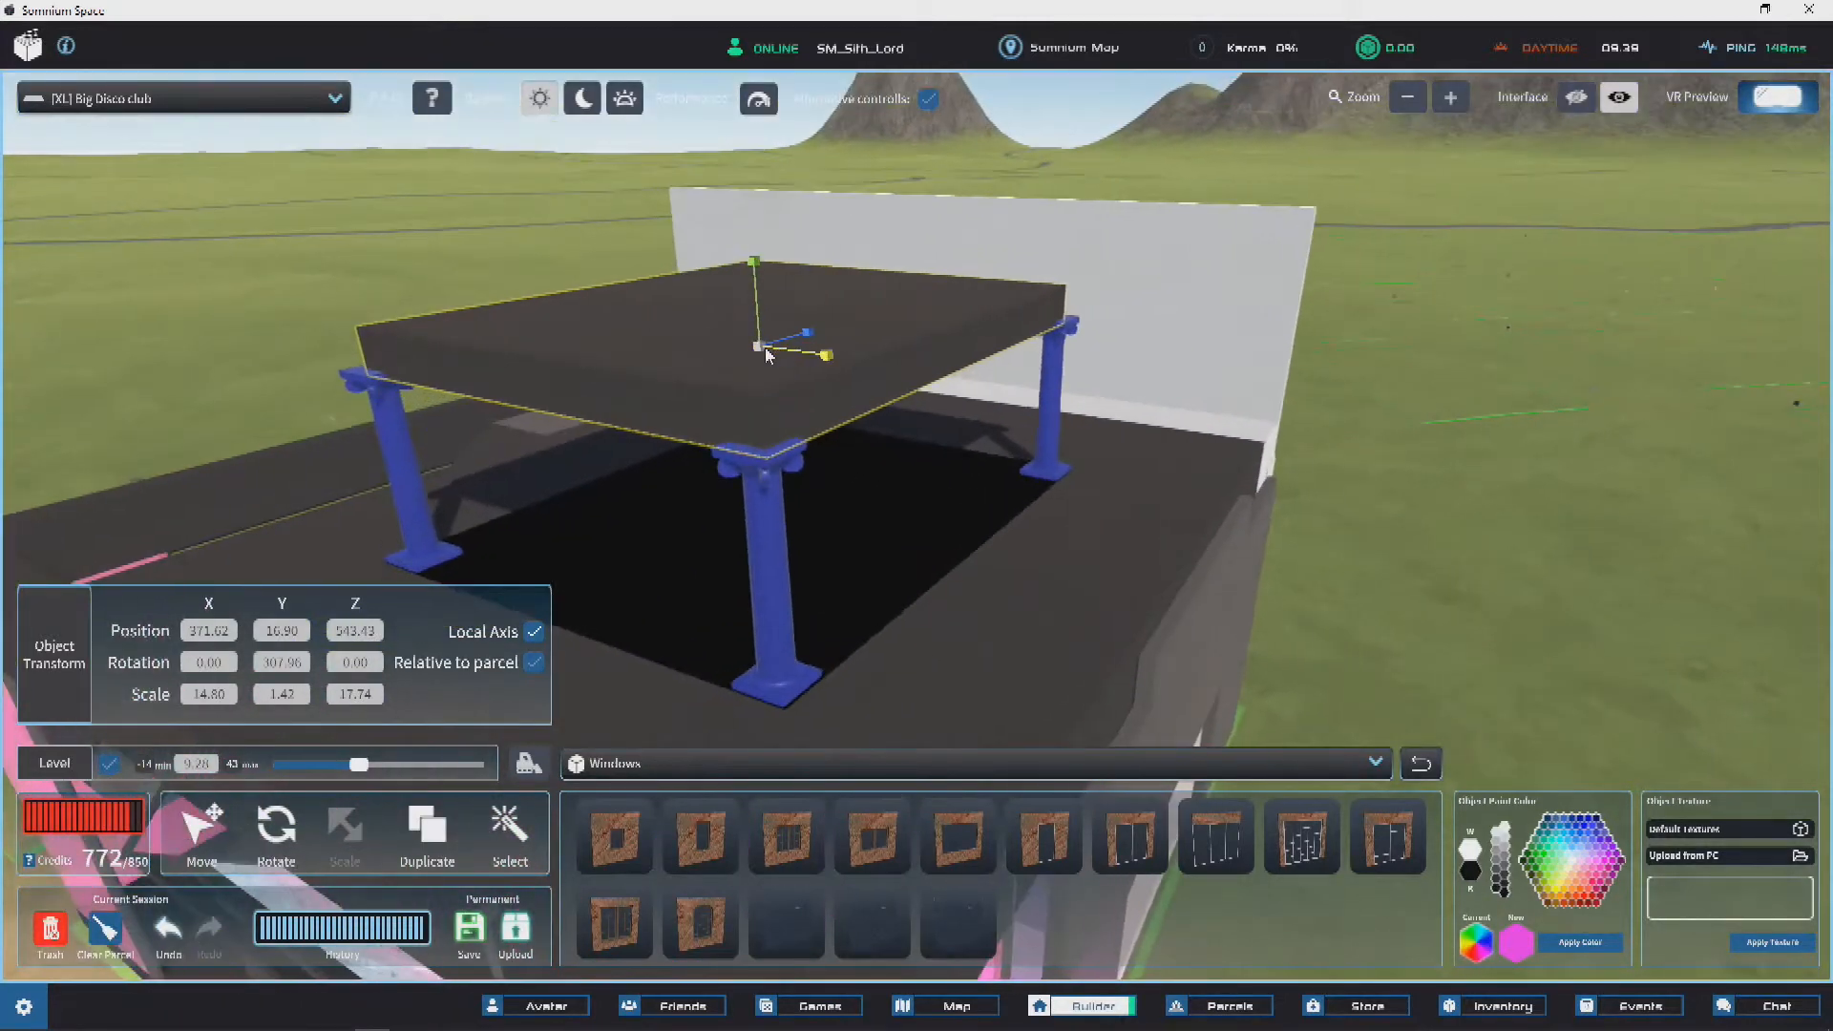
left_click_drag(758, 355, 759, 348)
right_click_drag(753, 289, 866, 271)
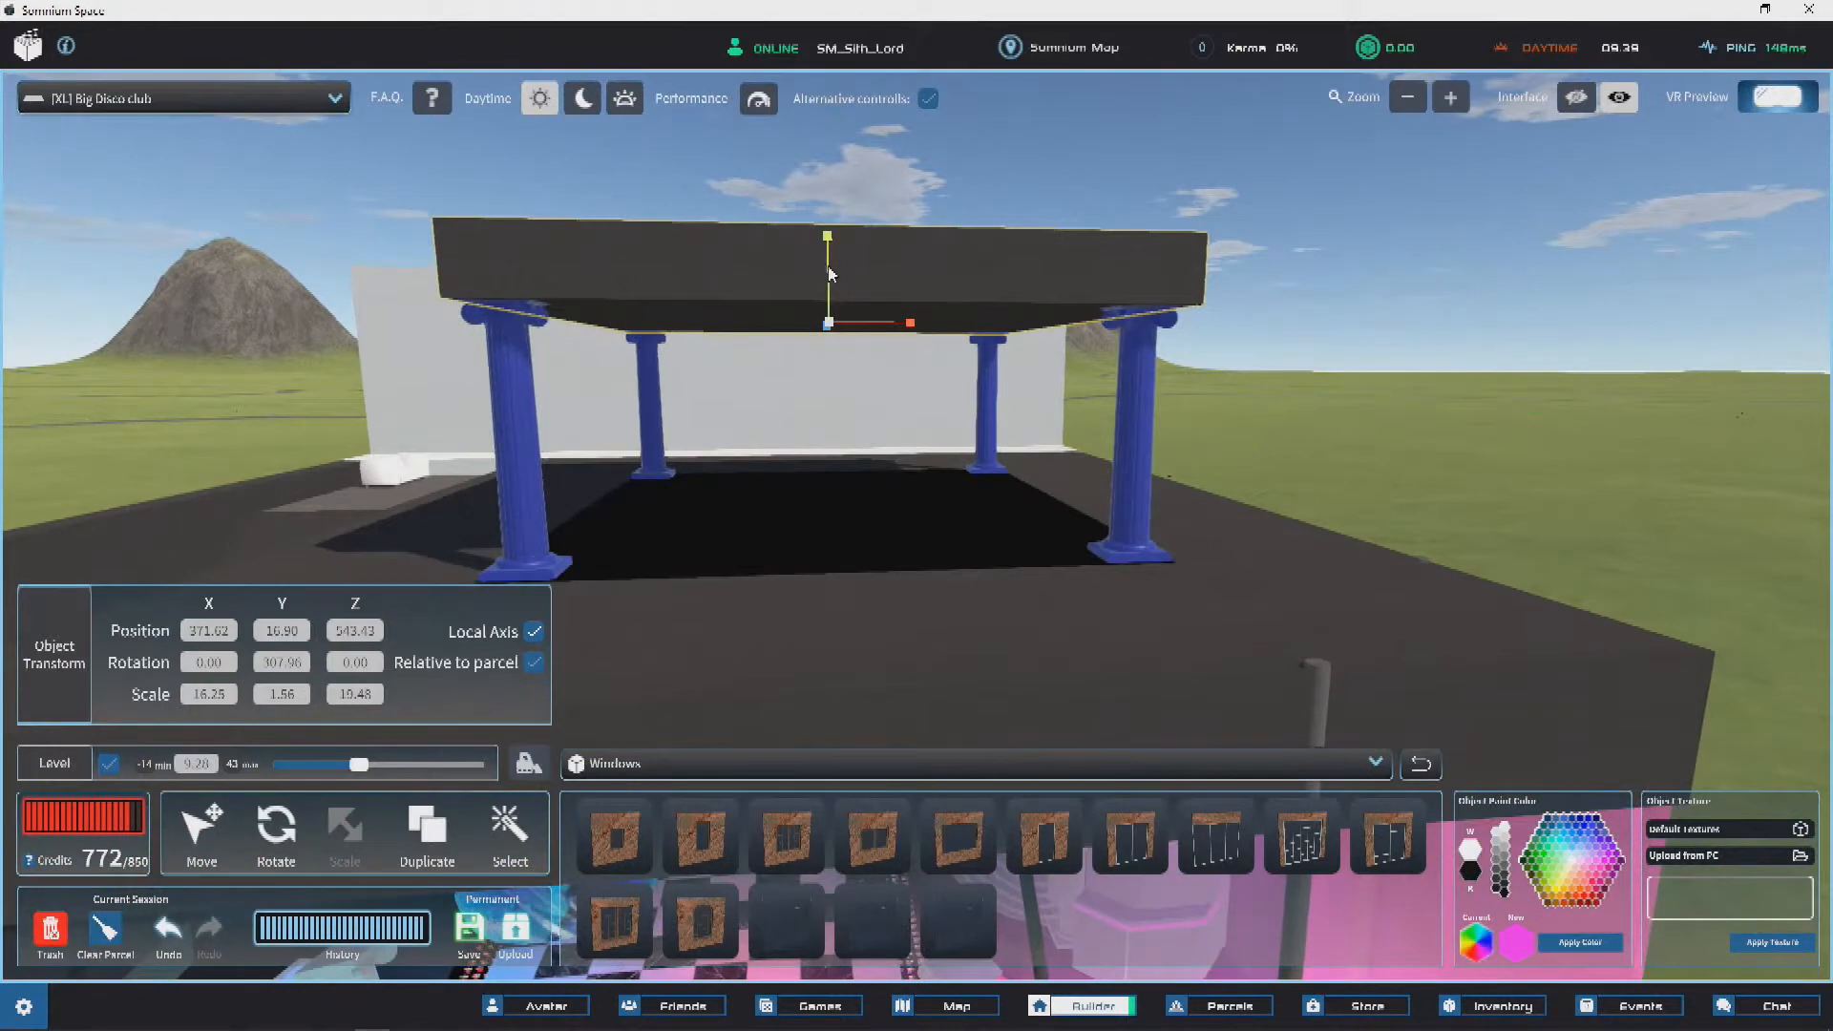
Step: Flatten the canopy slab and widen it beyond the columns to a scale of 27.09 × 0.60 × 32.47
left_click_drag(831, 273, 825, 308)
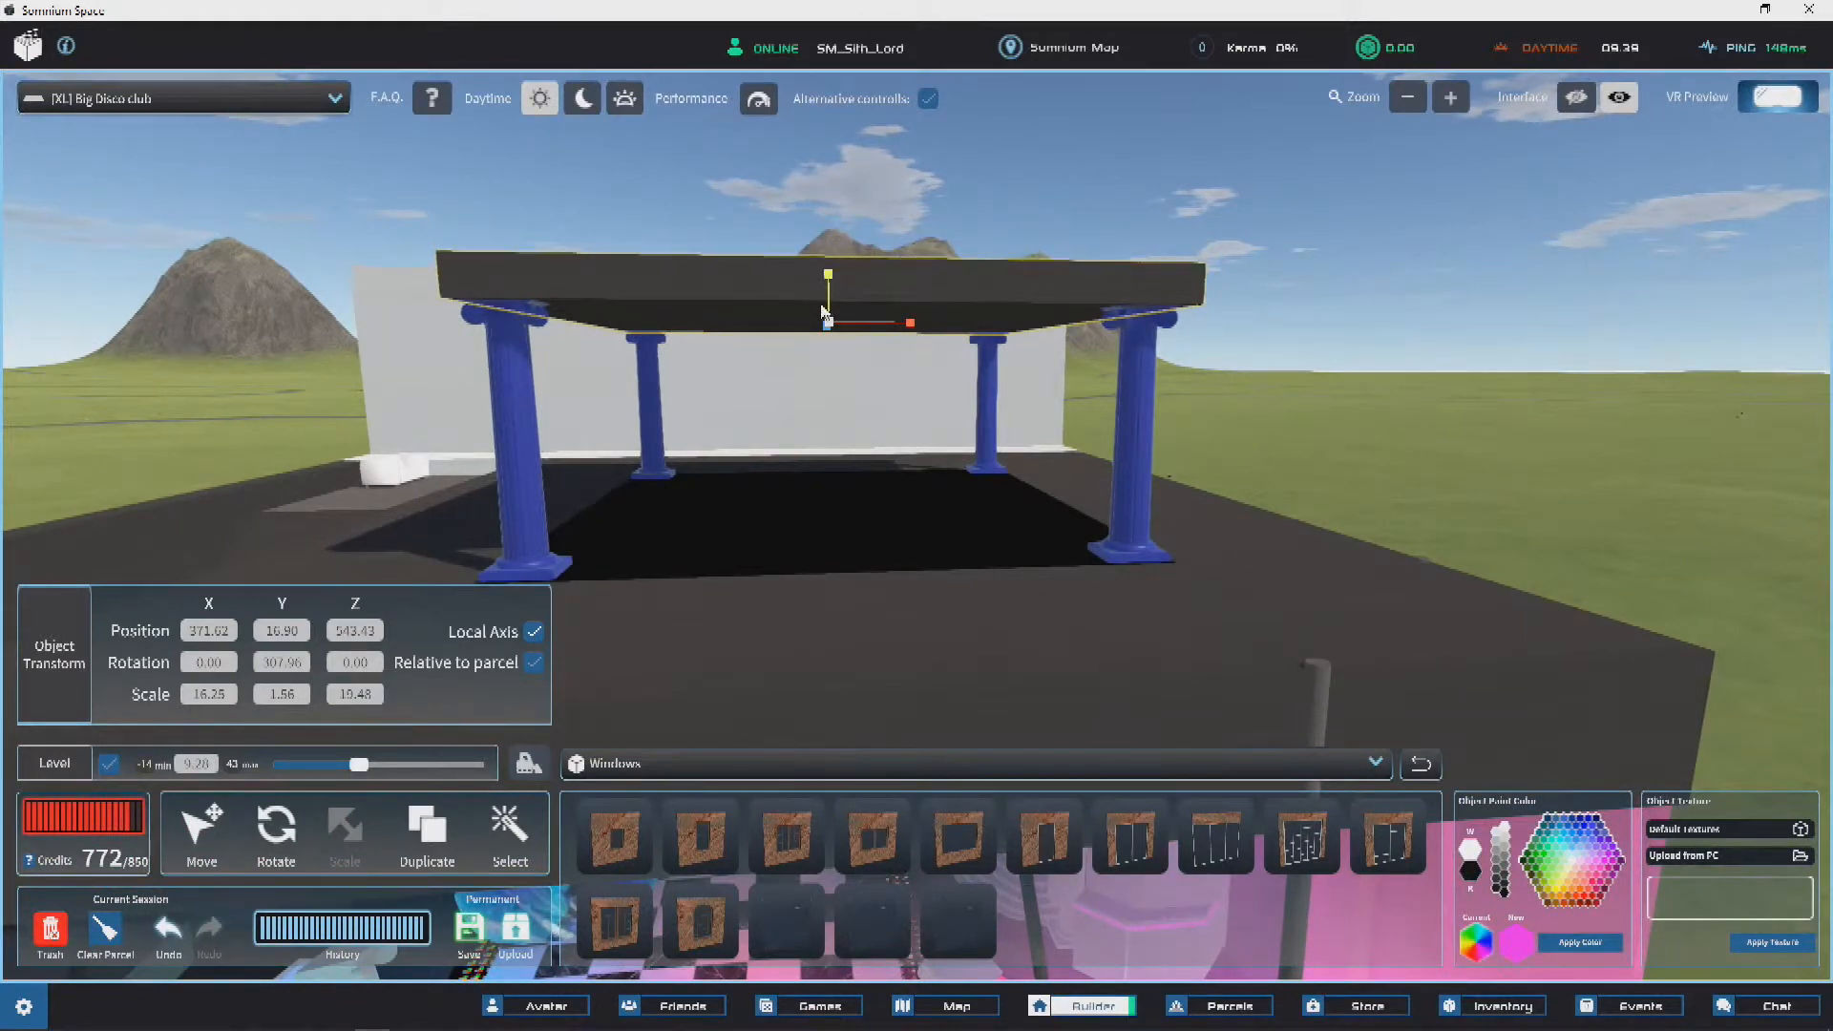
right_click_drag(811, 317, 886, 364)
left_click_drag(902, 366, 907, 306)
right_click_drag(907, 307, 900, 262)
left_click_drag(840, 238, 832, 319)
right_click_drag(832, 318, 1300, 321)
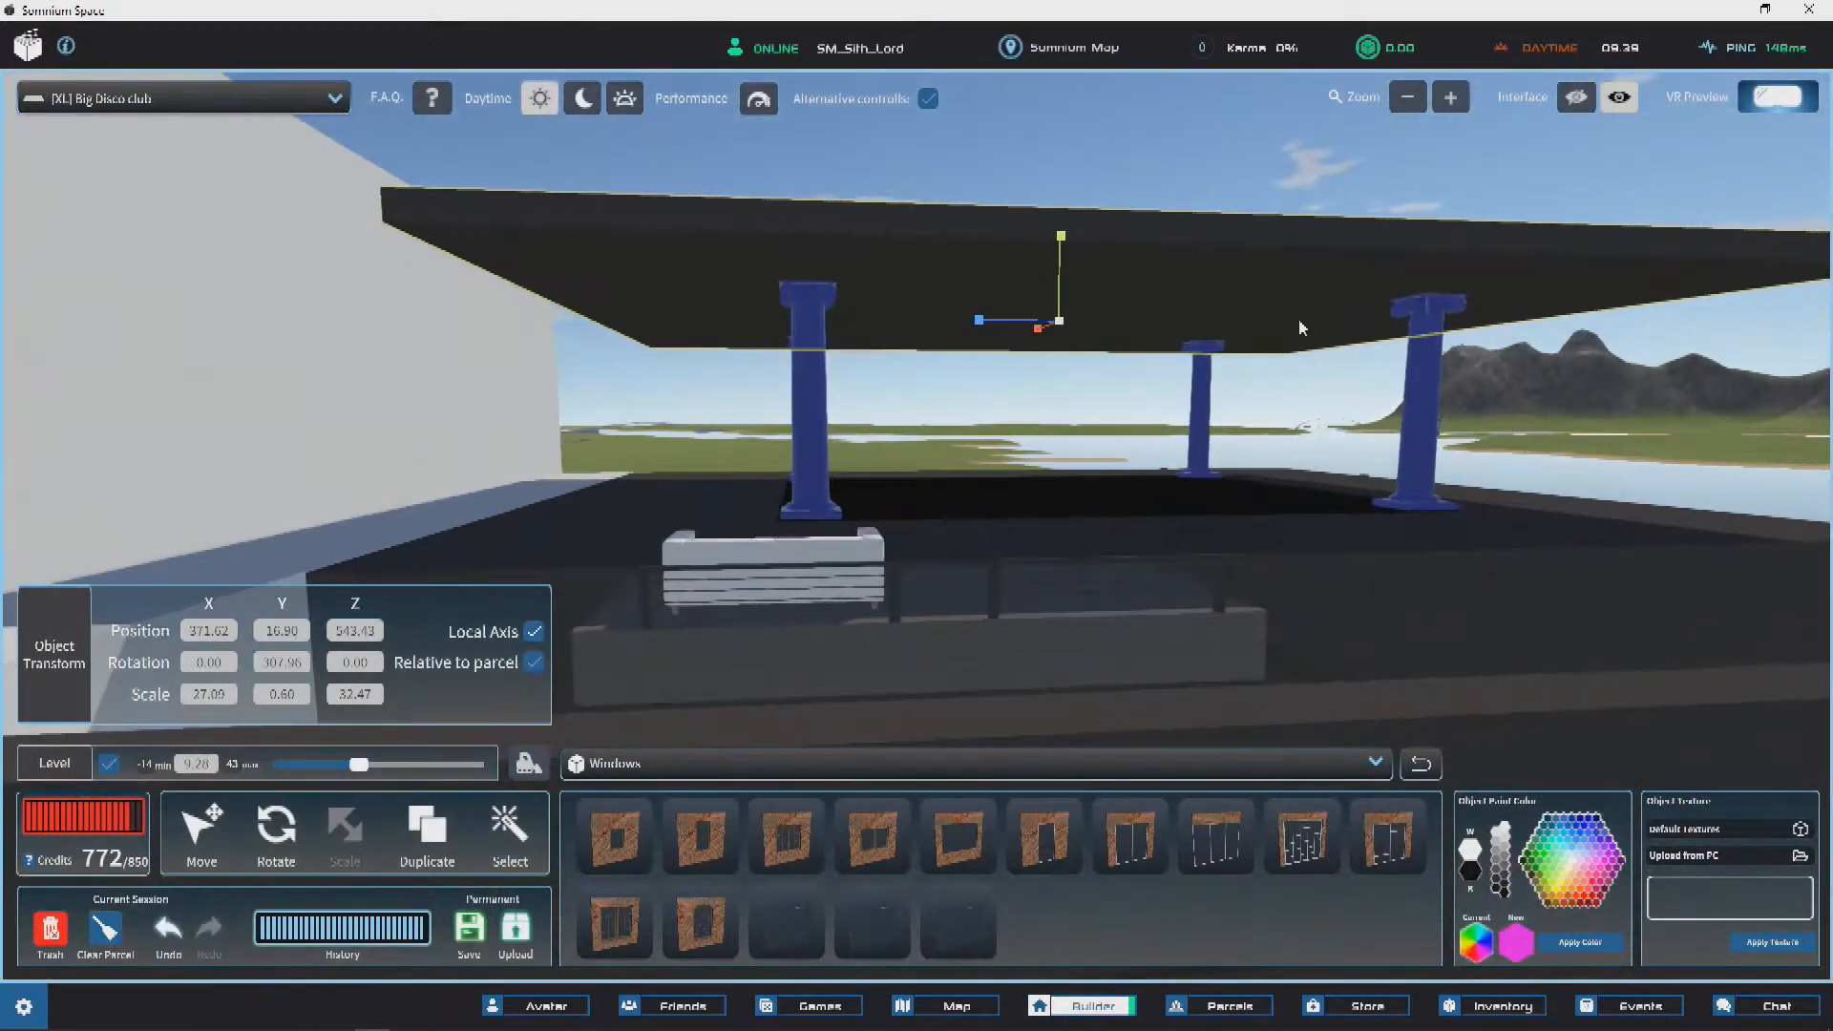
middle_click_drag(501, 446, 890, 439)
right_click_drag(1056, 426, 994, 426)
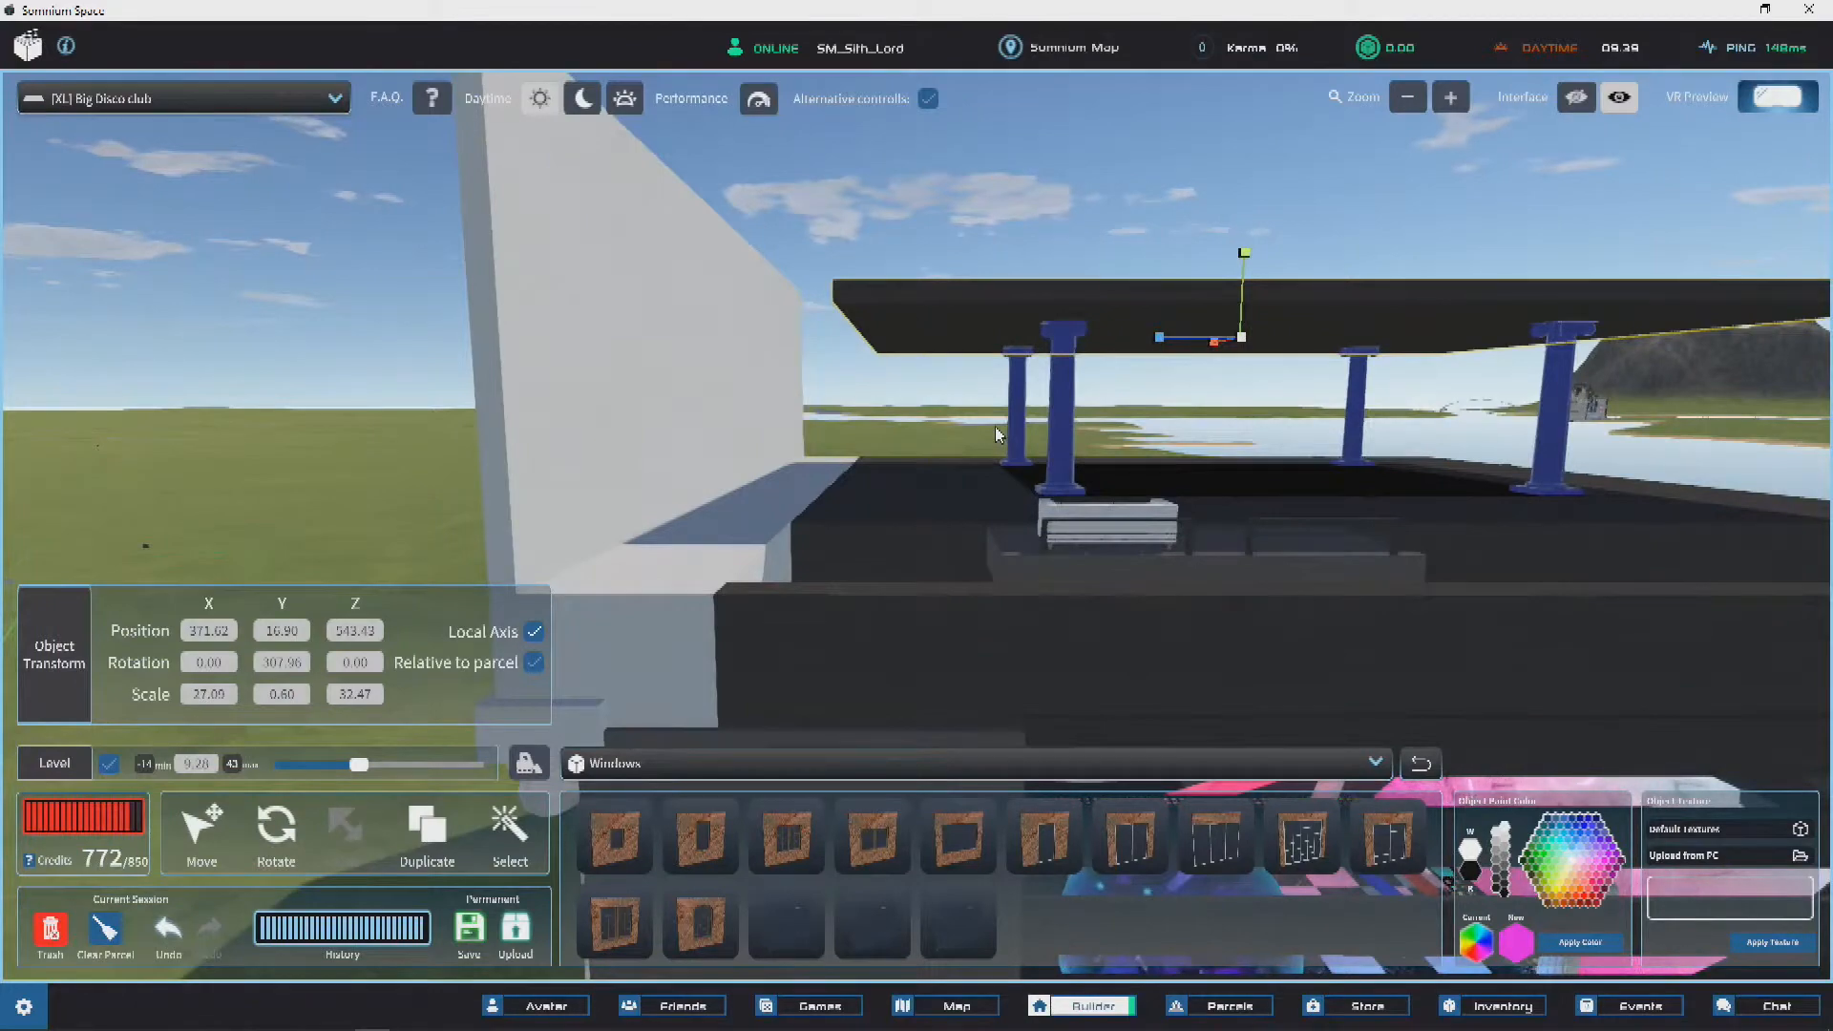
Step: Duplicate the pink glass wall panel and raise the copy onto the canopy at X 377.53, Y 17.00, Z 534.10
right_click_drag(995, 426, 1098, 554)
scroll(924, 542, "up", 3)
scroll(865, 464, "down", 3)
scroll(488, 434, "up", 3)
left_click(1189, 582)
scroll(1176, 570, "down", 5)
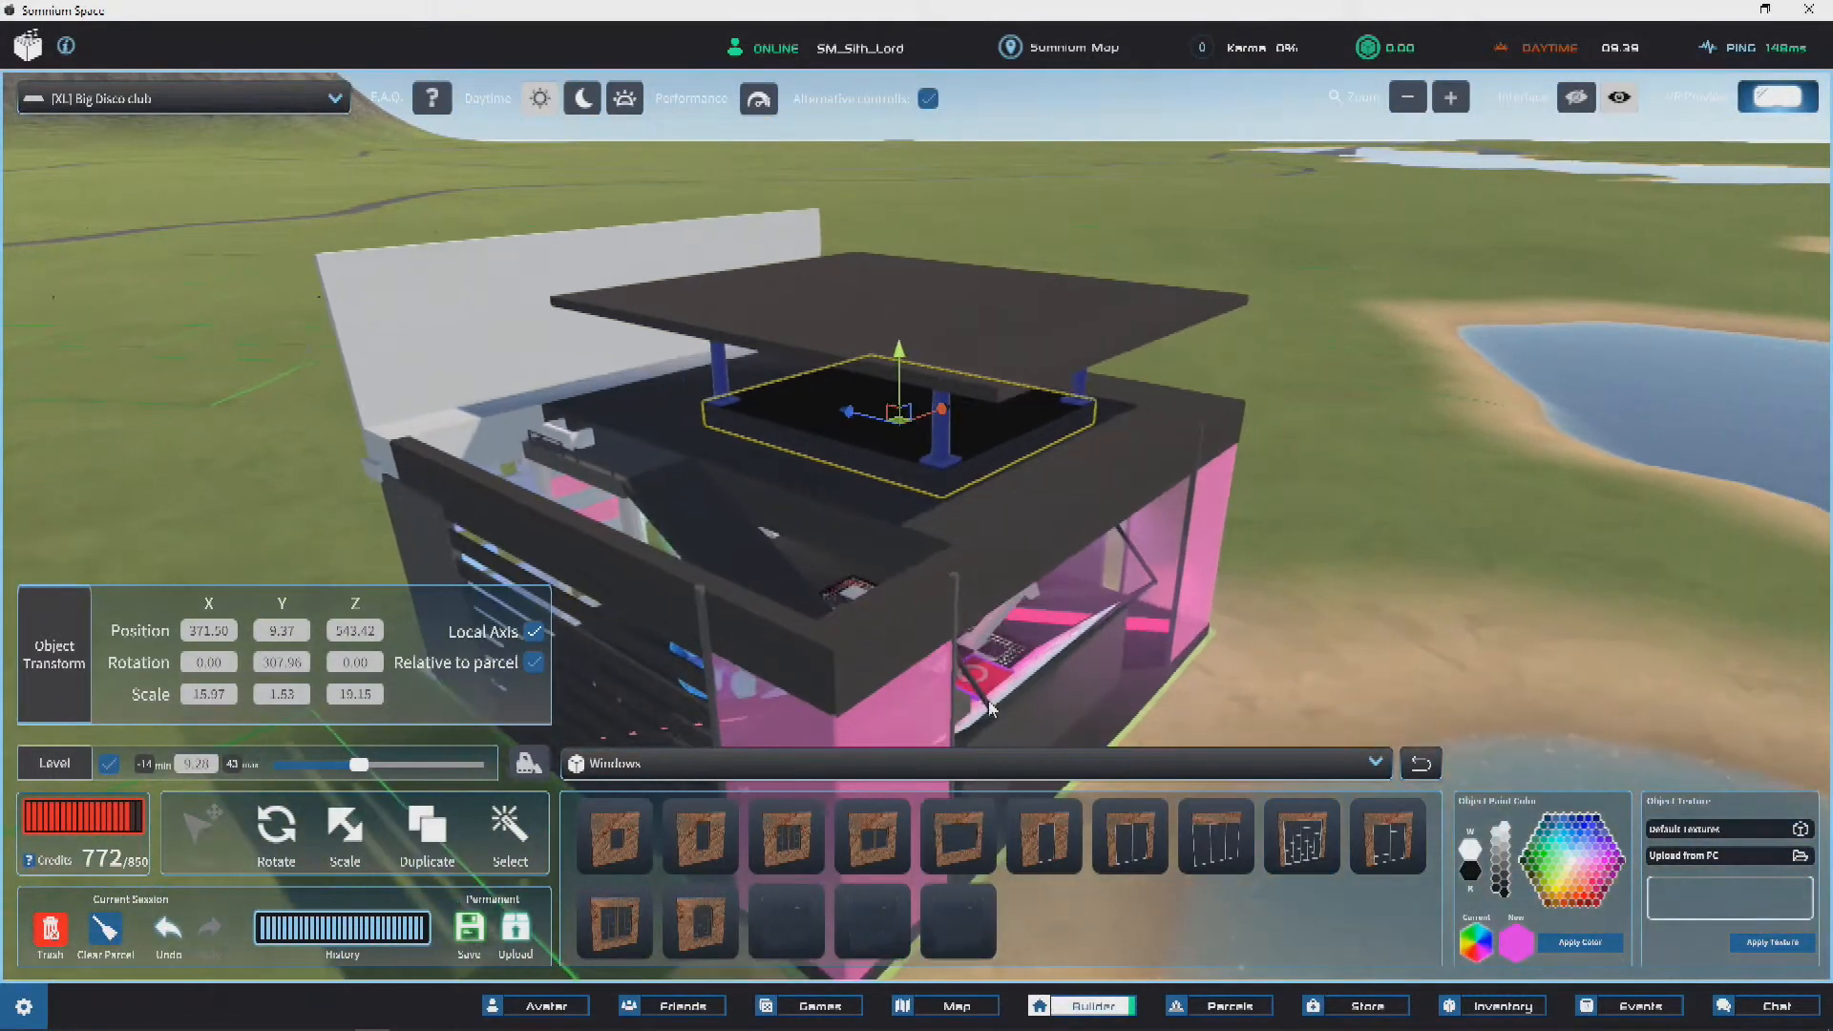
left_click(937, 685)
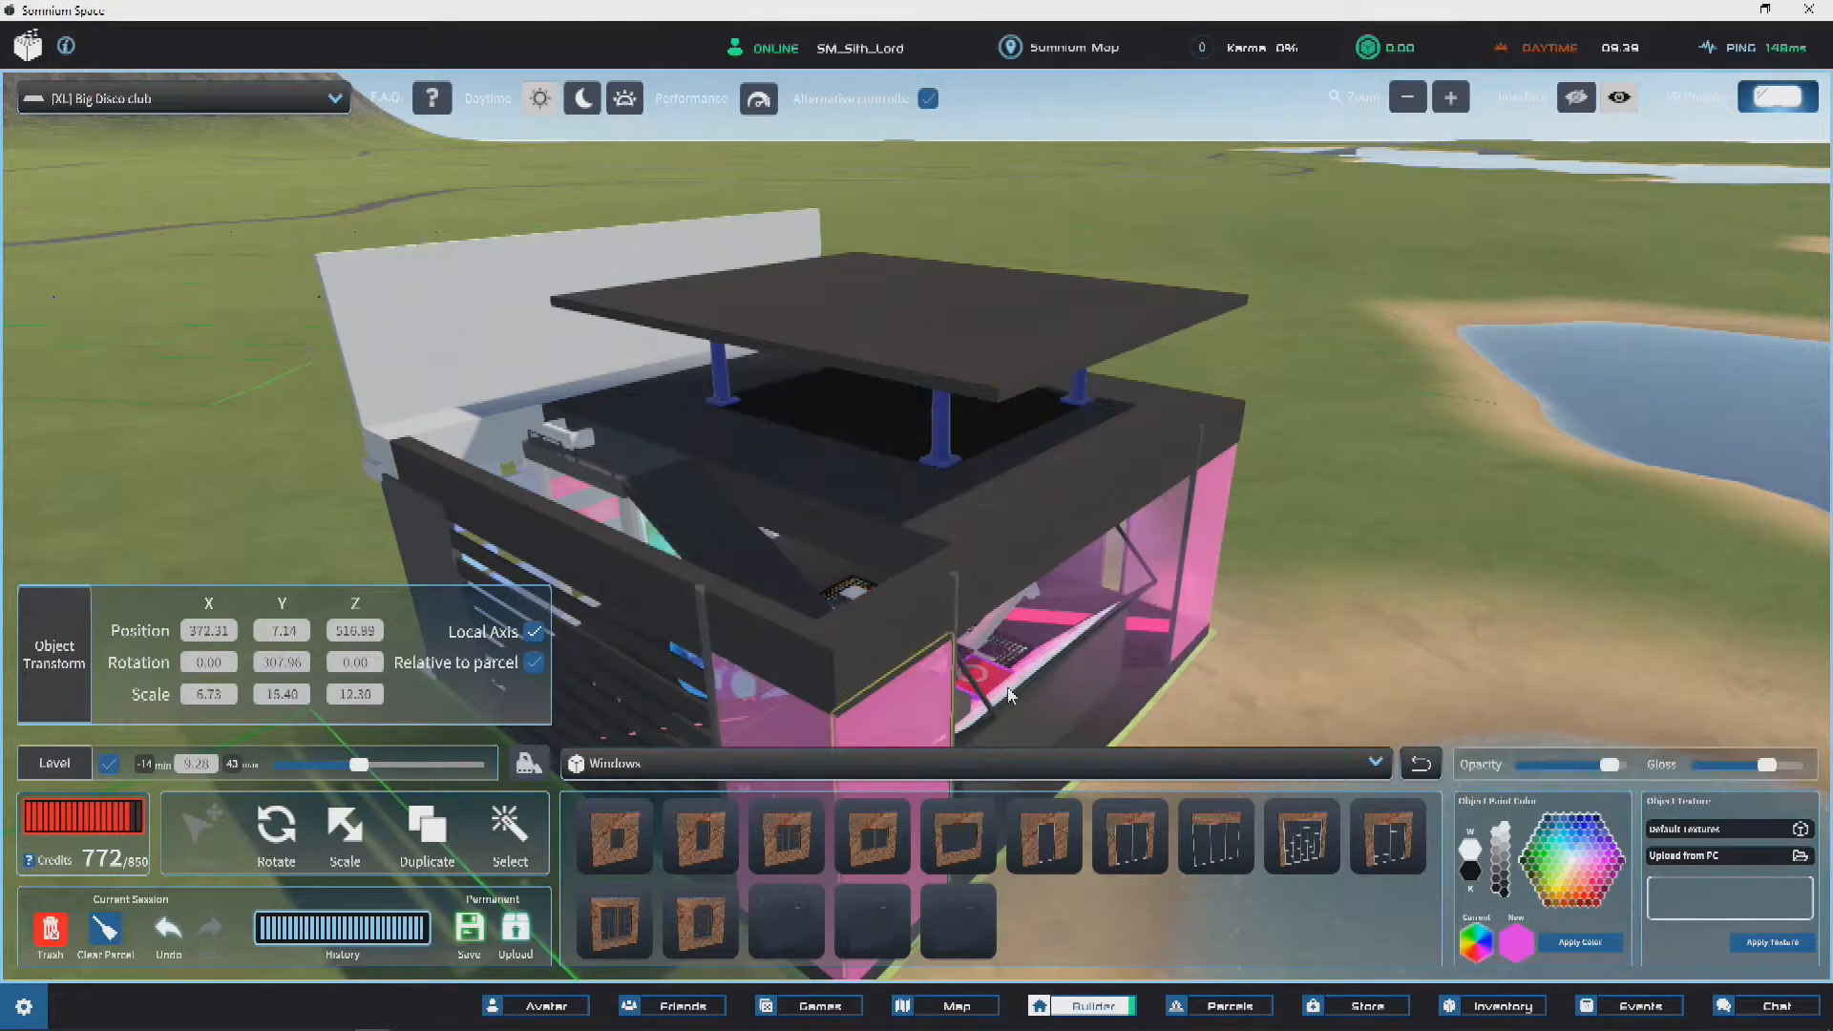
key("ctrl+d")
left_click(983, 713)
left_click_drag(983, 676, 1018, 380)
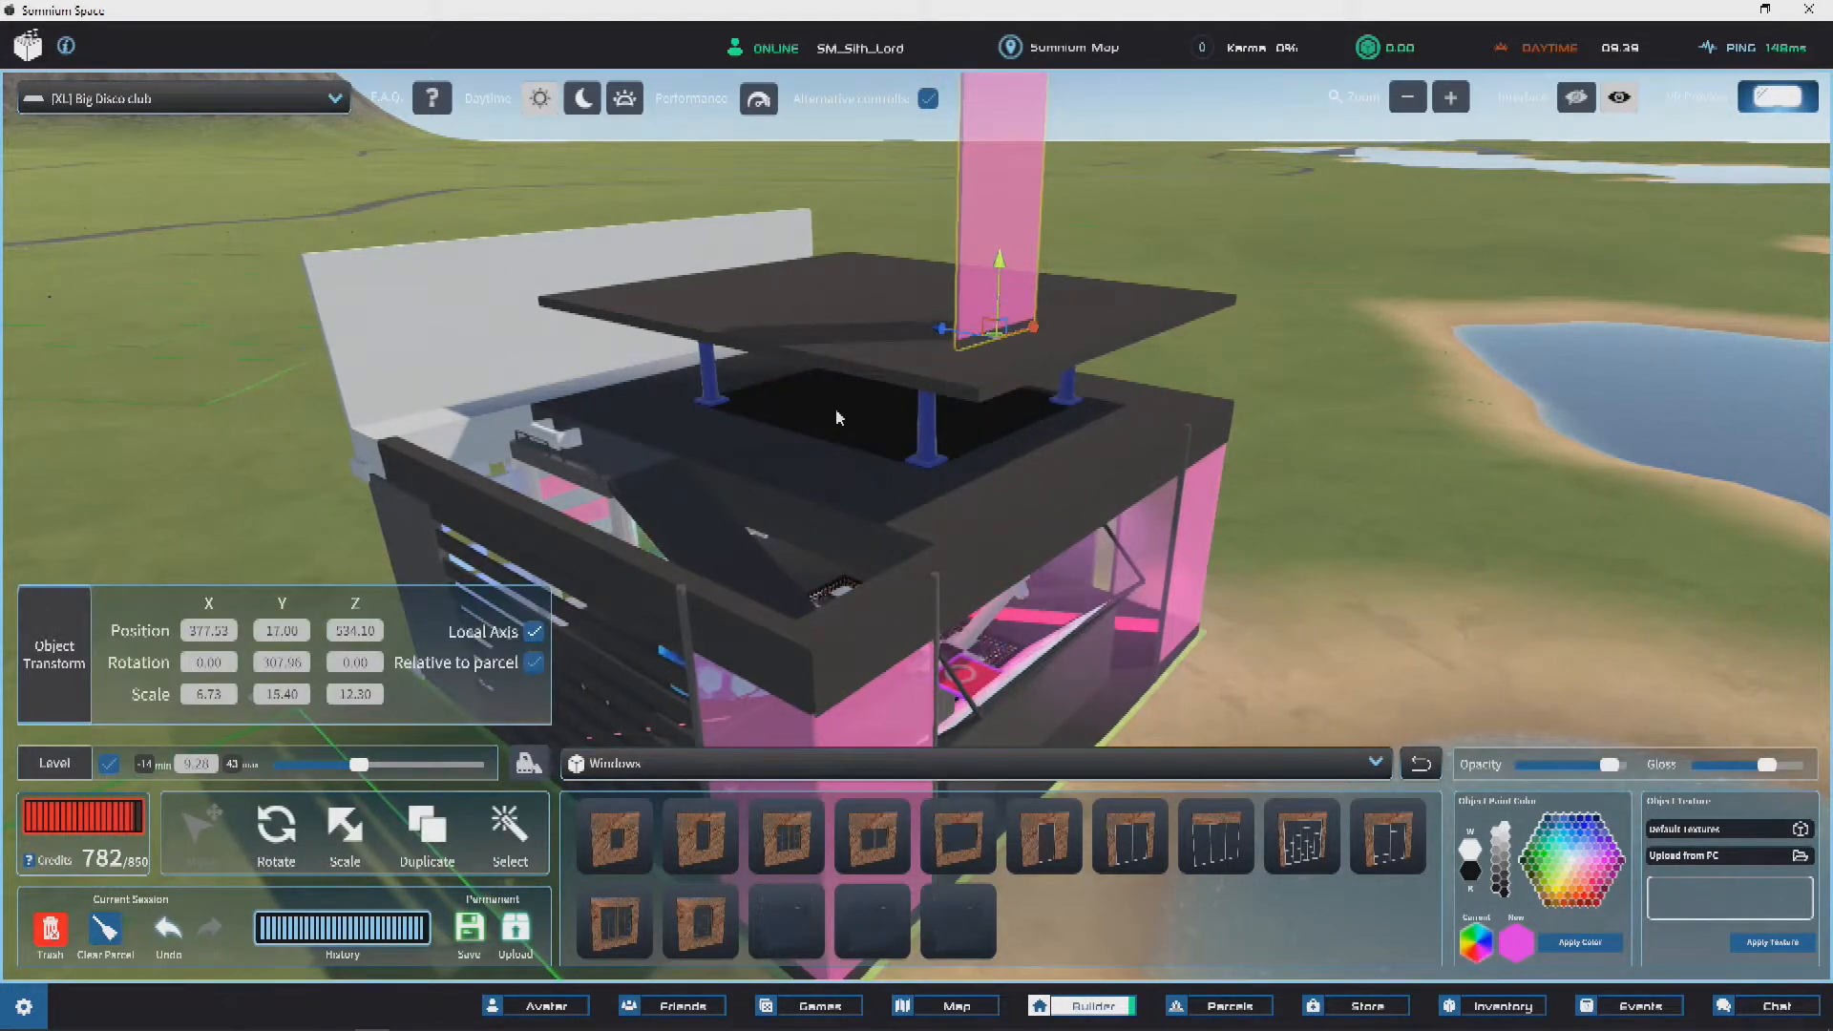
Step: Shorten the pink glass copy to a Y scale of 5.77 and lay it flat on the canopy, rotated 90° about X at Y 17.45
scroll(1113, 290, "up", 5)
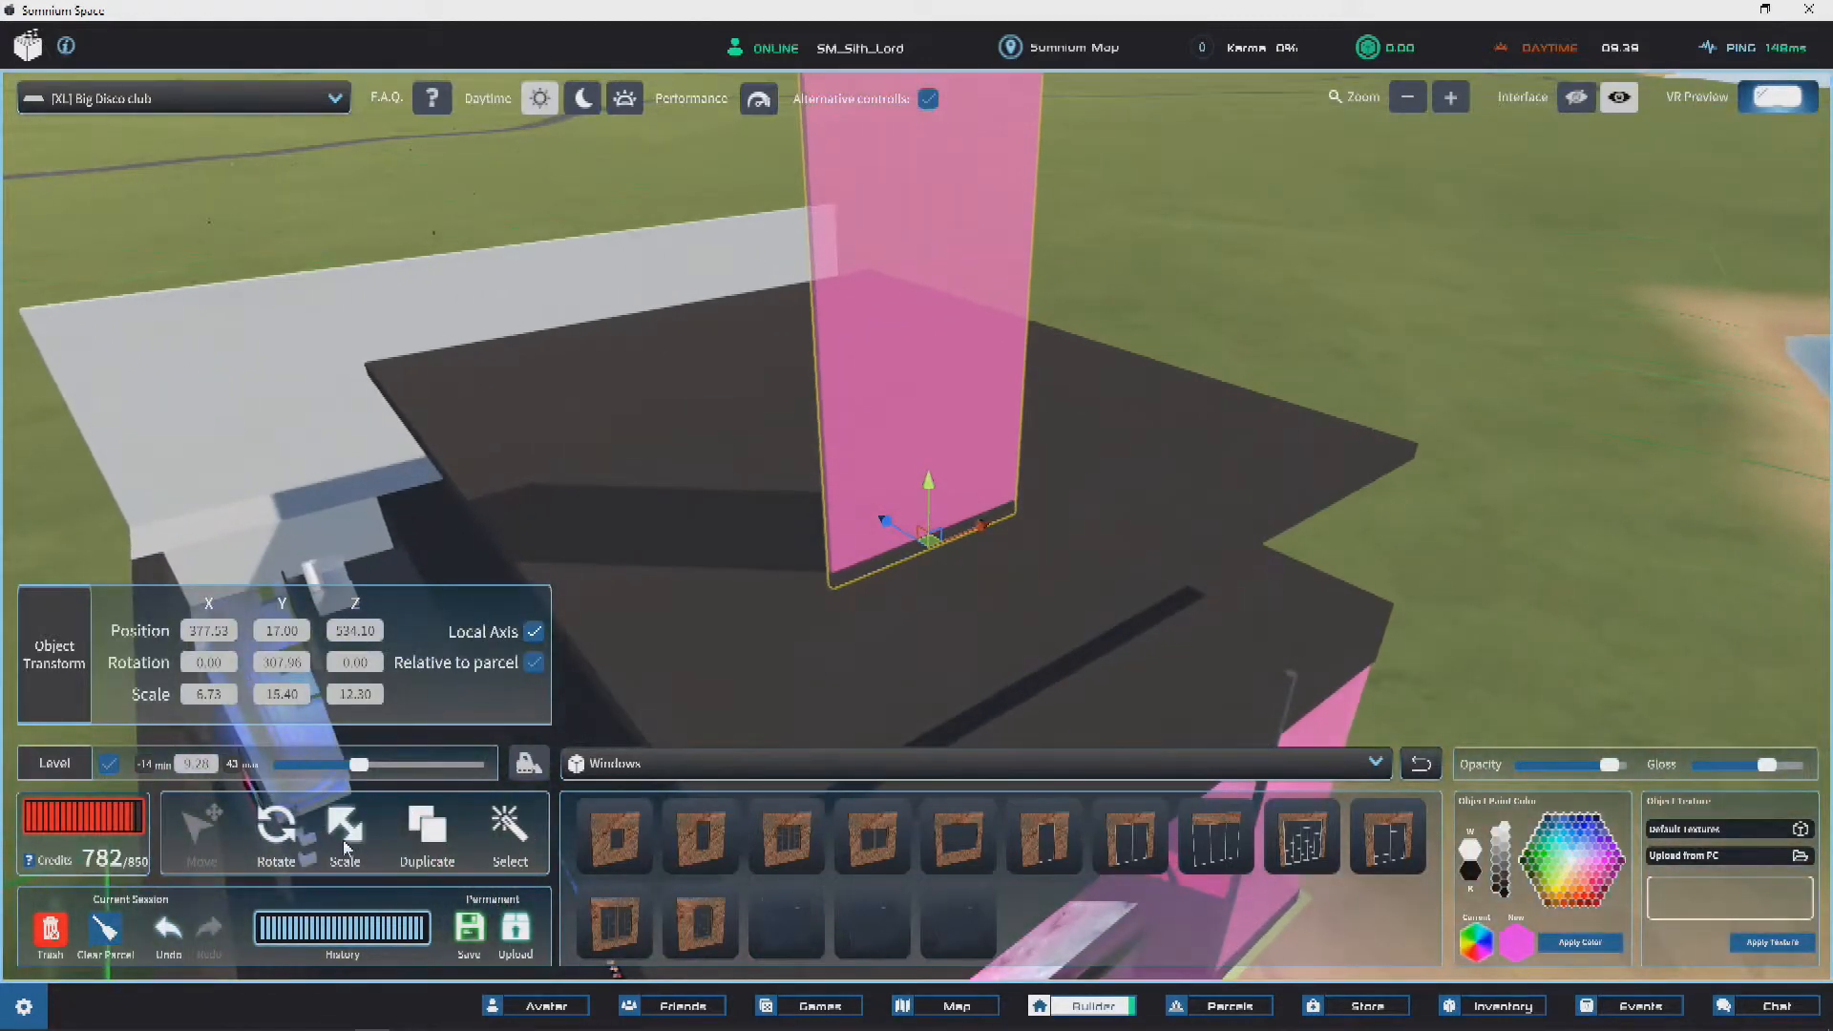
left_click_drag(931, 487, 934, 402)
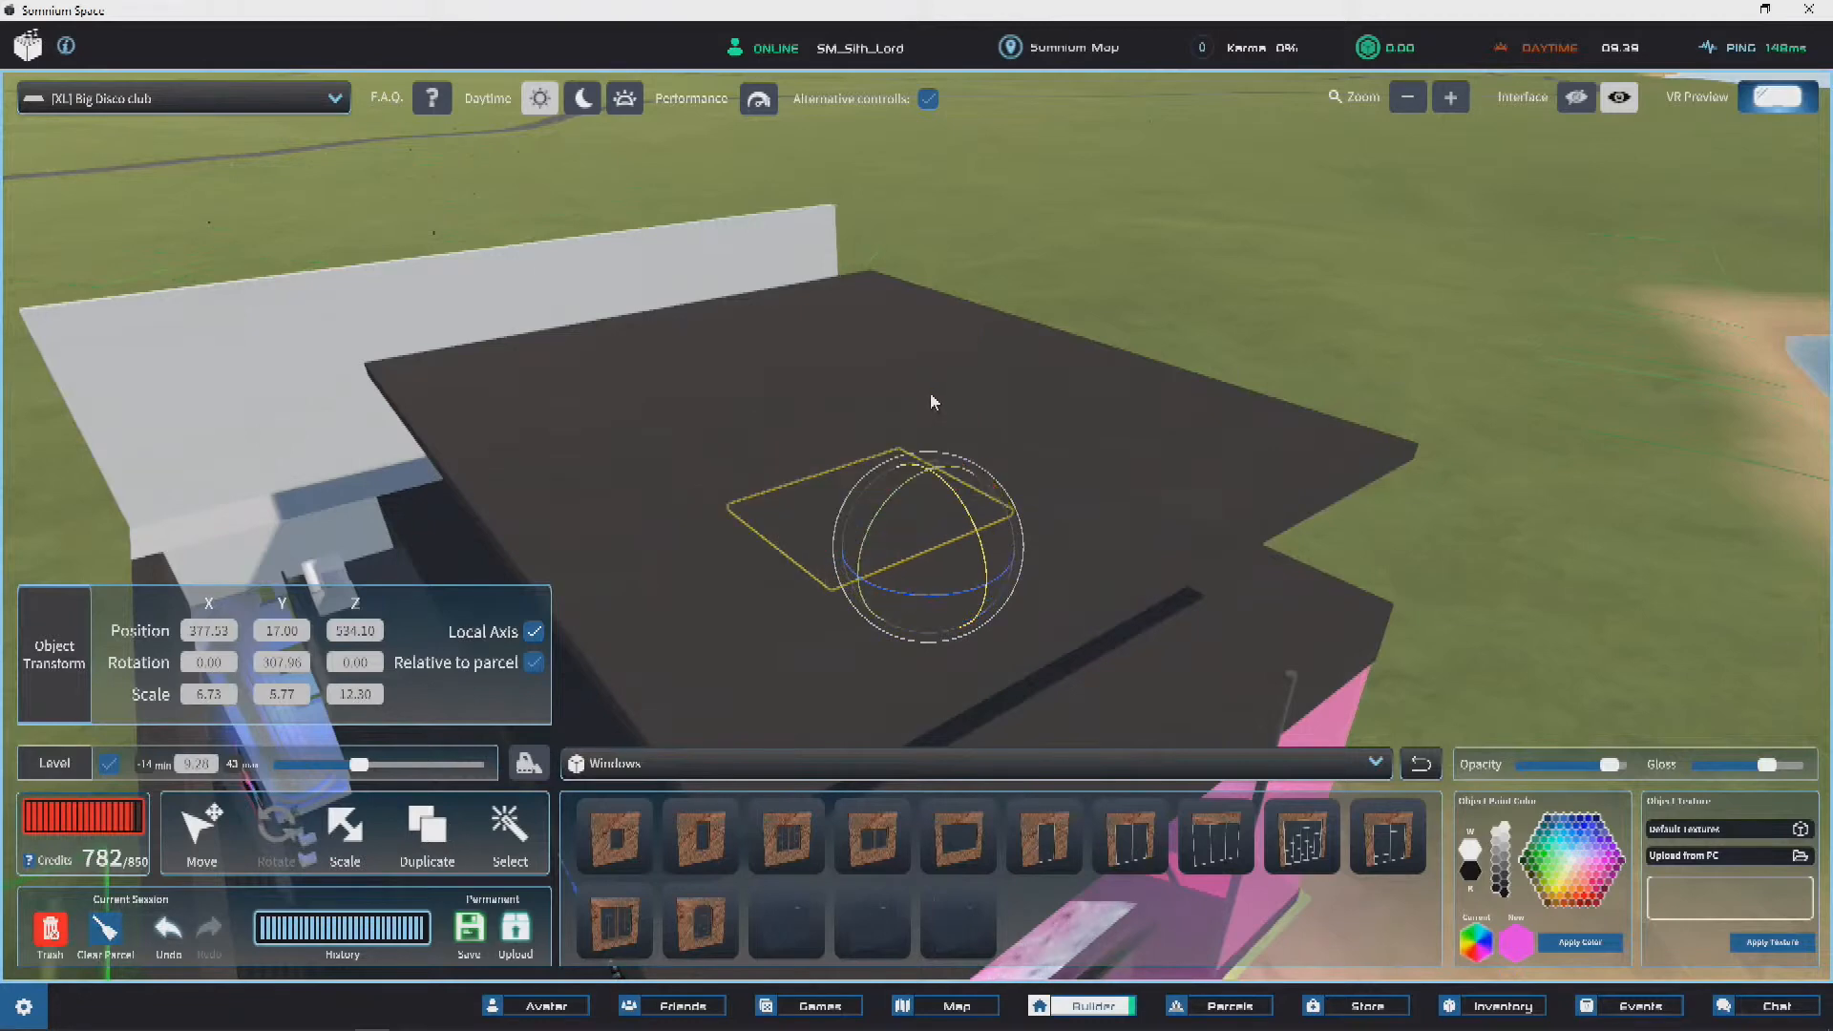
left_click(201, 833)
left_click_drag(1129, 509, 1126, 487)
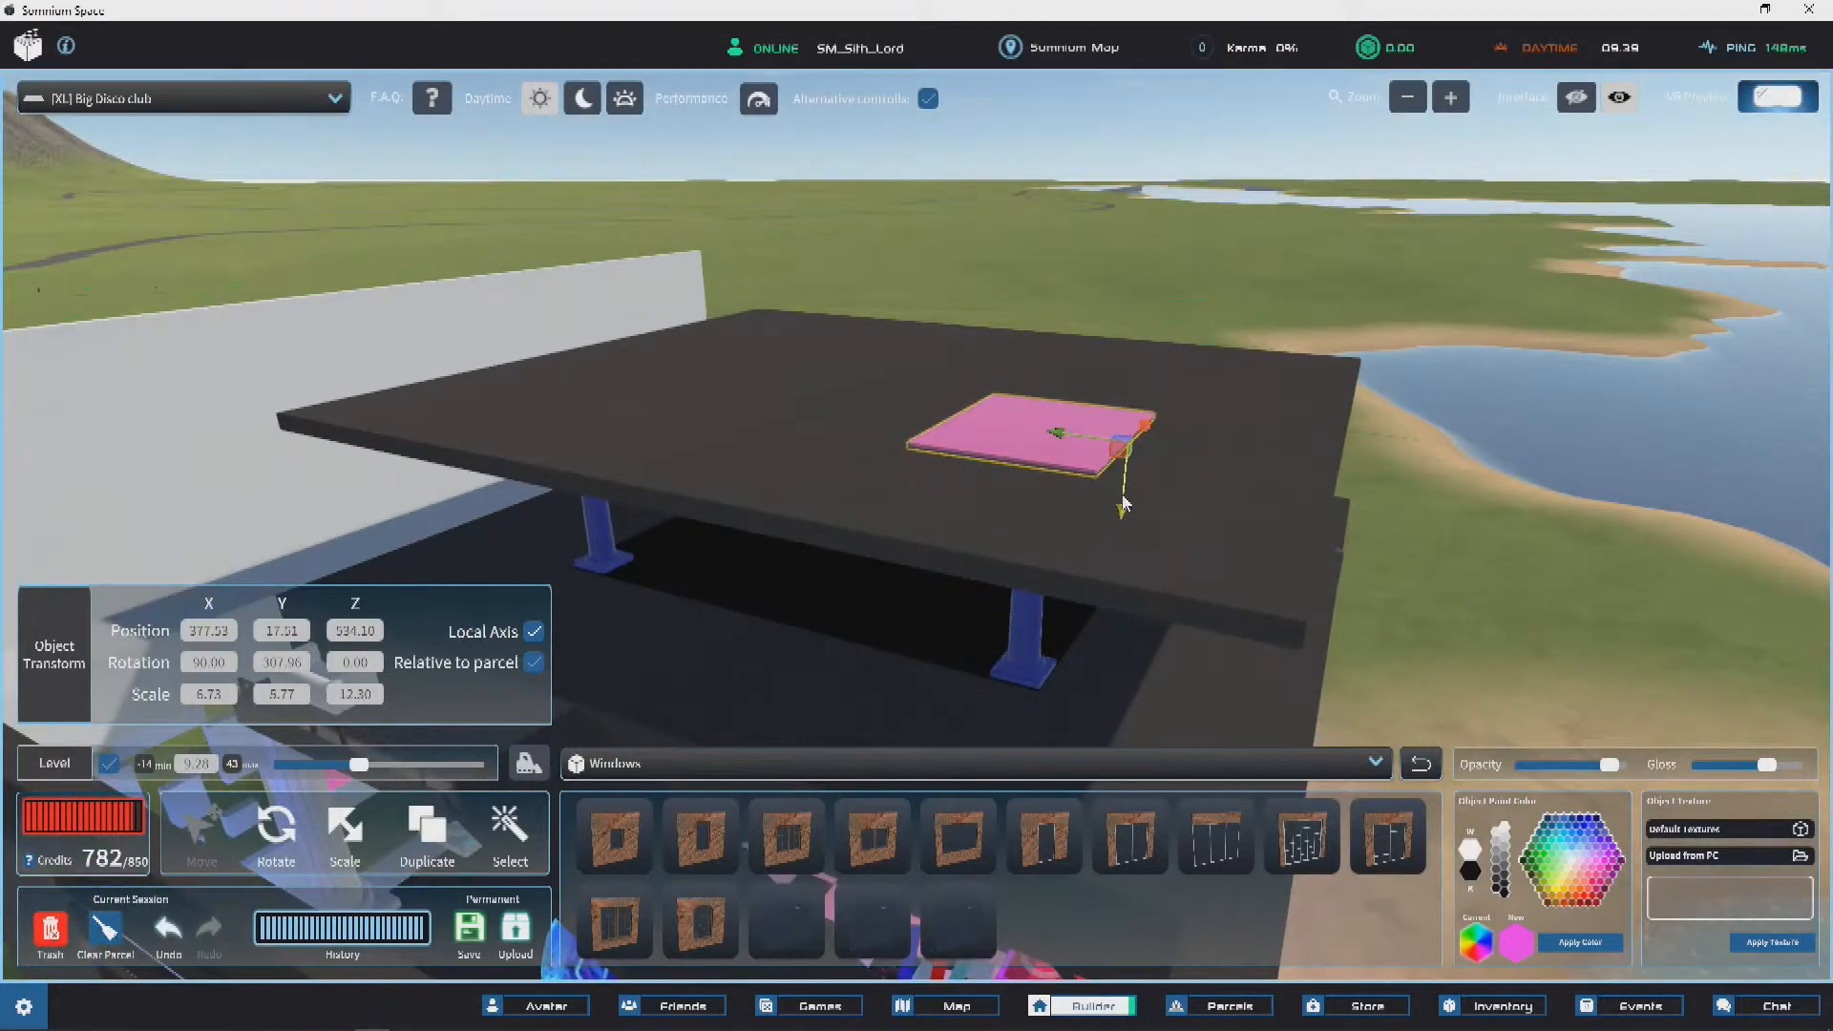
right_click_drag(1123, 506, 802, 570)
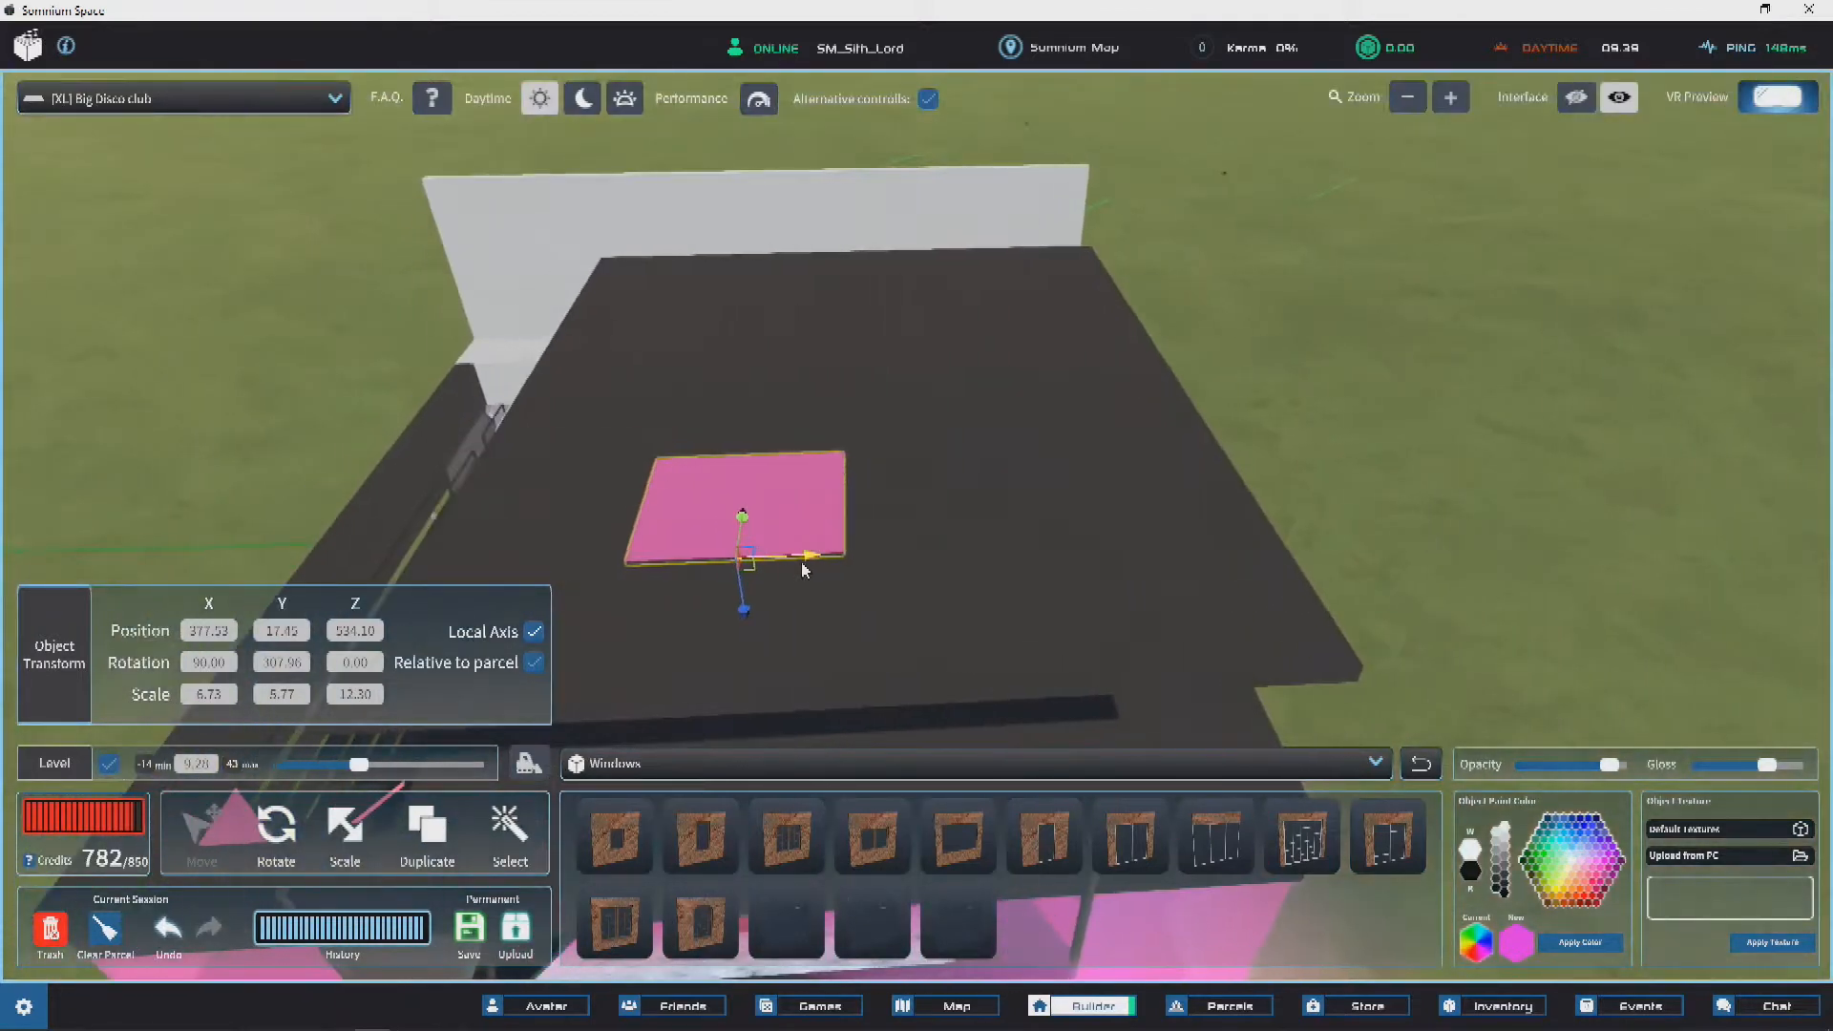
Step: Move the flat pink panel to the canopy's edge at X 382.88, Z 533.91 and stretch it to a scale of 25.97 × 29.64
left_click_drag(748, 550, 827, 523)
right_click_drag(827, 523, 591, 659)
right_click_drag(1128, 394, 829, 399)
left_click_drag(790, 368, 1173, 428)
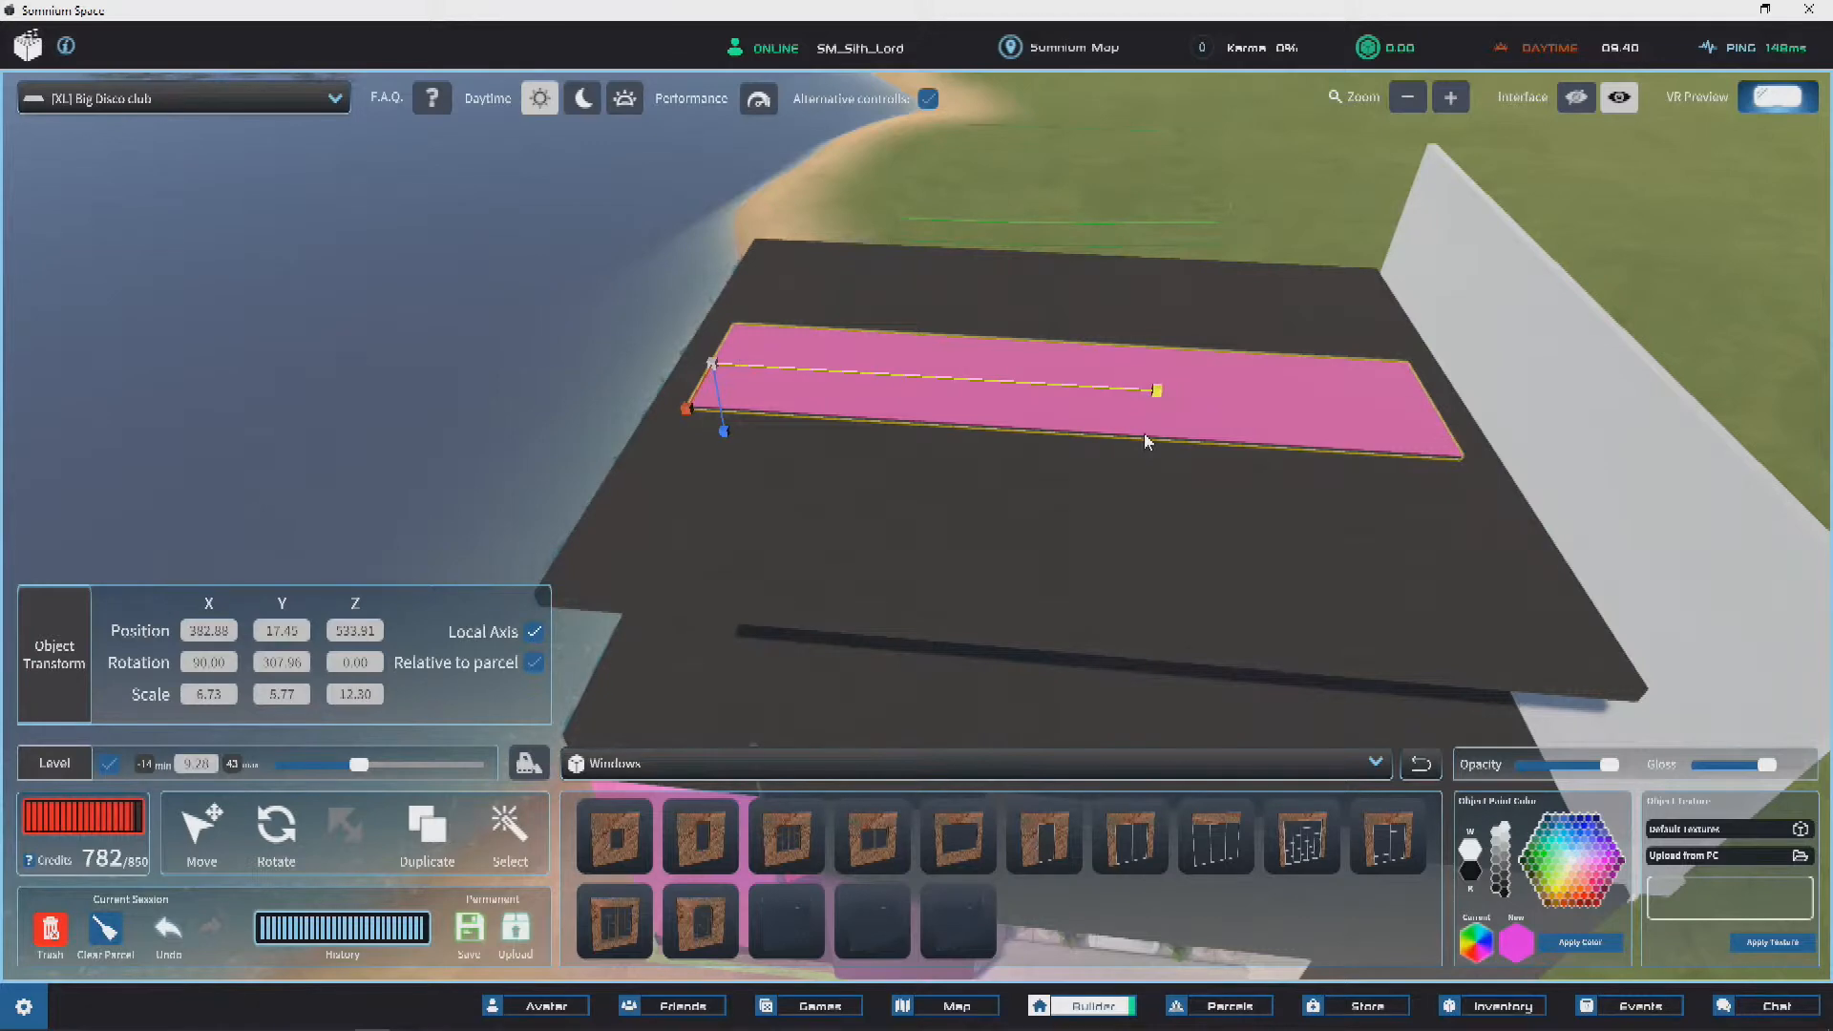
right_click_drag(782, 346, 1322, 425)
left_click_drag(948, 580, 1180, 592)
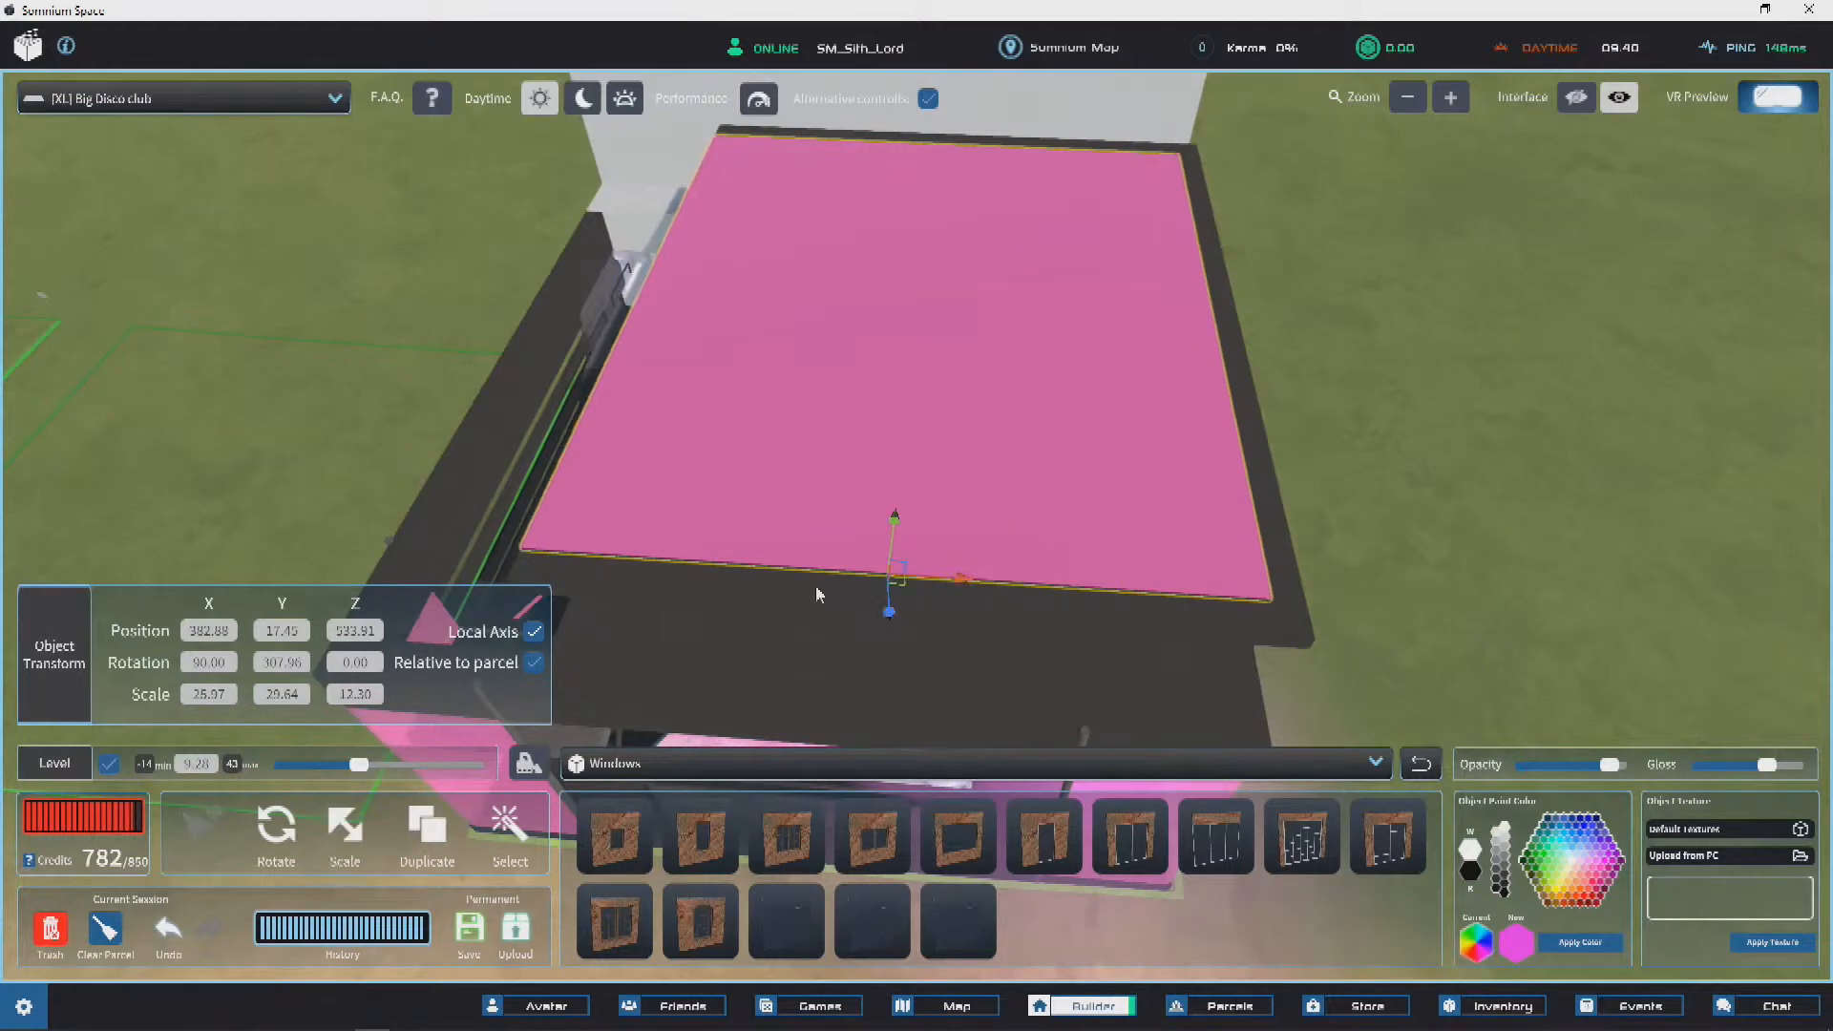
Step: Shift the pink panel to X 383.72, Z 534.15 and lengthen it to a Y scale of 30.94 to cover the canopy
left_click_drag(941, 590, 957, 584)
right_click_drag(981, 559, 809, 367)
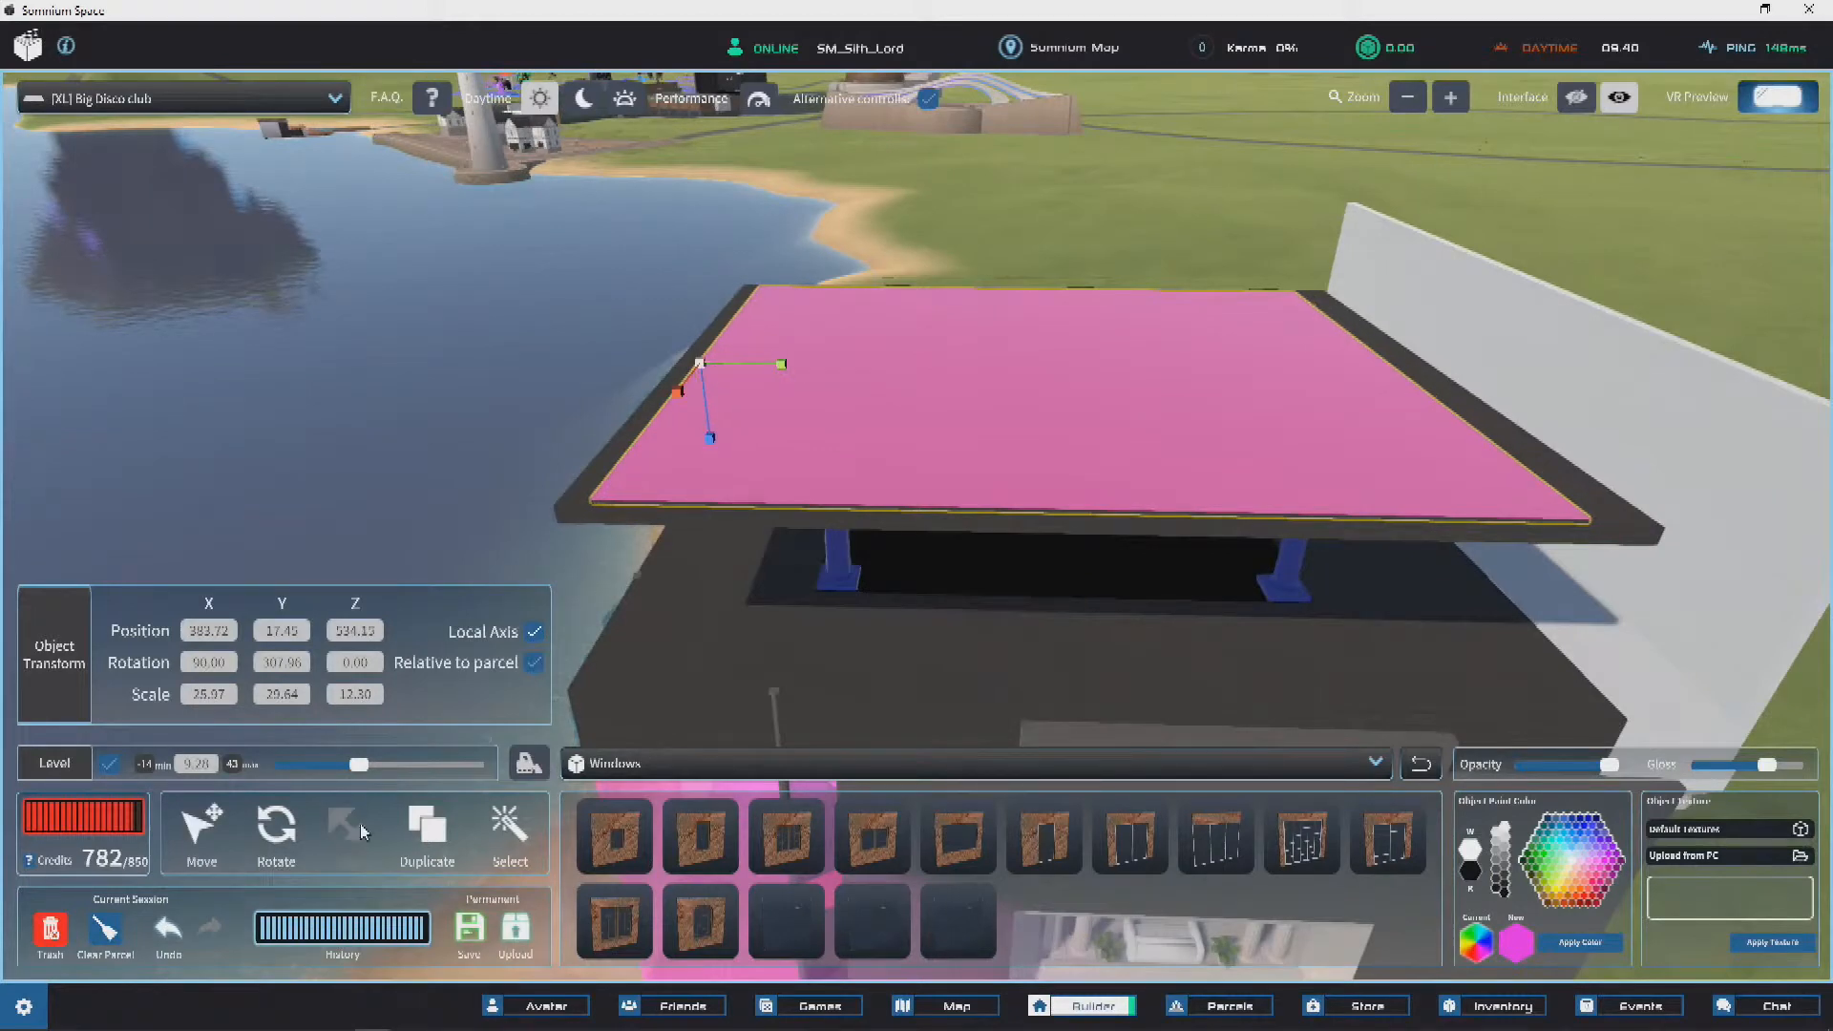
left_click_drag(782, 368, 730, 371)
right_click_drag(730, 371, 1085, 299)
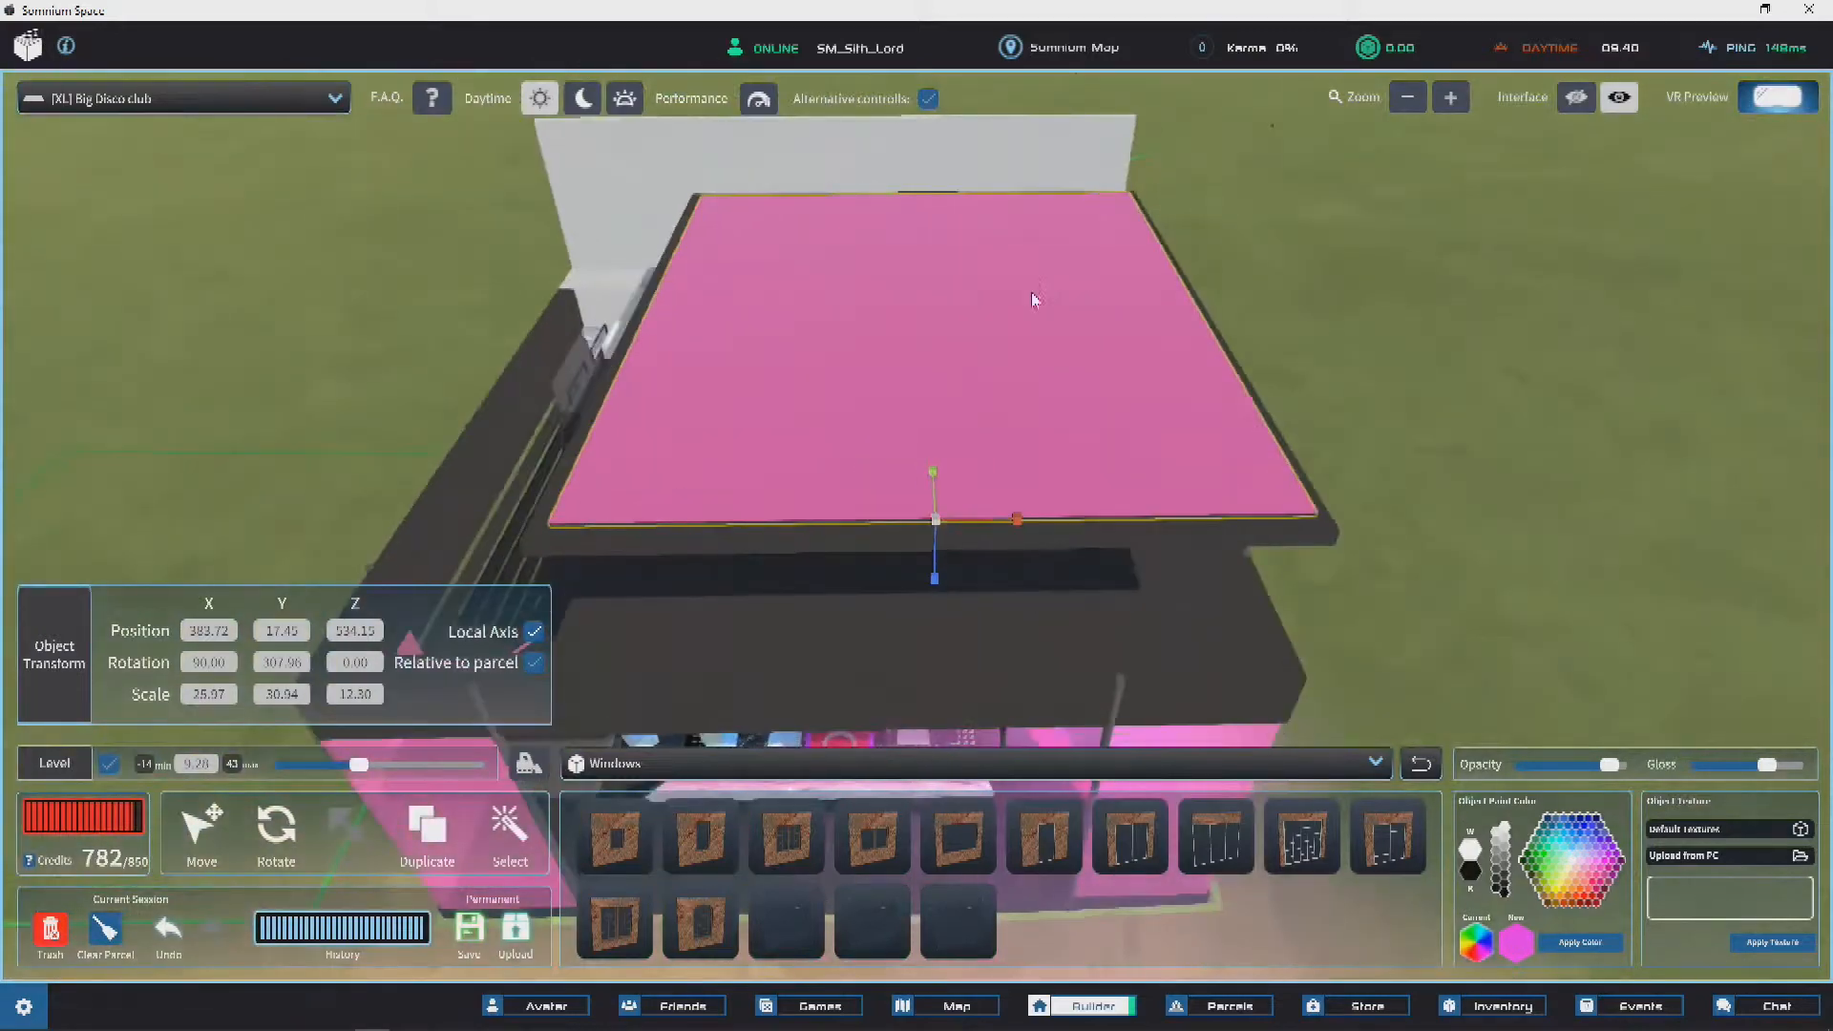
right_click_drag(919, 328, 776, 538)
left_click(205, 827)
Step: Duplicate the thick dark roof slab and raise the copy to Y 14.21 beneath the canopy
right_click_drag(955, 430, 825, 600)
left_click(826, 600)
left_click(810, 616)
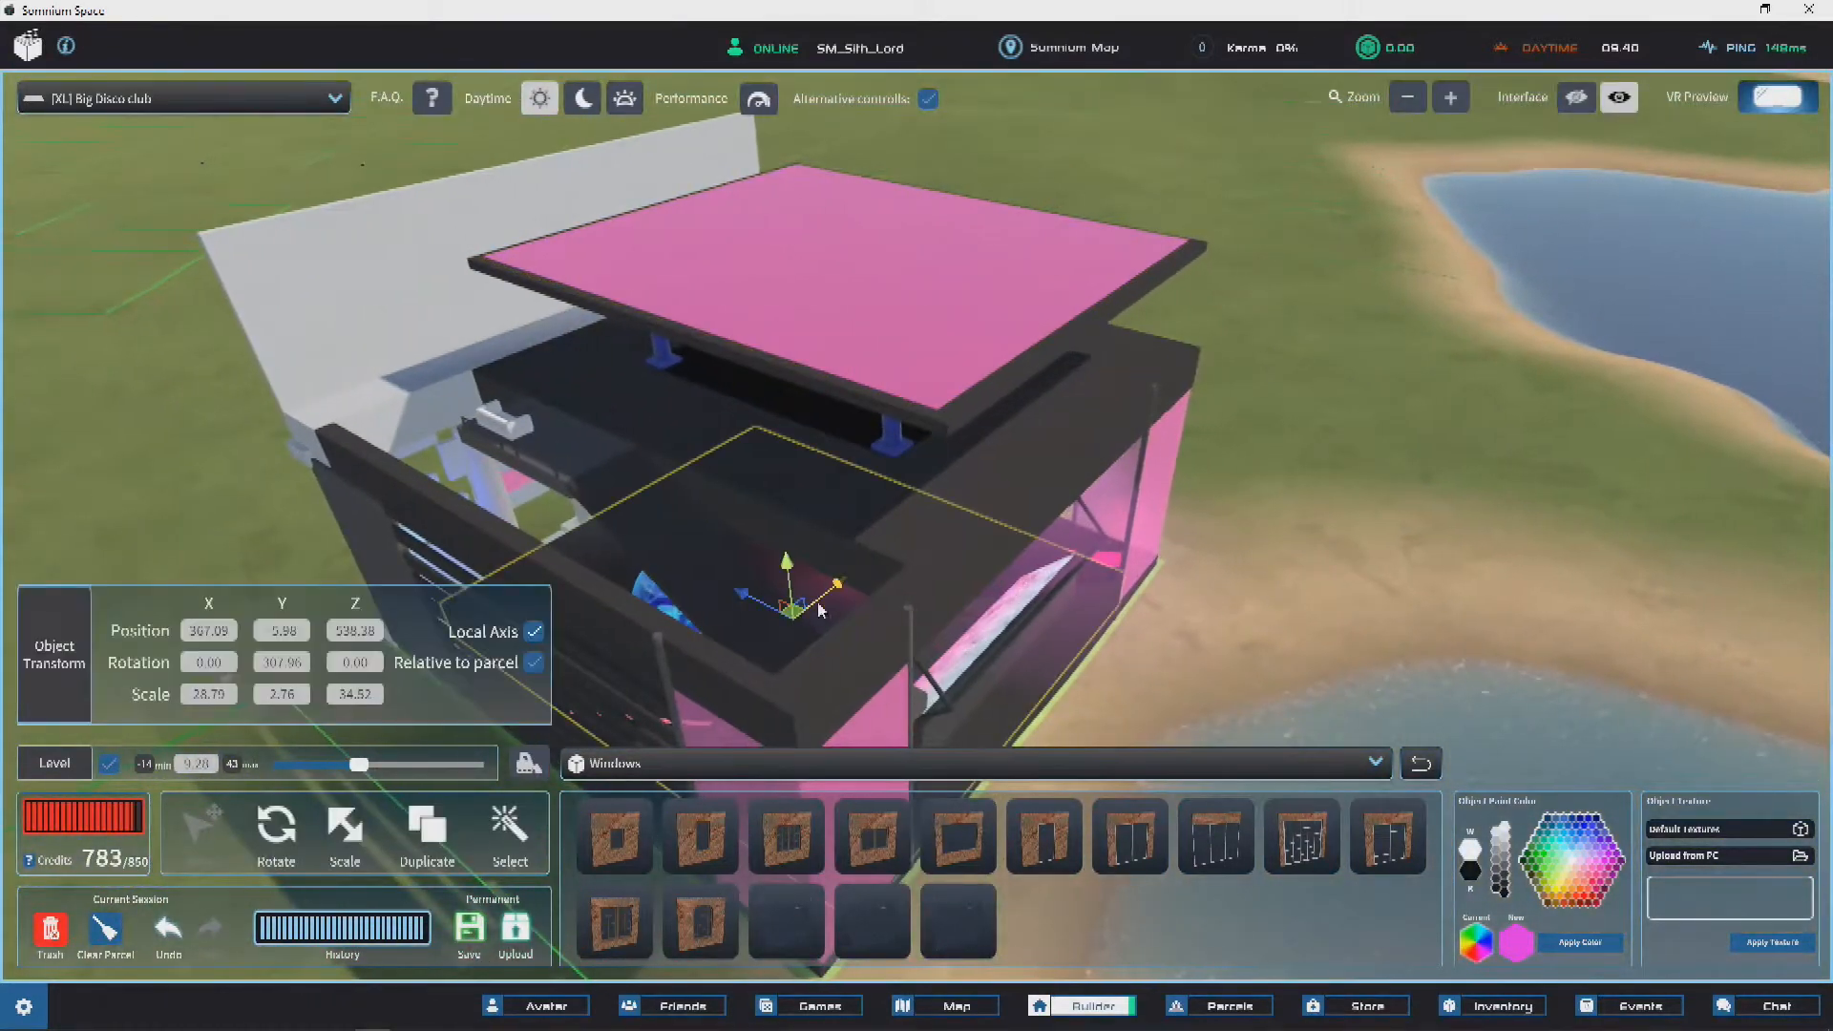
left_click_drag(789, 581, 811, 273)
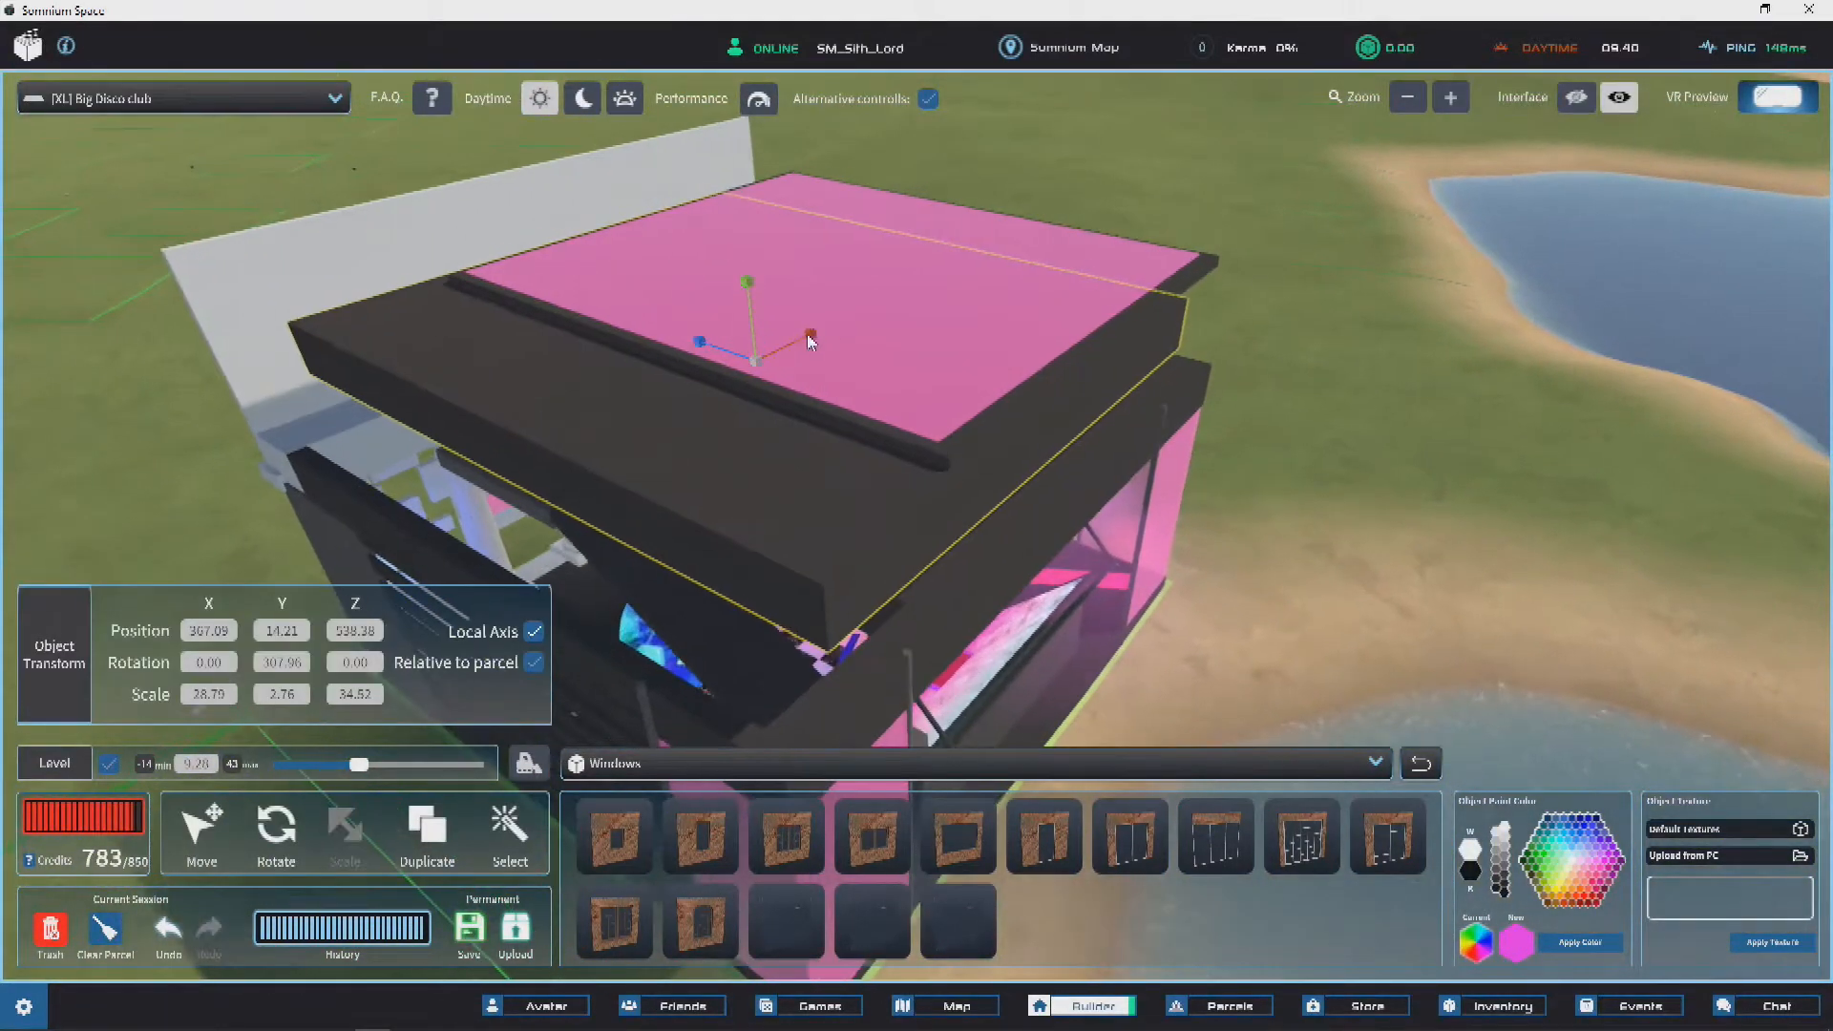
Step: Shrink the duplicated dark slab to a small block with a scale of 1.67 × 0.85 × 2.00
left_click_drag(756, 362, 804, 352)
scroll(804, 351, "up", 3)
right_click_drag(804, 352, 1040, 360)
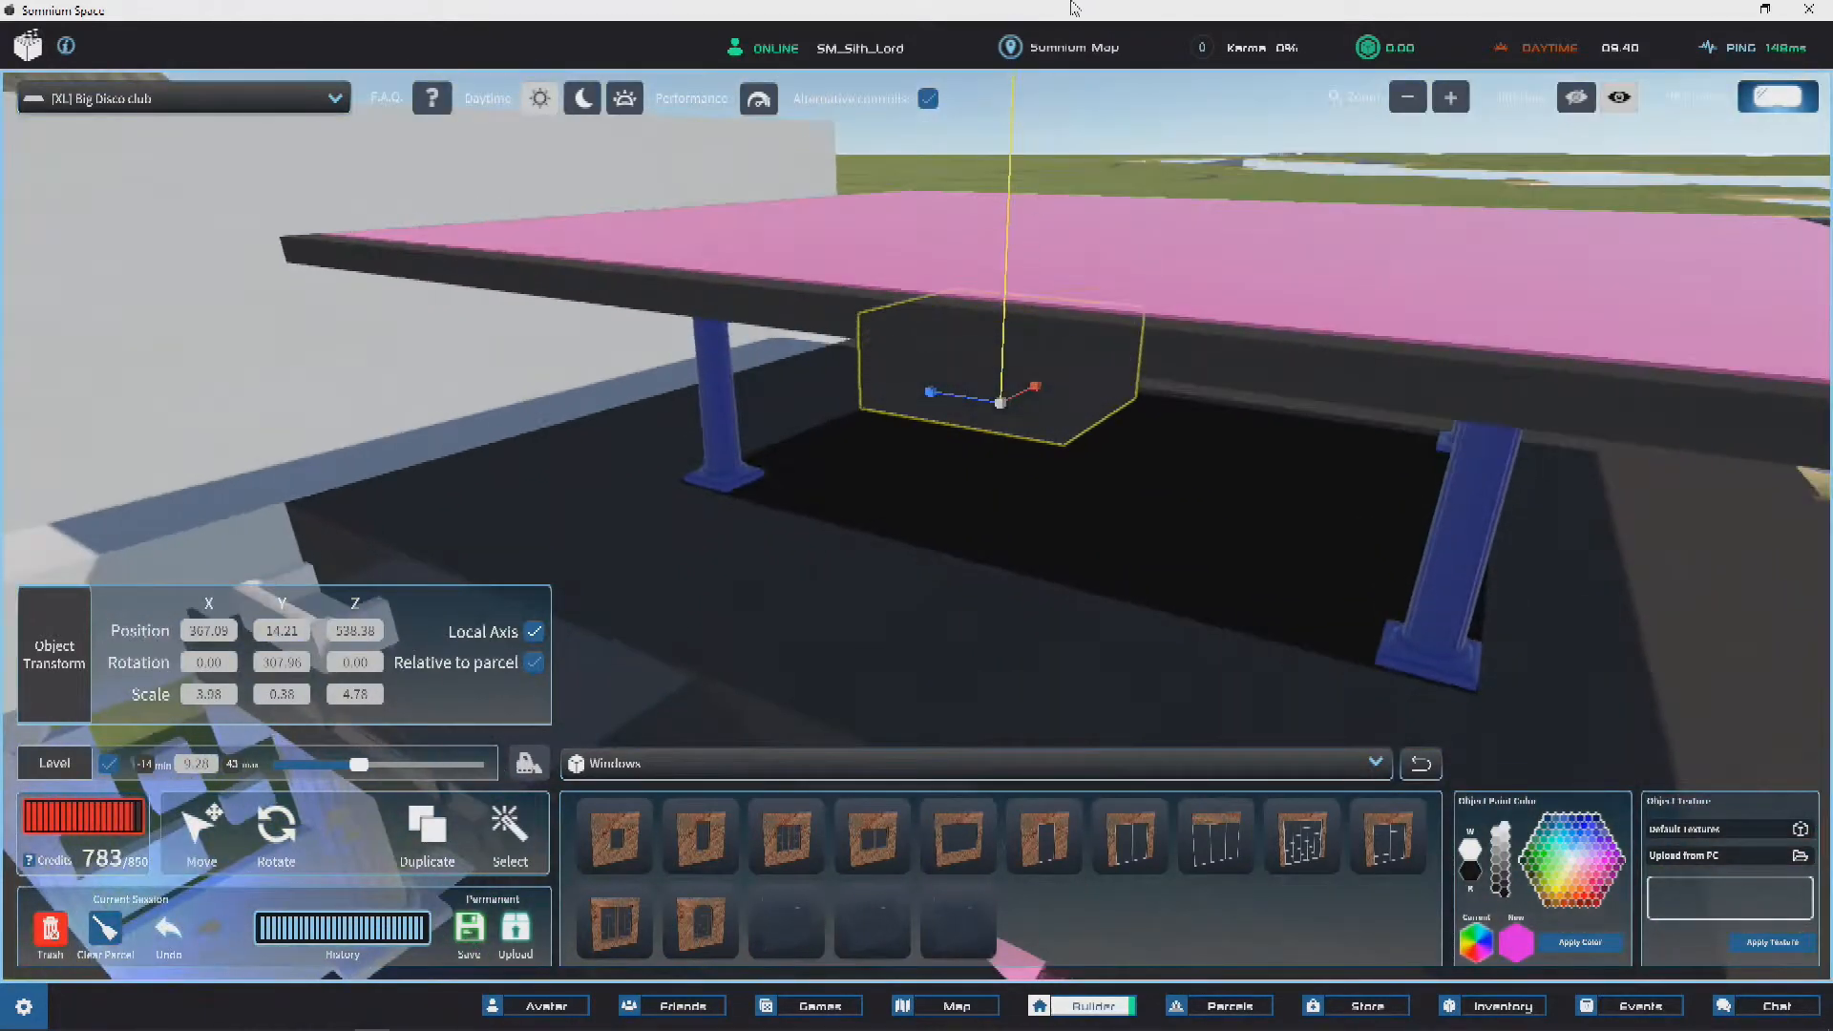
left_click_drag(1004, 427, 1019, 455)
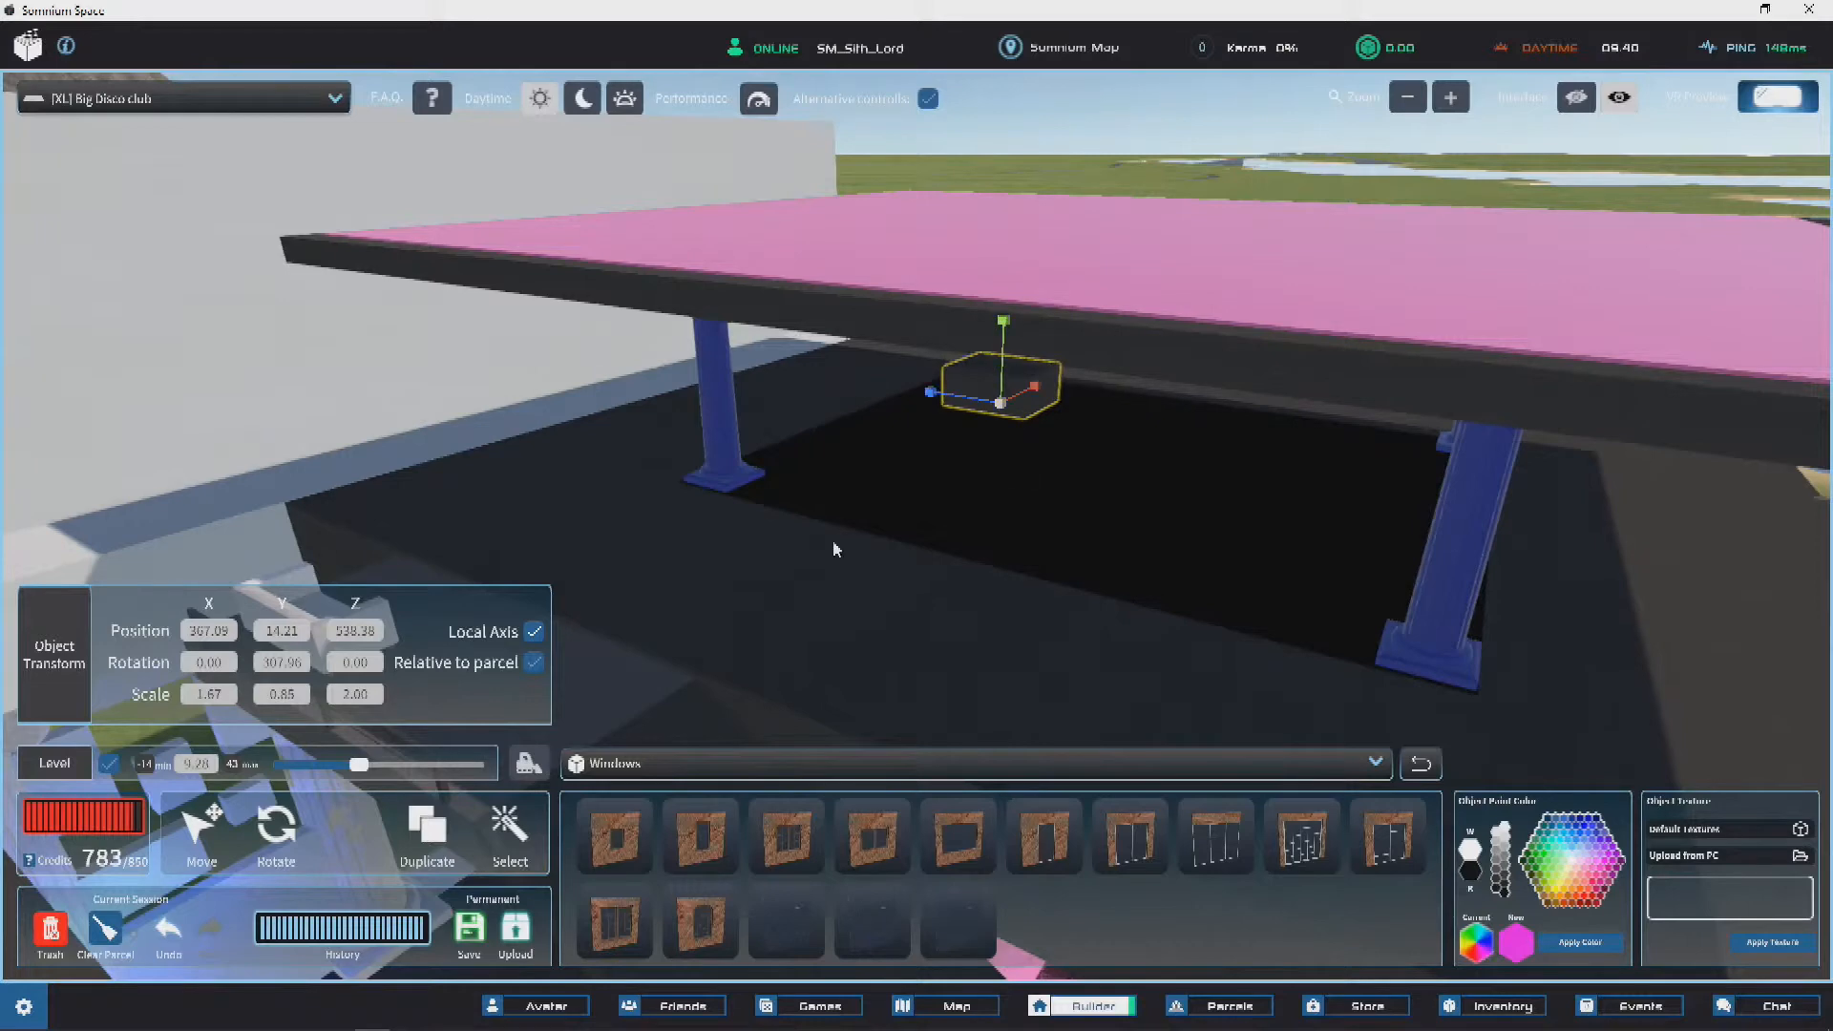
Step: Slide the small dark block onto the nearest blue column at X 374.00, Z 532.44
left_click_drag(954, 401, 1313, 525)
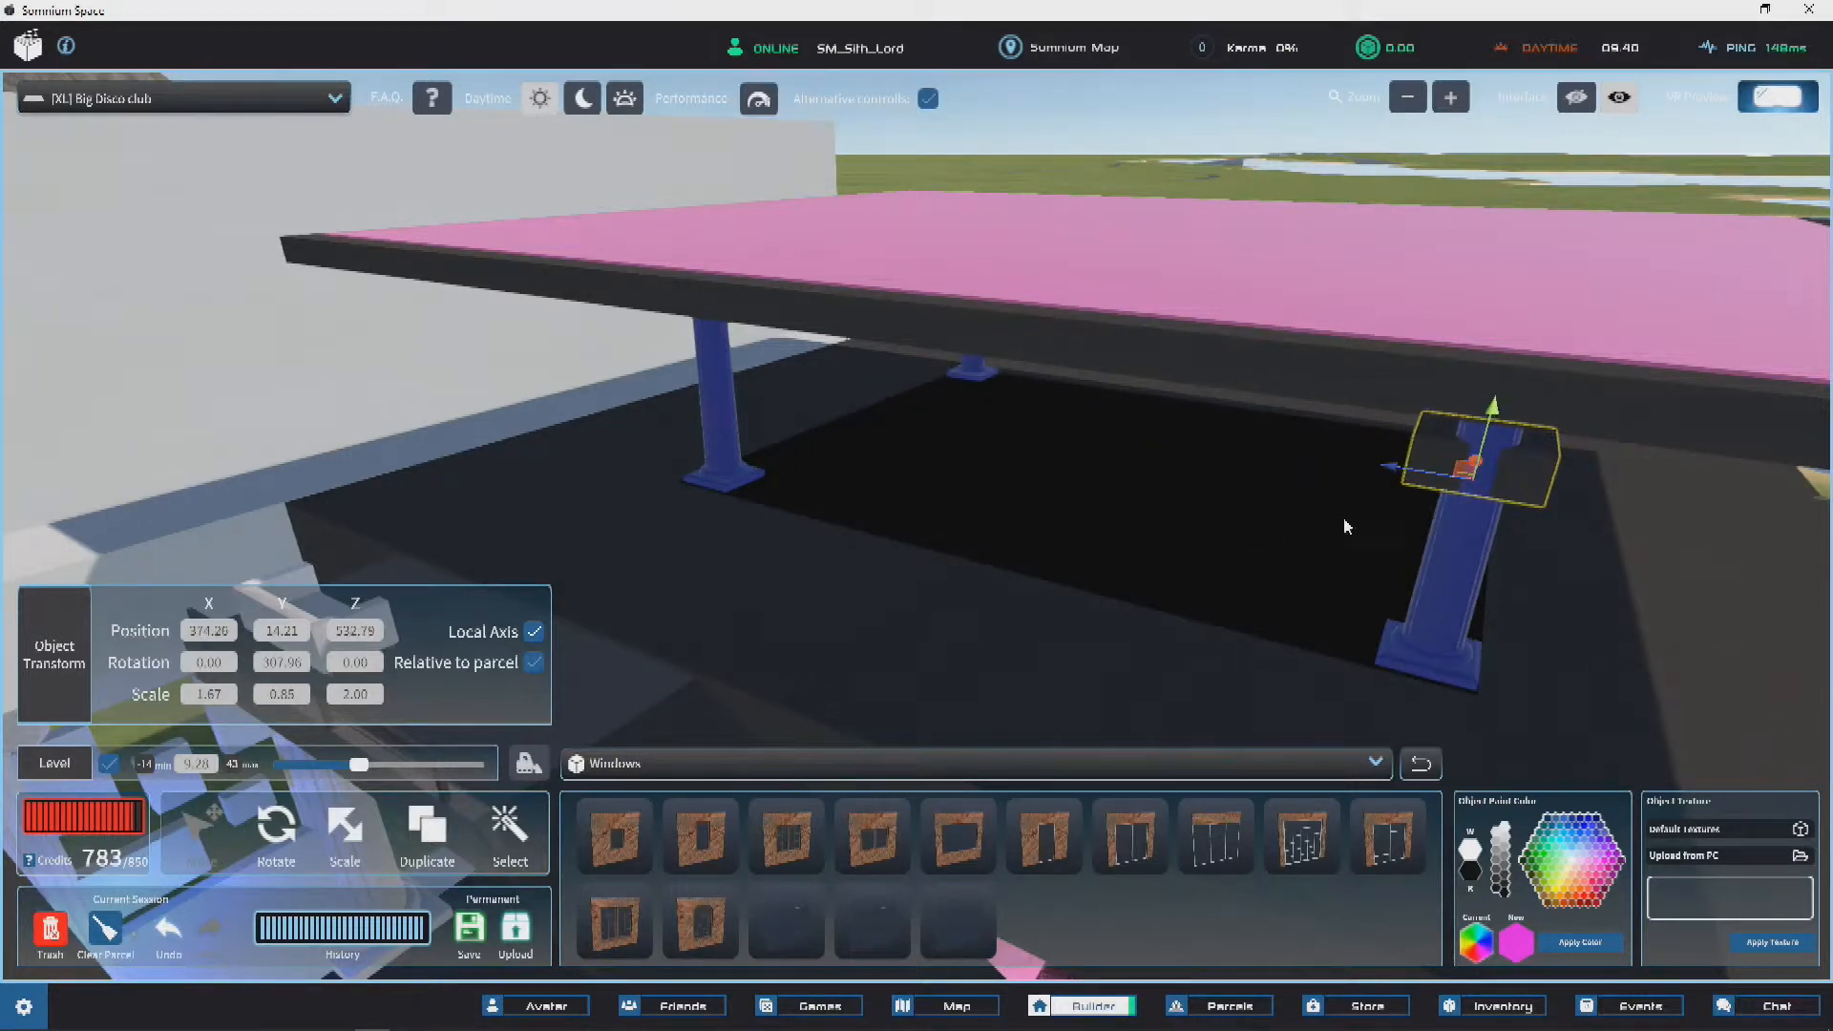
right_click_drag(1331, 530, 846, 380)
left_click_drag(746, 357, 731, 357)
right_click_drag(731, 357, 788, 386)
right_click_drag(855, 499, 858, 497)
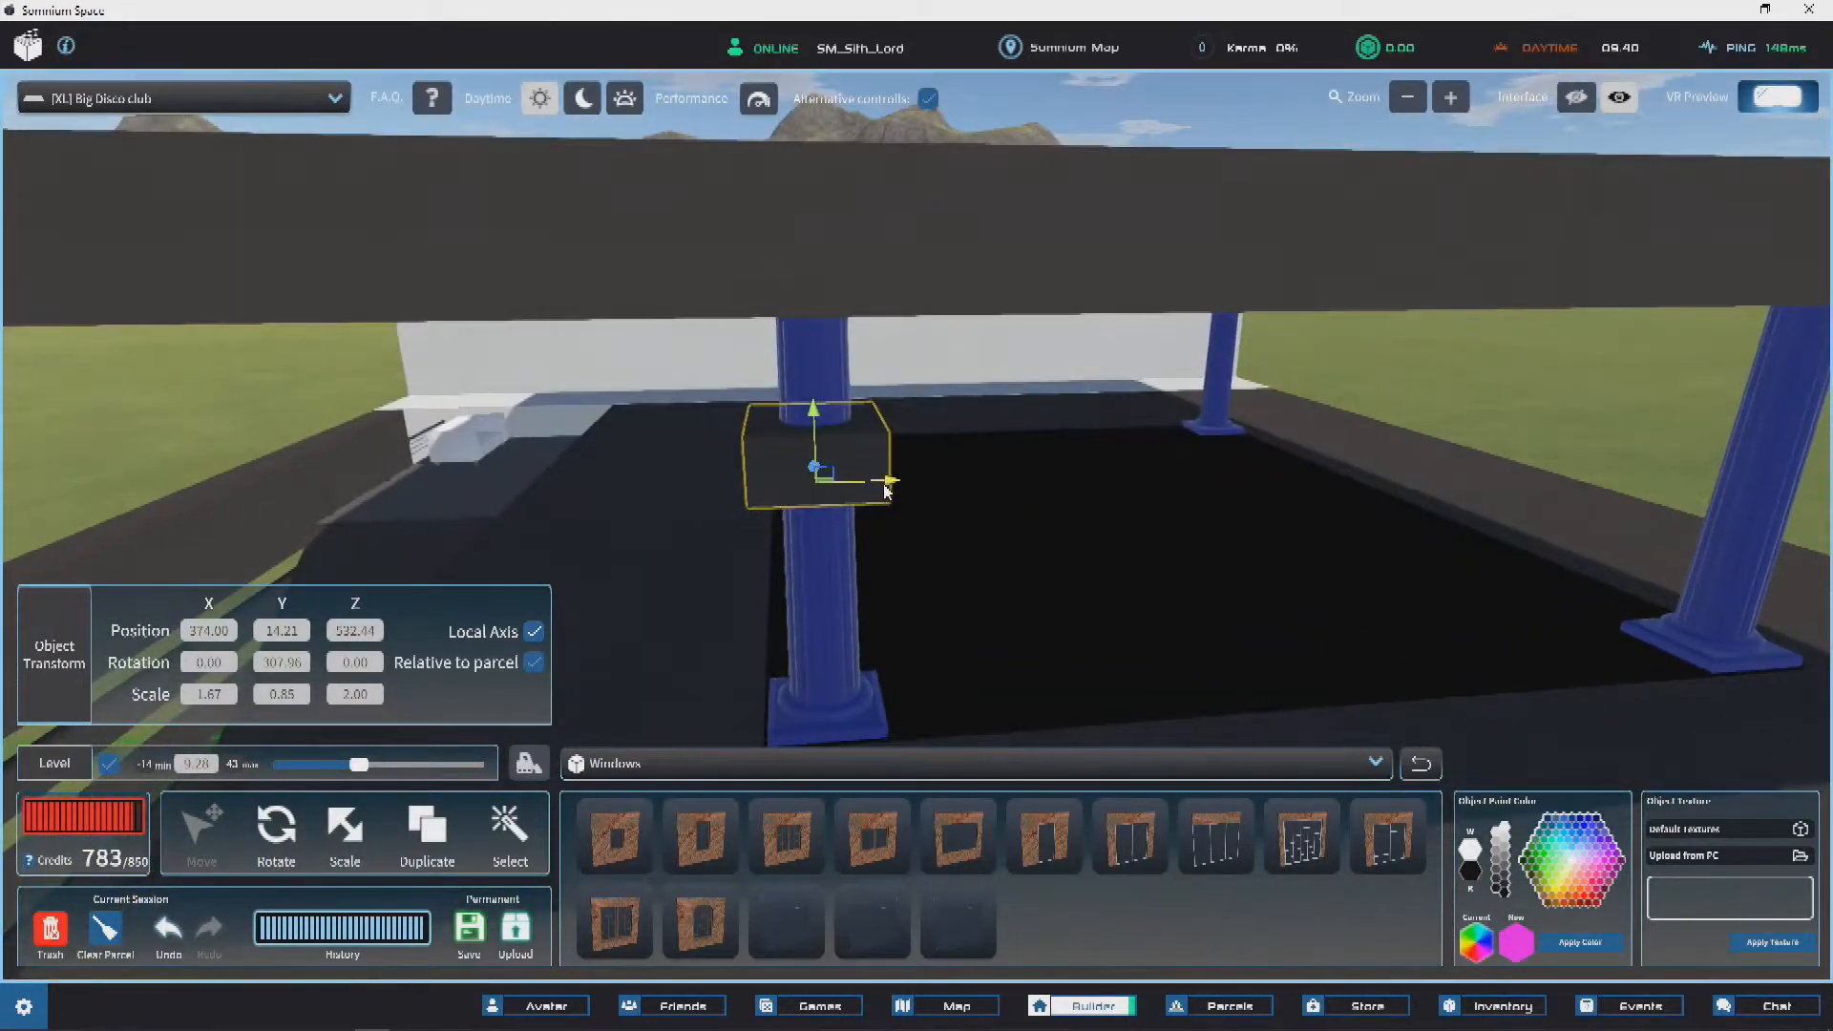
Step: Raise the small dark block to the top of the column at X 373.98, Y 16.78, Z 532.42
left_click_drag(817, 445, 806, 254)
right_click_drag(805, 254, 991, 519)
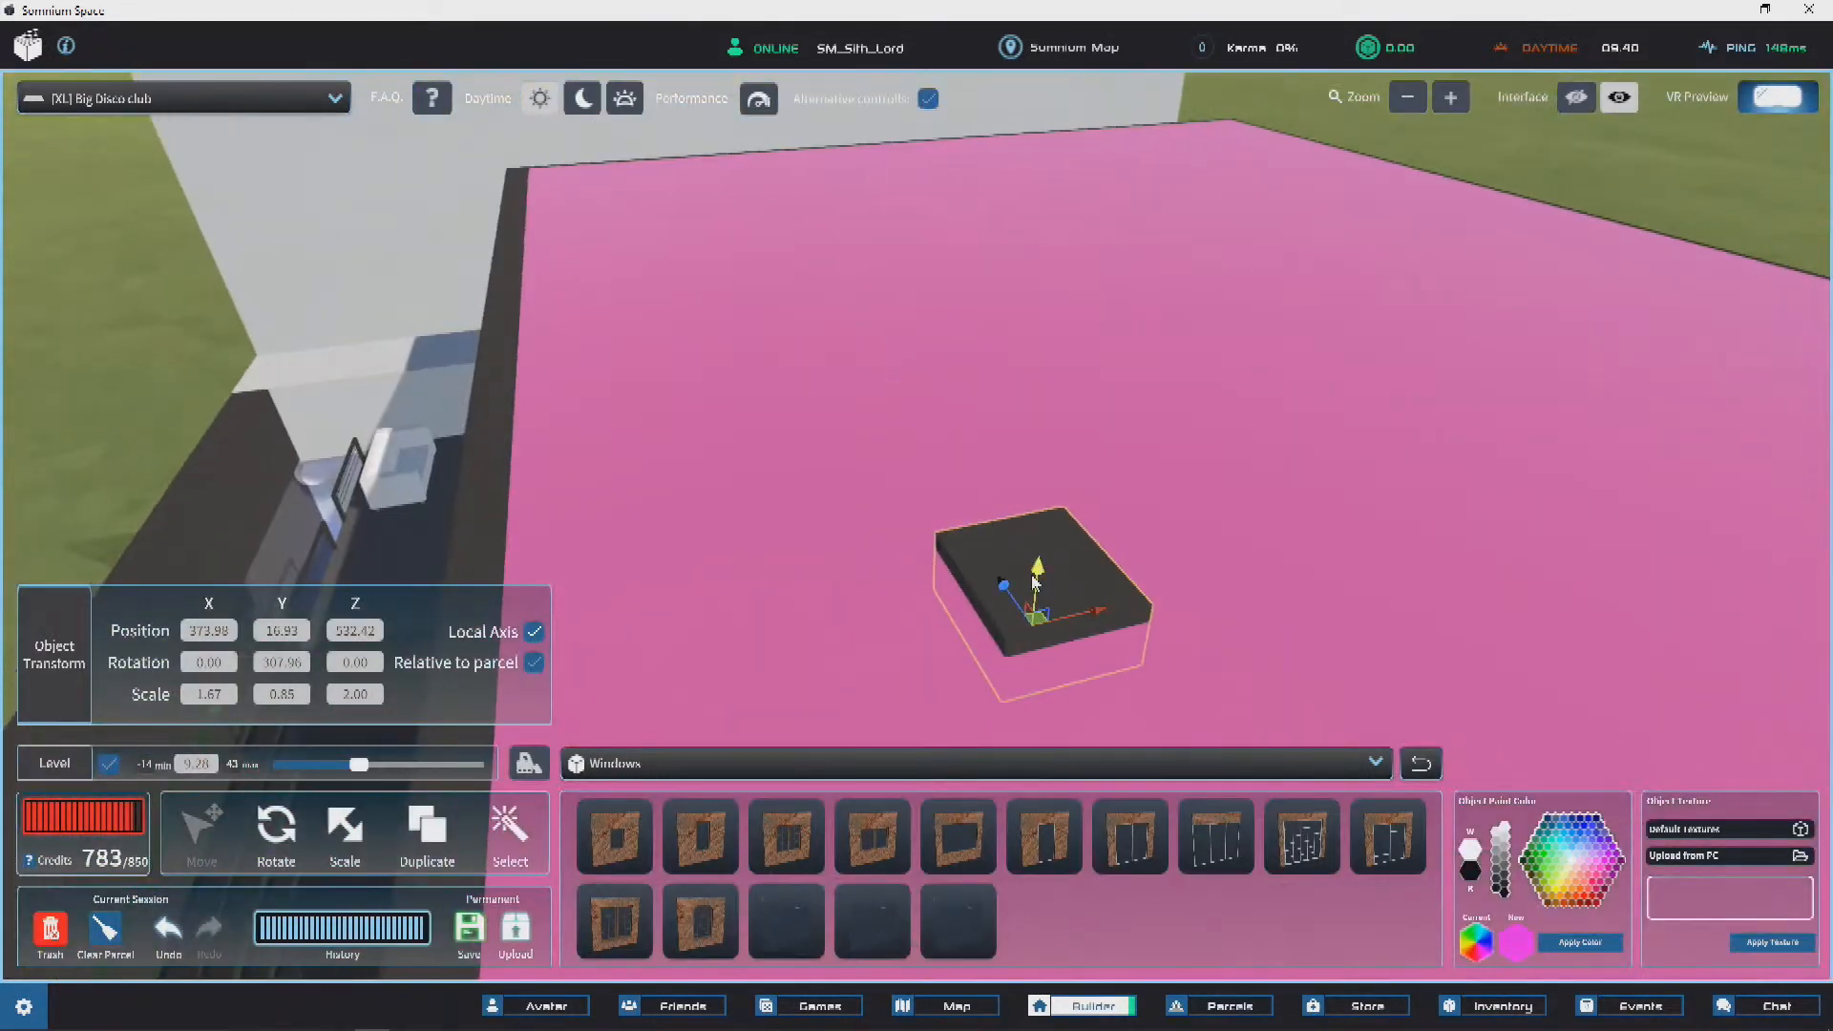
left_click_drag(1036, 589, 1037, 604)
right_click_drag(1038, 604, 1058, 484)
scroll(1046, 492, "down", 5)
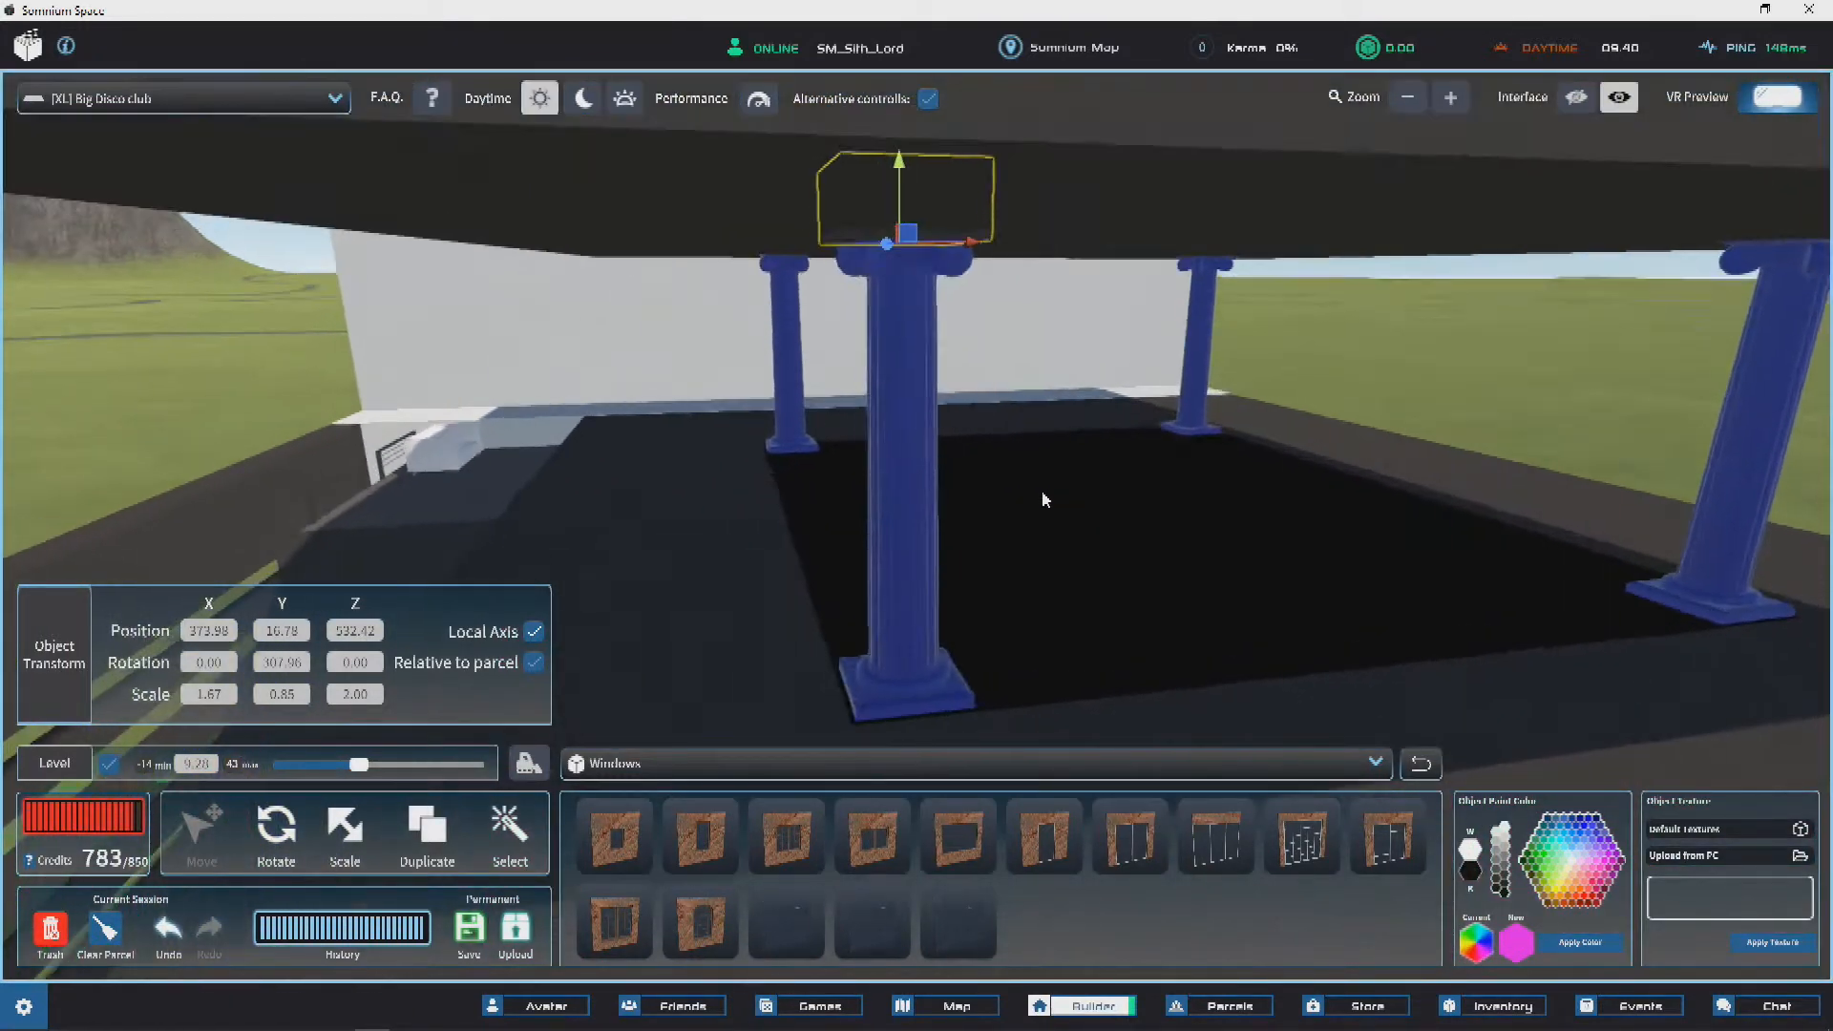
Step: Duplicate the thin dark canopy slab and raise the copy above the pink glass to Y 19.63
right_click_drag(682, 464, 920, 570)
left_click(920, 572)
left_click(932, 540)
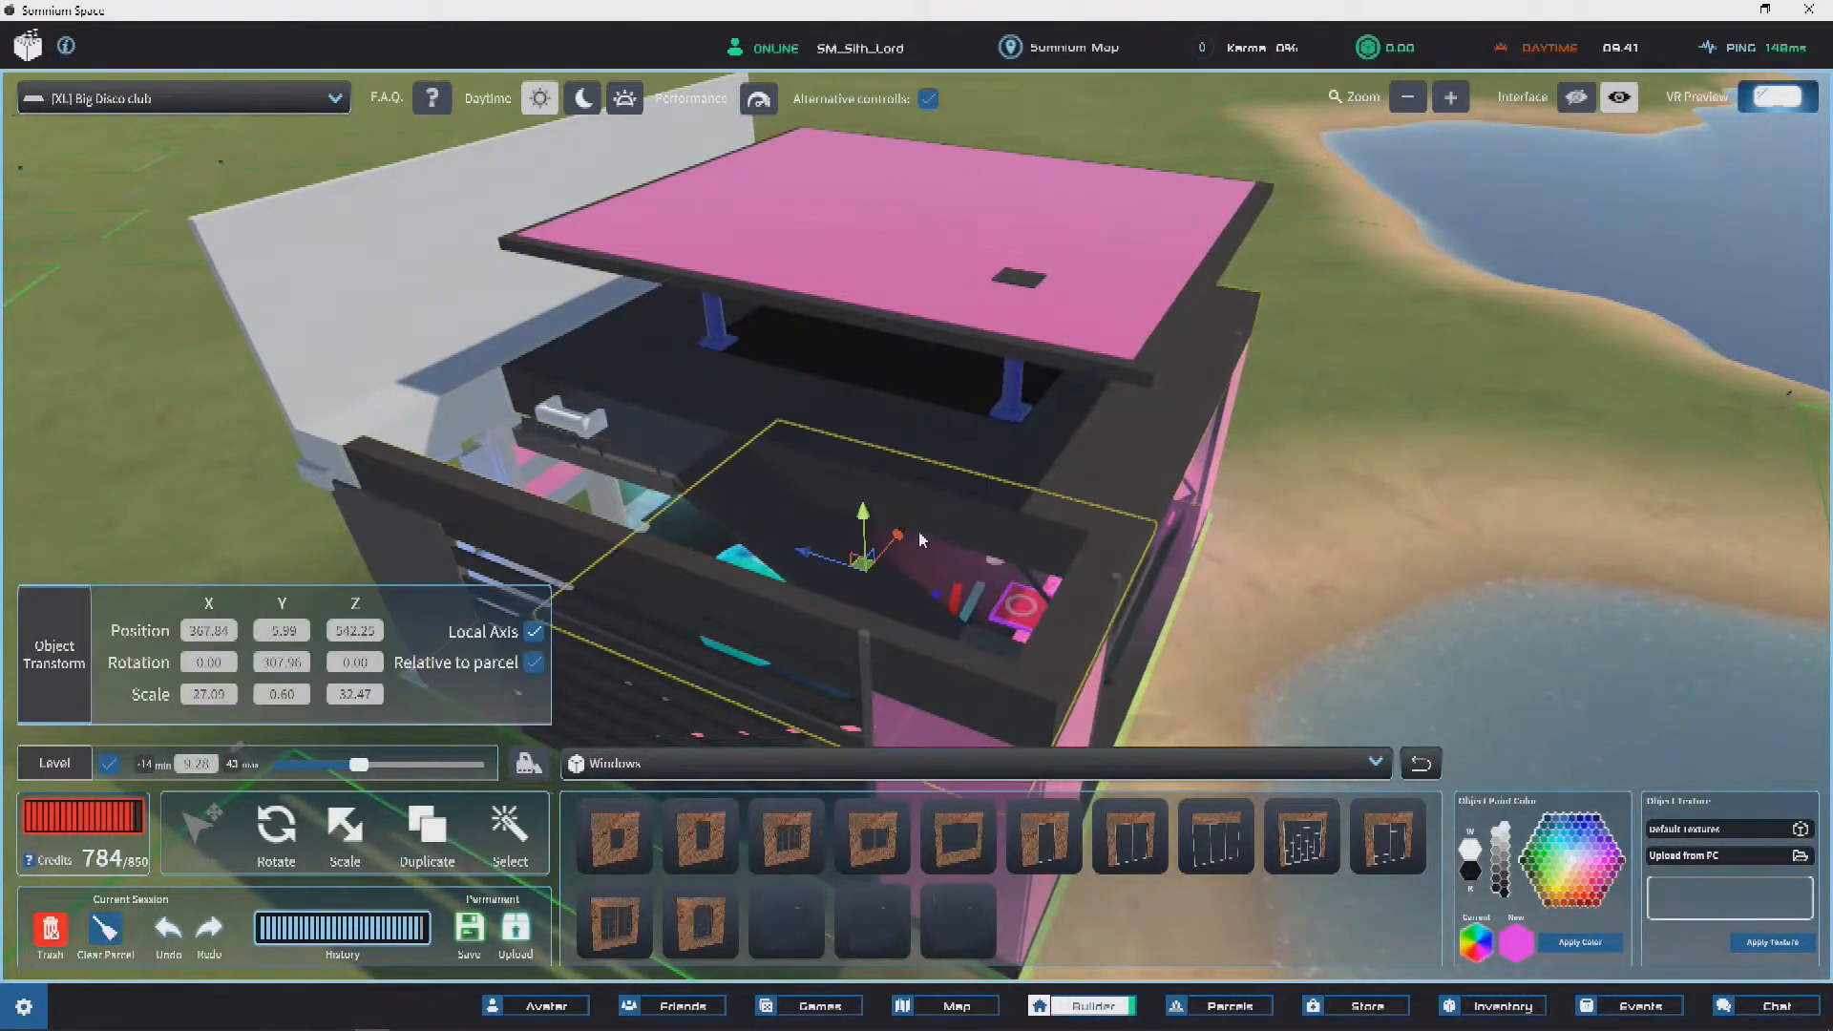
left_click_drag(862, 535, 897, 167)
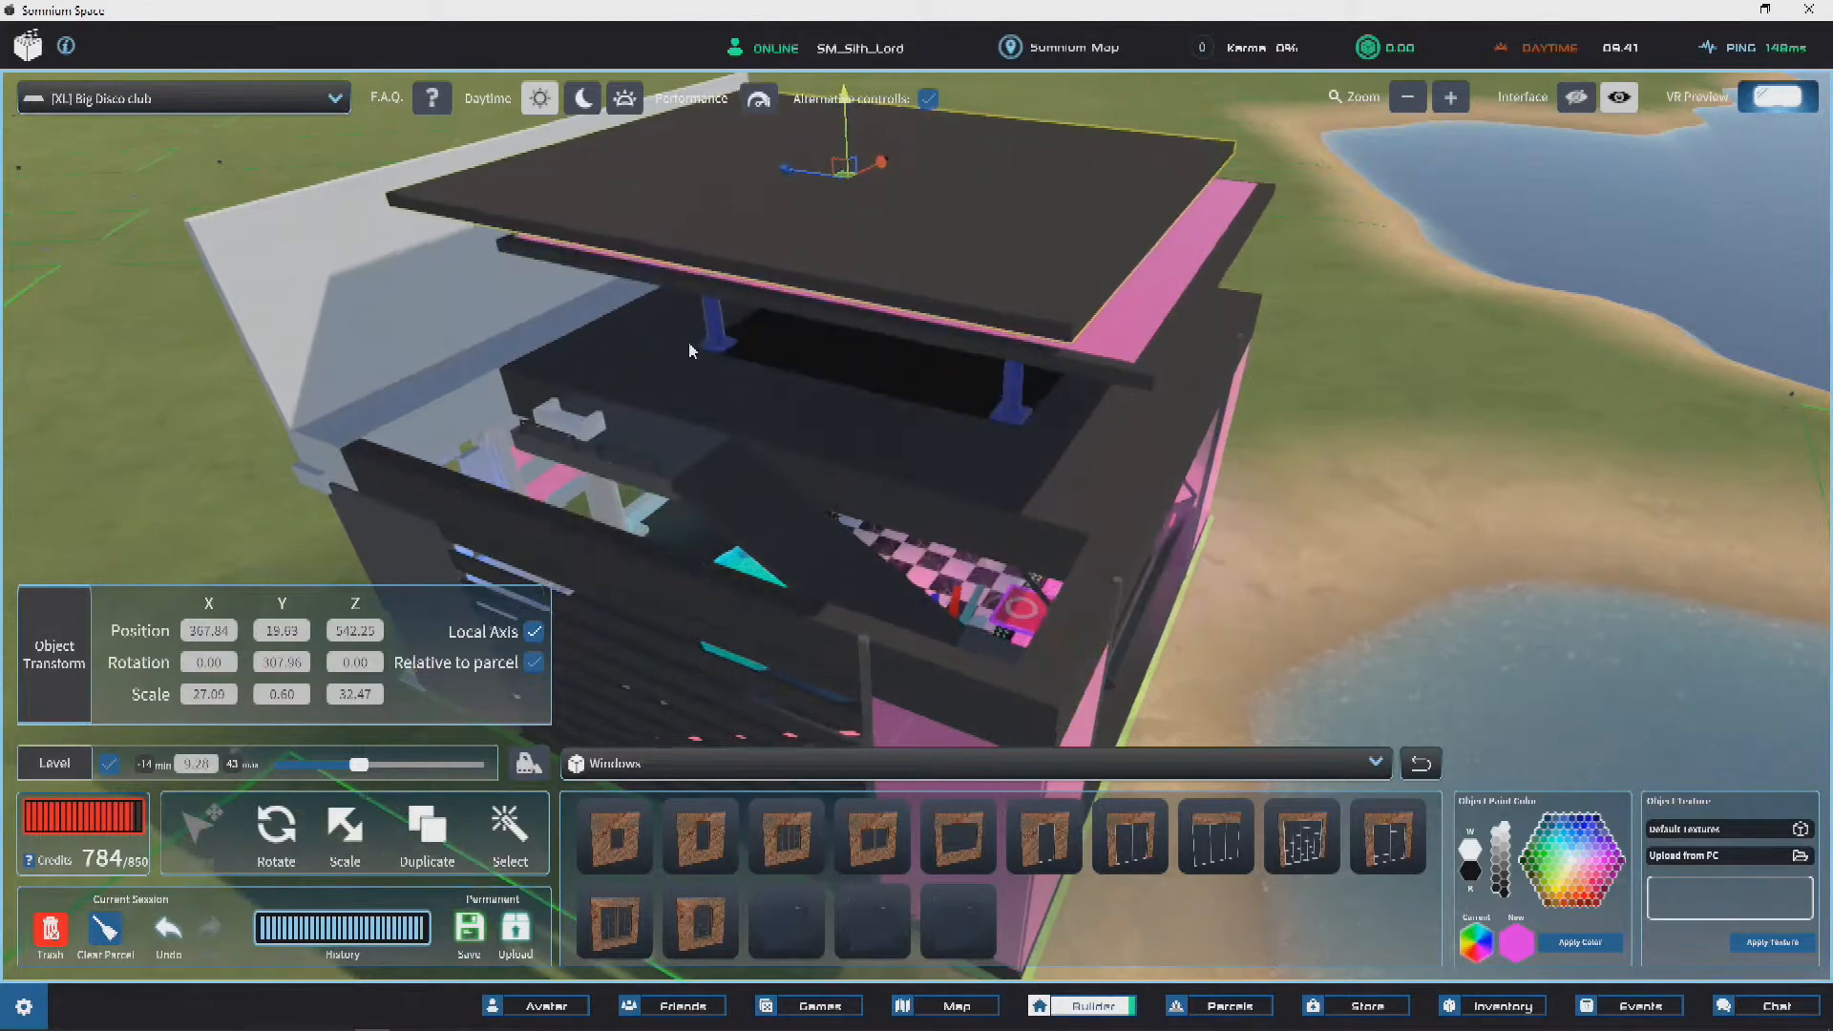
Step: Narrow the raised slab copy to a beam with a scale of 27.09 × 0.60 × 1.16 and move it onto the canopy's edge
left_click(340, 810)
left_click_drag(654, 265, 731, 281)
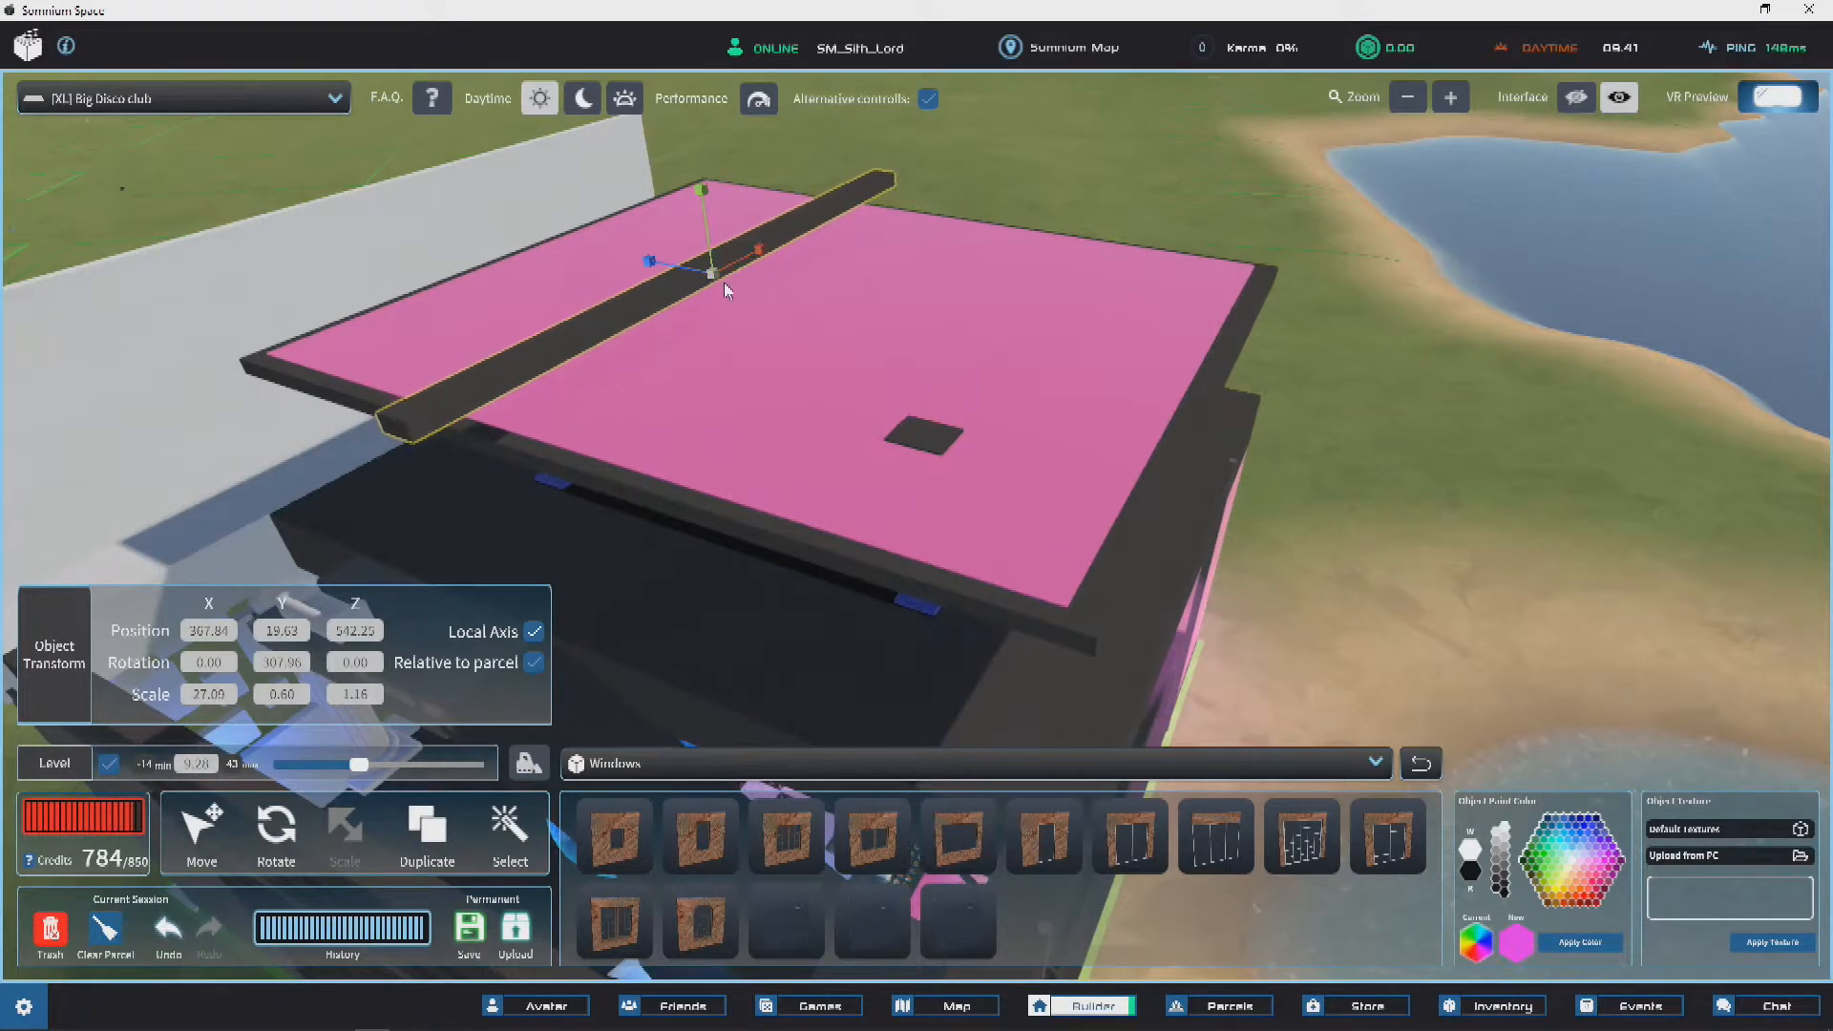
left_click_drag(407, 432, 1076, 623)
Step: Duplicate the dark edge beam and align the copy with the canopy edge nearest the white wall at X 359.28, Y 16.90, Z 553.00
right_click_drag(1134, 589, 828, 599)
key("ctrl+d")
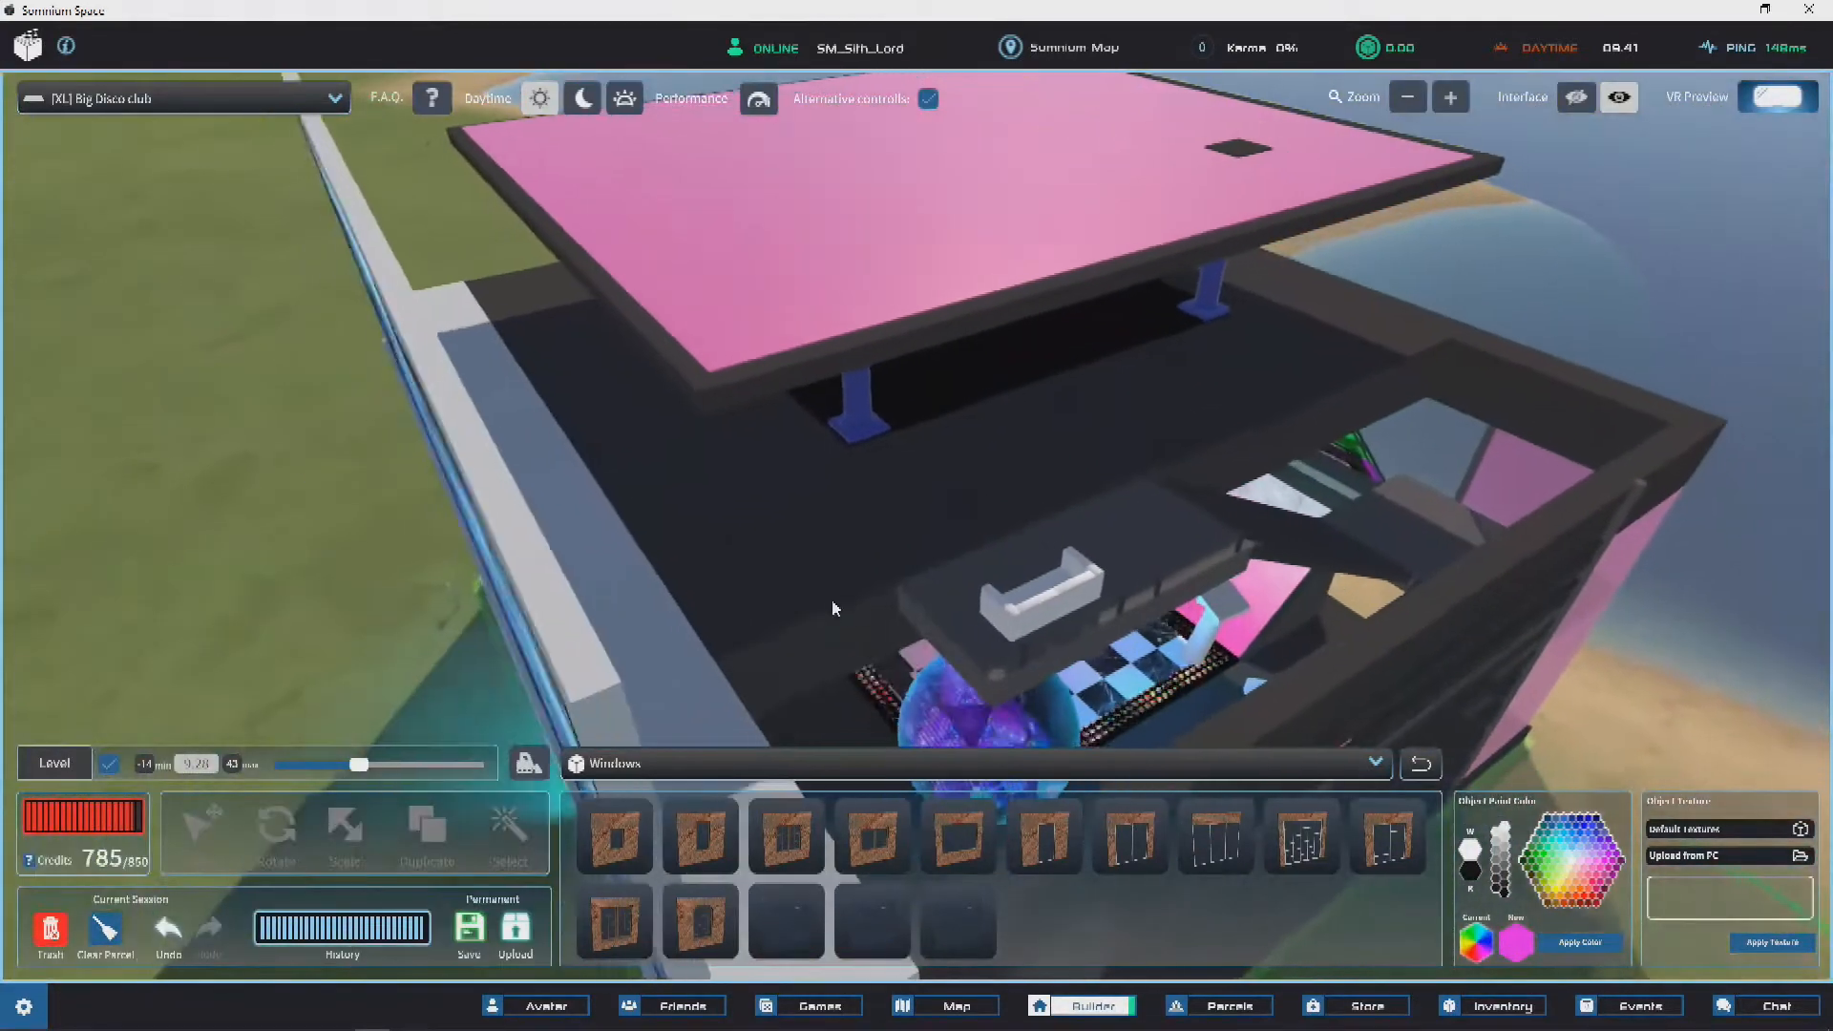
left_click(947, 620)
left_click_drag(947, 625, 630, 521)
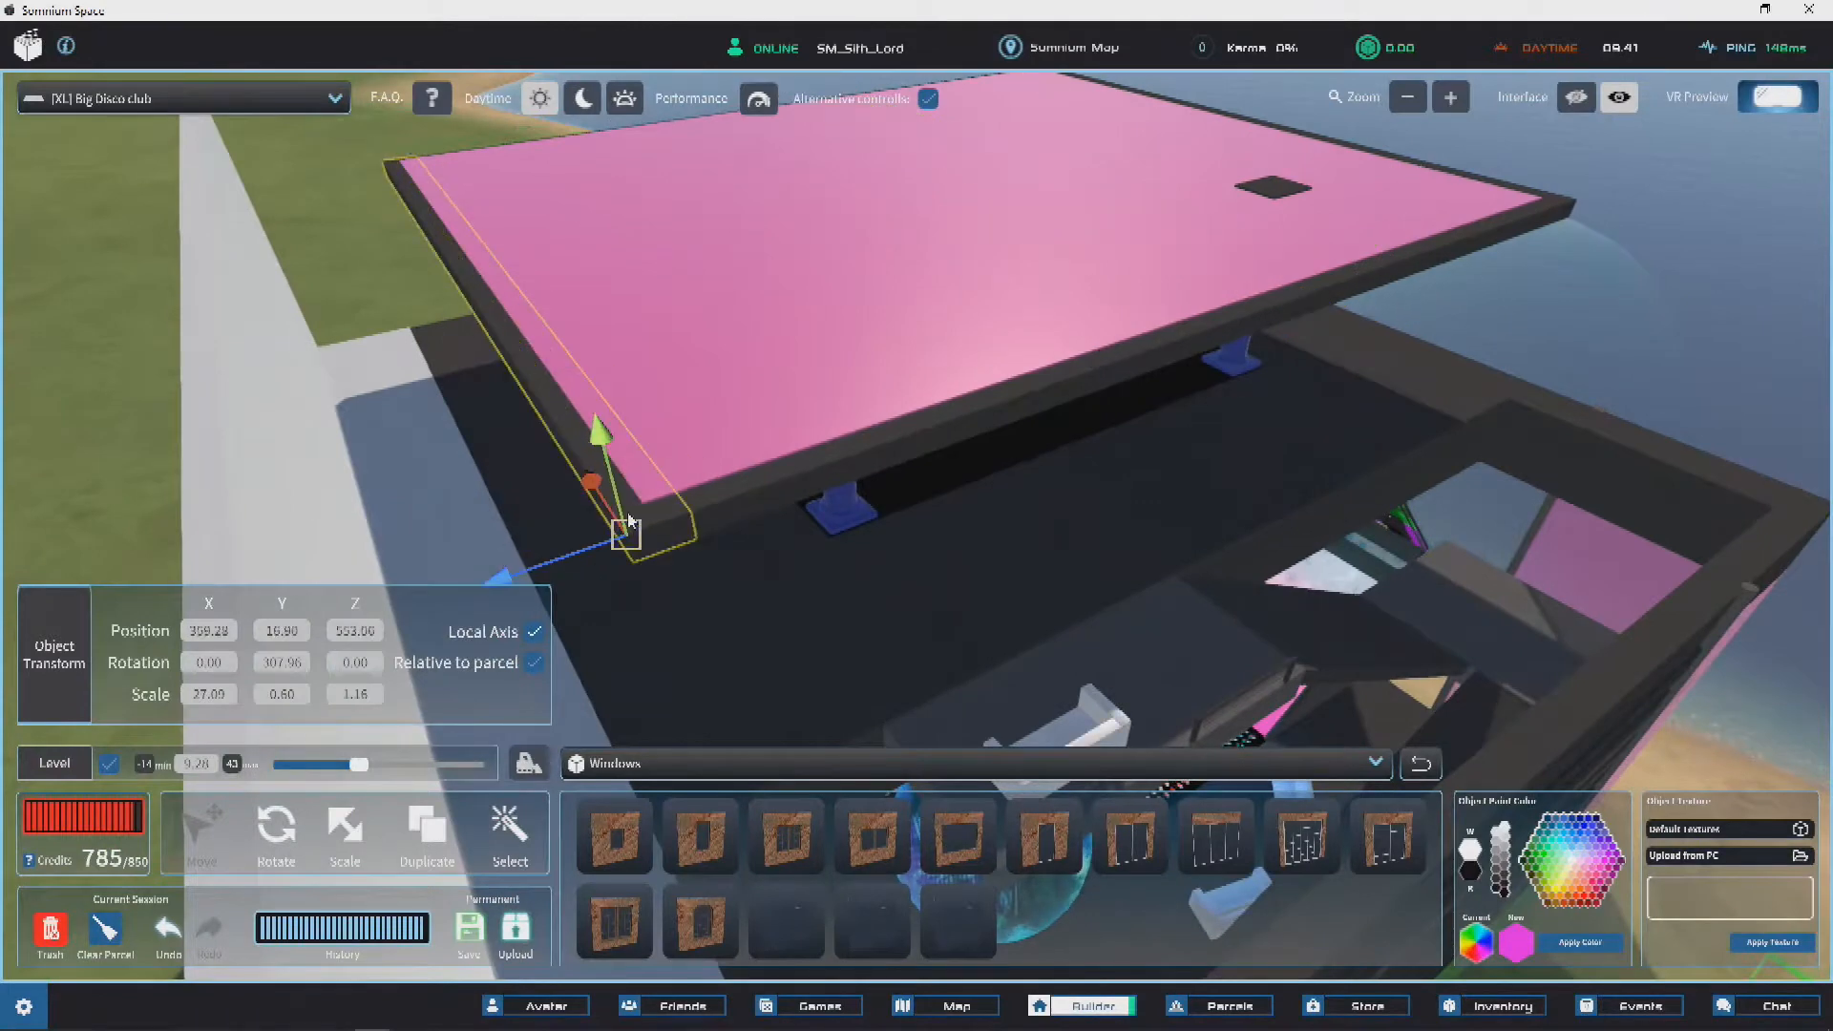
Step: Duplicate the full canopy slab again and raise the copy to the canopy's height at Y 17.08
left_click(788, 462)
key("s")
key("ctrl+d")
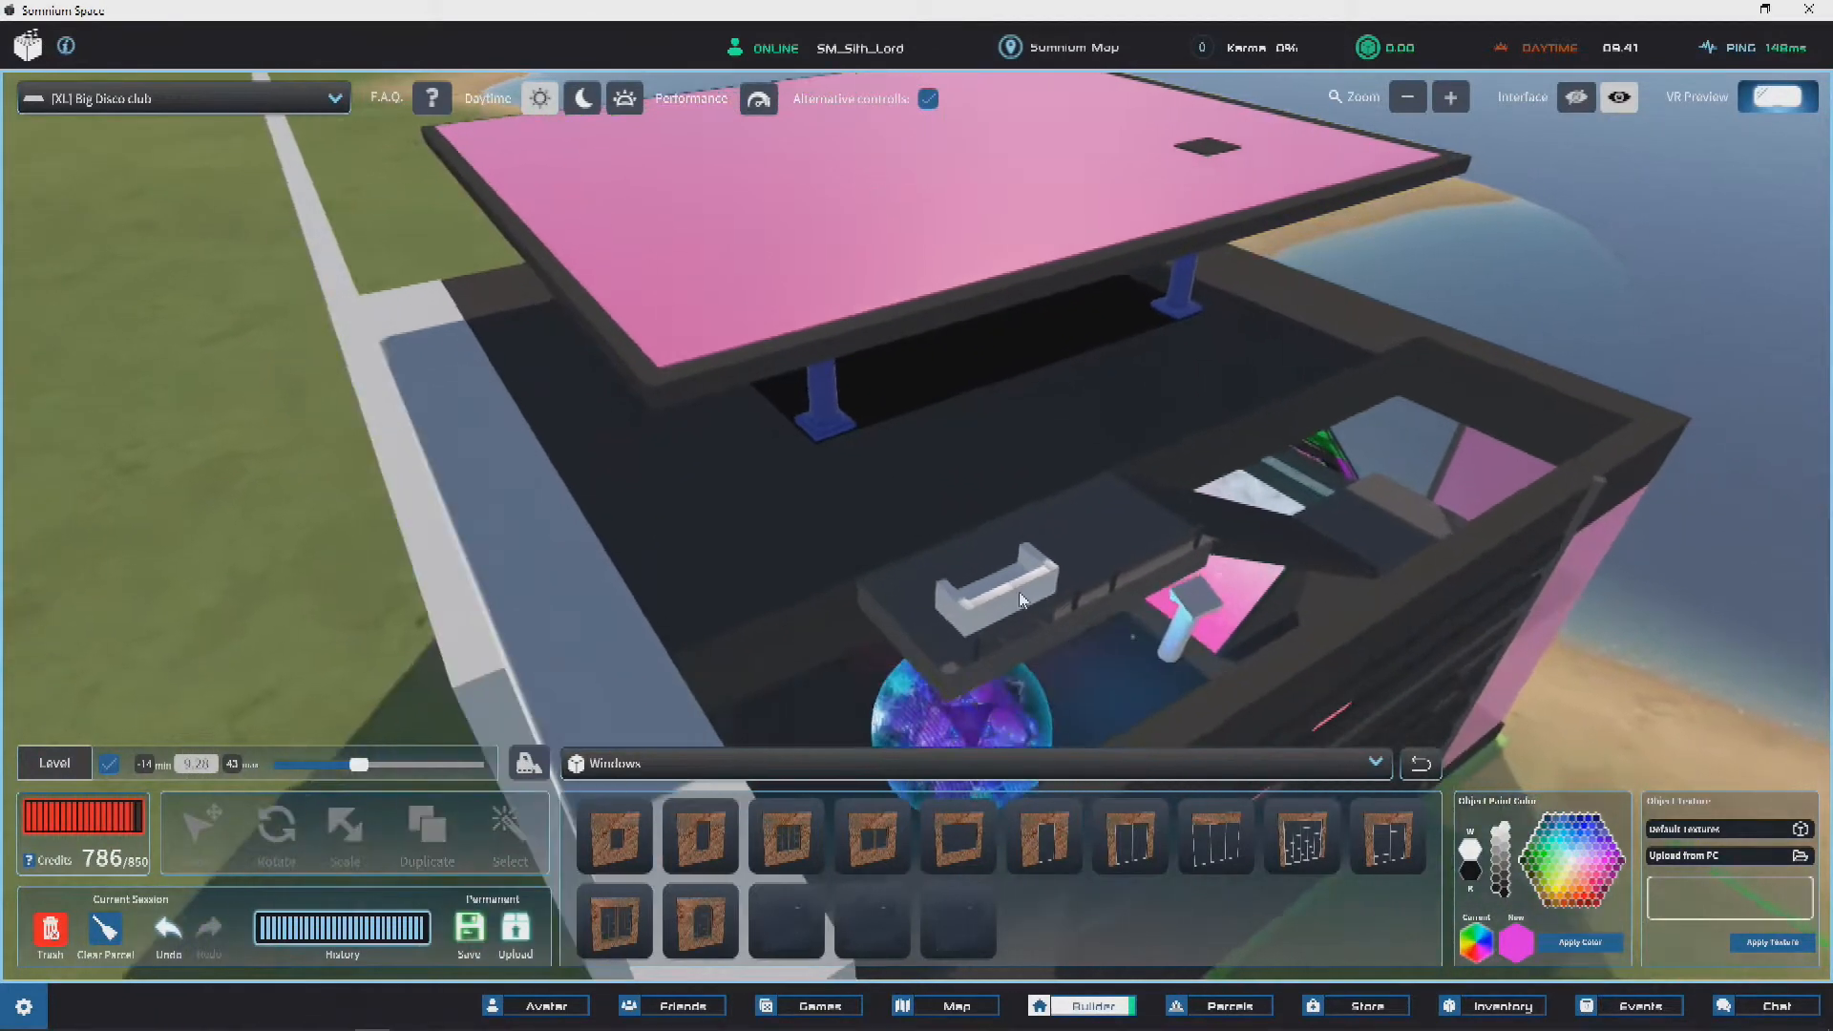
left_click(1056, 592)
left_click(993, 597)
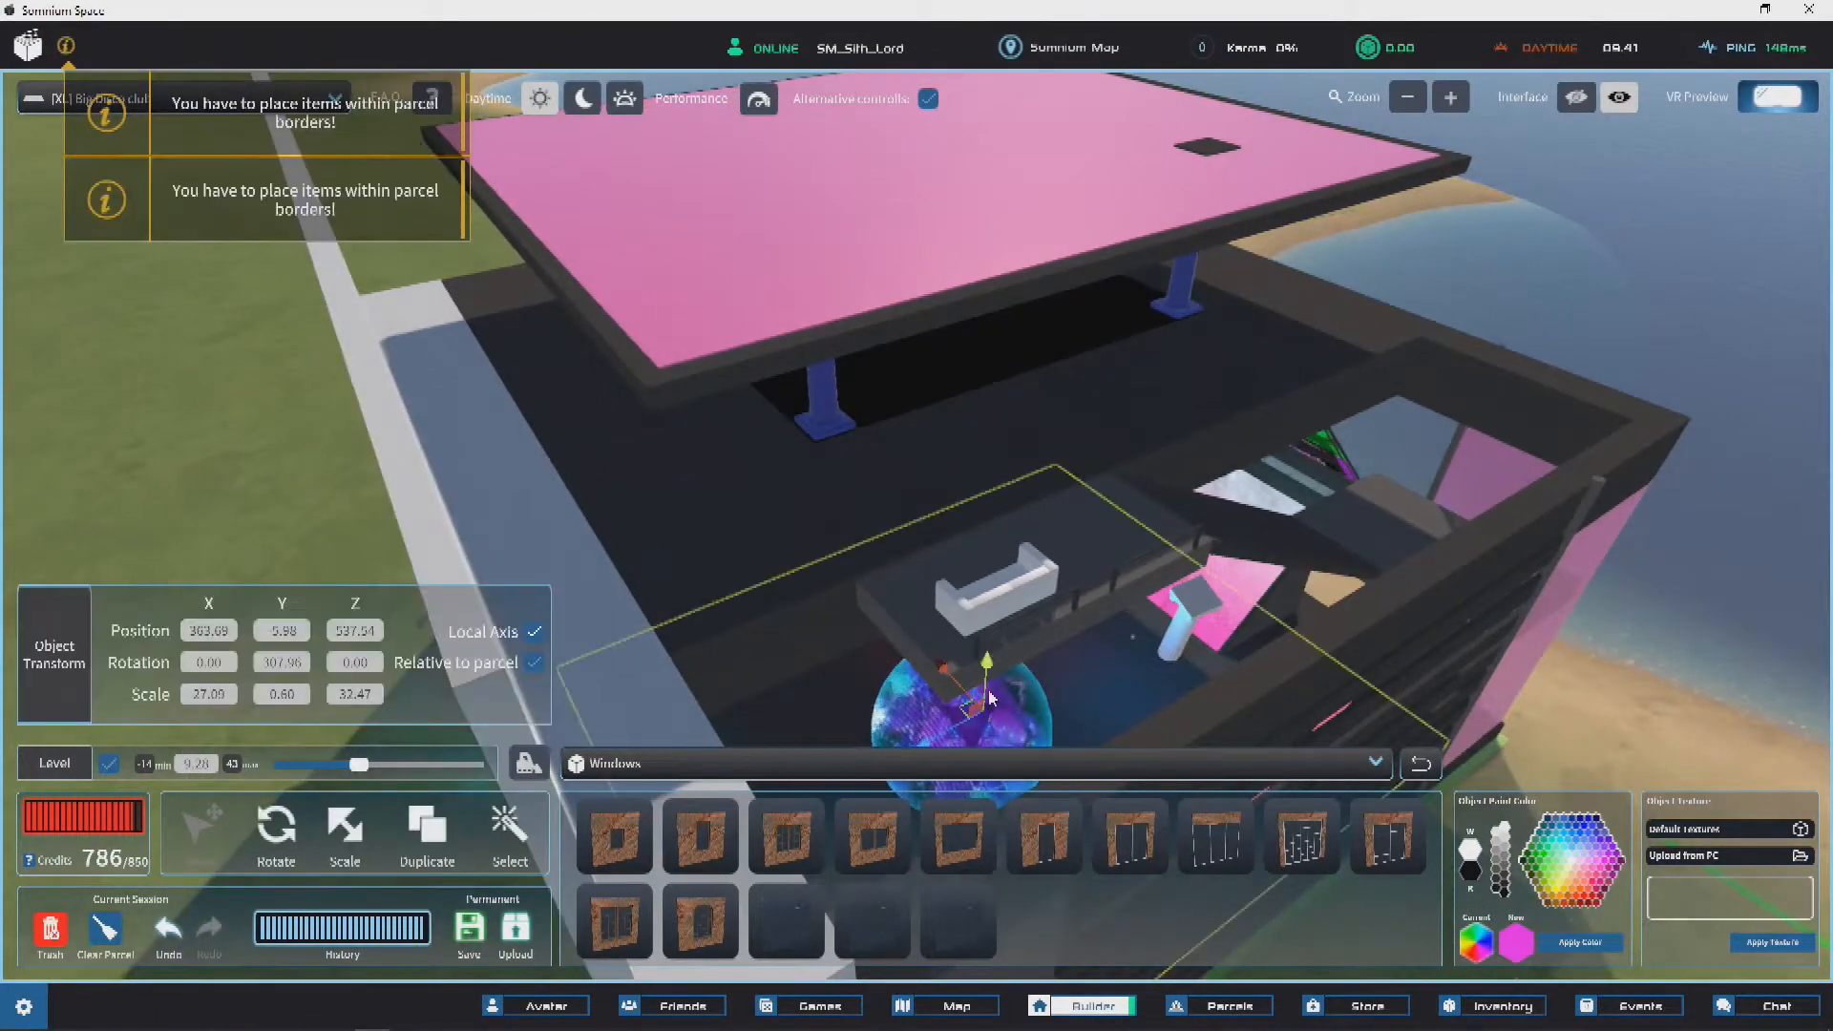
left_click_drag(988, 652, 966, 183)
right_click_drag(966, 183, 593, 409)
key("a")
key("ctrl+z")
left_click(1315, 483)
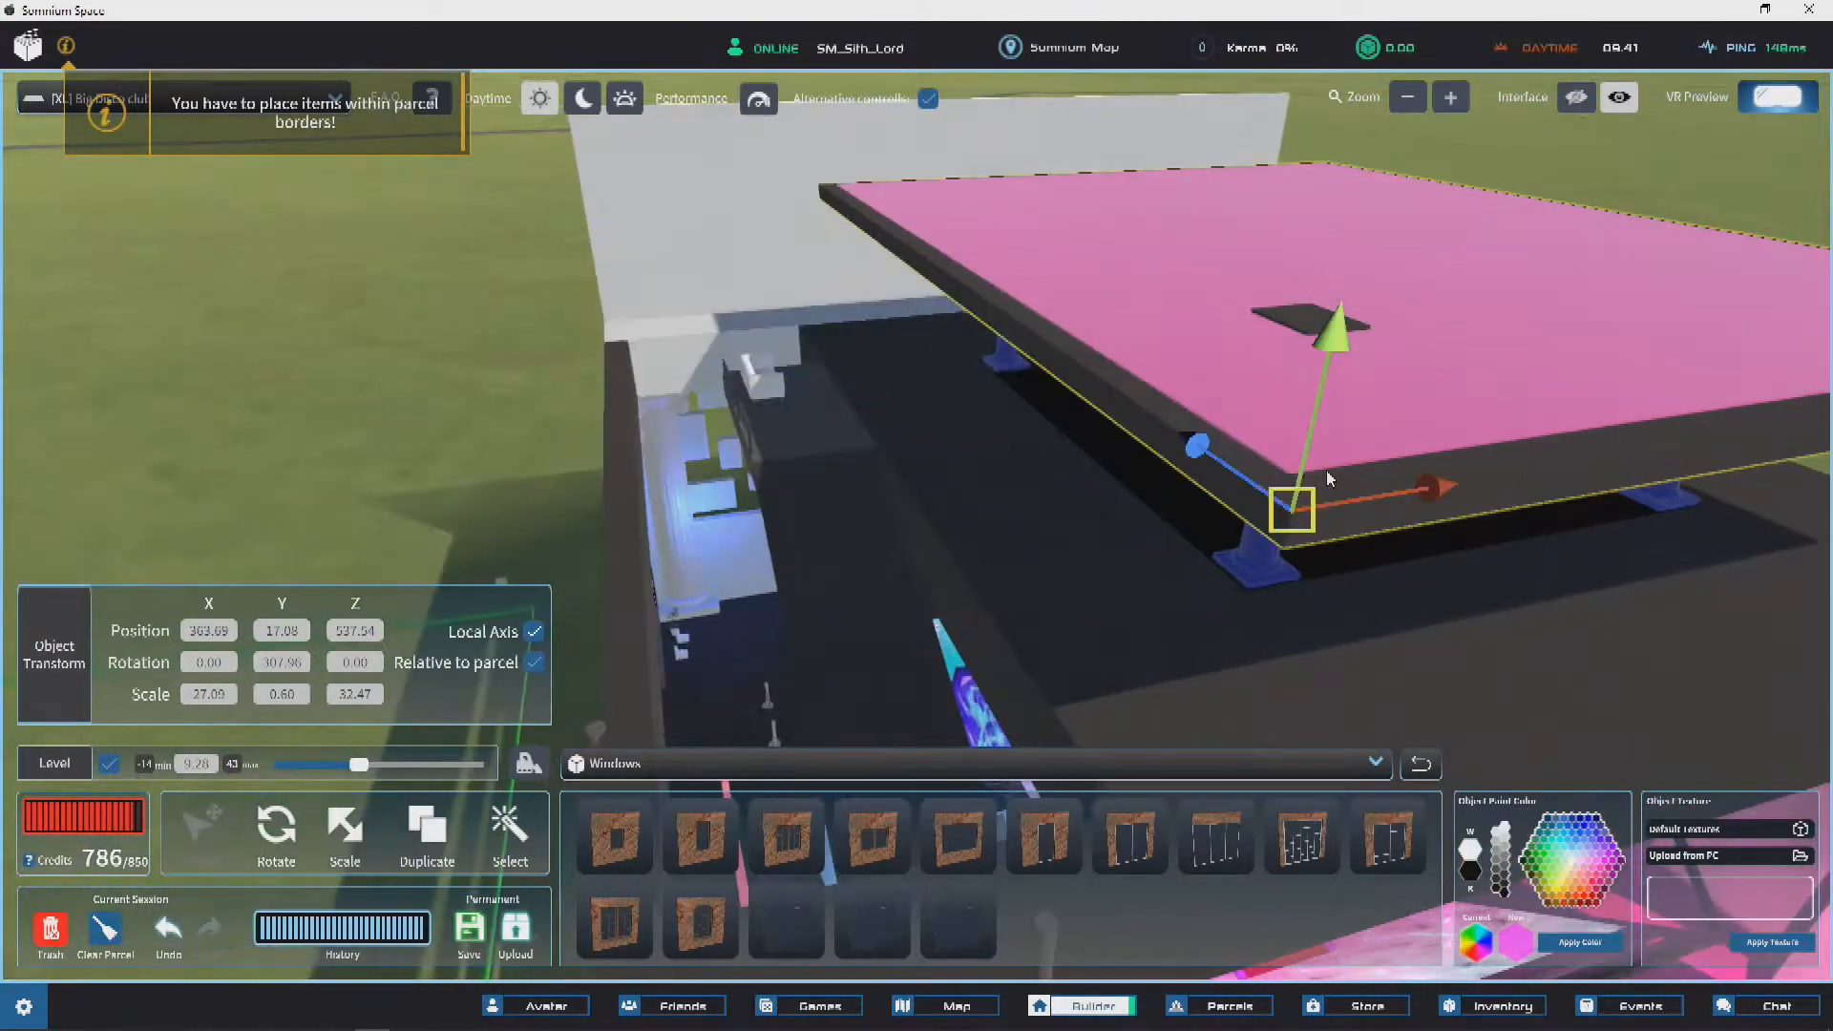
Step: Narrow the slab copy to a beam with a scale of 0.67 × 0.60 × 32.47 and move it onto an uncovered canopy edge
scroll(1310, 486, "down", 3)
right_click_drag(1310, 486, 1193, 353)
scroll(1145, 306, "up", 3)
key("r")
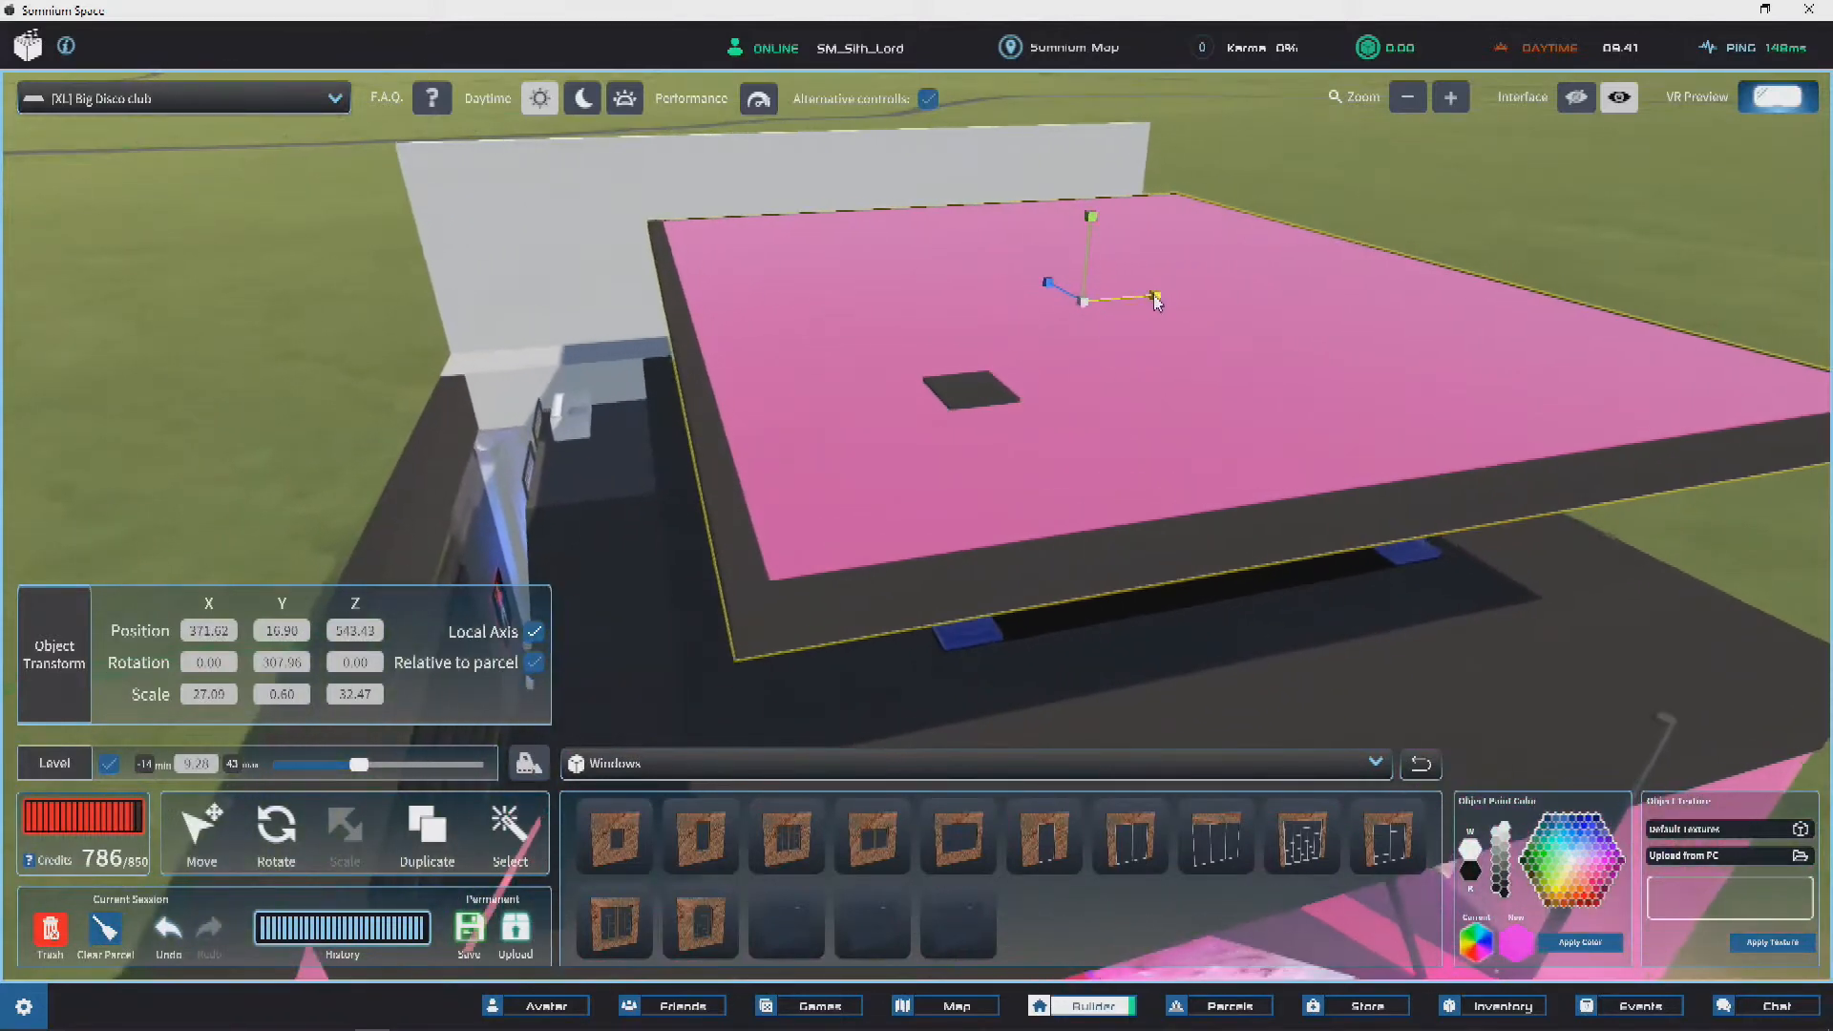
left_click_drag(1155, 301, 1072, 294)
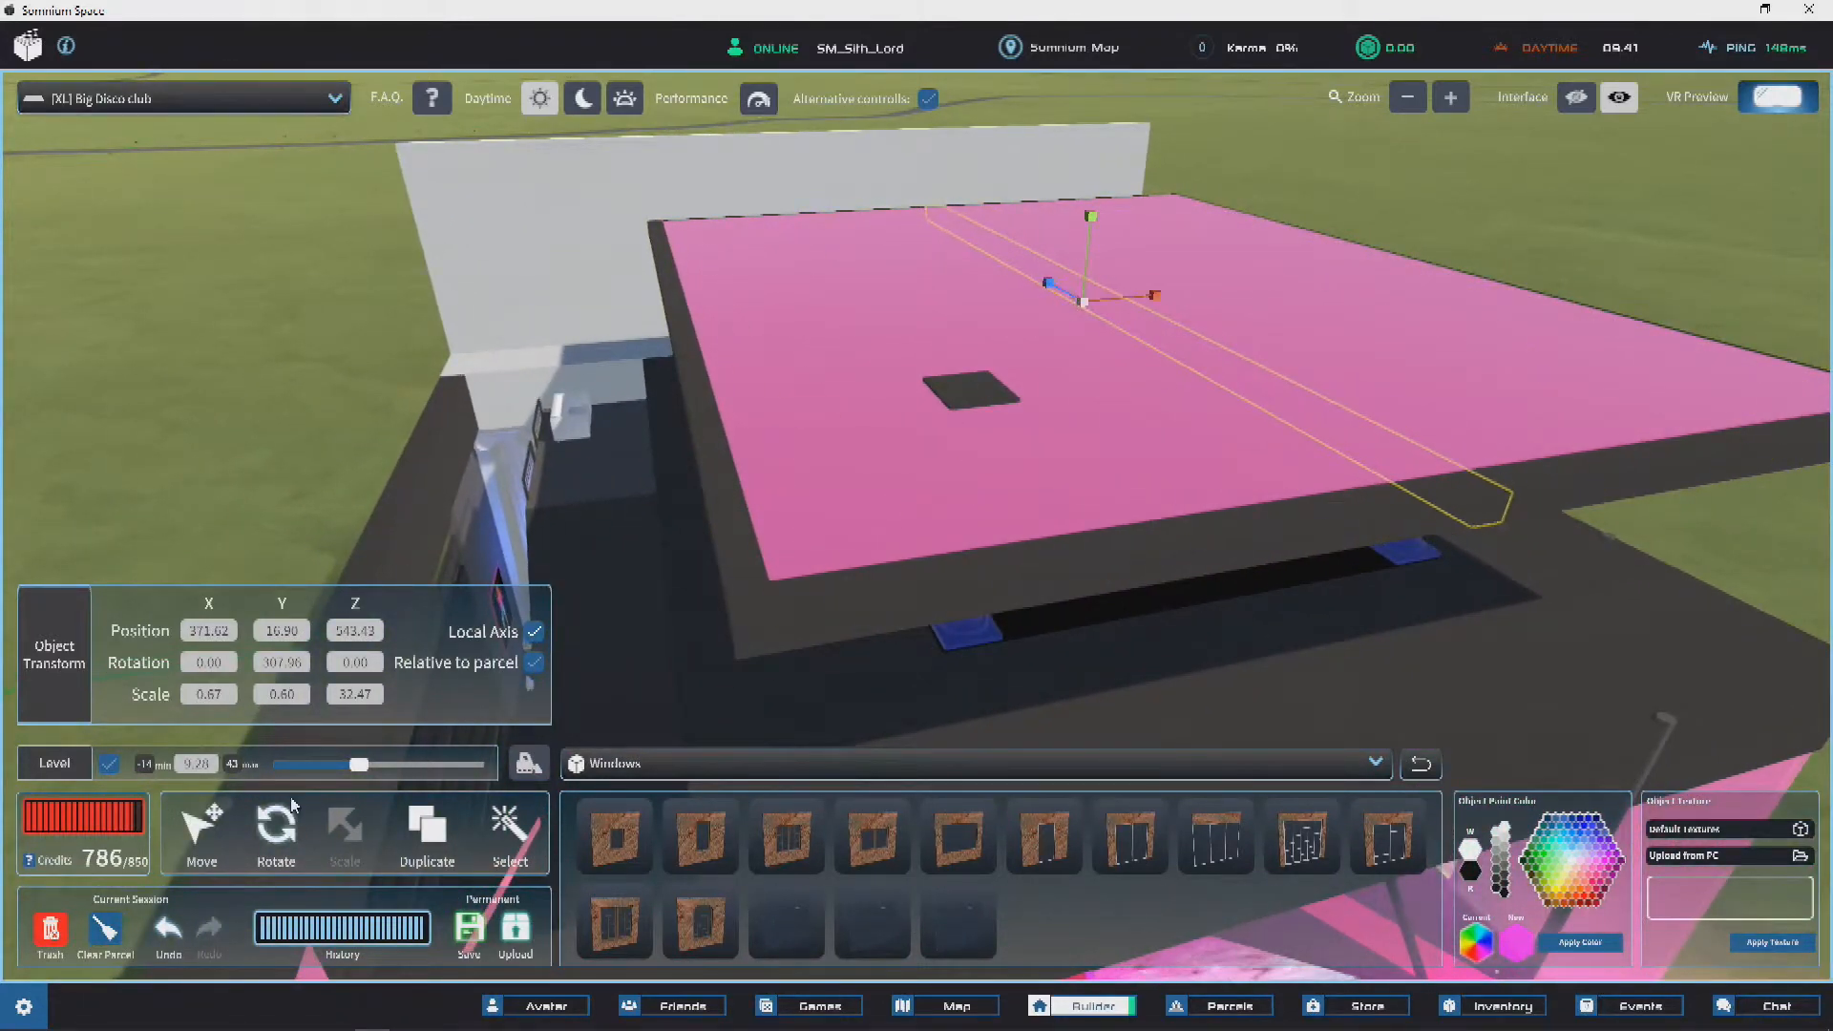
left_click_drag(1508, 496, 719, 636)
Step: Delete the full-size dark canopy slab beneath the pink glass, keeping the separate edge beams
left_click(840, 621)
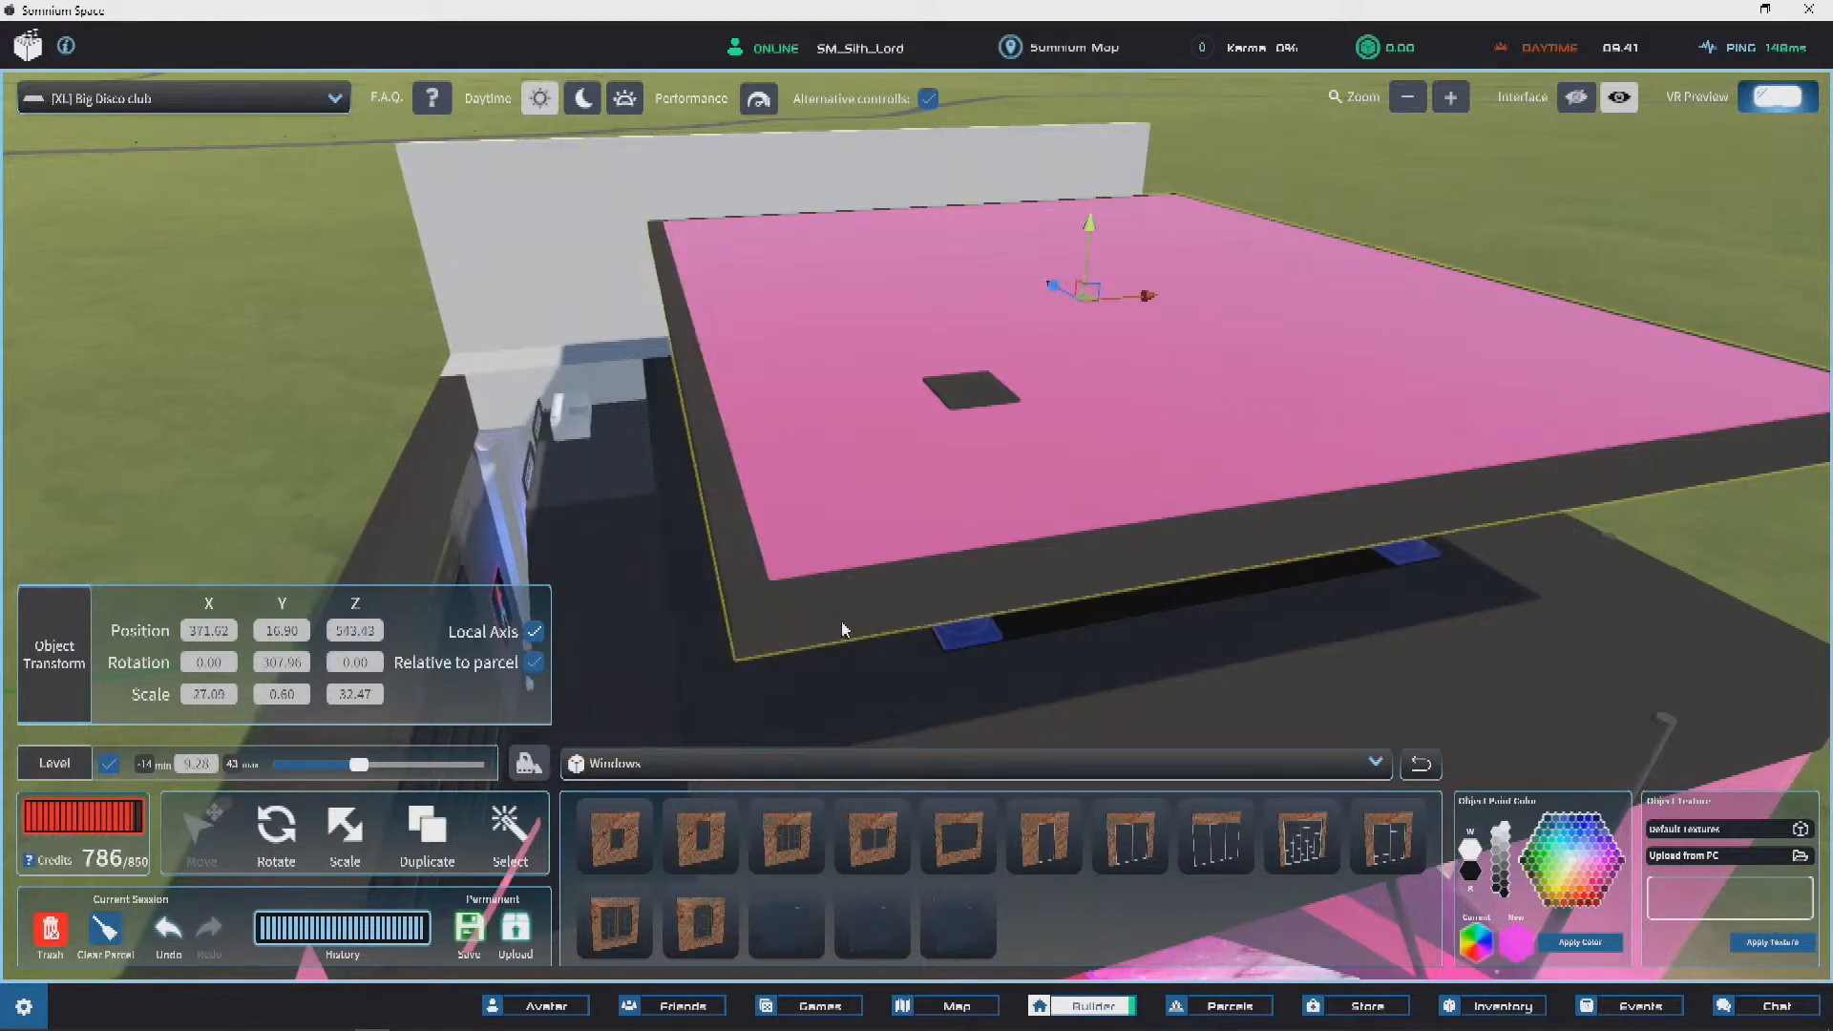
scroll(1041, 503, "down", 1)
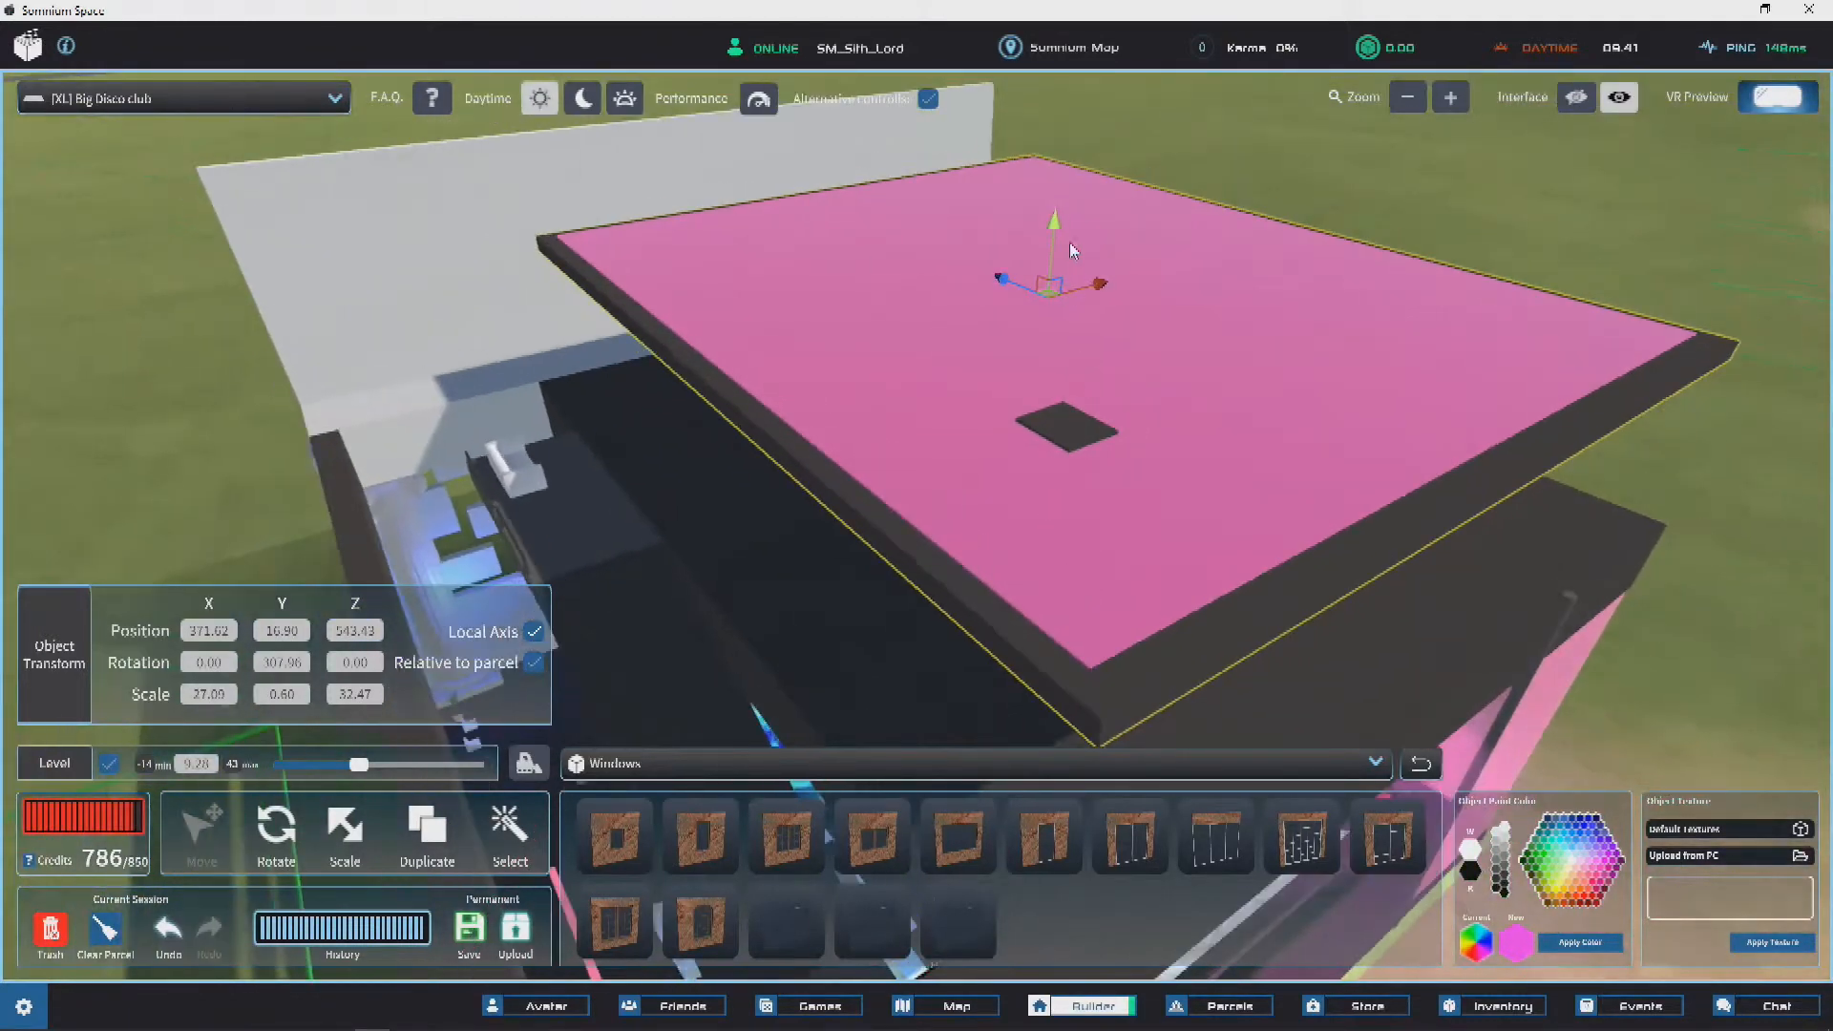
key("Delete")
Step: Duplicate the narrow edge beam and place the copy on the opposite side to close the frame around the pink glass
right_click_drag(1078, 250, 646, 495)
left_click(645, 500)
right_click_drag(1028, 376, 787, 662)
left_click(1035, 725)
left_click_drag(786, 662, 1143, 453)
Step: Paint the blue rooftop column at X 360.27, Z 543.14 magenta
right_click_drag(1143, 452, 1098, 232)
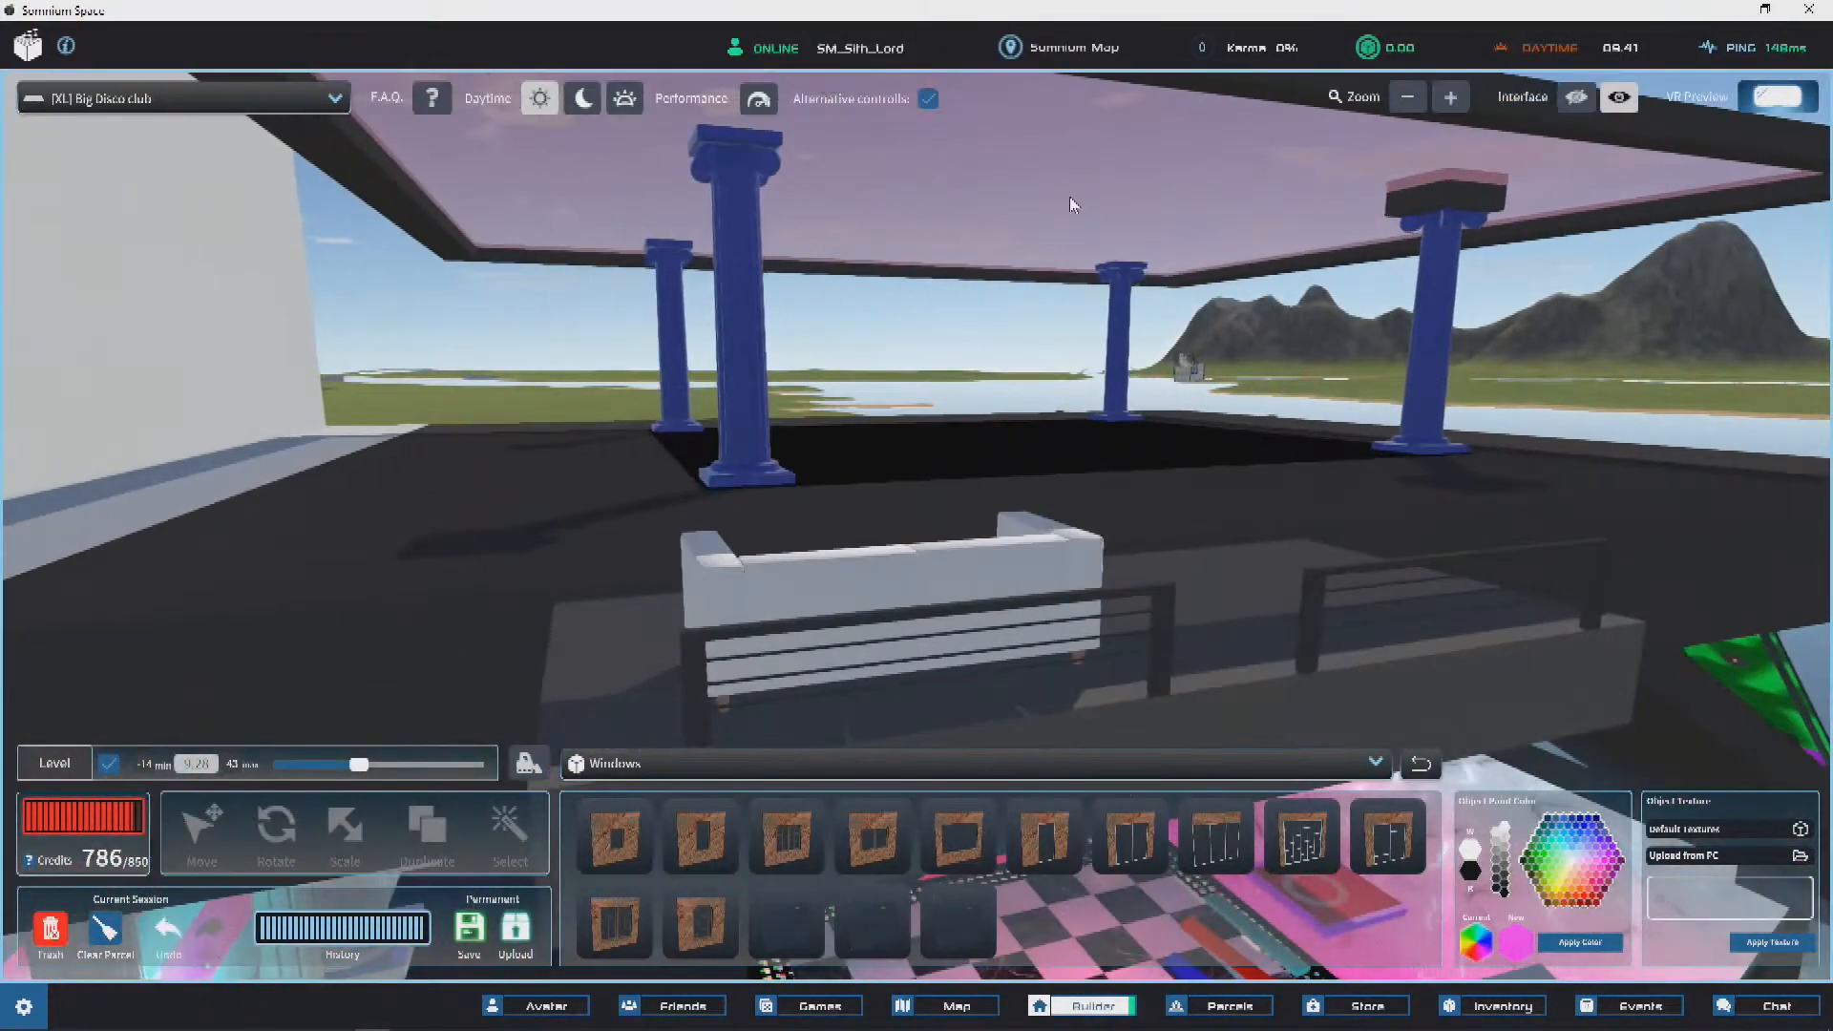
left_click(742, 362)
left_click(1581, 943)
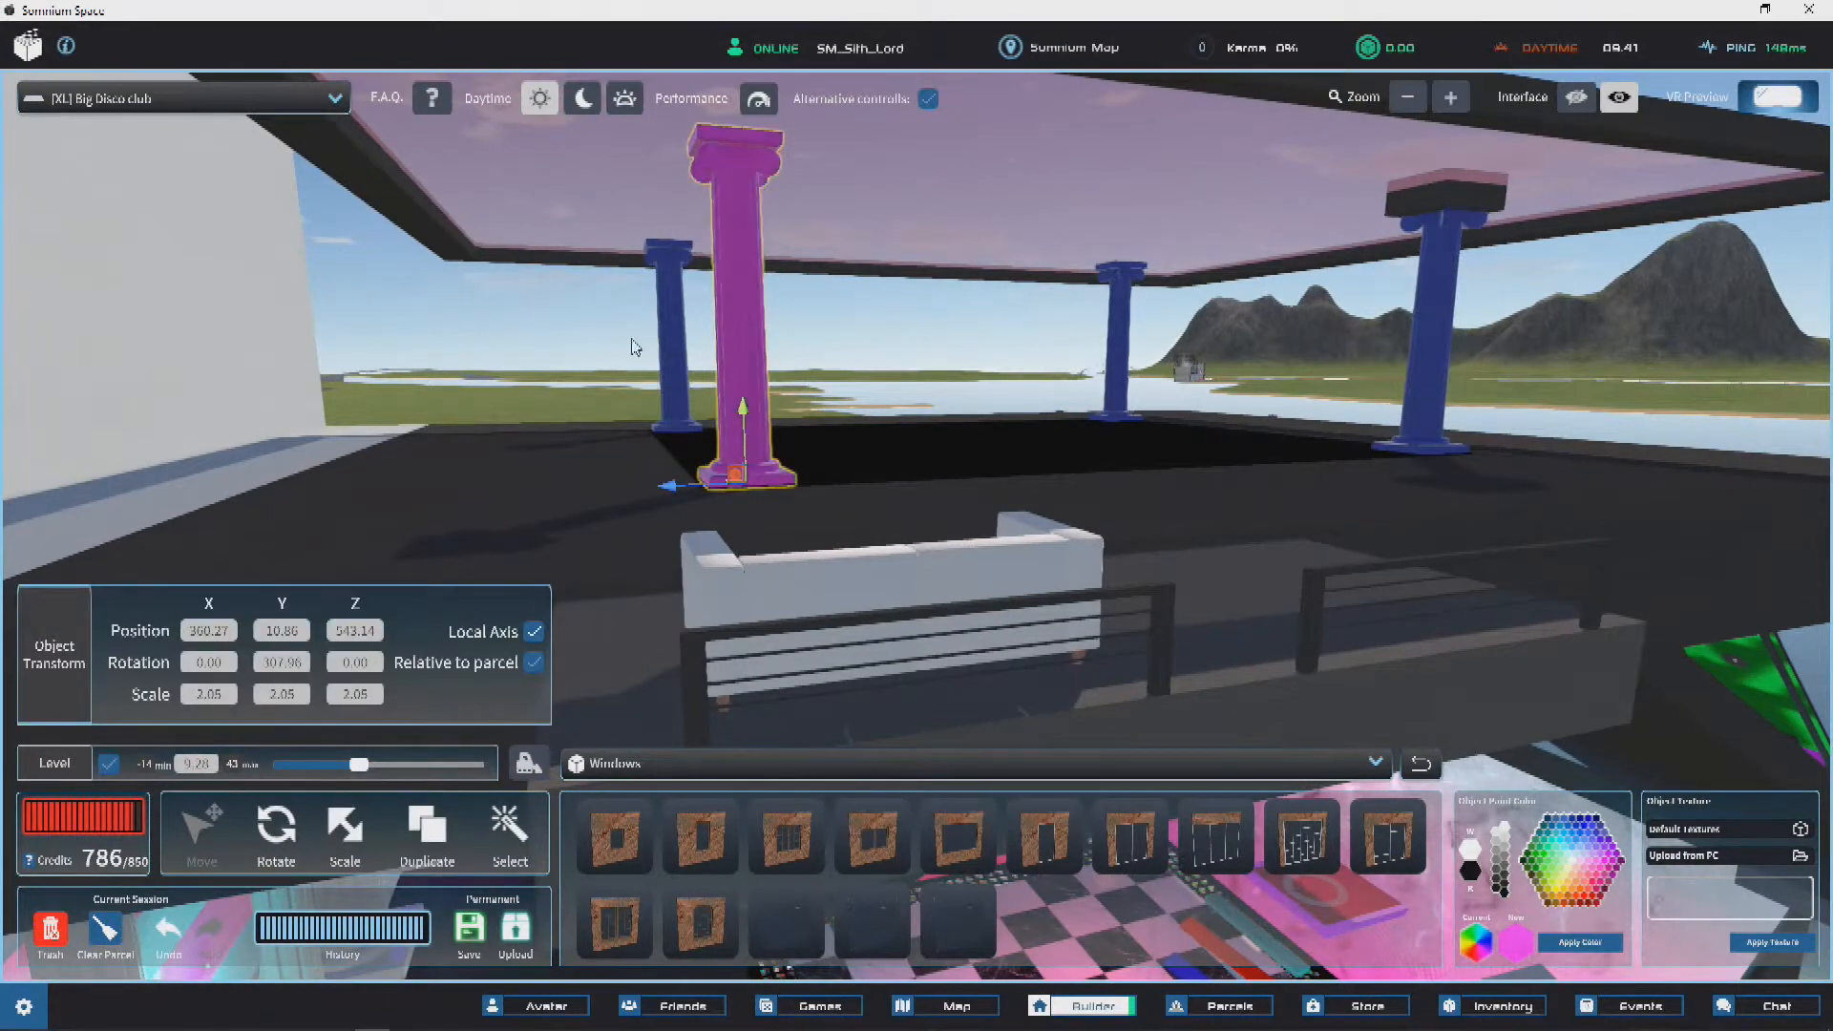
Step: Paint the blue column beneath the small dark block white
left_click(1426, 768)
right_click_drag(1055, 372, 1232, 356)
left_click(1232, 357)
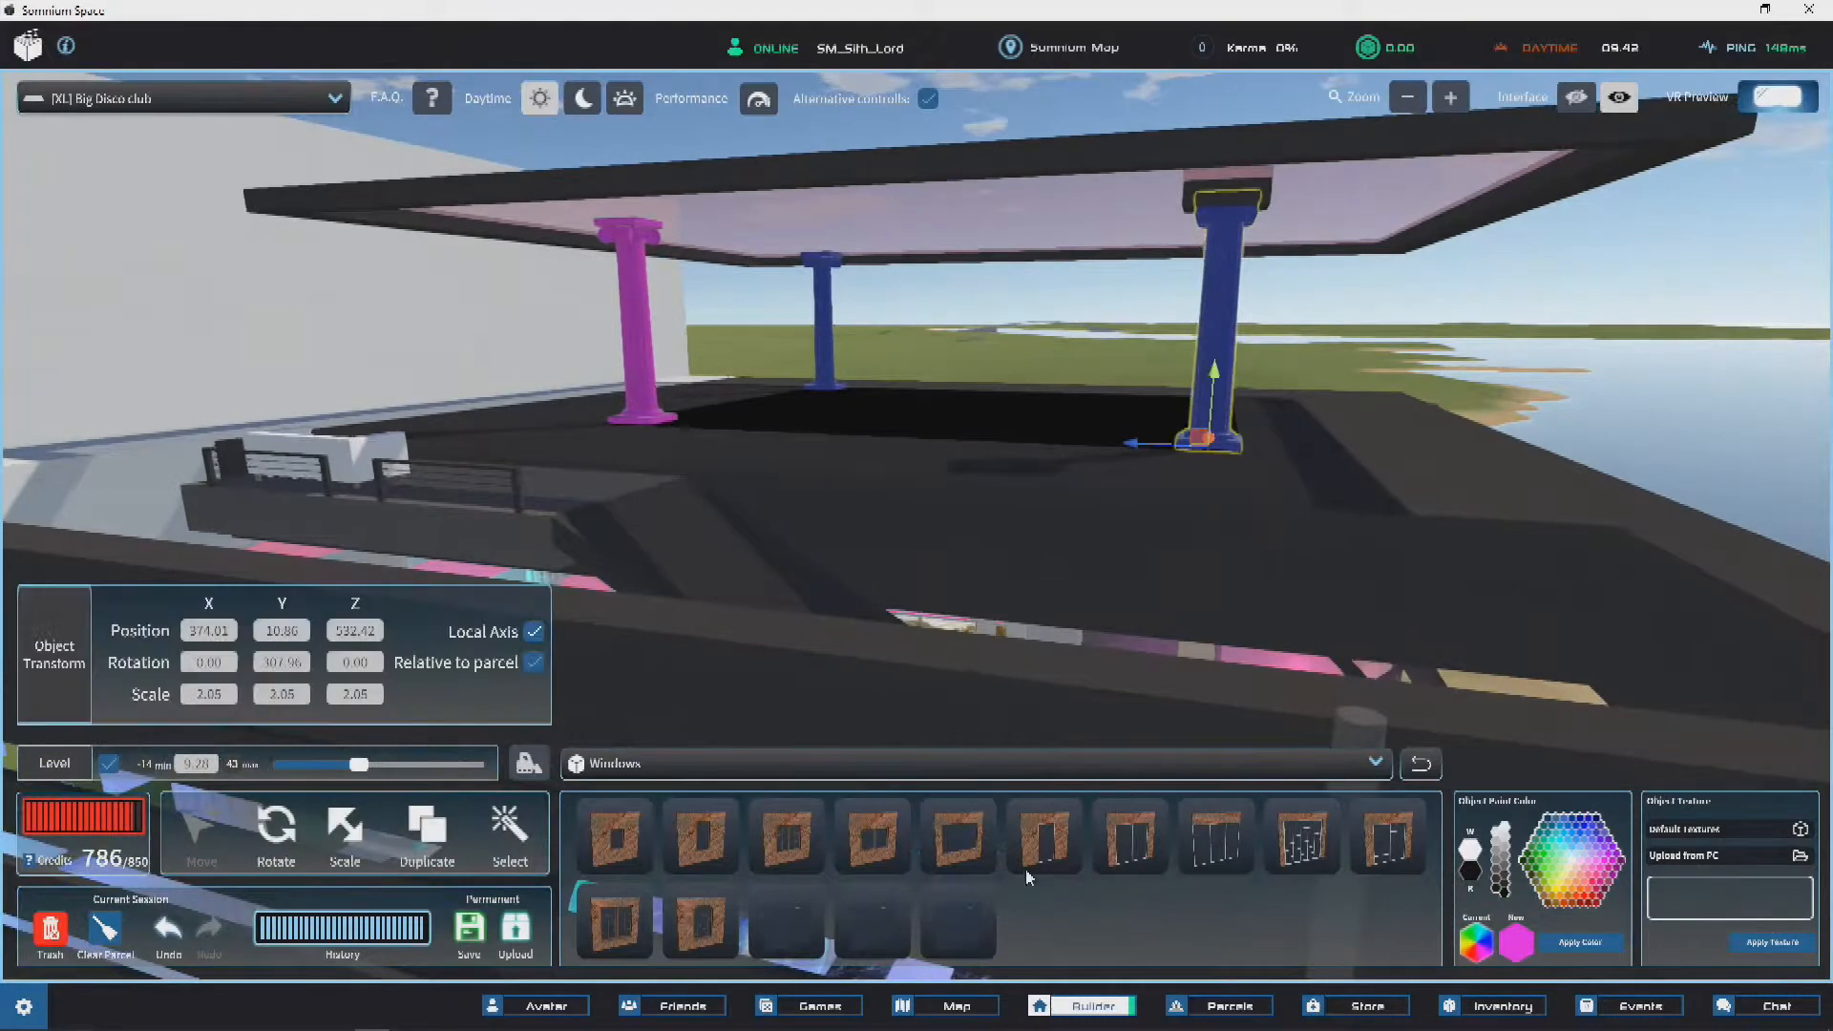
left_click(1581, 942)
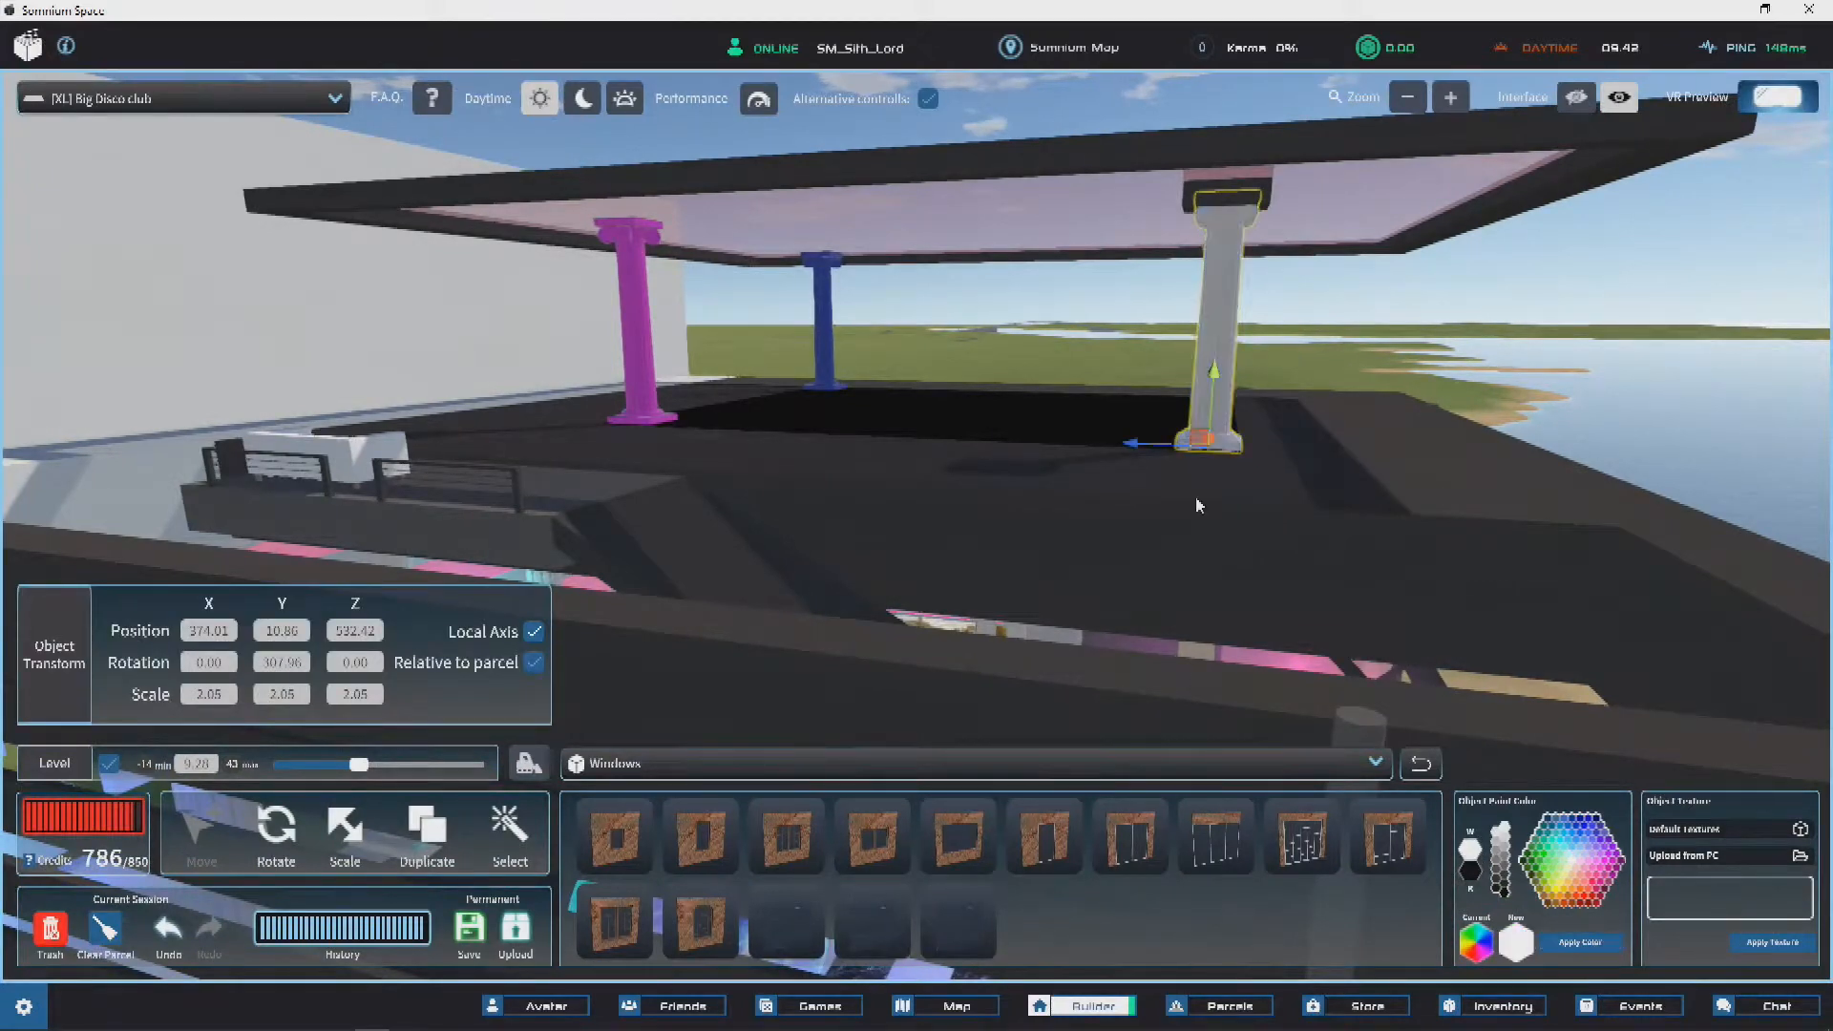
left_click(1285, 397)
Step: Paint the magenta column and the two remaining blue rooftop columns white
right_click_drag(1285, 397, 837, 357)
key("w")
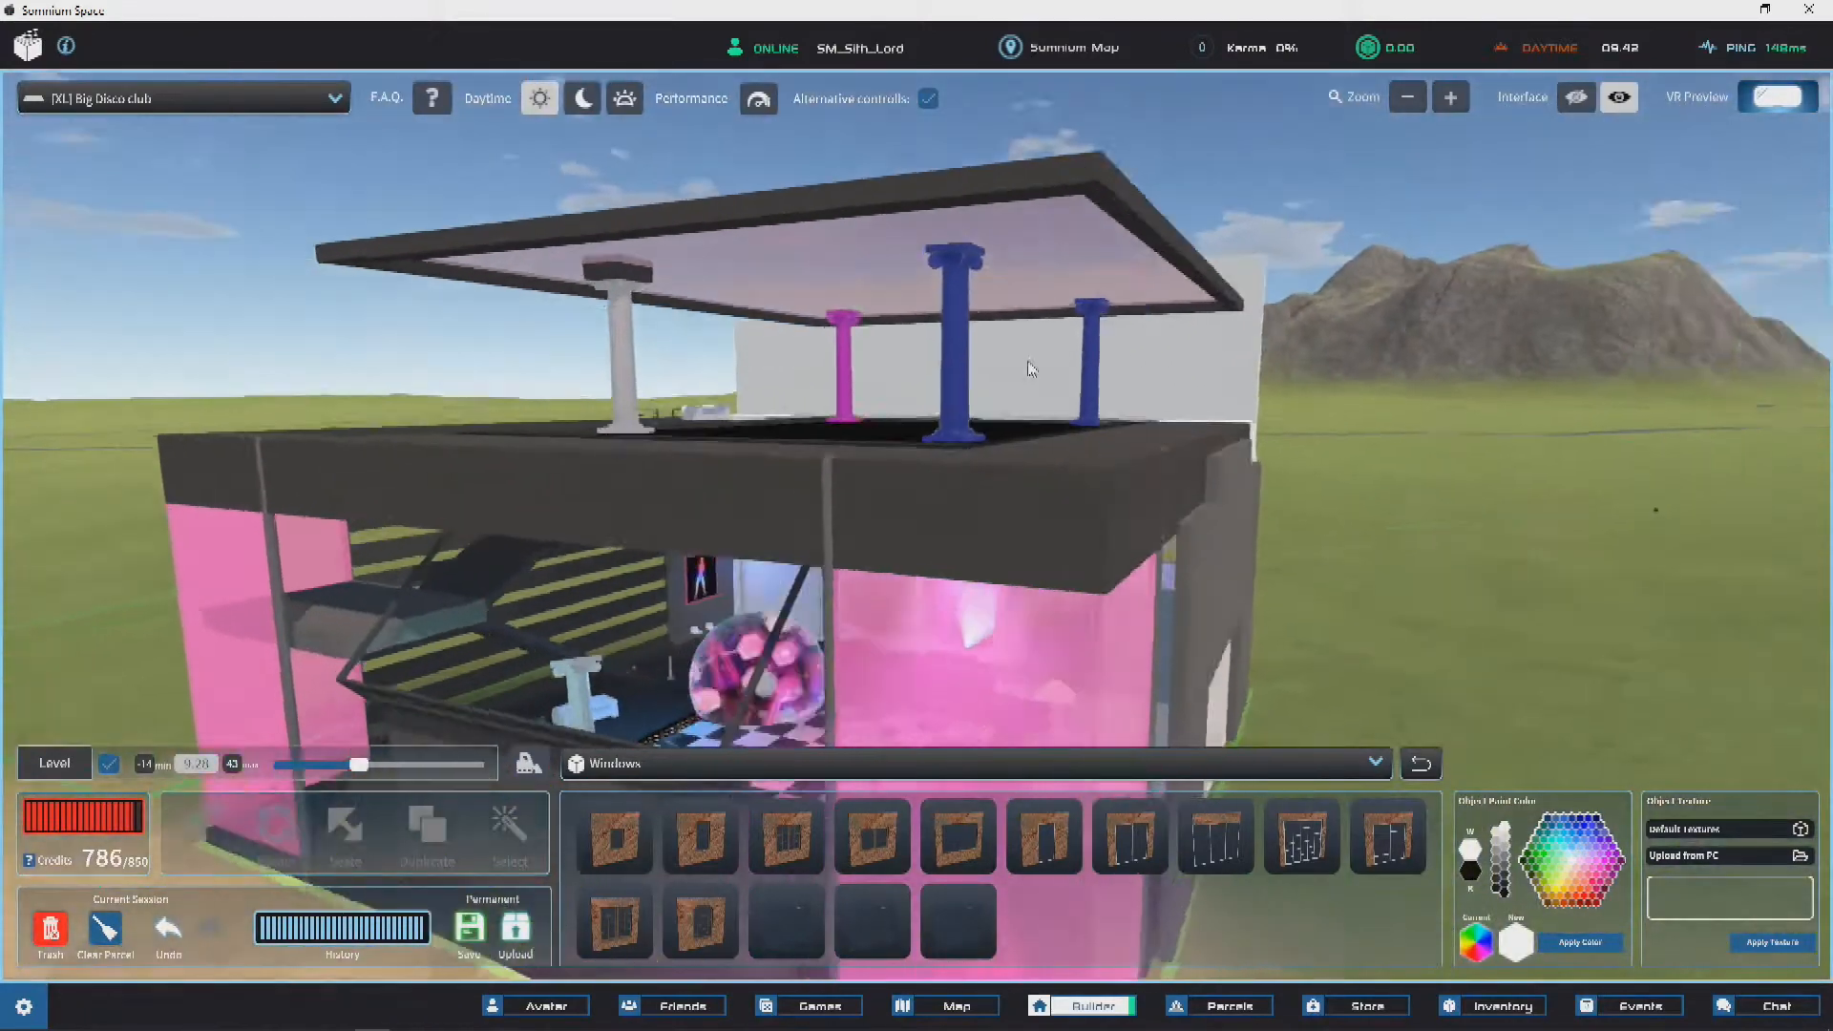
key("w")
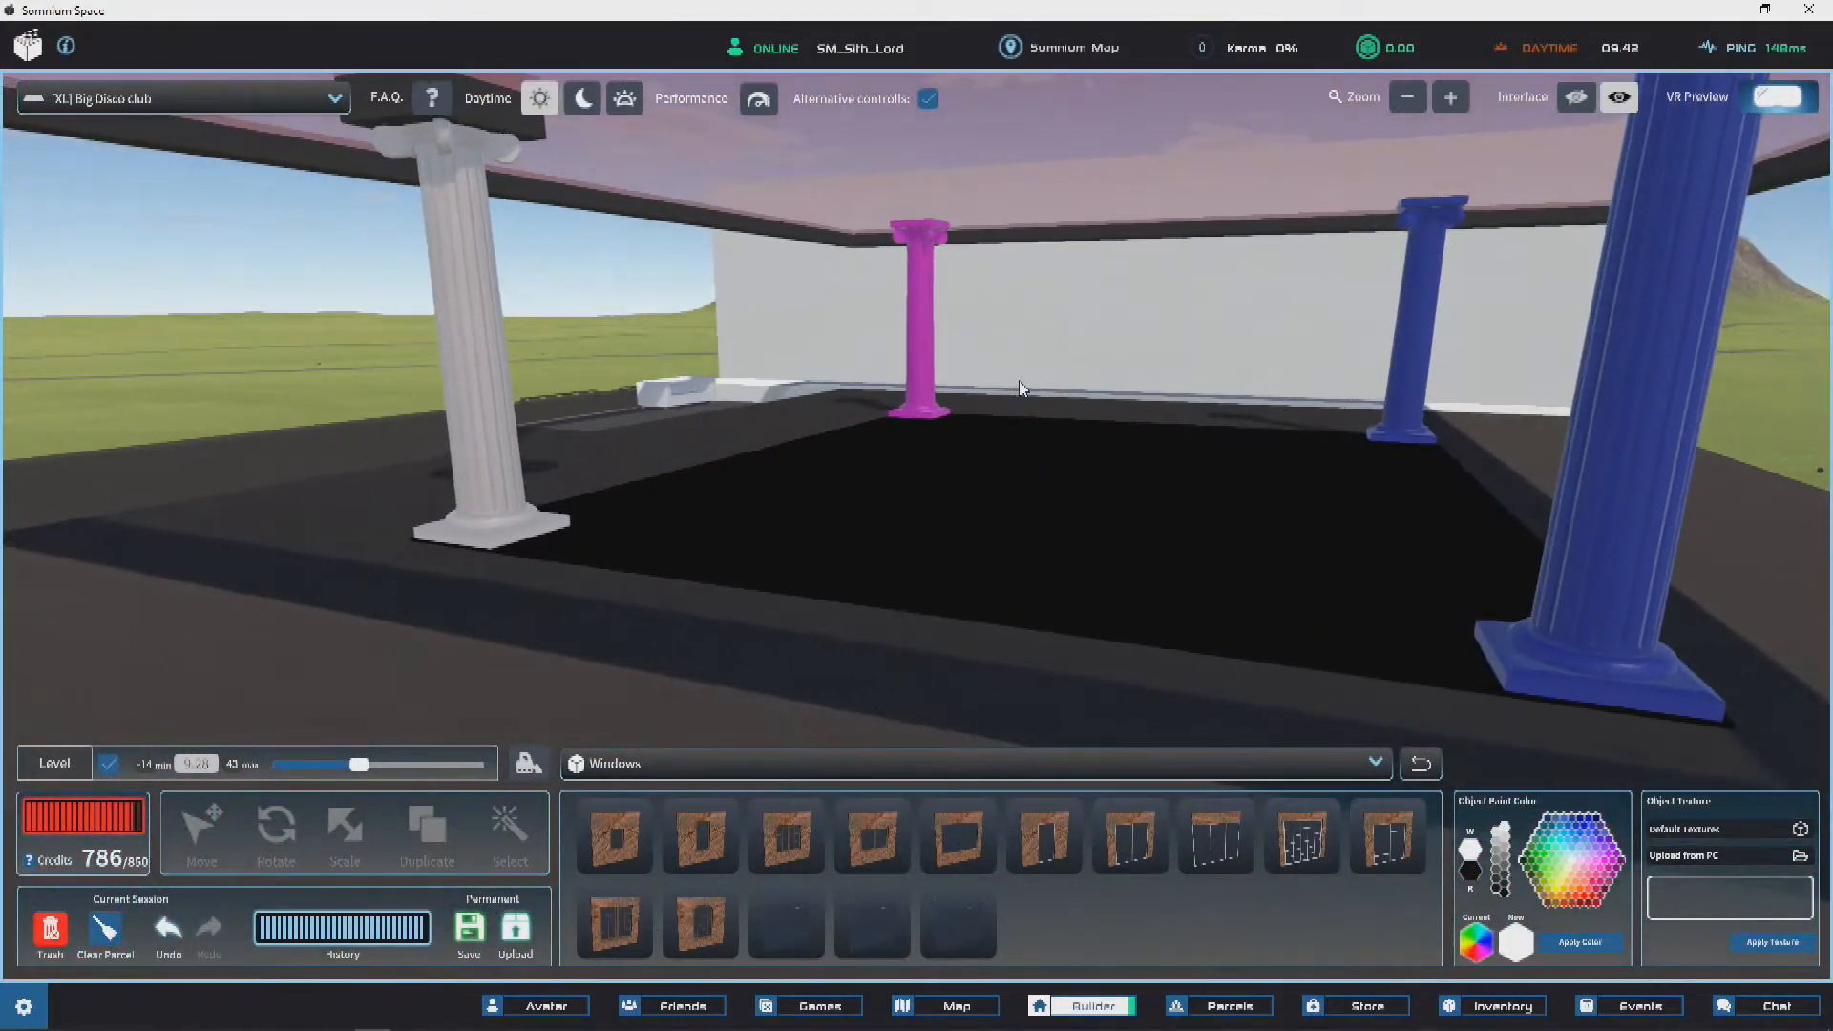
left_click(920, 319)
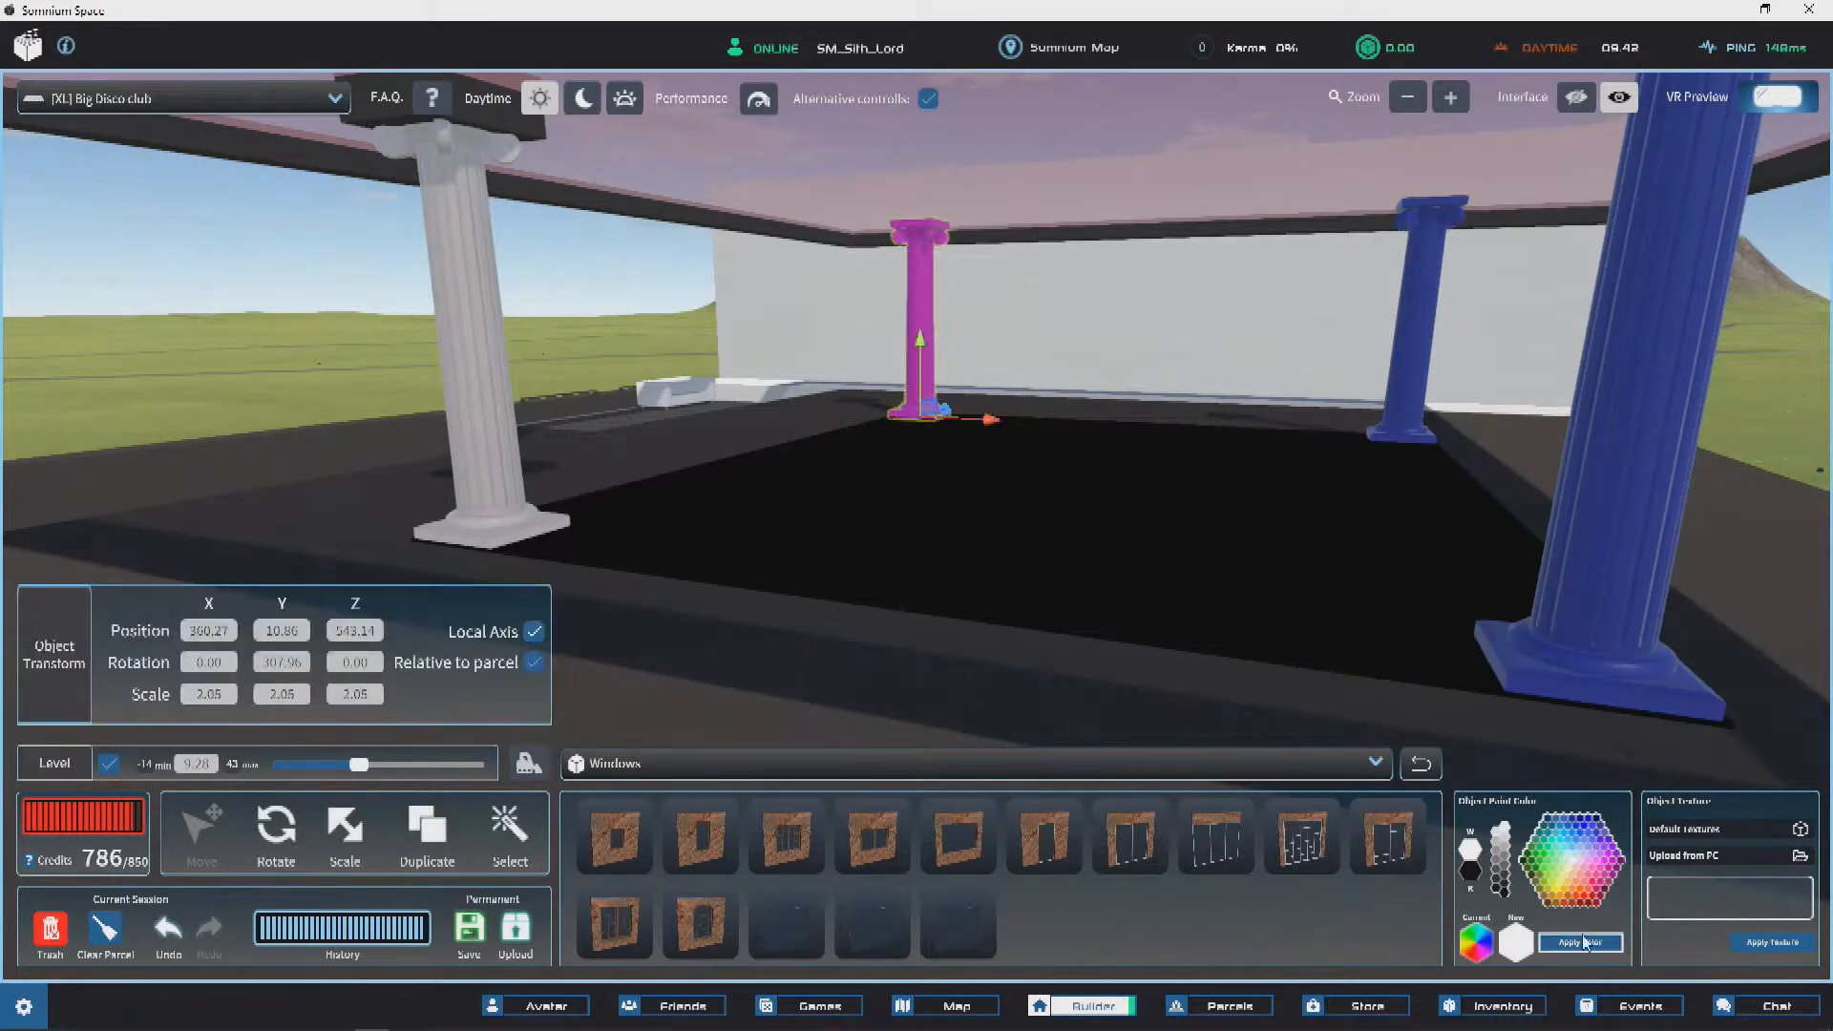
left_click(1628, 571)
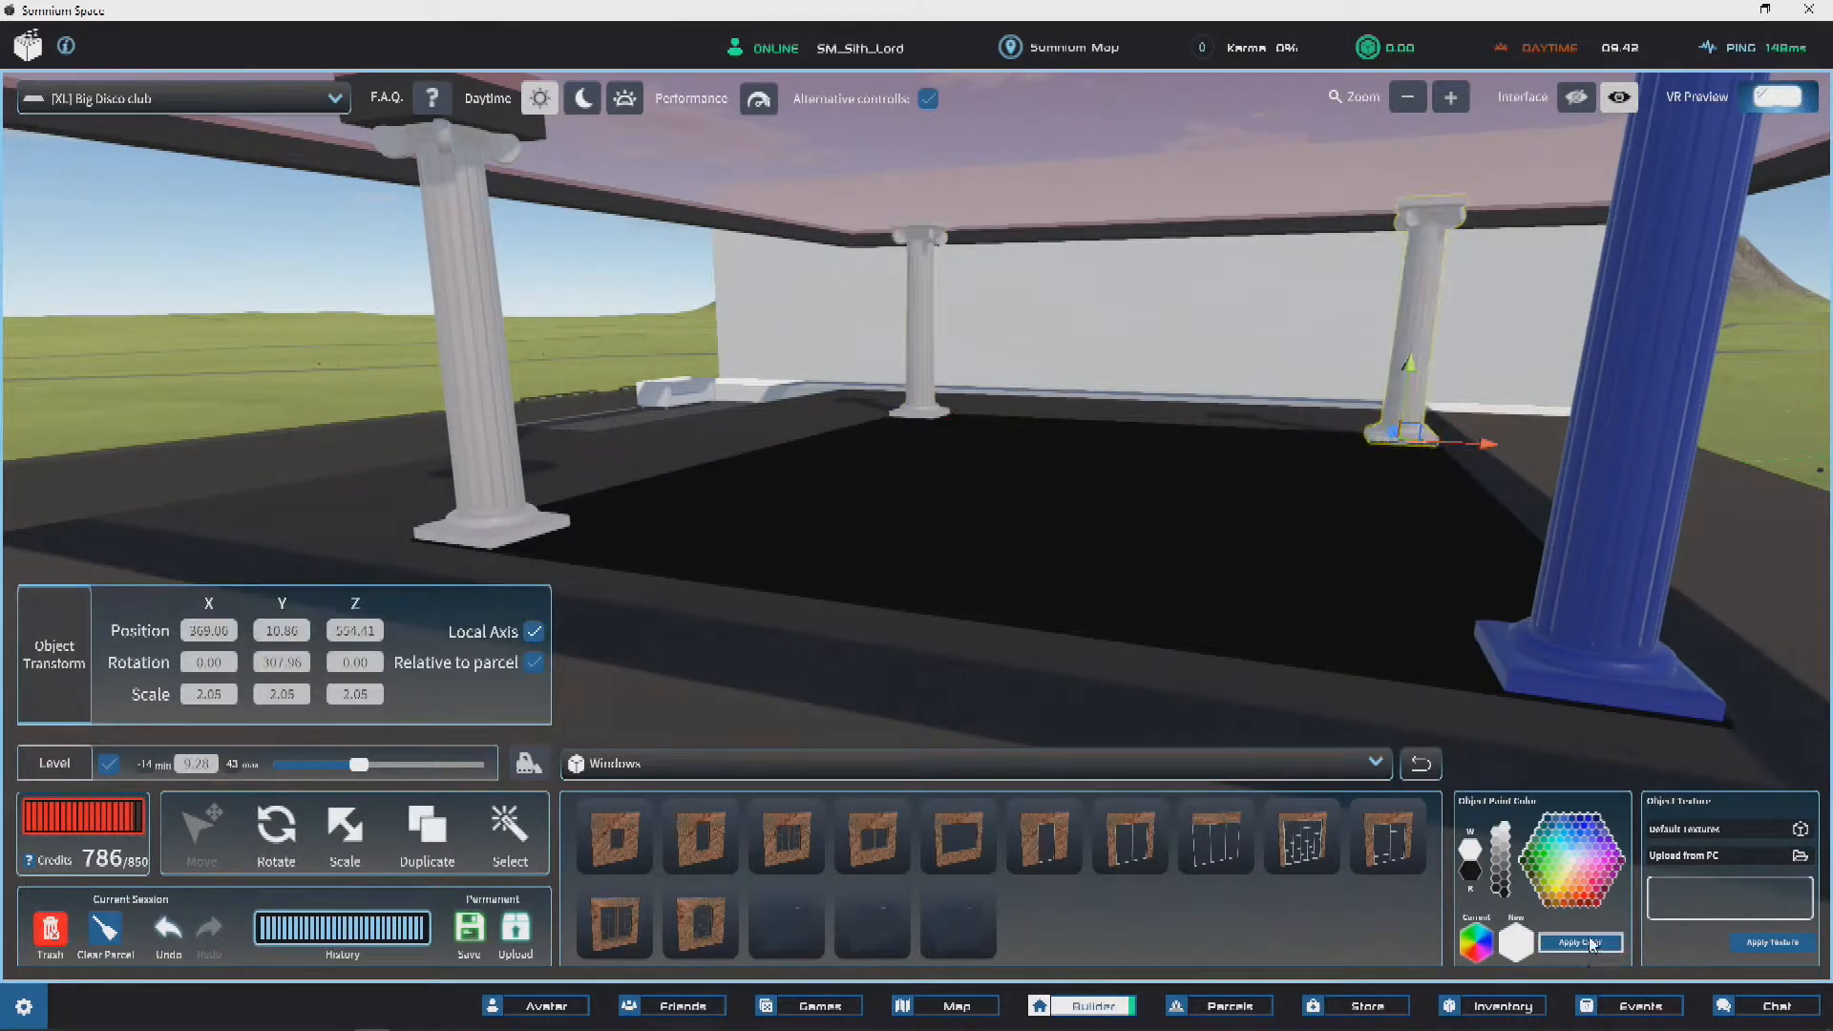
Step: Examine the white columns and the pink glass canopy from around and beneath the rooftop
scroll(888, 319, "down", 3)
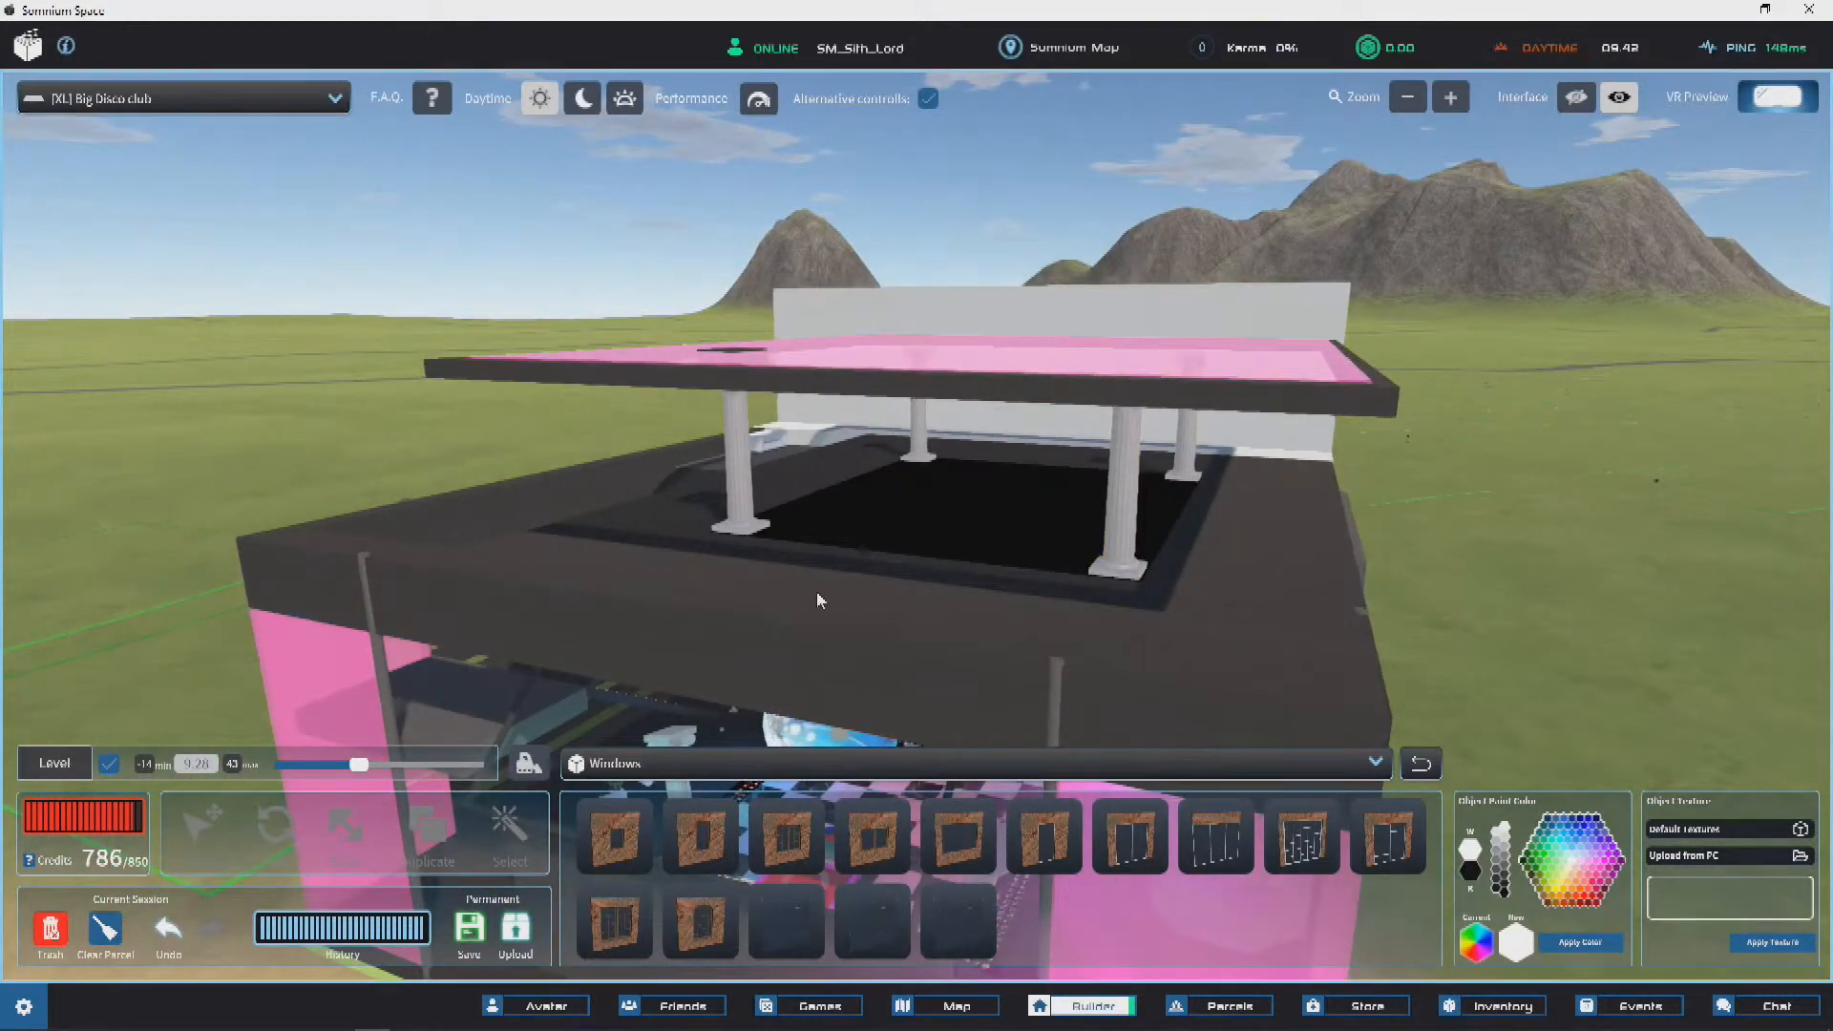
scroll(779, 610, "up", 2)
right_click_drag(696, 426, 1043, 459)
scroll(1017, 485, "up", 3)
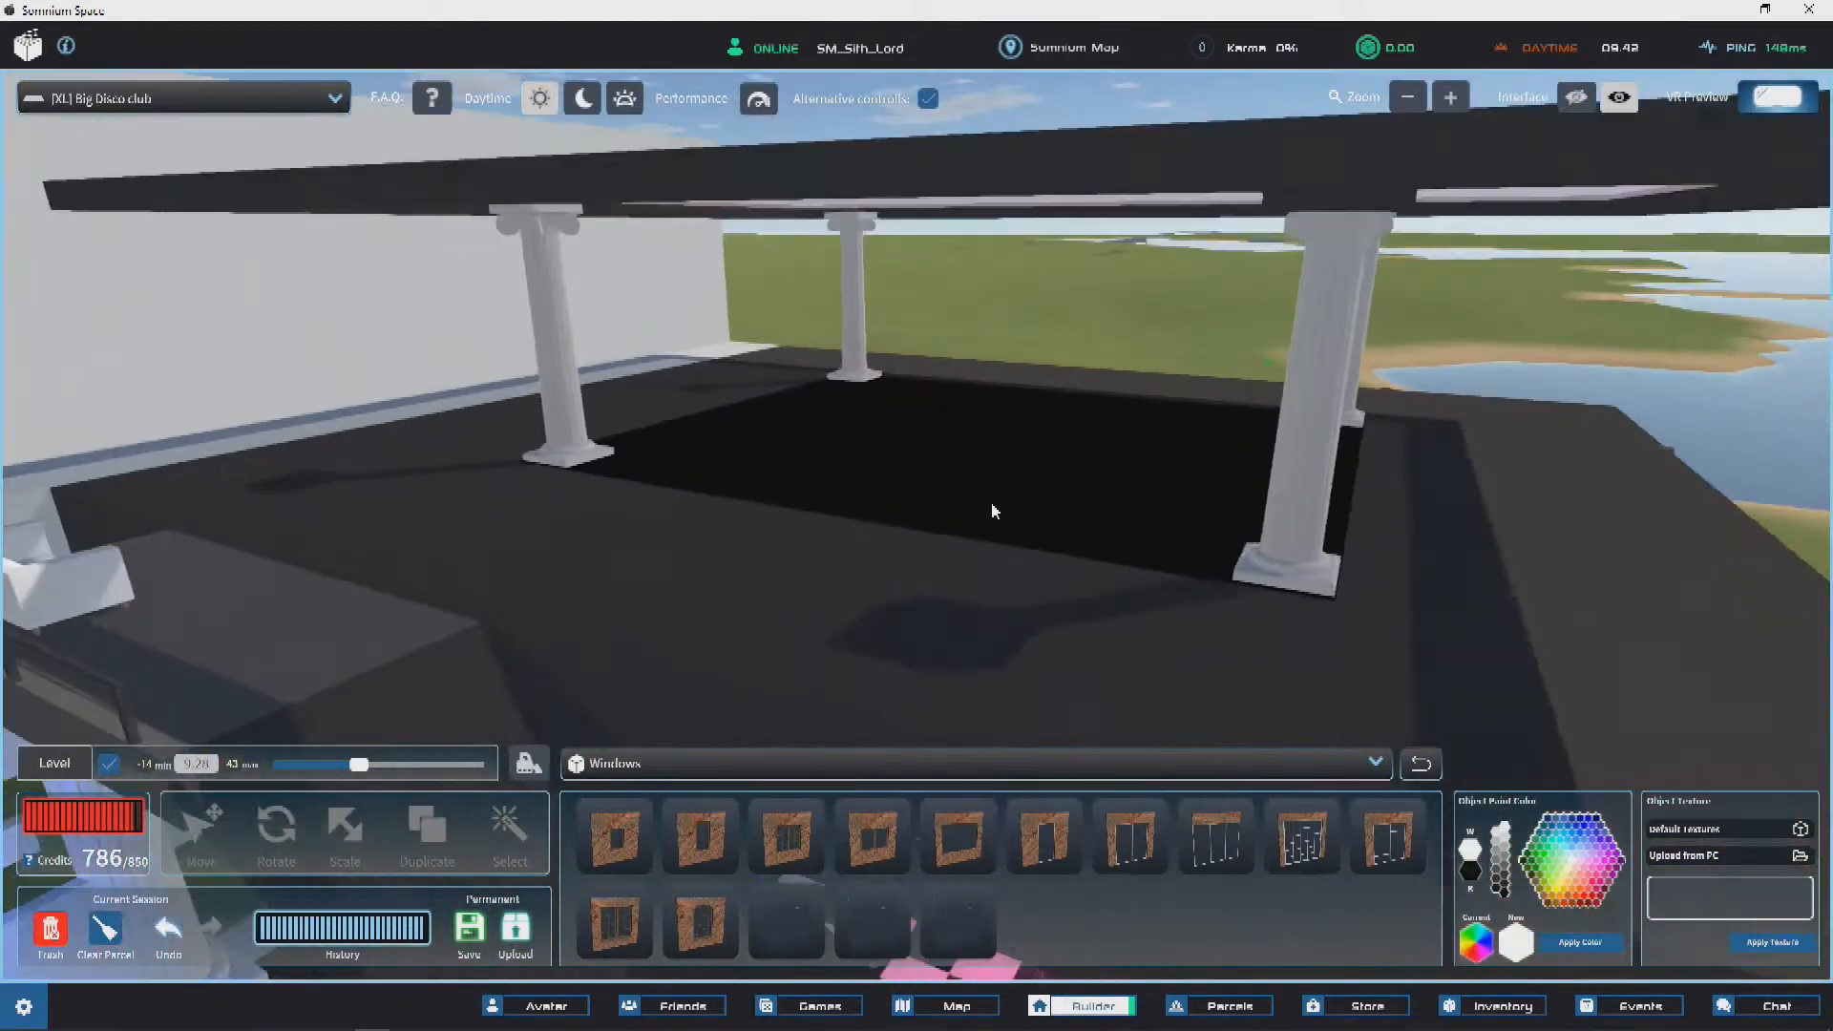
right_click_drag(806, 548, 1100, 506)
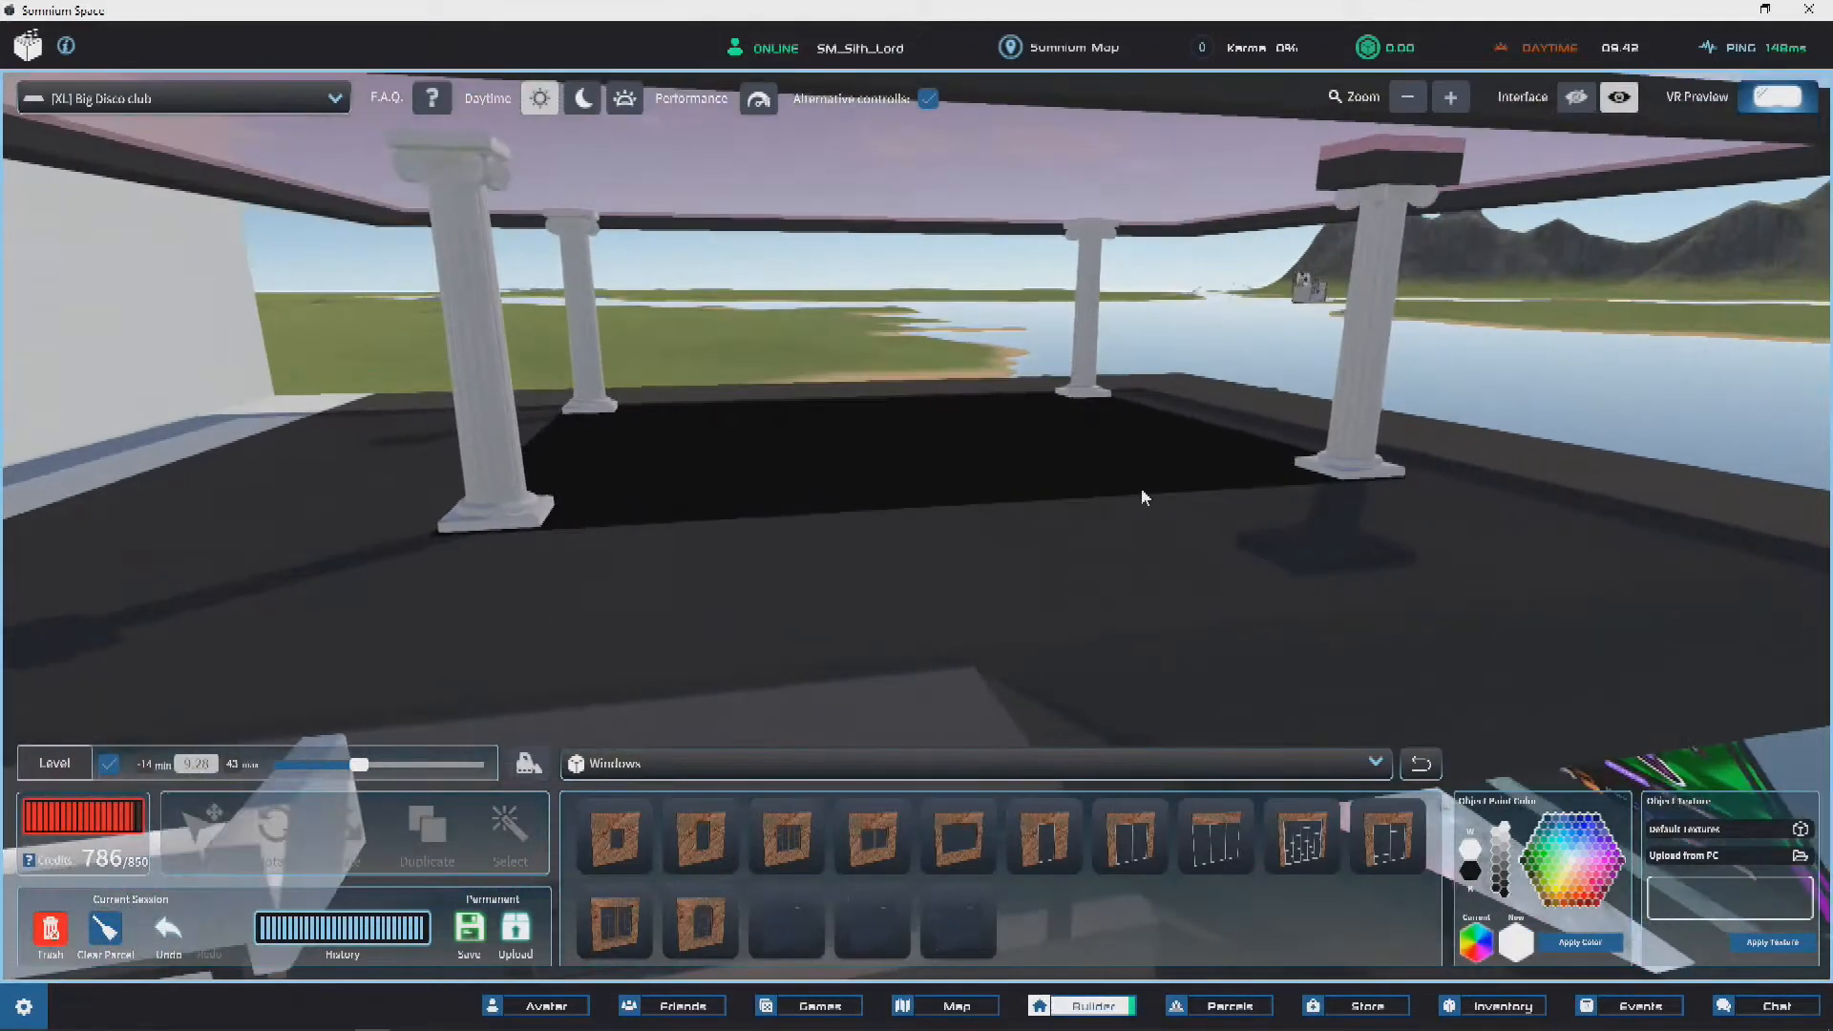
right_click_drag(1387, 532, 862, 277)
scroll(1037, 428, "up", 5)
scroll(889, 315, "down", 5)
right_click_drag(892, 352, 642, 119)
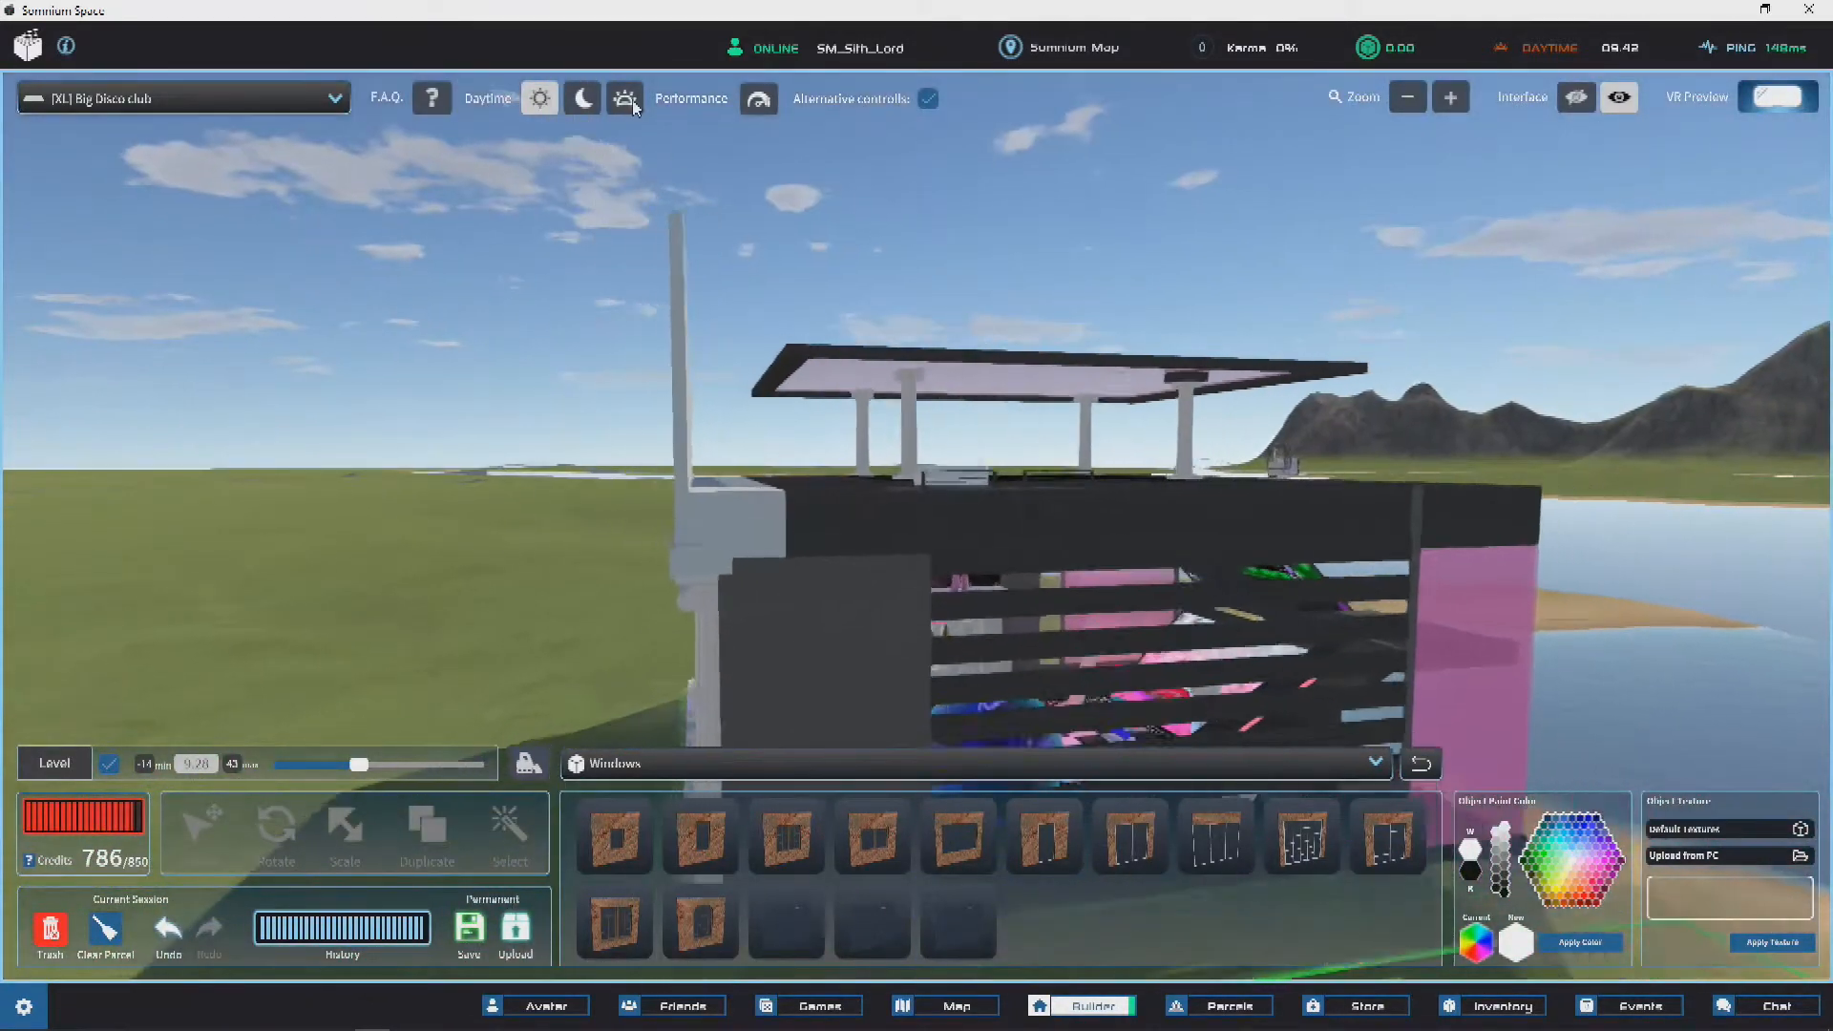
Step: Switch the lighting to nighttime and lower the view level to -2.88 to inspect the club's interior
left_click(583, 97)
scroll(892, 593, "up", 2)
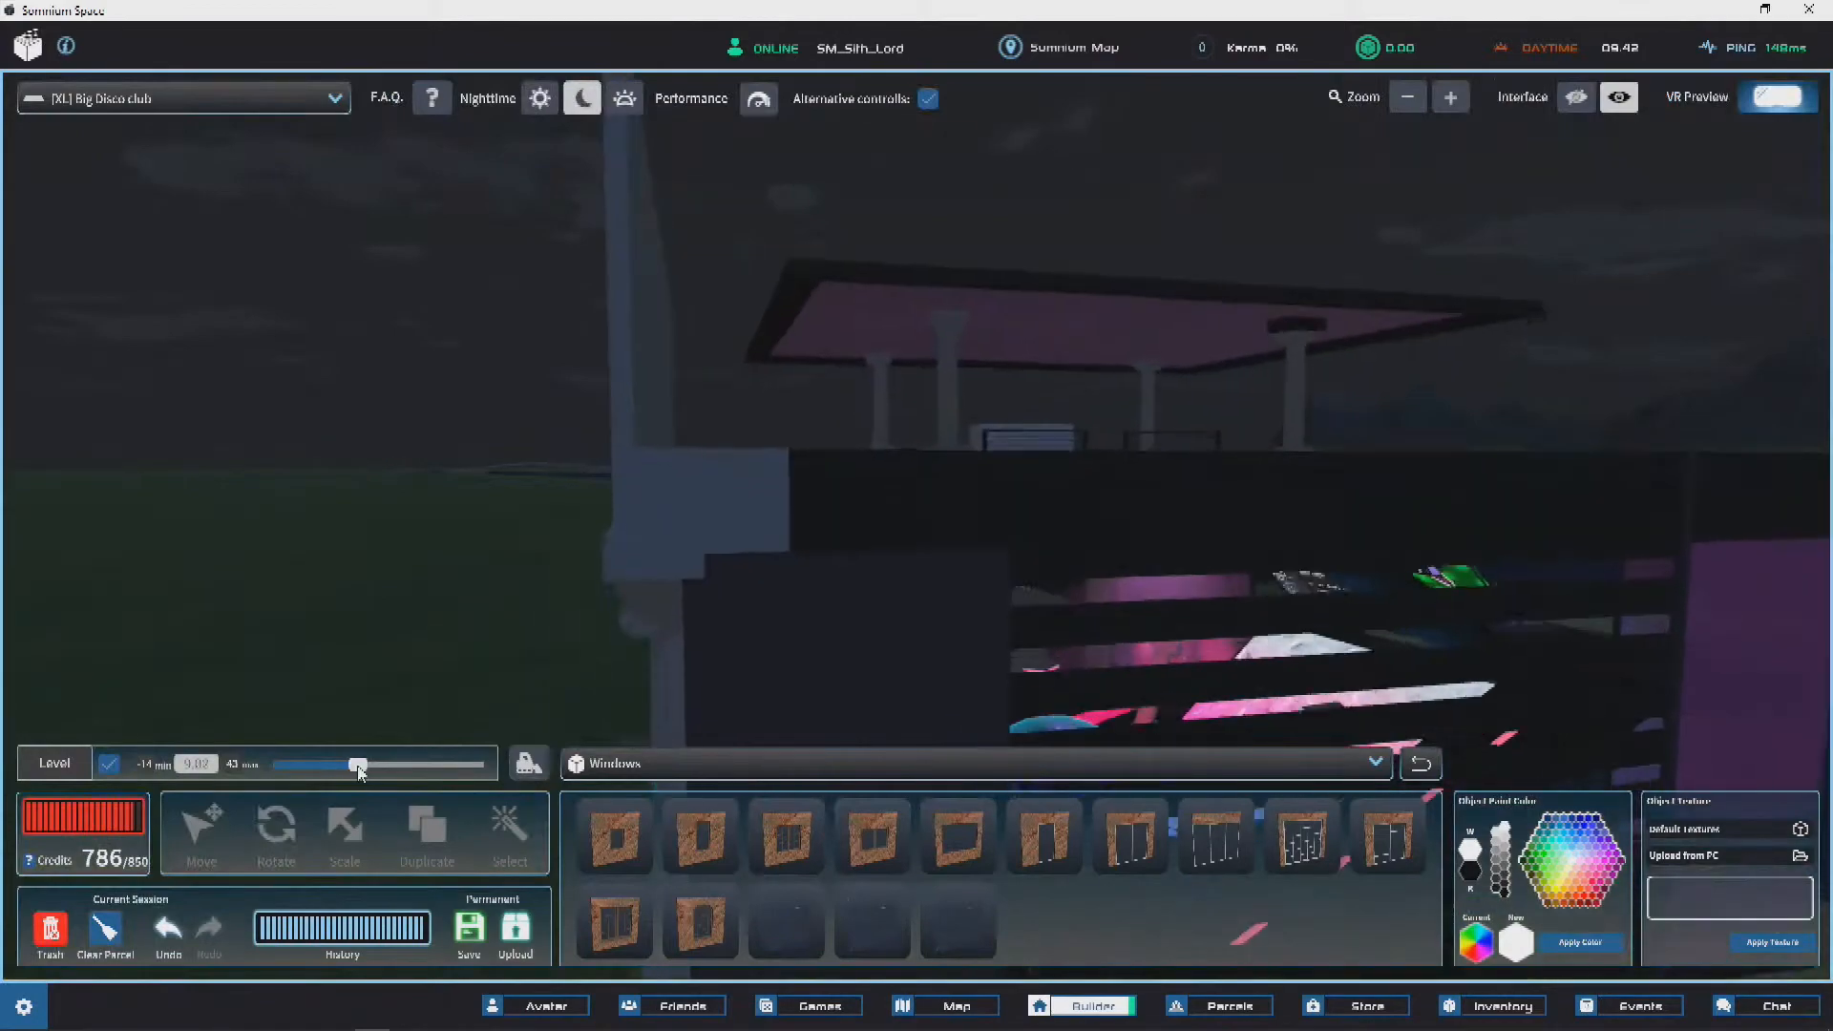
left_click_drag(360, 772, 313, 766)
scroll(981, 482, "up", 3)
right_click_drag(981, 482, 1035, 554)
scroll(761, 530, "down", 3)
scroll(1085, 508, "up", 3)
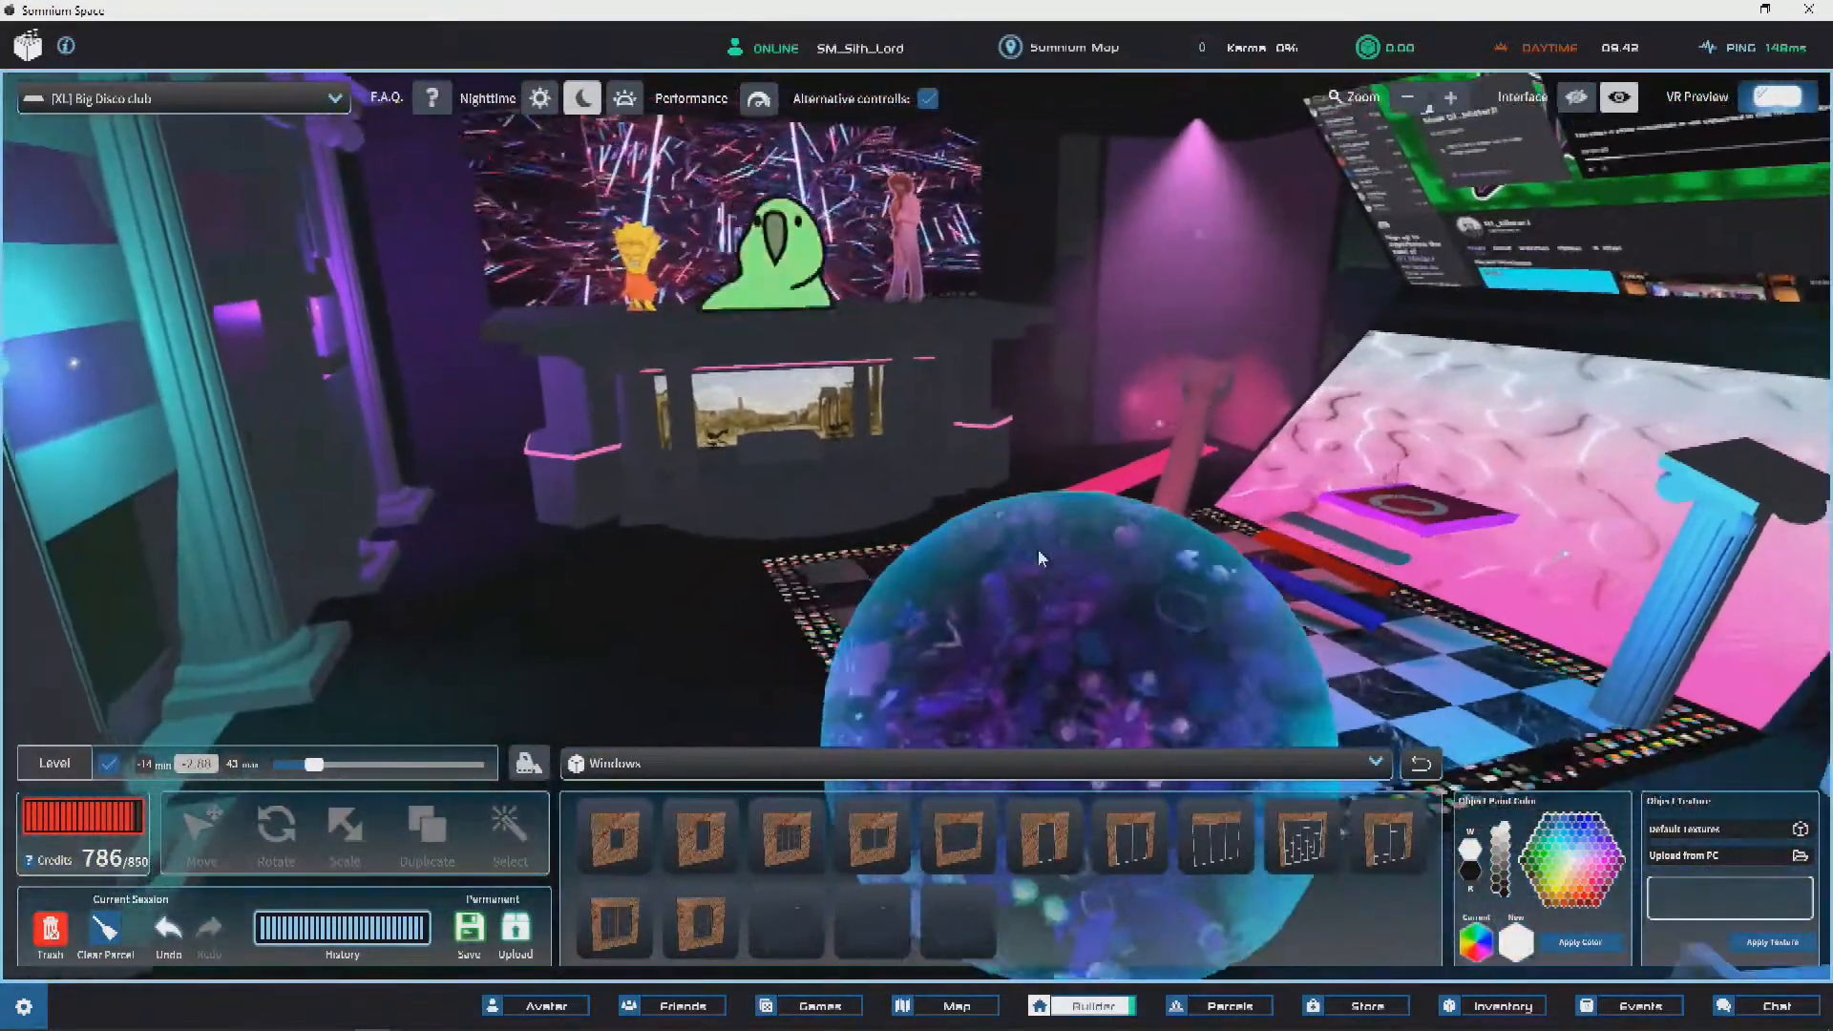
Step: Switch the lighting to daytime and finally to the dynamic mode
left_click(541, 98)
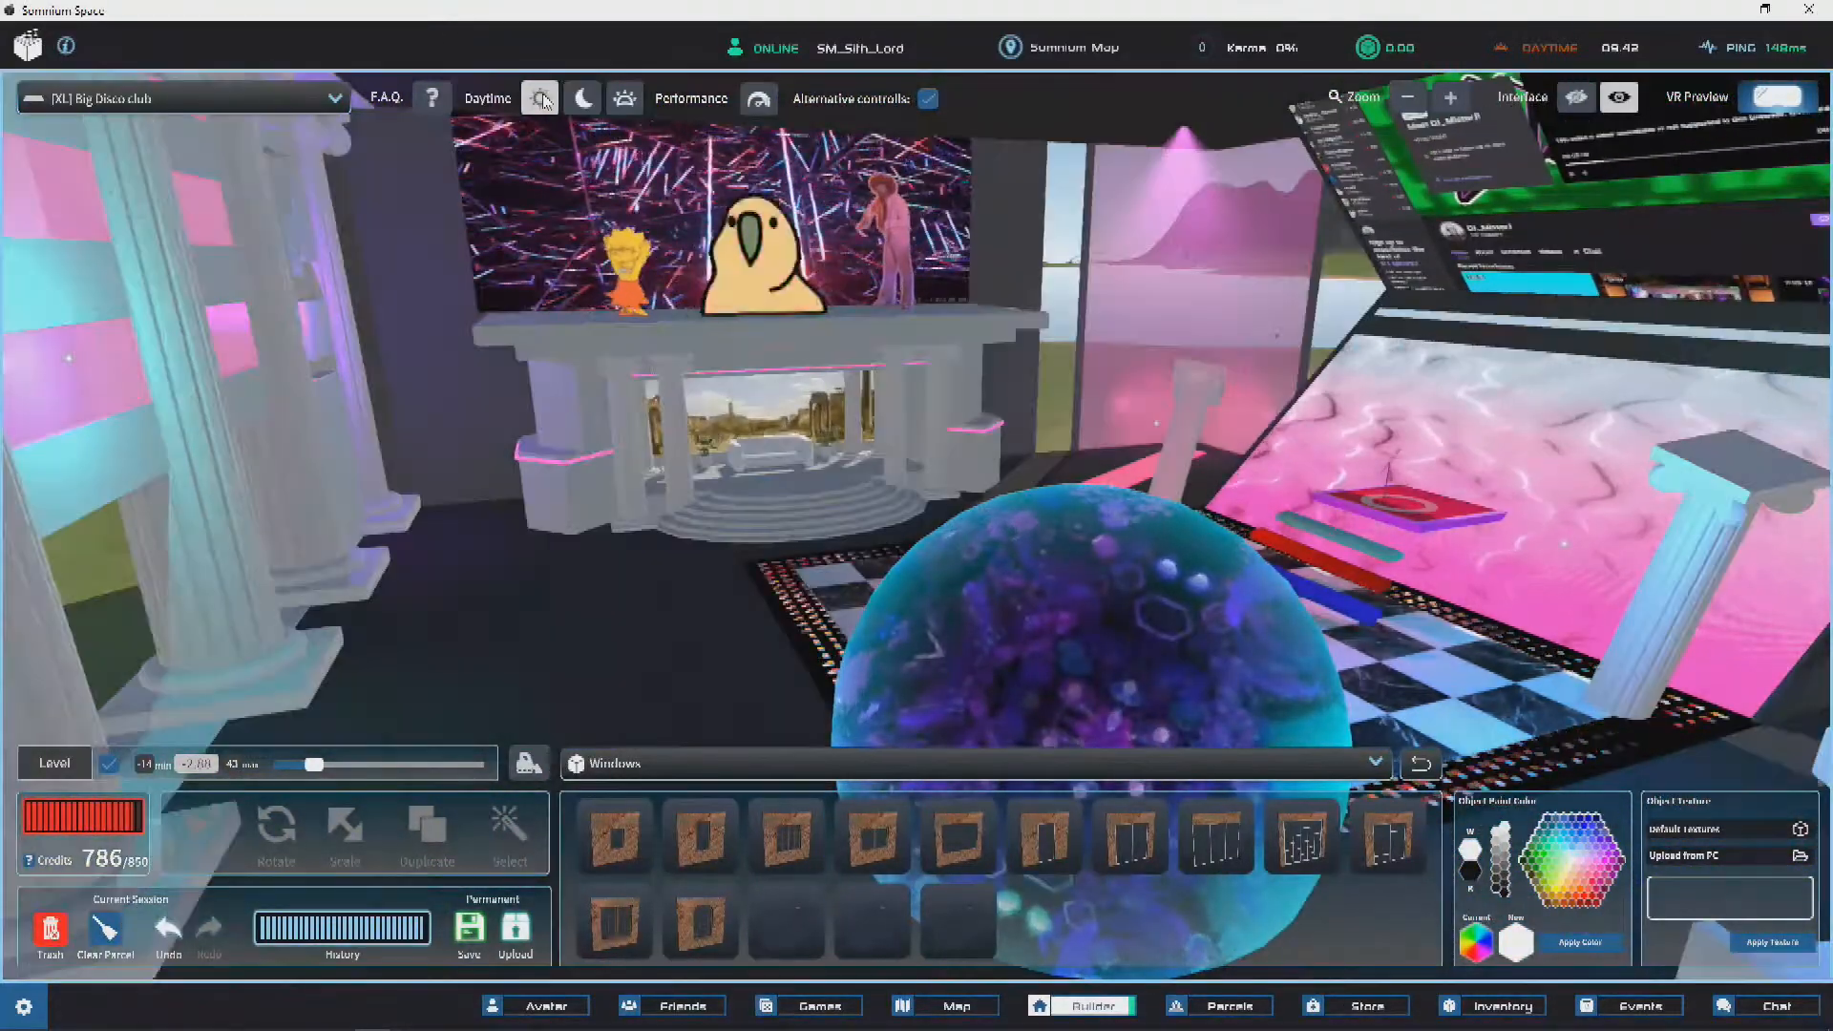
left_click(622, 101)
right_click_drag(1084, 433, 984, 530)
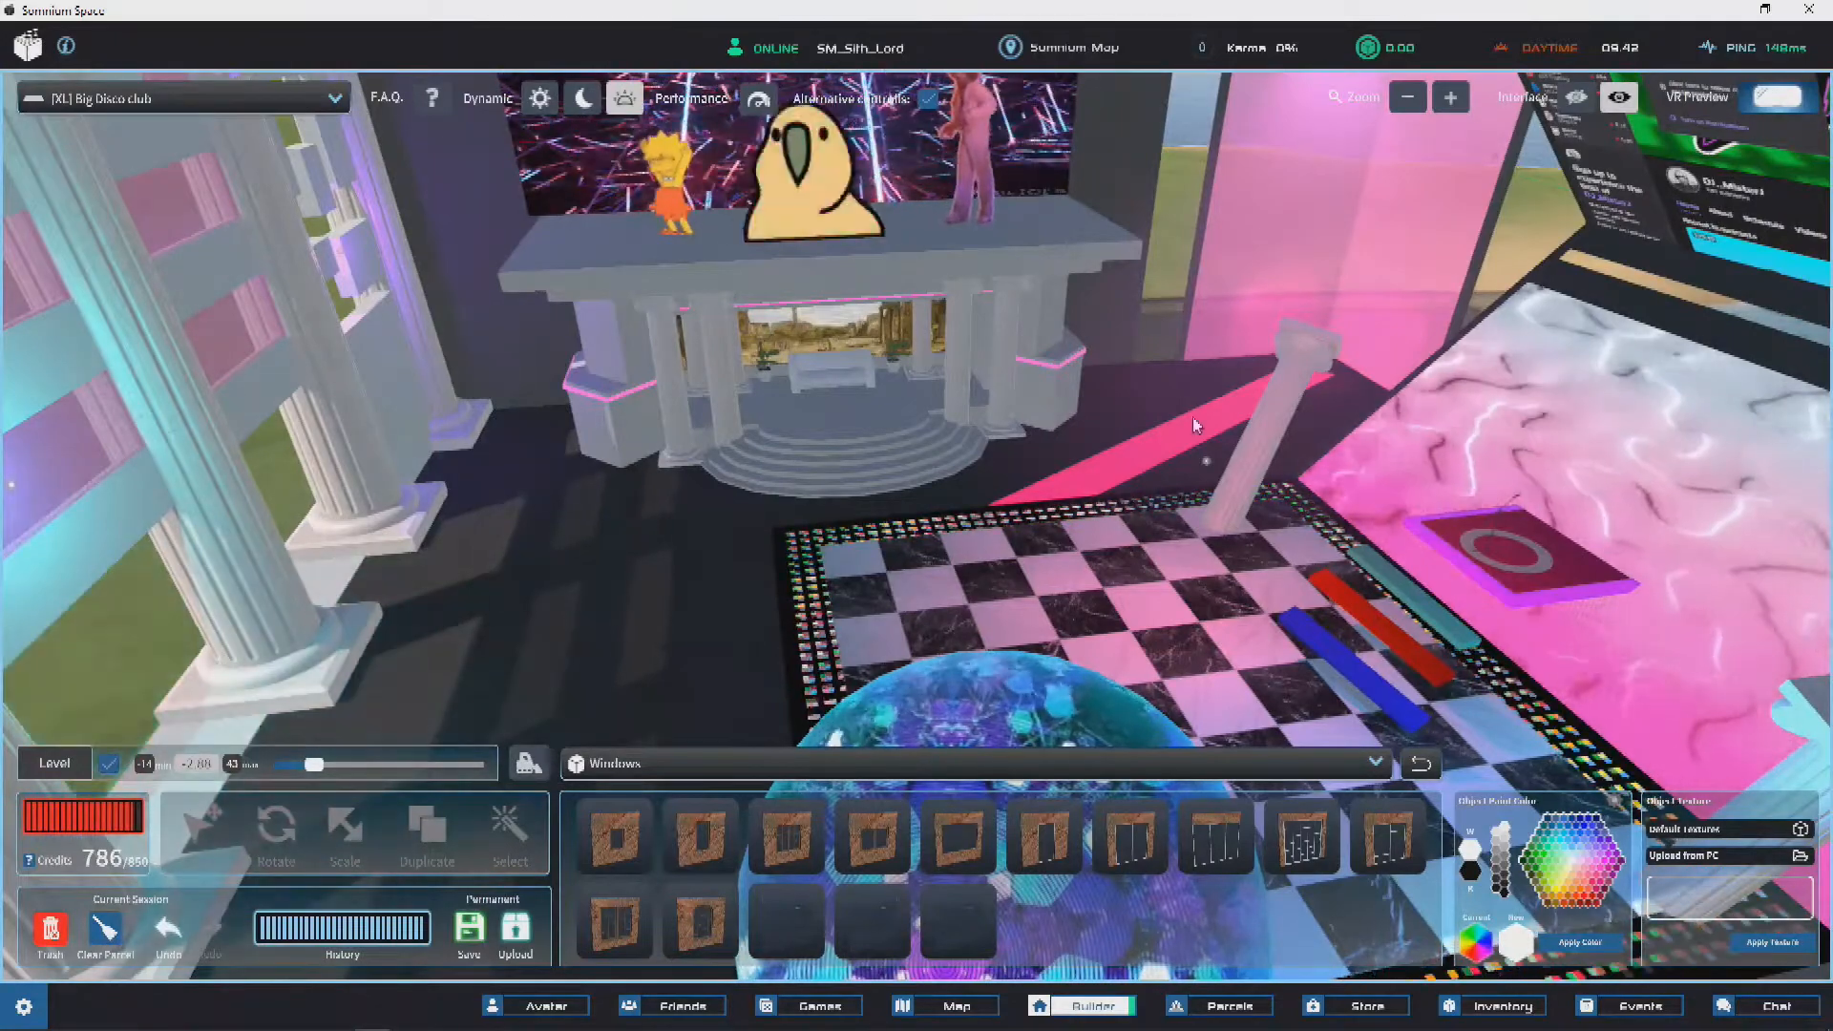
Step: Examine the DJ stage, the columned sofa alcove beneath it and the checkered dance floor
right_click_drag(1066, 622, 1804, 520)
scroll(1278, 282, "up", 4)
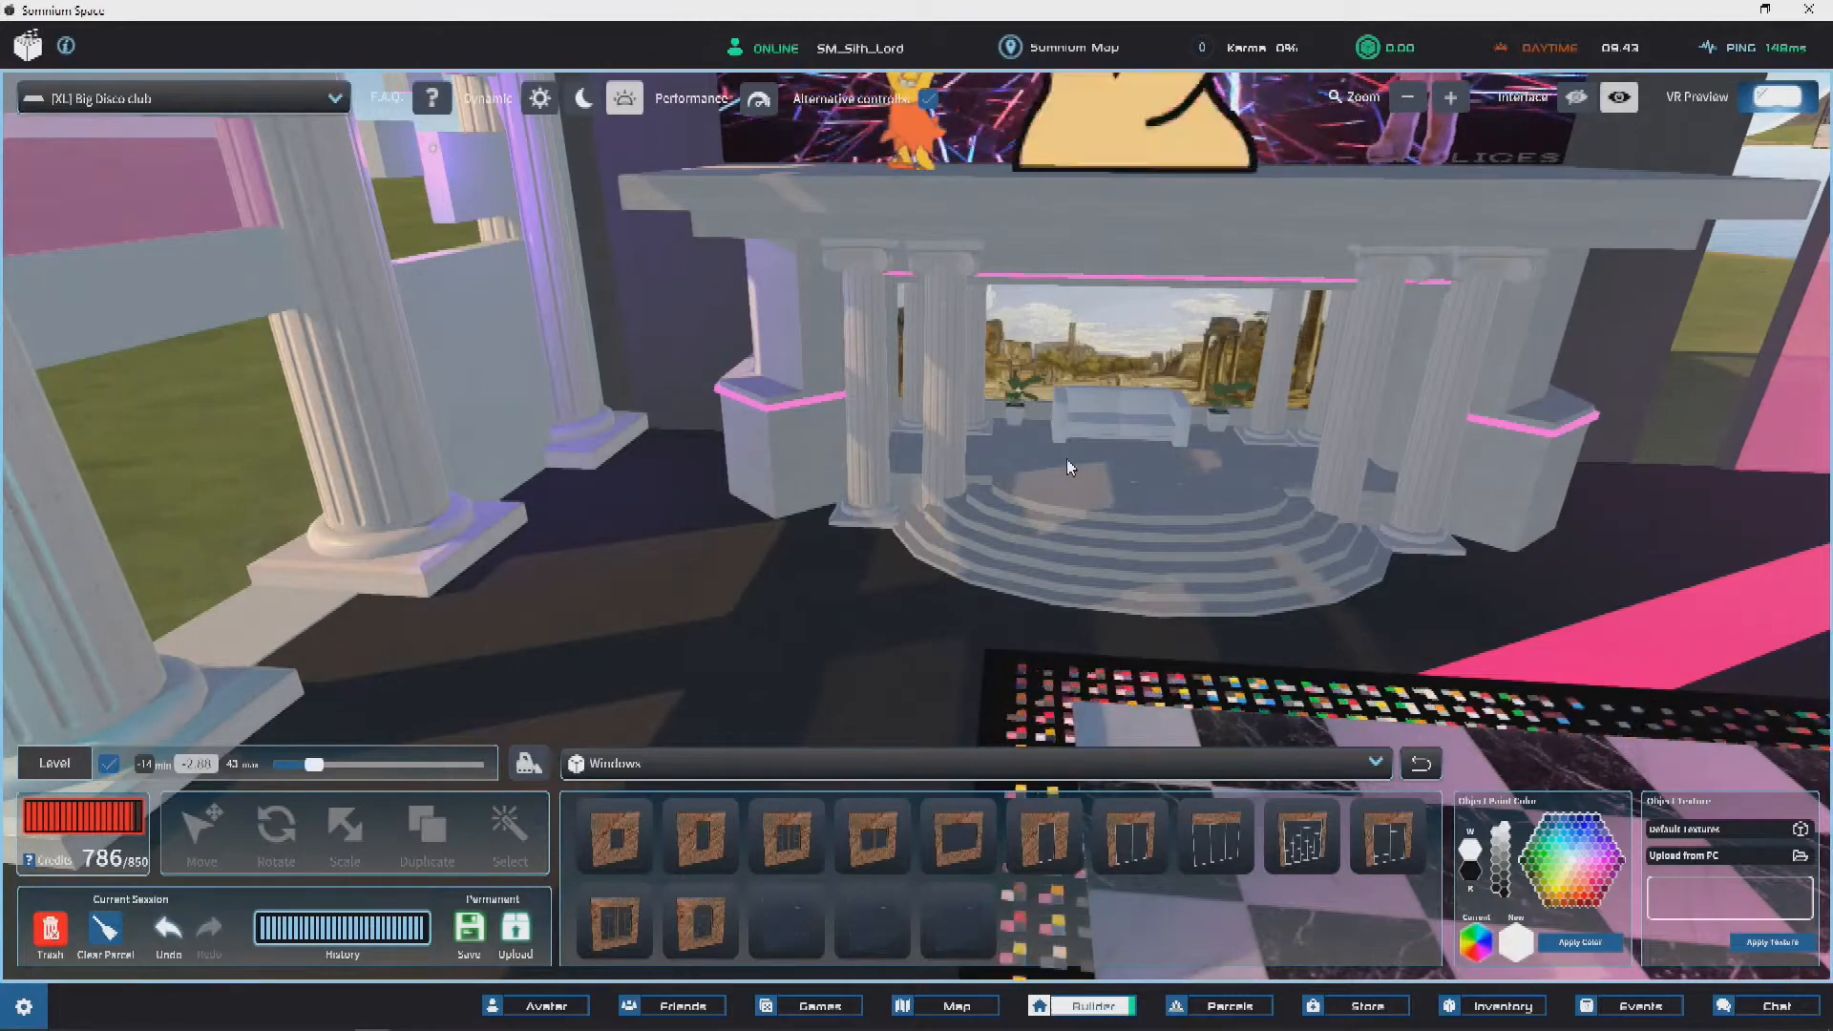
right_click_drag(1134, 441, 1108, 508)
scroll(1113, 511, "down", 5)
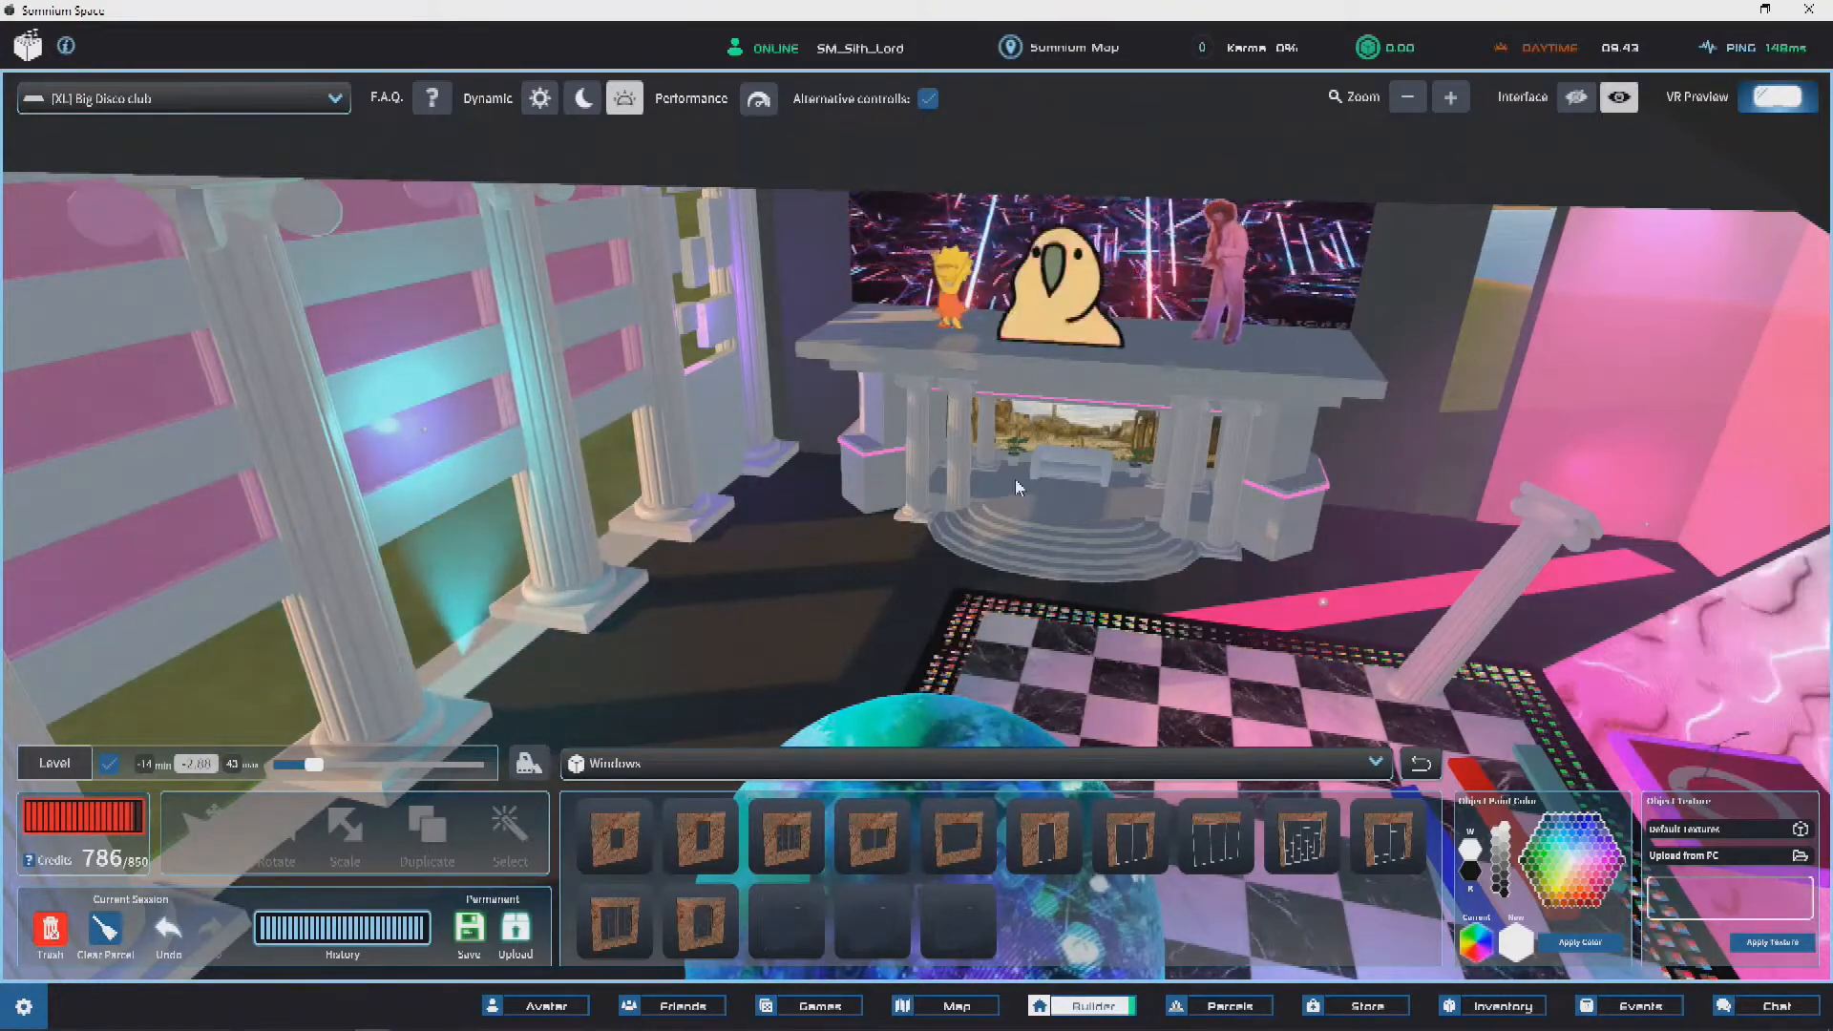
right_click_drag(1080, 554, 1416, 458)
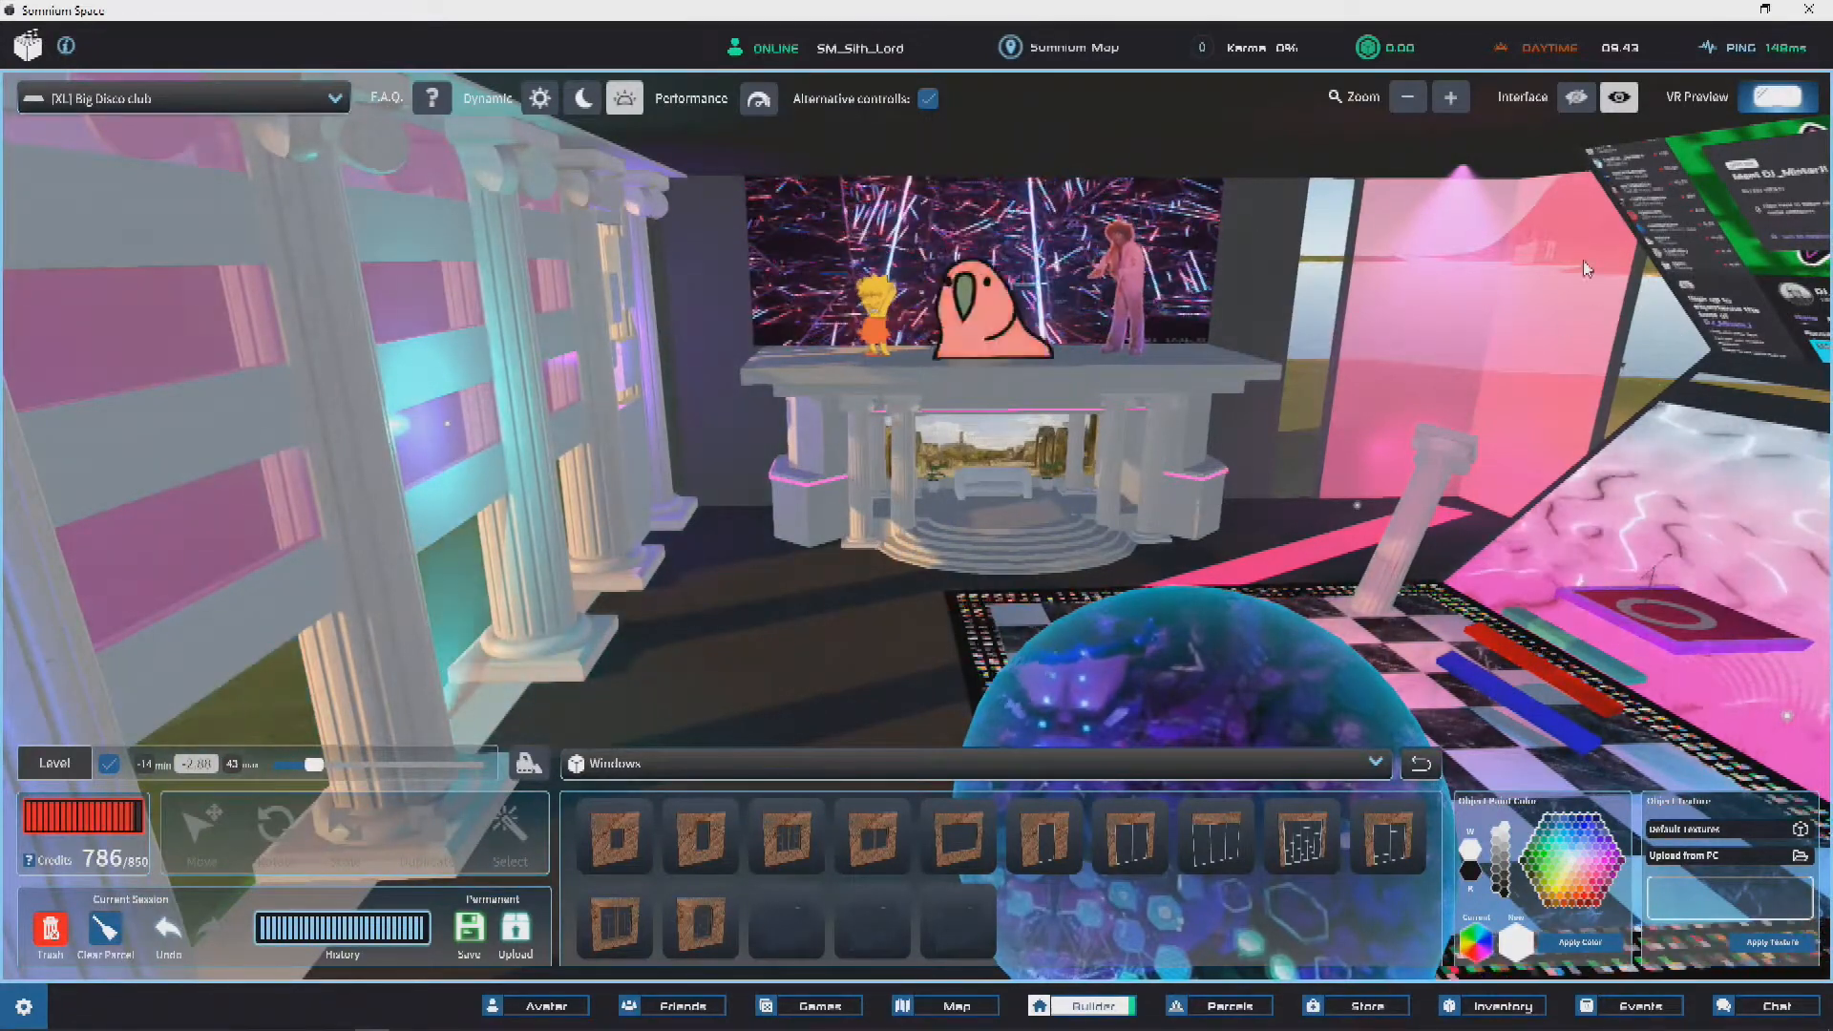
right_click_drag(1010, 551, 1136, 375)
scroll(1042, 487, "down", 5)
scroll(1007, 484, "up", 3)
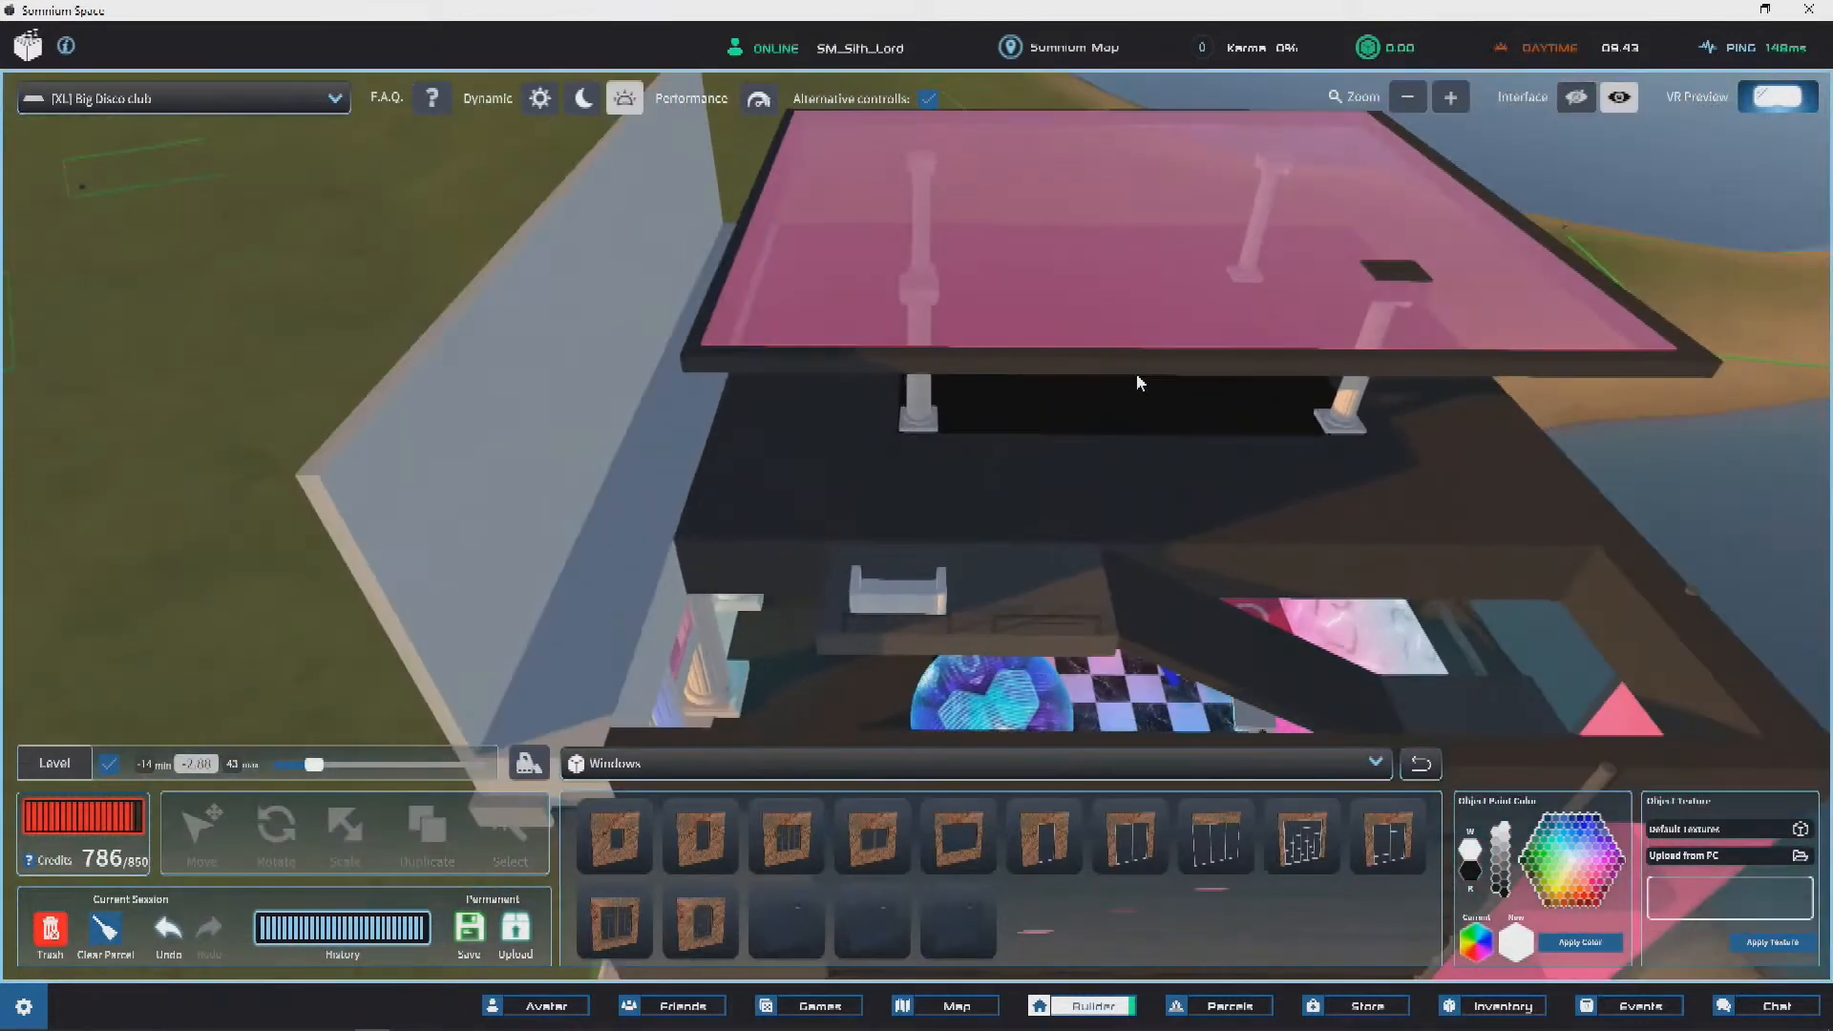
Step: Select the black inset slab between the rooftop columns and the thick roof slab, and examine them from outside
left_click(1004, 404)
right_click_drag(1004, 405, 963, 320)
scroll(962, 321, "down", 3)
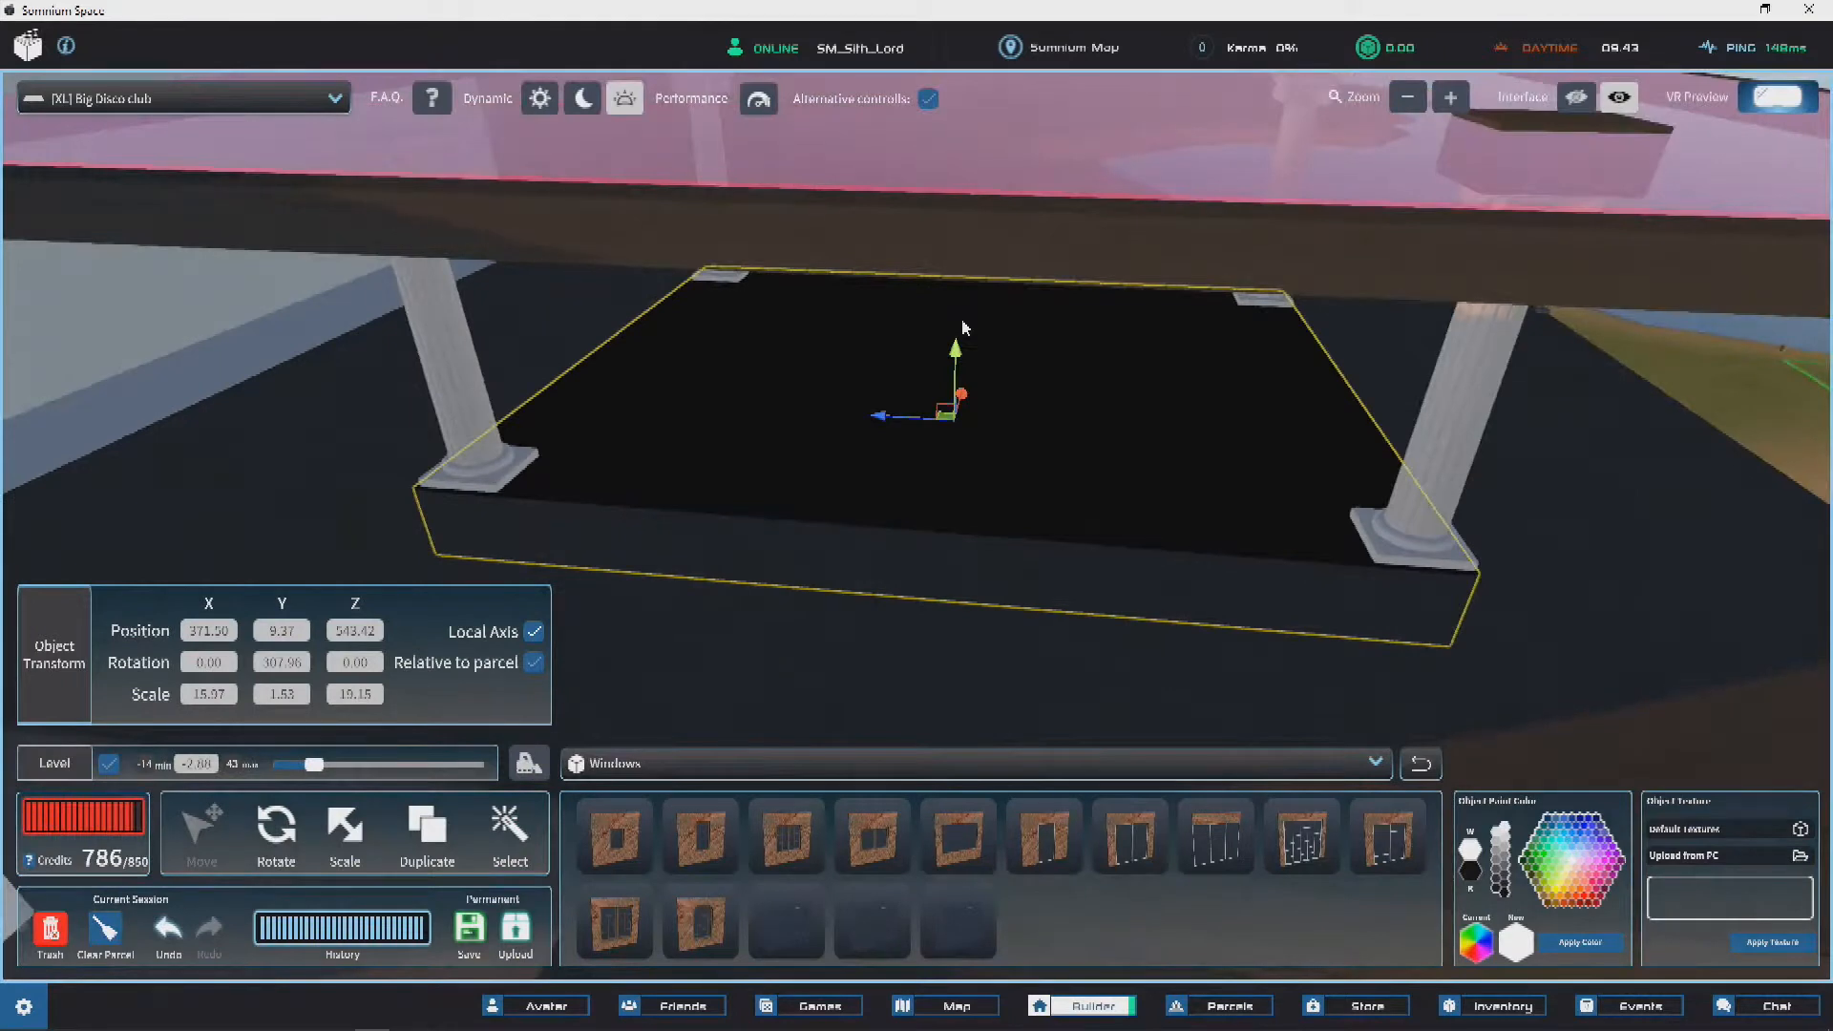
right_click_drag(1116, 378, 786, 350)
scroll(984, 400, "up", 3)
scroll(975, 394, "down", 2)
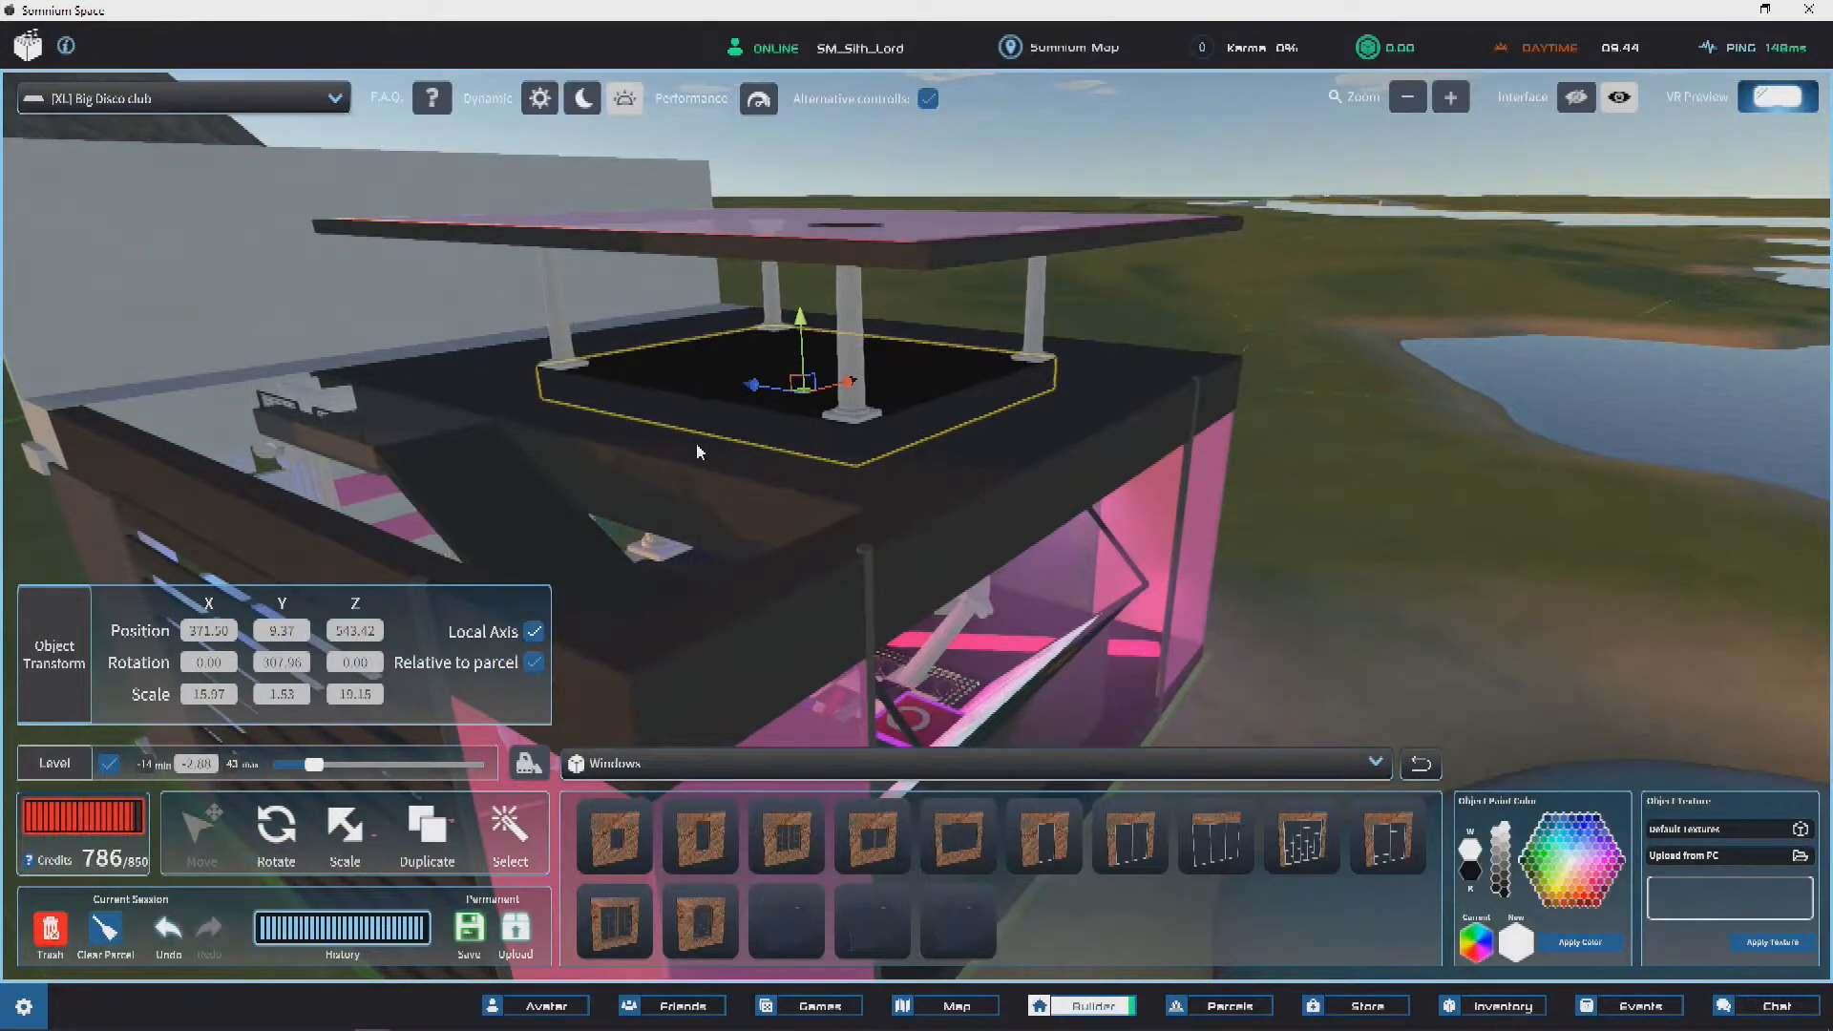
right_click_drag(1127, 380, 922, 487)
scroll(918, 449, "up", 2)
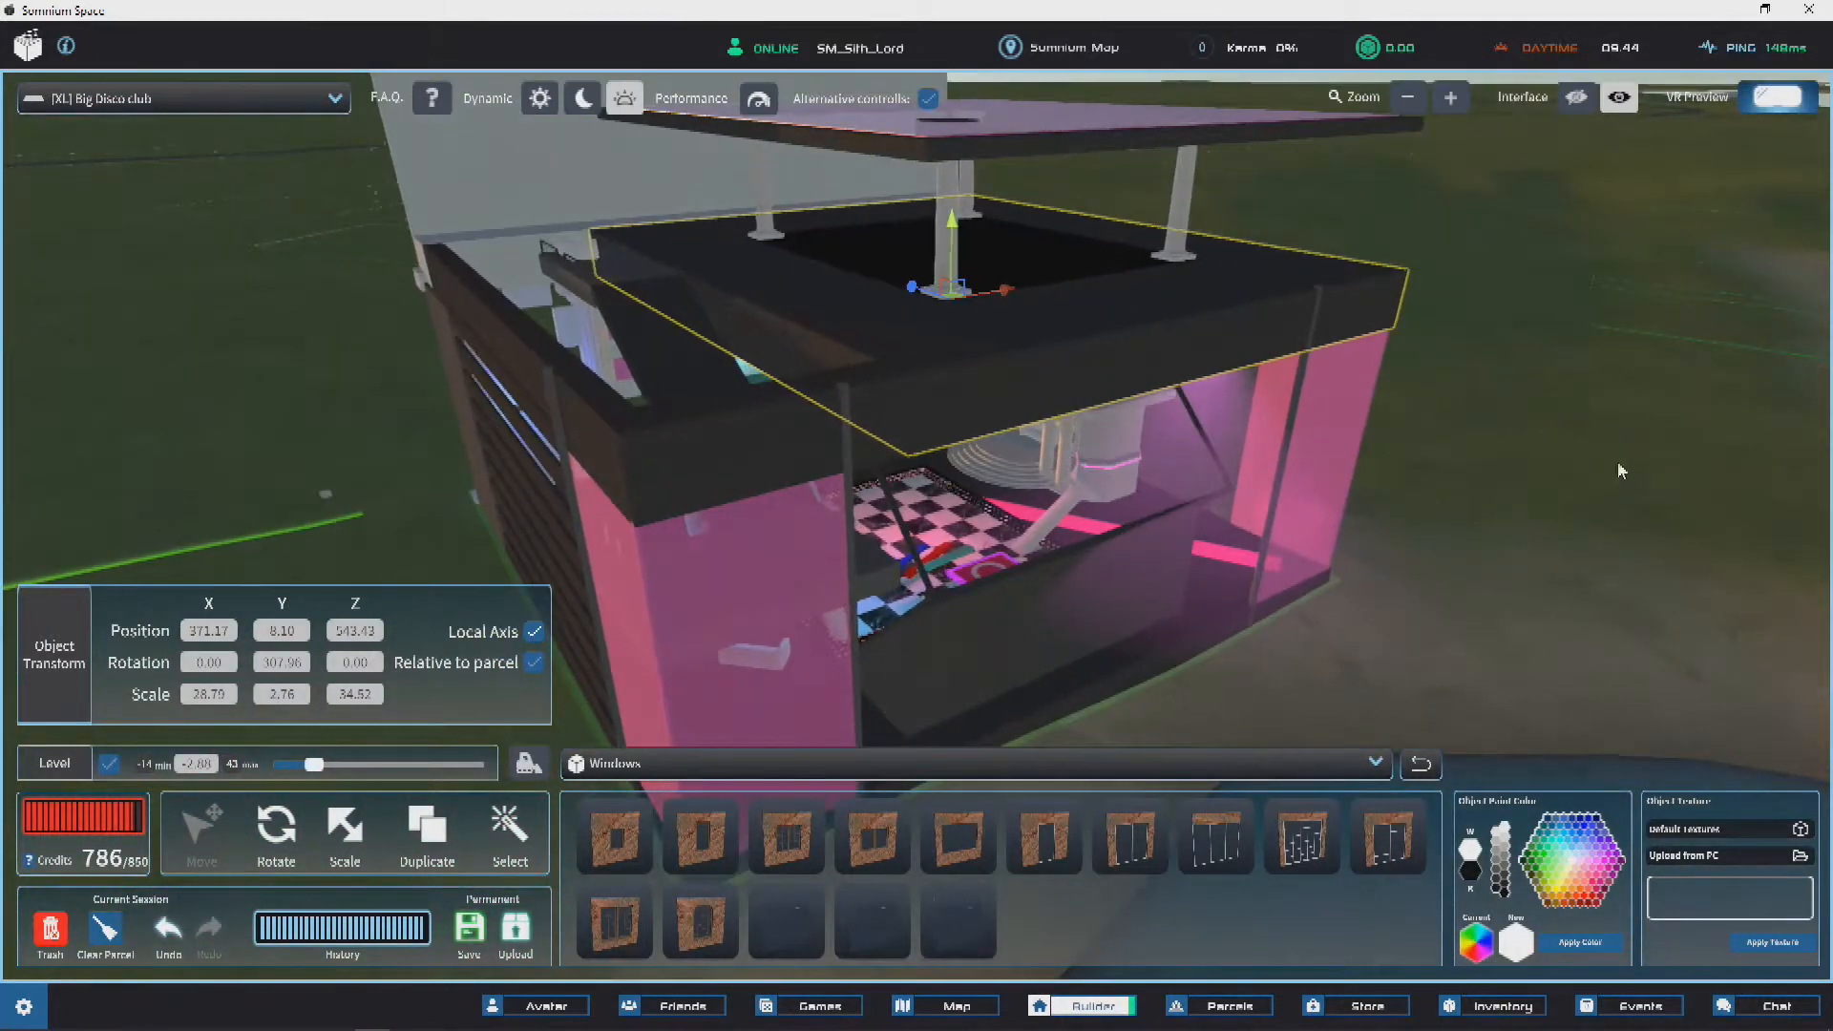
Step: Switch the lighting to daytime, inspect the pink rooftop canopy from above and select the thick roof slab
left_click(1551, 425)
scroll(1026, 323, "up", 5)
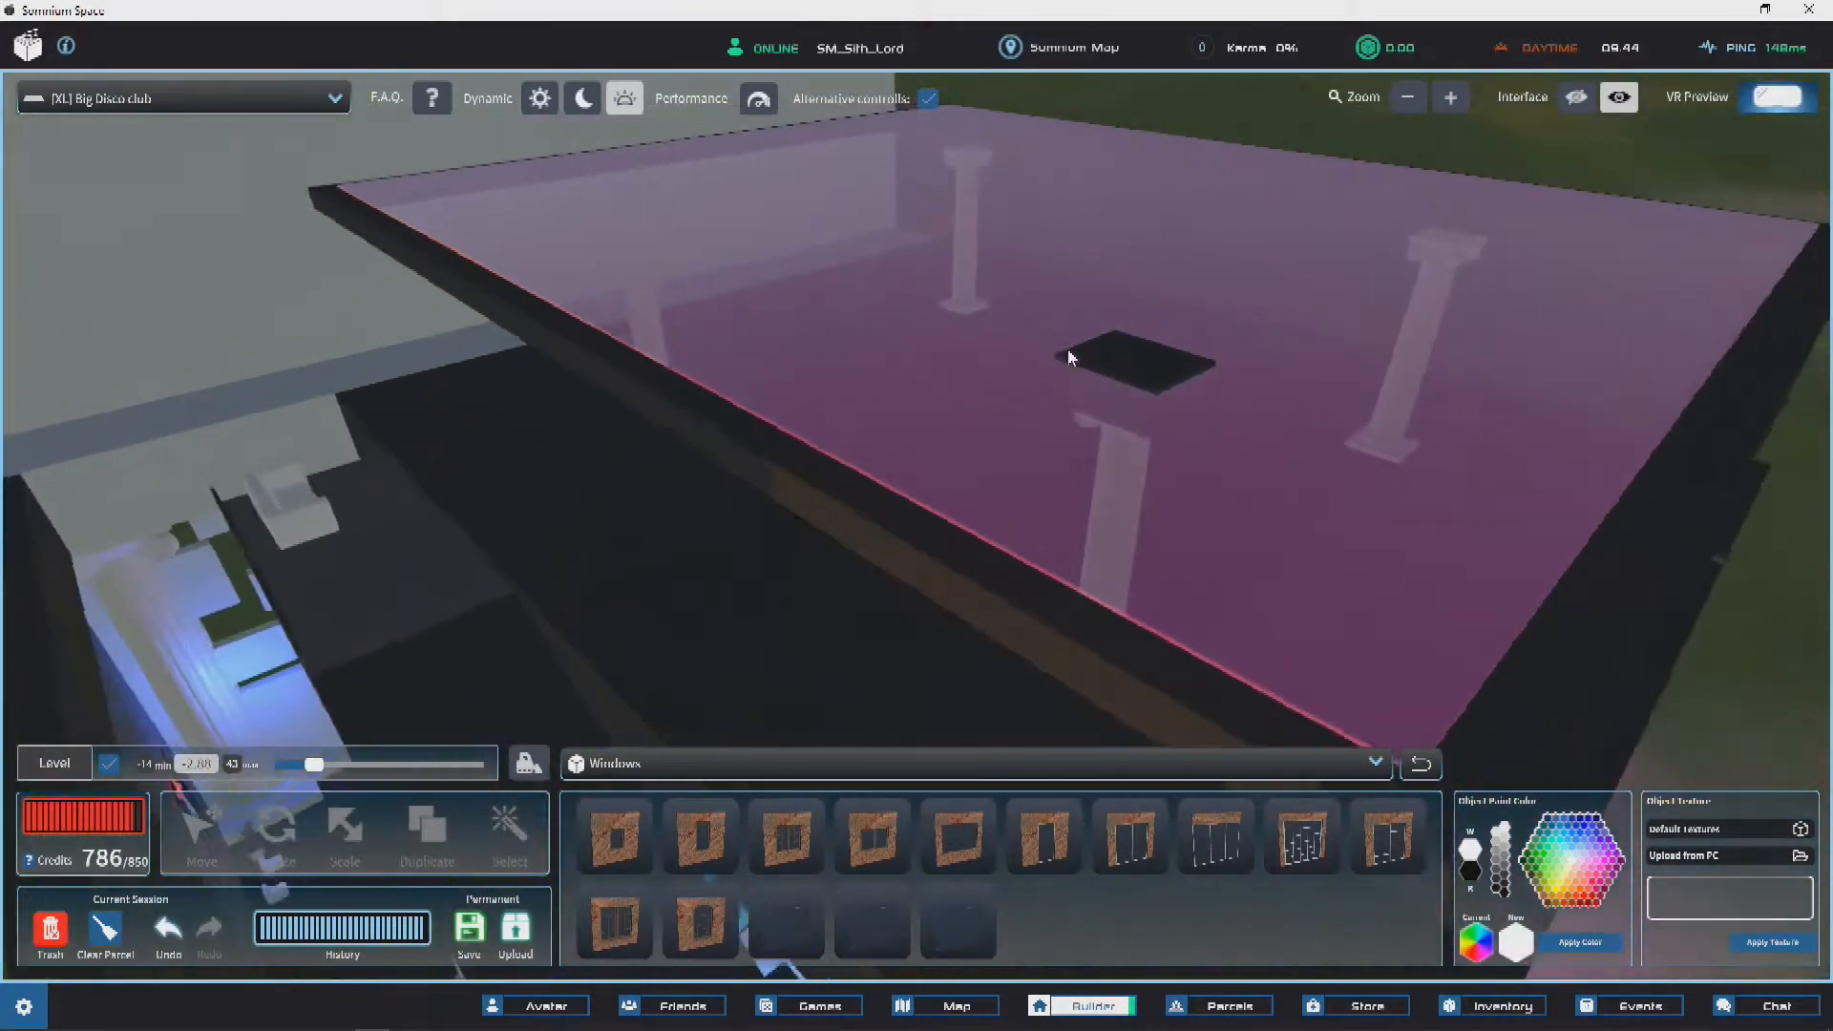
scroll(995, 273, "down", 5)
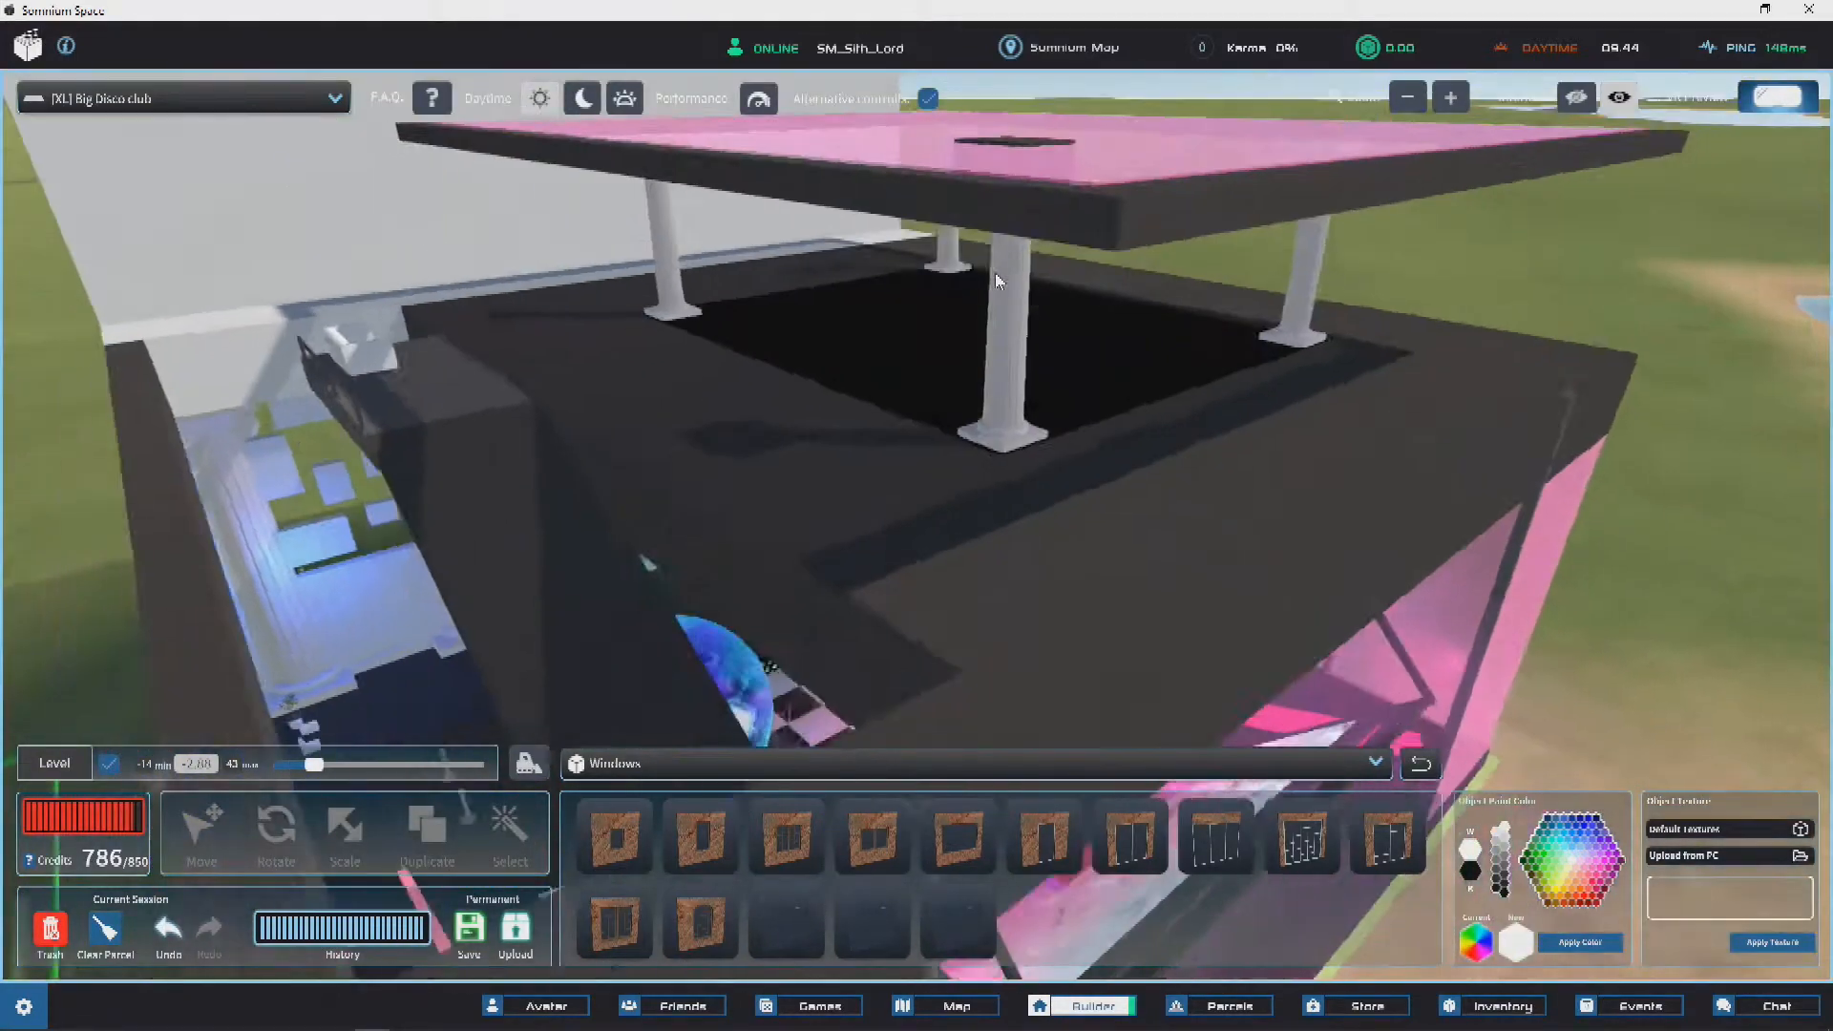
left_click(1124, 382)
scroll(900, 360, "up", 5)
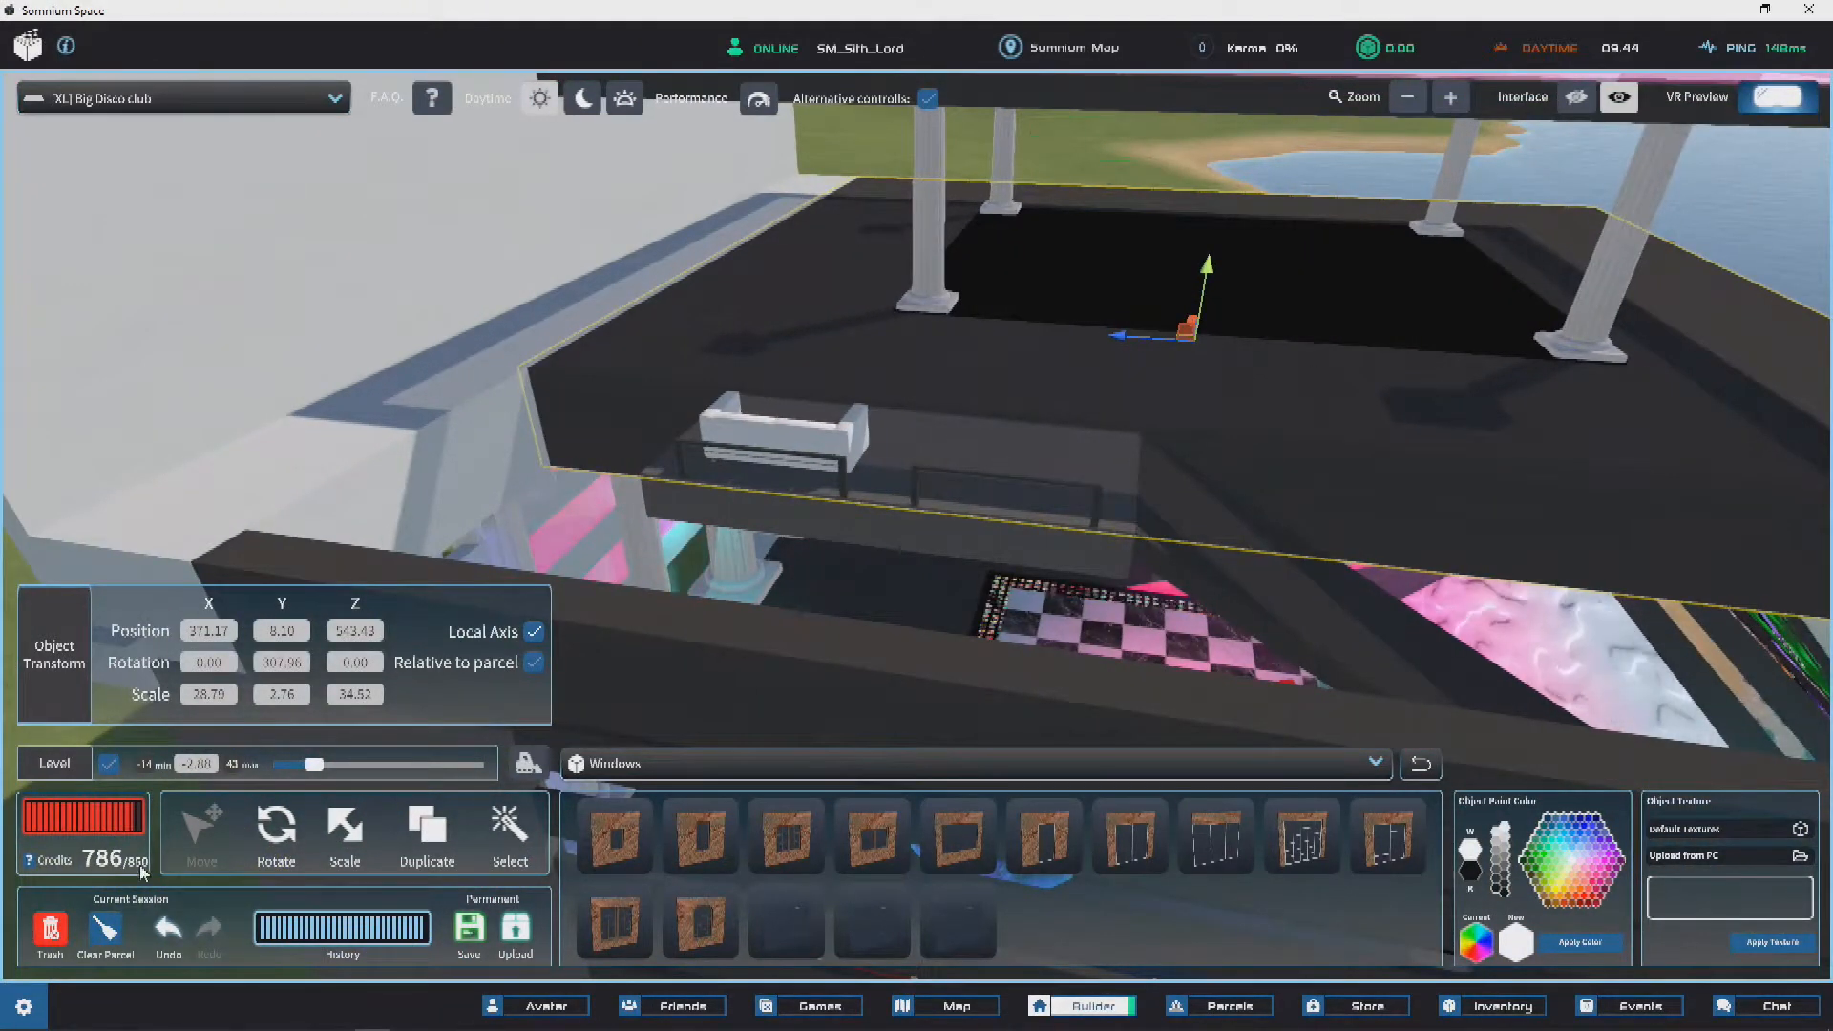
right_click_drag(760, 423, 798, 337)
left_click(798, 337)
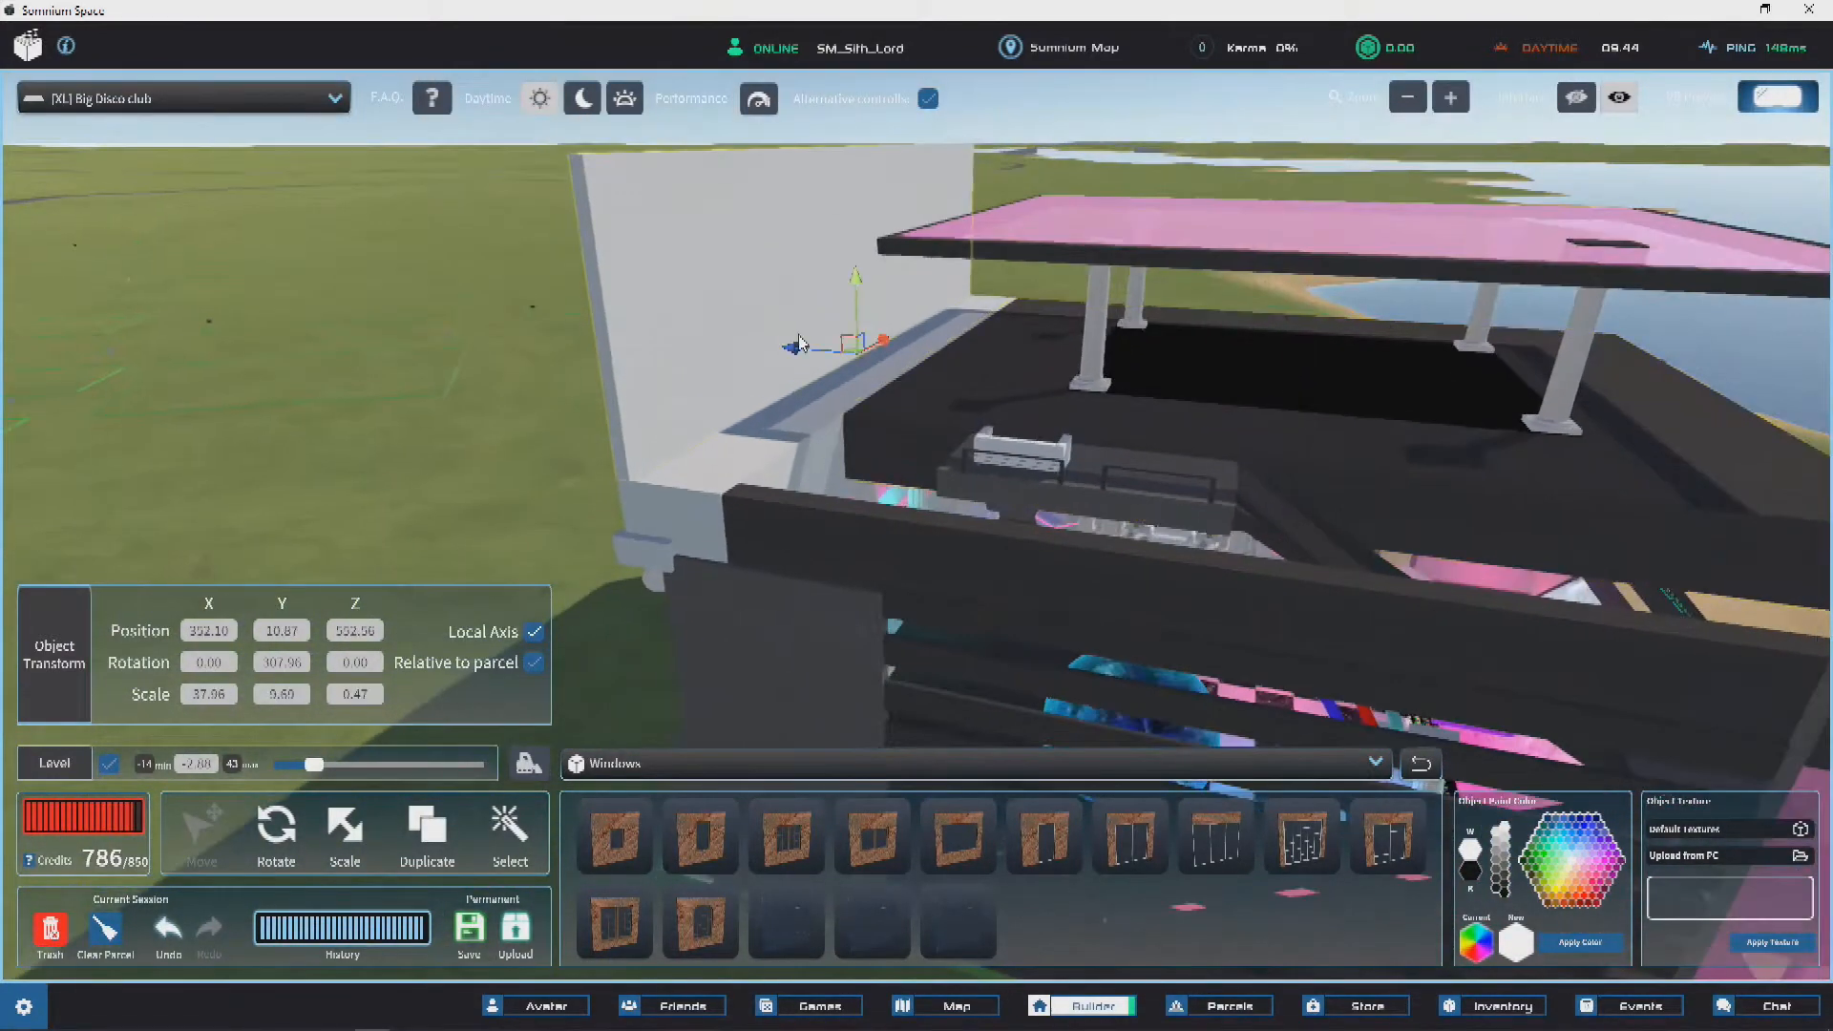
mouse_move(849, 359)
left_mouse_down()
mouse_move(920, 376)
mouse_move(849, 359)
left_mouse_up()
key("ctrl+z")
key("ctrl+z")
Step: Duplicate the tall white wall panel at the edge of the roof and select the copy
right_click_drag(874, 435, 1346, 450)
left_click(1344, 443)
right_click_drag(1190, 405, 968, 395)
scroll(826, 409, "down", 3)
left_click(798, 319)
scroll(1090, 523, "down", 3)
right_click_drag(798, 319, 937, 588)
key("ctrl+d")
left_click(836, 473)
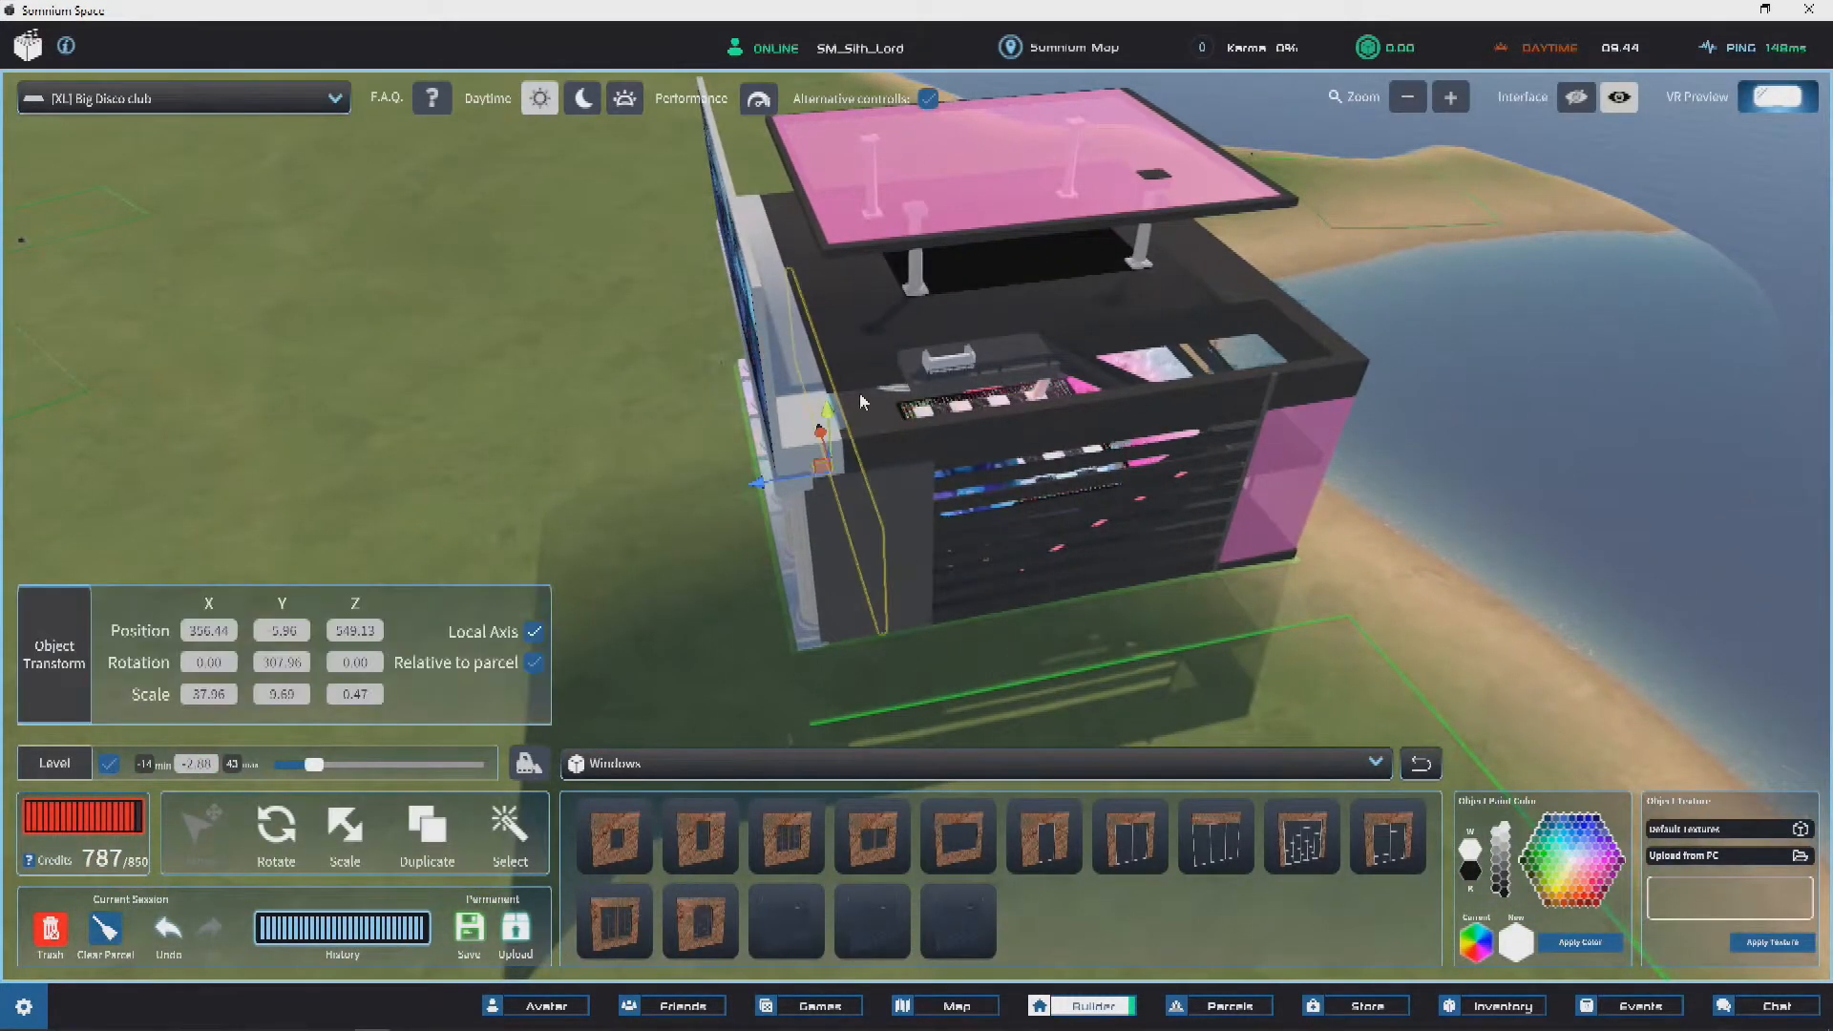
Step: Raise the copied panel to Y 10.87 against the inner face of the white wall and reduce its height scale to 7.51
scroll(855, 304, "up", 5)
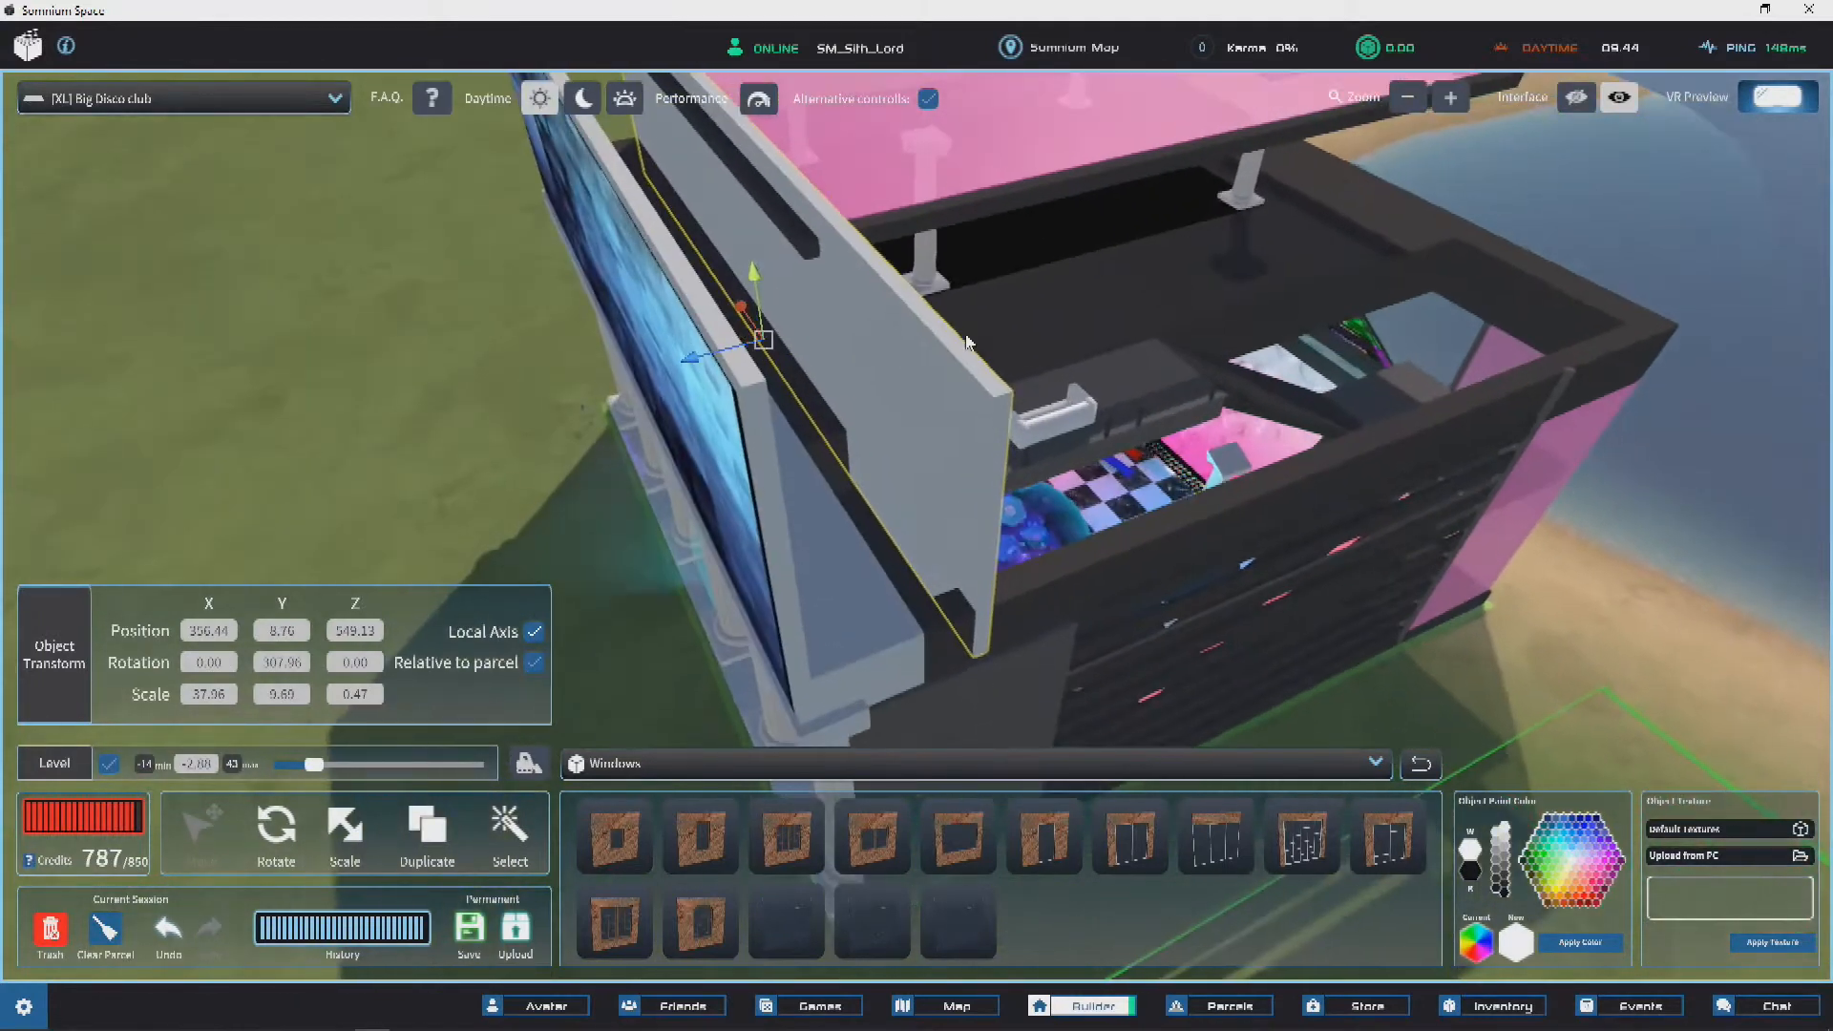
left_click_drag(997, 408, 716, 374)
key("q")
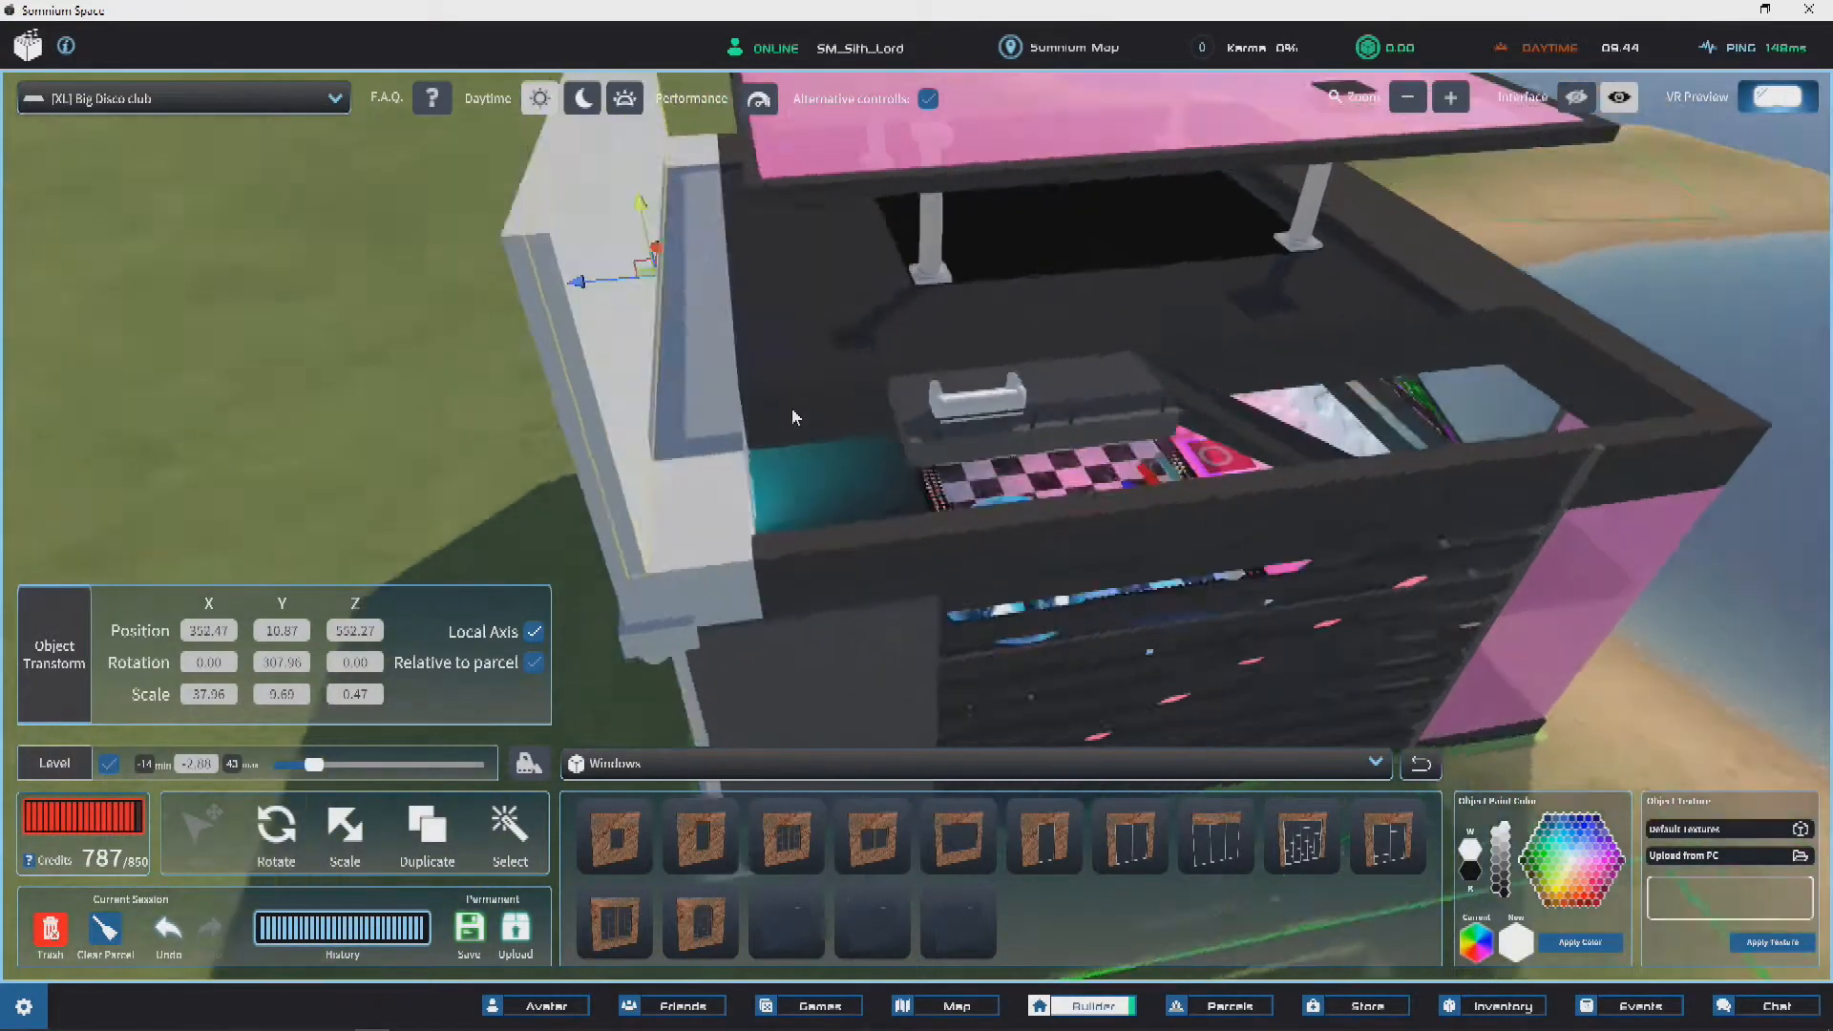
key("w")
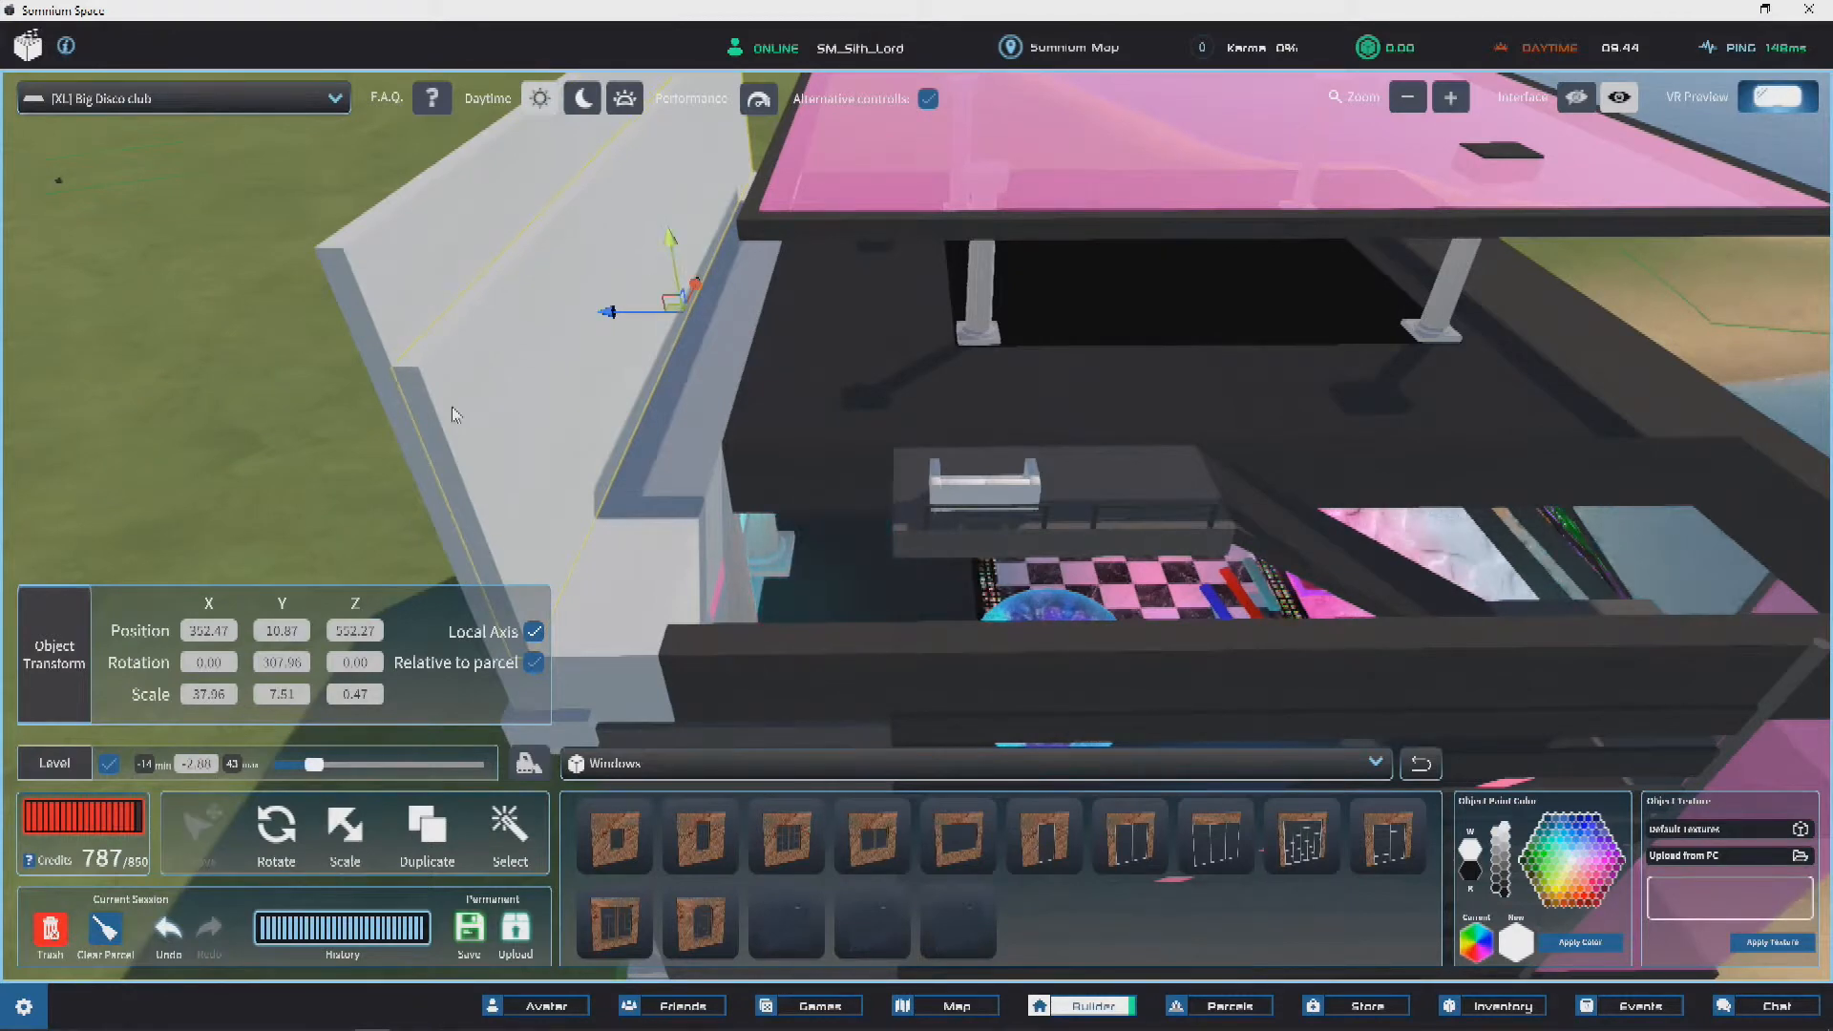
Step: Duplicate the shortened white panel and place the copy directly in front of it at X 352.85, Y 10.87, Z 551.98
key("s")
key("q")
left_click(948, 505)
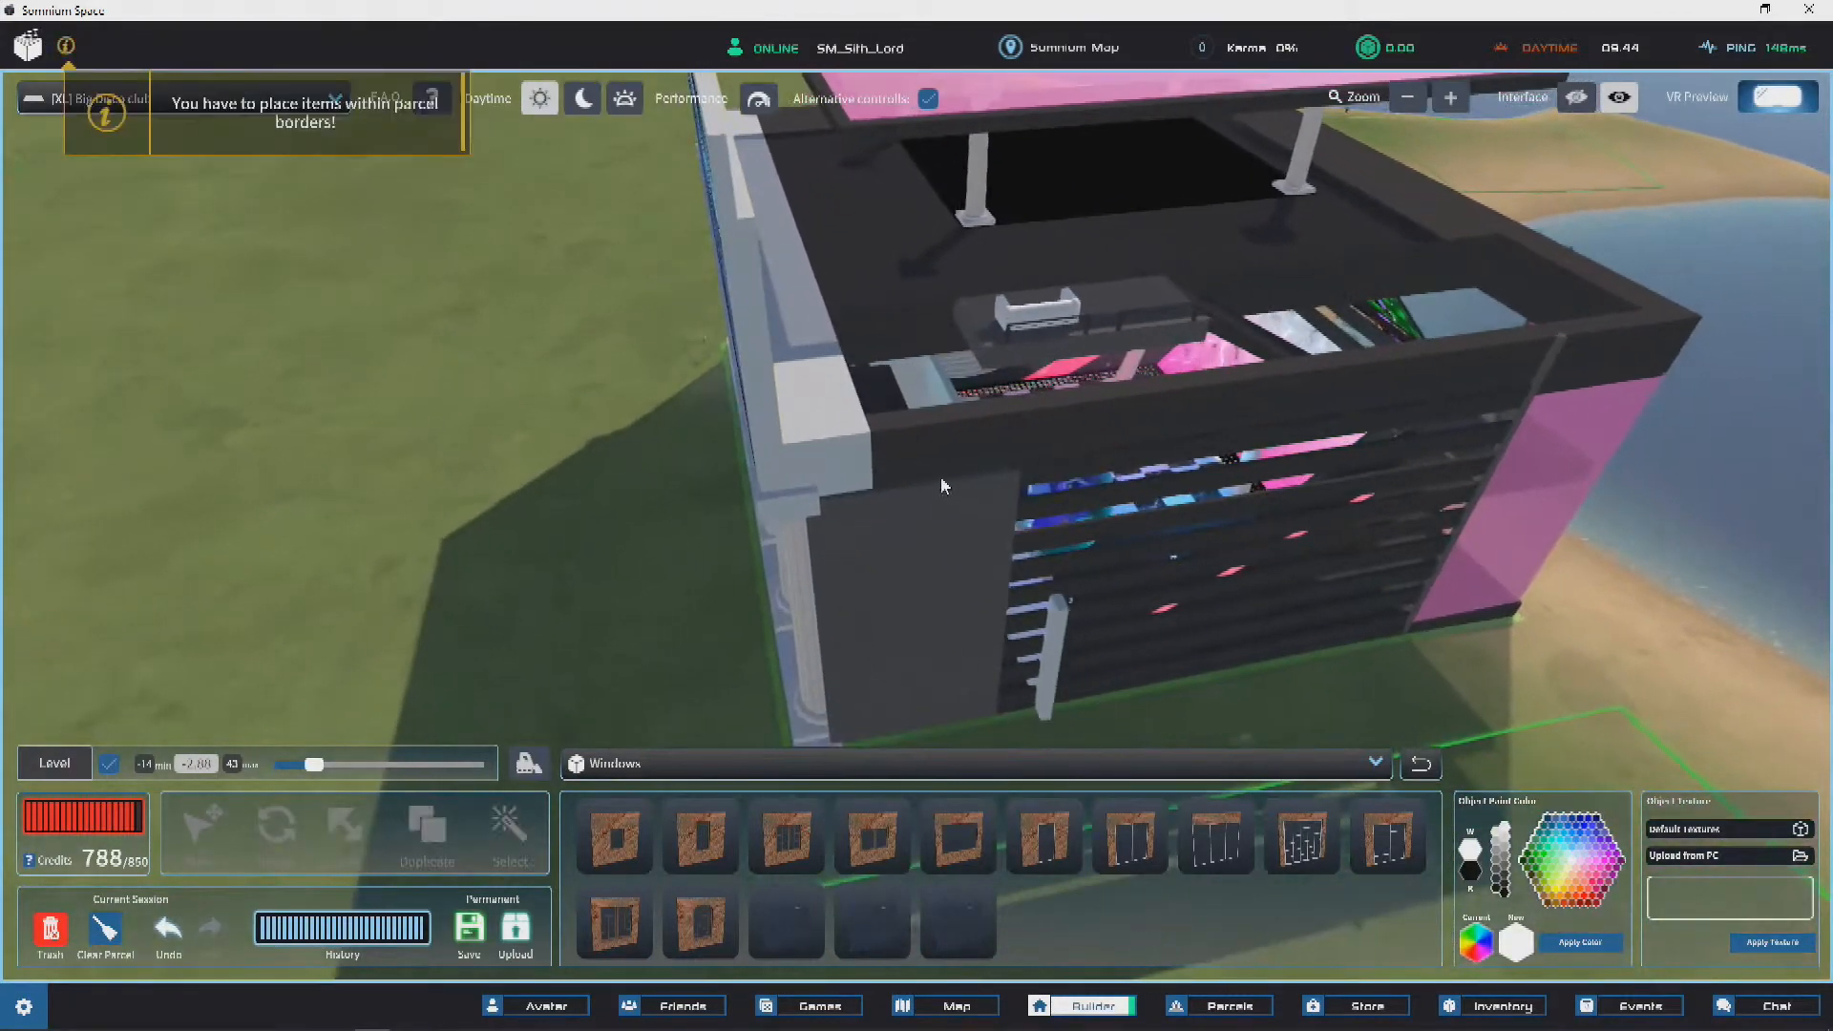
left_click(942, 485)
left_click_drag(769, 246, 776, 309)
key("w")
Step: Scale the second panel's height down to 5.18 to form another step on the white wall
left_click(343, 826)
key("w")
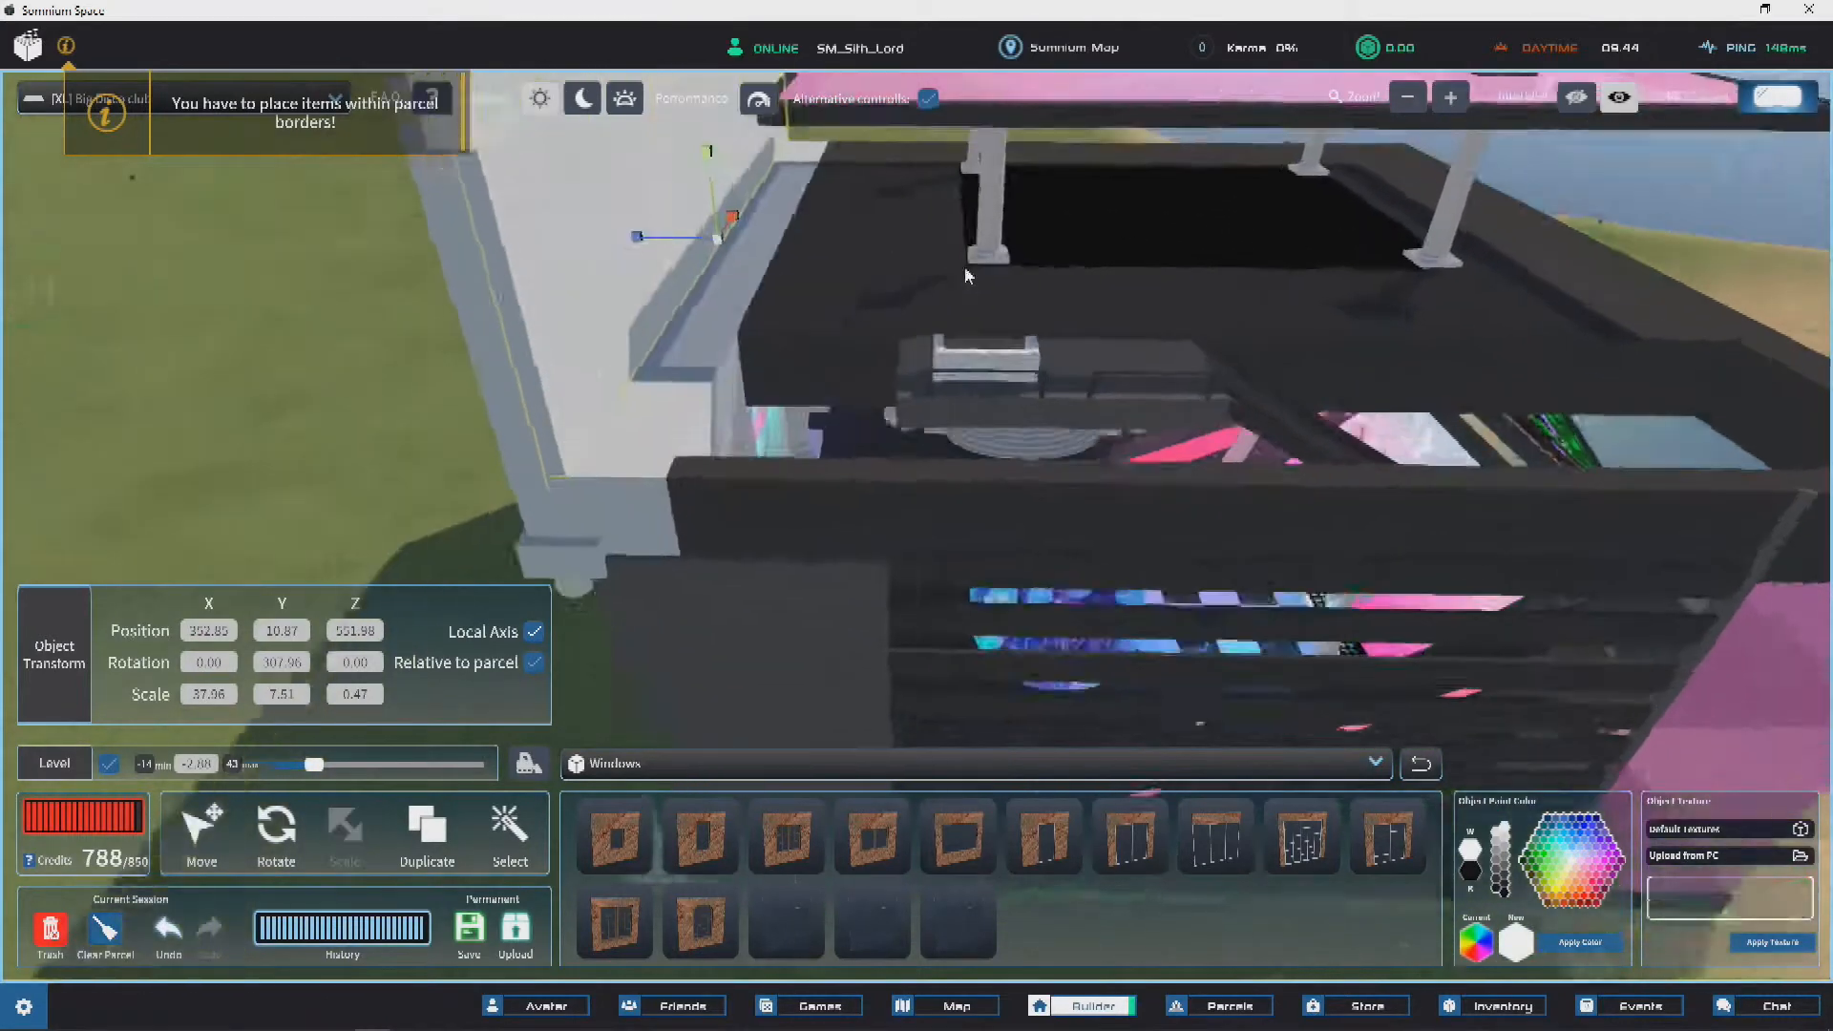
key("s")
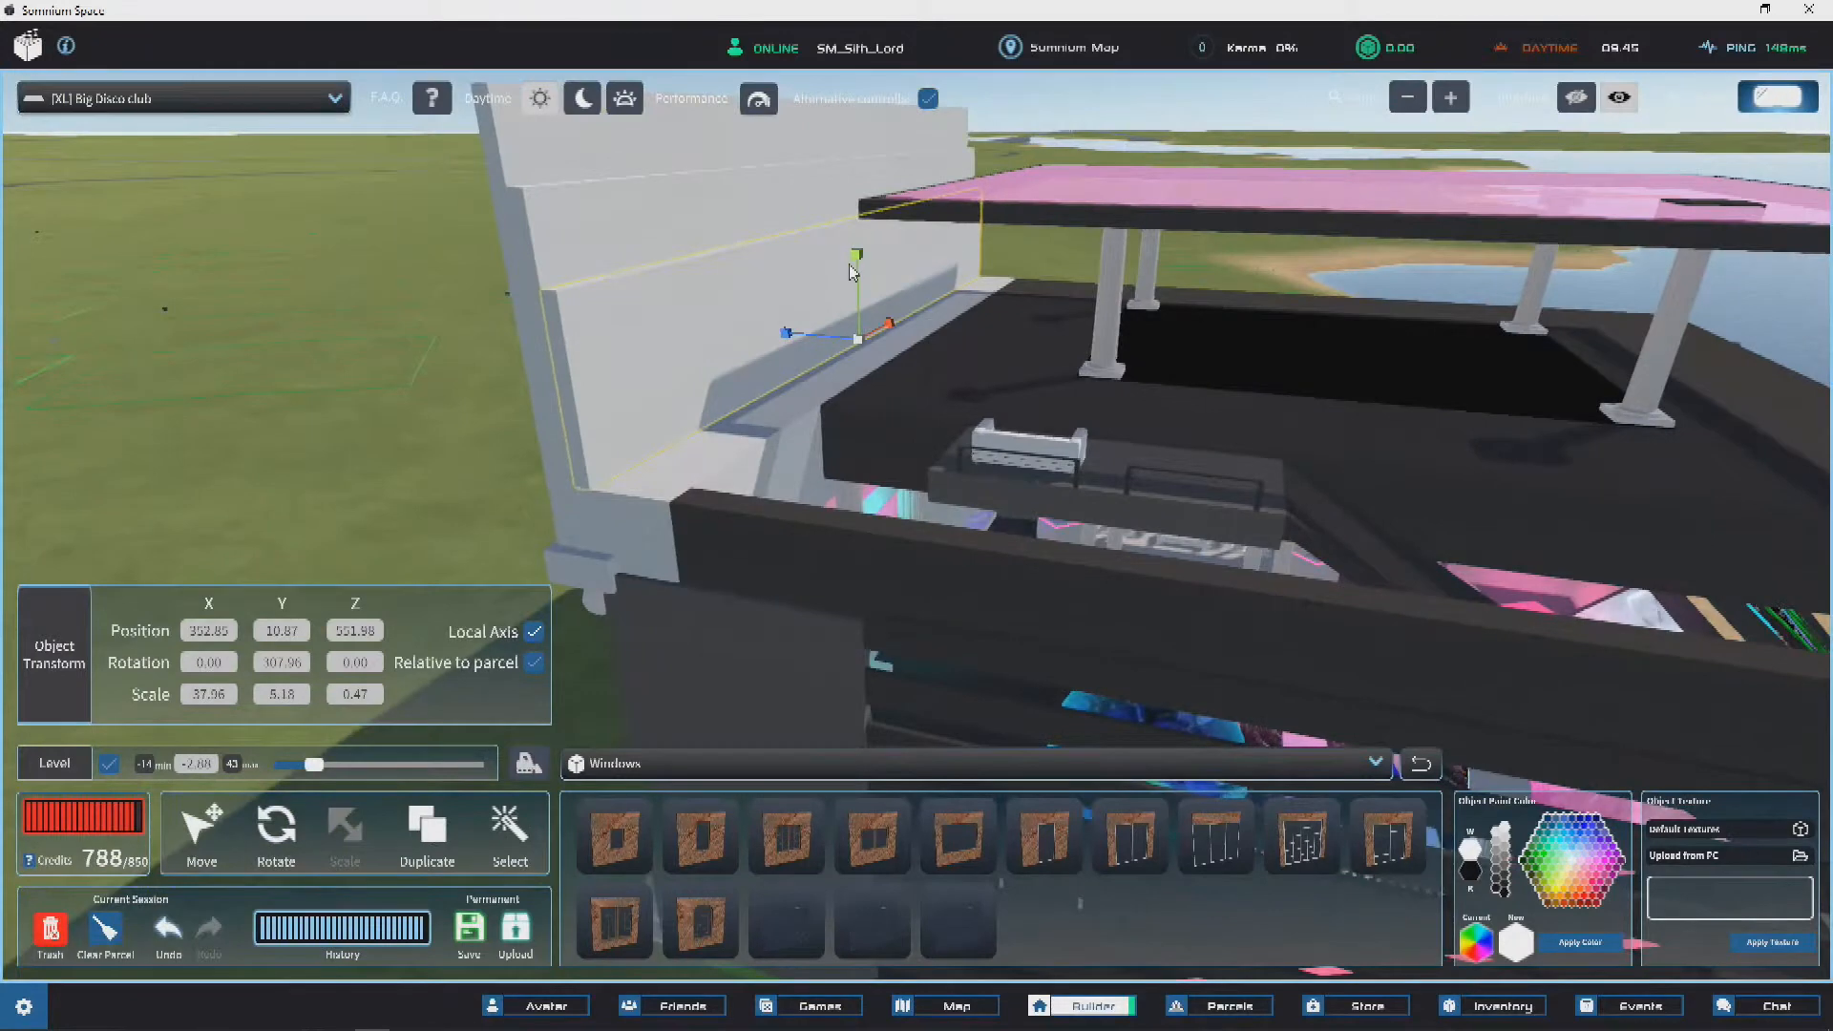
left_click(221, 321)
Step: Duplicate the 5.18-high white panel and raise the copy above the roof to Y 13.45
key("w")
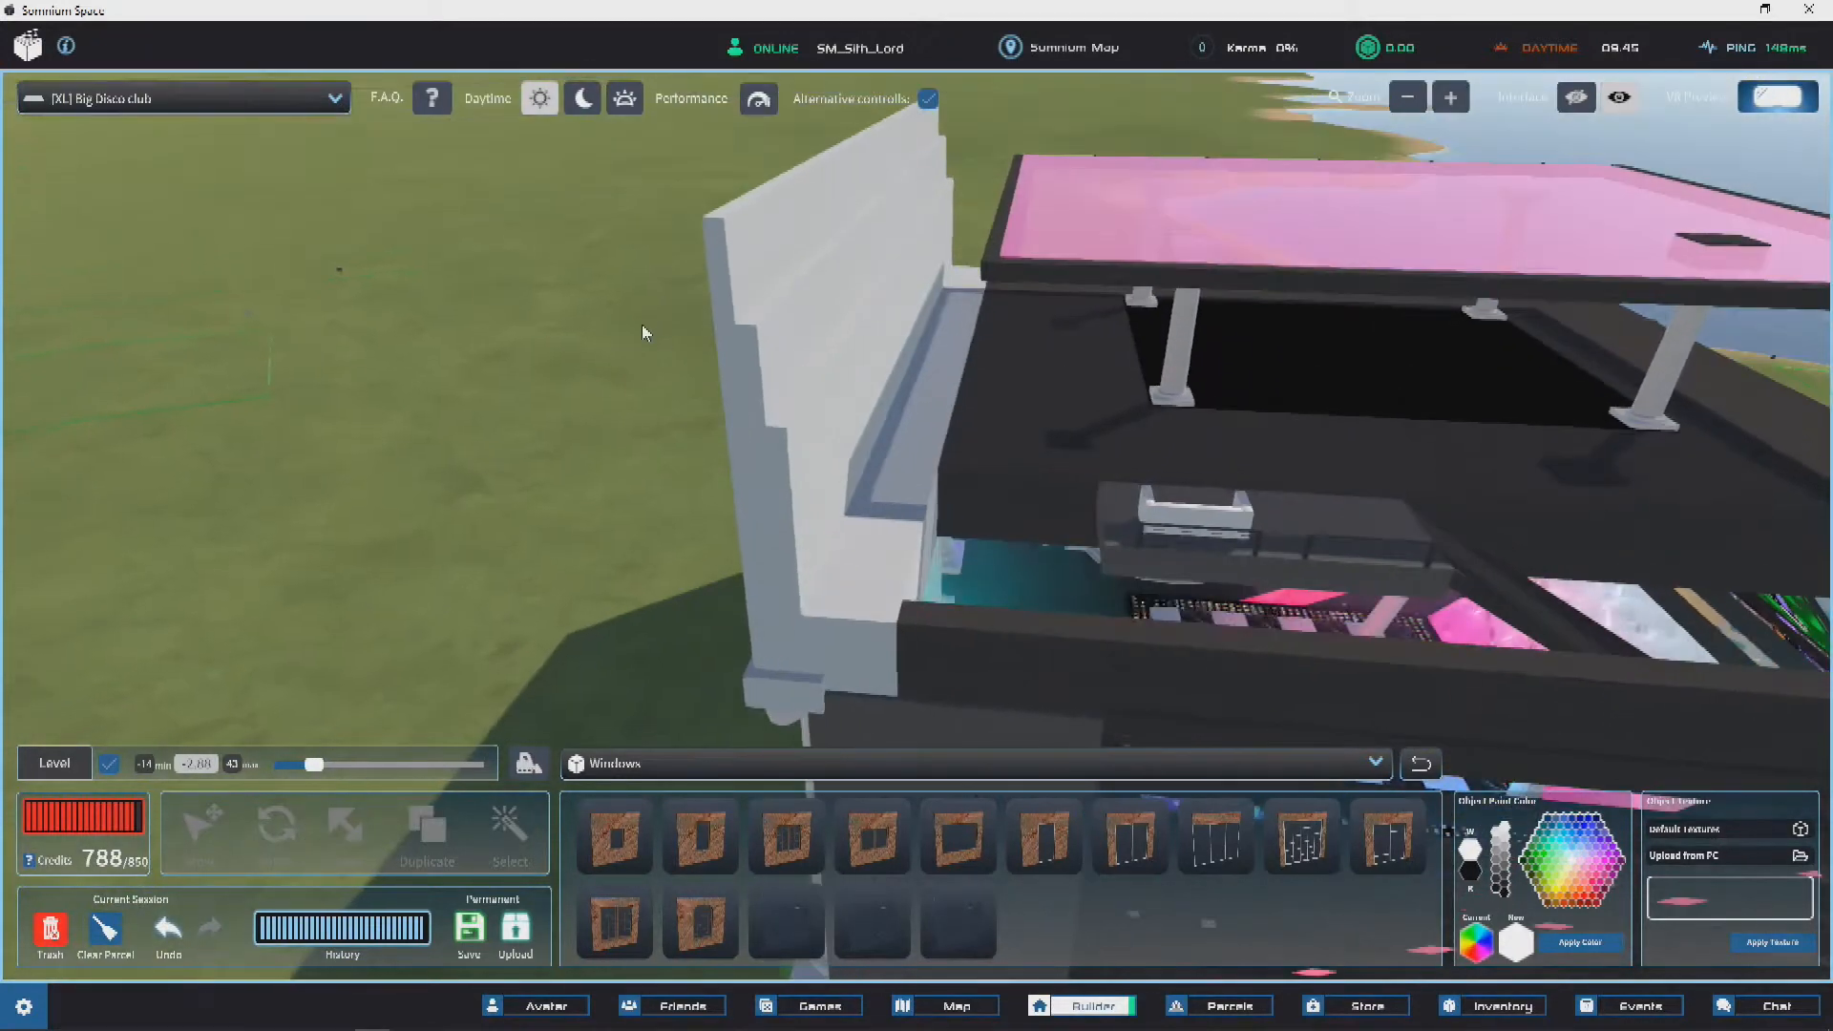
left_click(811, 466)
key("s")
left_click(883, 535)
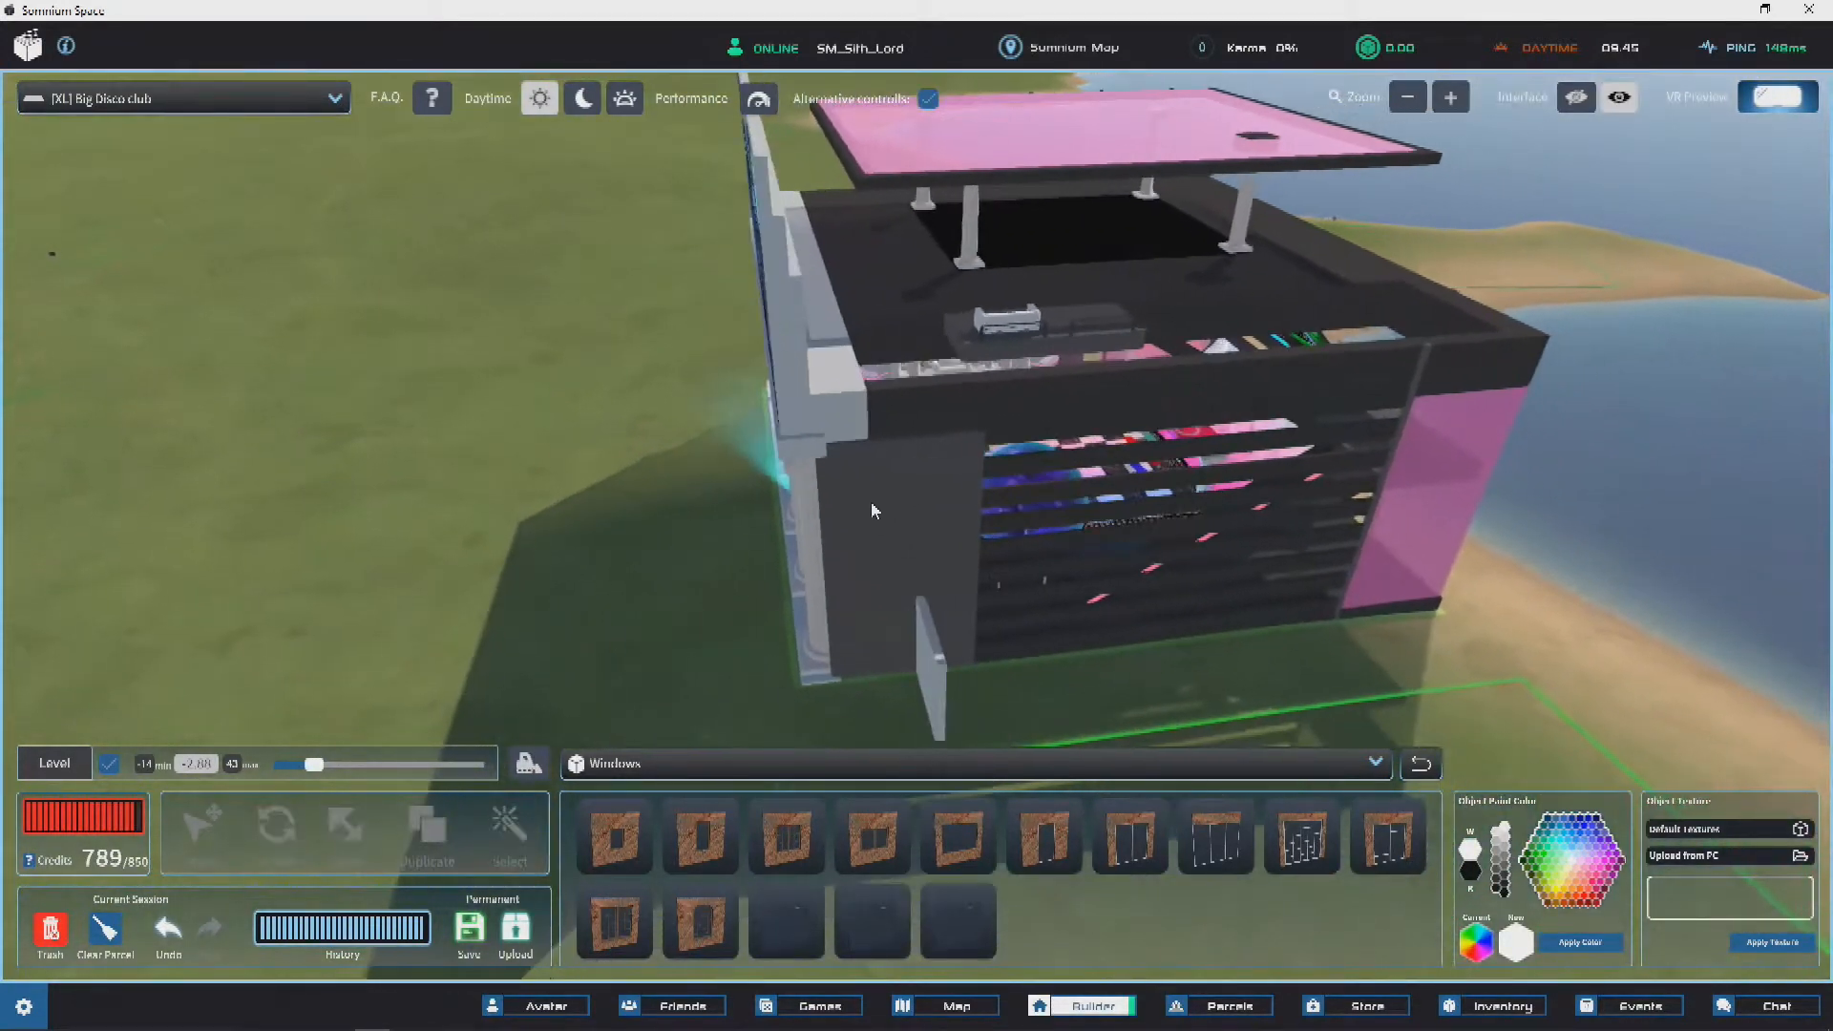
left_click(859, 475)
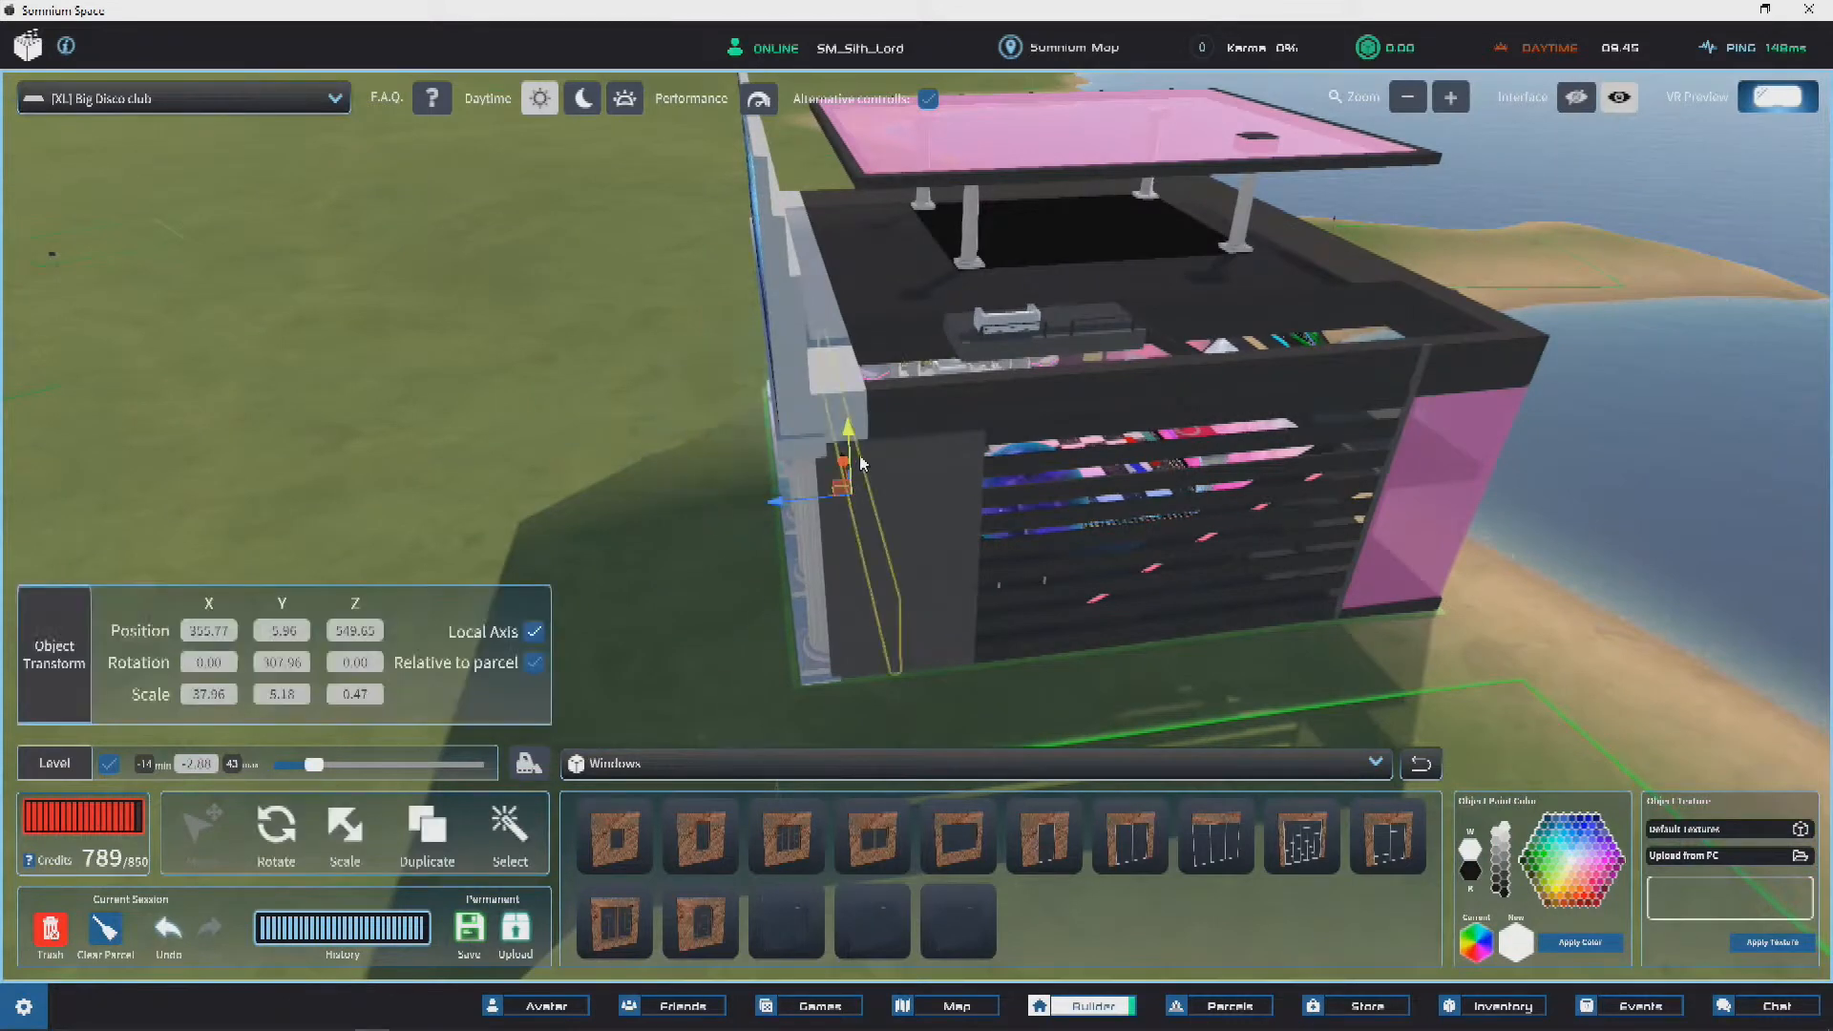
key("w")
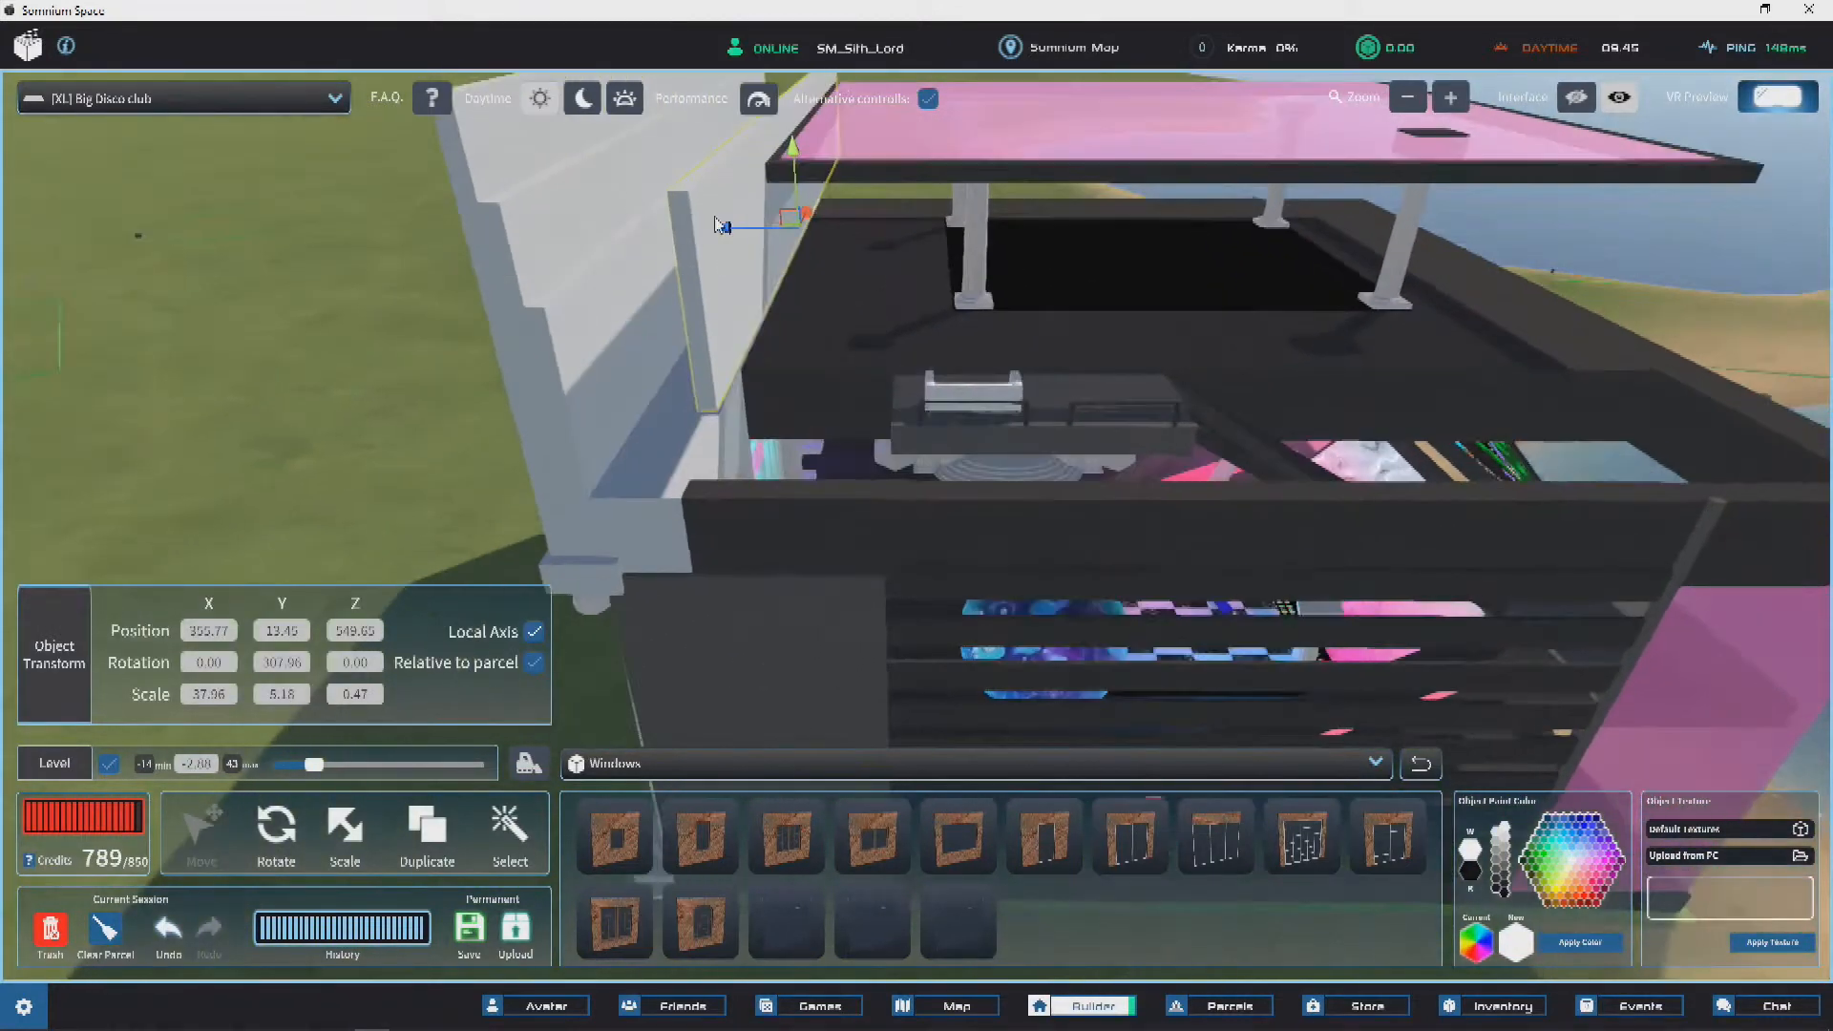
Step: Set the third panel against the stepped wall at X 353.22, Y 10.87, Z 551.69 and reduce its height scale to 3.03
left_click(342, 832)
left_click_drag(714, 270, 714, 283)
key("s")
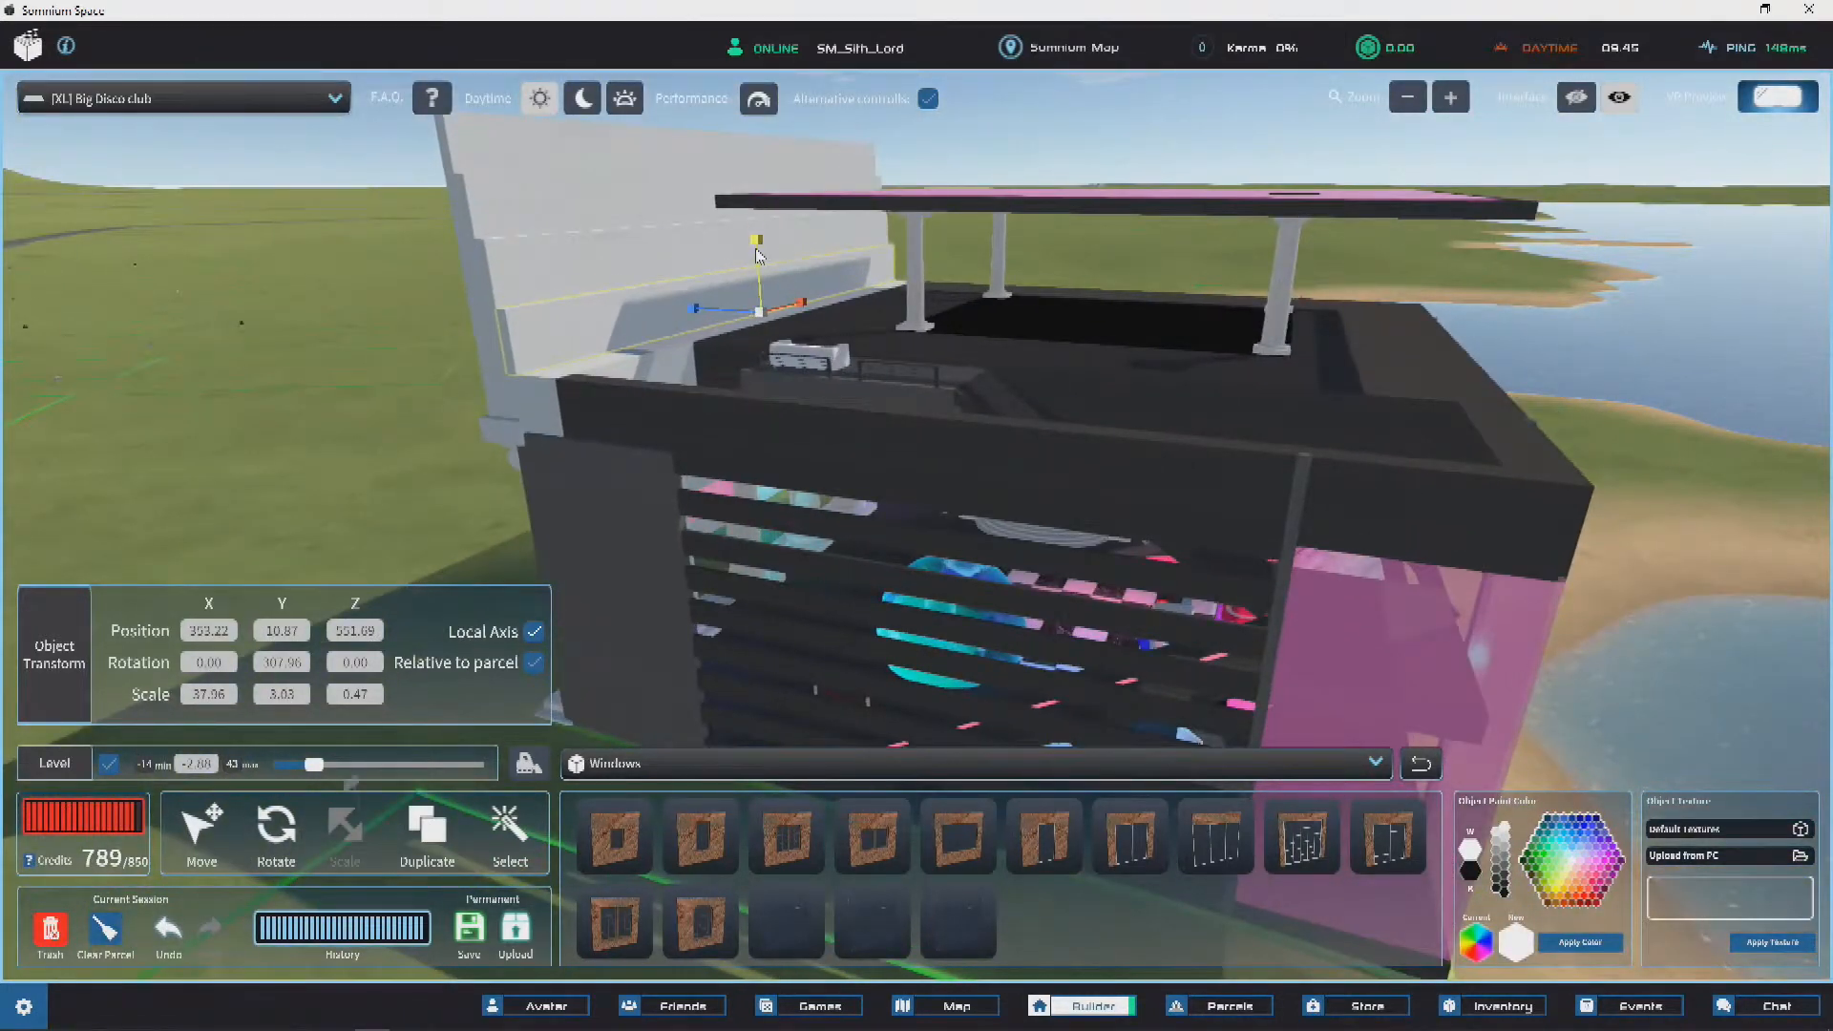
left_click(328, 397)
Step: Duplicate the white bench on the balcony ledge and select the copy
key("w")
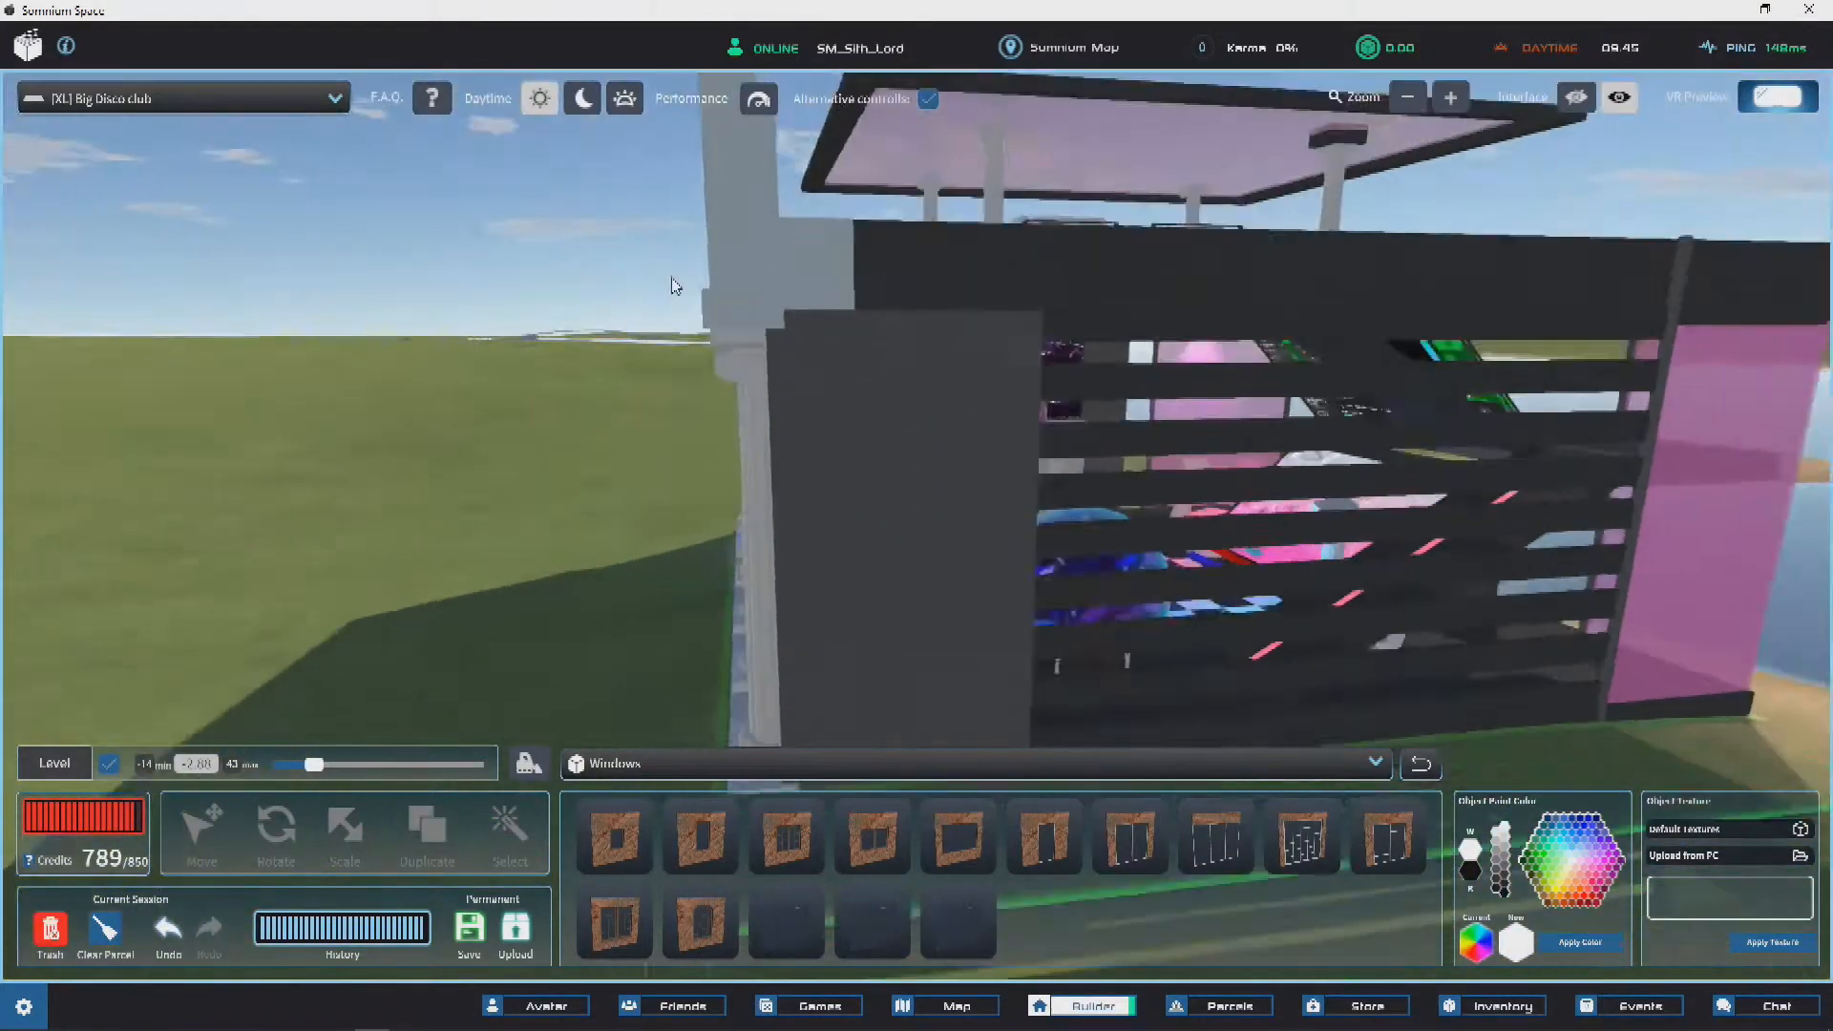
key("s")
mouse_move(672, 278)
right_mouse_down()
mouse_move(894, 294)
mouse_move(1061, 483)
mouse_move(1134, 403)
mouse_move(910, 344)
mouse_move(617, 304)
mouse_move(839, 351)
mouse_move(871, 312)
mouse_move(678, 306)
mouse_move(586, 328)
mouse_move(842, 291)
mouse_move(675, 290)
right_mouse_up()
key("w")
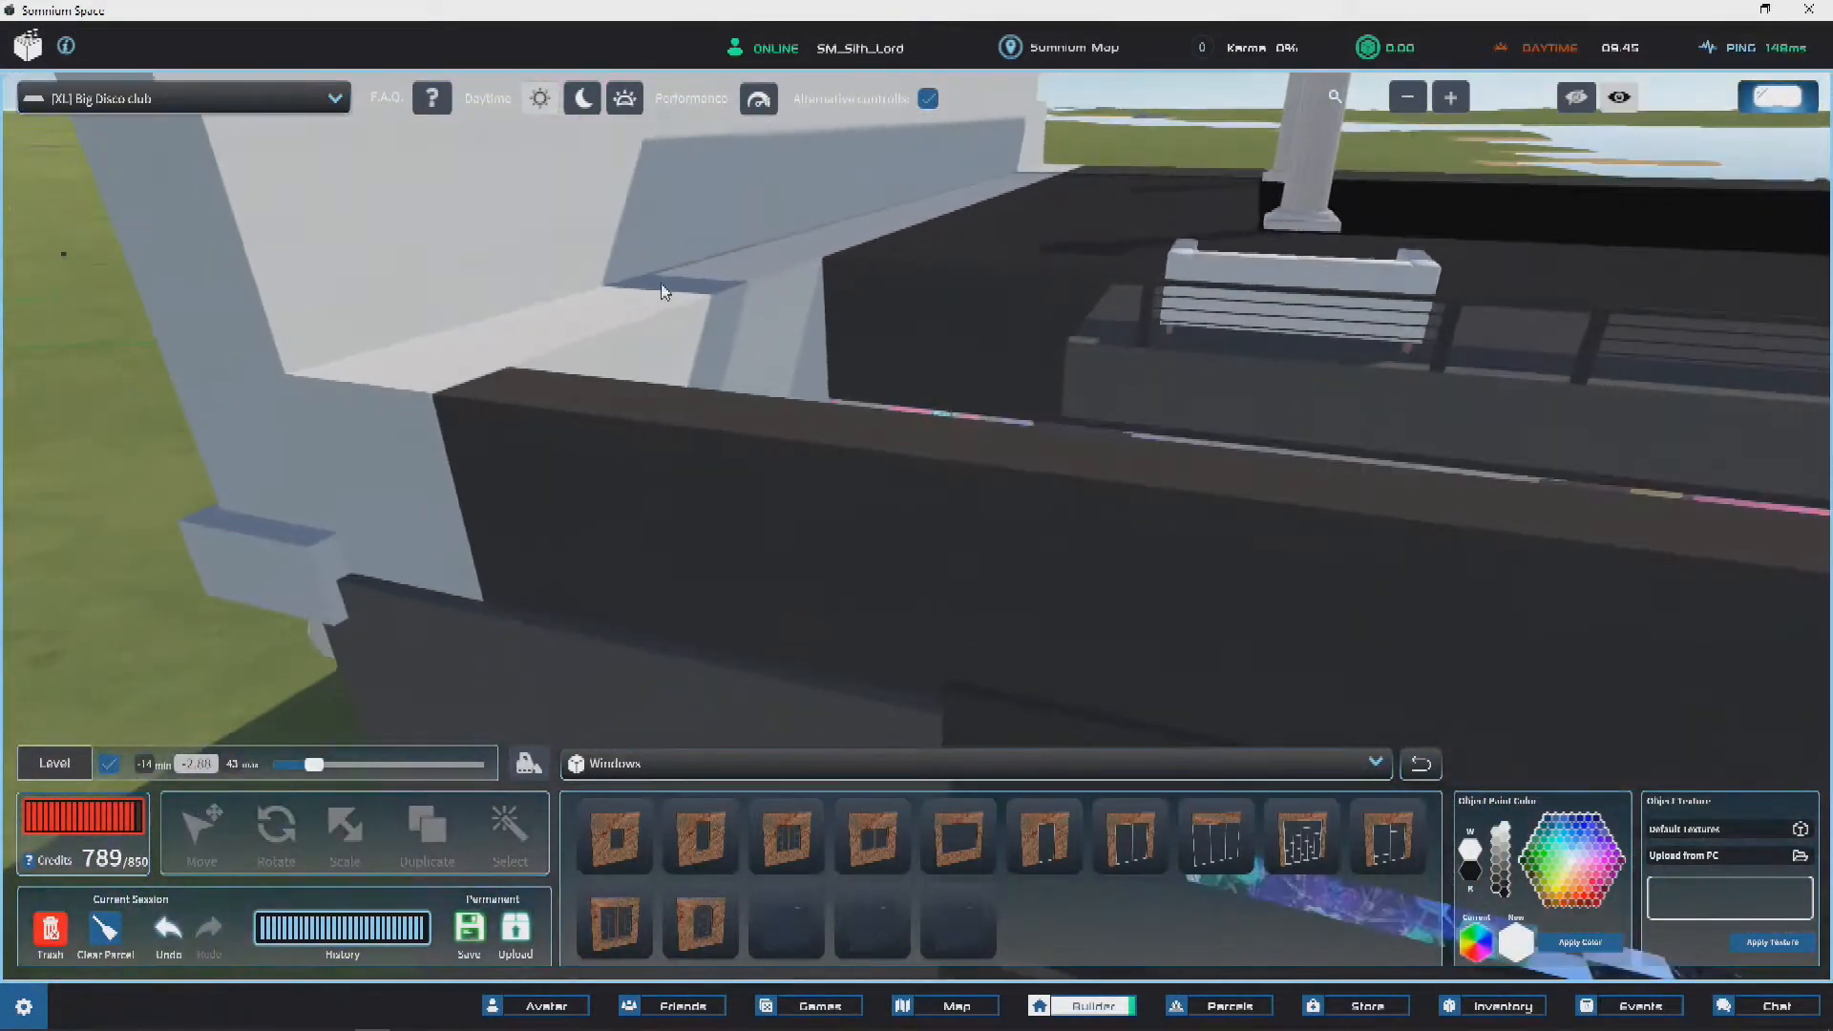
right_click_drag(554, 331, 789, 356)
left_click(1432, 559)
right_click_drag(1432, 559, 898, 699)
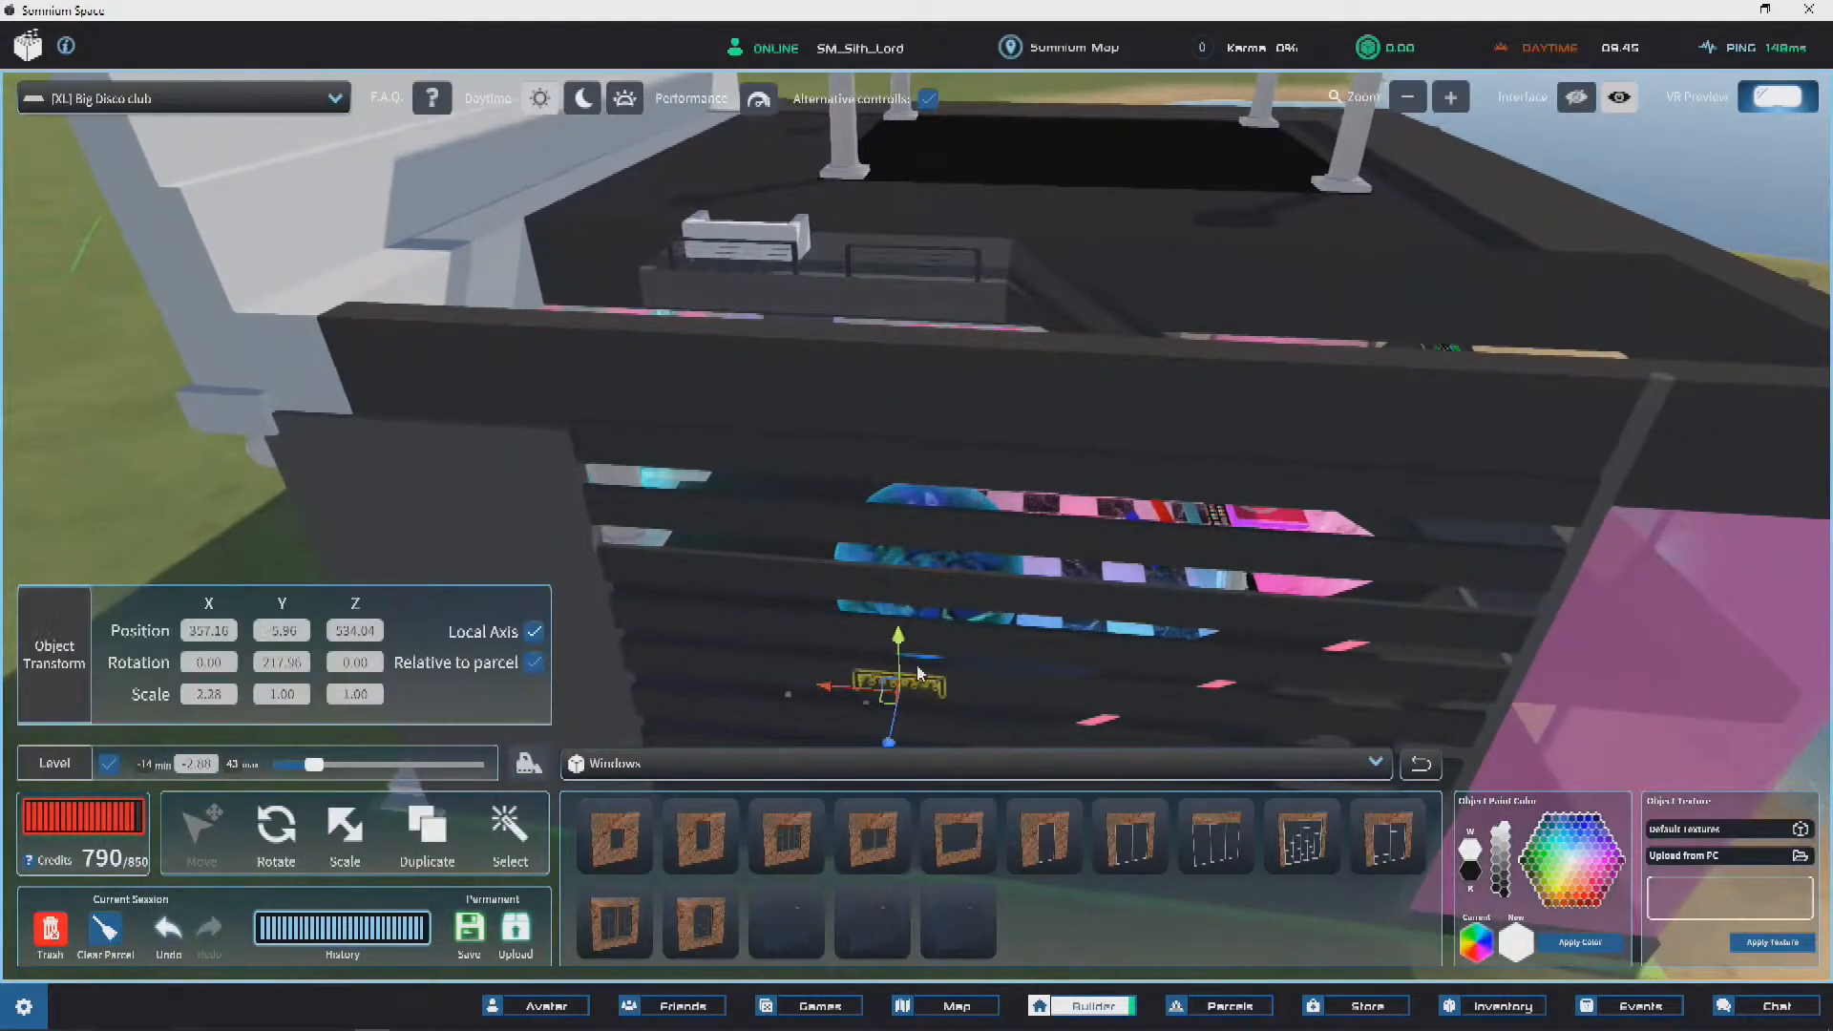
Step: Raise the selected railing copy above the balcony to Y 11.28 and rotate it to 127.96 about Y
scroll(901, 215, "up", 5)
scroll(842, 318, "down", 3)
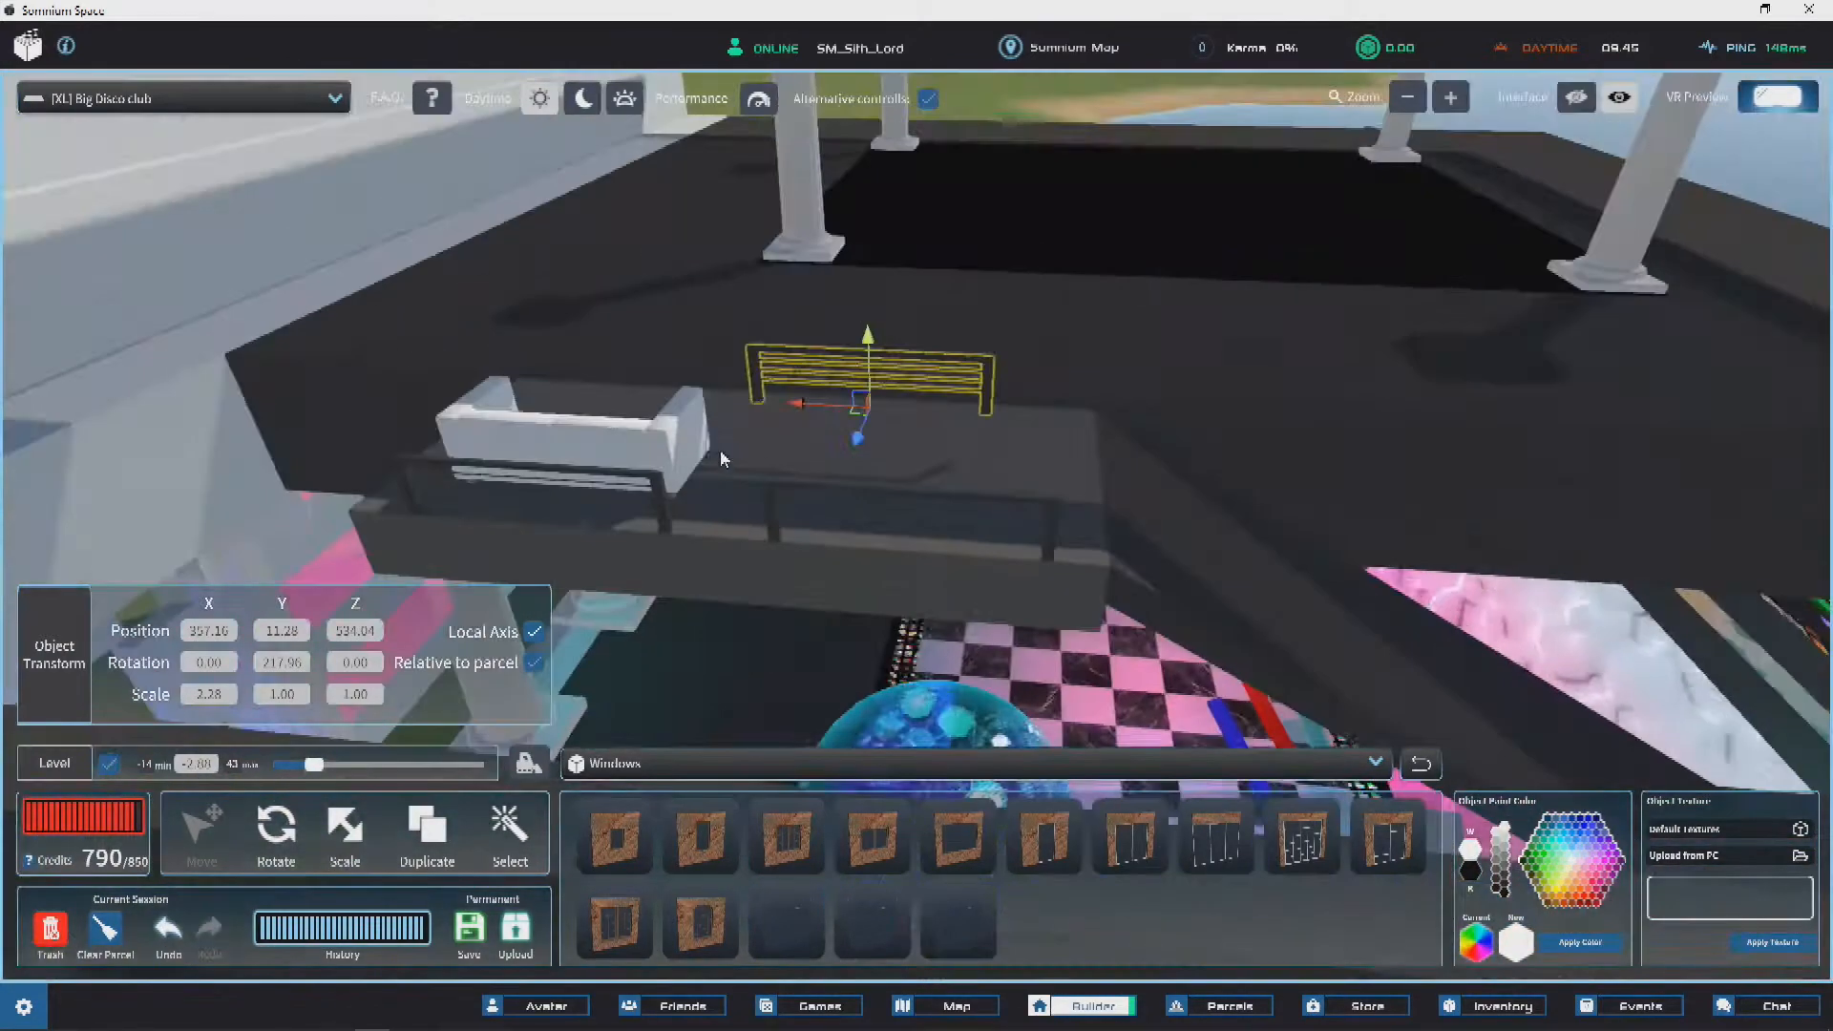
key("a")
left_click_drag(904, 534, 1034, 510)
left_click(210, 830)
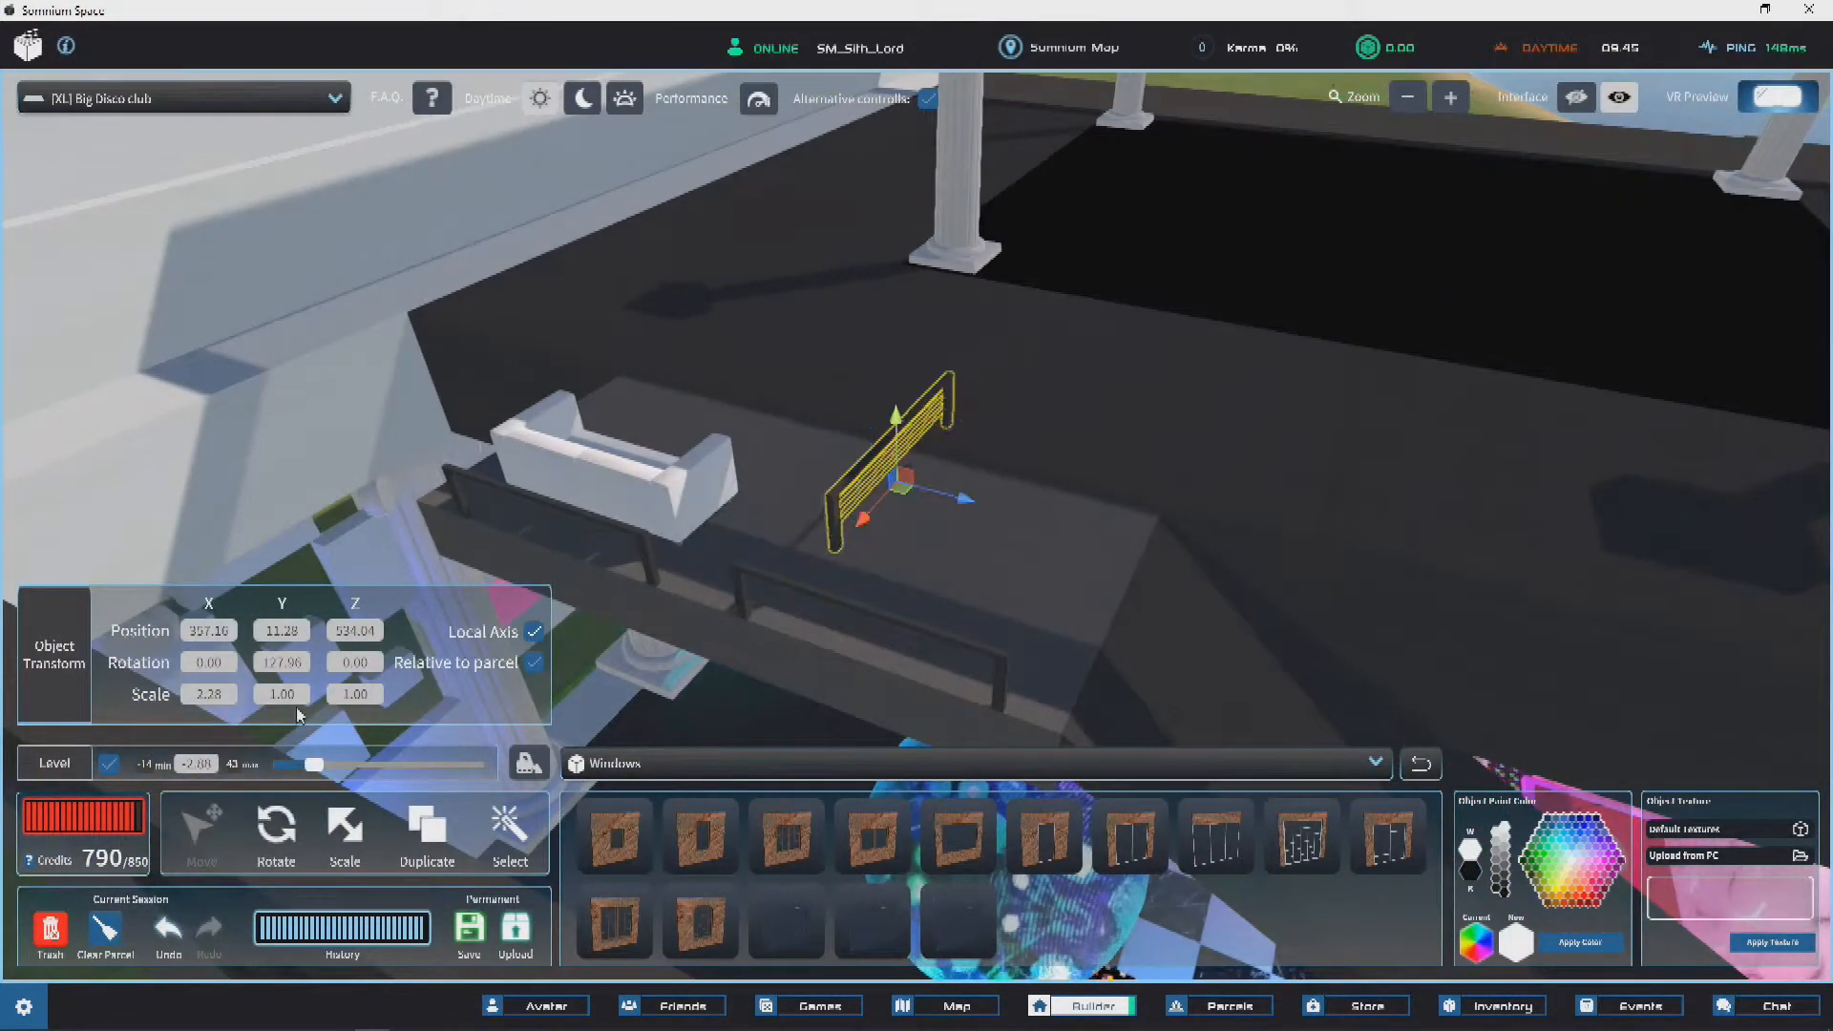
key("a")
key("w")
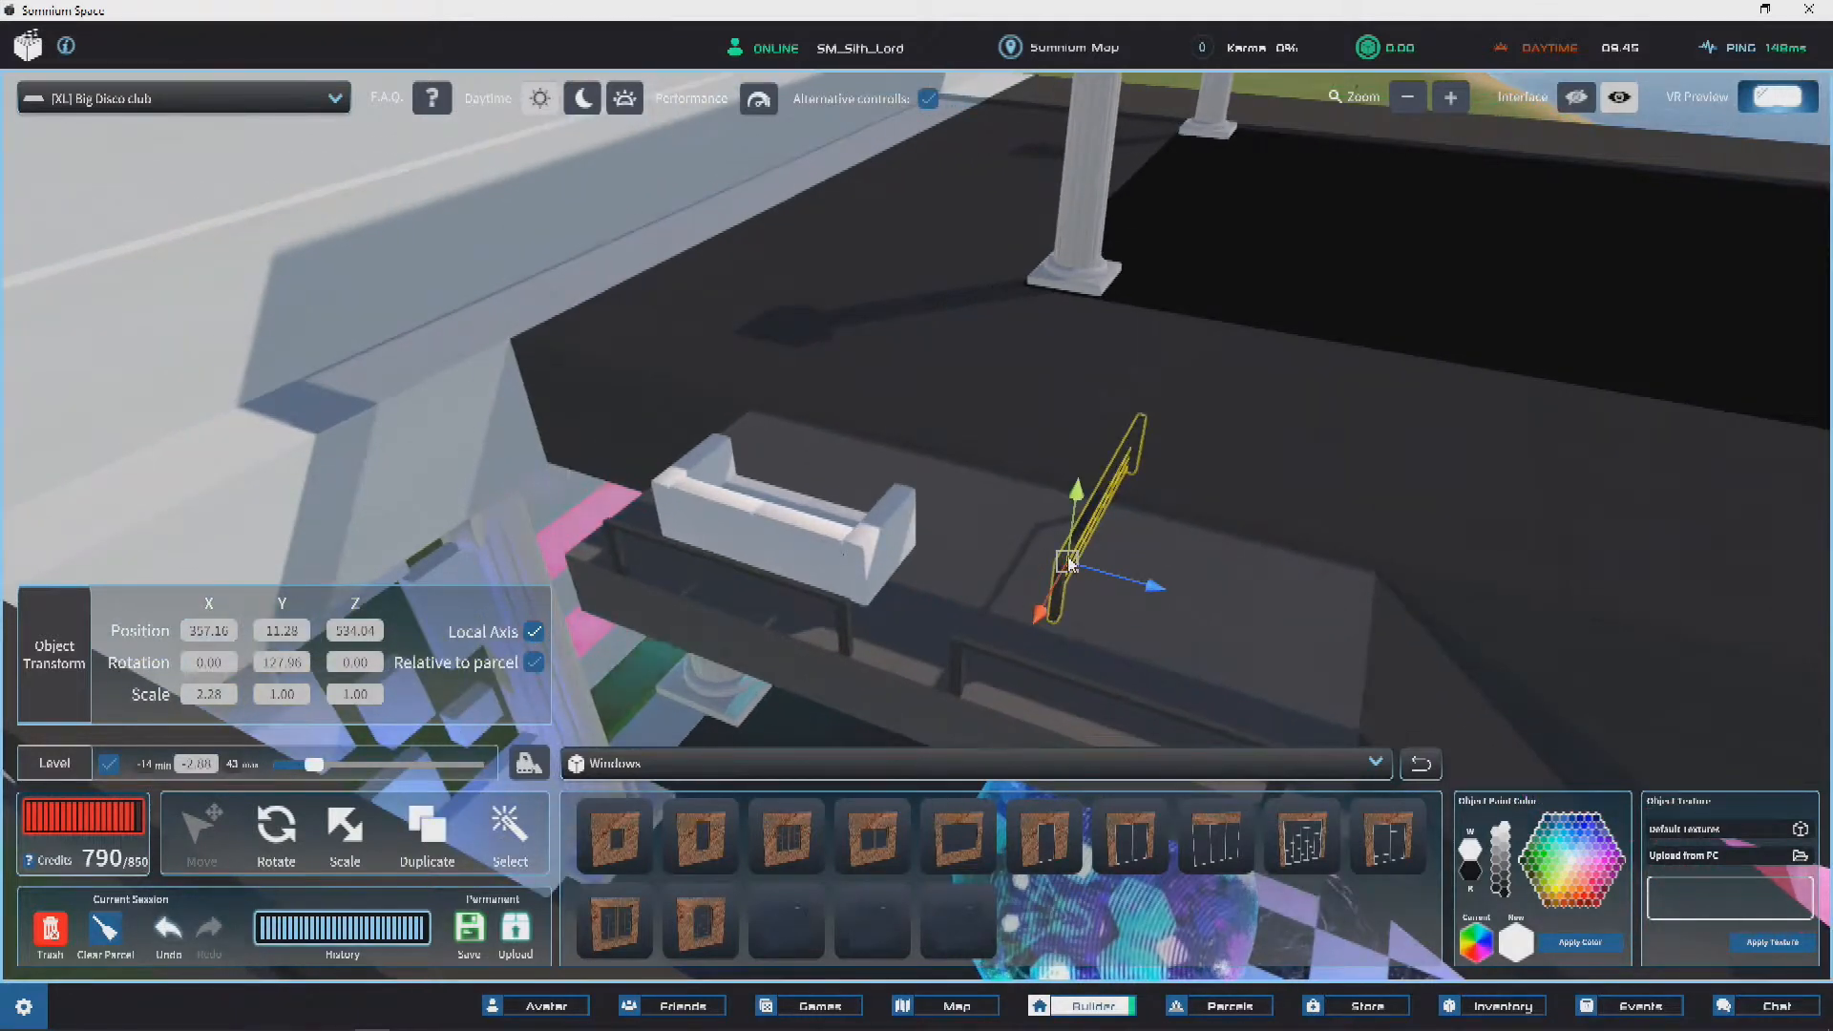
Step: Place the railing across the balcony's open end beside the sofa, at about X 351.84, Y 10.71, Z 537.43
left_click_drag(1047, 626, 716, 603)
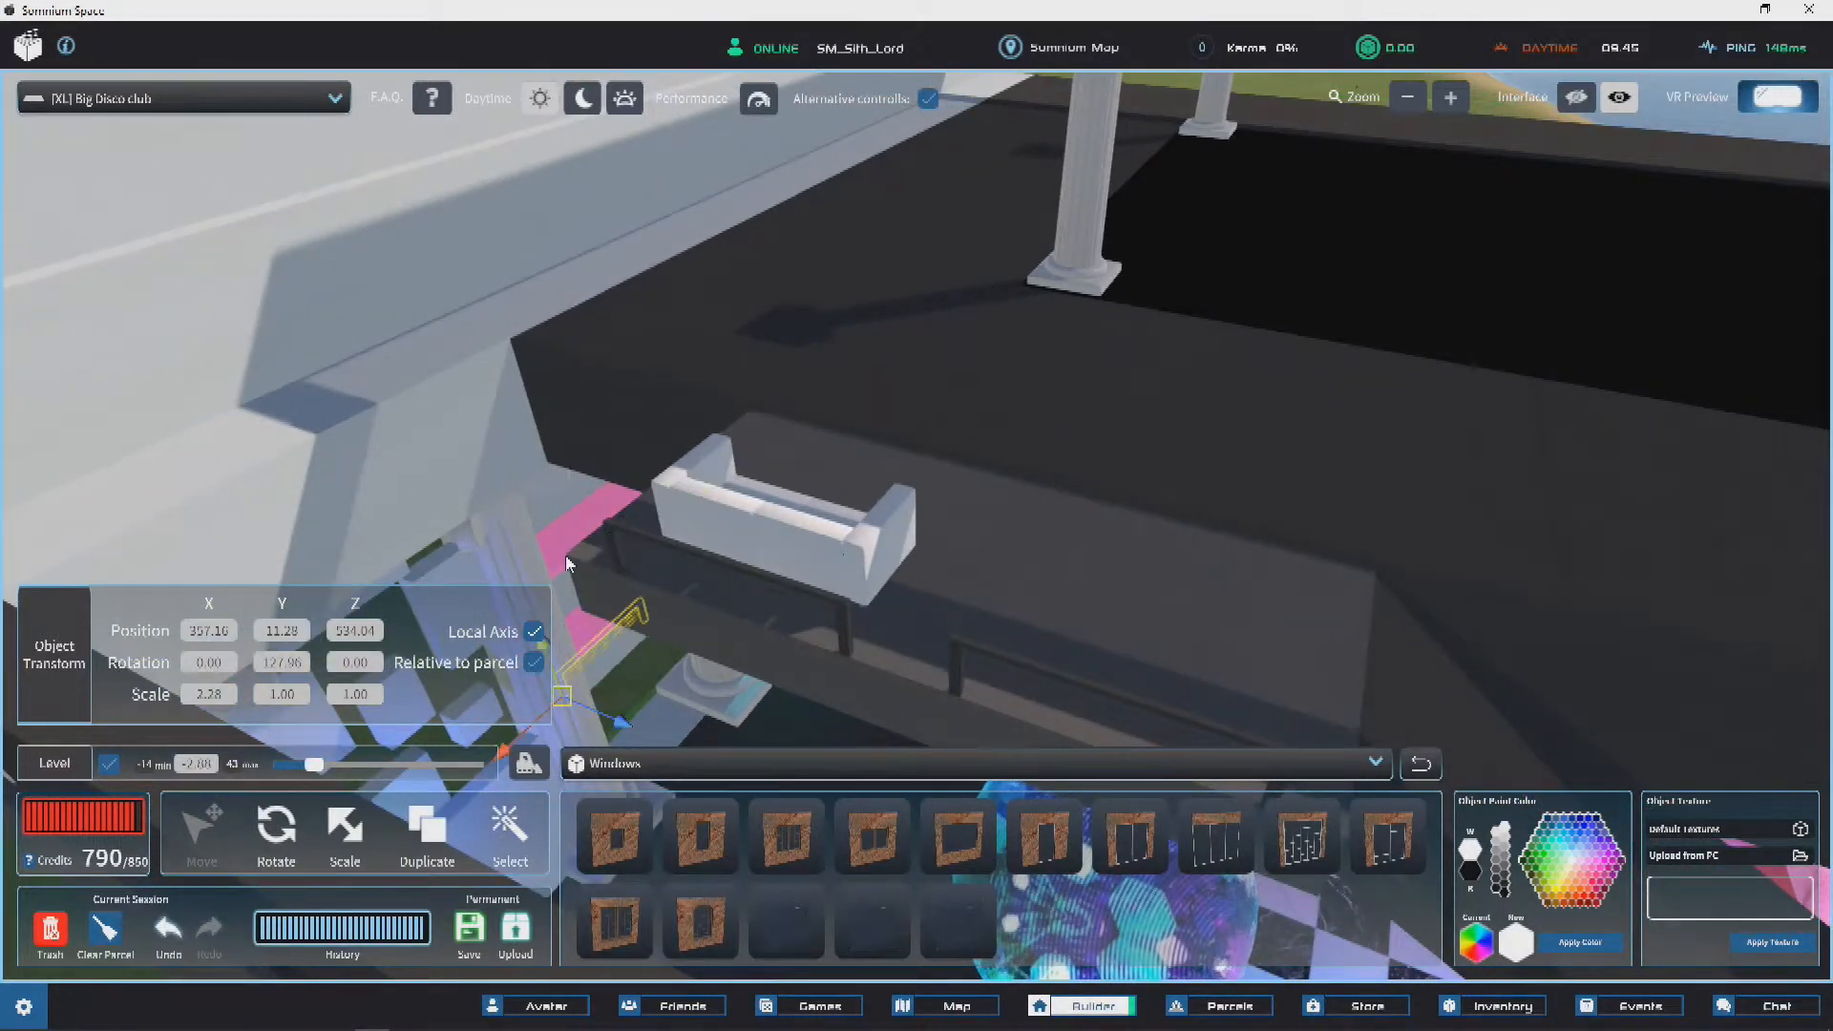
key("a")
right_click_drag(570, 552, 816, 541)
key("d")
key("a")
key("w")
left_click_drag(829, 535, 867, 524)
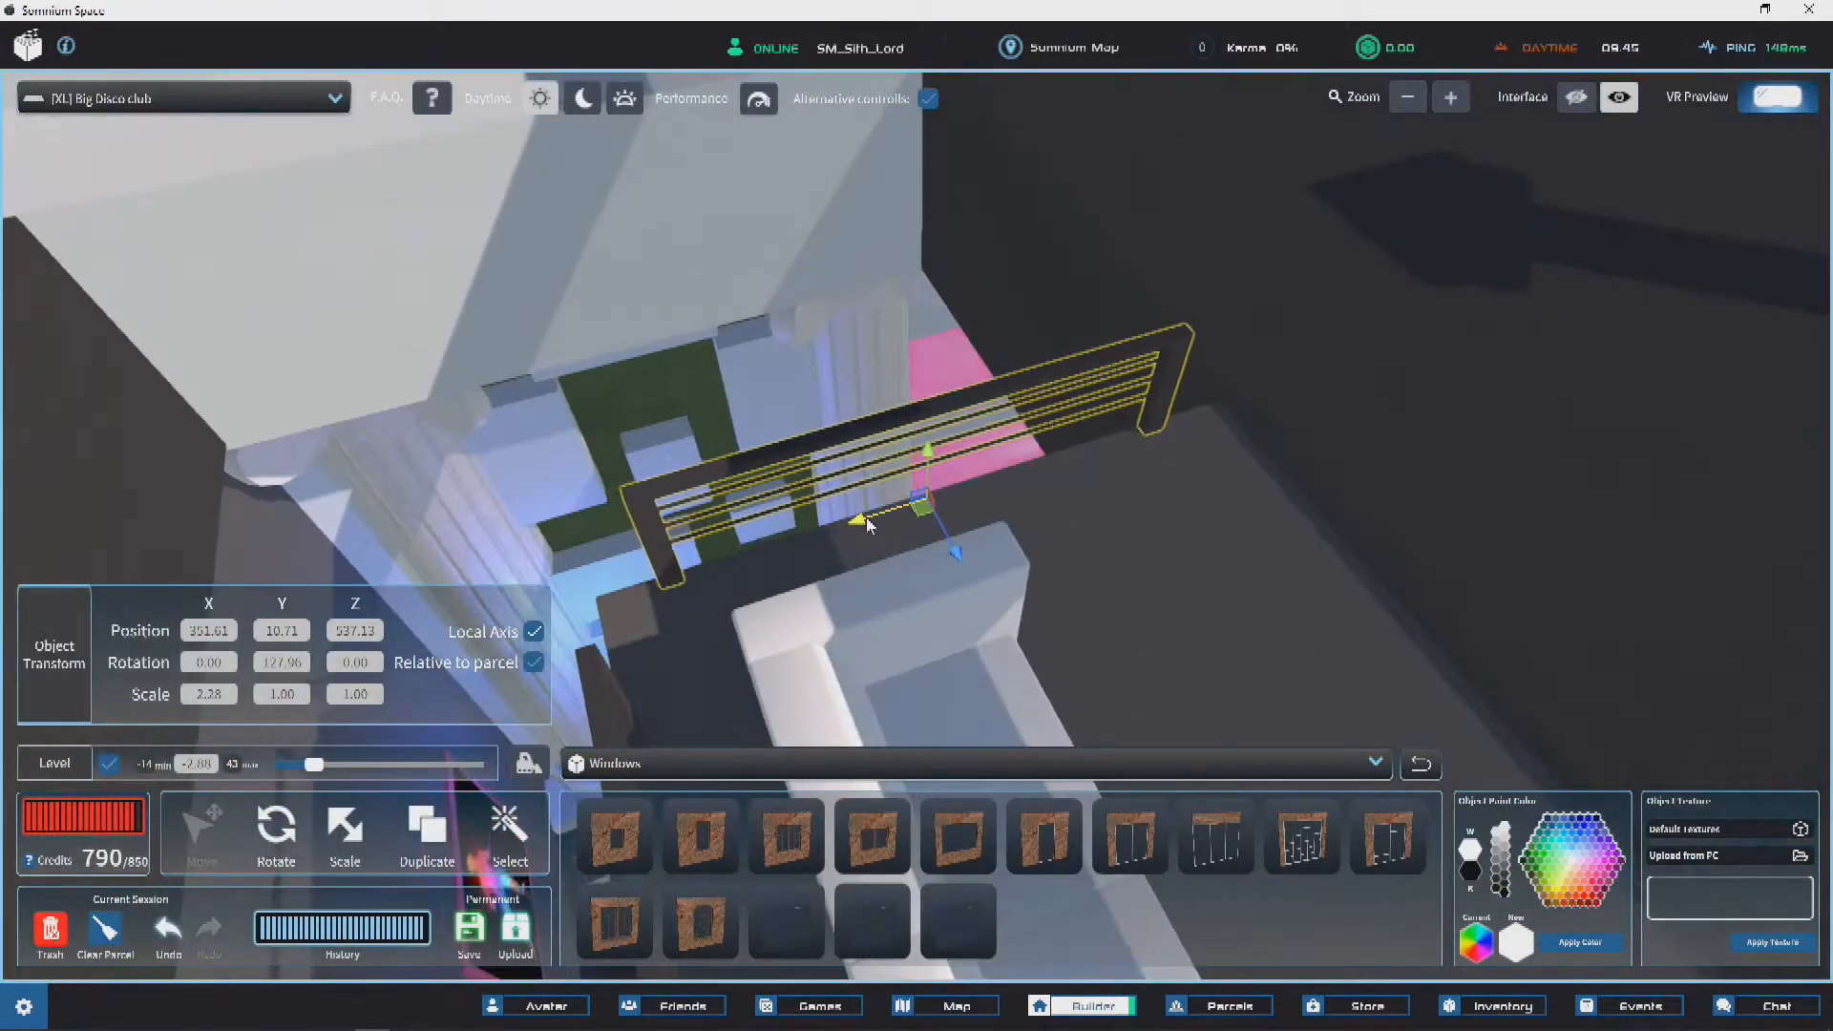
scroll(886, 366, "down", 5)
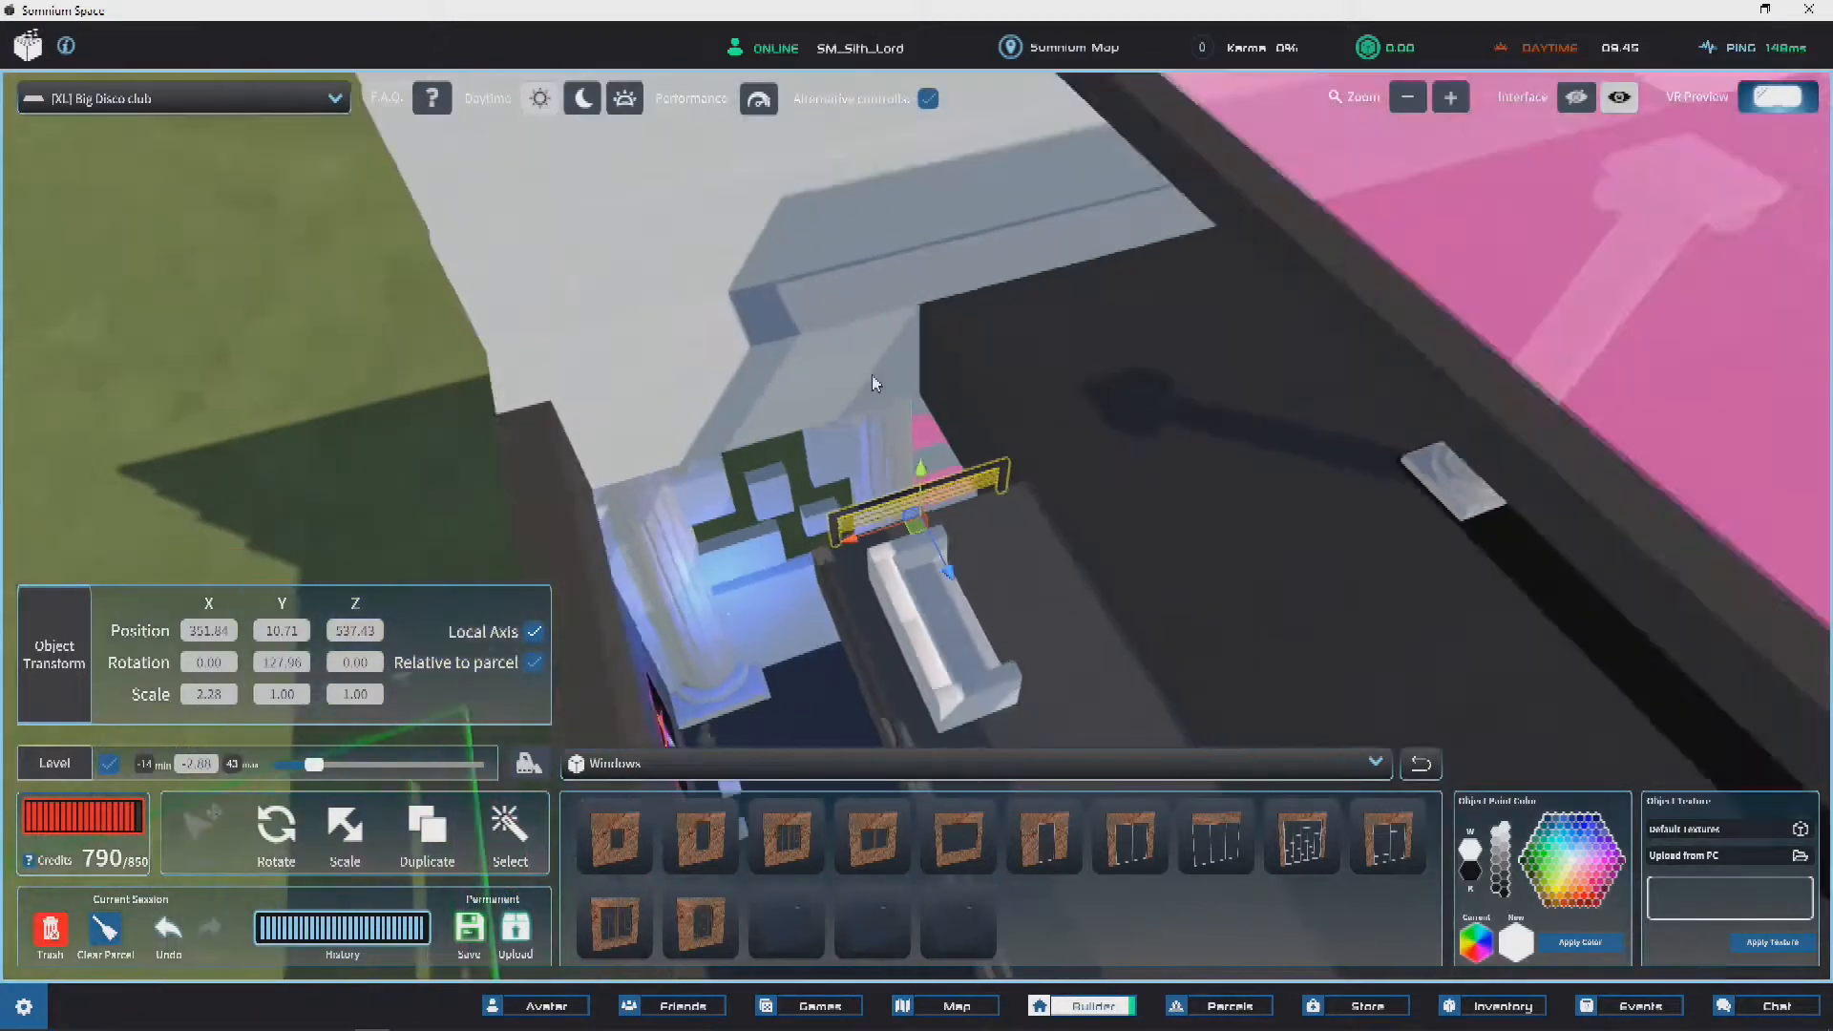
Step: Duplicate the large dark roof slab and raise the copy above the roof to about Y 15.12
left_click(417, 367)
right_click_drag(417, 366, 695, 374)
scroll(724, 261, "down", 3)
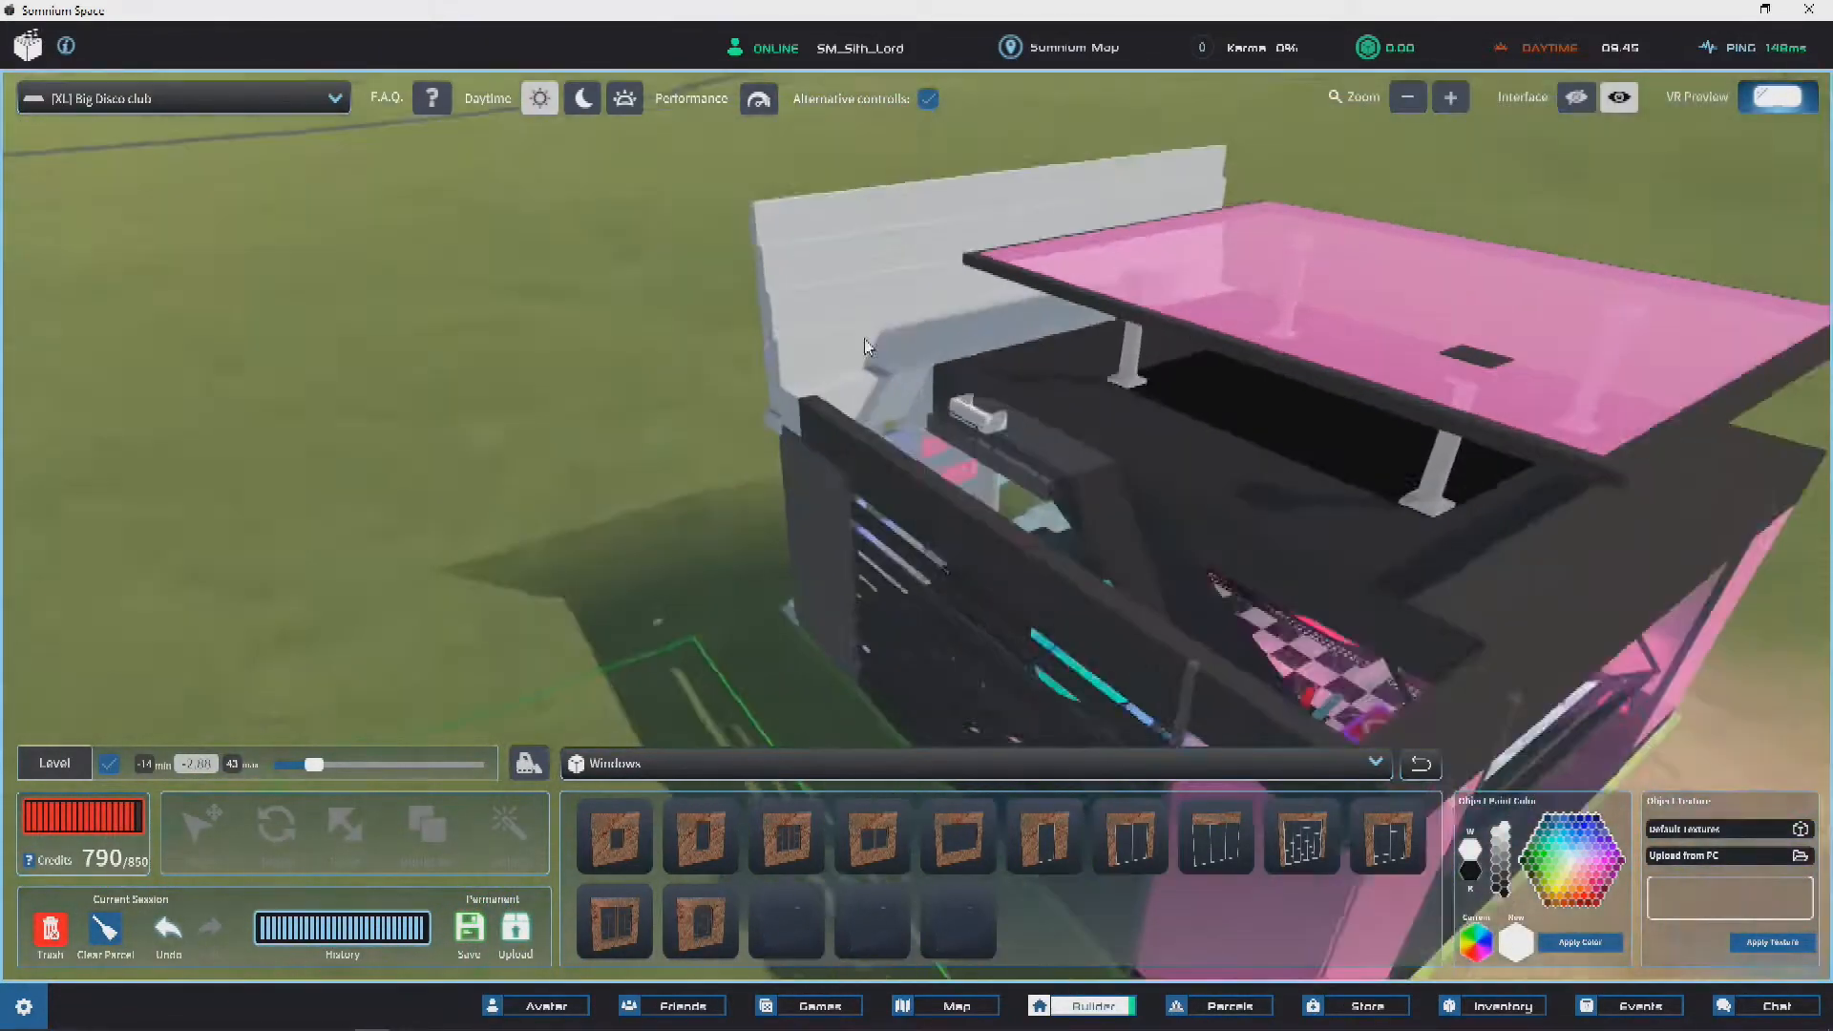
right_click_drag(1264, 409, 1073, 362)
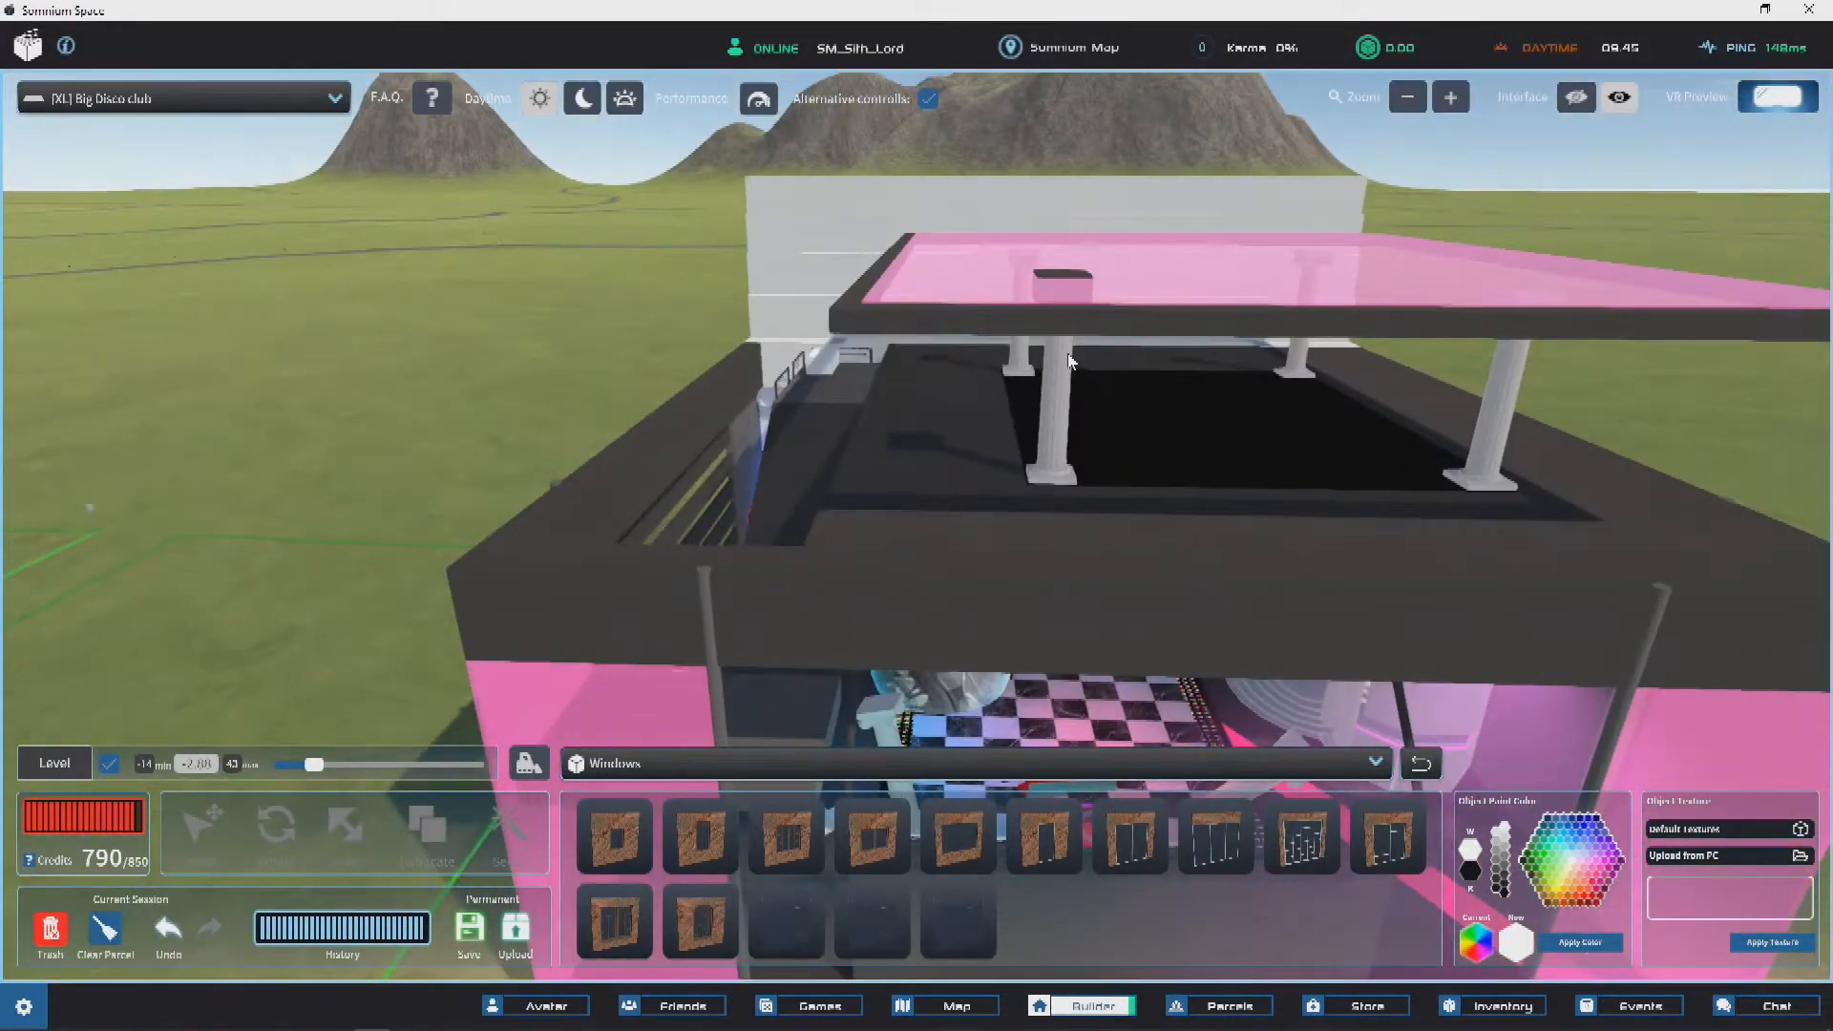
scroll(1069, 361, "up", 5)
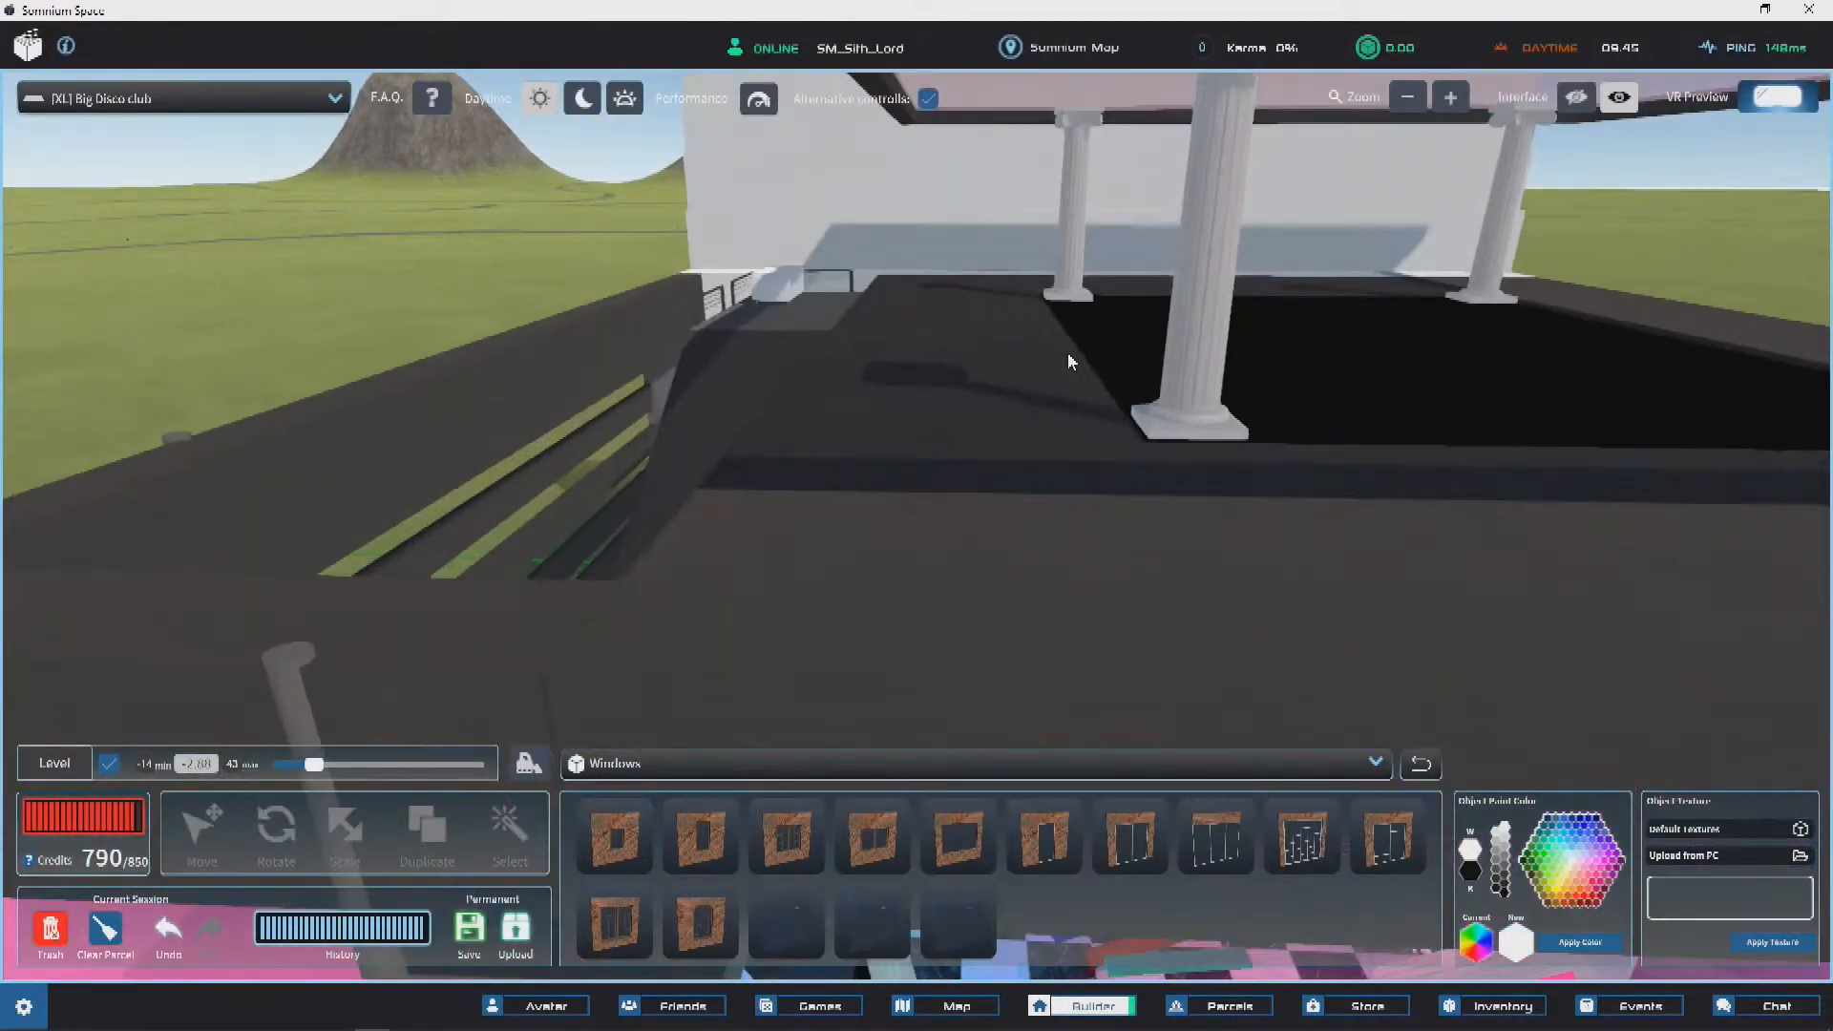
right_click_drag(1067, 354, 1208, 473)
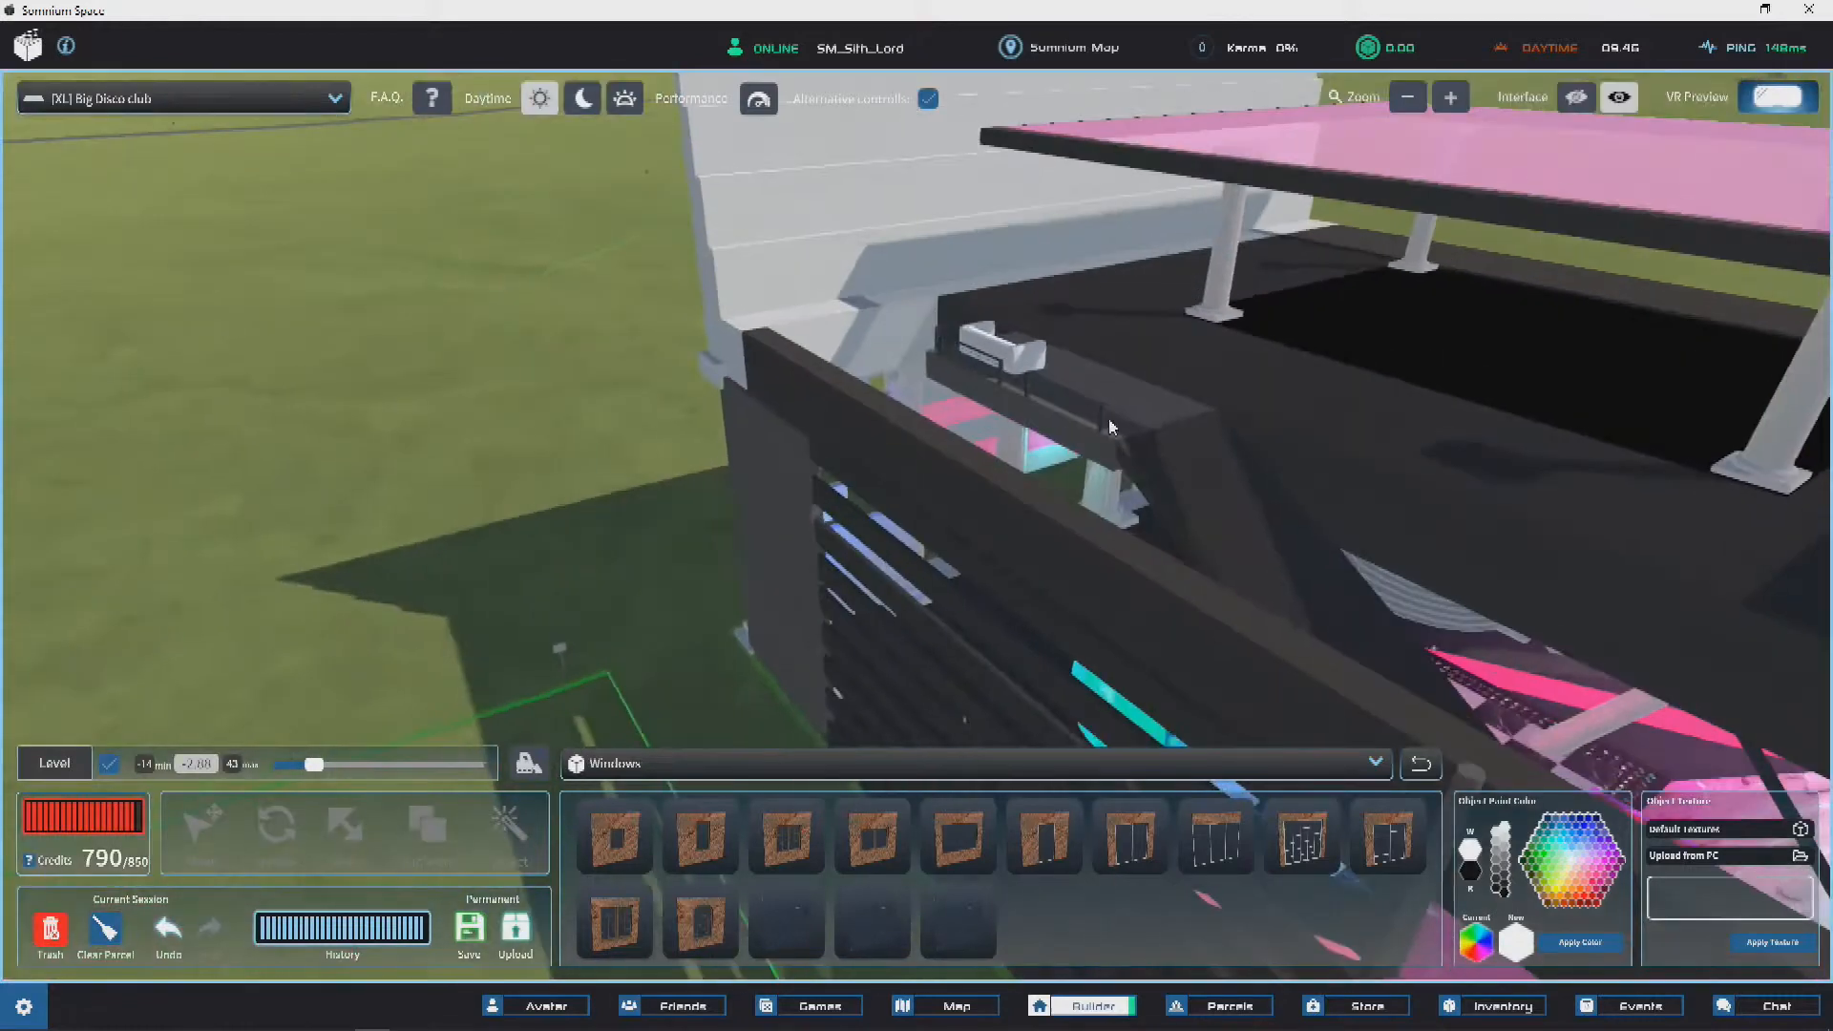
scroll(1206, 472, "down", 5)
left_click(1101, 426)
key("Delete")
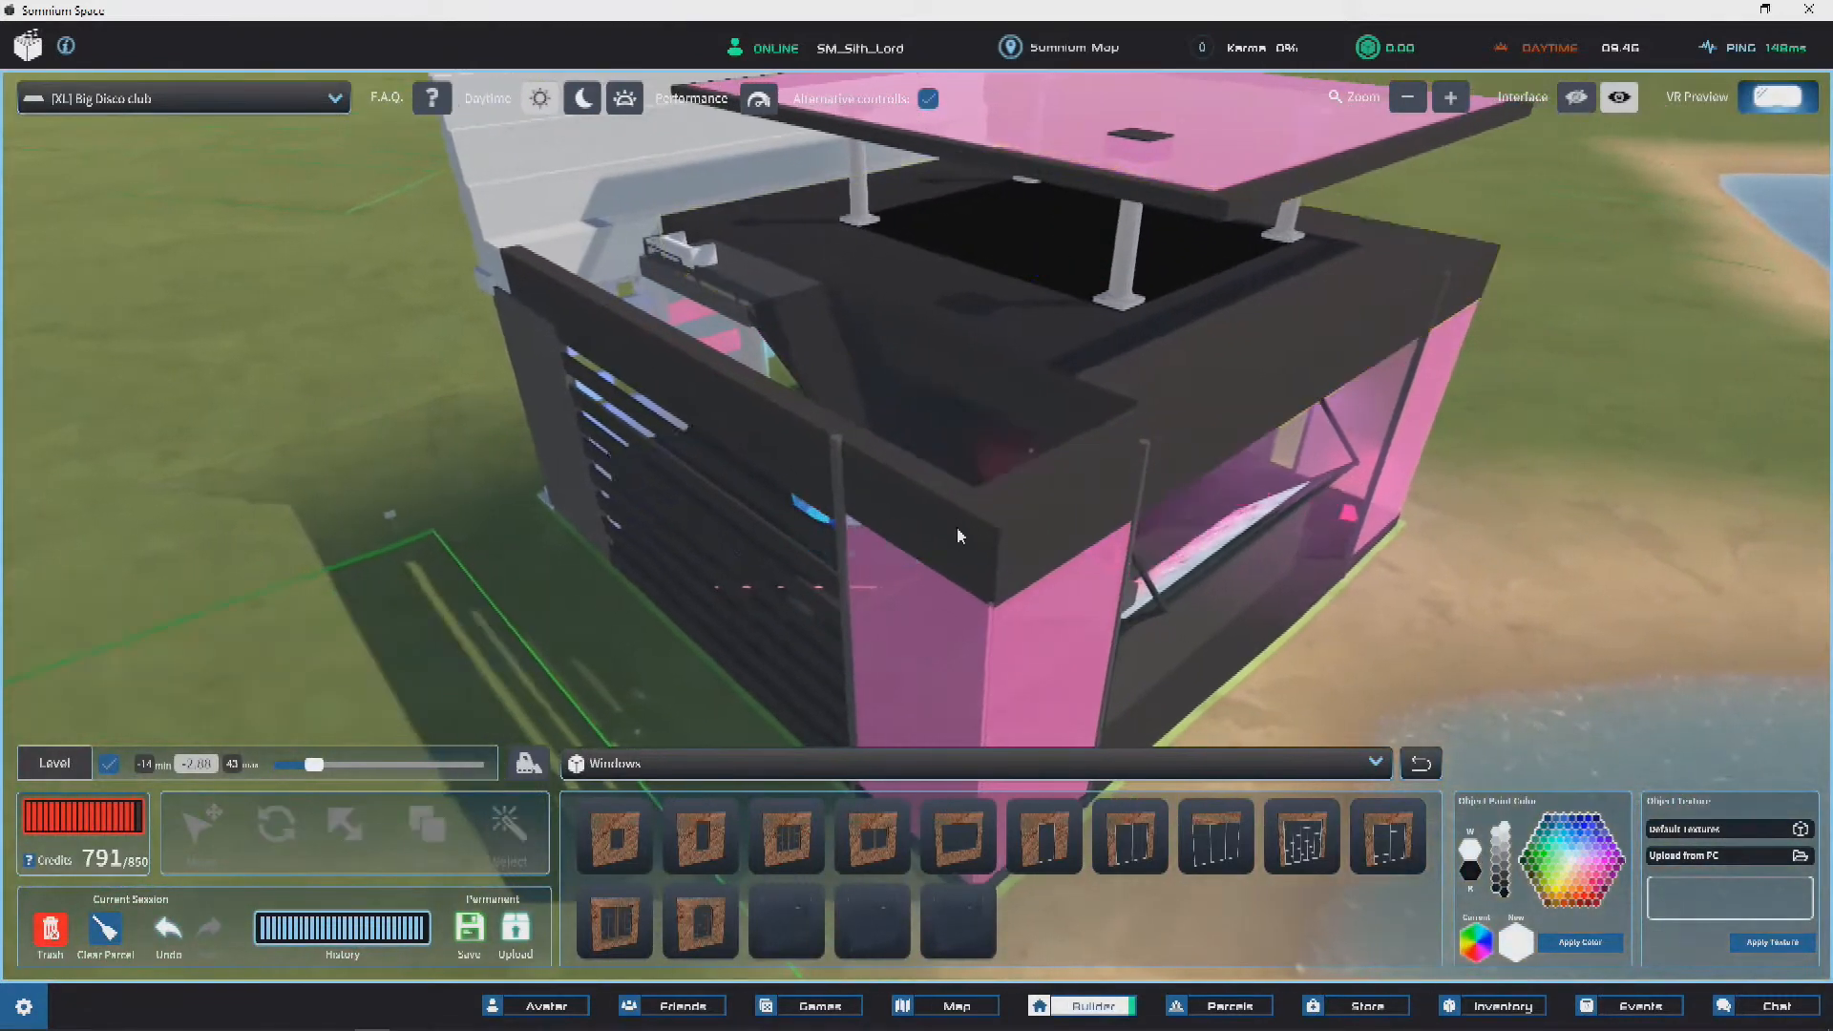
left_click(973, 494)
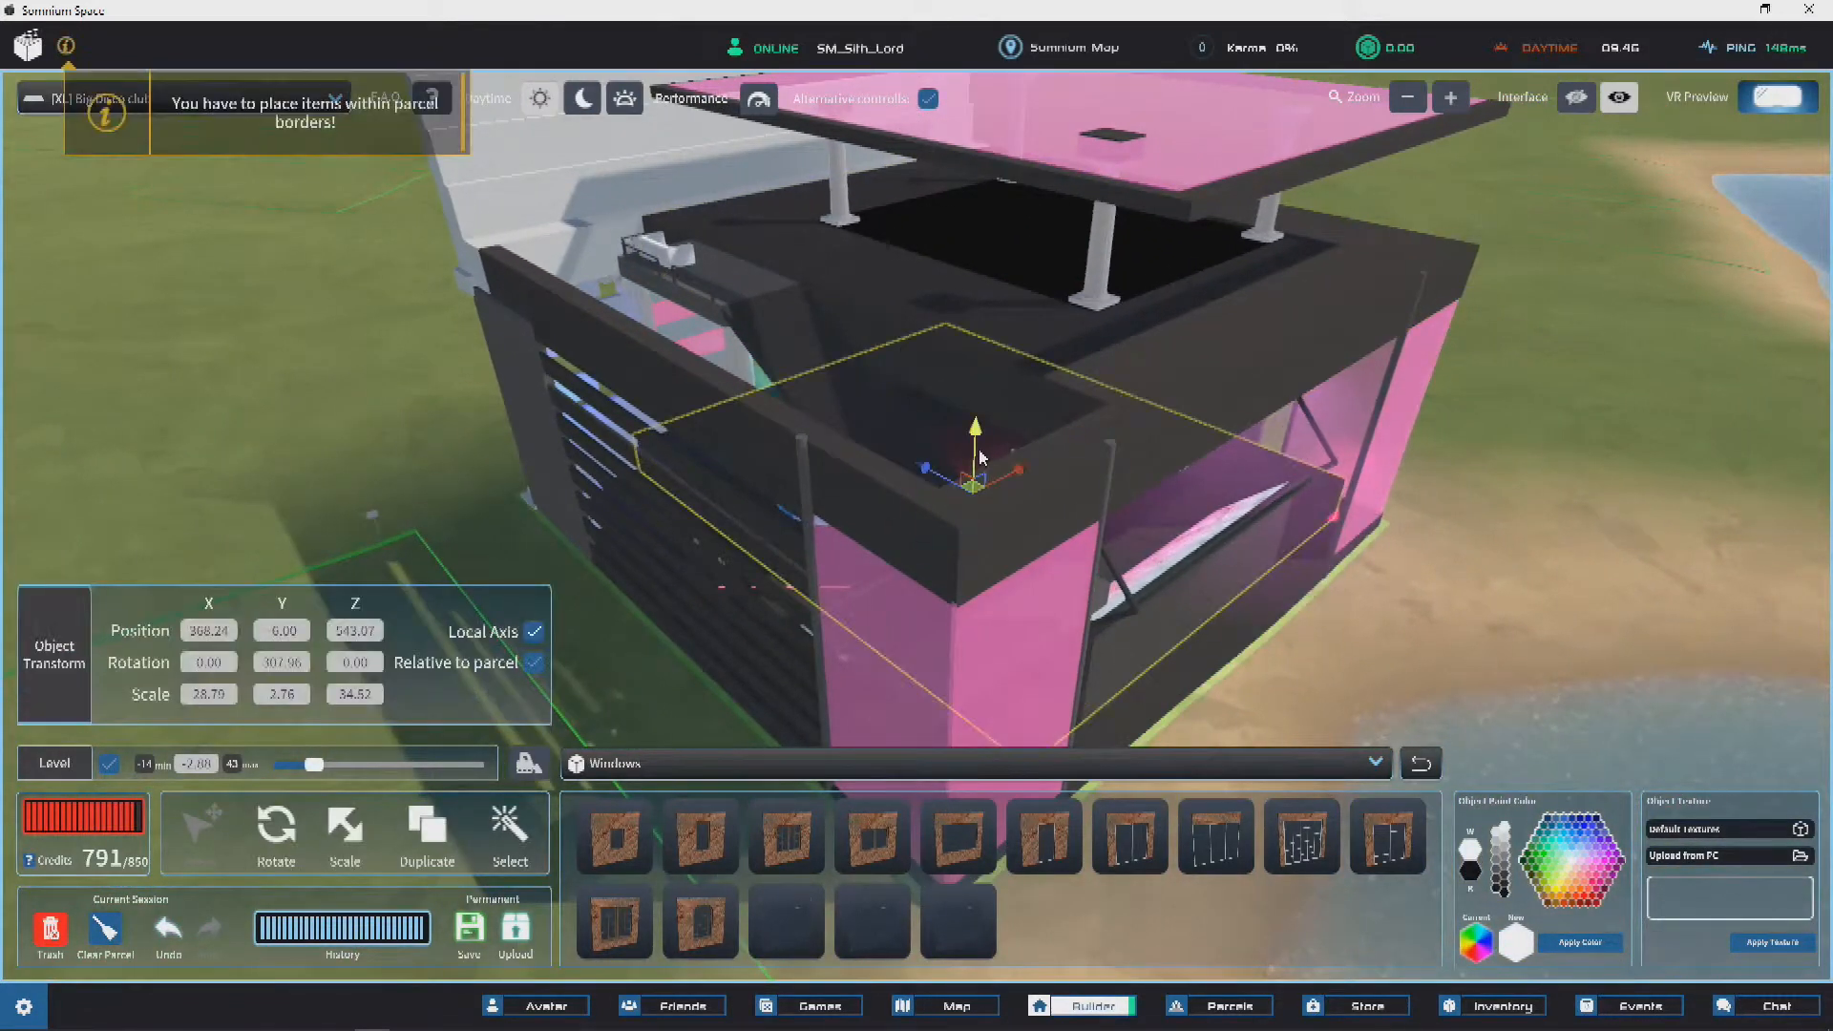
left_click_drag(978, 458, 984, 116)
Step: Shrink the copied slab into a long thin strip with an X scale of about 0.21, and color it pink
scroll(1044, 690, "up", 4)
key("r")
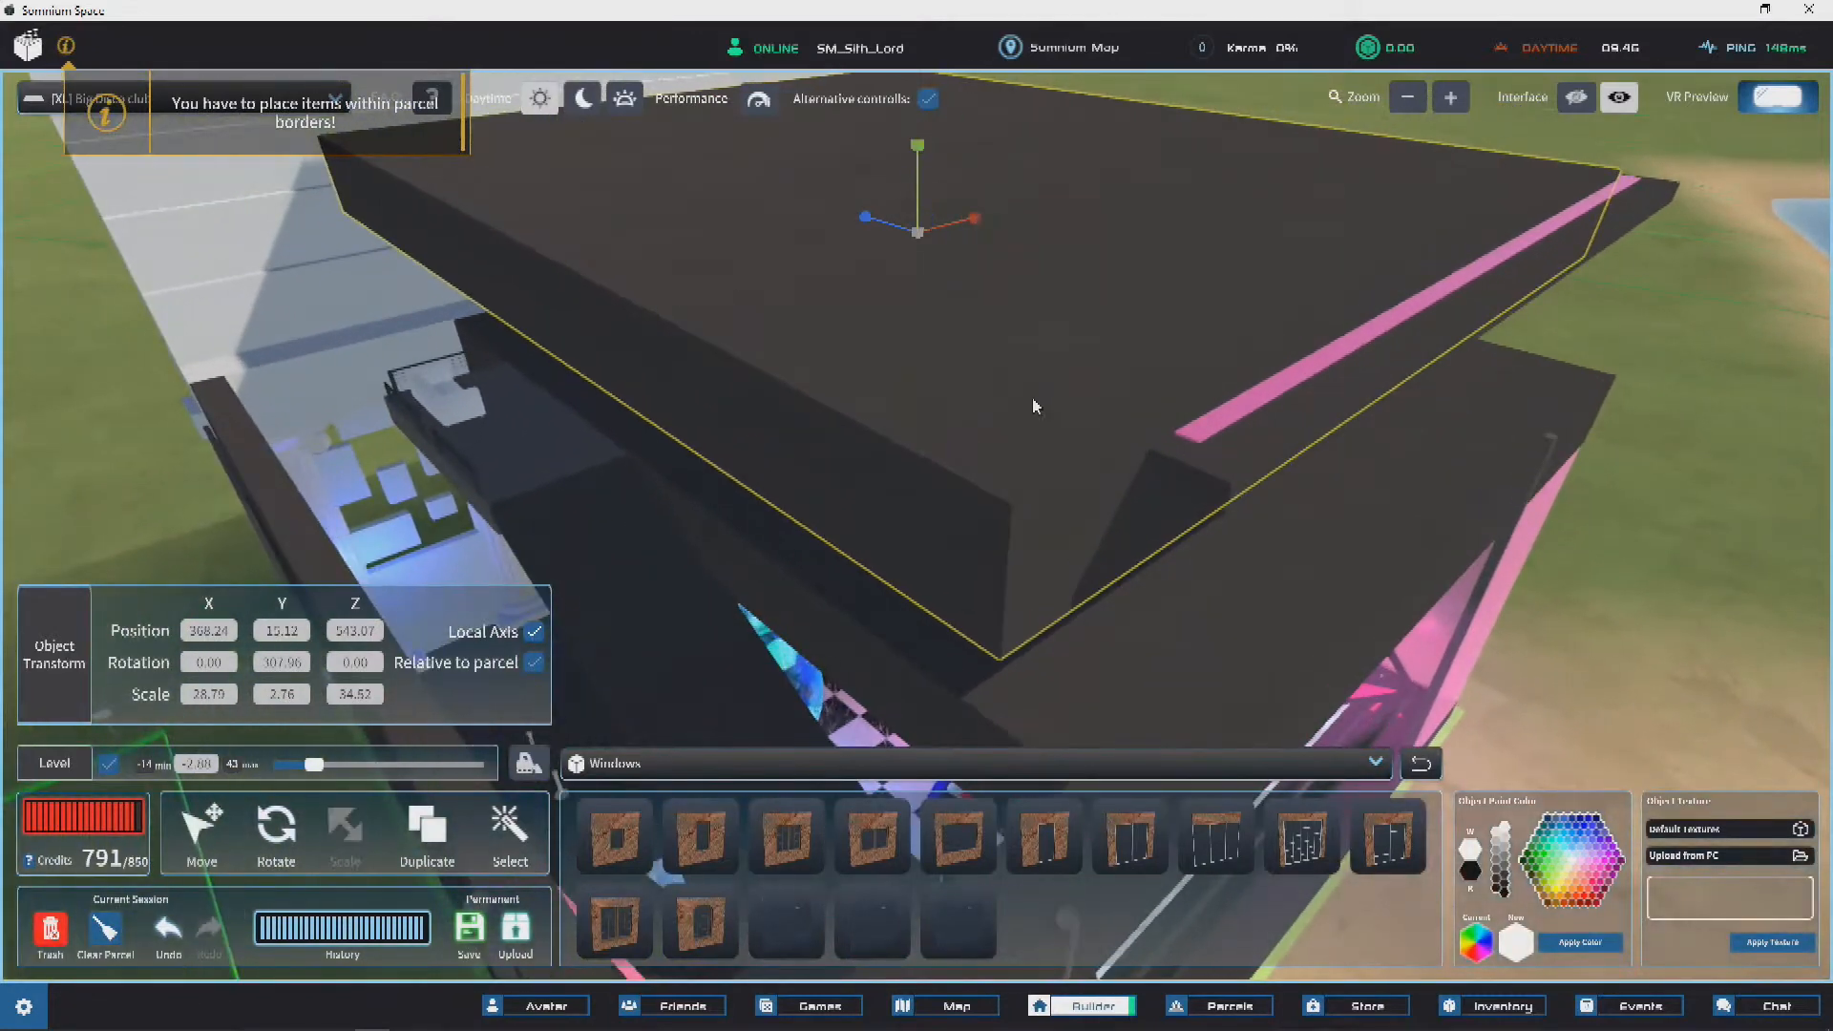
left_click_drag(945, 227, 918, 234)
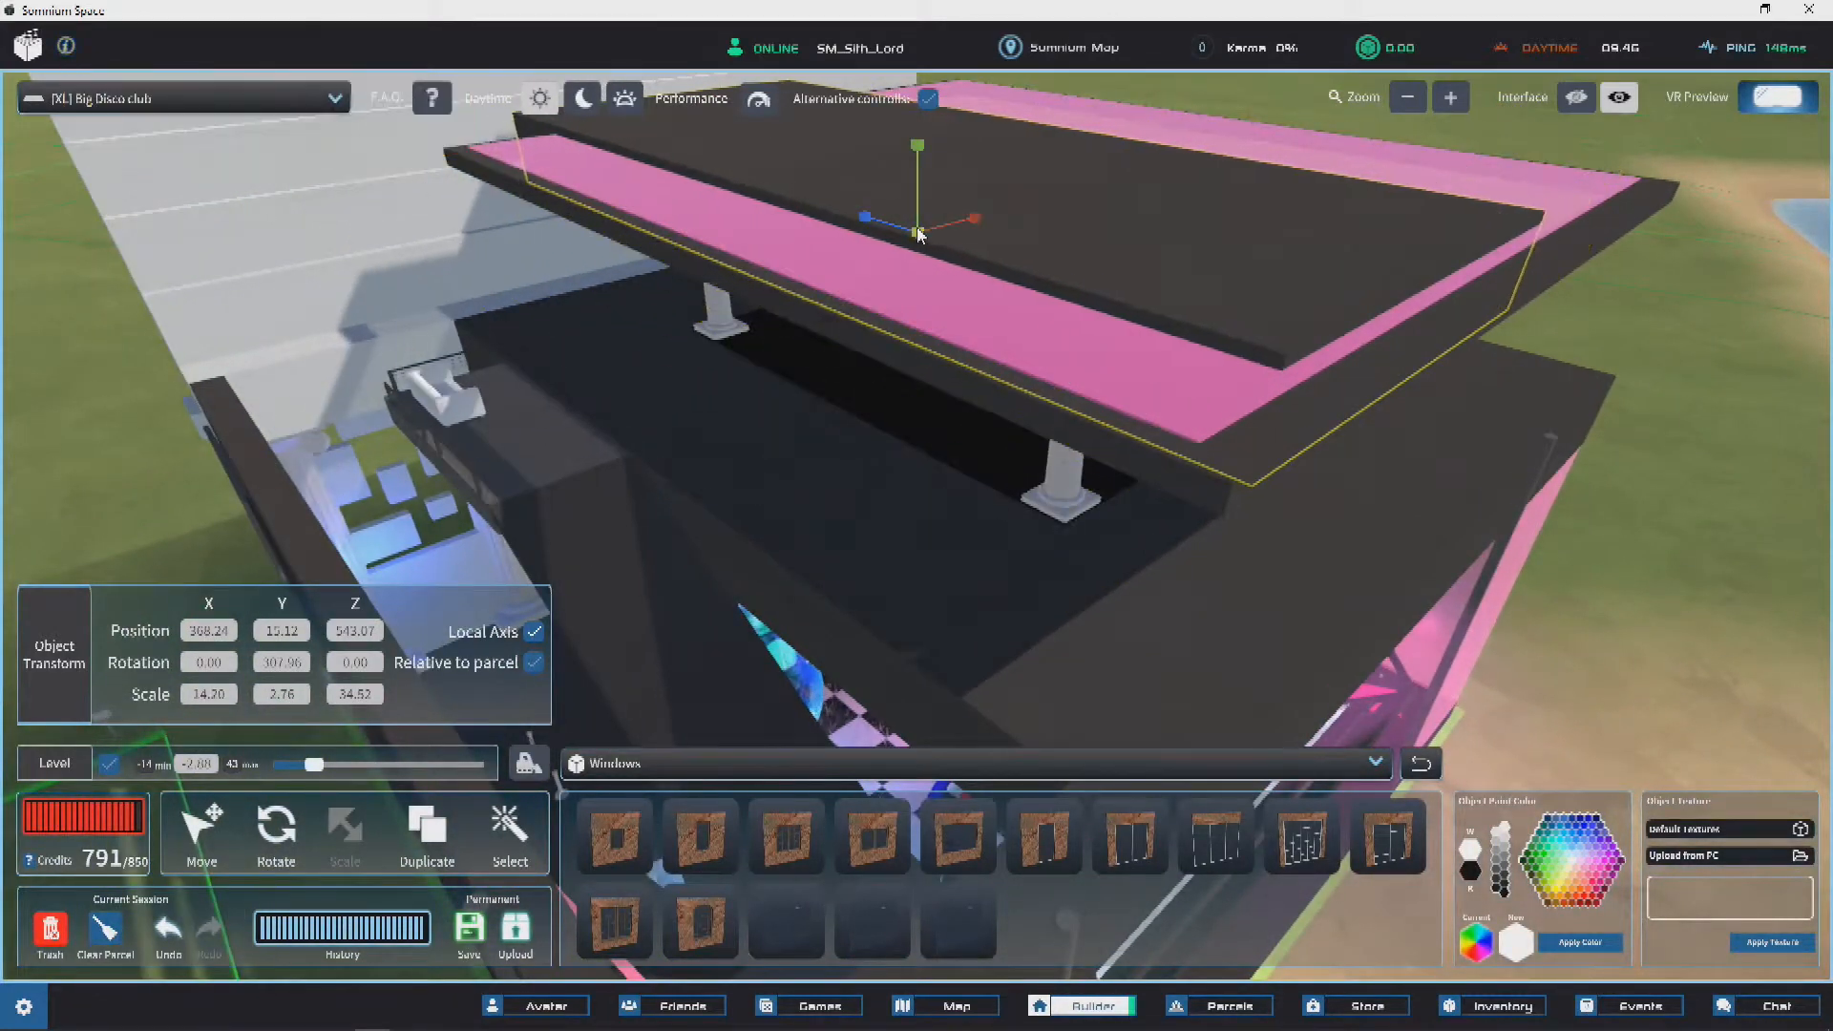
right_click_drag(1223, 264, 1117, 245)
left_click_drag(994, 252, 912, 198)
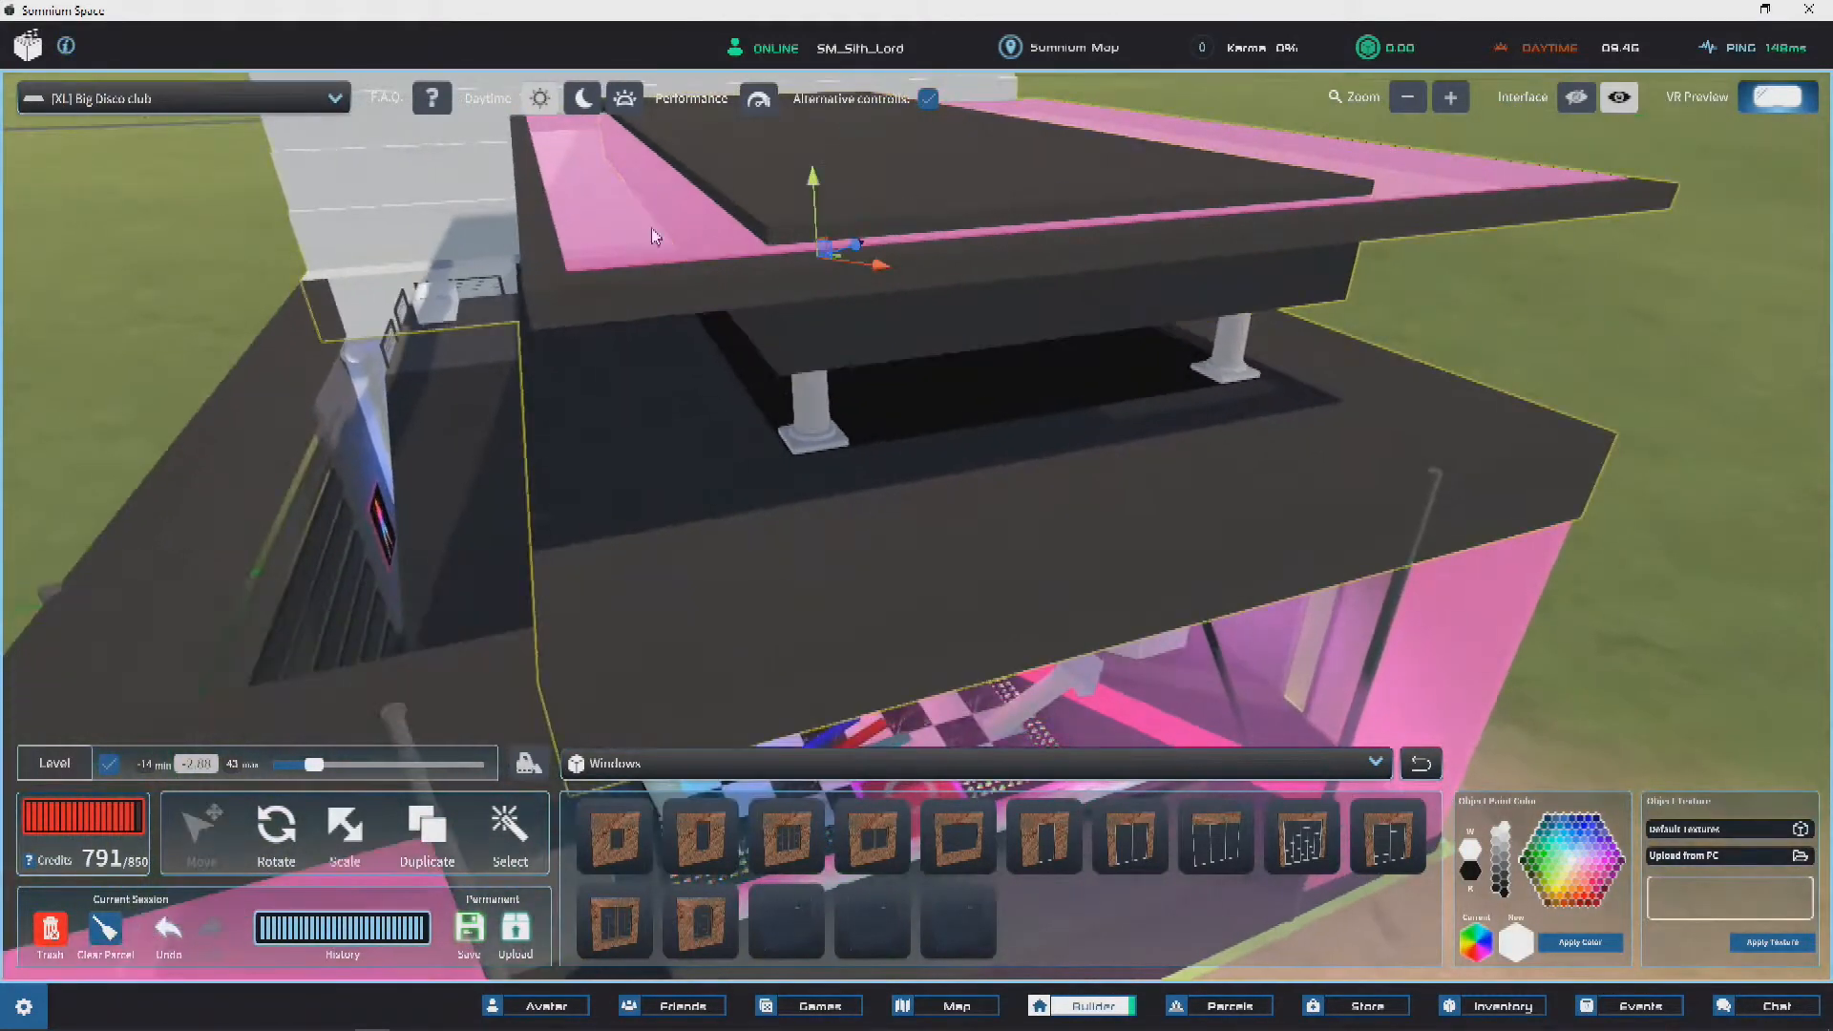
left_click(731, 273)
right_click_drag(731, 273, 655, 277)
key("r")
mouse_move(655, 270)
left_mouse_down()
mouse_move(770, 291)
mouse_move(655, 271)
left_mouse_up()
right_click_drag(655, 271, 777, 250)
left_click_drag(842, 259, 816, 296)
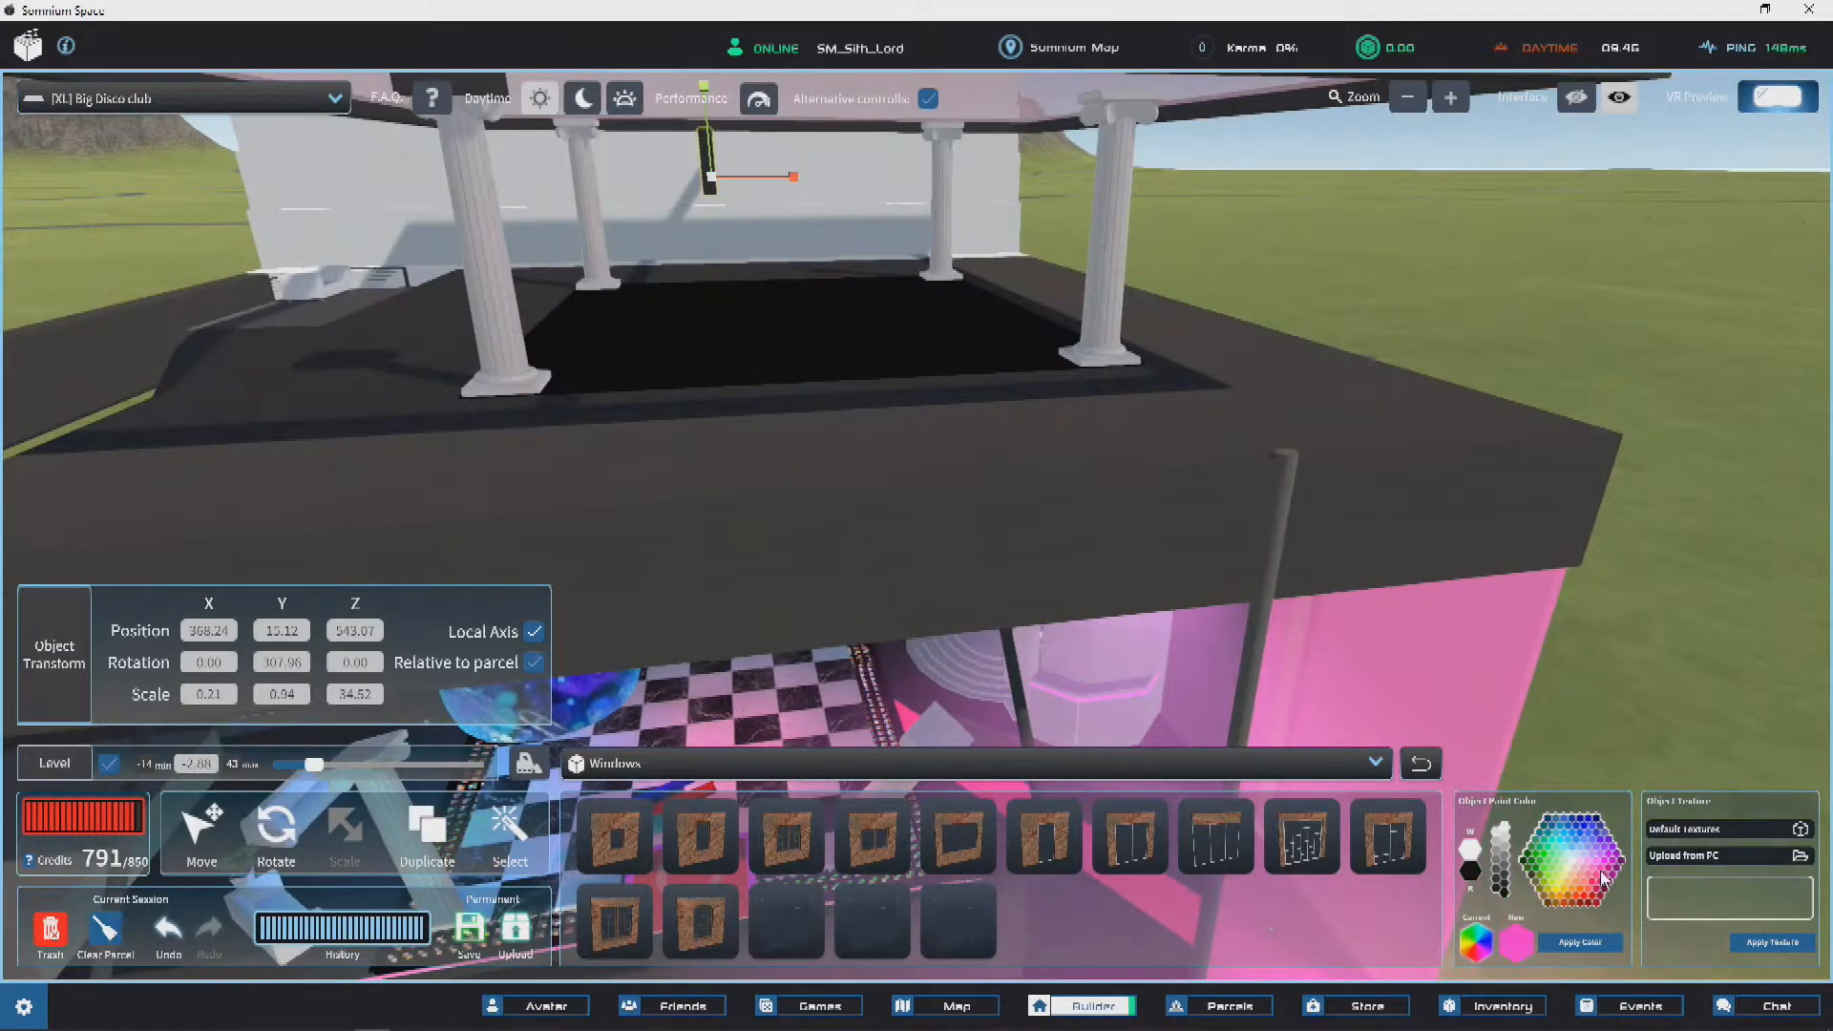
Step: Snap the pink strip onto the roof's outer corner above the glass wall, at about X 379.96, Y 10.85, Z 554.70
right_click_drag(459, 420, 811, 356)
key("s")
key("v")
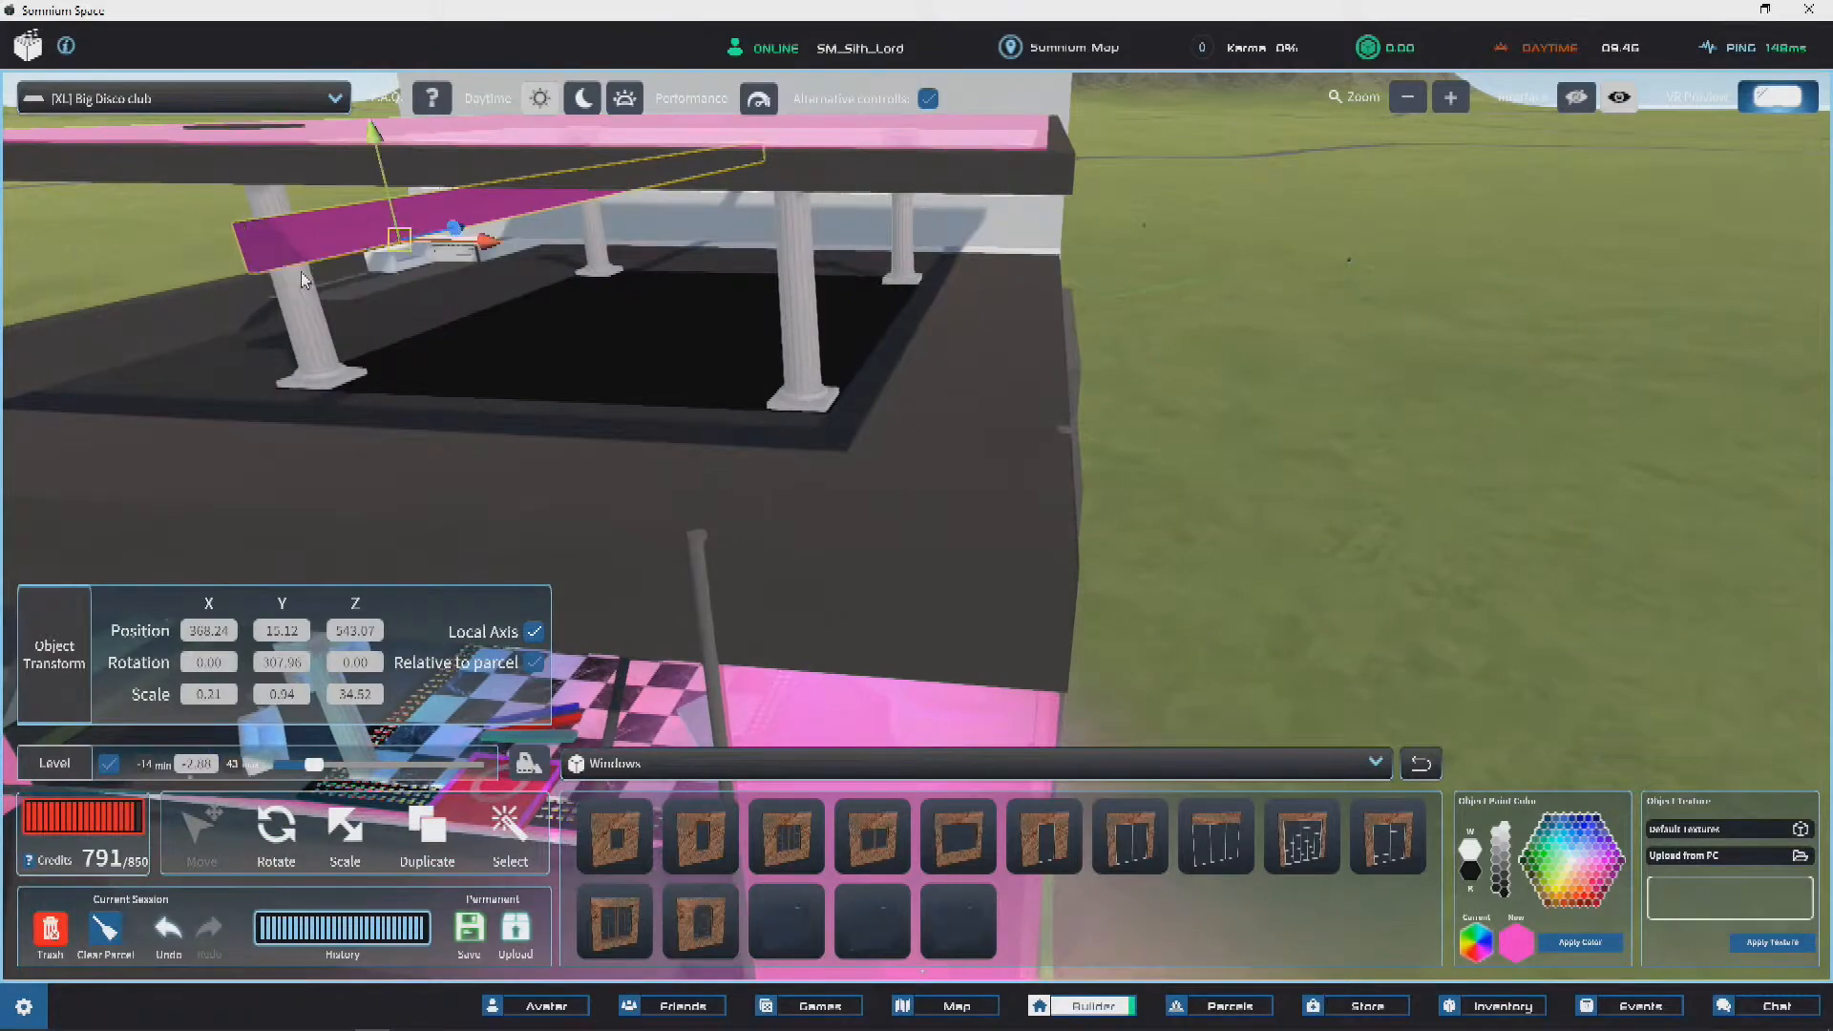
left_click_drag(265, 277, 1049, 598)
right_click_drag(1036, 564, 693, 741)
Step: Scale the pink strip down to about 0.08 in X and 0.43 in Y
left_click(348, 836)
key("d")
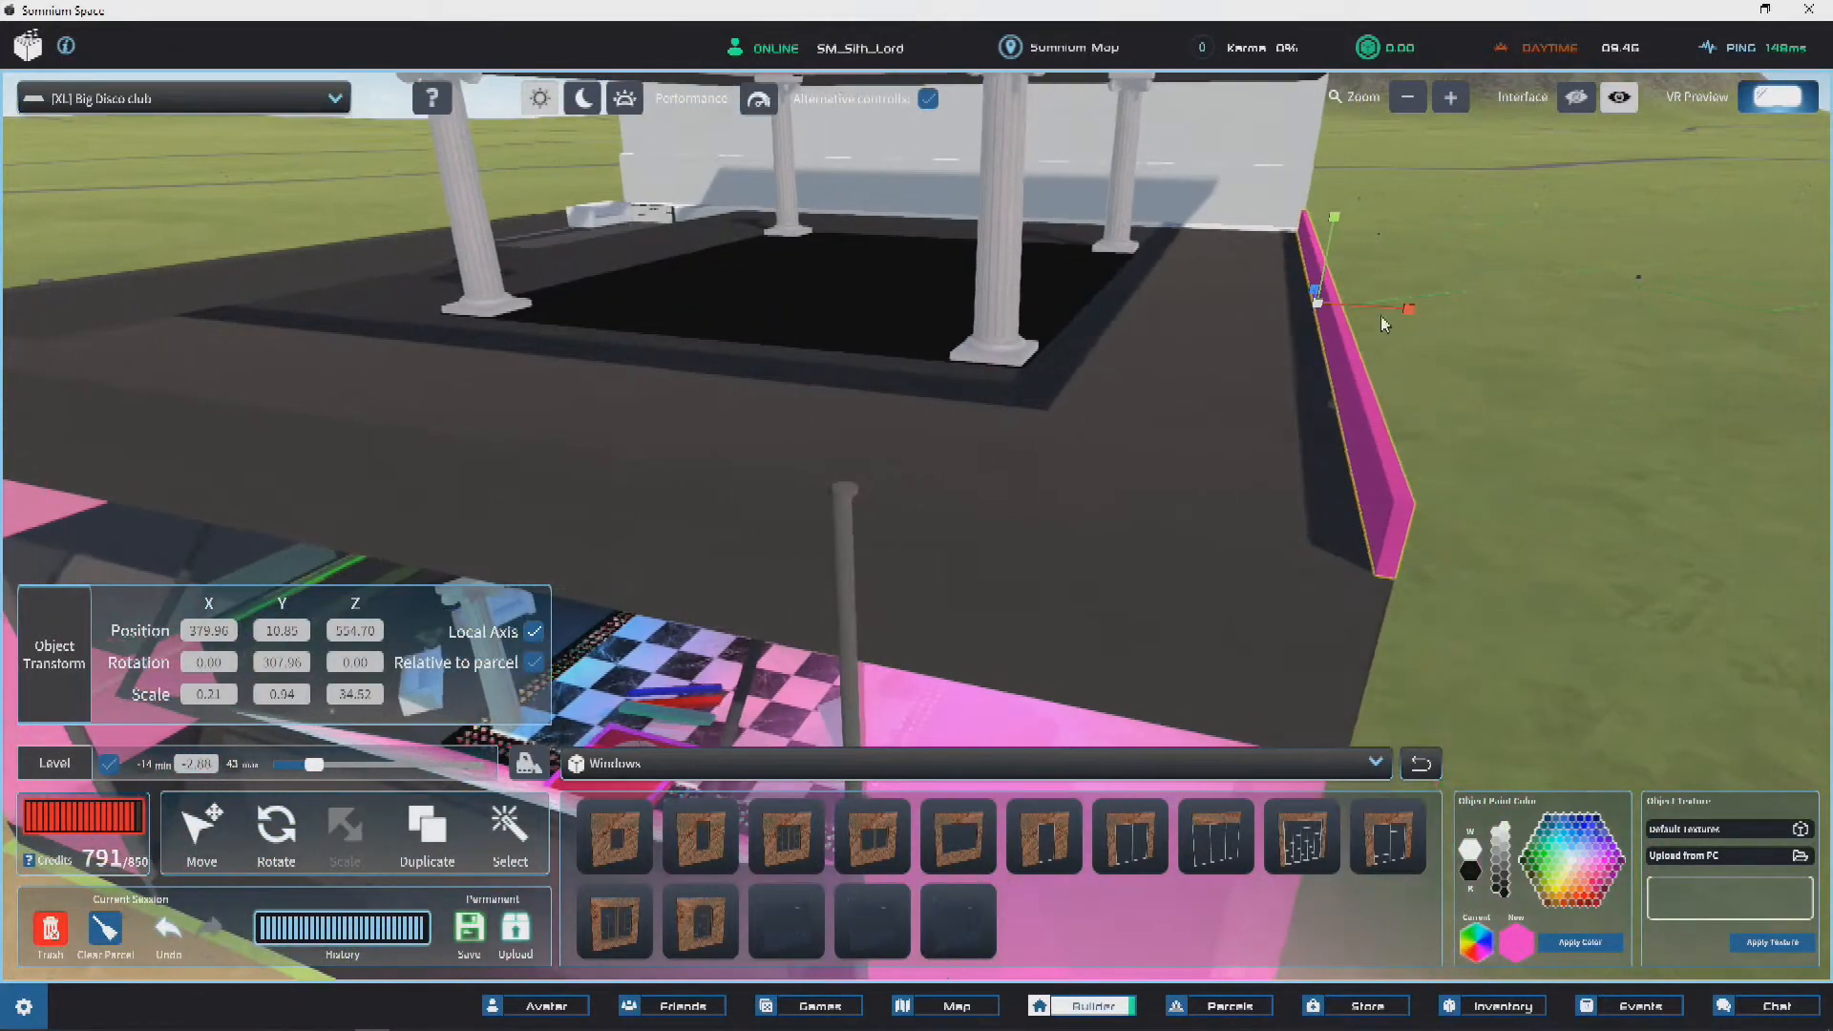
left_click_drag(1375, 307, 1351, 310)
right_click_drag(1505, 425, 579, 603)
left_click_drag(1181, 200, 1184, 238)
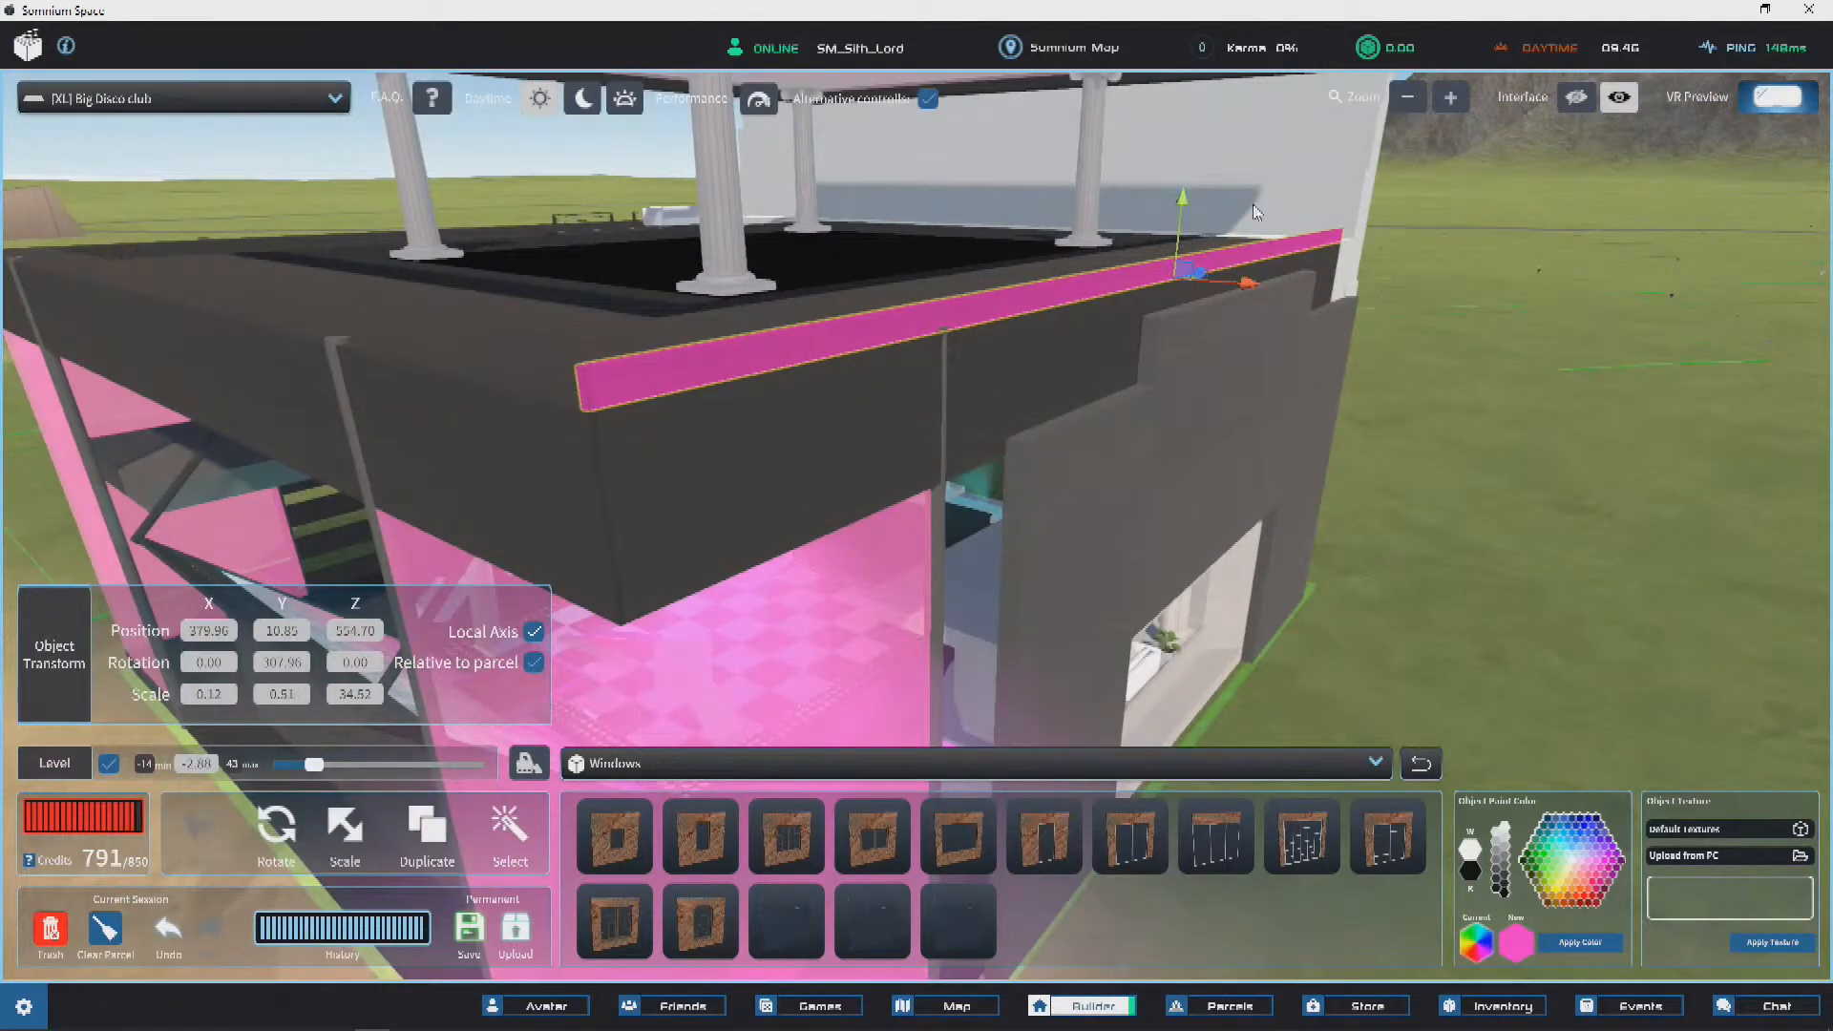
left_click(343, 823)
key("w")
left_click_drag(1228, 244, 1229, 251)
right_click_drag(1229, 251, 1271, 243)
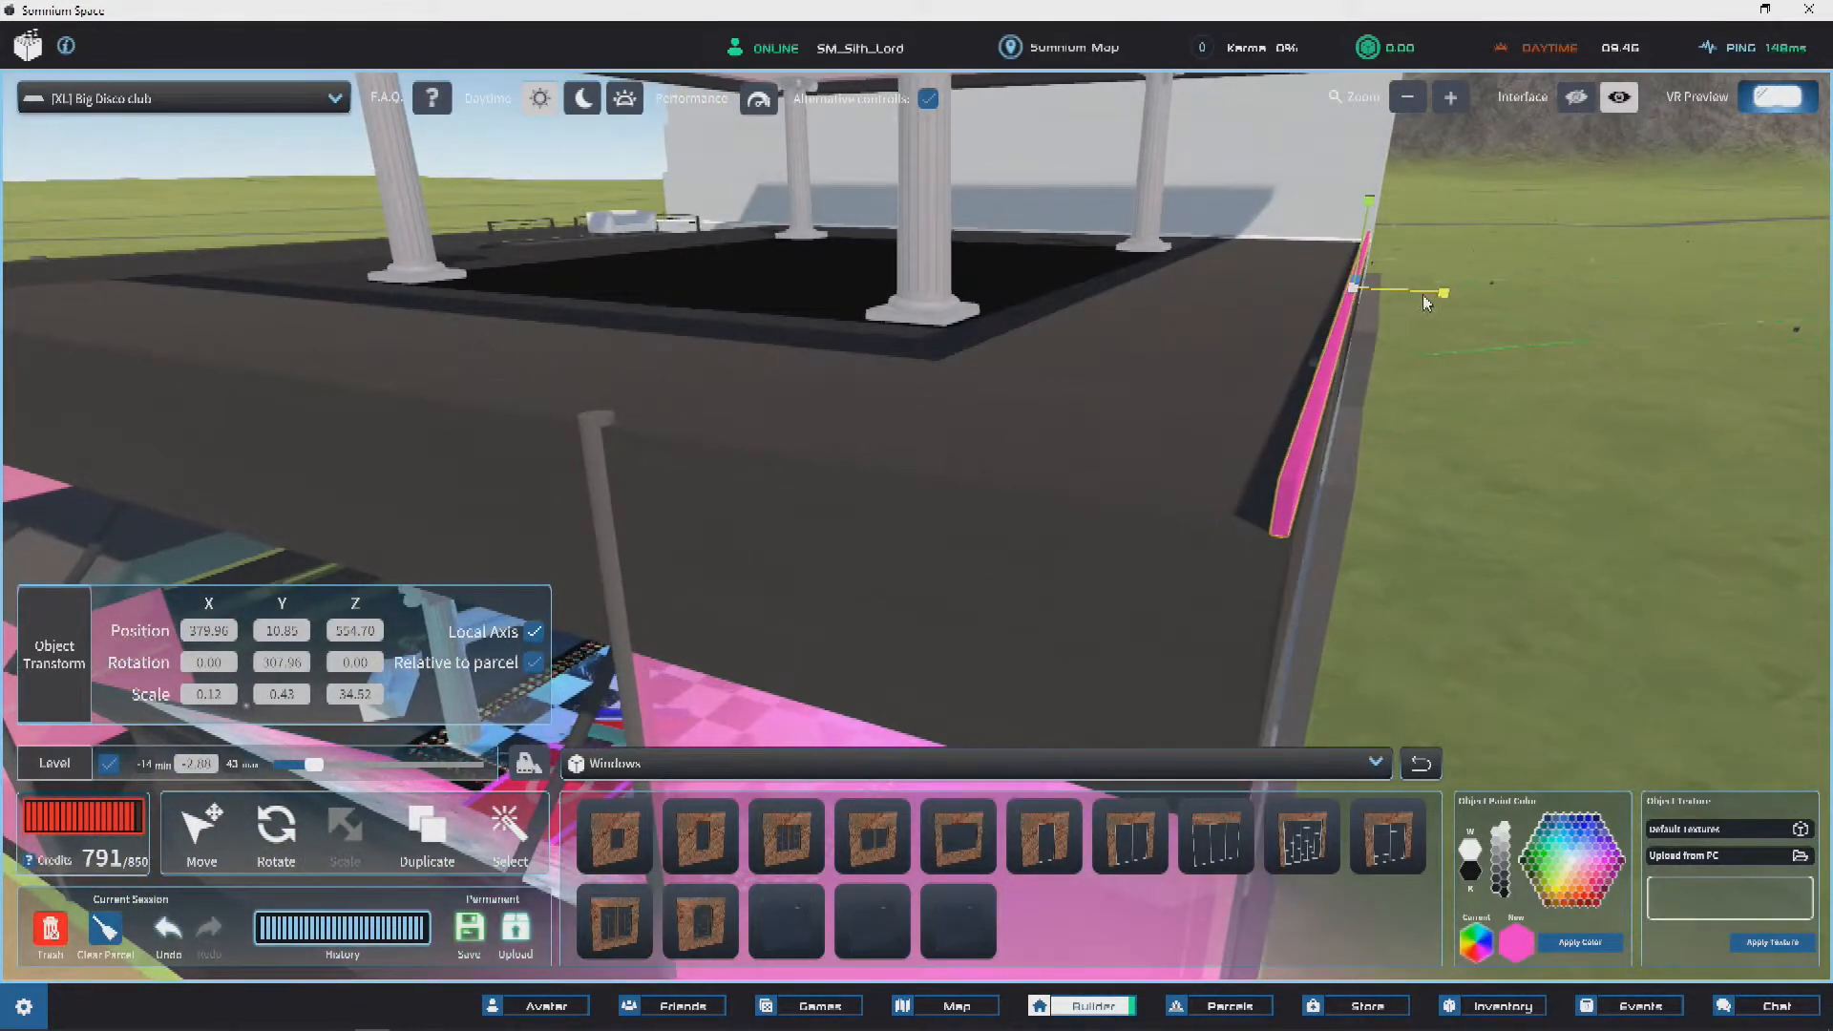
right_click_drag(1378, 295, 706, 474)
Step: Nudge the scaled pink strip outward so it sits flush with the roof's outer edge
left_click(202, 829)
right_click_drag(534, 669, 659, 582)
left_click_drag(666, 545, 667, 541)
right_click_drag(667, 541, 953, 556)
Step: Duplicate the pink strip, lift the copy out of the floor and snap it directly on top of the first strip
left_click(952, 556)
left_click(972, 550)
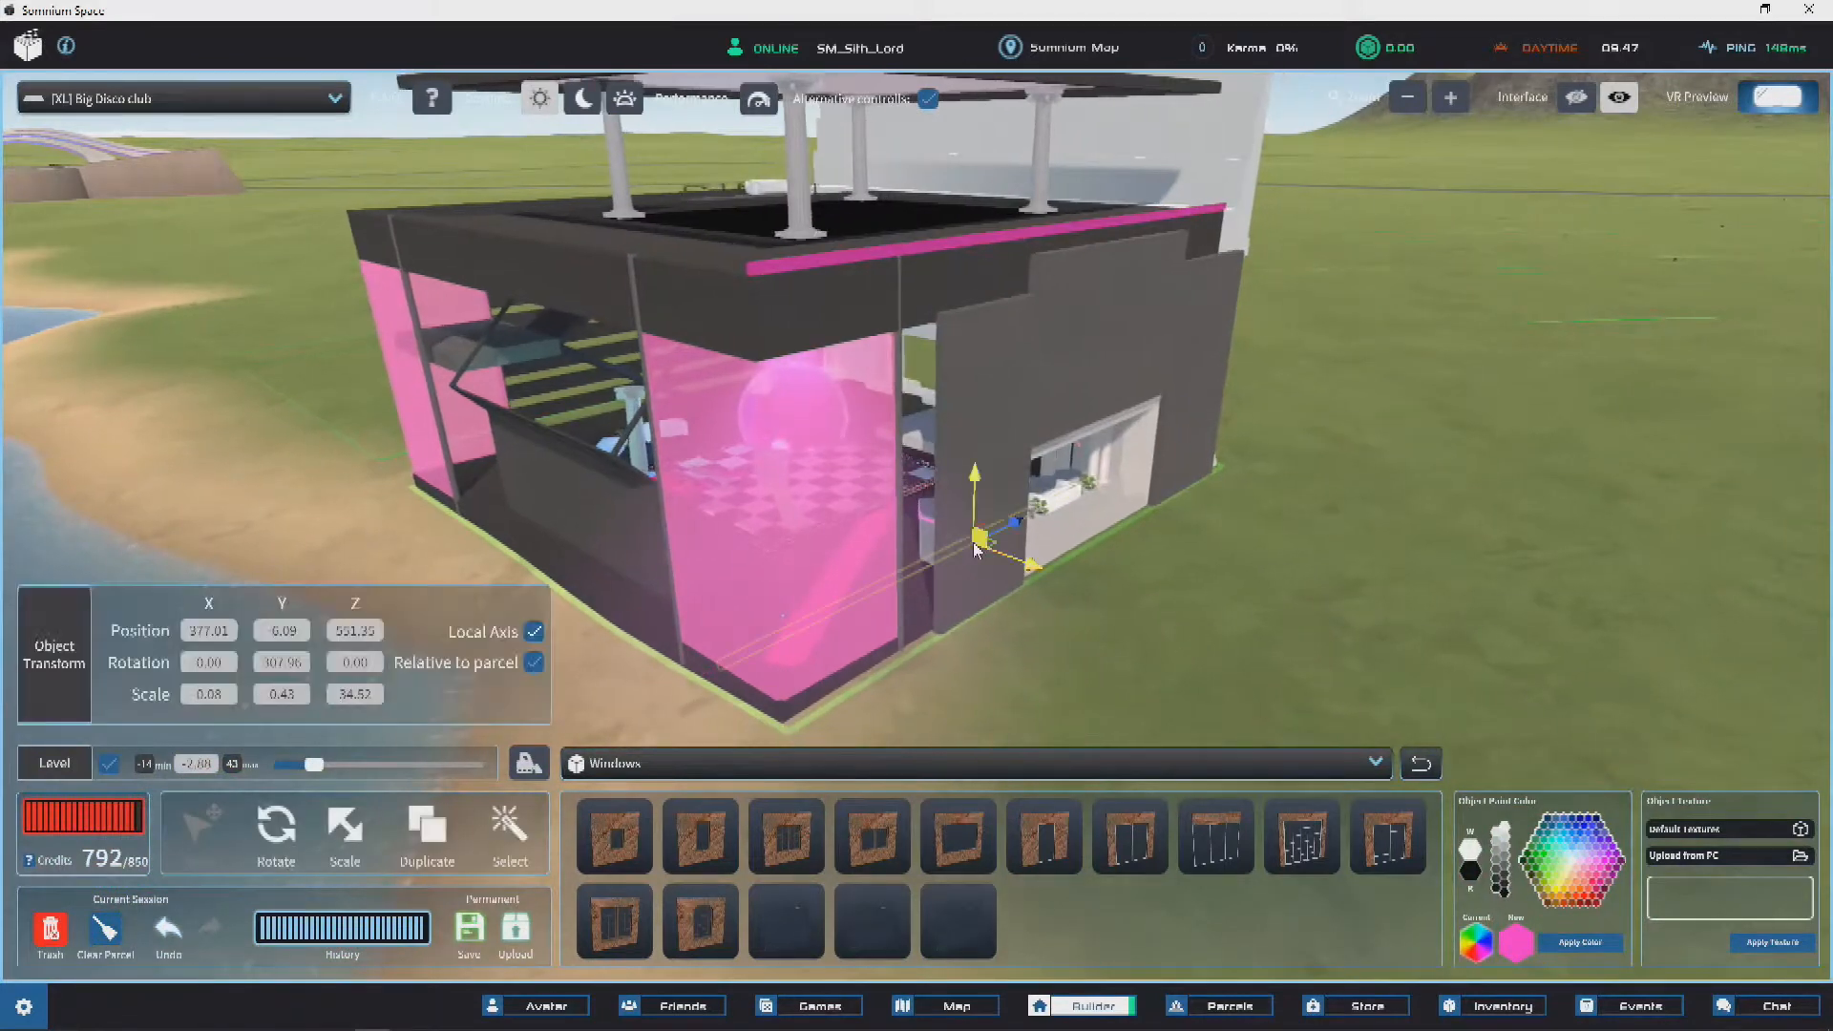
left_click_drag(938, 268, 940, 106)
key("w")
key("a")
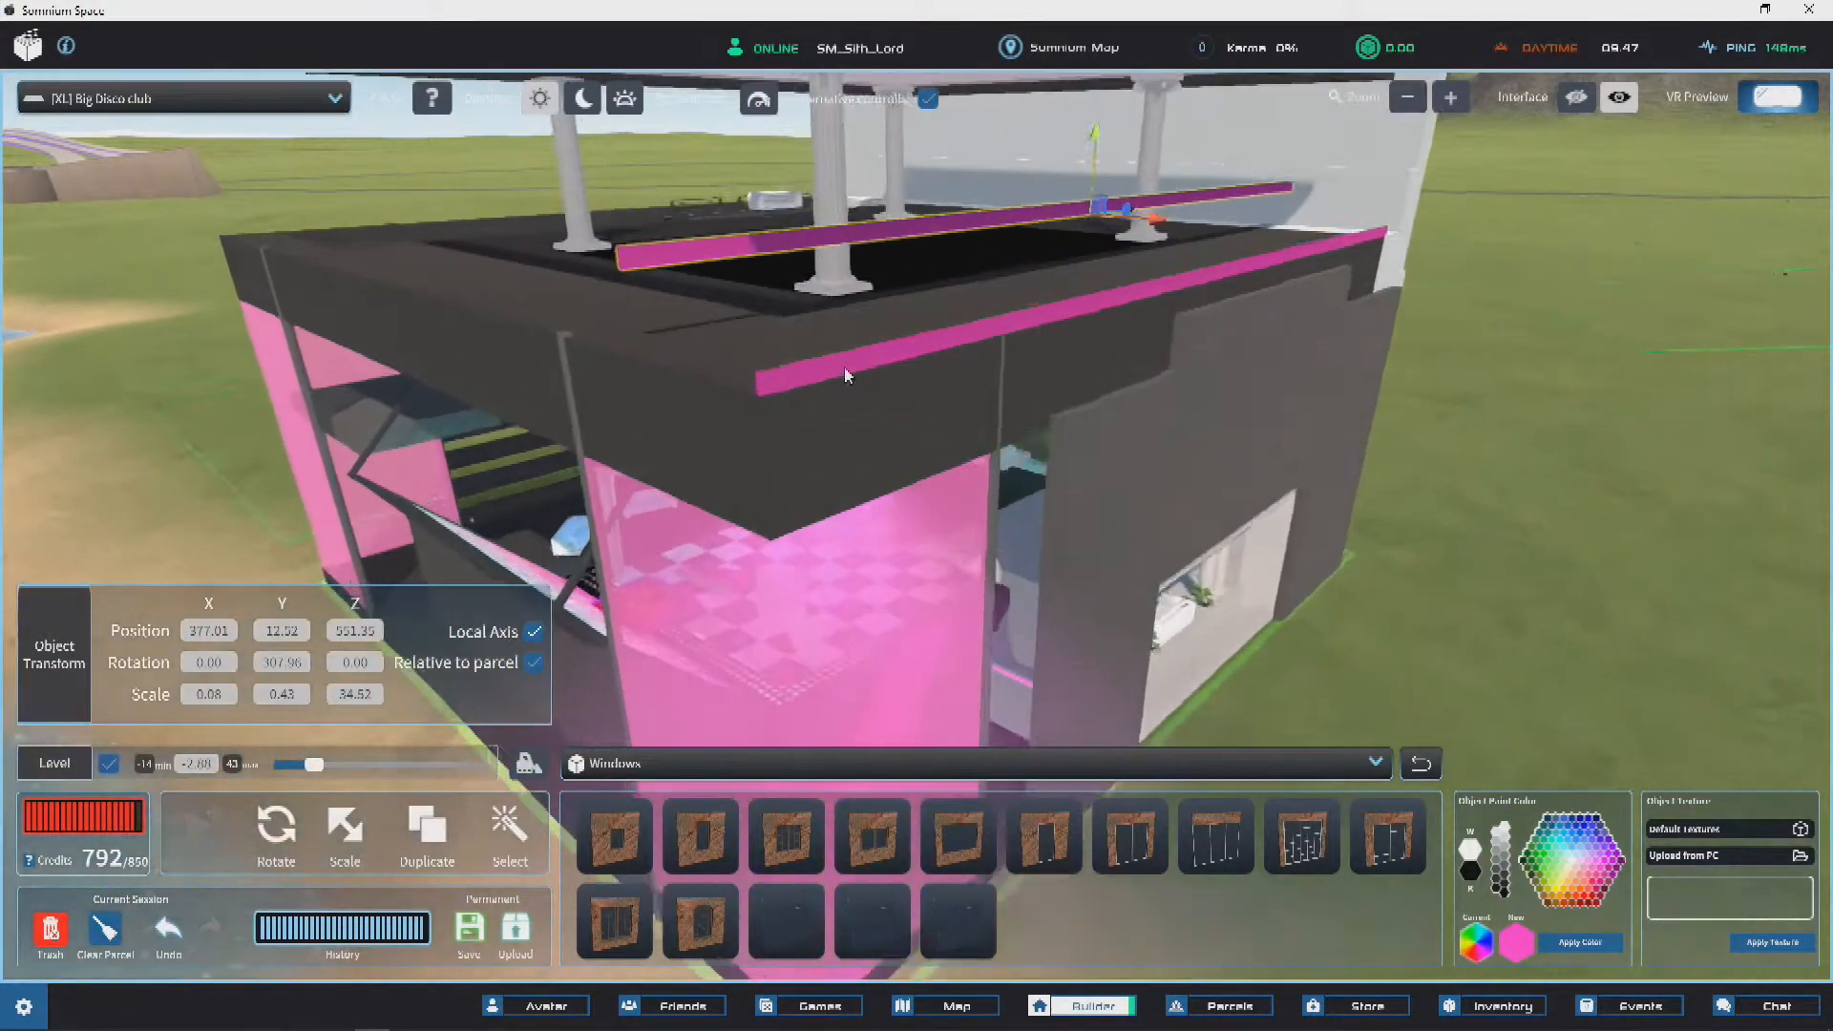
left_click_drag(772, 381, 1084, 610)
key("s")
key("d")
Step: Duplicate the upper strip and stack the copy as a third strip at about Y 11.70
left_click(1094, 516)
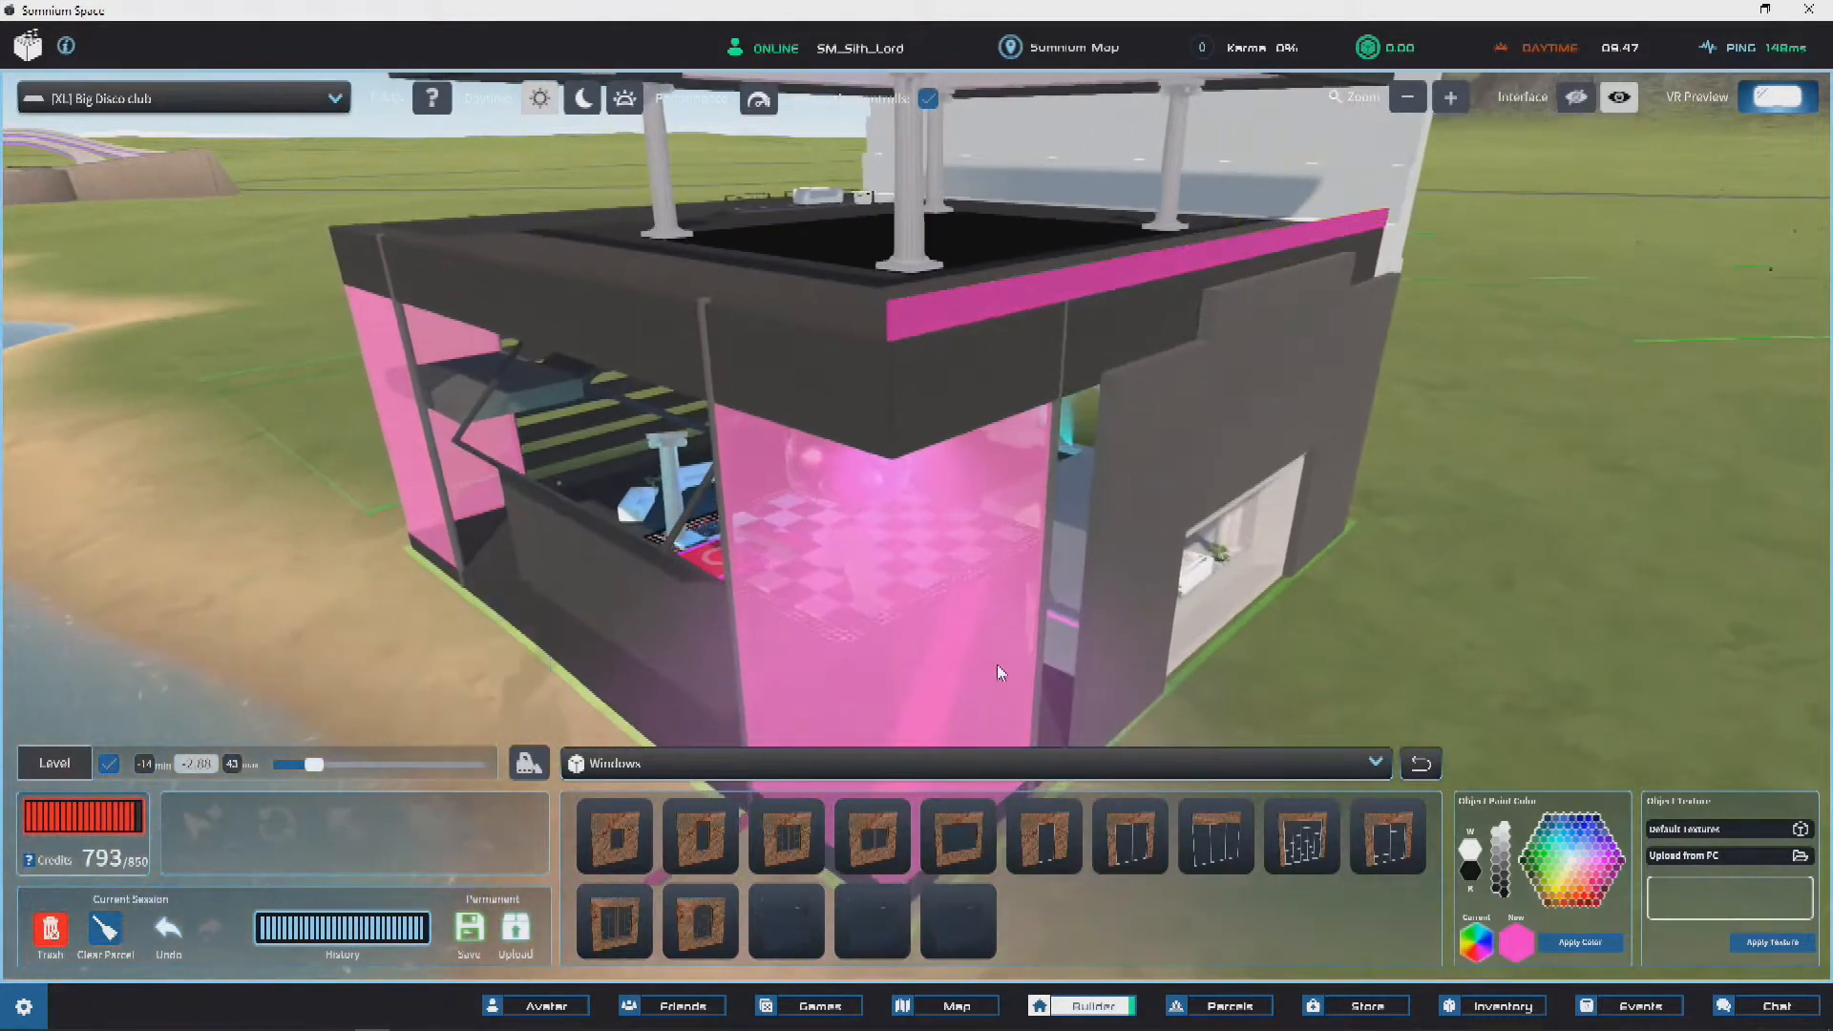
left_click(900, 551)
left_click_drag(904, 532, 818, 477)
right_click_drag(817, 477, 889, 474)
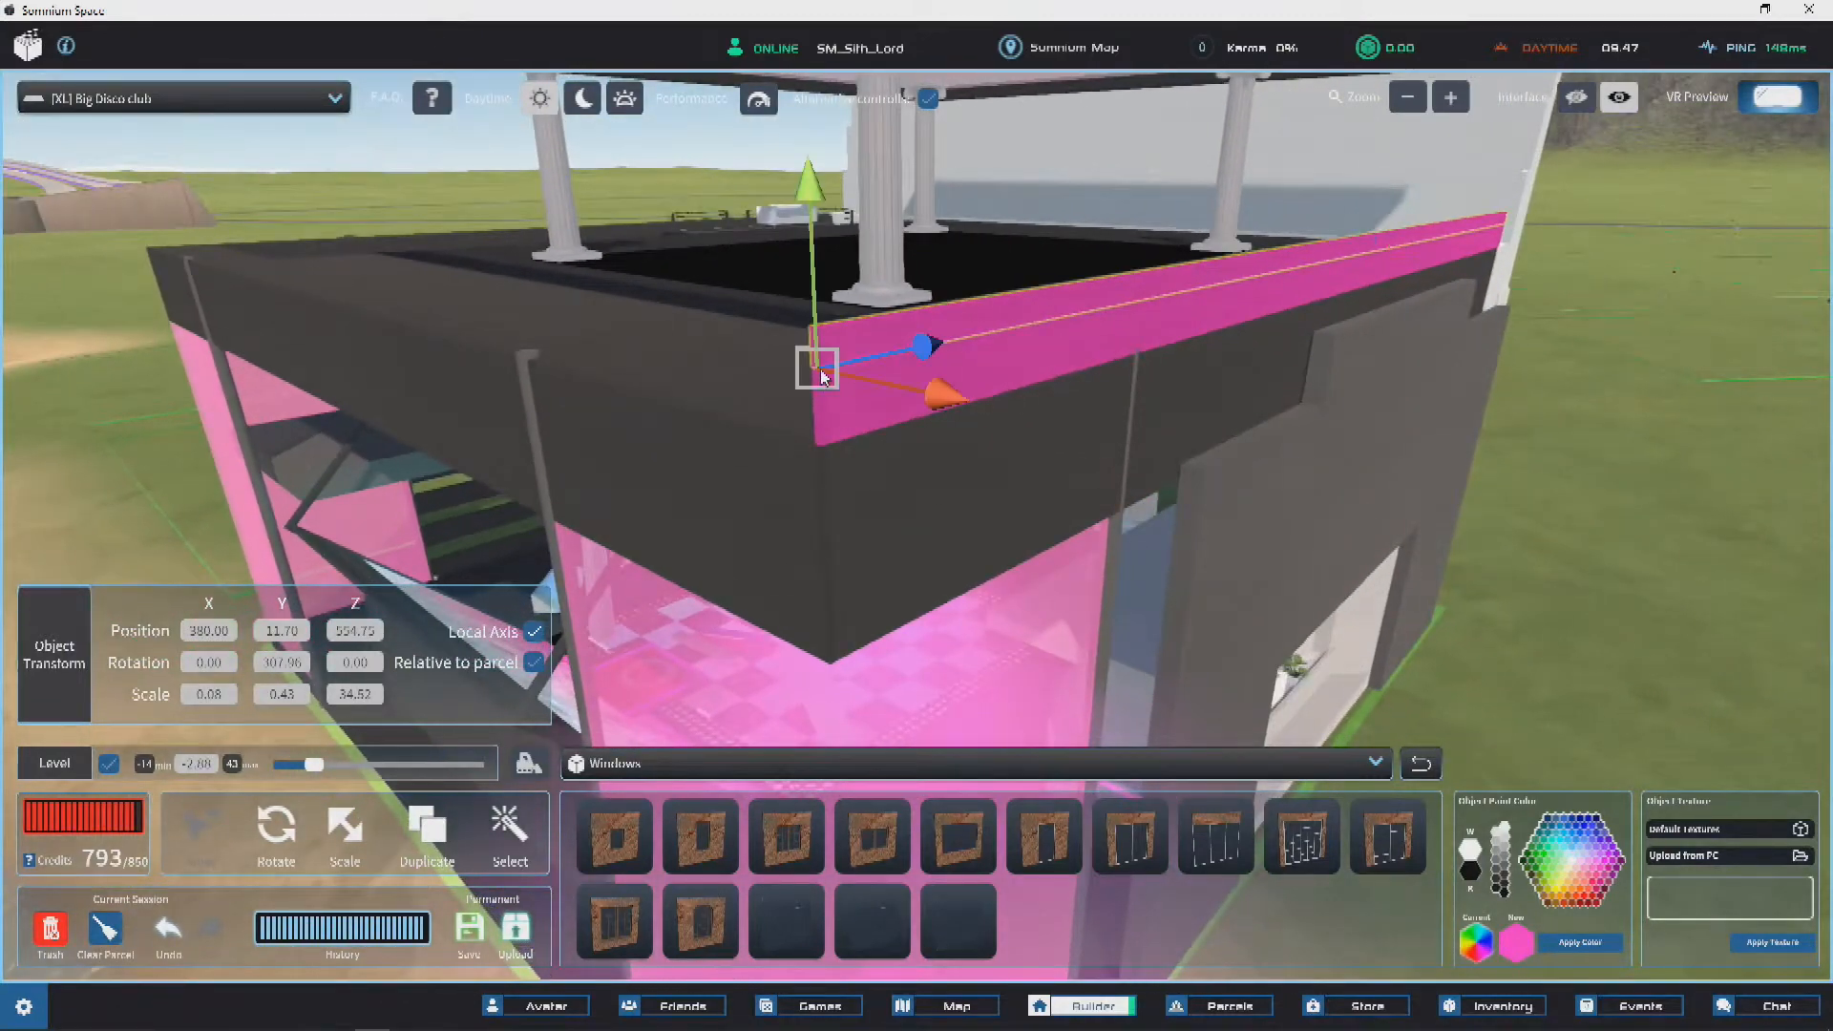
mouse_move(821, 376)
right_mouse_down()
mouse_move(877, 391)
mouse_move(798, 392)
right_mouse_up()
Step: Duplicate the third strip, raise the copy above the roof and snap it on as the fourth in the stack
key("s")
key("ctrl+d")
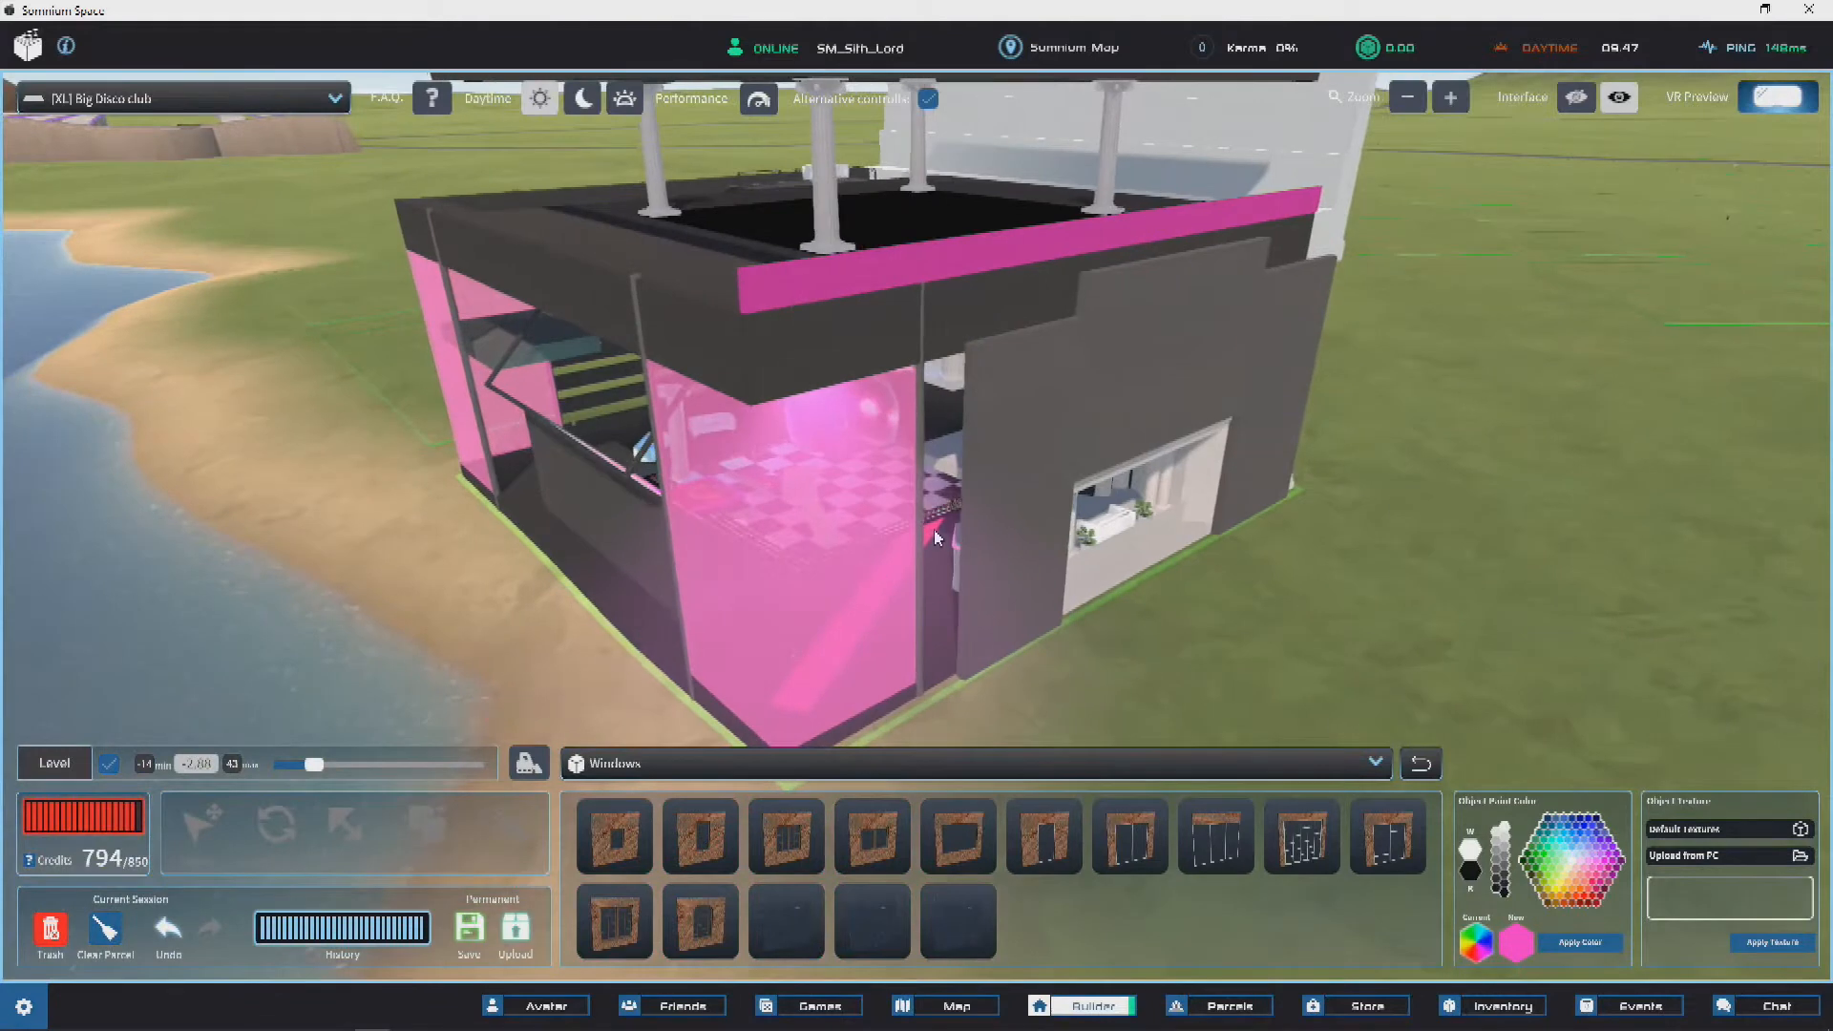
left_click(948, 543)
left_click_drag(951, 500, 949, 172)
key("w")
right_click_drag(949, 178, 919, 284)
key("v")
left_click_drag(633, 277, 1164, 531)
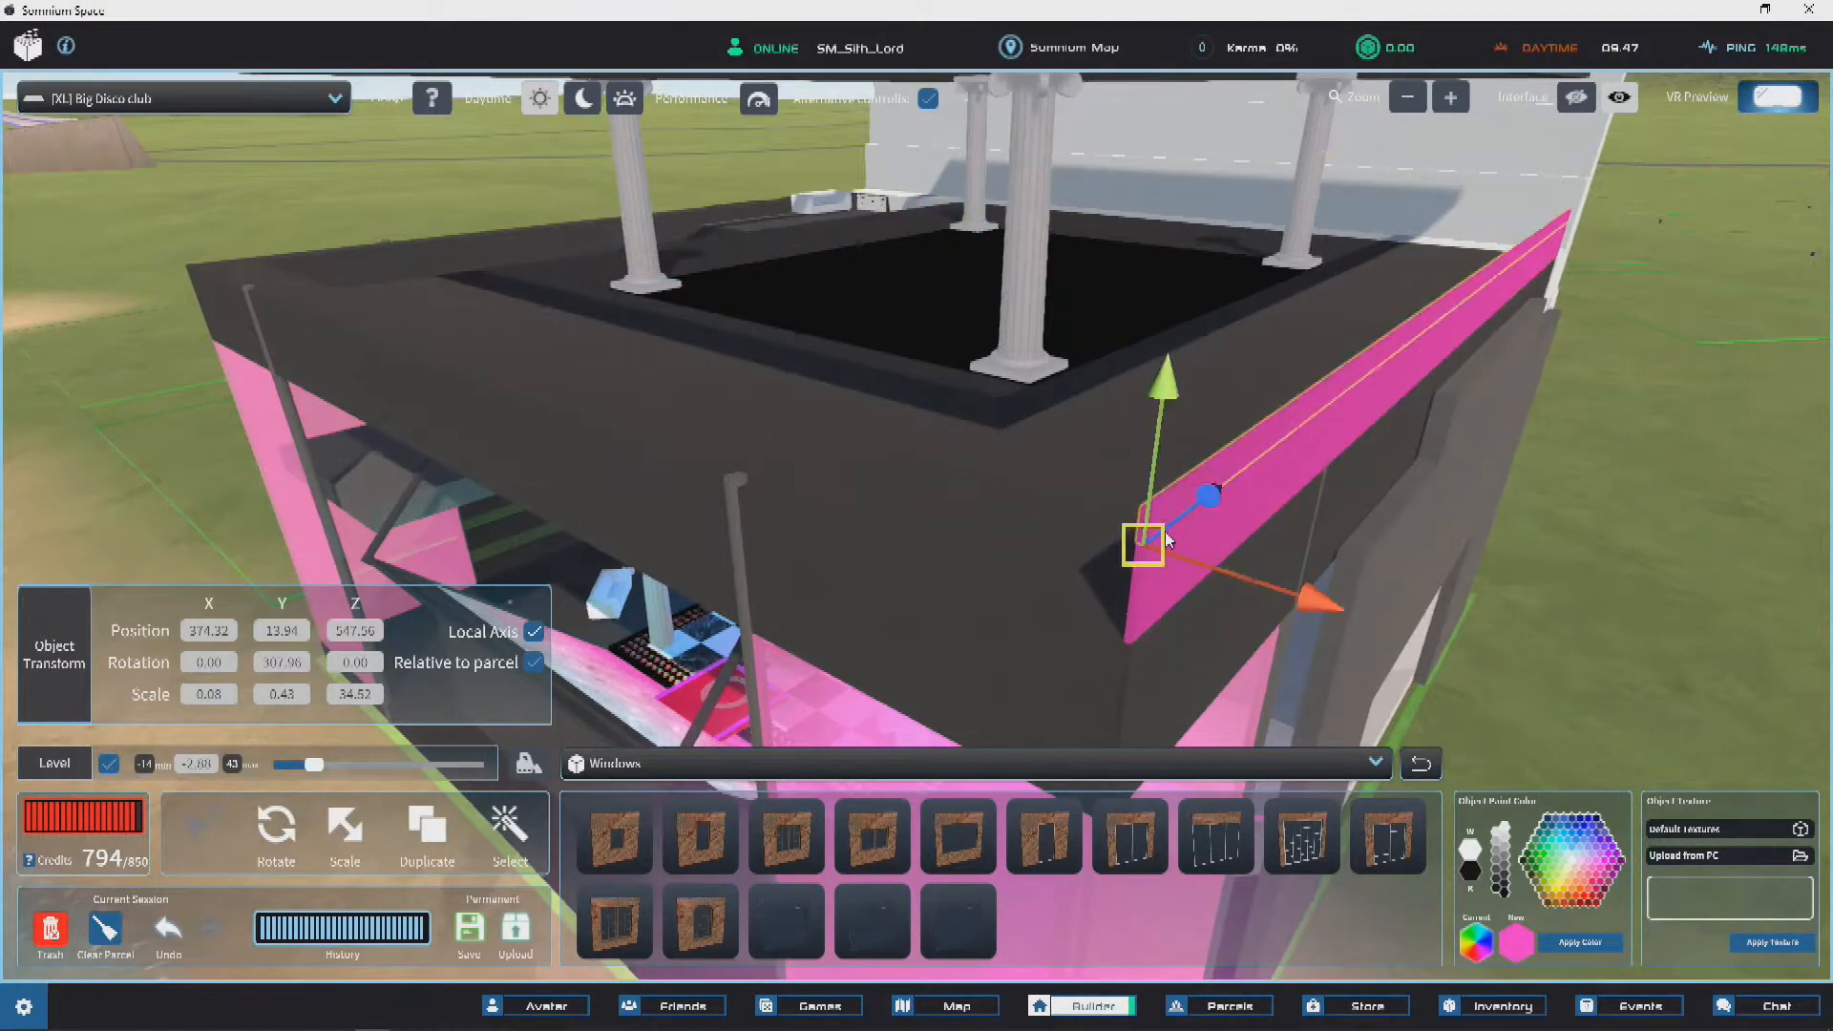
Step: Delete the first and third strips from the bottom of the pink stack
key("Delete")
left_click(1149, 560)
key("Delete")
scroll(1194, 512, "down", 3)
right_click_drag(1194, 512, 1384, 441)
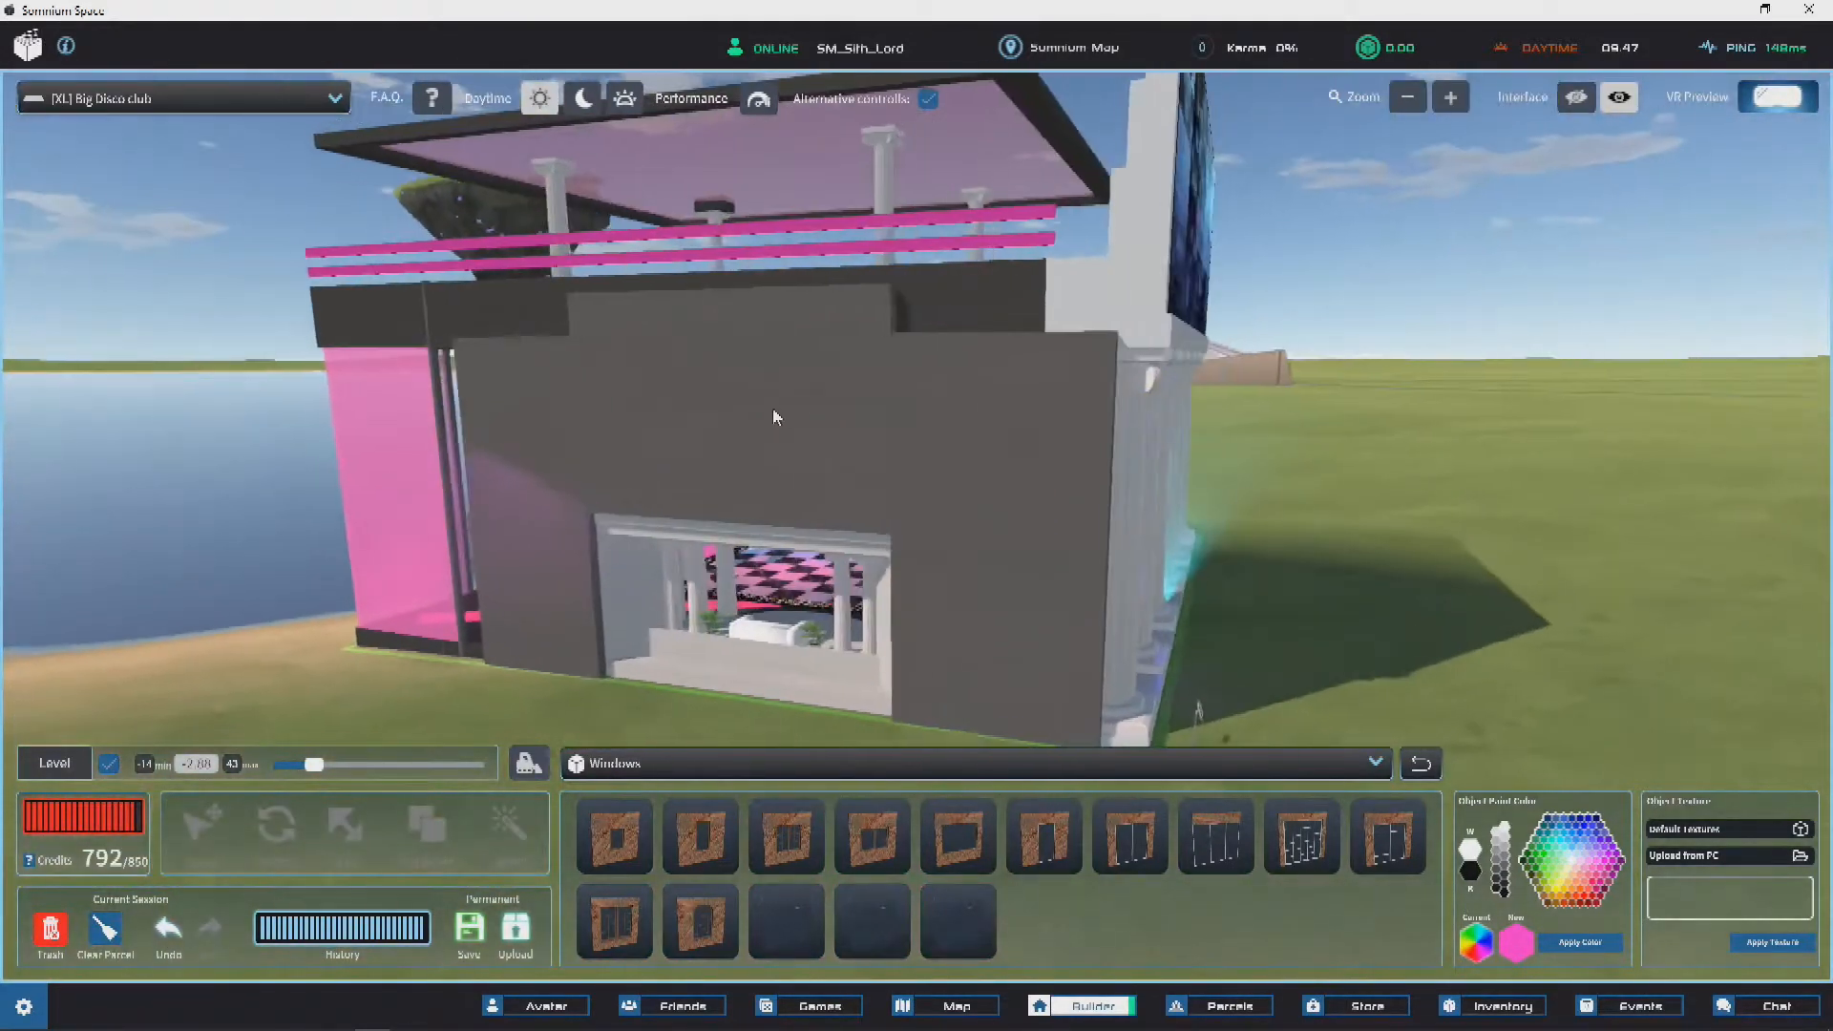
Step: Try moving the balcony sofa to the roof edge beside the pink strips, and undo the move
scroll(770, 404, "down", 4)
right_click_drag(868, 403, 1022, 449)
scroll(1022, 450, "up", 4)
left_click(818, 448)
right_click_drag(818, 449, 886, 433)
scroll(859, 439, "up", 4)
scroll(819, 404, "down", 4)
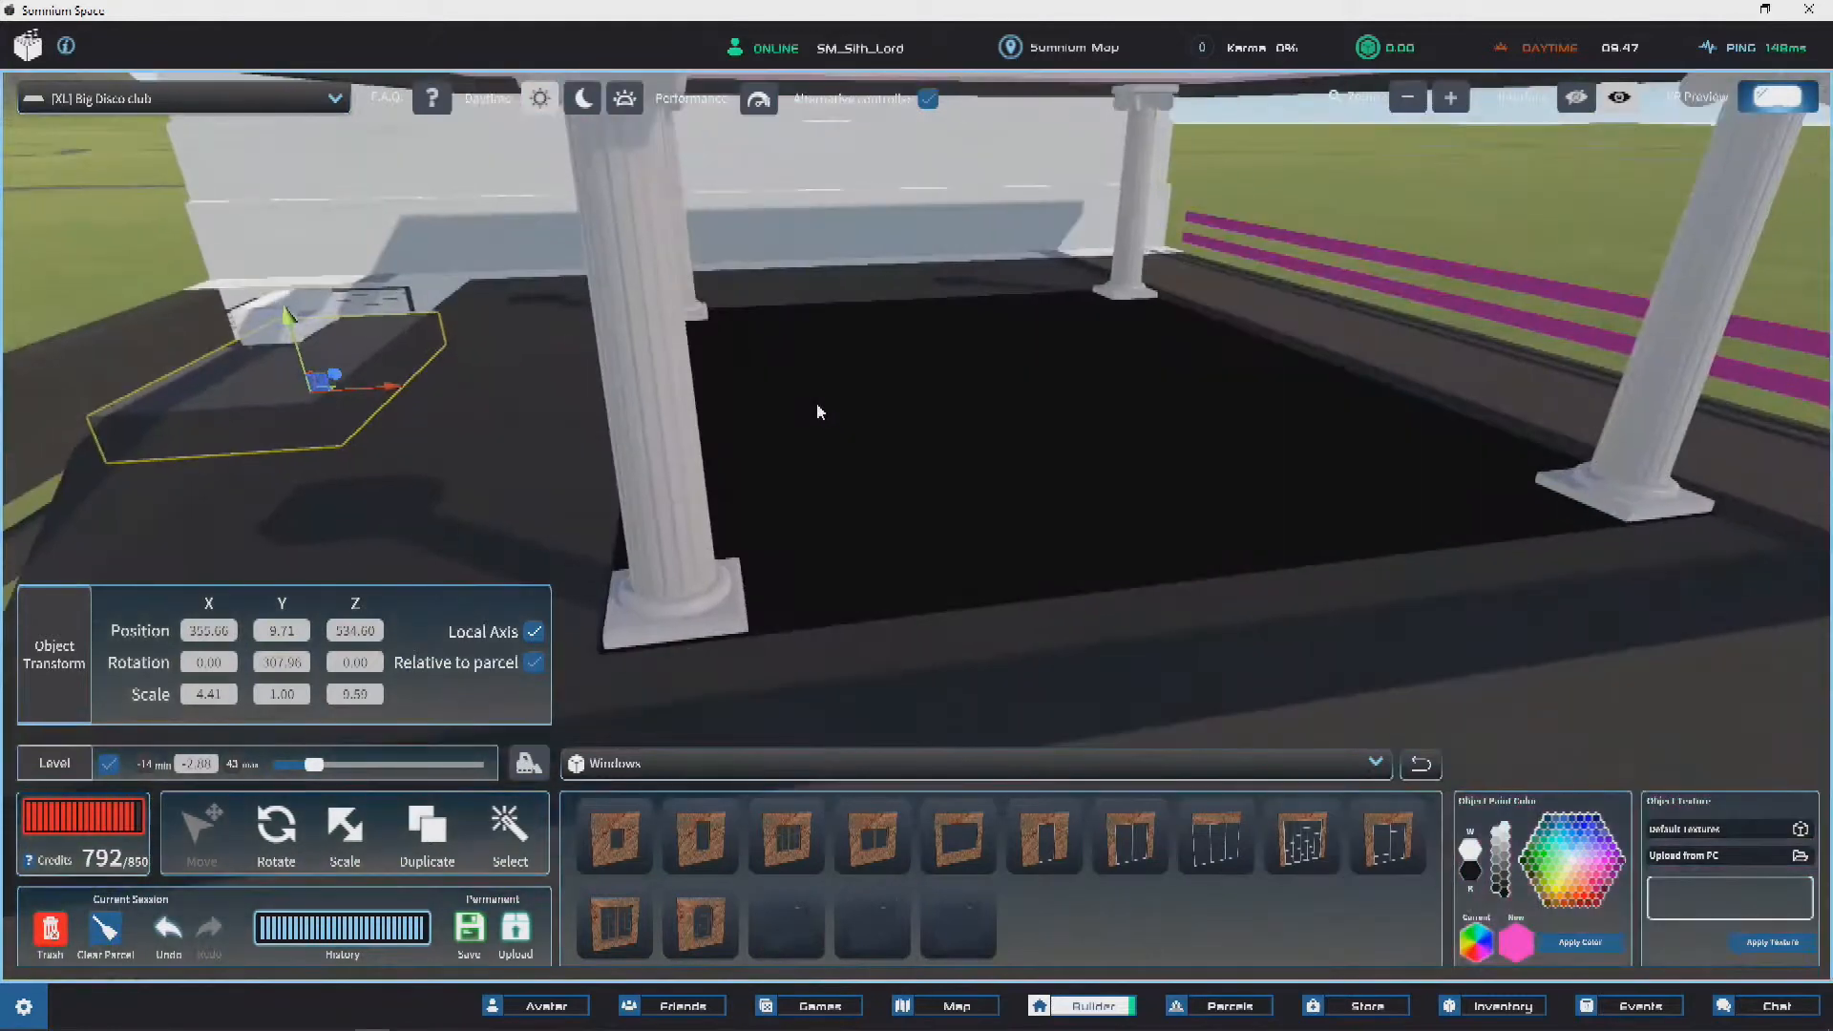
right_click_drag(195, 333, 788, 416)
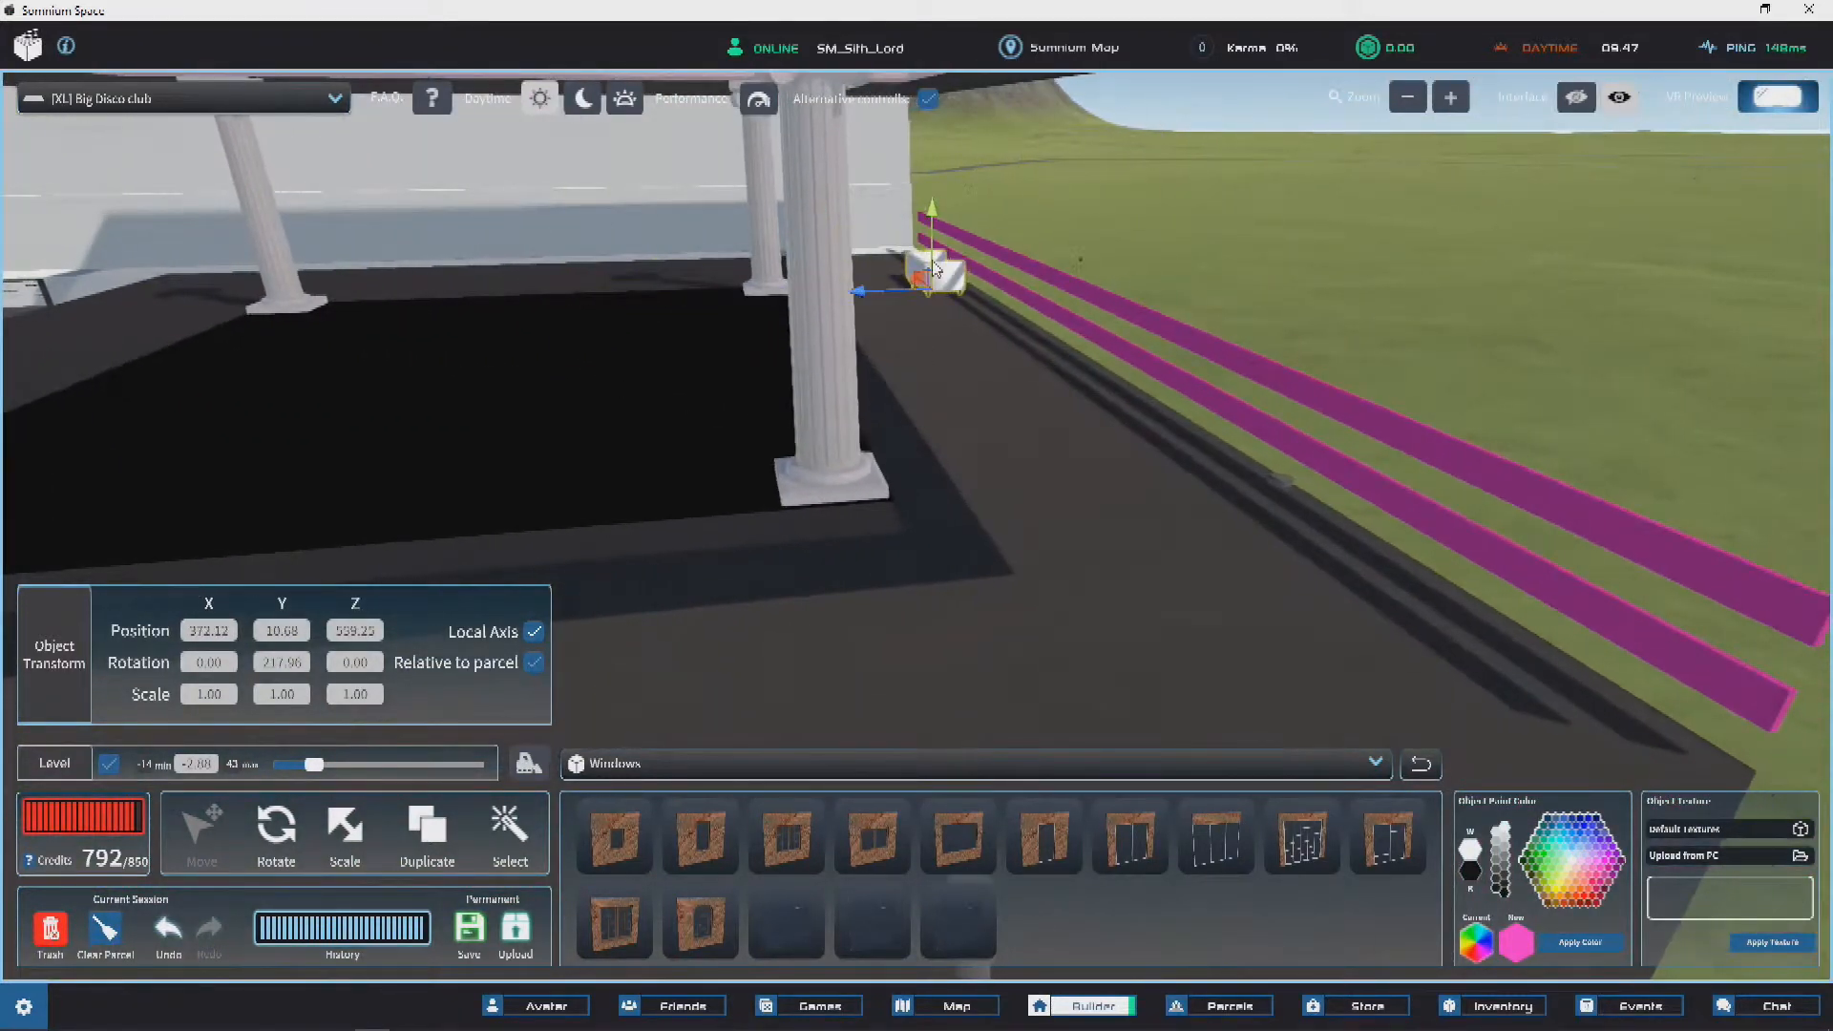
scroll(930, 303, "up", 4)
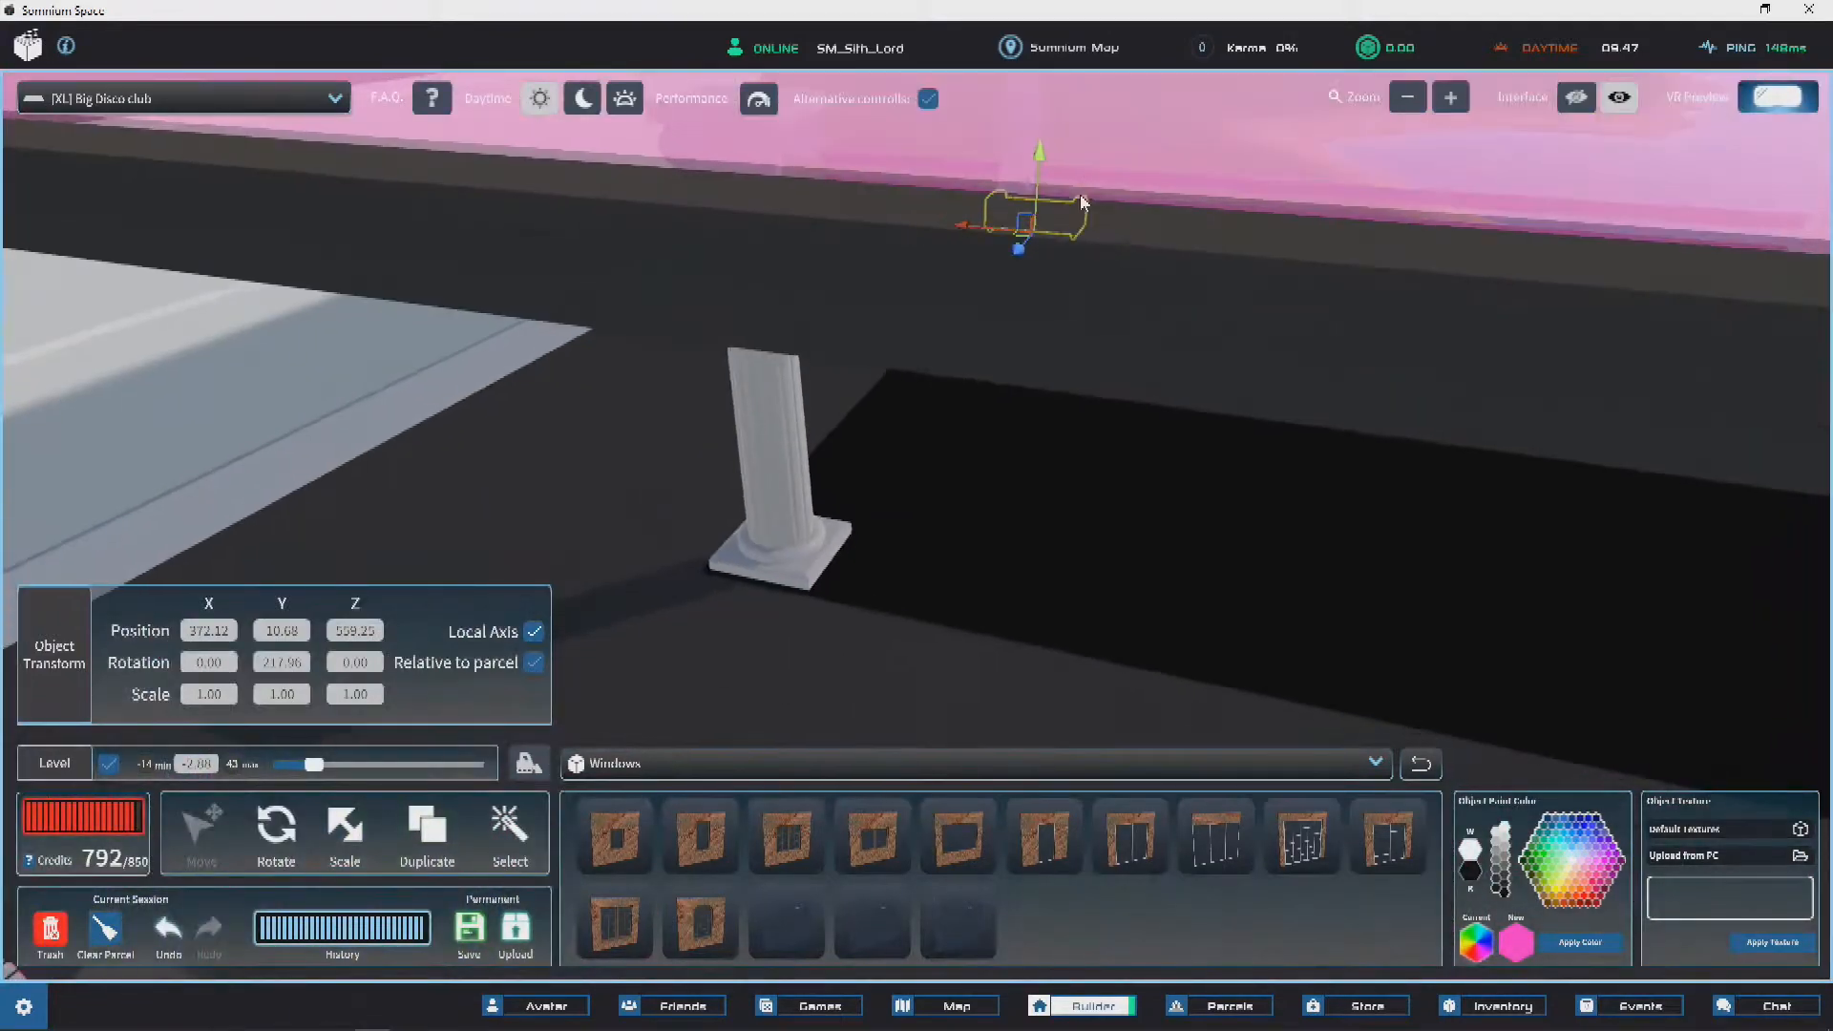
key("ctrl+z")
Step: Scale the lower pink strip down to about 0.05 in X and 0.24 in Y
right_click_drag(1348, 317, 752, 323)
right_click_drag(961, 432, 1144, 469)
left_click(1136, 443)
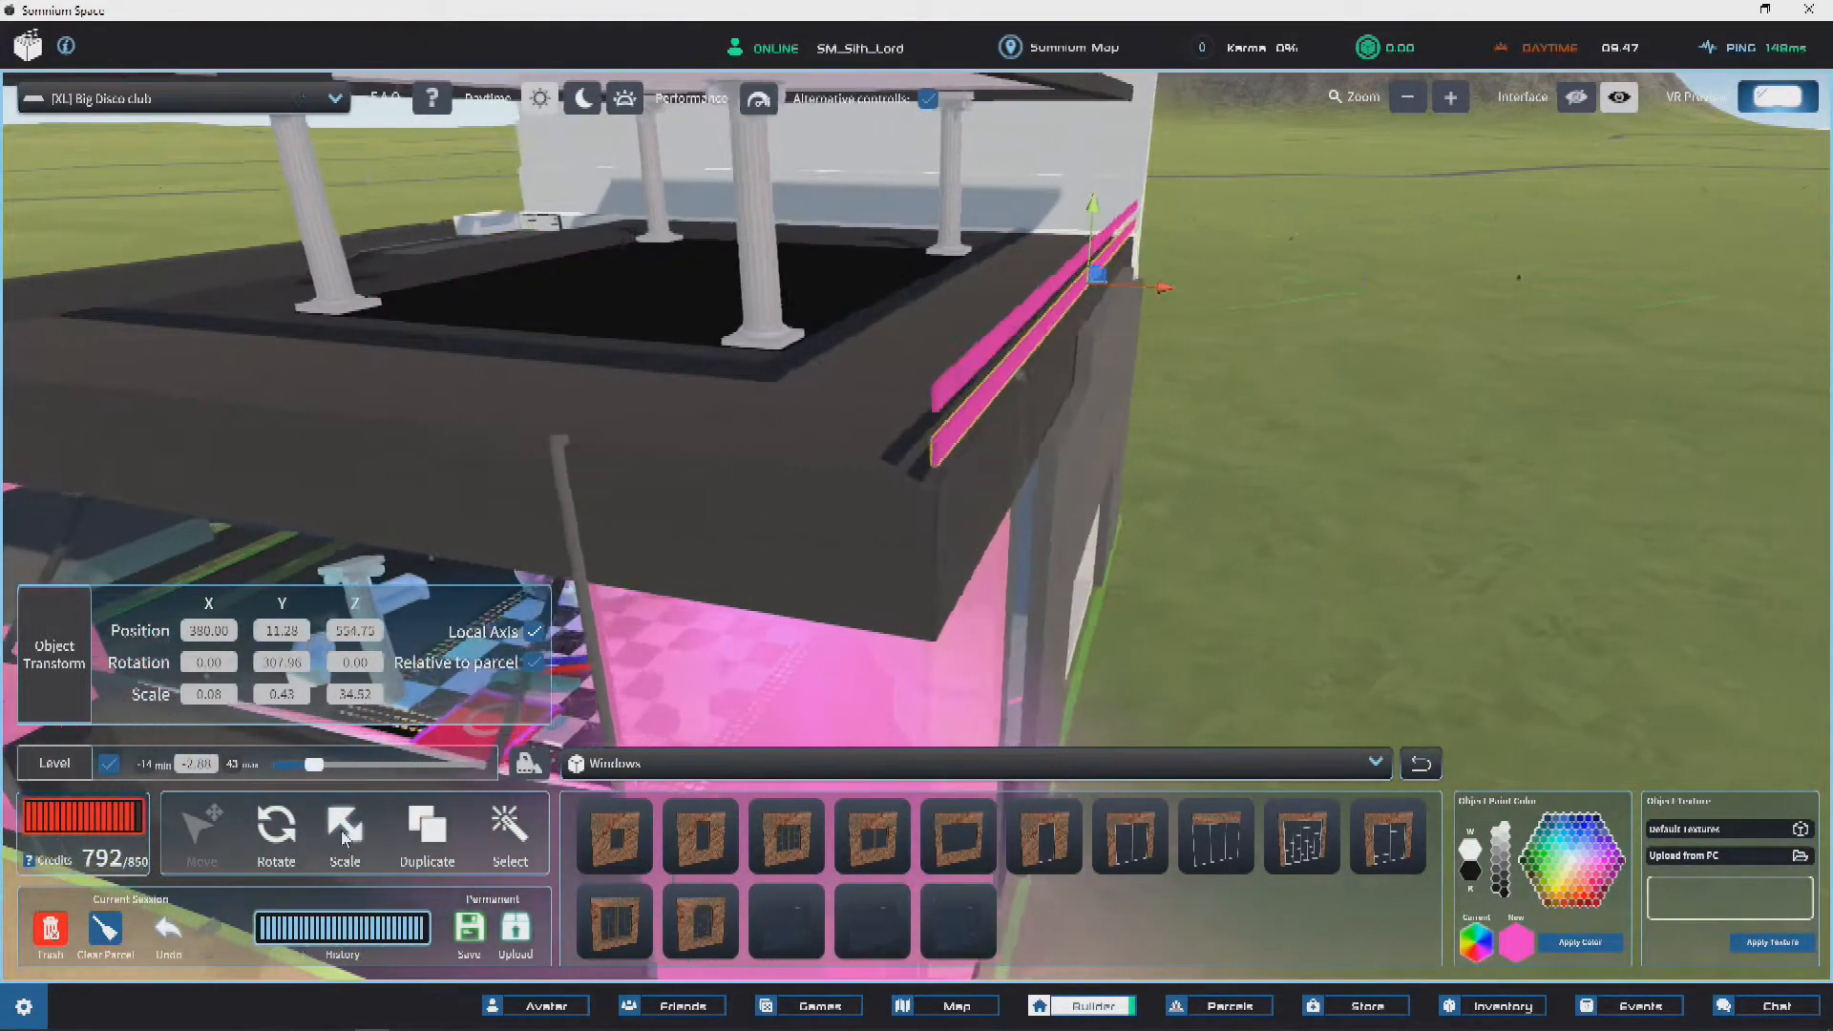
right_click_drag(1071, 311, 683, 334)
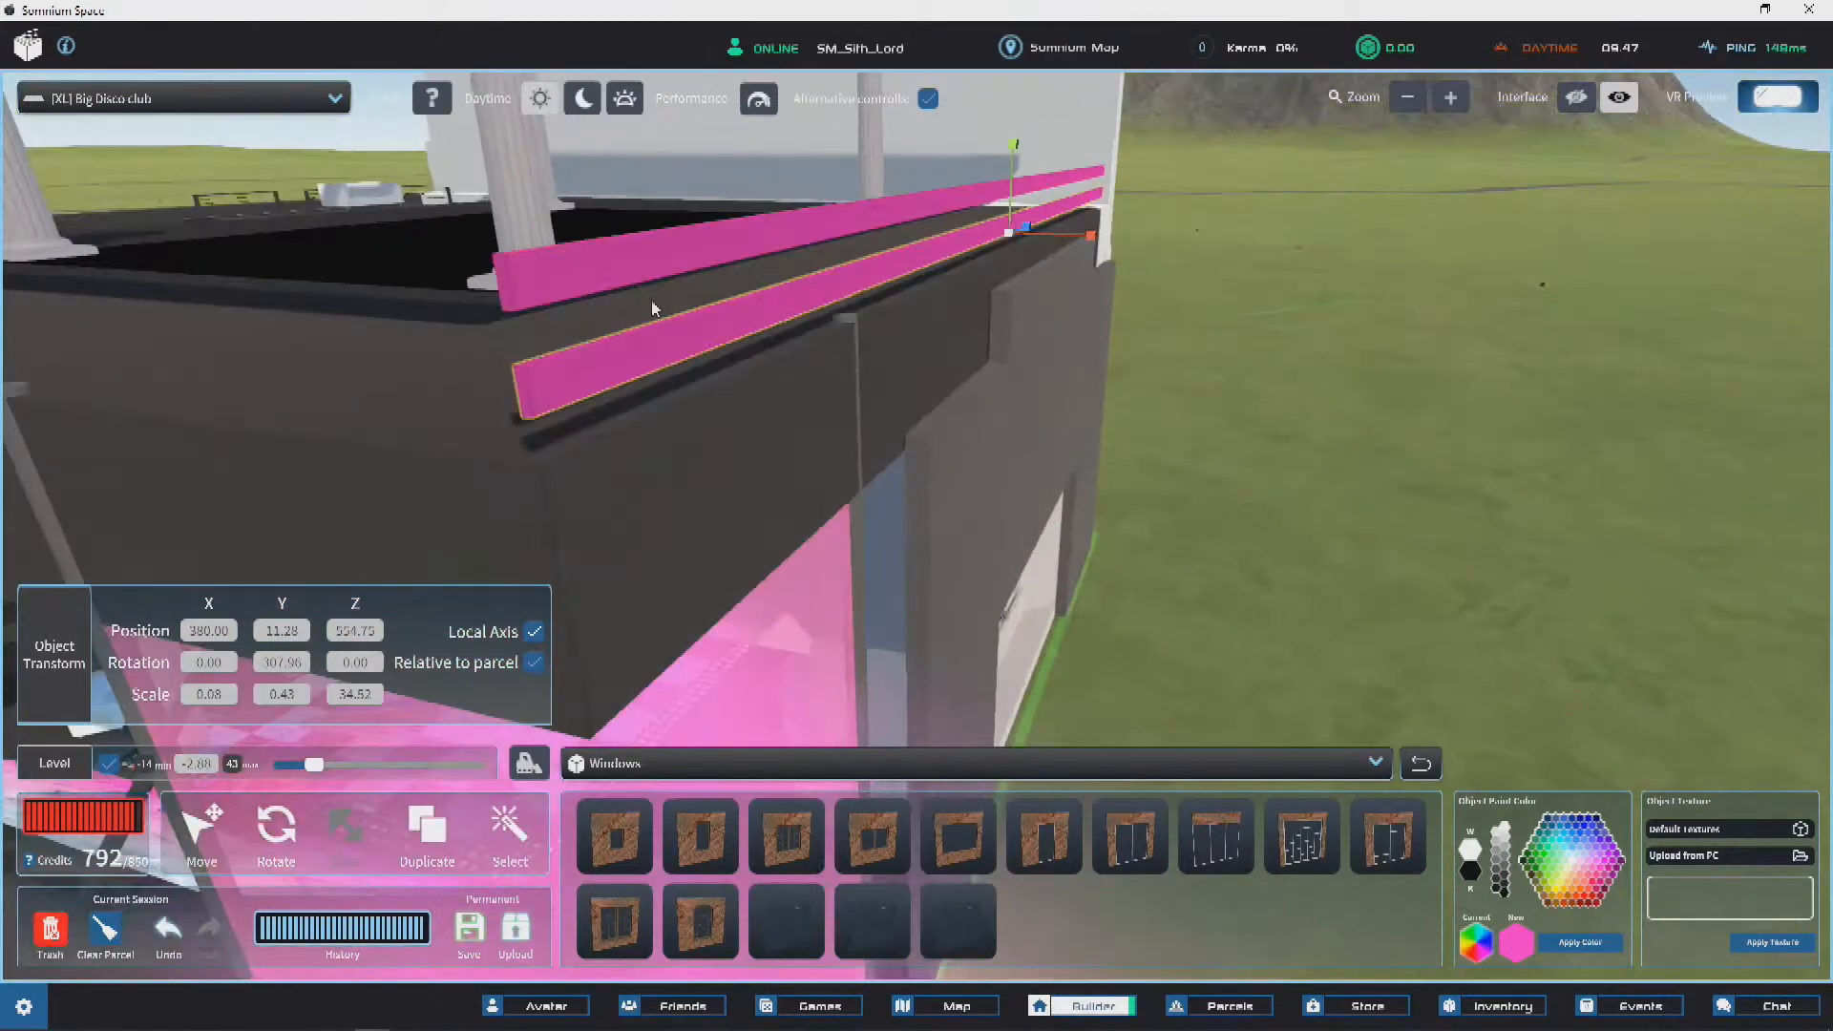
left_click_drag(604, 255, 586, 372)
right_click_drag(351, 785, 1206, 191)
left_click_drag(1144, 230, 1113, 225)
right_click_drag(1285, 237, 1051, 179)
Step: Remove the upper pink strip and reposition the thinned strip flush along the roof's outer edge
left_click_drag(967, 122, 426, 490)
right_click_drag(426, 491, 332, 798)
left_click(191, 838)
right_click_drag(191, 838, 695, 375)
key("v")
left_click_drag(696, 360, 700, 425)
Step: Duplicate the thinned pink strip, raise the copy above the roof and snap it to the original strip's corner
right_click_drag(806, 316, 848, 453)
left_click(798, 510)
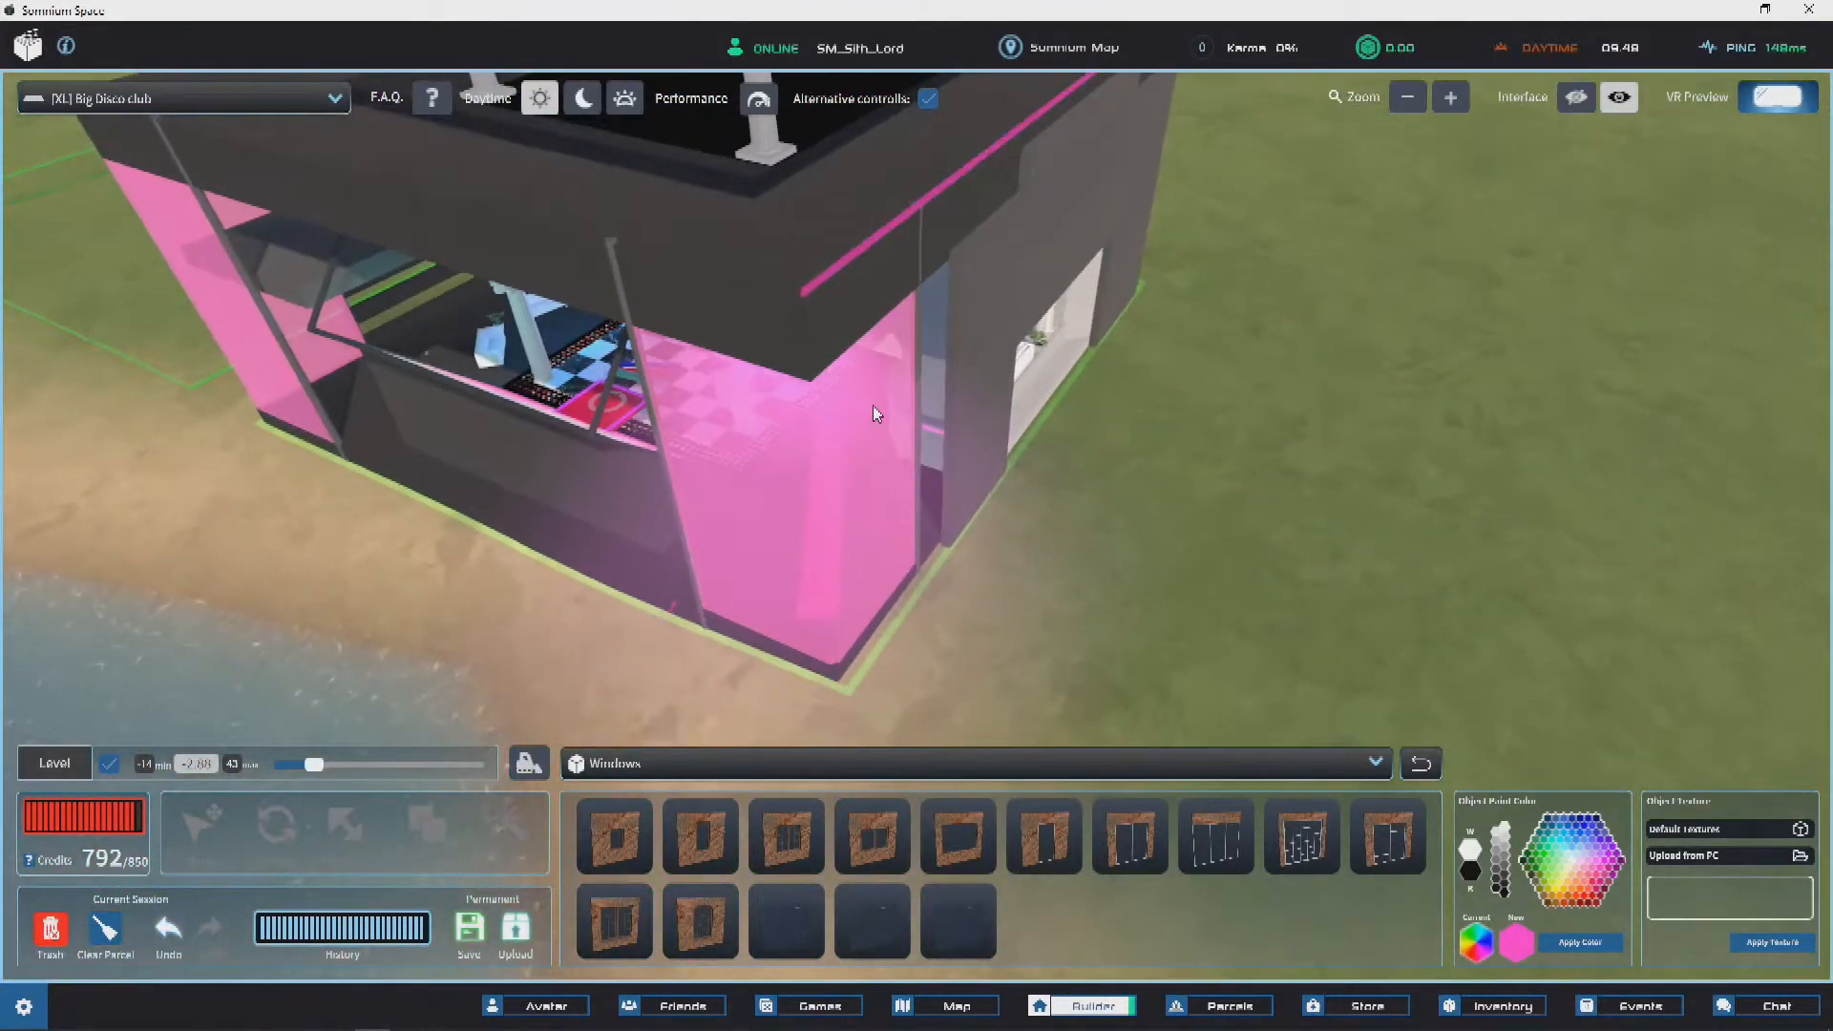
left_click_drag(874, 405, 841, 60)
scroll(897, 238, "up", 3)
key("a")
key("w")
key("v")
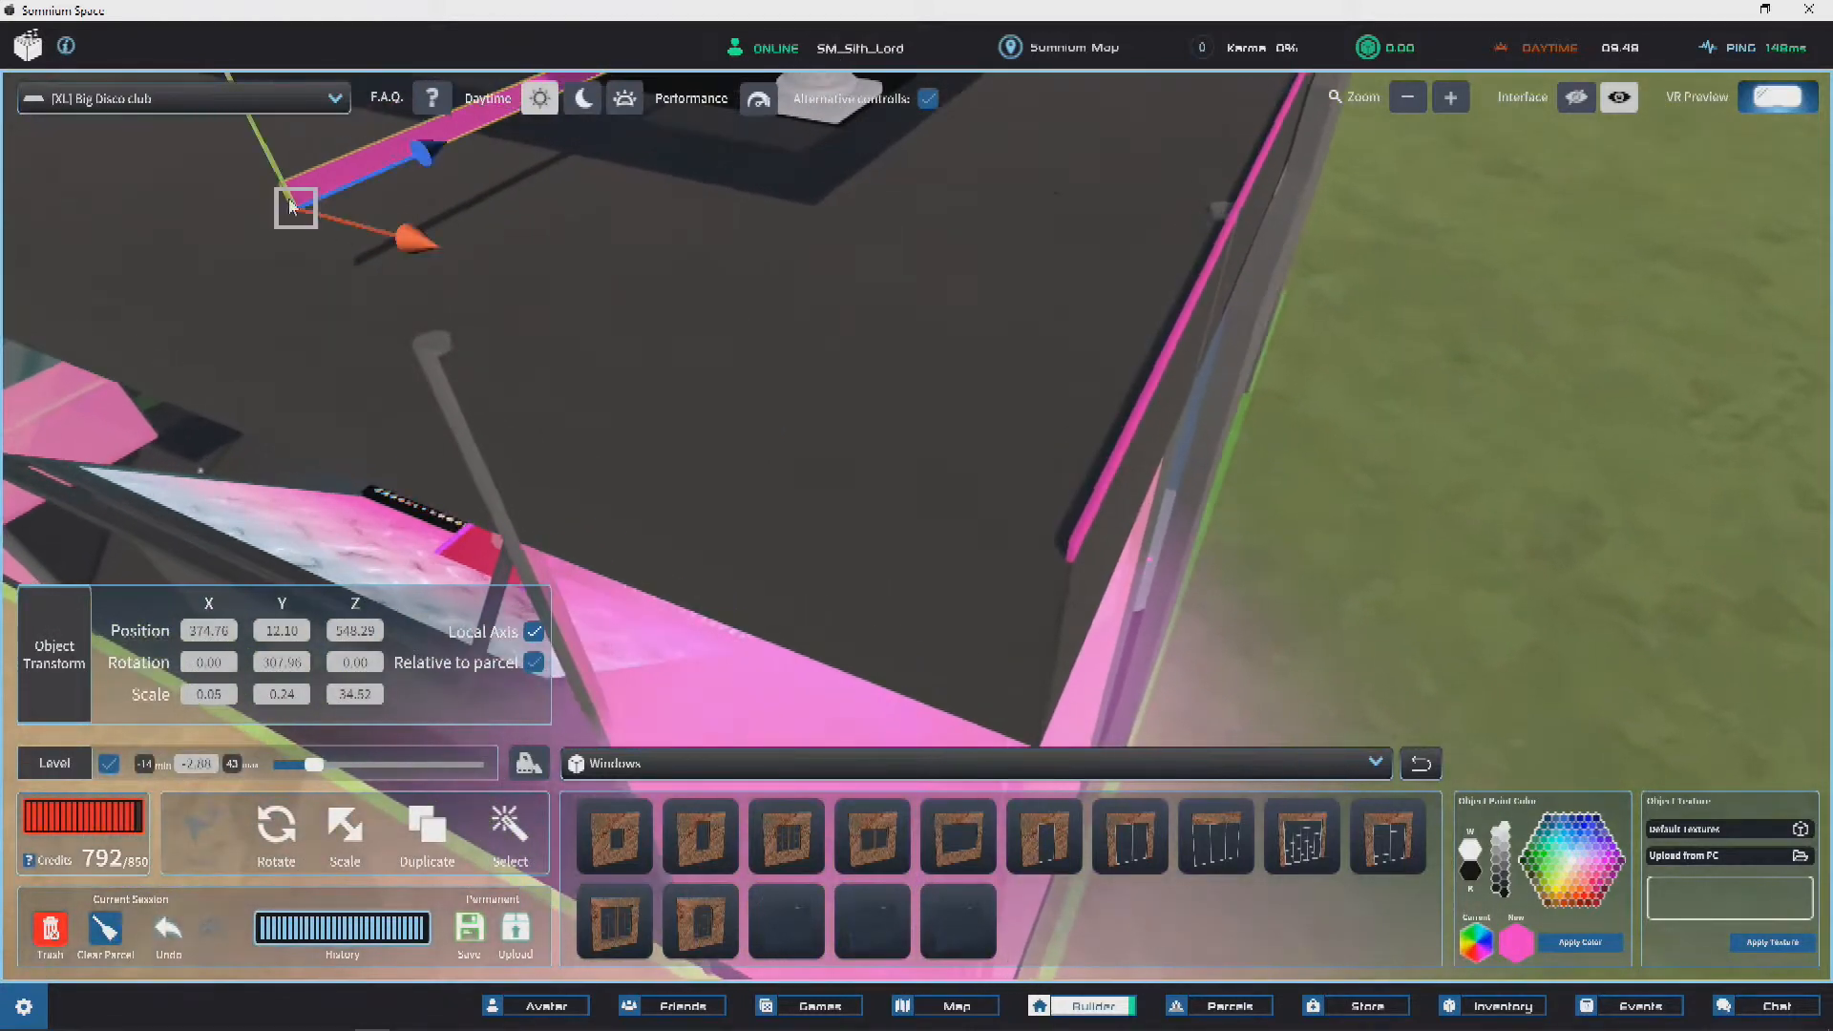
left_click_drag(298, 216, 990, 467)
left_click_drag(1103, 542, 1082, 533)
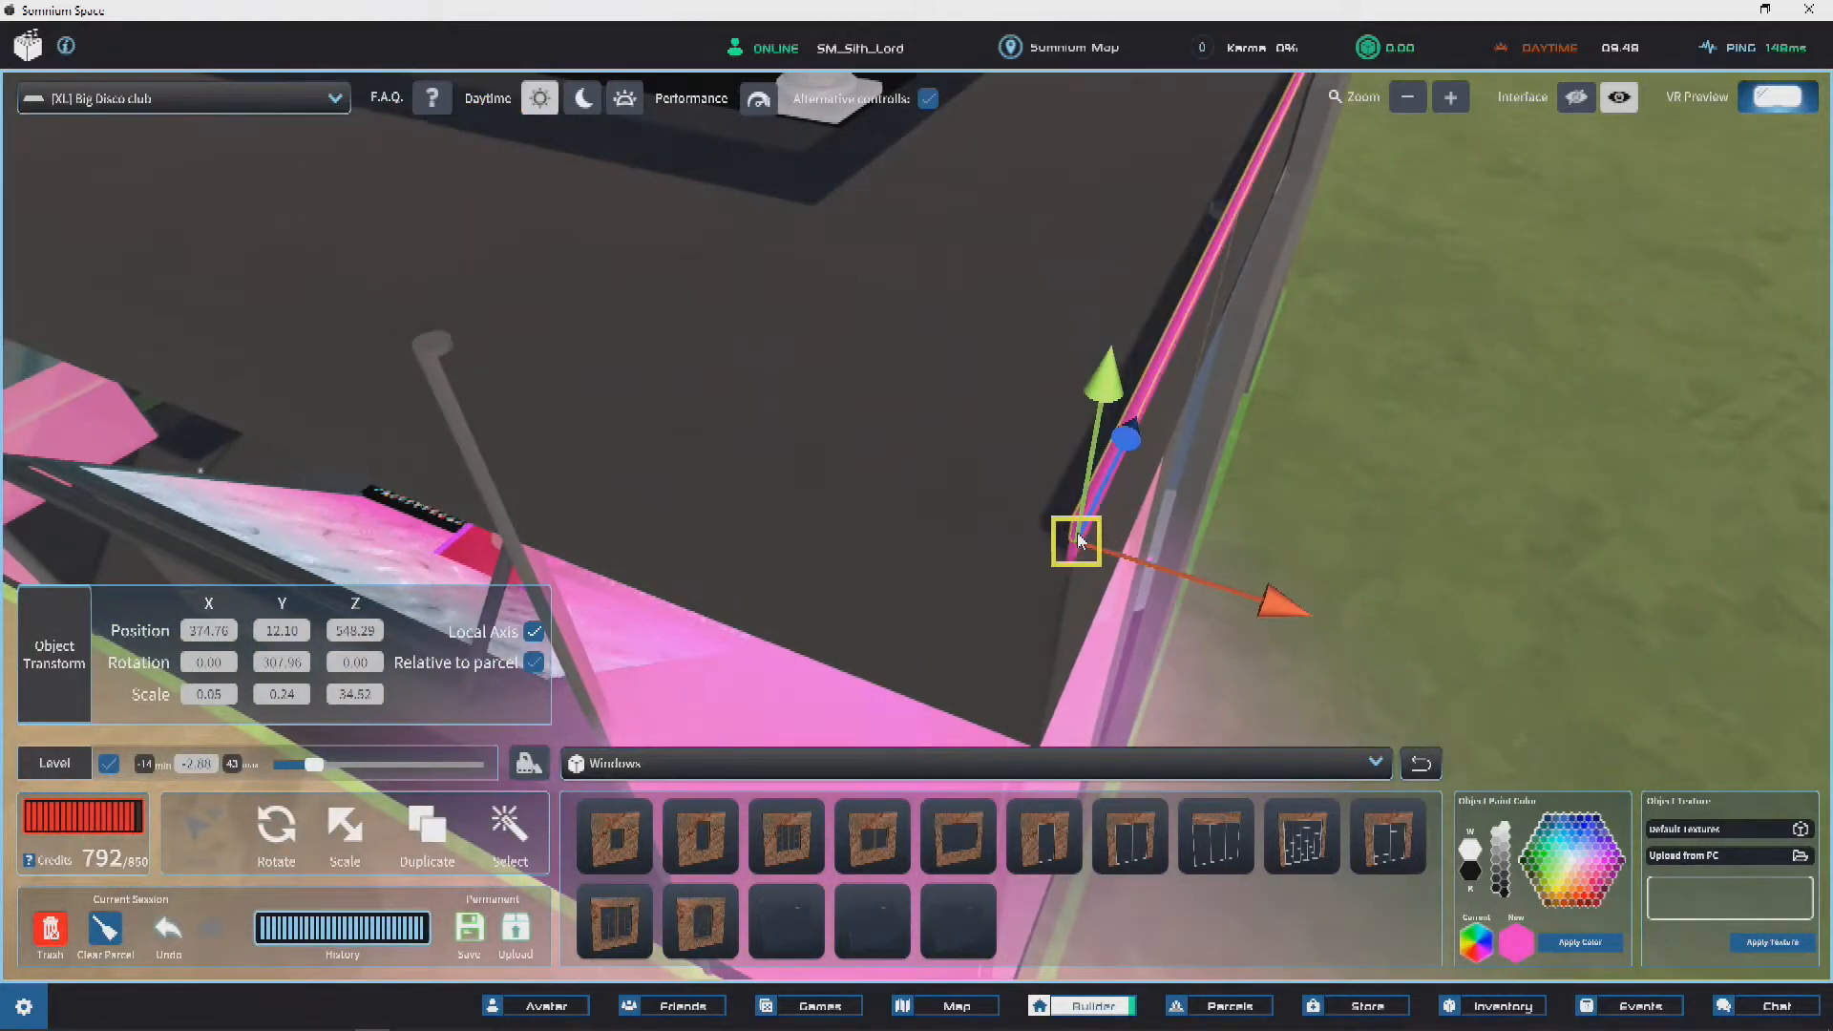
Step: Stack further duplicates of the pink strip at the roof corner and remove the spares, leaving two strips with a gap between them
key("s")
key("ctrl+d")
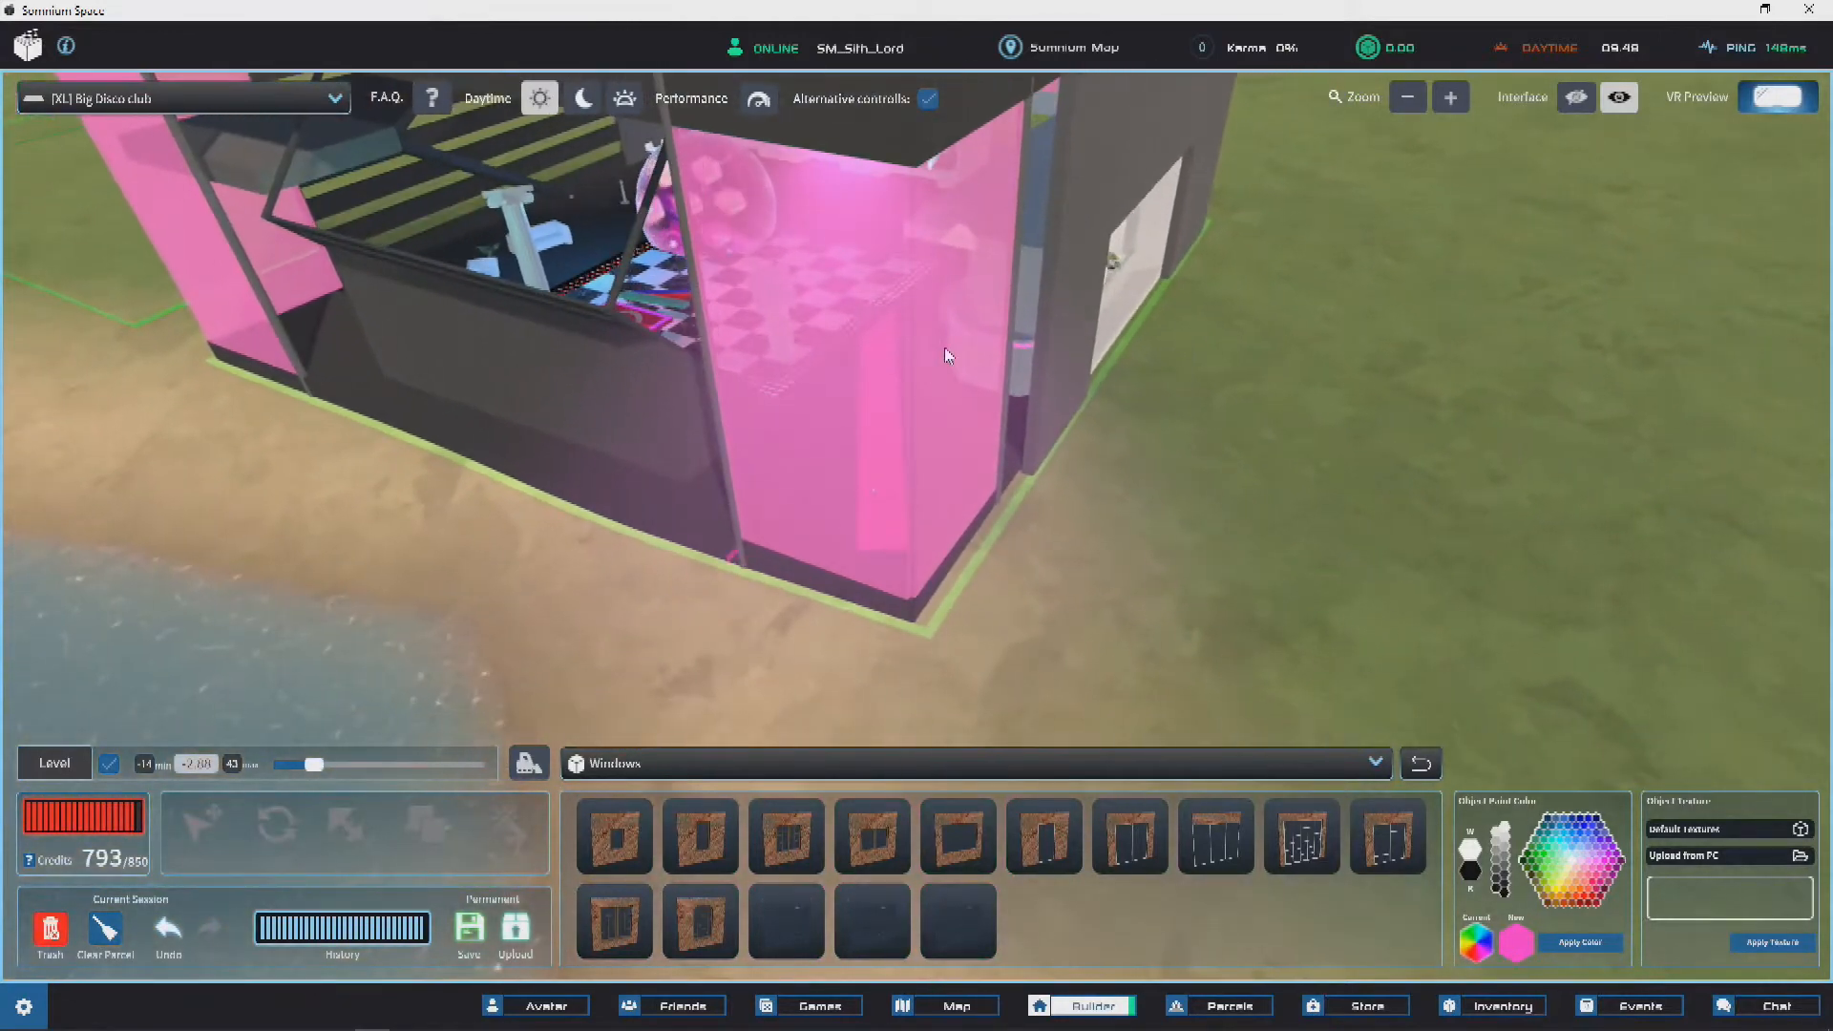
left_click(930, 334)
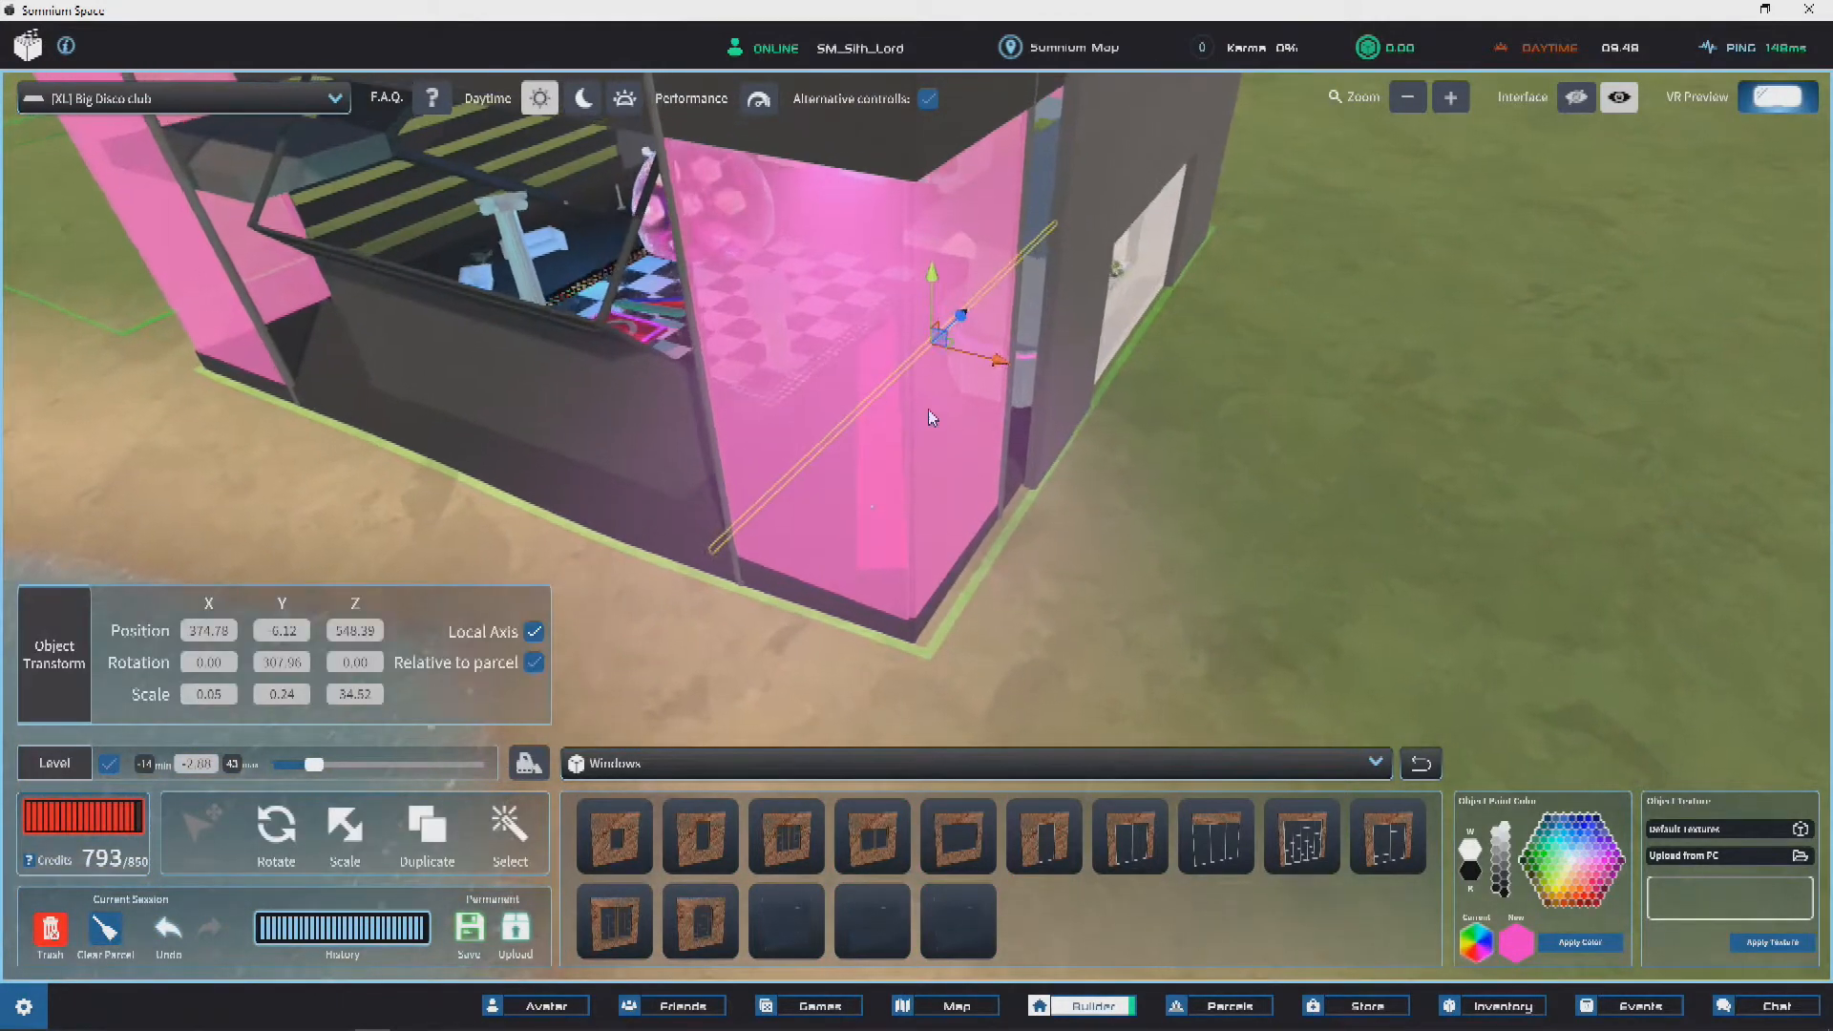
left_click_drag(967, 482, 842, 472)
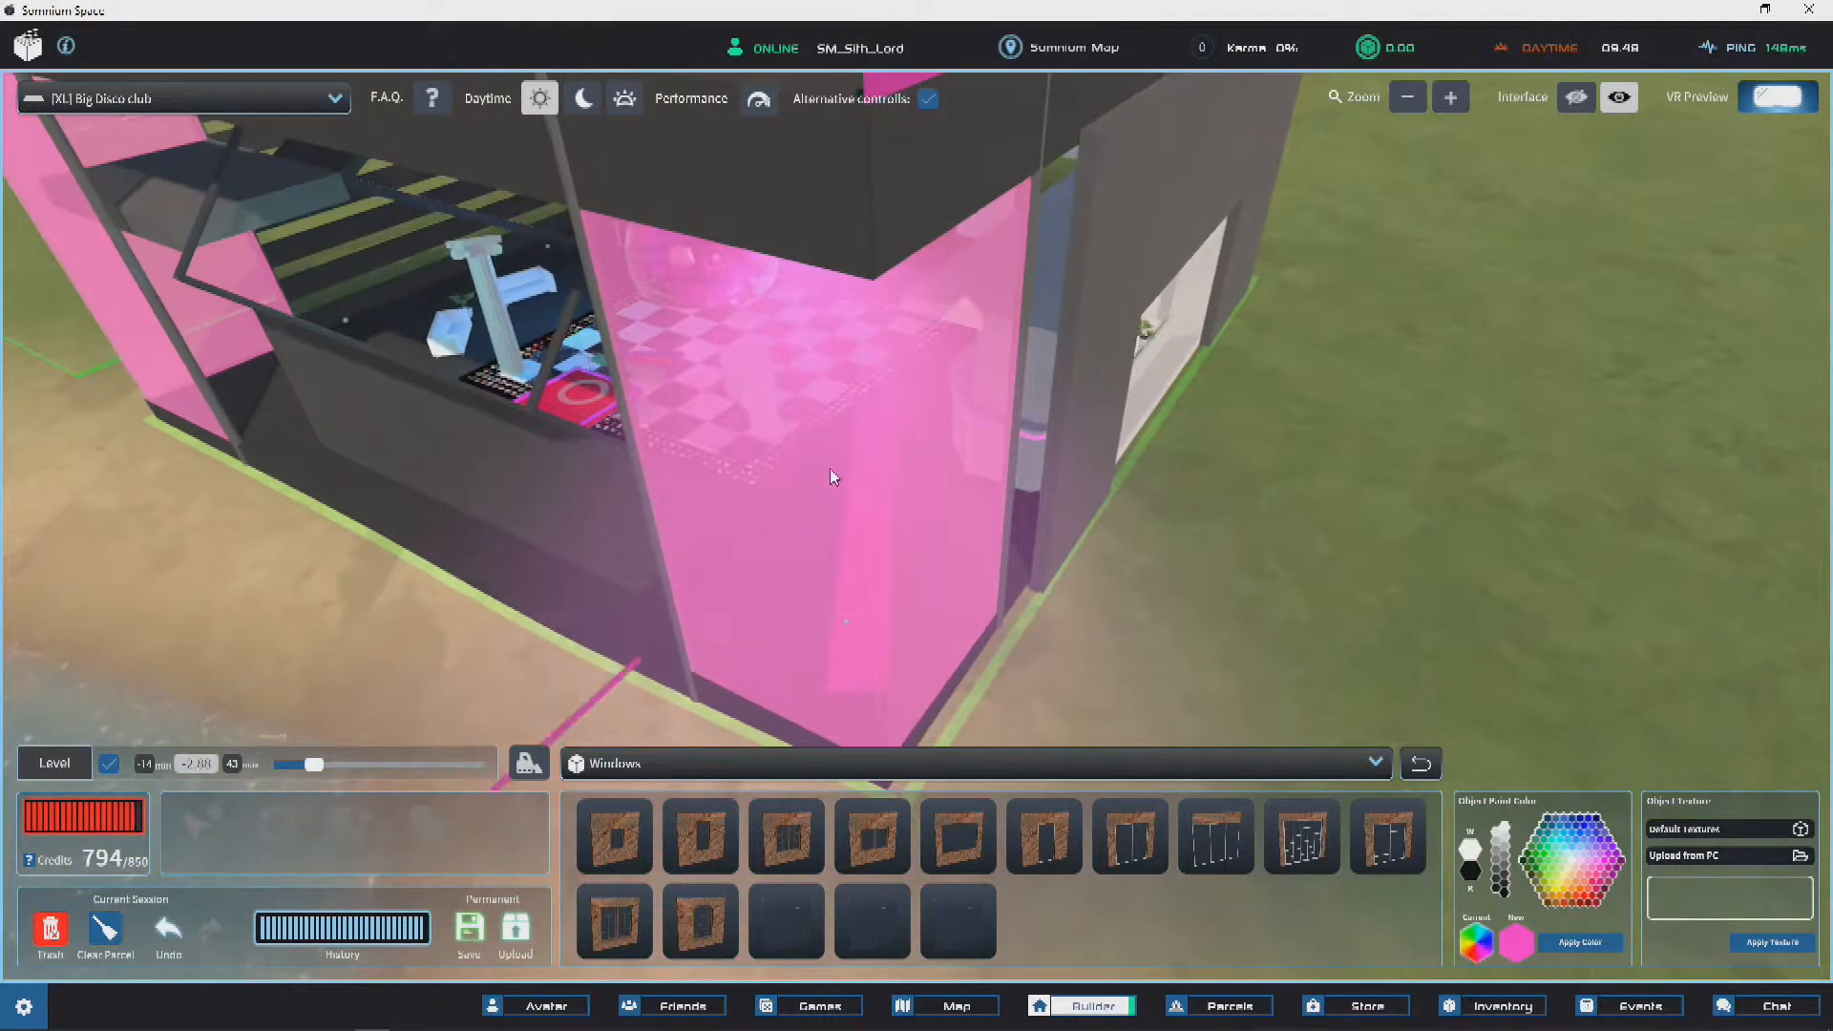
left_click(897, 405)
left_click_drag(836, 196, 898, 212)
left_click_drag(936, 144, 1010, 412)
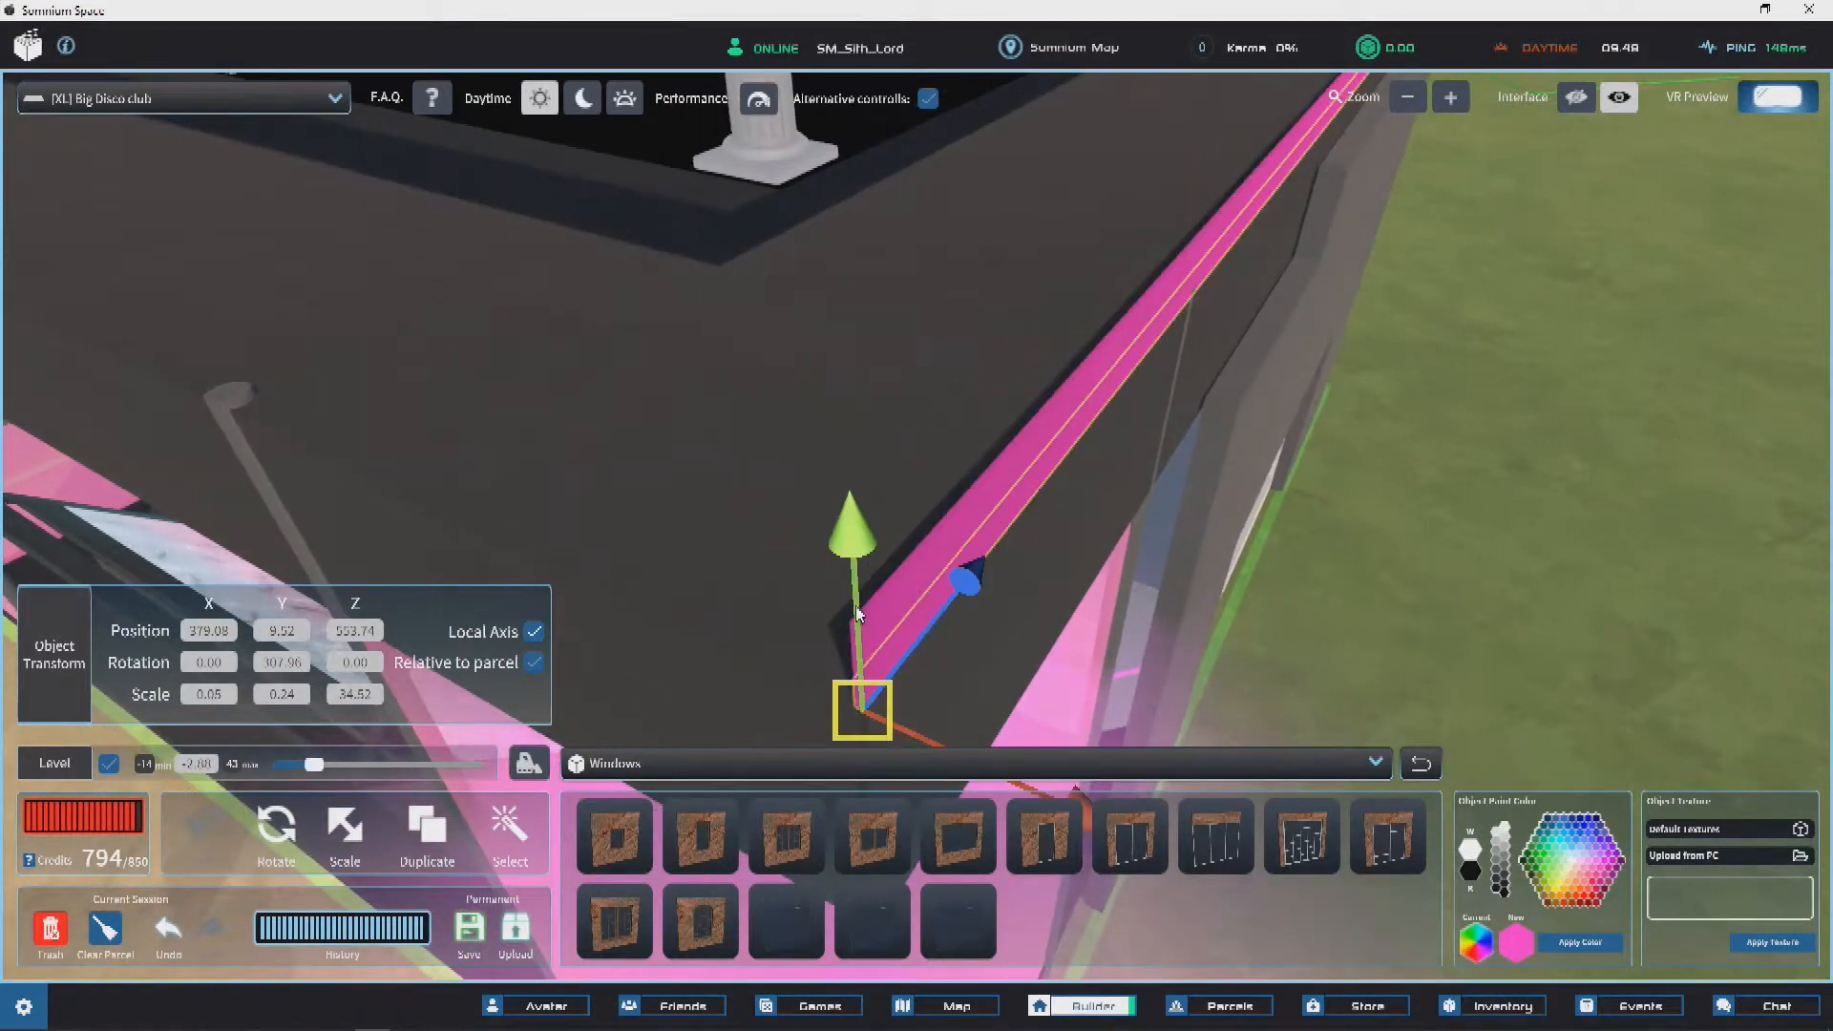
left_click_drag(861, 621, 886, 485)
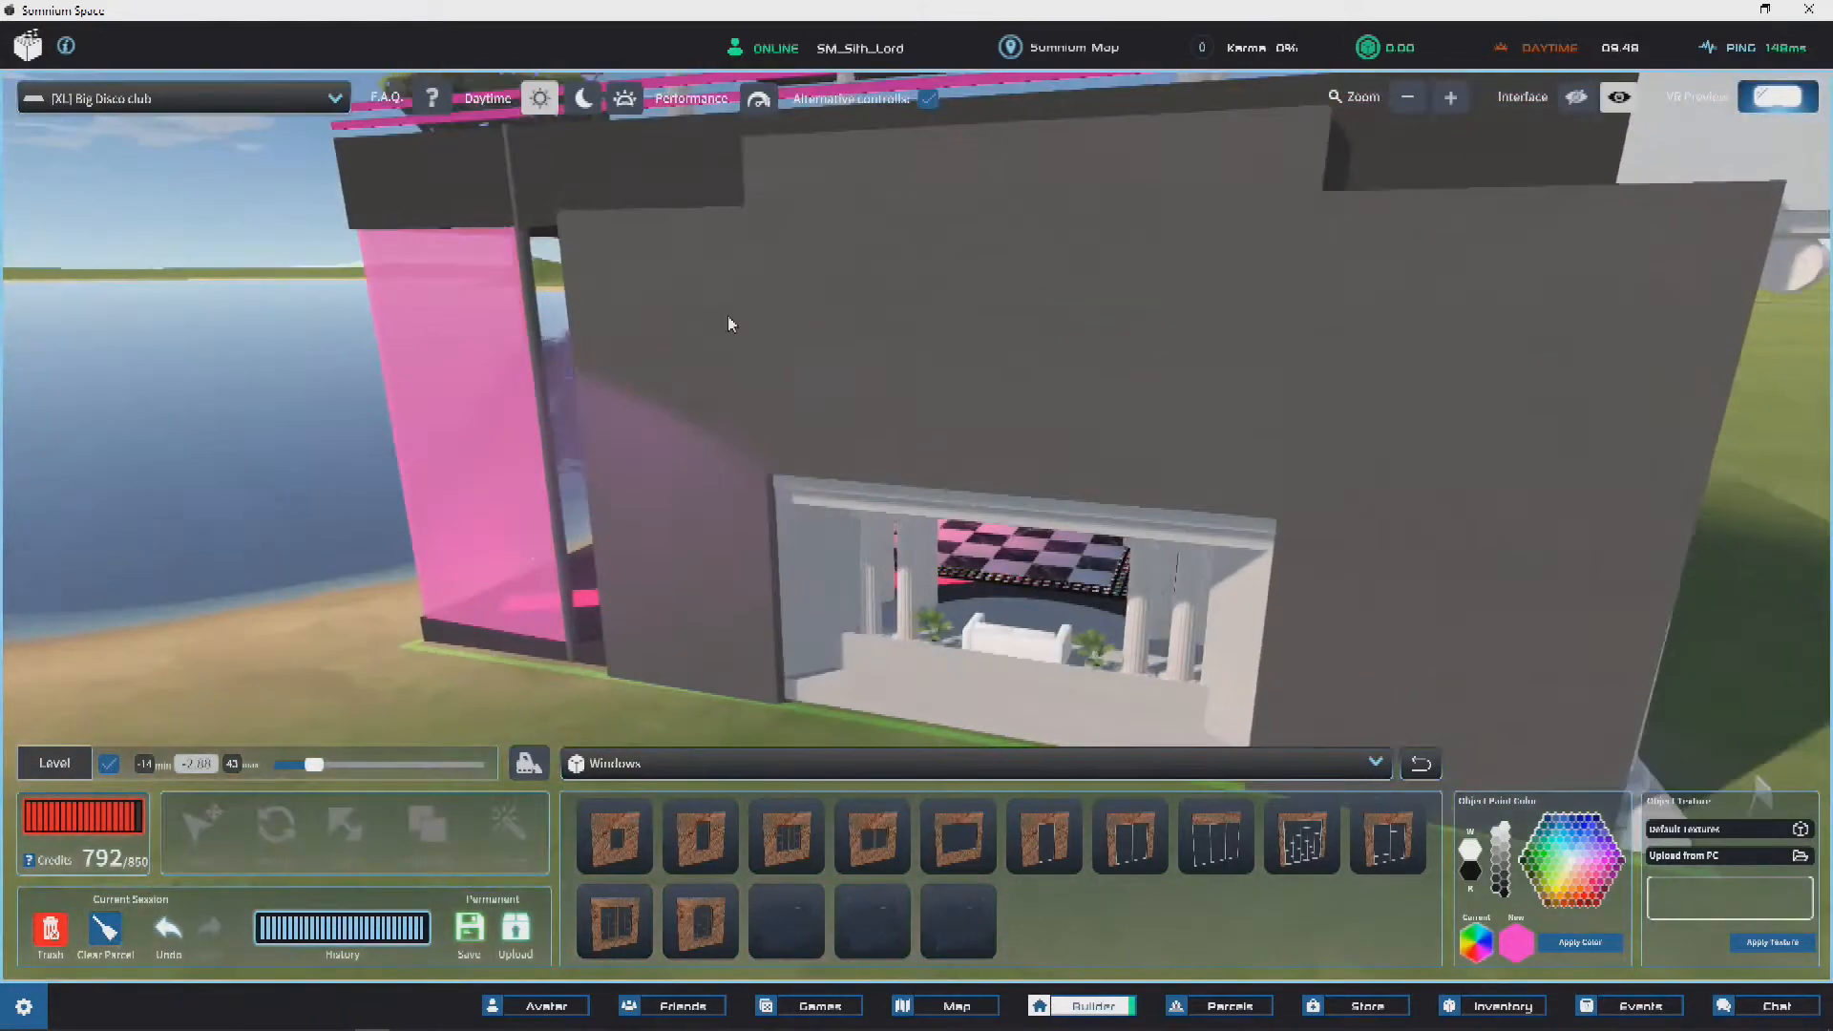
Step: Try placing the balcony sofa behind the two pink strips on the roof's side edge, and undo the move
right_click_drag(728, 317, 1201, 338)
scroll(860, 467, "down", 5)
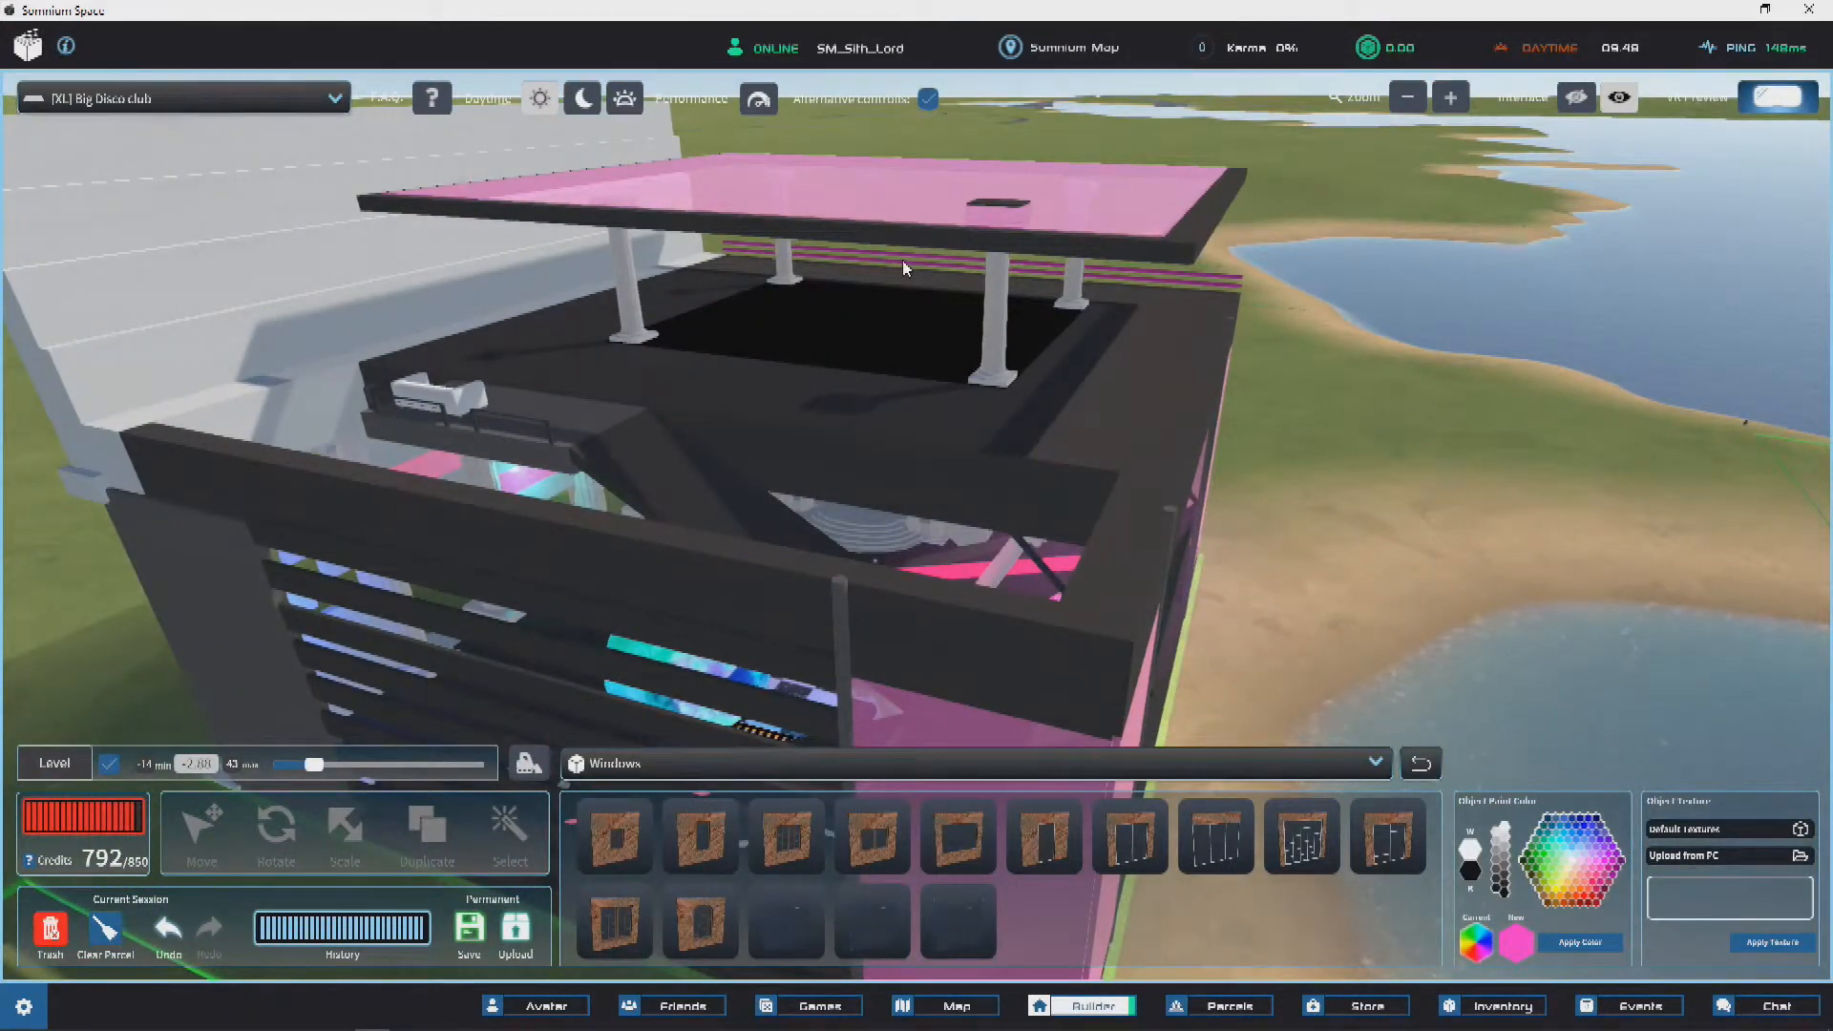
right_click_drag(857, 329, 612, 313)
scroll(1079, 306, "up", 3)
left_click(368, 272)
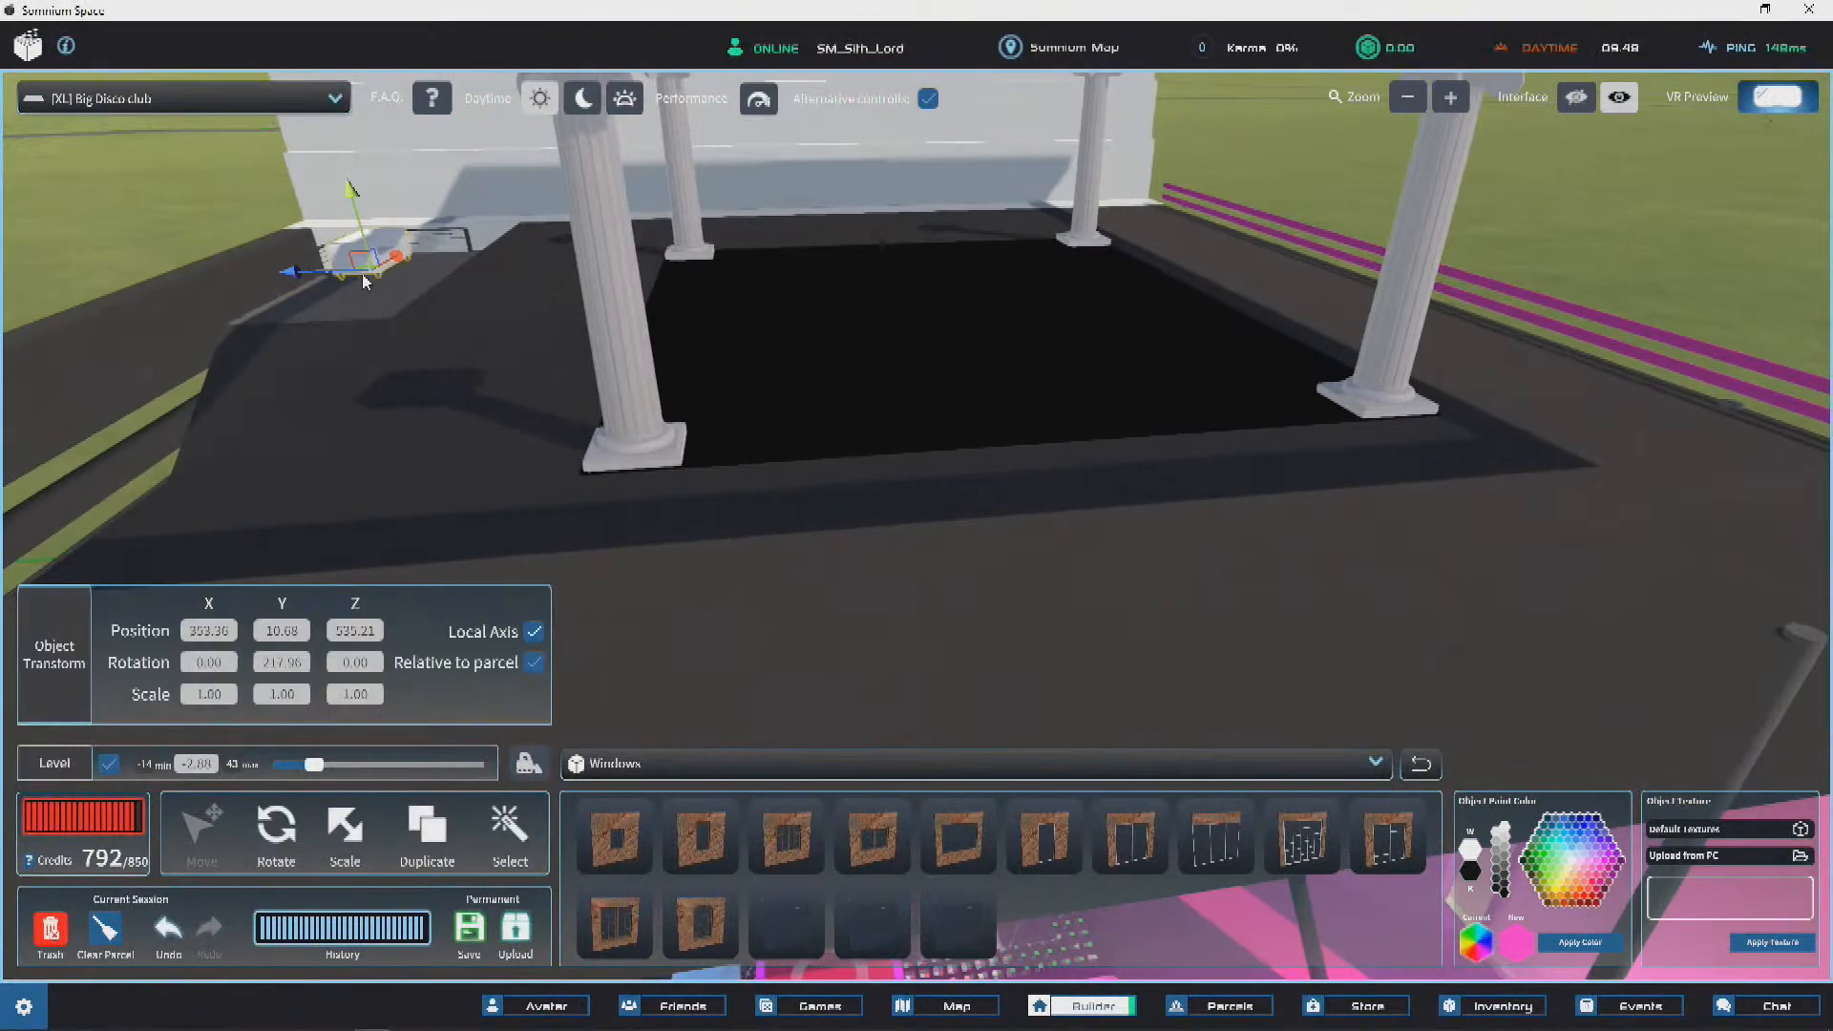
left_click_drag(290, 274, 863, 389)
right_click_drag(863, 389, 1468, 449)
left_click_drag(1197, 300, 993, 215)
right_click_drag(993, 215, 1107, 227)
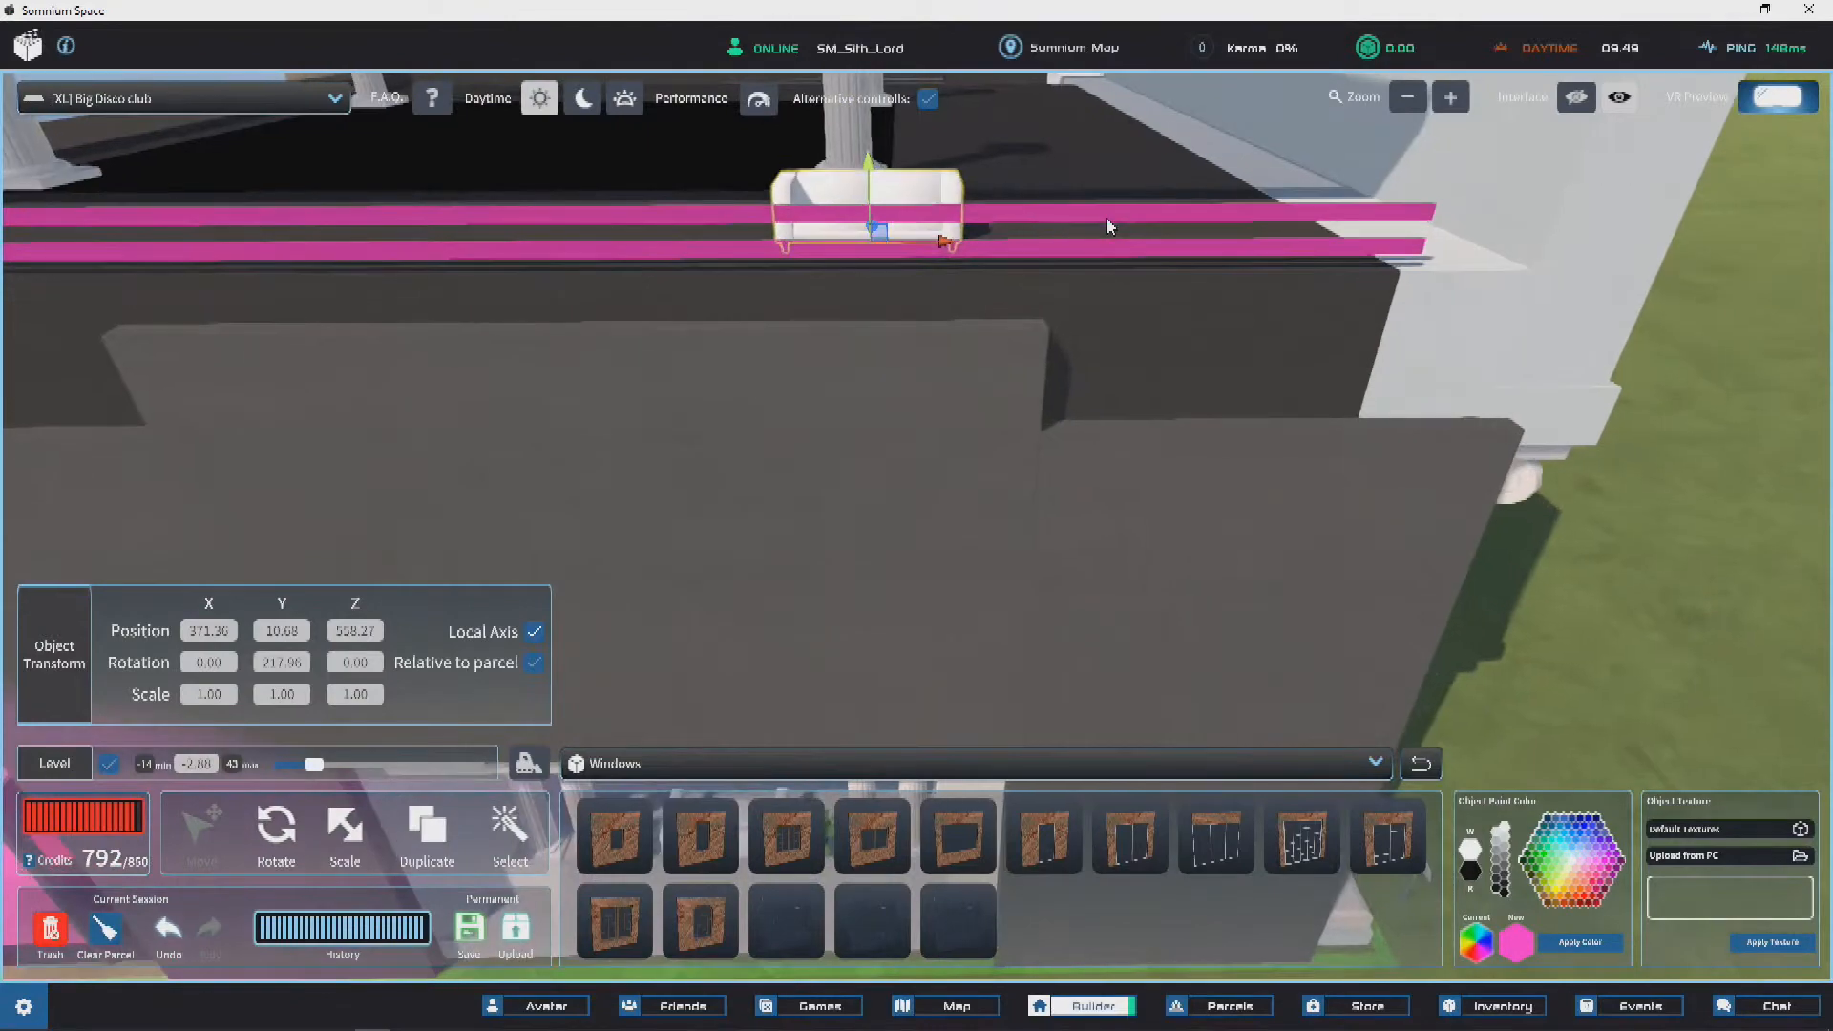
scroll(1108, 226, "down", 3)
right_click_drag(679, 286, 1004, 249)
scroll(1004, 250, "down", 3)
key("ctrl+z")
key("ctrl+z")
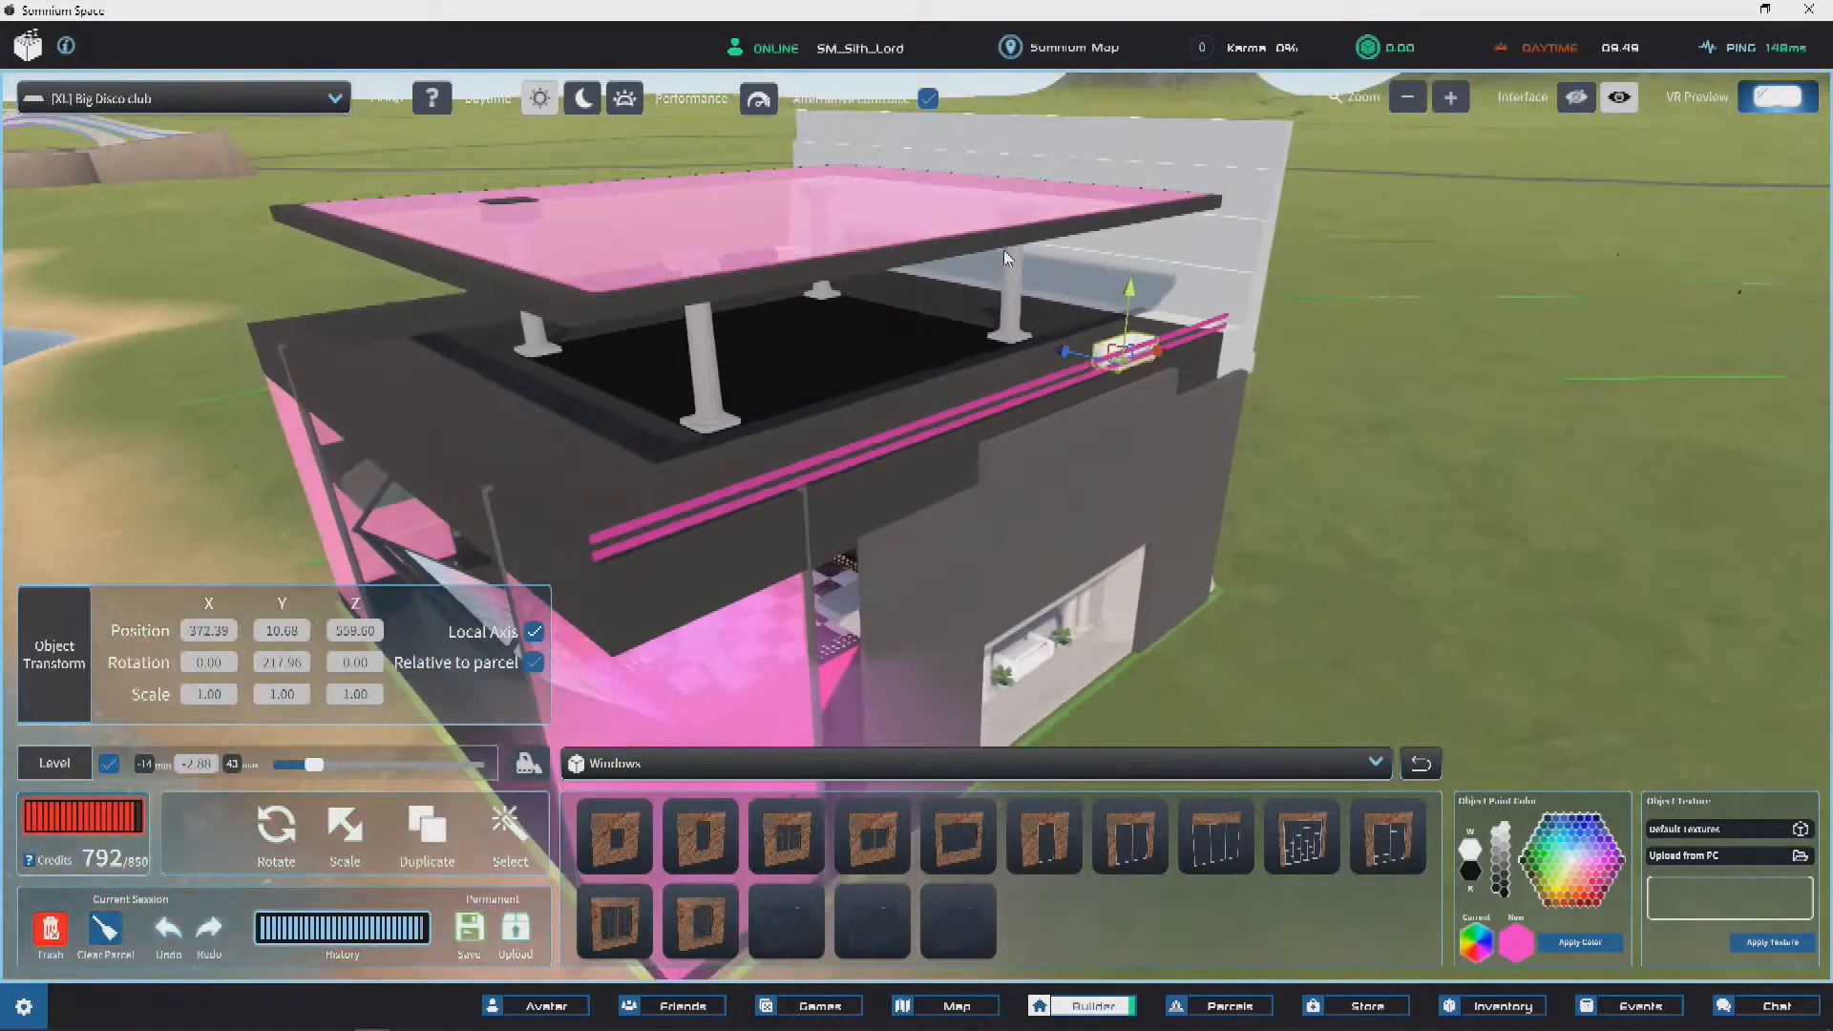
Step: Duplicate a pink roof strip and raise the copy above the roof to about 13.87 in Y
right_click_drag(873, 308, 1258, 315)
left_click(652, 408)
left_click(996, 598)
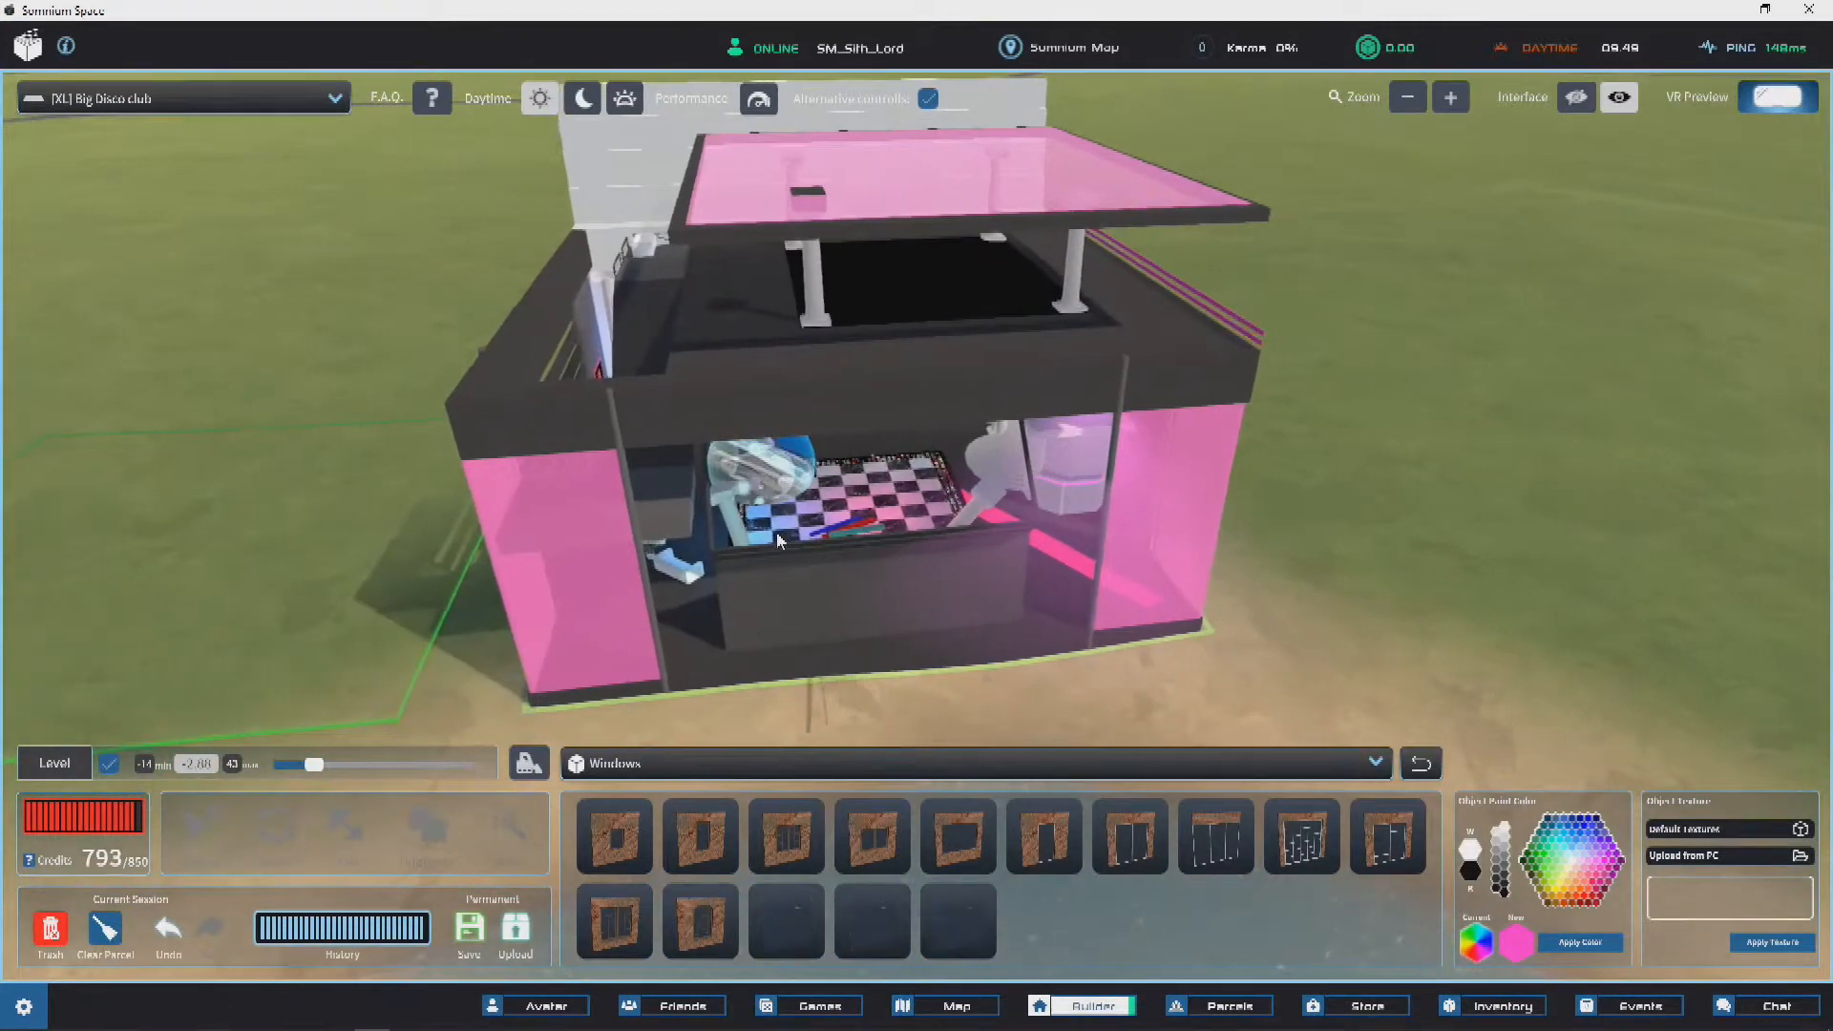
left_click(740, 502)
left_click_drag(731, 459, 700, 179)
scroll(700, 180, "up", 3)
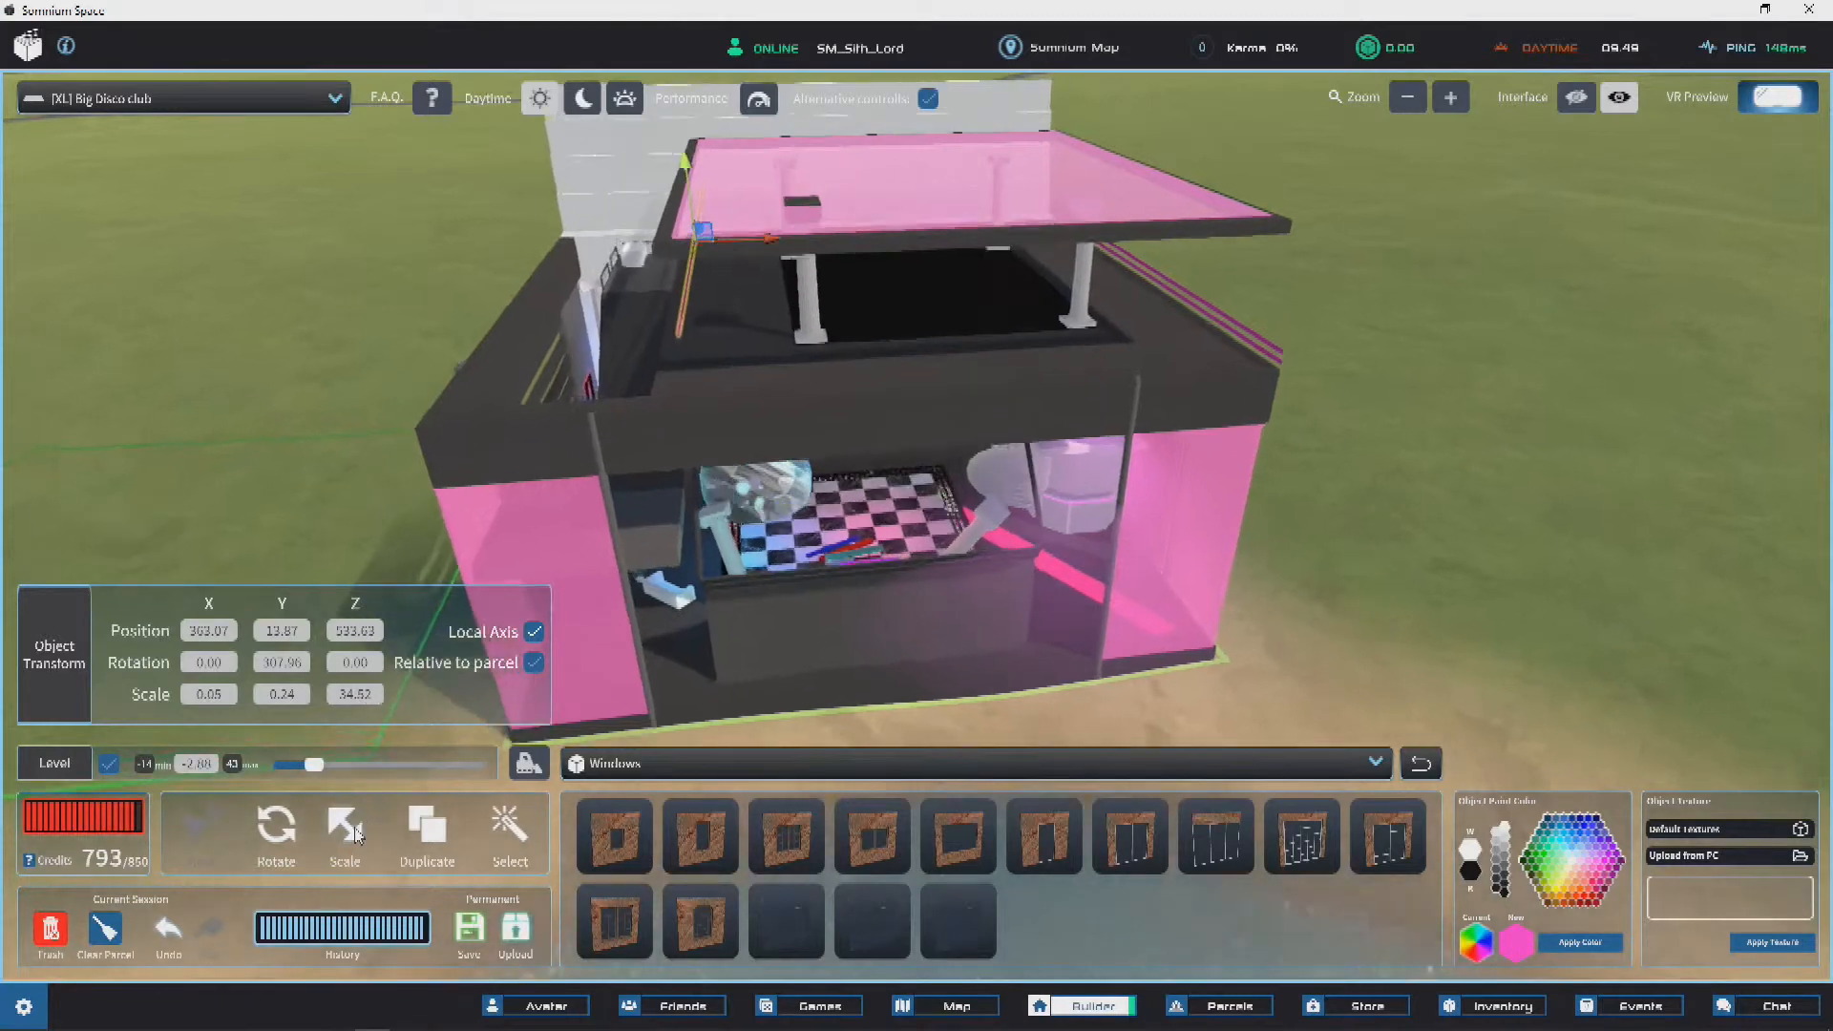
Step: Rotate the raised strip copy to 217.96 in Y so it runs parallel to the front roof edge
left_click(340, 840)
left_click_drag(785, 277, 1042, 288)
key("e")
left_click(233, 821)
Step: Snap the end of the rotated strip to the front roof corner where the side strips begin
right_click_drag(1006, 506, 898, 438)
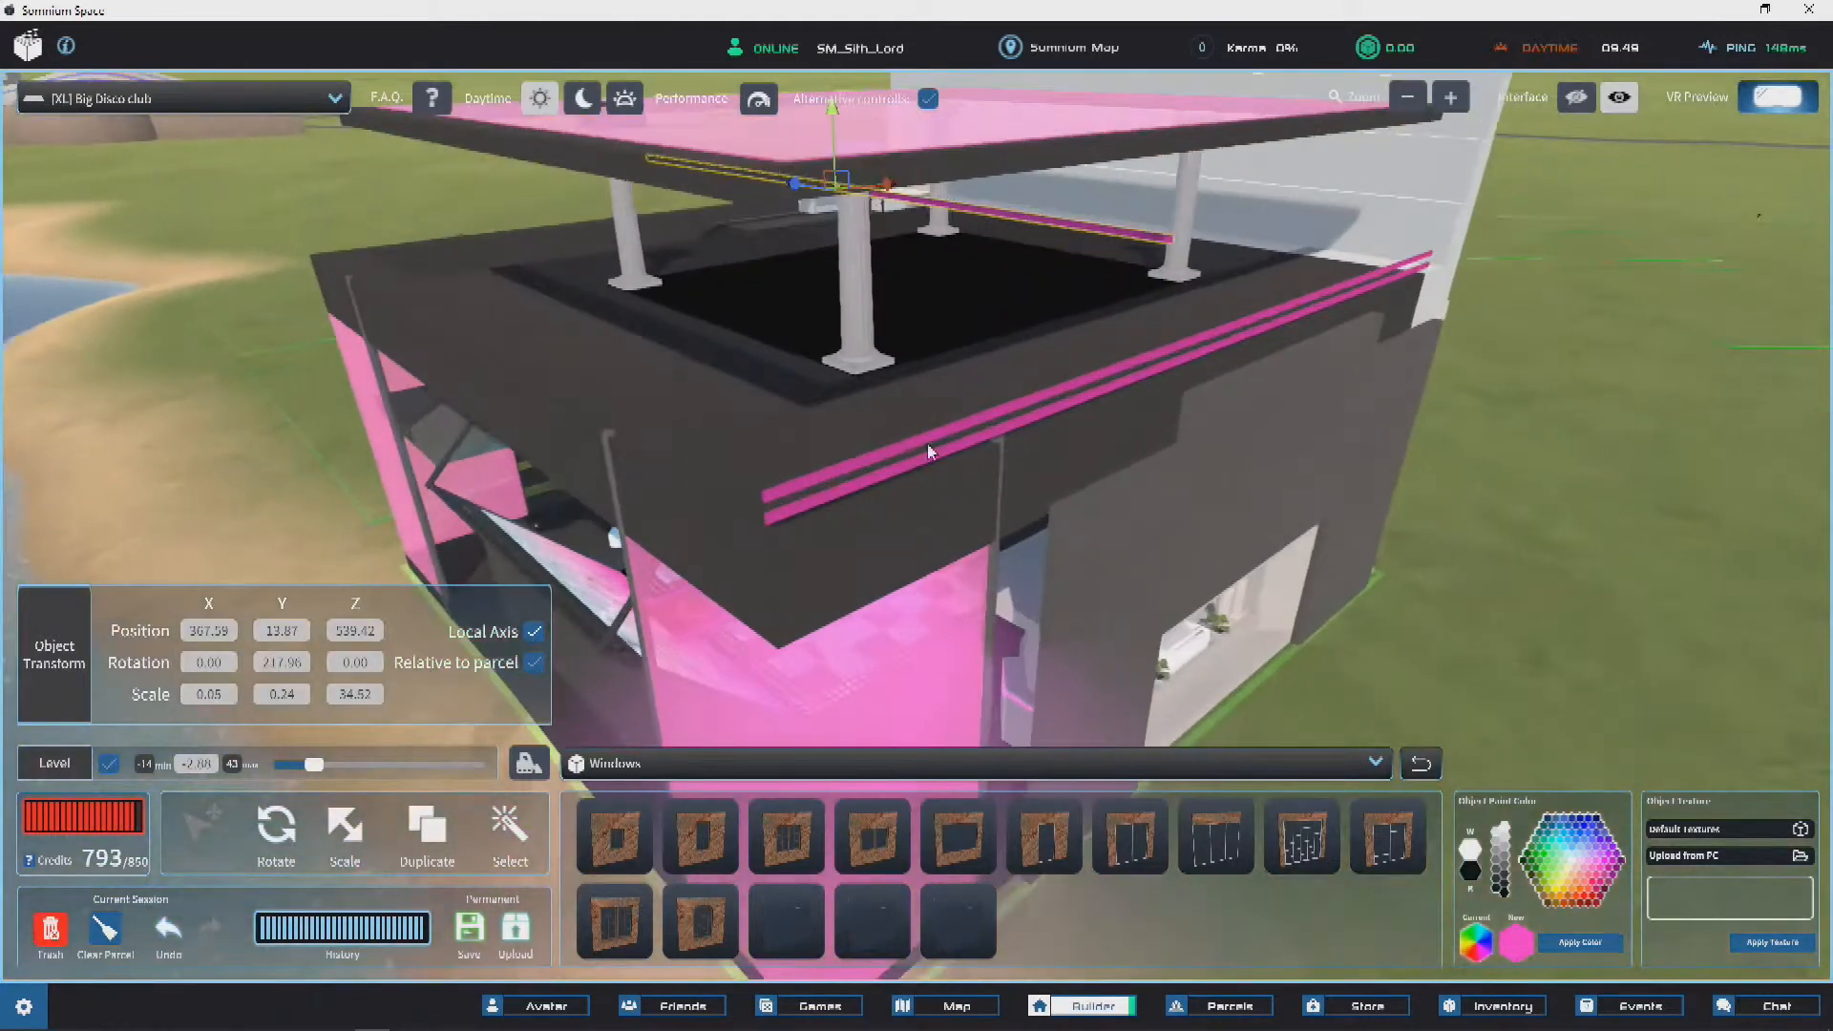
scroll(949, 524, "up", 3)
left_click_drag(1346, 214, 771, 552)
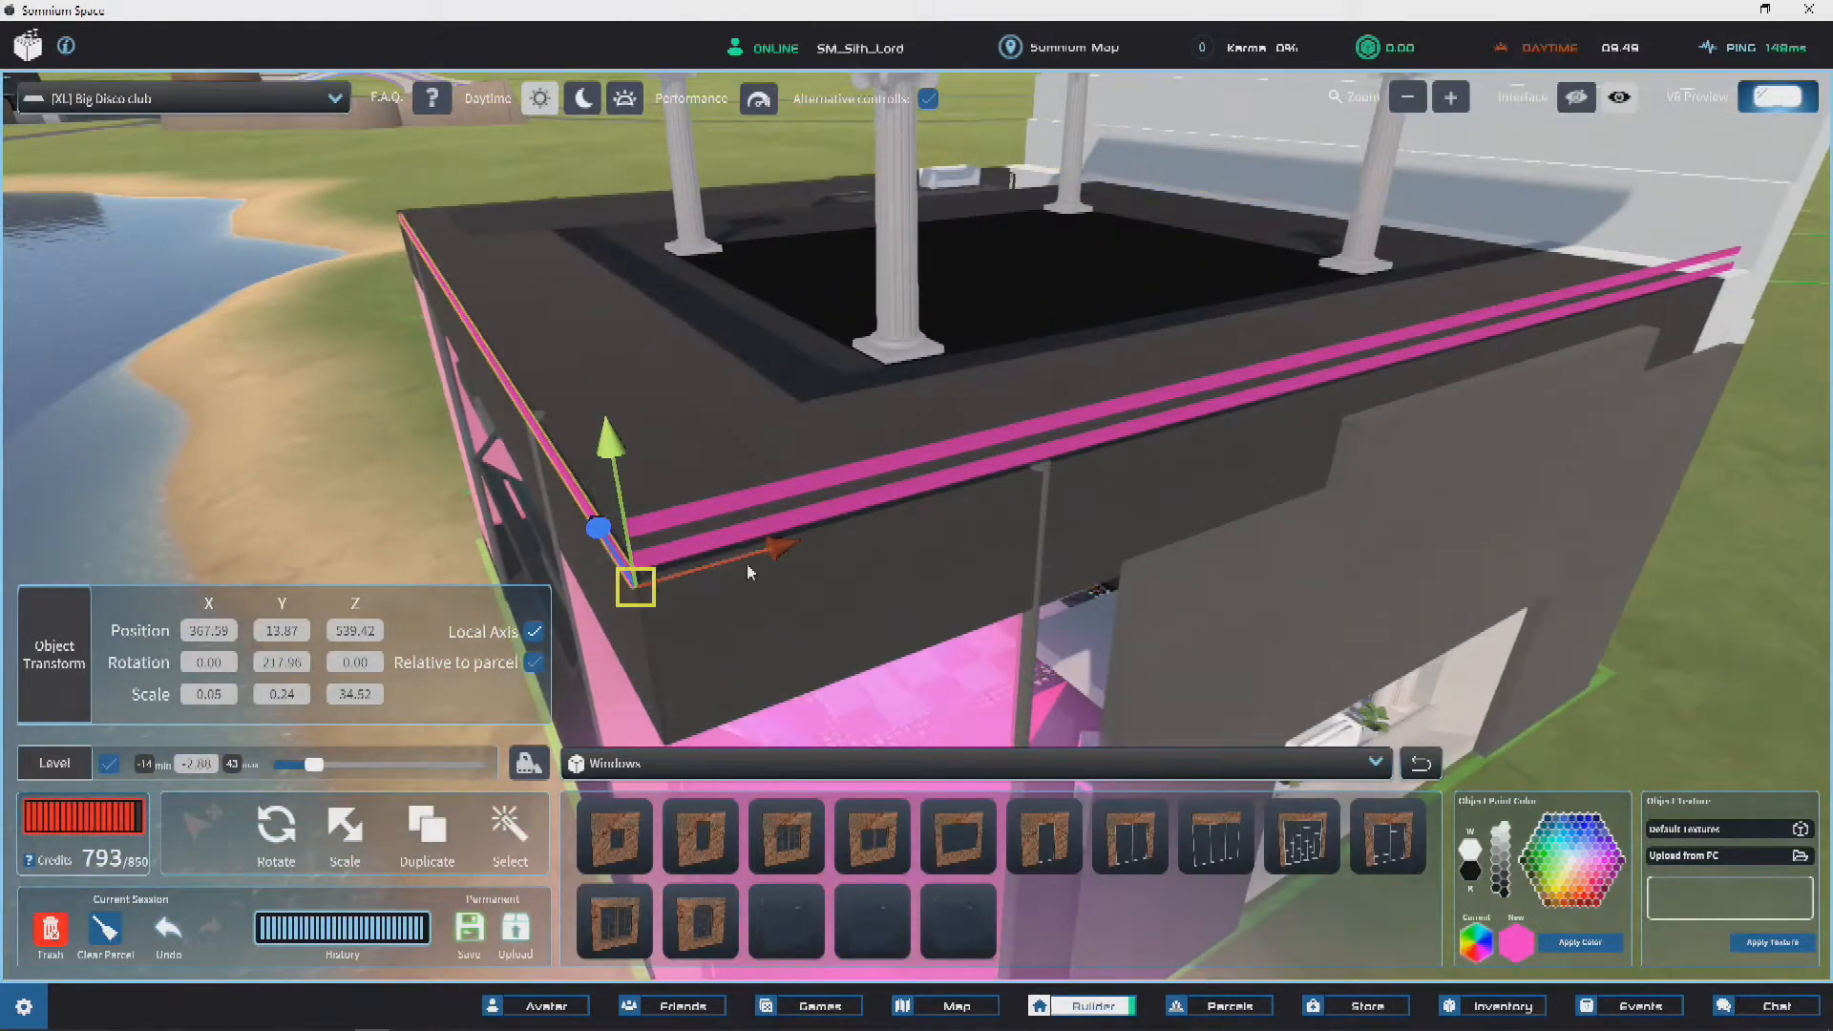
left_click_drag(633, 576, 639, 564)
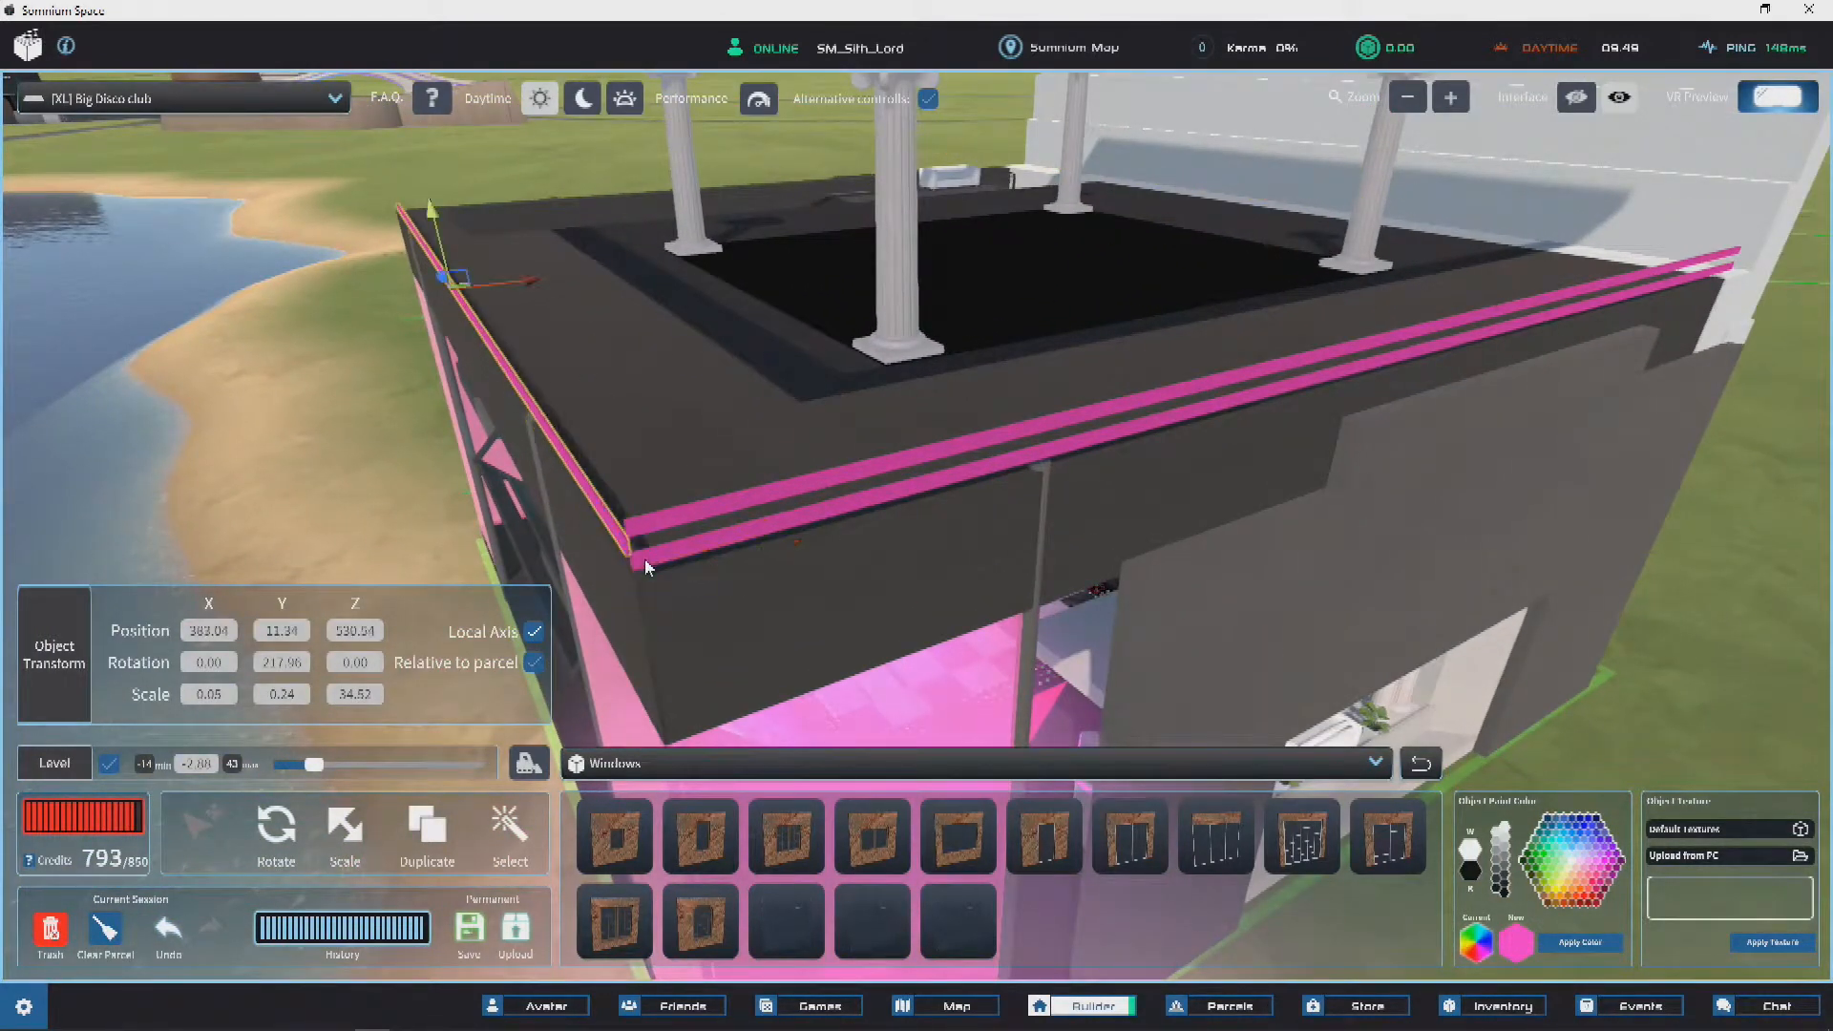
Step: Lower the front strip to about 11.09 in Y so its end meets the lower side strip's corner
right_click_drag(646, 559, 685, 563)
scroll(685, 563, "up", 2)
left_click_drag(952, 620, 1018, 689)
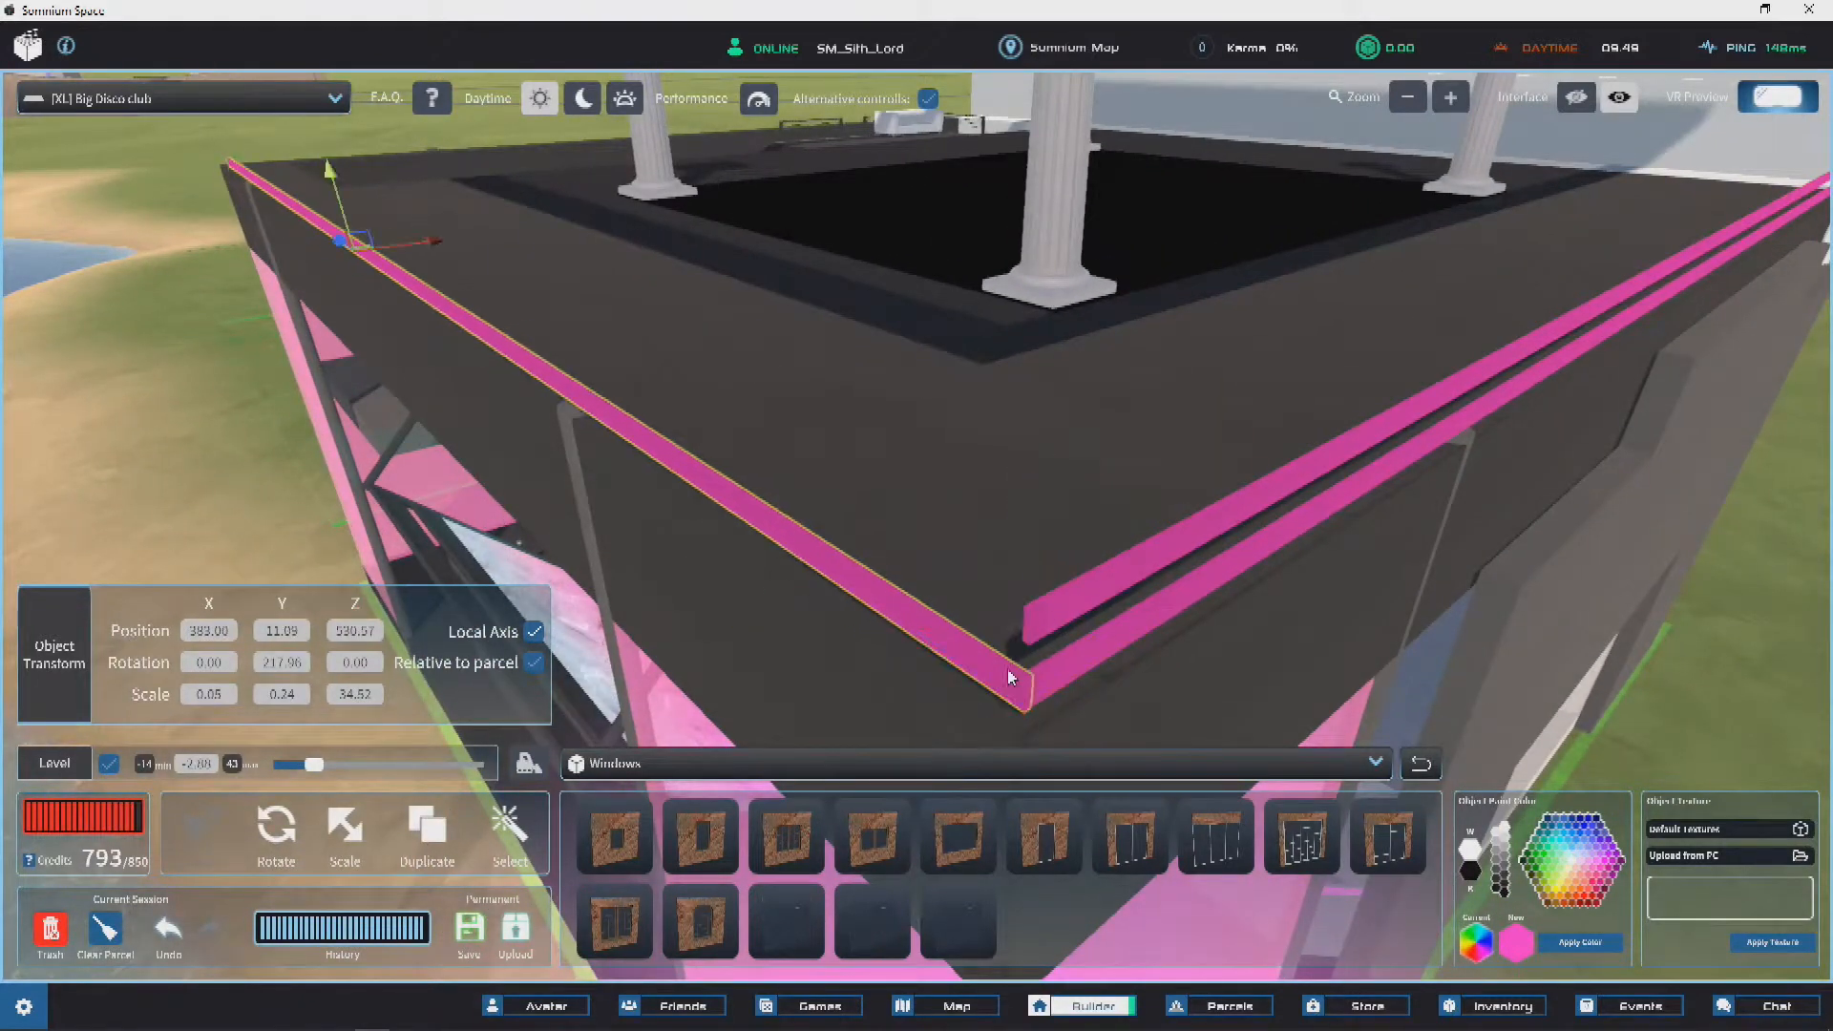
right_click_drag(1018, 688, 990, 661)
key("Escape")
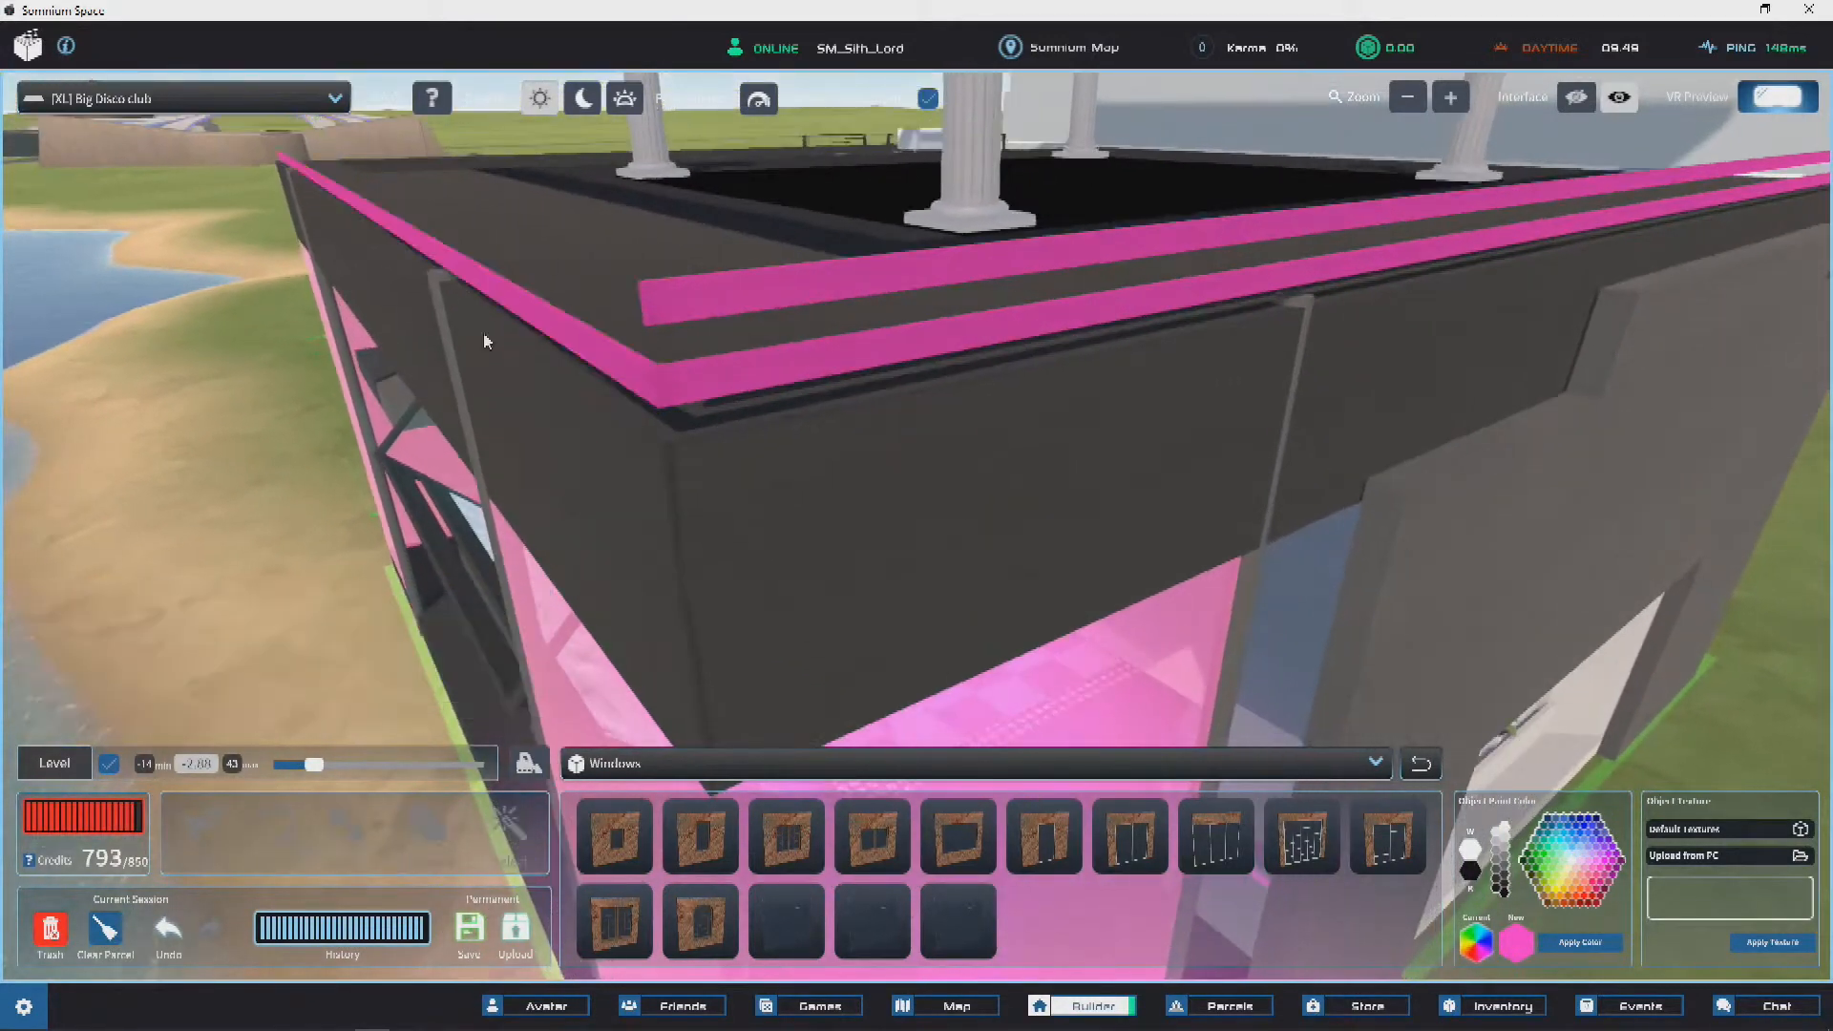
left_click(613, 368)
left_click(636, 590)
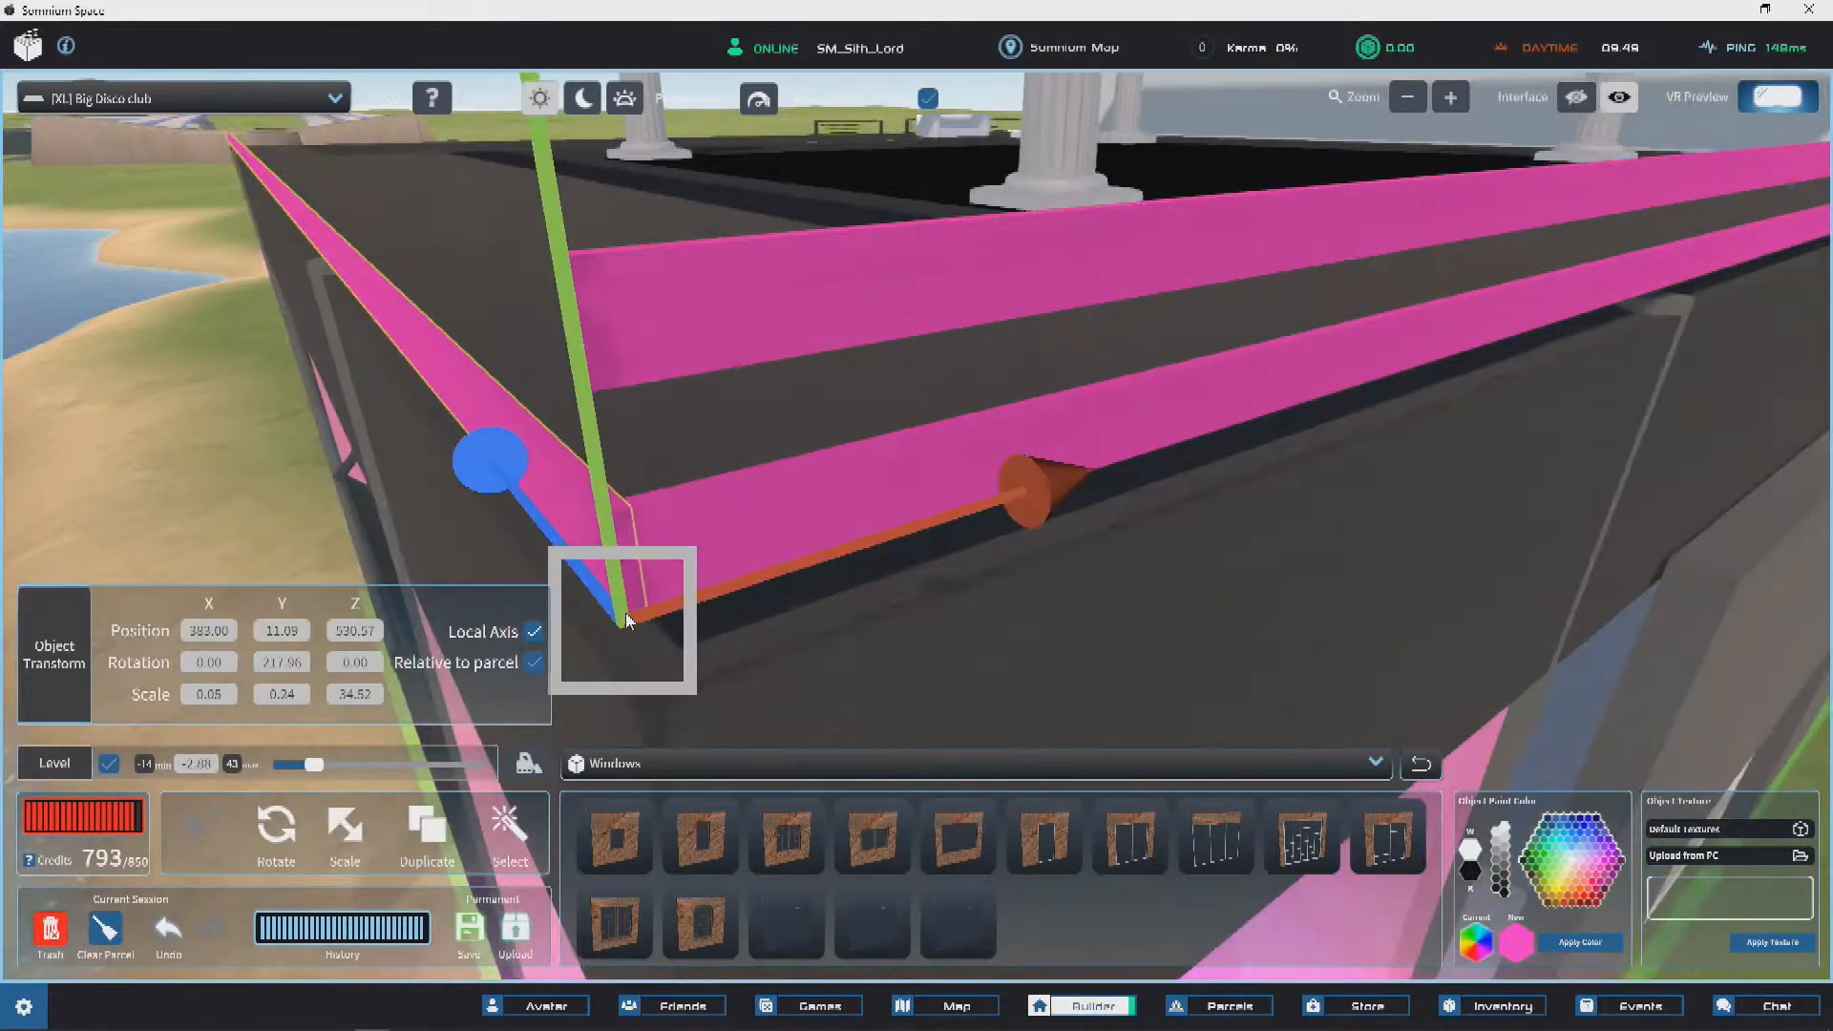
left_click_drag(590, 390, 639, 607)
right_click_drag(636, 617, 953, 489)
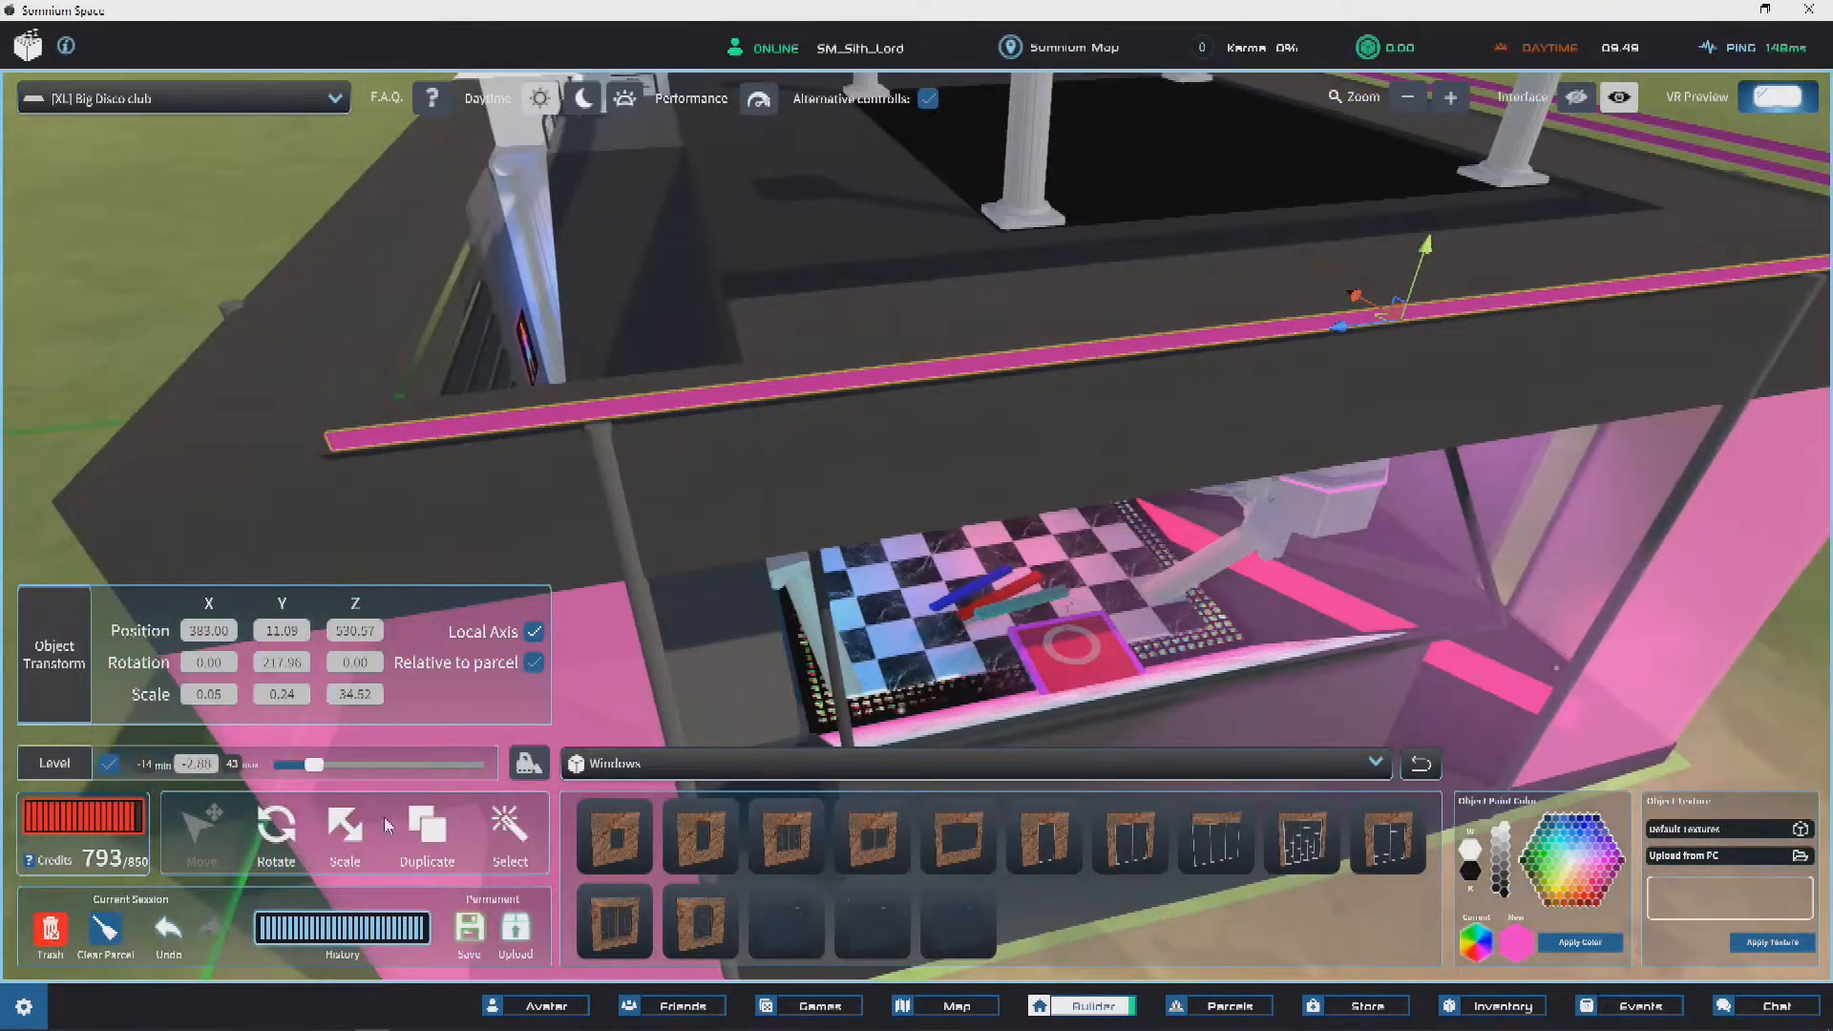
Step: Shorten the front strip to 29.36 in Z scale and move its end back to the side strip's corner
left_click(349, 829)
right_click_drag(1109, 336, 1217, 336)
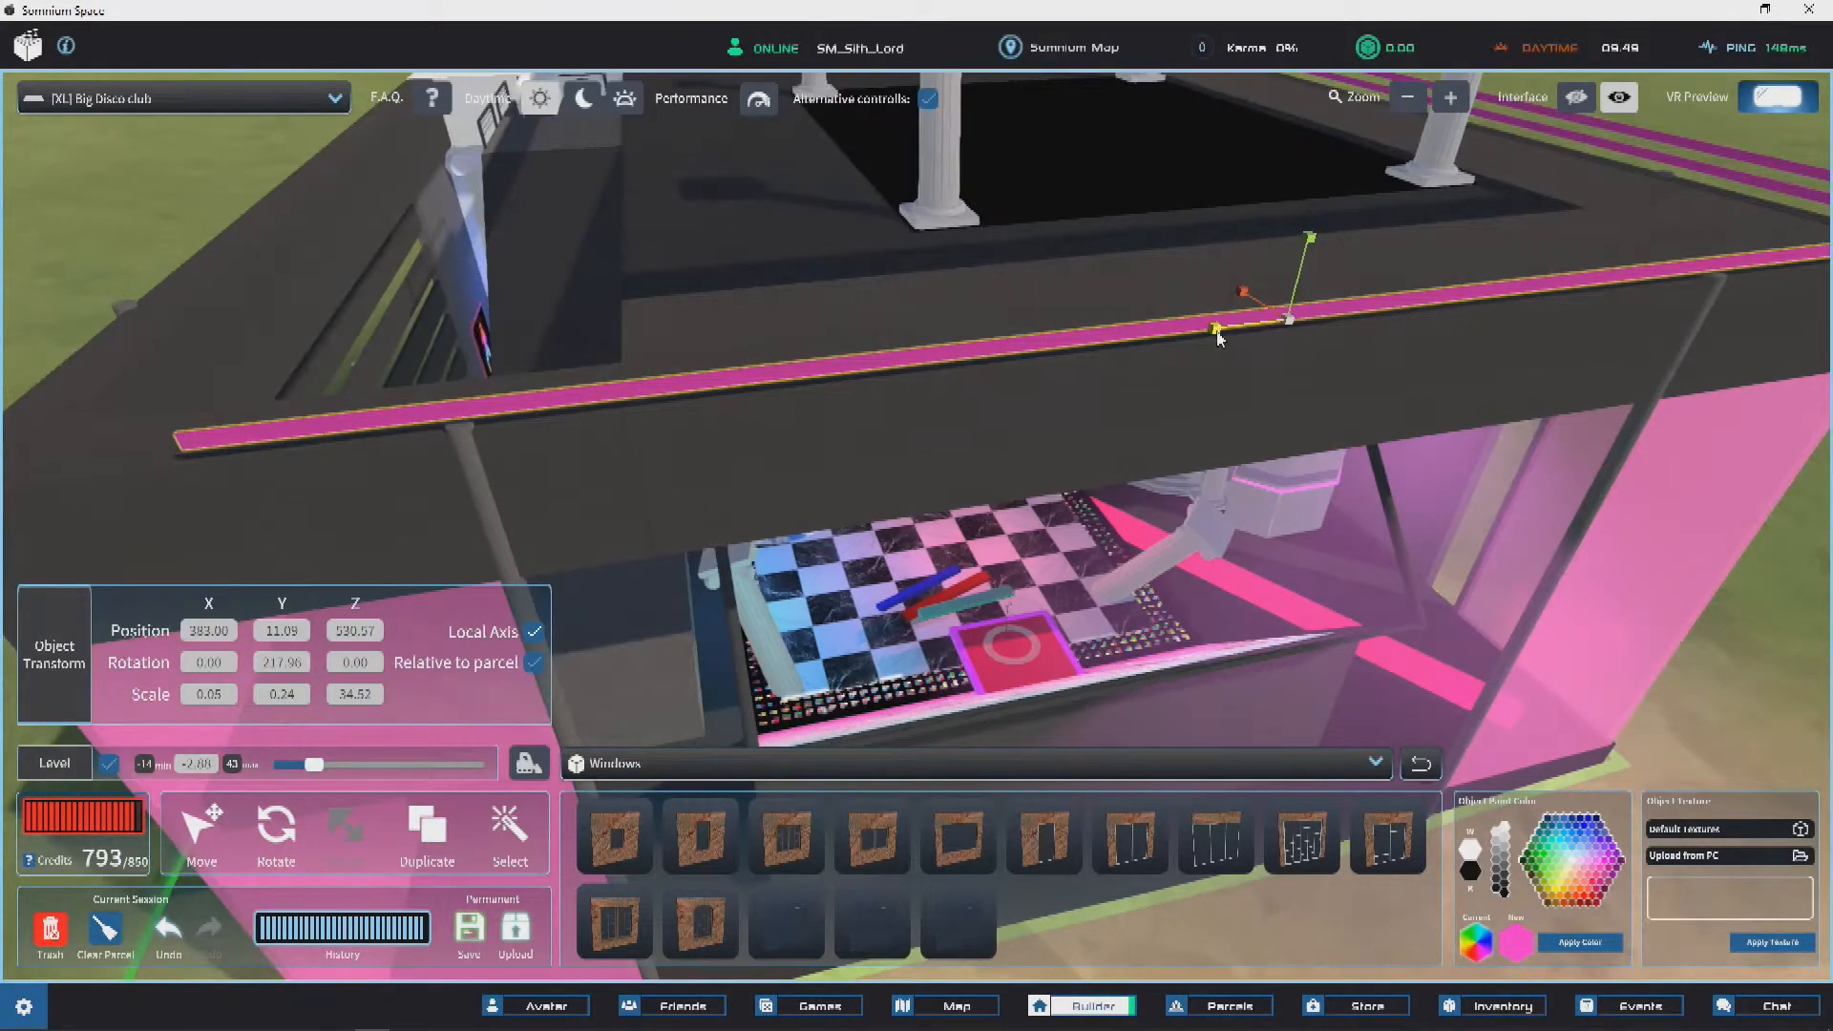
left_click_drag(1217, 336, 1269, 331)
key("w")
left_click(202, 828)
right_click_drag(775, 569, 698, 530)
left_click_drag(511, 394, 634, 451)
right_click_drag(635, 451, 450, 805)
Step: Trim the front strip to 29.03 in Z scale and realign its end with the lower side strip
left_click(344, 835)
key("s")
key("d")
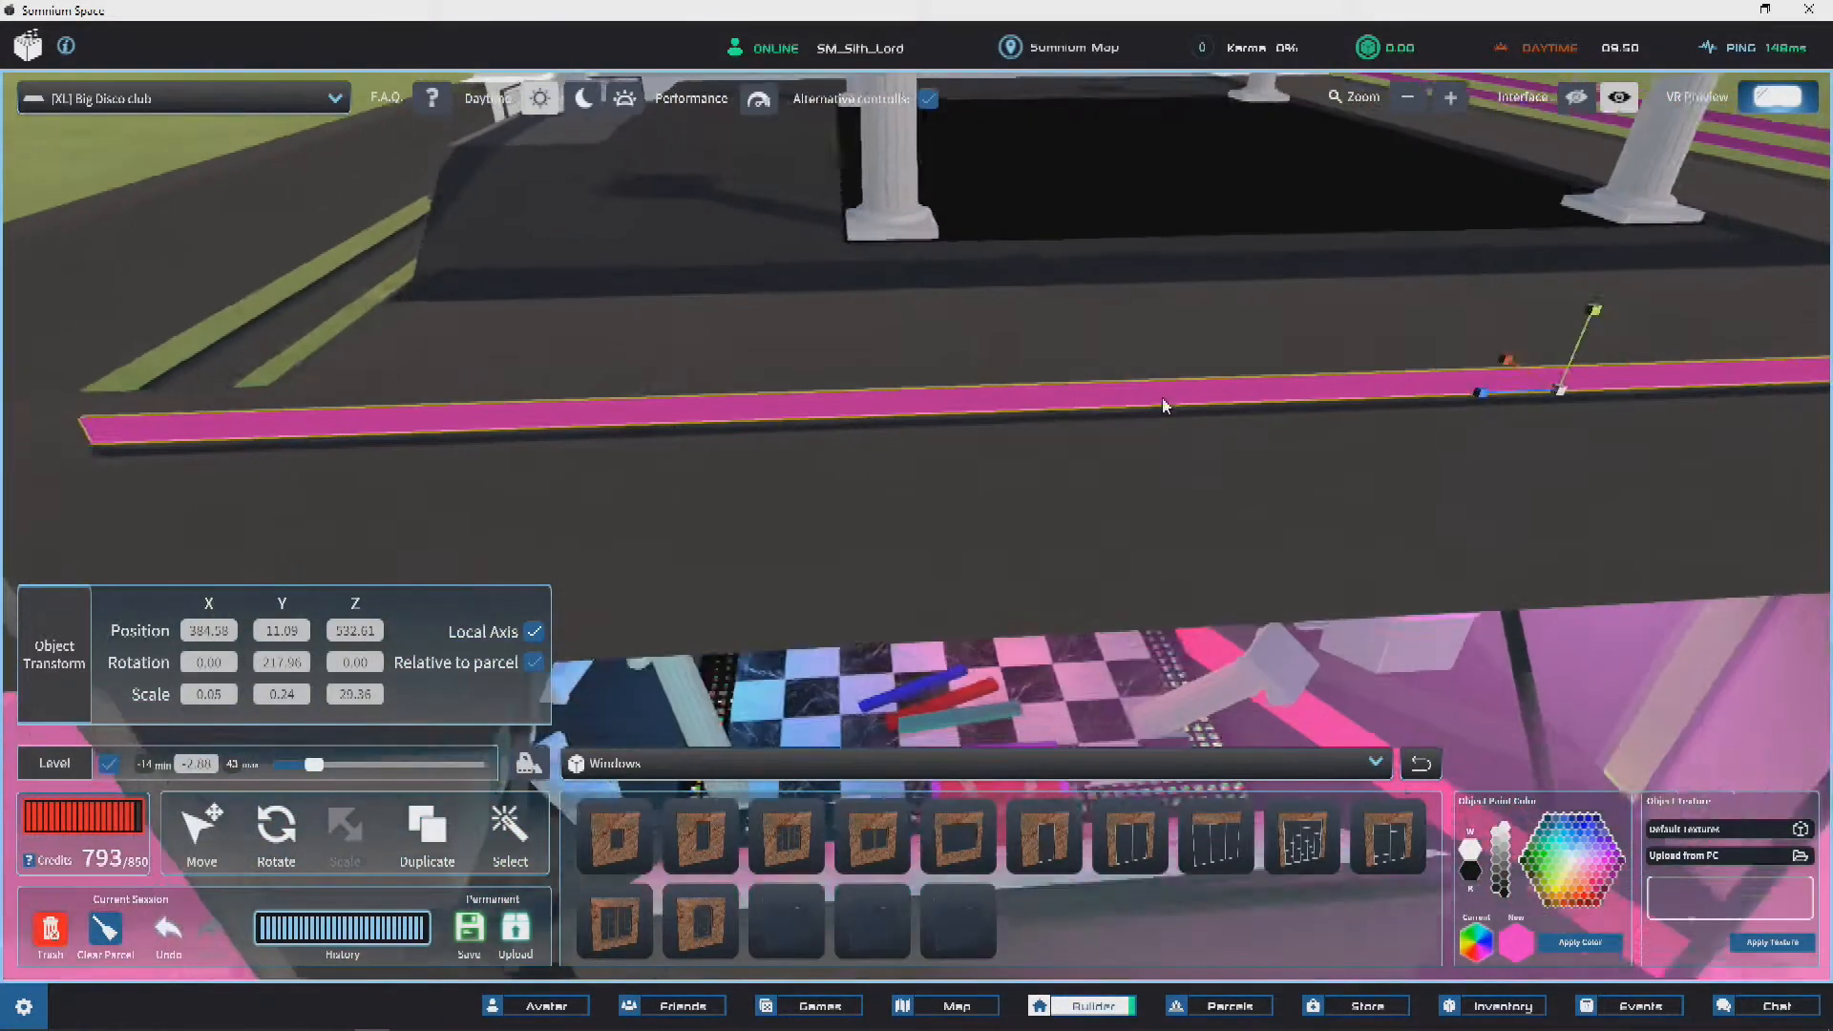
left_click_drag(1348, 379, 1350, 376)
right_click_drag(1350, 376, 1236, 317)
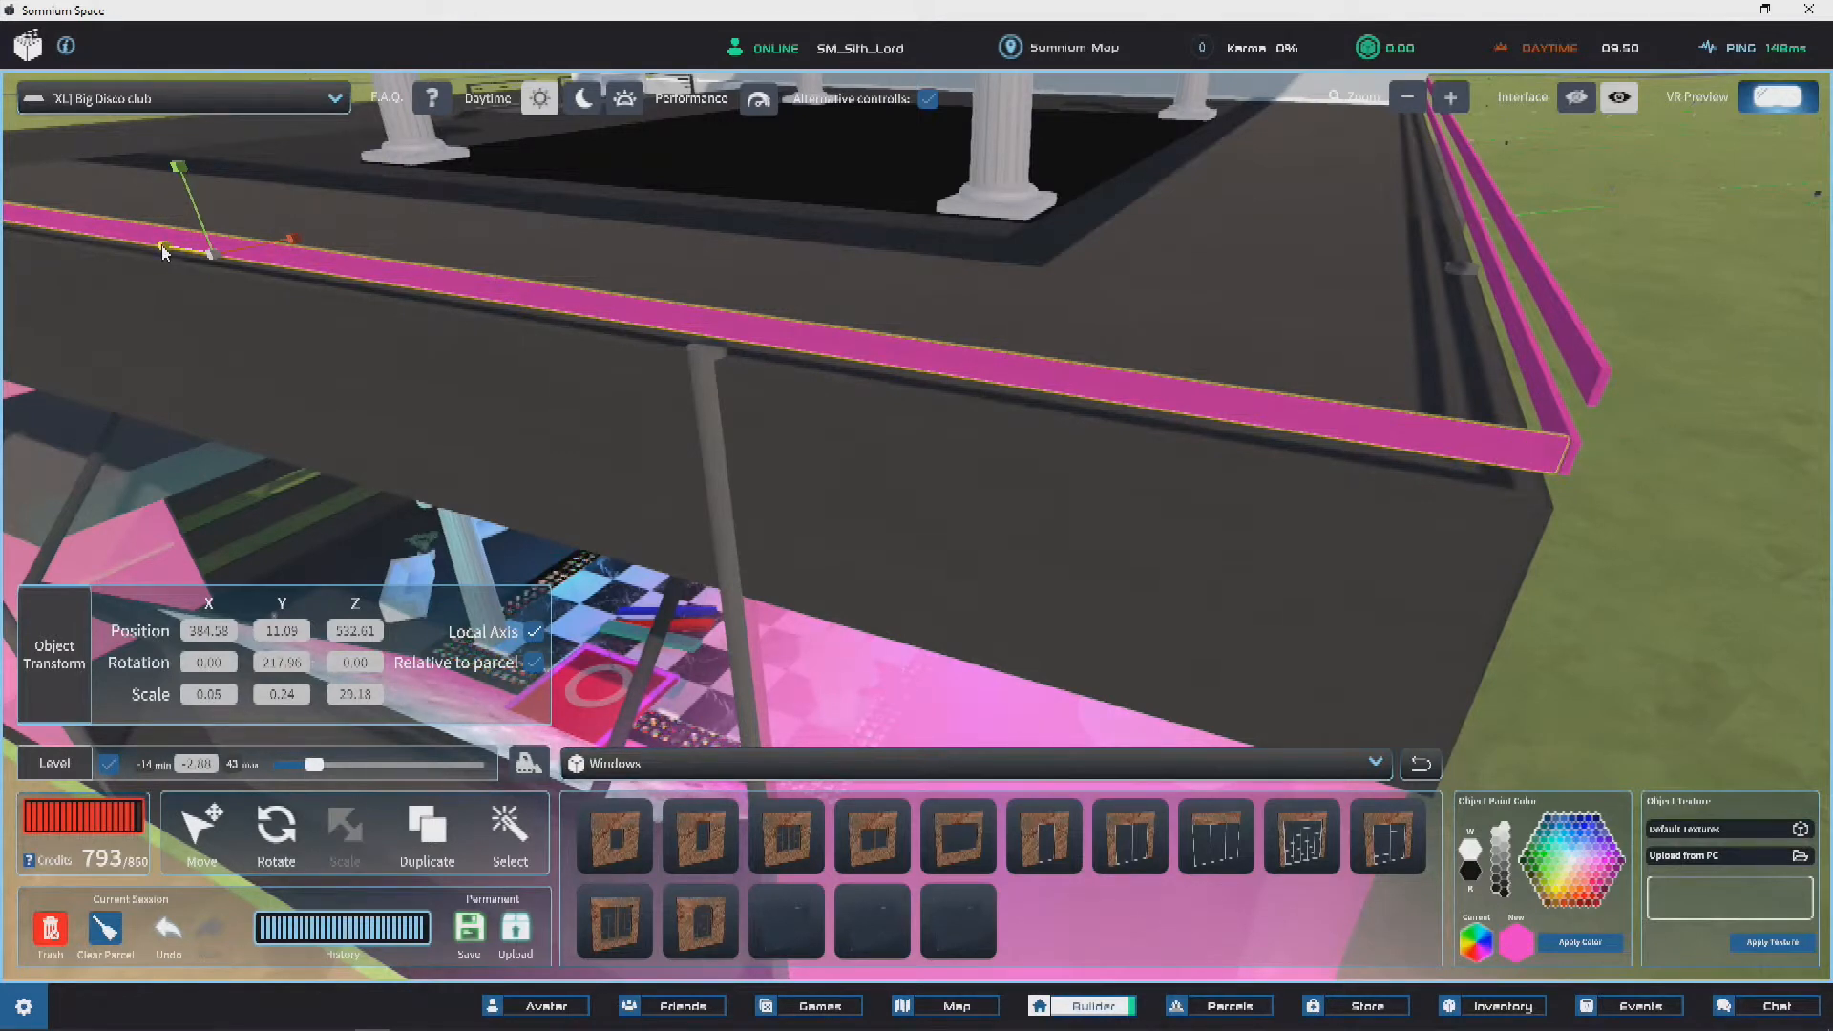
left_click_drag(163, 250, 167, 252)
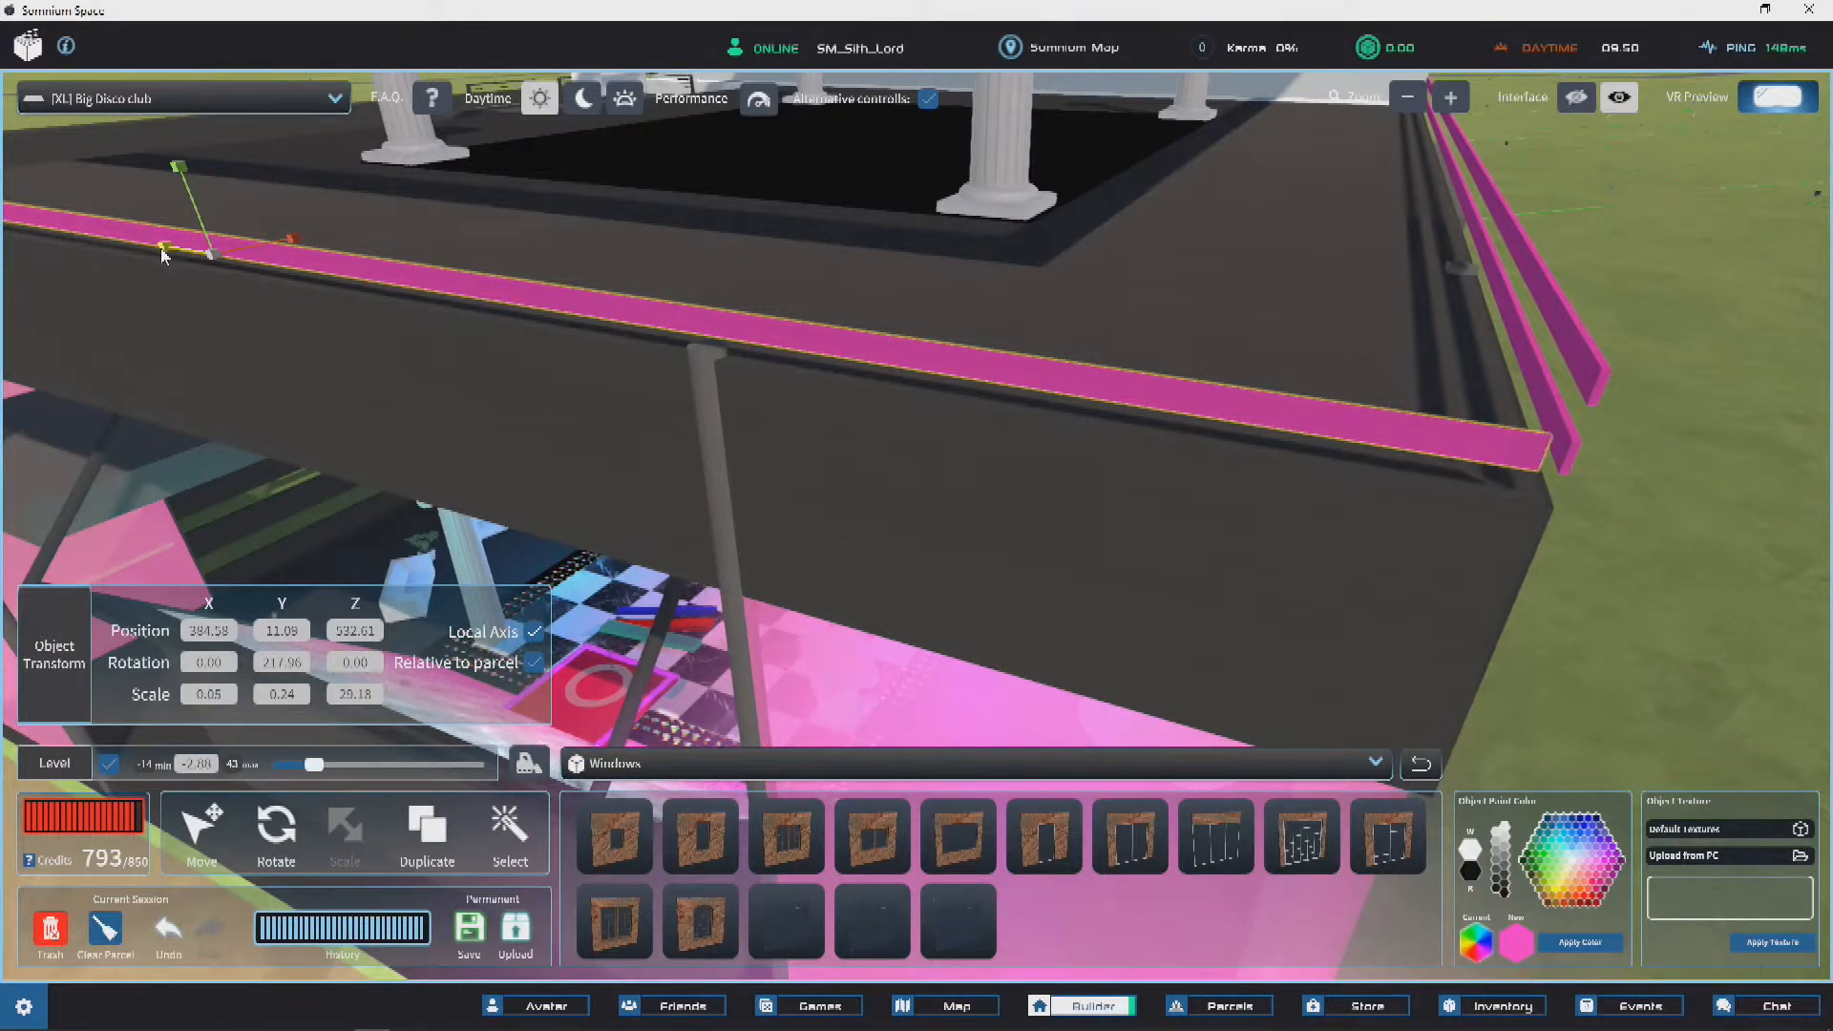
left_click(194, 837)
right_click_drag(1384, 434, 1000, 501)
left_click_drag(1082, 575, 1115, 570)
right_click_drag(1114, 570, 855, 425)
Step: Reduce the front strip's Z scale to 28.38 and shift the strip back flush with the roof corner
scroll(924, 265, "down", 10)
left_click(346, 833)
scroll(1174, 479, "up", 2)
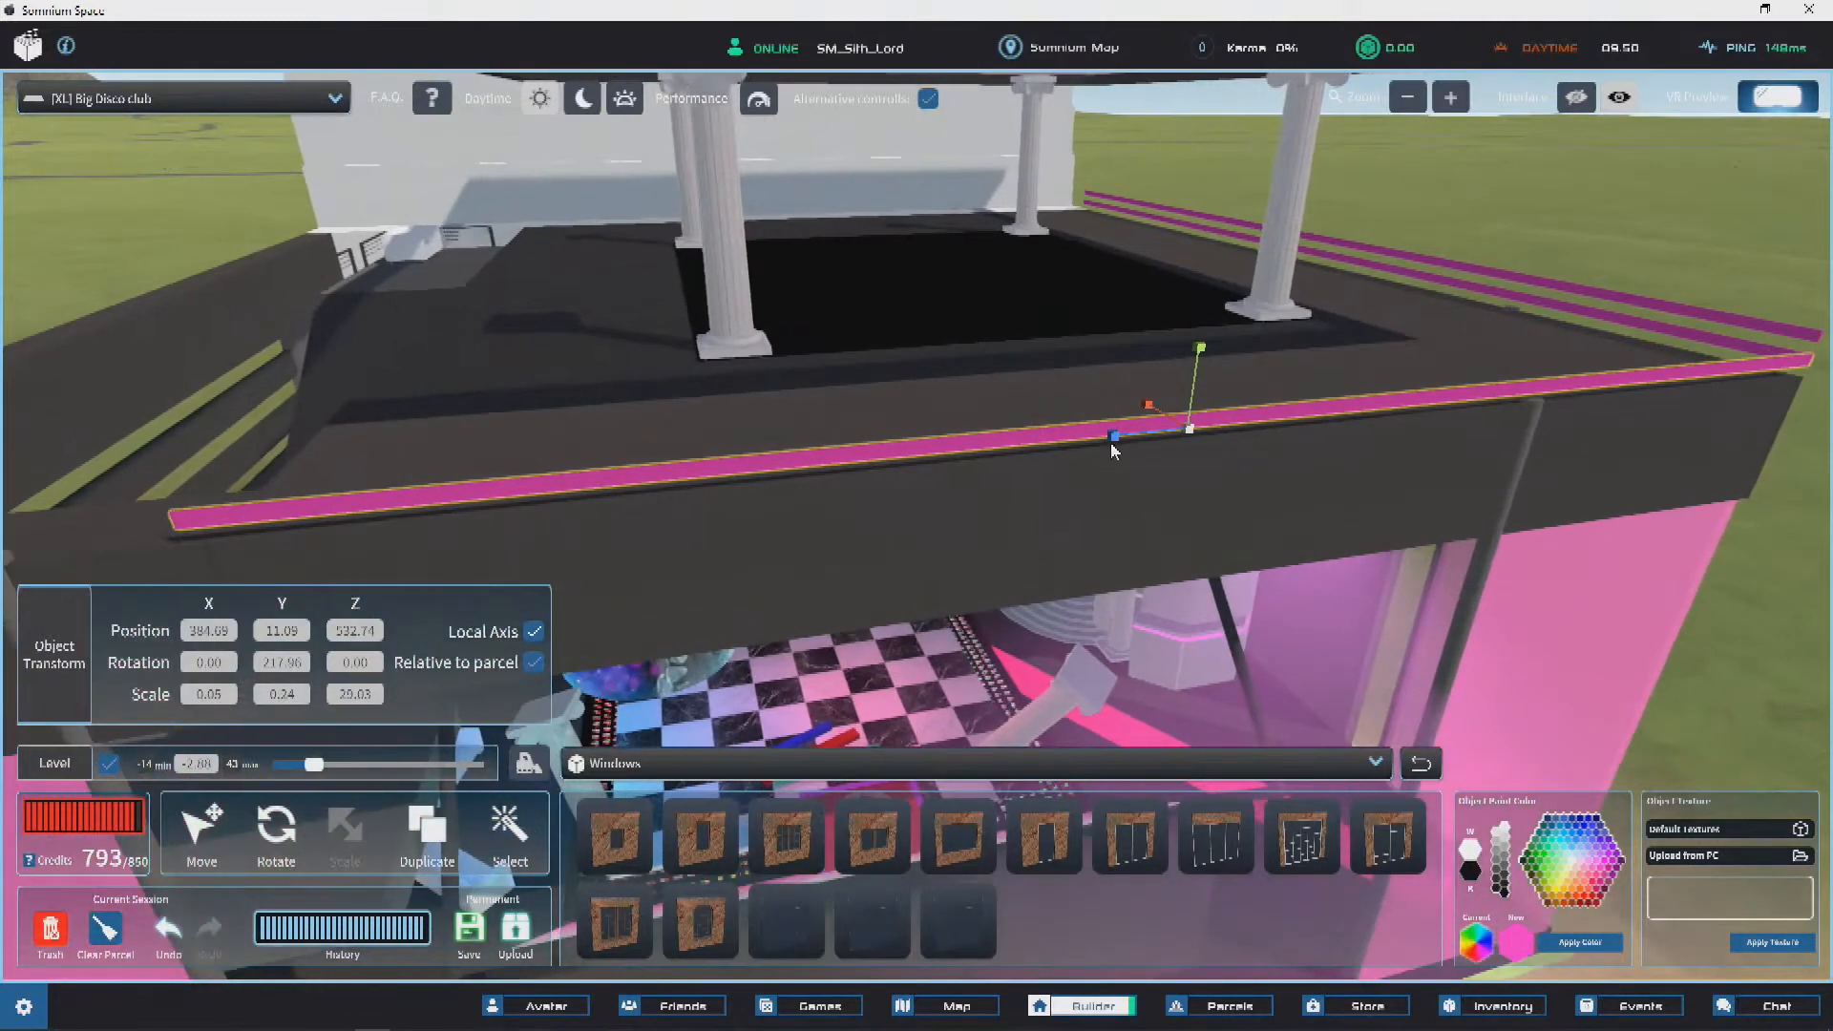
left_click_drag(1119, 441, 1119, 439)
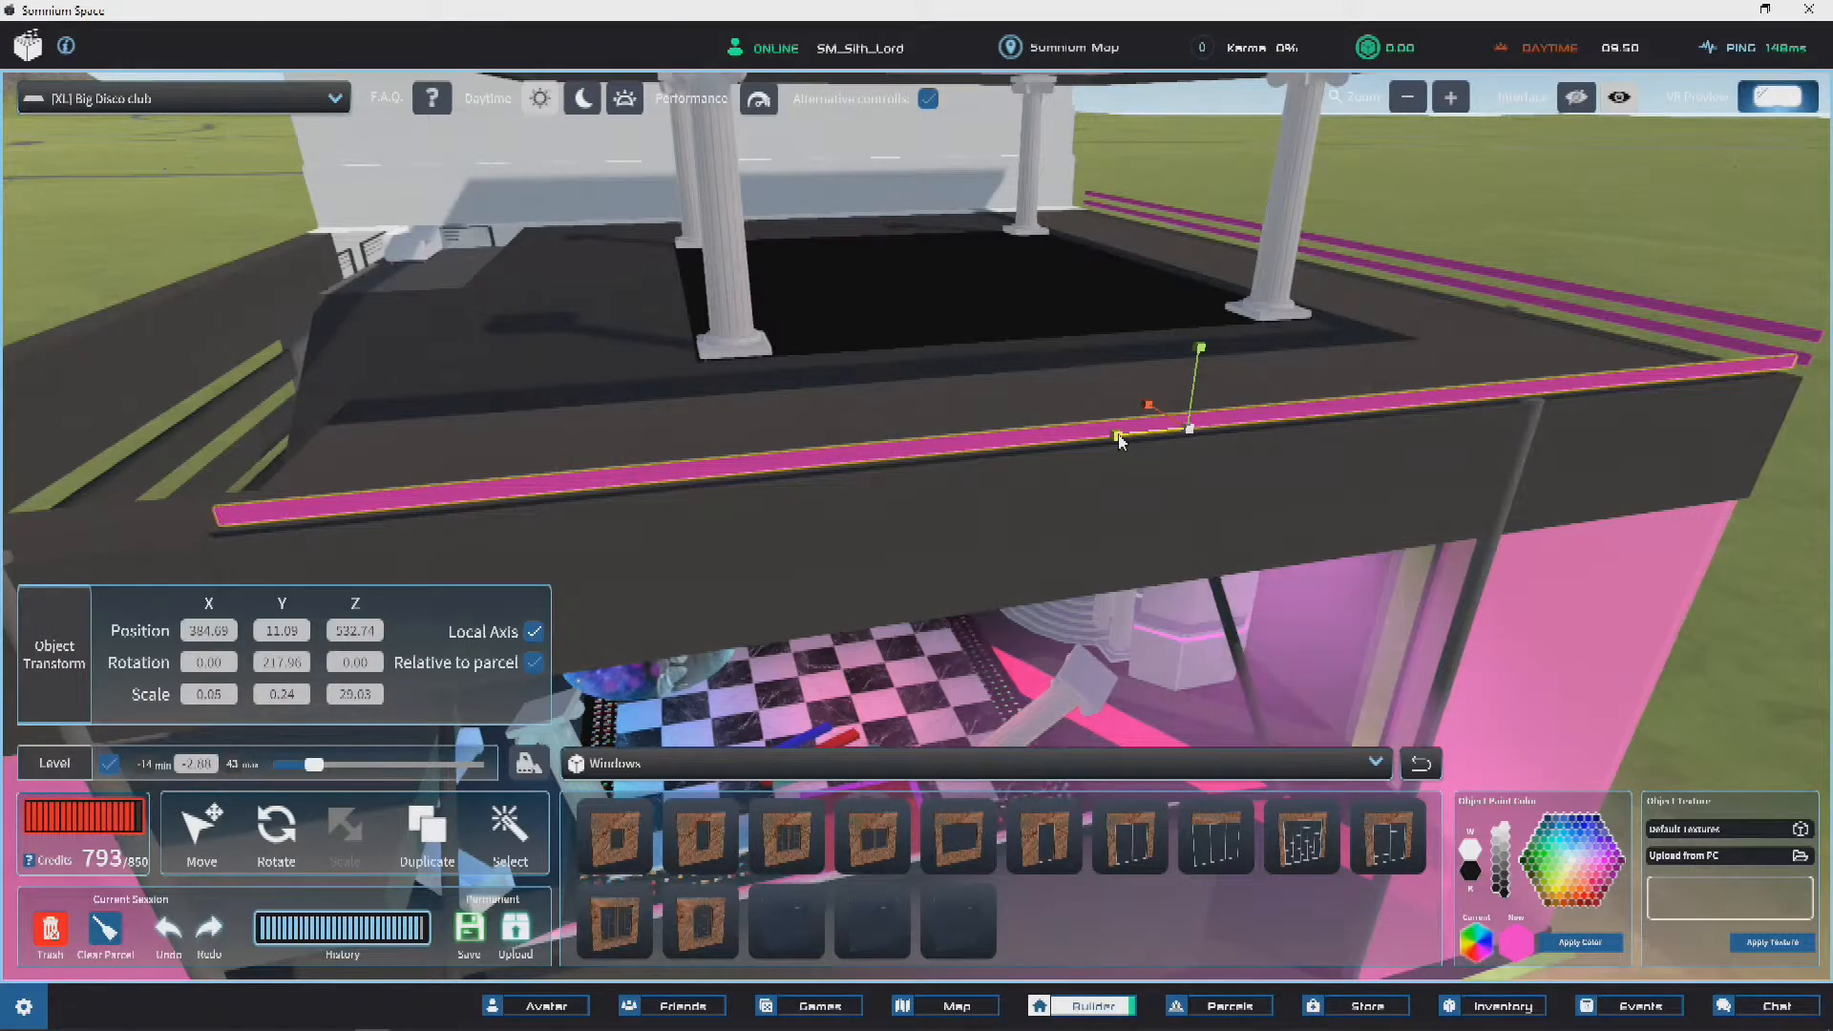
left_click(196, 837)
left_click_drag(776, 578, 820, 599)
right_click_drag(777, 559, 508, 704)
Step: Try readjusting the front strip's Z scale, including 28.69, and undo the changes
left_click(334, 846)
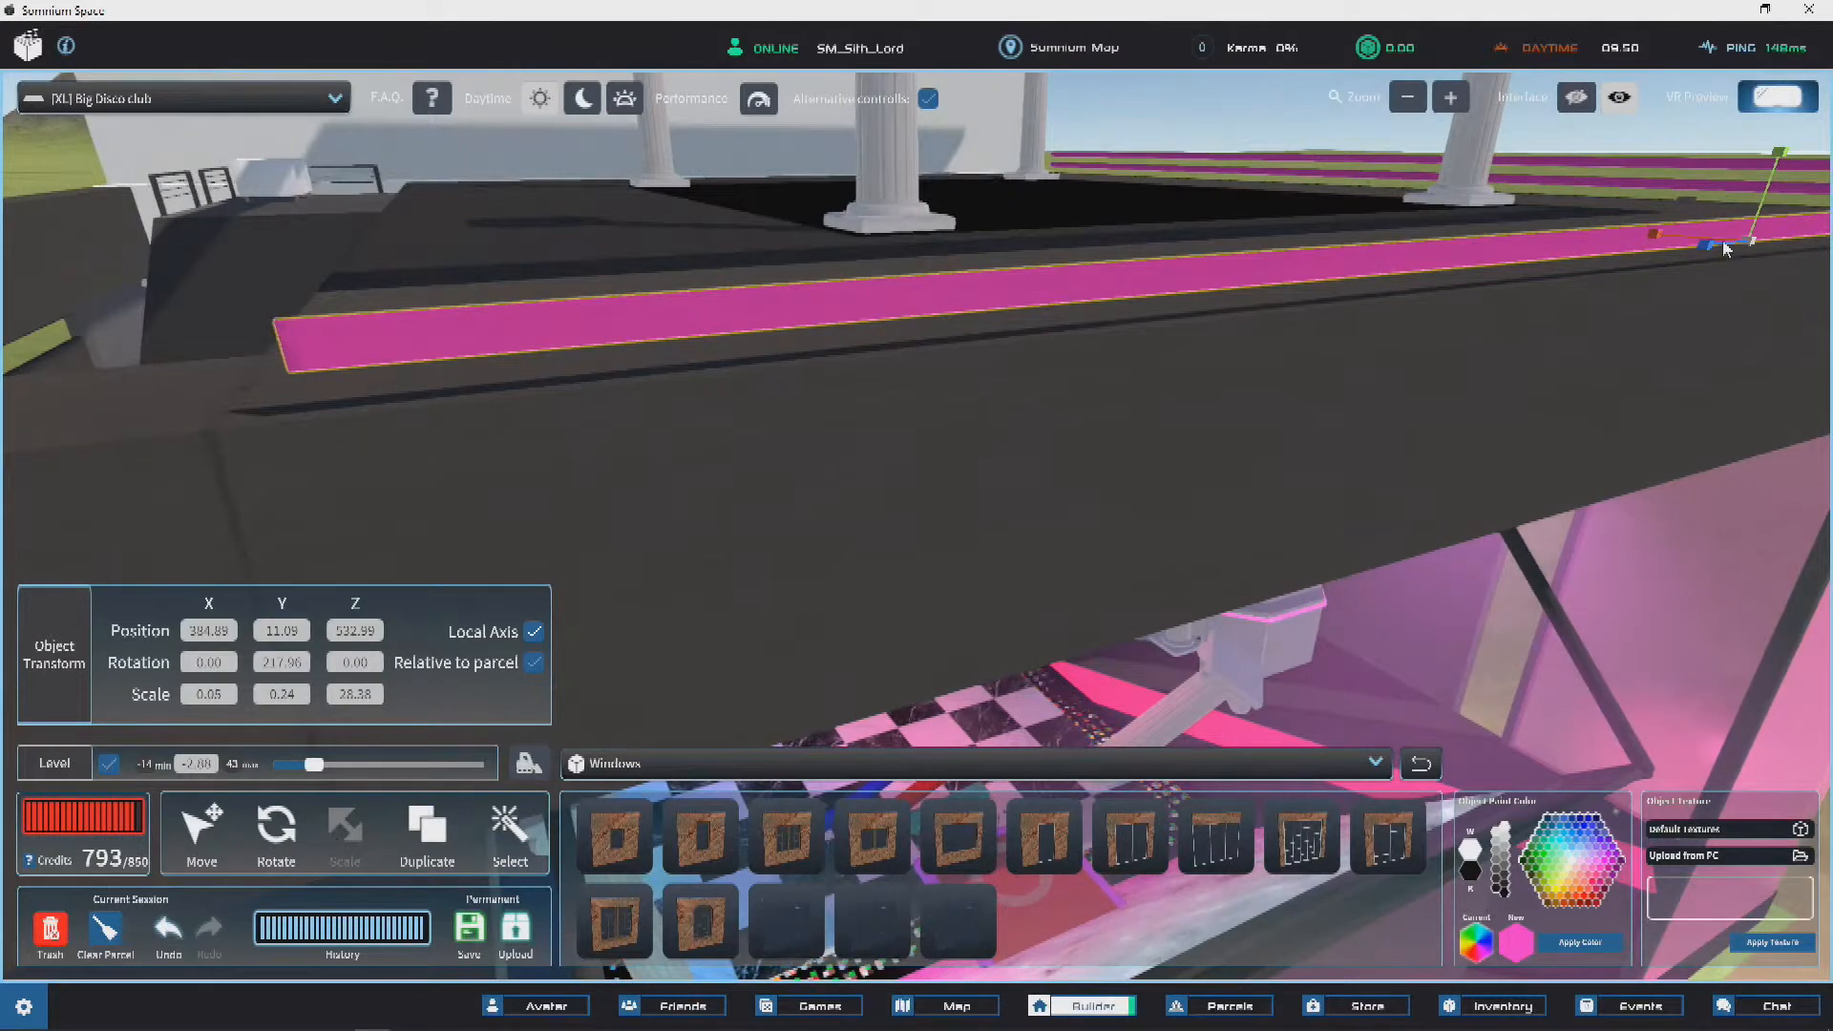
left_click_drag(1715, 251, 1715, 250)
key("ctrl+z")
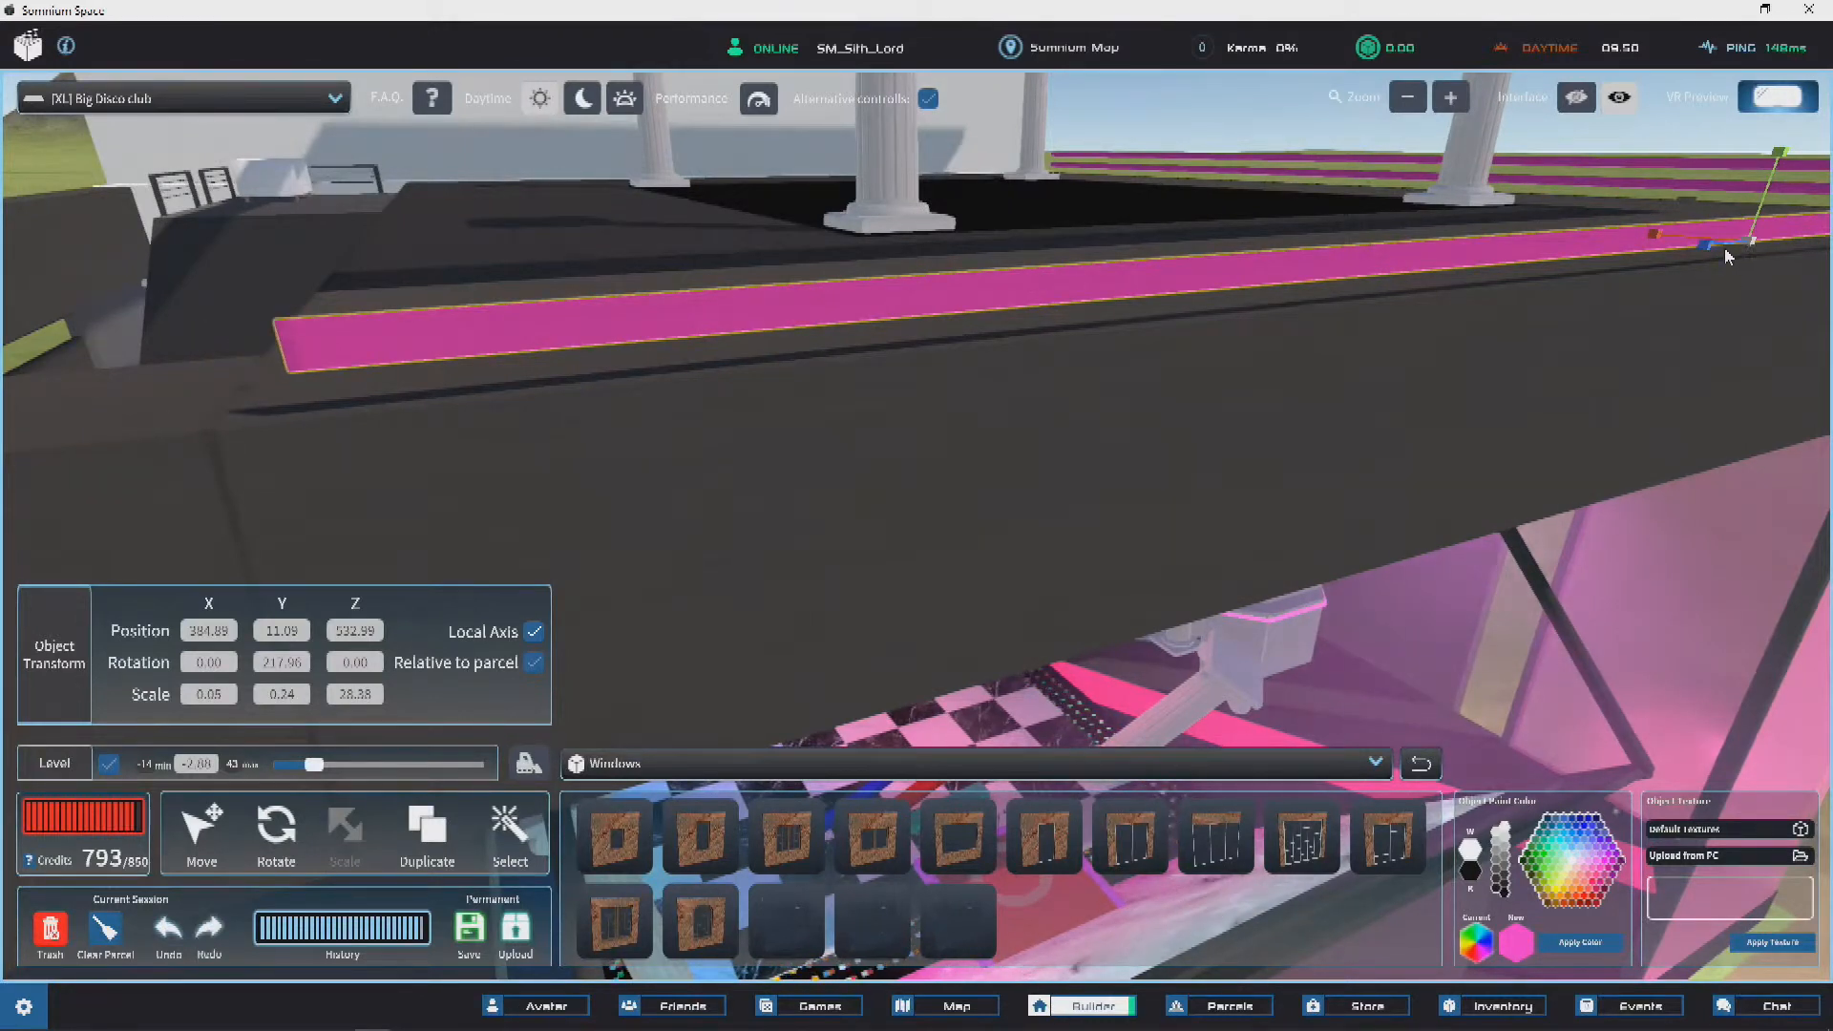
key("ctrl+y")
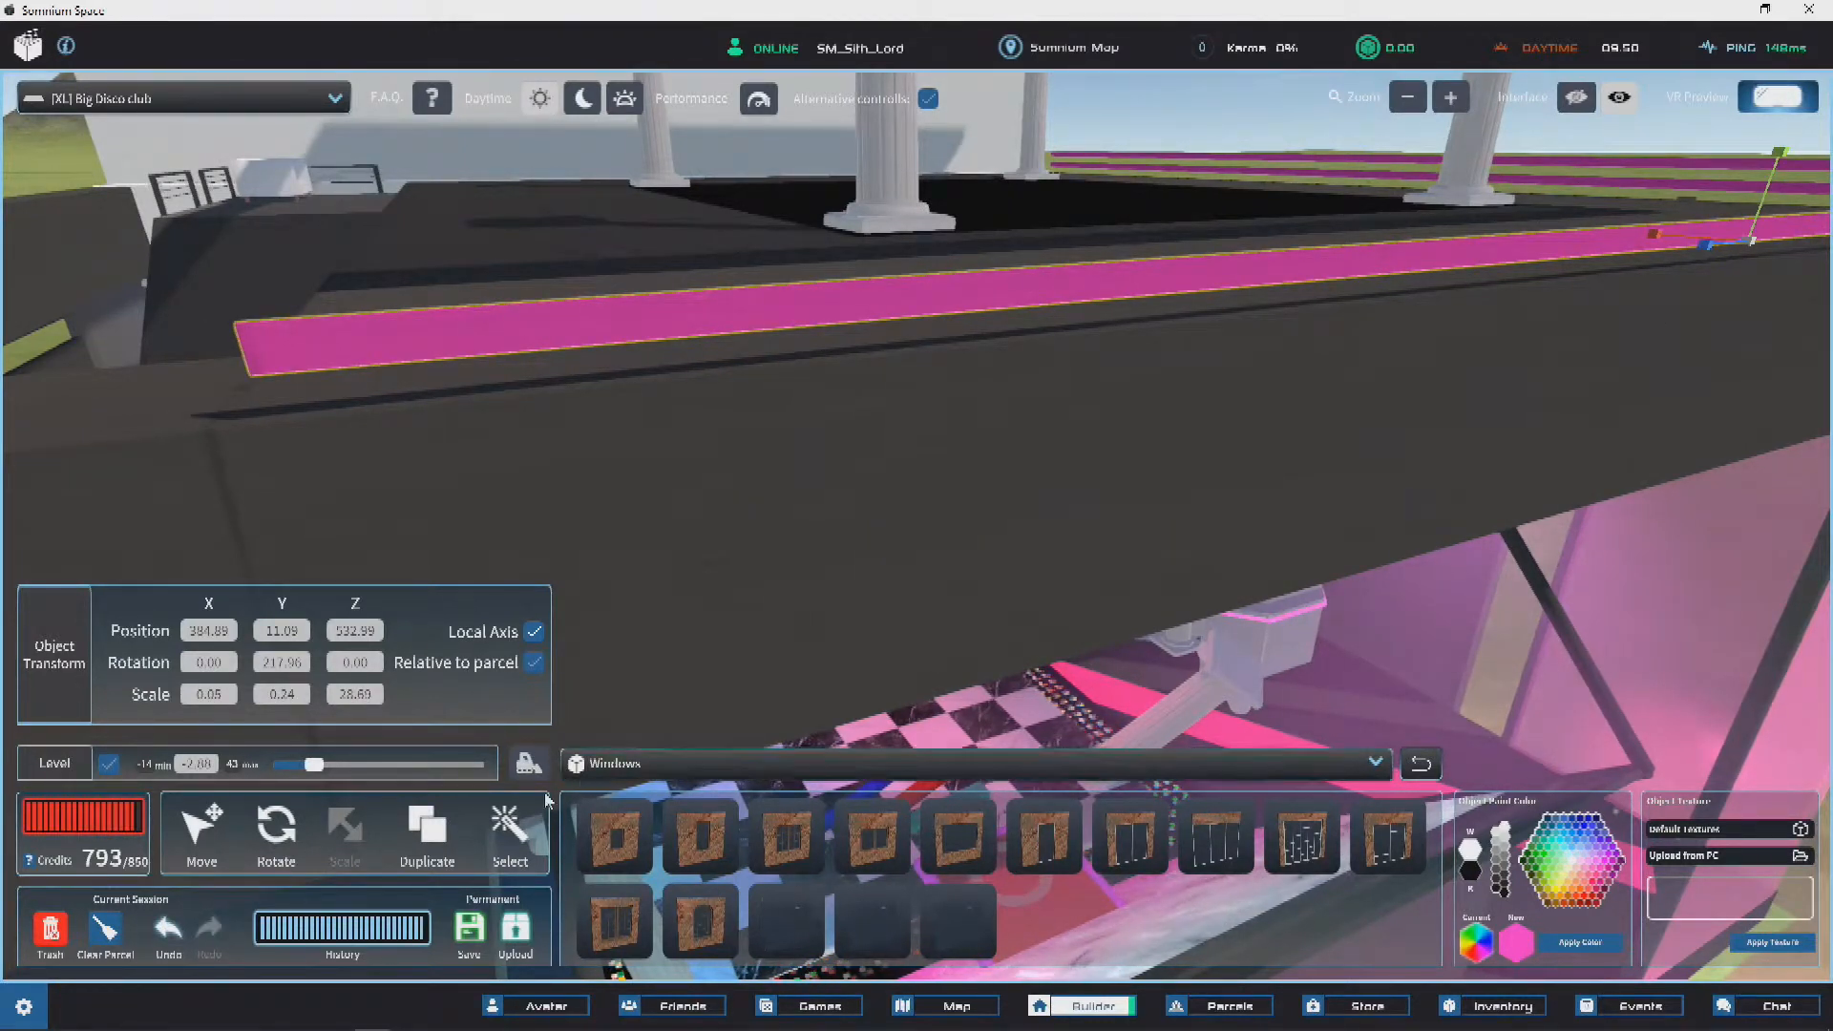
right_click_drag(664, 620, 1127, 449)
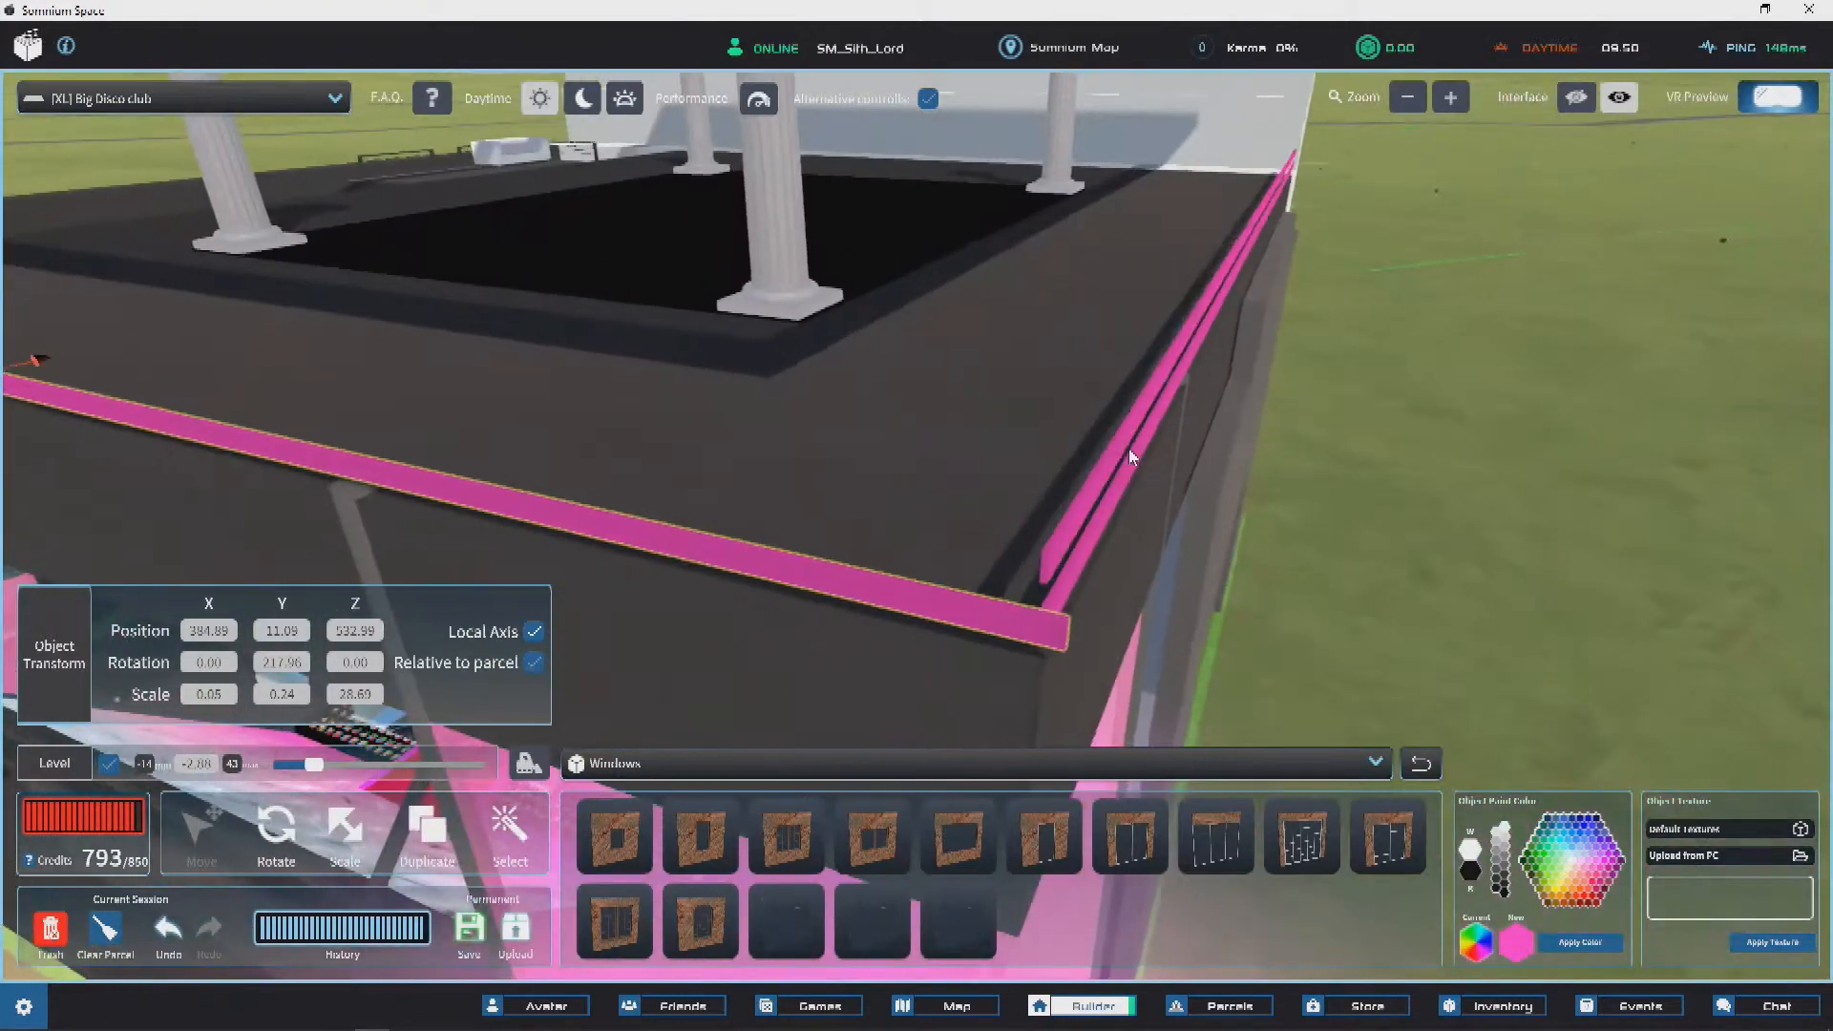
key("ctrl+z")
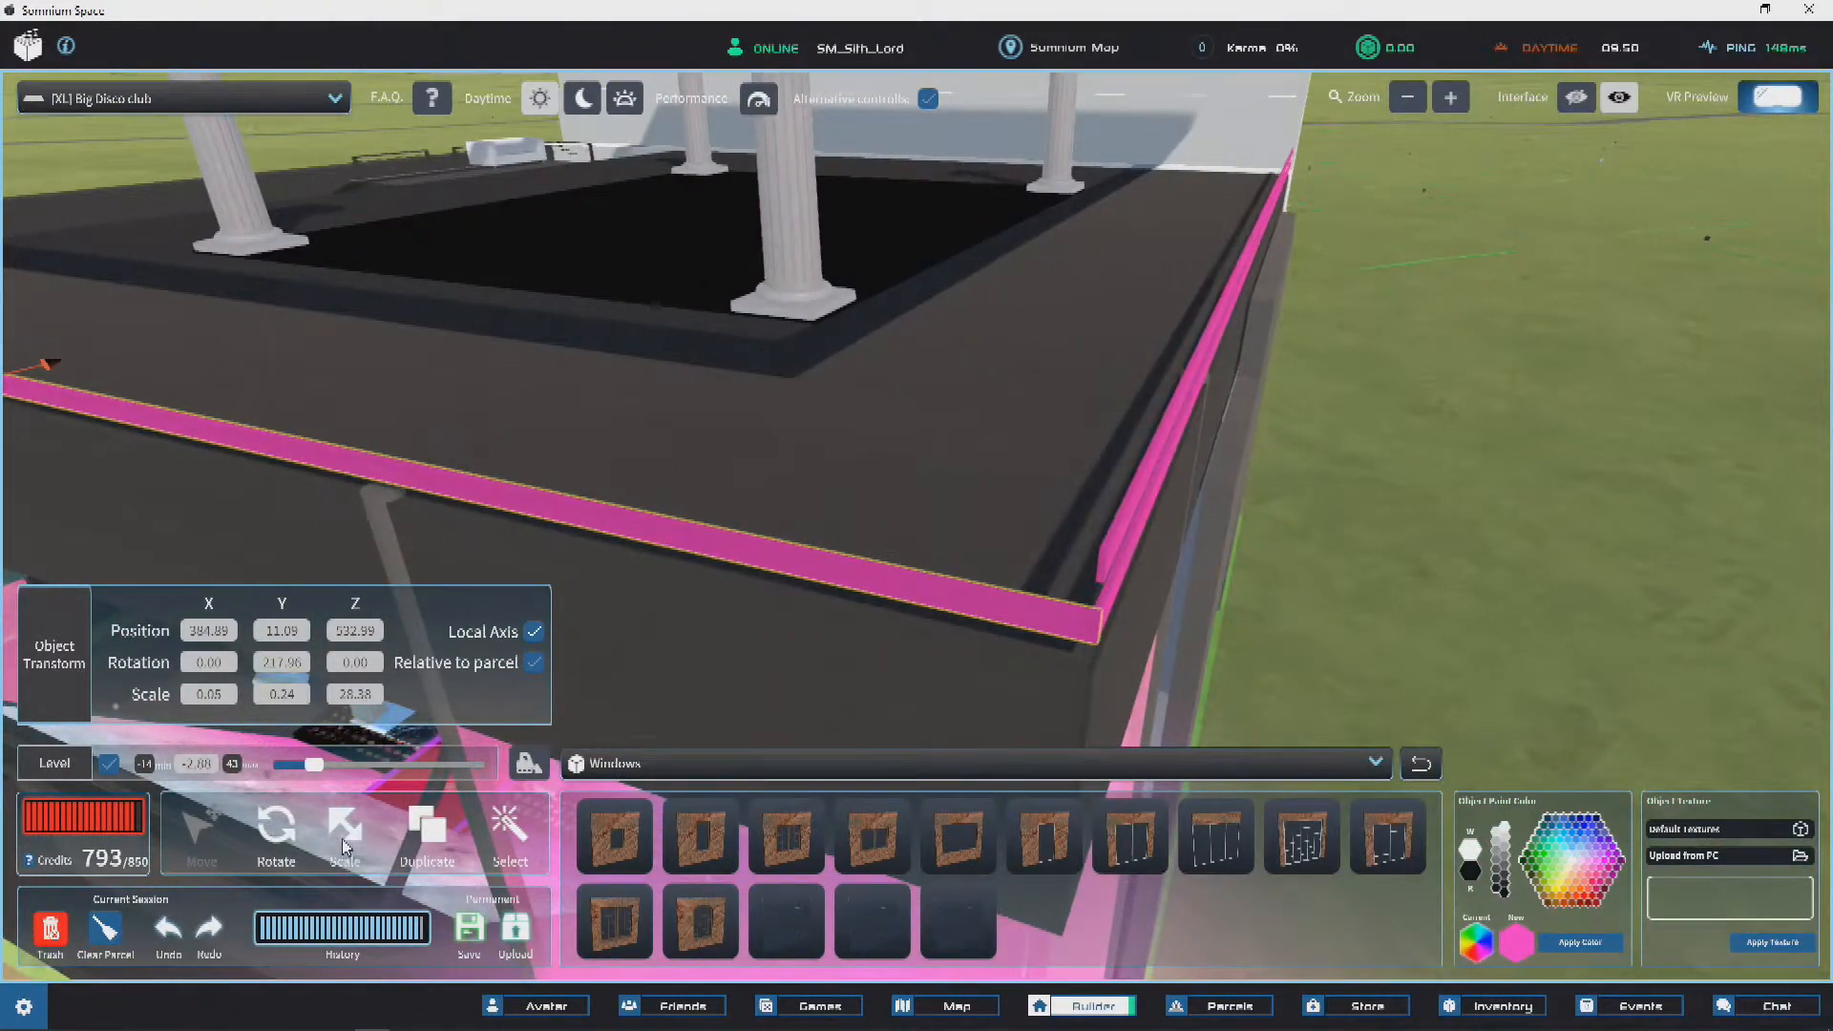
key("a")
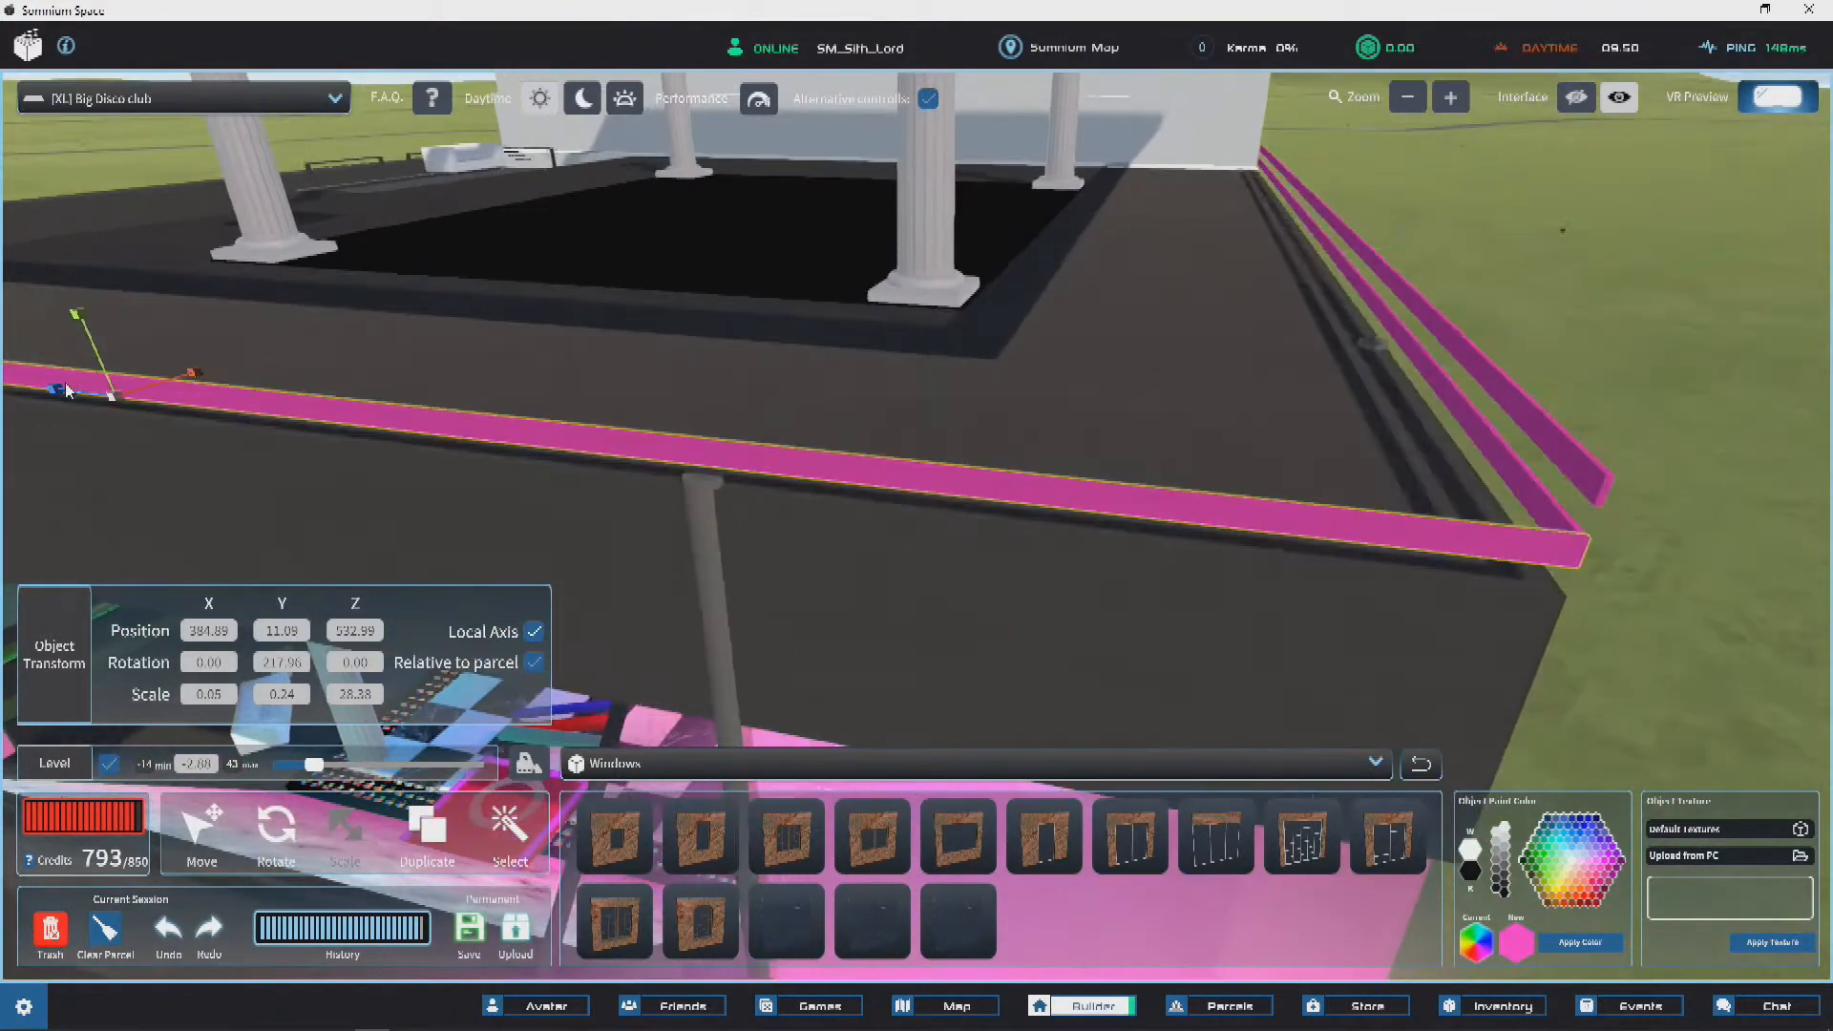
mouse_move(65, 395)
left_mouse_down()
mouse_move(44, 389)
mouse_move(88, 393)
left_mouse_up()
key("ctrl+z")
Step: Set the front strip's Z scale to 28.75 and align its end with the side strip at the roof corner
right_click_drag(592, 439, 845, 395)
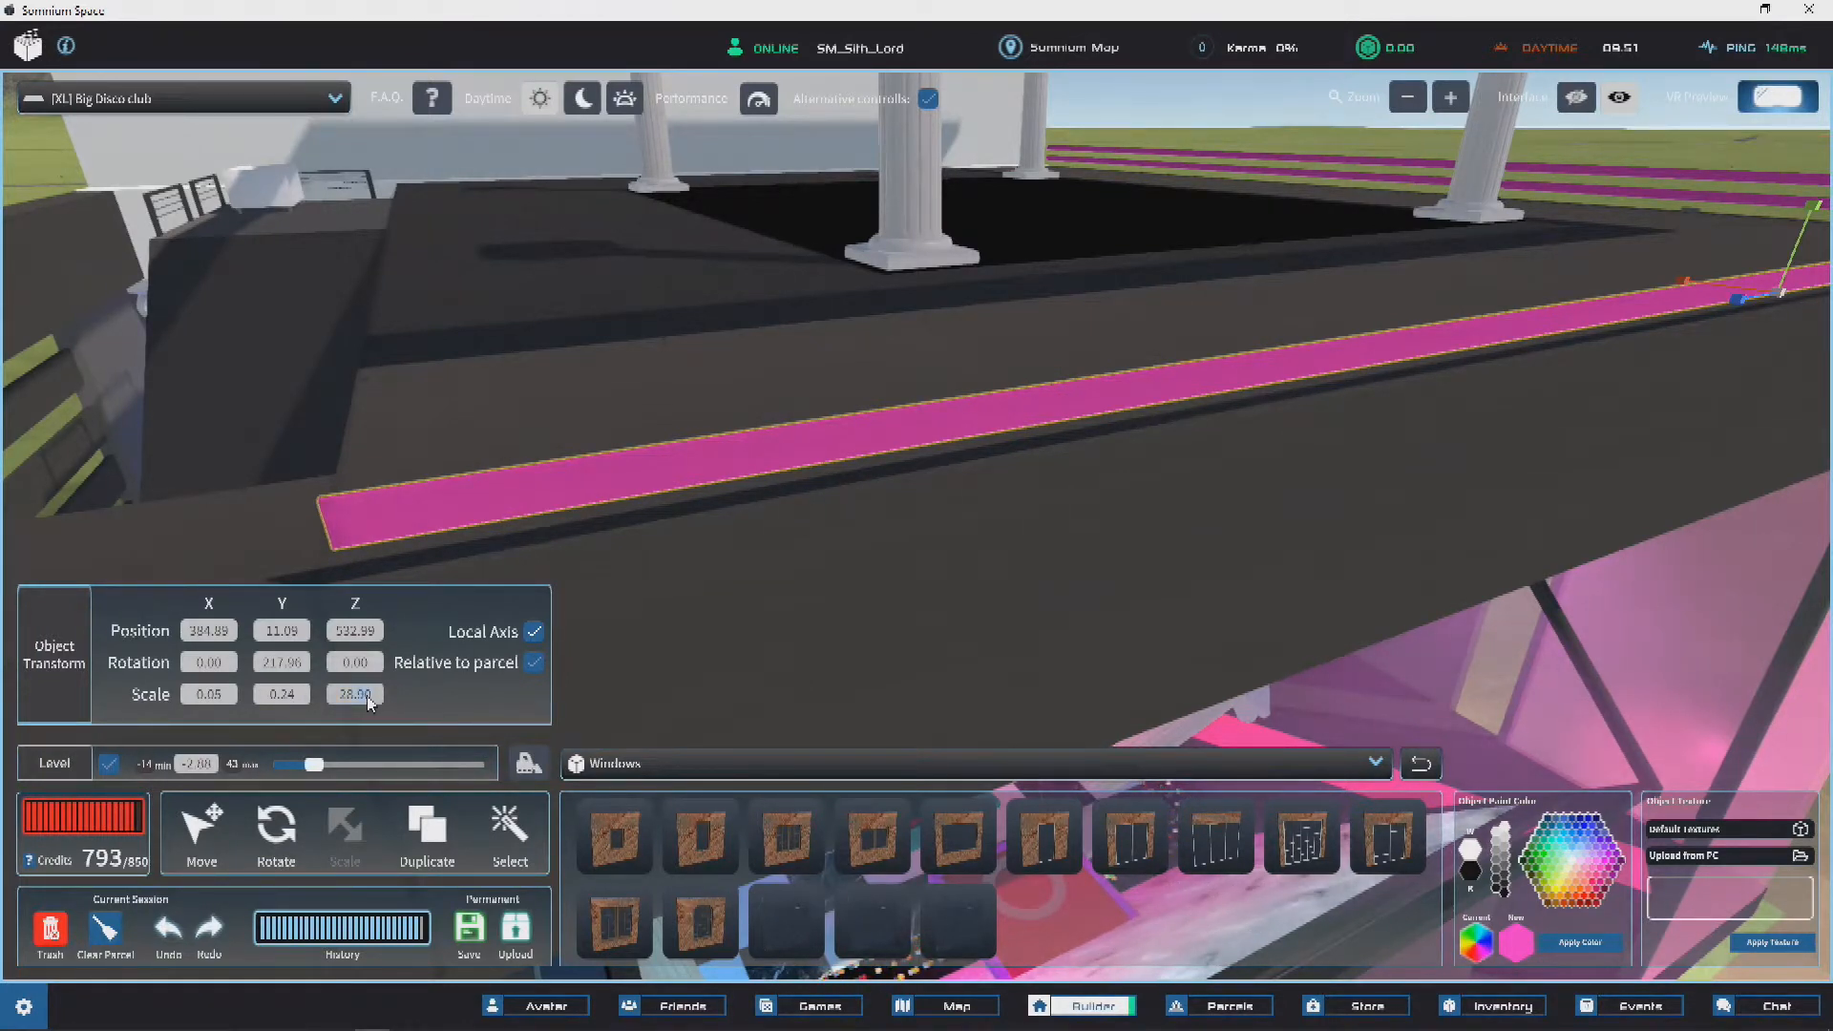
right_click_drag(1432, 373, 1149, 363)
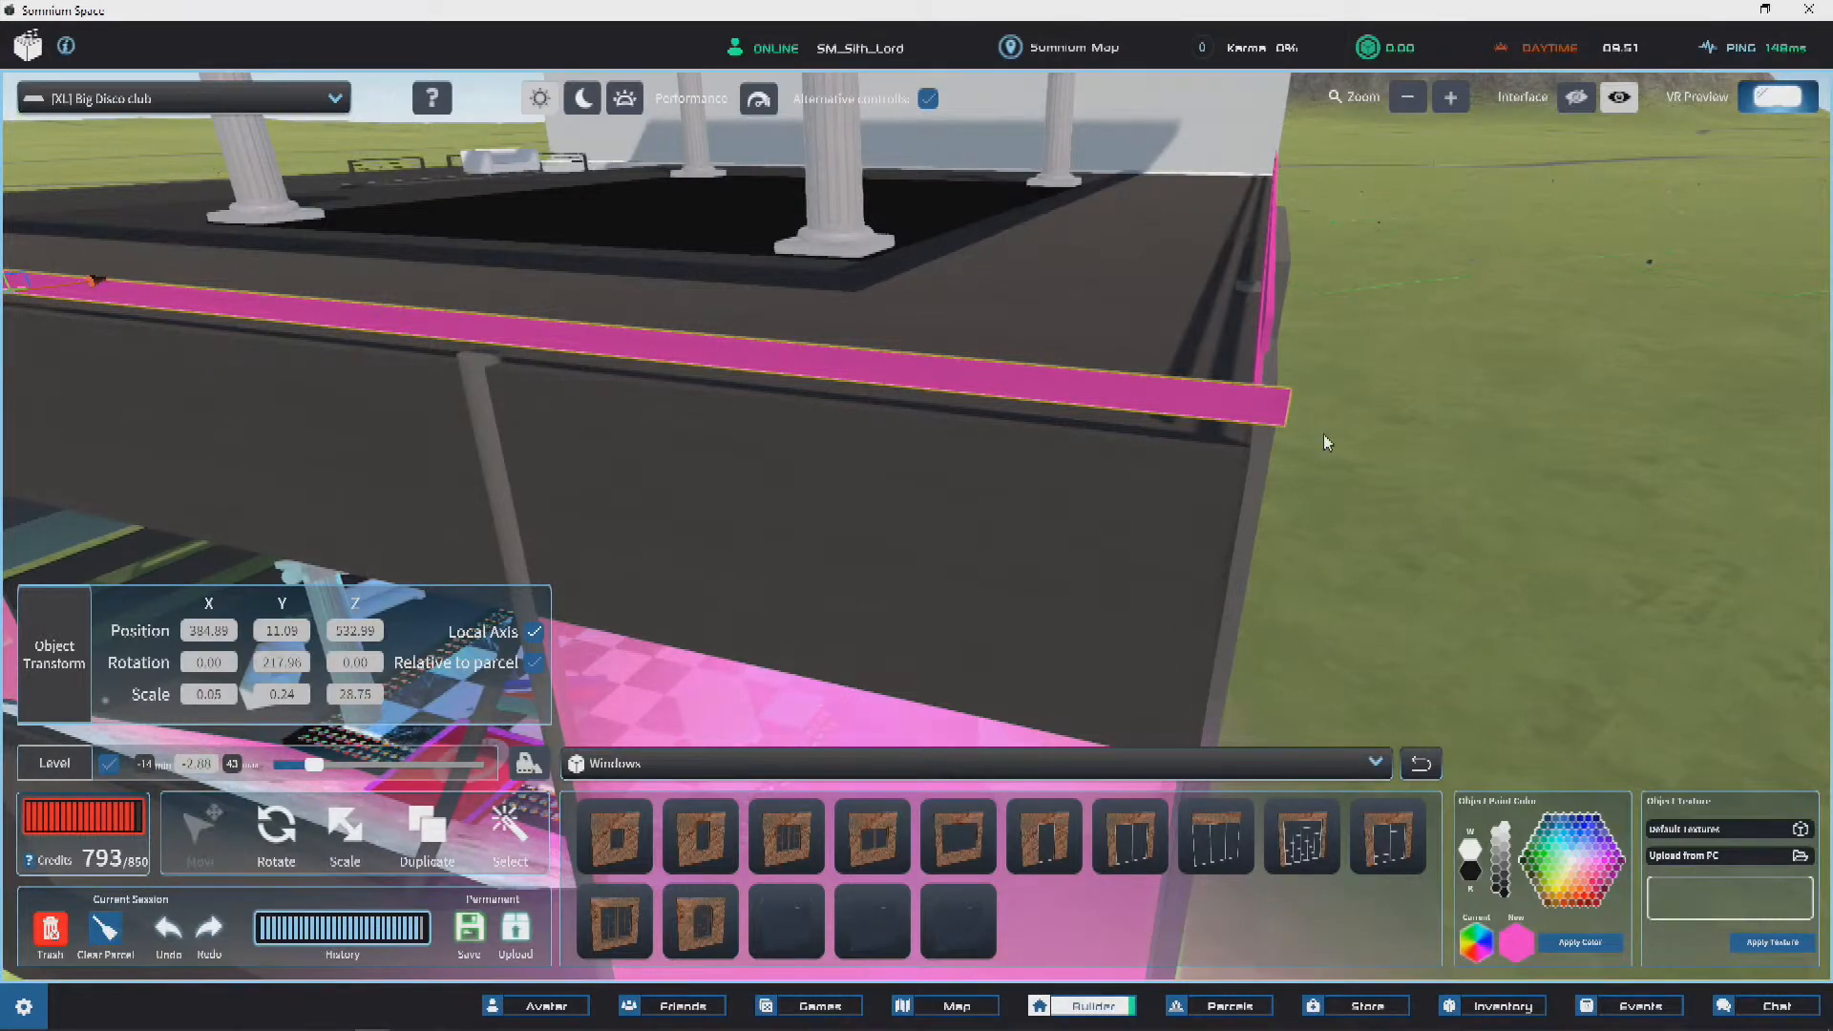
left_click_drag(1293, 431, 1263, 426)
right_click_drag(816, 368, 747, 438)
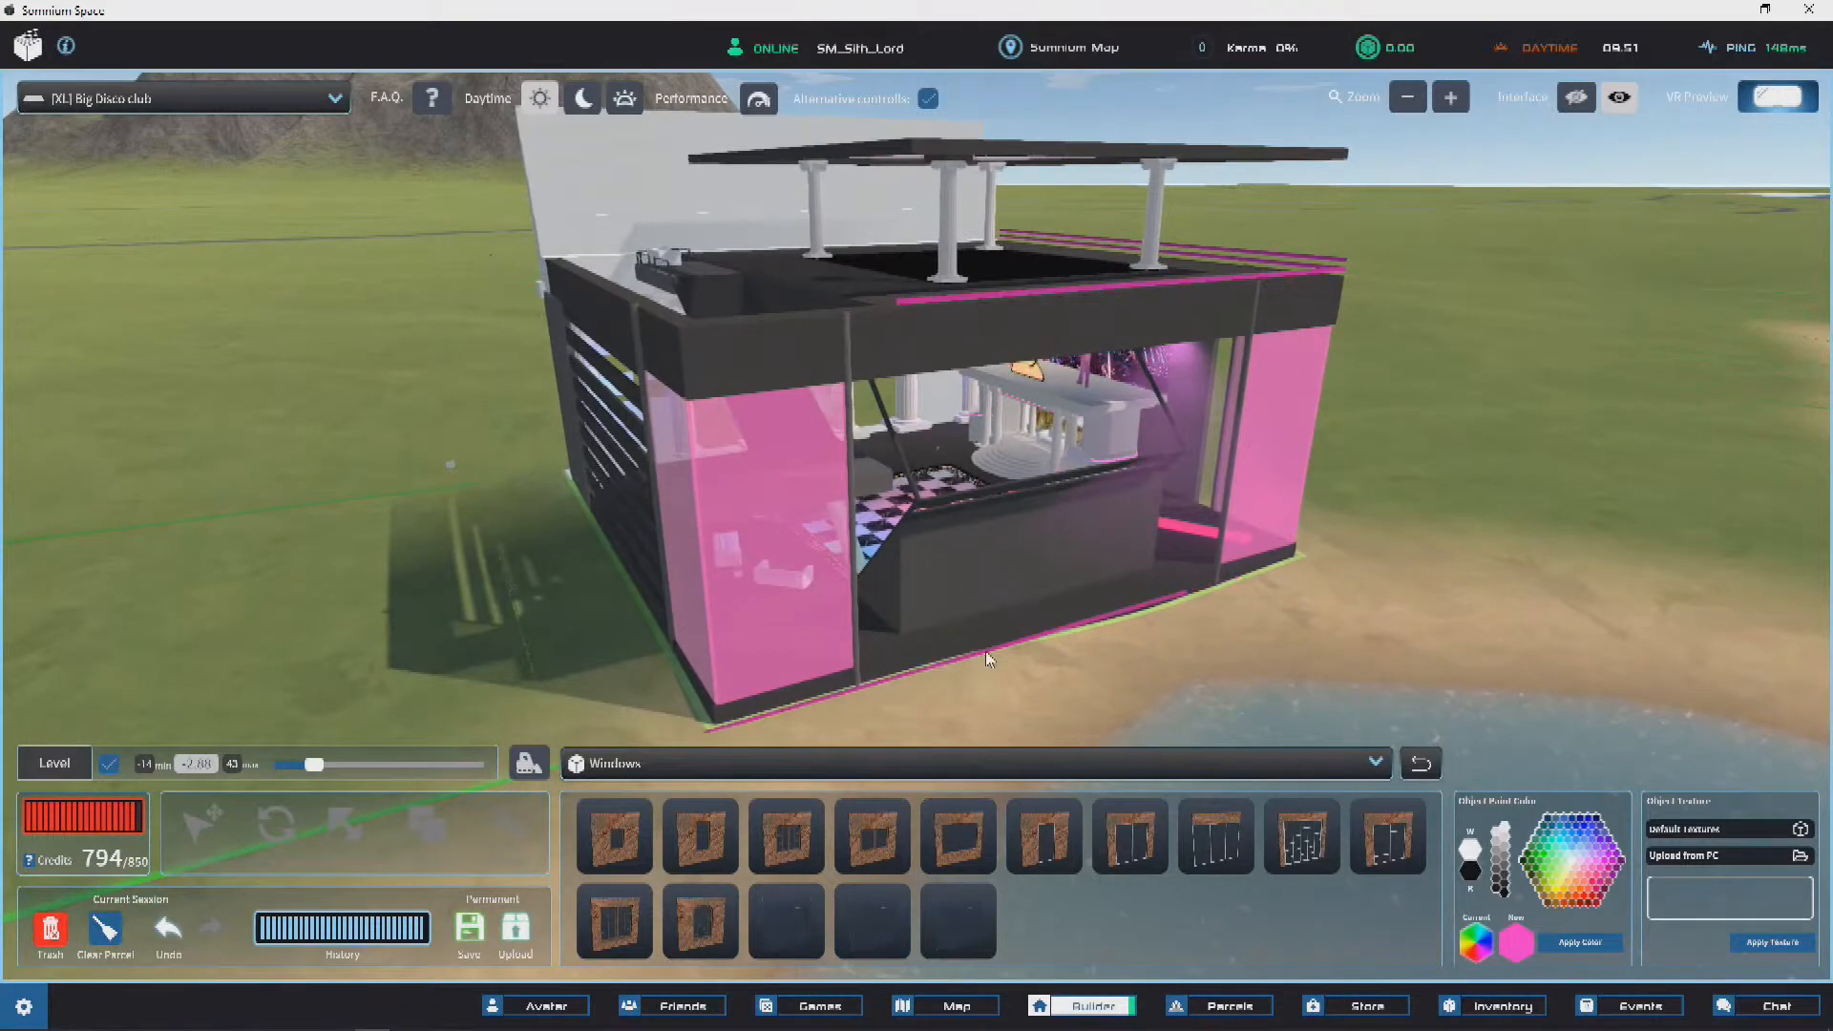
Step: Raise the ground-level copy of the pink strip to roof height and snap its end to the strip on the front edge
left_click(994, 642)
left_click_drag(997, 576, 1036, 168)
scroll(1018, 244, "up", 4)
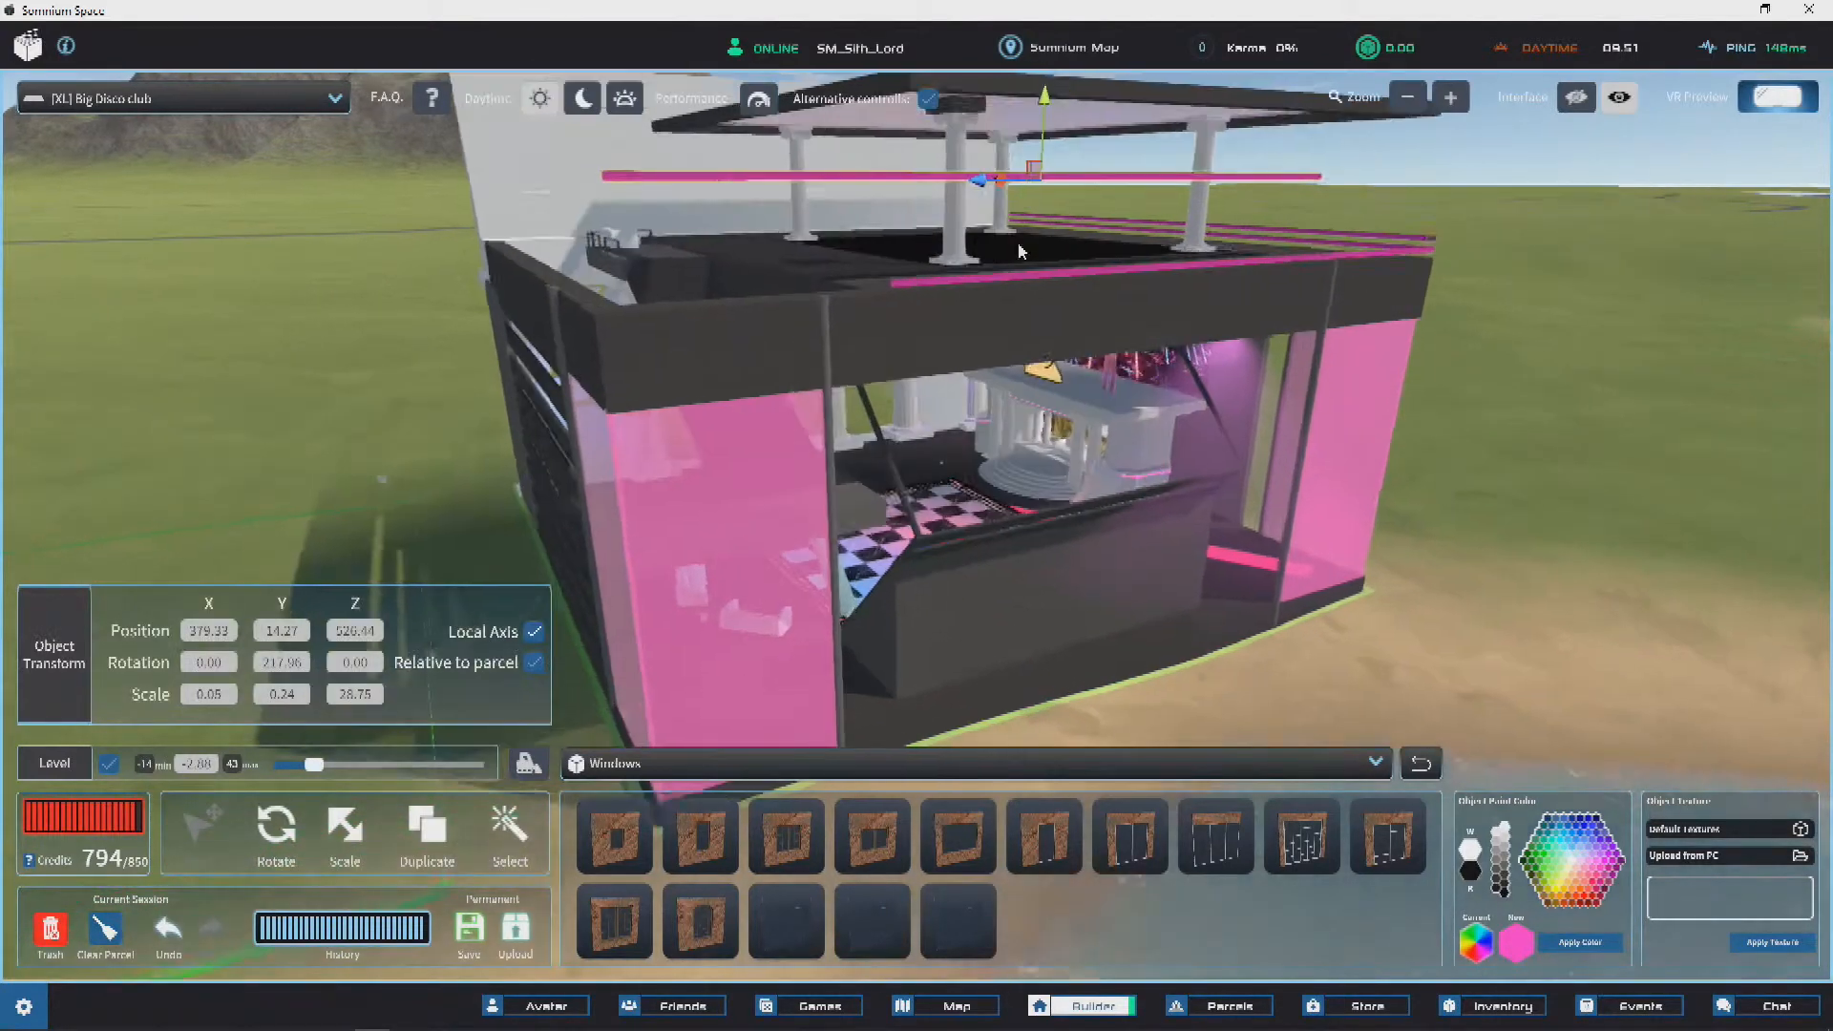
right_click_drag(1018, 244, 1076, 319)
scroll(1079, 316, "down", 2)
left_click_drag(289, 325, 1333, 468)
scroll(1331, 460, "down", 2)
right_click_drag(1331, 460, 1137, 442)
Step: Raise another 28.75-scale strip copy from the ground and snap it above the lower front strip at Y 11.58
left_click(1171, 684)
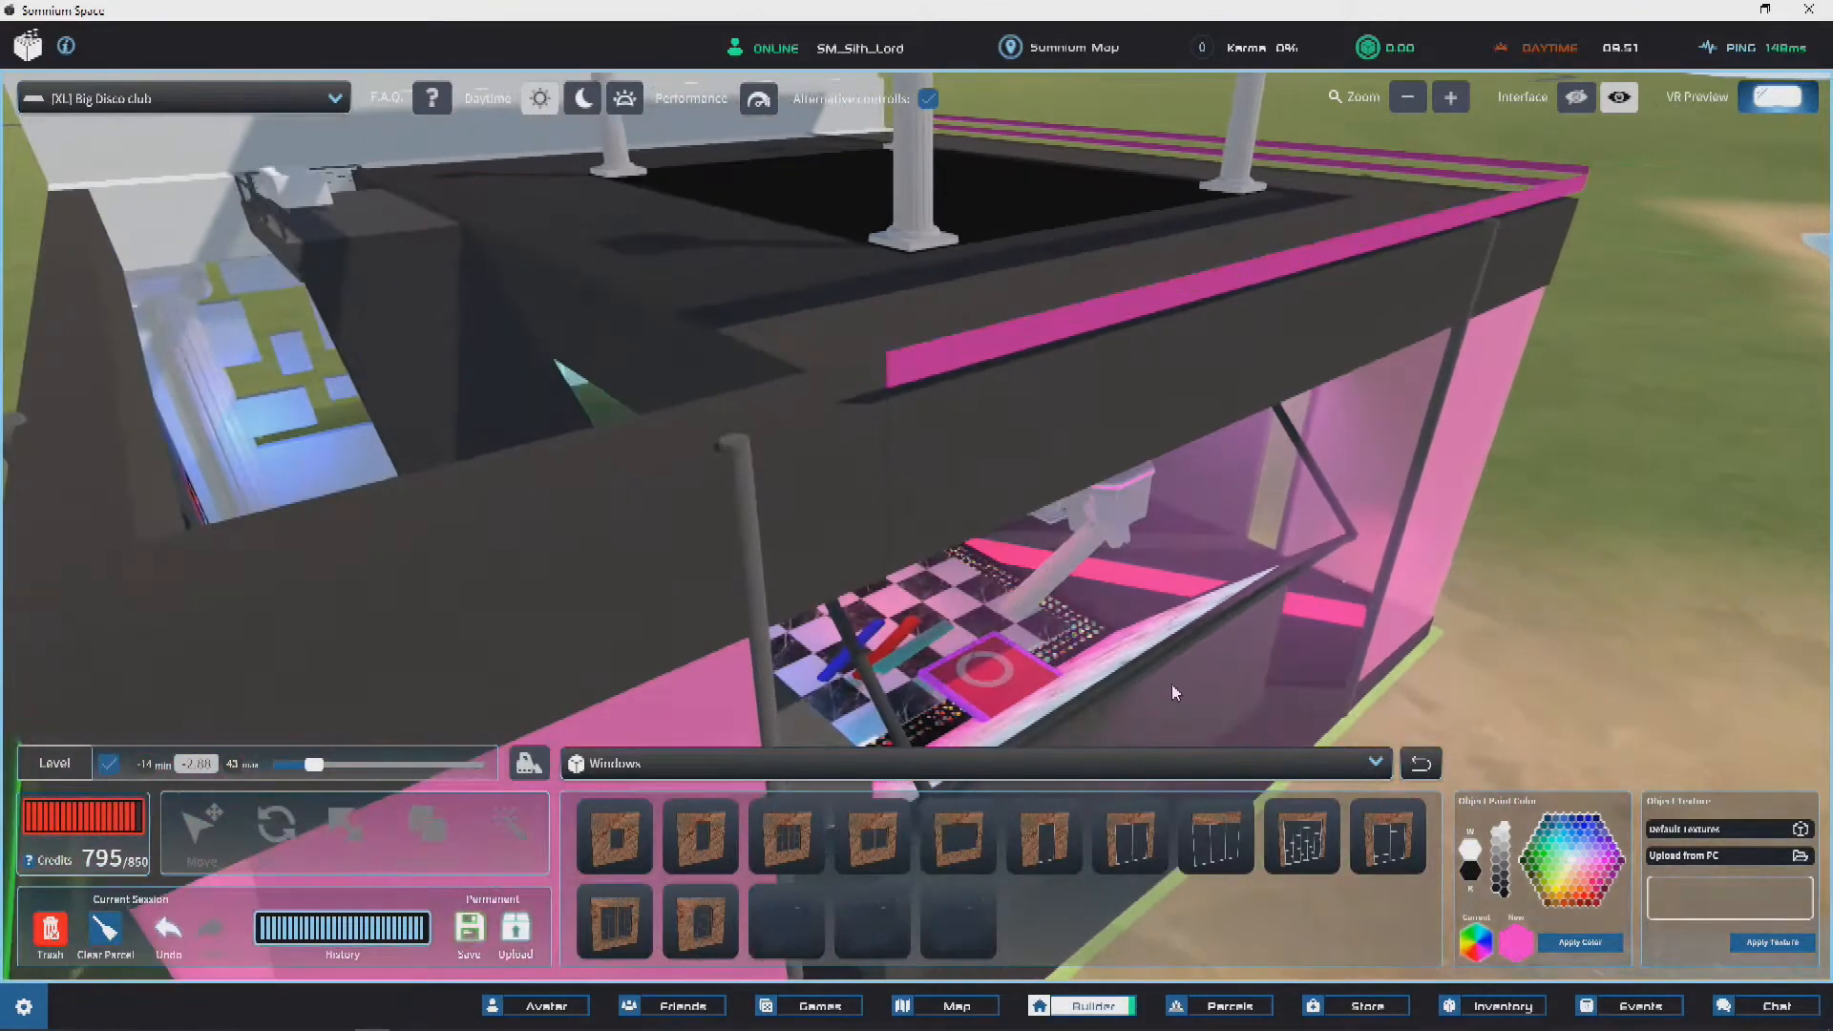
scroll(1172, 684, "down", 3)
right_click_drag(1137, 697, 1062, 586)
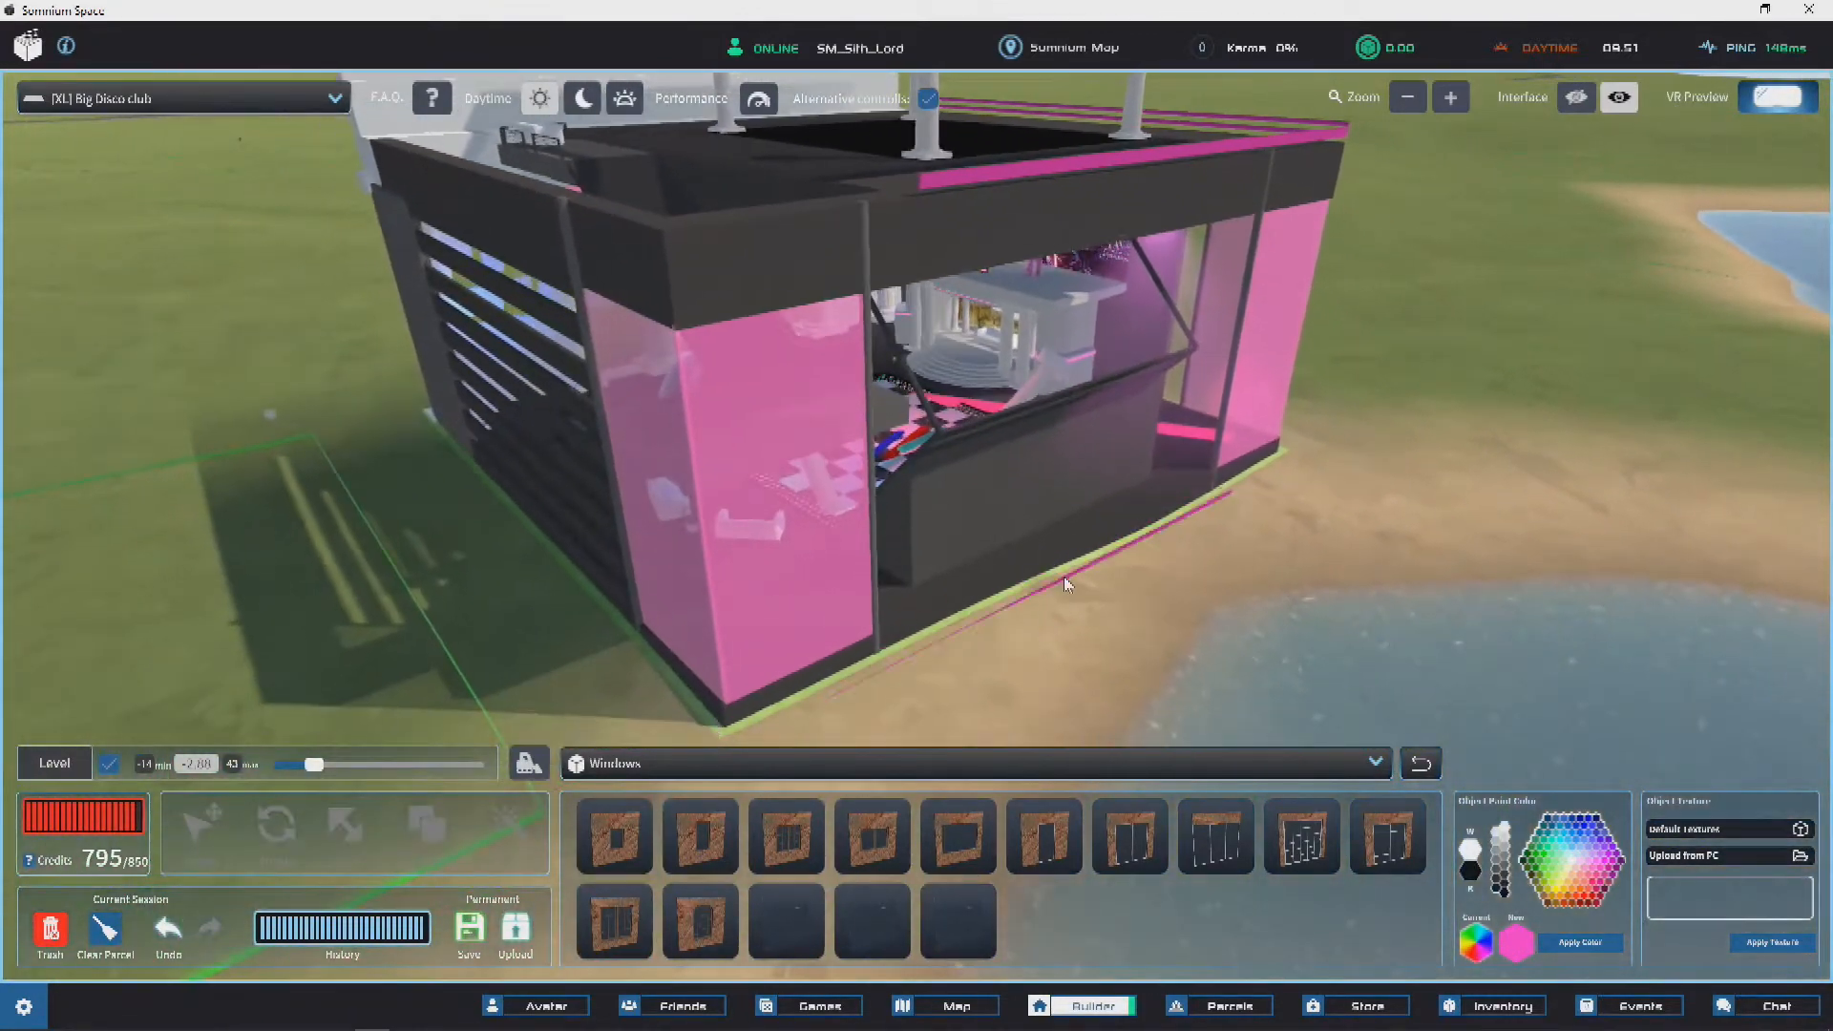
left_click(1056, 565)
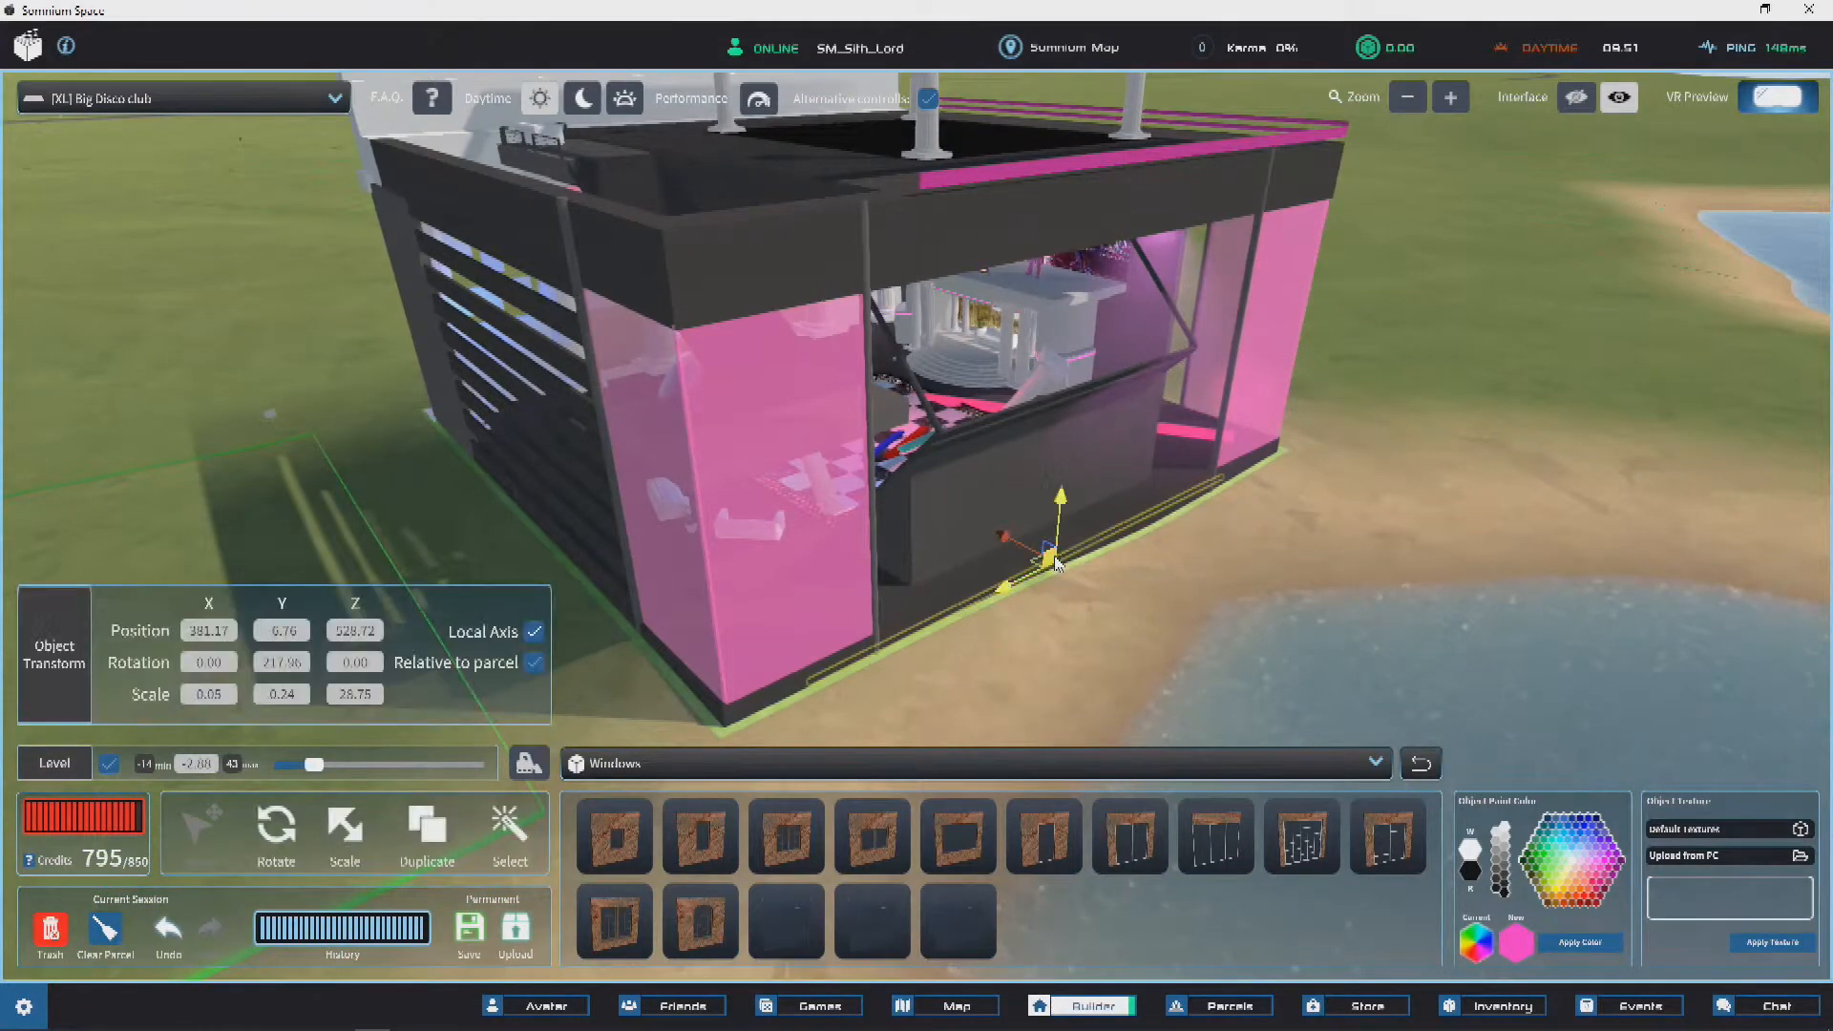
scroll(1102, 153, "up", 4)
scroll(1080, 291, "down", 5)
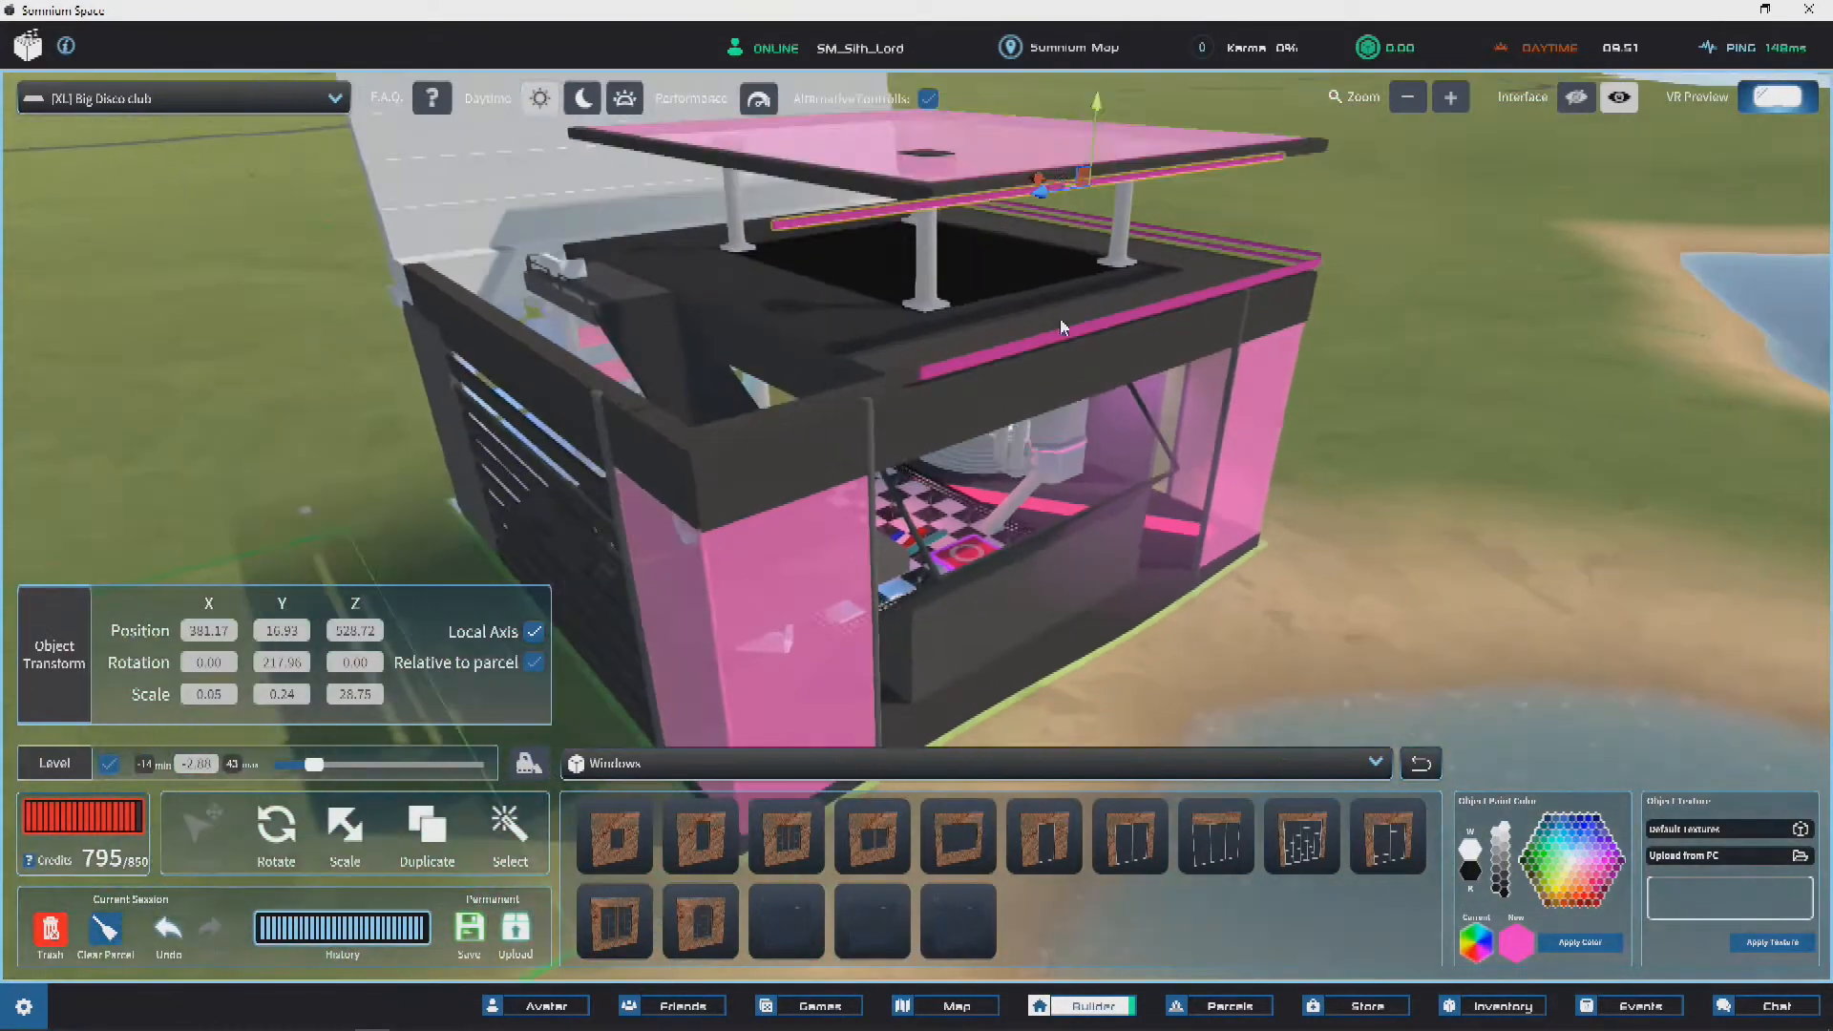
left_click(1109, 242)
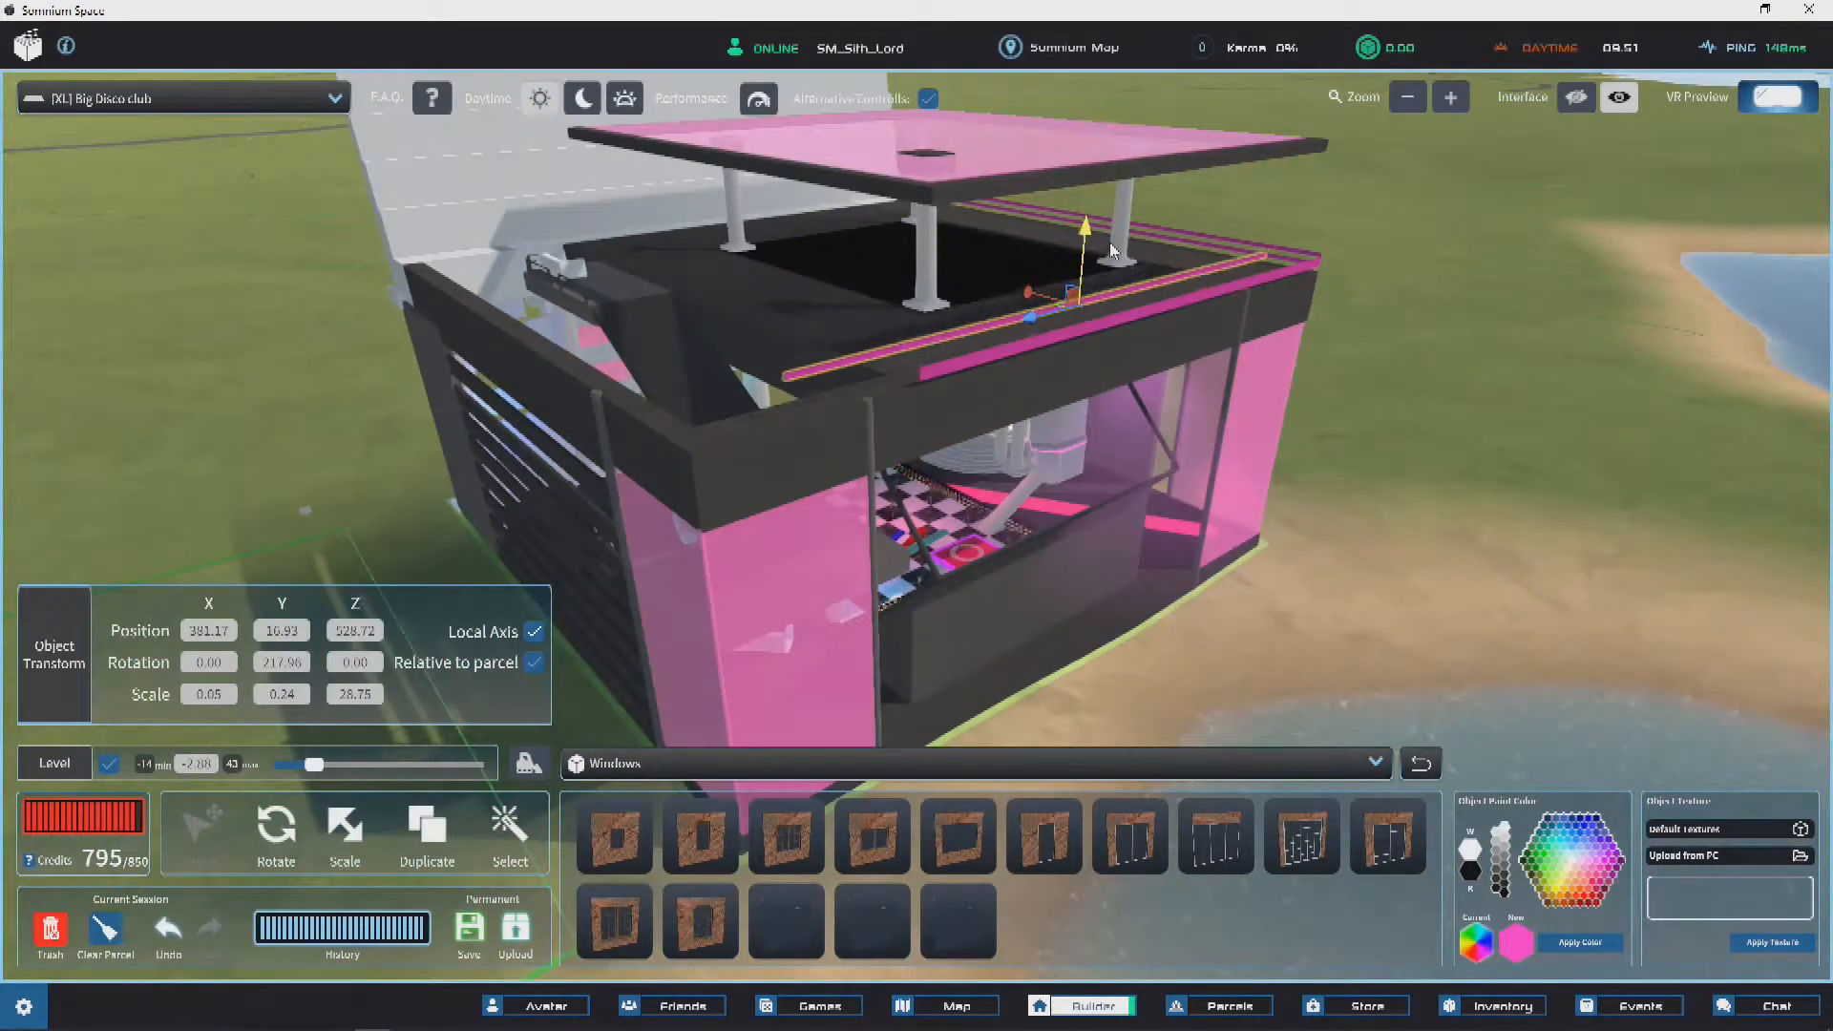
scroll(1109, 243, "up", 5)
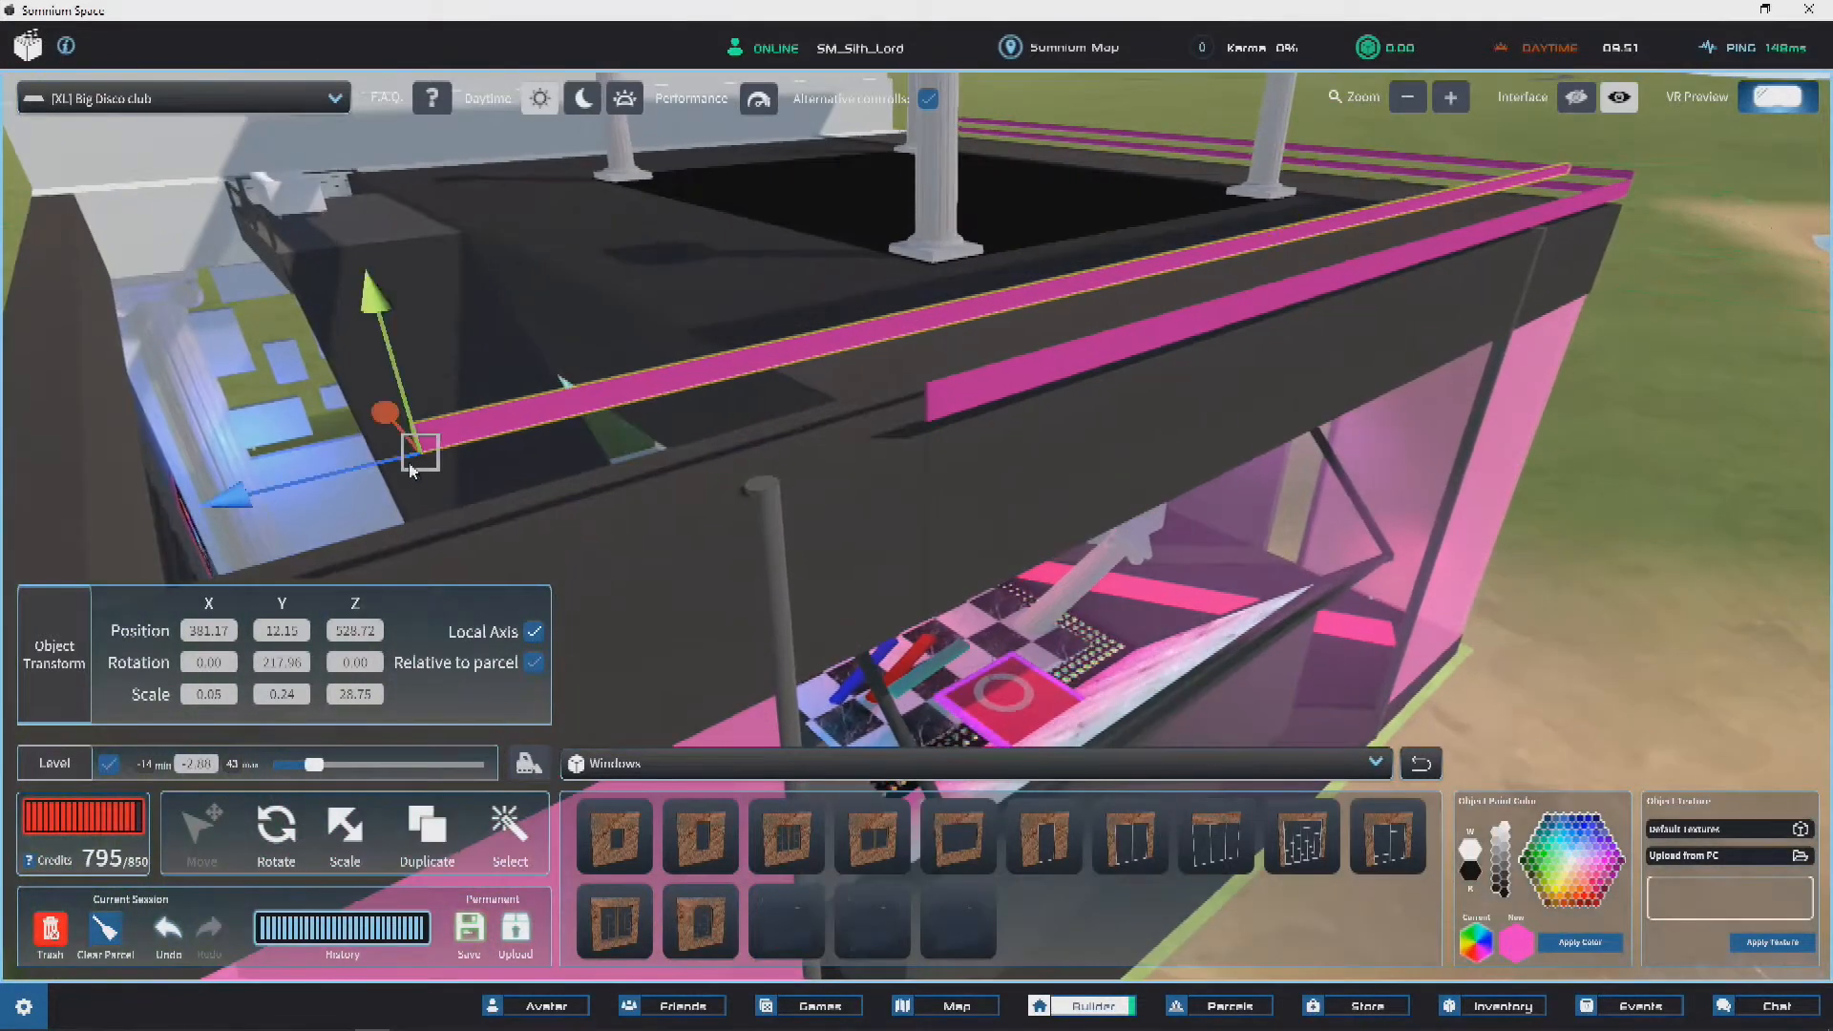
left_click_drag(412, 470, 1105, 421)
right_click_drag(1104, 421, 798, 216)
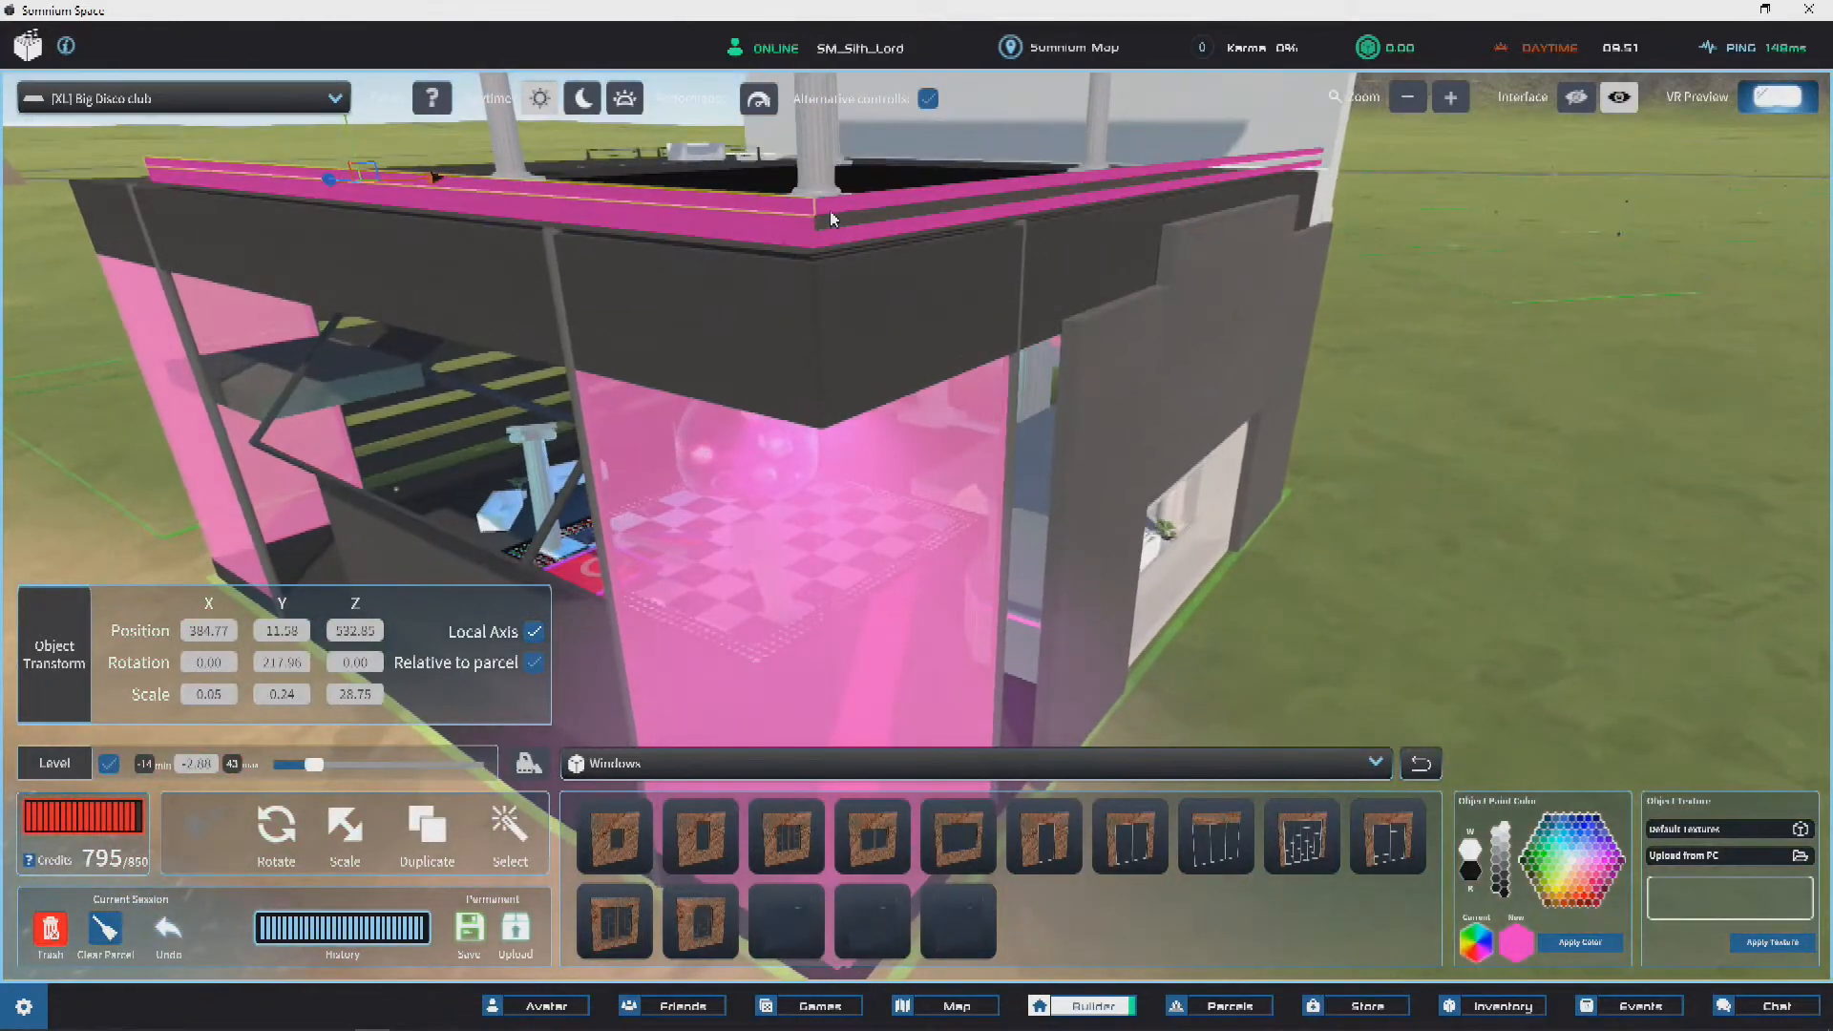
Step: Place a strip copy along the roof's back edge beside the screen wall, snapping its end to the upper side strip at Y 11.58
left_click(1195, 340)
scroll(731, 349, "up", 3)
right_click_drag(729, 350, 1109, 474)
scroll(1141, 342, "down", 3)
scroll(1191, 364, "up", 3)
left_click(558, 353)
left_click(754, 385)
left_click(1235, 579)
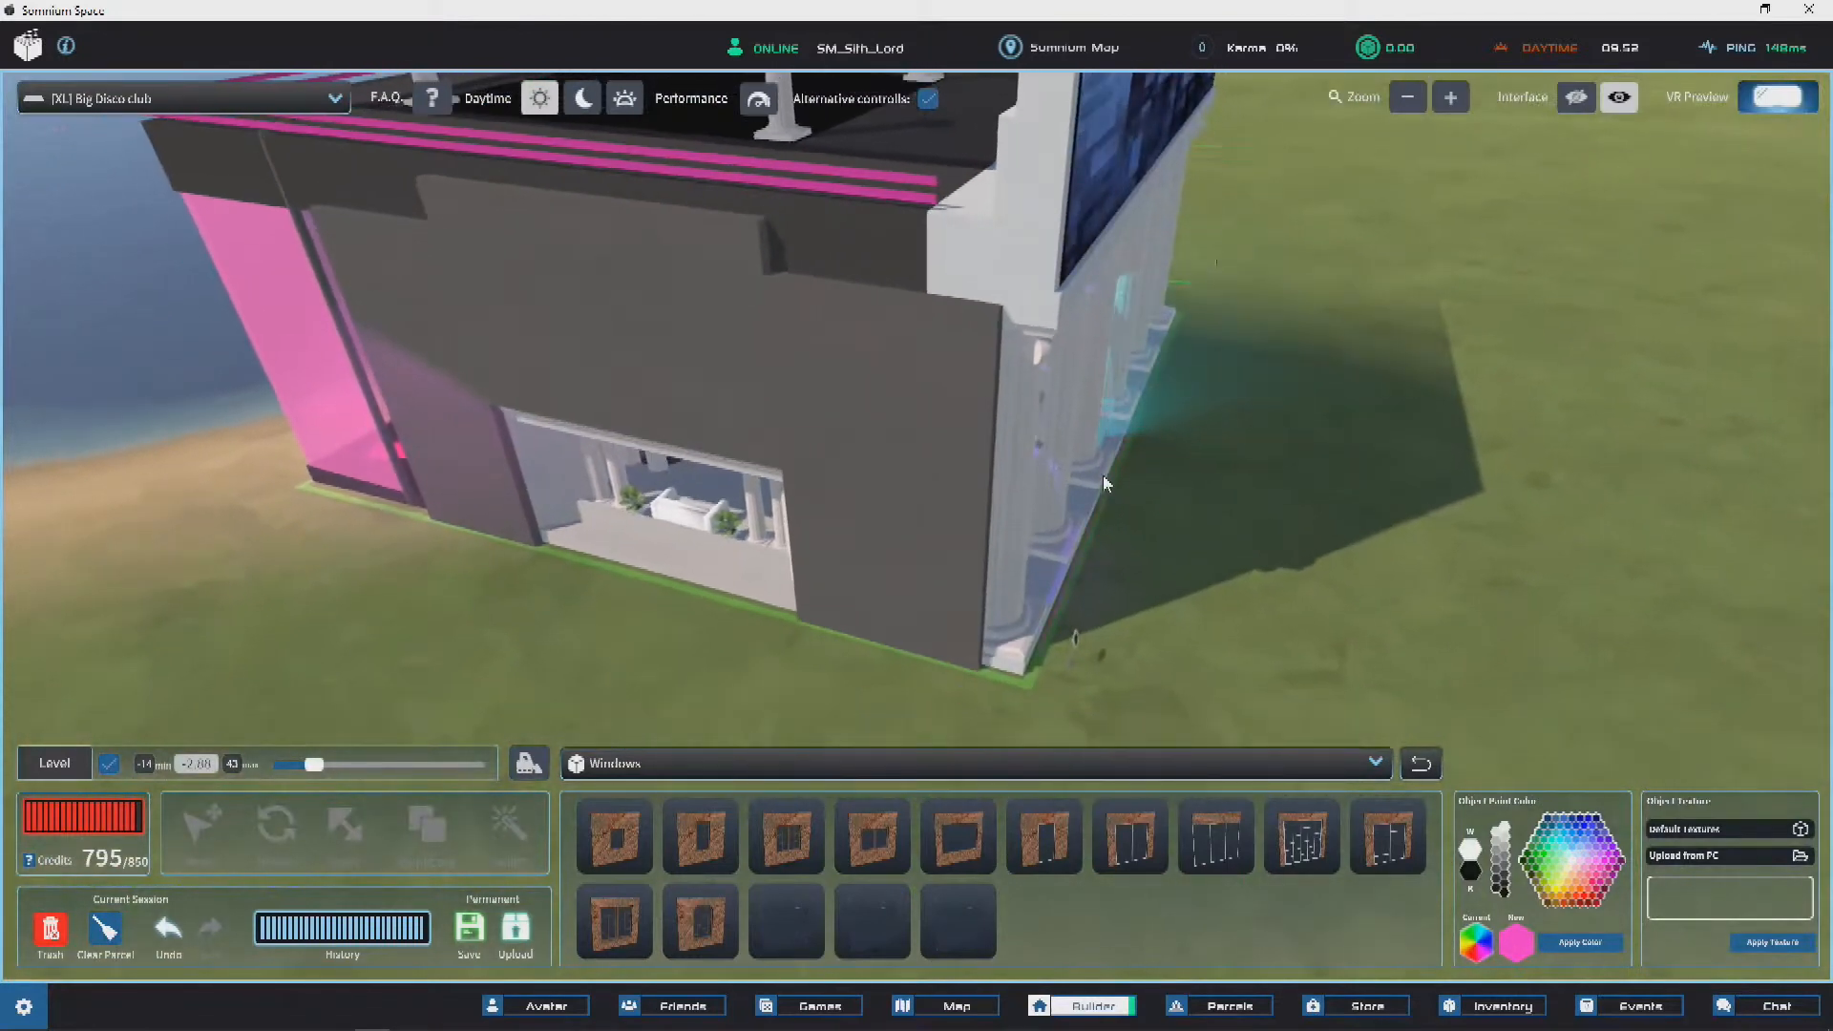
left_click_drag(1085, 492, 928, 231)
scroll(928, 234, "up", 3)
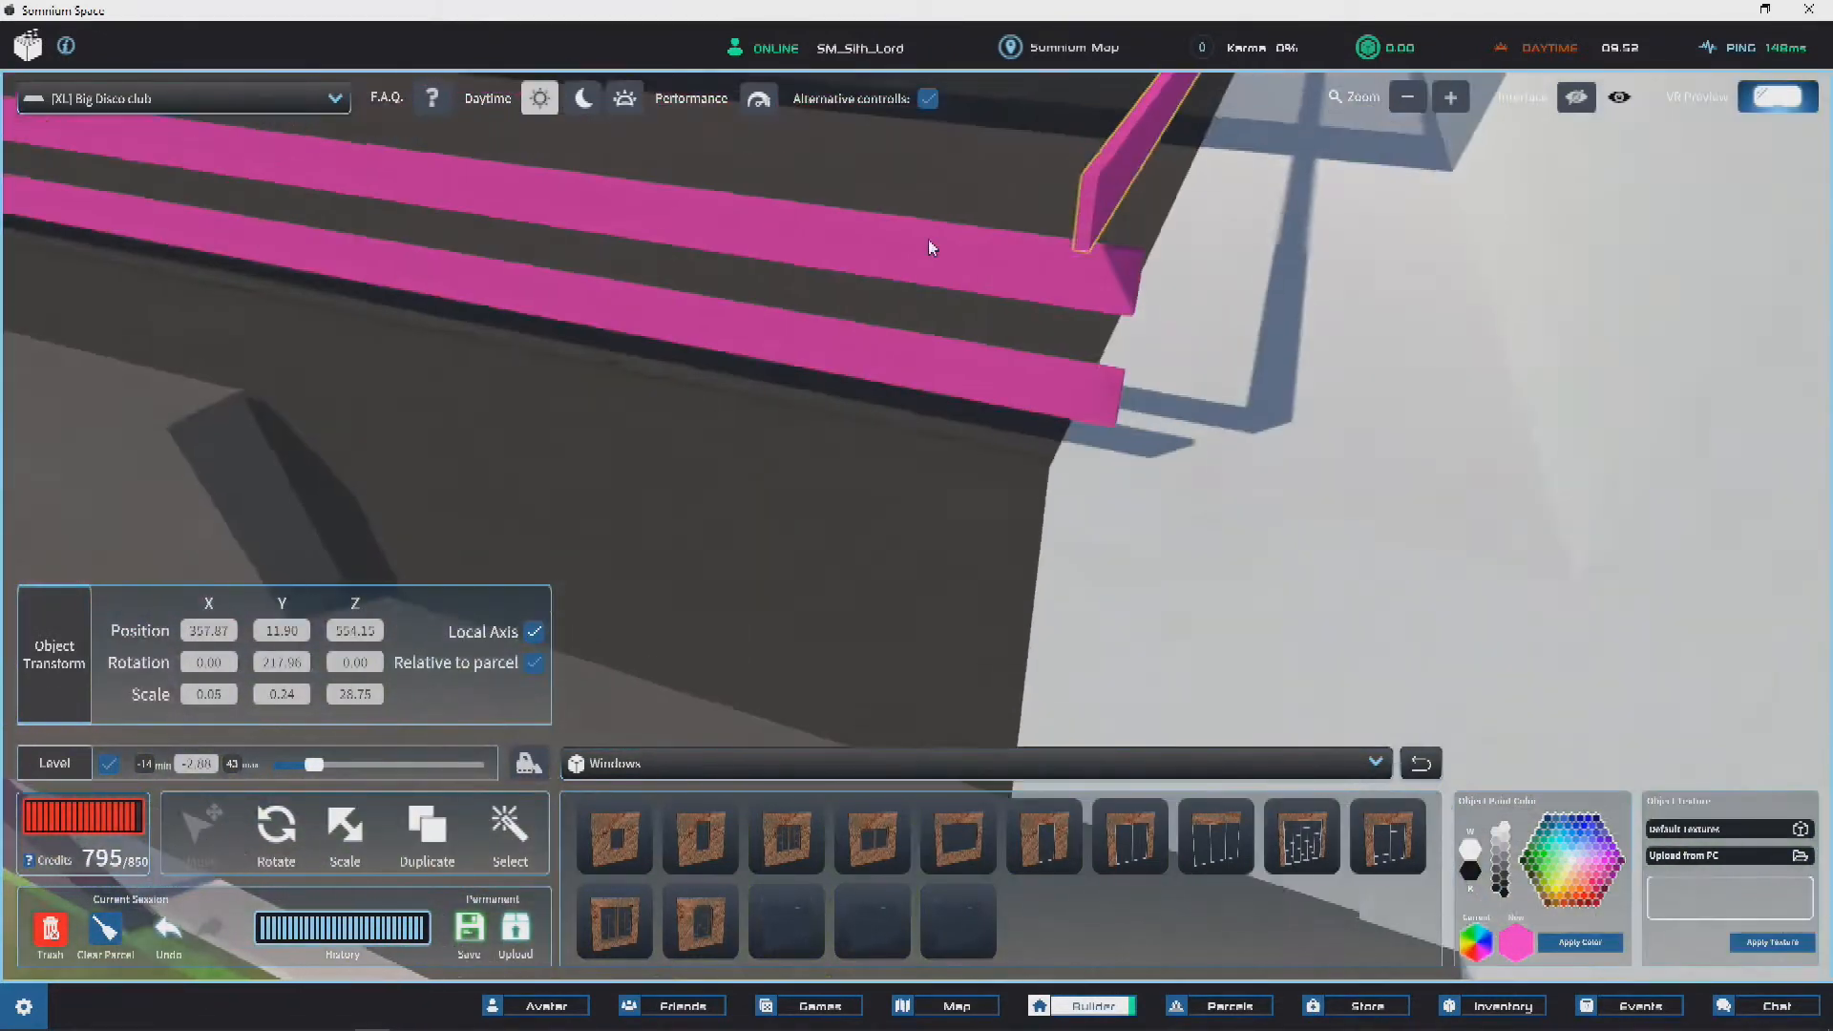
left_click_drag(1088, 215, 1079, 244)
scroll(1062, 267, "down", 5)
mouse_move(1061, 267)
right_mouse_down()
mouse_move(1139, 267)
mouse_move(1098, 270)
right_mouse_up()
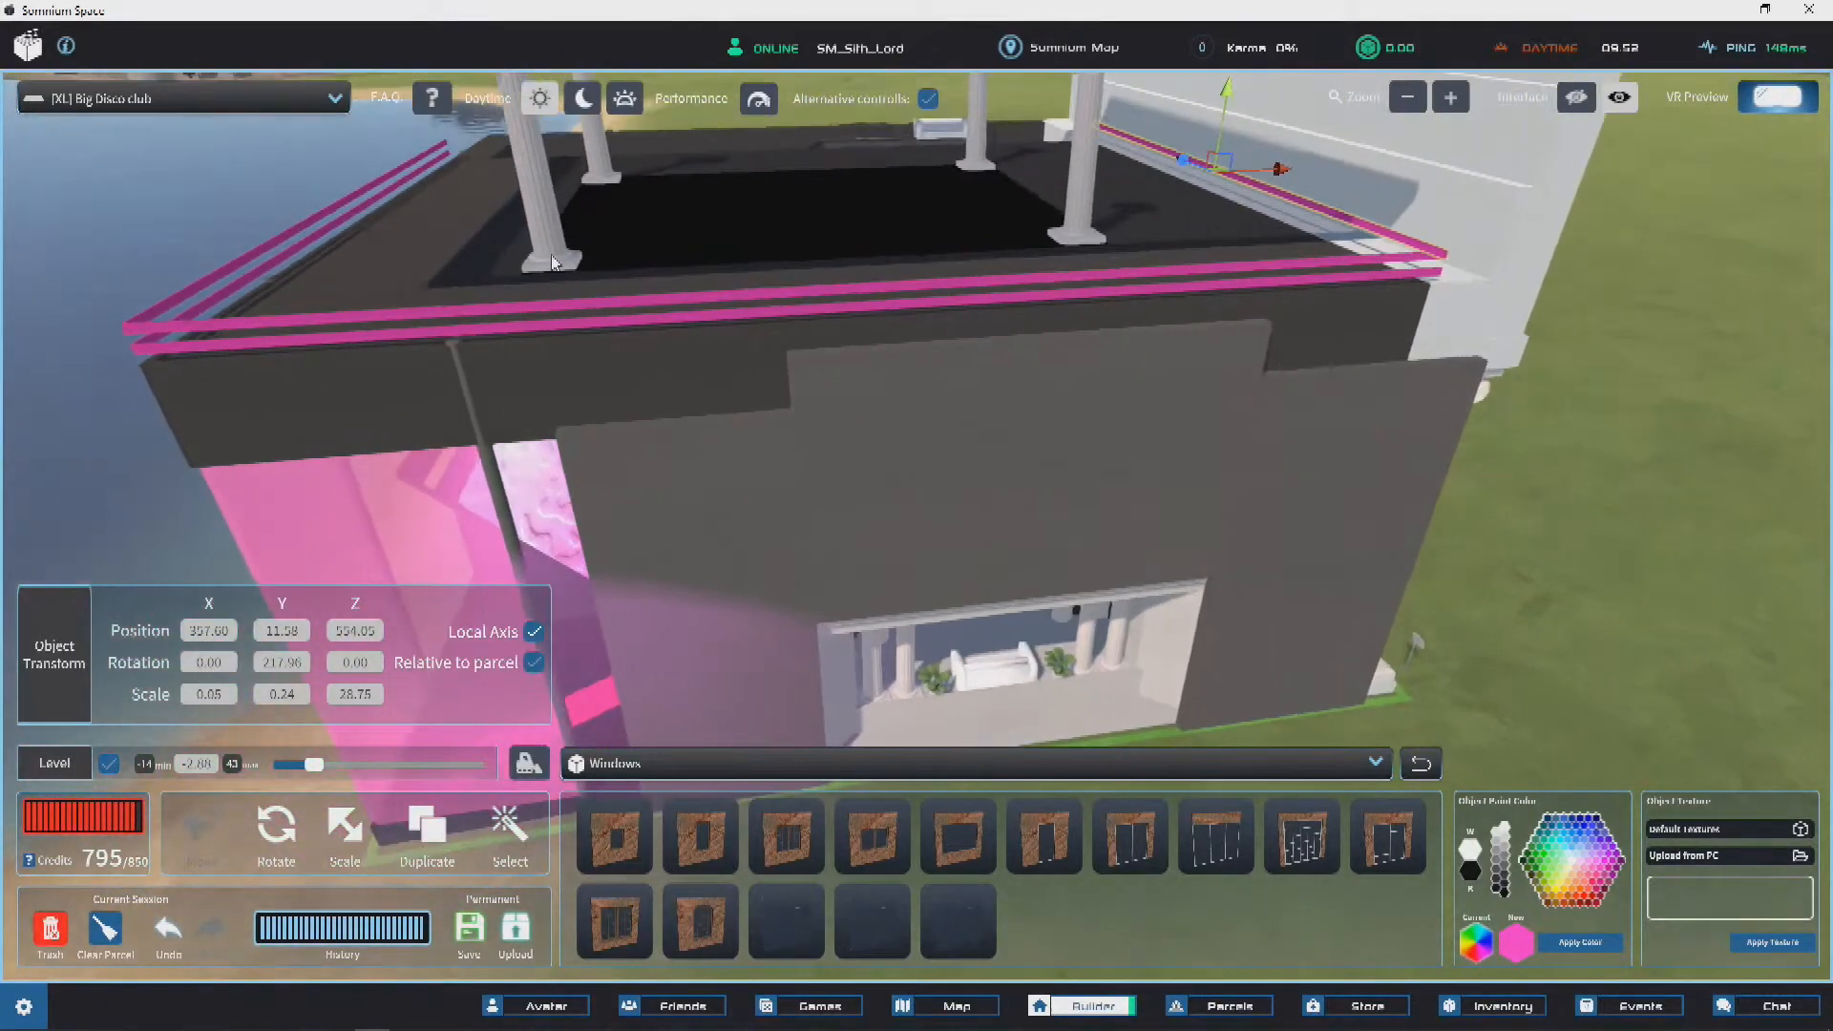
Step: Duplicate the back strip, raise the copy and snap it beneath the first, level with the lower side strip at Y 11.09
right_click_drag(643, 270, 983, 662)
left_click(867, 374)
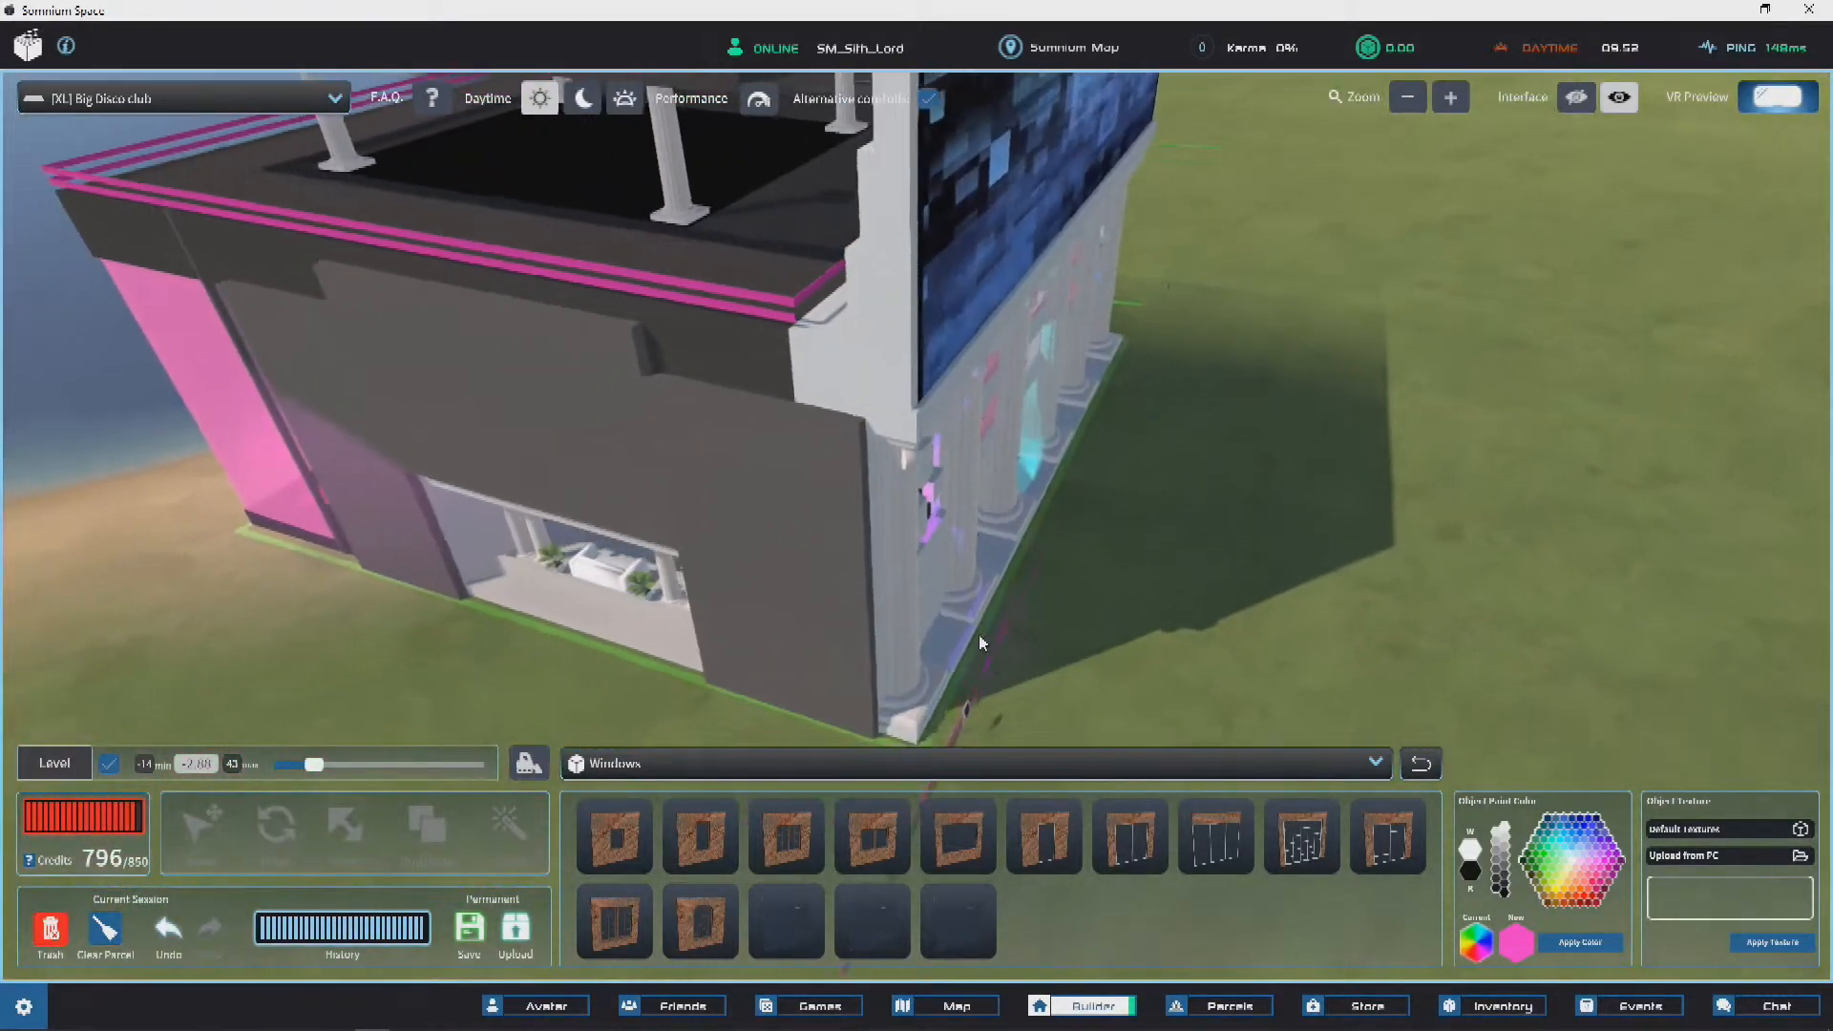
left_click(993, 520)
left_click_drag(1010, 509, 940, 151)
right_click_drag(942, 155, 876, 374)
left_click_drag(811, 342, 1127, 491)
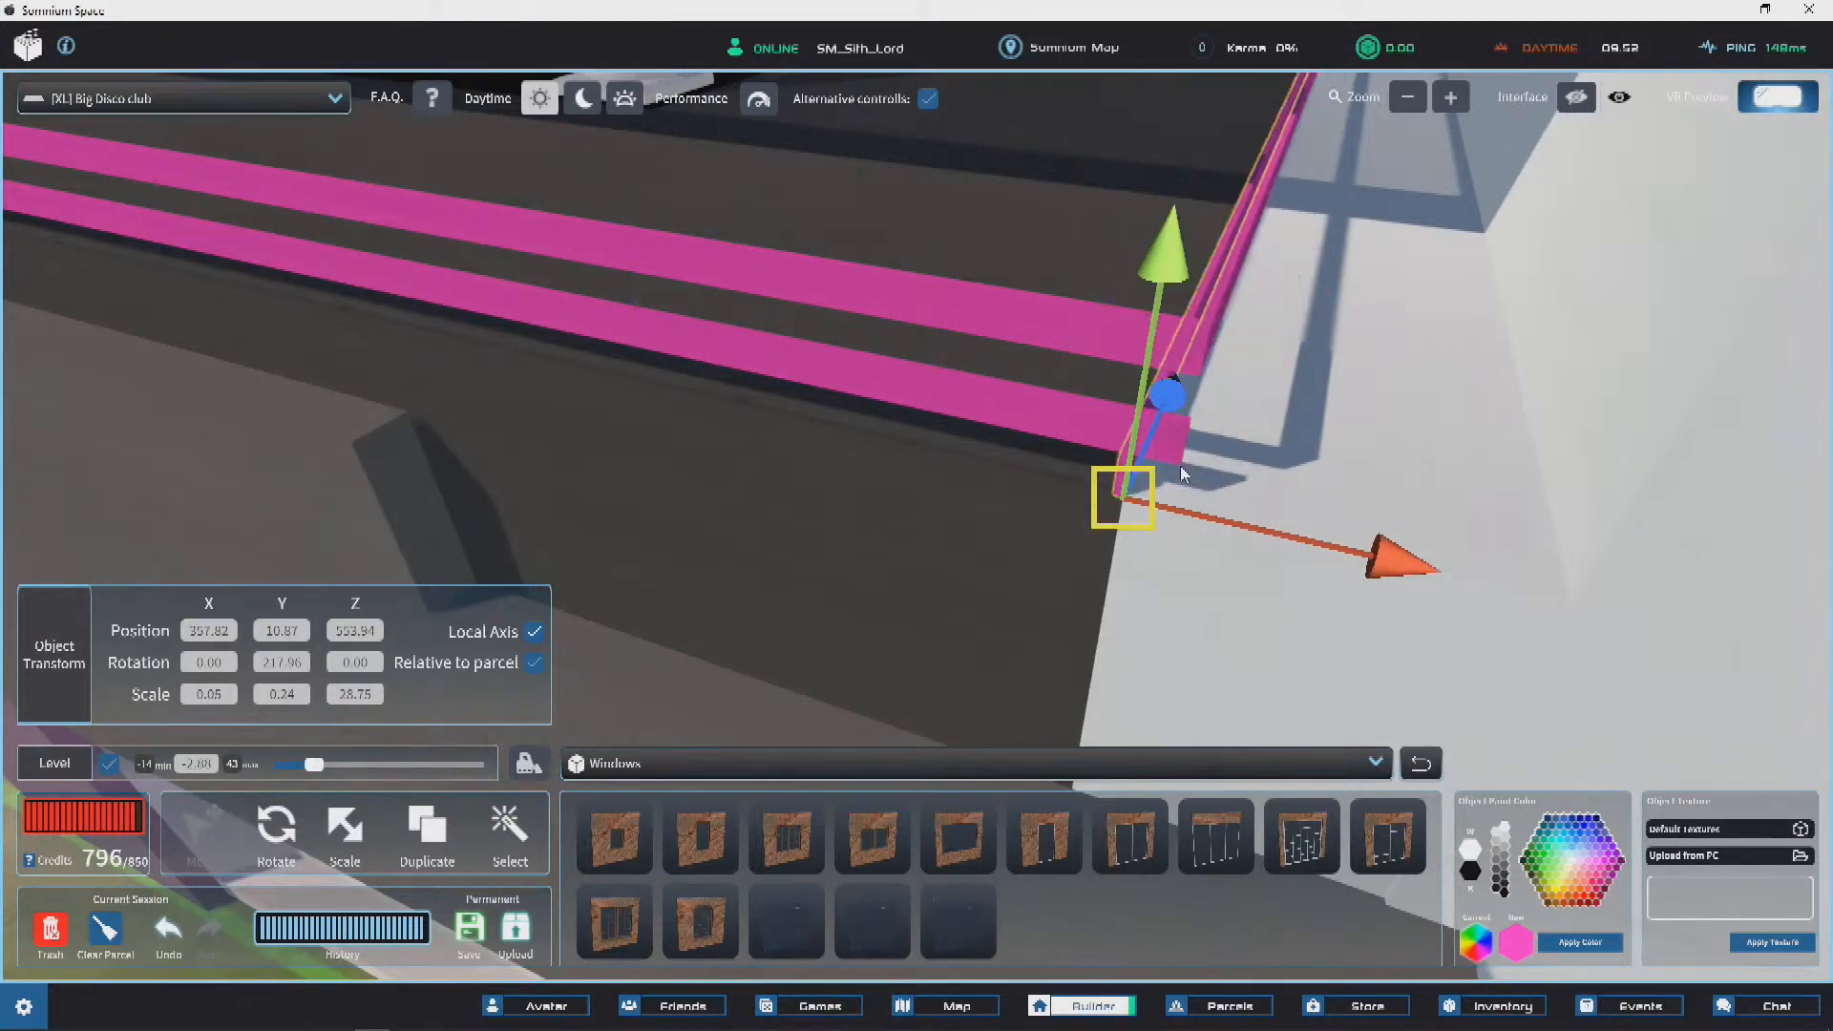
left_click_drag(1180, 466, 1172, 455)
right_click_drag(1172, 456, 867, 621)
left_click(850, 455)
mouse_move(849, 454)
left_mouse_down()
mouse_move(802, 496)
mouse_move(821, 504)
mouse_move(855, 452)
left_mouse_up()
scroll(757, 439, "down", 8)
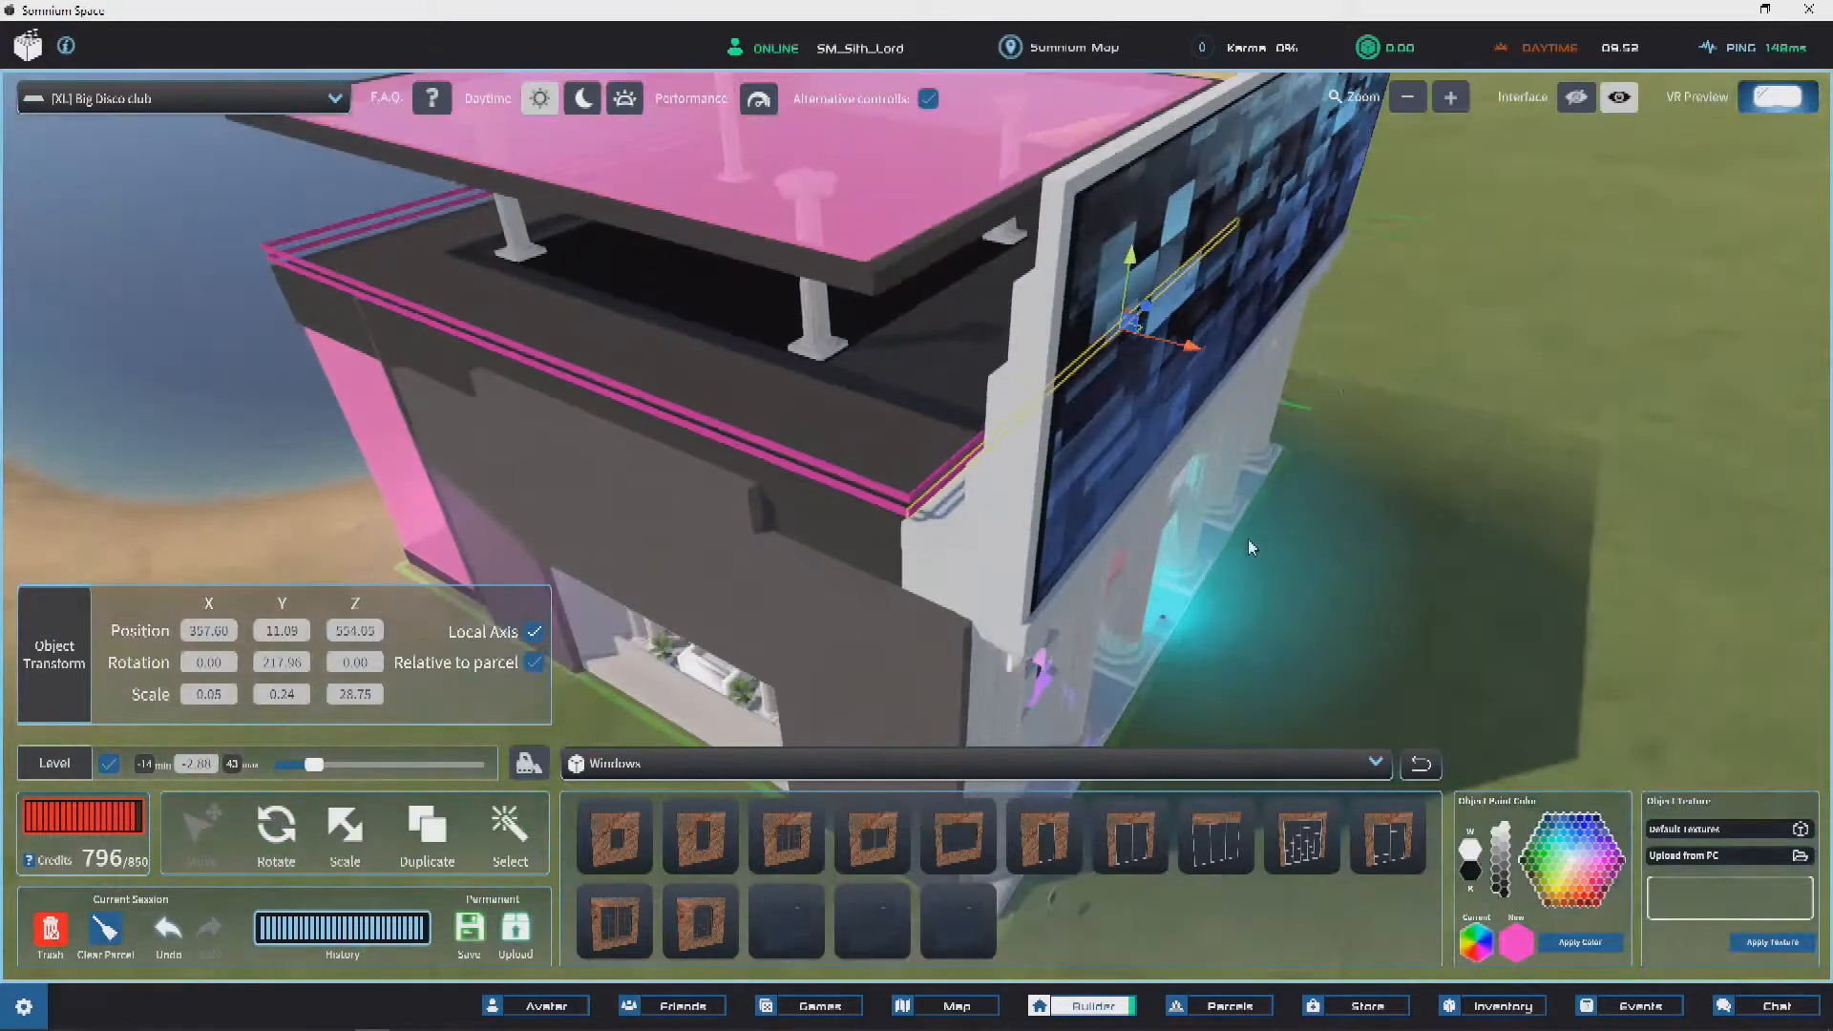
Step: Duplicate a 34.52-scale side strip and snap the raised copy to the lower front strip's end along the roof's opposite side
right_click_drag(1241, 401, 563, 487)
left_click(130, 410)
right_click_drag(778, 367, 718, 557)
left_click(632, 411)
key("Escape")
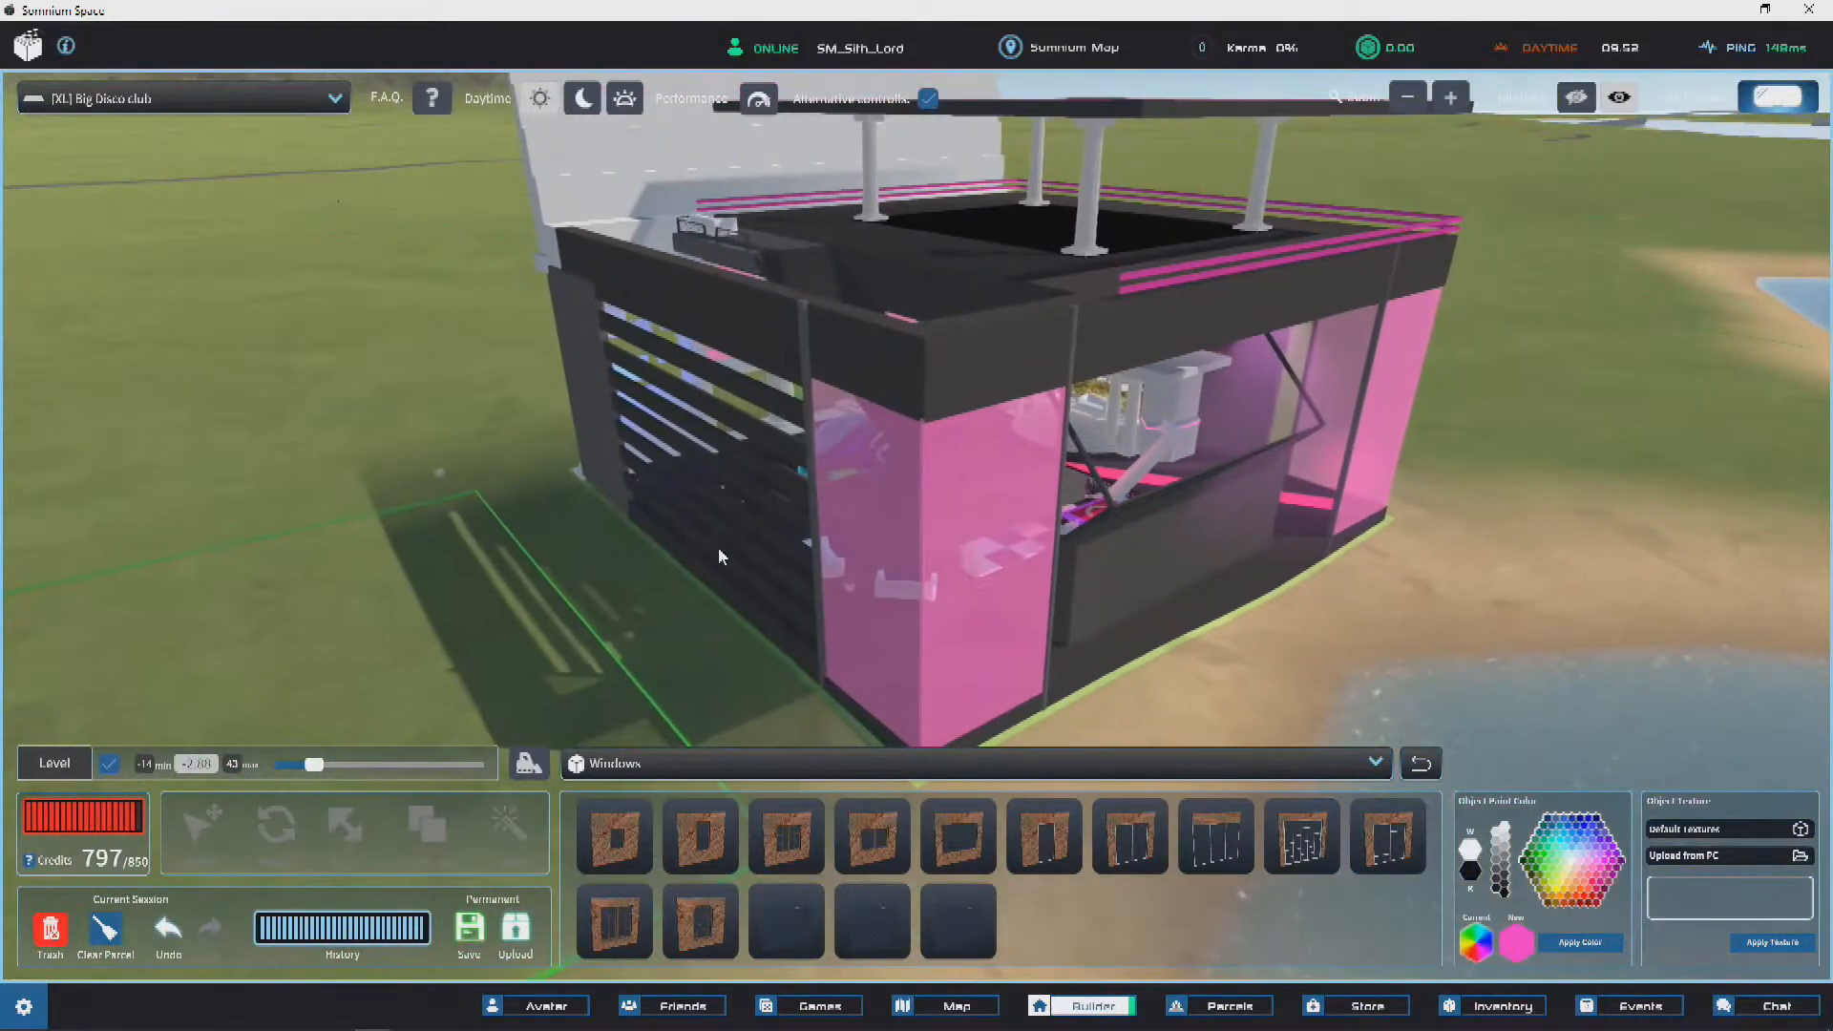
left_click(819, 556)
left_click_drag(819, 501, 919, 256)
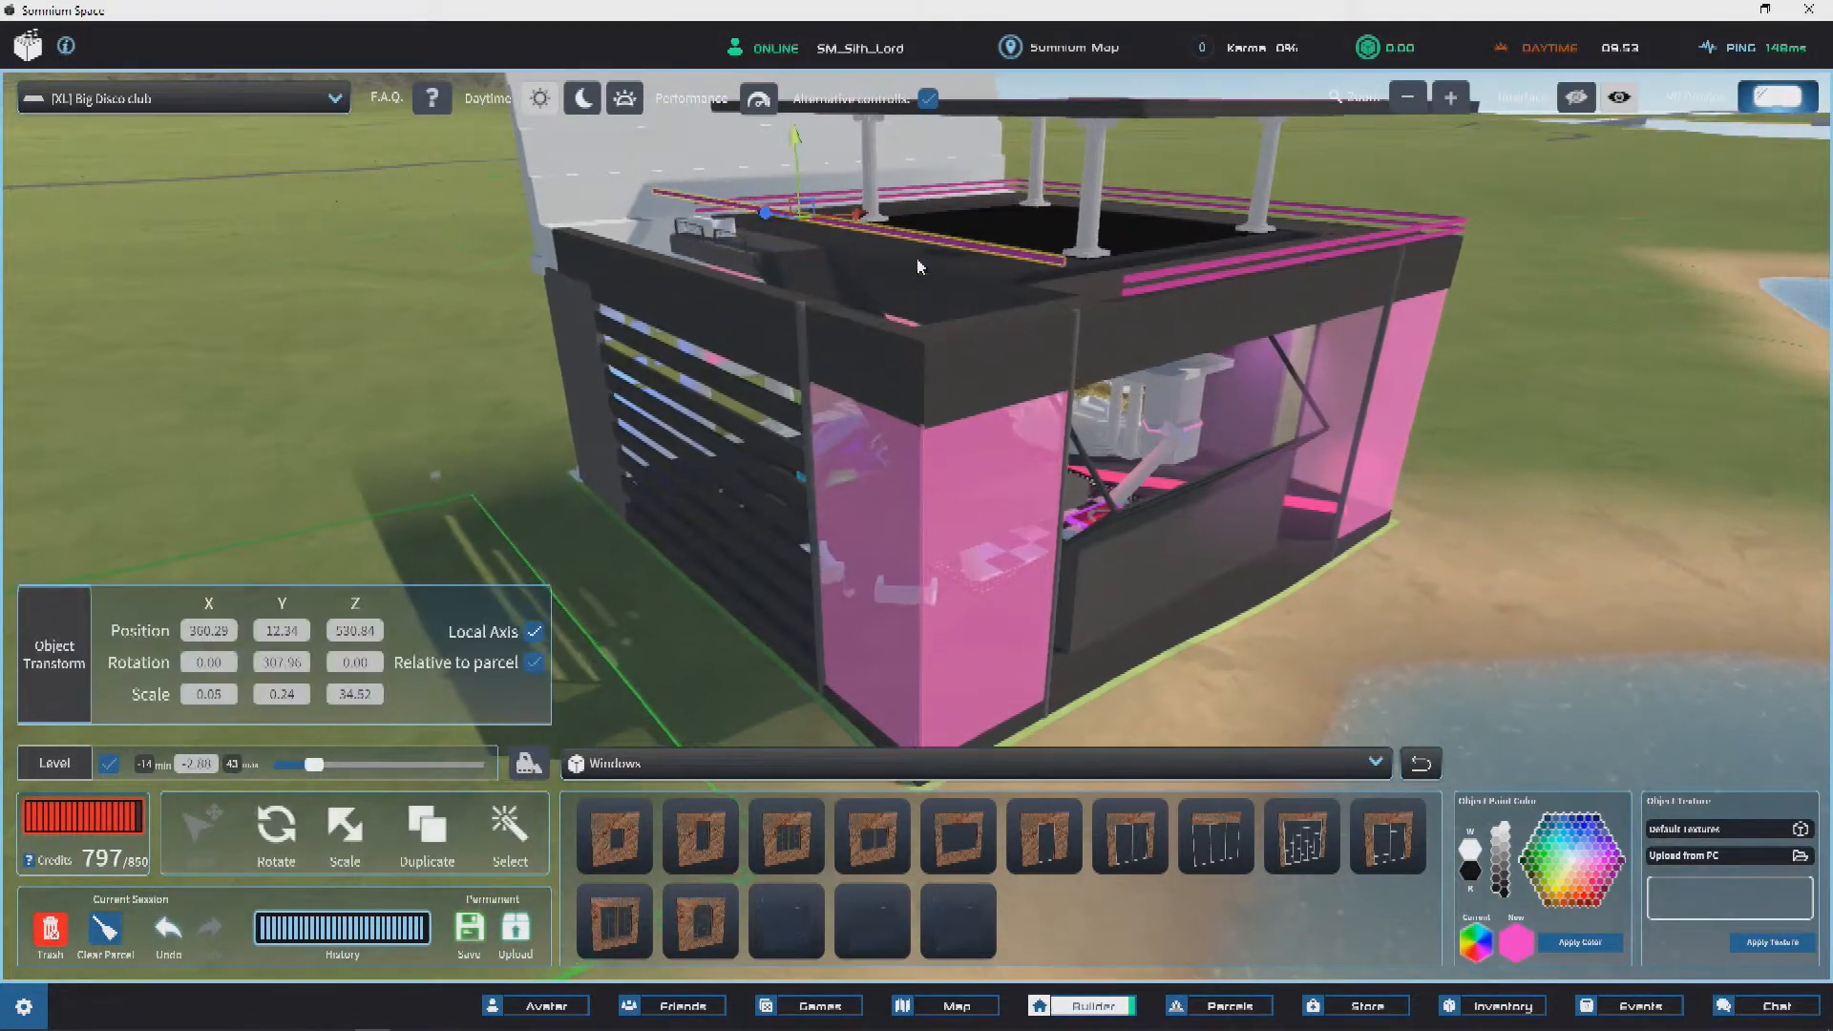
scroll(922, 250, "up", 3)
scroll(925, 245, "up", 5)
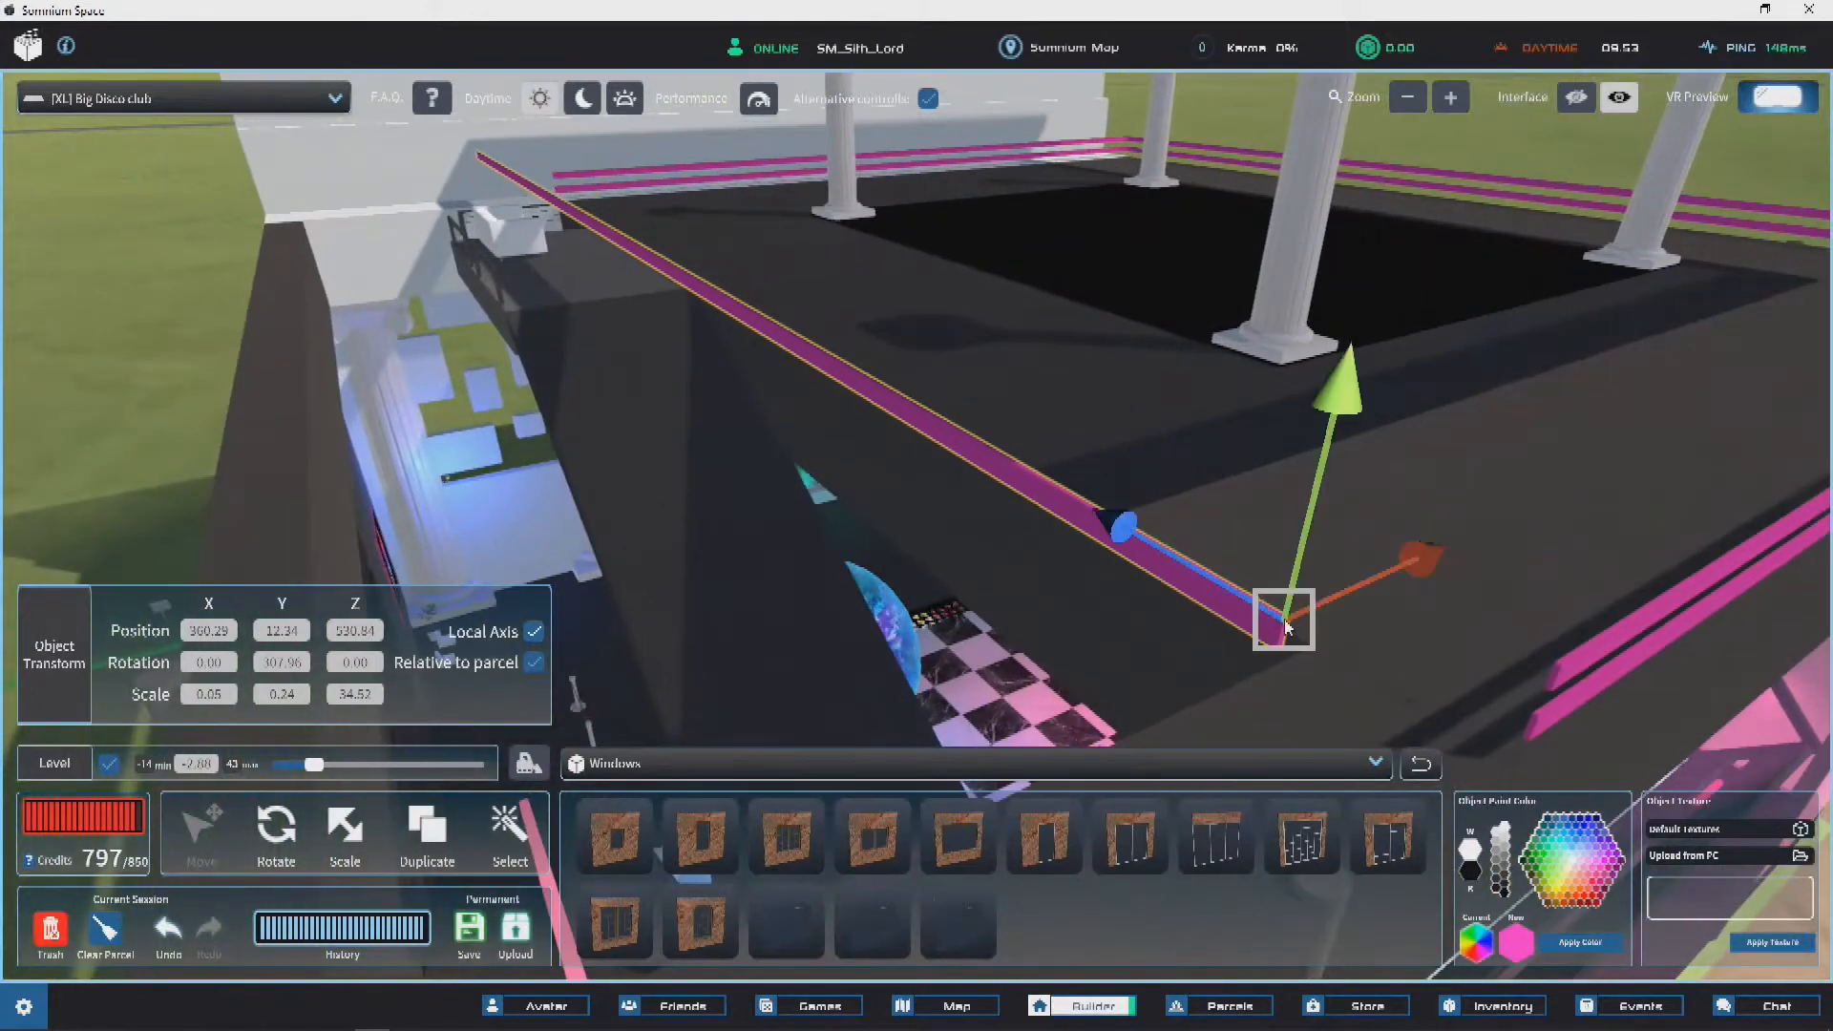
left_click_drag(1551, 728, 1566, 689)
right_click_drag(1565, 689, 986, 397)
Step: Shorten the new side strip to Z scale 20.21 and shift it toward the lower front strip's end
key("r")
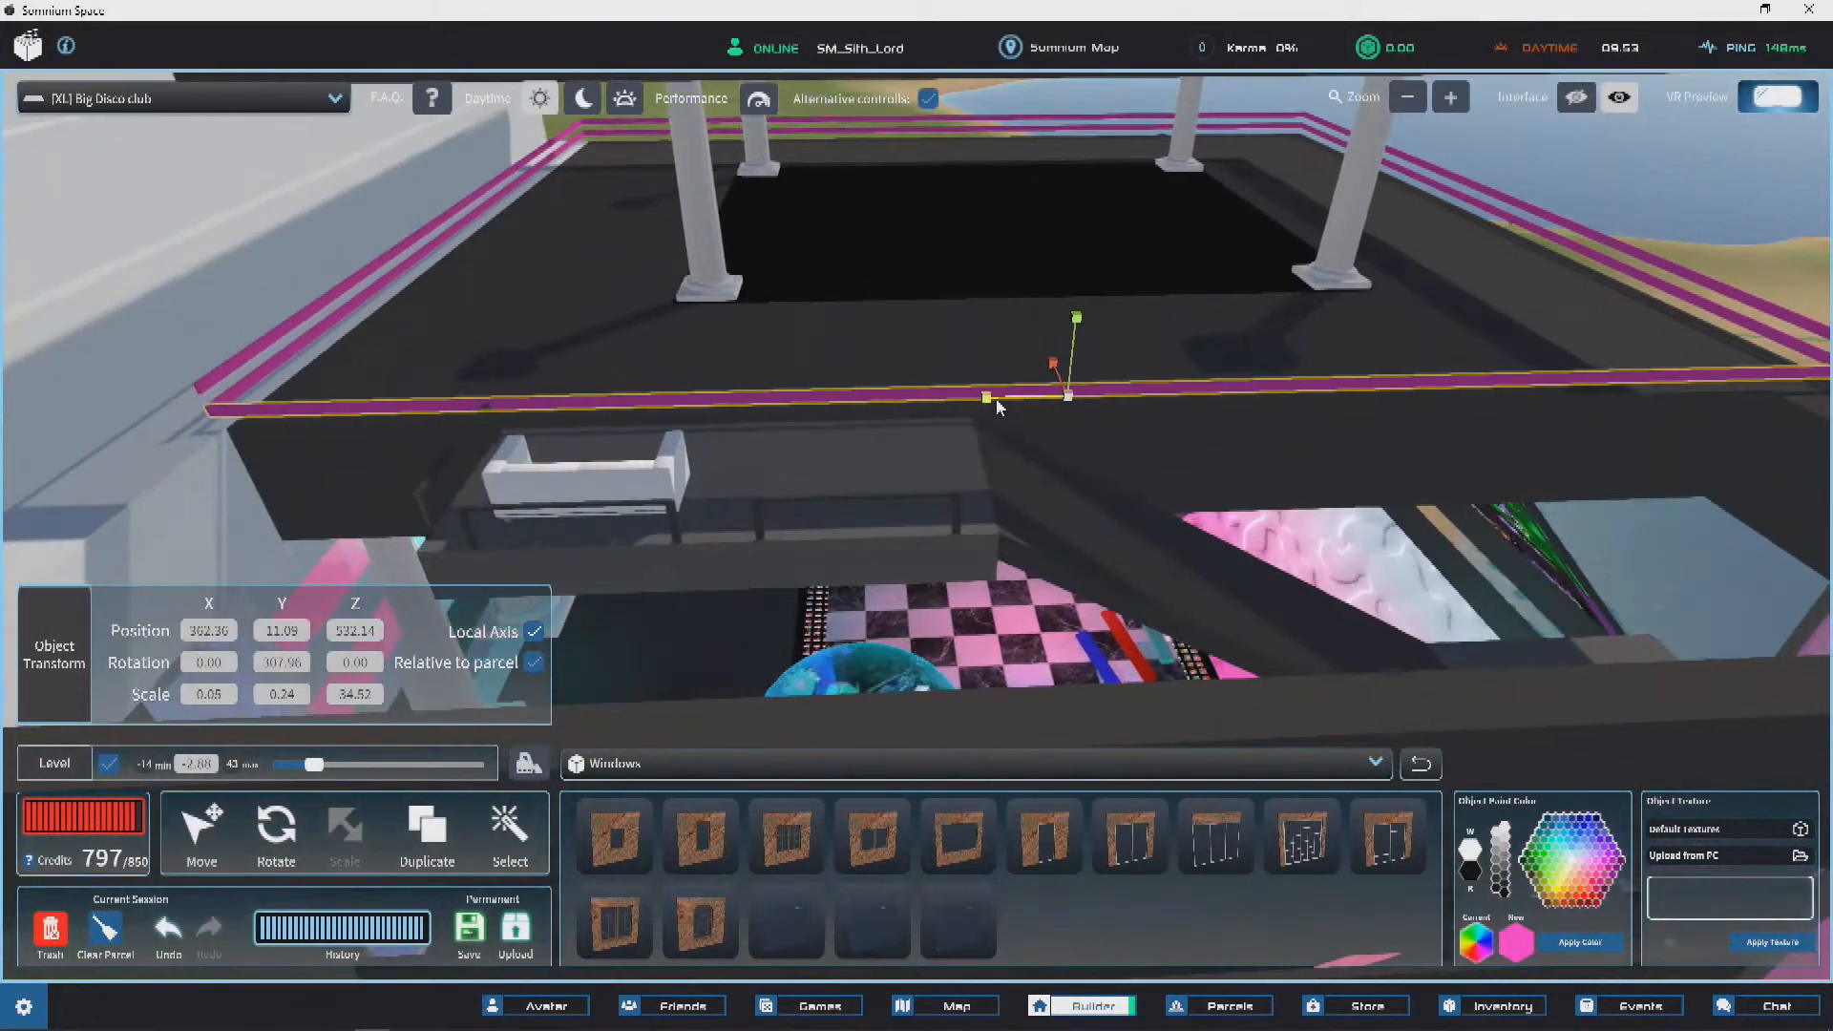
left_click_drag(1032, 400, 1033, 400)
left_click(205, 835)
right_click_drag(812, 549, 592, 262)
left_click_drag(622, 325, 1020, 504)
right_click_drag(1019, 504, 621, 534)
Step: Reduce the new side strip's Z scale to 19.09 and snap its end to the lower front strip's corner
left_click(358, 838)
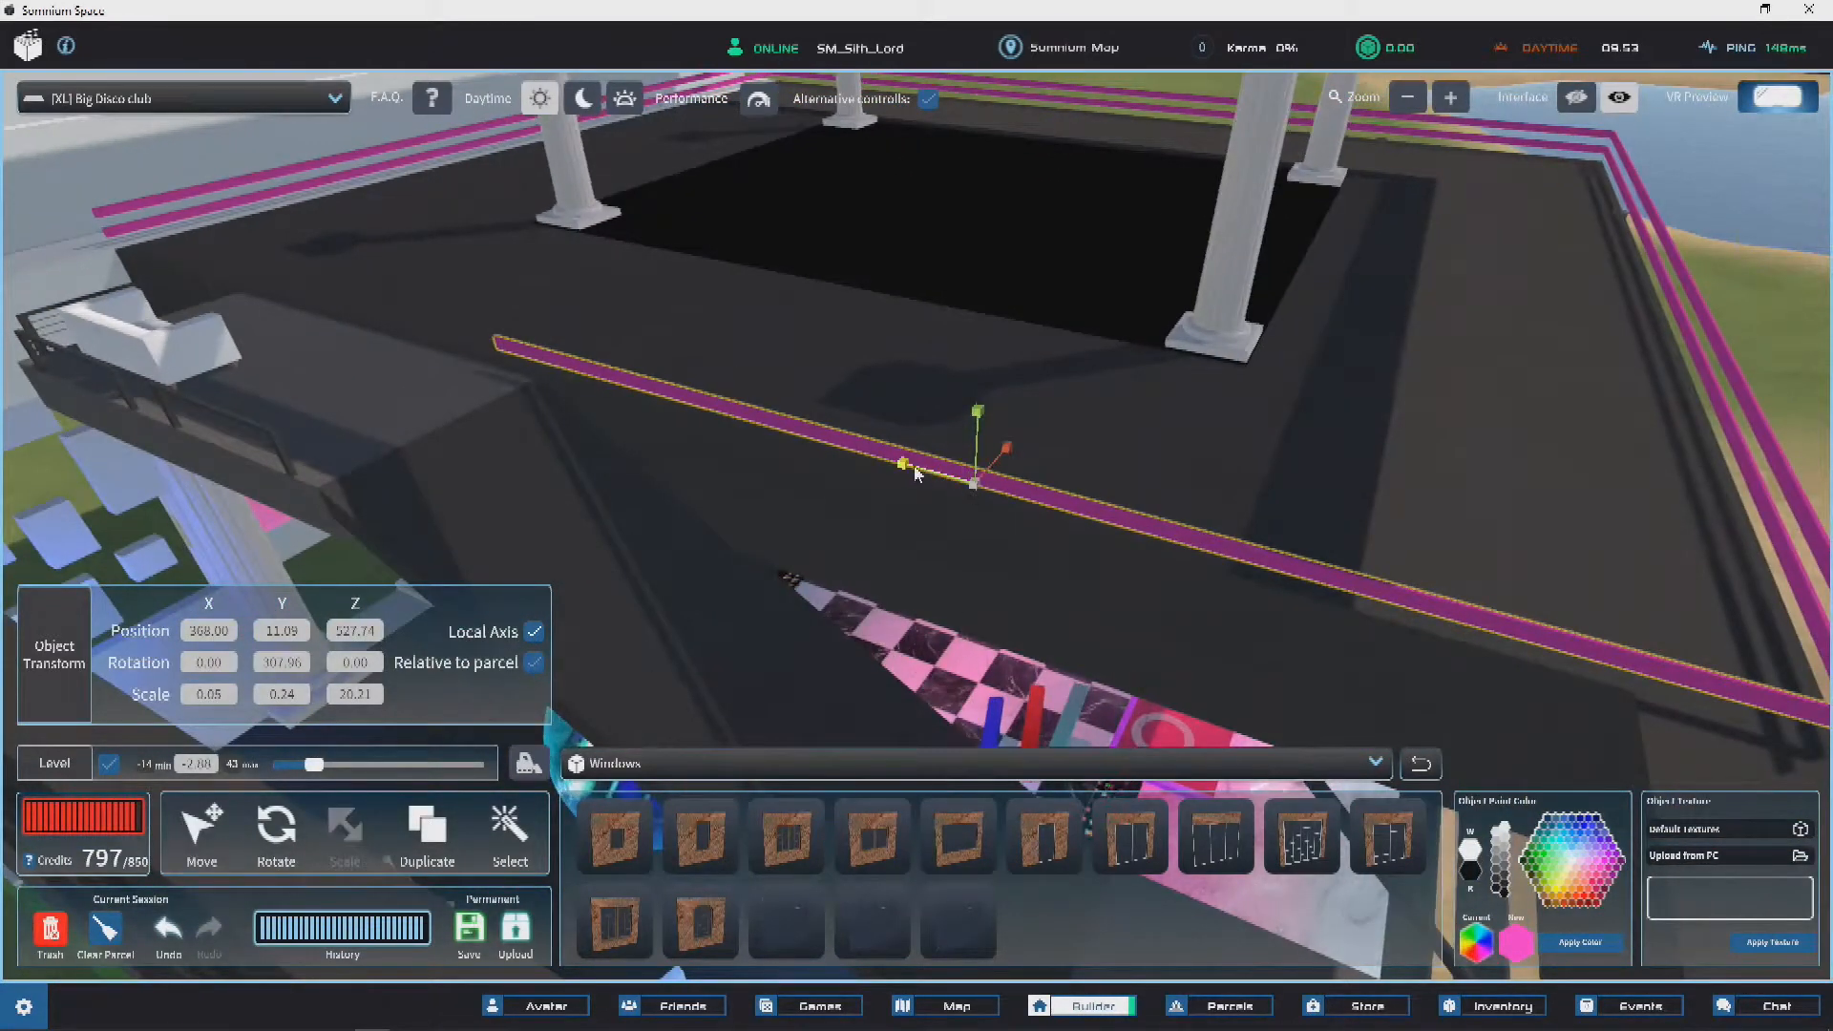
left_click_drag(917, 472, 922, 473)
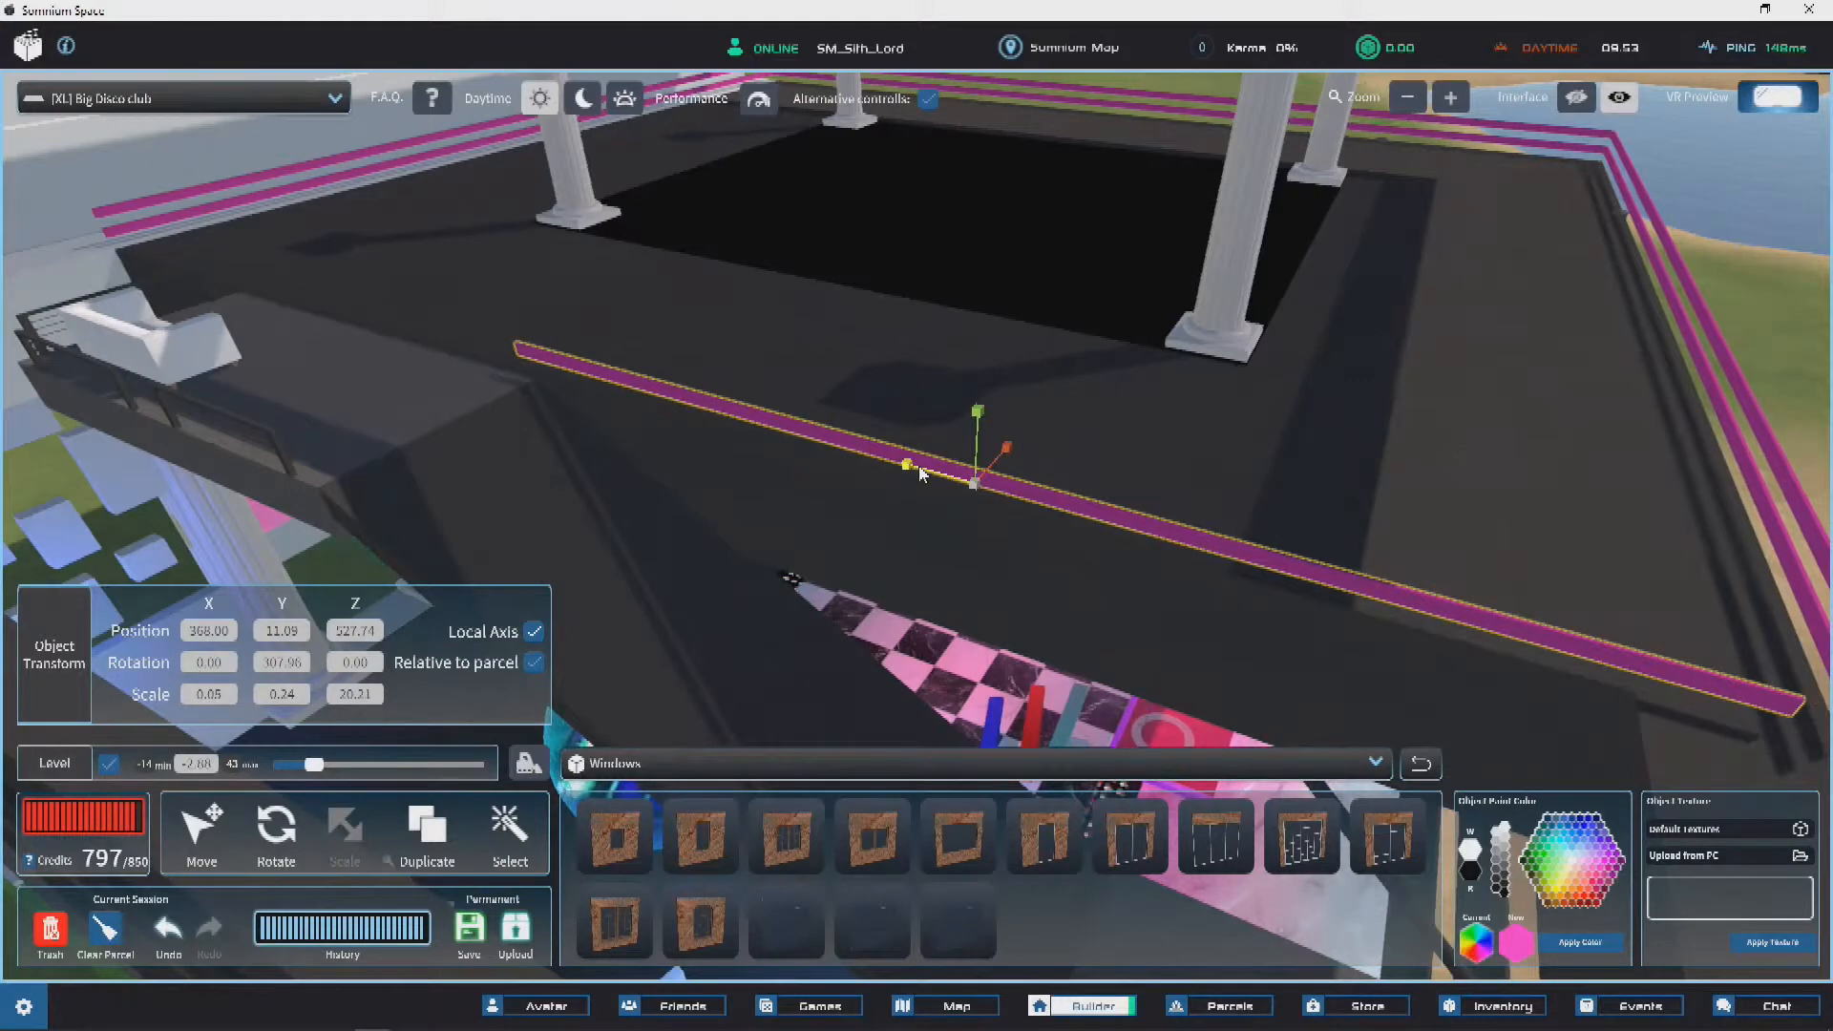
left_click(202, 829)
right_click_drag(1126, 535, 1056, 509)
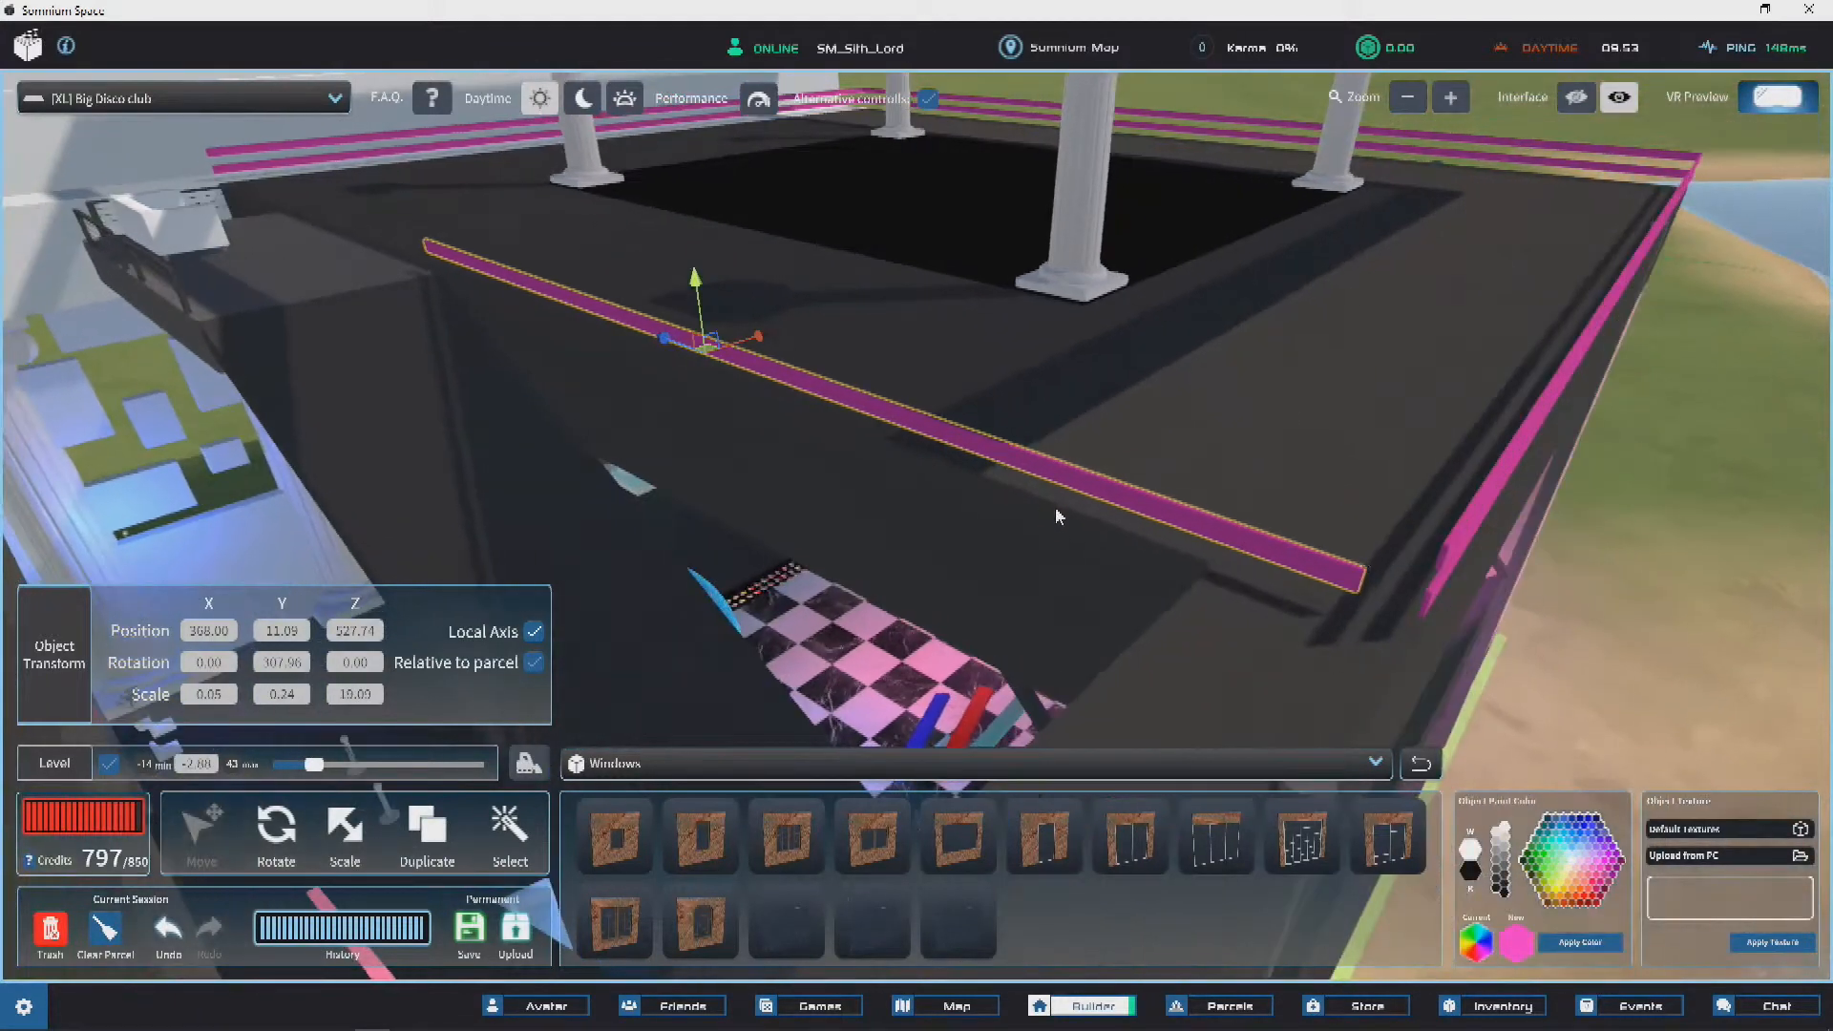
right_click_drag(1372, 592, 1371, 589)
scroll(1318, 570, "up", 1)
key("v")
left_click_drag(1270, 547, 1350, 553)
Step: Duplicate the 19.09-scale side strip, raise the copy and snap it to the upper front strip's end at Y 11.58
right_click_drag(900, 409, 1103, 519)
key("ctrl+d")
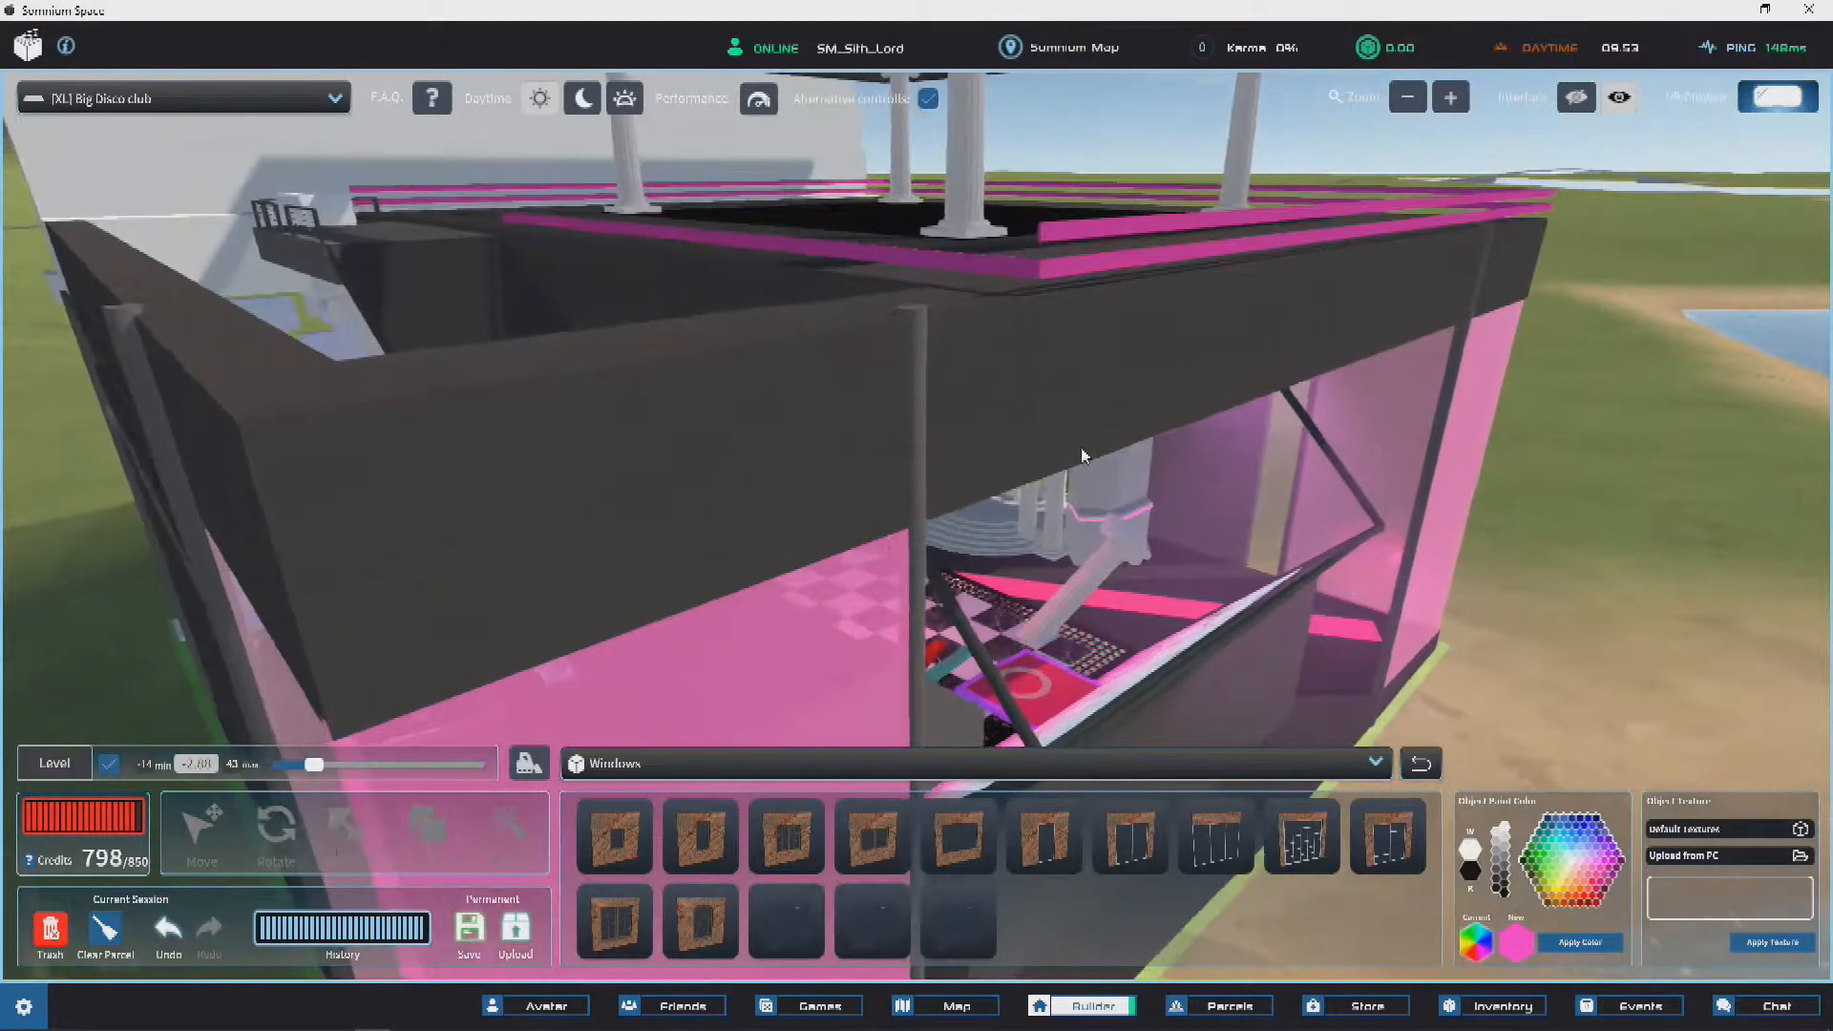
scroll(1083, 456, "down", 3)
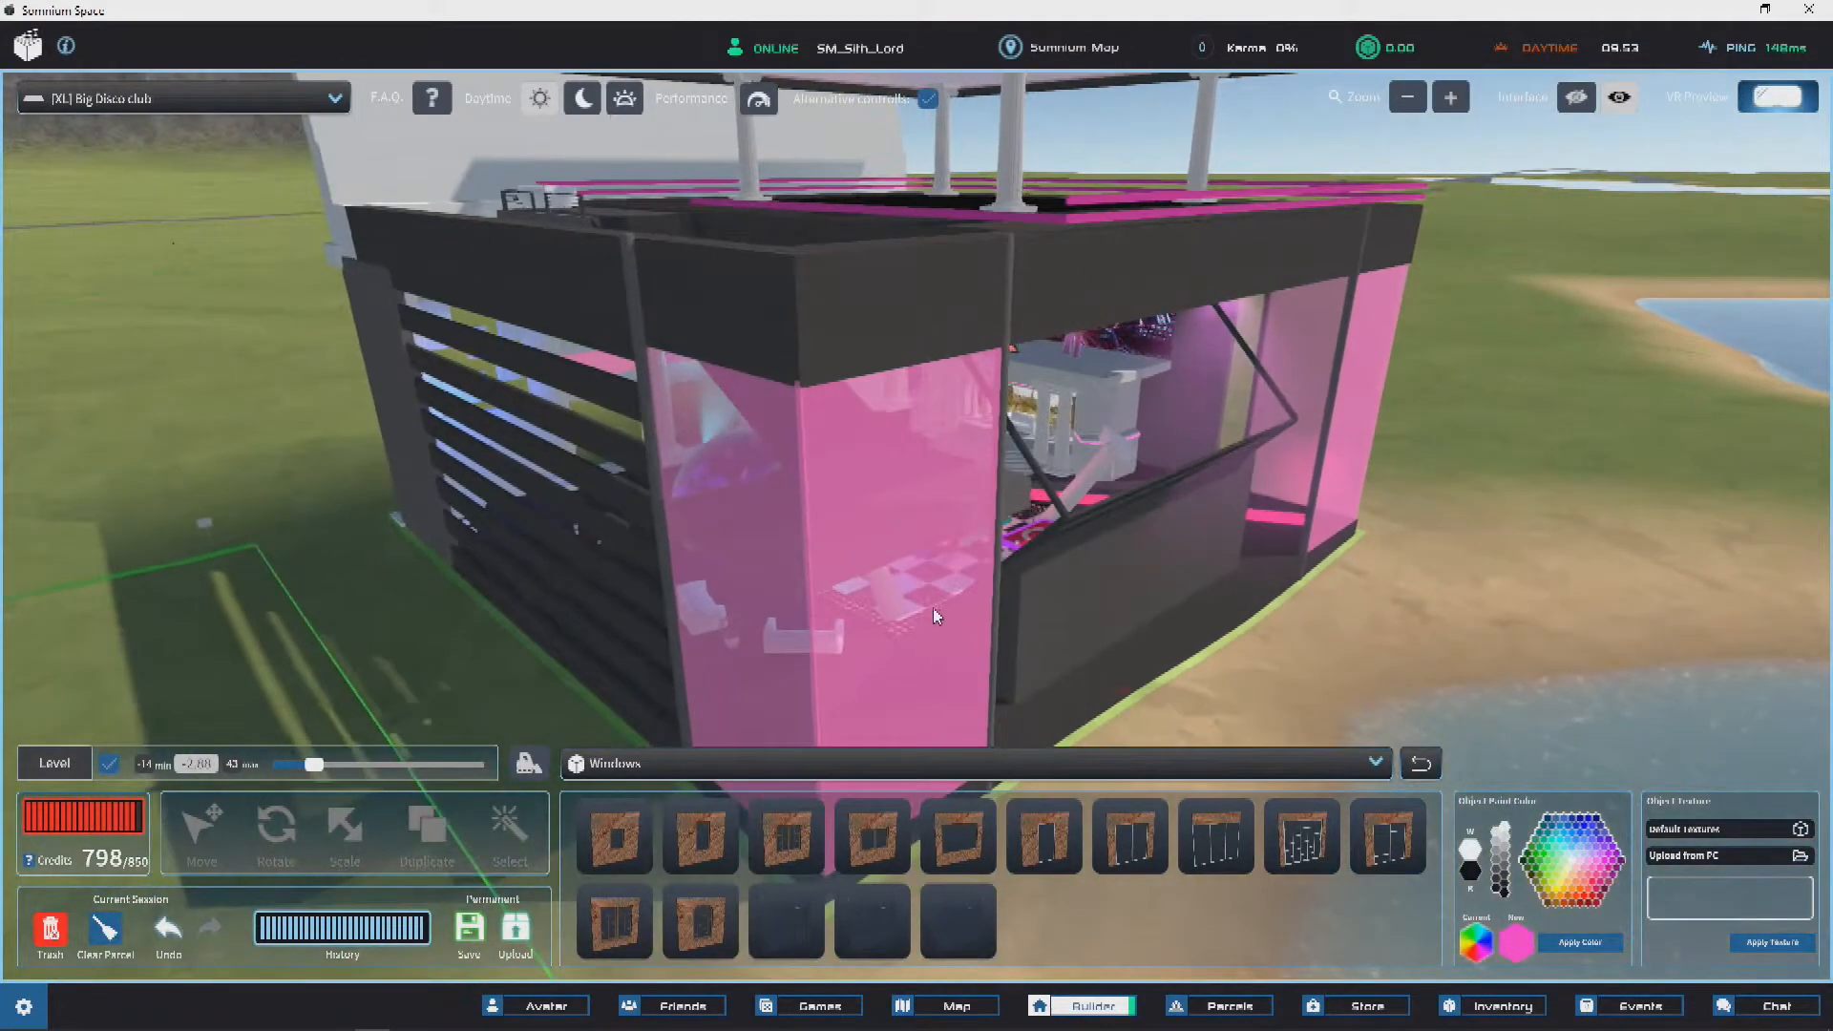
left_click(933, 608)
left_click_drag(936, 544, 939, 114)
scroll(1085, 226, "up", 1)
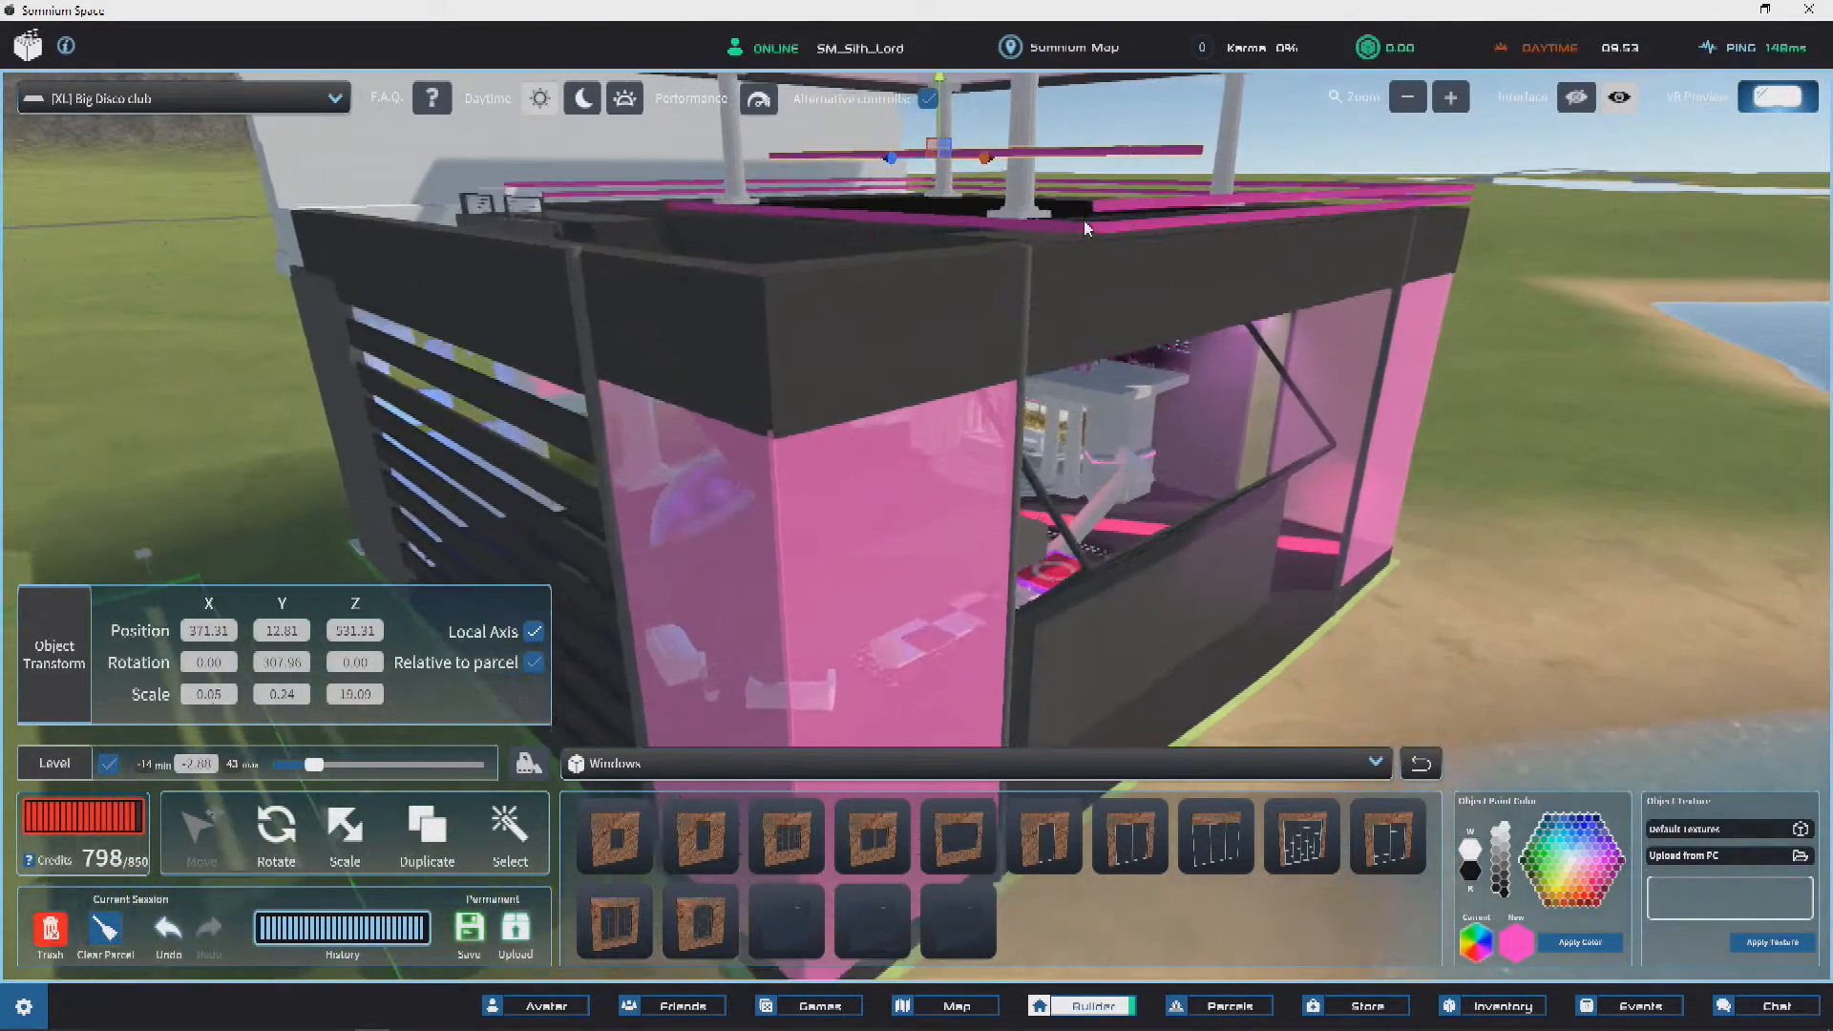
scroll(1084, 226, "up", 3)
scroll(1307, 325, "up", 1)
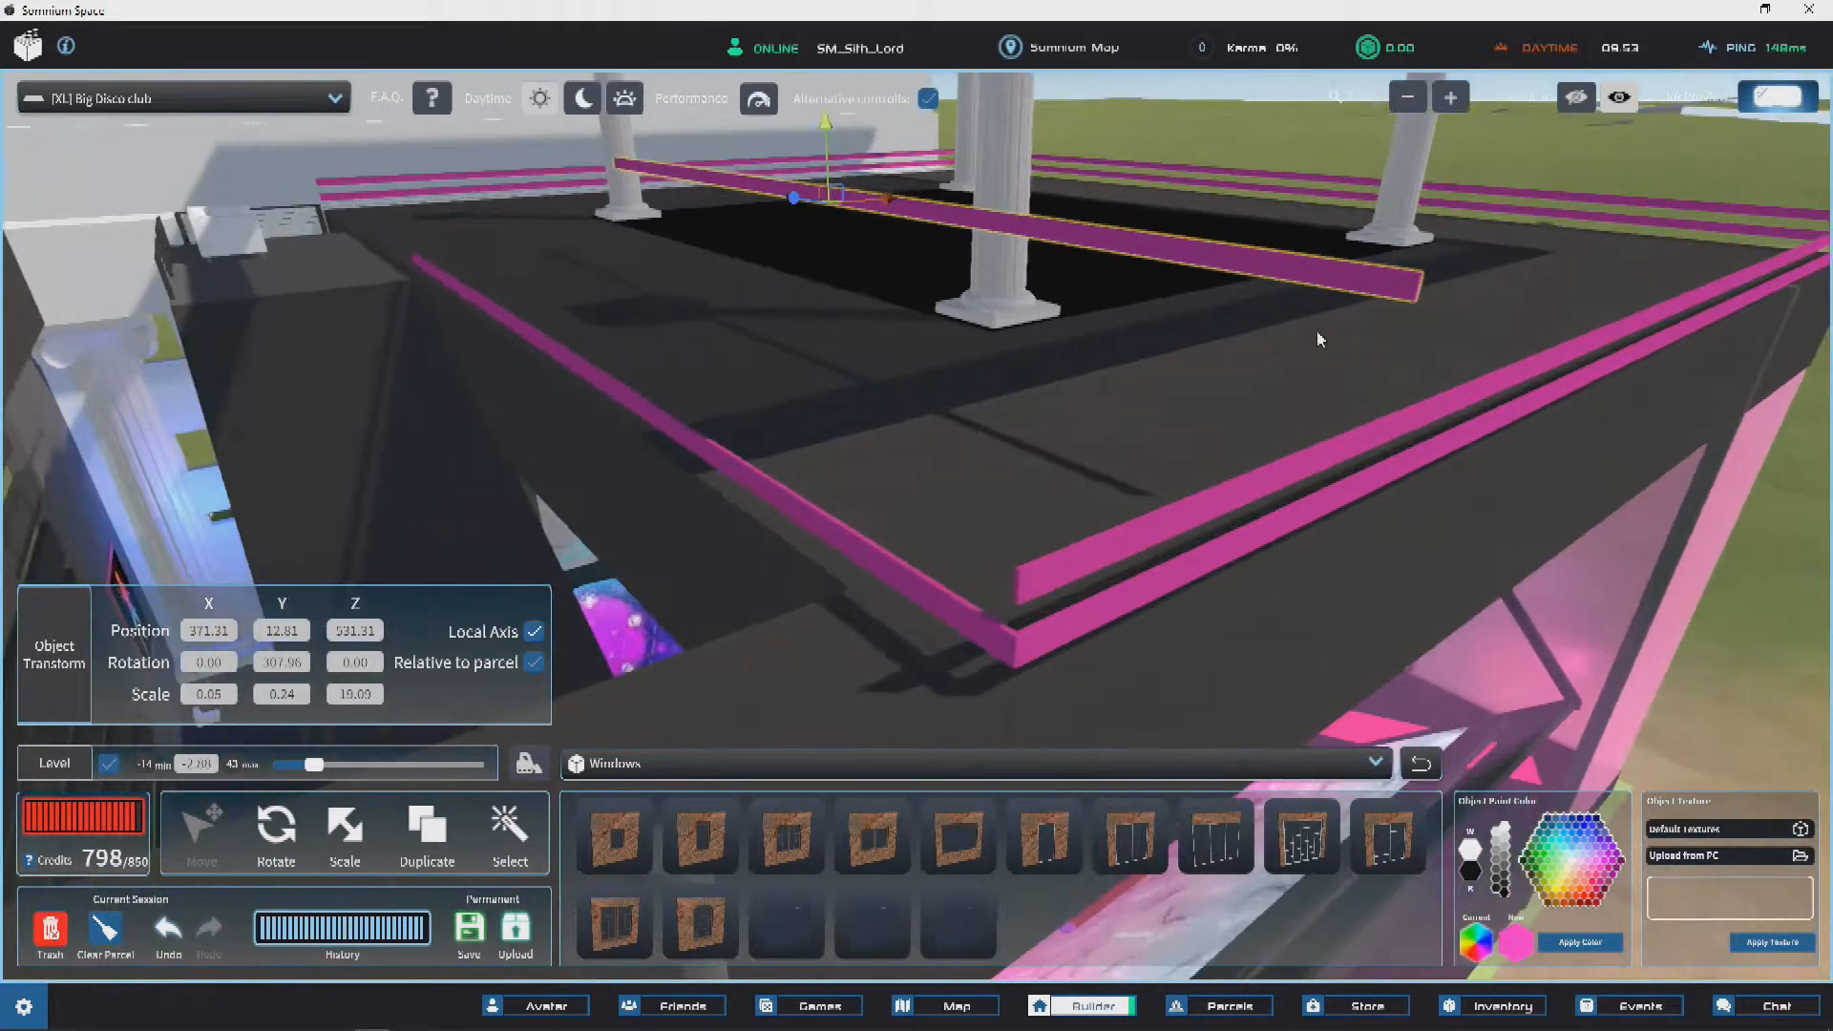
left_click_drag(1394, 212, 1067, 576)
mouse_move(869, 500)
right_mouse_down()
mouse_move(1016, 517)
mouse_move(834, 490)
right_mouse_up()
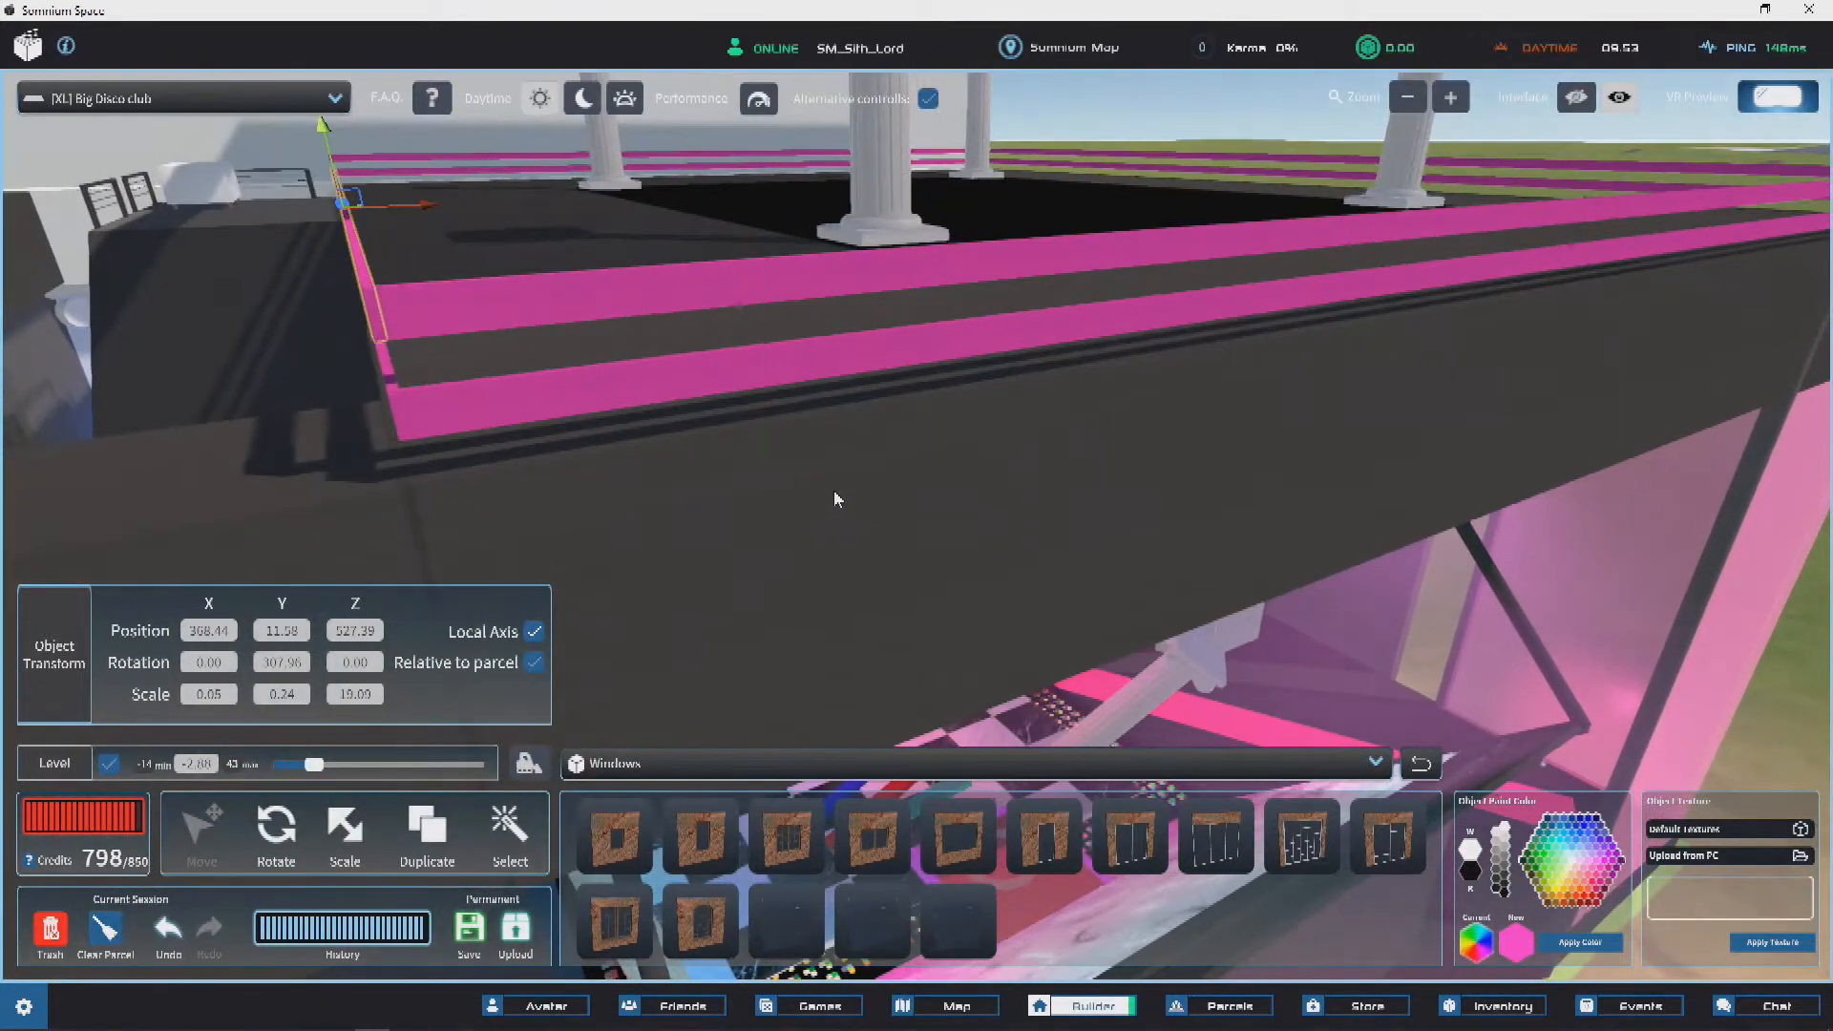
Step: Duplicate the 19.09-scale strip, raise the copy above the sofa platform and shorten it to Z scale 6.30
scroll(833, 490, "down", 4)
right_click_drag(697, 415, 968, 452)
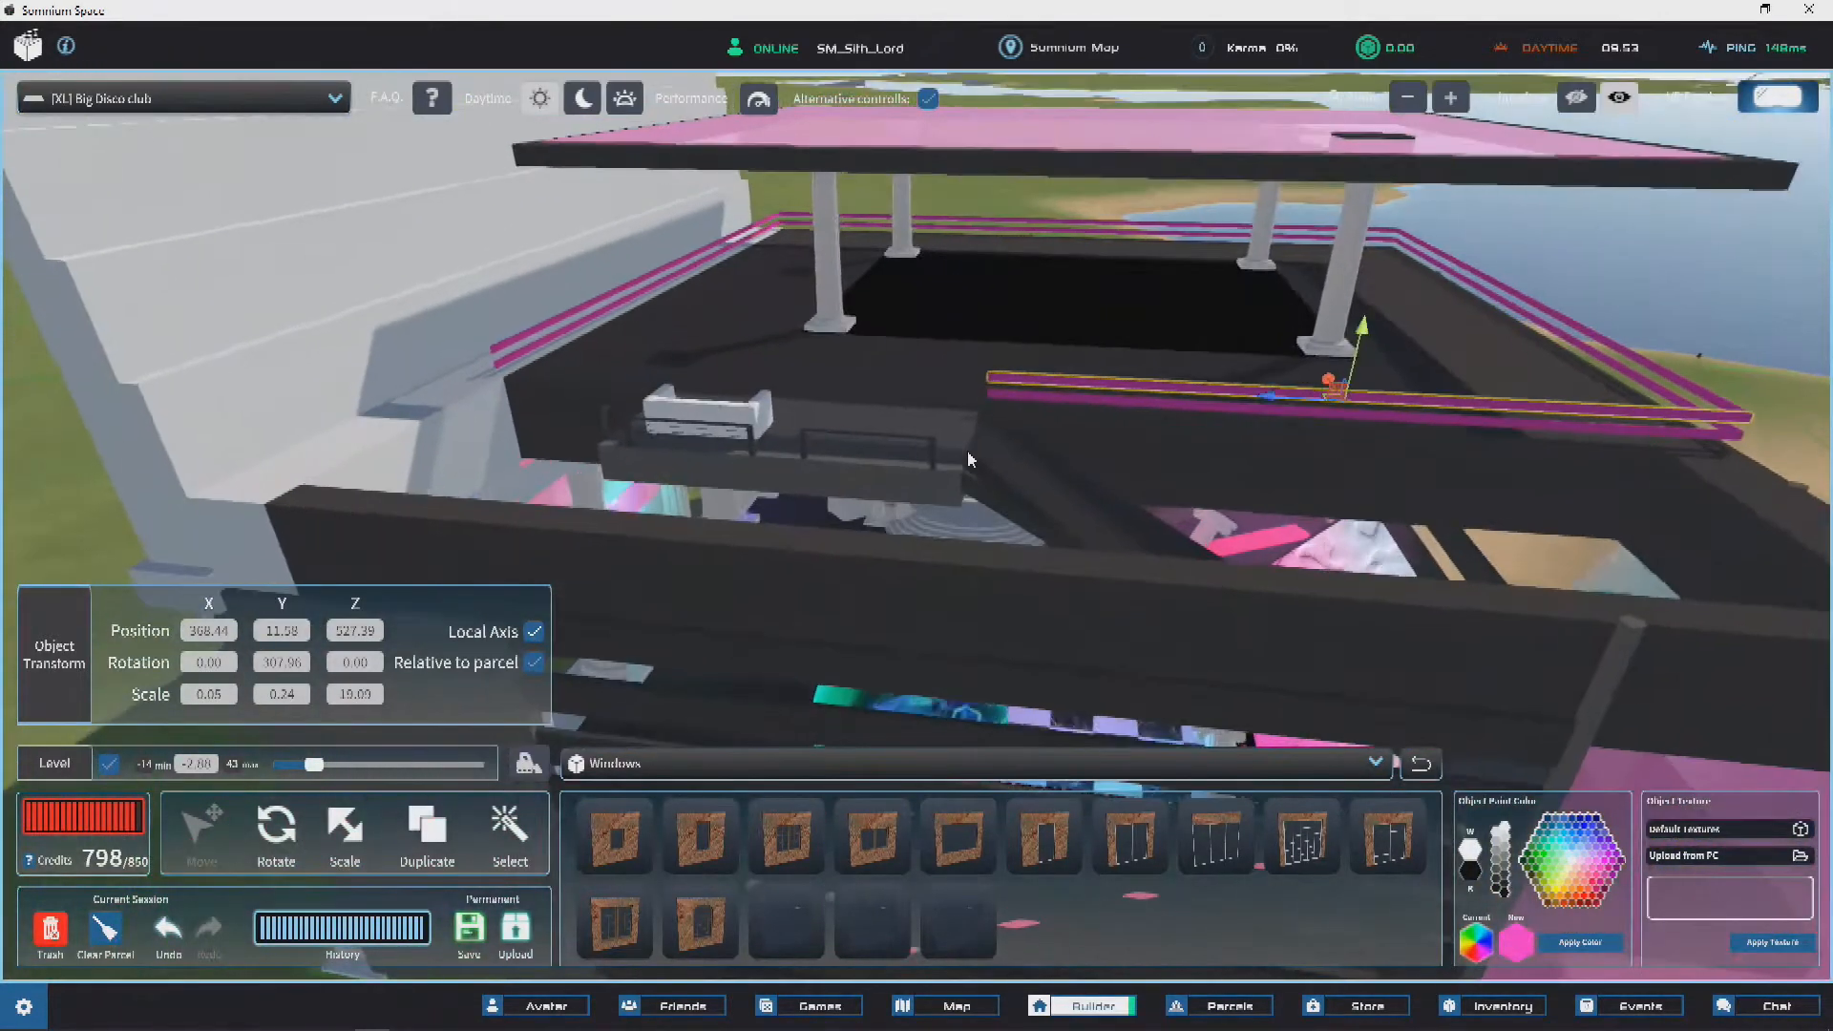
right_click_drag(1160, 346, 1086, 683)
left_click(1087, 683)
left_click_drag(1087, 684, 1110, 258)
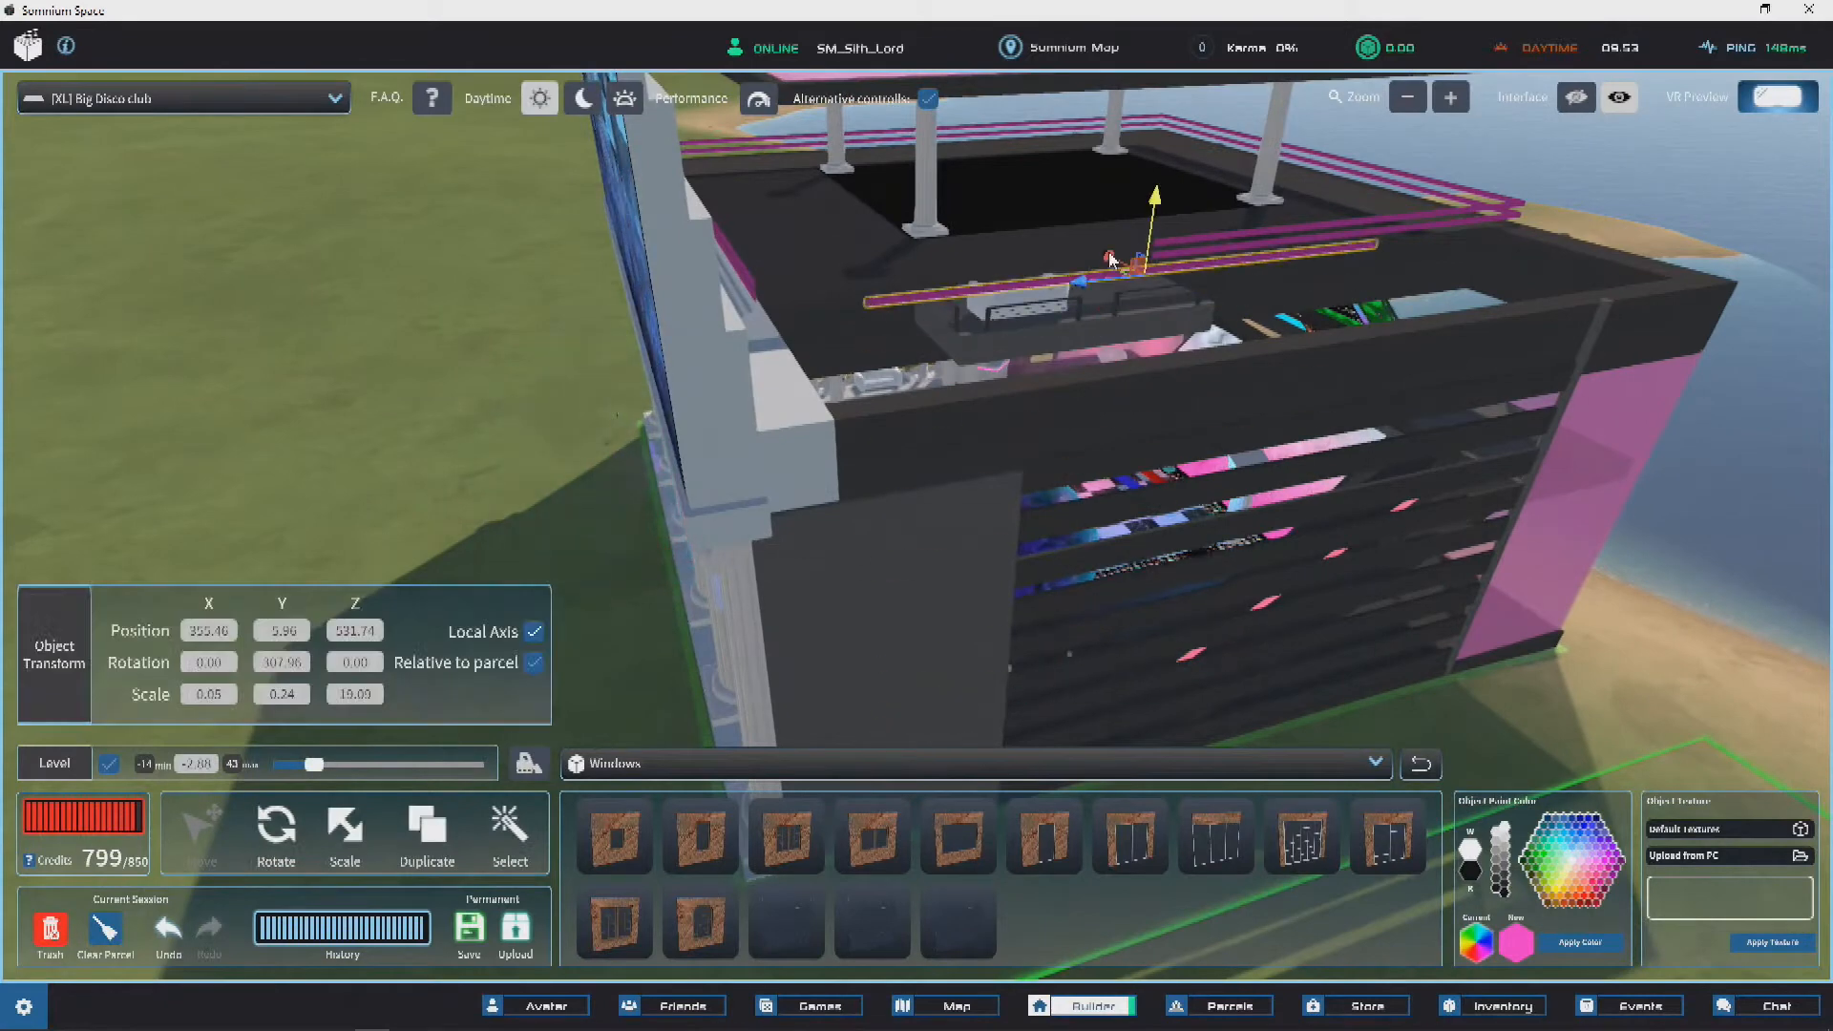
scroll(993, 291, "up", 5)
key("r")
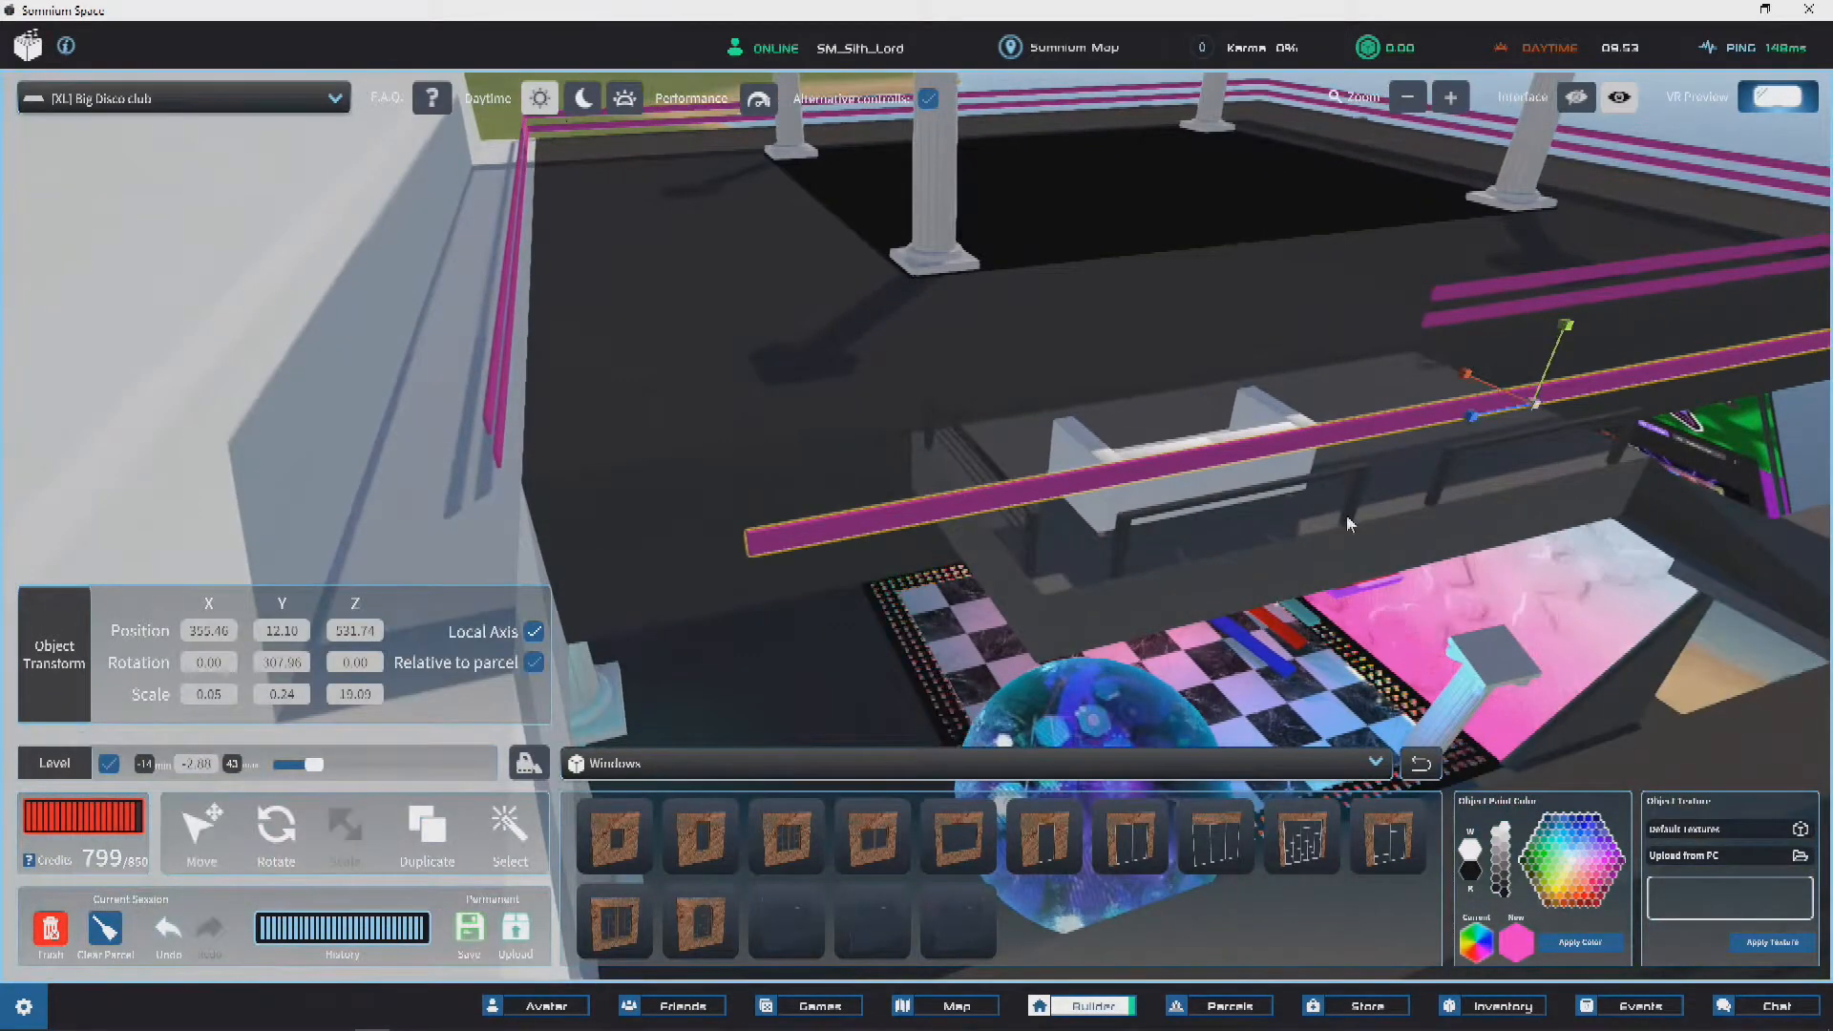
left_click_drag(1479, 416, 634, 706)
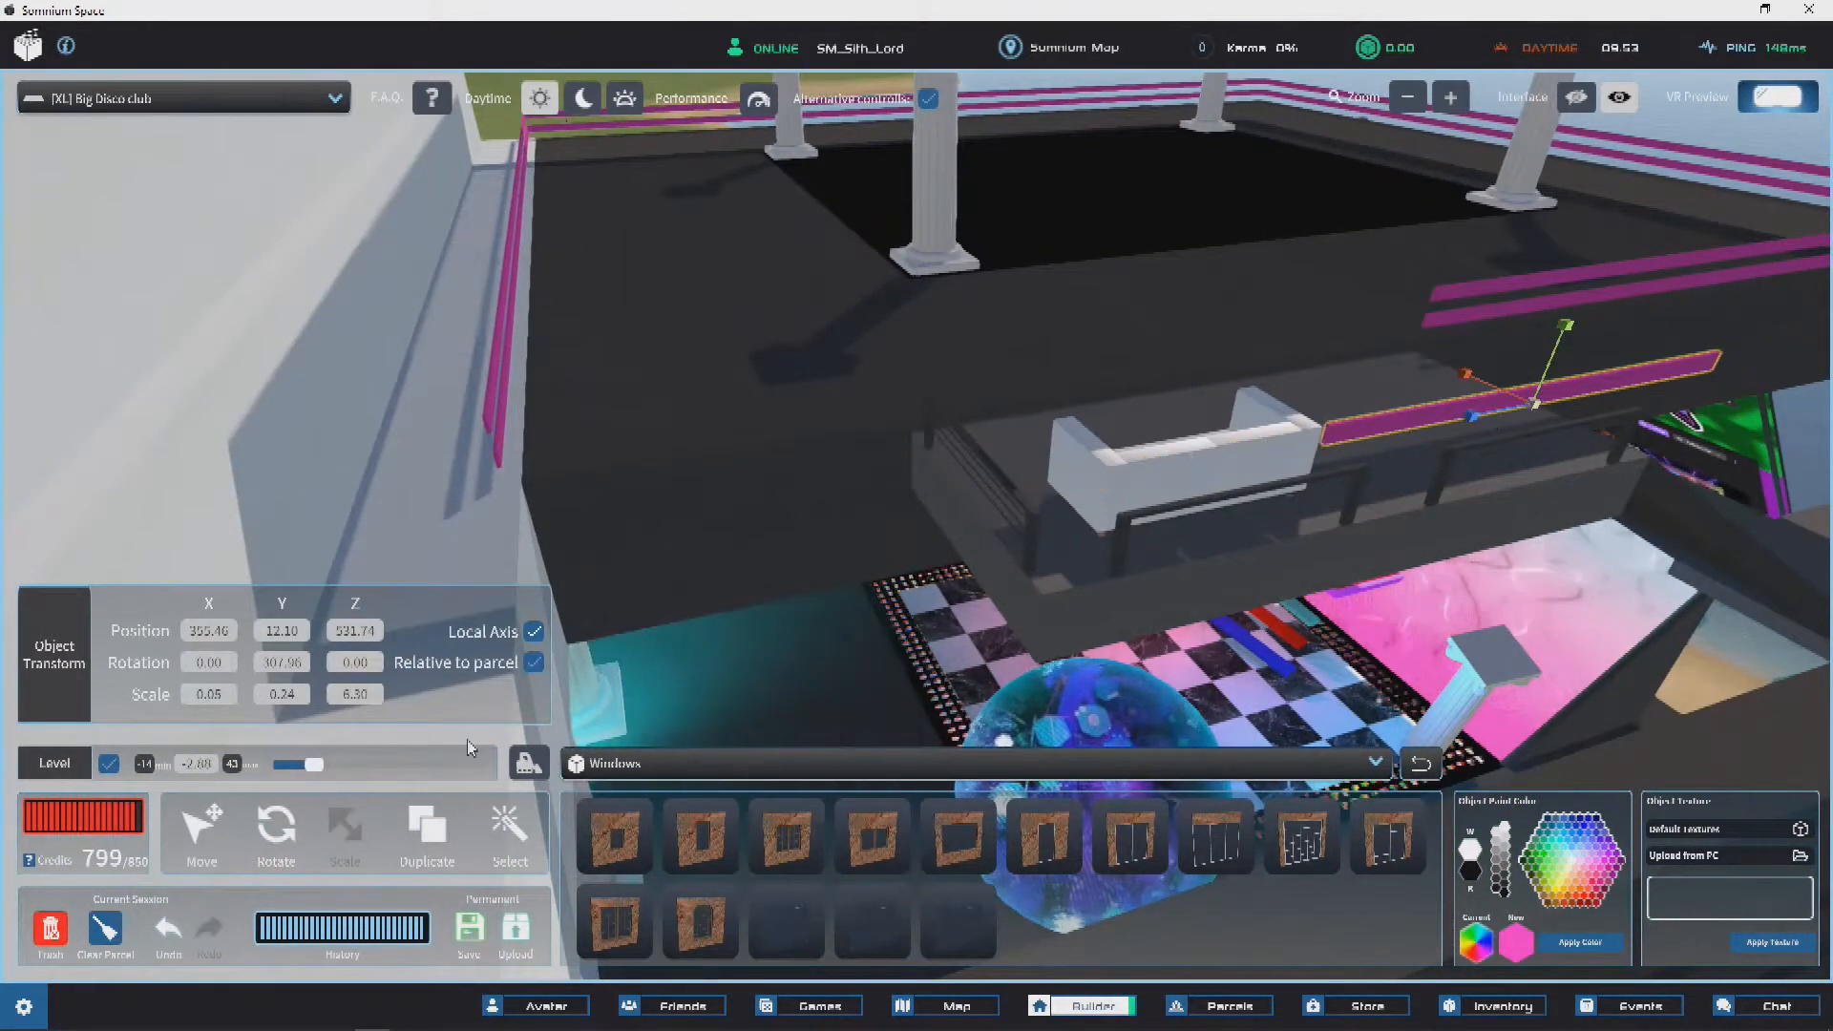
Step: Move the short strip to the back roof corner and snap its end to the lower back strip at Y 11.09
left_click(200, 829)
left_click_drag(1339, 435, 668, 411)
scroll(535, 449, "up", 3)
right_click_drag(534, 442, 900, 465)
key("v")
left_click_drag(880, 472, 840, 473)
Step: Shorten the selected short pink strip along the sofa-side roof edge to a Z scale of 5.85
key("d")
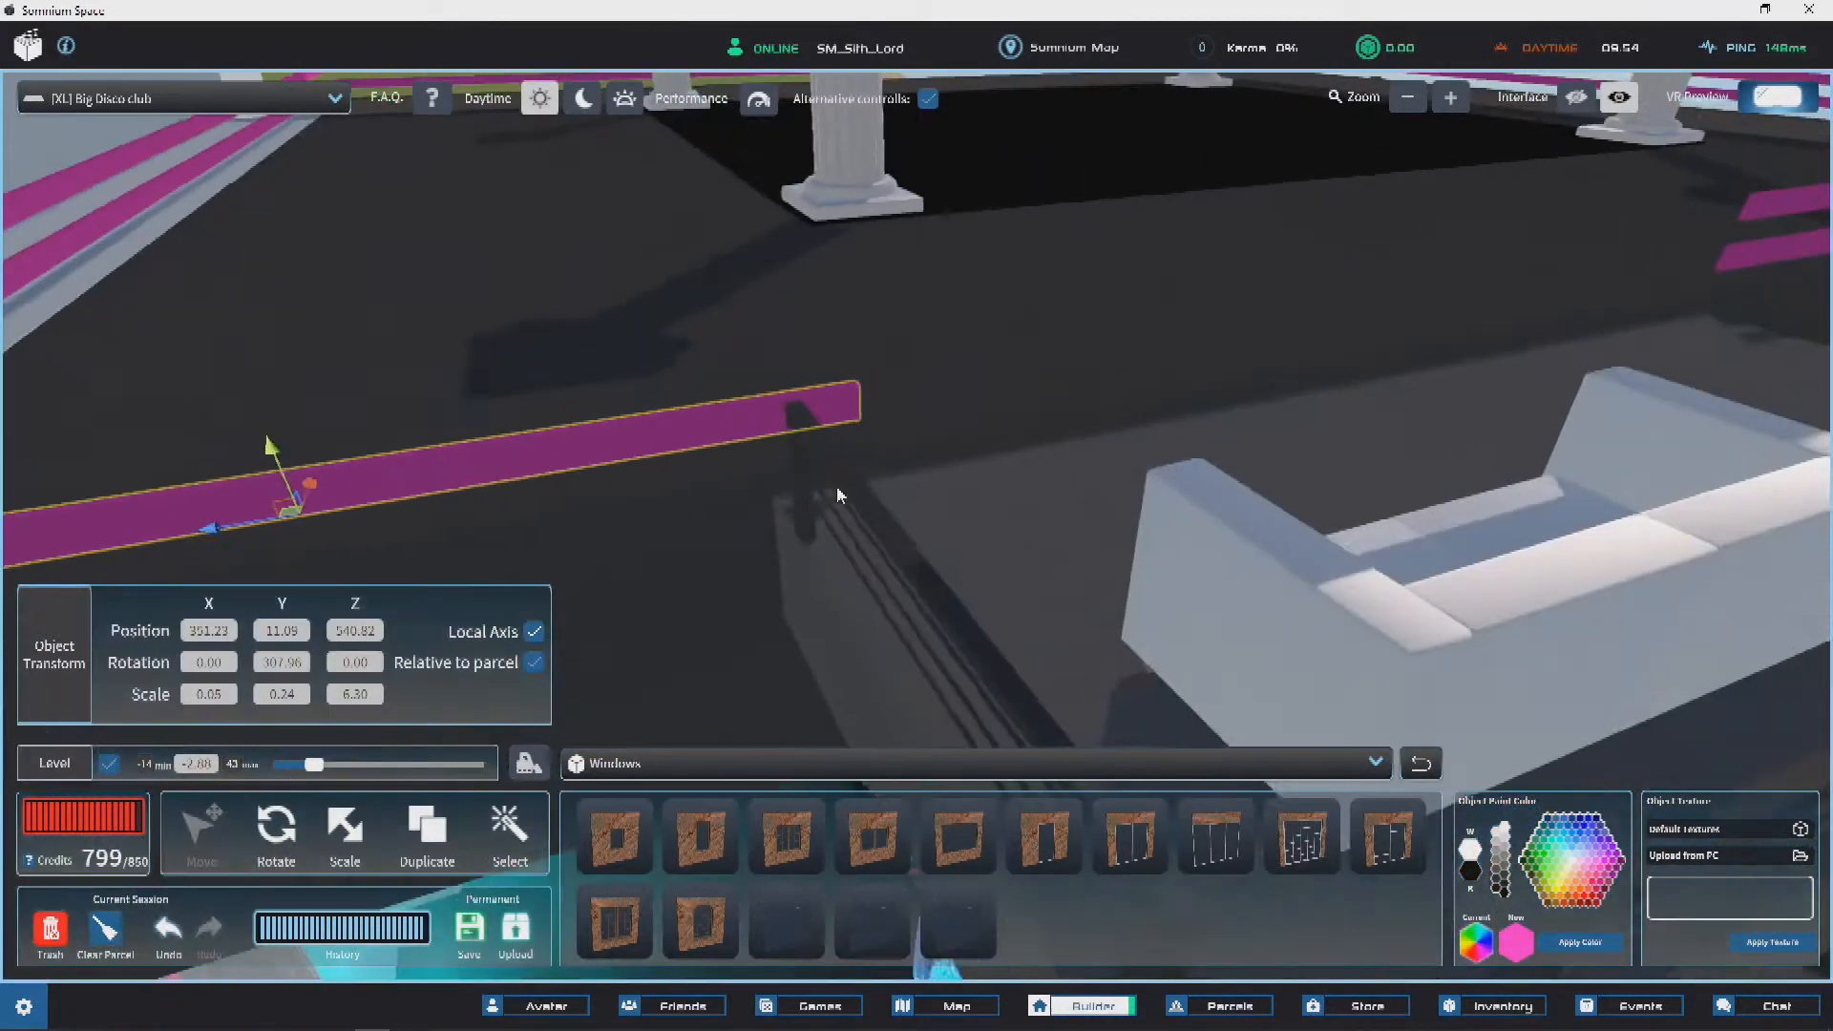
key("s")
key("a")
left_click(328, 857)
key("a")
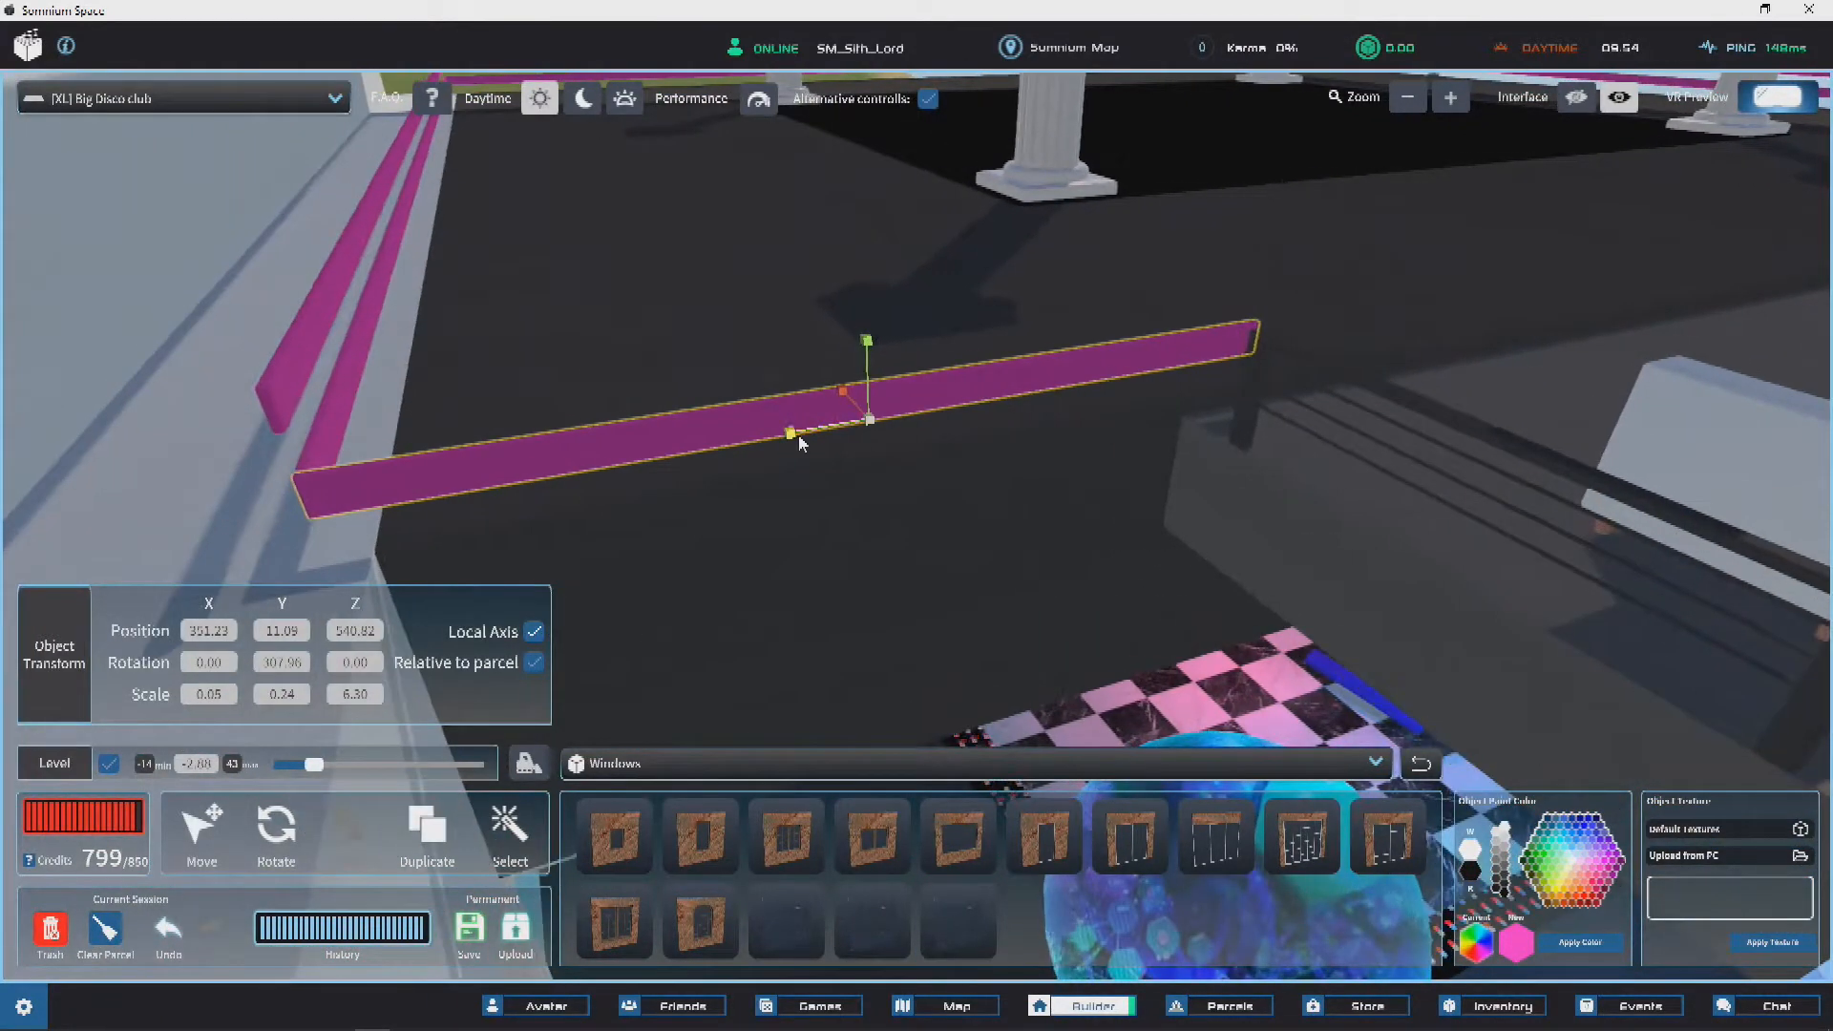
left_click_drag(800, 438, 810, 437)
key("d")
key("a")
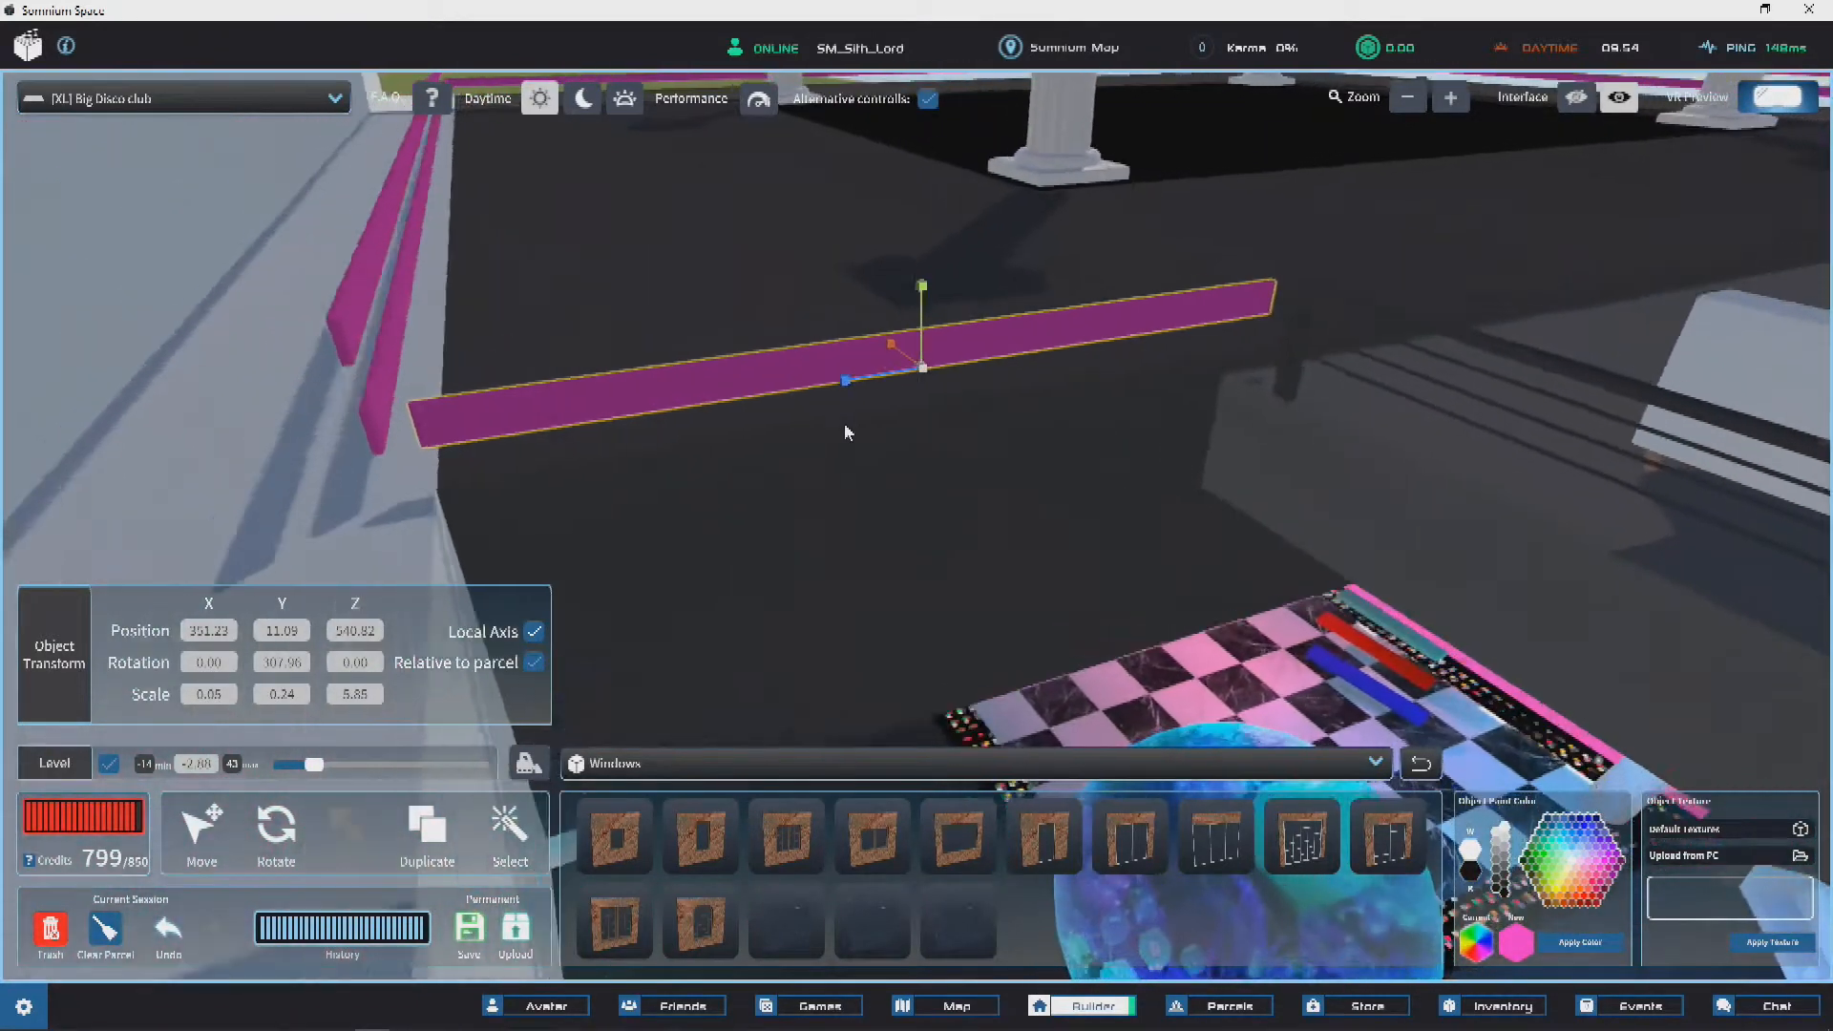
Step: Move the shortened strip's end against the lower side strip at the back roof corner, to X 351.06, Z 540.95
key("1")
key("a")
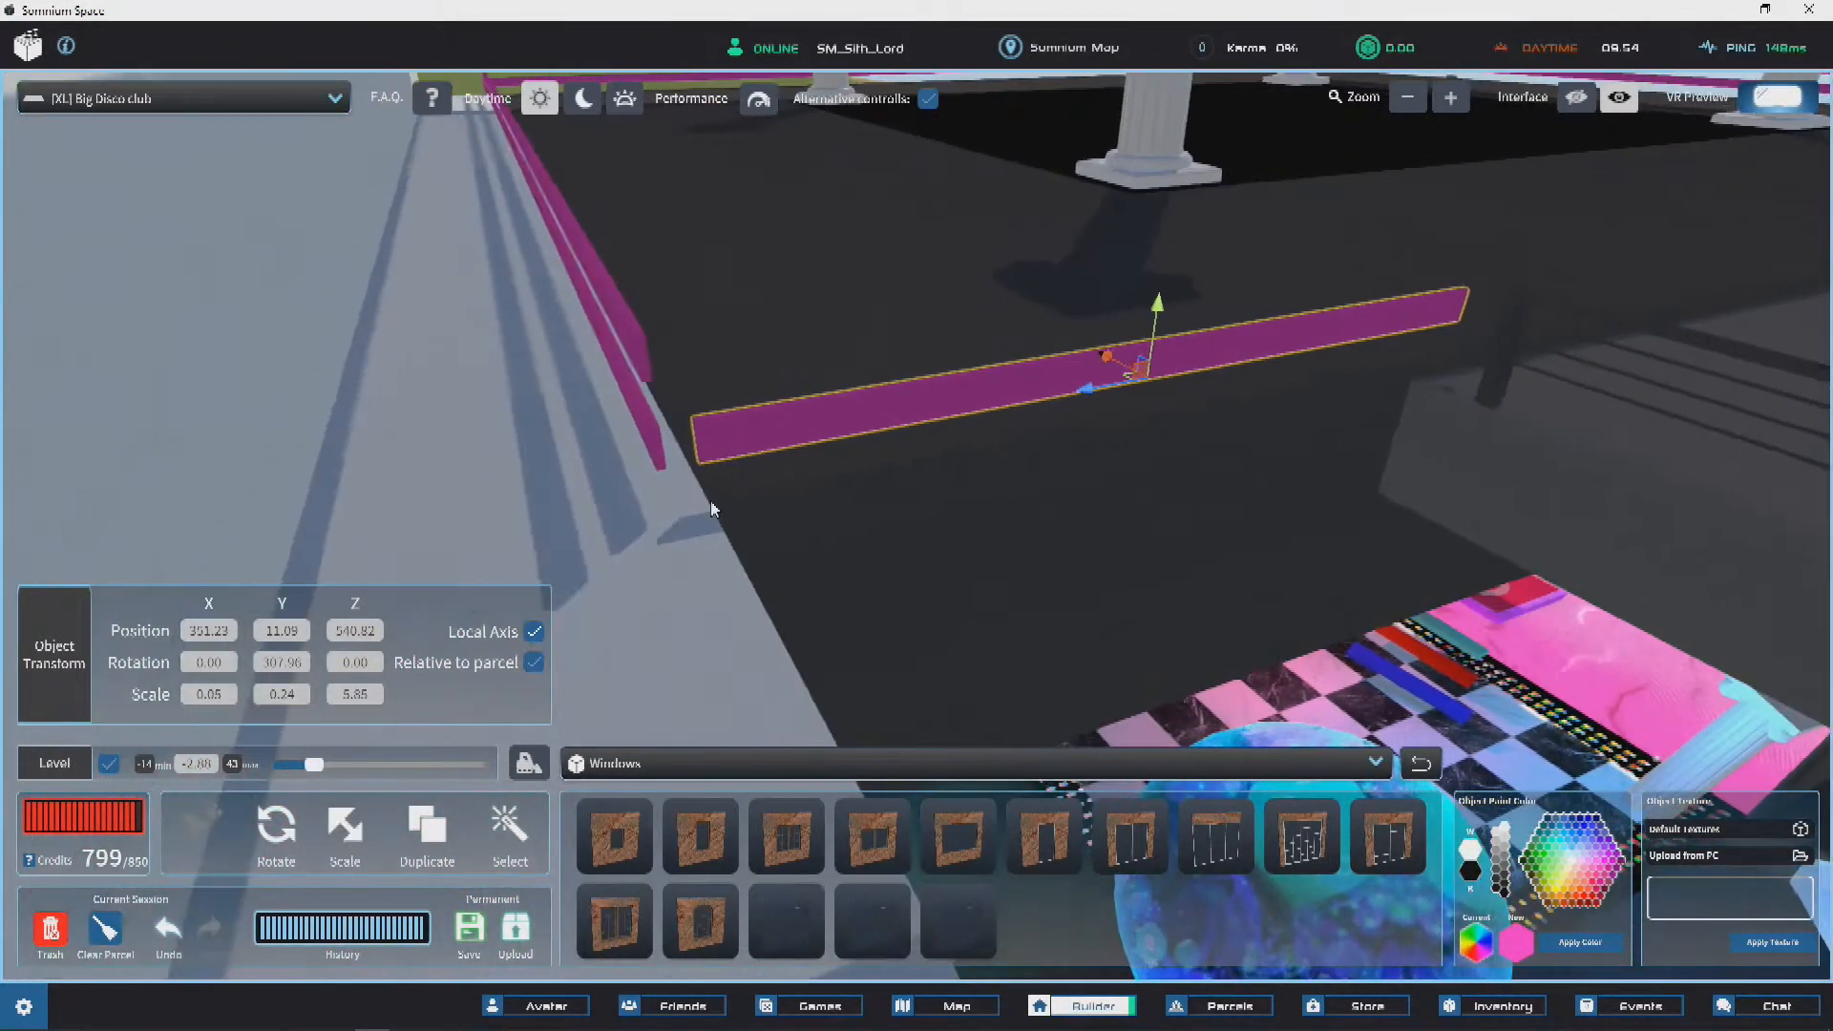
key("w")
key("a")
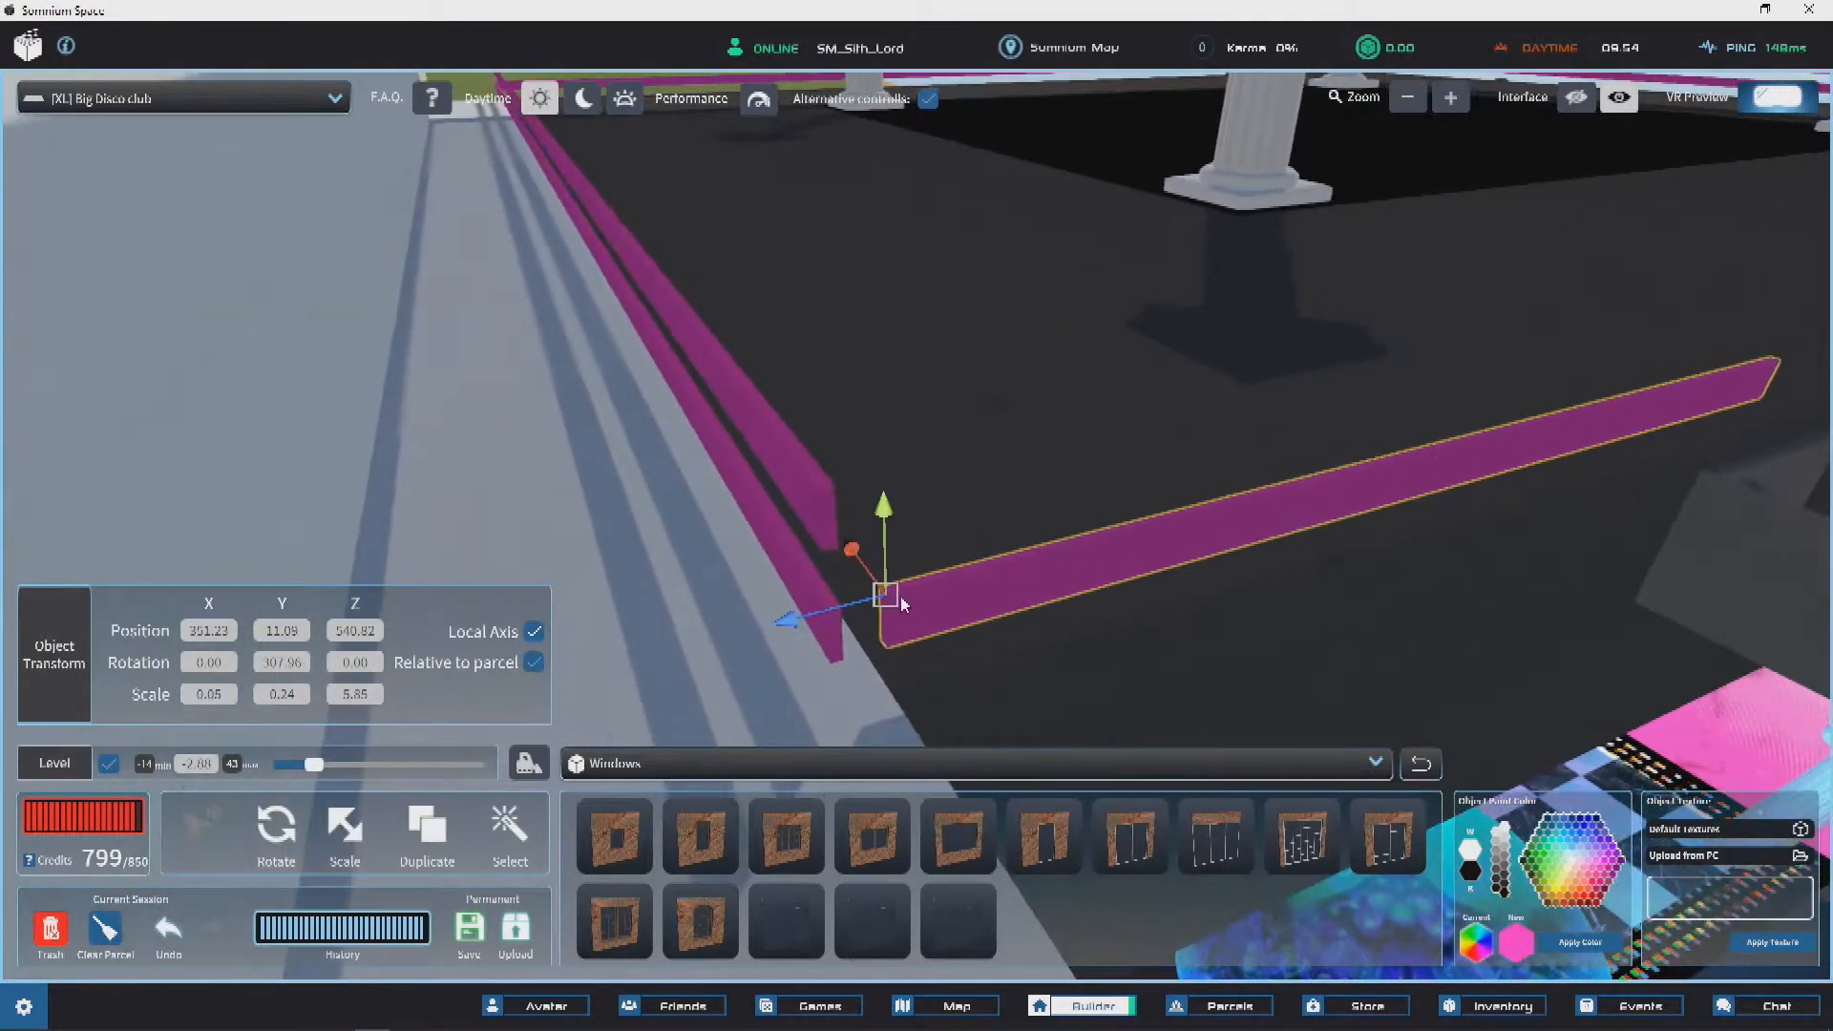
left_click_drag(817, 616, 884, 535)
key("w")
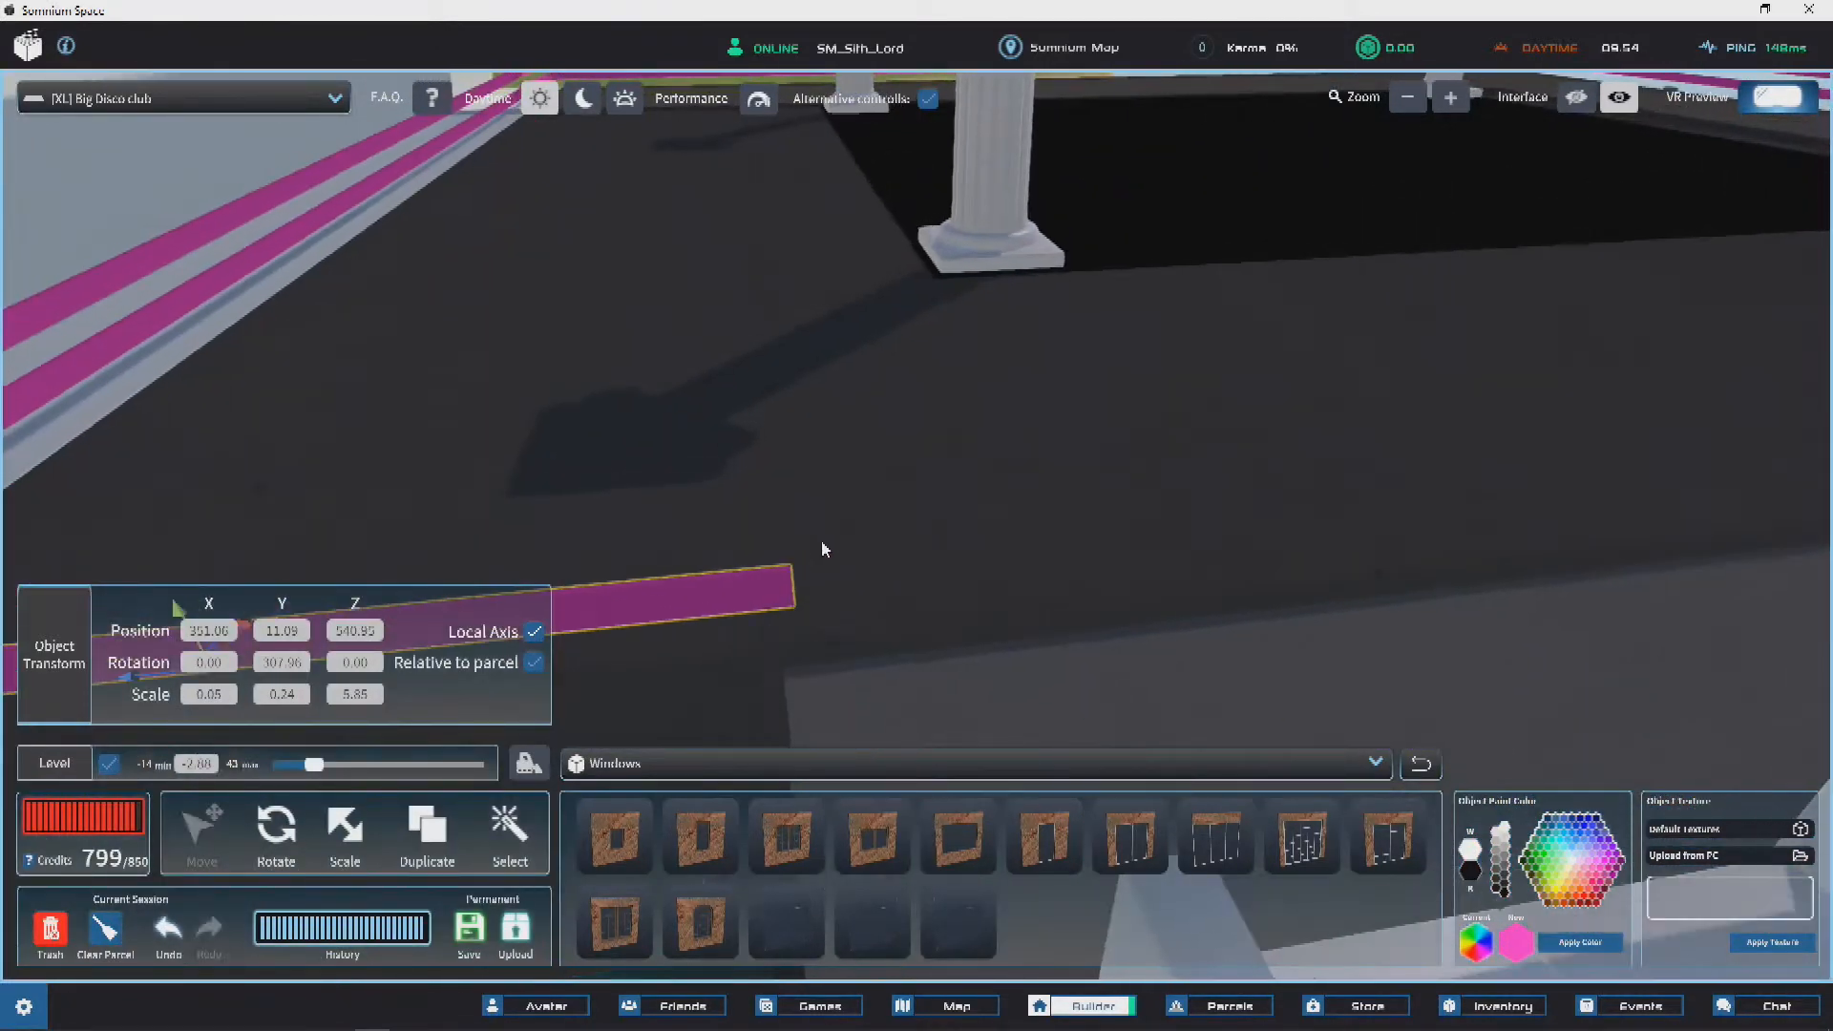
Step: Trim the short strip to Z scale 5.65 and move it to the roof corner at X 350.98, Z 541.01
key("s")
key("3")
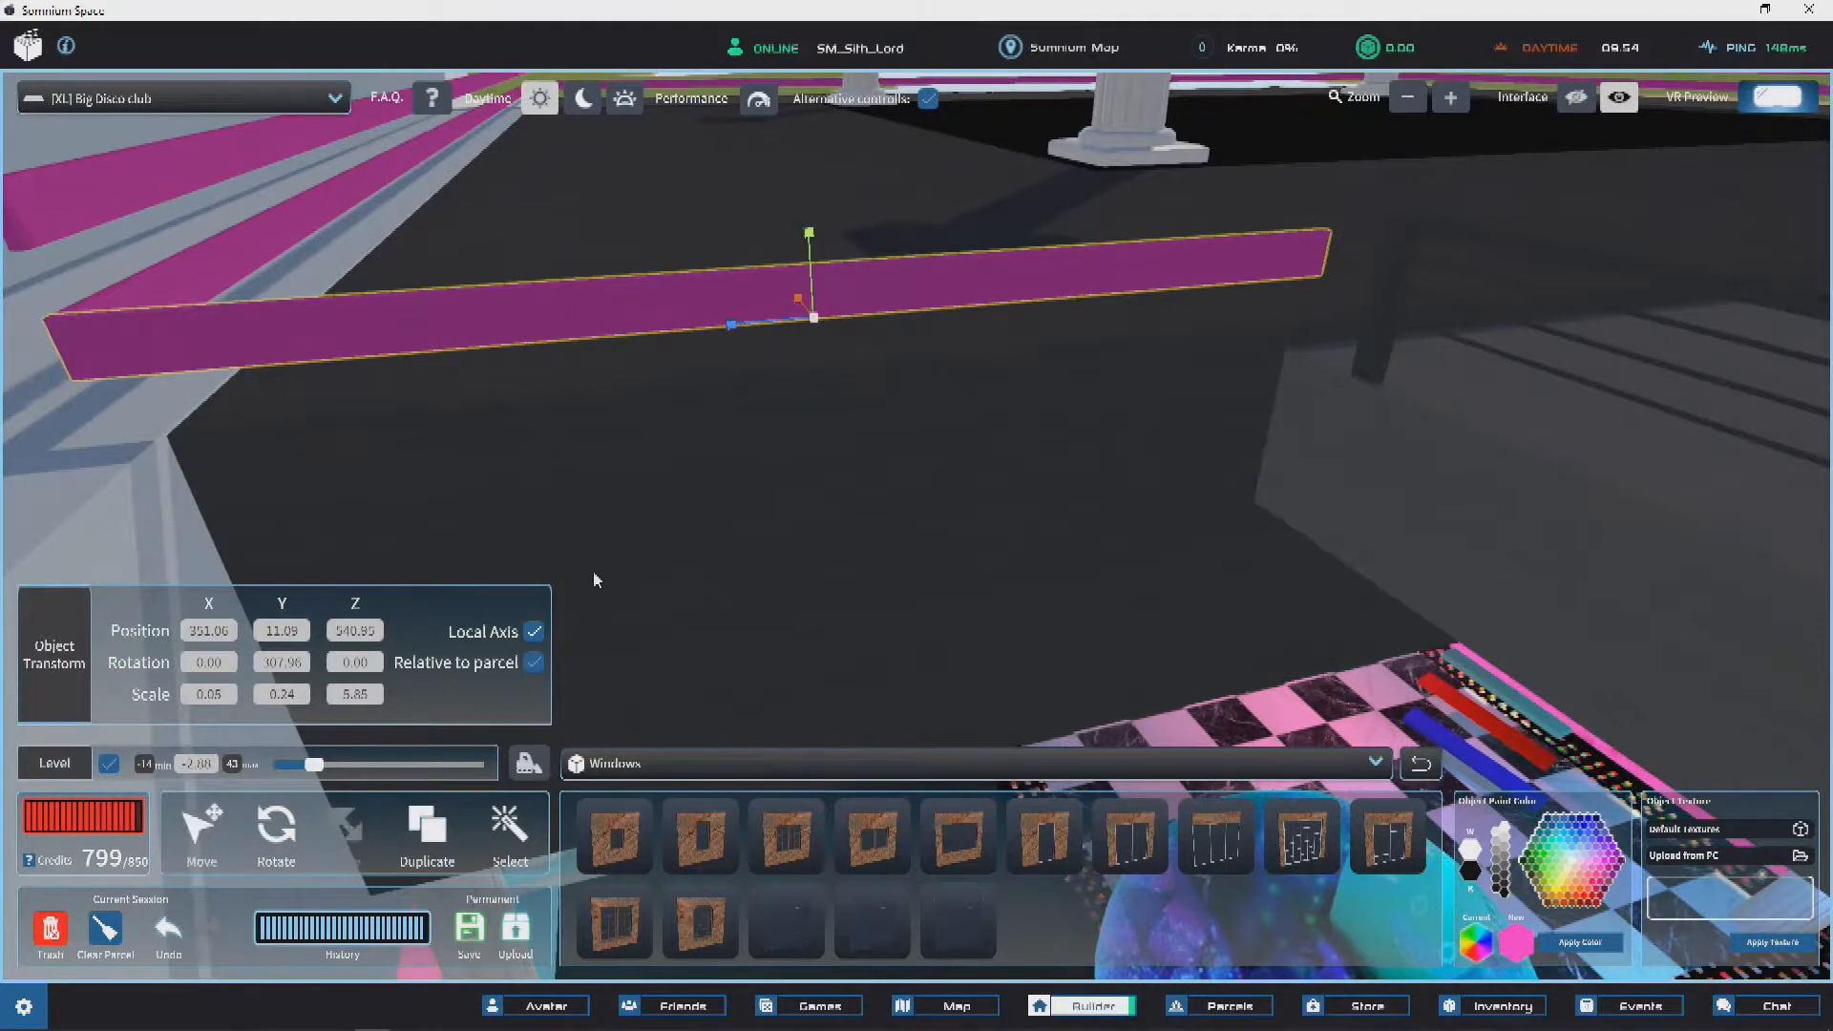
key("a")
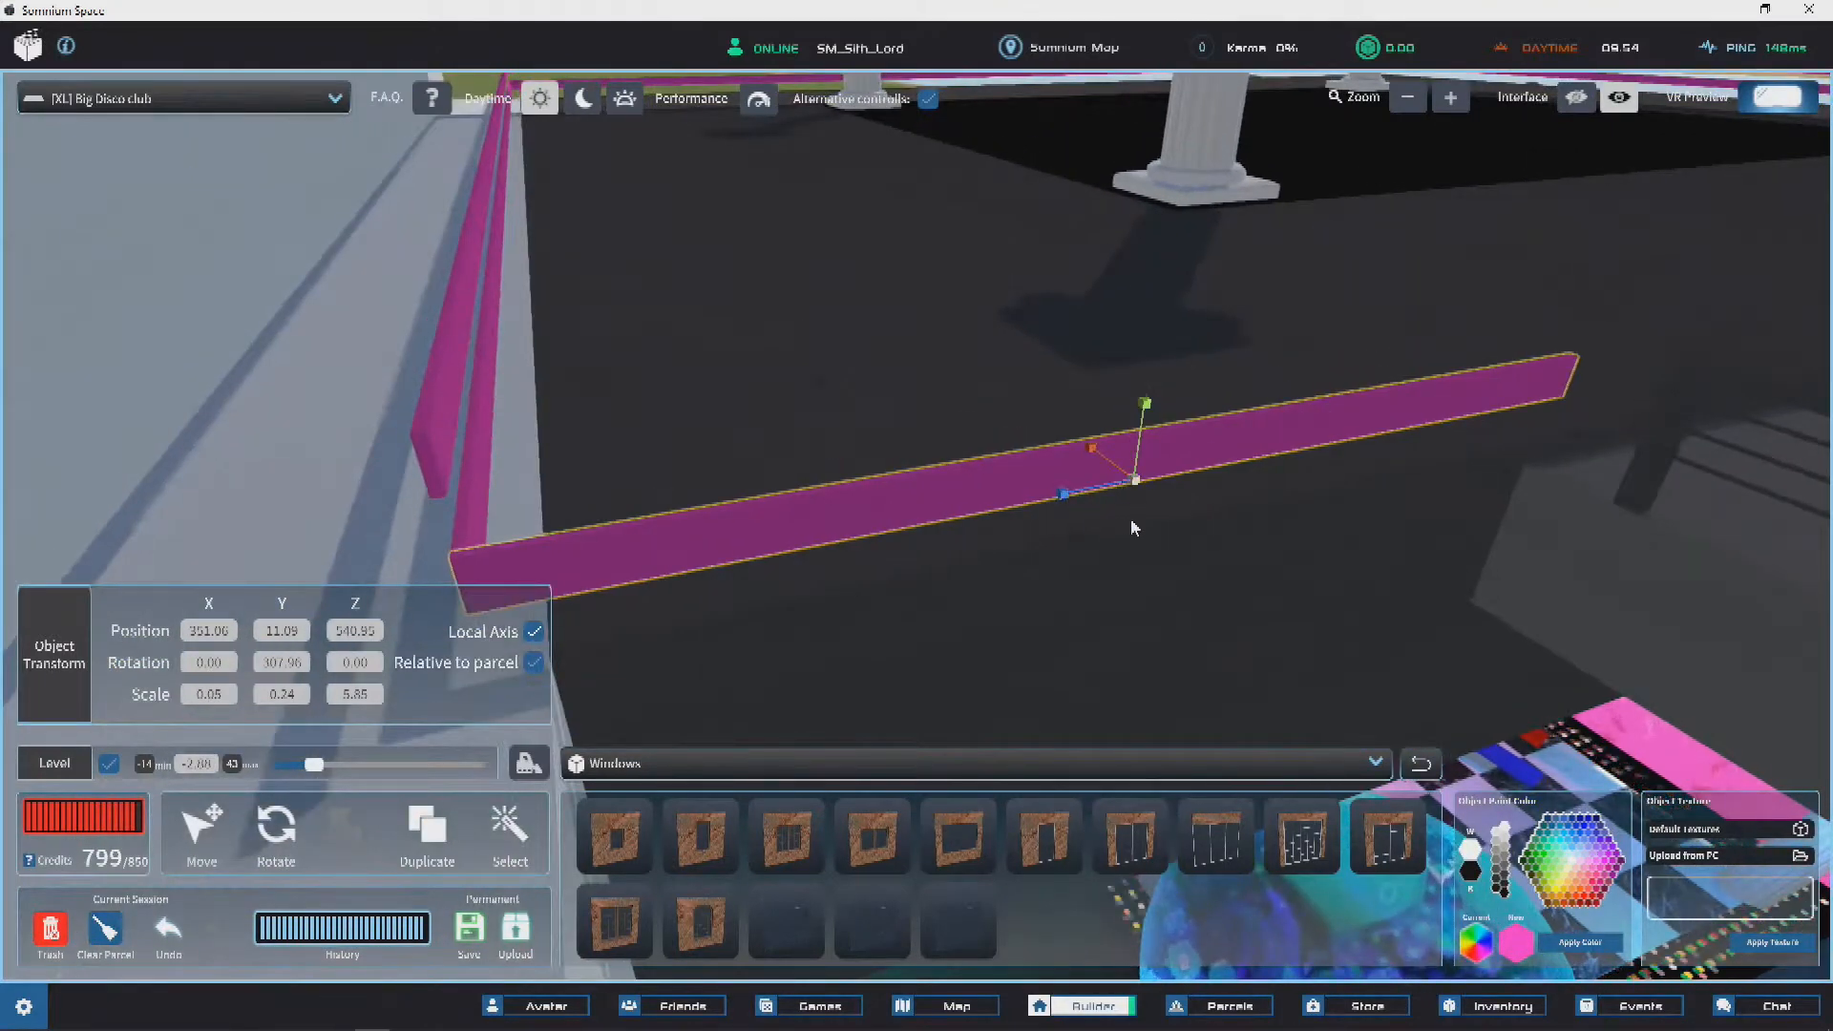
left_click_drag(1071, 496, 1075, 498)
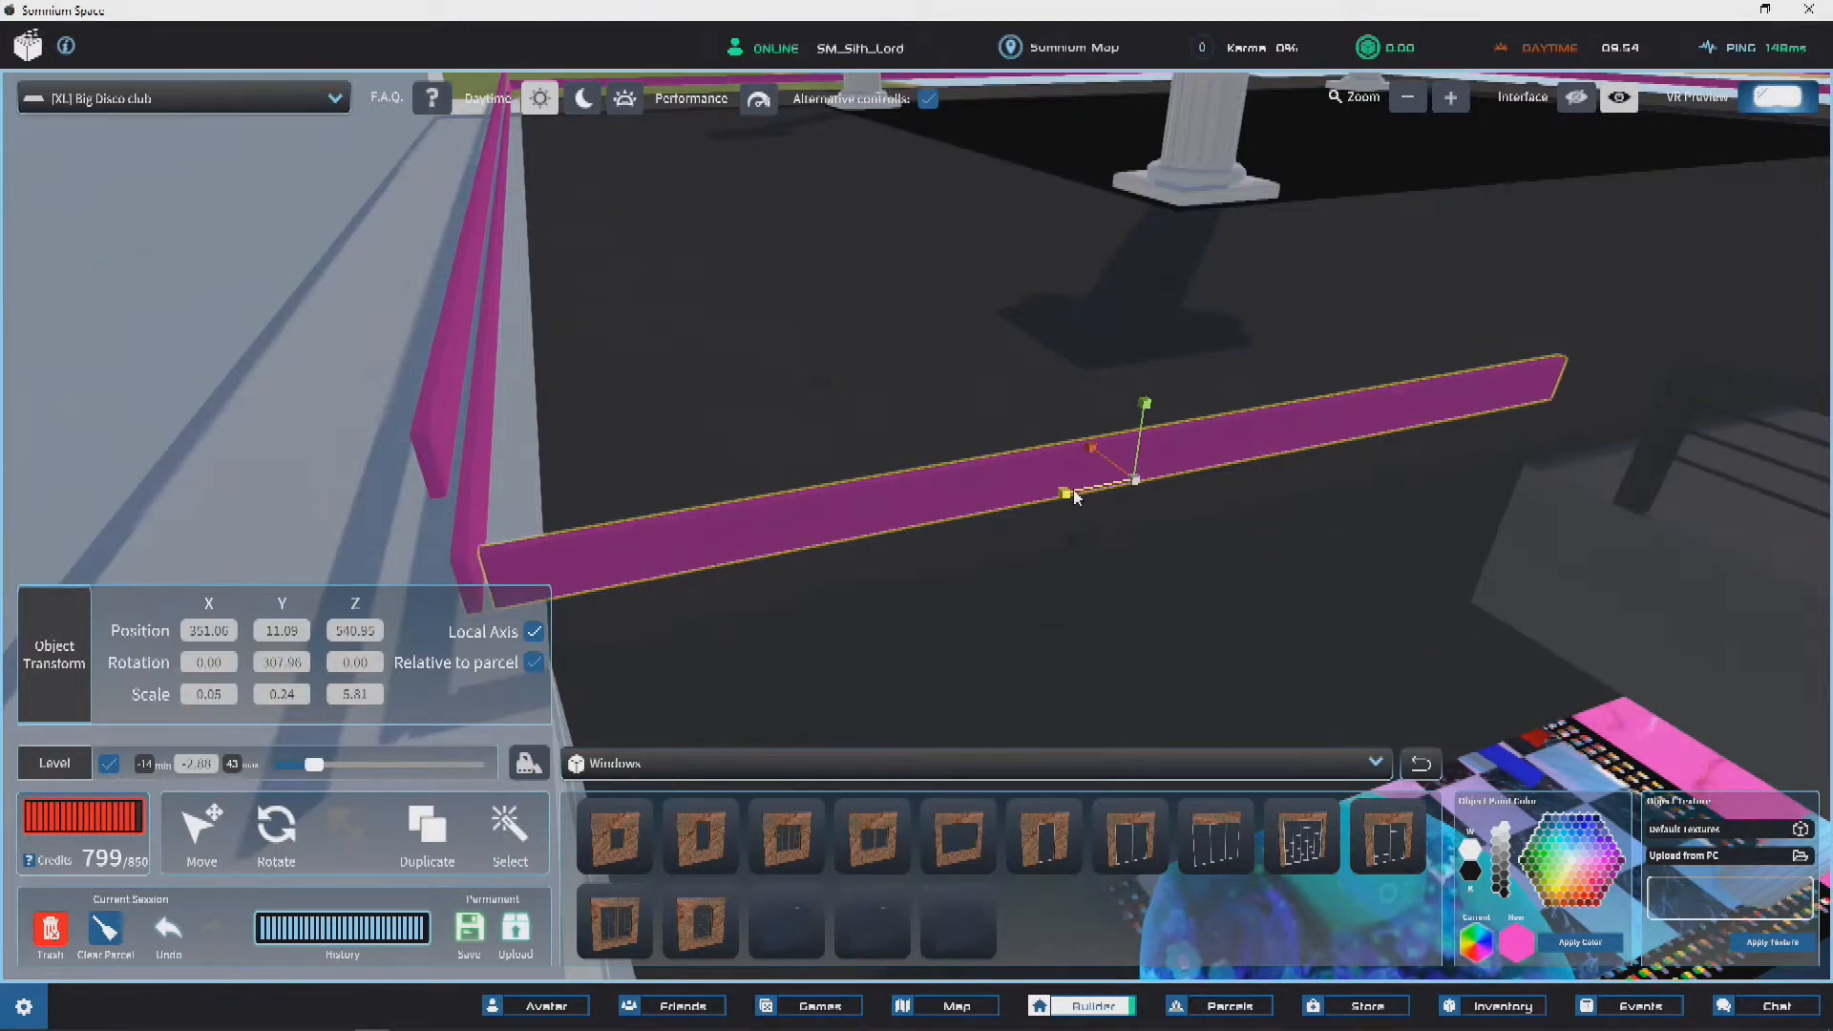
left_click(202, 829)
left_click_drag(993, 560, 789, 568)
scroll(907, 531, "down", 10)
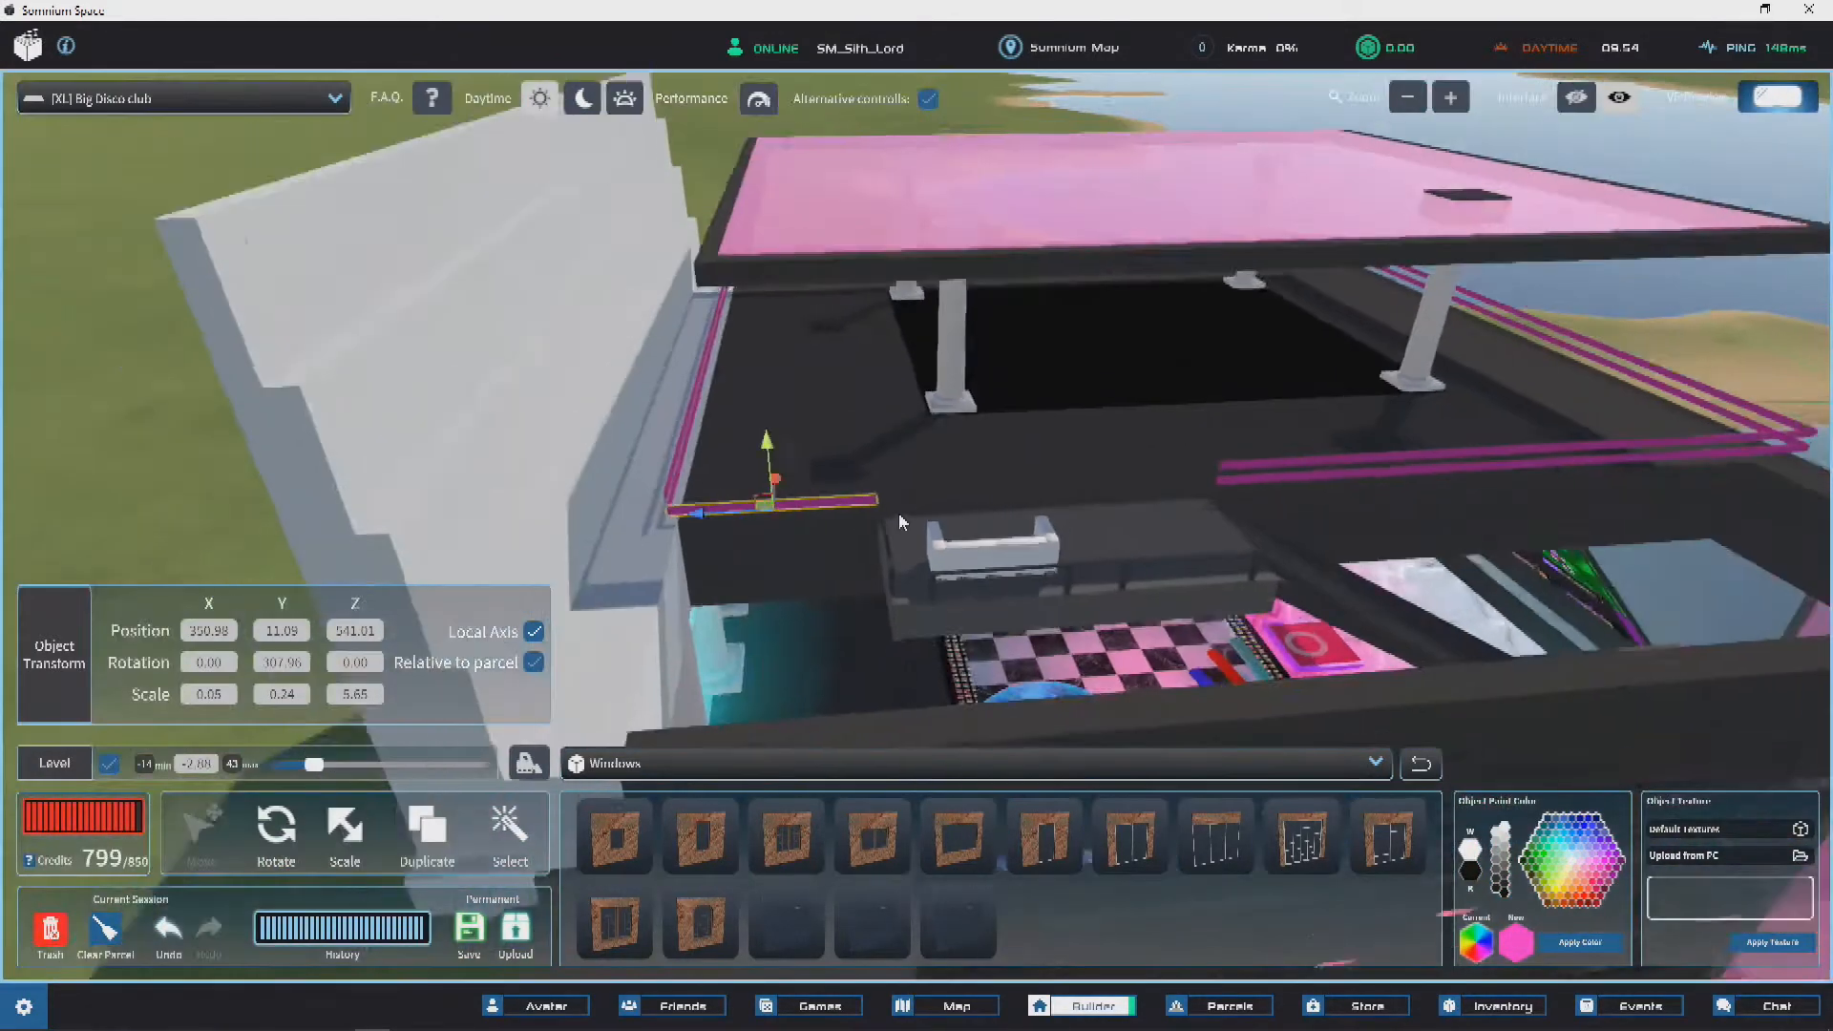
Step: Deselect the strip and save the club build
scroll(897, 512, "down", 3)
right_click_drag(1010, 437, 318, 482)
left_click(319, 481)
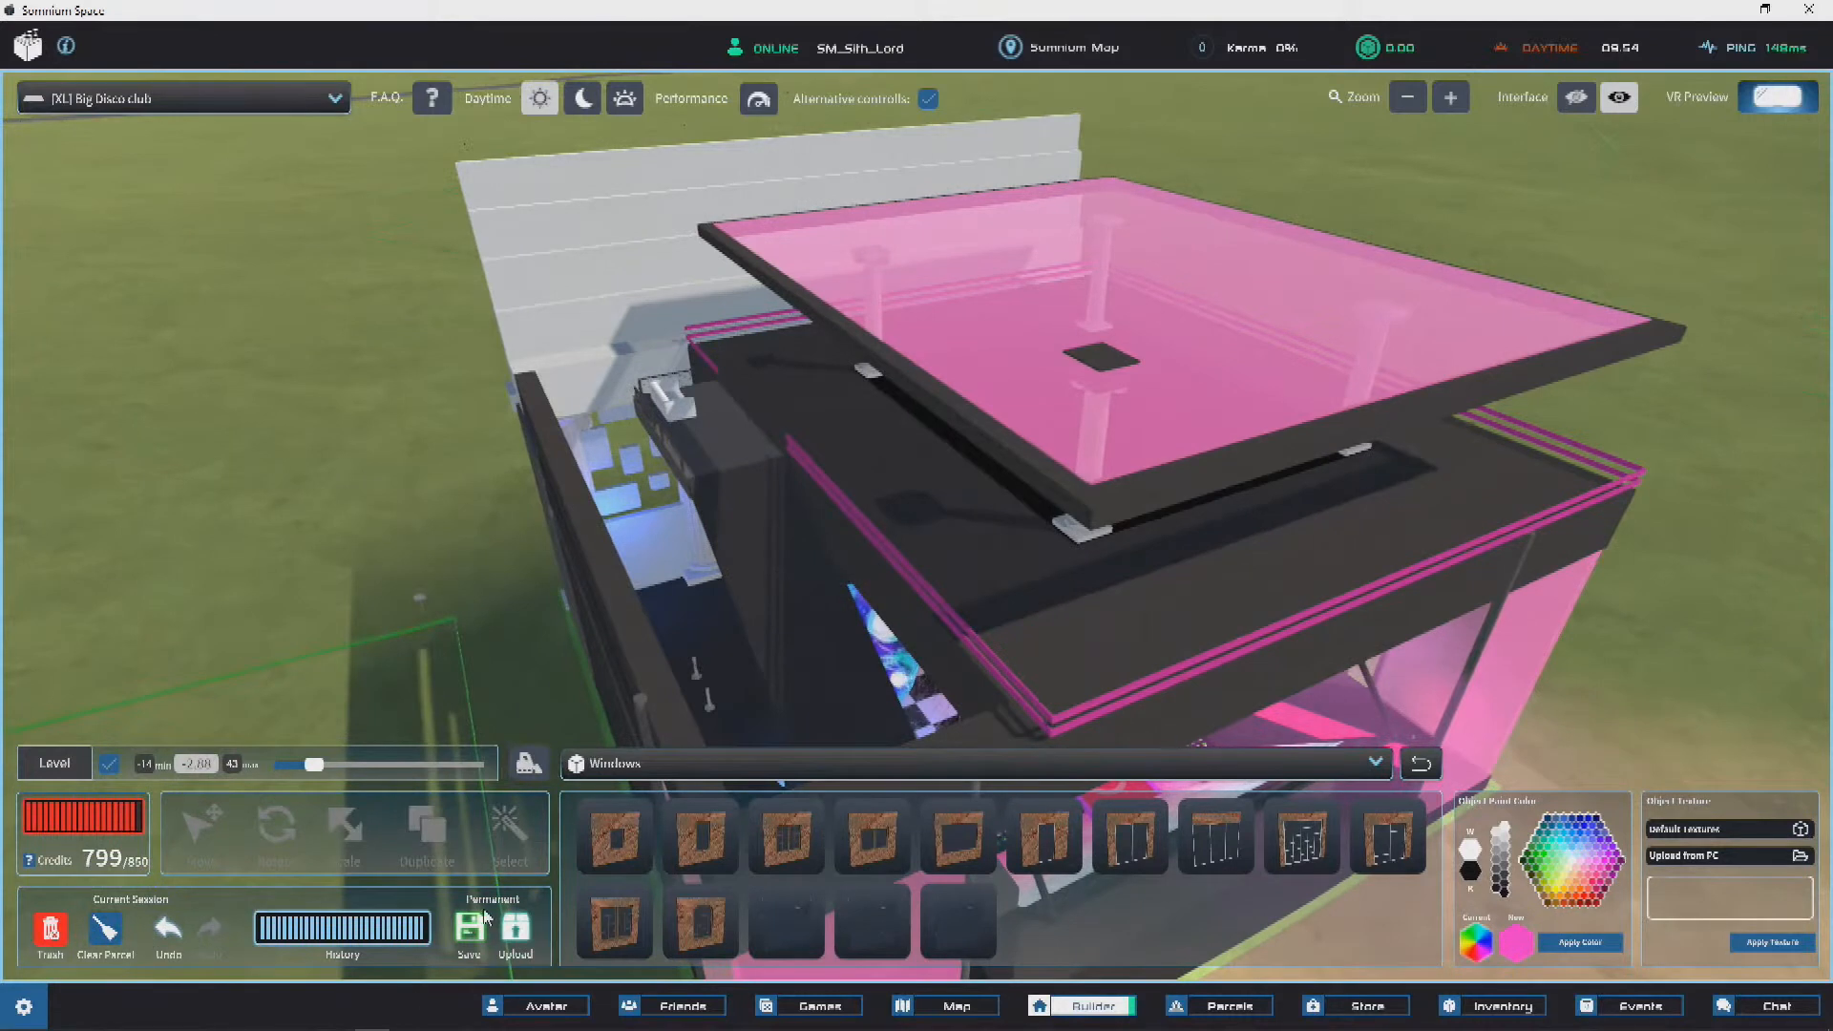
left_click(466, 927)
Step: Duplicate the 5.65-scale strip, raise the copy and snap its end to the upper side strip's corner at Y 11.58
right_click_drag(1232, 401, 736, 510)
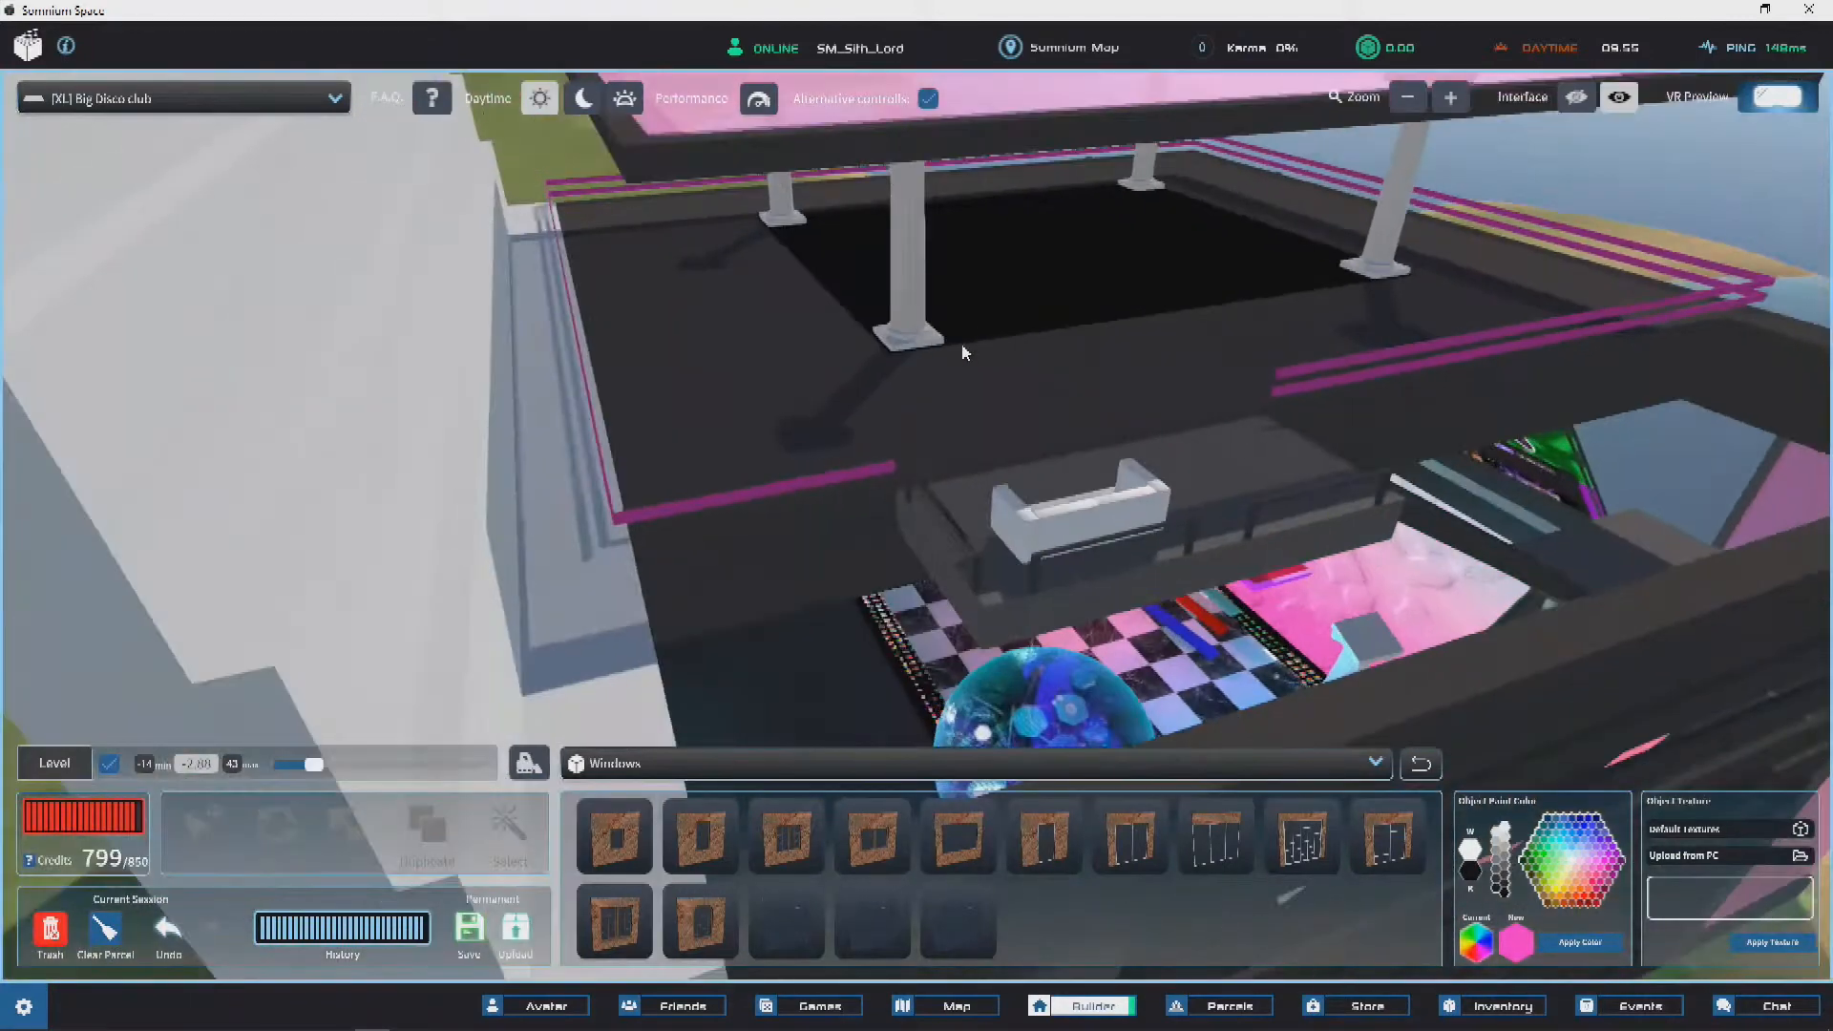
left_click(736, 511)
right_click_drag(1191, 360, 1050, 250)
left_click(359, 424)
left_click_drag(1050, 250, 1067, 325)
scroll(1069, 322, "up", 3)
right_click_drag(1069, 322, 1145, 321)
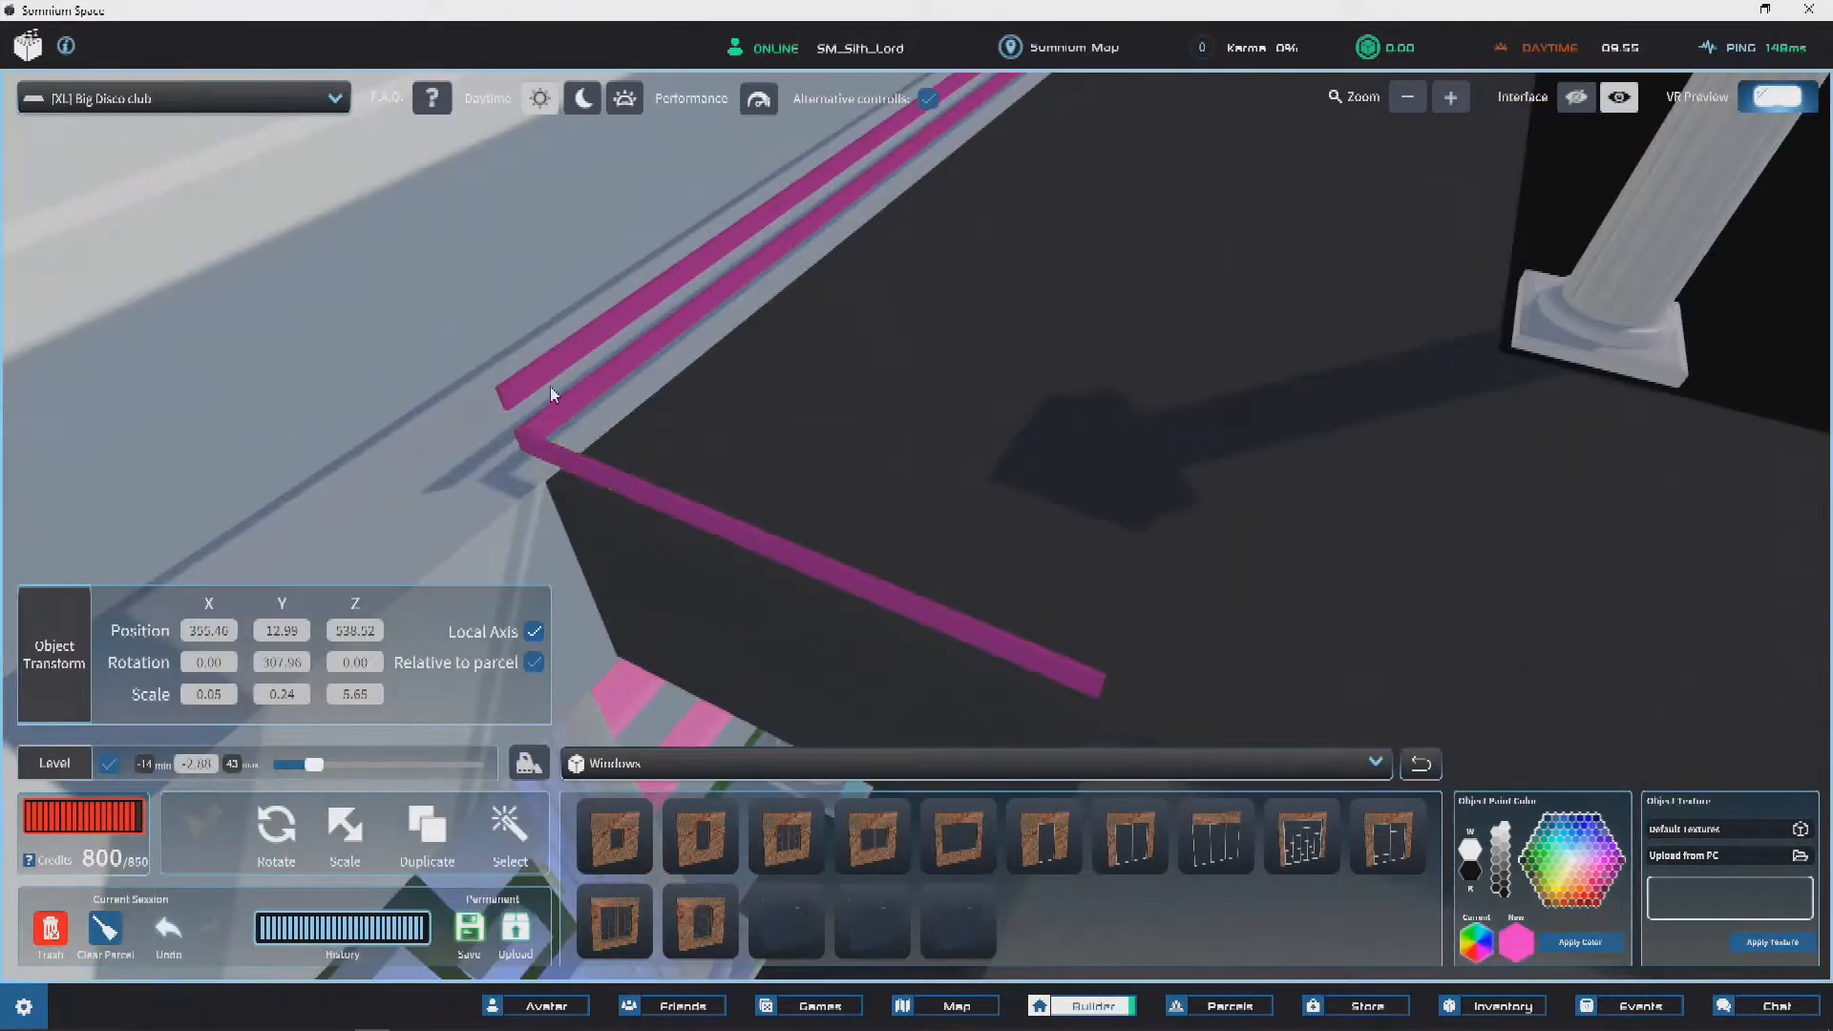
left_click(494, 388)
scroll(519, 381, "down", 3)
right_click_drag(519, 382, 481, 384)
scroll(527, 340, "down", 3)
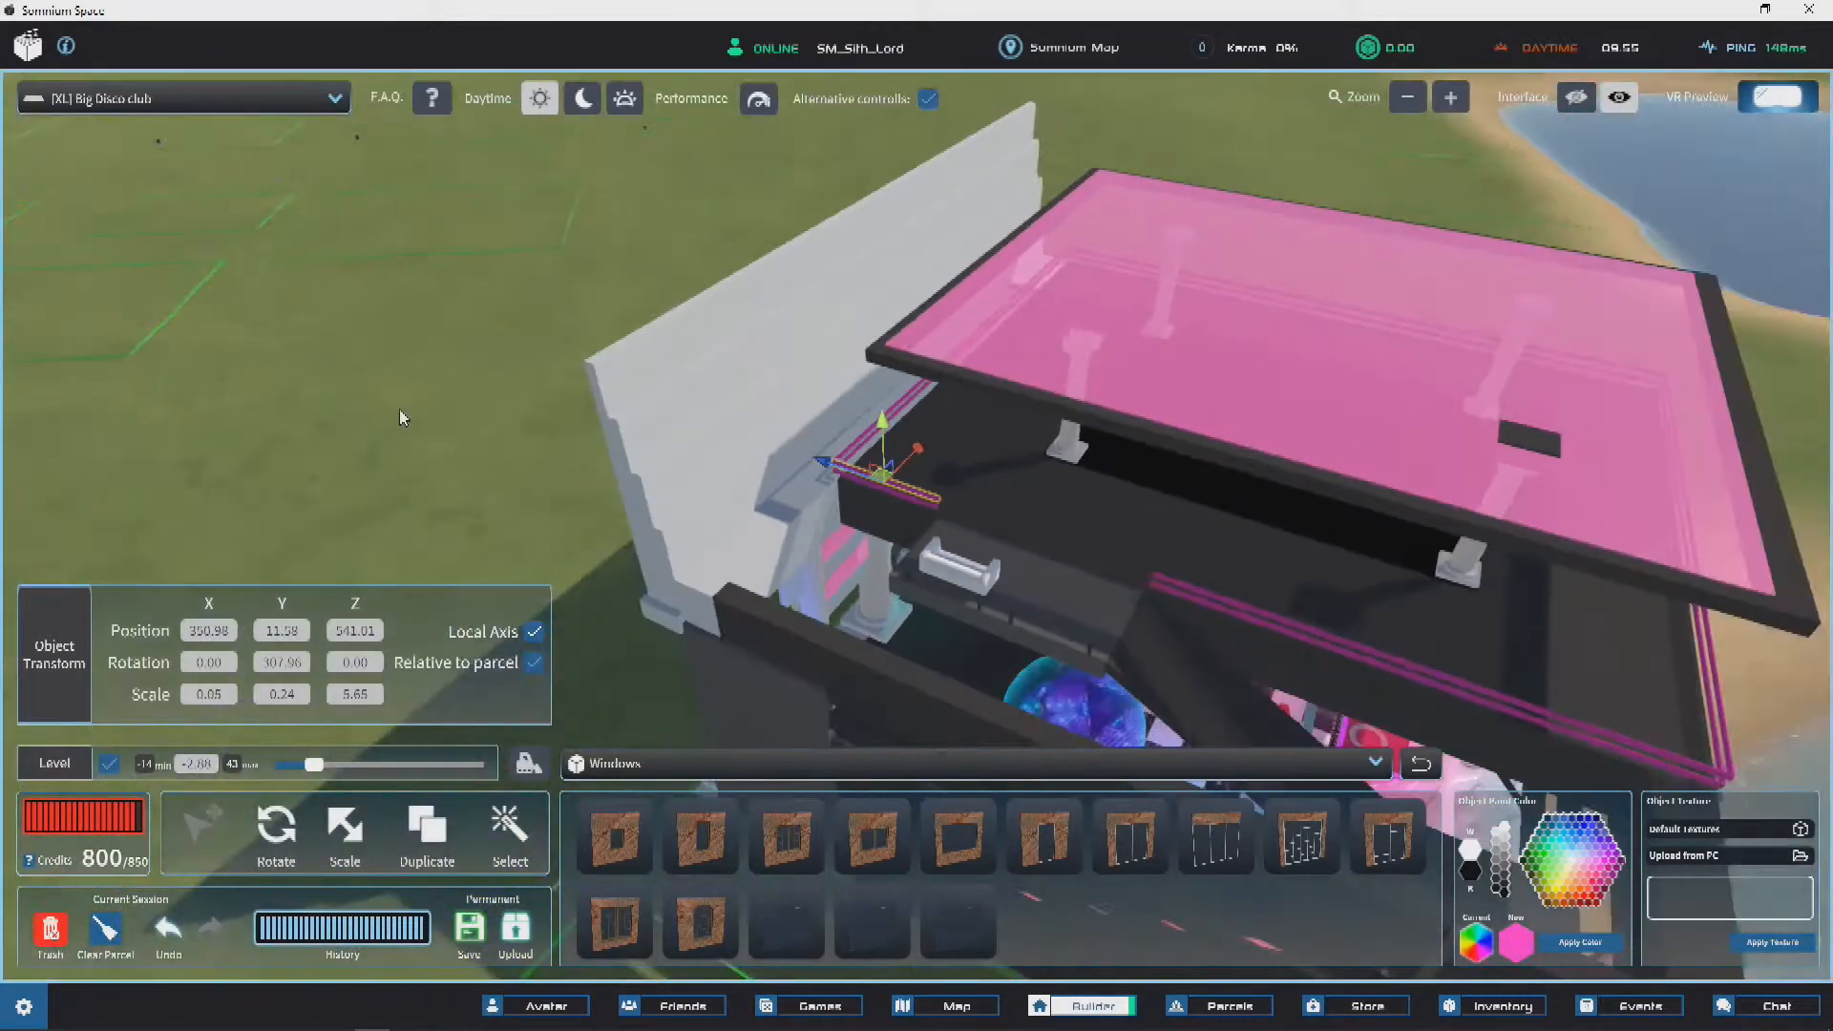
Step: Examine the roof railing and the whole club from several sides in daytime and nighttime lighting, ending in daytime
right_click_drag(1011, 451, 1054, 408)
scroll(847, 348, "up", 3)
scroll(941, 416, "down", 4)
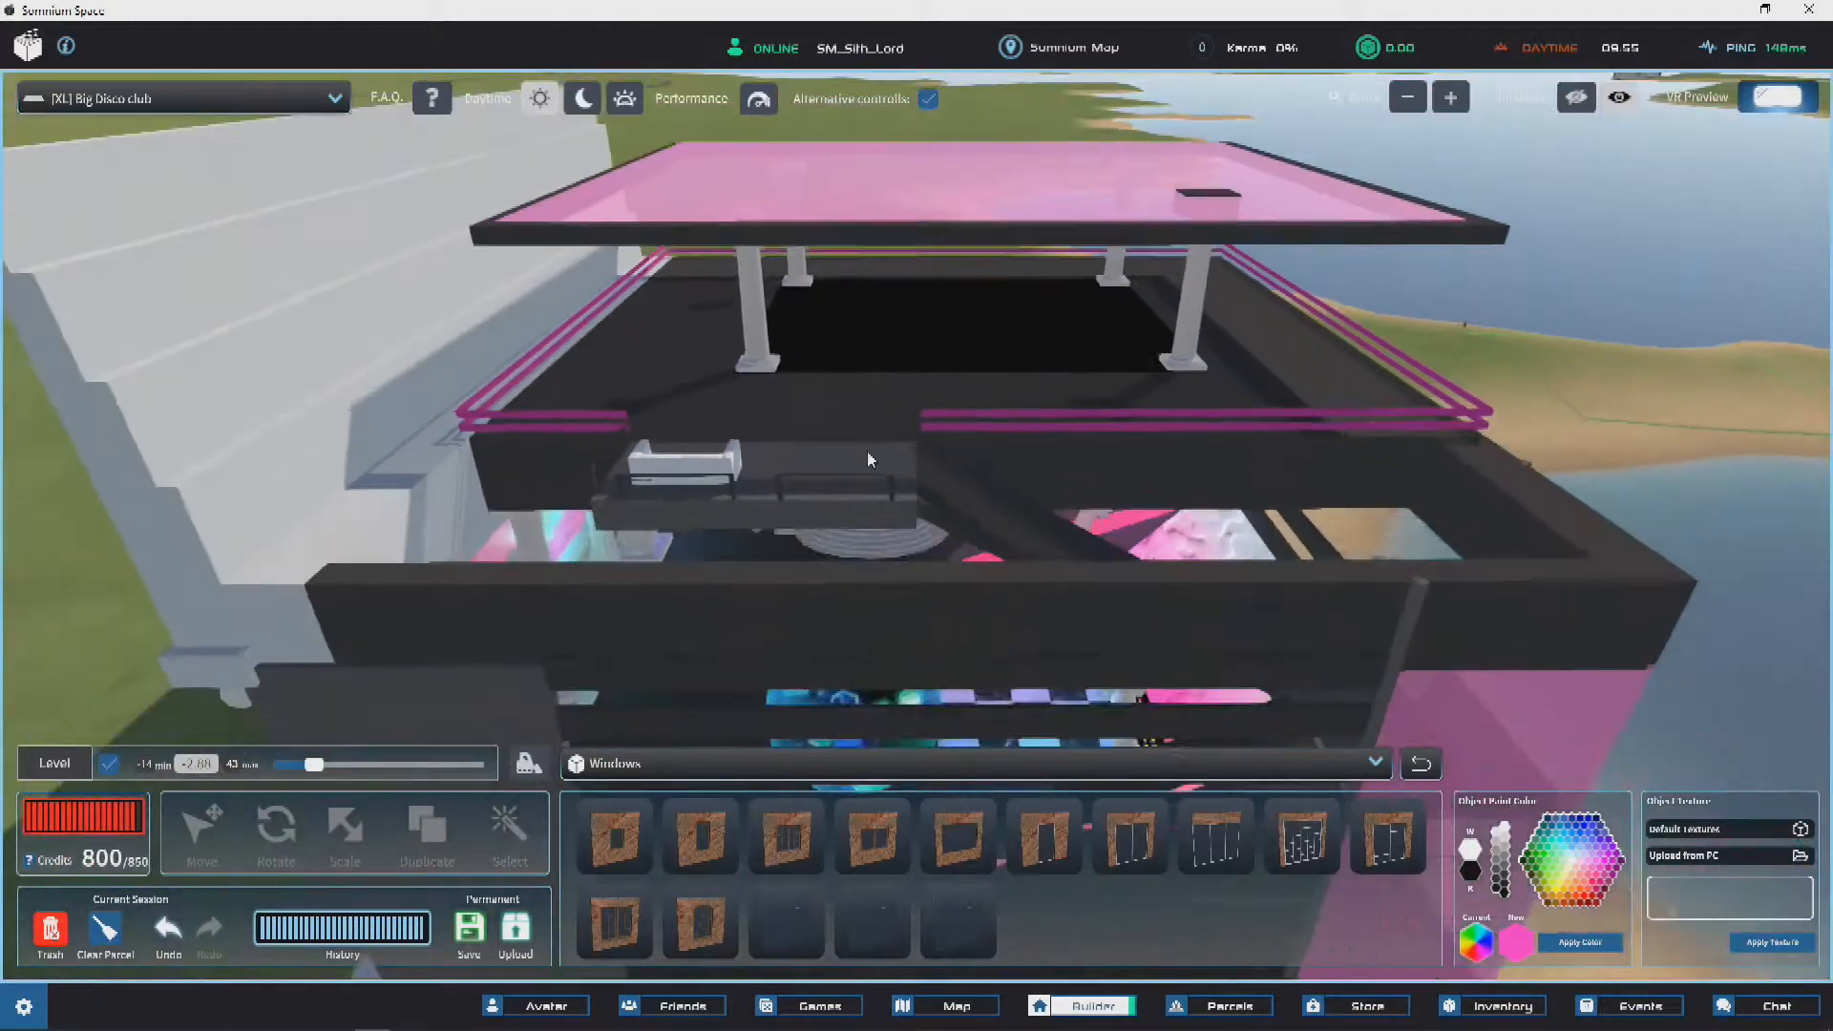
right_click_drag(1183, 368, 646, 376)
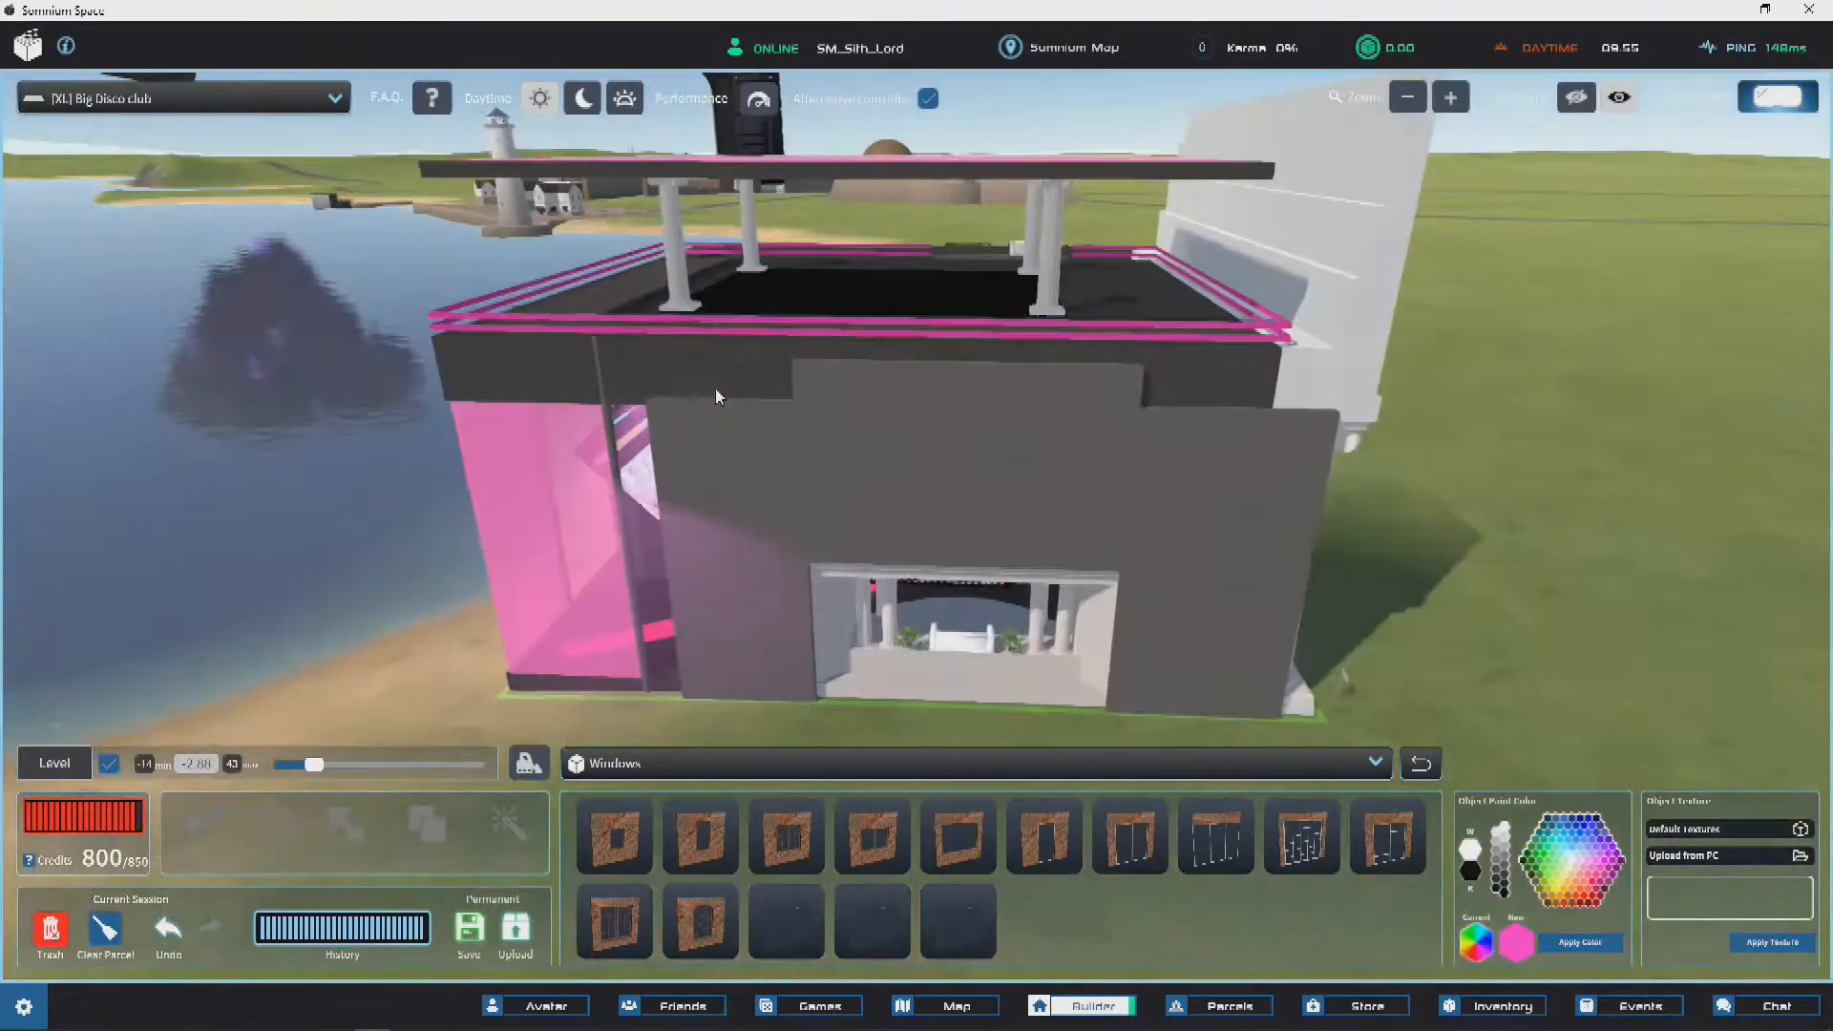
left_click(582, 97)
right_click_drag(507, 245, 1281, 425)
right_click_drag(960, 421, 1107, 410)
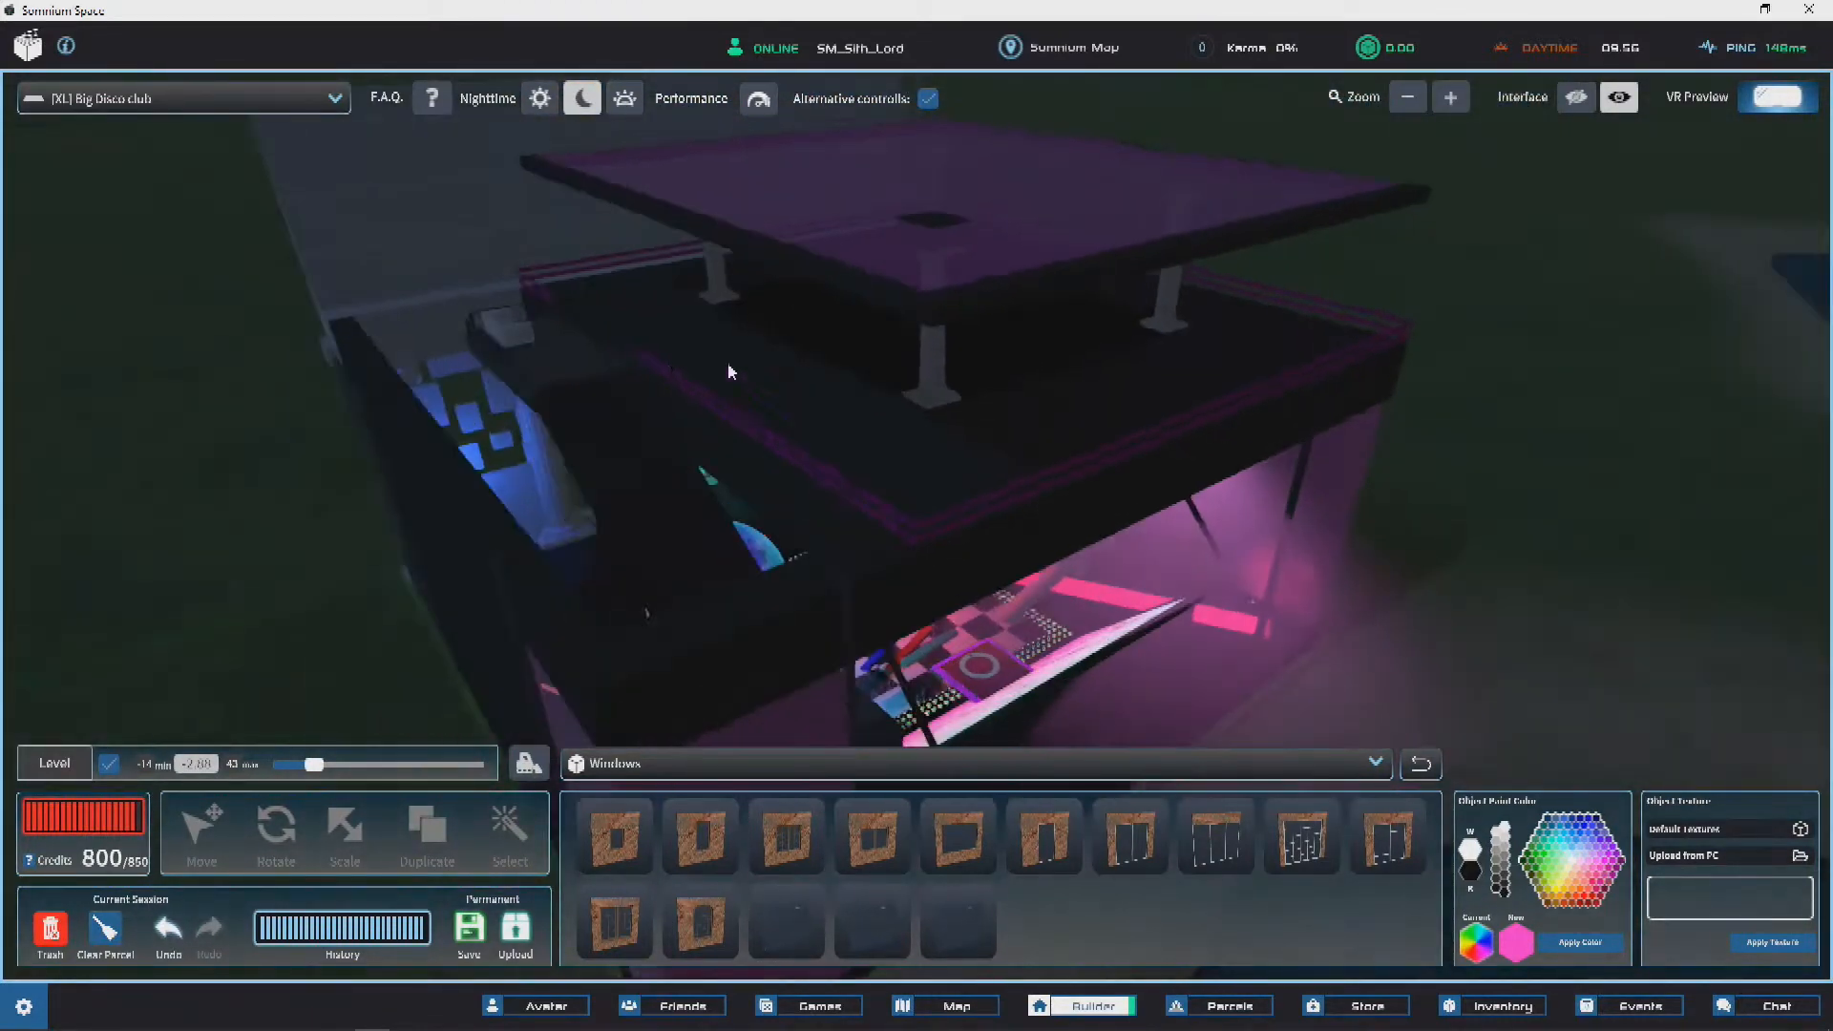
right_click_drag(667, 368, 941, 299)
scroll(941, 299, "down", 3)
right_click_drag(1098, 327, 939, 364)
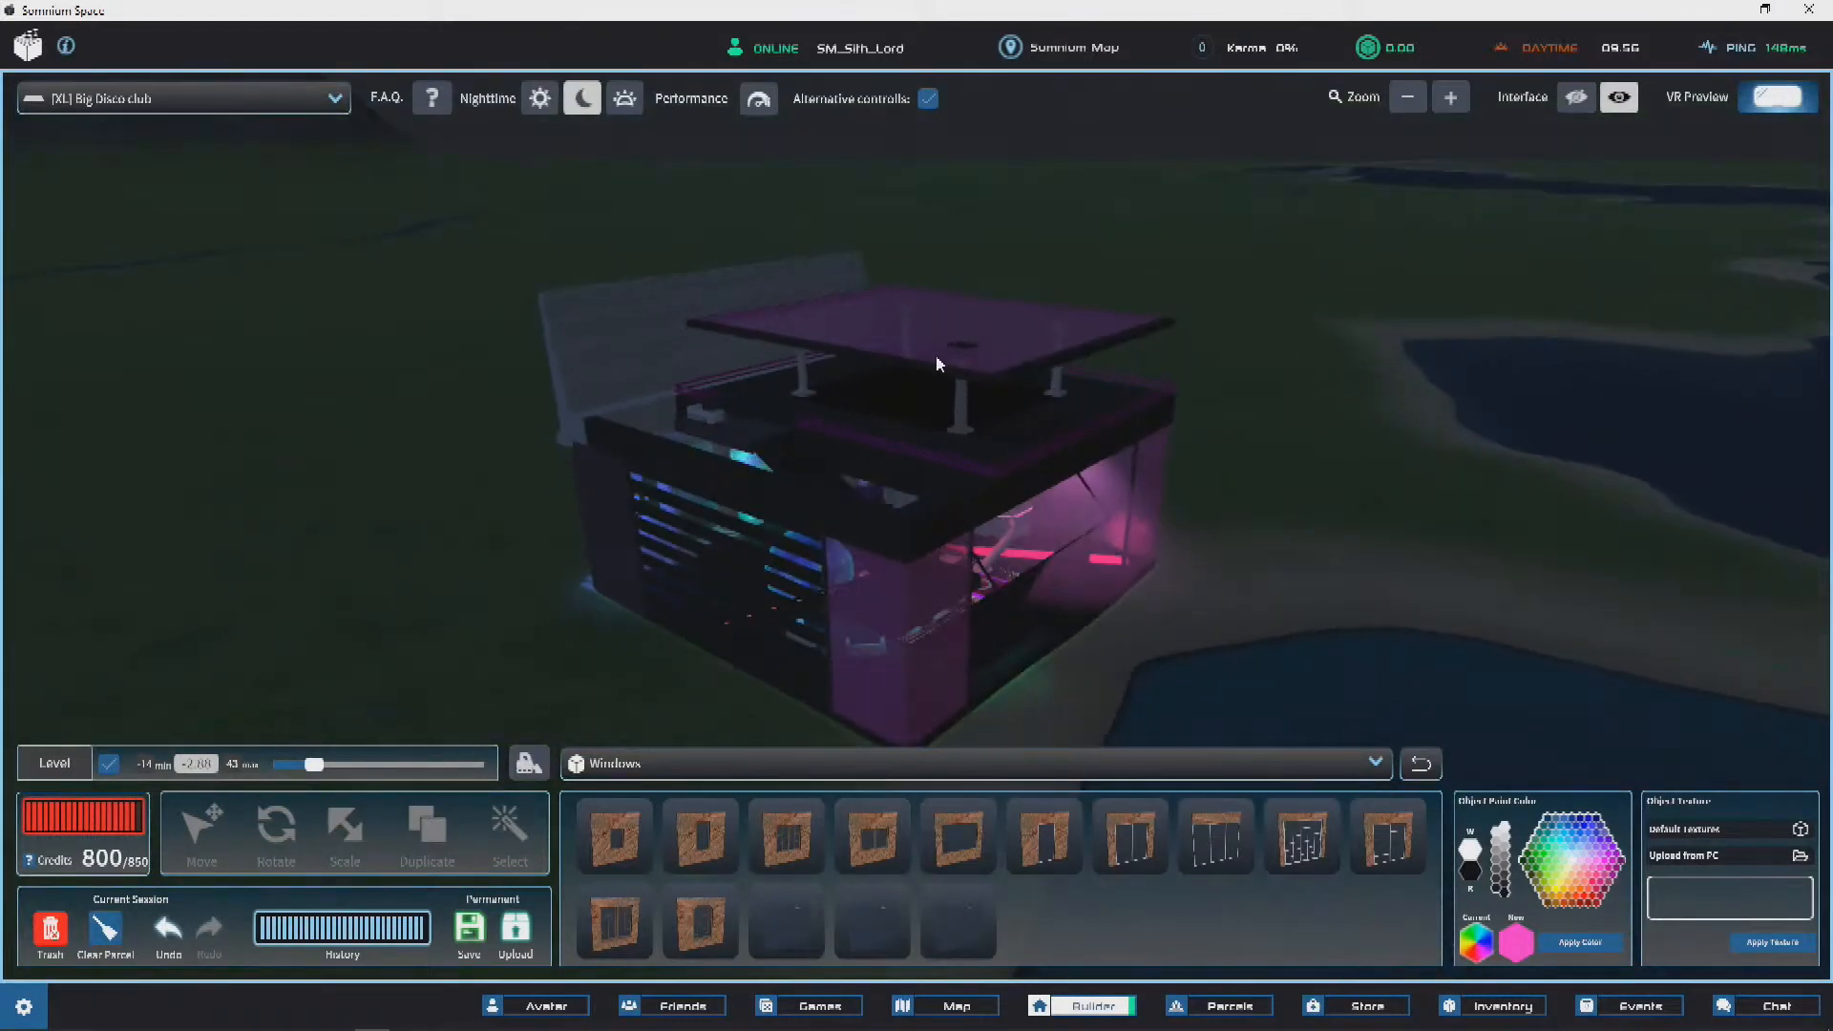
right_click_drag(793, 335, 840, 265)
left_click(539, 97)
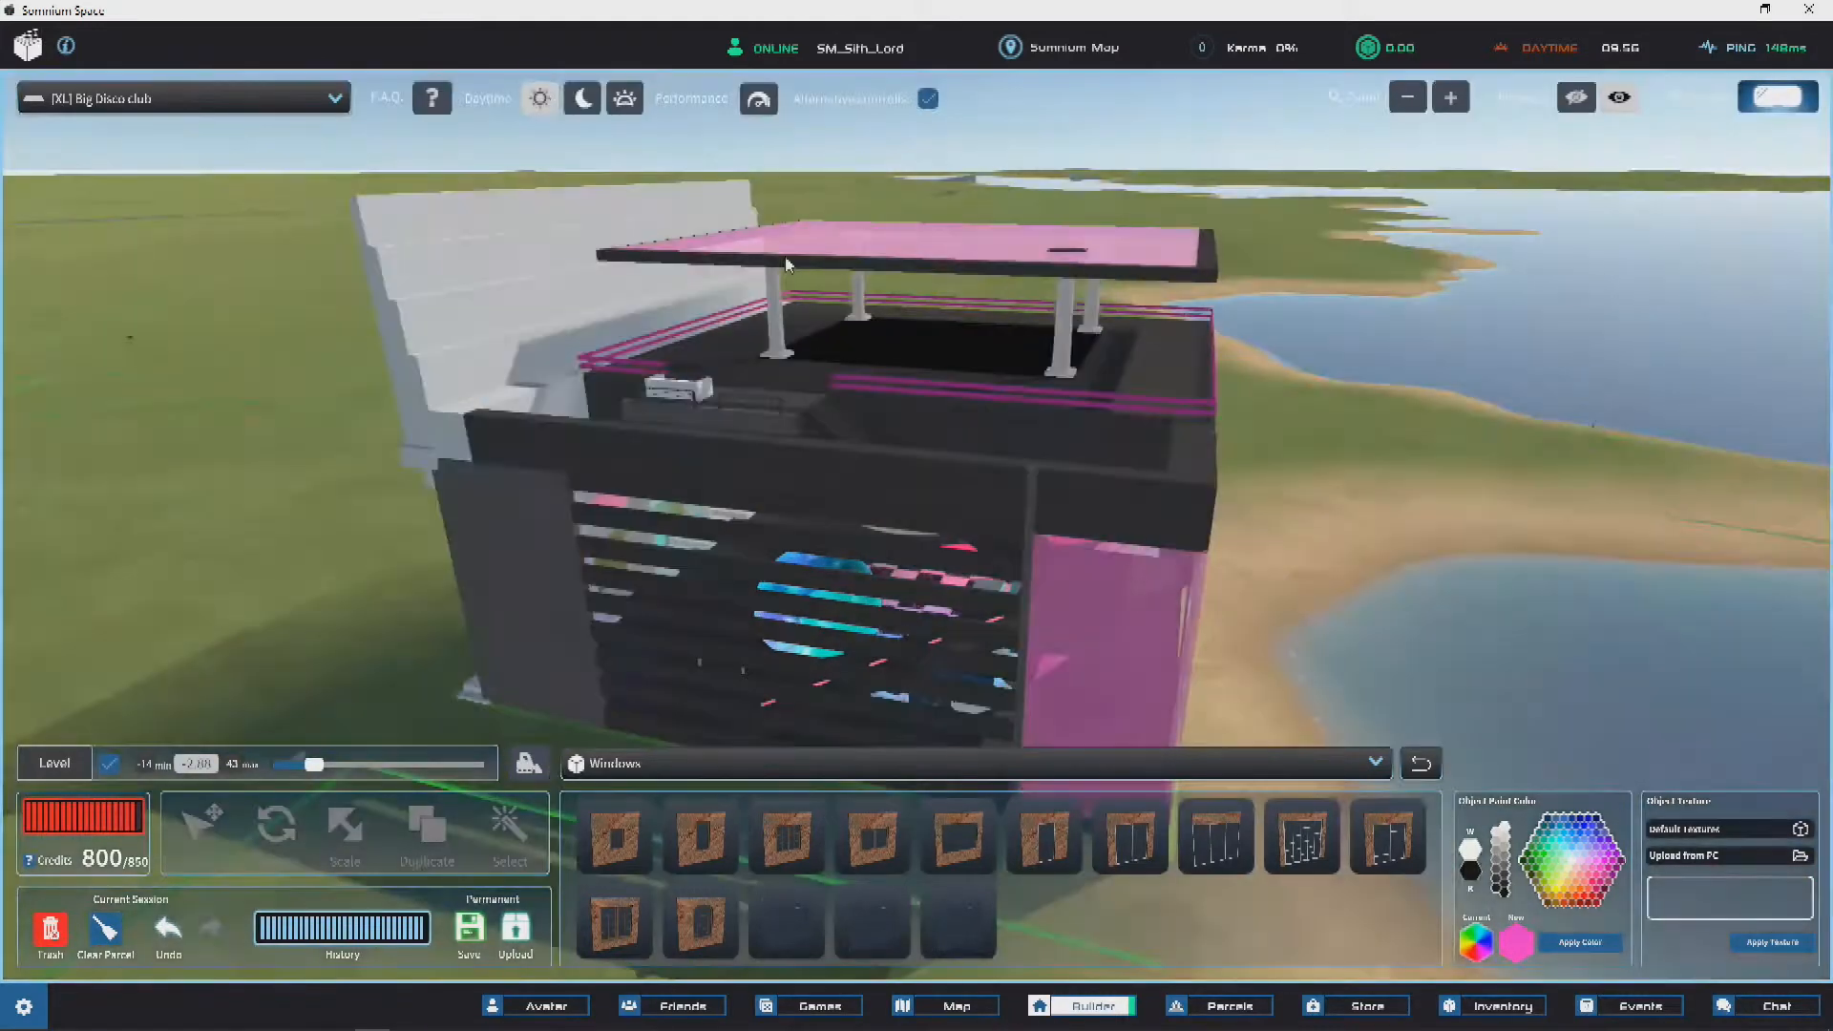
Step: Raise the view level to 7.73 to bring the roof columns and glass canopy into close view
right_click_drag(1169, 457, 998, 531)
scroll(986, 401, "up", 3)
right_click_drag(1102, 492, 907, 471)
scroll(907, 472, "up", 5)
scroll(907, 469, "down", 5)
right_click_drag(642, 655, 399, 729)
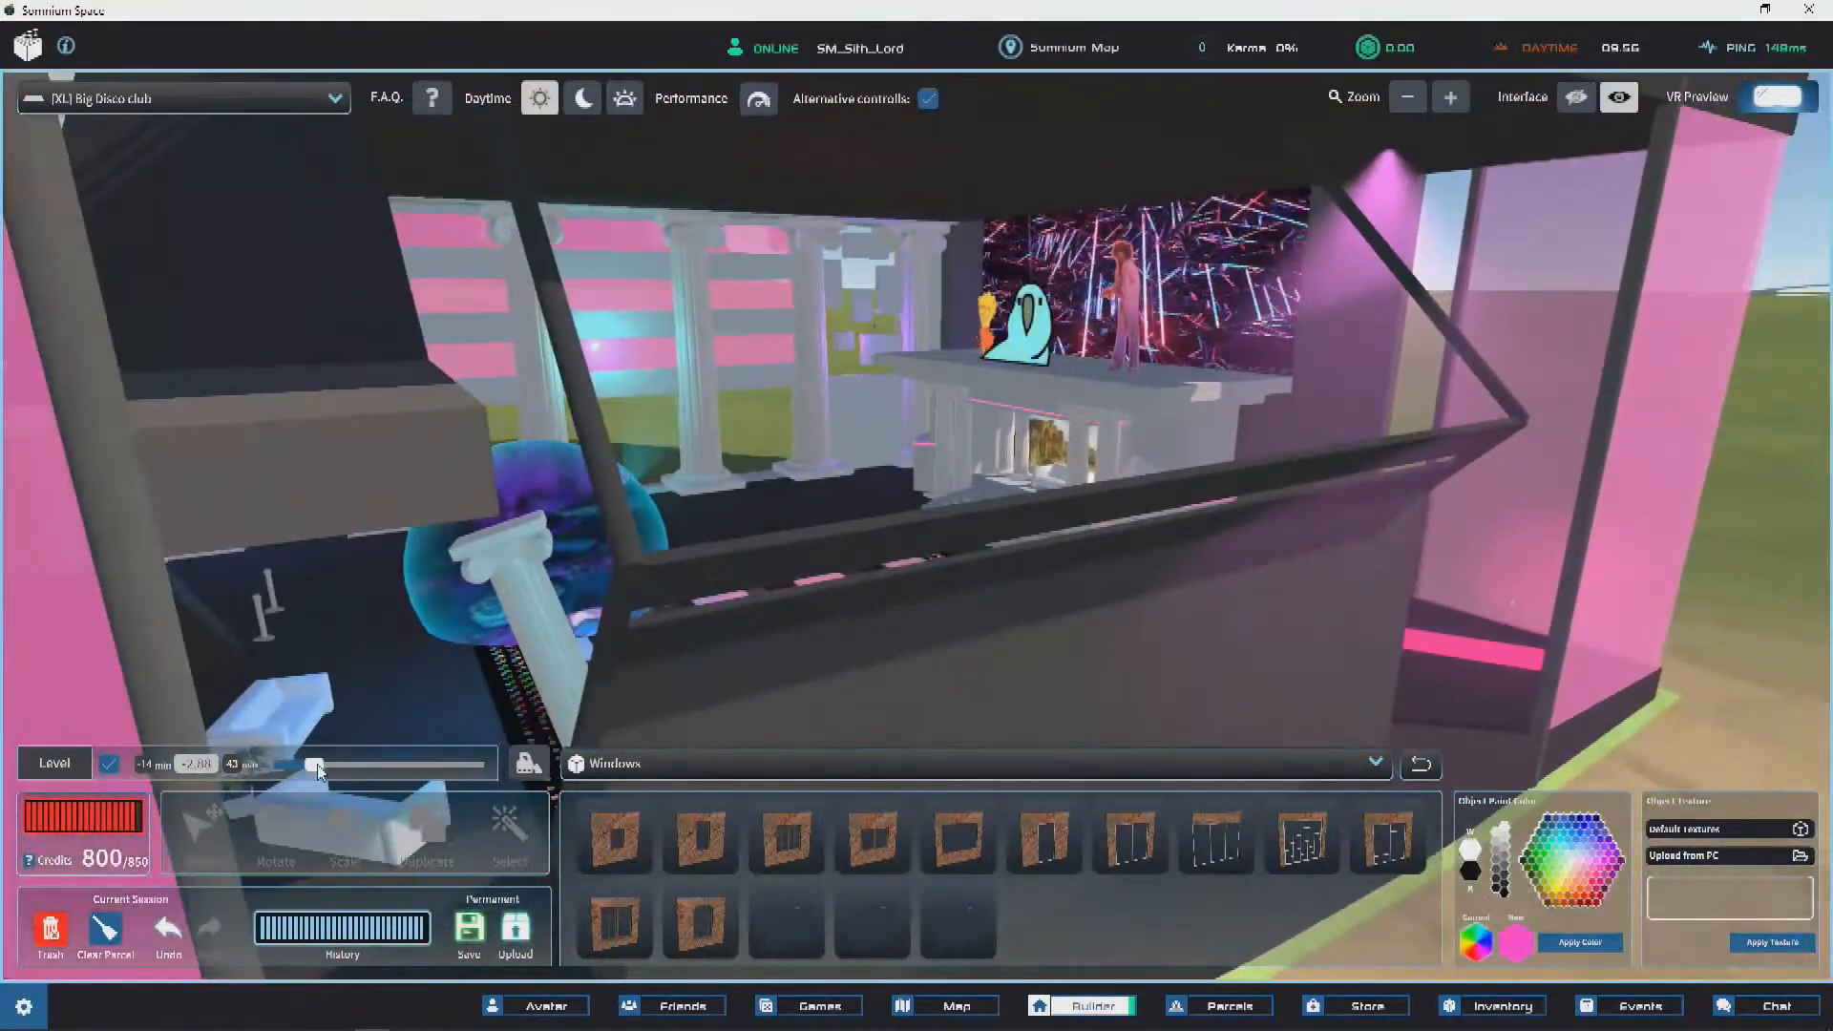
left_click_drag(313, 764, 354, 769)
scroll(906, 286, "up", 5)
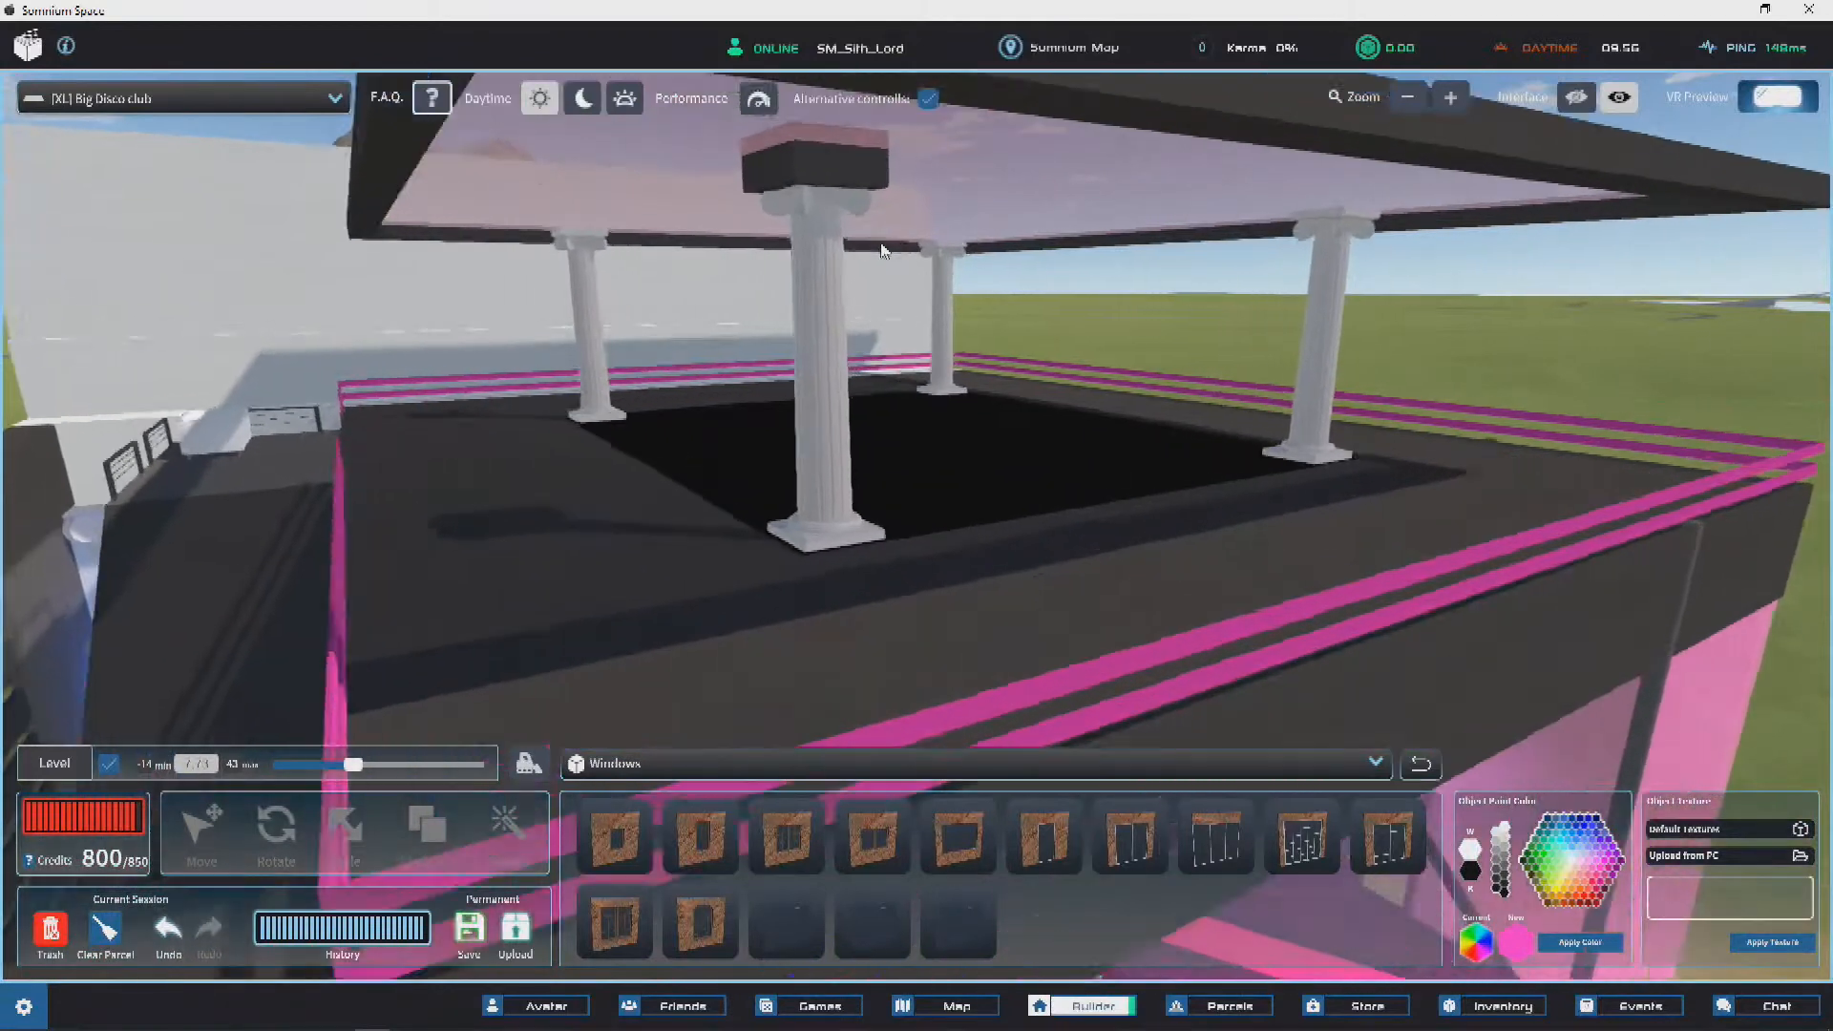
Step: Raise the dark block on top of the near column to Y 17.06 and reduce its Y scale to 0.56
left_click(897, 181)
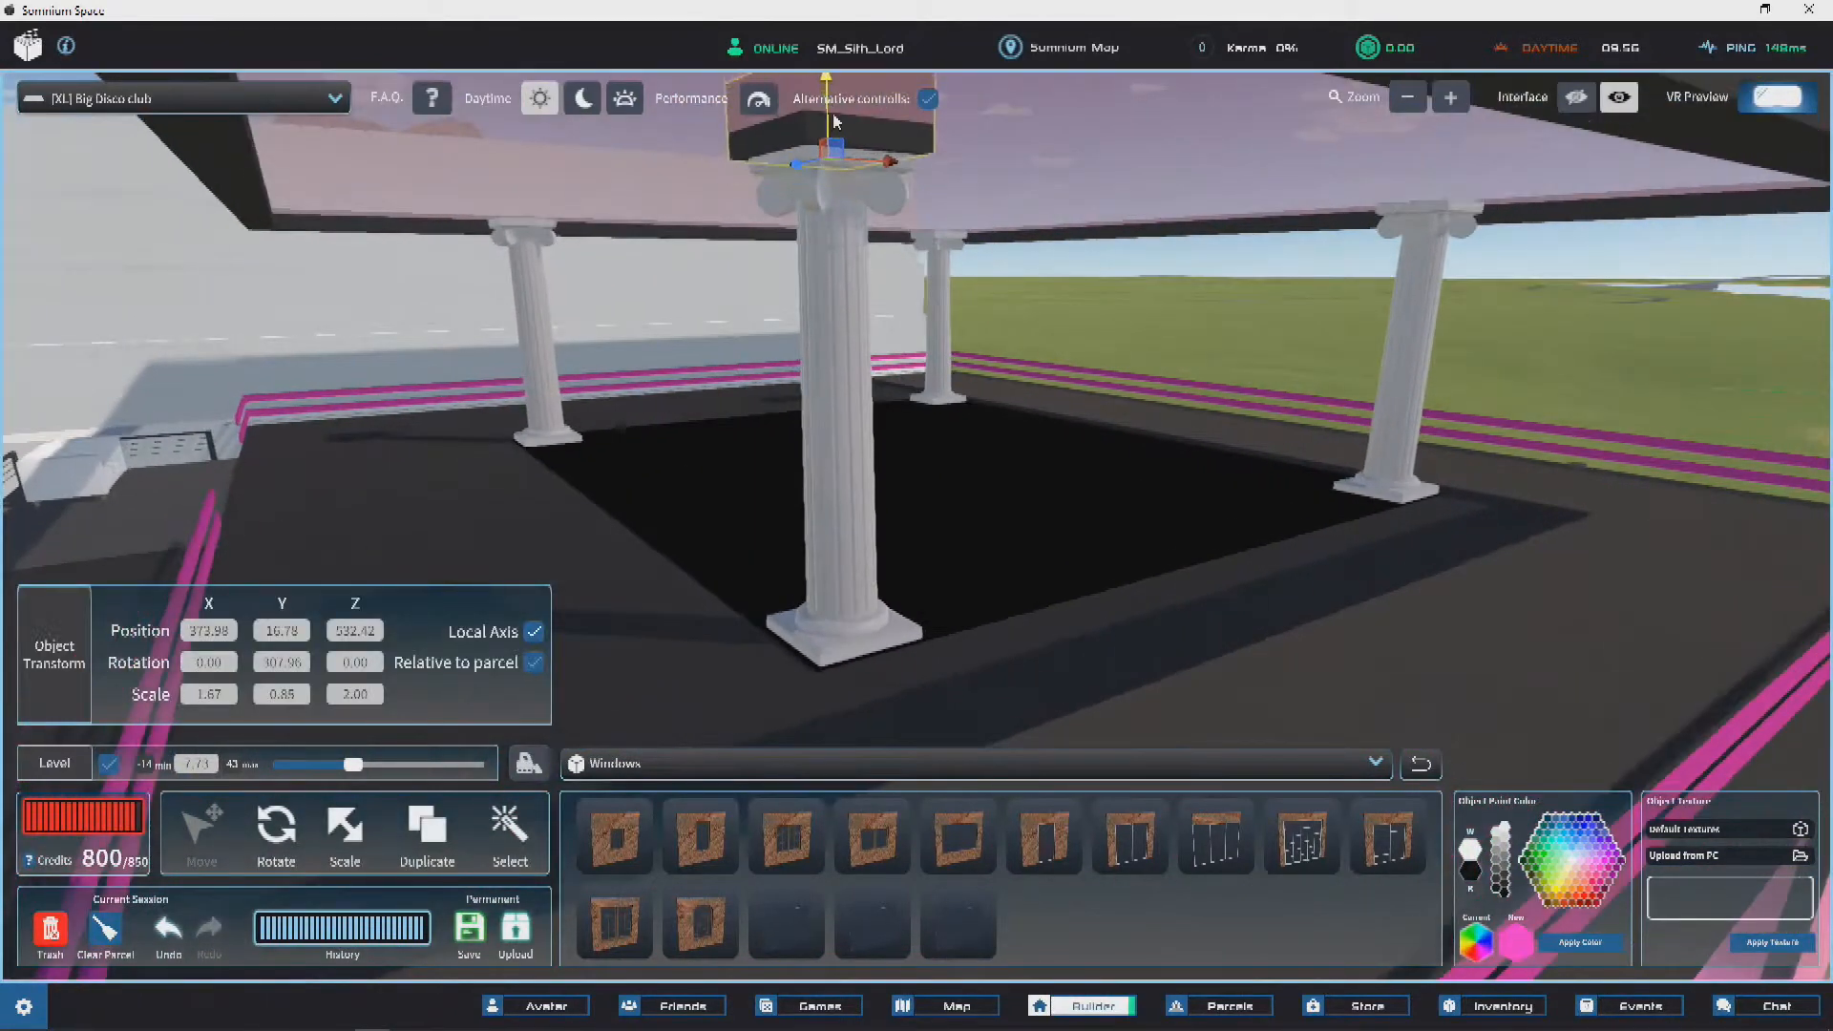
right_click_drag(848, 122, 1136, 339)
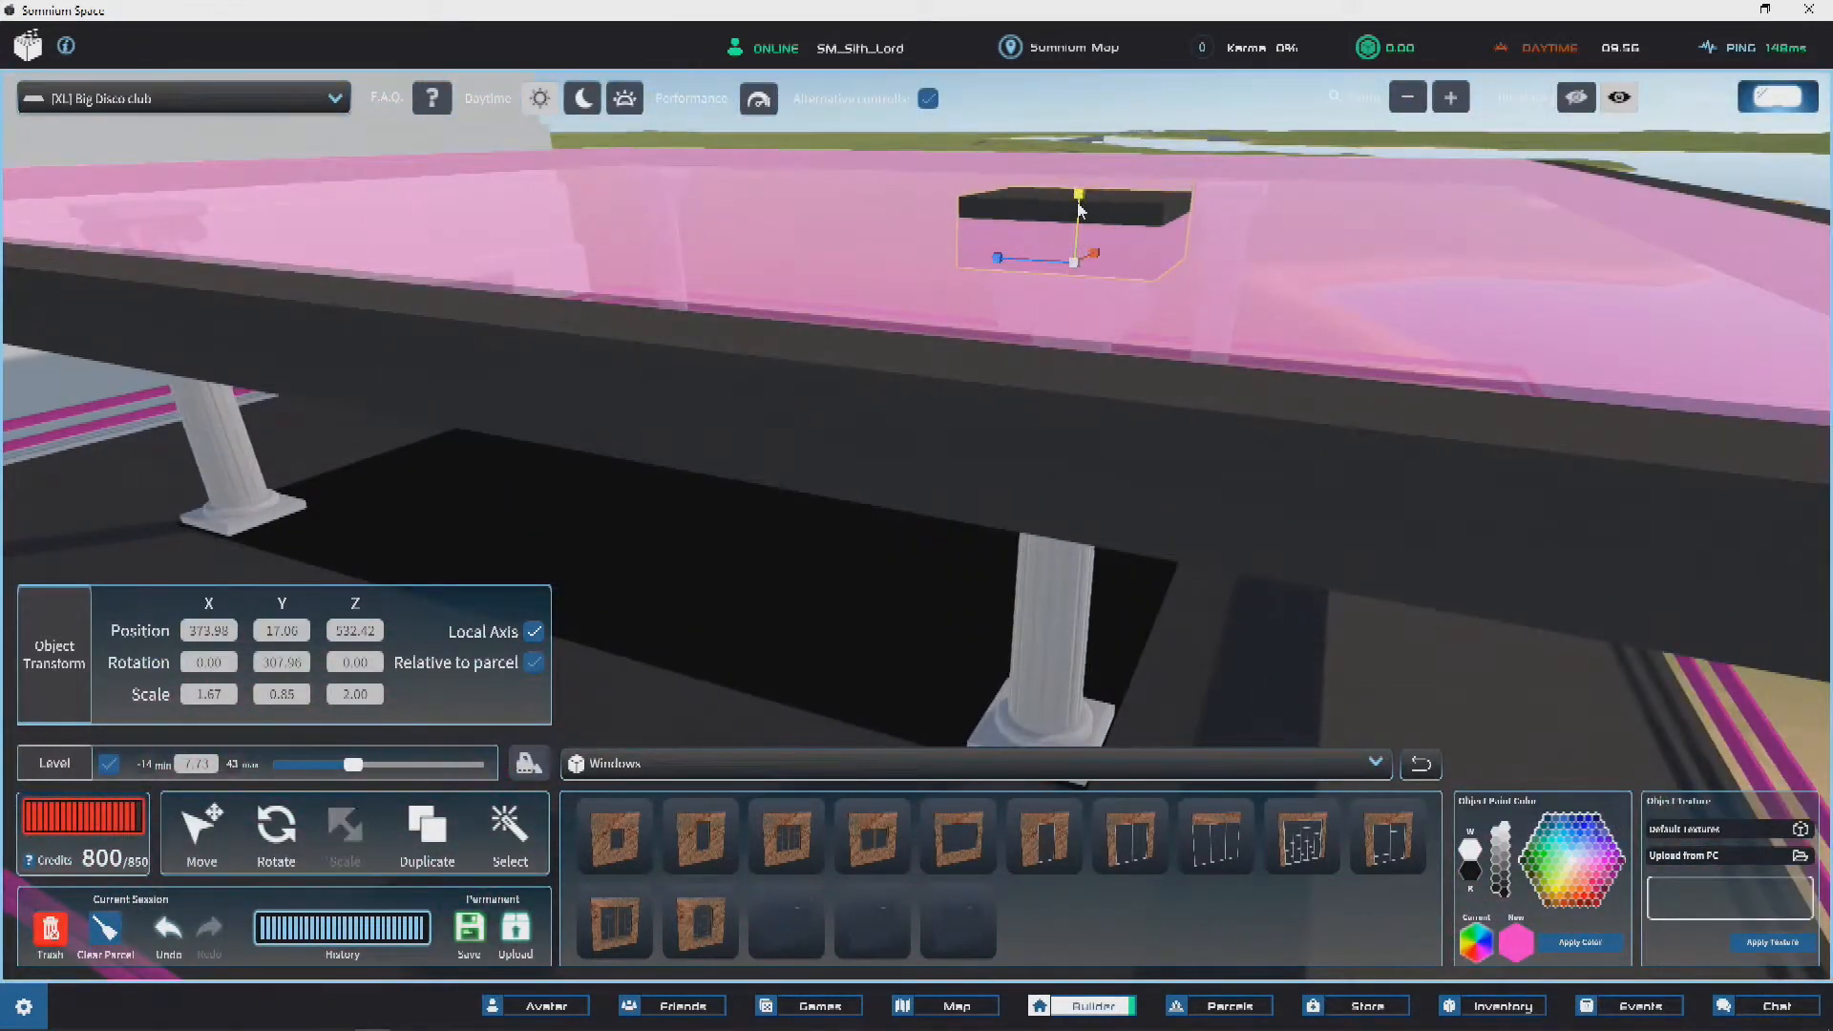
scroll(1081, 220, "down", 5)
right_click_drag(1081, 229, 544, 568)
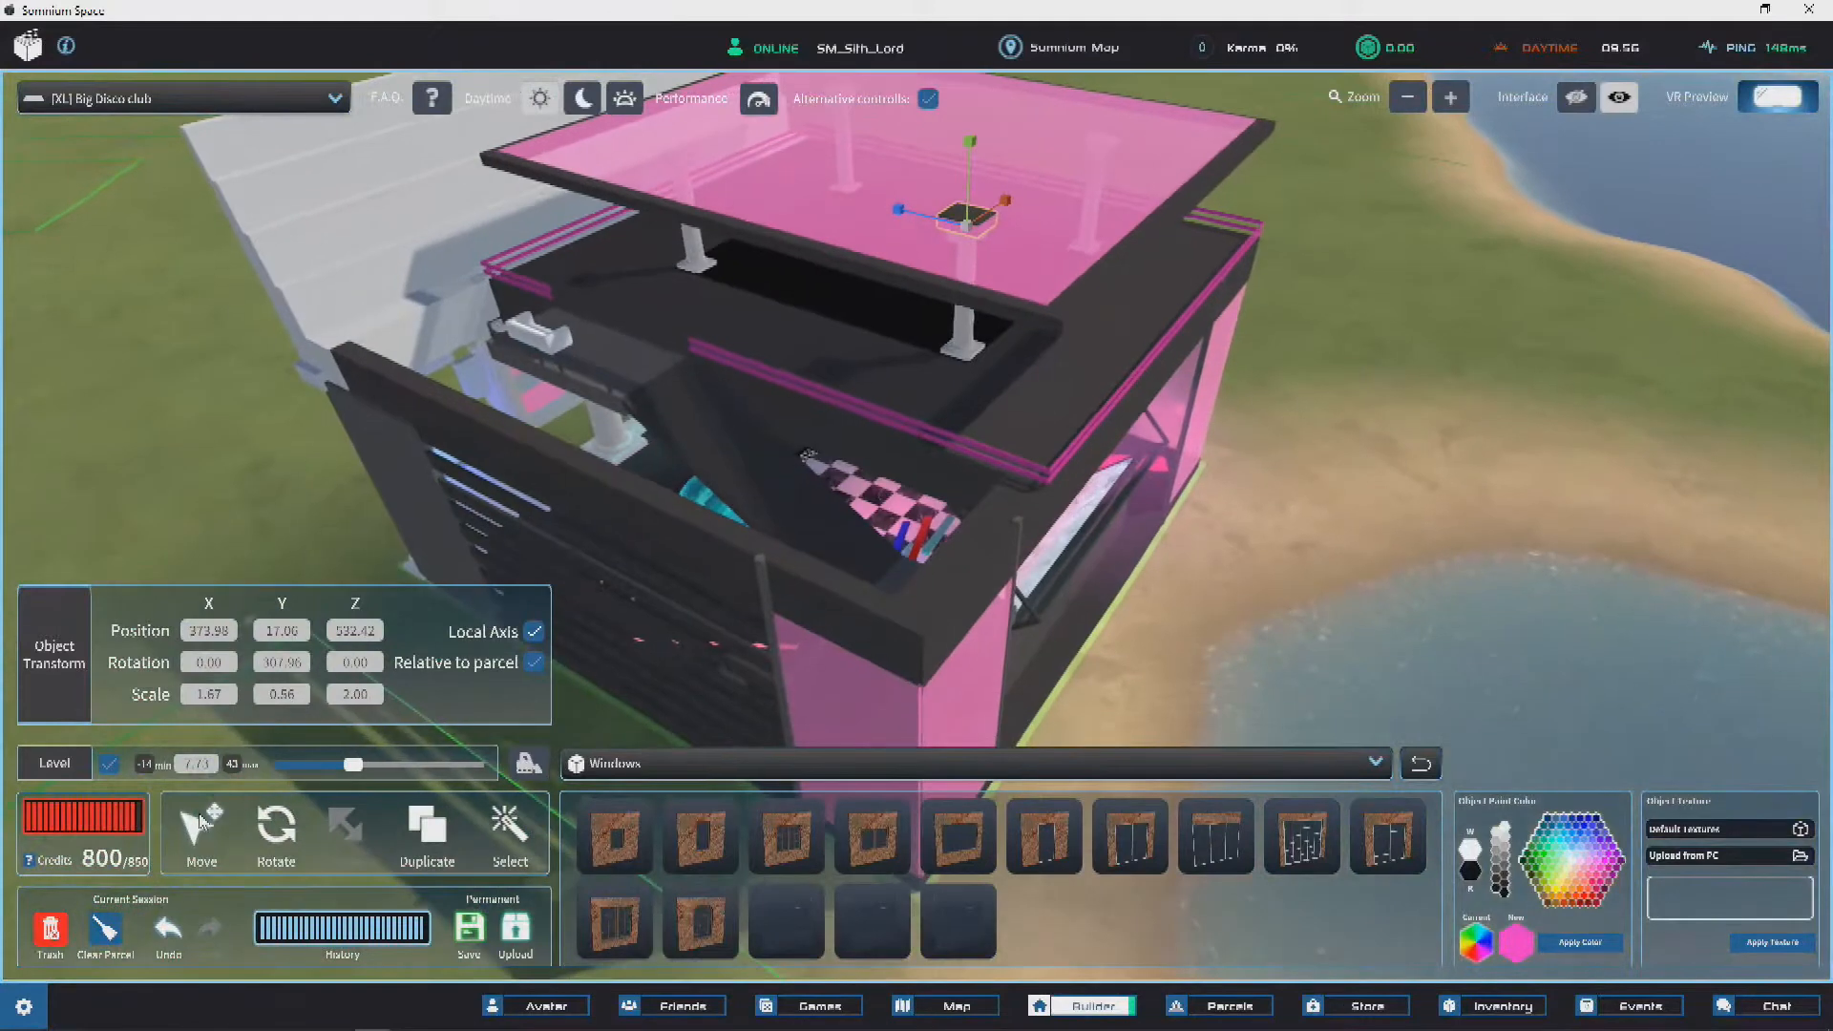
Step: Duplicate the dark column block and place the copy at the canopy's near corner at X 375.46, Y 16.99, Z 525.18
left_click(427, 825)
left_click(1029, 635)
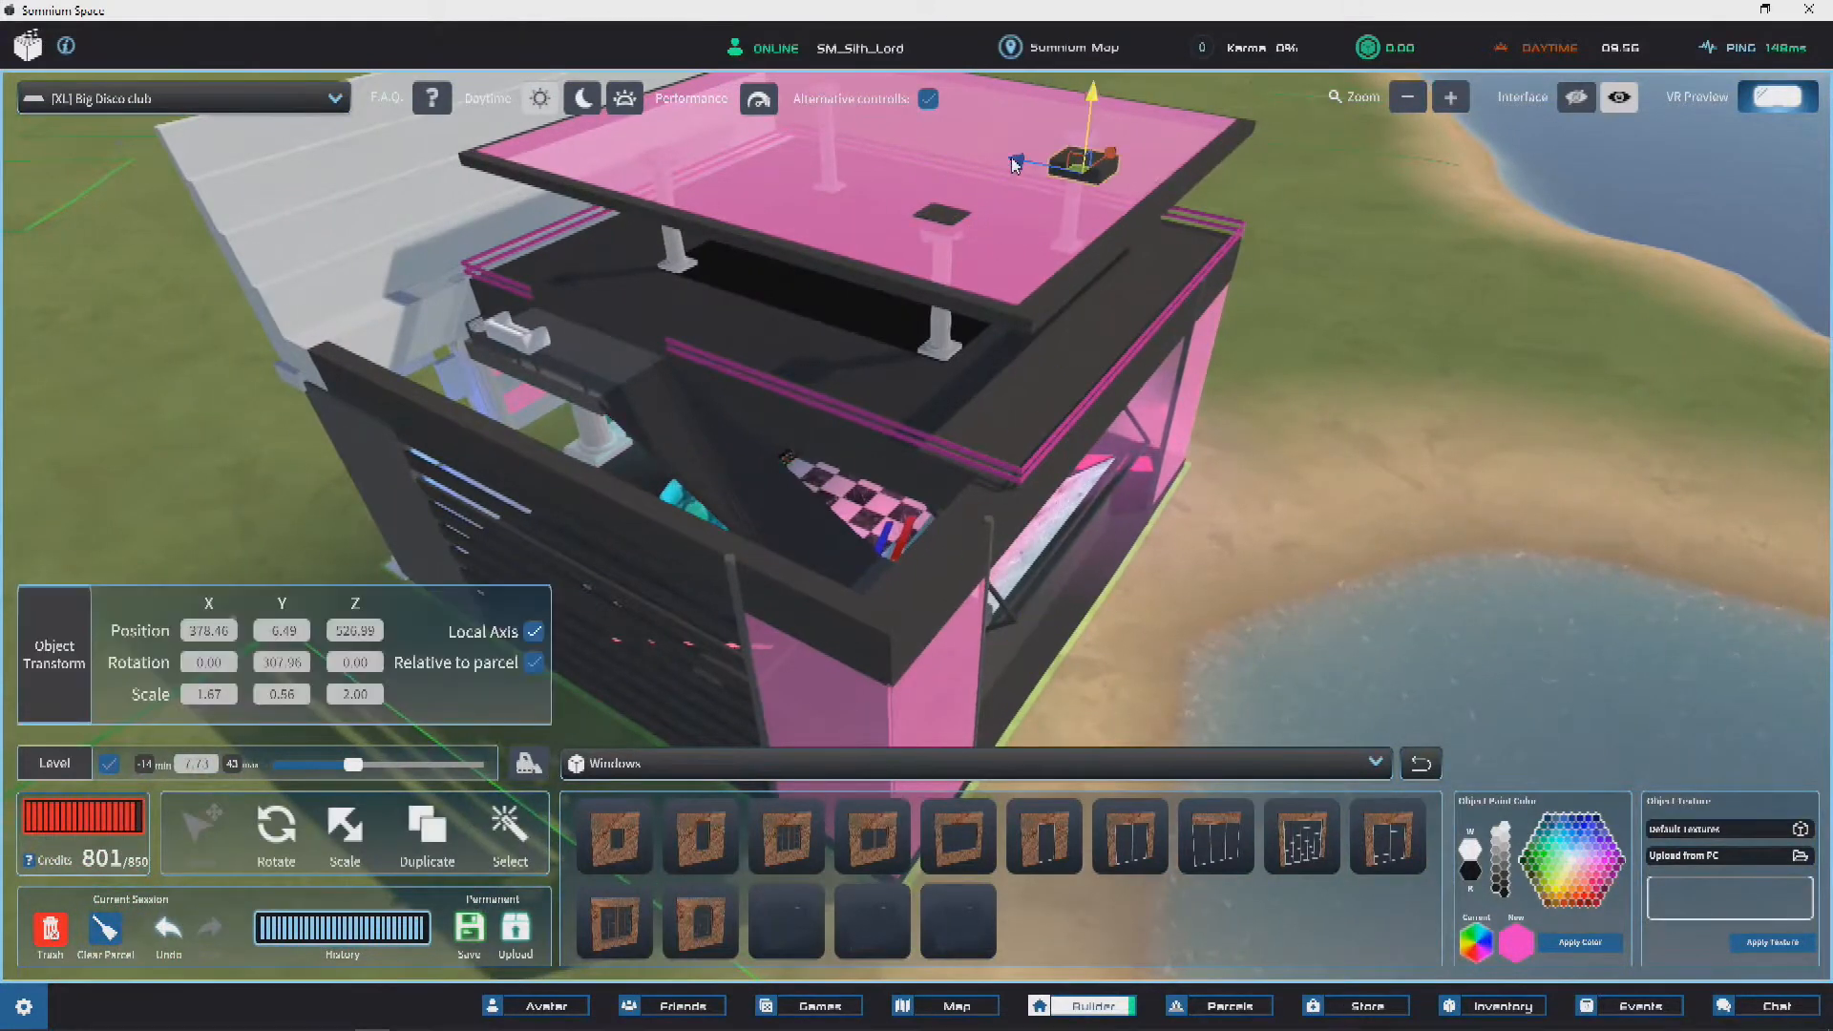
left_click_drag(1013, 165, 1014, 160)
scroll(1267, 330, "up", 4)
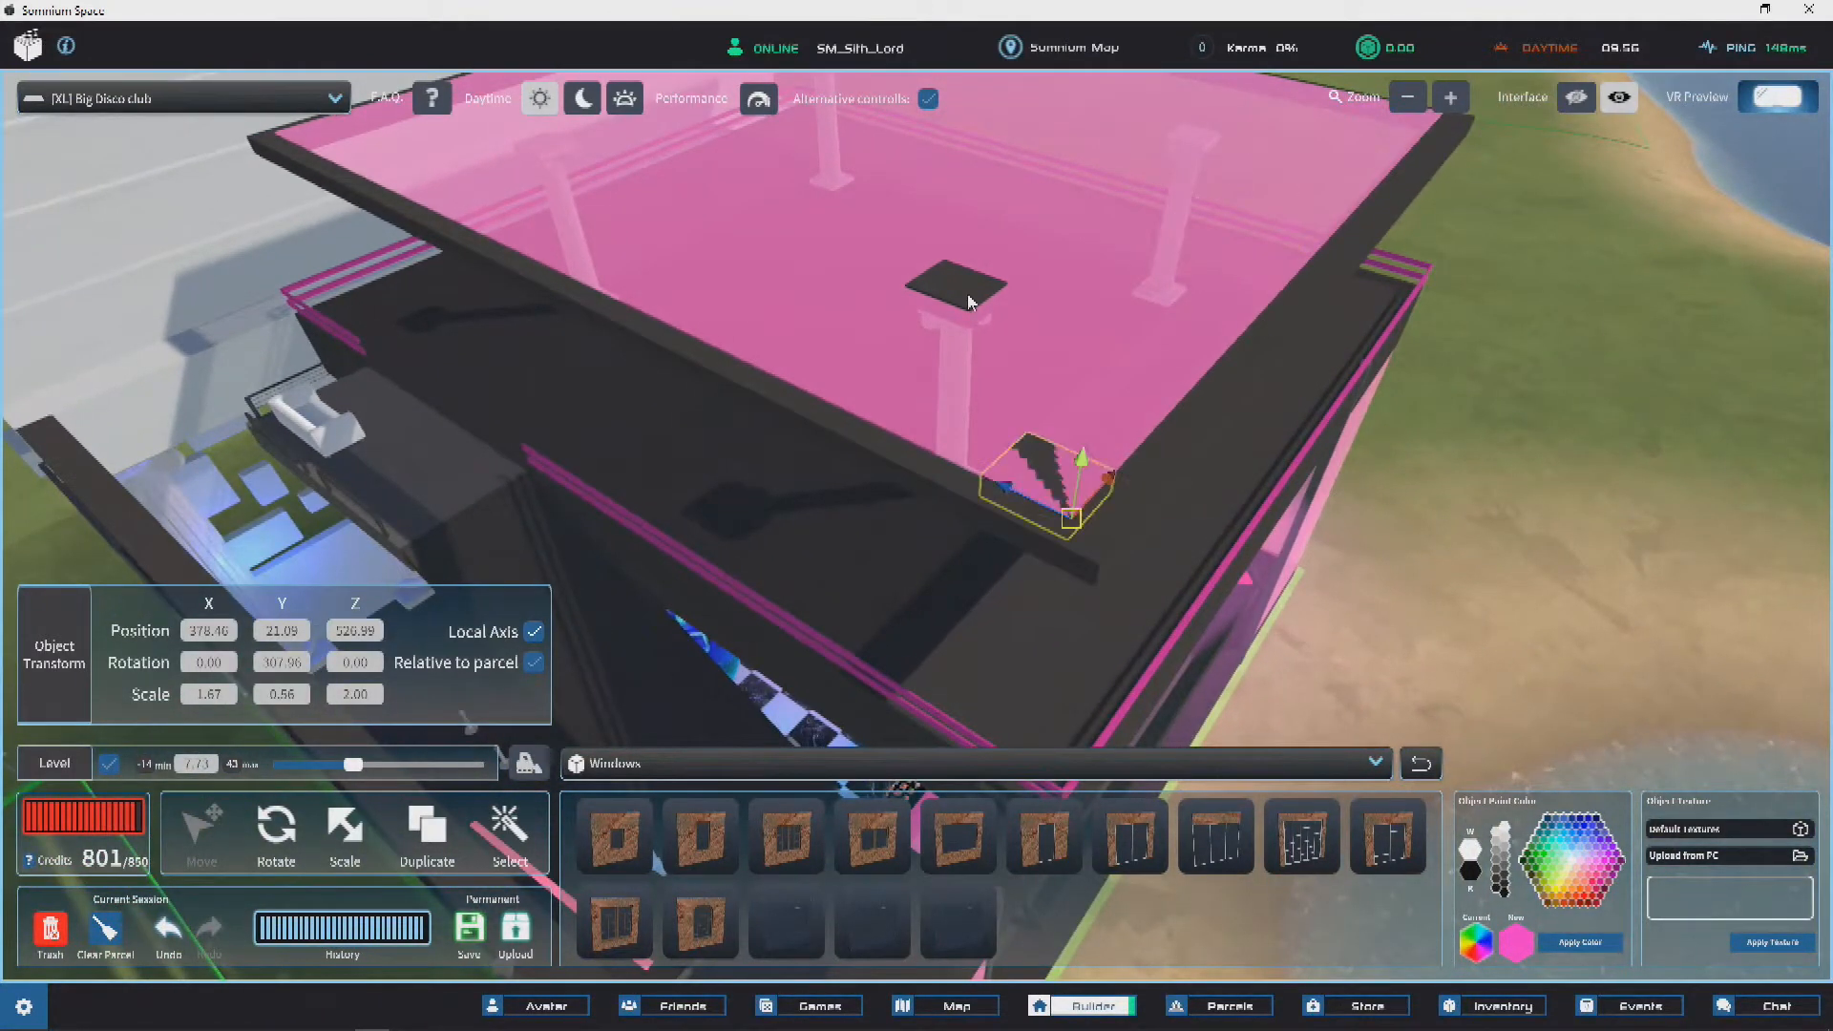
right_click_drag(1036, 364, 1048, 560)
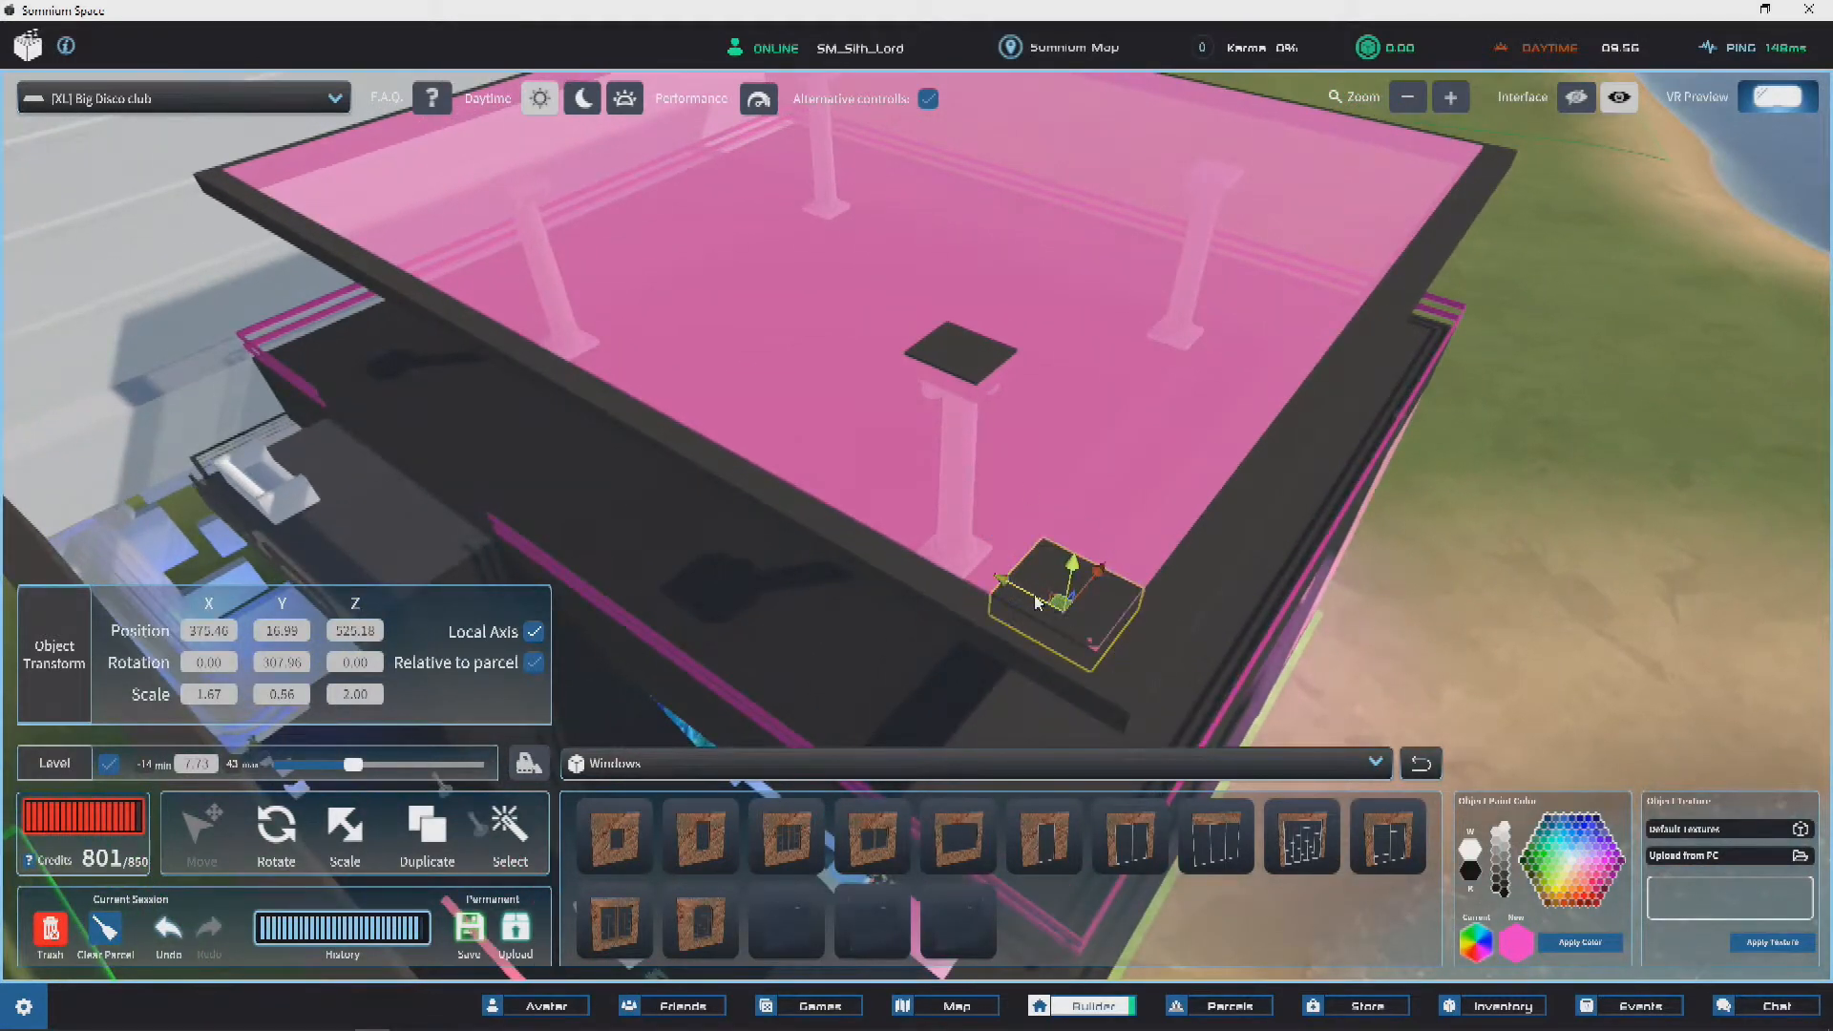
left_click_drag(578, 317, 563, 310)
Step: Move the copied block back over the near column and align it with the original block at X 374.03, Z 532.58
right_click_drag(573, 315, 907, 441)
scroll(823, 391, "up", 4)
key("w")
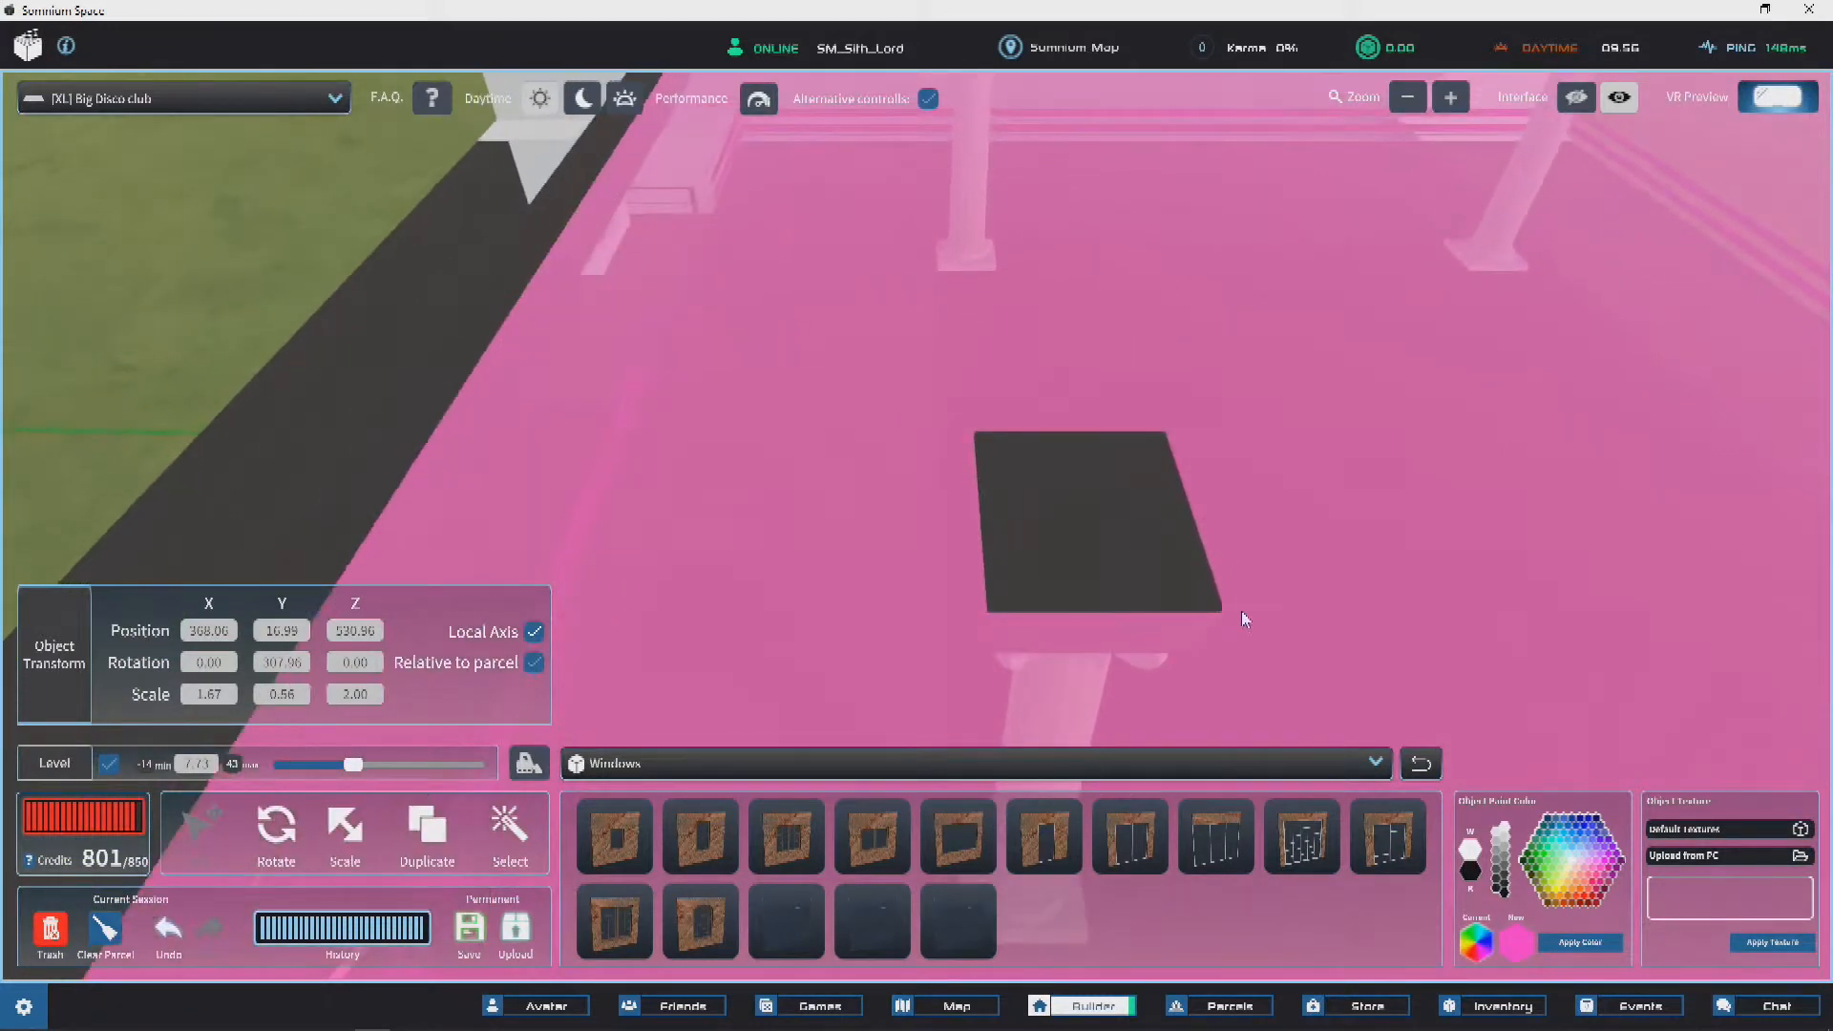
scroll(1127, 507, "down", 3)
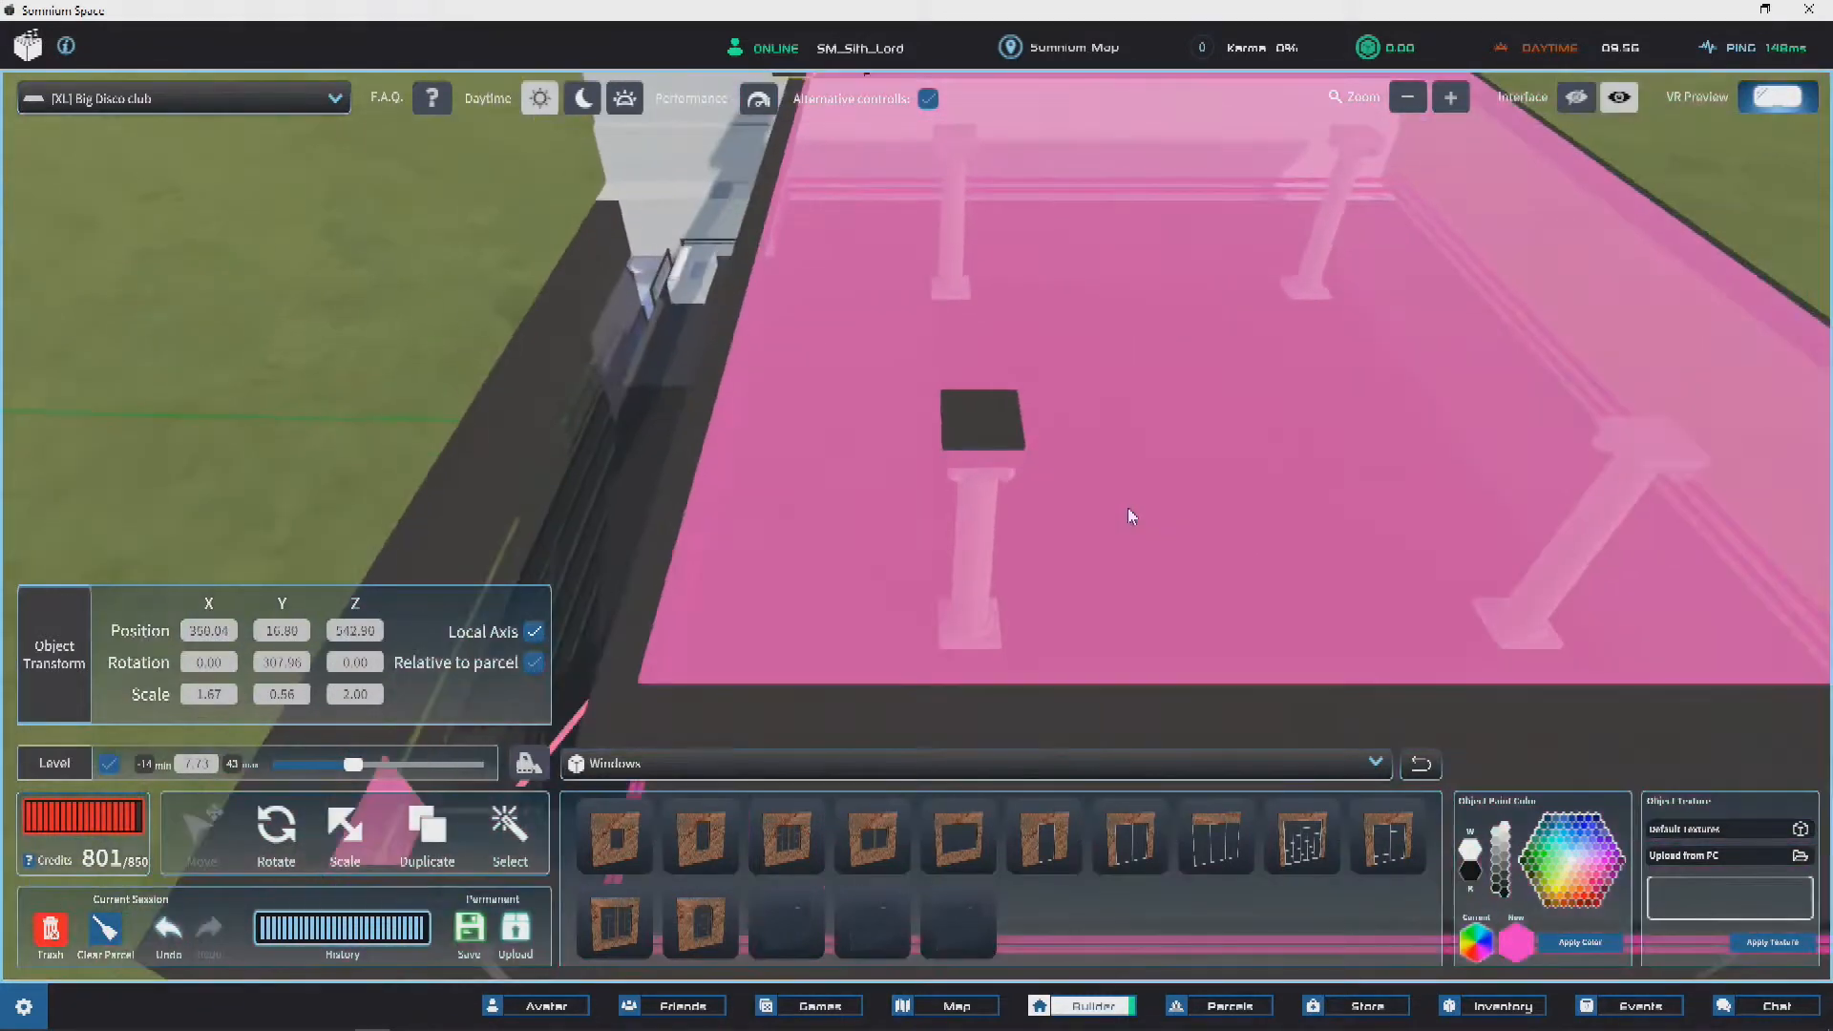
key("w")
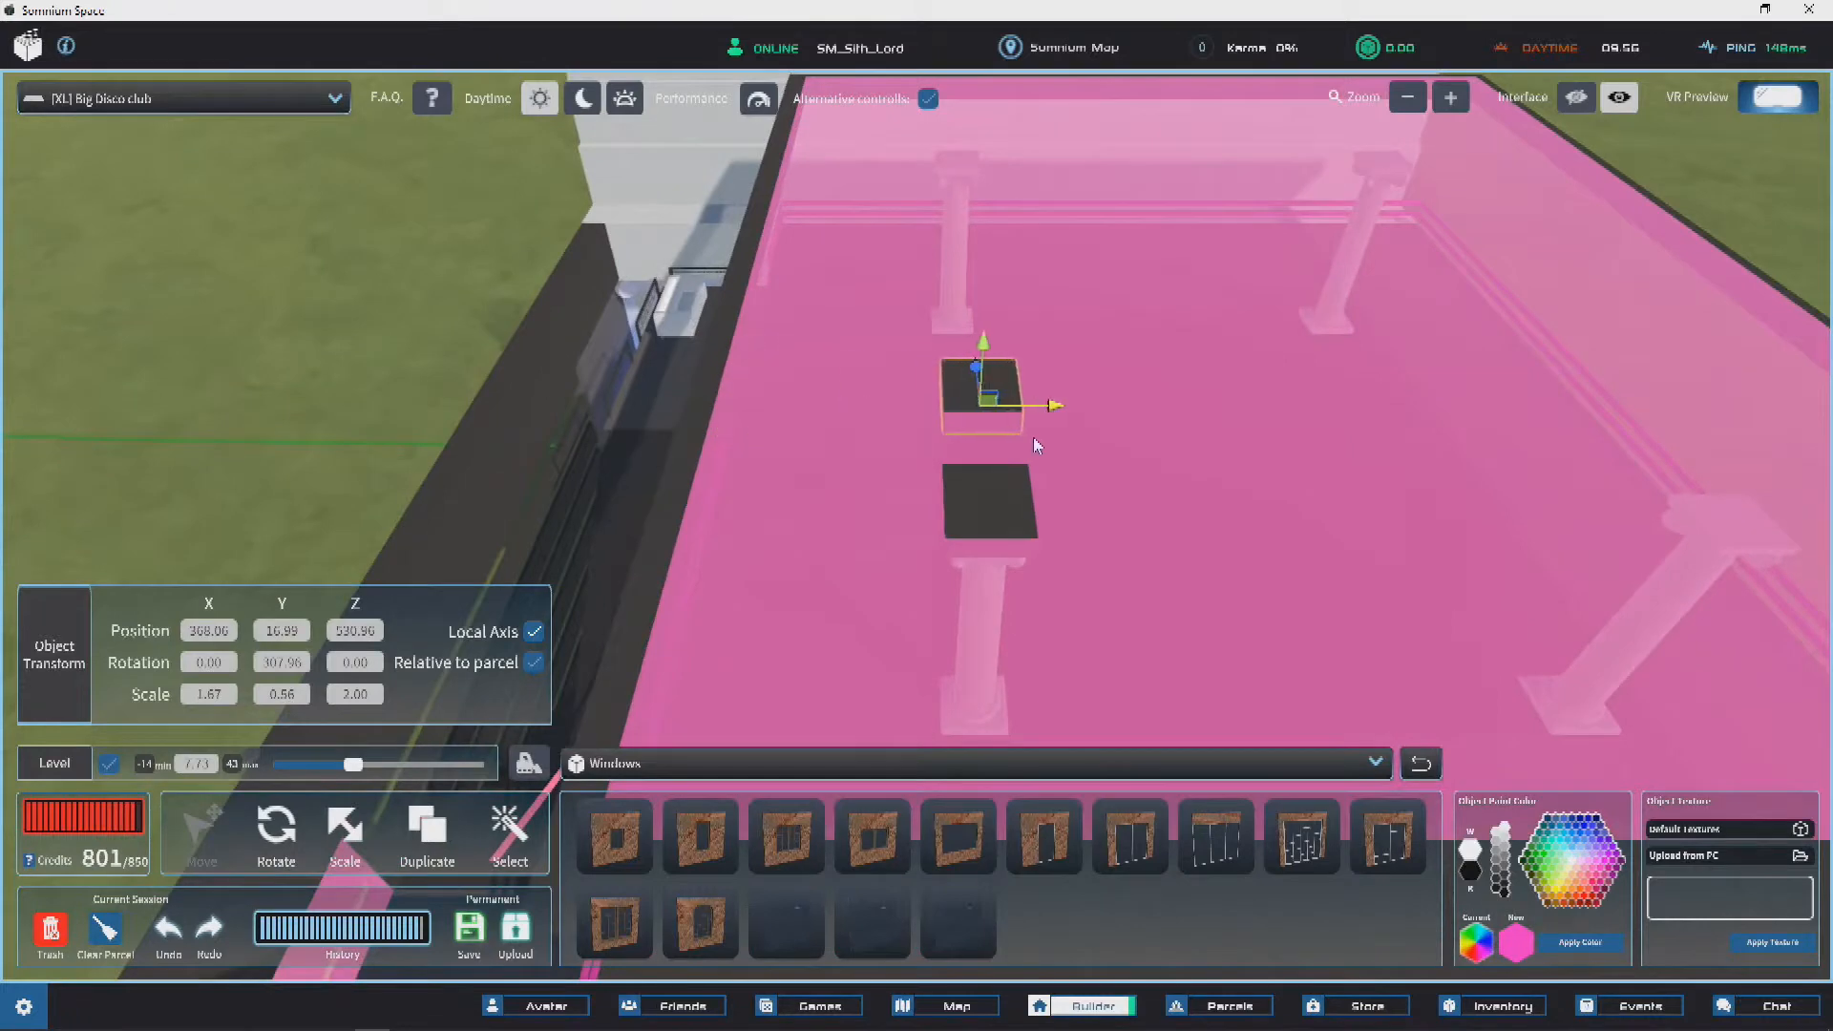
left_click_drag(1030, 436, 1039, 439)
key("w")
right_click_drag(1030, 466, 1297, 431)
right_click_drag(926, 306, 936, 336)
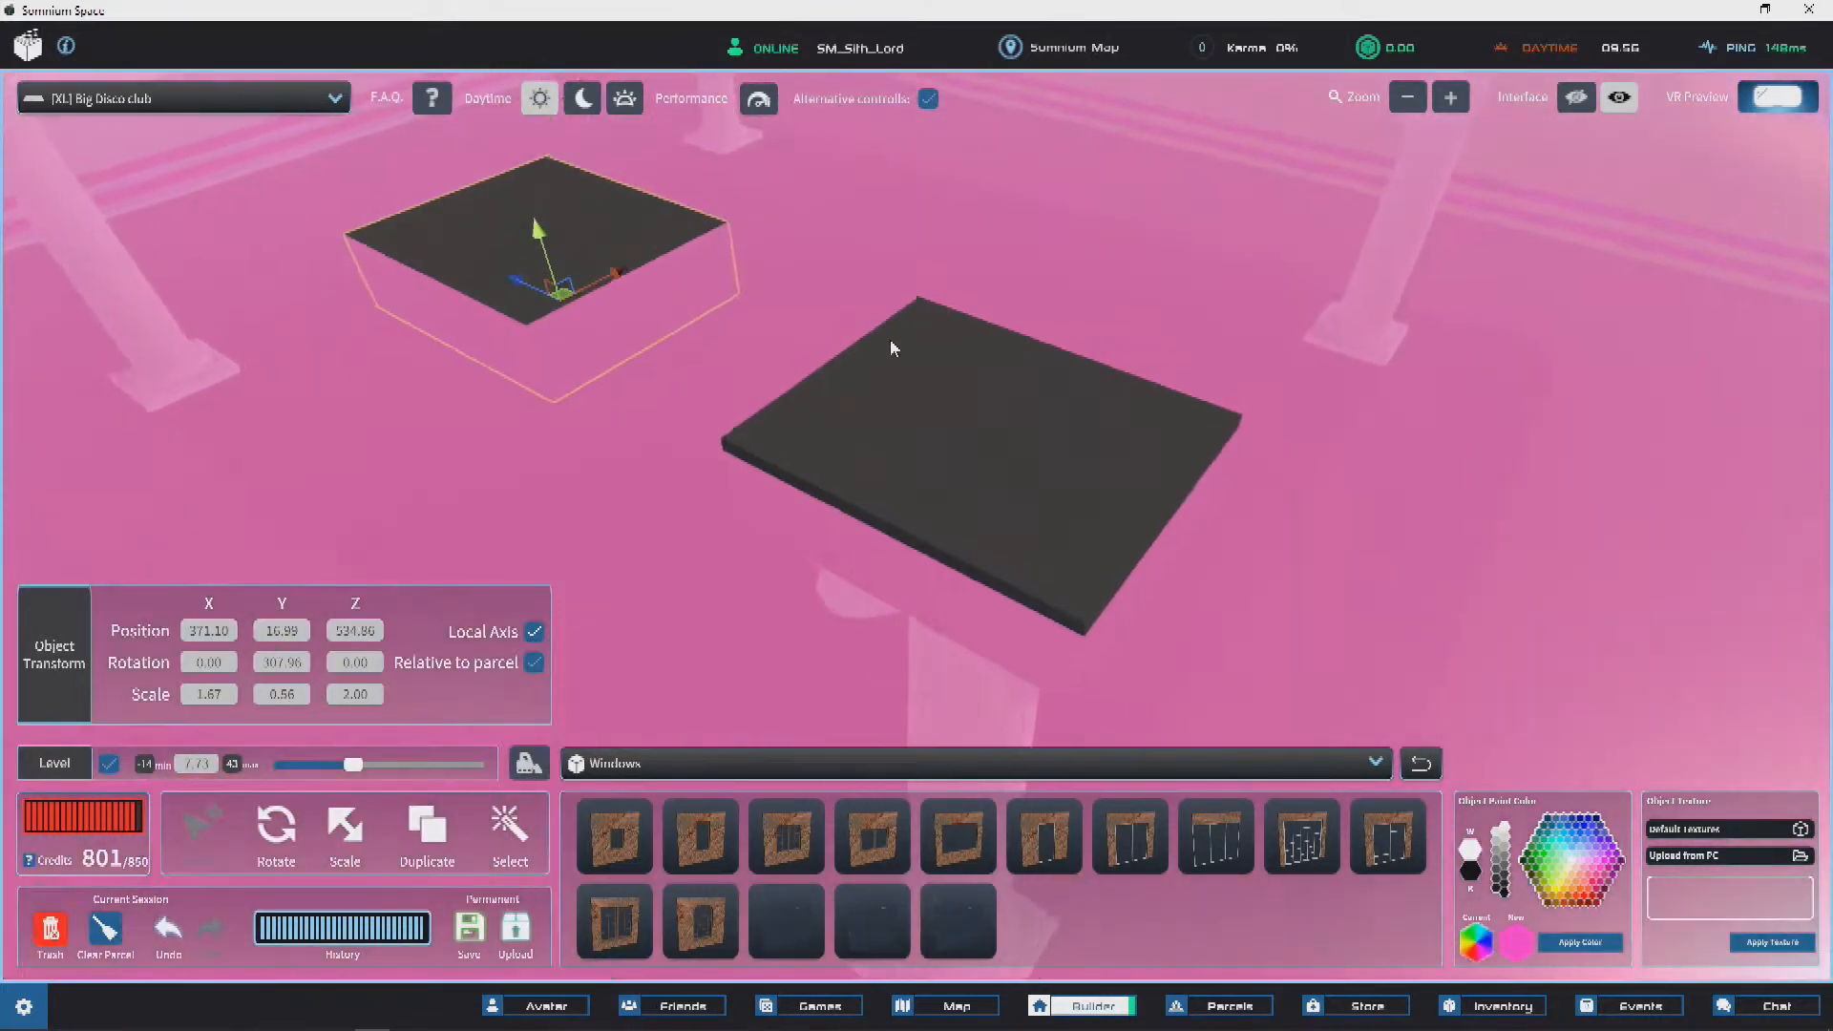
left_click_drag(563, 284, 1009, 508)
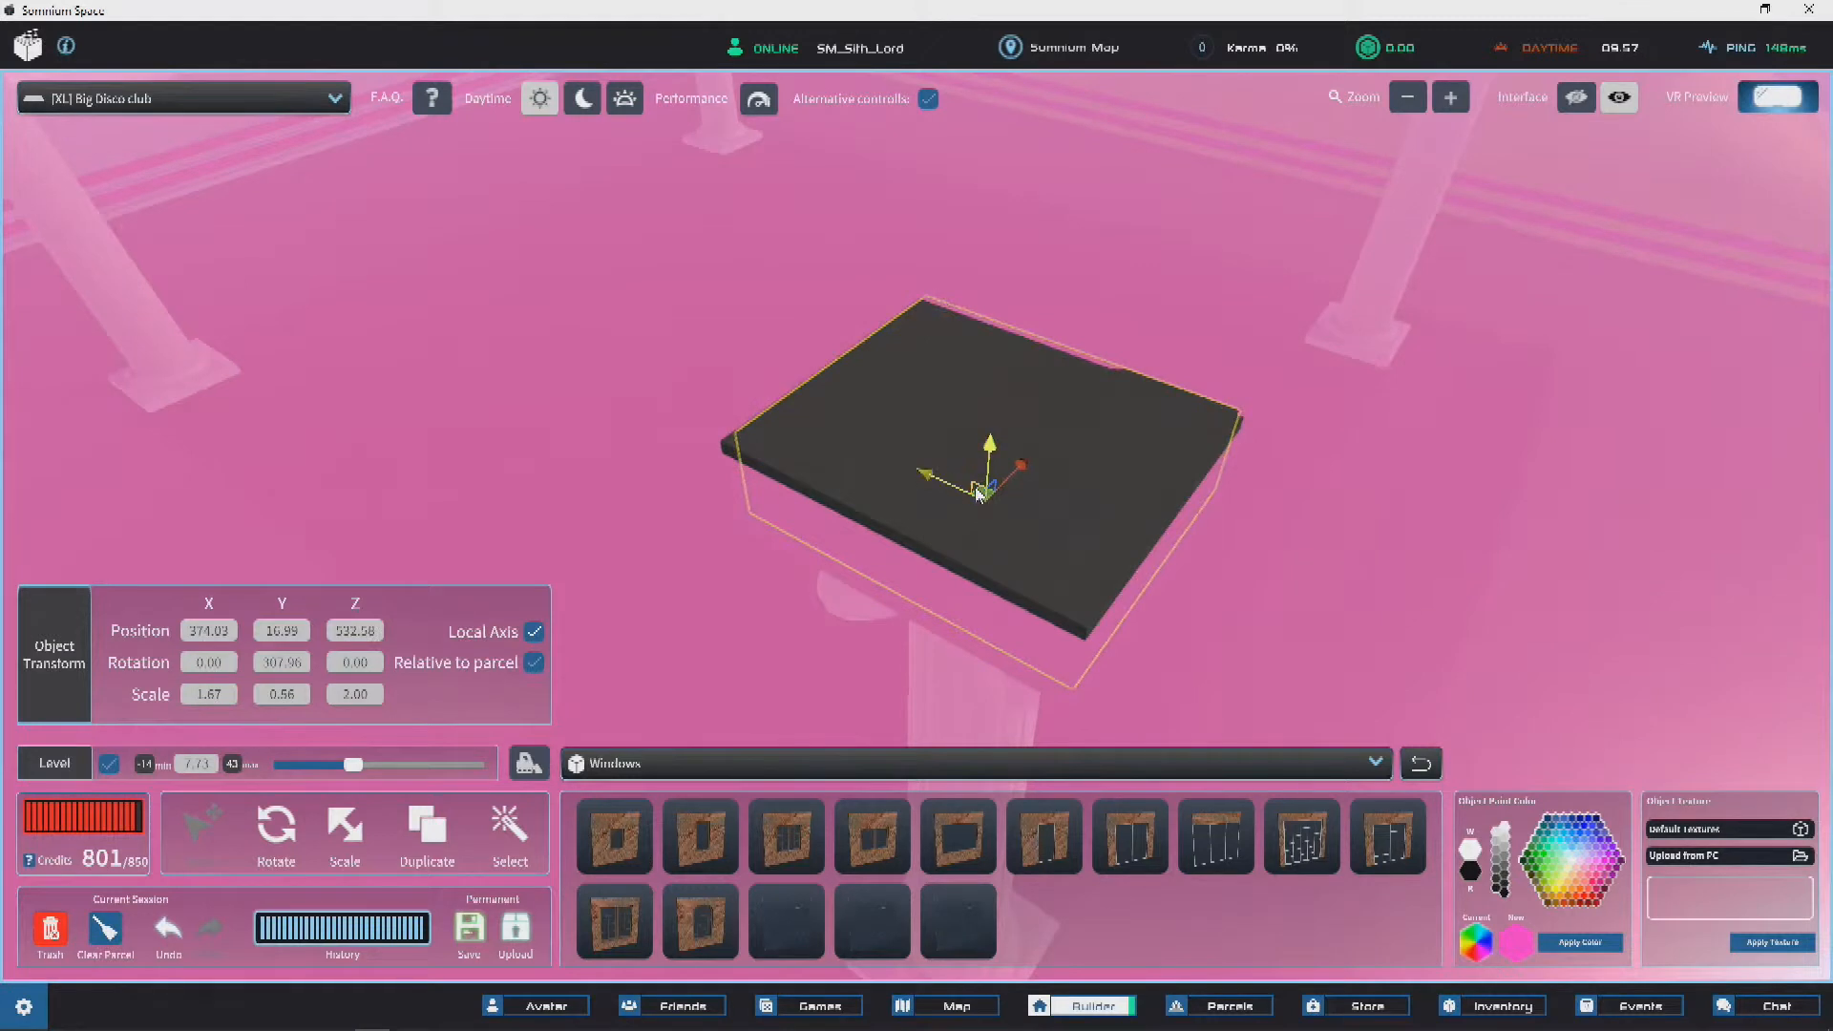
Step: Undo the last change to the copied block and raise the view level to 13.42 at the column's top
left_click_drag(936, 452, 951, 441)
key("Delete")
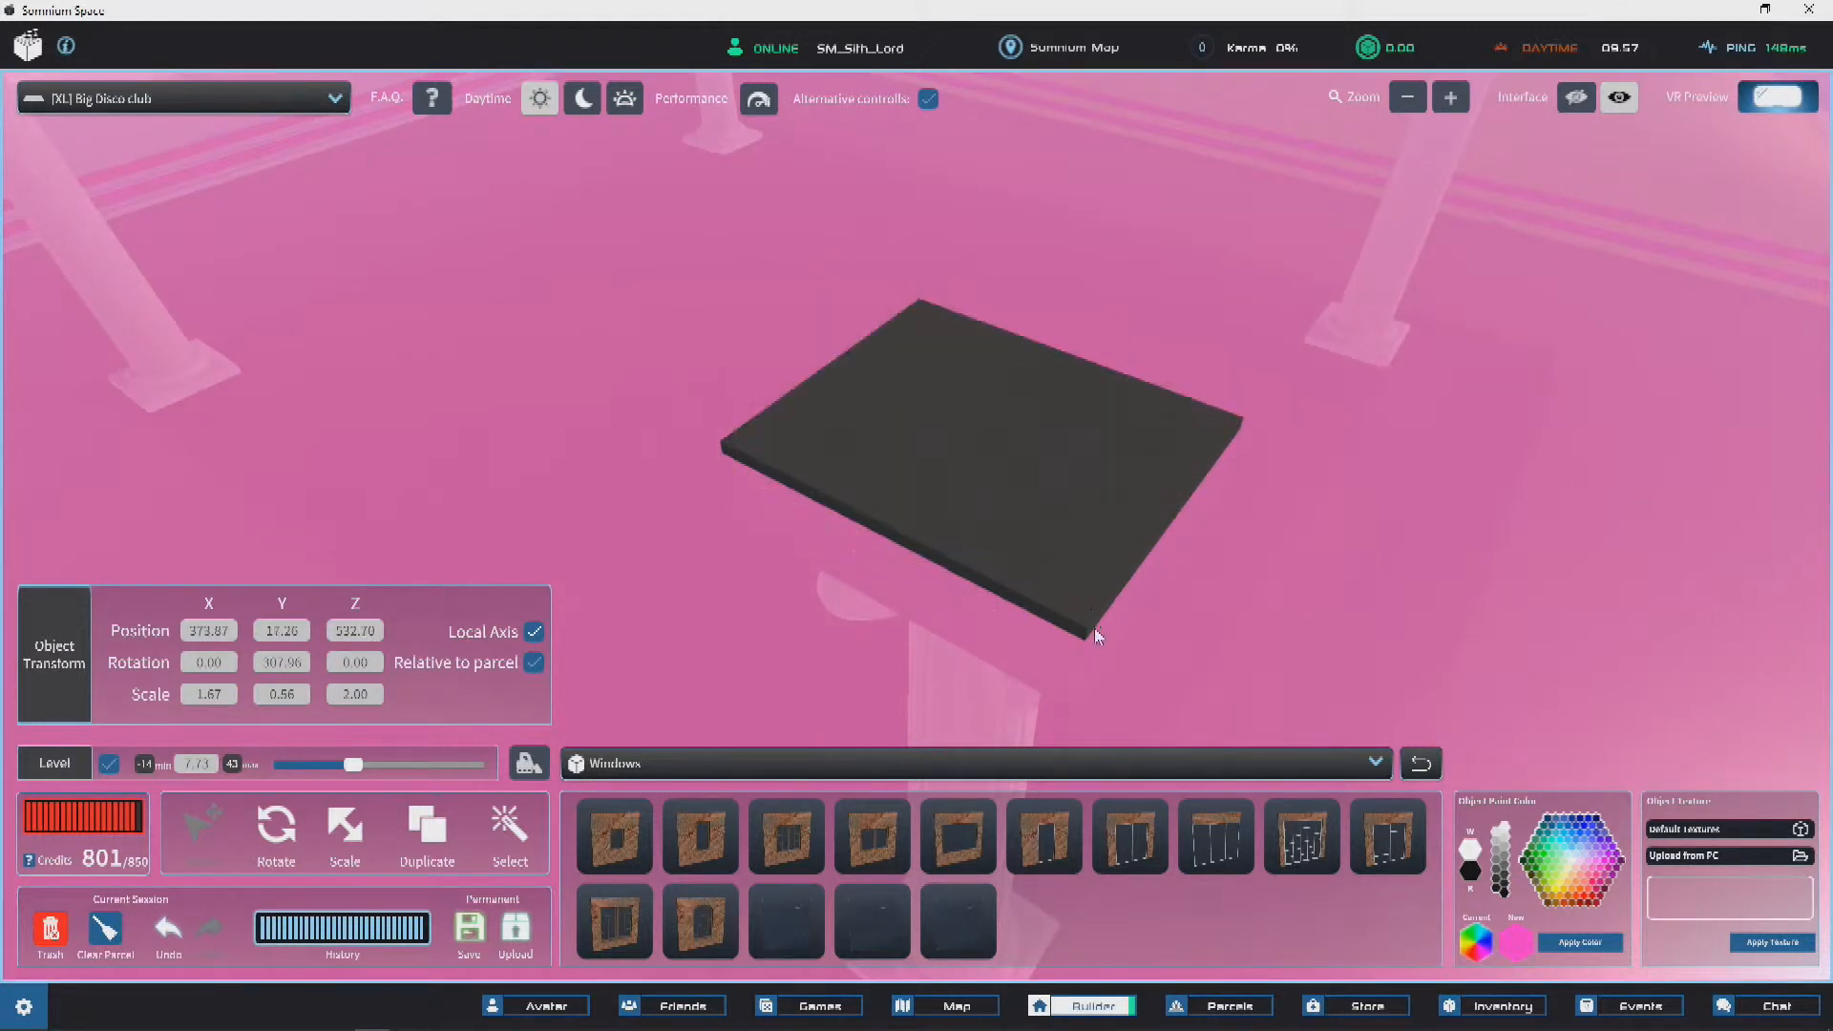
key("ctrl+z")
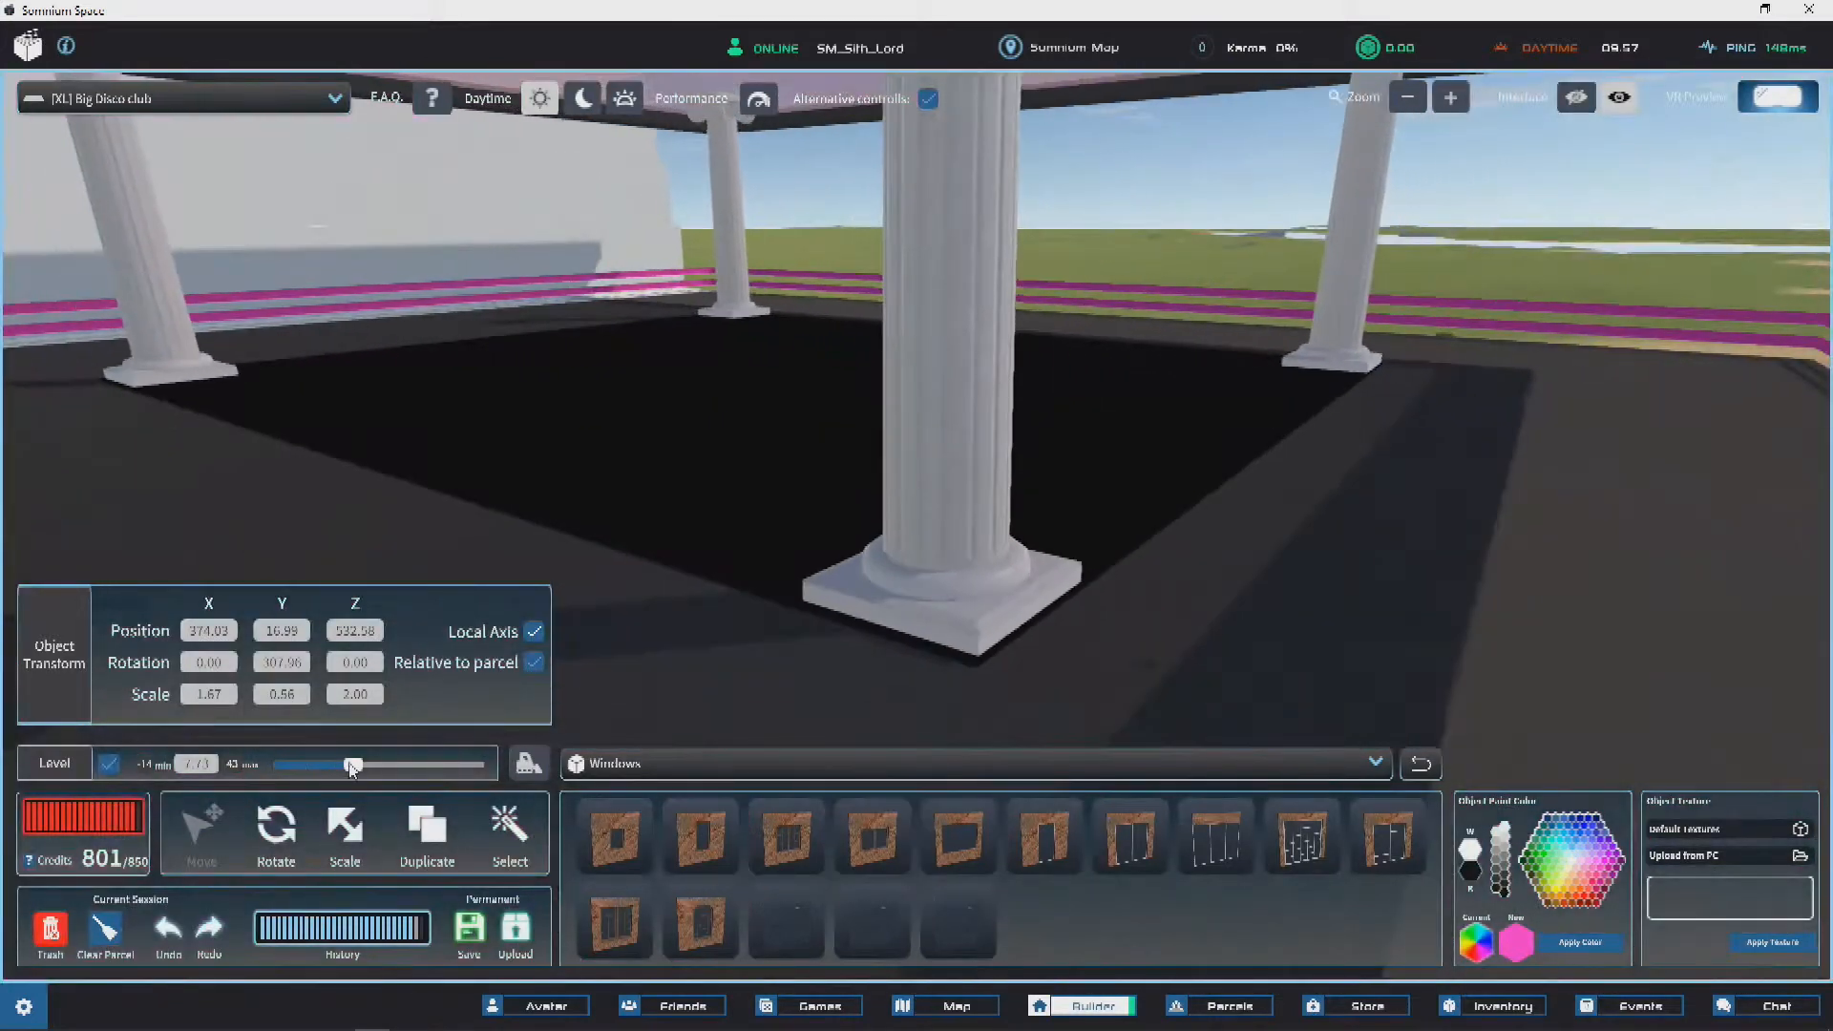
left_click(363, 764)
left_click_drag(363, 762, 374, 764)
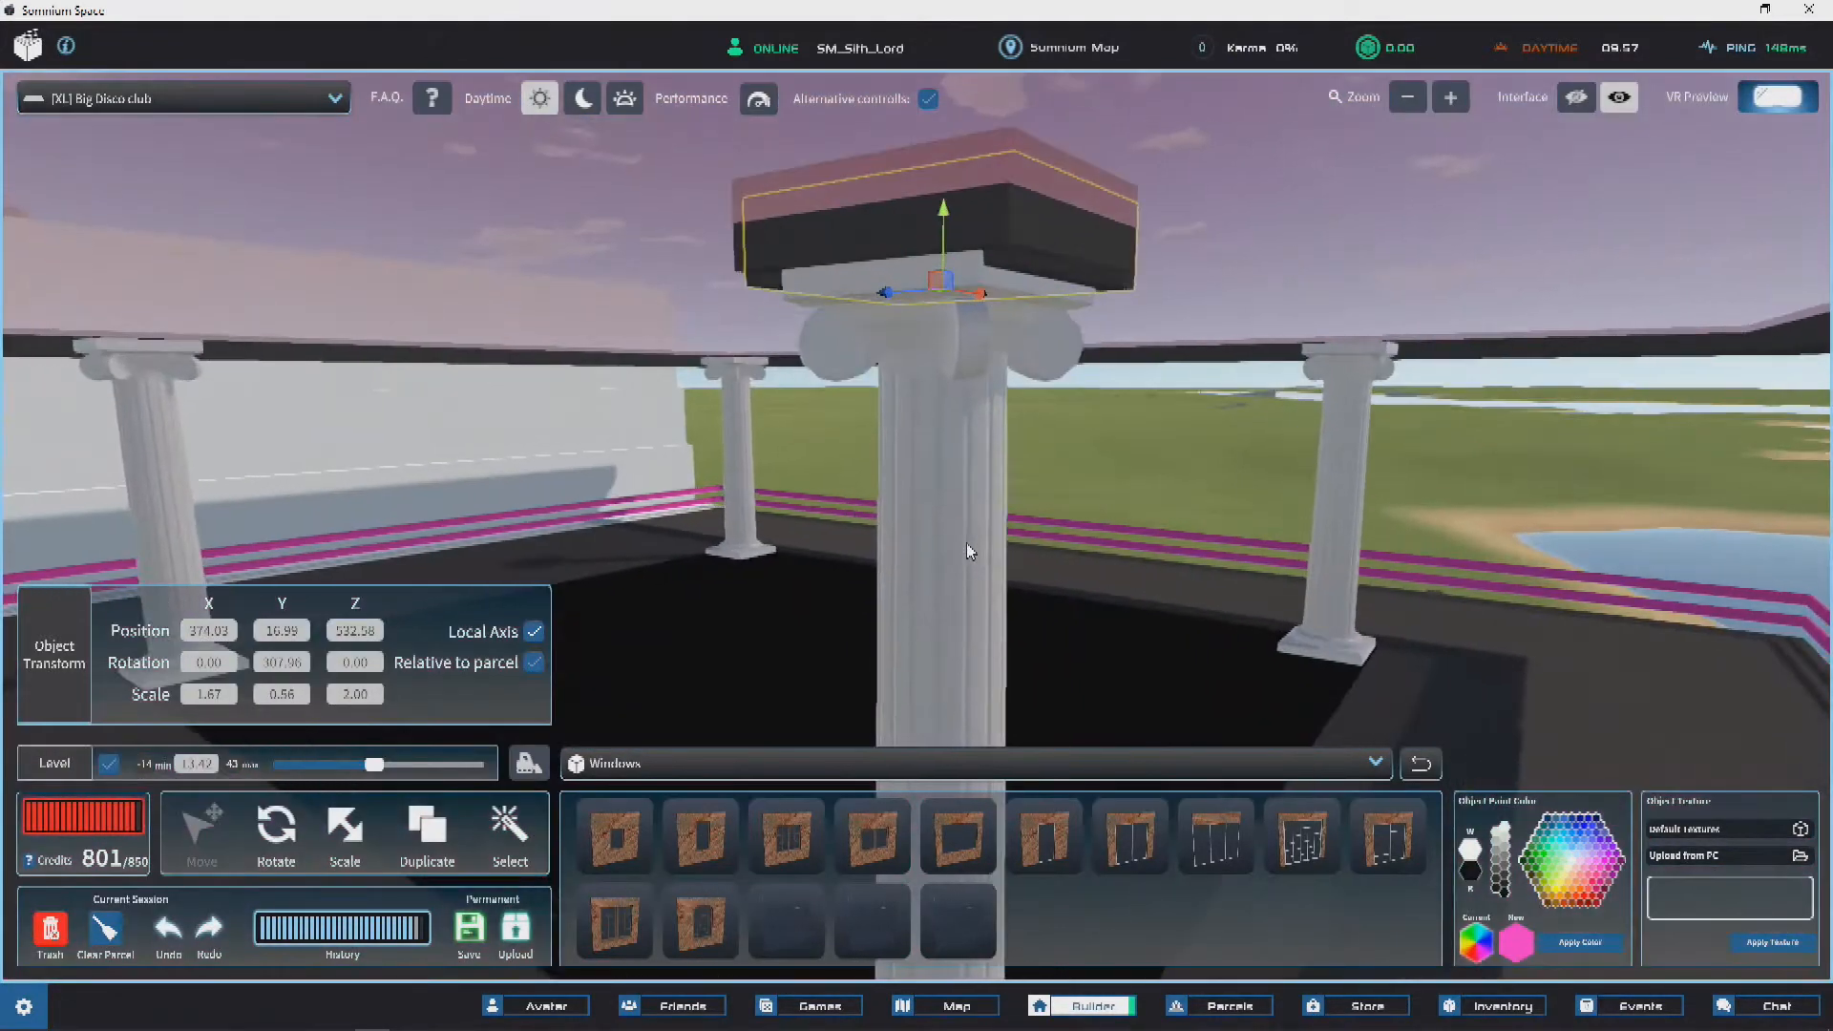
Step: Align the copied dark block exactly with the original on the near column at X 373.98, Y 17.06, Z 532.42
key("w")
key("d")
key("v")
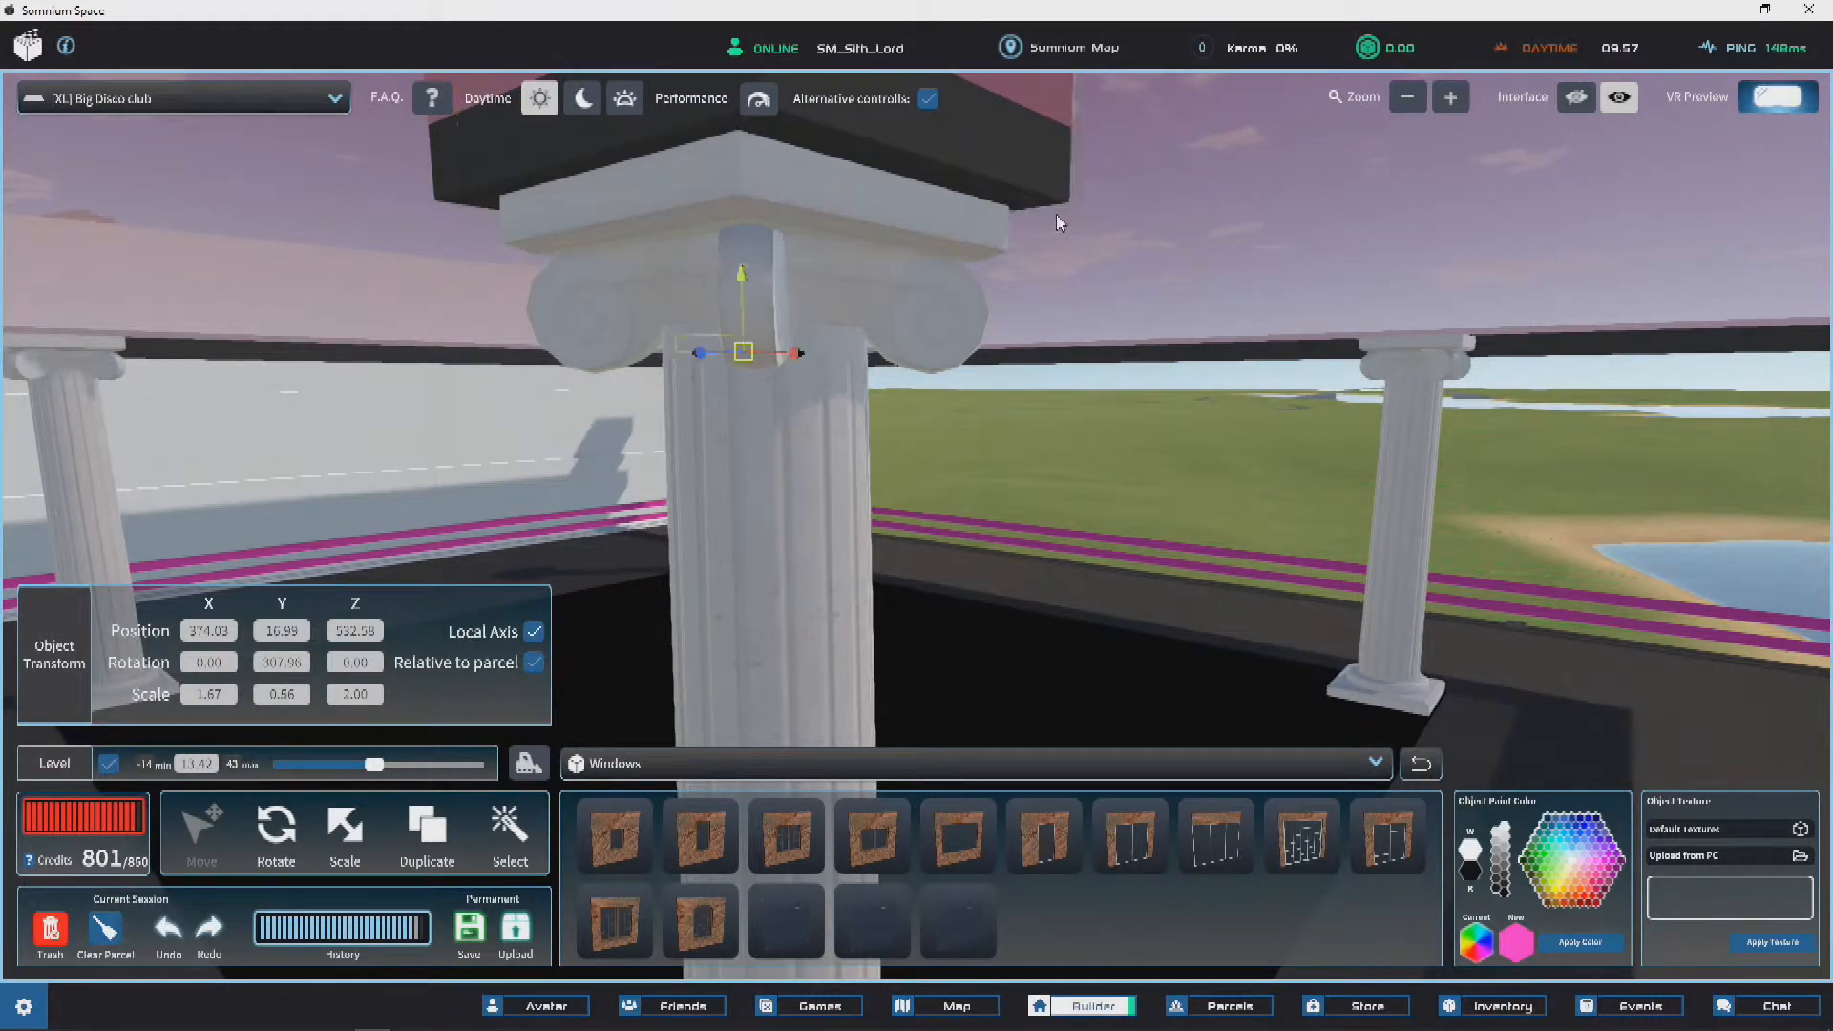
left_click_drag(1069, 200, 1050, 210)
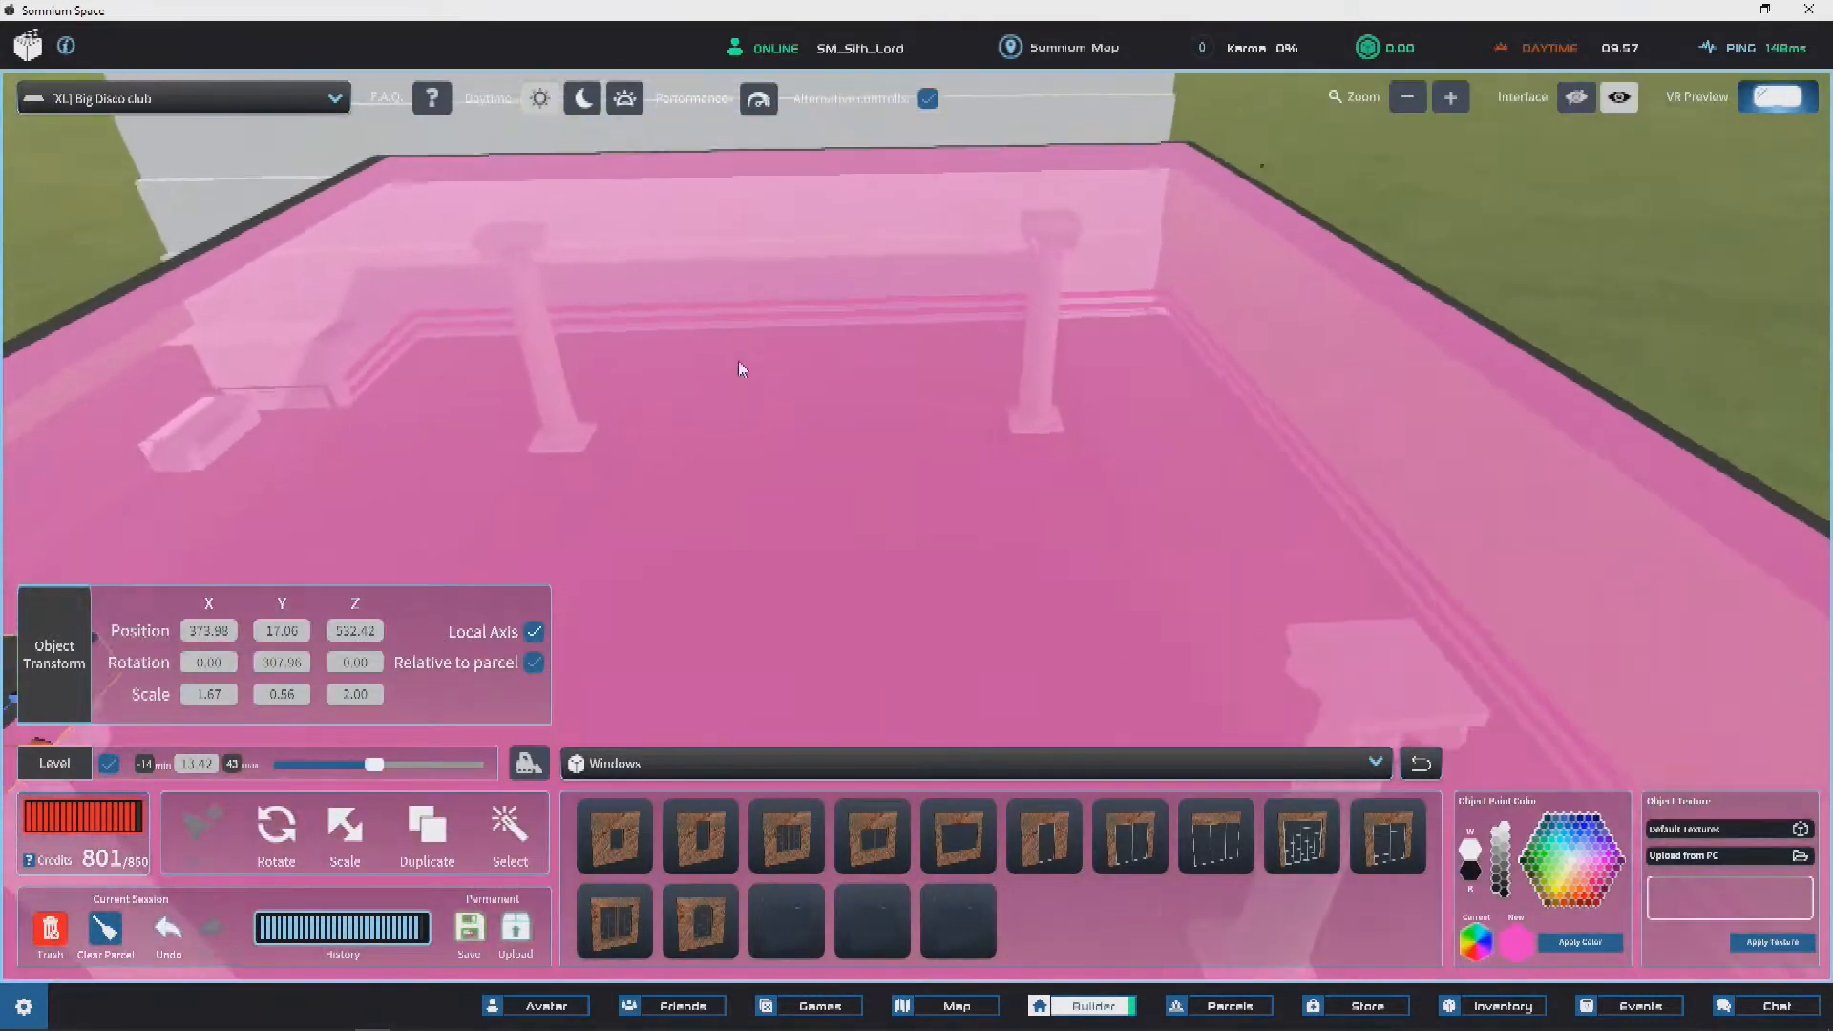
key("s")
Step: Move the copied dark block across to the top of the second column at about X 382.76, Y 17.06, Z 543.68
right_click_drag(739, 361, 702, 380)
key("ctrl+d")
key("d")
left_click_drag(640, 399, 886, 436)
key("w")
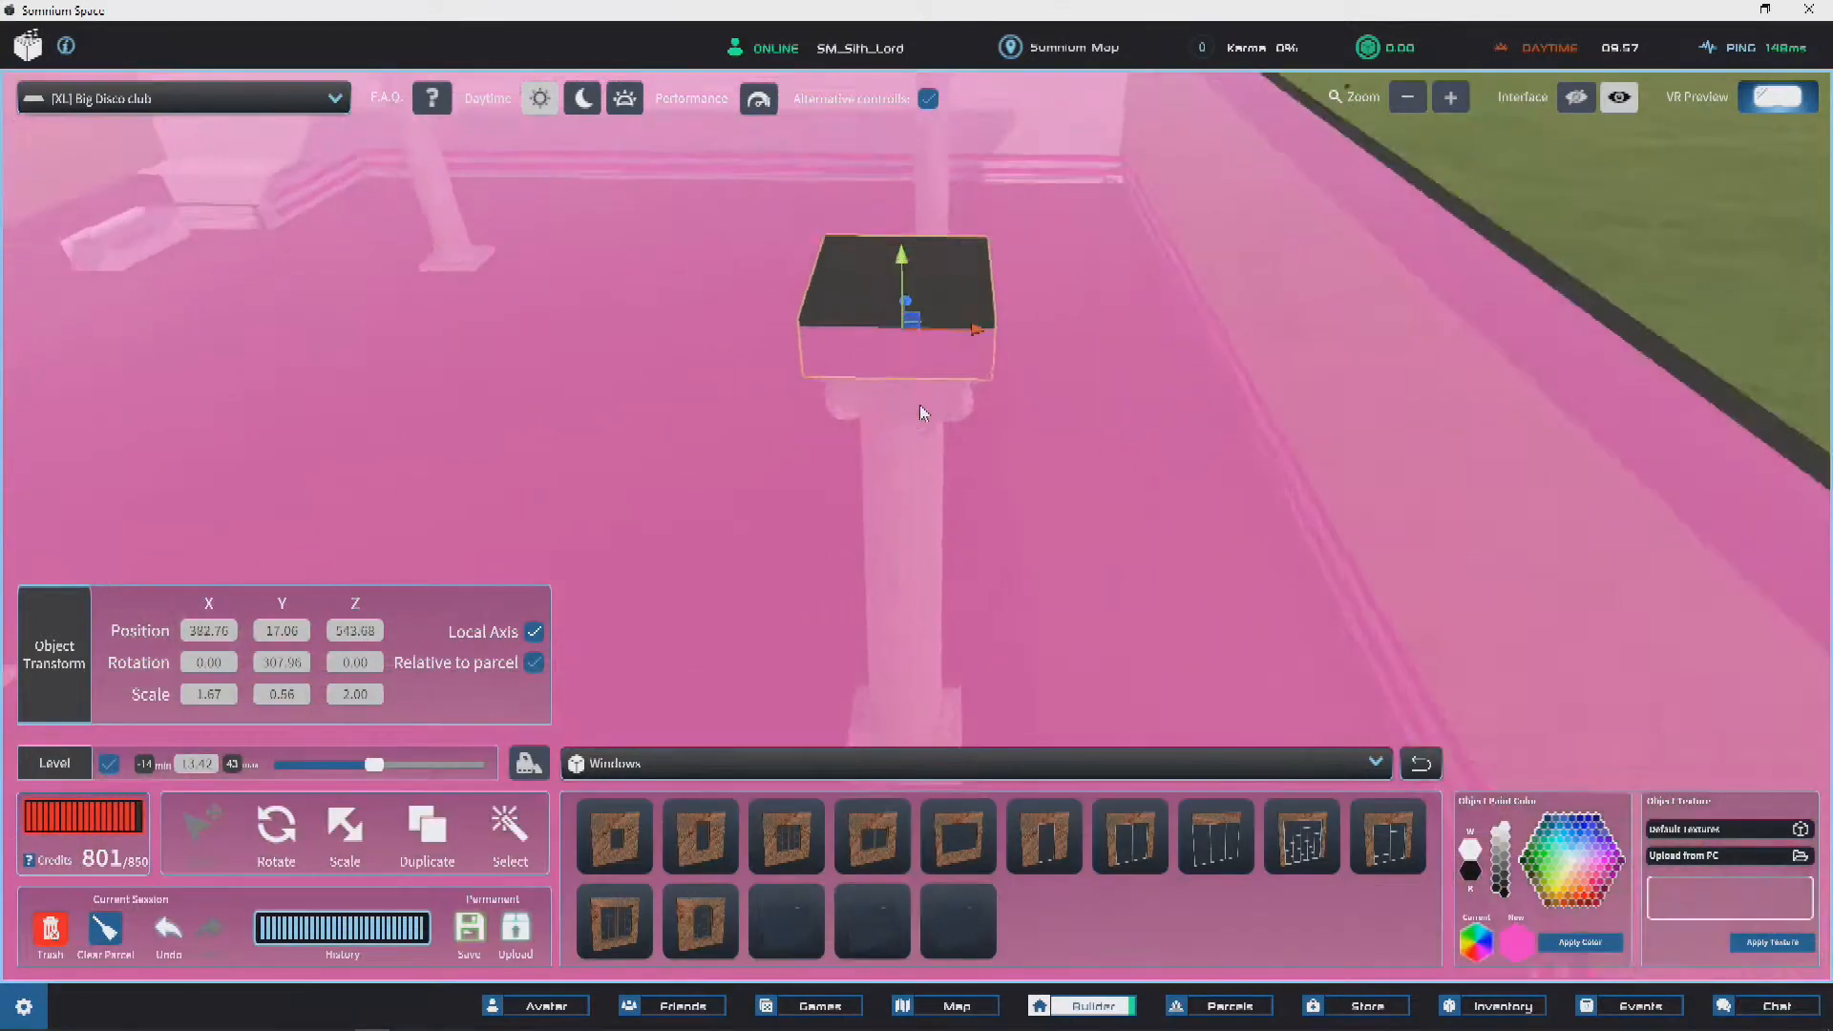
Step: Fine-tune the block so it sits centred on the second column at X 382.81, Z 543.64
right_click_drag(944, 347, 933, 280)
key("s")
key("a")
key("w")
key("s")
key("d")
key("d")
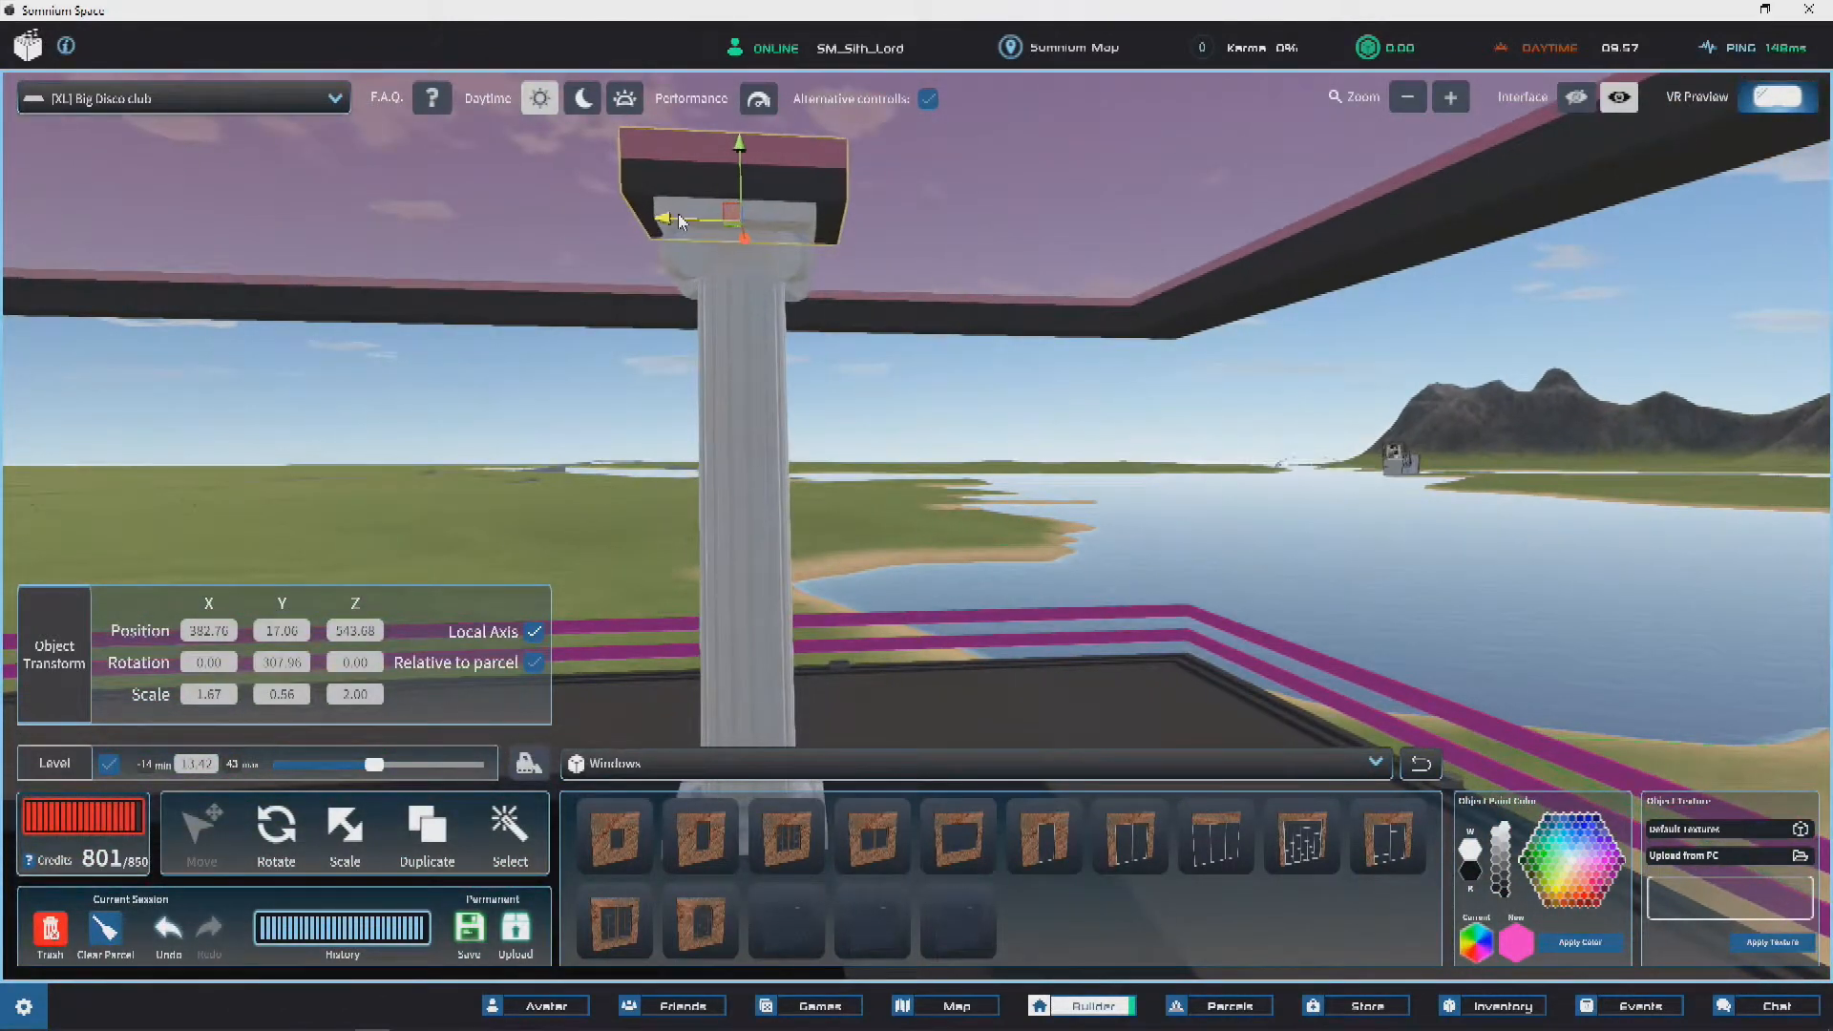
left_click_drag(678, 214, 676, 216)
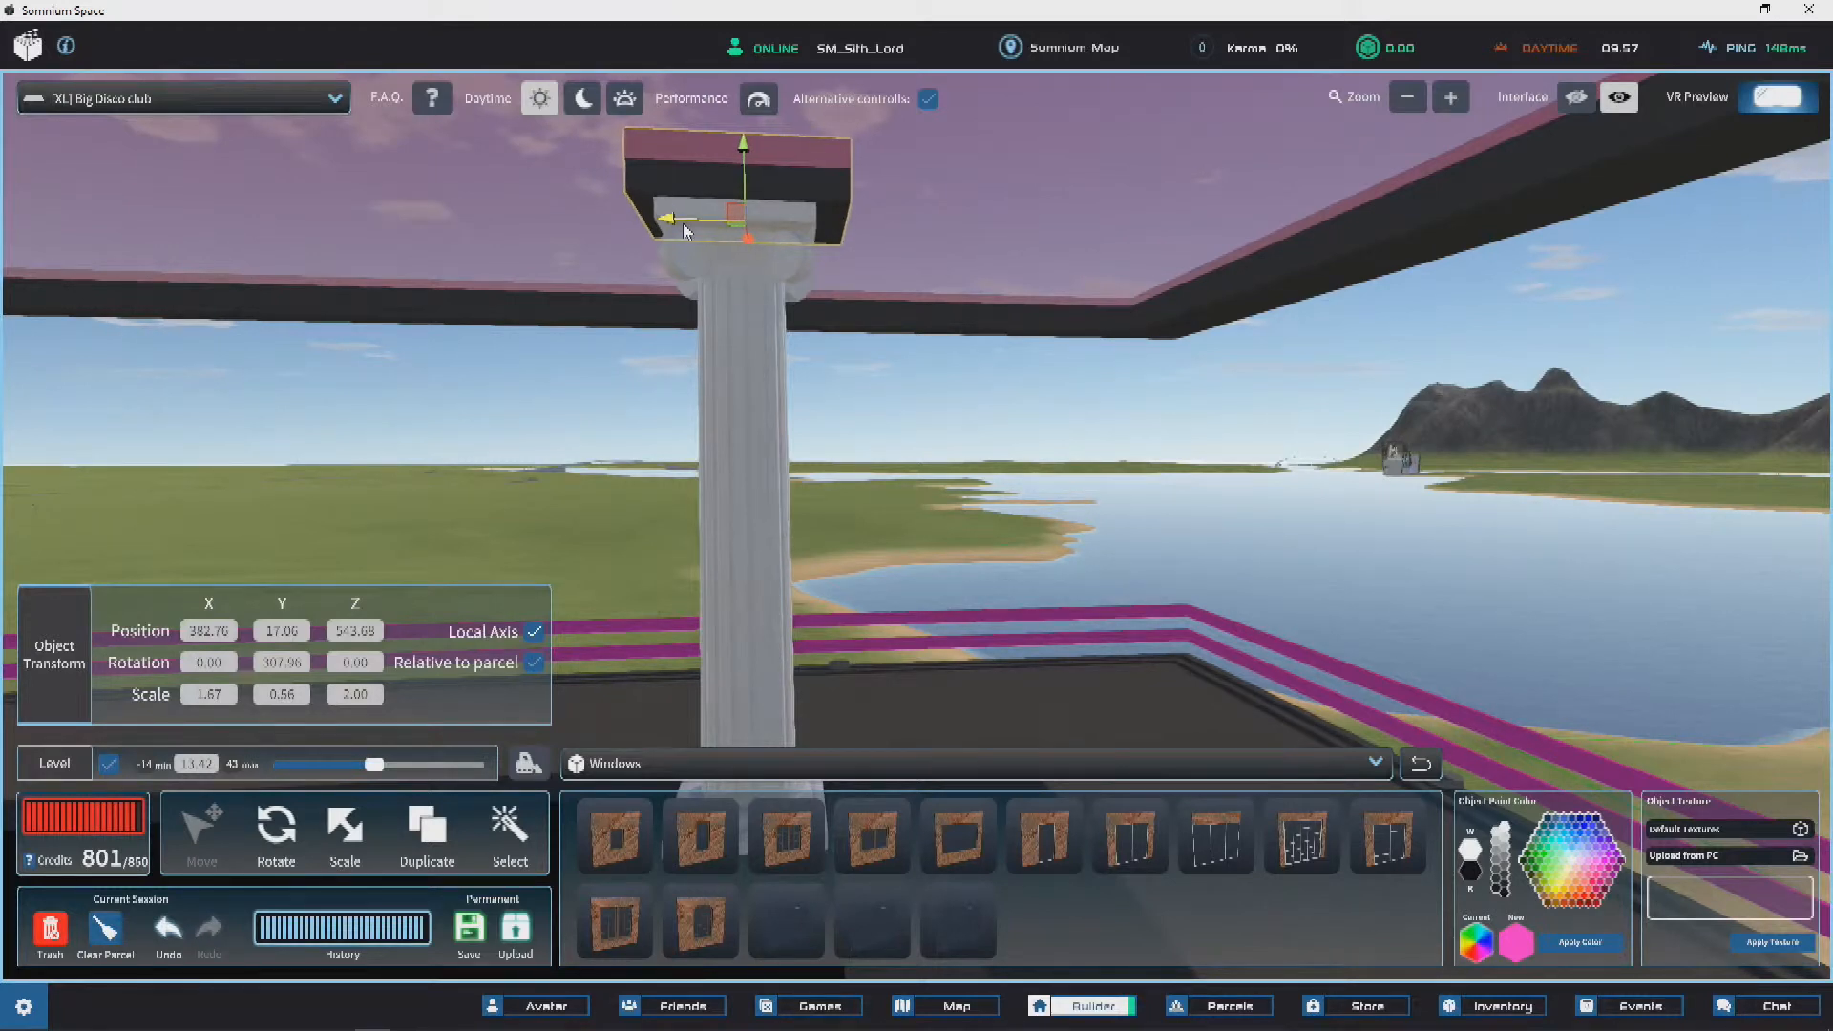
key("a")
Step: Duplicate the second column's block and place the copy on top of the third column at about X 369.11, Y 17.06, Z 554.33
right_click_drag(684, 230, 802, 490)
key("w")
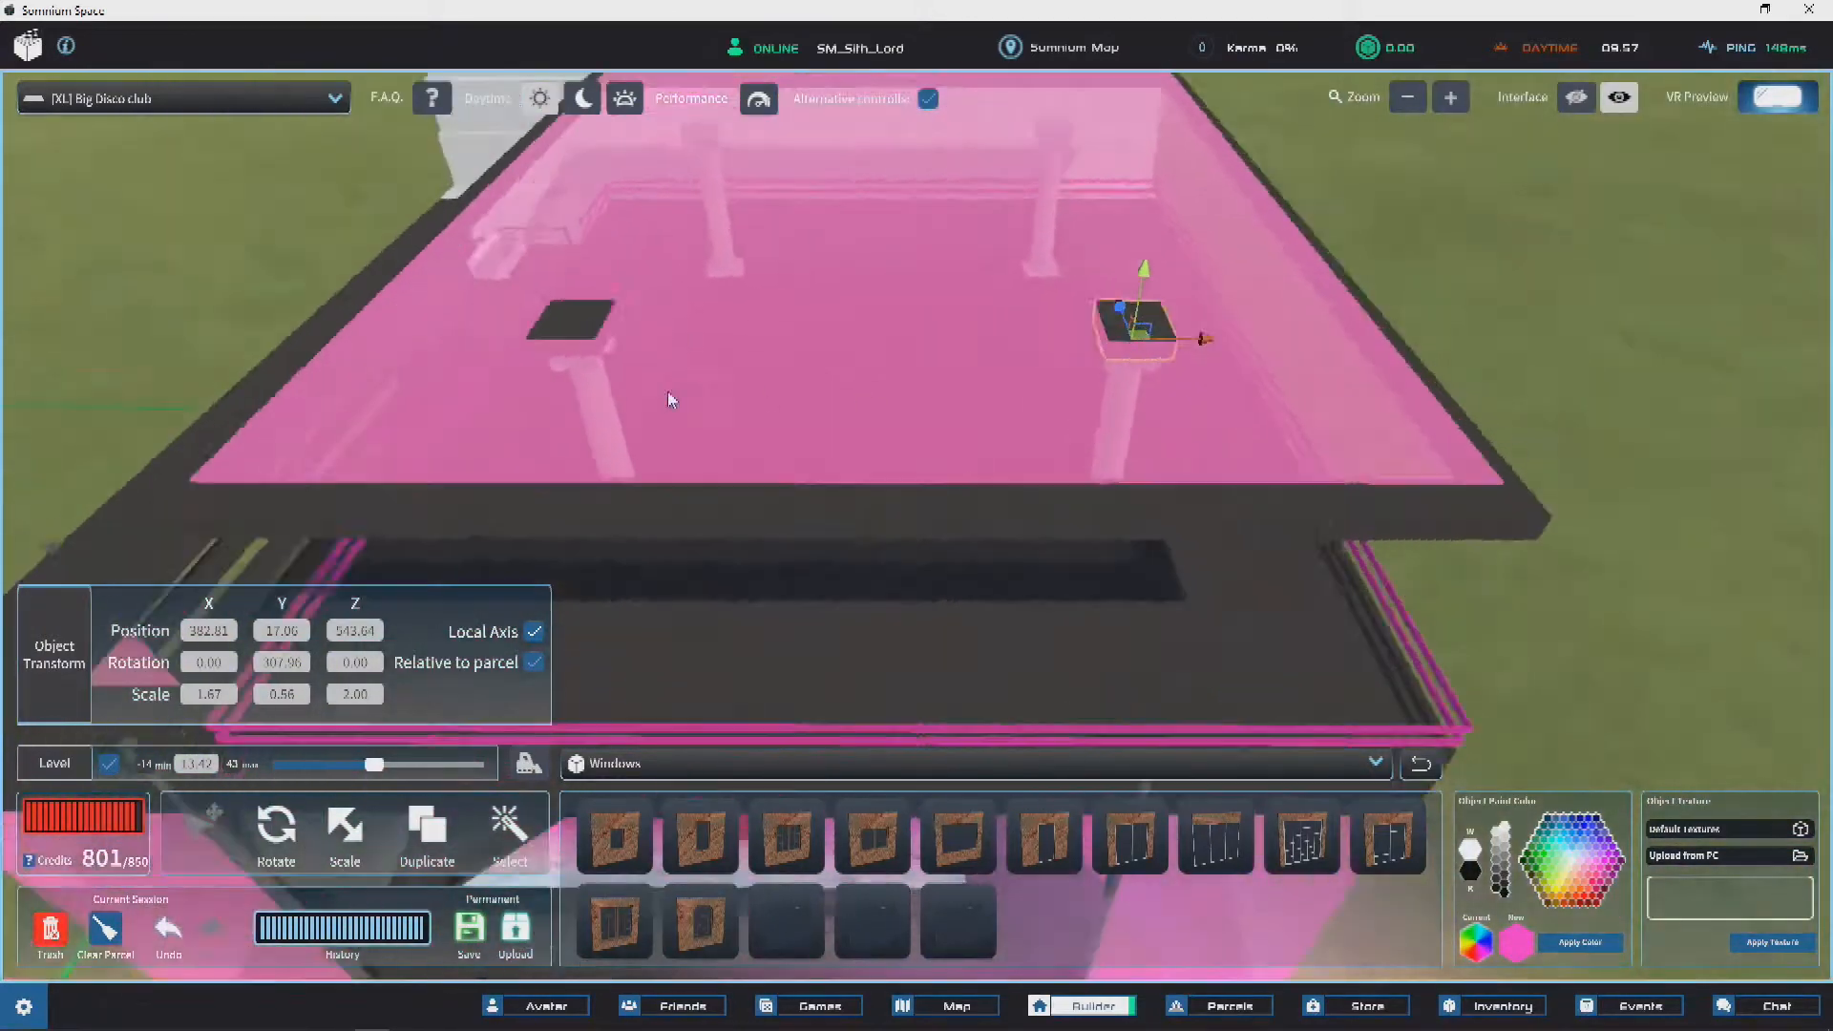
right_click_drag(668, 399, 1051, 544)
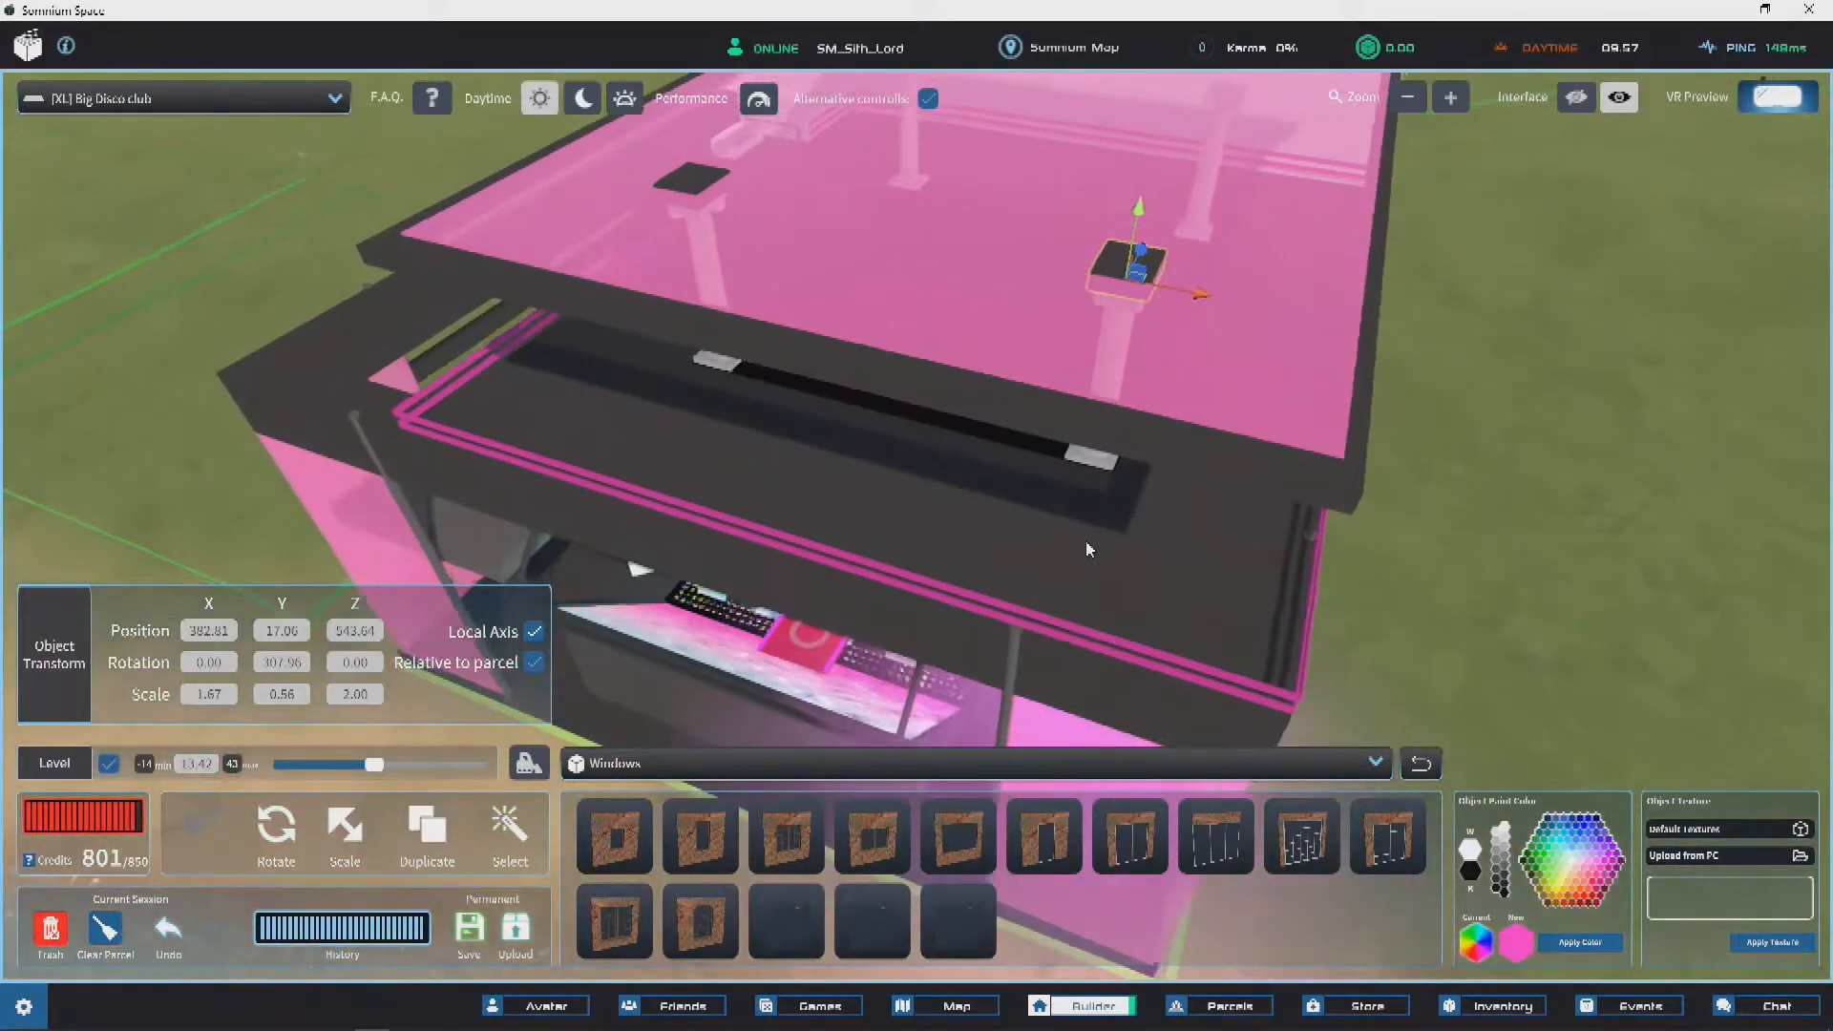
key("Delete")
left_click(972, 714)
left_click_drag(1004, 243, 1304, 256)
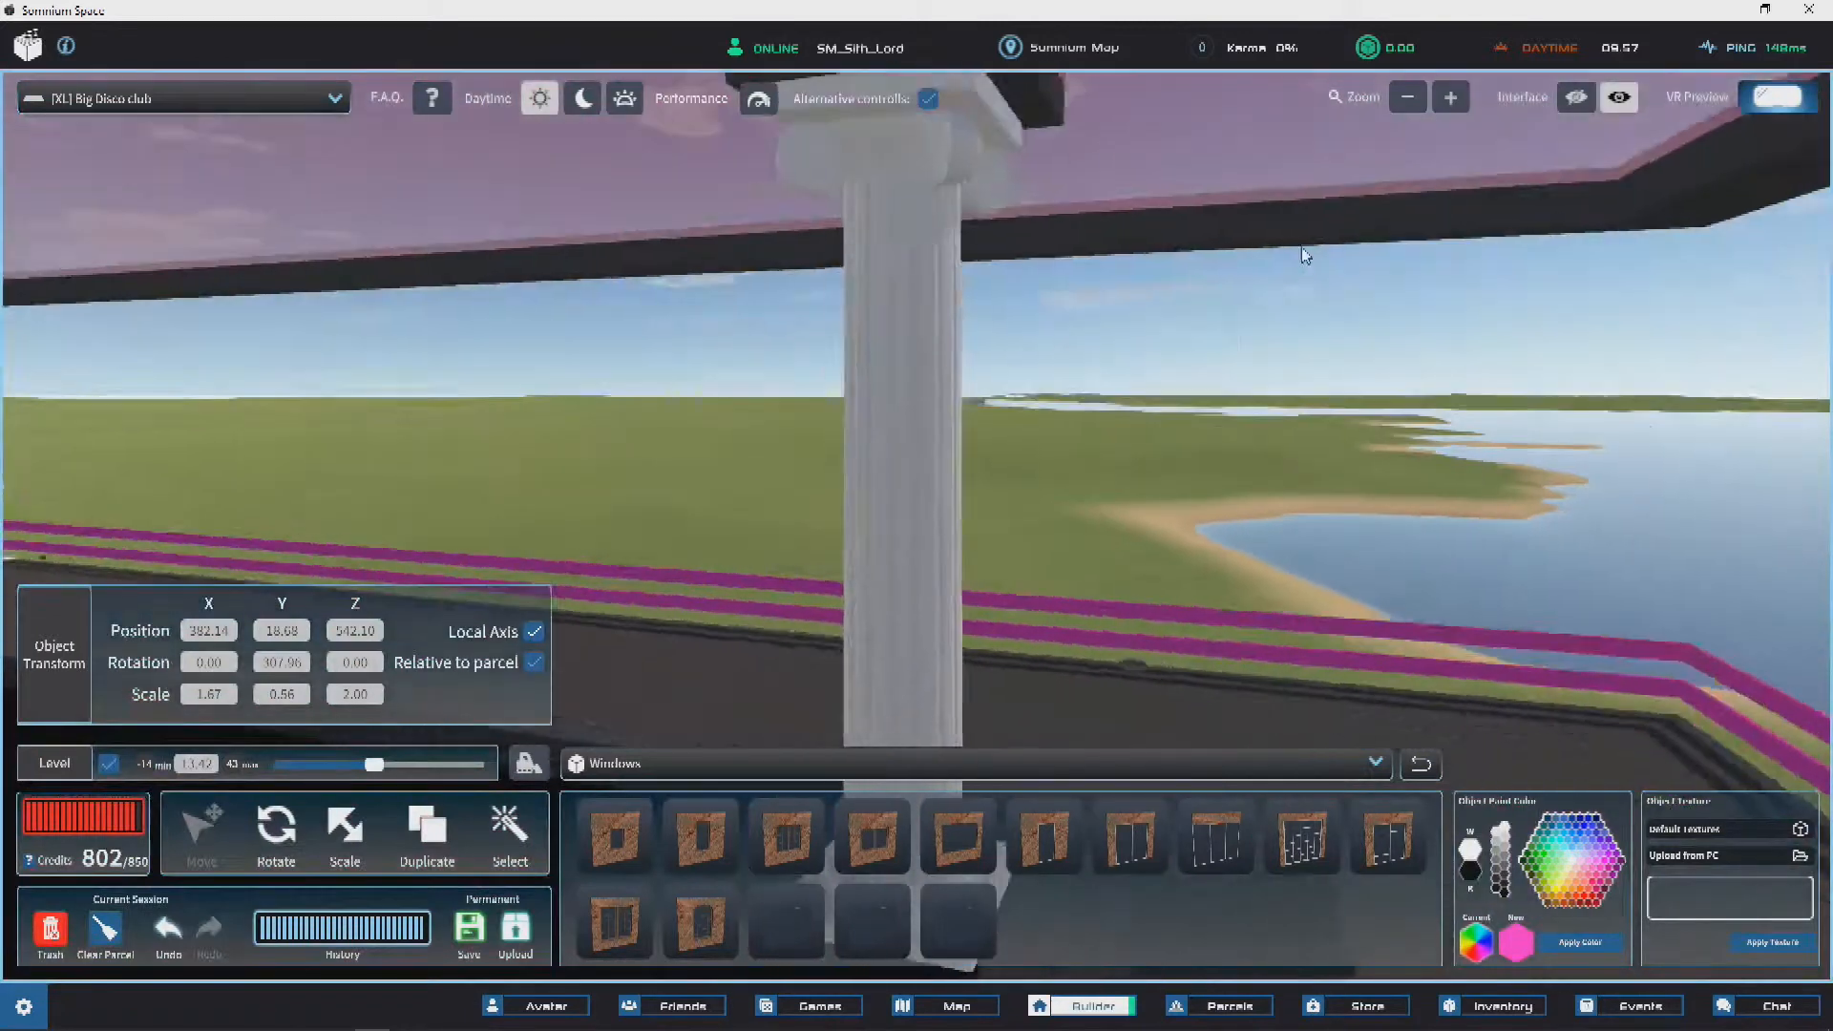
key("s")
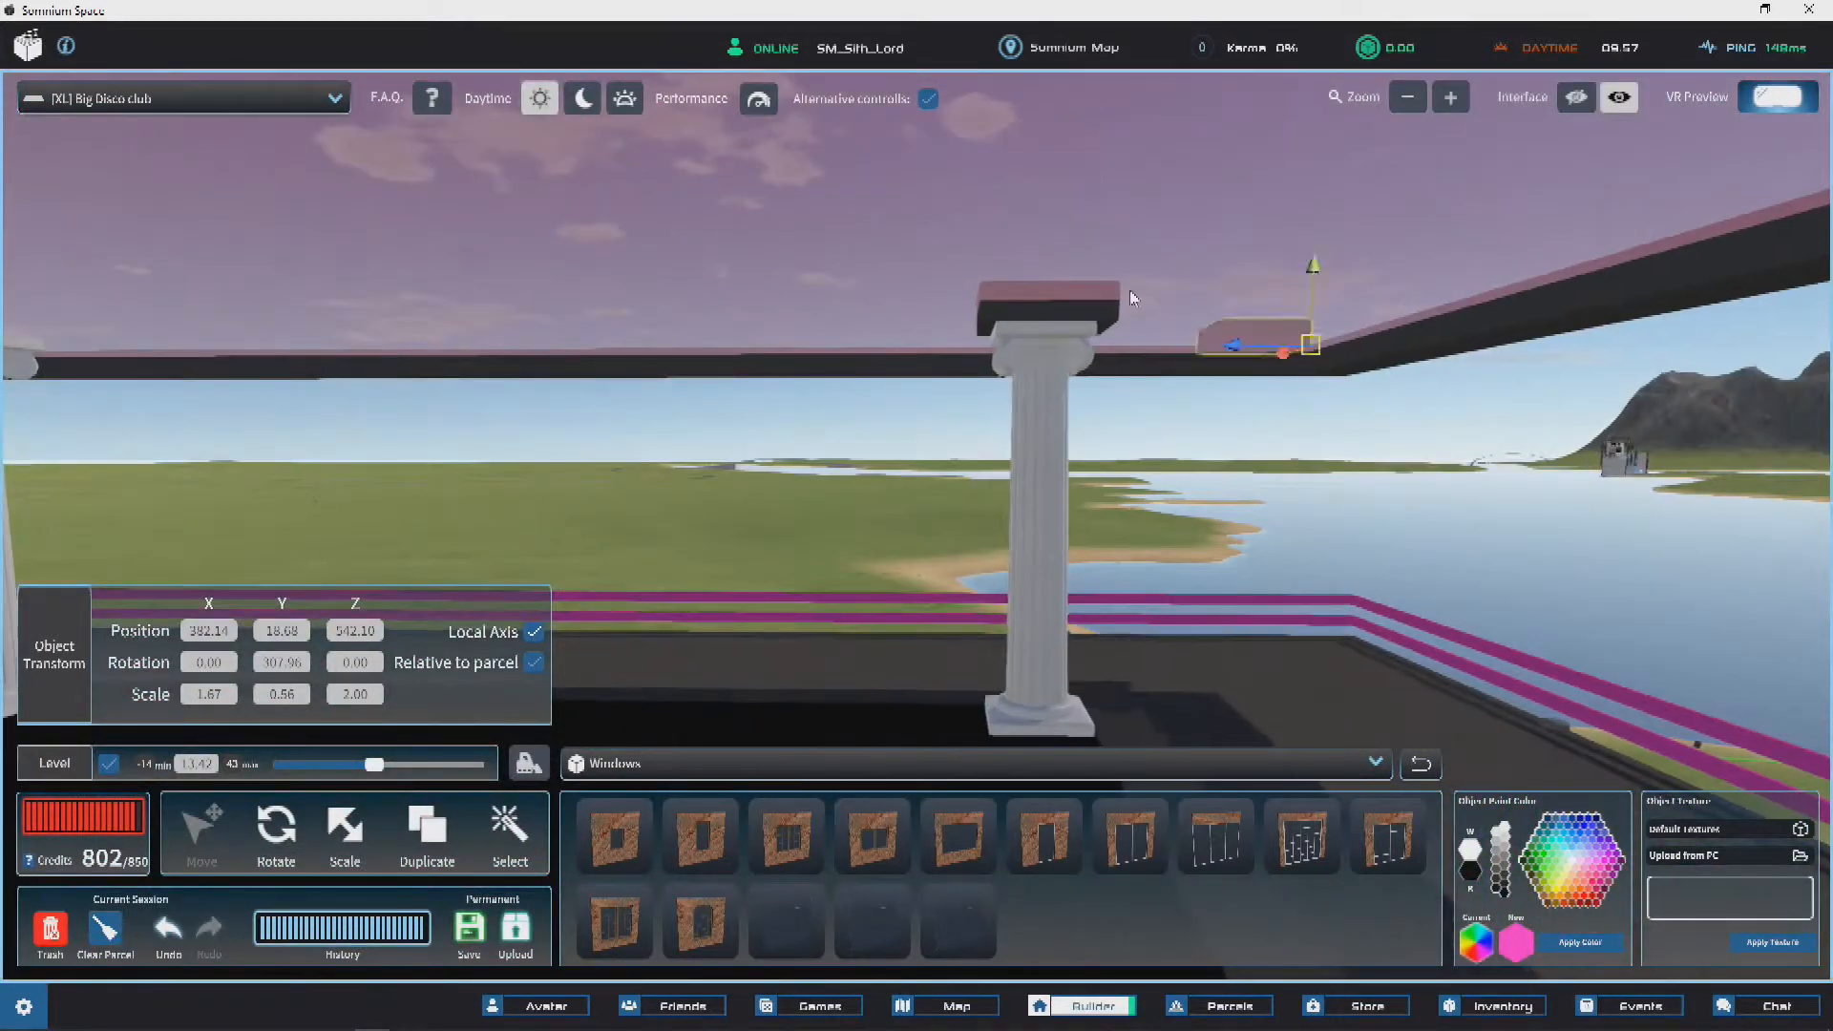
left_click_drag(1120, 320, 1039, 479)
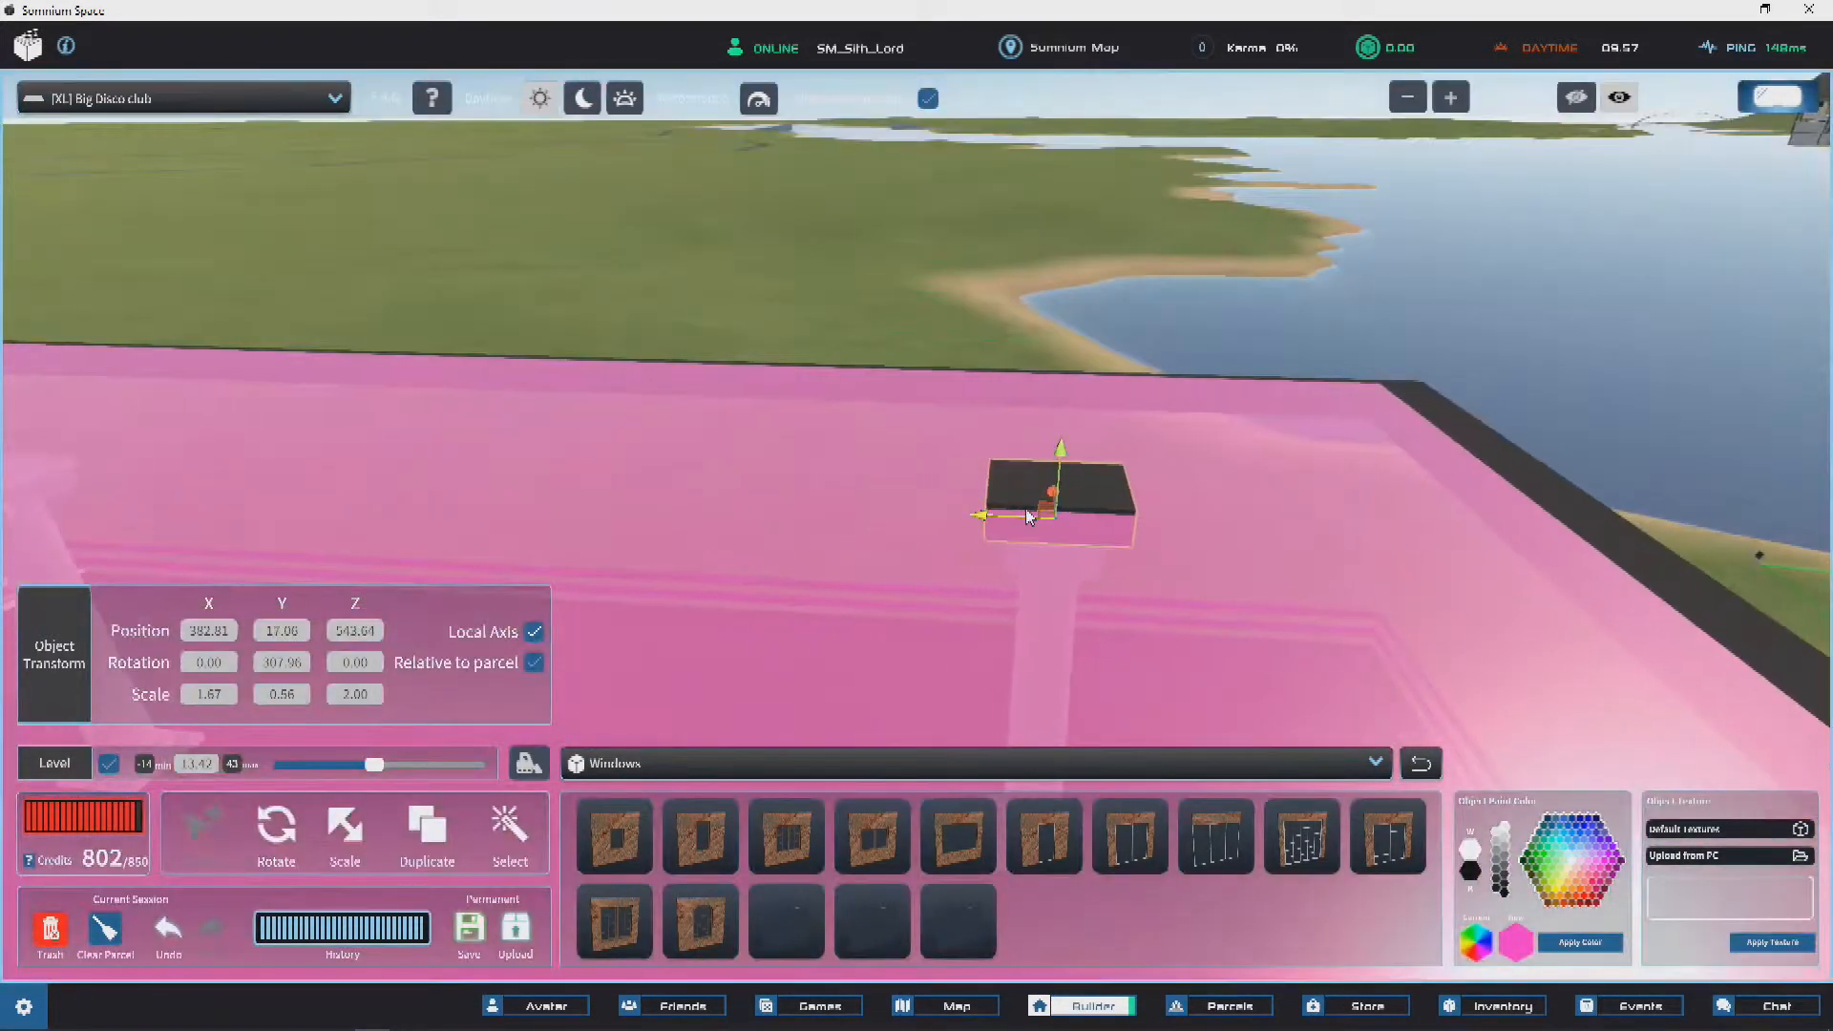
right_click_drag(1001, 524, 714, 533)
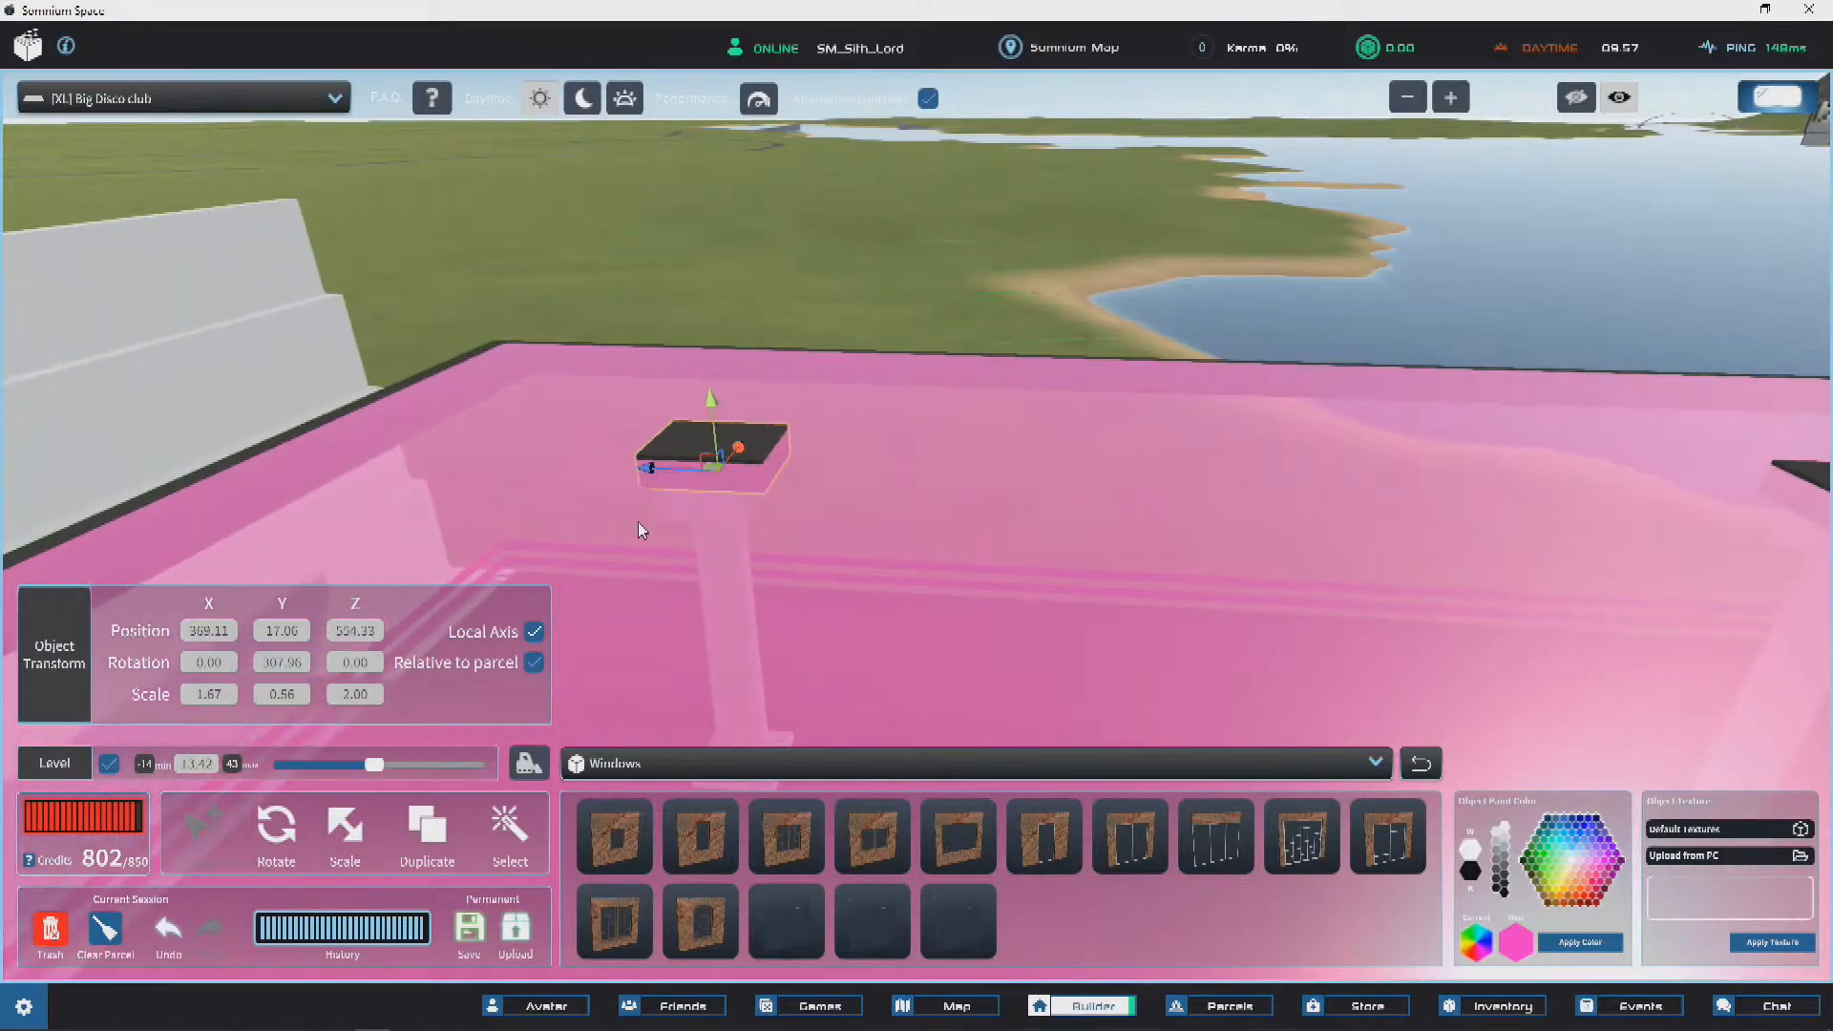
left_click_drag(636, 522, 630, 515)
right_click_drag(630, 516, 999, 312)
left_click_drag(1123, 197, 1128, 199)
Step: Add another copy of the dark block and fit it on the fourth column at X 360.32, Y 17.06, Z 543.15
right_click_drag(1127, 197, 1050, 730)
right_click_drag(1118, 245, 559, 257)
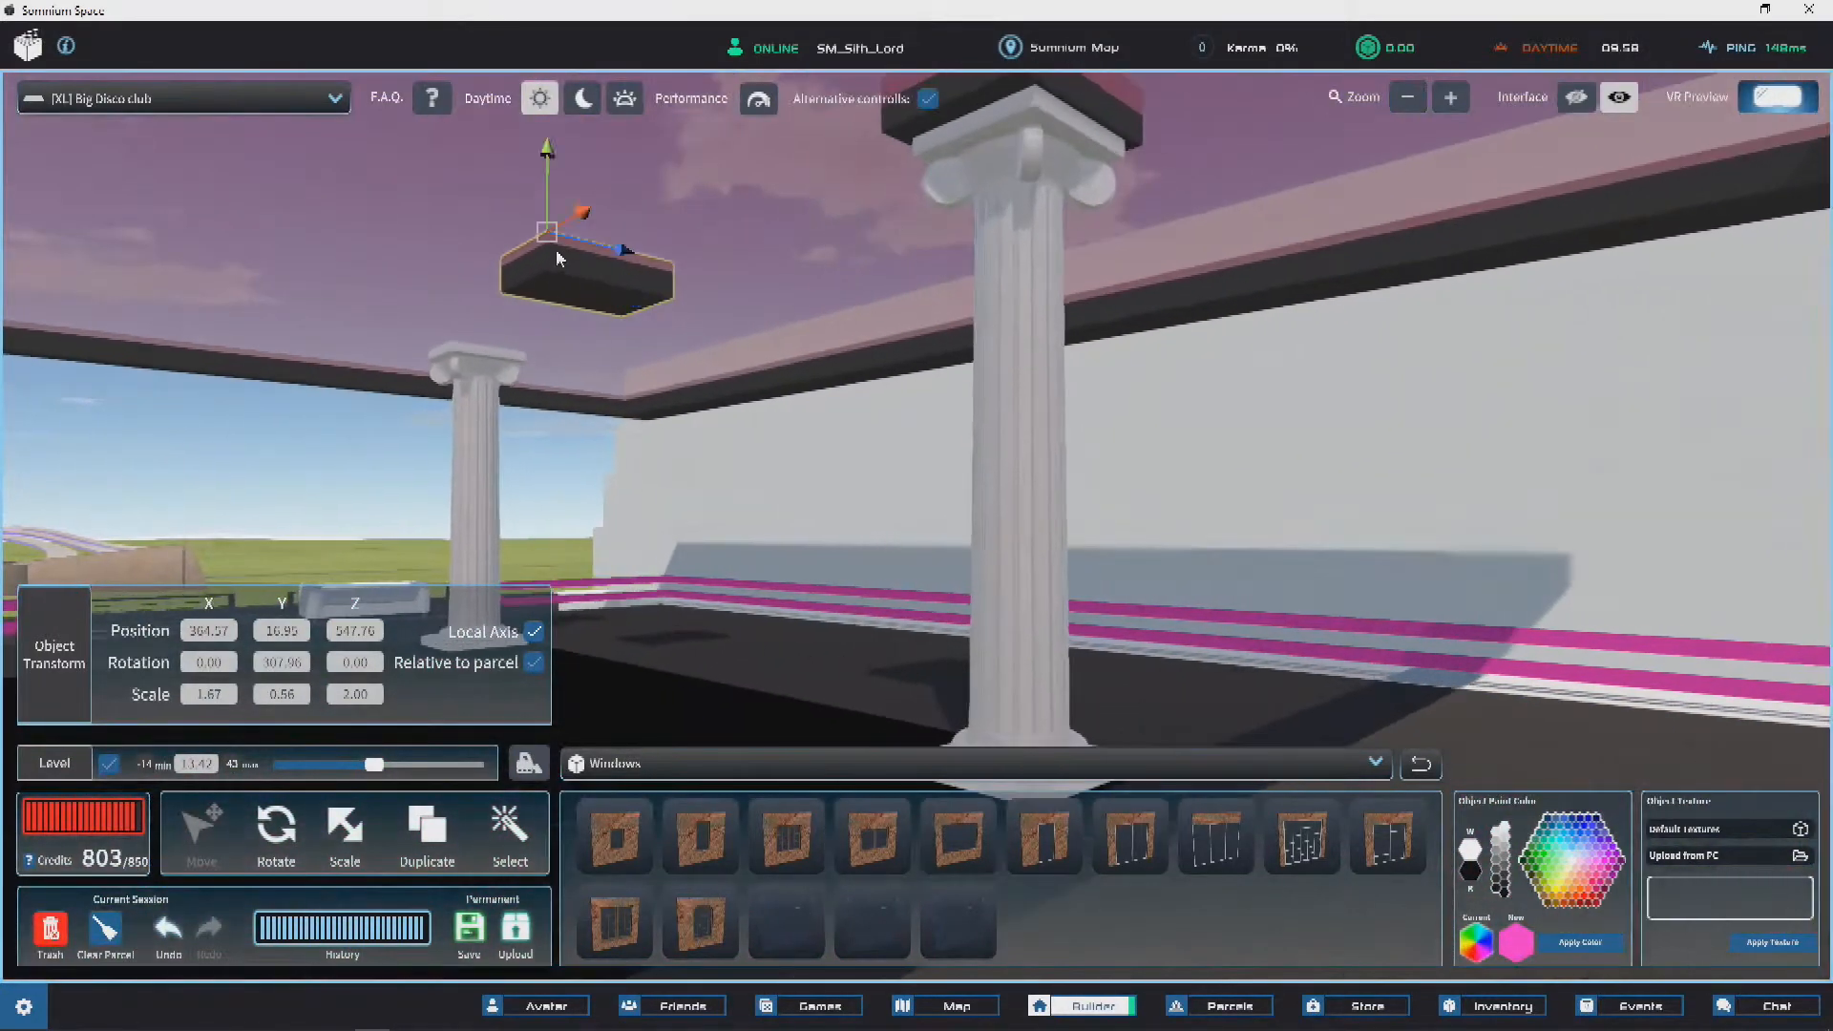
right_click_drag(1031, 89, 1457, 187)
right_click_drag(299, 427, 946, 291)
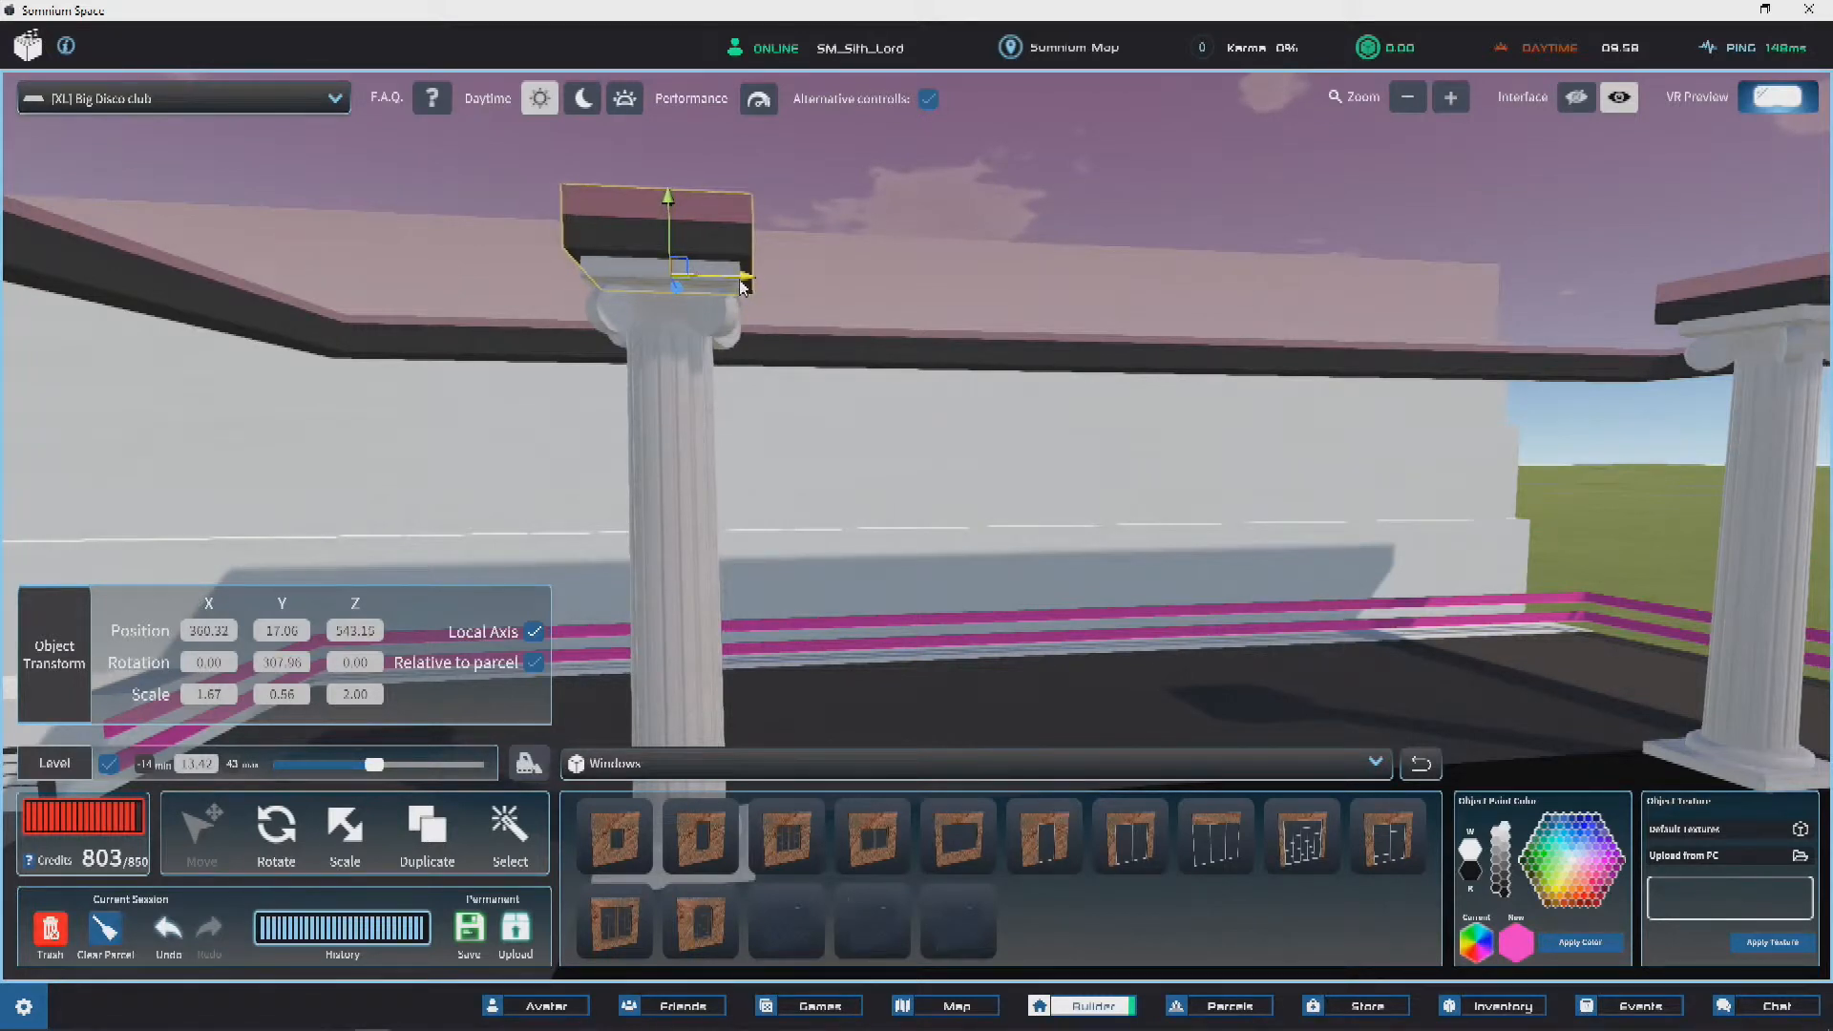
right_click_drag(742, 286, 831, 586)
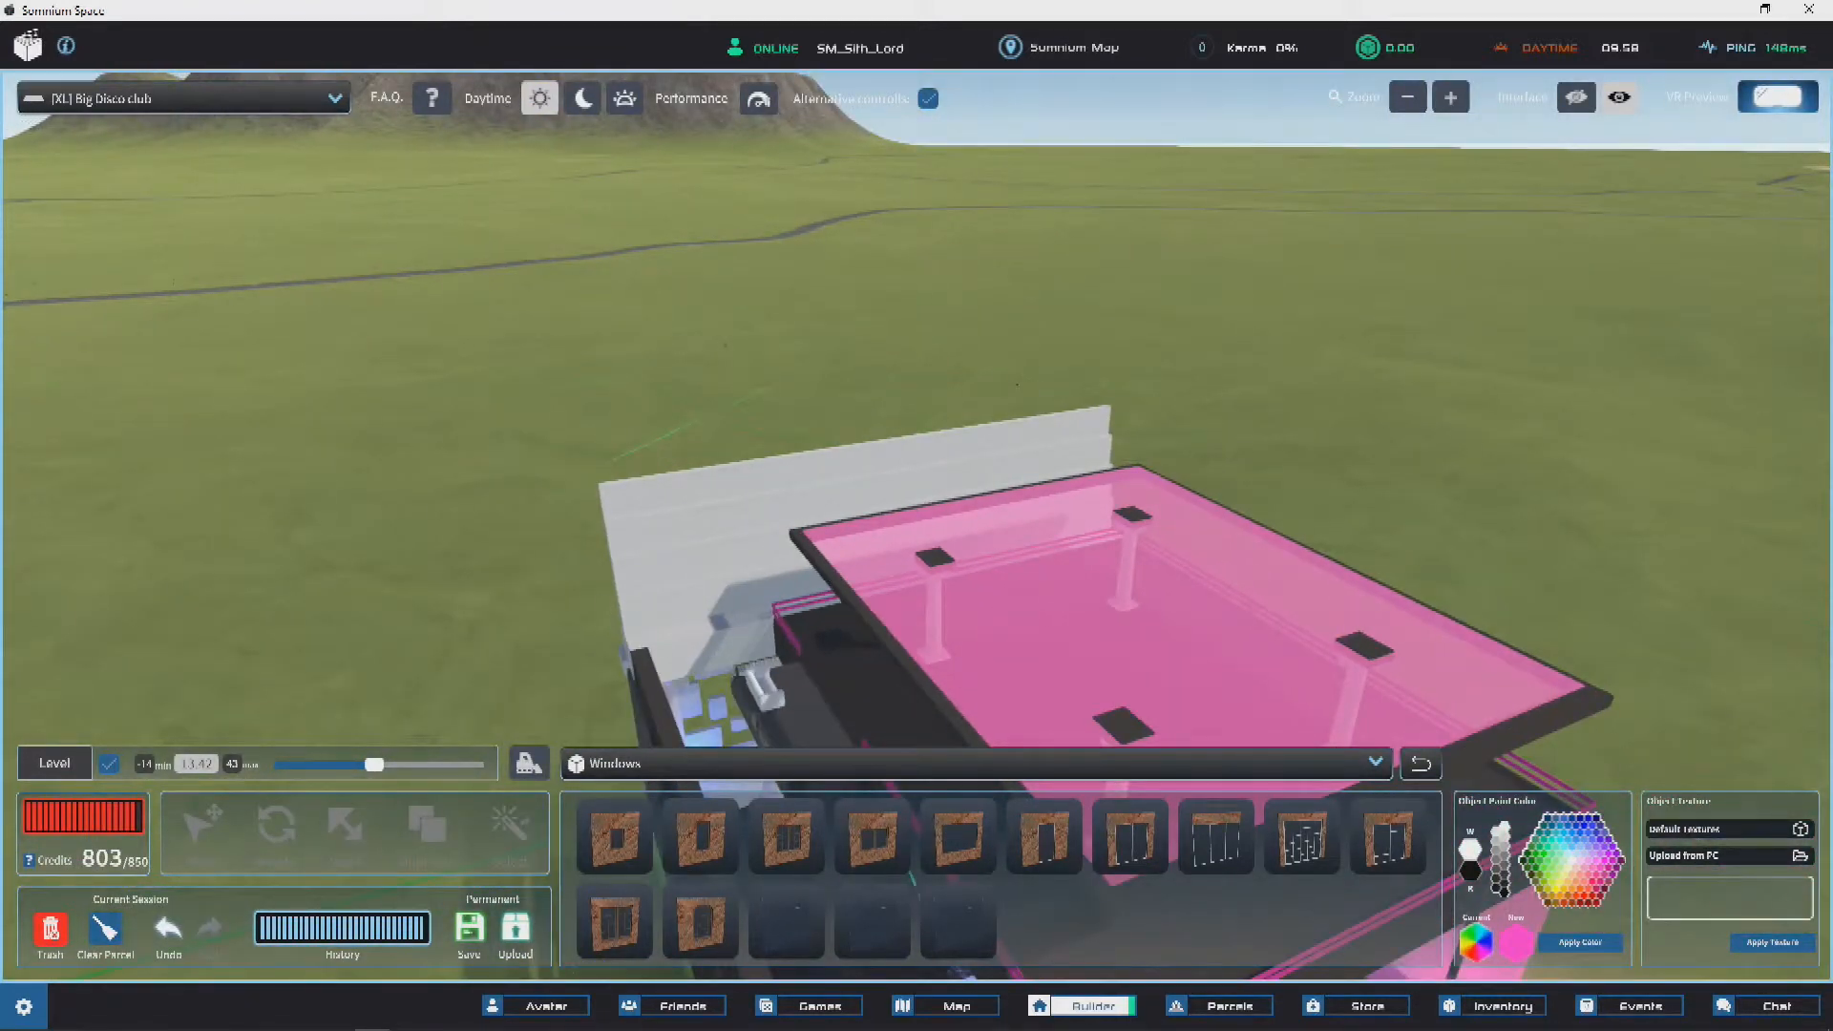
Step: Save the current build of the Big Disco club parcel
right_click_drag(1180, 484, 534, 649)
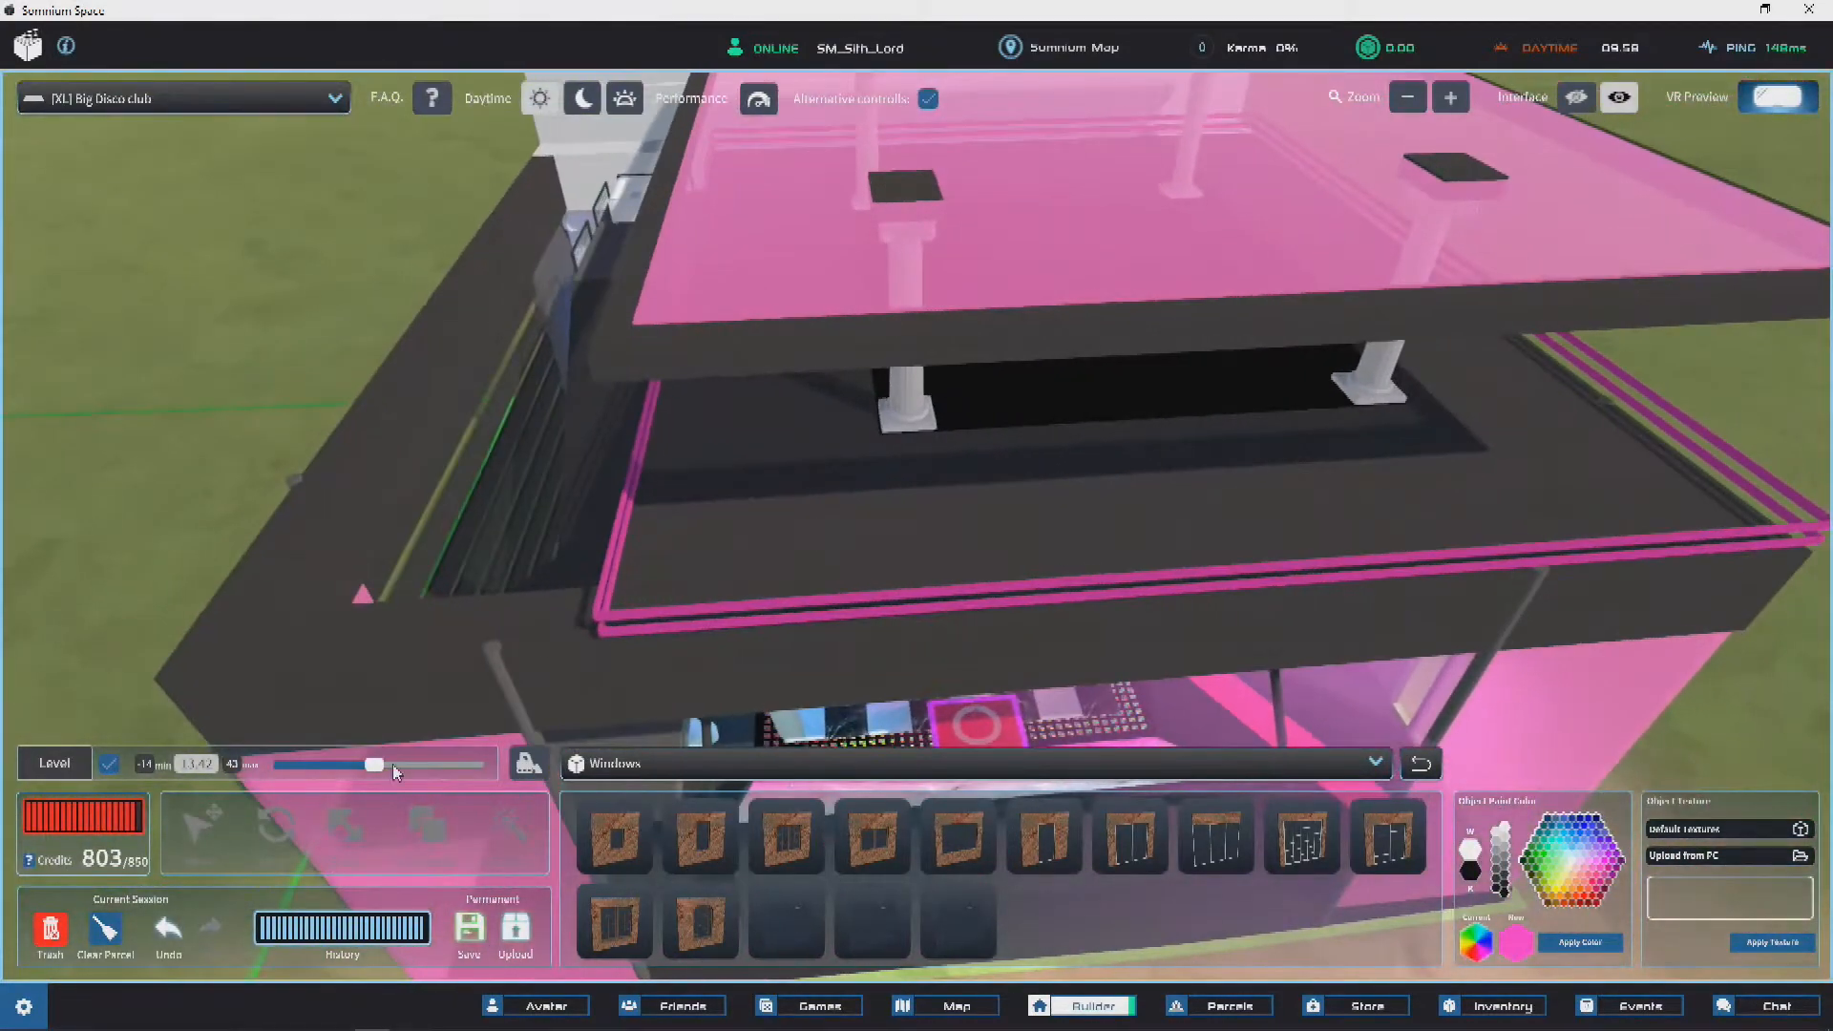
left_click(473, 928)
left_click(105, 114)
mouse_move(1137, 404)
right_mouse_down()
mouse_move(998, 372)
mouse_move(1149, 416)
right_mouse_up()
Step: Switch the object library from Windows to the Media category
right_click_drag(1415, 490, 859, 611)
left_click(658, 768)
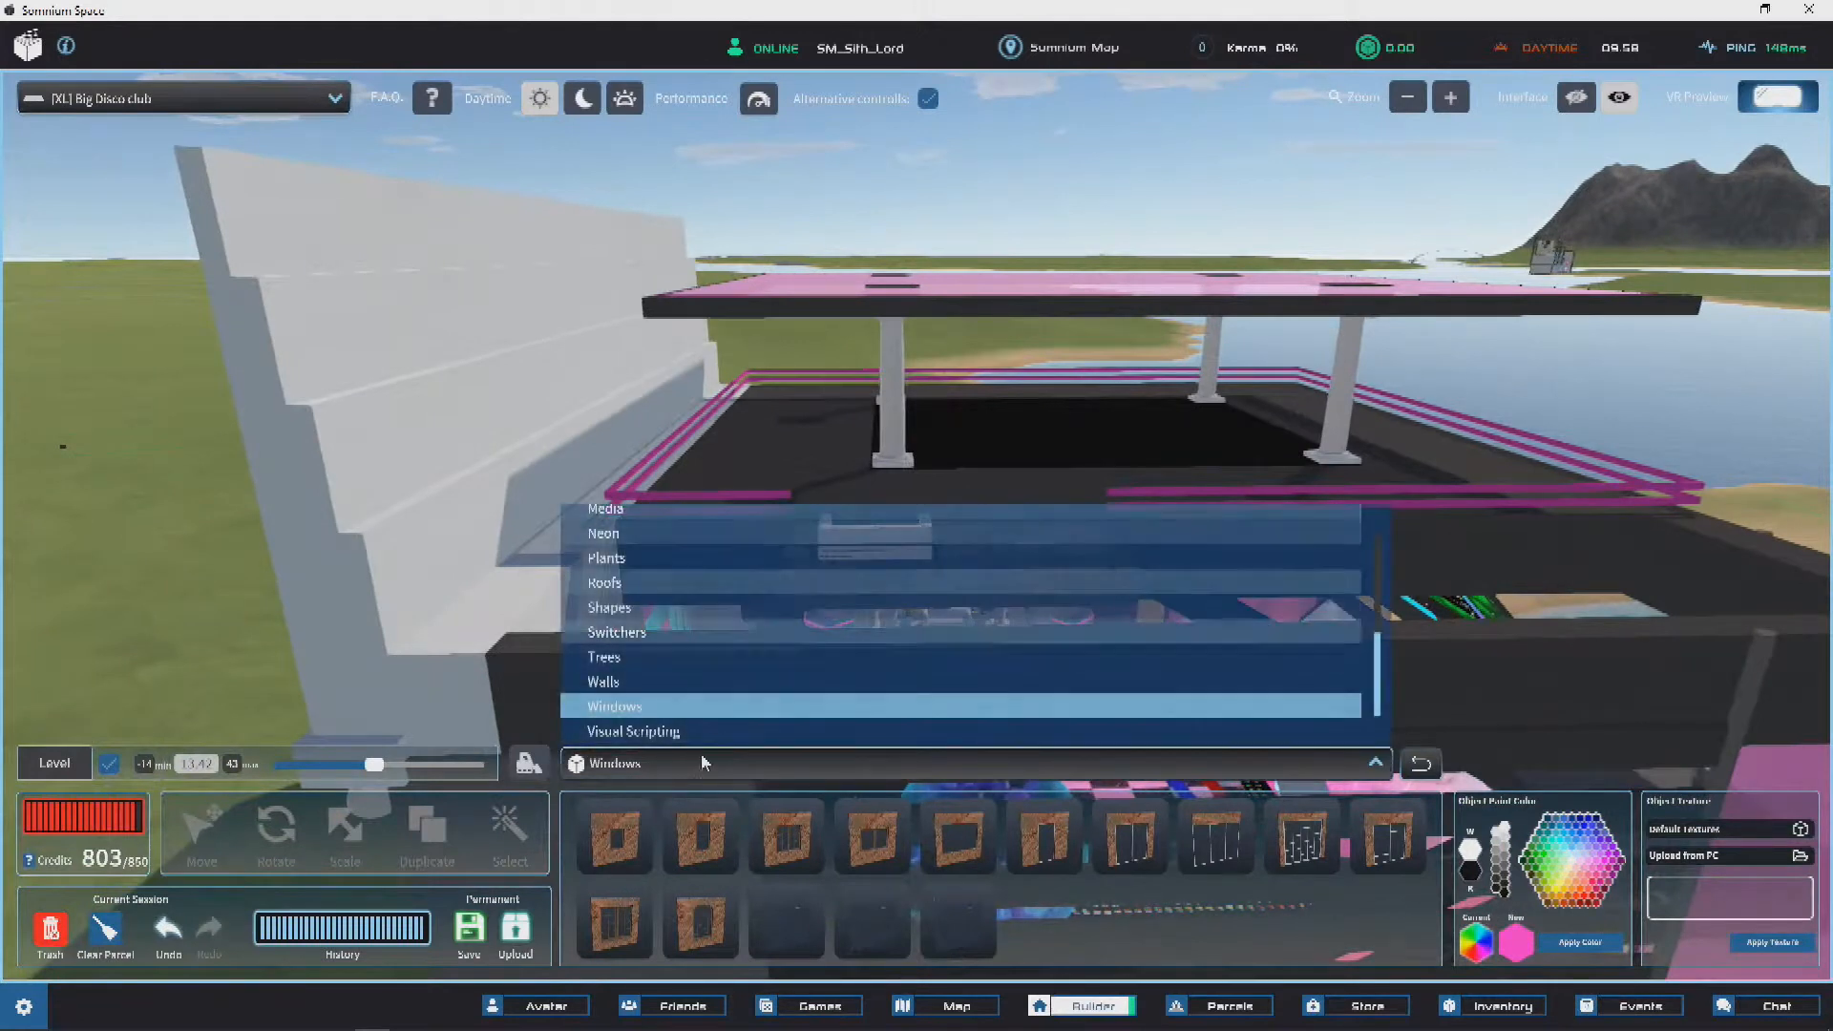
scroll(657, 602, "up", 5)
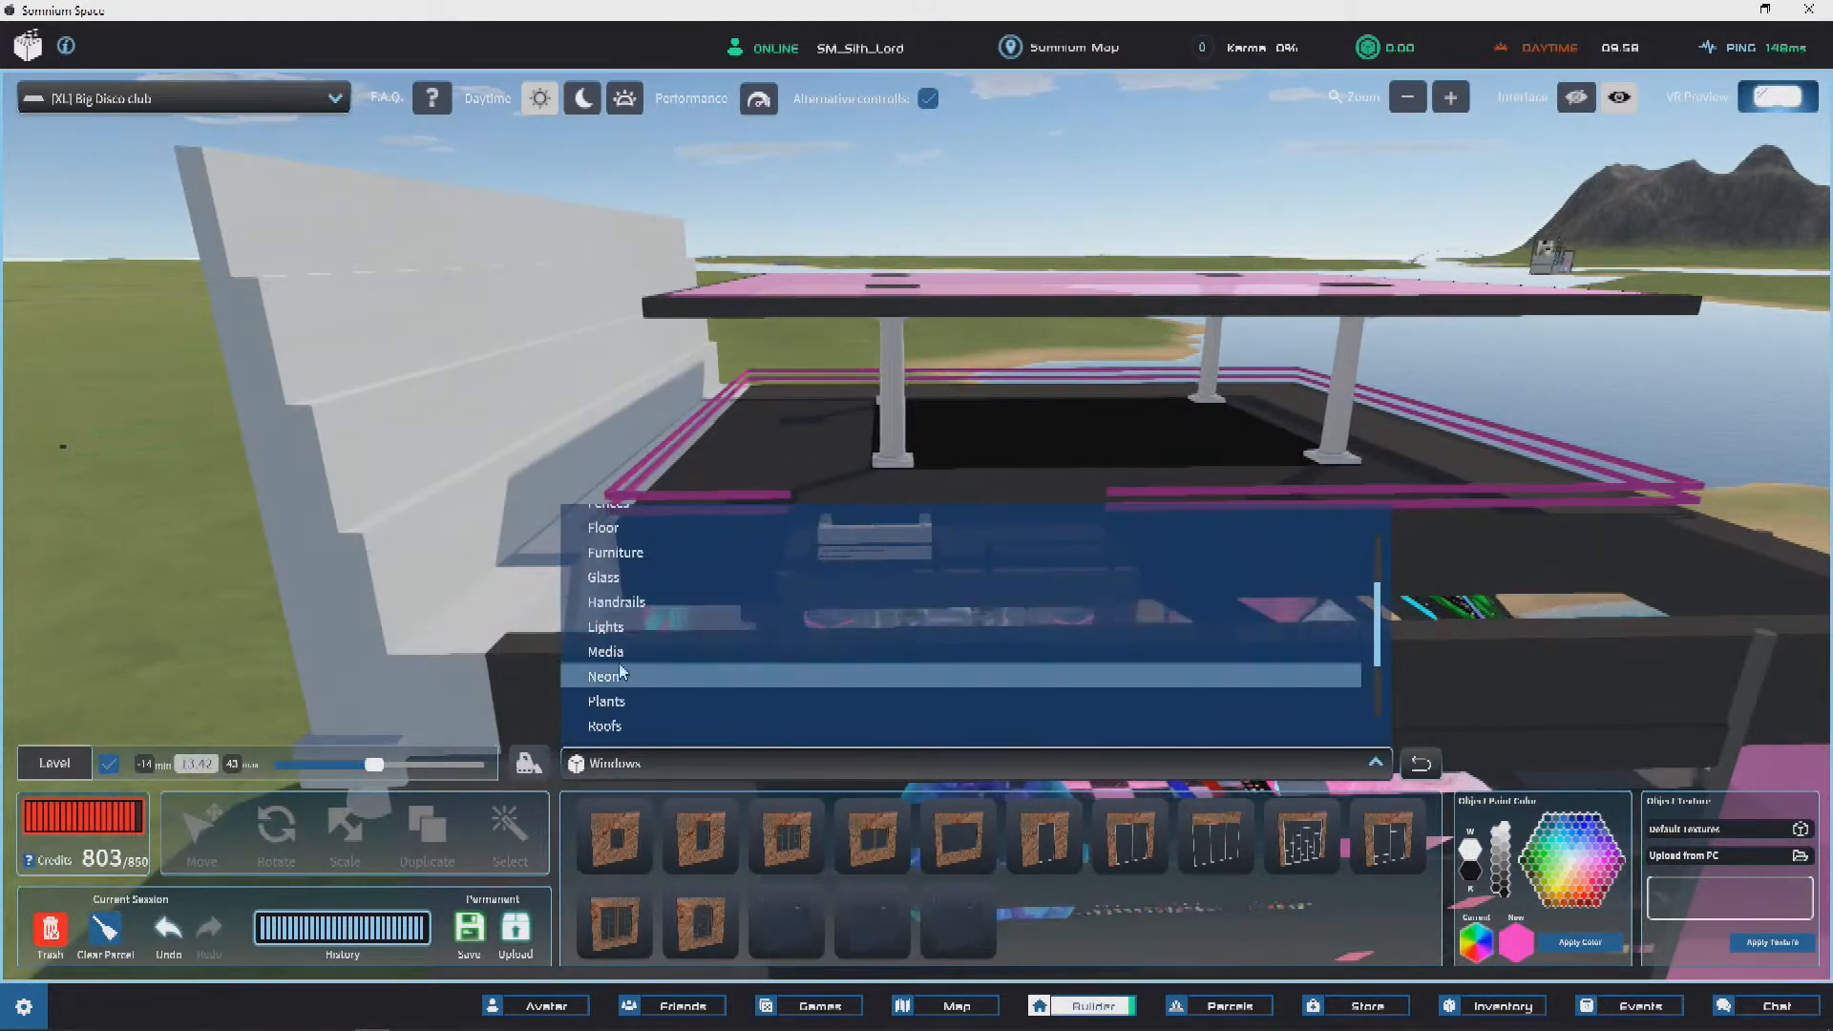
left_click(693, 673)
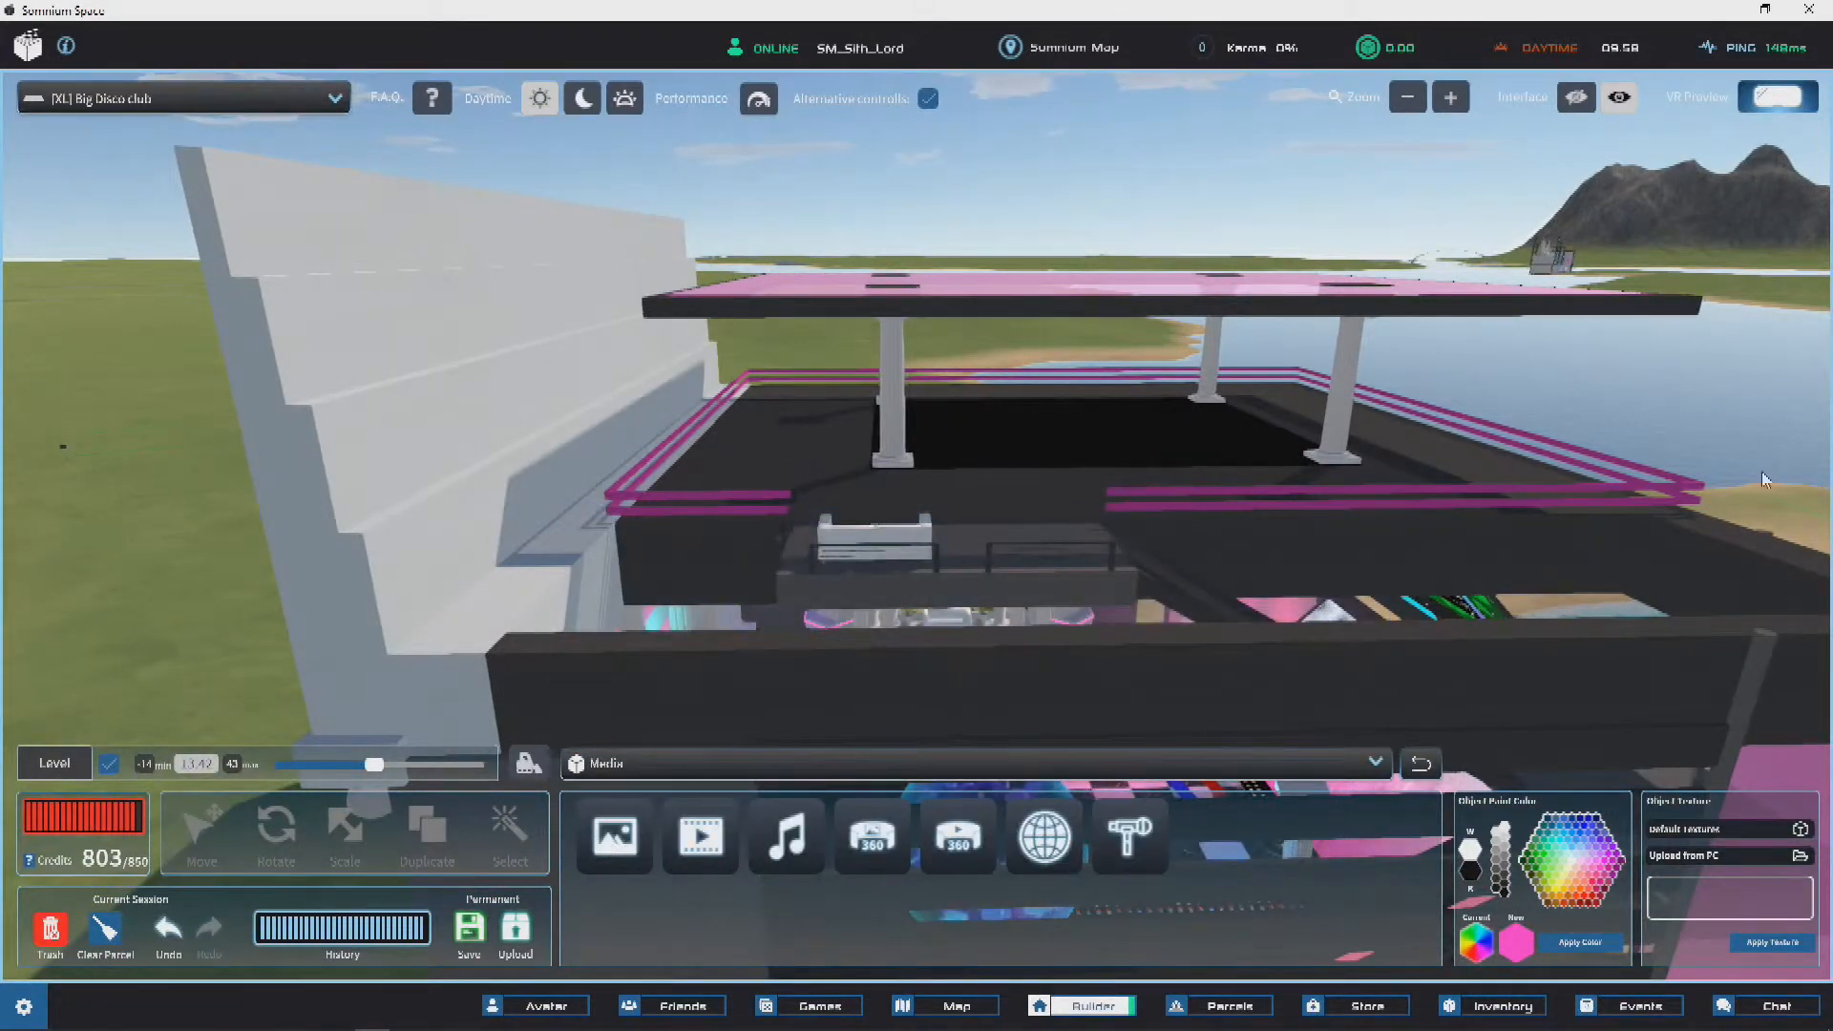
right_click_drag(1024, 386, 669, 769)
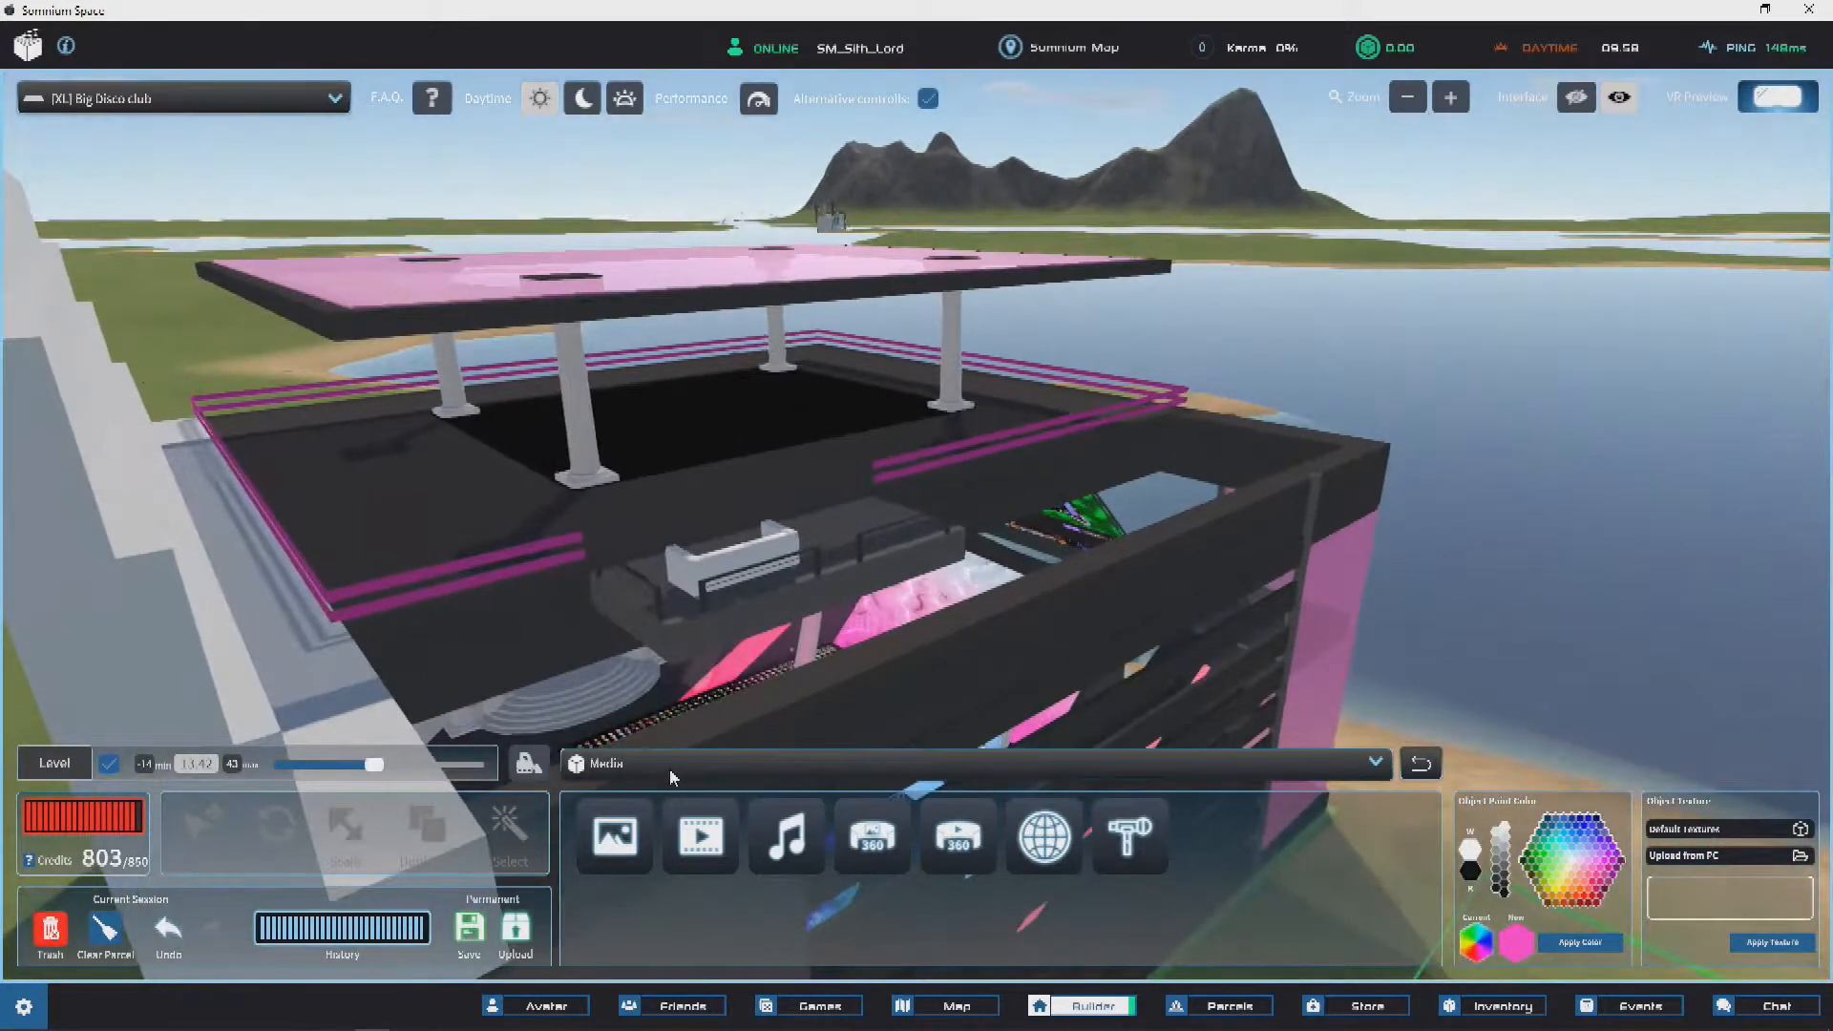
left_click(668, 770)
left_click(1802, 436)
right_click_drag(1127, 492, 927, 547)
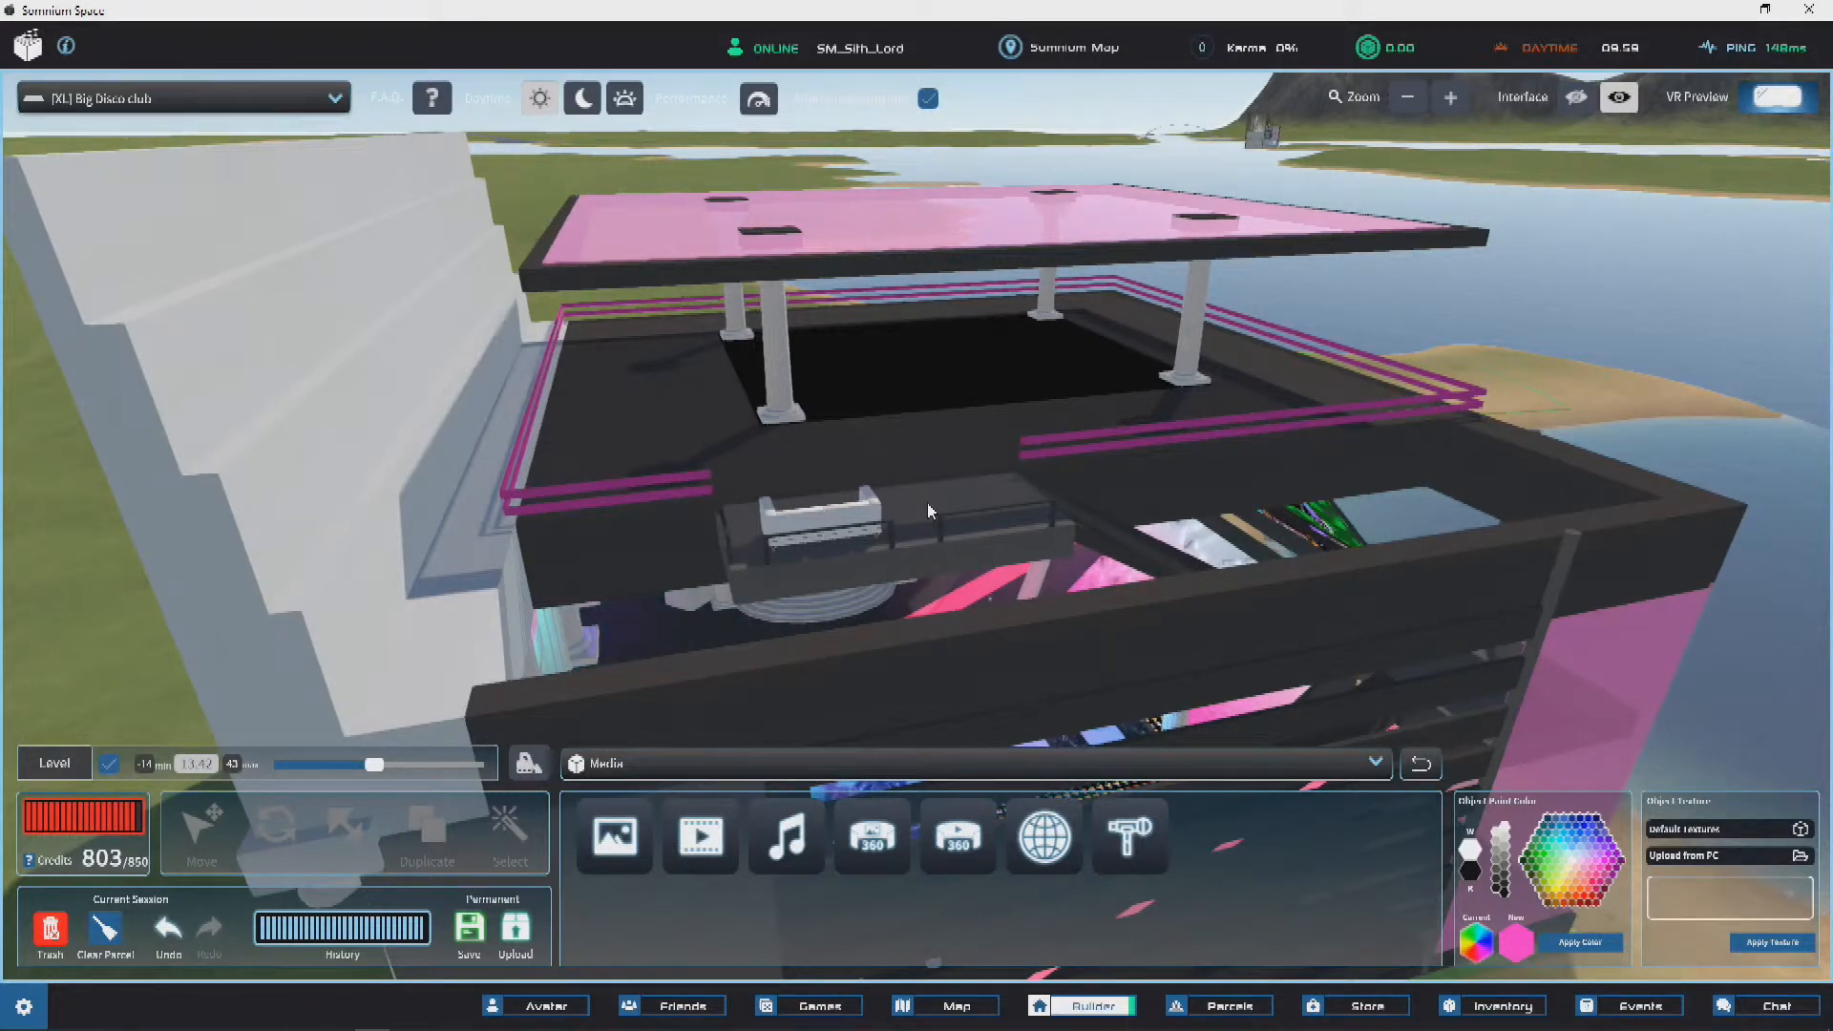
right_click_drag(927, 511, 1006, 564)
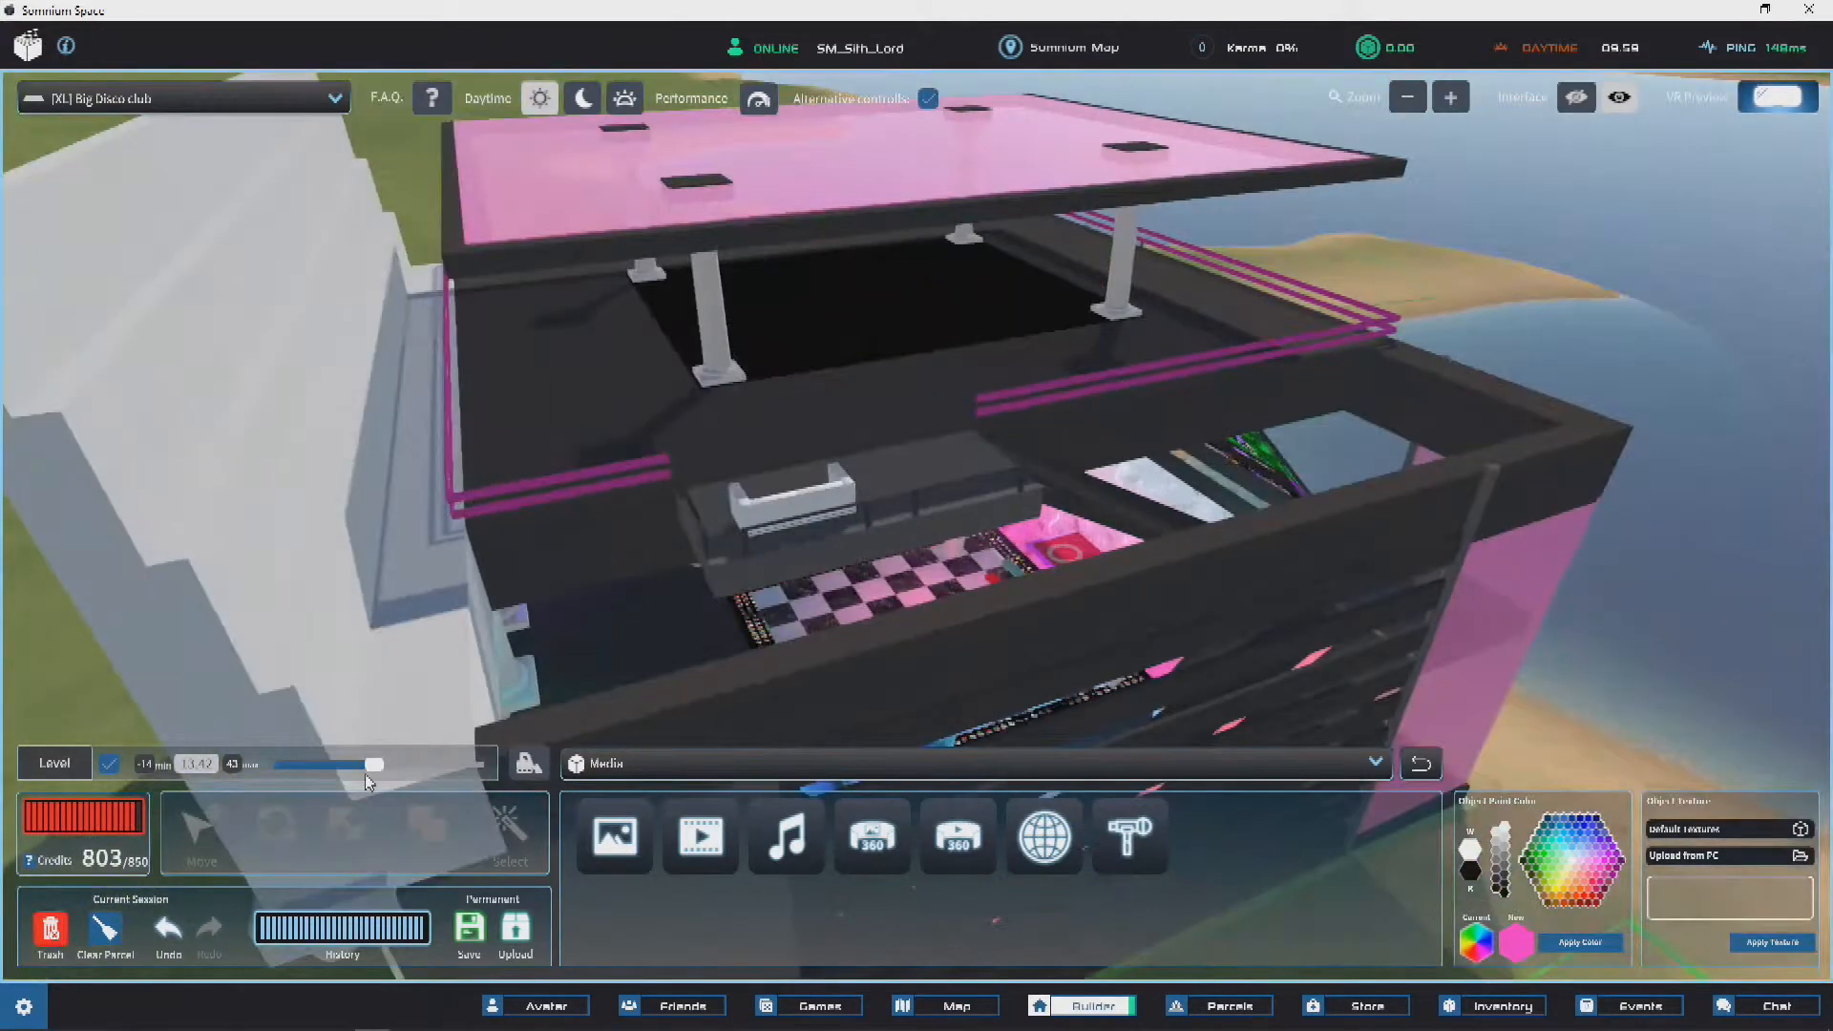
Step: Lower the building level to -3.91 and switch the scene to nighttime
left_click_drag(385, 769, 310, 765)
right_click_drag(621, 389, 940, 363)
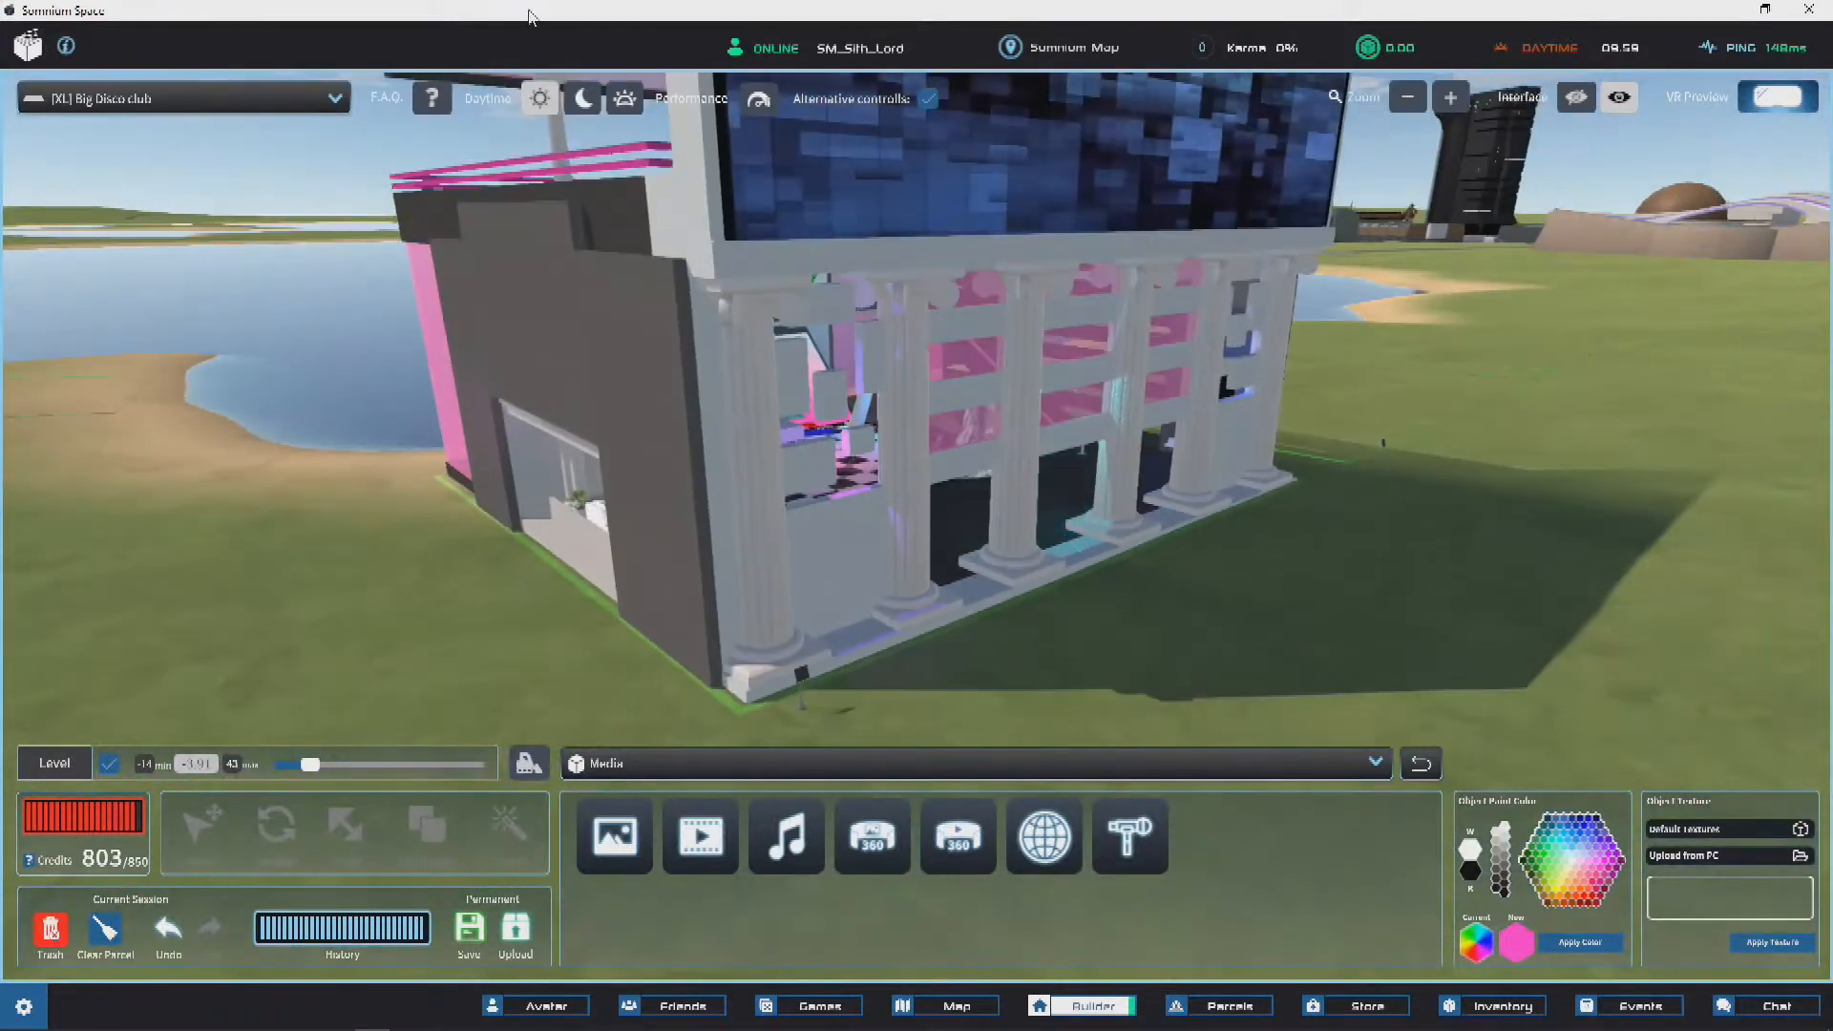
left_click(582, 98)
Step: Examine the night lighting around the dance floor and the web screen above the DJ stage inside the club
right_click_drag(726, 315, 1004, 414)
scroll(1086, 409, "up", 8)
scroll(1004, 414, "up", 3)
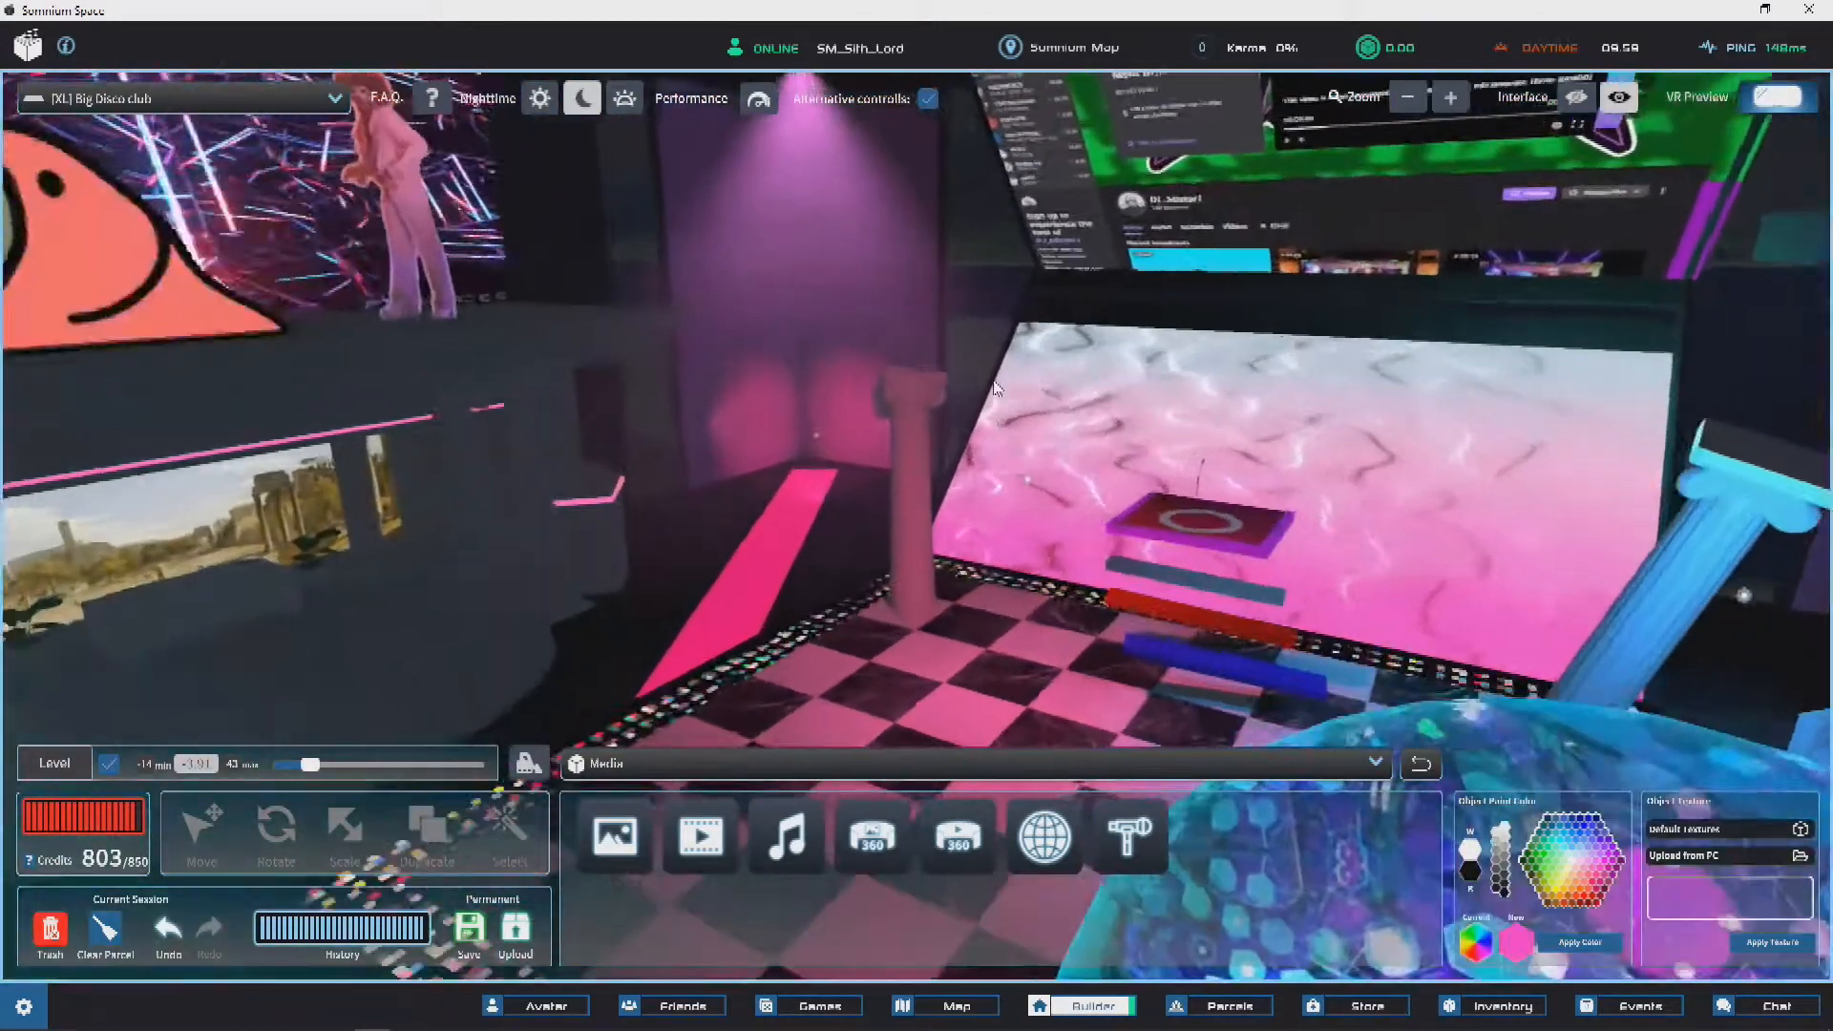
scroll(1005, 414, "down", 3)
scroll(1177, 200, "up", 3)
left_click(1180, 200)
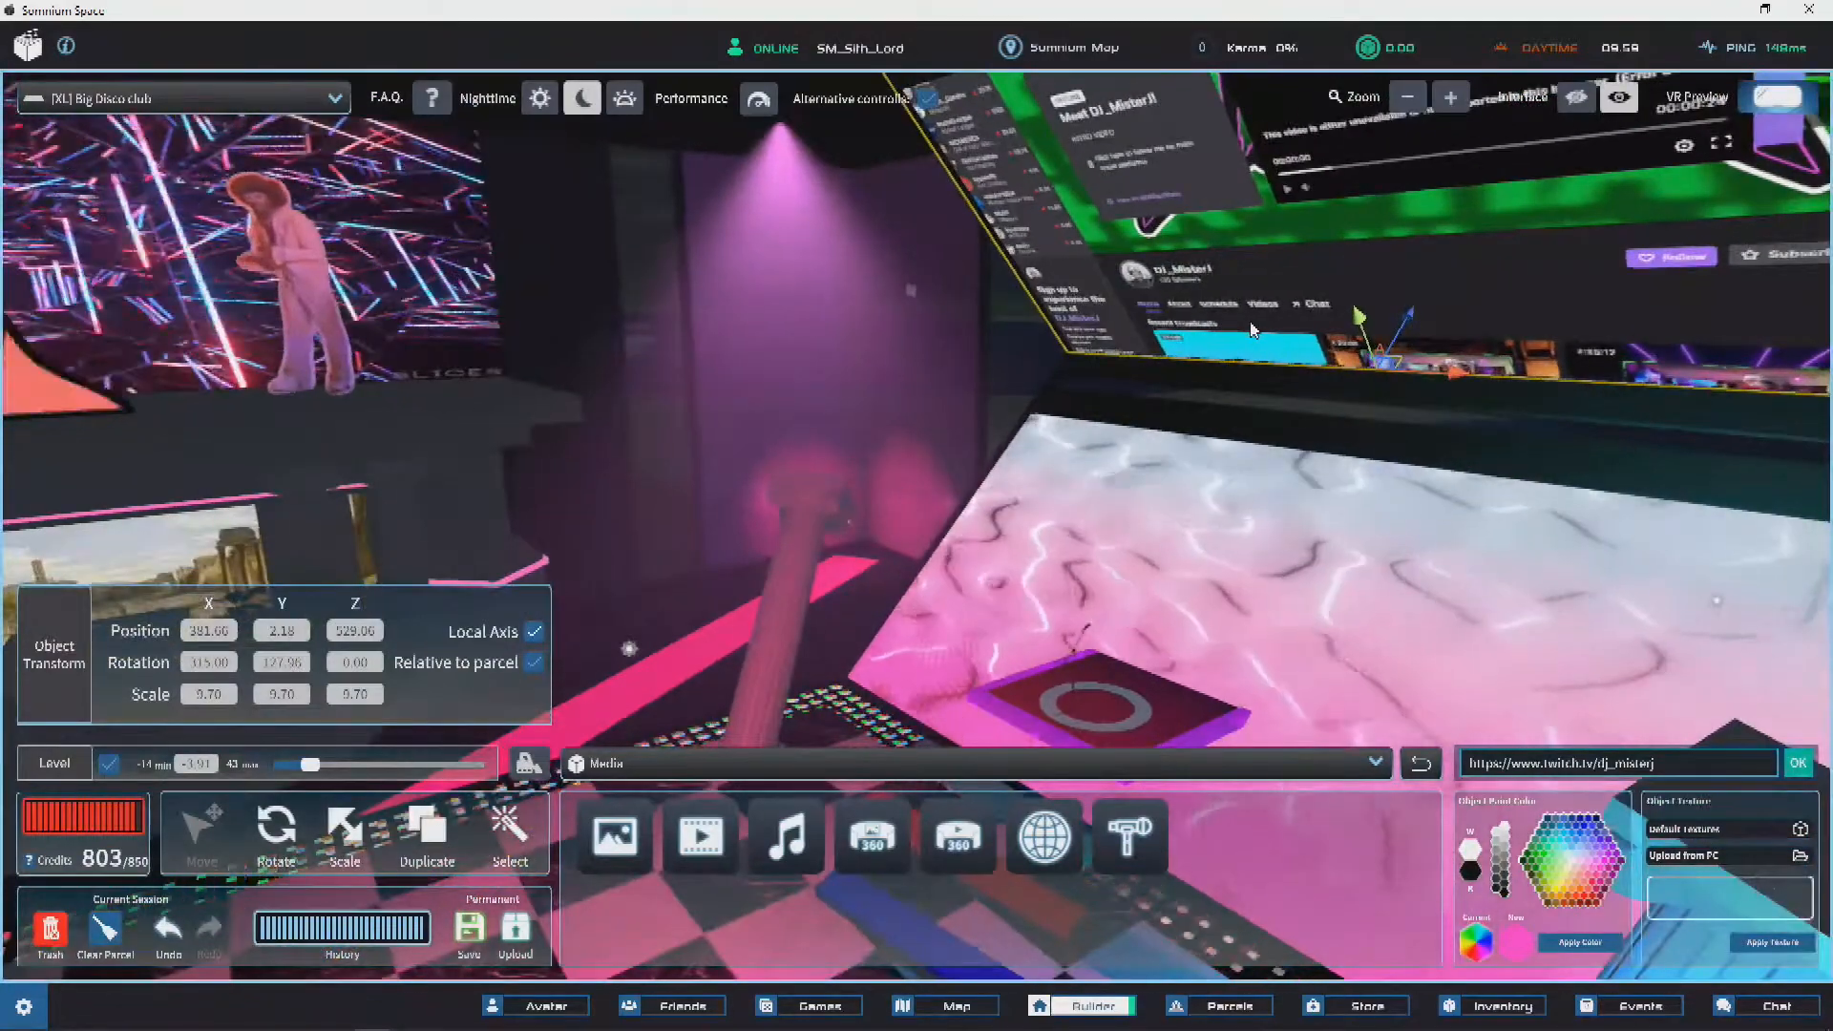
scroll(1200, 422, "down", 2)
scroll(1200, 423, "down", 2)
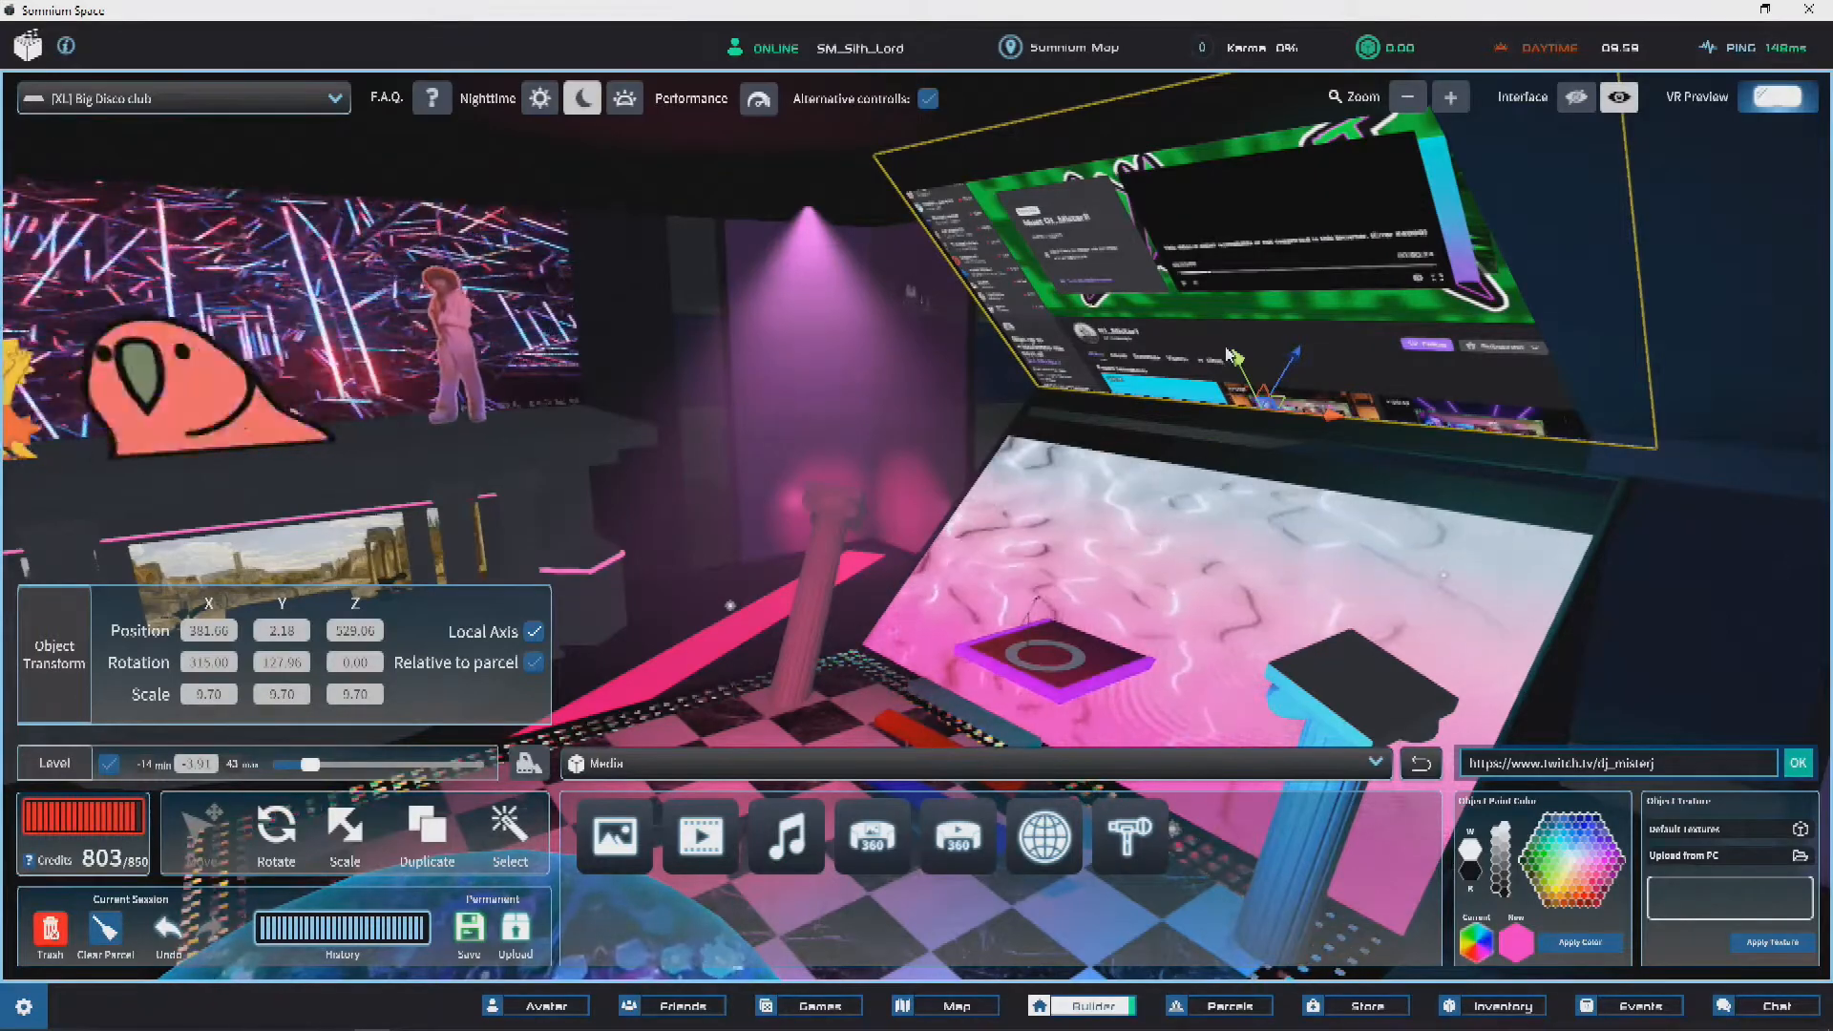
key("a")
key("a")
key("d")
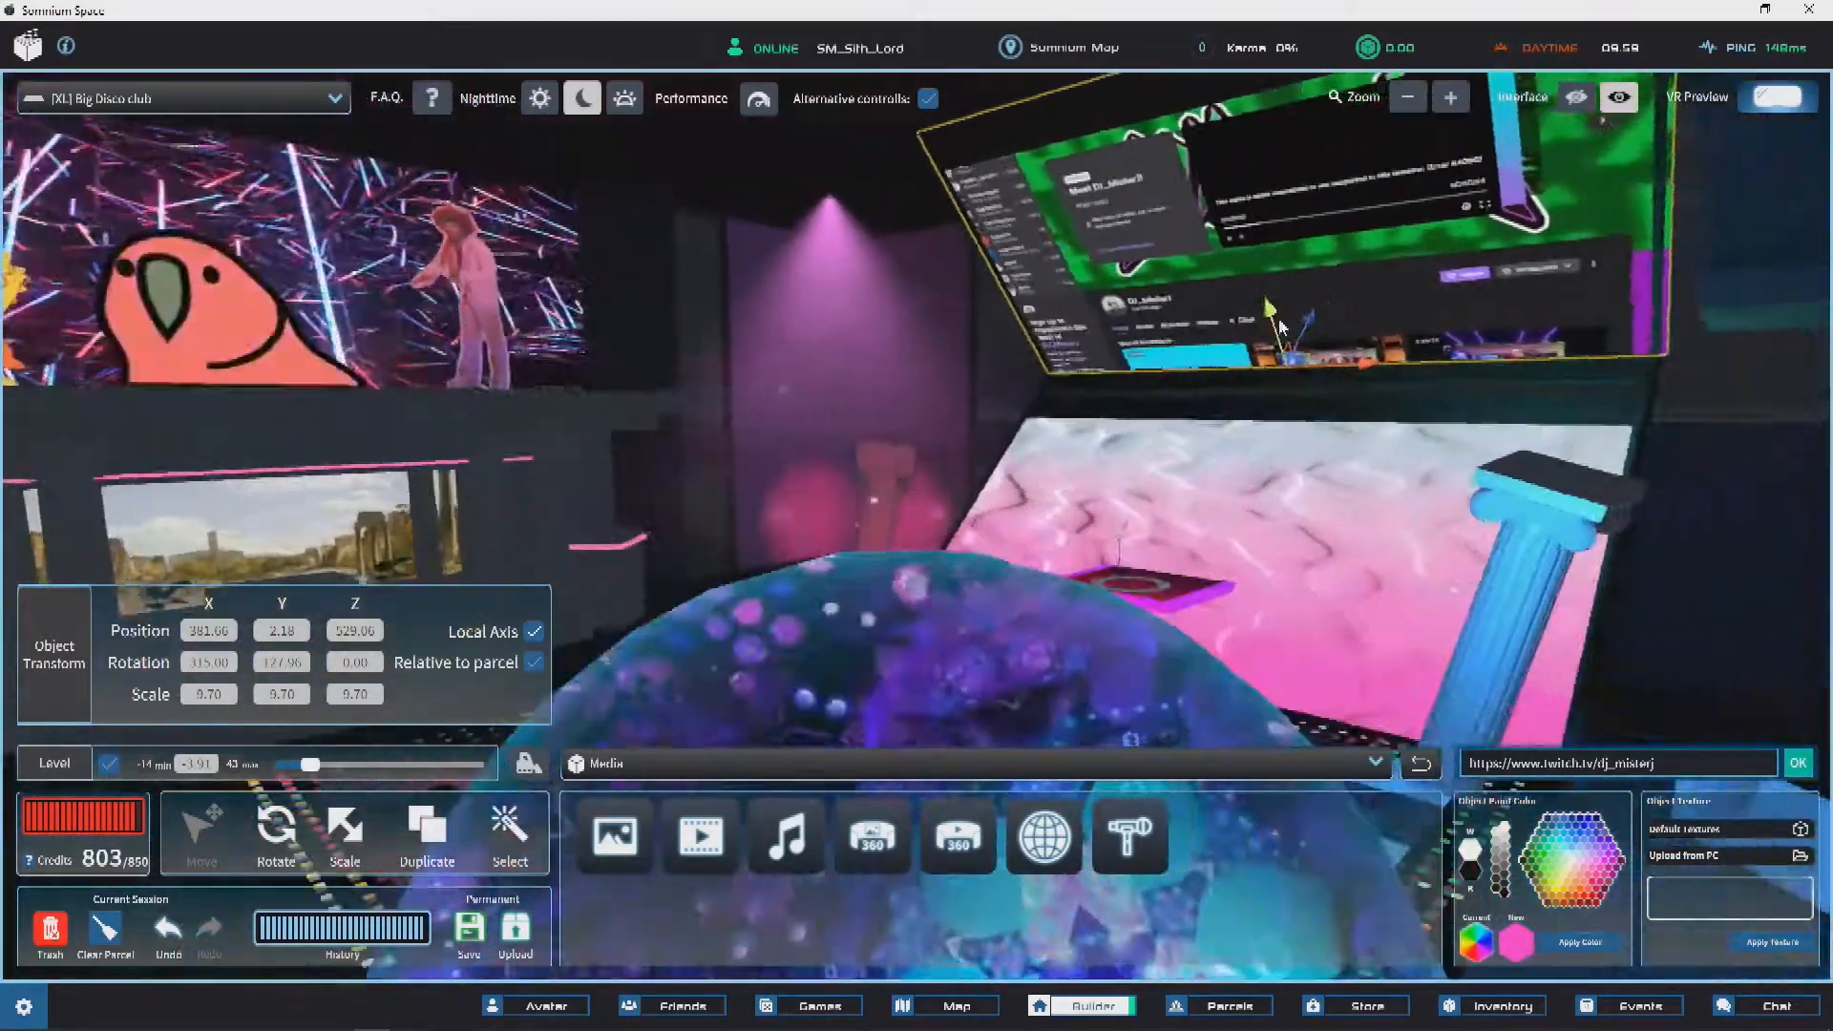
key("a")
key("d")
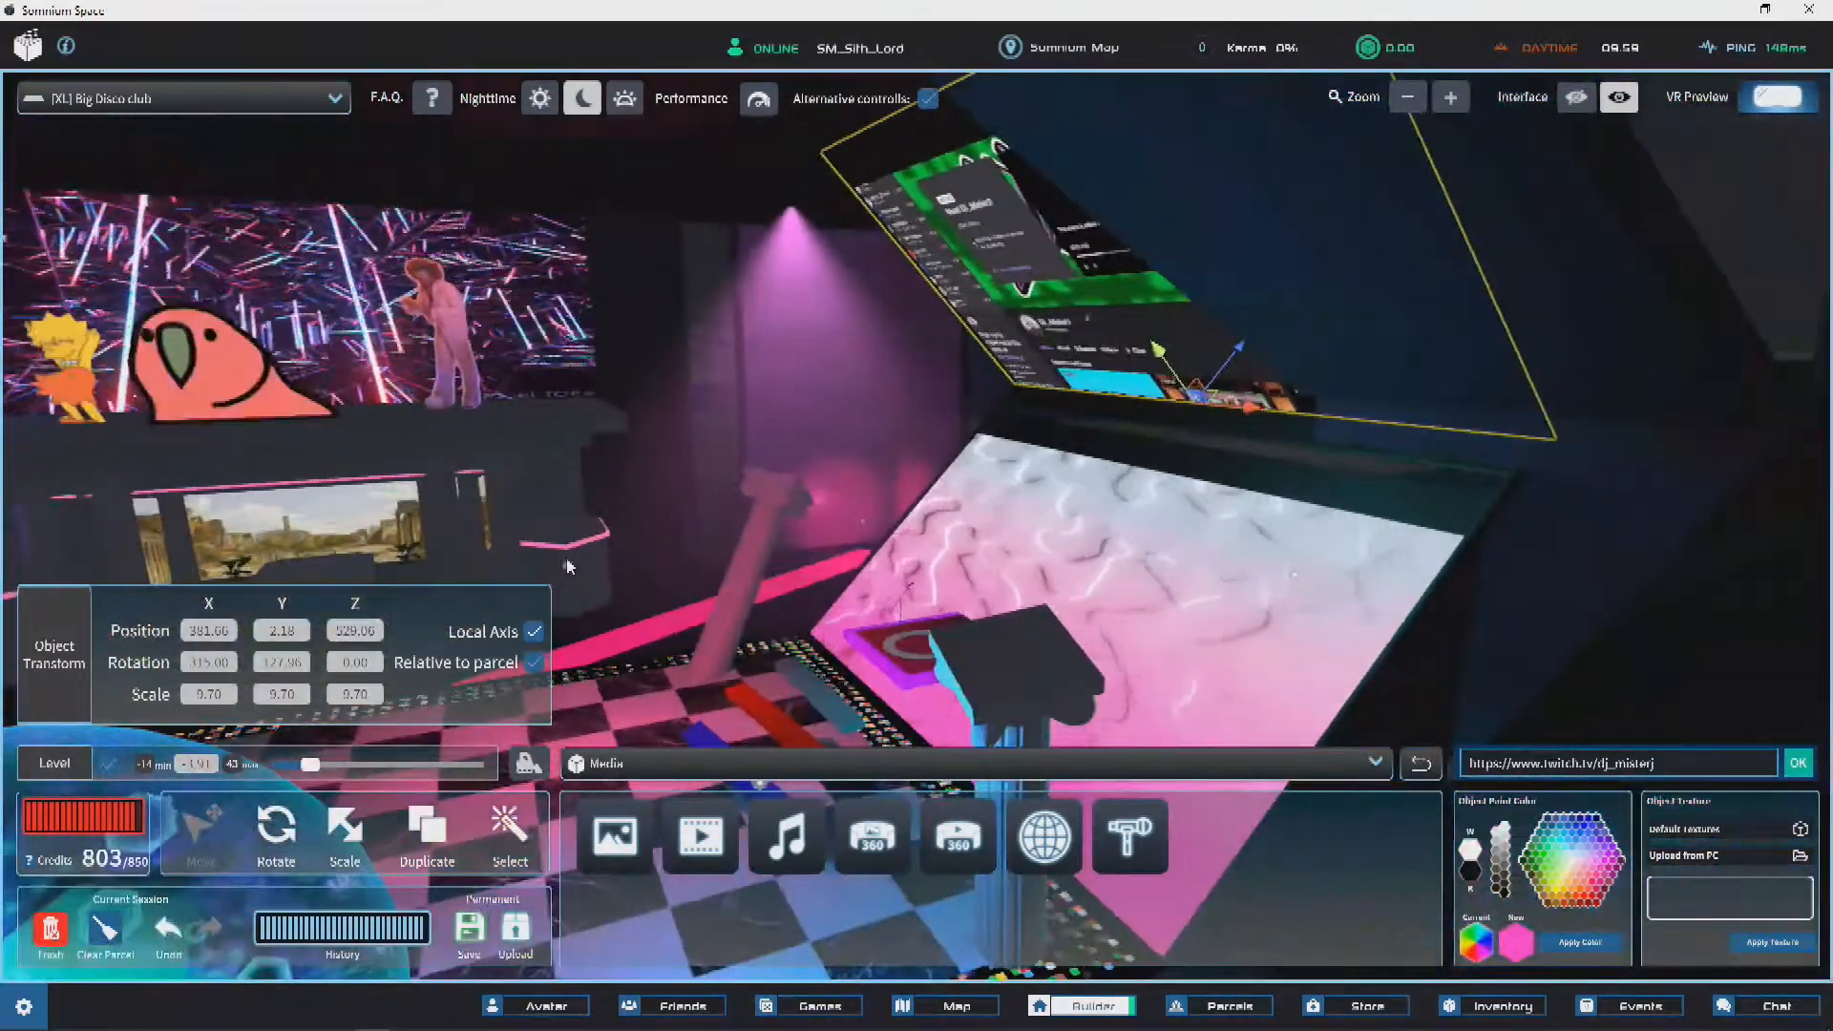
Step: Select the pink light above the checkered dance floor and move it to X 373.15, Y -1.01, Z 542.42
left_click(1058, 531)
key("a")
key("s")
key("w")
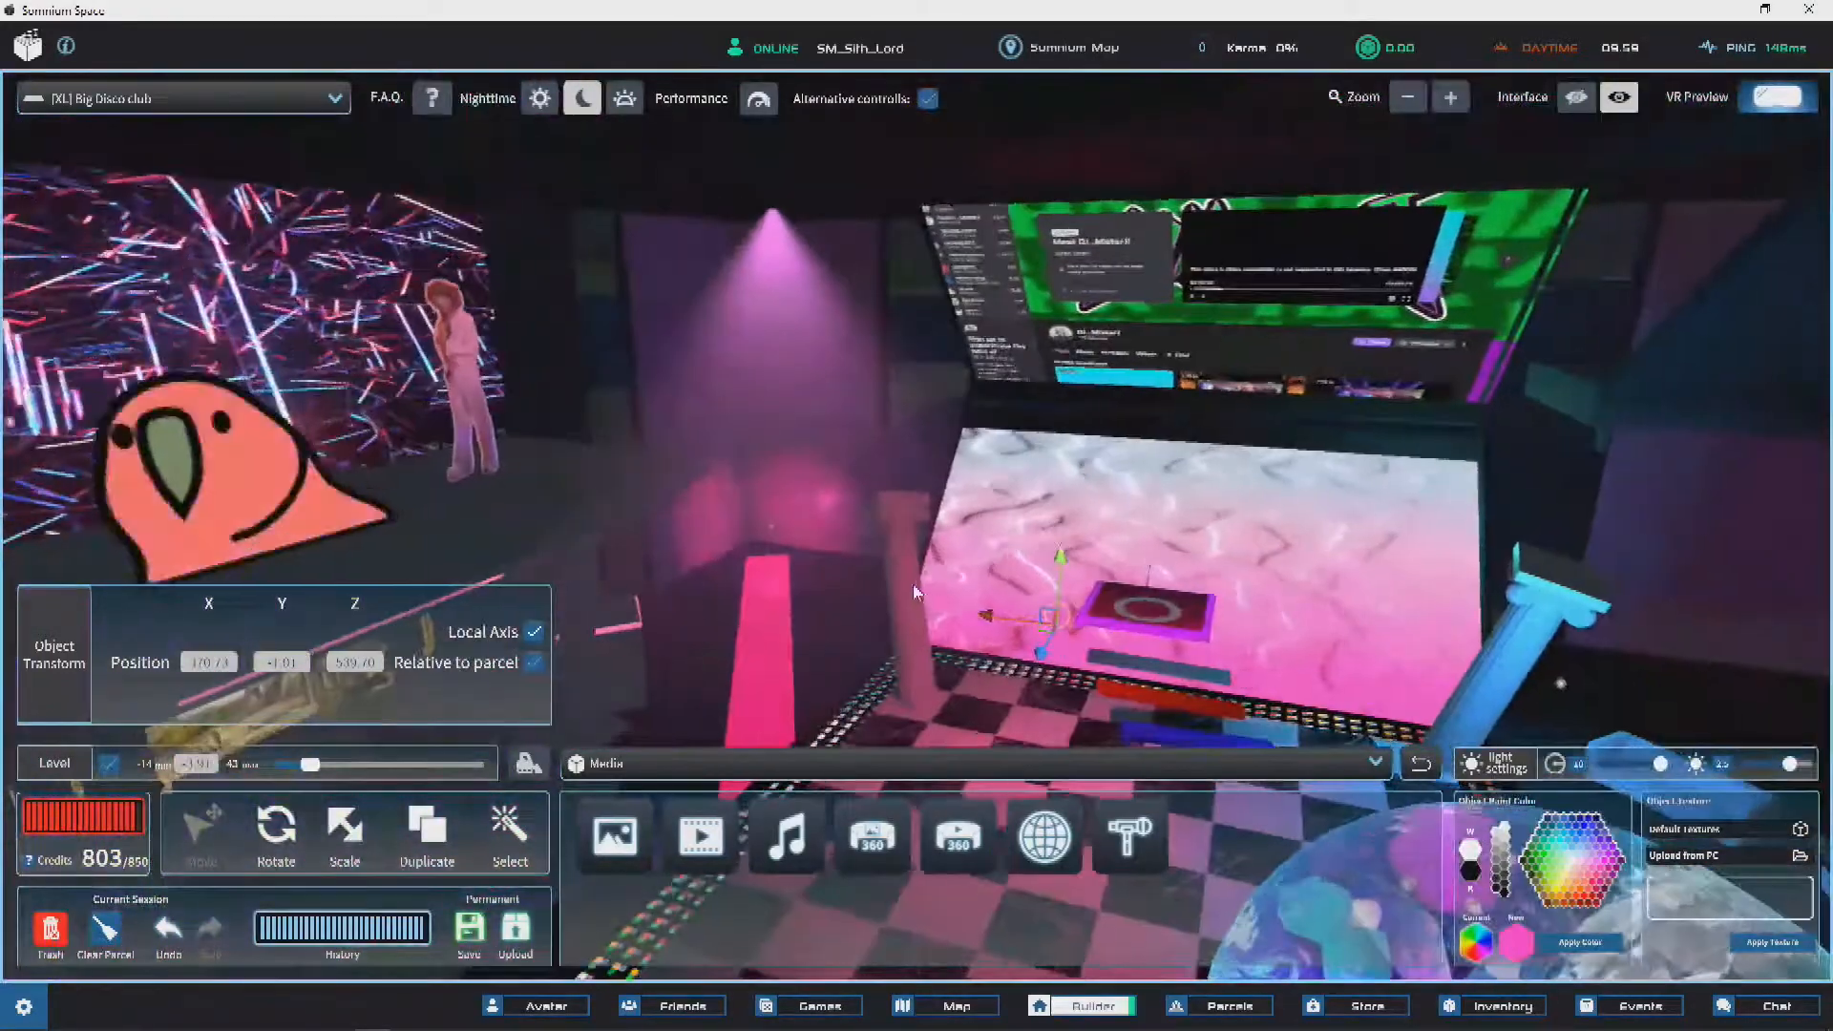
key("s")
key("w")
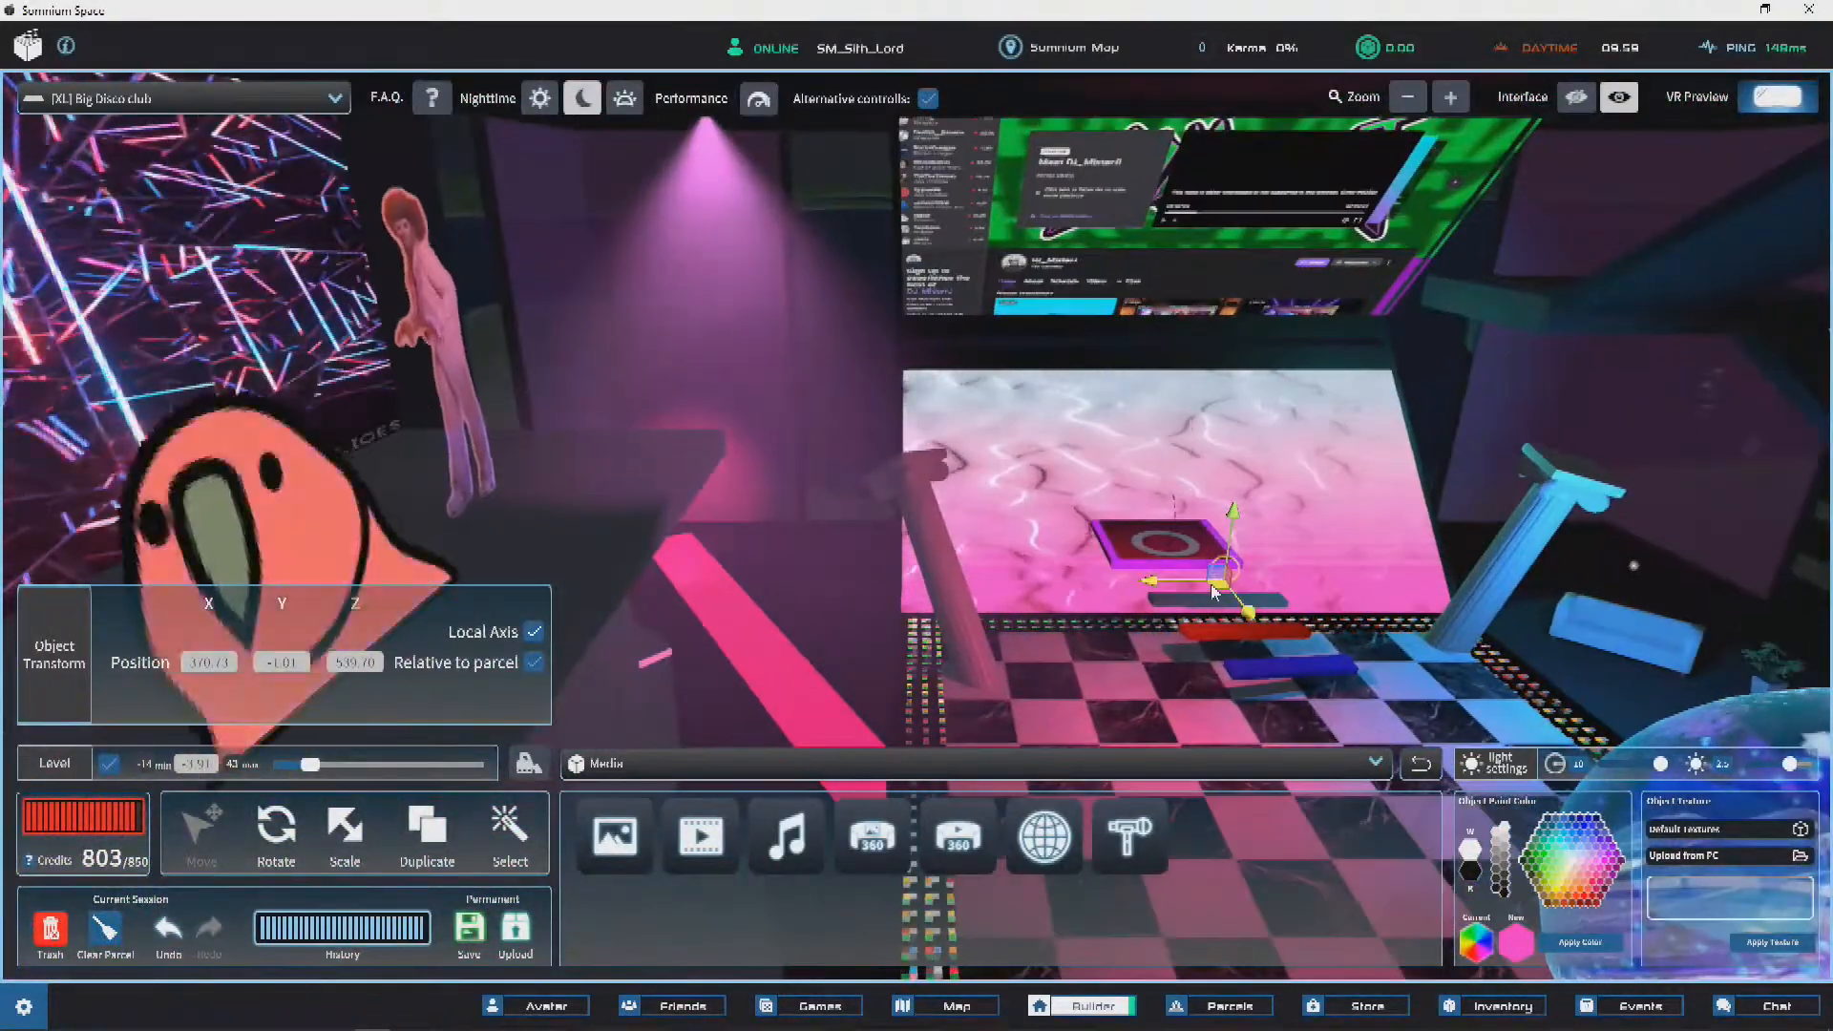
left_click(1003, 539)
left_click_drag(1007, 541, 1033, 575)
Step: Shift the pink dance floor light towards the pink-lit corner beyond the column and raise its intensity
right_click_drag(798, 467, 684, 516)
left_click(684, 518)
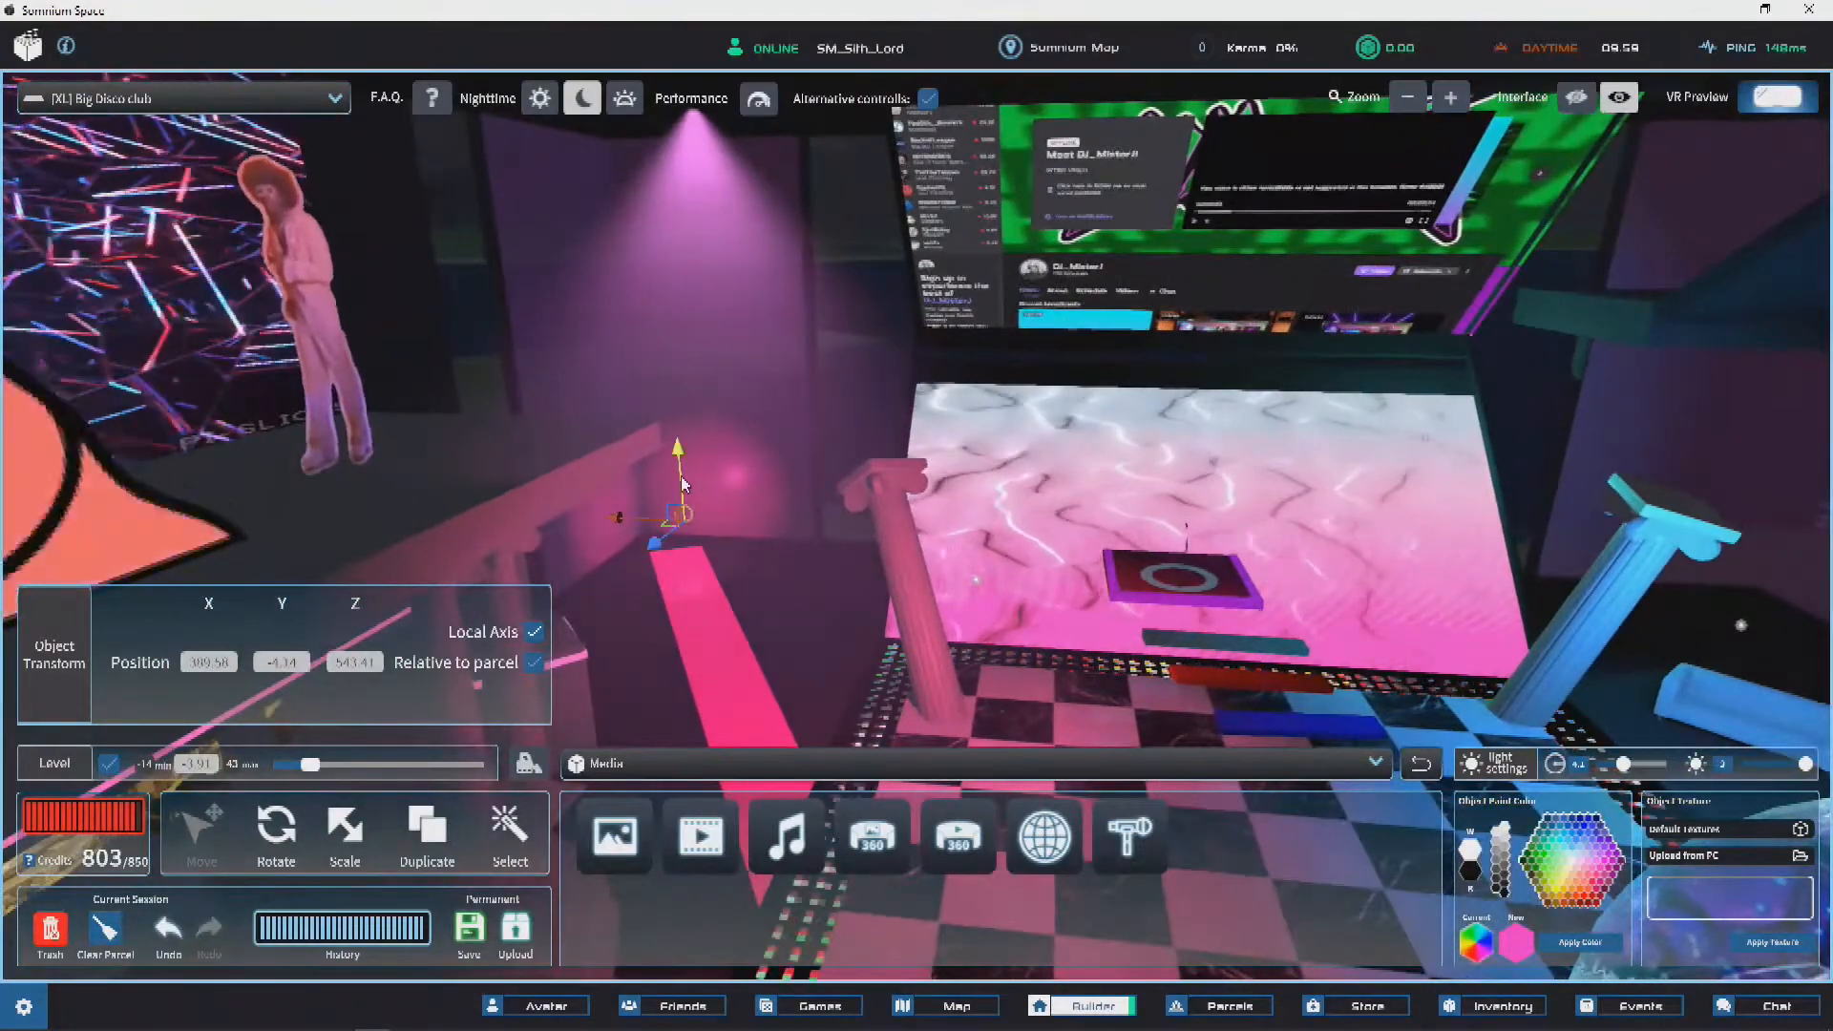
left_click(976, 586)
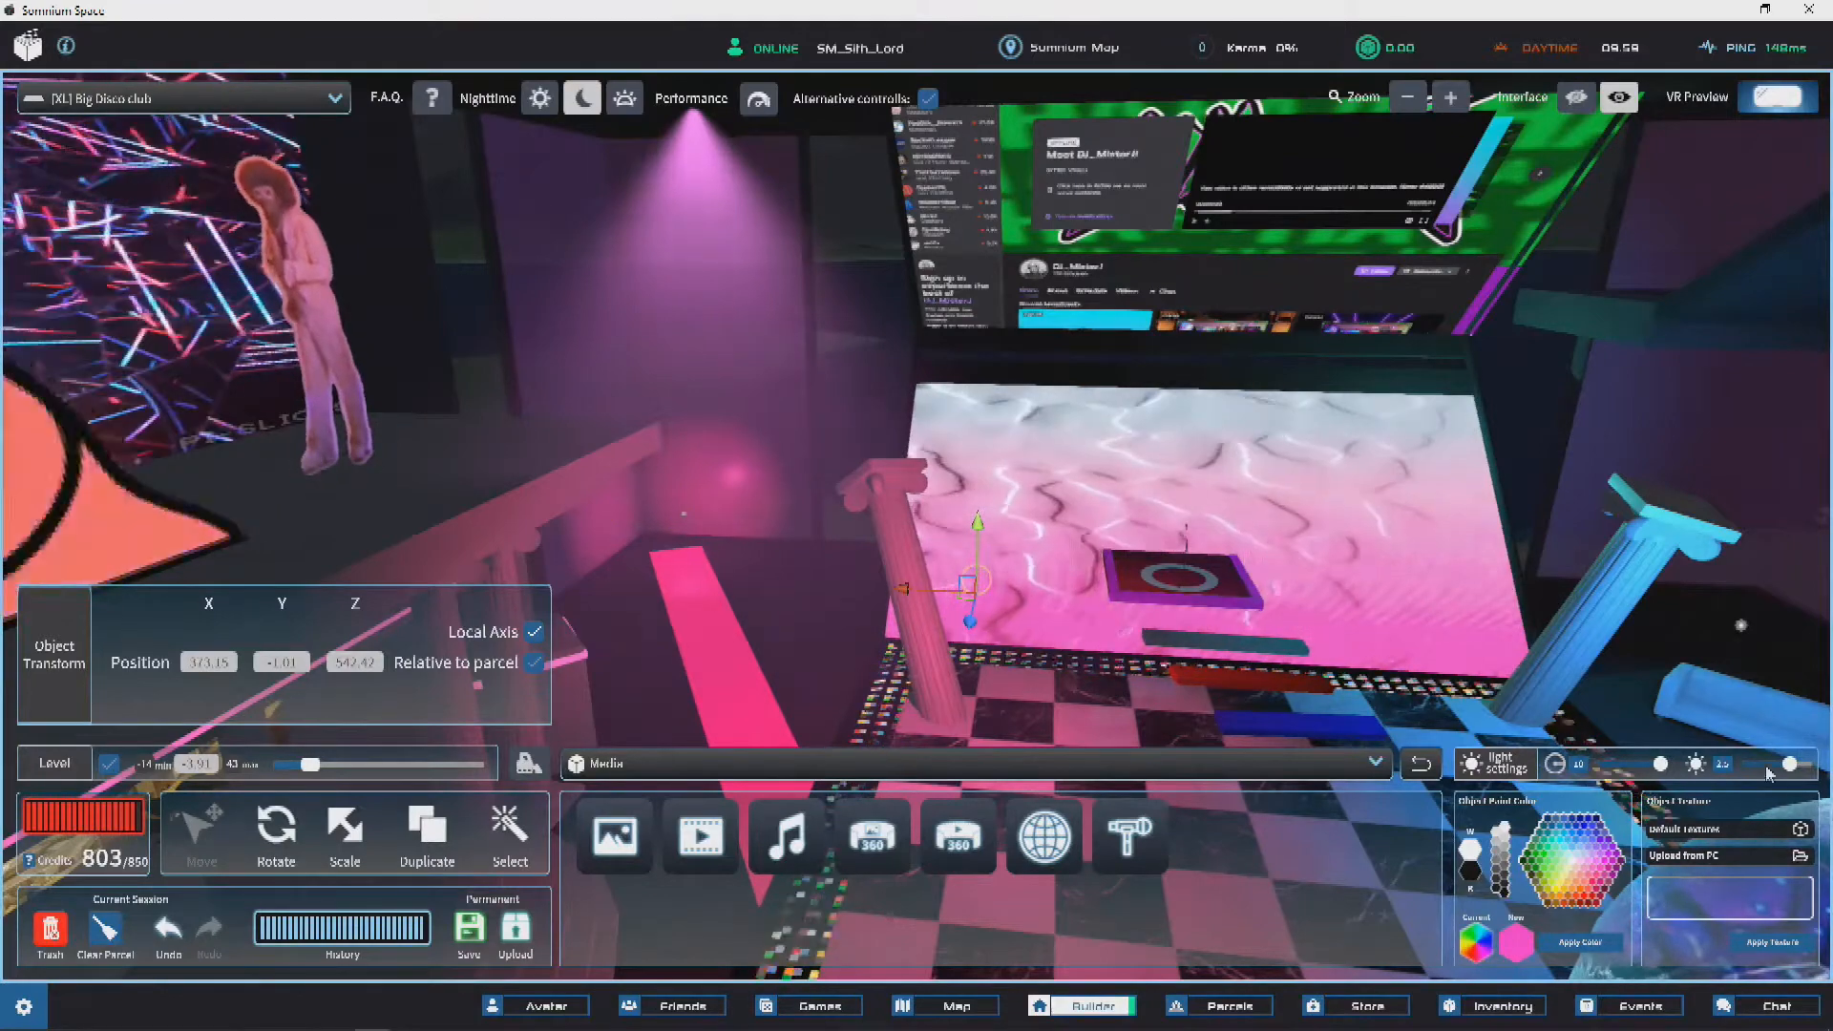
left_click_drag(969, 587, 836, 514)
left_click_drag(1793, 767, 1814, 769)
left_click_drag(826, 495, 768, 494)
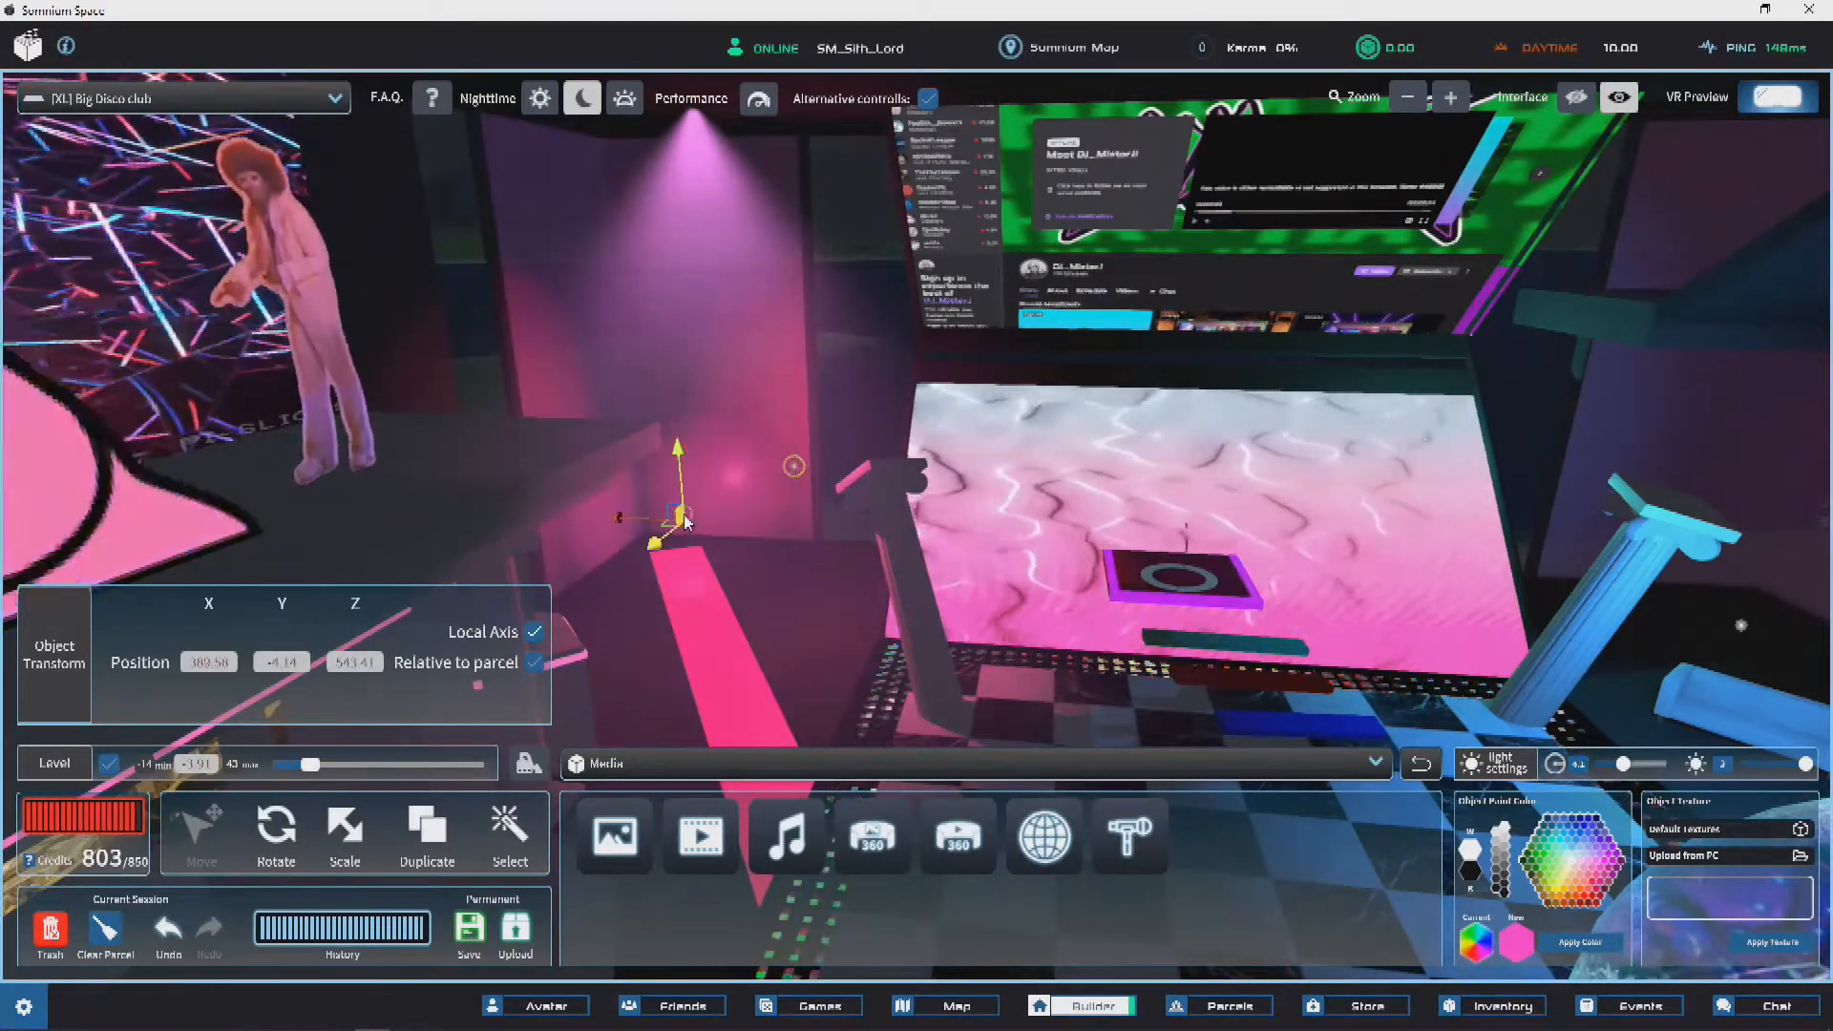
Step: Delete the small light in the pink-lit corner at X 389.58, Y -4.14, Z 543.41
left_click_drag(793, 473, 761, 288)
right_click_drag(759, 282, 813, 298)
key("Delete")
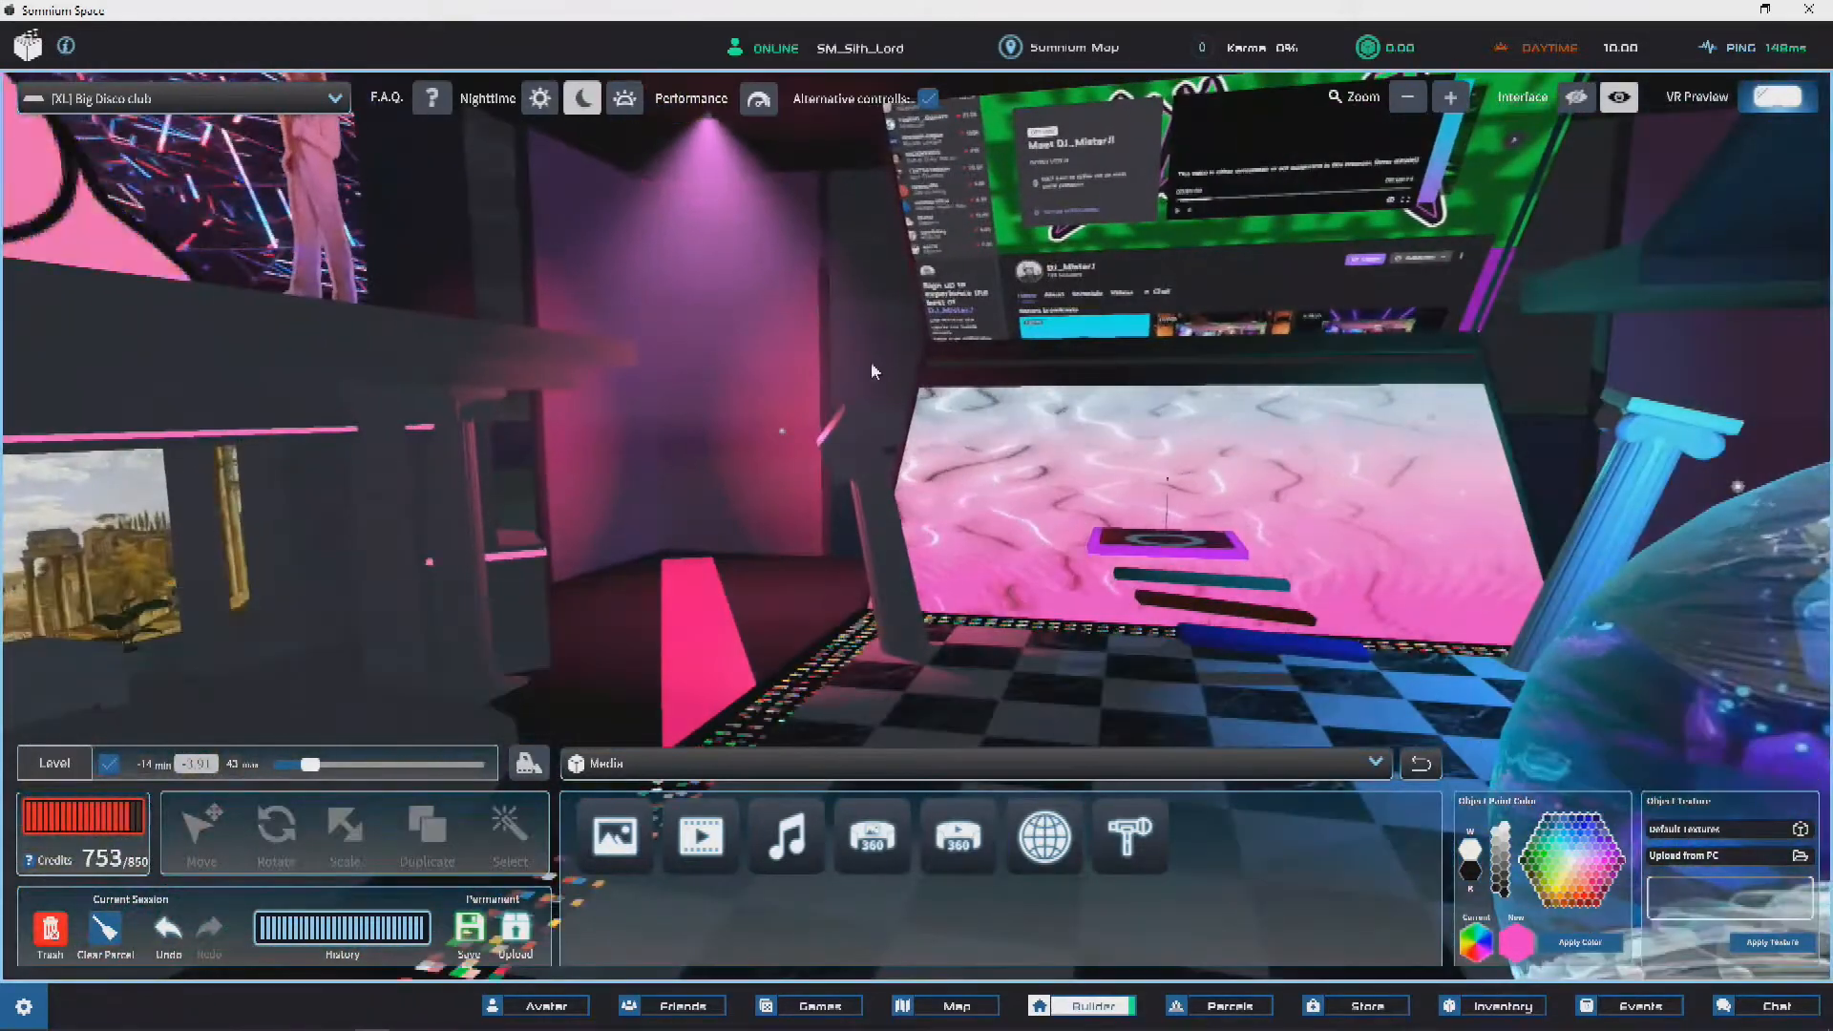
right_click_drag(932, 366, 1067, 412)
scroll(1068, 401, "down", 4)
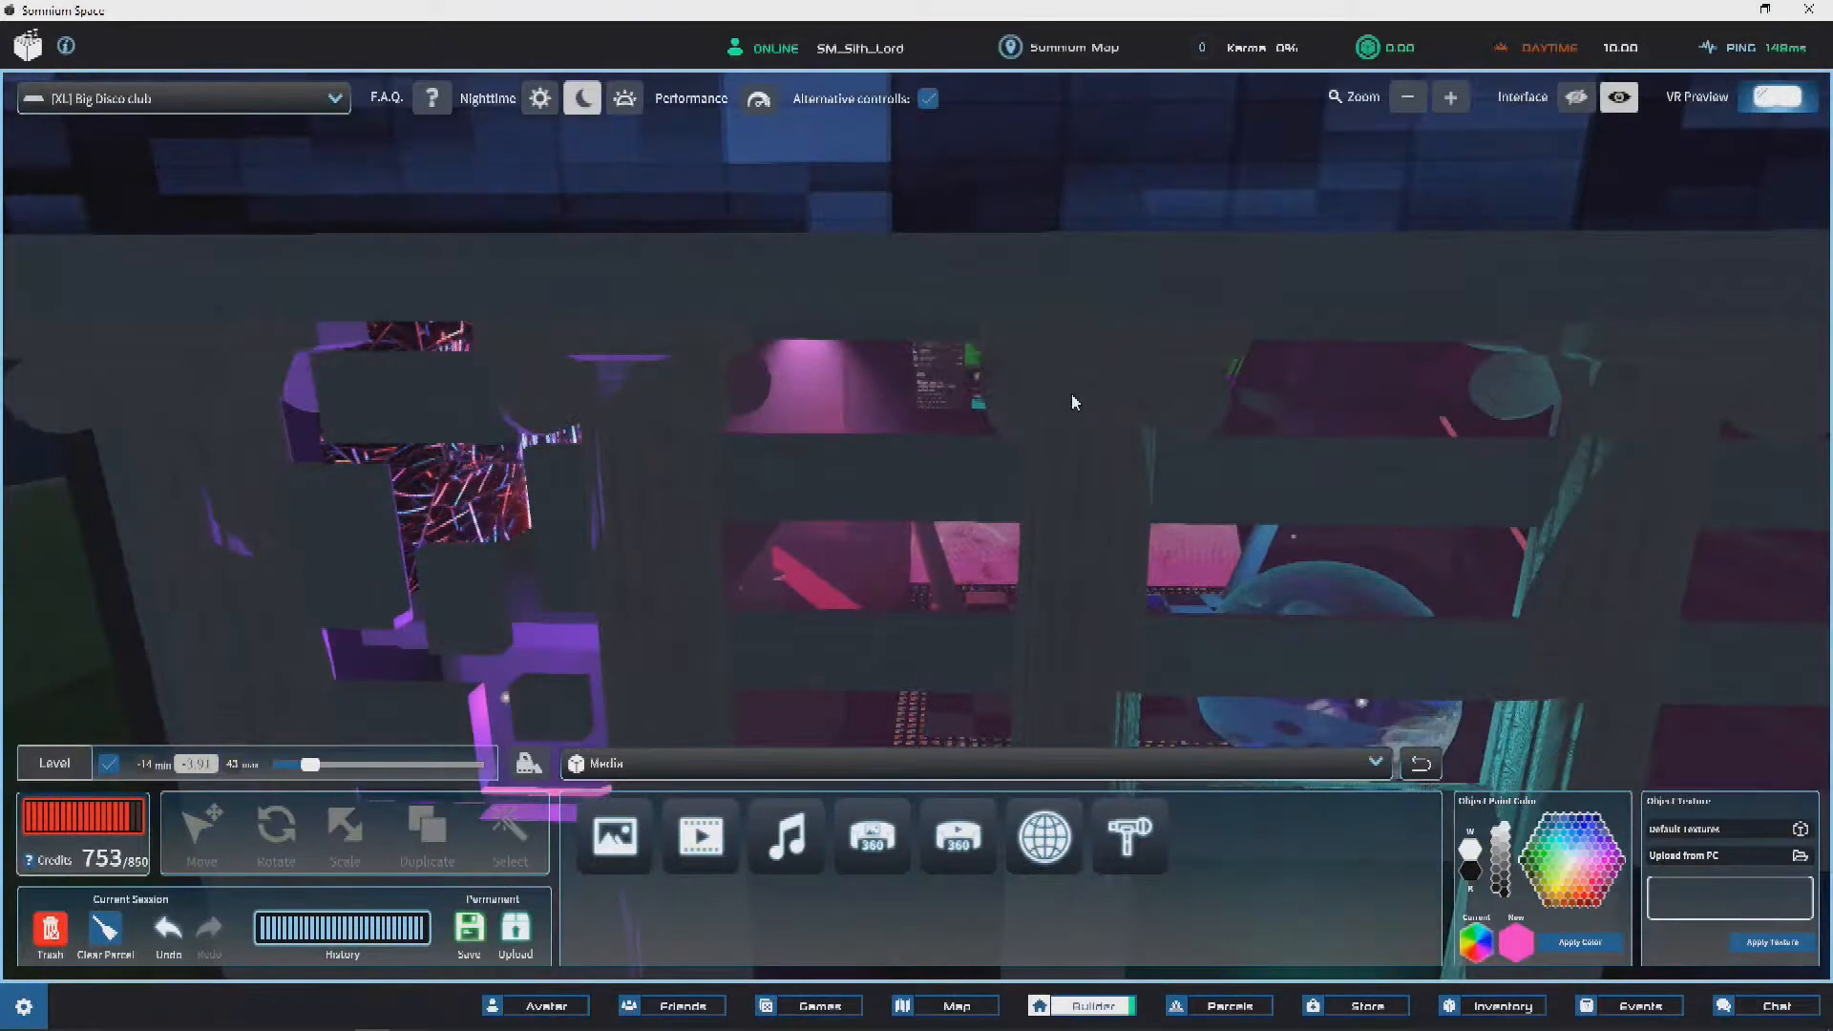
scroll(1073, 402, "down", 3)
right_click_drag(1073, 367, 861, 454)
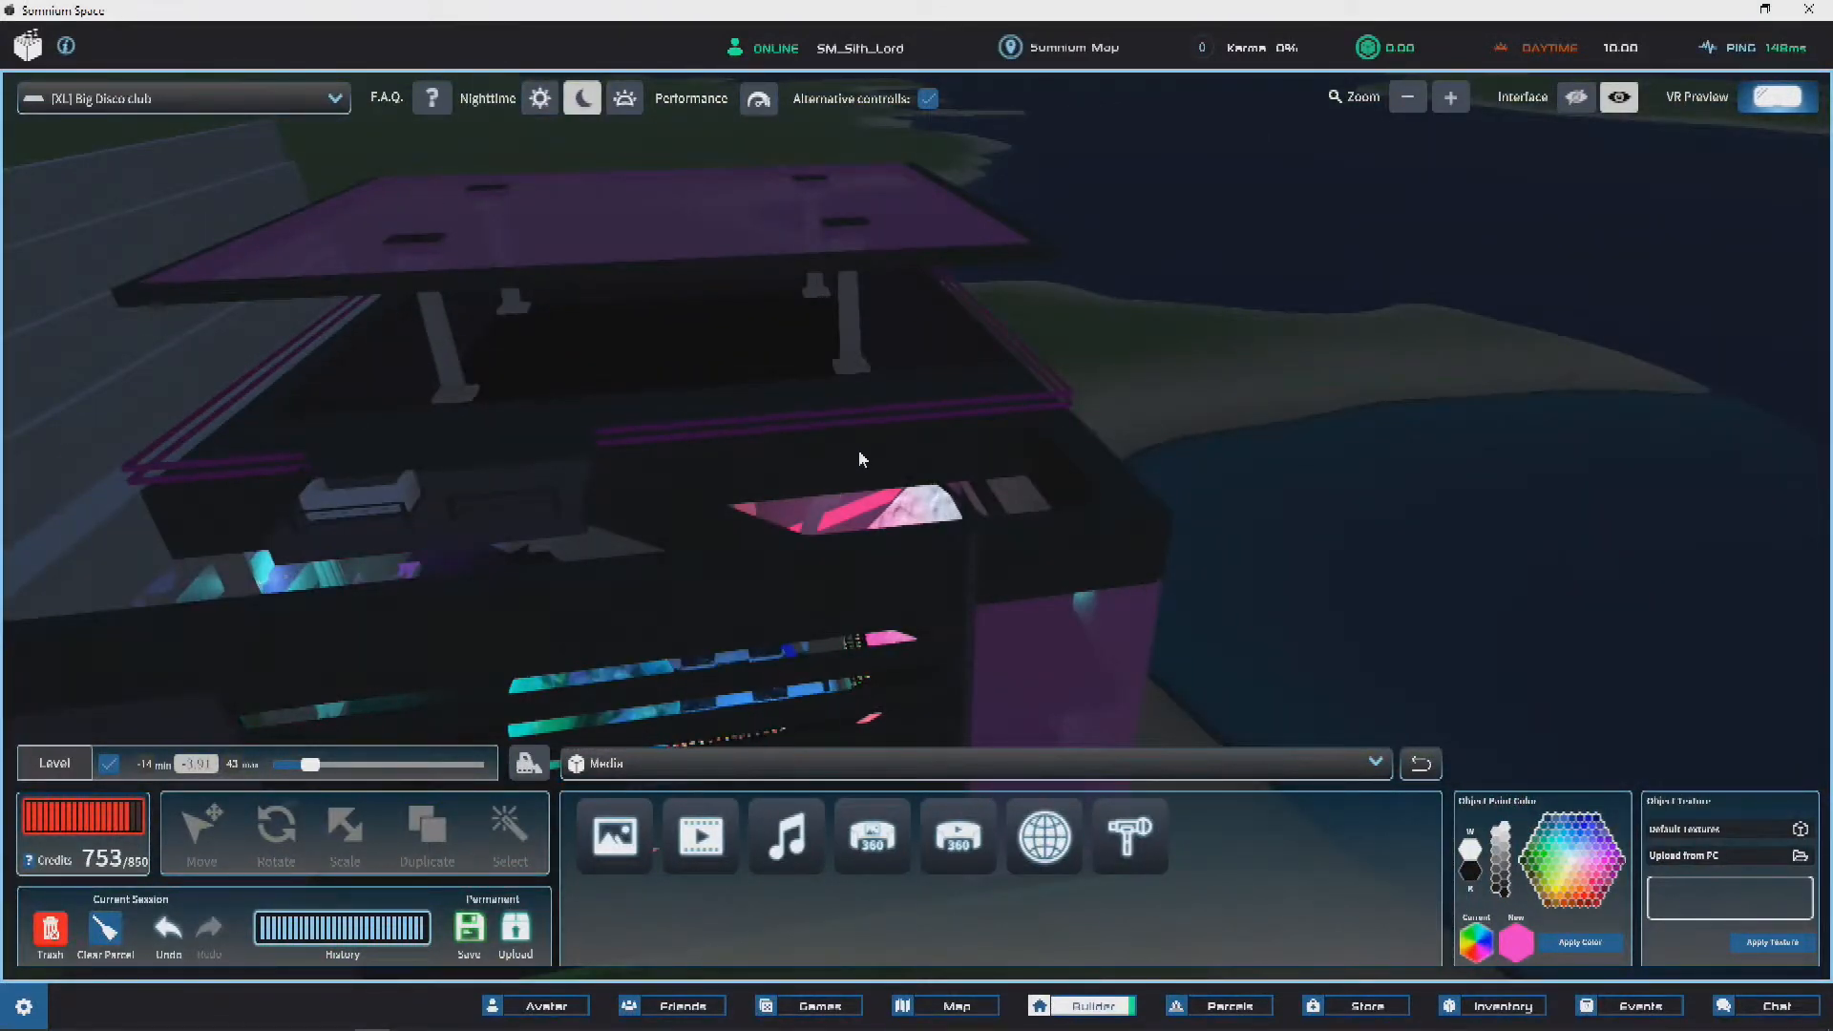
Step: Switch the scene to daytime and bring the club's roof canopy into view
right_click_drag(857, 450, 1018, 409)
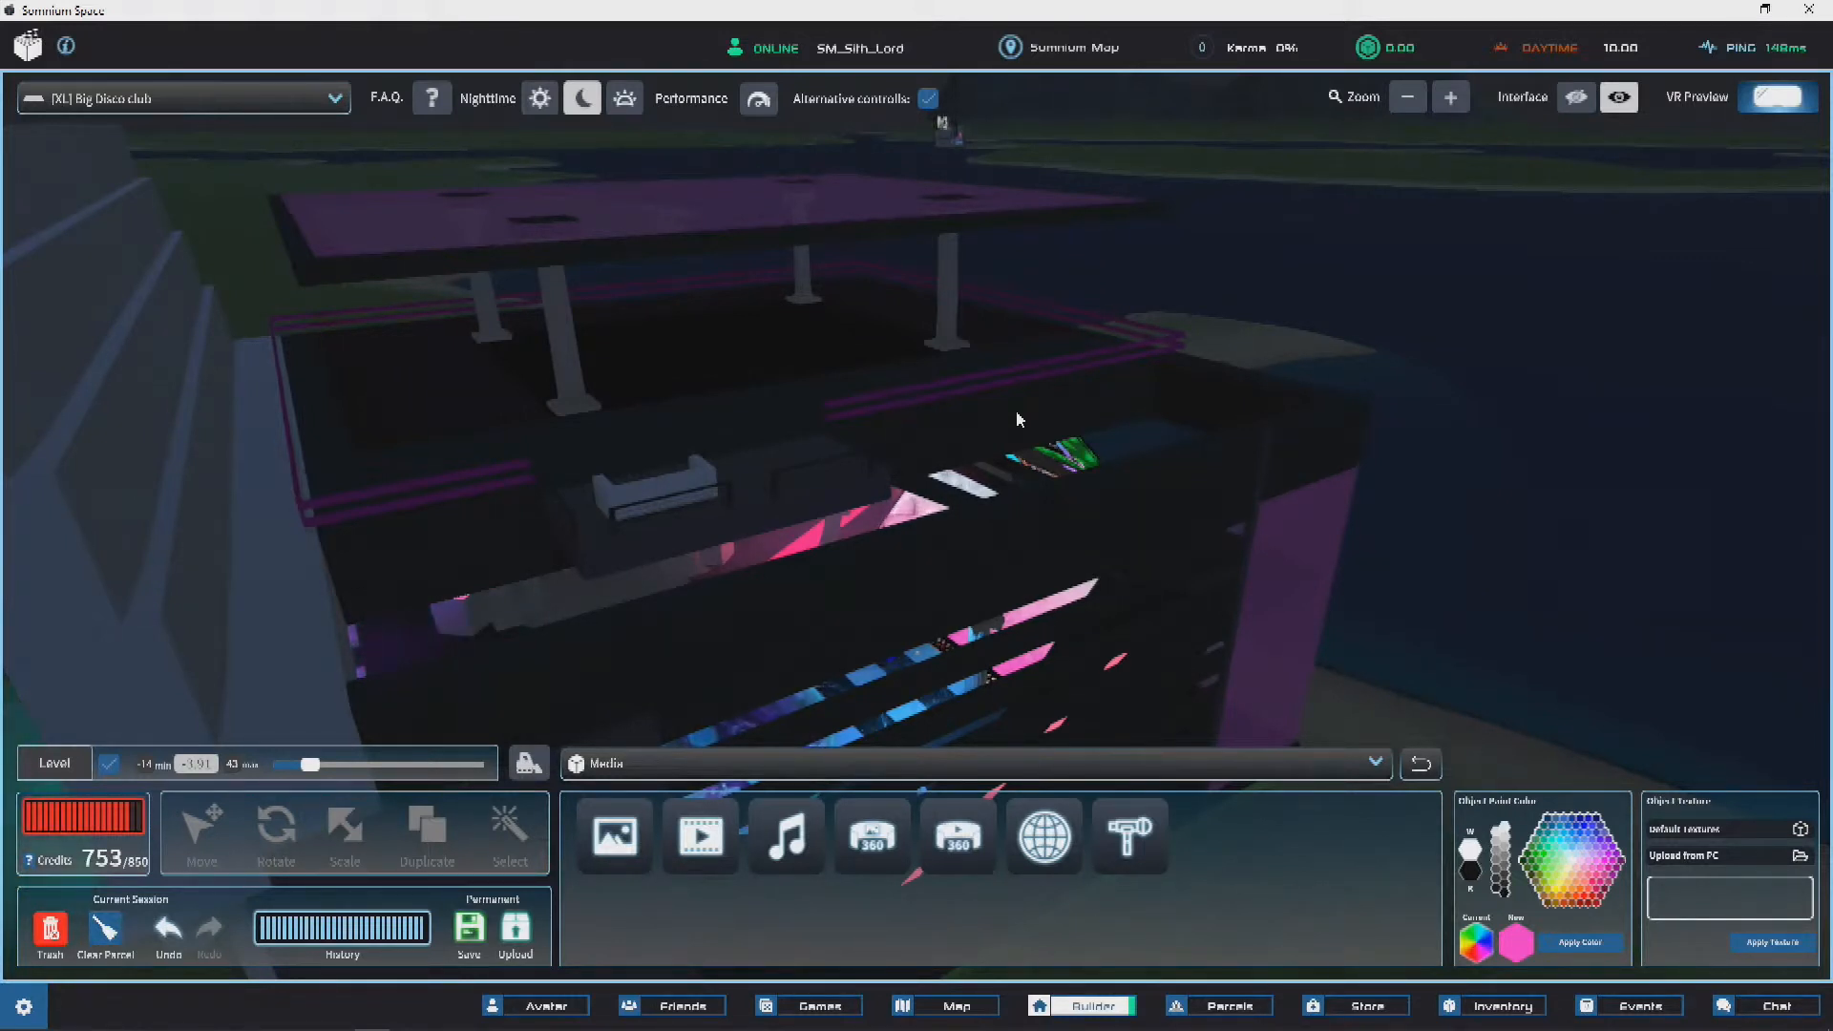
left_click(540, 98)
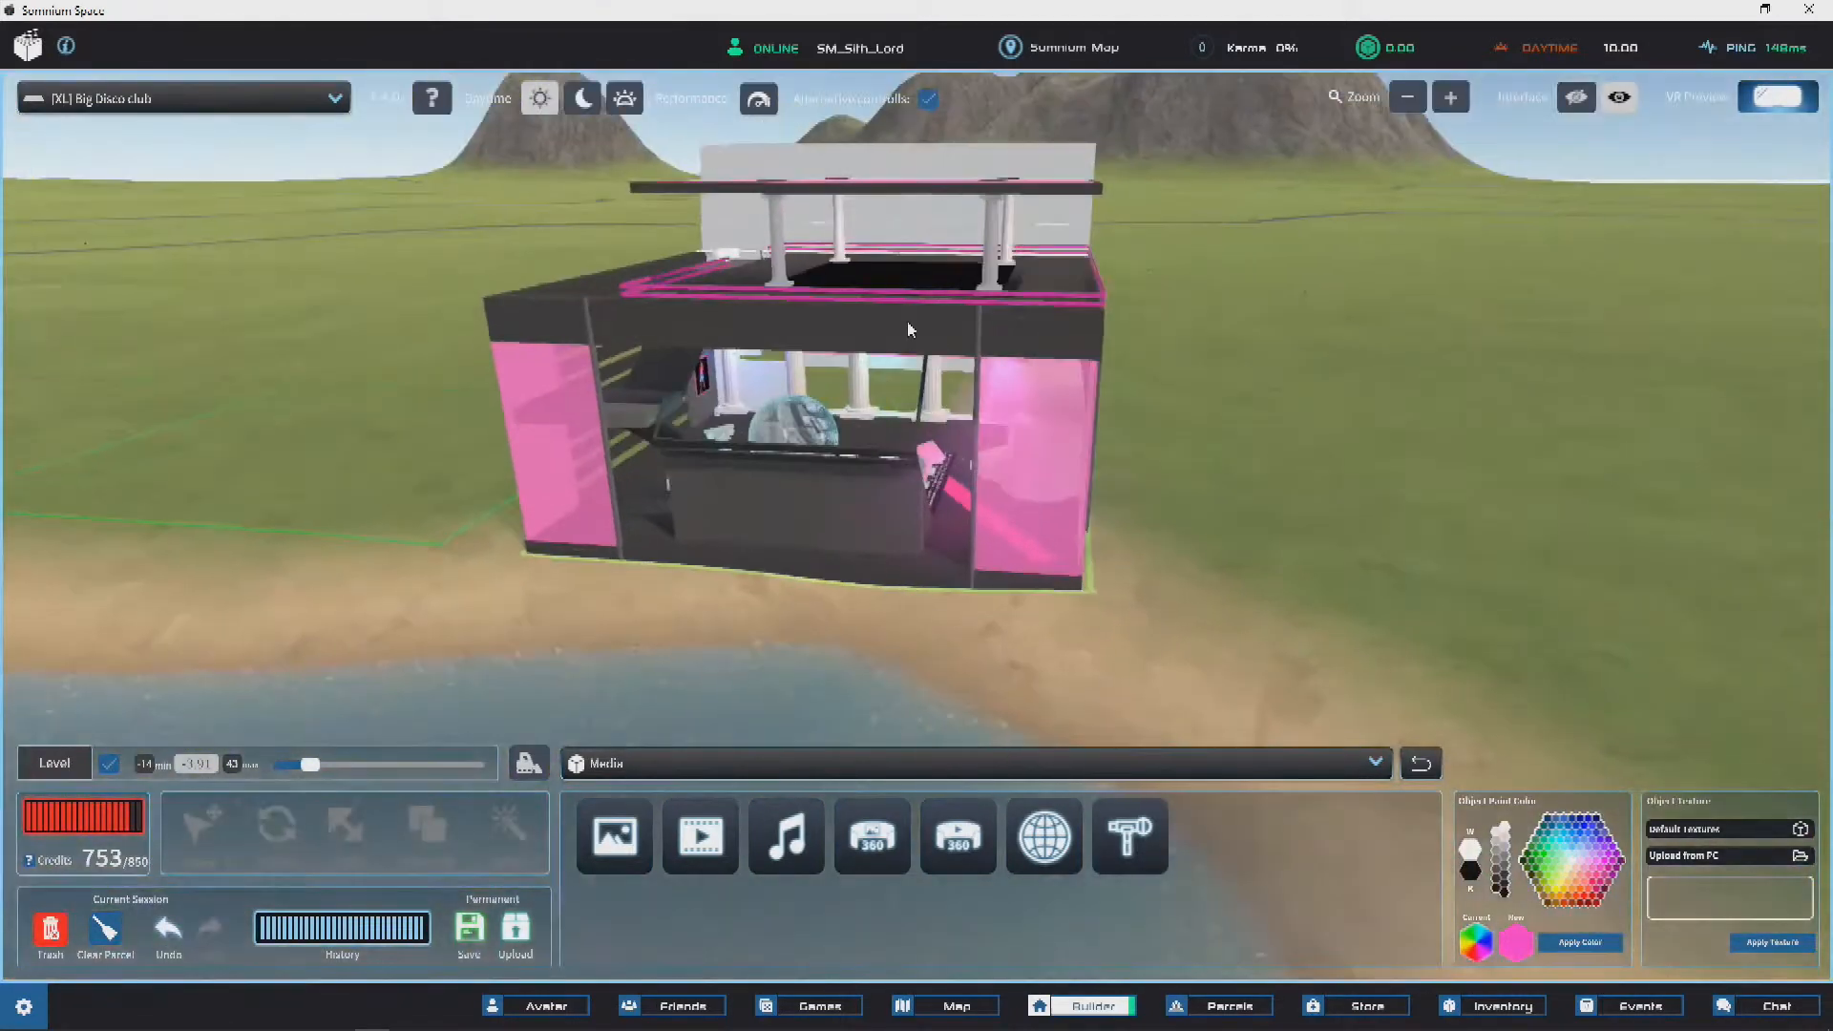
right_click_drag(903, 321, 997, 417)
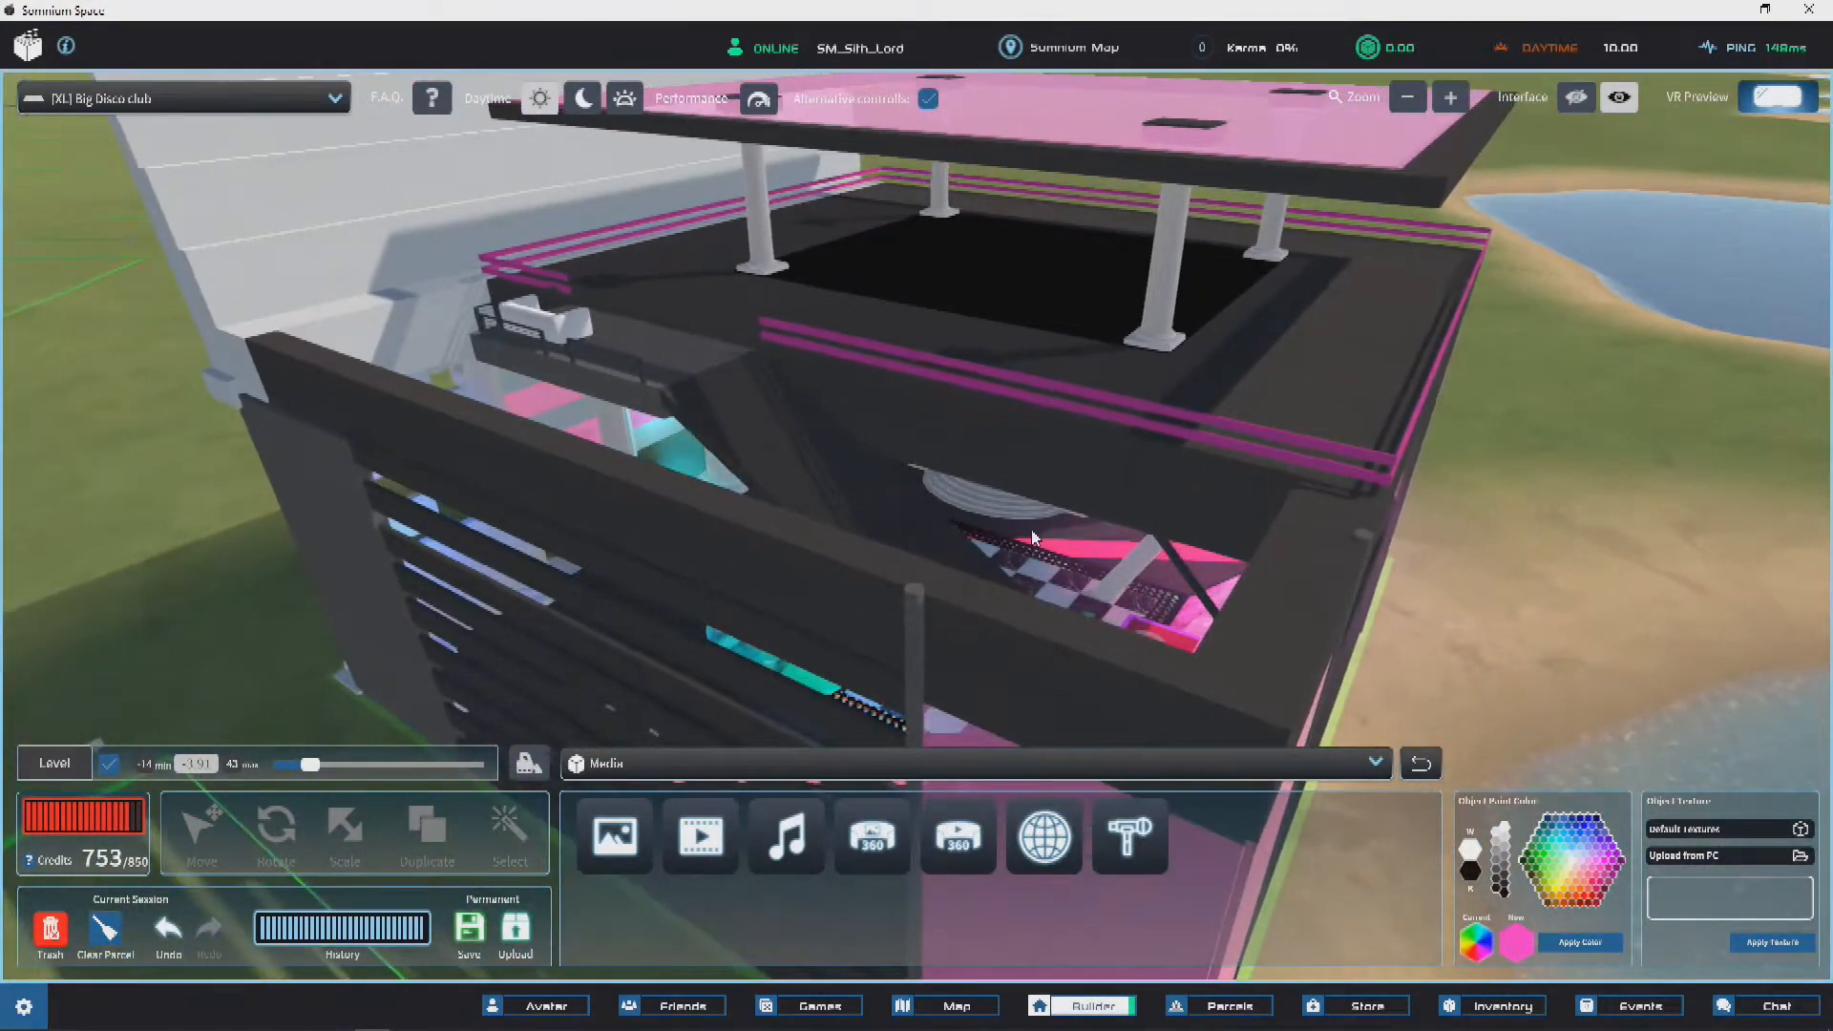
Step: Raise the black slab beneath the canopy on the club's roof to Y 9.37 and save the build
right_click_drag(1086, 342, 940, 376)
left_click(790, 383)
left_click_drag(879, 244, 875, 215)
right_click_drag(874, 215, 733, 447)
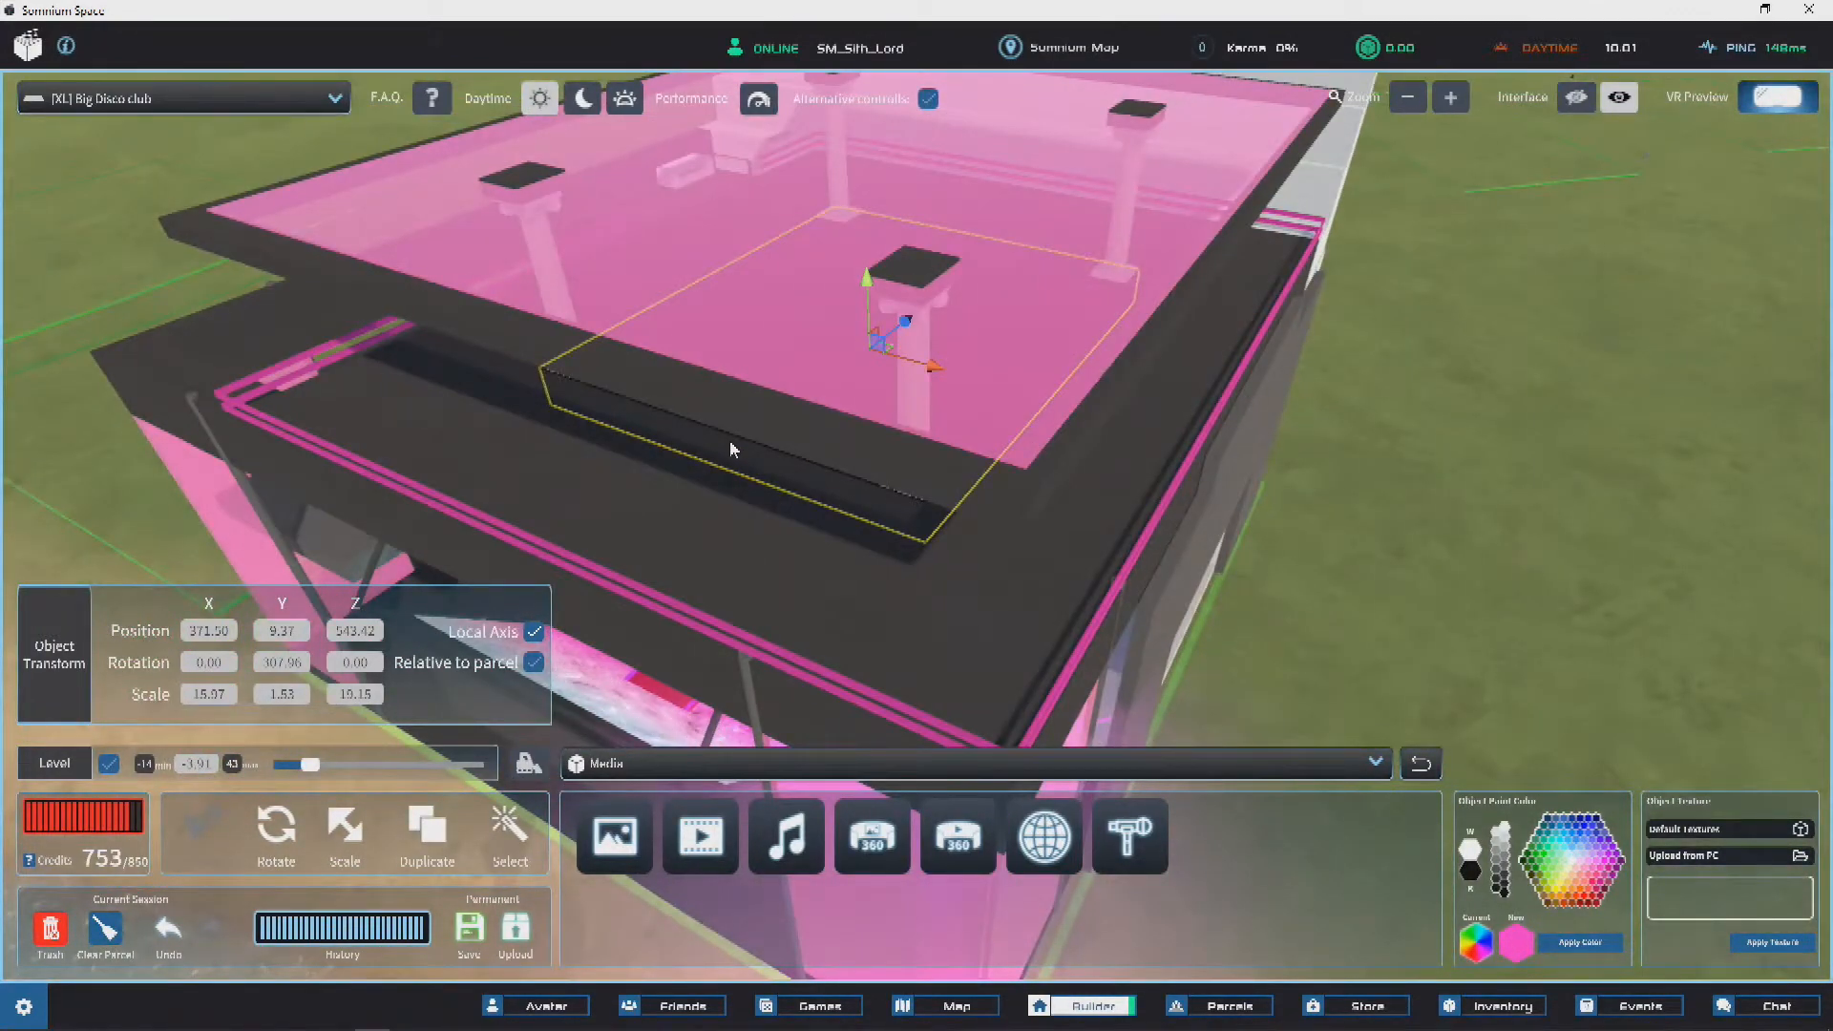
right_click_drag(712, 469, 1509, 492)
left_click(1603, 518)
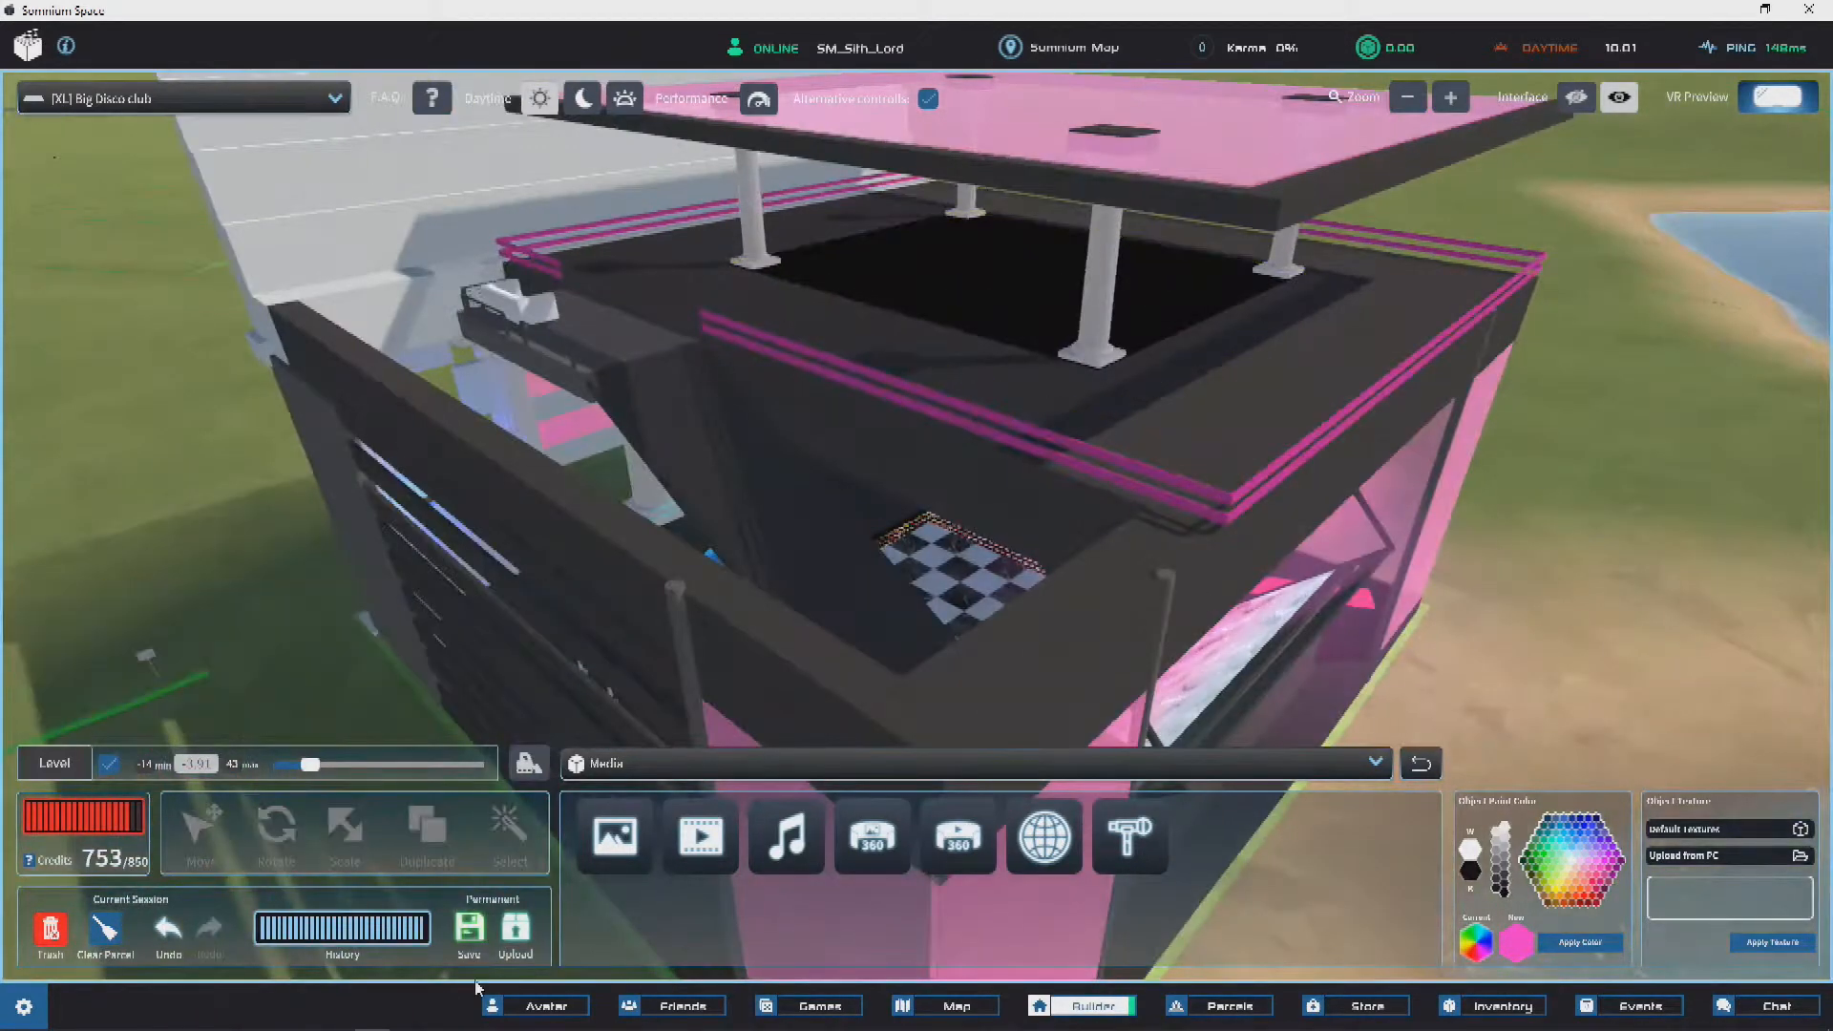
left_click(470, 933)
left_click(95, 127)
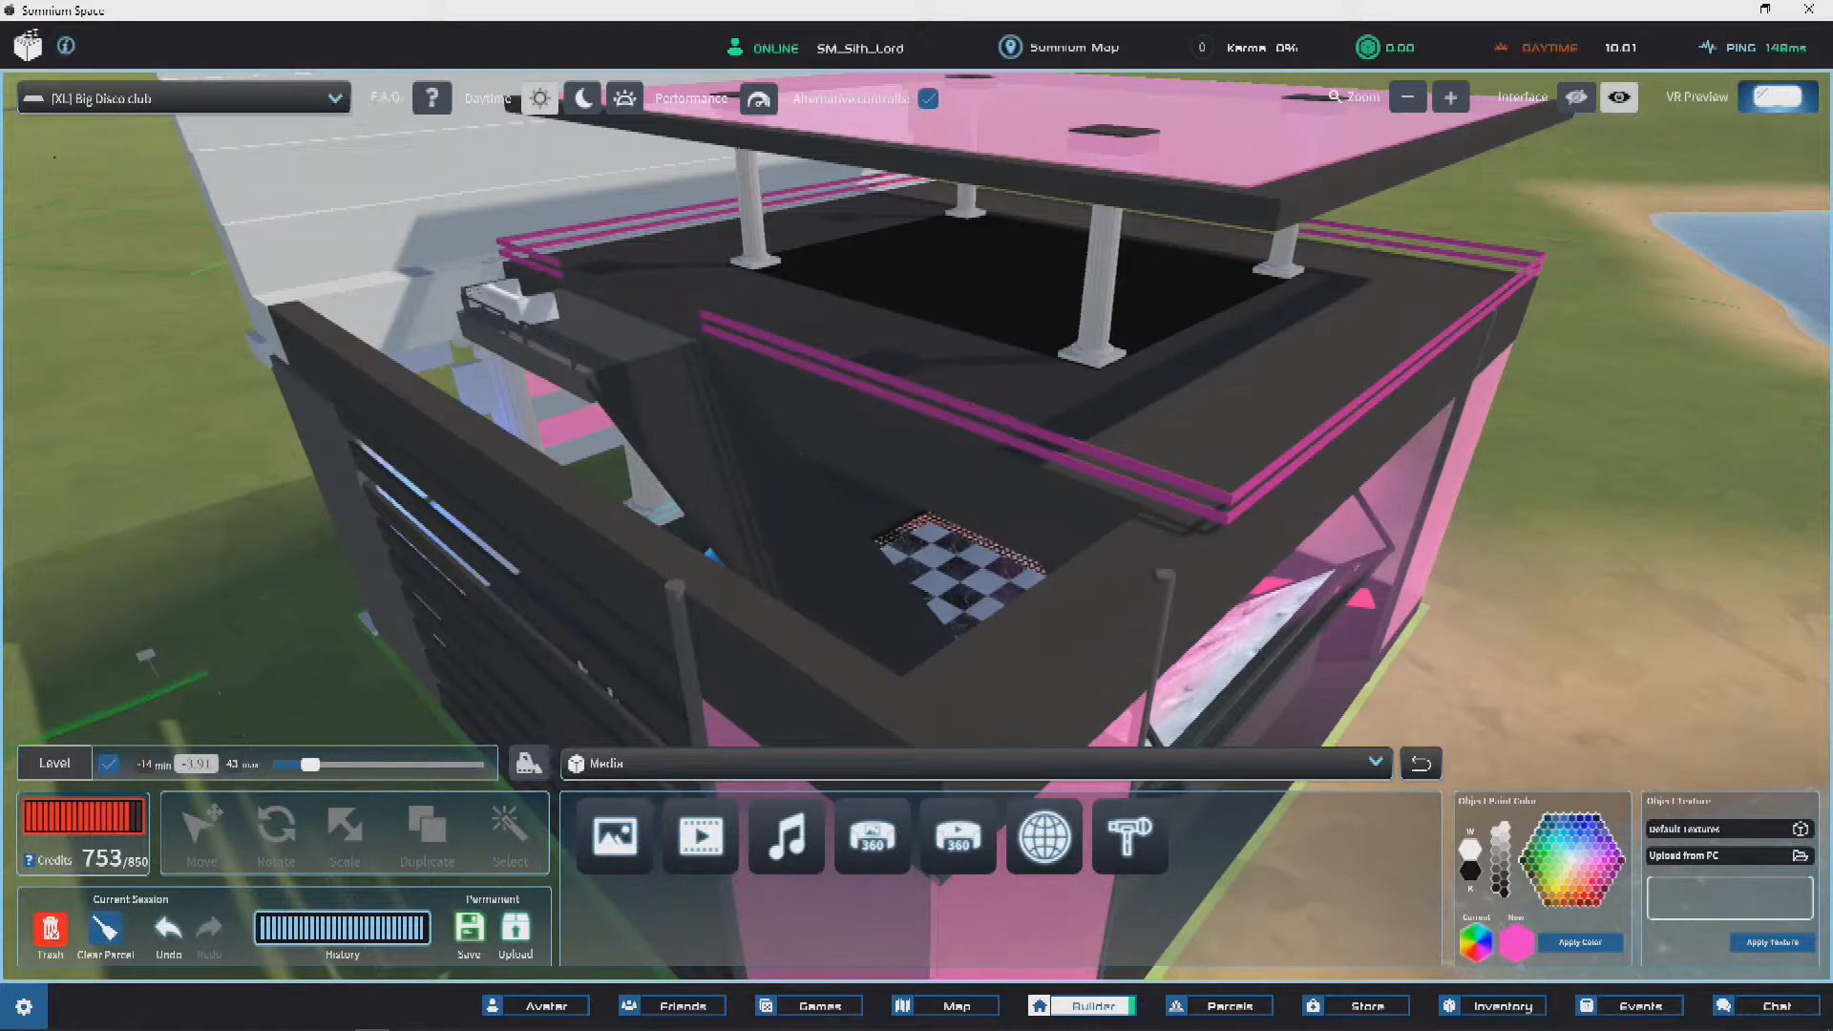
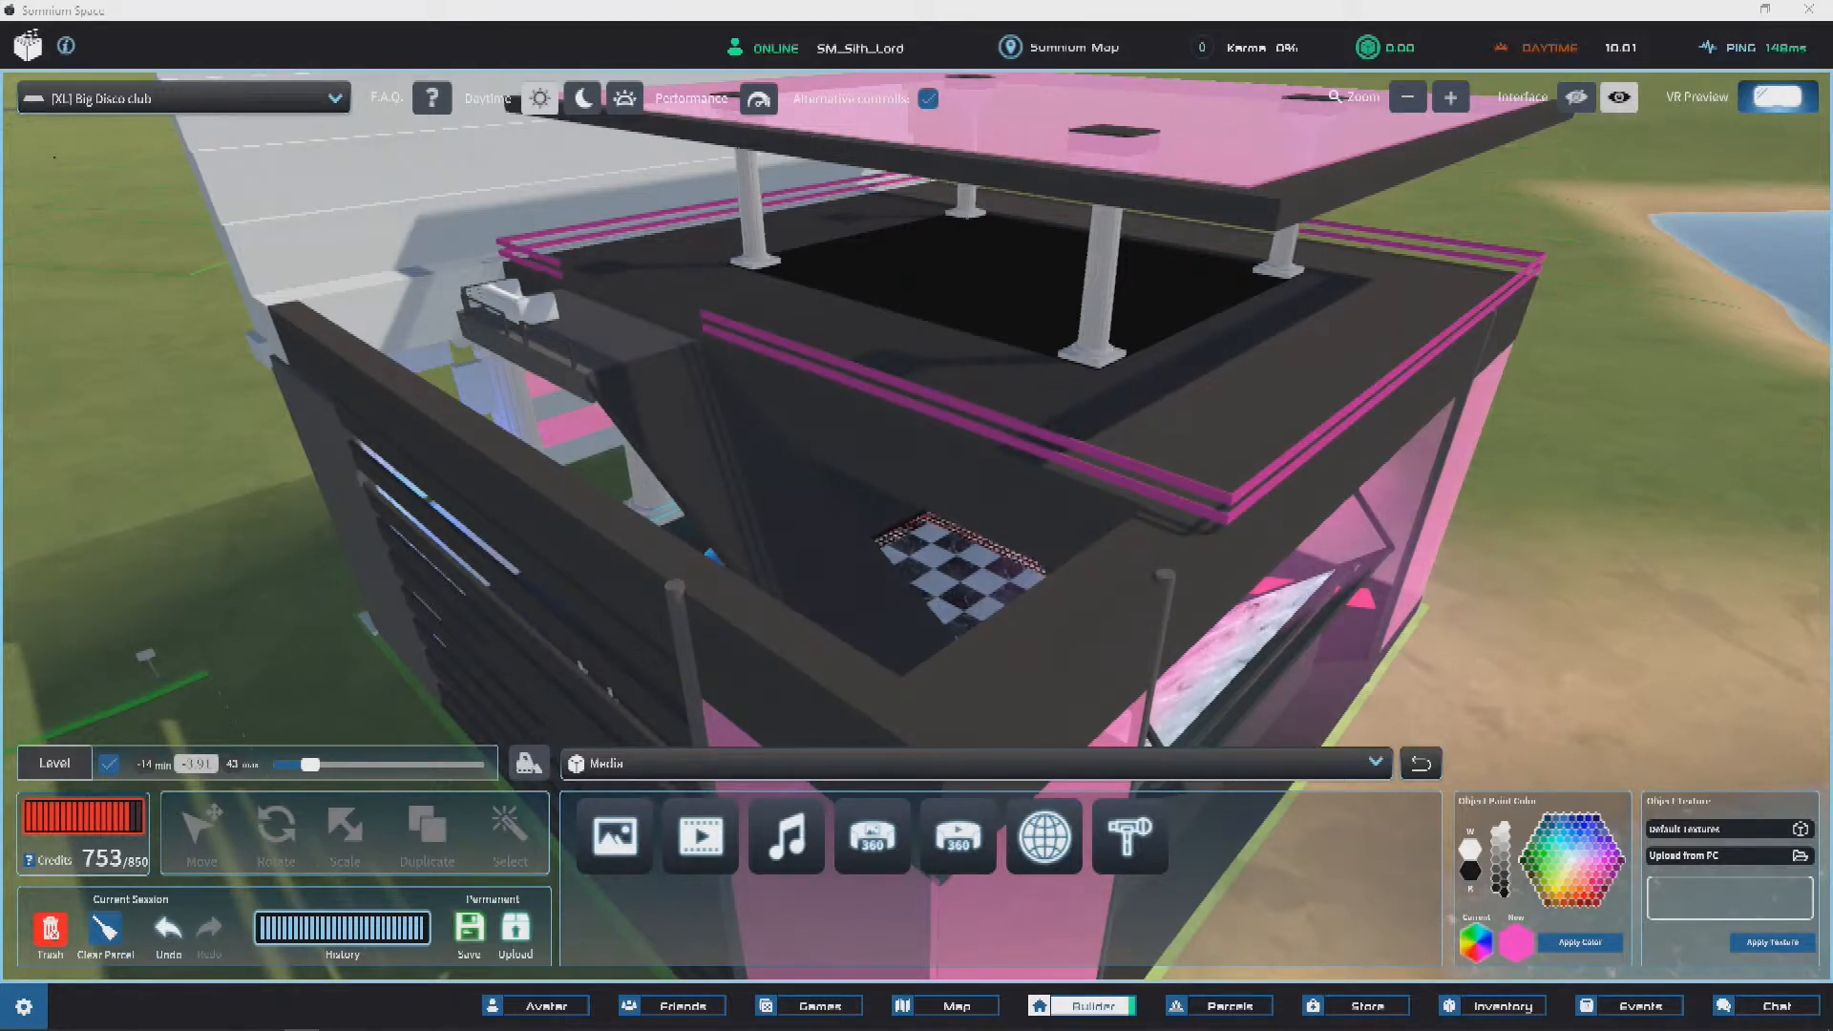
Step: Switch to the browser, look through GIPHY's cyber GIFs and open three candidates in separate tabs
key("alt+Tab")
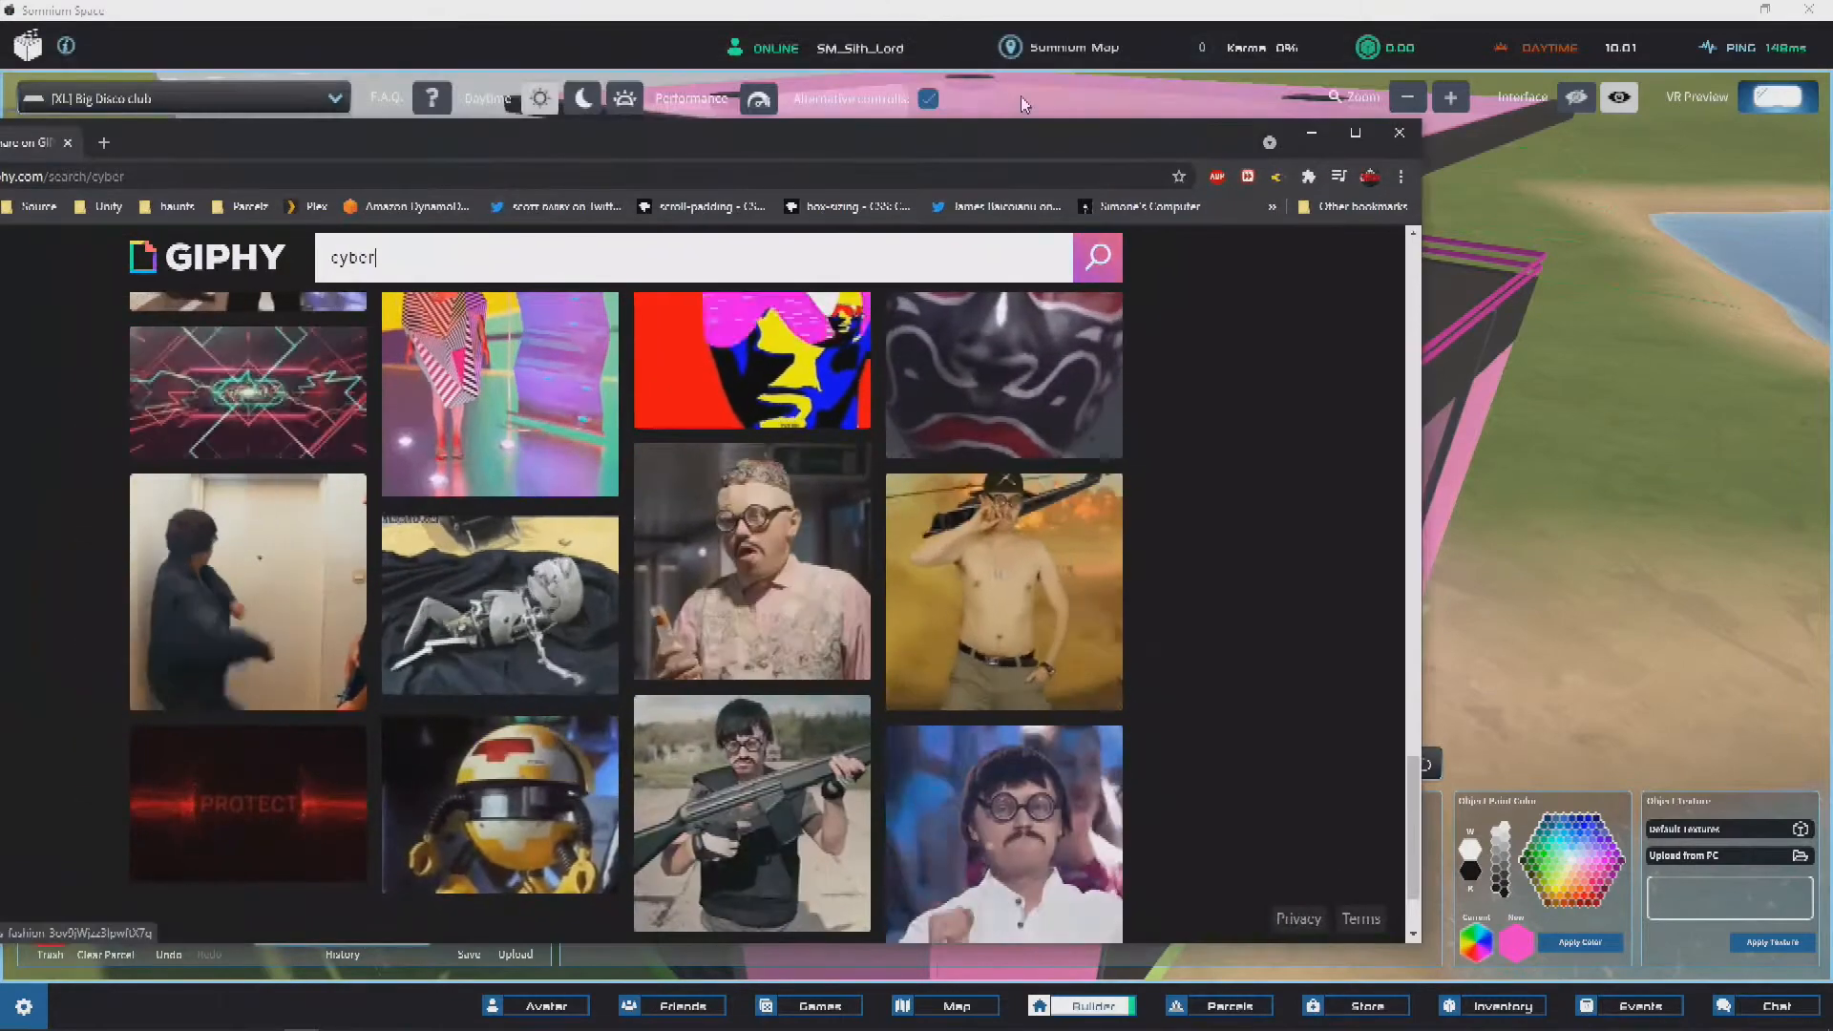
left_click_drag(763, 134, 1061, 117)
scroll(864, 506, "down", 3)
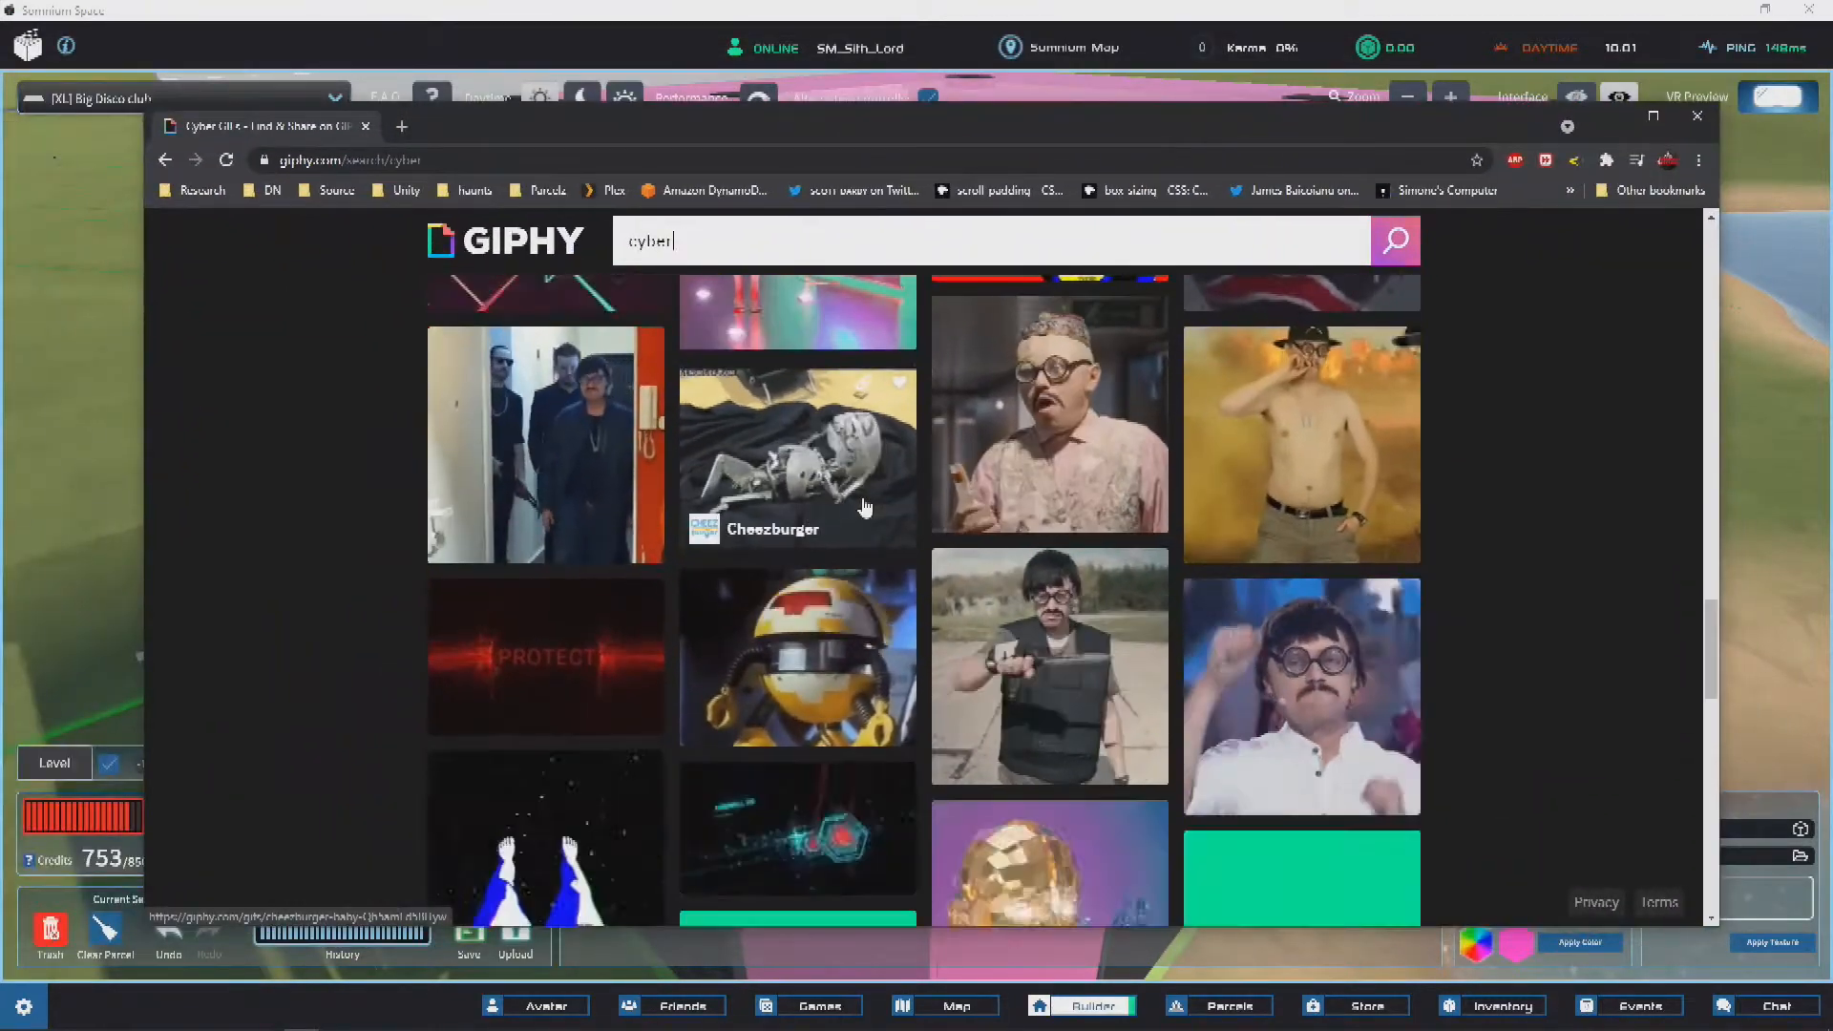
scroll(864, 506, "down", 8)
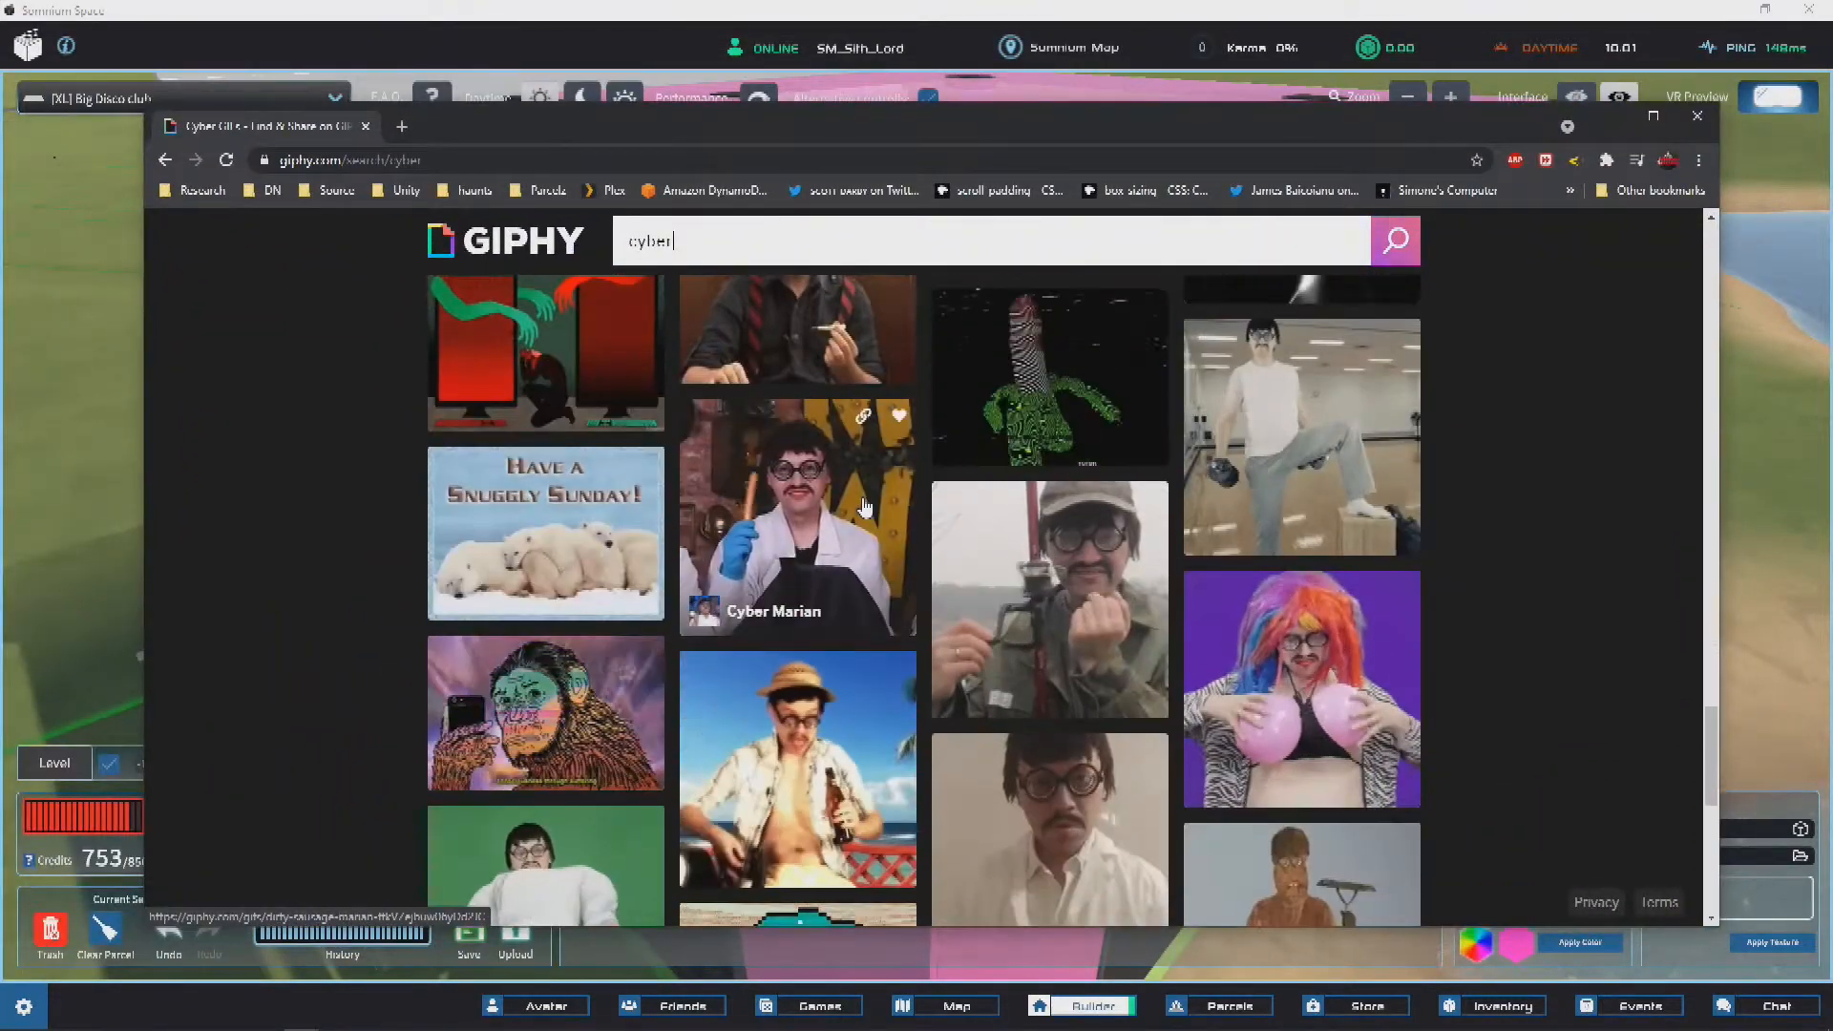
scroll(864, 506, "down", 15)
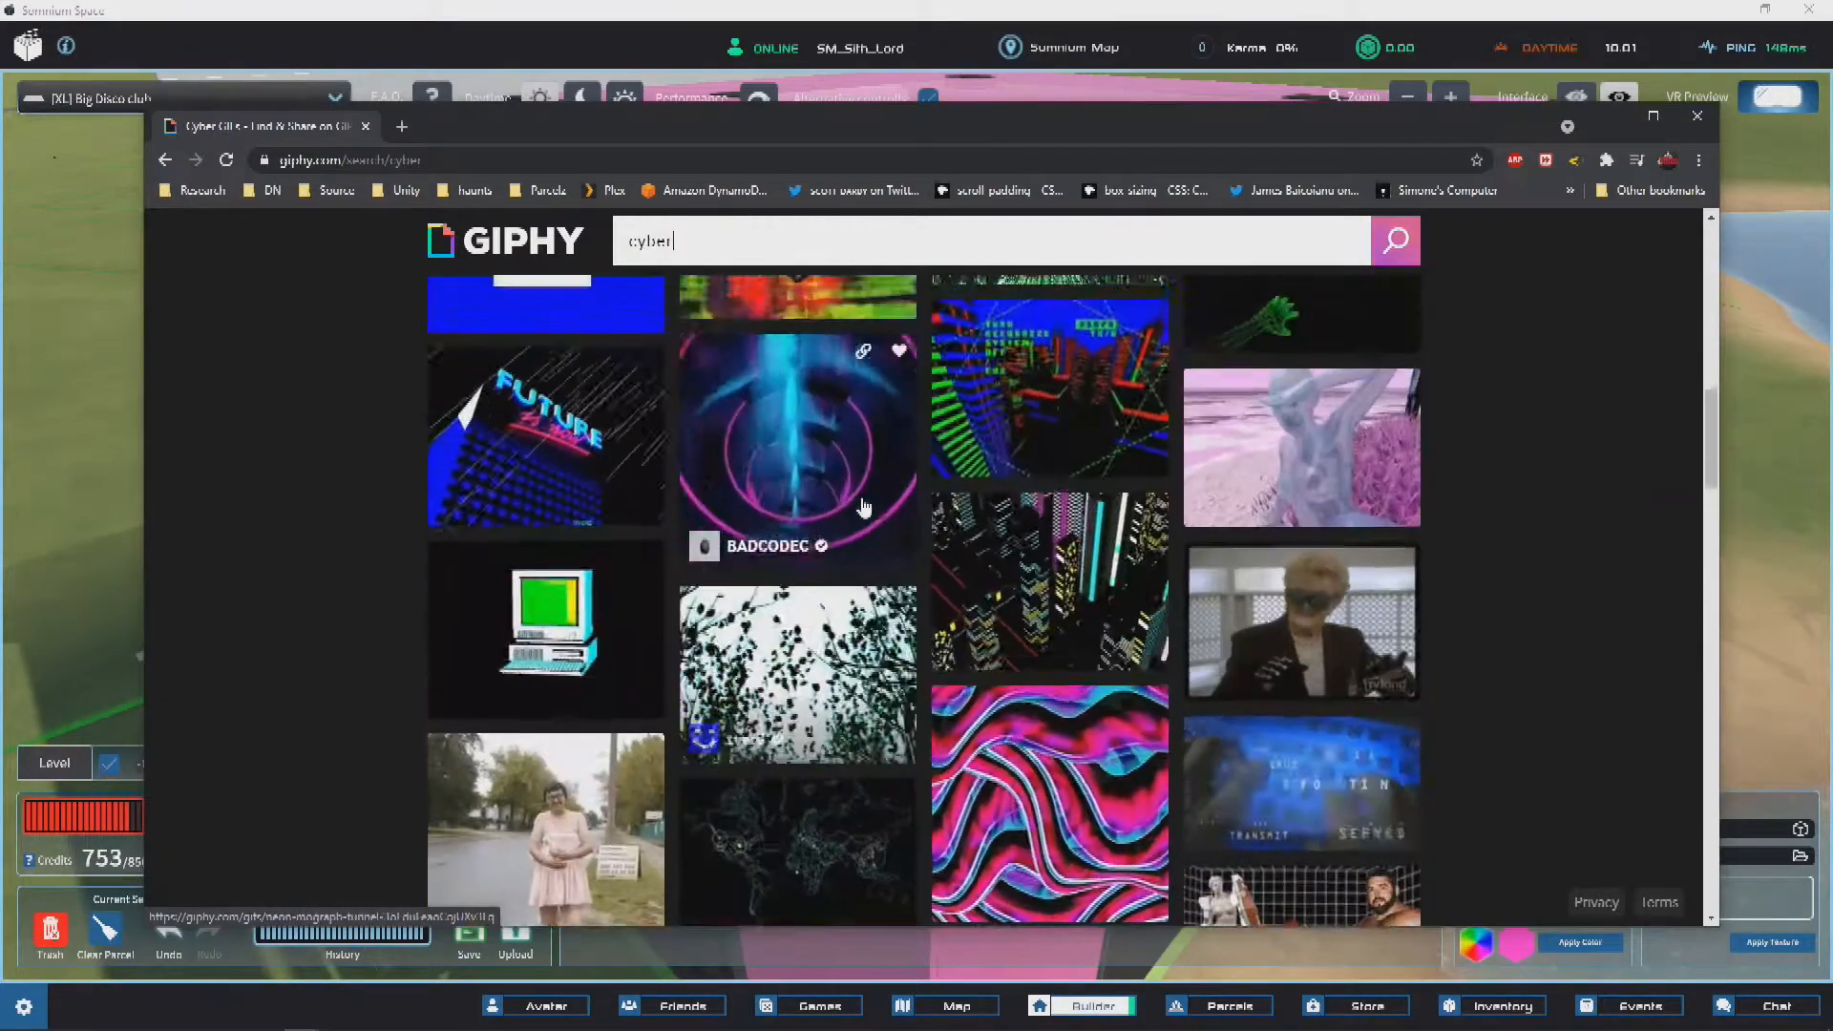
scroll(864, 506, "up", 3)
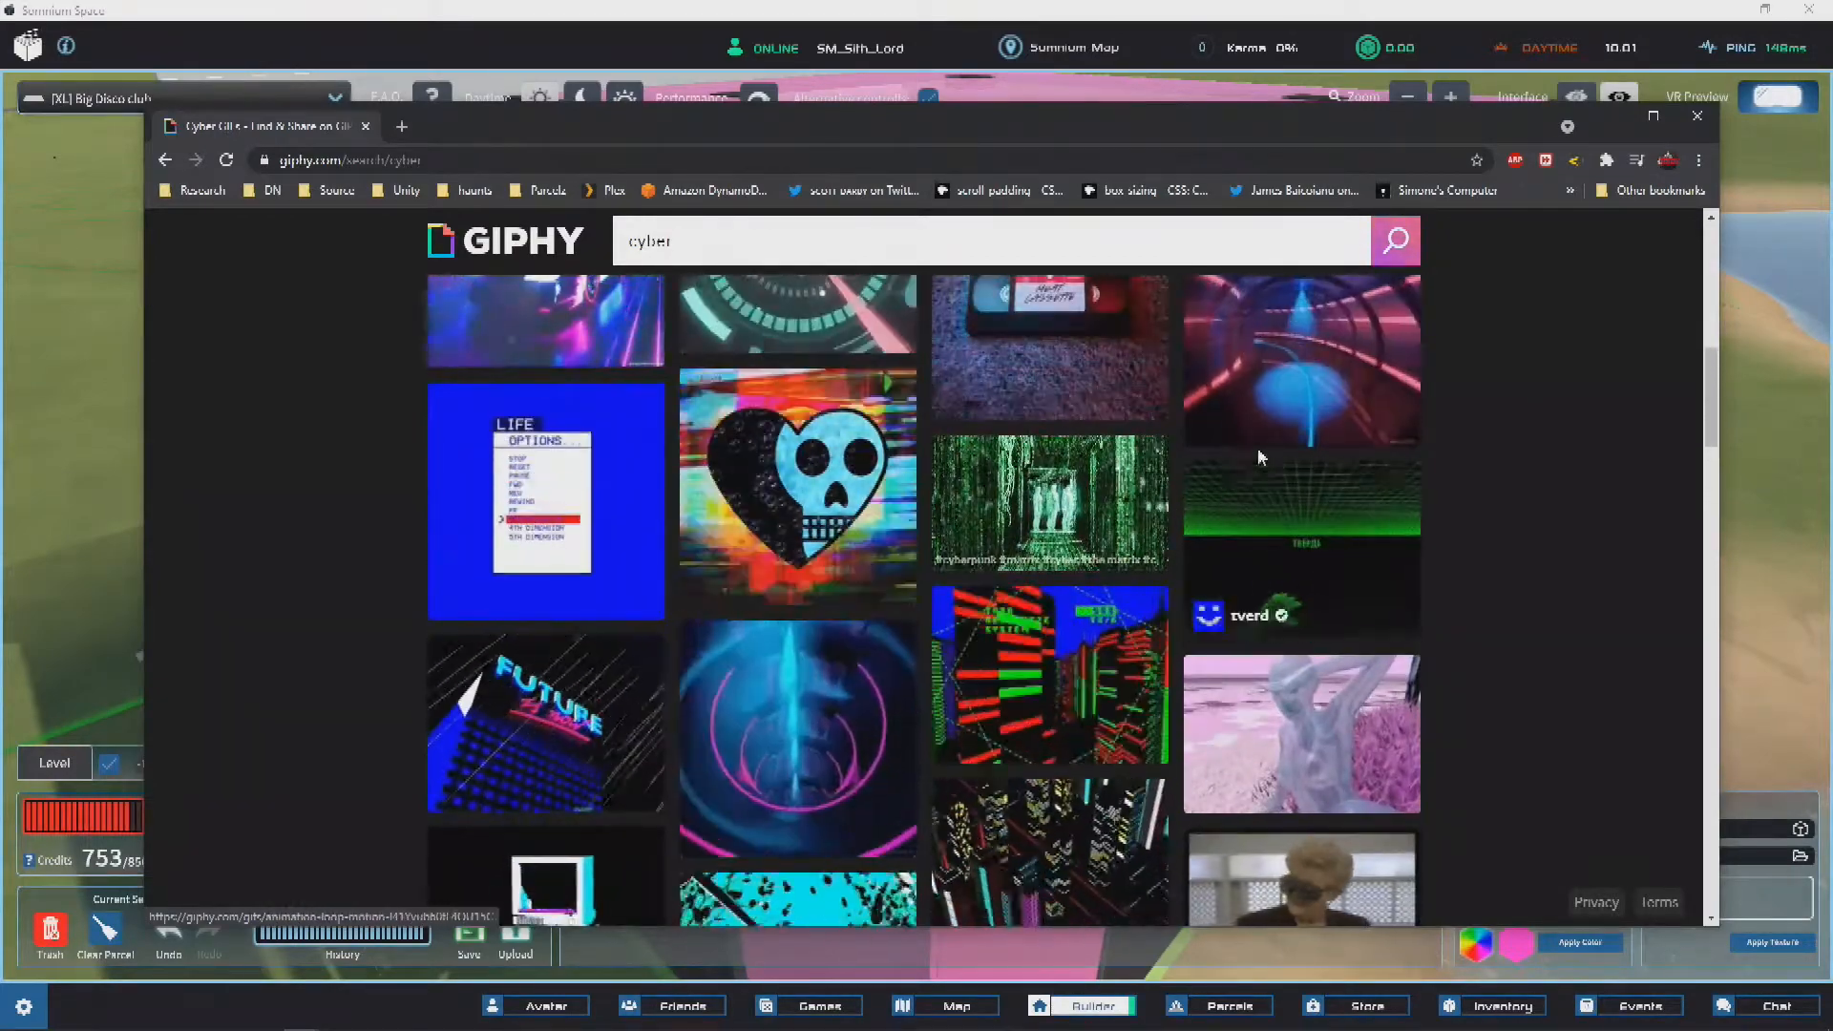
middle_click(1067, 674)
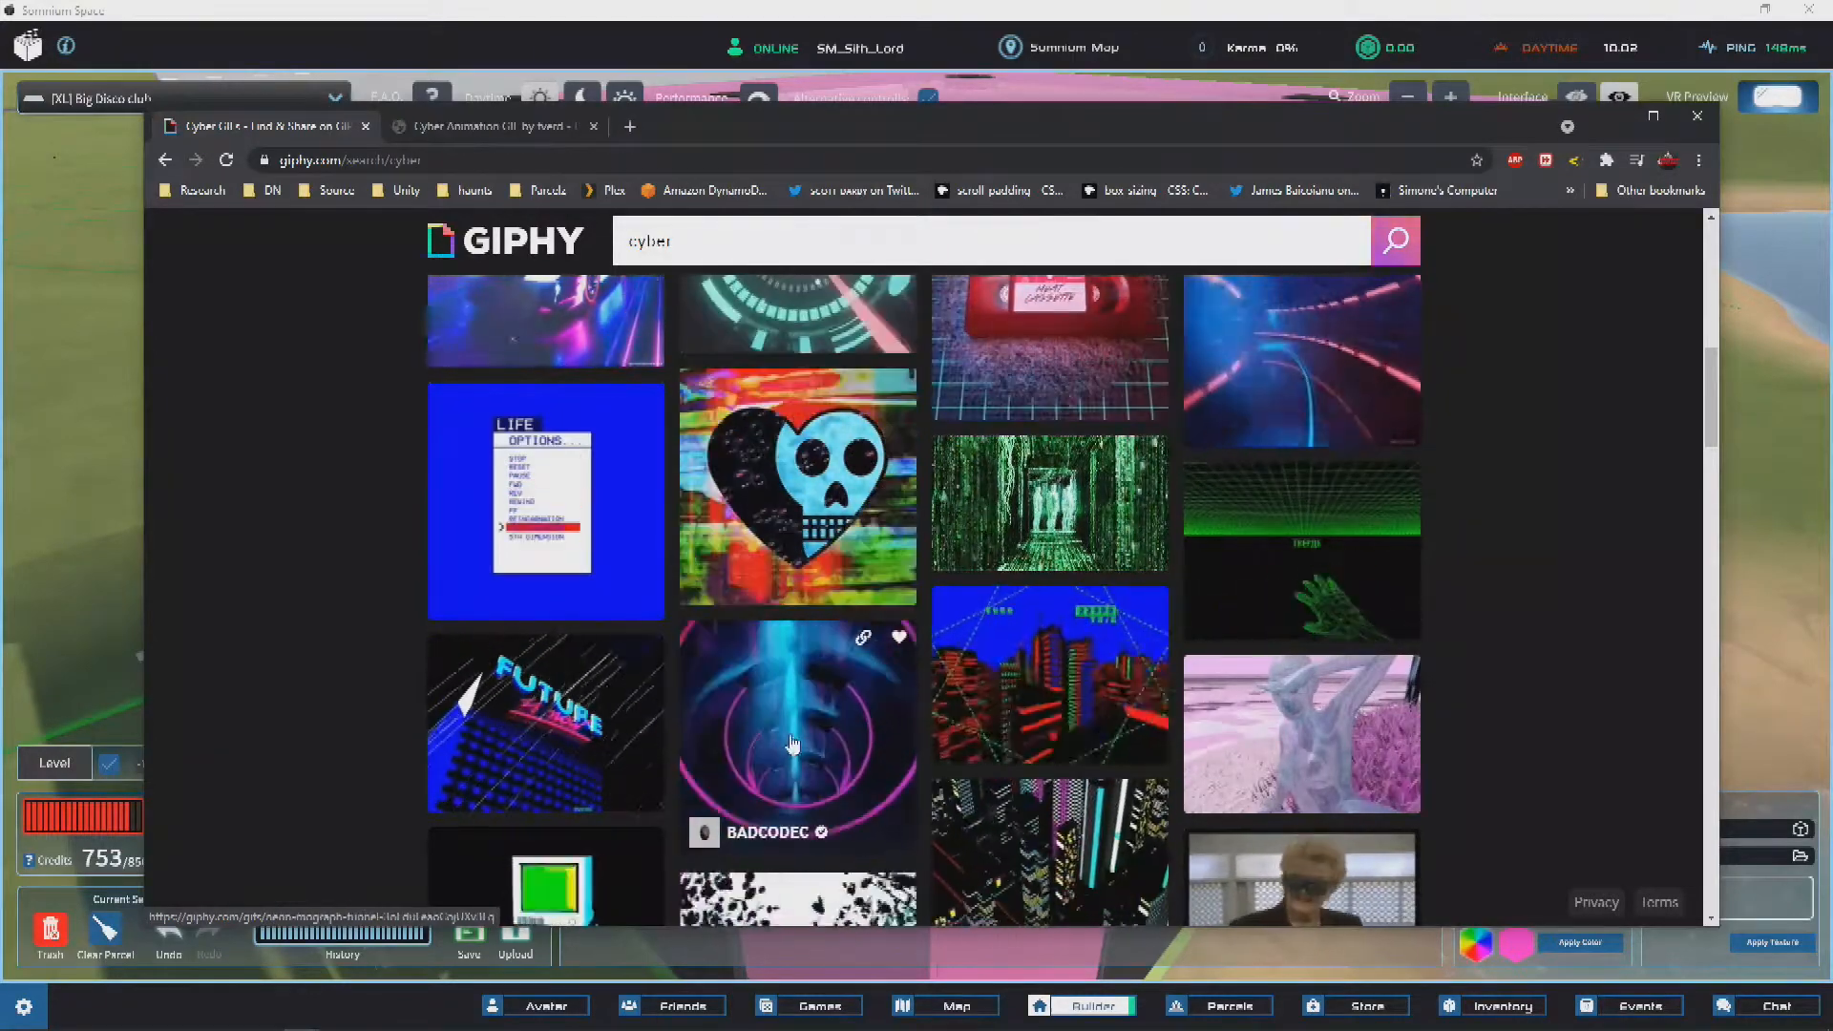
scroll(1022, 553, "down", 1)
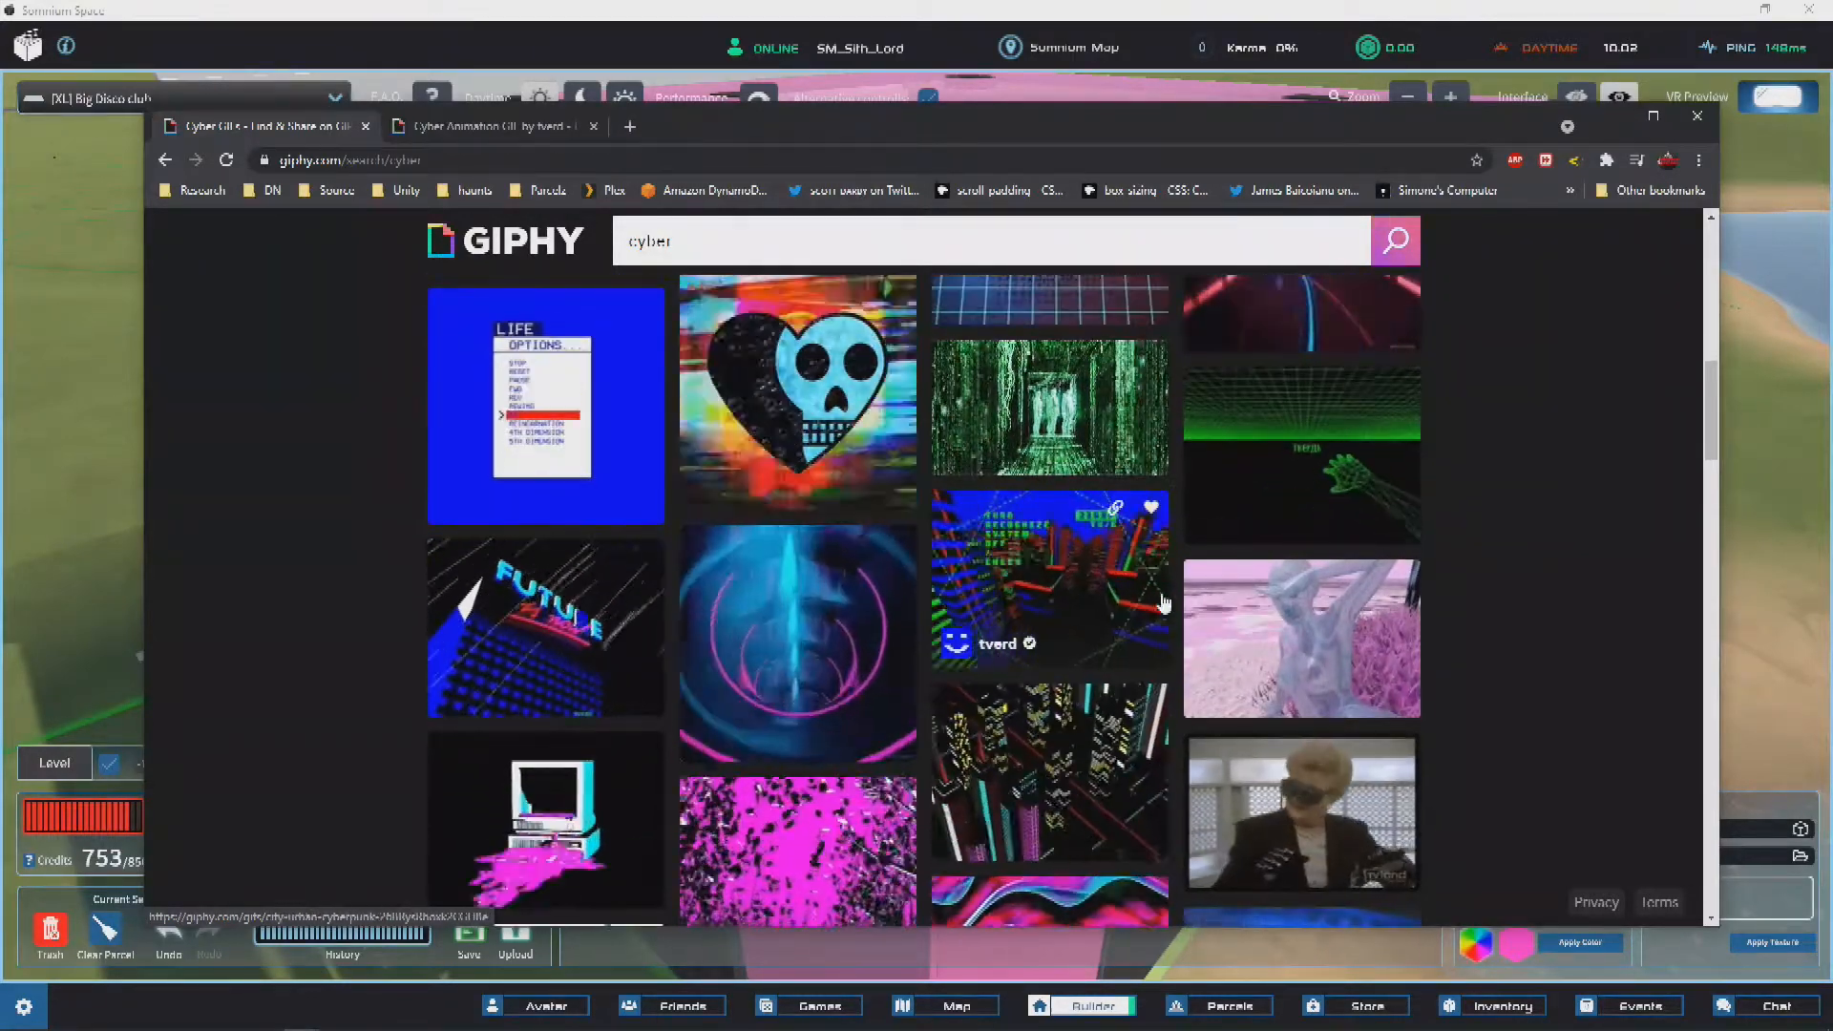
middle_click(1279, 622)
scroll(969, 572, "down", 3)
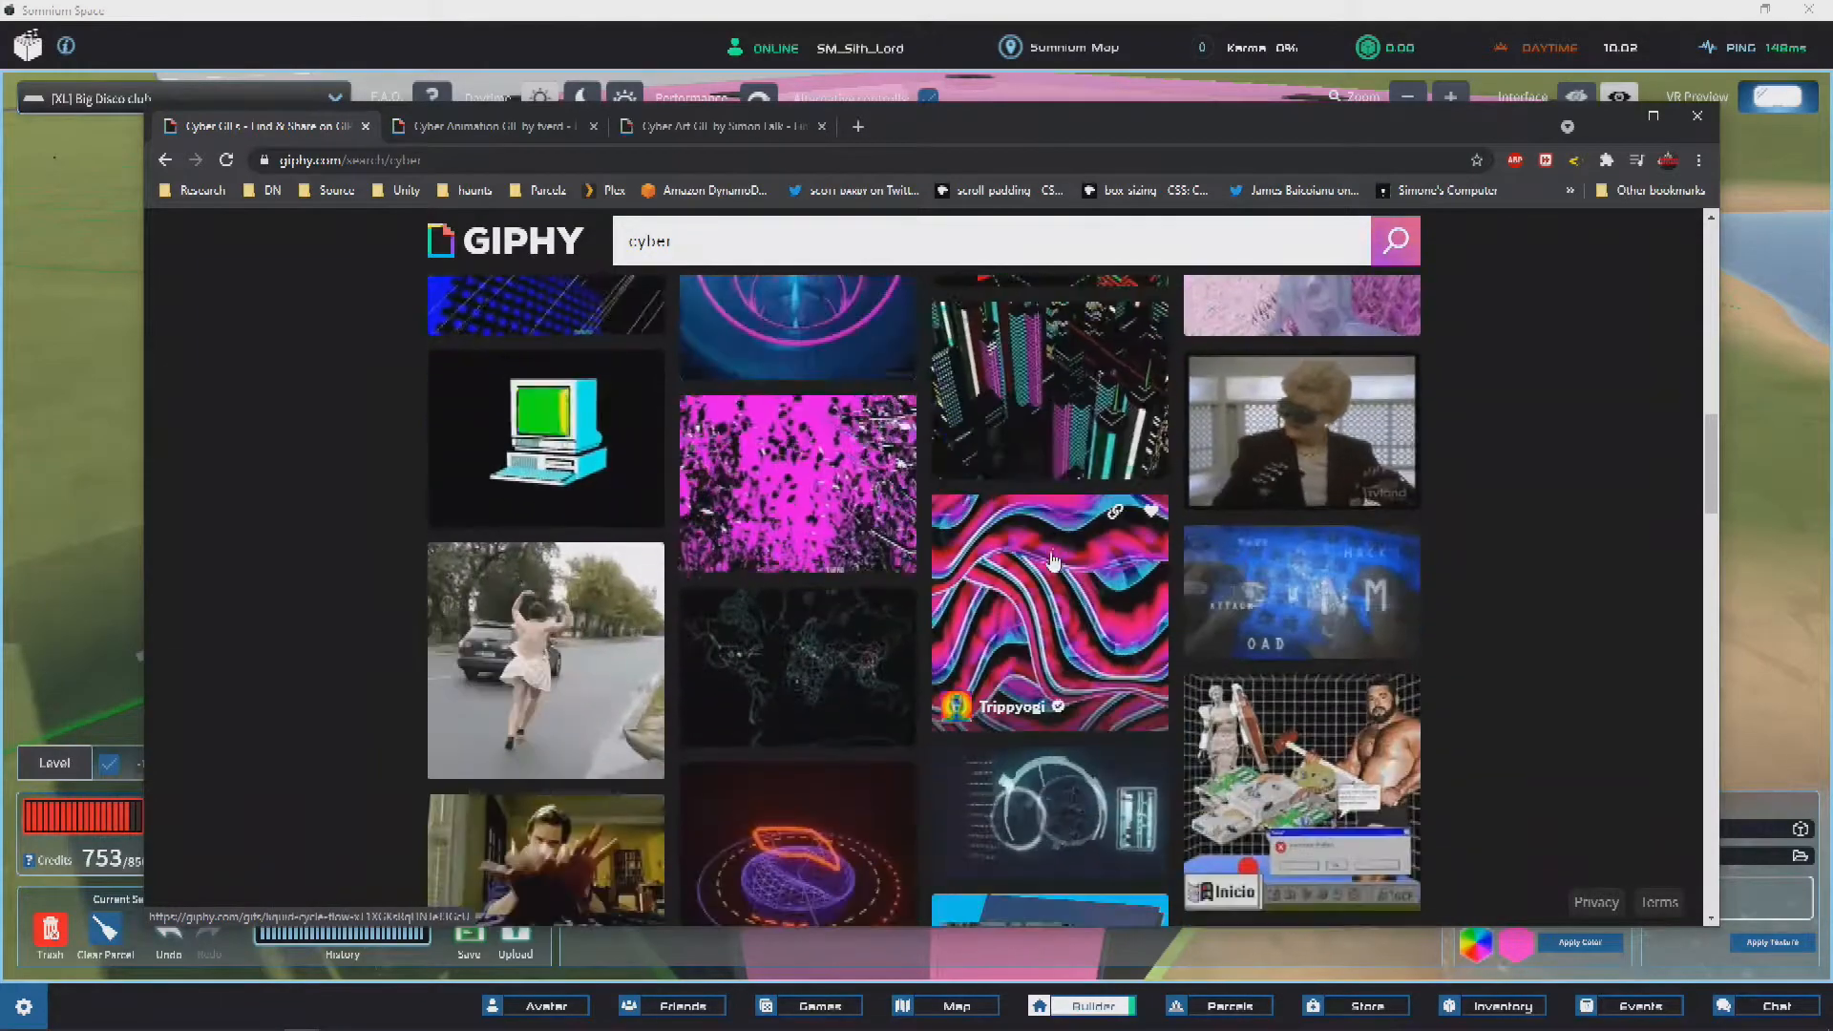
scroll(835, 641, "up", 1)
scroll(804, 656, "up", 10)
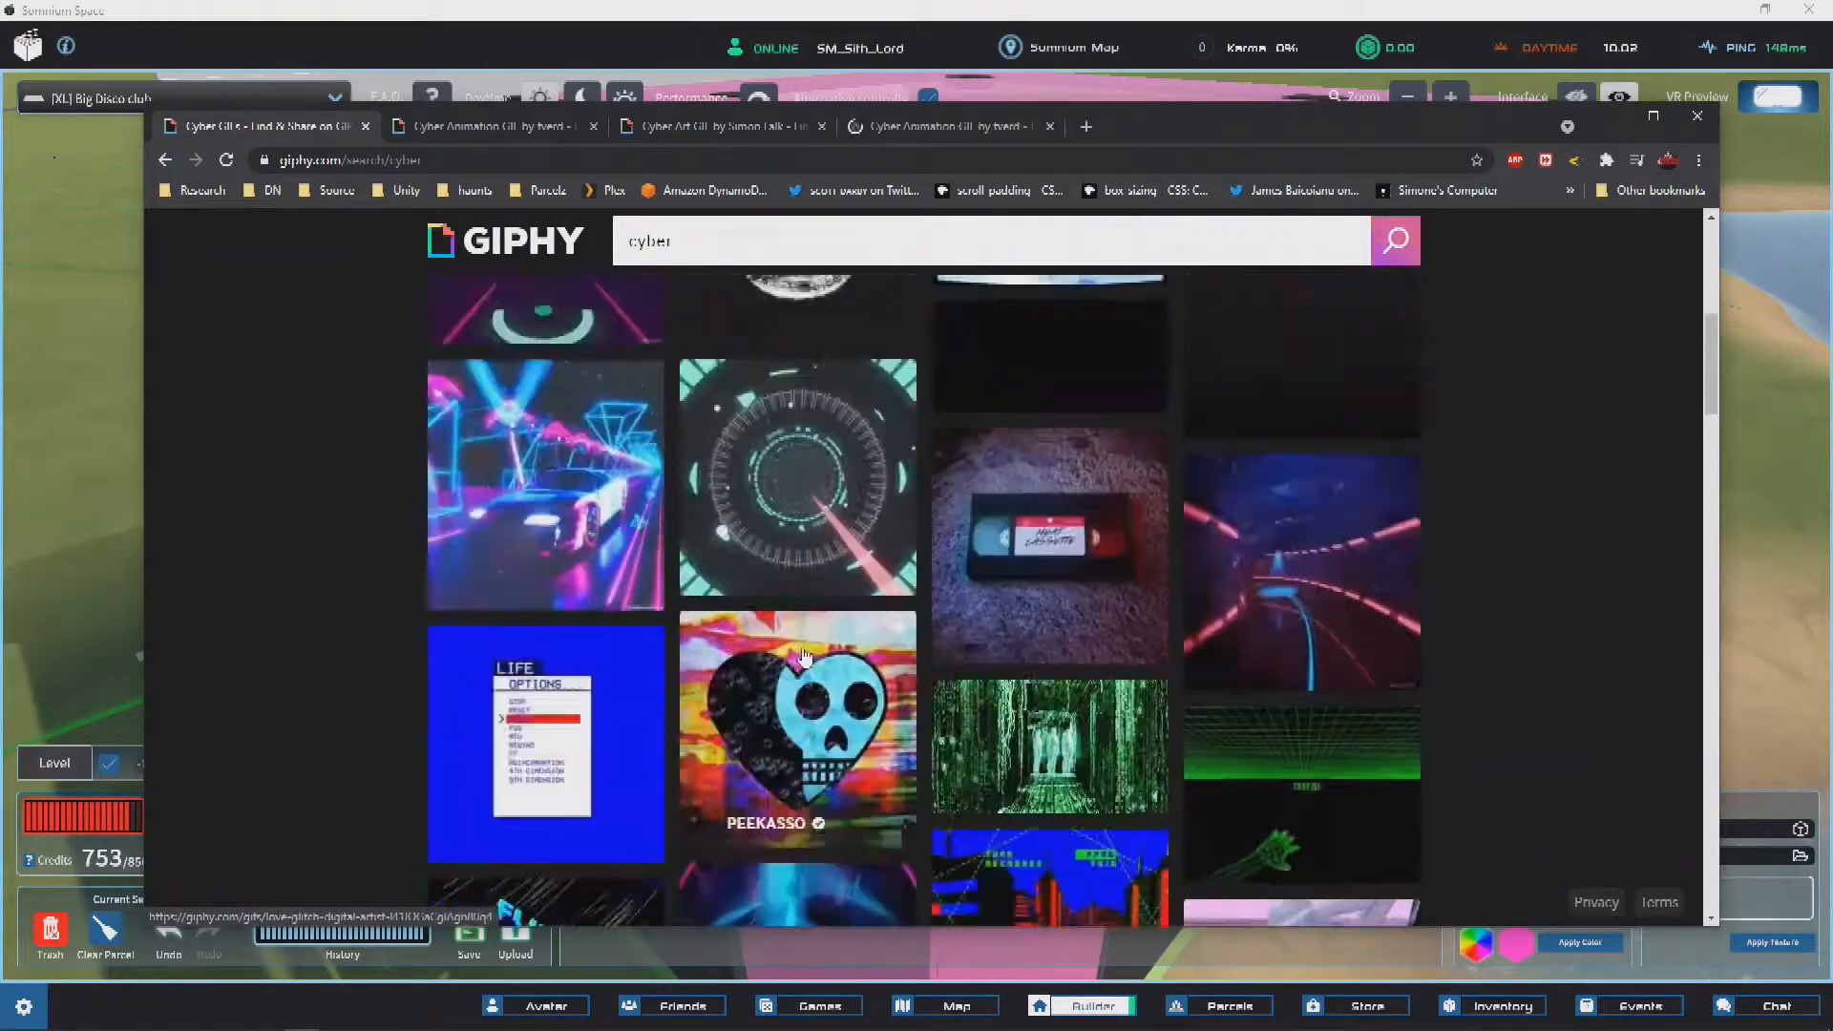
scroll(805, 657, "up", 1)
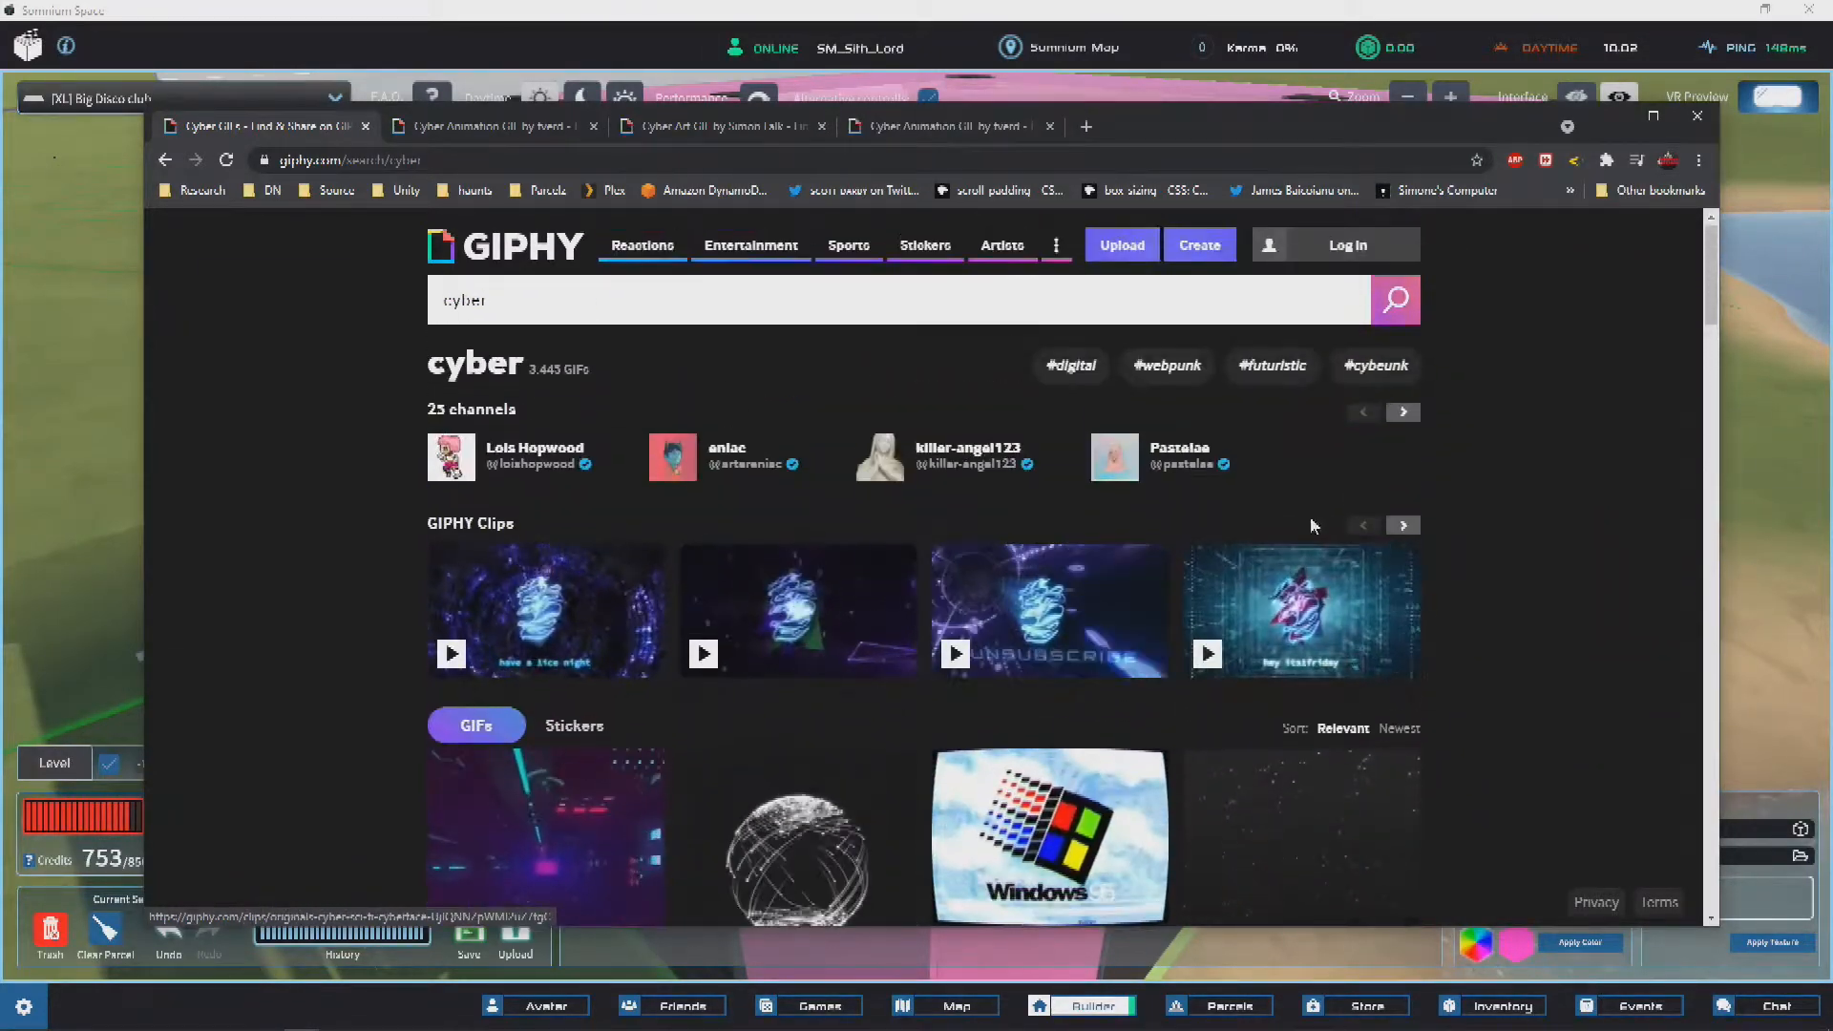
Step: Compare the three opened GIFs, copy the image address of the flickering leaves-and-branches one and return to Somnium Space
left_click(529, 122)
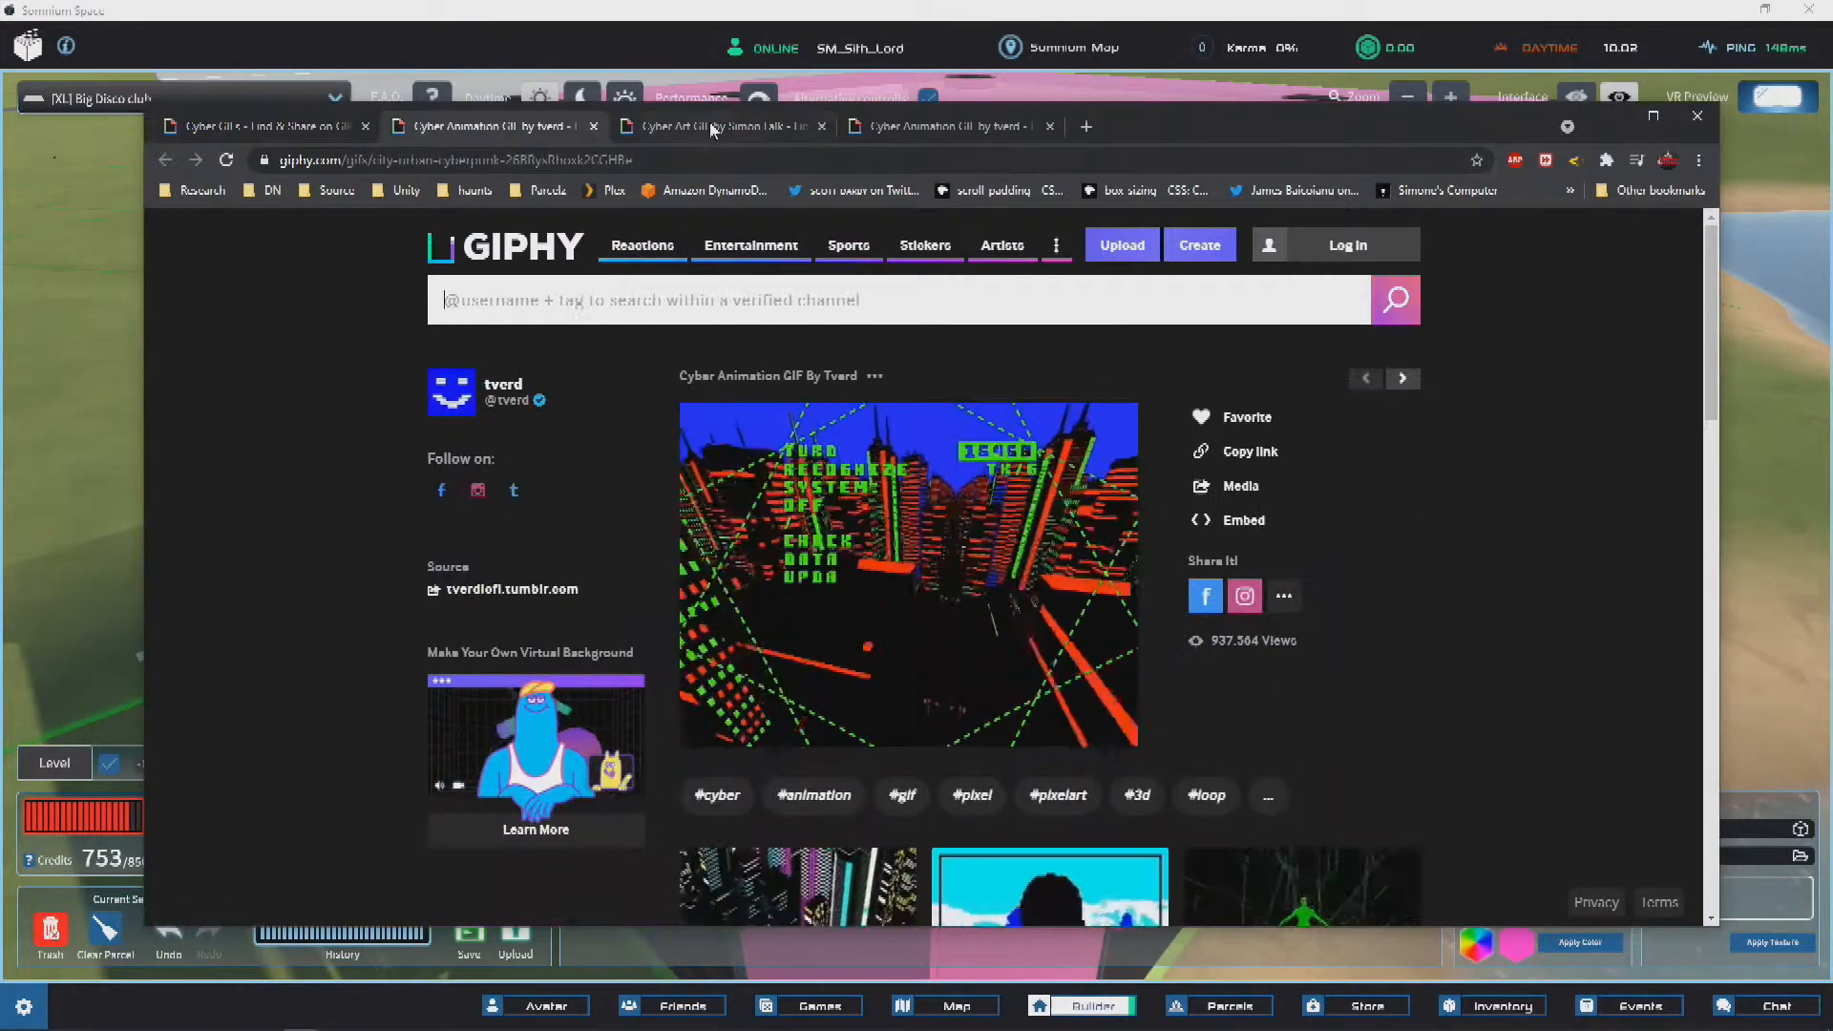
left_click(711, 128)
left_click(909, 128)
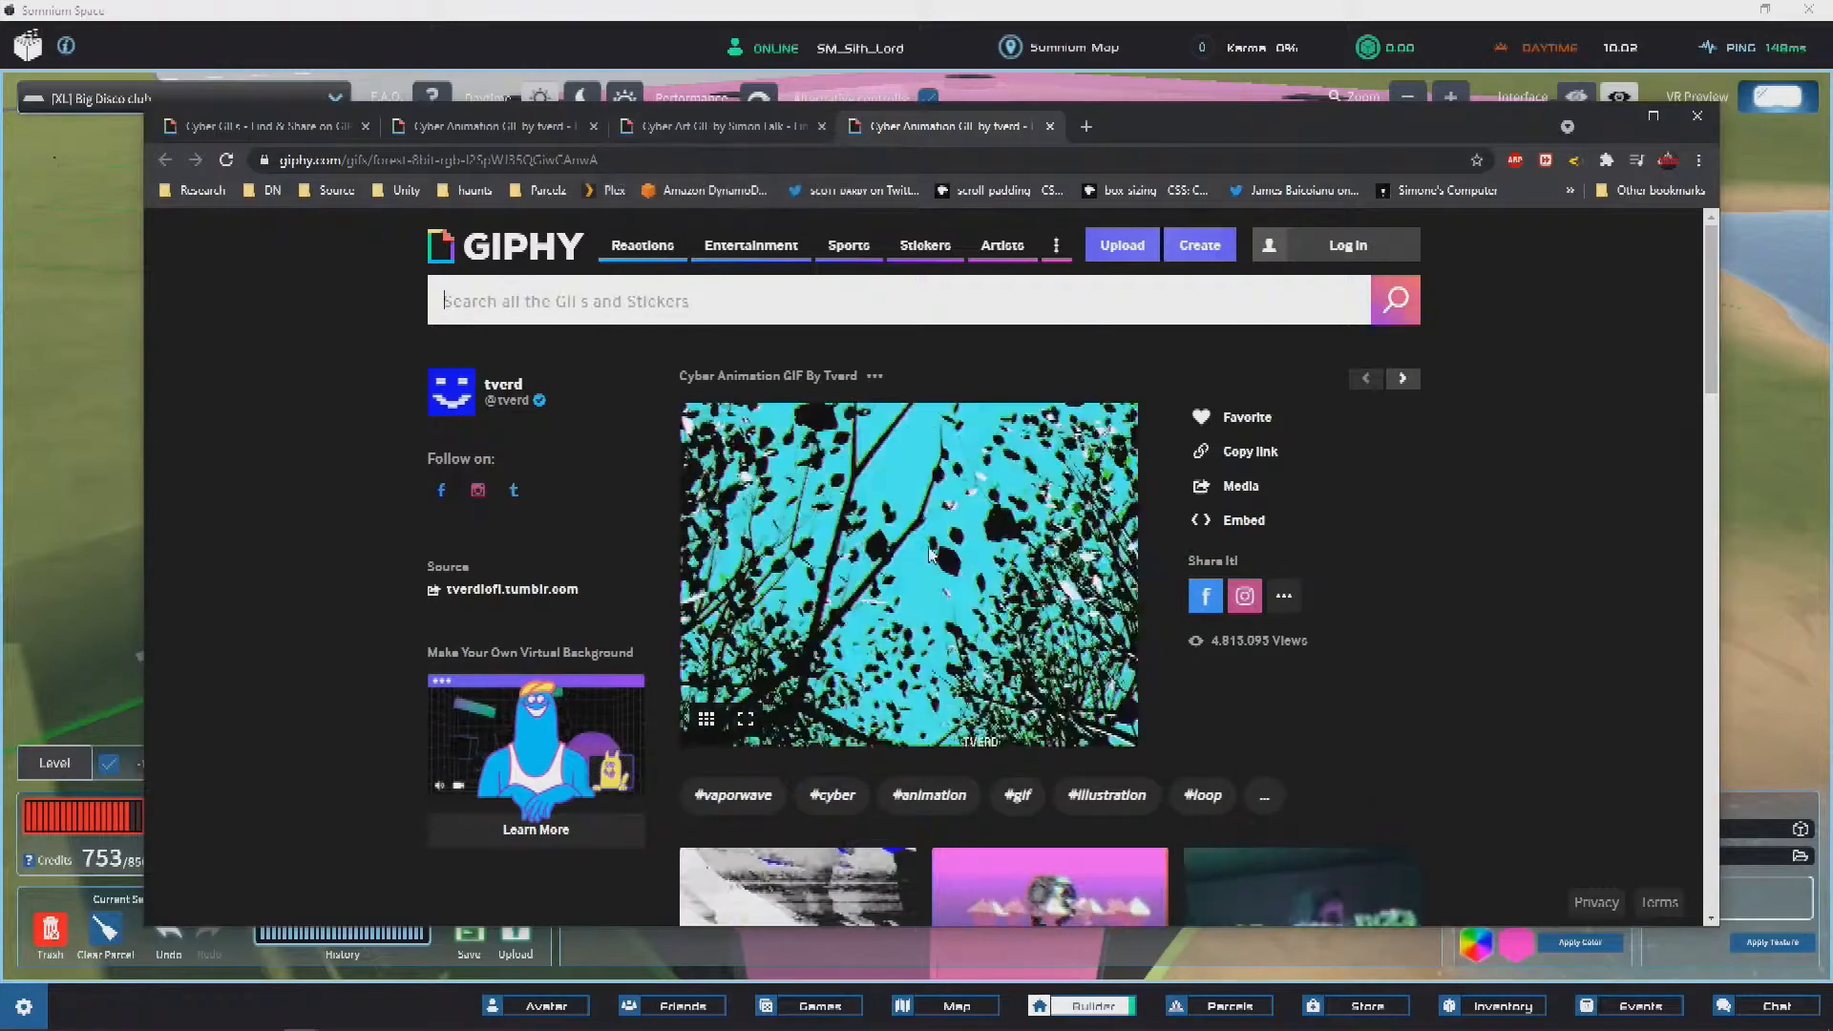
right_click(931, 549)
right_click(826, 564)
left_click(930, 641)
key("alt+Tab")
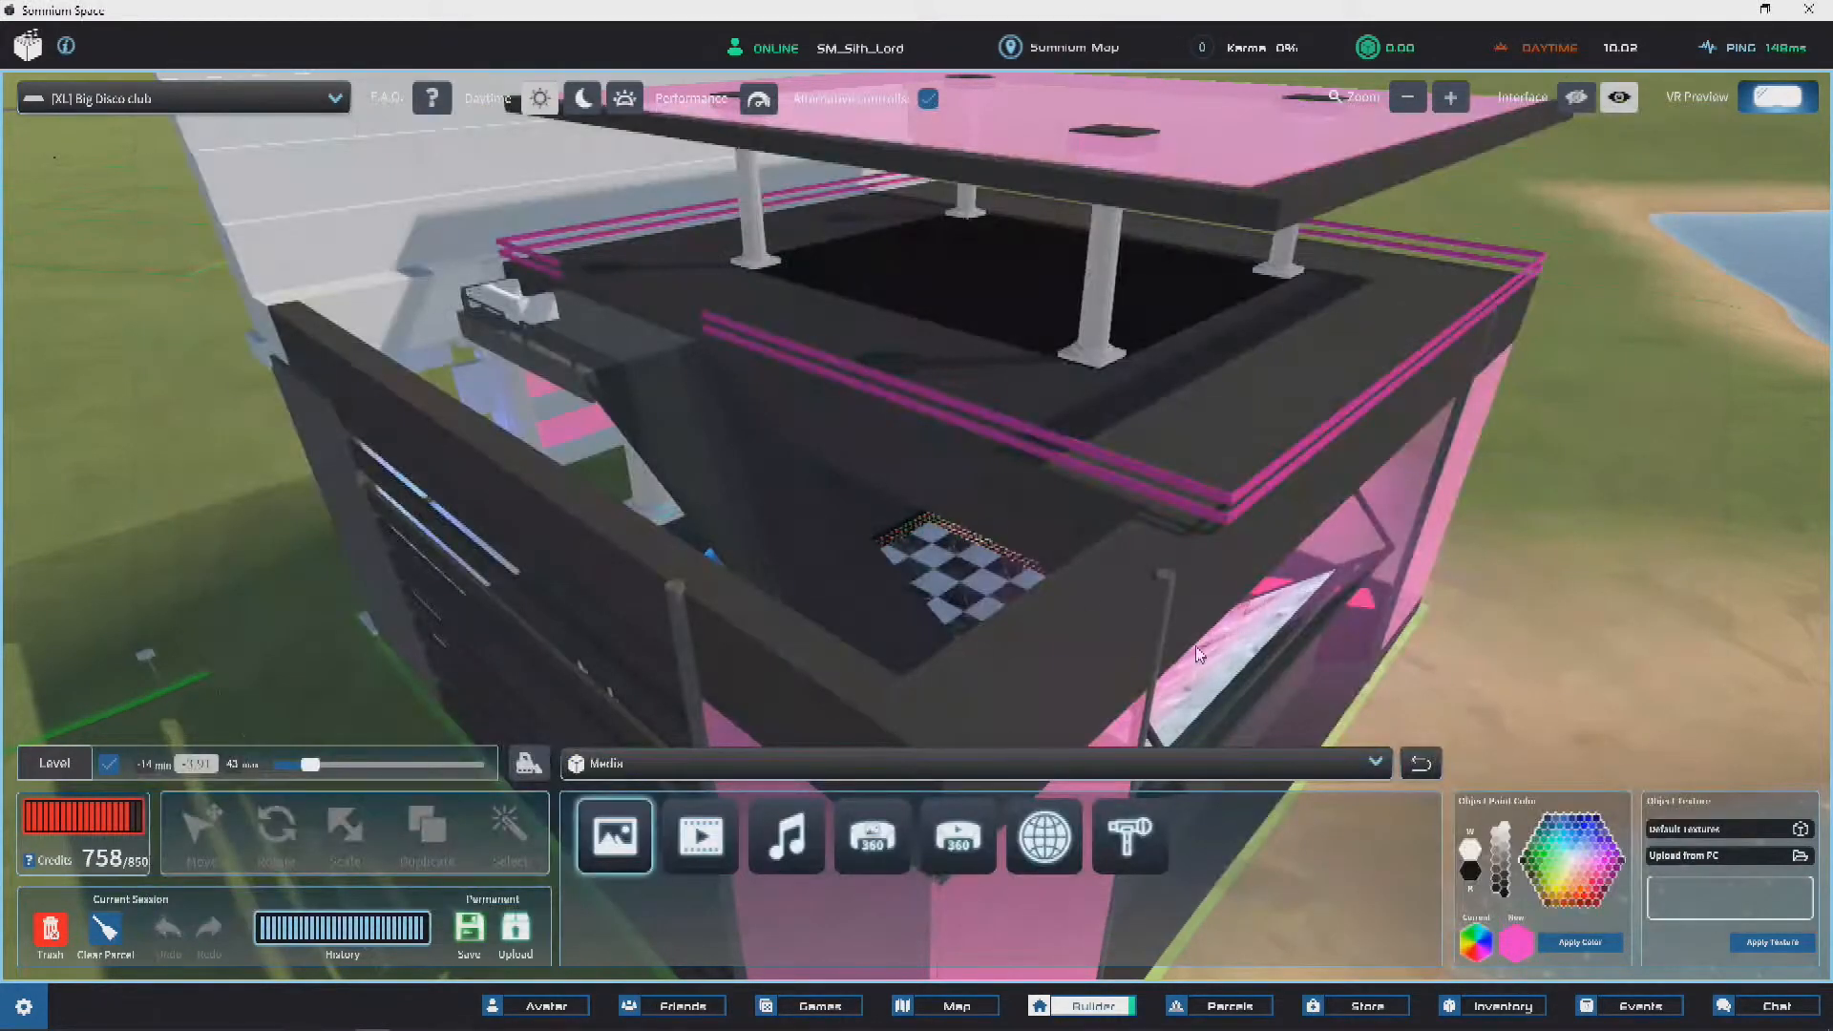
Step: Place an image object at the foot of the club's columned facade and link it to the copied GIF address
right_click_drag(1040, 550, 920, 506)
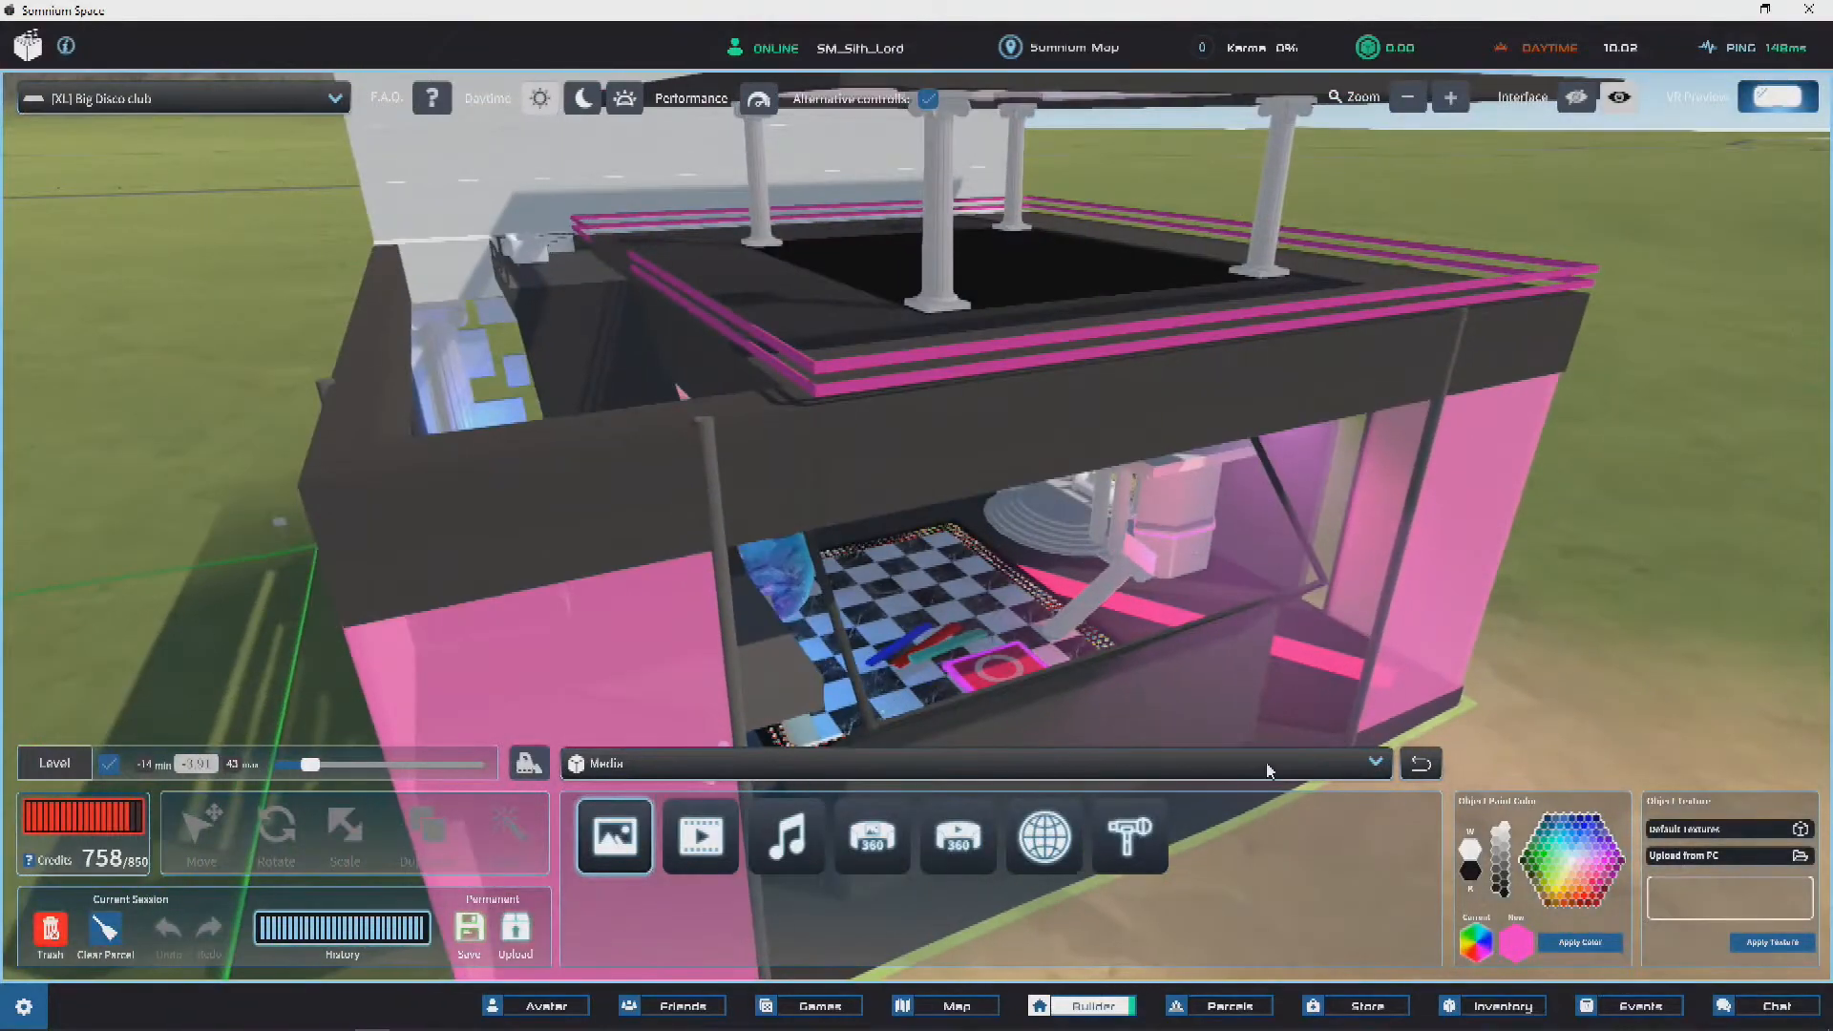
right_click_drag(632, 572, 1104, 577)
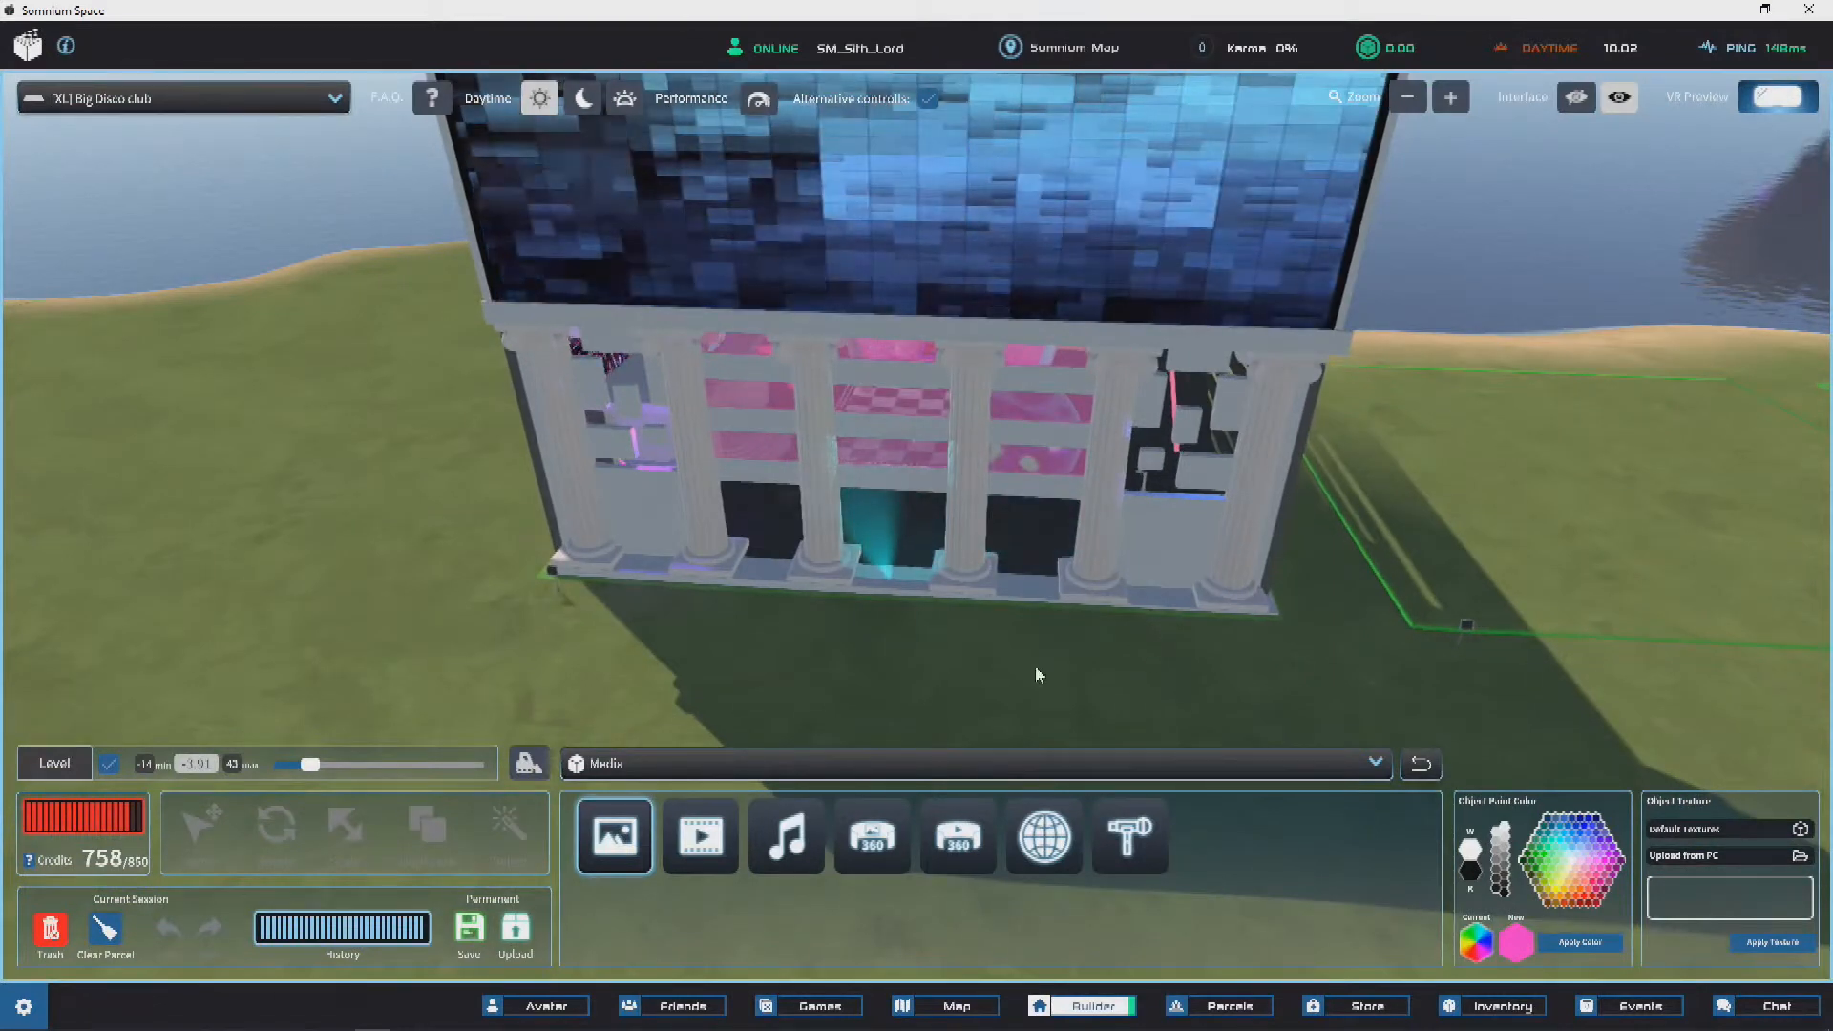
left_click(1062, 602)
key("ctrl+z")
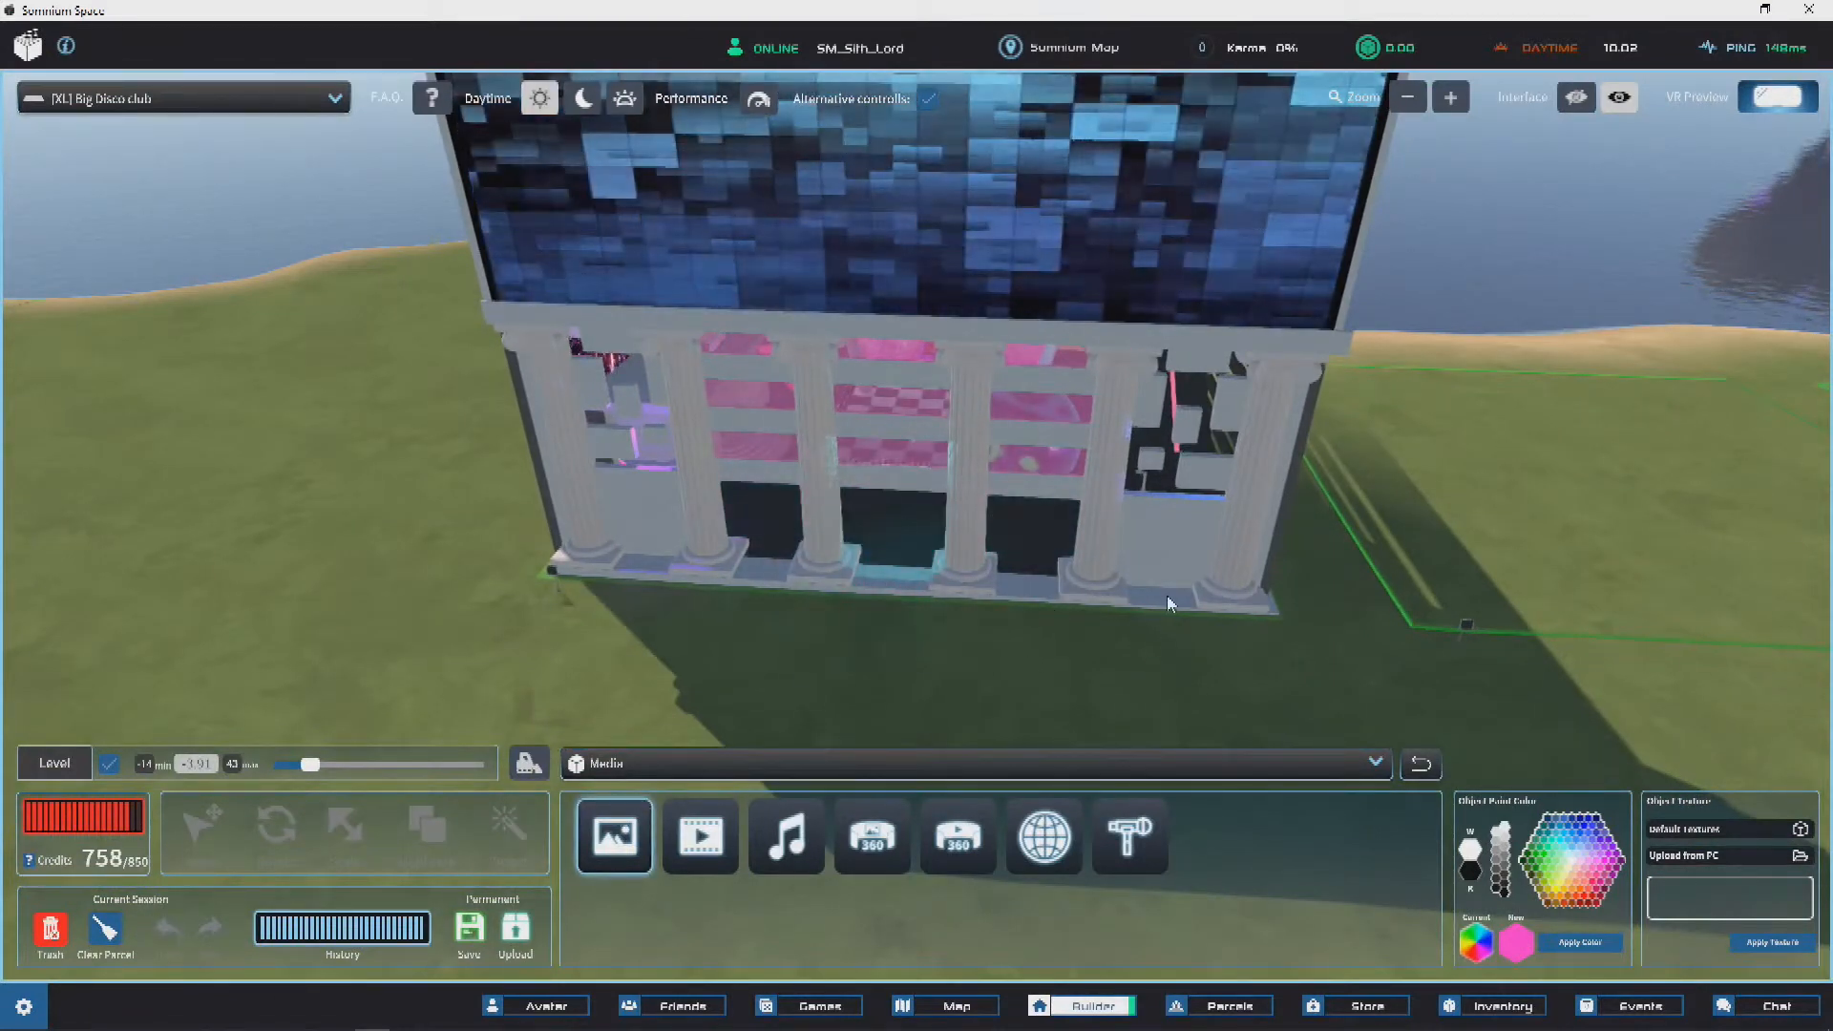
left_click(1159, 603)
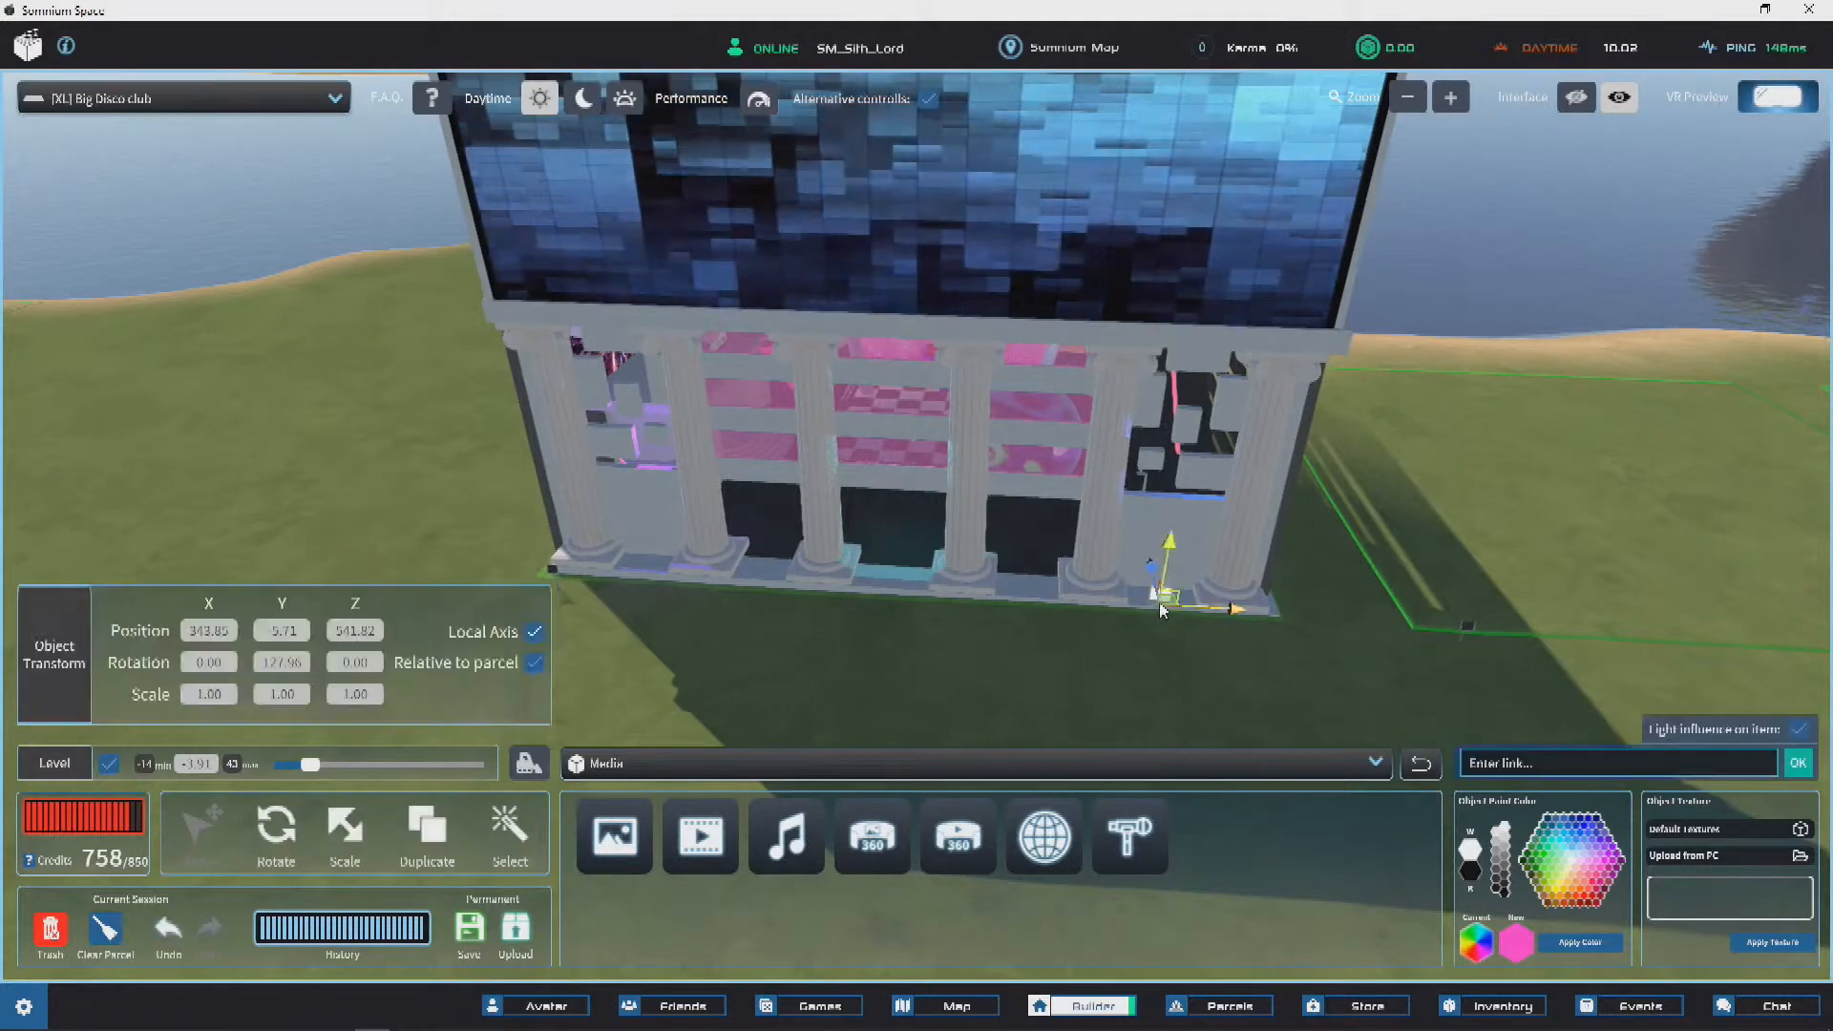
key("ctrl+v")
left_click(1796, 764)
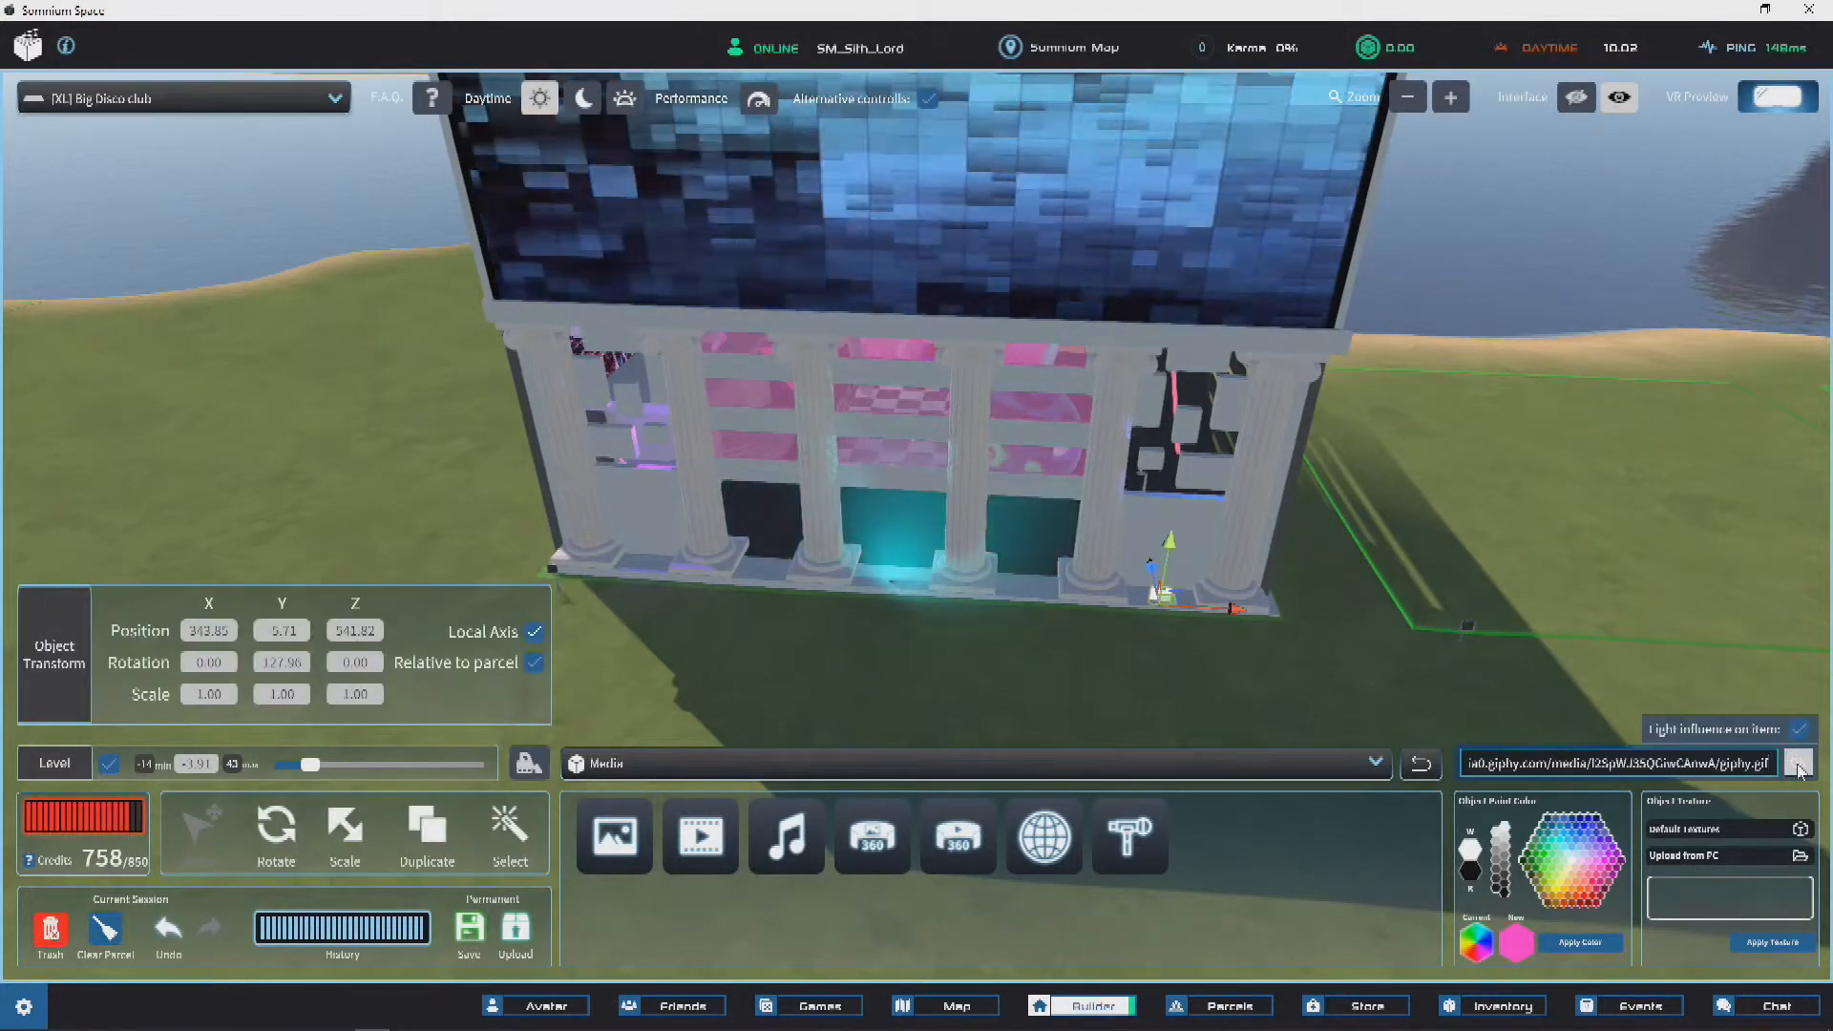
Step: Move the GIF image up onto the club's rooftop at X 364.64, Y 10.80, Z 535.30
left_click_drag(1168, 543, 1241, 133)
right_click_drag(1145, 205, 969, 332)
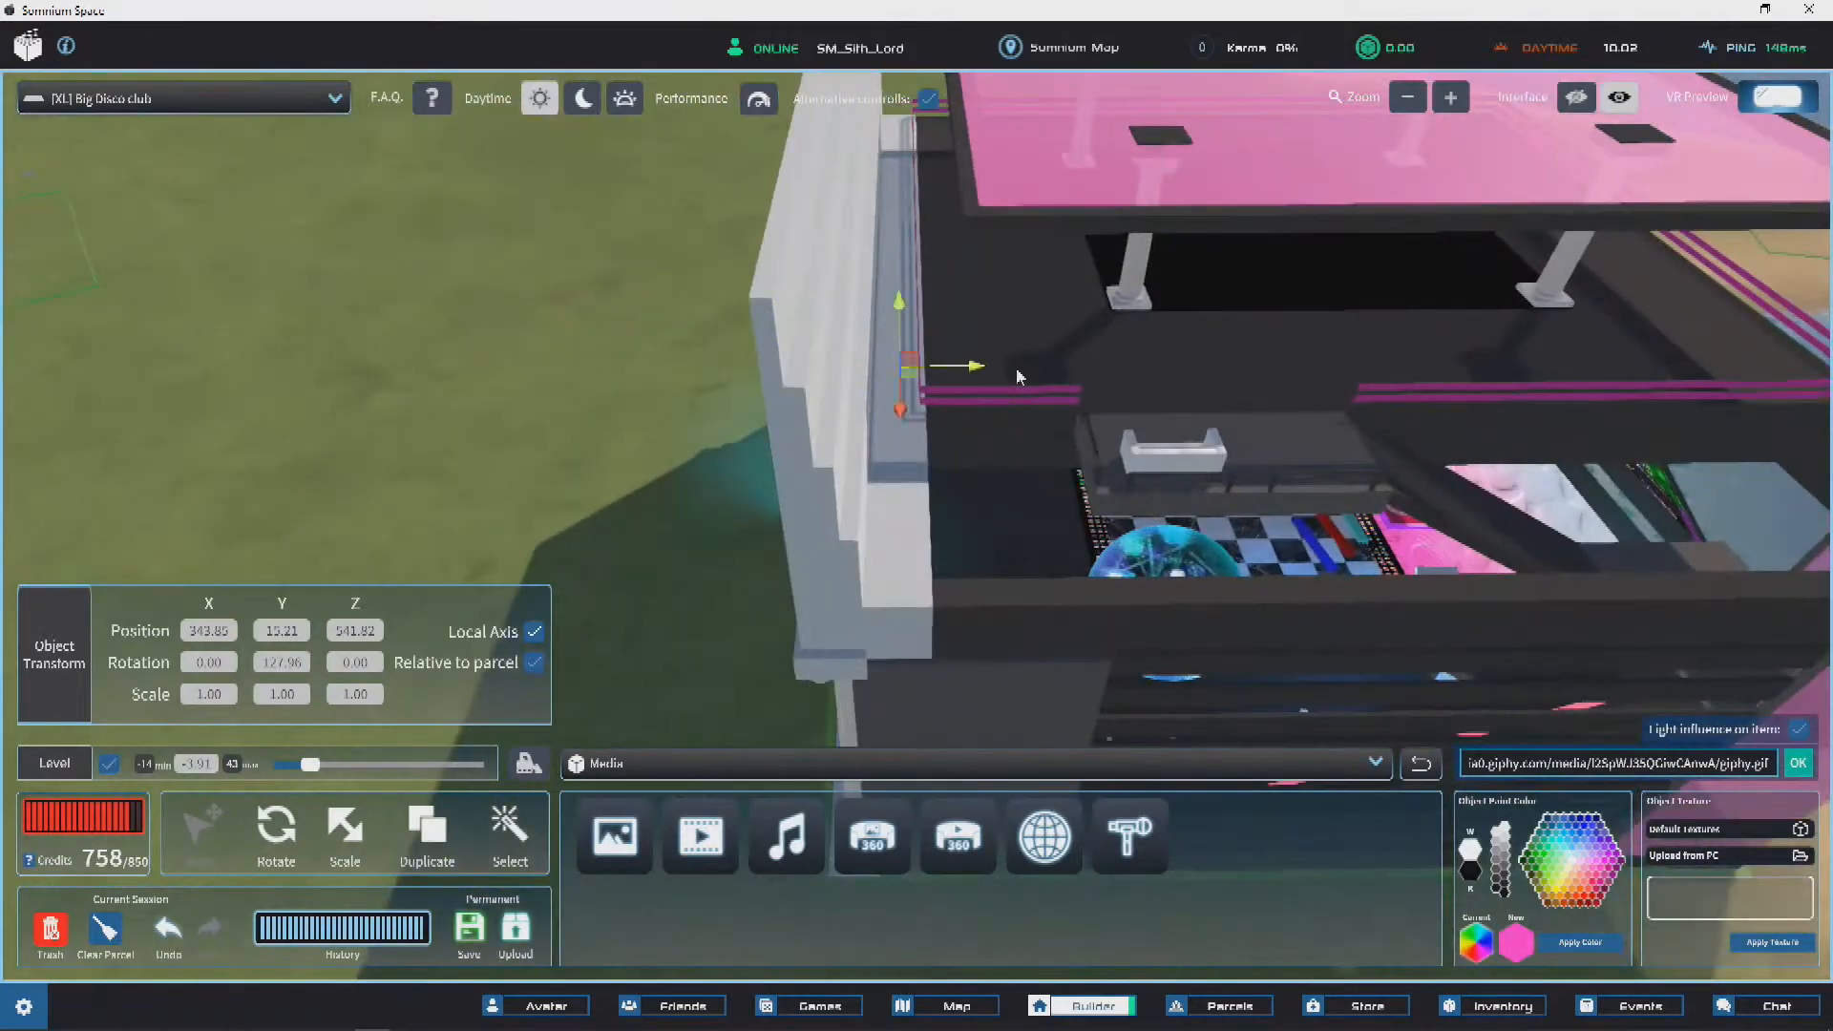
right_click_drag(720, 620, 560, 192)
right_click_drag(780, 316, 1283, 321)
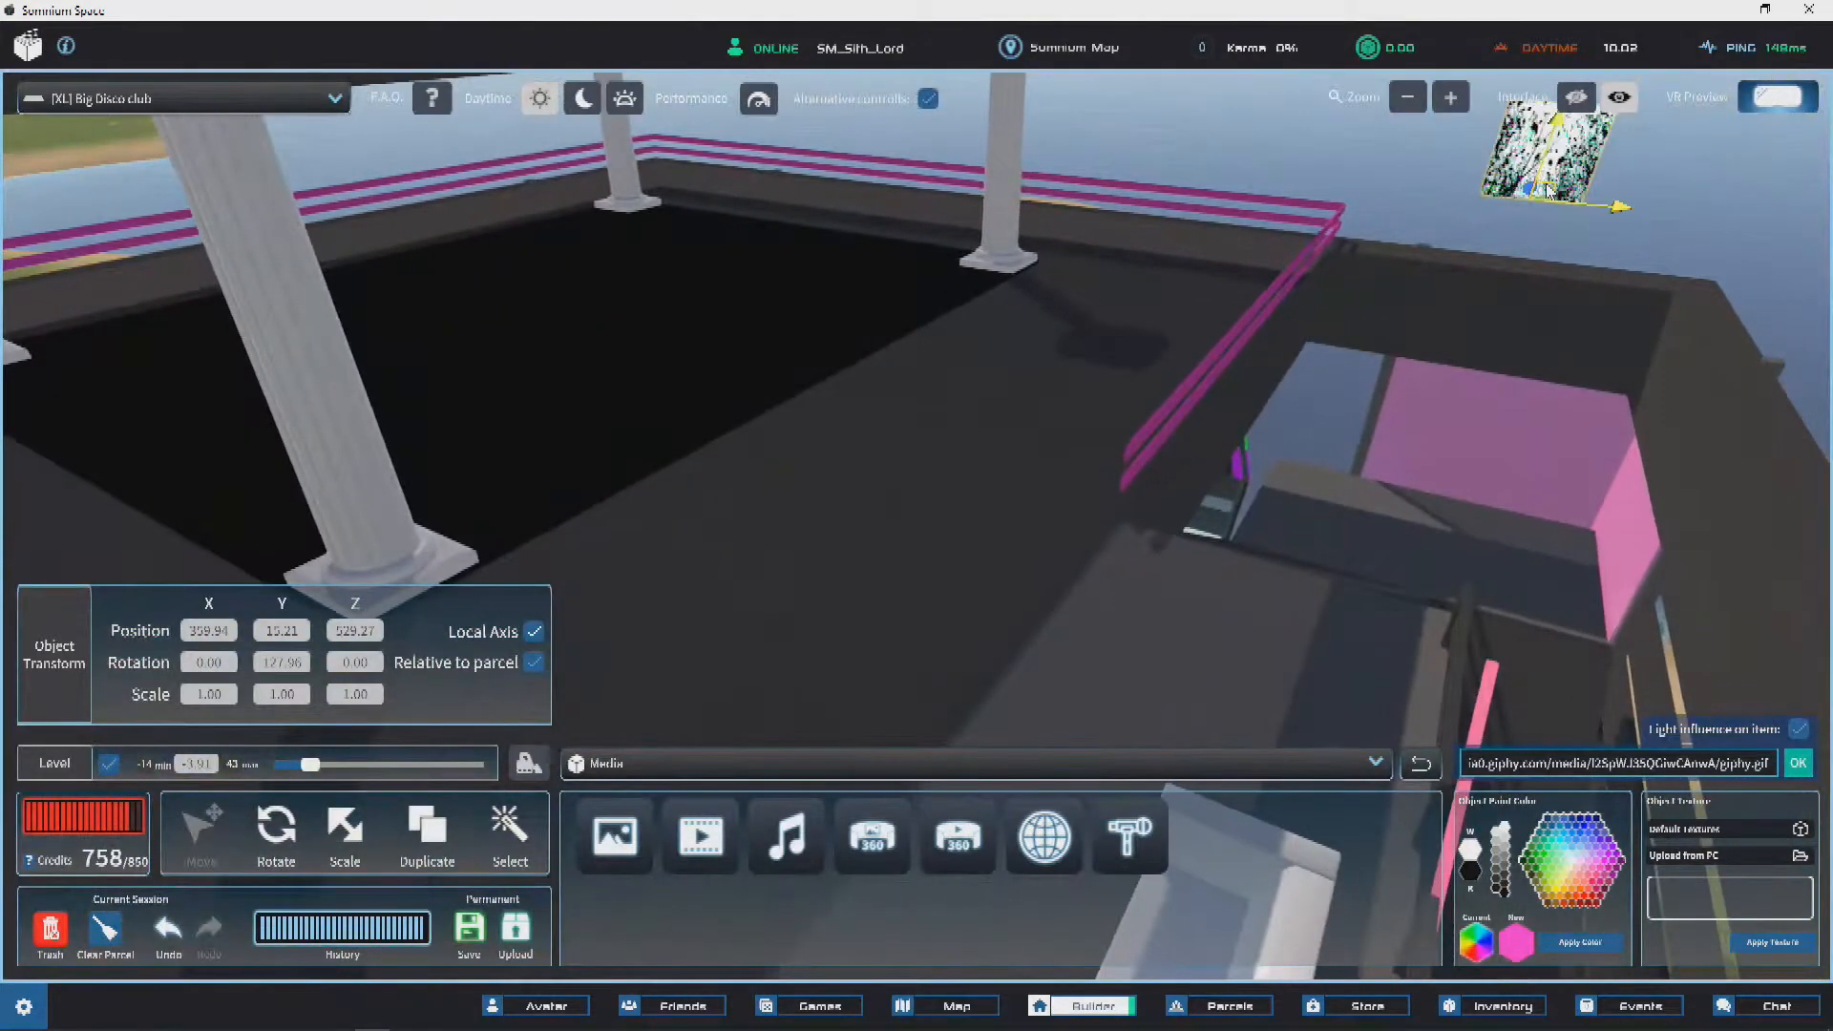
left_click_drag(1548, 194, 946, 449)
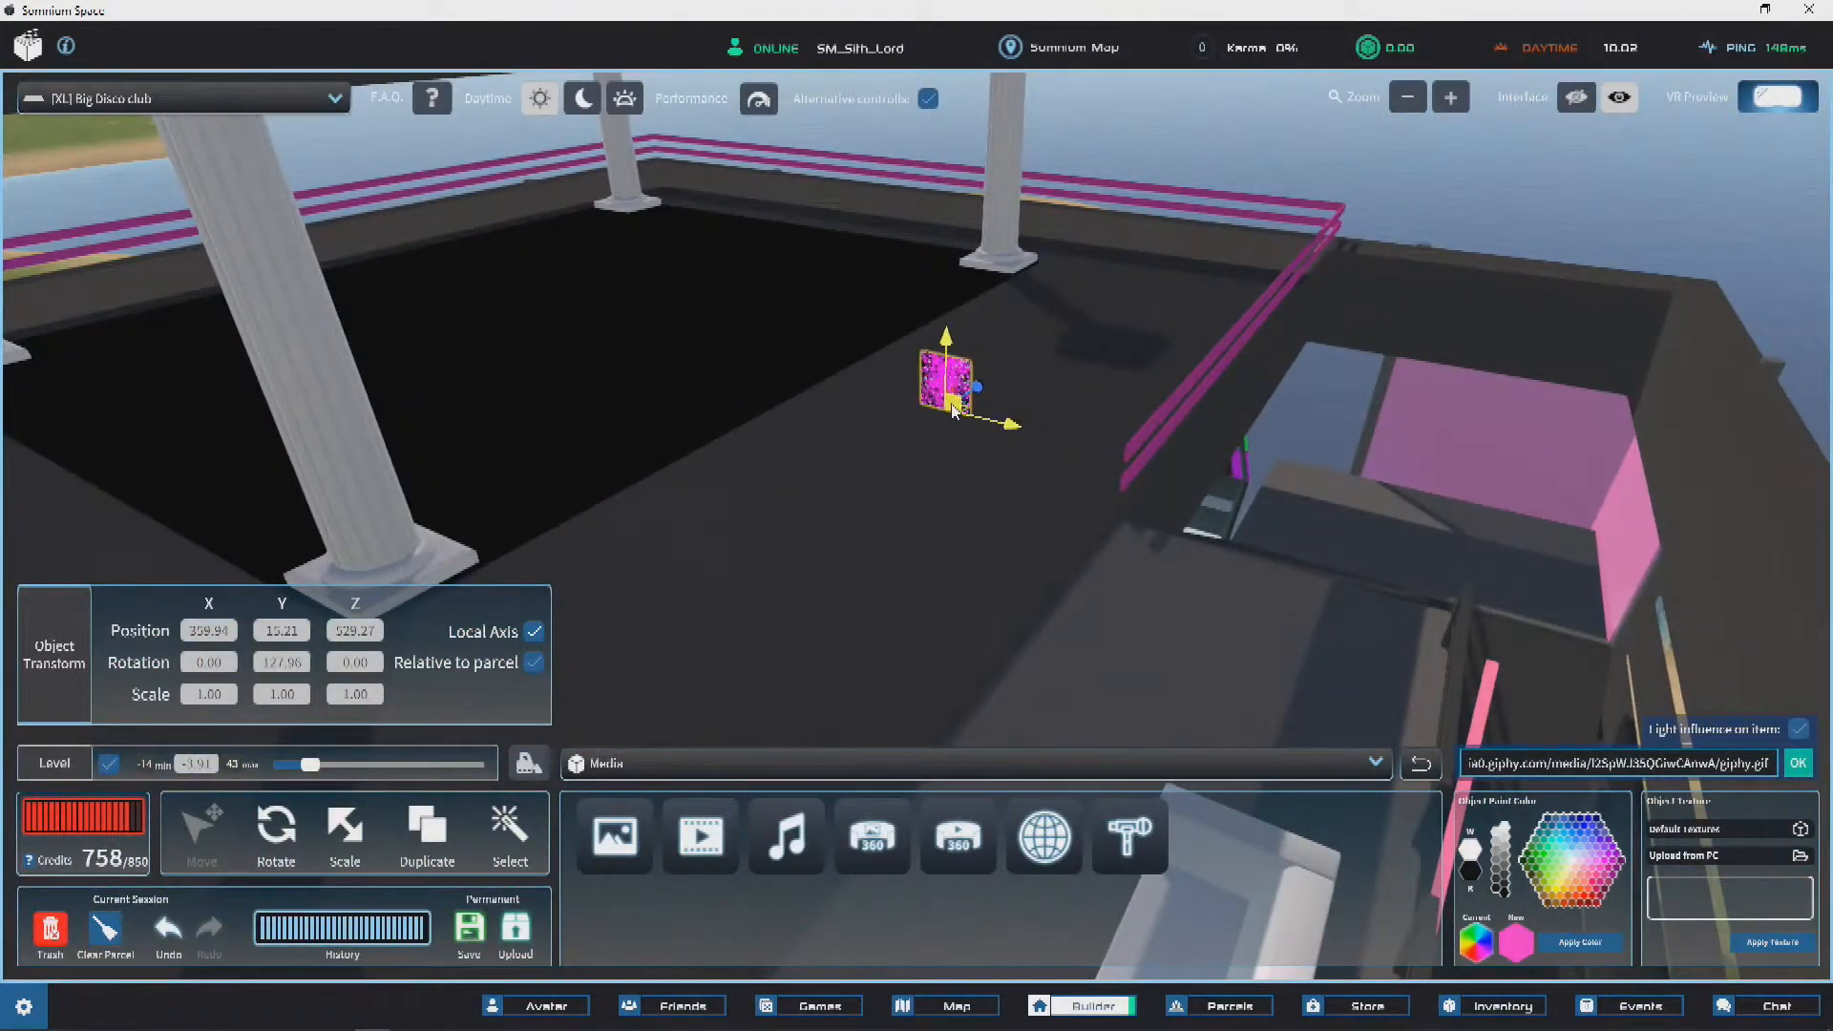
Step: Scale the rooftop GIF image uniformly to 3.95
left_click(338, 836)
right_click_drag(763, 458, 1260, 408)
left_click_drag(1292, 381, 1367, 223)
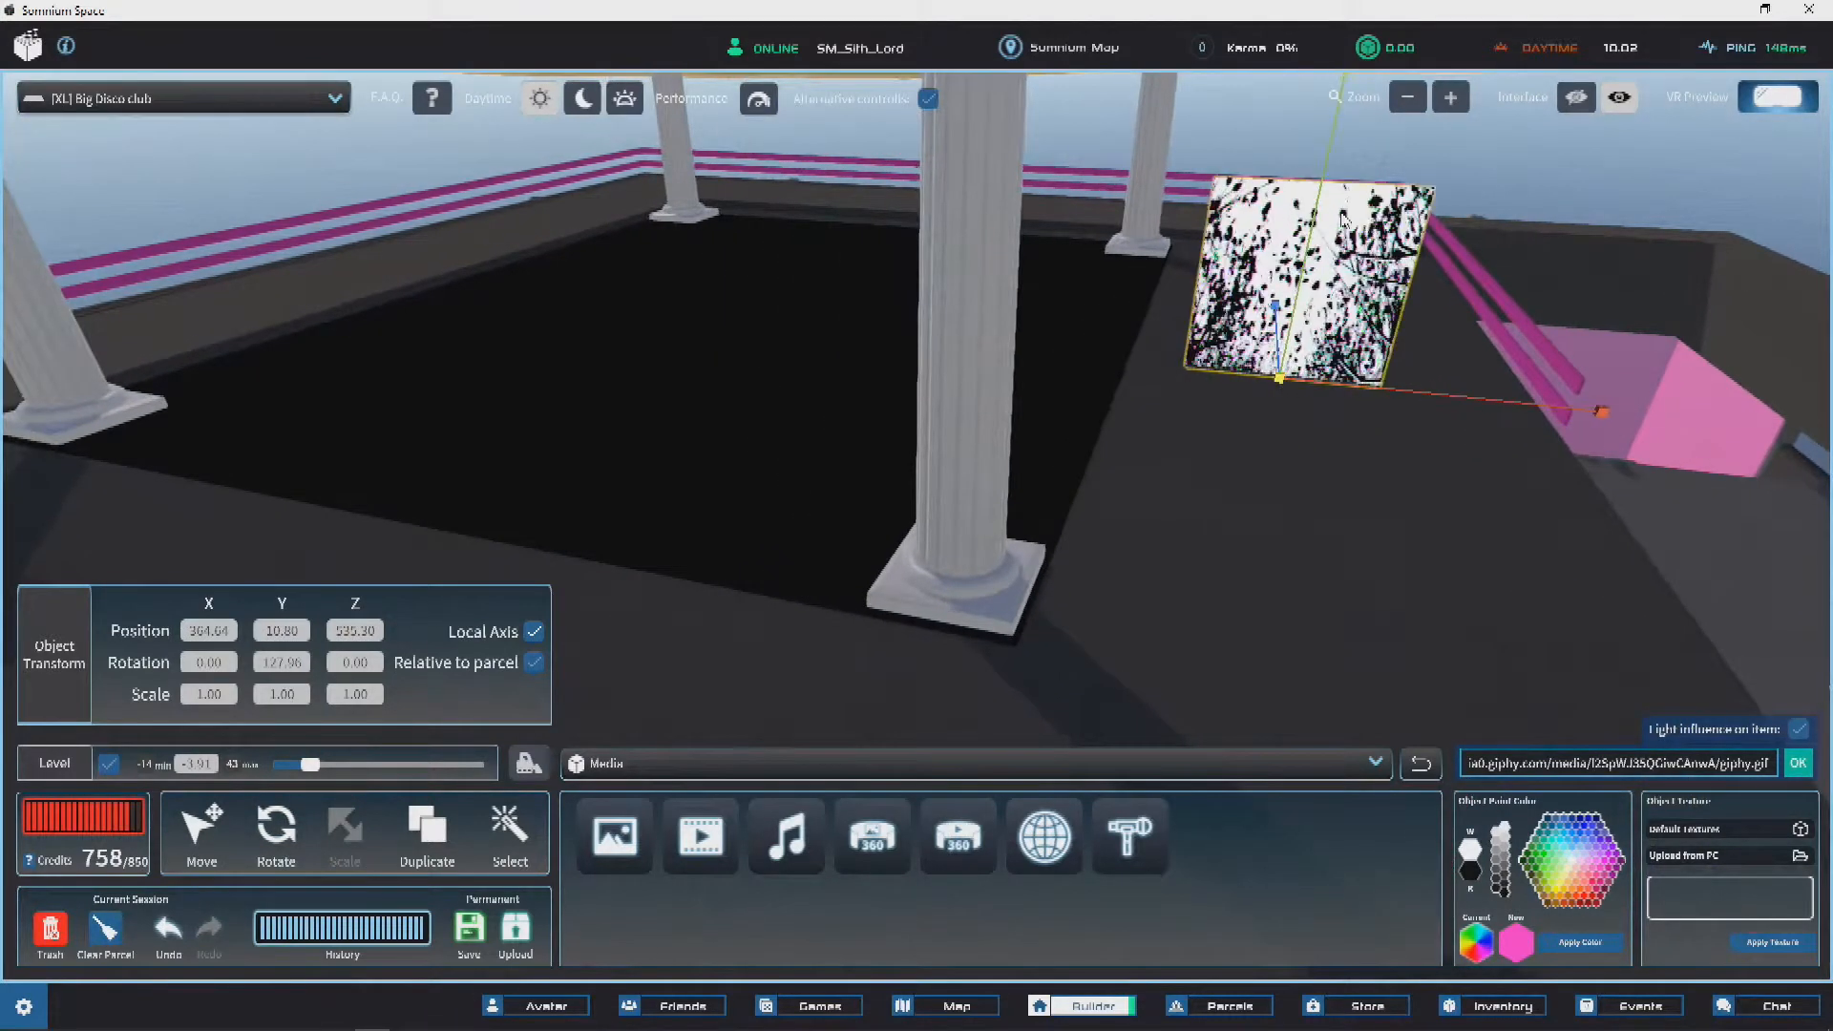
left_click_drag(1342, 143, 1323, 98)
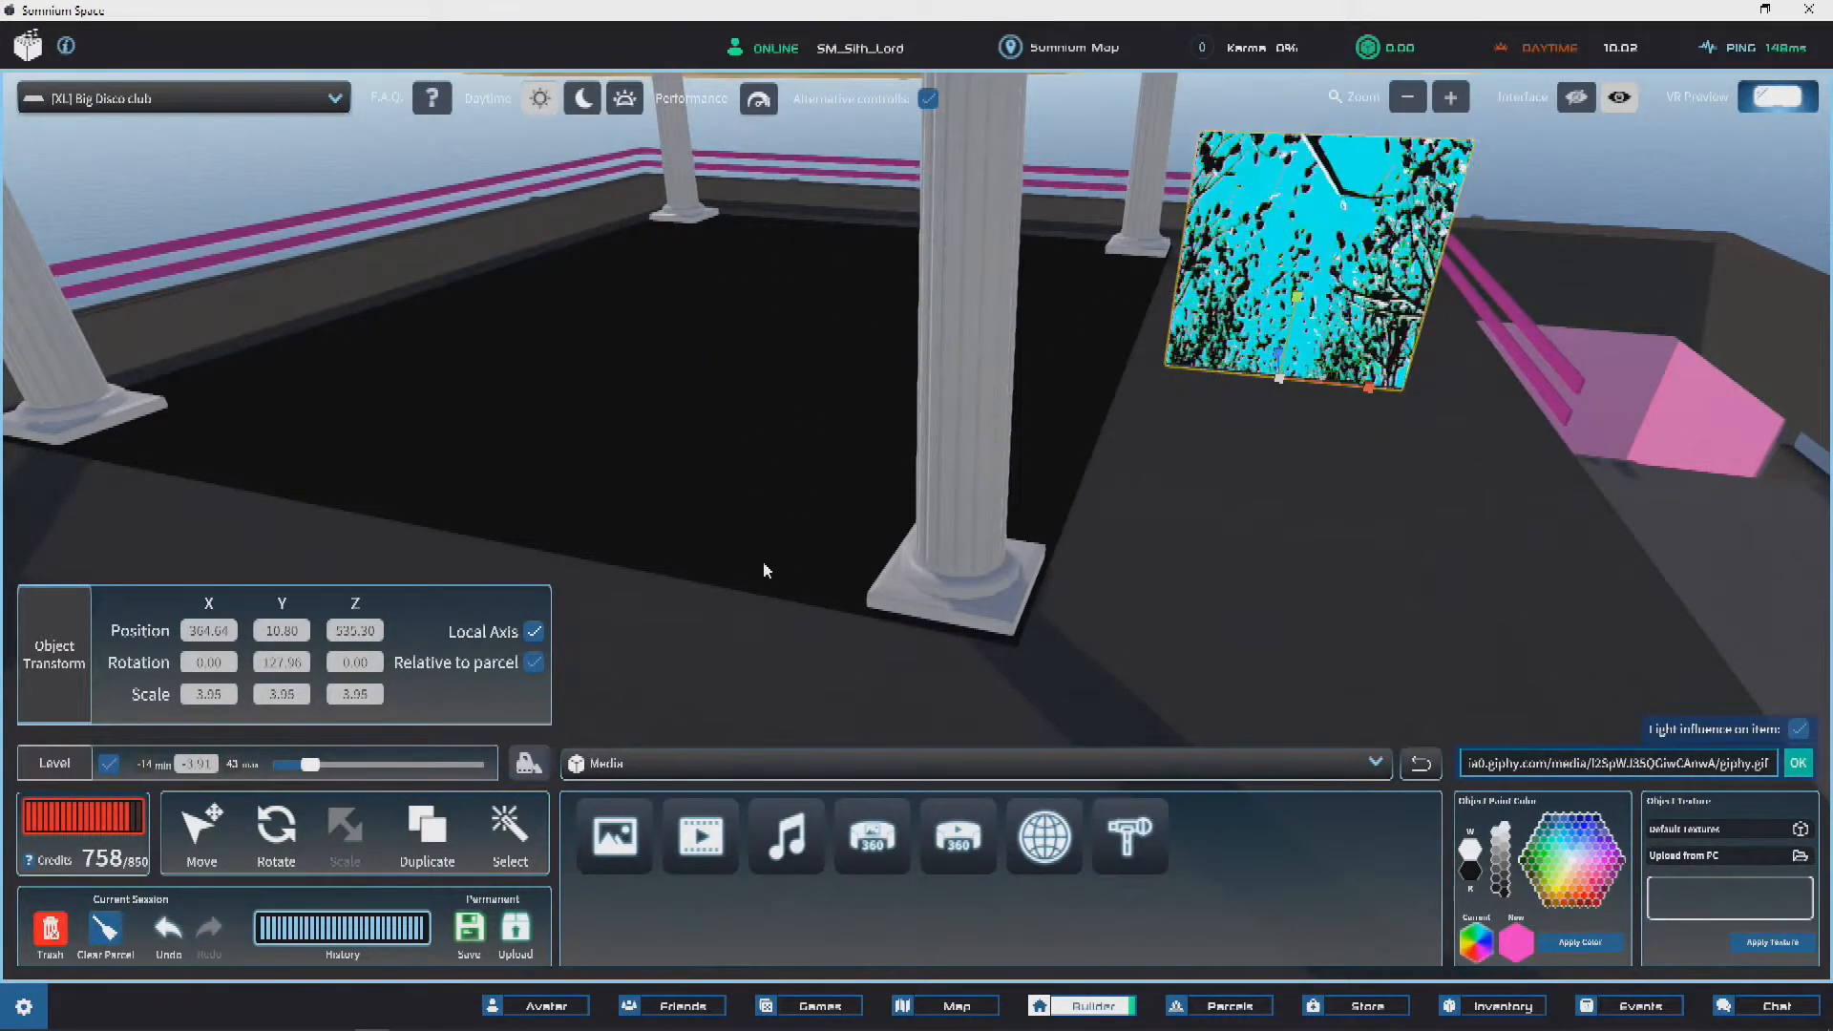
Step: Rotate the rooftop GIF image about its vertical axis to 37.96 degrees
left_click(201, 833)
right_click_drag(1146, 497, 953, 382)
scroll(753, 392, "down", 5)
scroll(936, 385, "up", 5)
scroll(953, 382, "up", 2)
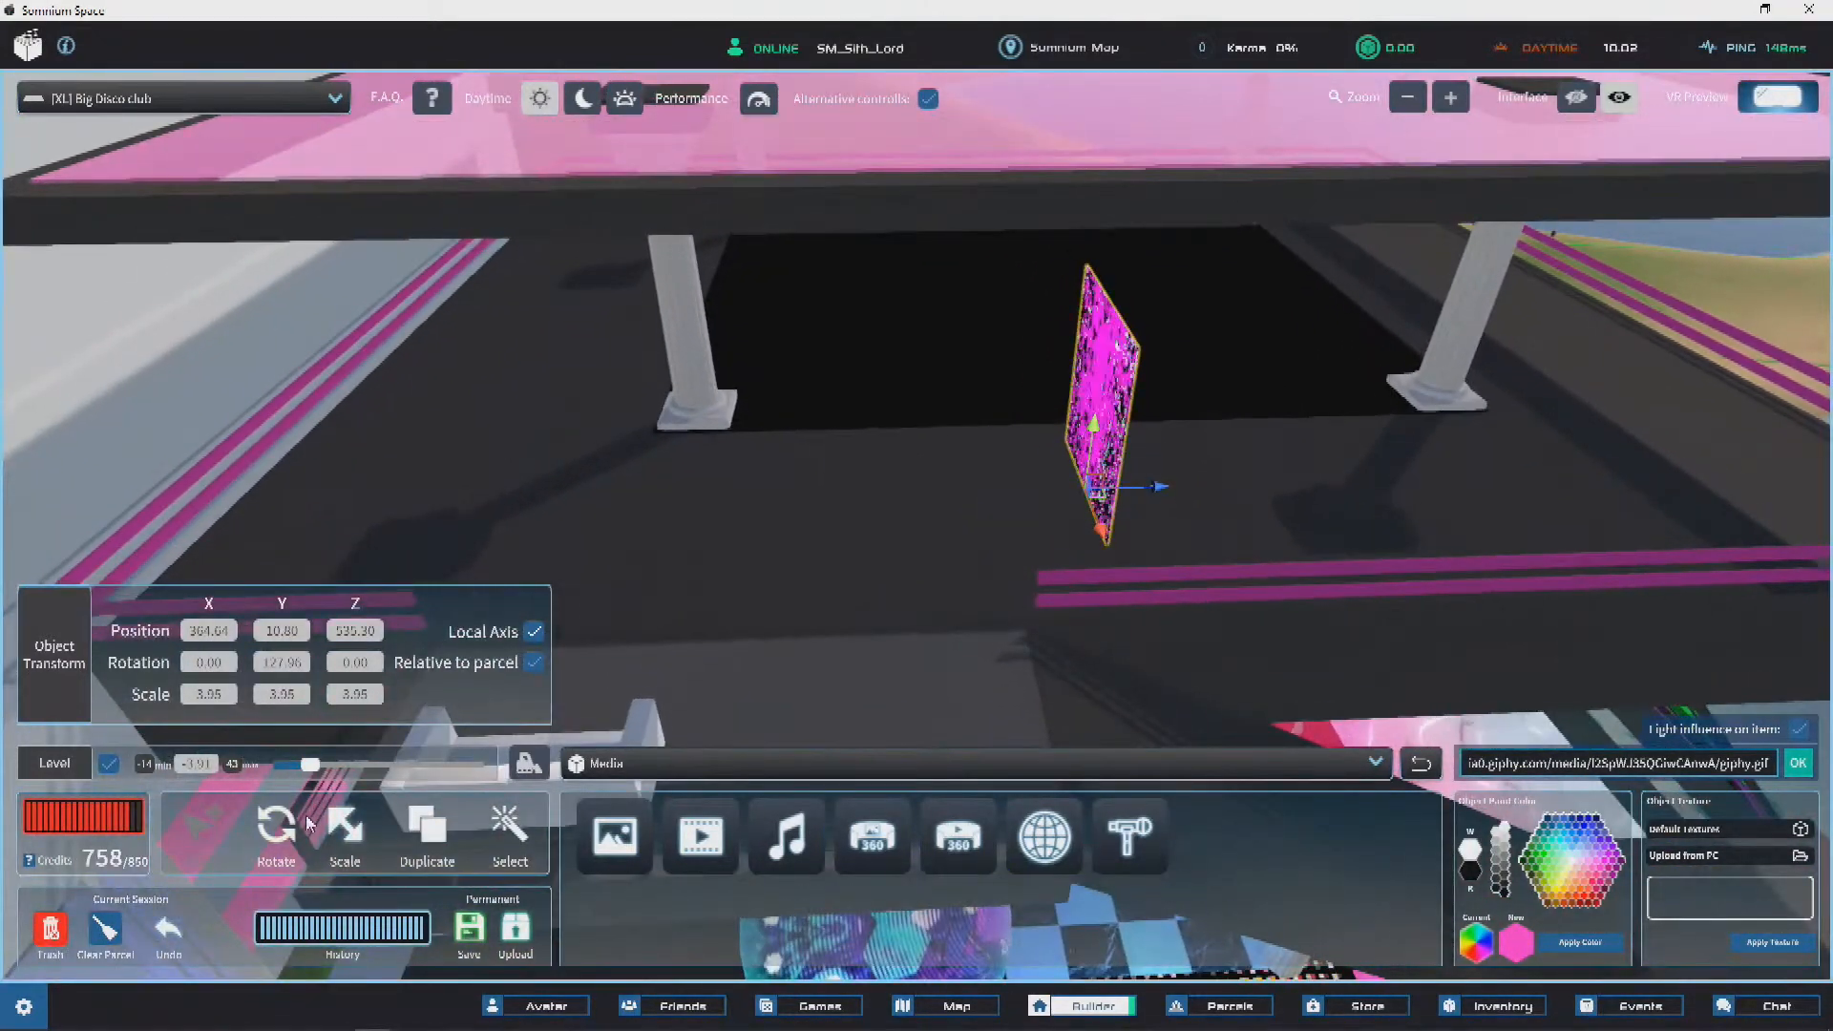
scroll(1084, 458, "up", 4)
right_click_drag(1183, 512, 1101, 598)
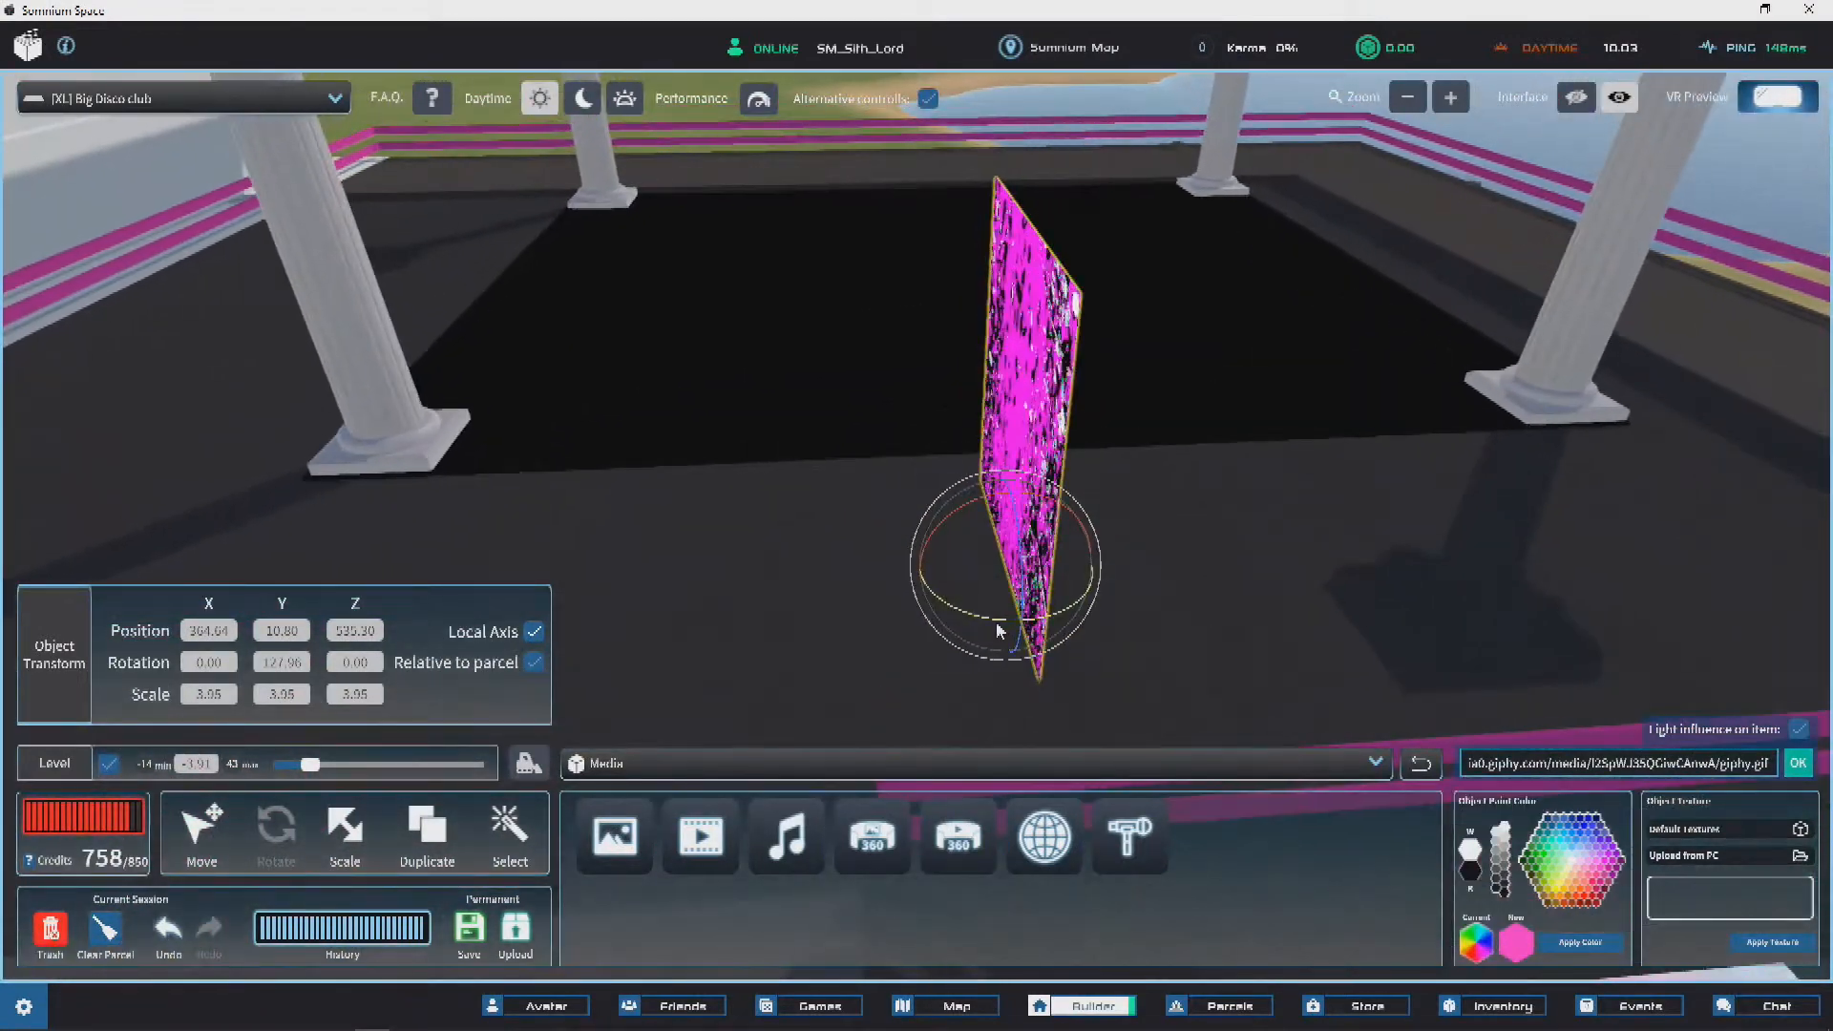
left_click_drag(983, 622, 1141, 610)
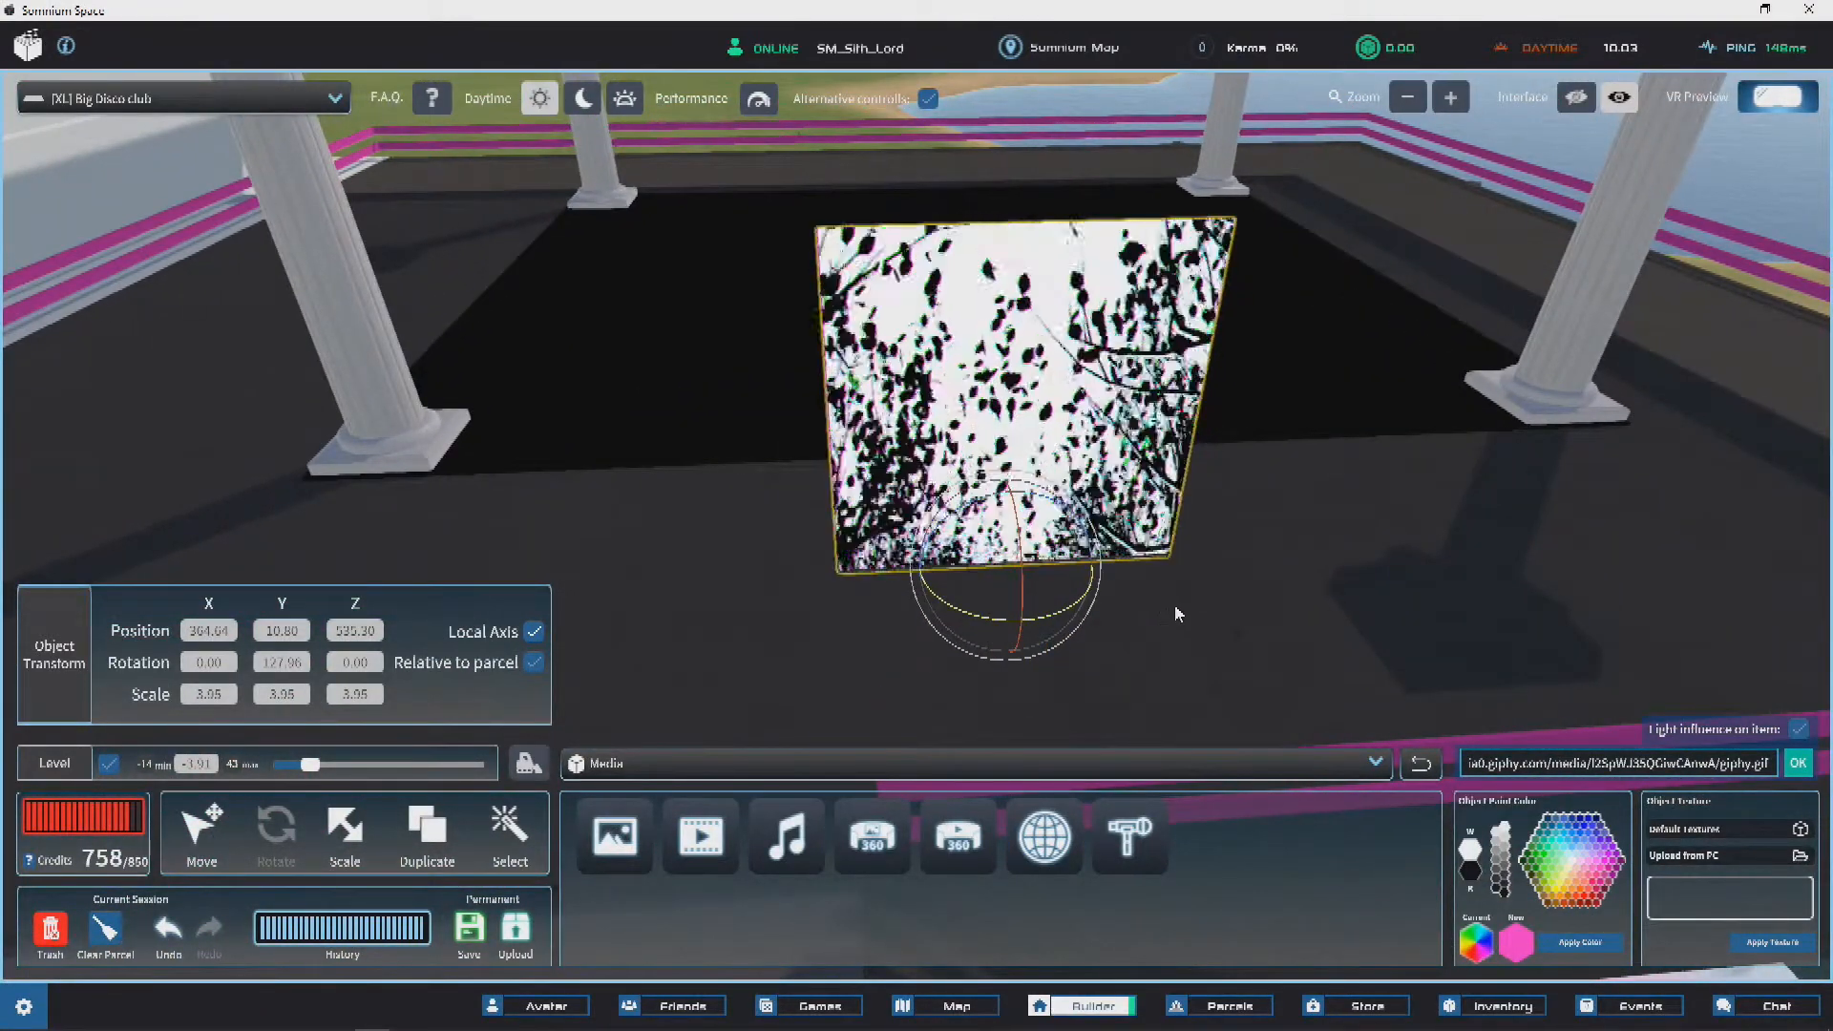
Step: Move the rooftop GIF image back between the canopy columns to X 367.69, Y 10.85, Z 539.21
left_click(201, 833)
right_click_drag(673, 630, 986, 425)
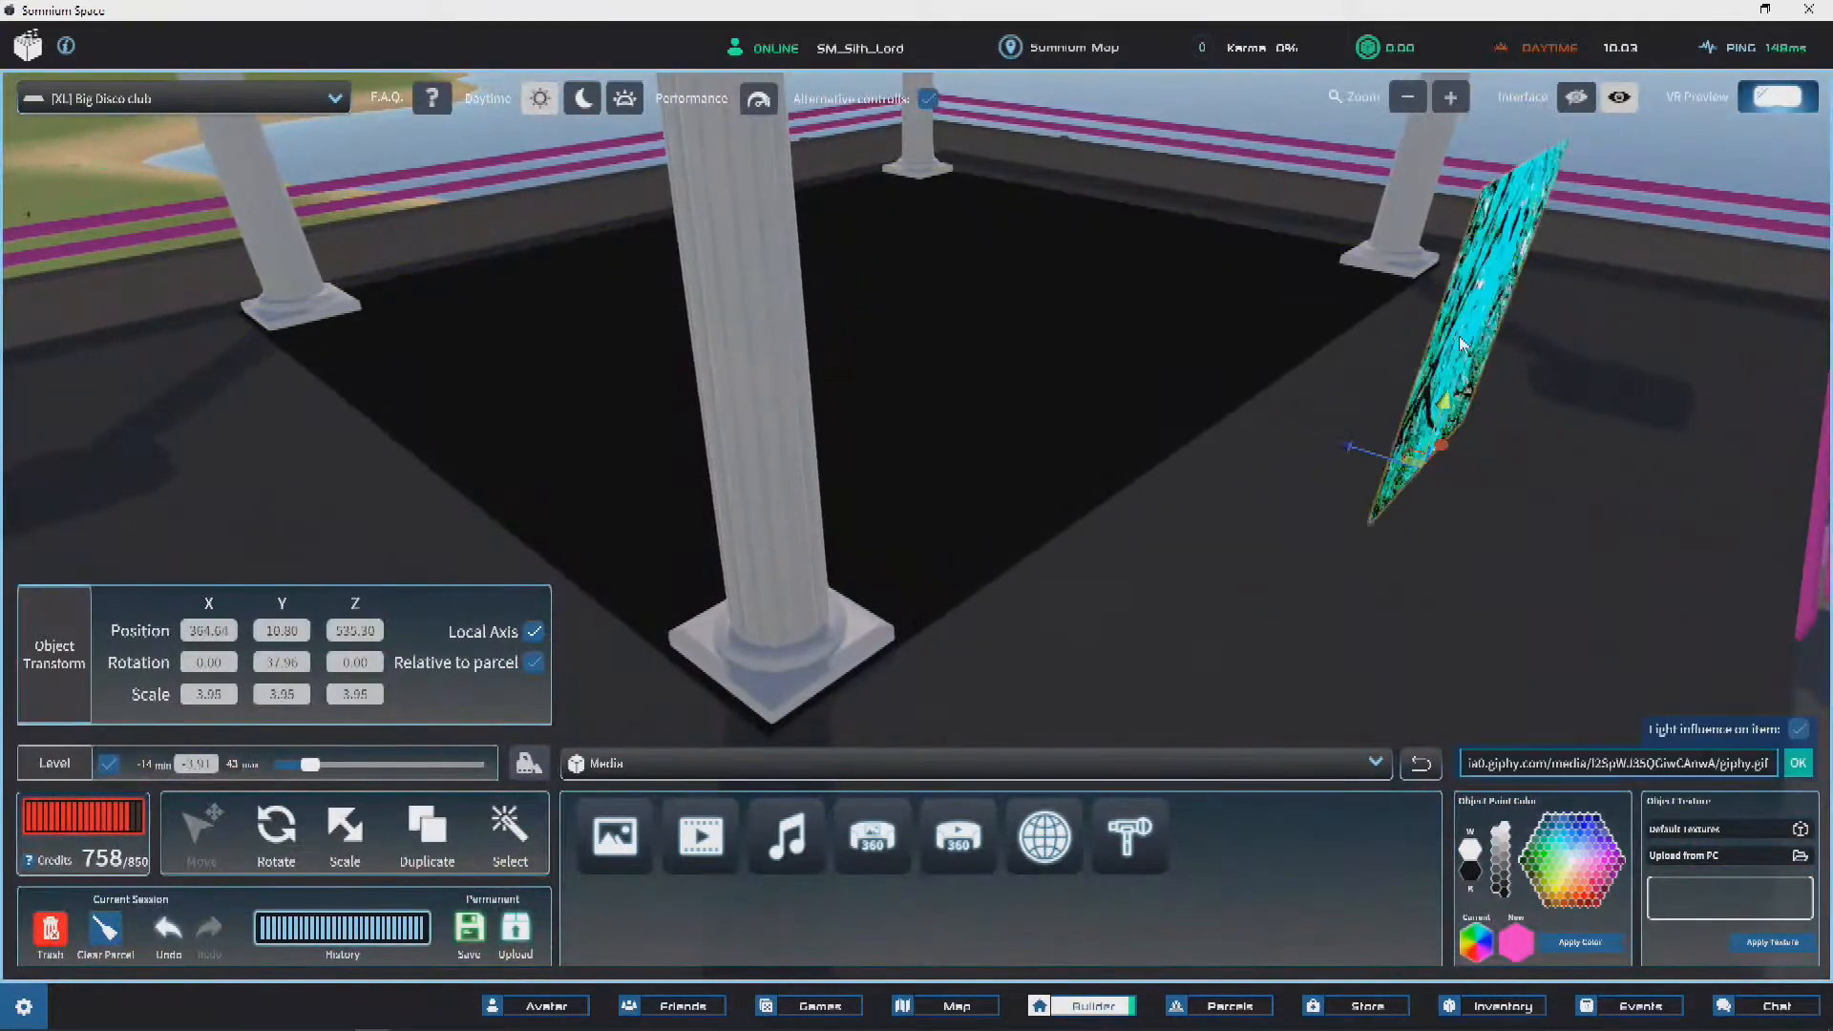
right_click_drag(1395, 445, 1344, 479)
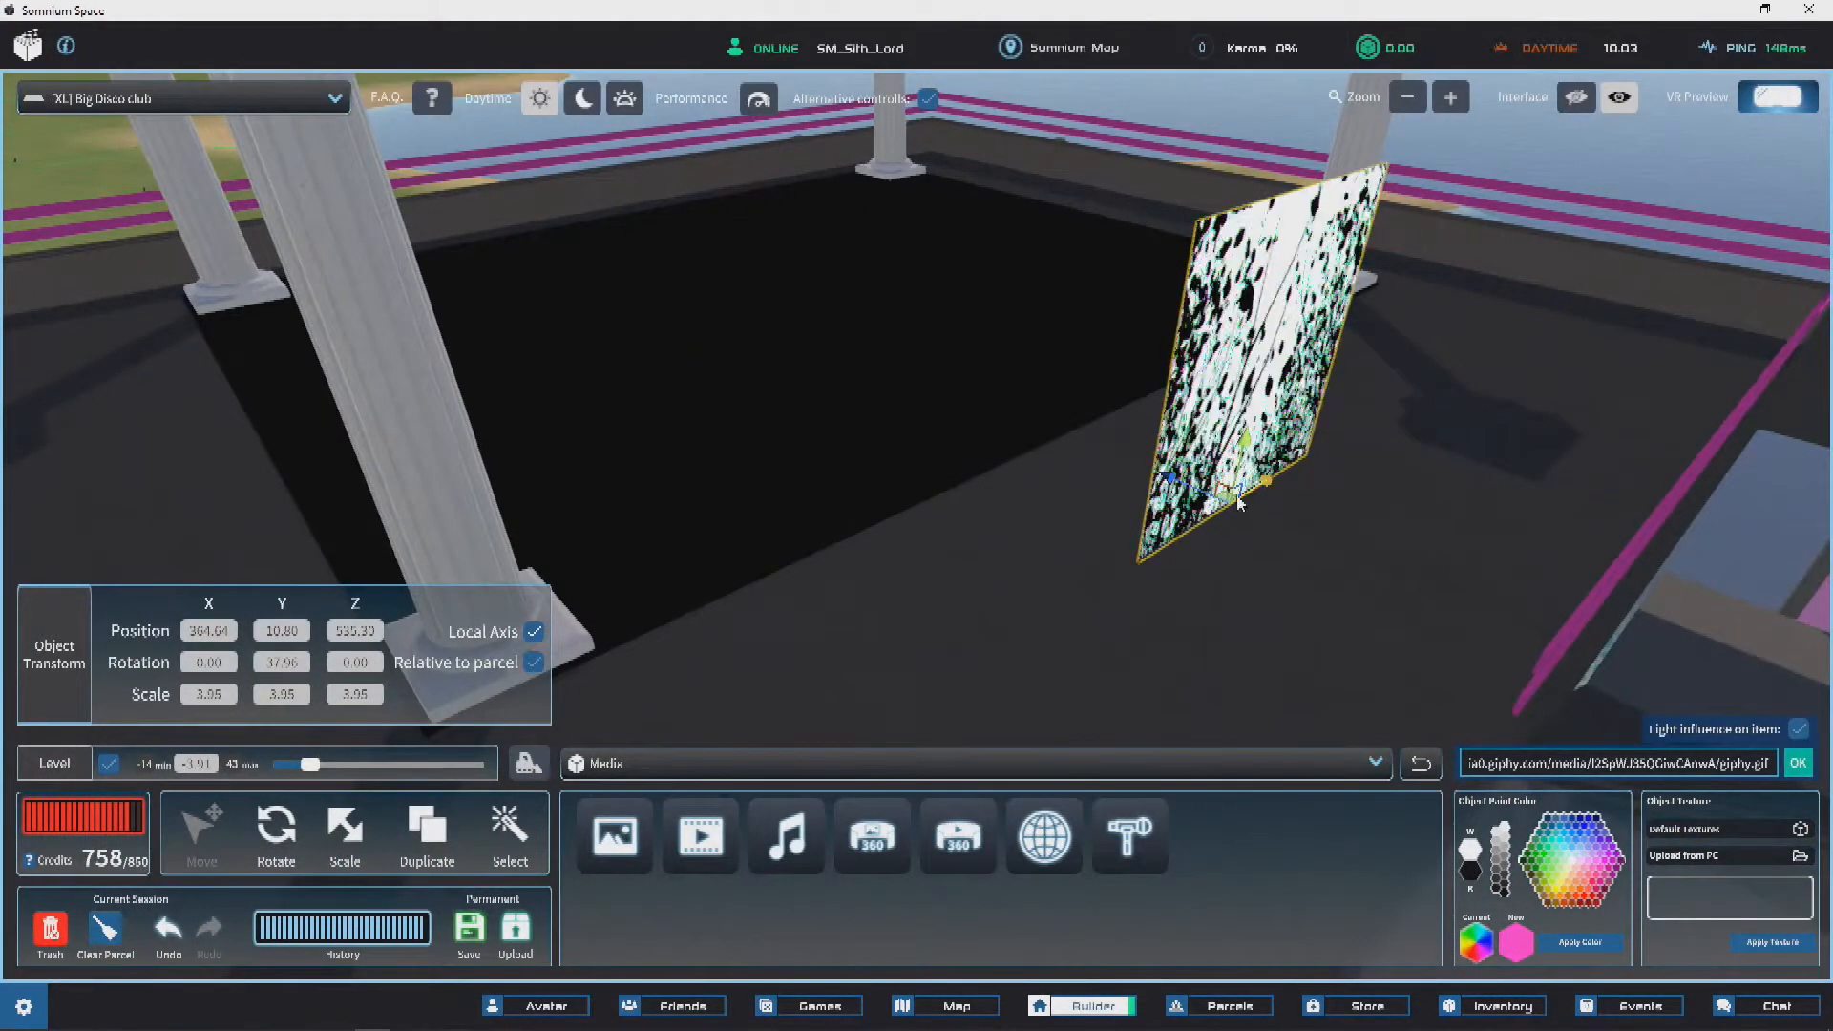
left_click_drag(1226, 493, 1073, 477)
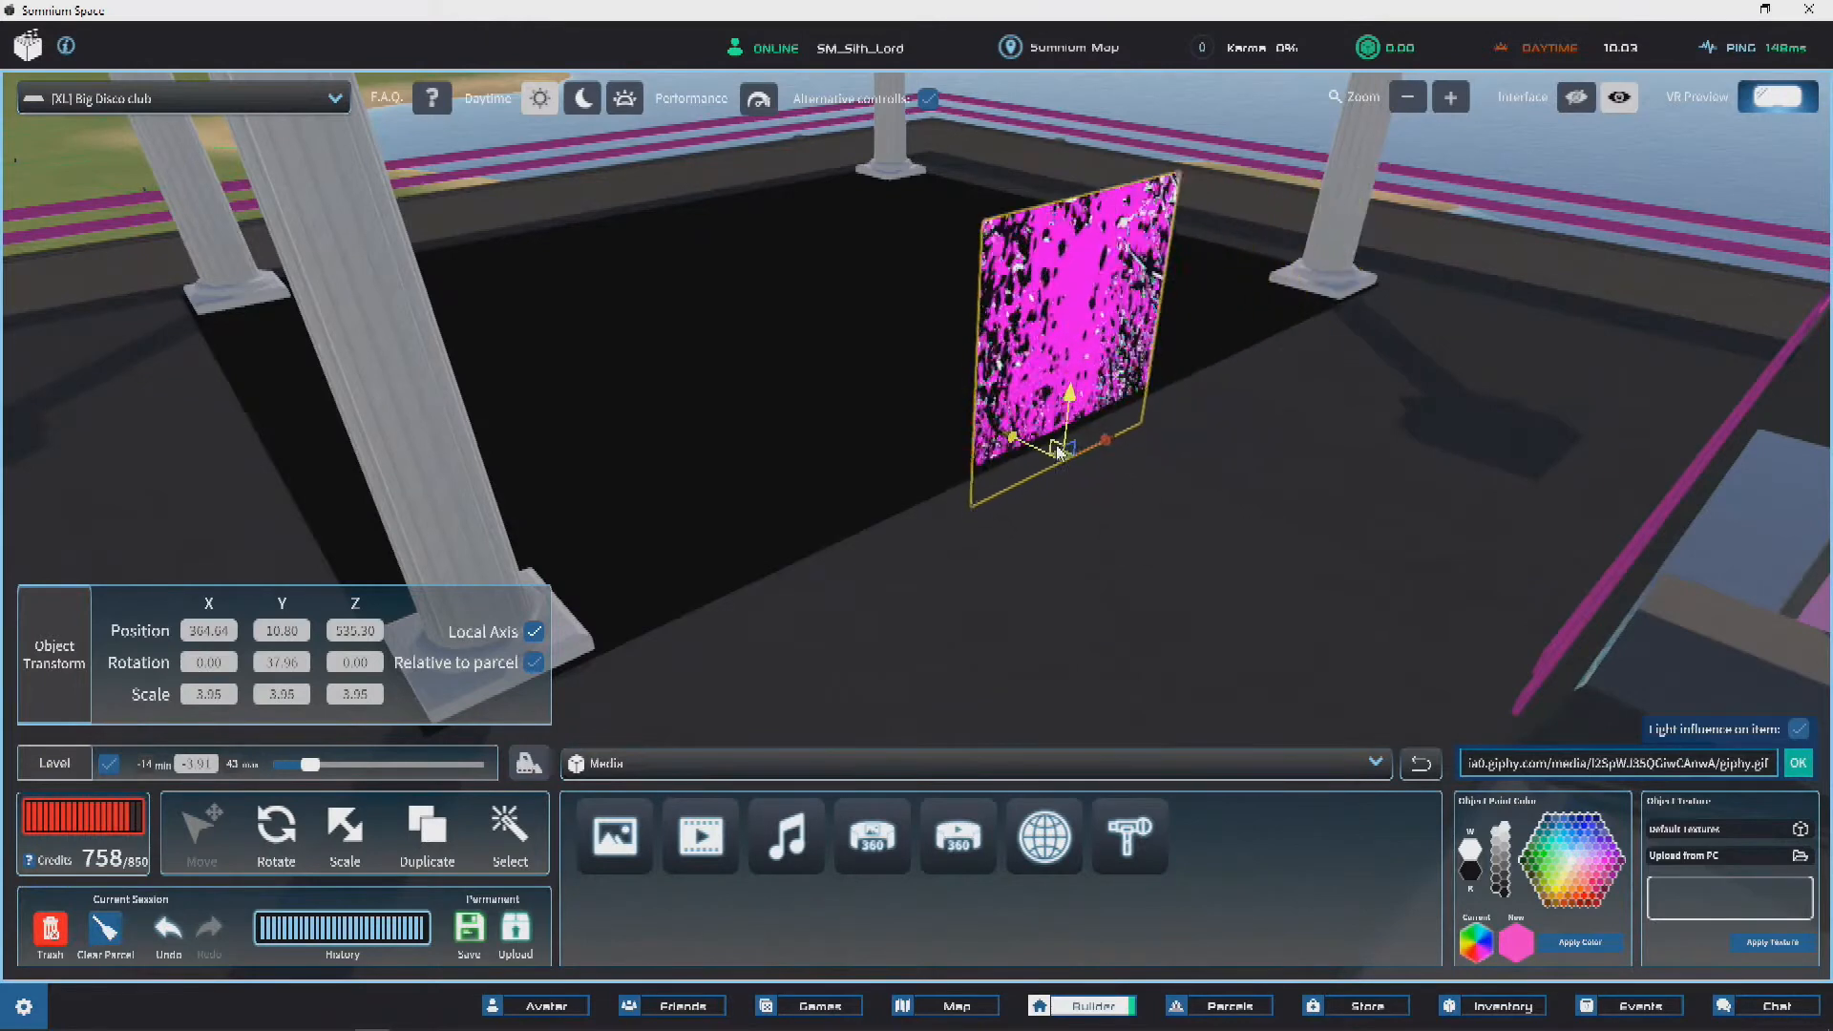
left_click_drag(1067, 420, 898, 369)
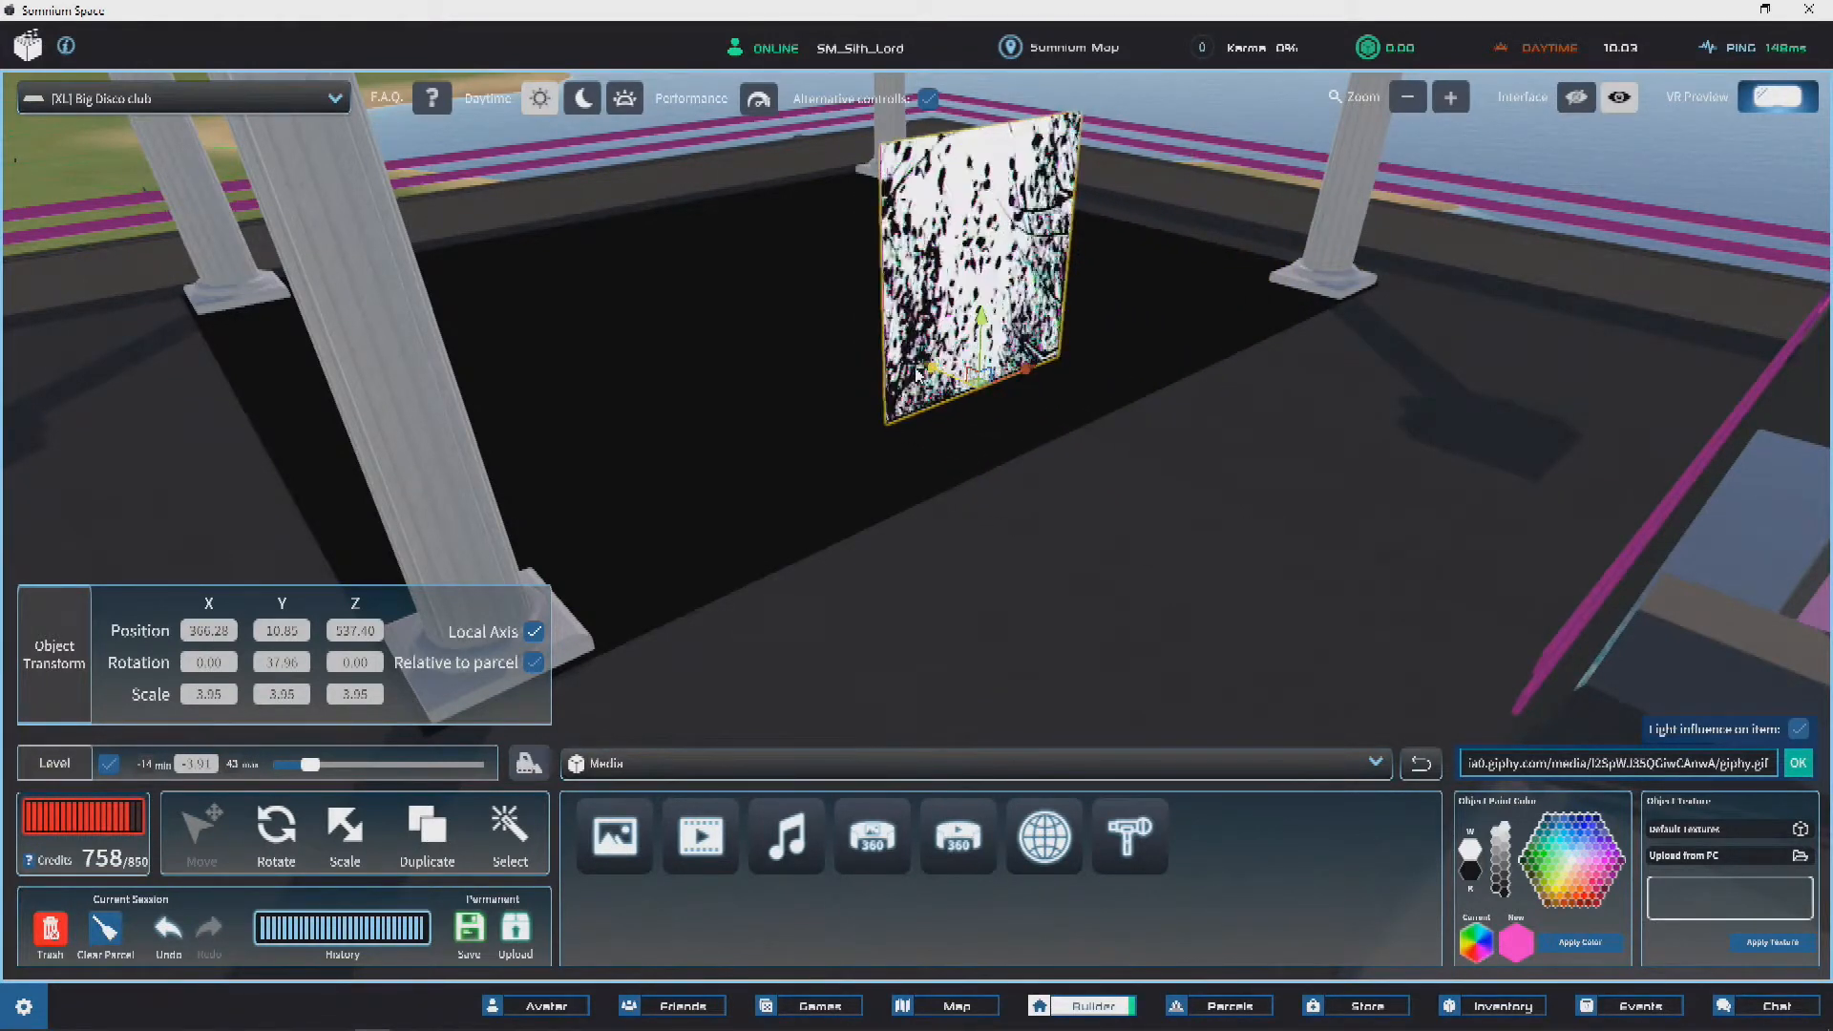
left_click_drag(895, 375, 802, 342)
Step: Deselect the GIF image and raise the building level height slightly
right_click_drag(893, 377, 1137, 409)
scroll(1137, 408, "down", 5)
left_click(1600, 307)
right_click_drag(1600, 307, 1071, 374)
right_click_drag(917, 420, 736, 360)
right_click_drag(954, 483, 884, 487)
scroll(882, 459, "up", 4)
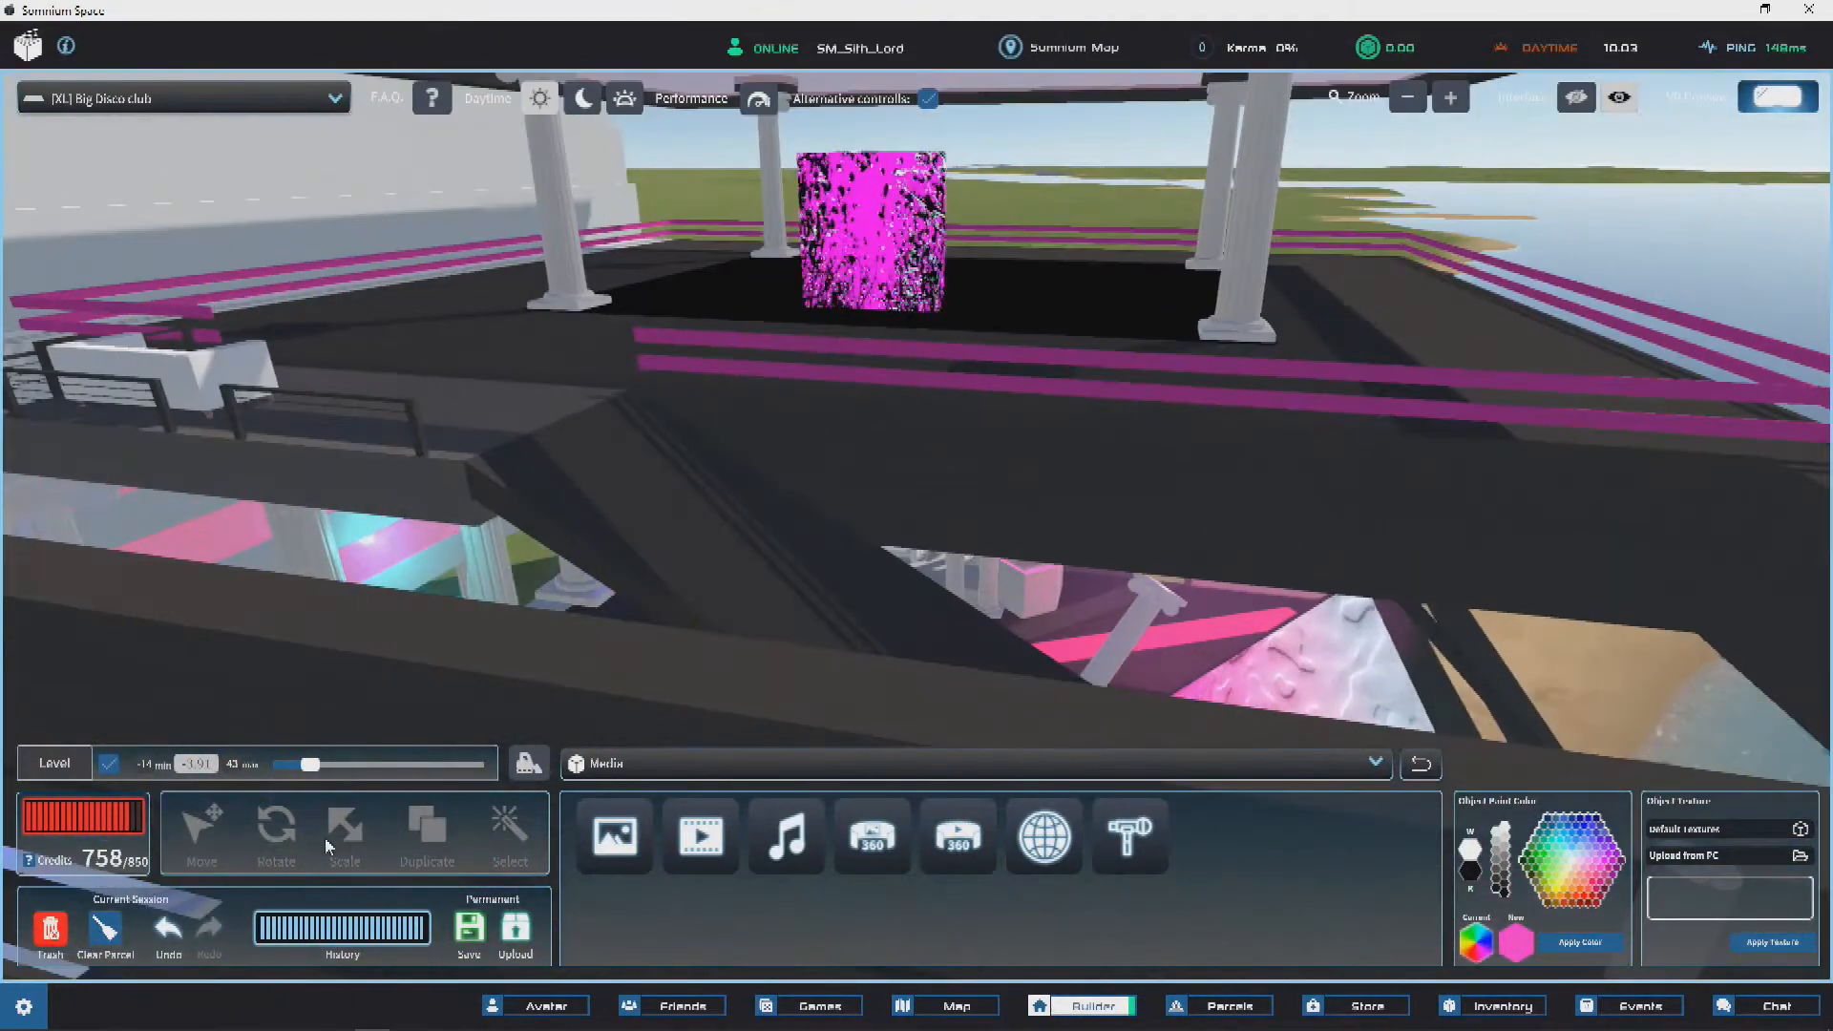
left_click_drag(313, 769, 321, 769)
Step: Move the rooftop GIF image to the far pink railing at X 379.86, Y 10.85, Z 554.81
right_click_drag(696, 458, 884, 410)
scroll(908, 405, "up", 2)
scroll(884, 409, "up", 2)
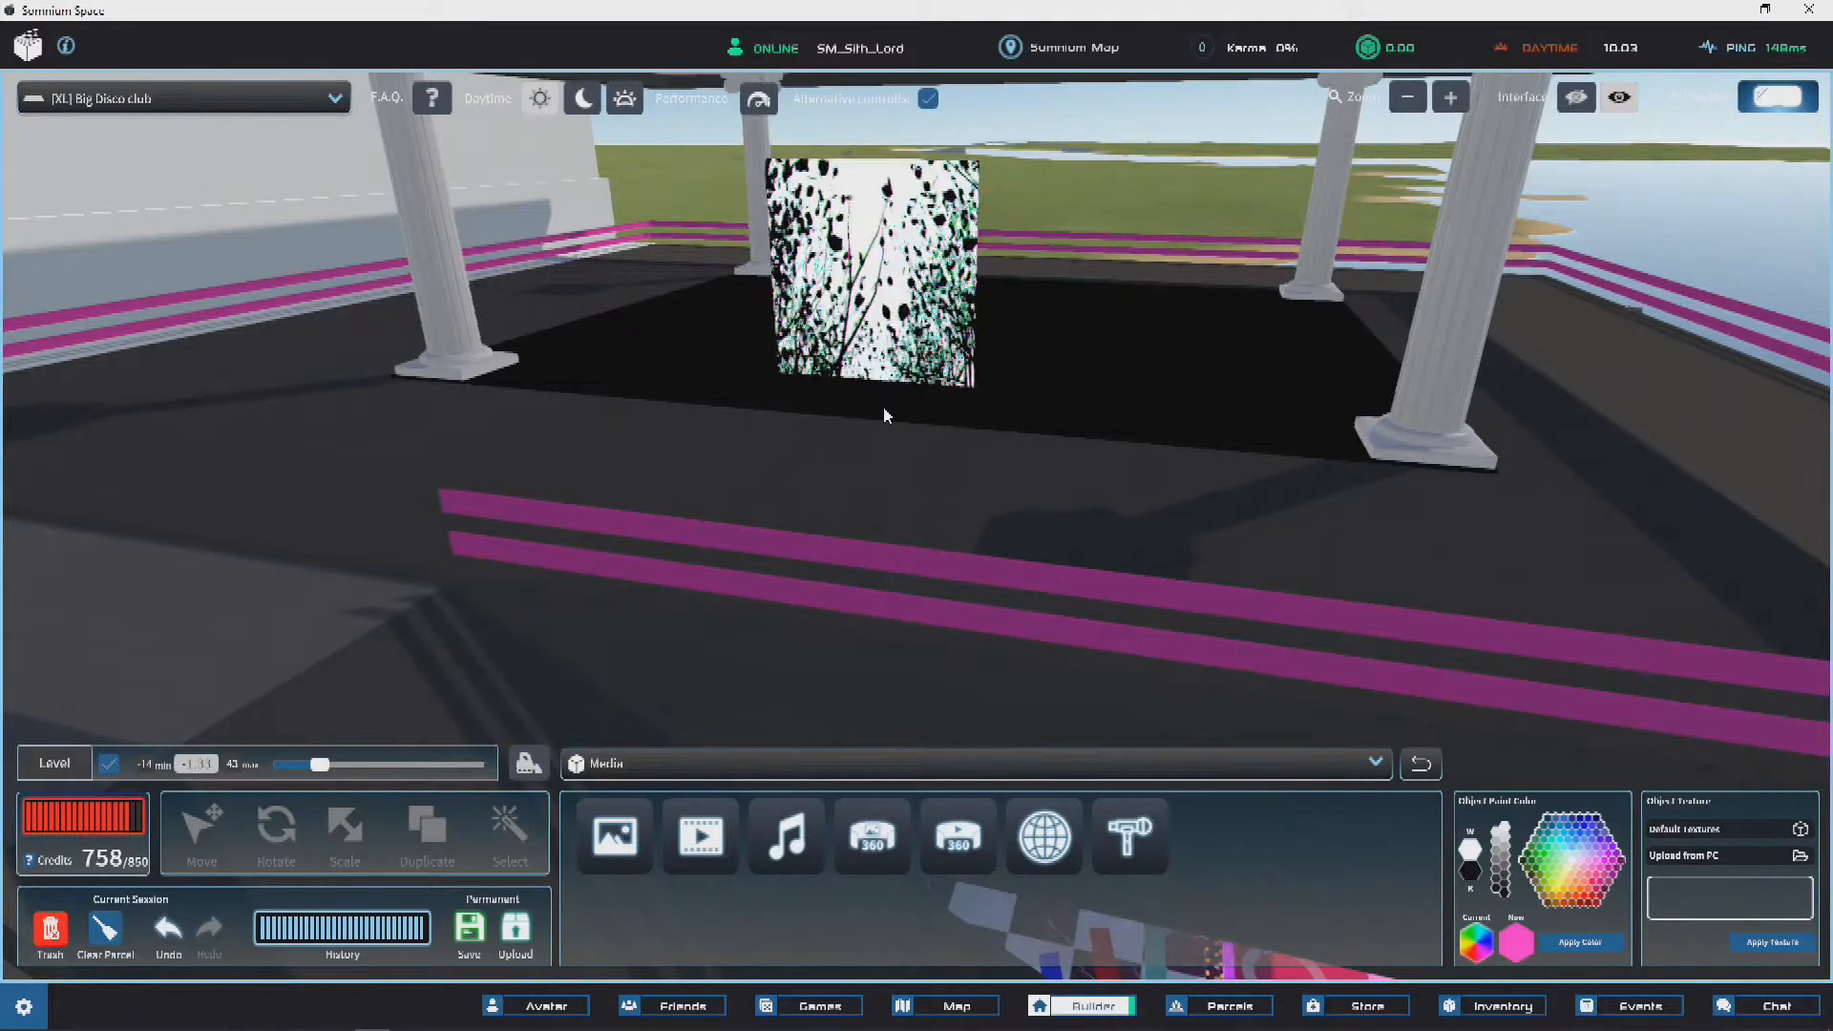
right_click_drag(972, 412, 1289, 436)
left_click(1038, 540)
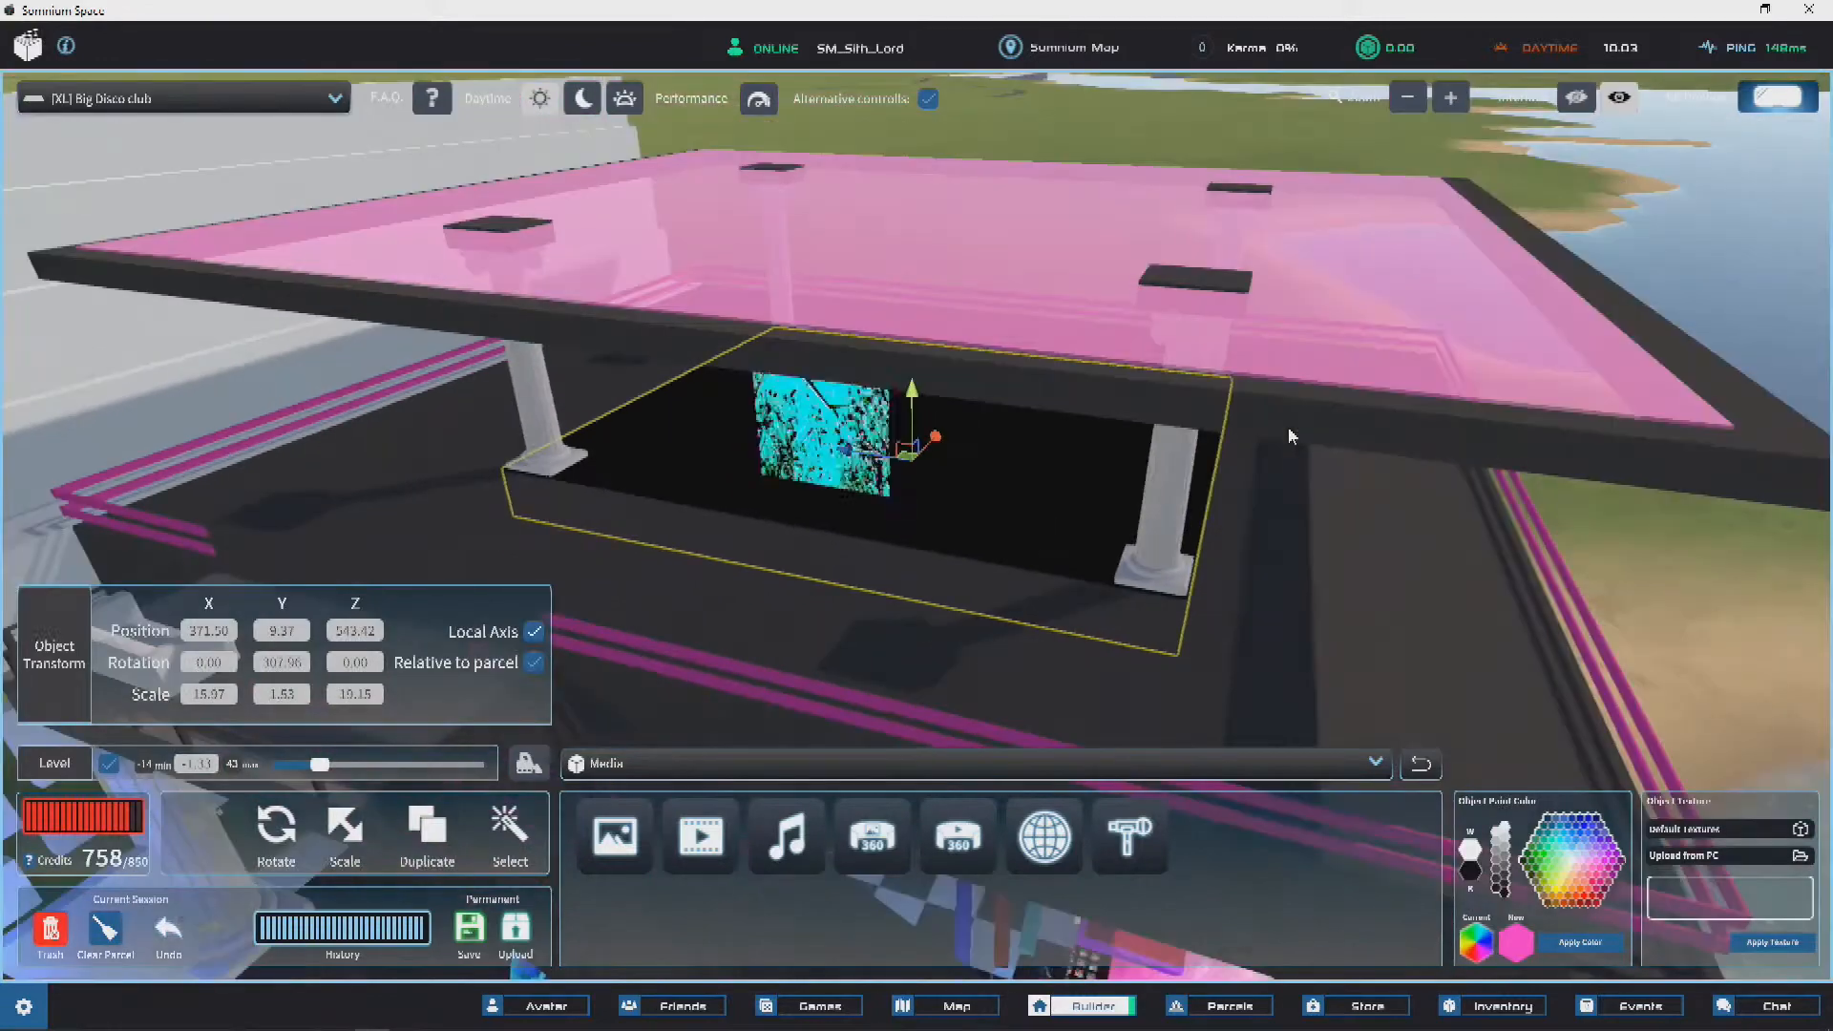
left_click(1655, 596)
right_click_drag(1654, 596, 493, 423)
left_click(877, 340)
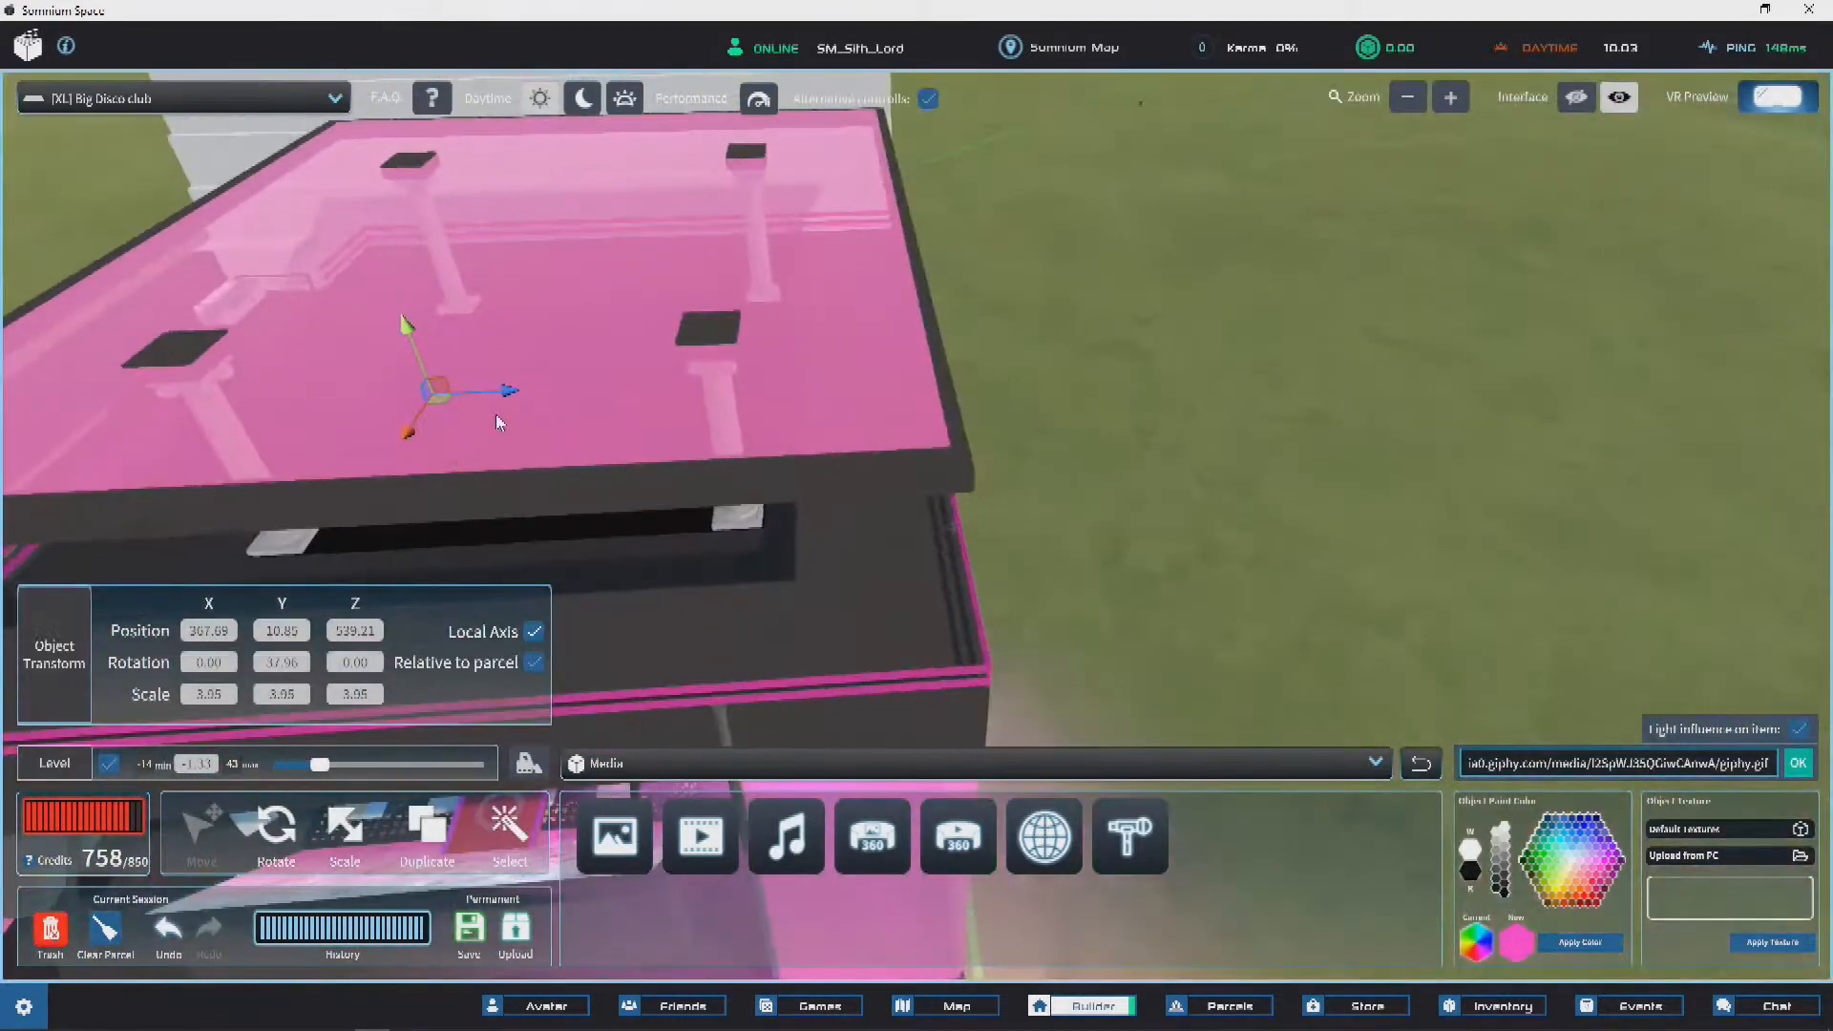
left_click_drag(954, 405, 959, 404)
right_click_drag(958, 403, 1187, 256)
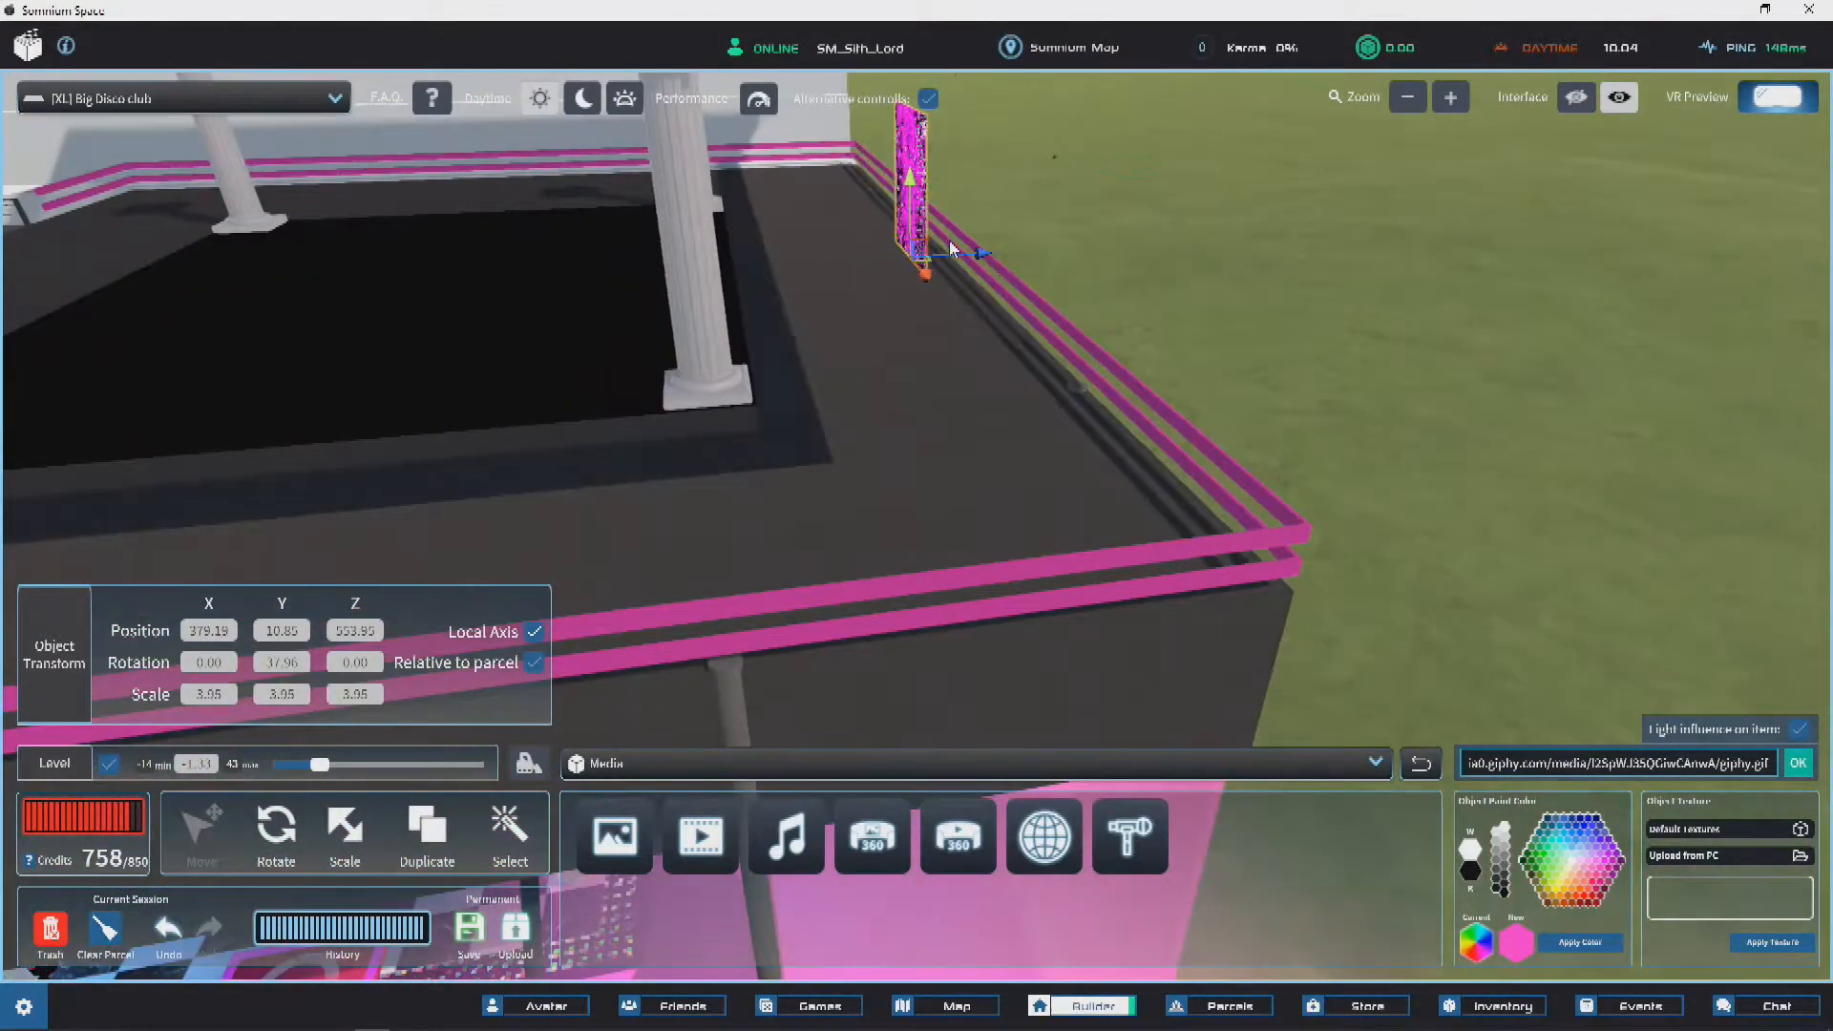
left_click_drag(989, 265, 989, 264)
right_click_drag(520, 407, 1197, 419)
scroll(1165, 365, "down", 3)
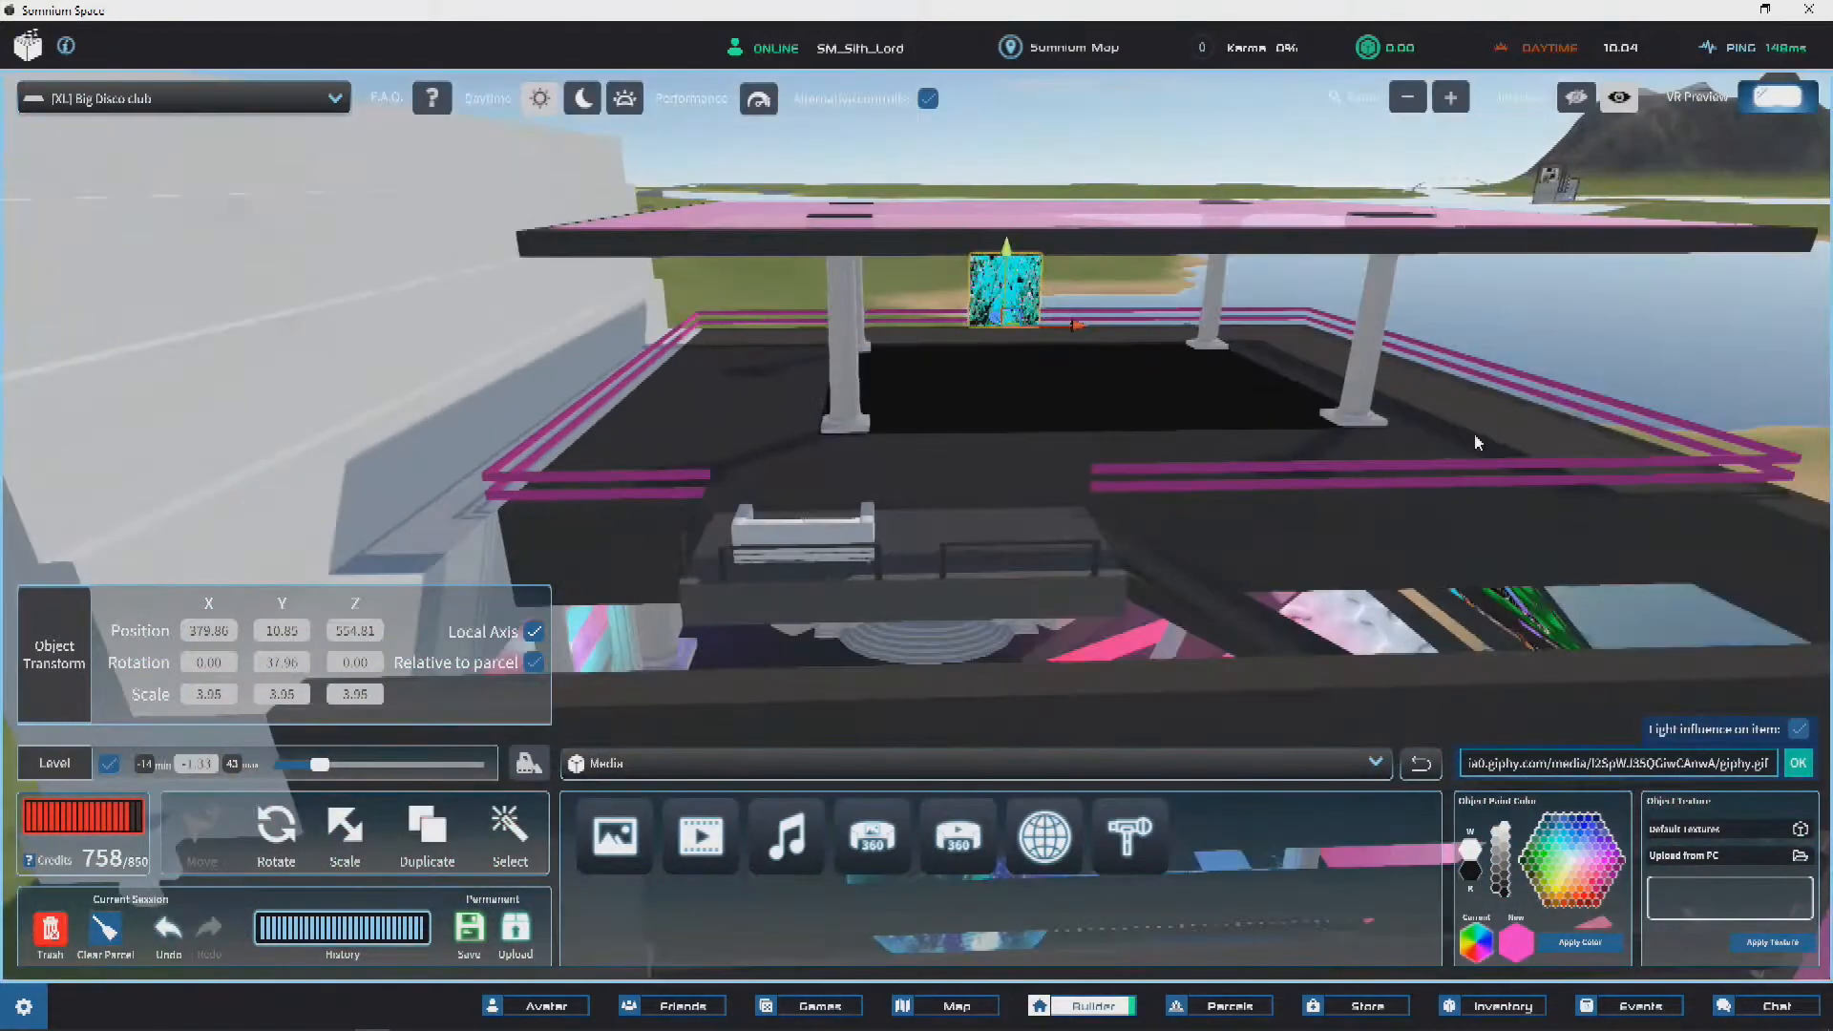
Step: Scale up the GIF image at the far railing uniformly and deselect it
left_click(1550, 315)
right_click_drag(1549, 315, 1239, 384)
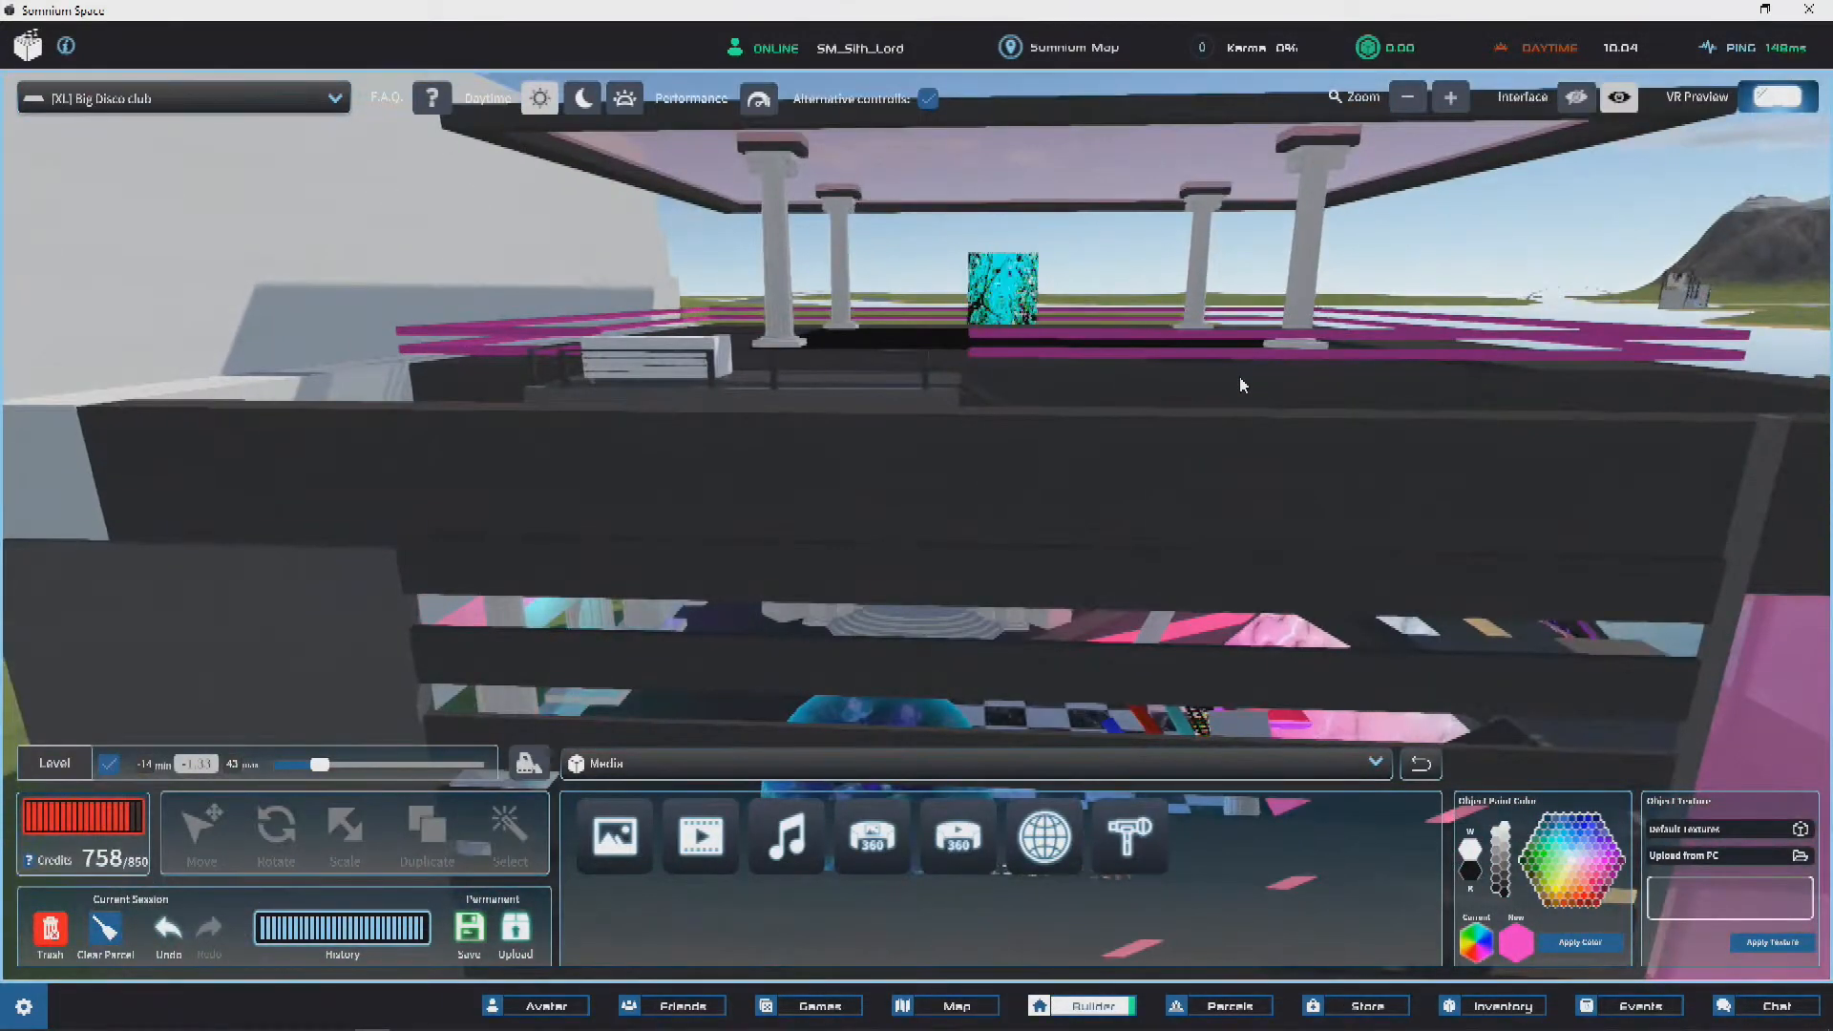
mouse_move(1003, 217)
right_mouse_down()
mouse_move(827, 300)
mouse_move(850, 273)
mouse_move(725, 261)
mouse_move(1034, 214)
right_mouse_up()
scroll(830, 297, "up", 3)
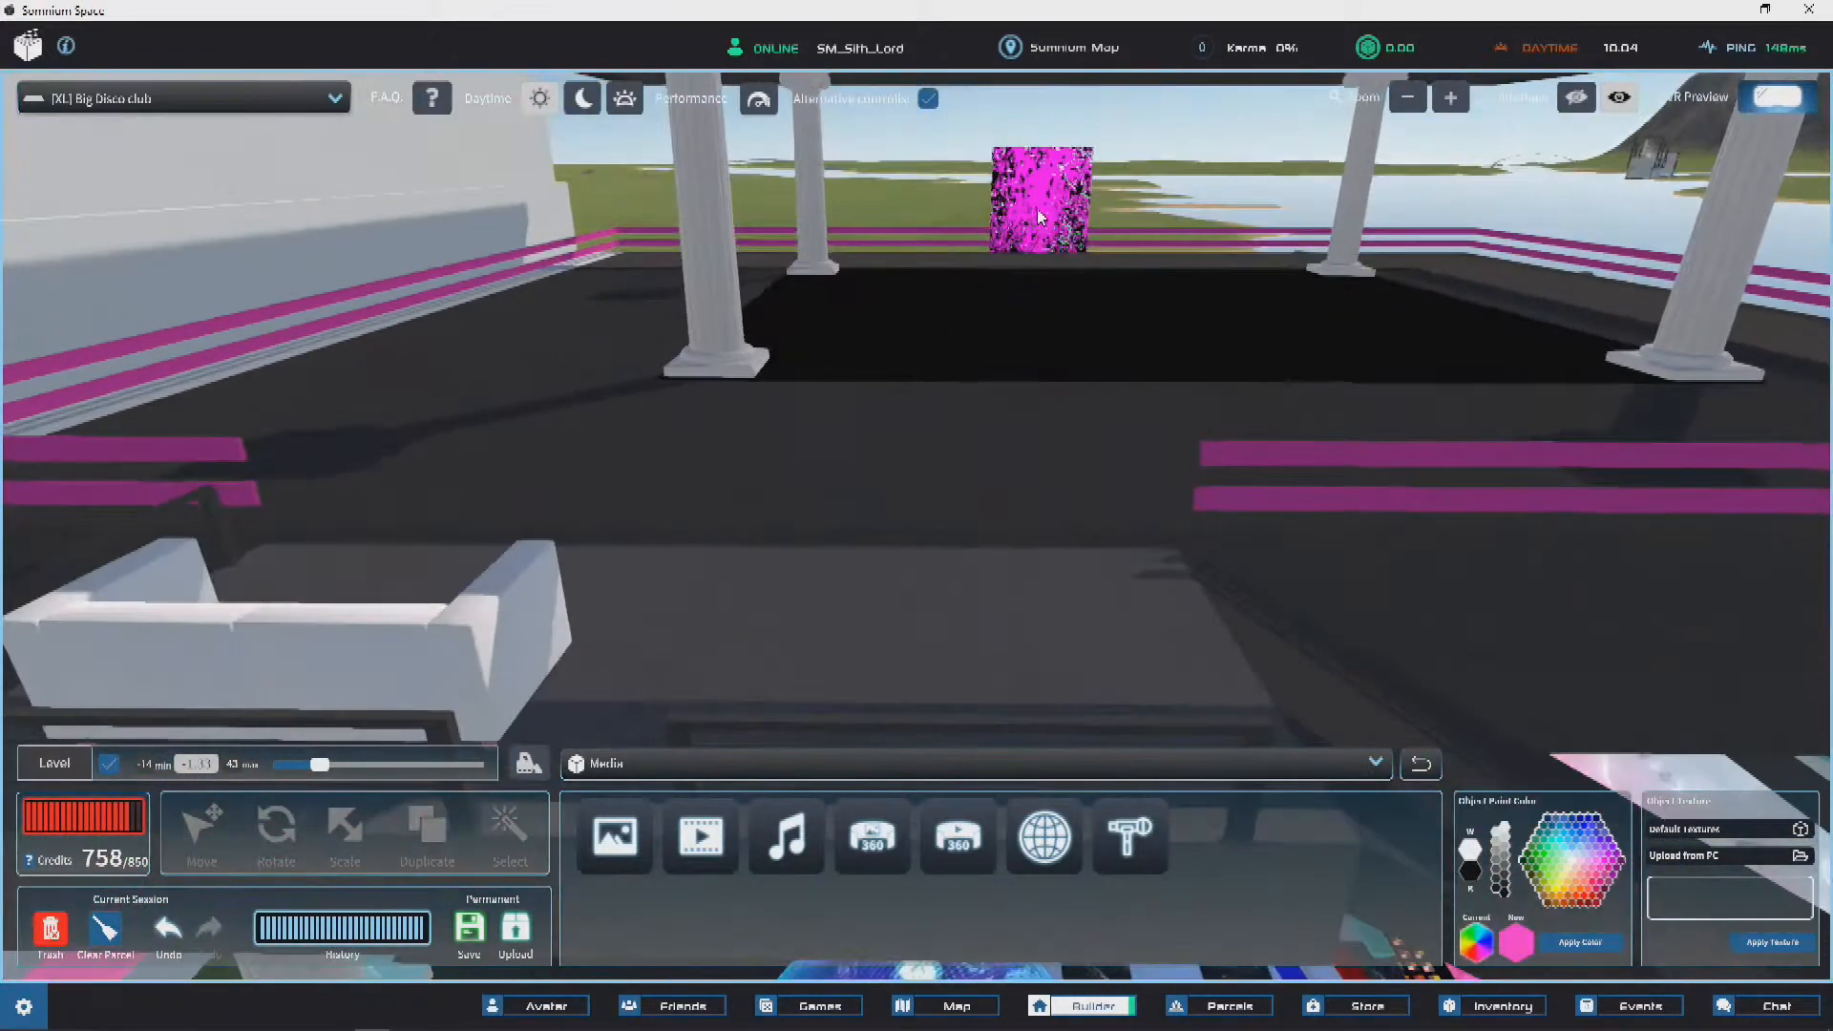
left_click(1034, 215)
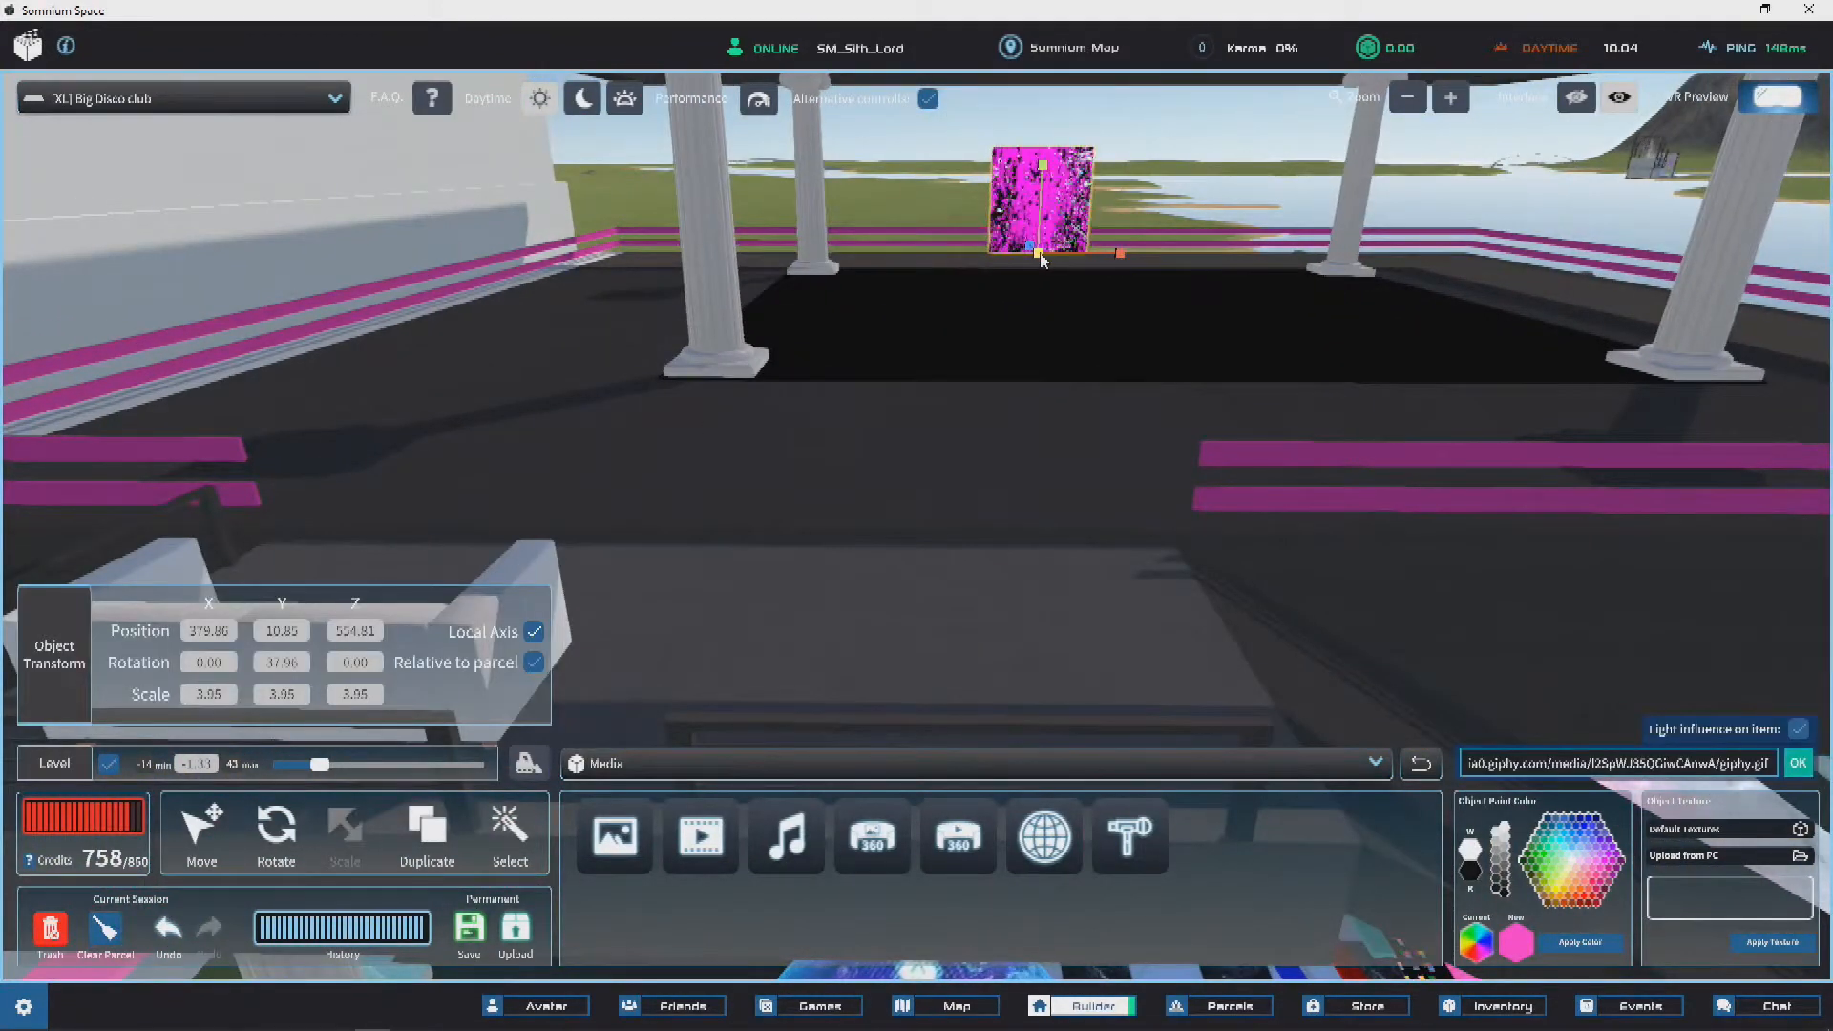
left_click(1071, 208)
right_click_drag(1071, 208, 655, 436)
scroll(945, 200, "down", 3)
scroll(655, 436, "down", 3)
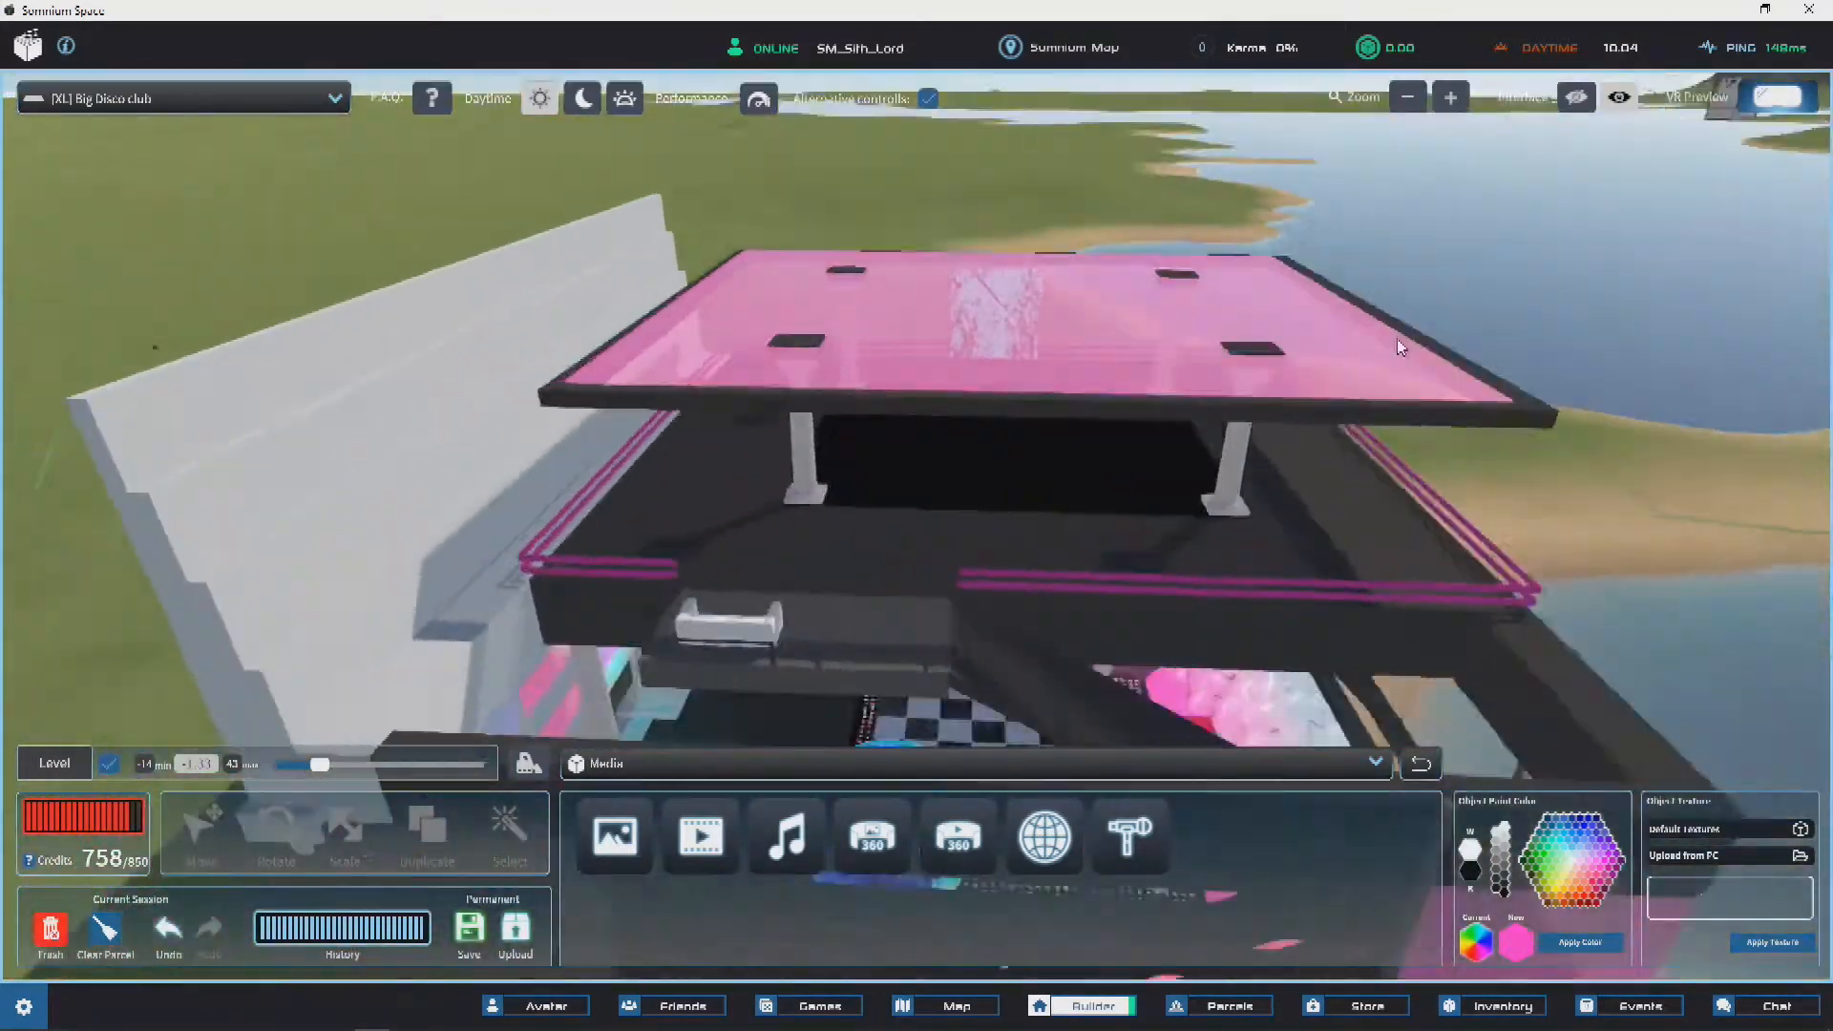
Step: Switch to GIPHY, open two related GIFs in new tabs, and copy the image address of the vaporwave "90S 80S GIF"
key("alt+Tab")
scroll(1481, 447, "down", 5)
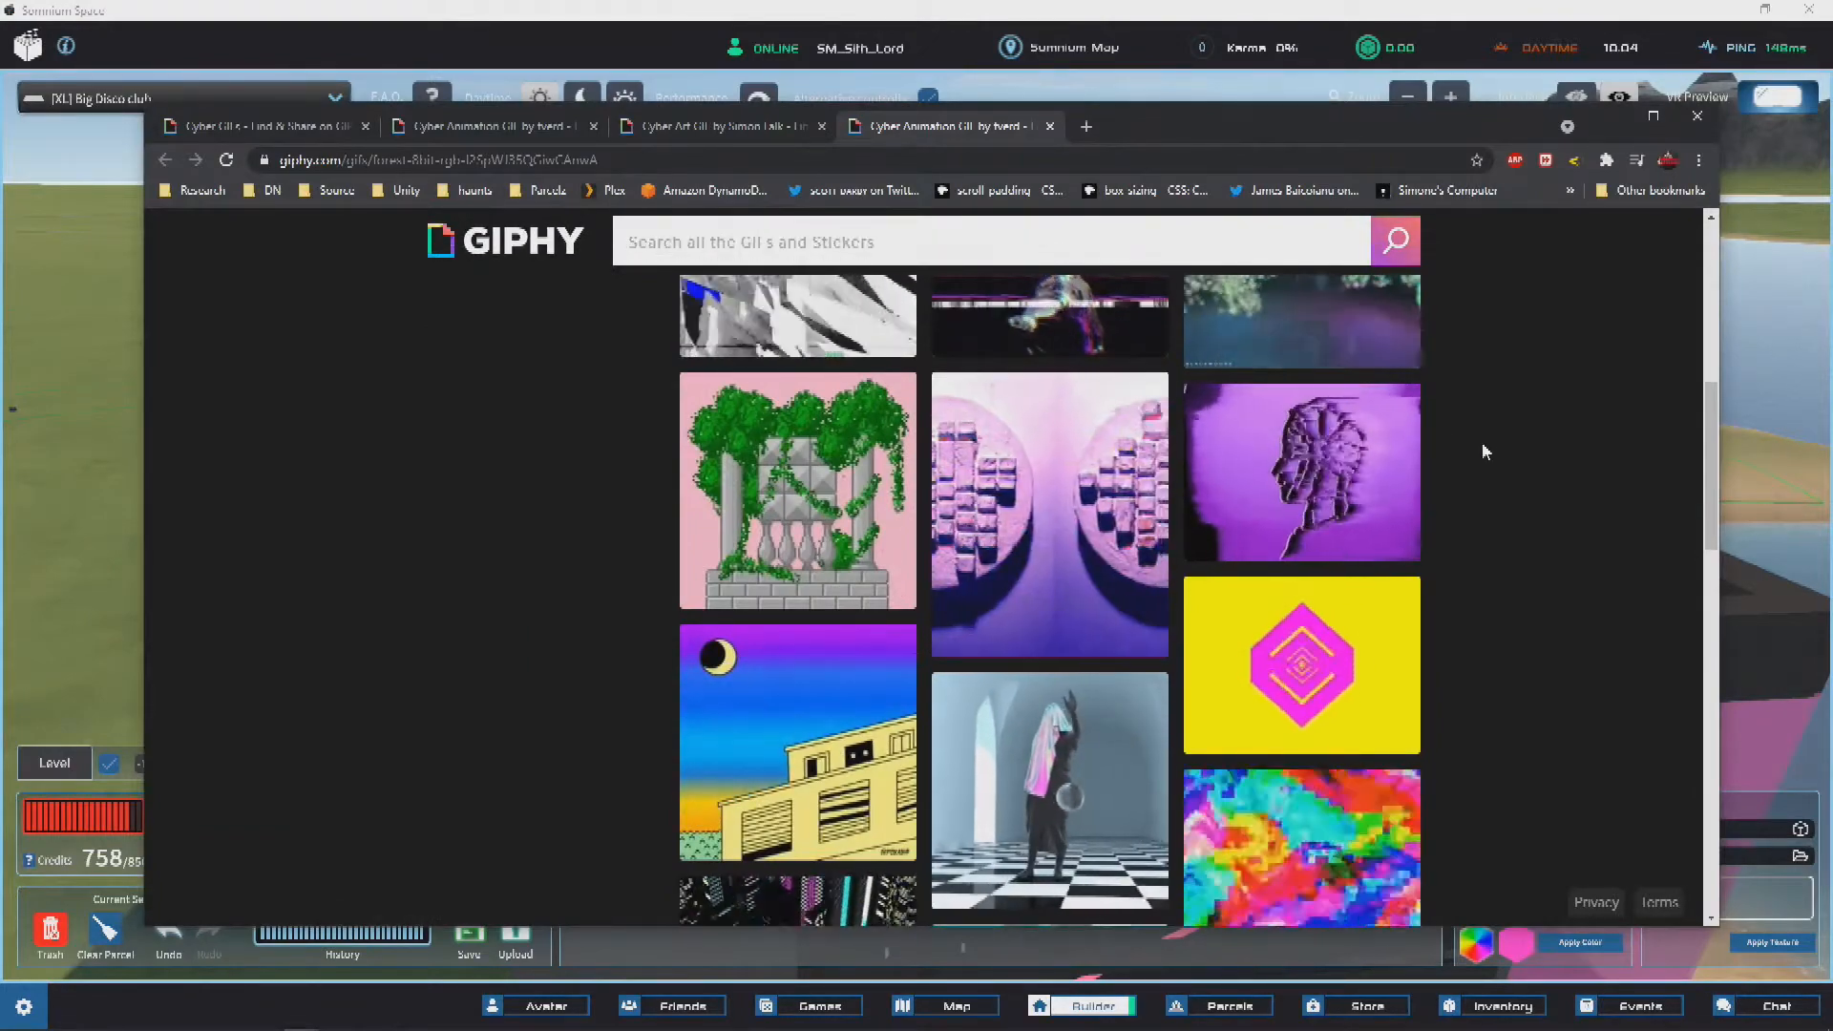
scroll(1482, 443, "down", 3)
middle_click(998, 547)
scroll(998, 547, "down", 1)
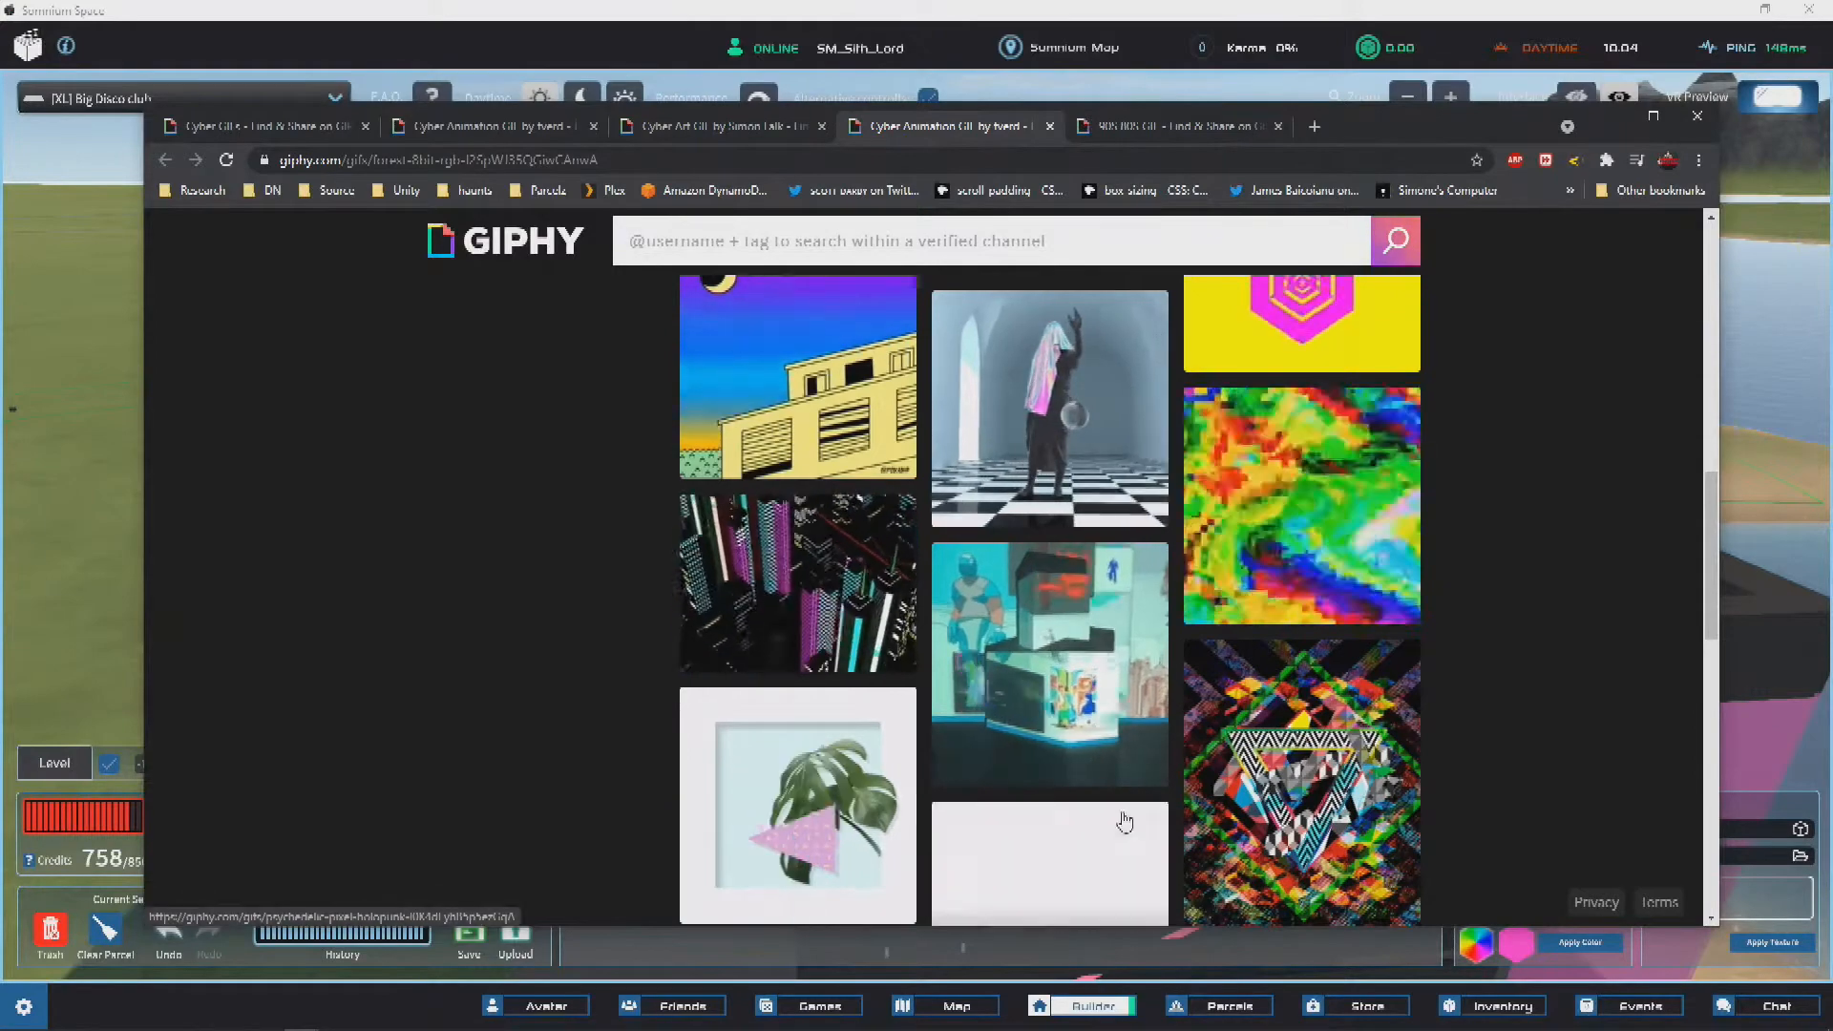
middle_click(1052, 665)
left_click(1136, 126)
right_click(798, 538)
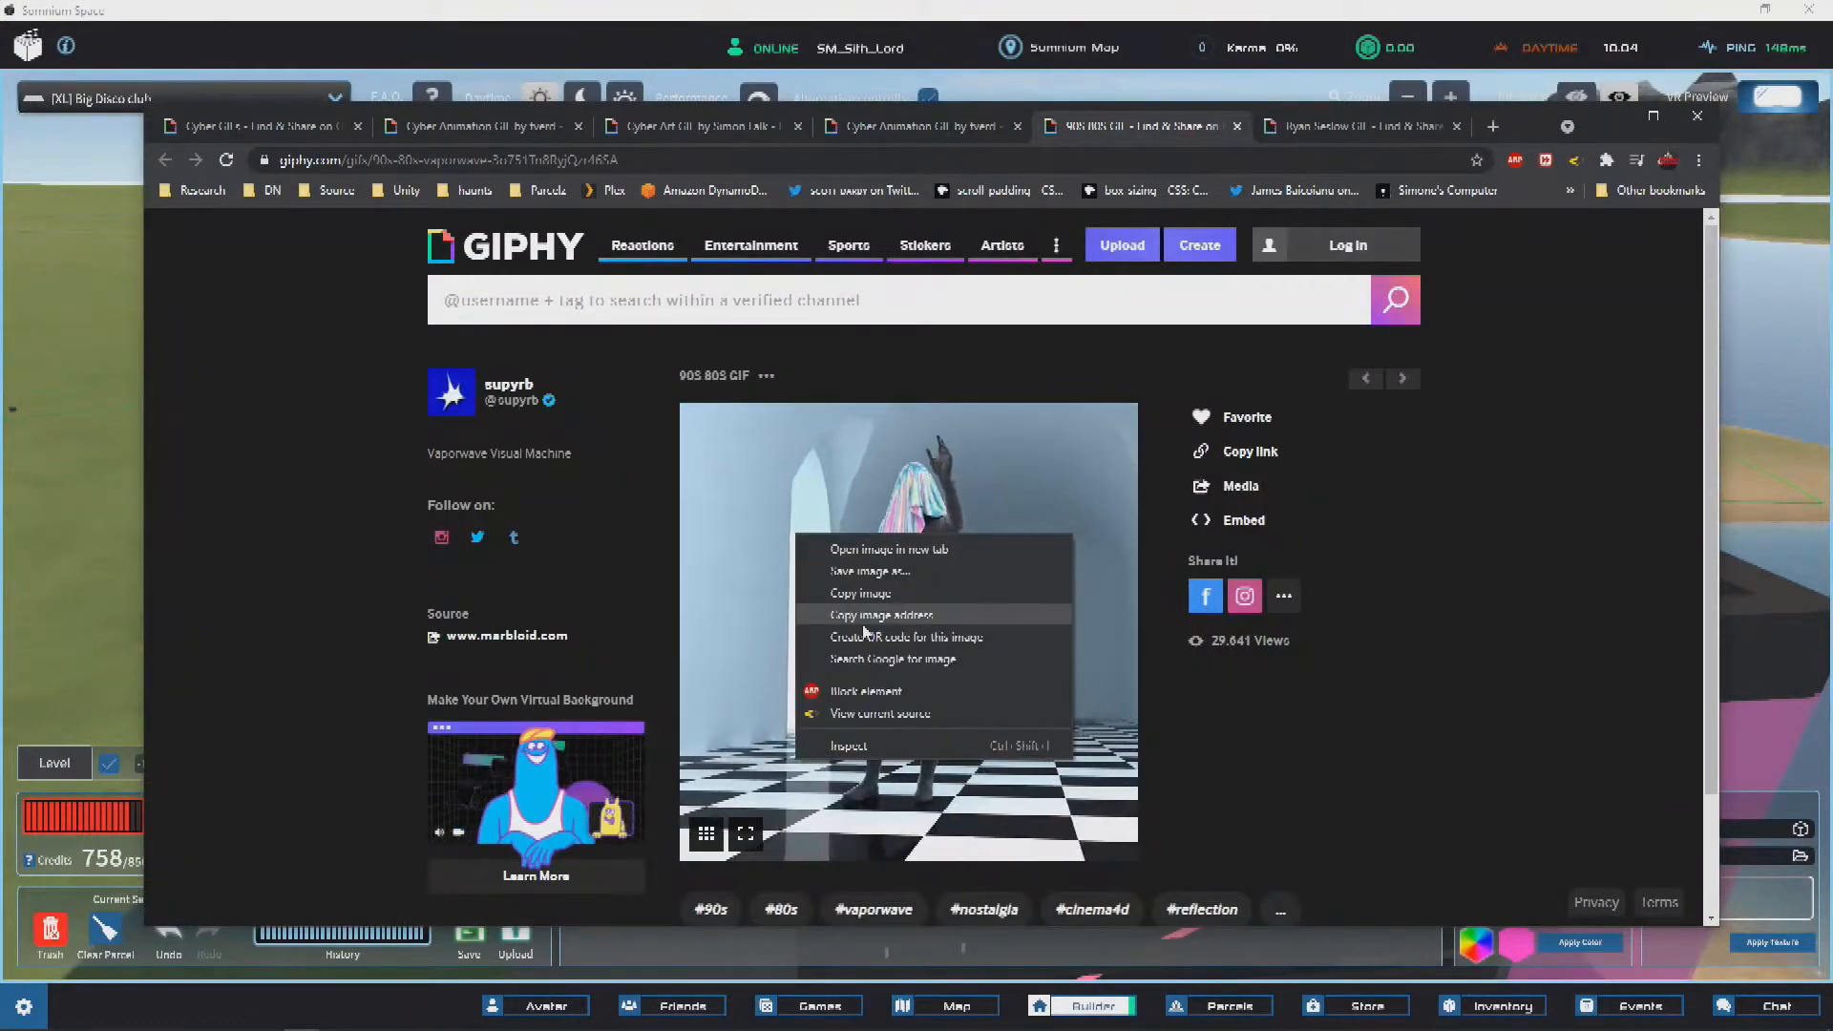
left_click(886, 616)
Step: Return to Somnium Space, place an image object at the foot of the columned facade and link it to the copied GIF address
key("alt+Tab")
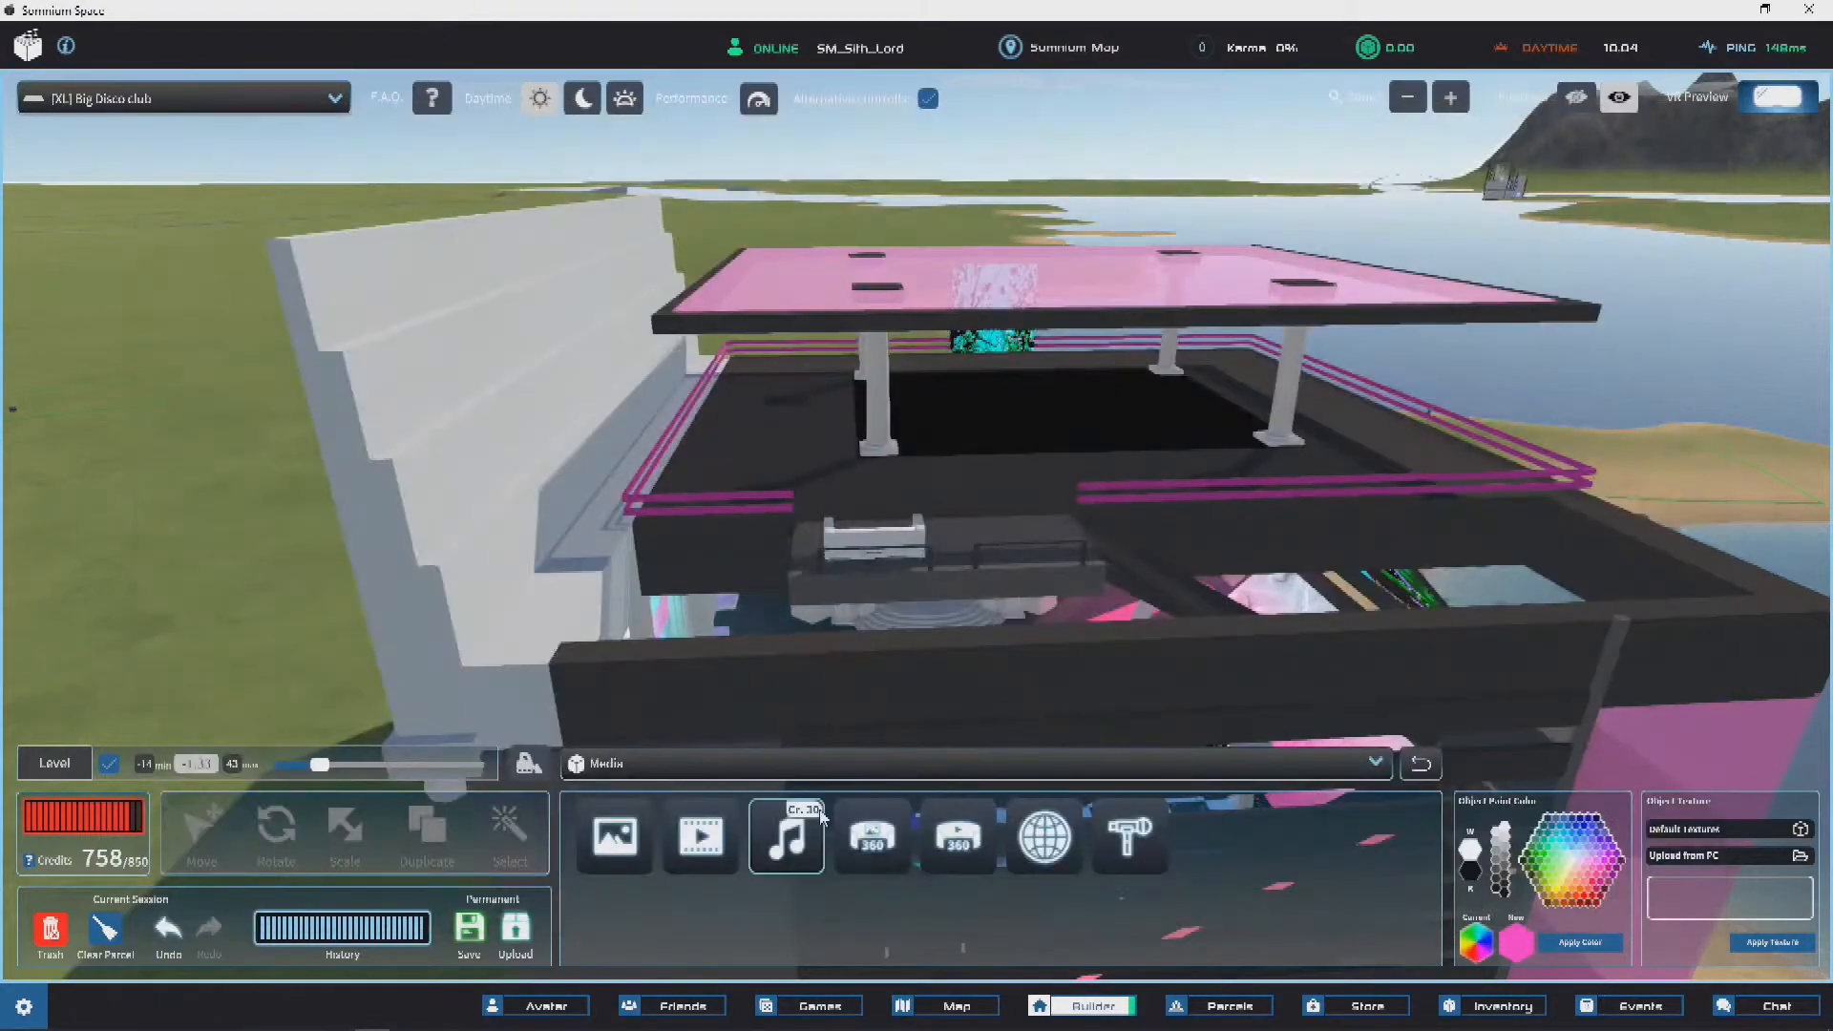
left_click(619, 848)
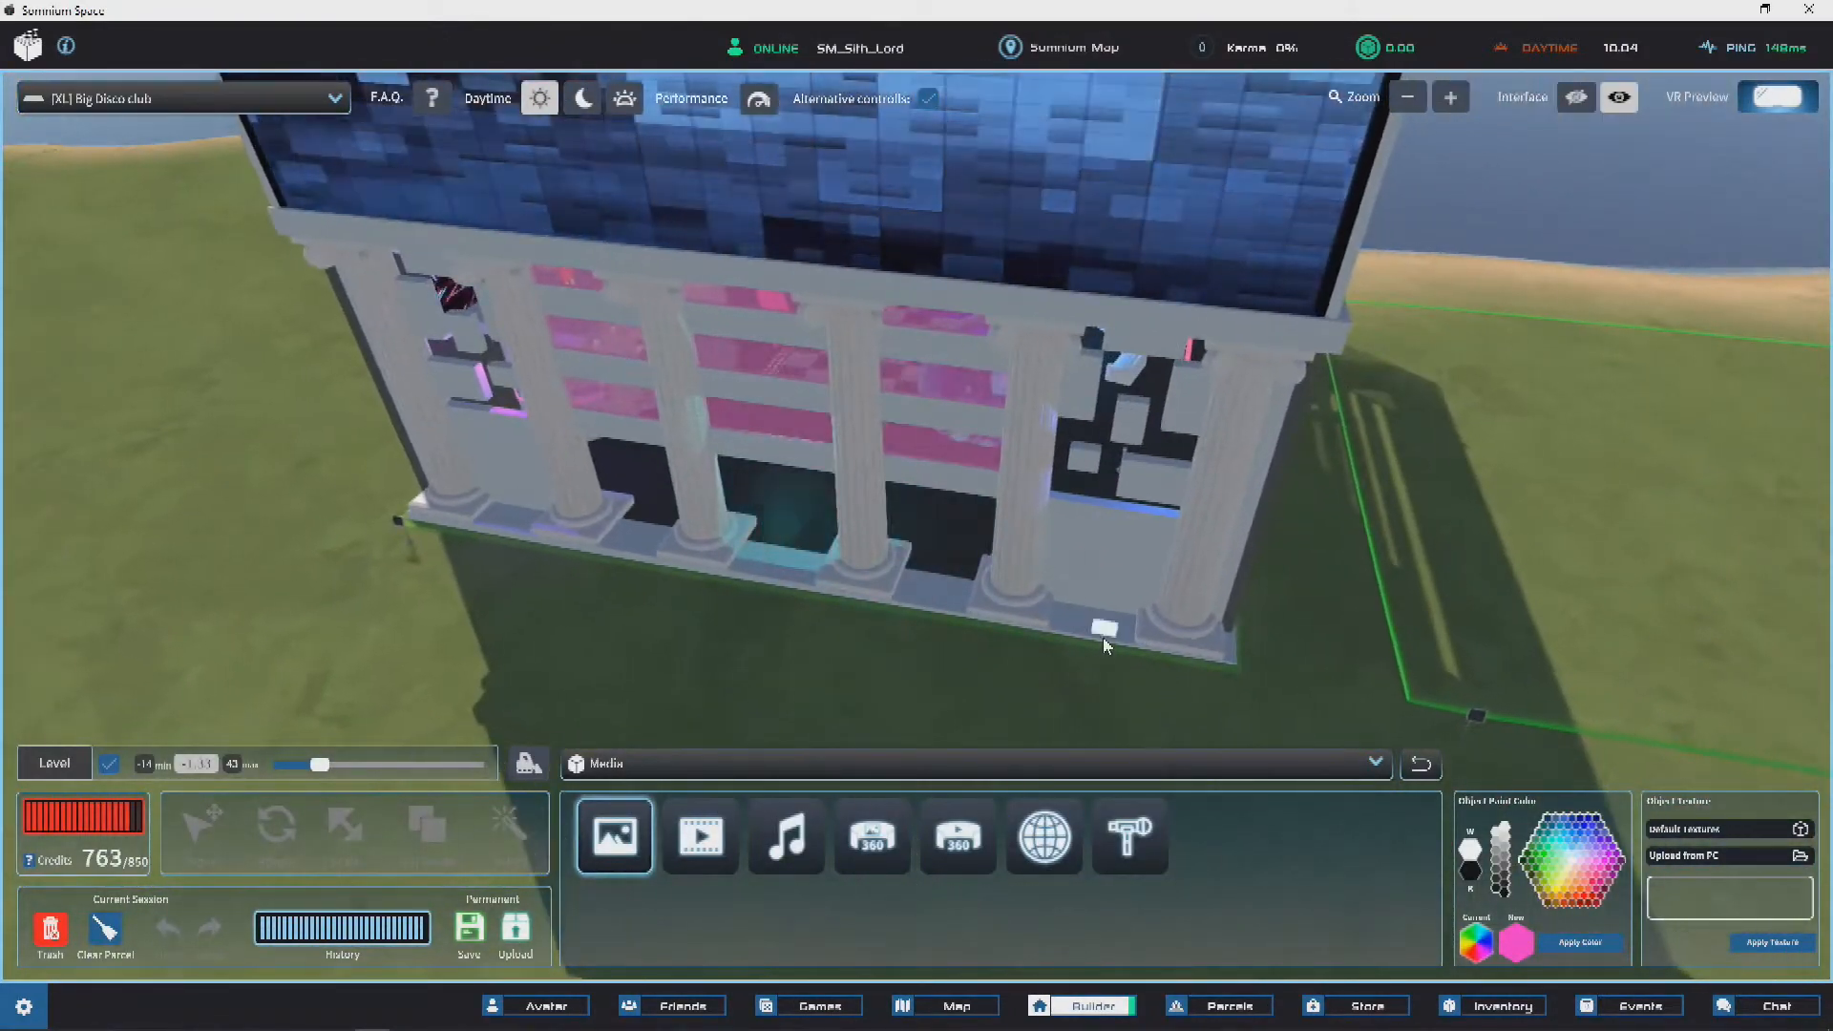
left_click(1104, 640)
key("ctrl+v")
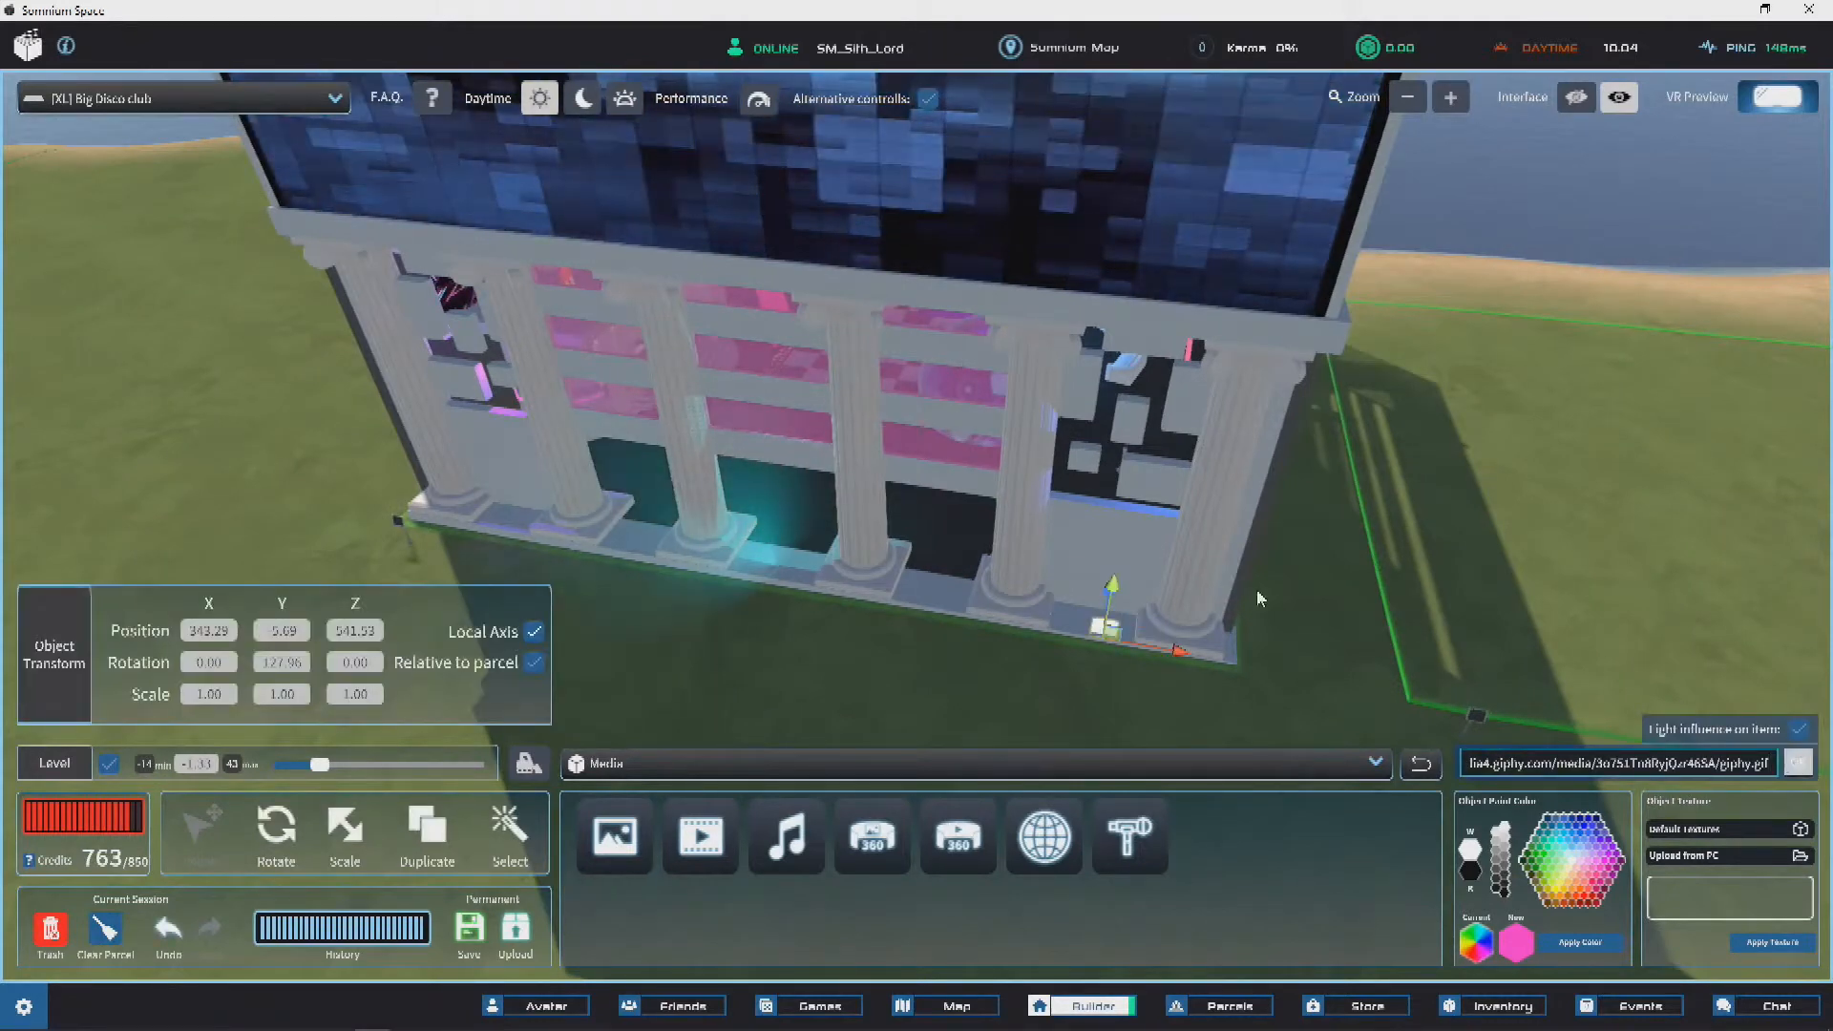
Step: Move the new vaporwave GIF image up and across the club's roof to X 389.98, Y 14.06, Z 543.77
right_click_drag(1117, 638, 802, 391)
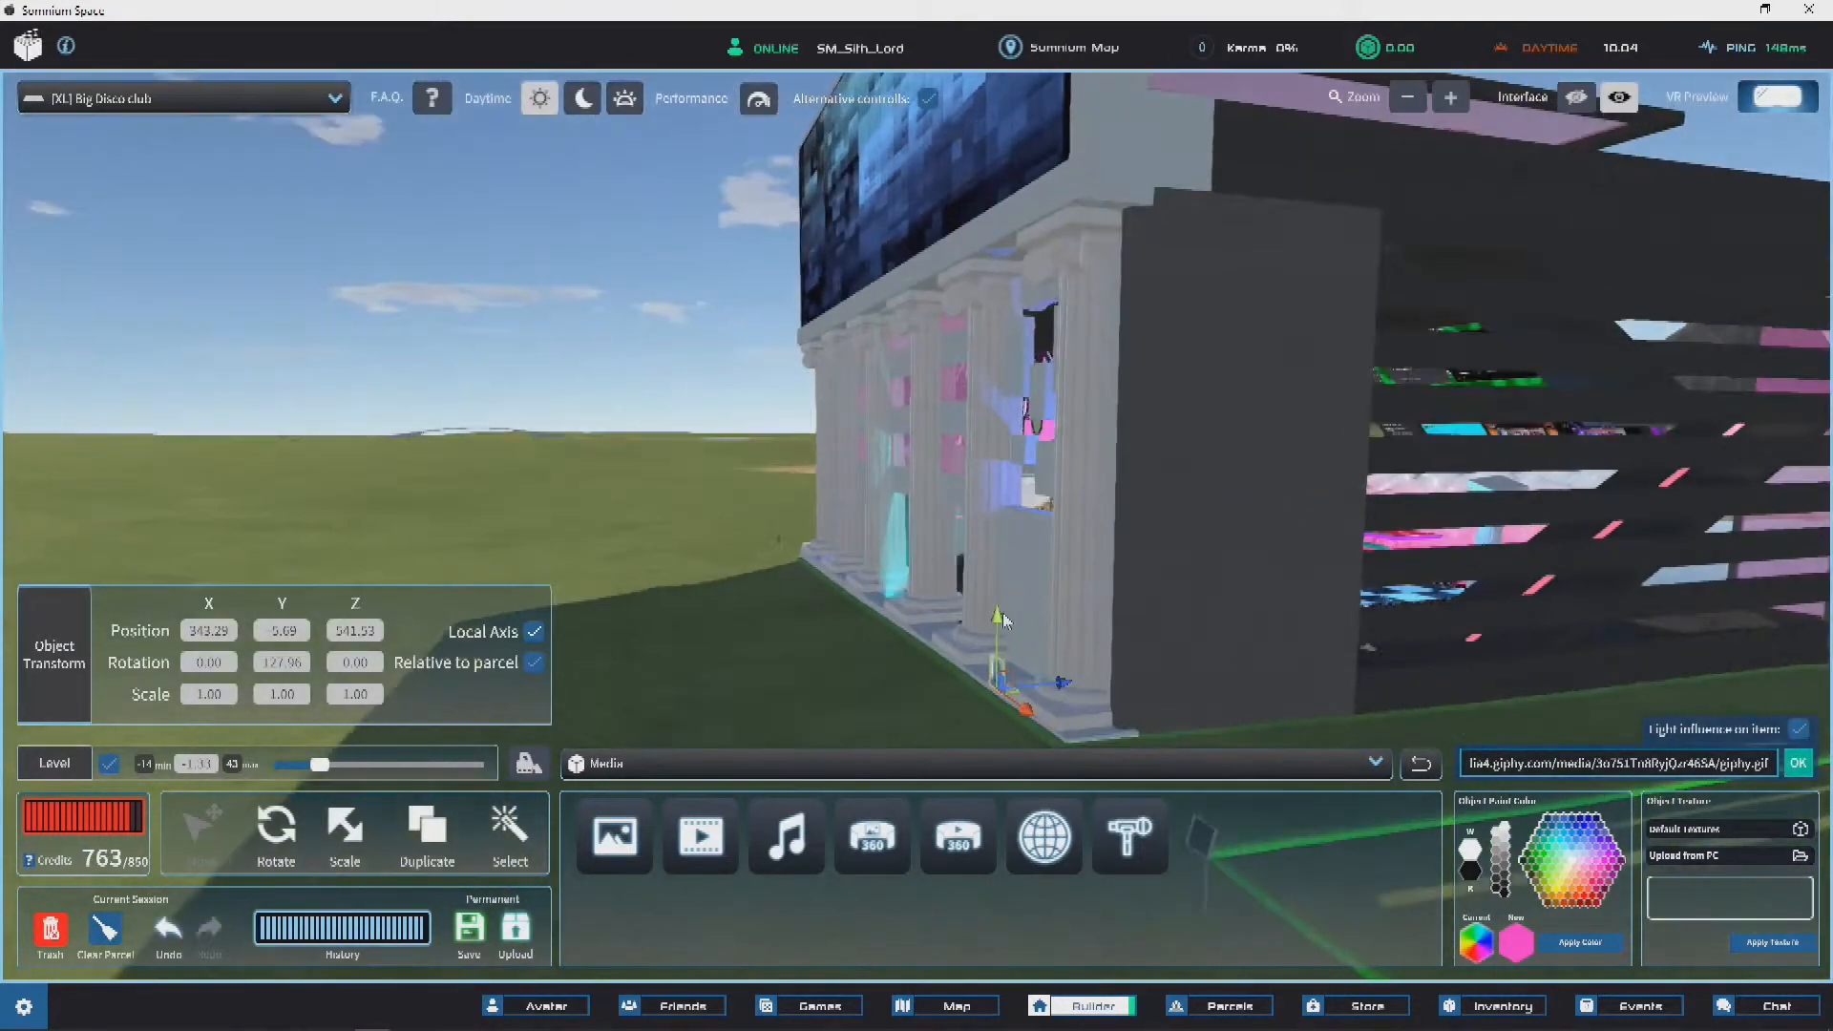
left_click_drag(936, 24, 874, 340)
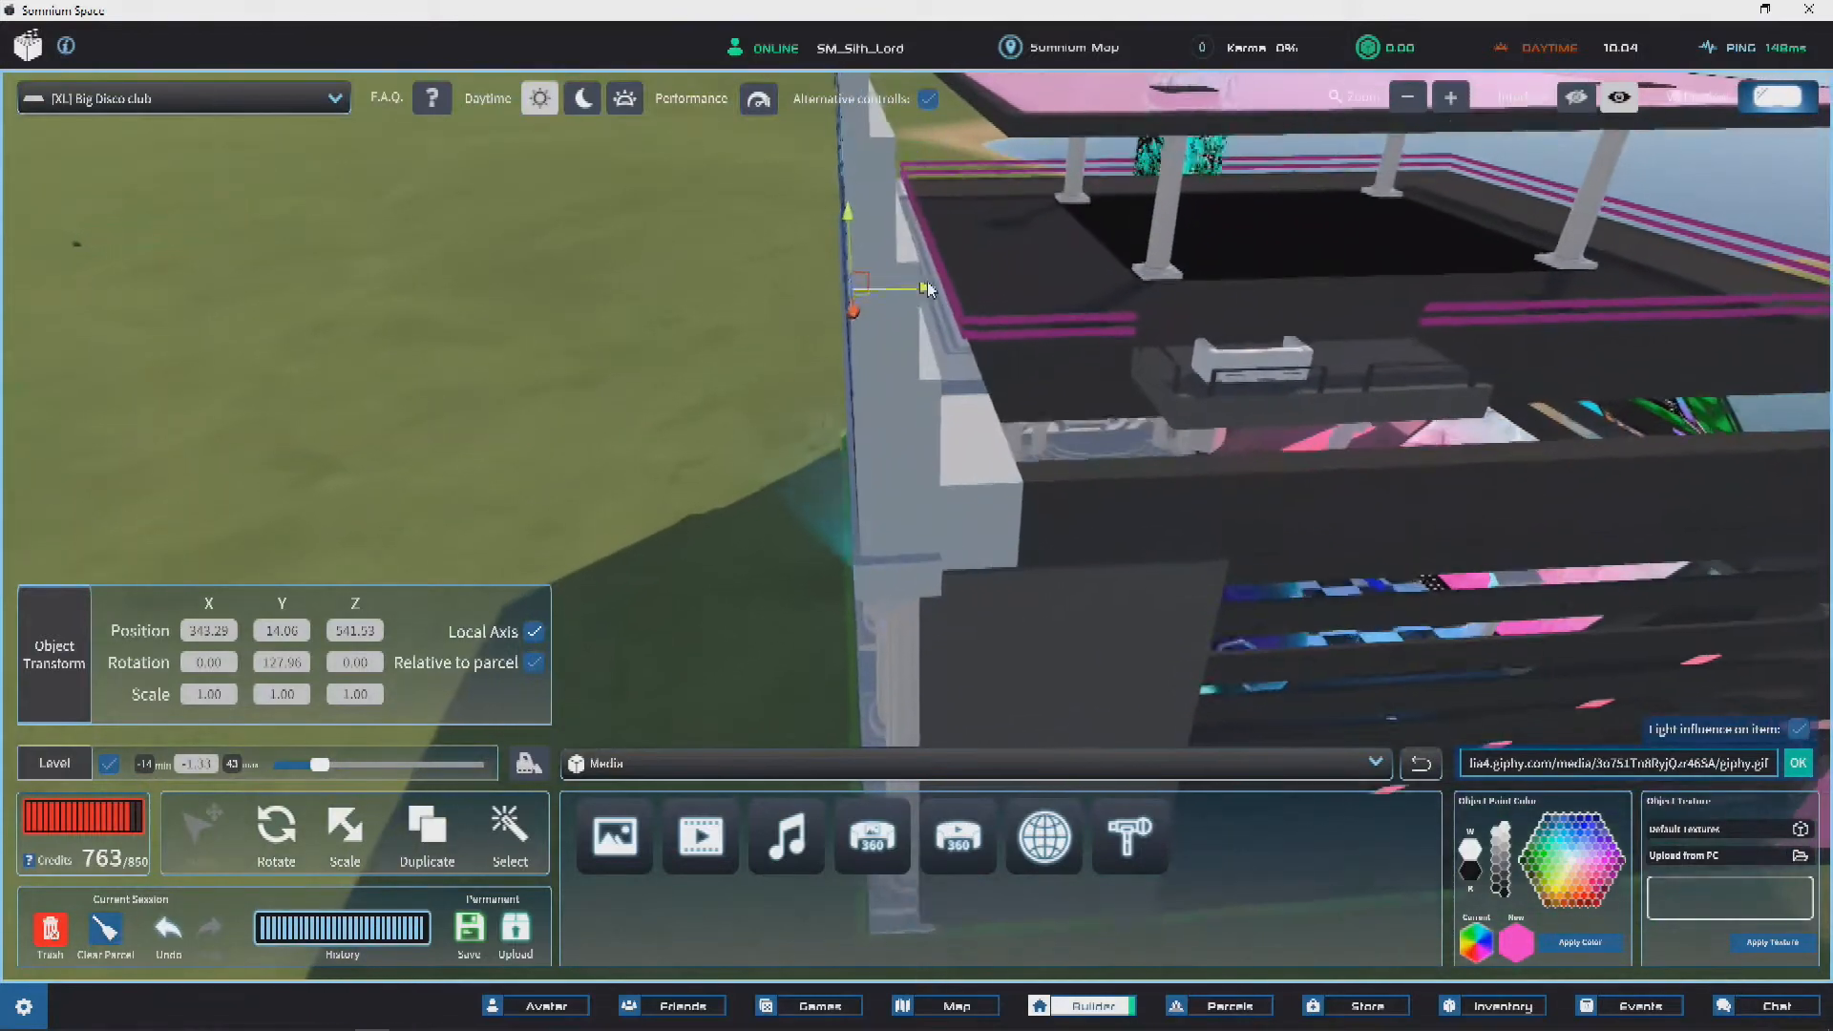
left_click_drag(957, 294, 1226, 382)
right_click_drag(495, 561, 665, 411)
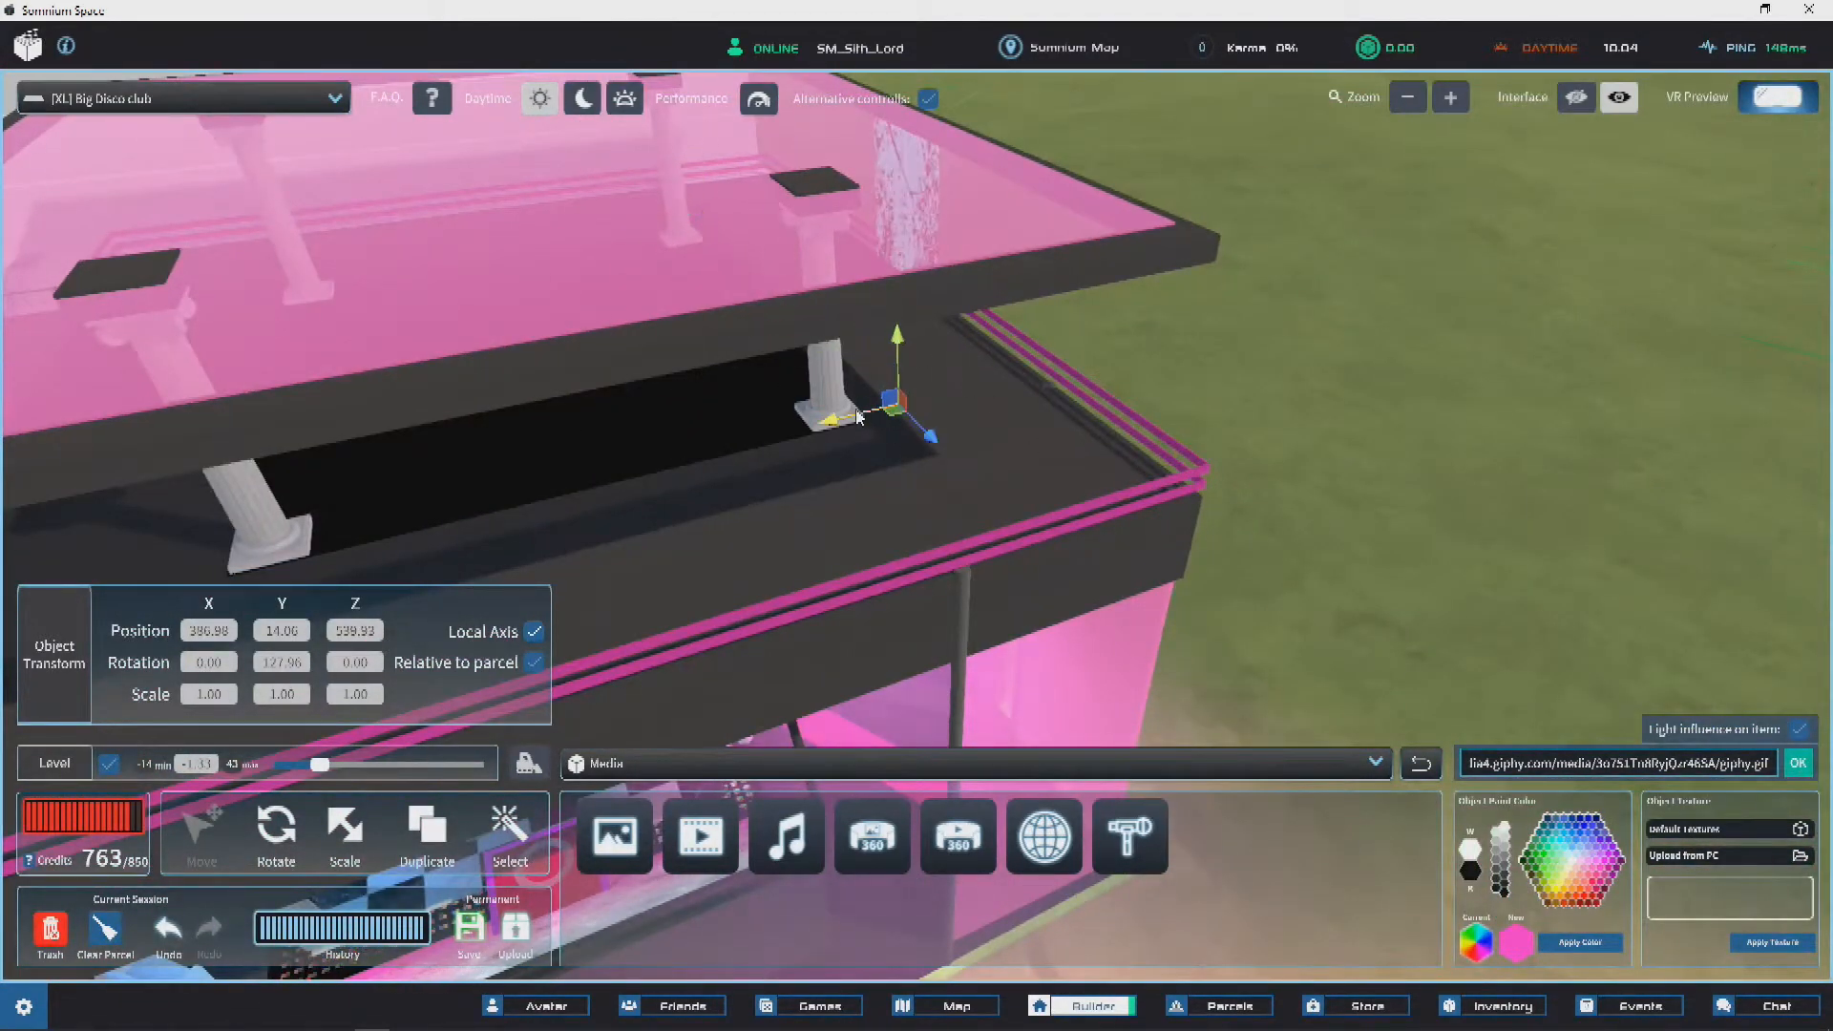
Step: Try rotating the vaporwave GIF image about its vertical axis to 37.96 degrees, and undo the rotation
left_click(276, 831)
right_click_drag(276, 831, 964, 410)
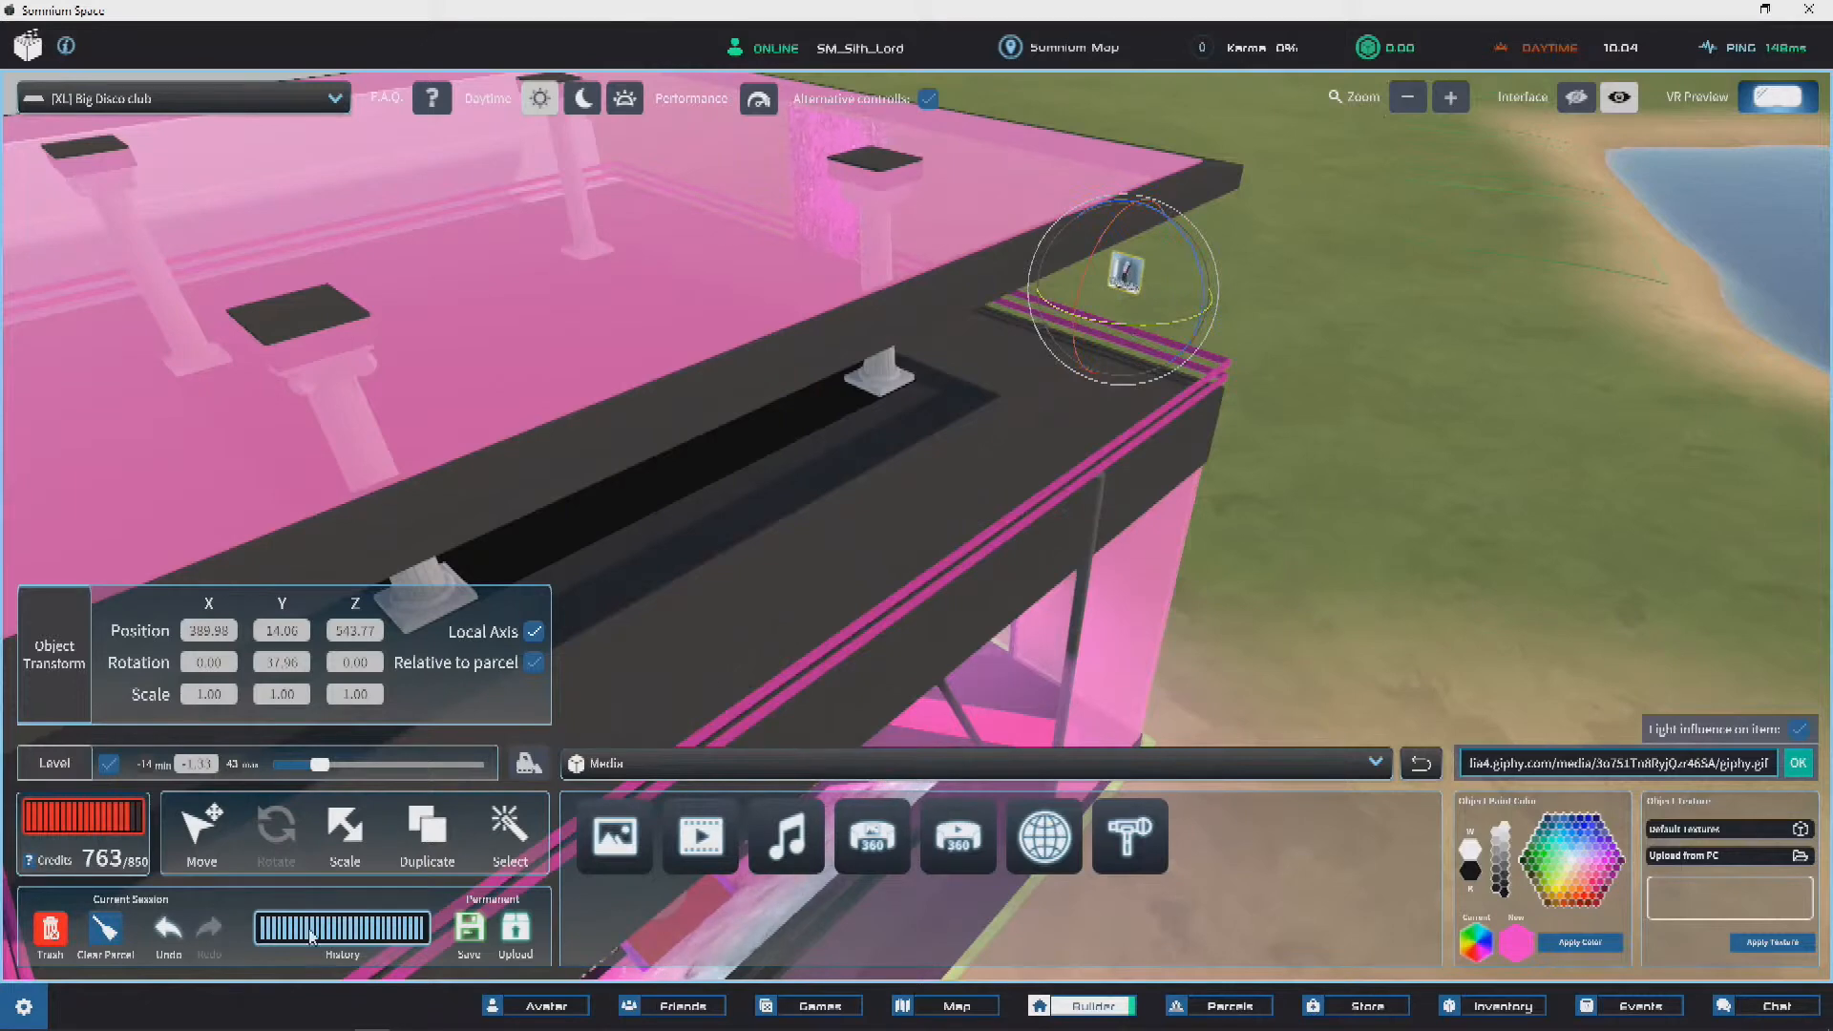
key("ctrl+z")
Step: Move the vaporwave GIF image down beside the water-side railing at X 381.14, Y 11.41, Z 532.44
left_click(184, 827)
right_click_drag(829, 479, 1087, 313)
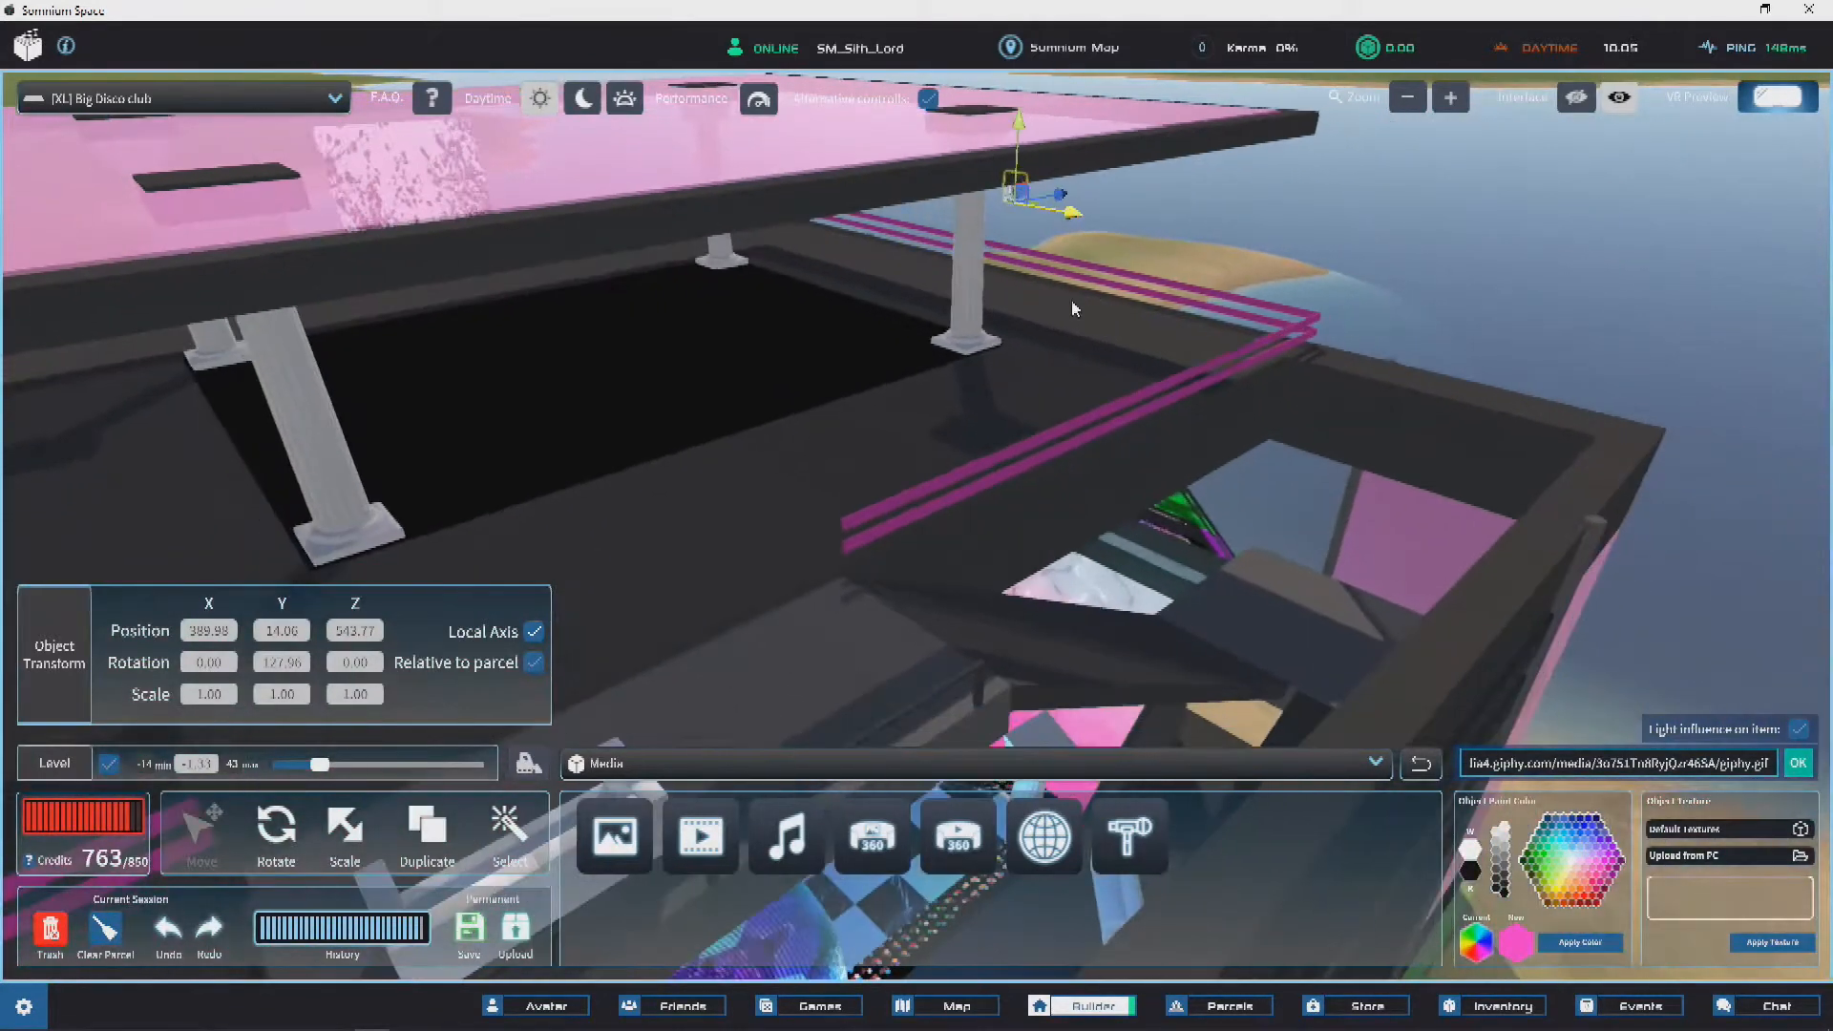
left_click_drag(1004, 212, 1000, 199)
right_click_drag(999, 199, 1016, 232)
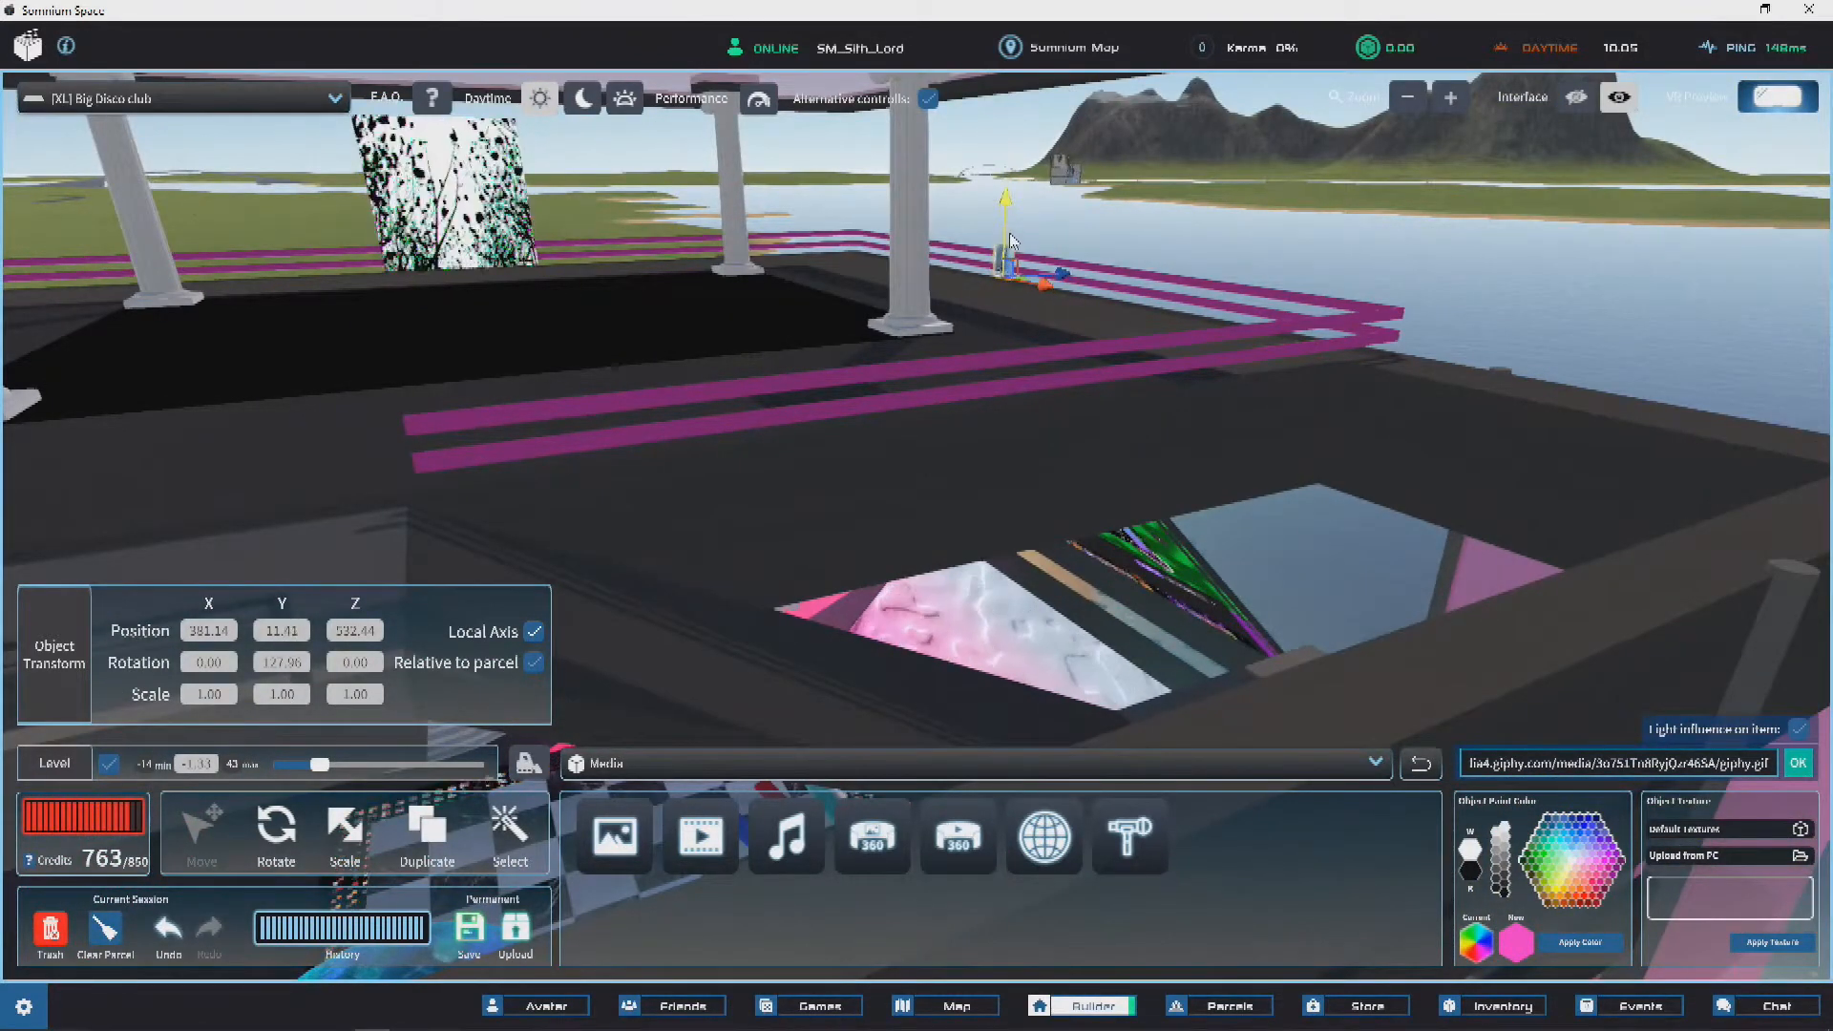
Step: Scale the vaporwave GIF image uniformly to 5.47 and deselect it
right_click_drag(1207, 318, 1213, 294)
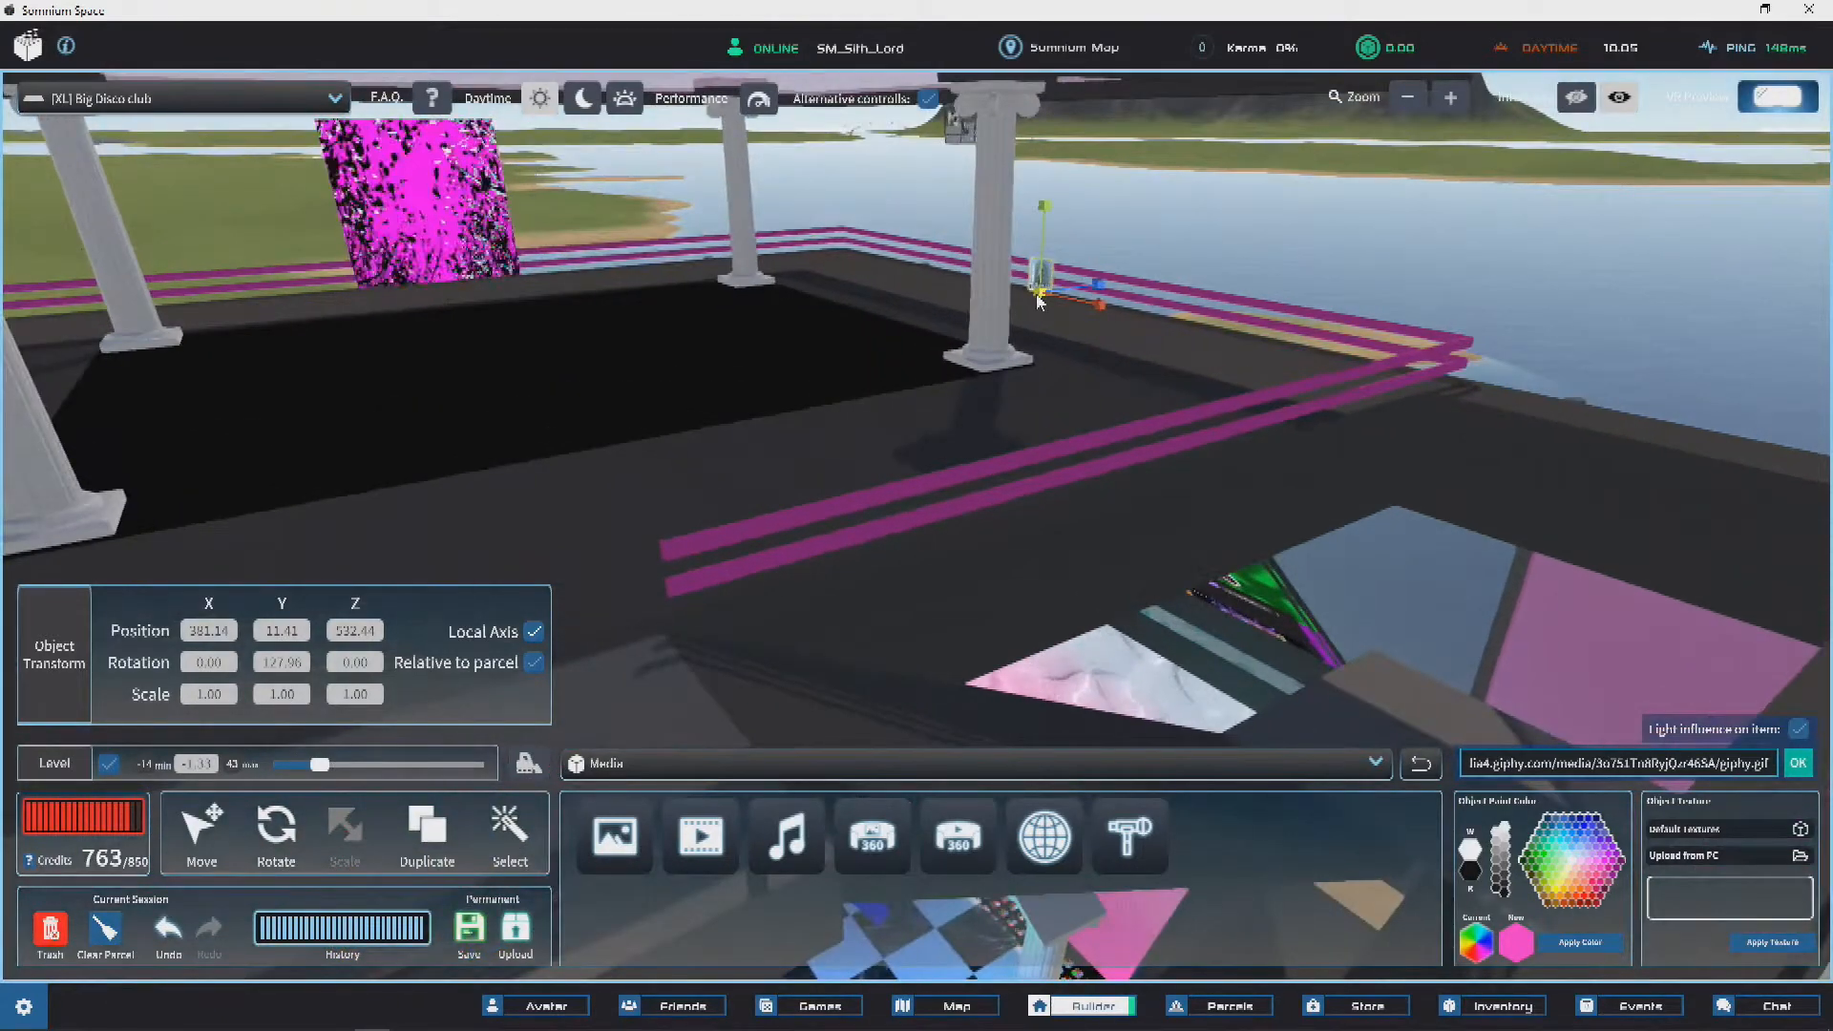
right_click_drag(1308, 38, 1534, 233)
left_click(1263, 212)
right_click_drag(1263, 212, 1233, 218)
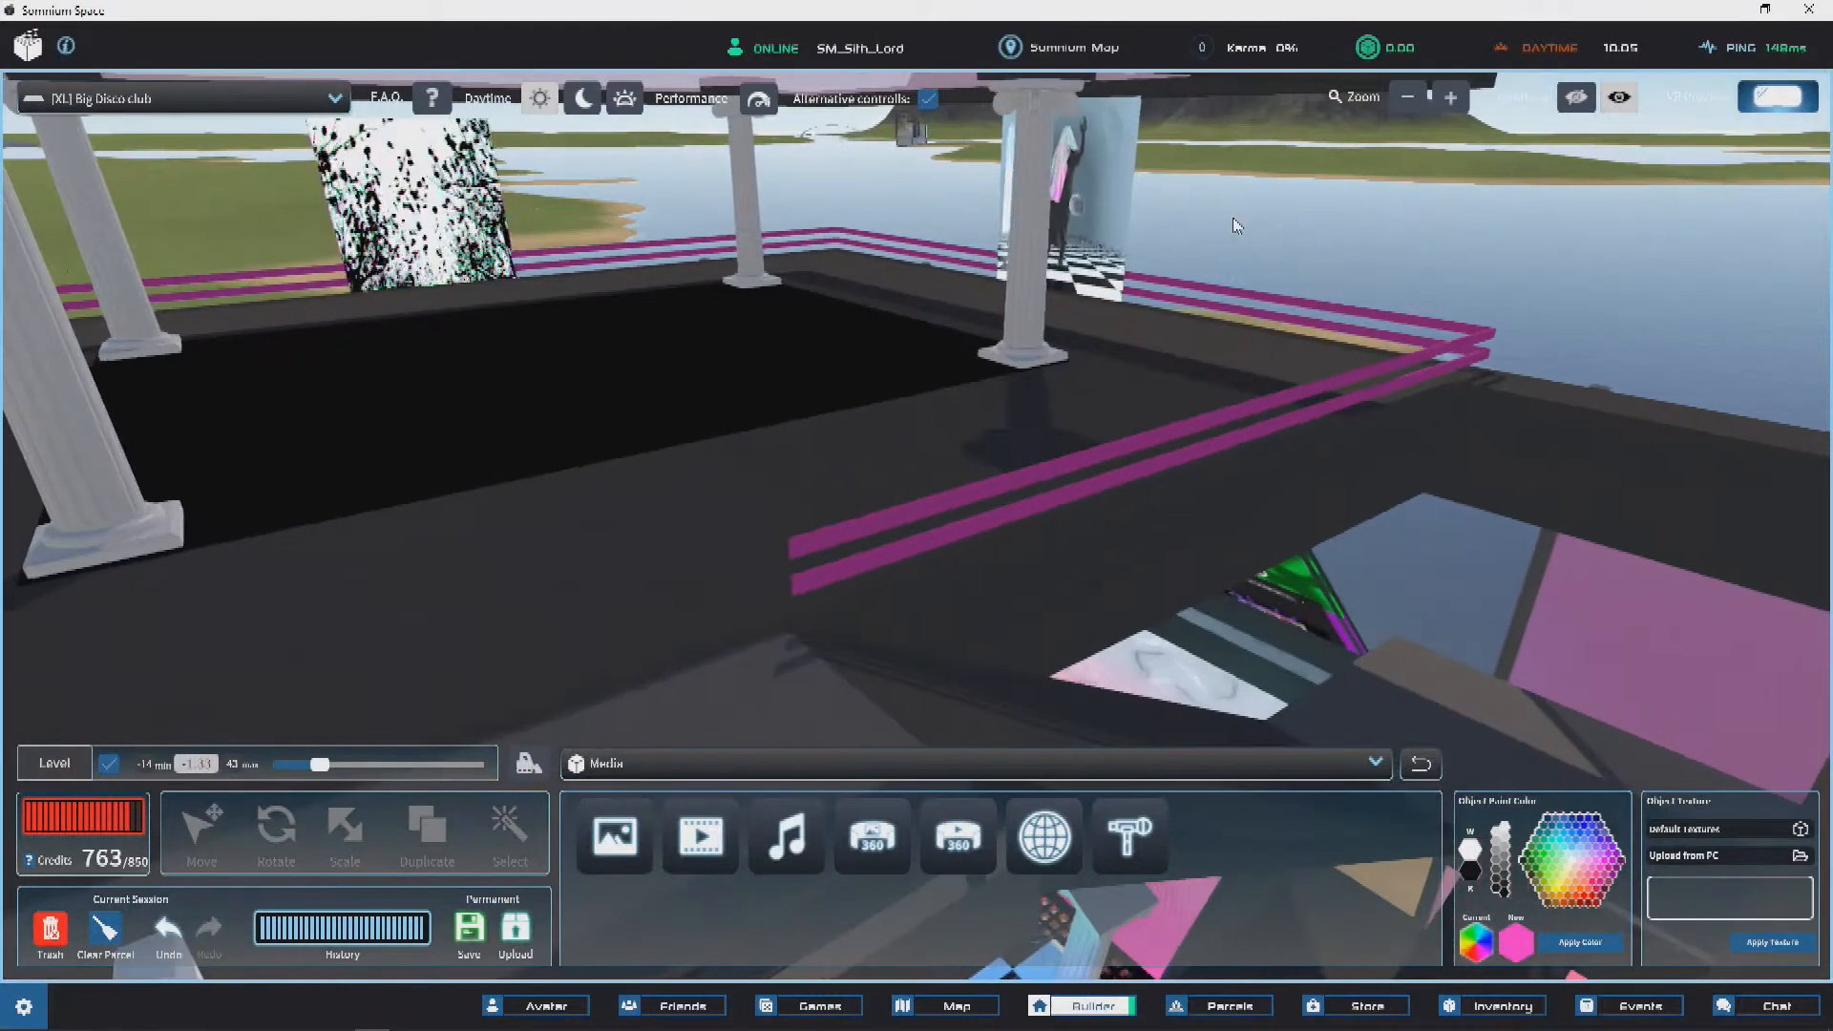
Step: Move the vaporwave GIF image closer to the water-side railing at X 383.13, Y 11.41, Z 530.89
scroll(1234, 217, "down", 5)
right_click_drag(1194, 285, 769, 319)
right_click_drag(1036, 327, 977, 392)
scroll(1317, 320, "up", 3)
left_click(981, 387)
scroll(1060, 348, "up", 5)
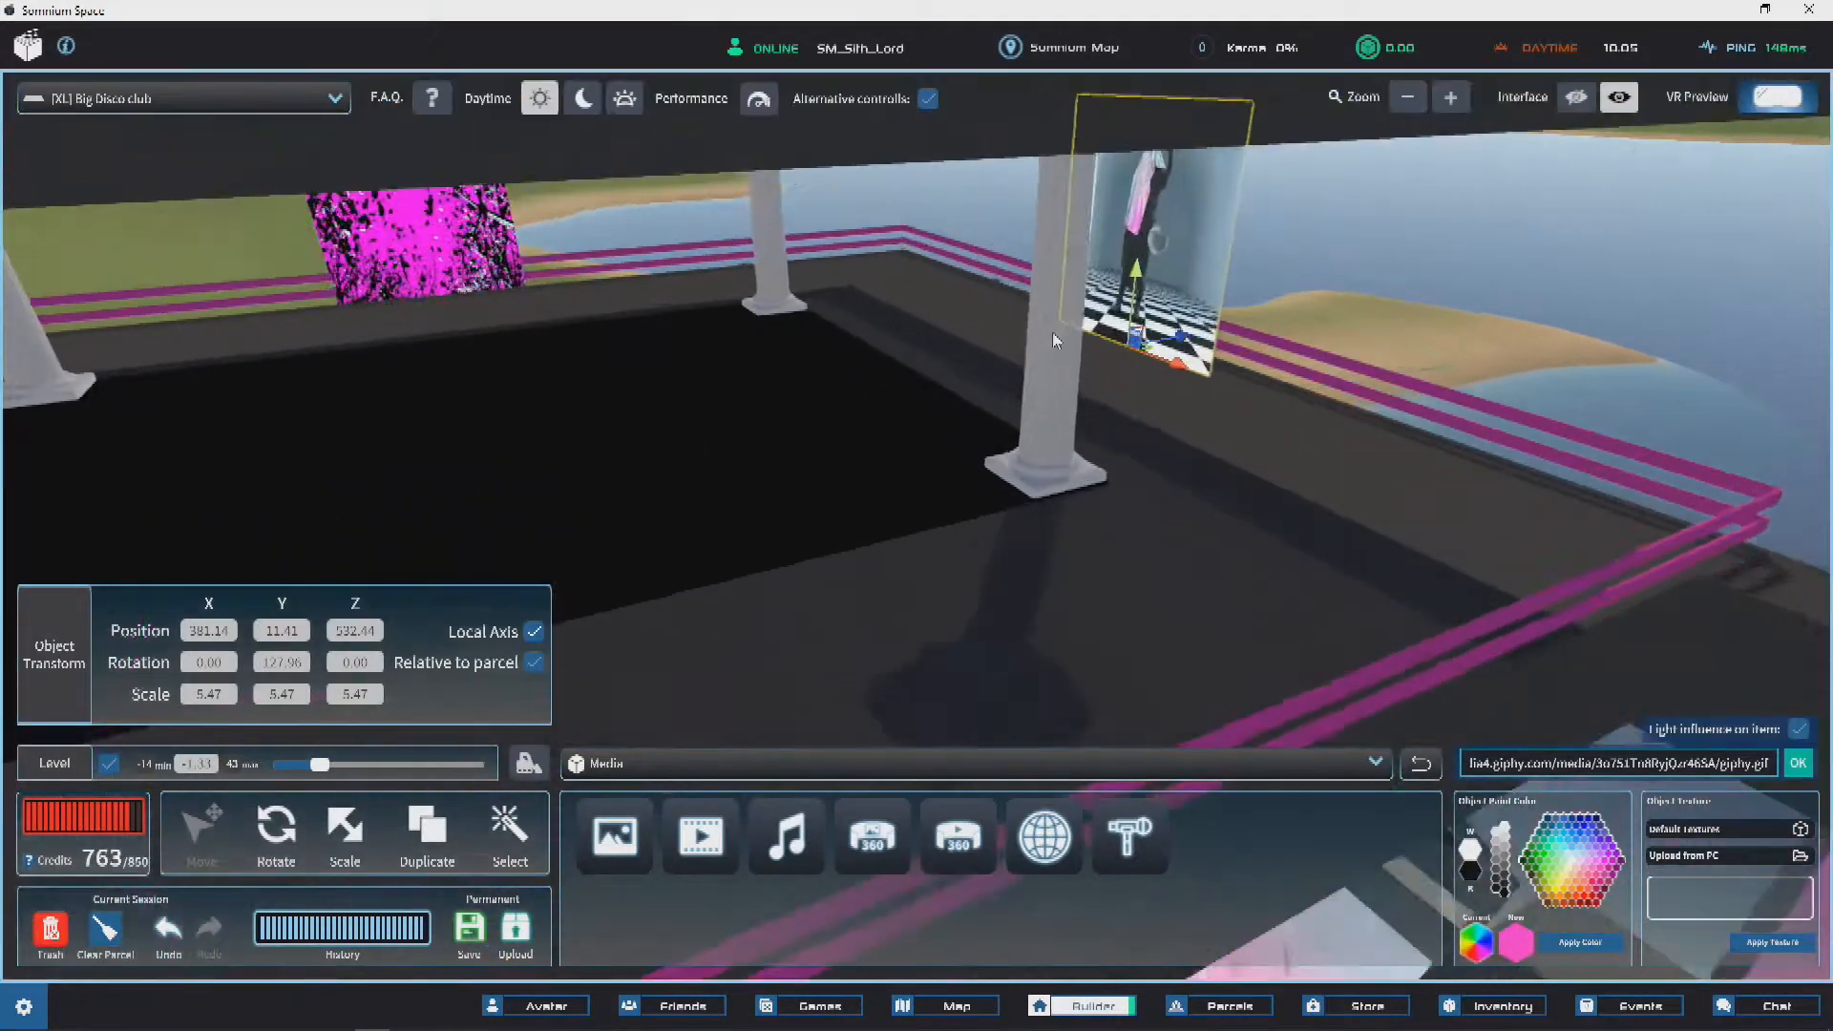
right_click_drag(1052, 332, 1023, 386)
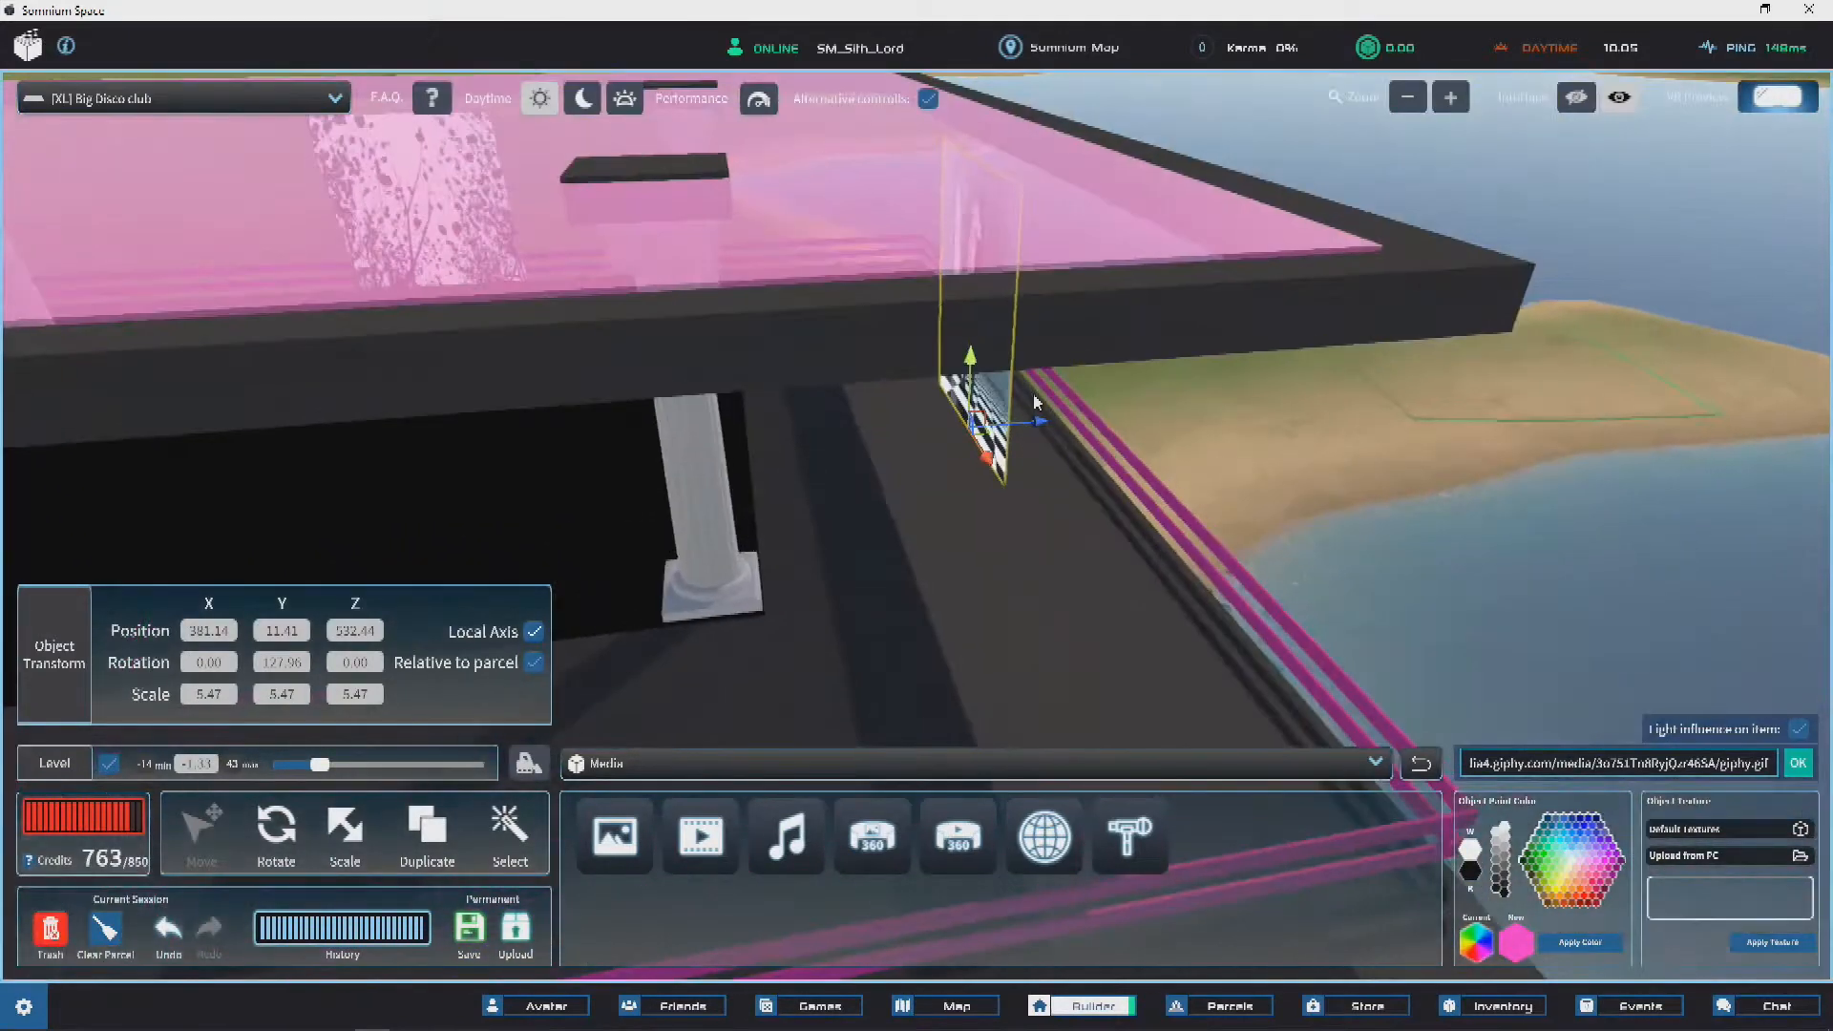
left_click_drag(1143, 414, 1142, 422)
right_click_drag(1139, 417, 754, 324)
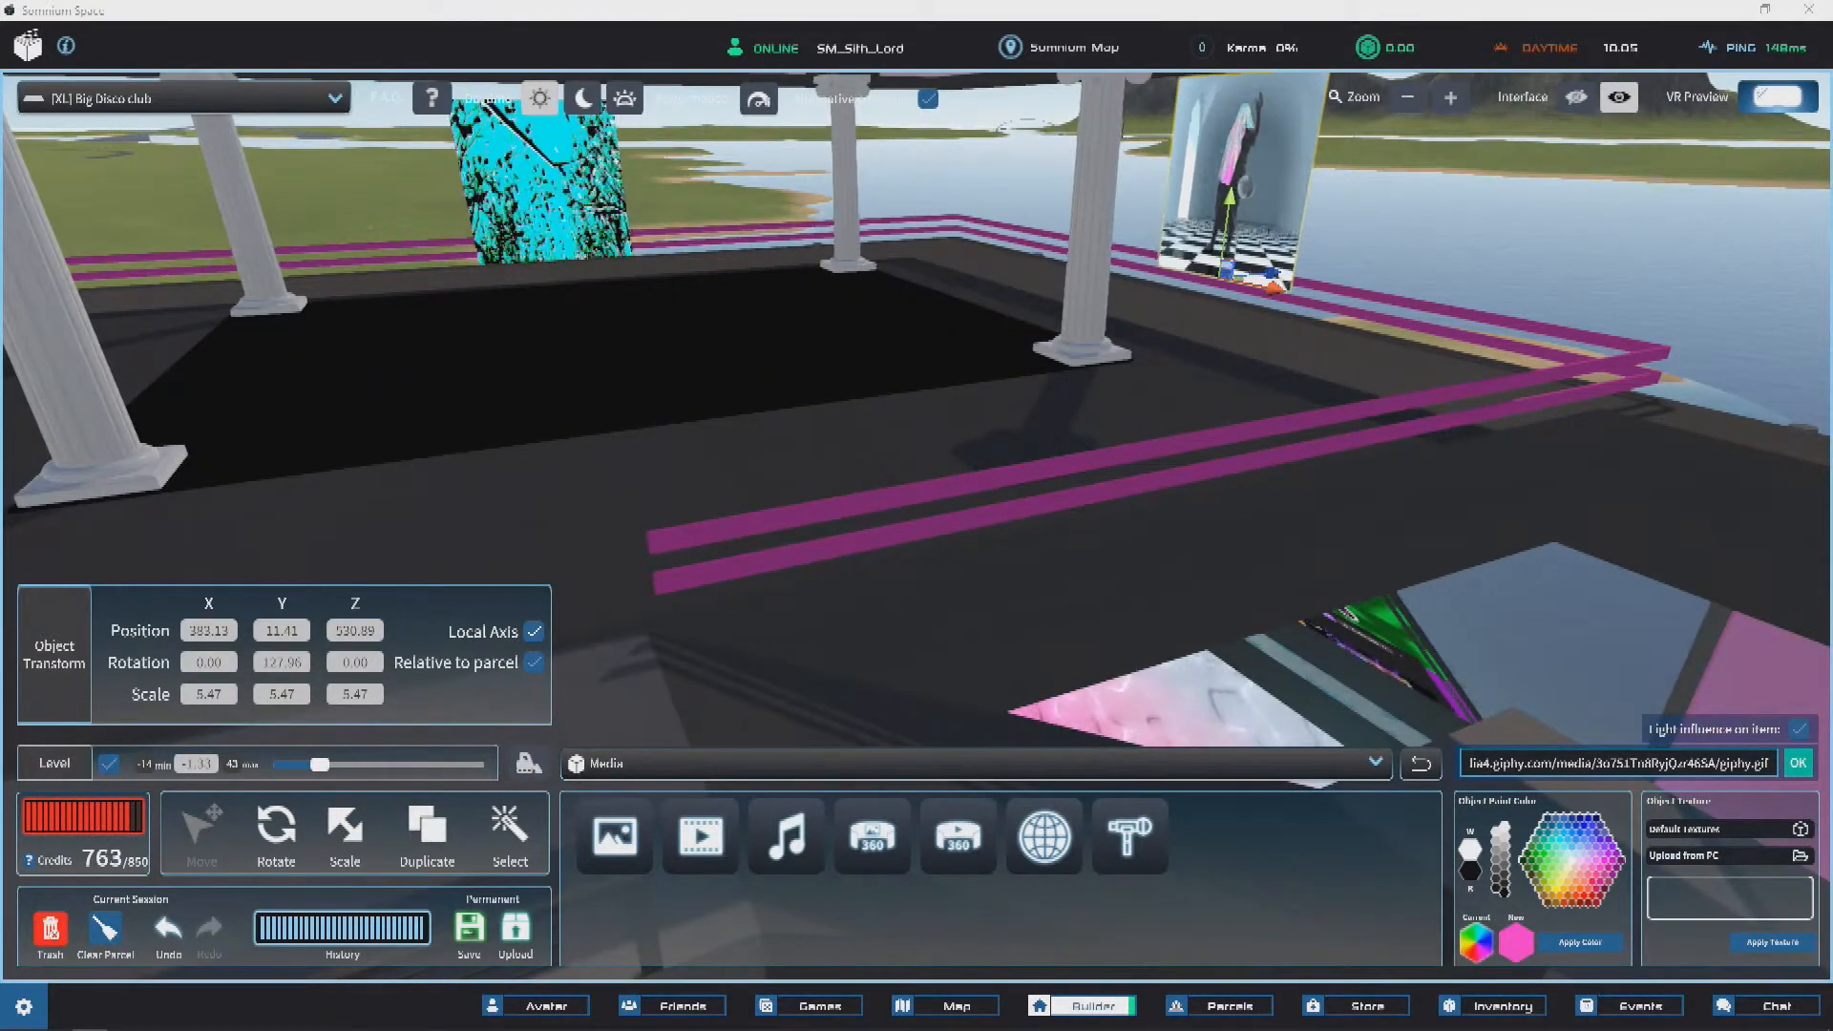
Step: Start adding a custom texture from the PC and look through the Desktop files whose names begin with "w"
left_click(1674, 856)
left_click(1573, 439)
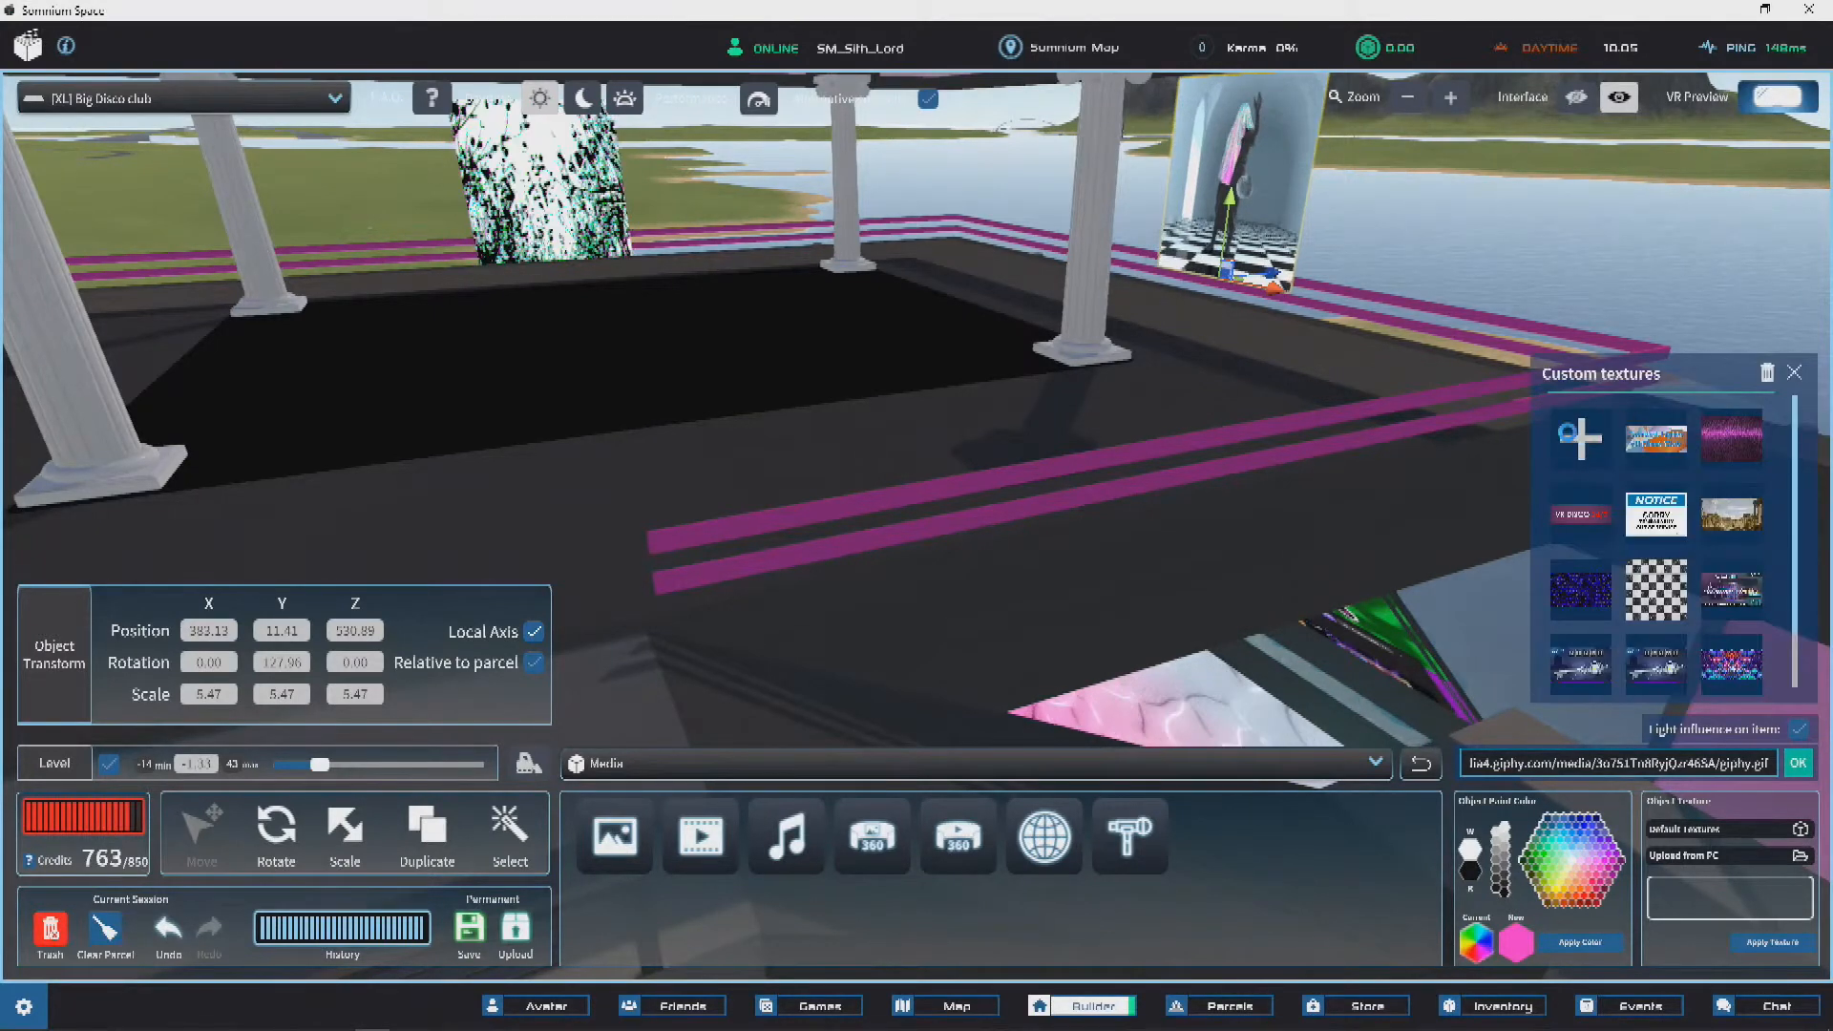
key("w")
key("w")
key("w")
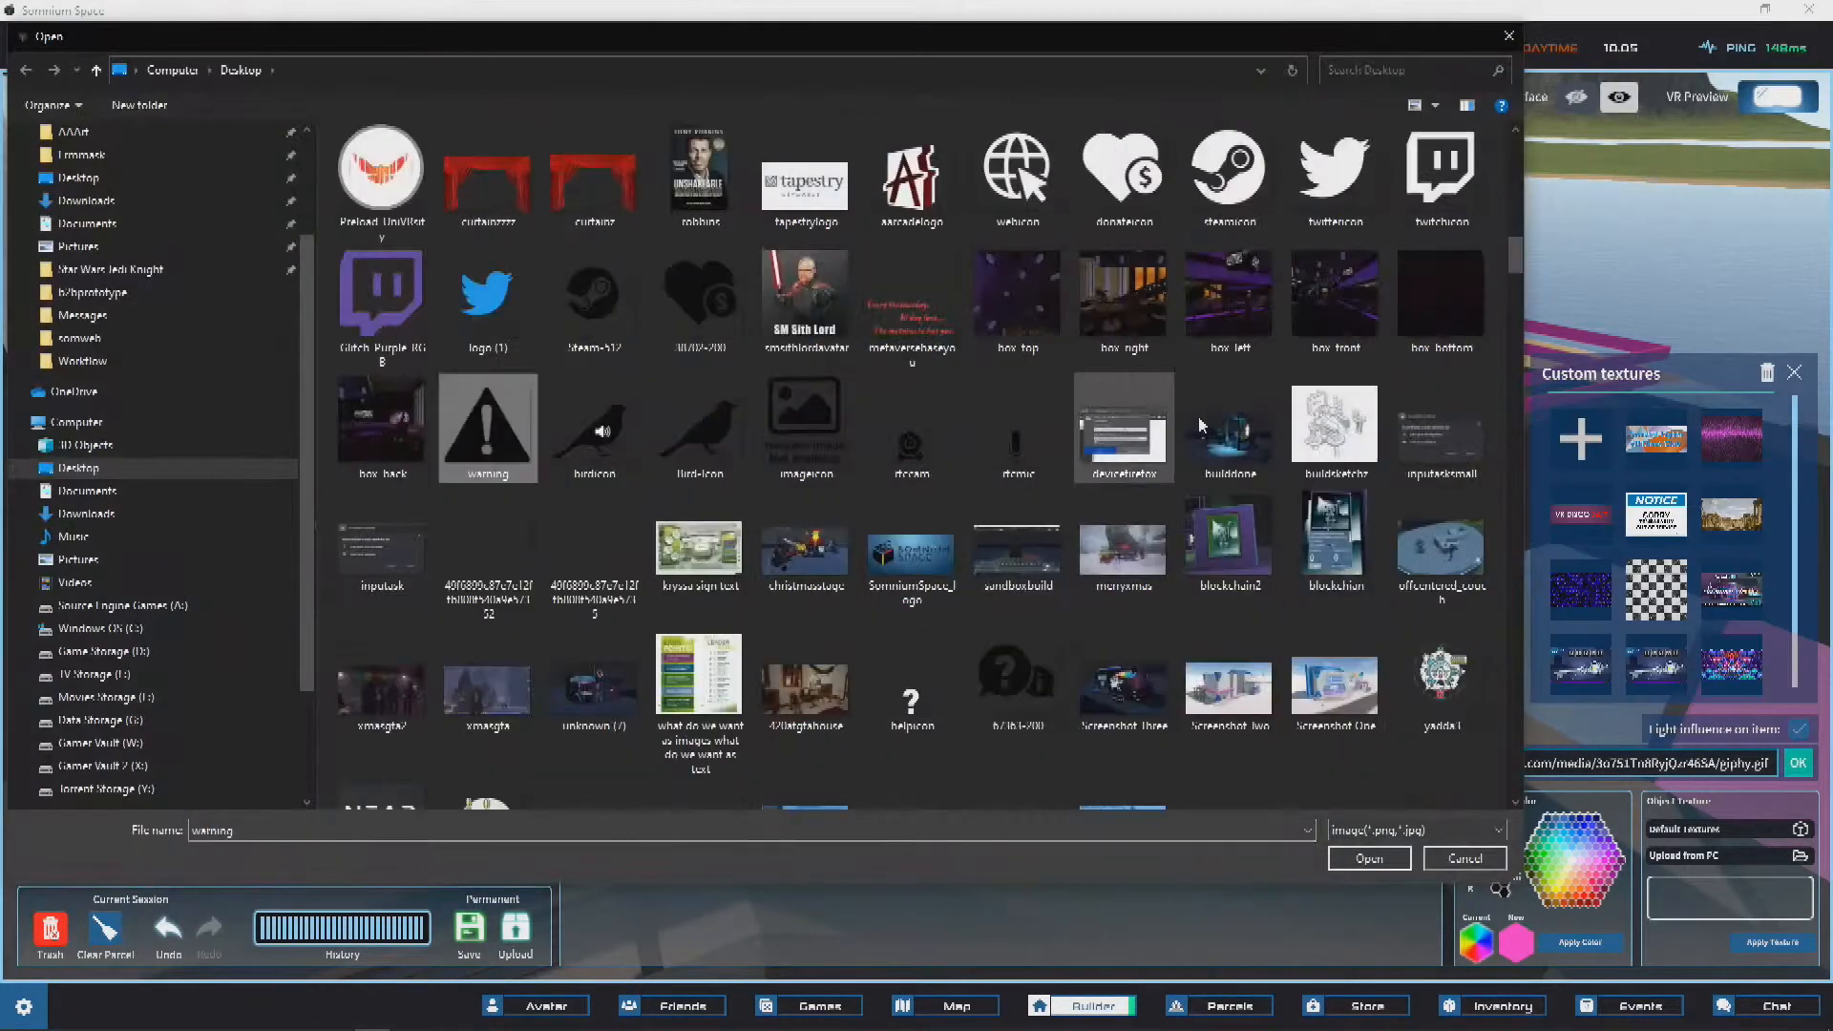
key("w")
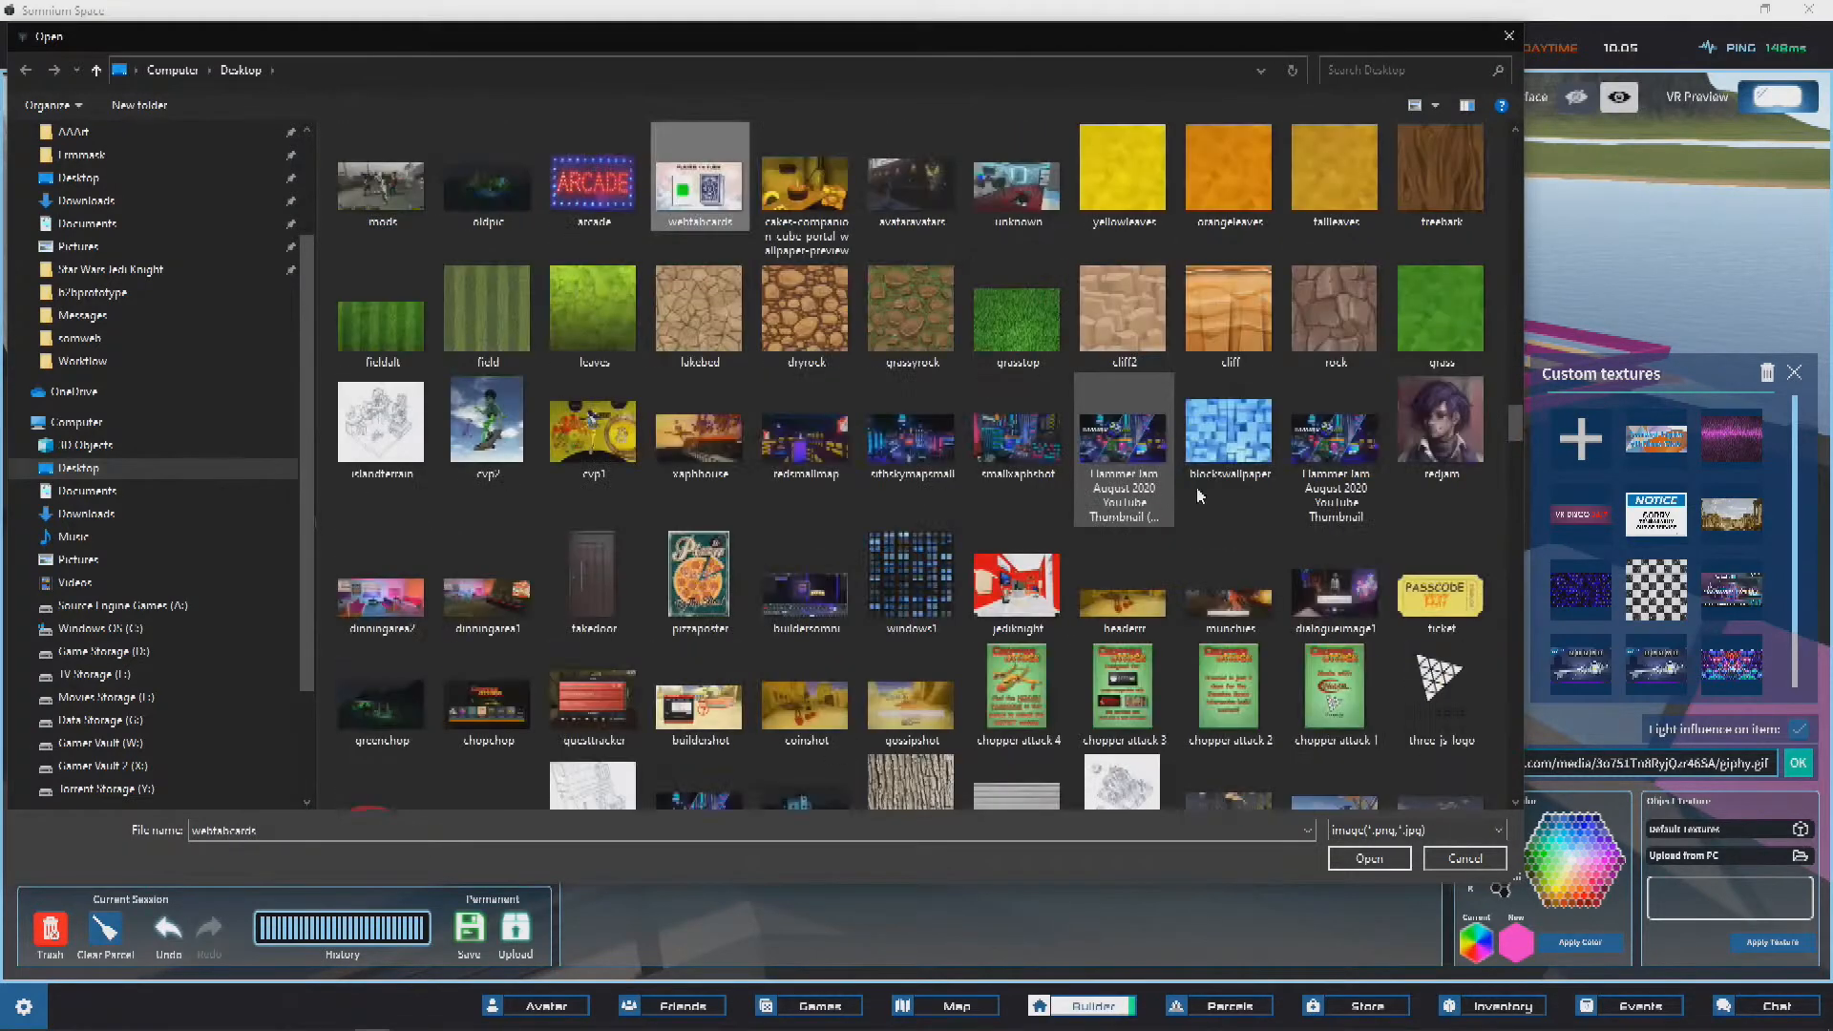
key("w")
key("w")
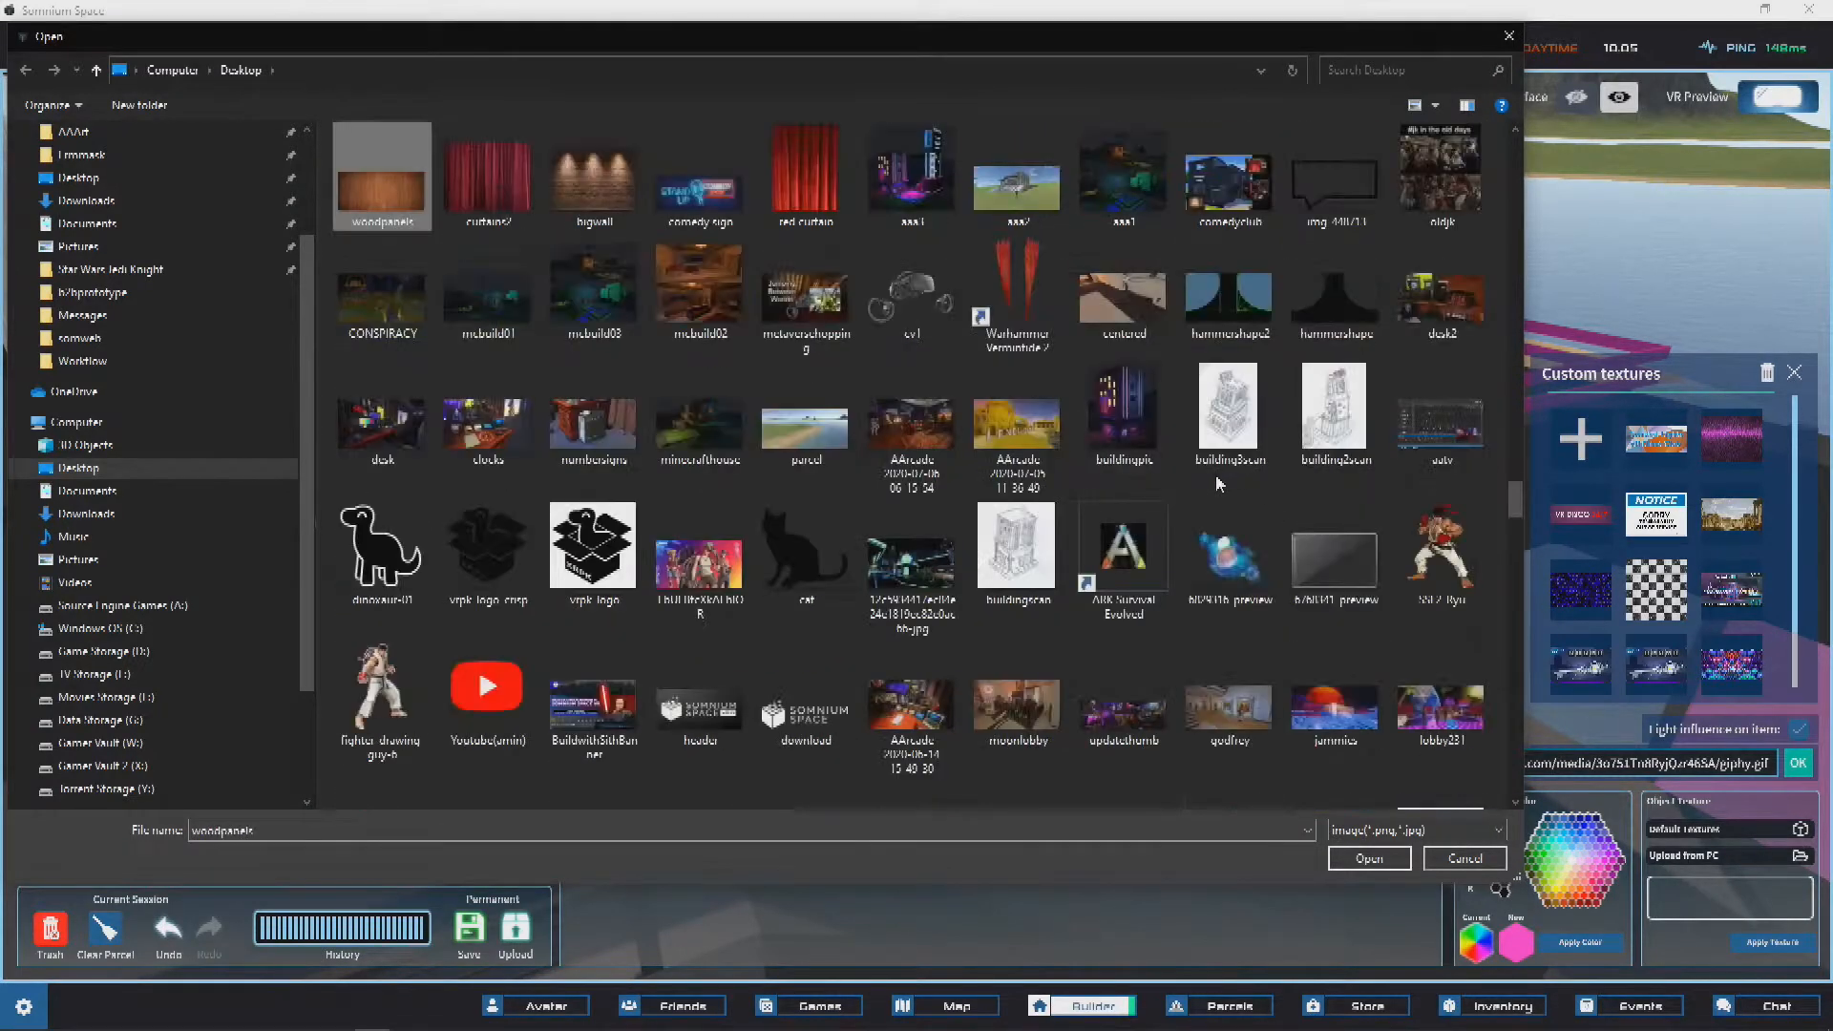
key("w")
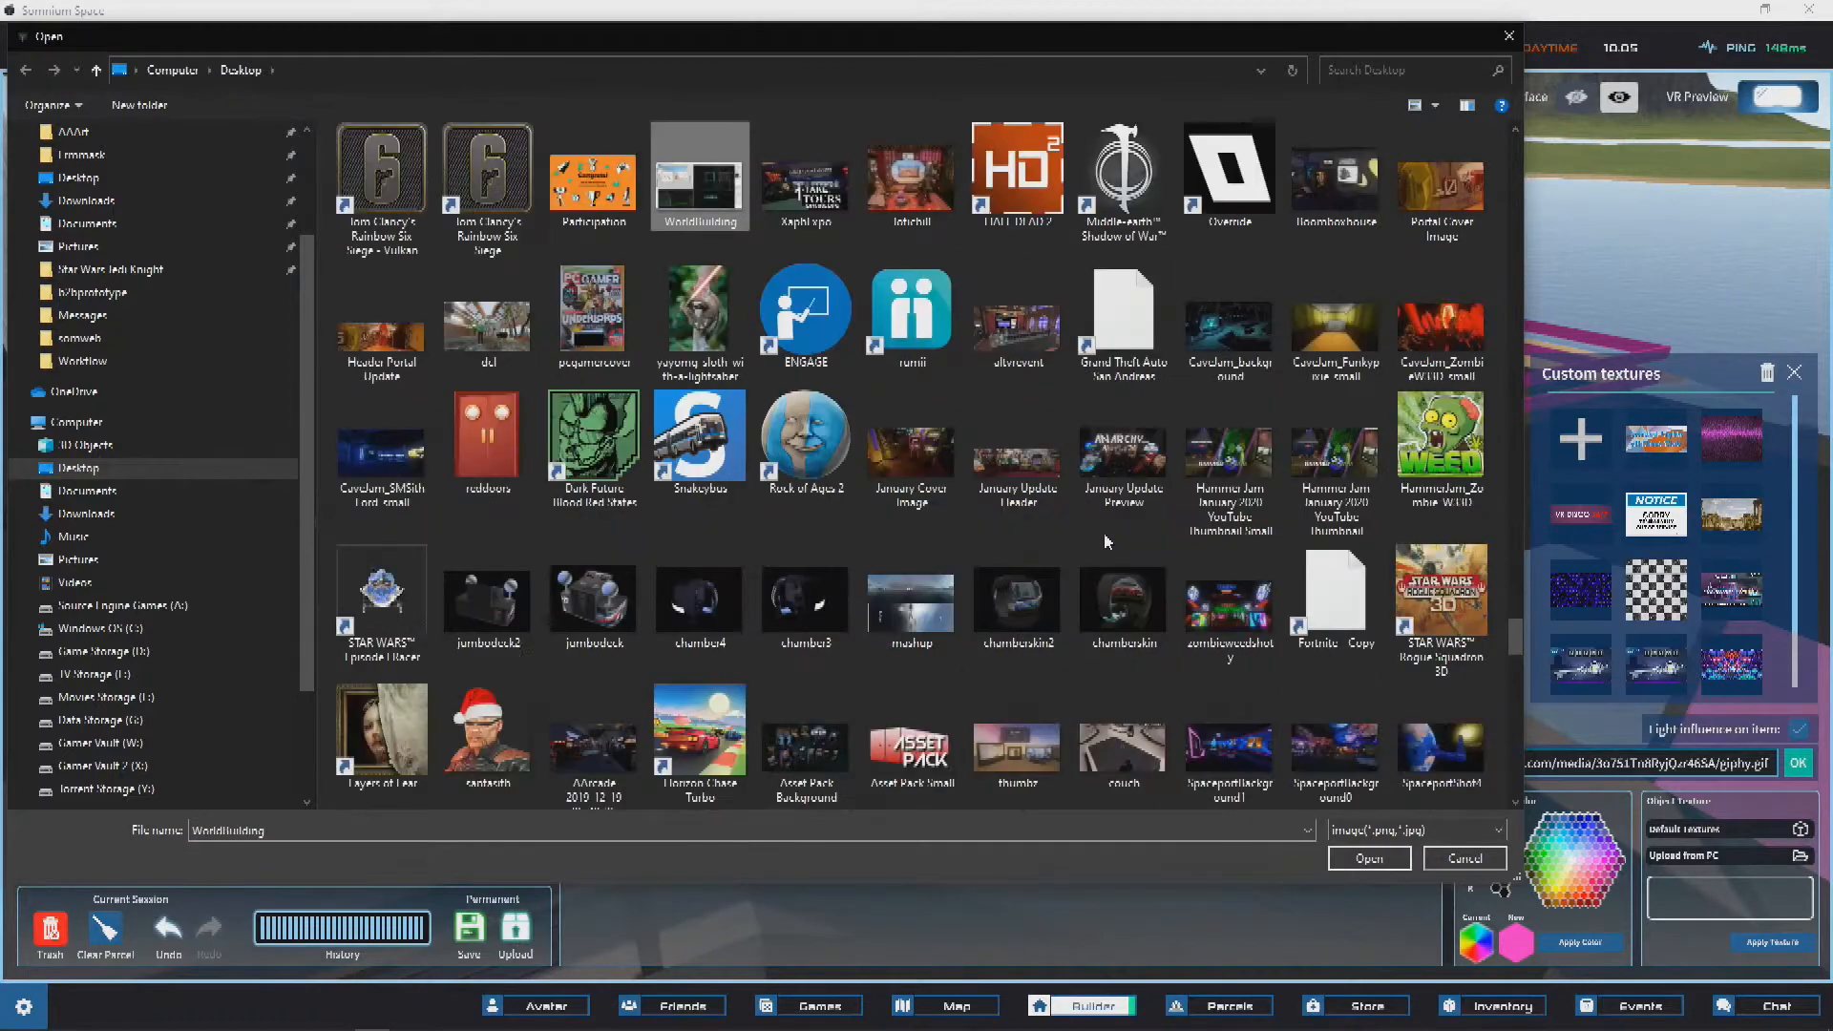
key("w")
key("w")
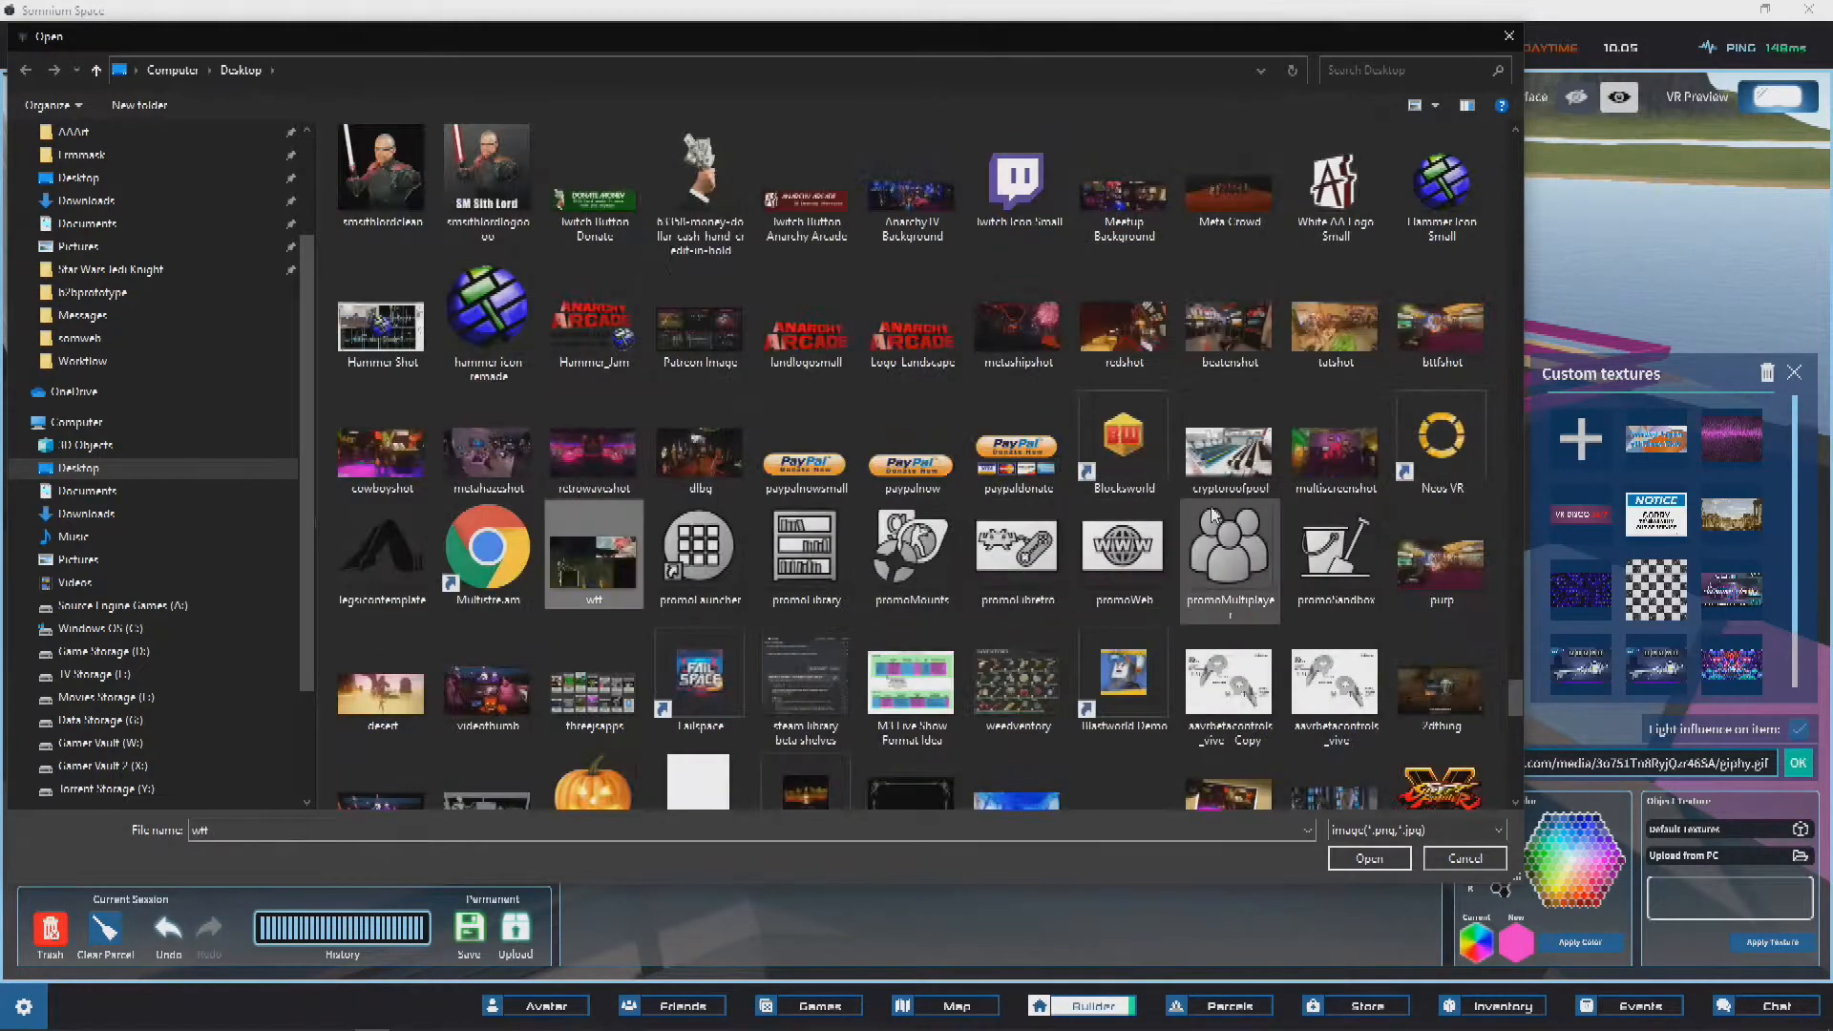
Step: Search the Desktop for "water" and close the file picker without choosing a file
left_click(1372, 63)
type("water")
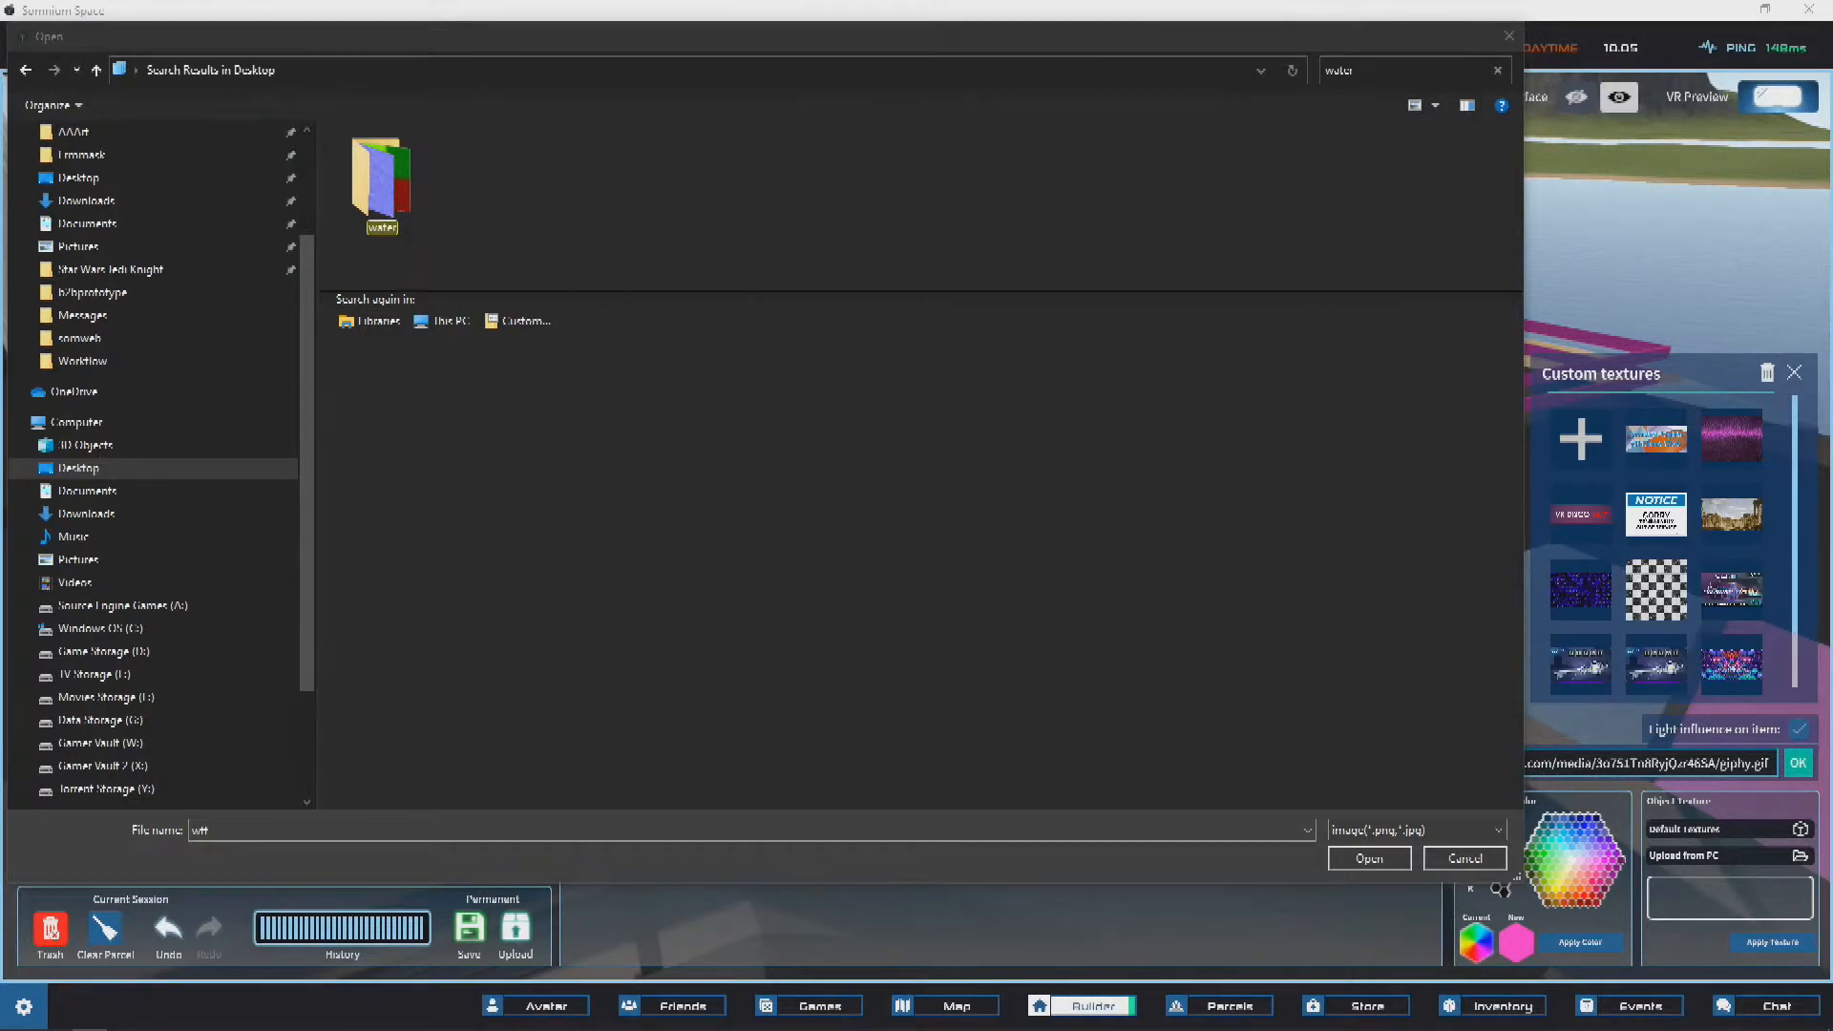
left_click(1508, 38)
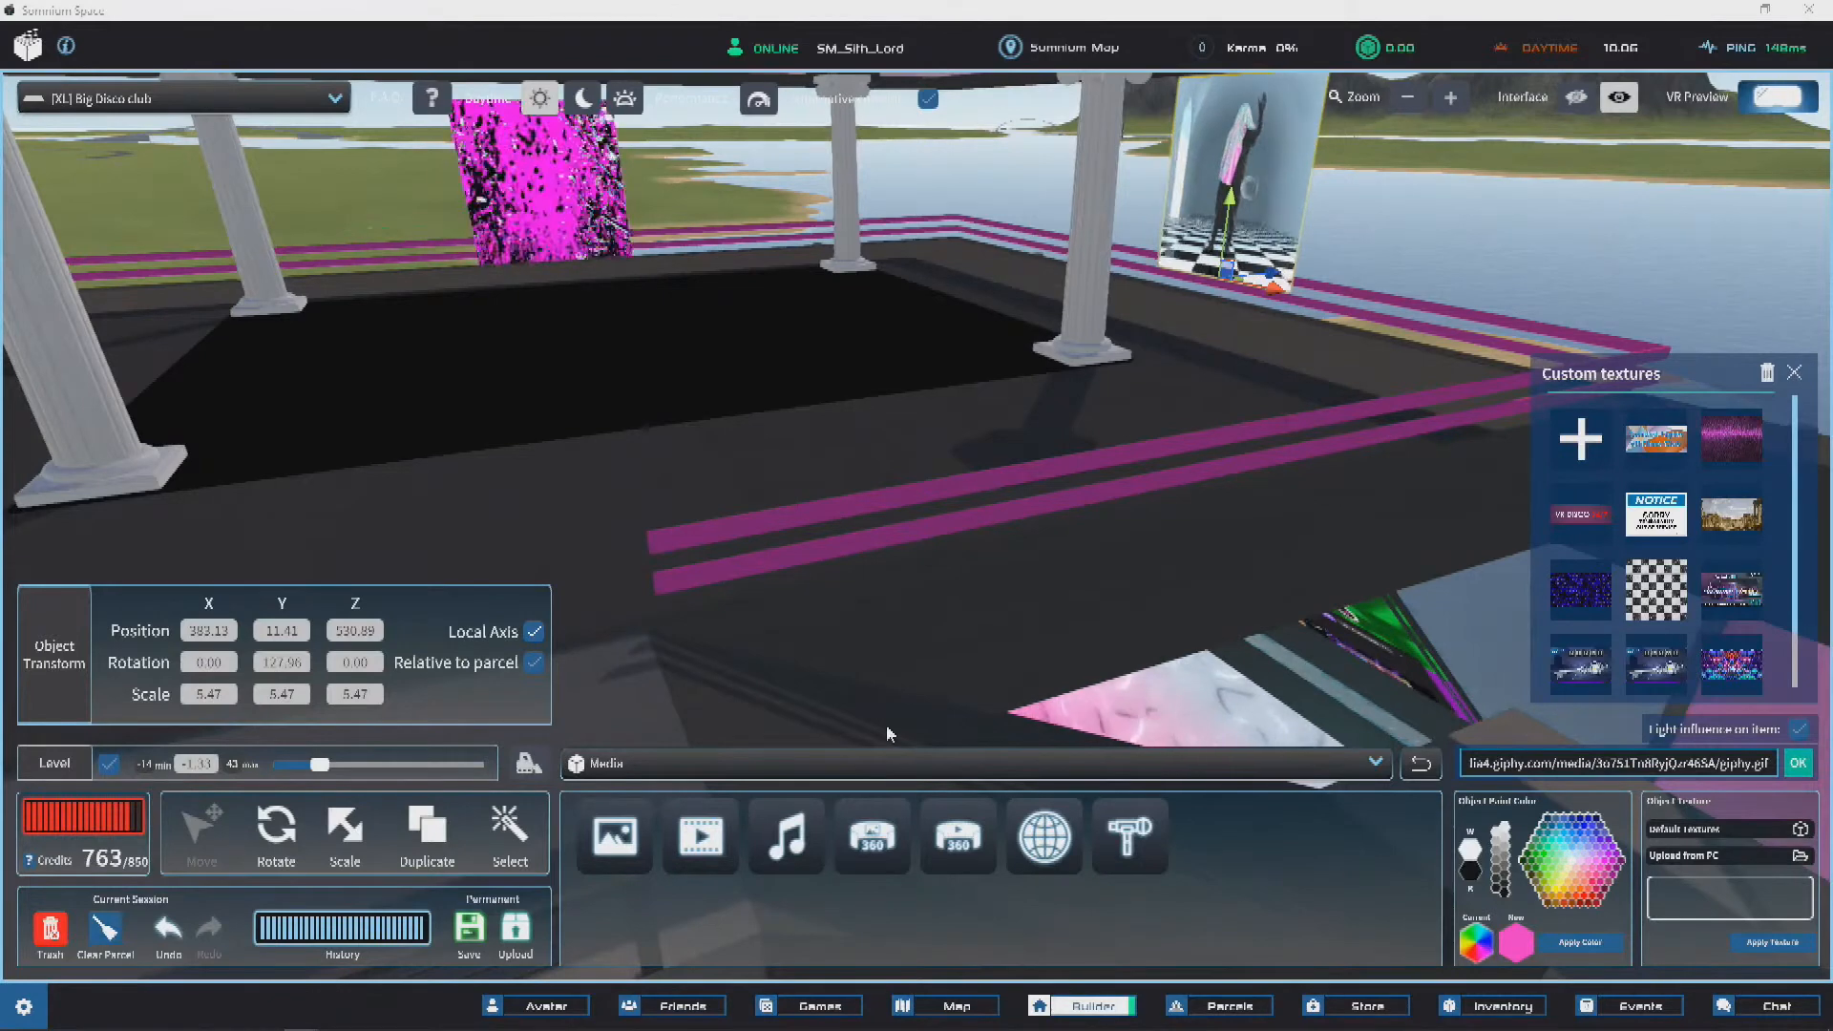
Step: Save the parcel's build progress and dismiss the notification
left_click(469, 928)
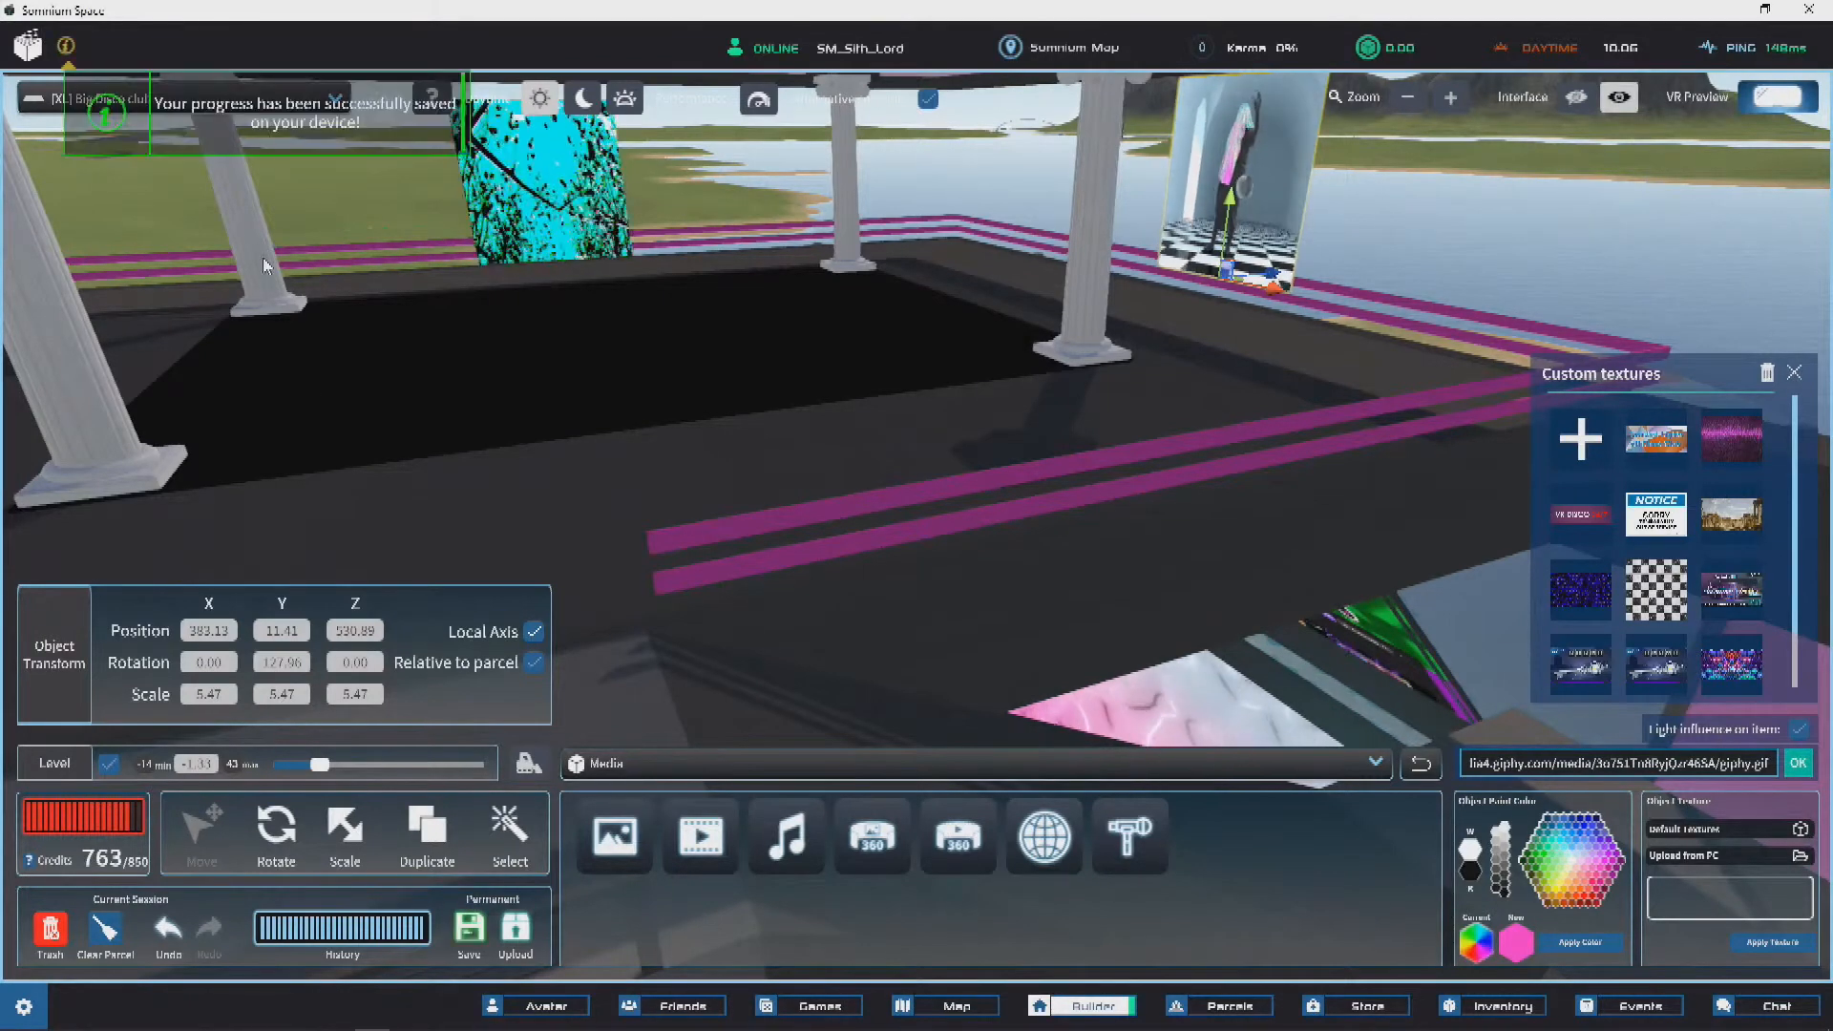
left_click(107, 115)
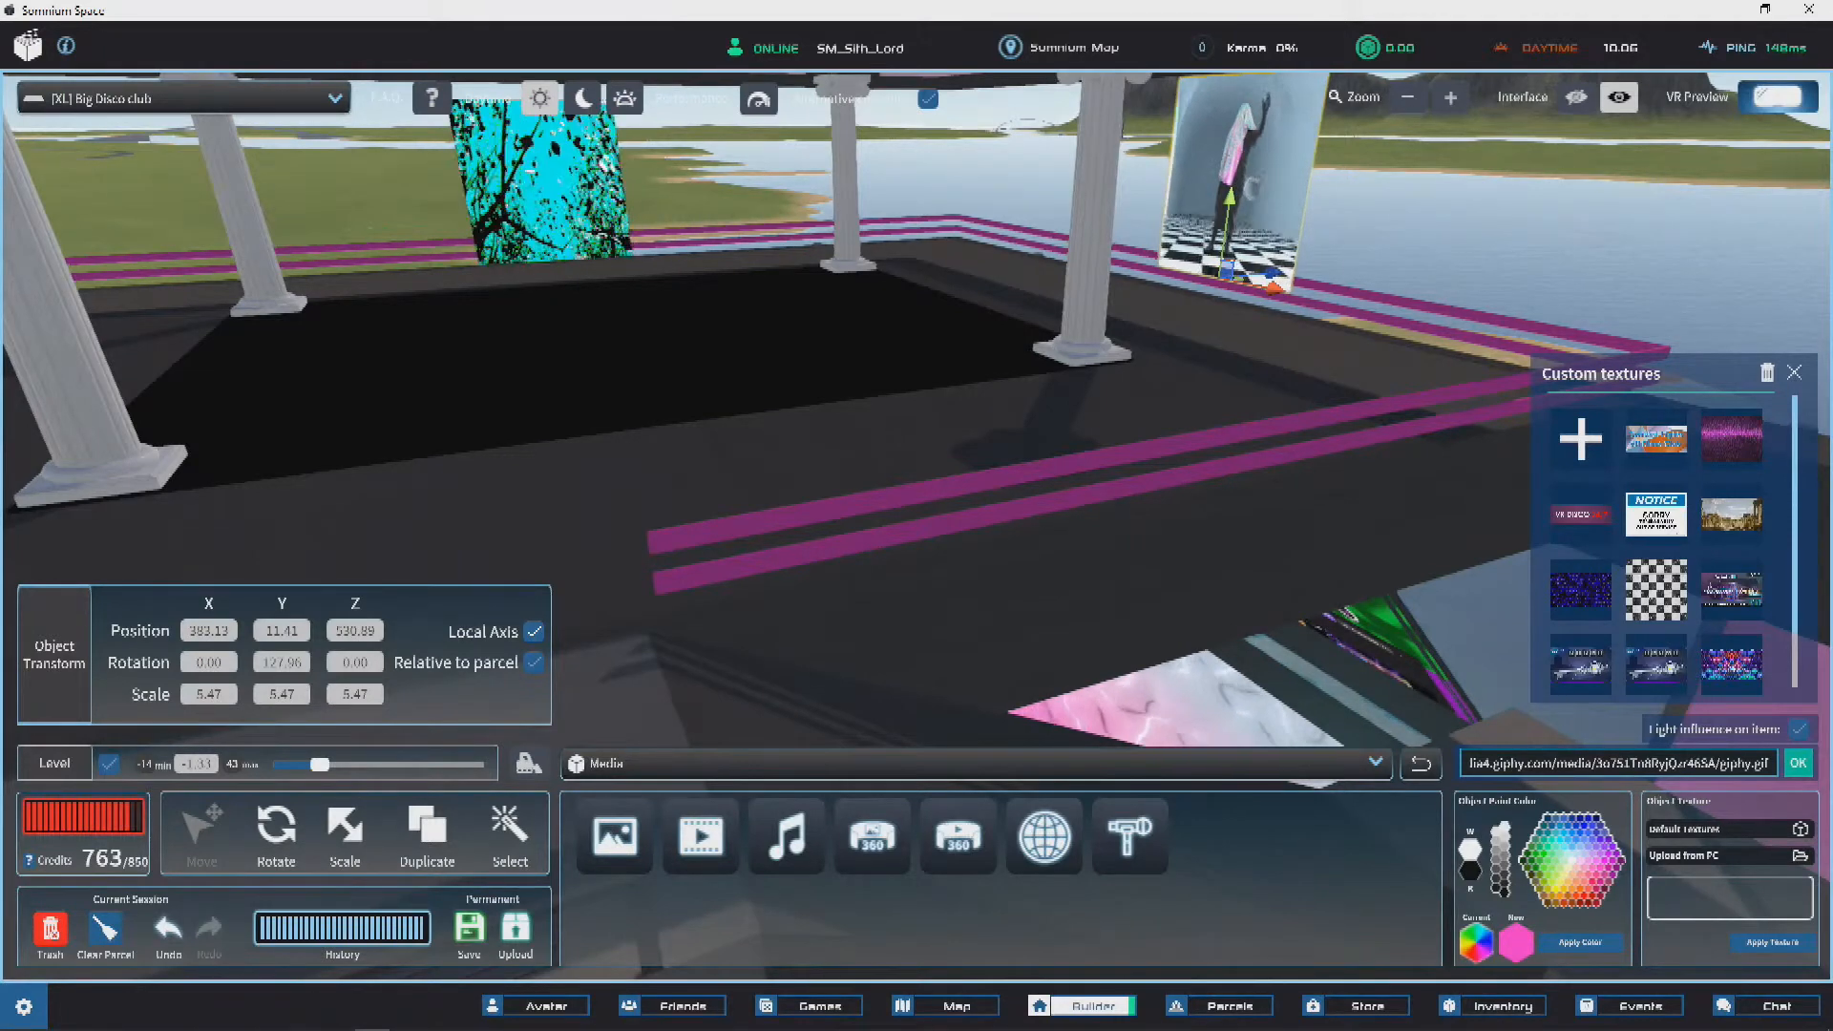
Step: Switch to the browser and search GIPHY for "water"
key("alt+Tab")
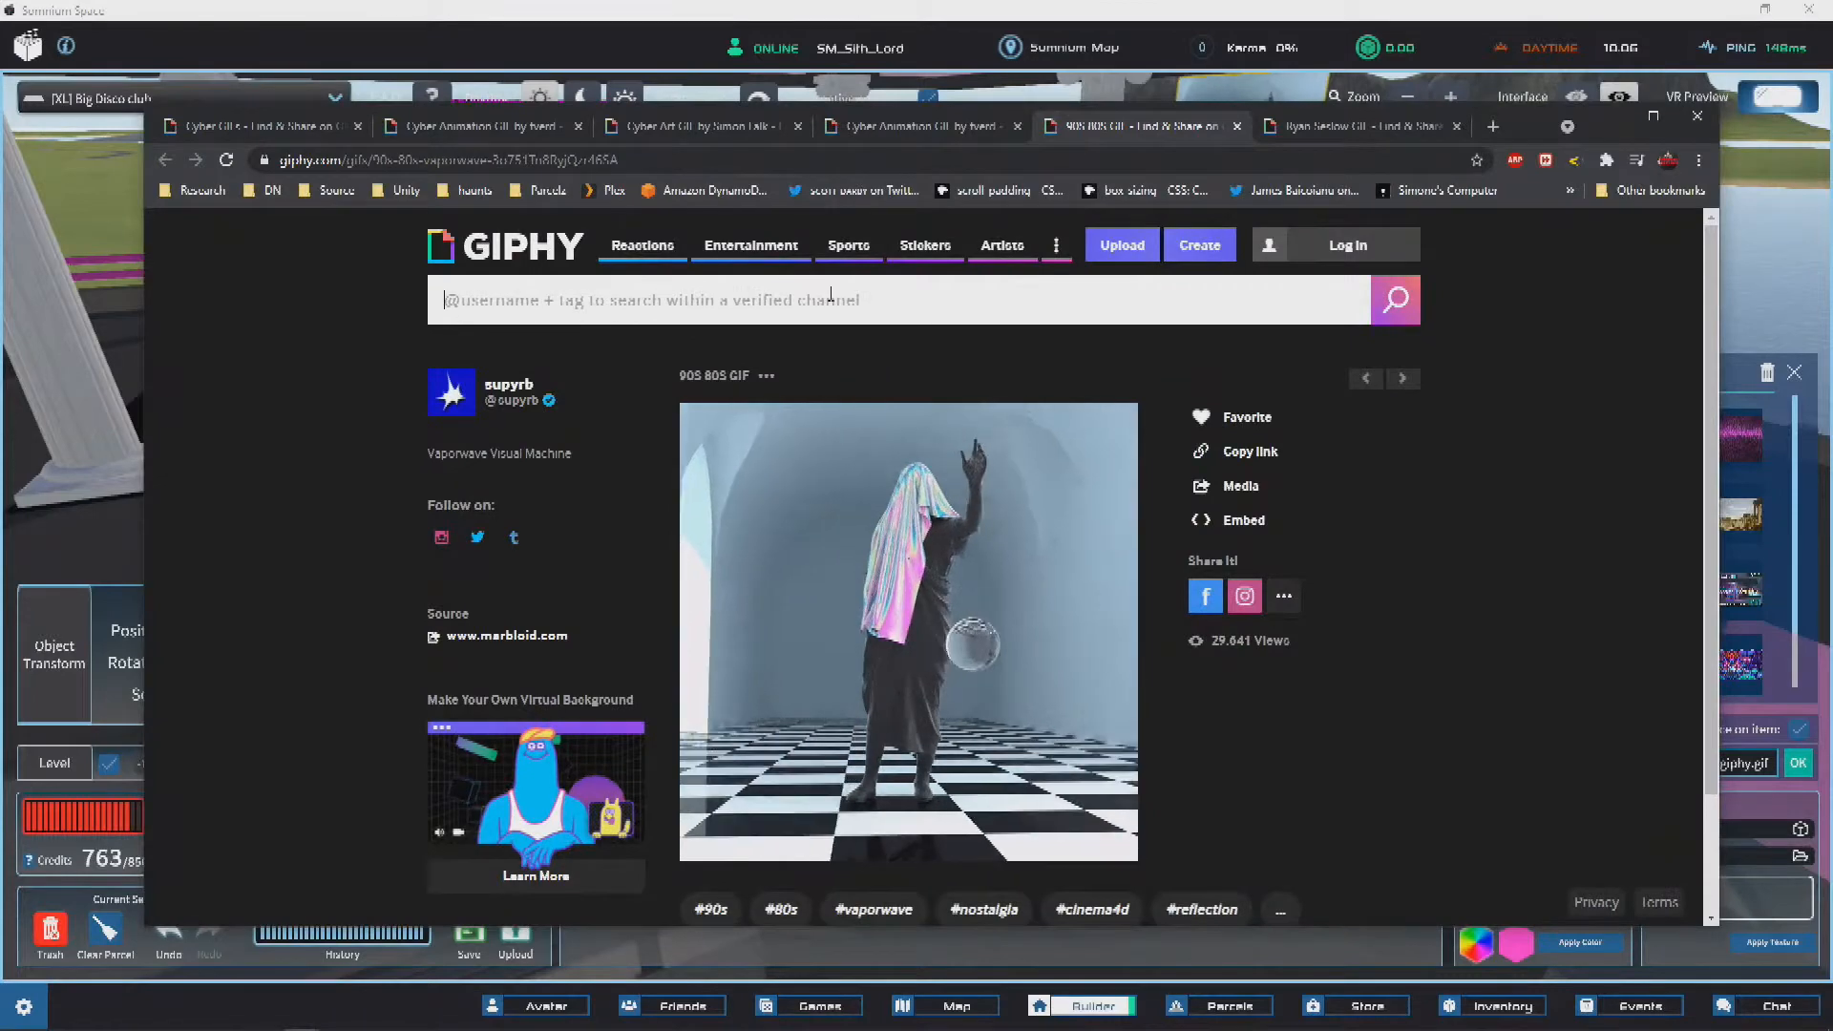
left_click(829, 294)
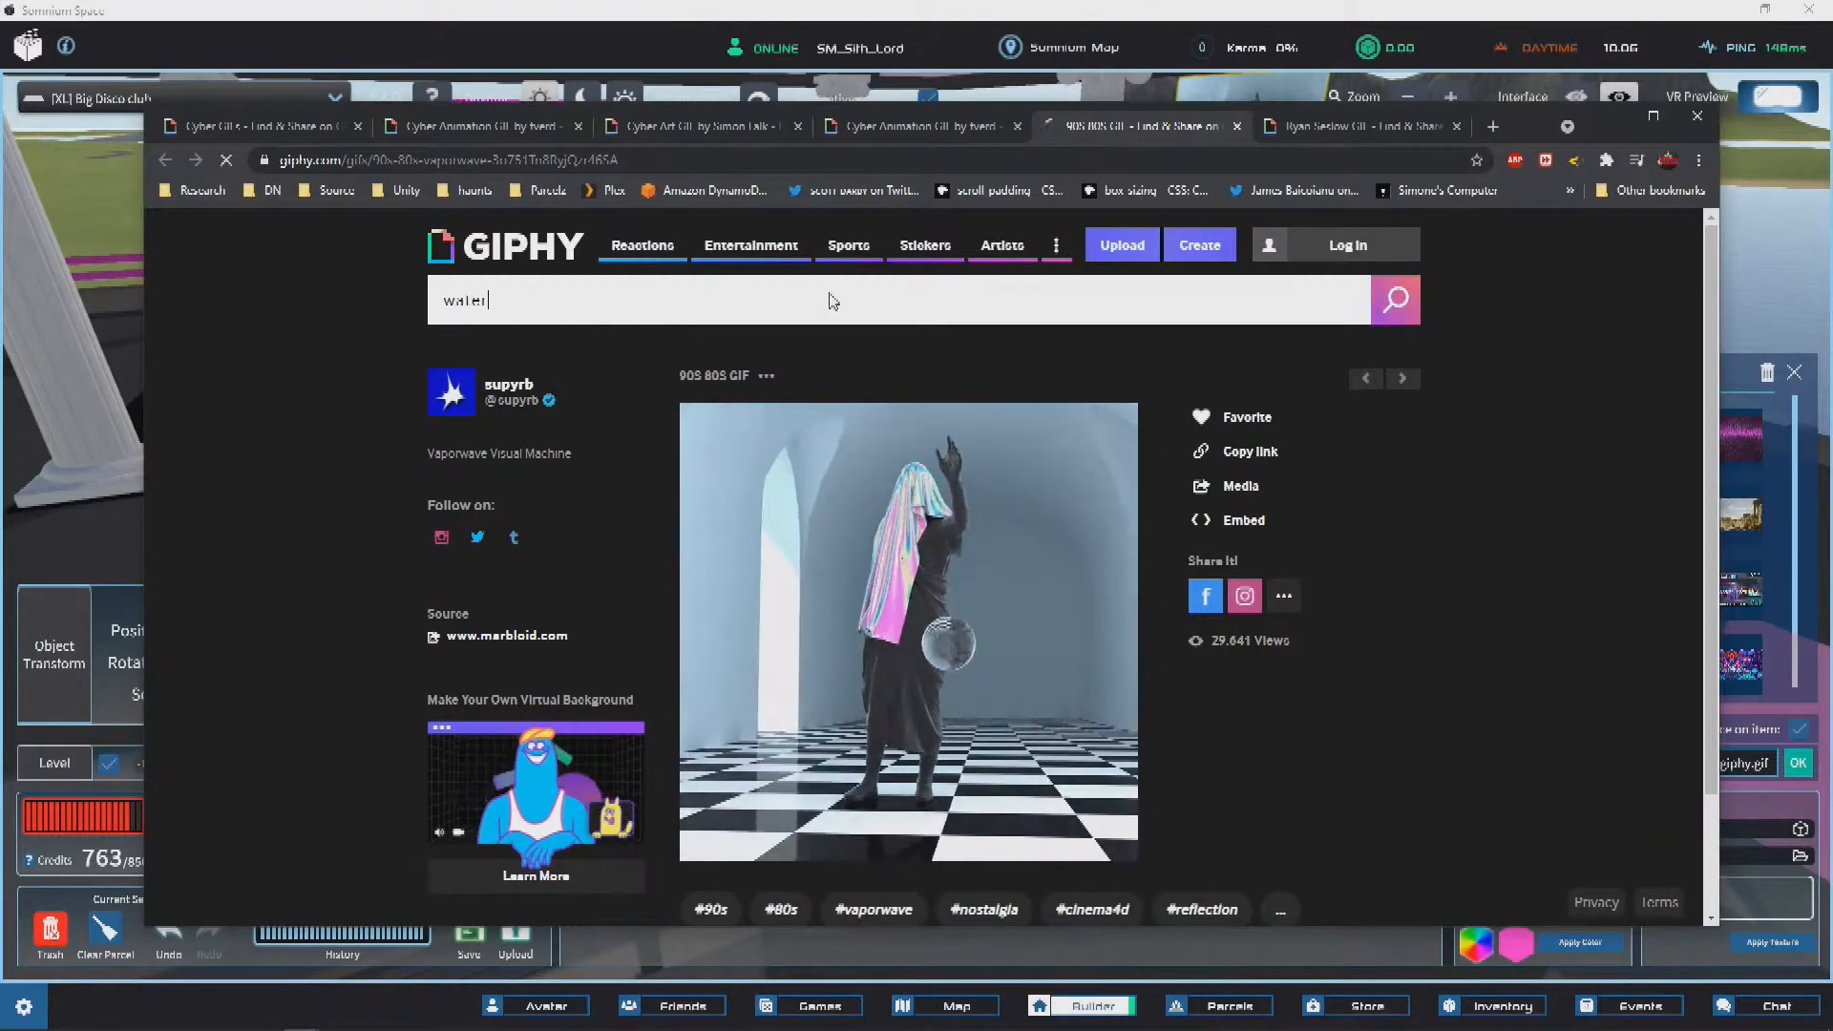
type("water")
Step: Look through the water results and open the blue swimming pool water GIF in a new tab
scroll(421, 594, "down", 5)
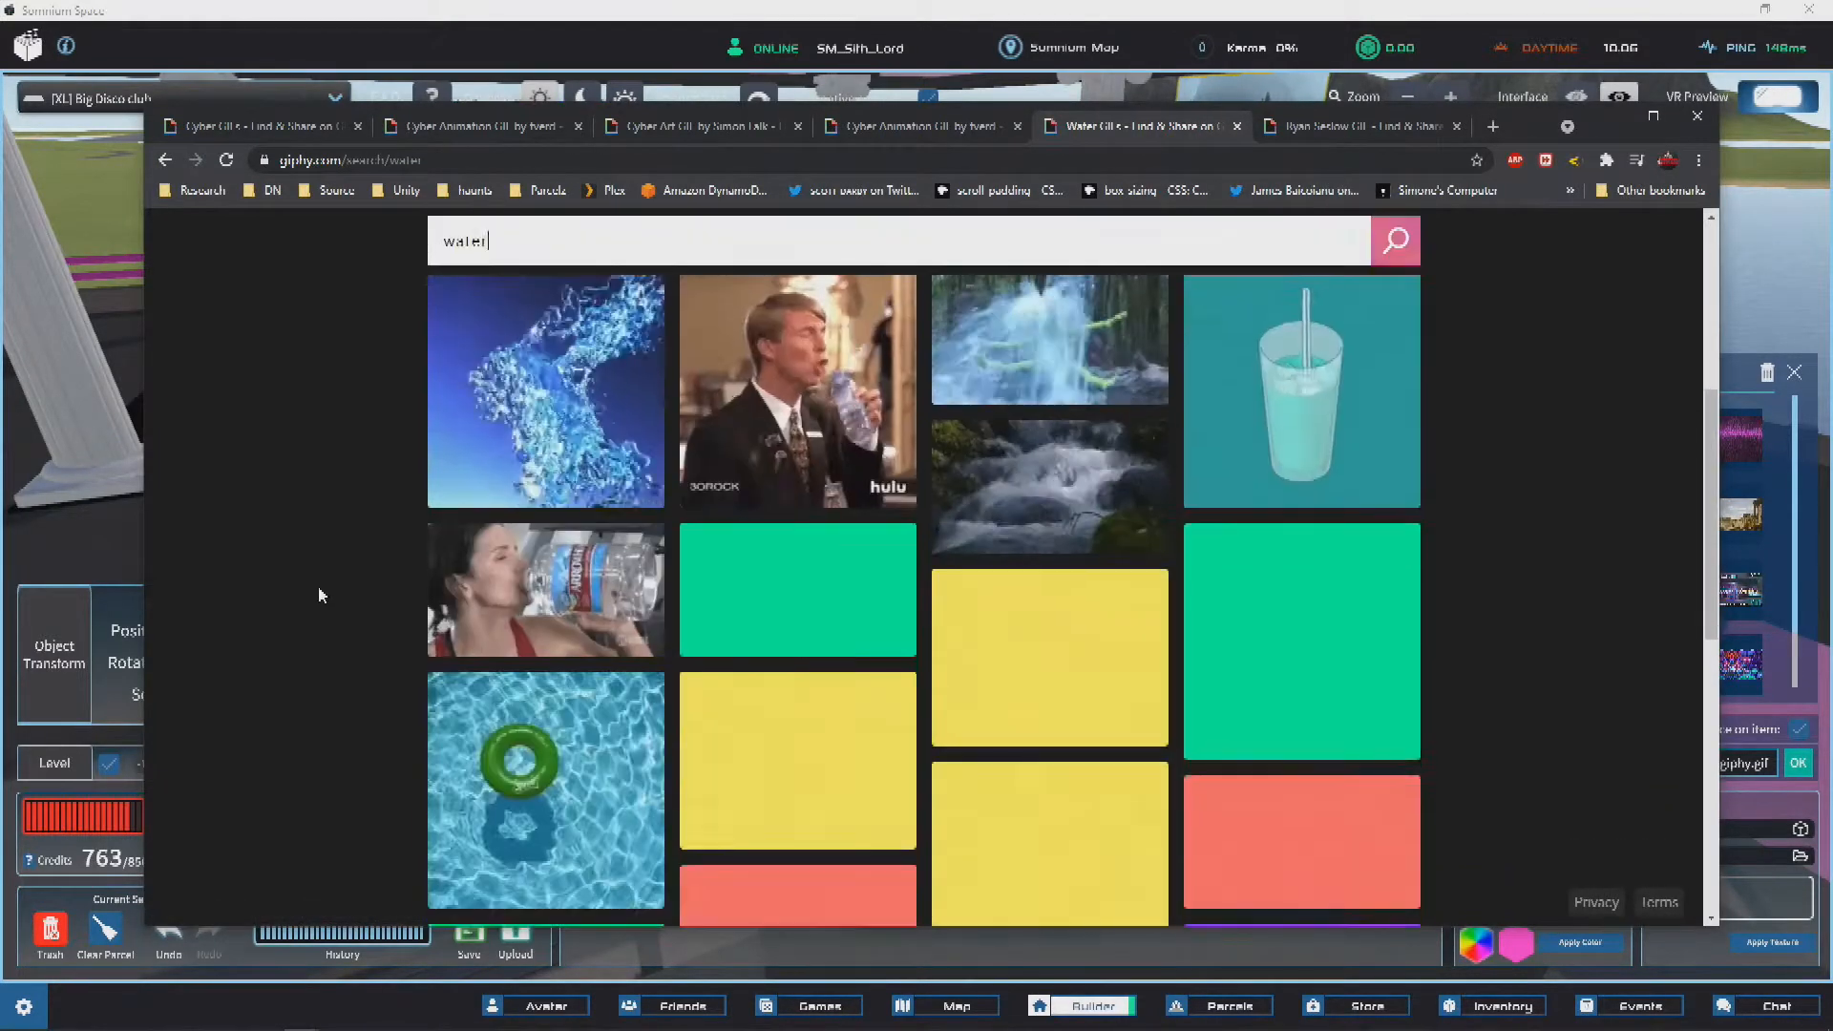
scroll(321, 594, "down", 1)
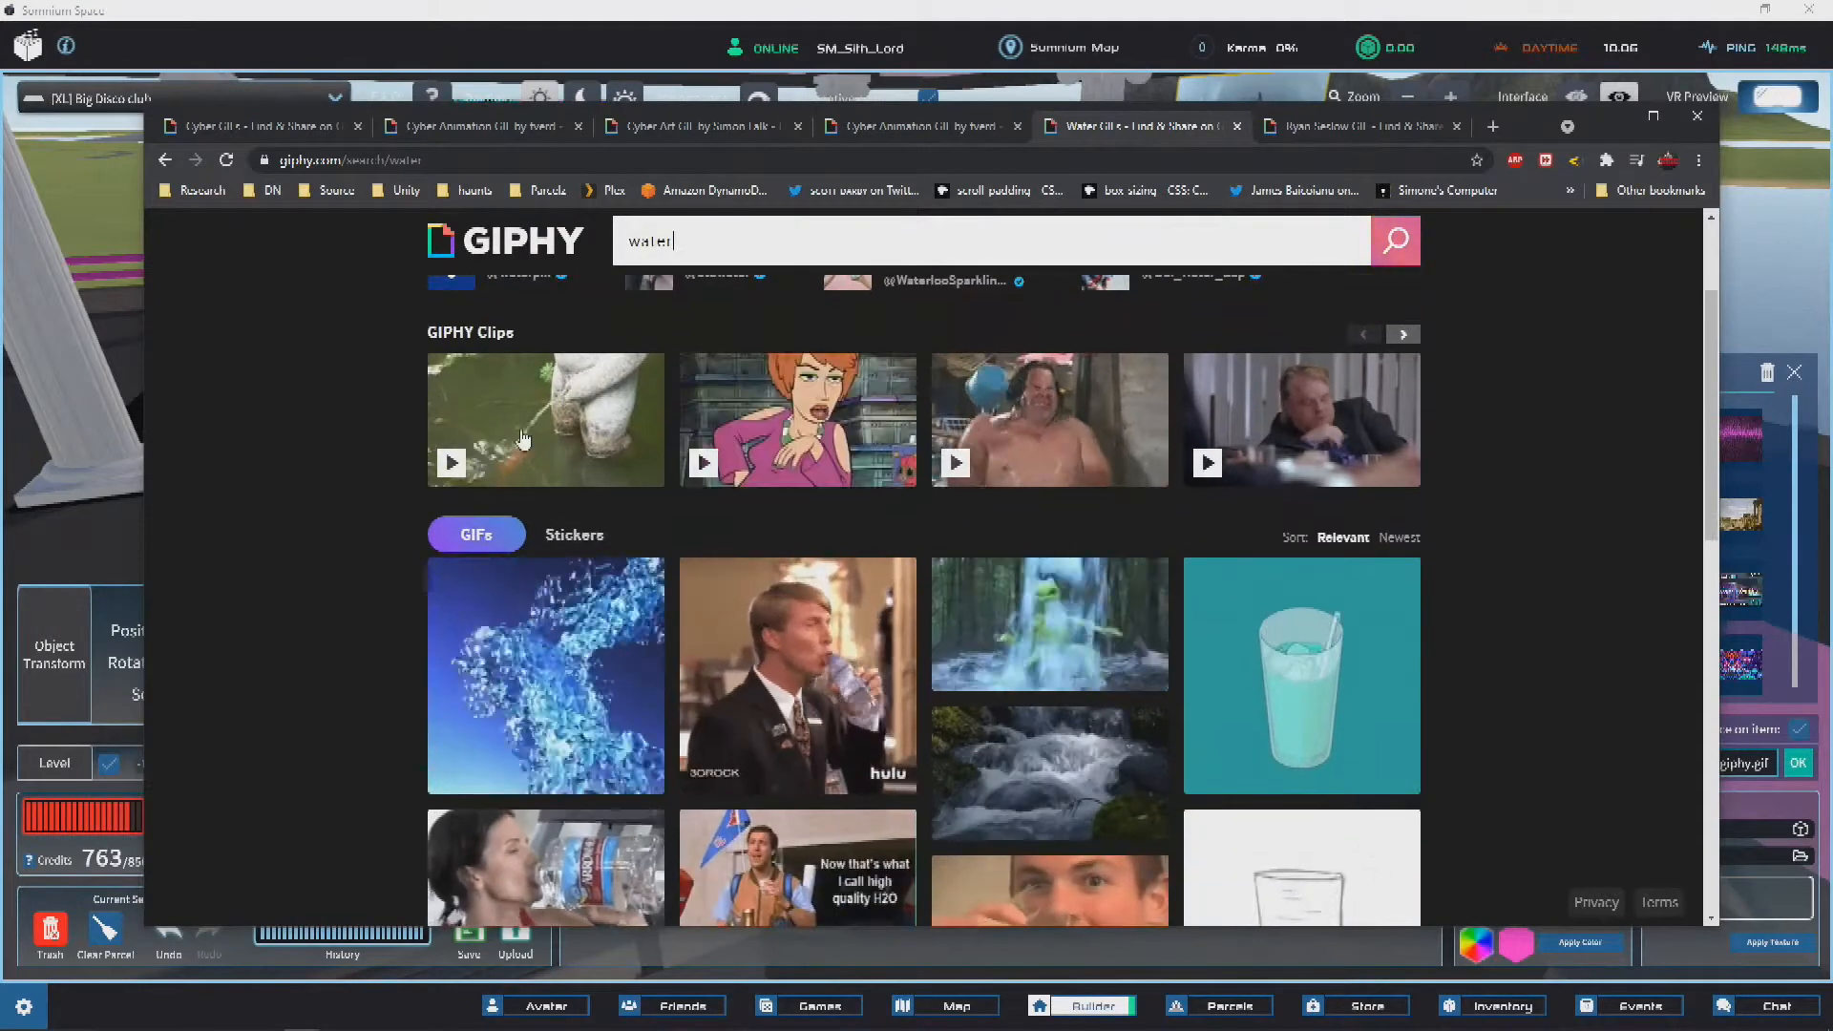
scroll(383, 694, "down", 2)
scroll(381, 694, "down", 1)
middle_click(568, 427)
scroll(573, 430, "down", 3)
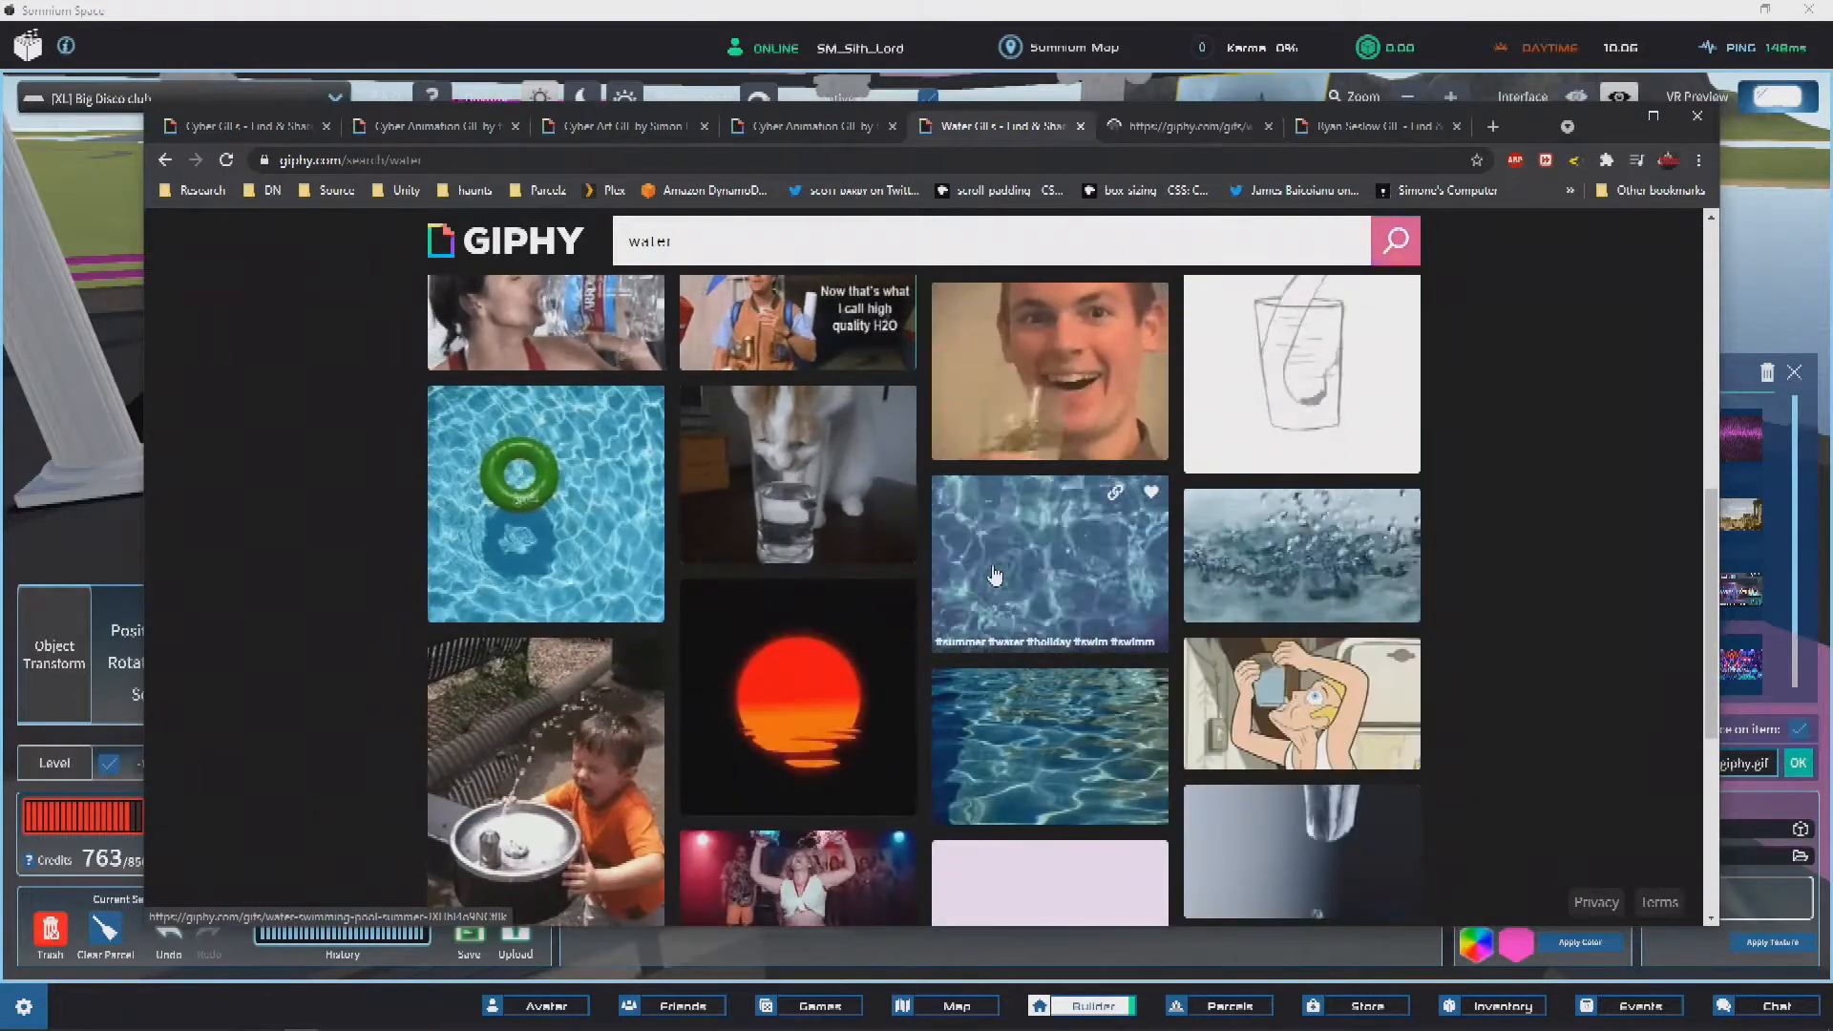
scroll(1031, 563, "down", 4)
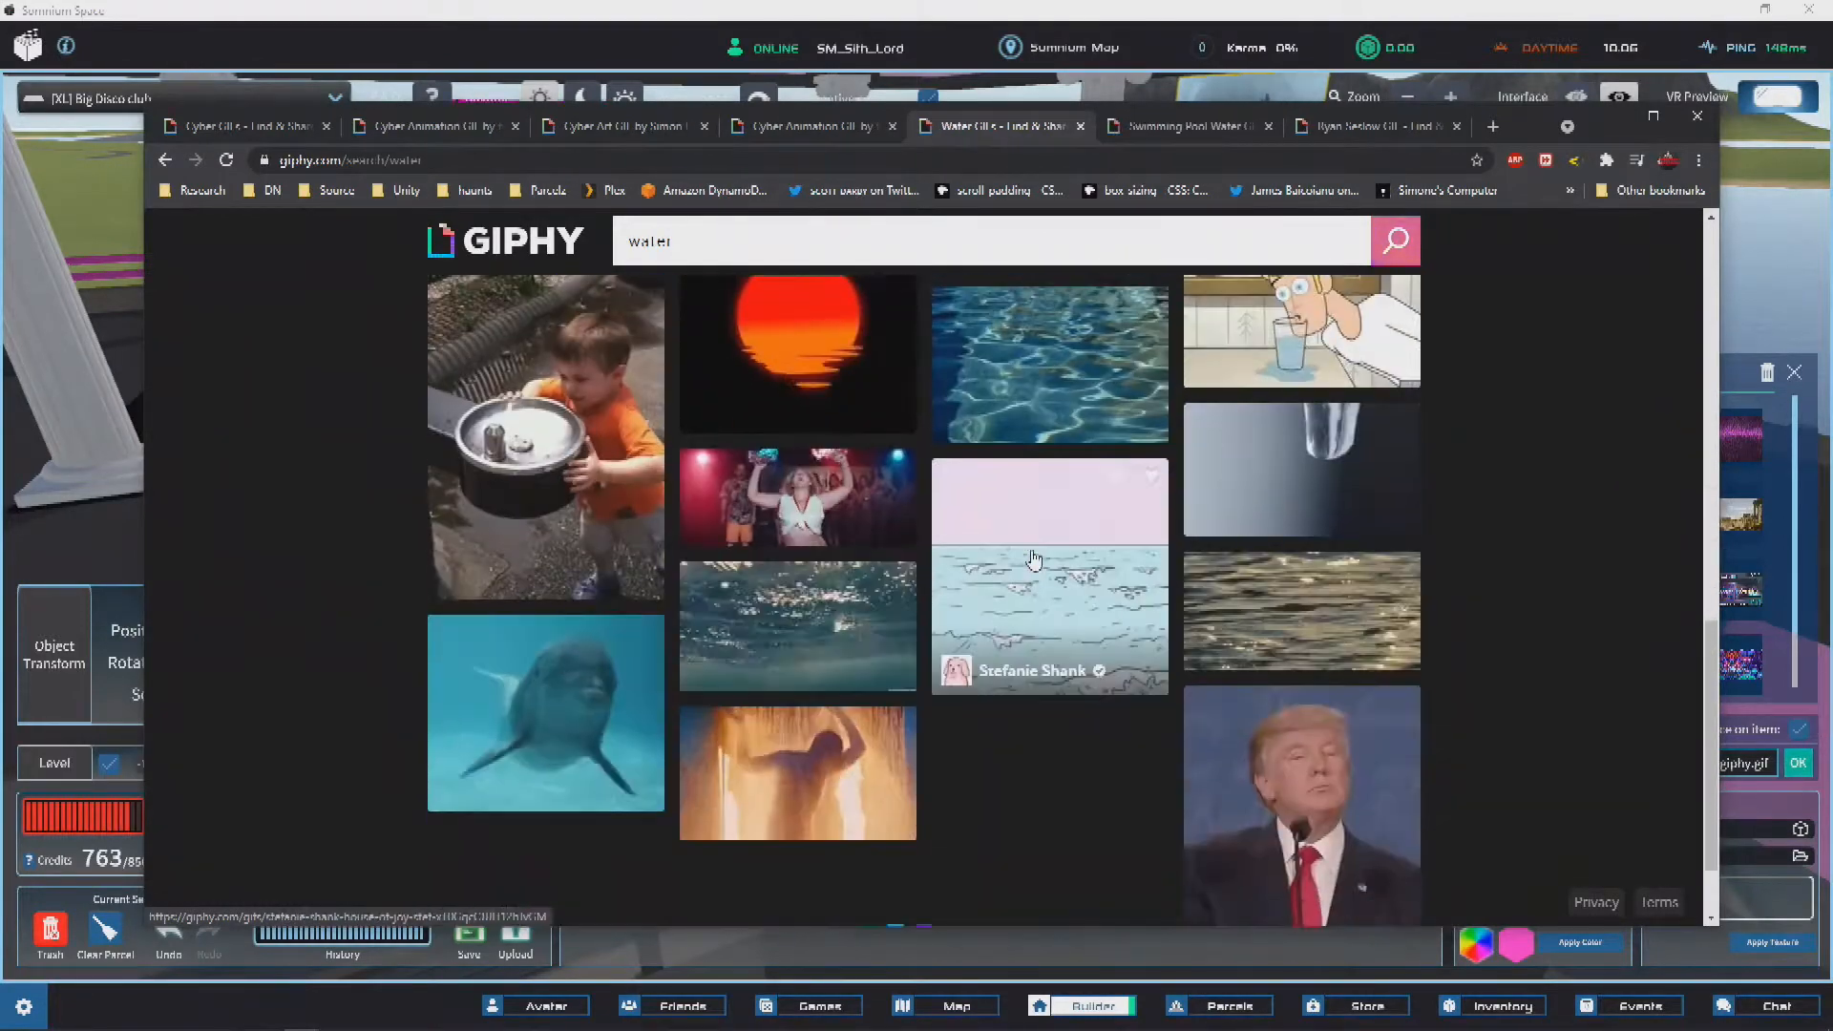
scroll(1034, 559, "down", 4)
scroll(1060, 578, "down", 6)
scroll(1059, 578, "down", 6)
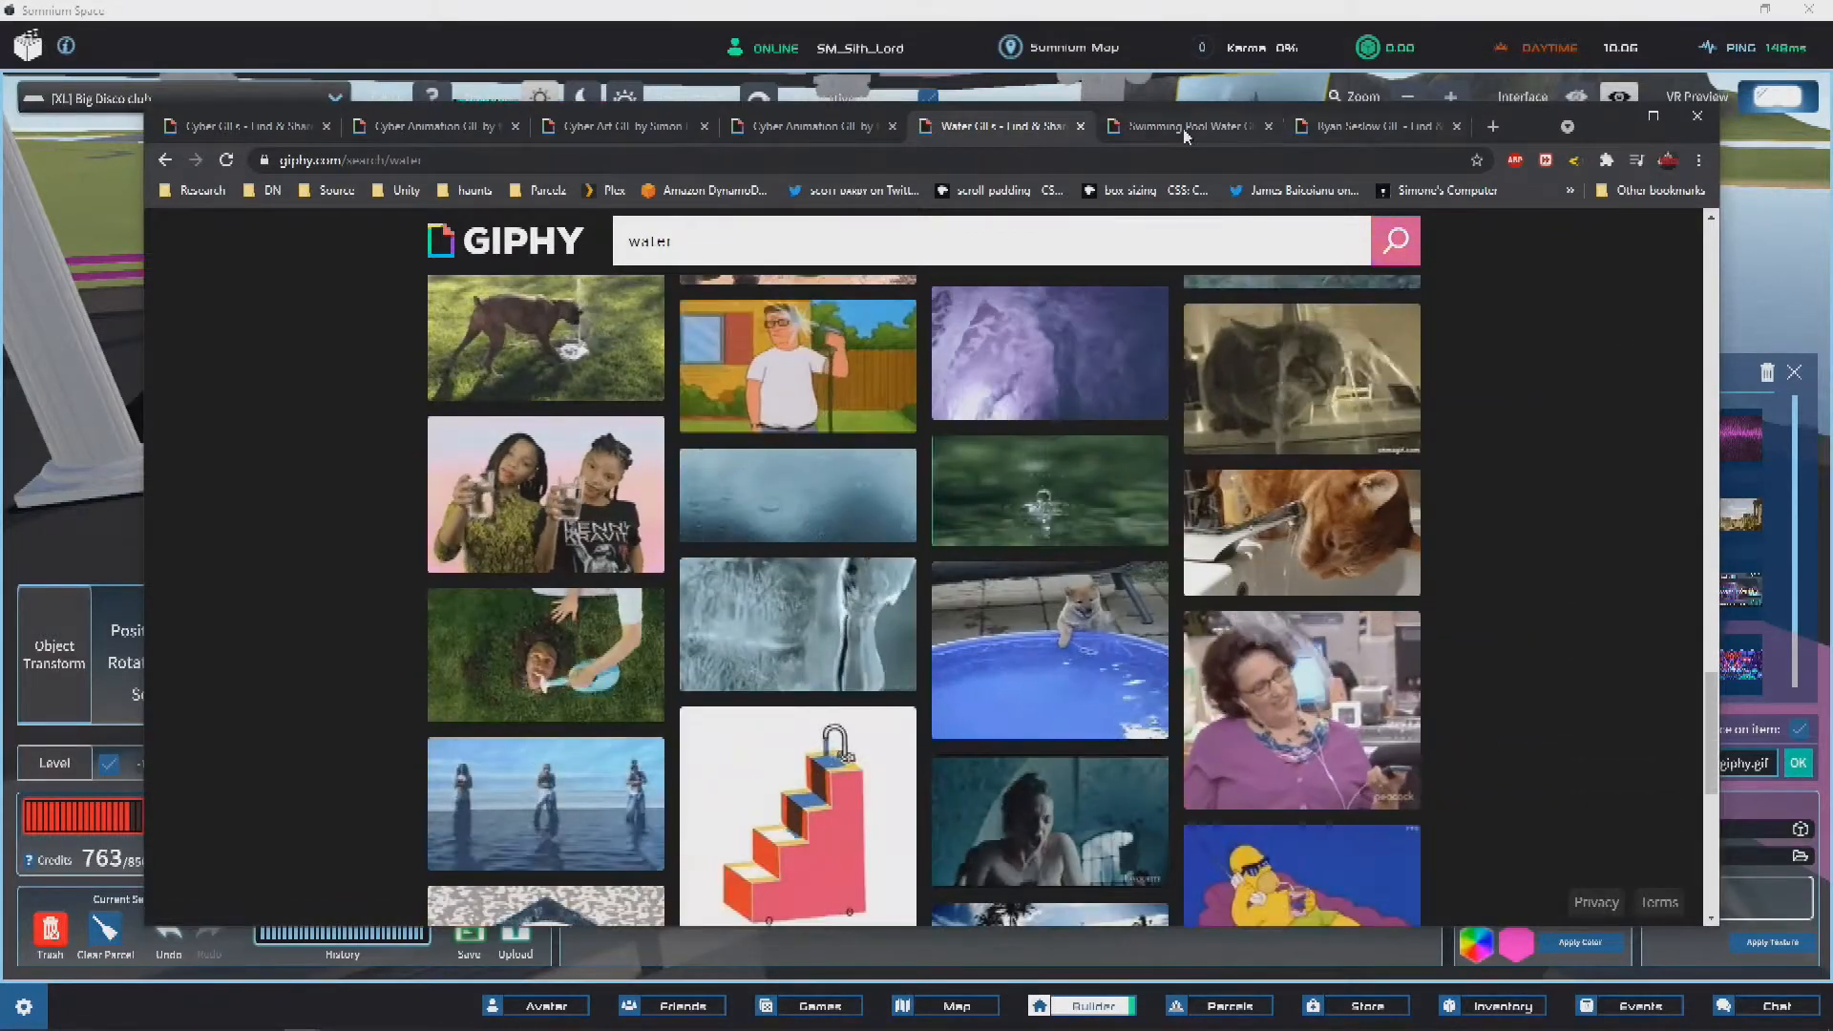
Step: Go to the swimming pool GIF's page and open four related water-surface GIFs in new tabs
left_click(1217, 134)
scroll(1468, 594, "down", 3)
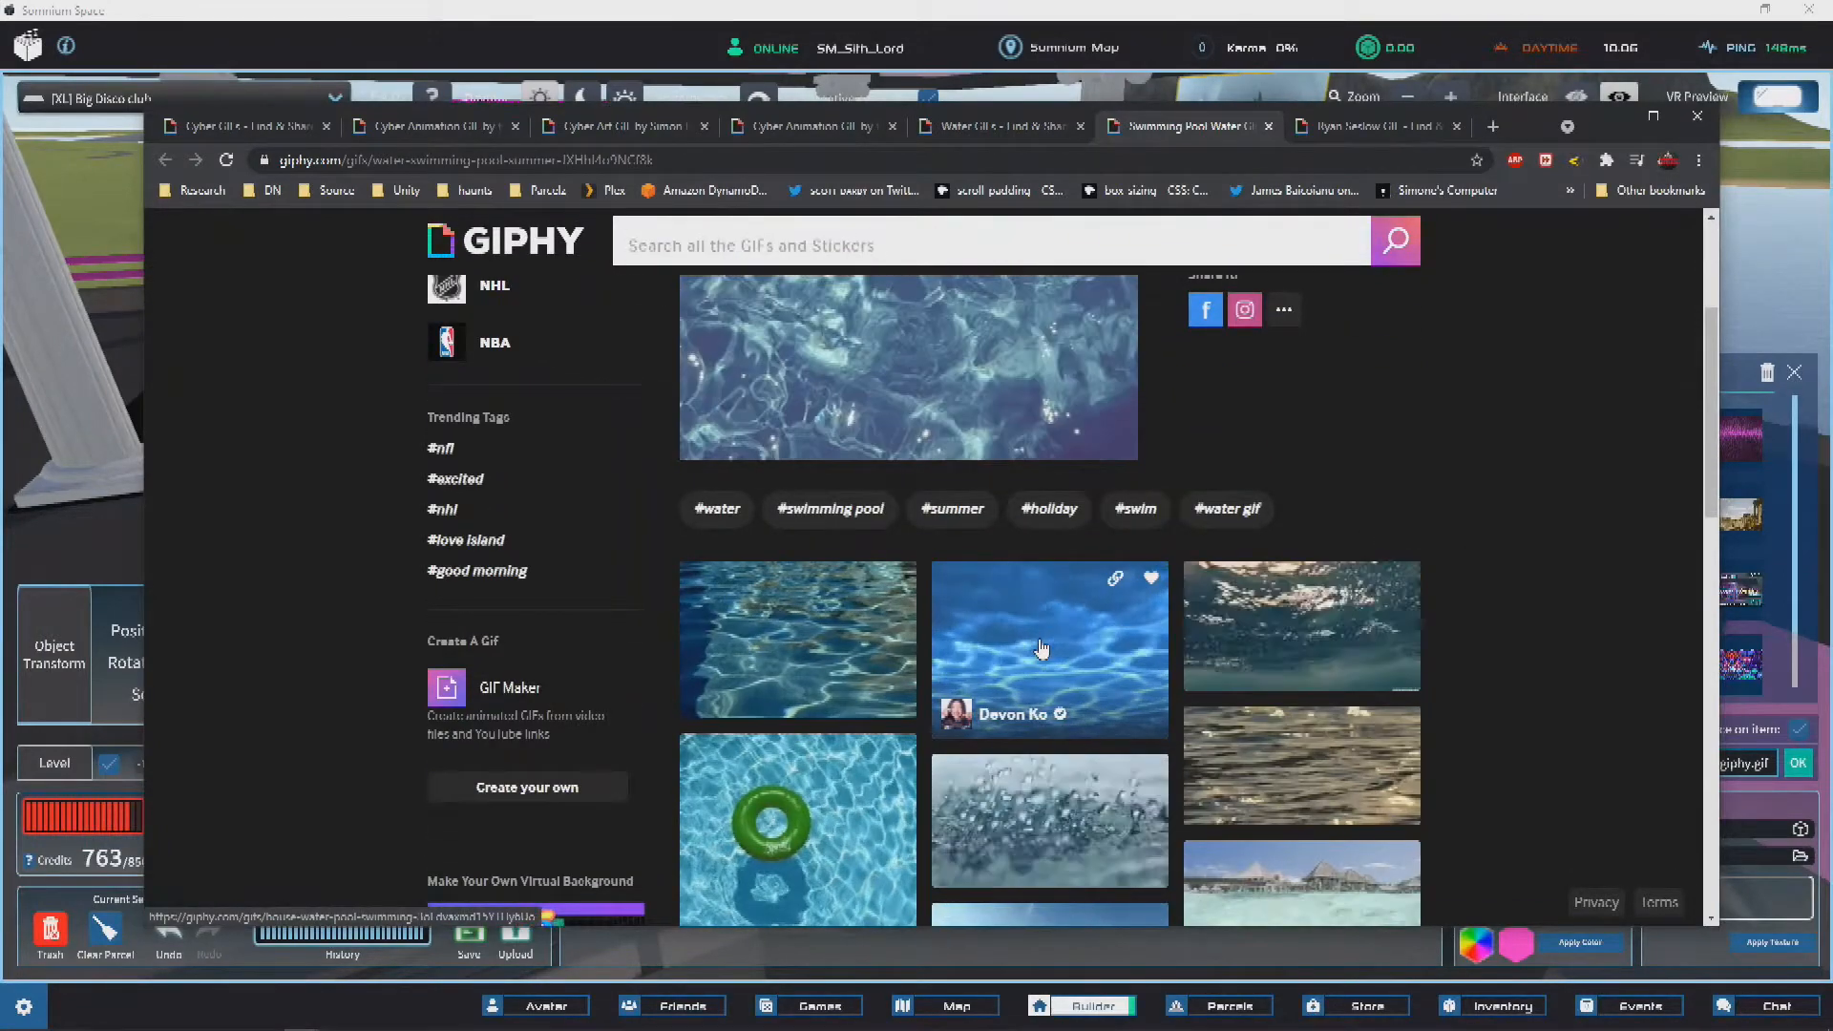
scroll(1071, 641, "down", 5)
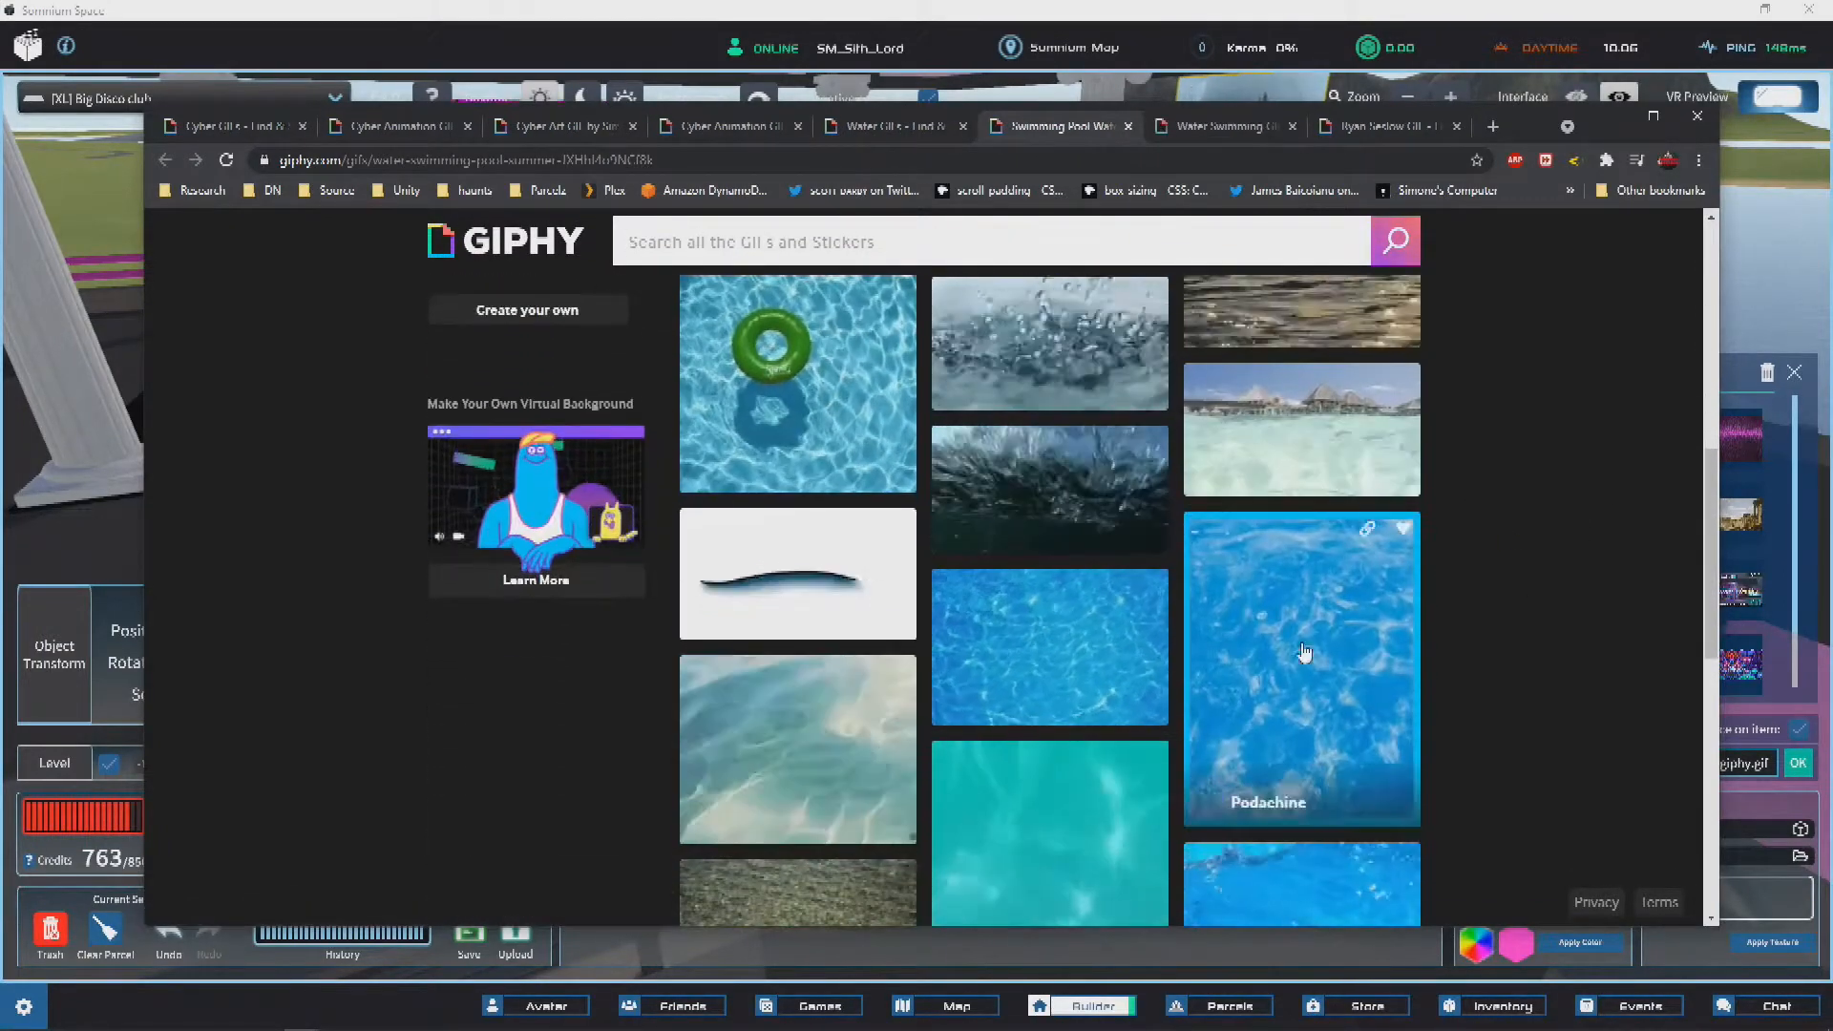
middle_click(1055, 645)
scroll(1452, 560, "down", 6)
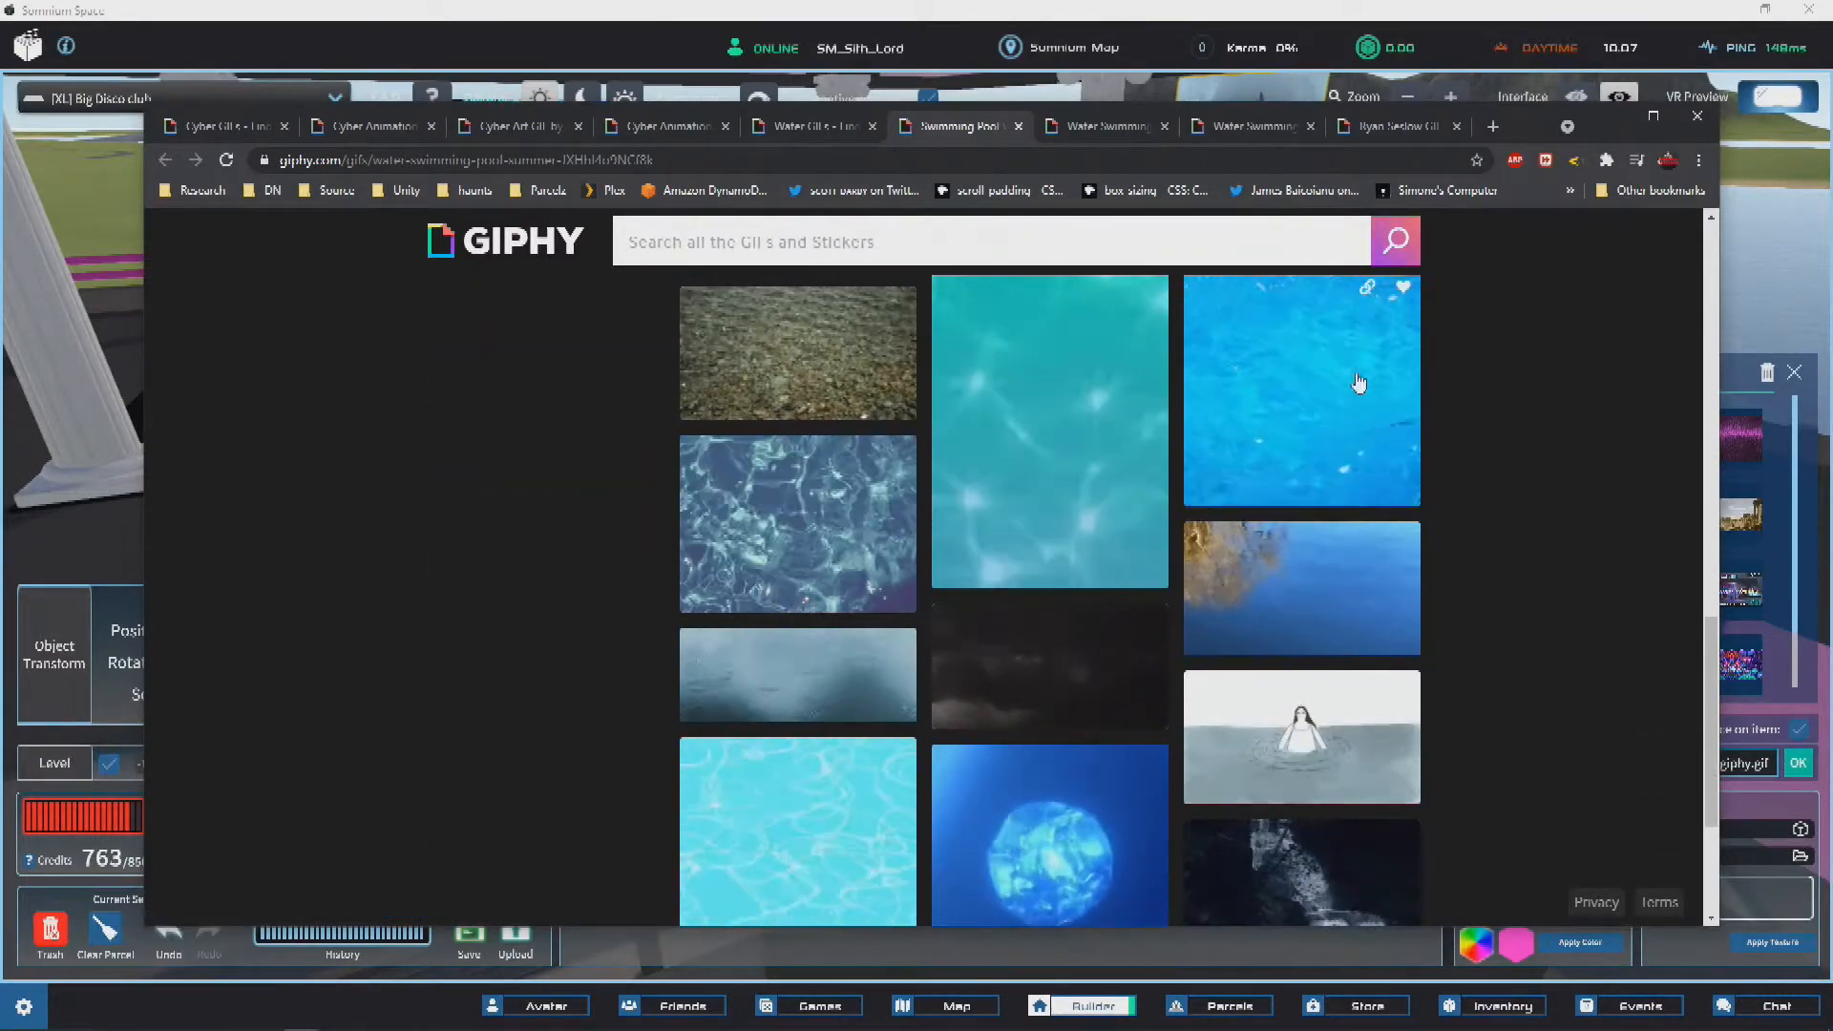
middle_click(1365, 458)
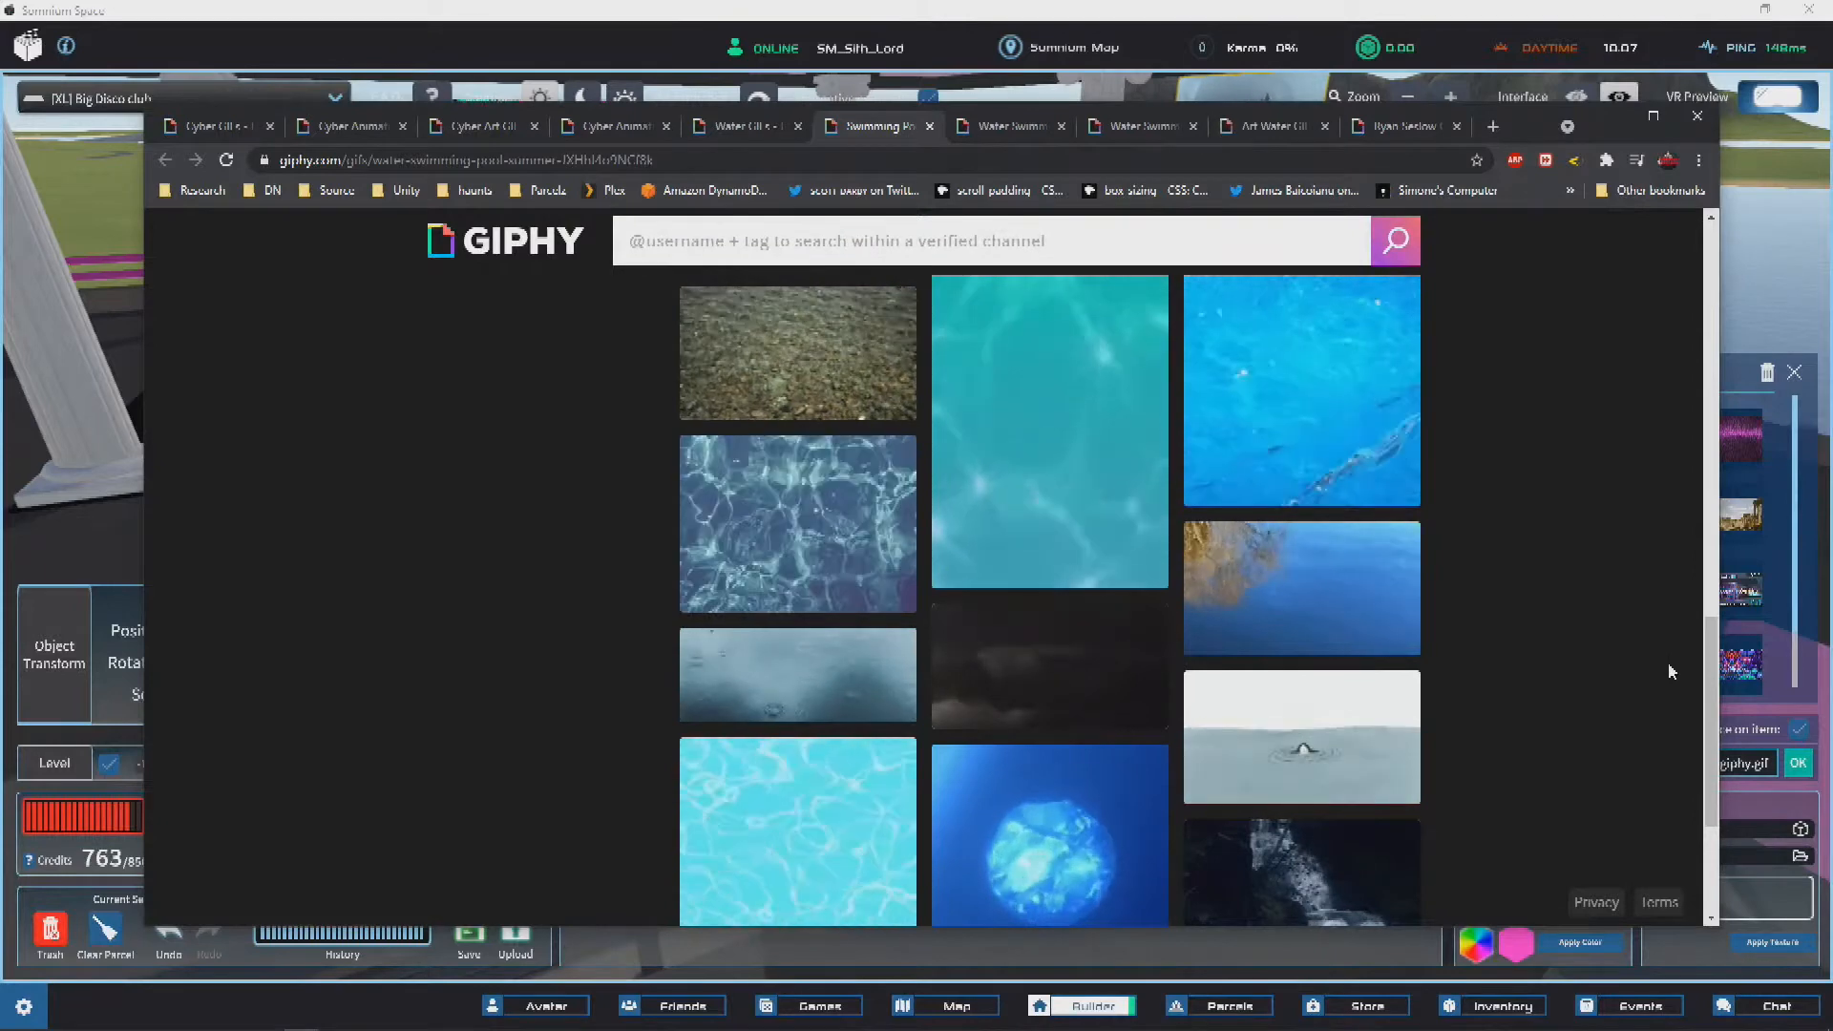
middle_click(813, 471)
Step: Open the light turquoise pool GIF and several more related water GIFs in new tabs
scroll(773, 515, "down", 3)
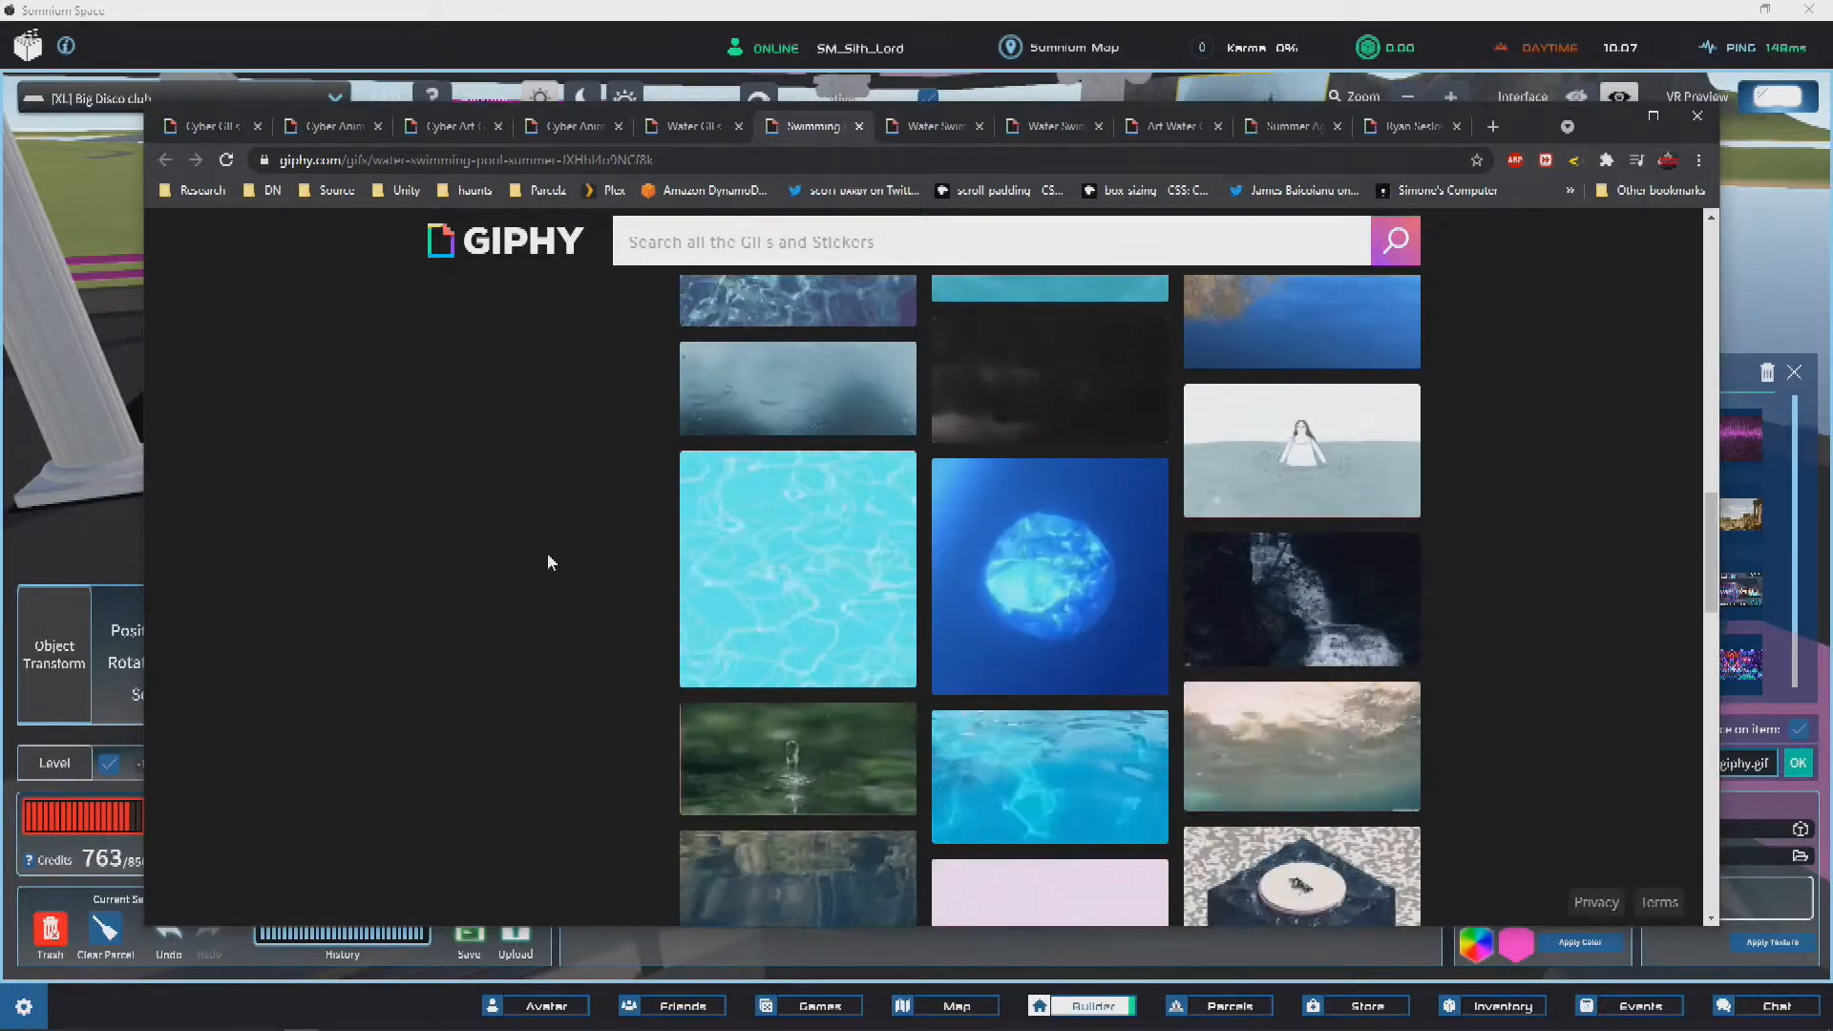
middle_click(786, 548)
scroll(573, 592, "down", 3)
scroll(570, 587, "up", 2)
scroll(561, 533, "down", 5)
scroll(560, 533, "down", 4)
middle_click(786, 421)
scroll(787, 421, "up", 5)
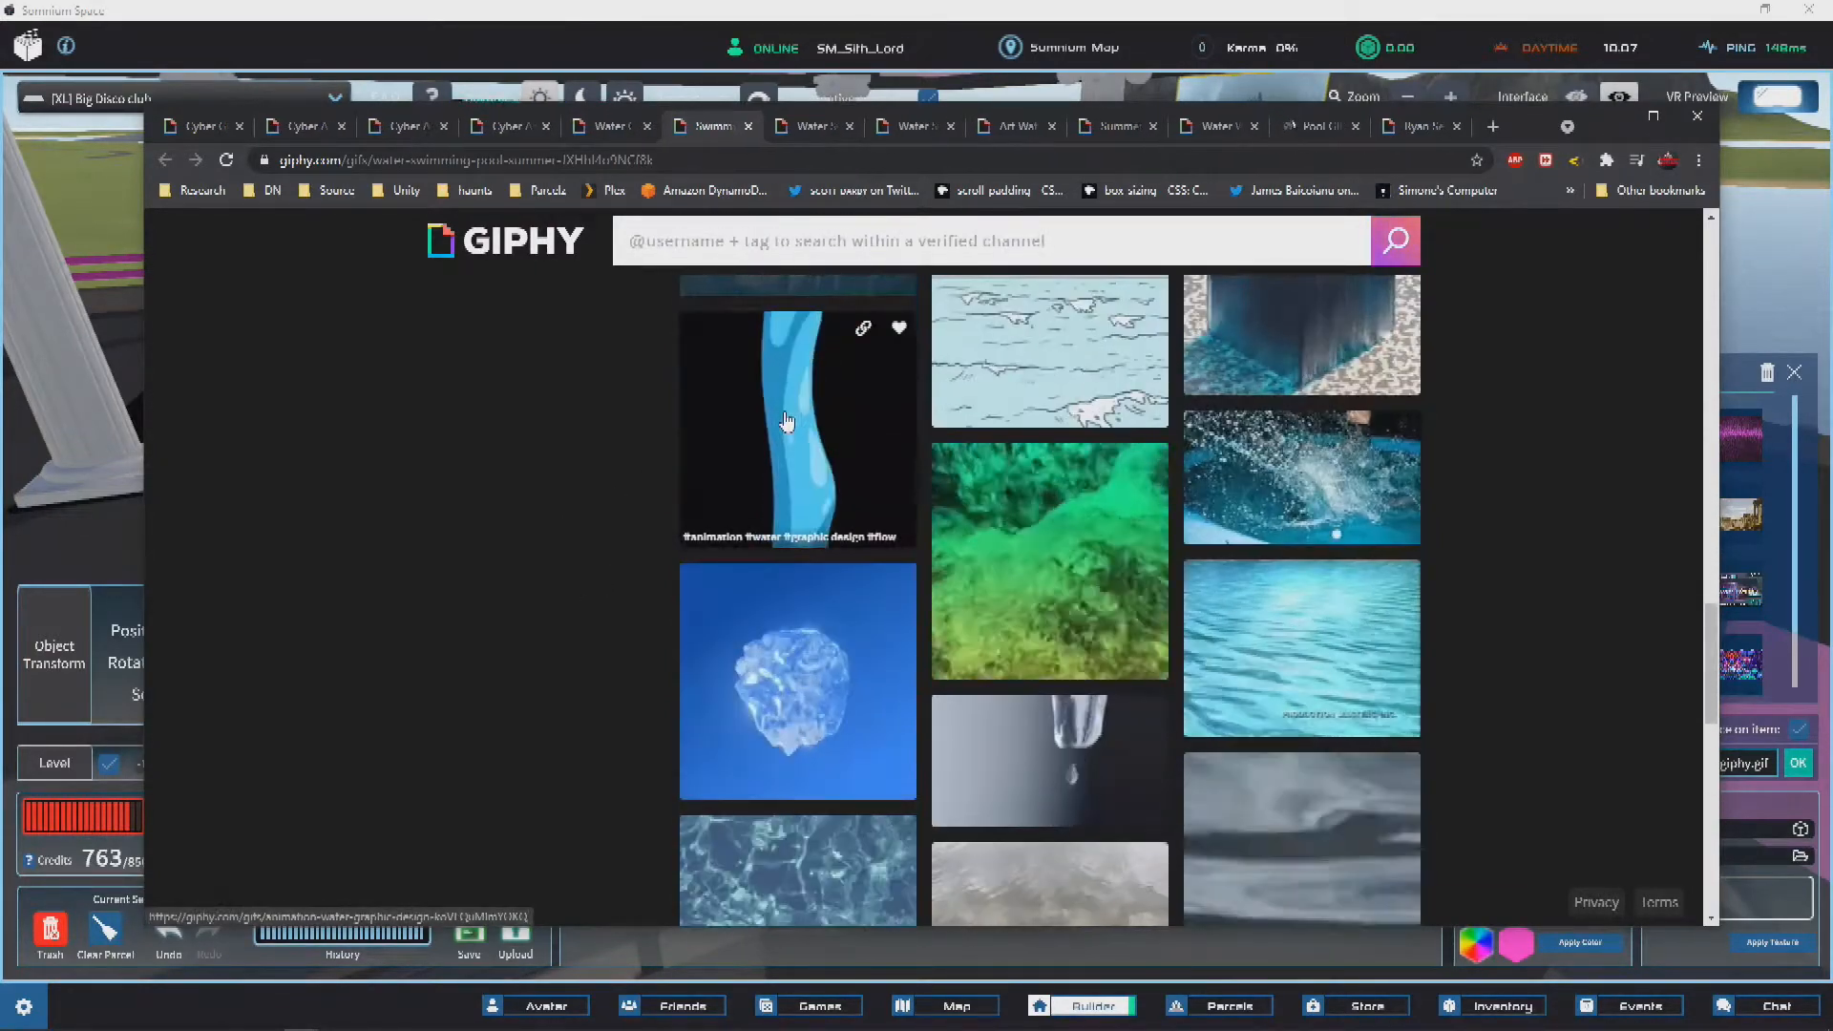
scroll(786, 421, "down", 5)
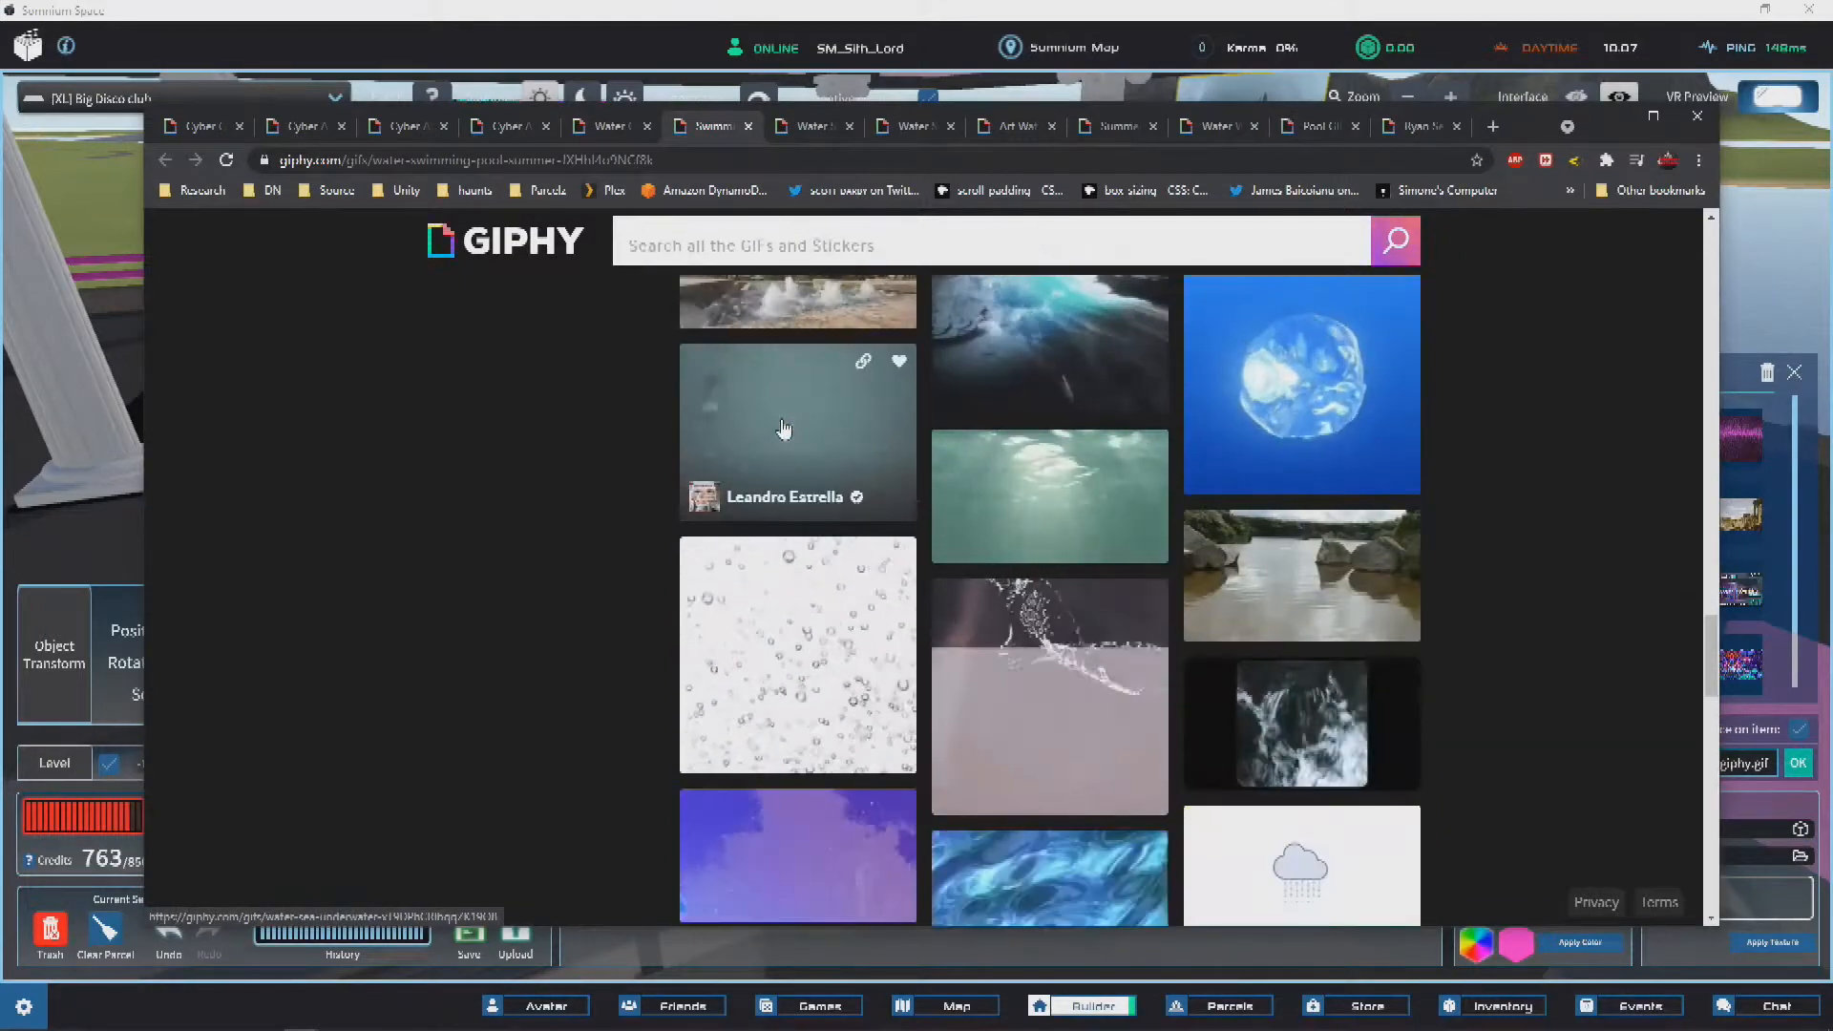
scroll(784, 427, "down", 2)
scroll(618, 506, "down", 3)
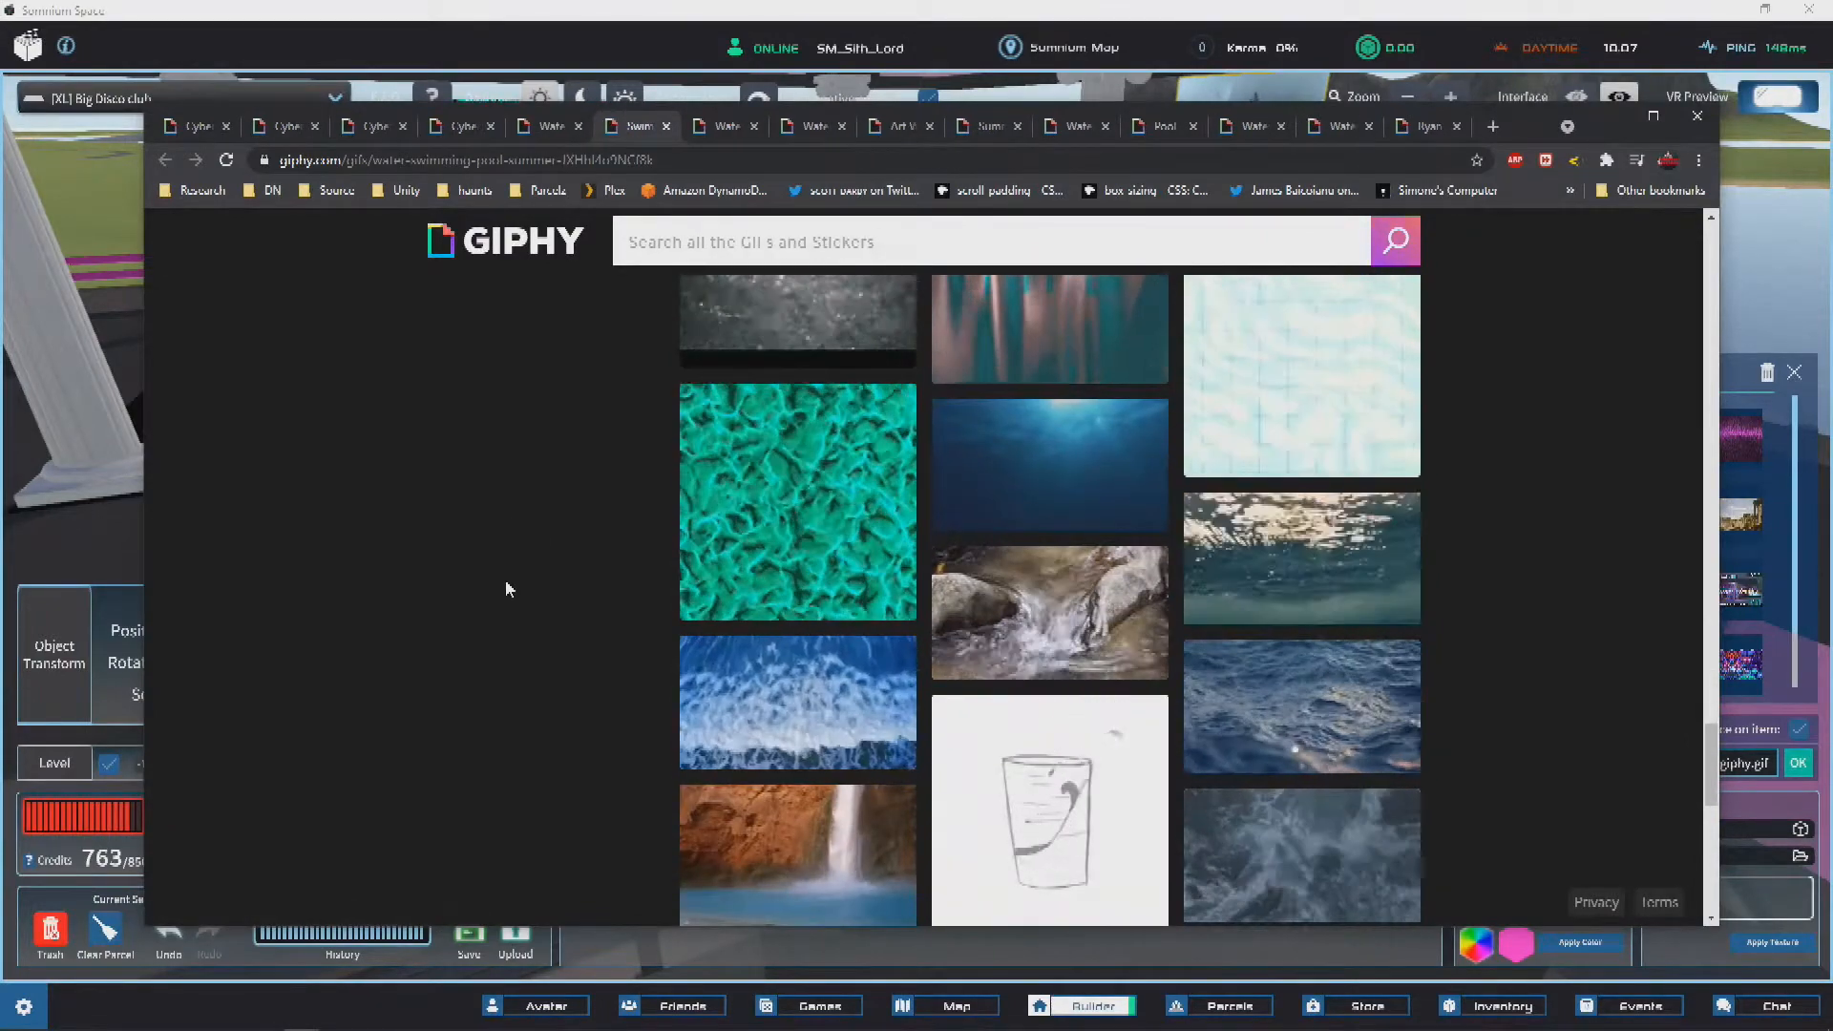
Step: Examine the remaining related GIFs on the swimming pool page for further water-surface textures
scroll(506, 584, "down", 5)
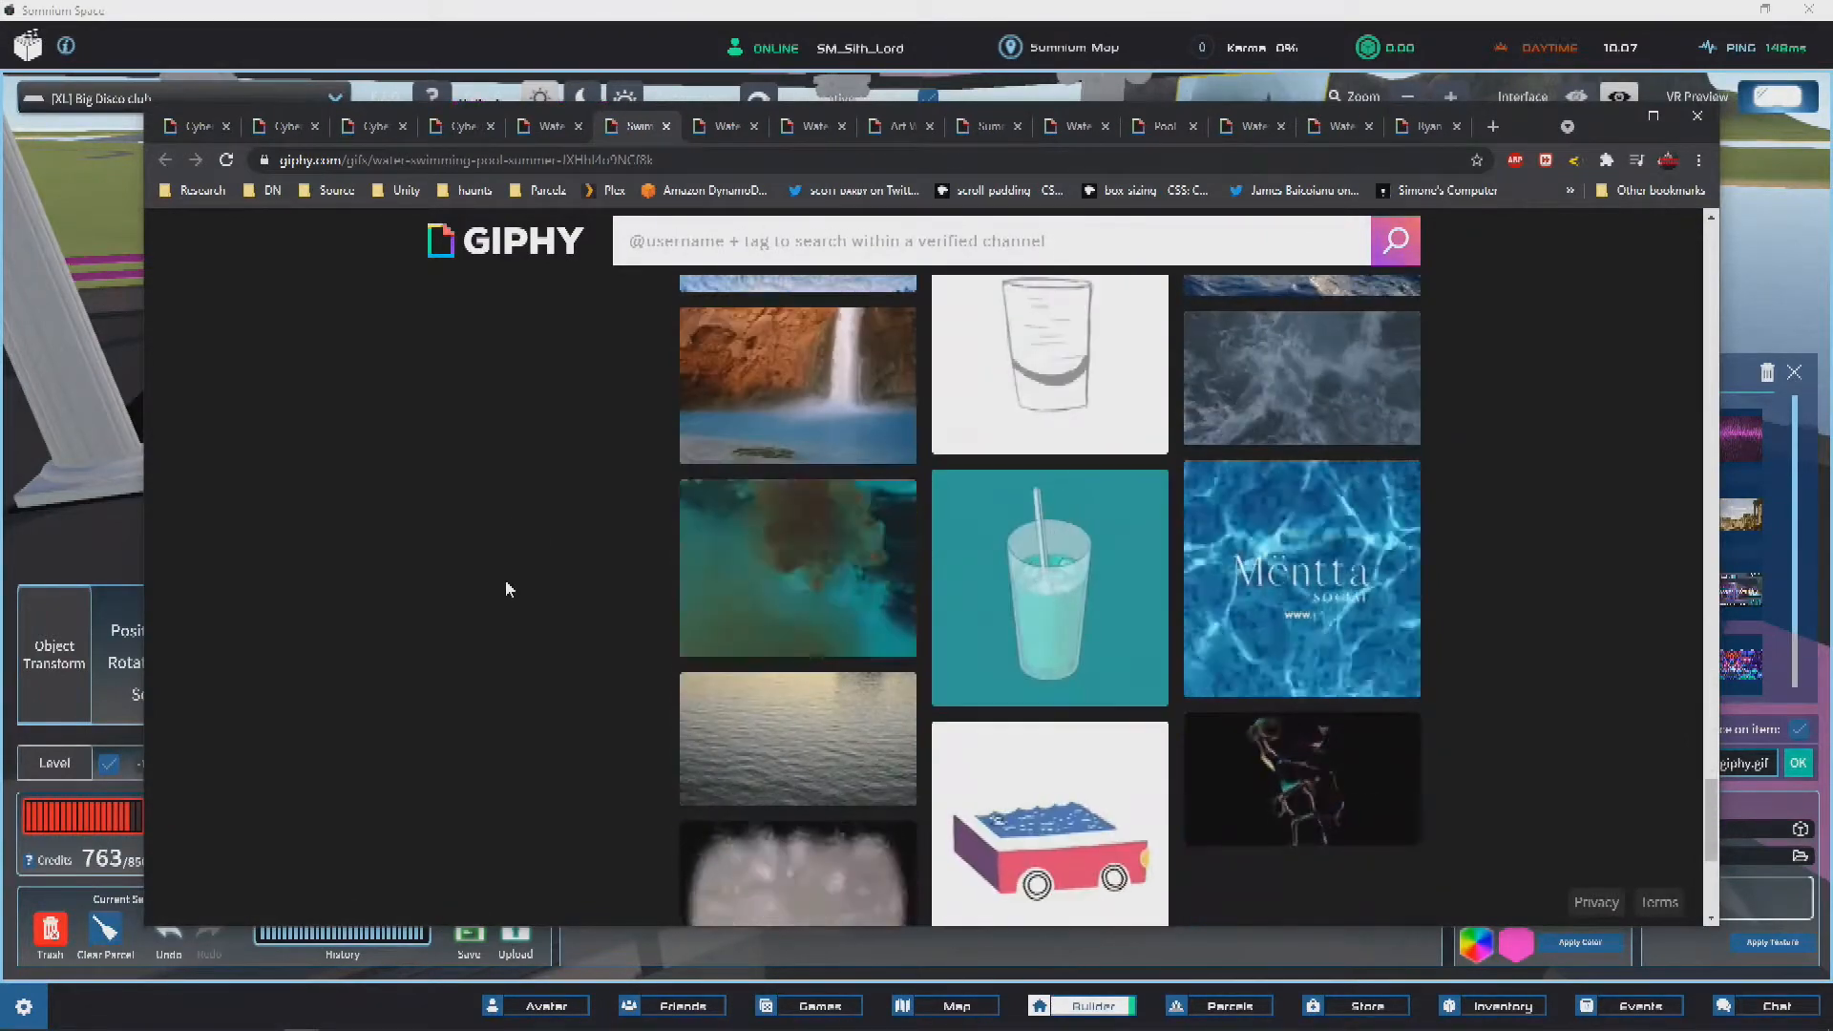
scroll(506, 589, "down", 5)
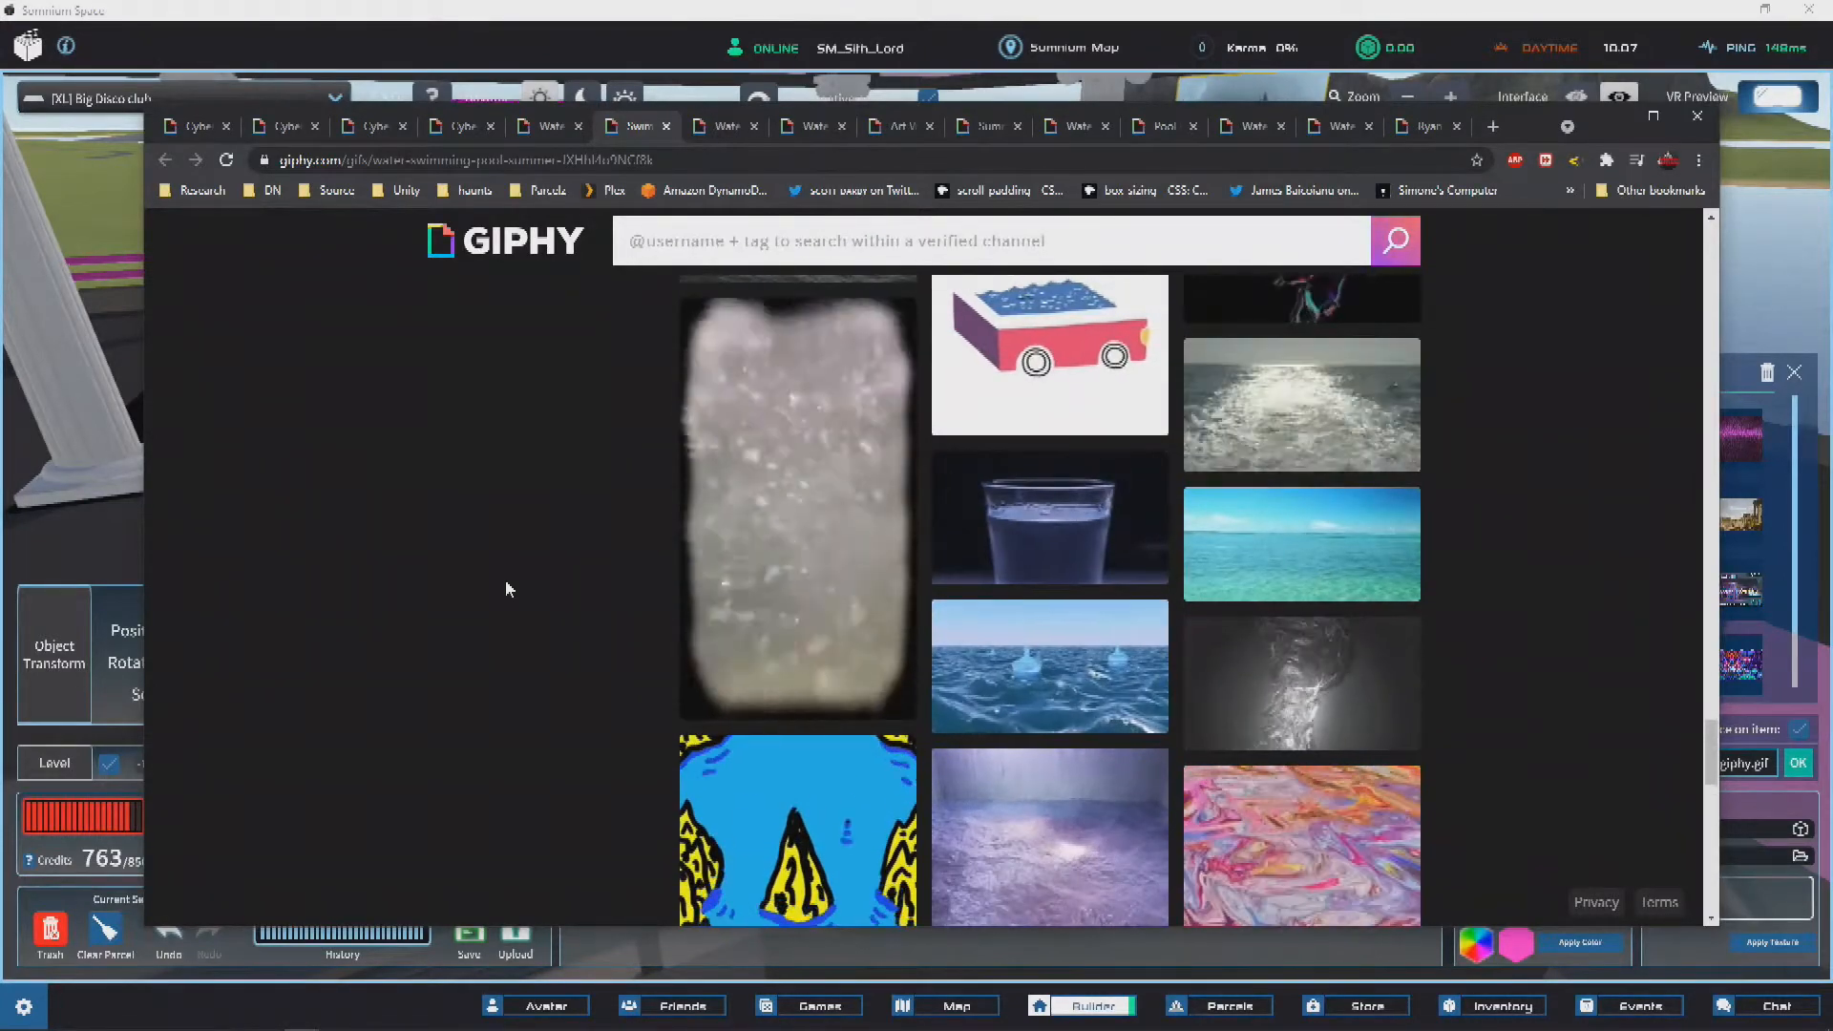
scroll(506, 589, "down", 7)
scroll(506, 589, "up", 3)
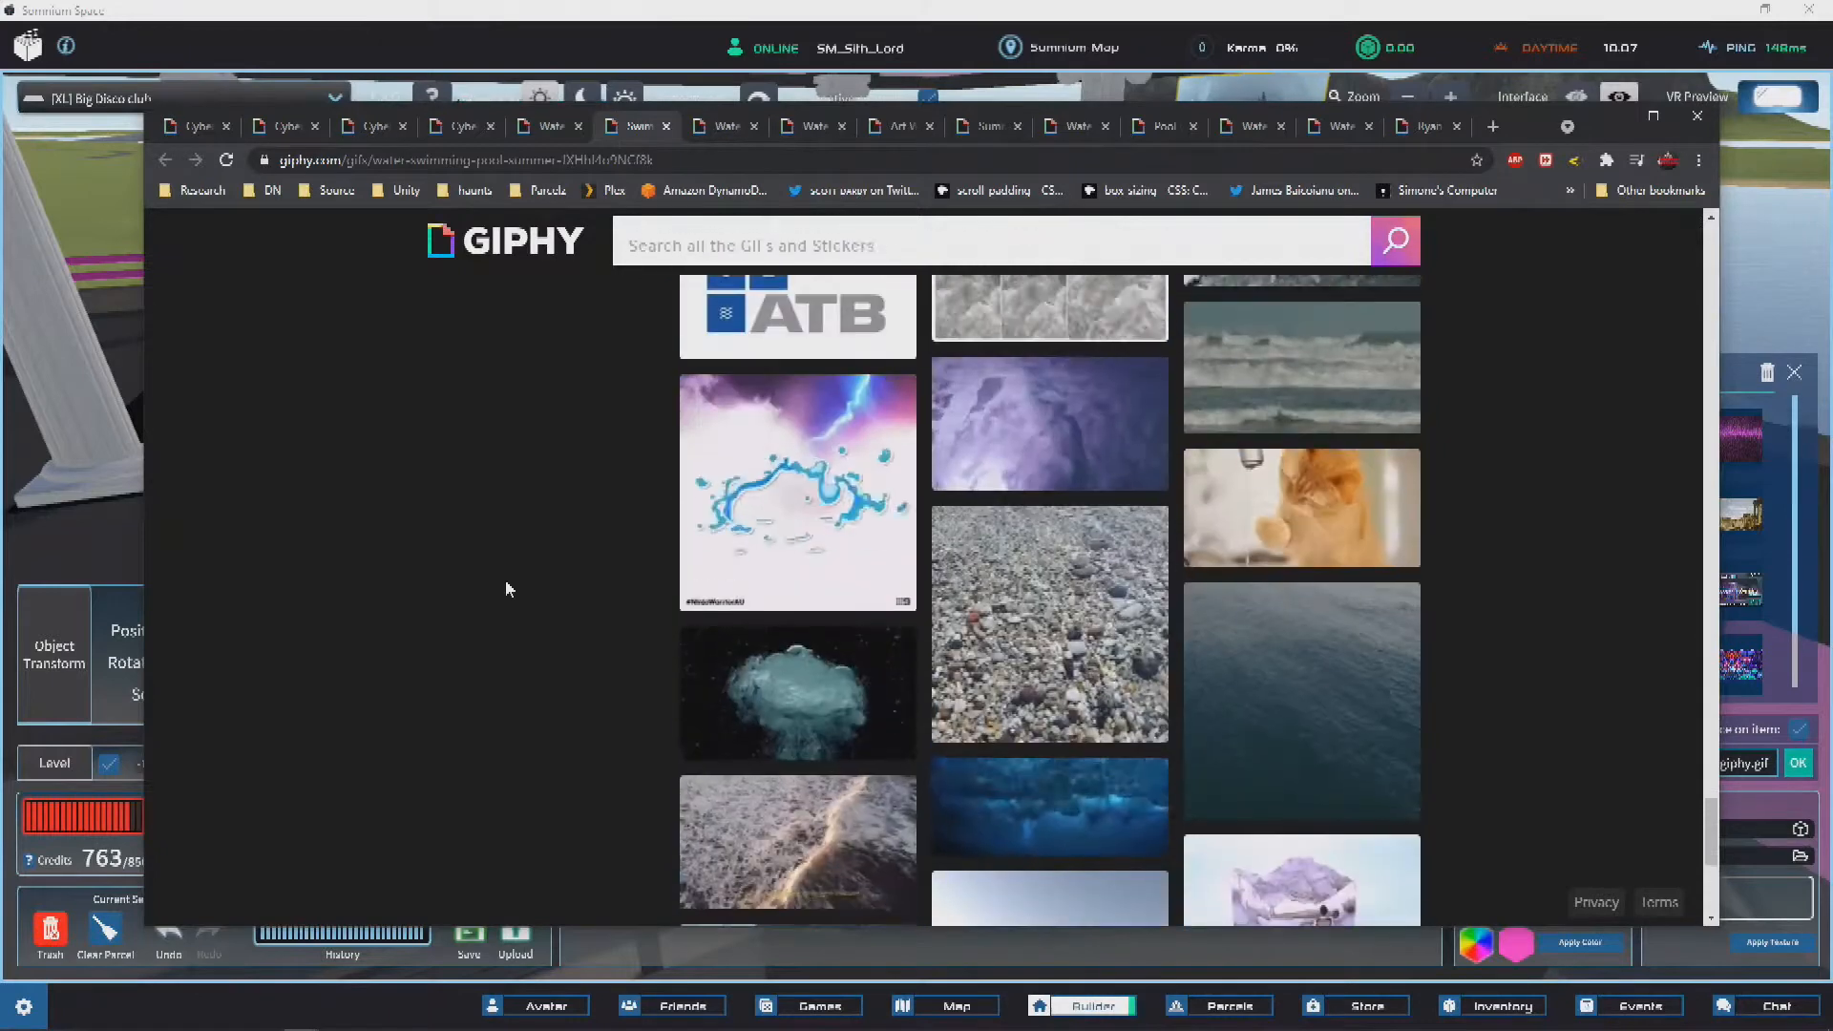
scroll(506, 589, "down", 3)
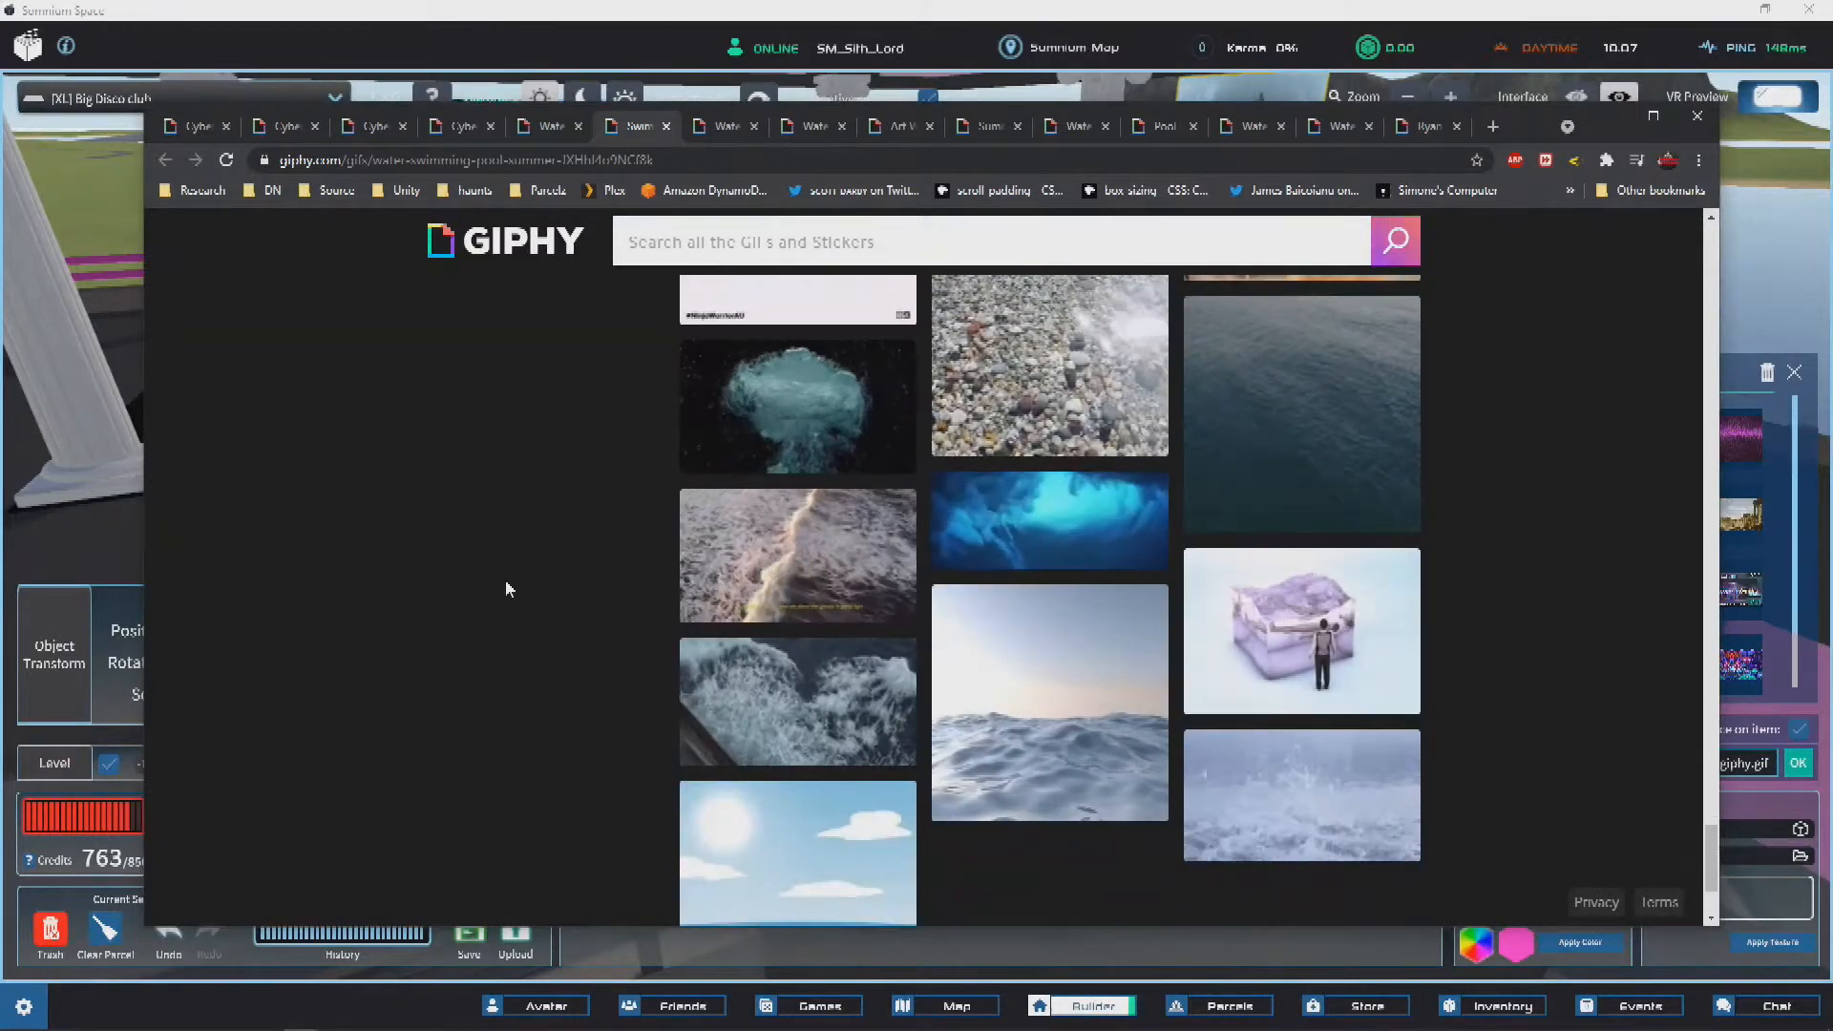
scroll(506, 582, "down", 6)
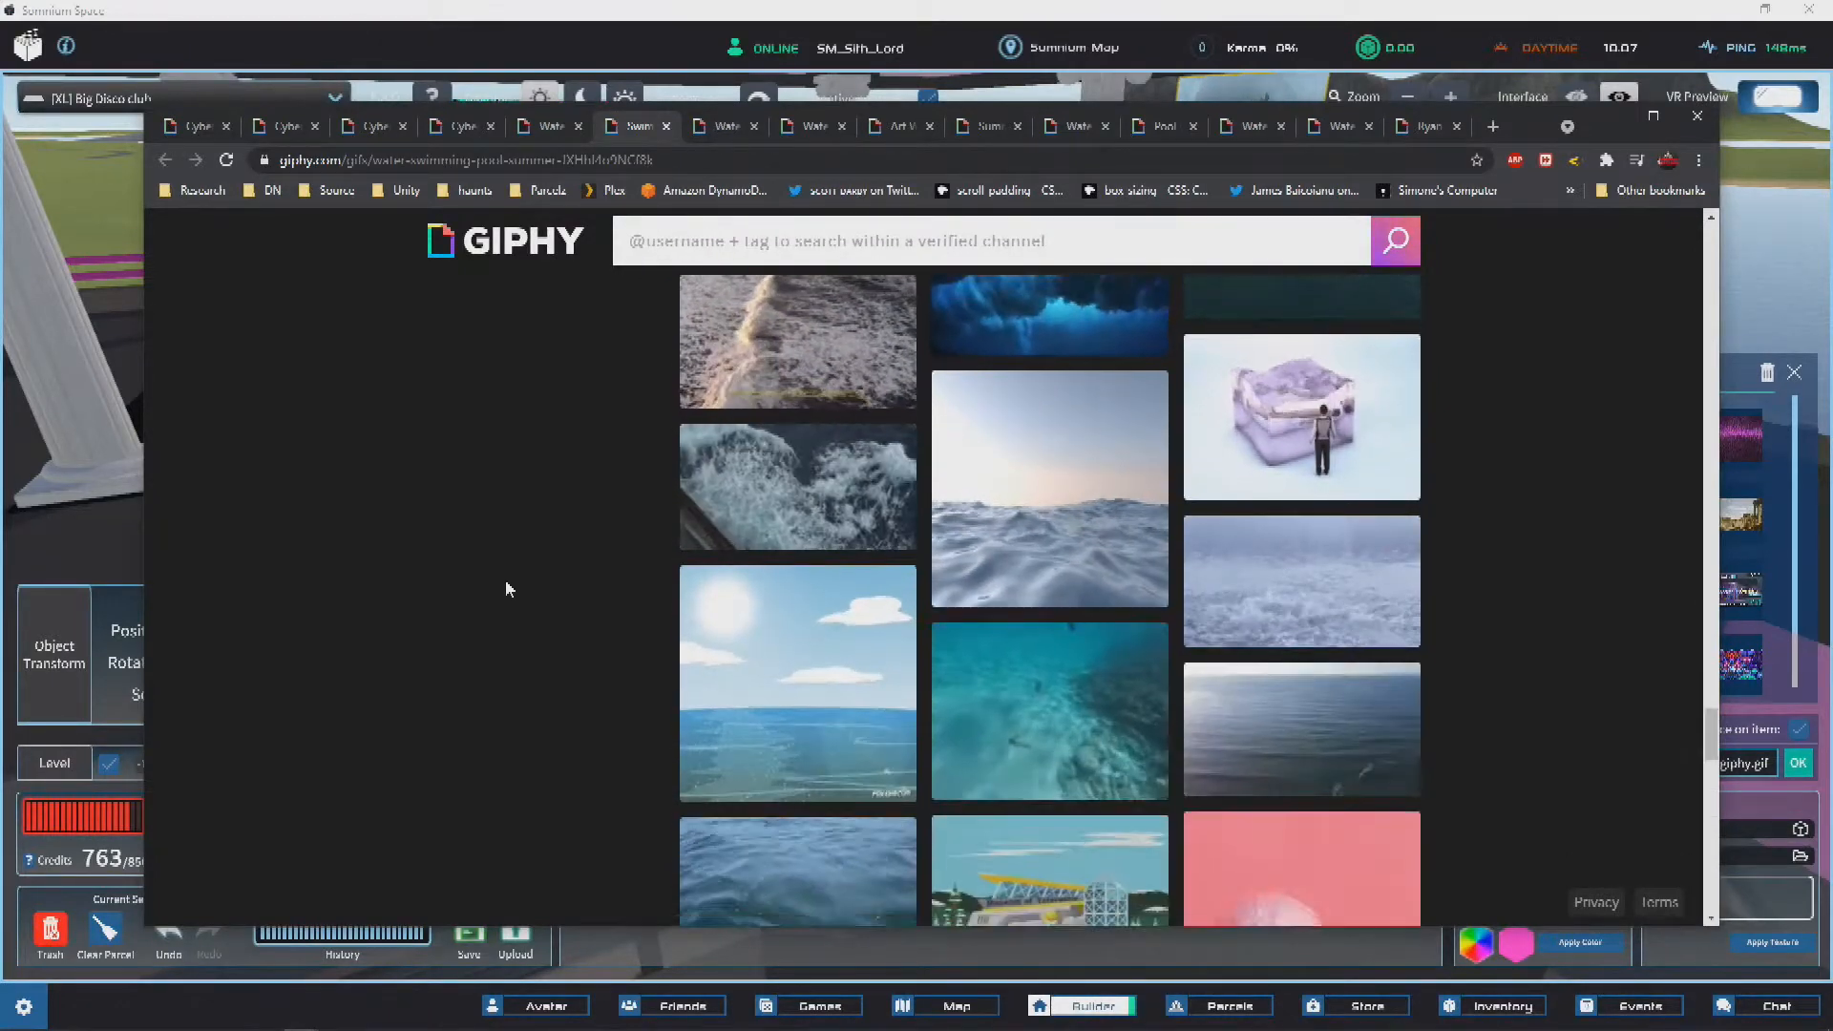
scroll(506, 585, "down", 4)
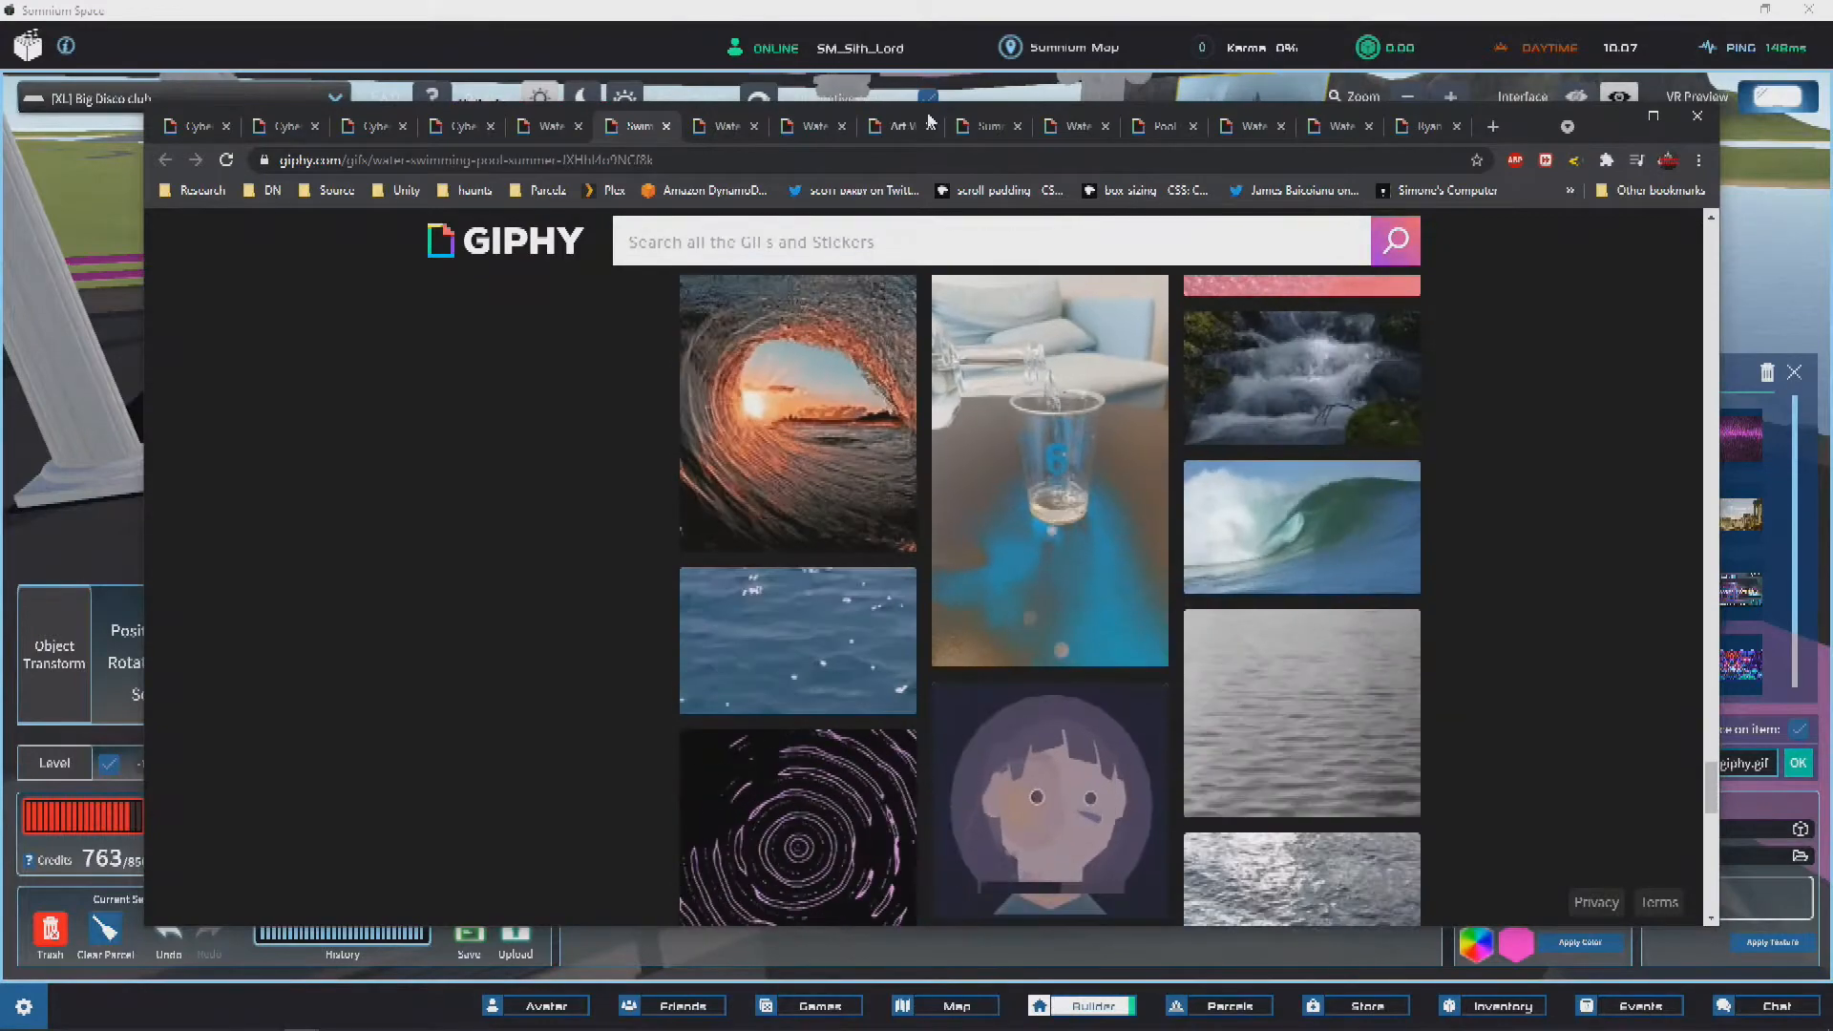
Step: Look through the related GIFs on the Water Swimming page and open the rippling blue water GIF with red shapes in a new tab
left_click(714, 129)
scroll(1151, 410, "down", 5)
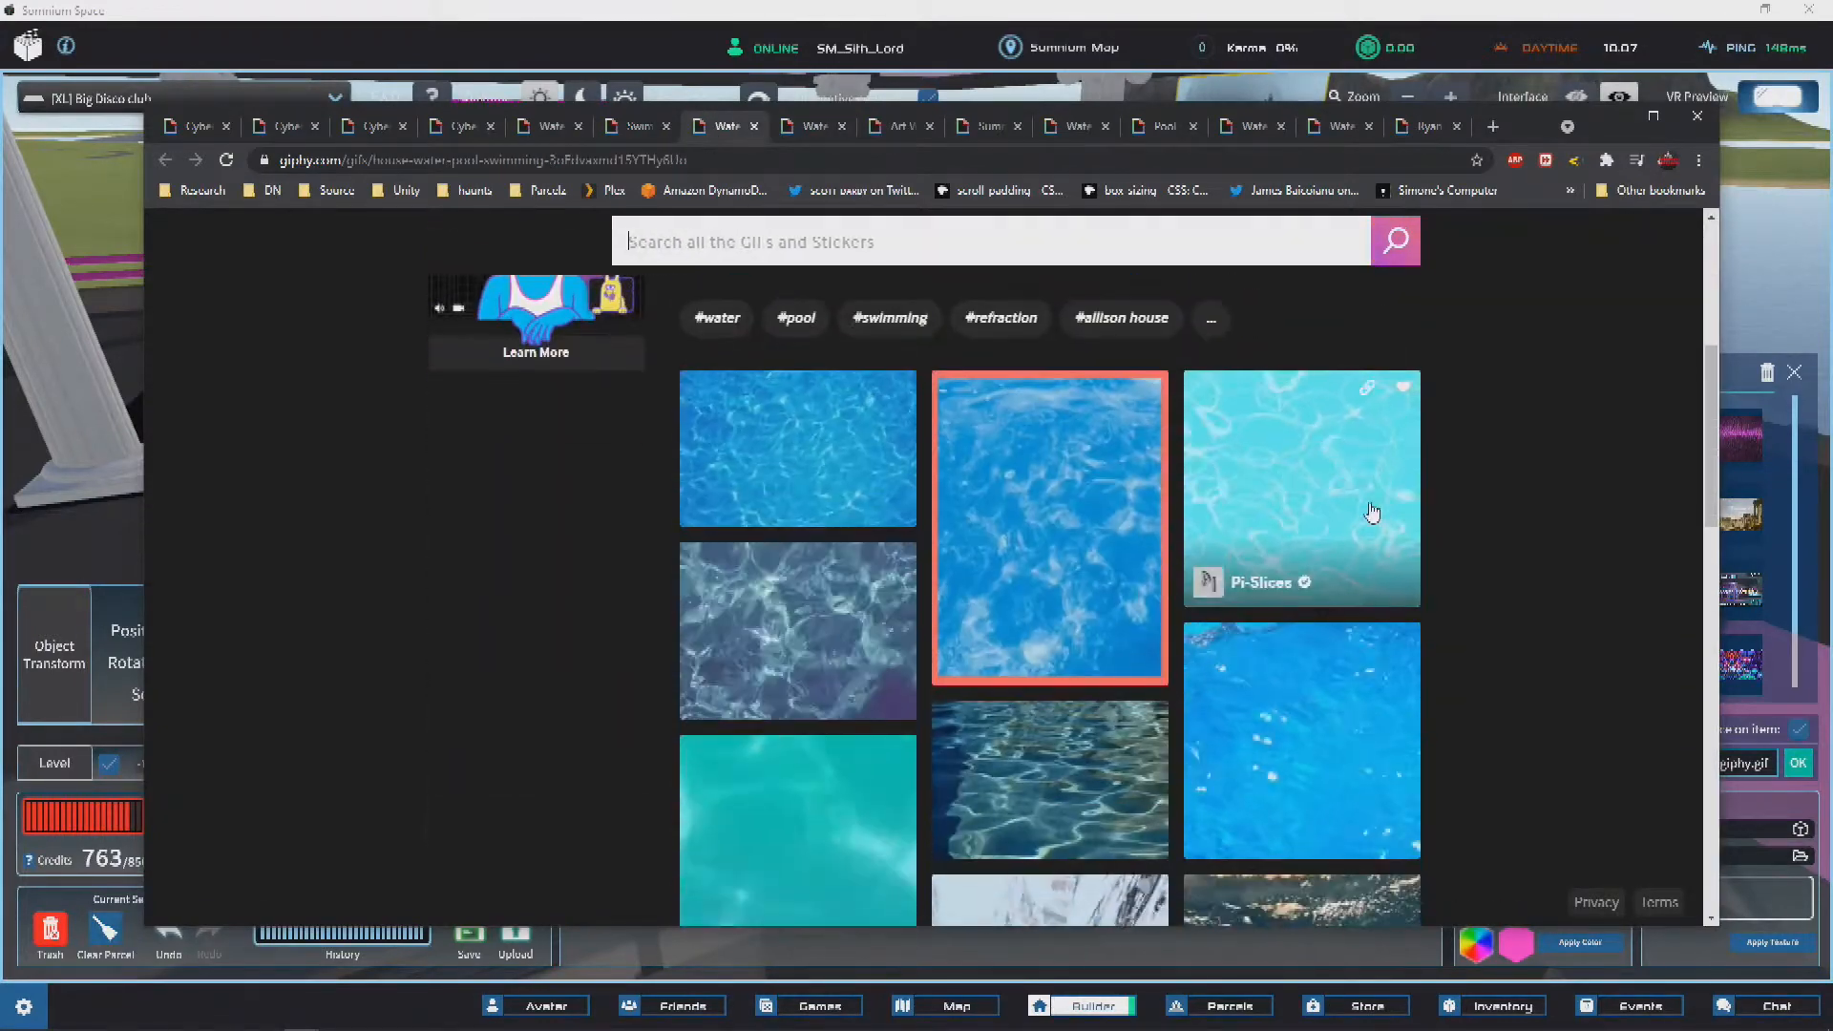
scroll(1487, 471, "down", 8)
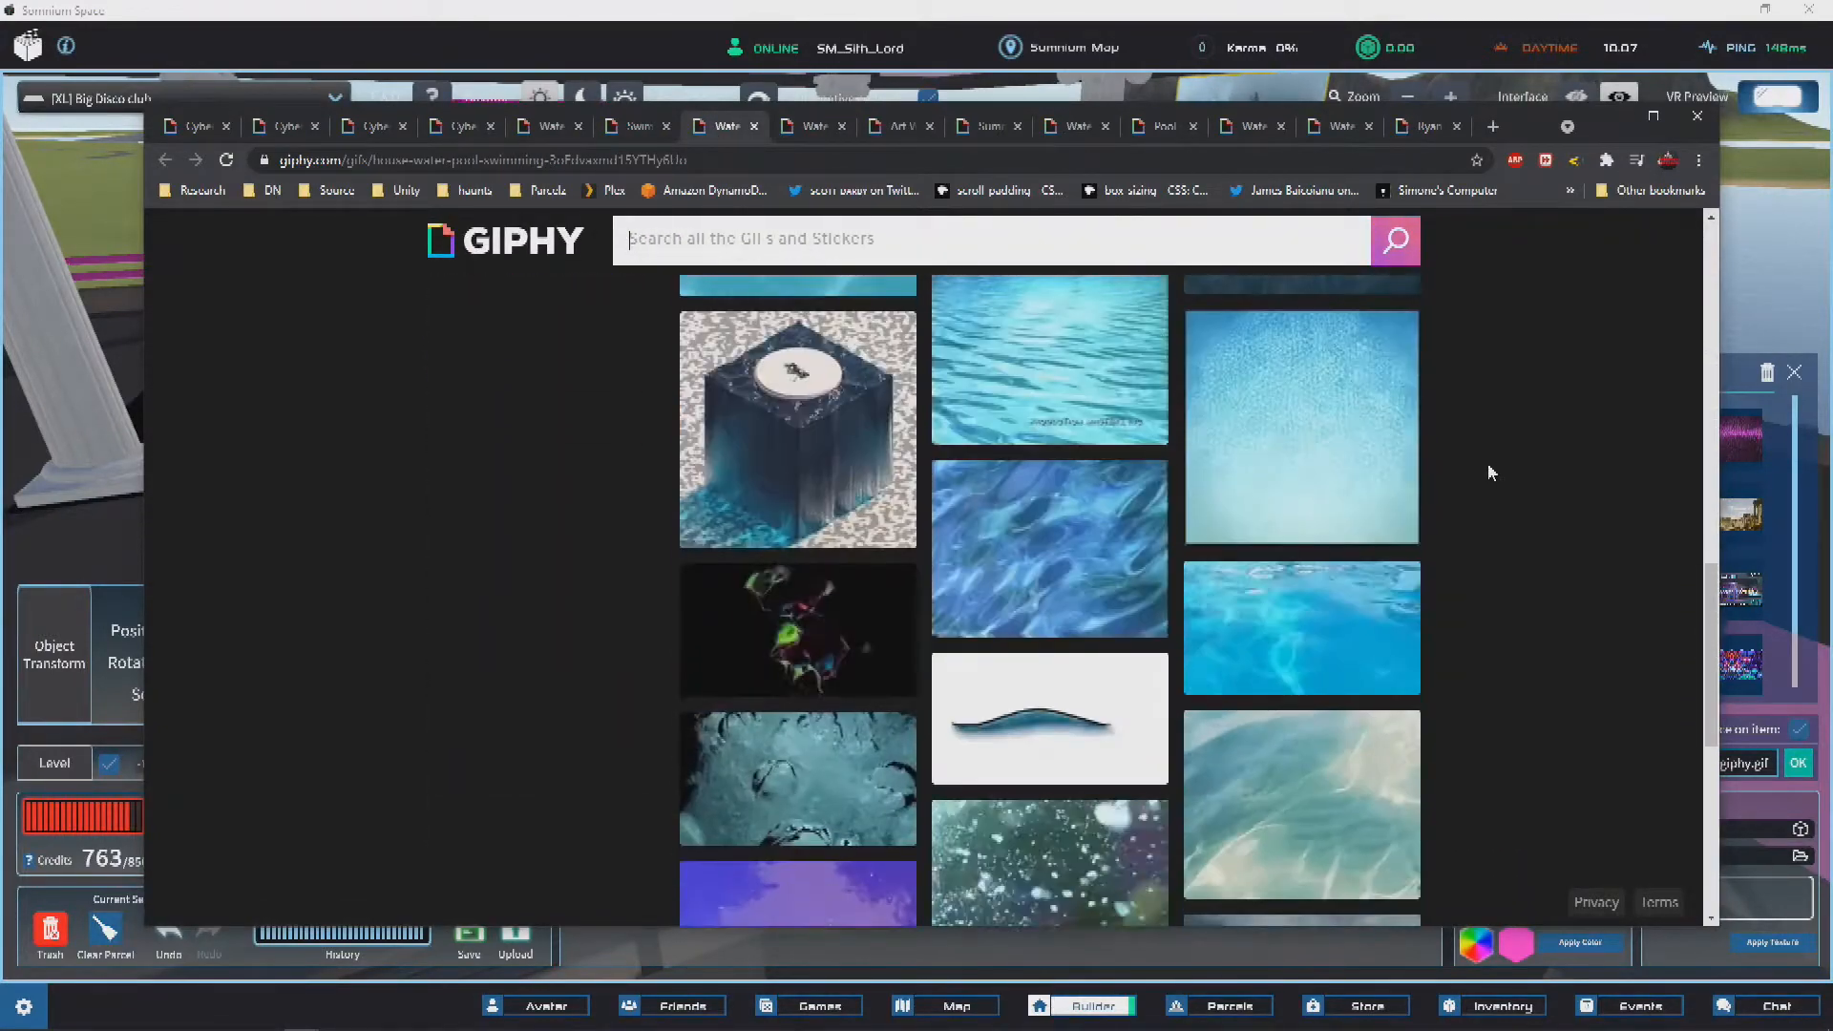
scroll(1490, 472, "down", 10)
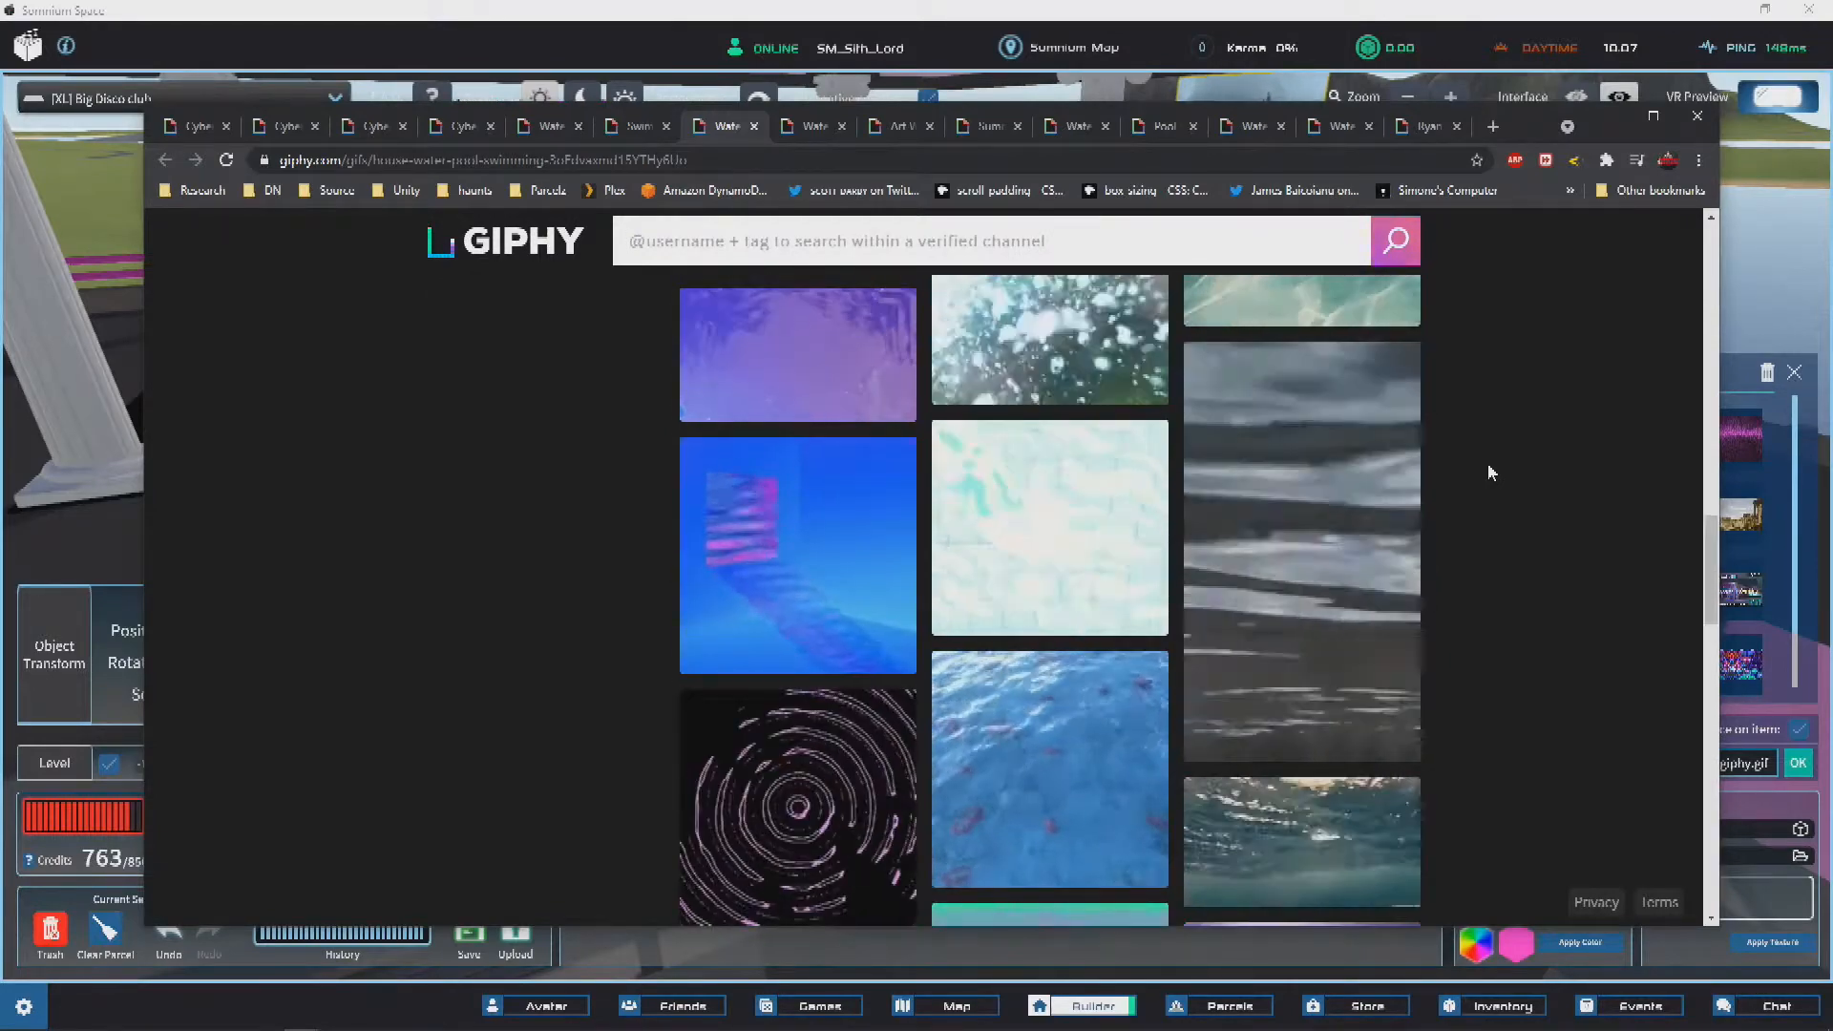
scroll(1489, 472, "down", 1)
scroll(1489, 472, "up", 4)
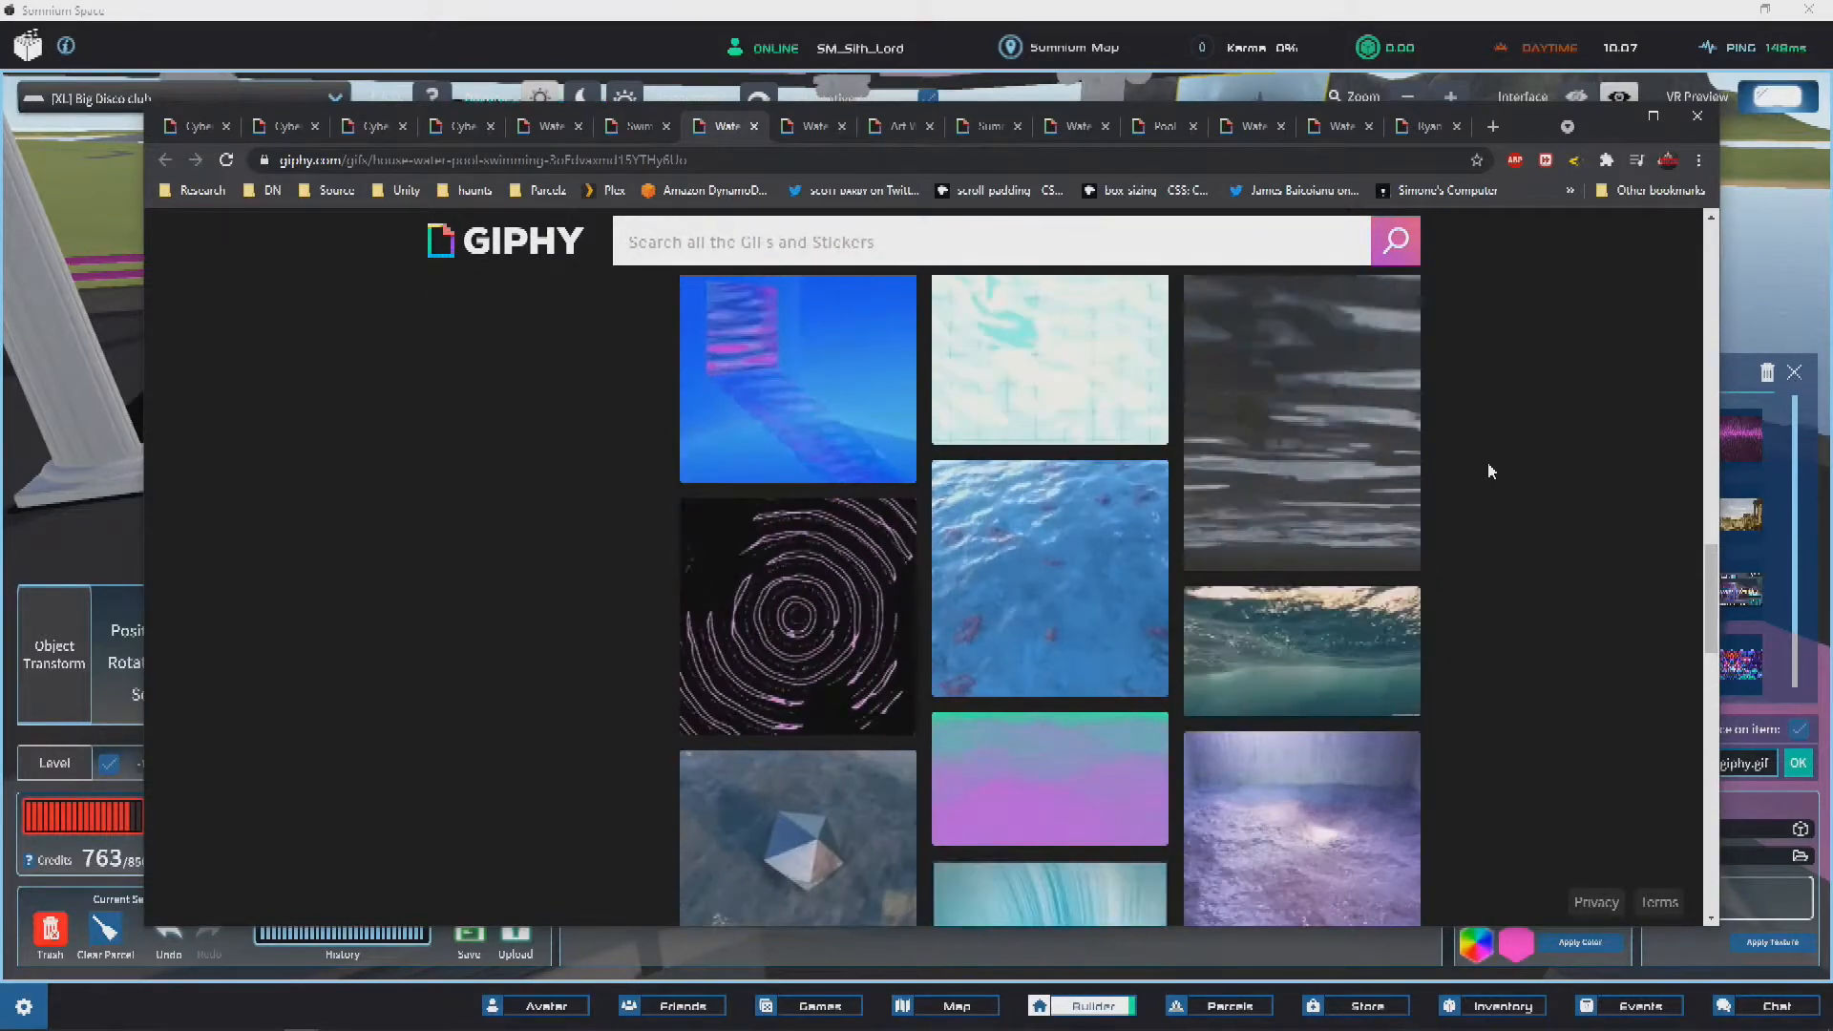
middle_click(1050, 573)
Step: Examine the remaining related GIFs on the Water Swimming page for more water-surface textures
scroll(1621, 468, "down", 8)
scroll(1518, 487, "up", 3)
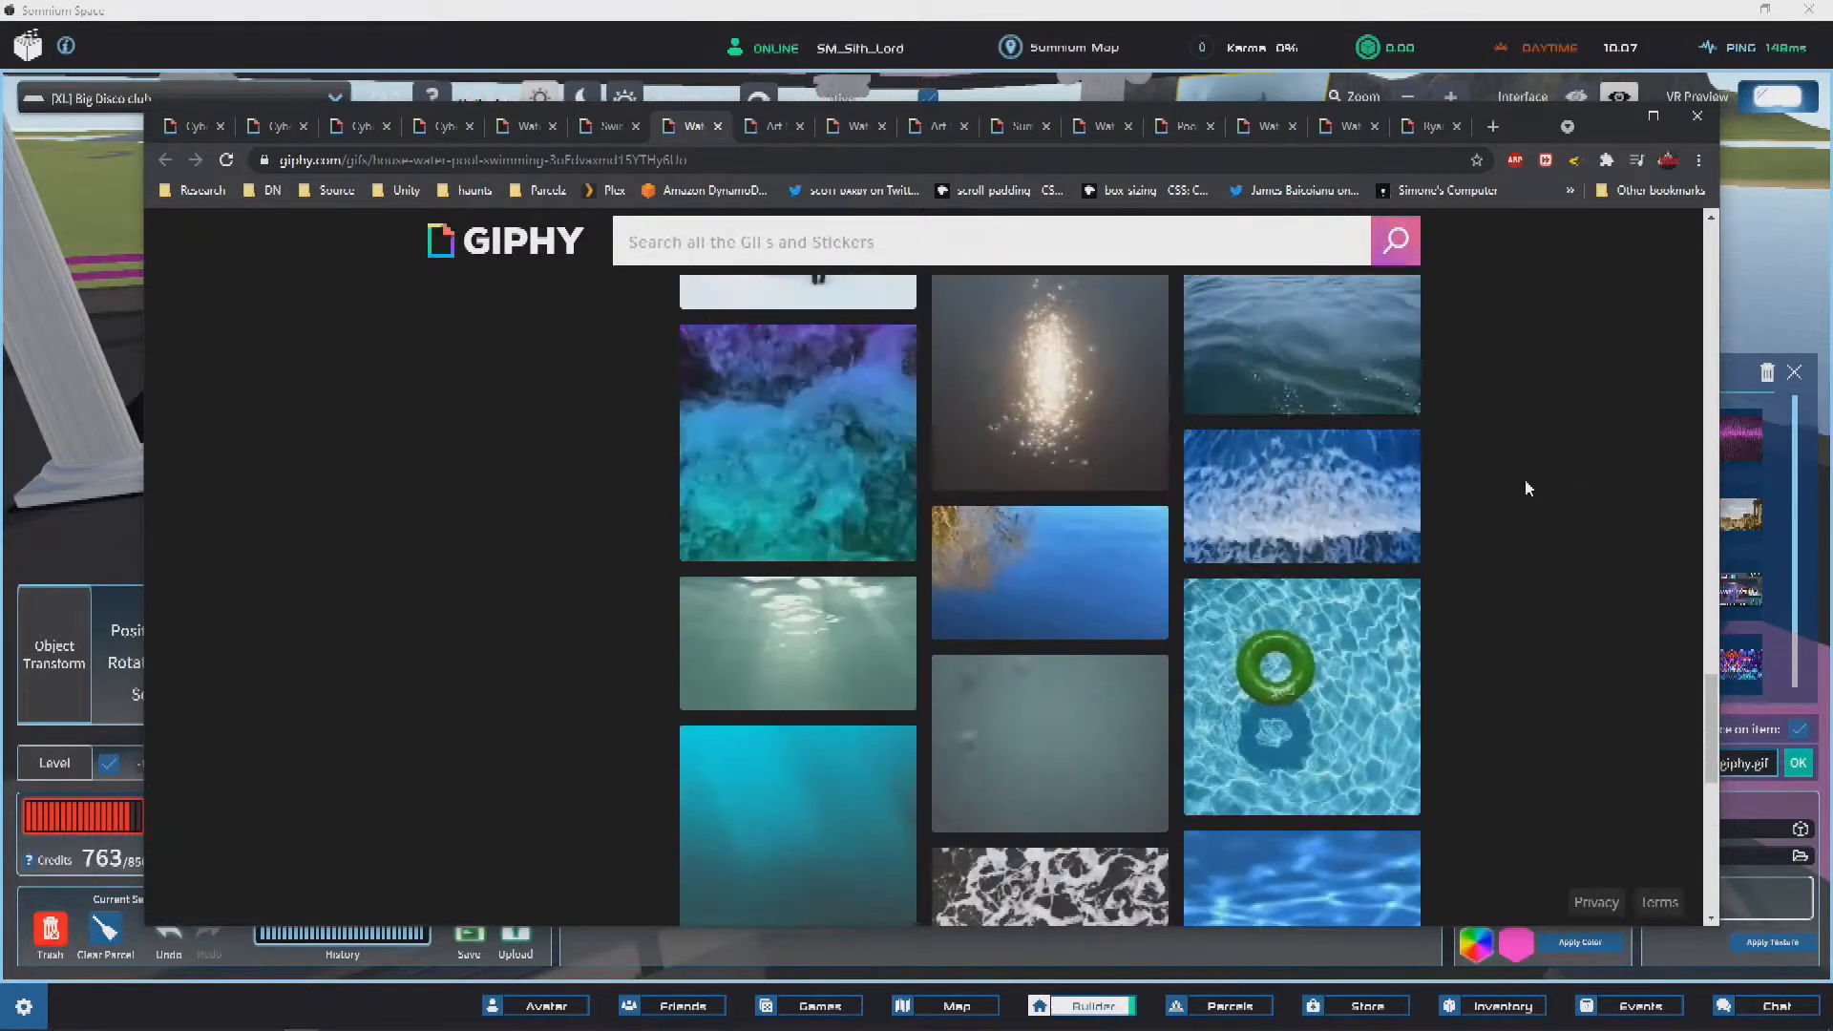
scroll(1525, 488, "down", 10)
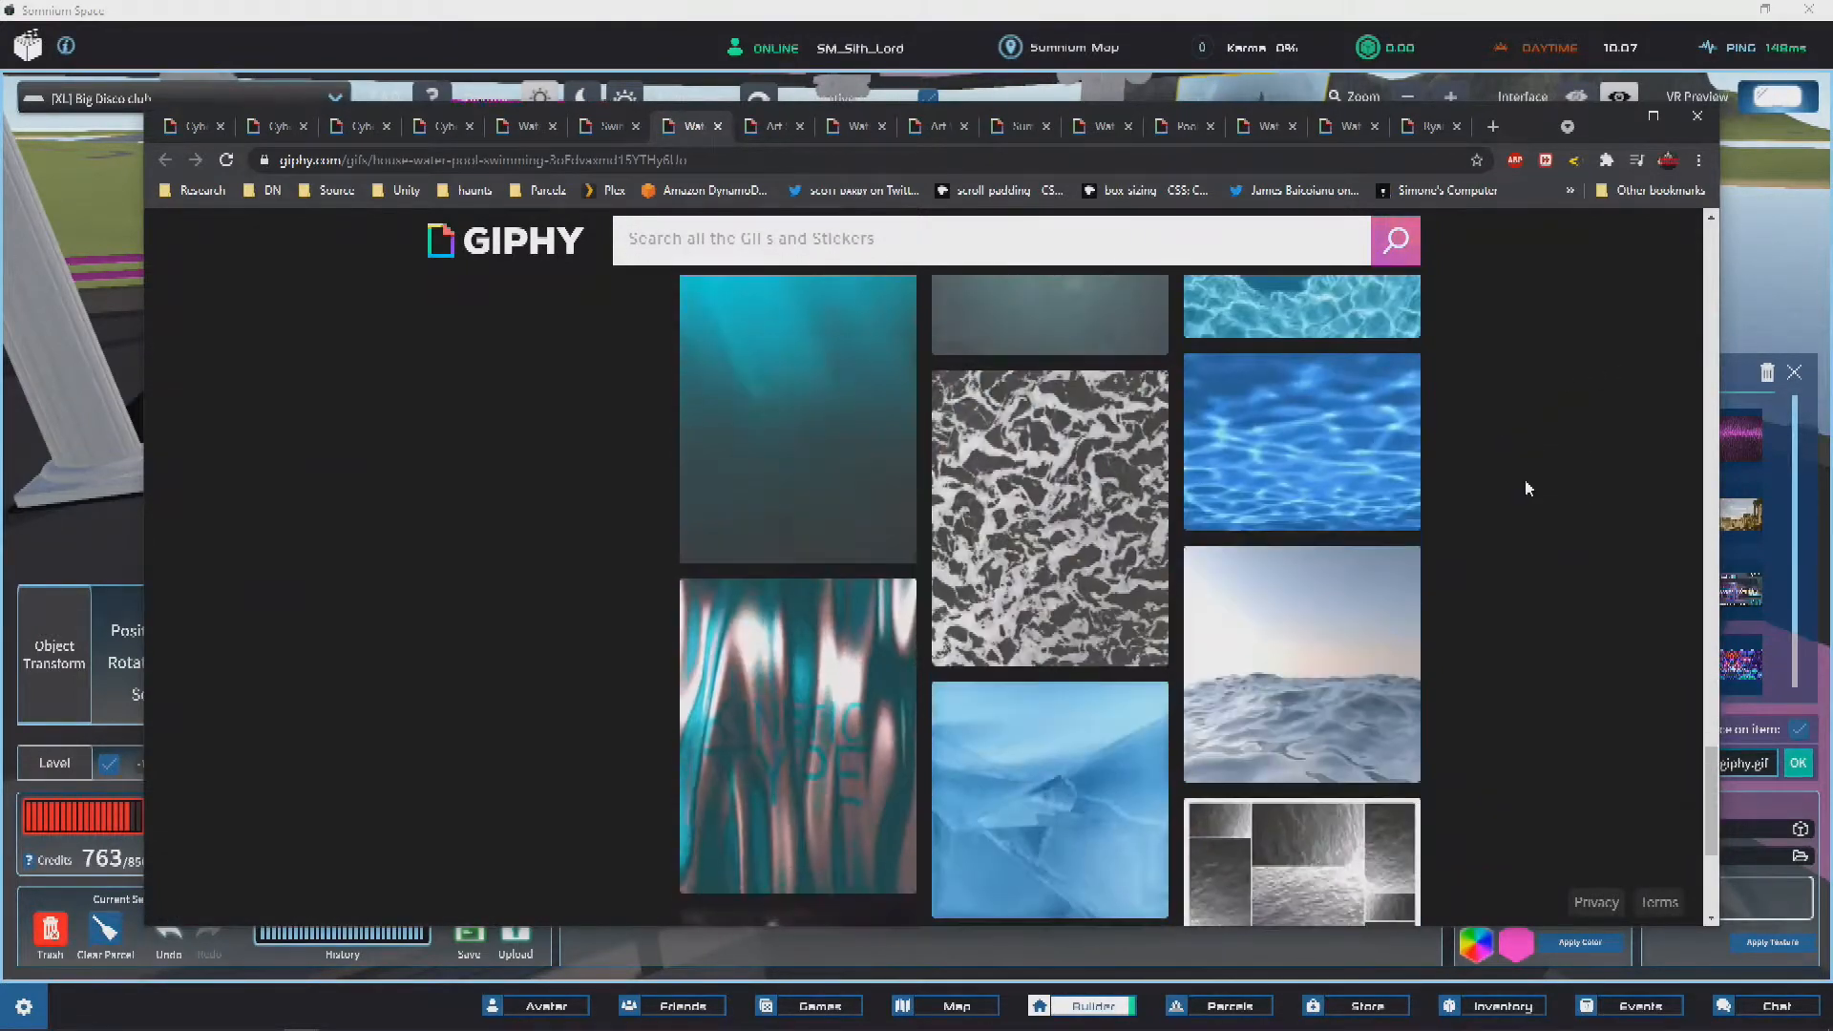
scroll(1526, 488, "down", 8)
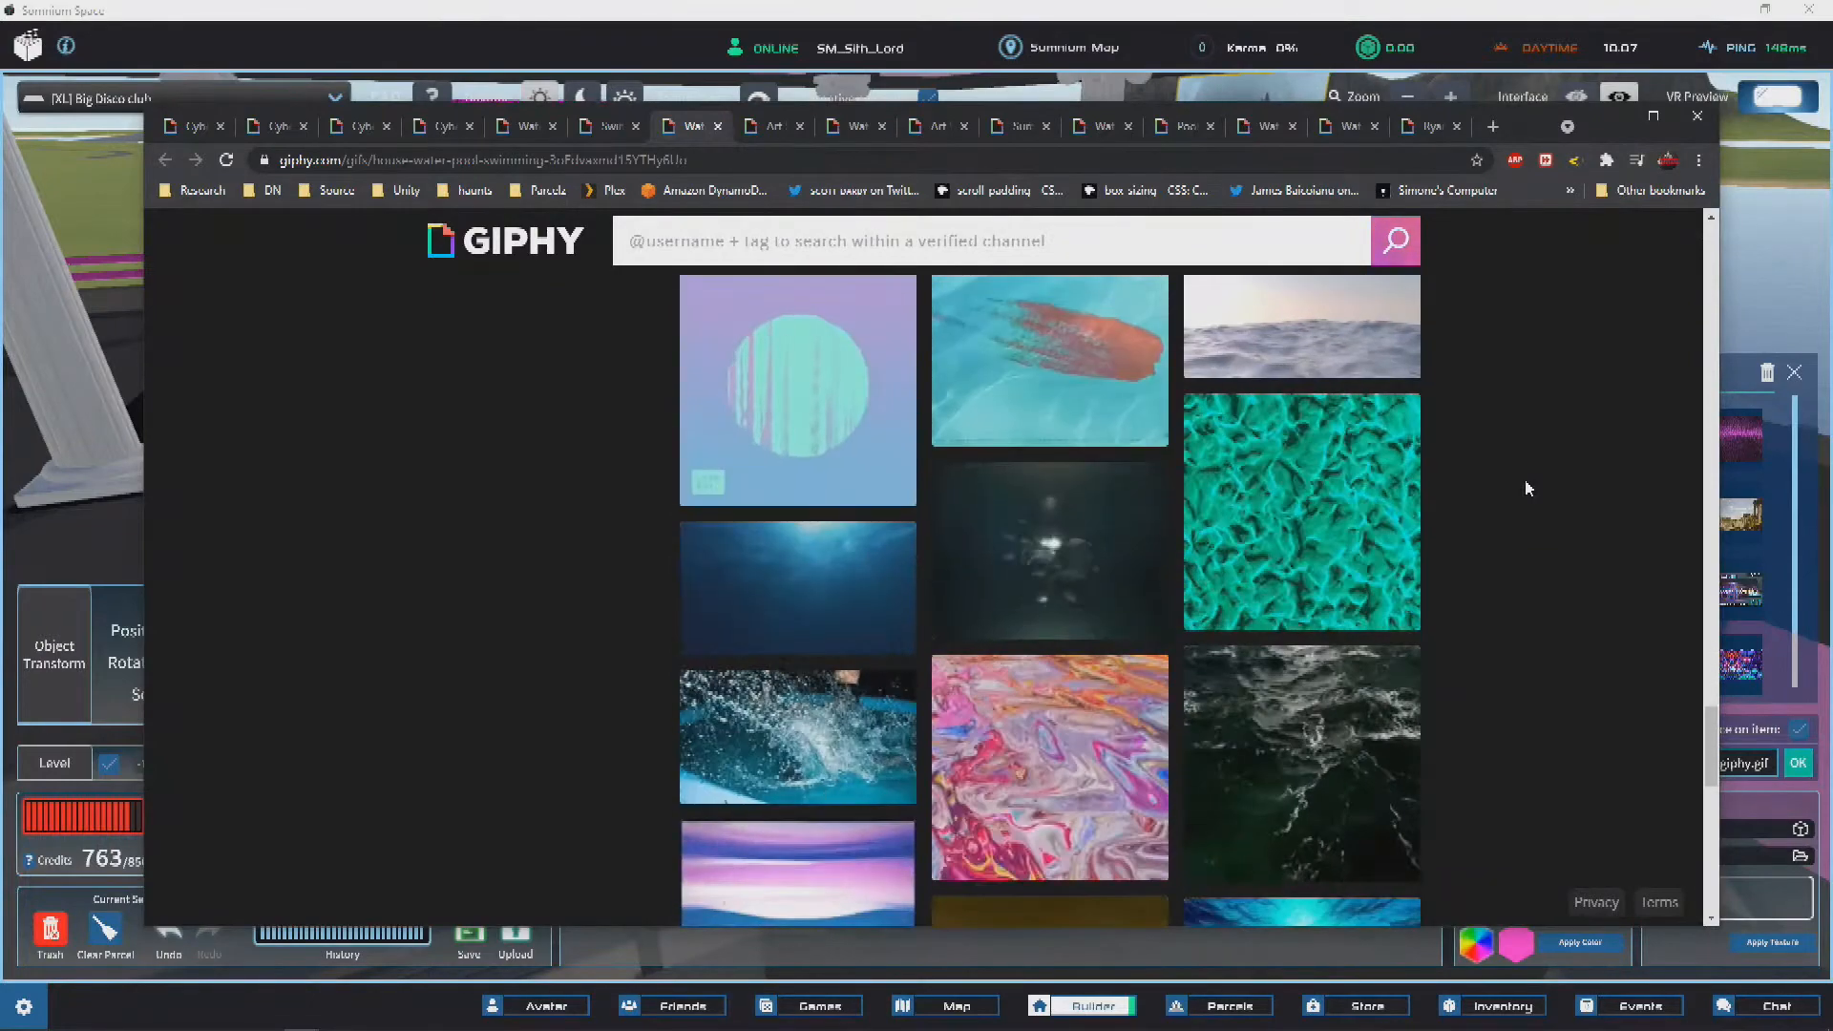
scroll(1525, 488, "down", 5)
scroll(1526, 488, "down", 4)
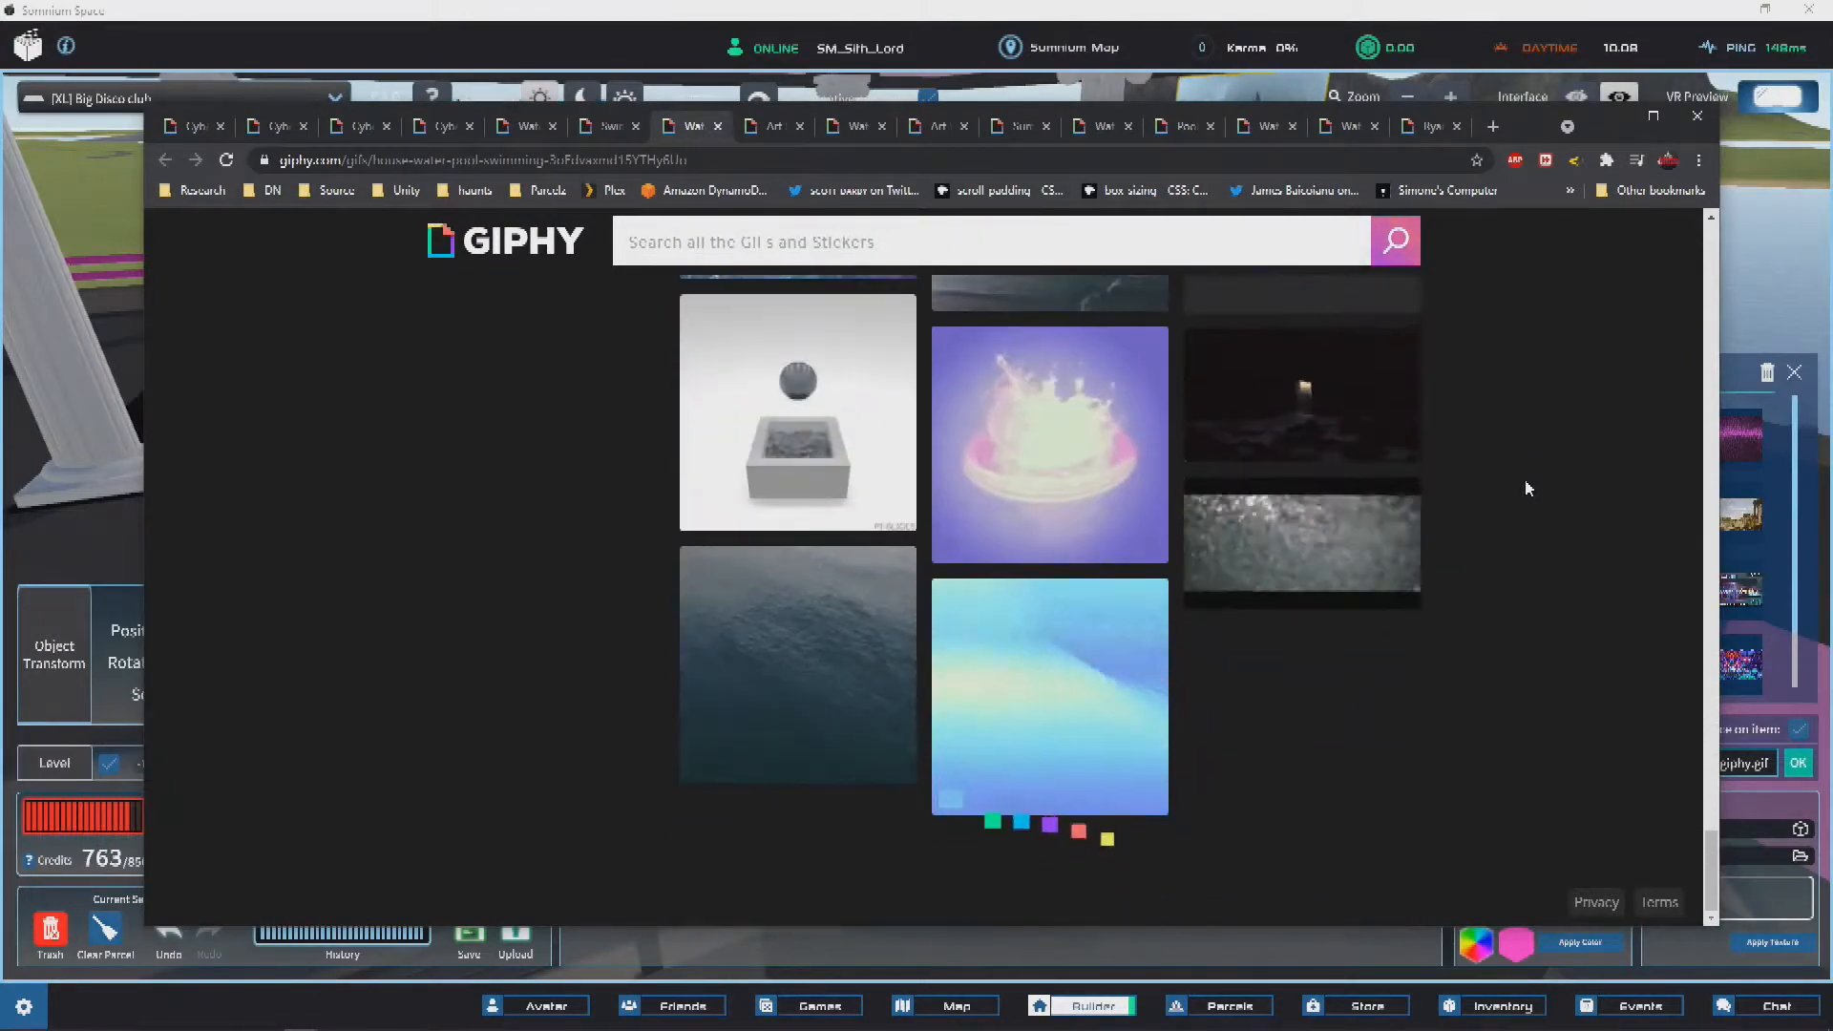
scroll(1526, 488, "up", 20)
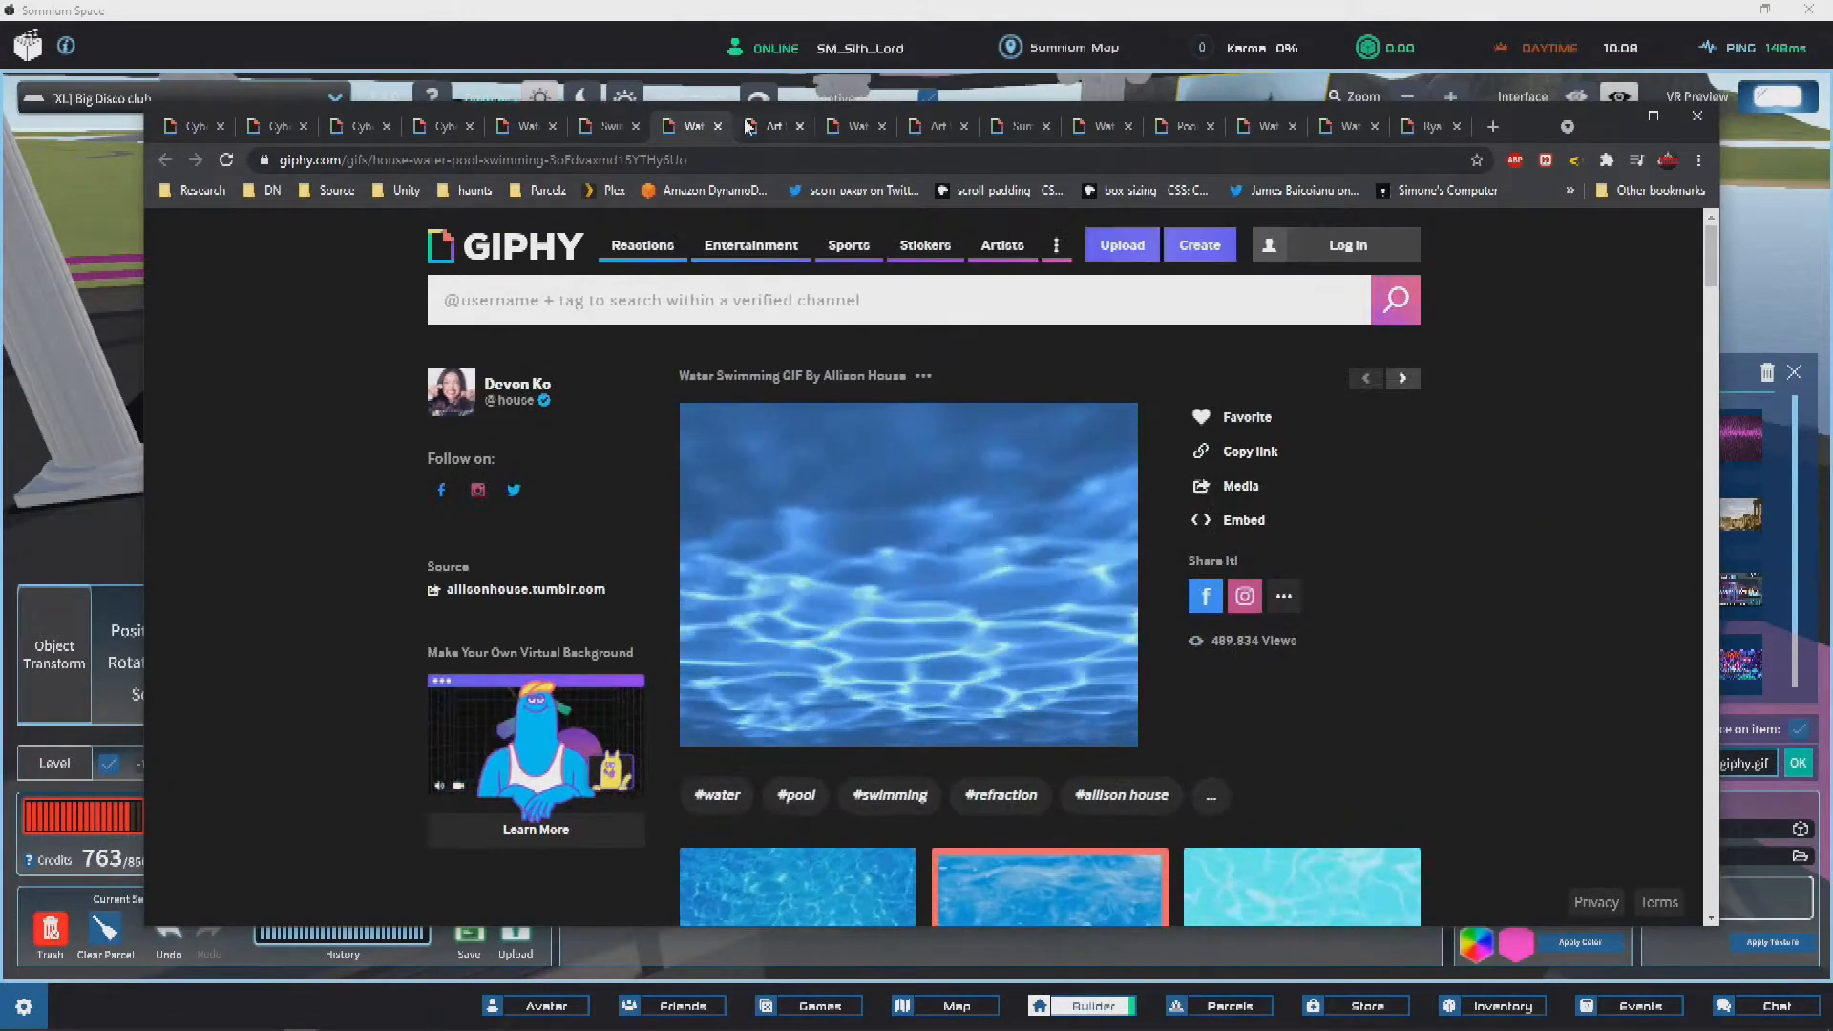
Step: Move the Art Summer GIF's tab to the end, and open the bright blue water GIF listed on the neighbouring pool GIF's page
left_click(771, 127)
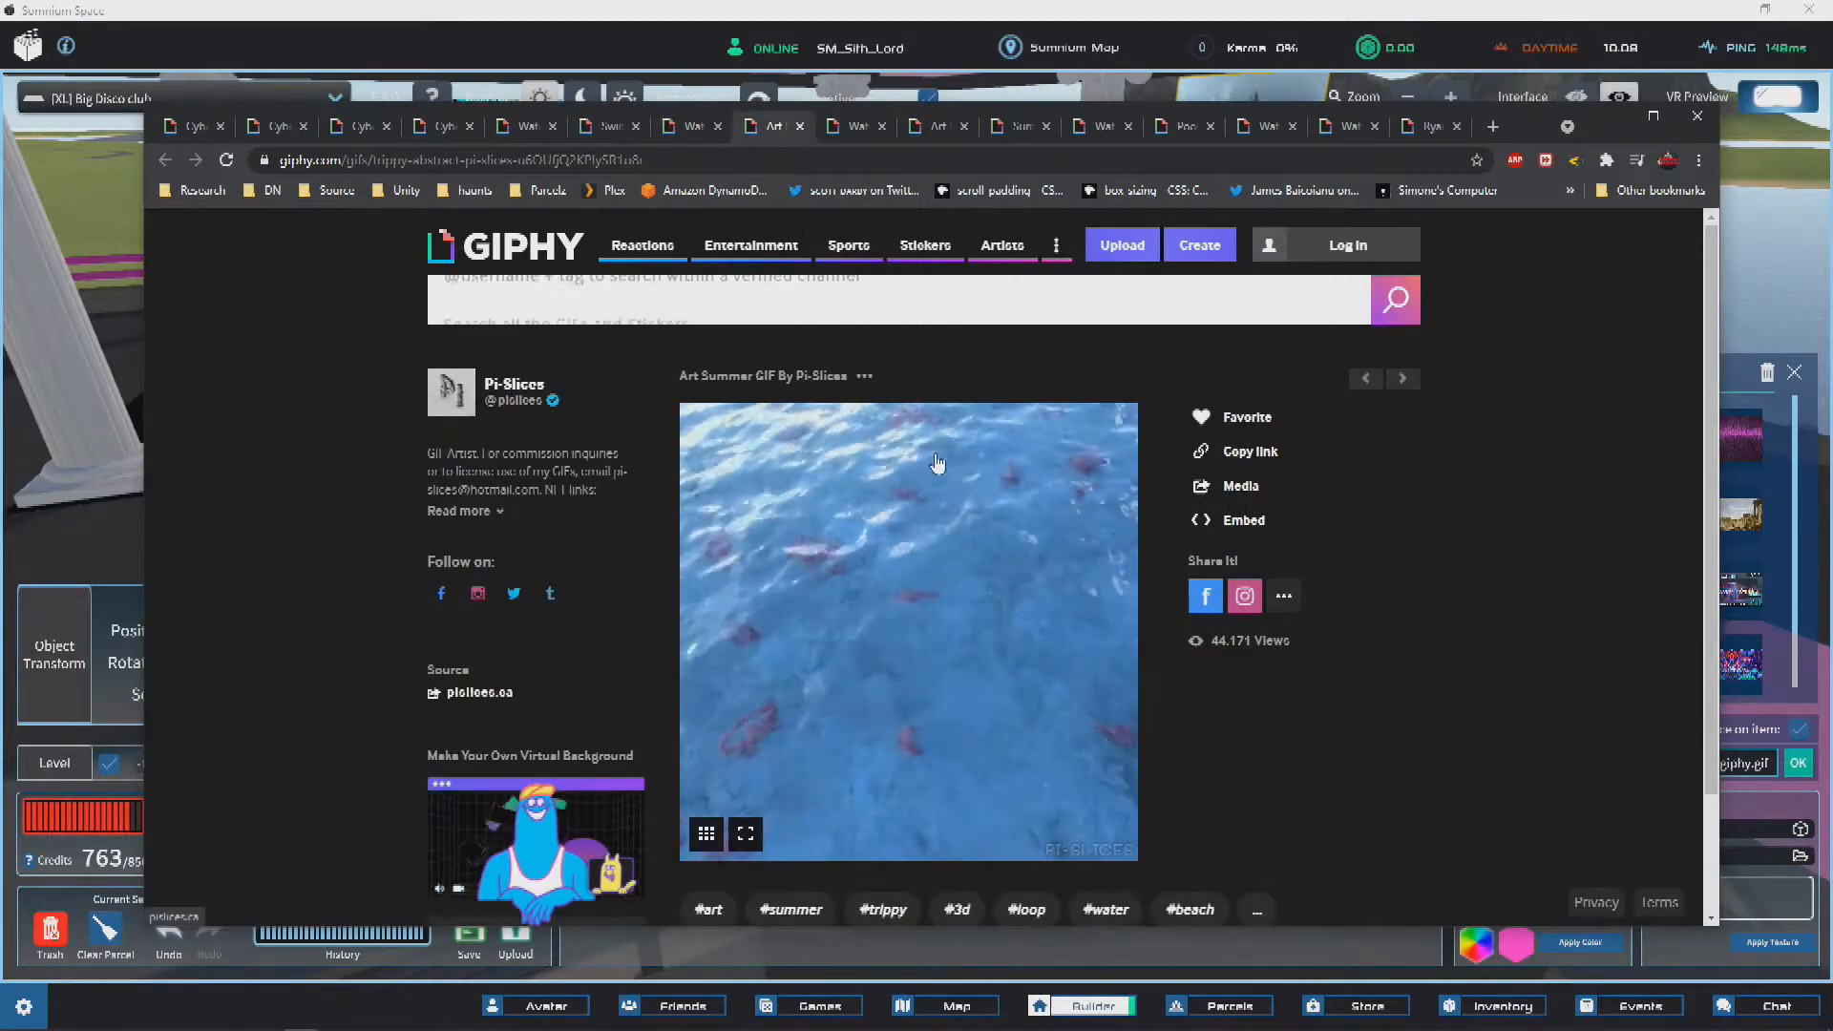
left_click_drag(771, 127, 1453, 127)
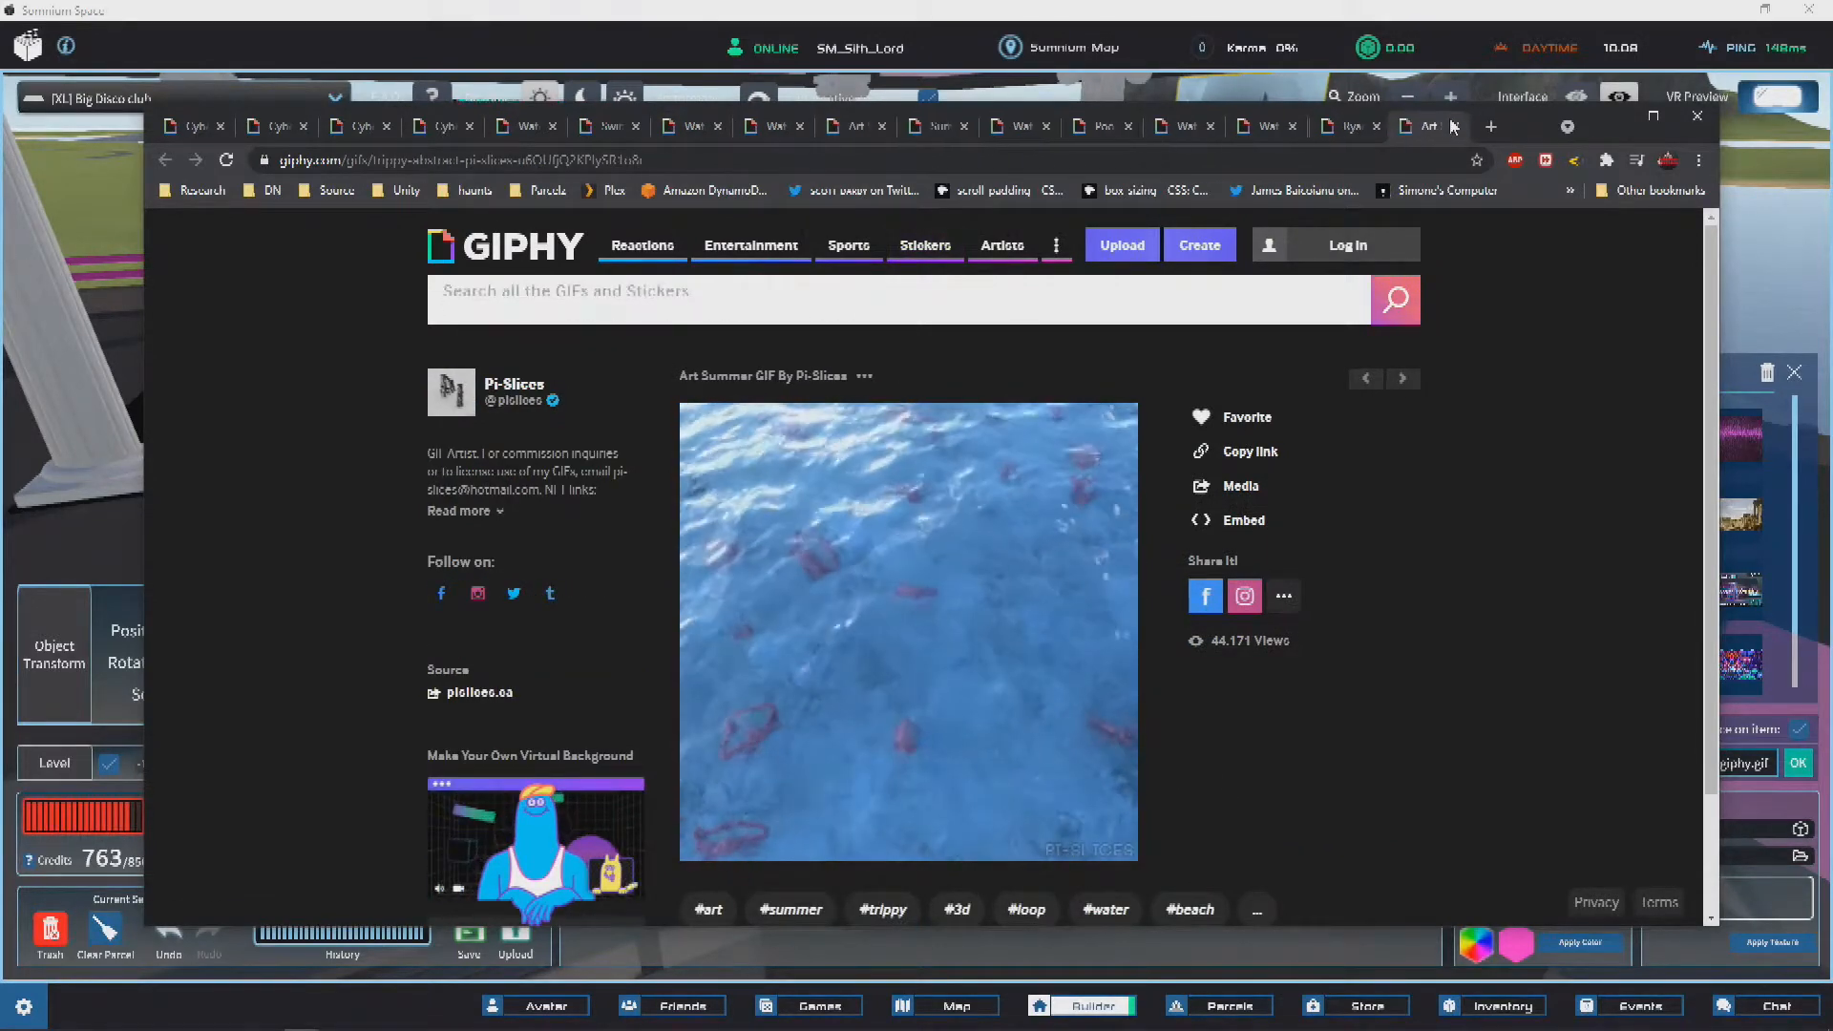
left_click(776, 127)
scroll(1589, 394, "down", 5)
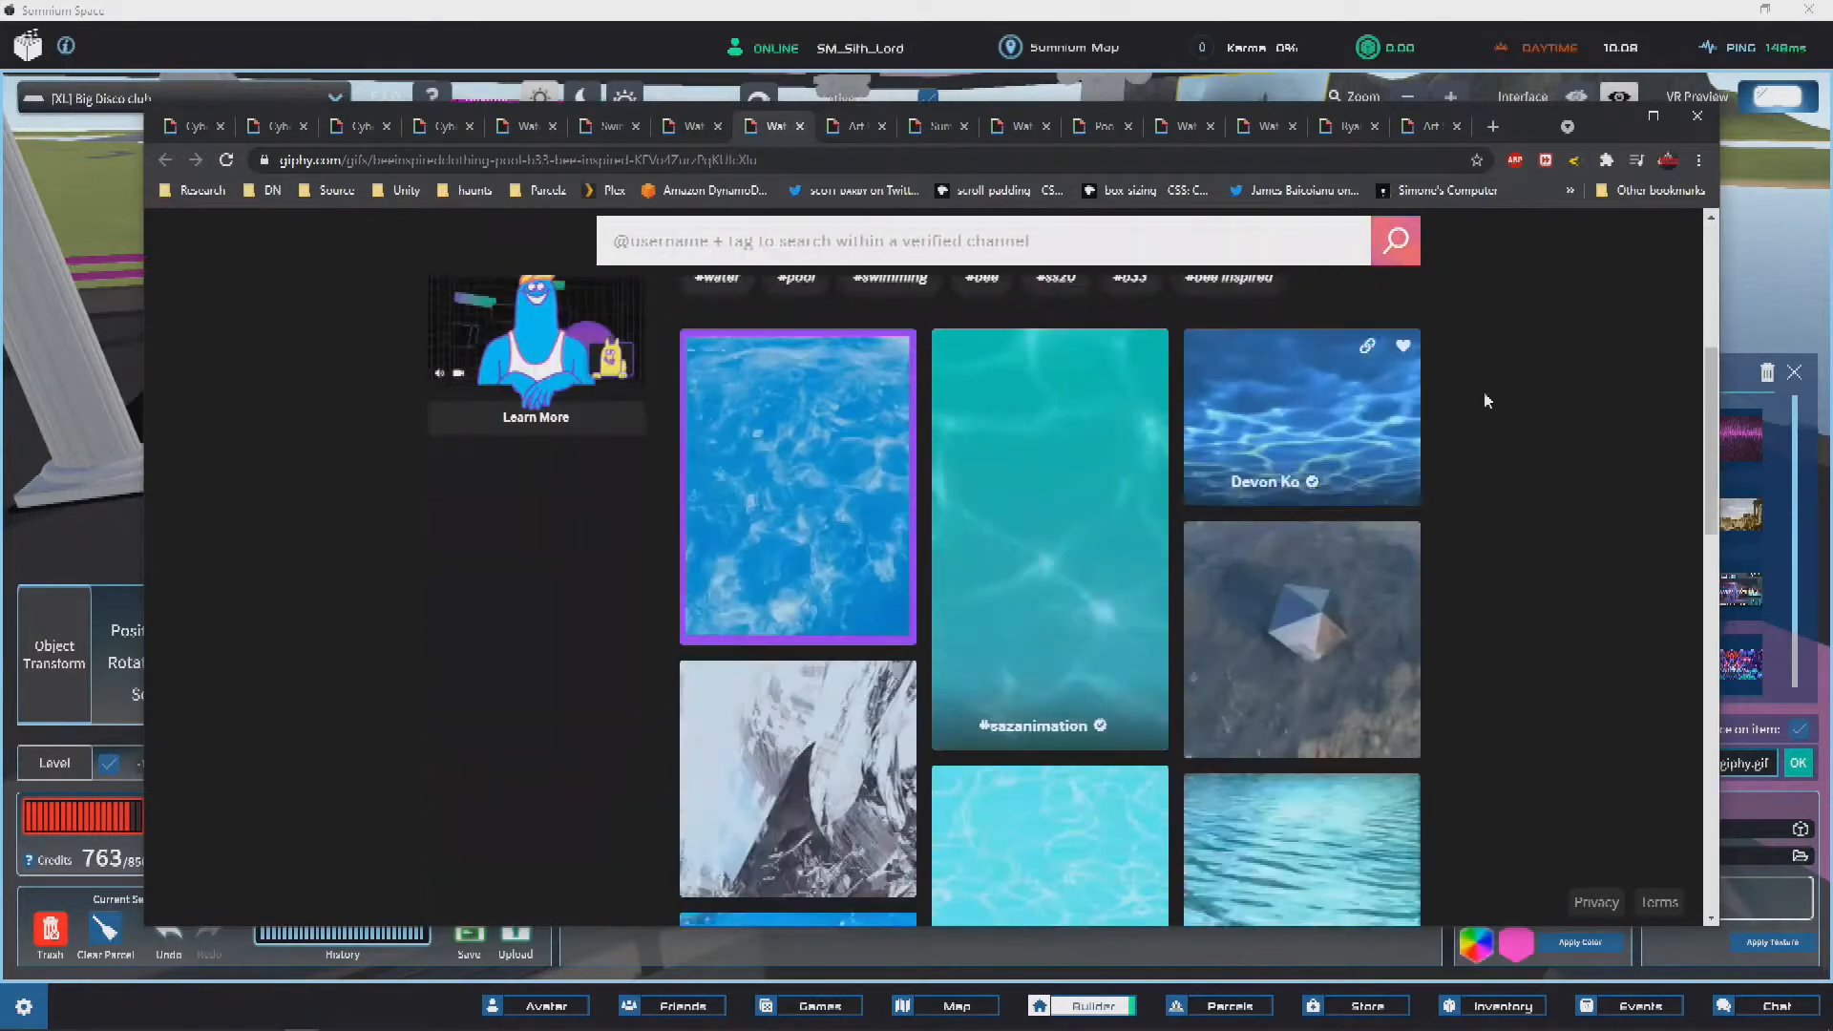
scroll(1565, 423, "down", 5)
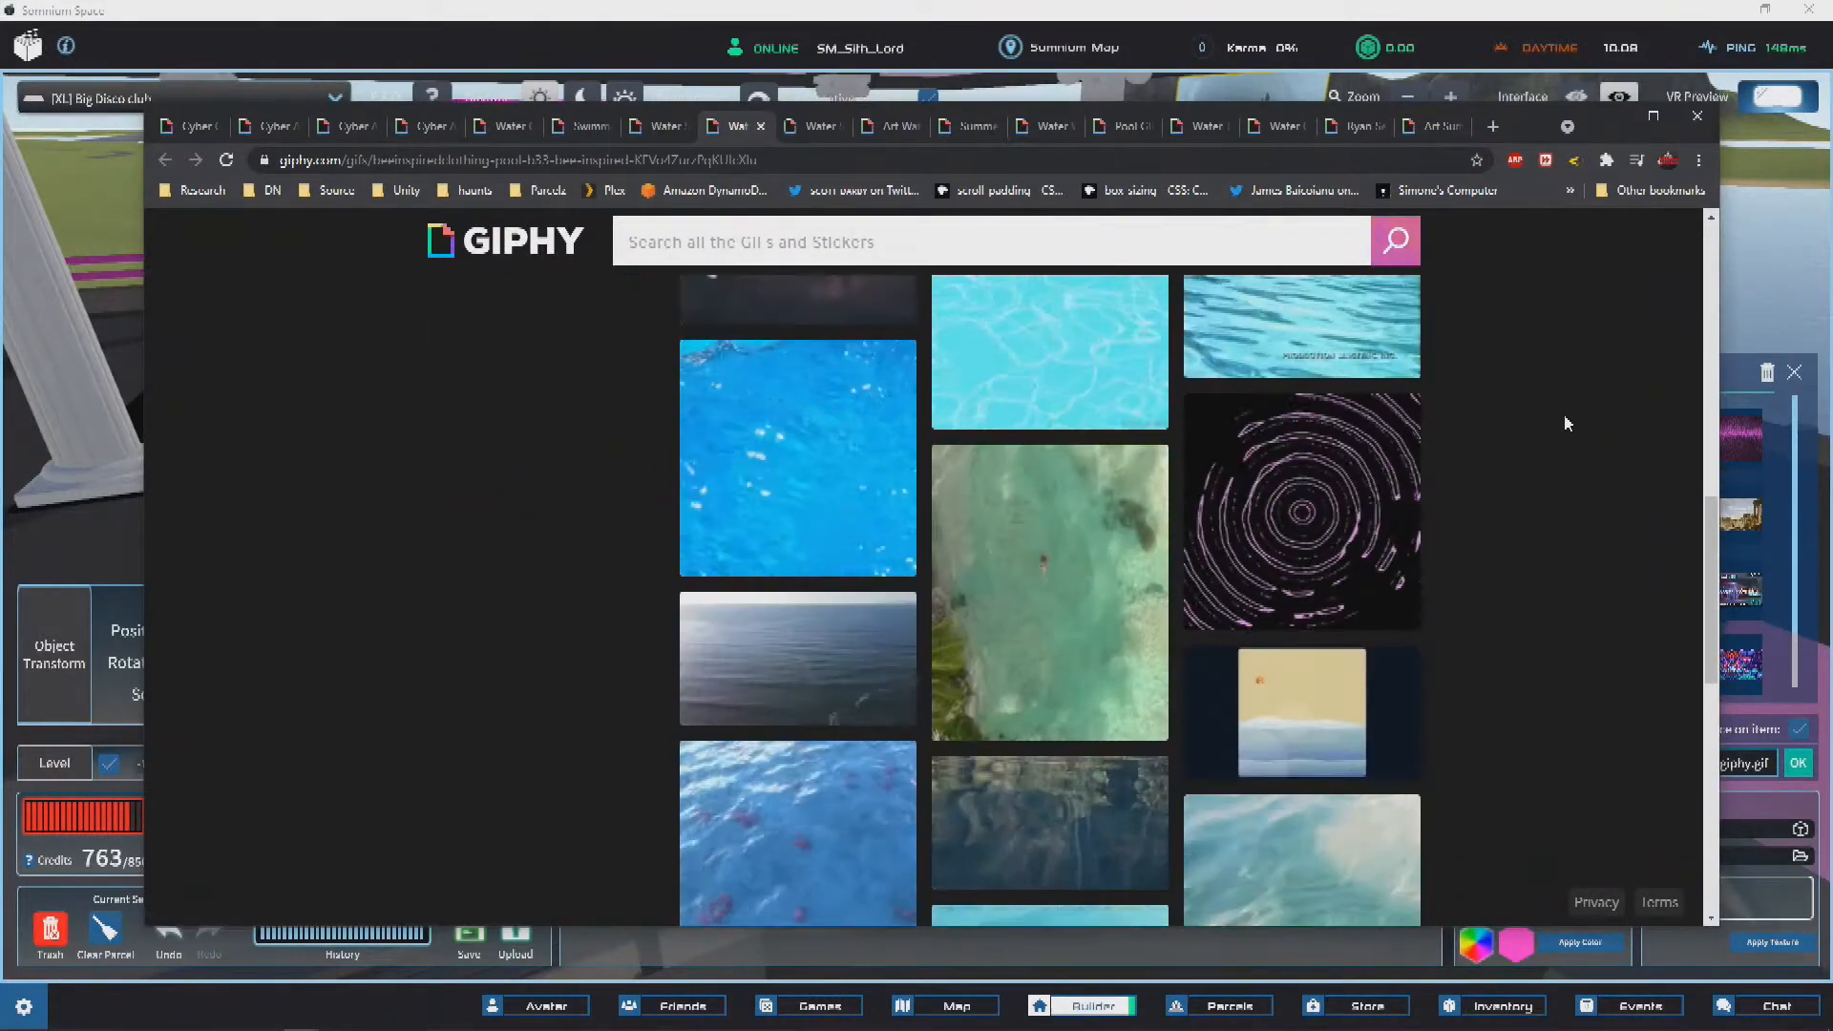
left_click(746, 412)
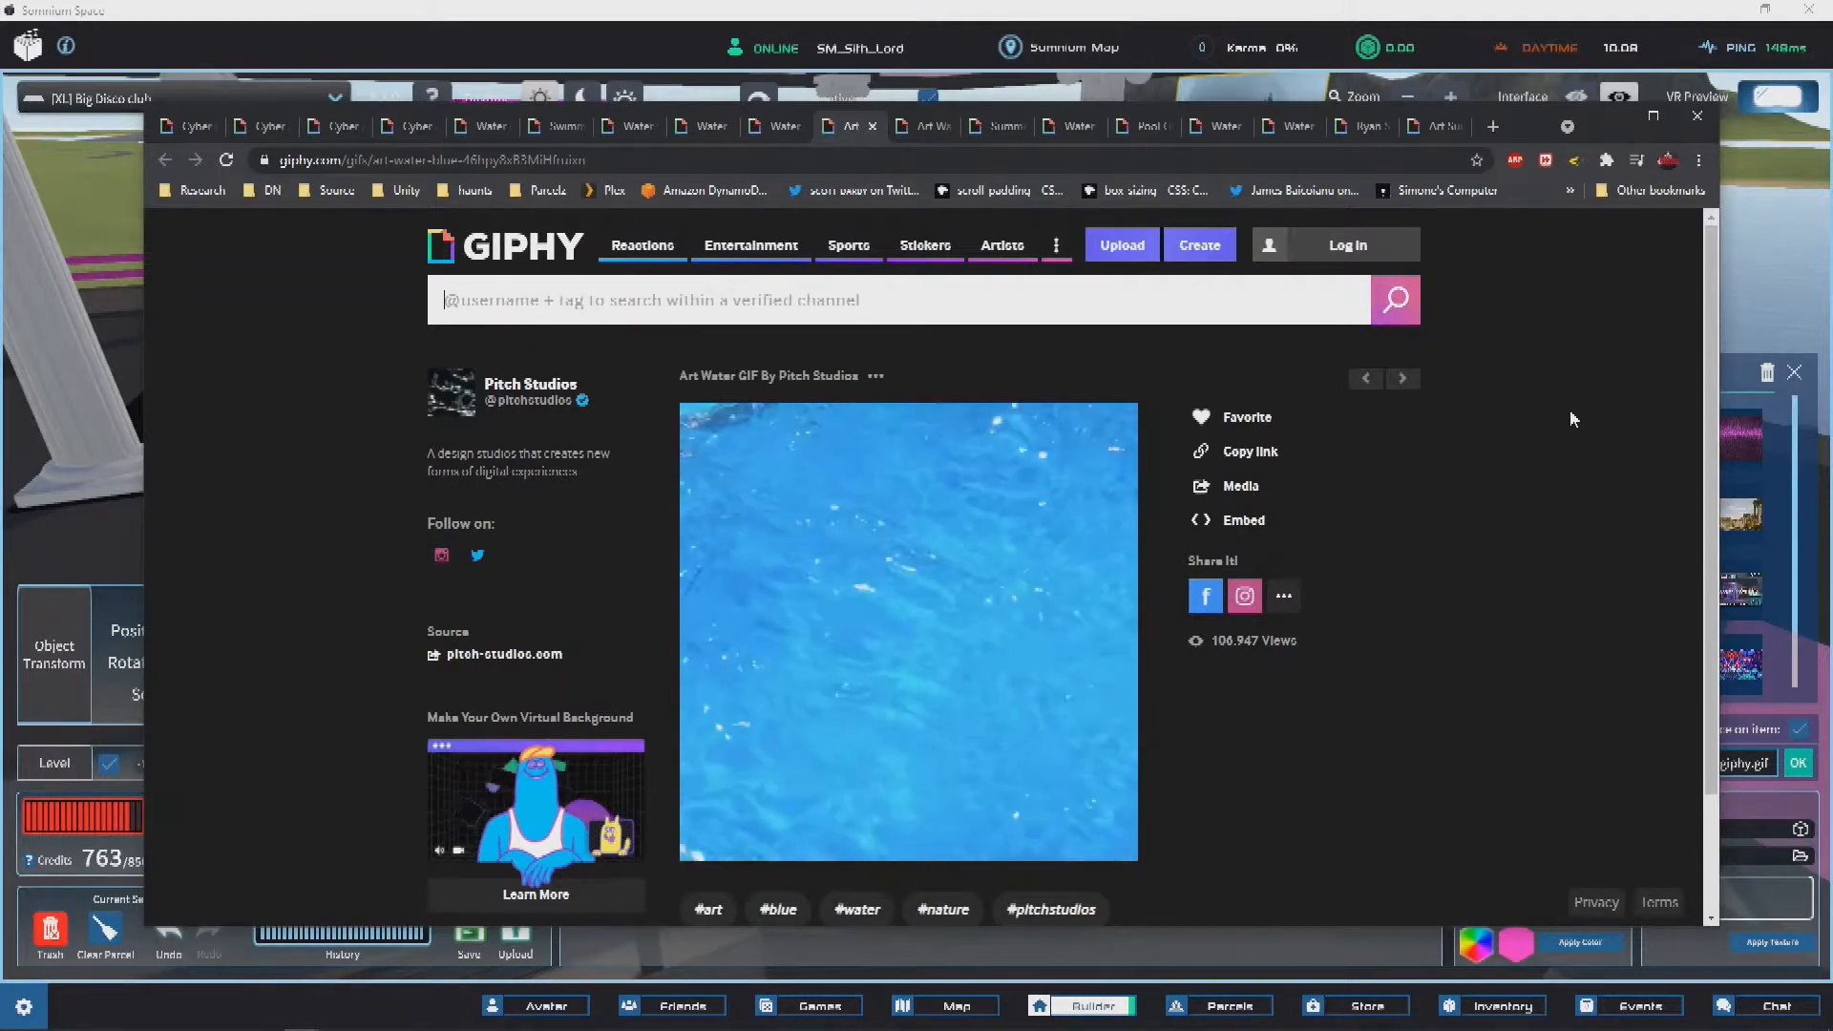
Step: Check the related GIFs on the Pitch Studios Art Water page and copy the main GIF's image address
scroll(1570, 410, "down", 8)
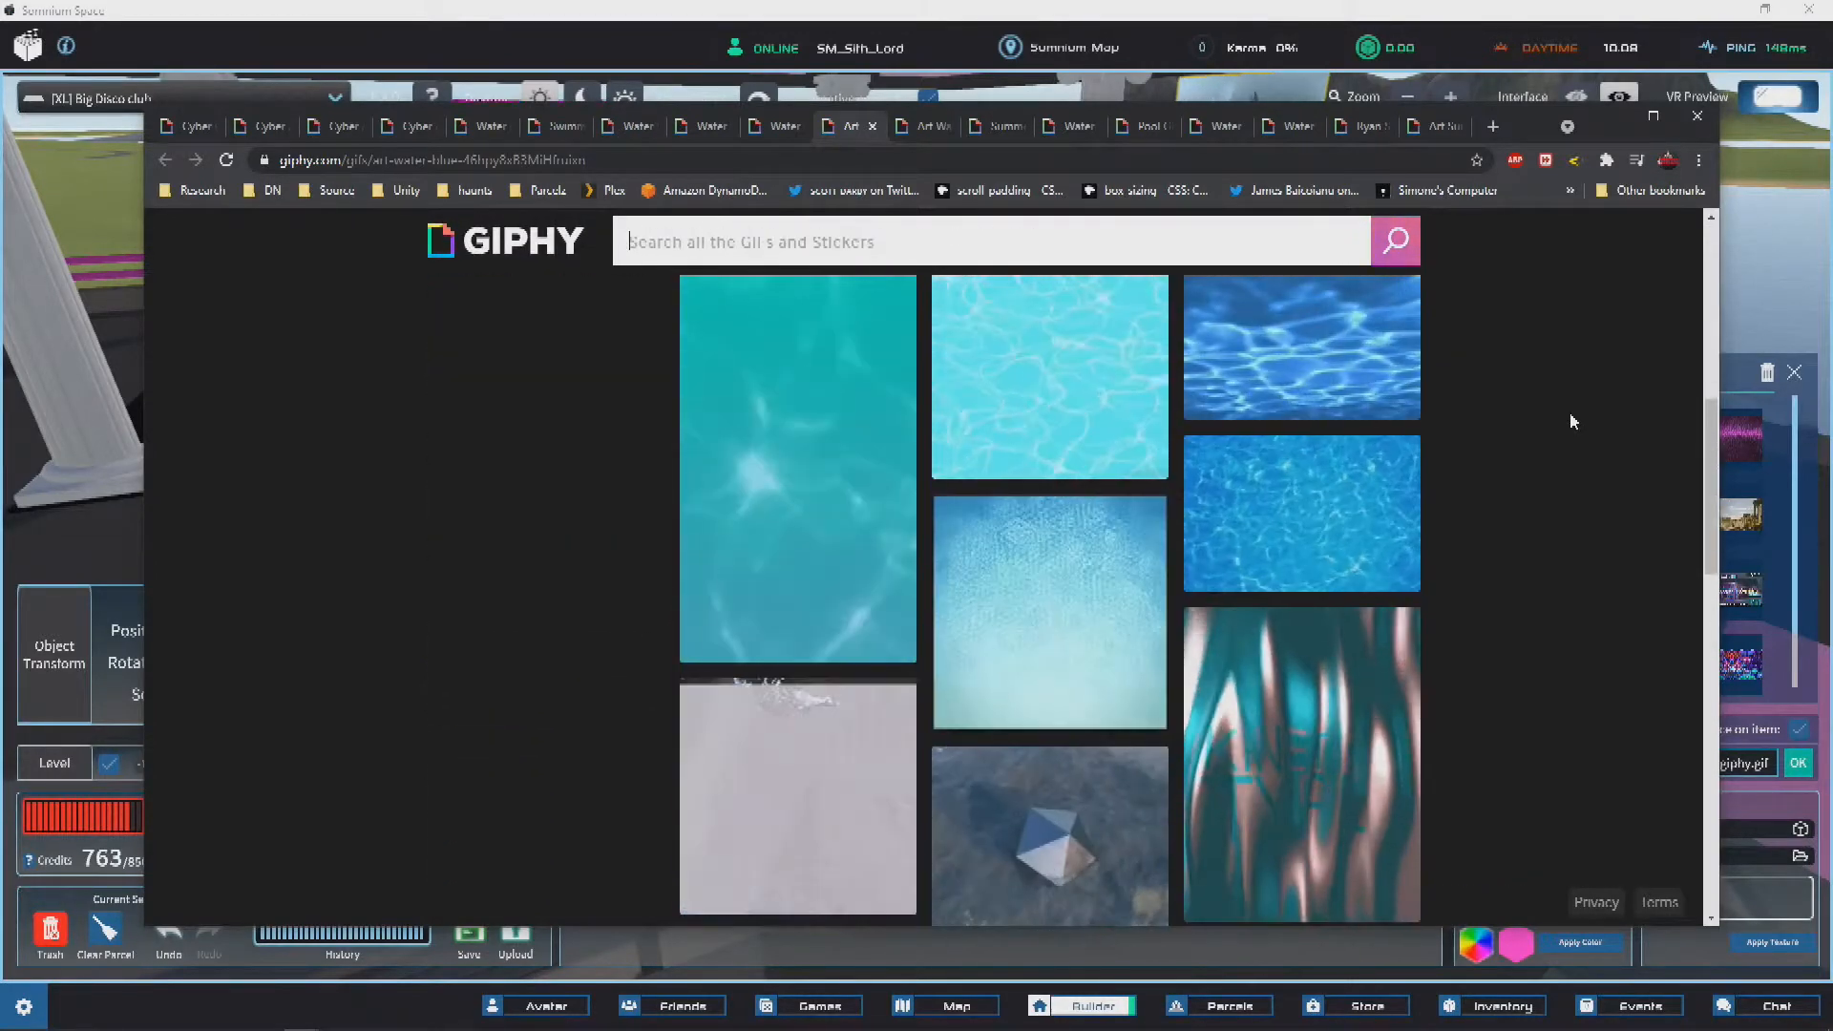
scroll(1571, 421, "down", 5)
scroll(1569, 410, "up", 15)
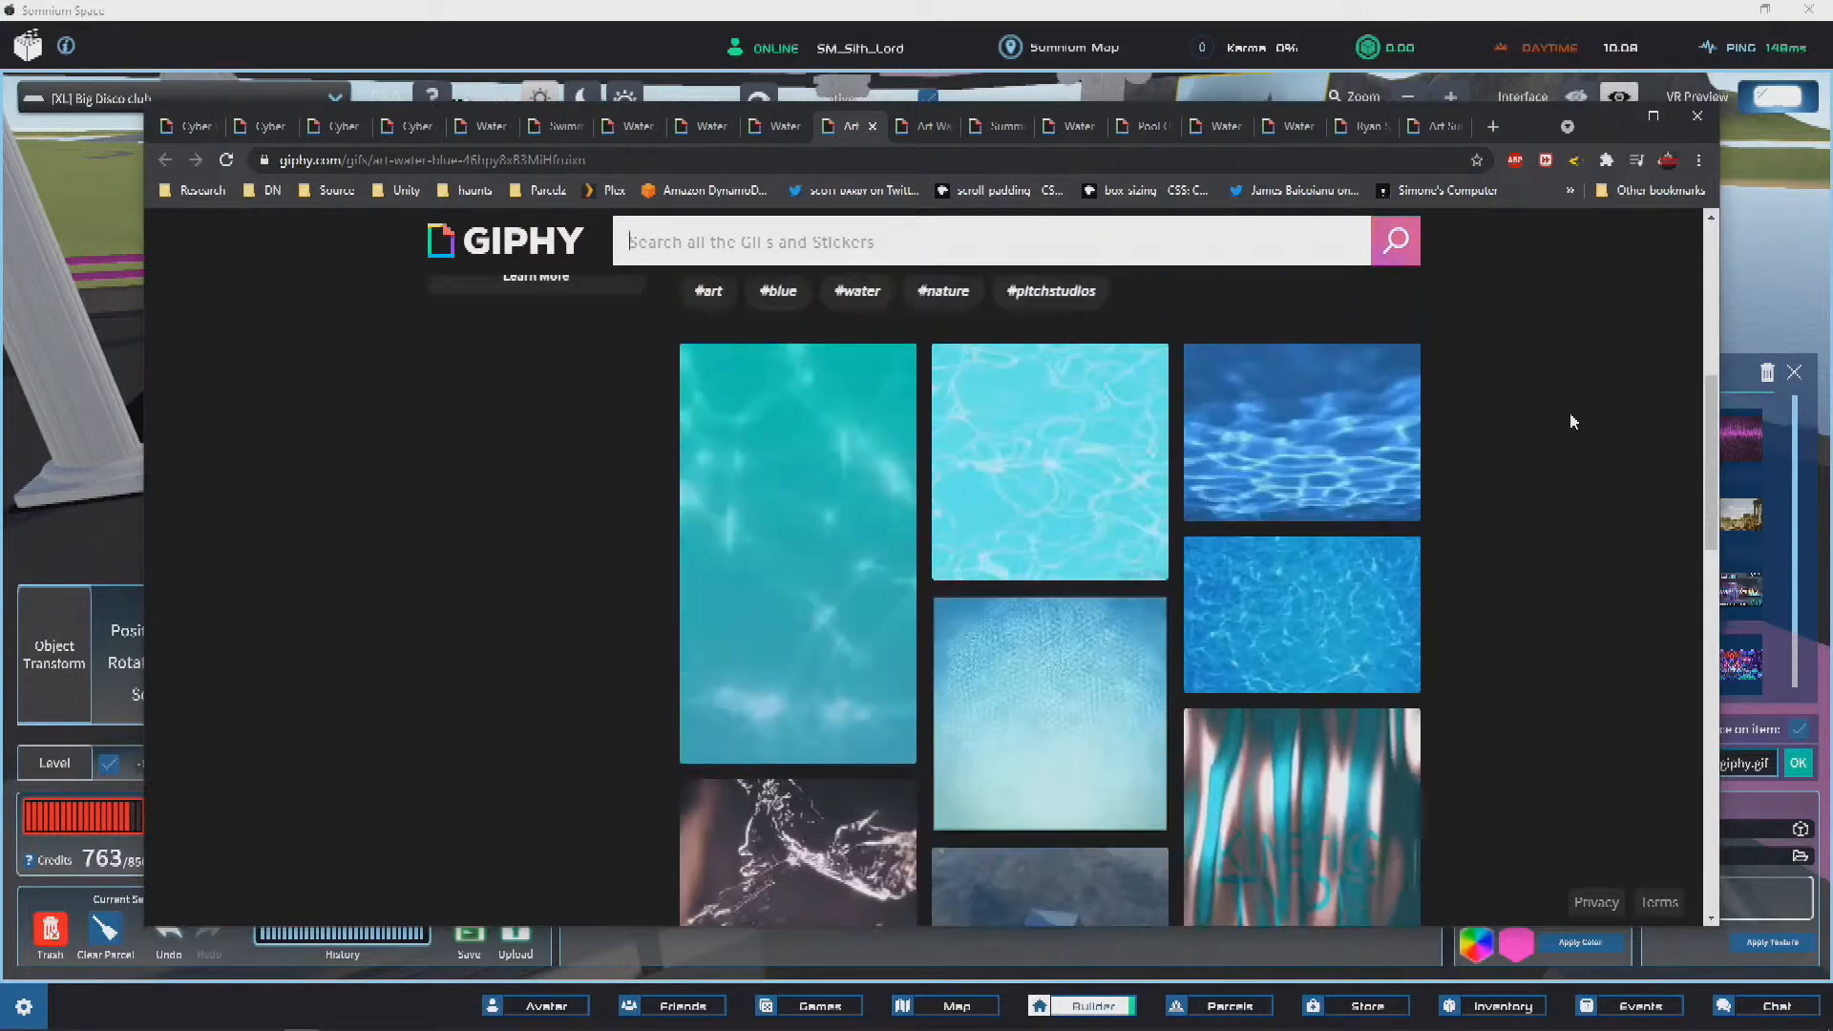
right_click(869, 576)
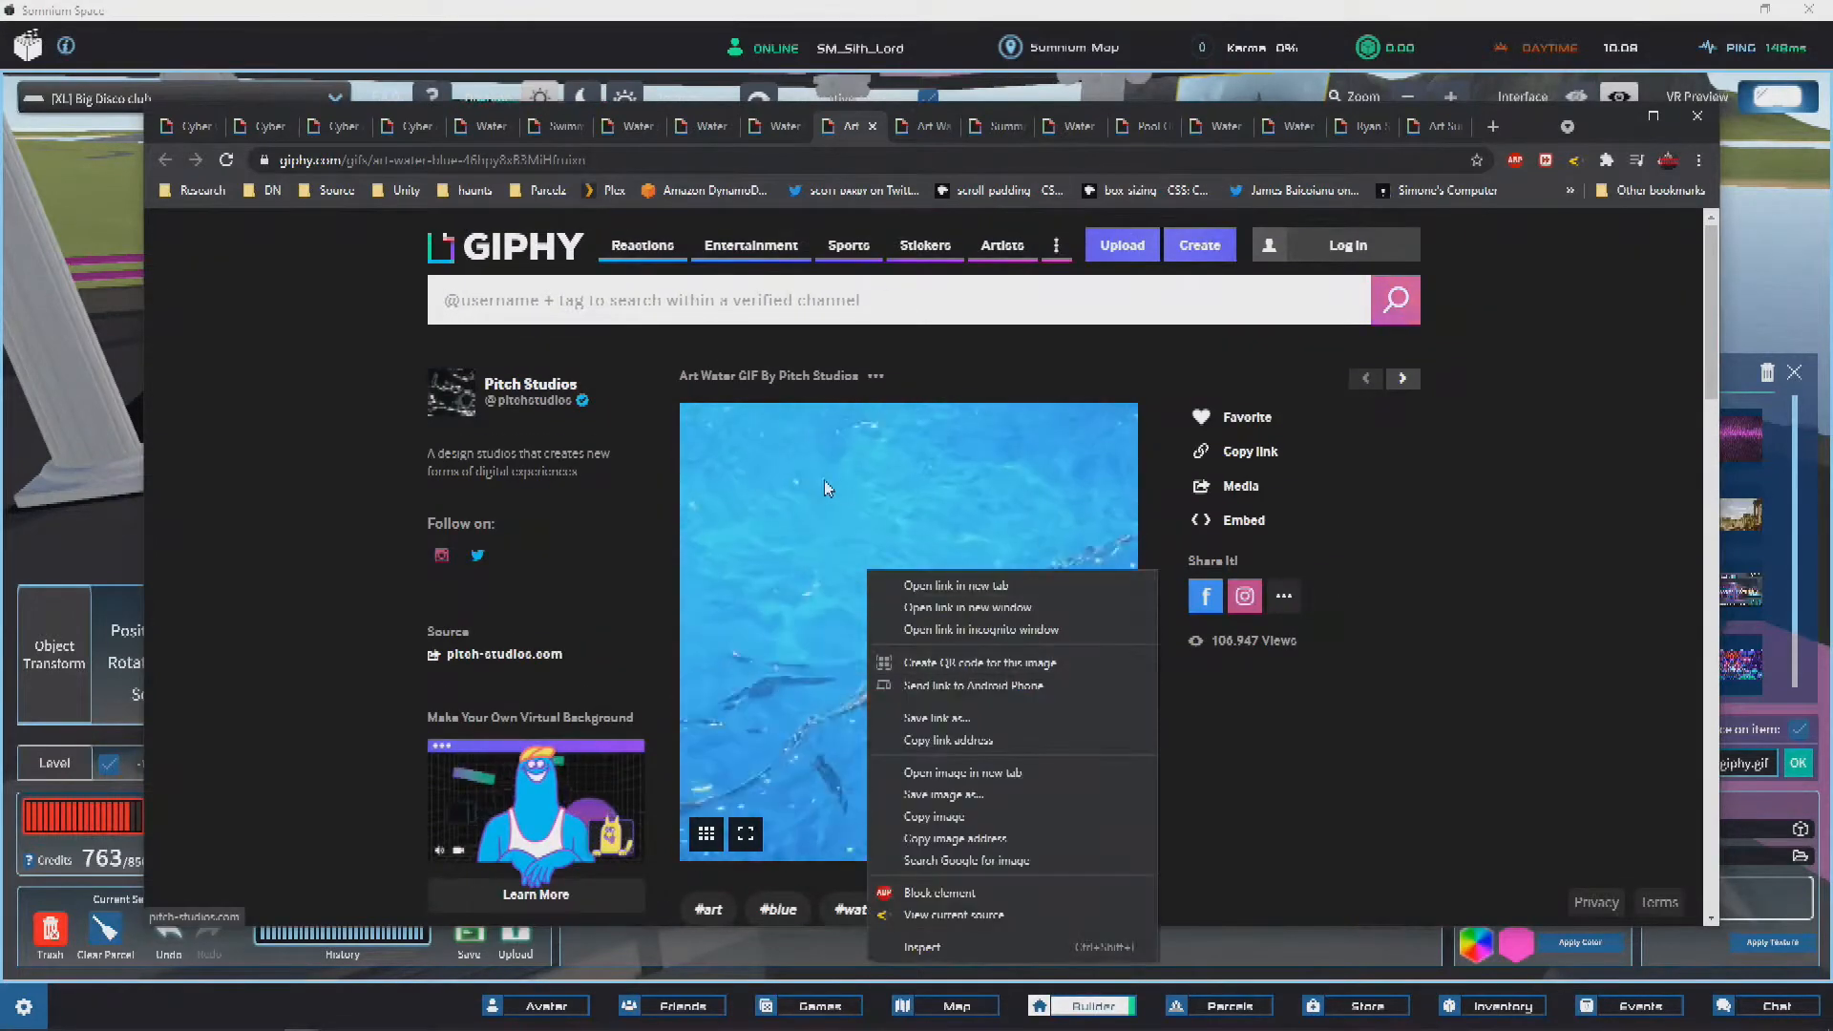
right_click(859, 491)
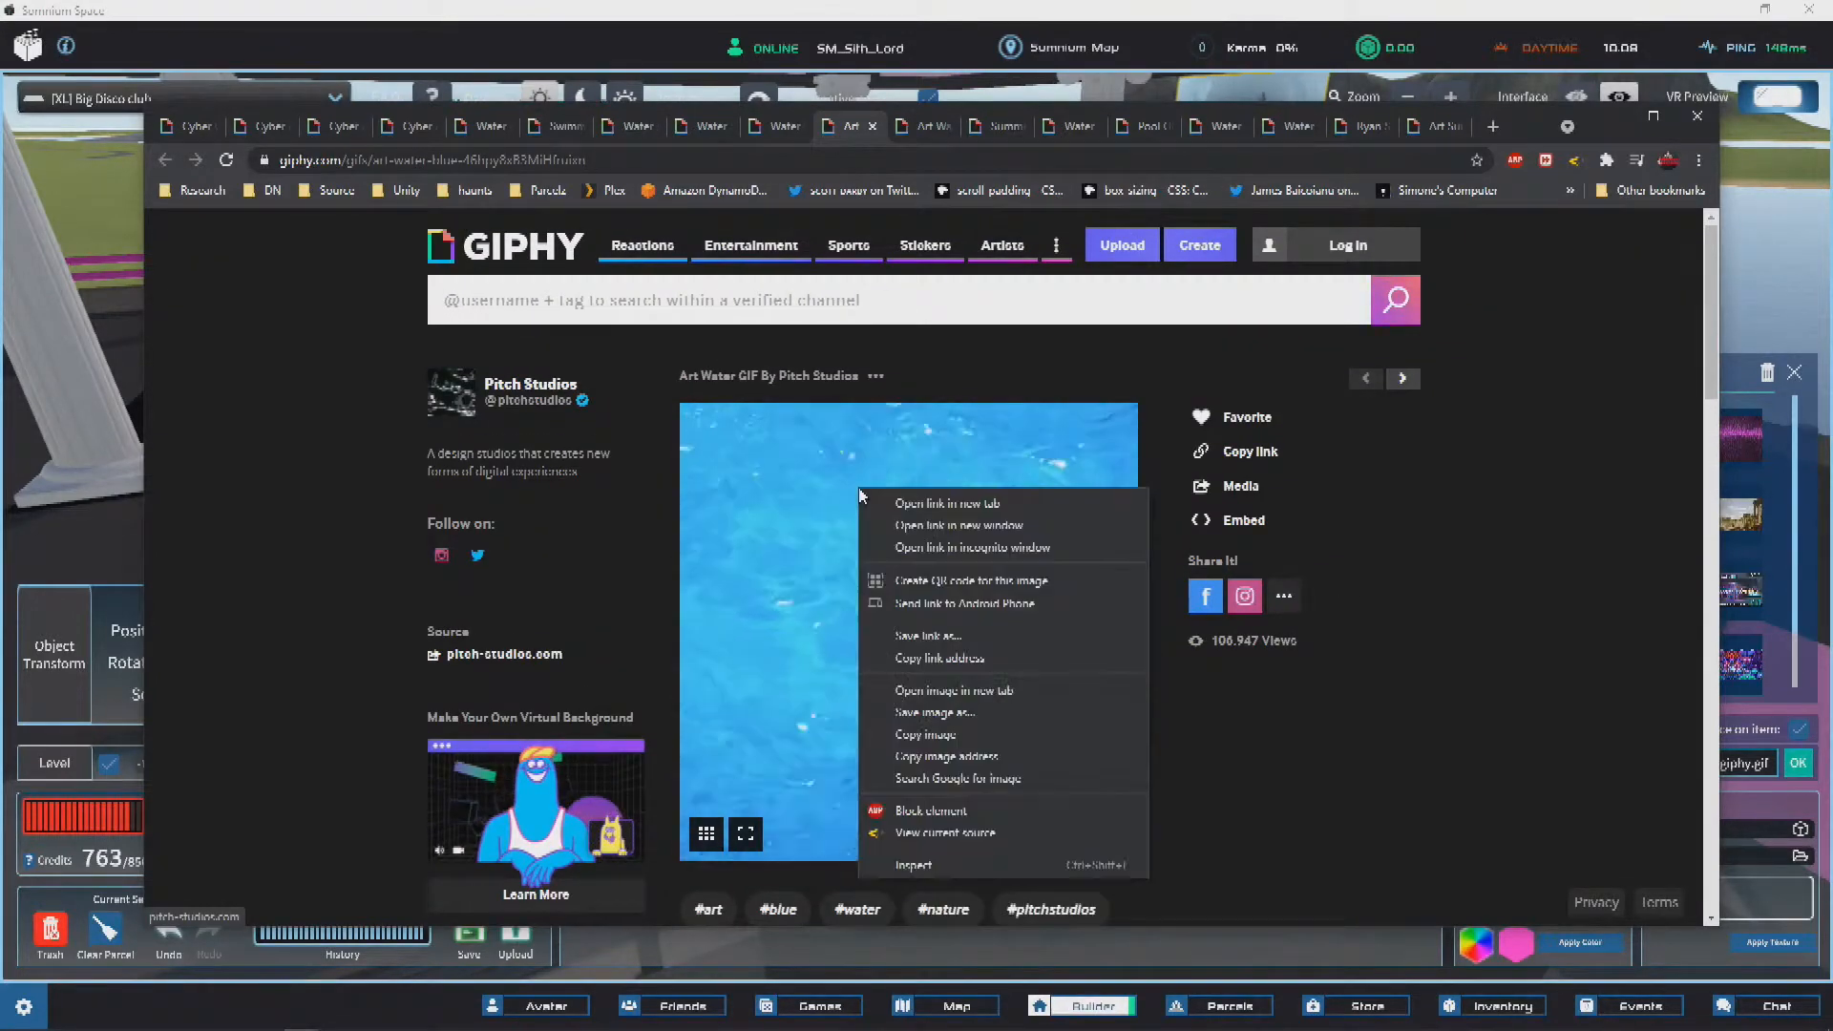
left_click(958, 759)
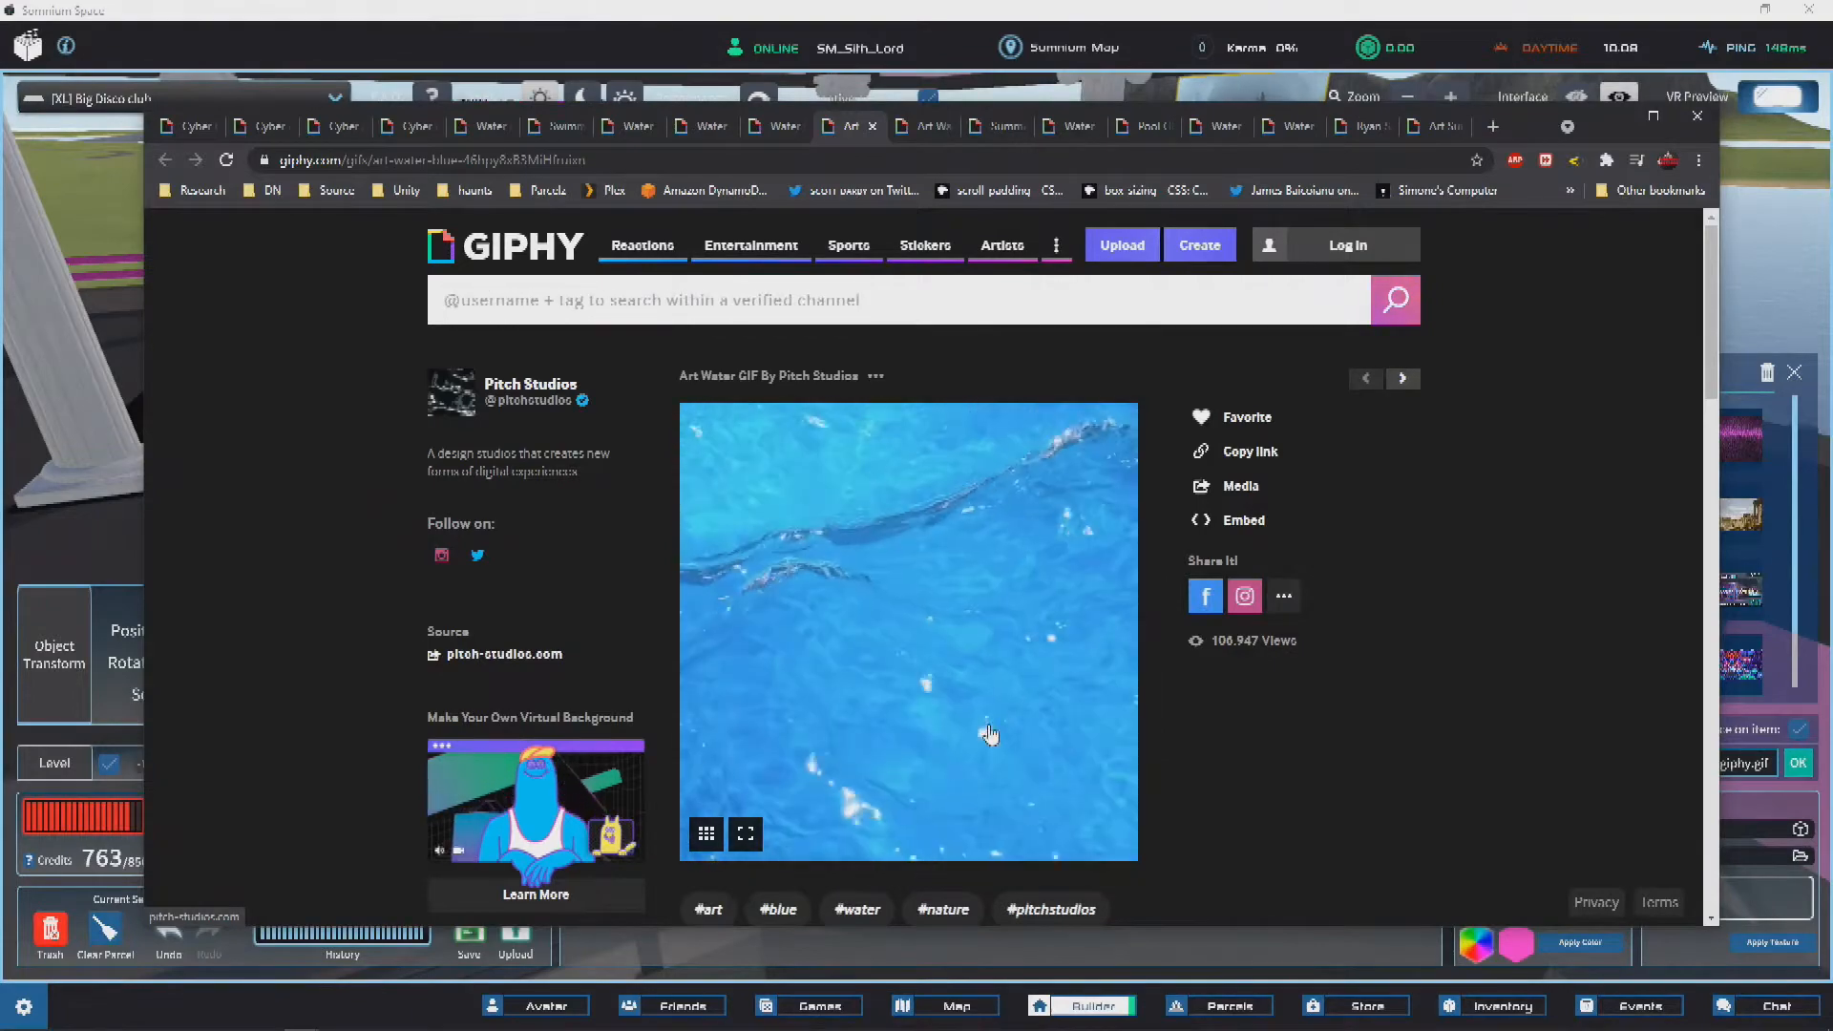
Step: Switch to Somnium Space, place a new image object in front of the club and set its link to the copied GIF address
left_click(1226, 8)
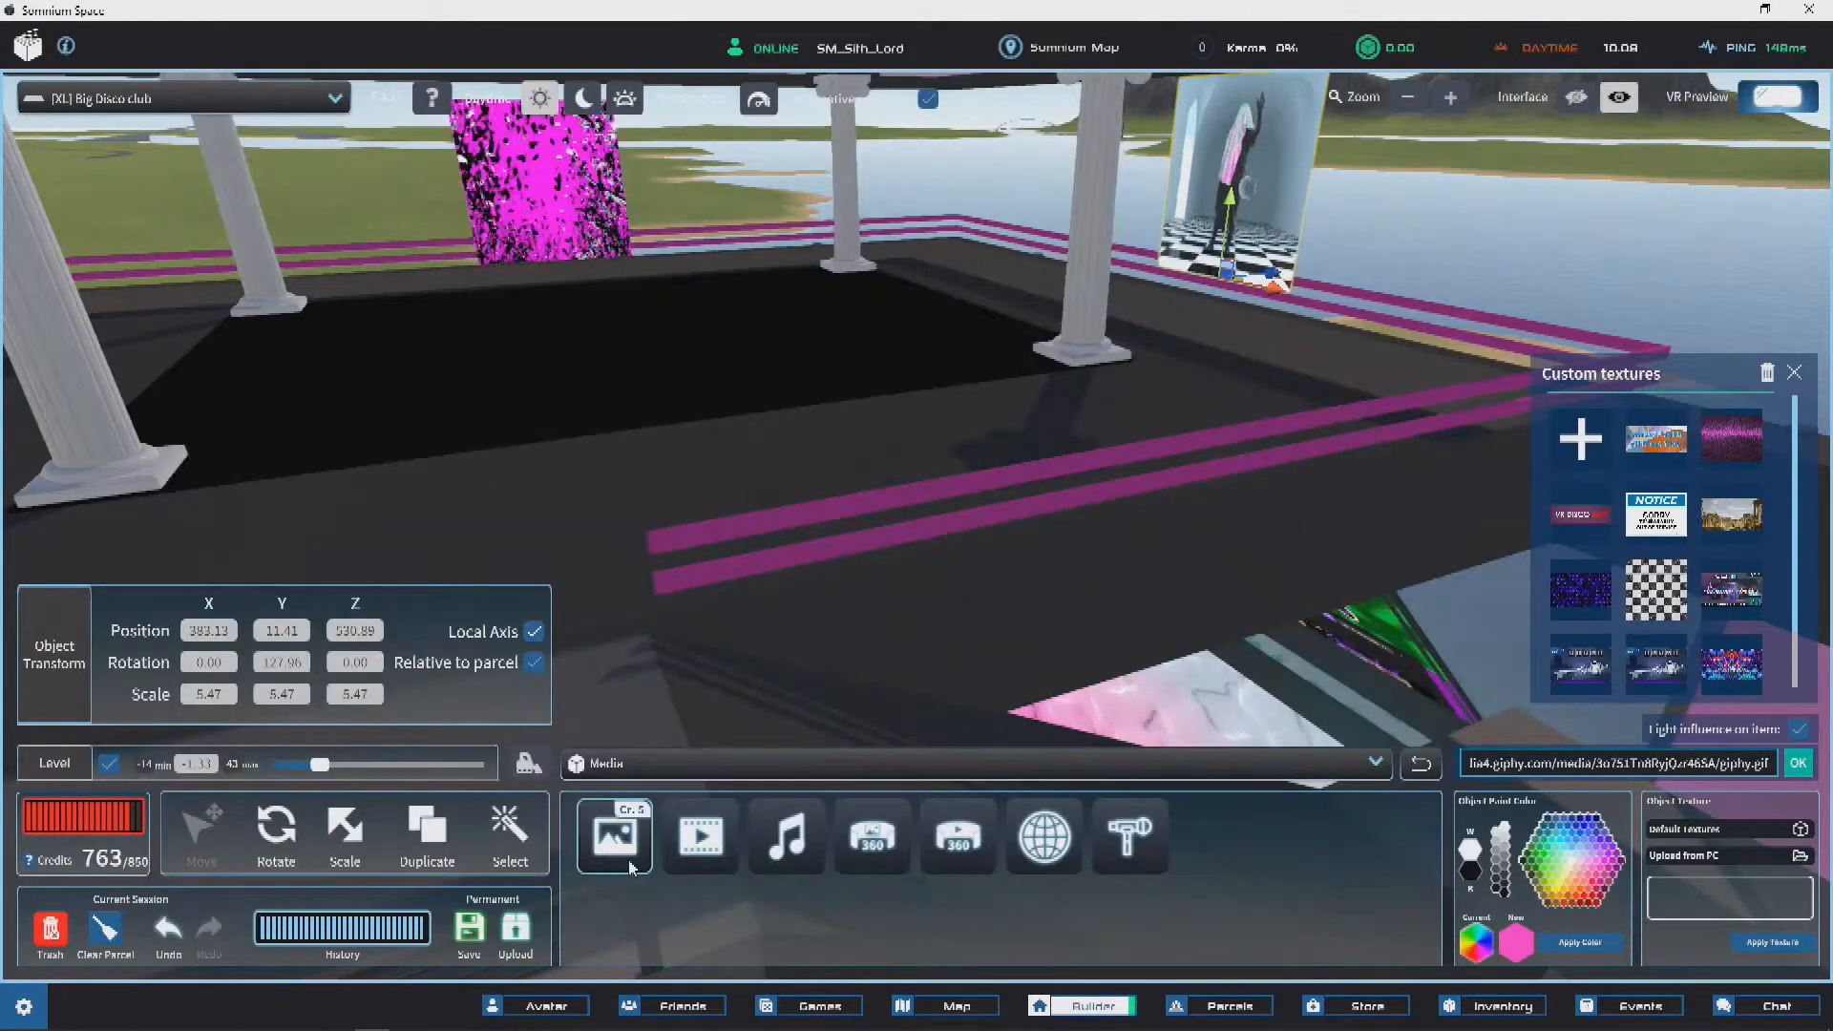
scroll(905, 331, "down", 10)
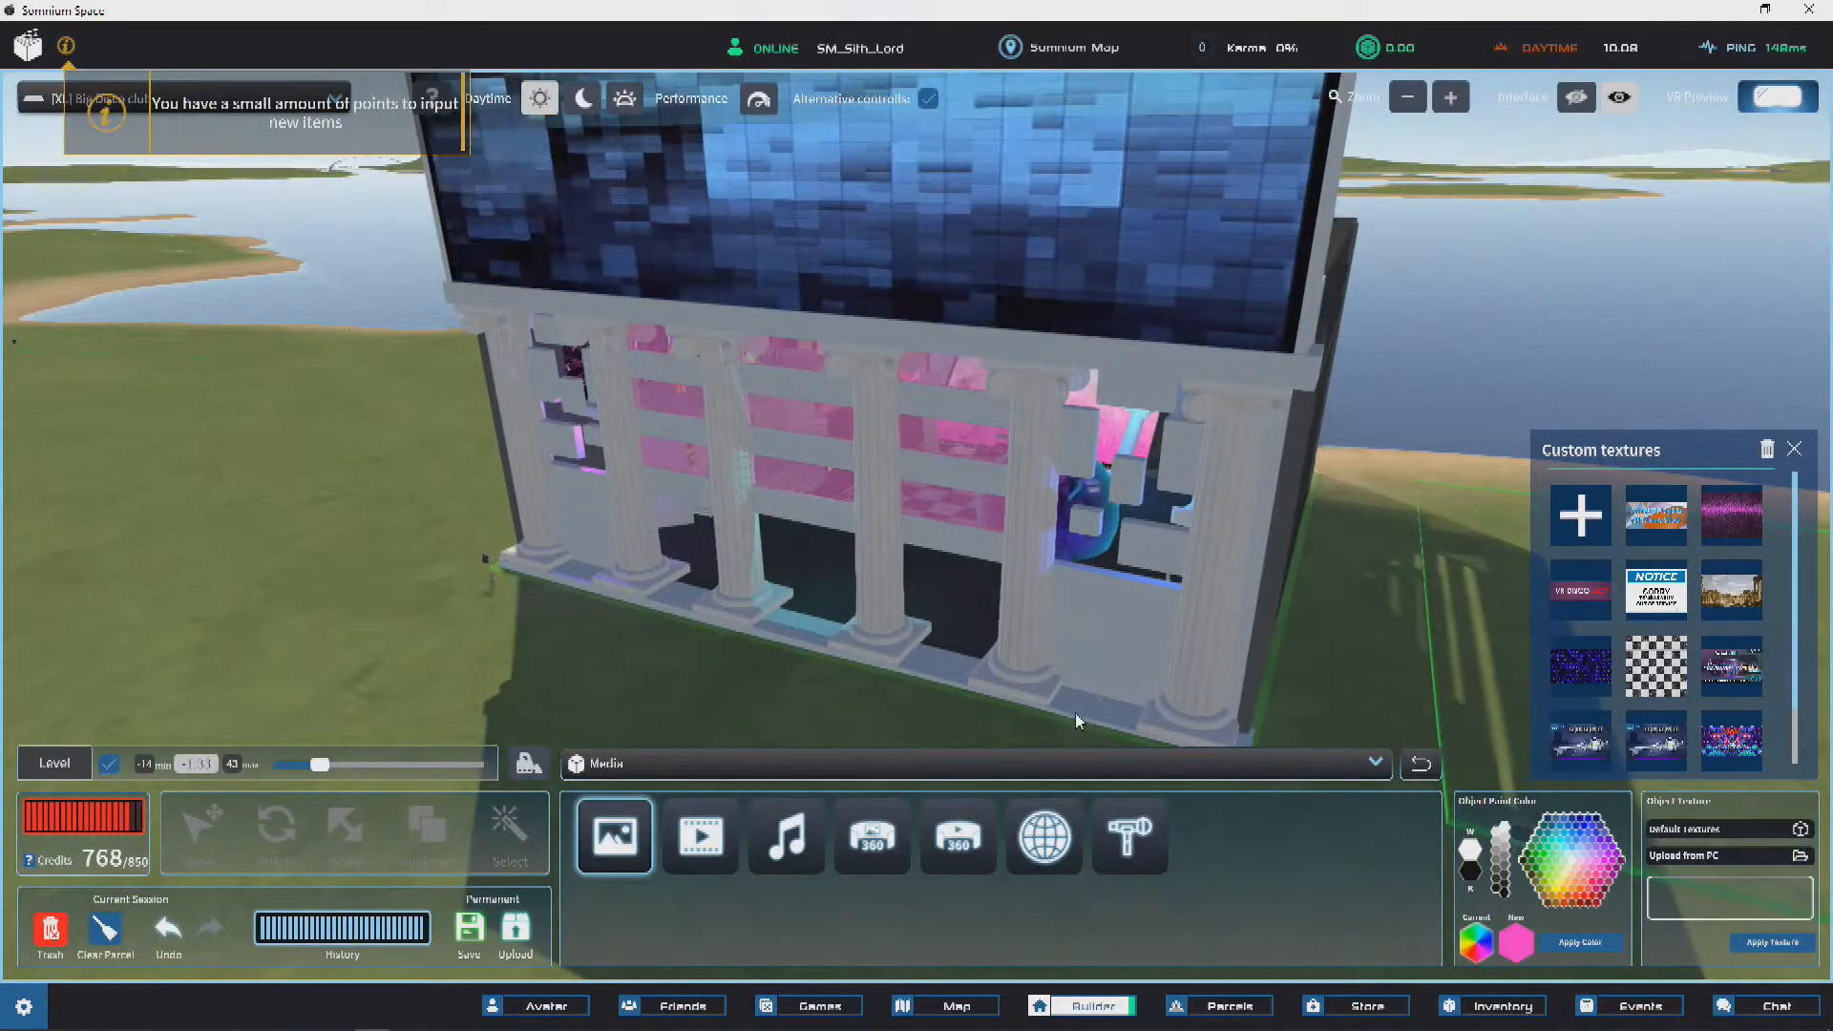
left_click(1074, 711)
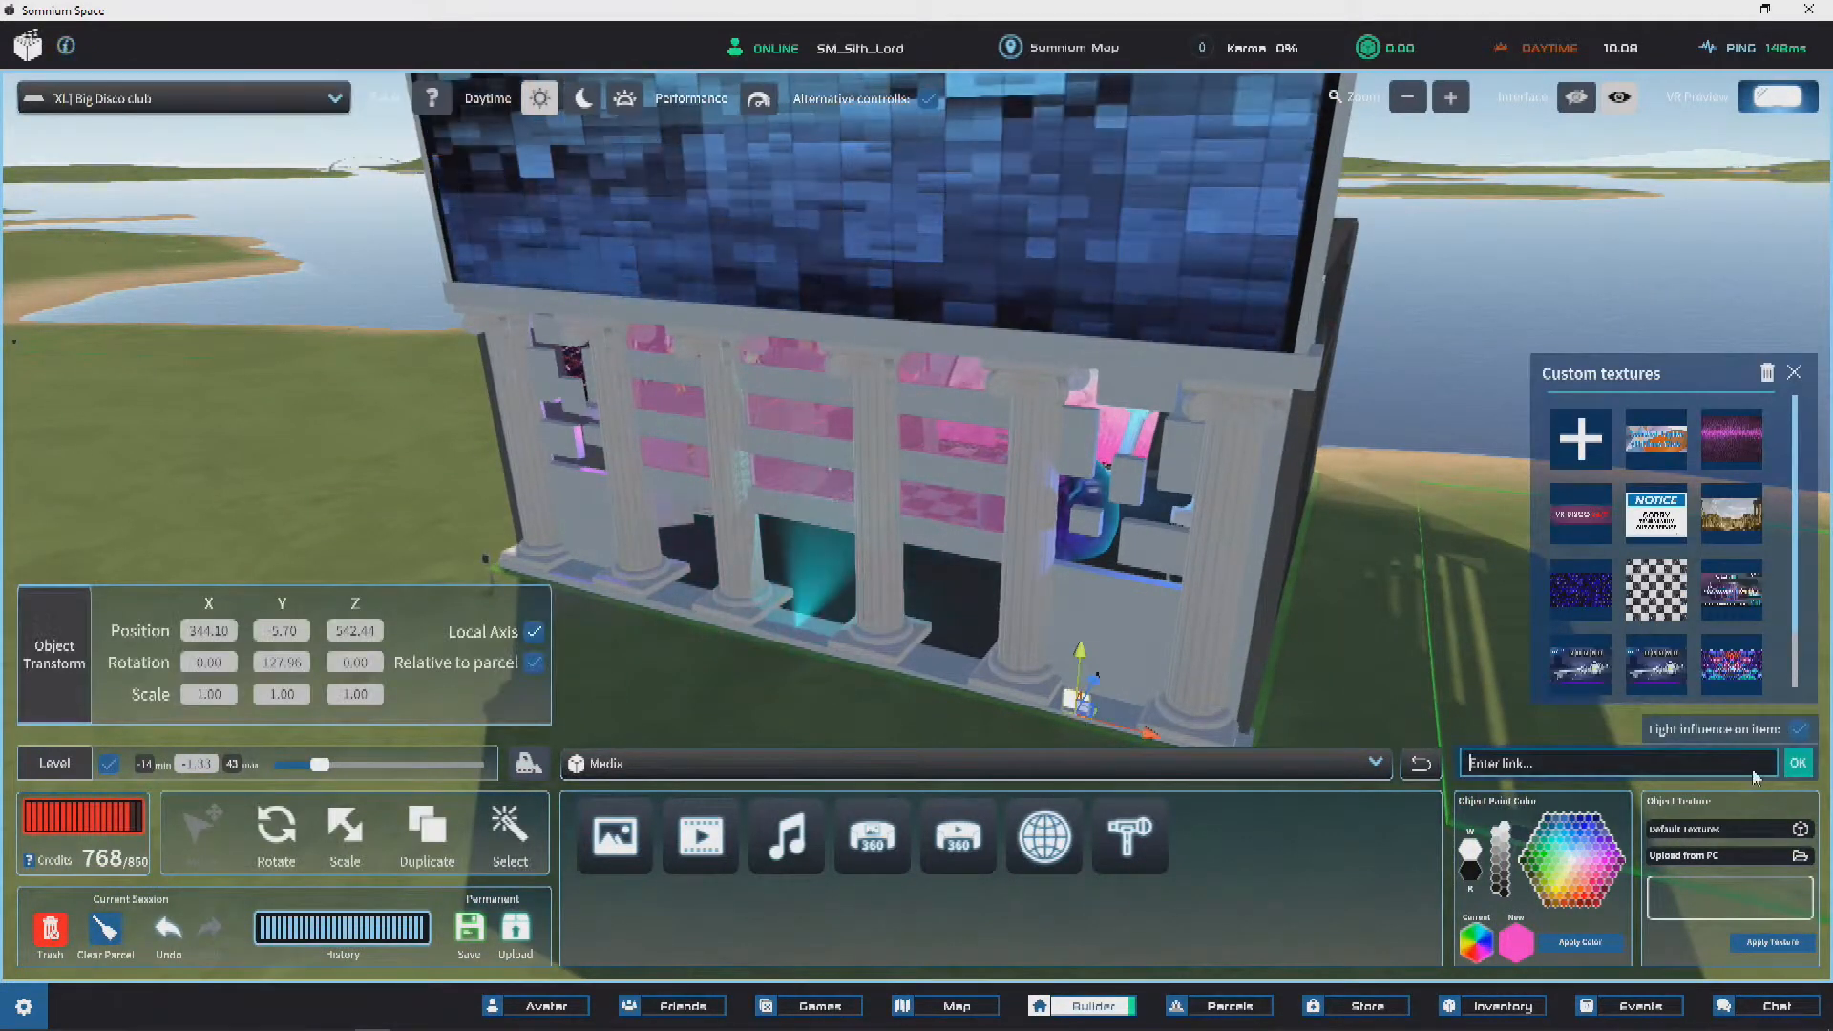
key("ctrl+v")
left_click(1794, 376)
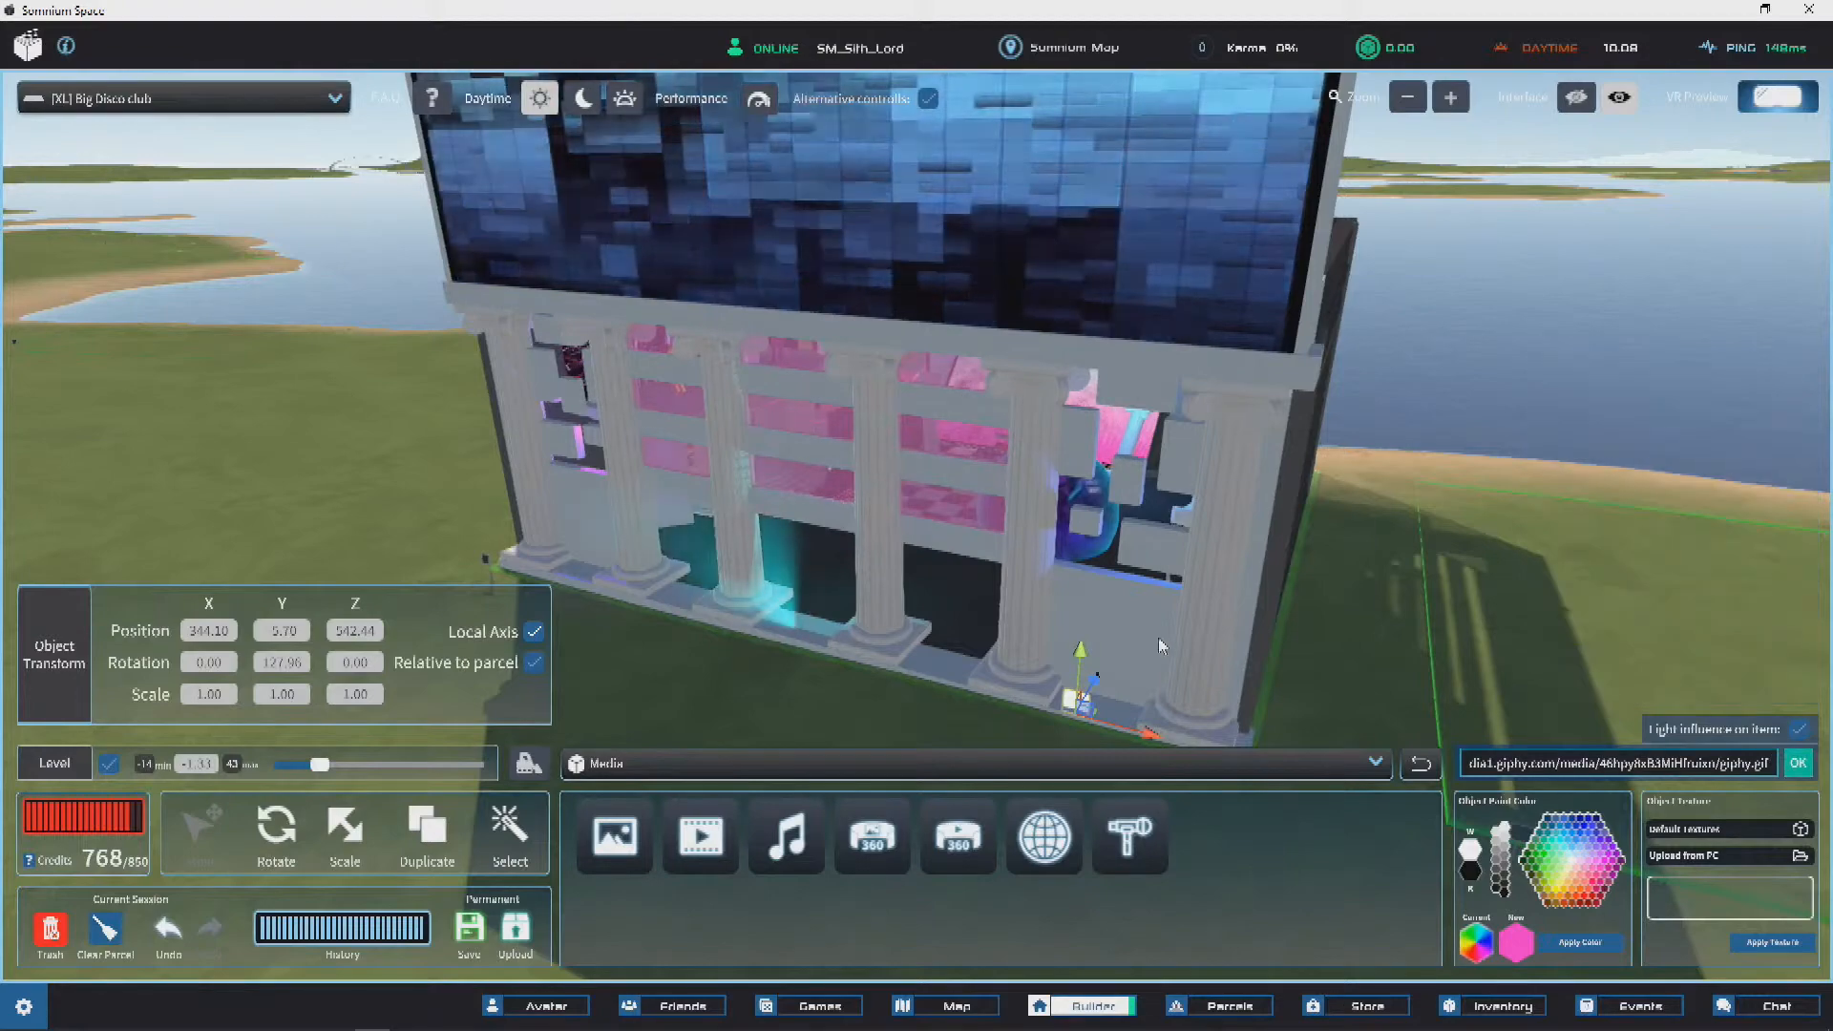
Step: Move the water image onto the black rooftop area at about X 367.85, Y 11.13, Z 544.80 and lay it flat at 90° X rotation
left_click_drag(1080, 651, 1117, 191)
right_click_drag(1117, 196, 895, 432)
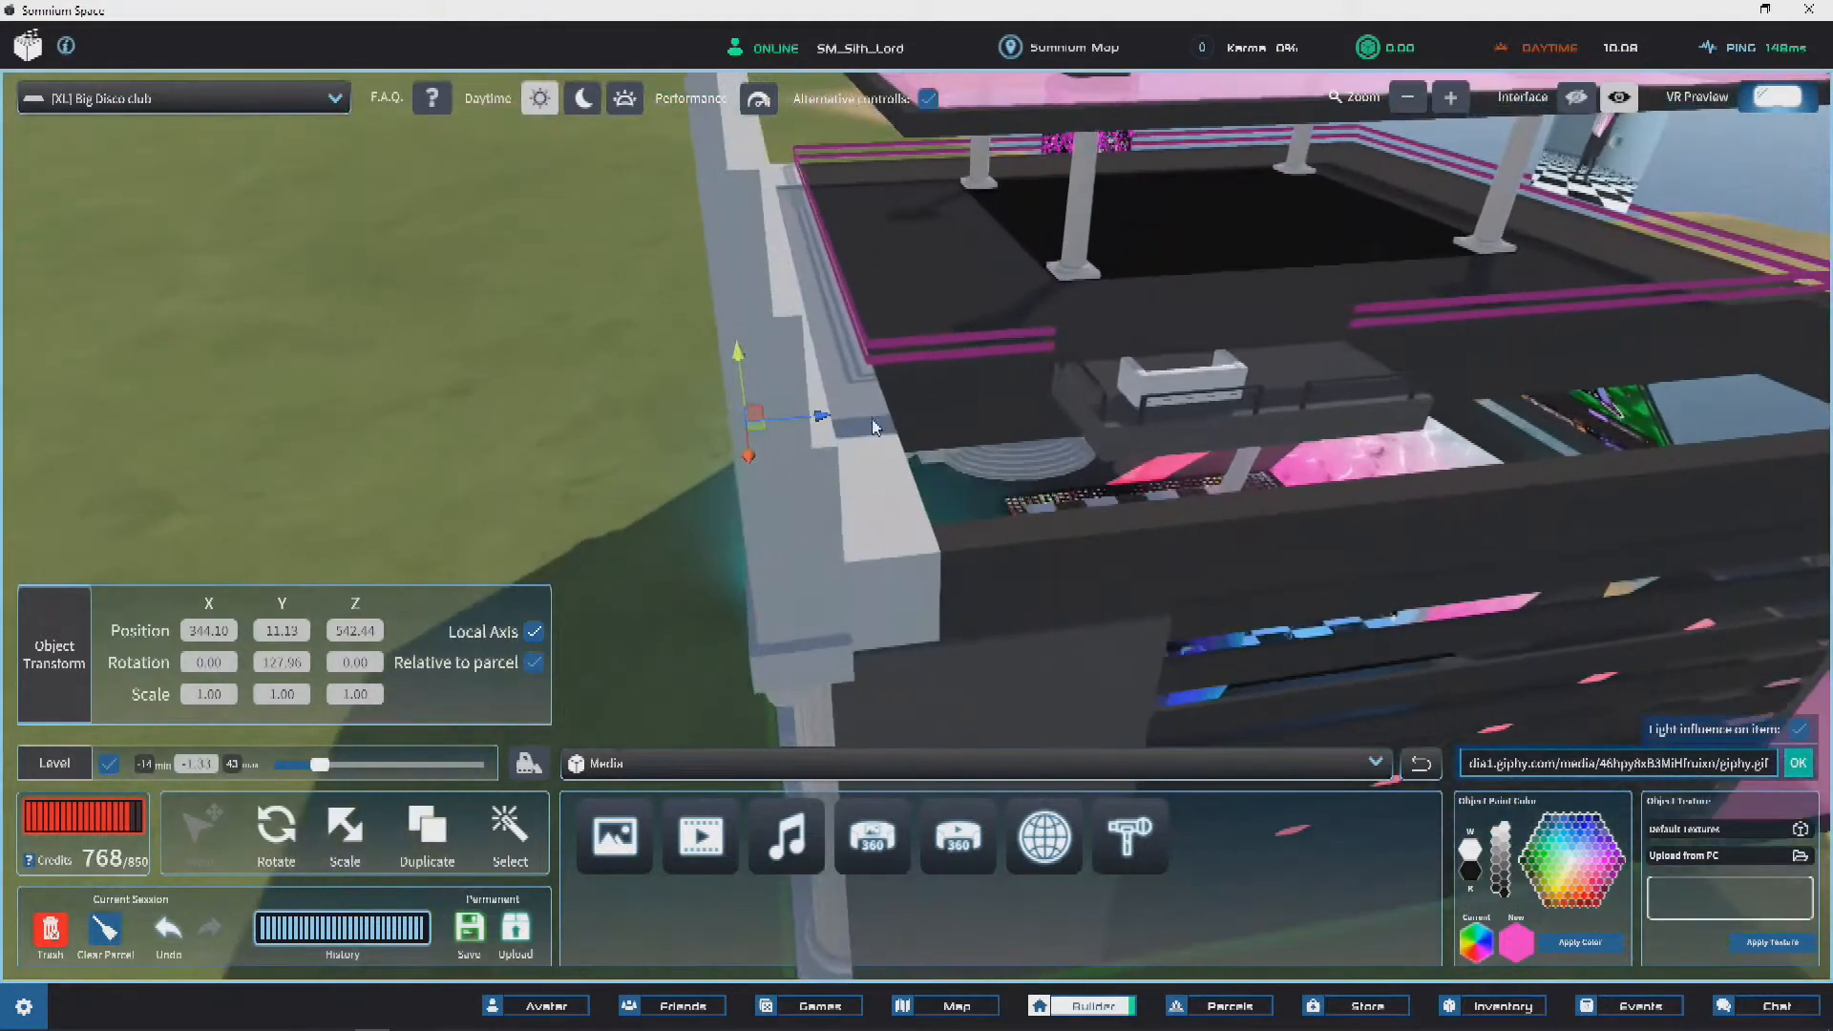
left_click_drag(1418, 305, 1518, 298)
right_click_drag(1518, 298, 1241, 441)
left_click_drag(1255, 446, 896, 410)
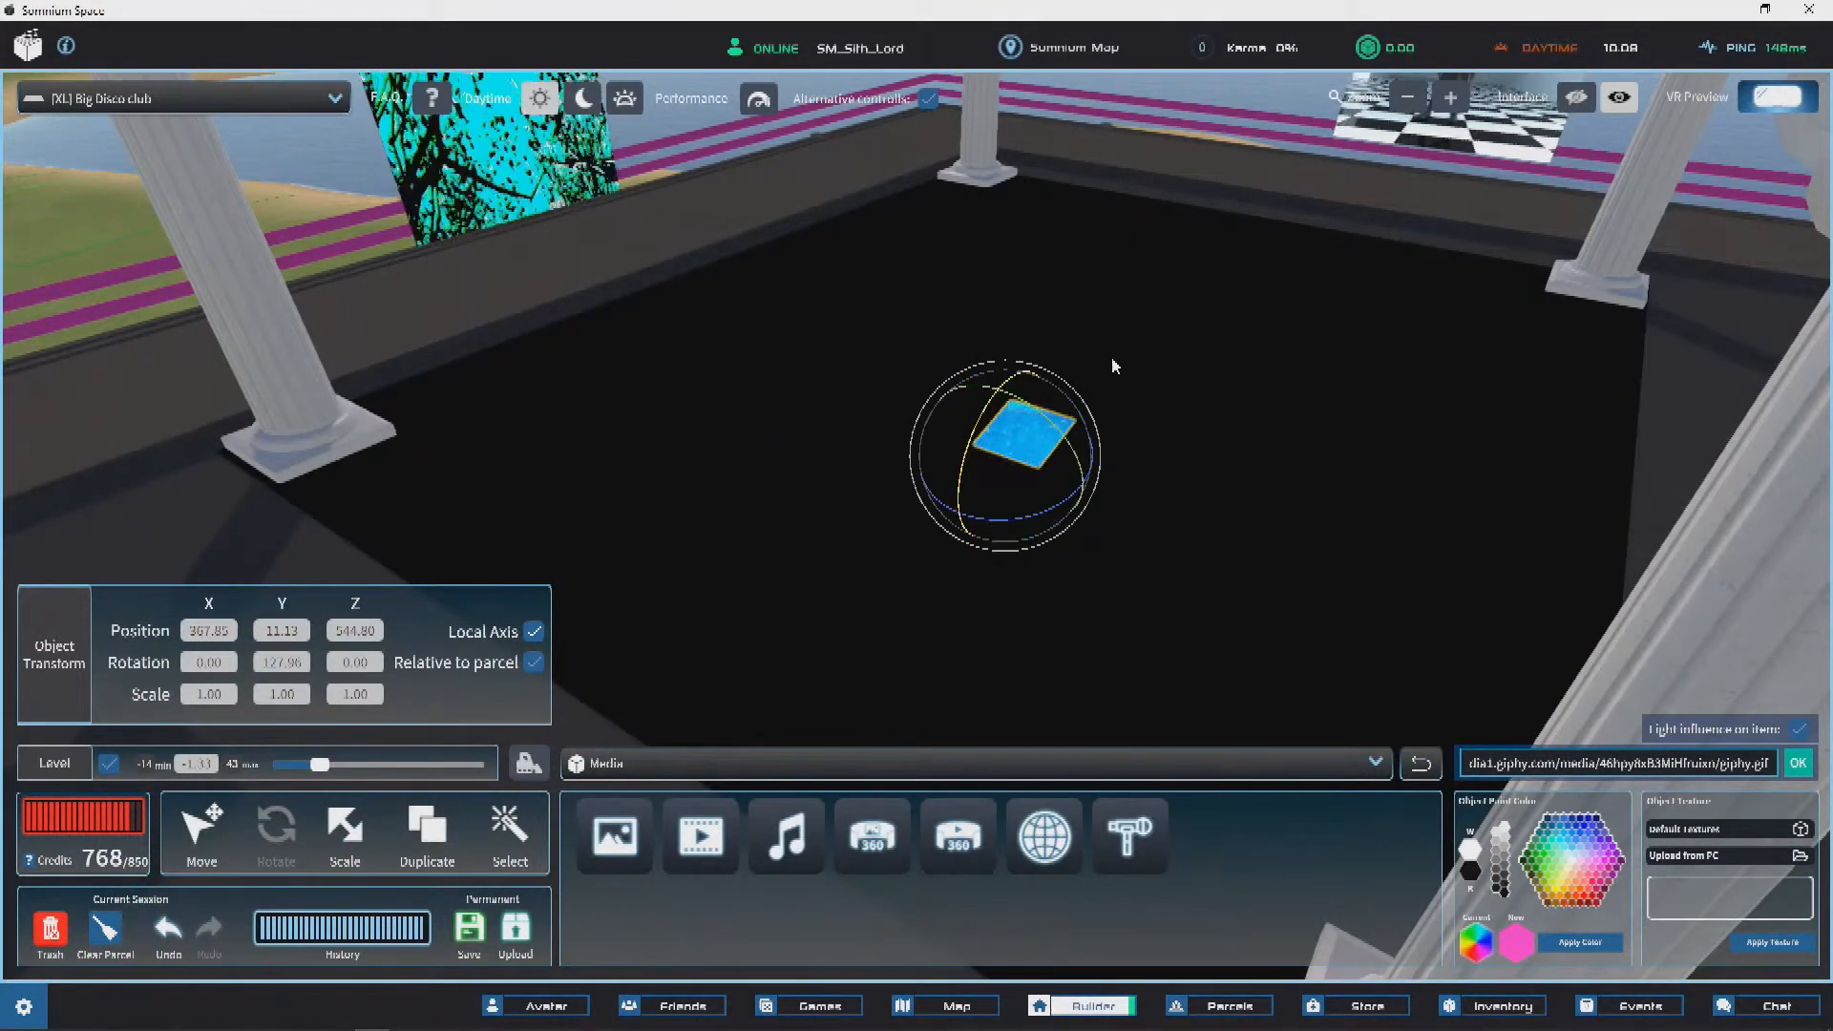
Step: Scale the water image uniformly to about 10.30 and turn it horizontally to a Y rotation of 37.96°
left_click(345, 829)
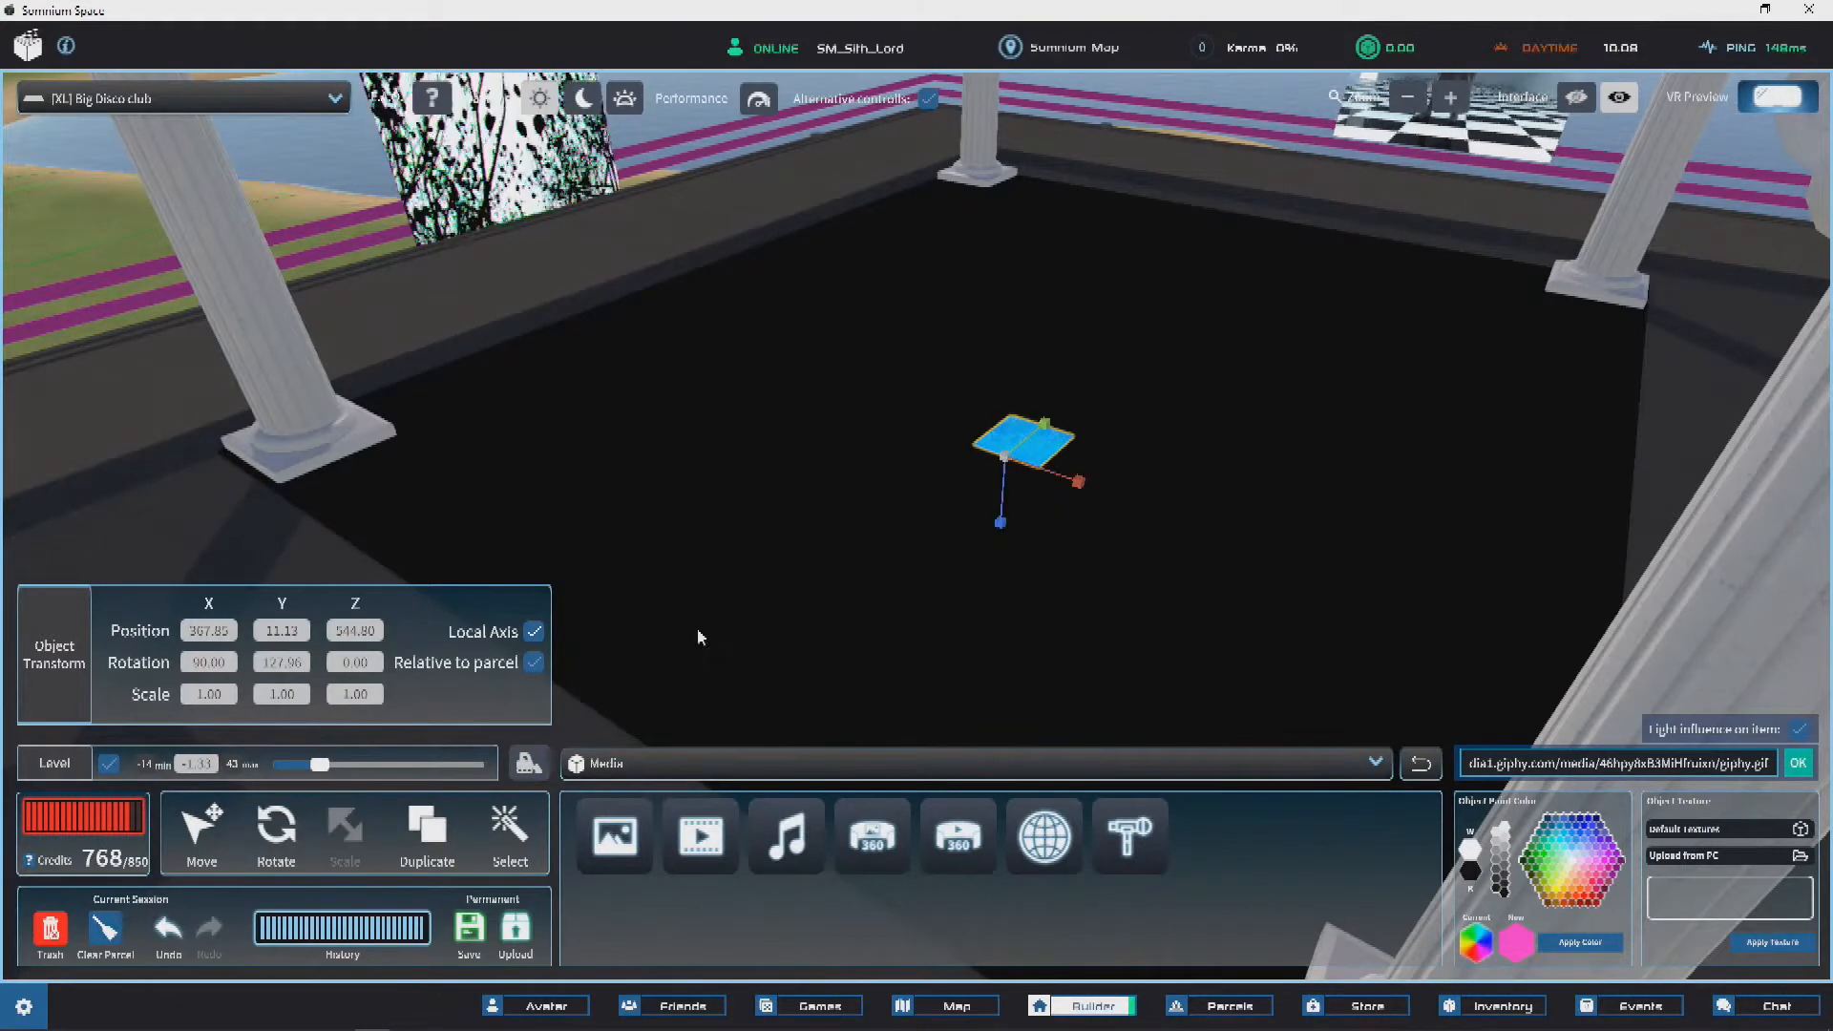
left_click_drag(1007, 462, 1476, 8)
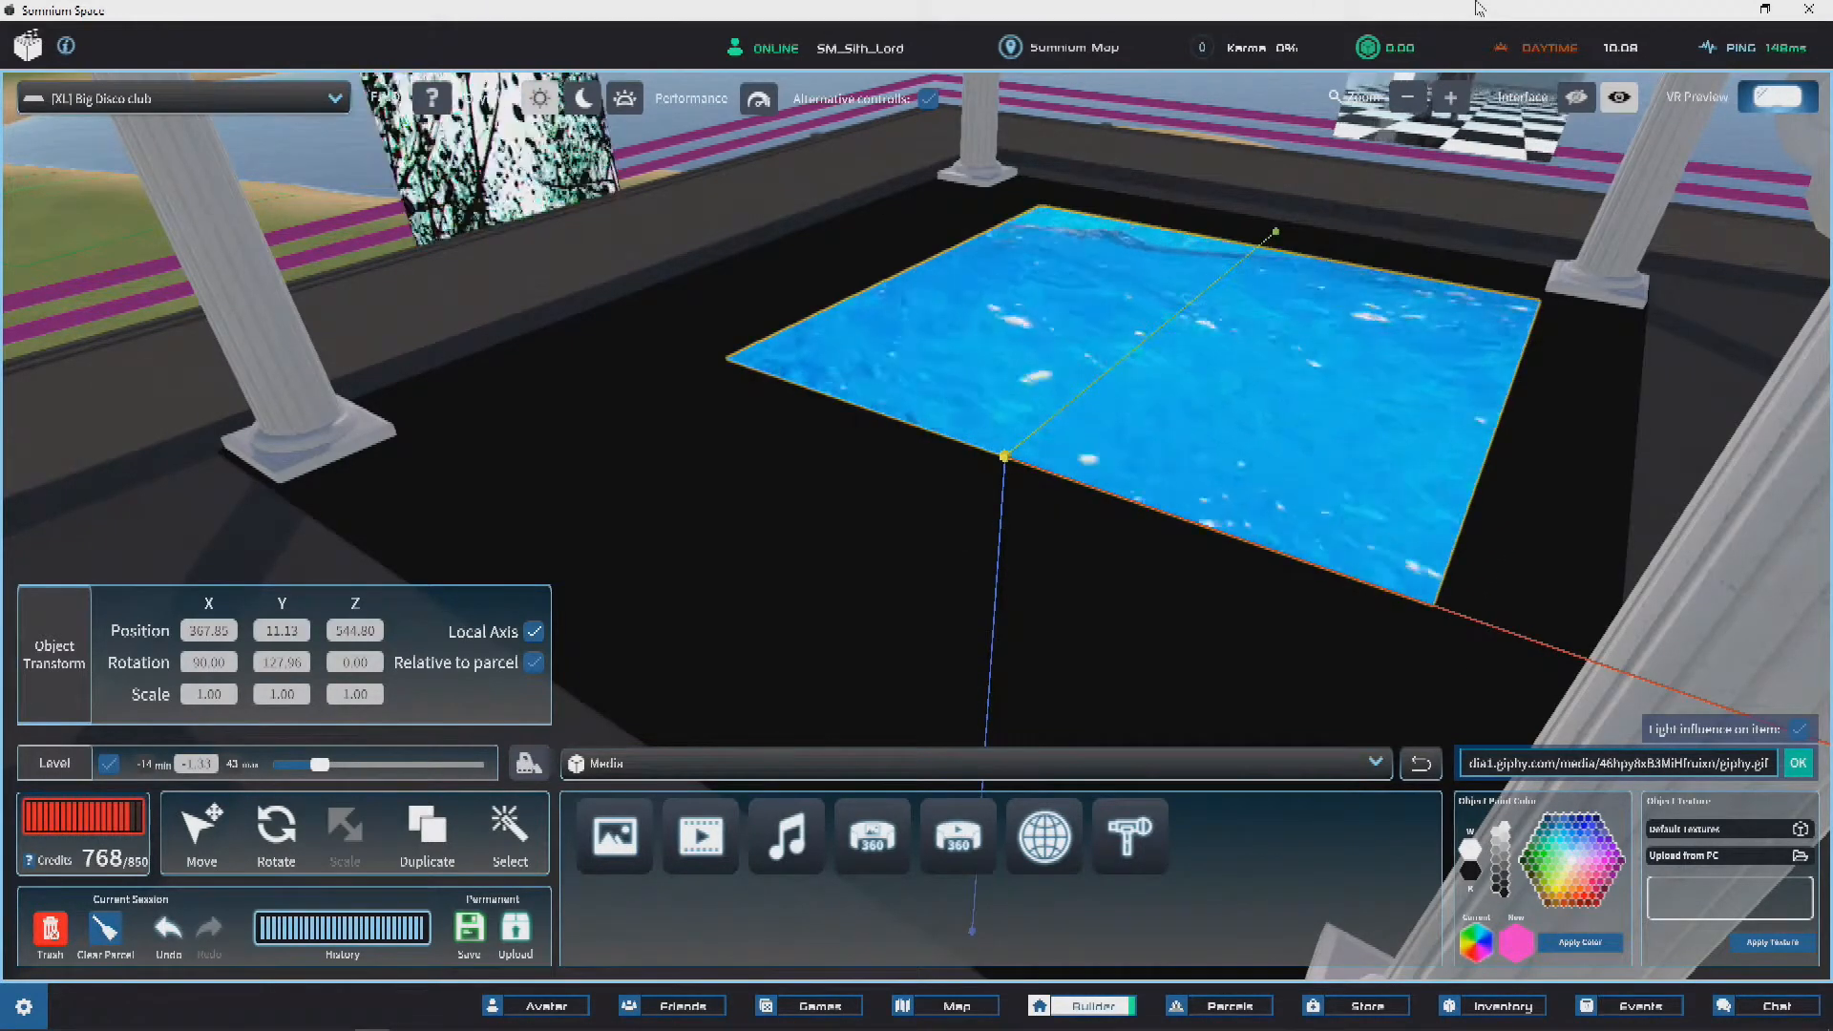
left_click(267, 848)
left_click_drag(1013, 513, 1154, 504)
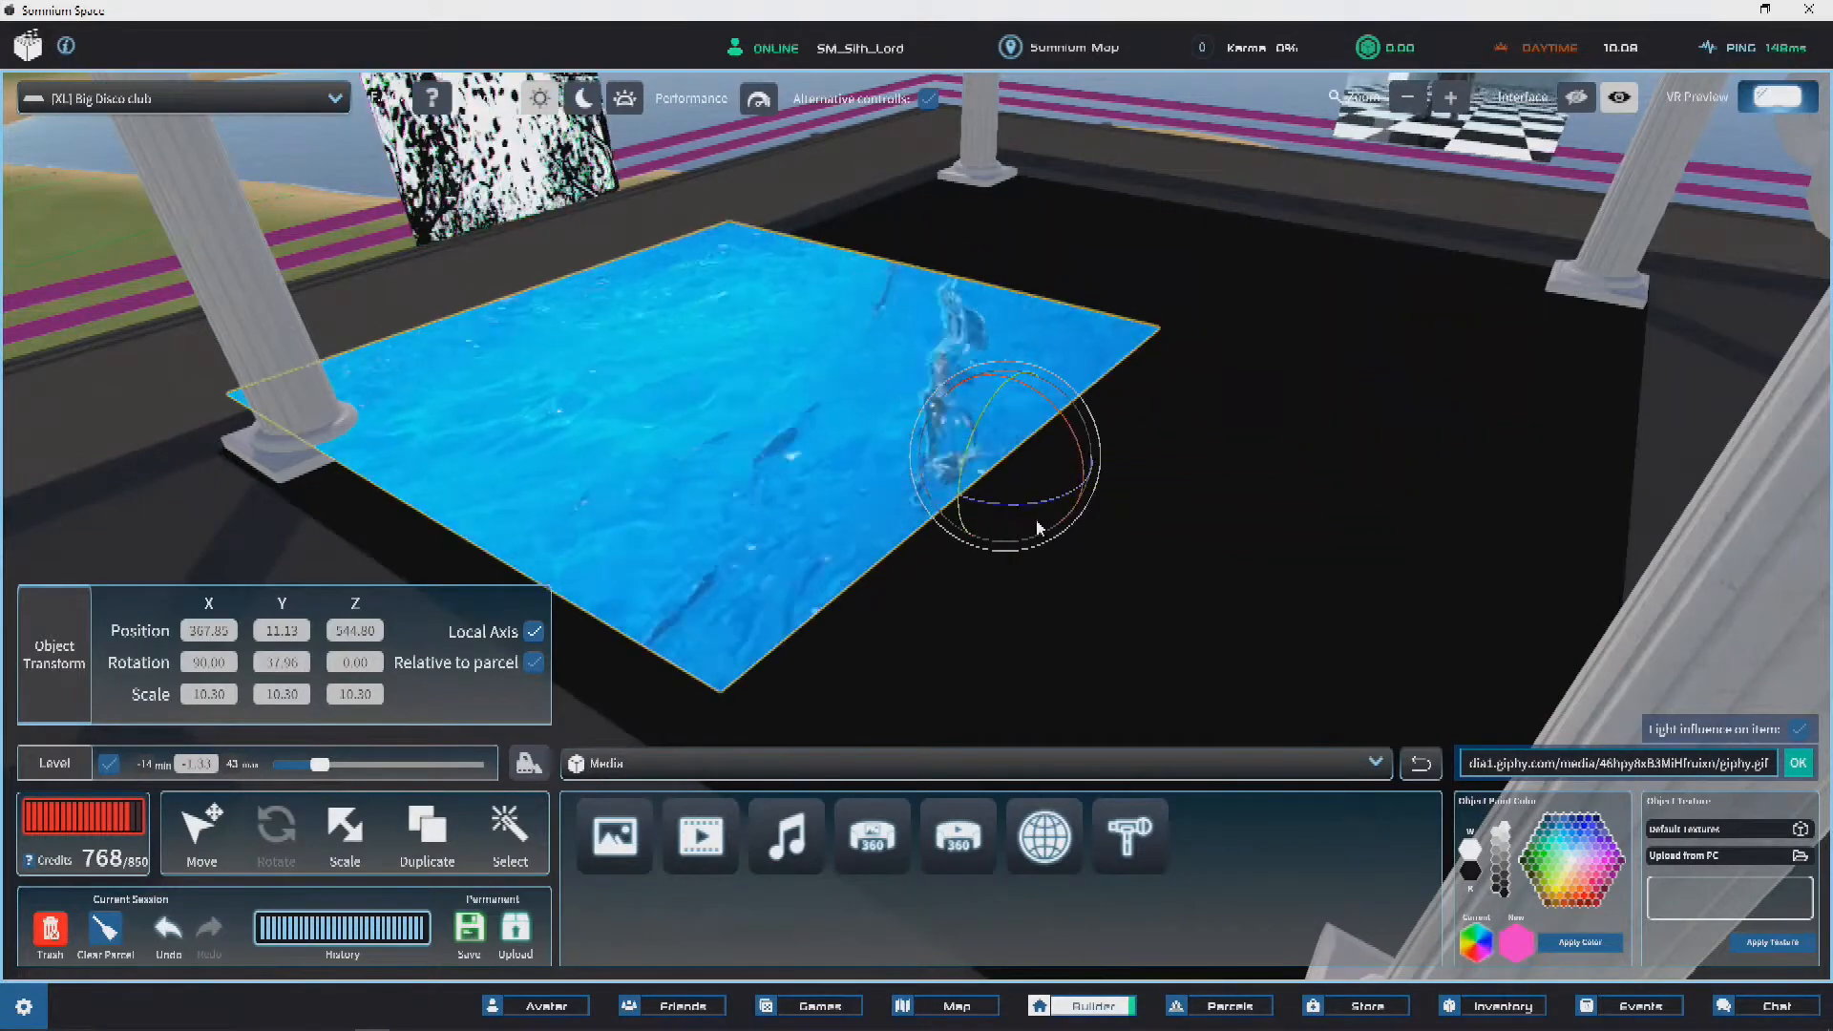
Step: Move the water image between the rooftop columns to about X 367.20, Y 10.91, Z 537.06
right_click_drag(996, 462, 747, 292)
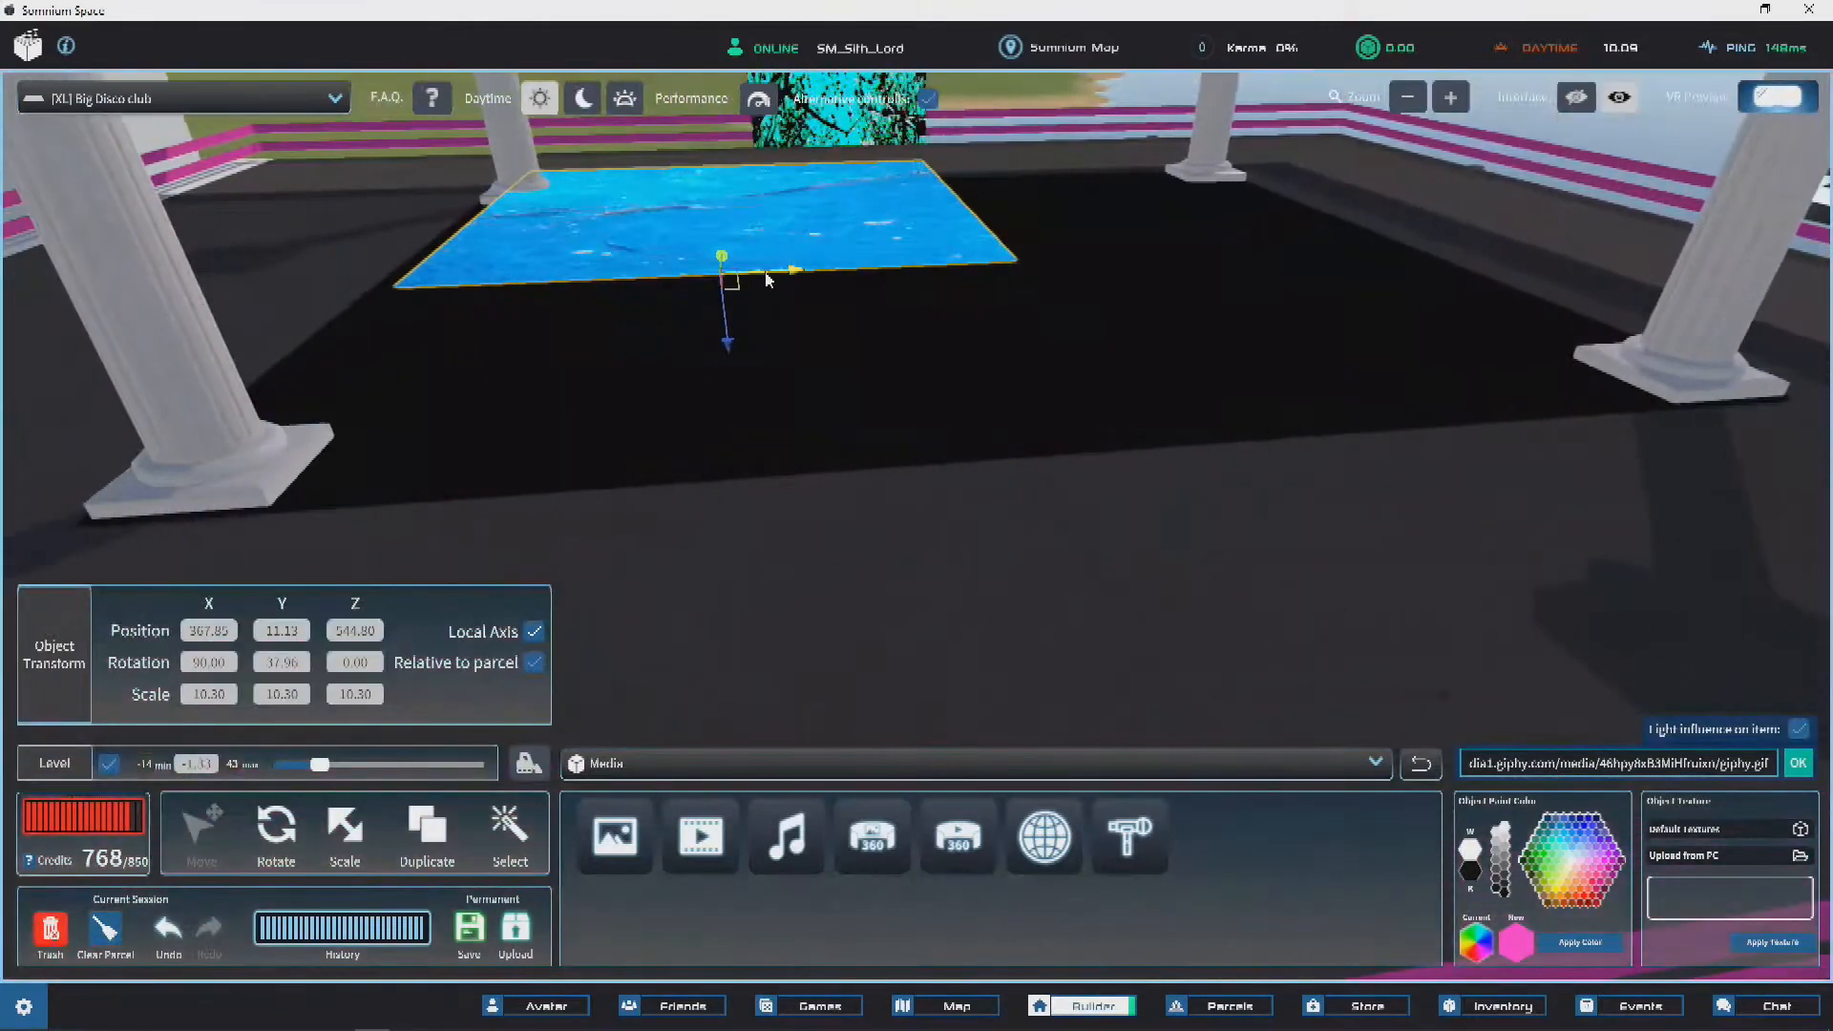
right_click_drag(1023, 289, 1344, 321)
left_click_drag(1430, 301, 1311, 352)
right_click_drag(1312, 352, 1205, 433)
left_click_drag(1189, 434, 1200, 451)
left_click_drag(1165, 389, 1199, 442)
right_click_drag(1199, 442, 739, 642)
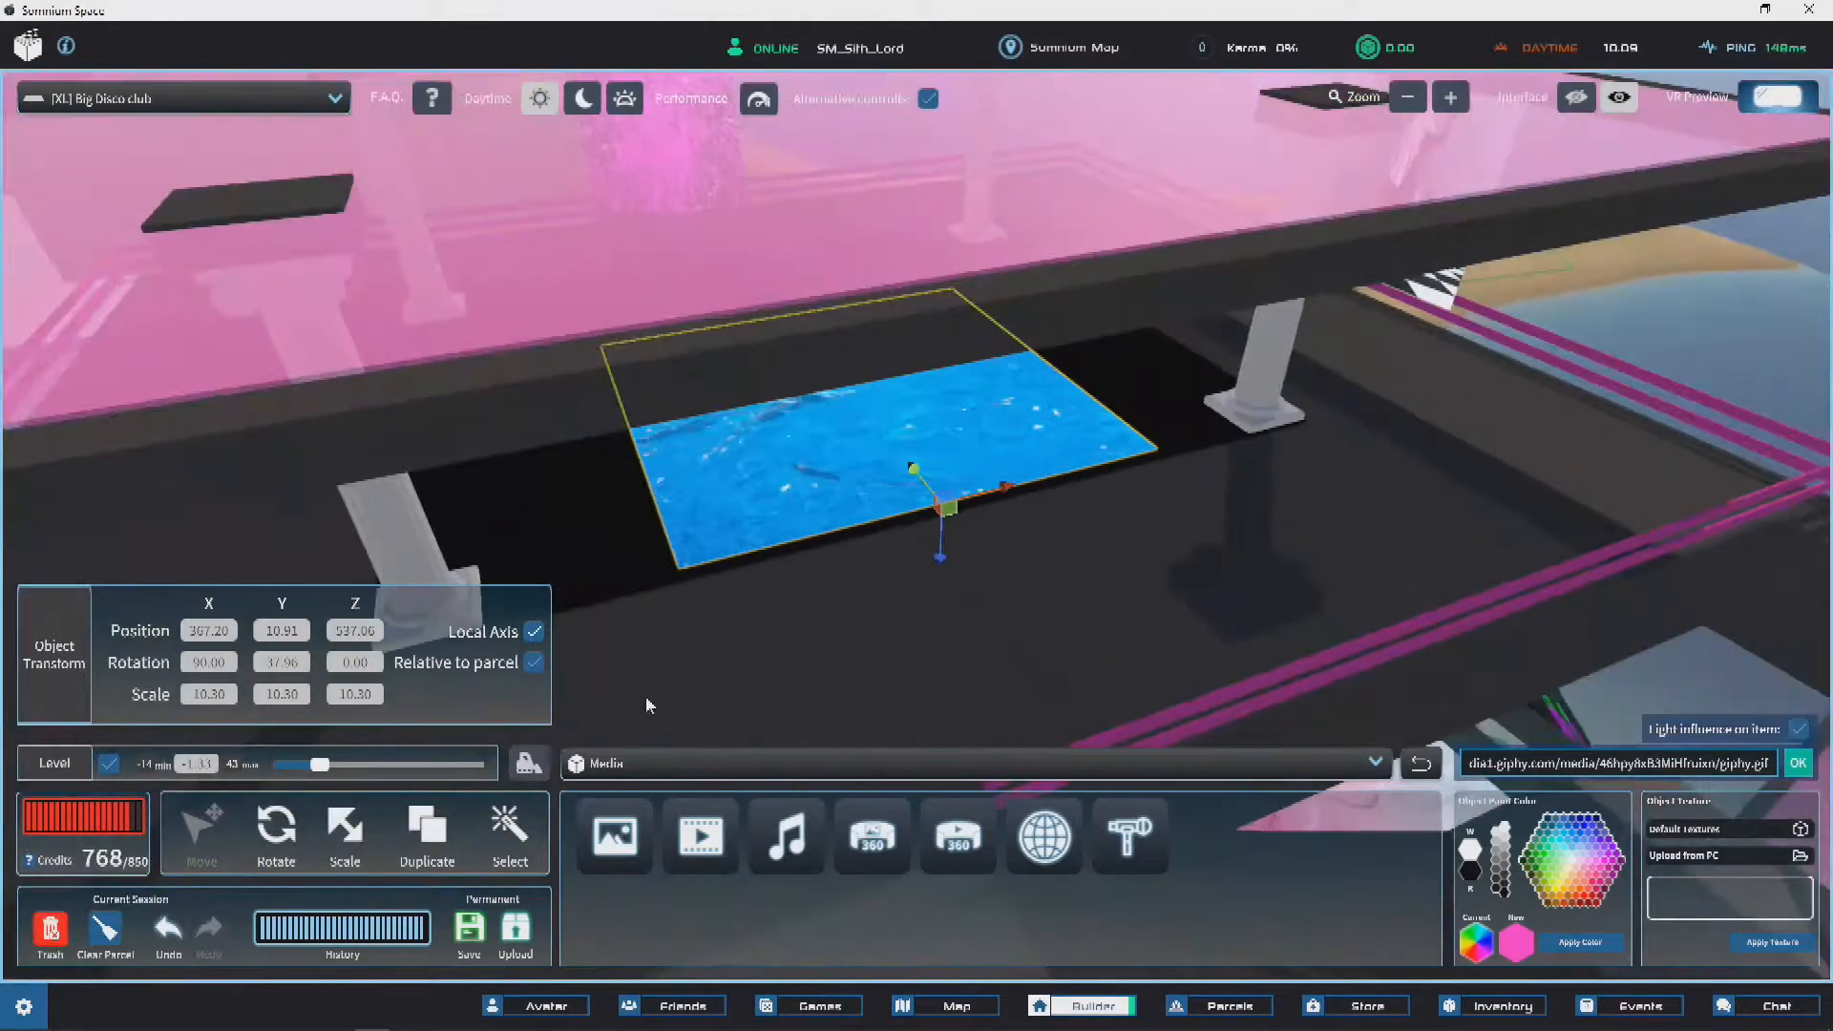
Step: Enlarge the water image uniformly to a scale of about 15.83 to fill the black rooftop area
left_click(334, 840)
right_click_drag(1036, 492, 1103, 411)
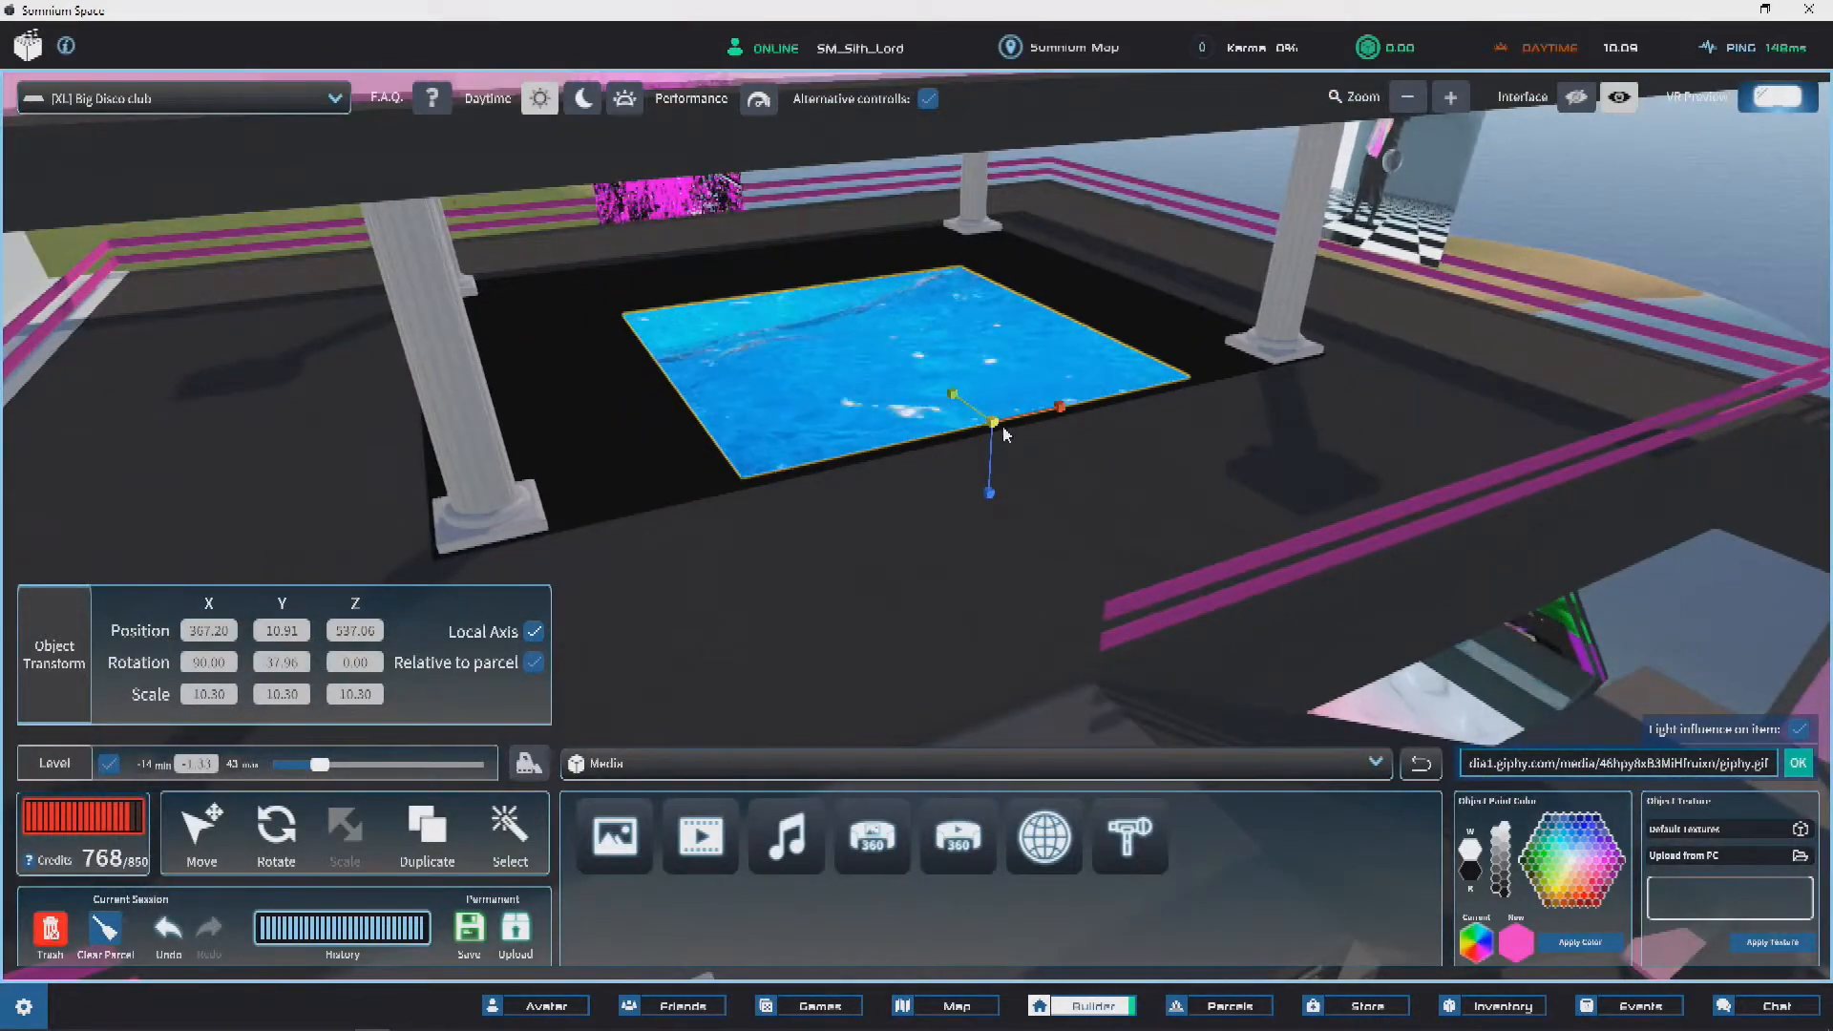
left_click_drag(998, 408, 1006, 385)
right_click_drag(1007, 386, 1354, 234)
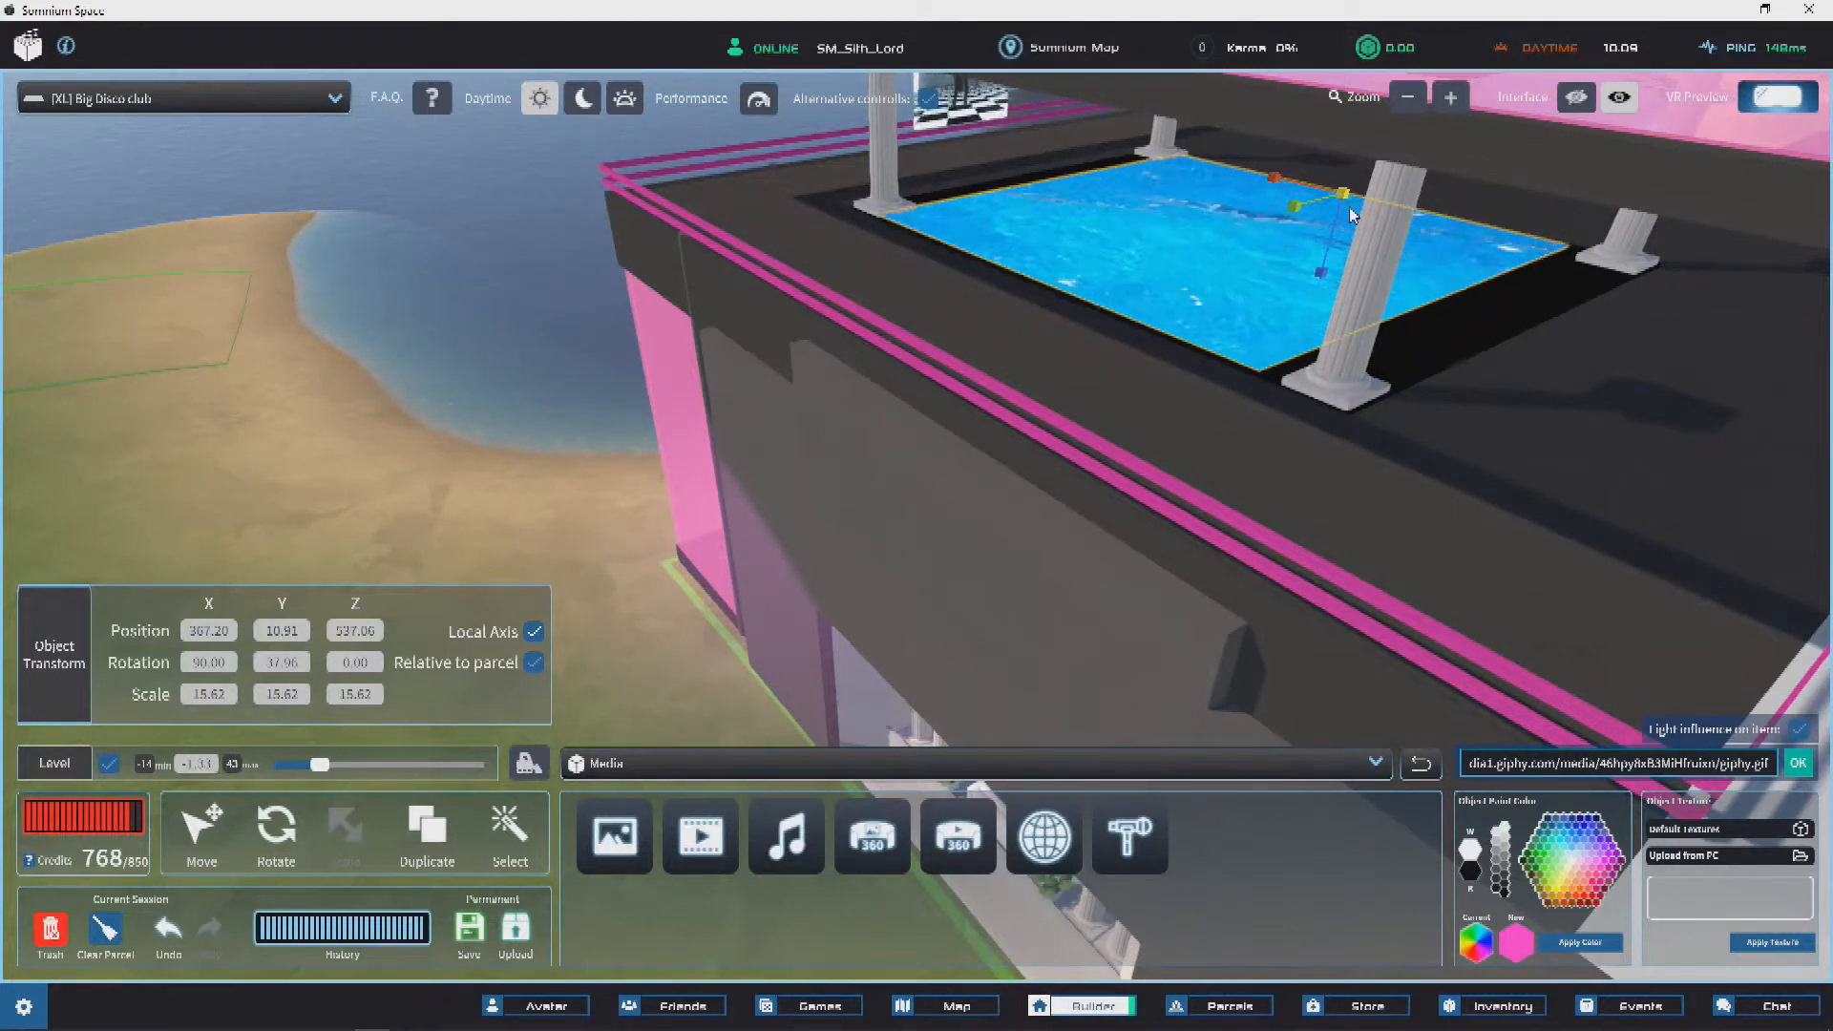
left_click_drag(1348, 208, 1354, 202)
right_click_drag(1354, 203, 1262, 375)
Step: Nudge the water image within the black rooftop area to about X 367.10, Z 536.93
left_click(218, 817)
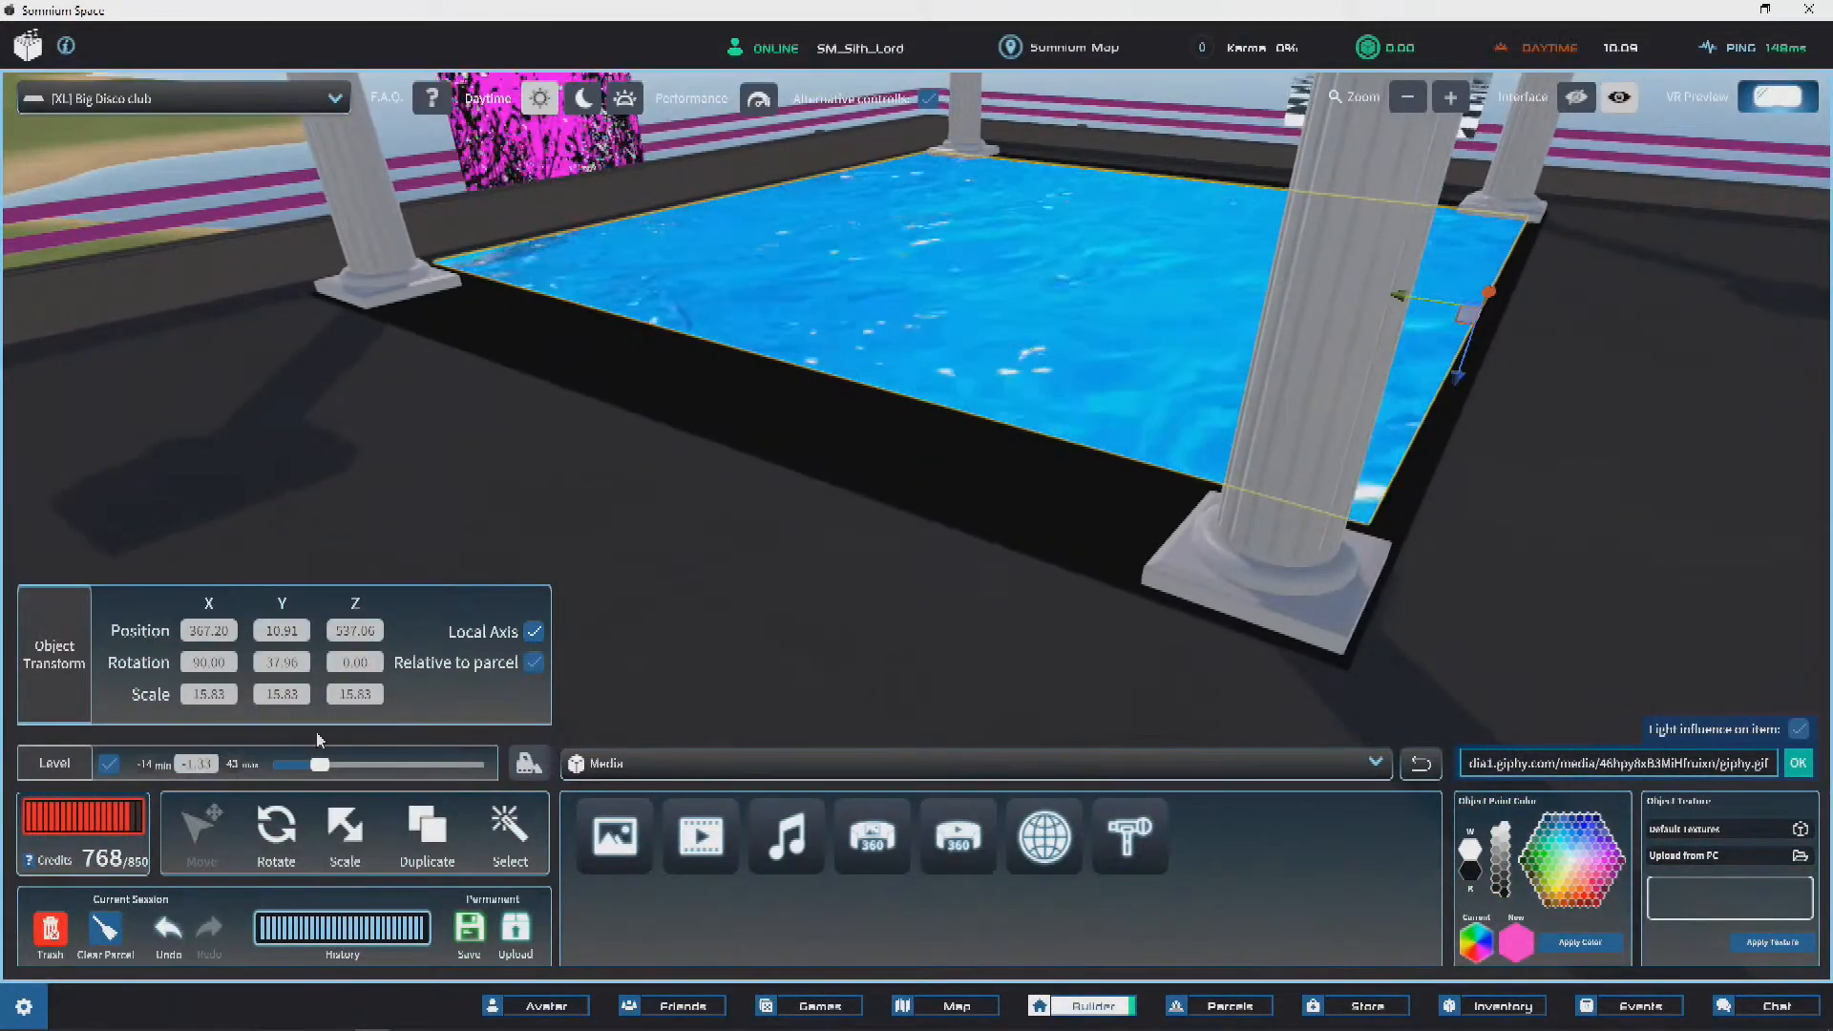
left_click_drag(1417, 310, 1408, 302)
right_click_drag(1407, 301, 987, 576)
Step: Scale the water image to about X 19.52, Y 15.57, Z 15.57 so it spans the black area between the columns
key("r")
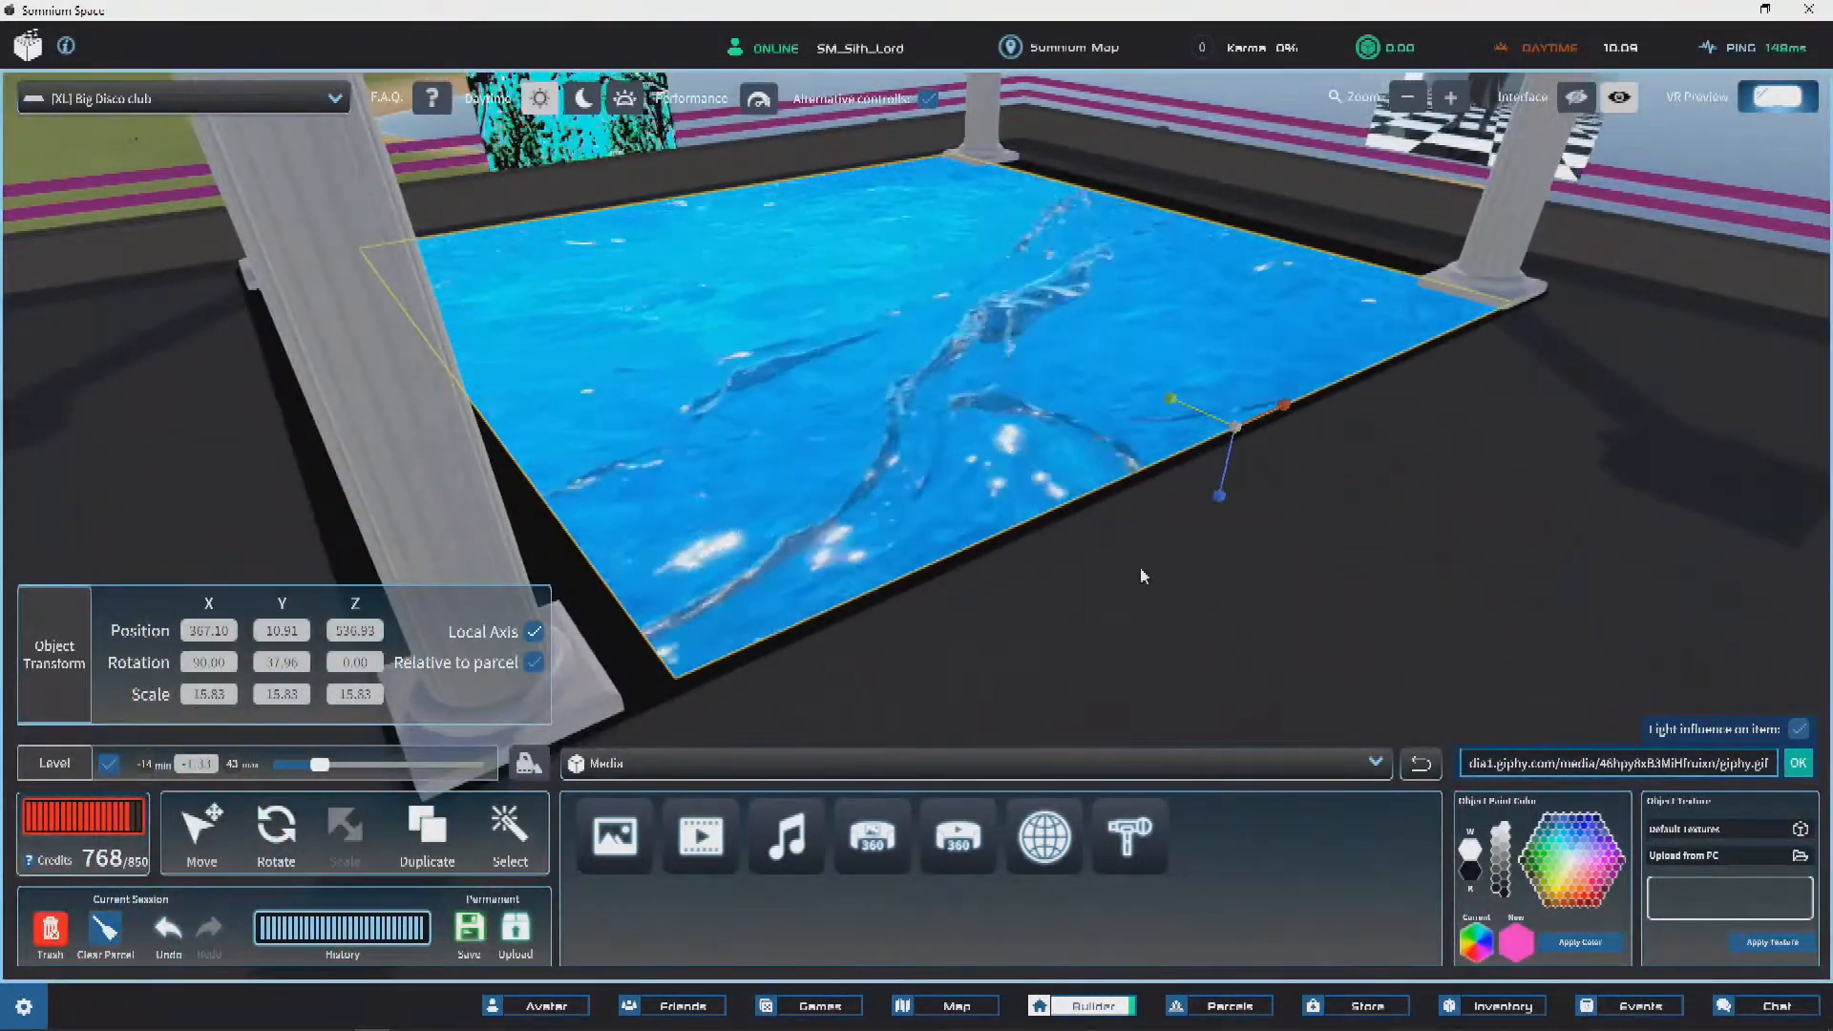
left_click_drag(1237, 434, 1231, 432)
right_click_drag(1232, 431, 838, 348)
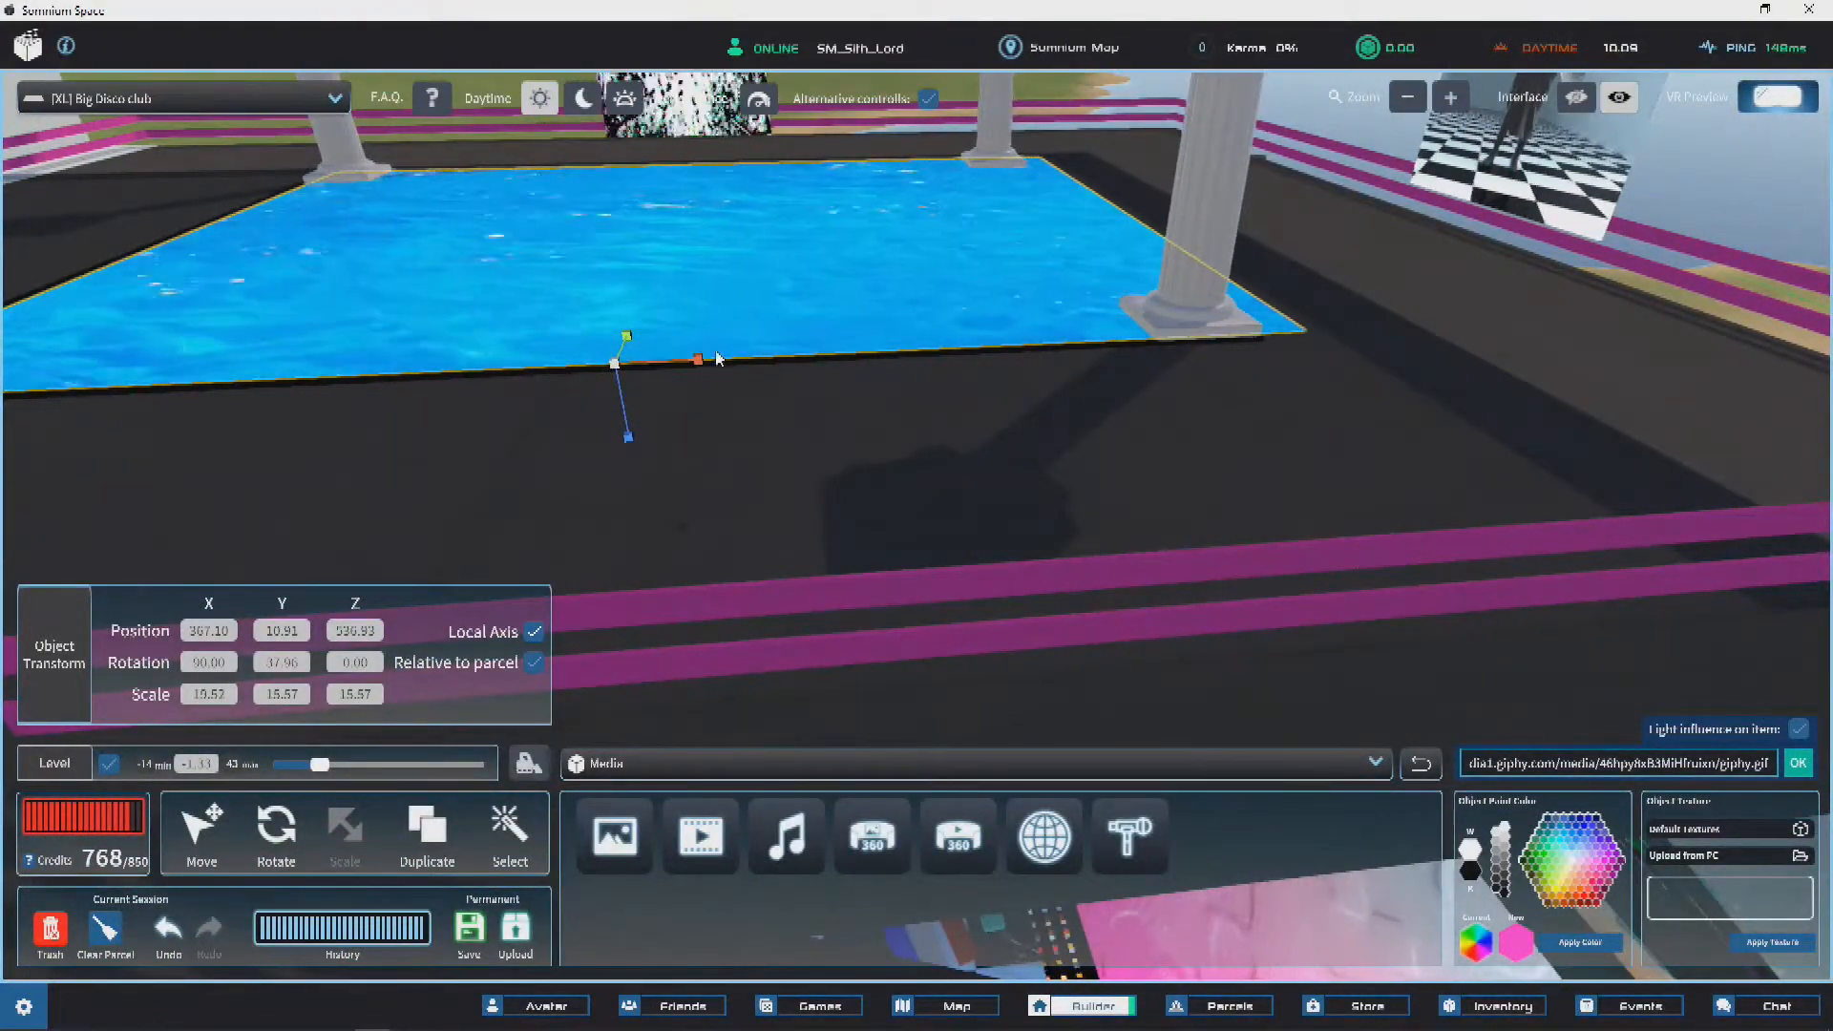
Step: Examine how the water image fits between the rooftop columns from several angles and distances
right_click_drag(725, 351, 886, 275)
scroll(1127, 375, "down", 5)
left_click(1532, 346)
right_click_drag(1532, 346, 982, 394)
scroll(1111, 365, "up", 3)
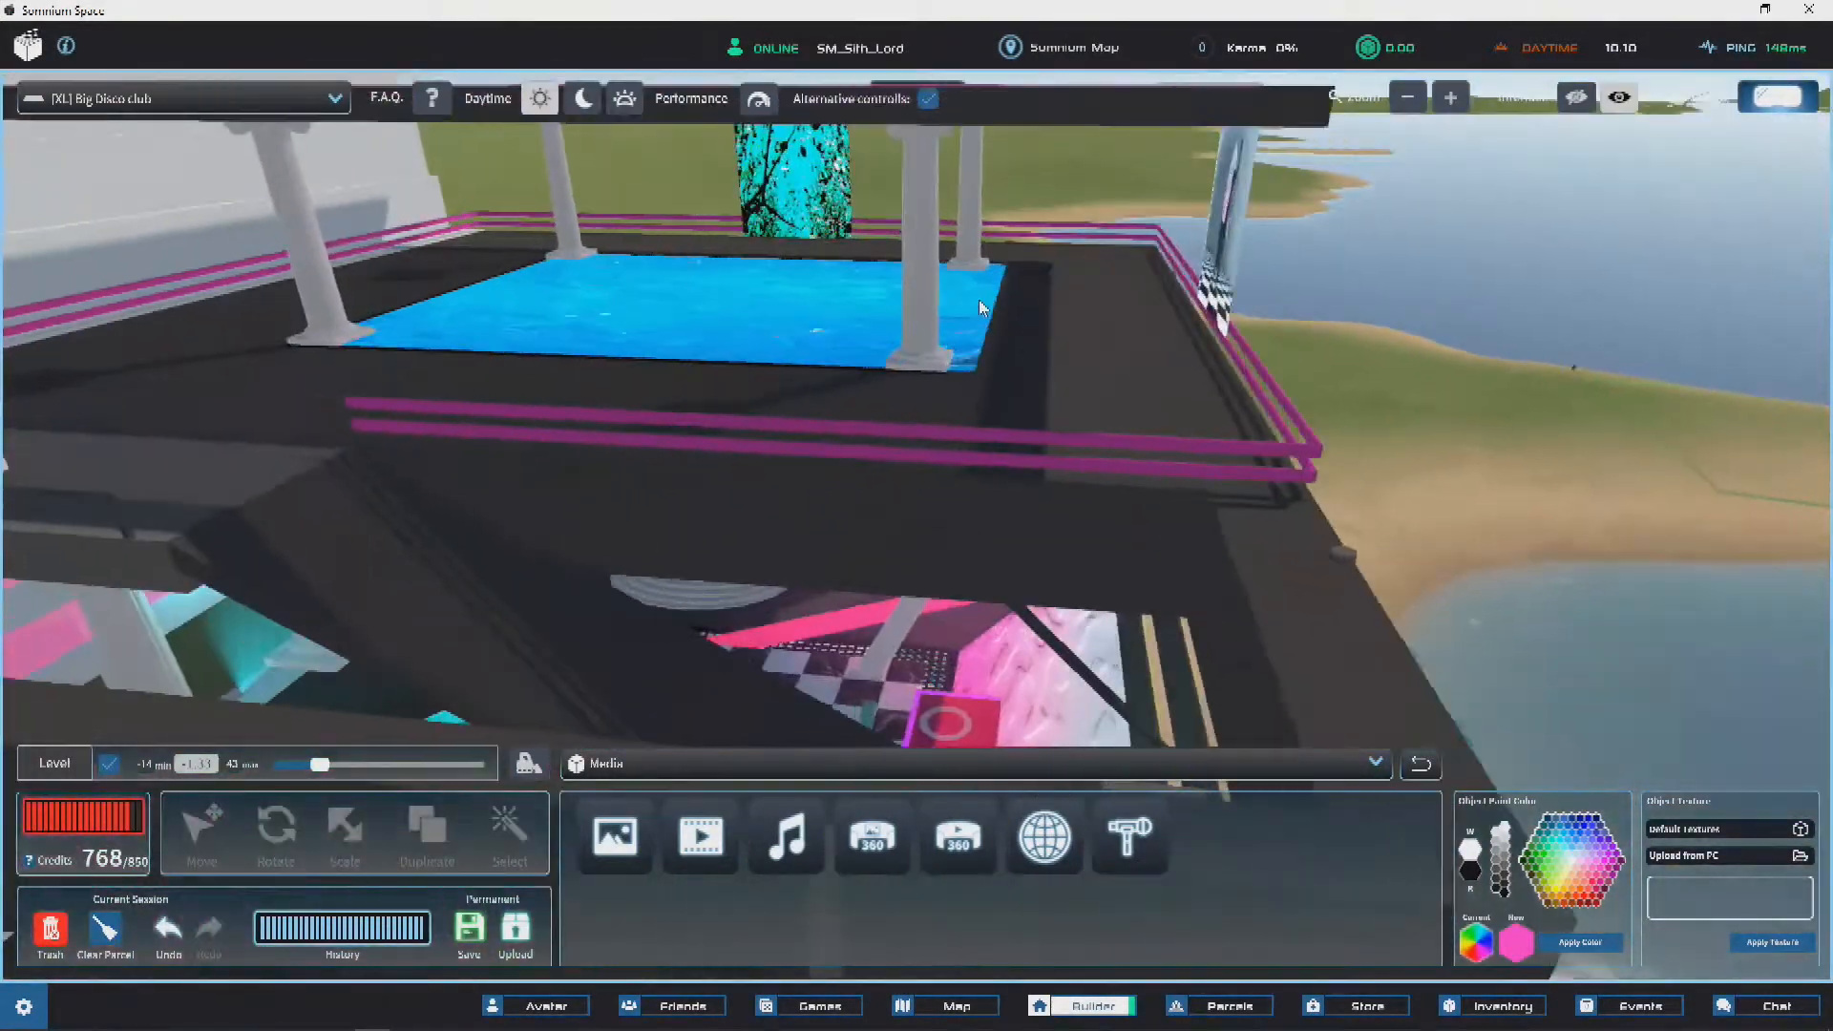
scroll(979, 300, "down", 3)
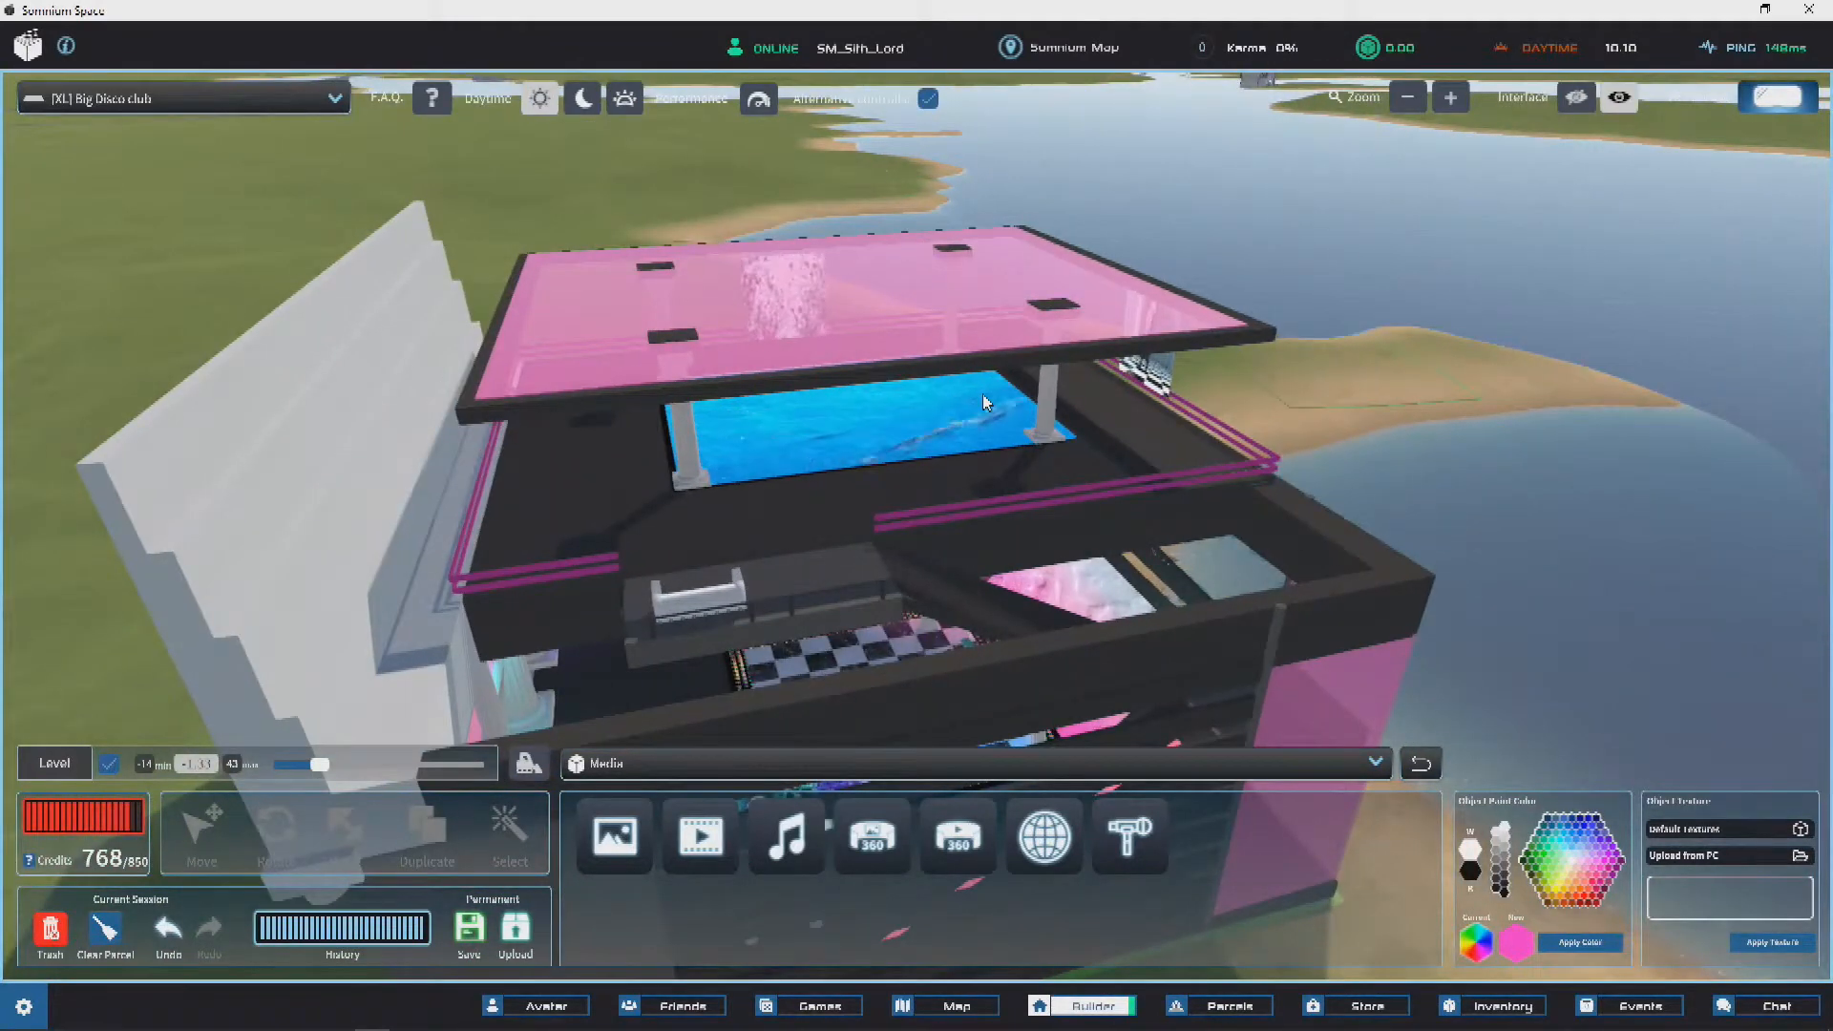
scroll(983, 394, "up", 5)
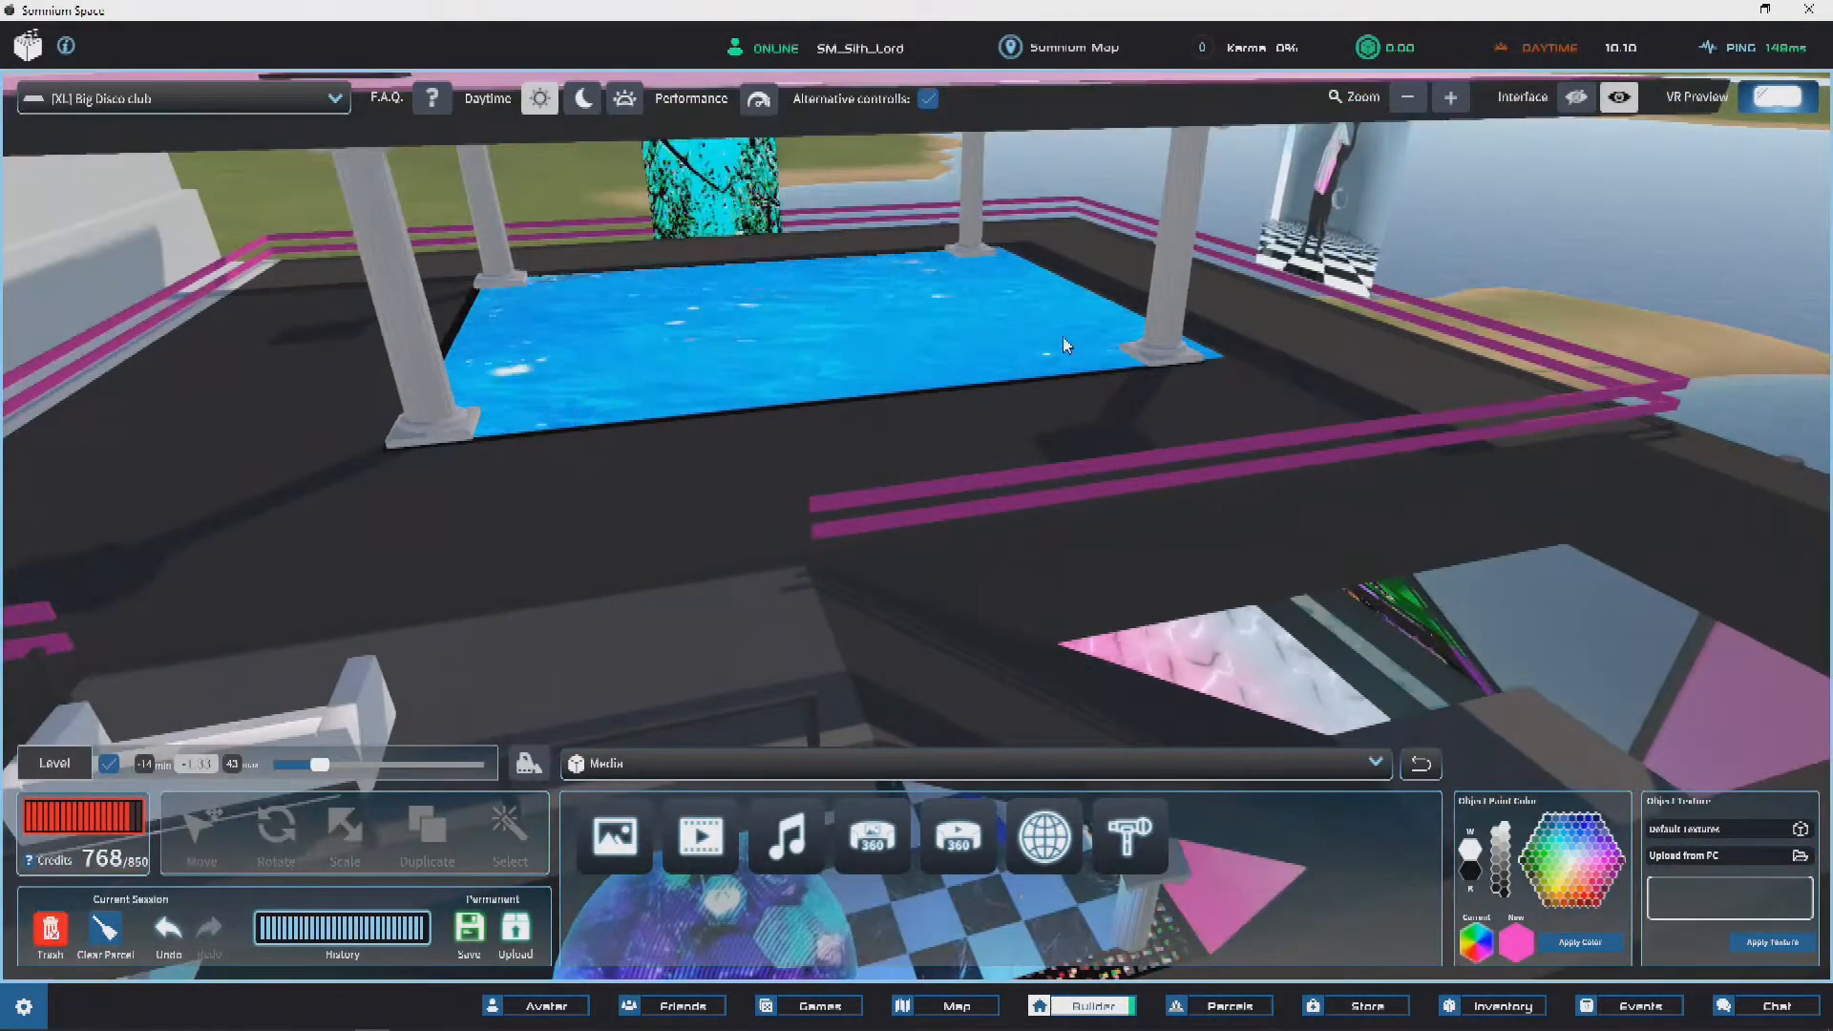
scroll(1062, 336, "down", 3)
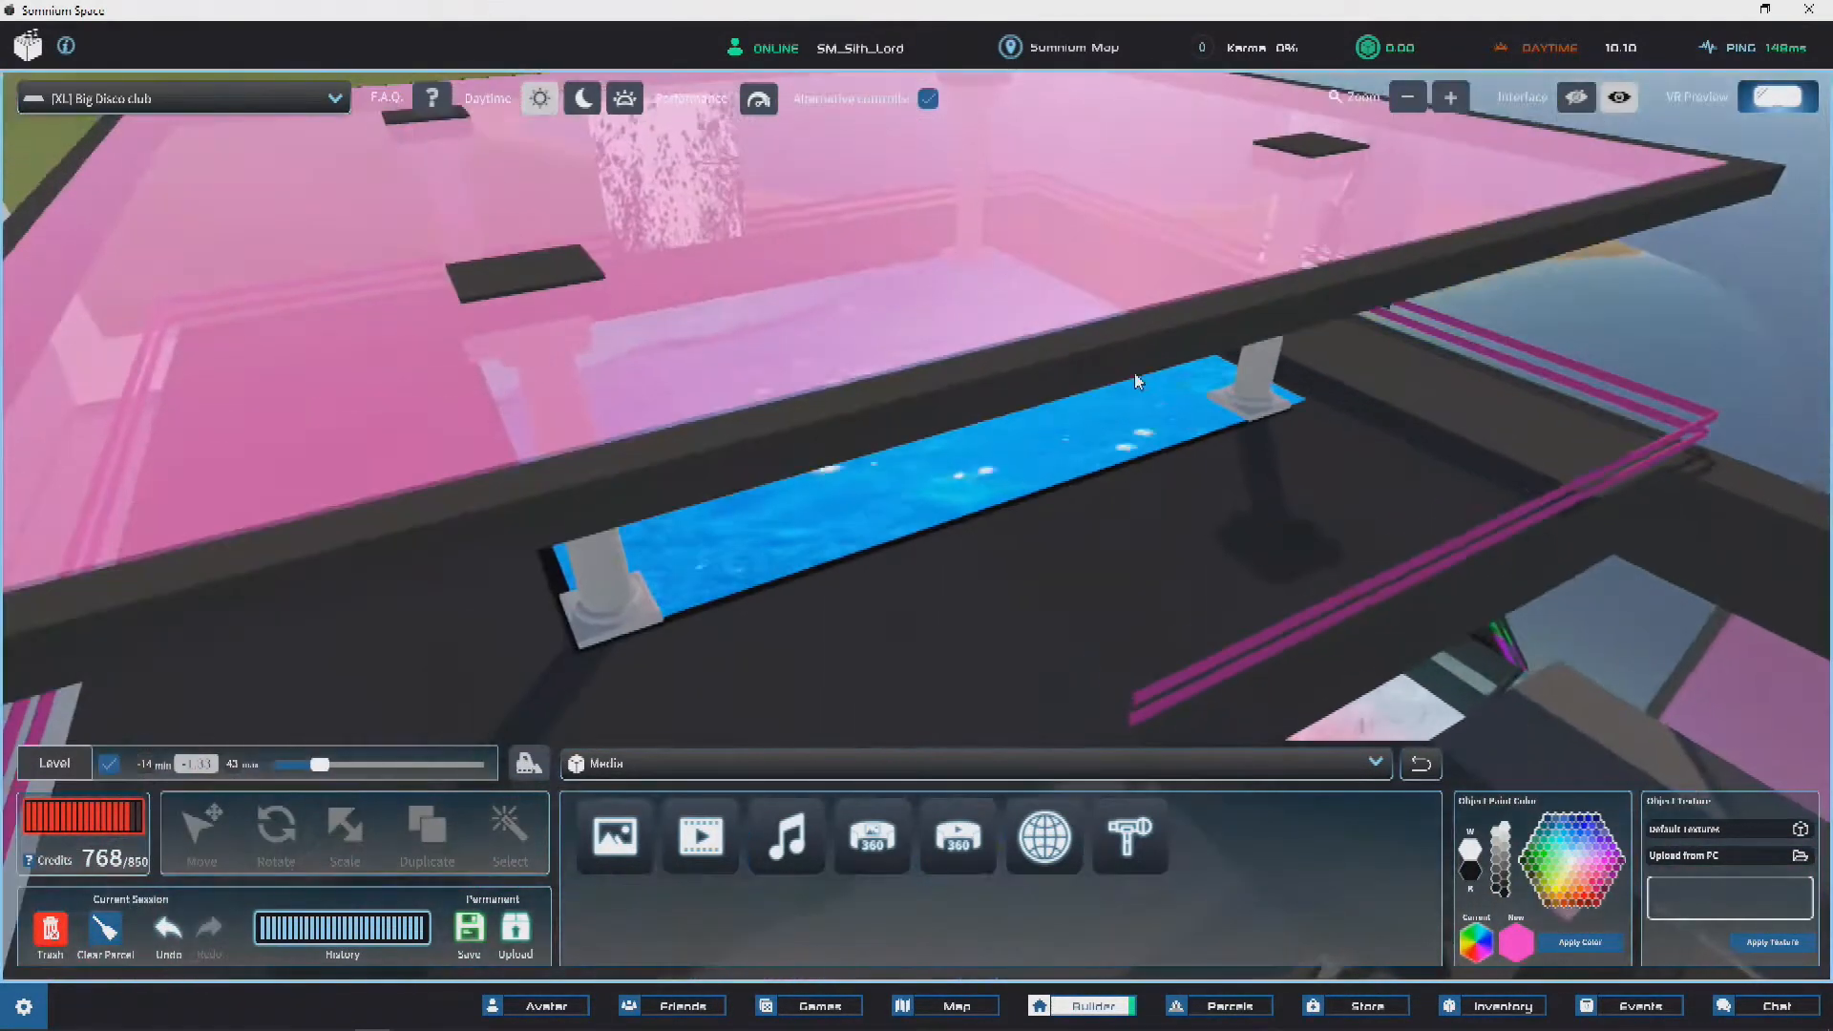
scroll(1133, 375, "up", 5)
scroll(1138, 388, "down", 3)
scroll(1121, 382, "up", 2)
scroll(1121, 379, "down", 3)
scroll(1051, 437, "up", 5)
scroll(1130, 448, "down", 3)
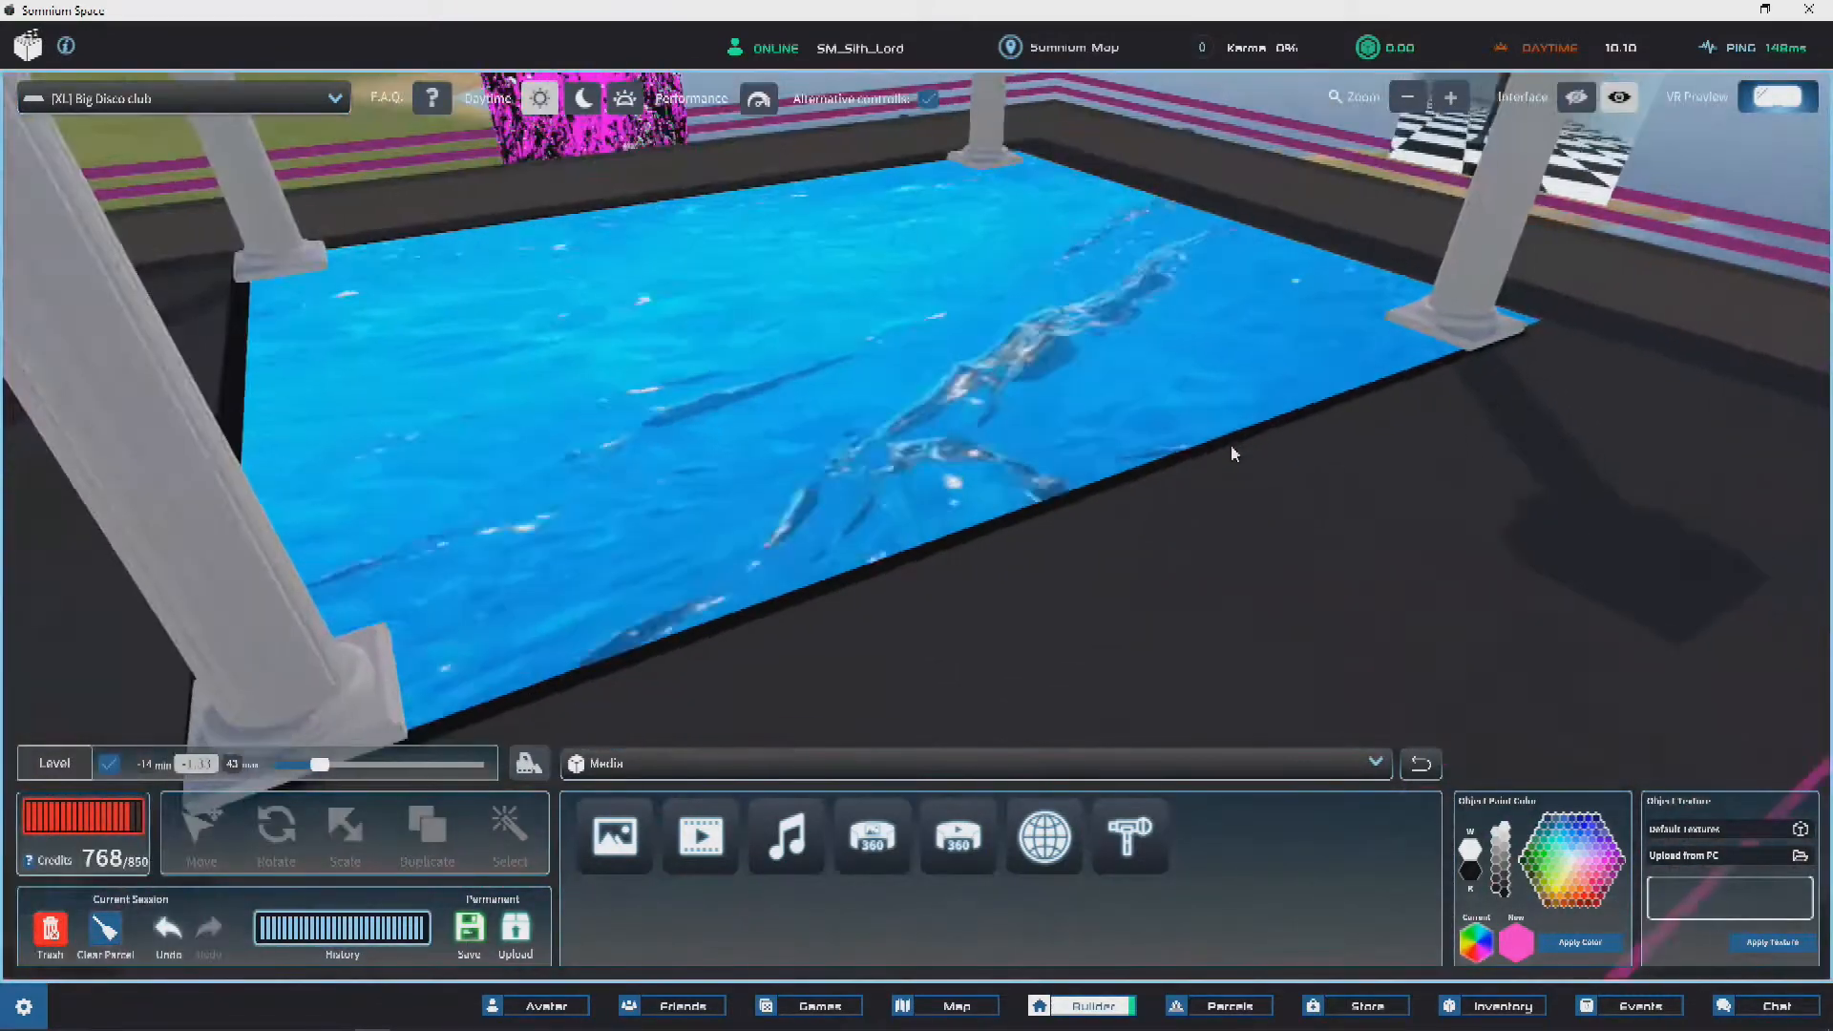
Step: Try to move the black block beneath the water image, and undo each move
left_click(1174, 461)
scroll(1178, 464, "down", 3)
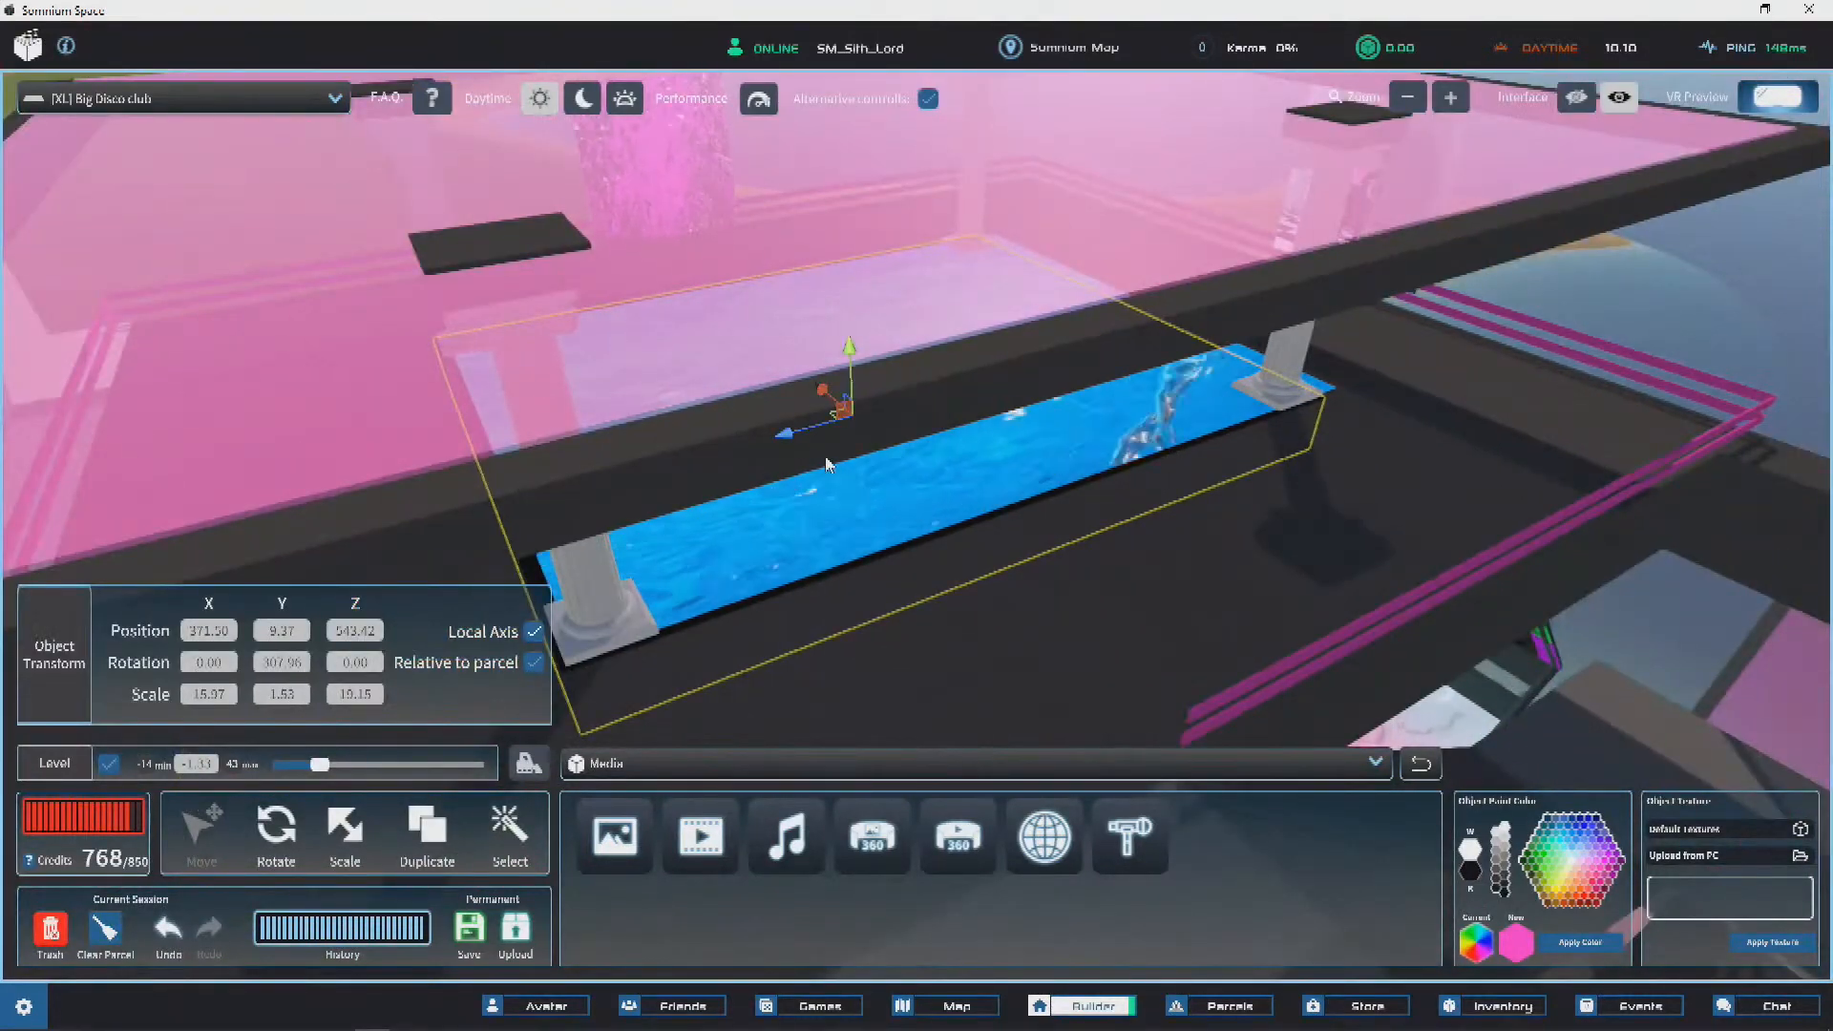
right_click_drag(822, 466, 741, 489)
left_click_drag(845, 371, 1513, 572)
key("ctrl+z")
scroll(1157, 411, "up", 3)
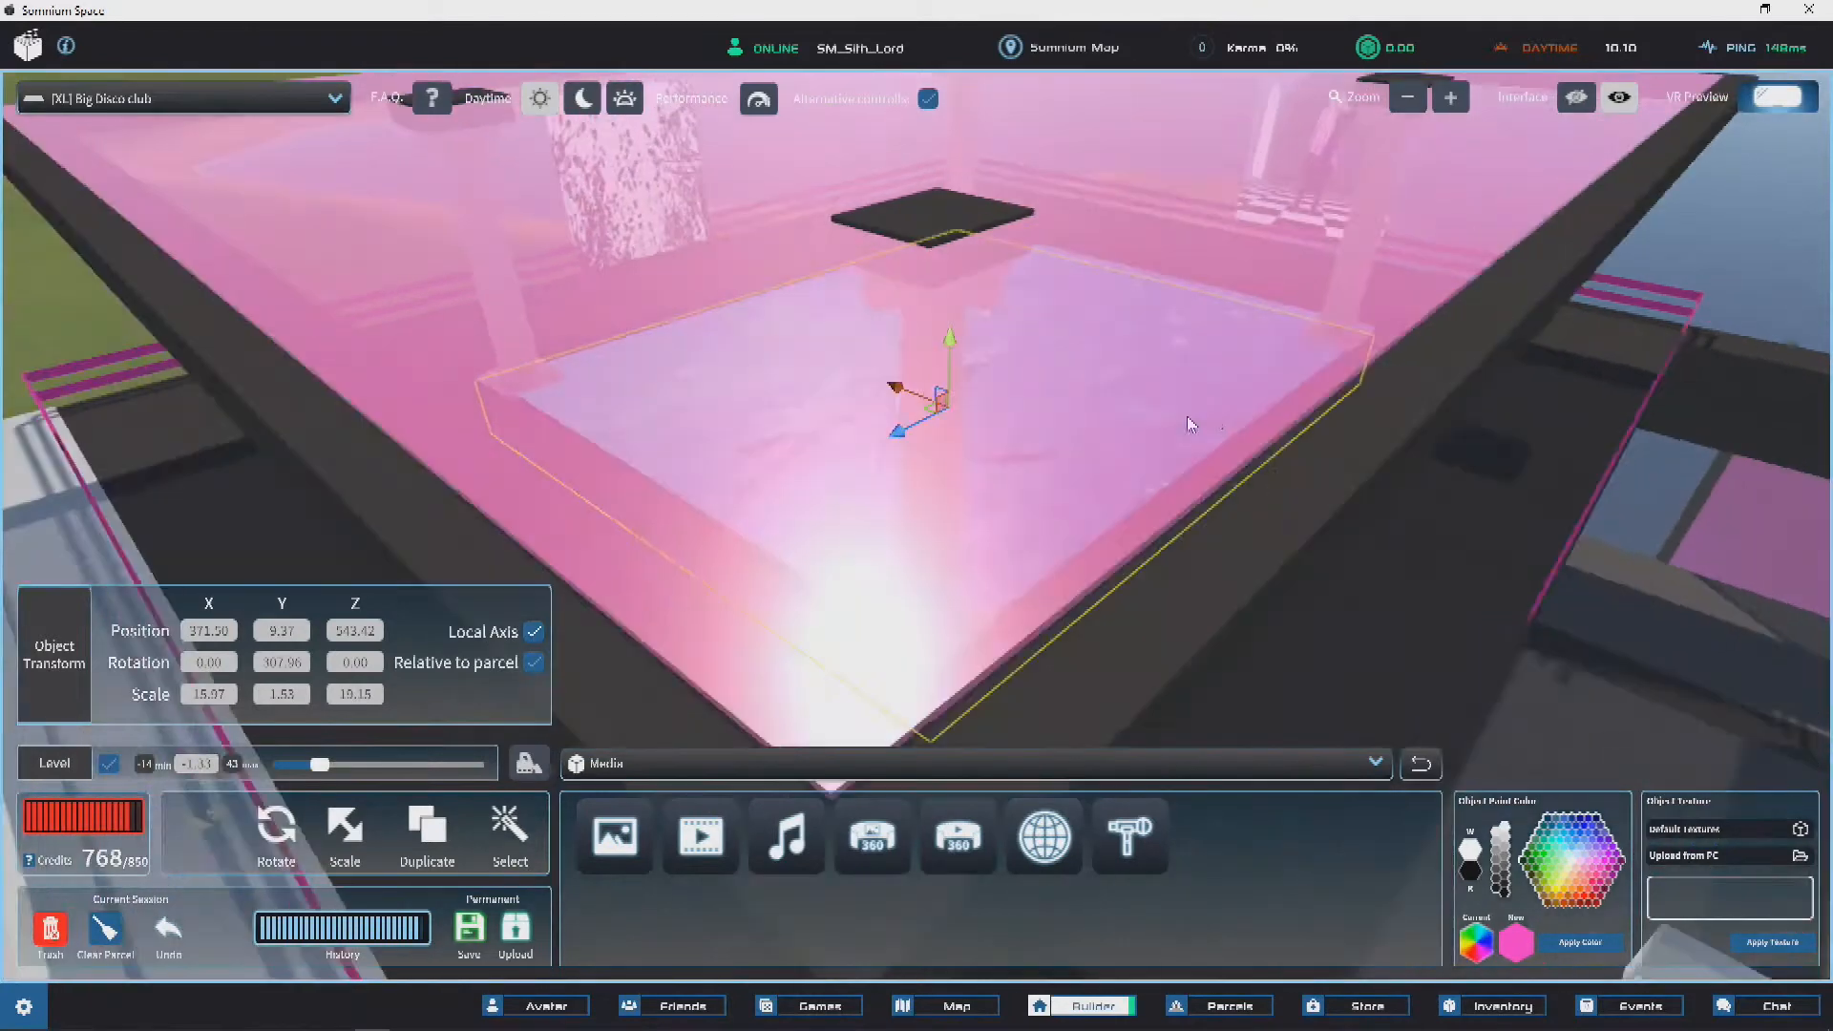
left_click_drag(905, 397, 1636, 654)
key("ctrl+z")
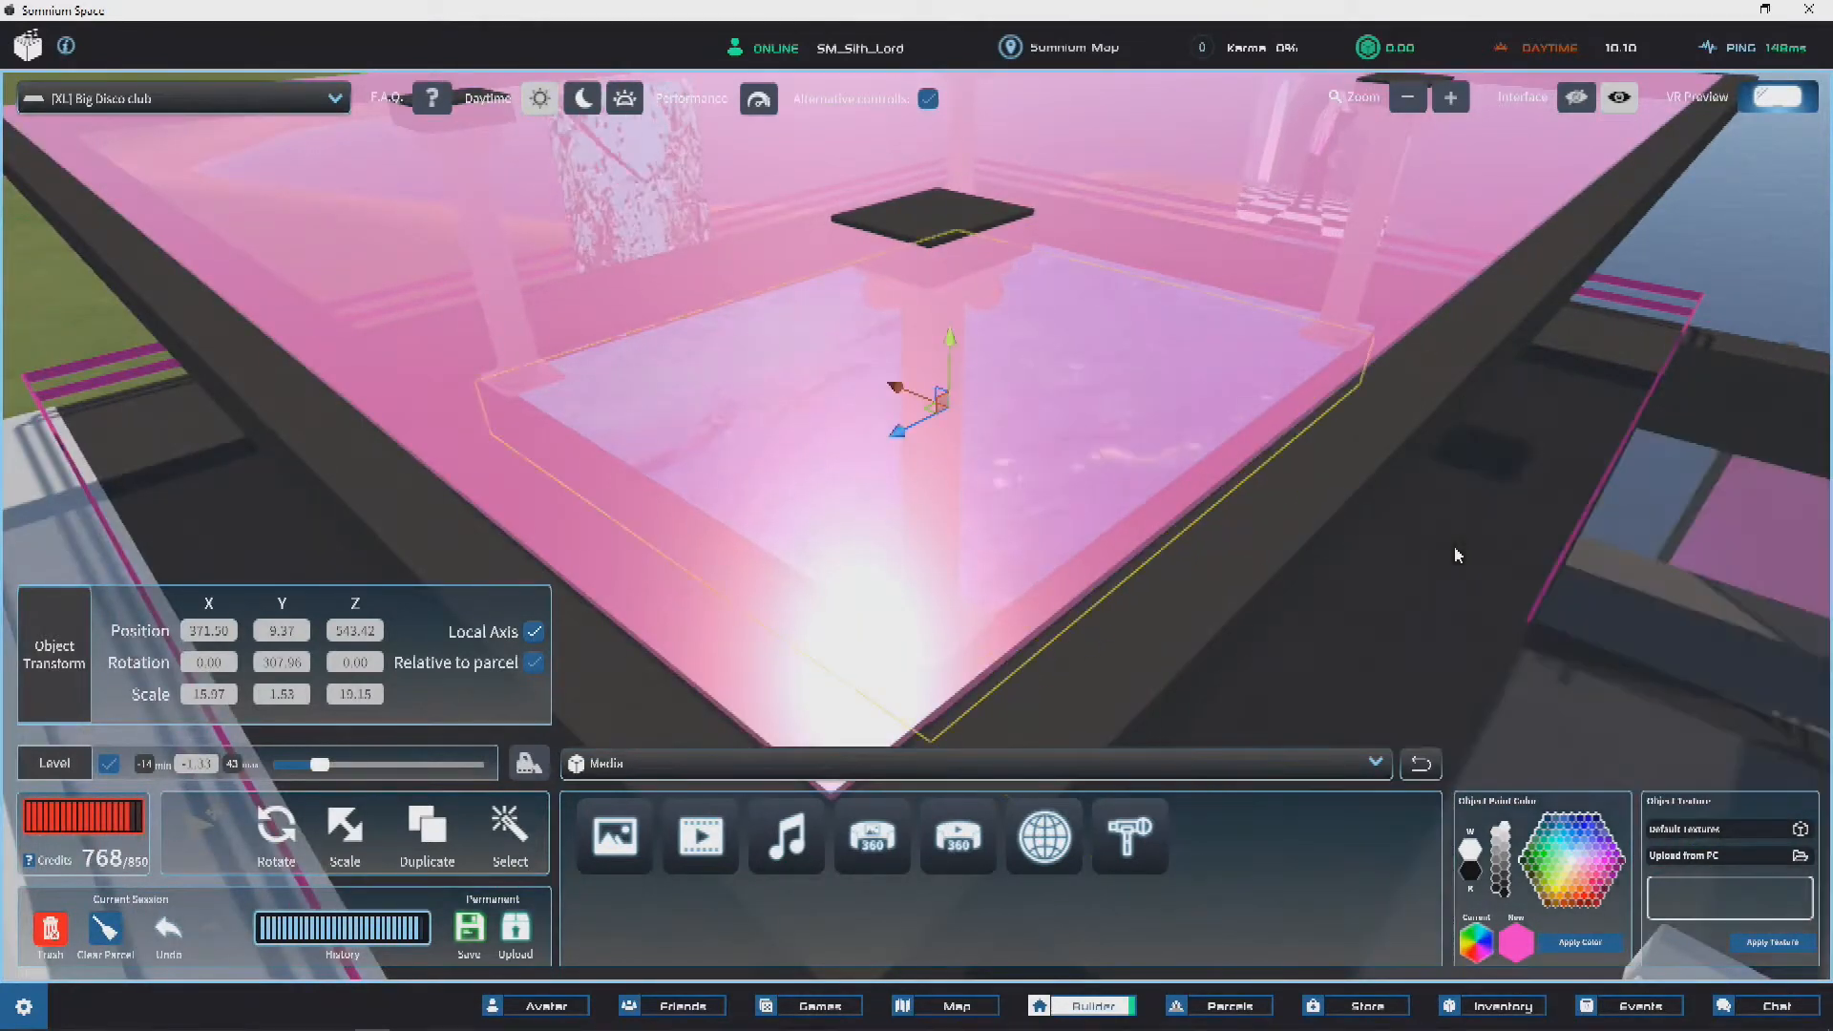
Step: Narrow the black block under the pool to an X scale of about 0.36 and move it to about X 366.73, Z 537.31 along the pool's edge
scroll(1211, 397, "down", 3)
middle_click_drag(777, 412, 861, 359)
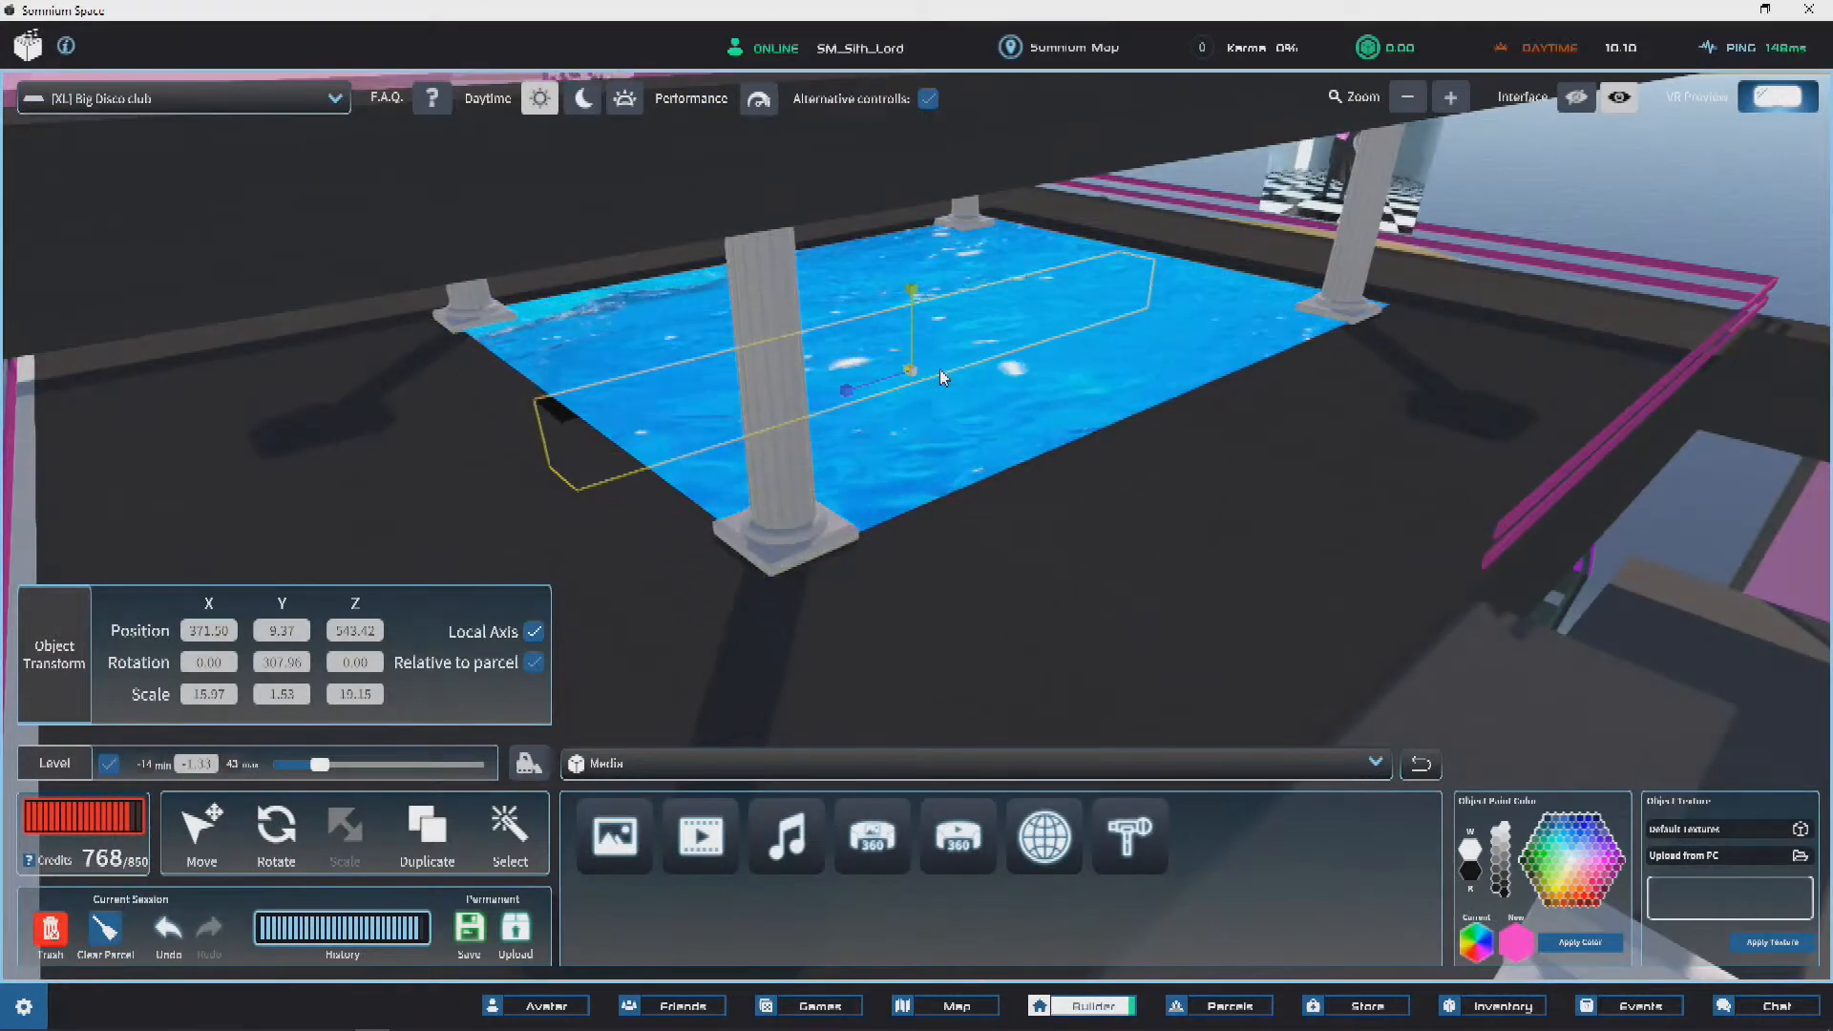
left_click_drag(940, 370, 942, 368)
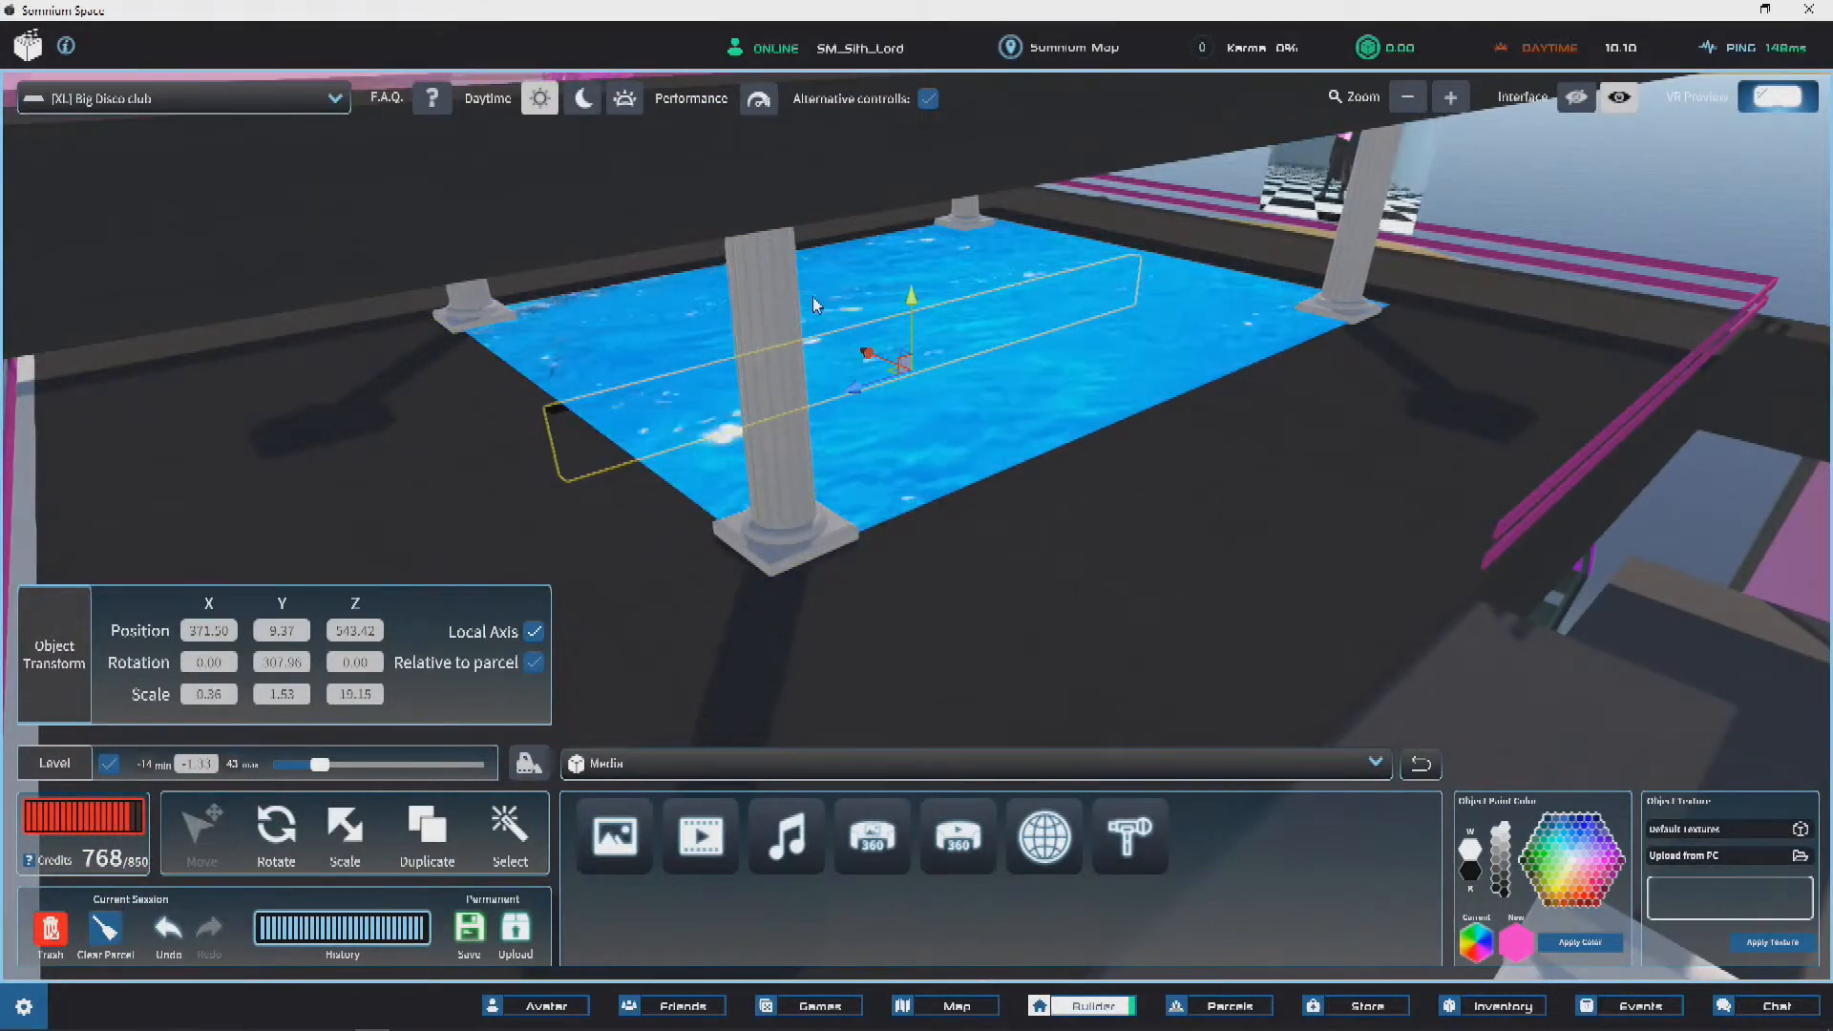
left_click_drag(1009, 420, 1242, 396)
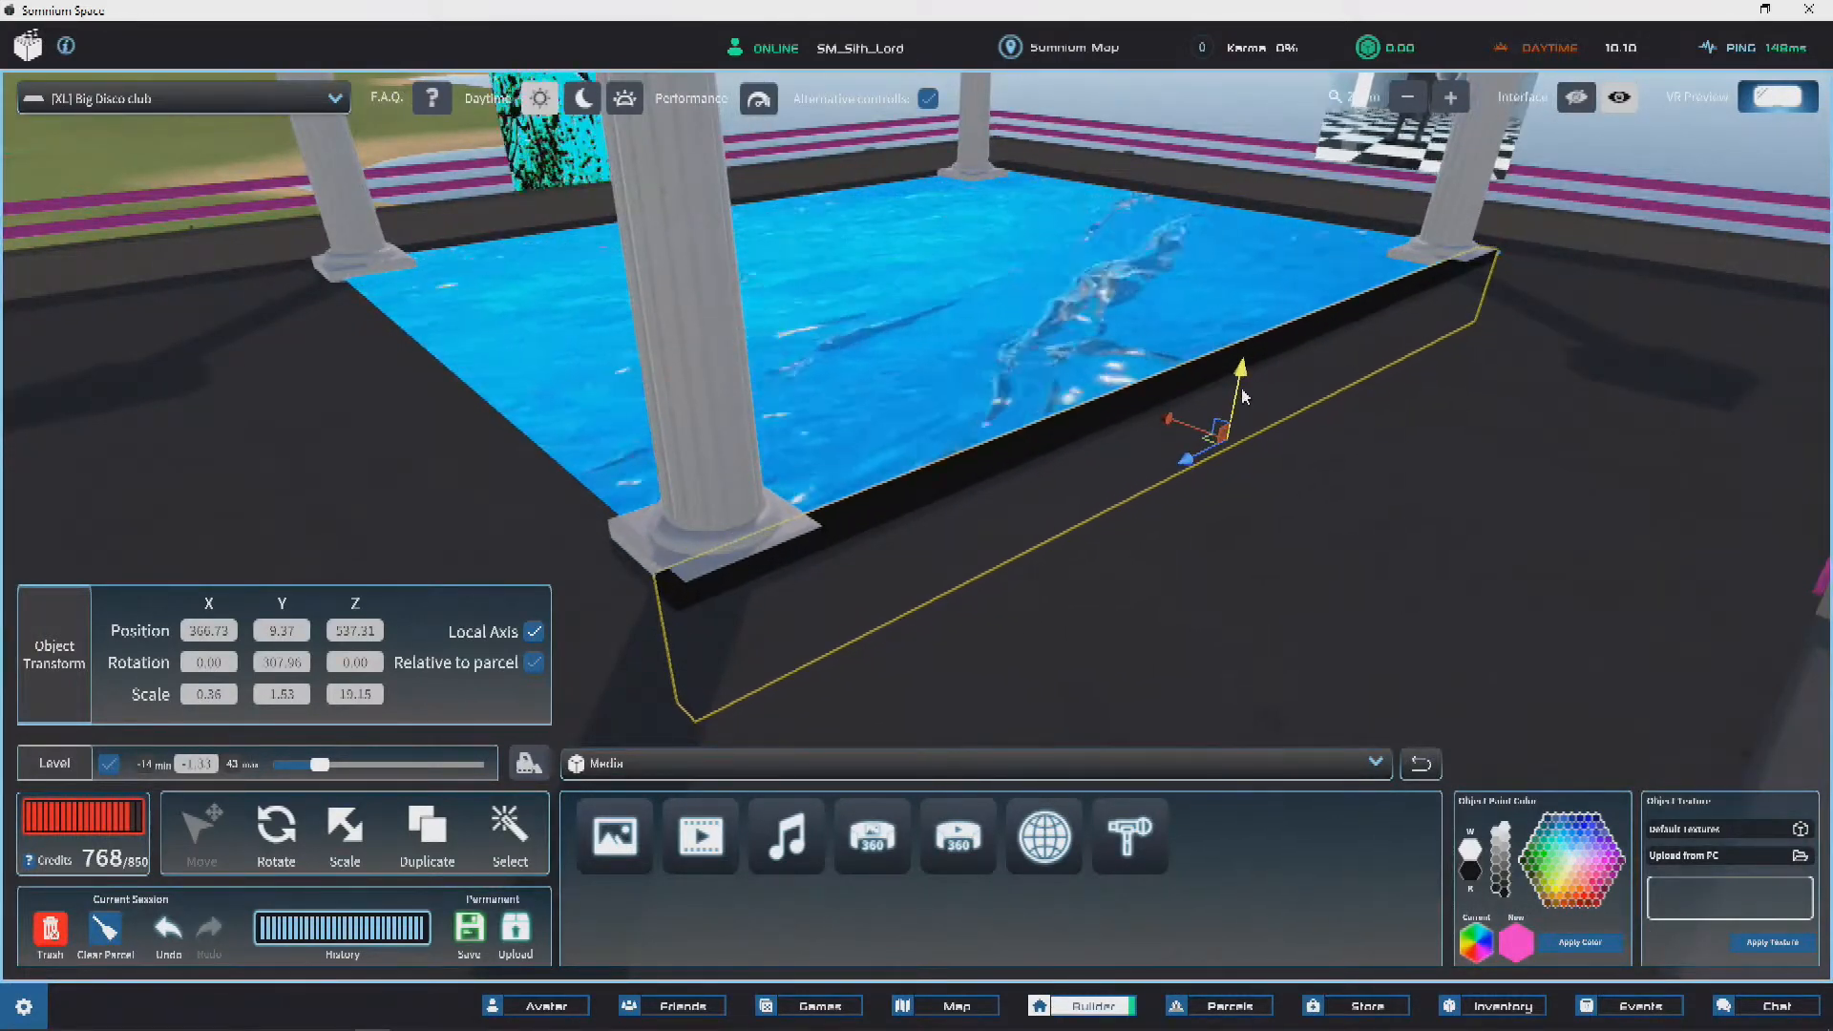
Step: Paint the strip along the pool's edge white and set its height to about Y 9.48
left_click(1570, 945)
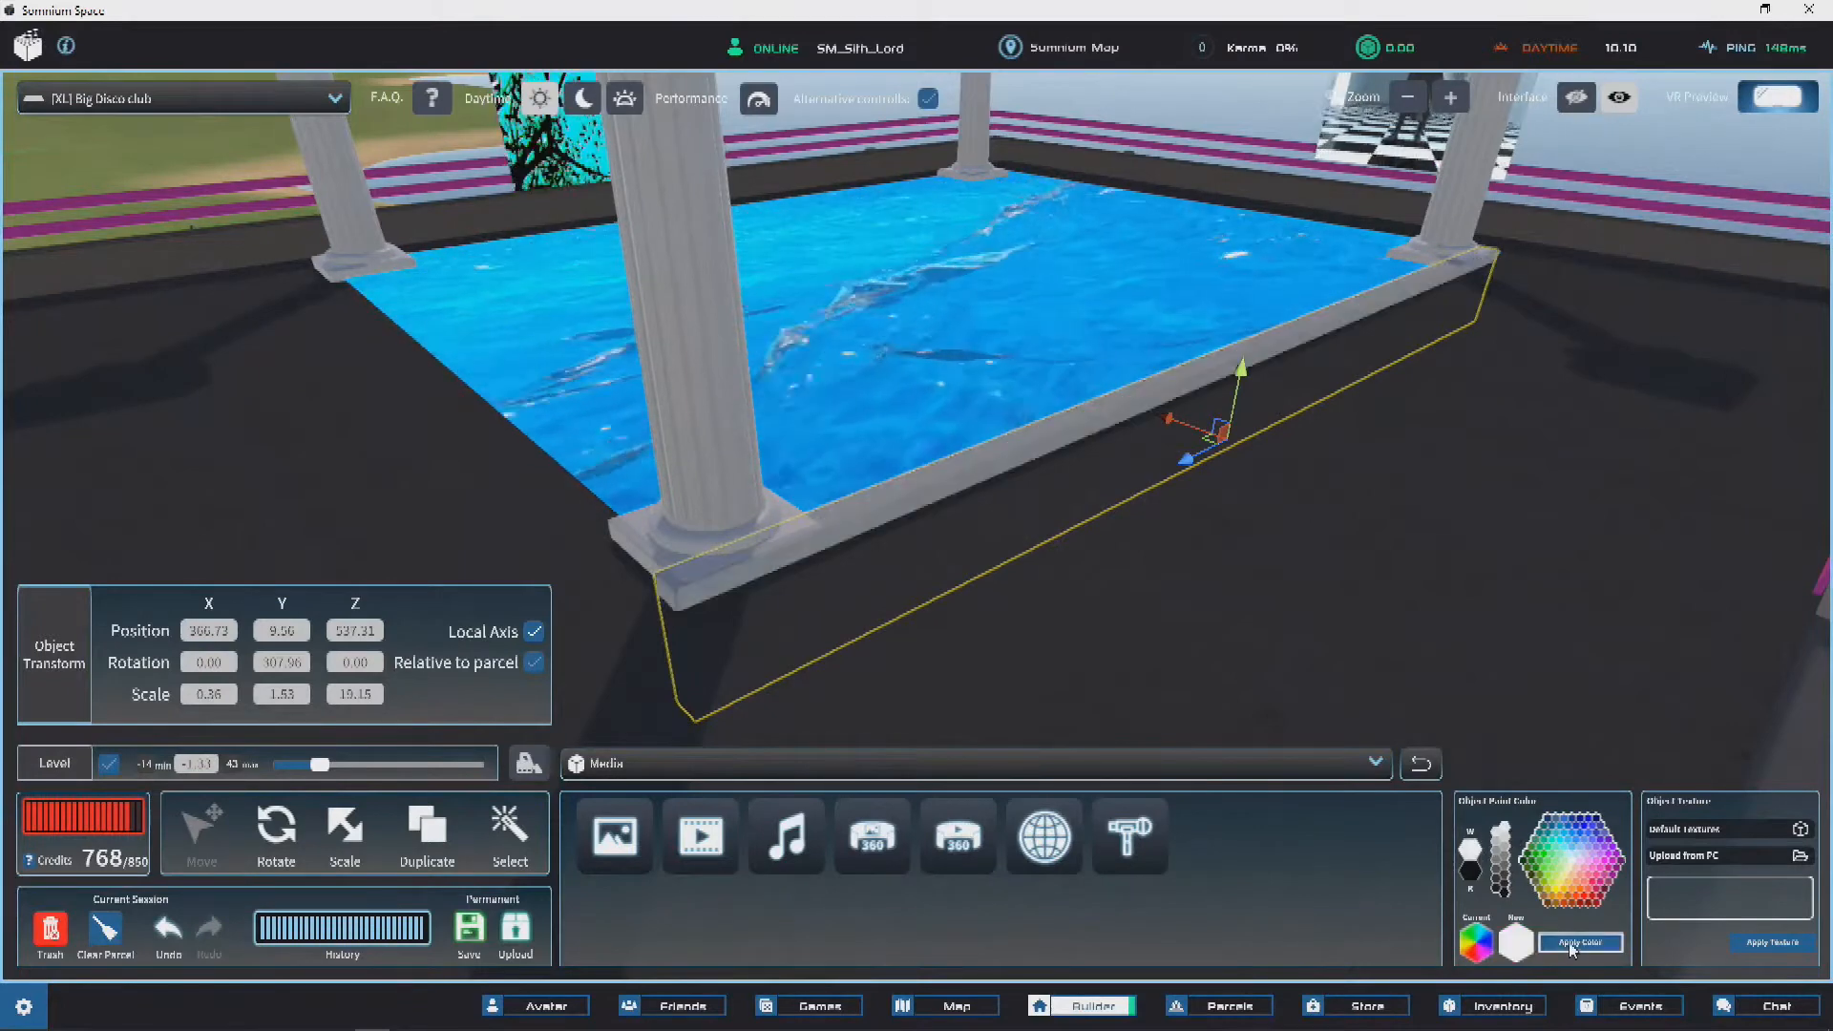
scroll(1178, 391, "up", 2)
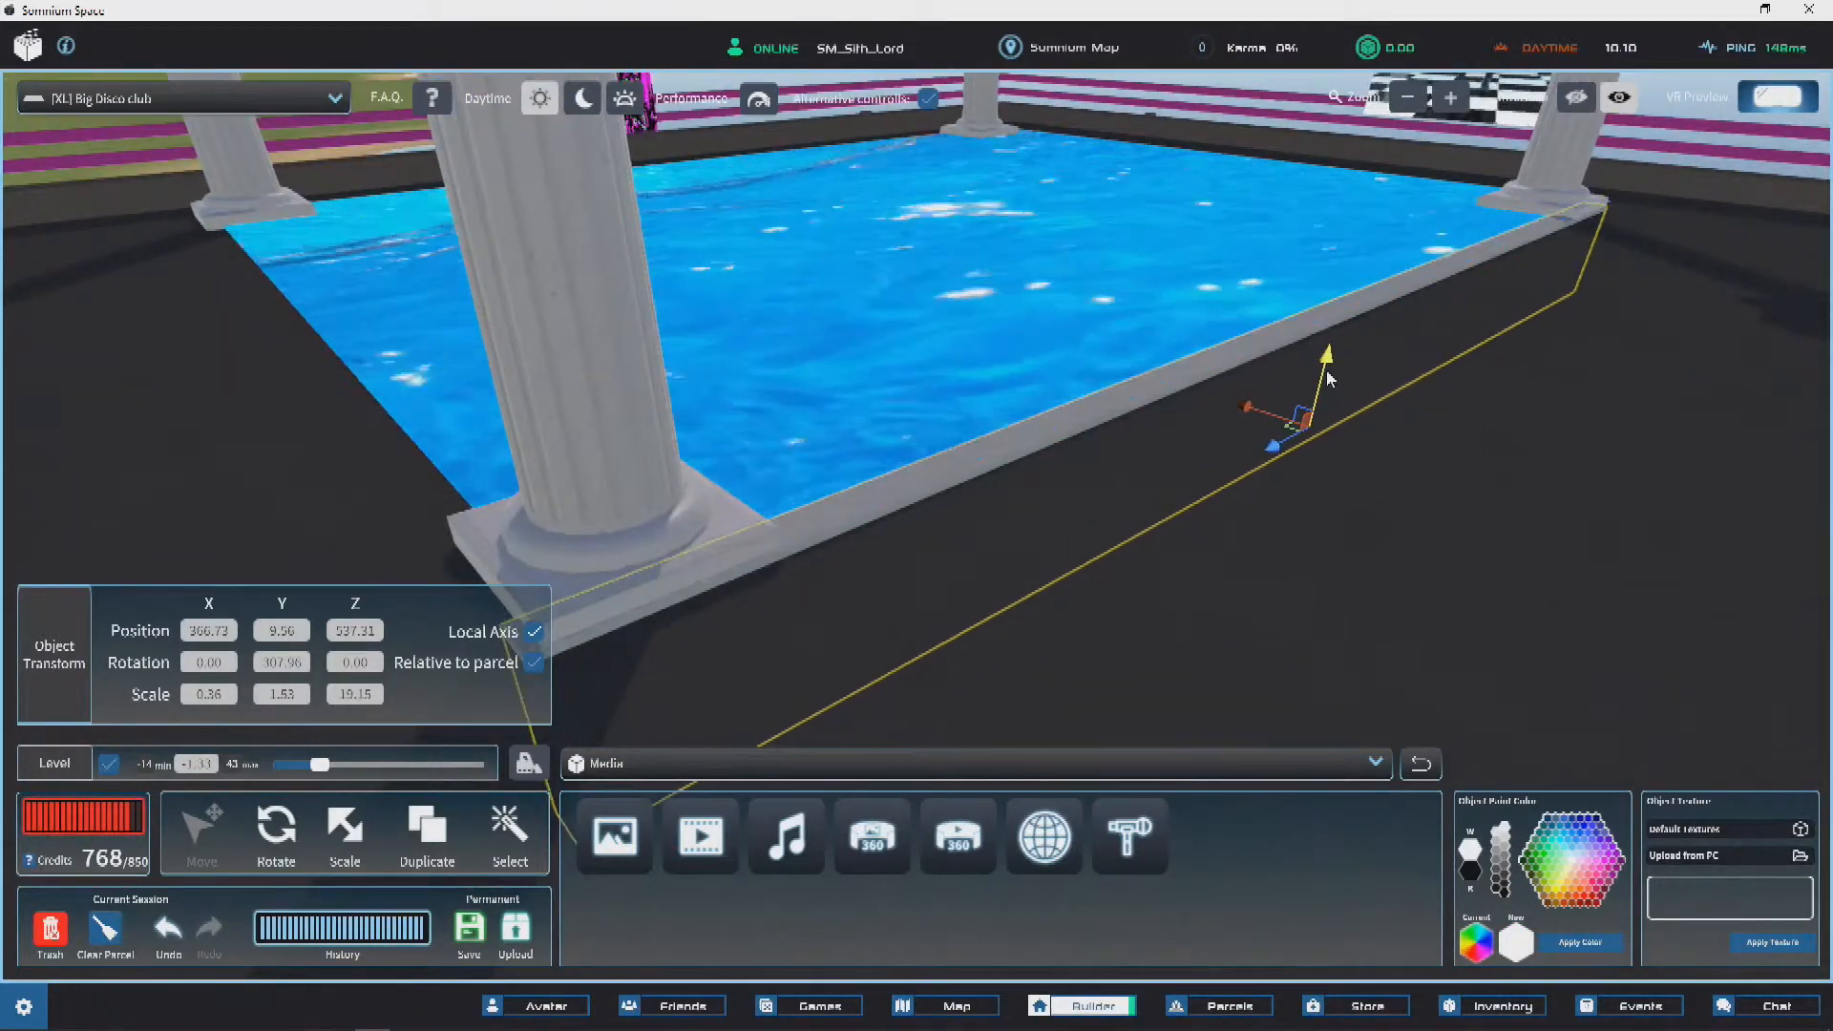
left_click_drag(1327, 368, 1325, 377)
scroll(1050, 397, "down", 5)
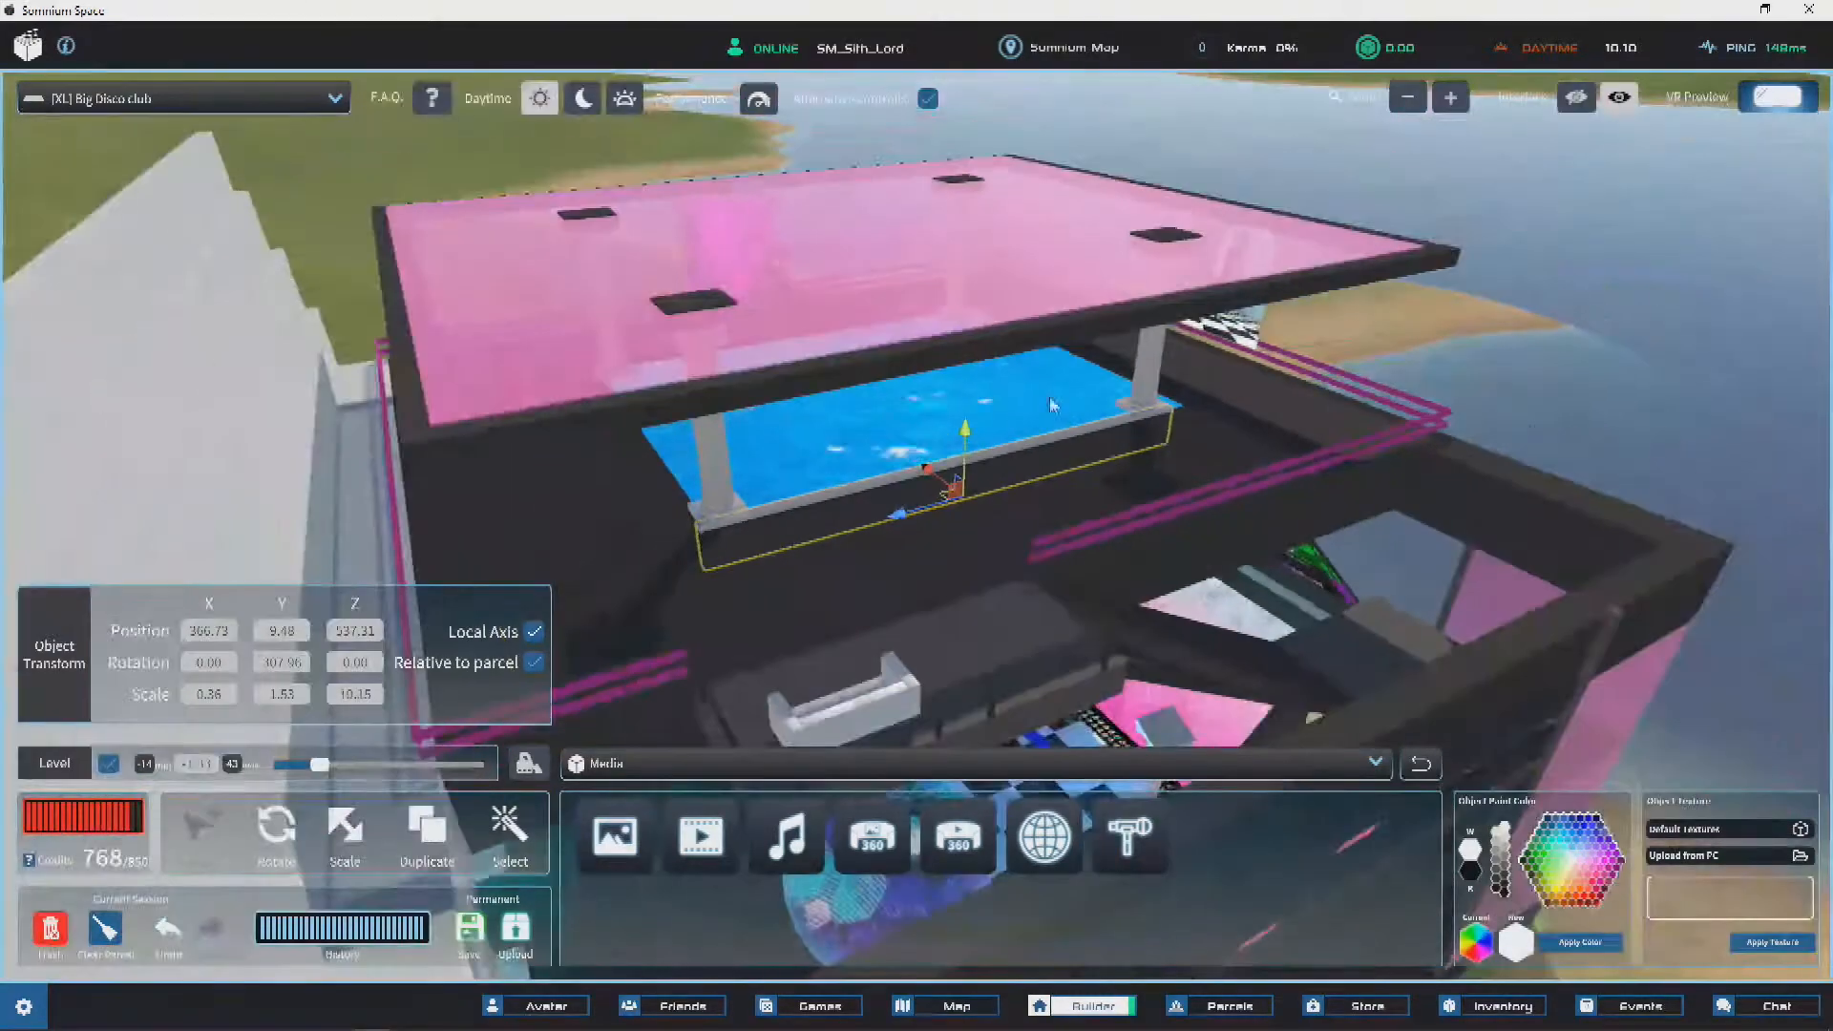
left_click_drag(1531, 412, 1089, 396)
scroll(1163, 245, "up", 5)
Step: Raise the white strip along the pool's edge to about Y 10.76 and check it from farther away
left_click(1089, 403)
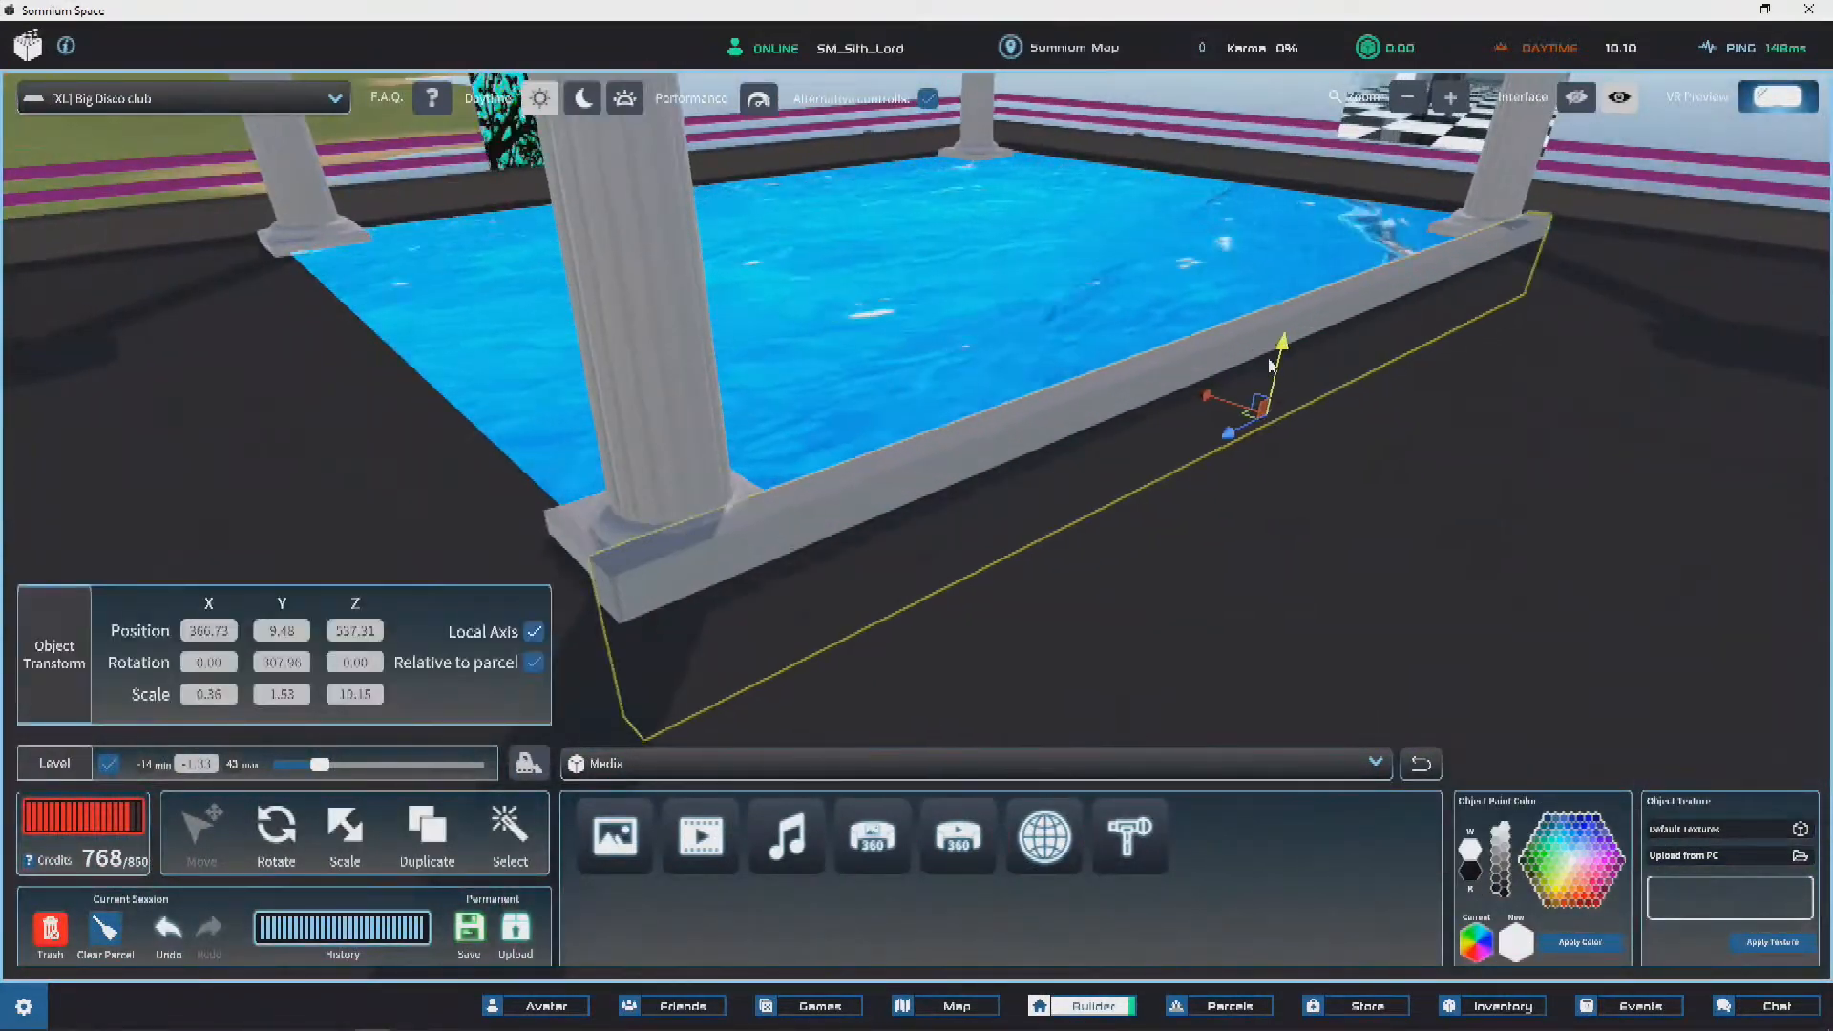
left_click_drag(1273, 322, 1268, 296)
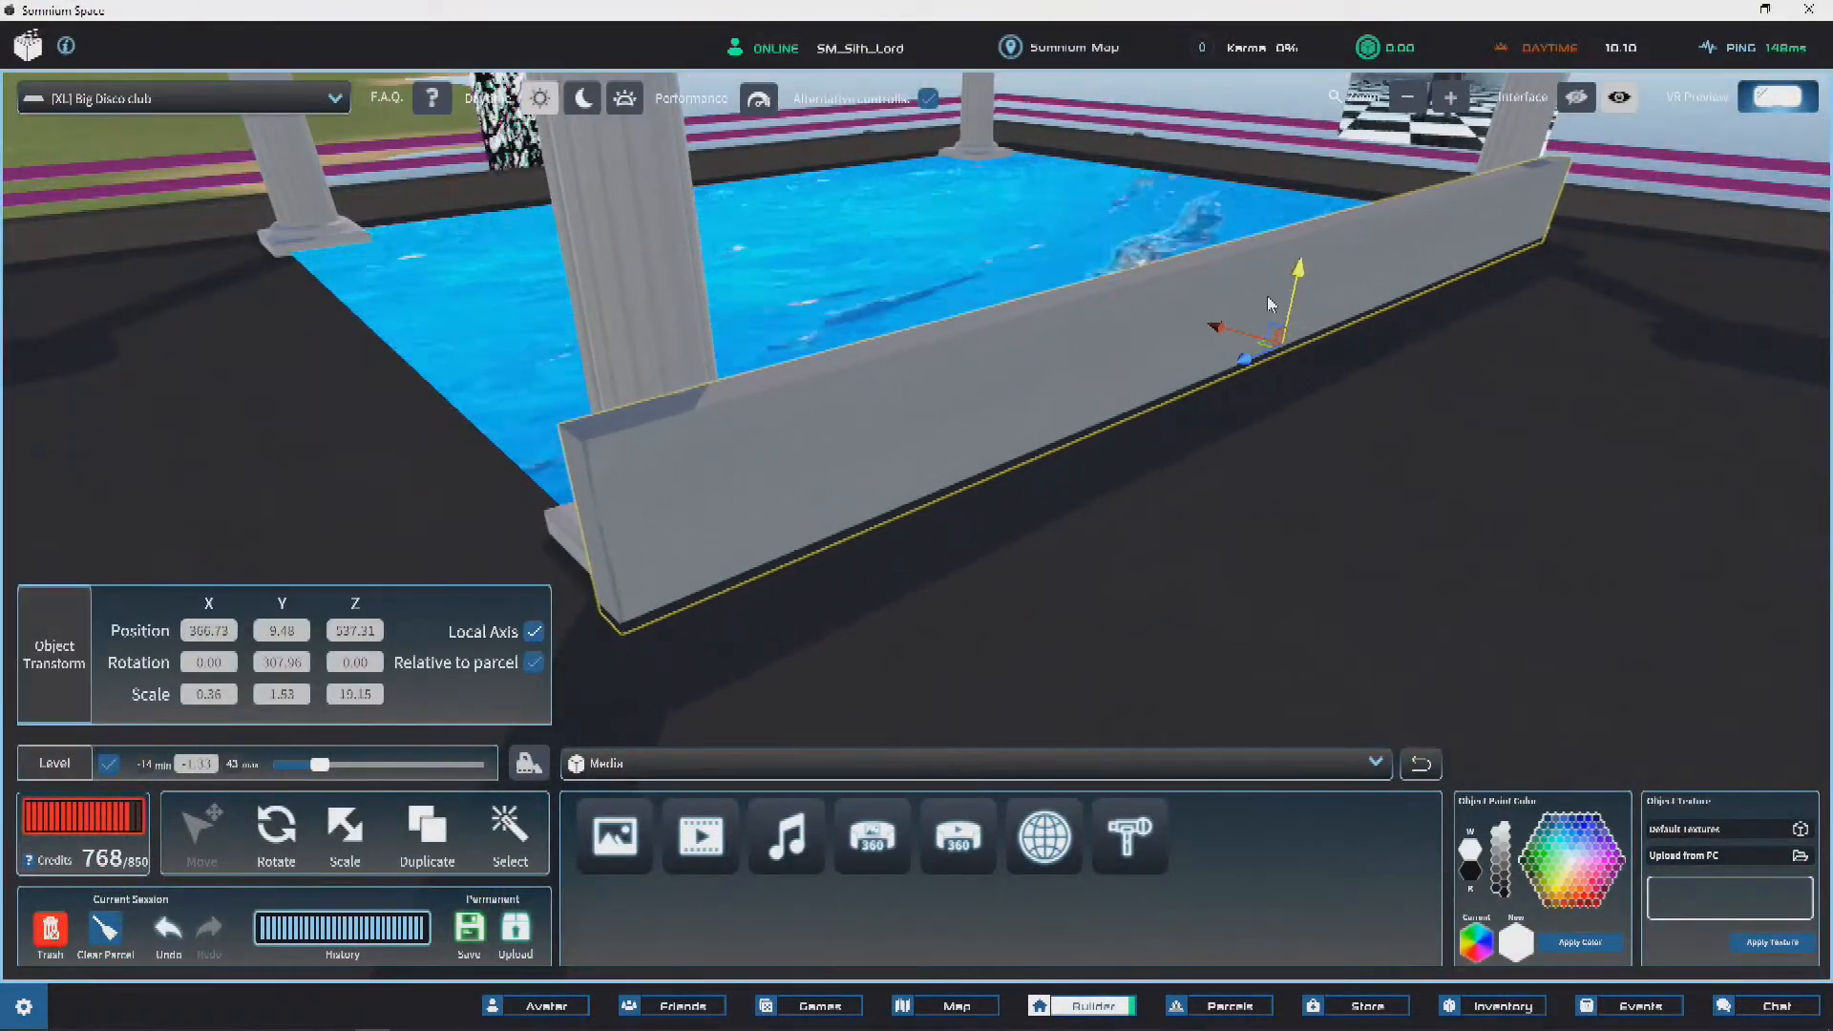
left_click(1652, 190)
left_click_drag(1653, 190, 1169, 411)
scroll(937, 346, "down", 5)
scroll(1168, 411, "up", 3)
left_click_drag(1336, 447, 1056, 350)
scroll(999, 358, "down", 4)
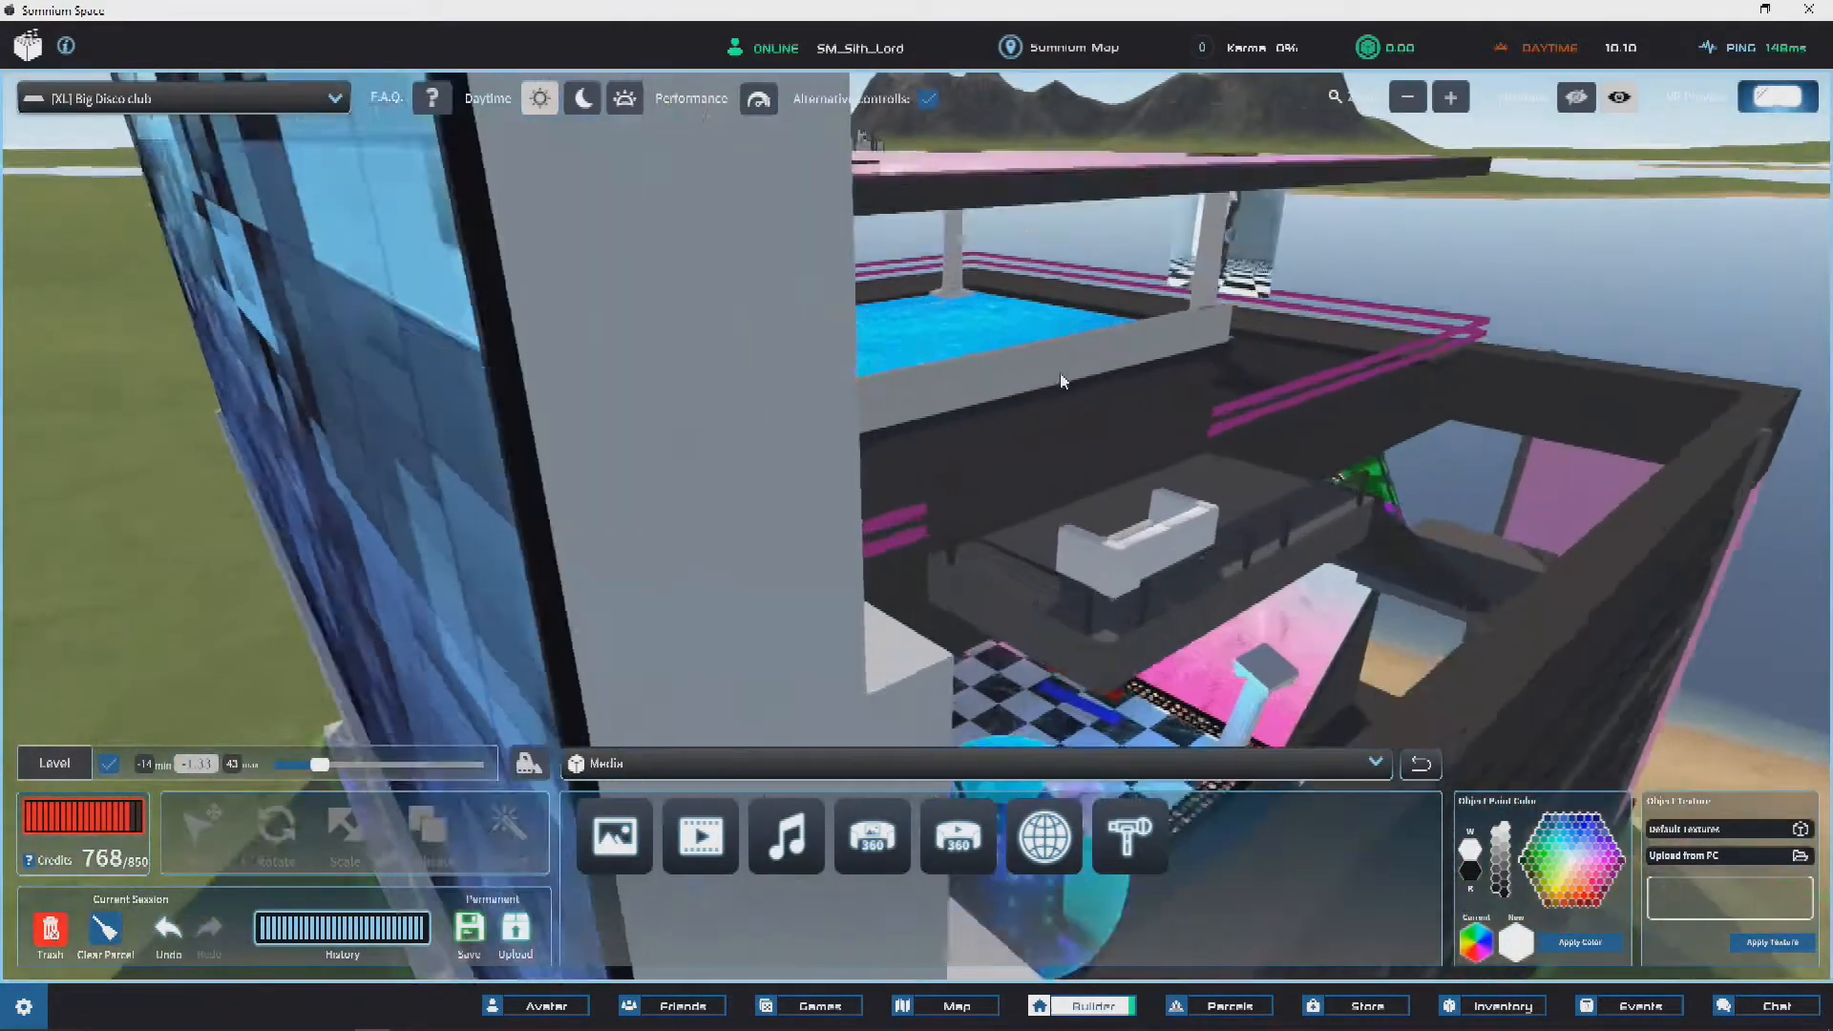
Step: Set the height of the white strip along the pool's edge to about Y 10.37
left_click(1056, 350)
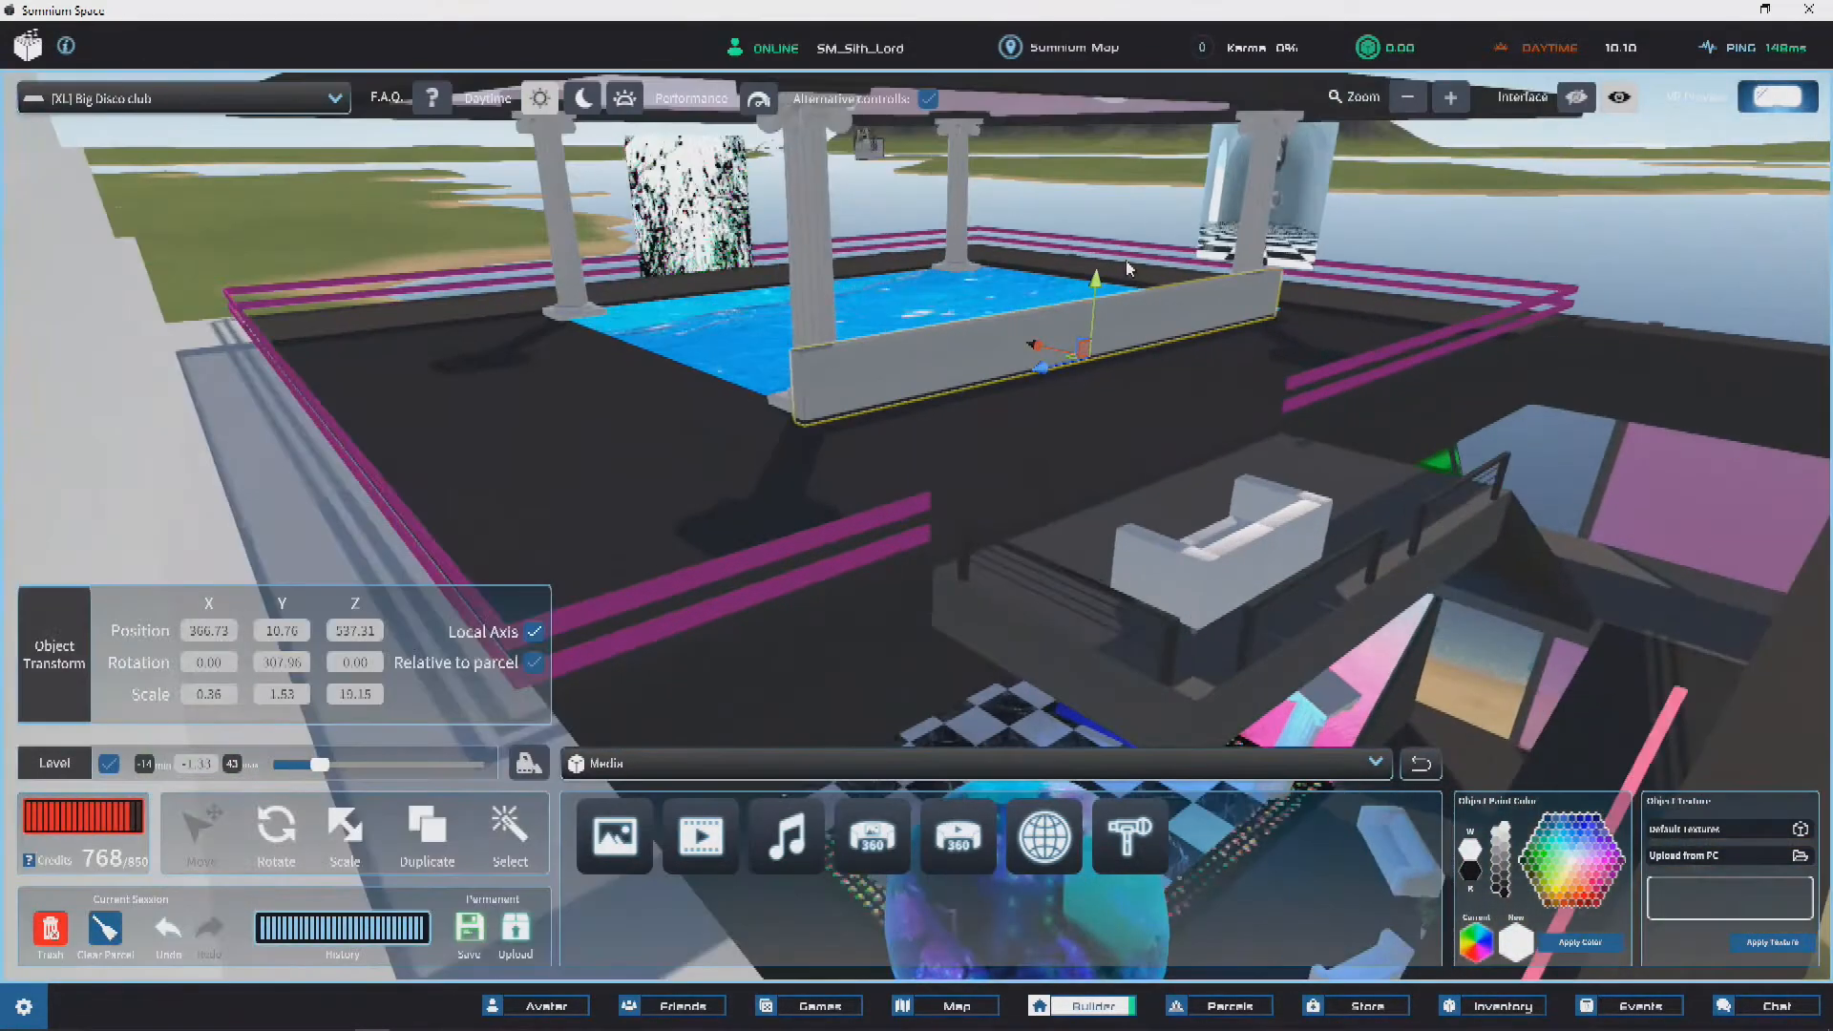
left_click_drag(1661, 301, 1540, 294)
left_click(958, 422)
scroll(959, 422, "up", 5)
left_click_drag(959, 422, 857, 327)
left_click(638, 710)
left_click(639, 691)
scroll(748, 579, "down", 5)
scroll(971, 515, "up", 3)
left_click(840, 307)
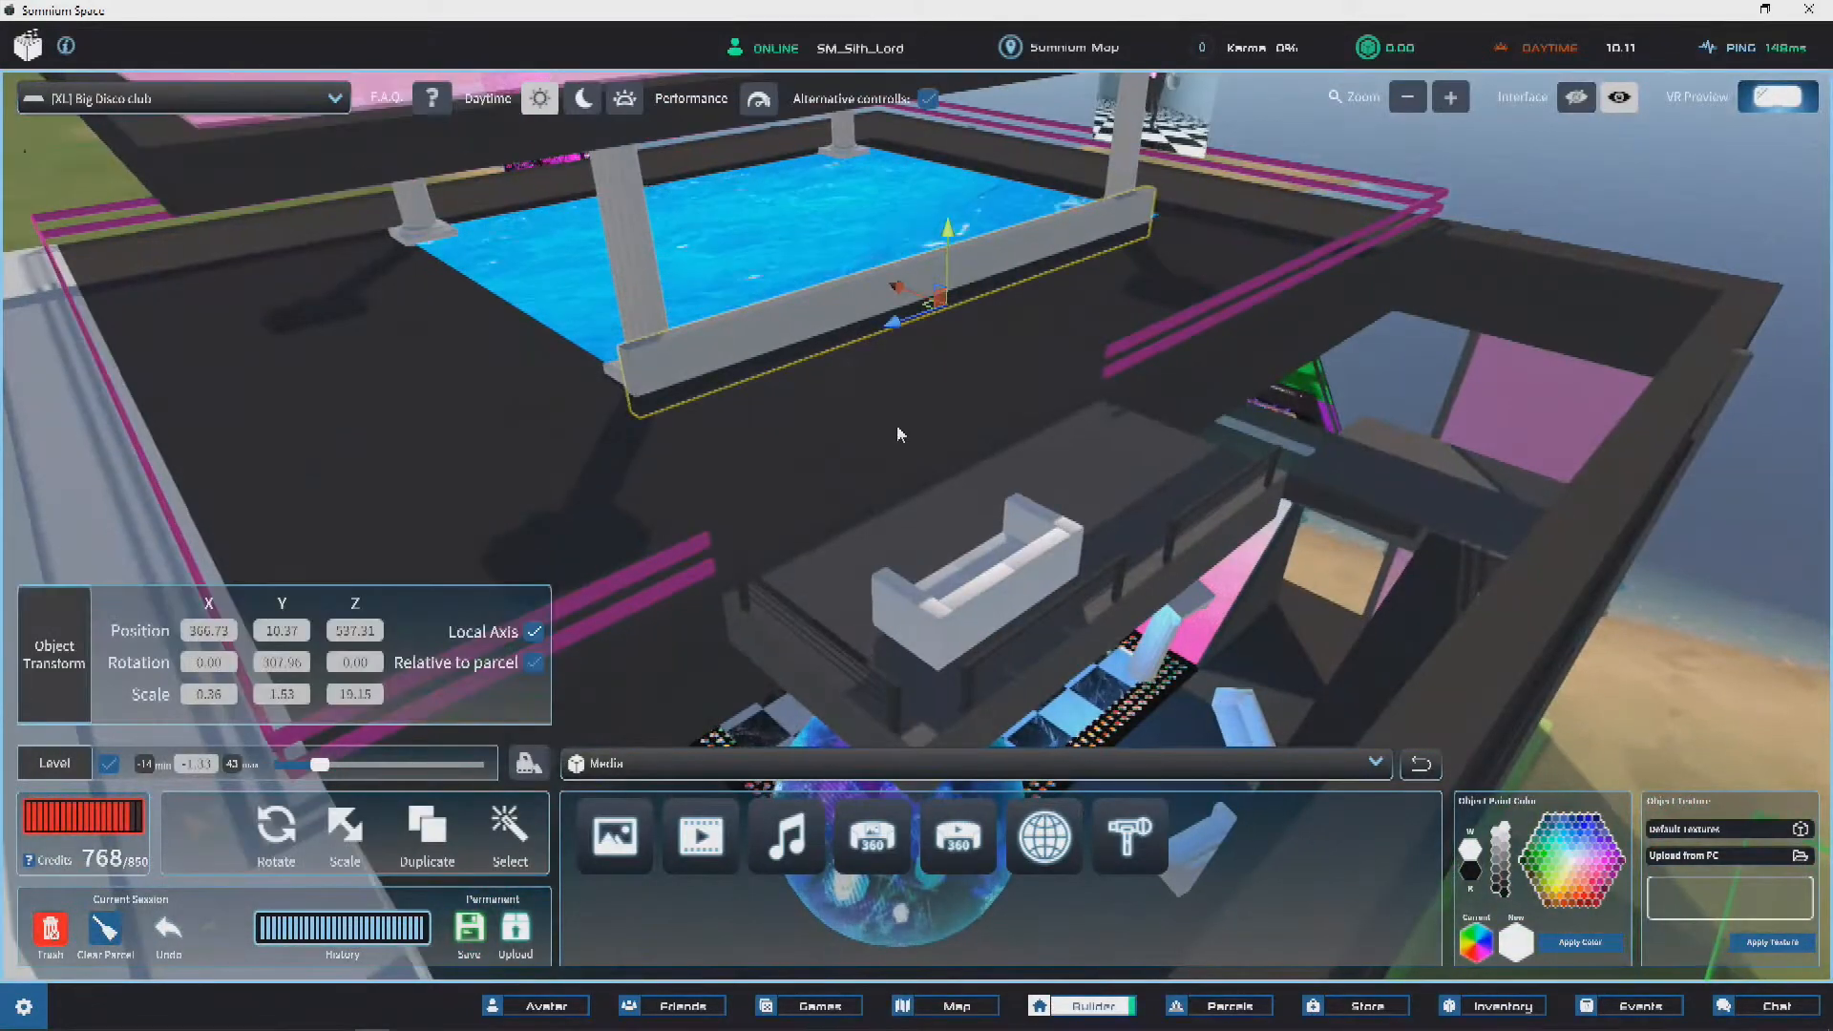
Step: Raise the corner column at the near end of the white strip to about Y 11.86
scroll(793, 417, "down", 3)
right_click_drag(917, 467, 899, 411)
scroll(817, 352, "up", 3)
scroll(863, 421, "down", 3)
left_click(853, 349)
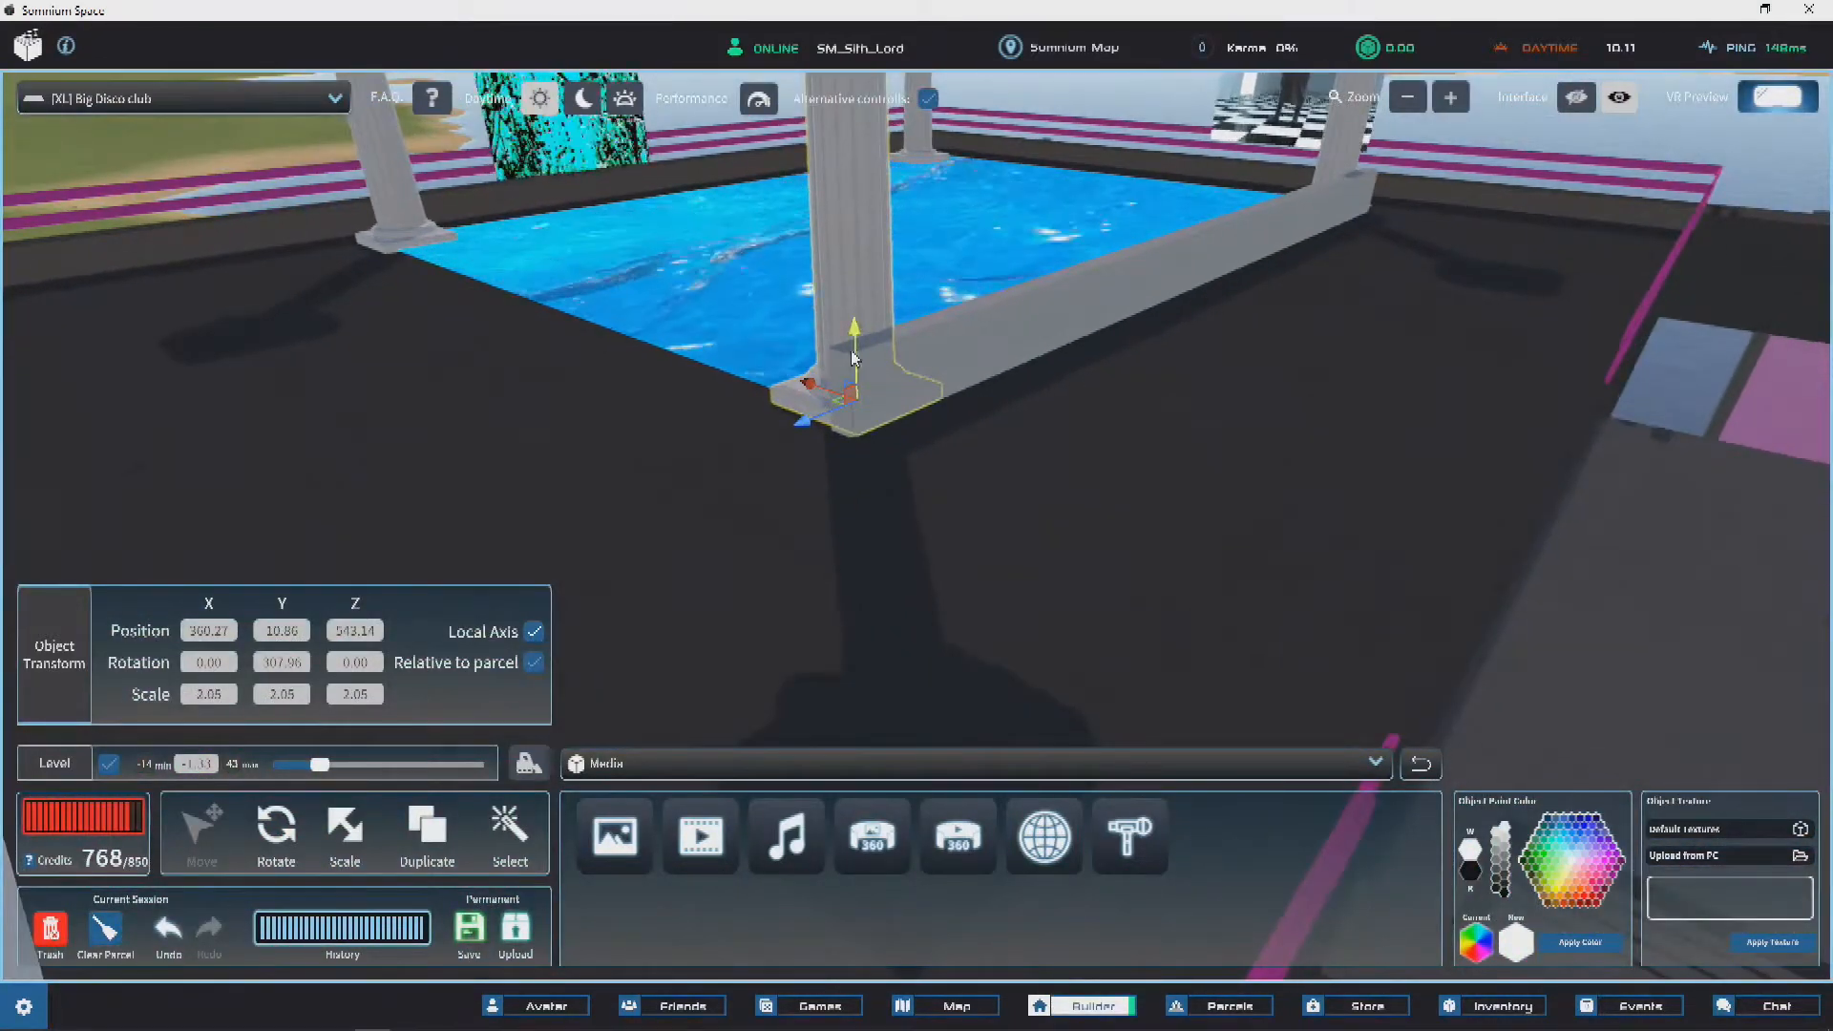
left_click_drag(868, 302, 872, 276)
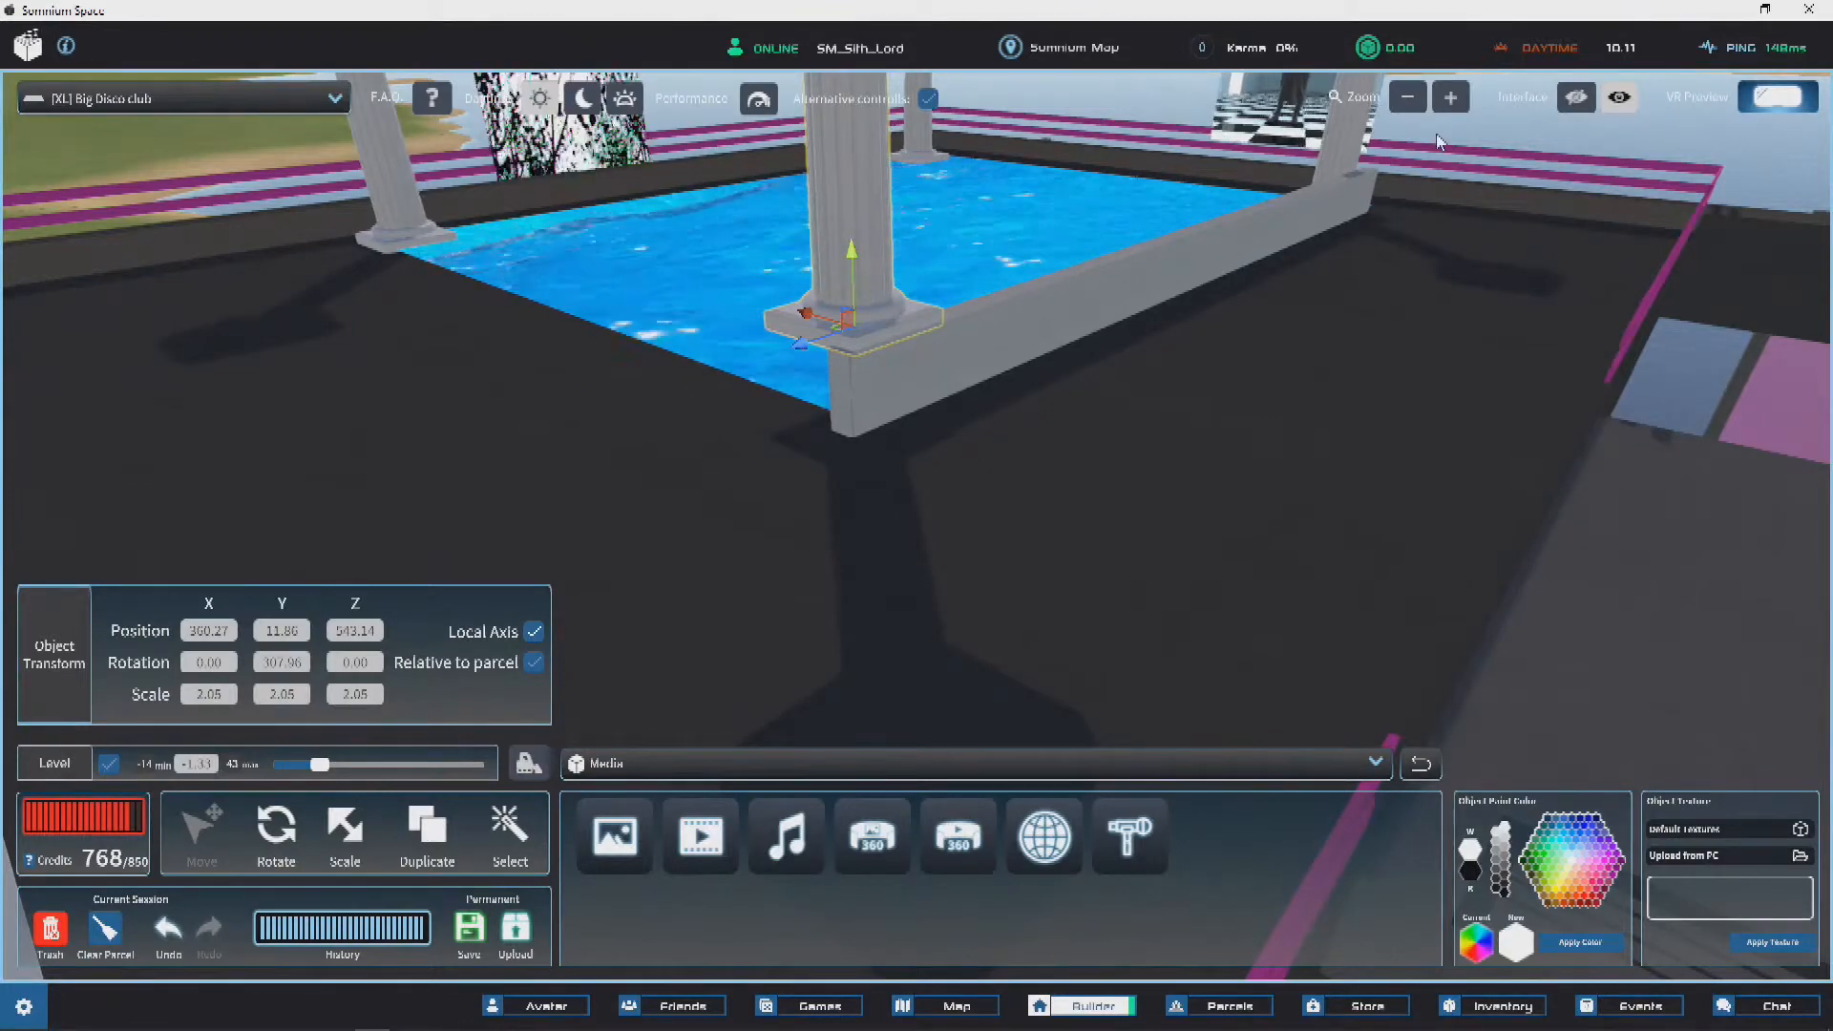
Step: Check the raised corner column against the pink roof and undo its last height change
scroll(1625, 200, "down", 5)
left_click(1162, 352)
right_click_drag(1163, 352, 1257, 405)
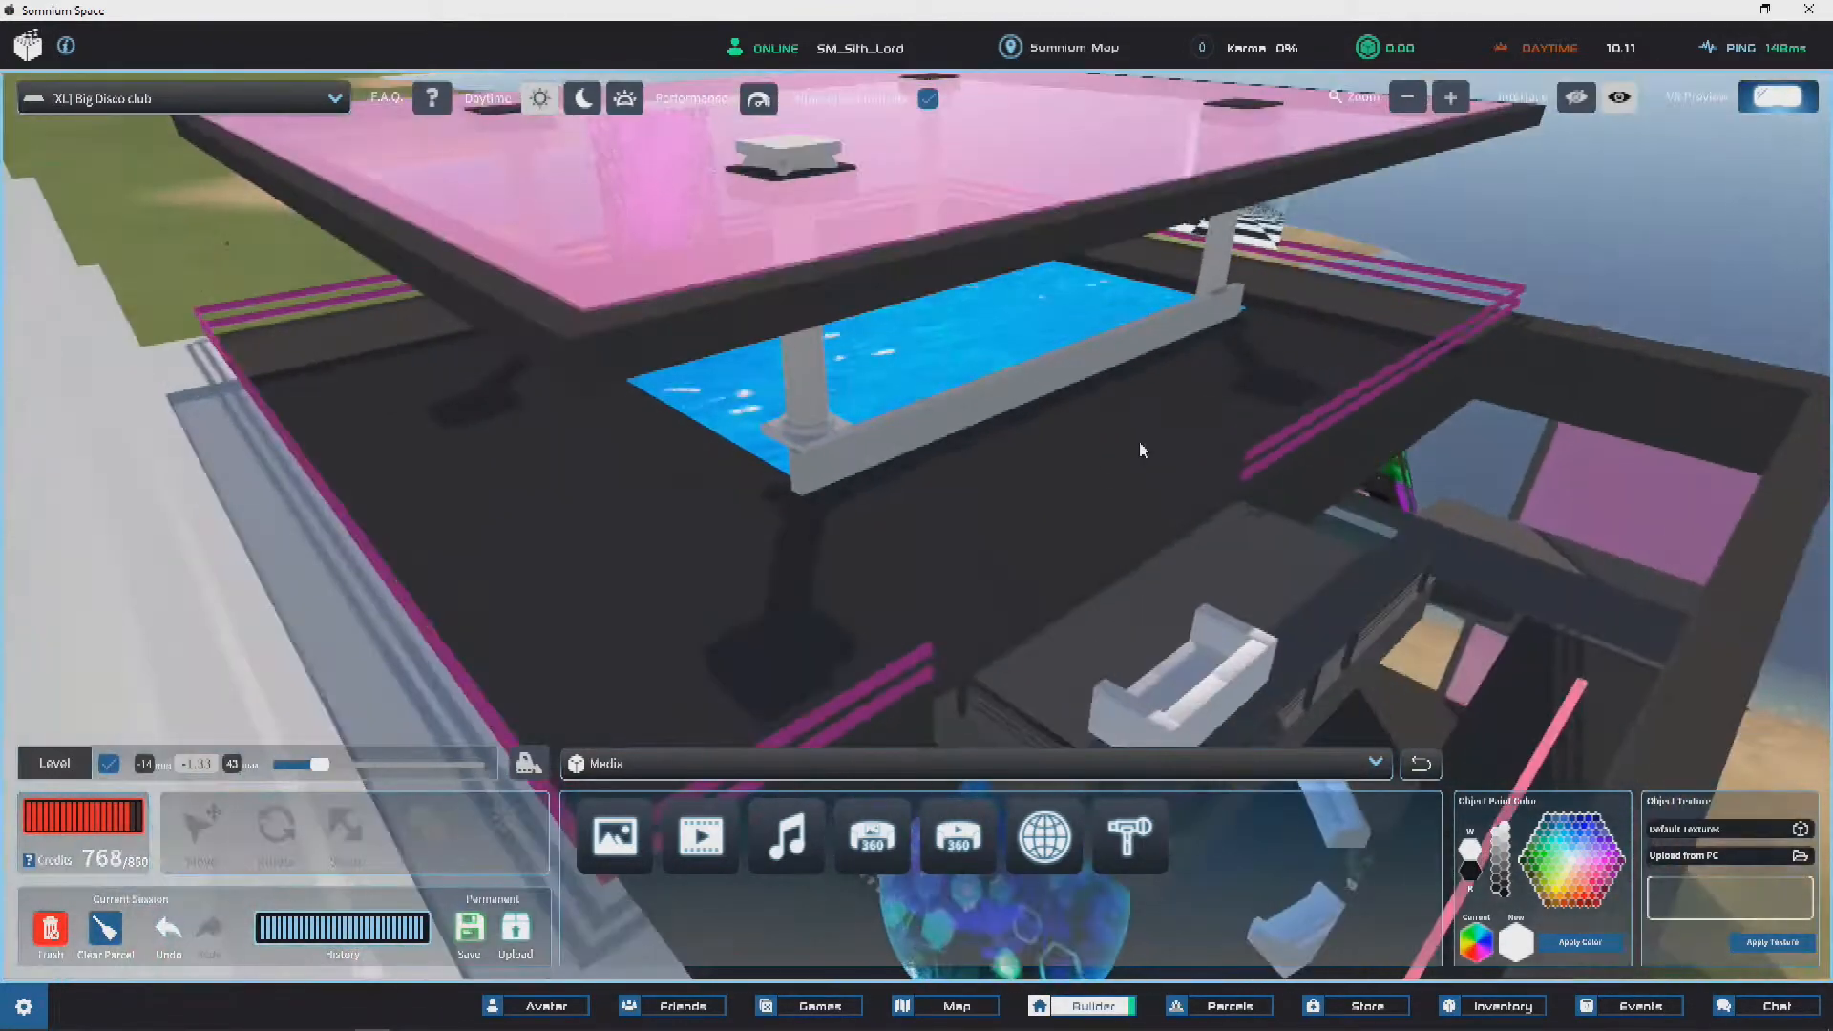
scroll(1088, 452, "up", 5)
scroll(1089, 451, "down", 5)
mouse_move(1088, 452)
right_mouse_down()
mouse_move(1021, 392)
mouse_move(951, 379)
mouse_move(1086, 453)
right_mouse_up()
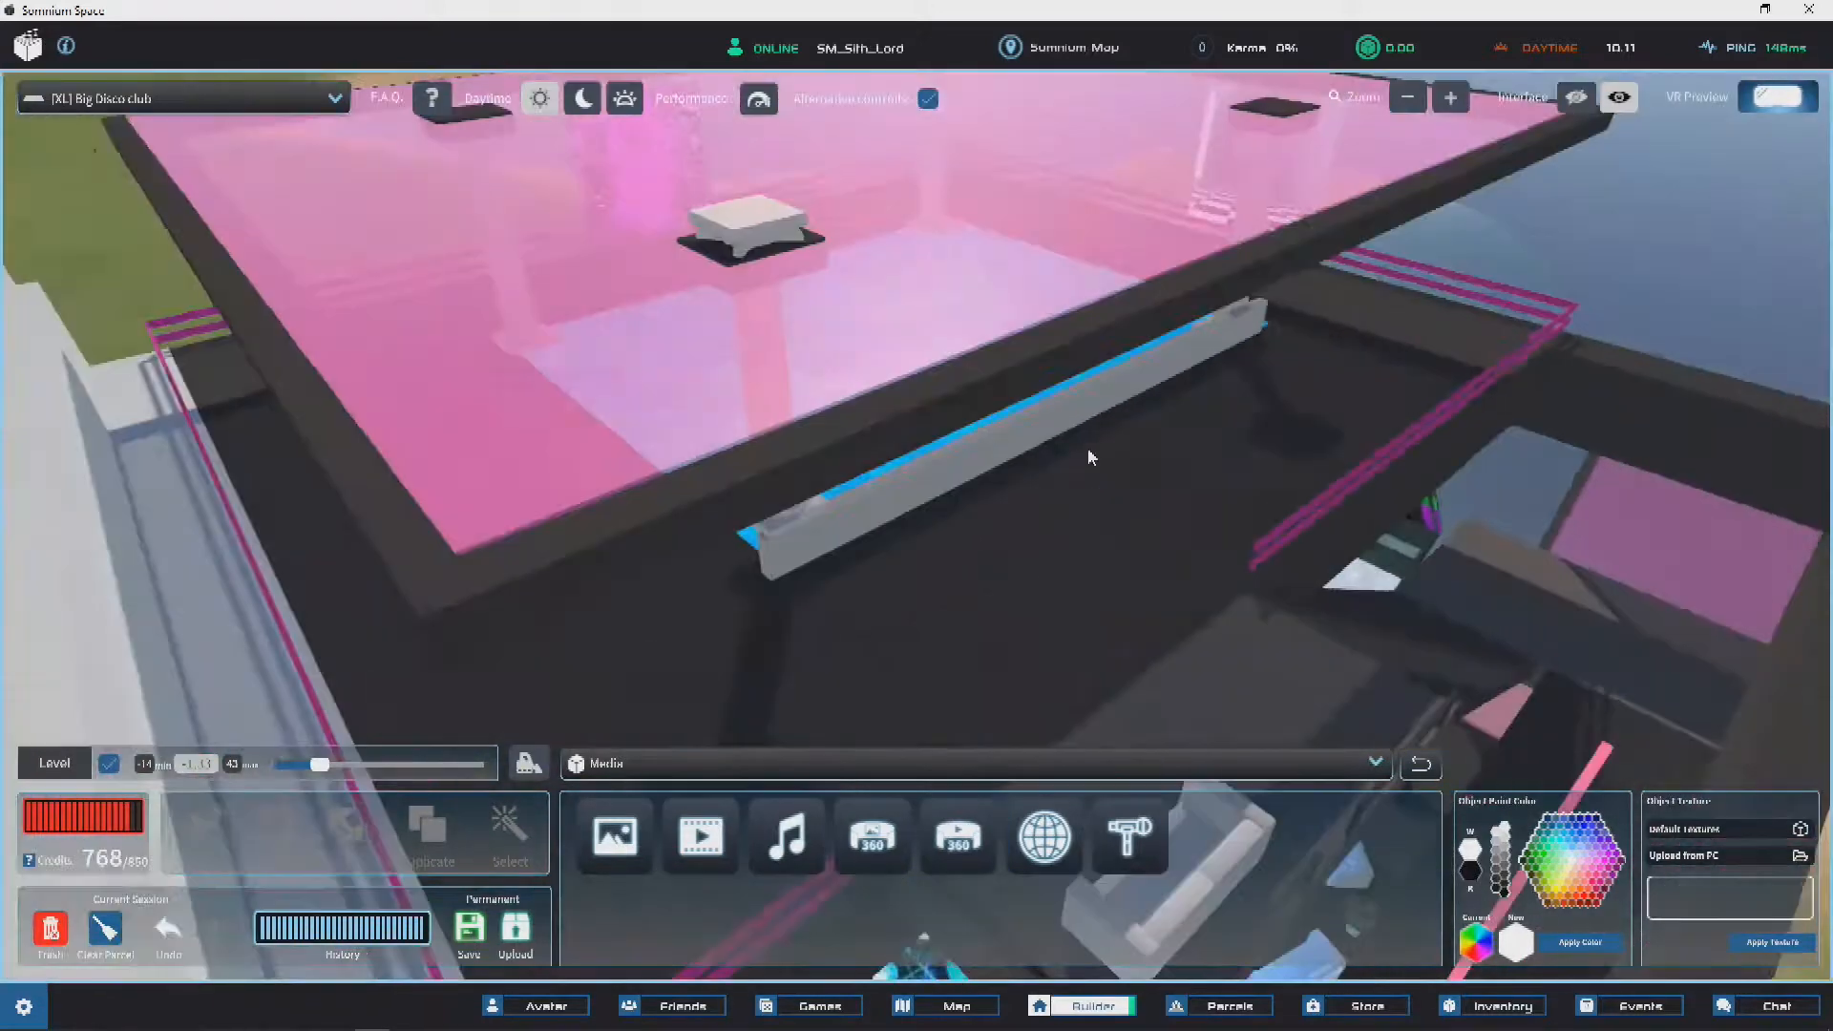
scroll(976, 396, "up", 3)
scroll(969, 396, "up", 3)
key("ctrl+z")
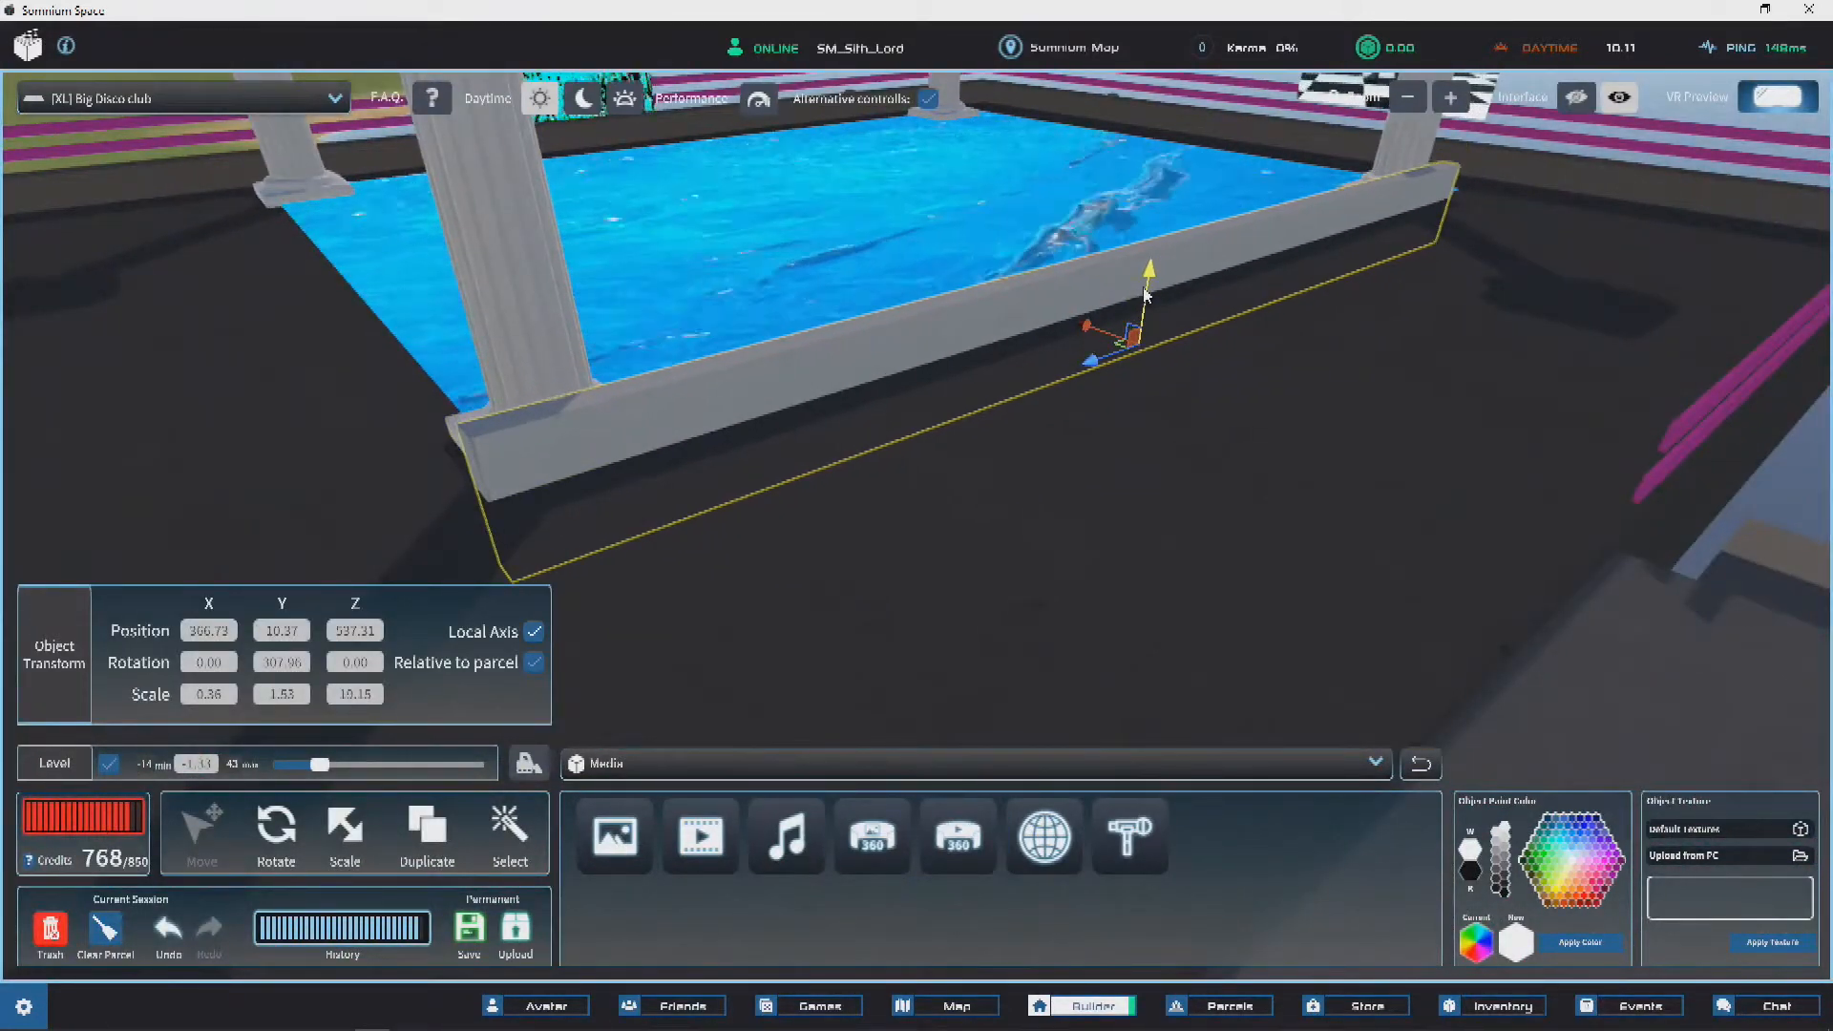
Step: Raise the corner column to about Y 11.47 so its base rests on the white strip, and inspect the fit
left_click(536, 392)
left_click_drag(541, 351, 544, 326)
scroll(544, 326, "down", 3)
scroll(859, 382, "down", 3)
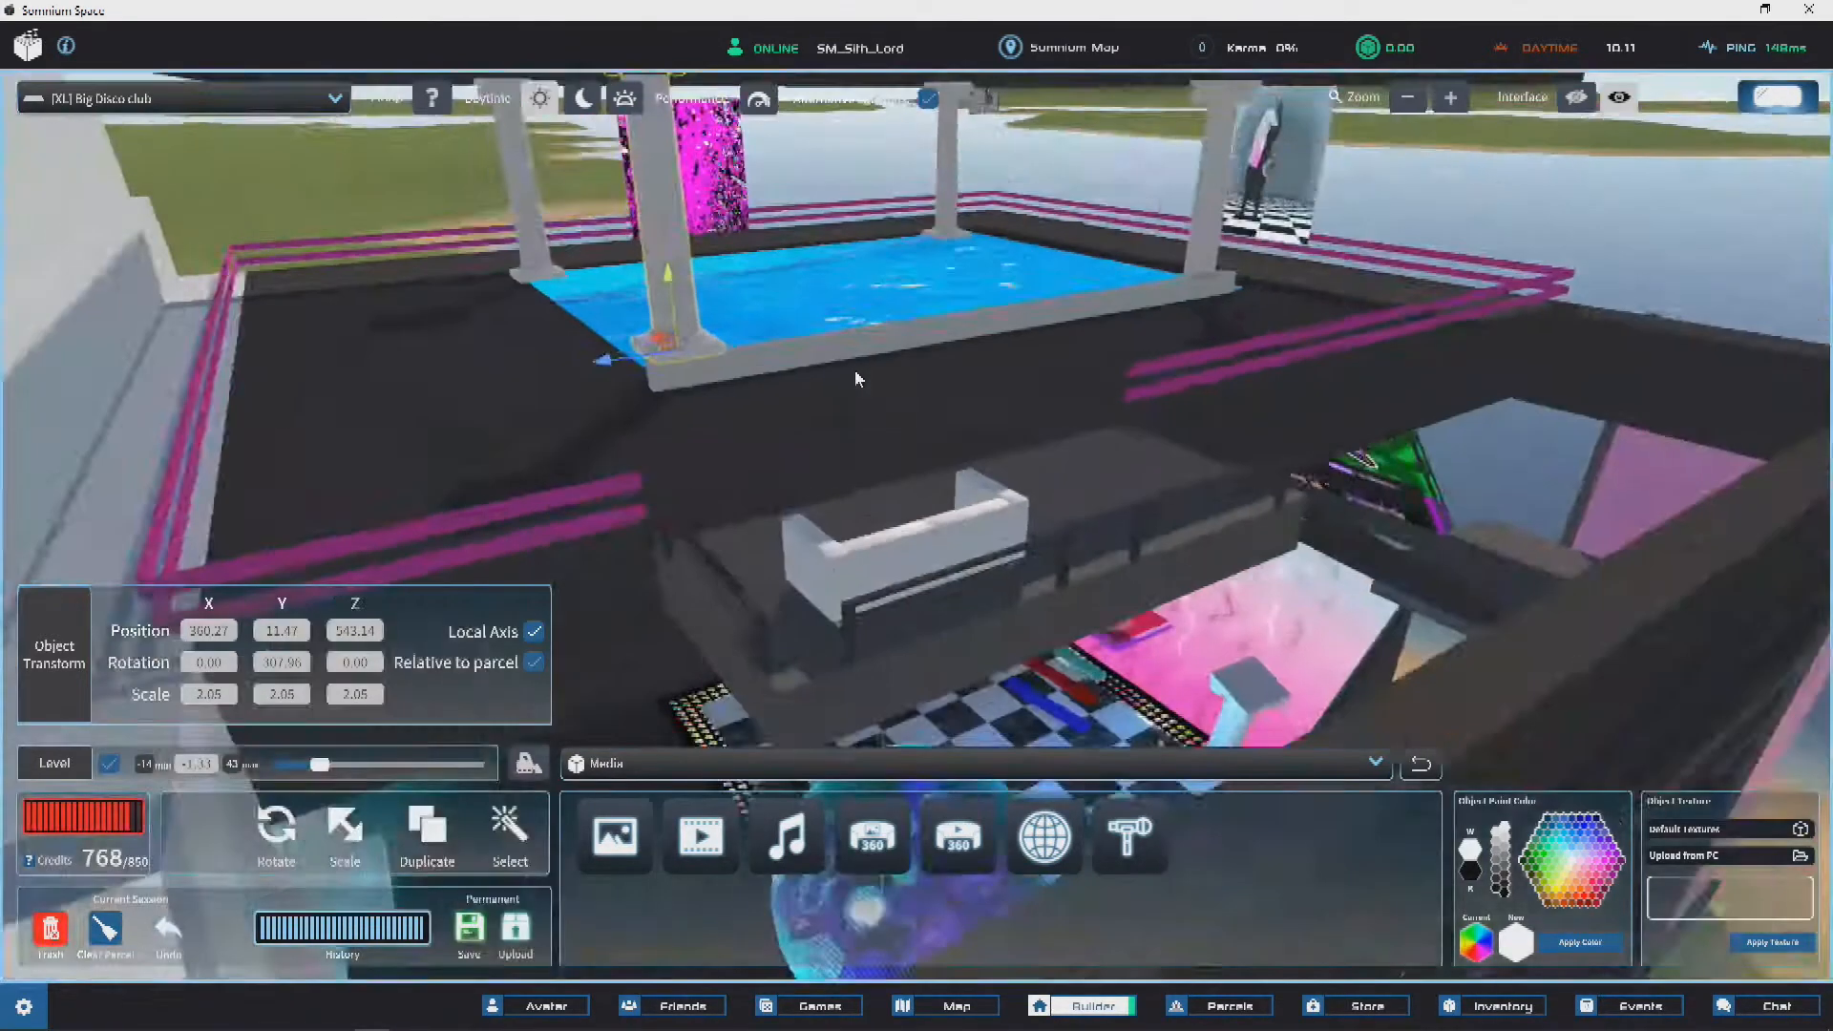
scroll(855, 371, "down", 3)
left_click(1078, 473)
right_click_drag(1079, 473, 941, 483)
scroll(874, 542, "up", 2)
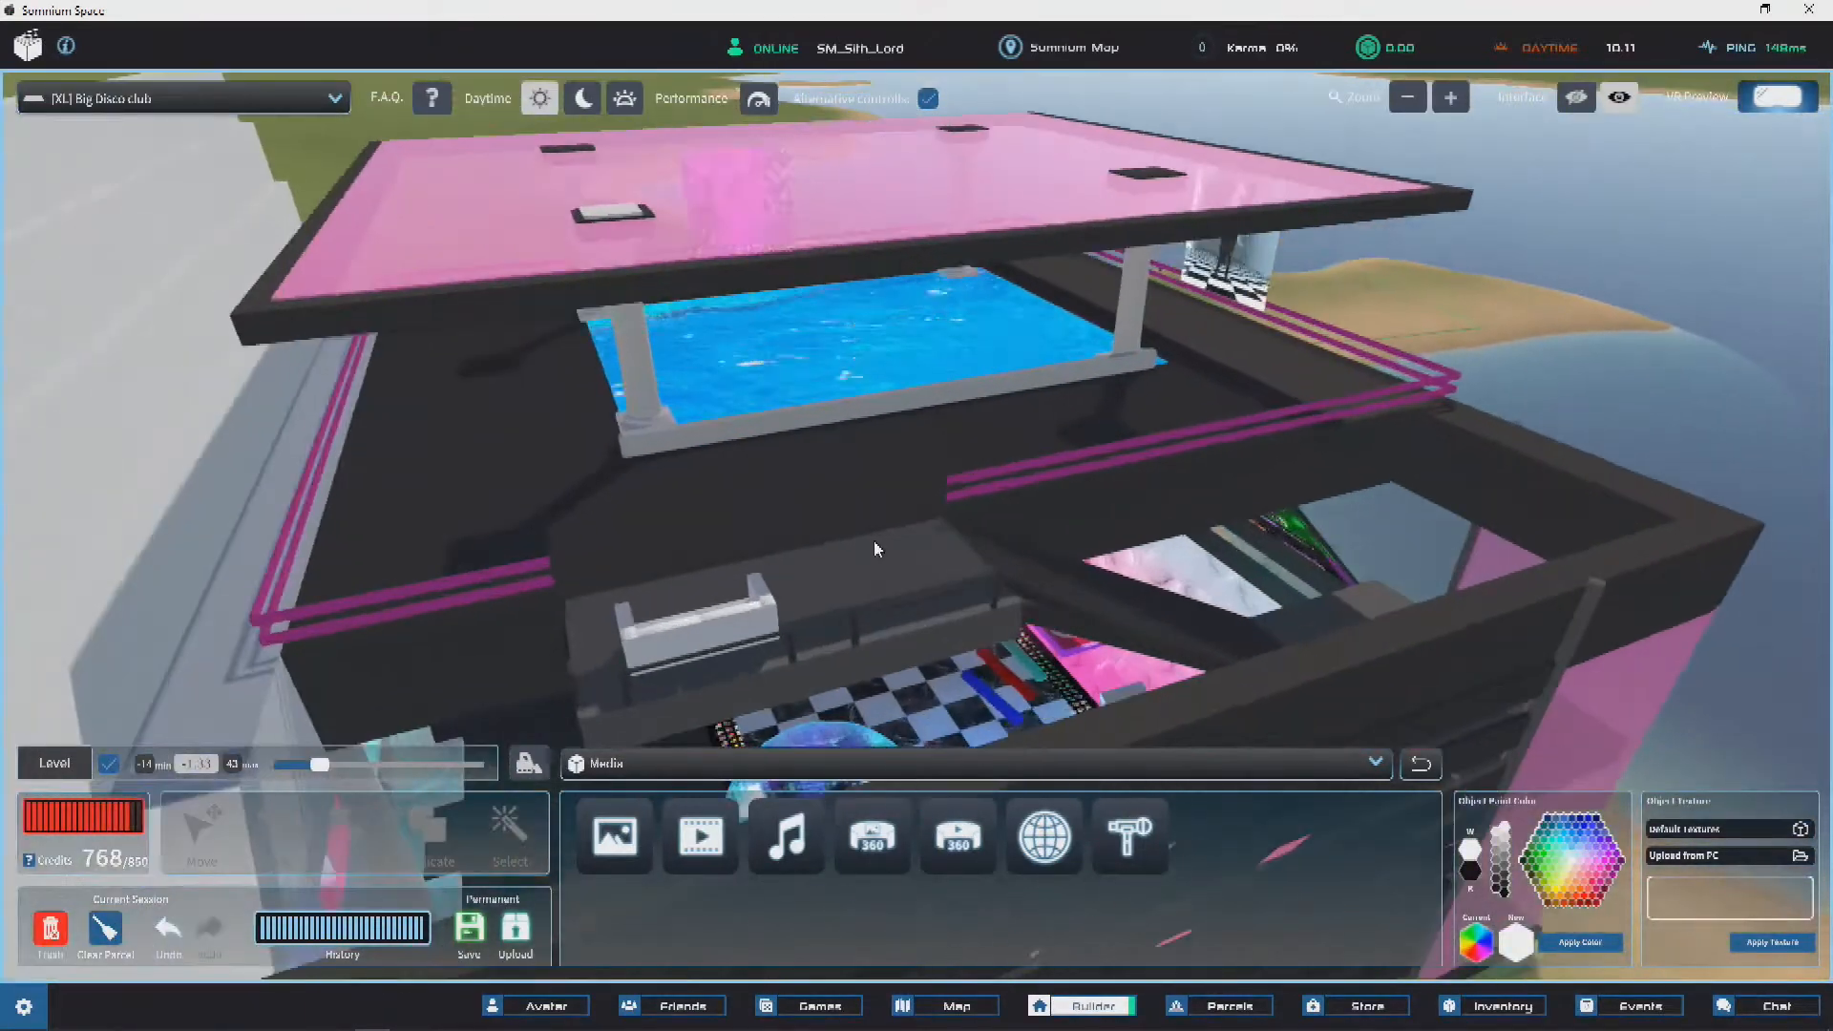
scroll(886, 515, "up", 3)
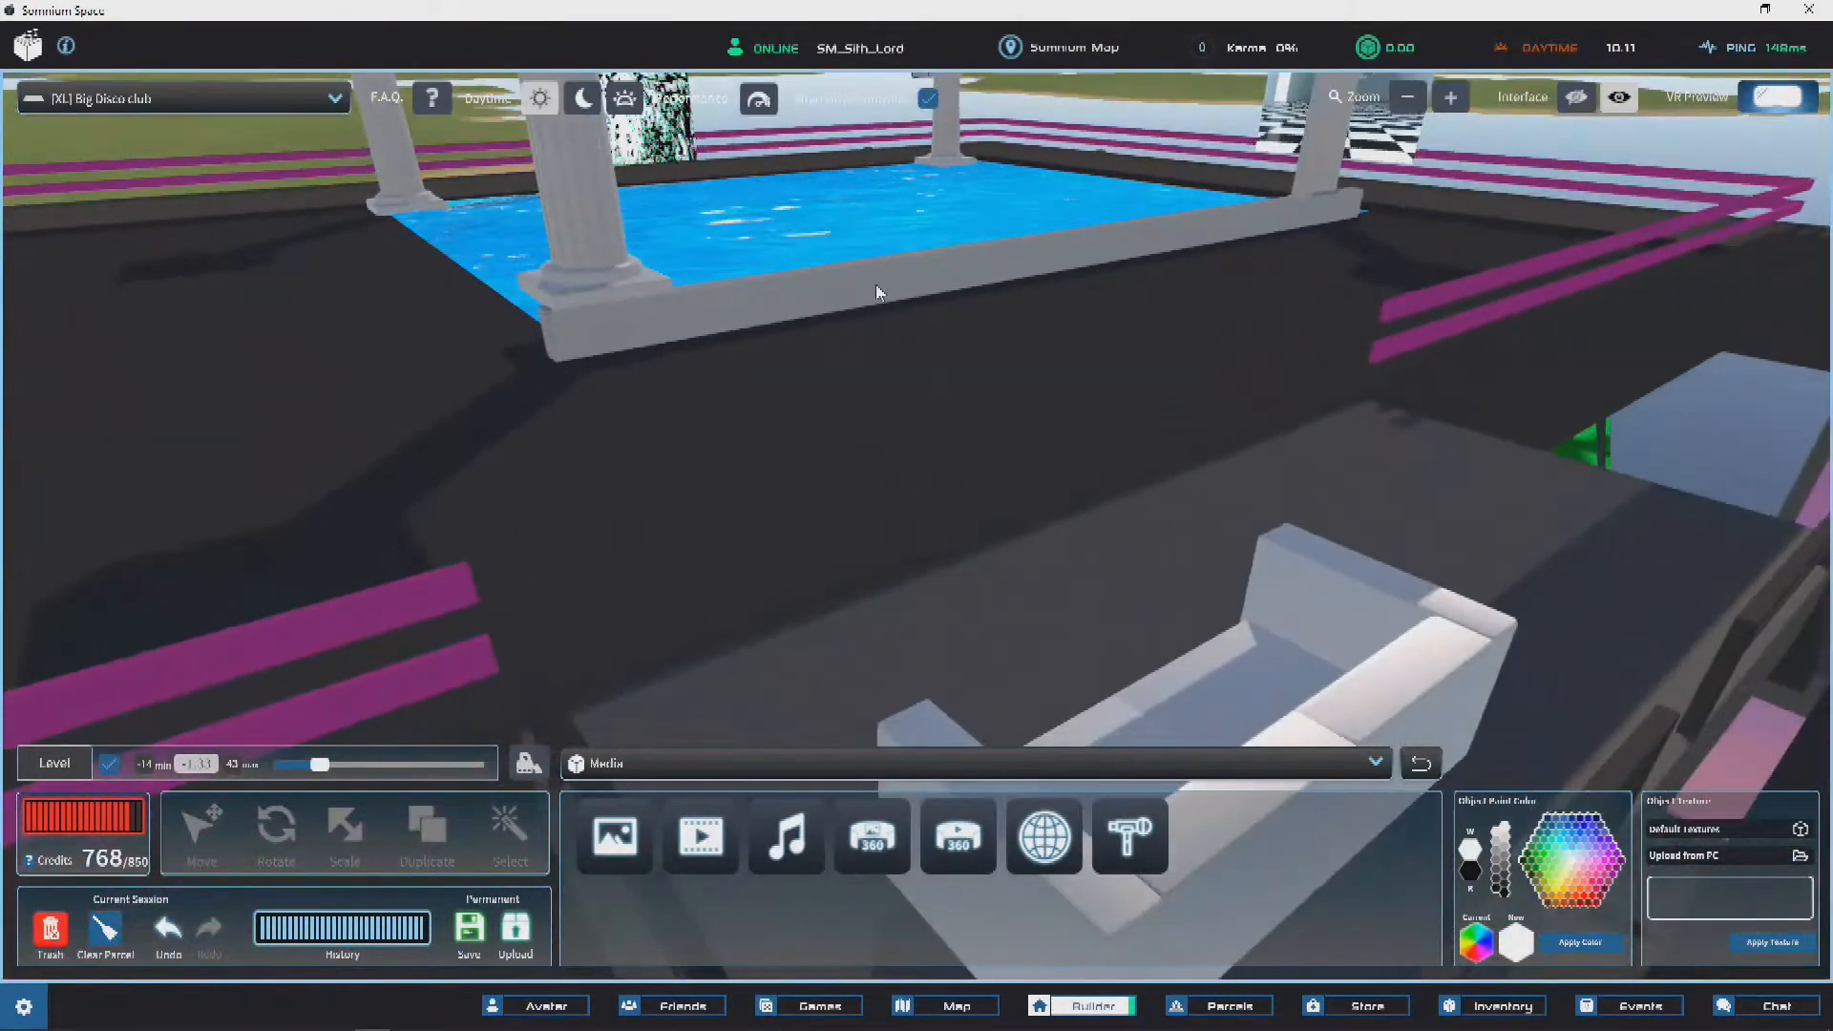
Step: Duplicate the white strip and move the copy alongside its outer face to about X 366.51, Y 9.96, Z 537.03
left_click(897, 287)
right_click_drag(866, 294, 1050, 535)
left_click(1069, 580)
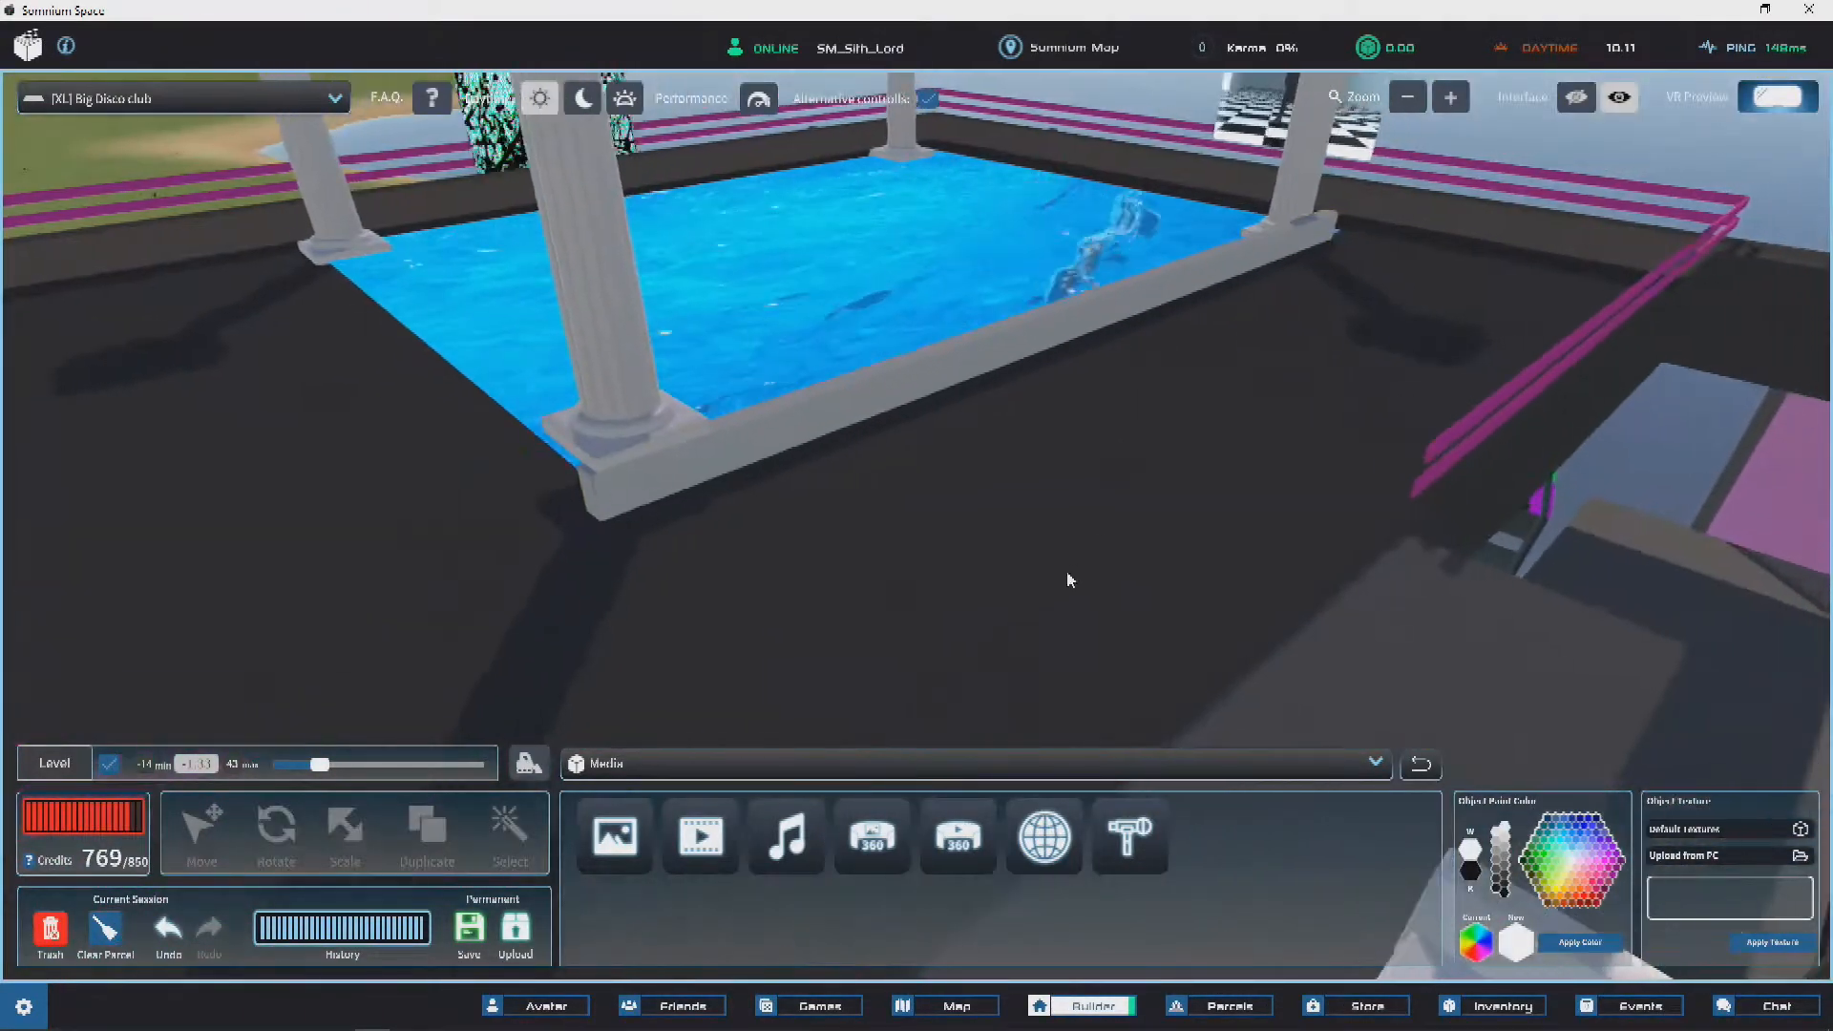
left_click(938, 653)
left_click_drag(921, 237, 541, 584)
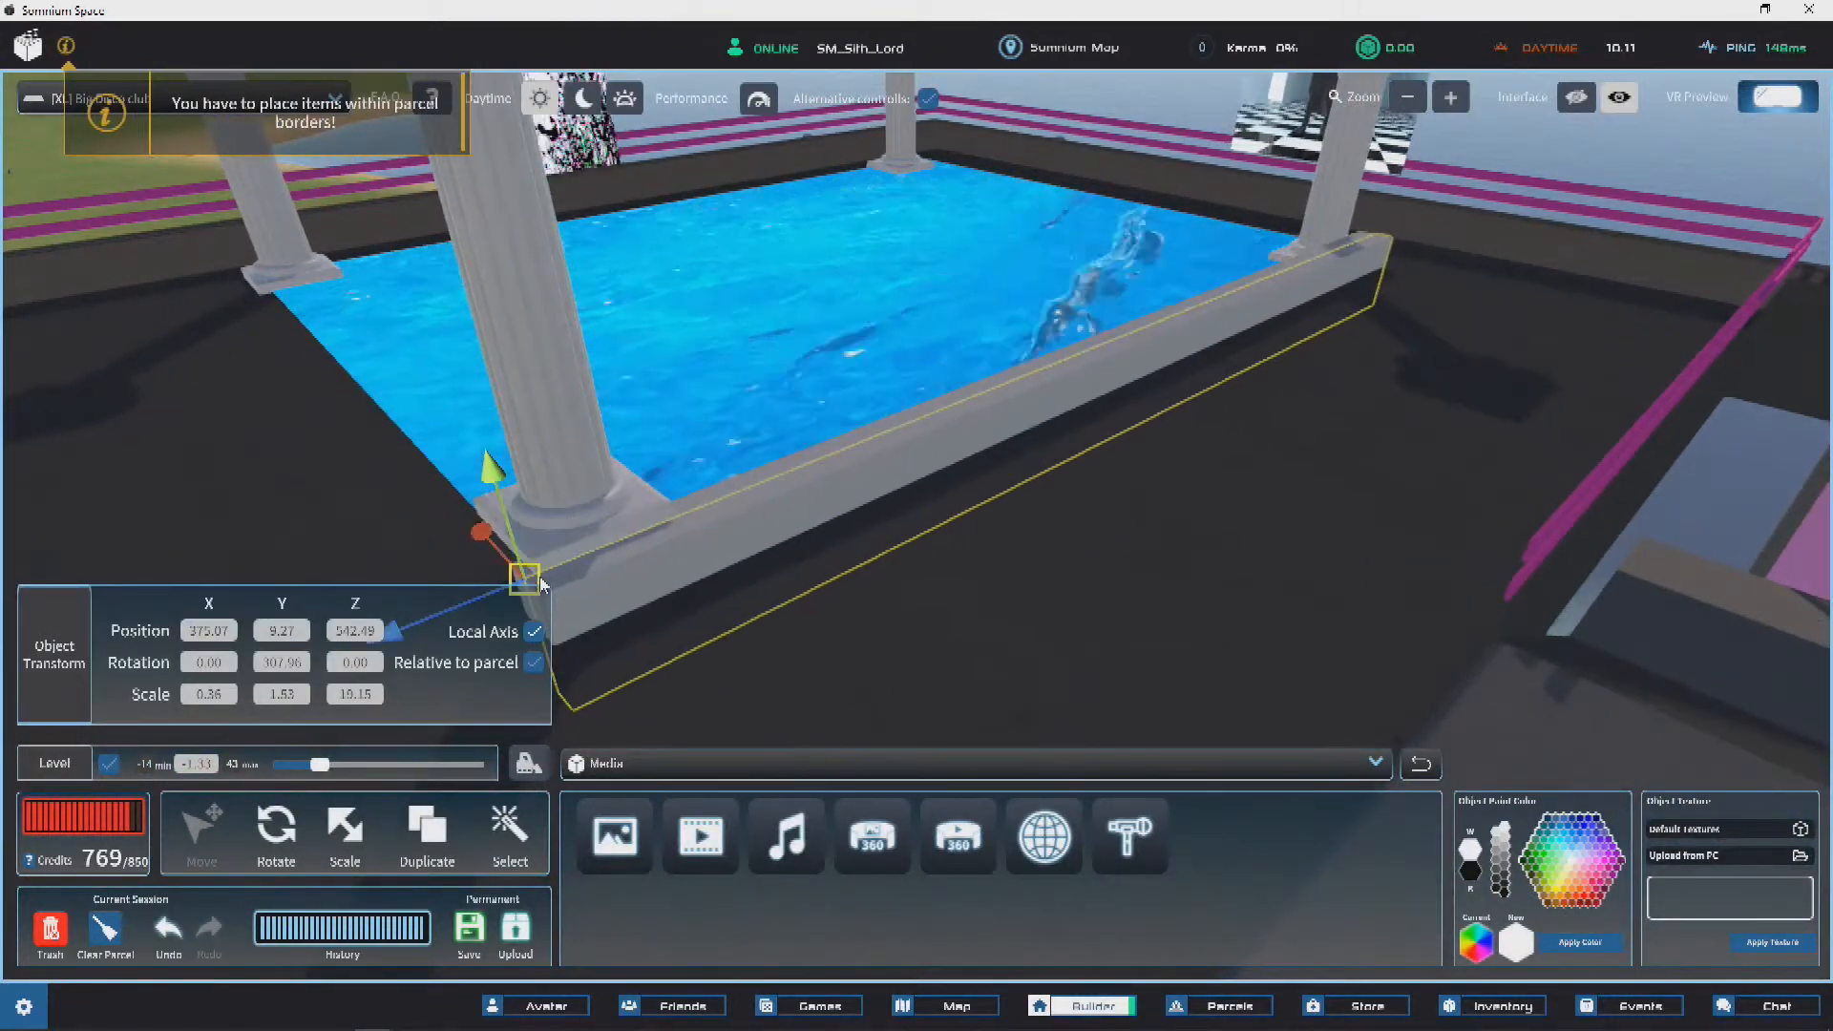
Step: Scale the copied strip to about X 0.62, Y 1.36 and nudge it against the original at about X 366.45, Z 536.96
left_click(329, 860)
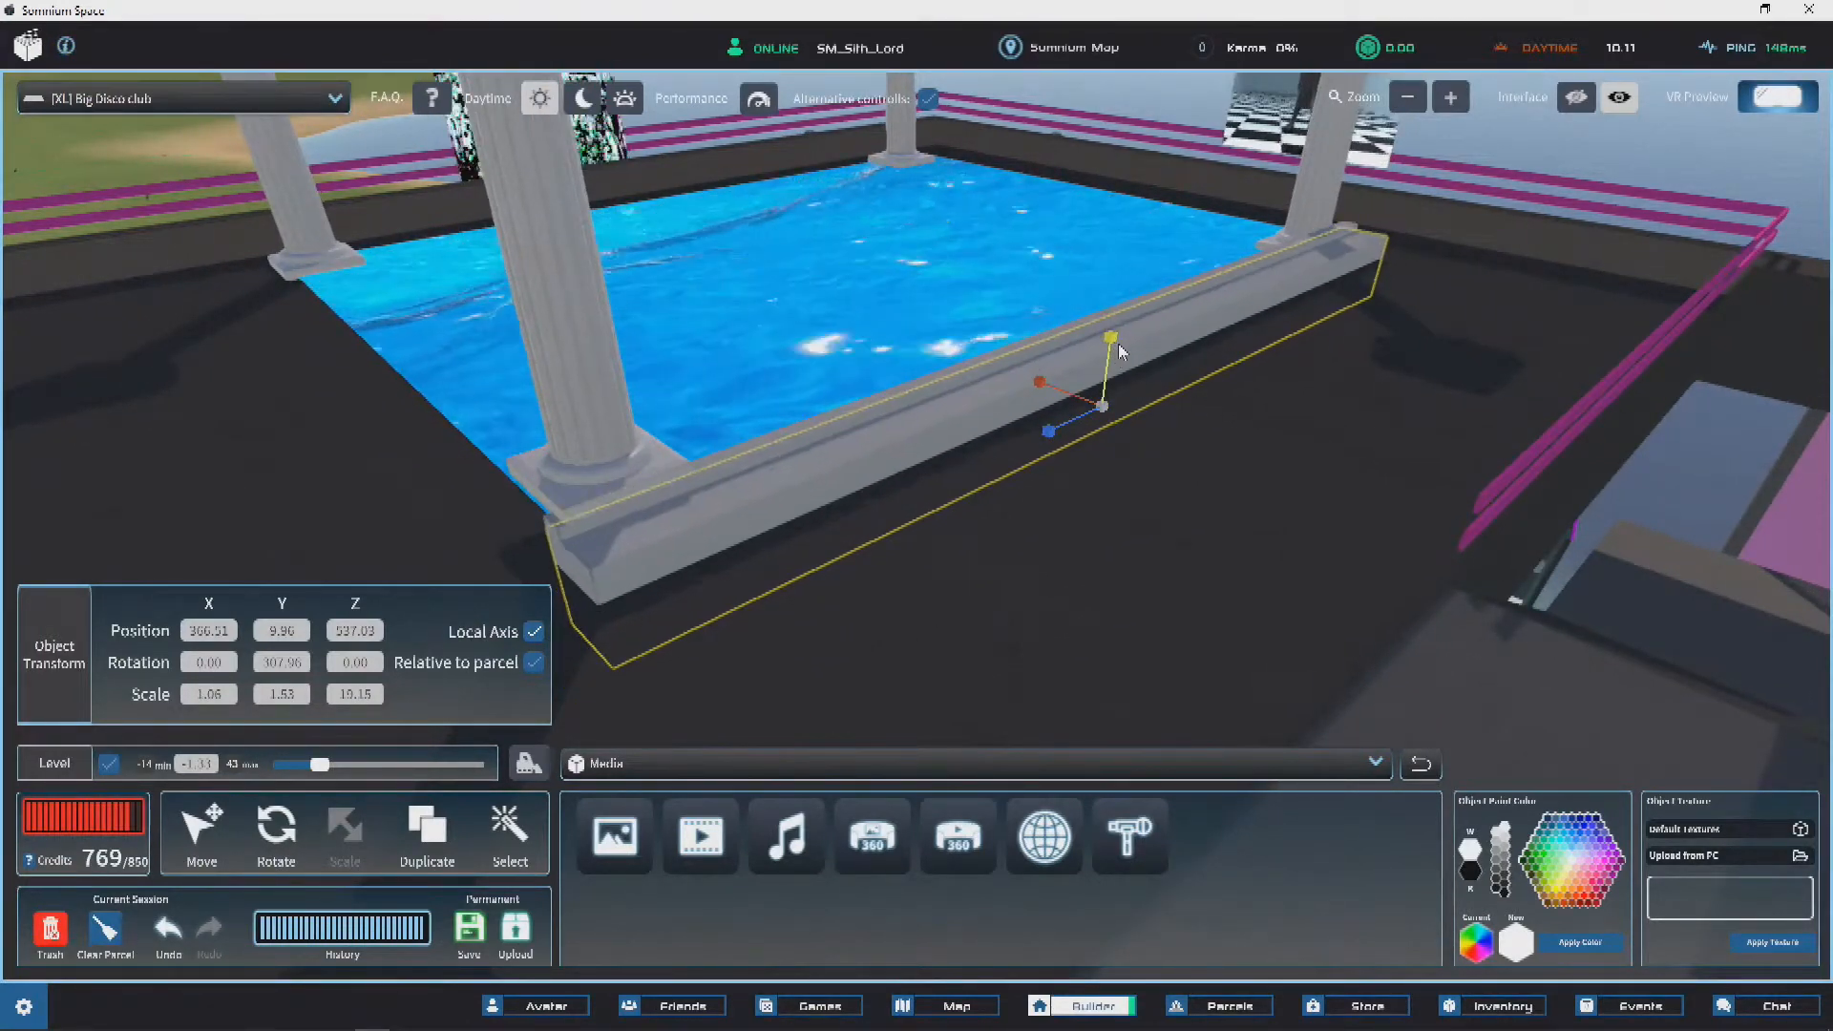
left_click_drag(1119, 351, 1274, 315)
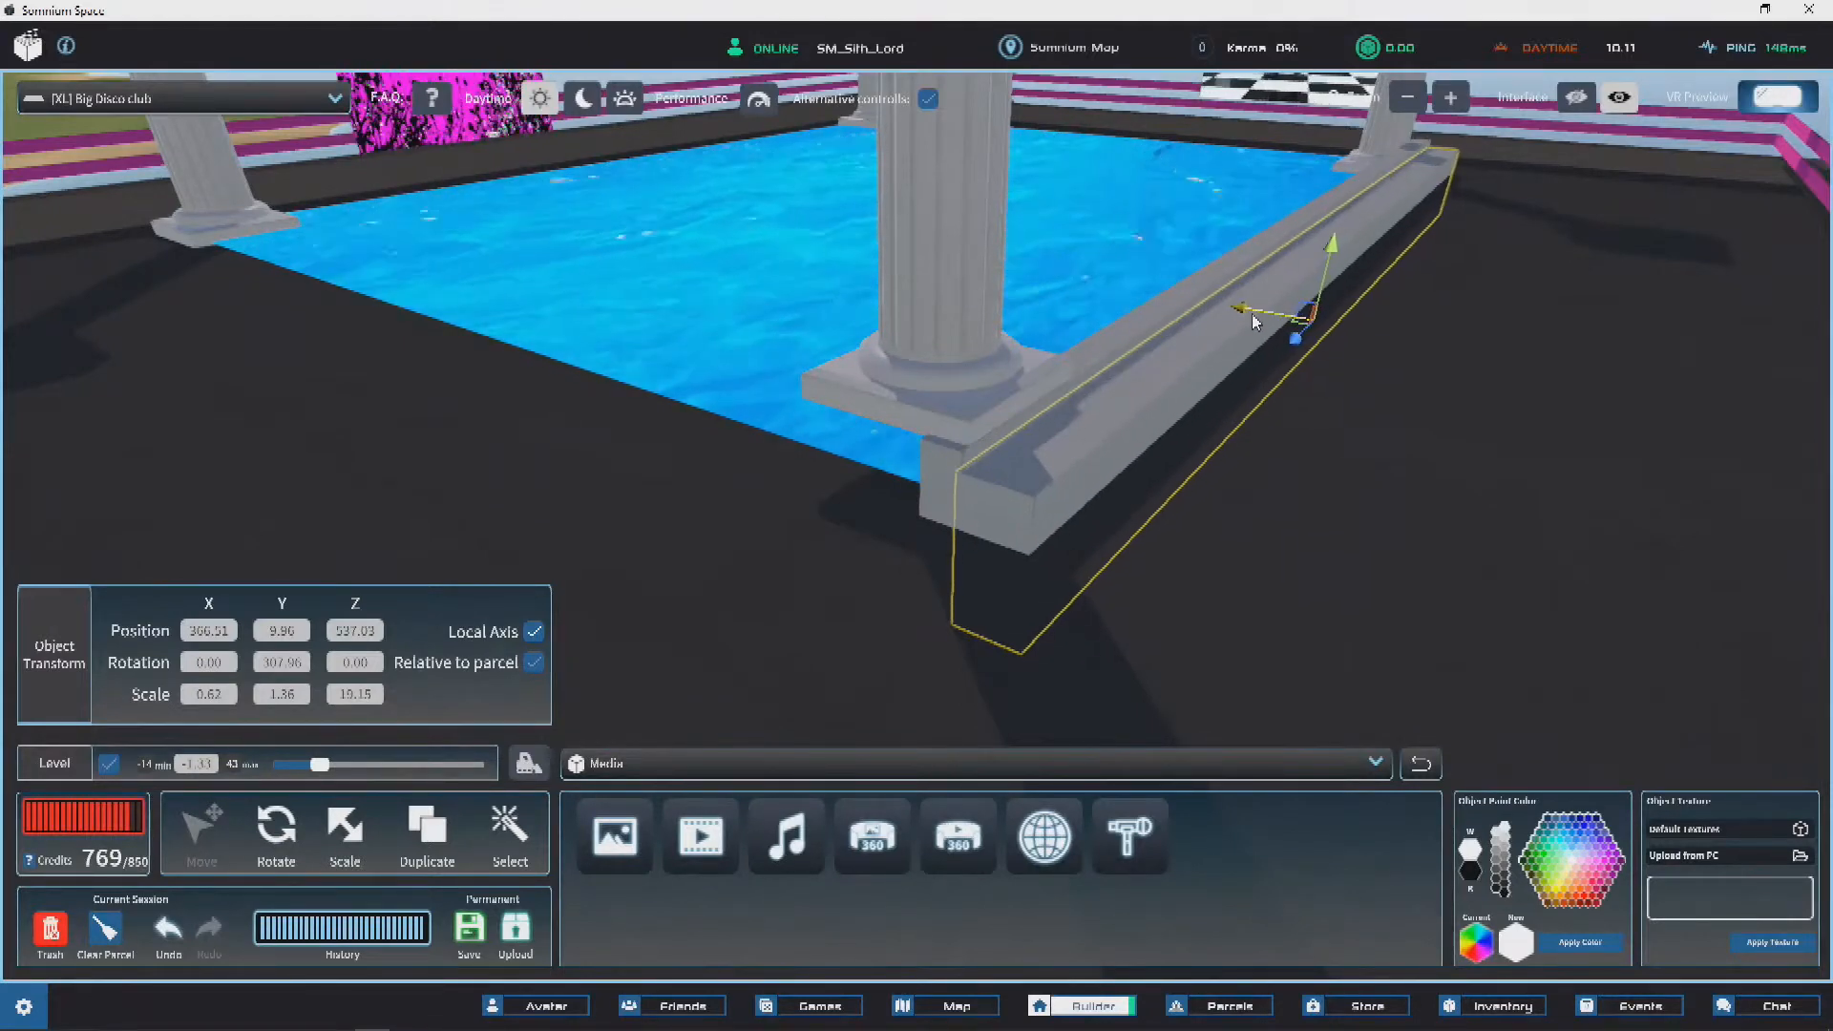
left_click_drag(1252, 314, 1245, 313)
right_click_drag(1245, 313, 1194, 312)
left_click(344, 829)
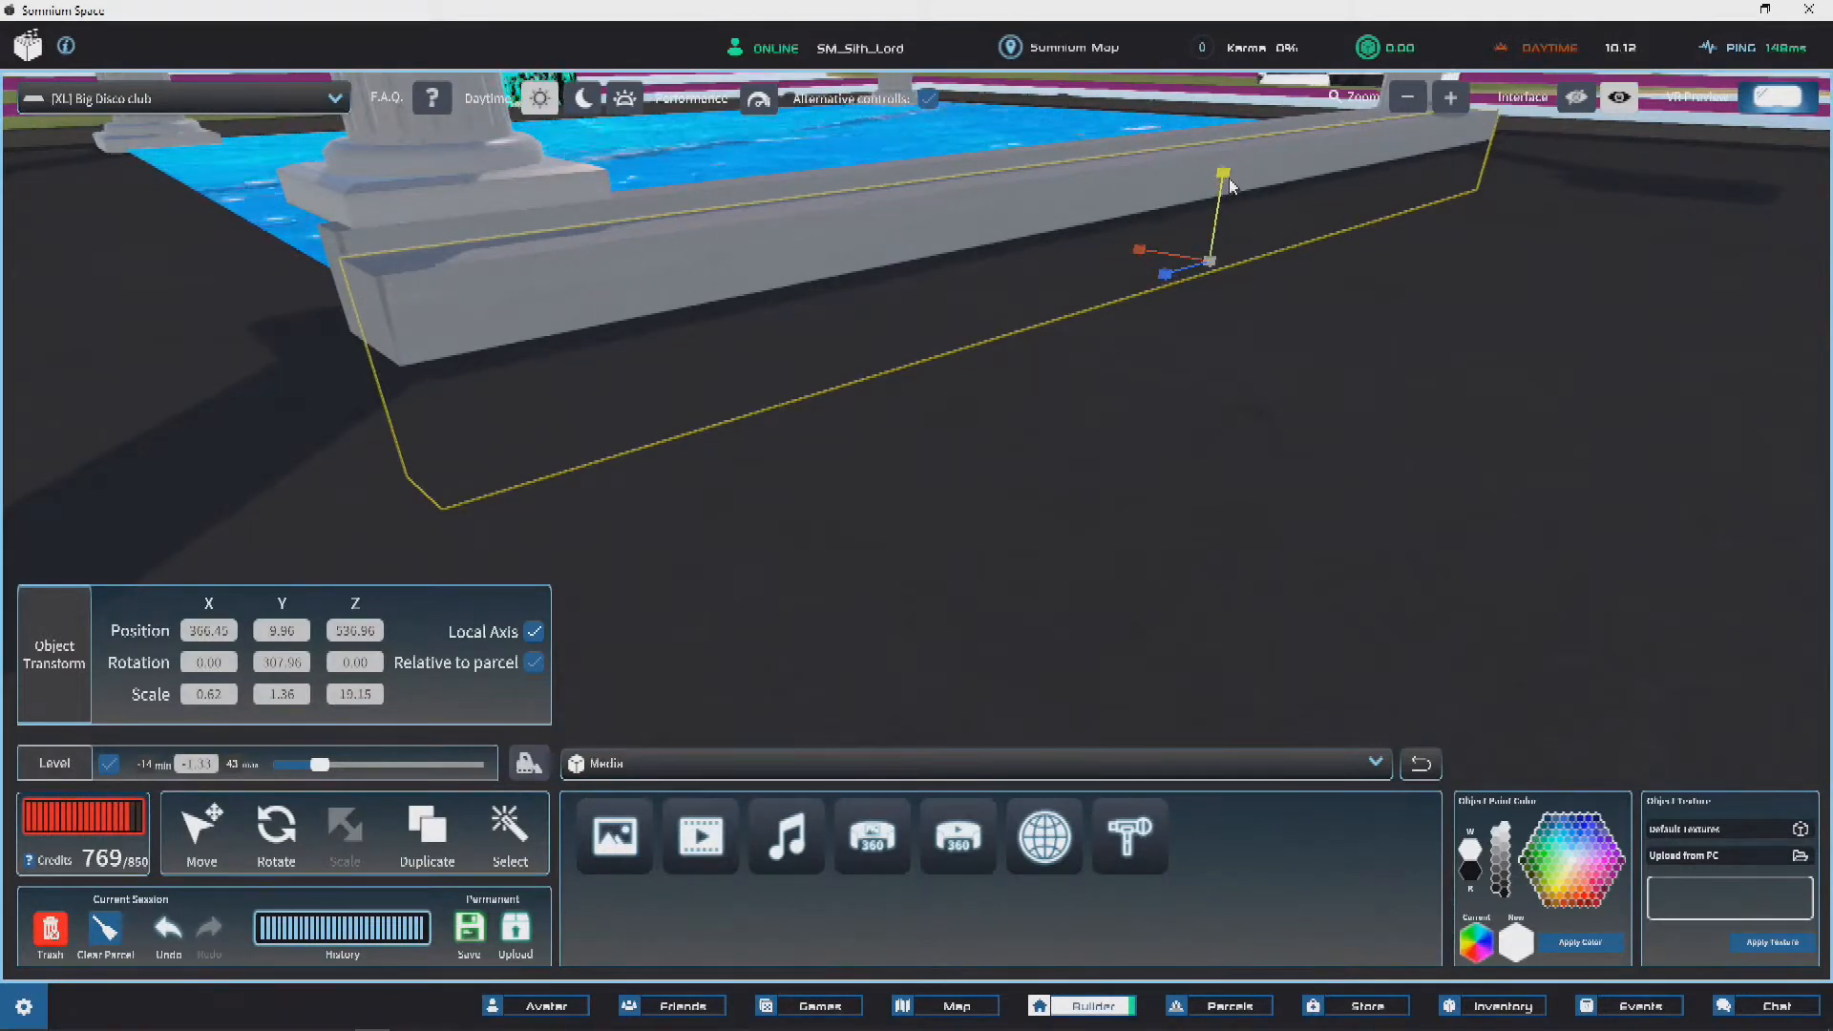
scroll(582, 468, "down", 5)
right_click_drag(583, 468, 914, 583)
left_click(914, 583)
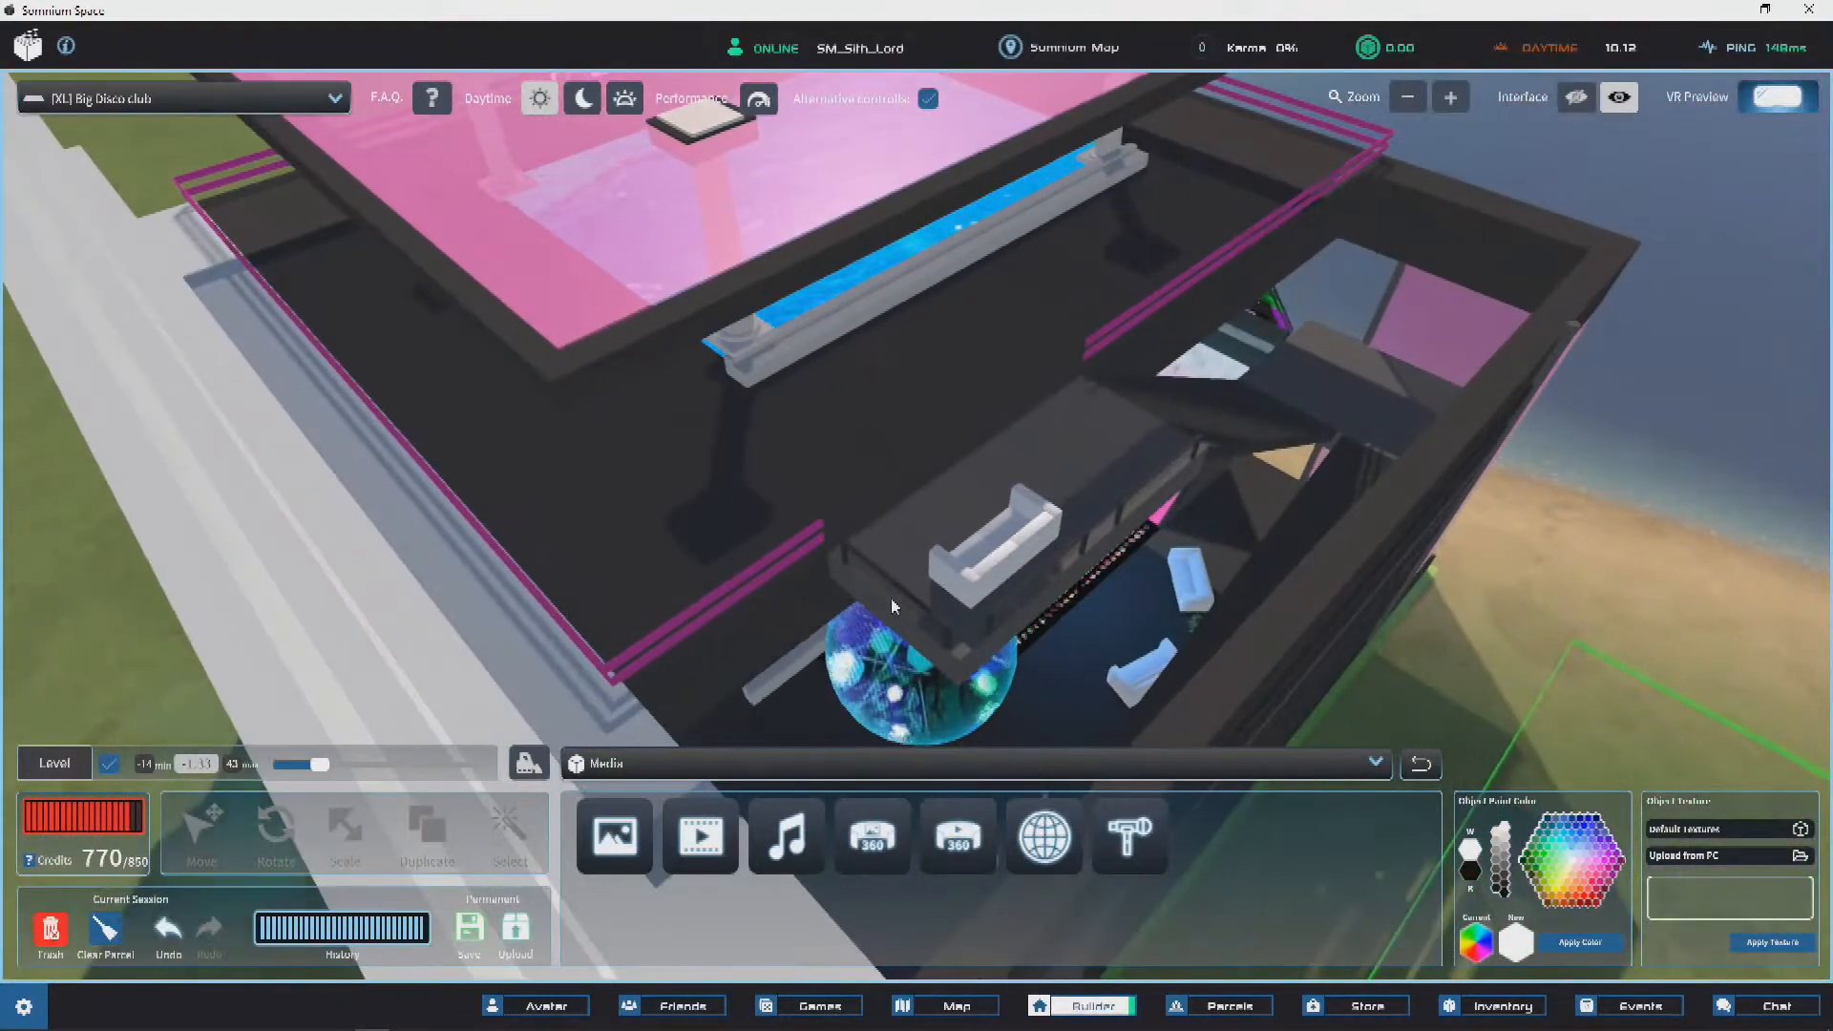
Step: Place another copy of the strip against the outer face of the previous one at about X 366.07, Y 9.96, Z 536.47
left_click(886, 595)
left_click_drag(845, 360, 840, 205)
scroll(959, 210, "up", 5)
right_click_drag(965, 214, 330, 482)
left_click_drag(302, 485, 953, 428)
key("d")
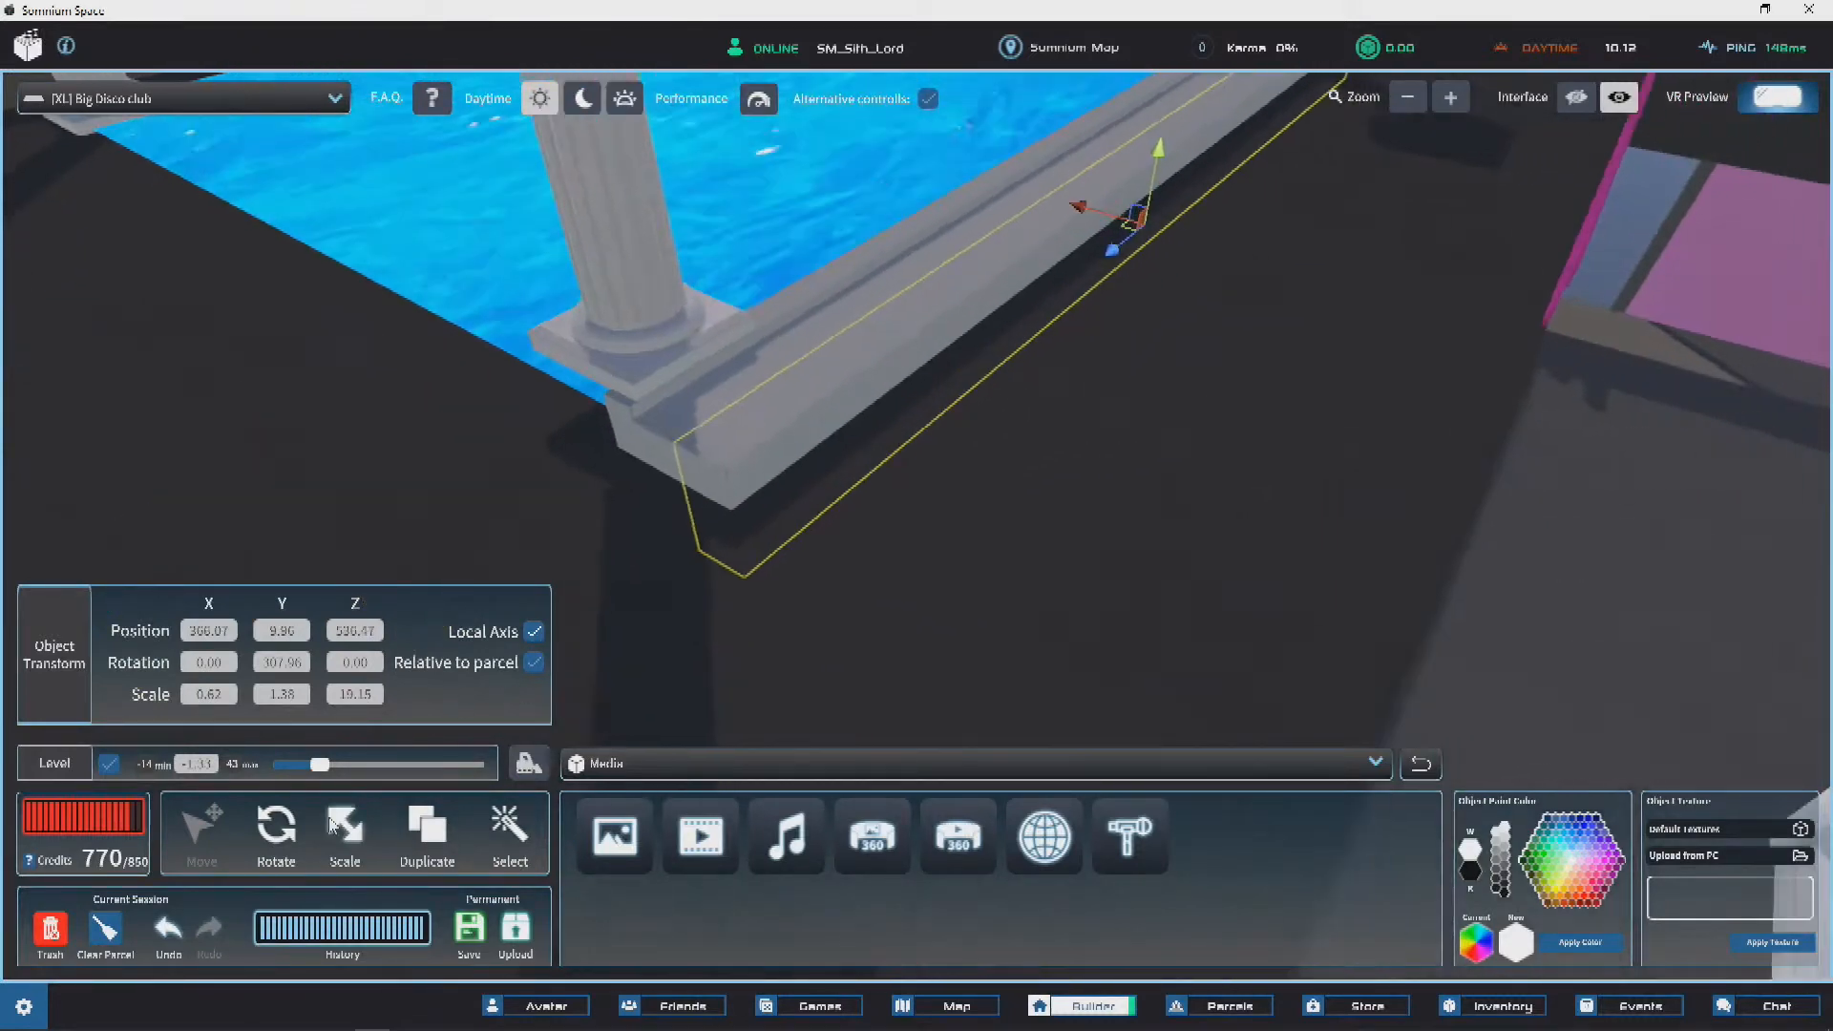
Step: Reduce the newly placed outer strip's height scale to about Y 1.19 so it forms a lower step
scroll(962, 335, "up", 3)
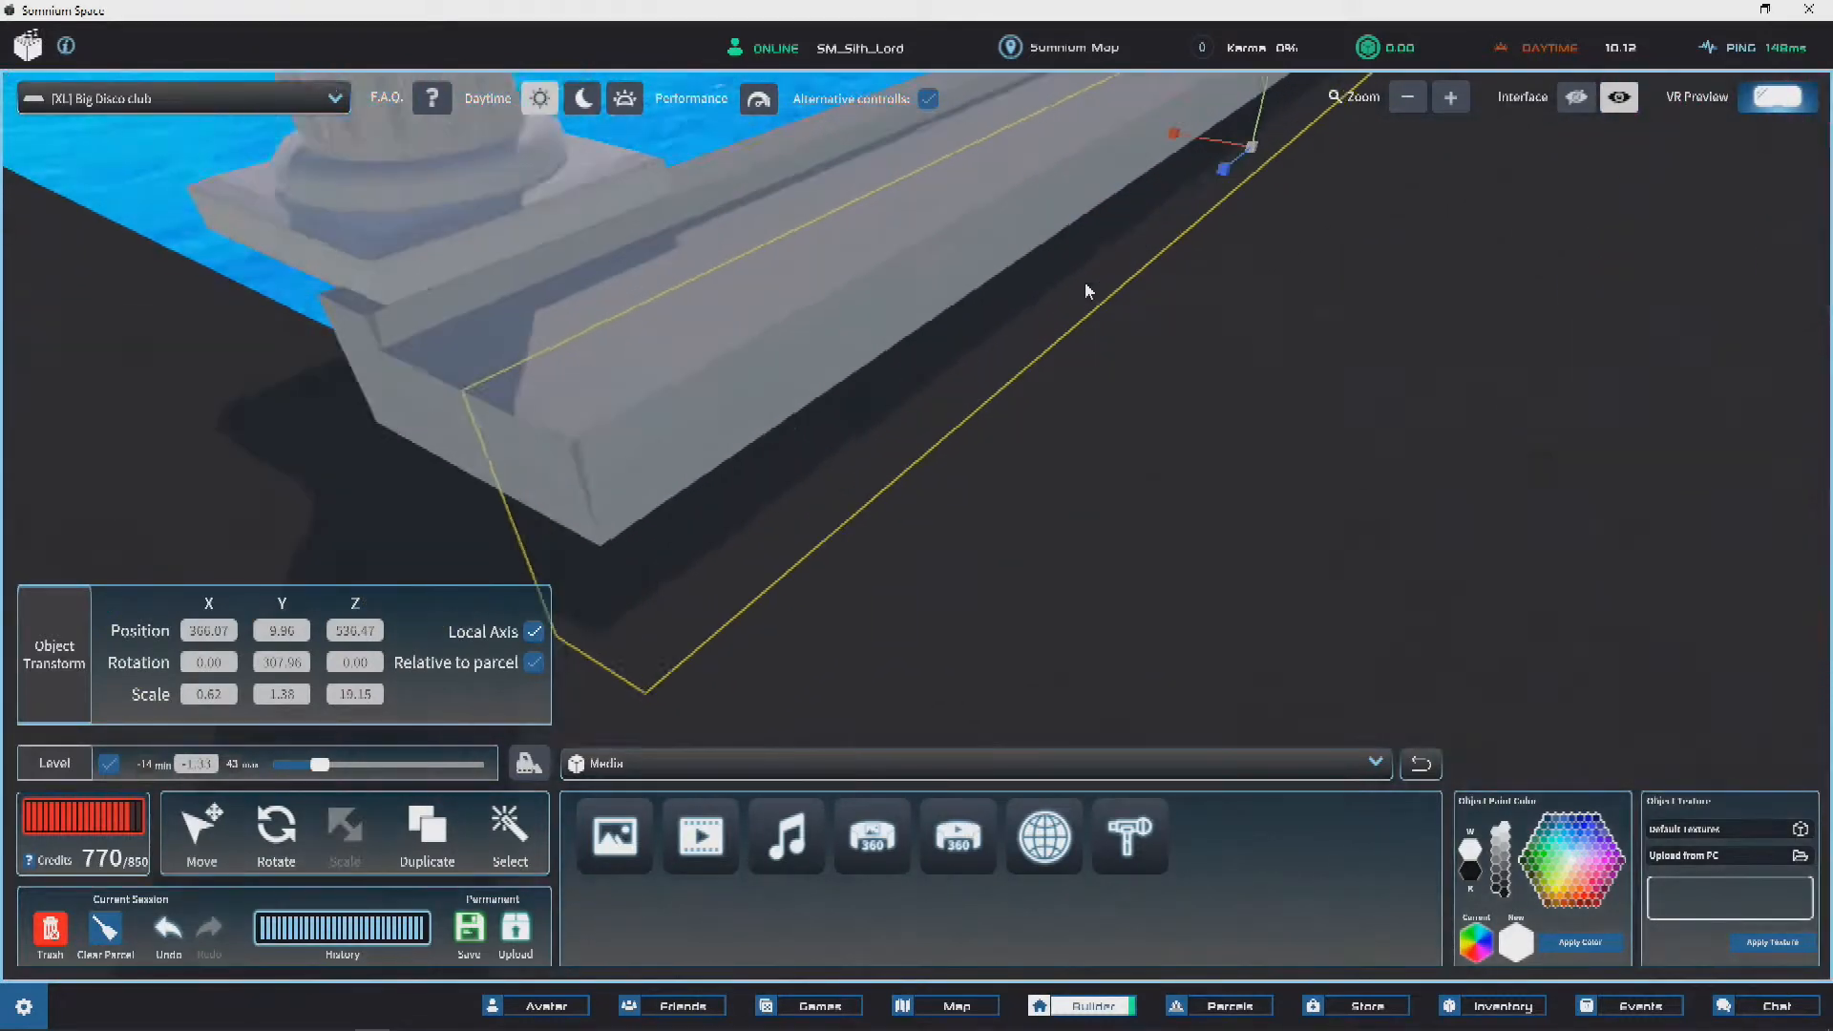
scroll(1085, 285, "down", 2)
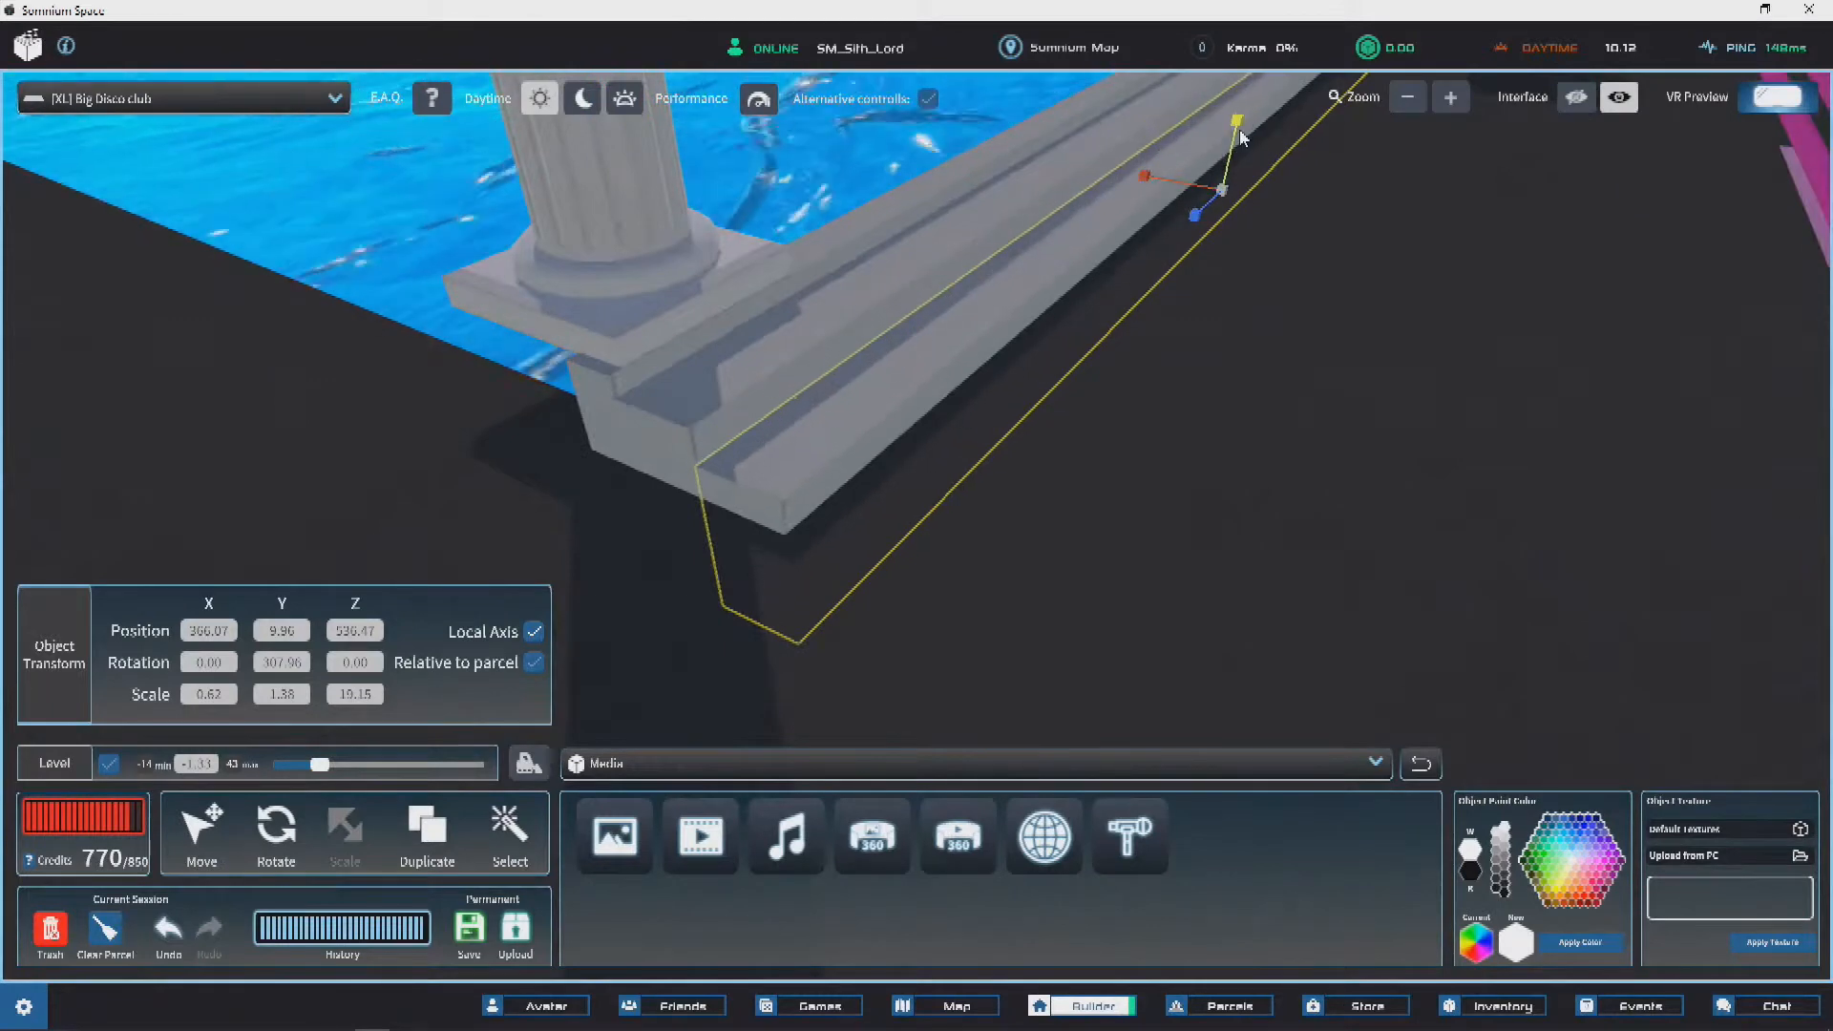
left_click_drag(1245, 127, 1176, 157)
Step: Duplicate the lowest step strip and set the copy along its outer side at about X 365.69, Y 9.96, Z 535.97
scroll(756, 325, "down", 2)
scroll(756, 331, "down", 5)
left_click(994, 470)
right_click_drag(993, 471, 837, 662)
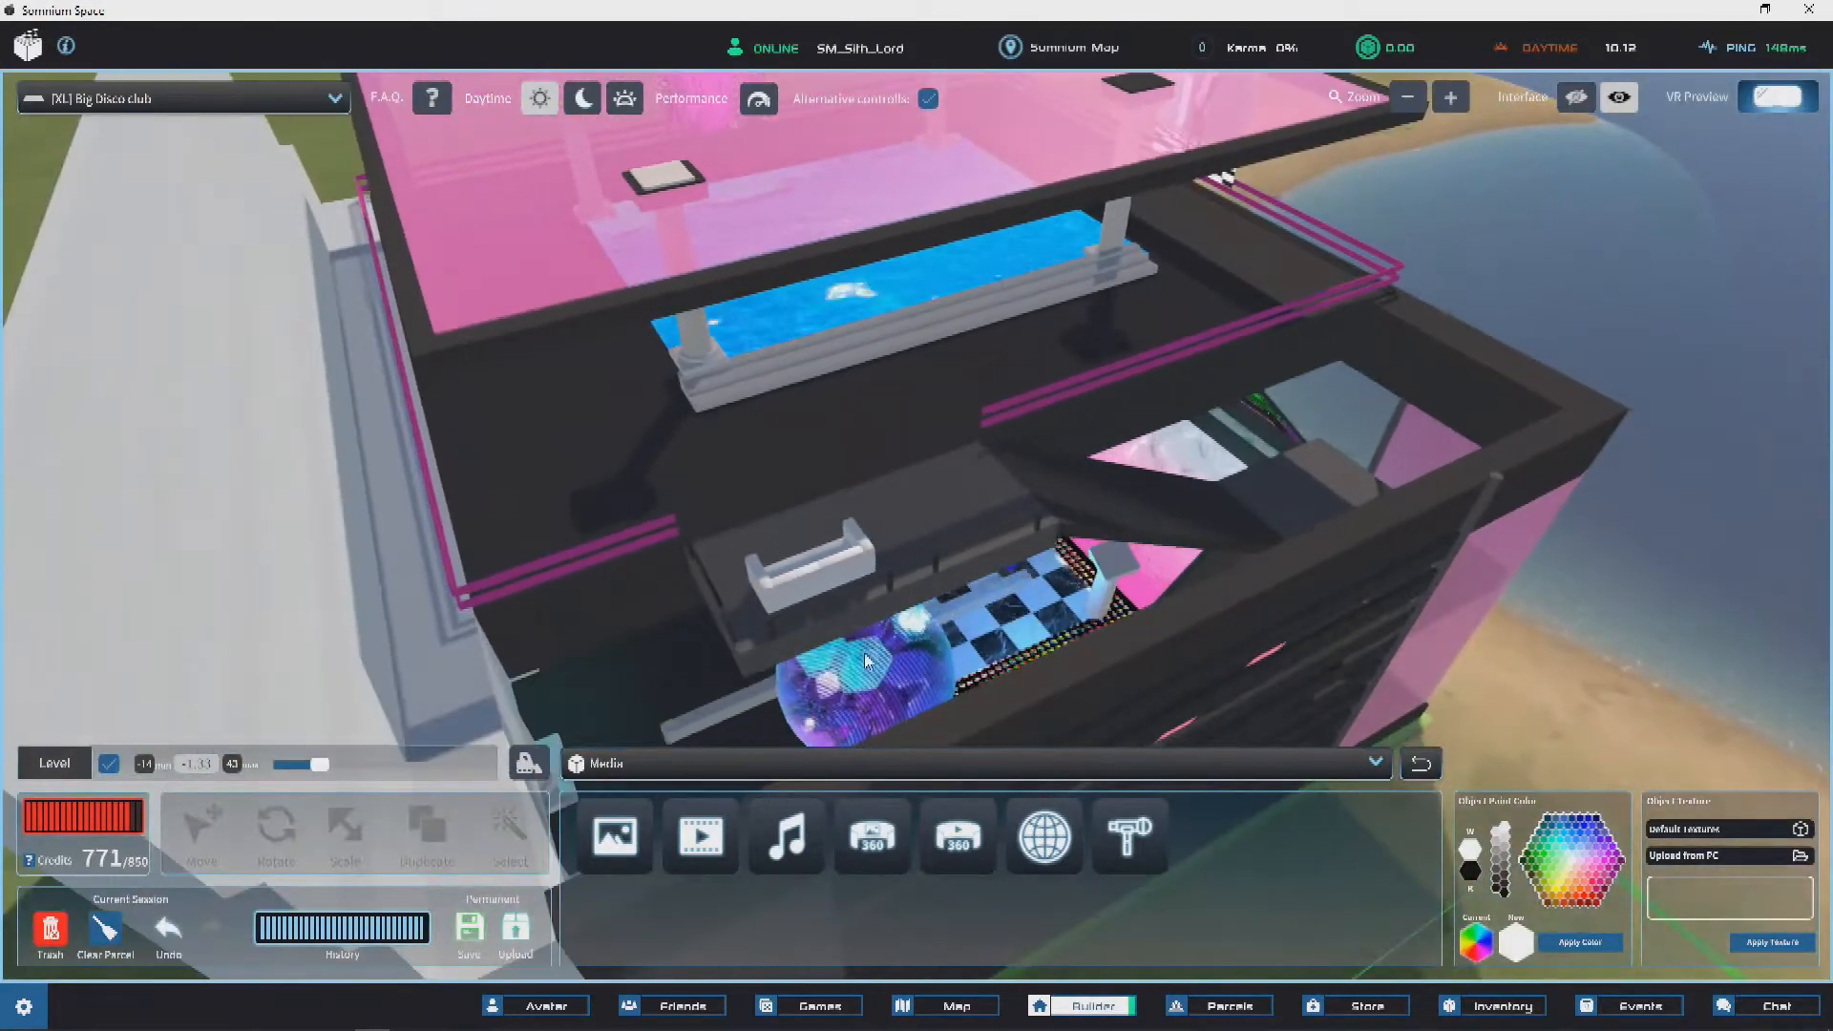
left_click(877, 615)
scroll(852, 318, "up", 4)
right_click_drag(851, 319, 965, 277)
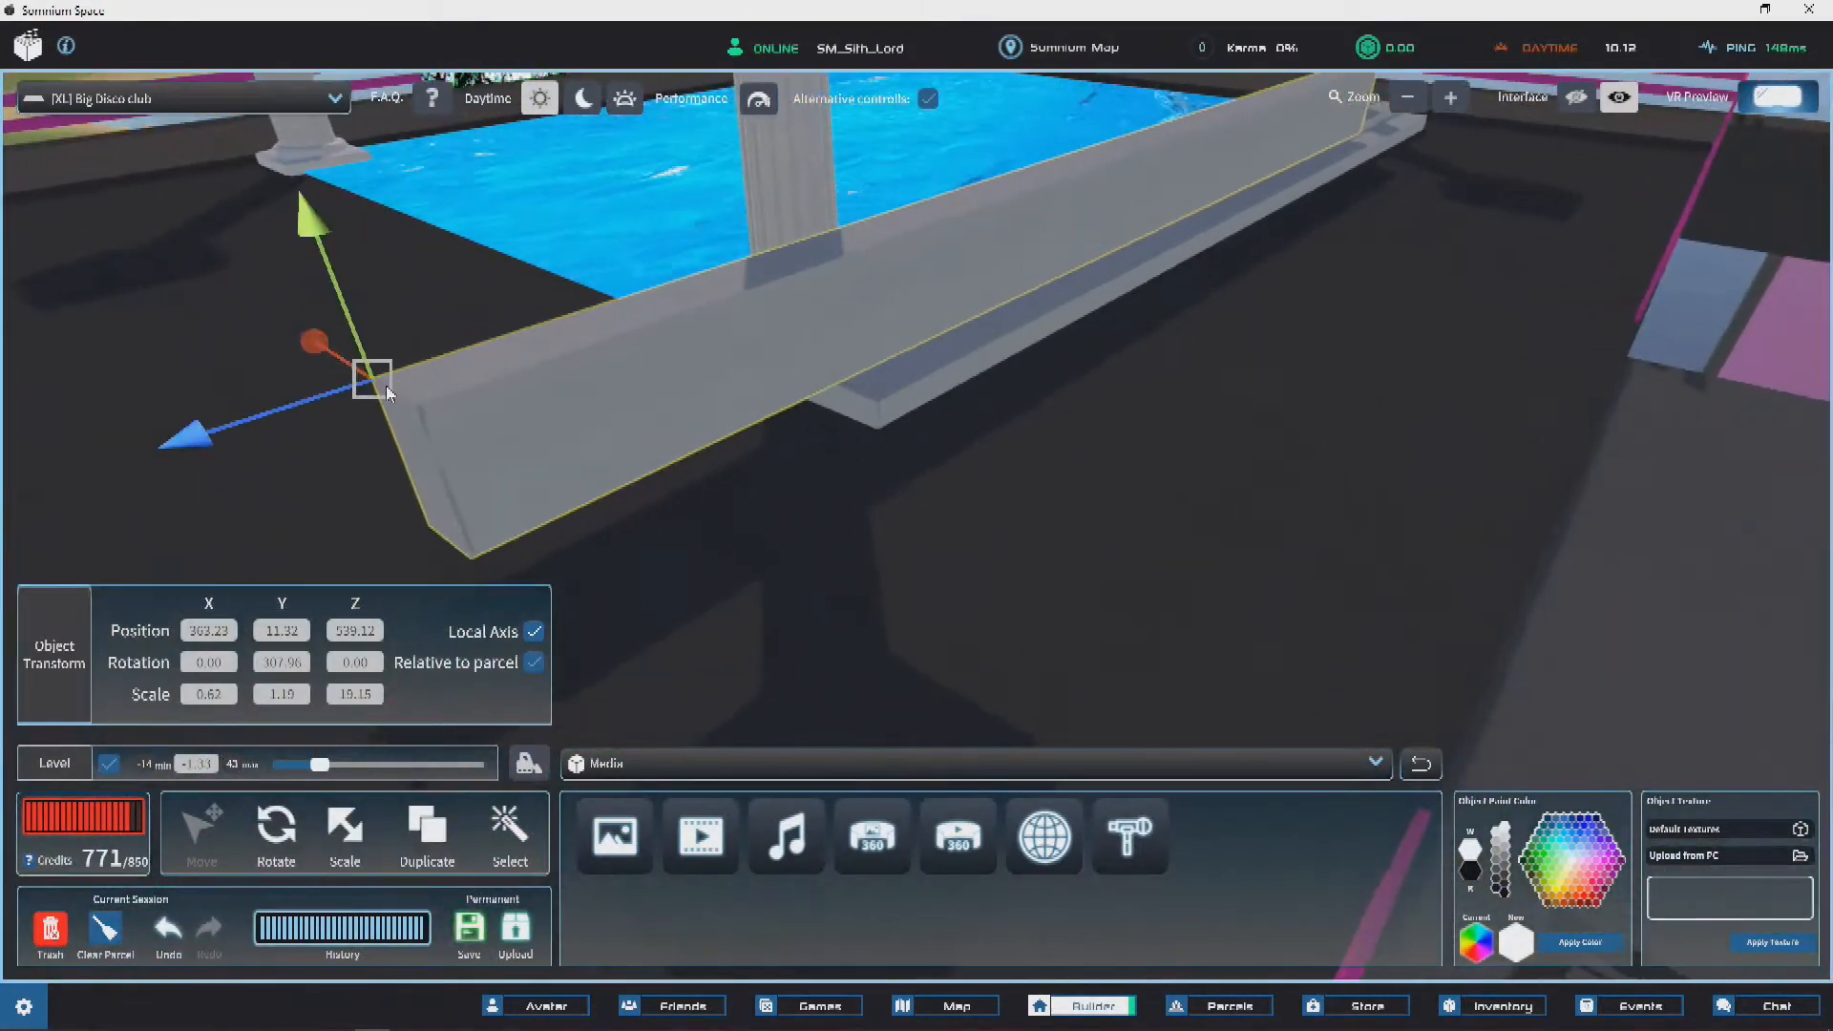
left_click_drag(385, 385, 889, 395)
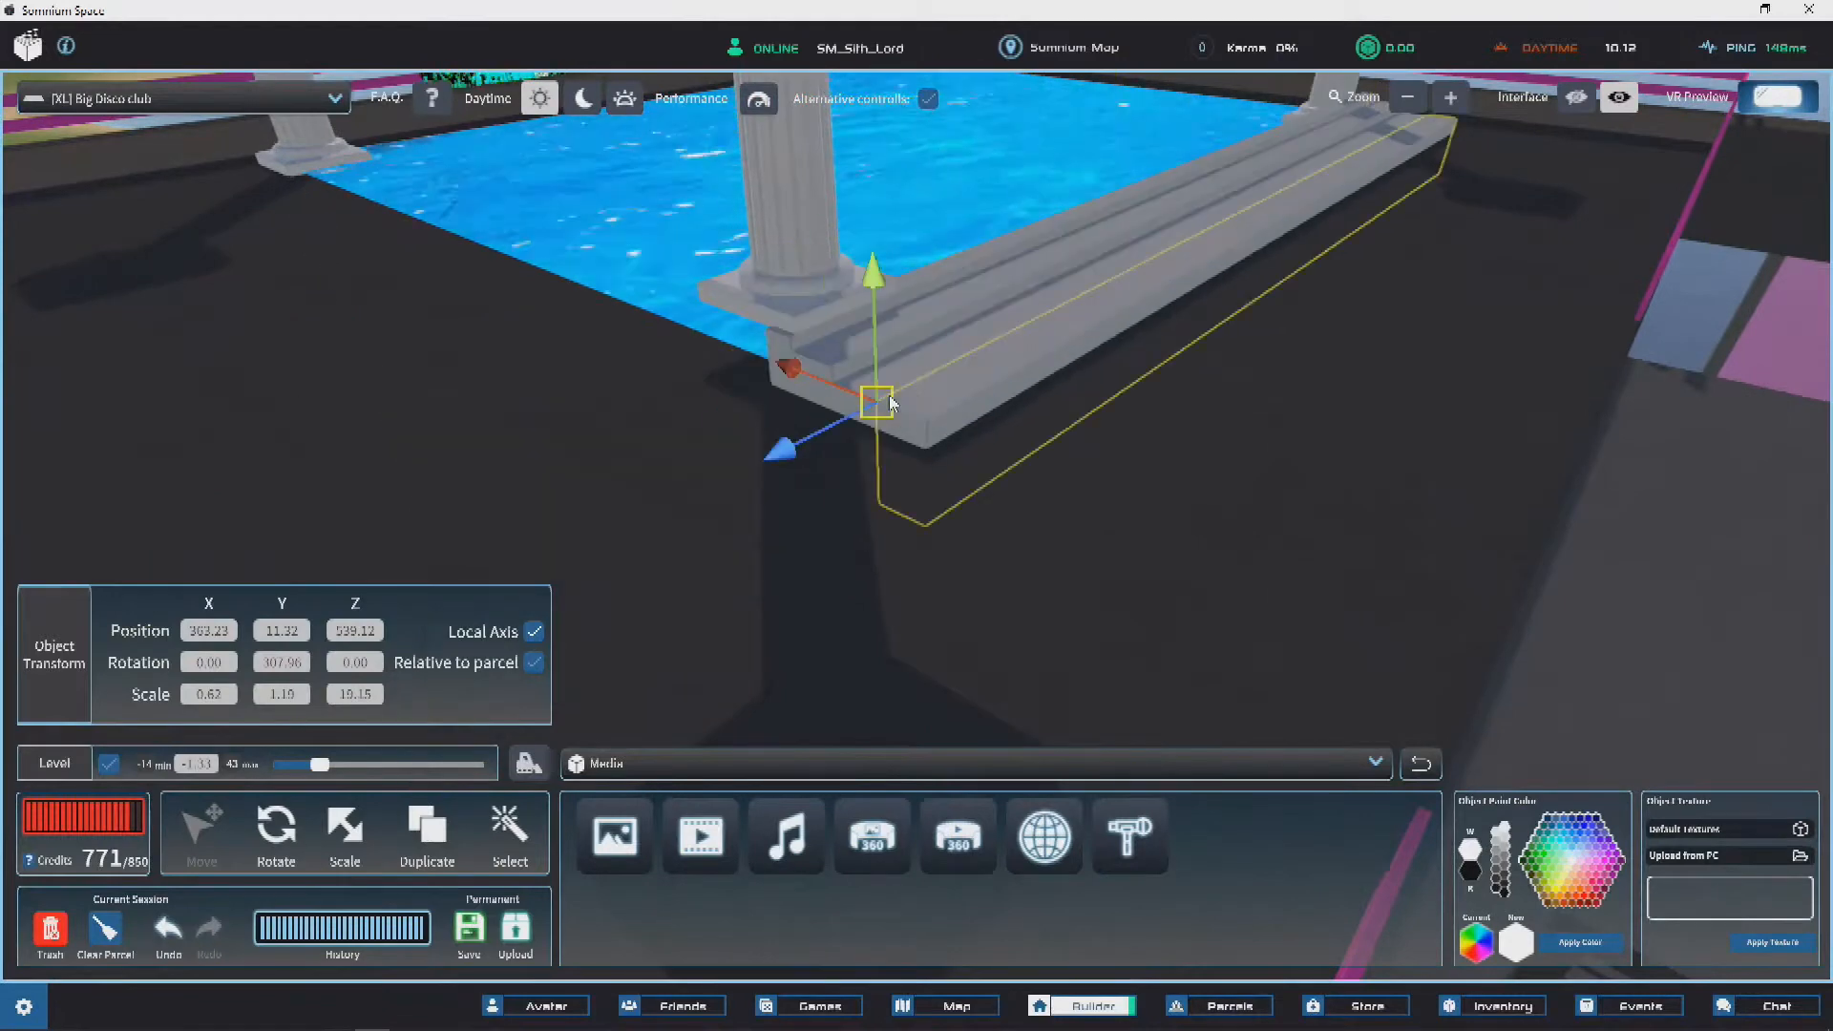
Step: Scale the outermost strip's height to about Y 1.02 to make it the lowest step
left_click(344, 836)
scroll(1337, 292, "up", 1)
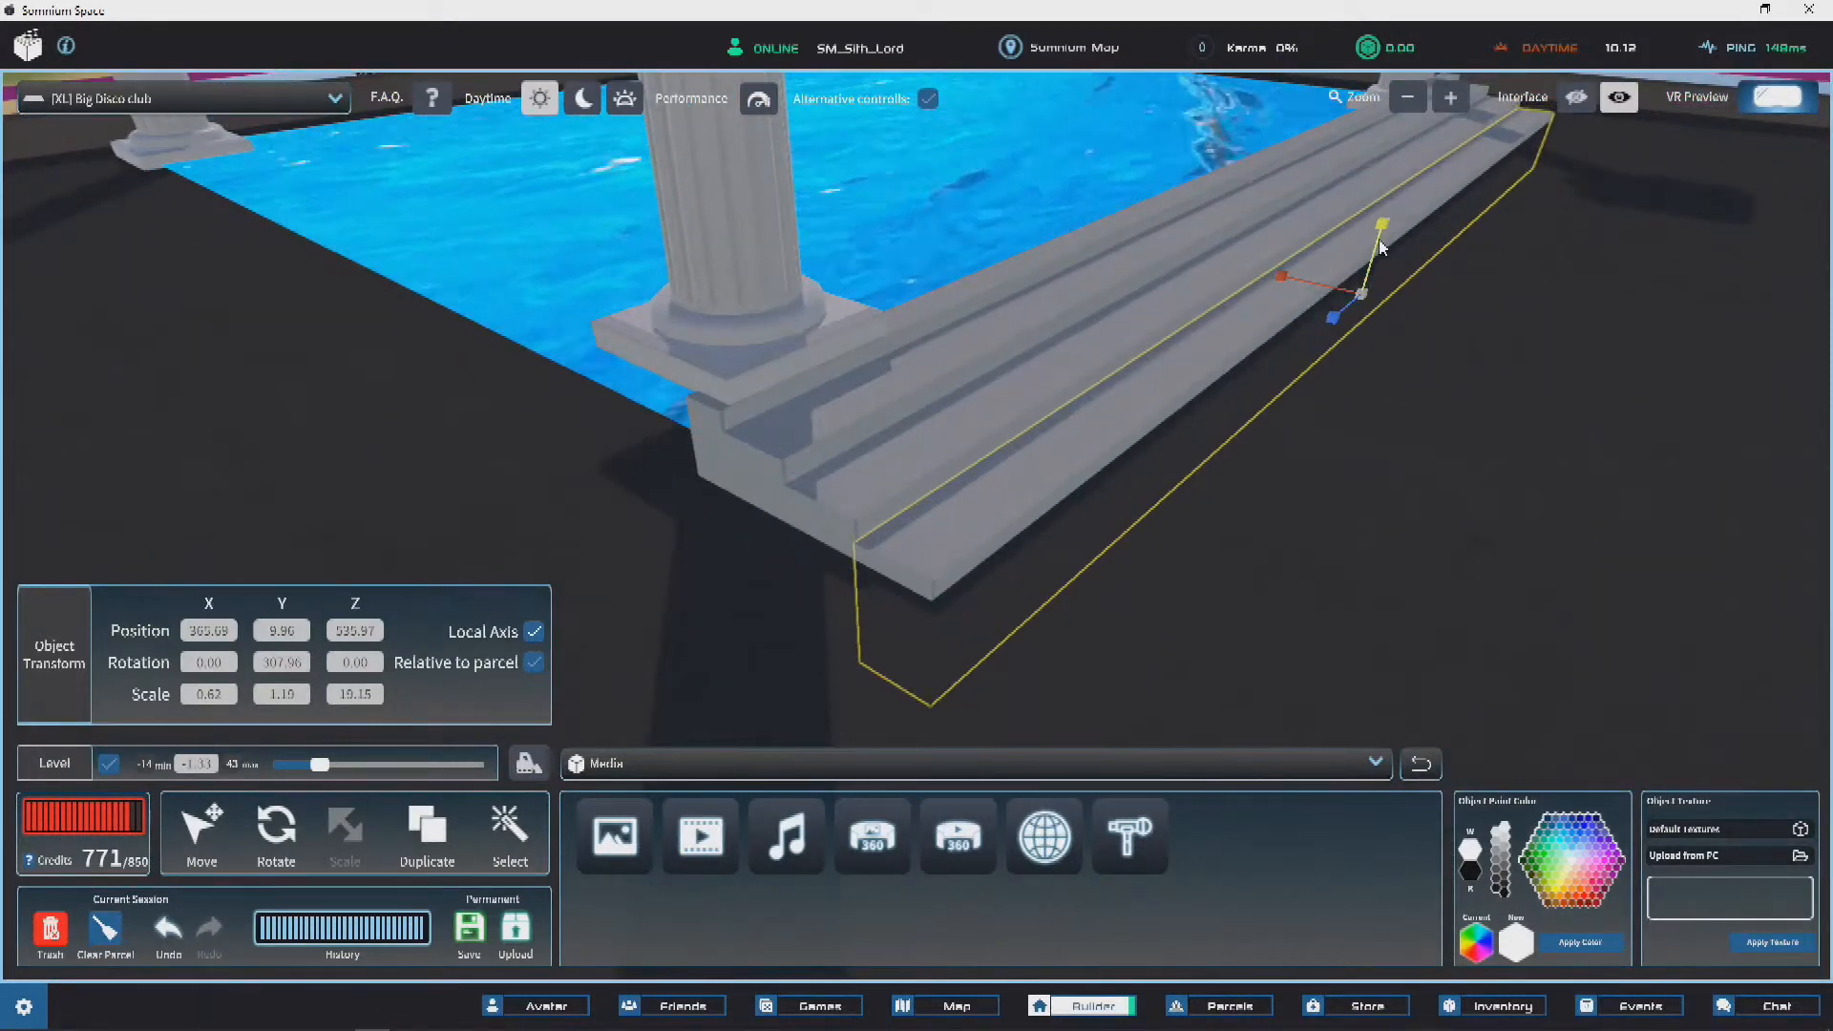
right_click_drag(1379, 246, 744, 261)
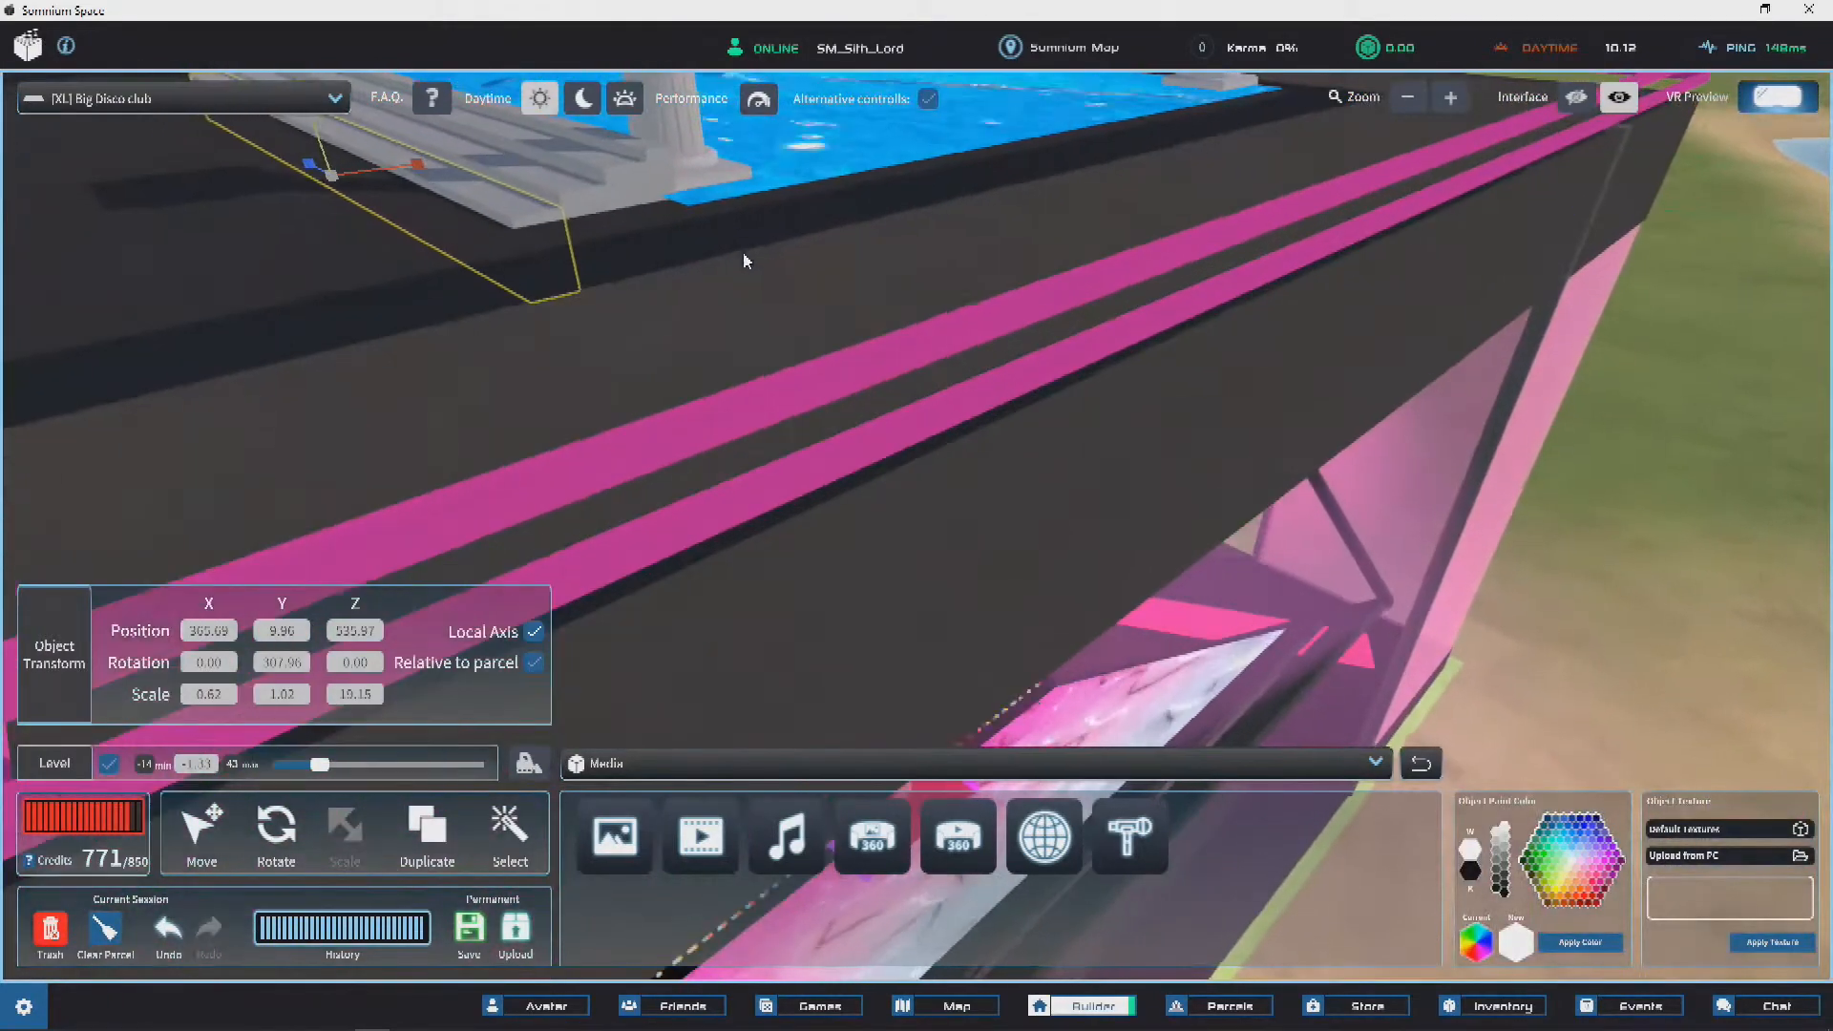
Step: Examine the stepped pool edge, the corner columns and the roof from several angles around the club
left_click(1703, 450)
right_click_drag(675, 401, 723, 392)
scroll(743, 368, "down", 3)
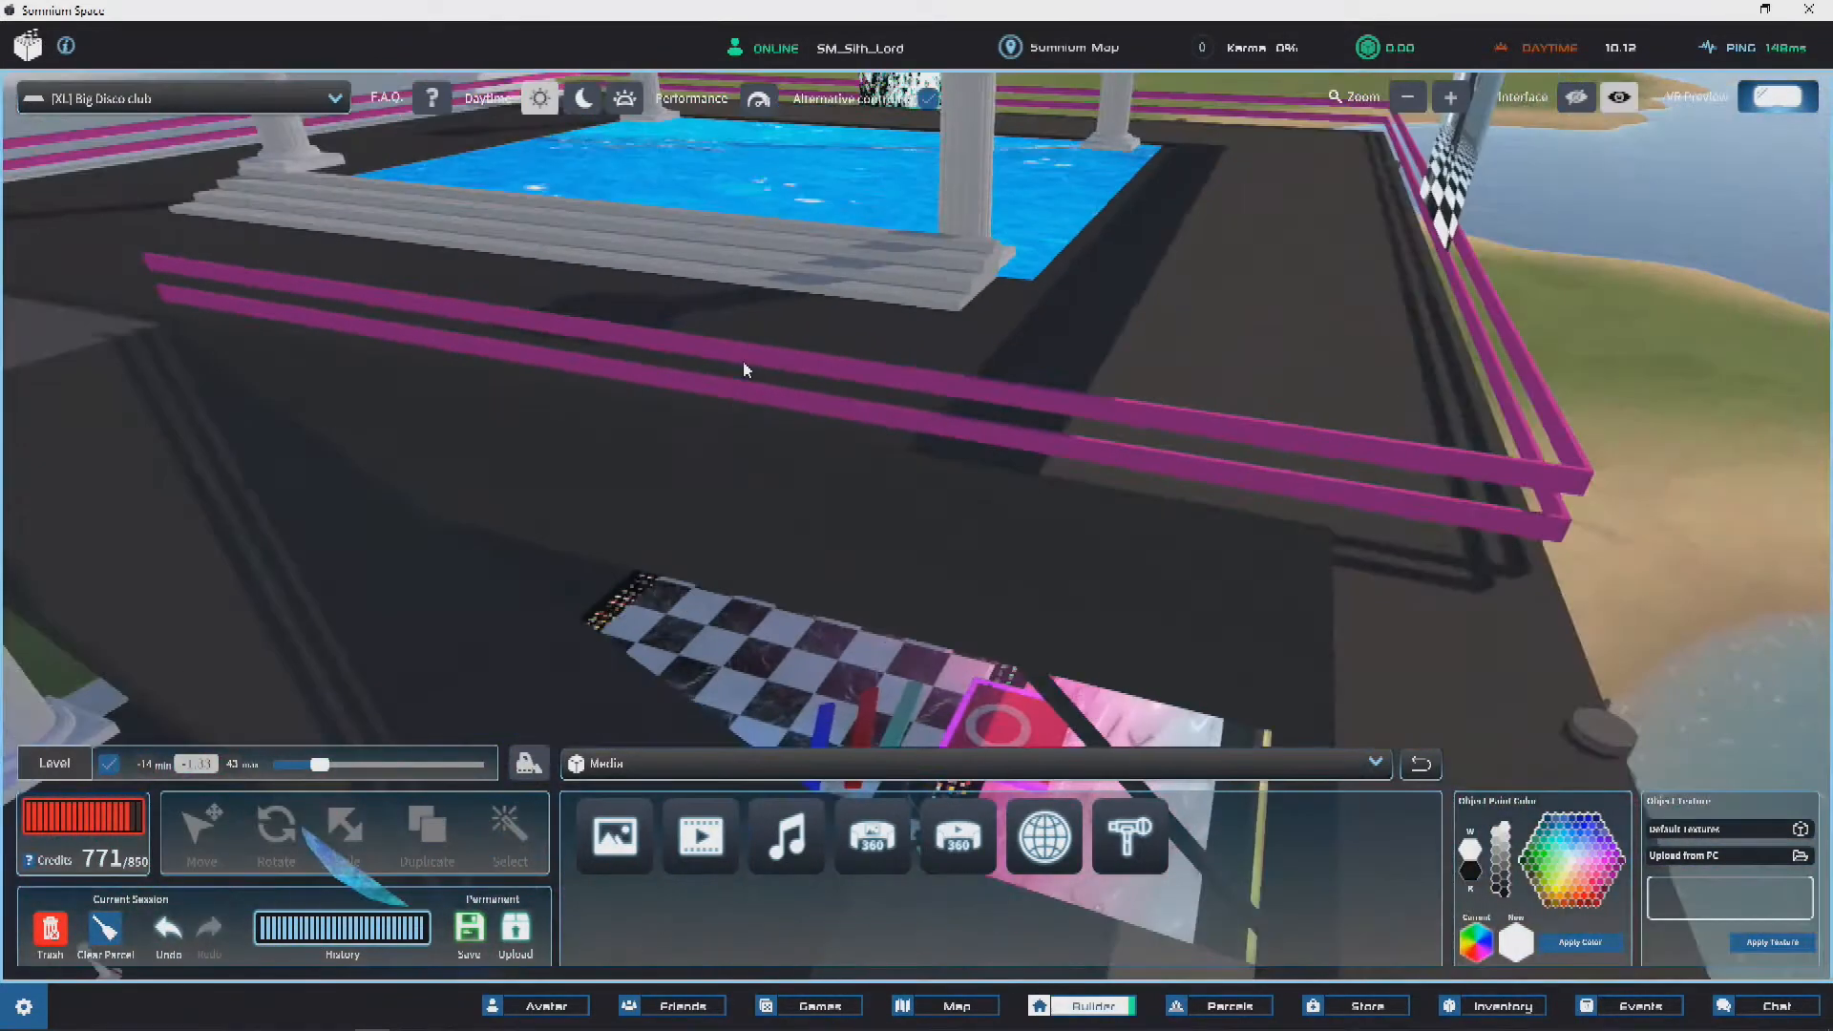
right_click_drag(907, 300, 889, 455)
scroll(926, 249, "down", 3)
scroll(1003, 459, "up", 2)
scroll(1182, 382, "down", 3)
scroll(1179, 377, "up", 1)
scroll(880, 378, "down", 3)
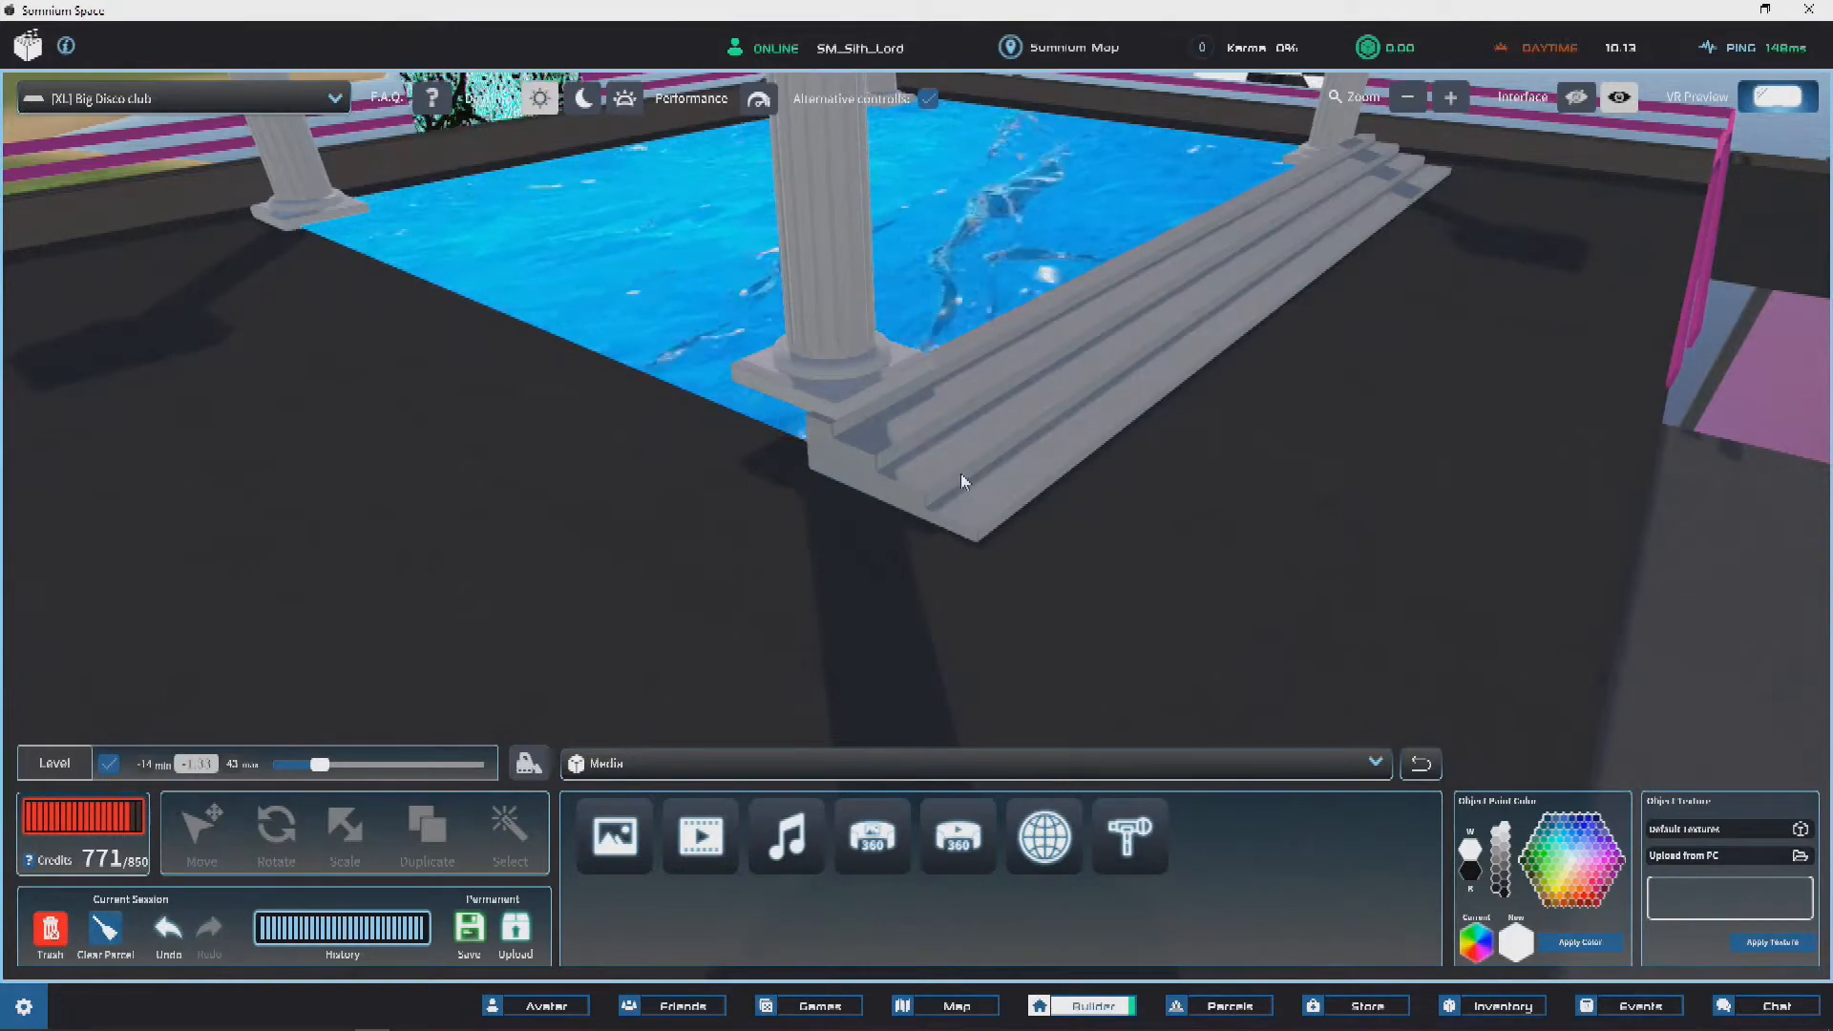
right_click_drag(960, 473, 988, 487)
scroll(1002, 502, "down", 3)
scroll(849, 479, "up", 5)
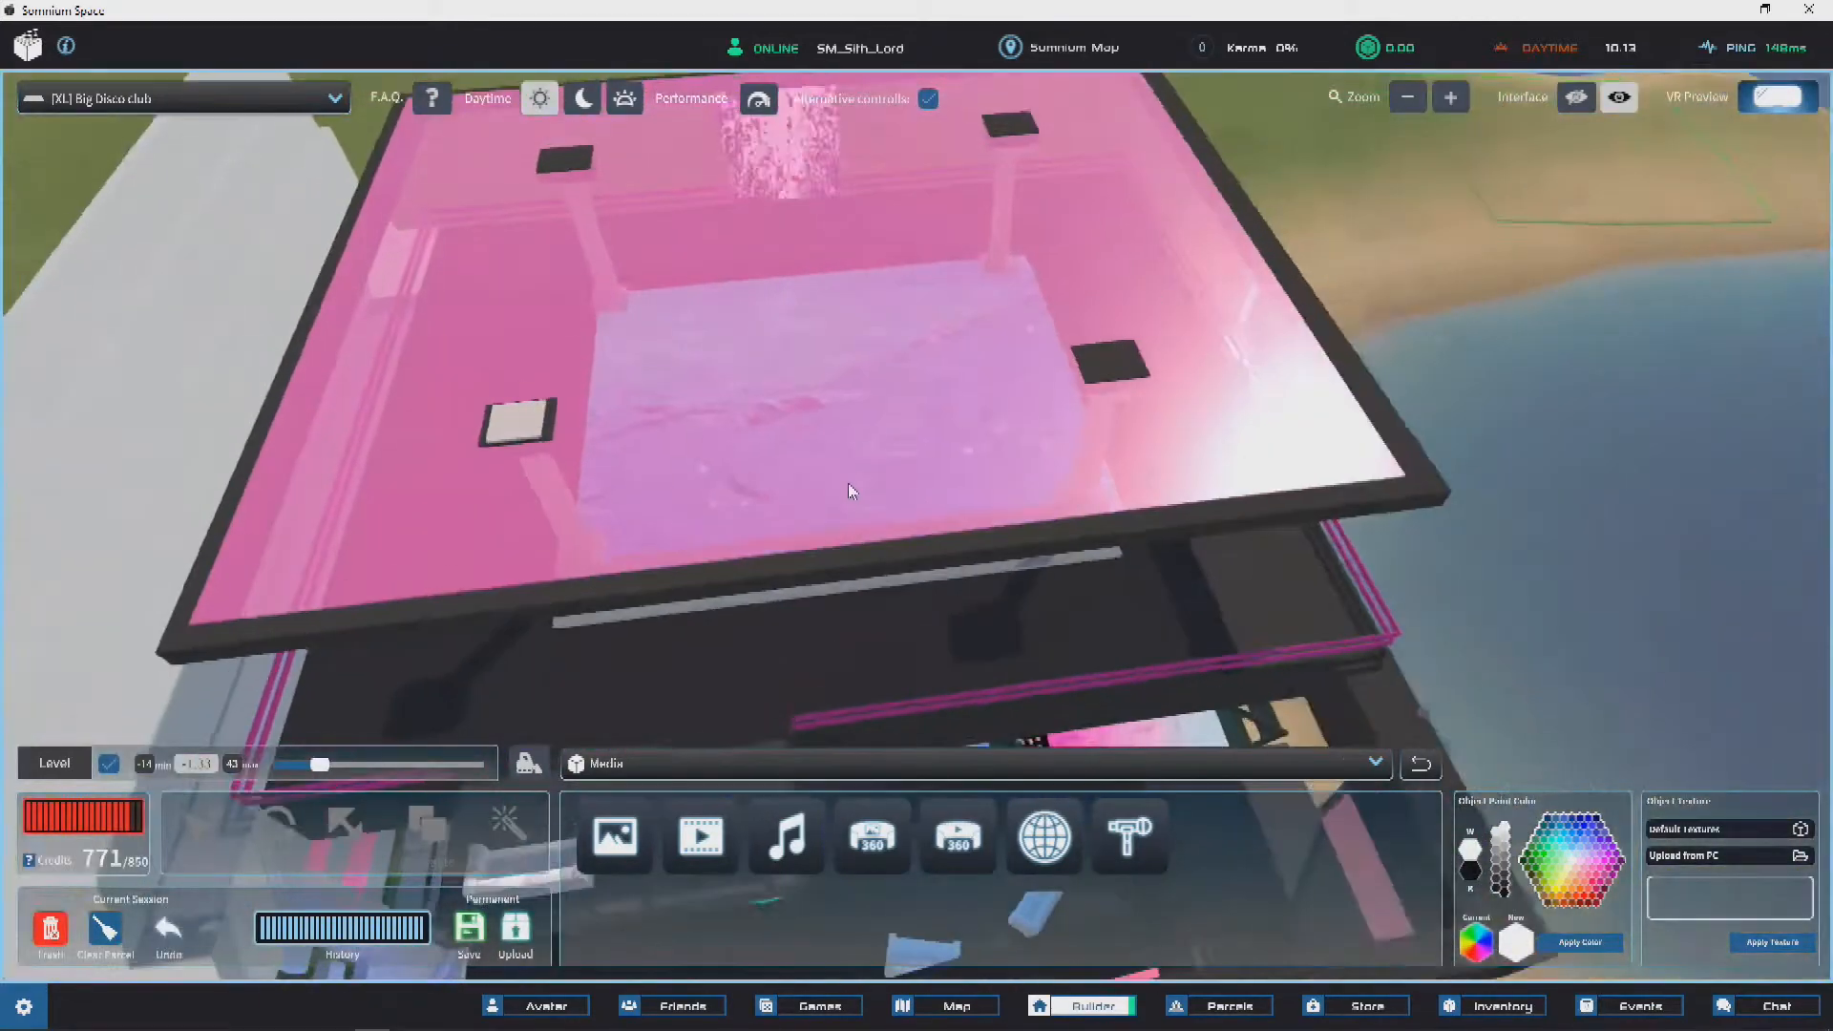
scroll(773, 456, "down", 5)
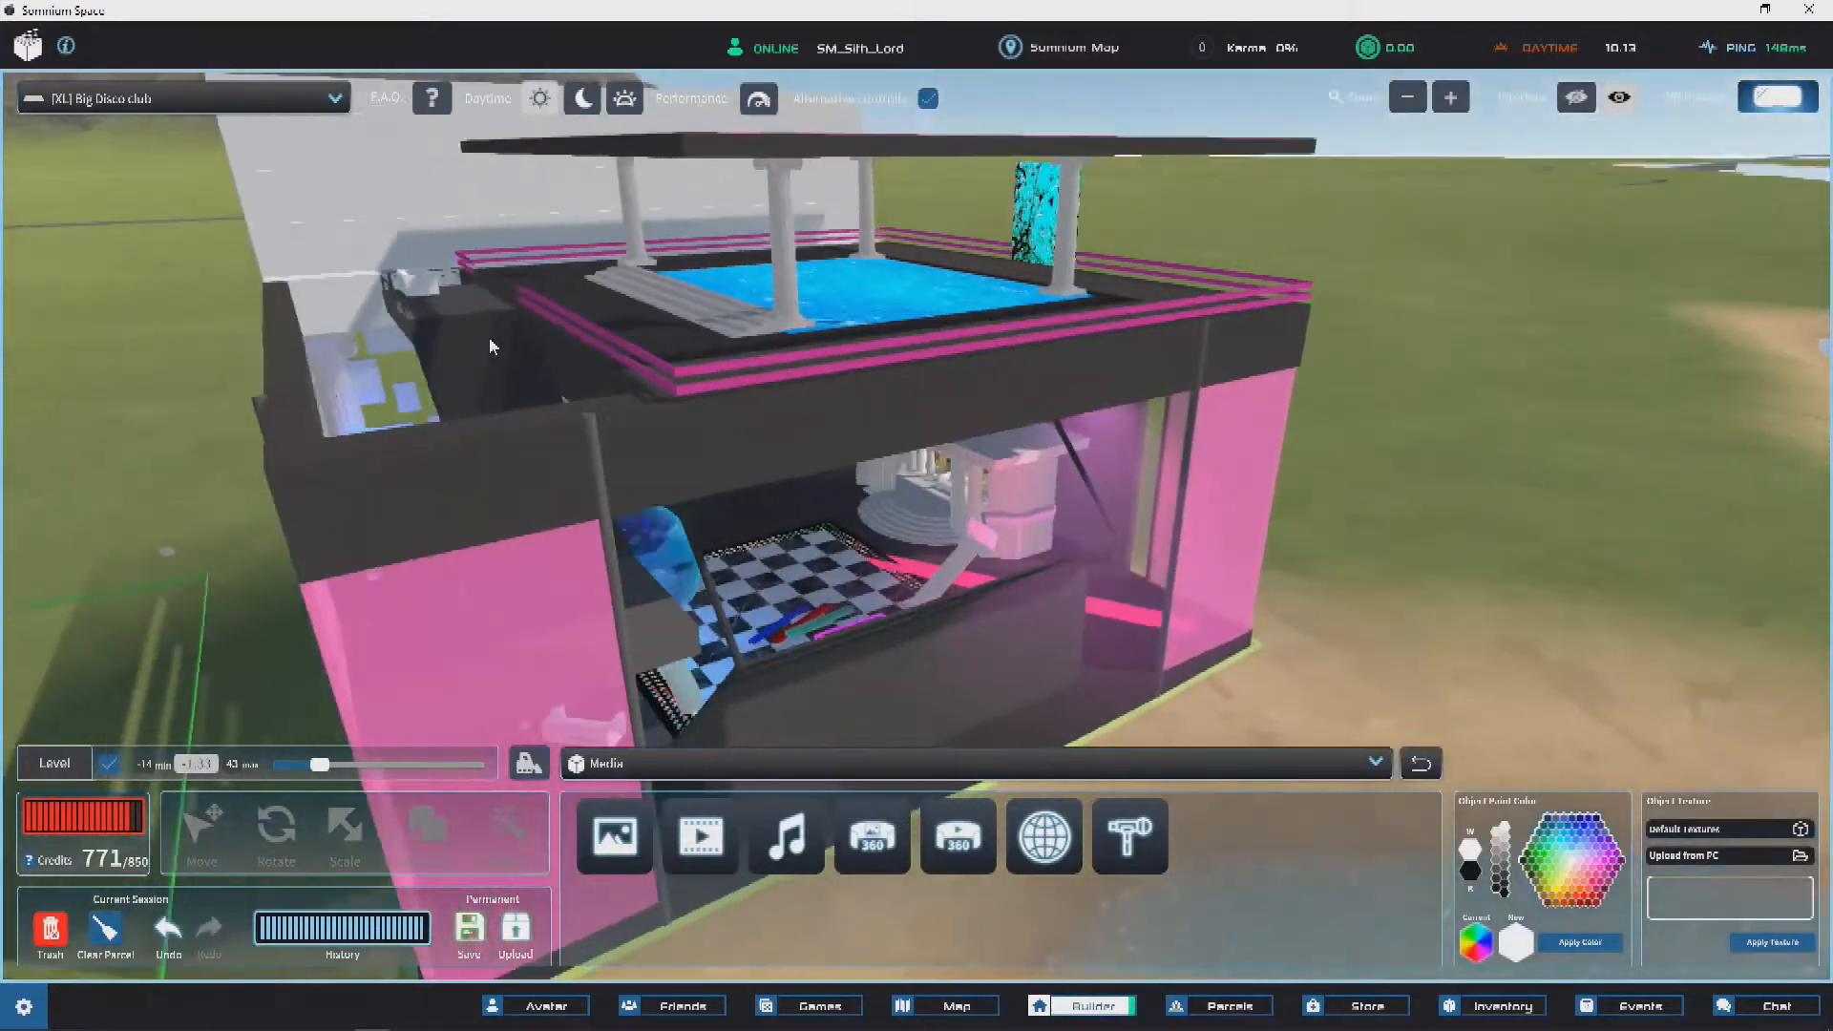
right_click_drag(489, 347, 688, 334)
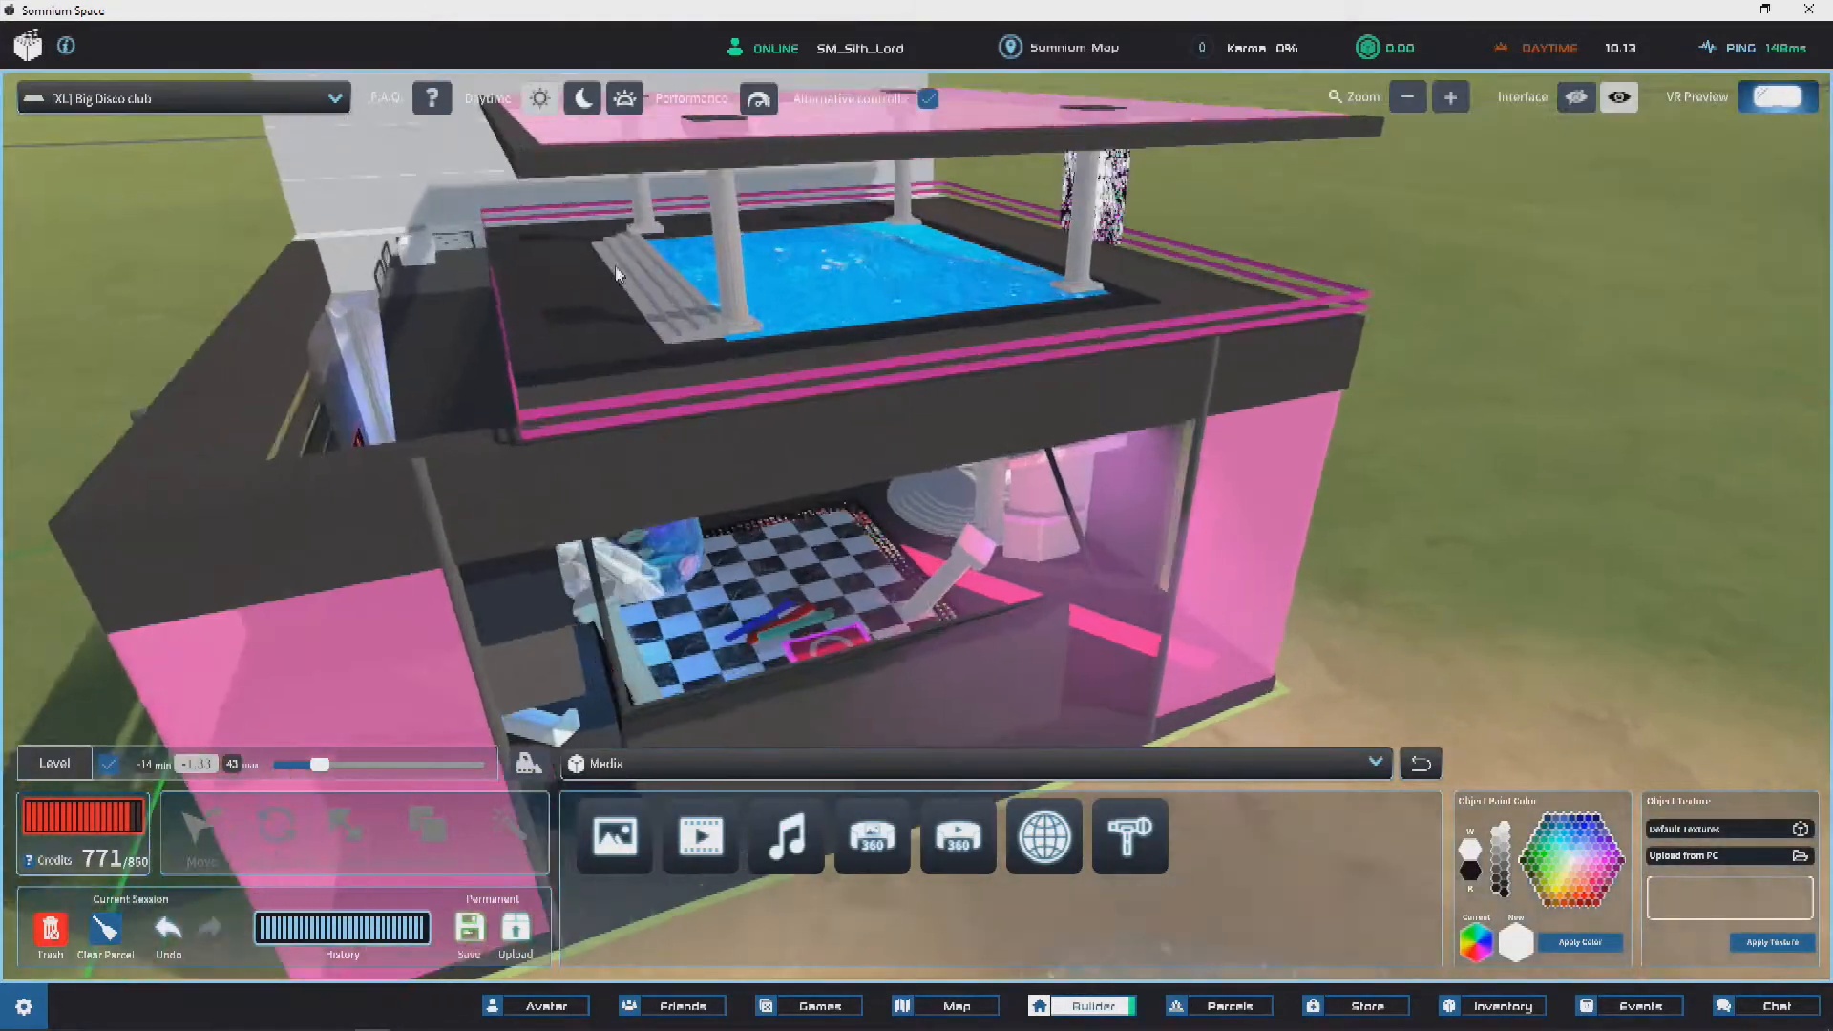
scroll(736, 237, "up", 3)
right_click_drag(737, 238, 1034, 266)
scroll(1104, 358, "down", 3)
scroll(952, 242, "up", 3)
scroll(953, 242, "up", 3)
Step: Lower the corner column beside the steps to about Y 11.01 and check how its base meets the strips
left_click(427, 391)
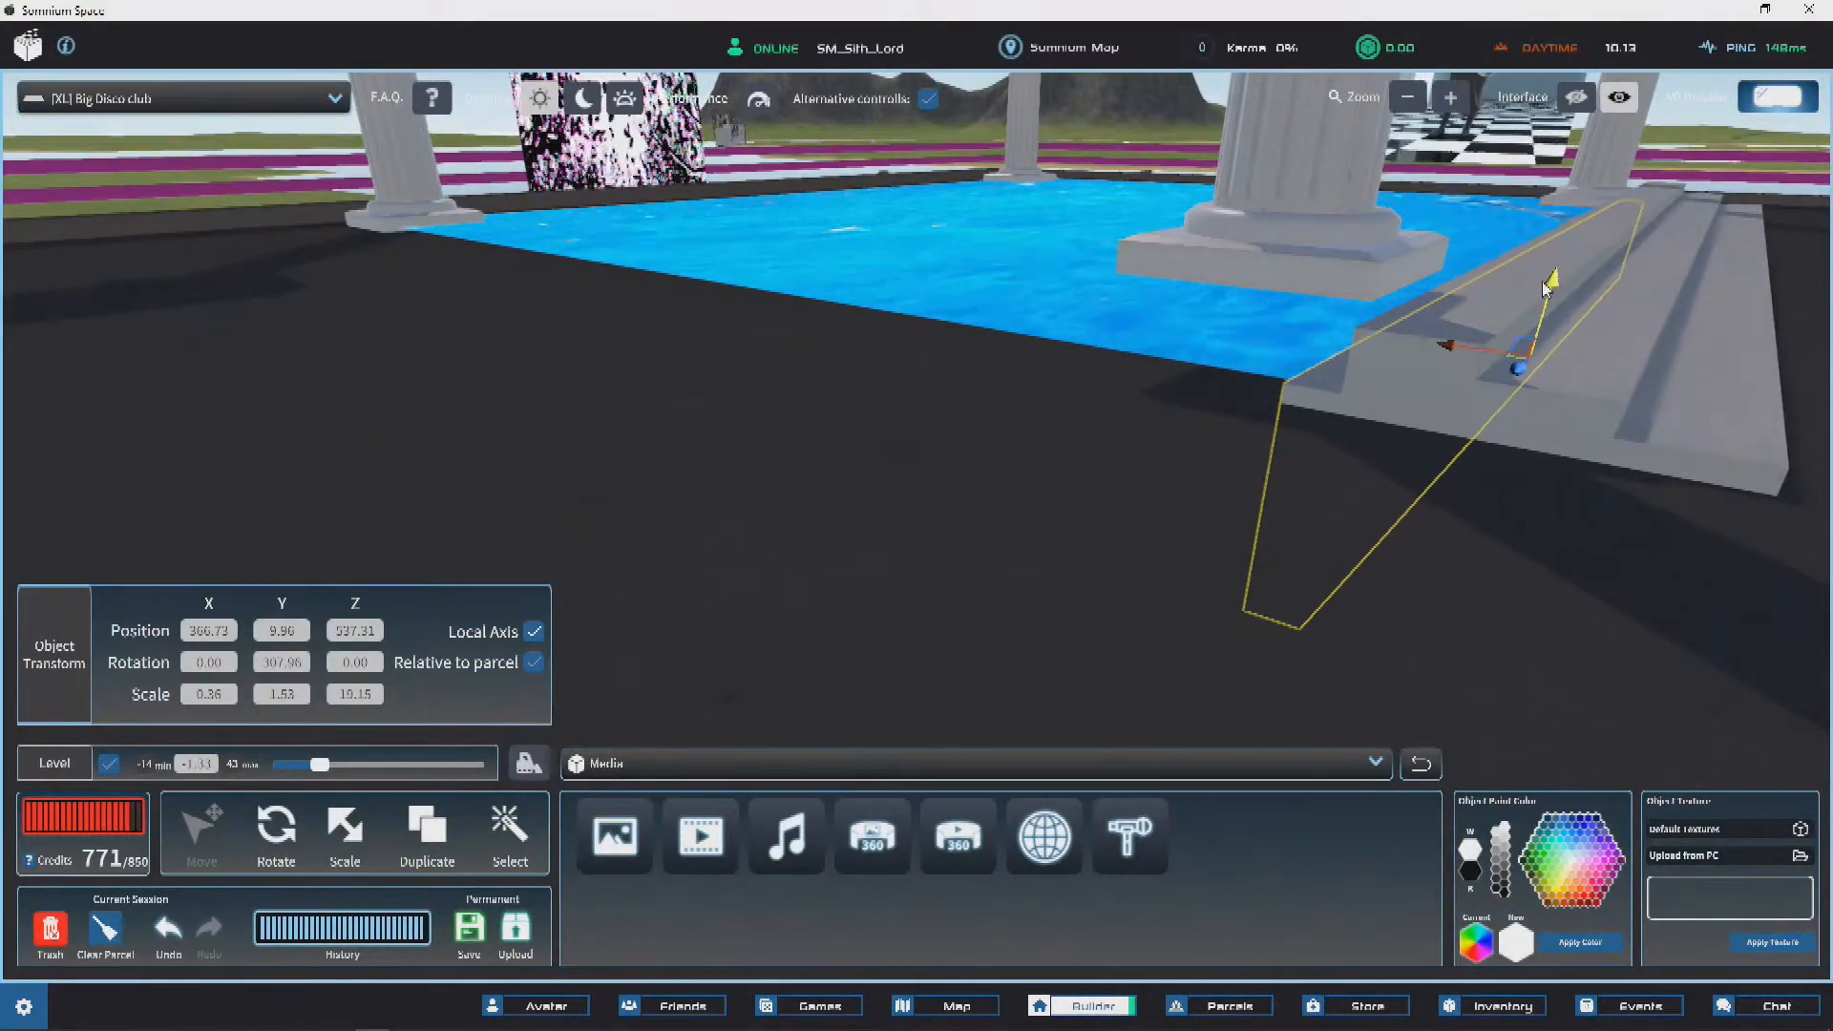
left_click(1325, 198)
left_click_drag(1295, 199, 1282, 280)
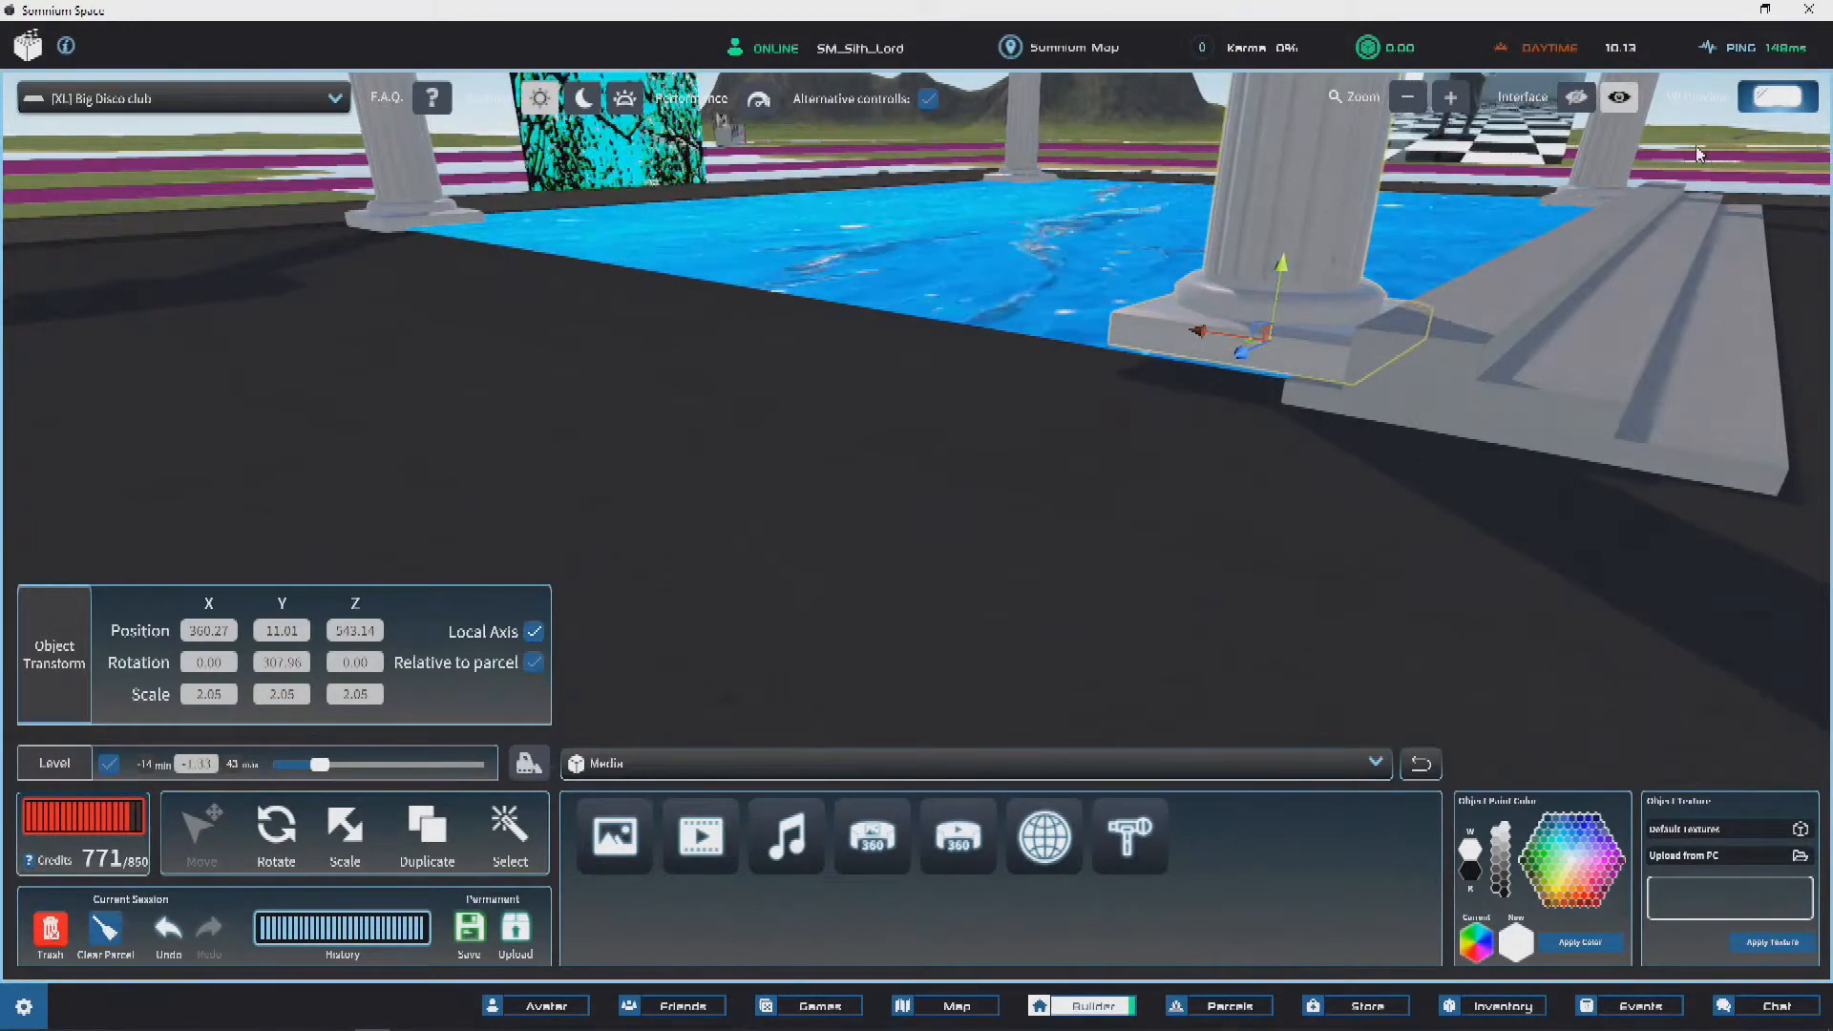
left_click(1515, 241)
middle_click_drag(1515, 240, 1709, 345)
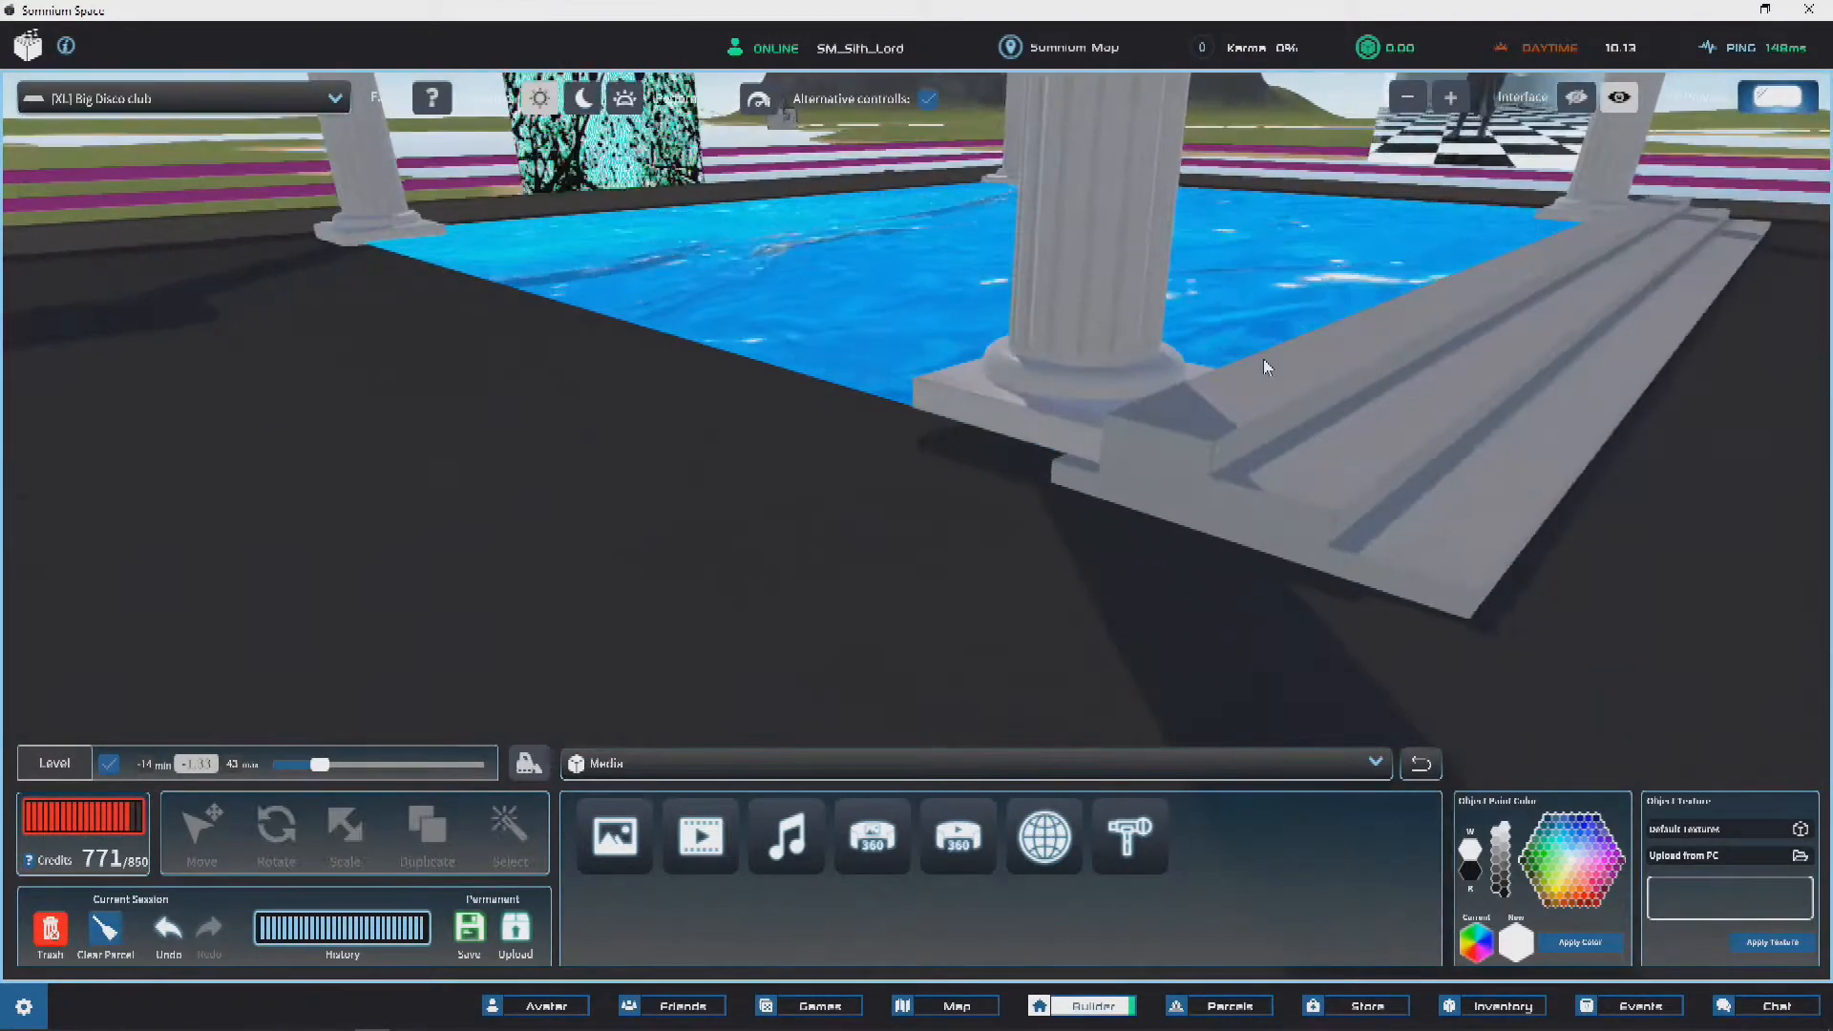
Step: Delete the three outer step strips, keeping only the narrow strip along the pool's edge
left_click(1303, 420)
key("Delete")
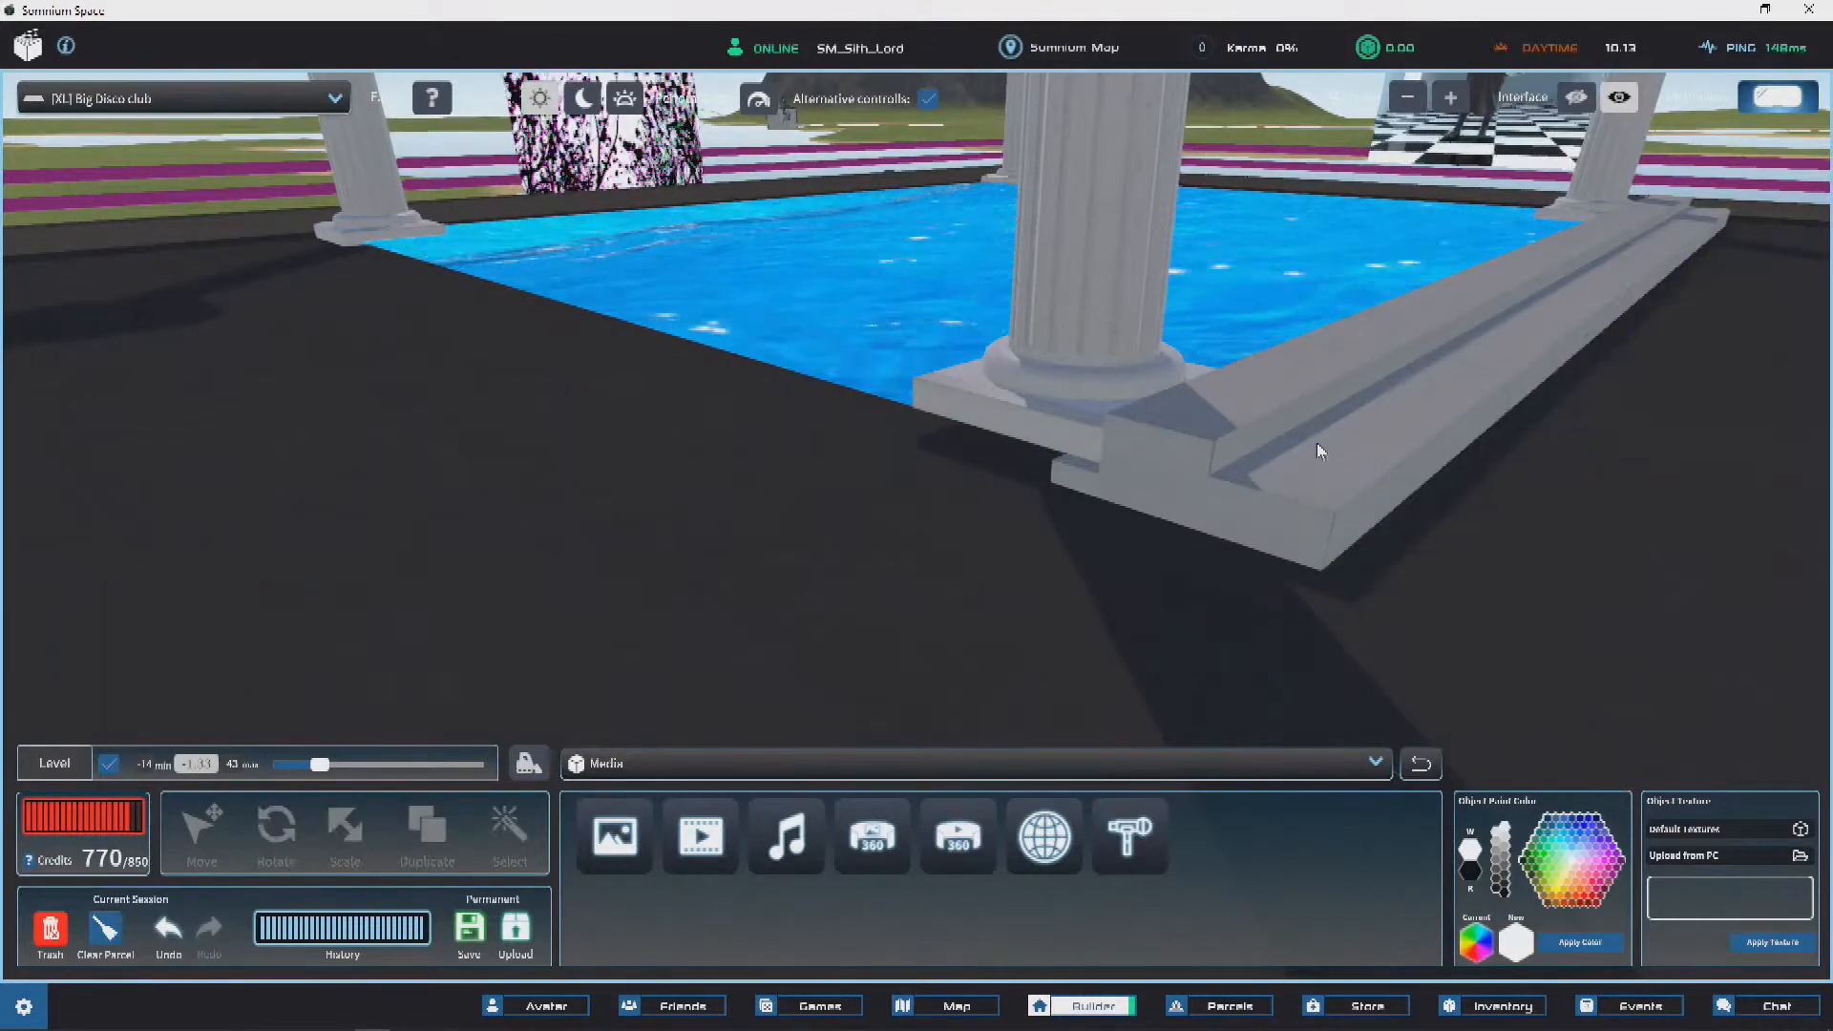
left_click(1269, 450)
key("ctrl+z")
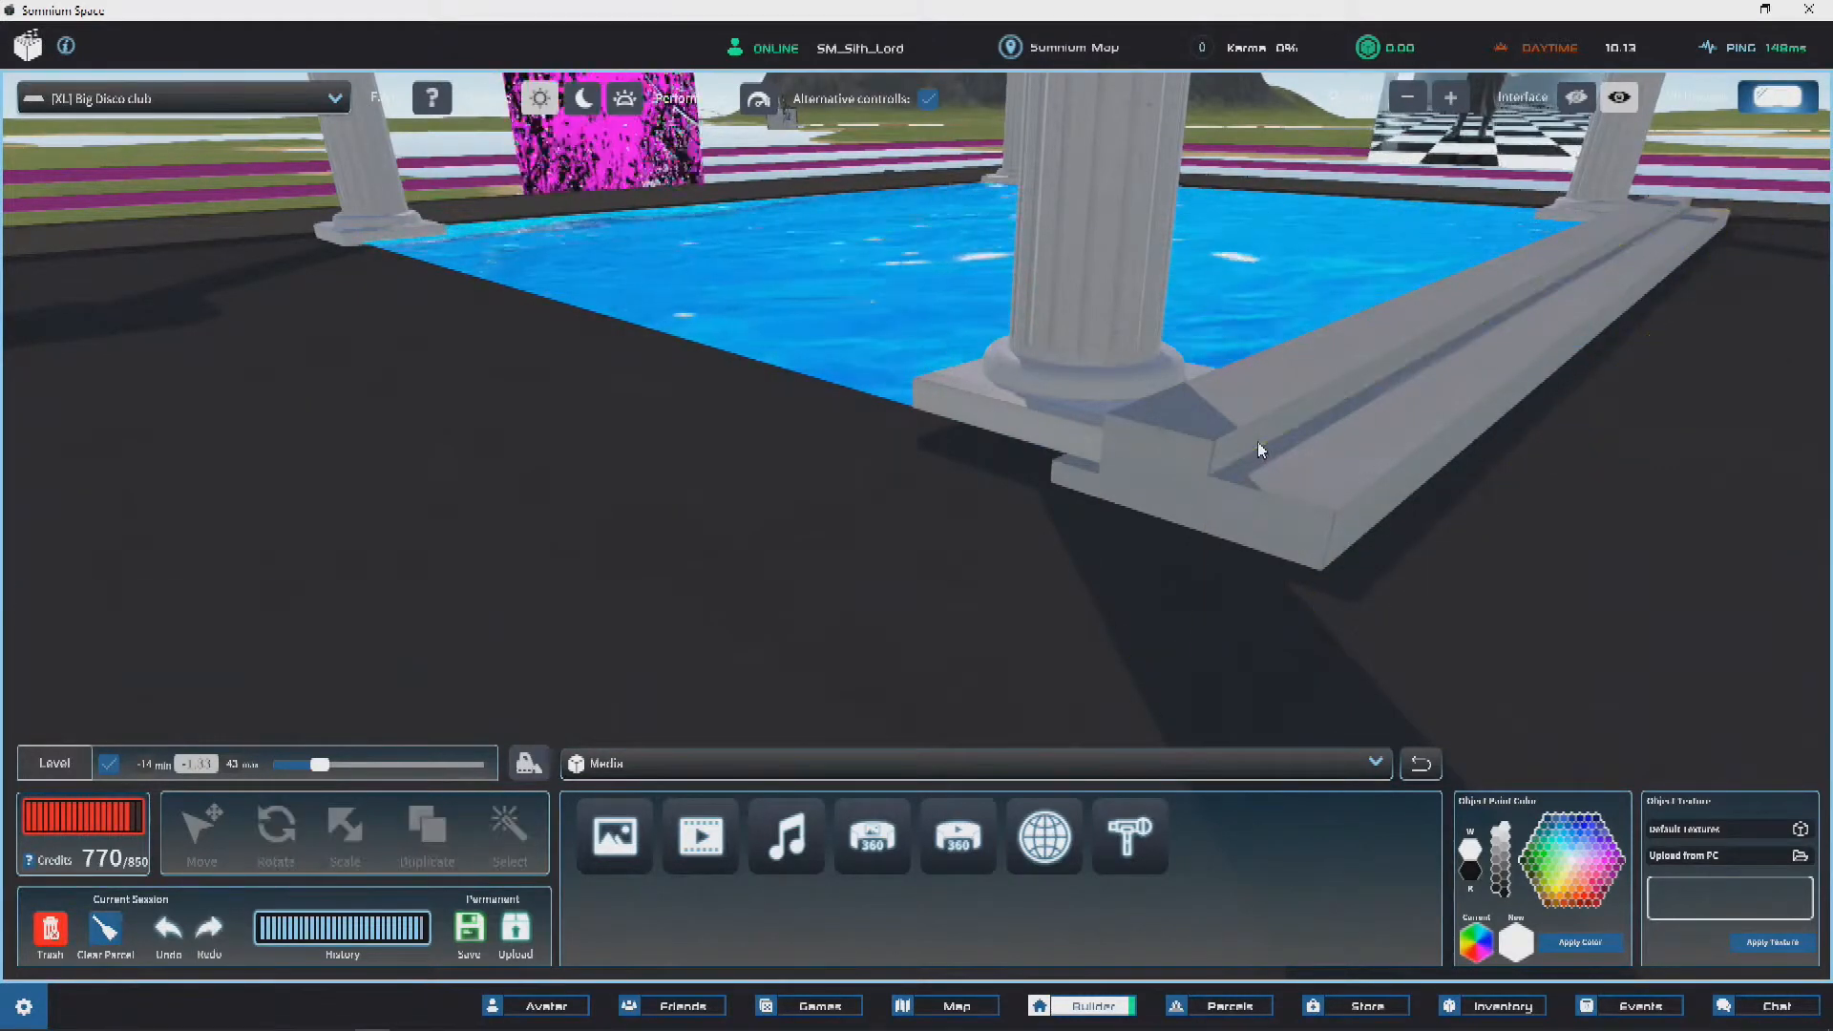
left_click(1235, 422)
key("Delete")
left_click(1331, 467)
key("Delete")
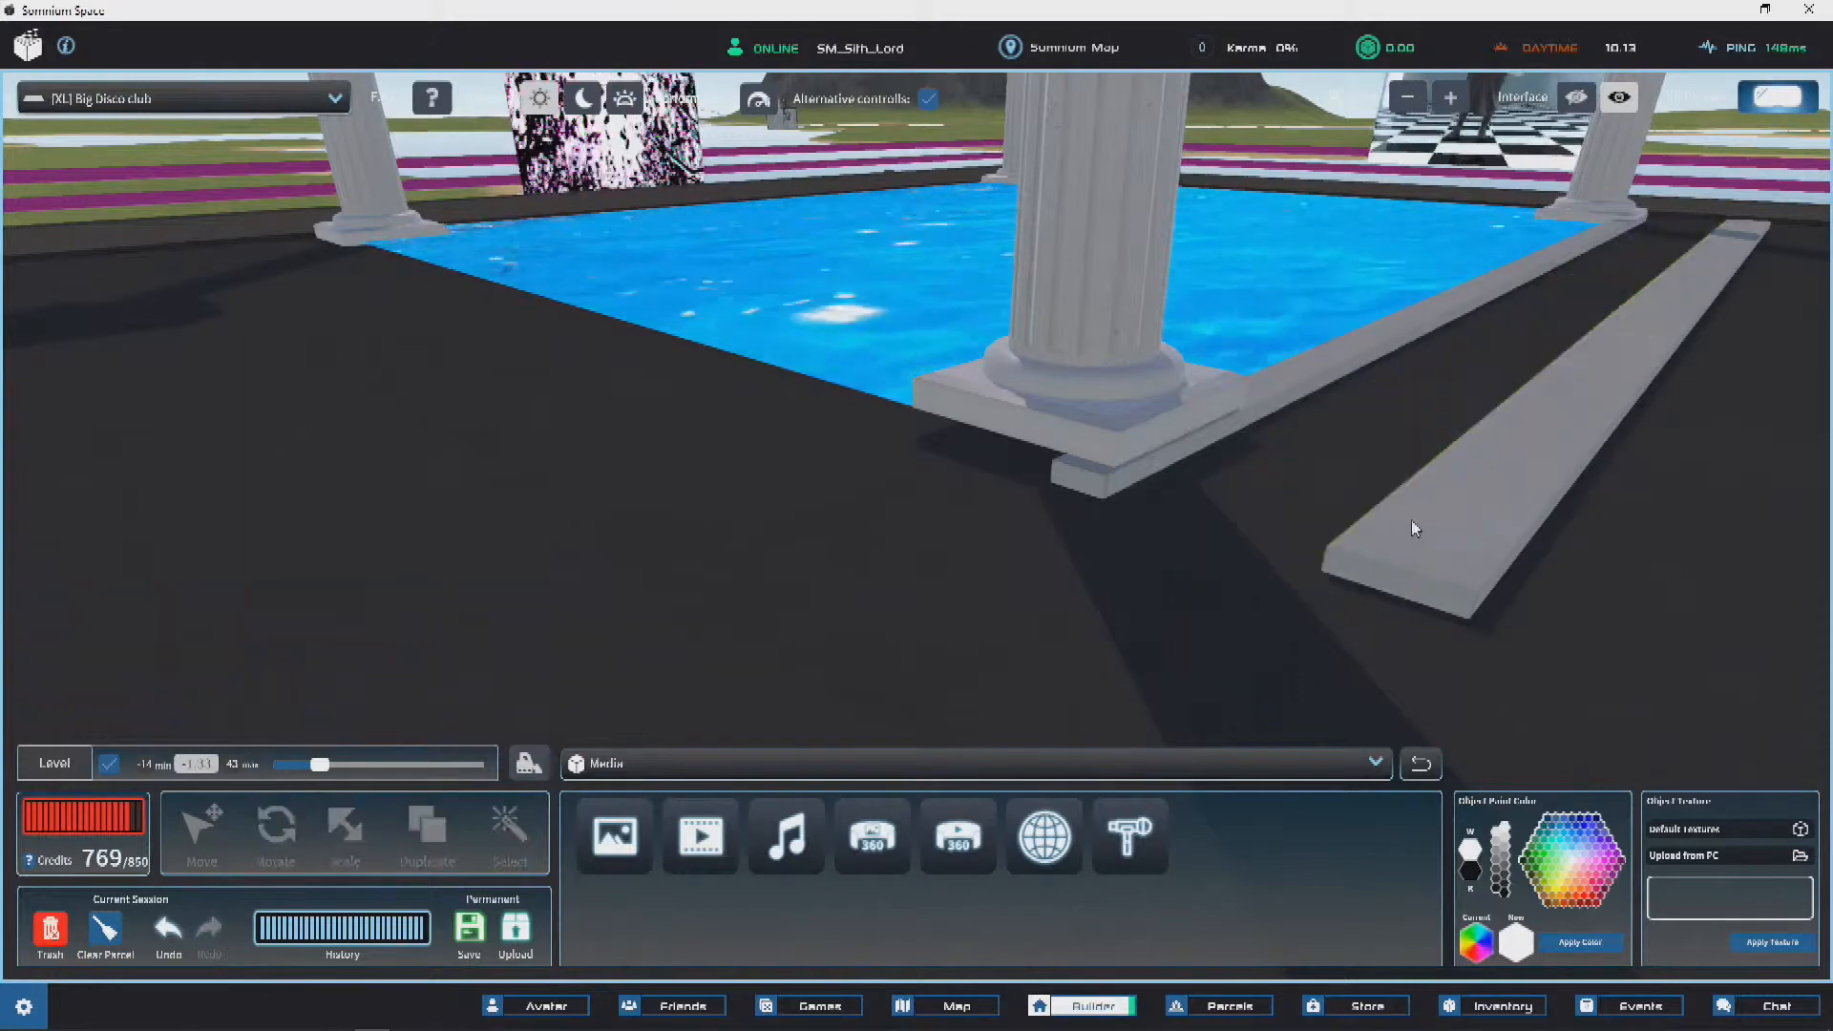
left_click(1406, 517)
key("Delete")
middle_click_drag(1272, 296, 1218, 345)
scroll(1220, 339, "down", 4)
right_click_drag(1220, 335, 1183, 370)
scroll(1184, 370, "up", 5)
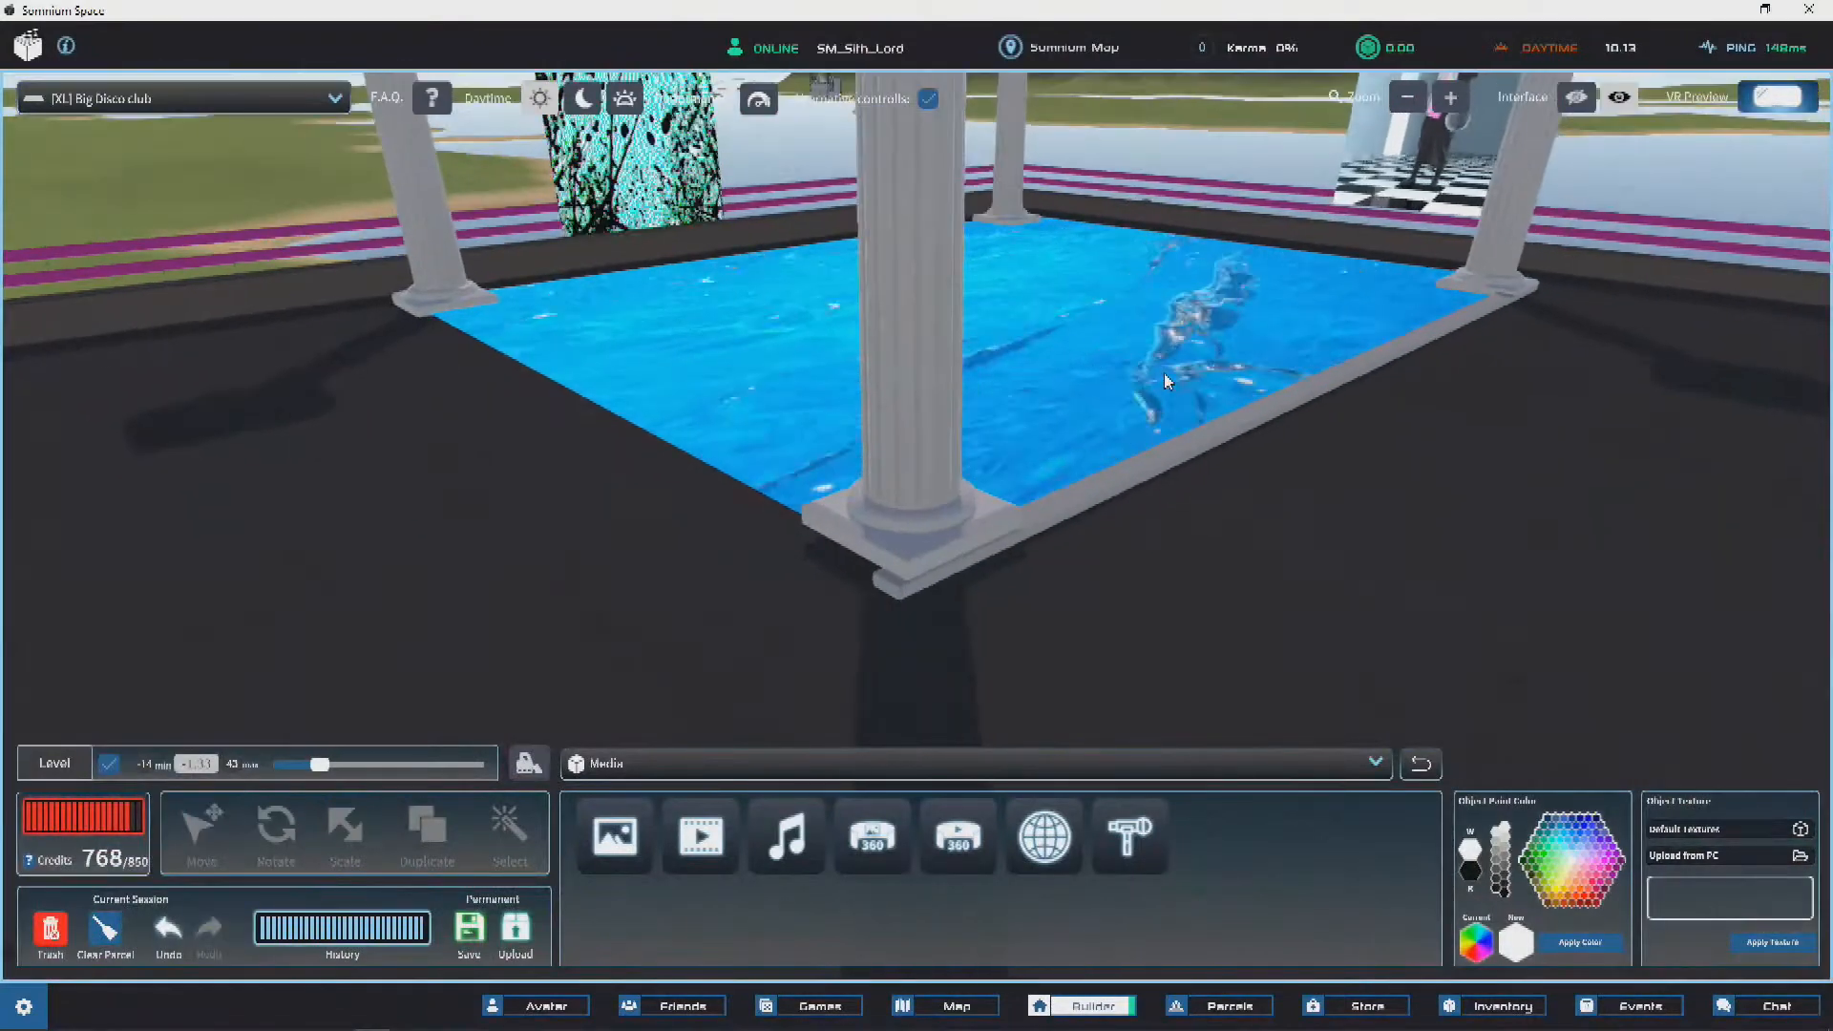
Step: Undo the strip deletions and the lowering of the corner column
key("ctrl+z")
key("ctrl+z")
key("ctrl+z")
key("ctrl+z")
key("ctrl+z")
key("ctrl+z")
key("ctrl+z")
key("ctrl+z")
key("ctrl+z")
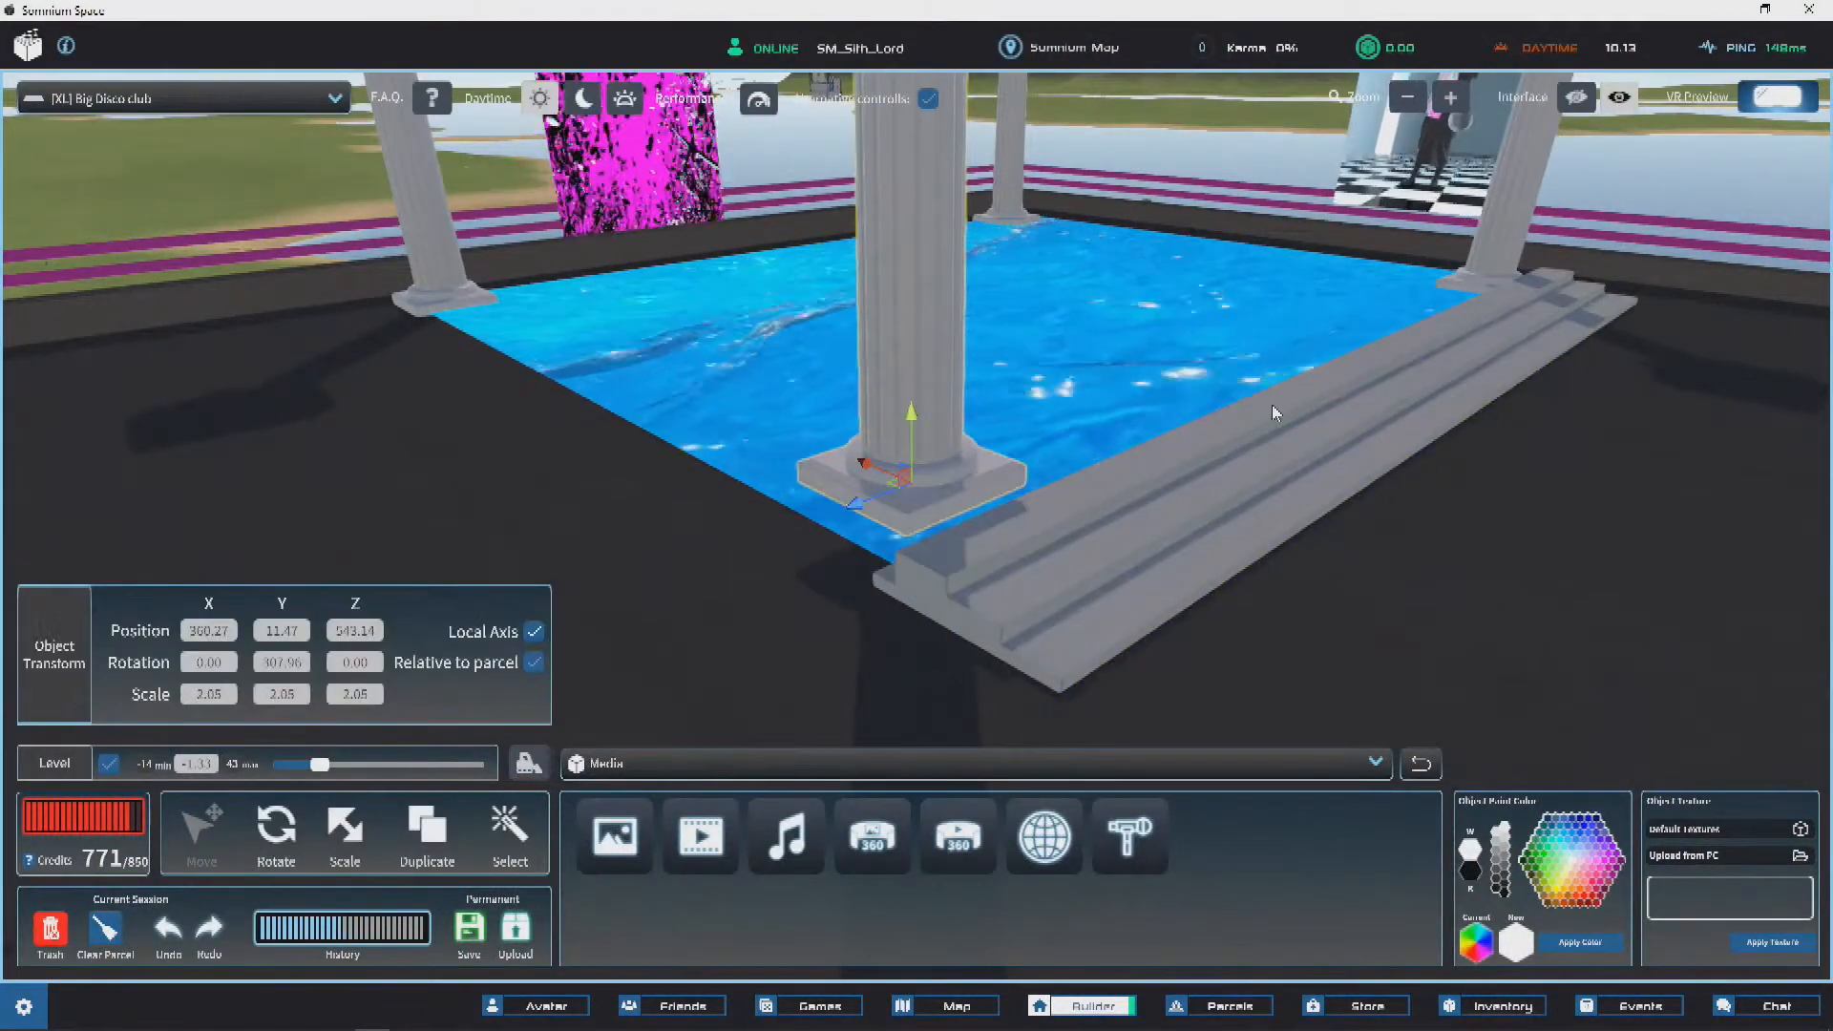
Step: Duplicate the narrow inner strip and raise the copy above the pool to about Y 12.25
left_click(940, 593)
key("ctrl+z")
key("s")
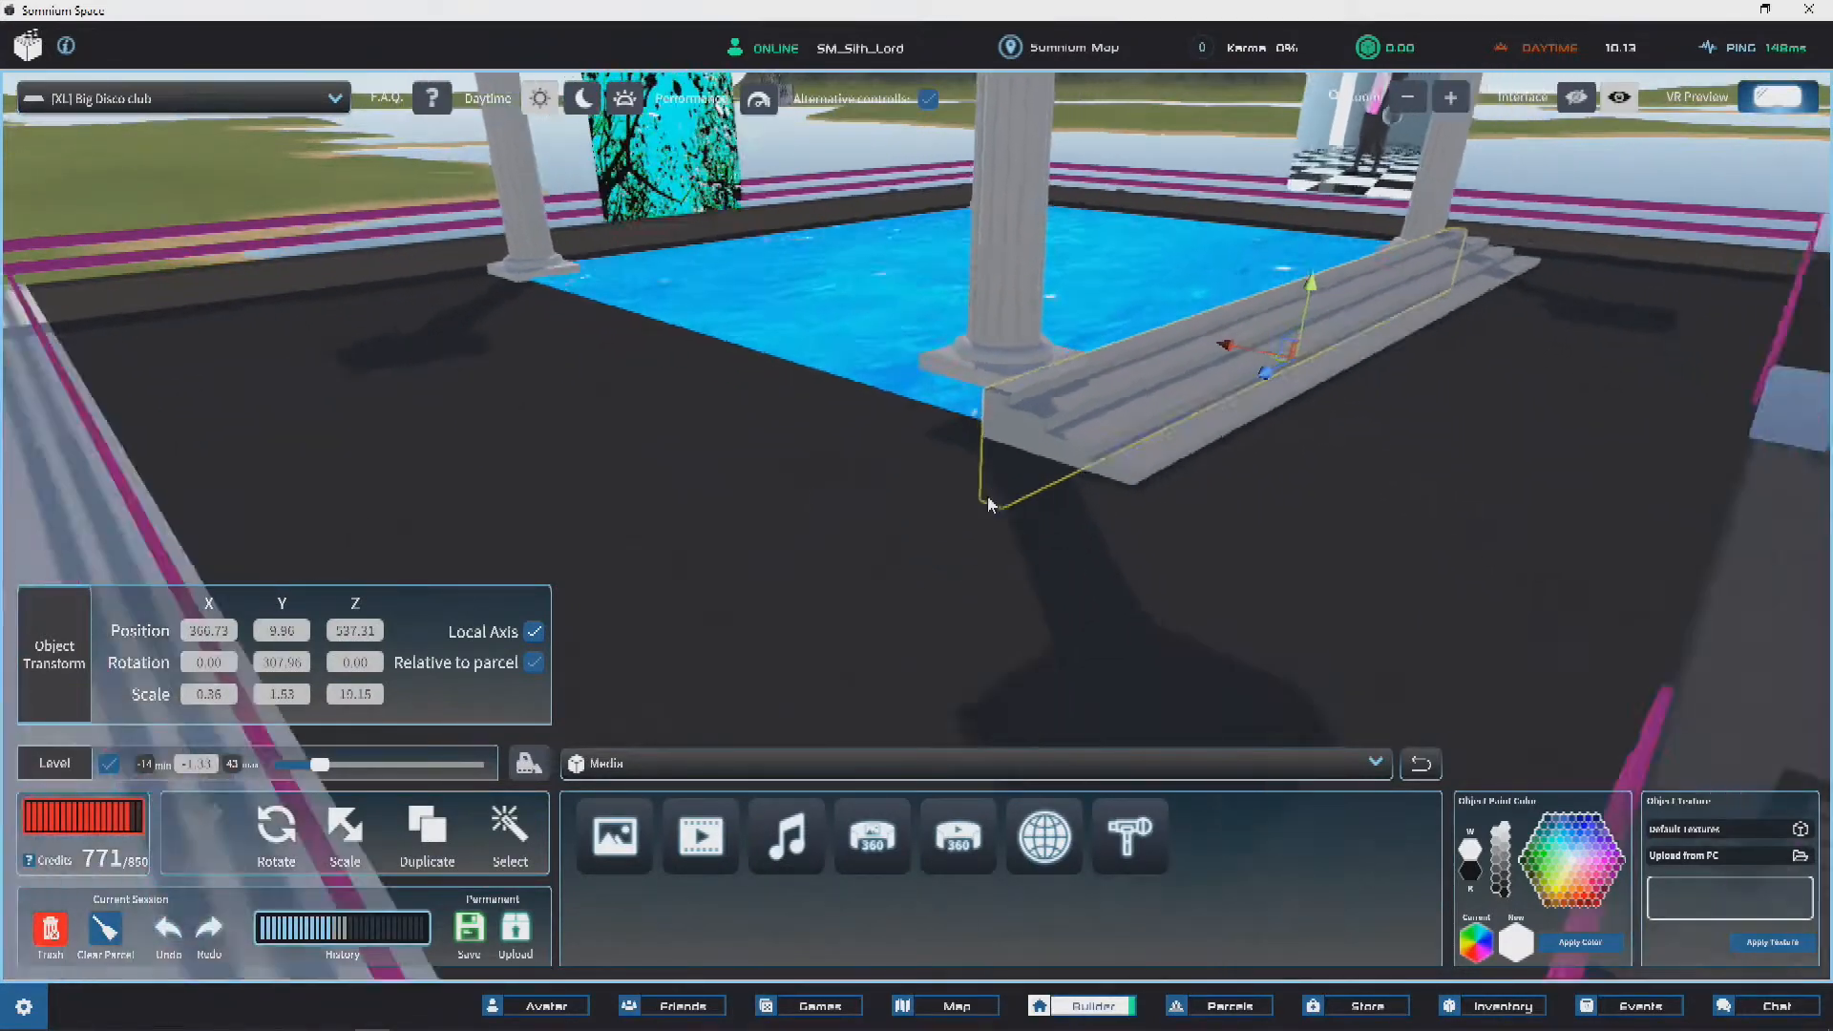
left_click_drag(987, 496, 891, 640)
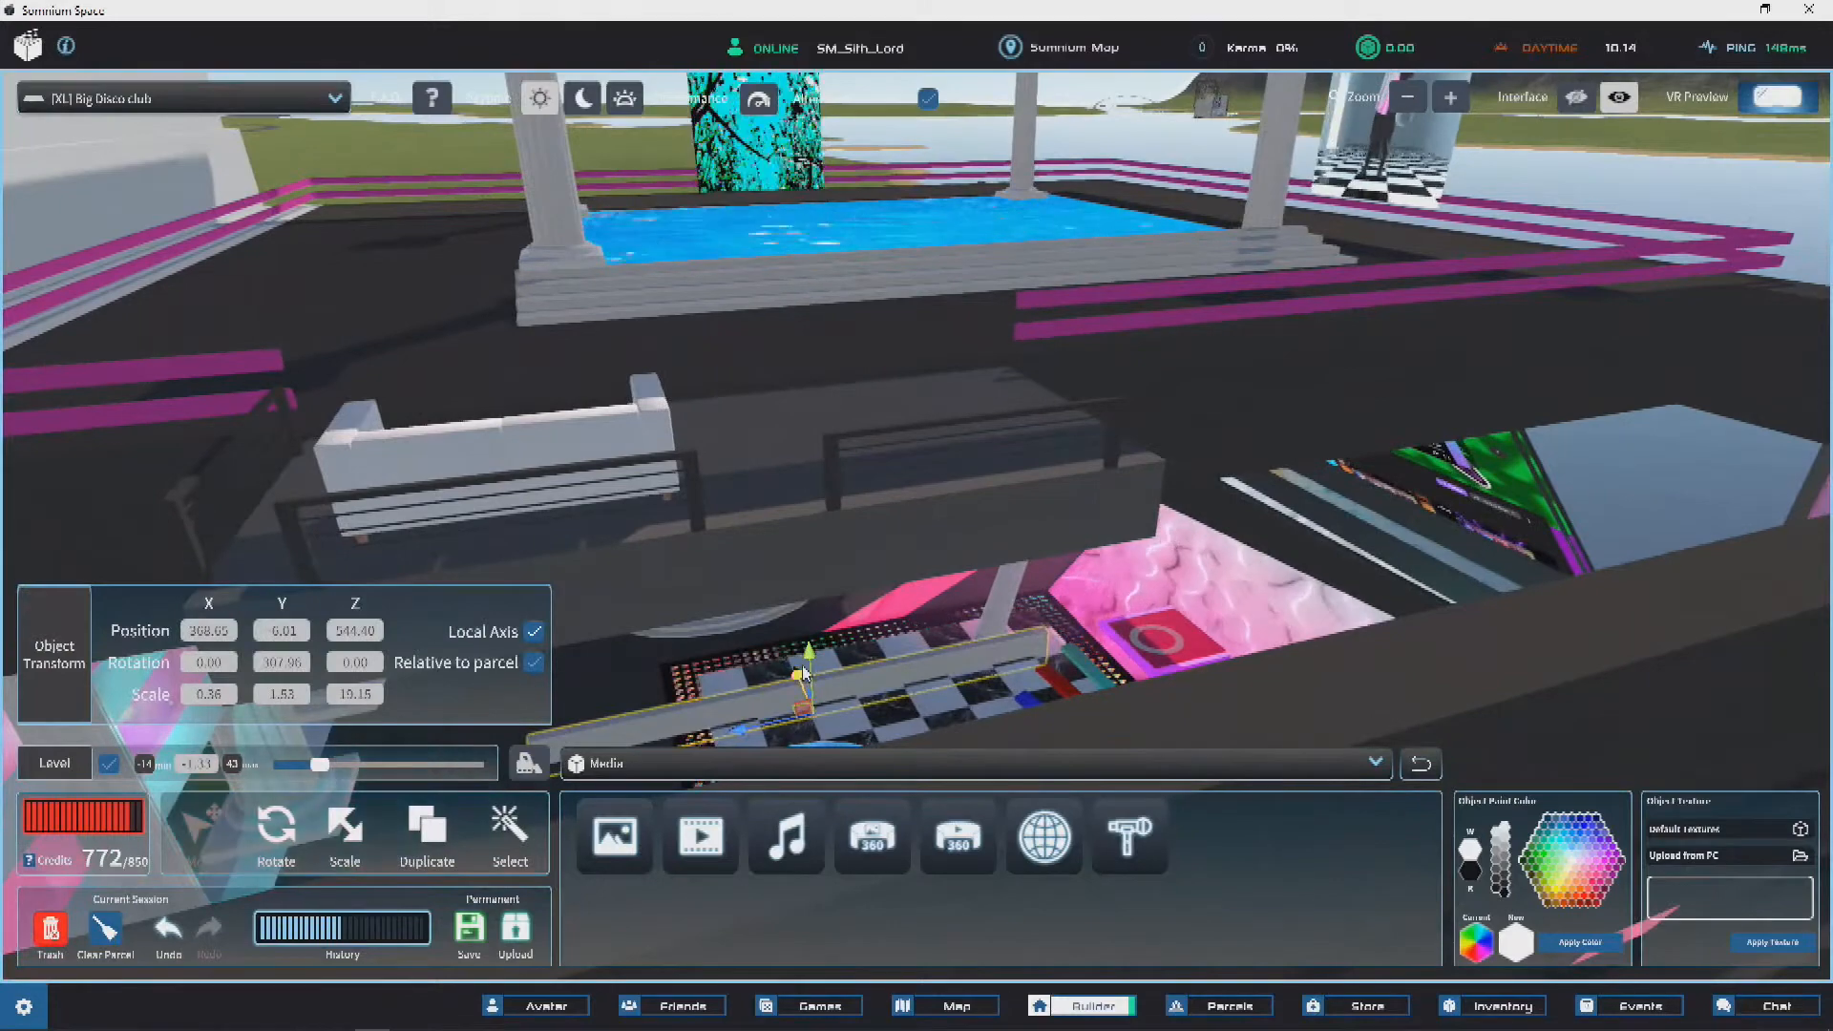
left_click_drag(829, 366, 904, 213)
right_click_drag(904, 213, 969, 245)
key("w")
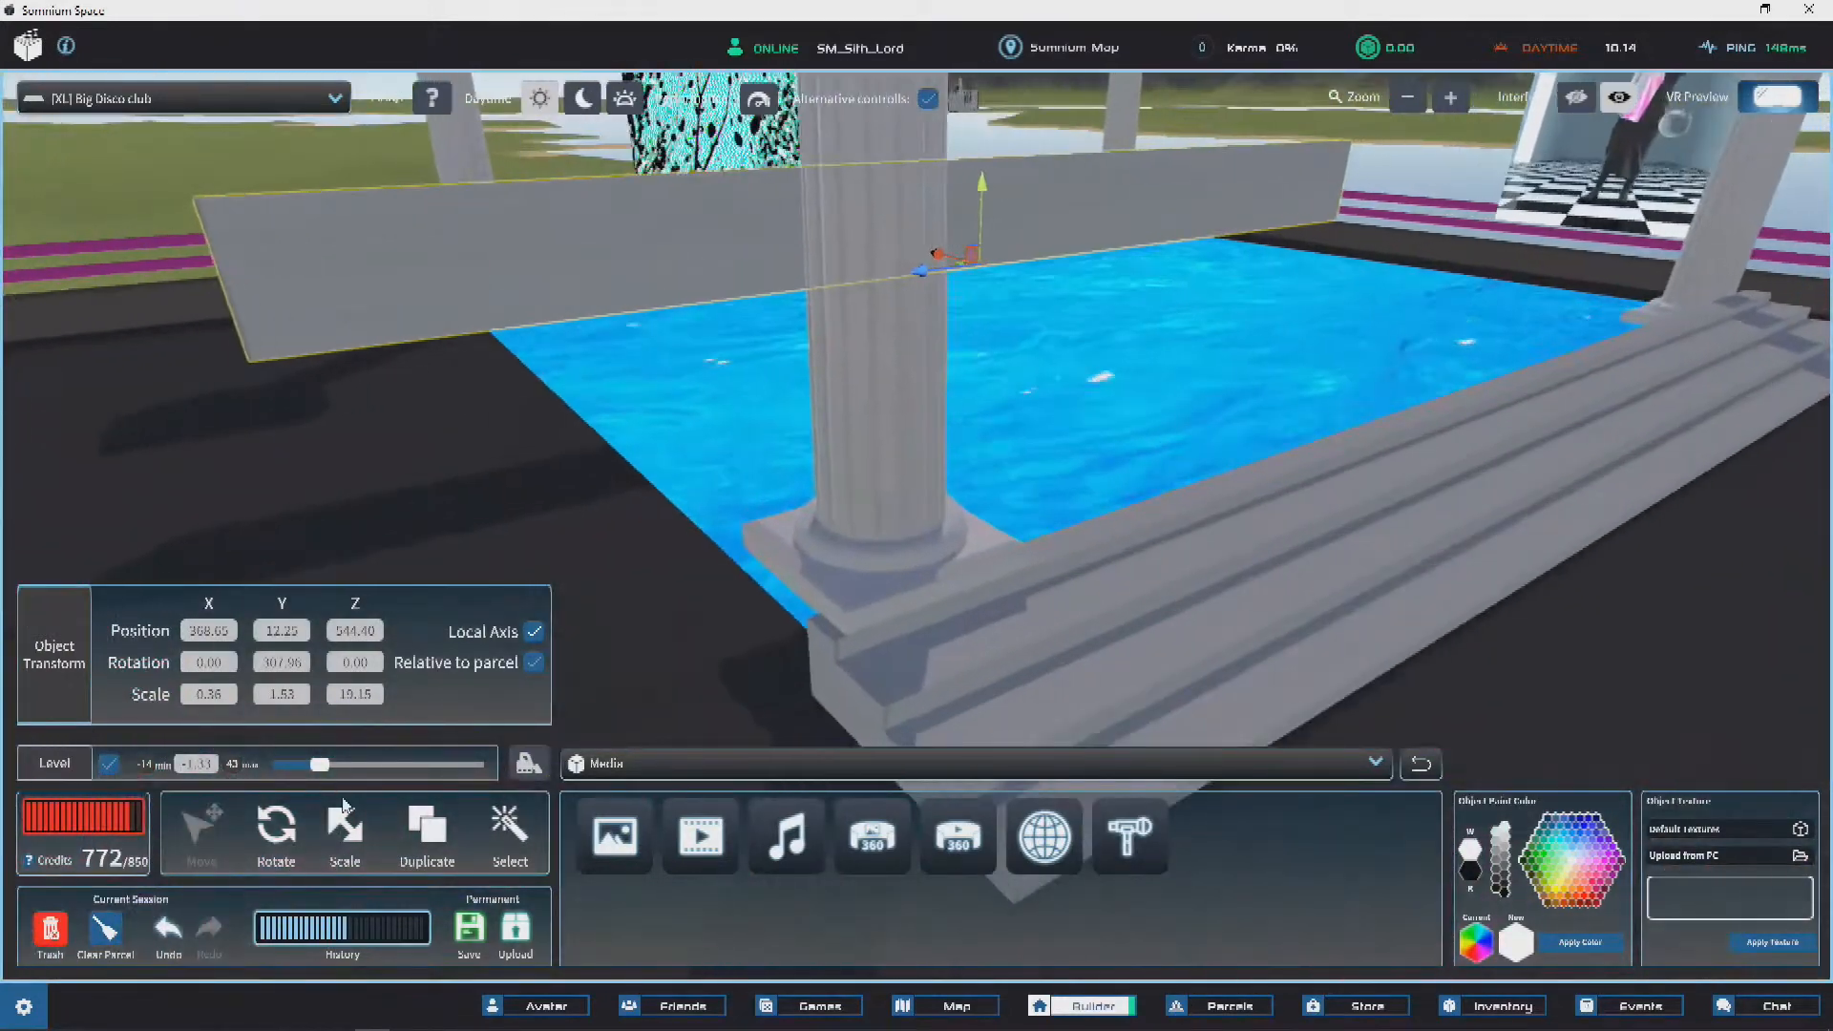
Step: Rescale the raised copy to about X 14.18 and Z 0.56 so it runs perpendicular to the steps
left_click_drag(911, 270, 985, 271)
key("a")
key("a")
right_click_drag(988, 275, 1163, 243)
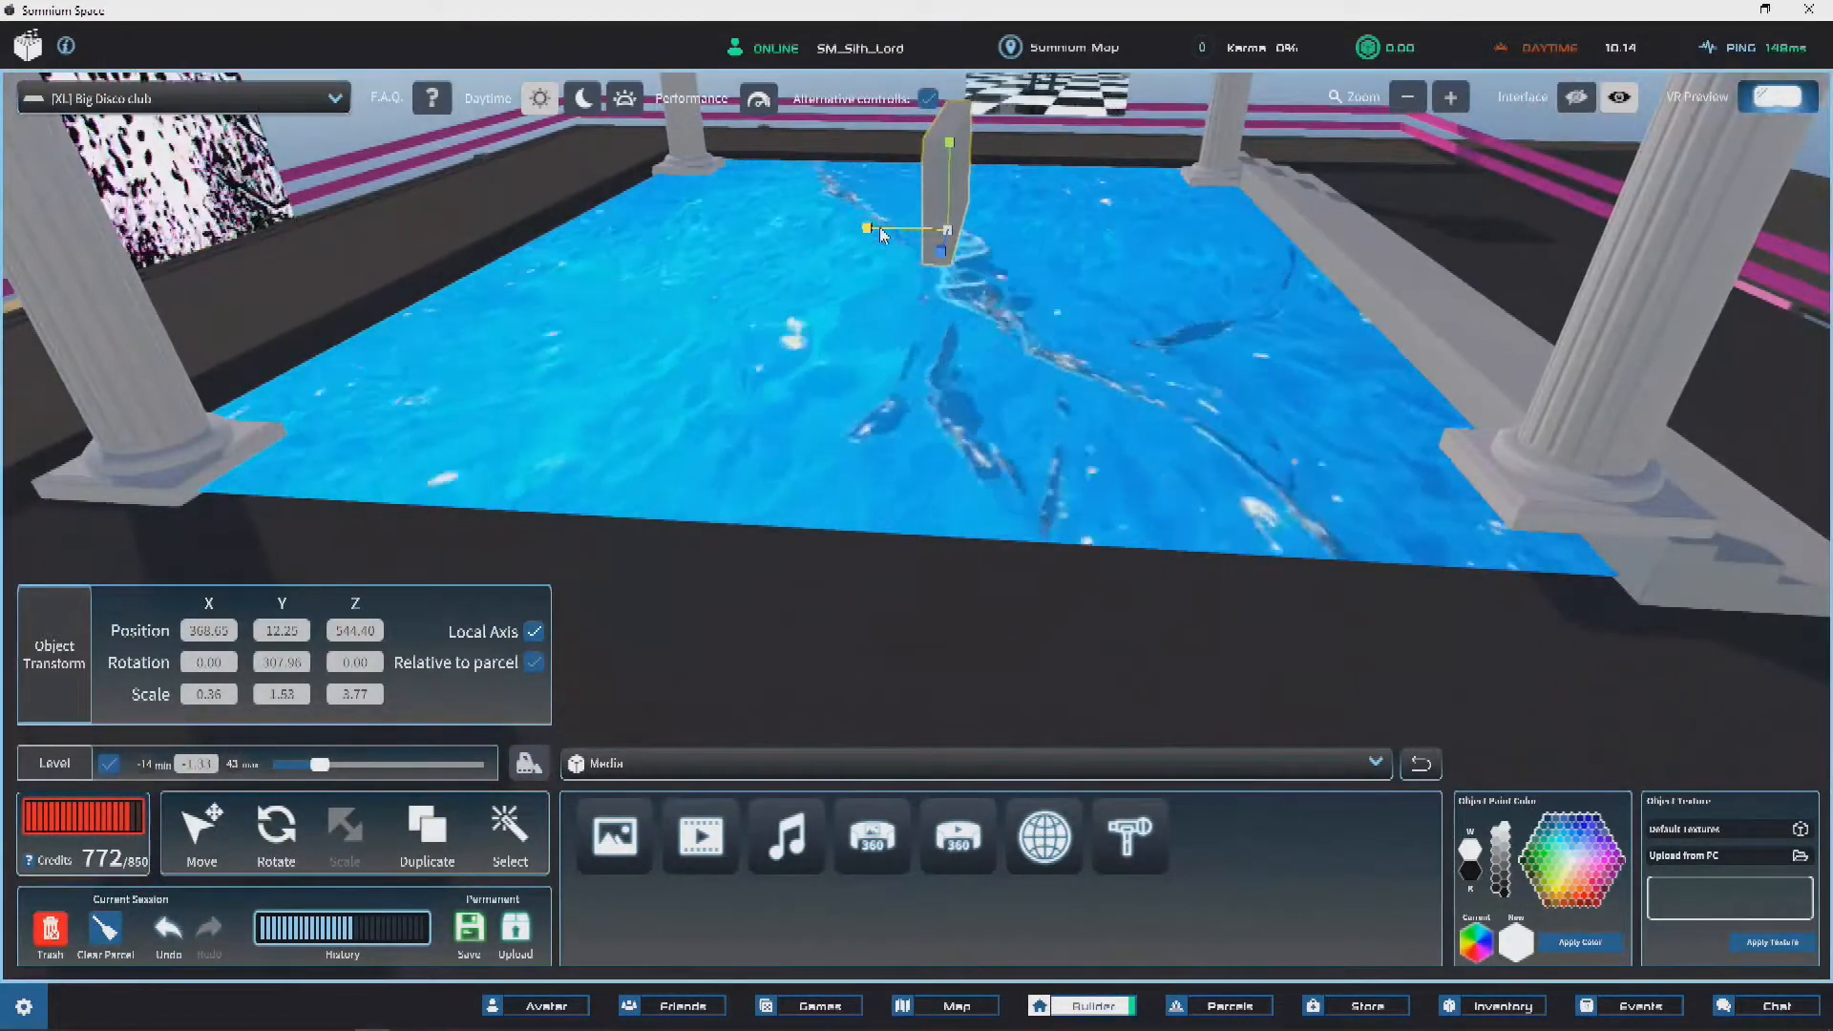
left_click_drag(869, 227, 607, 250)
left_click_drag(893, 239, 658, 237)
right_click_drag(970, 244, 762, 265)
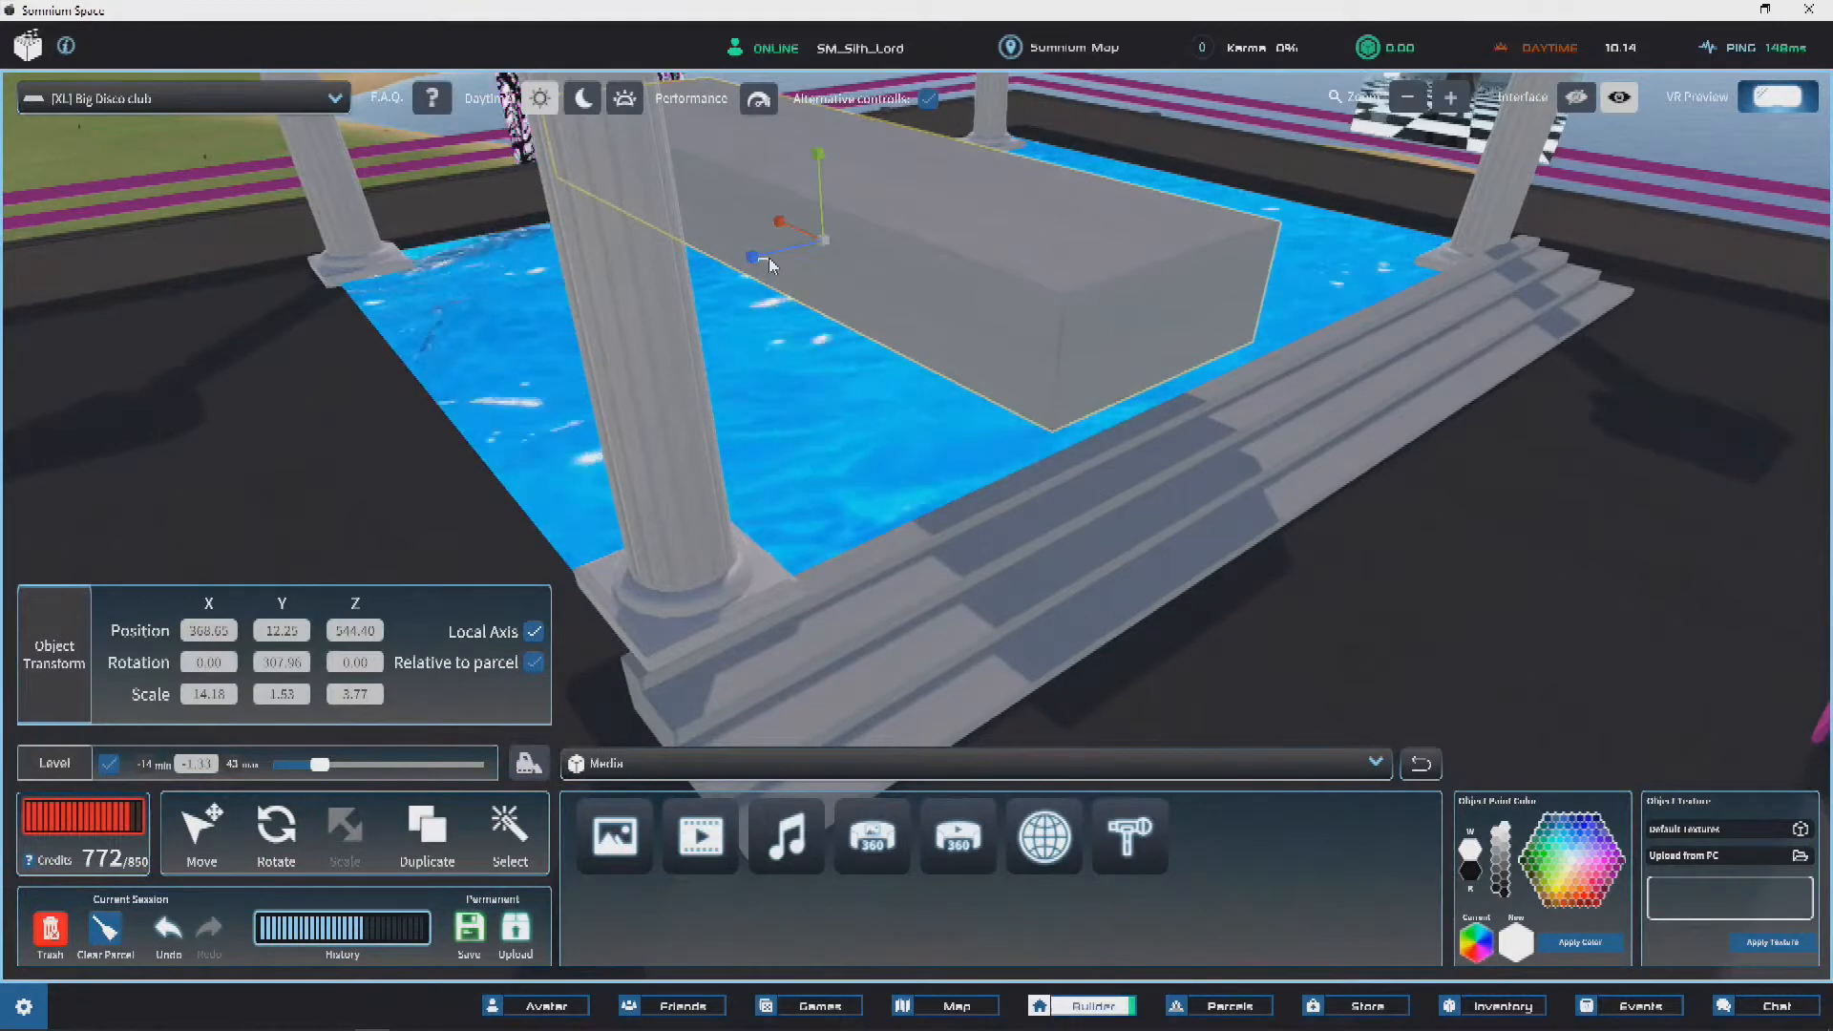
key("w")
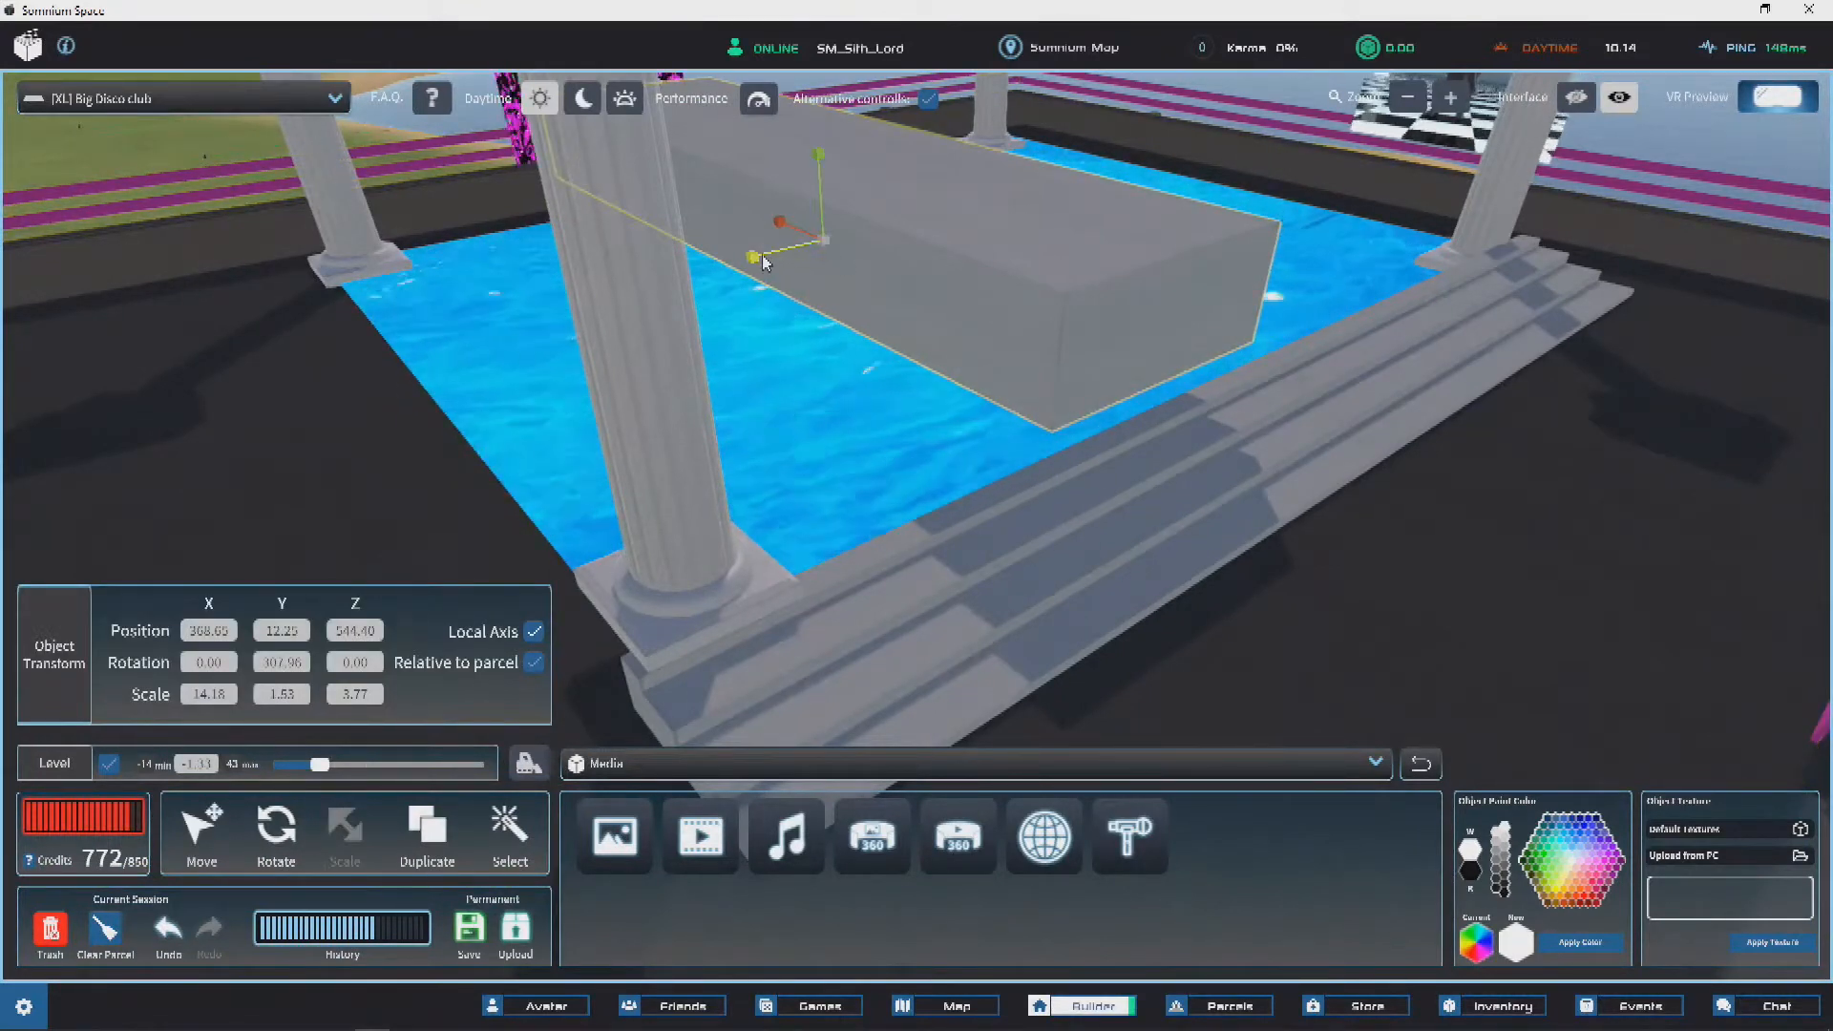
key("r")
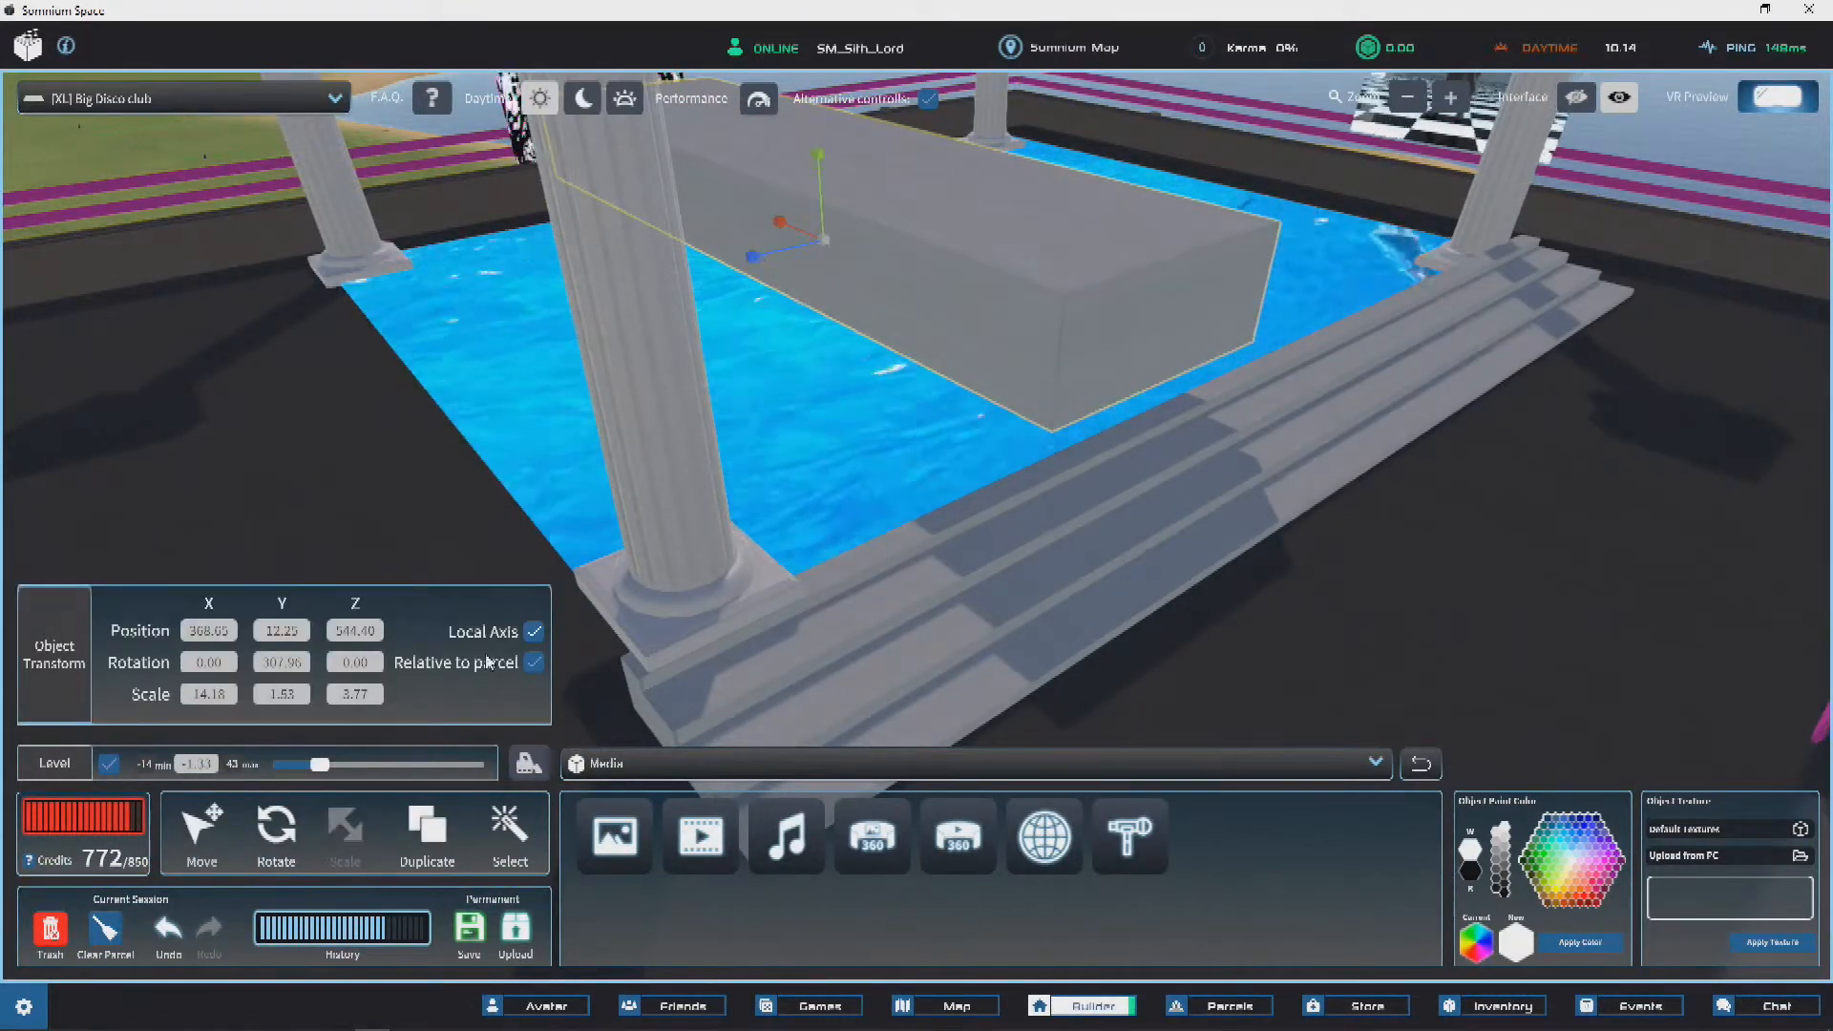
left_click_drag(754, 258, 825, 253)
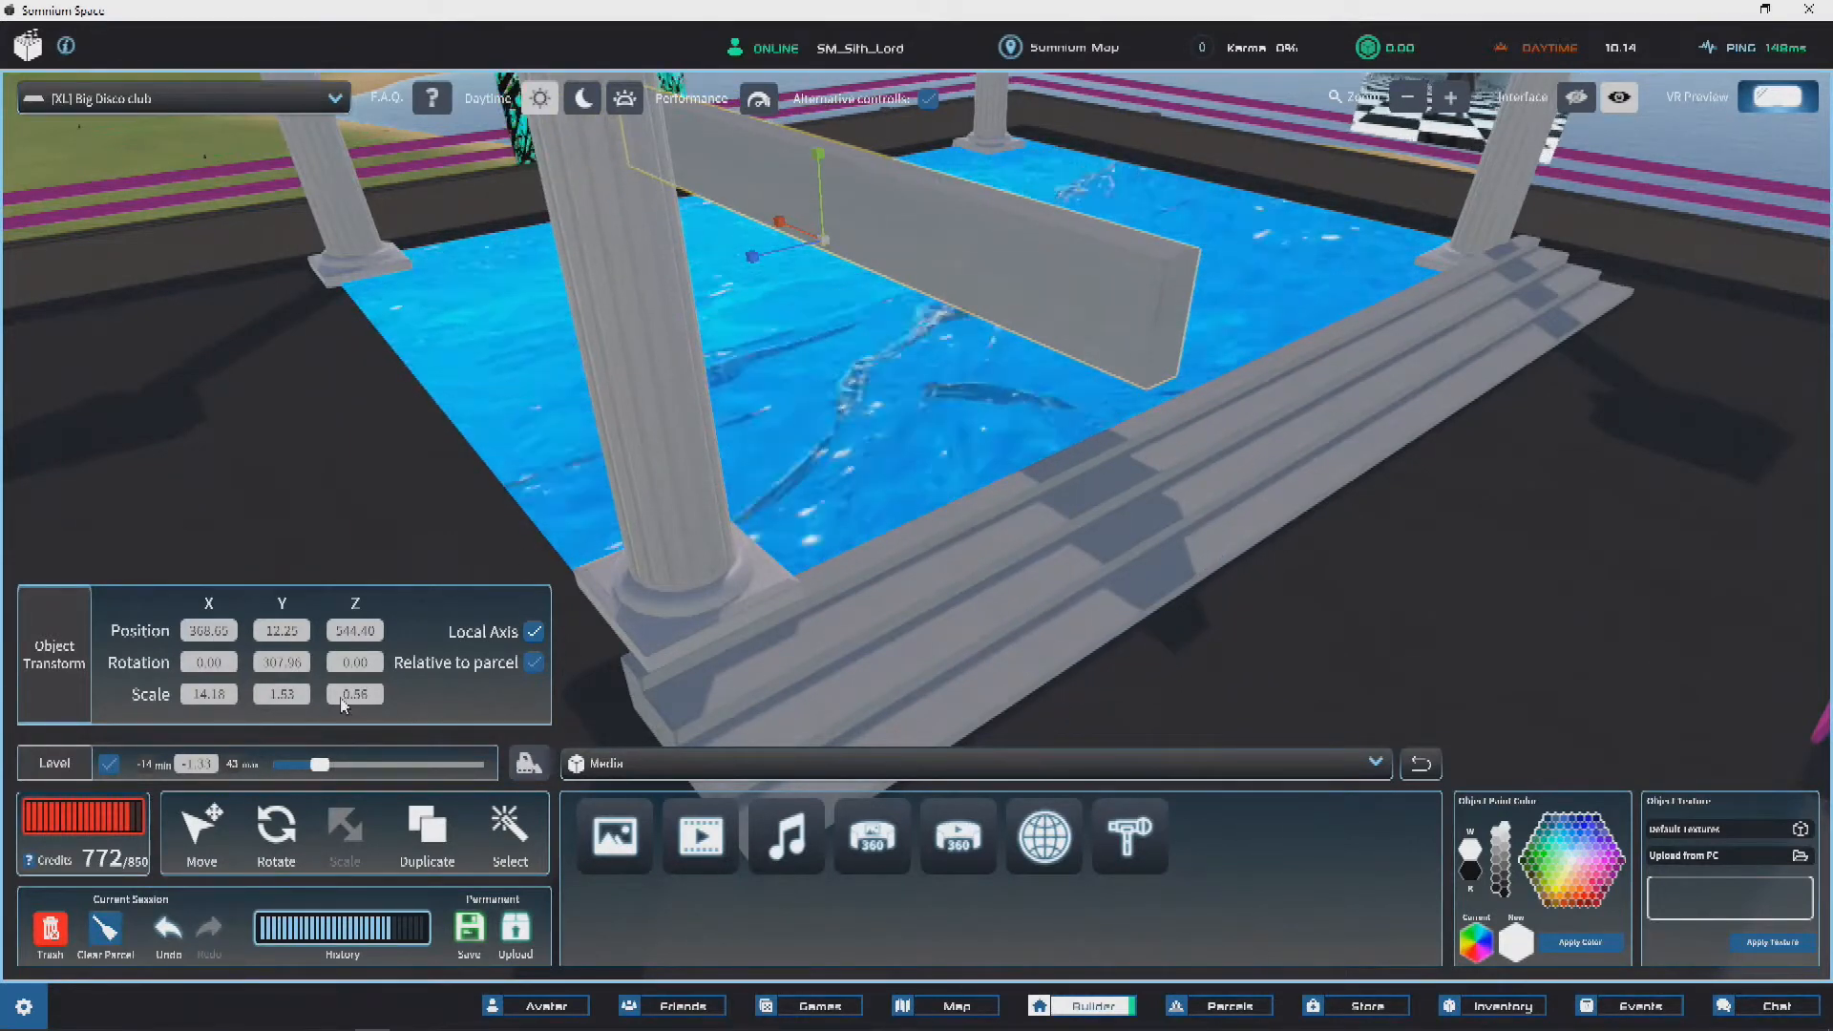
Step: Move the rescaled strip down to the pool's adjacent edge between the columns, at about X 363.66, Y 9.96, Z 548.48
left_click(201, 826)
left_click_drag(1418, 206, 989, 602)
right_click_drag(989, 602, 1127, 563)
right_click_drag(862, 355, 1051, 391)
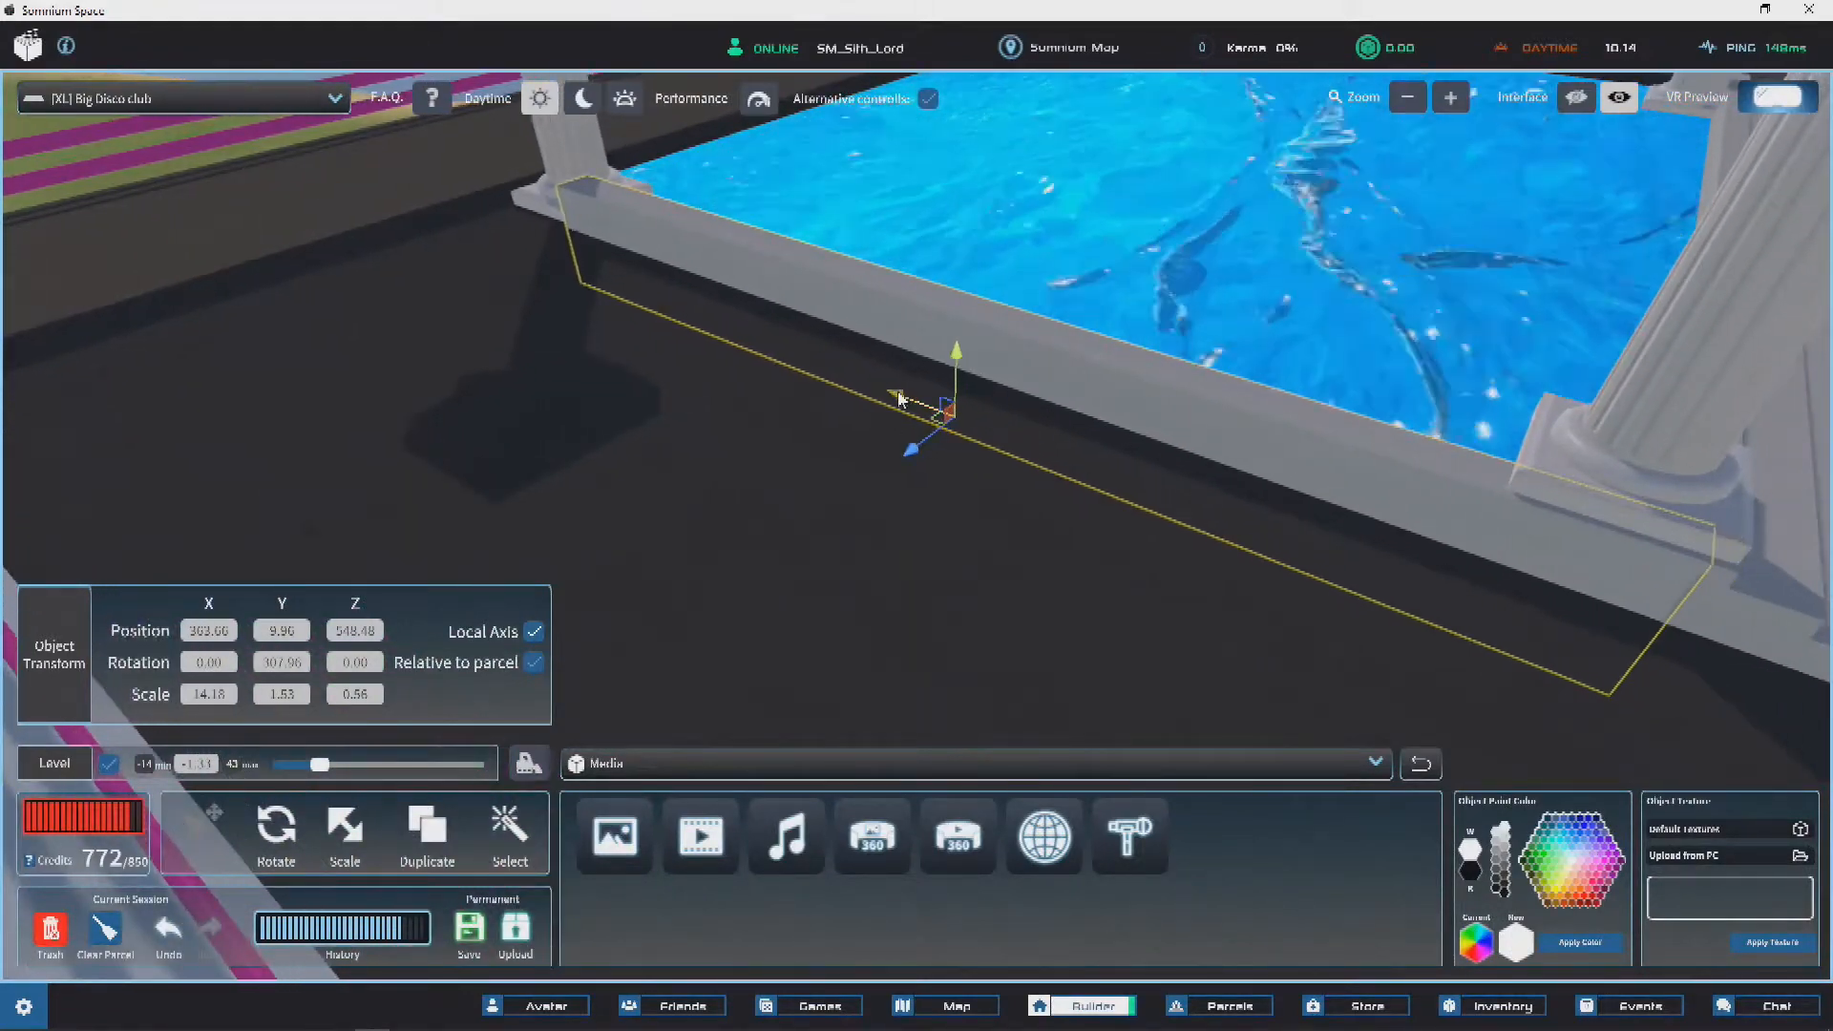
Step: Shift the low border wall along the pool's short side and lengthen it to an X scale of 15.95
left_click_drag(886, 392, 867, 387)
right_click_drag(867, 387, 1055, 405)
left_click_drag(1112, 494, 1108, 494)
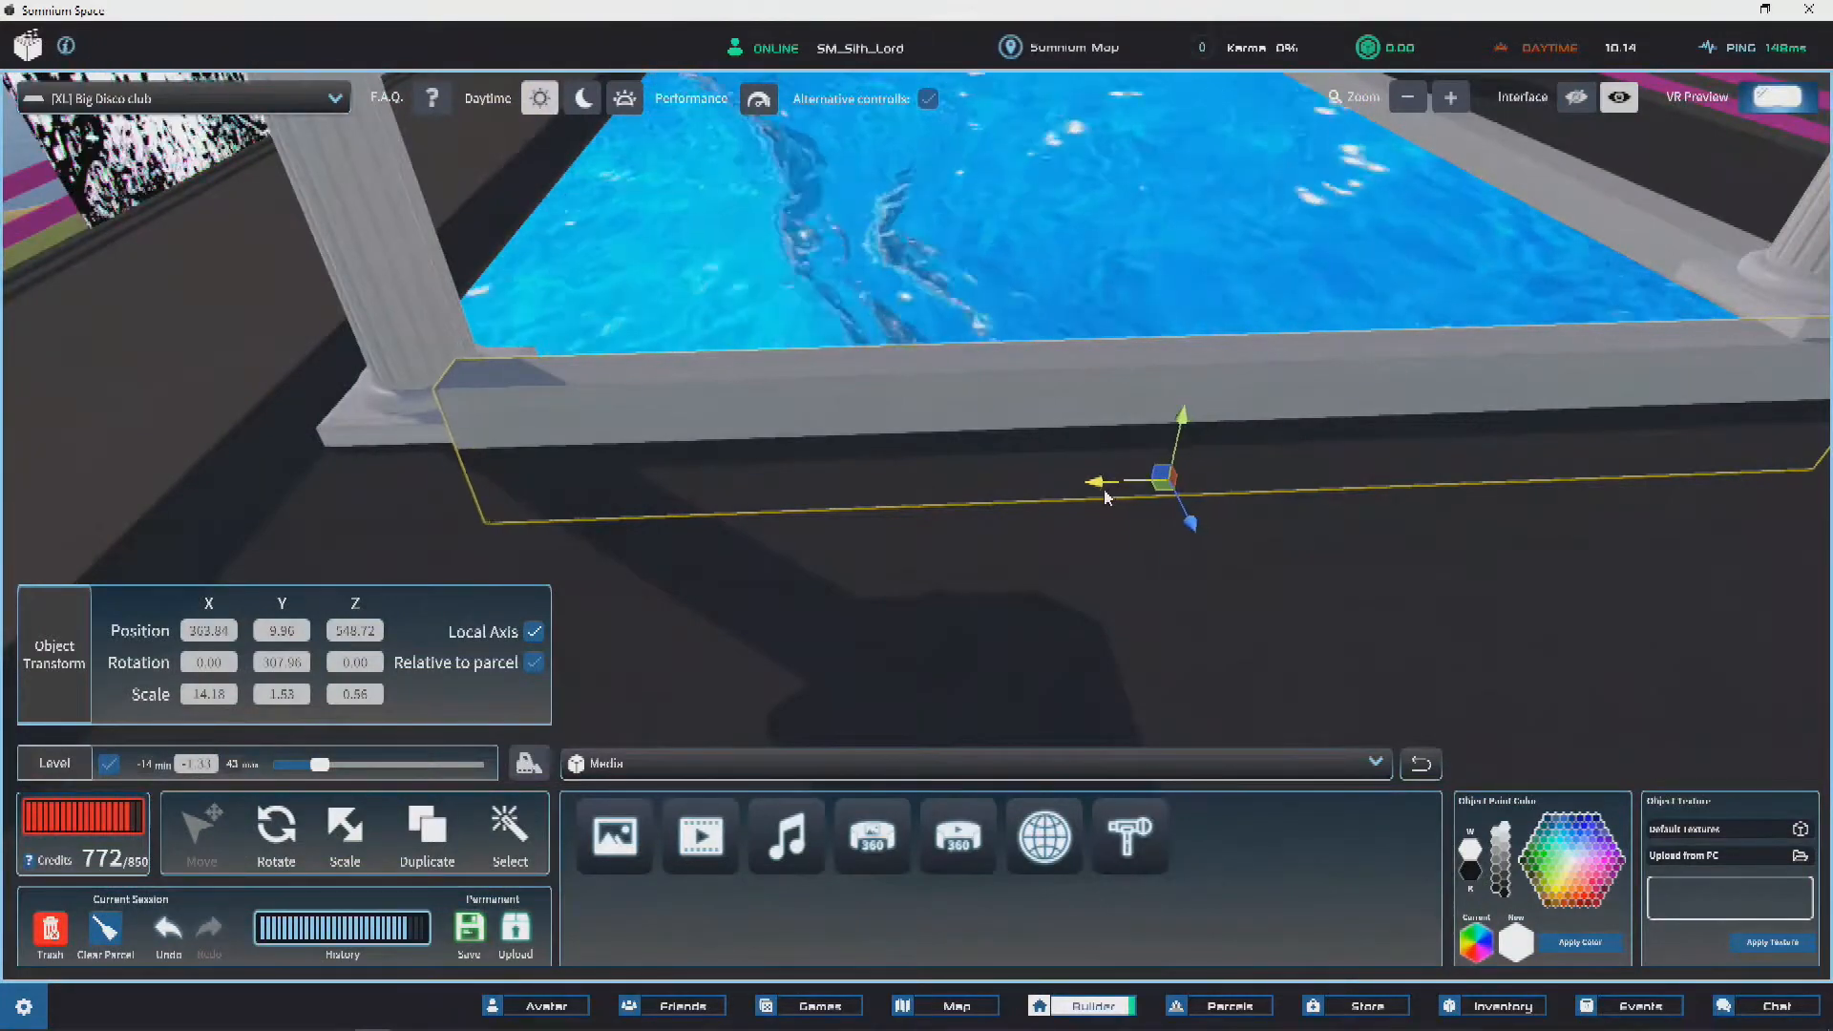
left_click(346, 838)
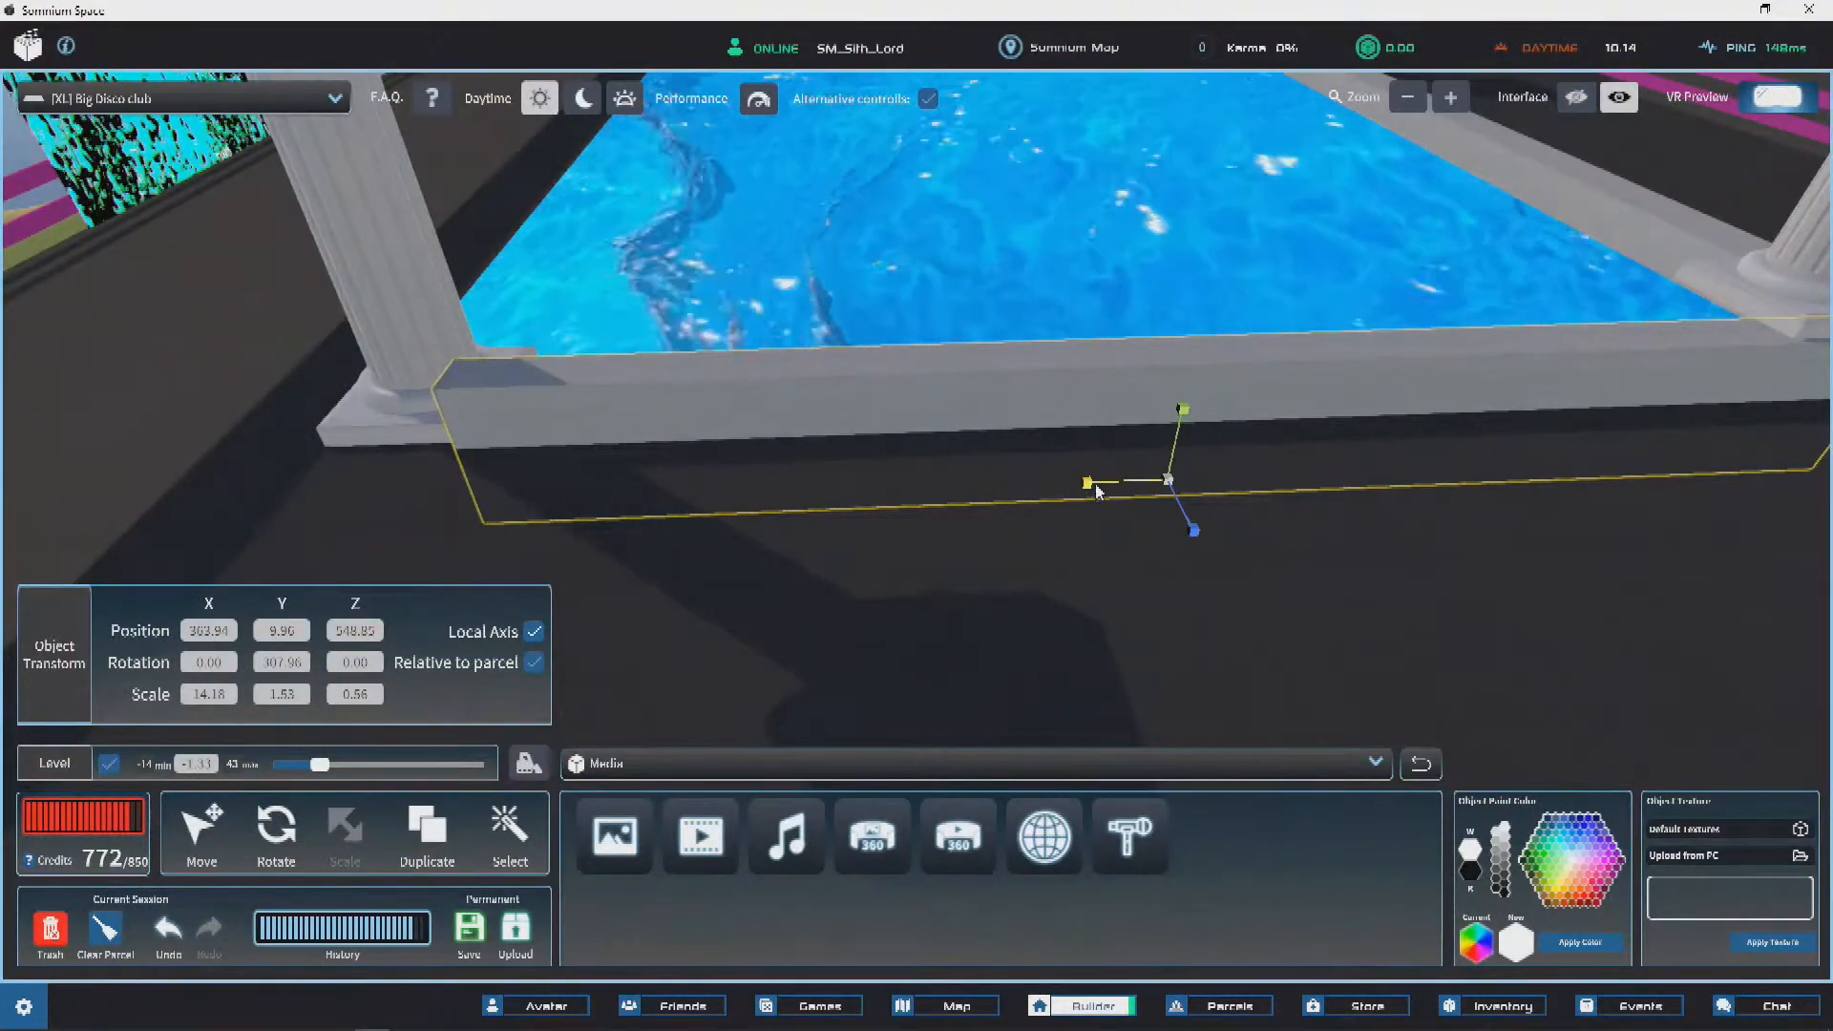
left_click_drag(1081, 488, 1075, 488)
right_click_drag(1075, 487, 969, 423)
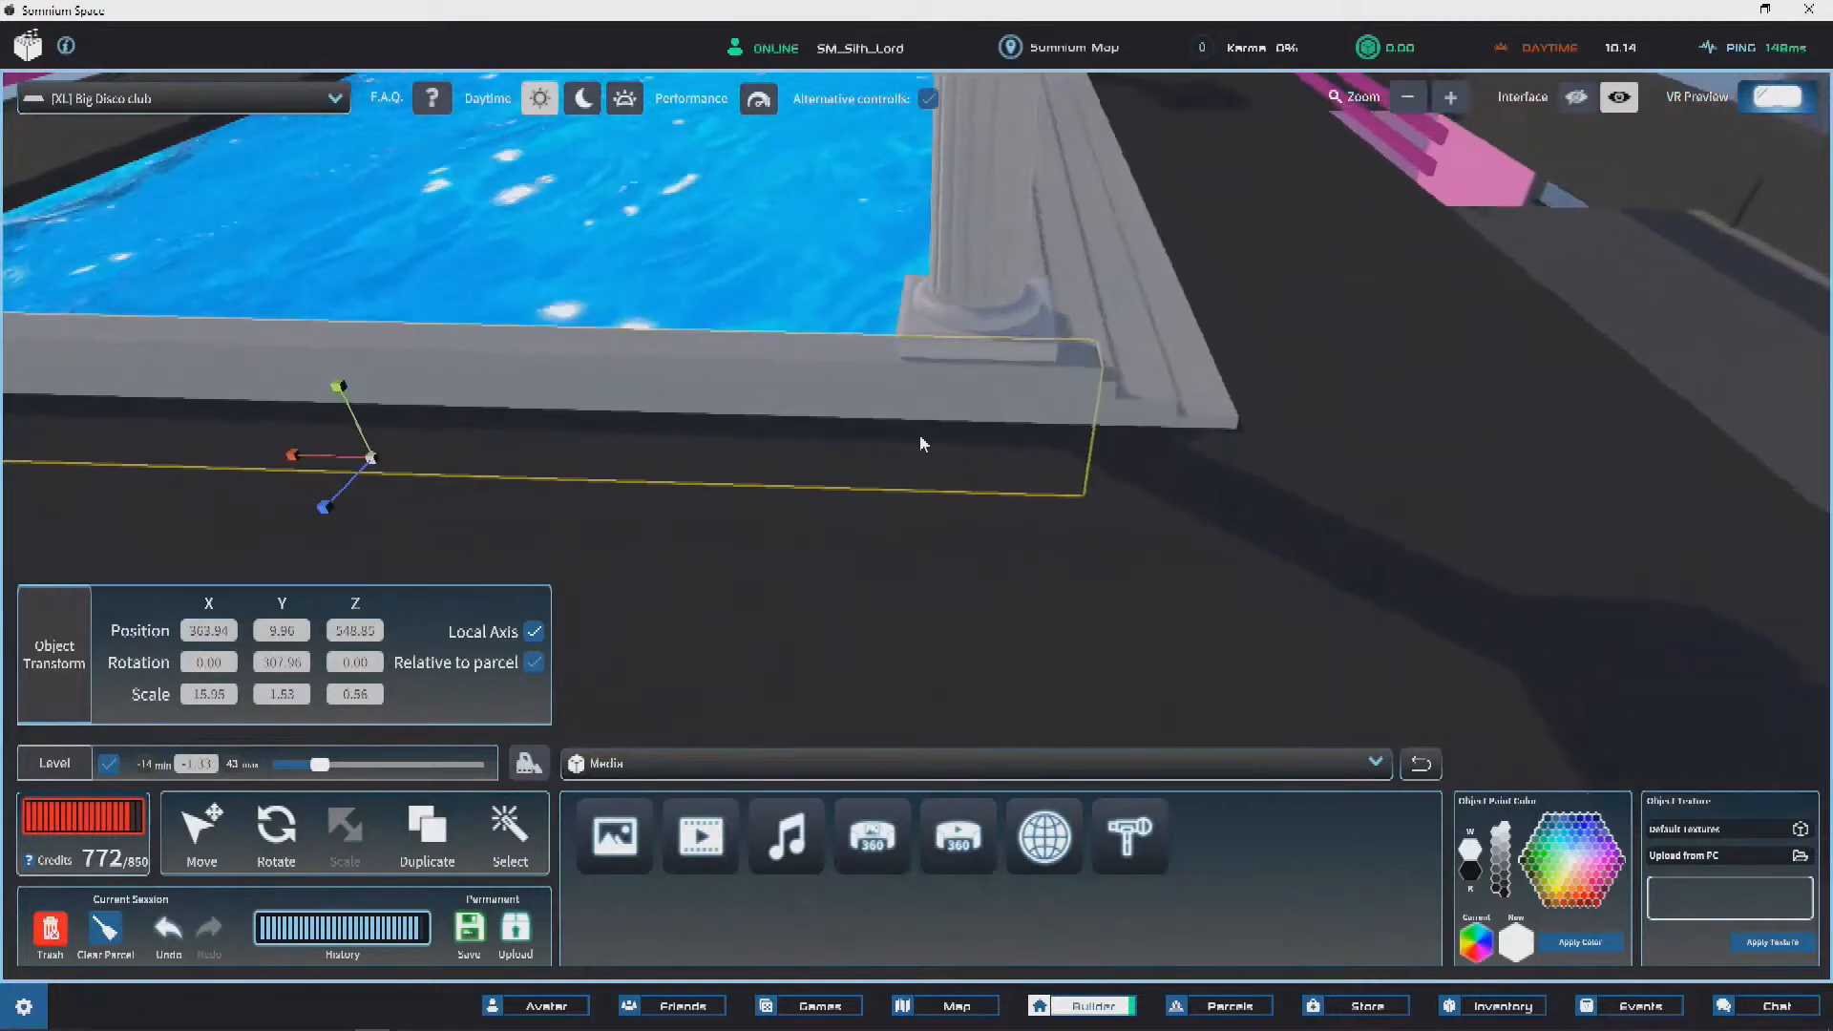
Step: Reposition the lengthened border wall so it runs from corner to corner beneath the columns
key("w")
left_click(202, 836)
right_click_drag(783, 534, 711, 552)
left_click_drag(941, 369, 884, 390)
right_click_drag(884, 389, 924, 426)
Step: Raise the corner column standing on that wall's outer end to a Y position of about 11.45
left_click(873, 479)
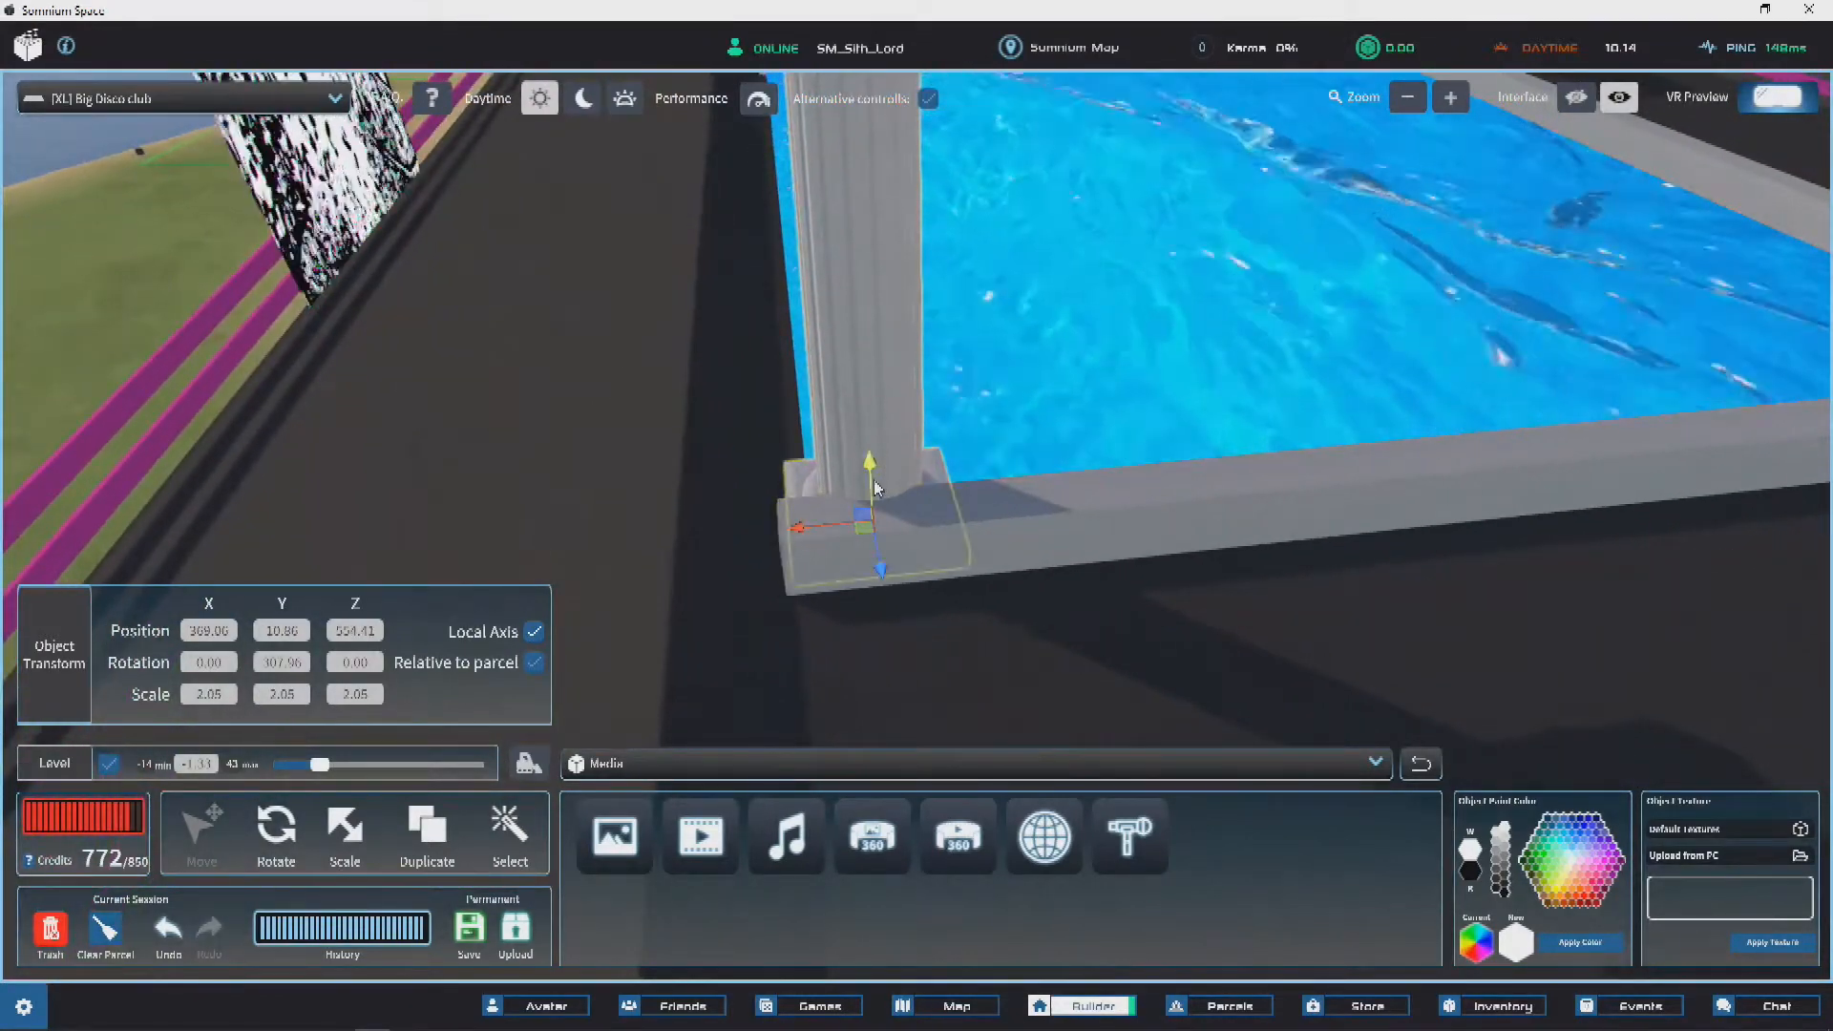
left_click_drag(868, 436, 868, 424)
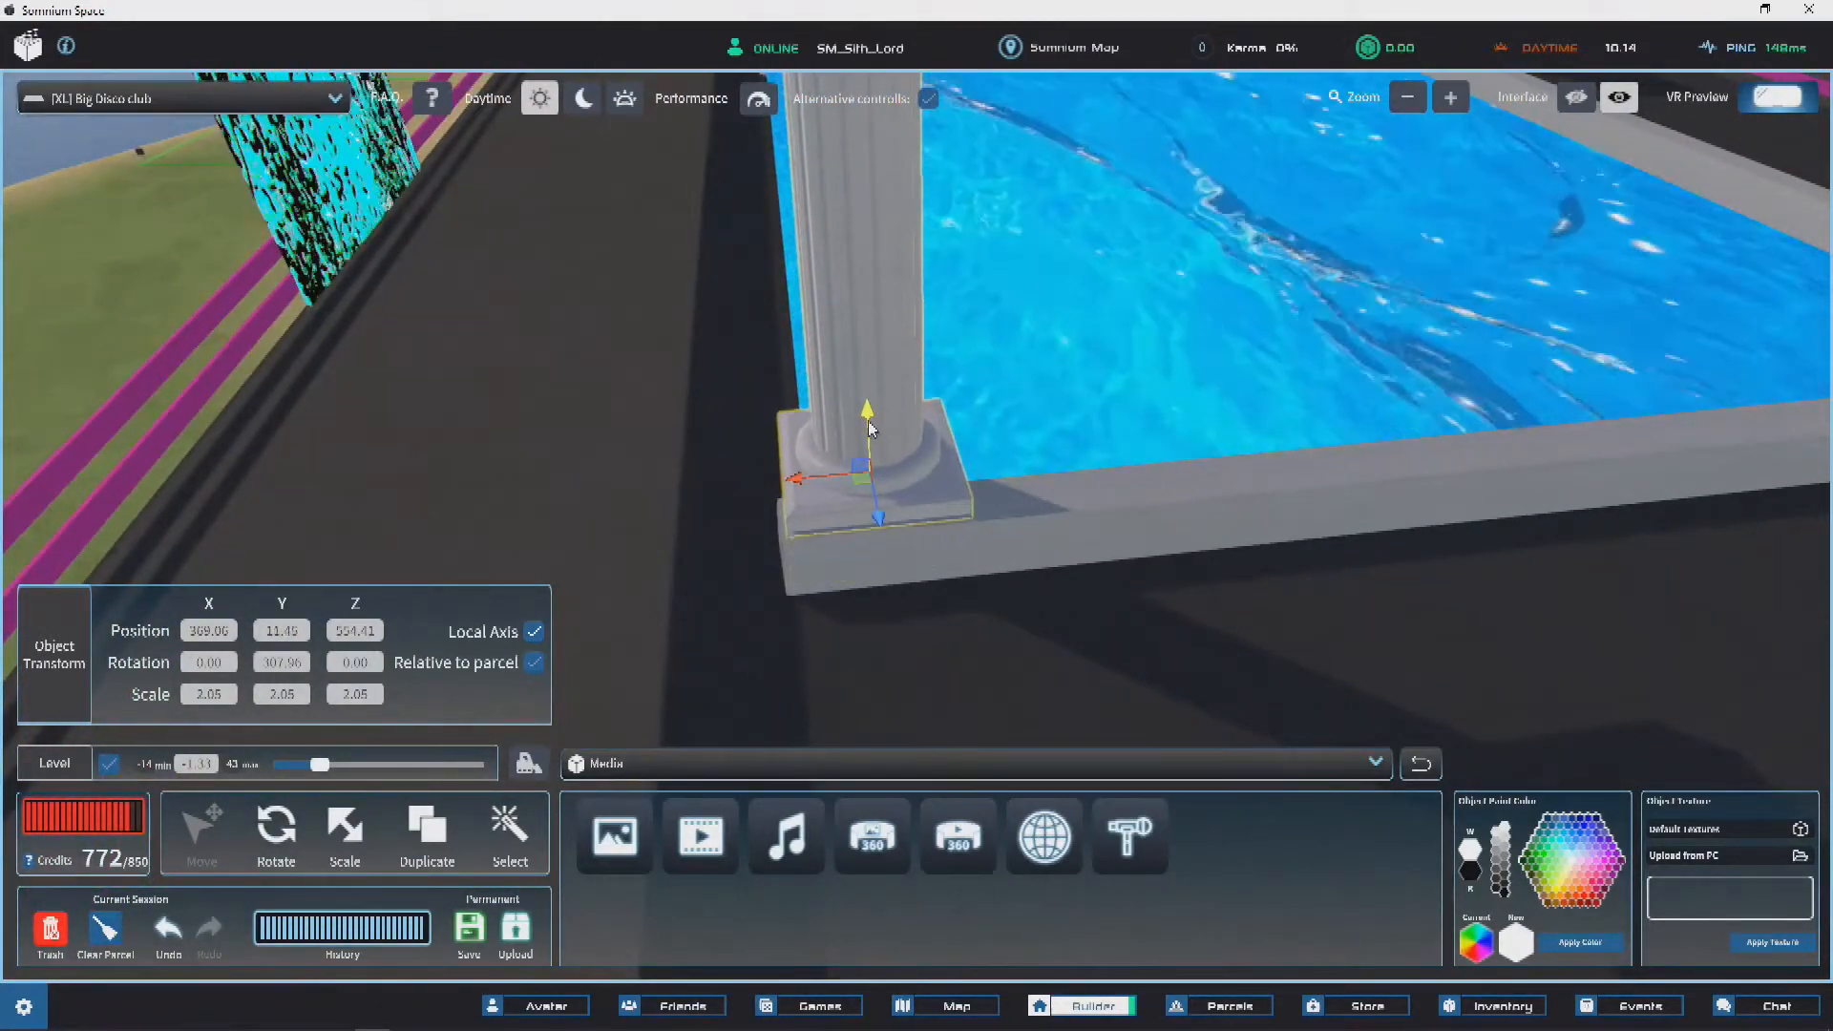
right_click_drag(869, 424, 909, 393)
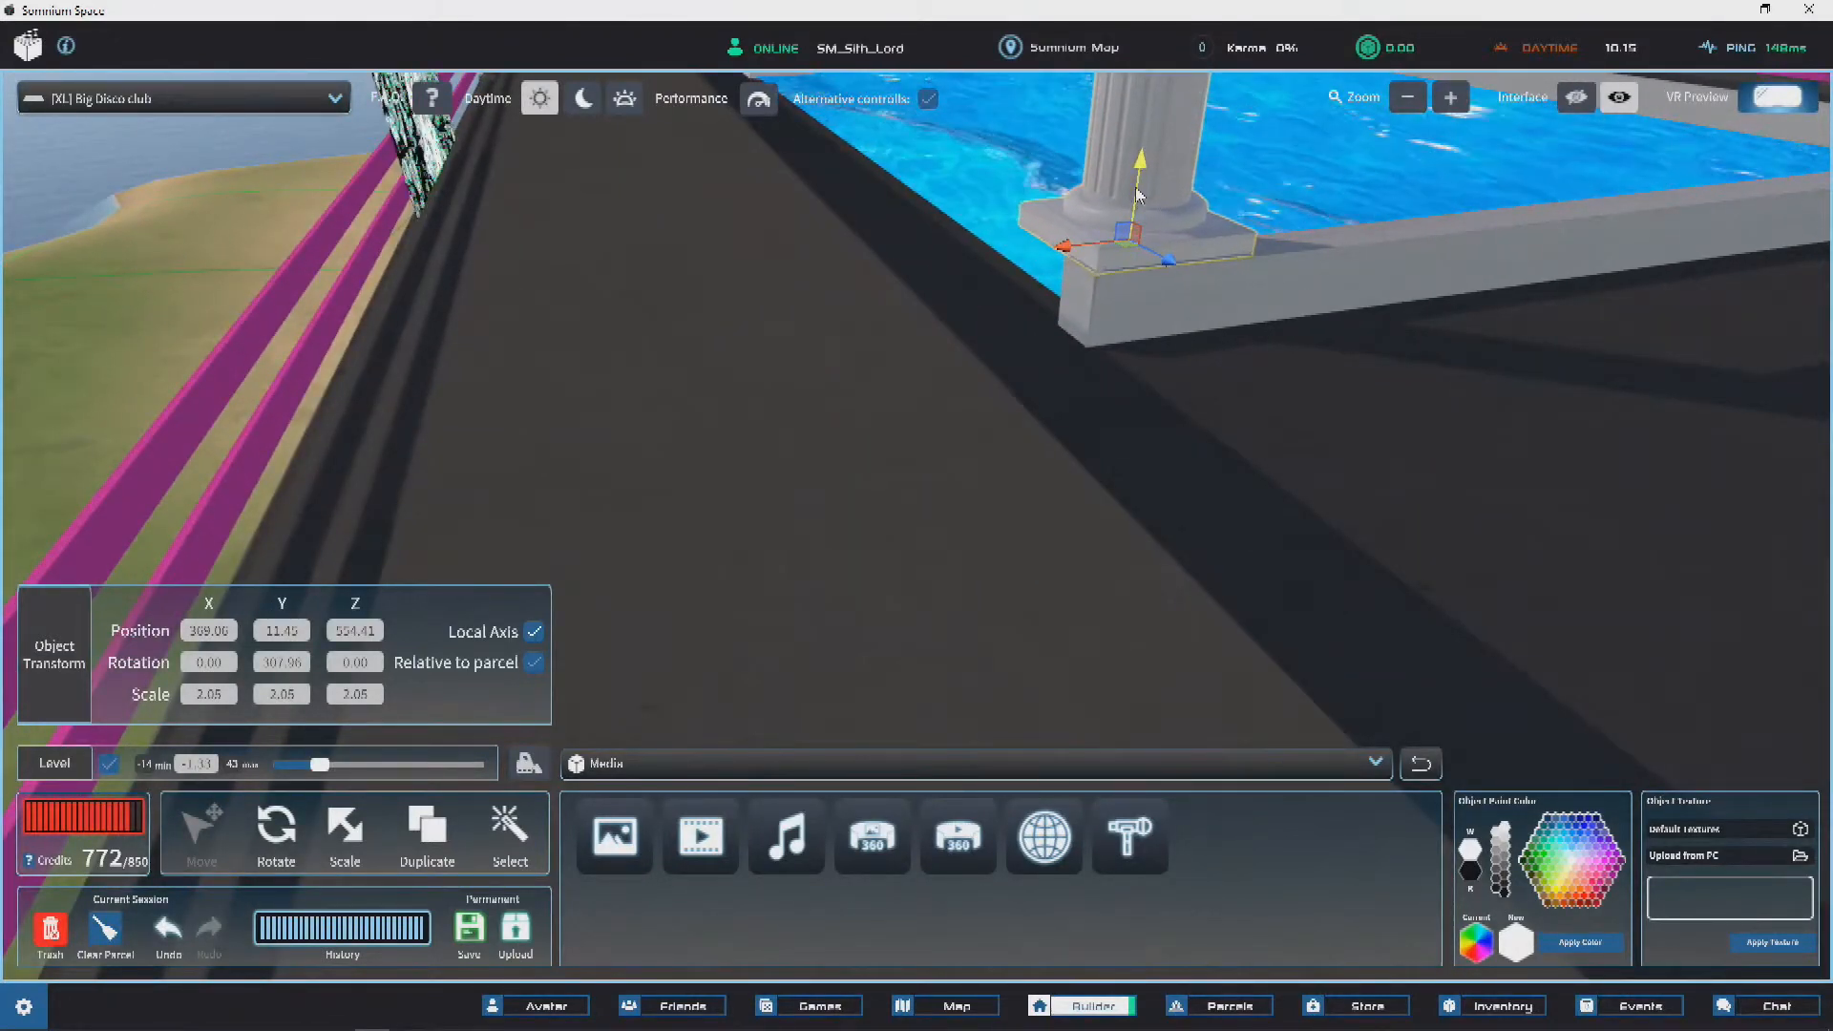
left_click(208, 283)
Step: Duplicate the short-side border wall and set the copy along the opposite short side of the pool
right_click_drag(208, 283, 909, 261)
scroll(771, 303, "down", 3)
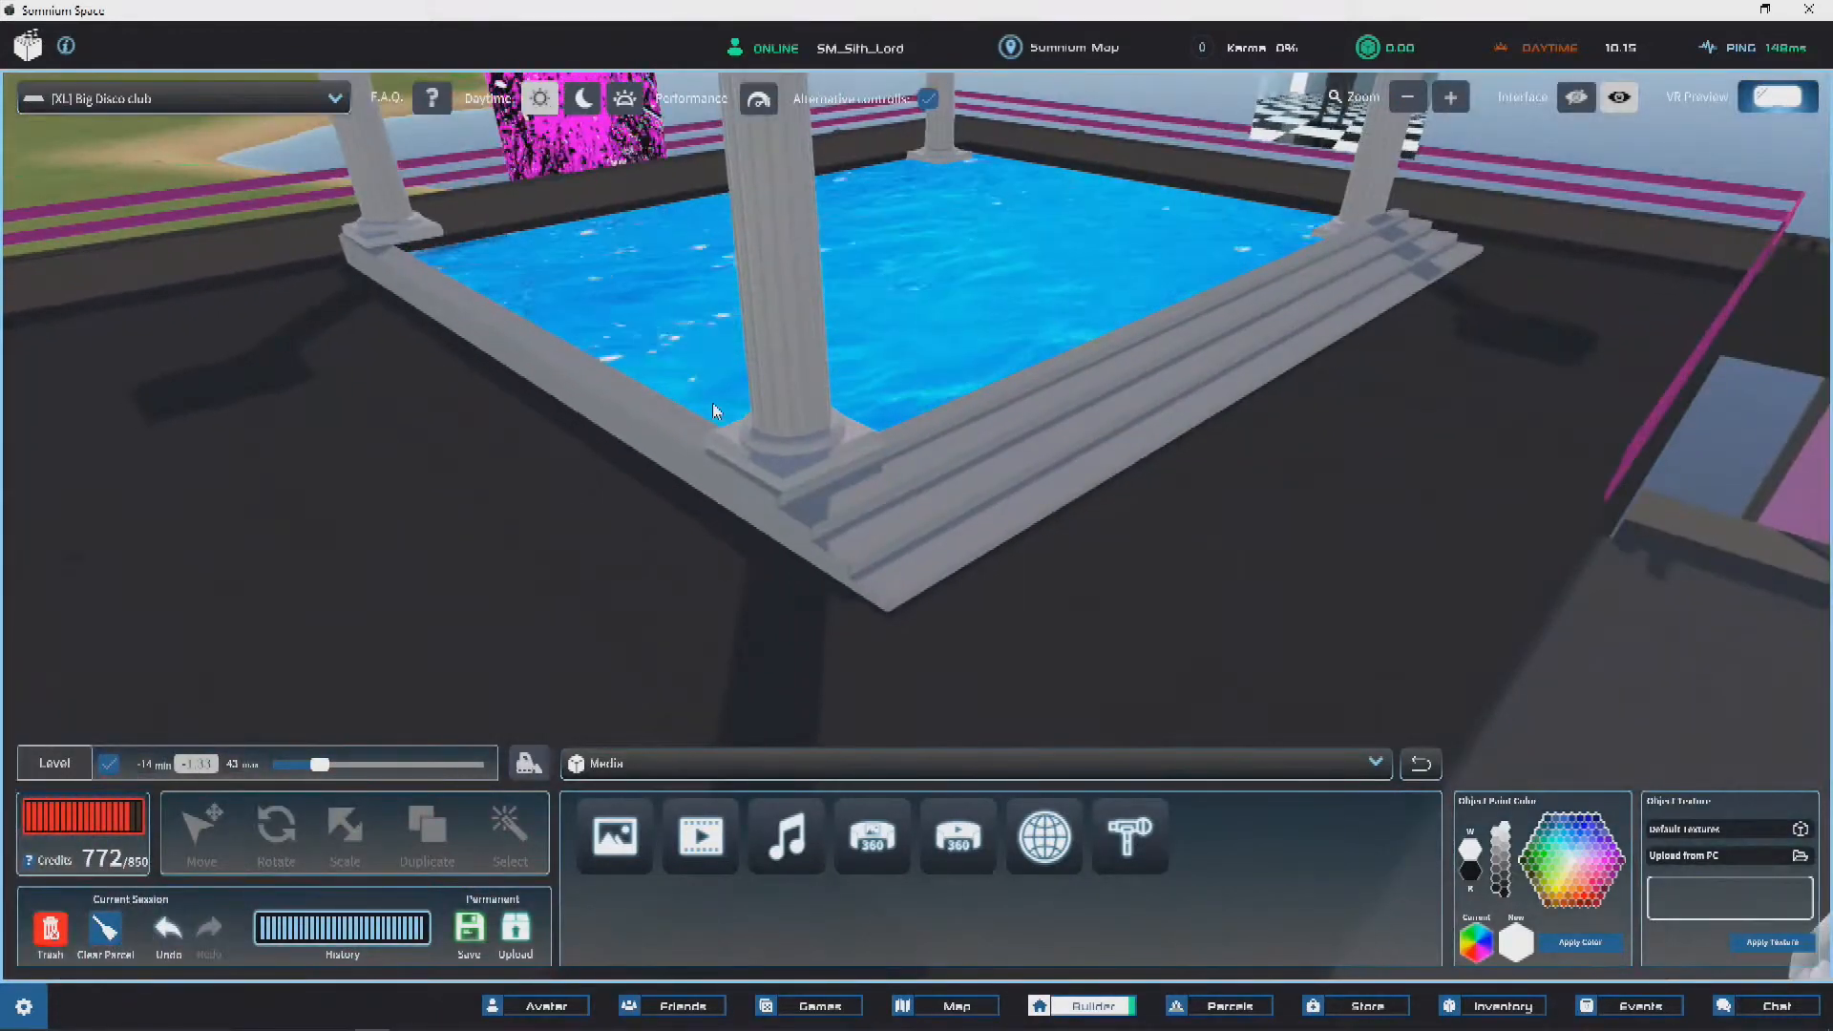
scroll(702, 393, "down", 3)
scroll(691, 388, "down", 2)
right_click_drag(682, 335, 940, 710)
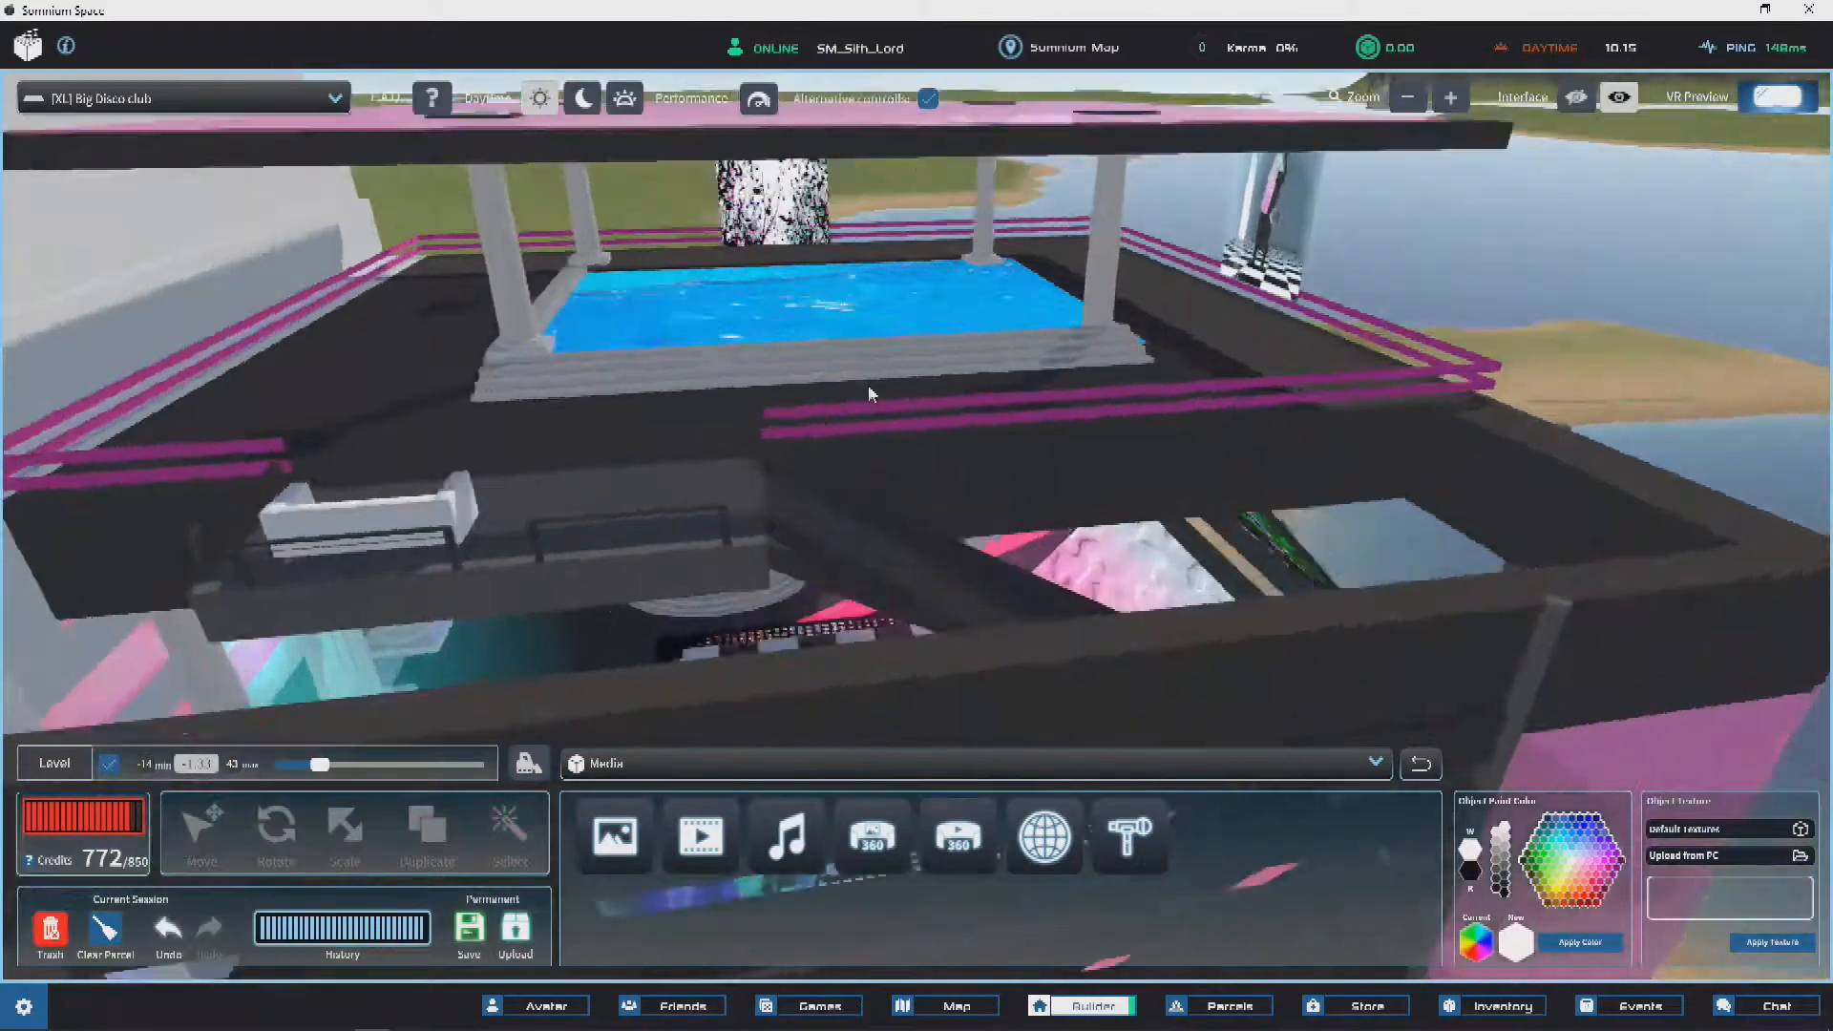
scroll(868, 386, "down", 3)
scroll(578, 370, "up", 3)
scroll(943, 392, "down", 3)
left_click(940, 710)
right_click_drag(1013, 153, 581, 226)
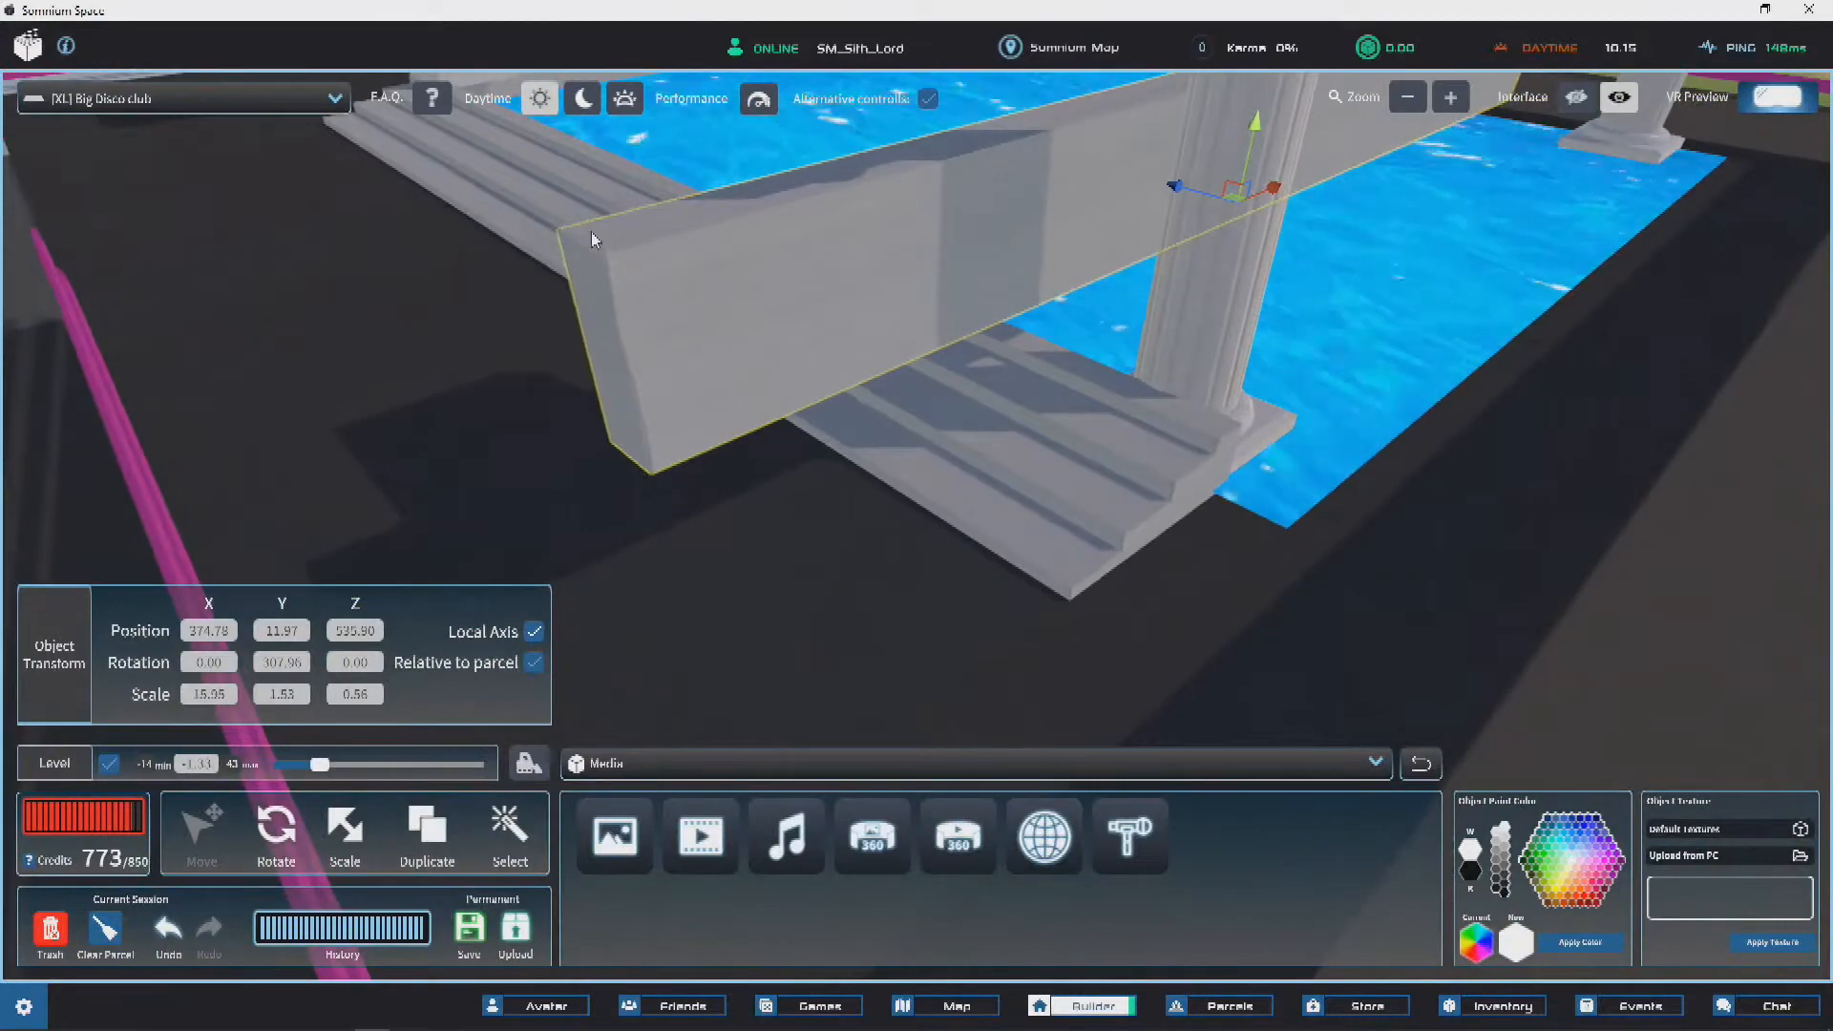
left_click_drag(862, 307, 1233, 439)
Step: Raise the corner column between the steps and the new wall to a Y position of about 11.46
right_click_drag(1225, 442, 1417, 529)
left_click(1306, 353)
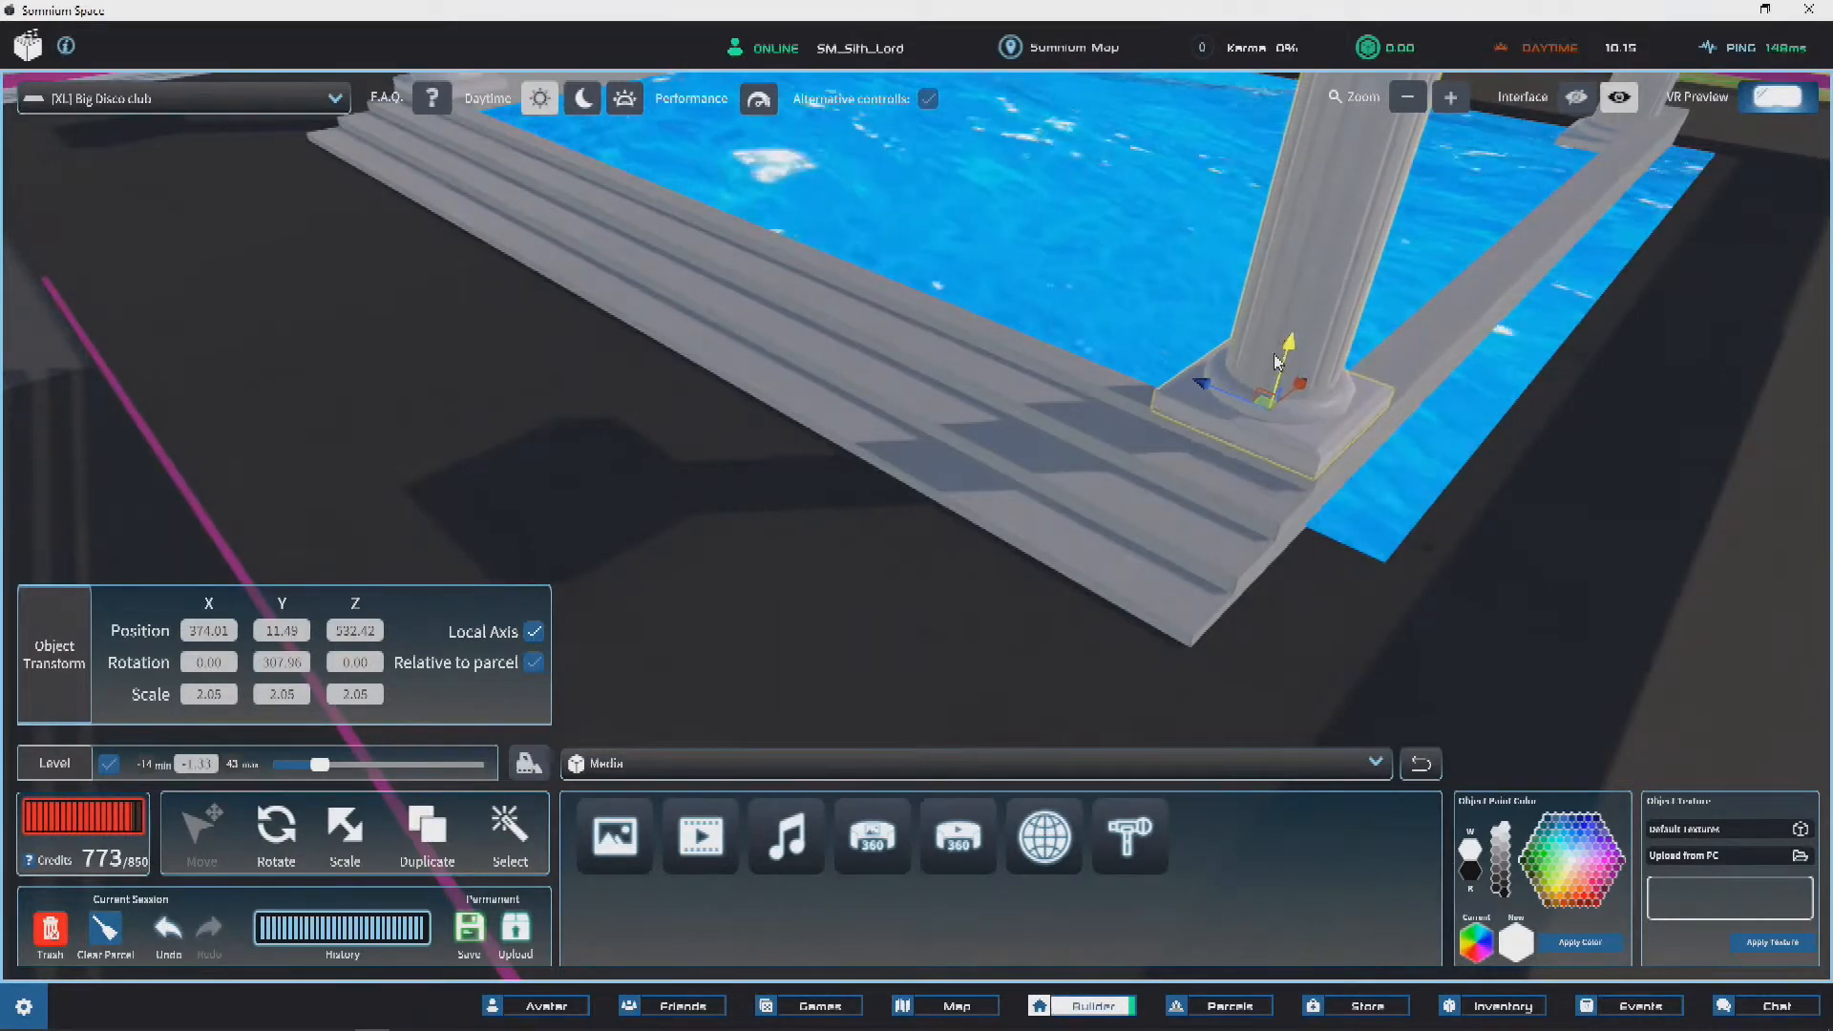
scroll(1256, 371, "down", 3)
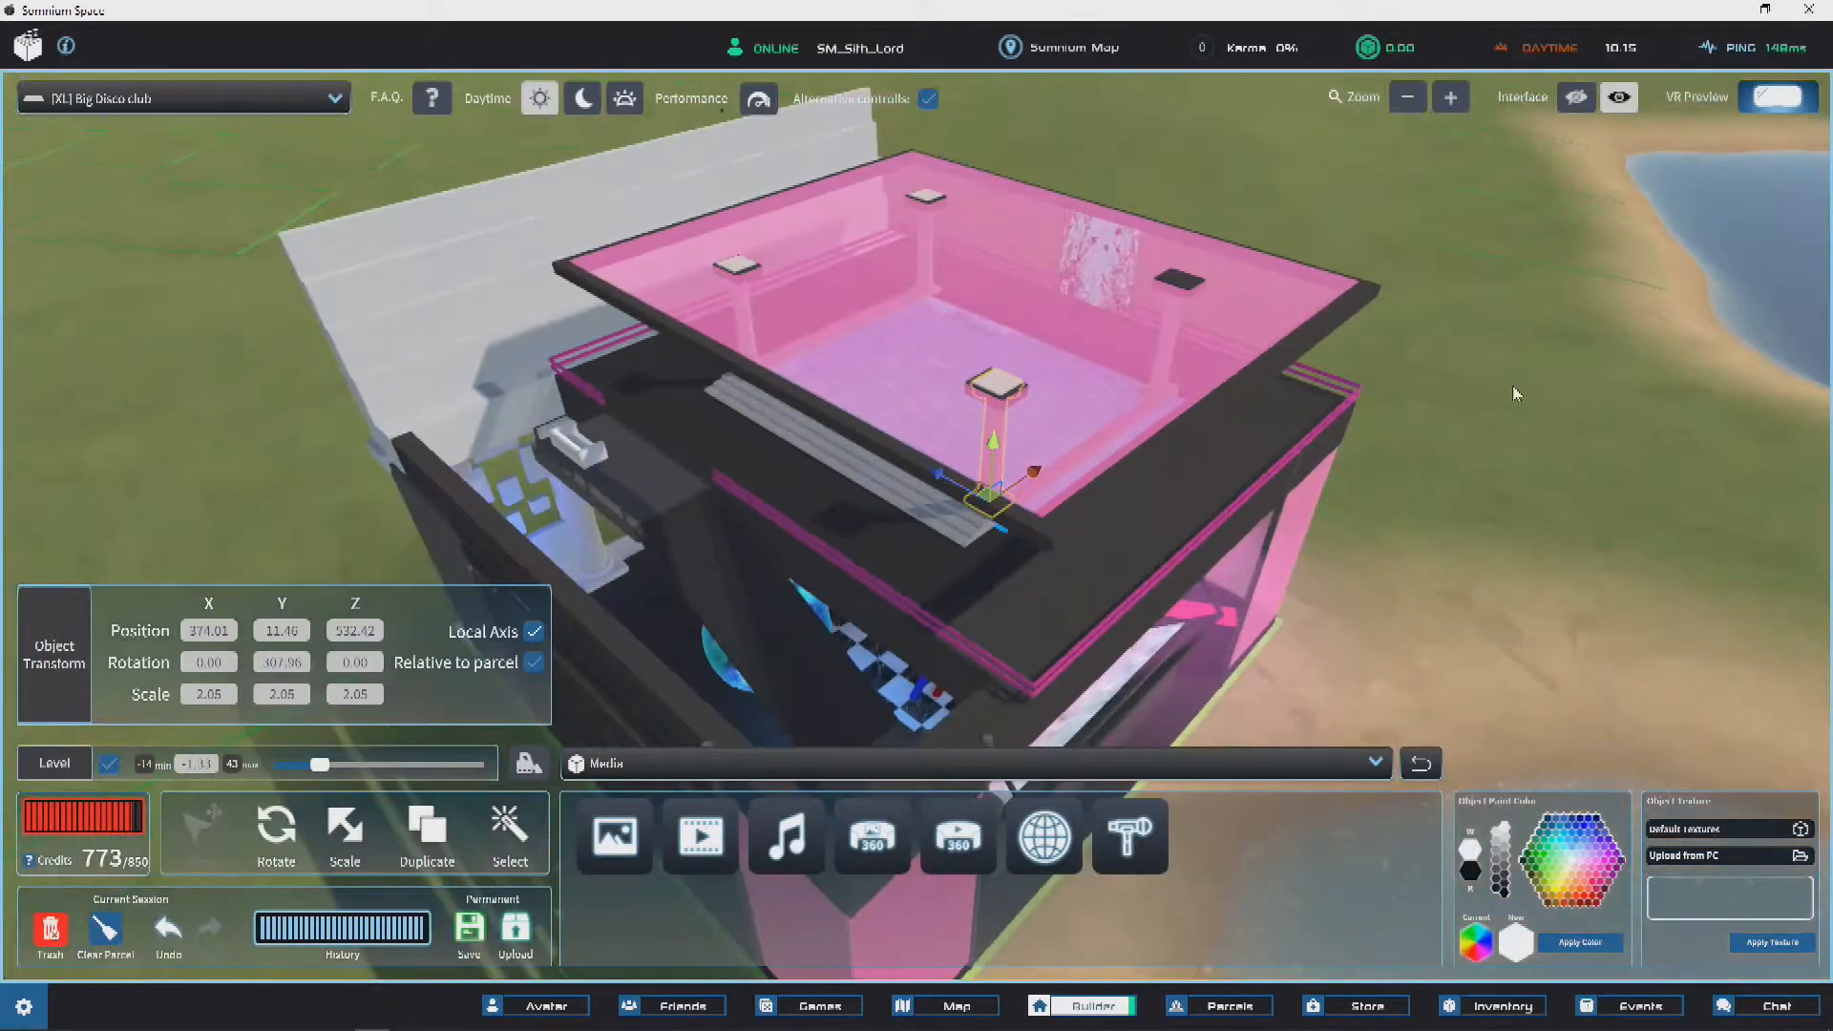
left_click(1426, 447)
Step: Slide the animated water surface along its length to a position of about X 366.72, Z 537.23
right_click_drag(1426, 447, 859, 478)
scroll(938, 540, "up", 3)
right_click_drag(938, 540, 1228, 427)
scroll(1052, 338, "up", 2)
right_click_drag(1052, 338, 1063, 241)
left_click(1064, 240)
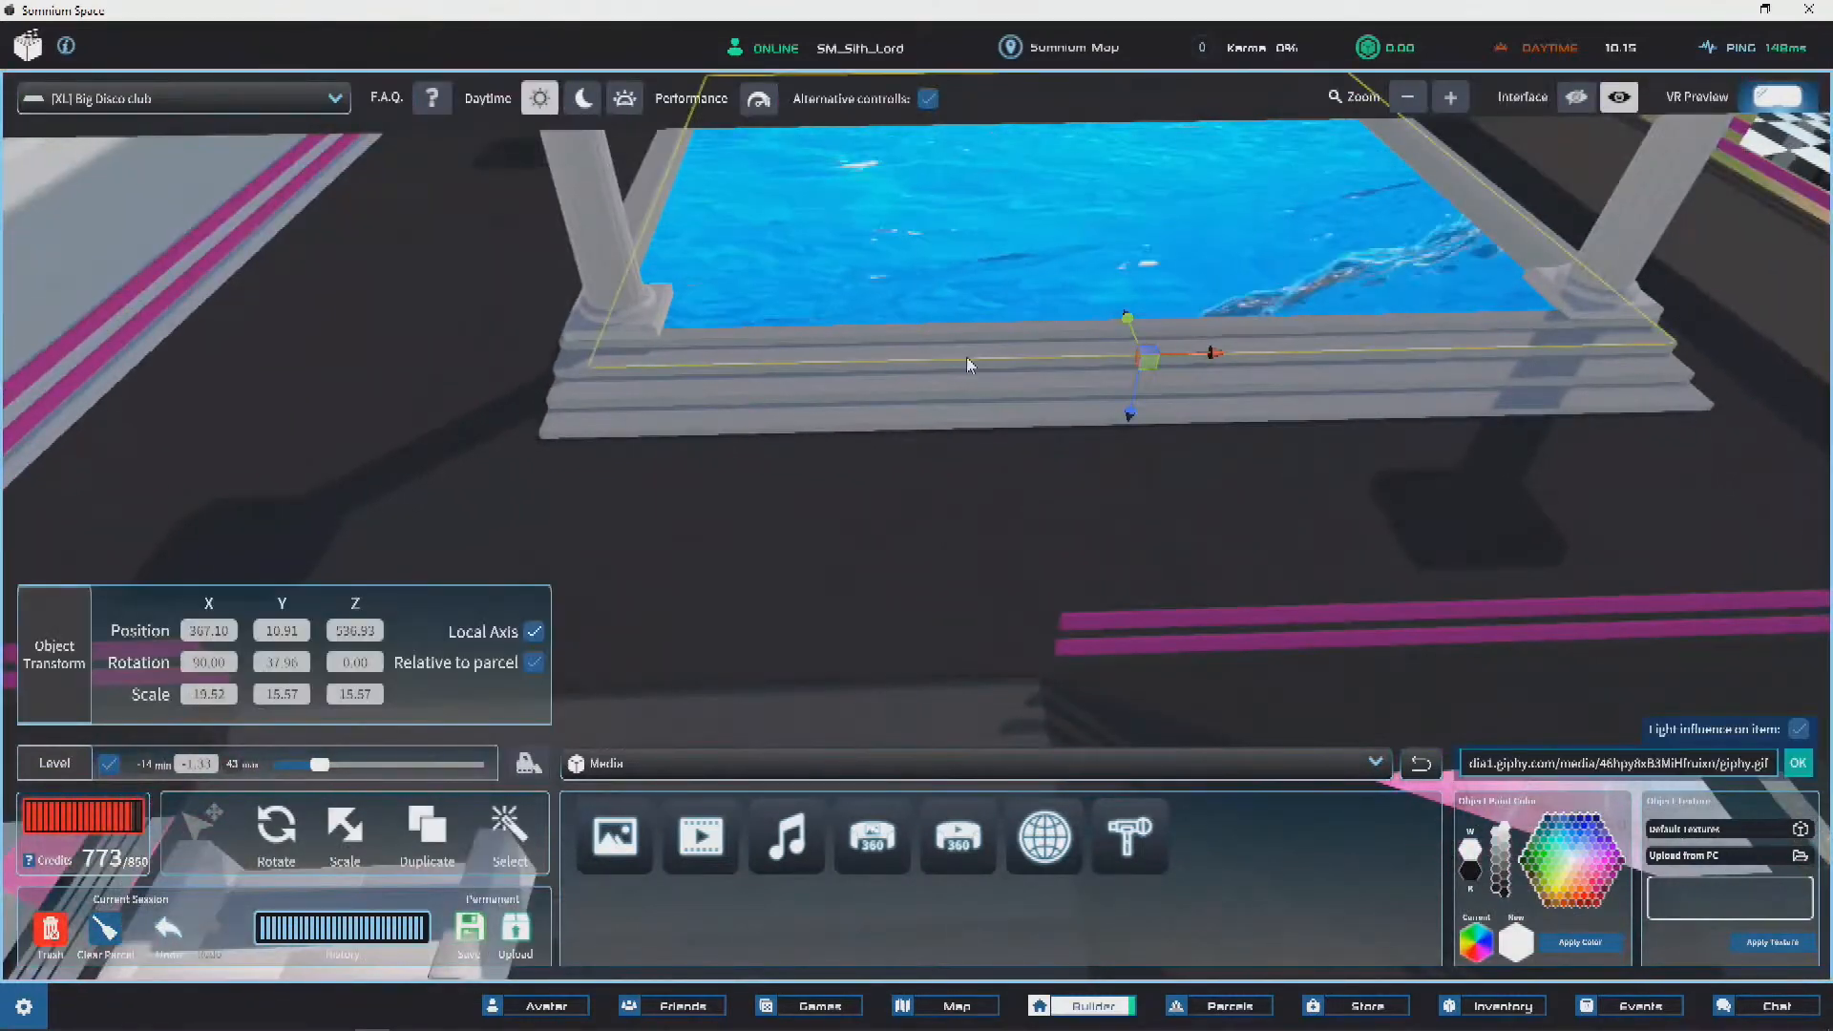
left_click_drag(1190, 354, 1173, 355)
right_click_drag(1173, 355, 1432, 244)
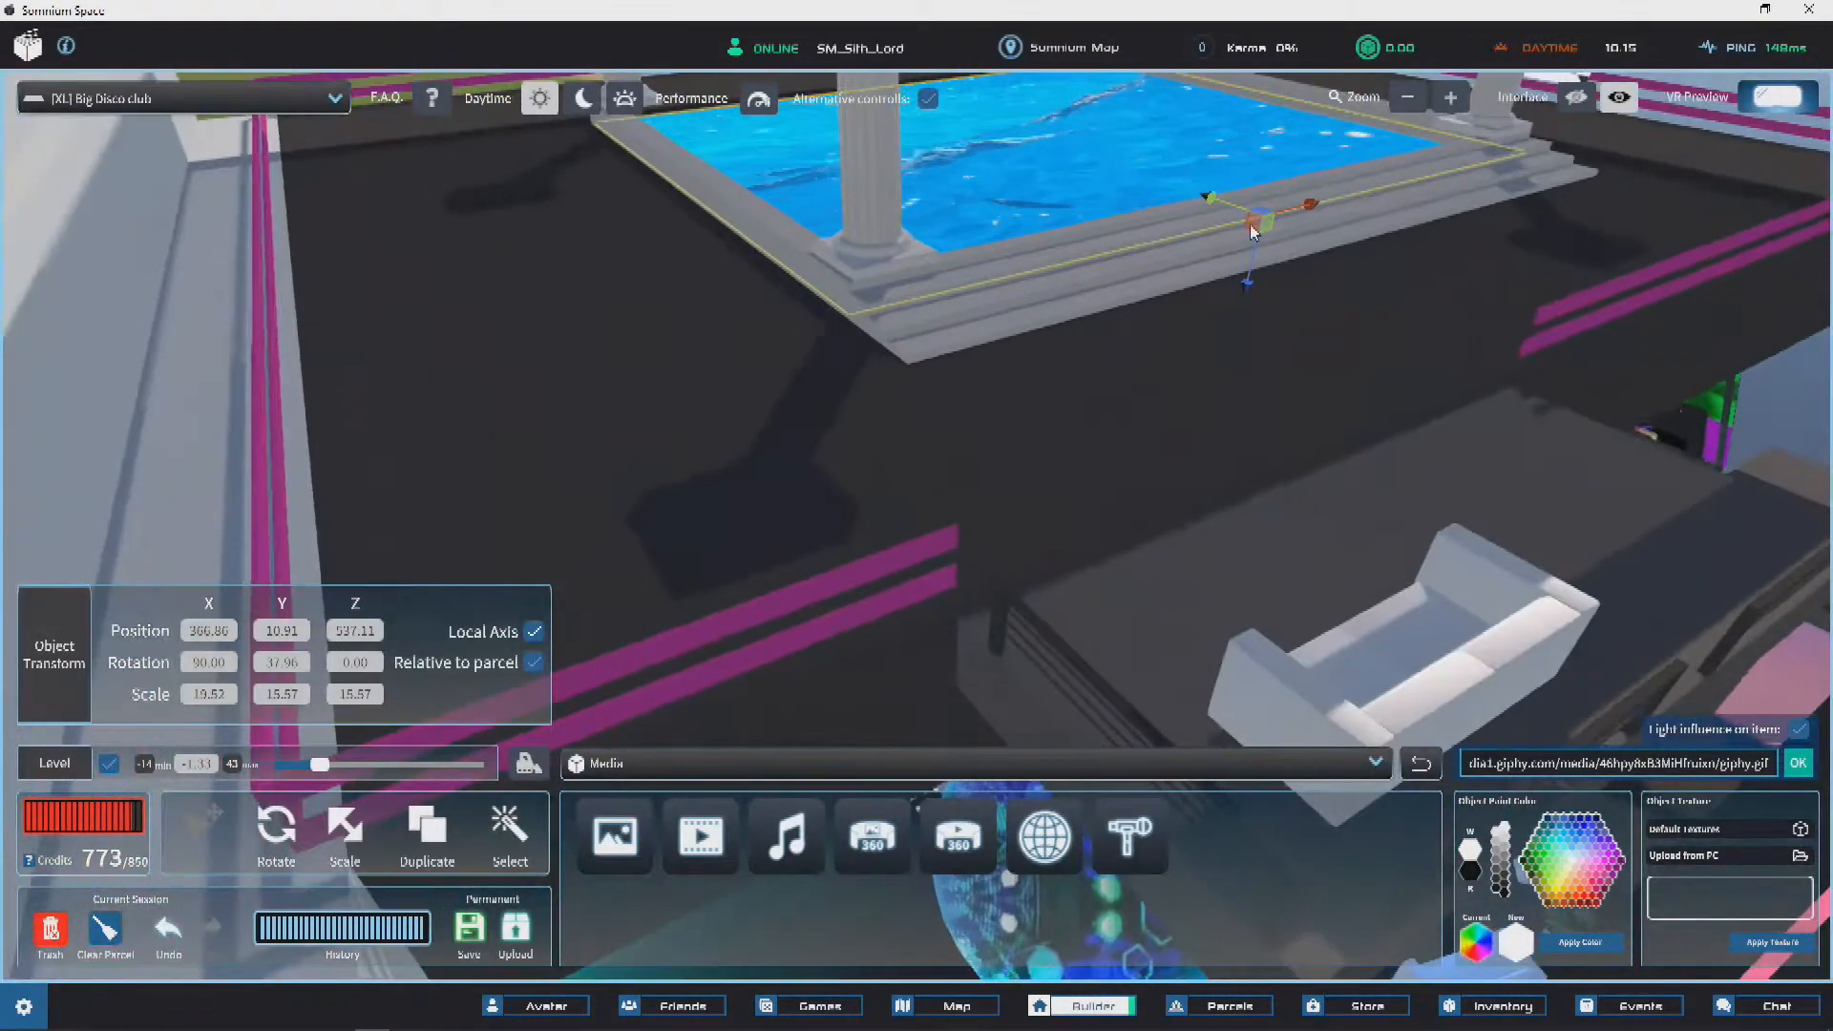
left_click_drag(1285, 218, 1277, 220)
right_click_drag(1277, 221, 1098, 250)
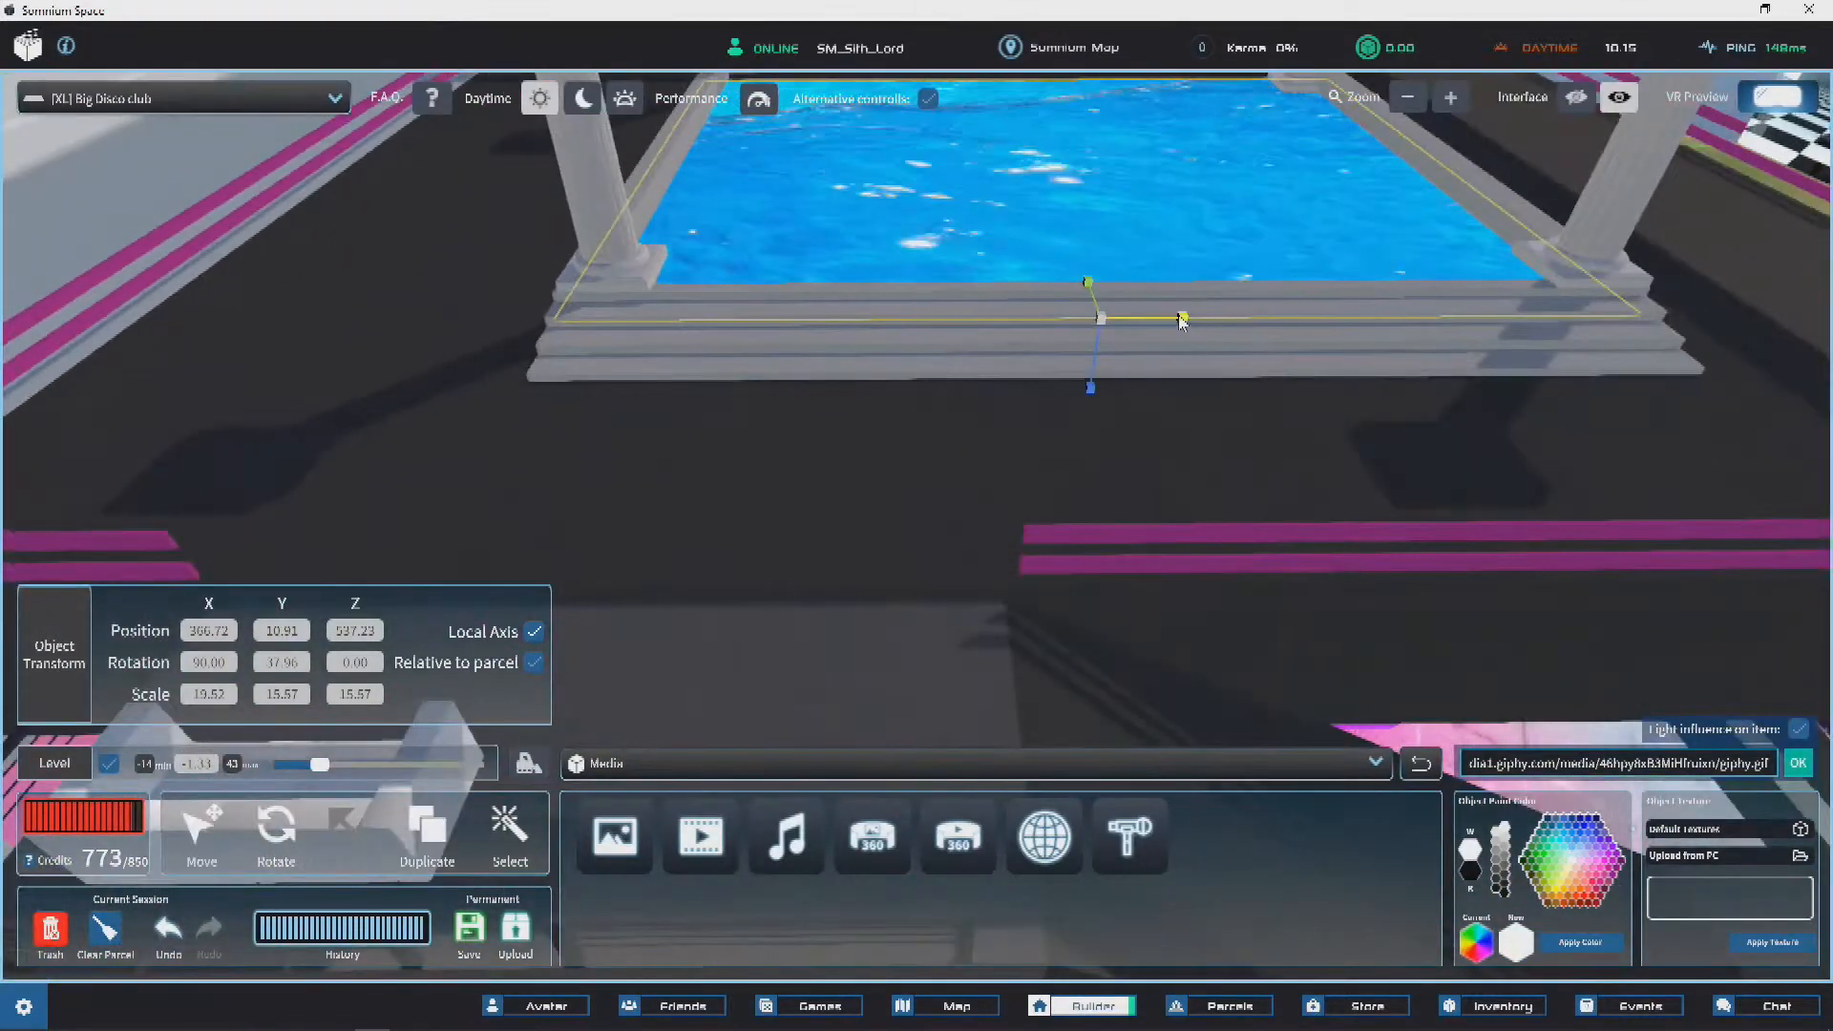
Step: Shorten the water surface to an X scale of about 18.46 so it fits inside the border walls
right_click_drag(1189, 315, 894, 294)
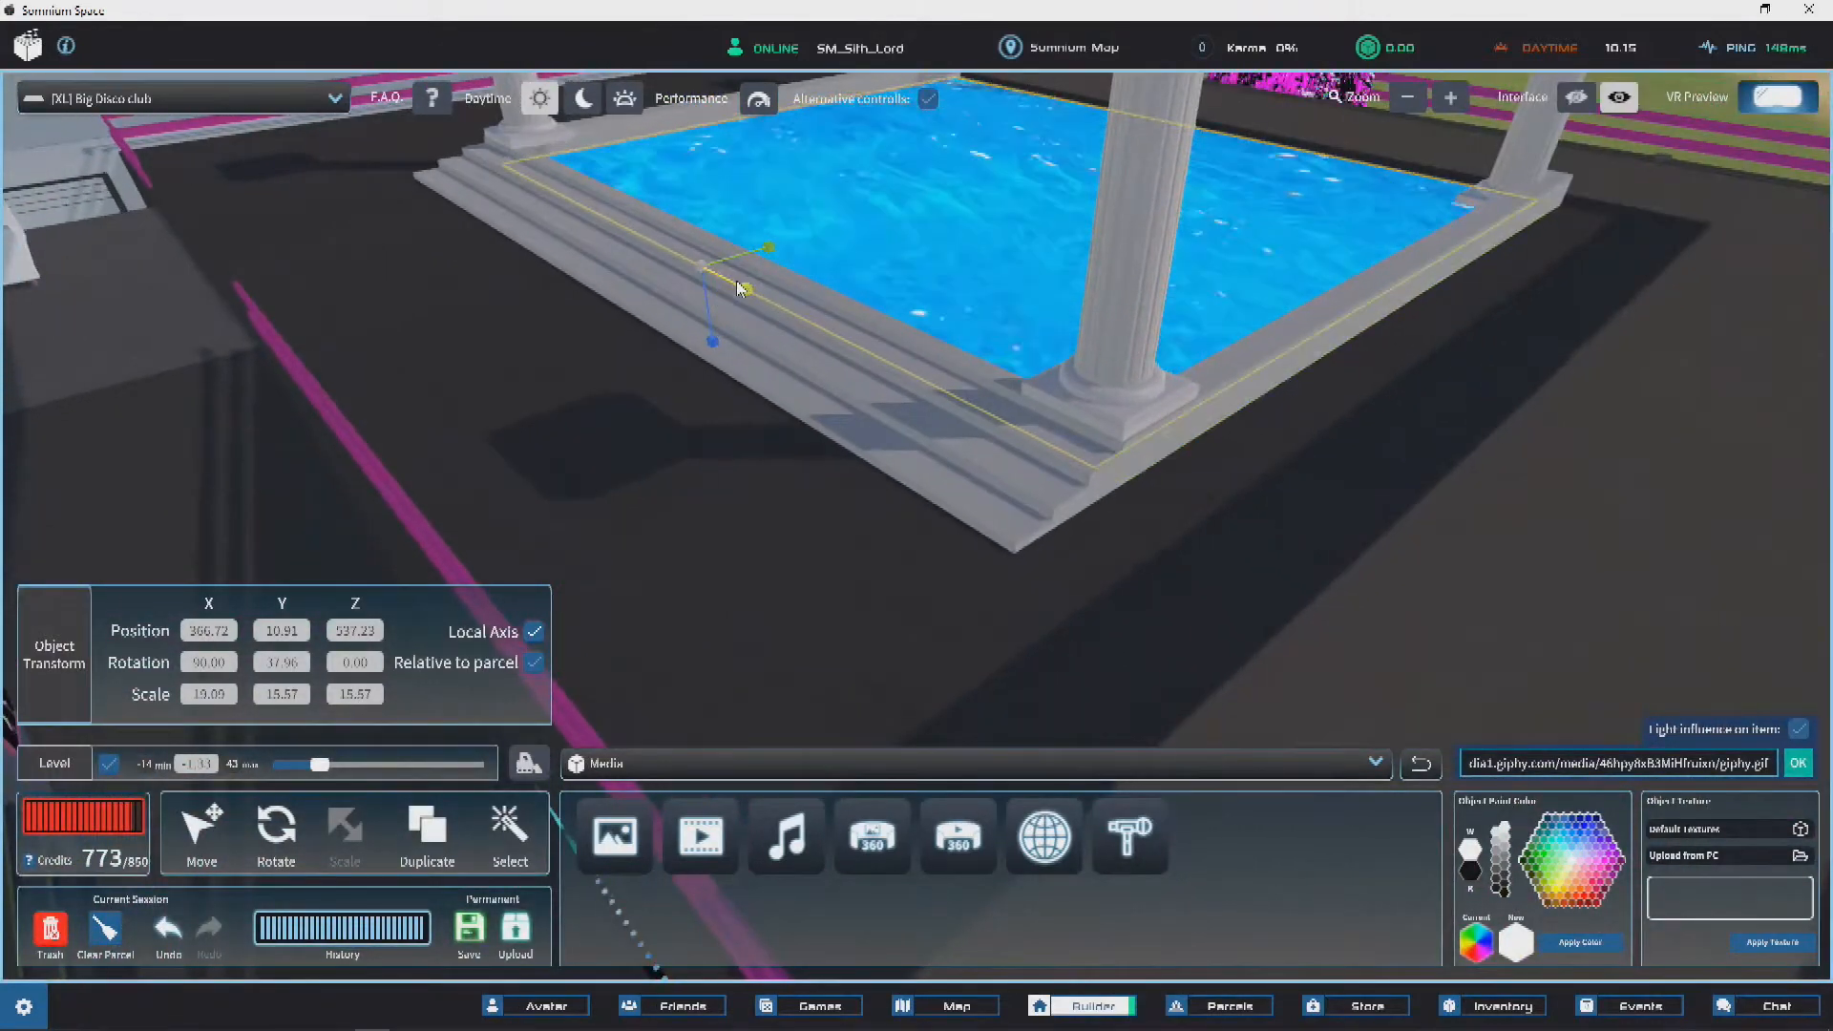
left_click_drag(736, 282, 727, 280)
right_click_drag(728, 280, 1227, 299)
scroll(1226, 298, "down", 3)
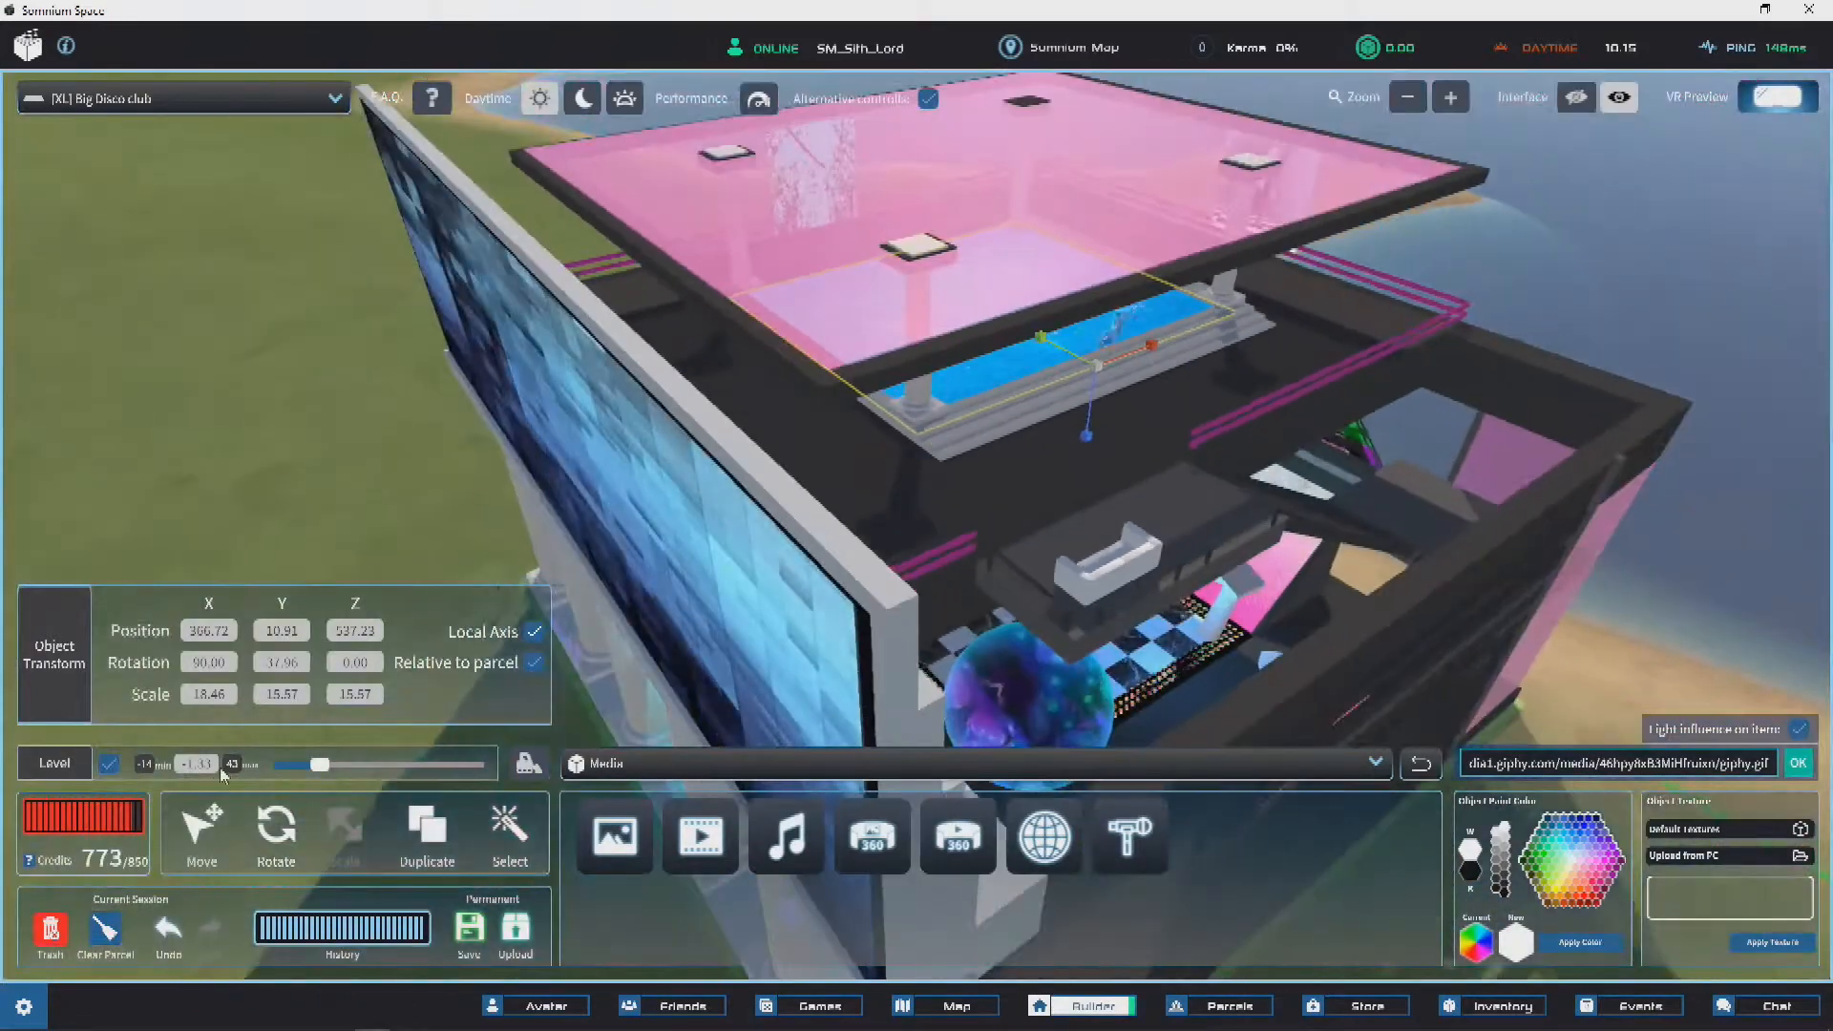
left_click(1561, 292)
Step: Raise the rear corner column at the duplicated wall's far end to a Y position of about 11.47
right_click_drag(1562, 292, 621, 300)
scroll(943, 382, "up", 3)
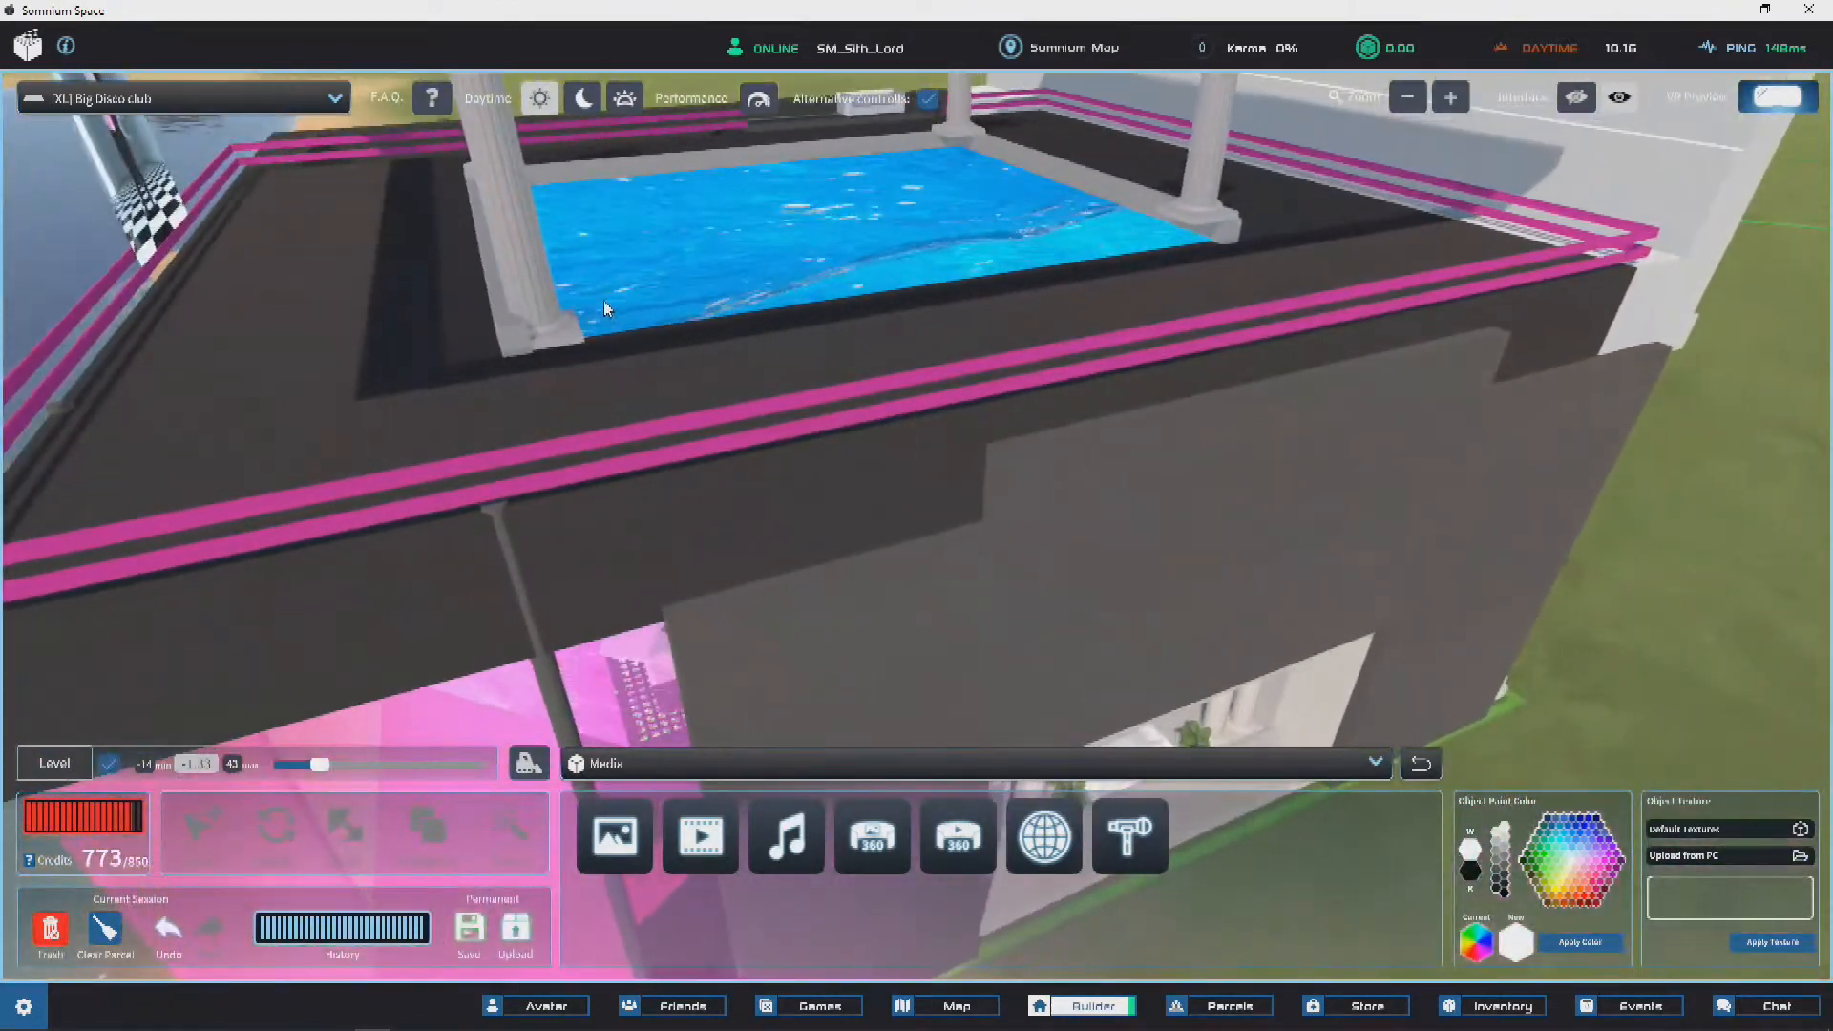
left_click(523, 267)
double_click(523, 267)
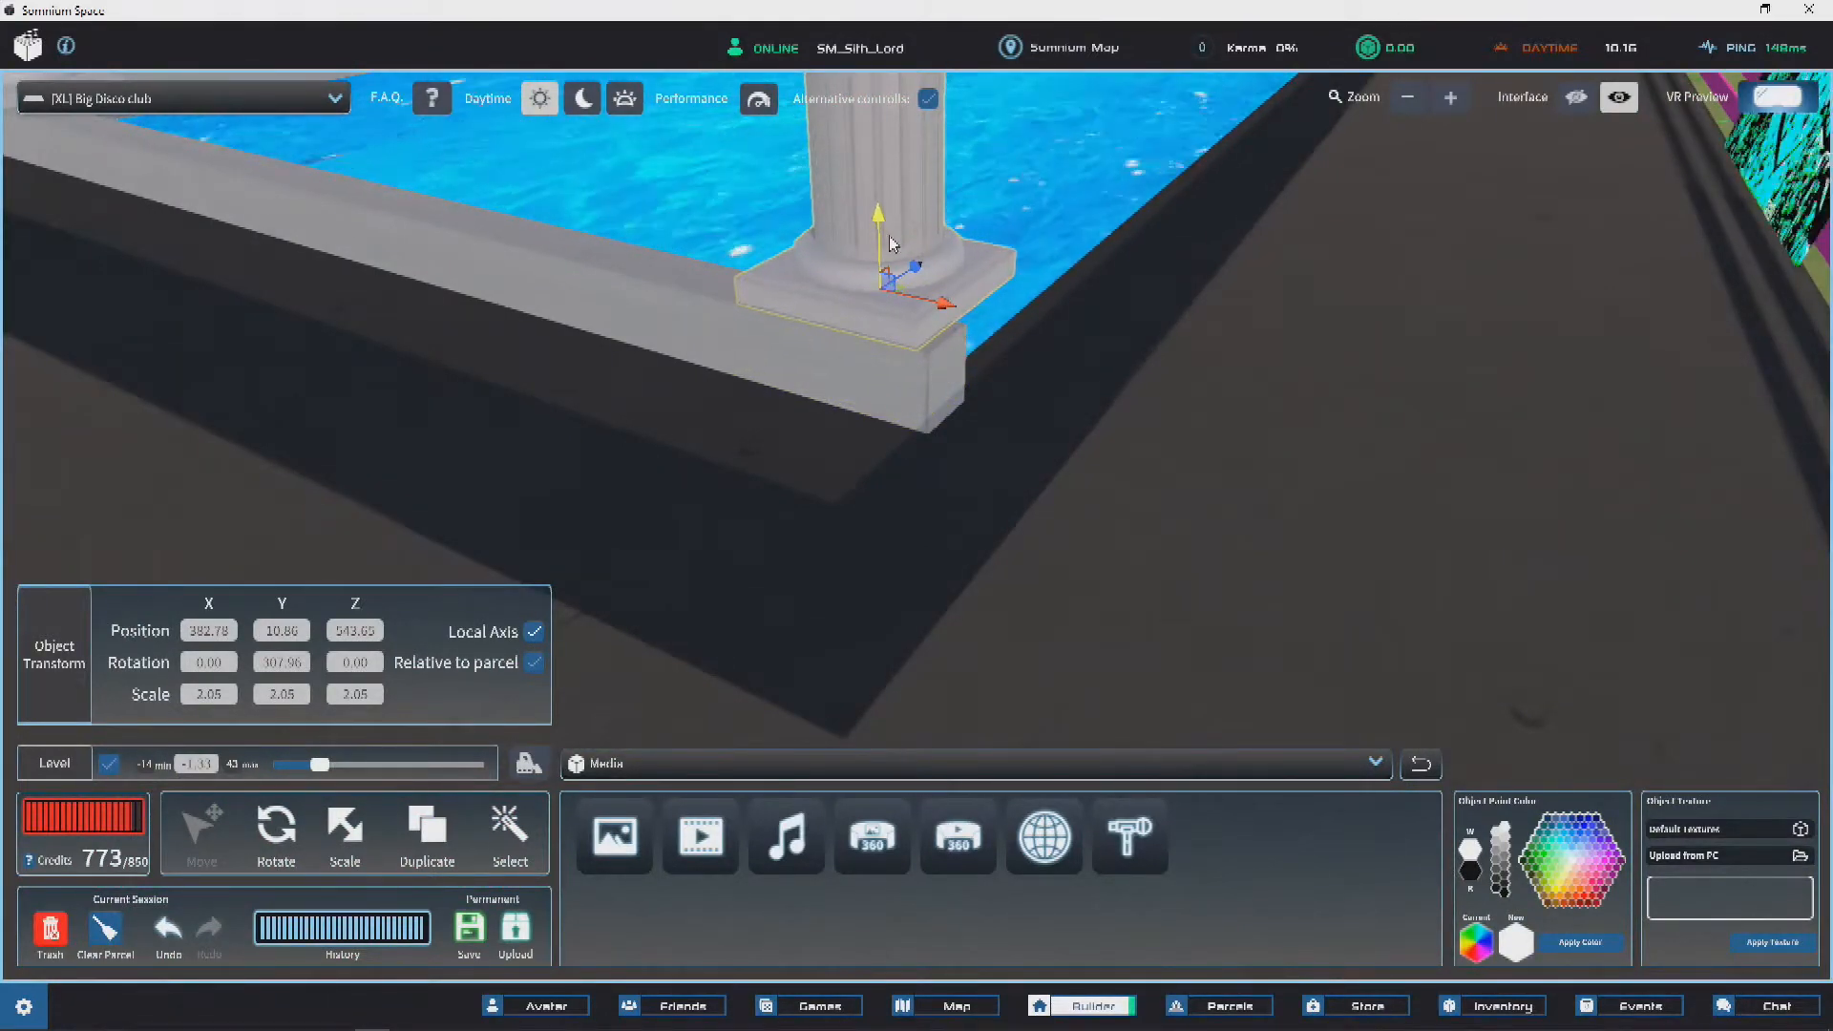
right_click_drag(888, 237, 430, 334)
right_click_drag(960, 338, 868, 290)
scroll(768, 364, "down", 5)
right_click_drag(770, 372, 1049, 348)
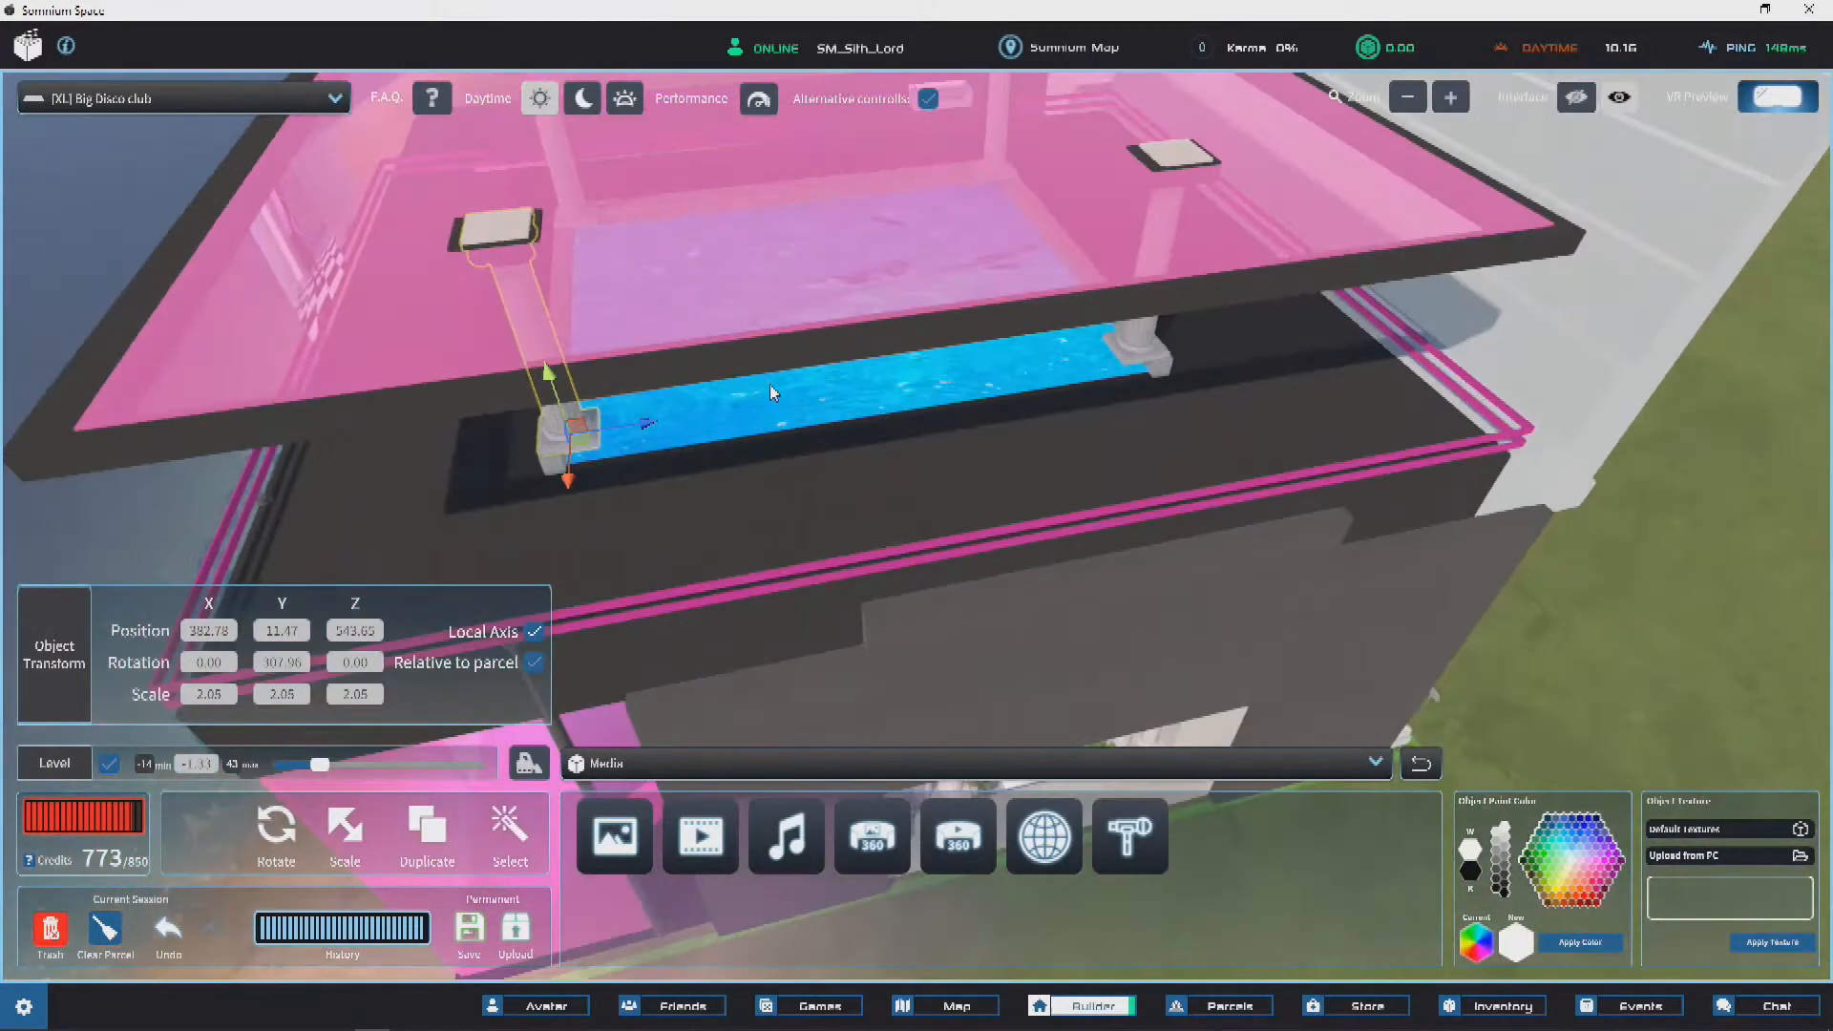
right_click_drag(822, 395, 1389, 584)
scroll(1389, 584, "down", 3)
left_click(1389, 584)
Step: Duplicate the long border block of the pool to get a wall for the open rear side
right_click_drag(925, 336, 809, 317)
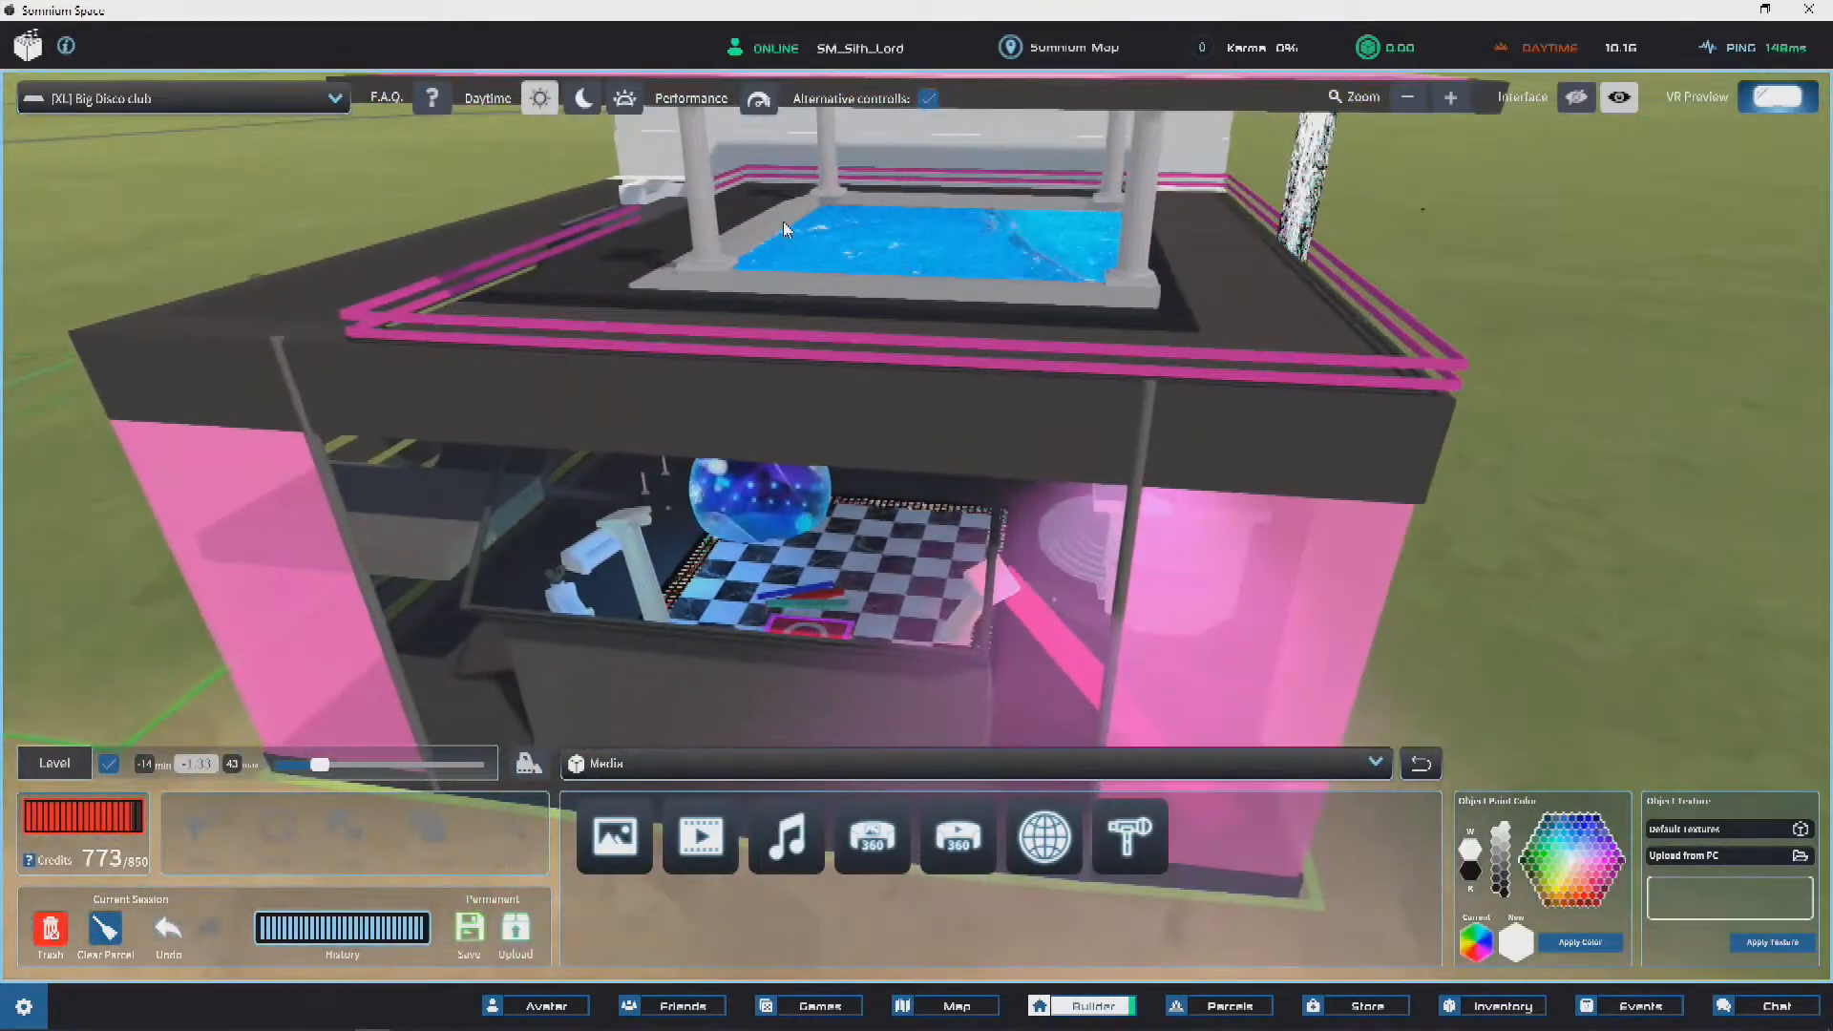
left_click(783, 222)
scroll(809, 317, "up", 5)
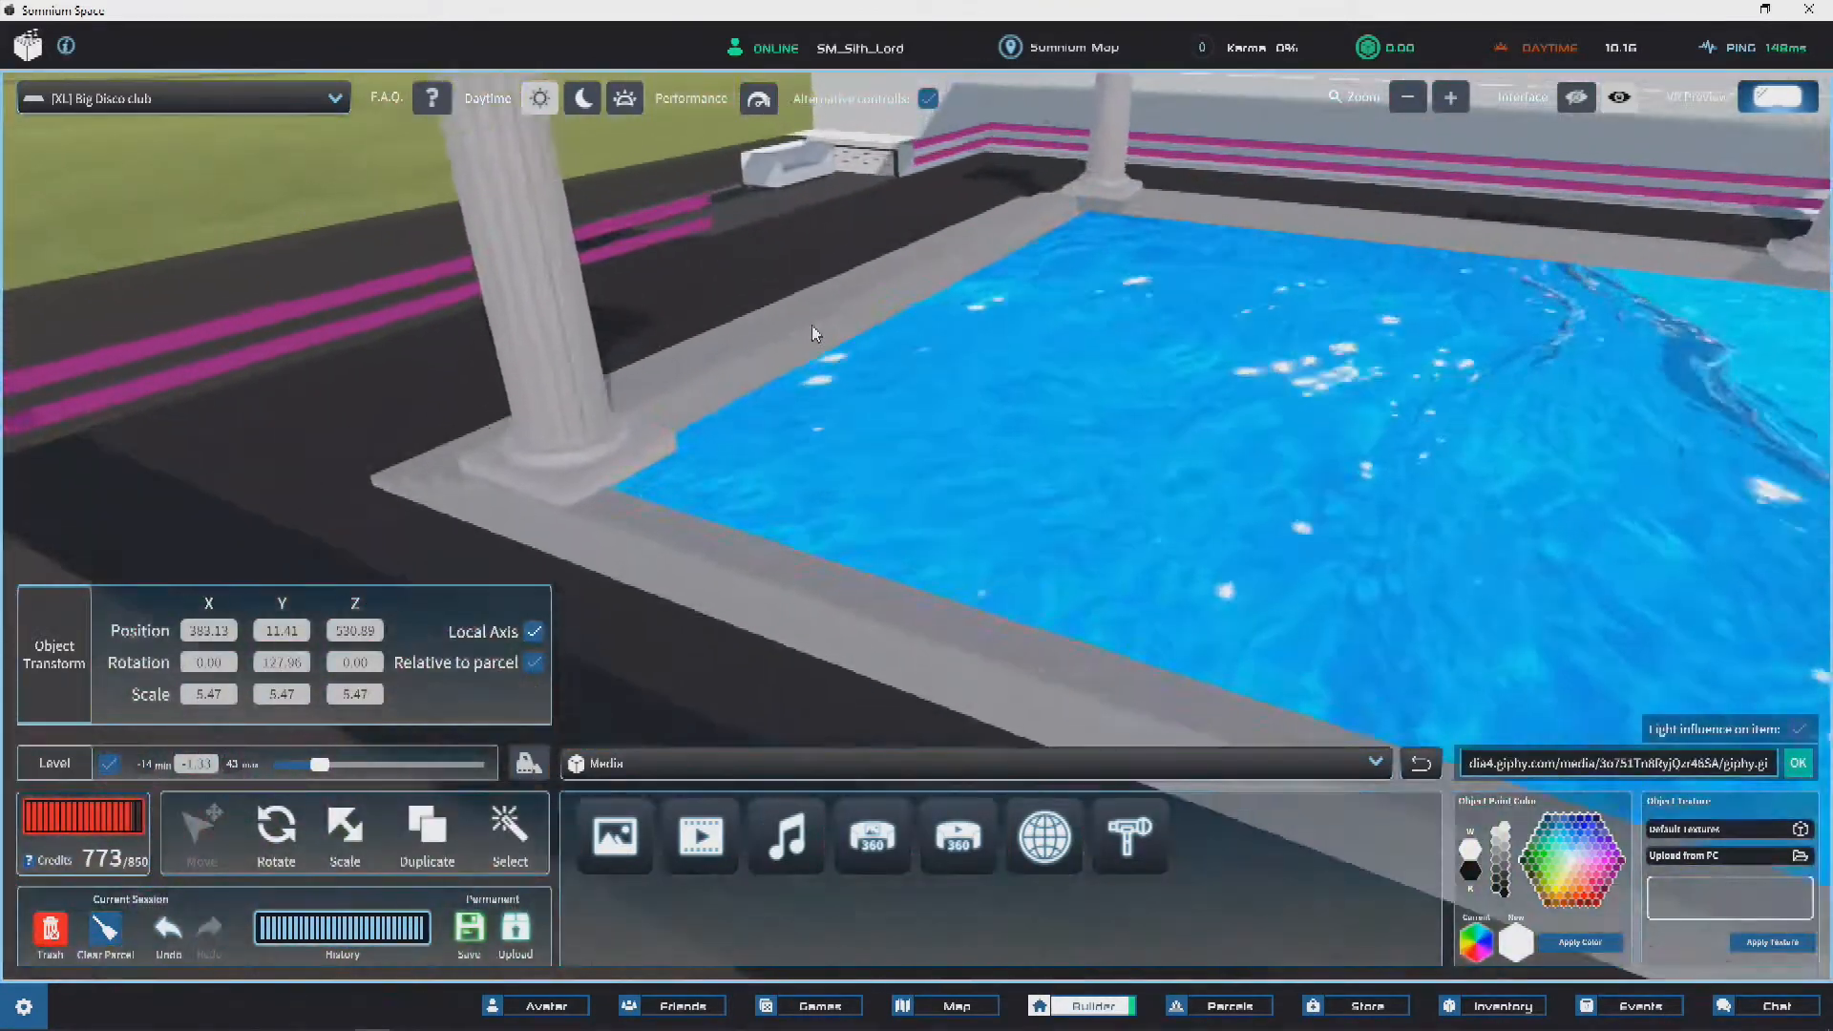
left_click(793, 437)
right_click_drag(793, 437, 674, 418)
scroll(699, 415, "down", 5)
key("s")
key("ctrl+d")
left_click(1014, 595)
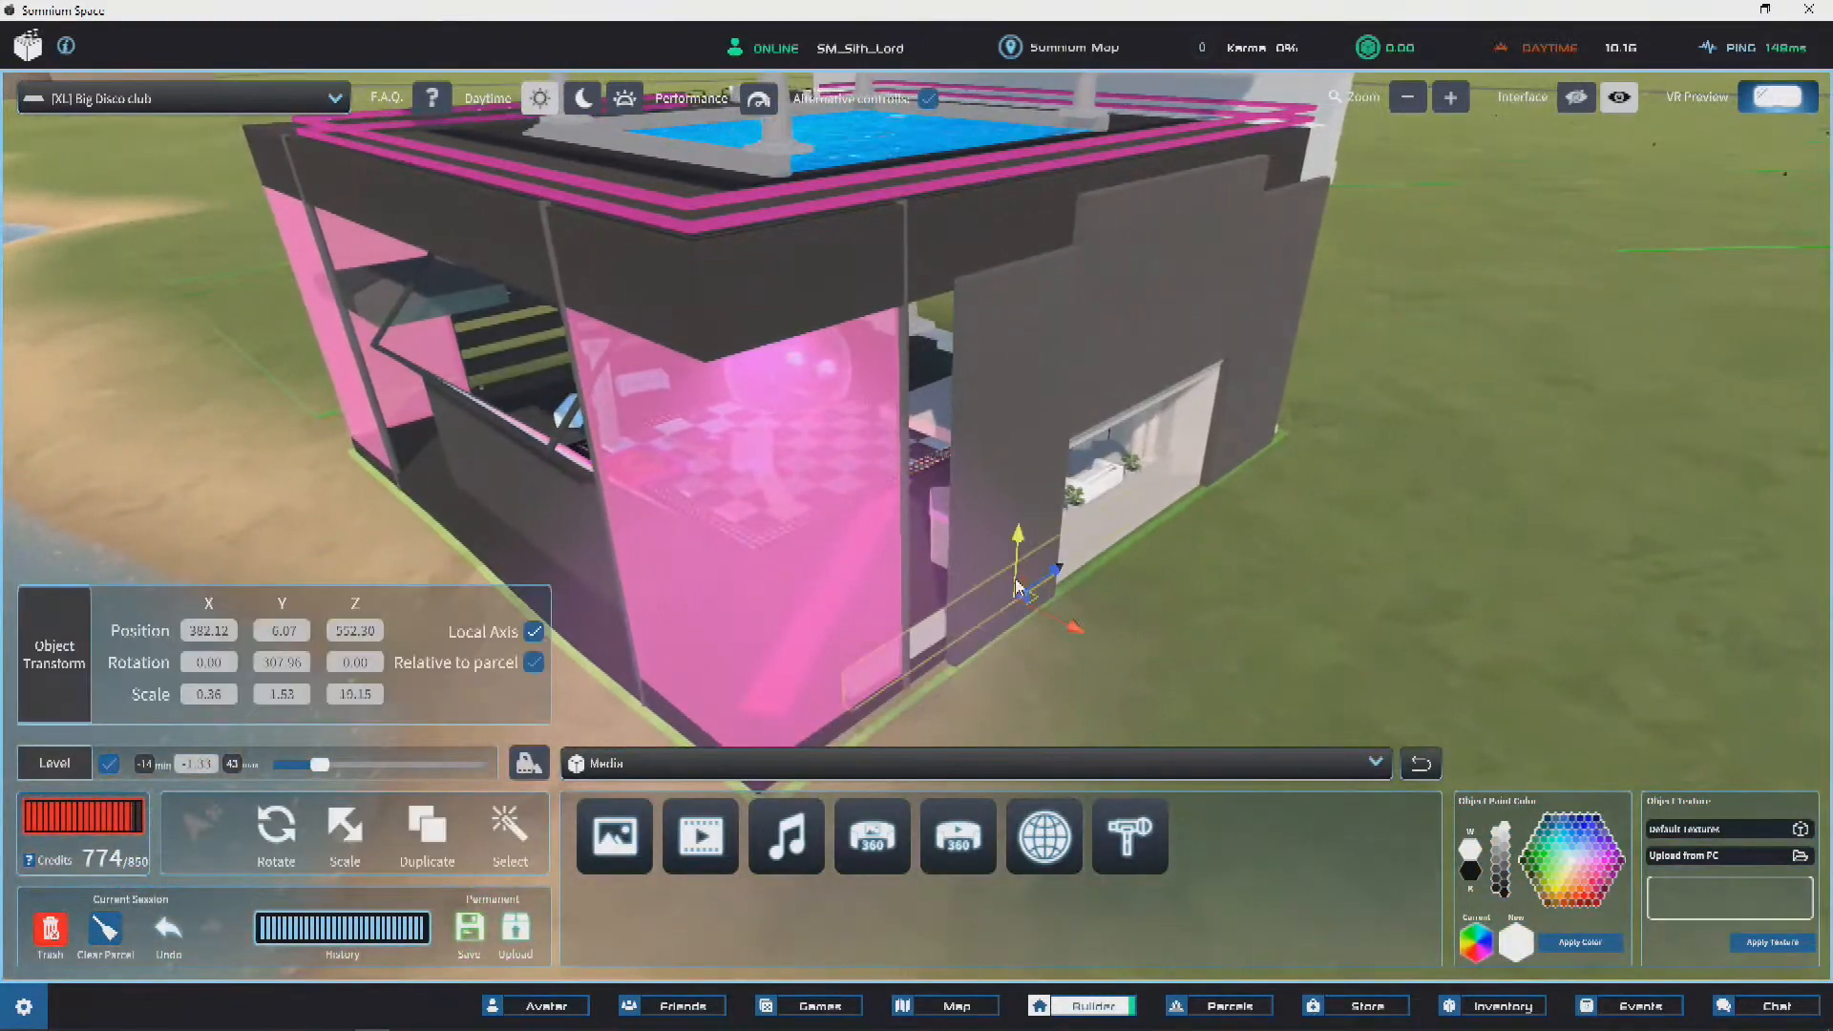
Step: Lift the duplicated long wall to the roof terrace and place it along the pool's open rear edge
scroll(1004, 168, "up", 10)
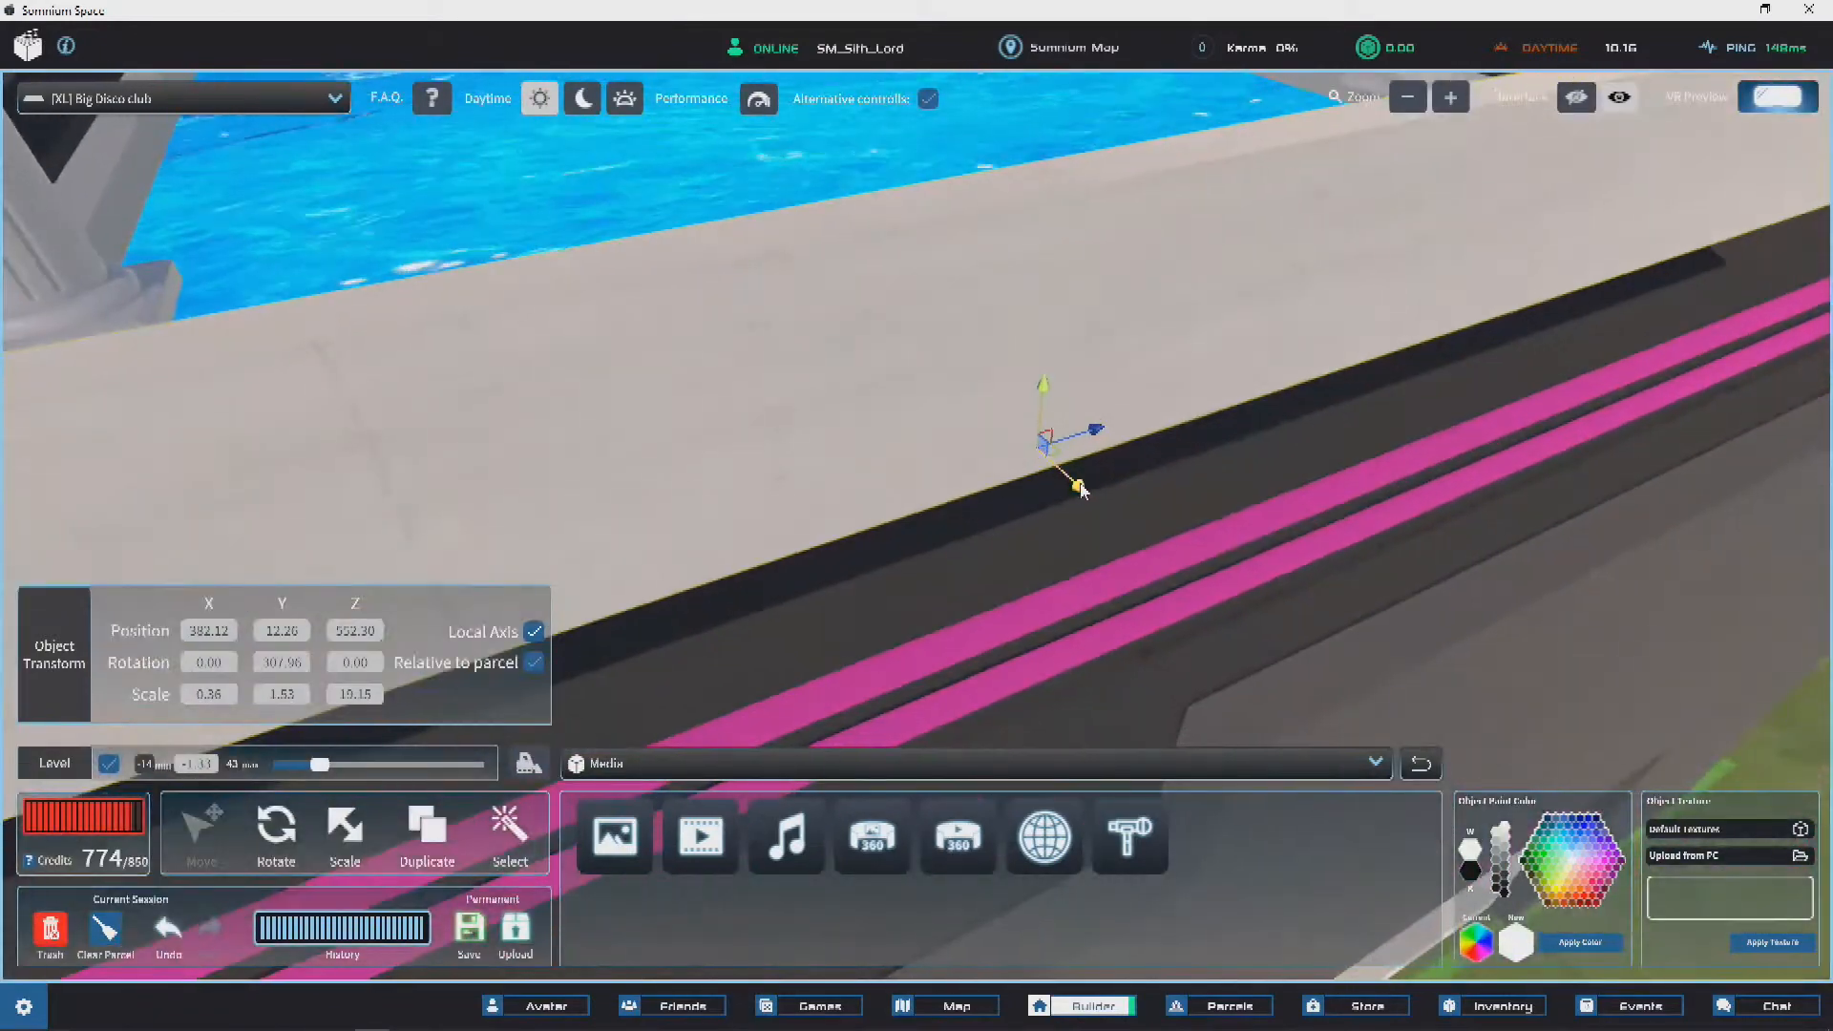
left_click_drag(1072, 478, 1117, 283)
right_click_drag(1121, 283, 1184, 267)
key("v")
right_click_drag(1184, 189, 1276, 575)
scroll(945, 236, "down", 5)
left_click(1560, 477)
Step: Examine the pool's border walls, steps, columns and the roof above them from several sides
right_click_drag(1560, 477, 1046, 323)
scroll(1184, 357, "up", 3)
key("a")
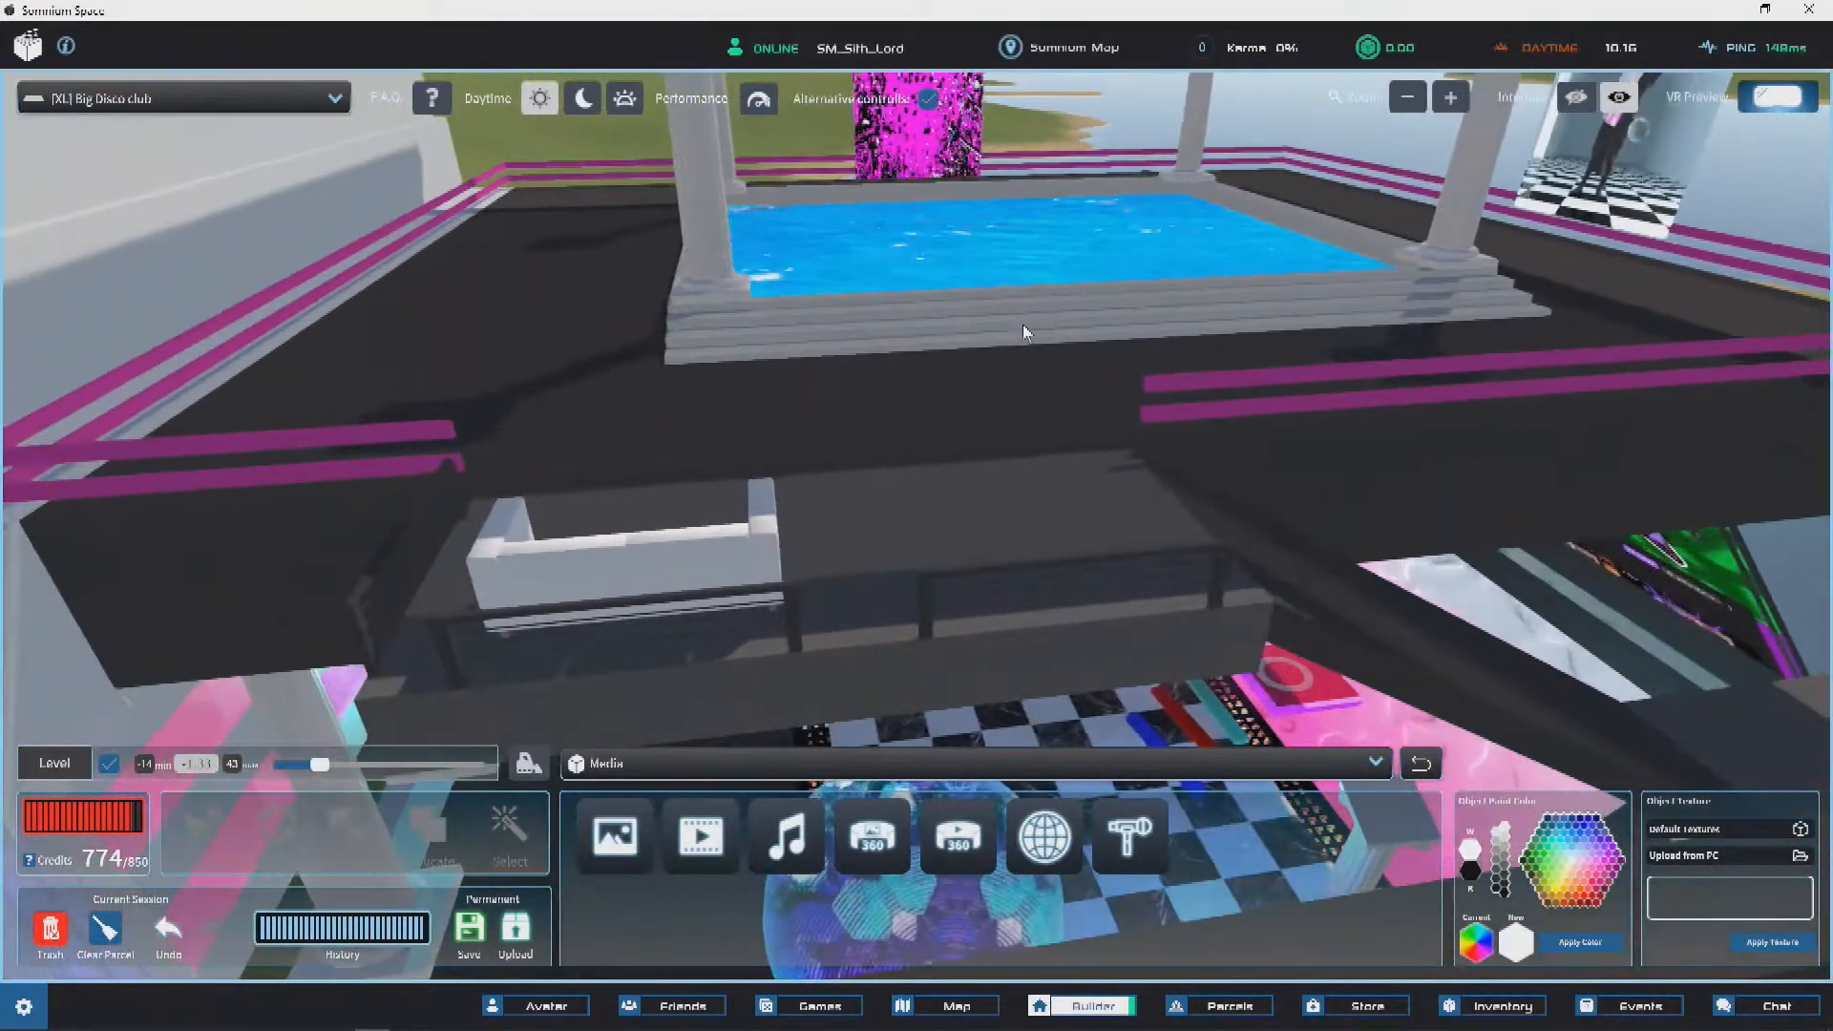
scroll(1014, 339, "up", 1)
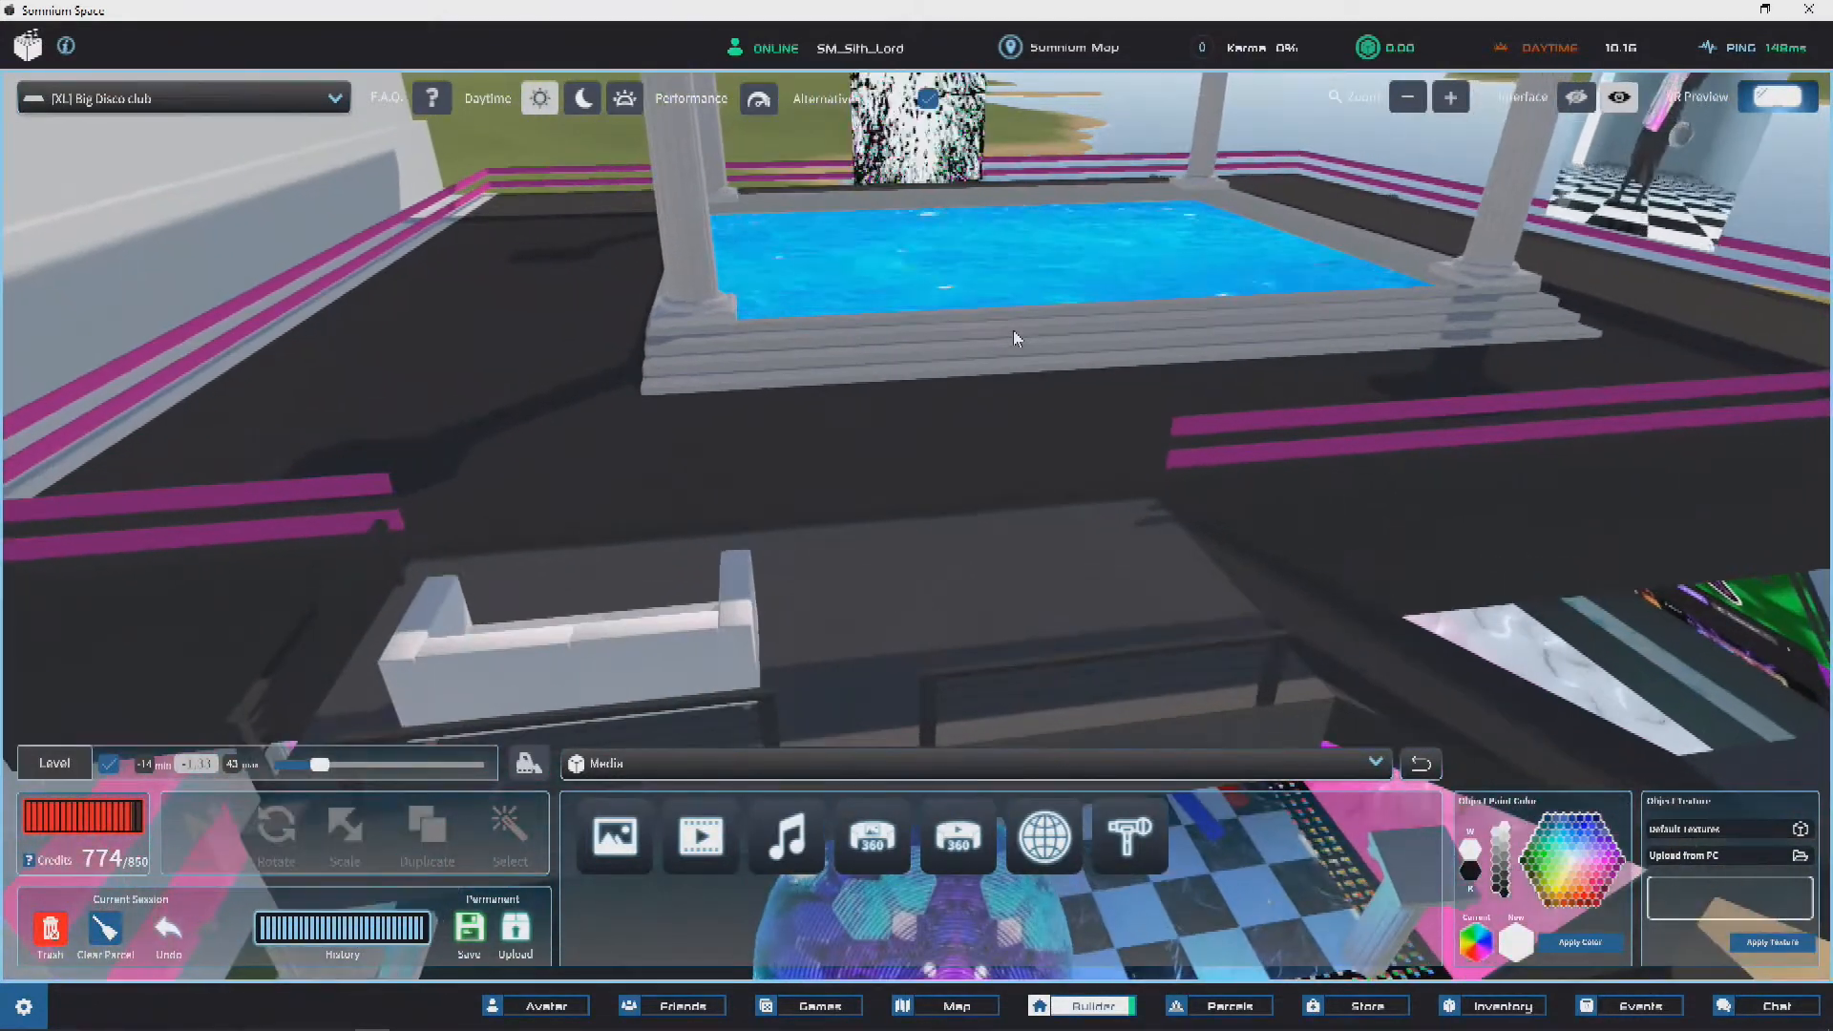
right_click_drag(1288, 258, 886, 427)
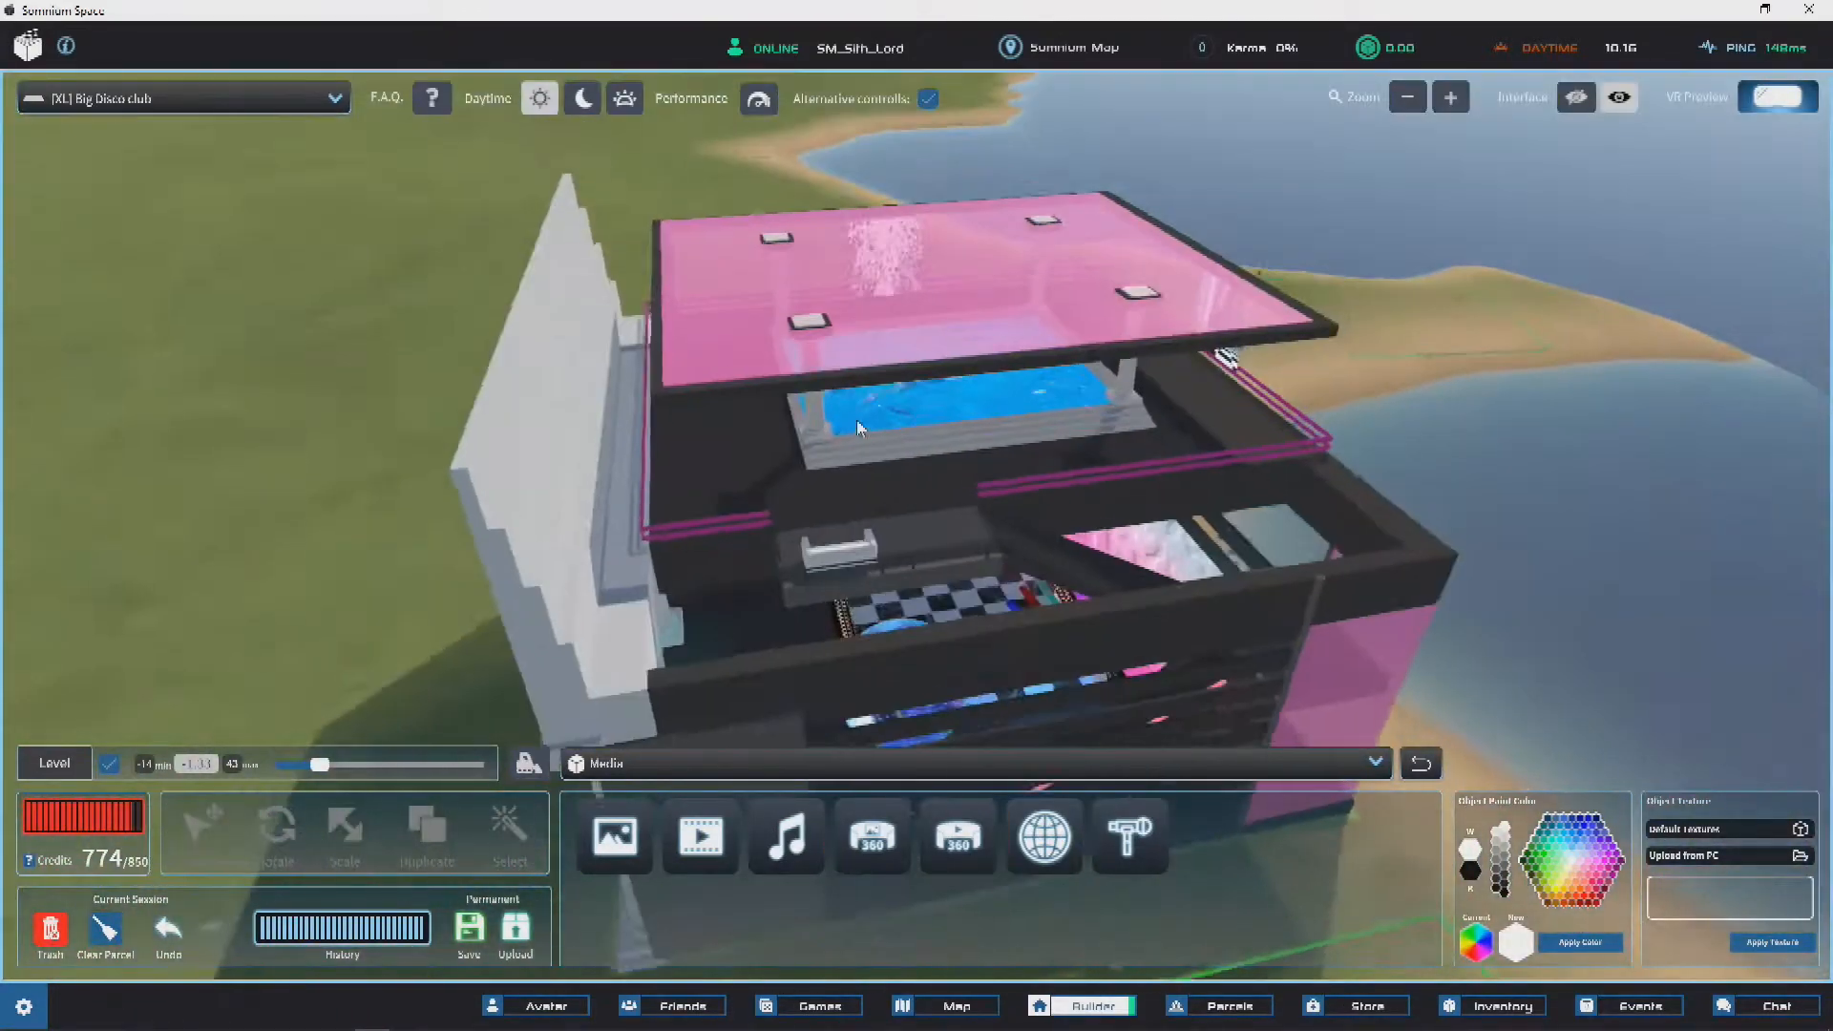
scroll(1125, 292, "up", 3)
scroll(1125, 305, "down", 1)
key("w")
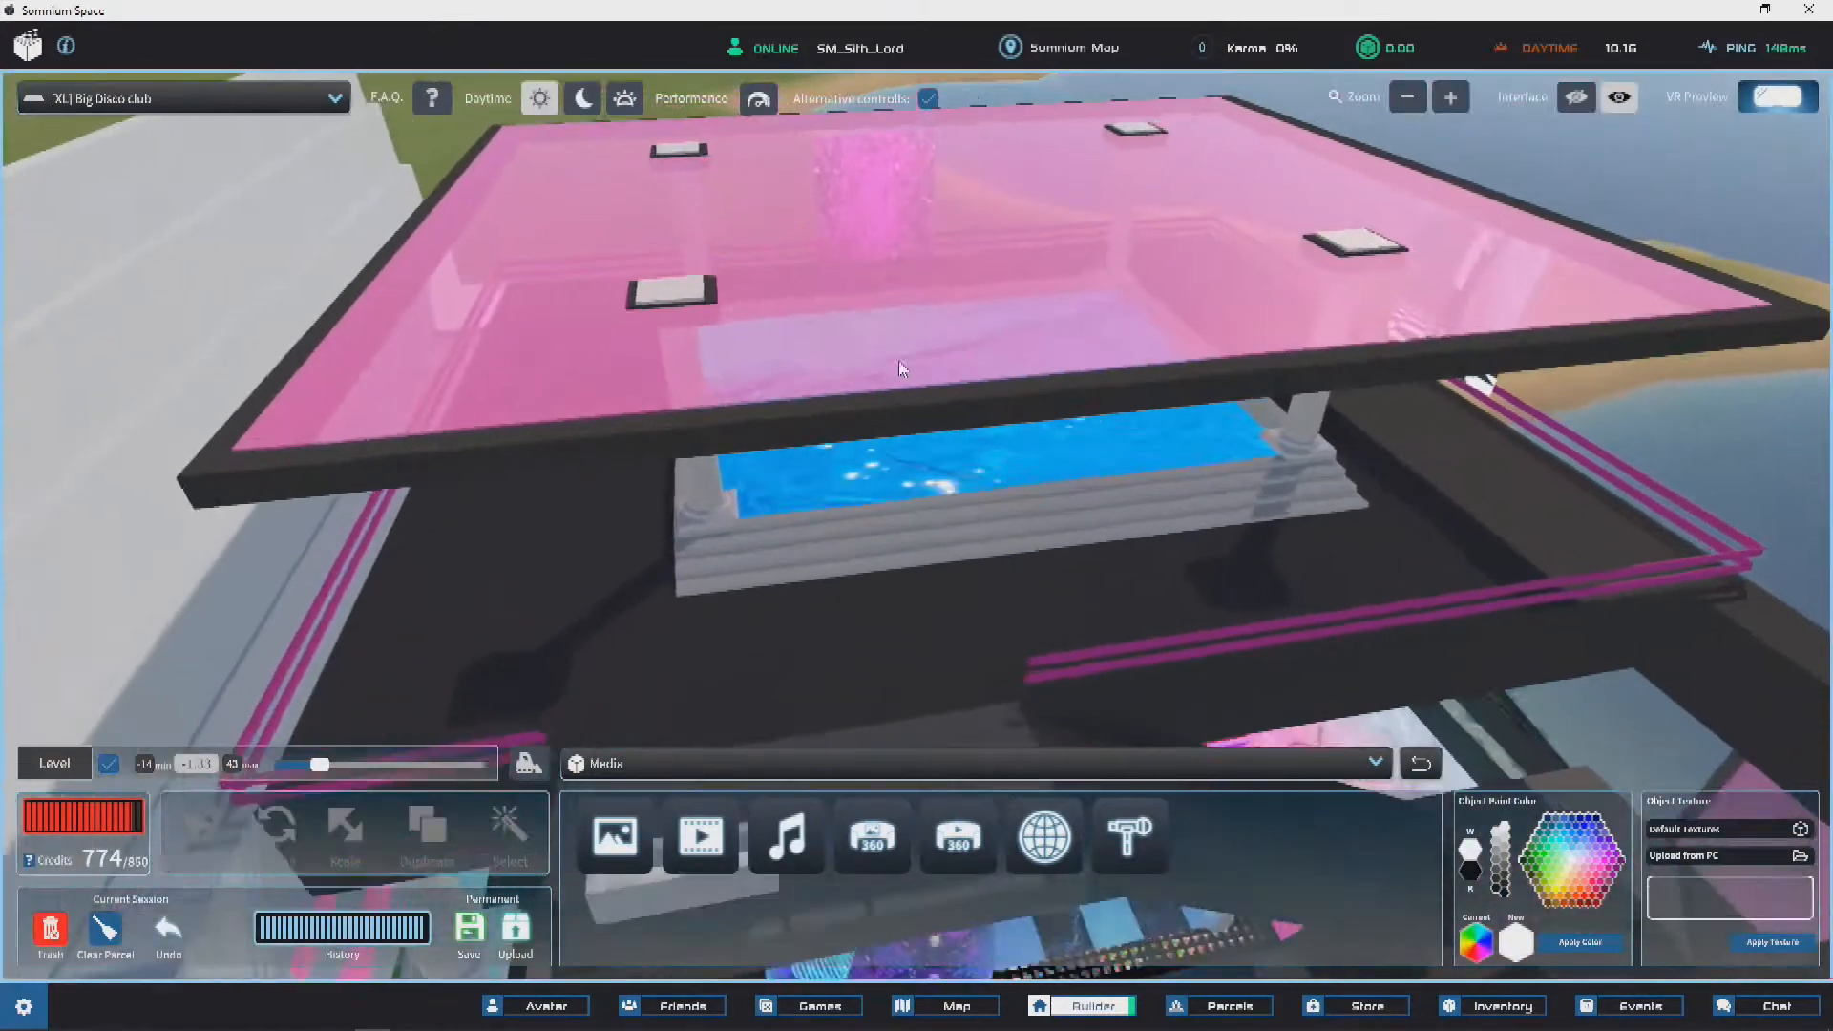
Step: Select the pink roof panel, its frame and the column caps together as one group
left_click(670, 347)
right_click_drag(903, 346, 742, 93)
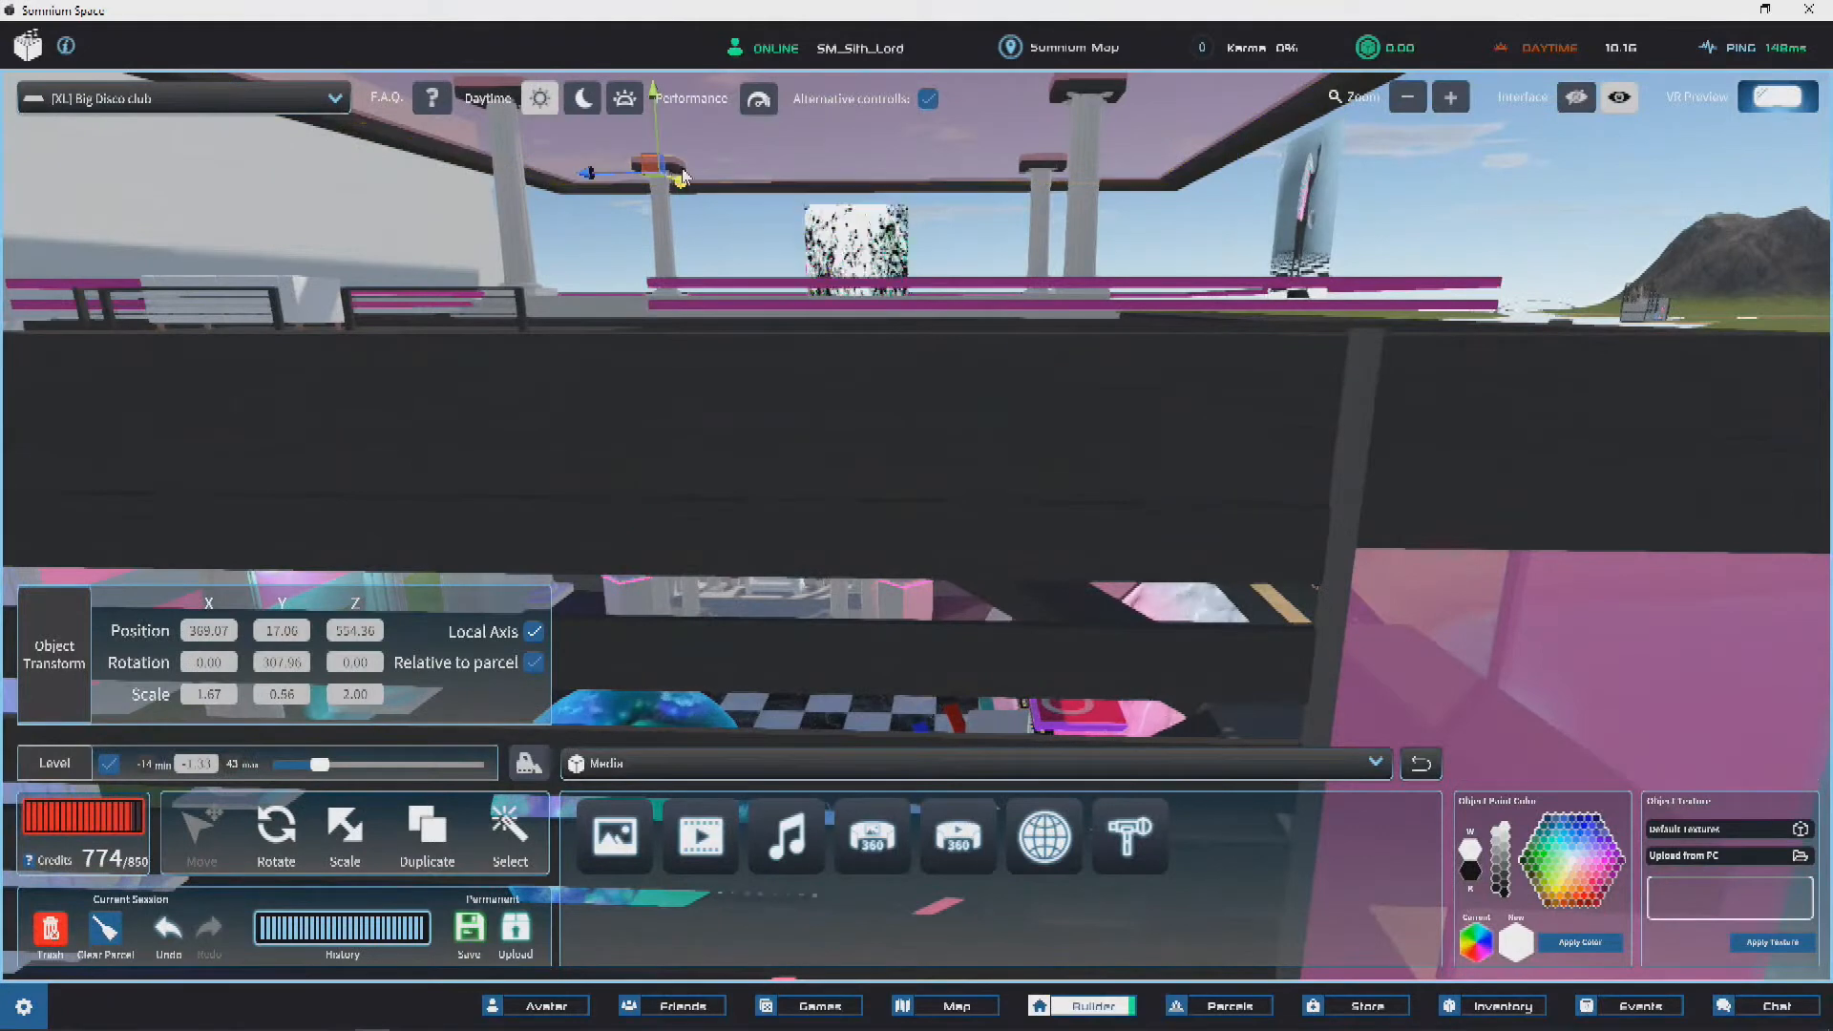
left_click(1033, 168)
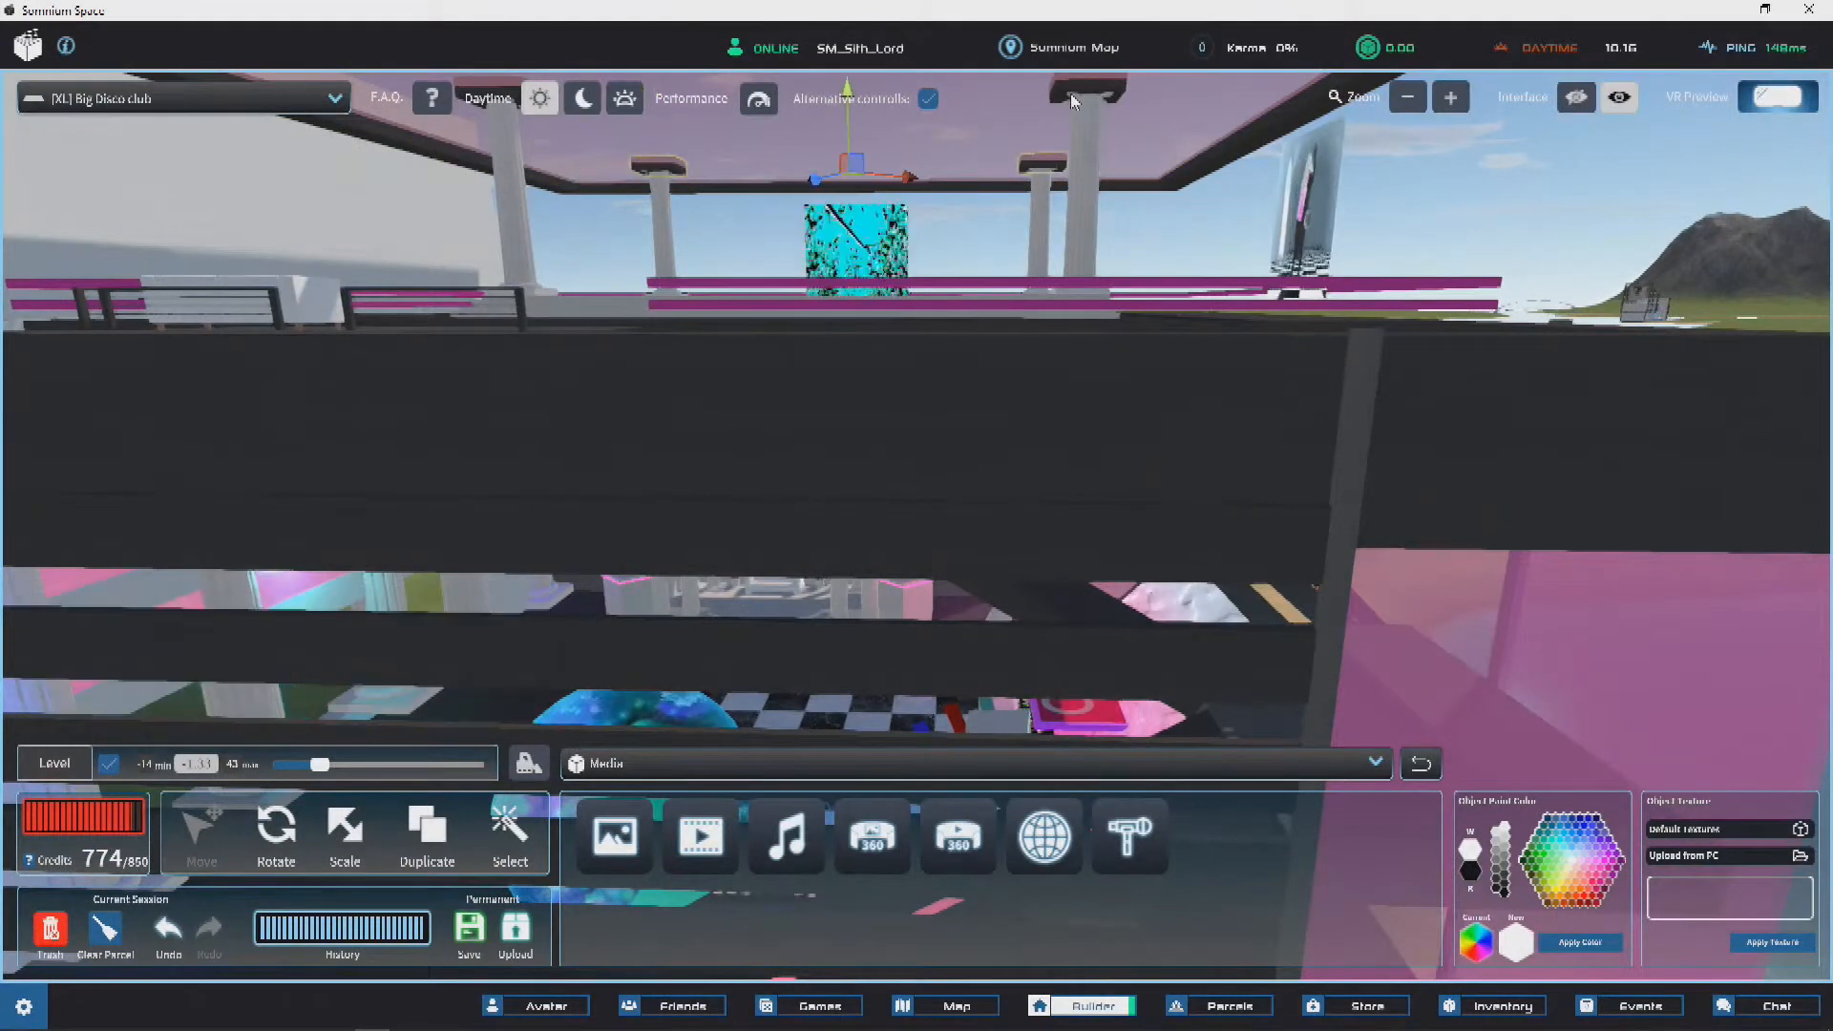
key("s")
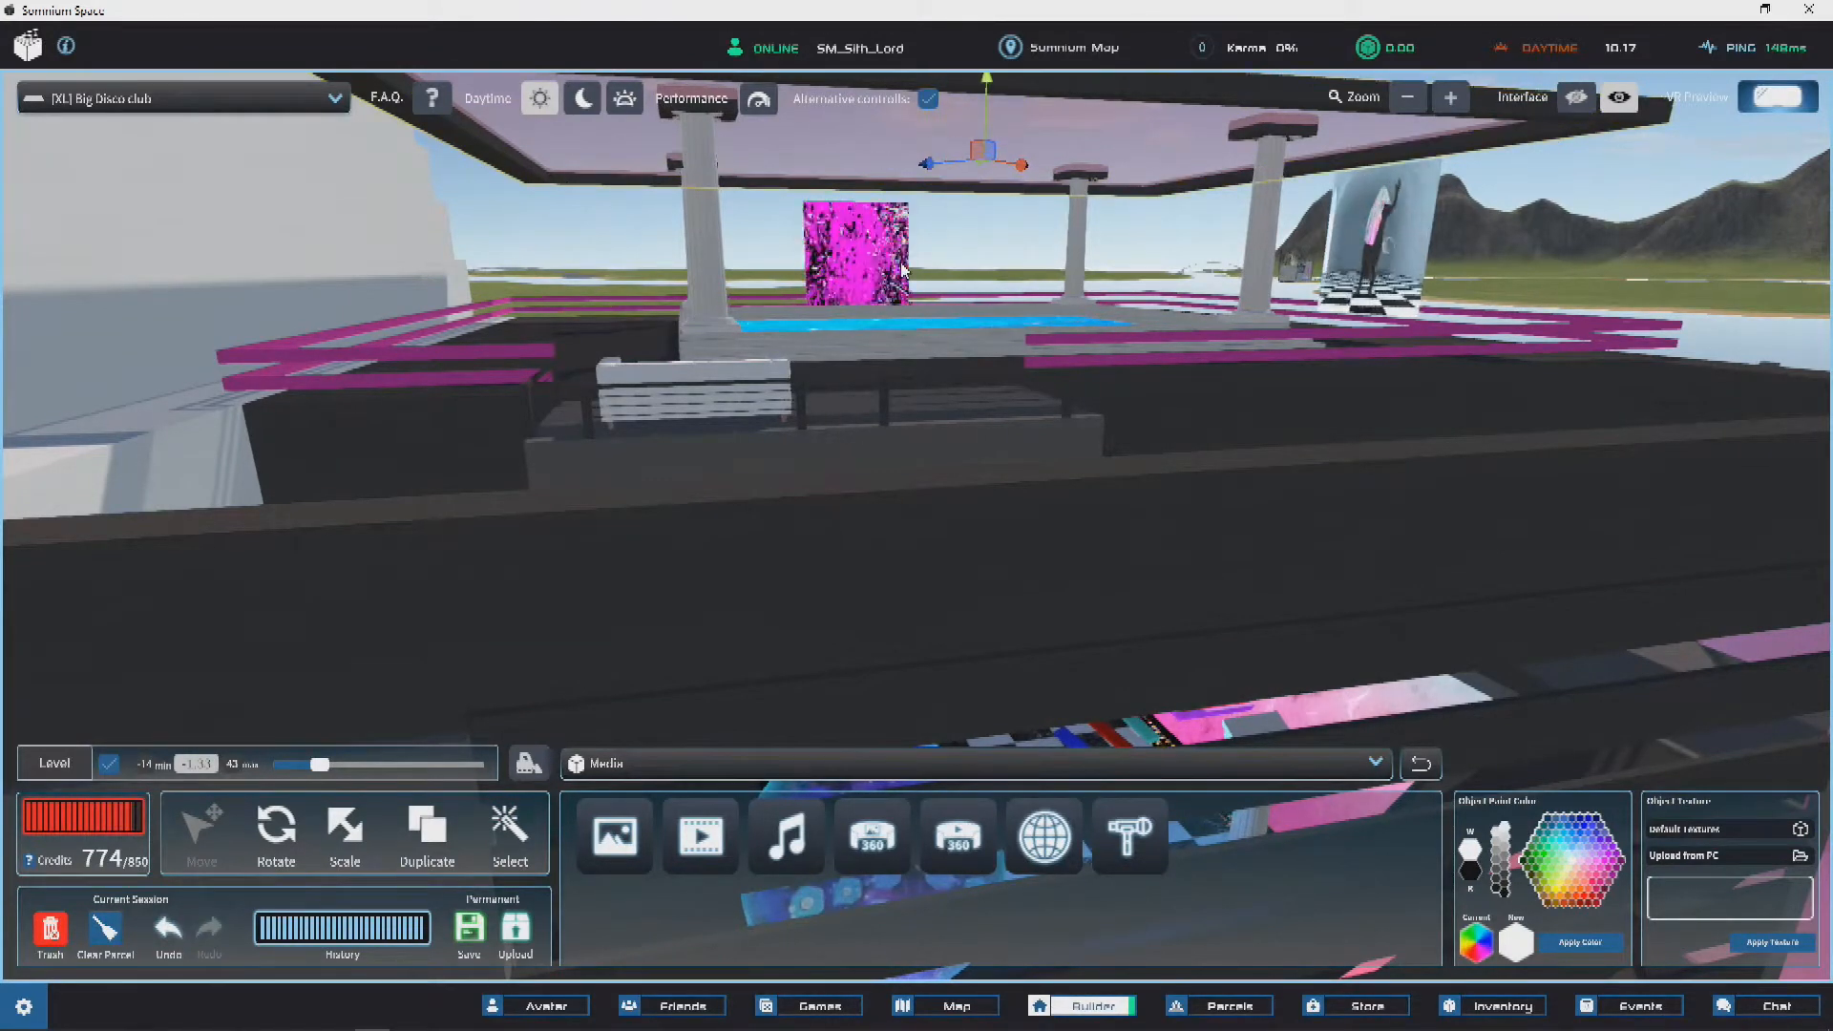
right_click_drag(901, 269, 907, 288)
left_click_drag(993, 145, 983, 229)
key("ctrl+z")
Step: Raise the grouped roof and caps slightly so the caps sit on top of the raised columns
right_click_drag(983, 229, 964, 370)
right_click_drag(998, 251, 1012, 73)
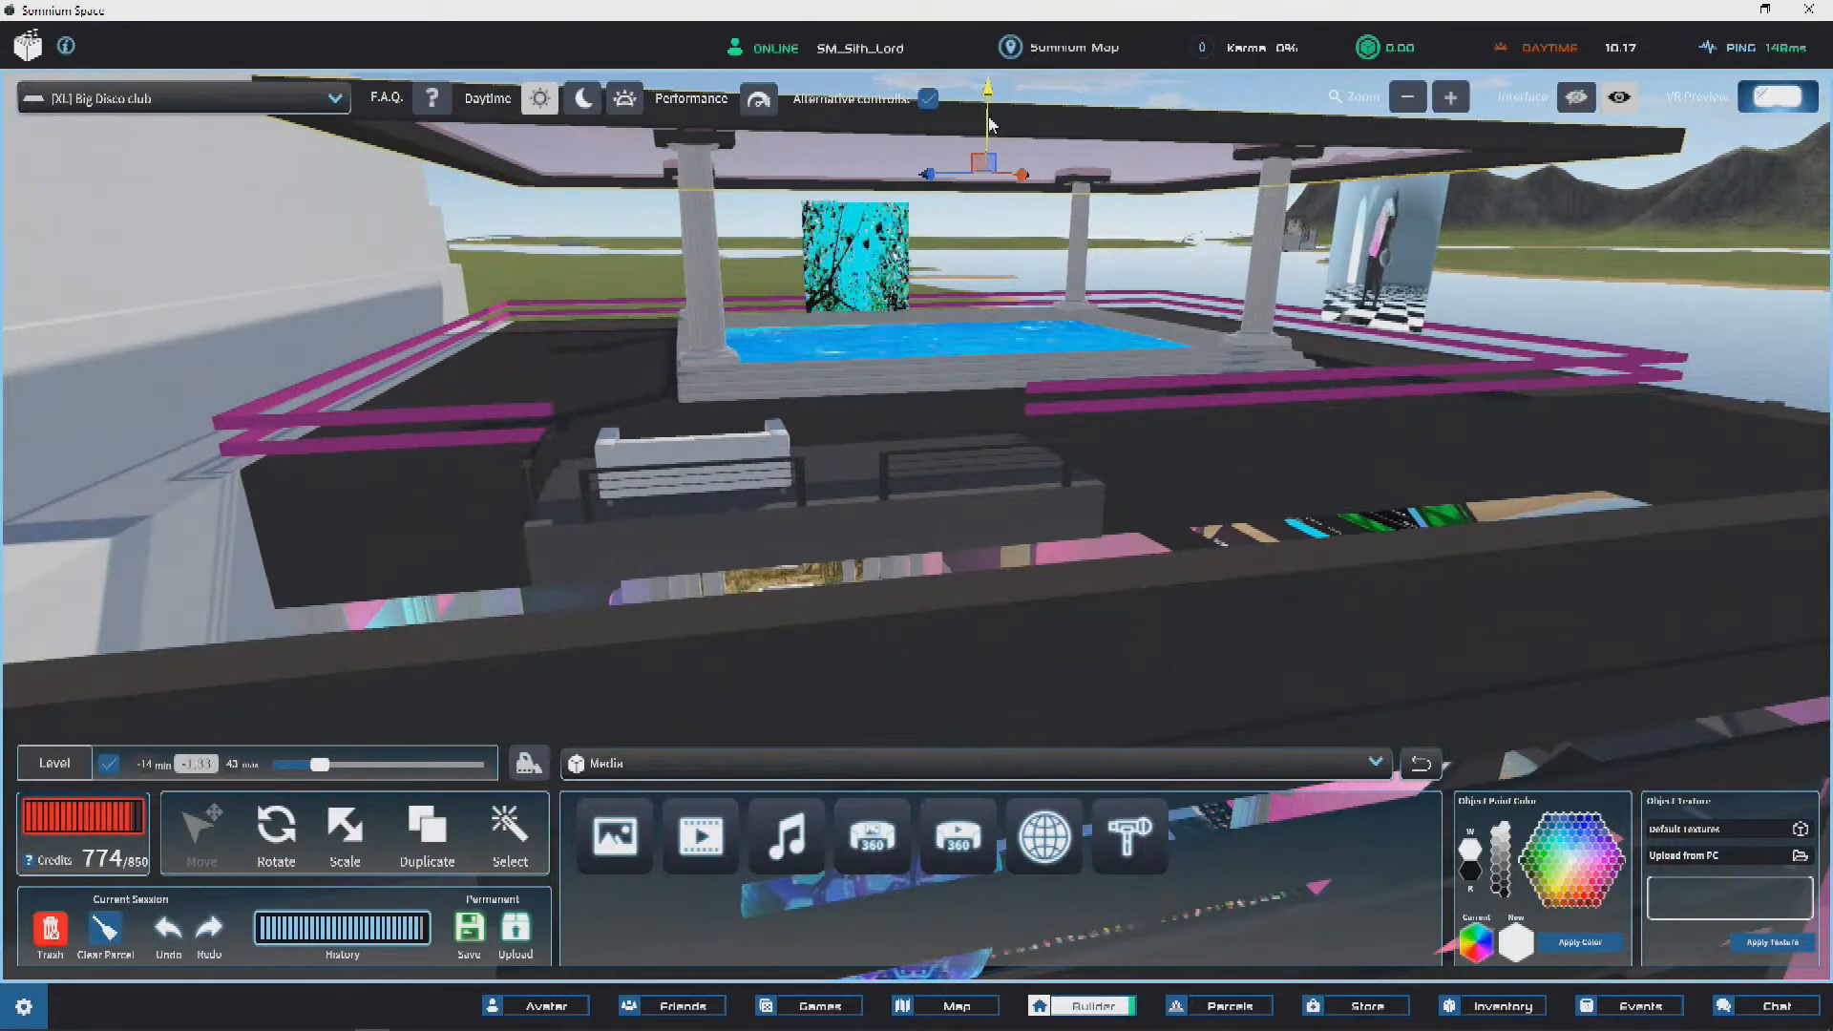
left_click_drag(988, 124, 994, 113)
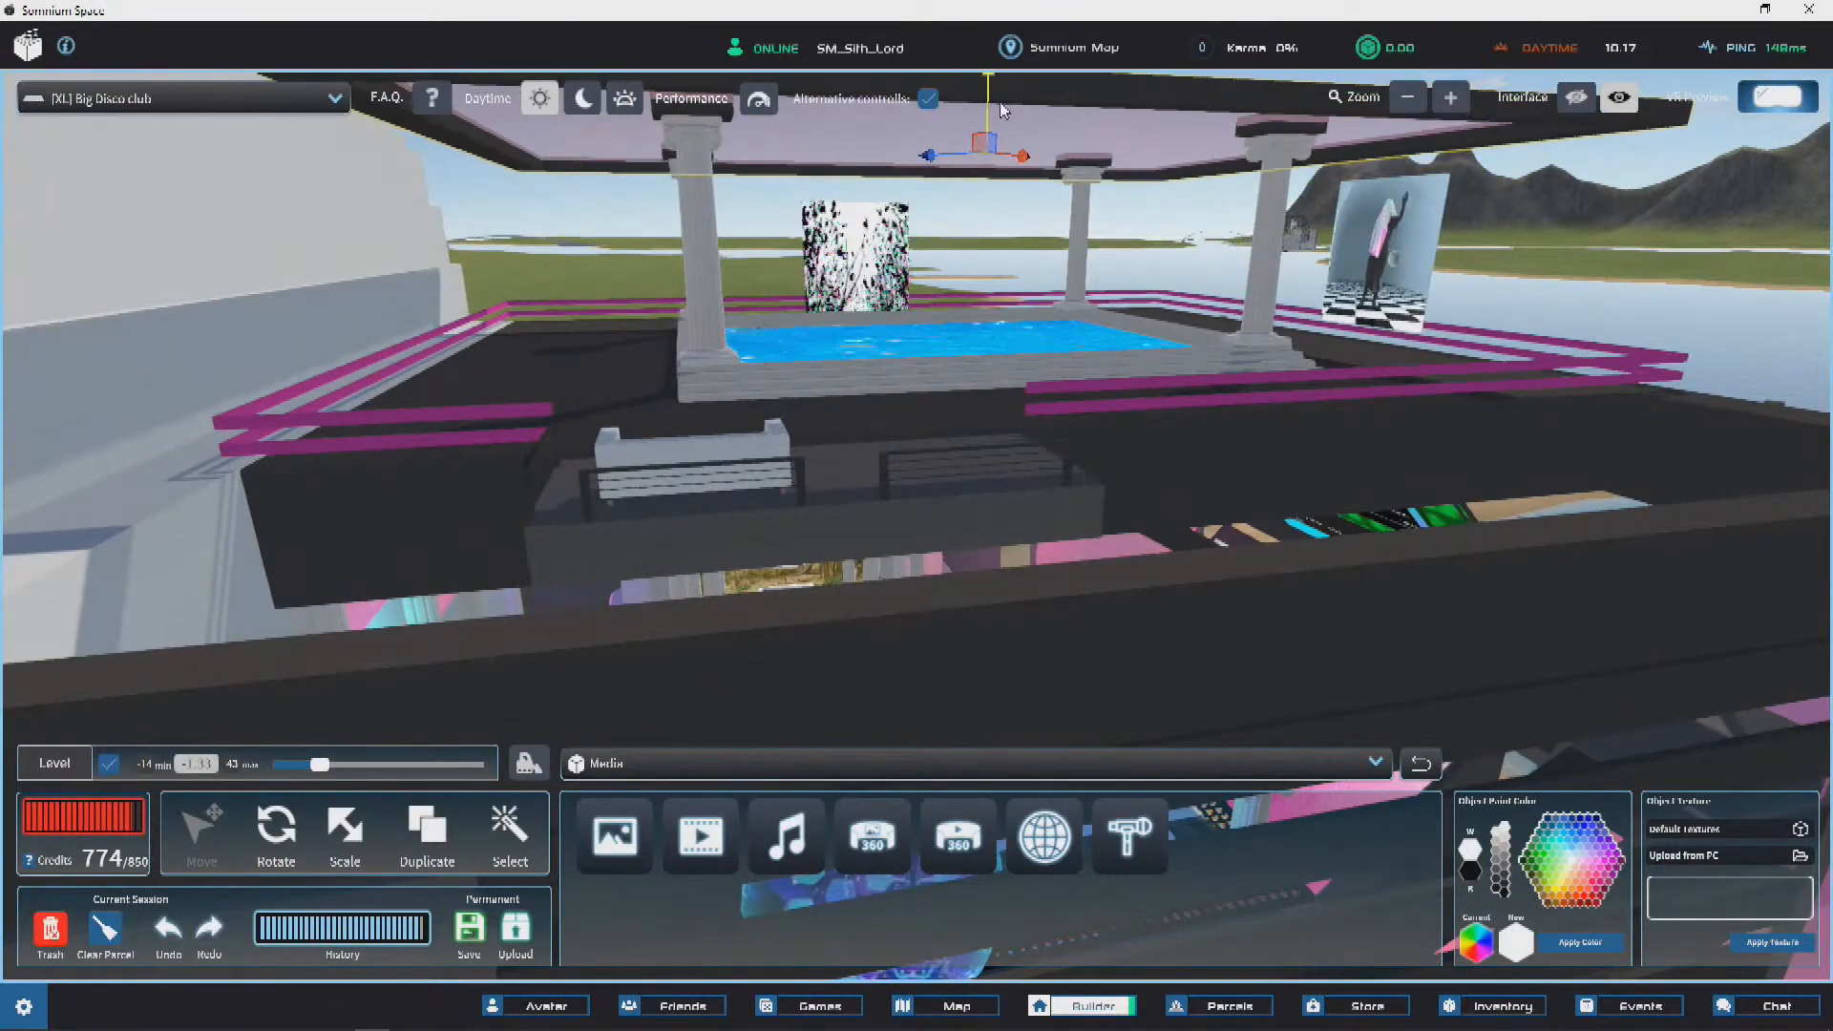
left_click(1663, 251)
right_click_drag(802, 291, 621, 359)
scroll(620, 359, "down", 3)
right_click_drag(766, 384, 745, 470)
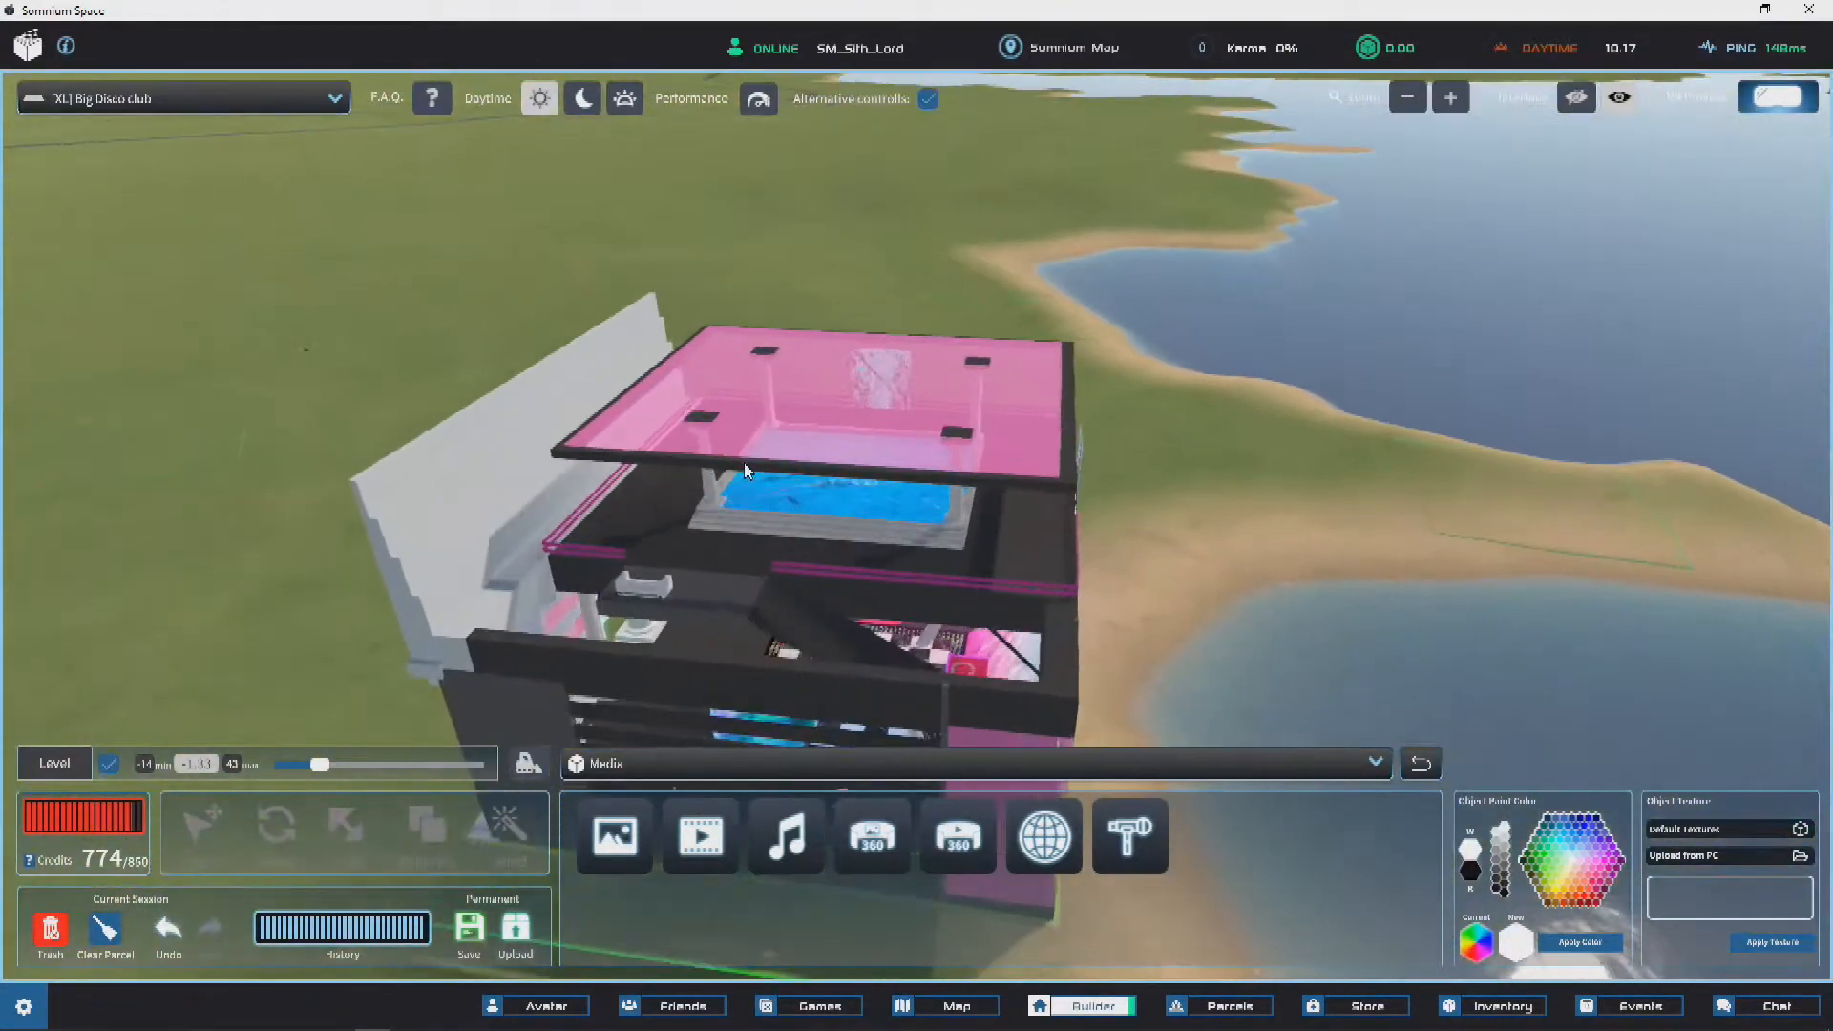
scroll(757, 634, "up", 4)
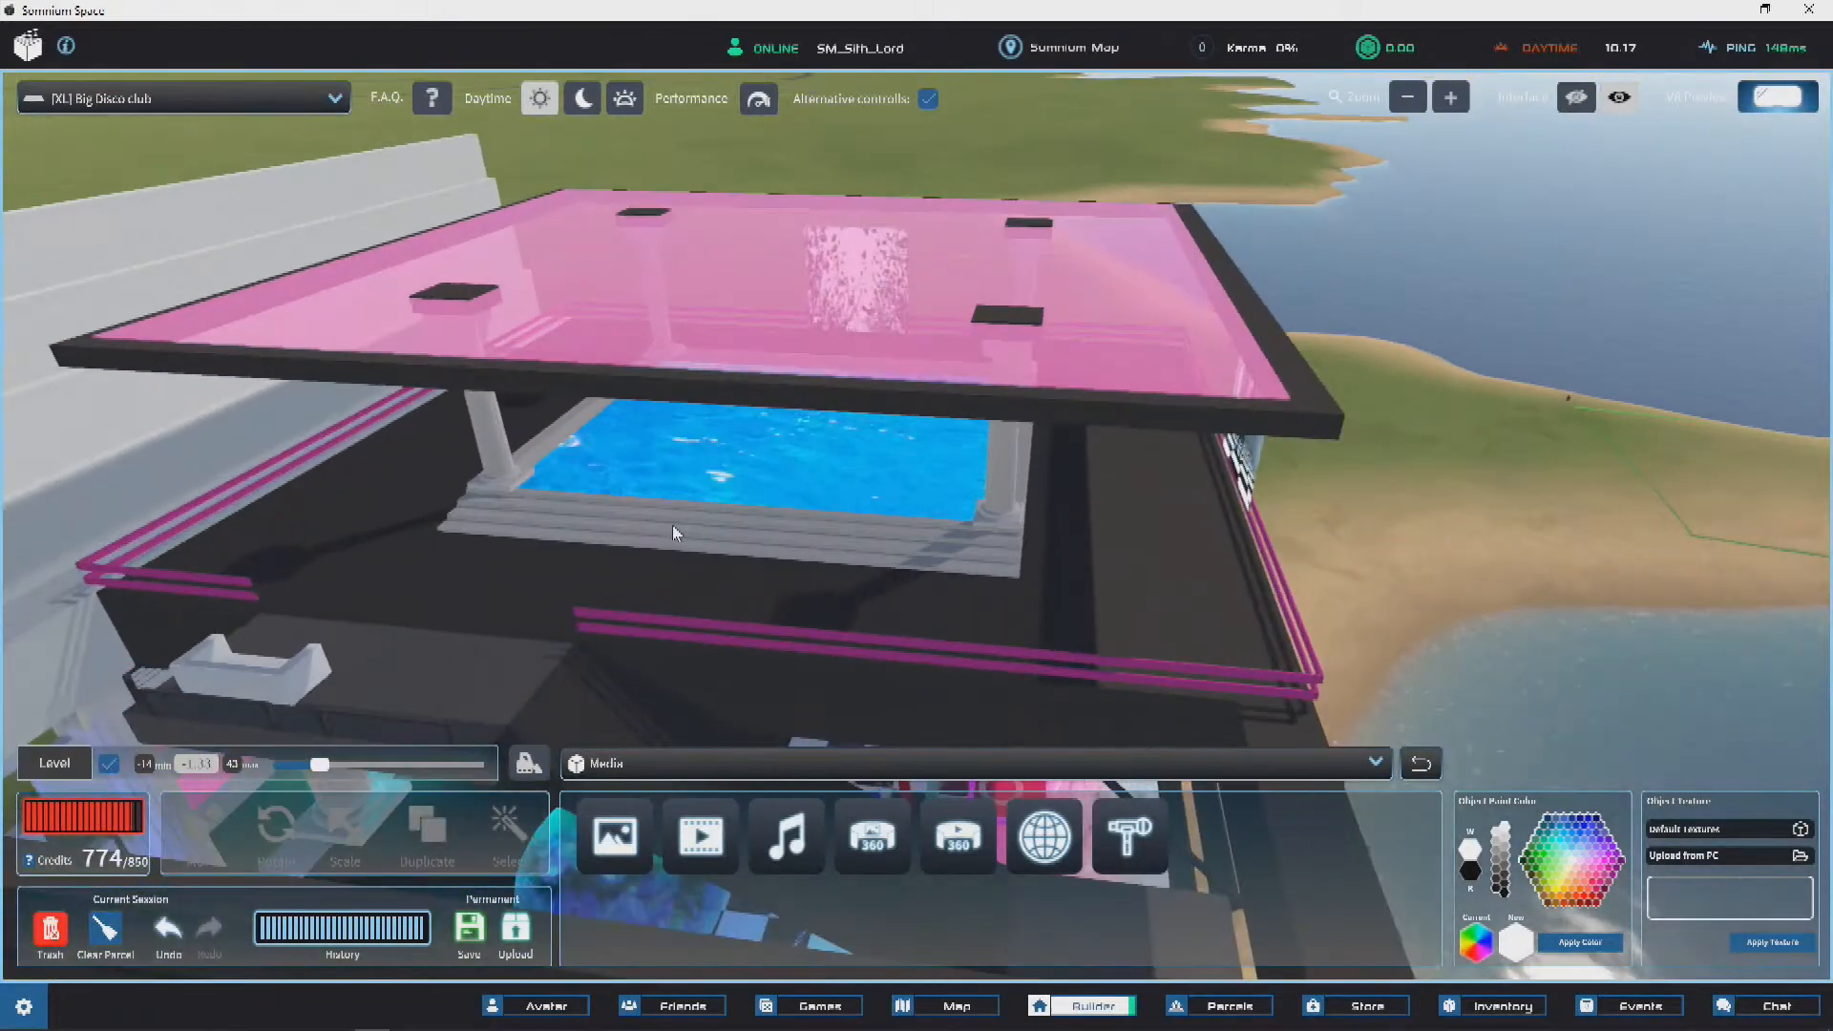
right_click_drag(675, 531, 964, 530)
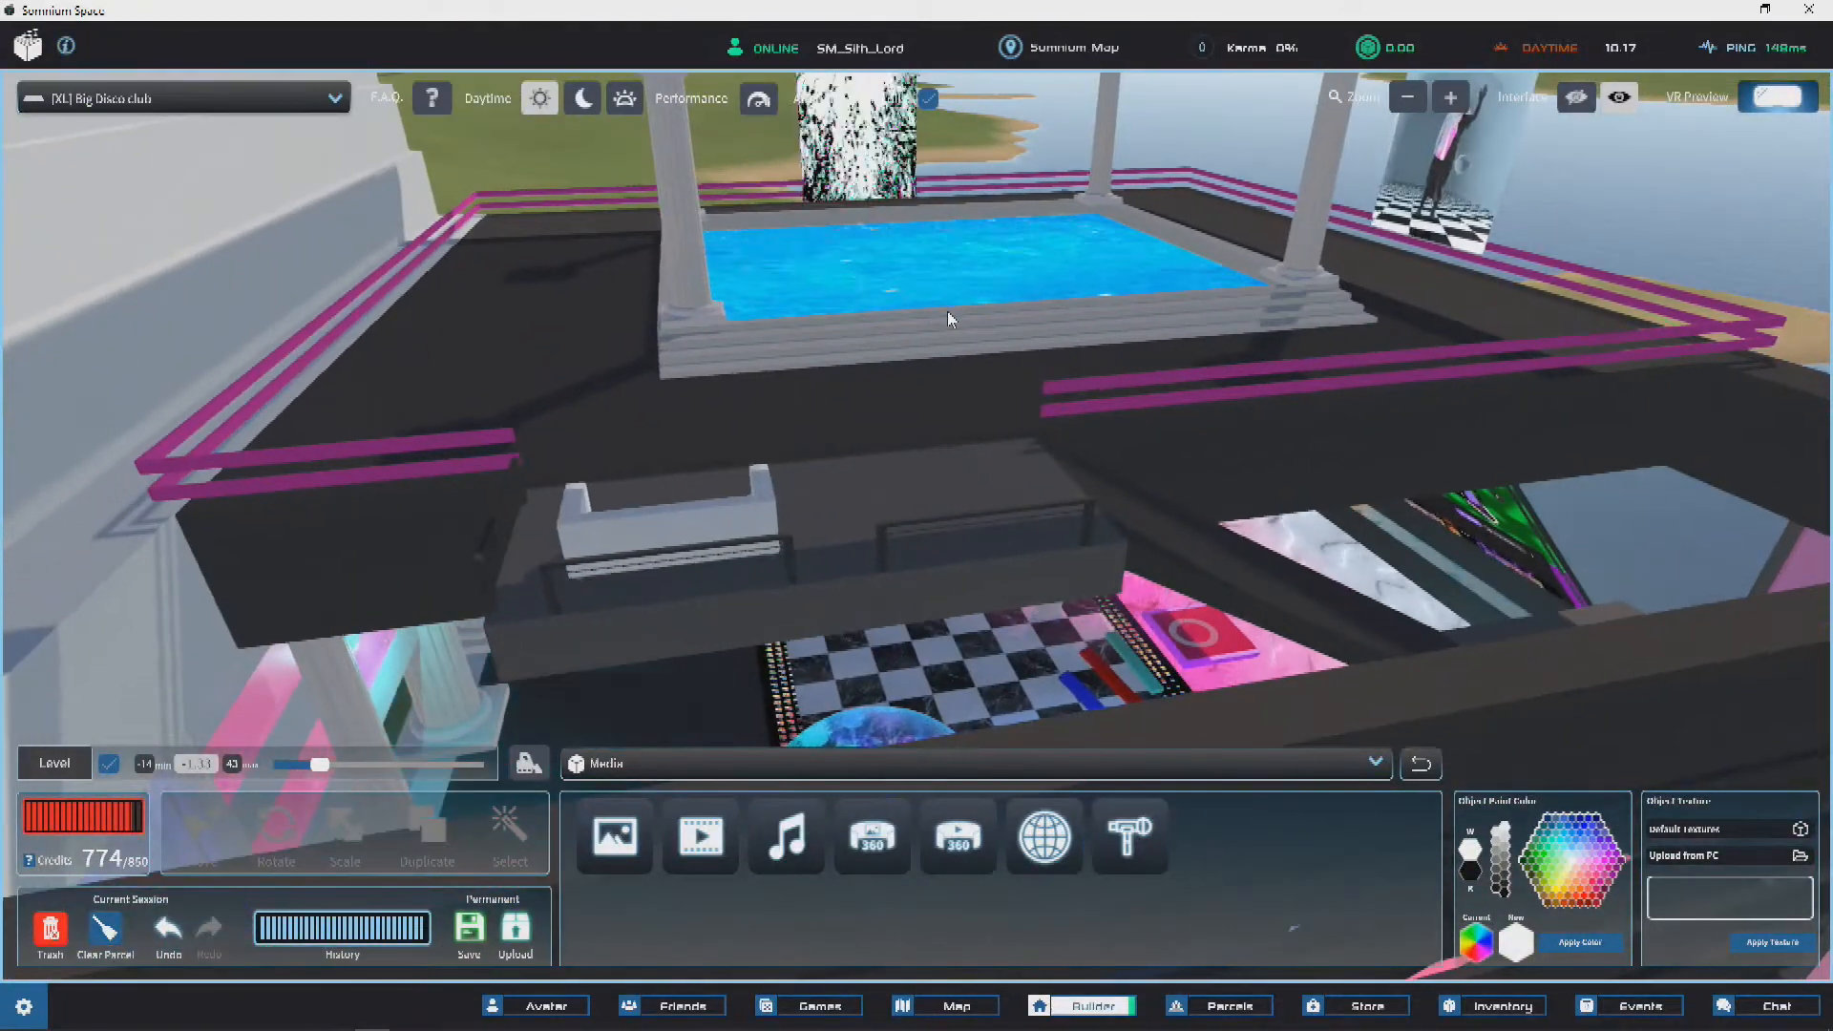
Step: Select the pink glass roof panel above the pool and duplicate it
scroll(1085, 305, "up", 5)
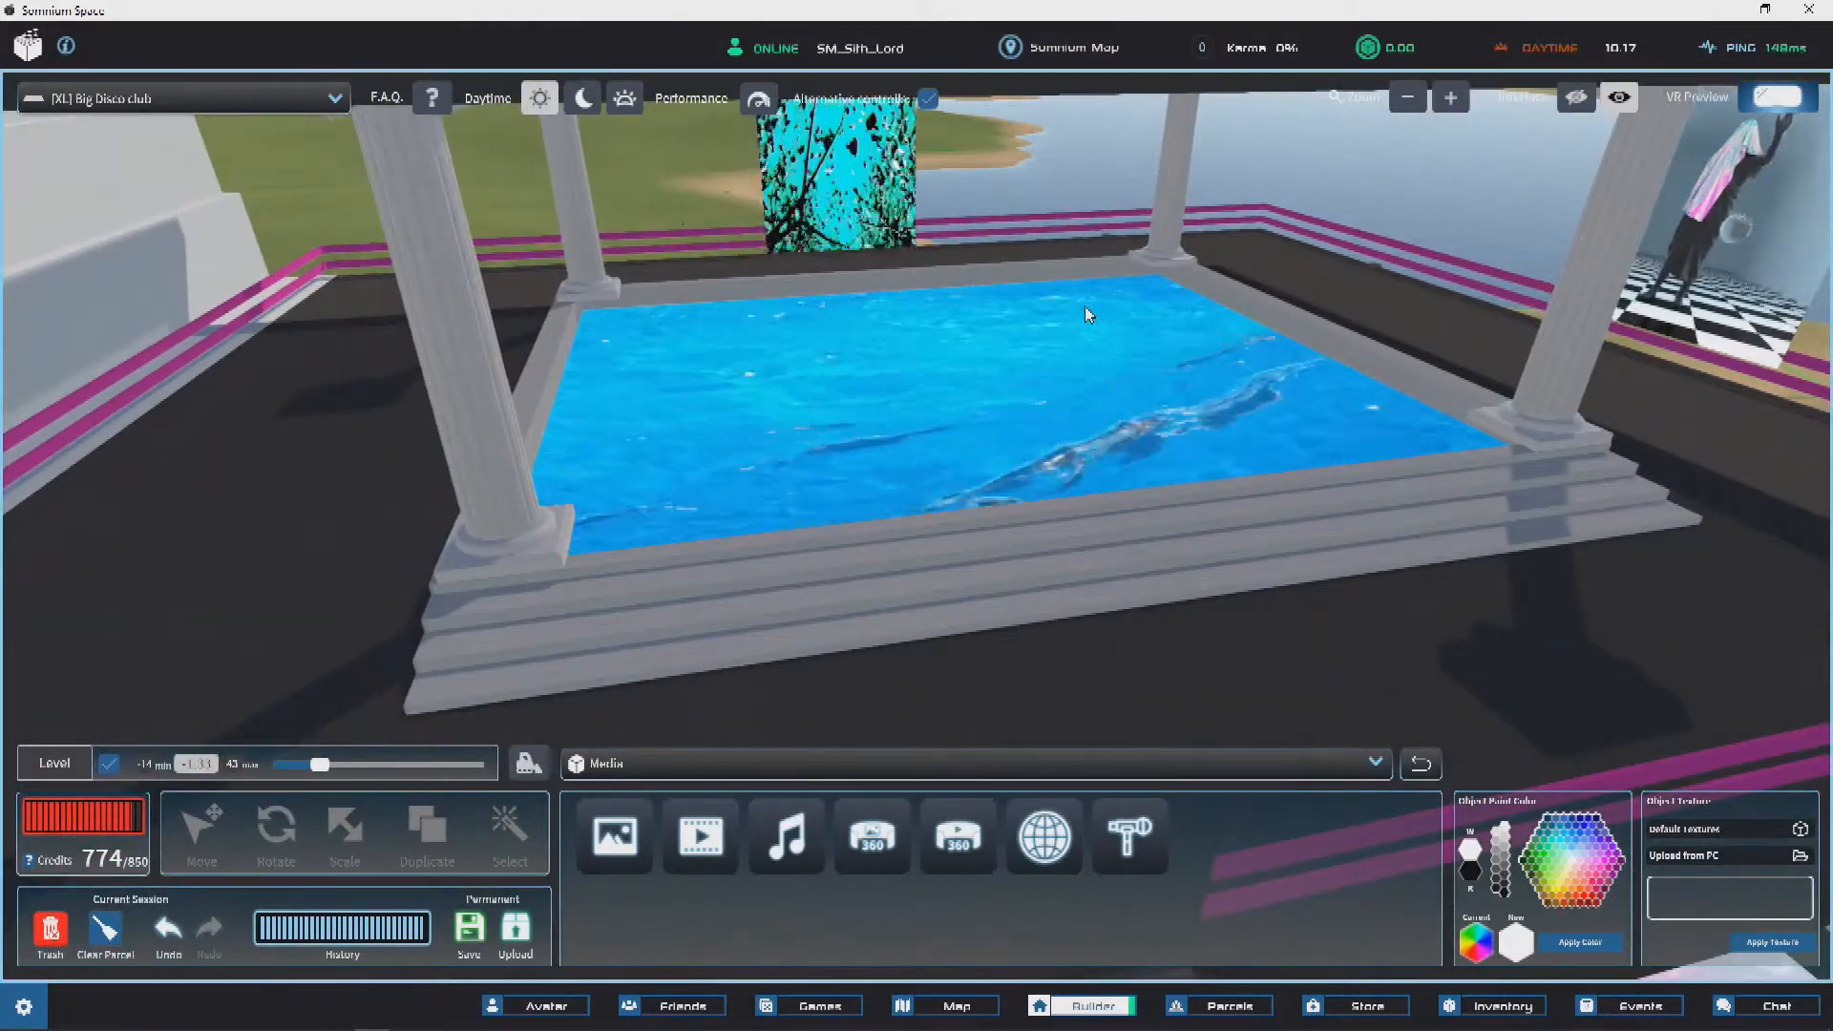
scroll(1085, 306, "down", 2)
scroll(1085, 305, "down", 3)
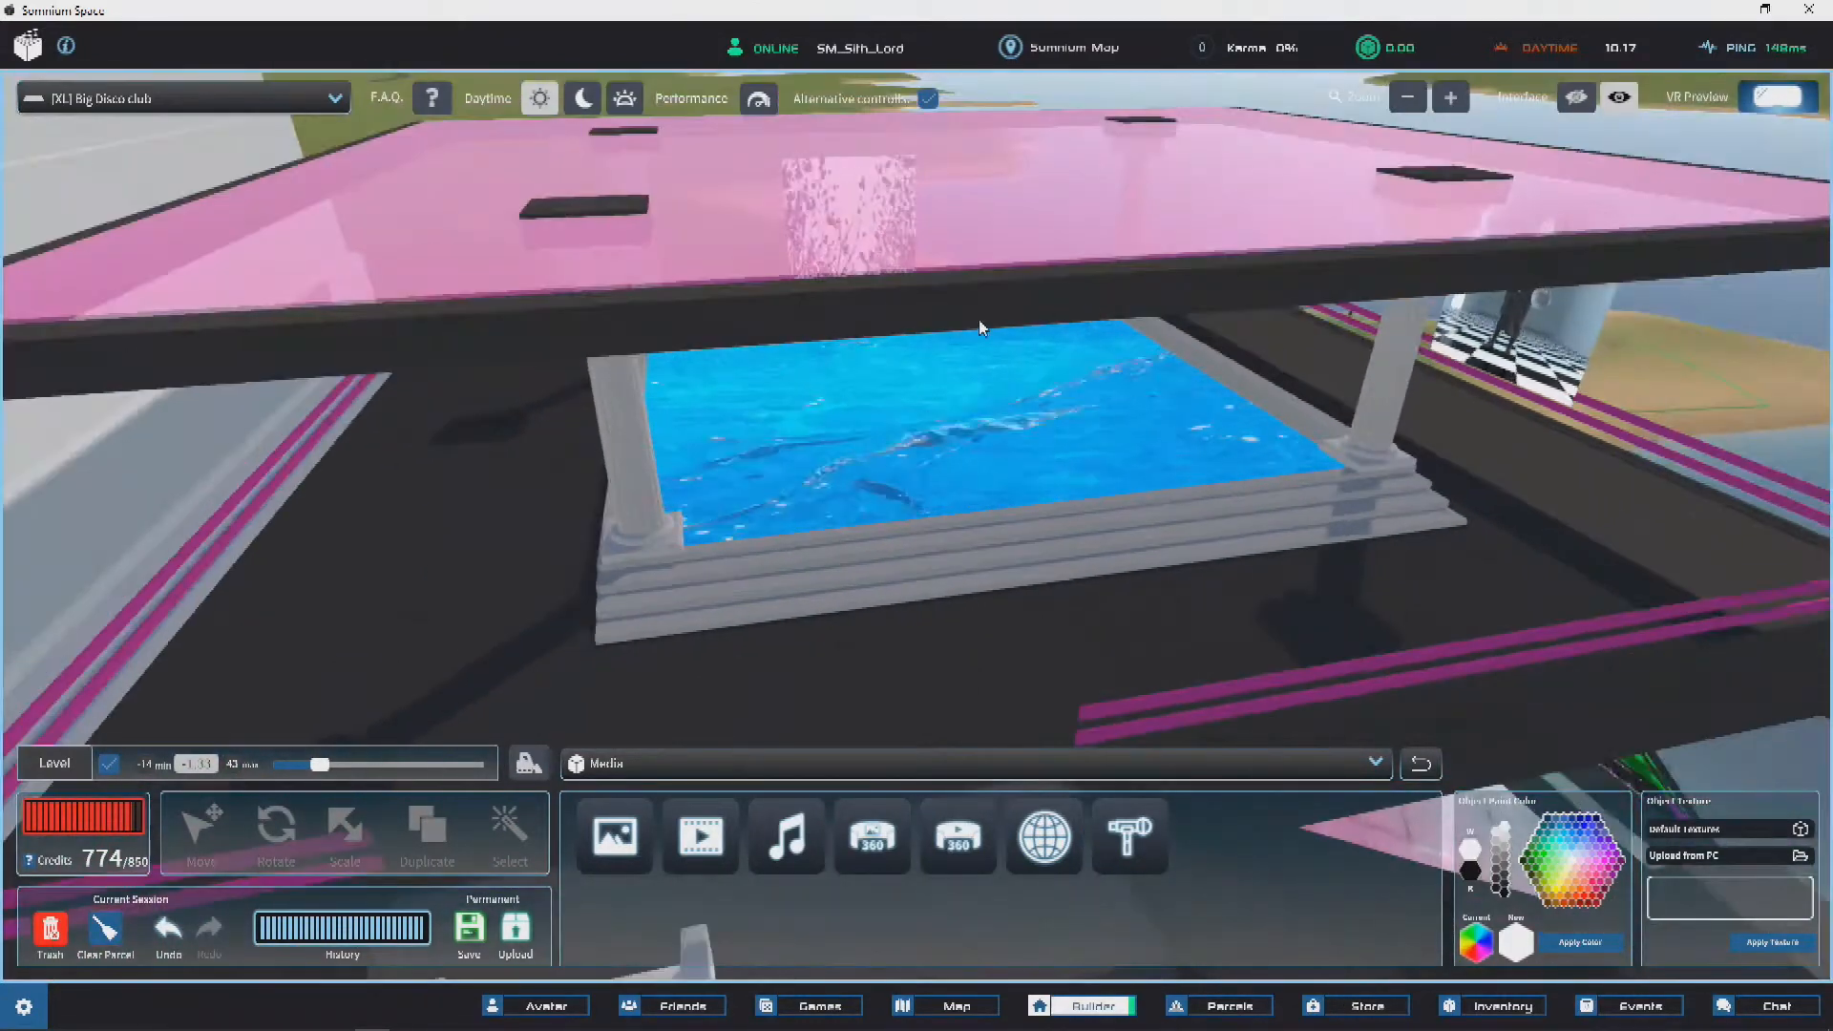
left_click(1054, 319)
scroll(978, 518, "down", 3)
scroll(979, 528, "down", 2)
key("Delete")
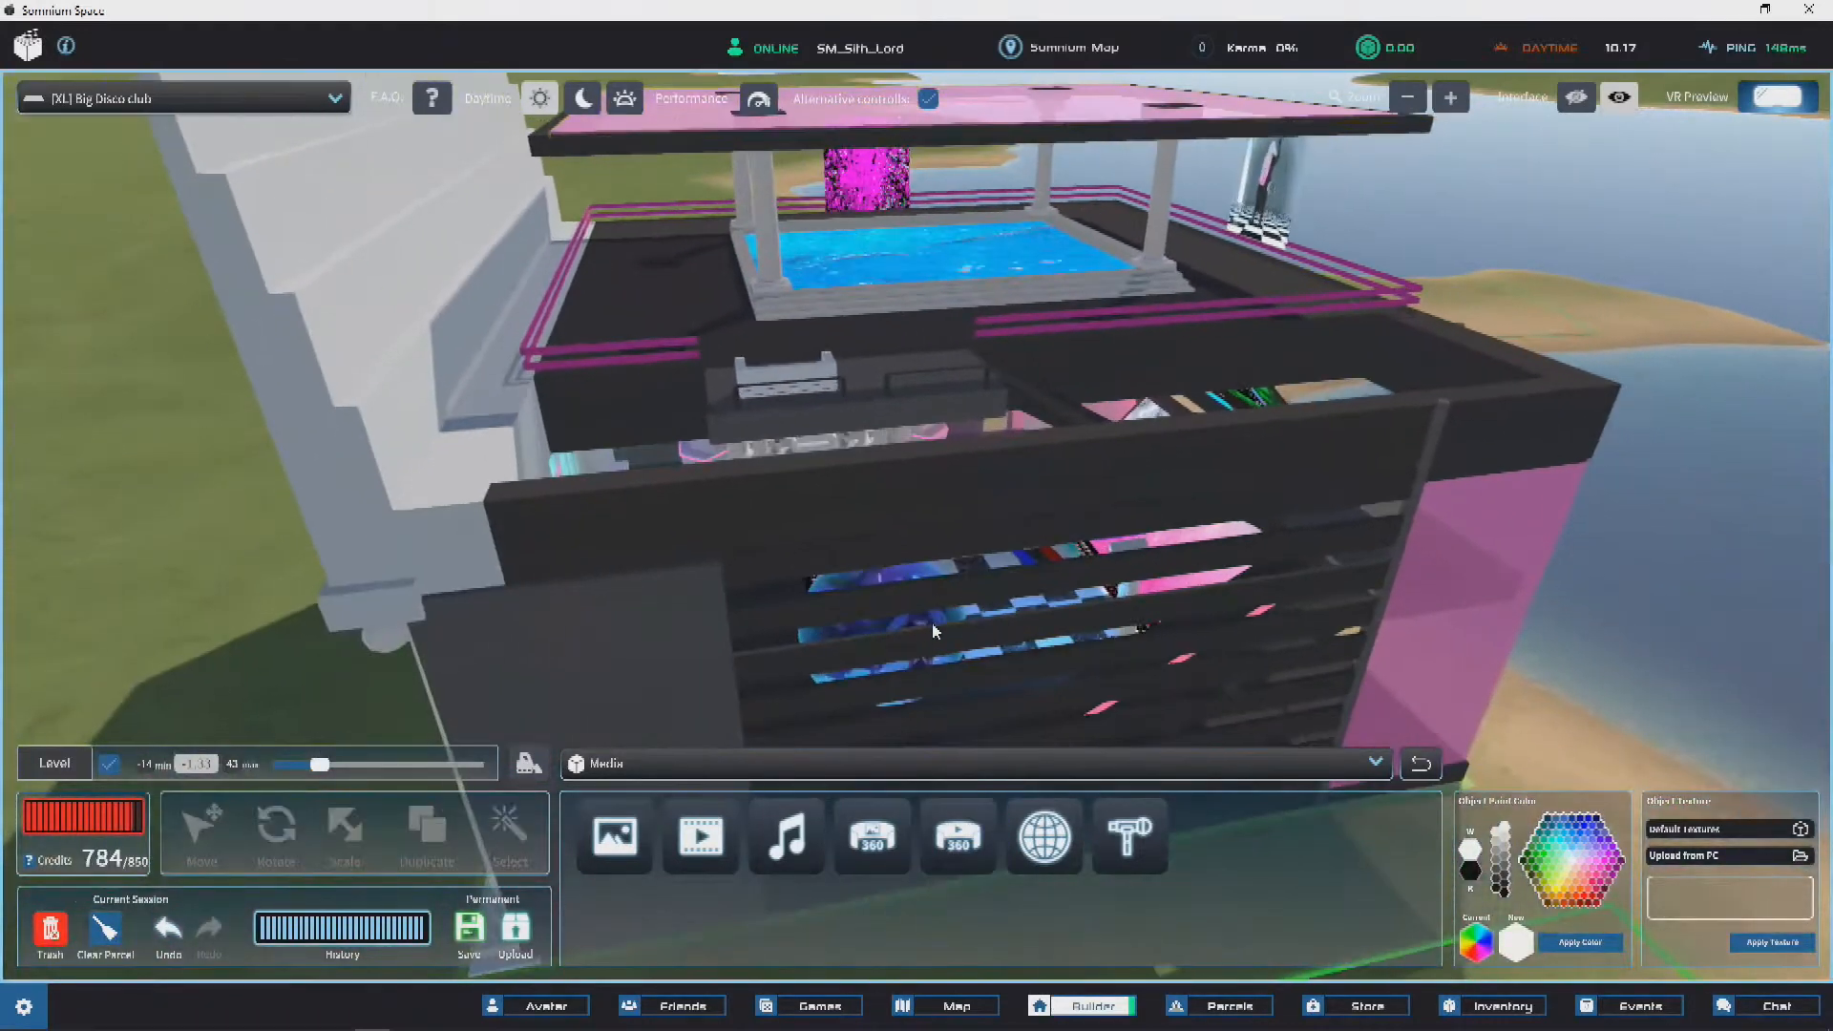
scroll(1205, 581, "down", 2)
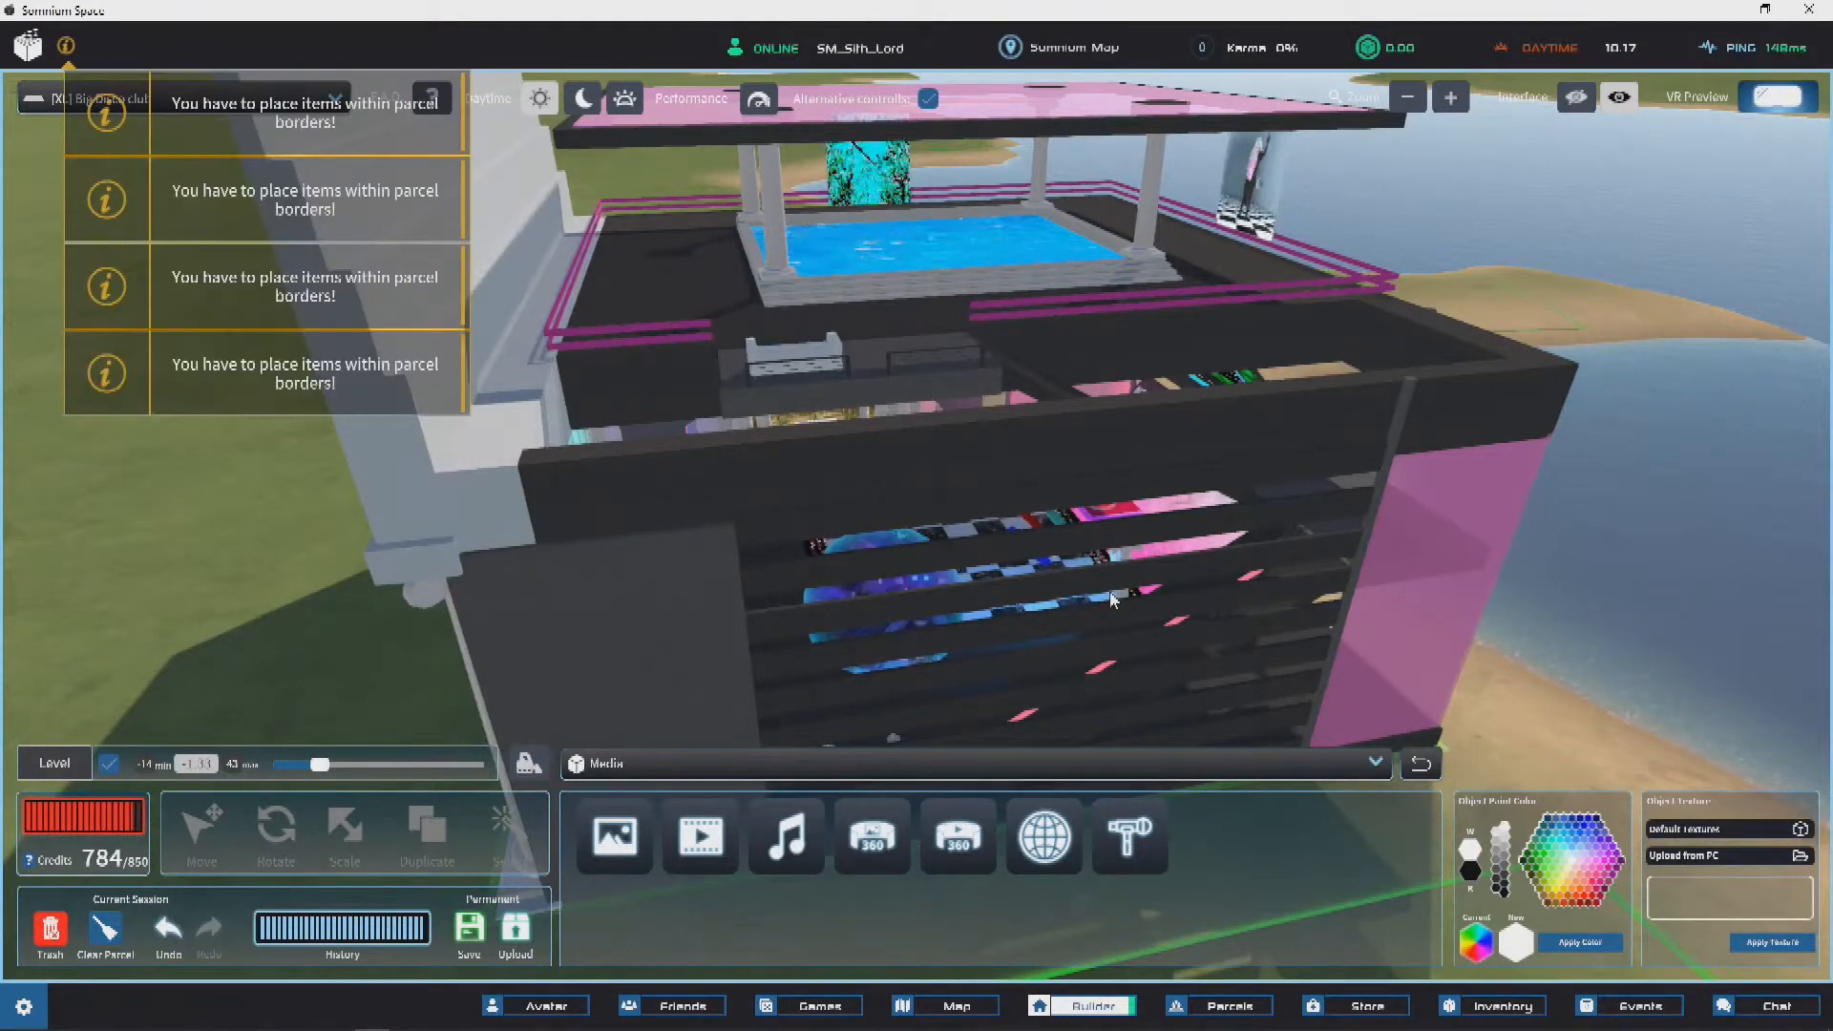
Step: Raise the duplicated pink panel to pool level at Y 11.44 and shrink it to a scale of about 12.56 by 11.31
left_click(1151, 554)
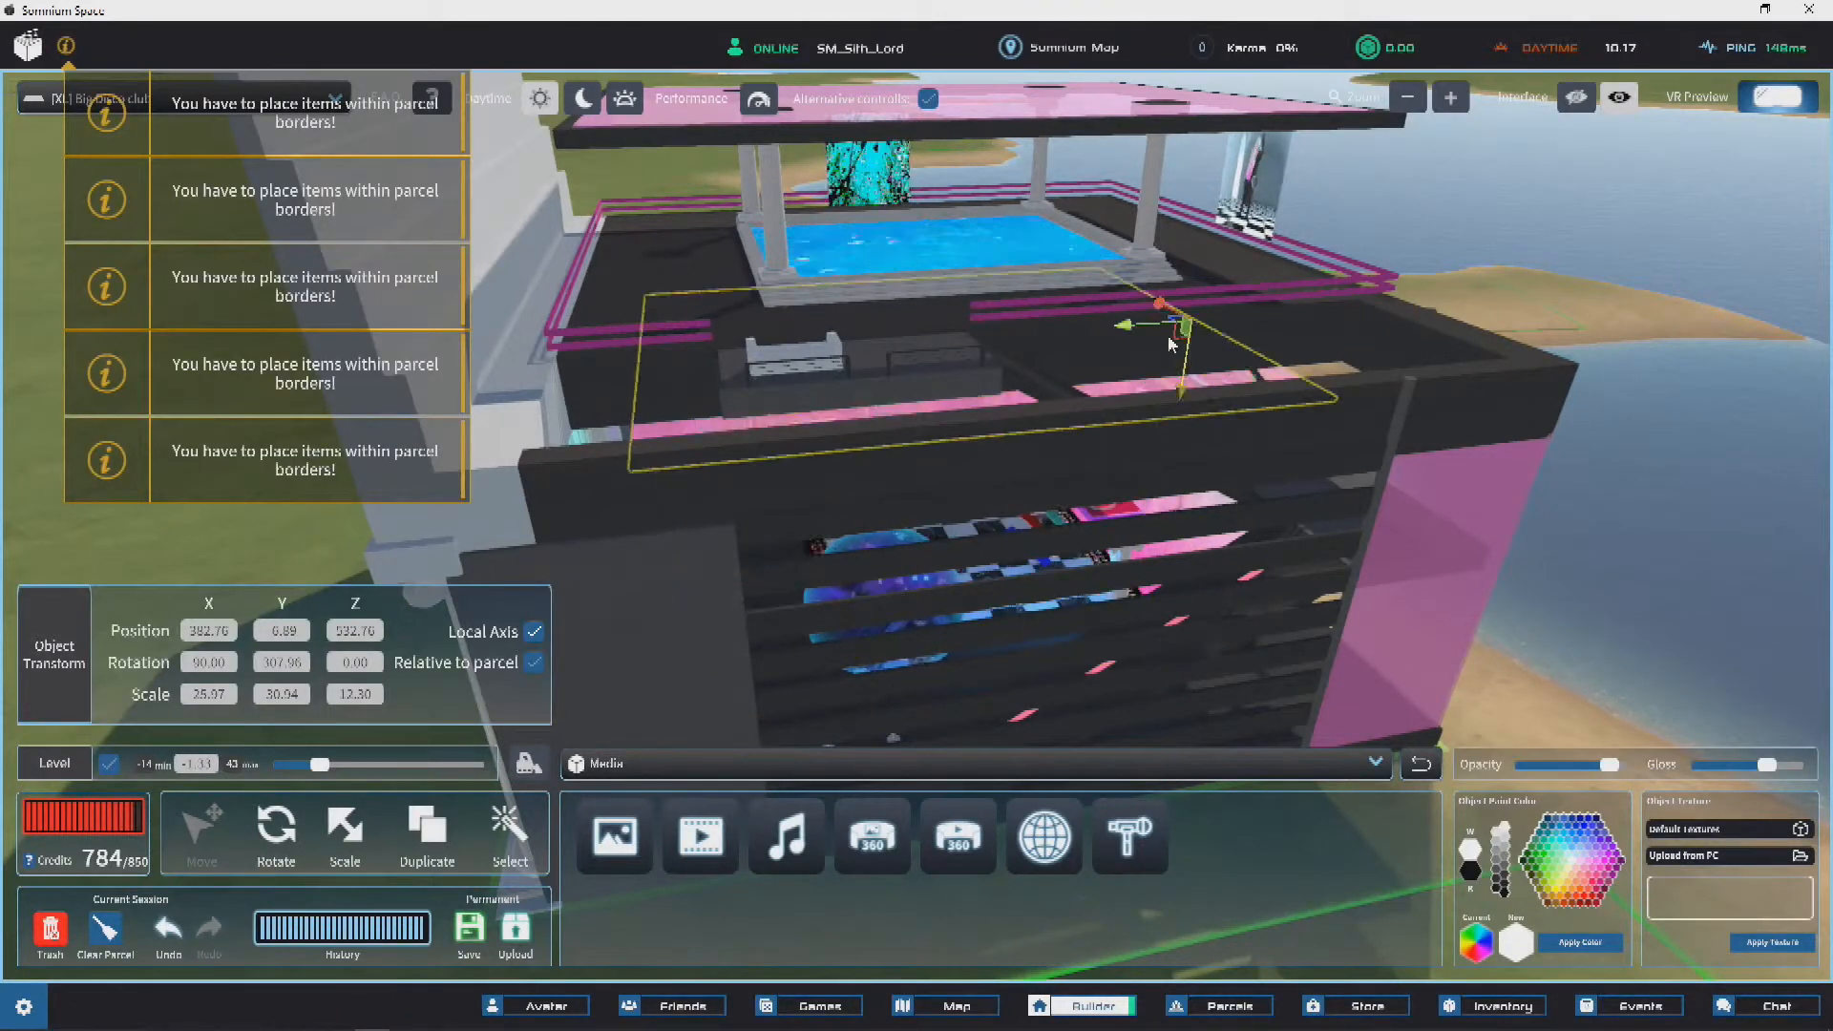
scroll(1166, 279, "up", 3)
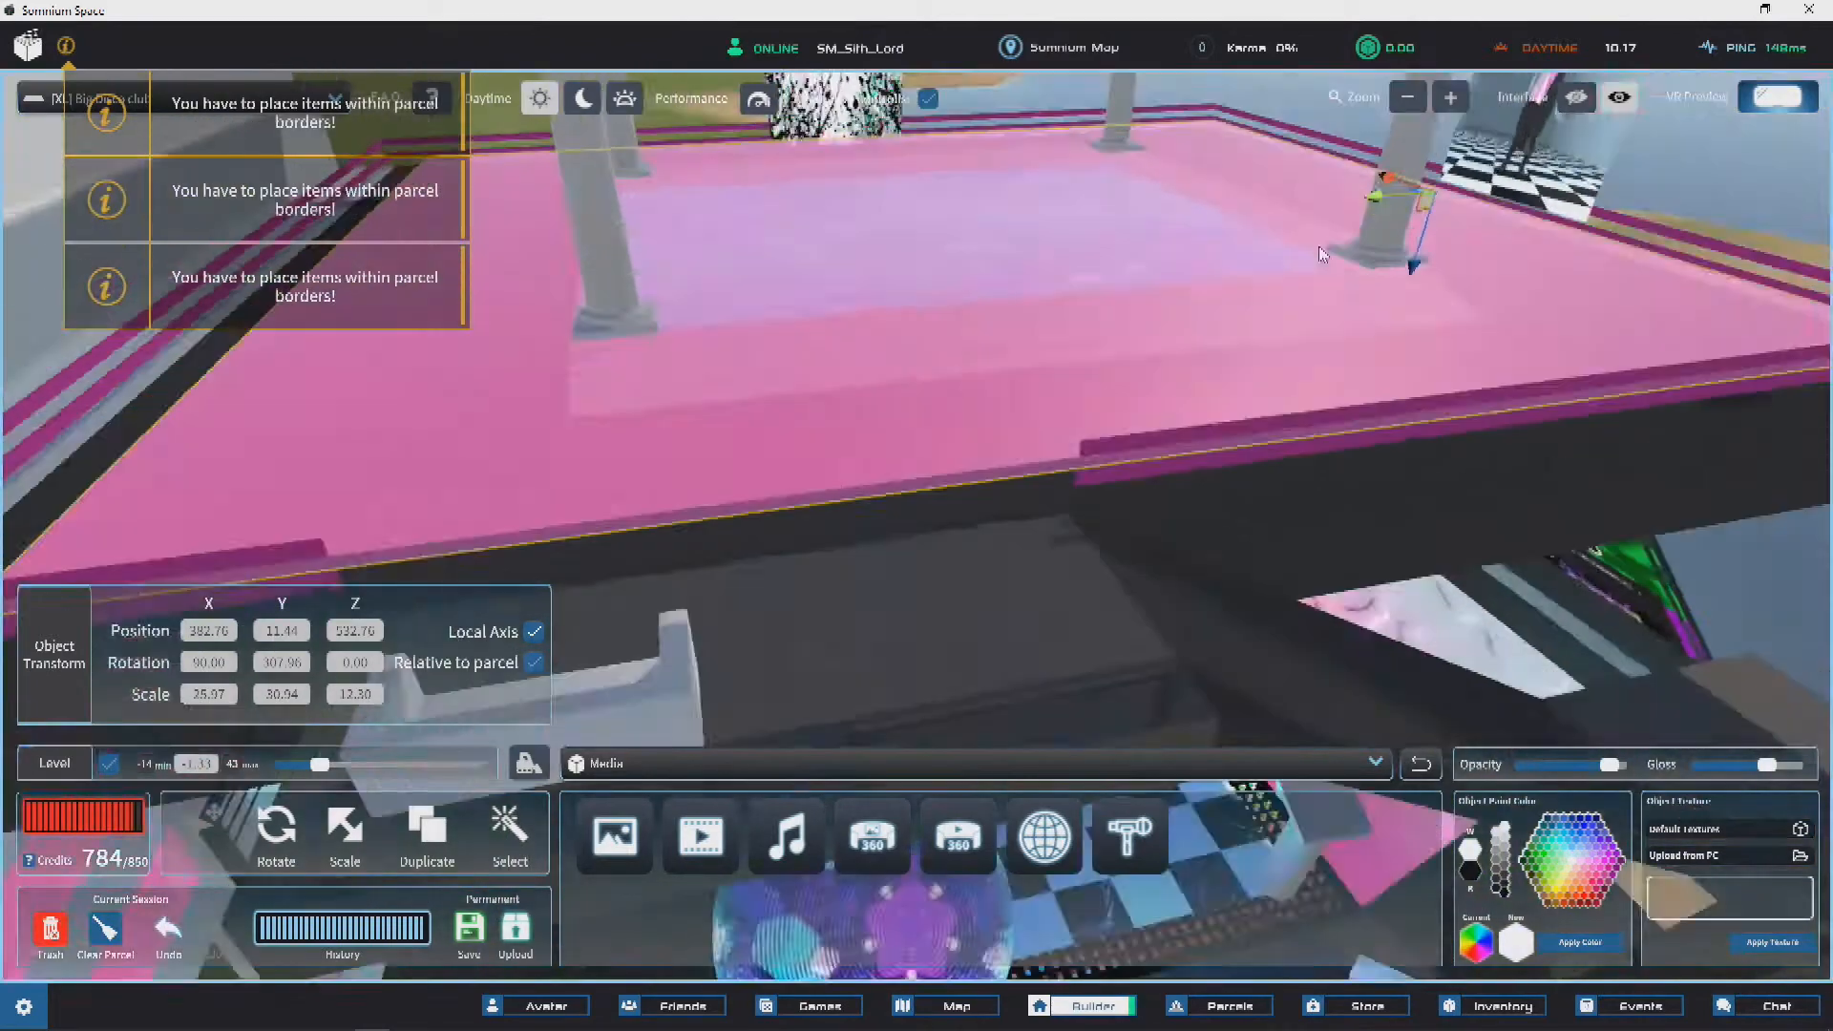
left_click_drag(1494, 299, 1535, 272)
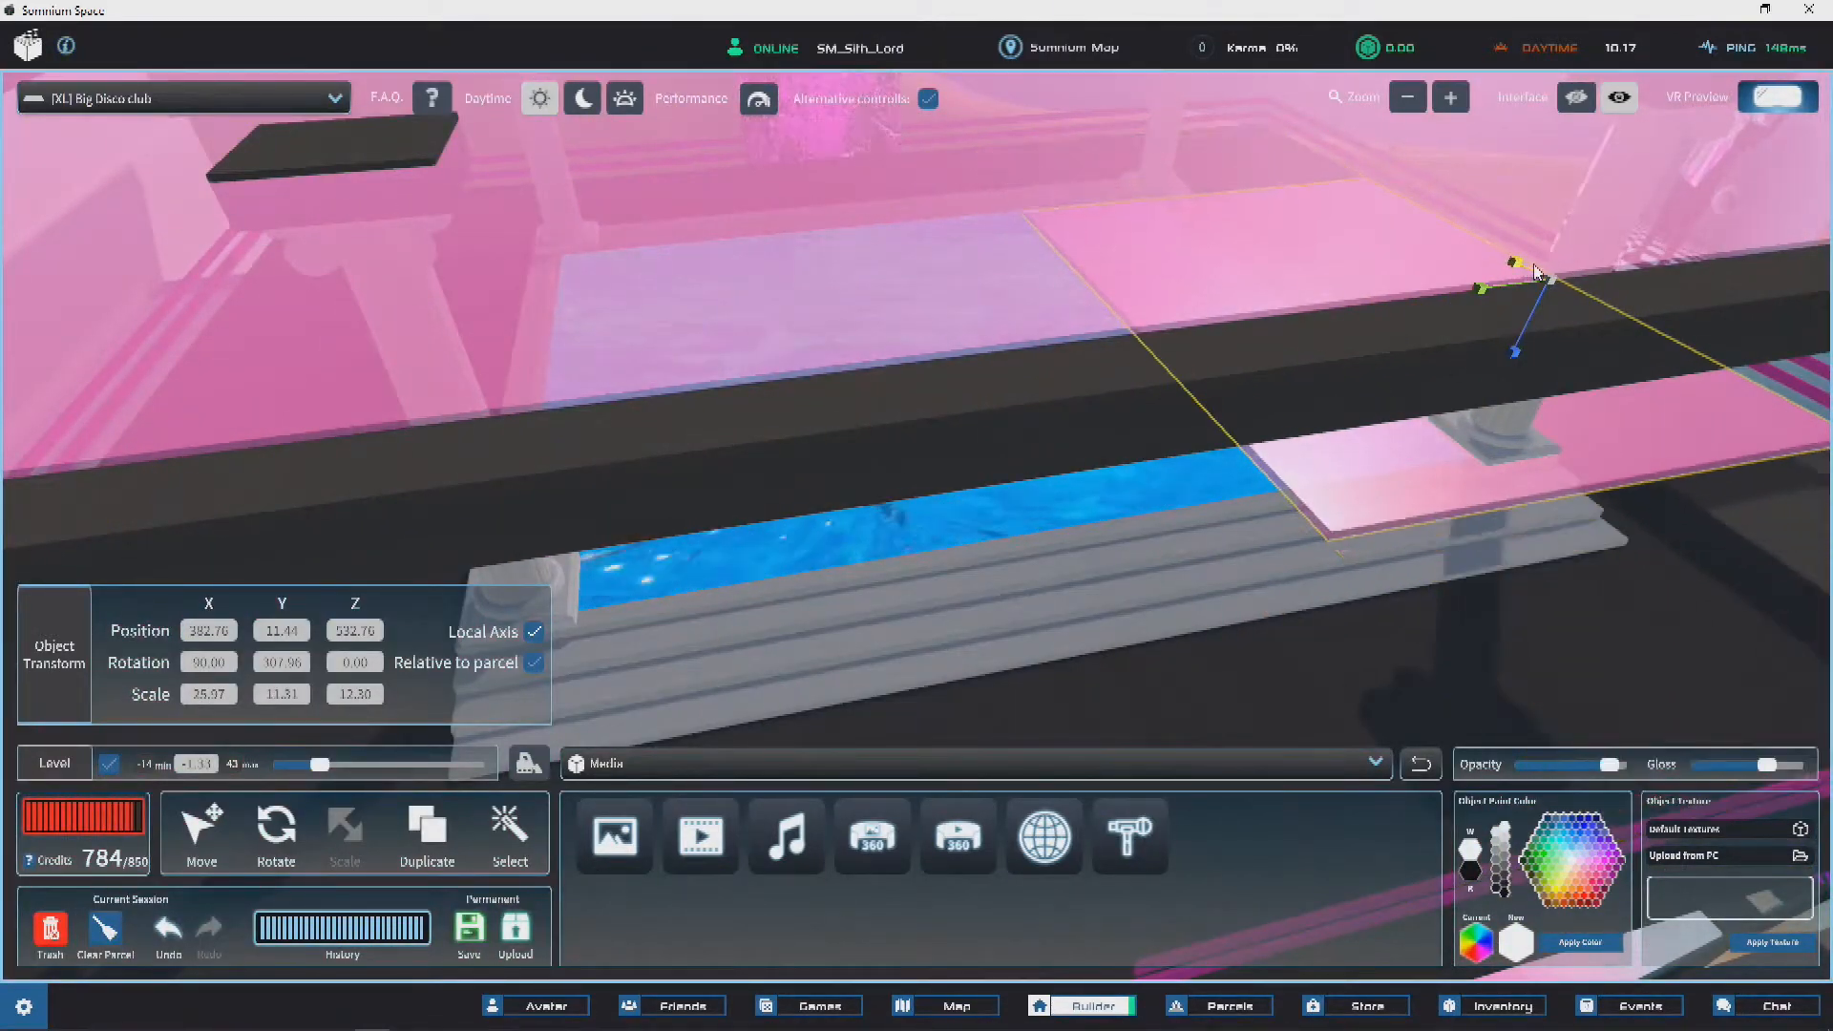
Step: Move the small pink panel over the pool water and lower it slightly to Y 11.37
left_click(195, 831)
scroll(917, 382, "down", 3)
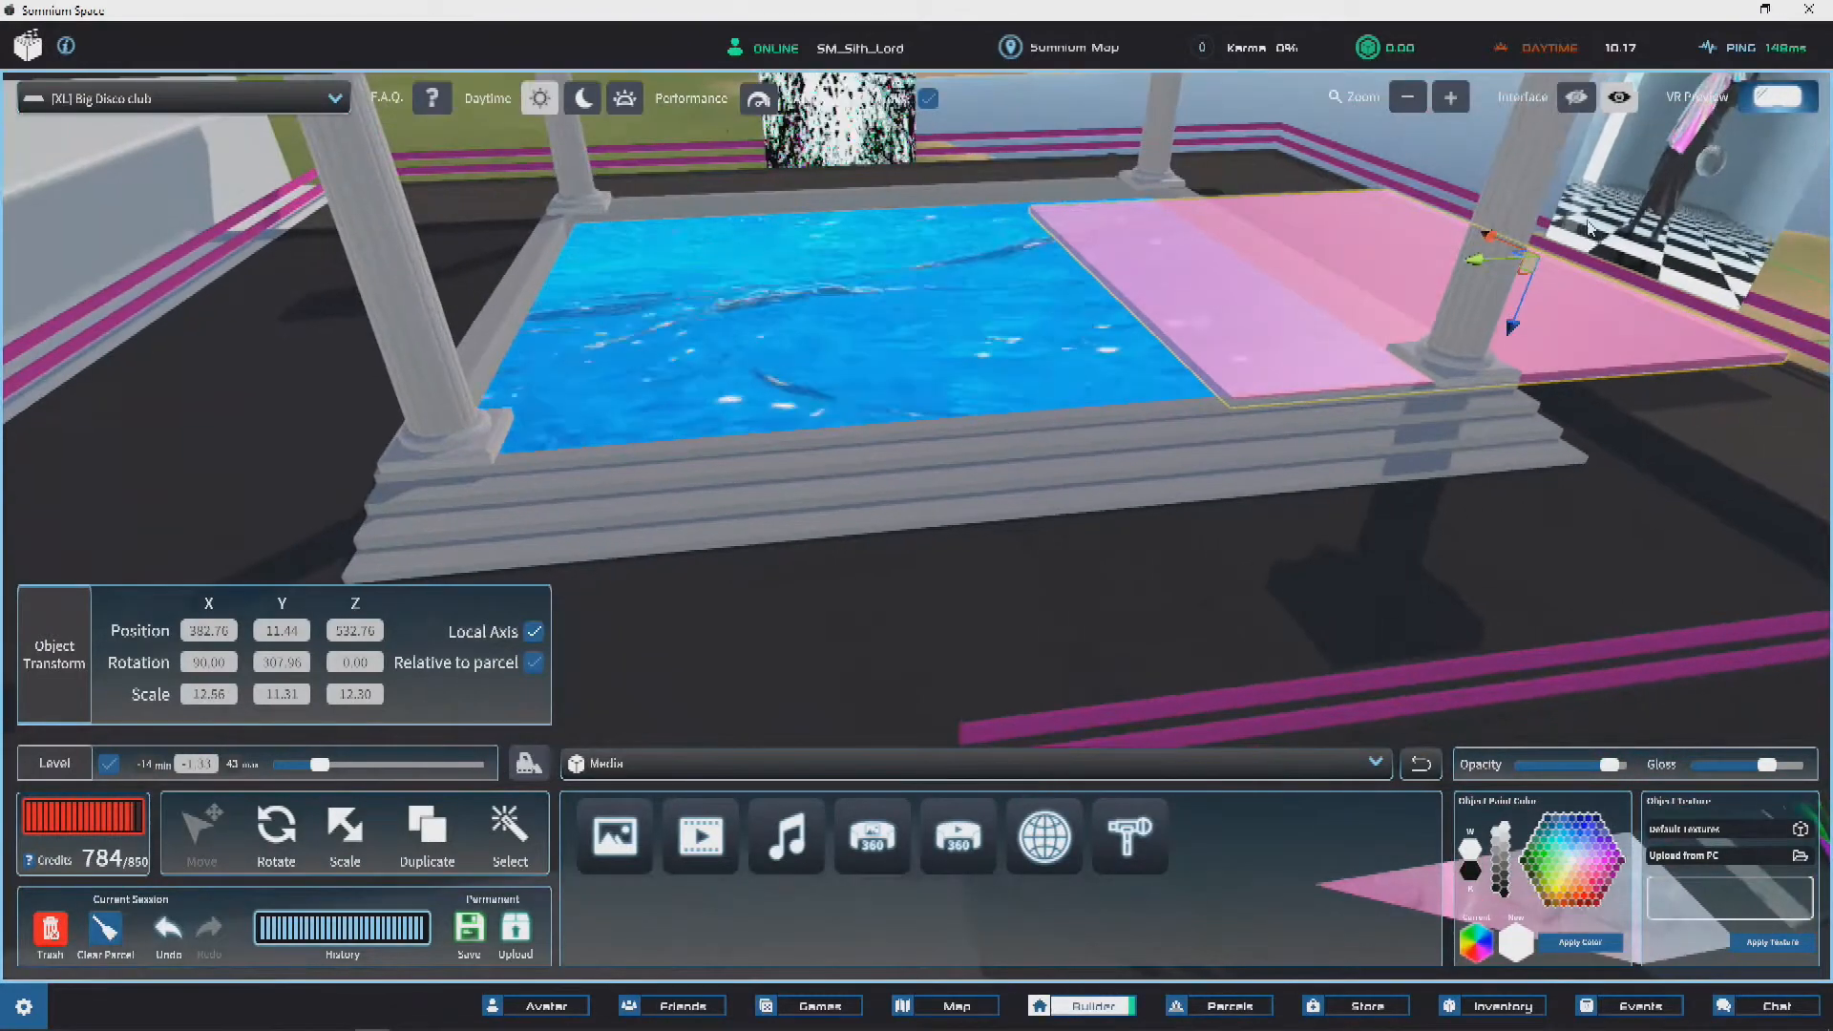
left_click_drag(1507, 272, 1203, 281)
scroll(1222, 315, "up", 5)
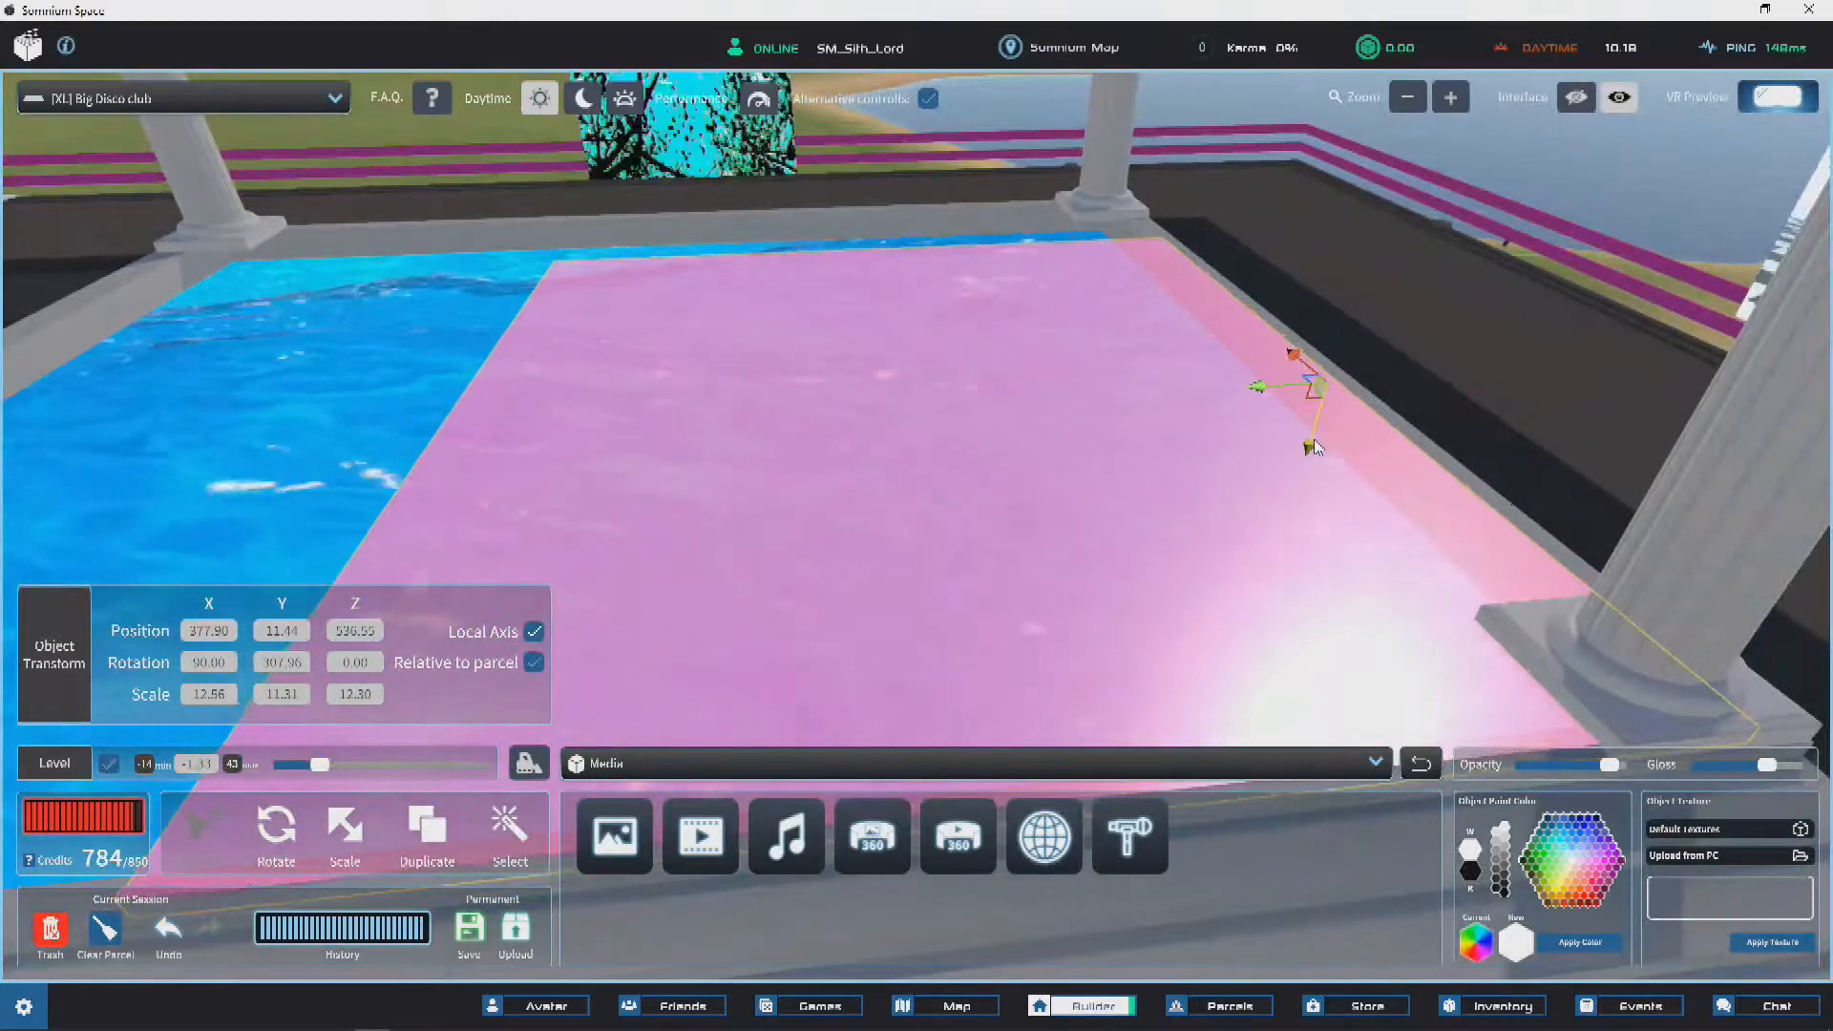
left_click_drag(1314, 447, 1249, 395)
Step: Rotate the pink panel to 37.96 degrees about Y and place its edge along one stepped border of the pool
right_click_drag(1248, 396, 232, 846)
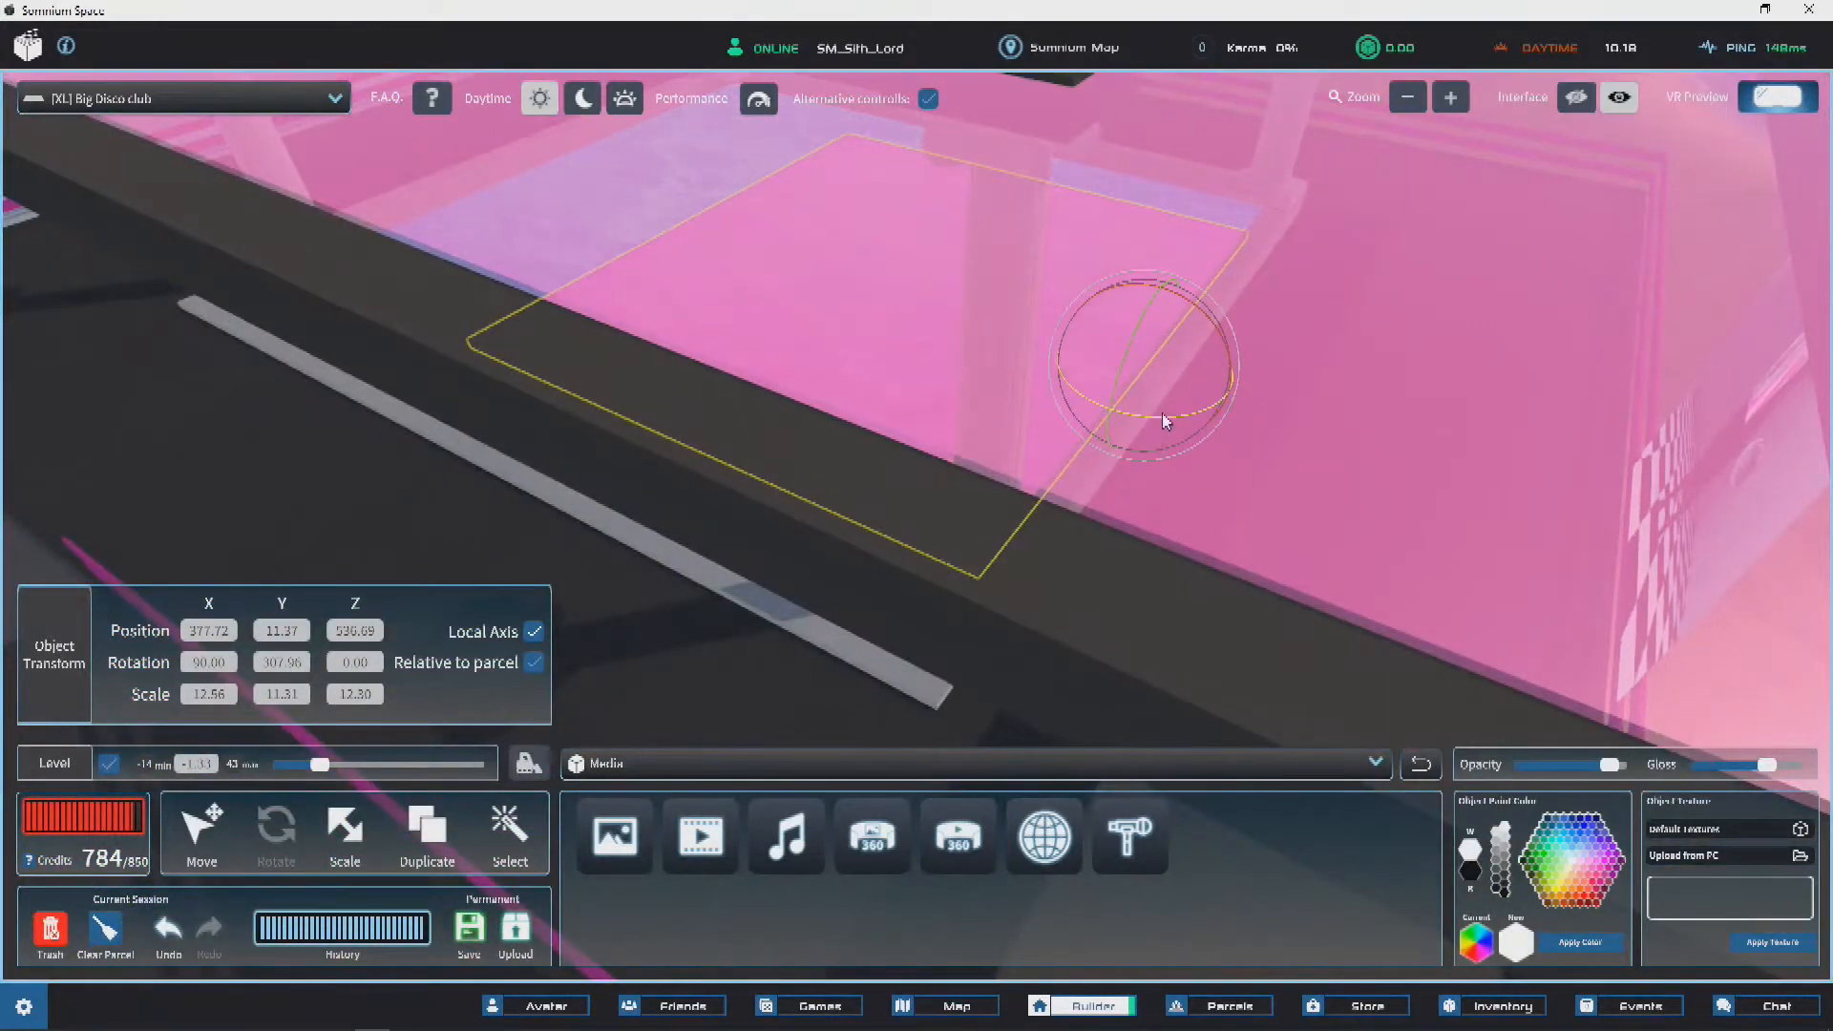
left_click_drag(1036, 439, 1019, 445)
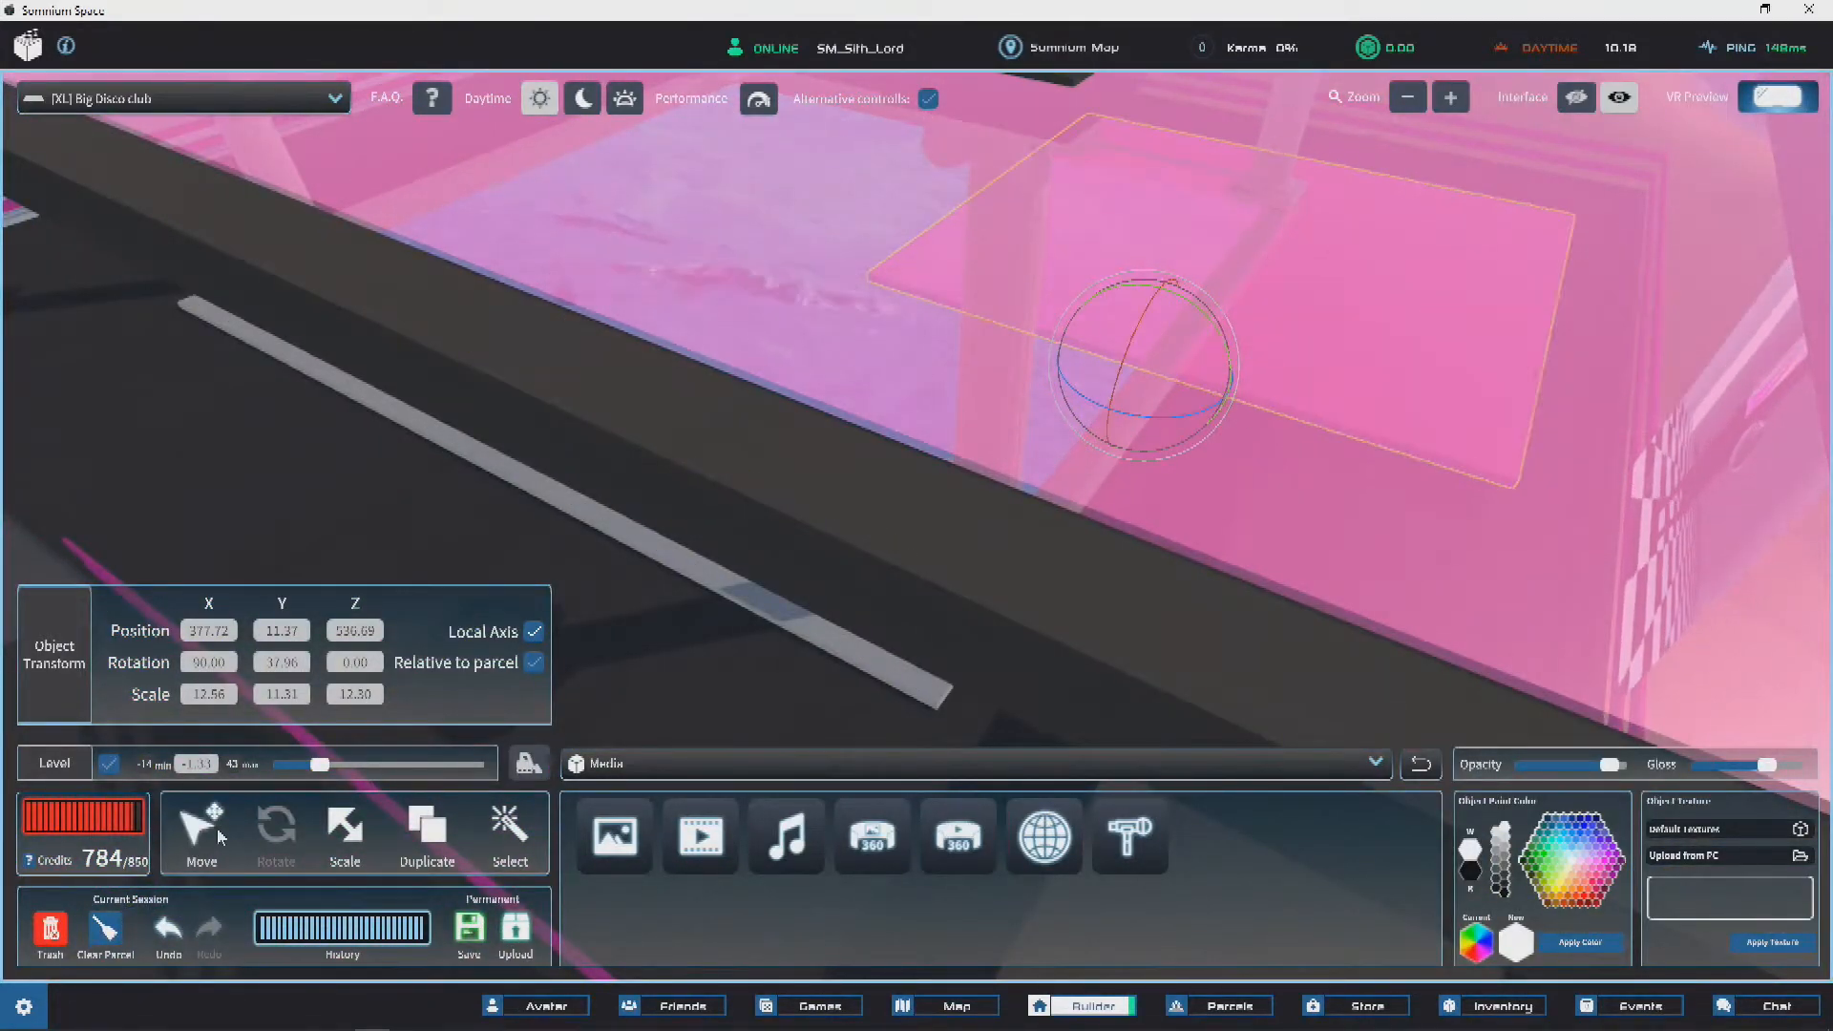
left_click_drag(1172, 390, 1294, 326)
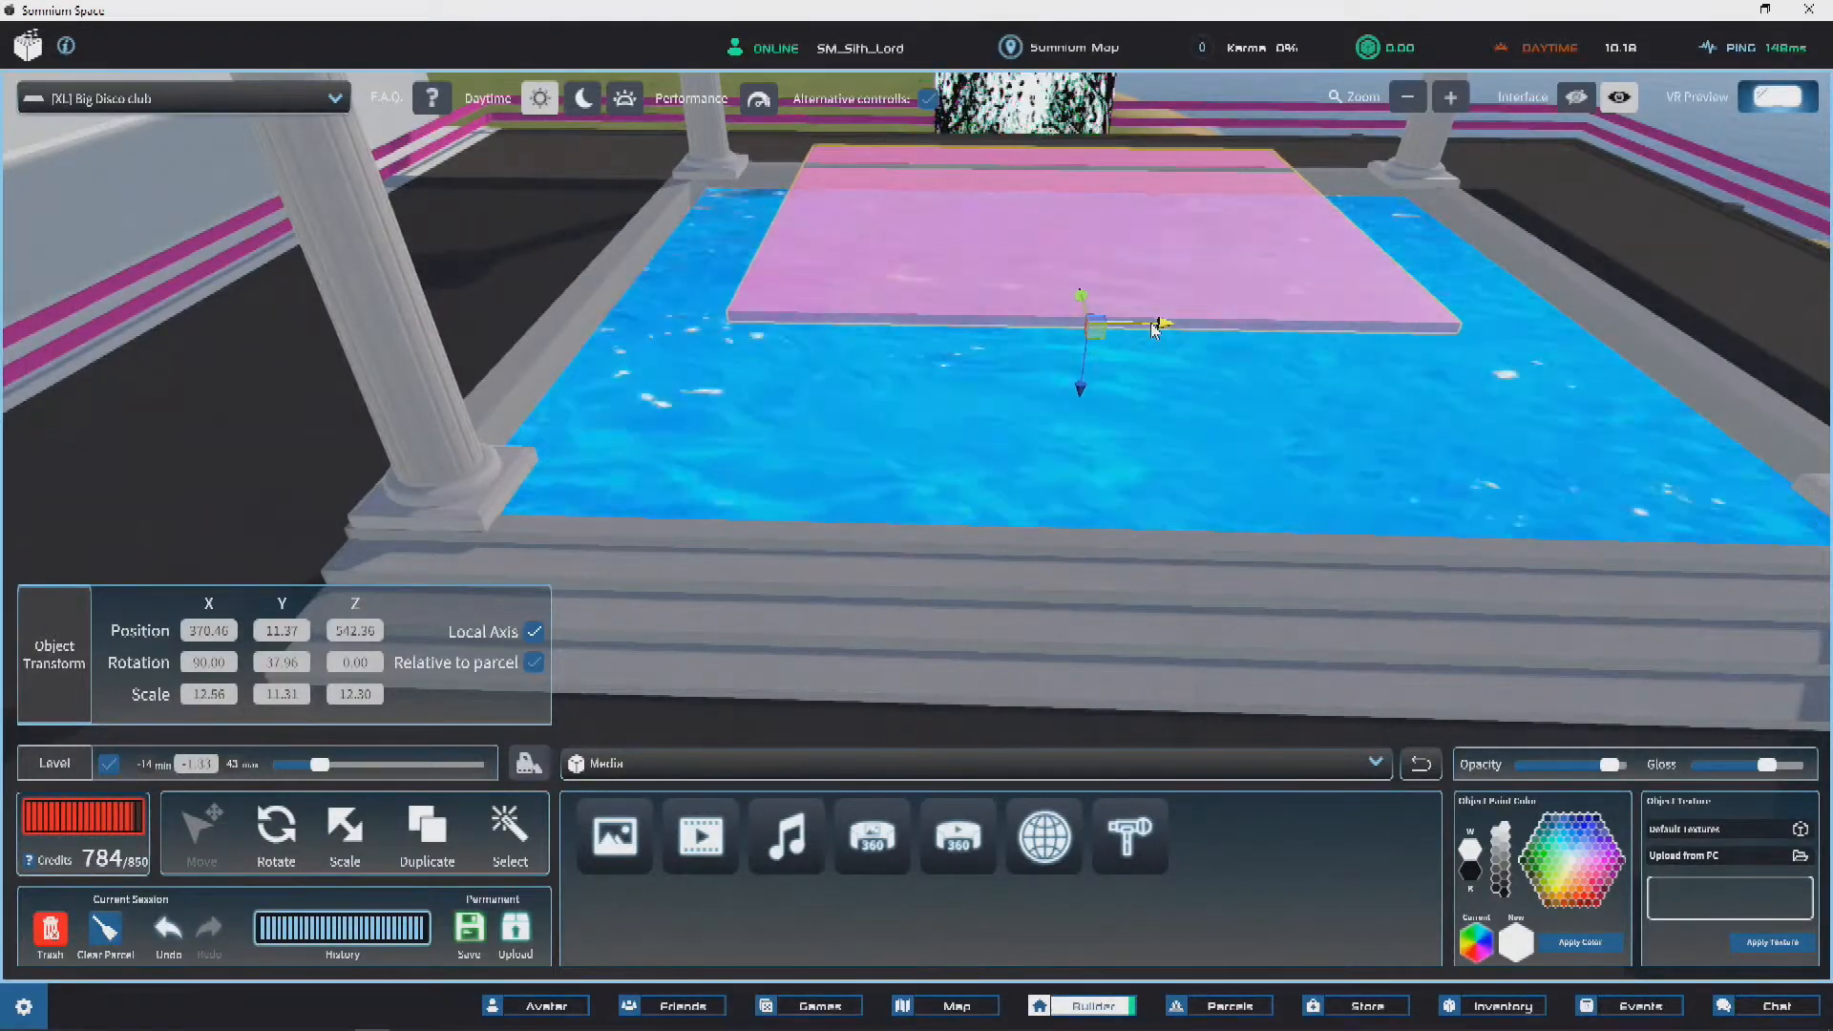
left_click_drag(1155, 327, 1163, 337)
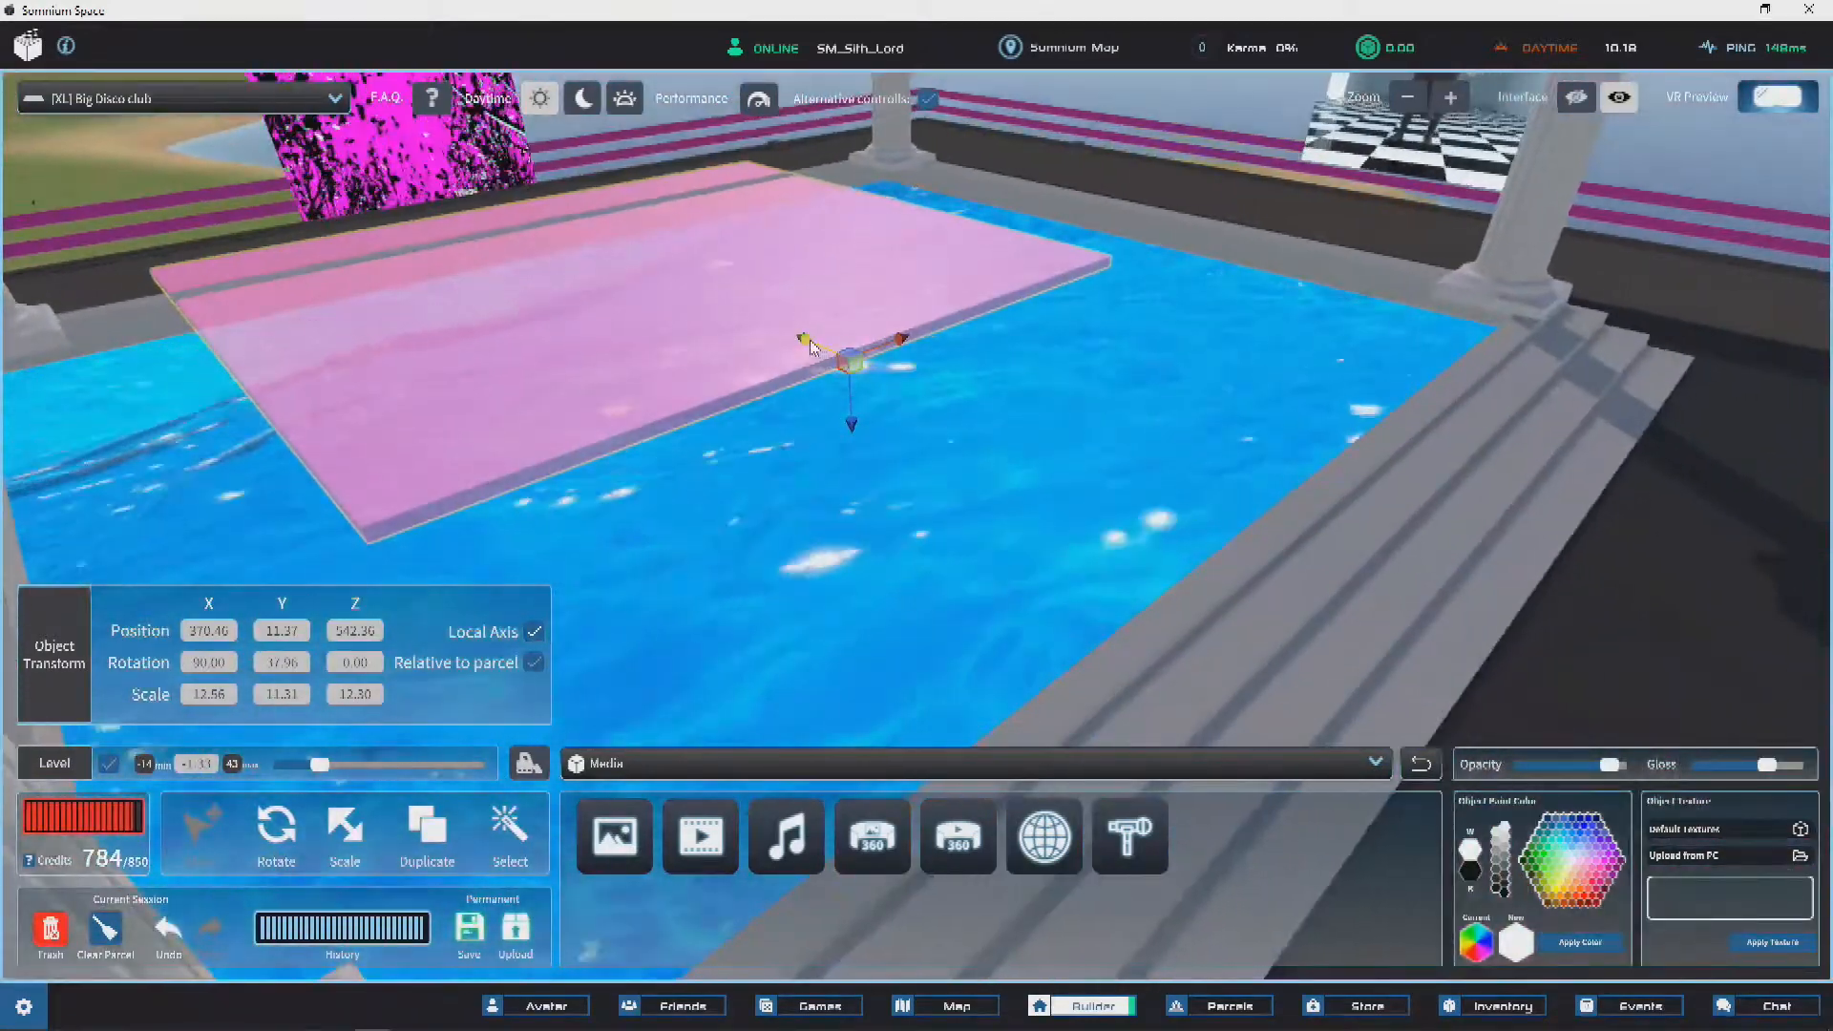
left_click_drag(809, 347, 1435, 570)
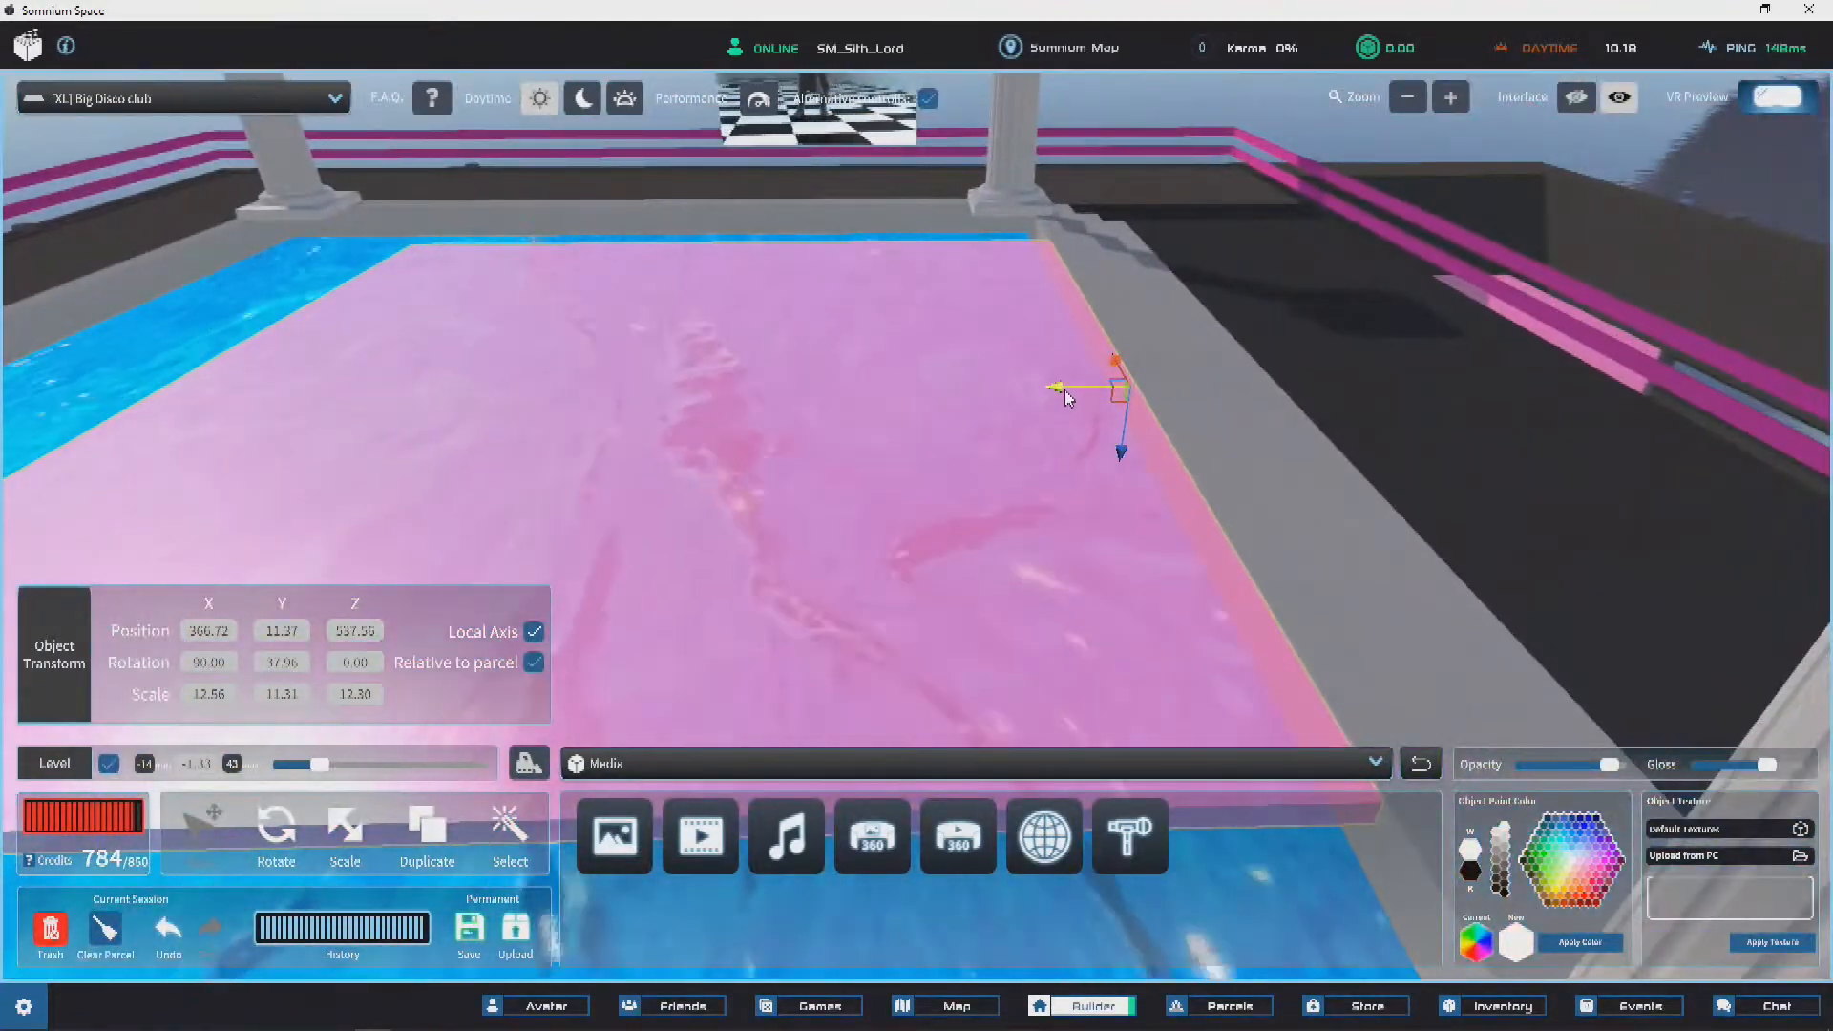
left_click_drag(1075, 399, 1073, 394)
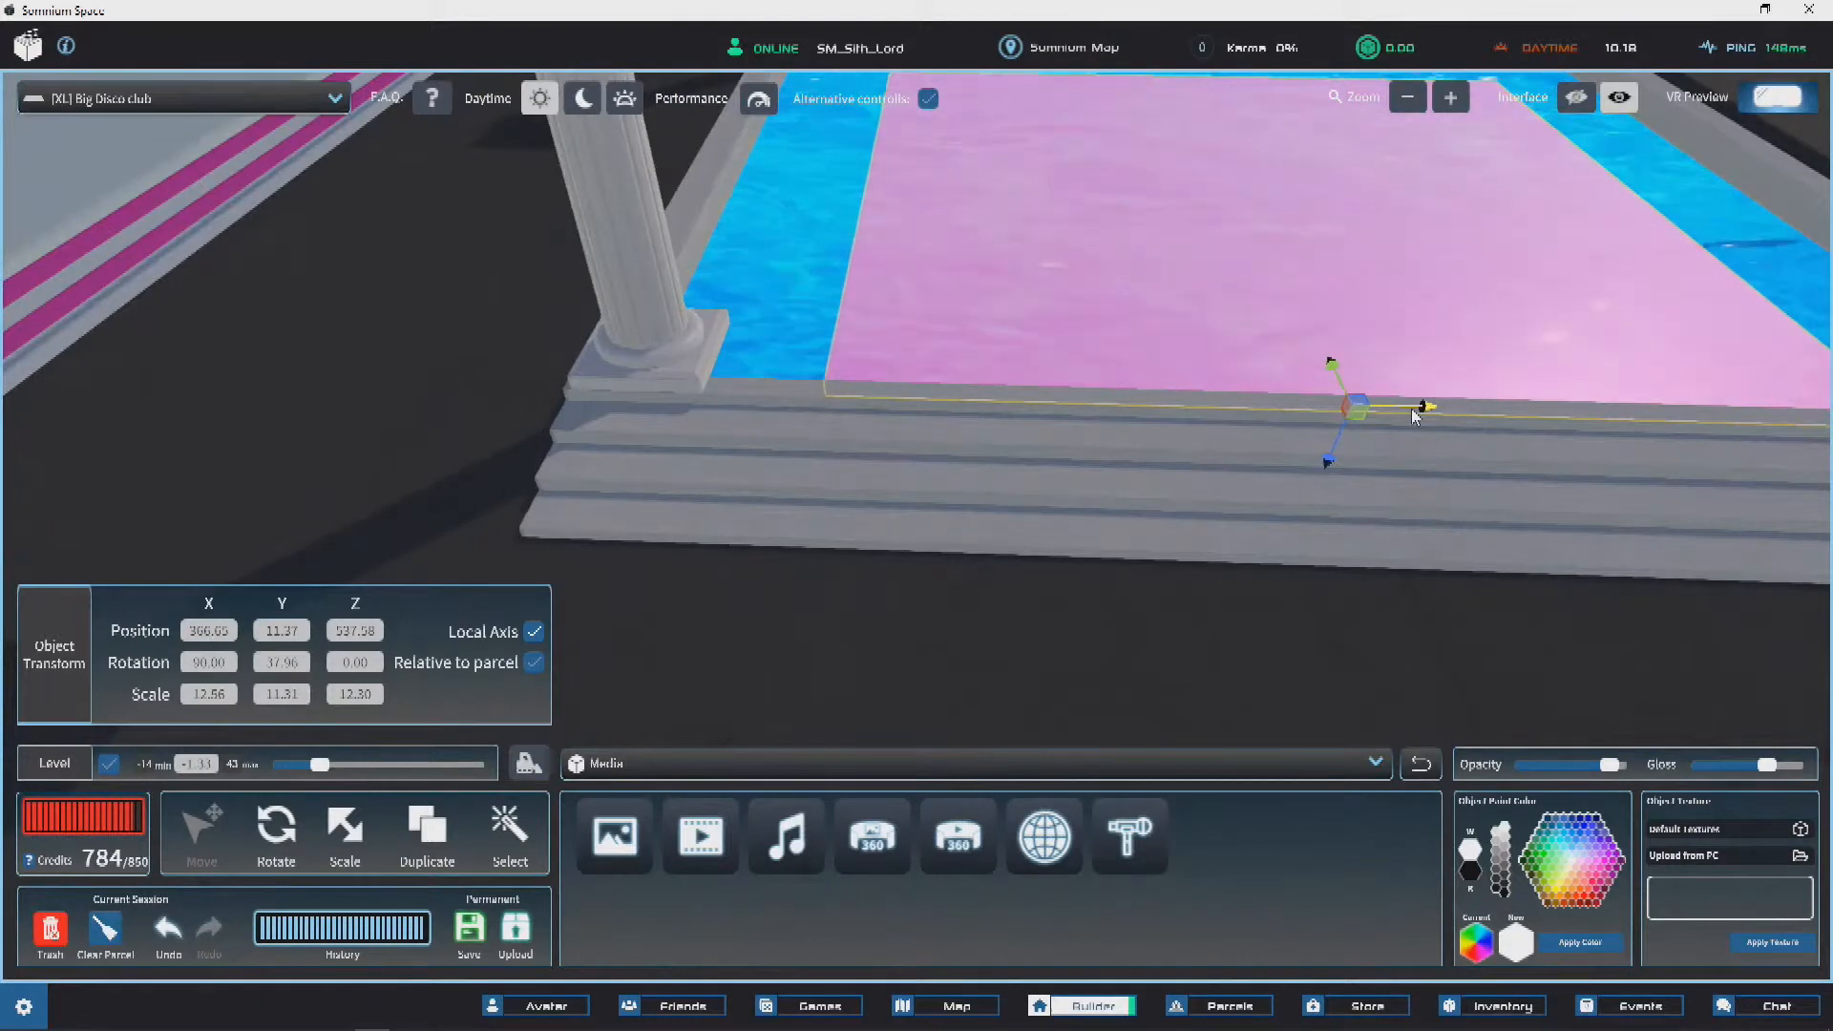
Step: Center the panel between the columns and widen it to an X scale of 18.42 so it reaches both side borders
left_click_drag(1416, 416, 1420, 416)
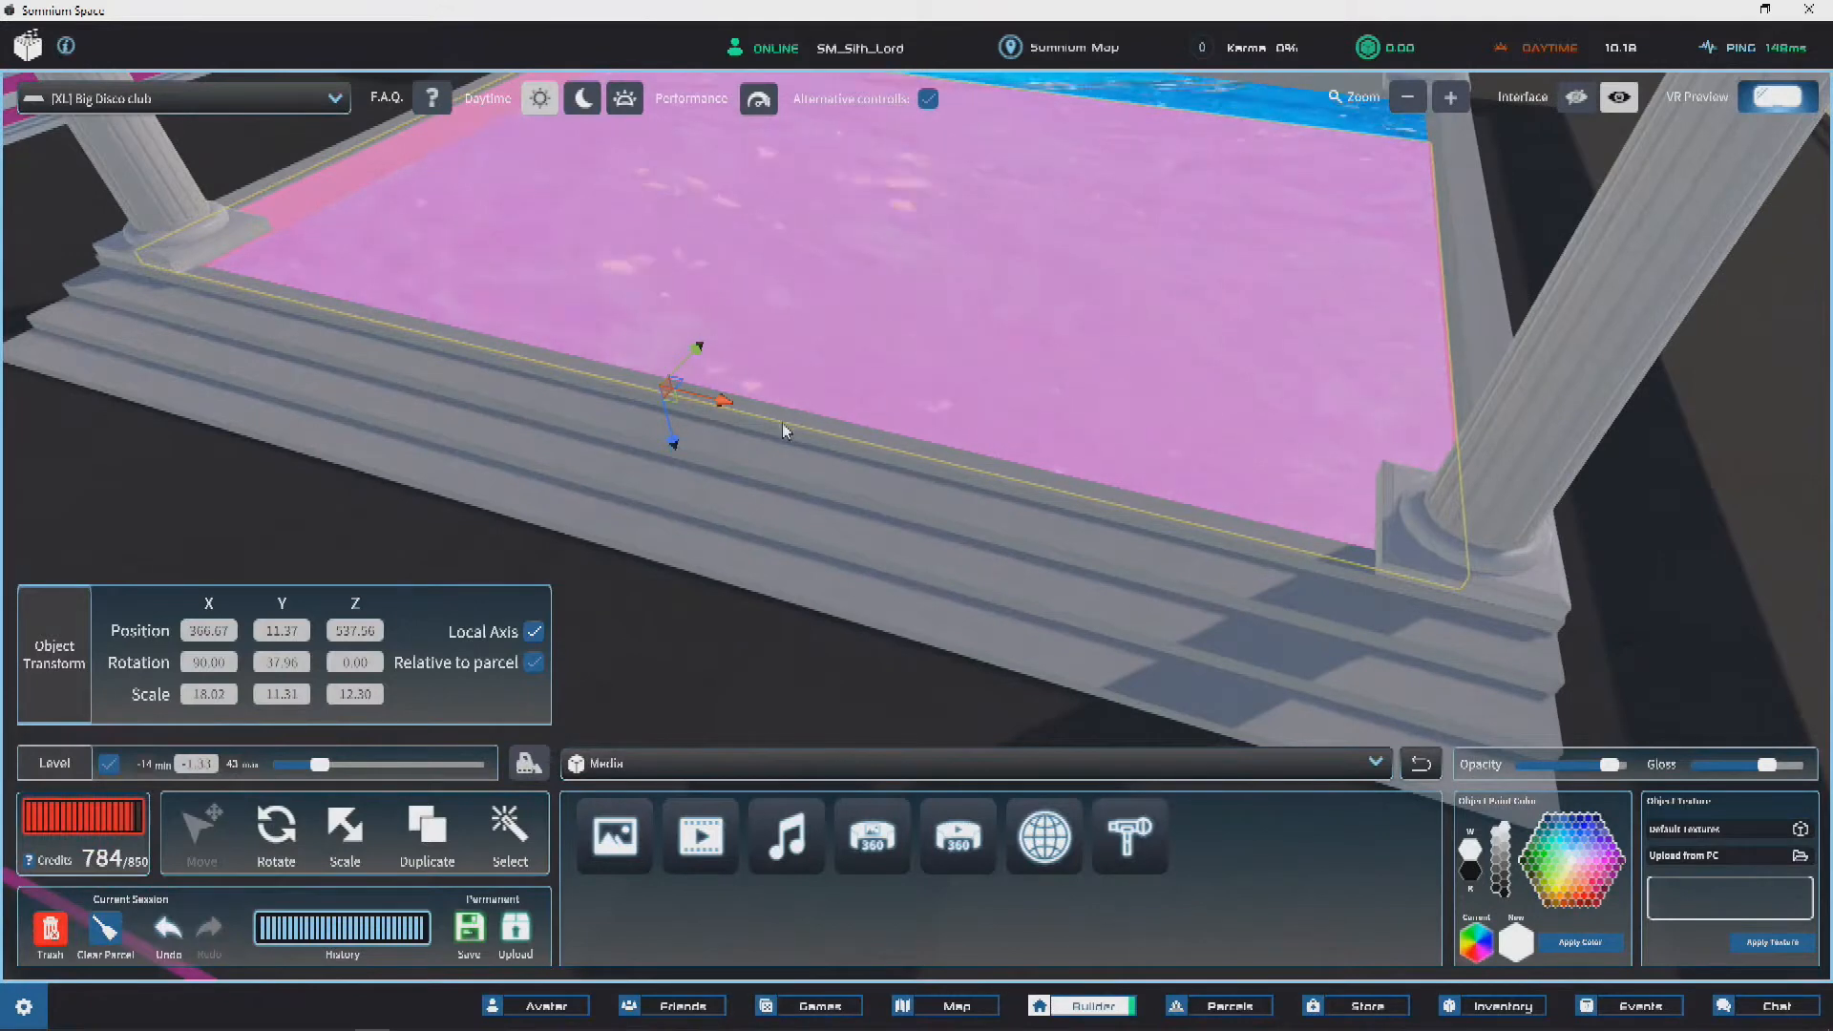
left_click_drag(740, 409, 735, 407)
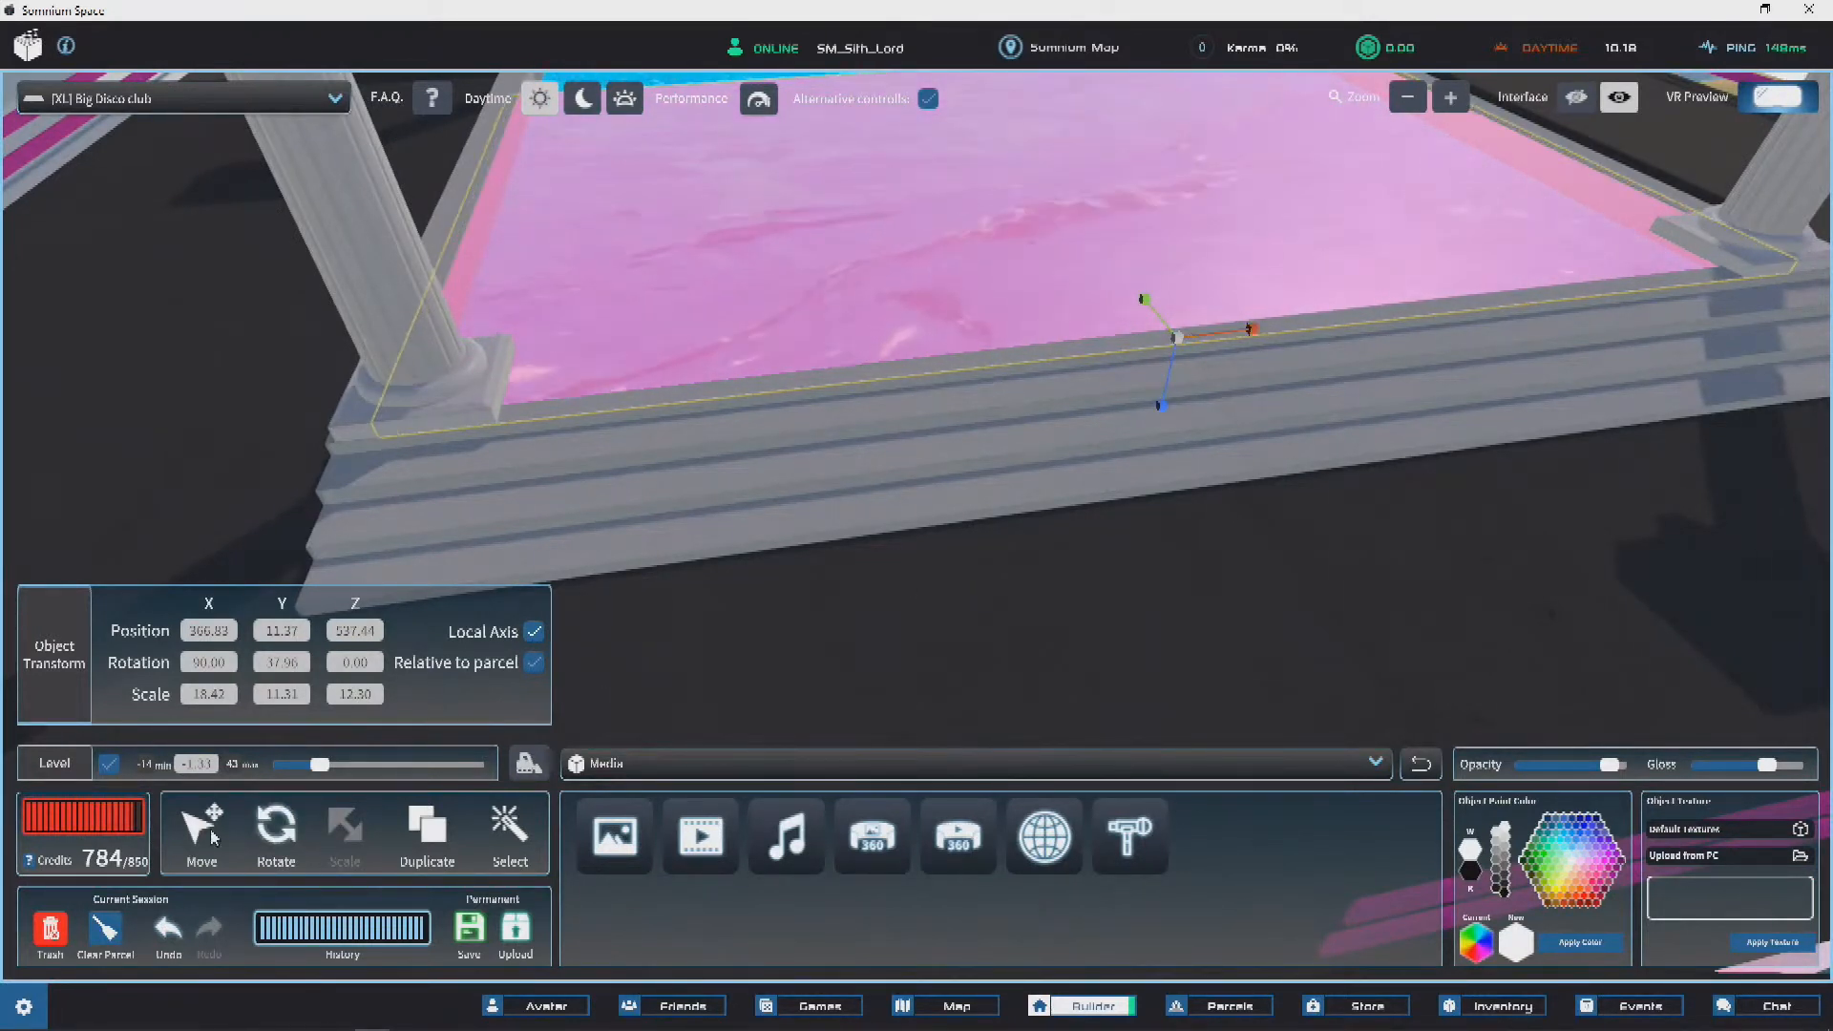
right_click_drag(943, 359, 752, 567)
Step: Extend the pink panel across the pool to the opposite border, bringing its Y scale to 15.31
left_click(345, 837)
key("e")
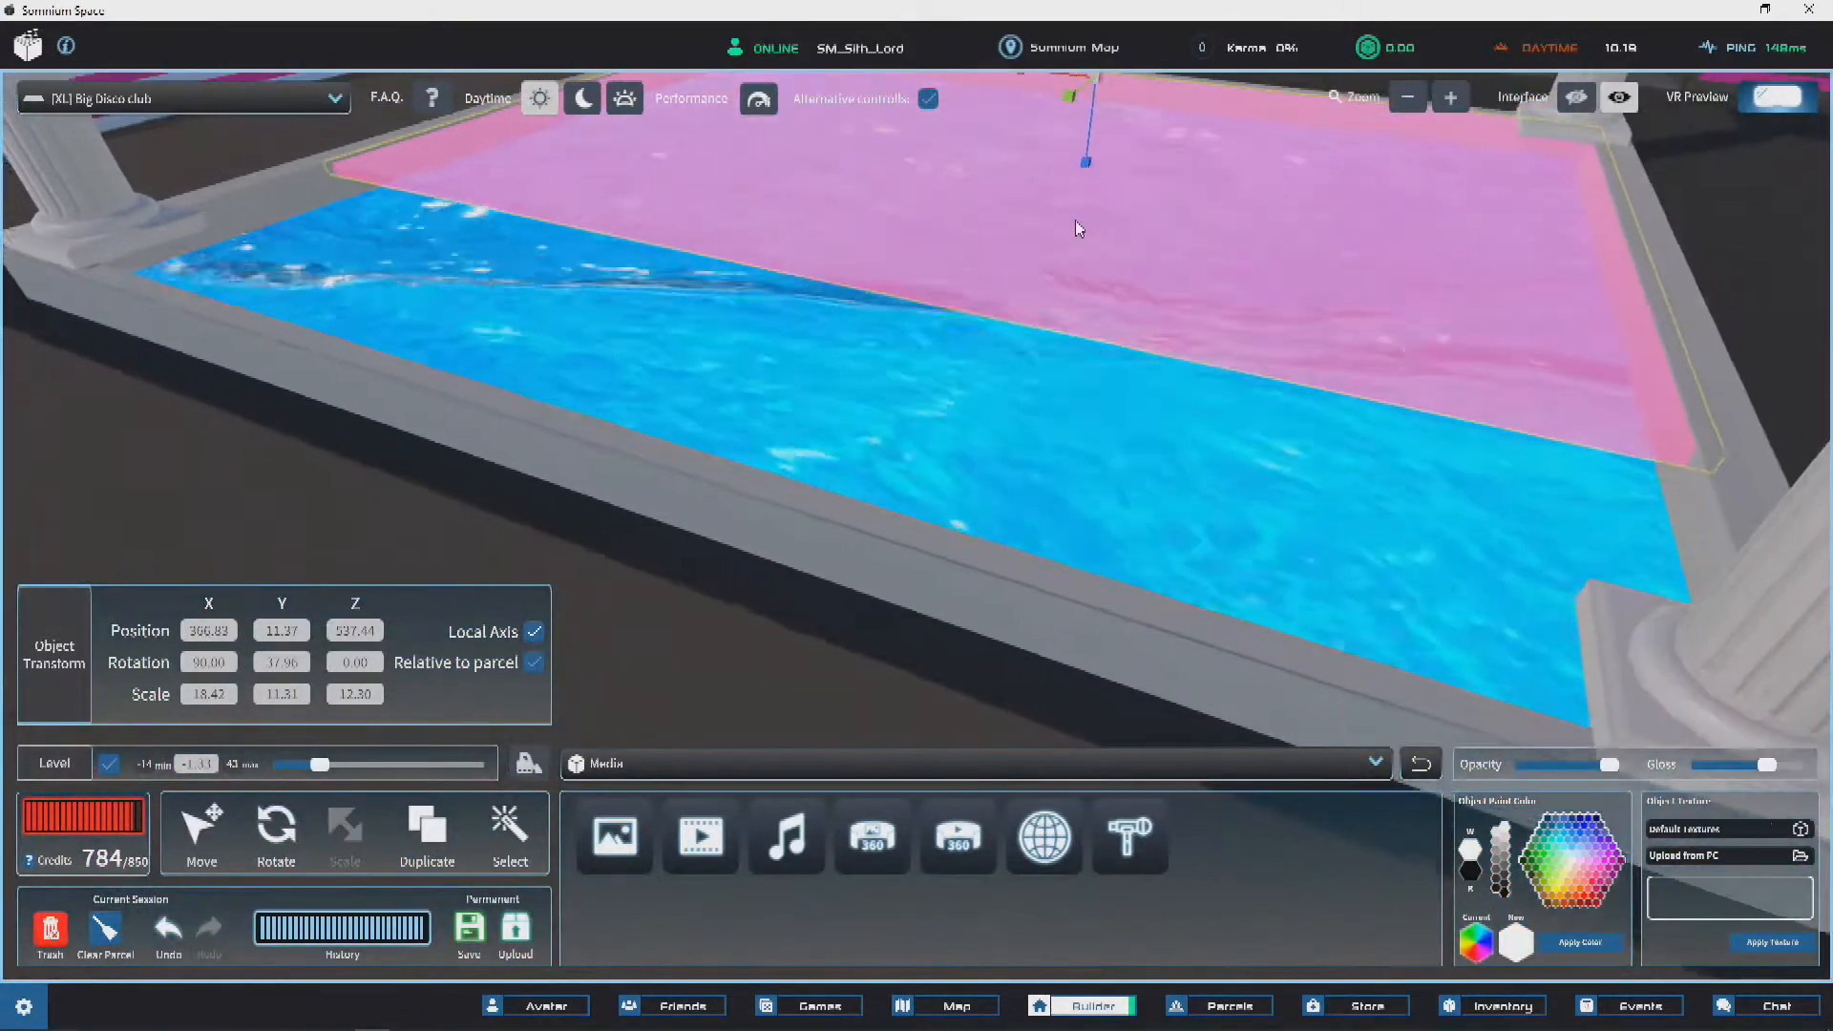
key("w")
left_click_drag(1088, 118, 1055, 185)
right_click_drag(1055, 185, 945, 193)
scroll(941, 195, "down", 5)
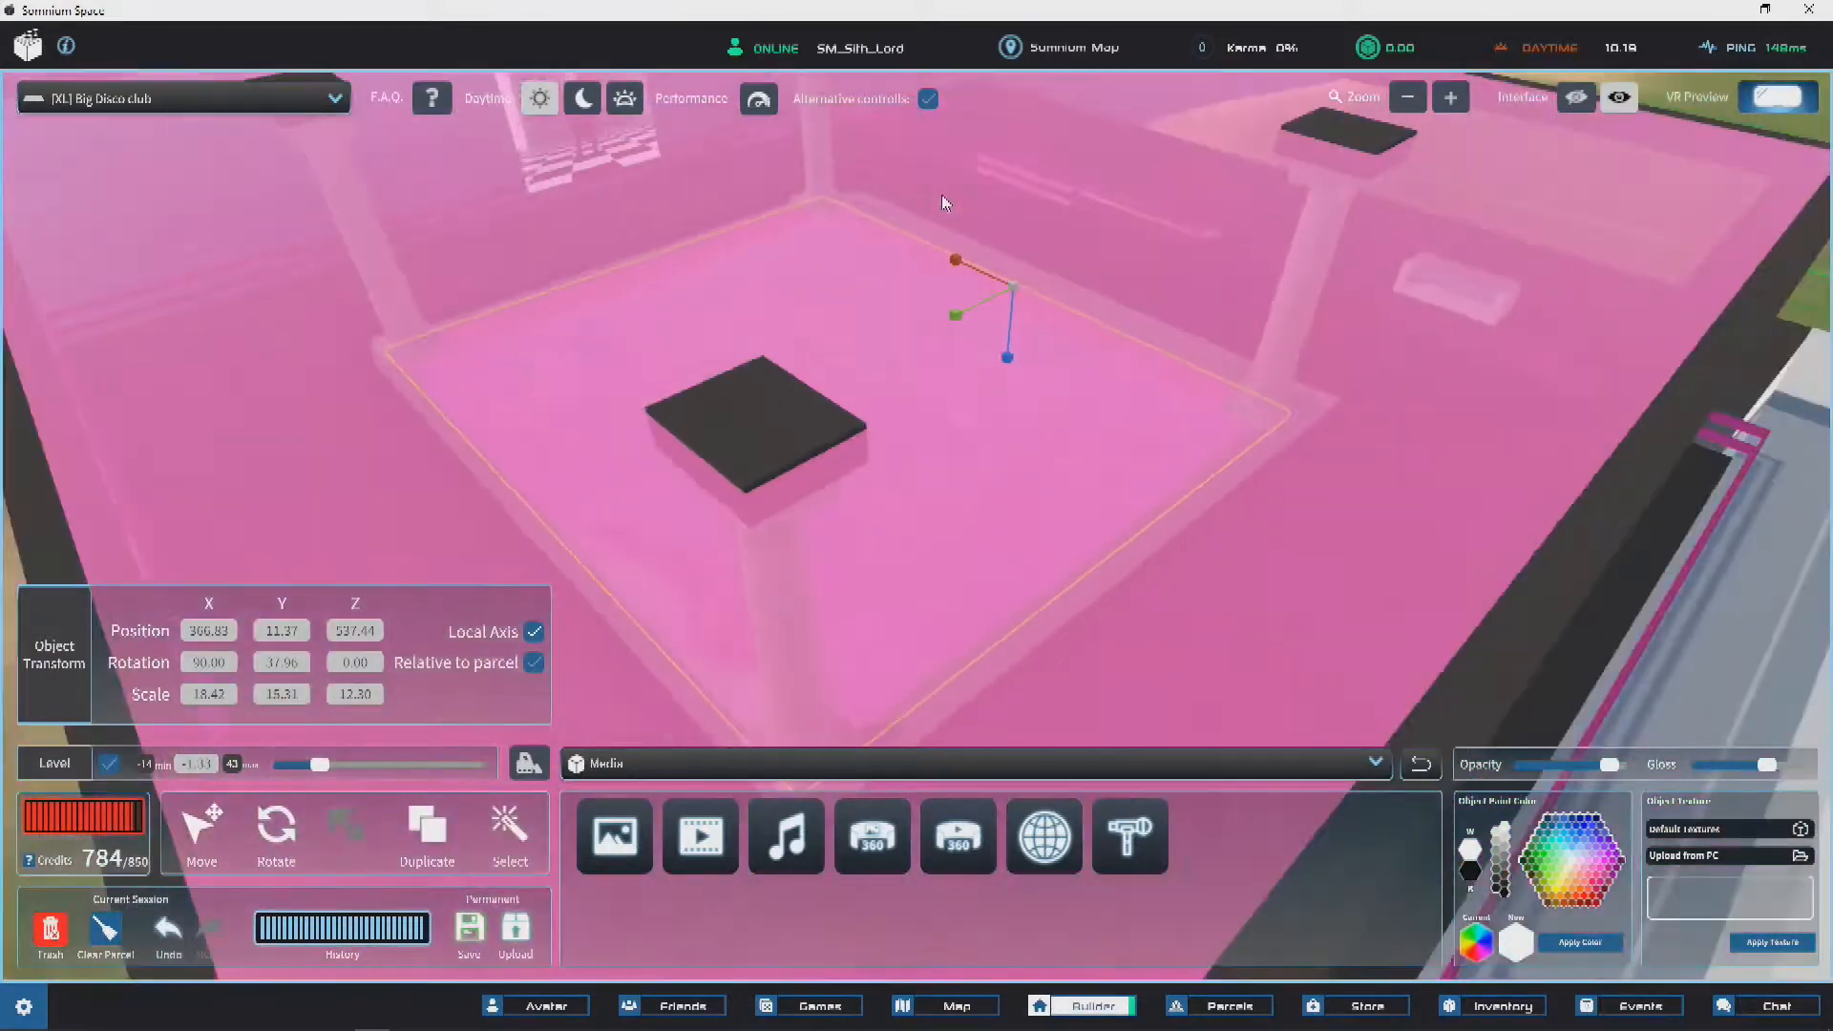
scroll(931, 210, "down", 2)
left_click(306, 334)
Step: Select the pink panel covering the pool and recolor it light blue
right_click_drag(307, 334, 1063, 397)
scroll(1063, 397, "up", 6)
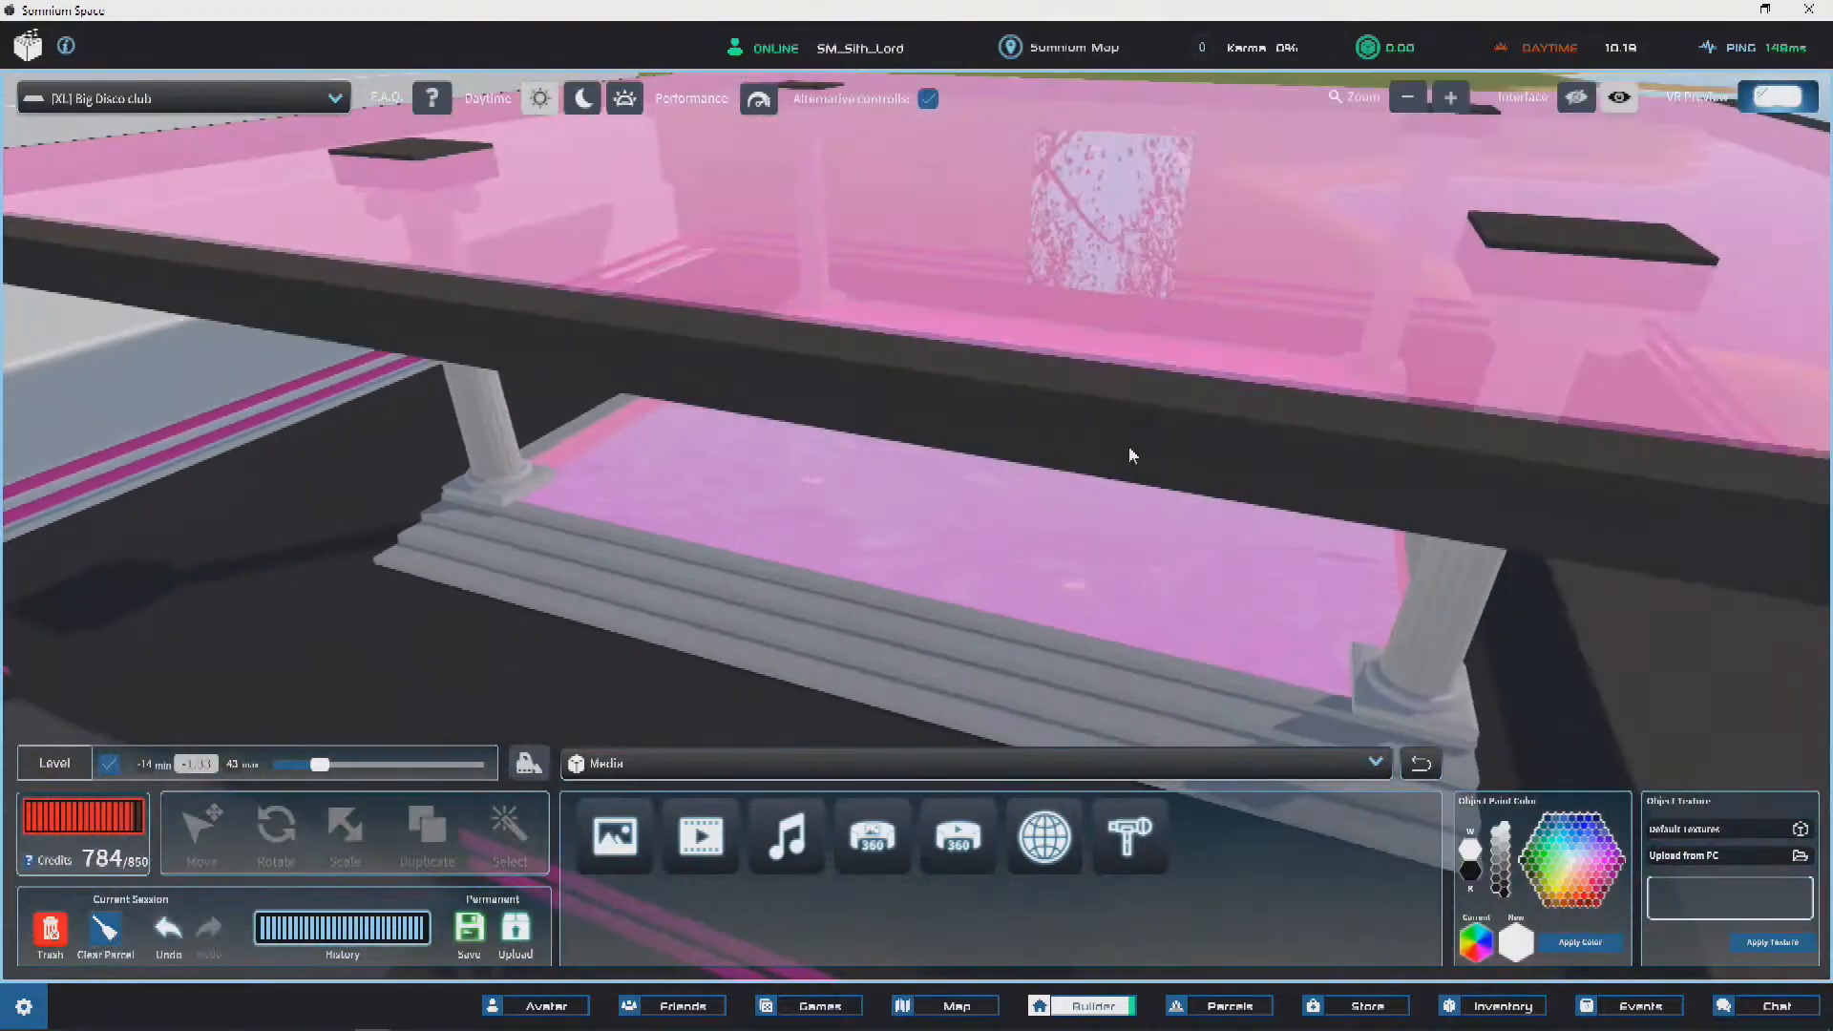
left_click(1022, 597)
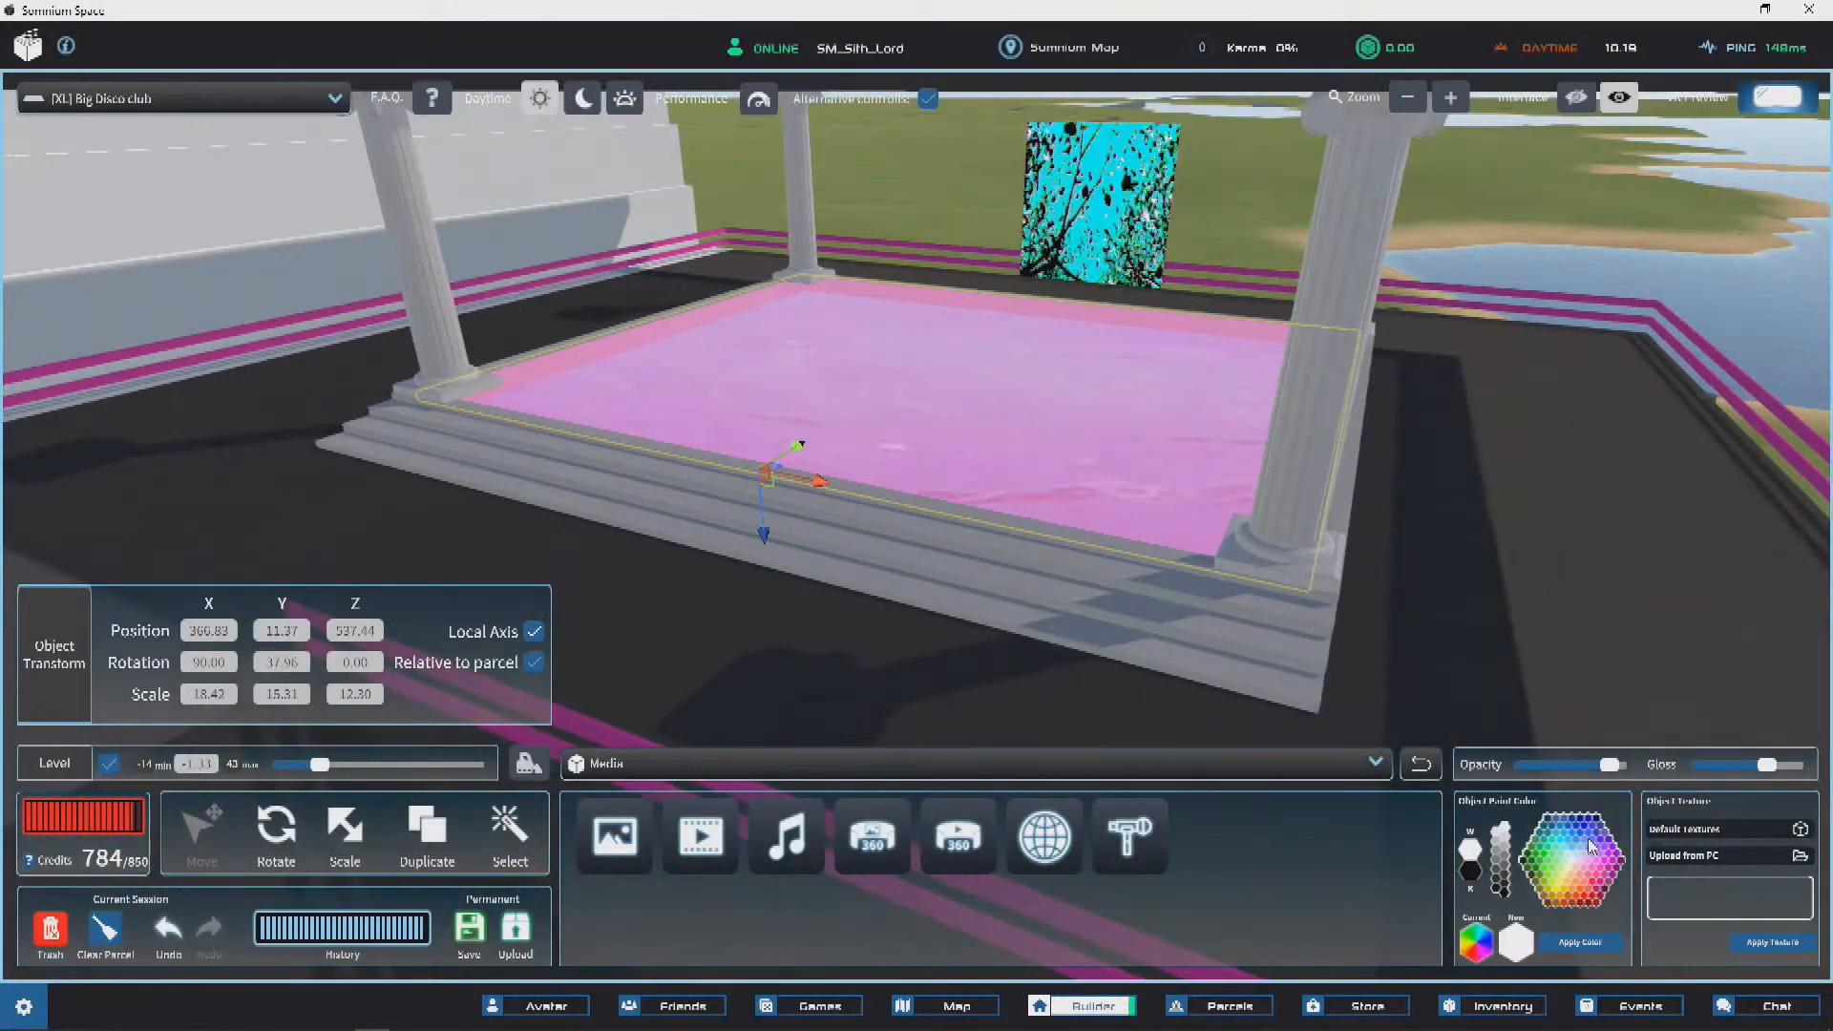
left_click(1587, 943)
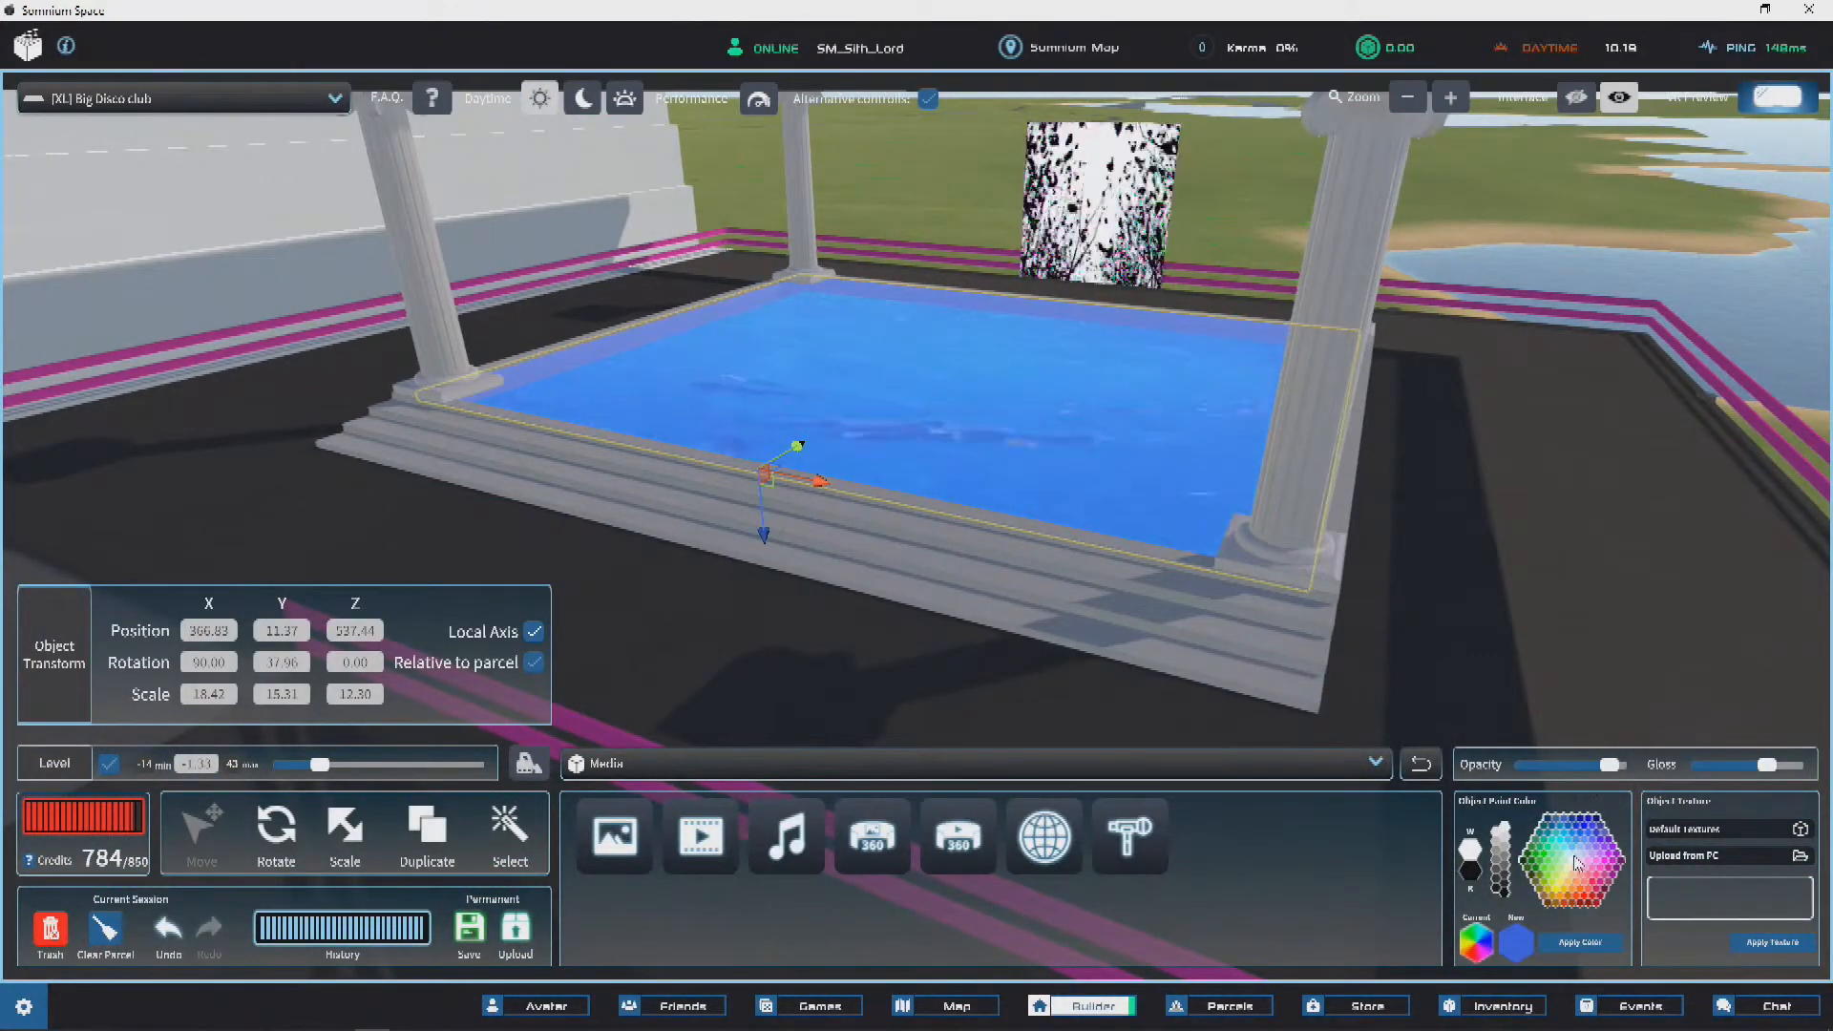
left_click(1578, 944)
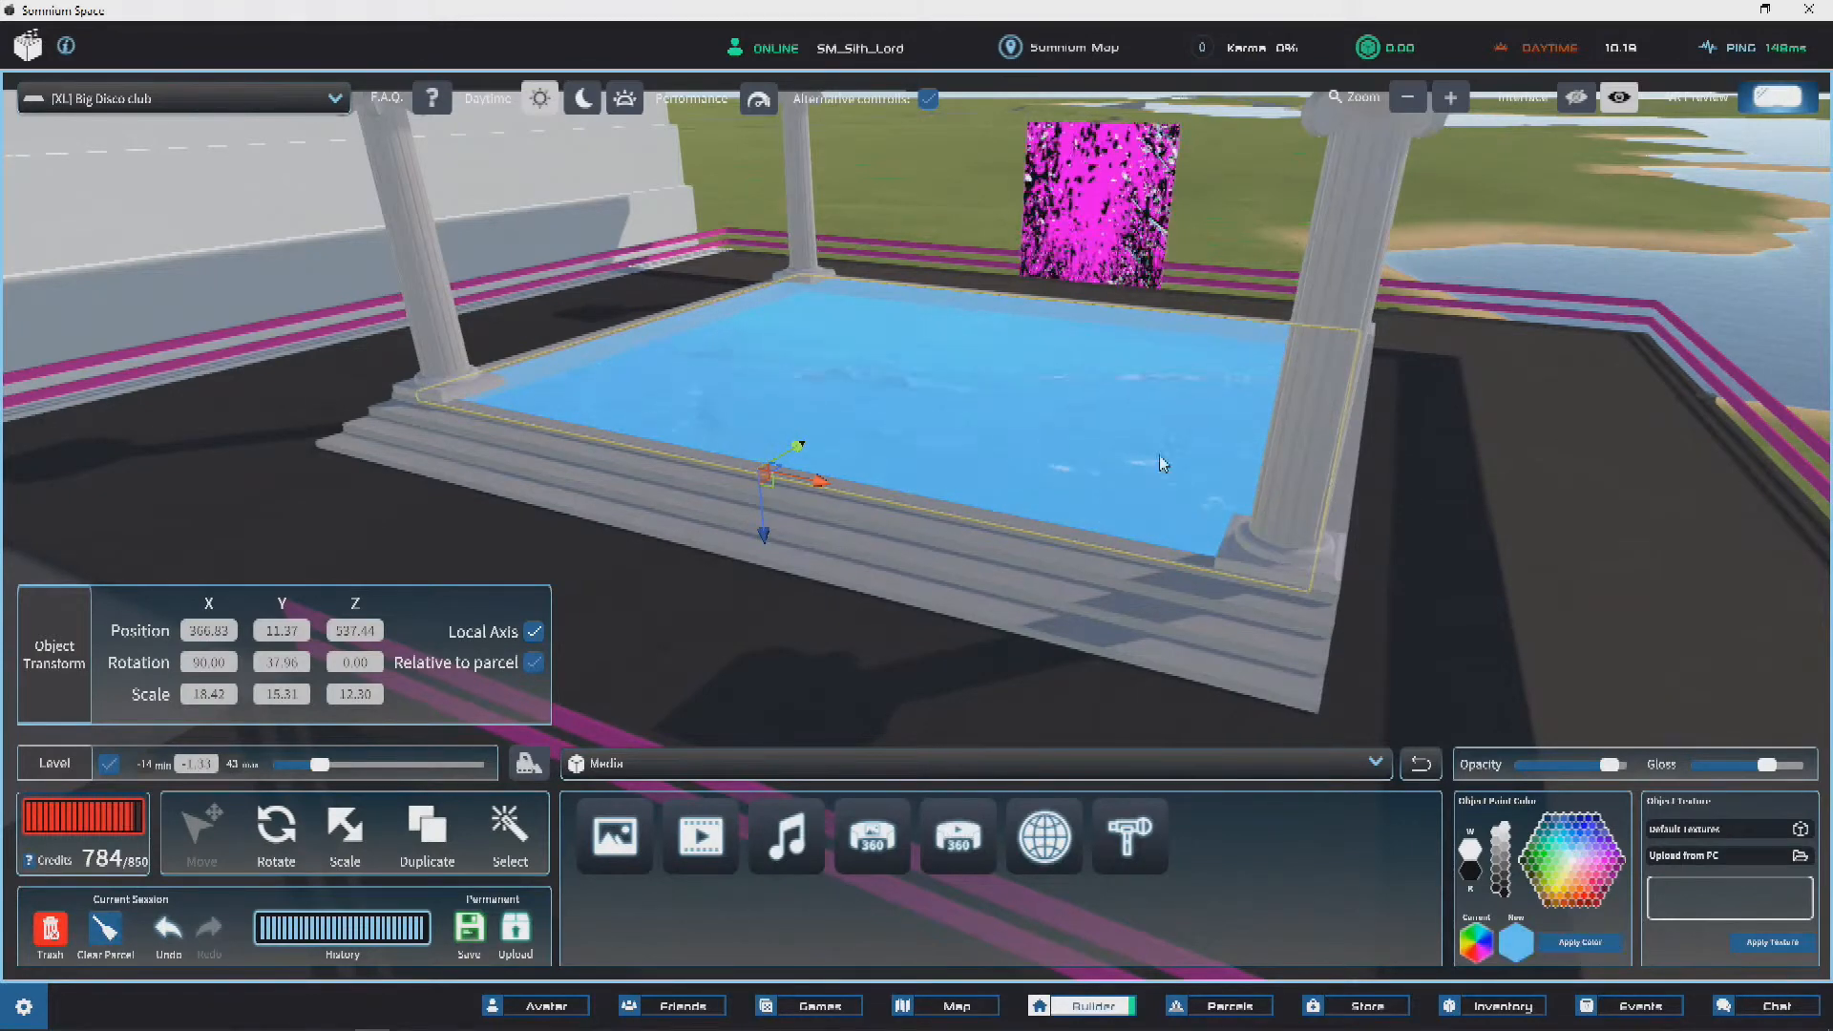
Step: Give the light blue pool panel a high gloss and an opacity of about half
scroll(1392, 478, "down", 3)
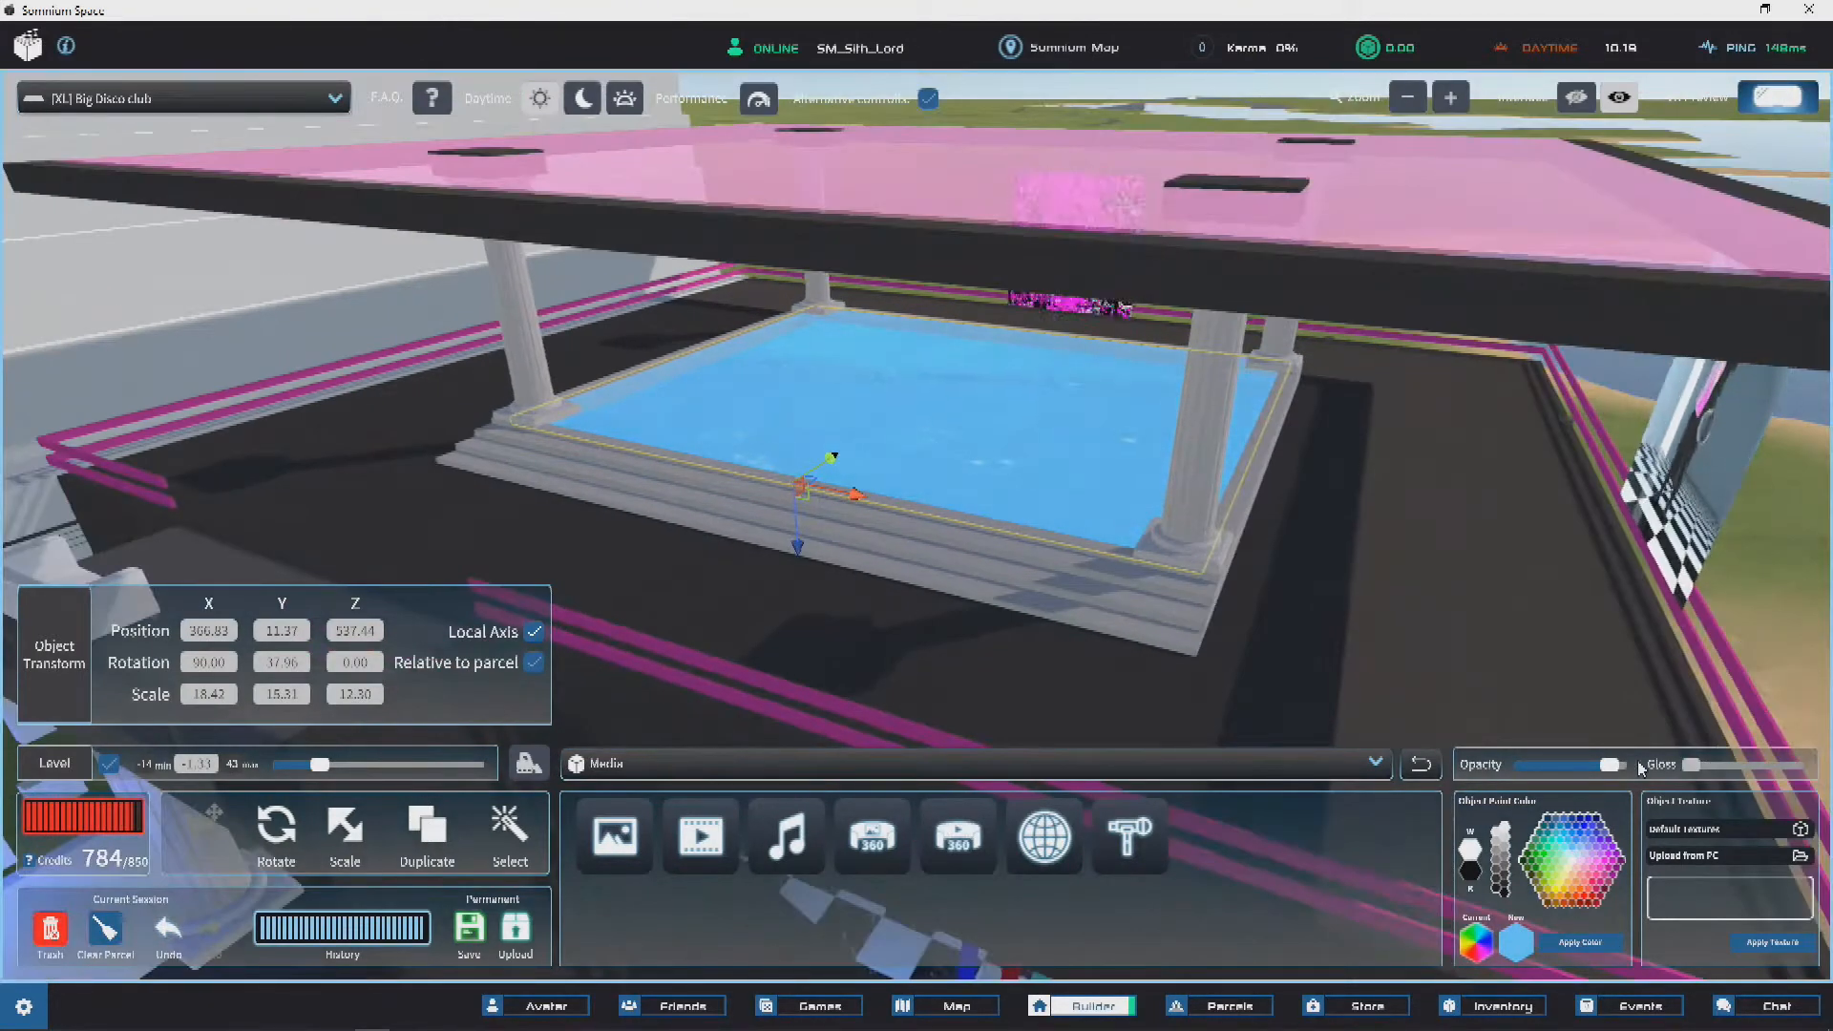
left_click_drag(1609, 765, 1448, 776)
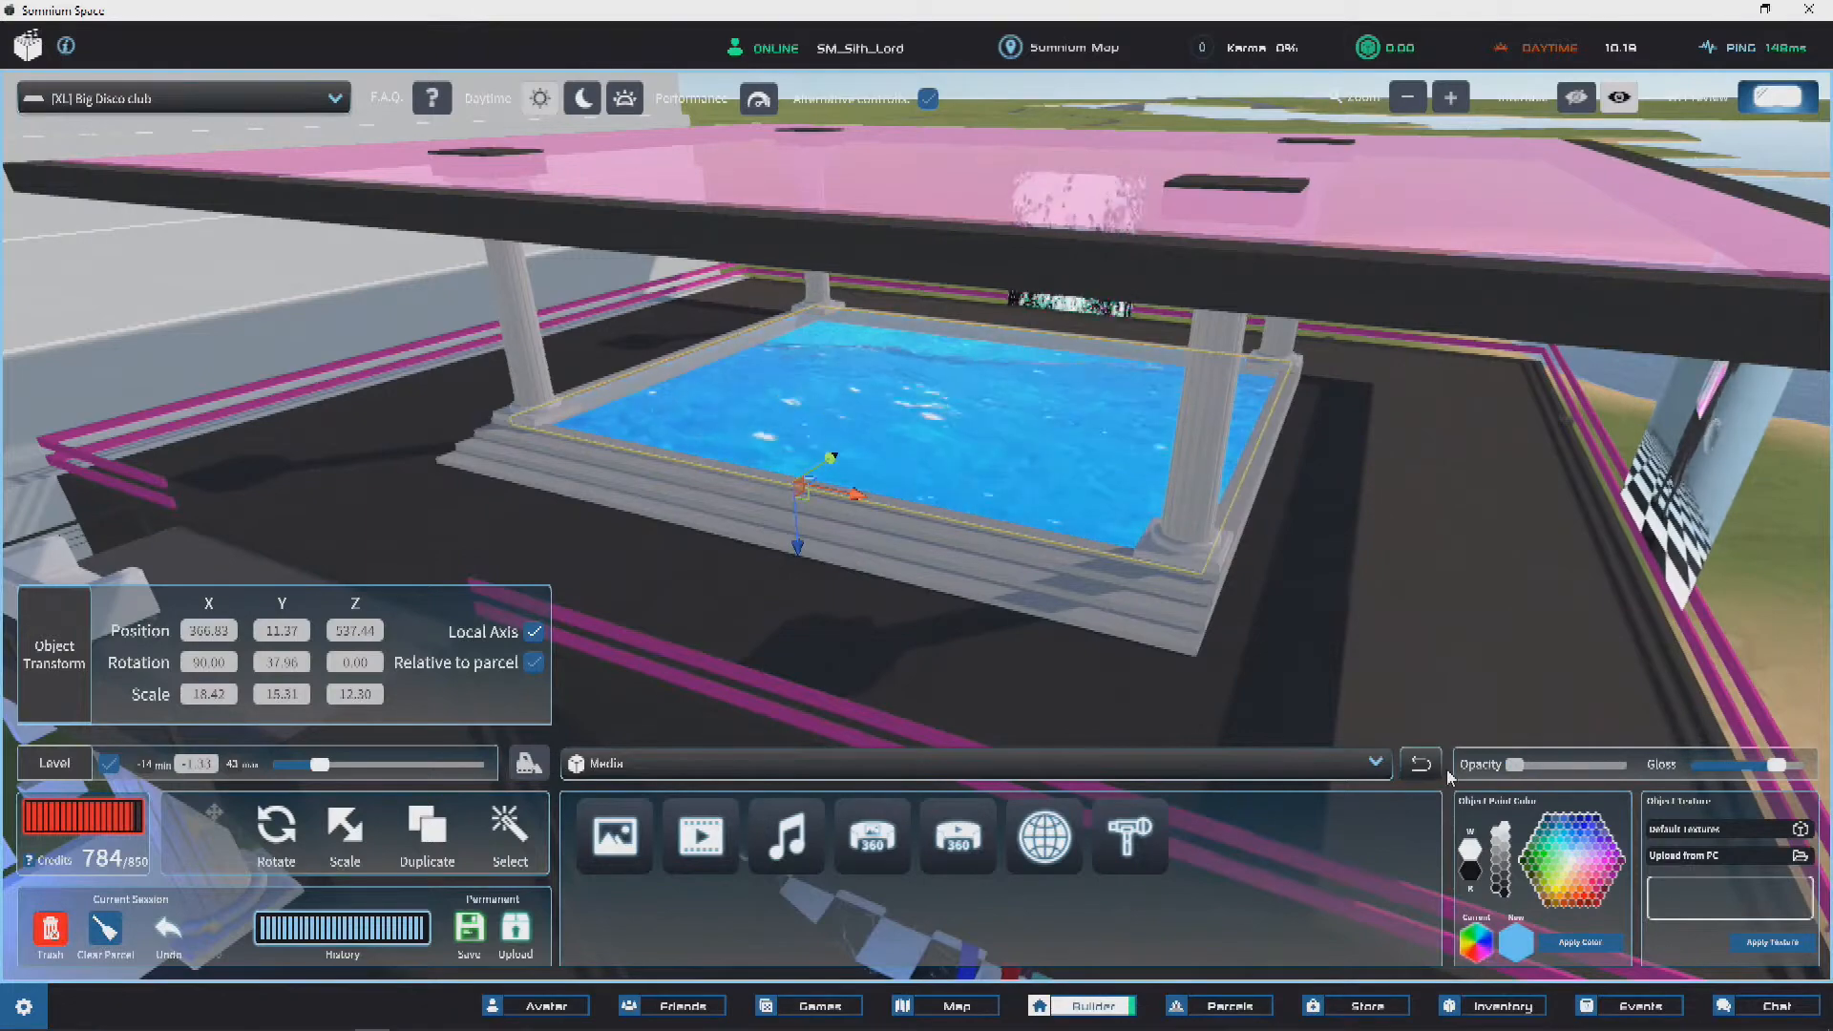
right_click_drag(902, 435, 1094, 382)
scroll(1018, 426, "up", 3)
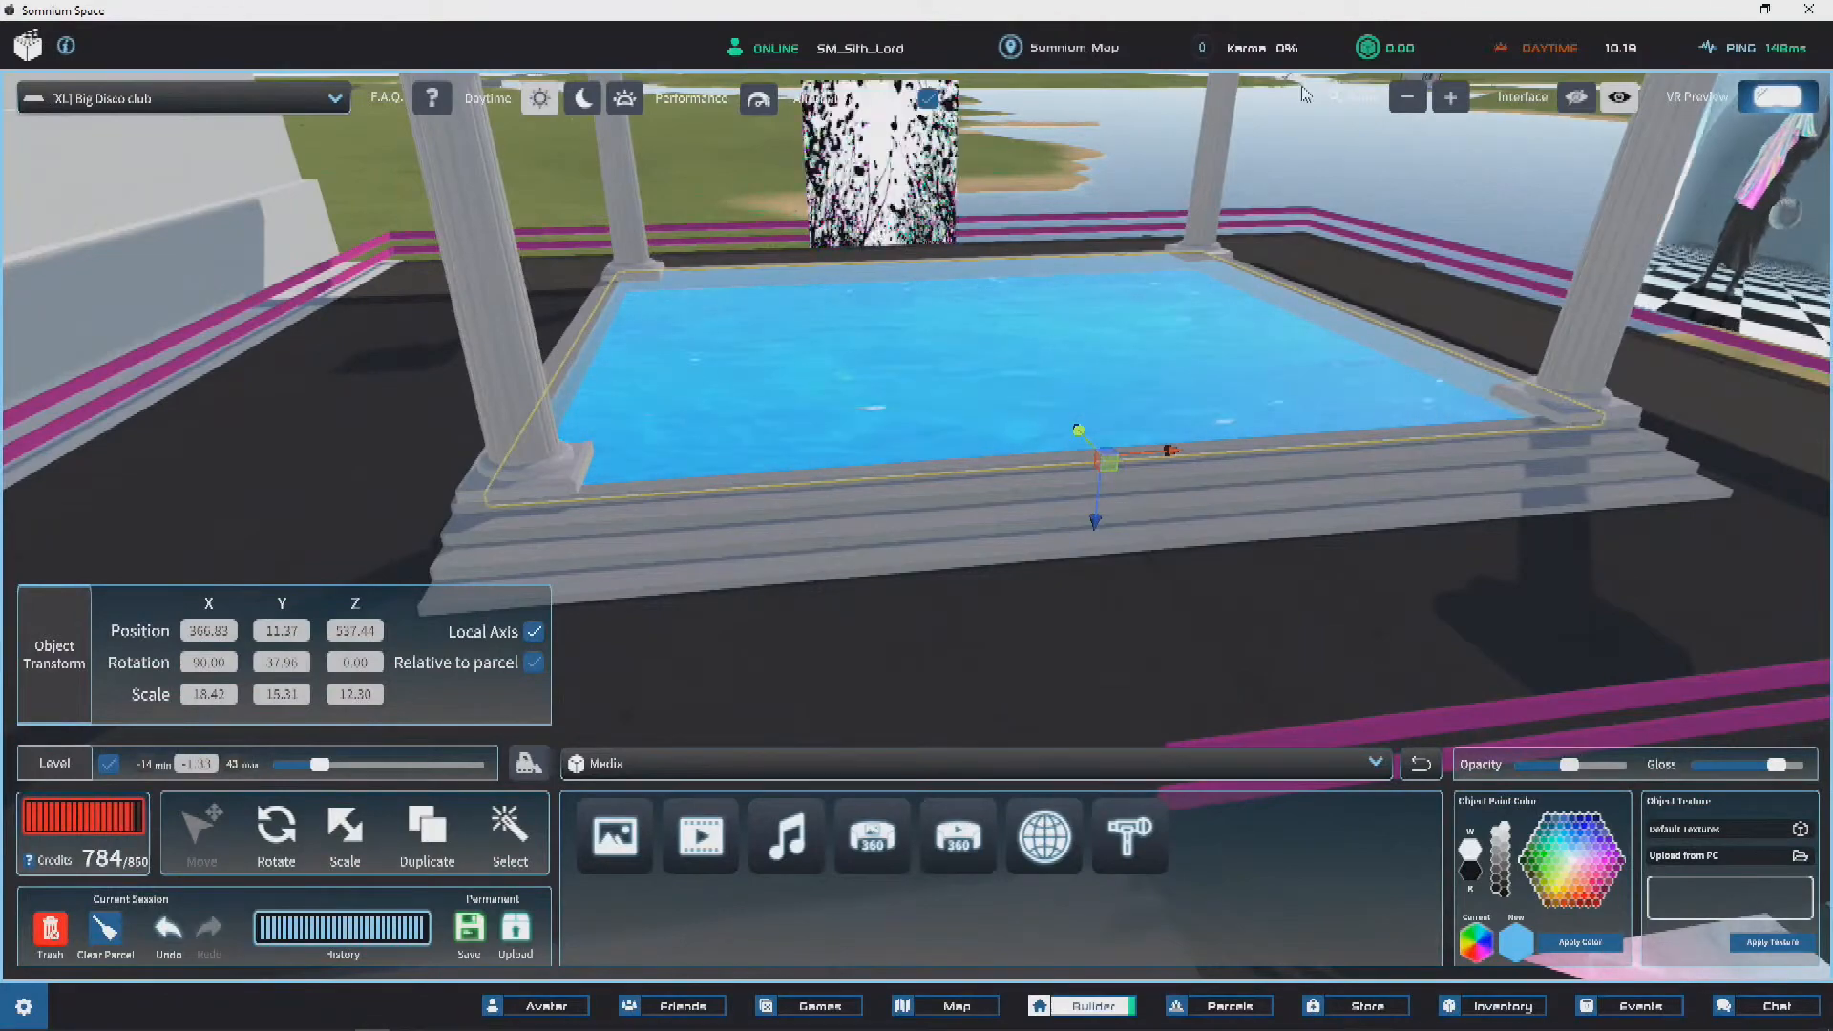
left_click(1254, 368)
Step: Examine the pool's water surface, borders and surrounding terrace from several angles
right_click_drag(1254, 368, 1033, 255)
scroll(1212, 348, "down", 5)
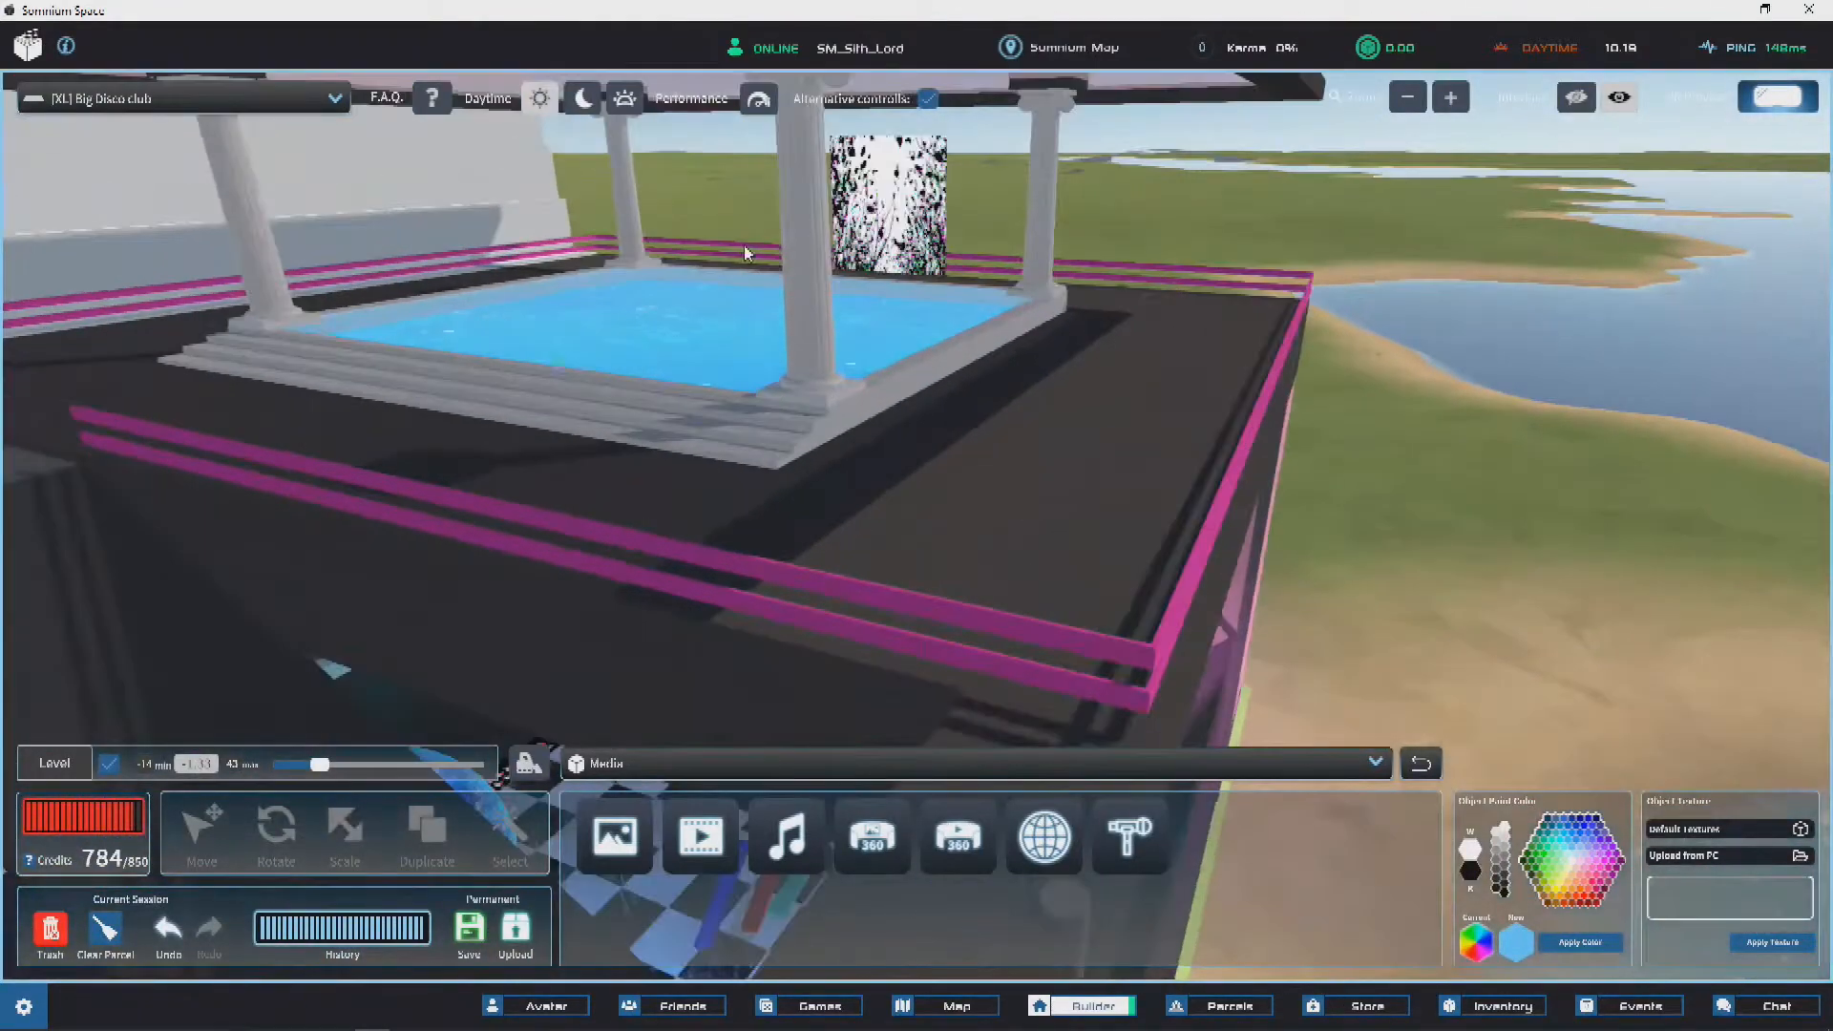
scroll(749, 241, "up", 3)
scroll(1054, 238, "up", 2)
scroll(1033, 256, "up", 2)
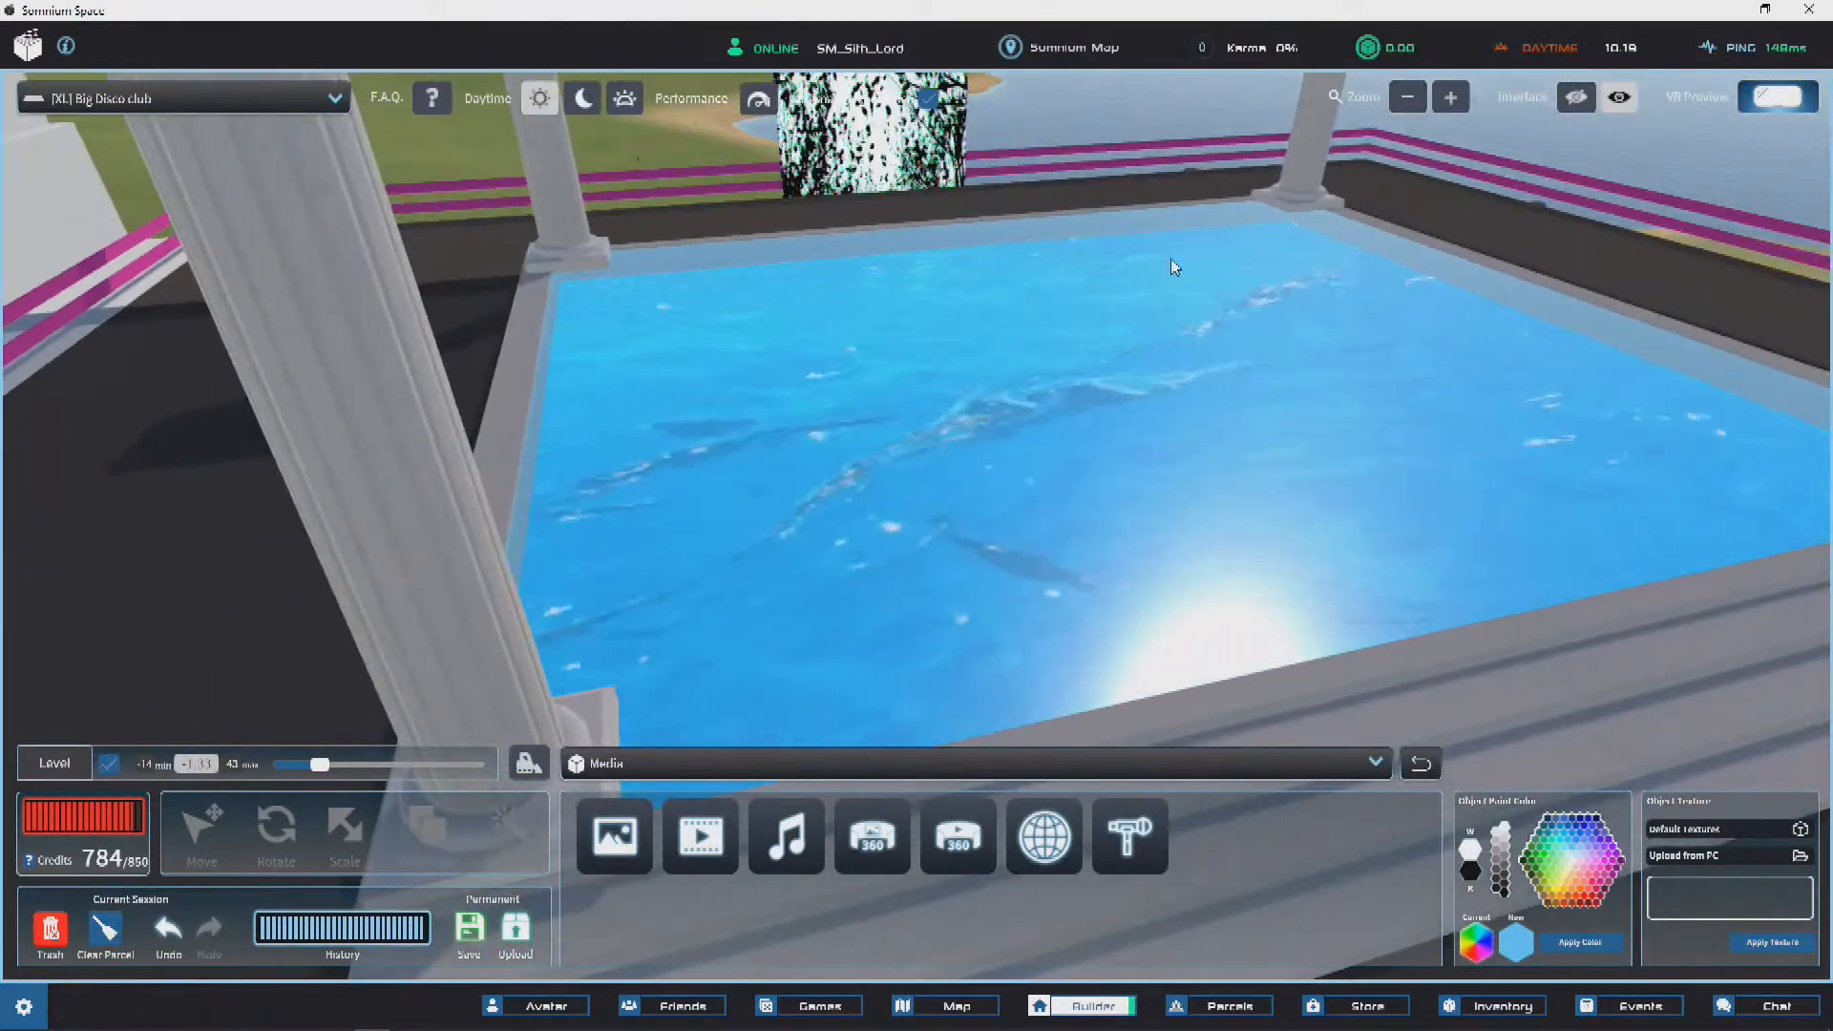
scroll(1171, 263, "down", 3)
right_click_drag(1172, 263, 1094, 431)
key("s")
key("w")
key("d")
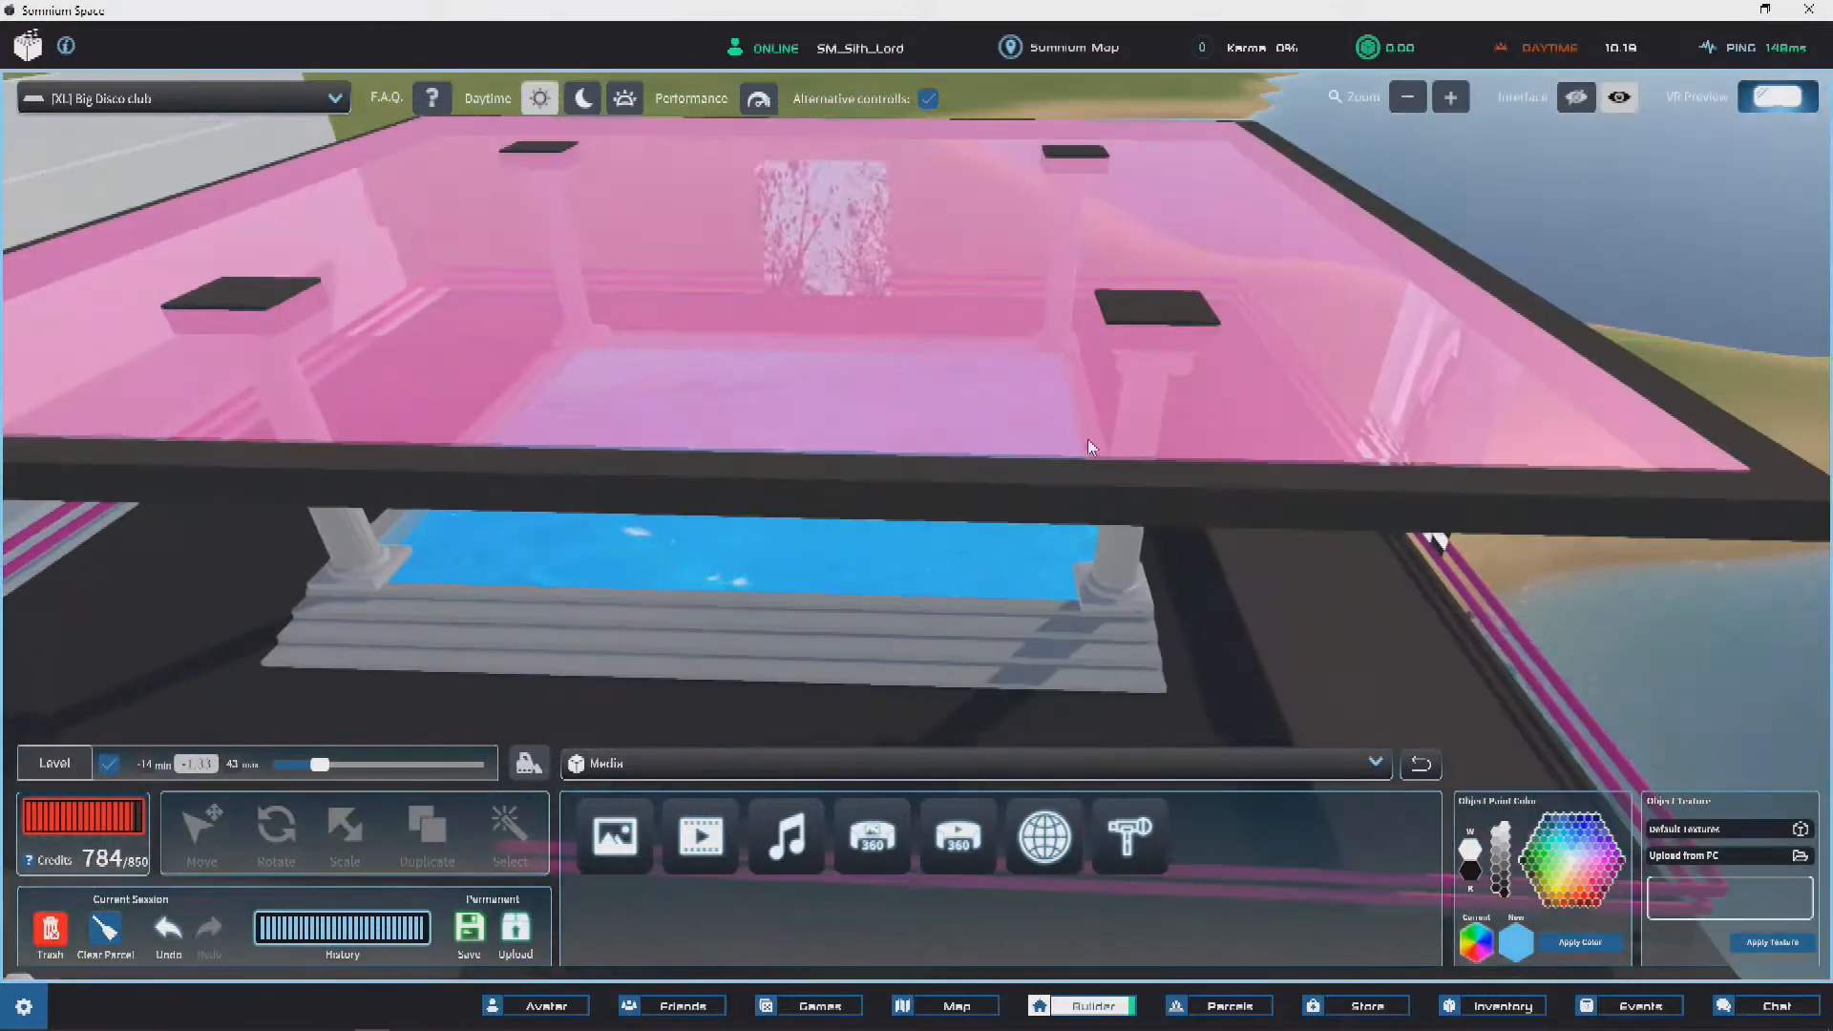
Step: Set the build level to 4.62
left_click(1137, 323)
right_click_drag(1157, 300, 853, 164)
key("w")
key("d")
left_click_drag(329, 773, 340, 768)
key("d")
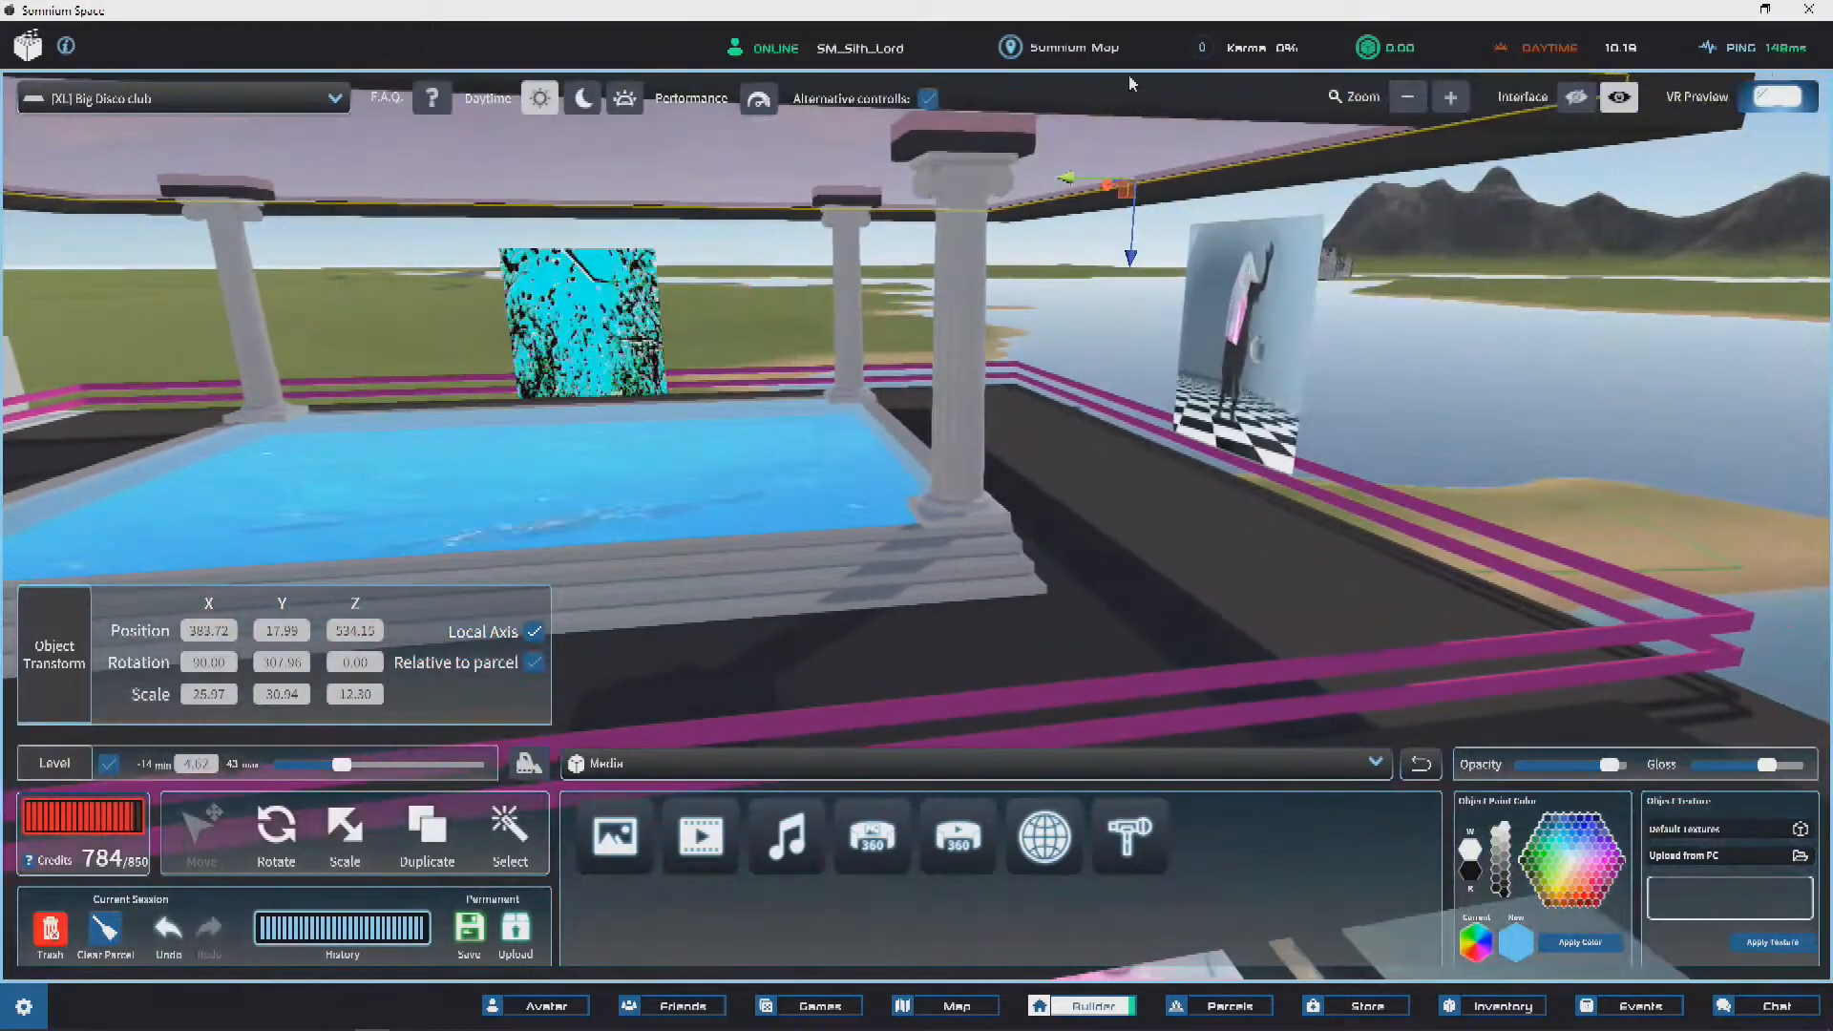
Step: Duplicate the black cap slab on the front column nearest the picture of the standing figure
left_click(962, 150)
key("s")
right_click_drag(961, 150, 1158, 416)
key("Delete")
Step: Select the duplicated cap slab on the lower floor and raise it above the roof terrace to Y 13.44
left_click(1077, 741)
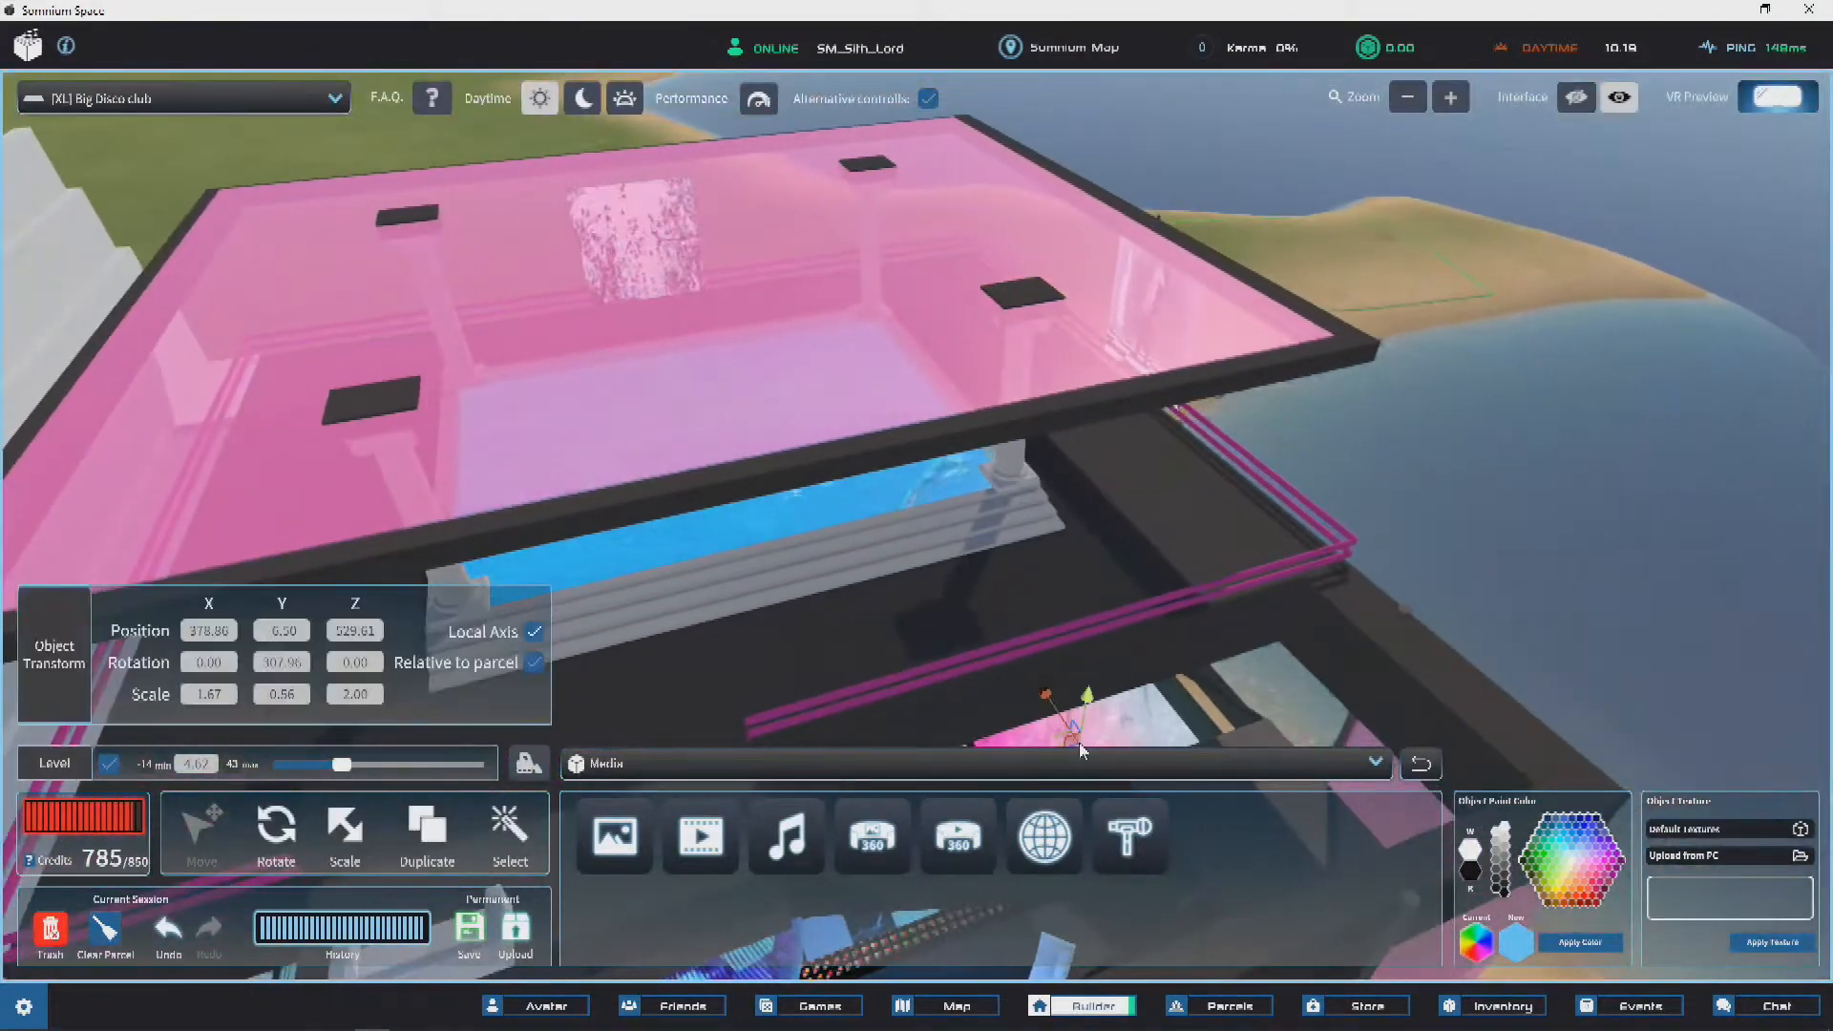
left_click_drag(1161, 366, 1171, 277)
key("w")
right_click_drag(1184, 449, 1145, 343)
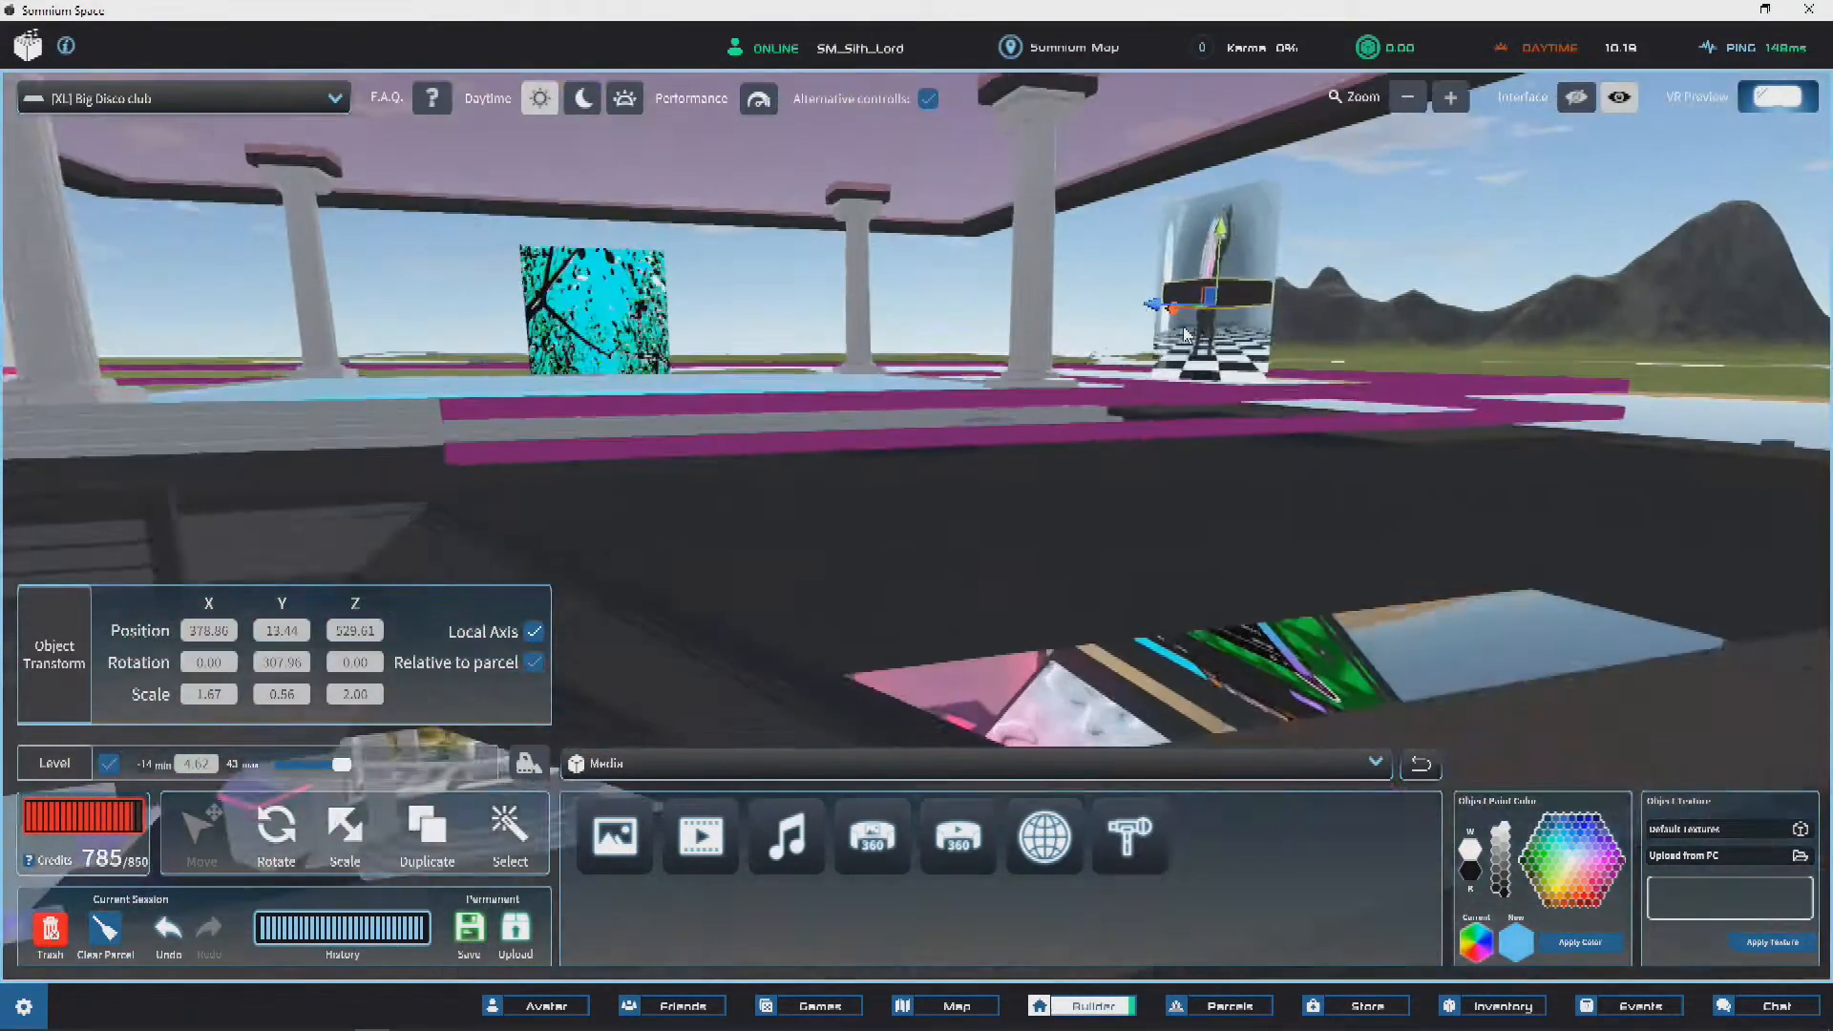
key("s")
key("v")
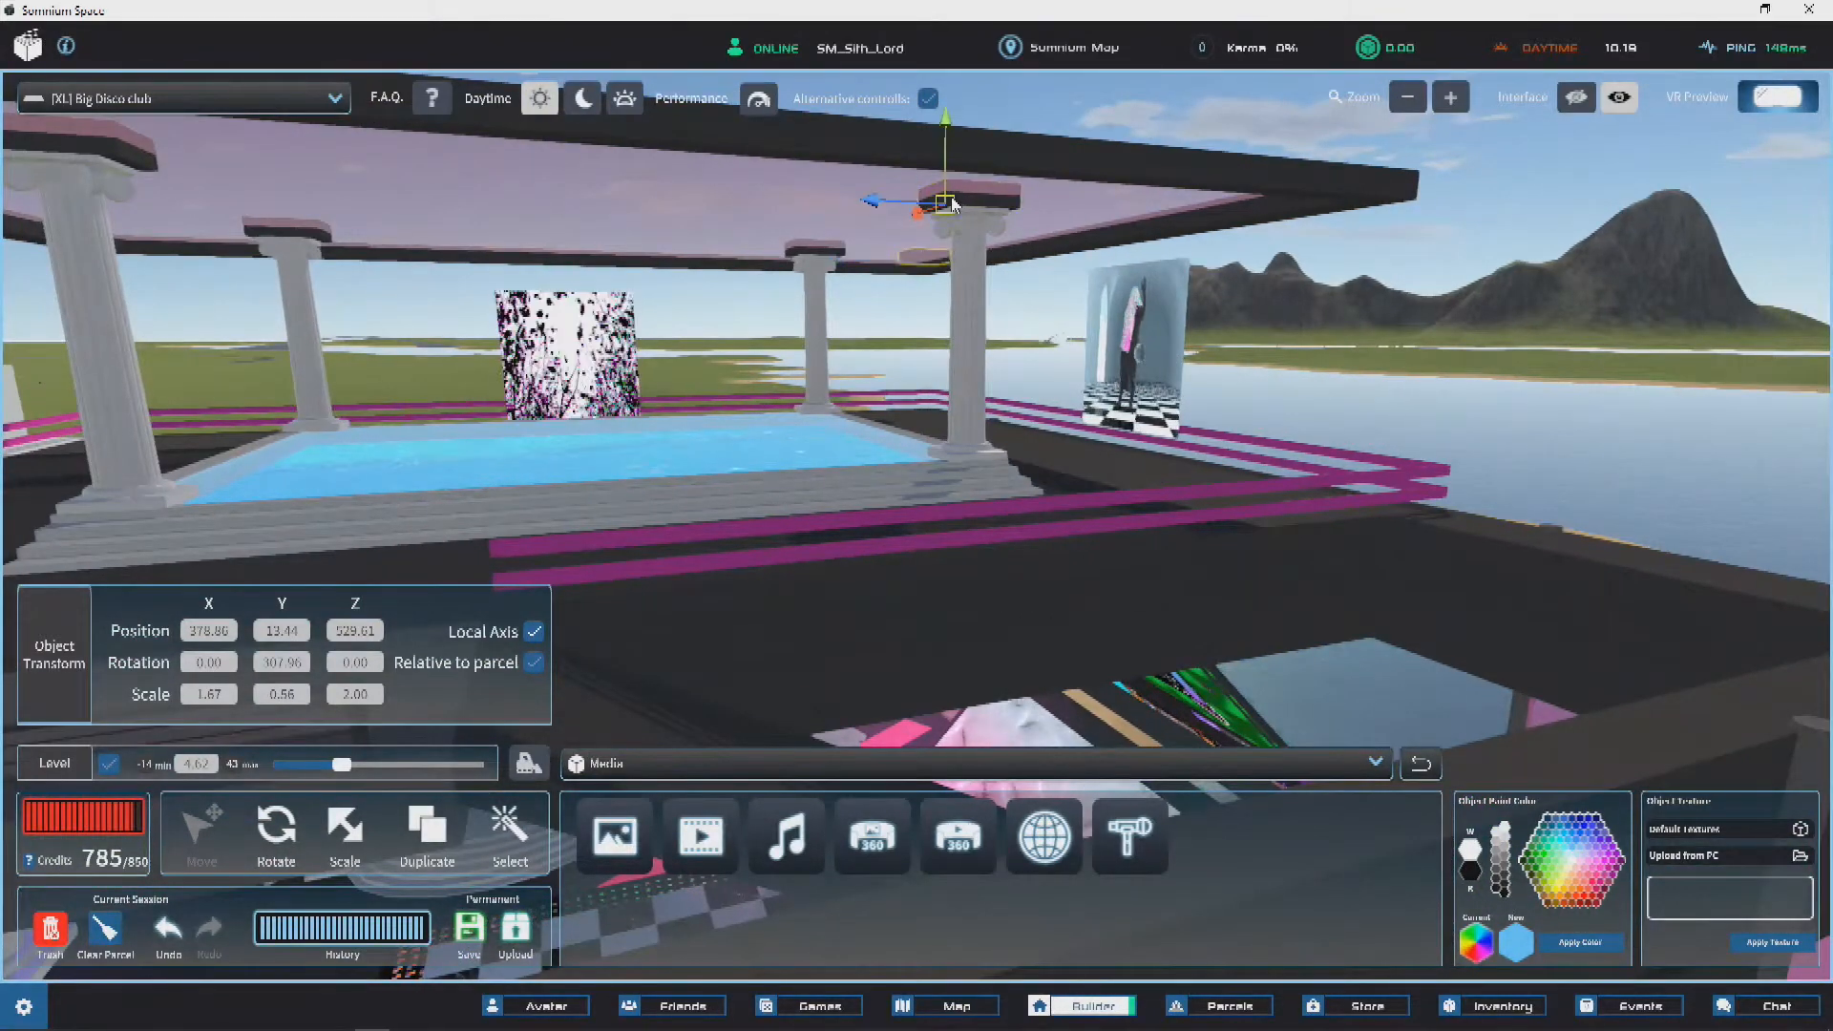
Step: Align the cap copy with its front column and lower it to the column's base at Y 10.82
key("e")
right_click_drag(959, 218, 949, 269)
key("w")
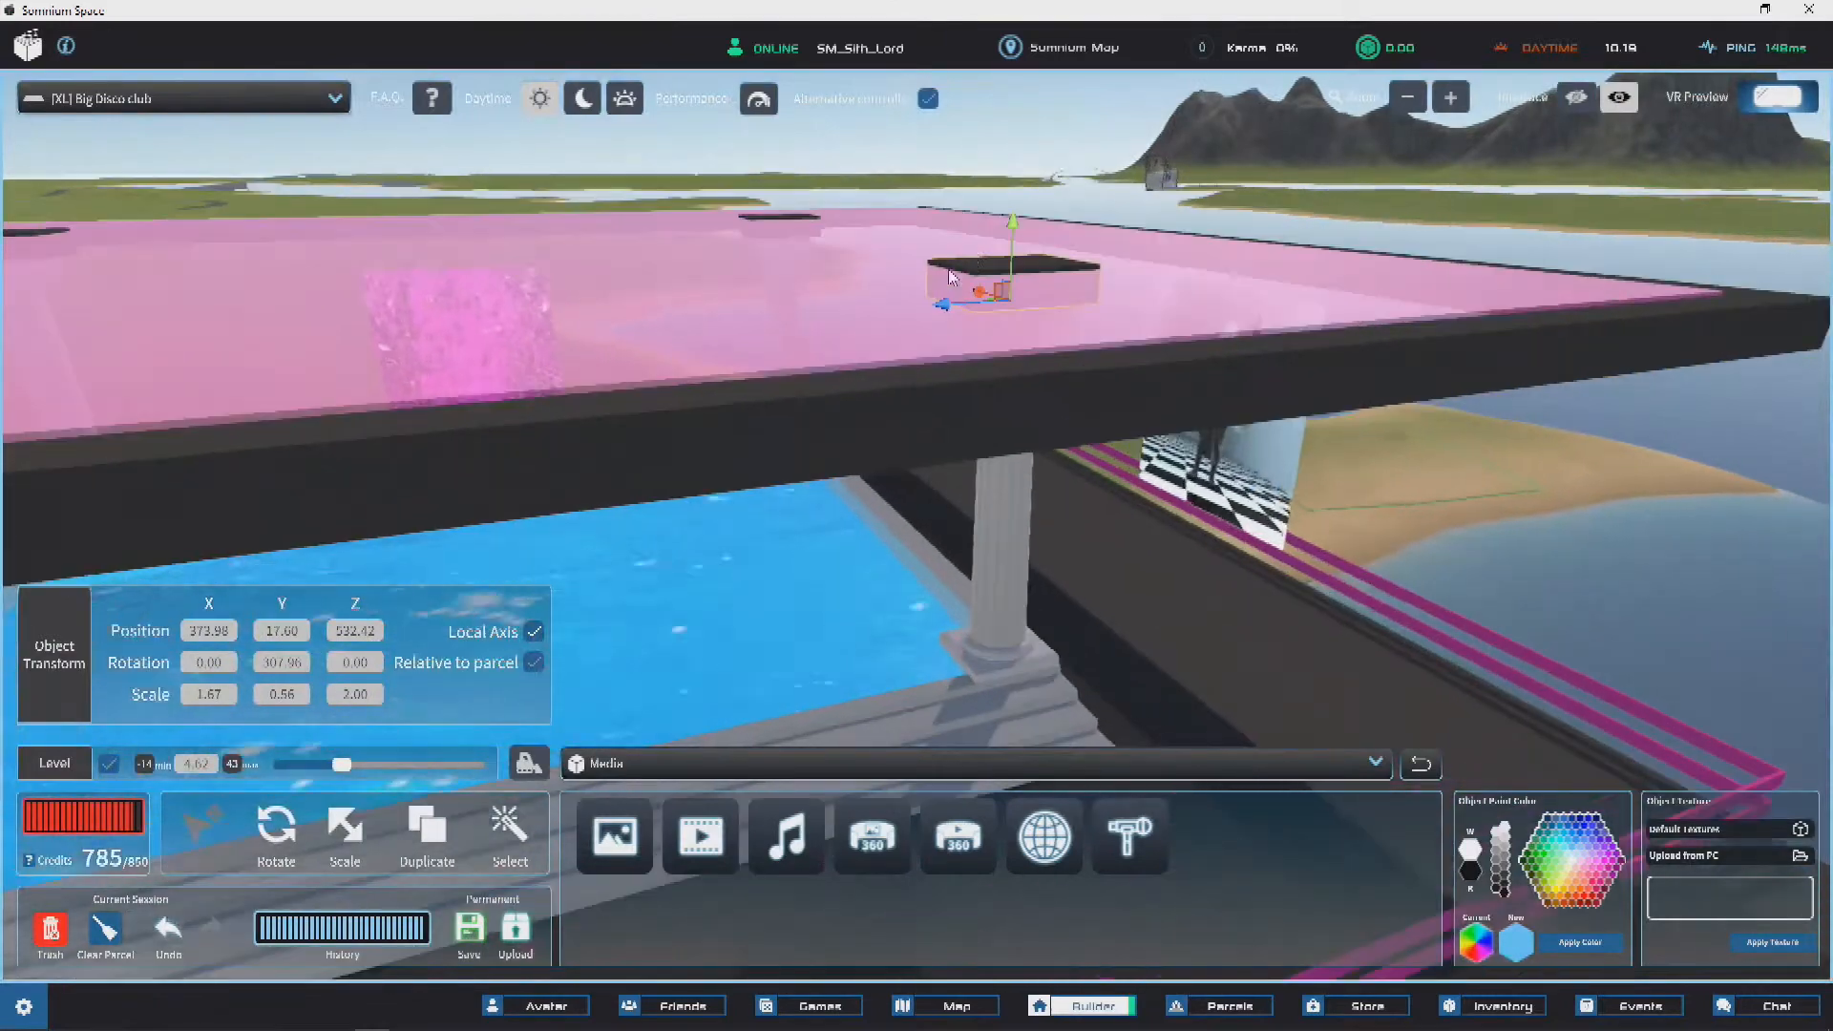
right_click_drag(1212, 332, 1132, 205)
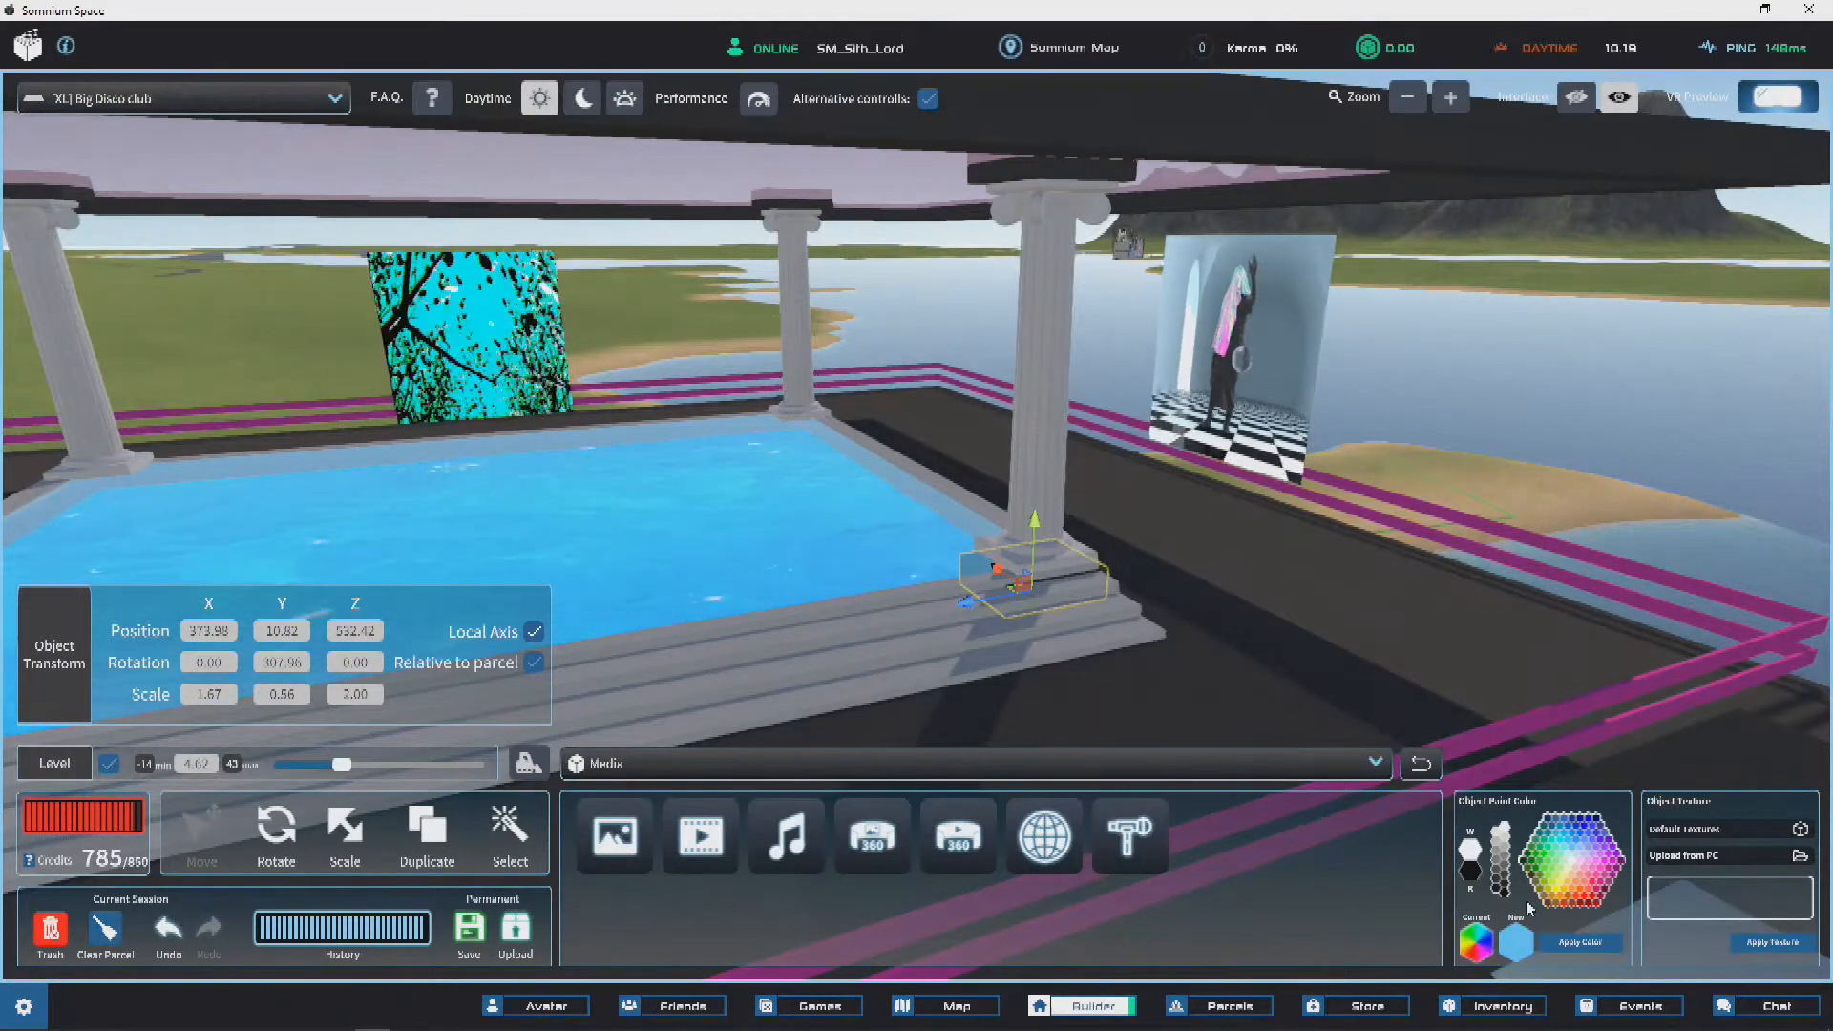
Step: Raise the base under the front column to Y 10.86 and enlarge it to scale 1.77, 0.64, 2.12
key("w")
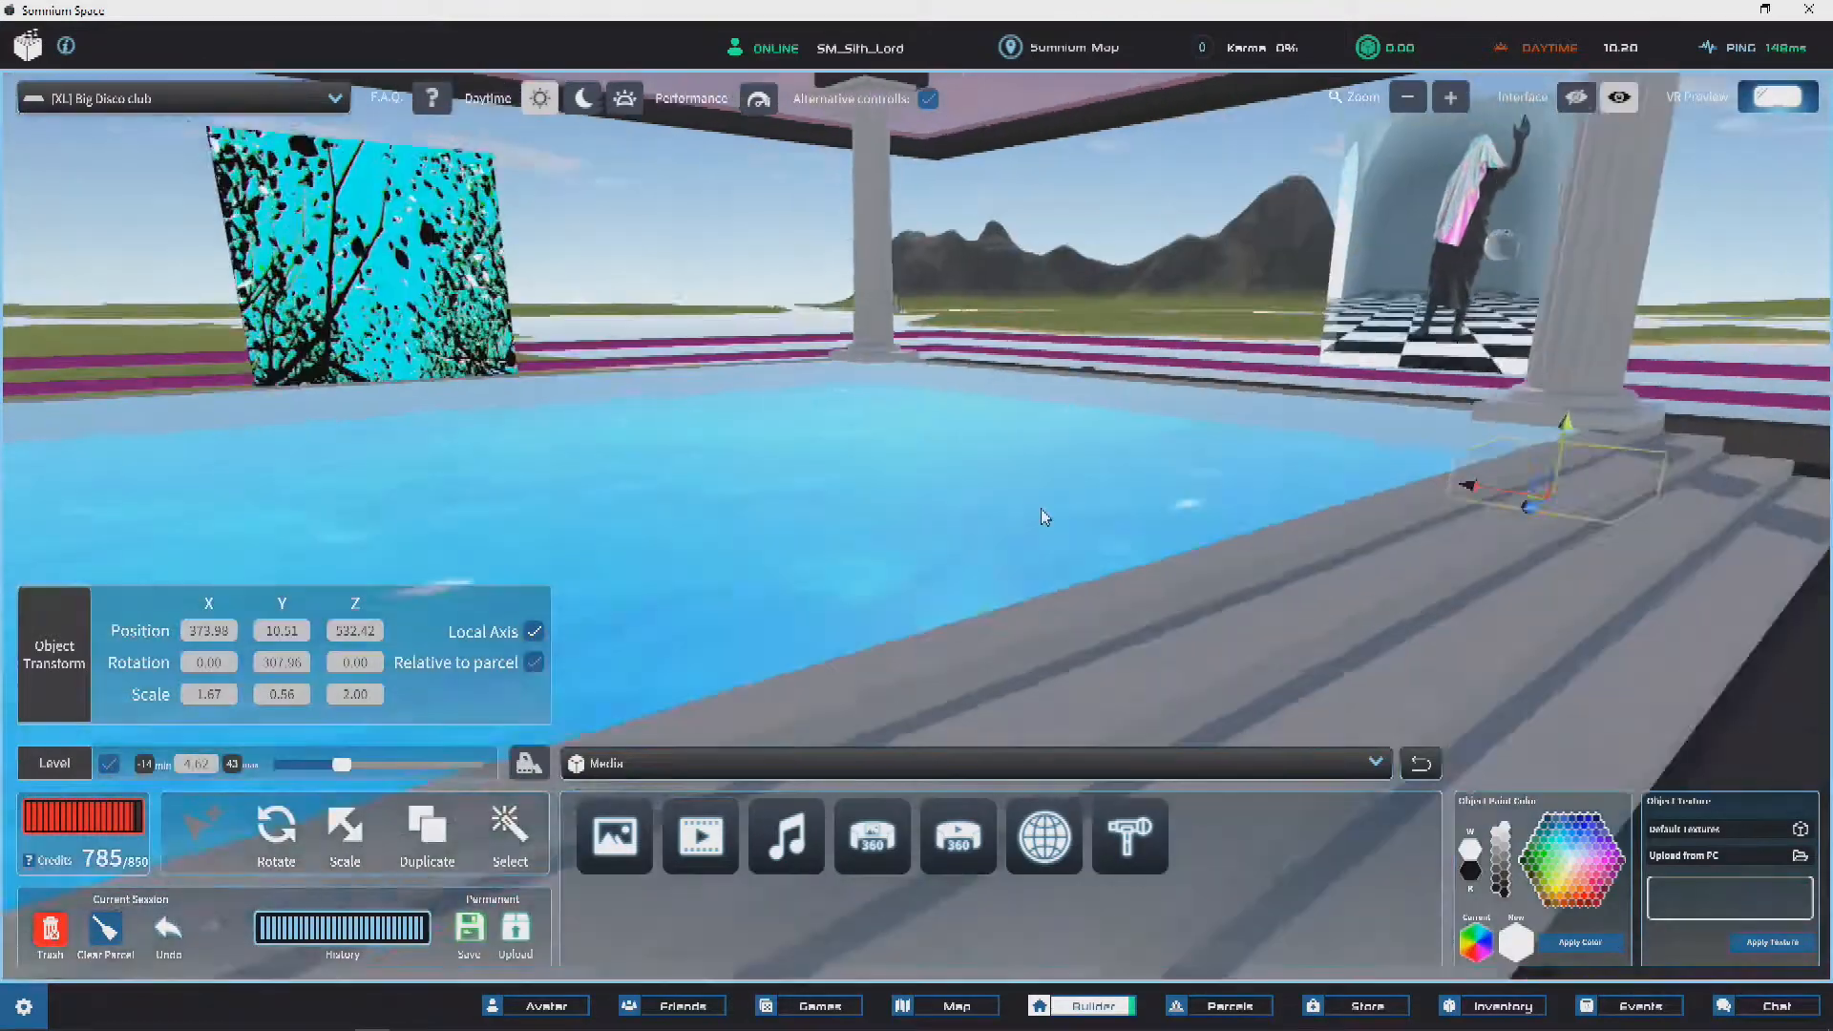
right_click_drag(1043, 515, 1043, 528)
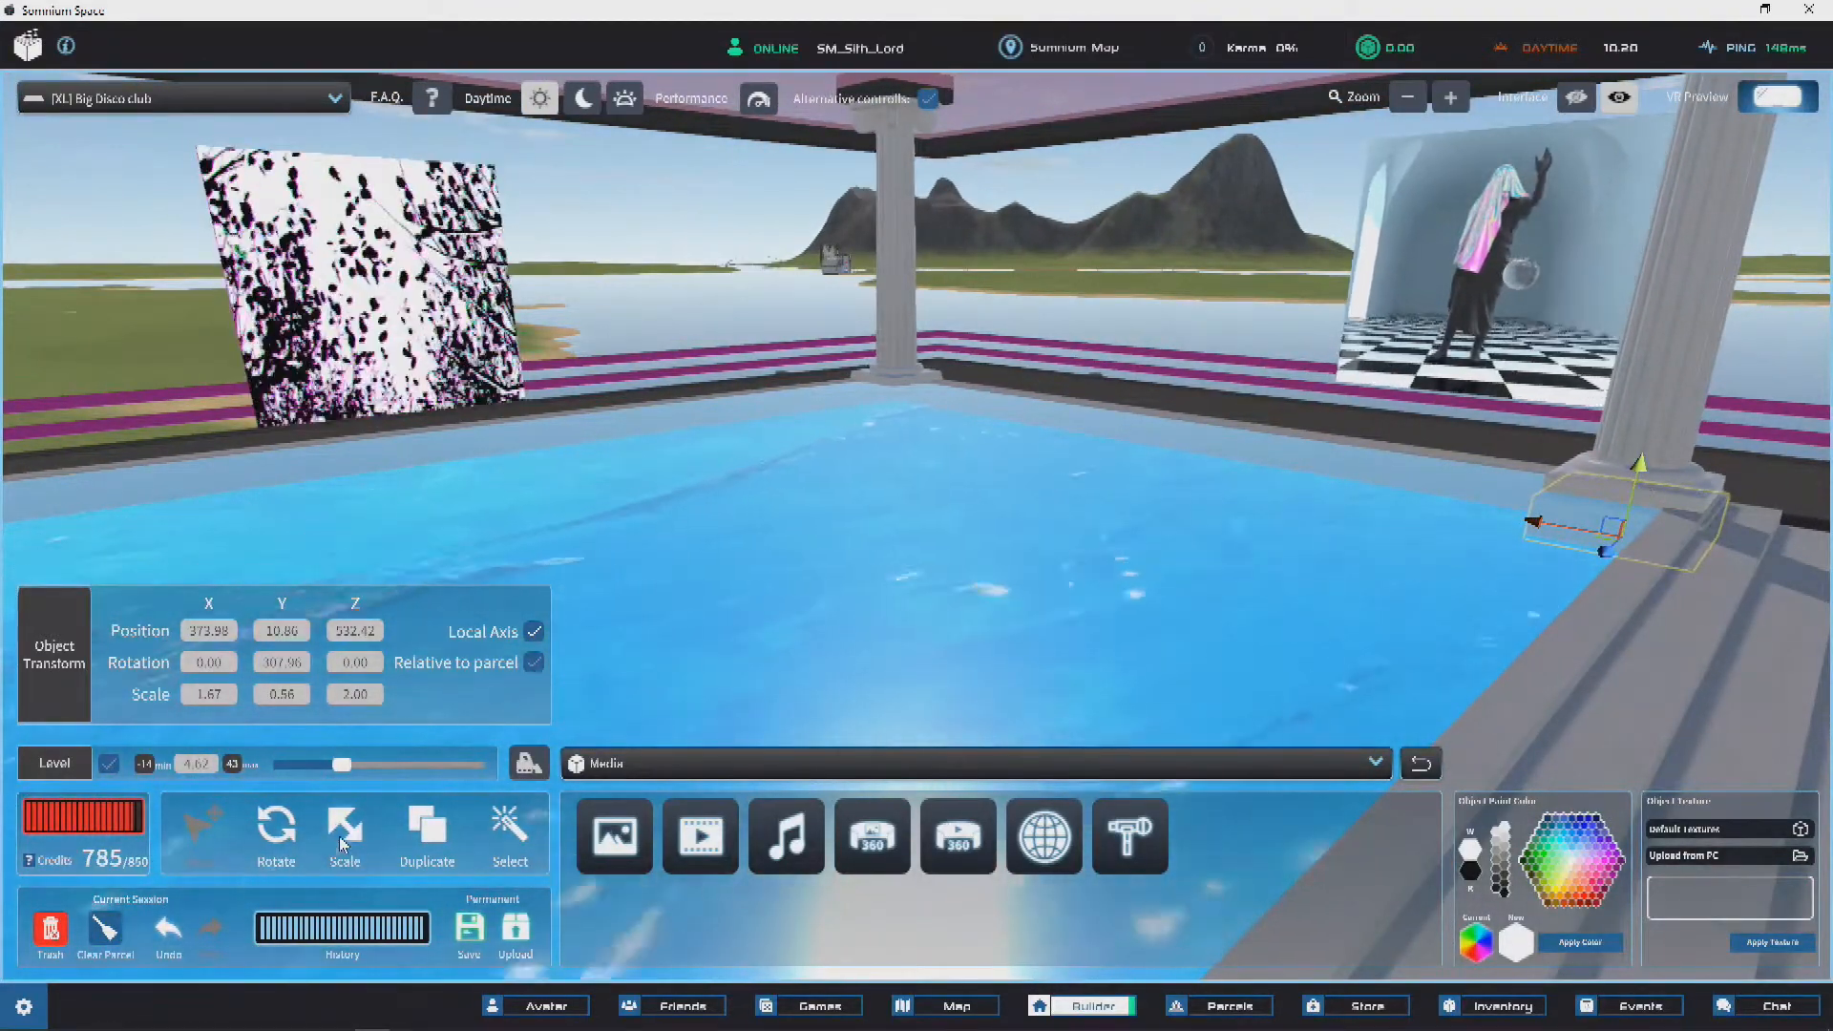
key("d")
right_click_drag(891, 544, 805, 557)
key("r")
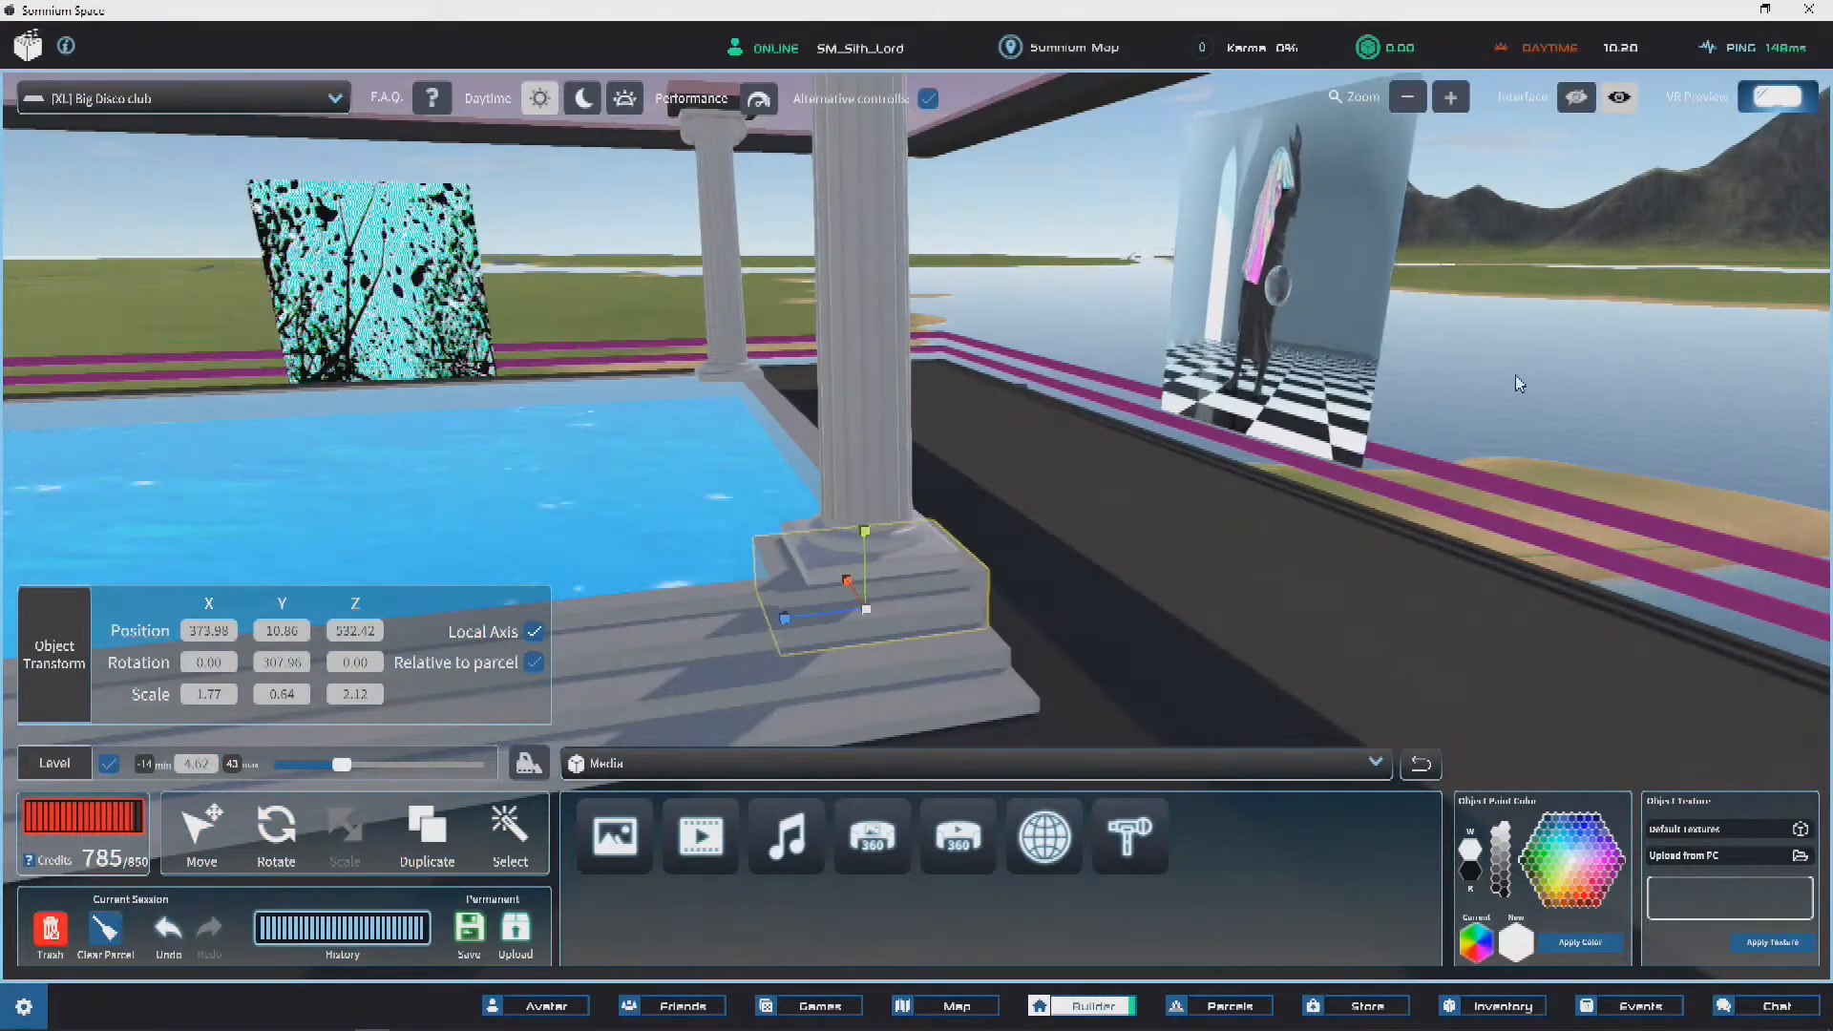
Step: Reselect the enlarged column base and narrow its Z scale to 1.79
left_click(1043, 421)
right_click_drag(1043, 421, 790, 555)
left_click(791, 556)
left_click(348, 835)
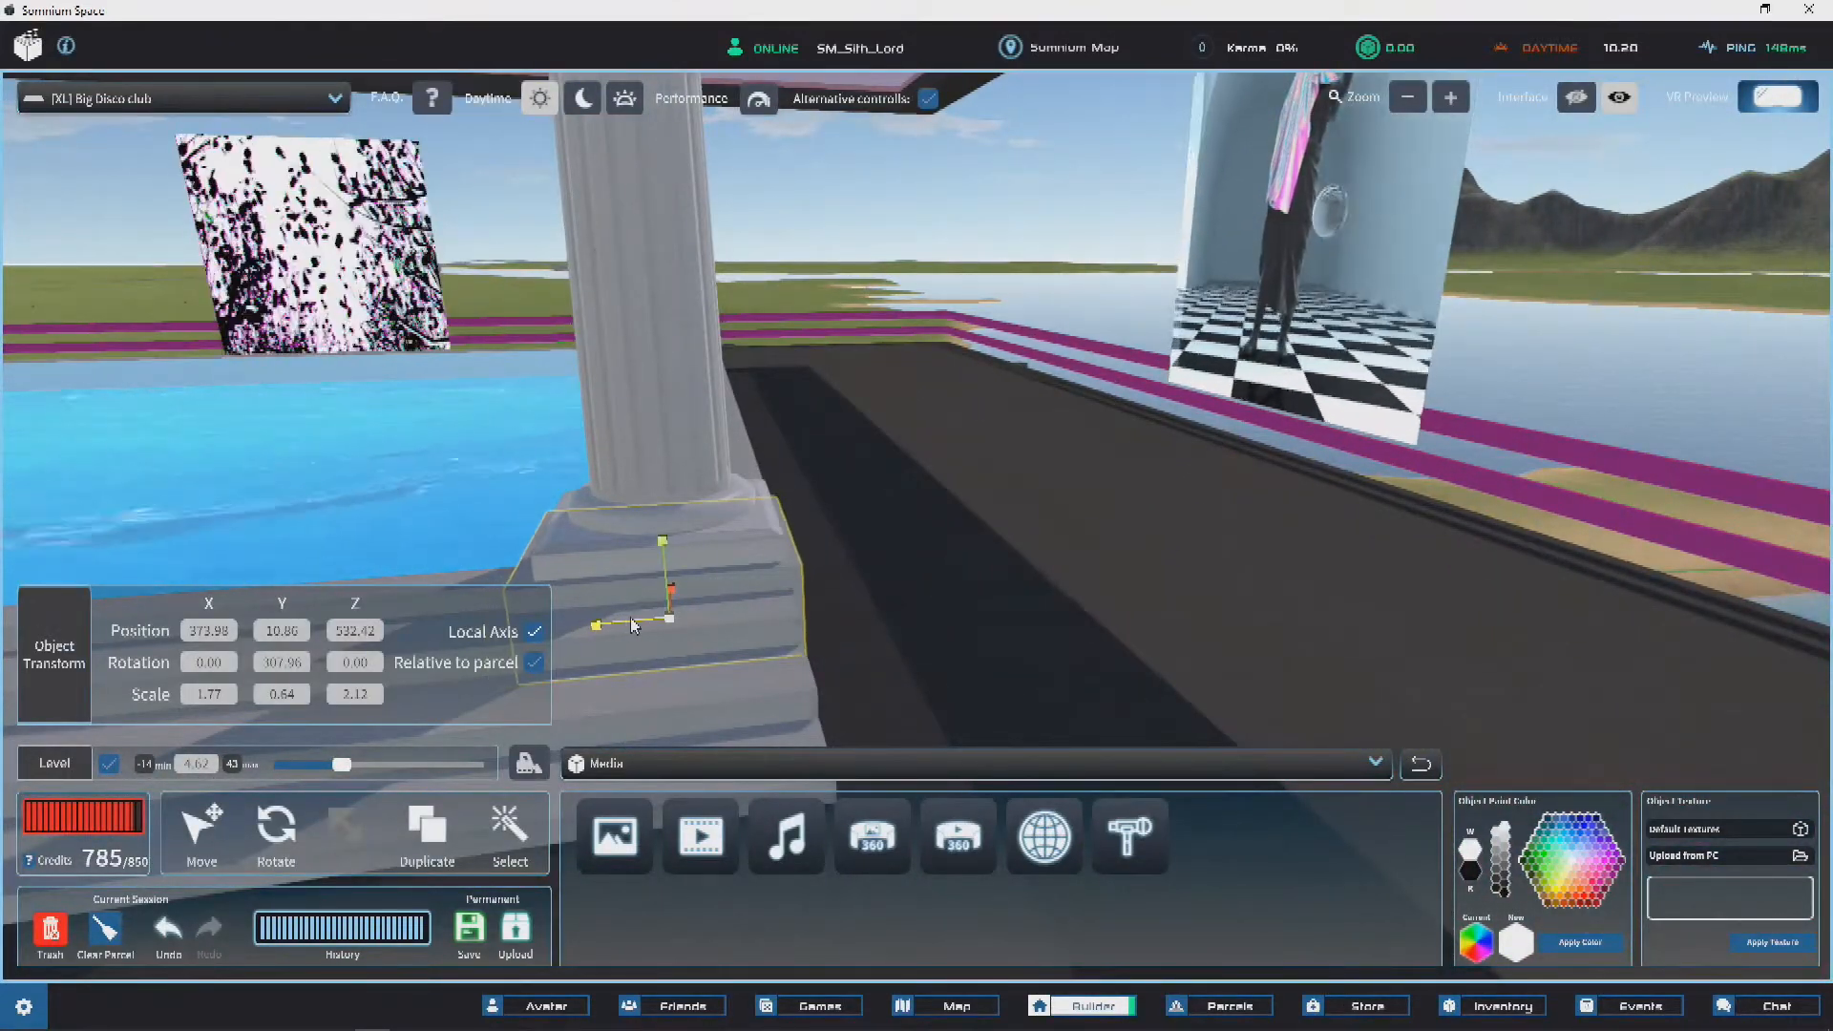
left_click(855, 324)
Step: Duplicate the column base and align the copy under the other front column at X 360.27, Y 10.86, Z 543.11
right_click_drag(856, 325, 1041, 604)
left_click(1038, 561)
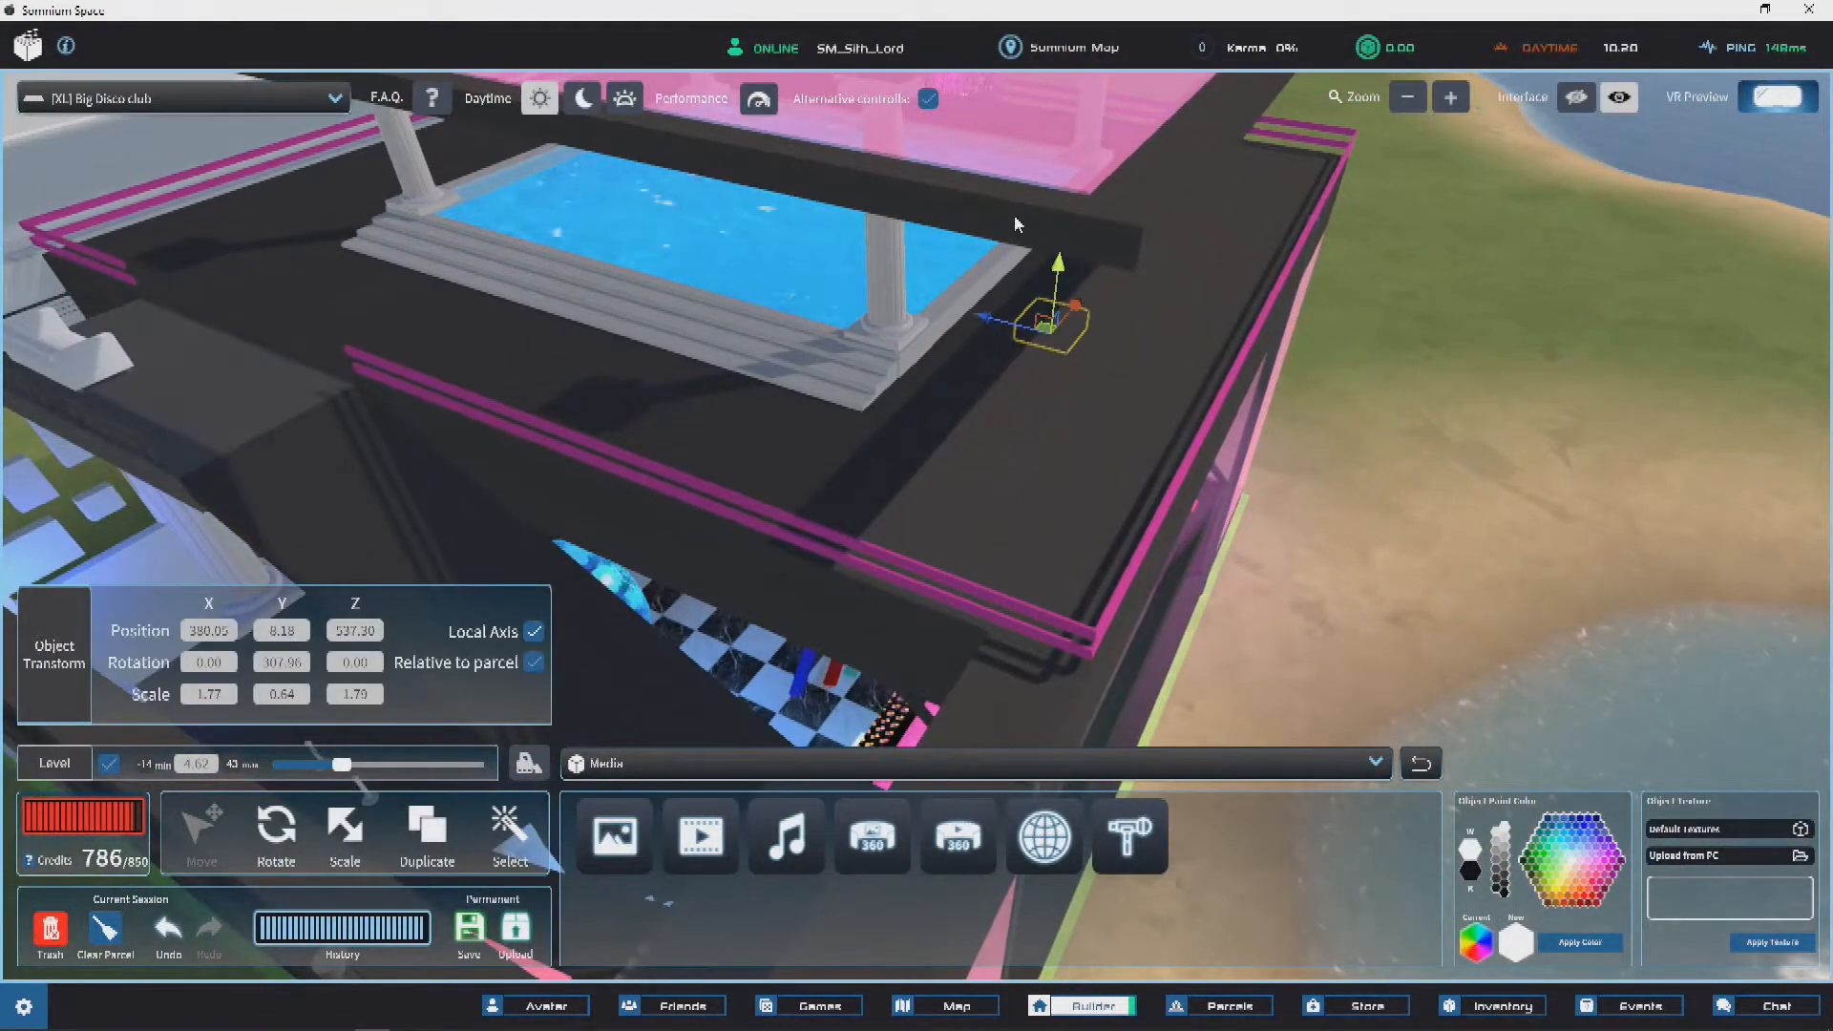
scroll(1016, 230, "up", 5)
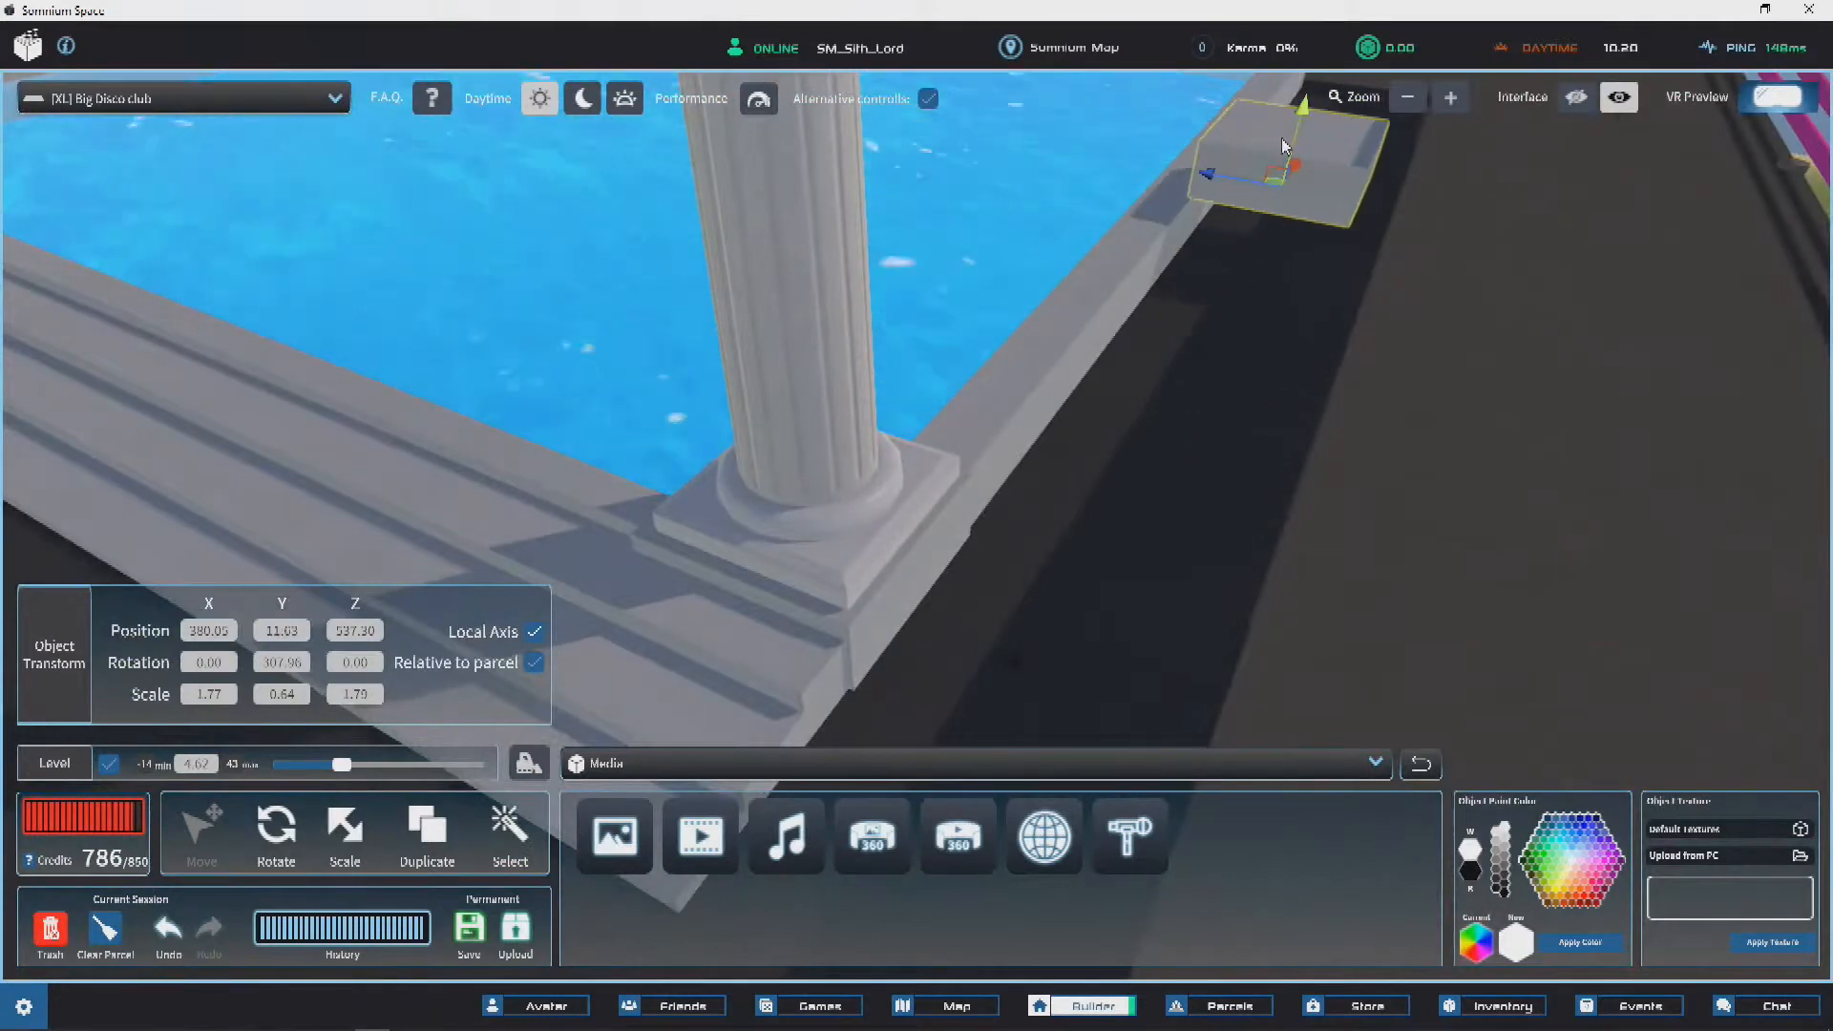
left_click_drag(1298, 173, 985, 622)
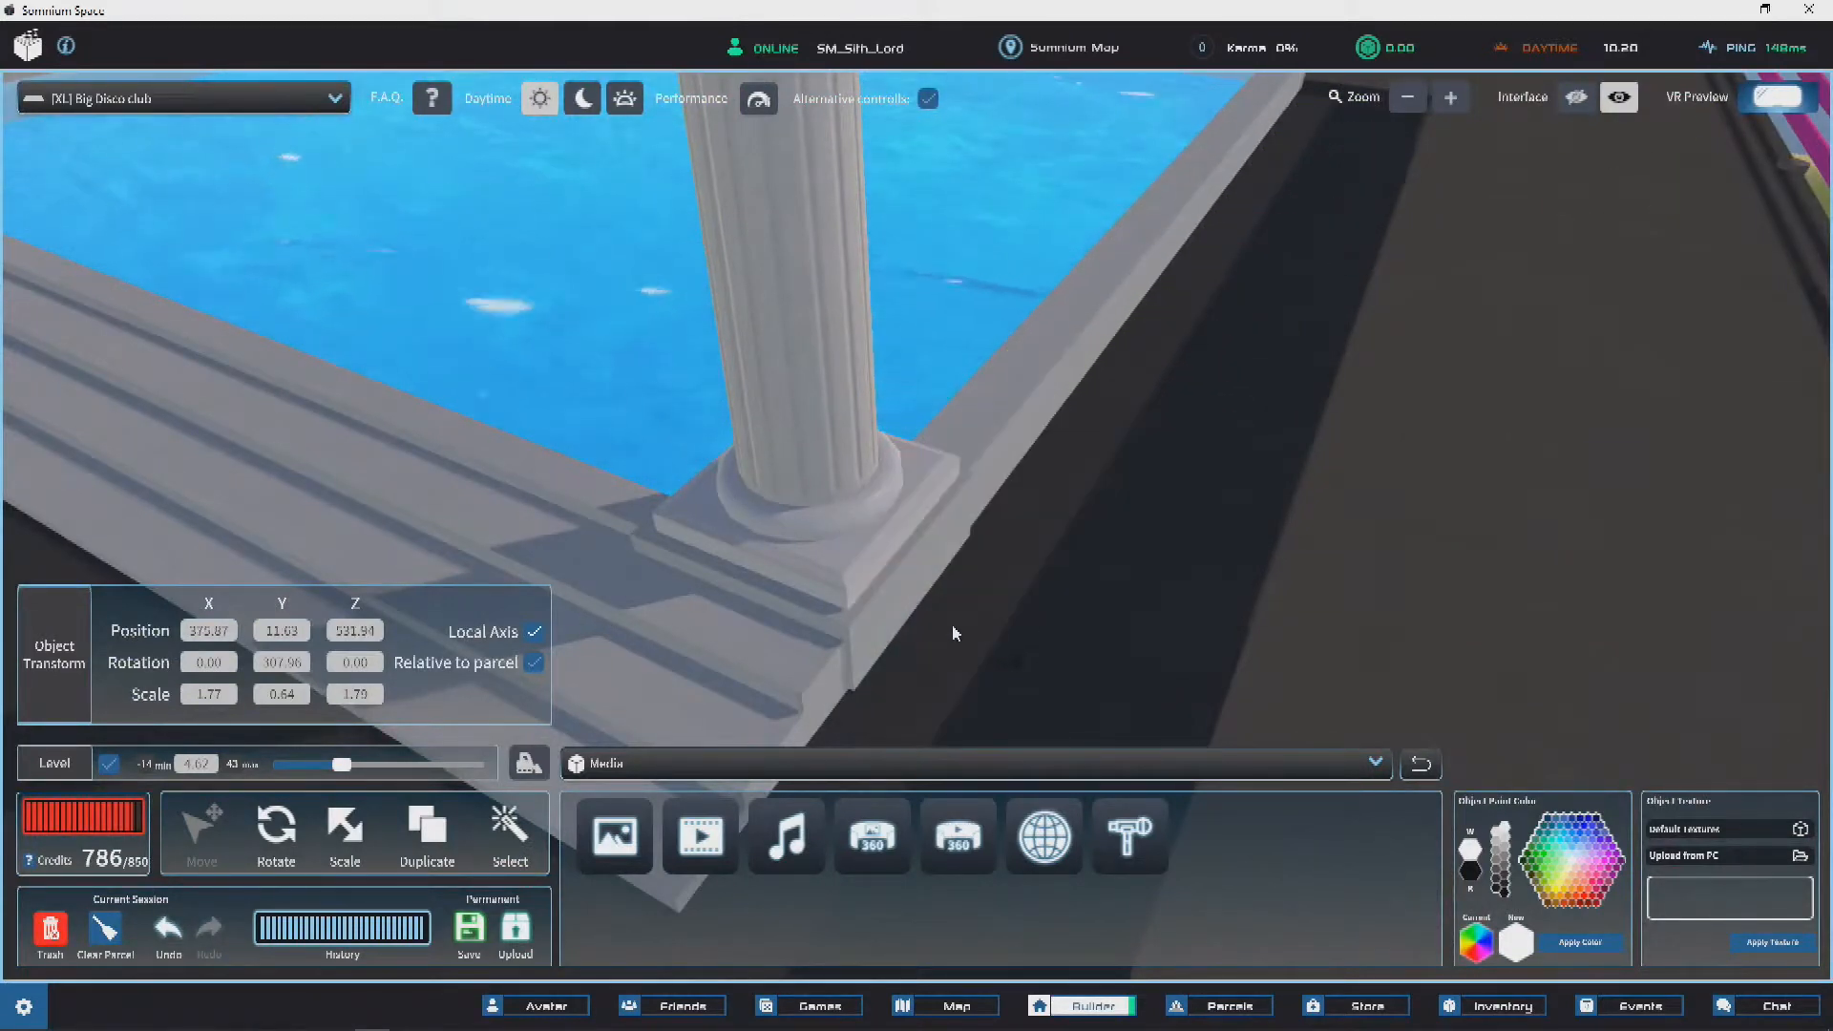
left_click_drag(854, 625, 931, 541)
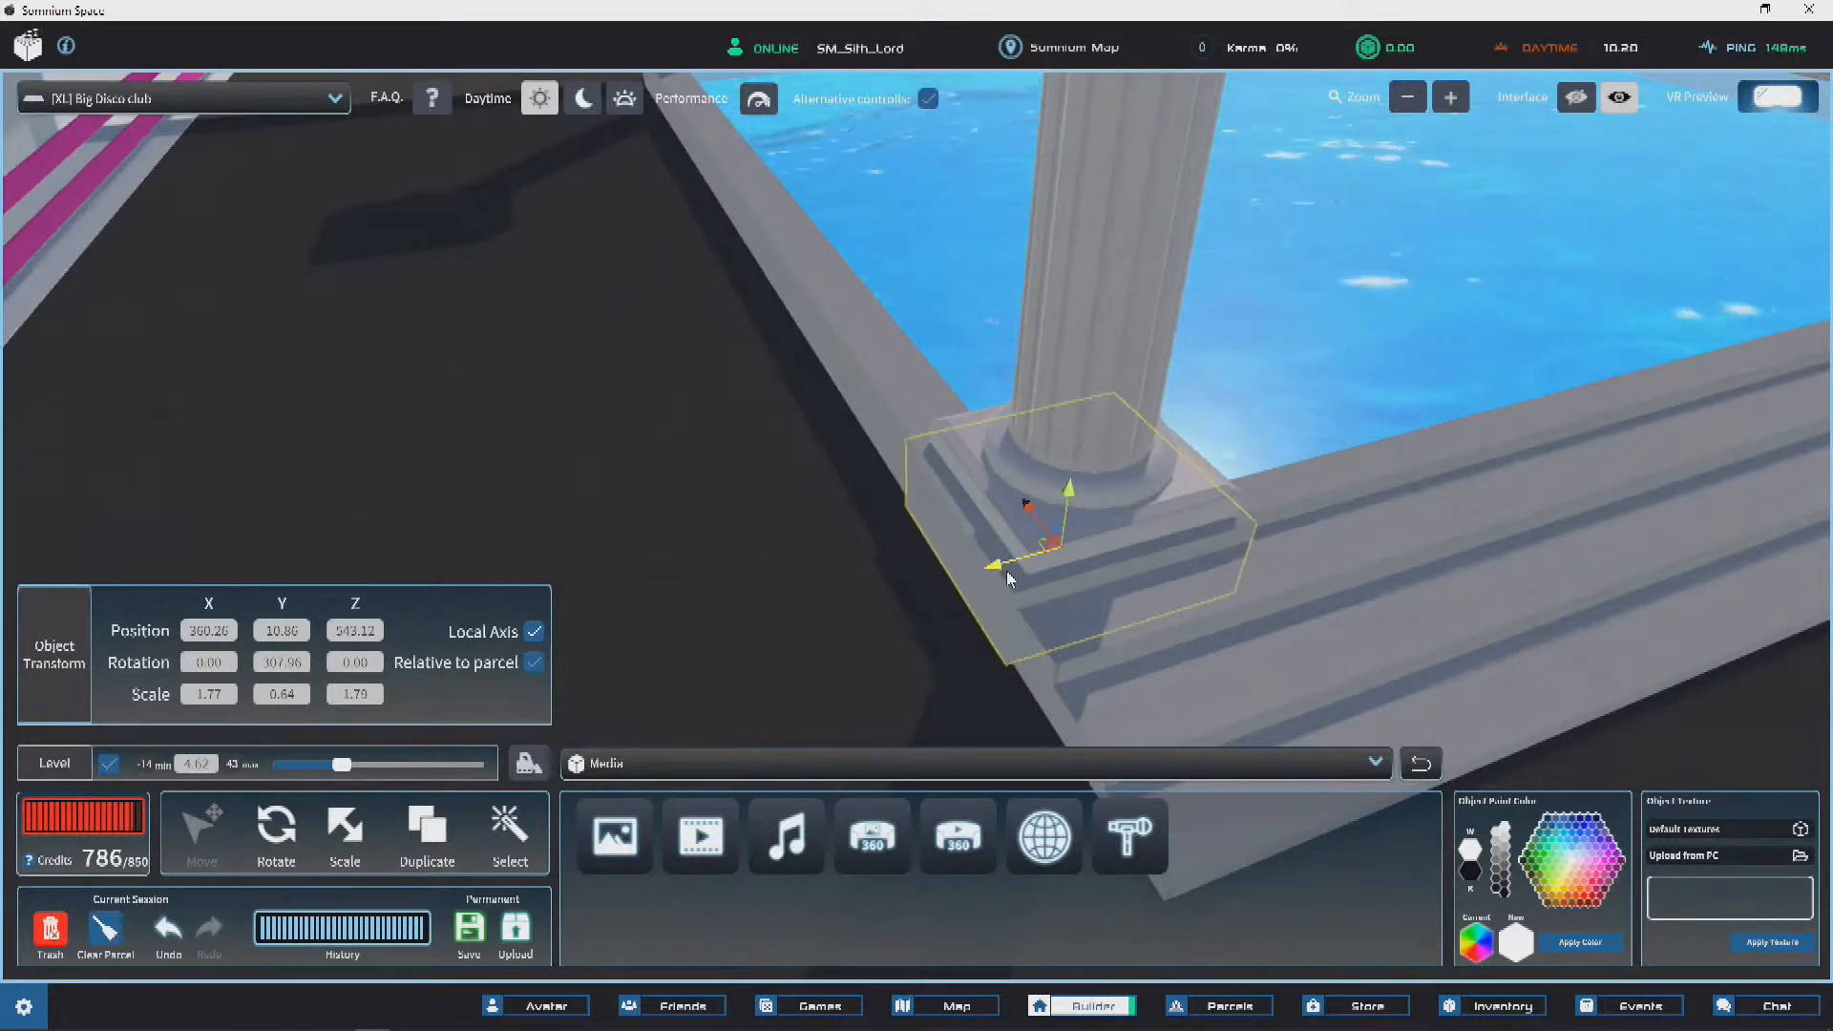
right_click_drag(994, 576, 666, 555)
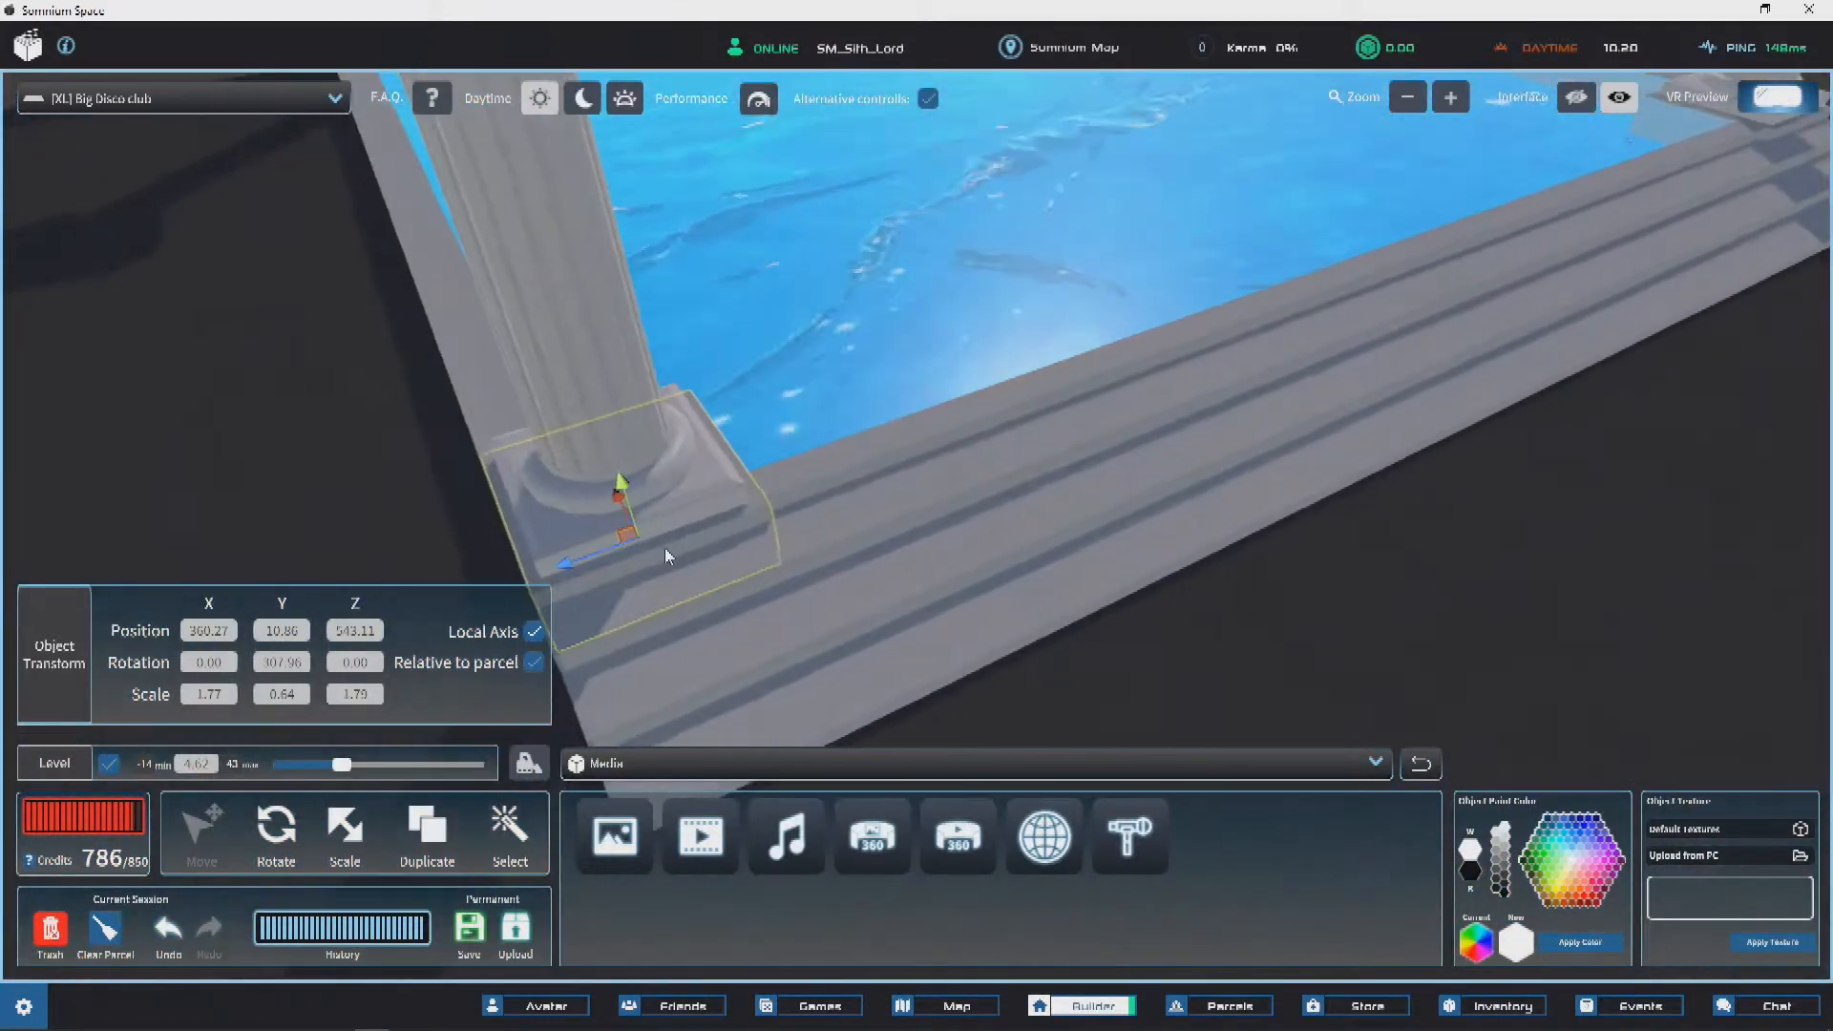
Step: Duplicate the second front column's base and raise the copy to that column at X 360.25, Y 10.86, Z 543.13
left_click_drag(584, 558, 935, 578)
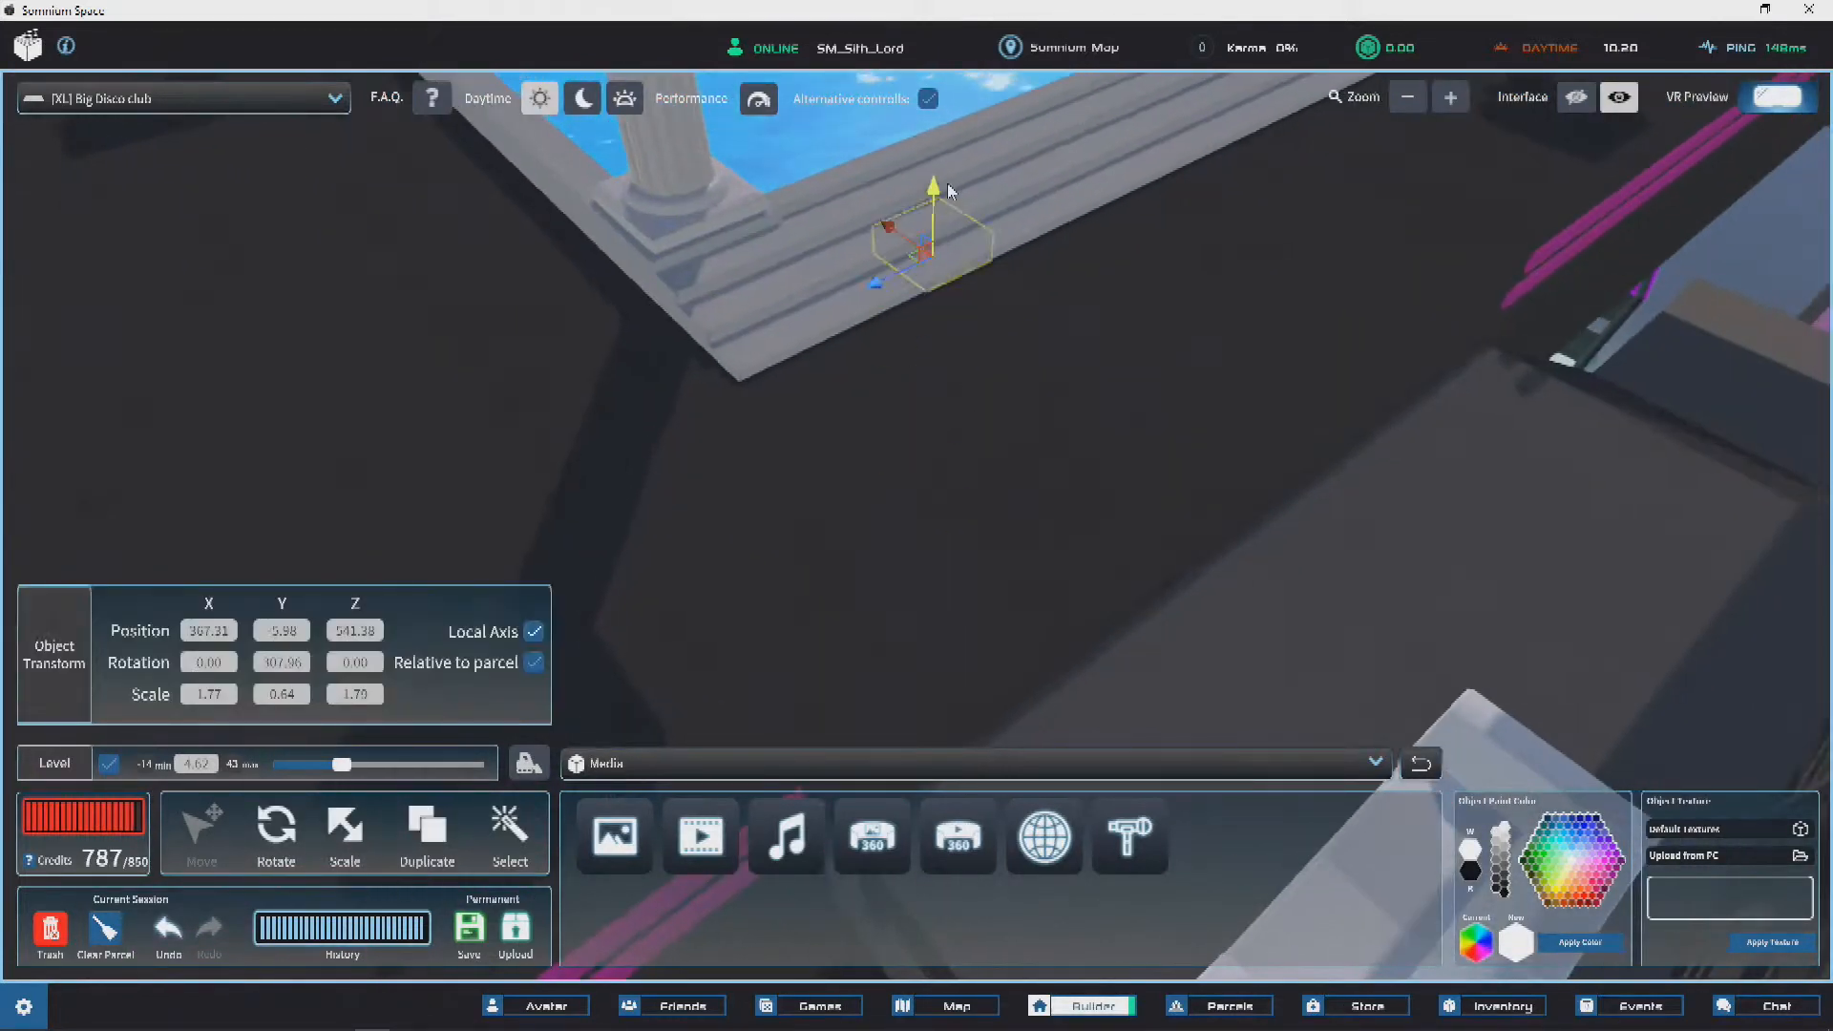
scroll(998, 155, "up", 5)
left_click_drag(1073, 380, 743, 627)
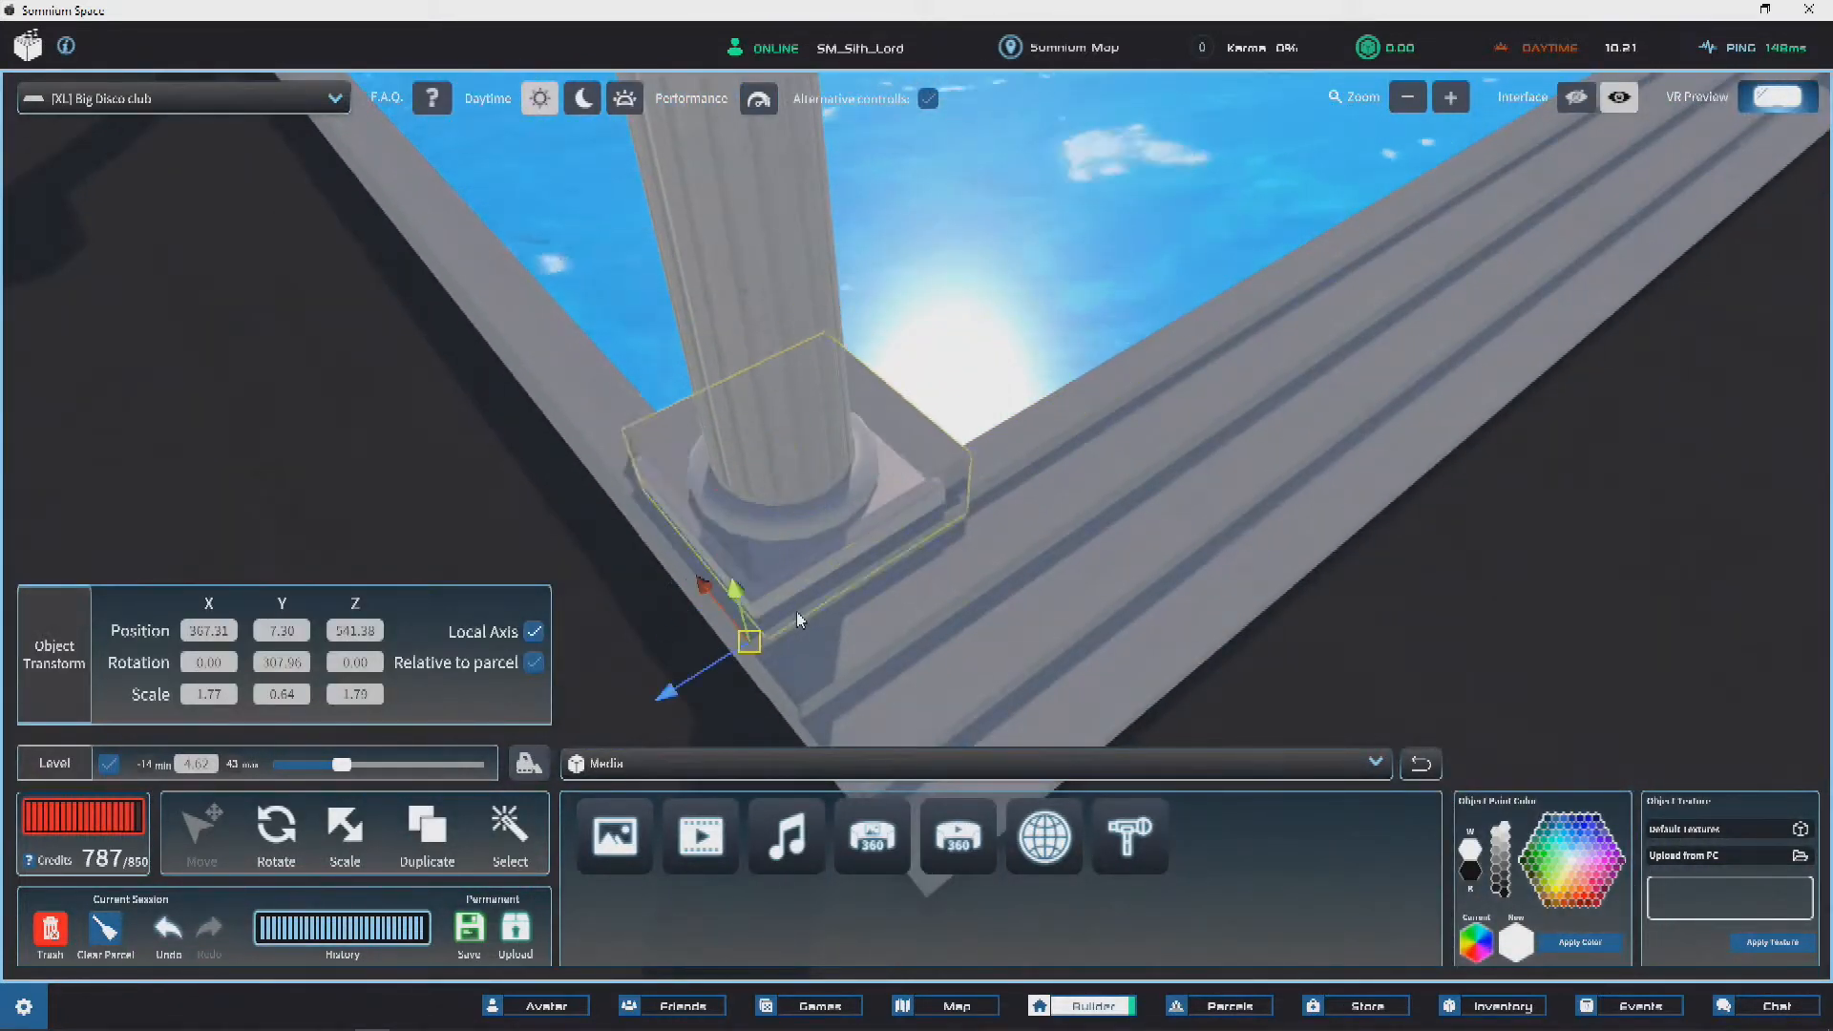
right_click_drag(756, 622, 1035, 605)
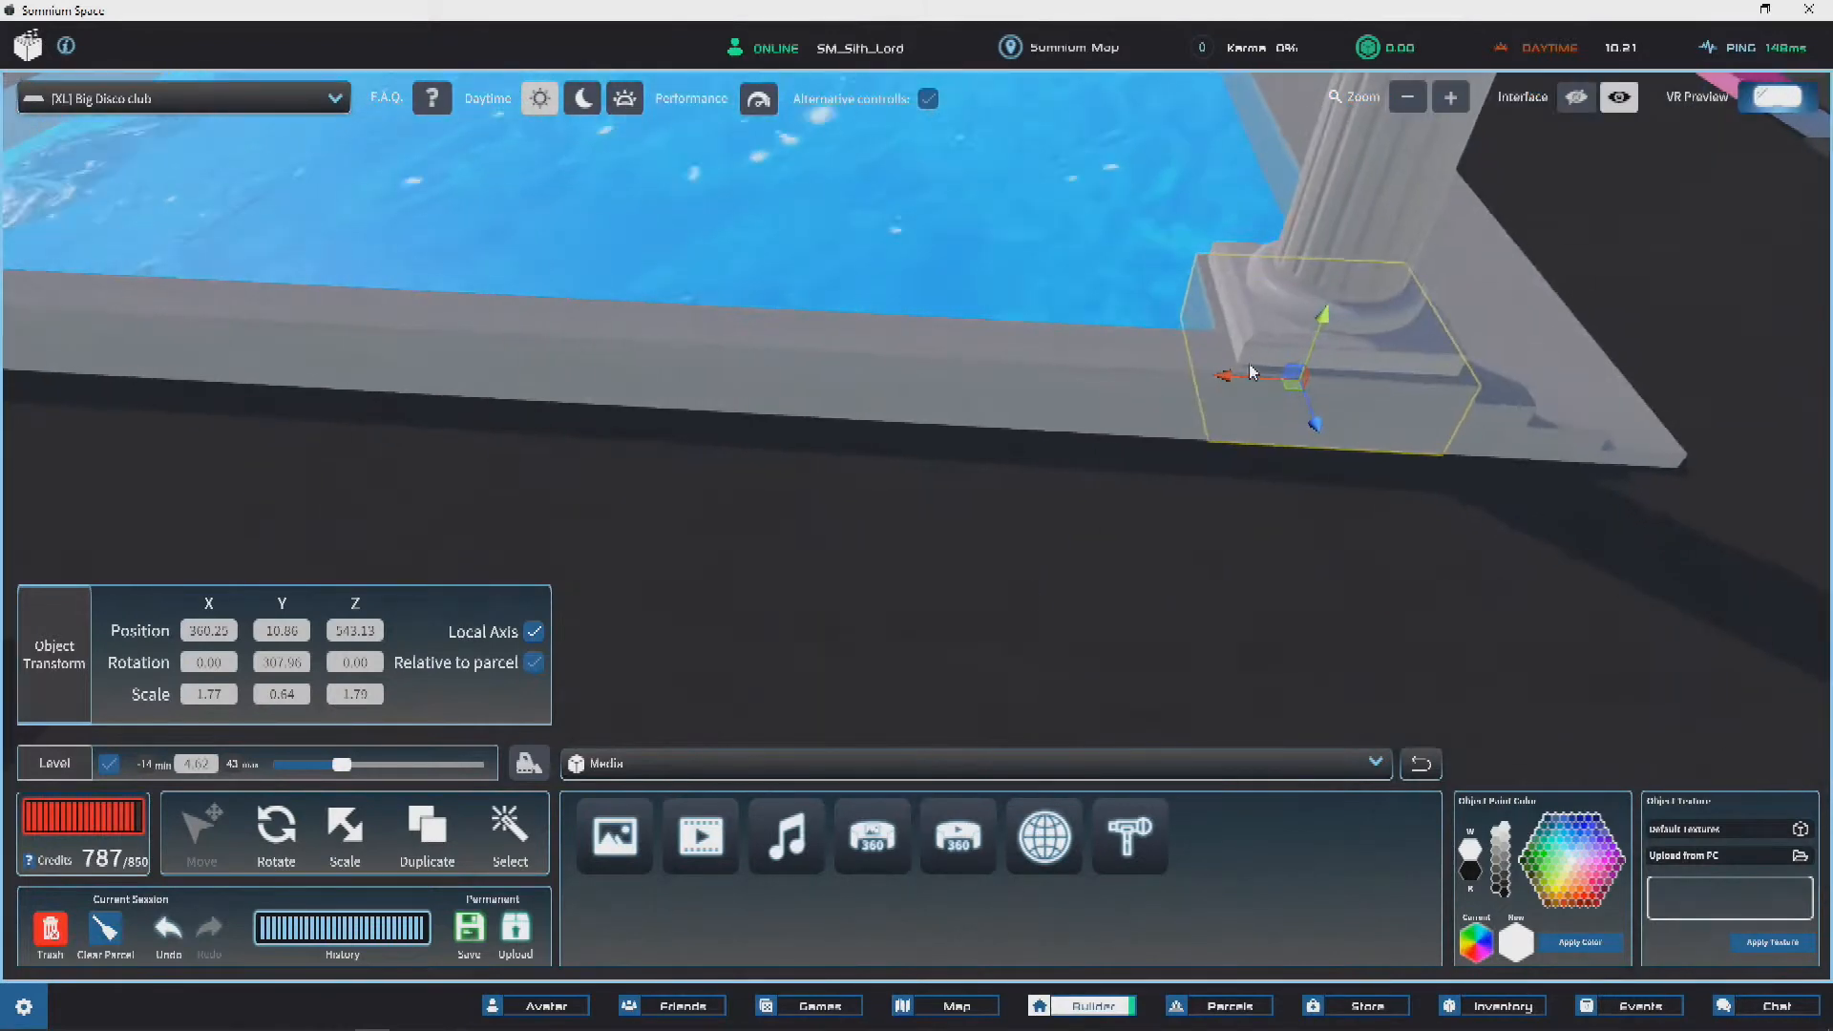
Step: Move the base copy along the pool wall and align it under the back column at X 369.05, Z 554.40
right_click_drag(1232, 384, 1005, 411)
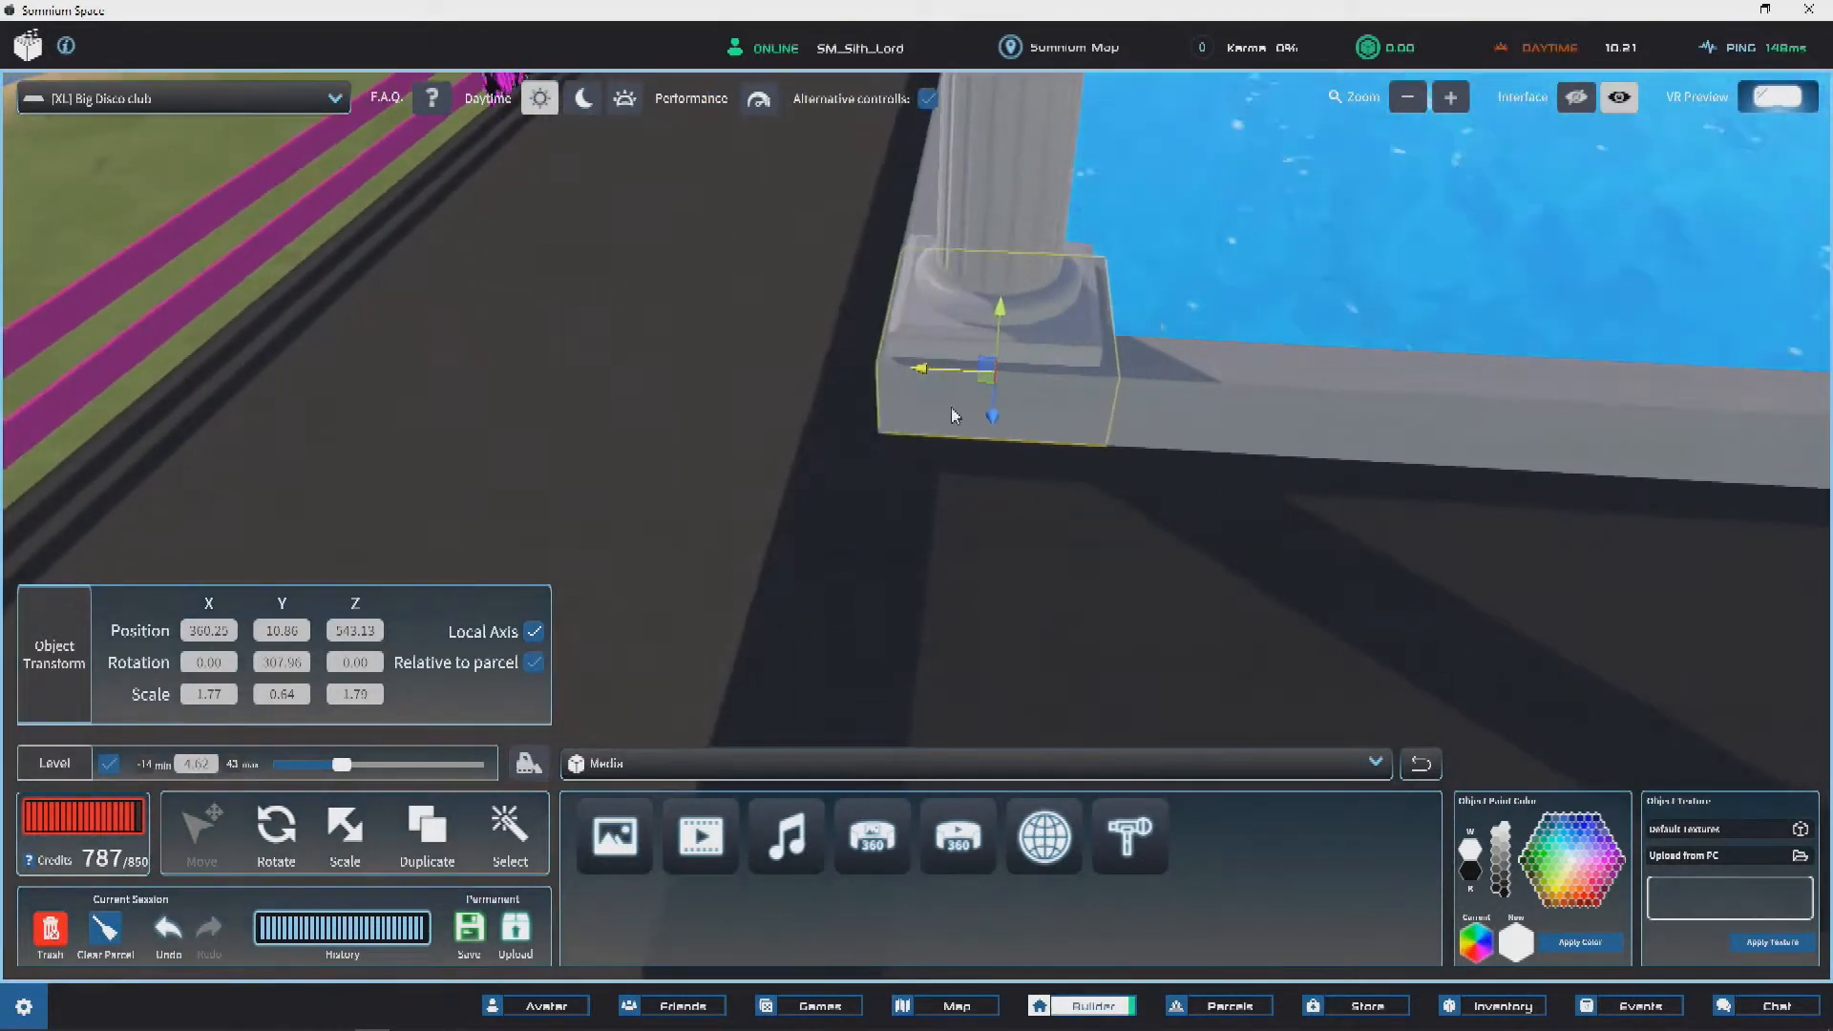
left_click_drag(941, 414, 1260, 315)
right_click_drag(1260, 315, 1041, 260)
left_click_drag(741, 416, 518, 305)
right_click_drag(519, 305, 922, 655)
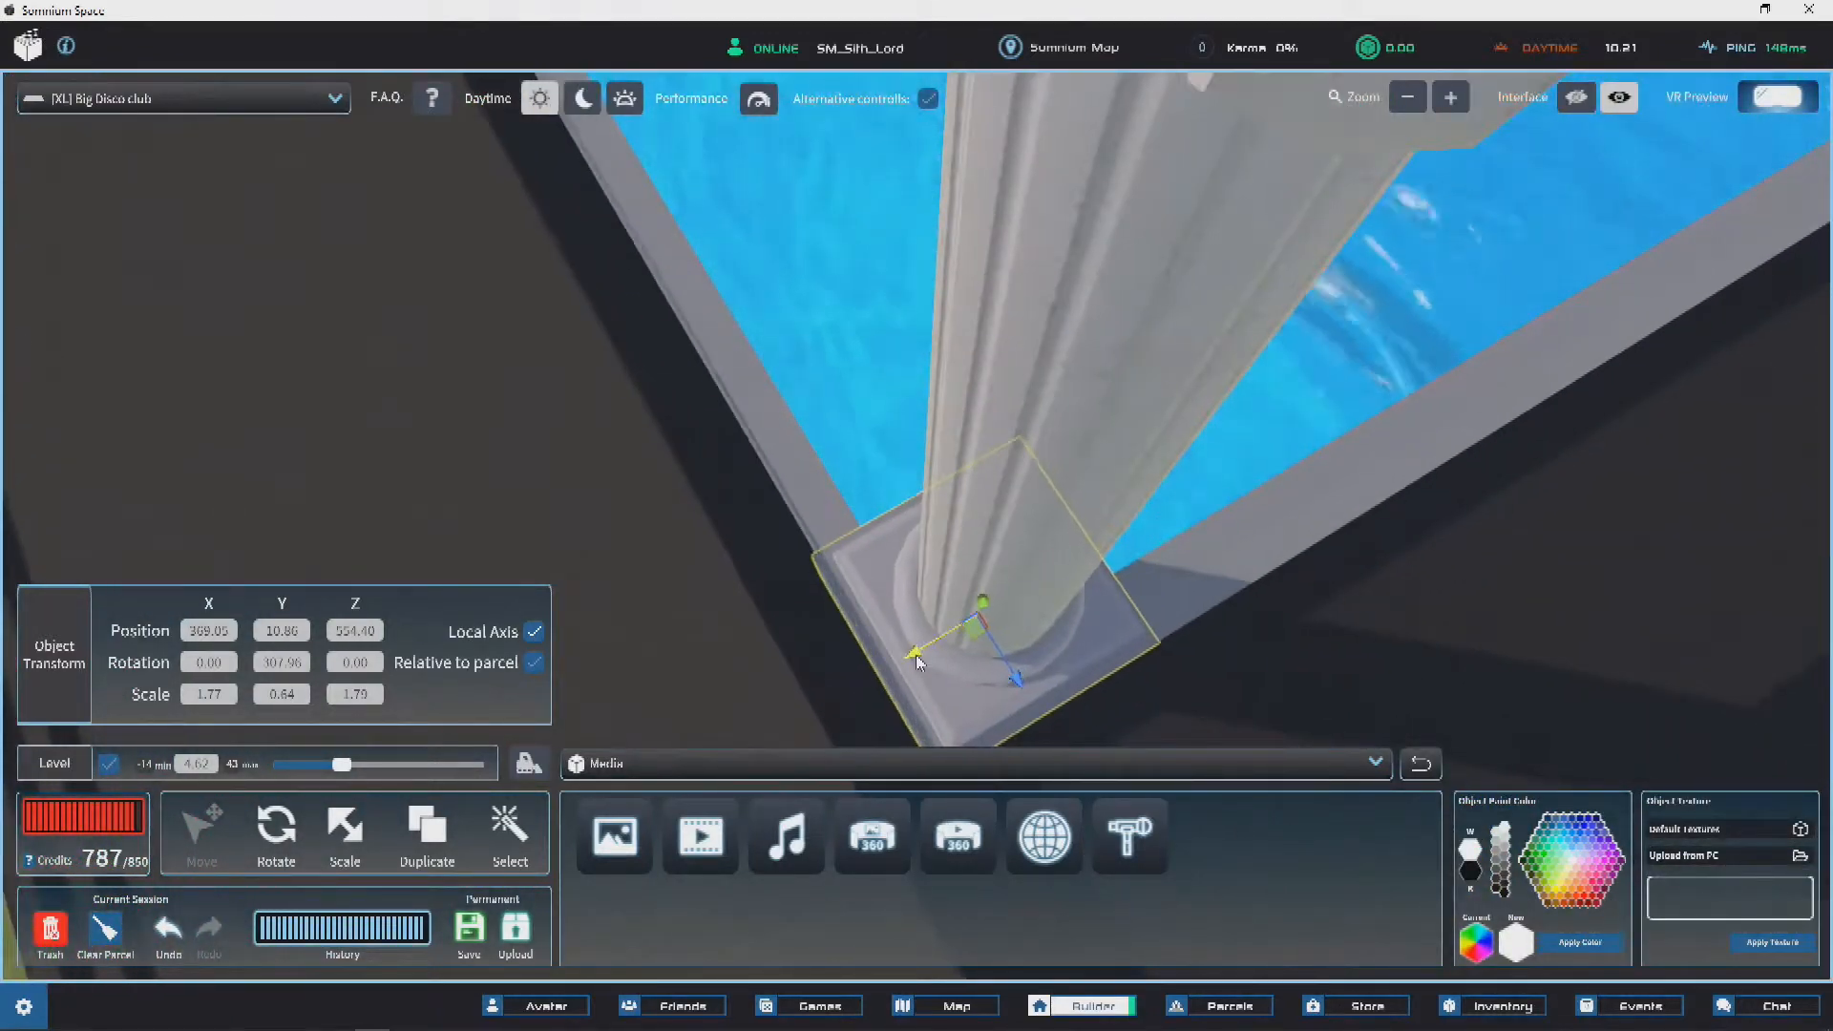
left_click_drag(920, 657, 916, 658)
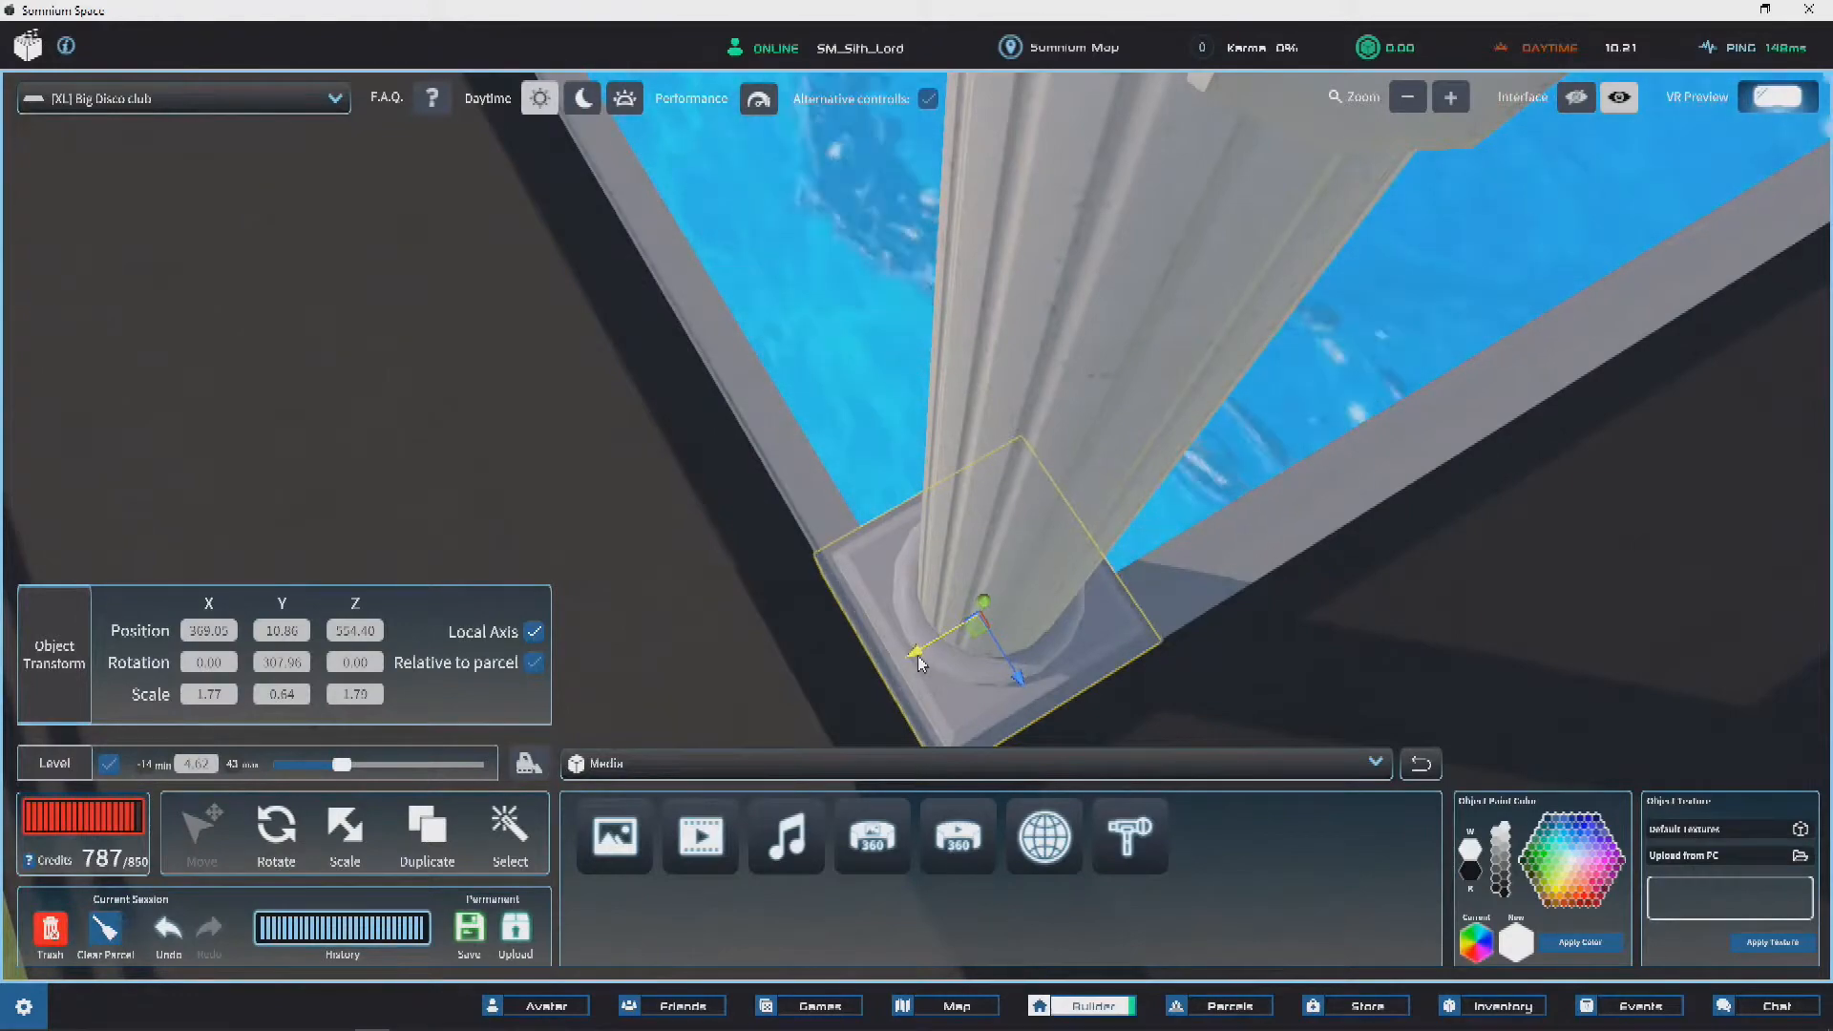
Step: Duplicate the back column's base and move the copy beside the remaining back column
right_click_drag(529, 390, 1027, 347)
scroll(1068, 220, "down", 5)
key("ctrl+d")
left_click(1053, 690)
left_click_drag(1050, 635, 1362, 330)
left_click_drag(966, 593, 851, 540)
mouse_move(607, 502)
left_mouse_down()
mouse_move(597, 441)
mouse_move(587, 482)
left_mouse_up()
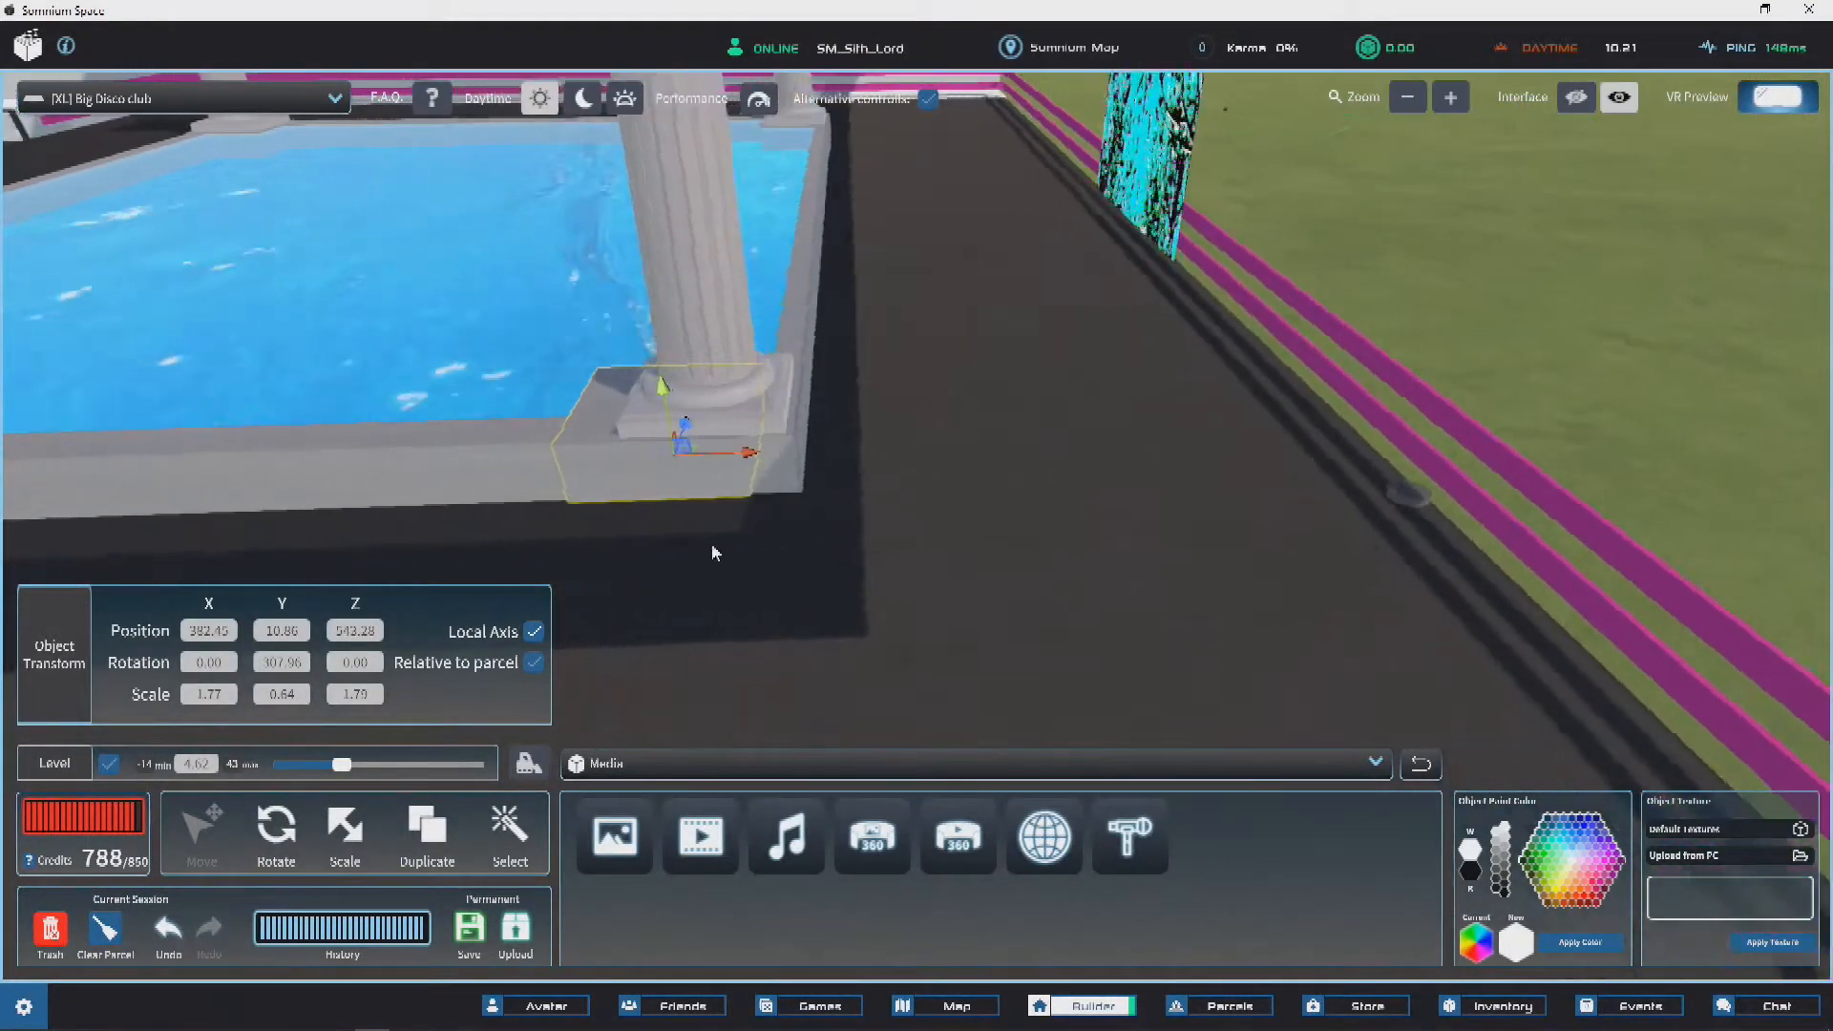
Step: Align the last base copy with its back column and the pool corner at X 382.76, Z 543.68
scroll(873, 415, "up", 5)
scroll(850, 435, "down", 5)
scroll(913, 536, "up", 2)
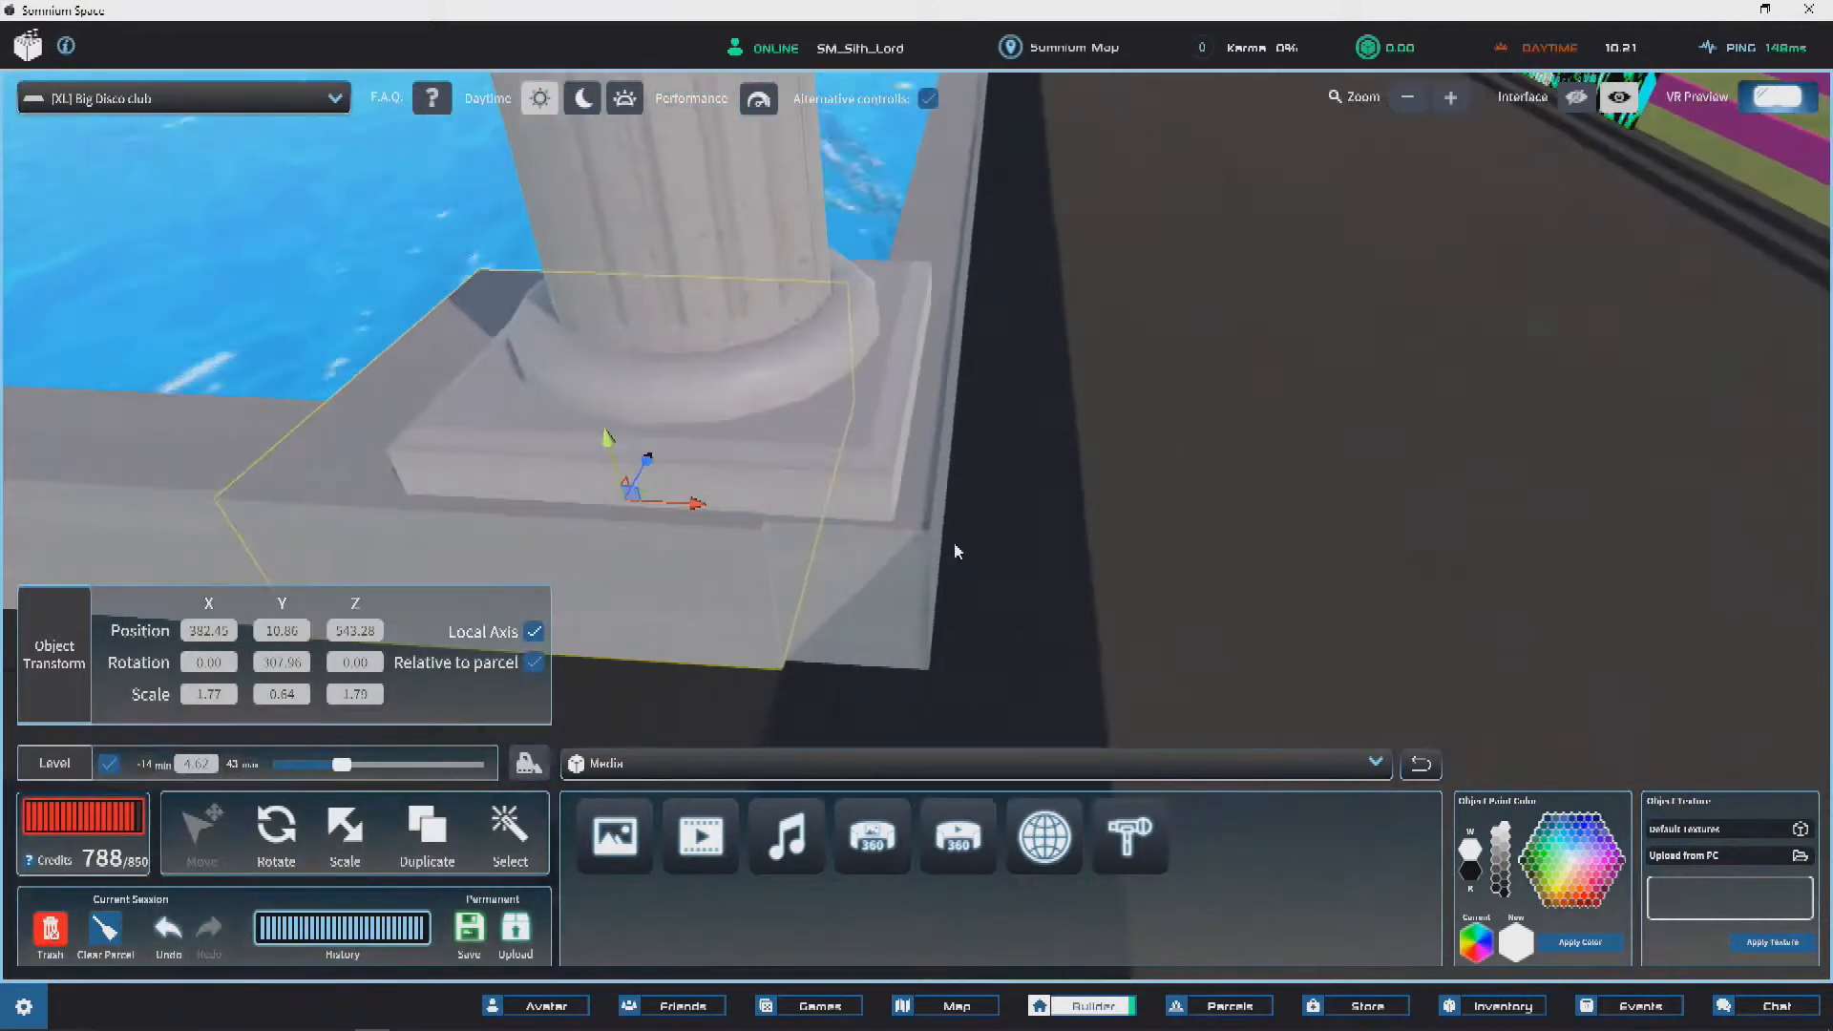
key("a")
left_click_drag(1026, 496, 1074, 481)
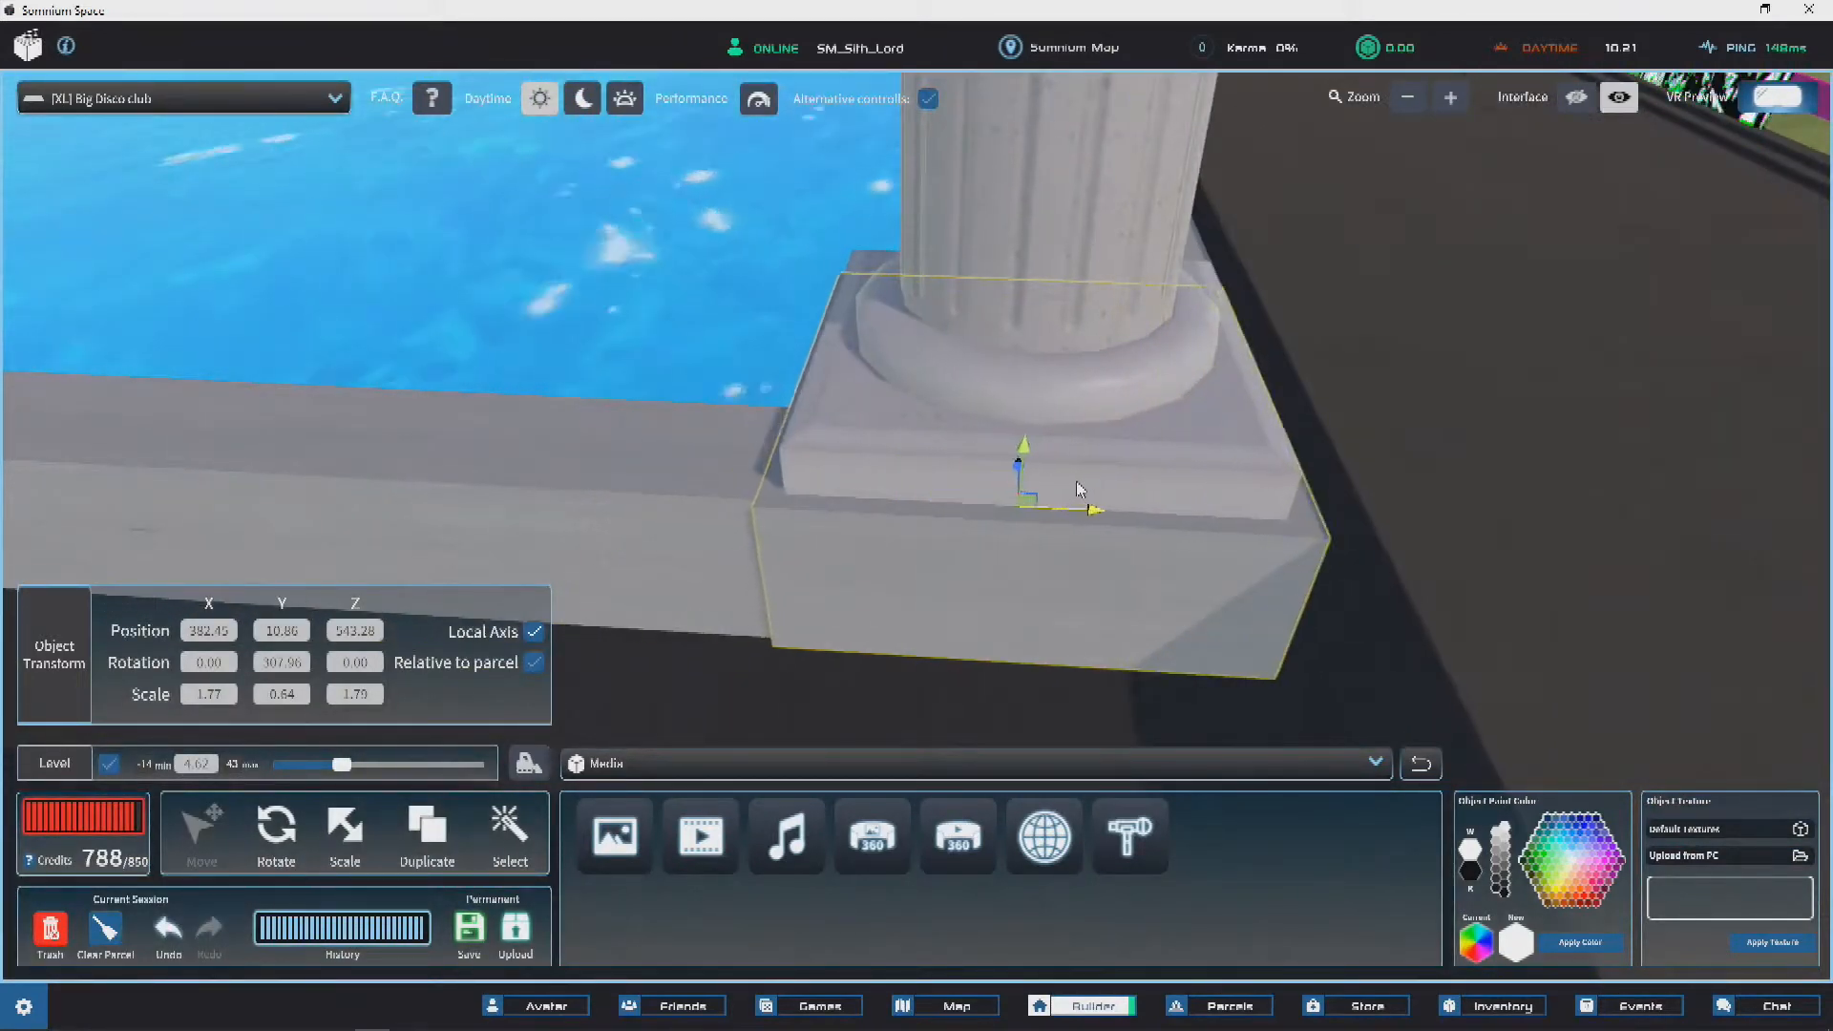
right_click_drag(1073, 480, 754, 386)
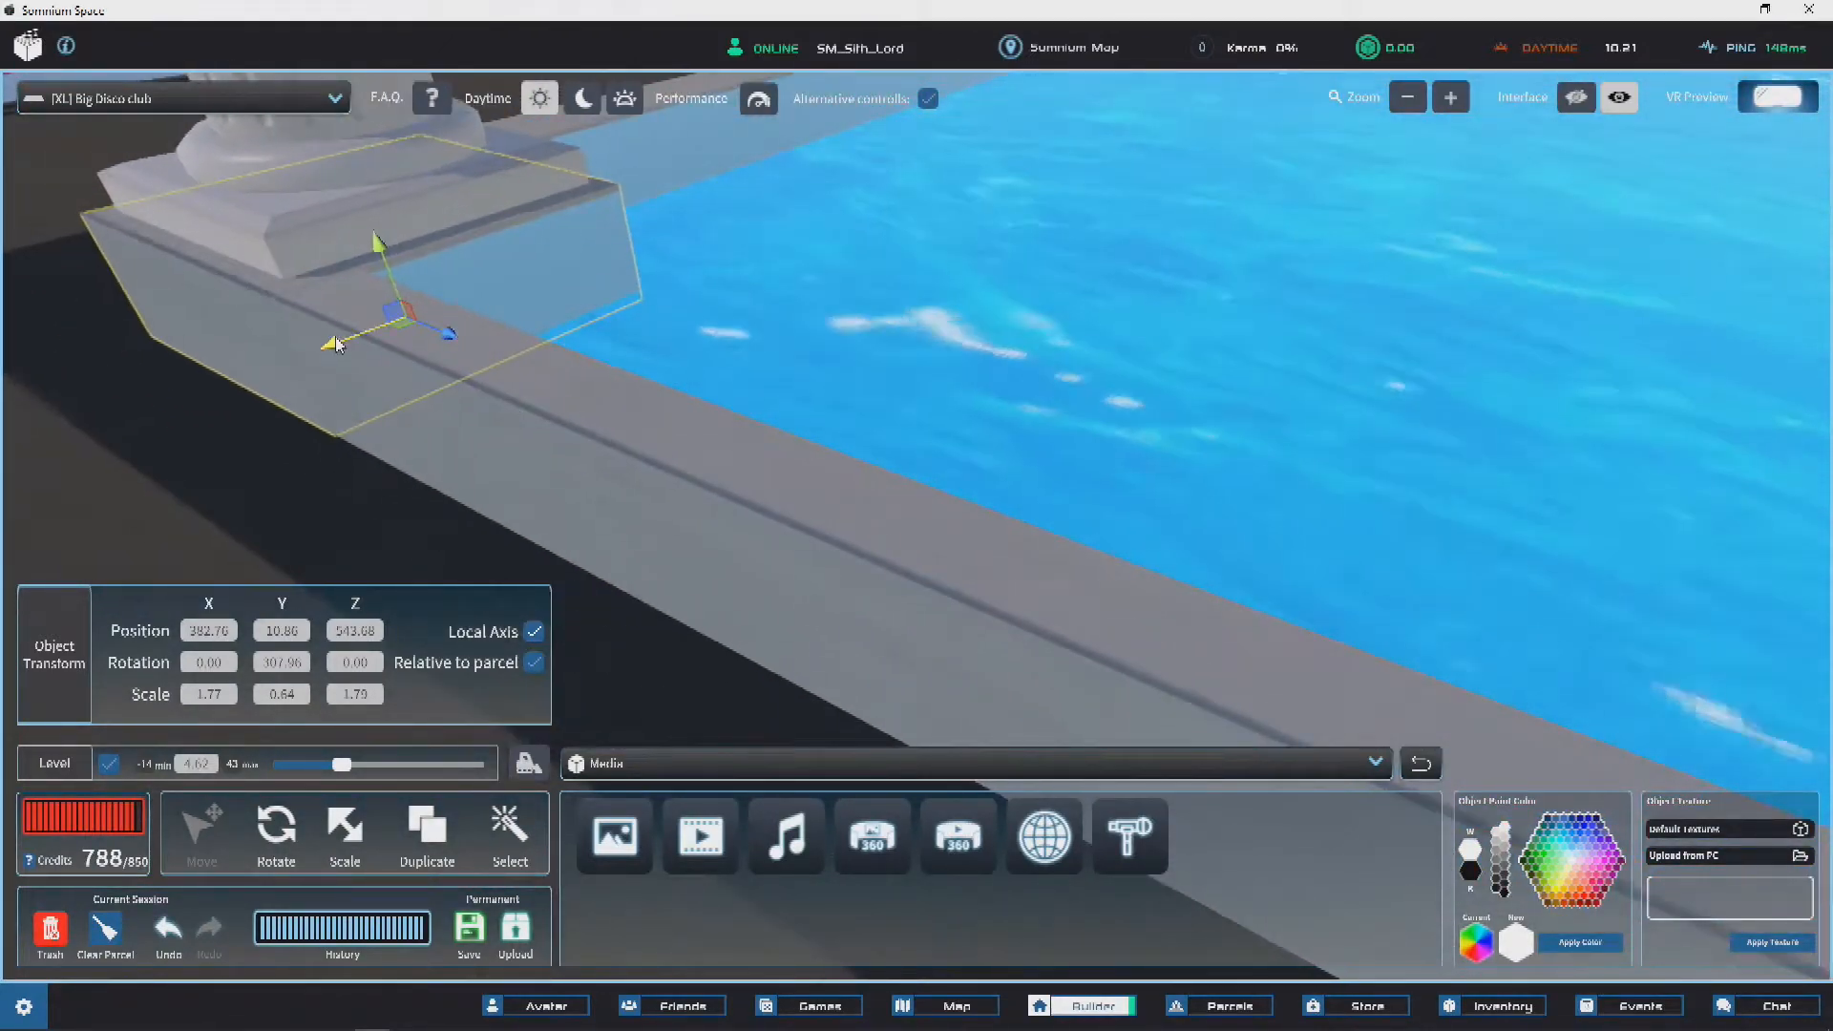
Step: Align the black caps on the two back columns at X 382.81, Z 543.64 and X 369.07, Z 554.36
right_click_drag(336, 345, 771, 245)
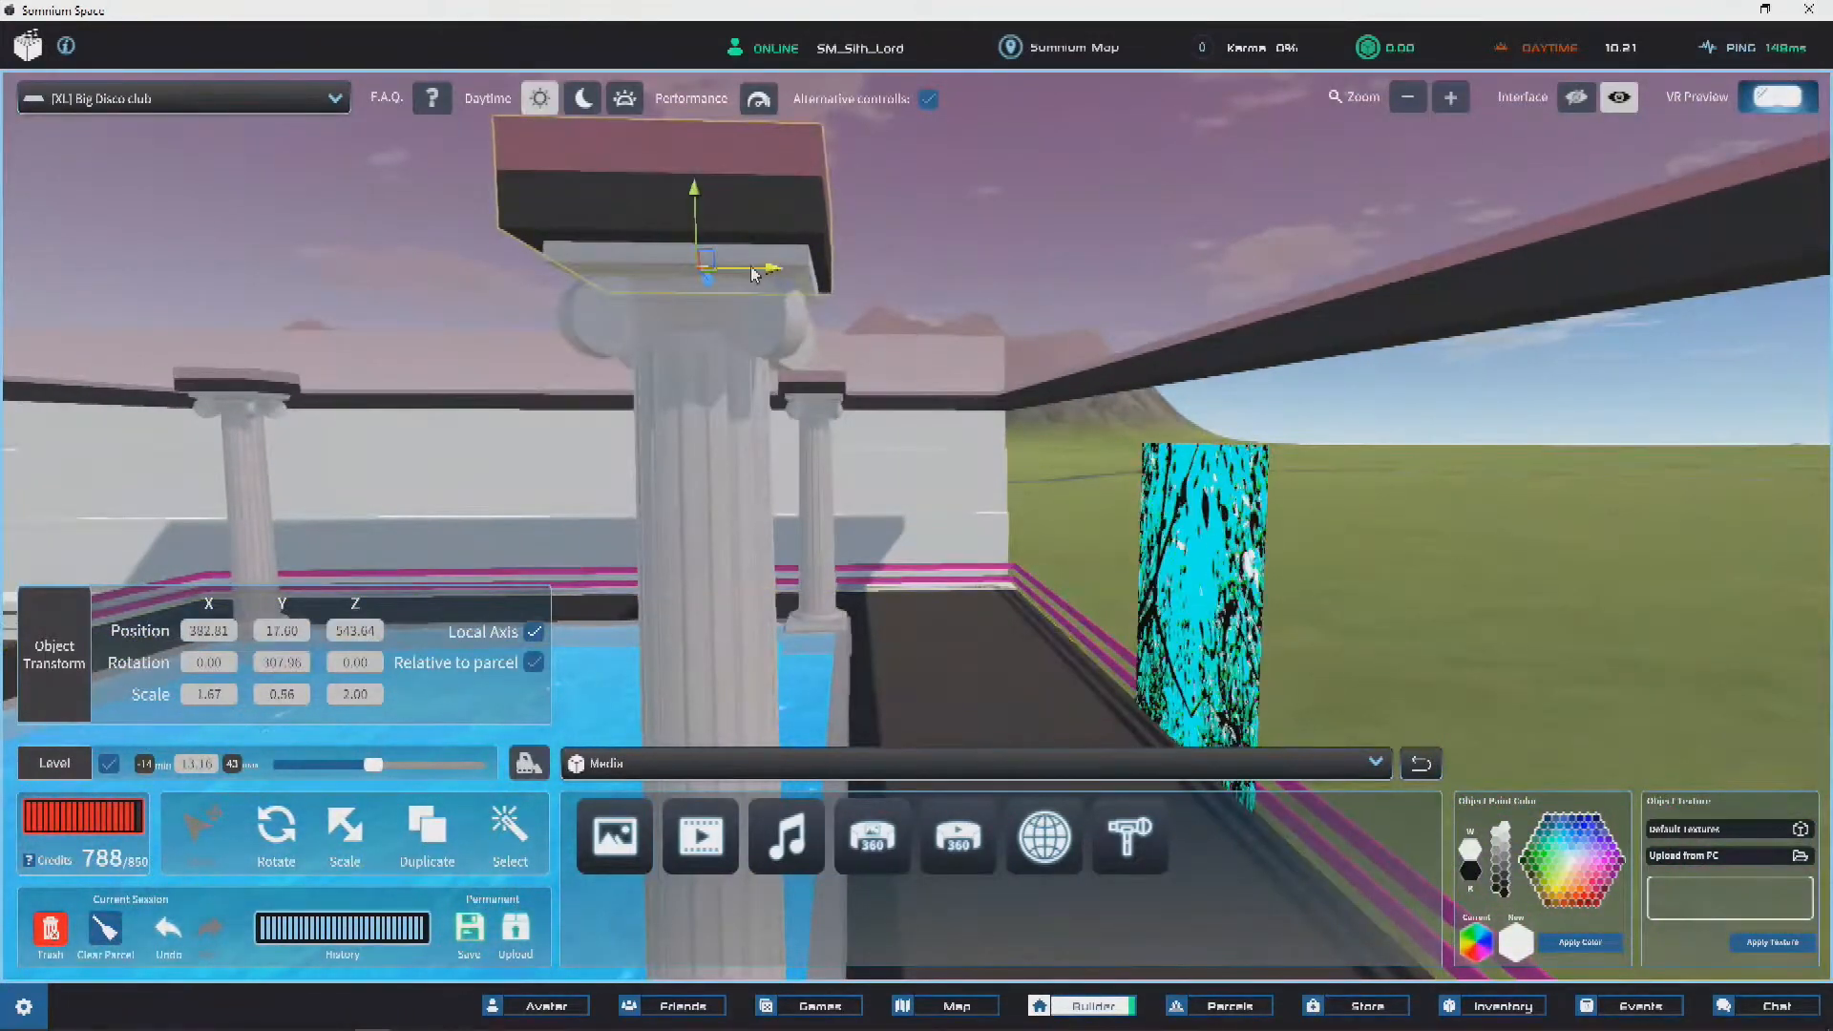
left_click(1527, 489)
right_click_drag(1528, 489, 656, 179)
left_click(679, 216)
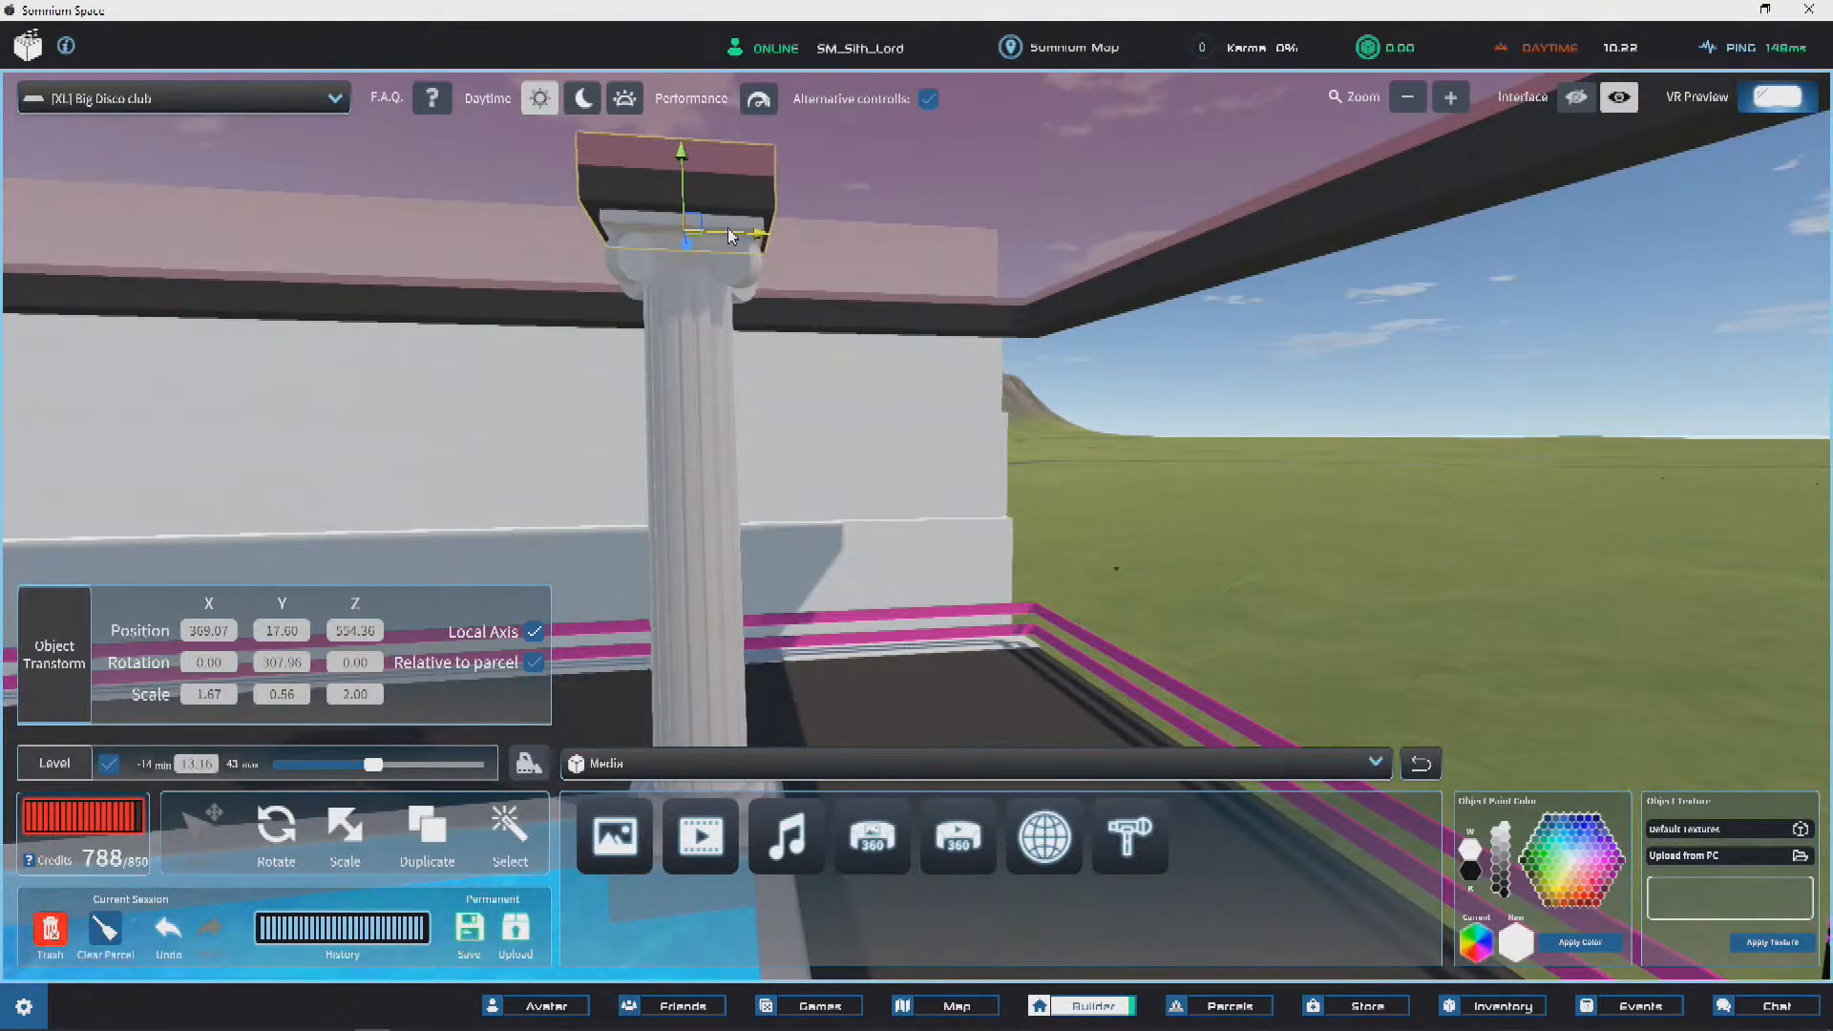
left_click(1424, 501)
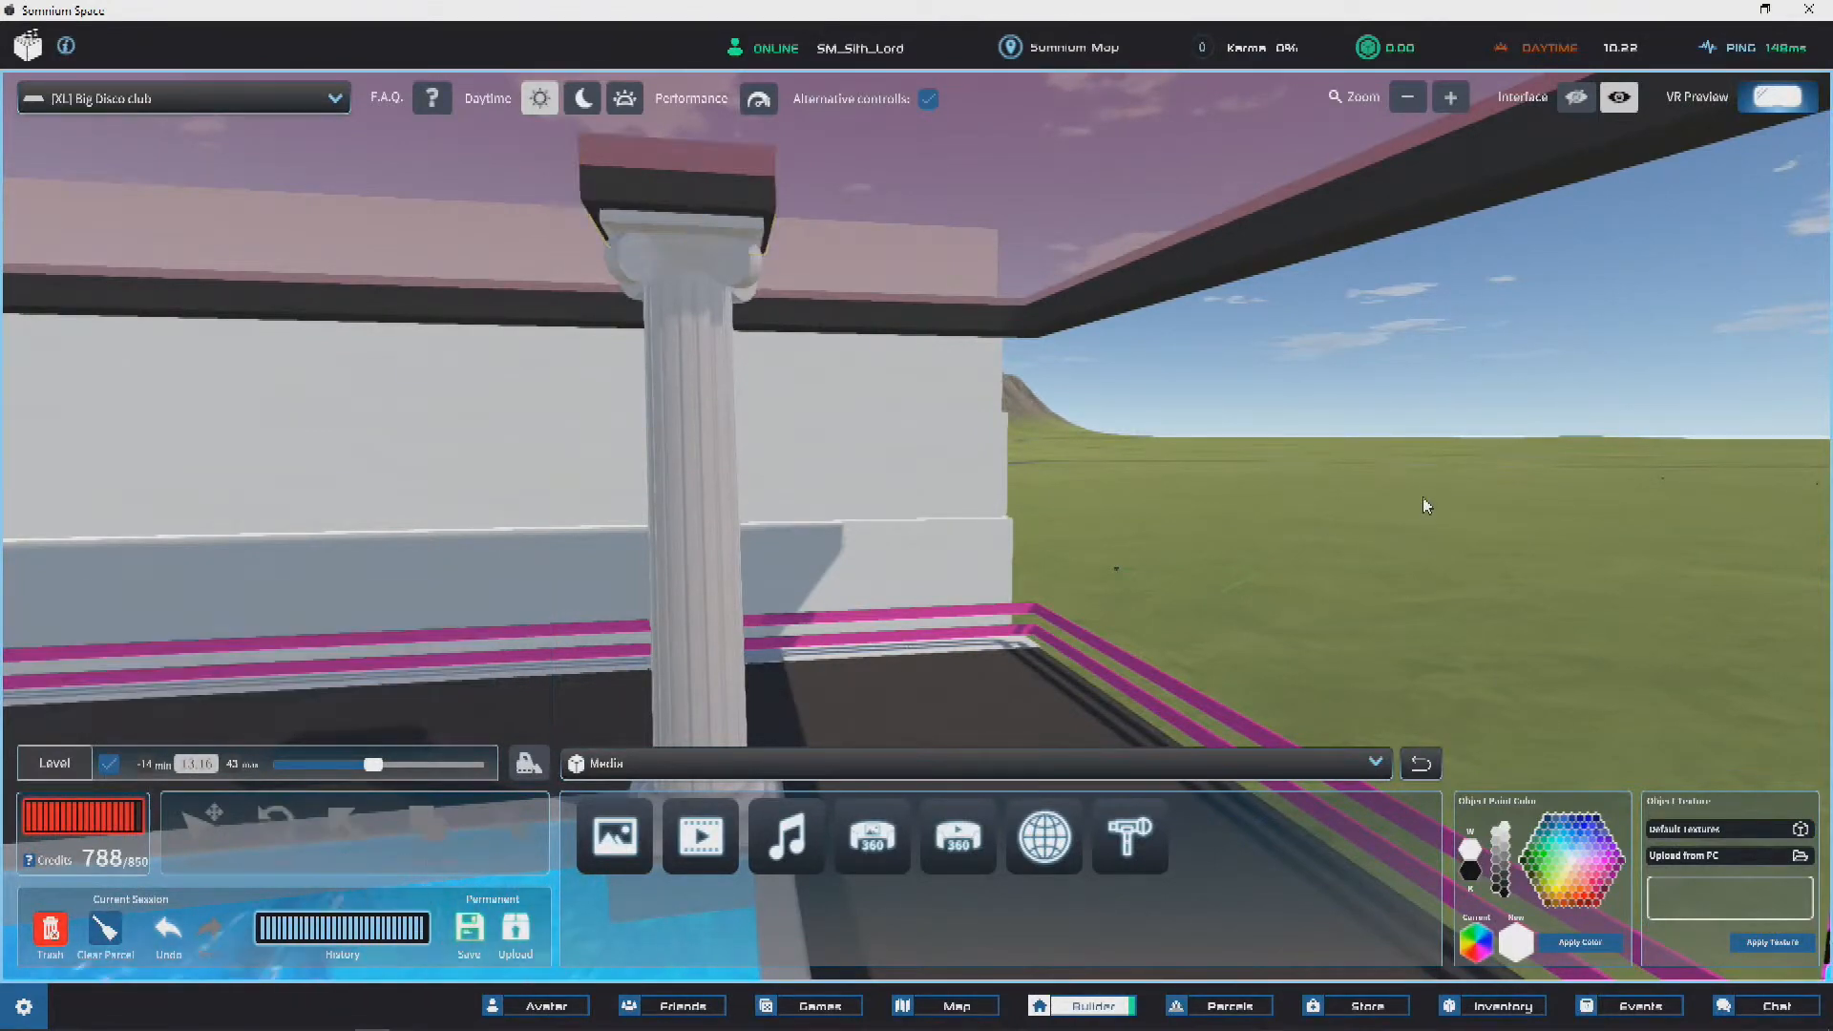
Step: Examine the rooftop pool, its columns and roof, and the rest of the club from several sides
right_click_drag(1423, 501, 956, 388)
scroll(955, 386, "down", 6)
right_click_drag(889, 440, 1019, 488)
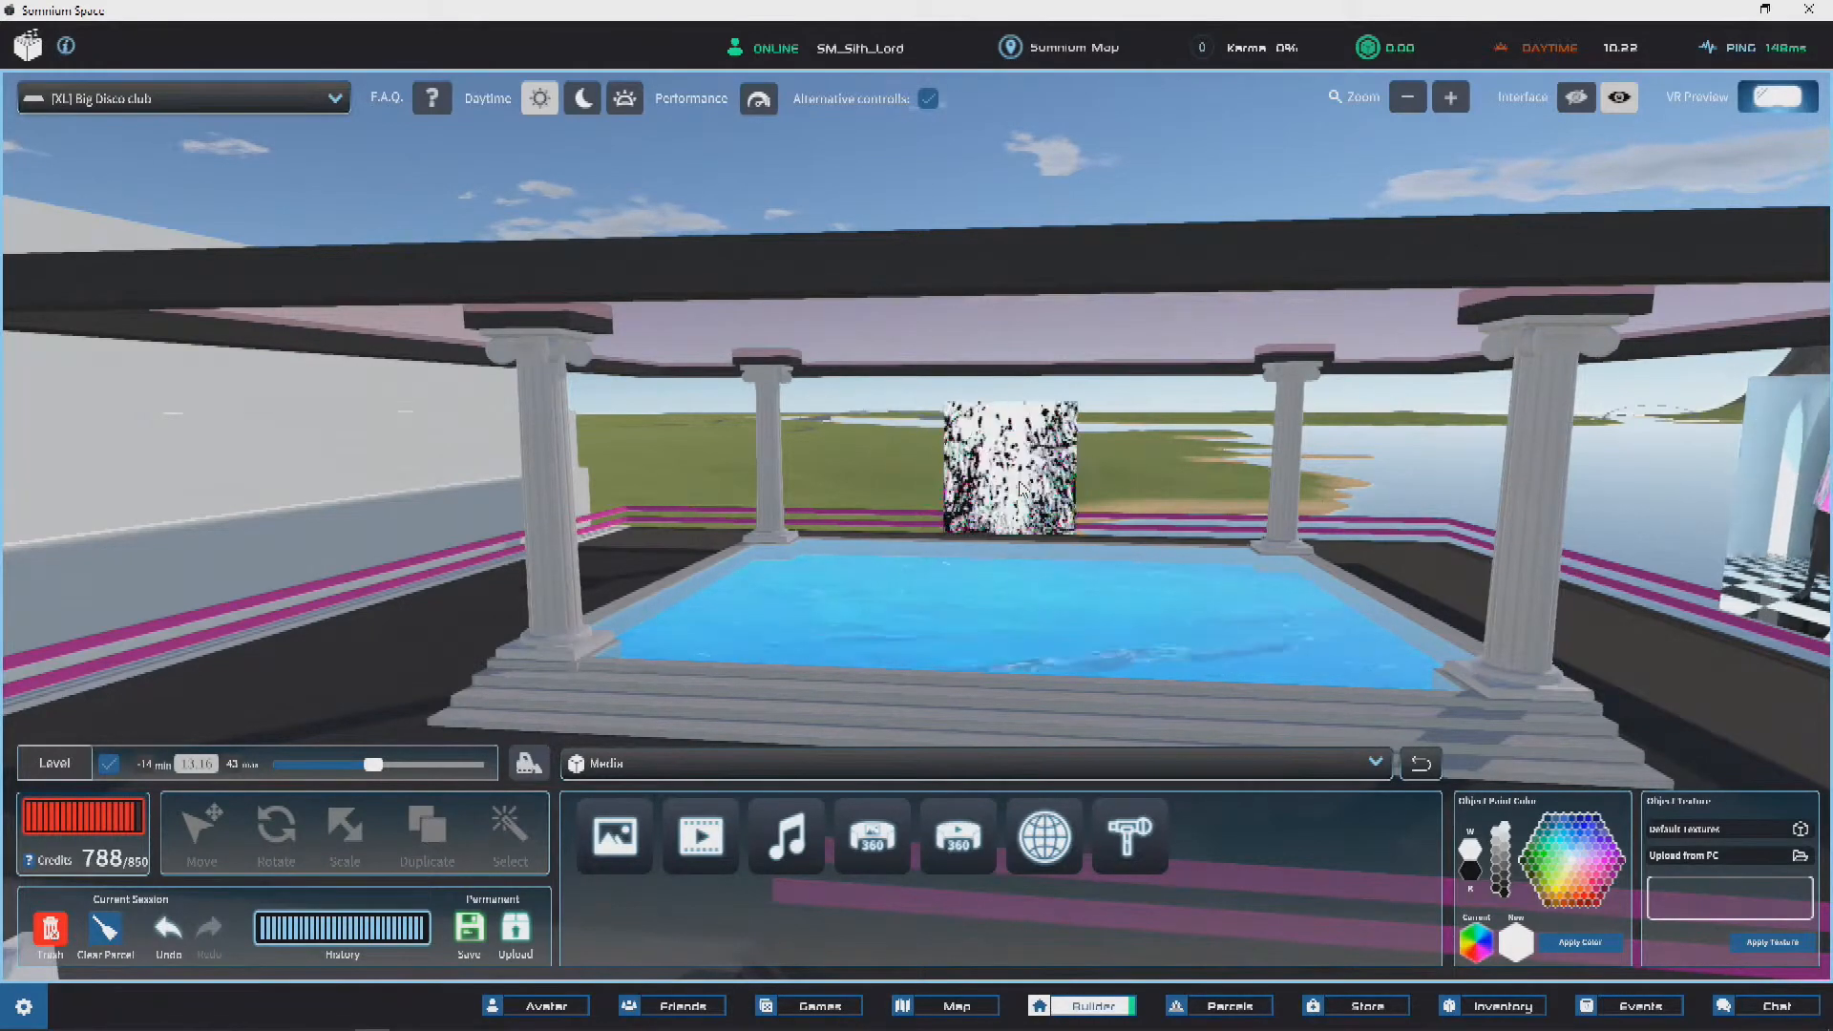
key("s")
key("d")
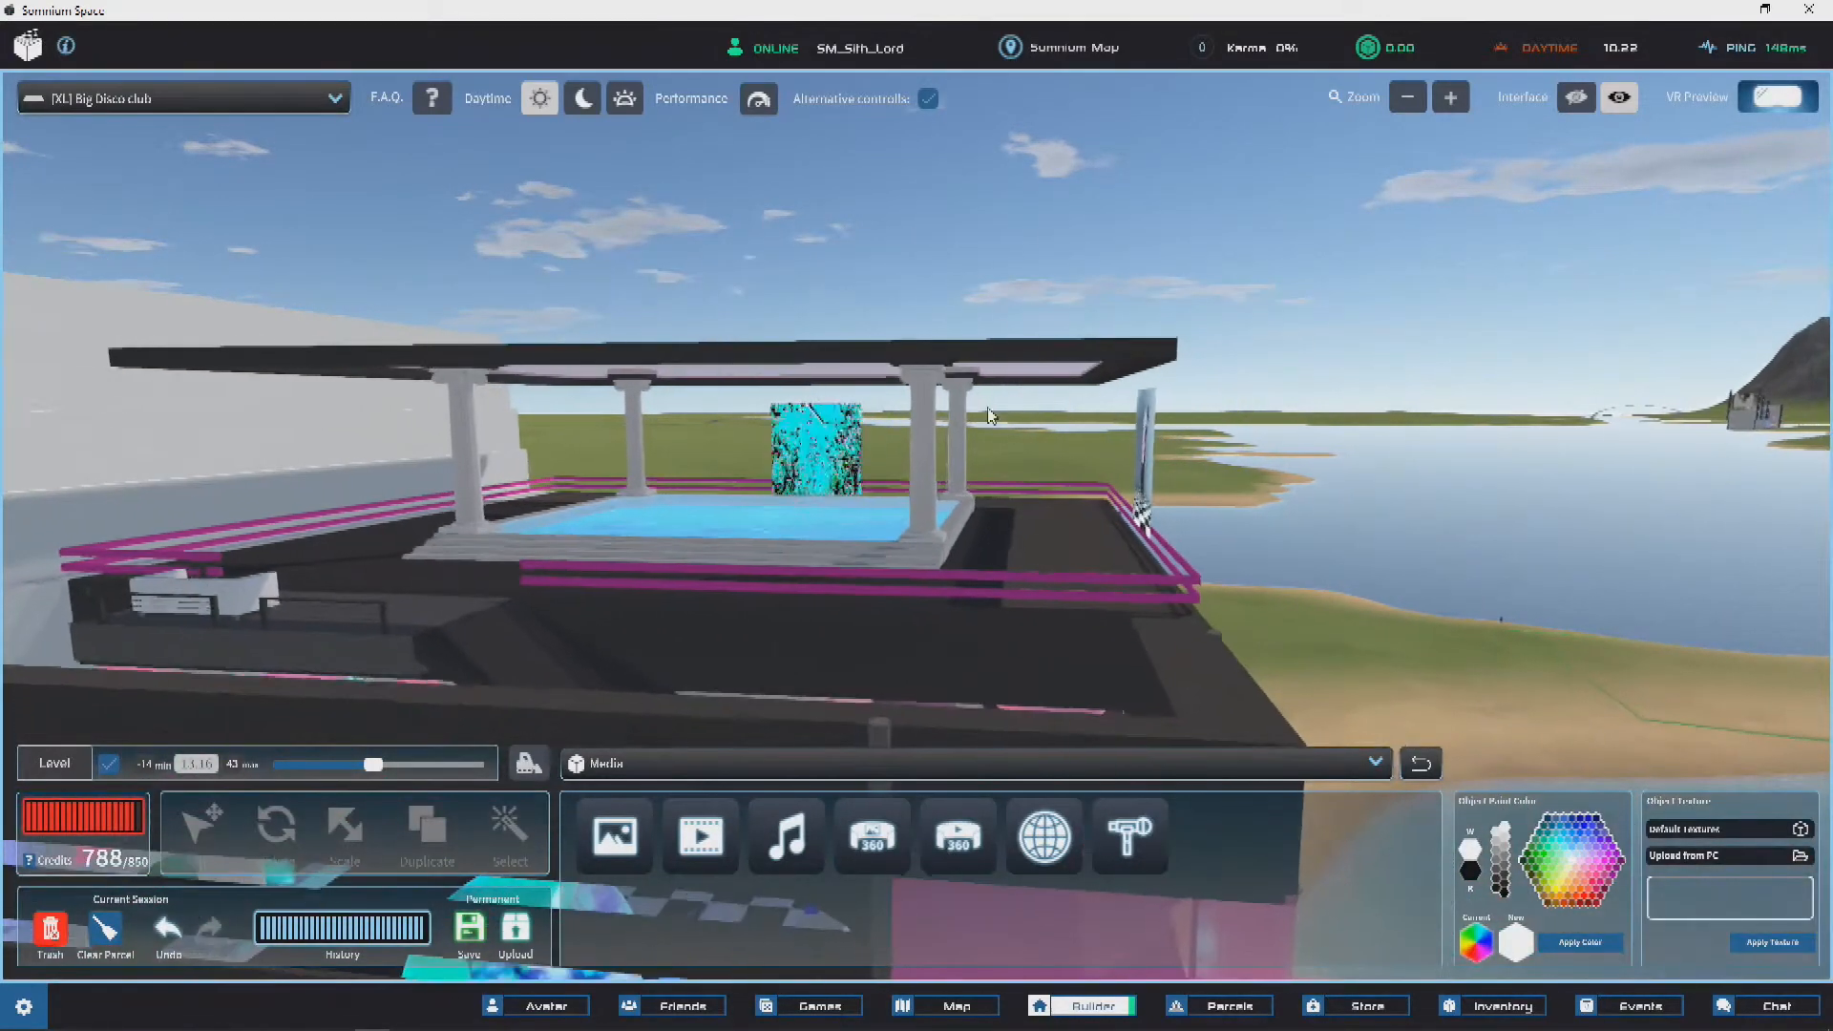
right_click_drag(1154, 523, 1005, 449)
key("a")
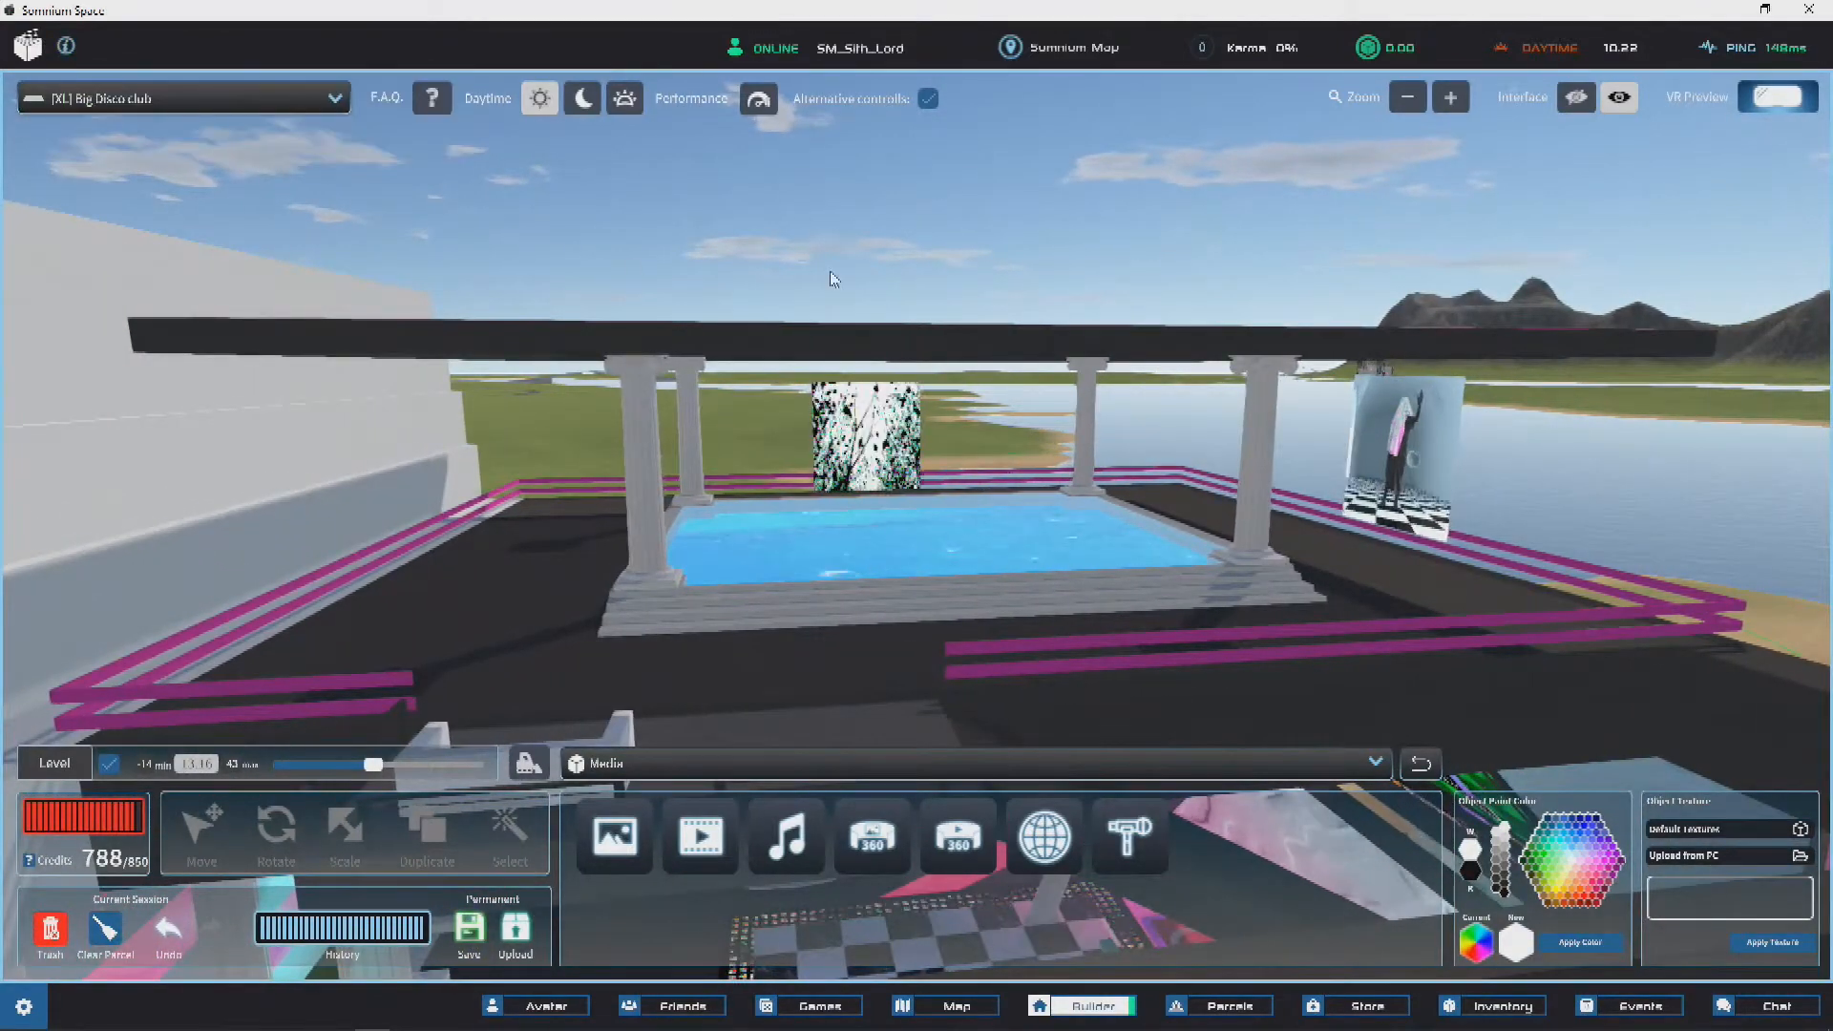
key("s")
right_click_drag(1002, 295, 1182, 318)
key("w")
key("s")
key("a")
key("w")
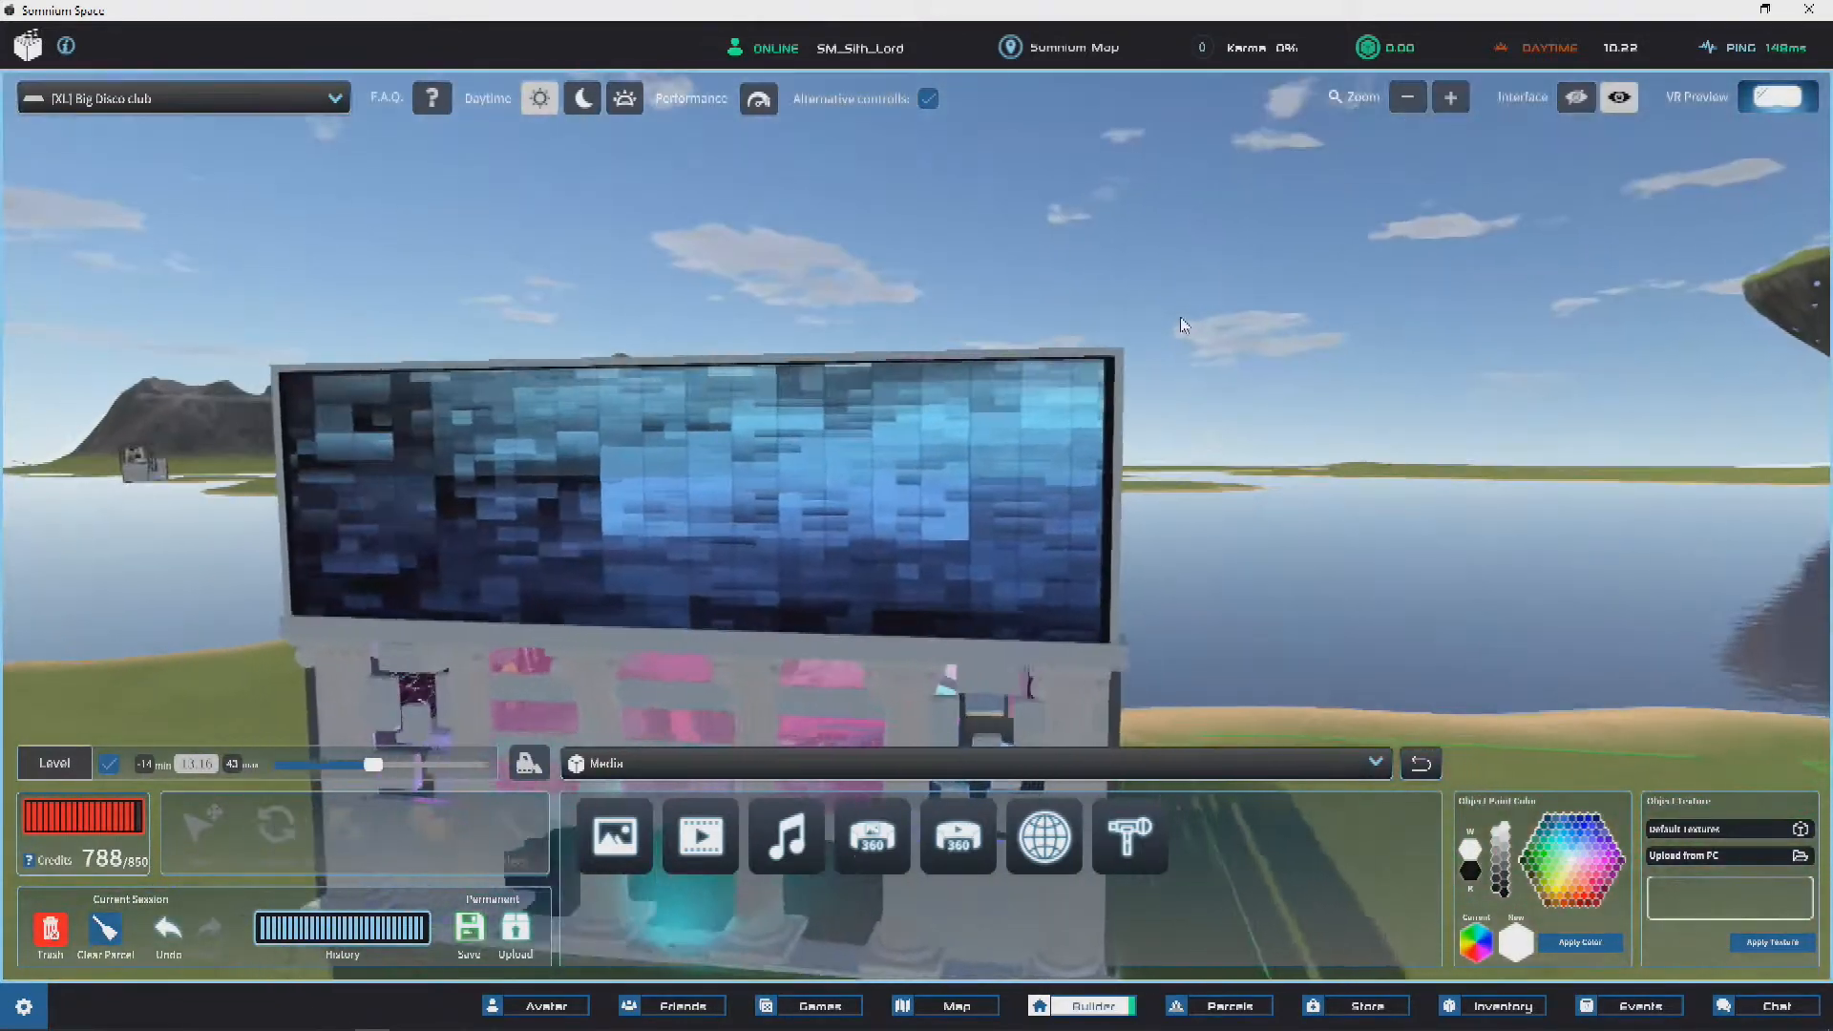
key("s")
key("d")
right_click_drag(1142, 401, 1263, 380)
key("a")
right_click_drag(835, 465, 795, 474)
right_click_drag(655, 427, 635, 756)
Step: Set the build level to -1.59
left_click_drag(372, 779, 324, 767)
right_click_drag(652, 466, 852, 360)
scroll(793, 354, "up", 2)
scroll(737, 347, "up", 2)
right_click_drag(737, 347, 331, 380)
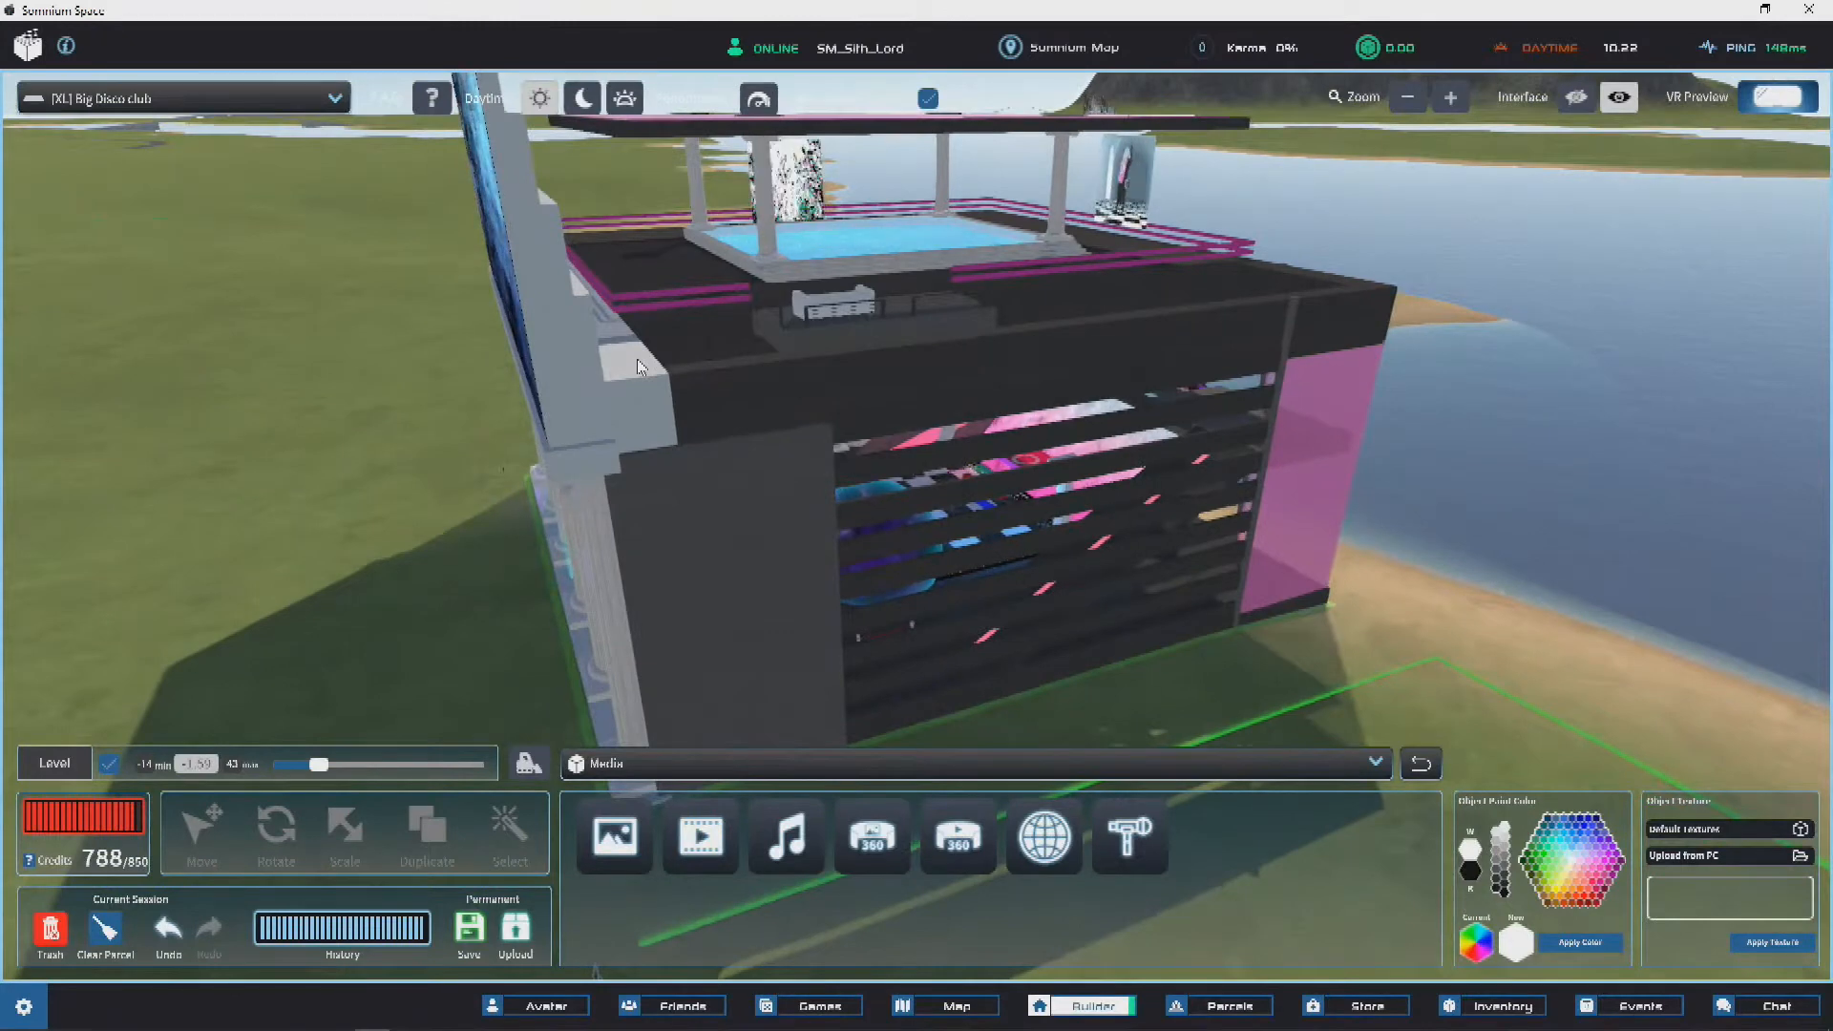
Step: Try to shift the dark wall panel beside the slatted facade and undo the move
scroll(743, 317, "up", 4)
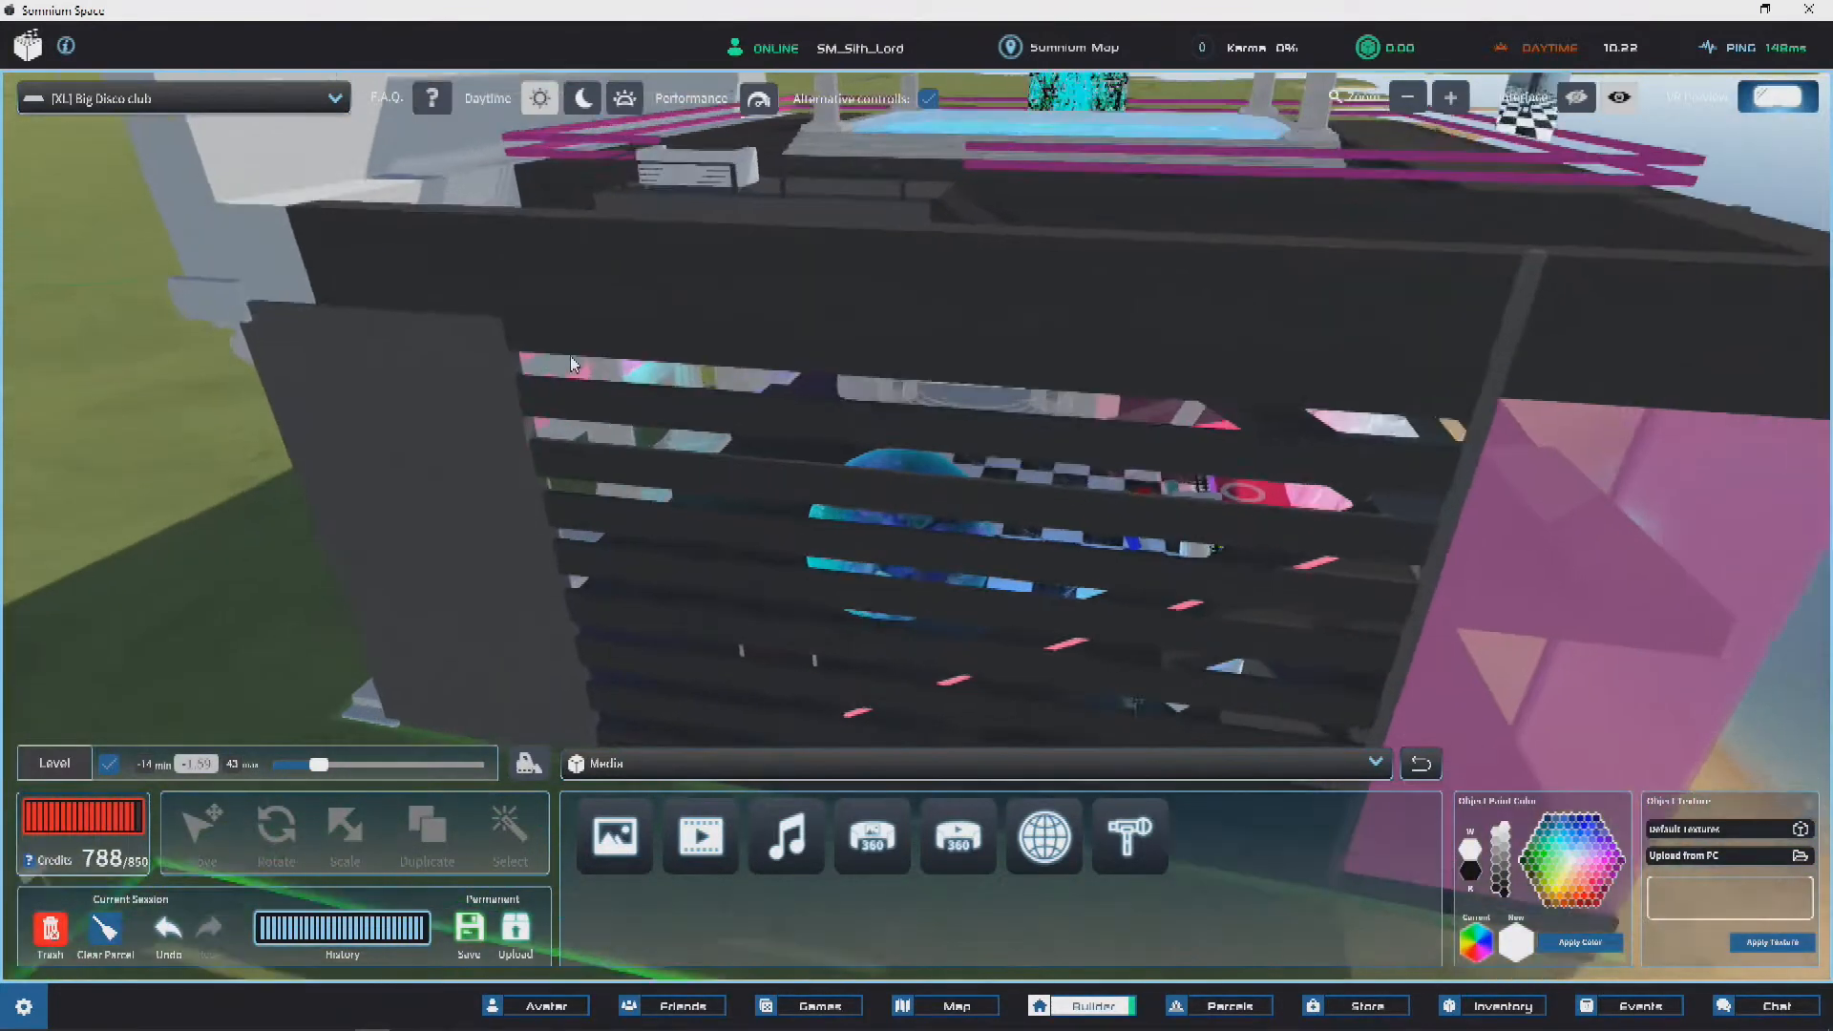
right_click_drag(572, 364, 368, 431)
right_click_drag(513, 554, 645, 687)
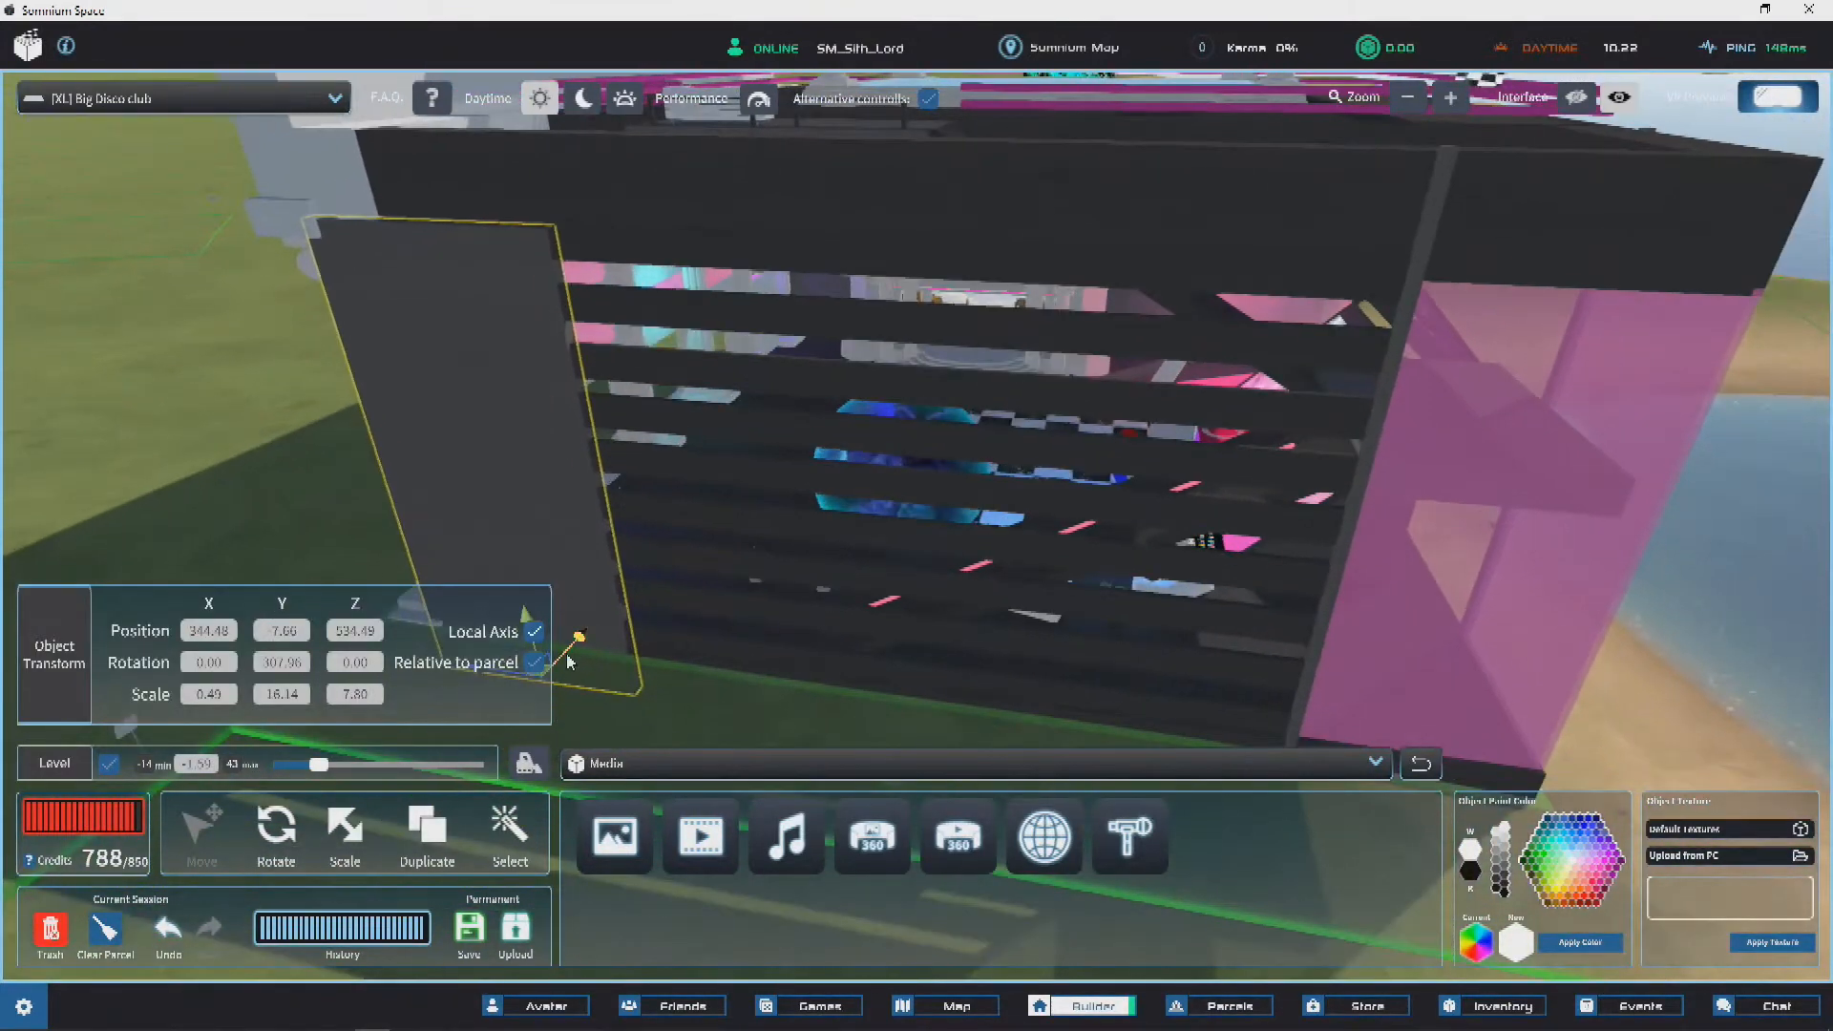
key("ctrl+z")
Step: Deselect the wall panel, save the build progress to the device and dismiss the notification
right_click_drag(941, 439, 1512, 477)
left_click(1512, 485)
right_click_drag(860, 459, 693, 391)
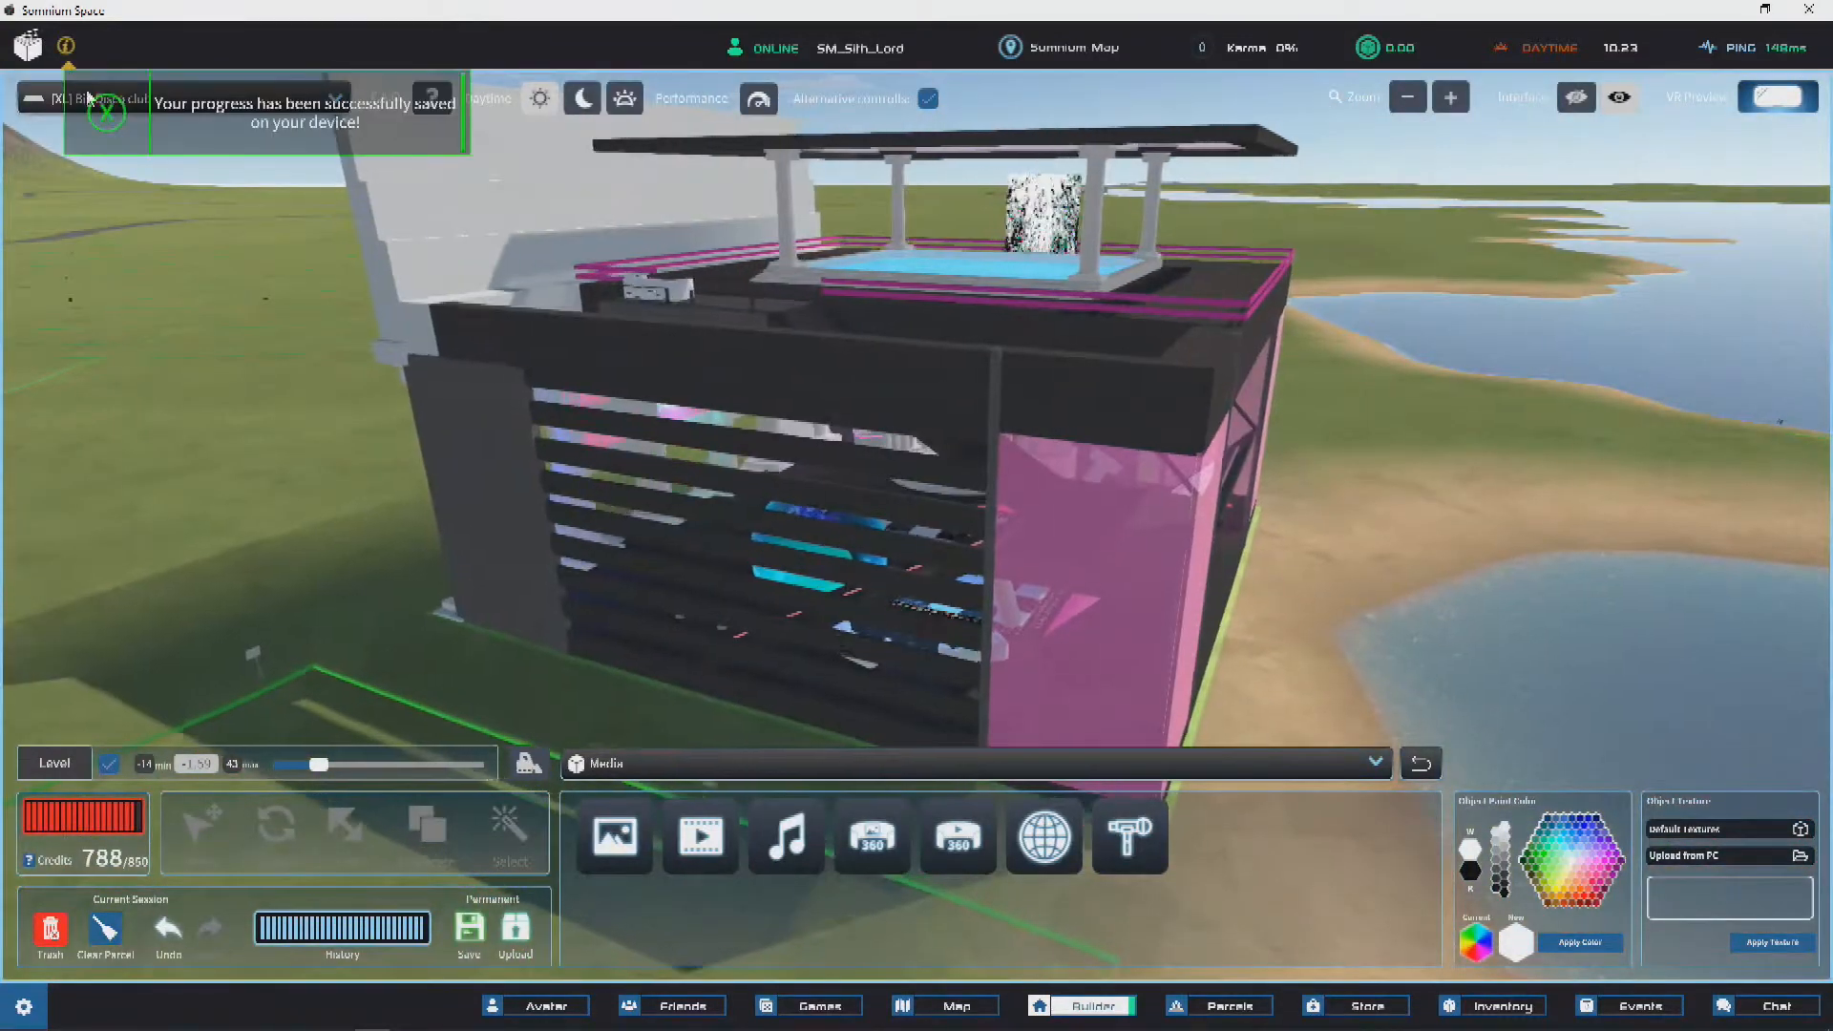
left_click(107, 112)
Step: Move the animated picture behind the pool along the terrace edge to X 385.67, Z 550.28
key("w")
right_click_drag(876, 483, 872, 336)
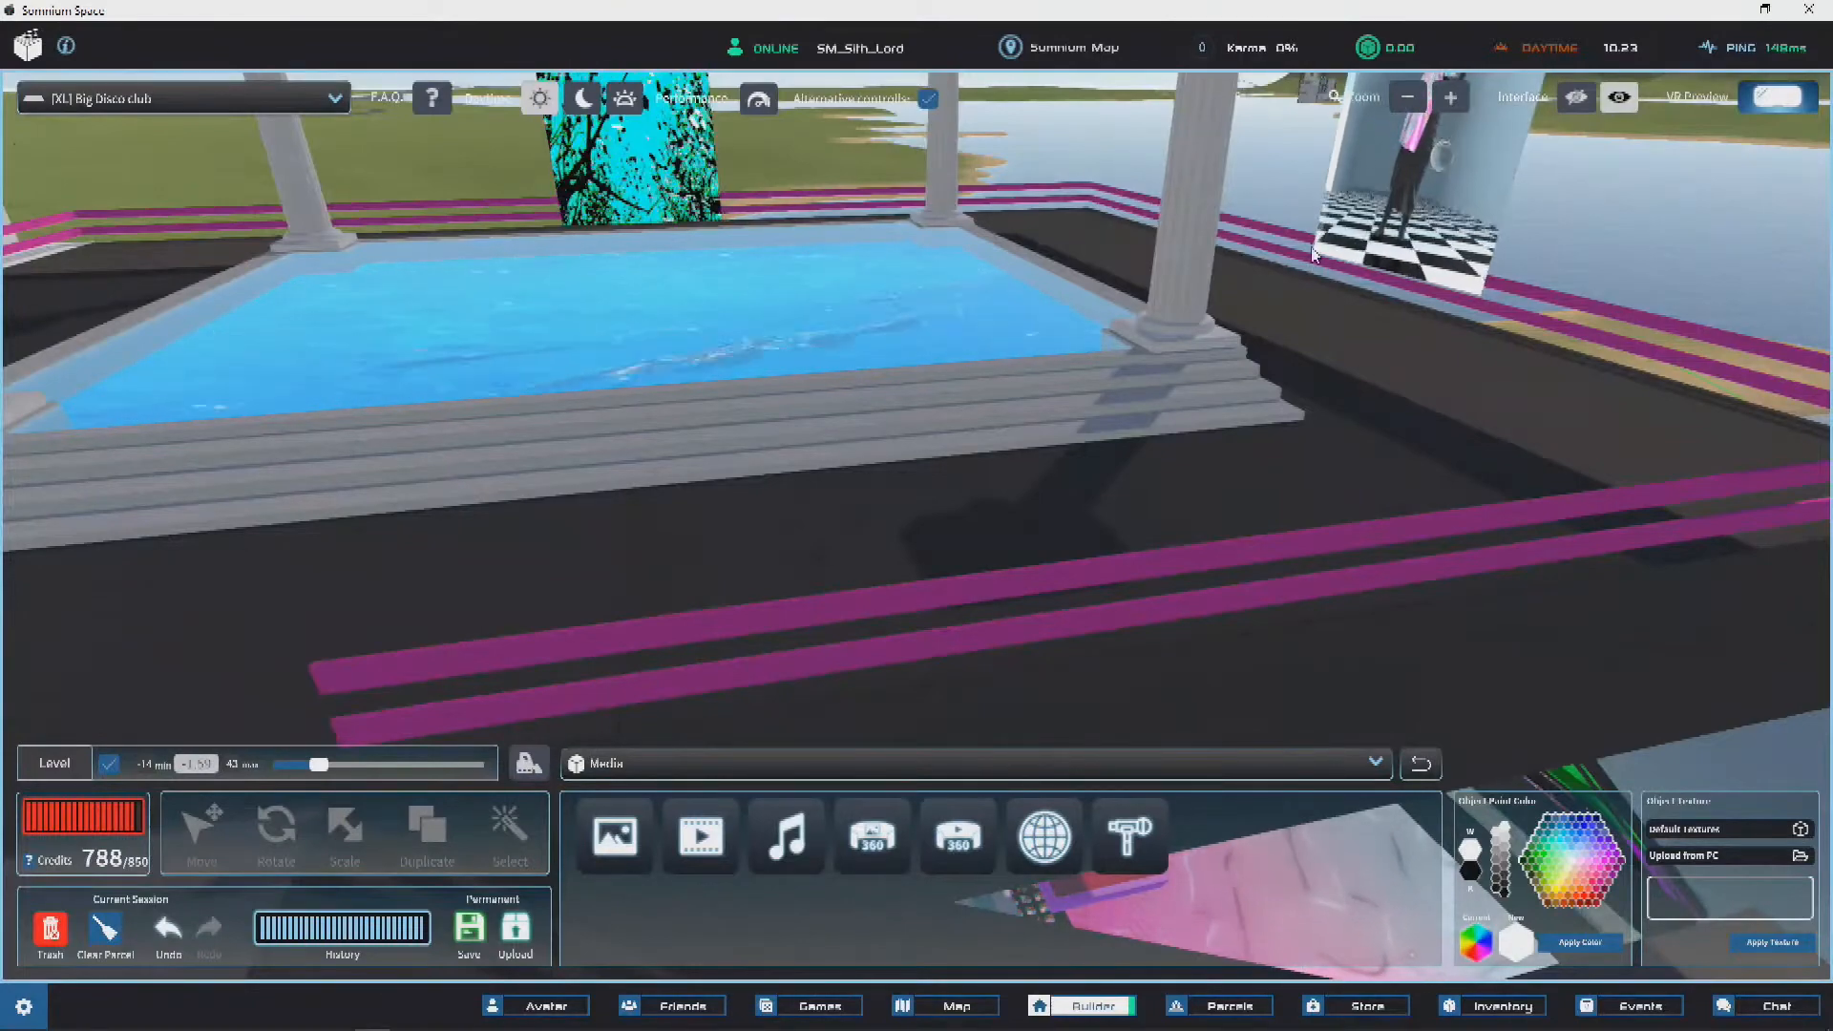
scroll(903, 359, "down", 5)
right_click_drag(903, 359, 968, 372)
left_click(750, 283)
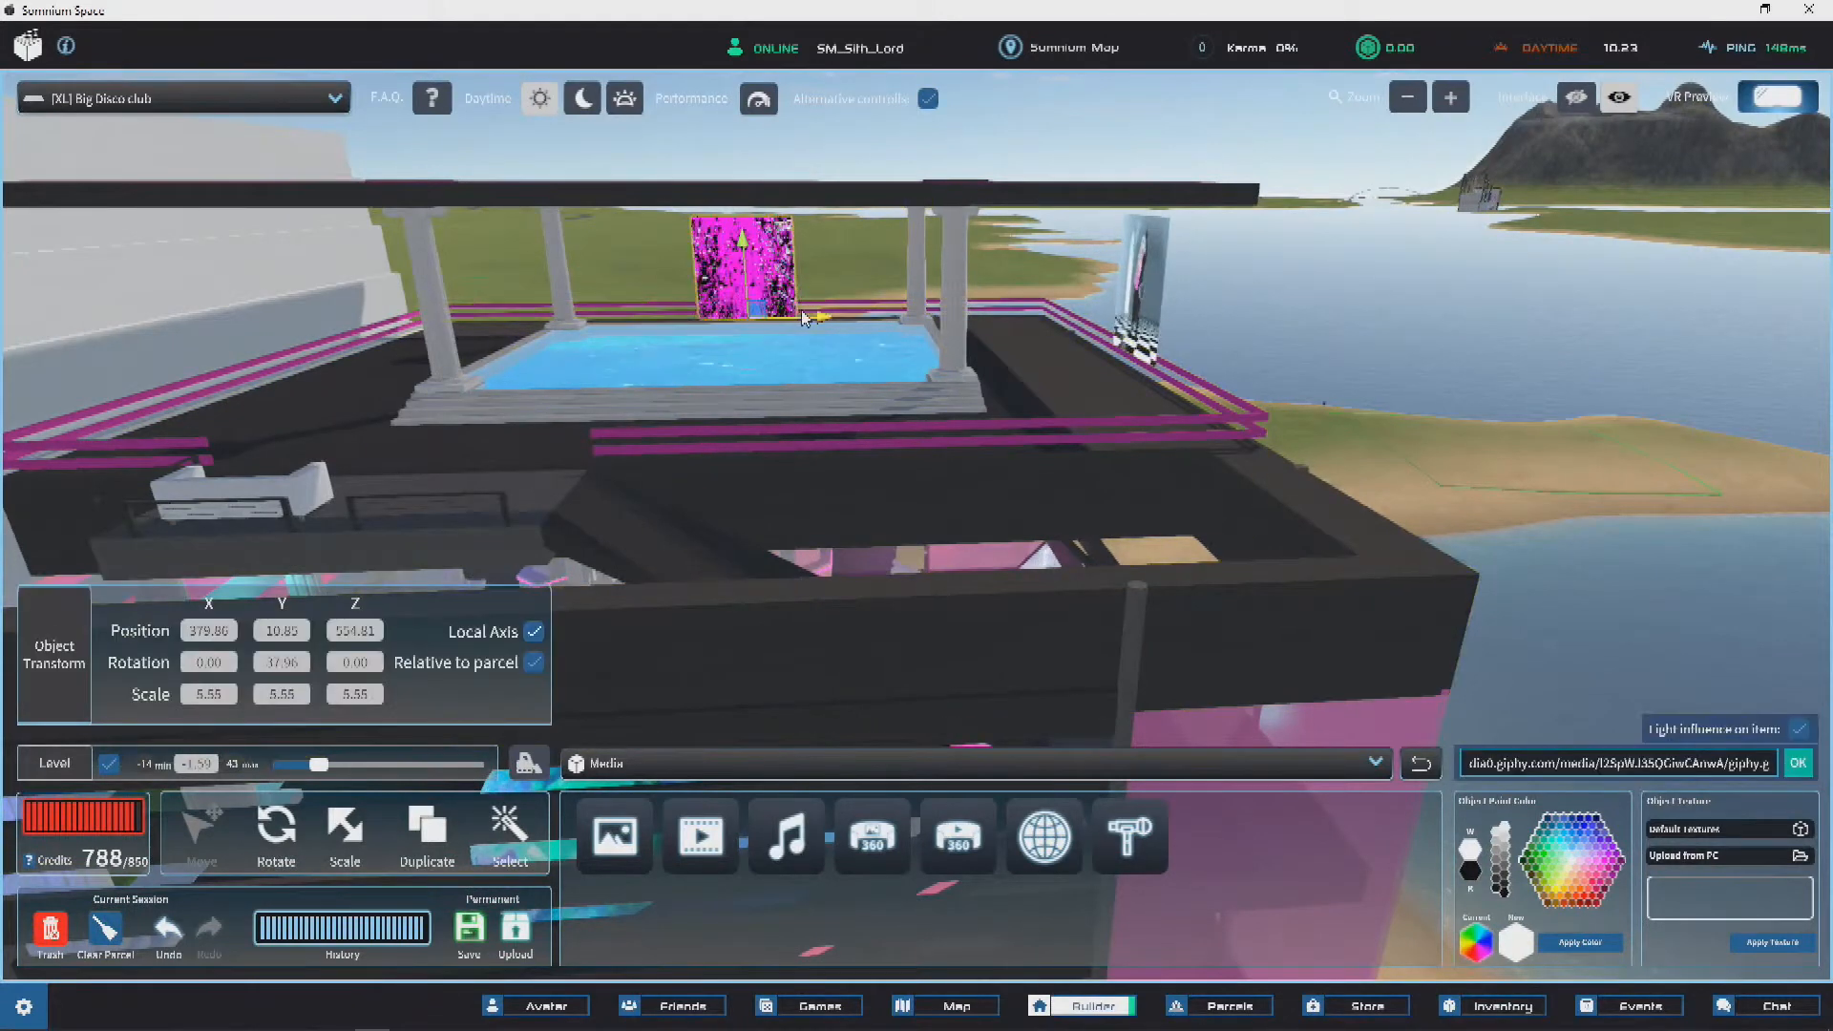
right_click_drag(551, 283, 1037, 302)
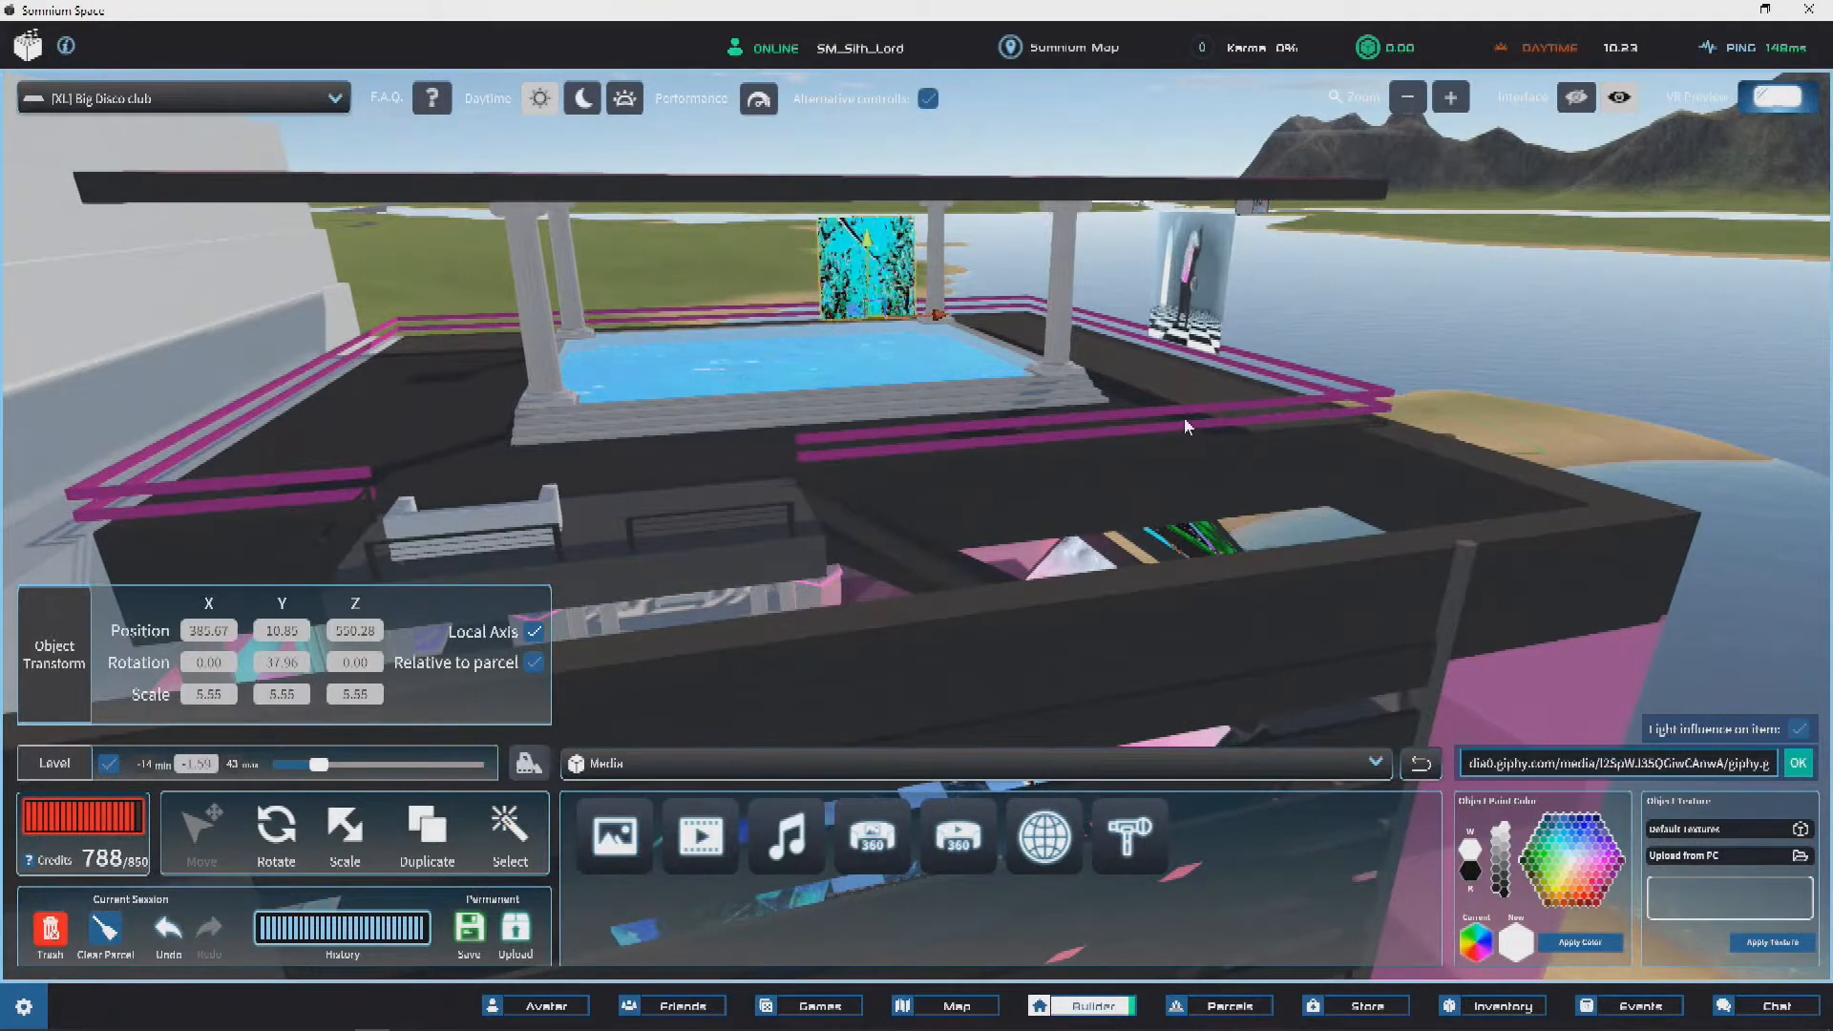
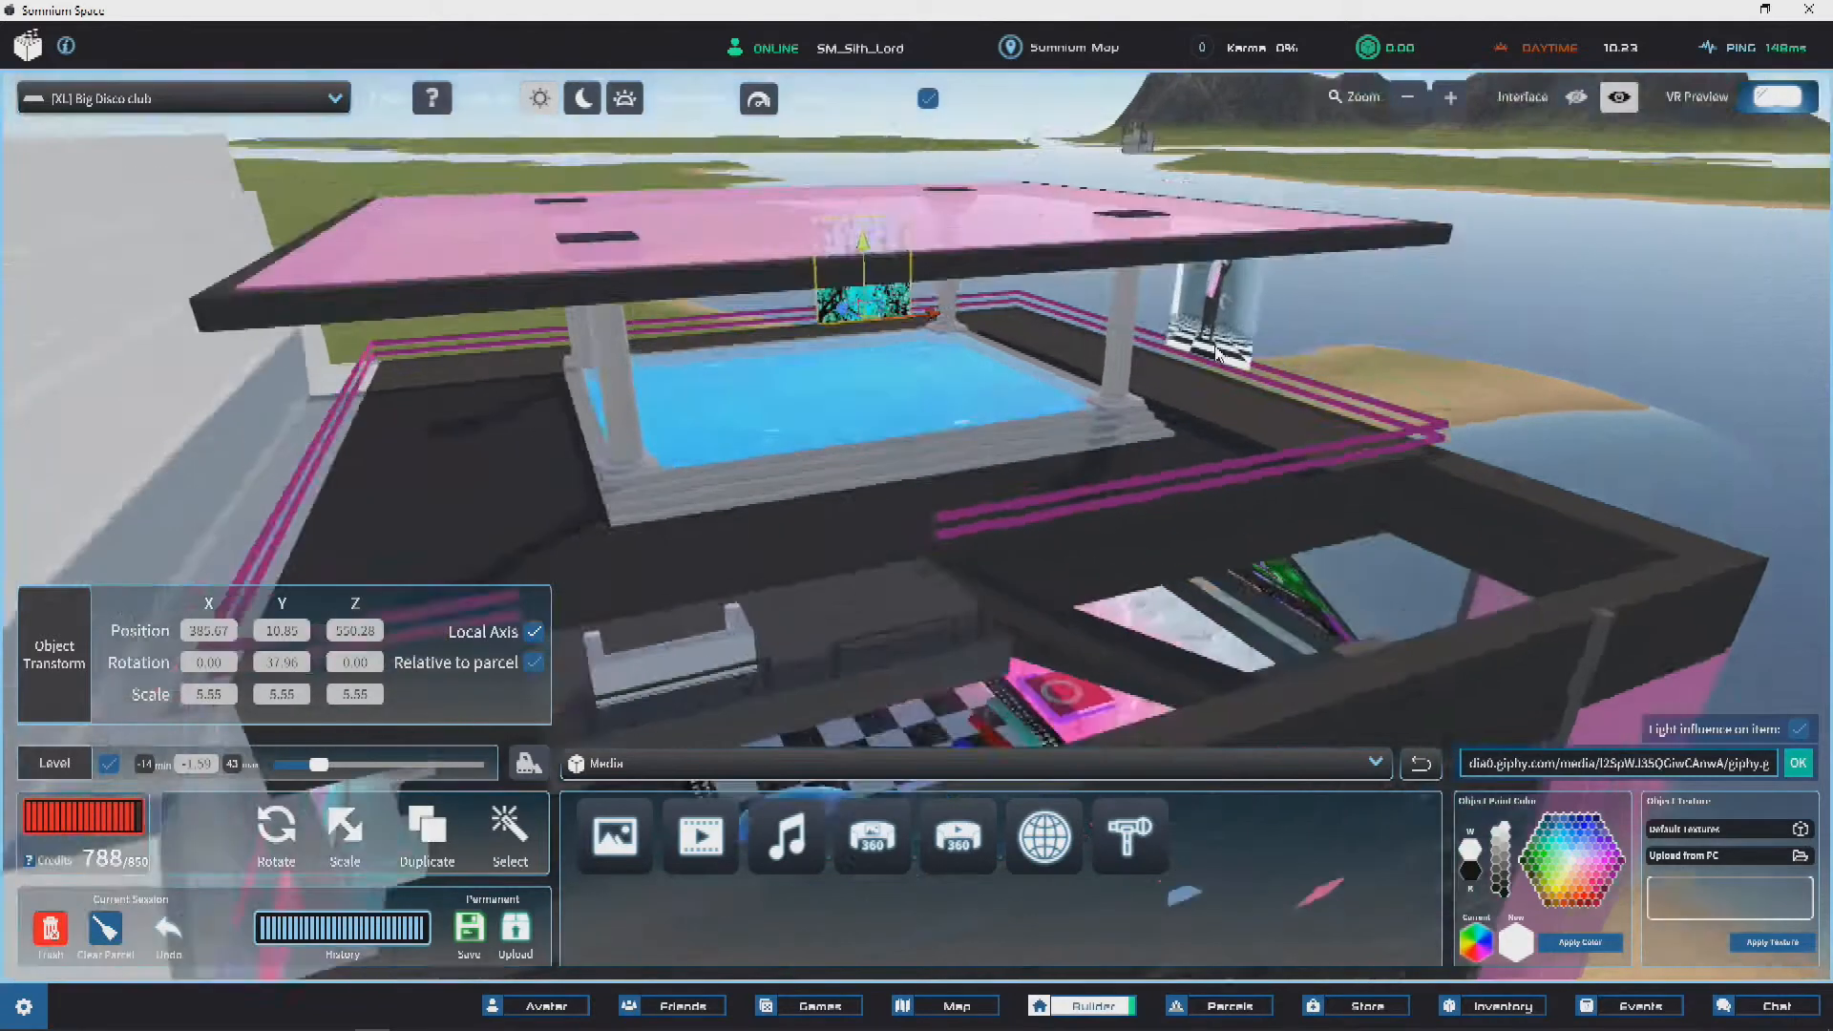
Step: Switch to the Chrome window with the GIPHY pages and close the GIF tabs that are no longer needed
key("alt+Tab")
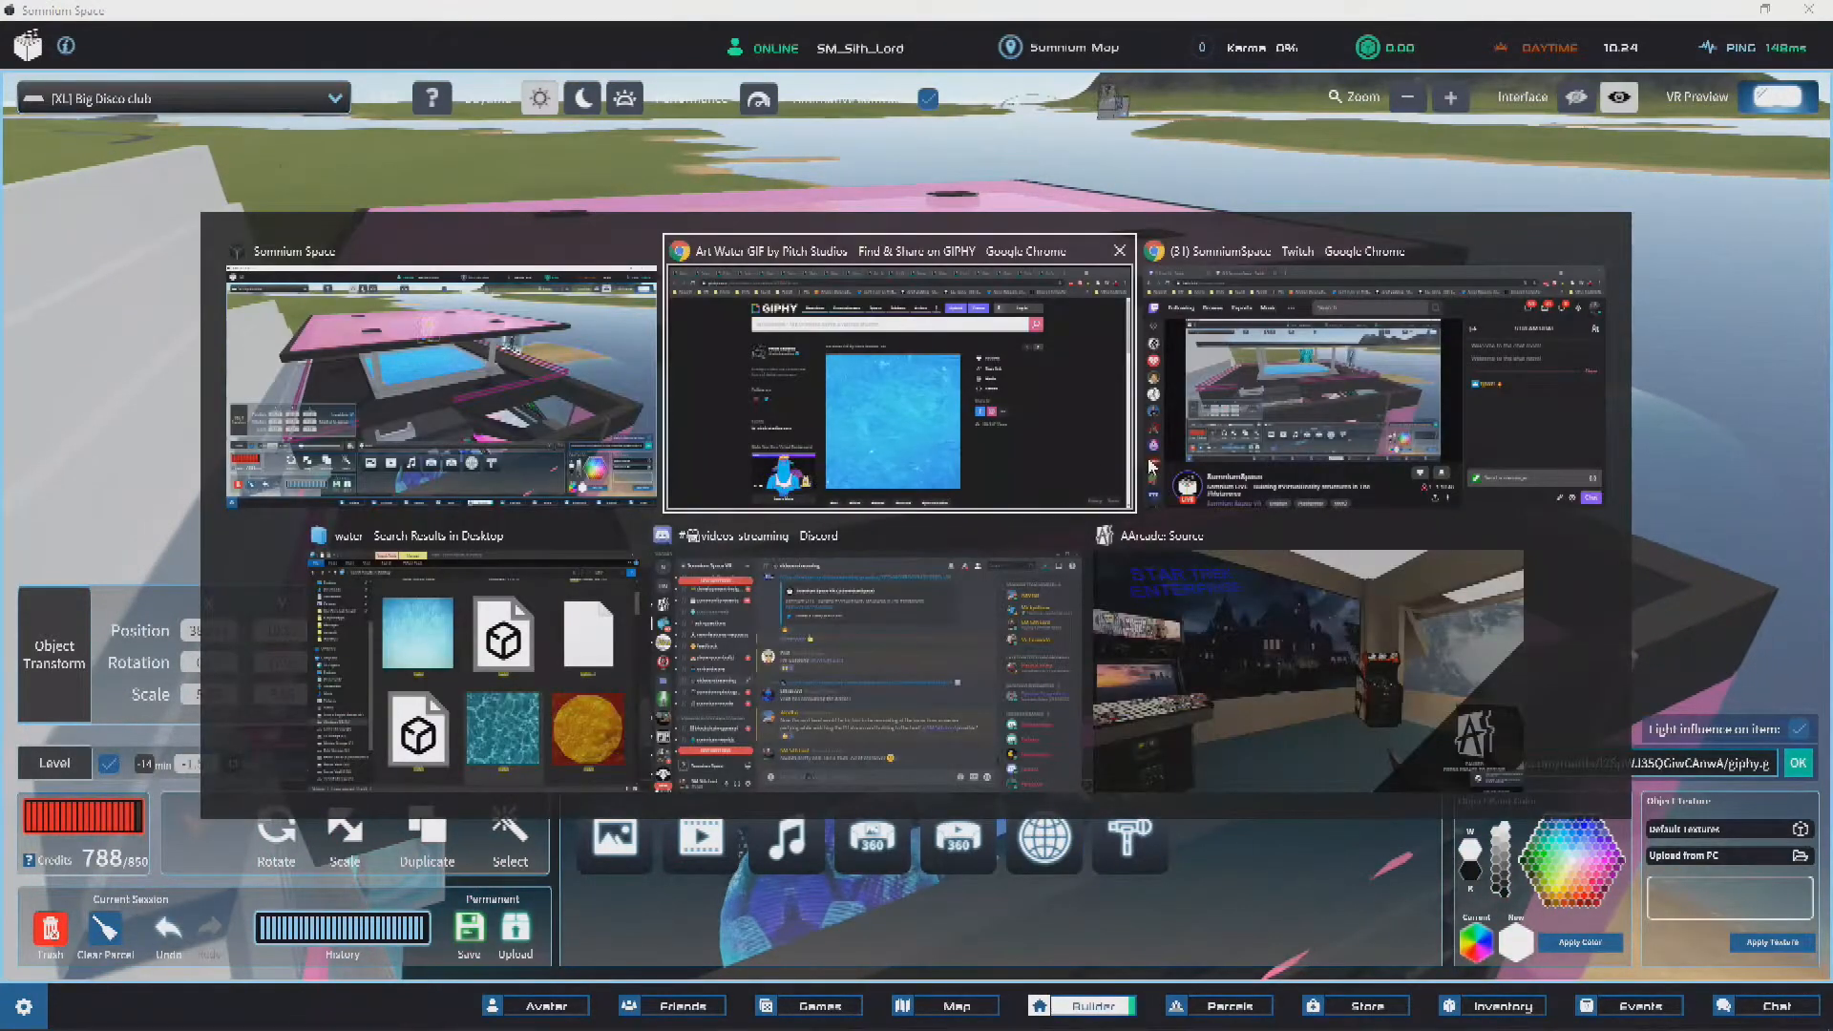
key("ctrl+w")
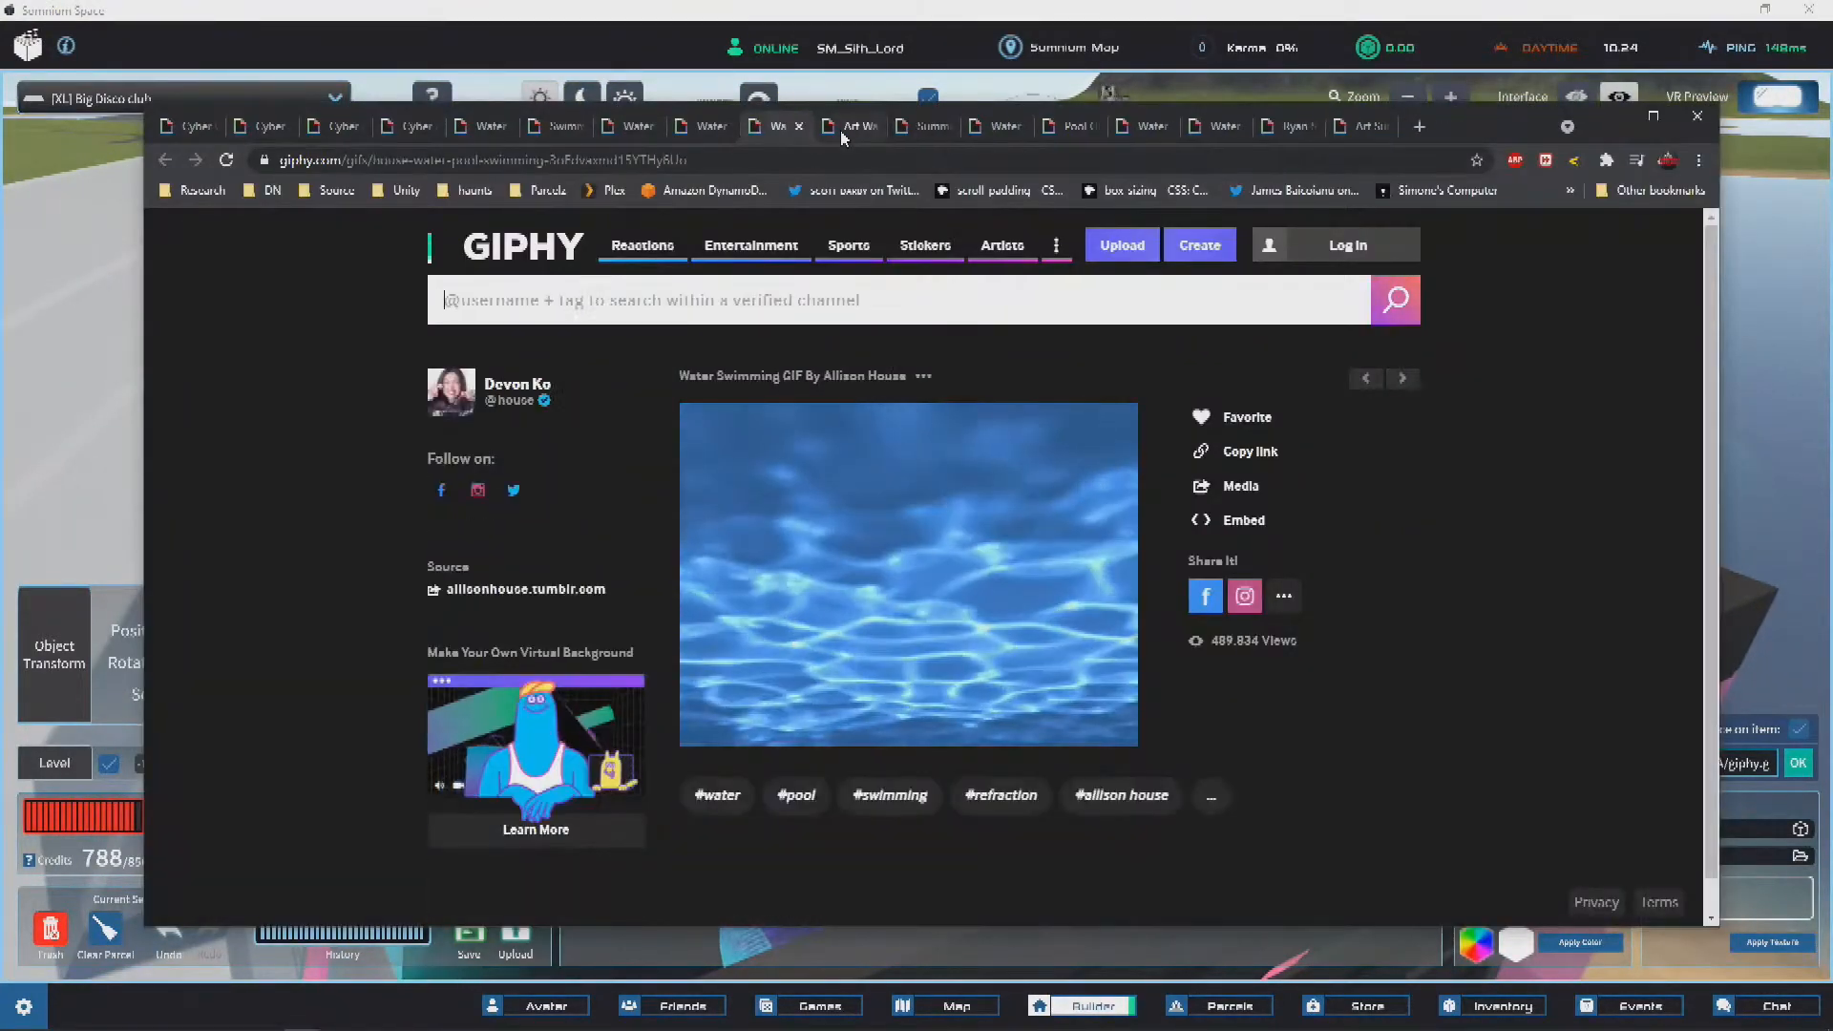
key("ctrl+w")
key("ctrl+w")
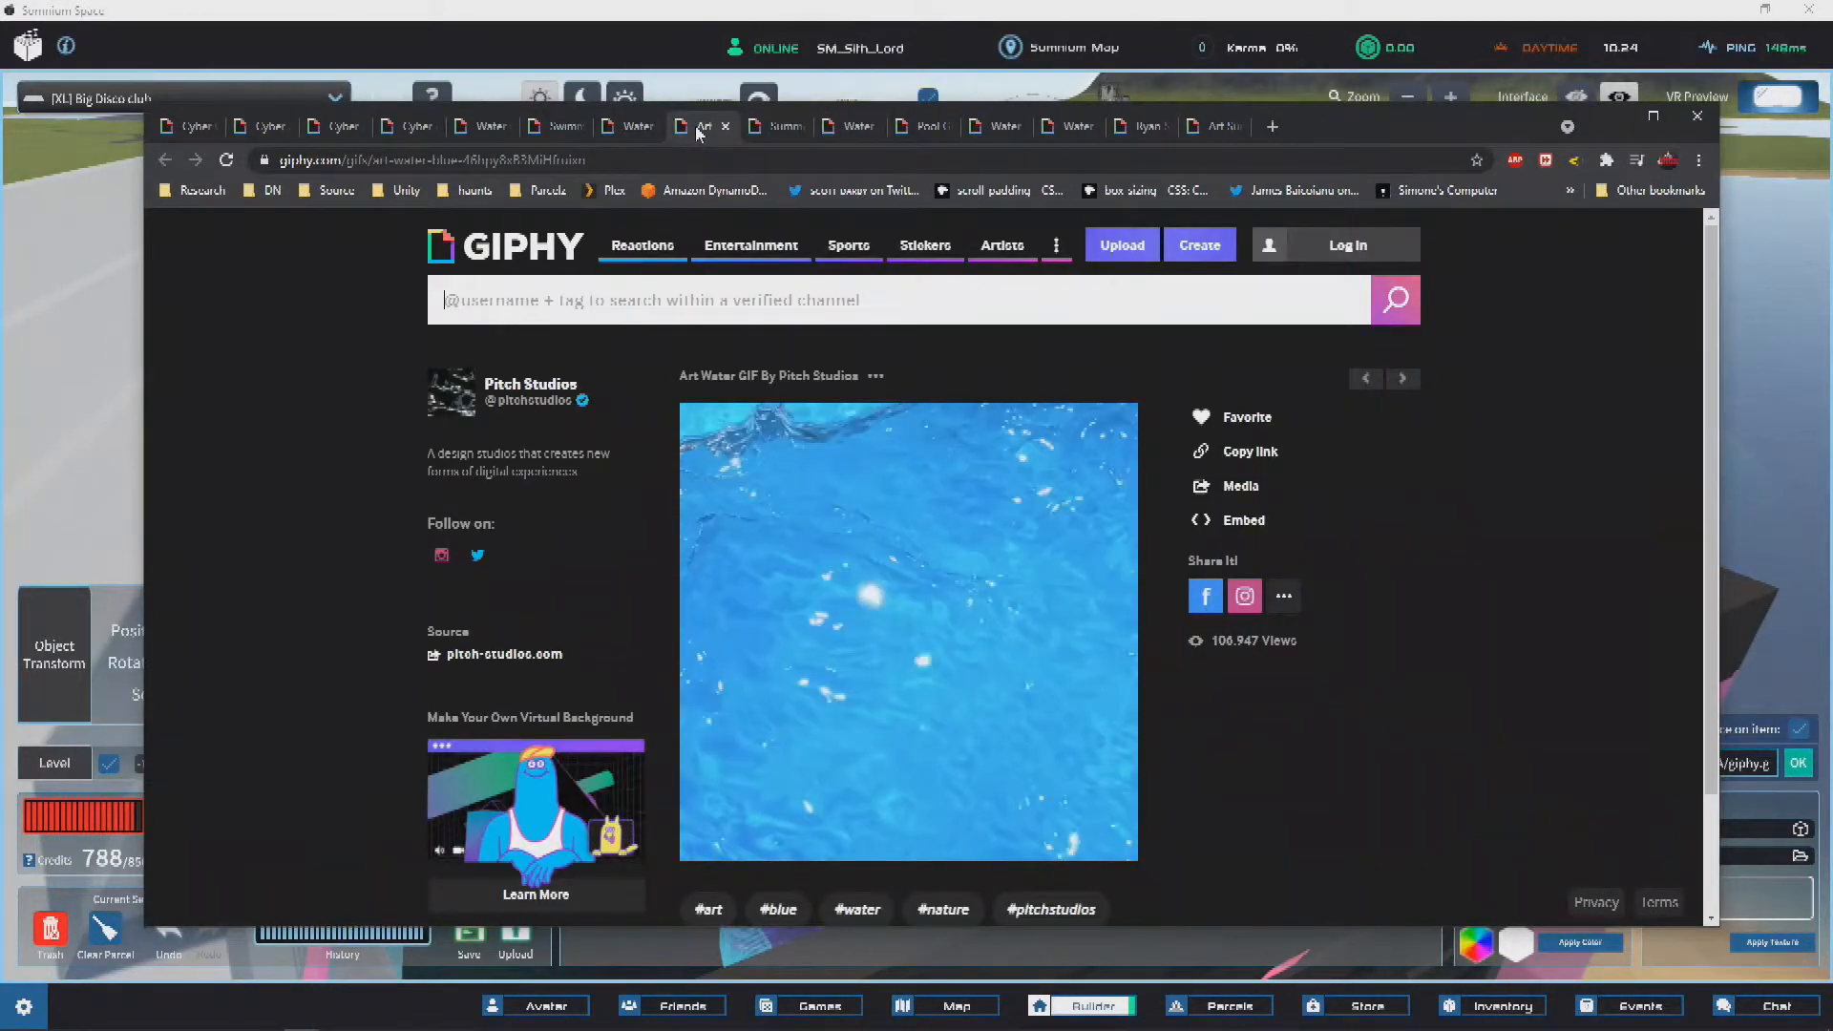
key("ctrl+w")
key("ctrl+w")
key("ctrl+w")
key("ctrl+w")
key("ctrl+w")
key("ctrl+w")
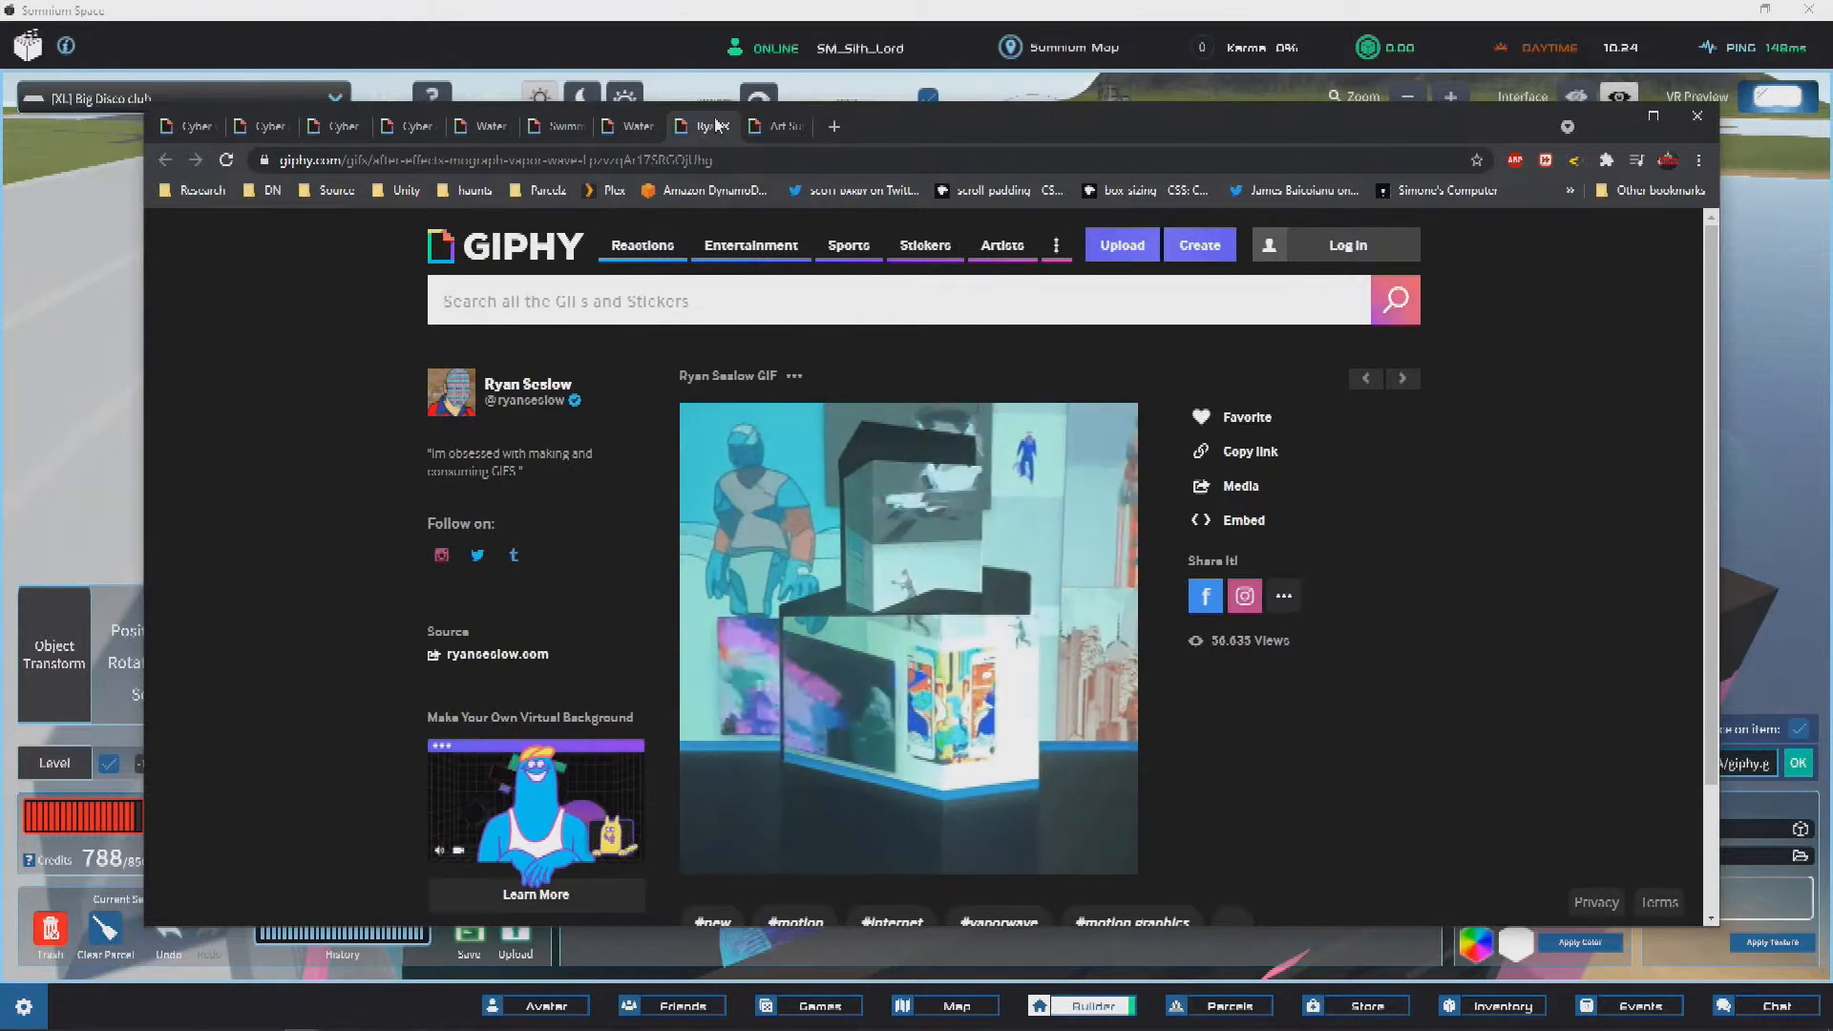
left_click(759, 129)
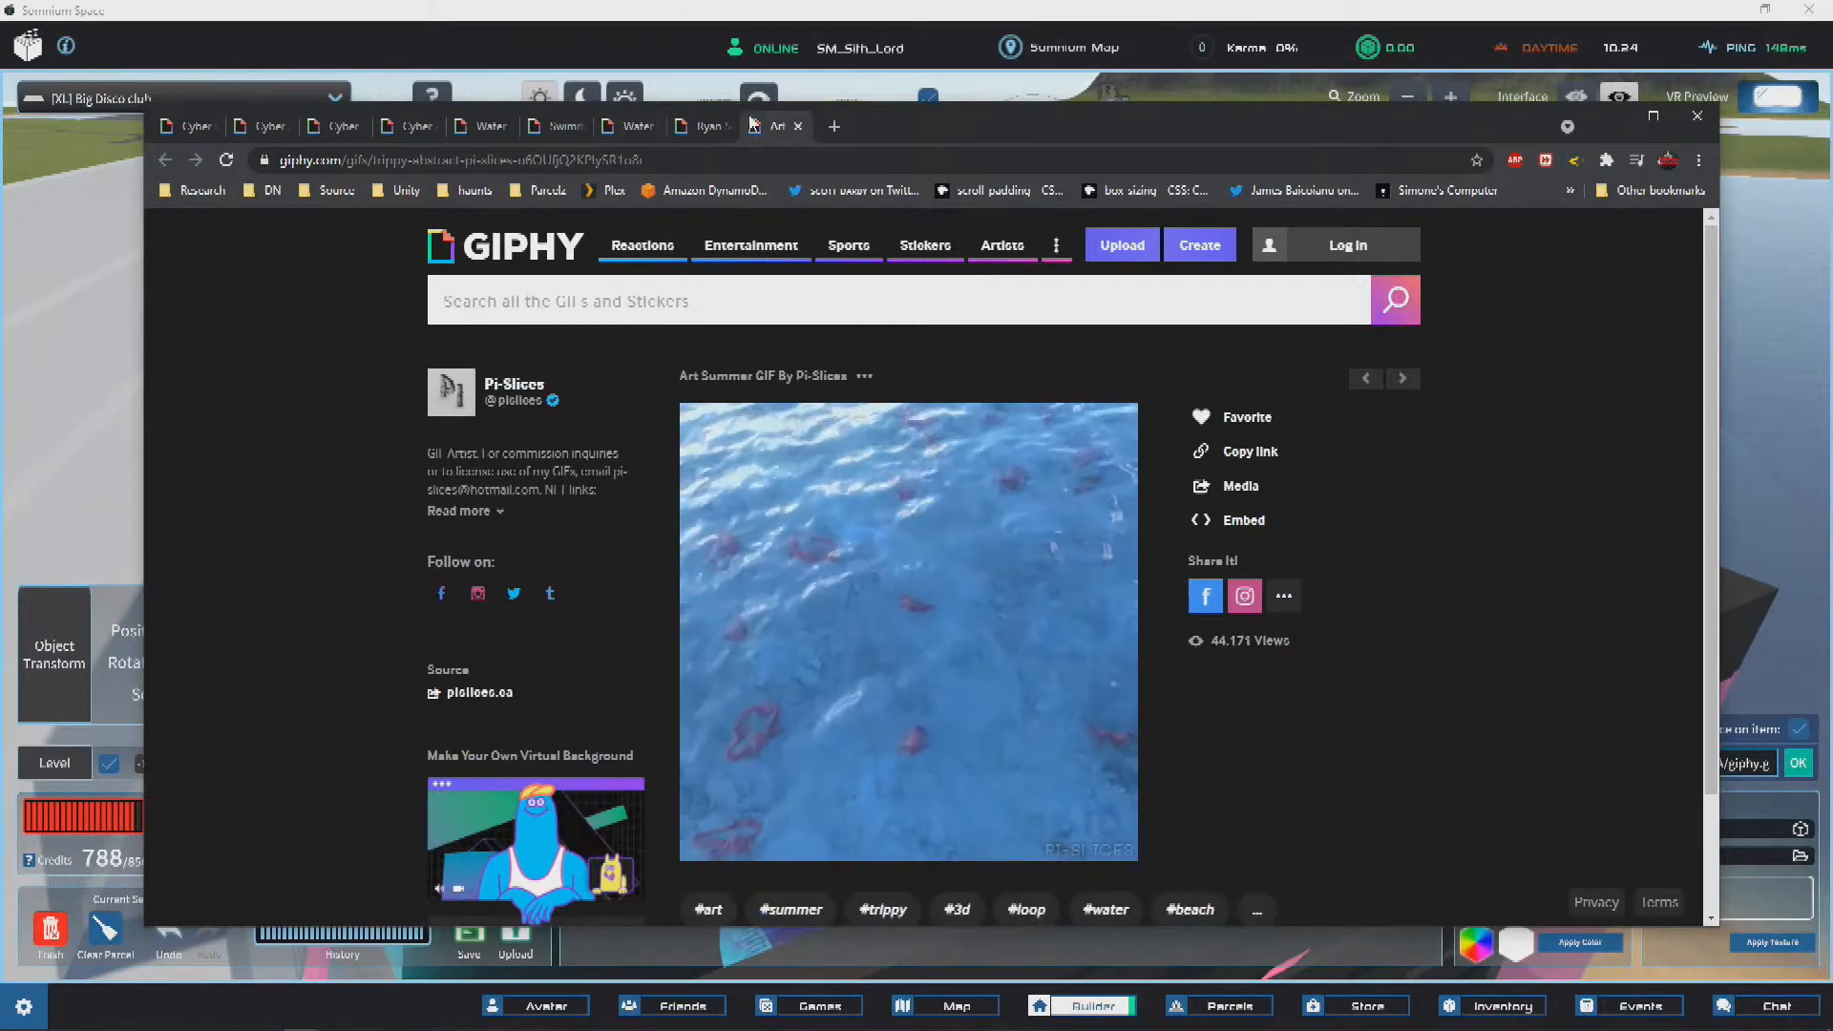
middle_click(749, 125)
left_click(622, 128)
left_click(685, 128)
middle_click(676, 128)
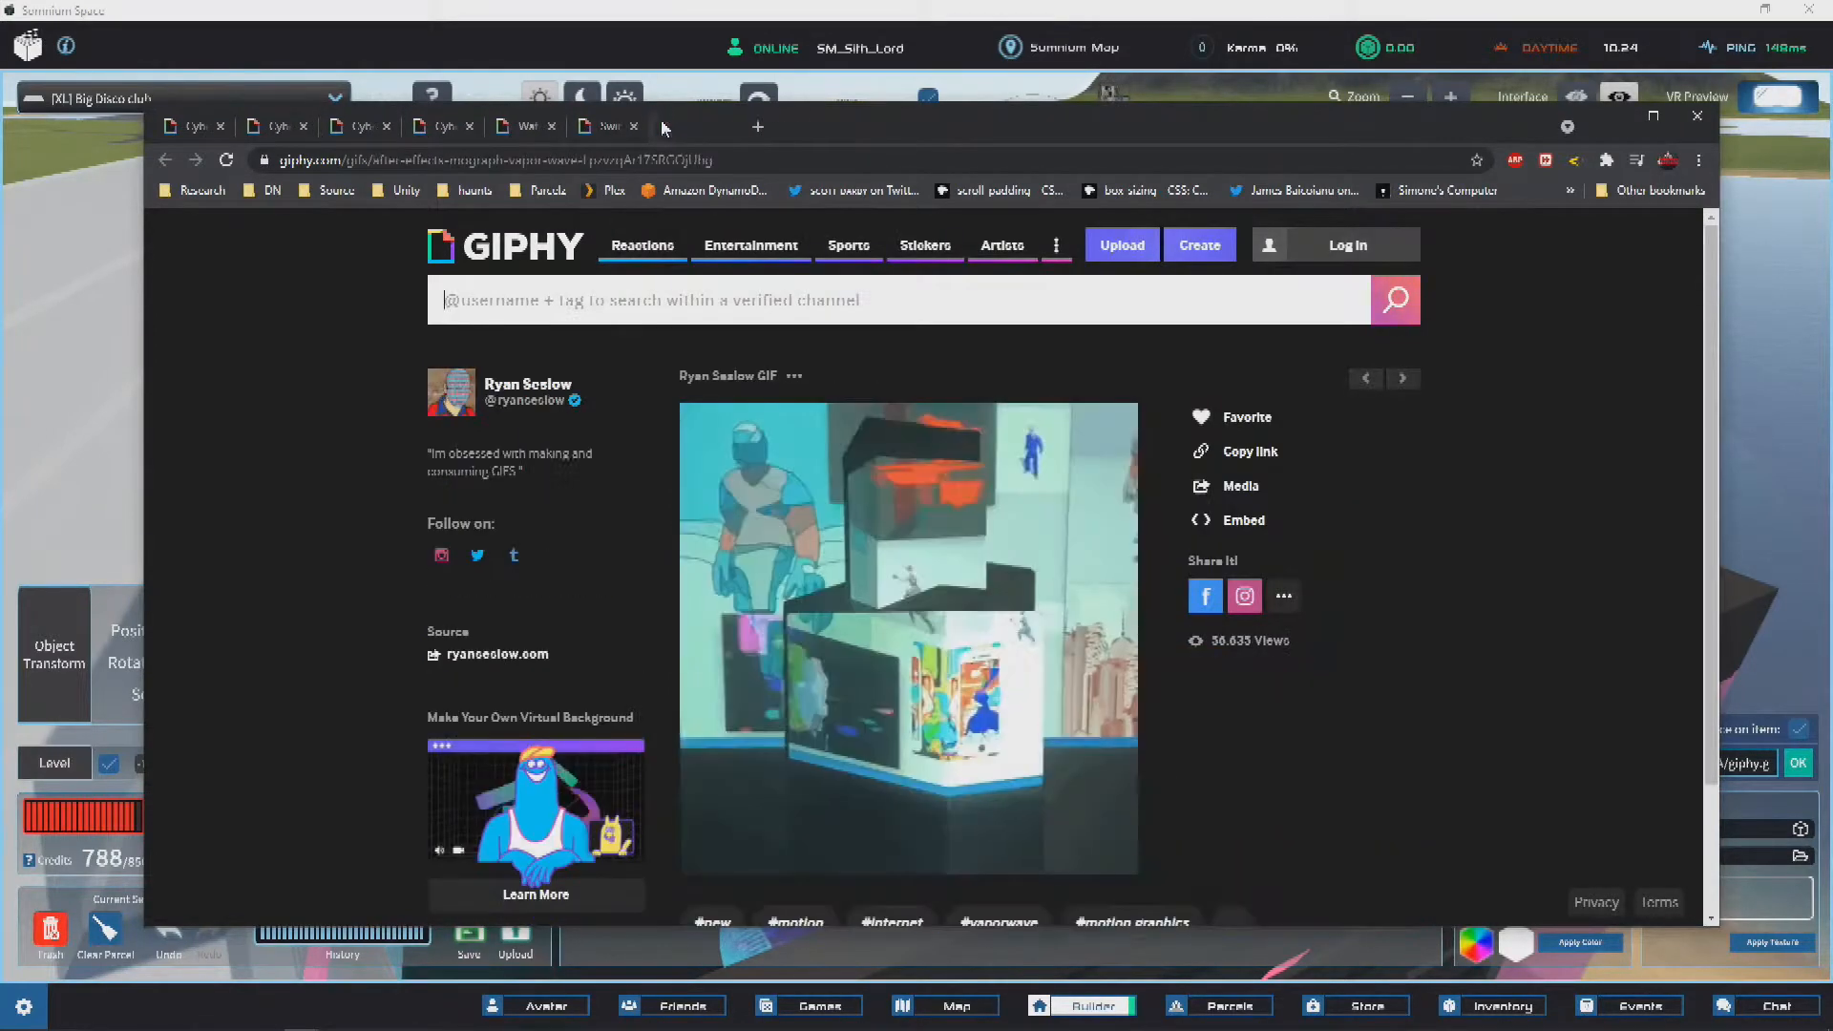
Step: Open the Water Drinking cat GIF from the GIPHY water search results and copy its image address
left_click(525, 126)
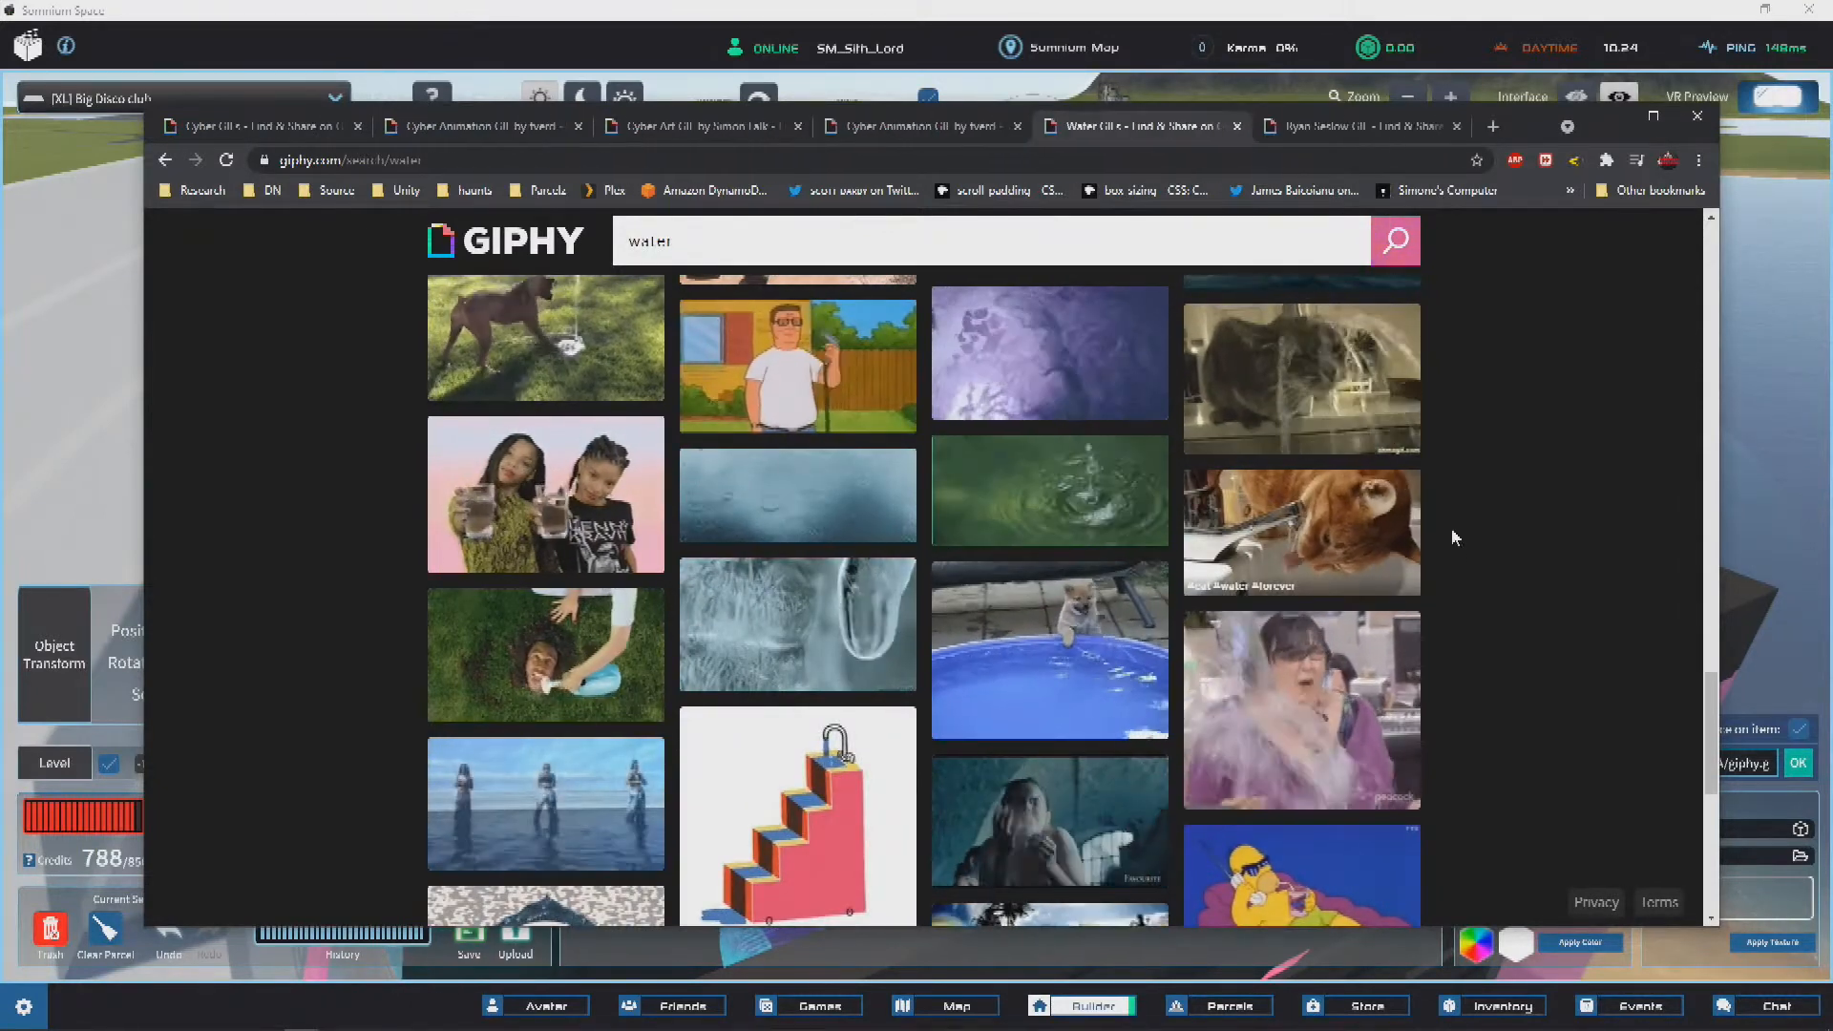
scroll(1365, 630, "up", 2)
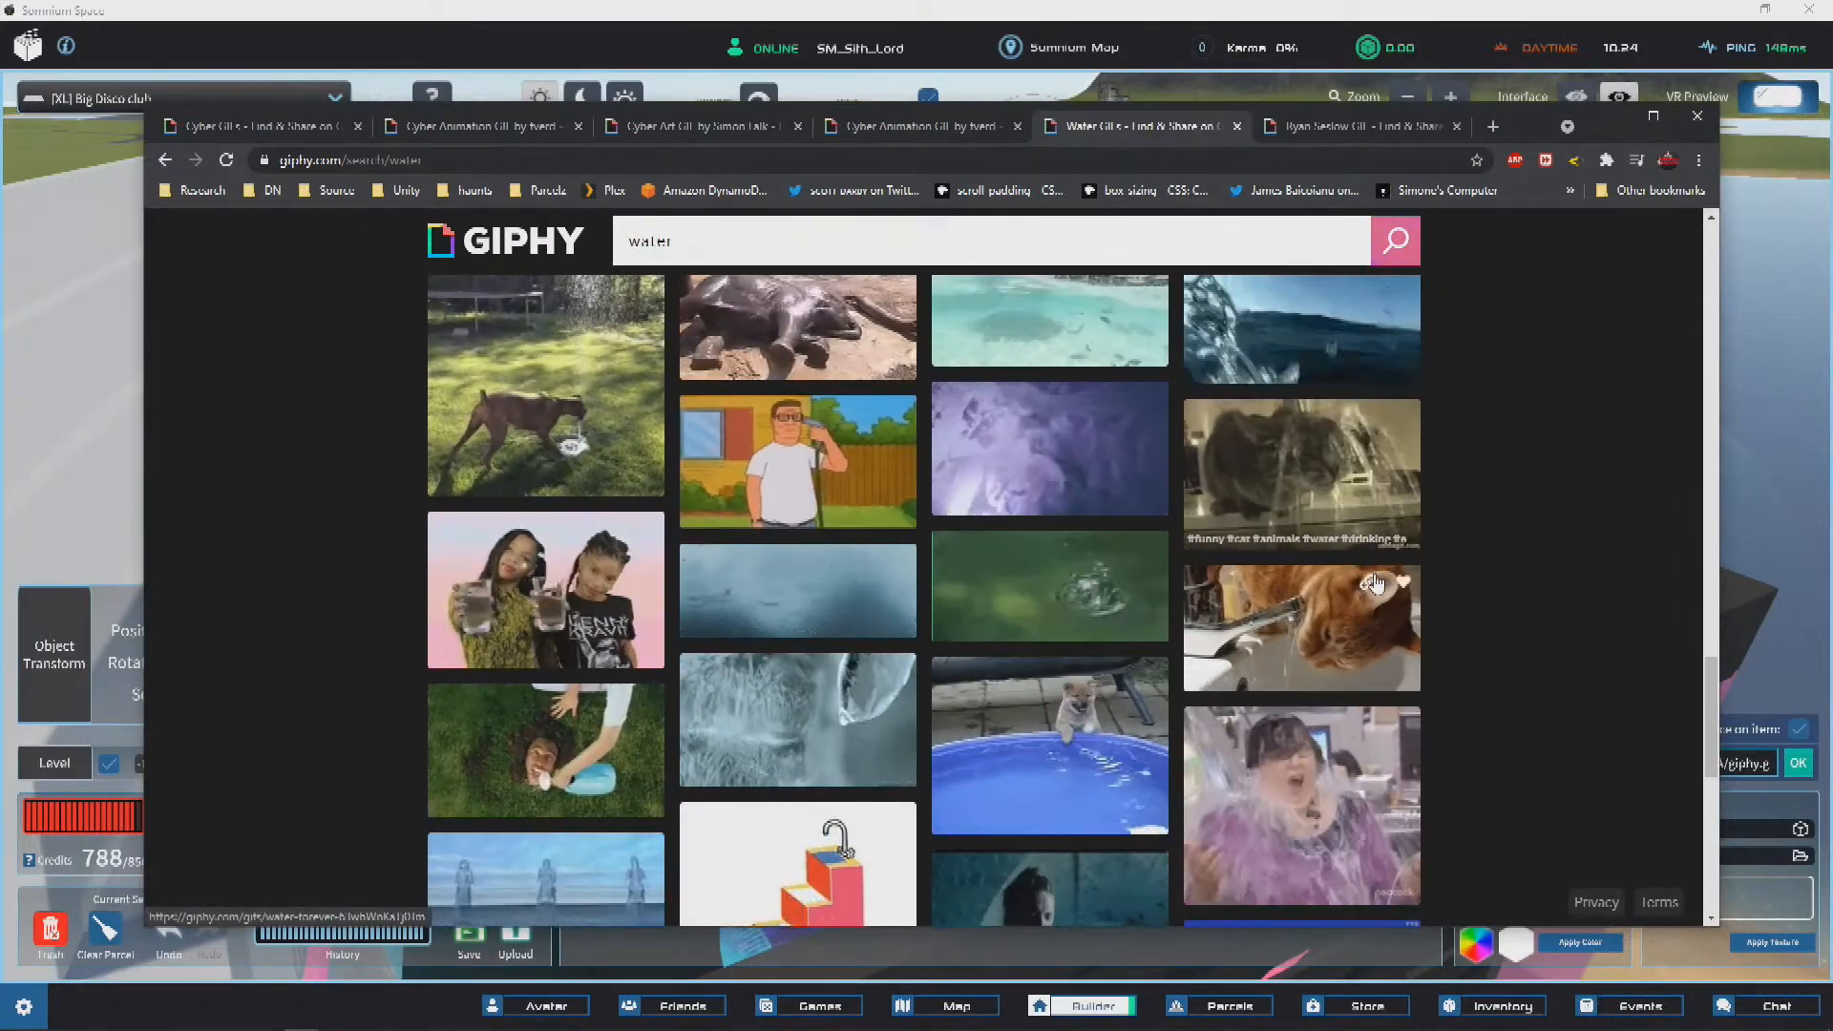
left_click(1353, 650)
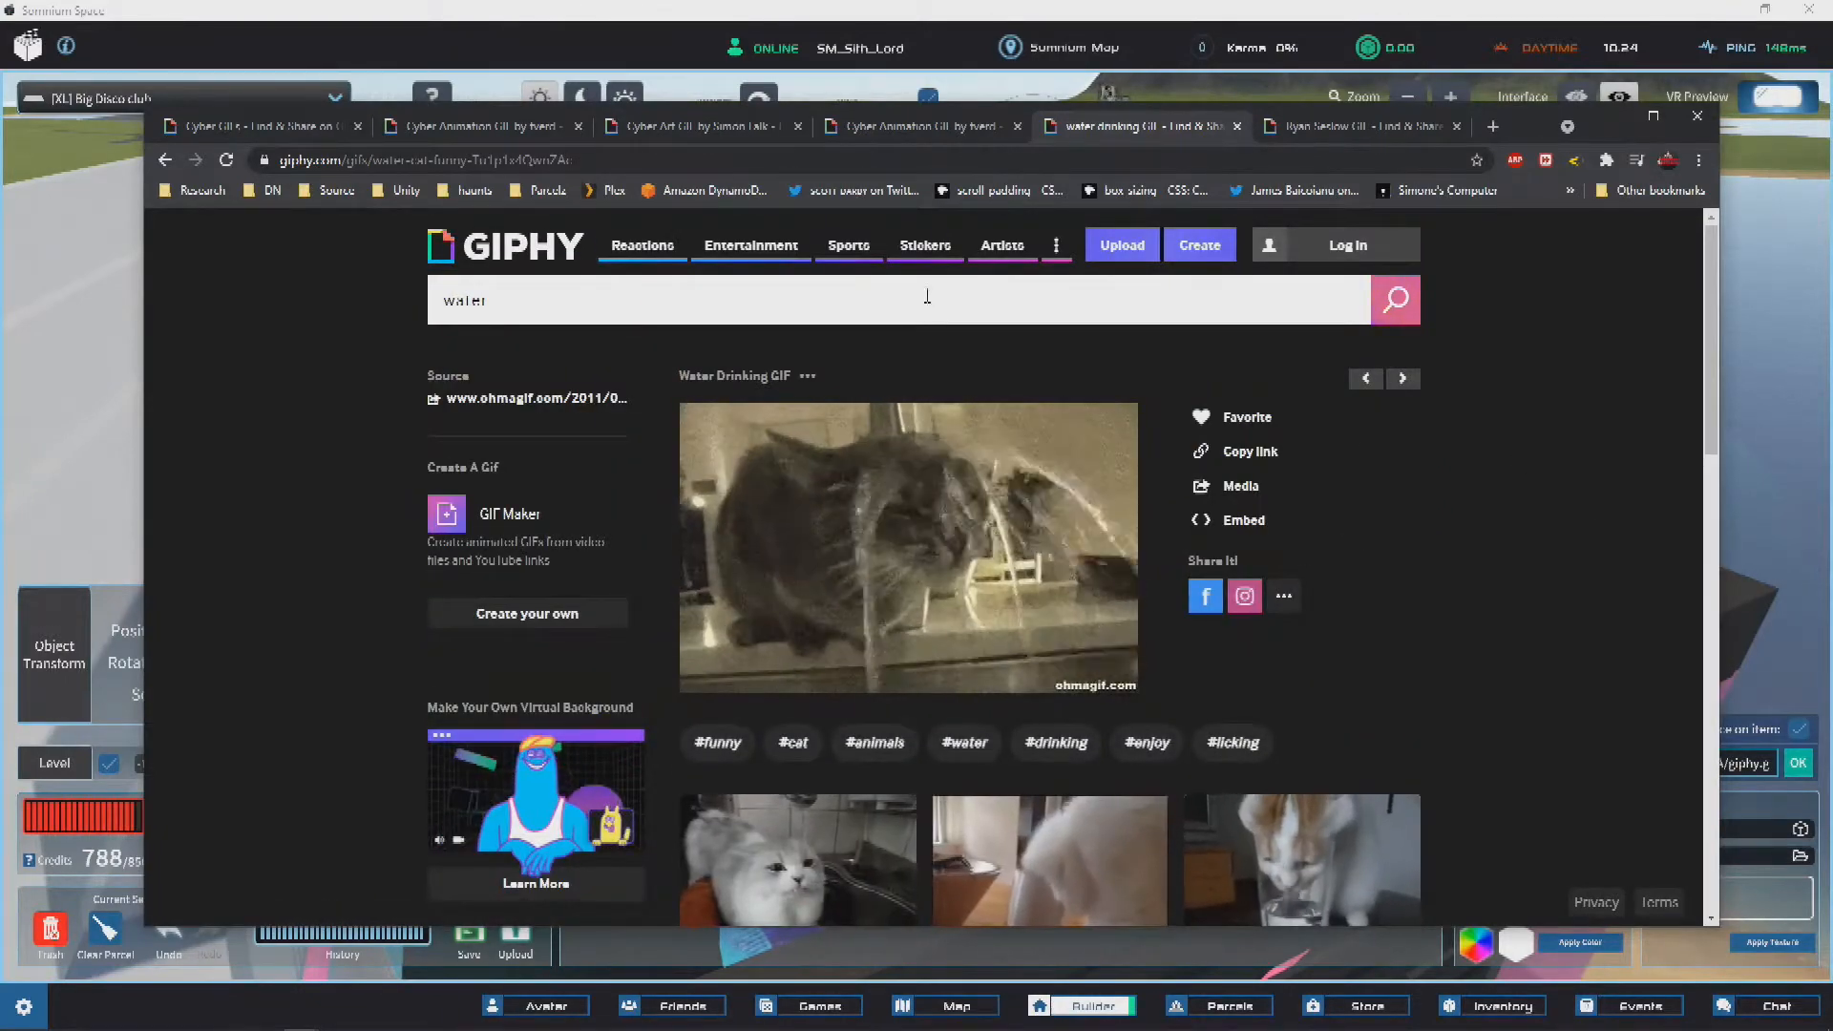
right_click(800, 511)
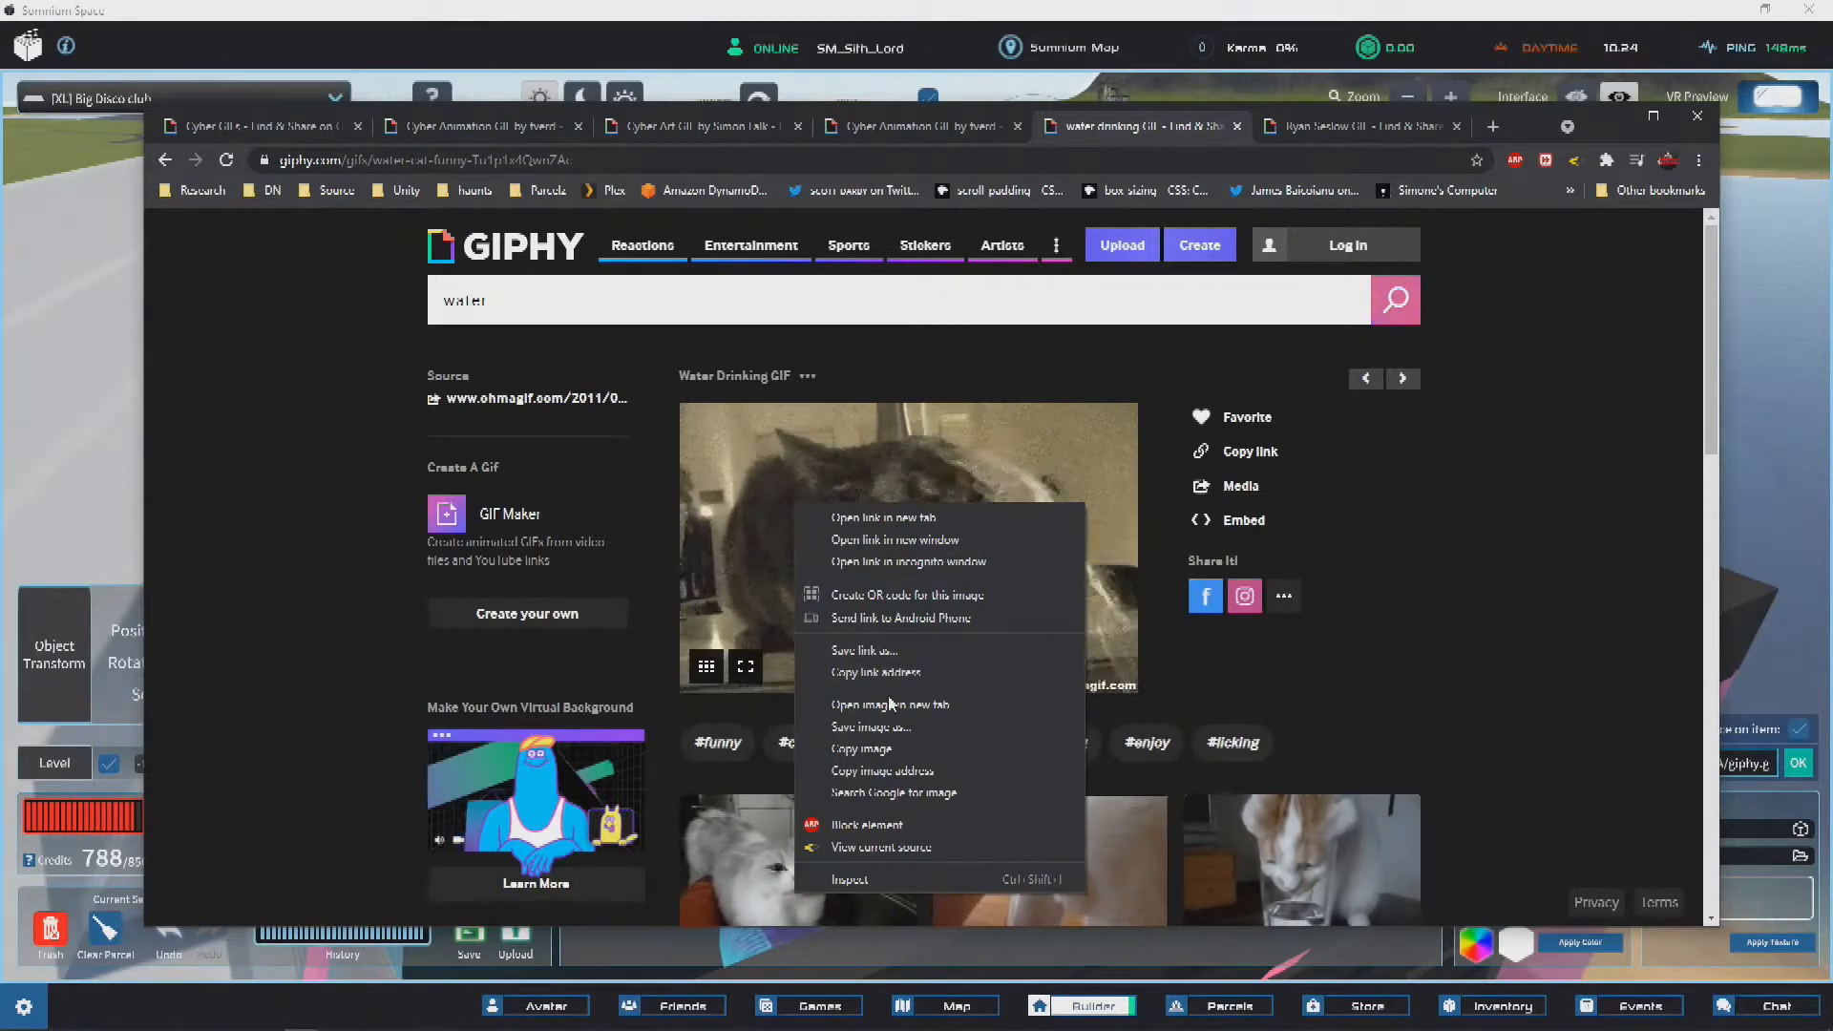
left_click(915, 772)
Step: Return to Somnium Space, place a new picture object at the club and load the copied cat GIF link into it
left_click(1173, 8)
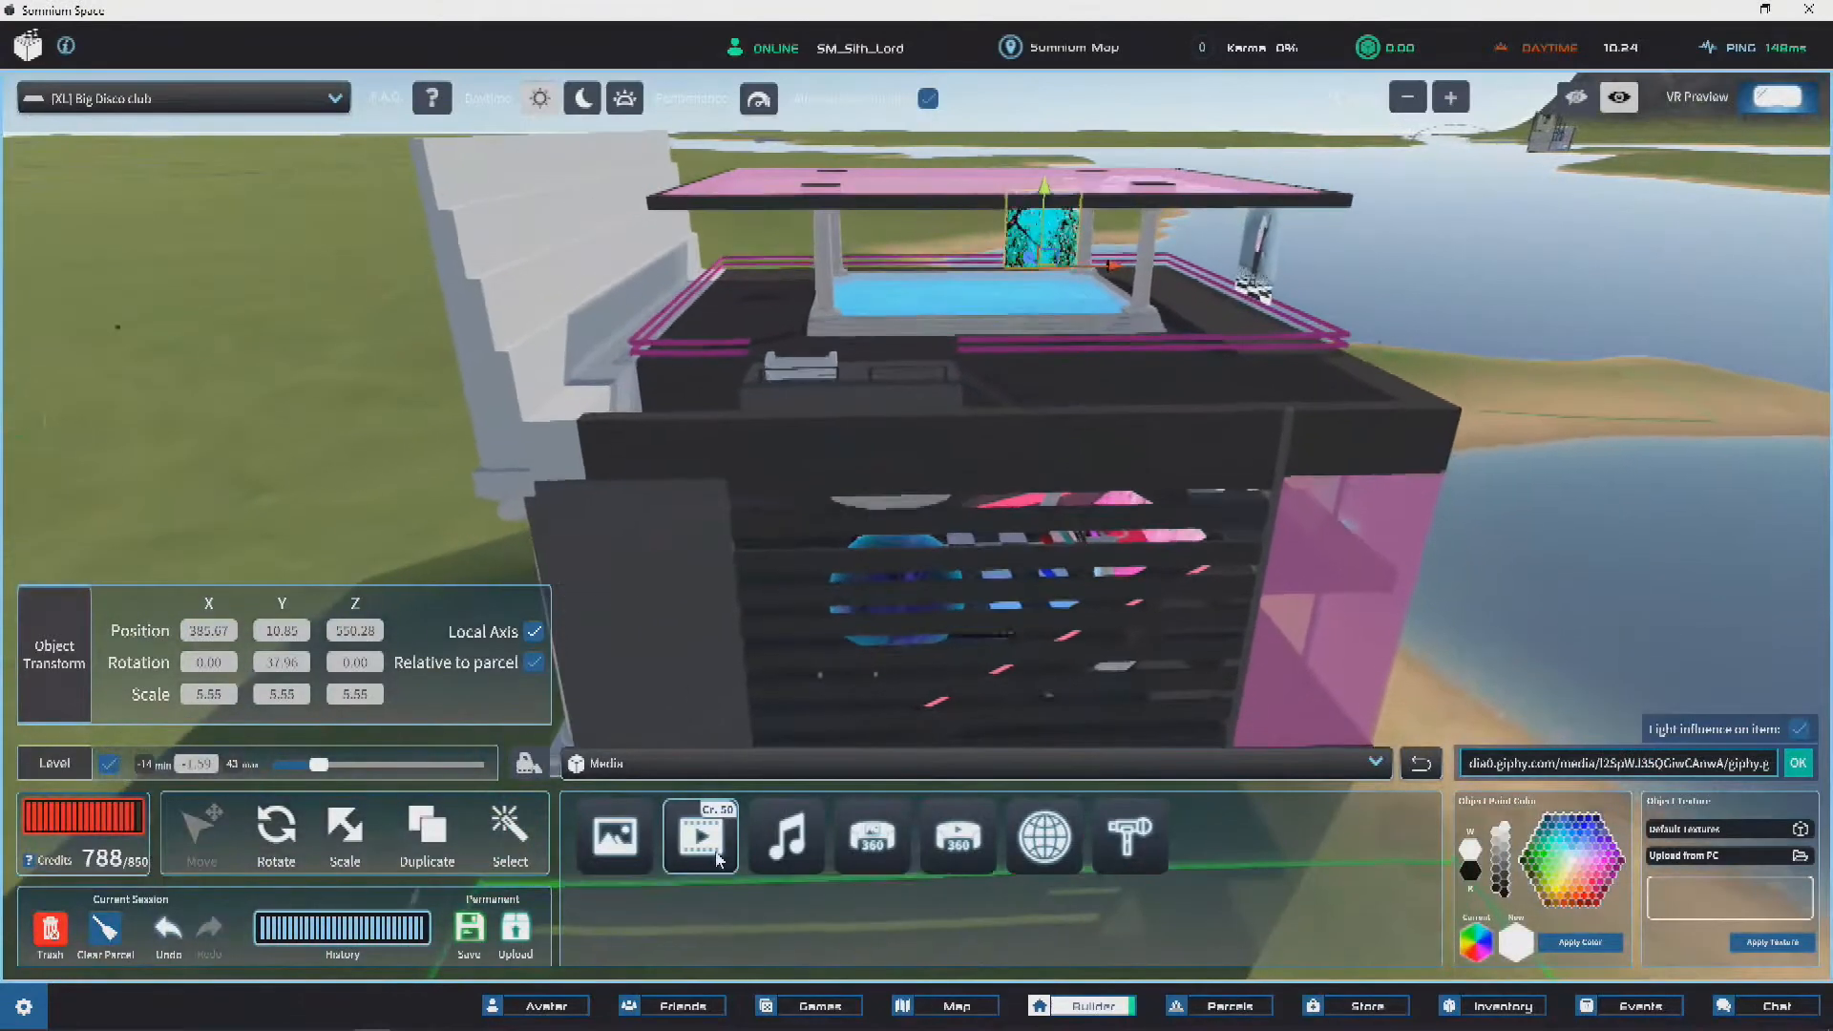
left_click(615, 836)
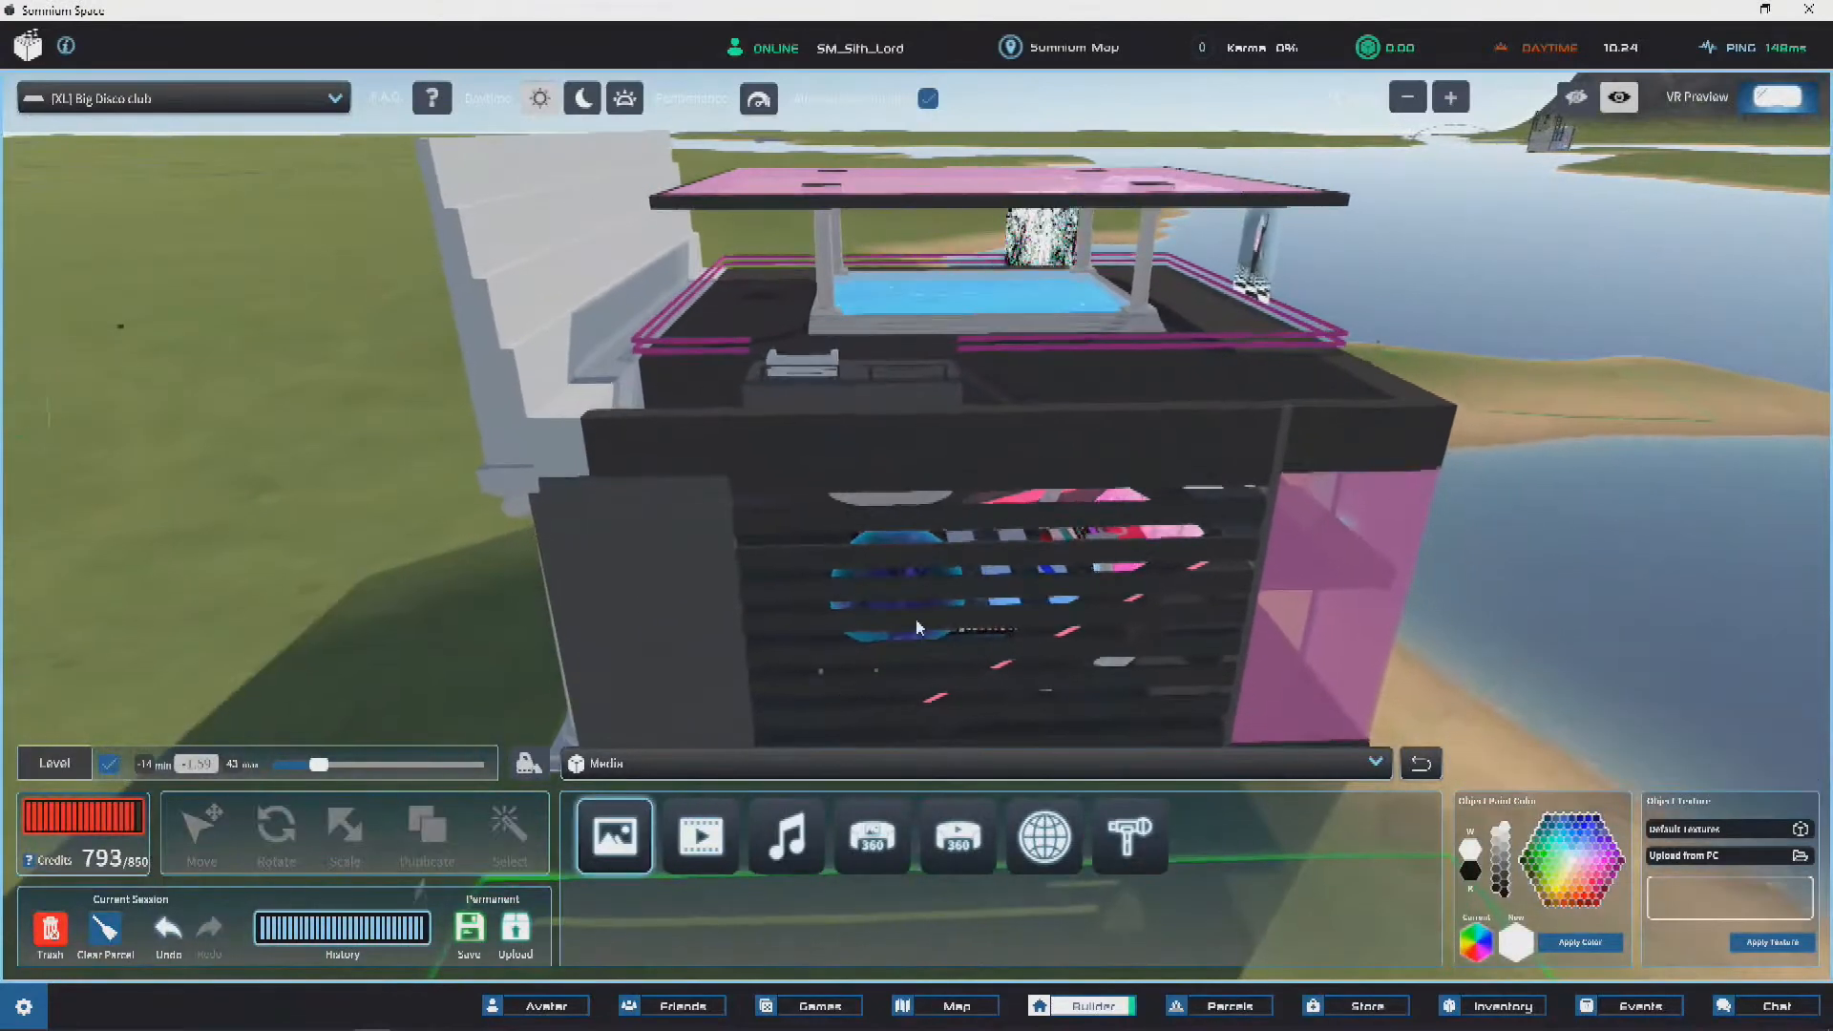
key("s")
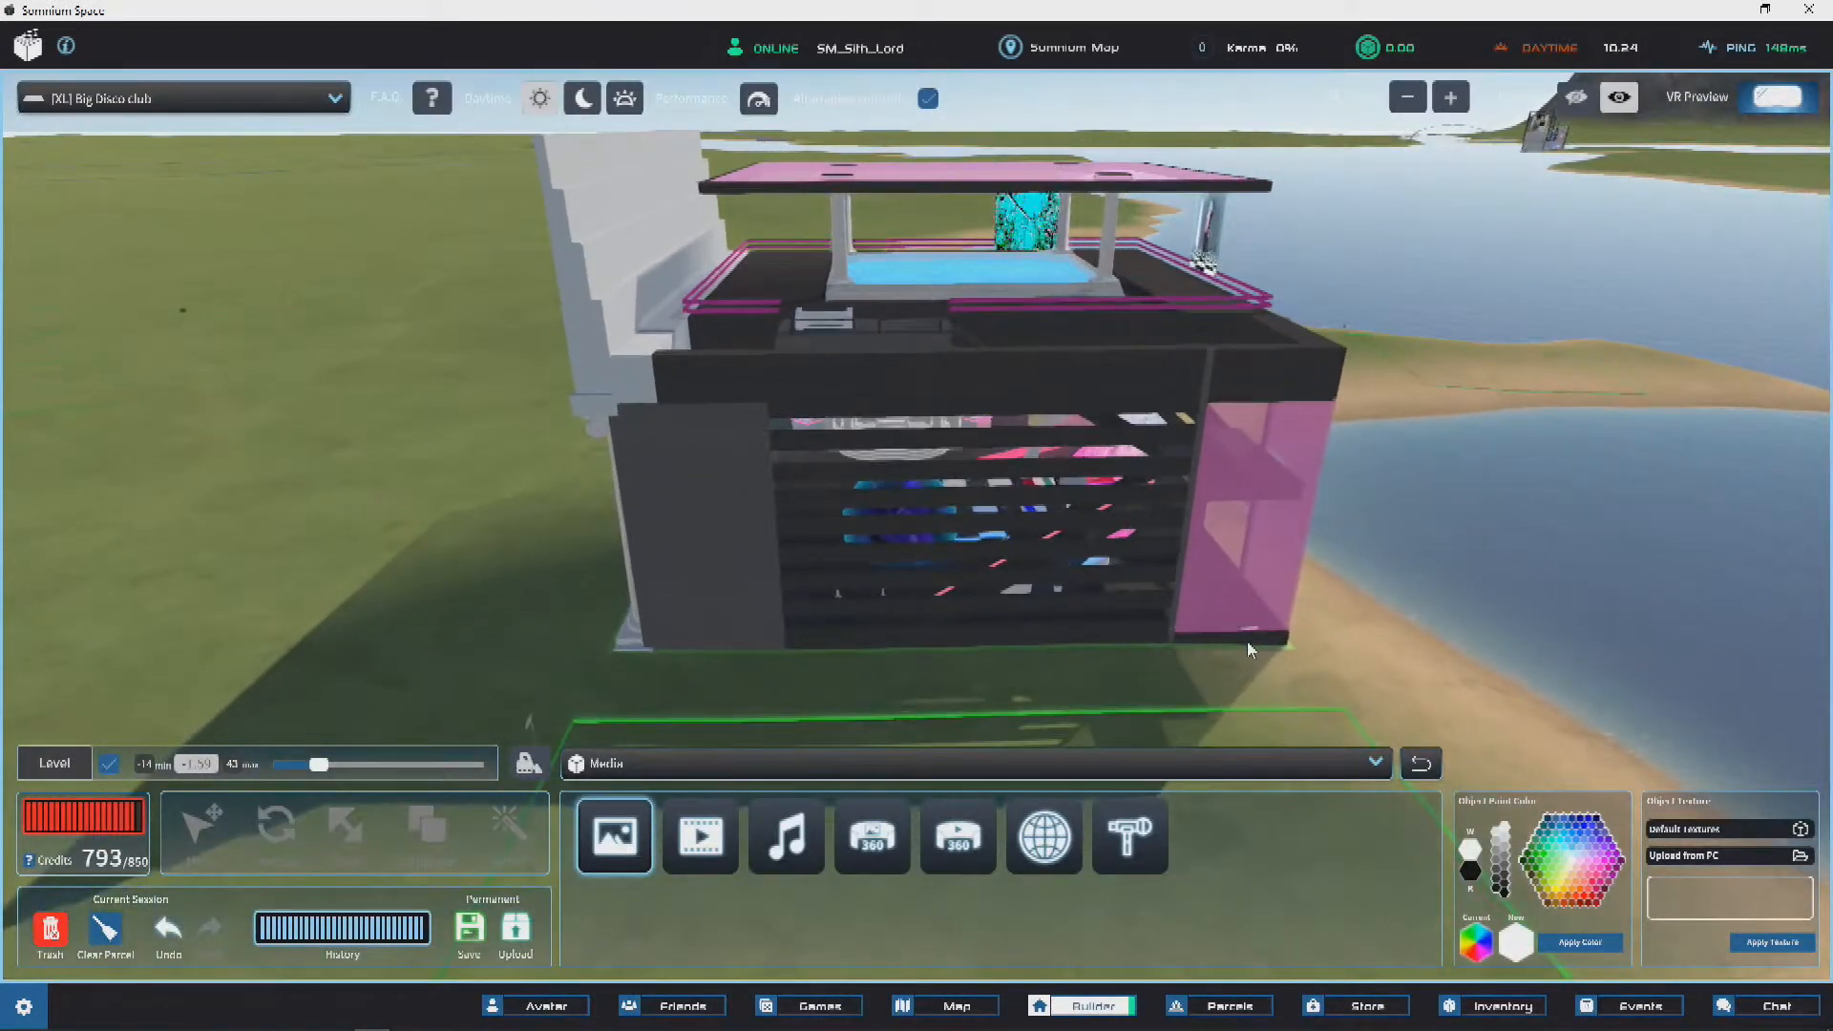
left_click(1247, 646)
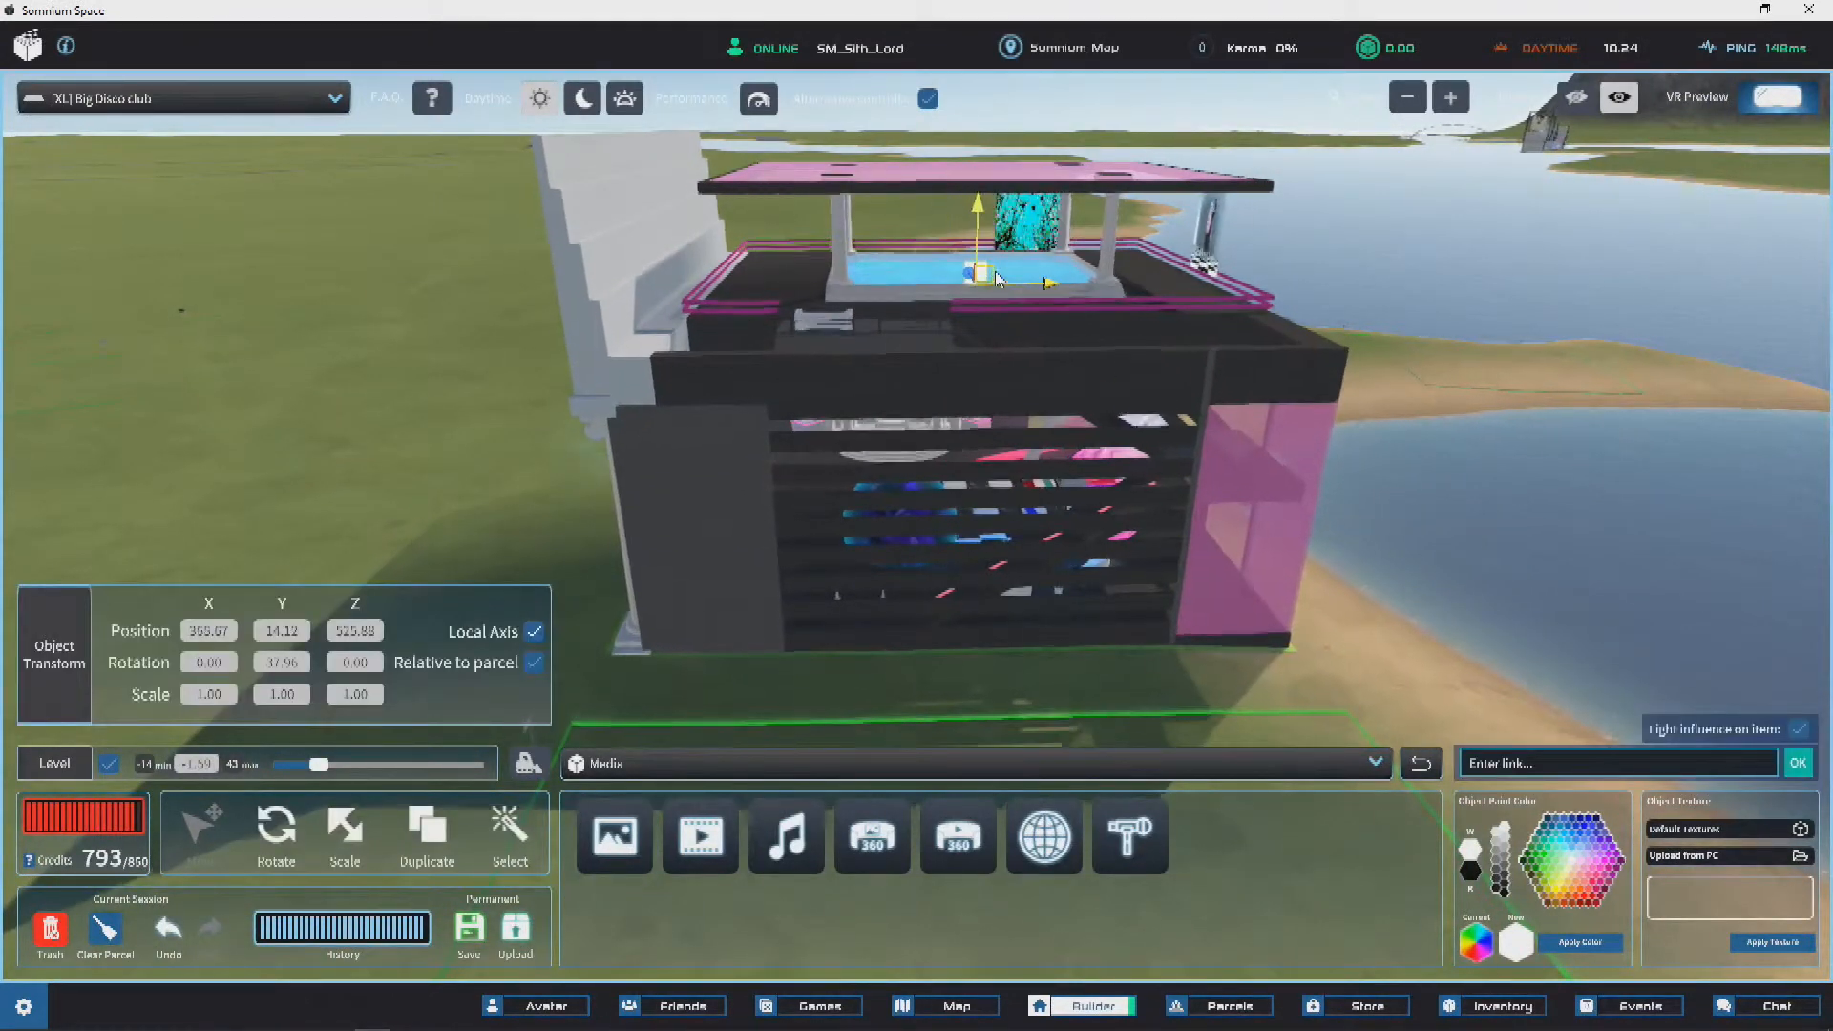
key("w")
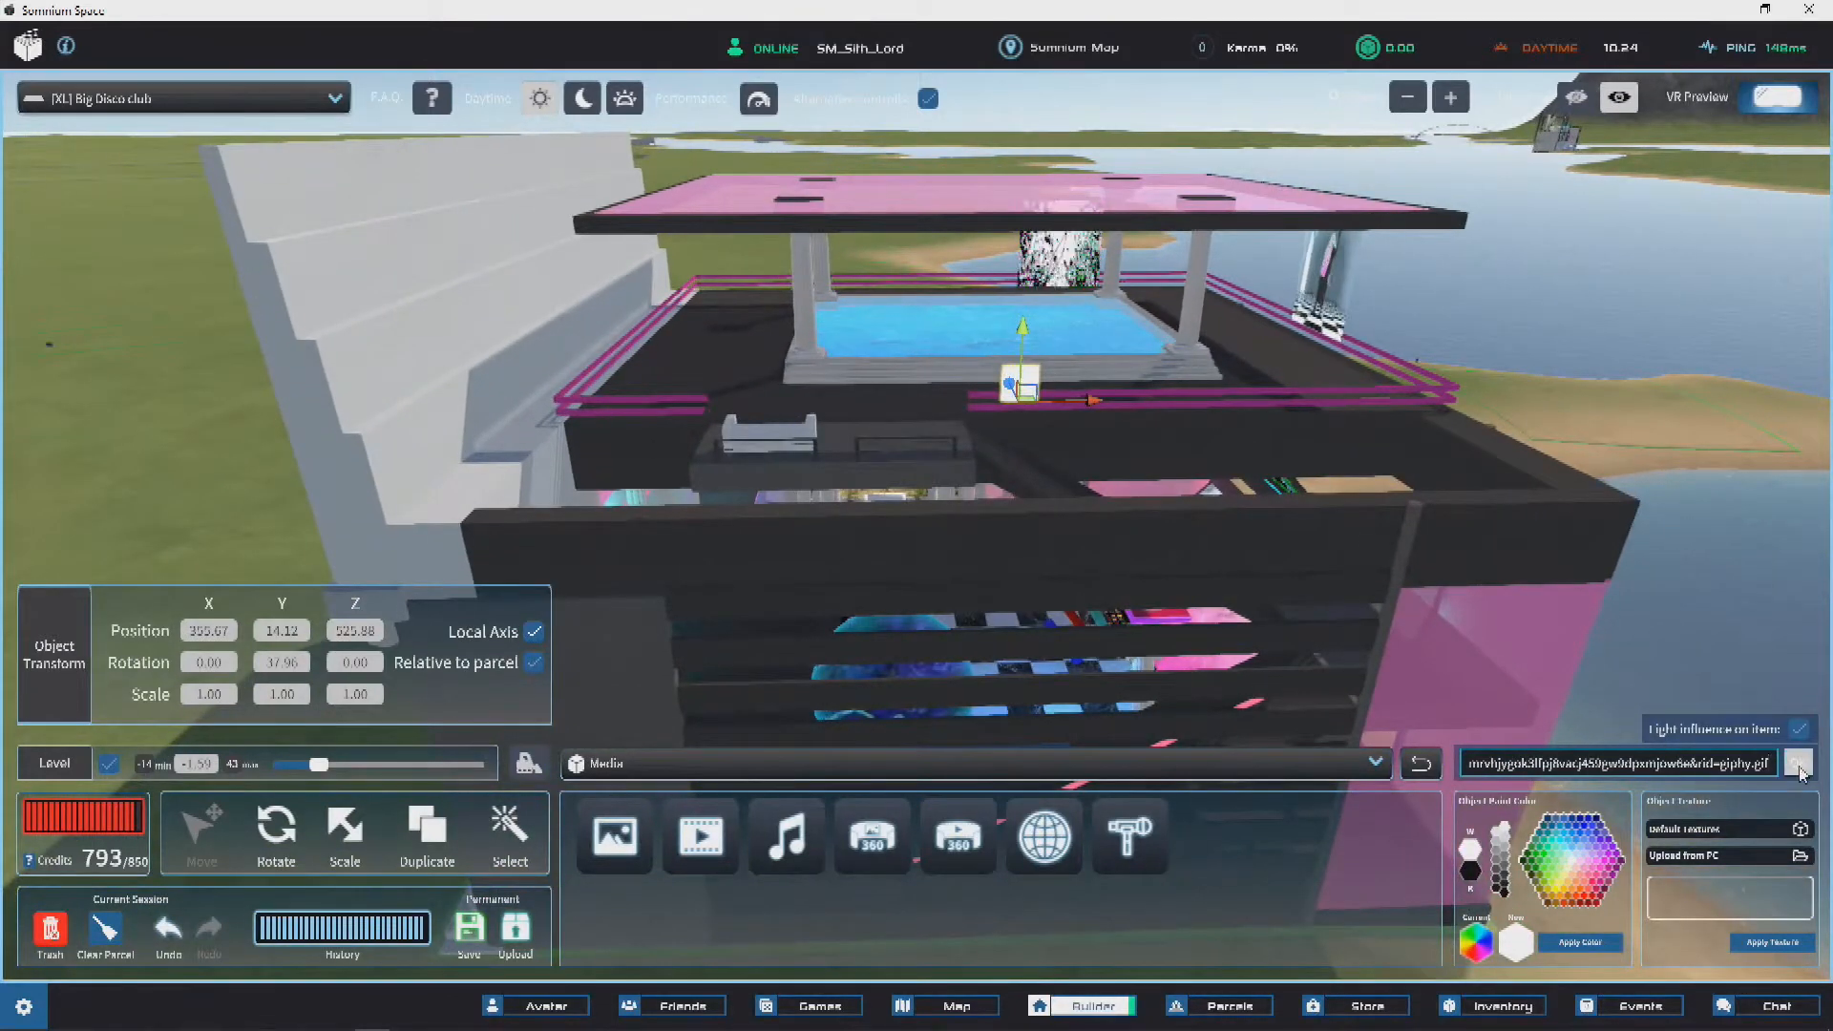
left_click(1798, 770)
Step: Move the cat picture over the pool to X 367.18, Y 11.33, Z 540.63 and set the build level to 3.58
key("a")
right_click_drag(1031, 409, 1214, 408)
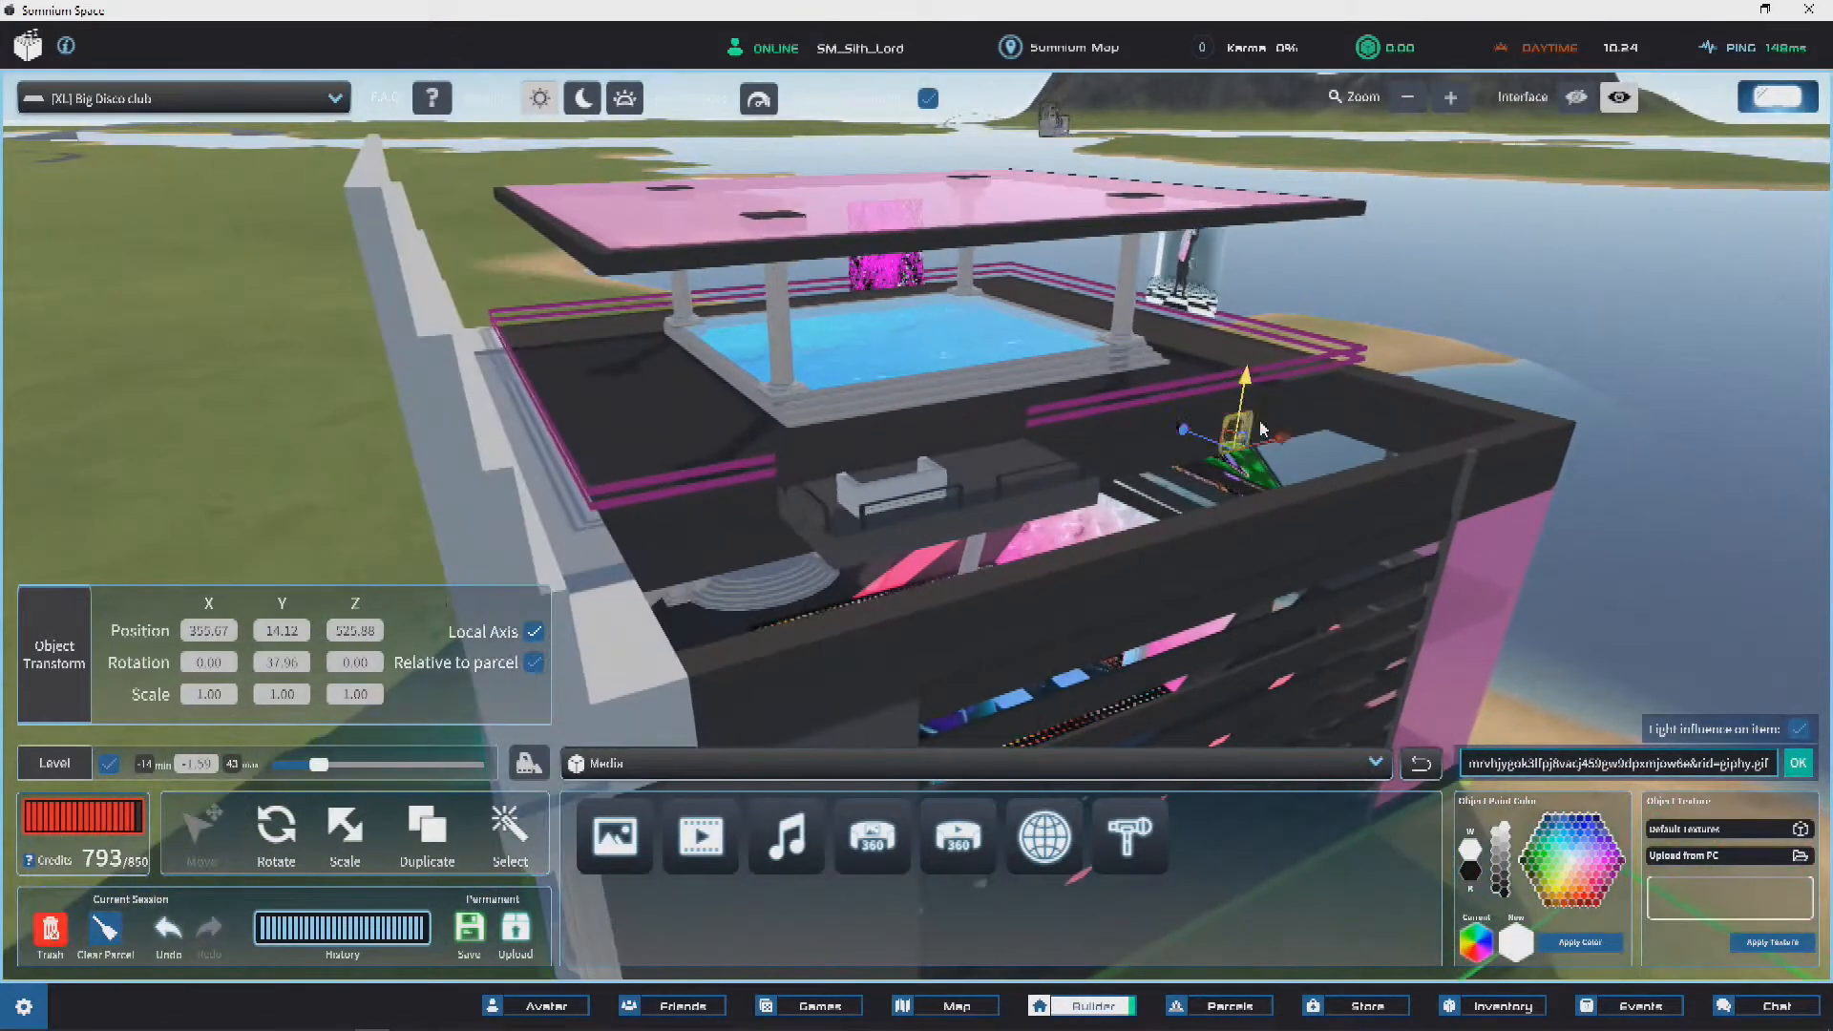
key("w")
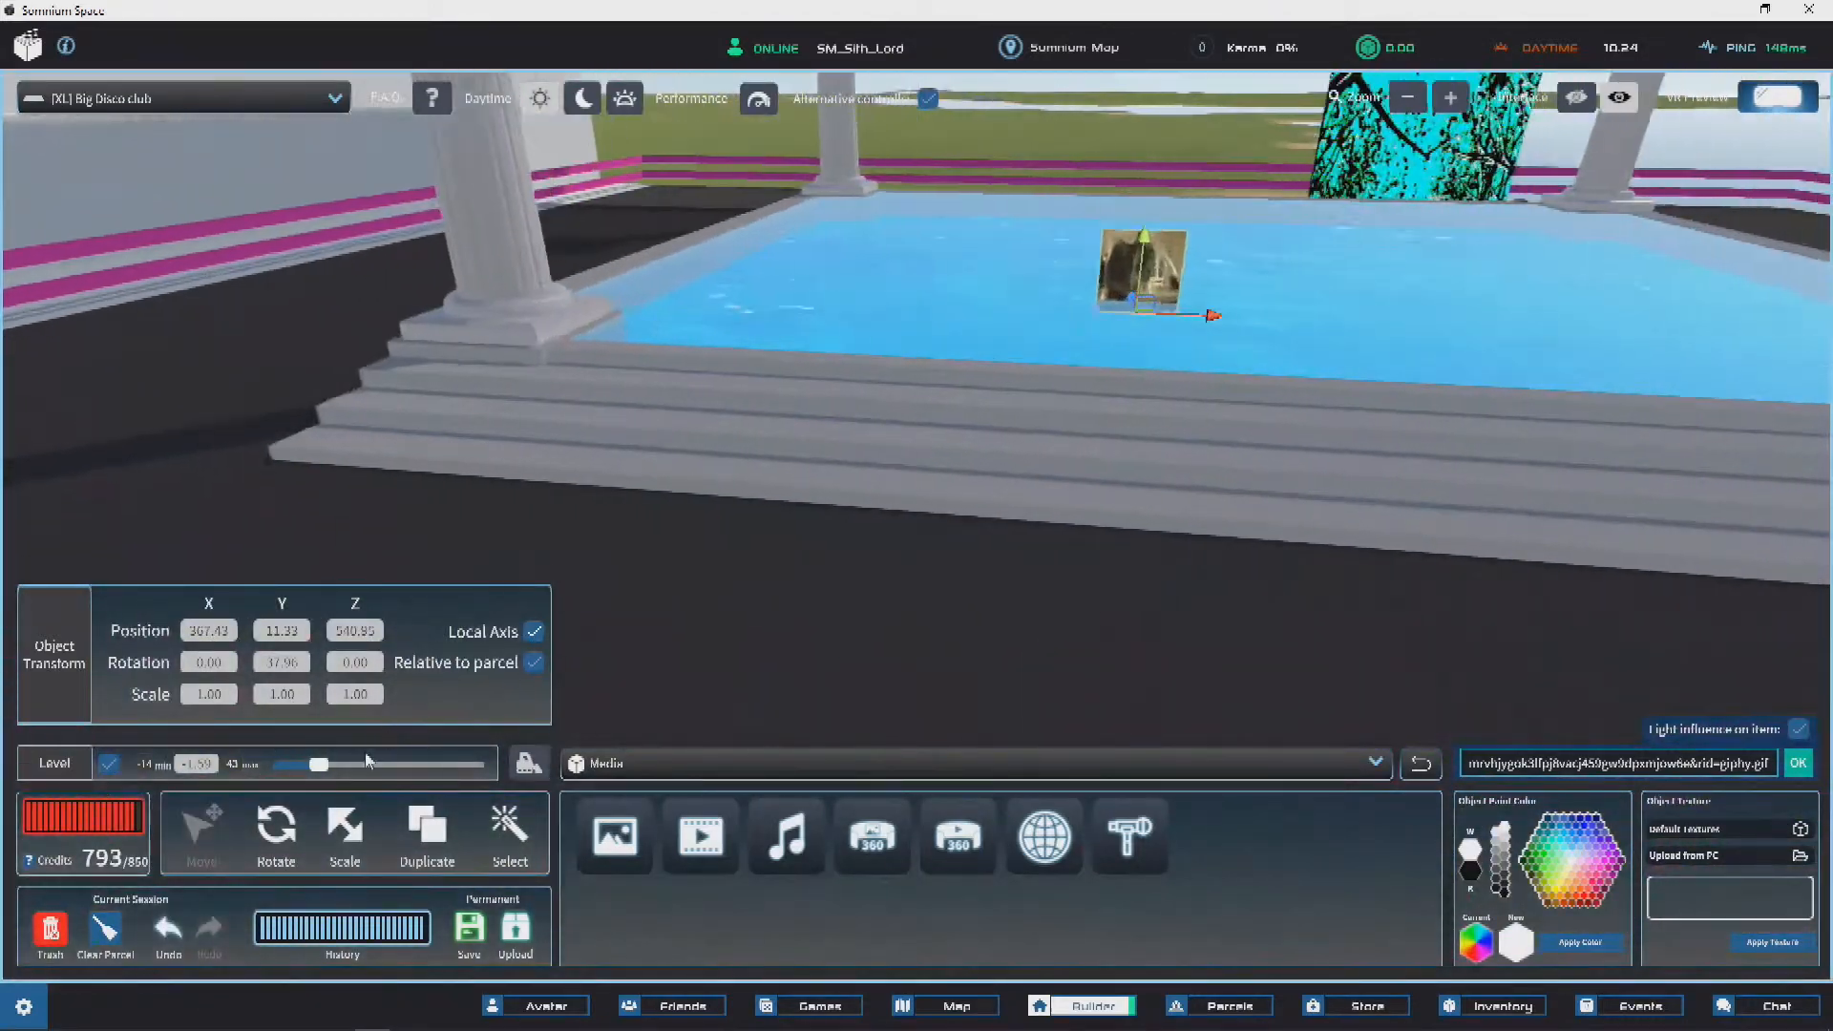
left_click_drag(319, 764, 338, 764)
key("w")
key("d")
right_click_drag(786, 491, 761, 470)
key("a")
right_click_drag(933, 483, 936, 551)
key("d")
key("e")
key("s")
key("a")
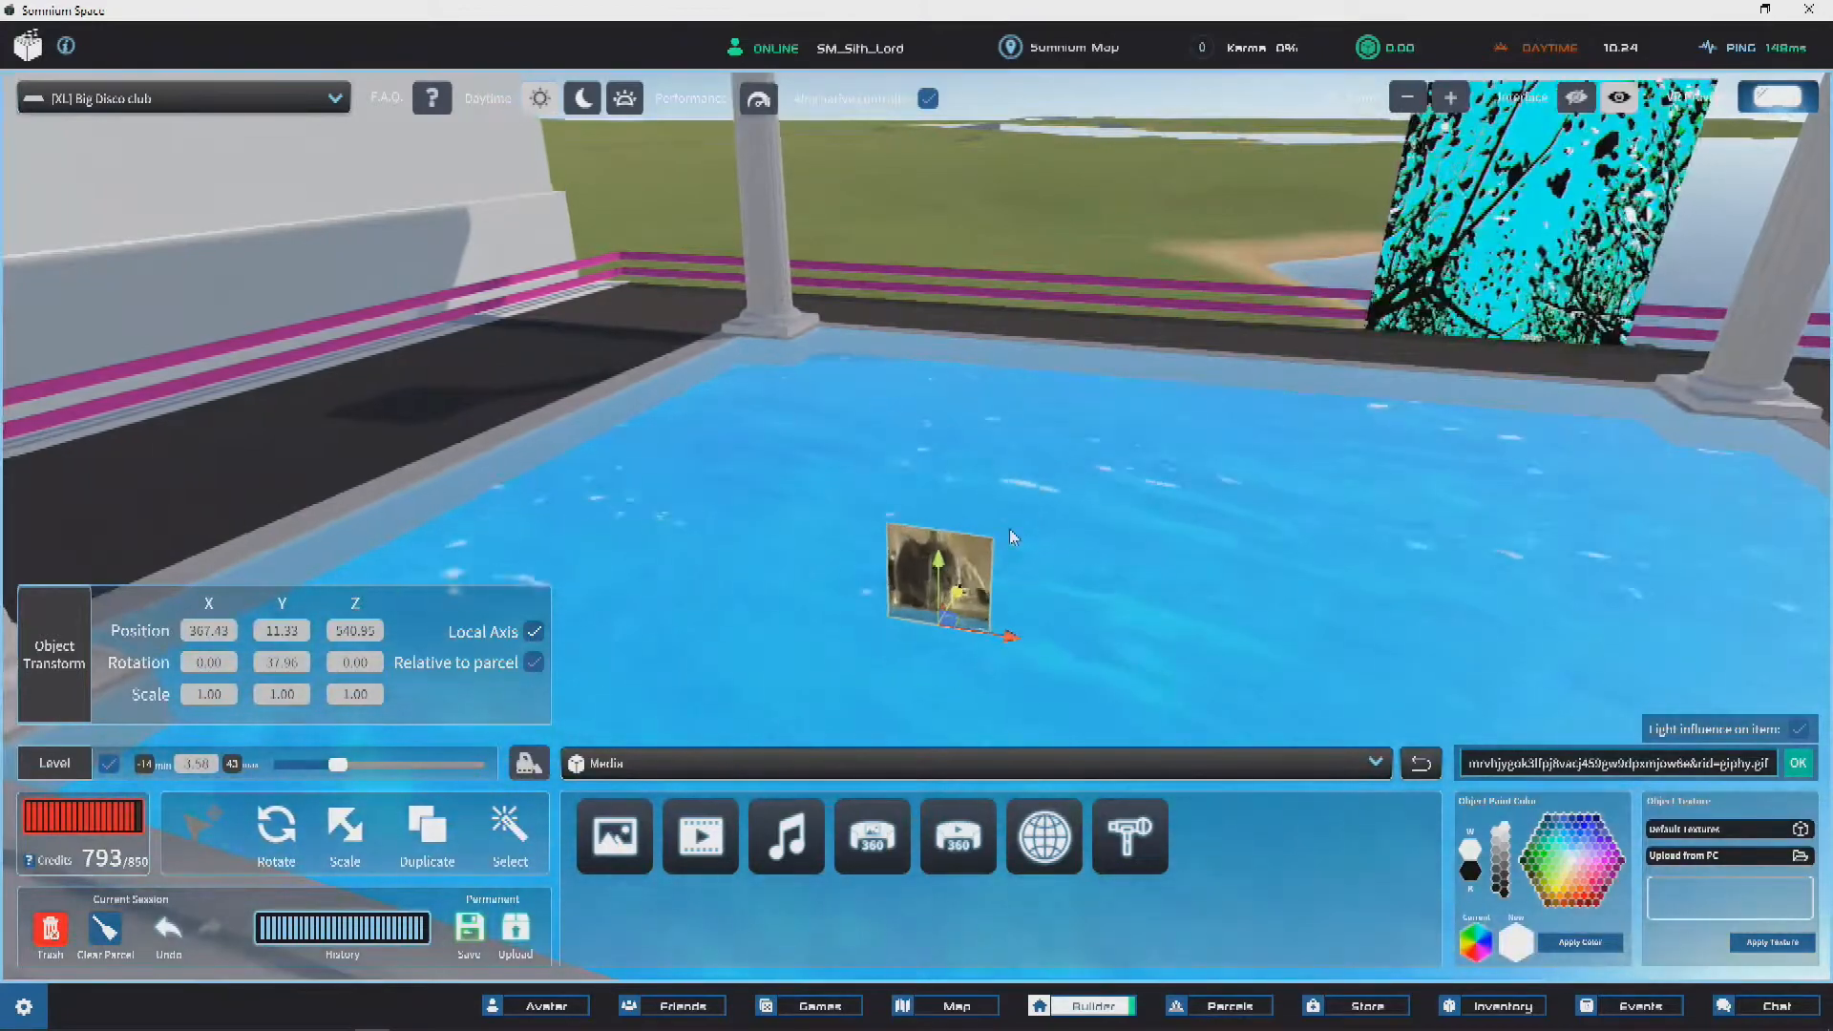
key("w")
key("d")
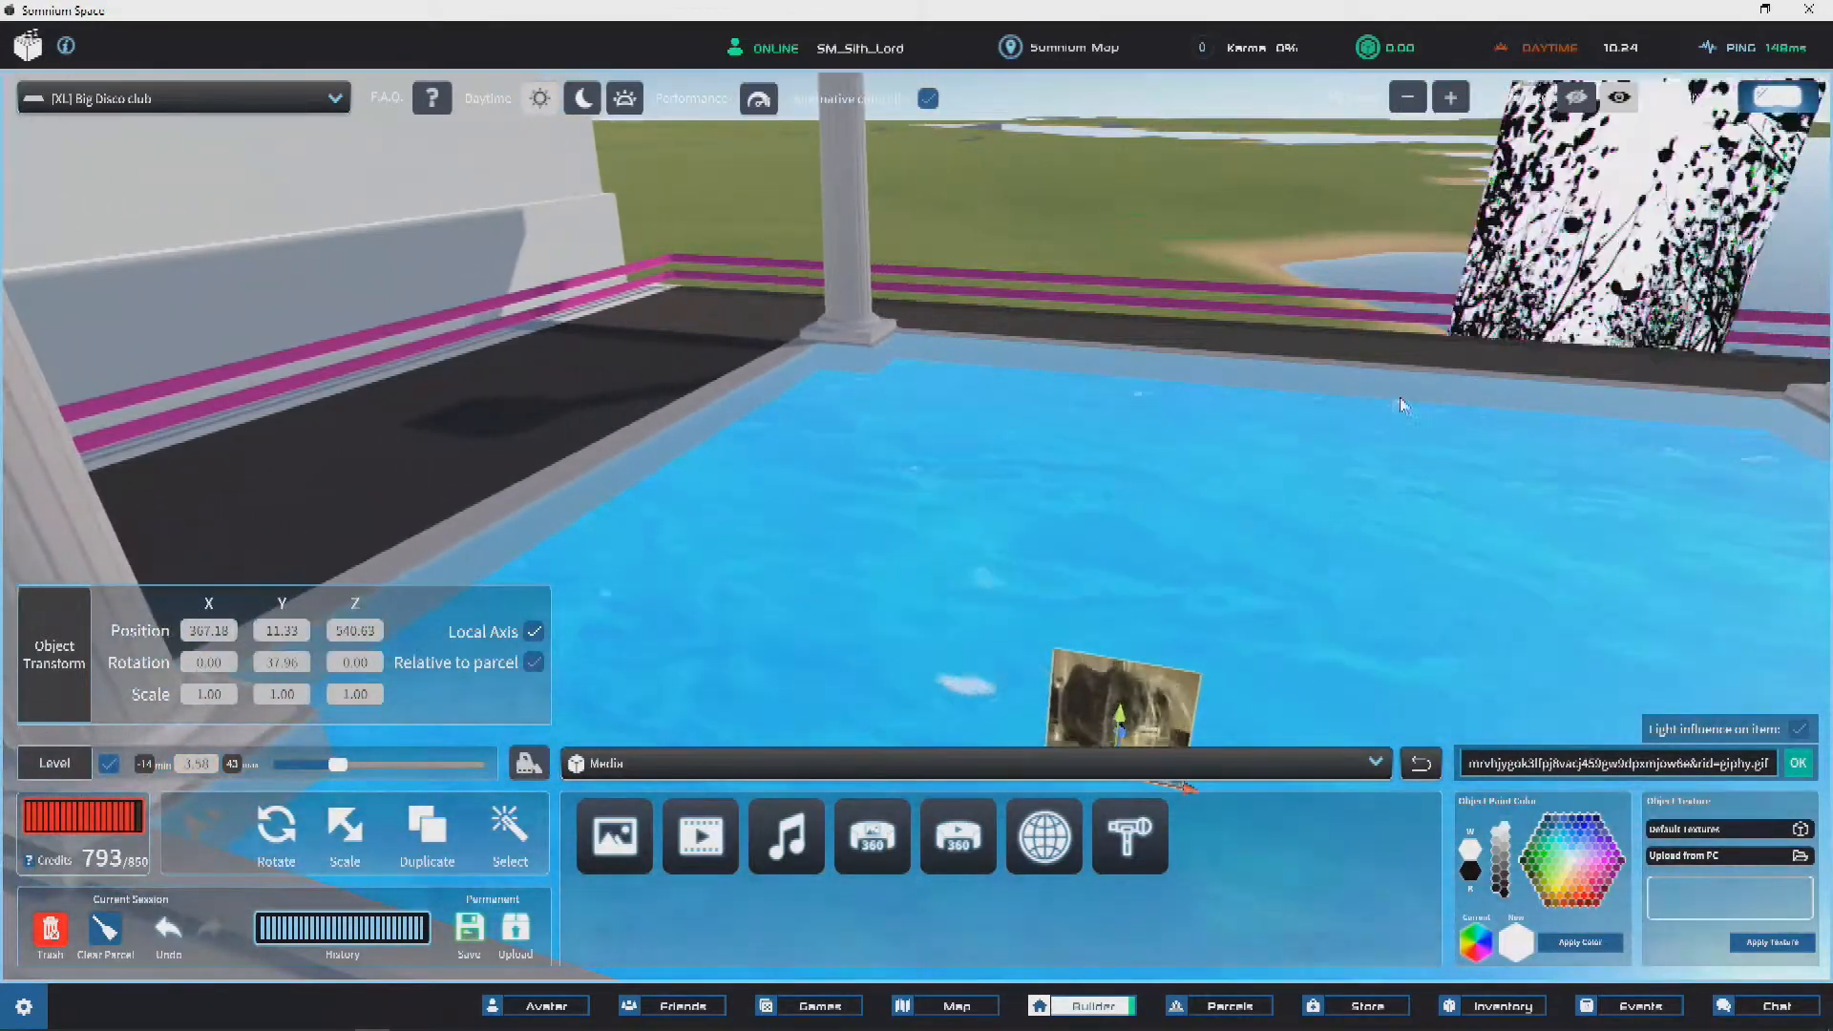
Step: Move the cat picture to the terrace railing at X 378.76, Z 555.47 and set the build level to 11.34
key("d")
right_click_drag(1395, 409, 1100, 426)
key("a")
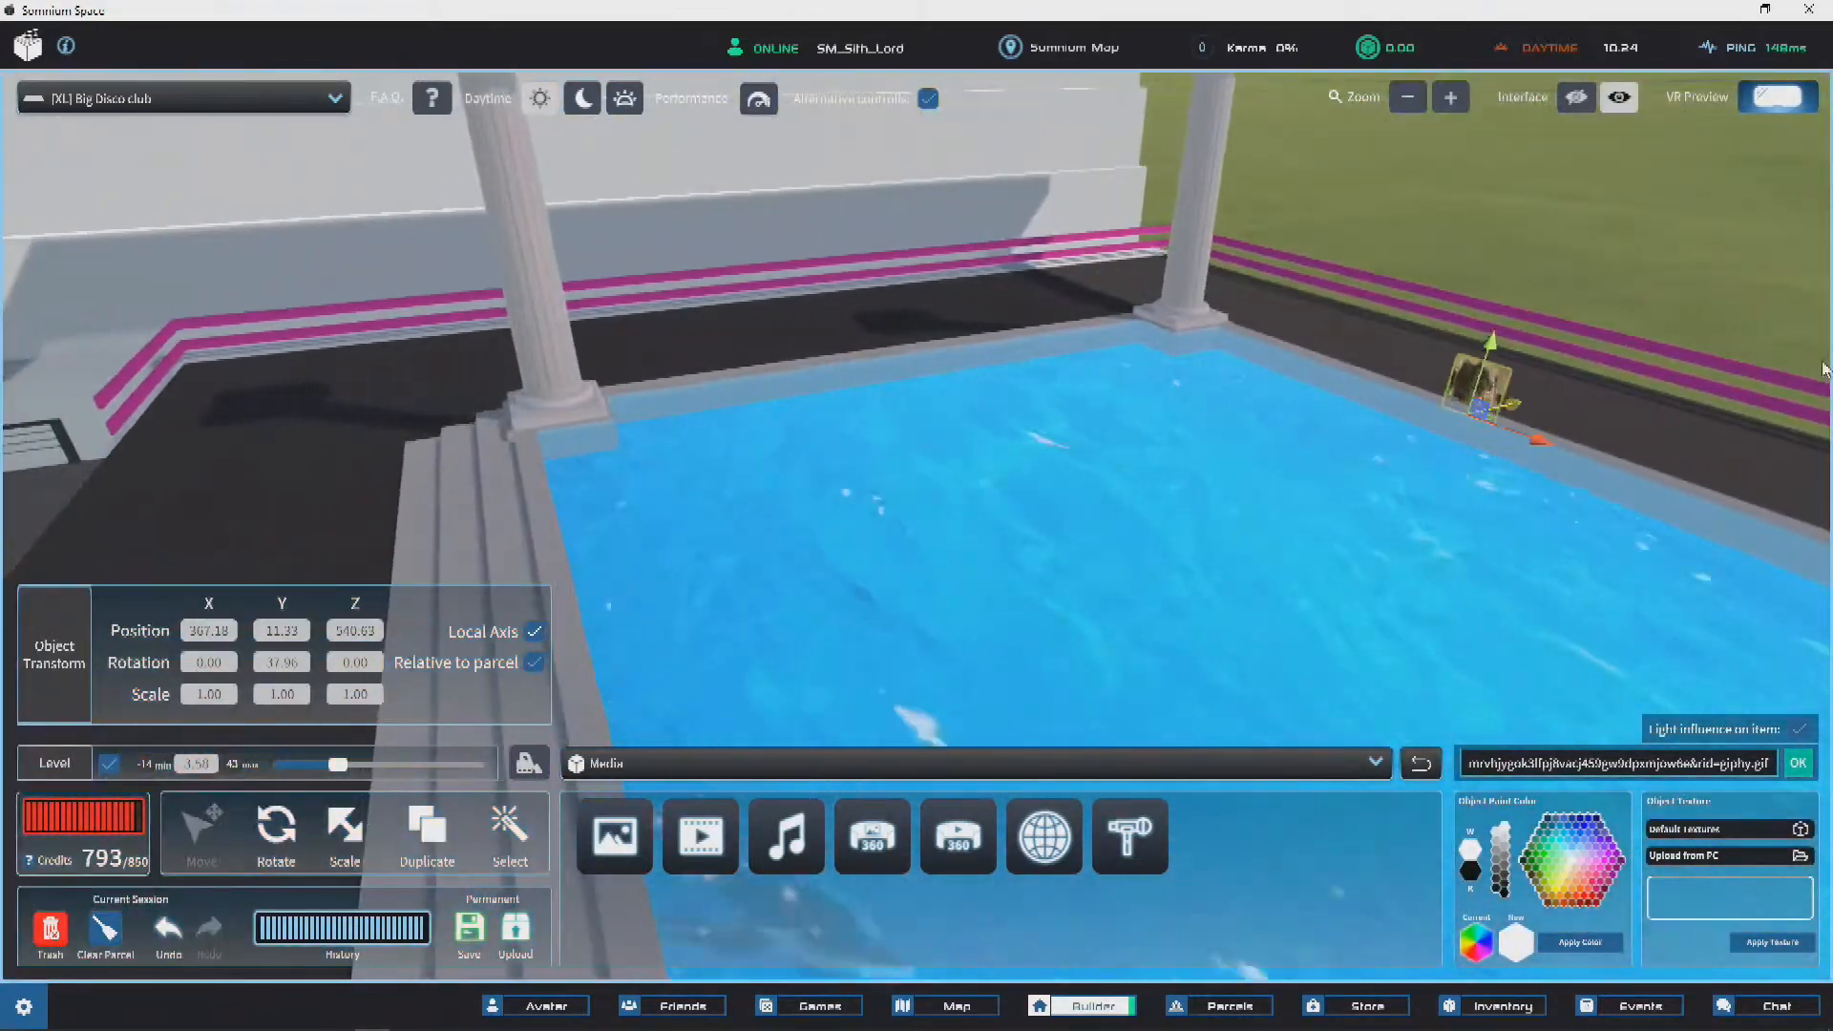
key("w")
right_click_drag(917, 381, 1187, 426)
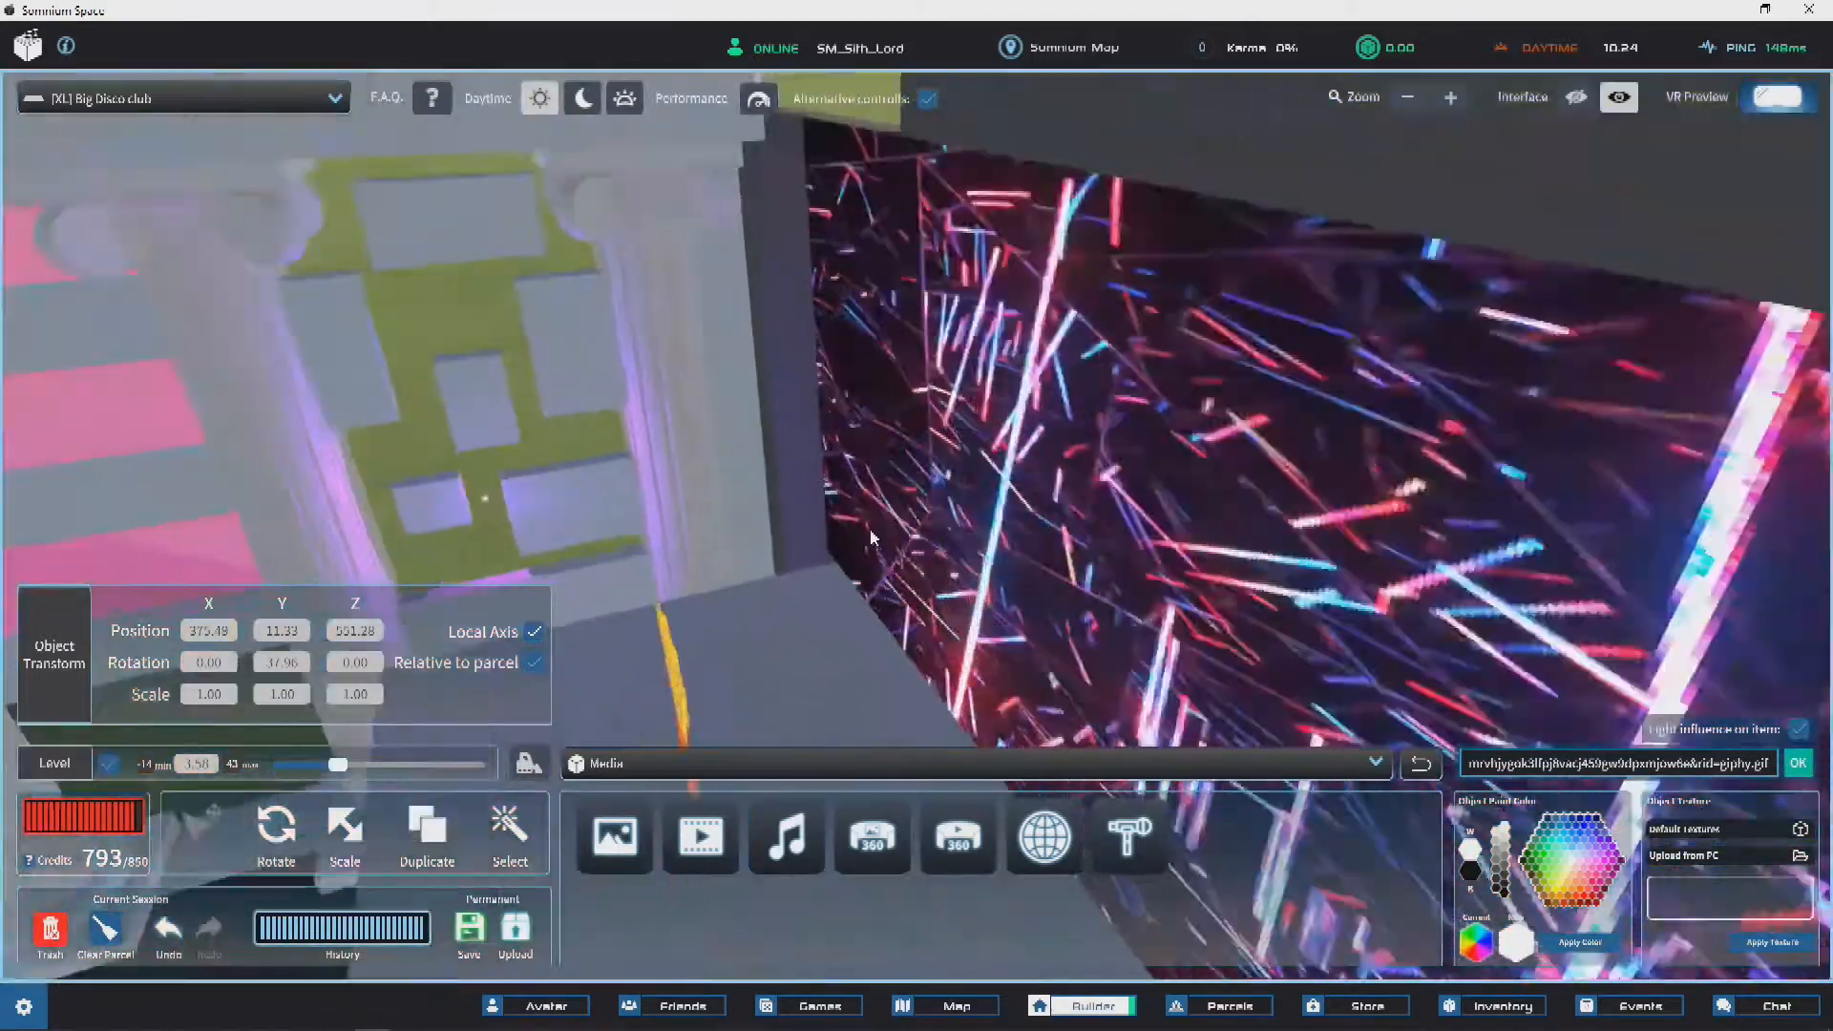
right_click_drag(687, 641, 798, 641)
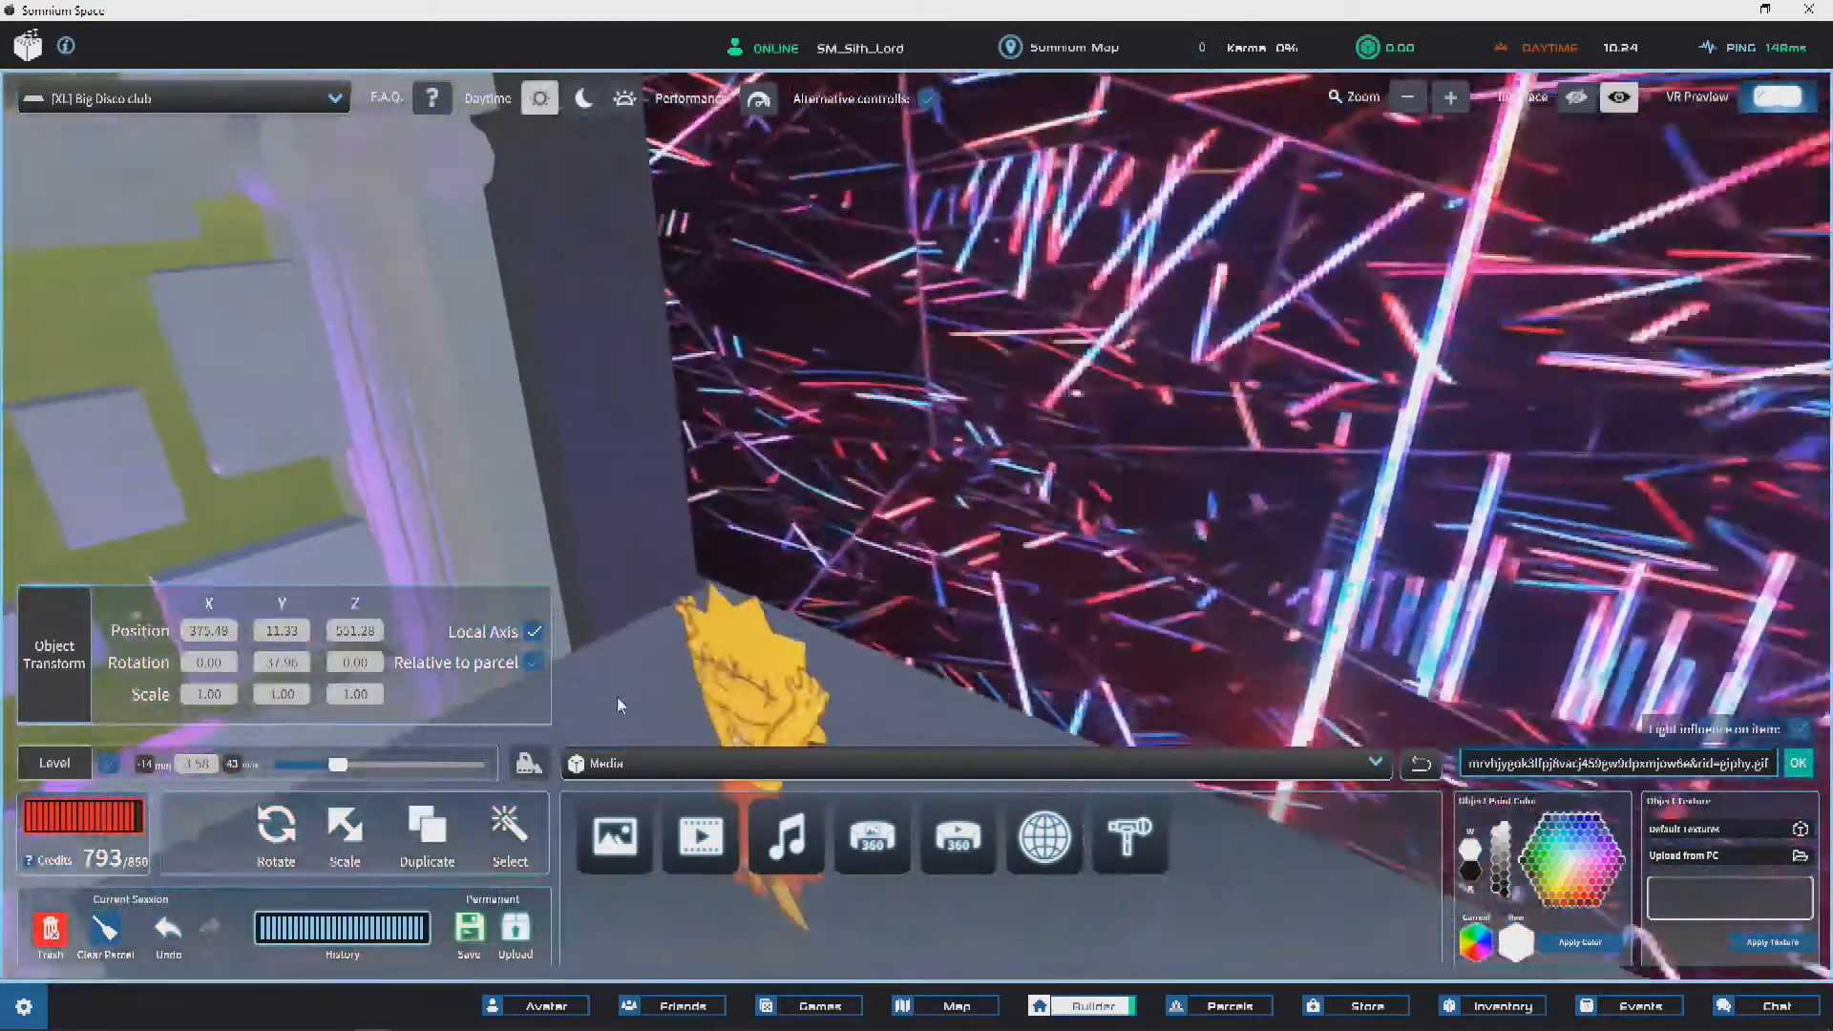
key("s")
left_click_drag(338, 764, 367, 765)
right_click_drag(827, 493, 1211, 530)
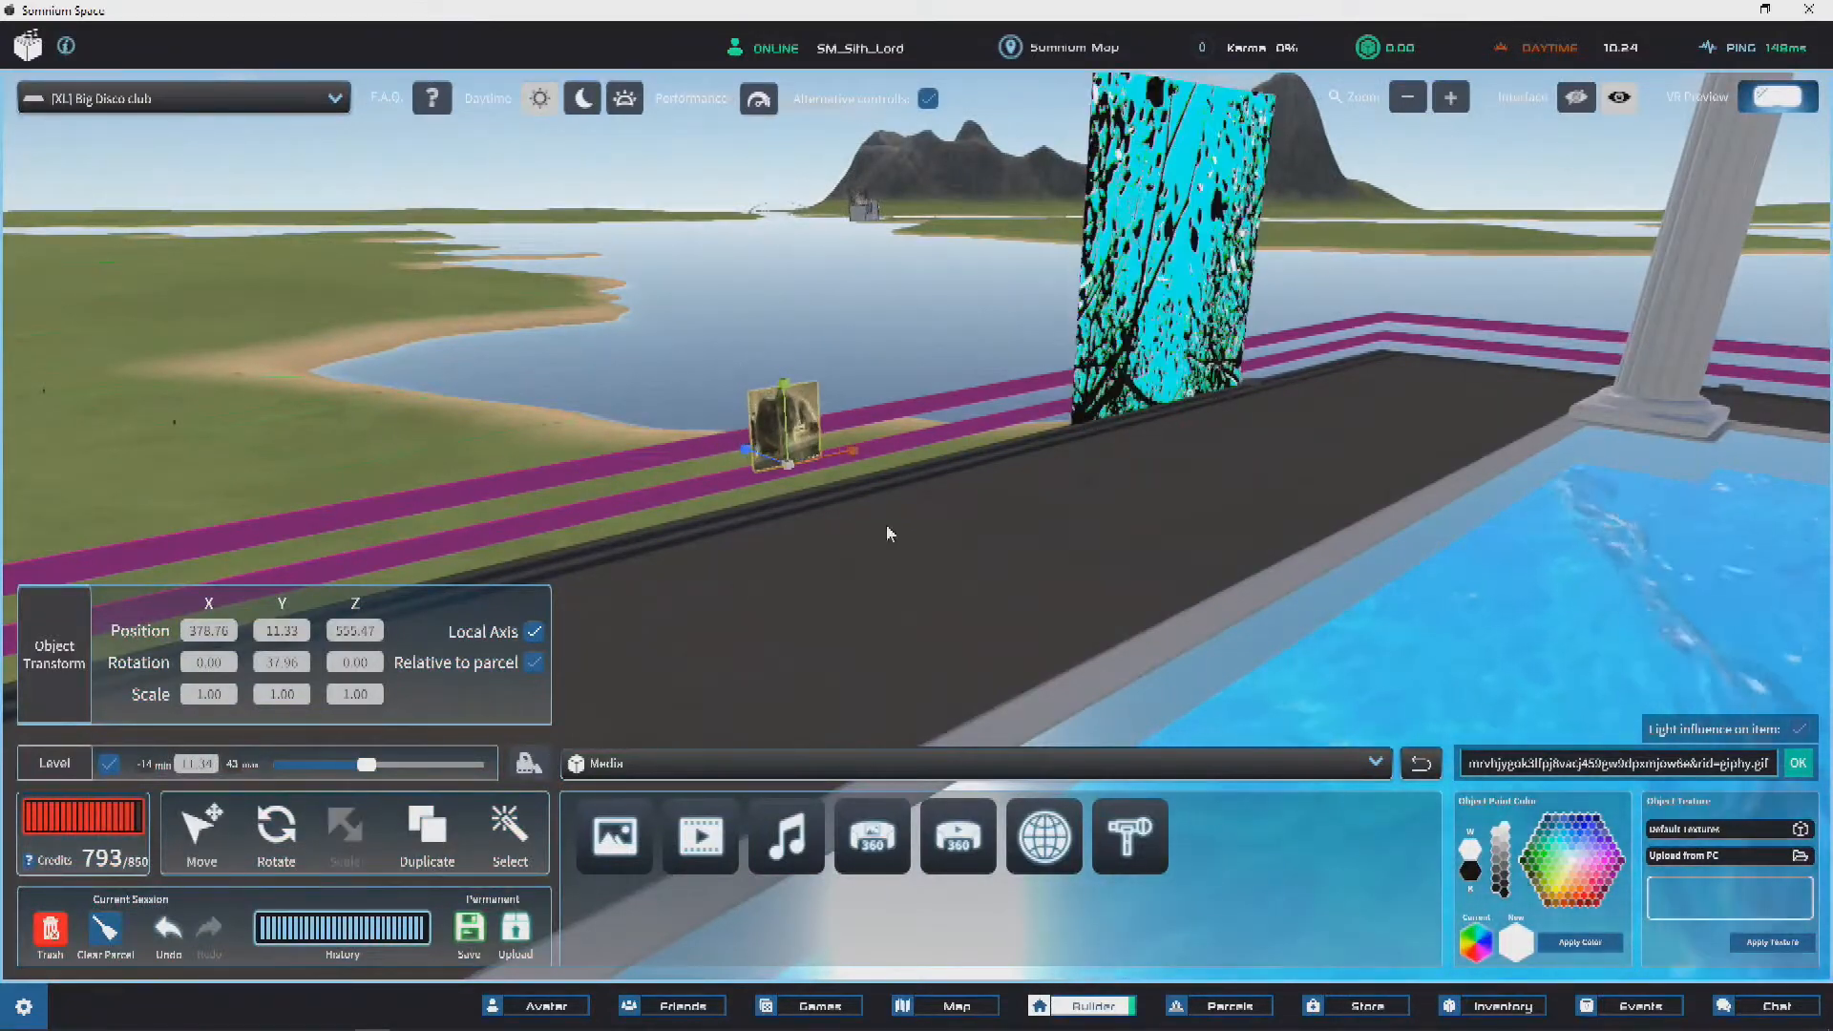
Step: Enlarge the cat picture uniformly to scale 6.41 and widen its X scale to 10.02
left_click_drag(952, 261, 1116, 132)
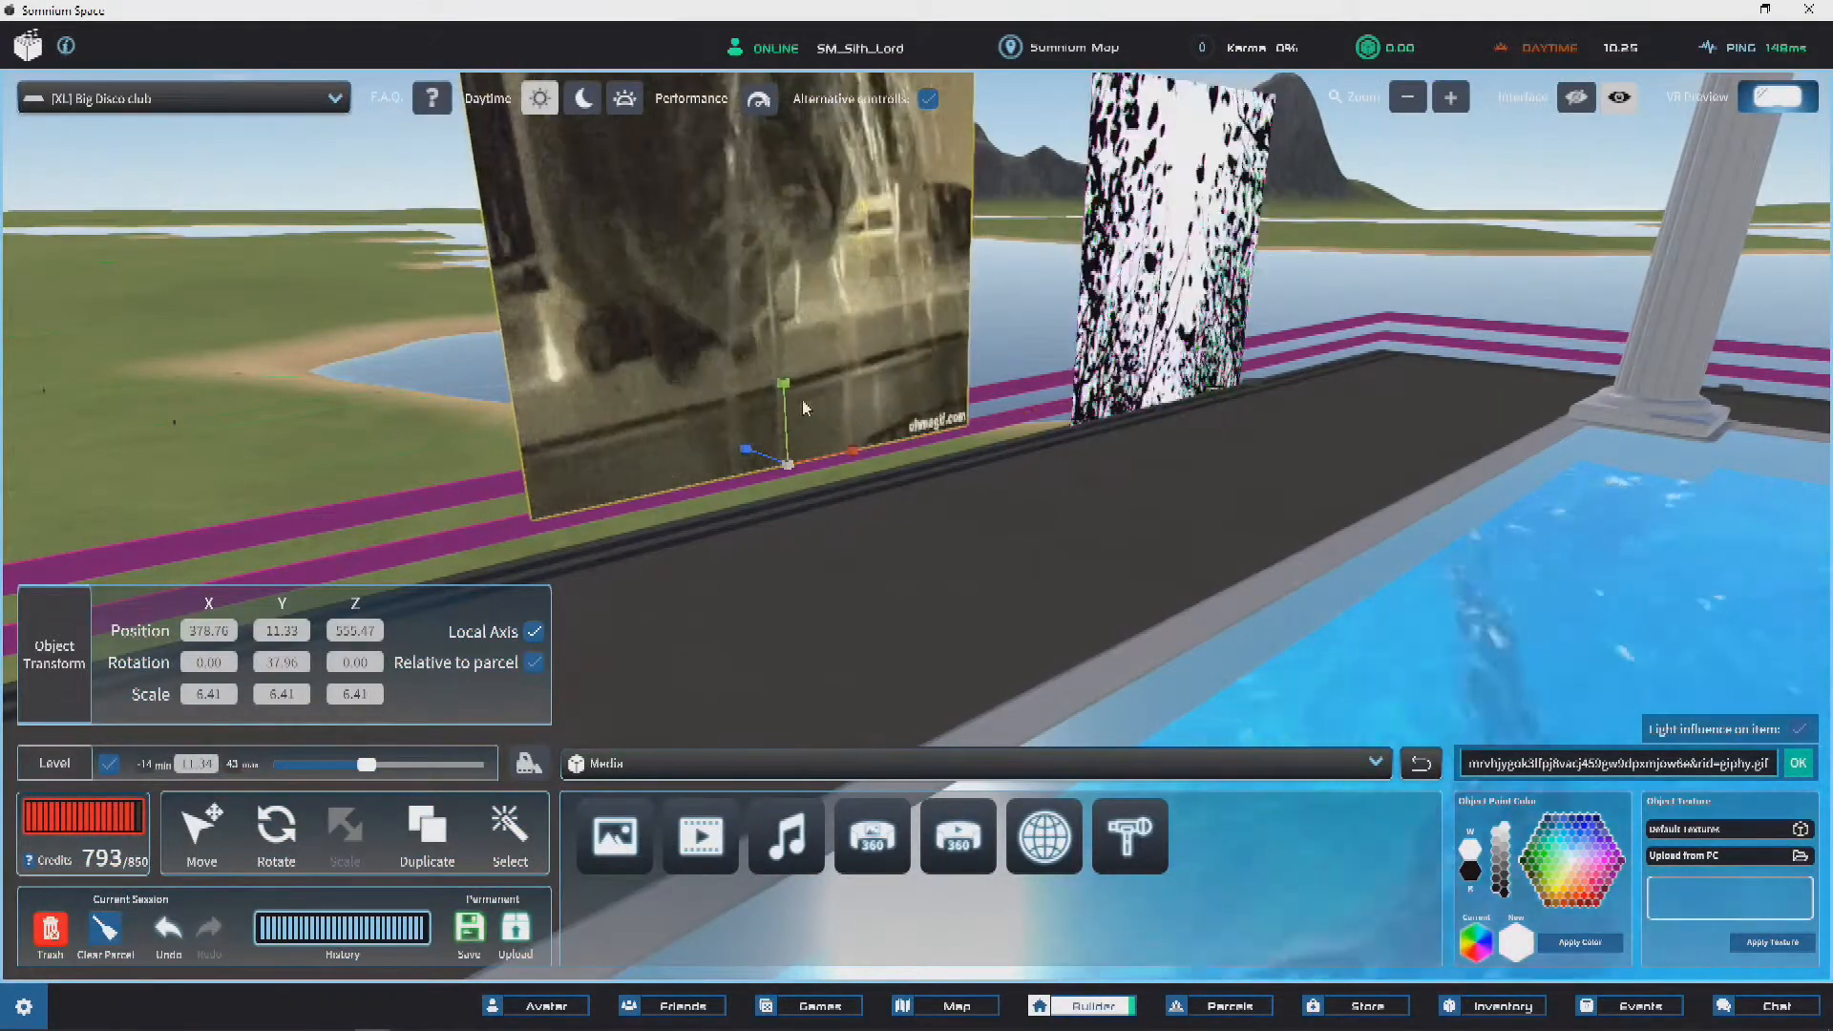
left_click_drag(827, 462, 885, 431)
mouse_move(885, 431)
right_mouse_down()
mouse_move(863, 436)
mouse_move(909, 397)
mouse_move(848, 388)
mouse_move(886, 434)
right_mouse_up()
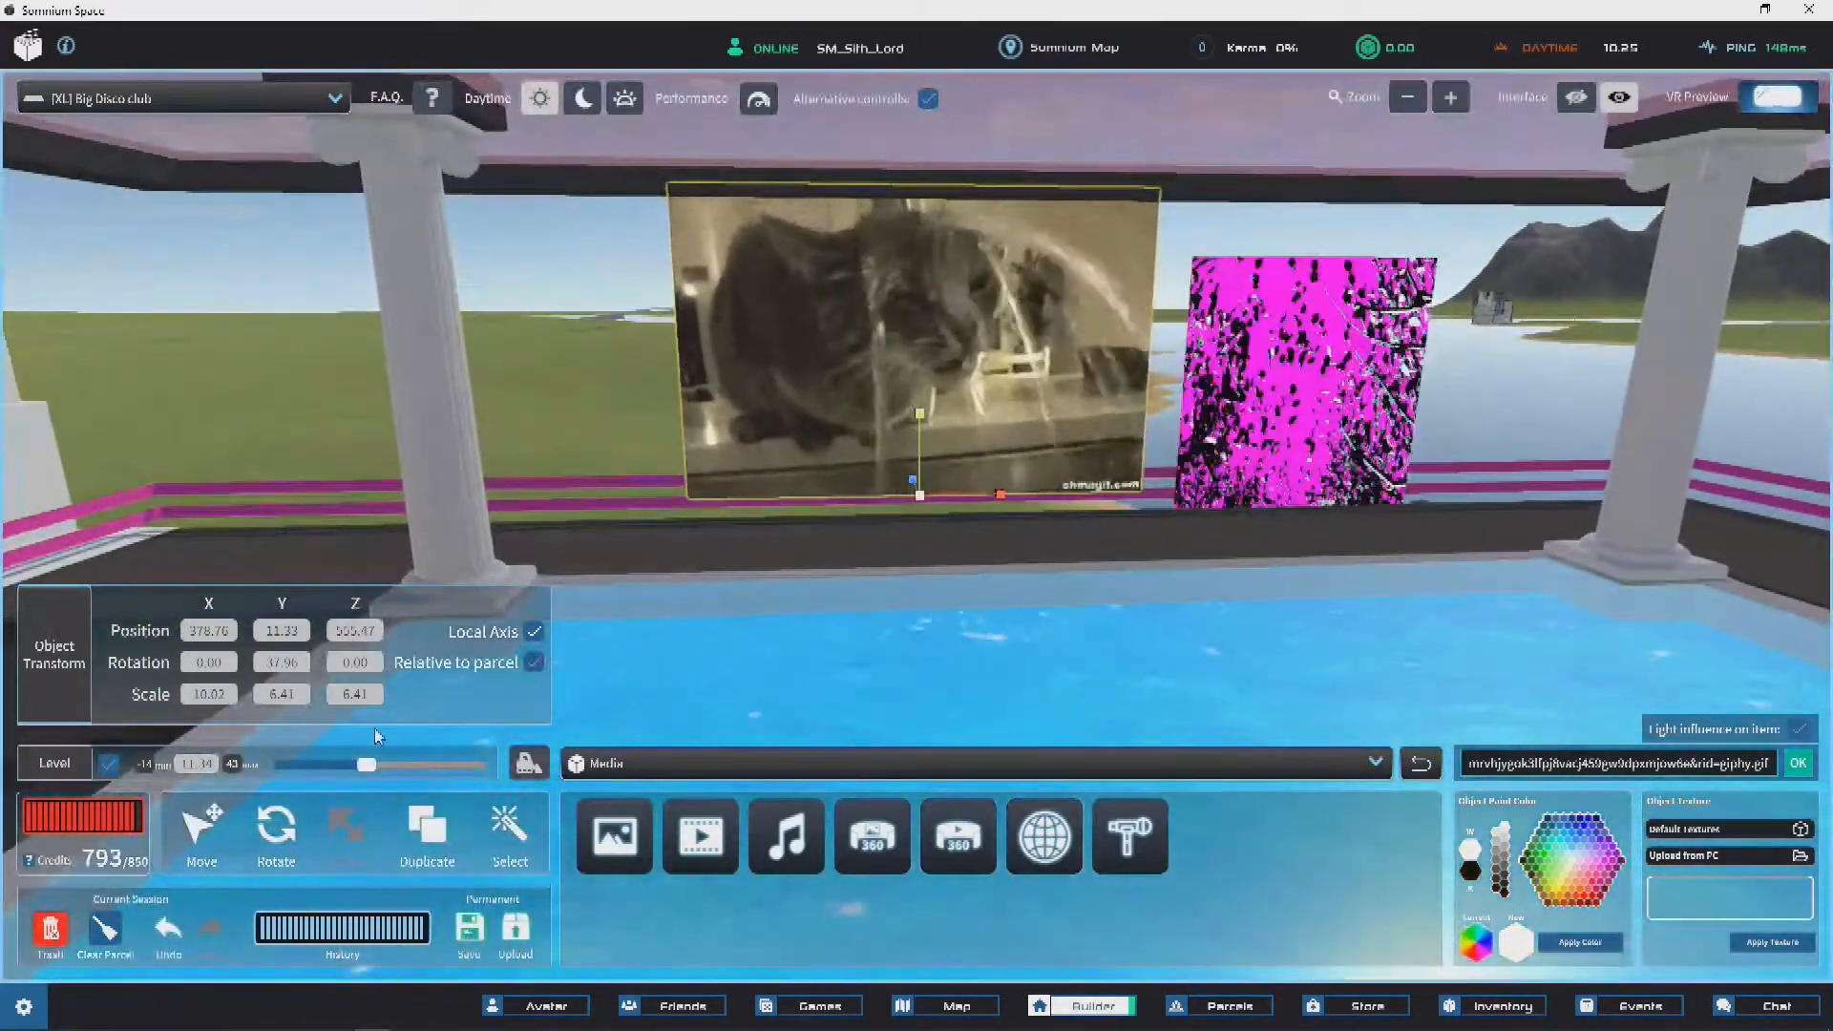
Step: Lower the cat picture to Y 10.94 at the terrace edge and shrink it proportionally to X scale 8.35
key("w")
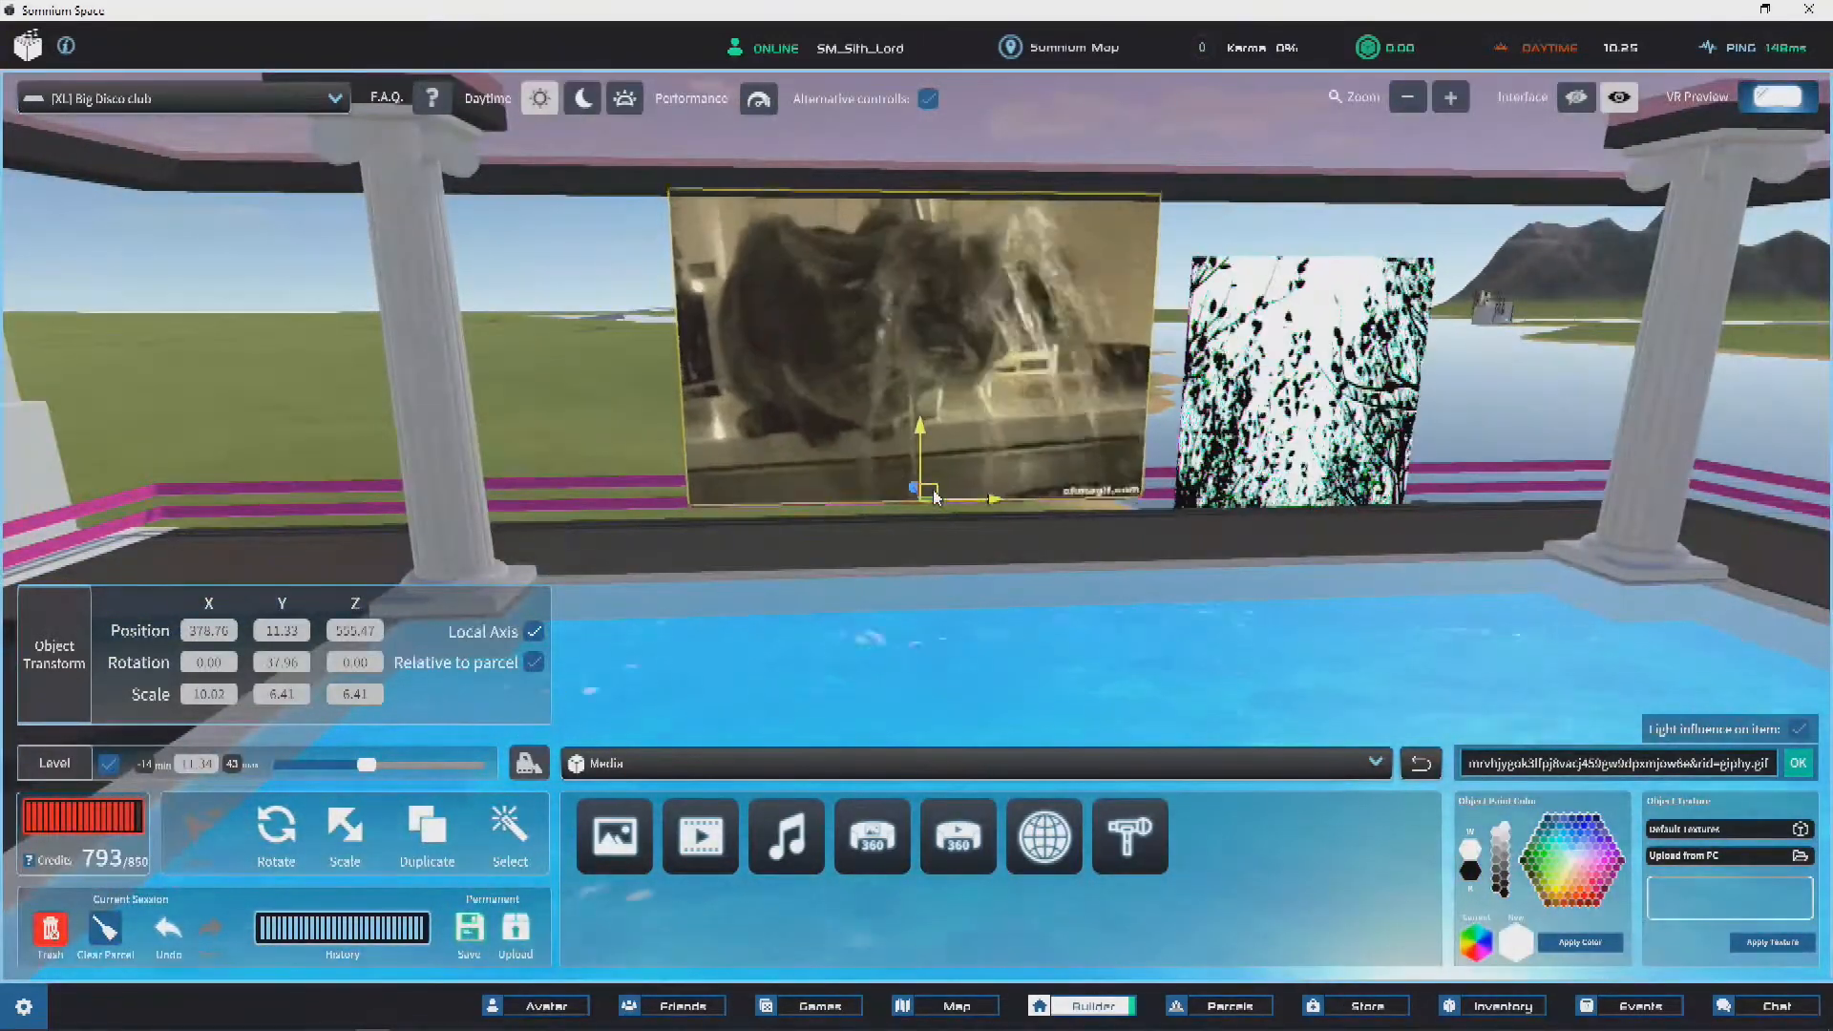
left_click_drag(934, 494, 931, 508)
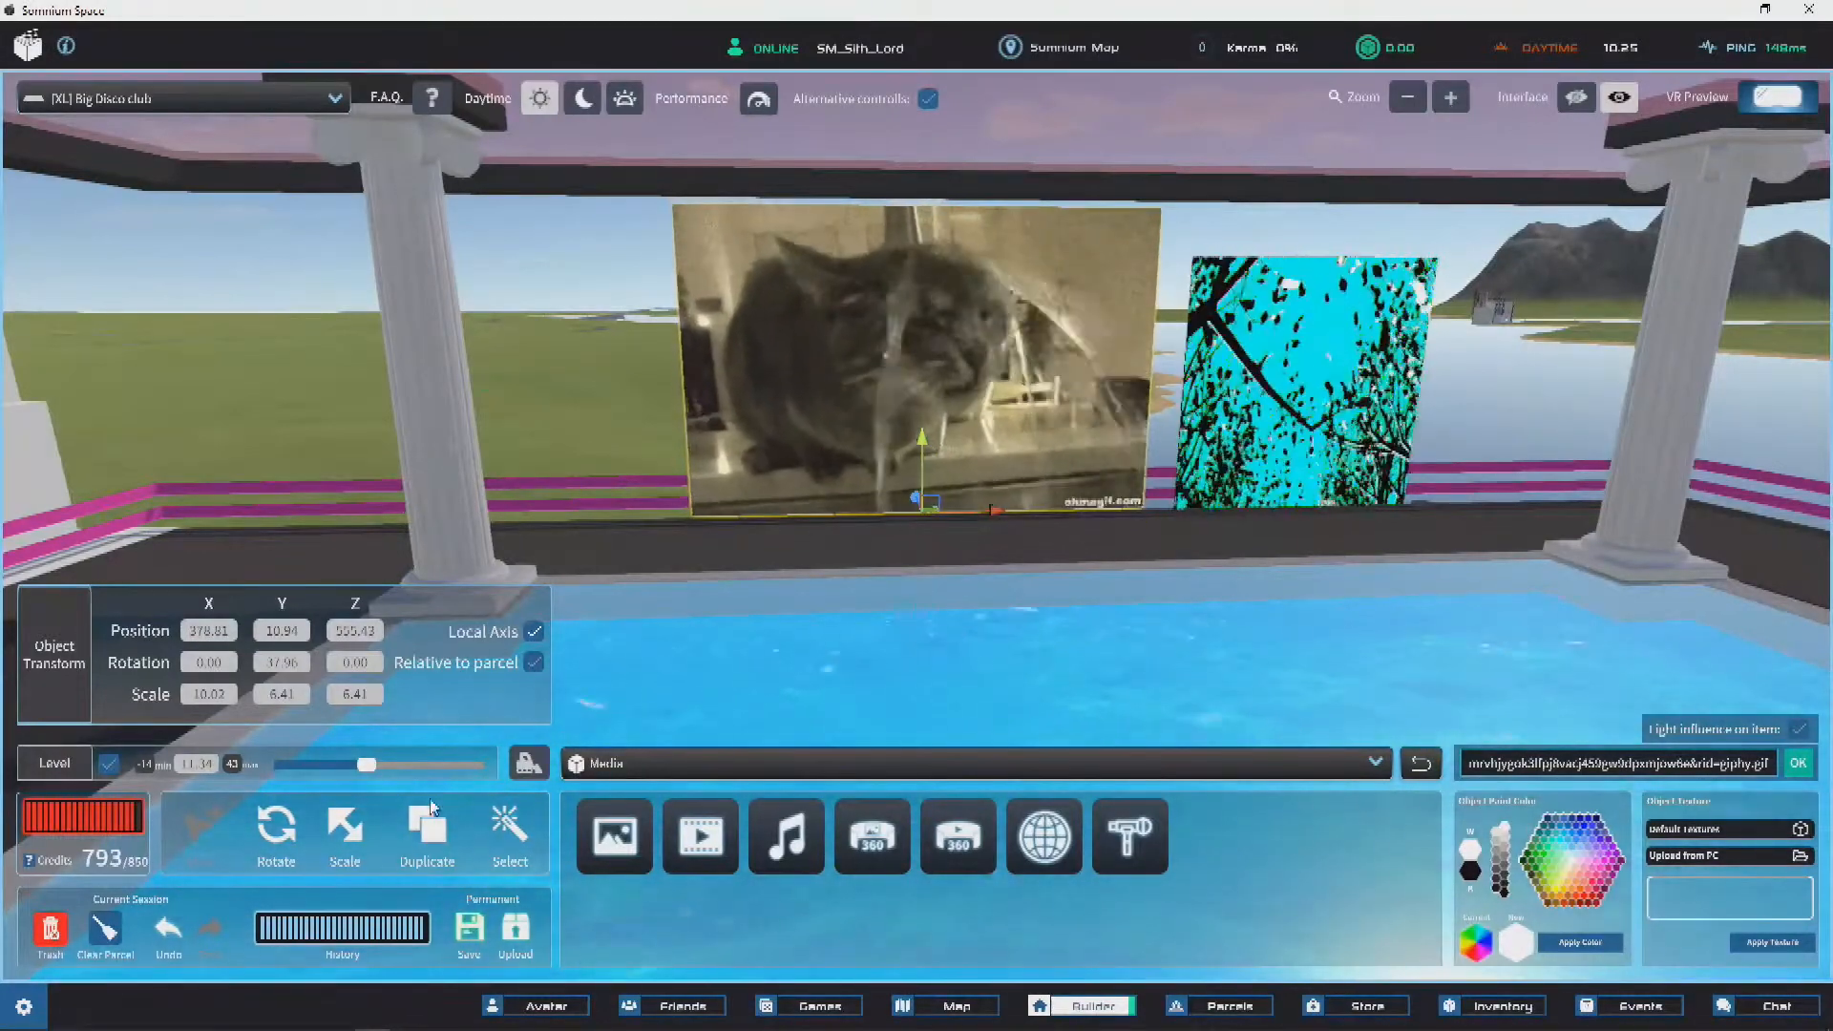
key("r")
left_click_drag(922, 513, 983, 514)
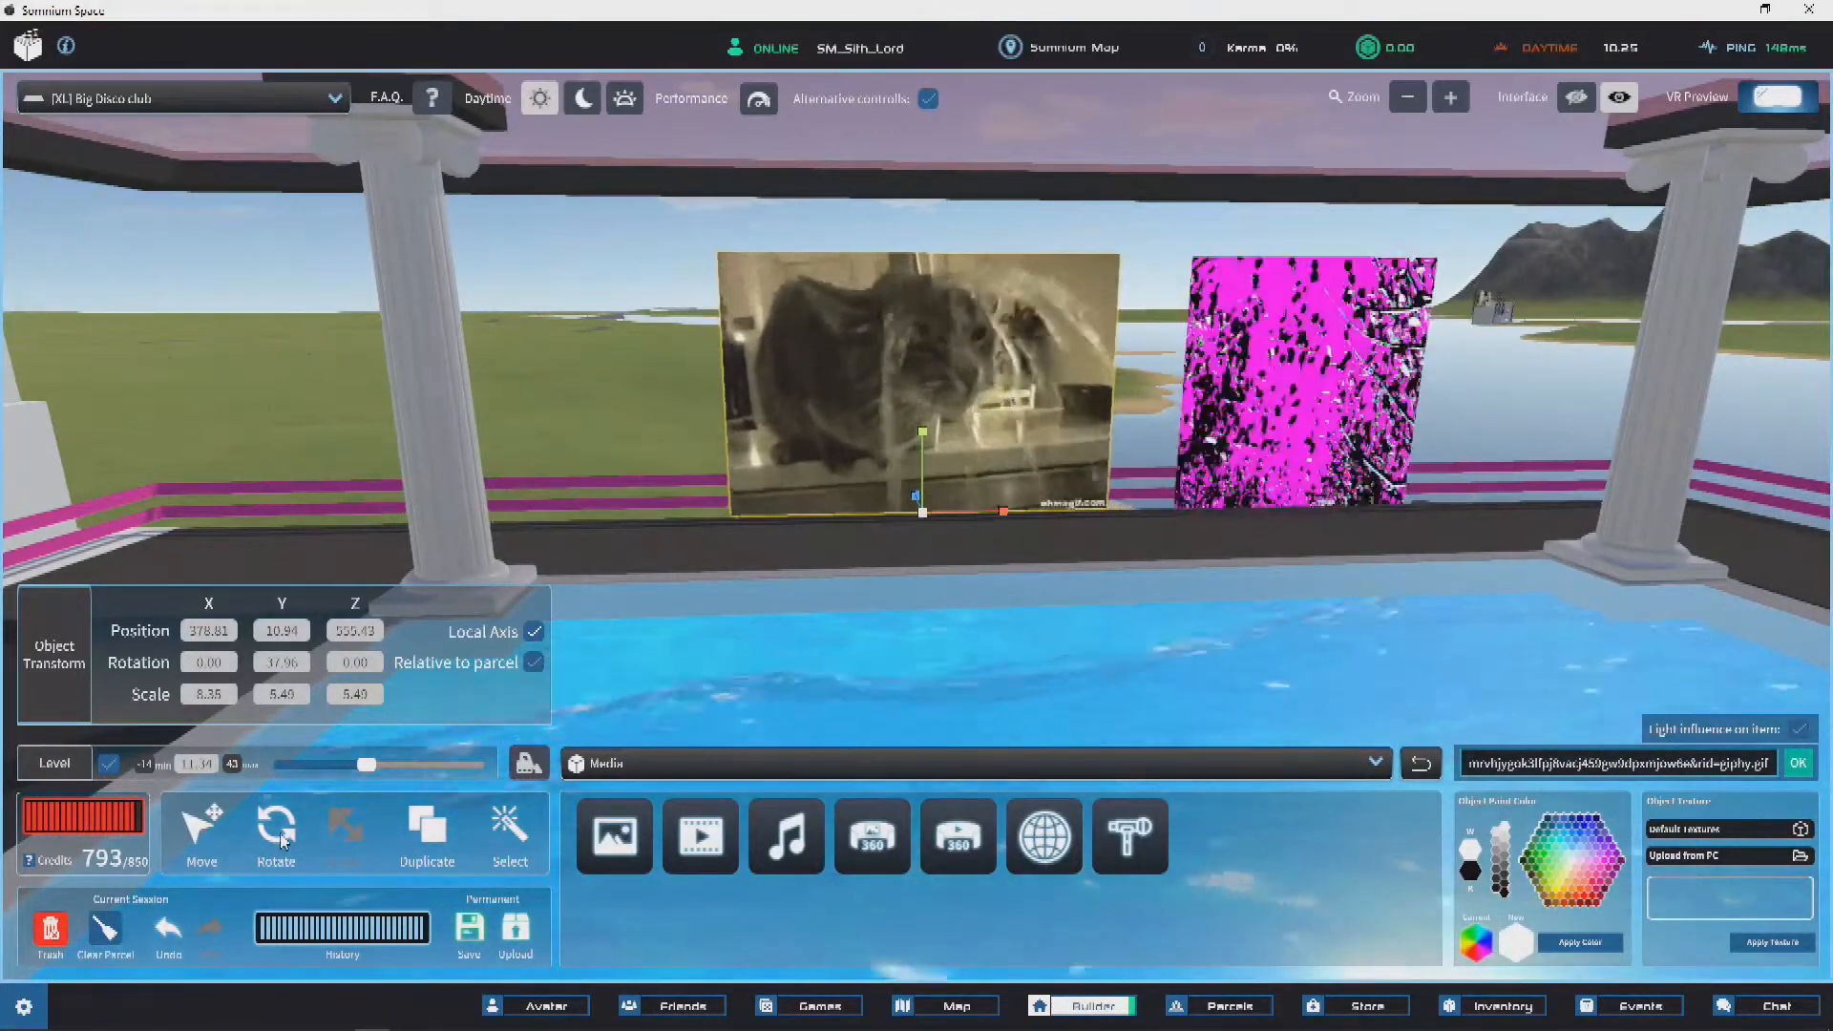
Step: Move the cat picture from the railing back across the pool to X 365.99, Z 544.38
left_click(201, 831)
left_click_drag(948, 522, 838, 516)
key("s")
right_click_drag(1095, 464, 1551, 506)
key("s")
key("w")
key("s")
key("w")
key("w")
left_click_drag(1571, 571, 640, 667)
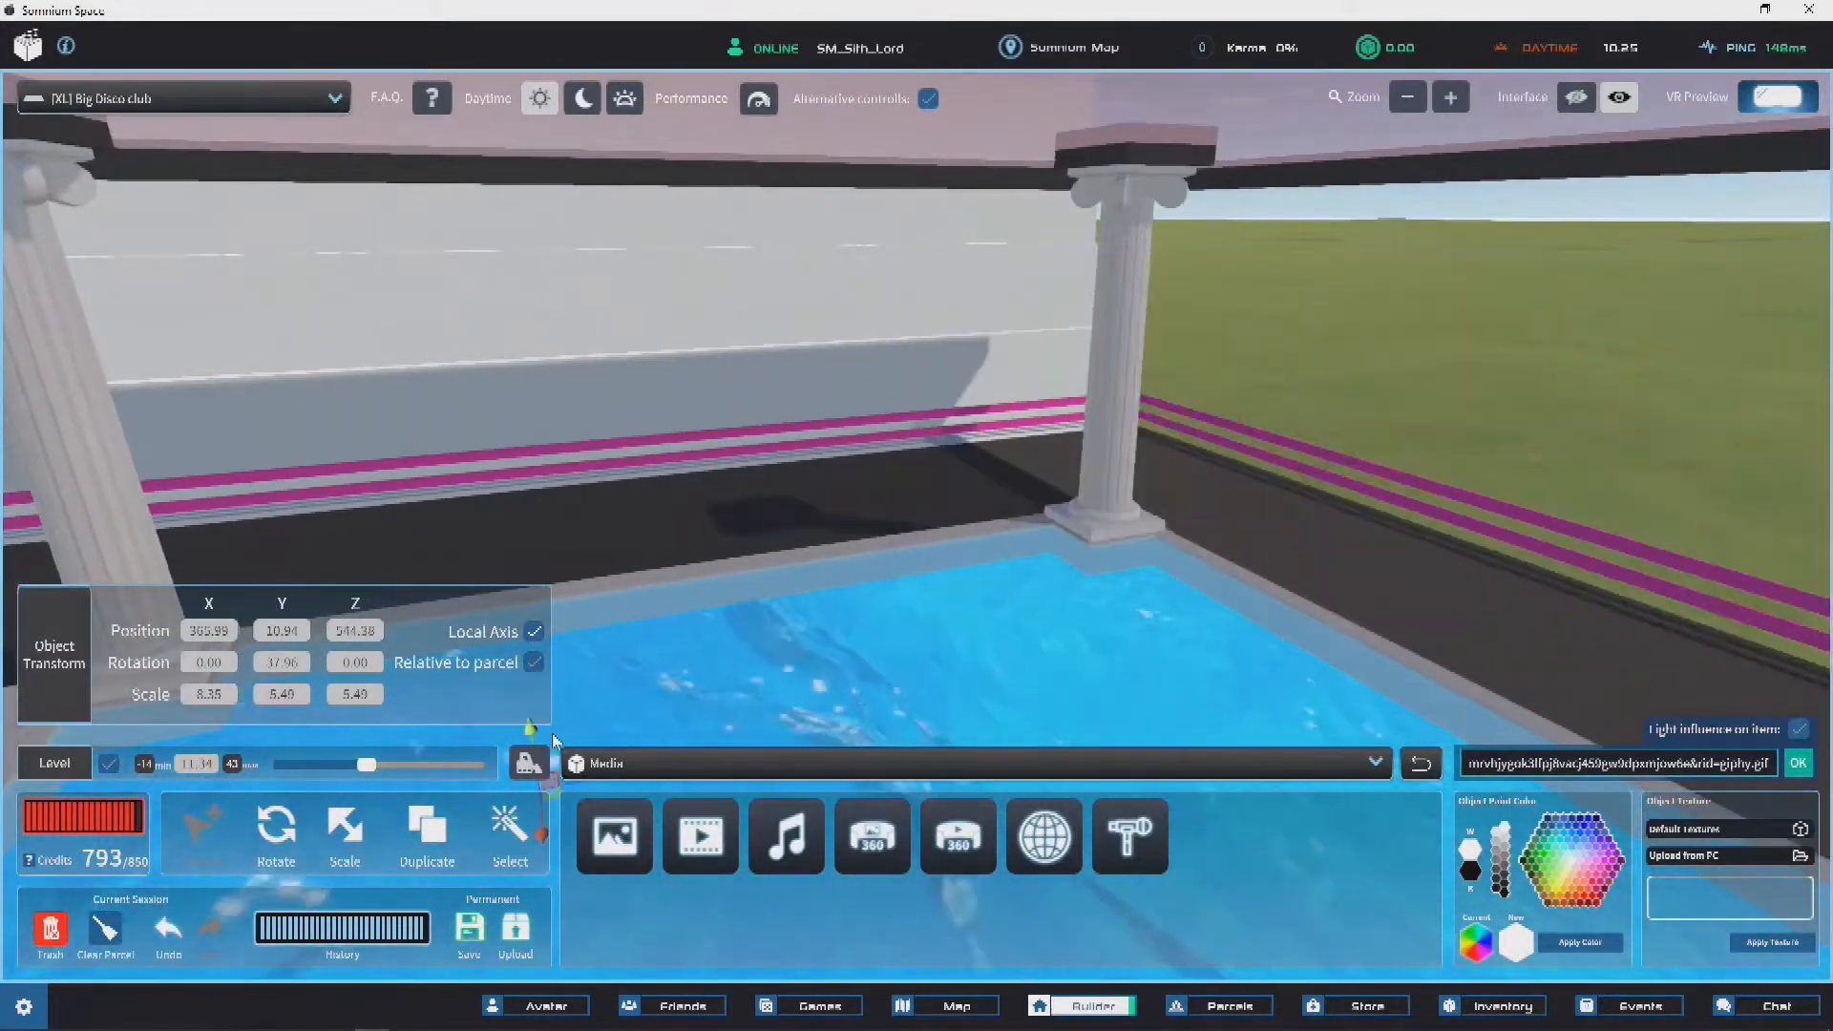
Step: Rotate the cat picture to a Y rotation of 307.96 so that it runs parallel to the white side wall
left_click(298, 838)
key("a")
key("s")
left_click_drag(896, 718, 961, 707)
right_click_drag(783, 387, 964, 358)
key("s")
Step: Move the cat picture across the terrace toward the white wall, to X 356.11, Z 552.08
left_click(205, 835)
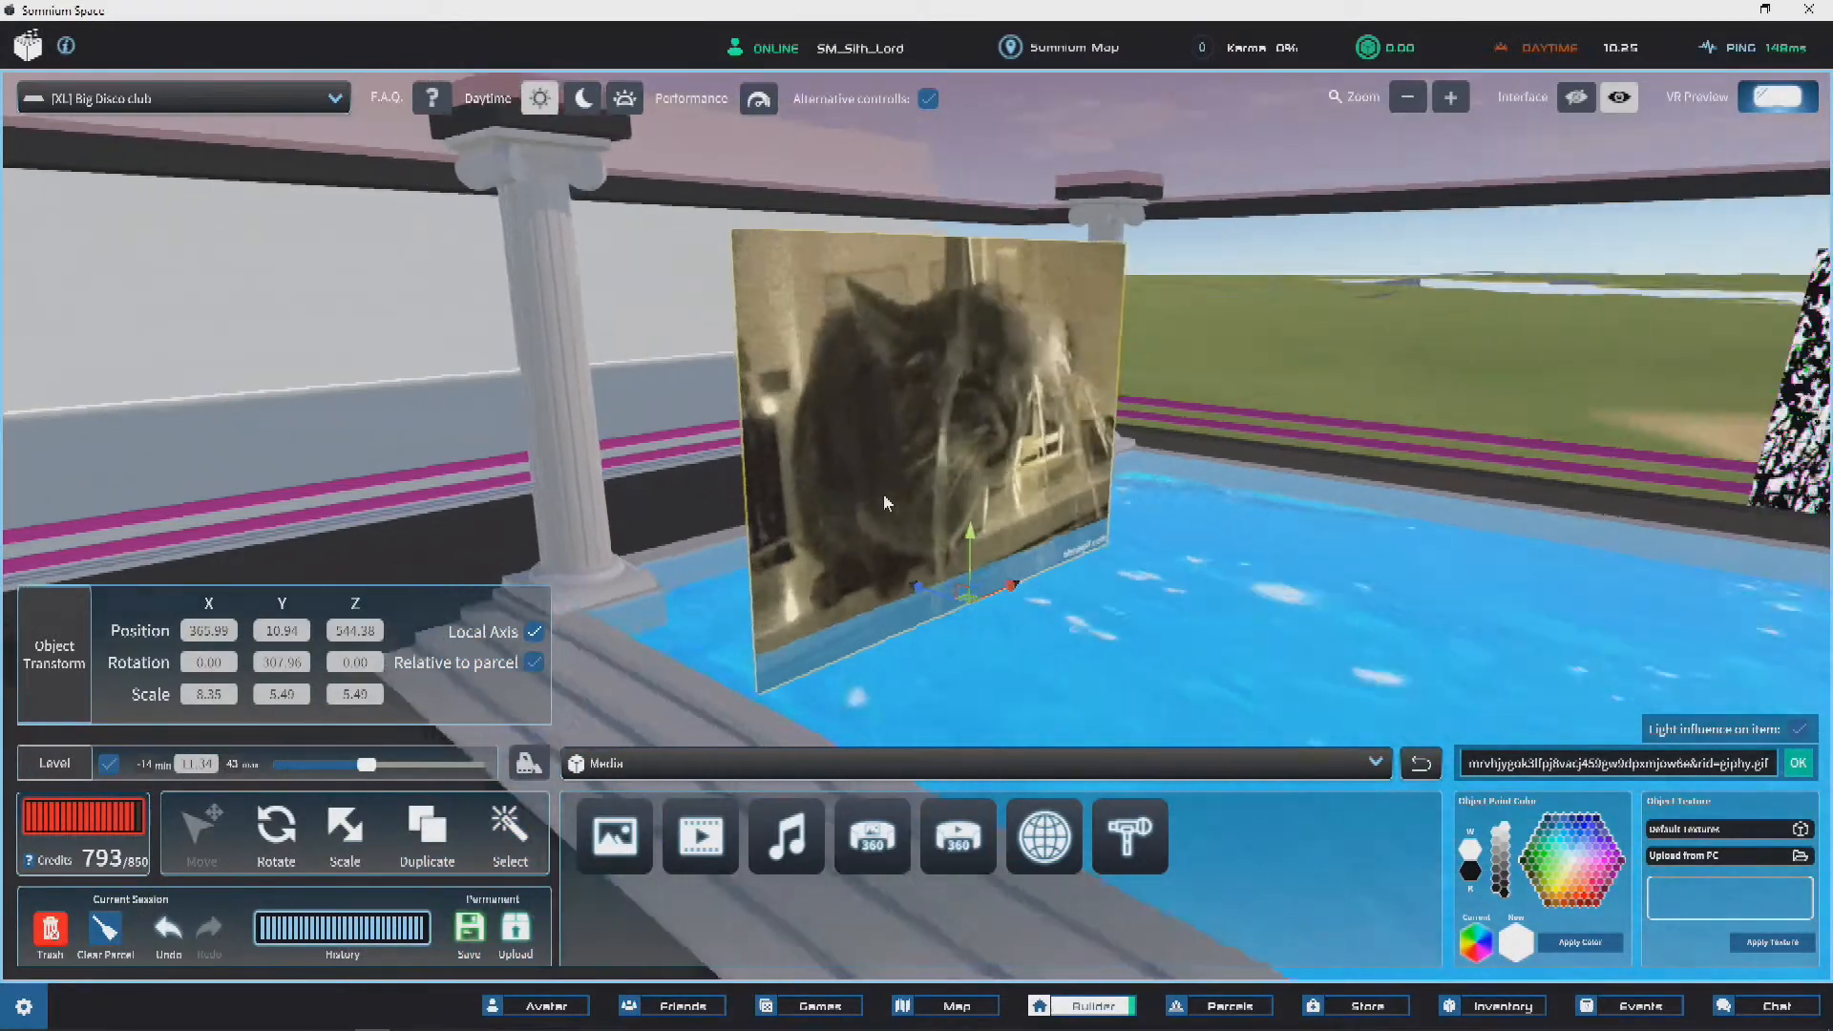
key("a")
left_click_drag(841, 568, 842, 566)
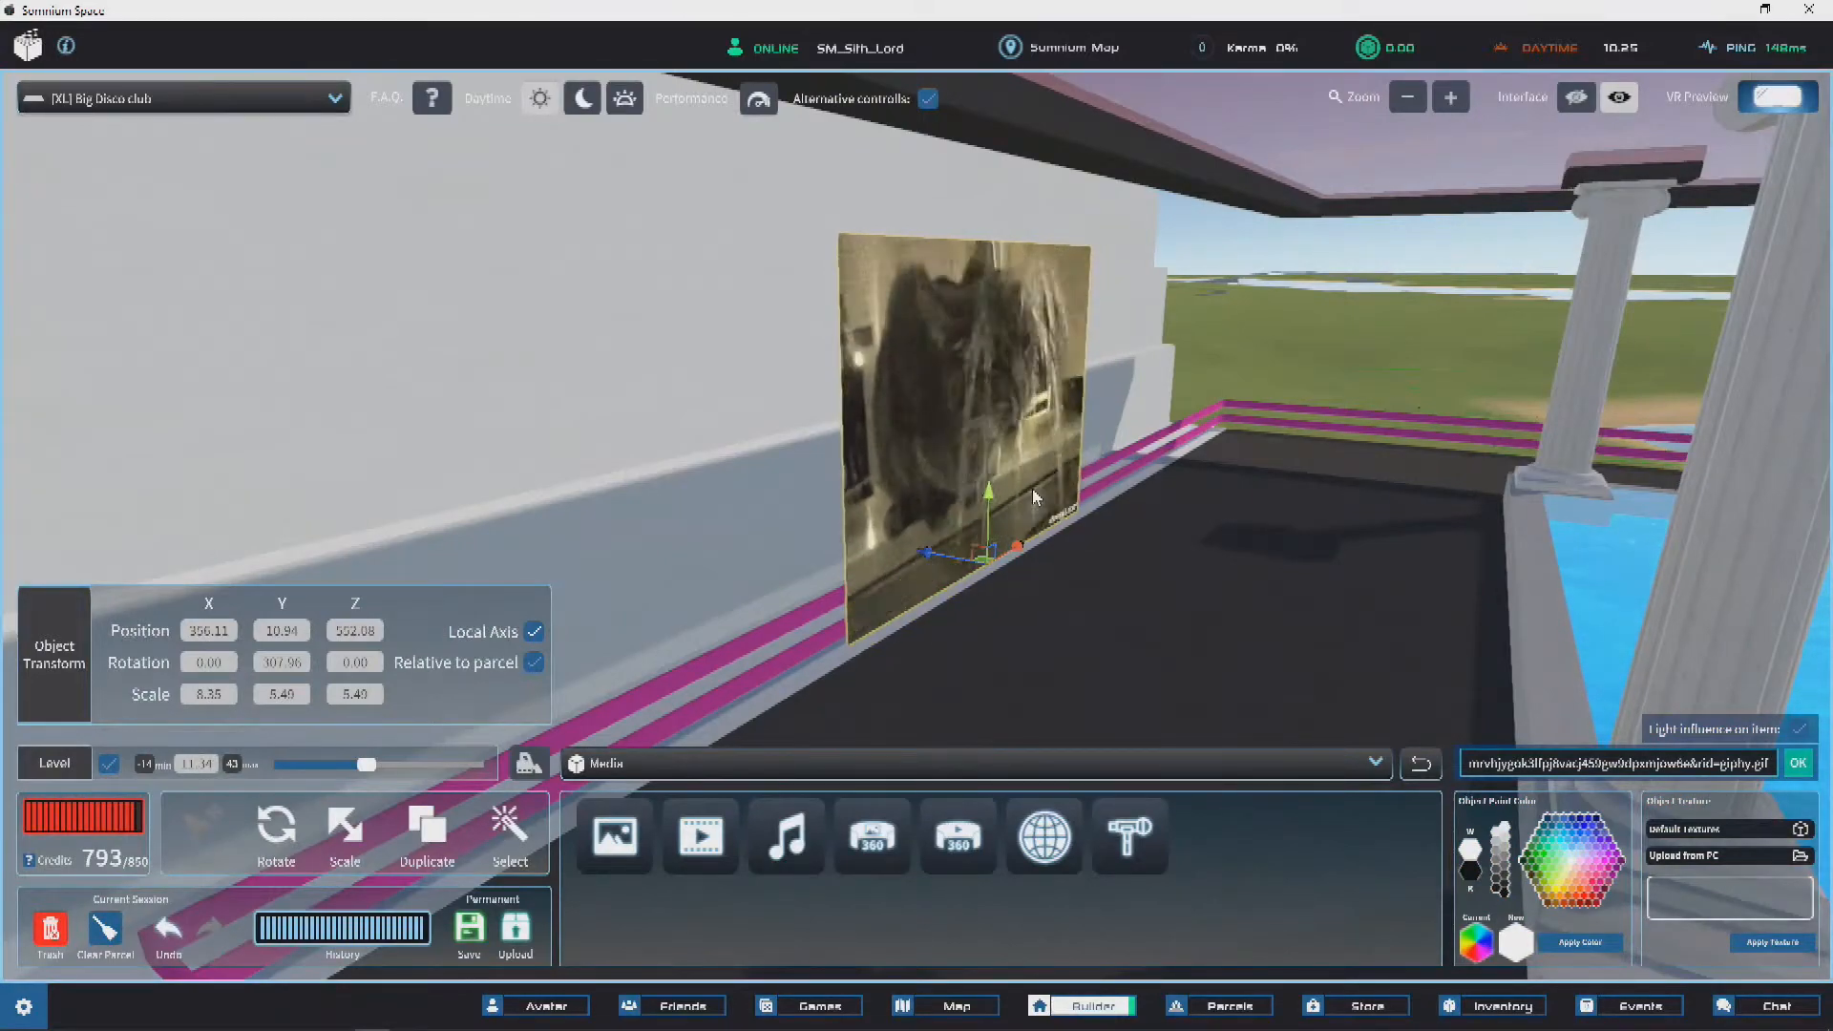
Step: Adjust the cat picture along the white wall to X 356.87, Y 11.46, Z 553.05 and deselect it
right_click_drag(1033, 490, 630, 462)
key("w")
left_click_drag(962, 601, 992, 522)
right_click_drag(993, 520, 1265, 557)
key("w")
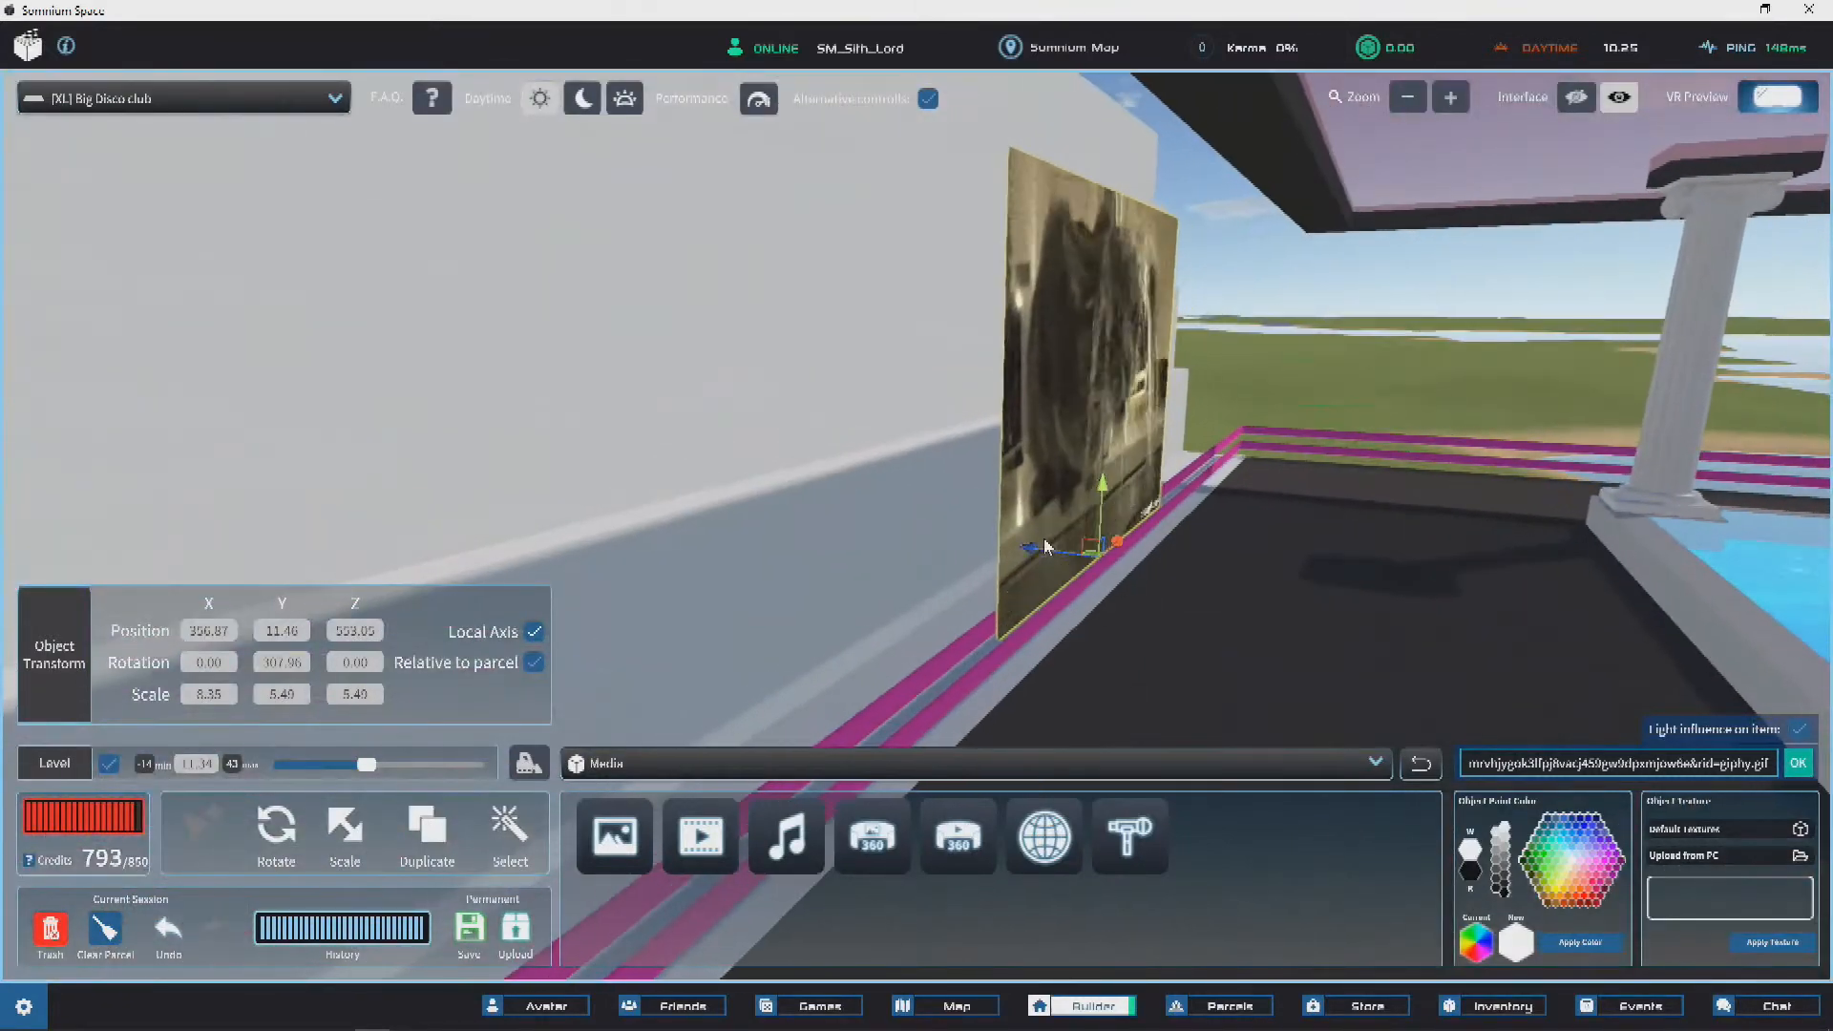
left_click(1301, 350)
right_click_drag(1301, 350, 870, 412)
key("s")
key("w")
key("s")
key("w")
Step: Switch to GIPHY in the browser and copy the image address of the pink Cyber Art GIF
key("alt+Tab")
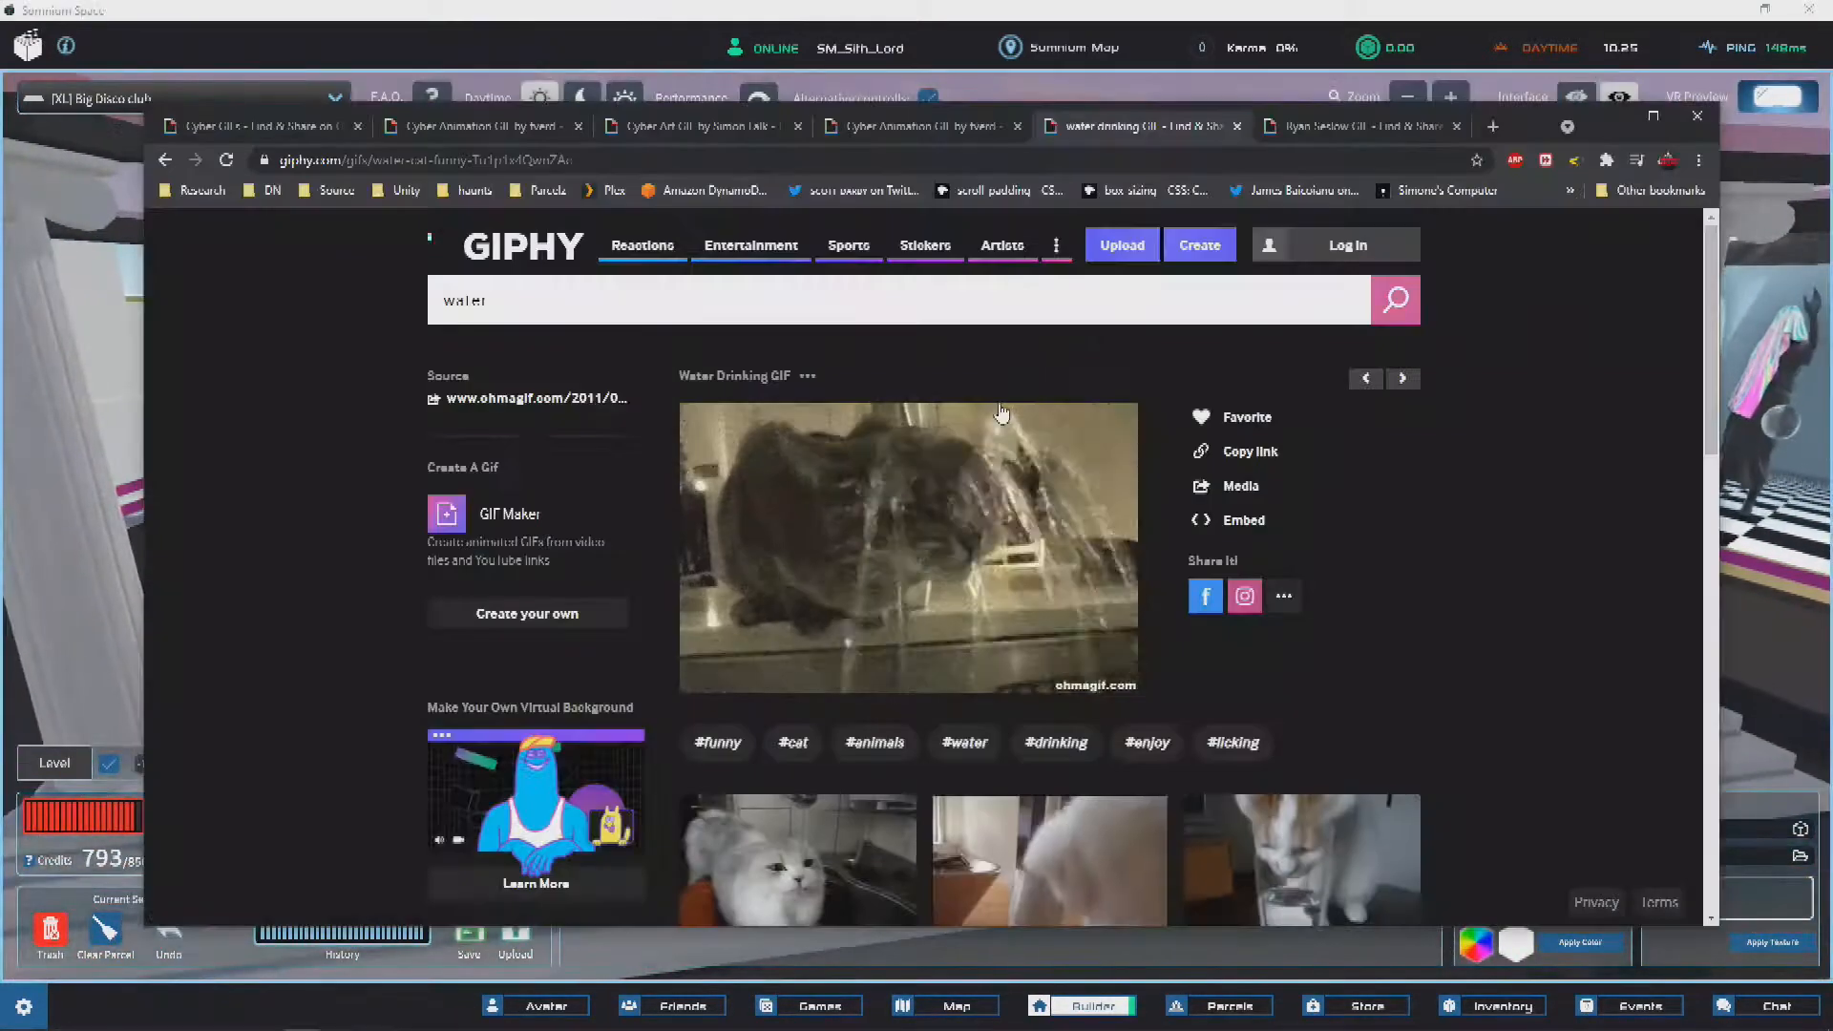
left_click(945, 129)
left_click(643, 128)
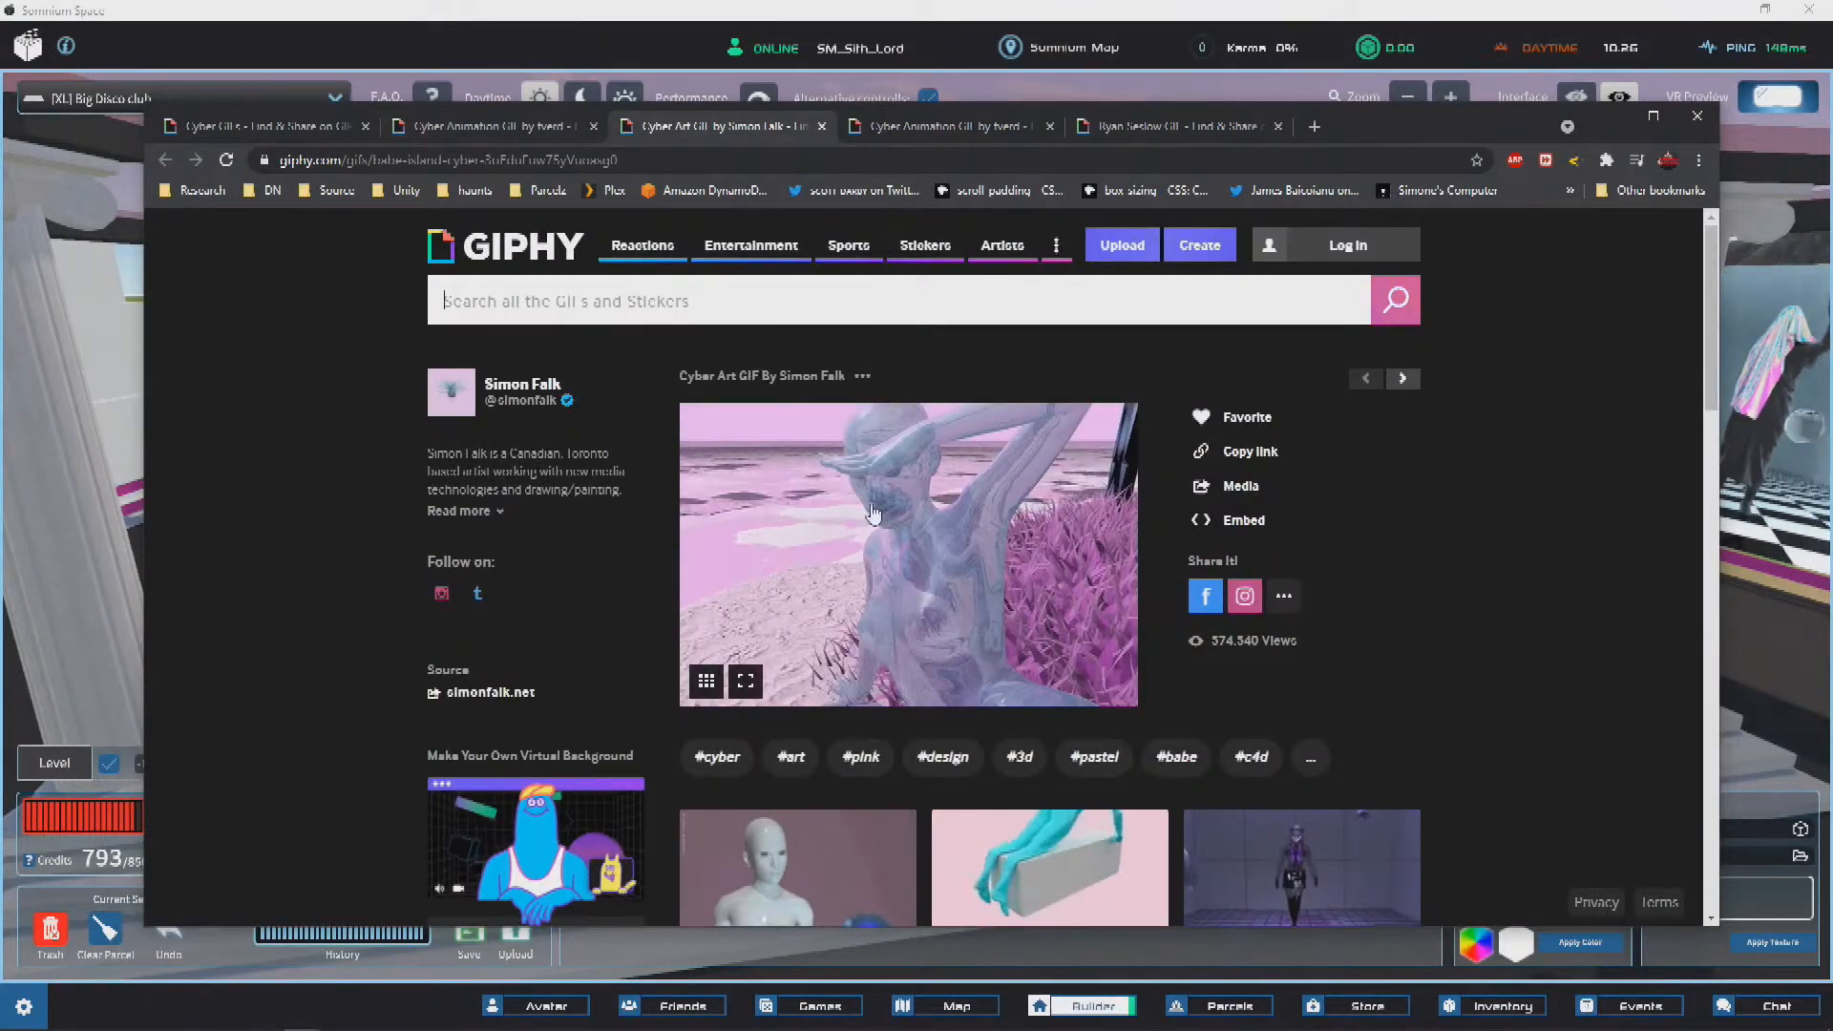
right_click(824, 553)
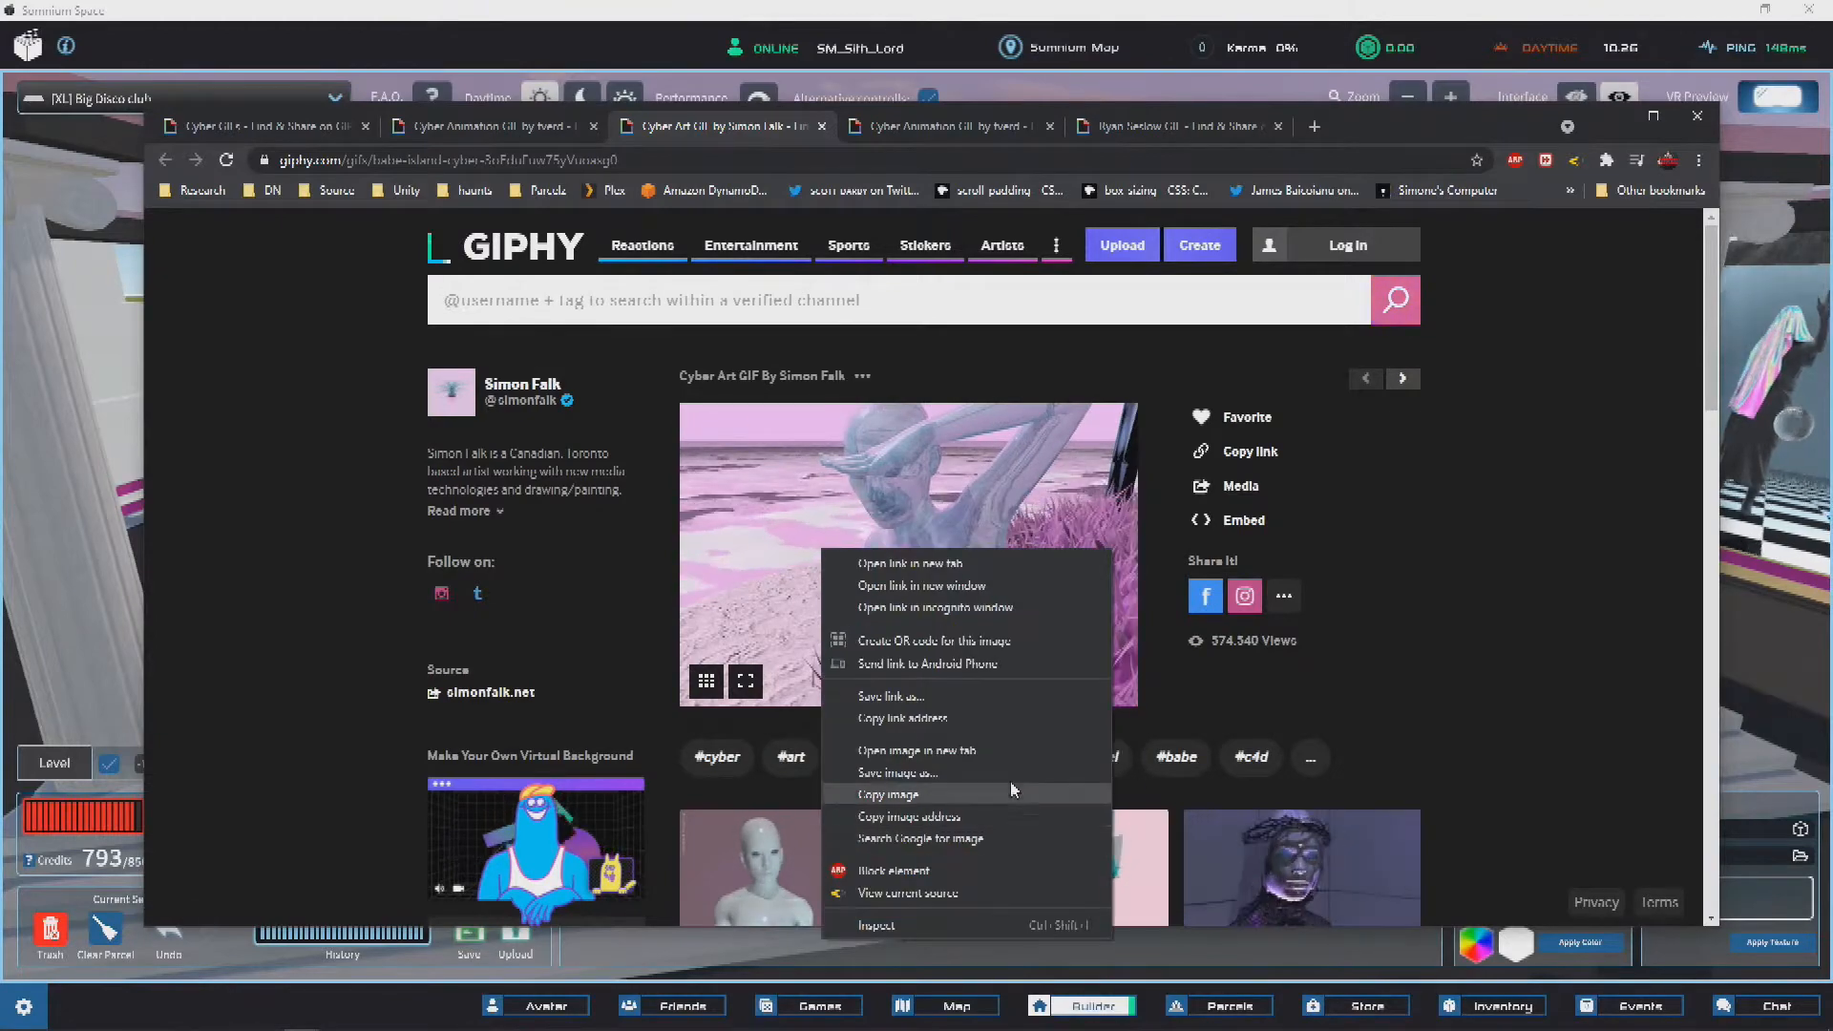
left_click(962, 816)
Step: Return to Somnium Space and replace the cat picture's link on the white wall with the copied Cyber Art GIF address
key("alt+Tab")
right_click_drag(920, 440, 919, 377)
left_click(918, 376)
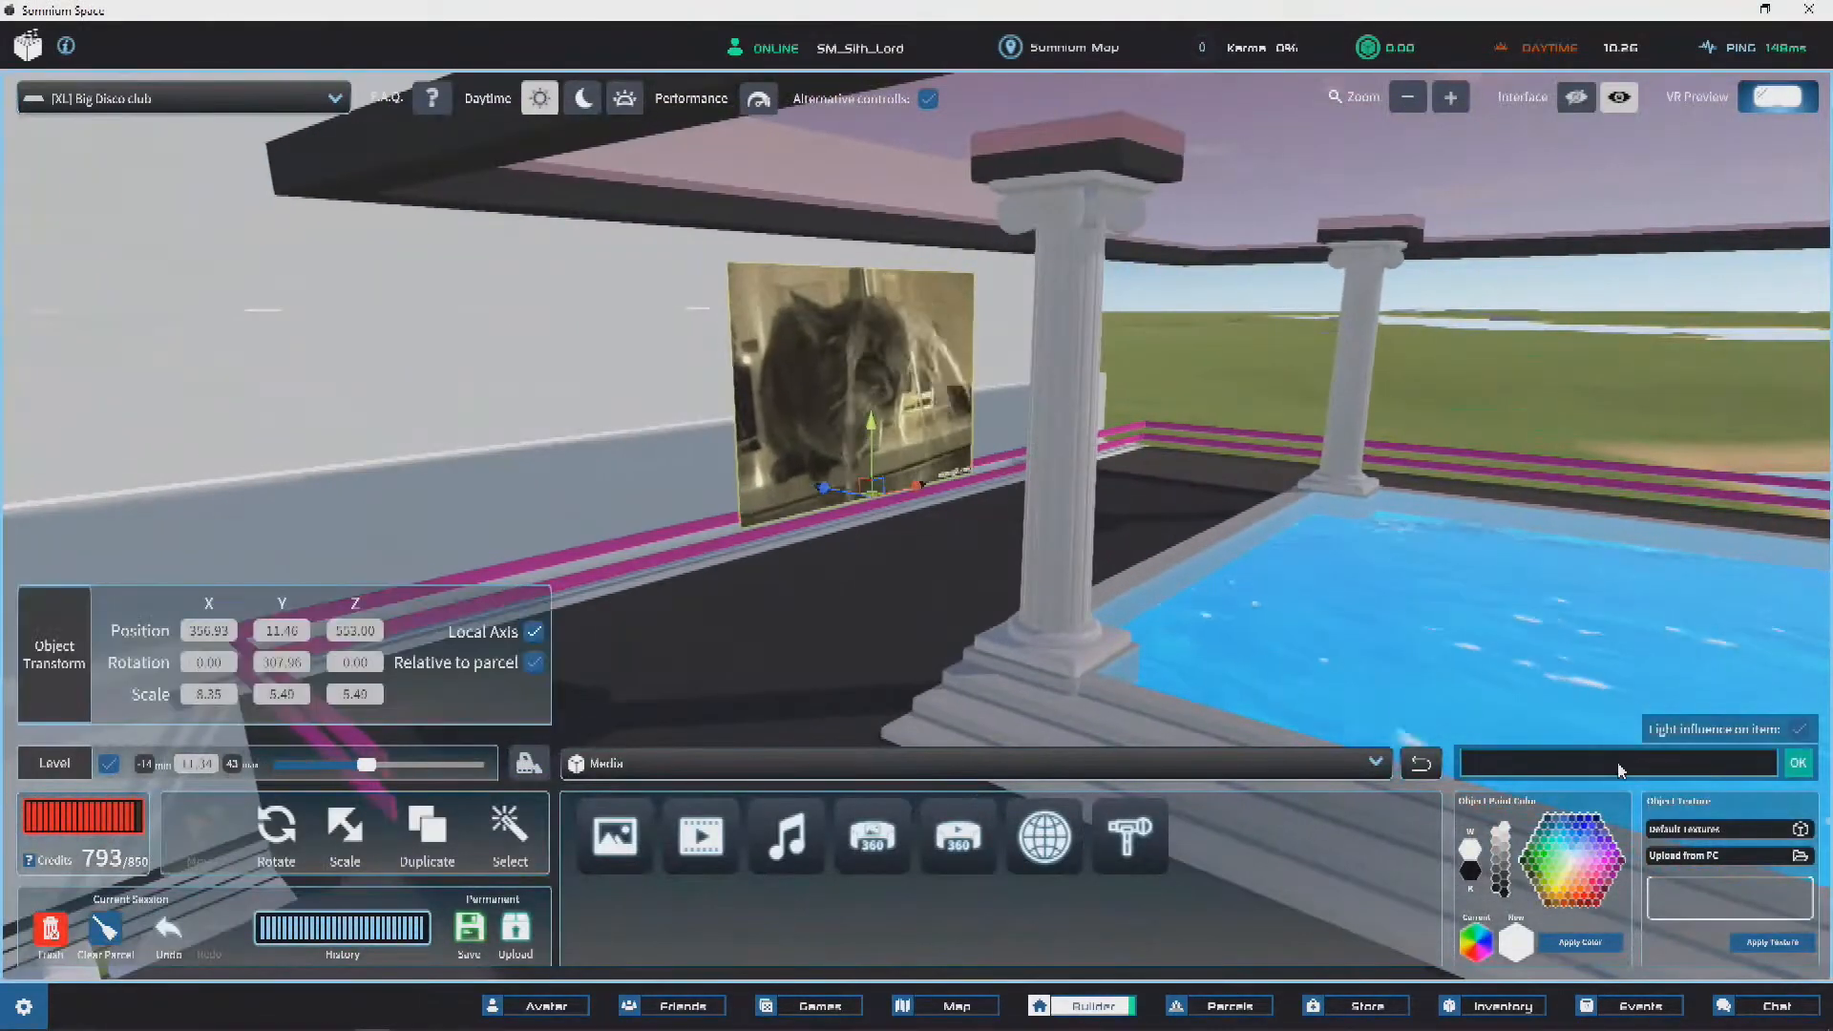
left_click(1731, 756)
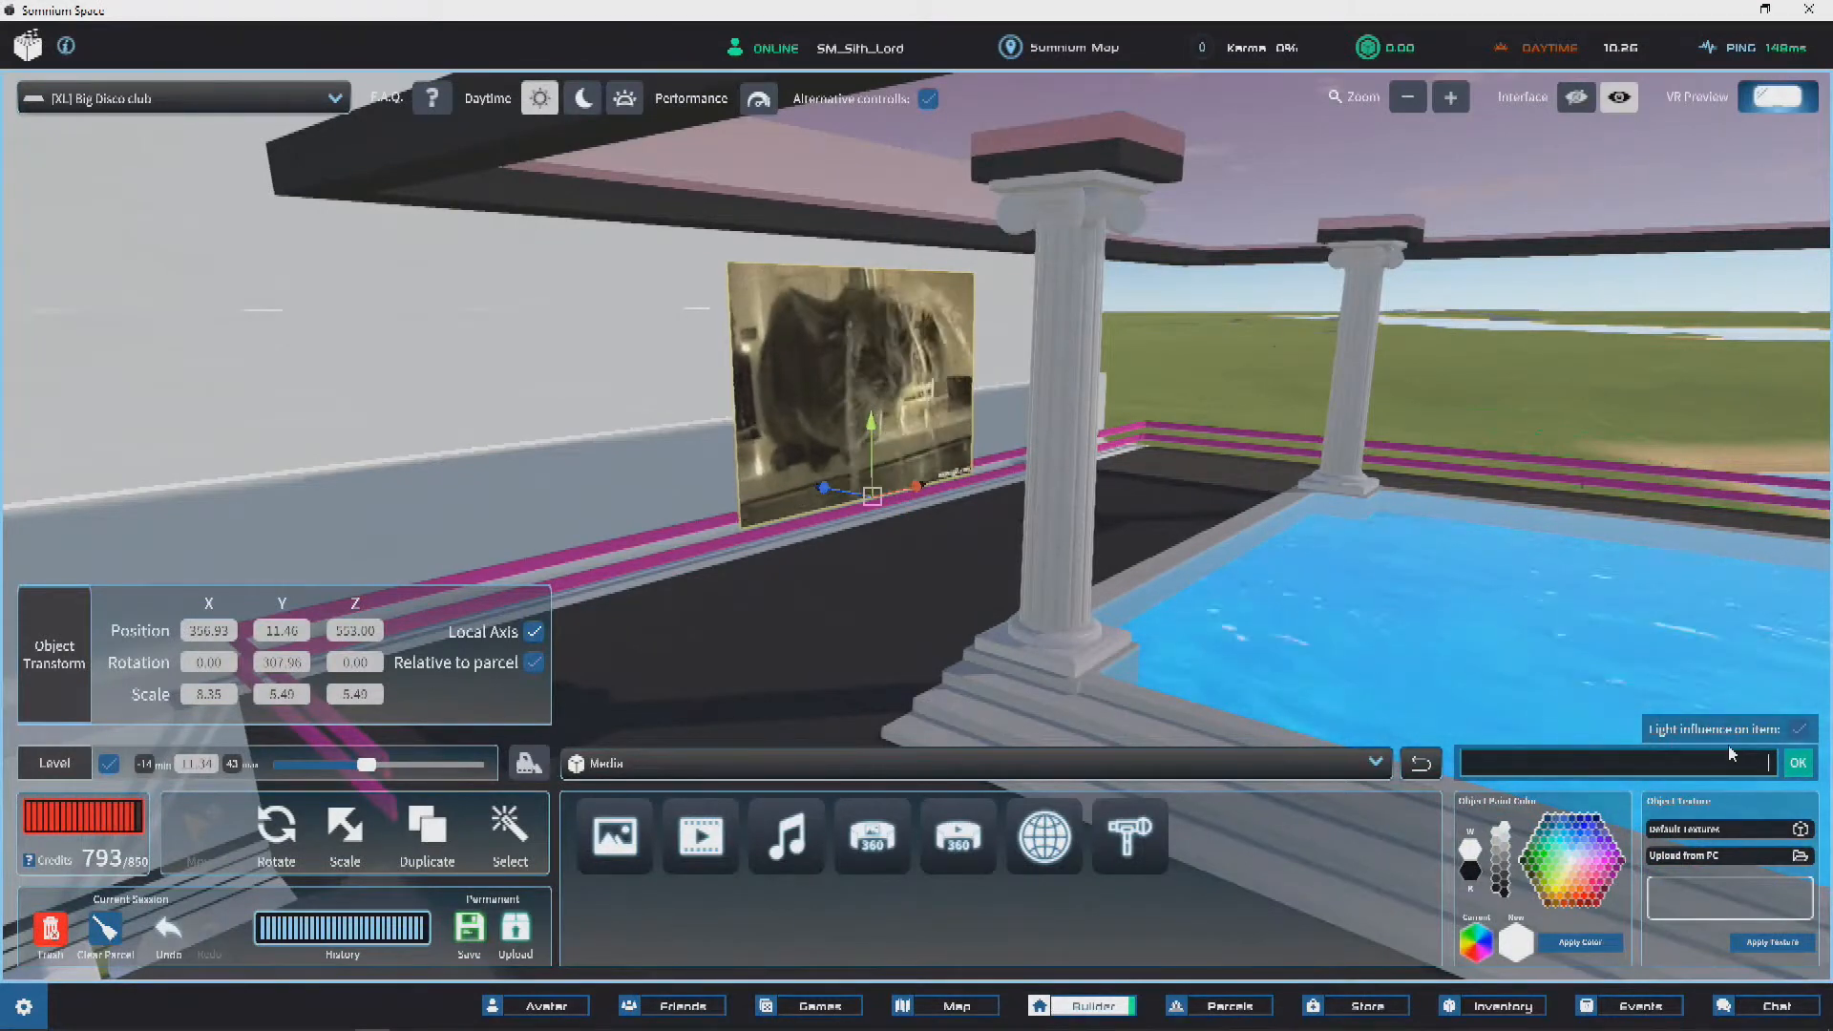
left_click(1797, 762)
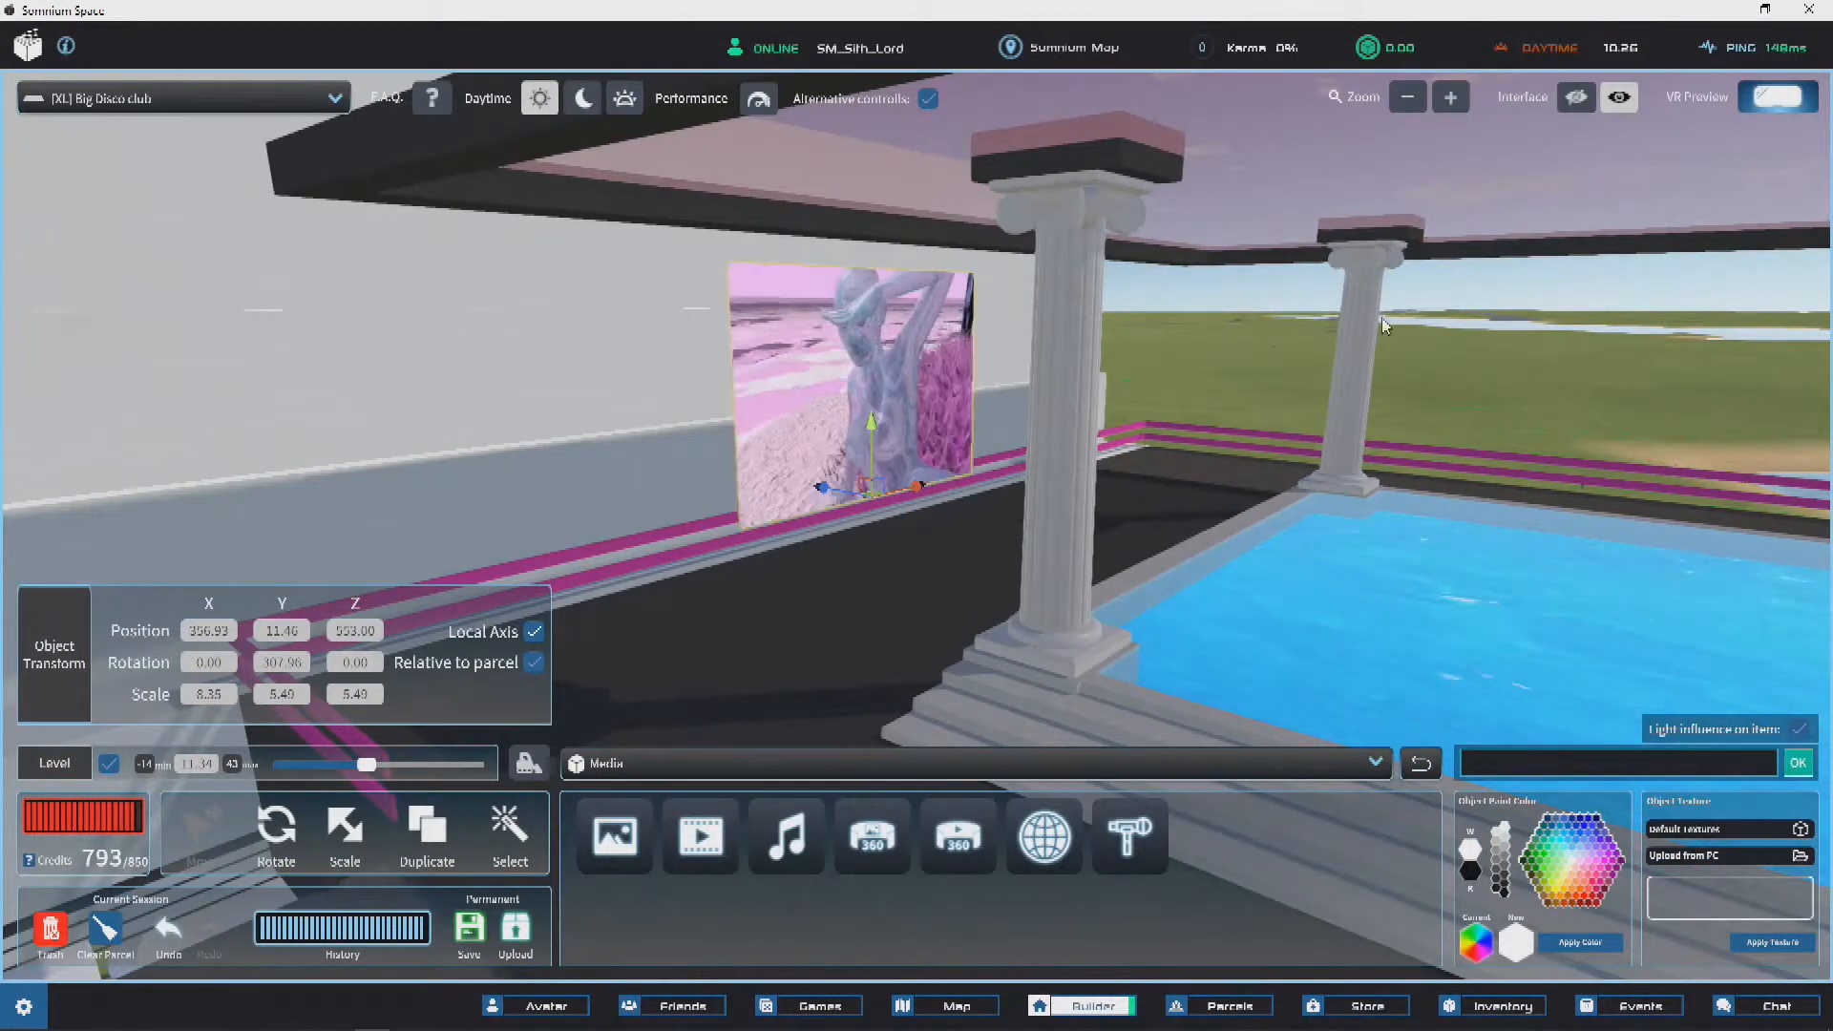
Step: Switch back to GIPHY and copy the image address of the GIF showing stacked boxes with projected pictures
key("alt+Tab")
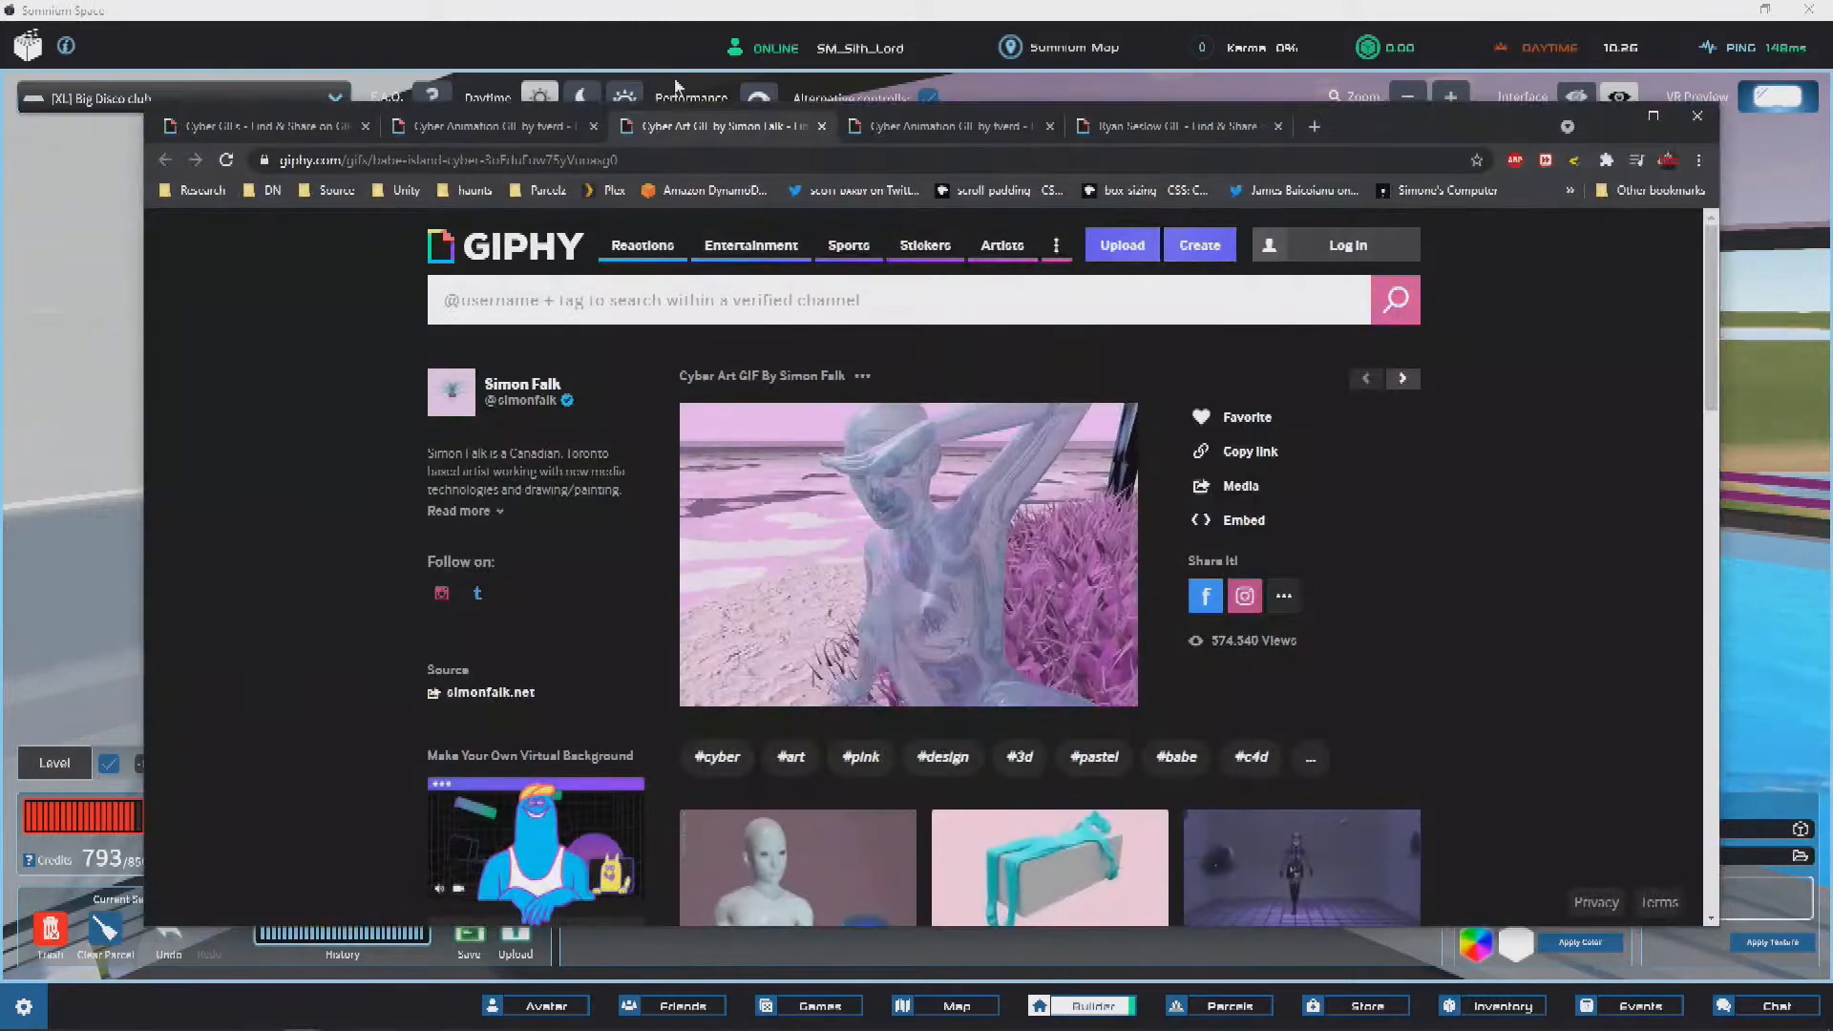
left_click(990, 128)
left_click(1176, 126)
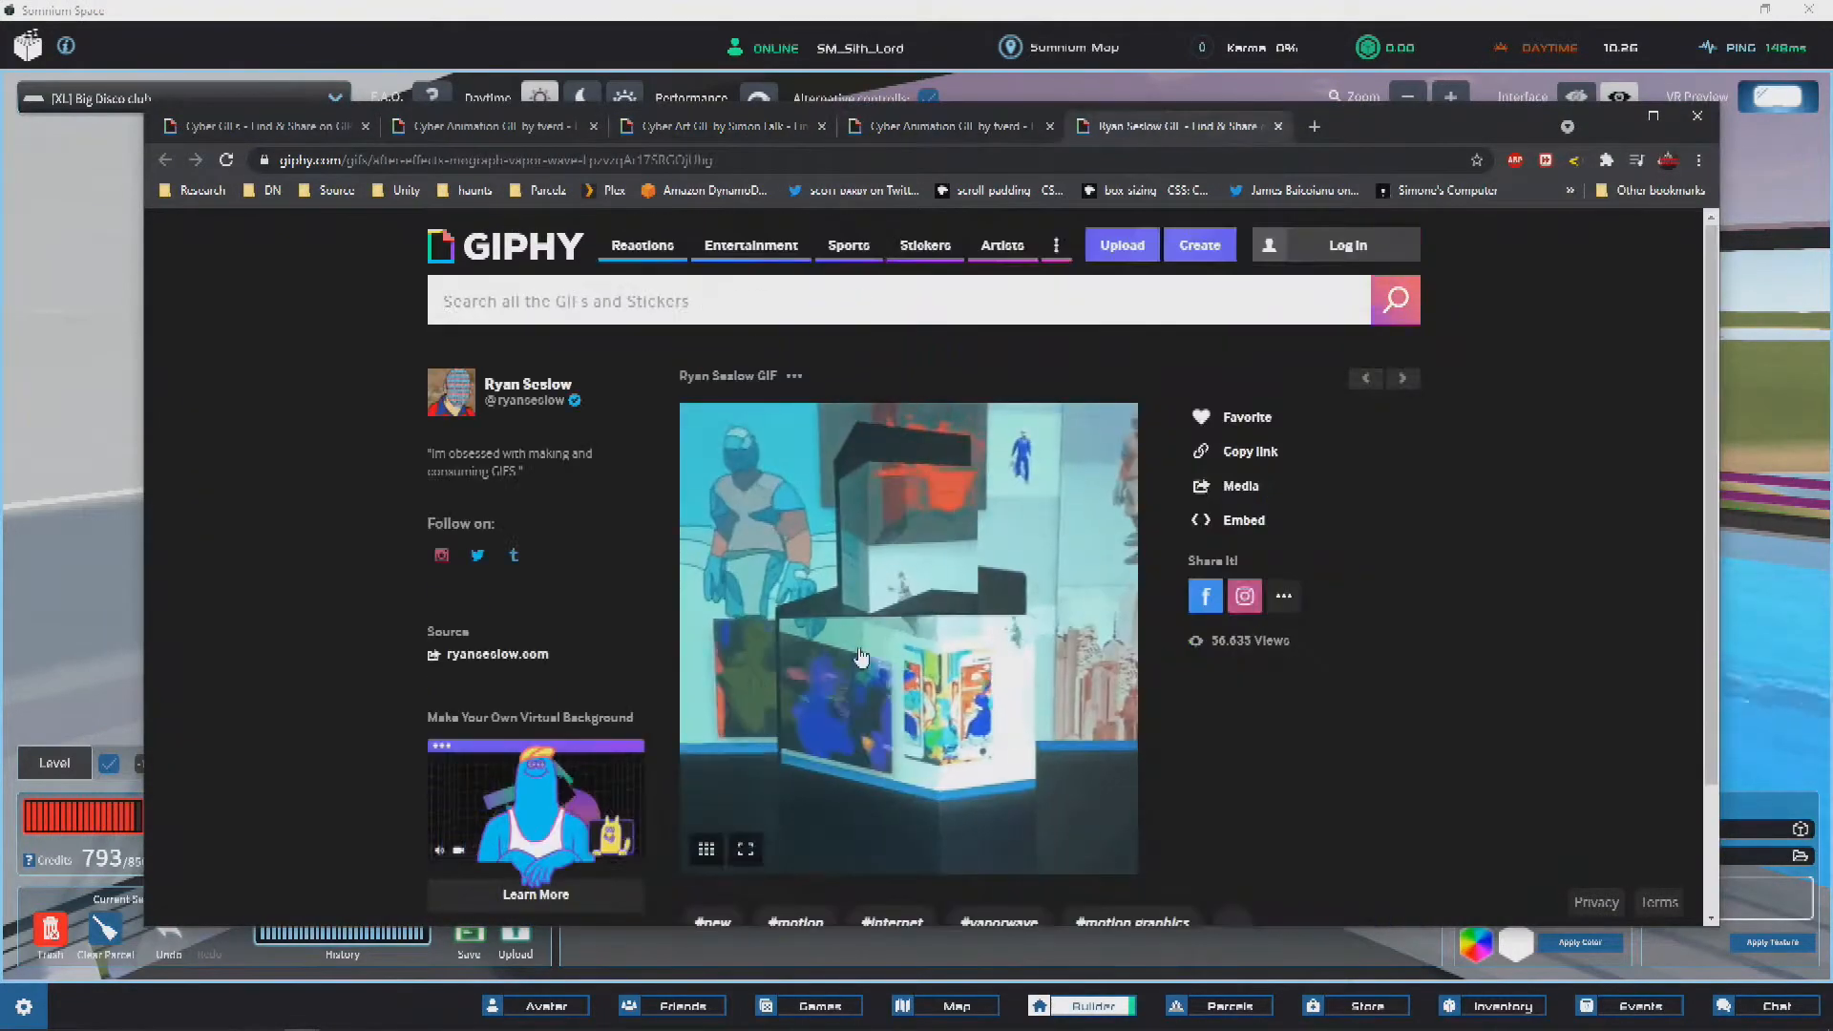
right_click(781, 548)
left_click(866, 810)
Step: Return to Somnium Space, duplicate the branch picture behind the pool and apply the copied stacked-boxes GIF link to the duplicate
key("alt+Tab")
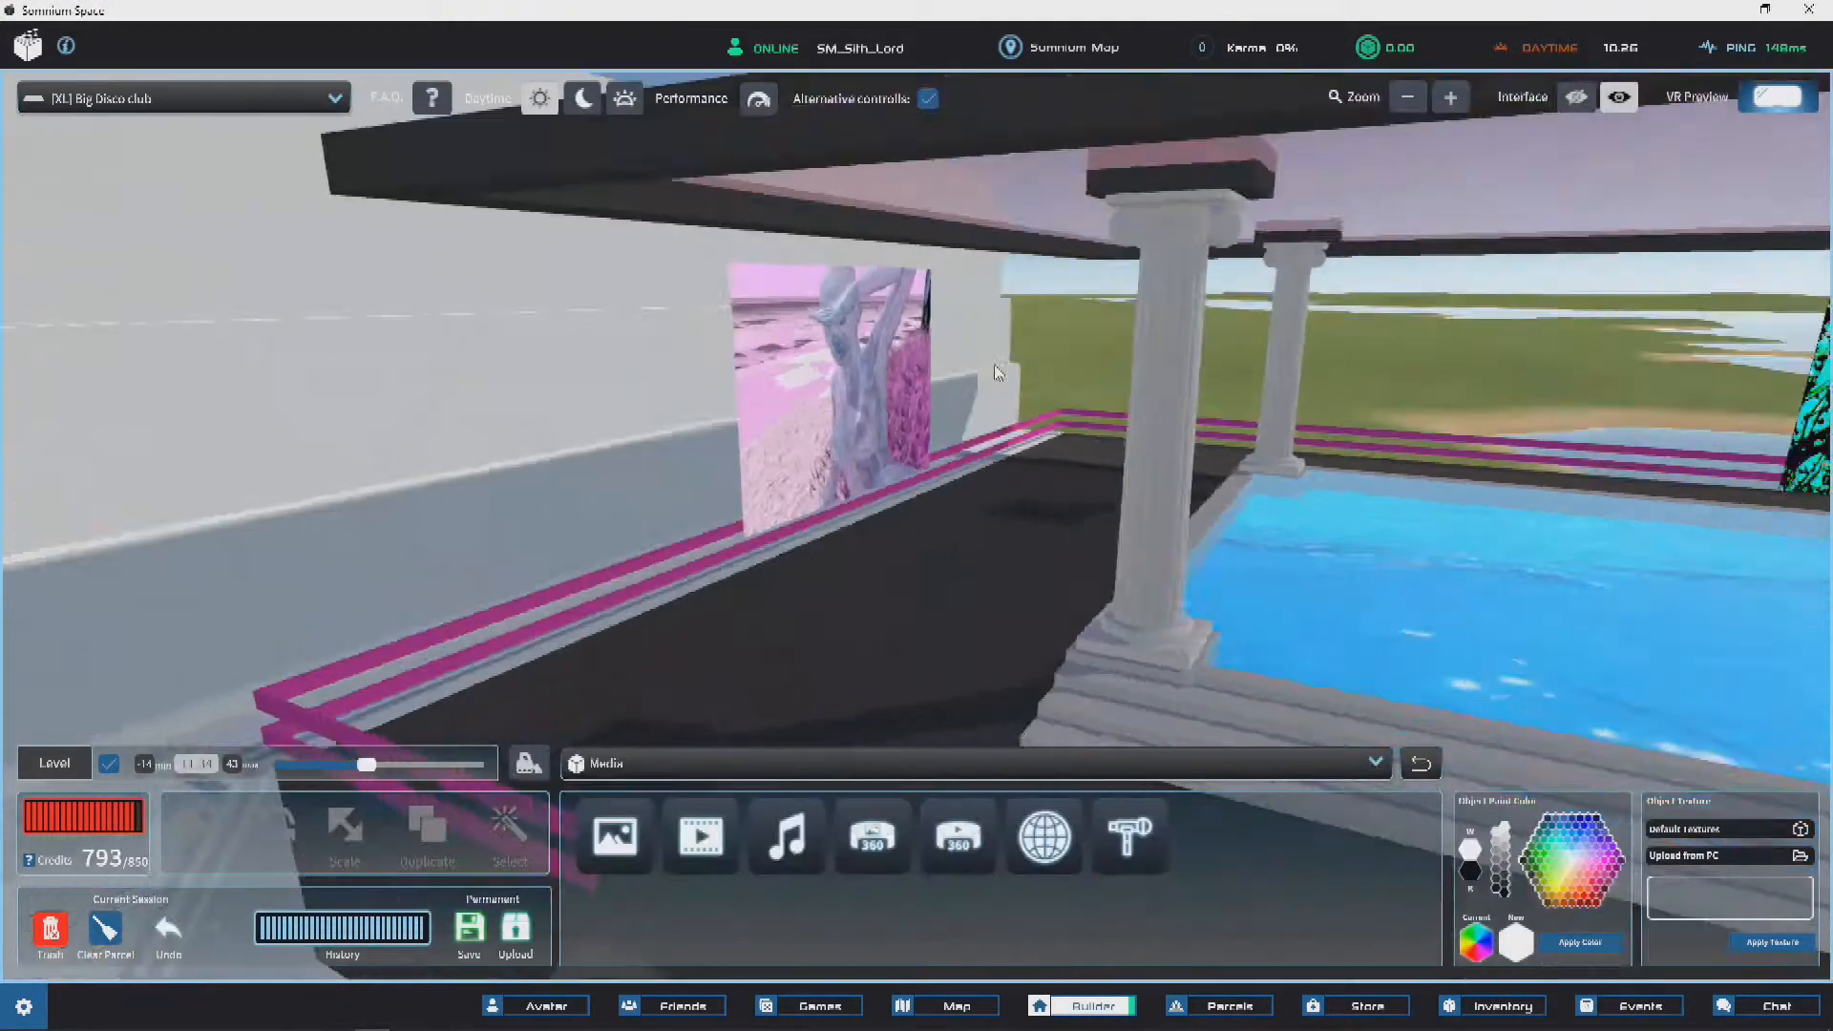
key("d")
left_click(1077, 373)
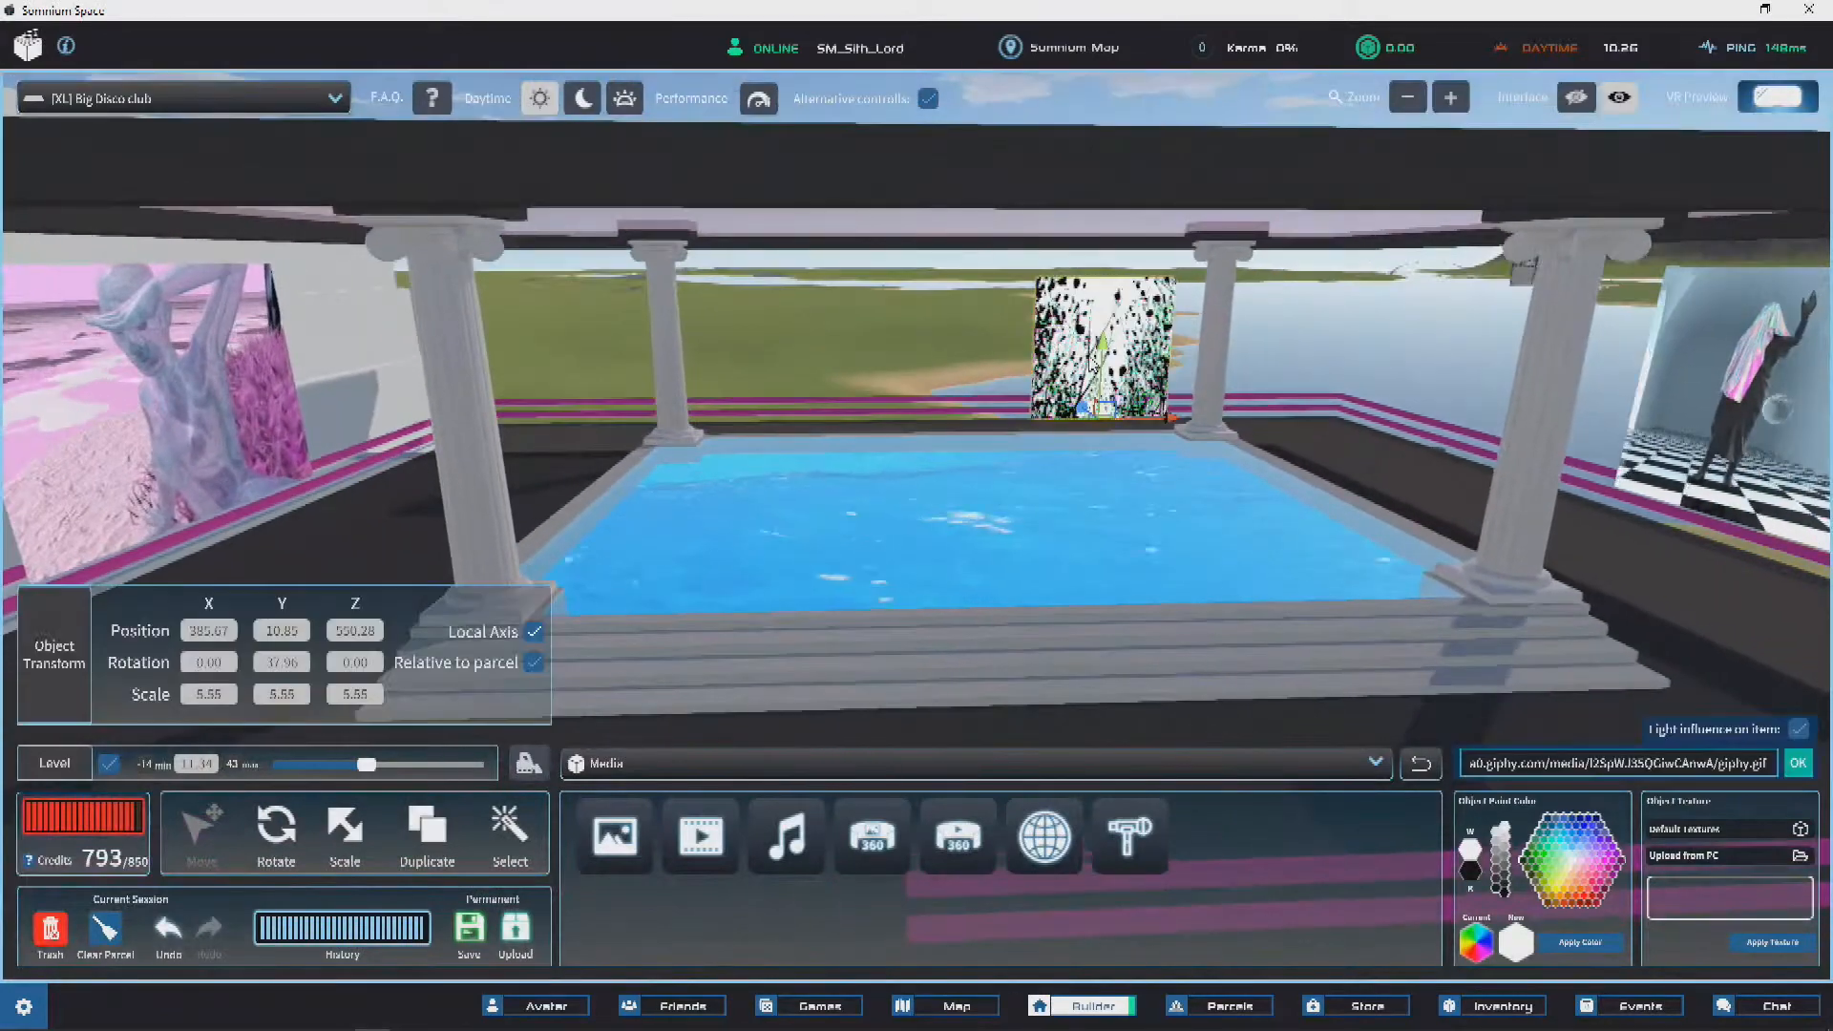
key("ctrl+d")
left_click(1005, 594)
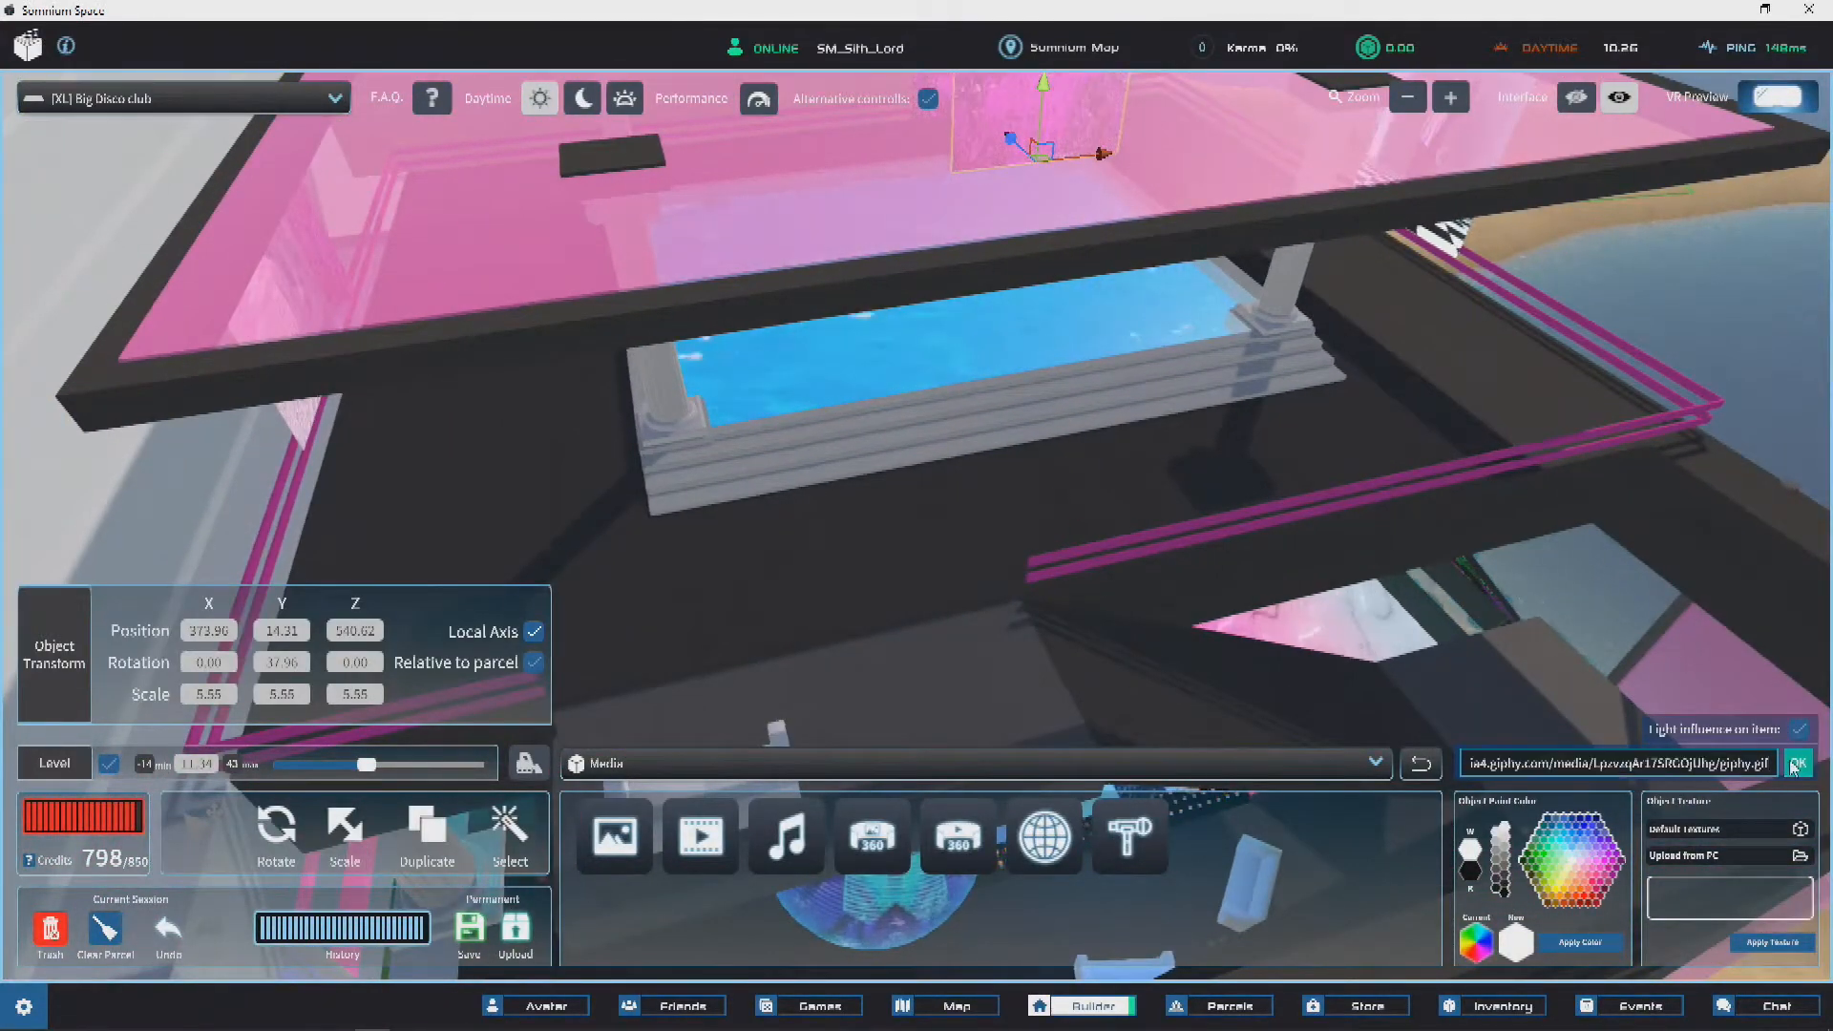
Step: Move the stacked-boxes picture across the terrace to the rear railing corner at X 389.52, Y 12.34, Z 546.09
right_click_drag(1003, 372, 1069, 321)
key("w")
key("v")
left_click_drag(1333, 152, 811, 186)
right_click_drag(974, 263, 1159, 125)
key("w")
key("v")
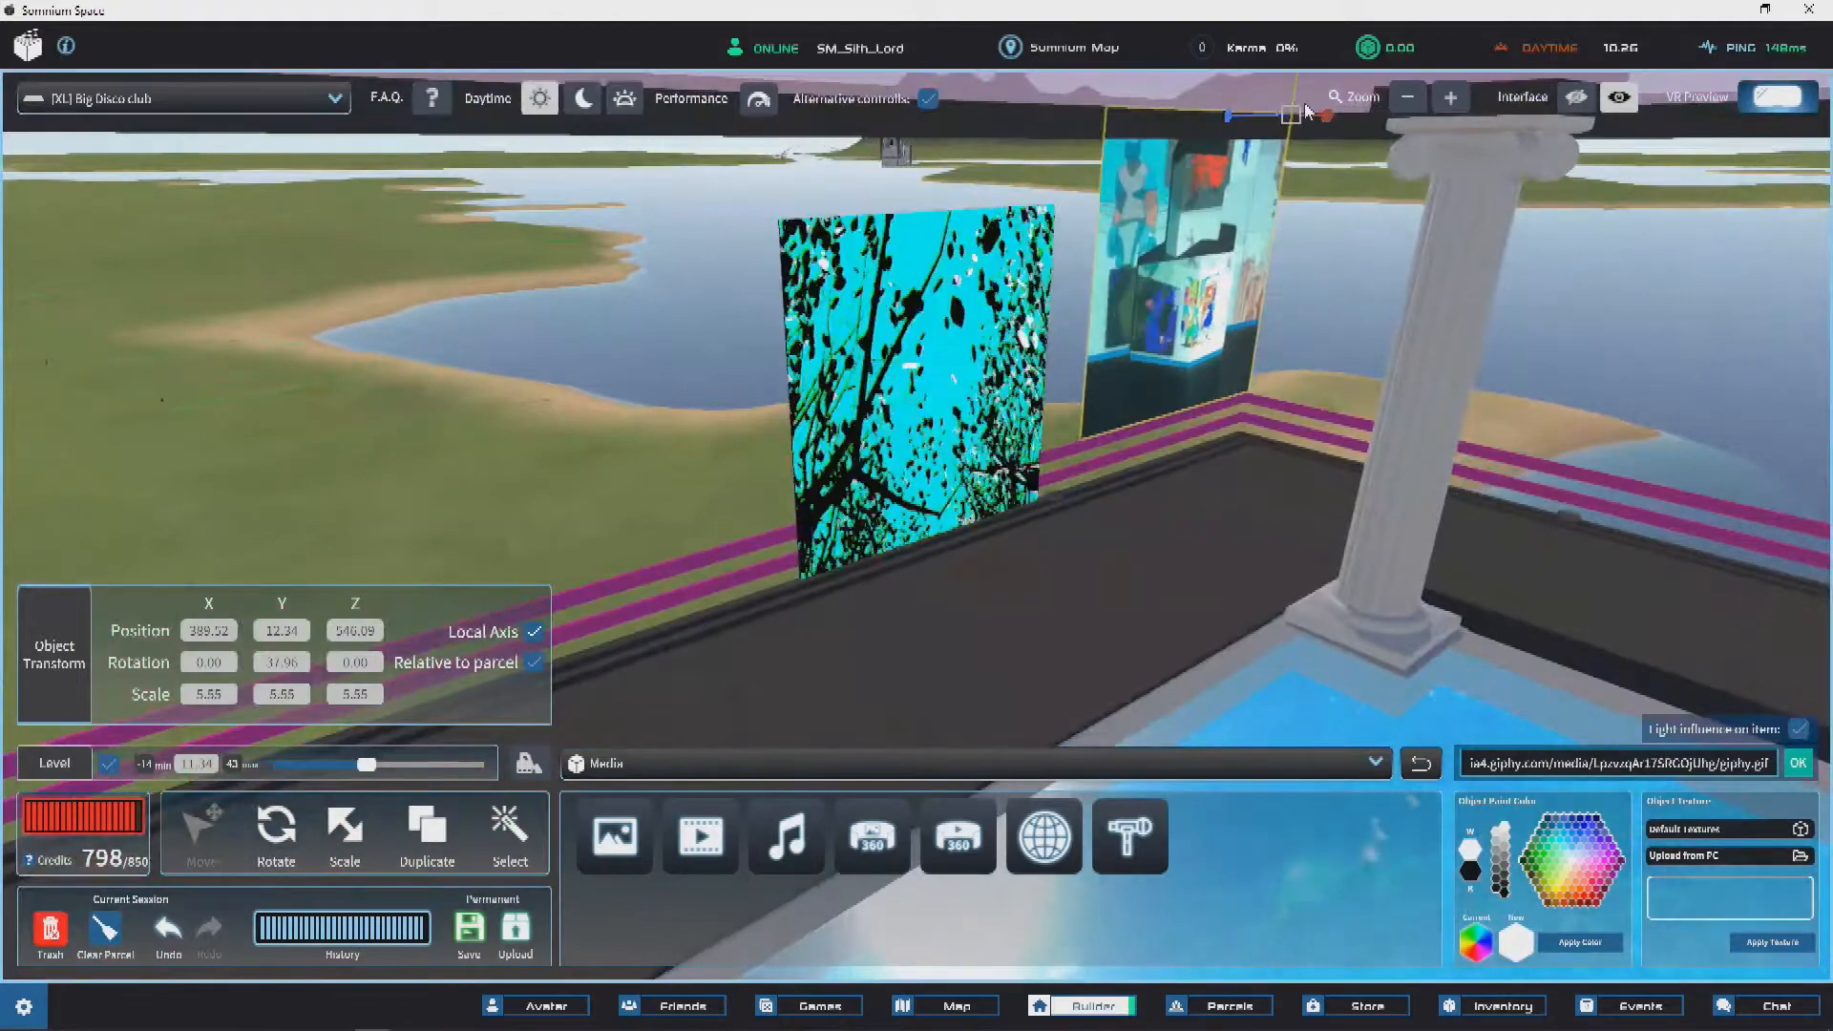
Step: Lower the stacked-boxes picture and slide it along the rear railing past the branch picture to X 376.48, Y 10.85, Z 557.44
left_click_drag(1280, 119, 776, 220)
key("s")
right_click_drag(775, 219, 899, 546)
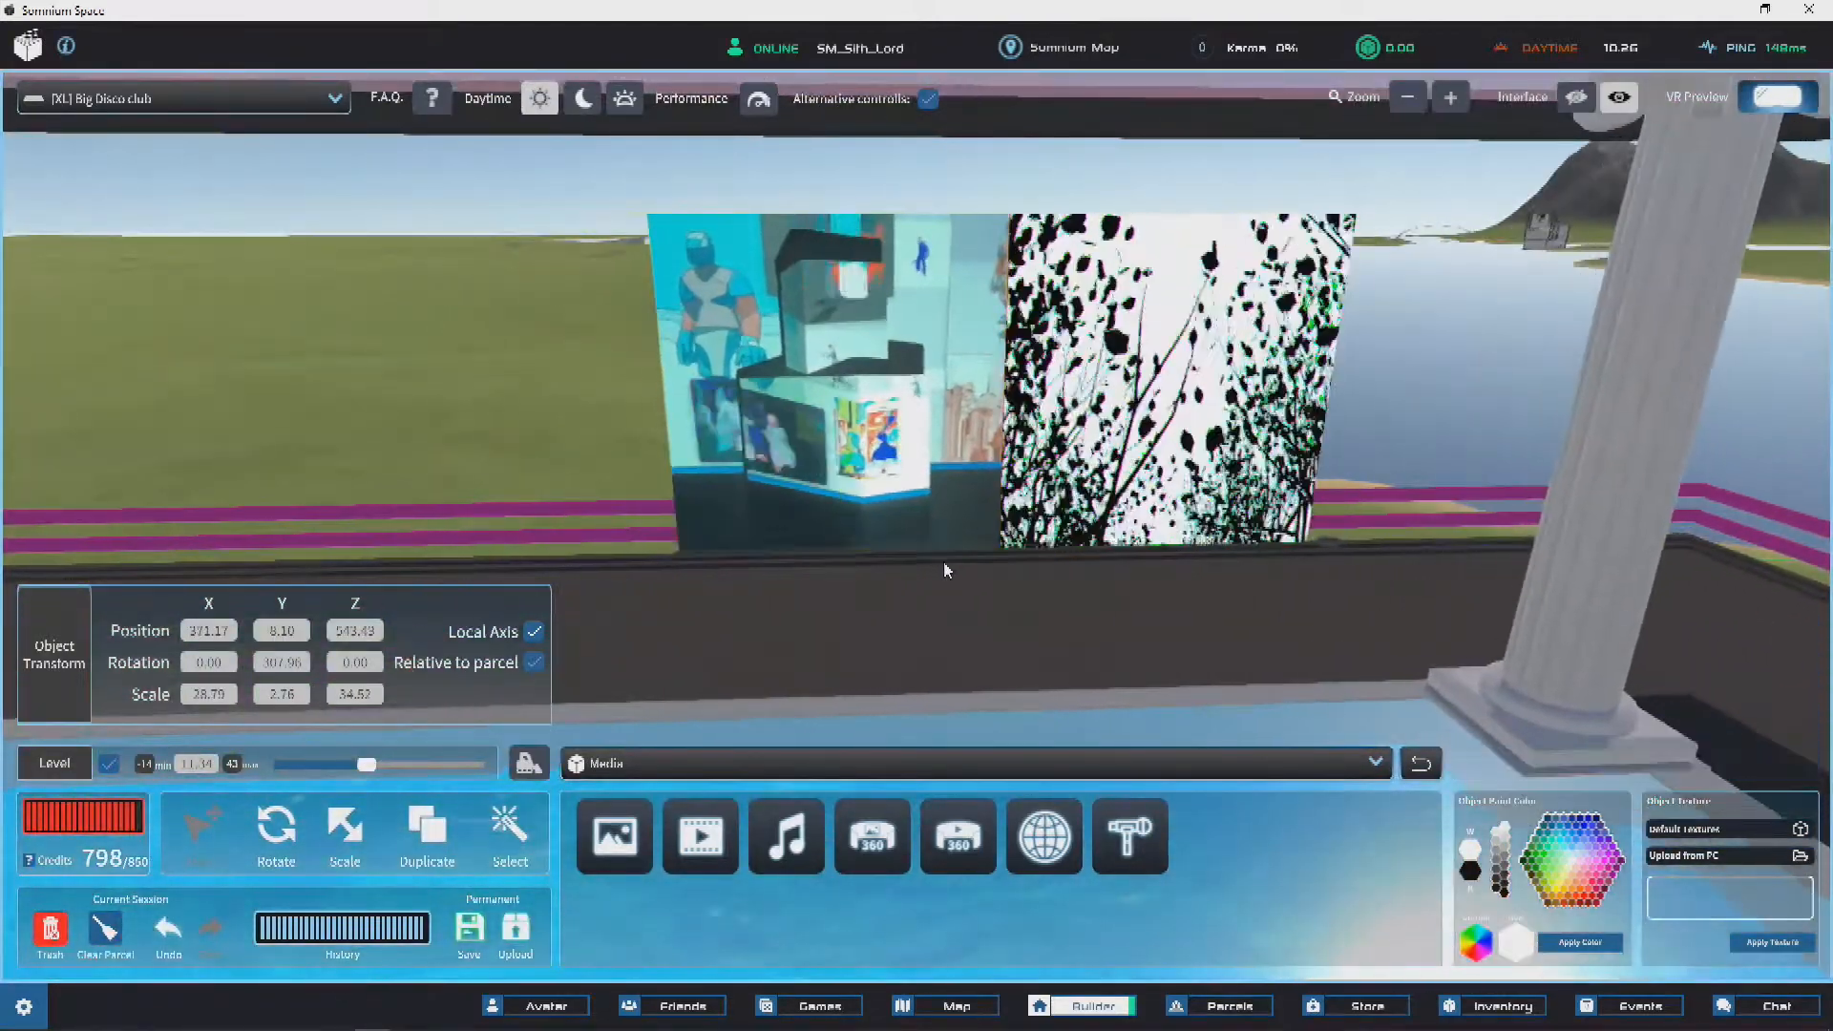
left_click_drag(886, 543, 565, 550)
right_click_drag(1112, 468, 1022, 462)
key("s")
left_click(1190, 453)
left_click_drag(1190, 452, 1235, 458)
right_click_drag(1235, 458, 1110, 429)
key("s")
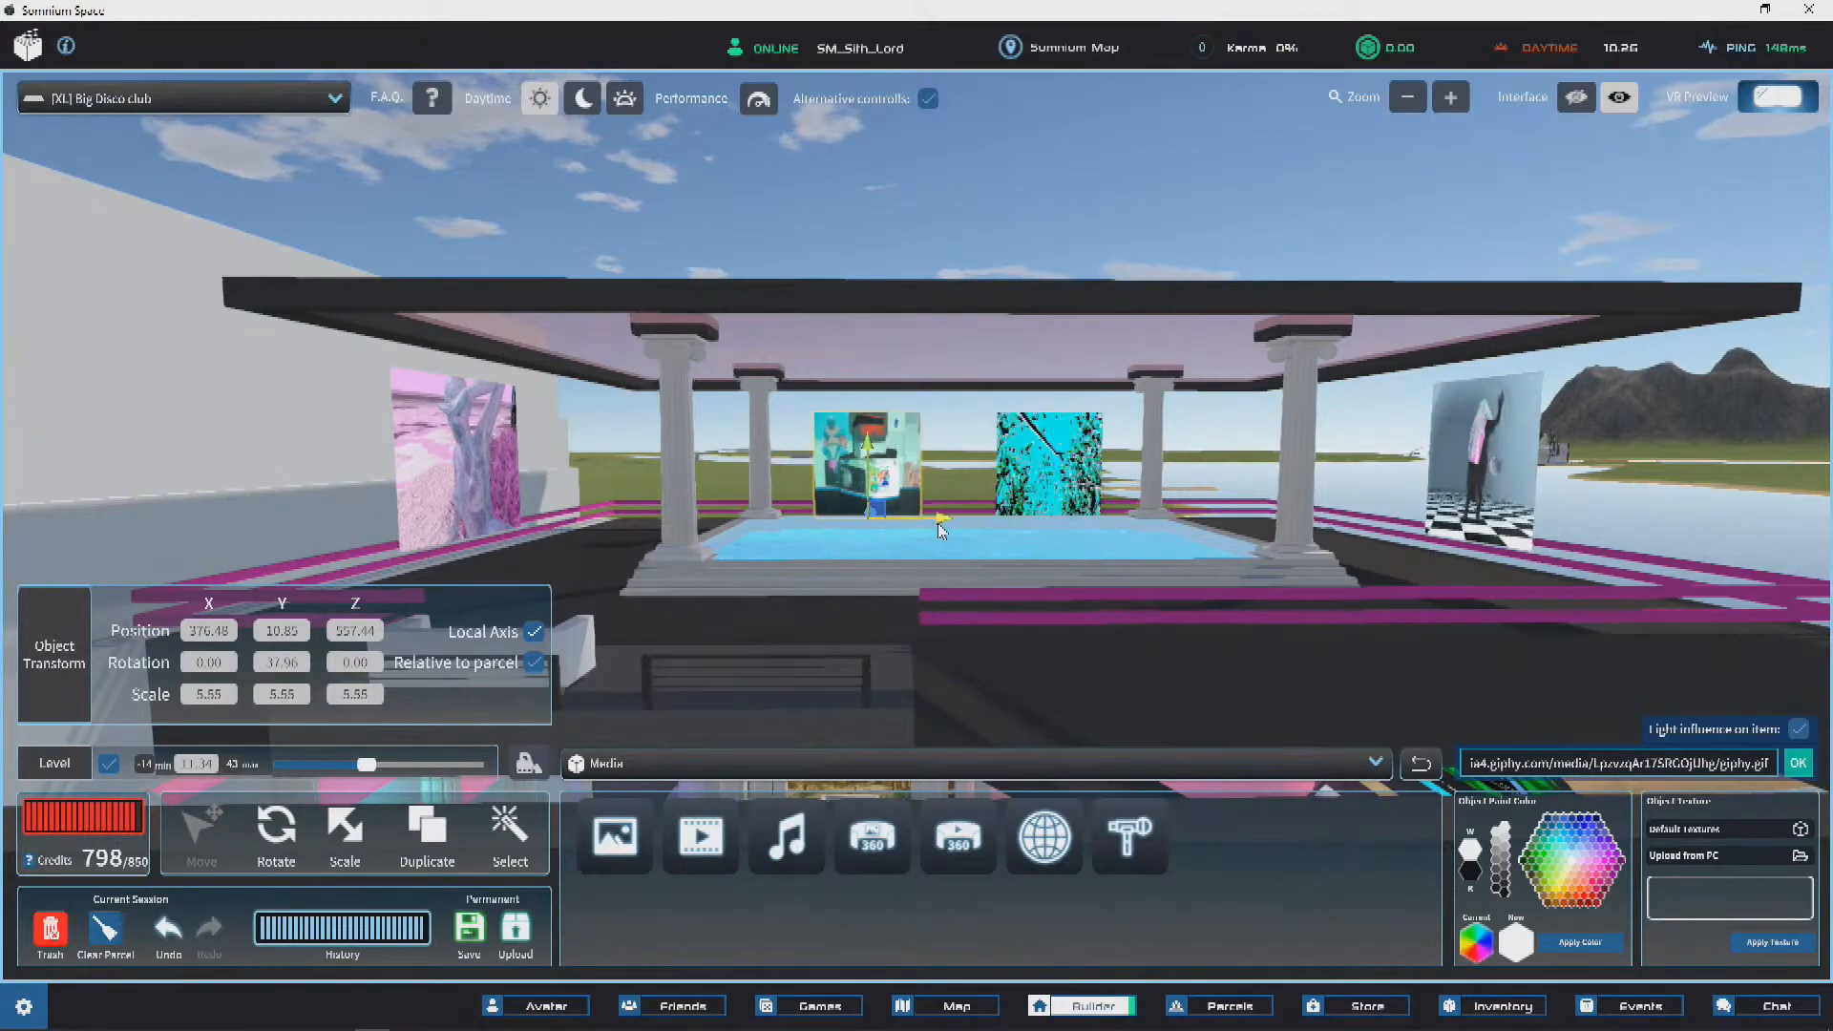
Step: Shift the branch picture to X 384.19, Z 551.43, and raise both rear pictures together slightly above the railing
left_click(1088, 504)
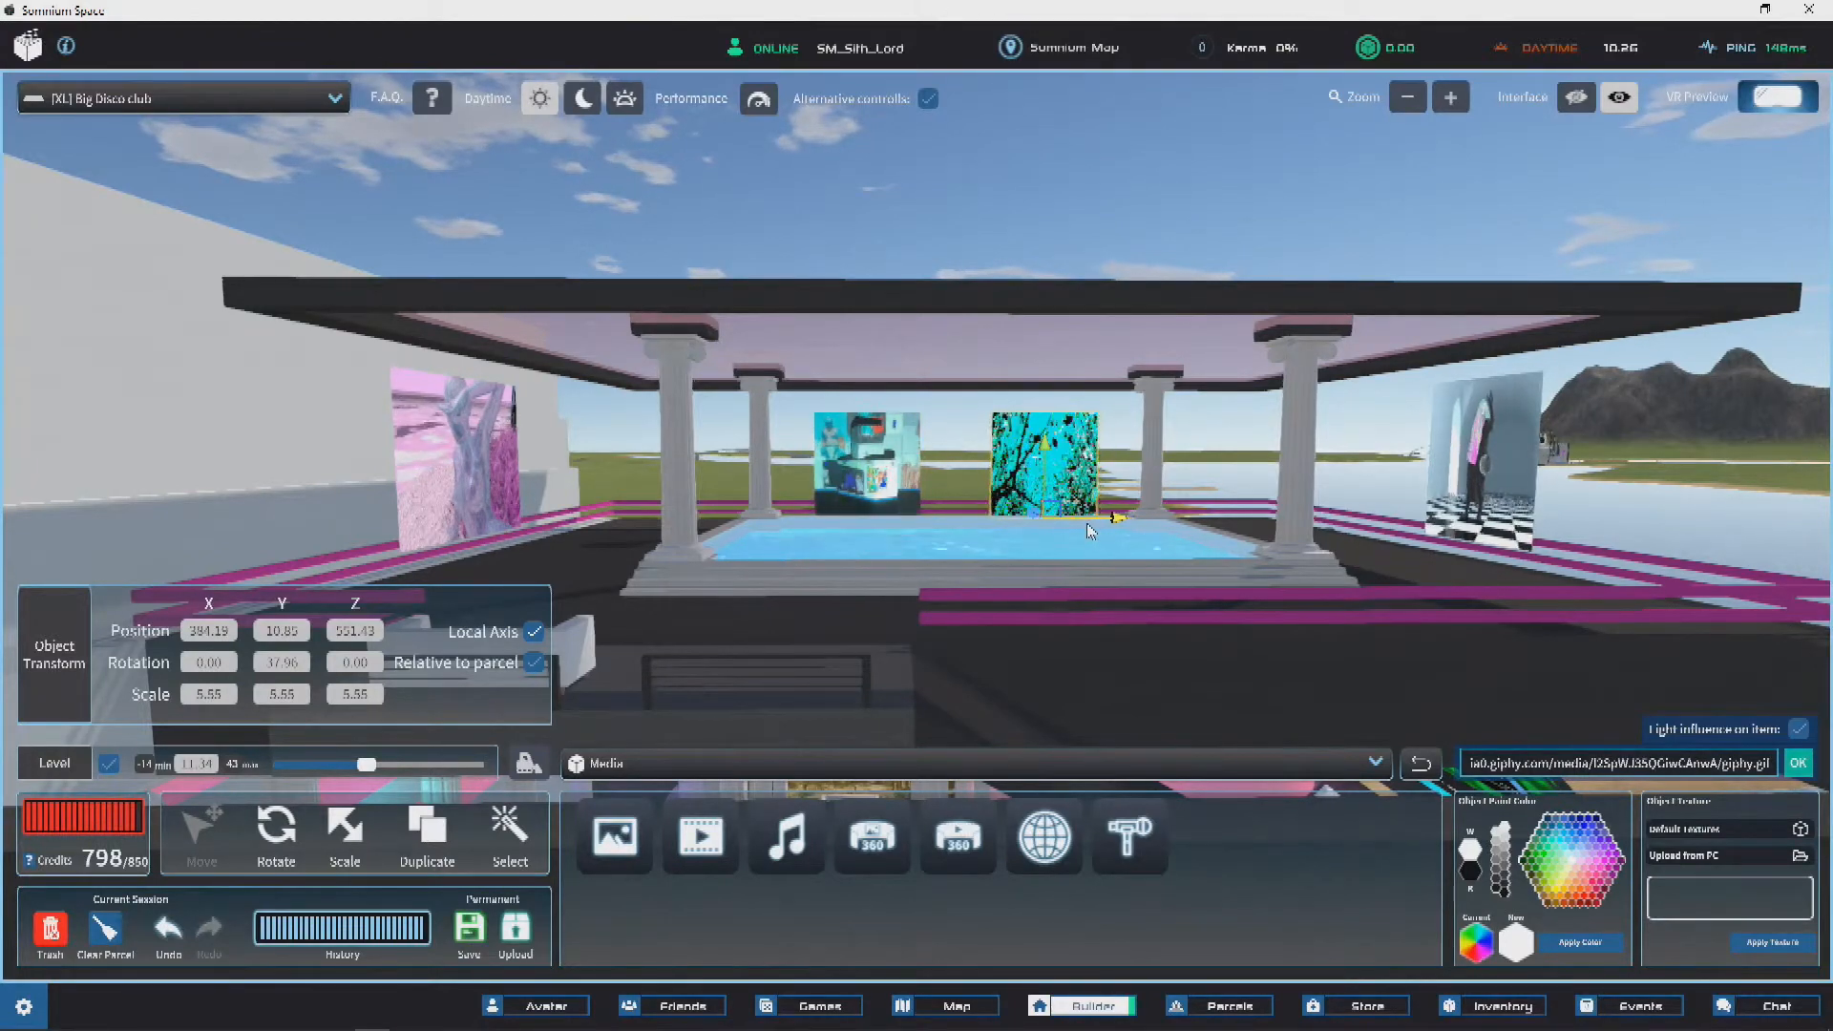
left_click(972, 461)
right_click_drag(962, 479, 897, 477)
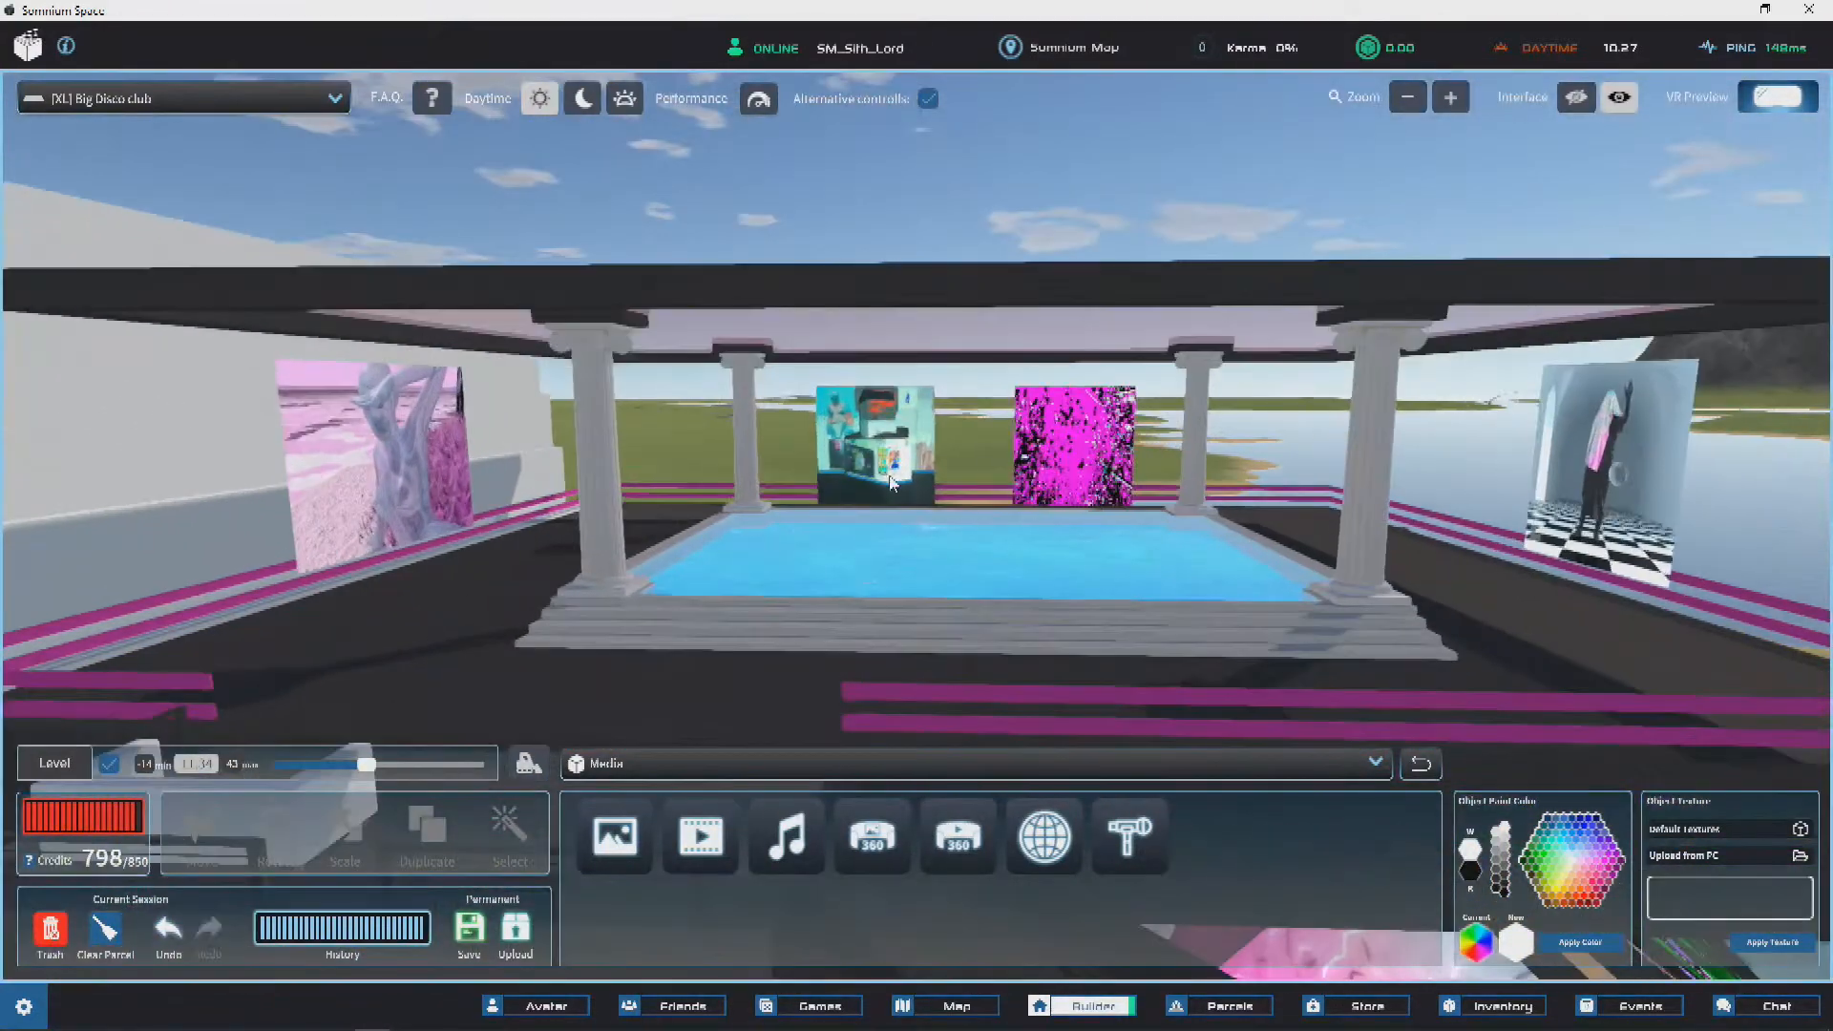
left_click(903, 472)
left_click(1057, 456)
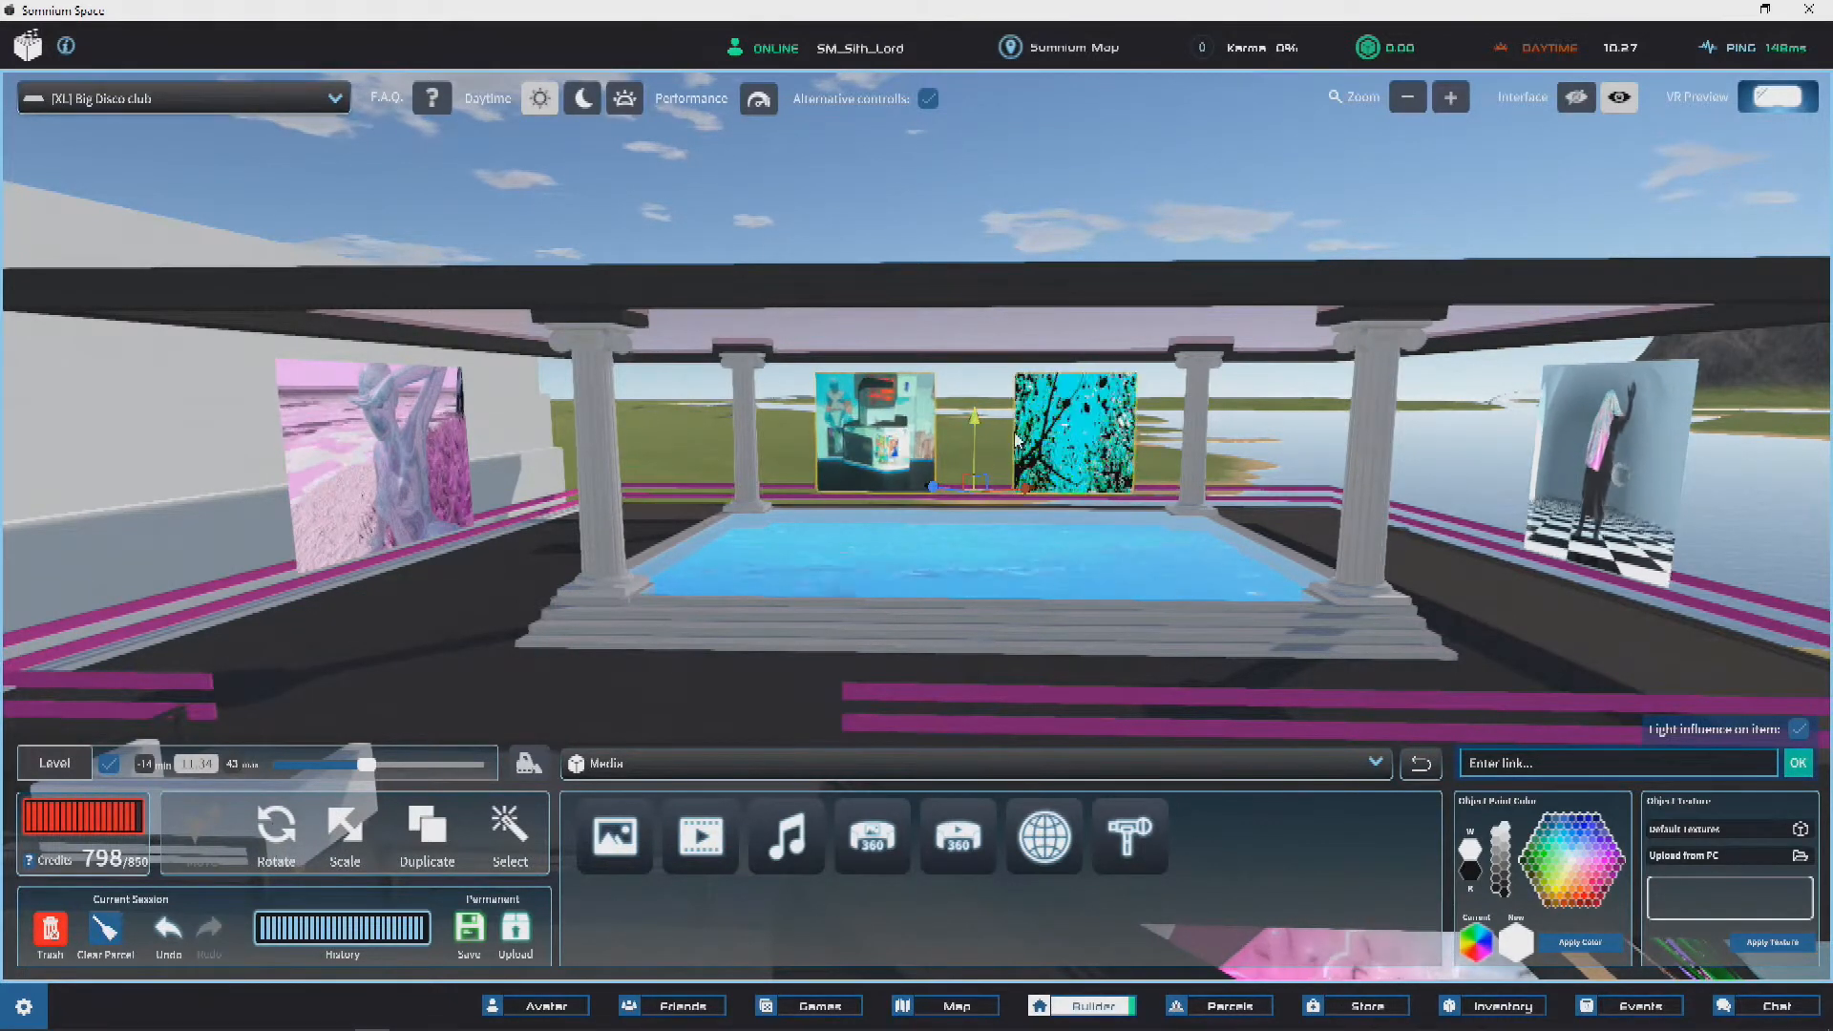
Step: Examine the pool terrace from several distances and angles to check the placement of the four pictures
scroll(888, 554, "down", 3)
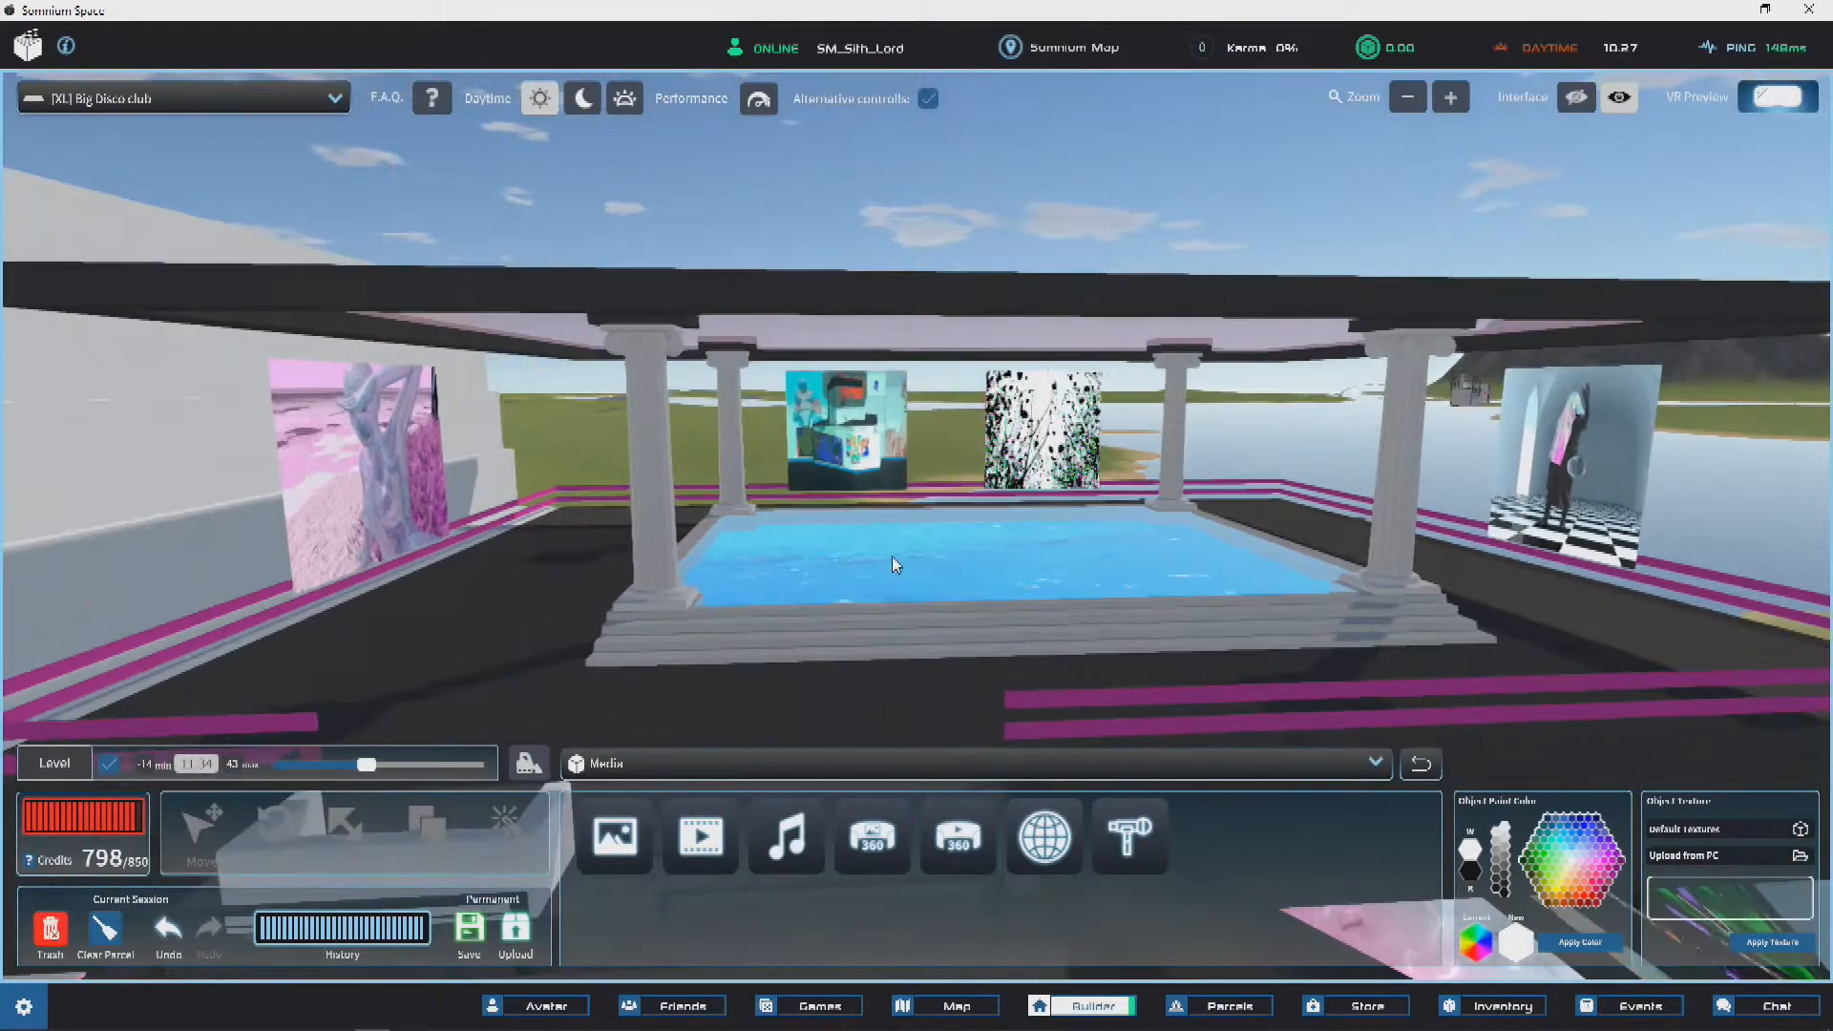
scroll(896, 553, "down", 3)
scroll(897, 553, "down", 5)
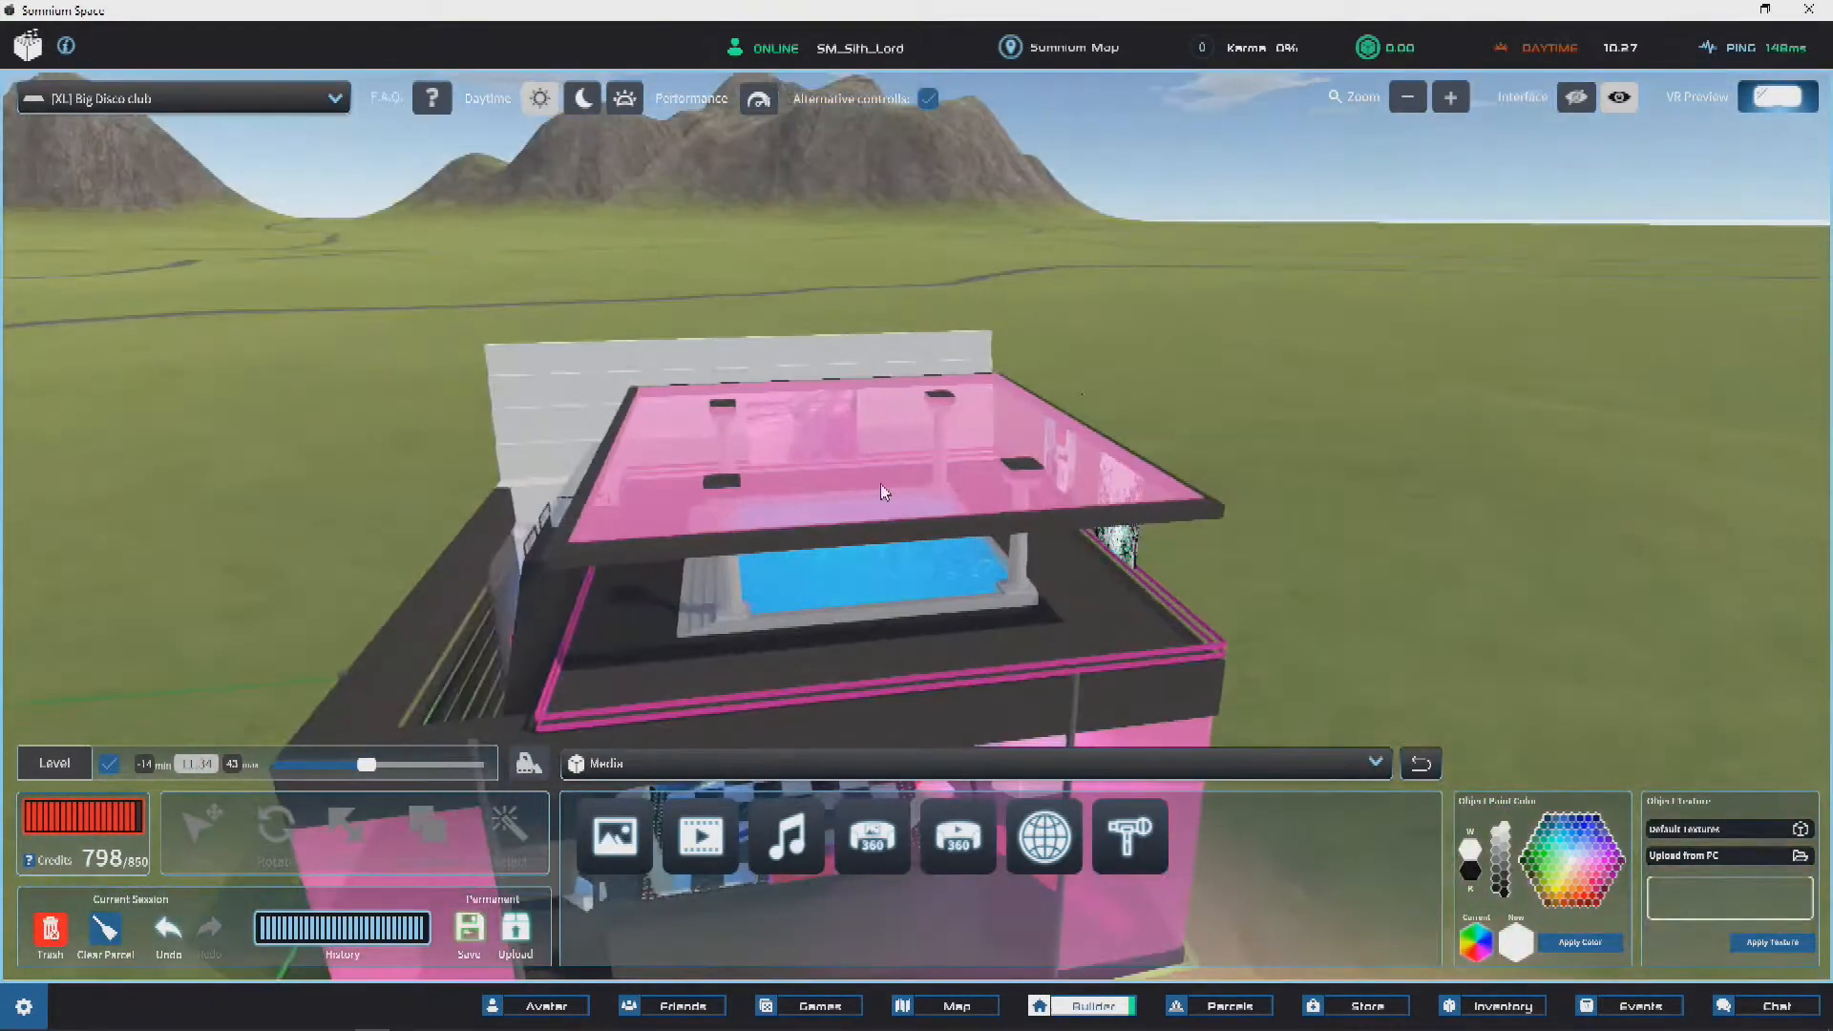
right_click_drag(884, 492, 1304, 368)
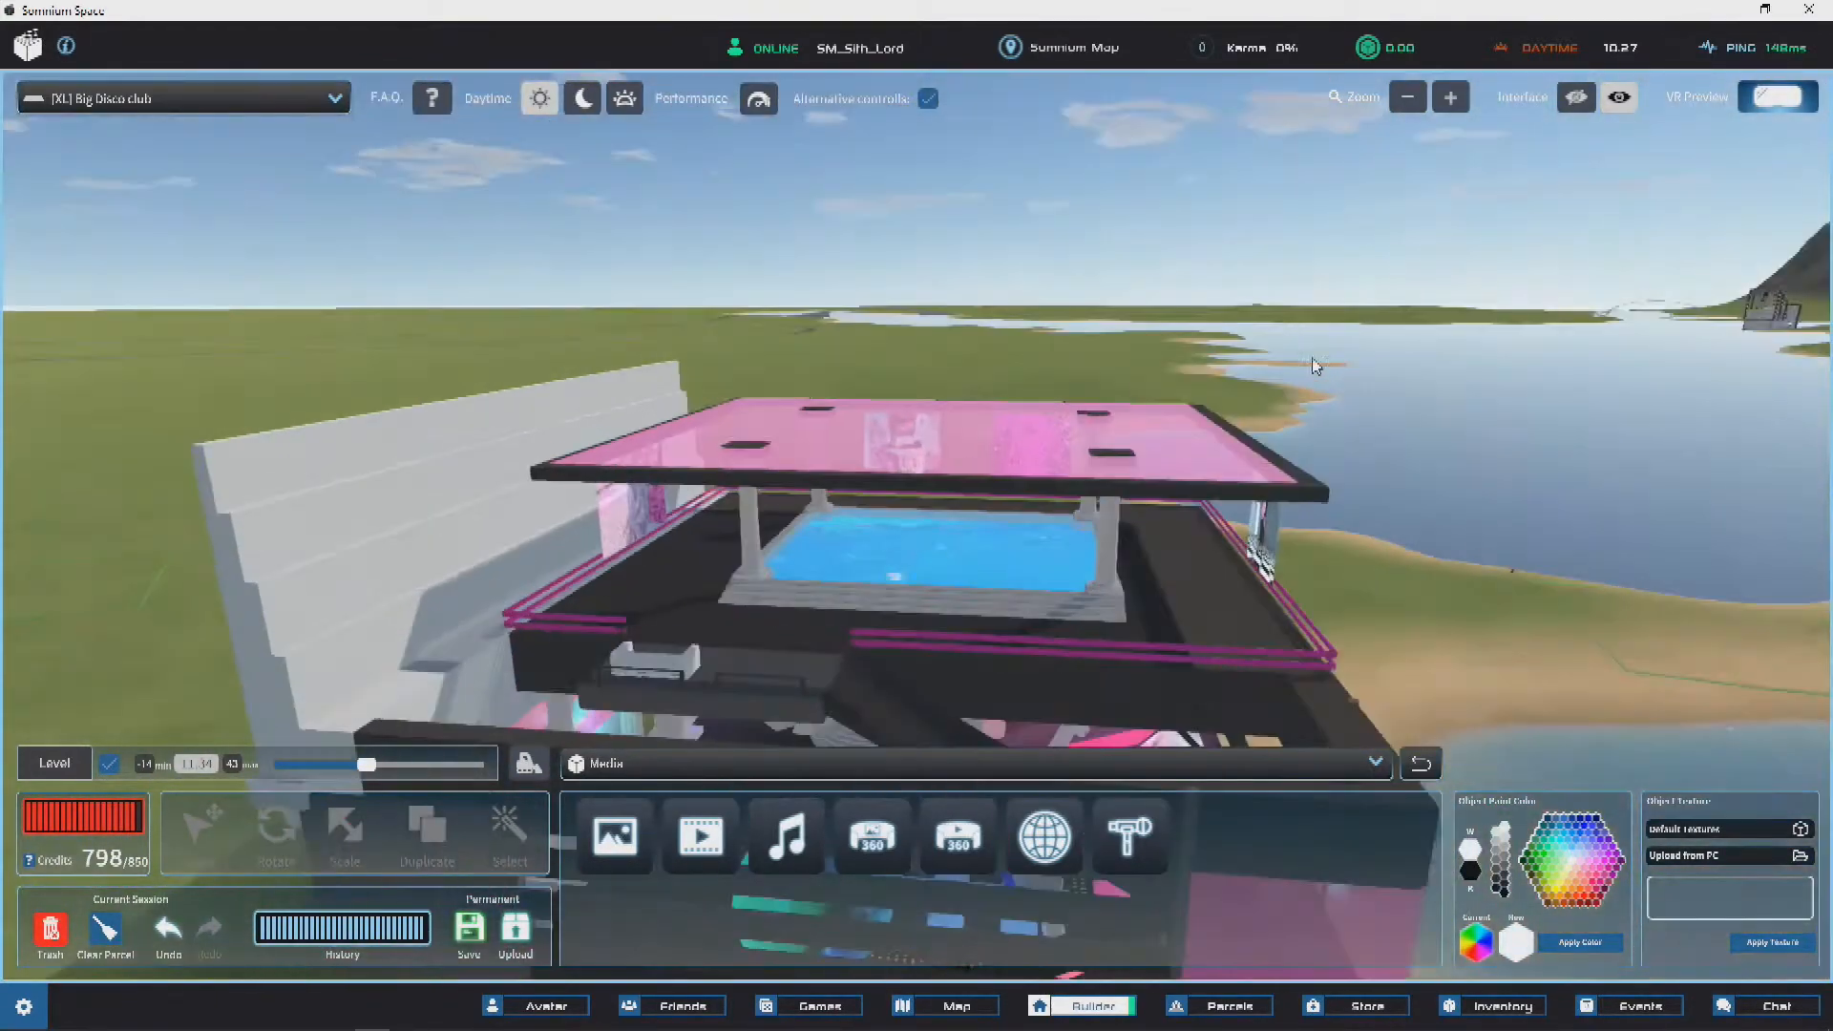
scroll(1228, 384, "up", 5)
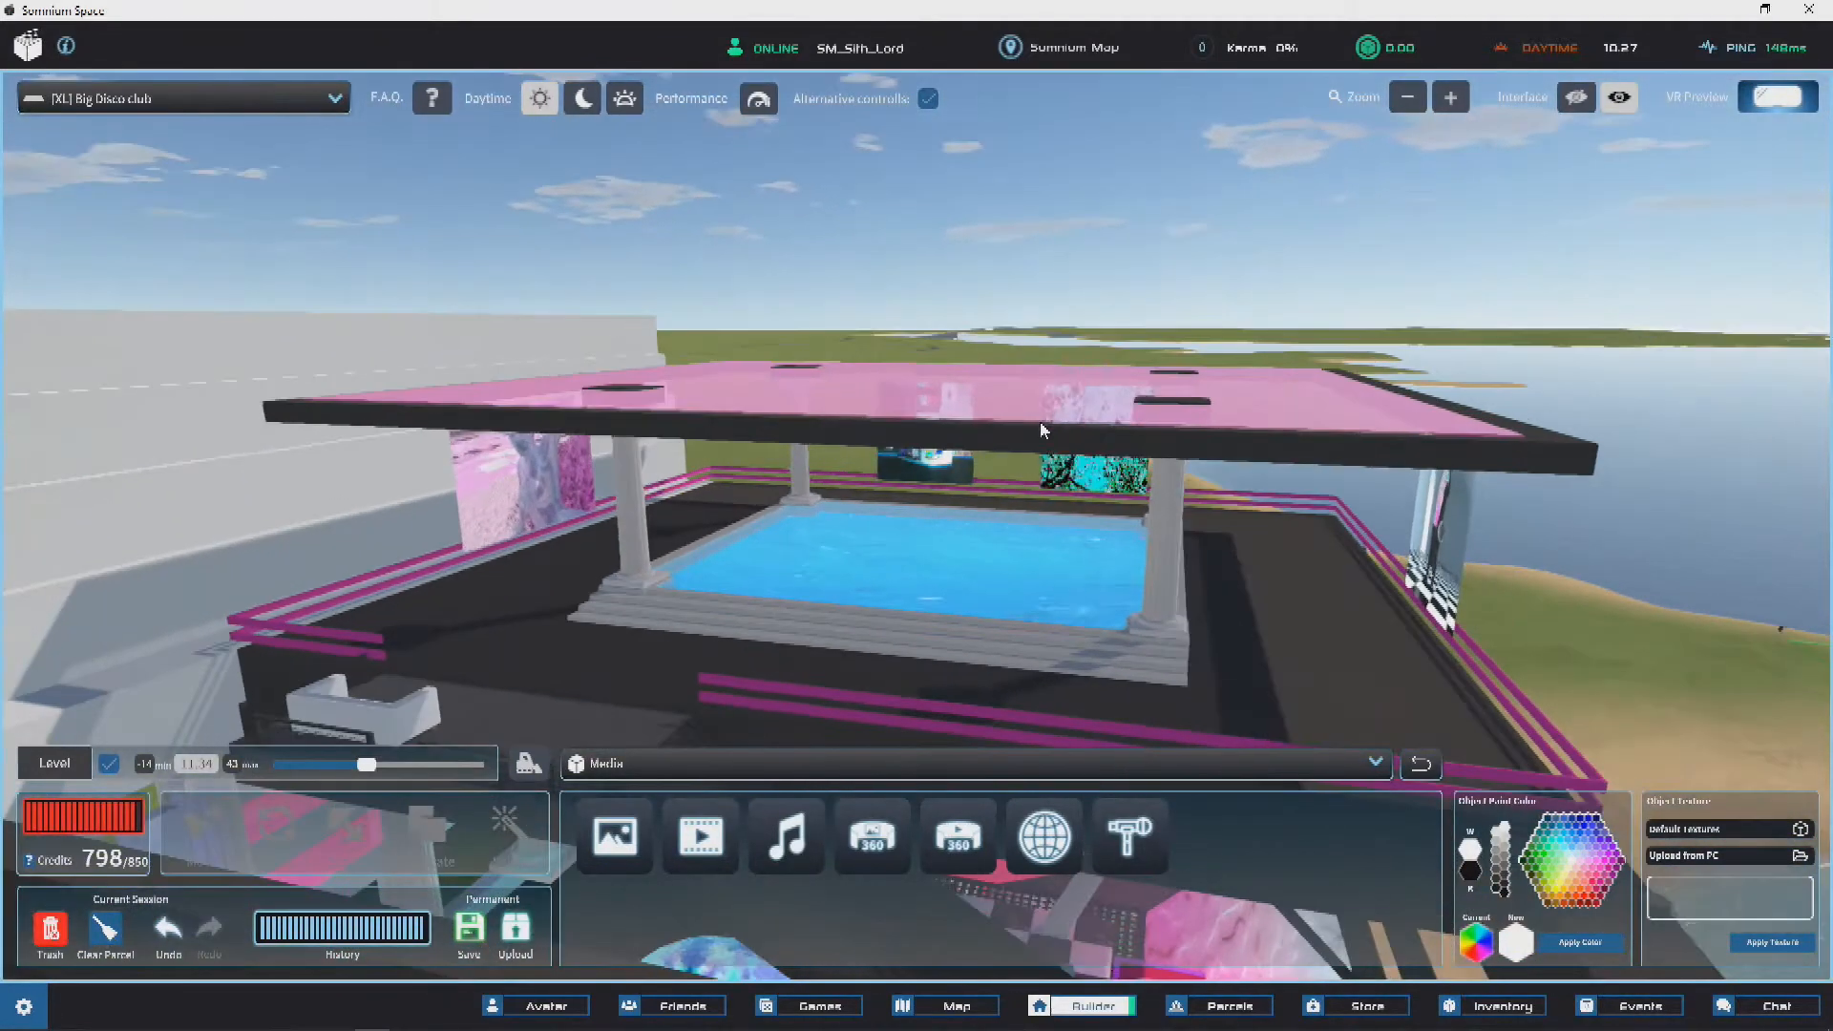
right_click_drag(1041, 424, 1037, 380)
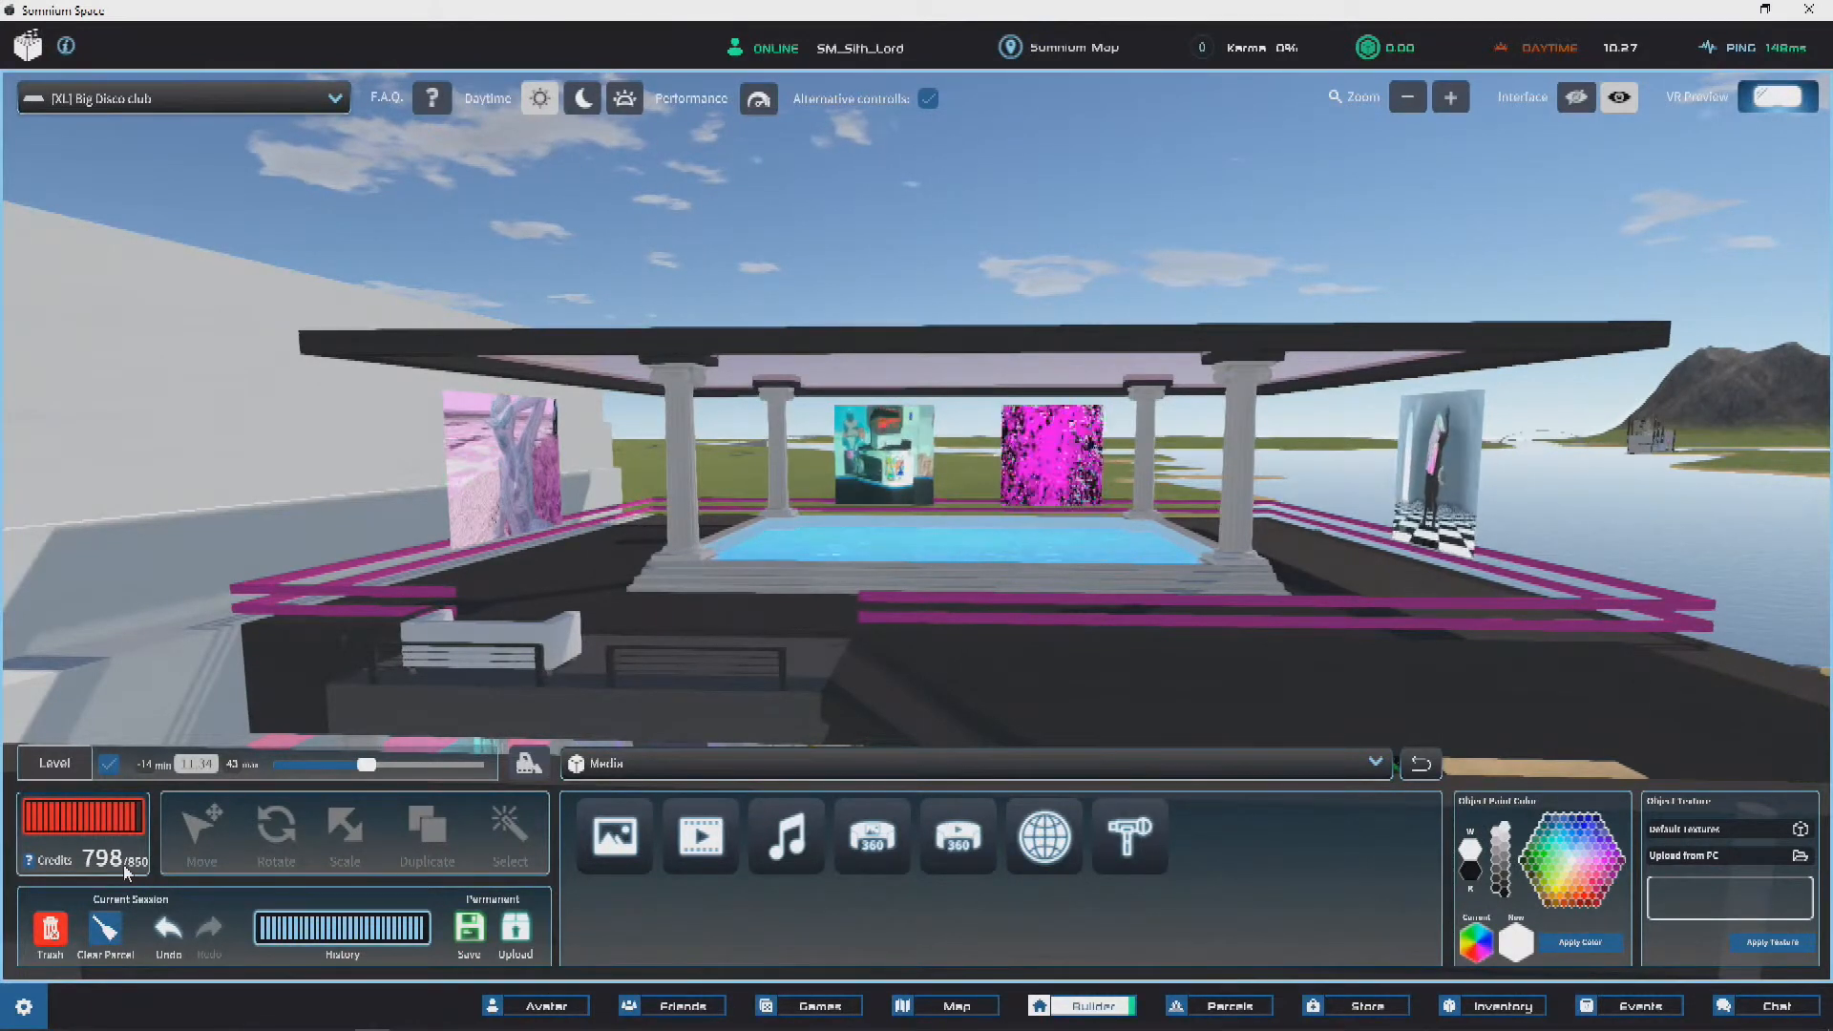
right_click_drag(1115, 451, 1442, 483)
right_click_drag(1272, 499, 923, 661)
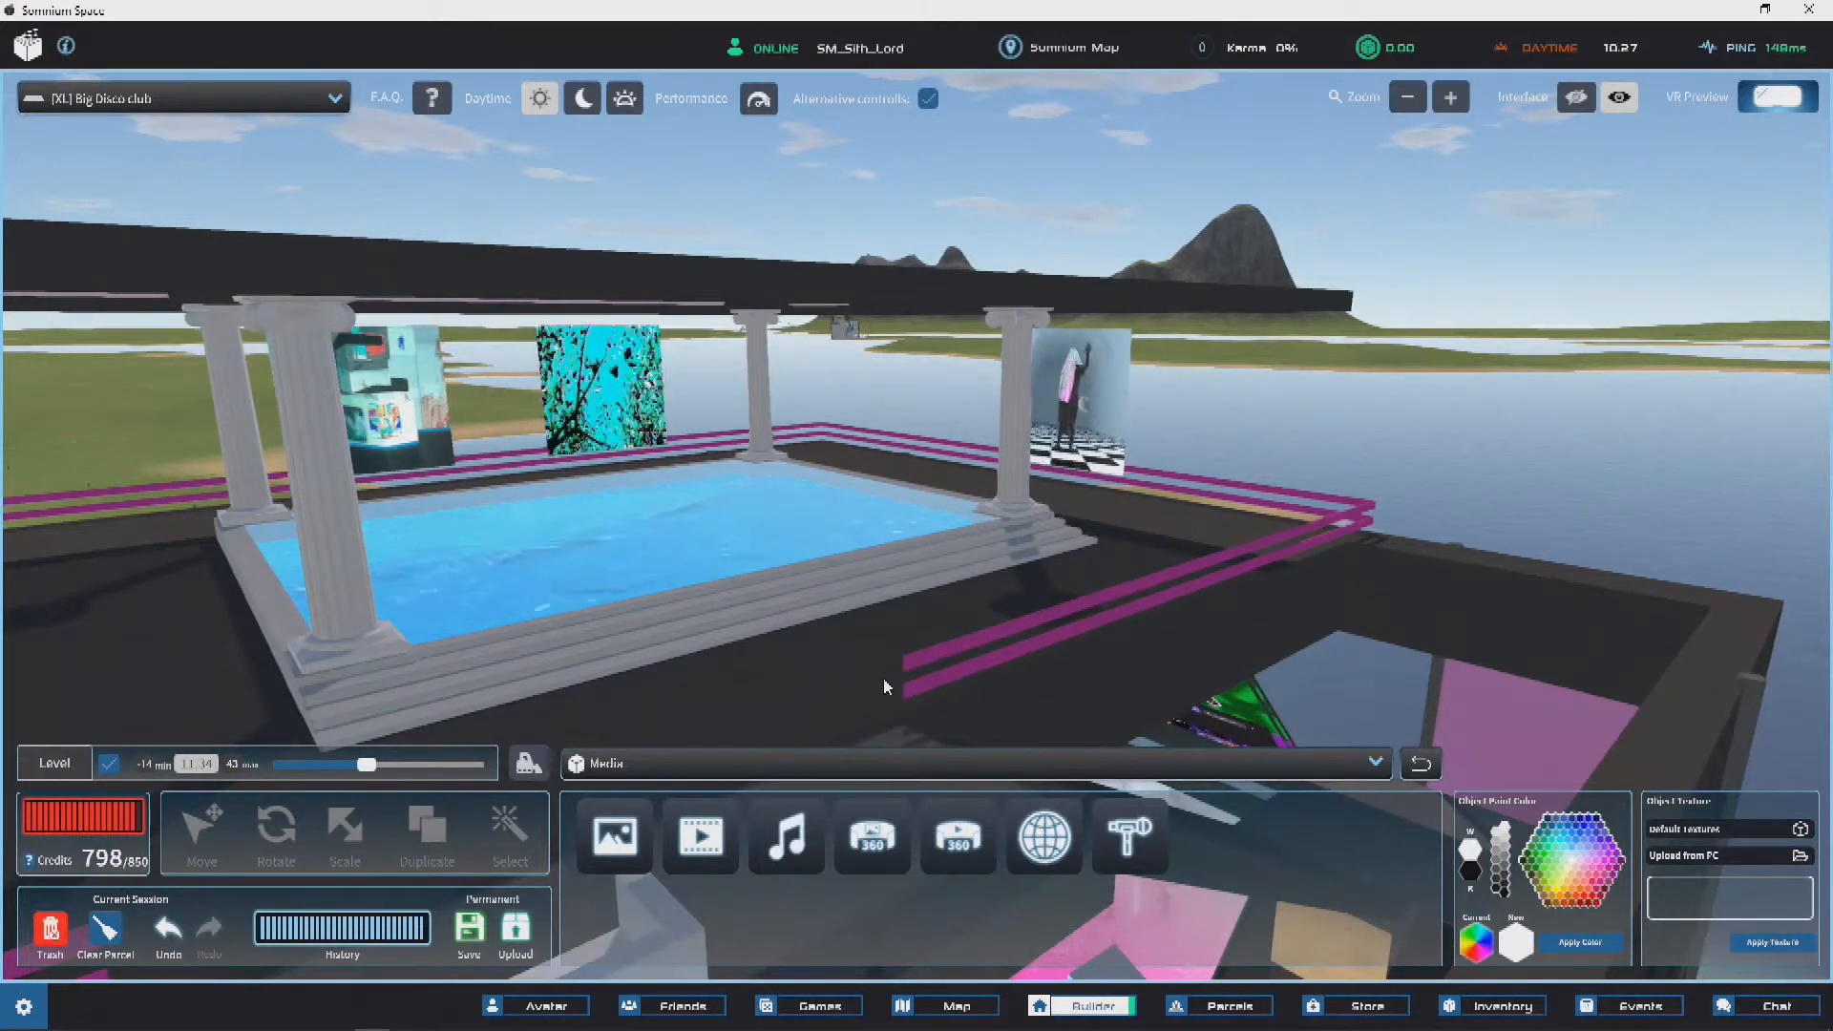
Step: Place a tapered block from the Shapes category near the club's outer corner
left_click(670, 770)
scroll(641, 572, "down", 5)
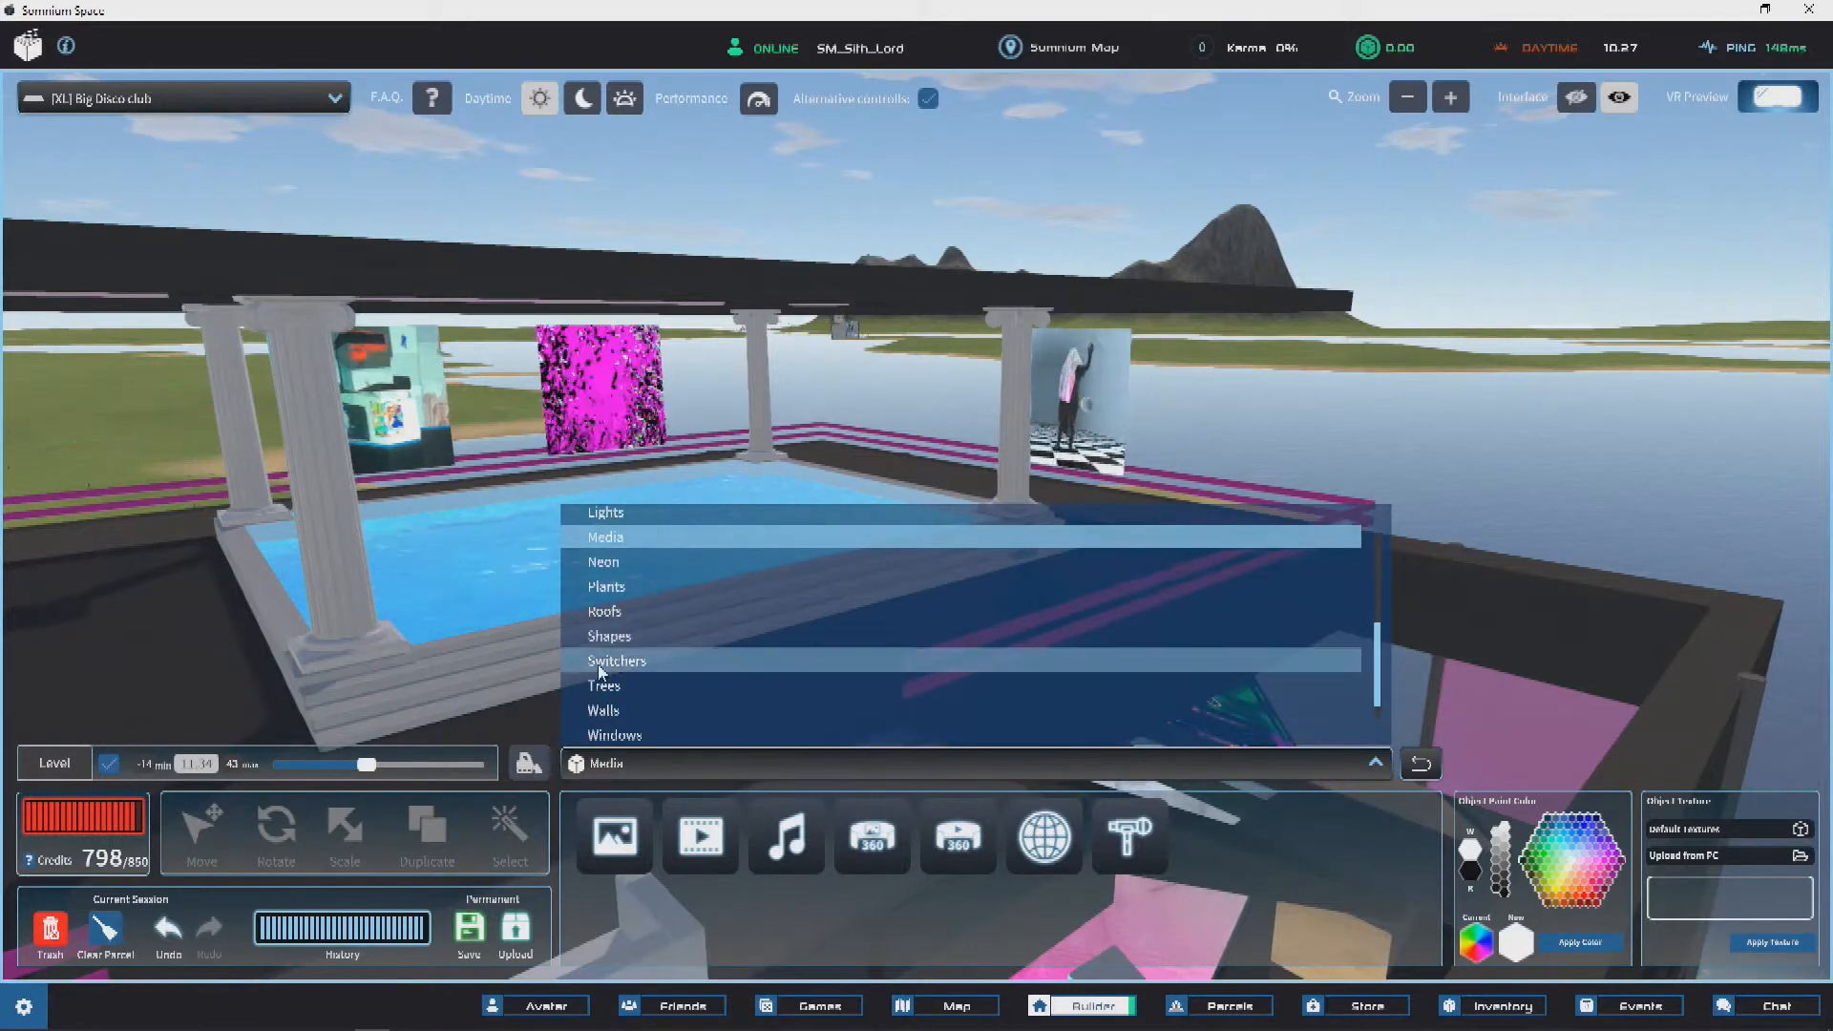
left_click(616, 636)
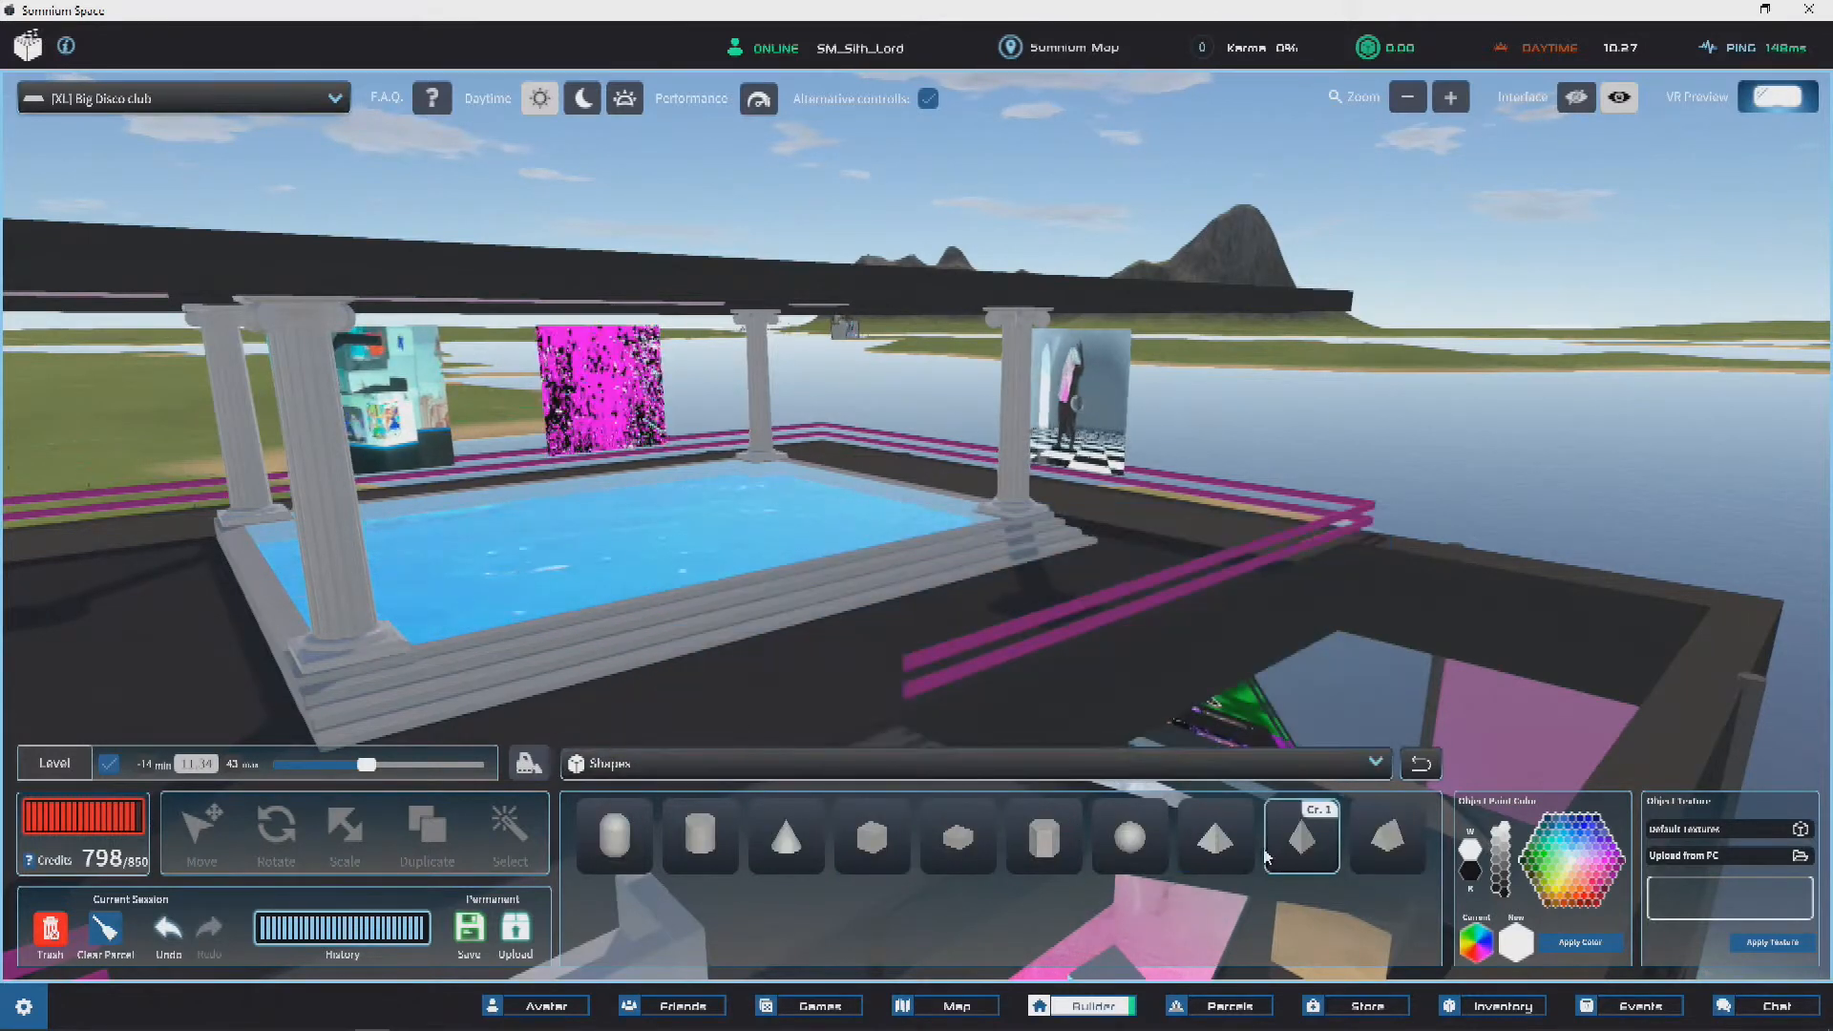
right_click_drag(1066, 471, 712, 479)
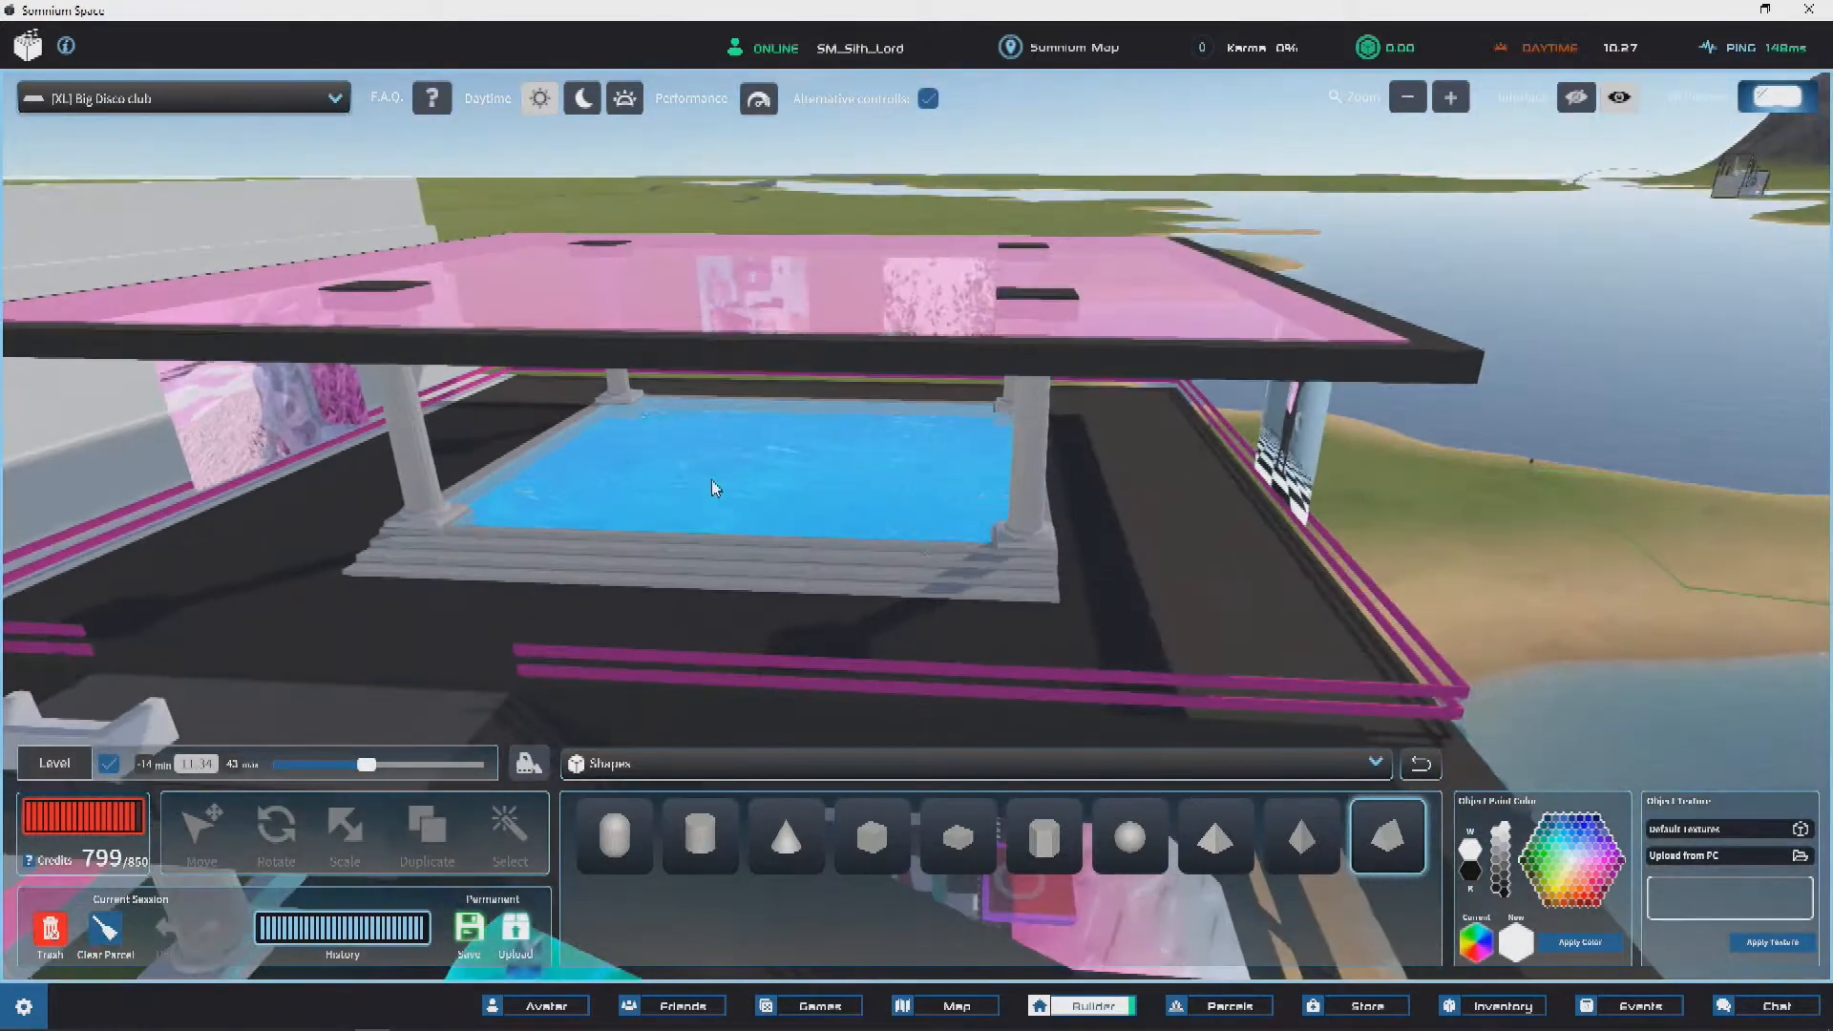
right_click_drag(1216, 805, 933, 702)
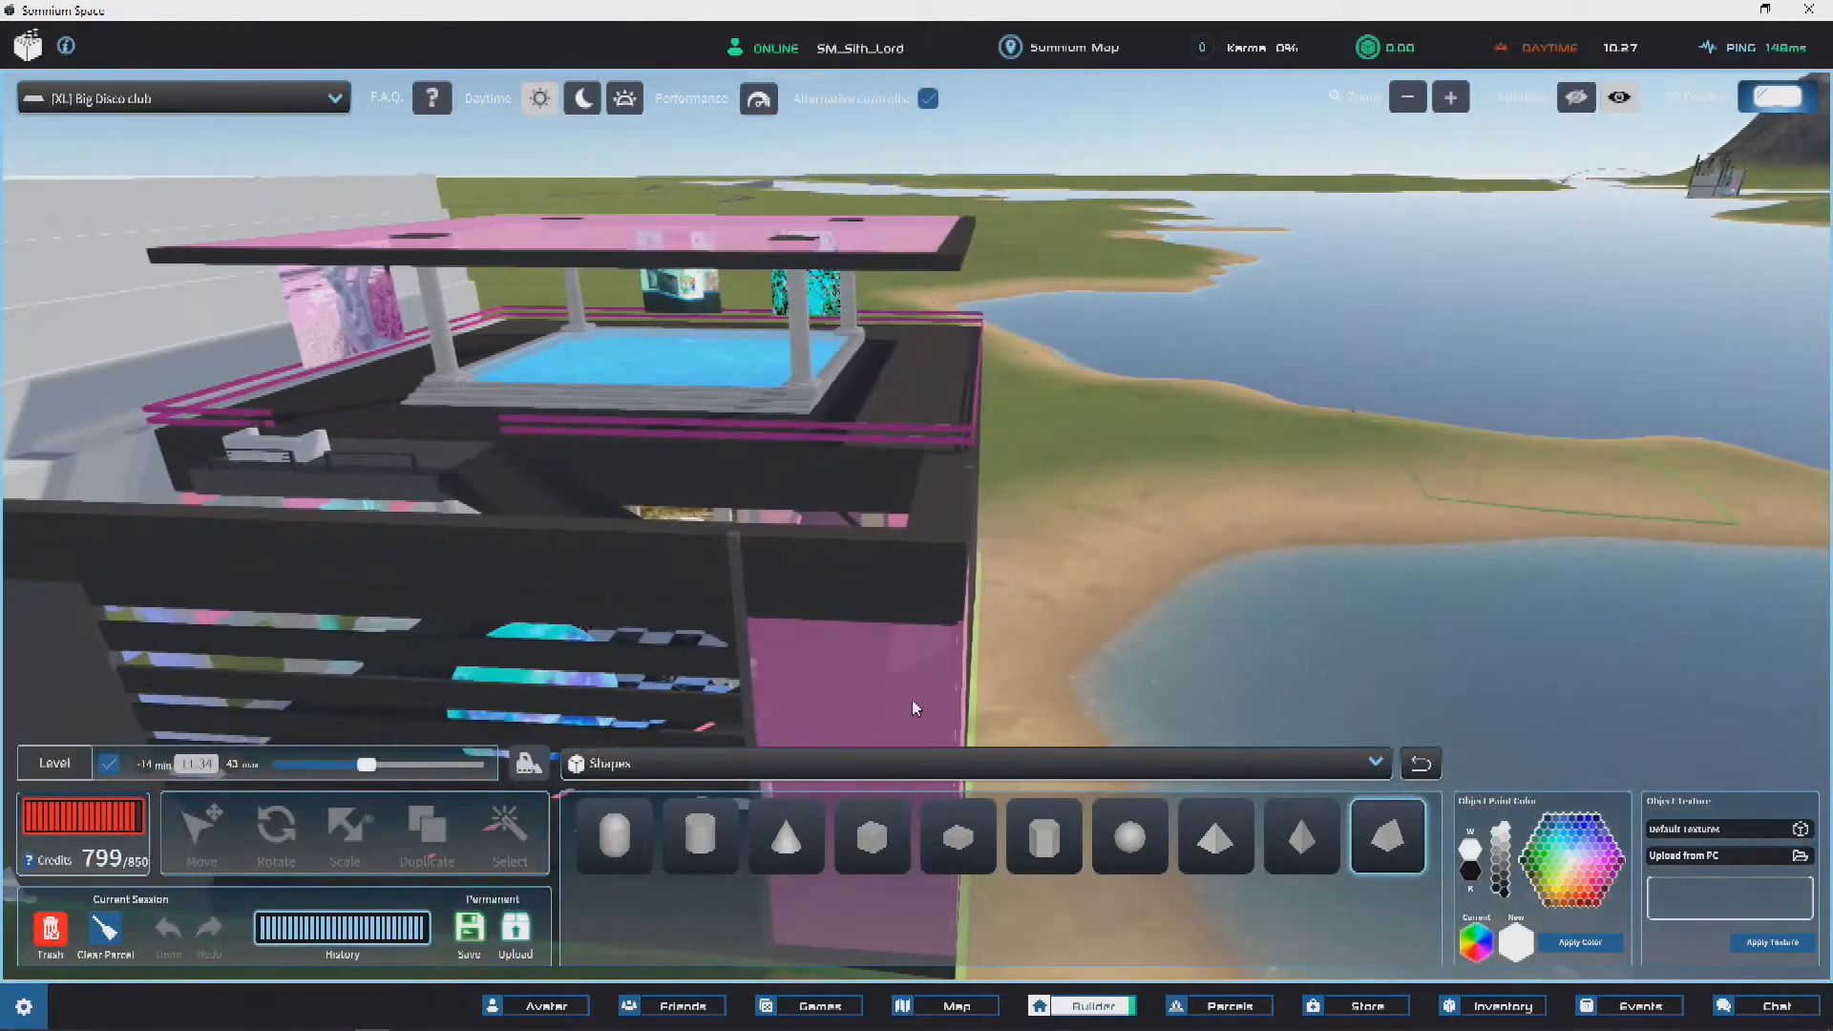
left_click(945, 714)
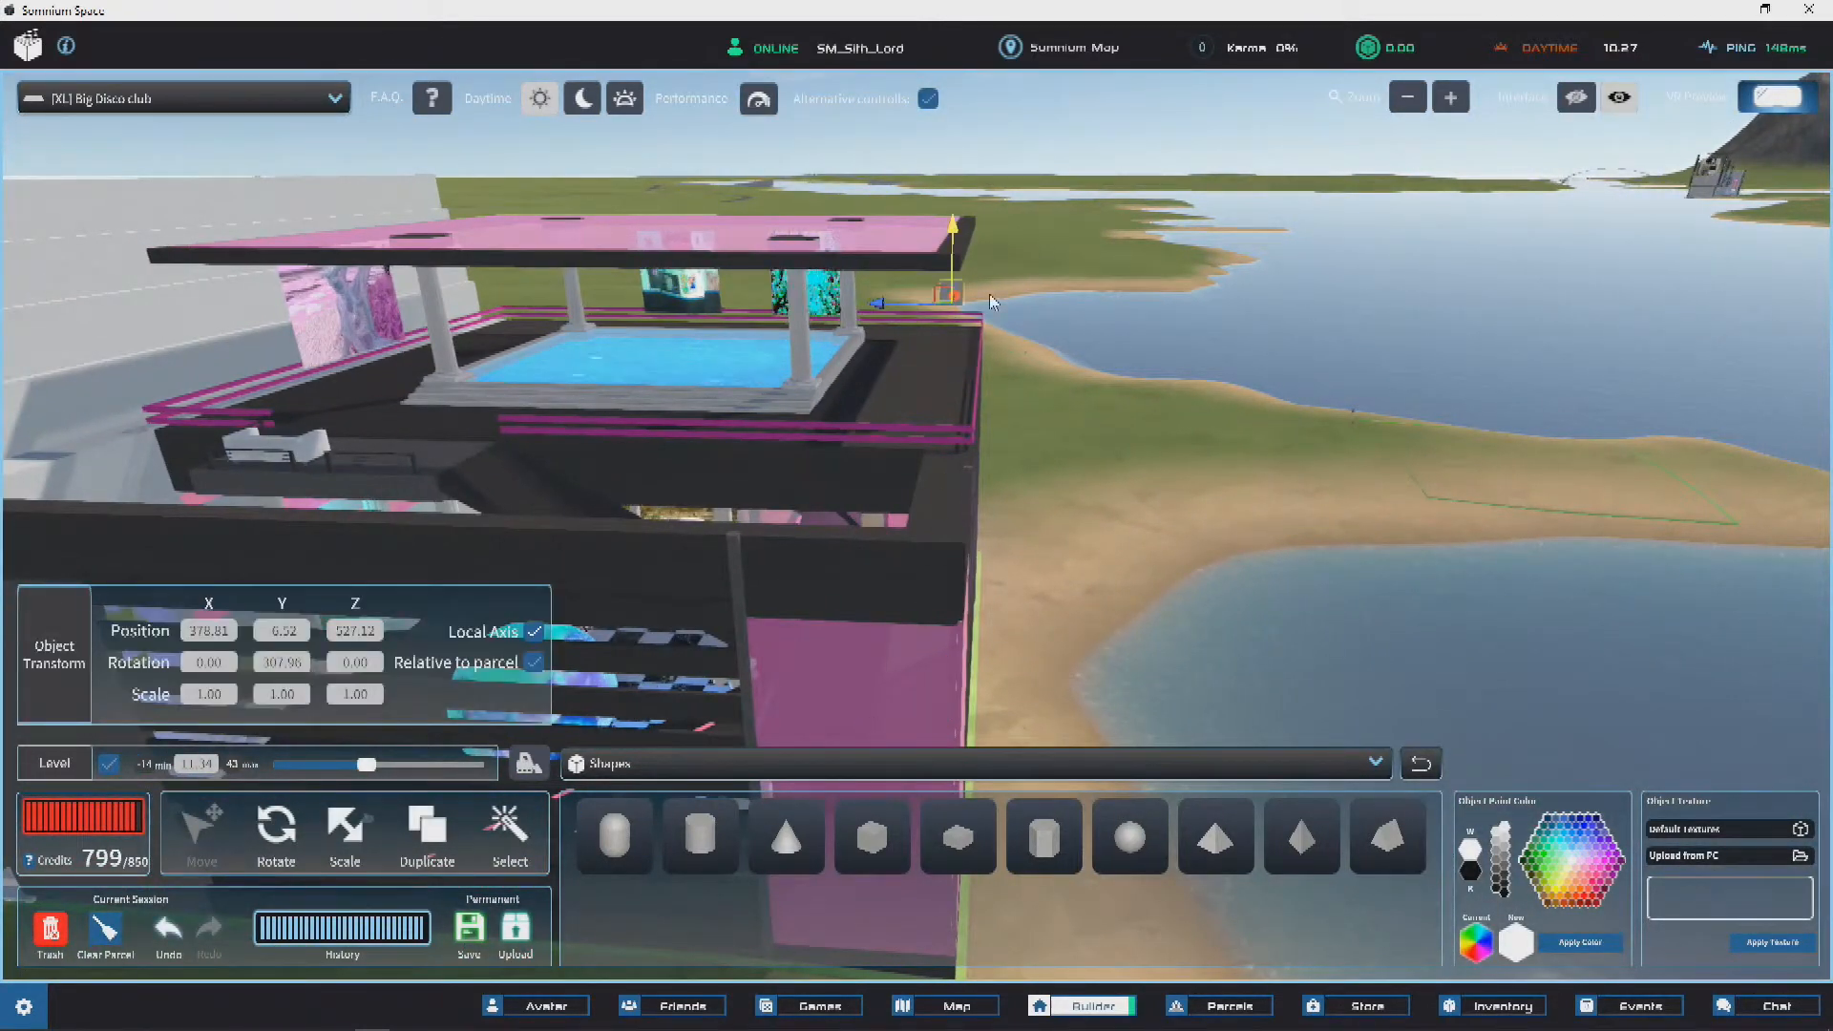
Step: Raise the tapered block above the terrace to Y 15.51 and paint it pink
key("w")
right_click_drag(989, 294, 1080, 614)
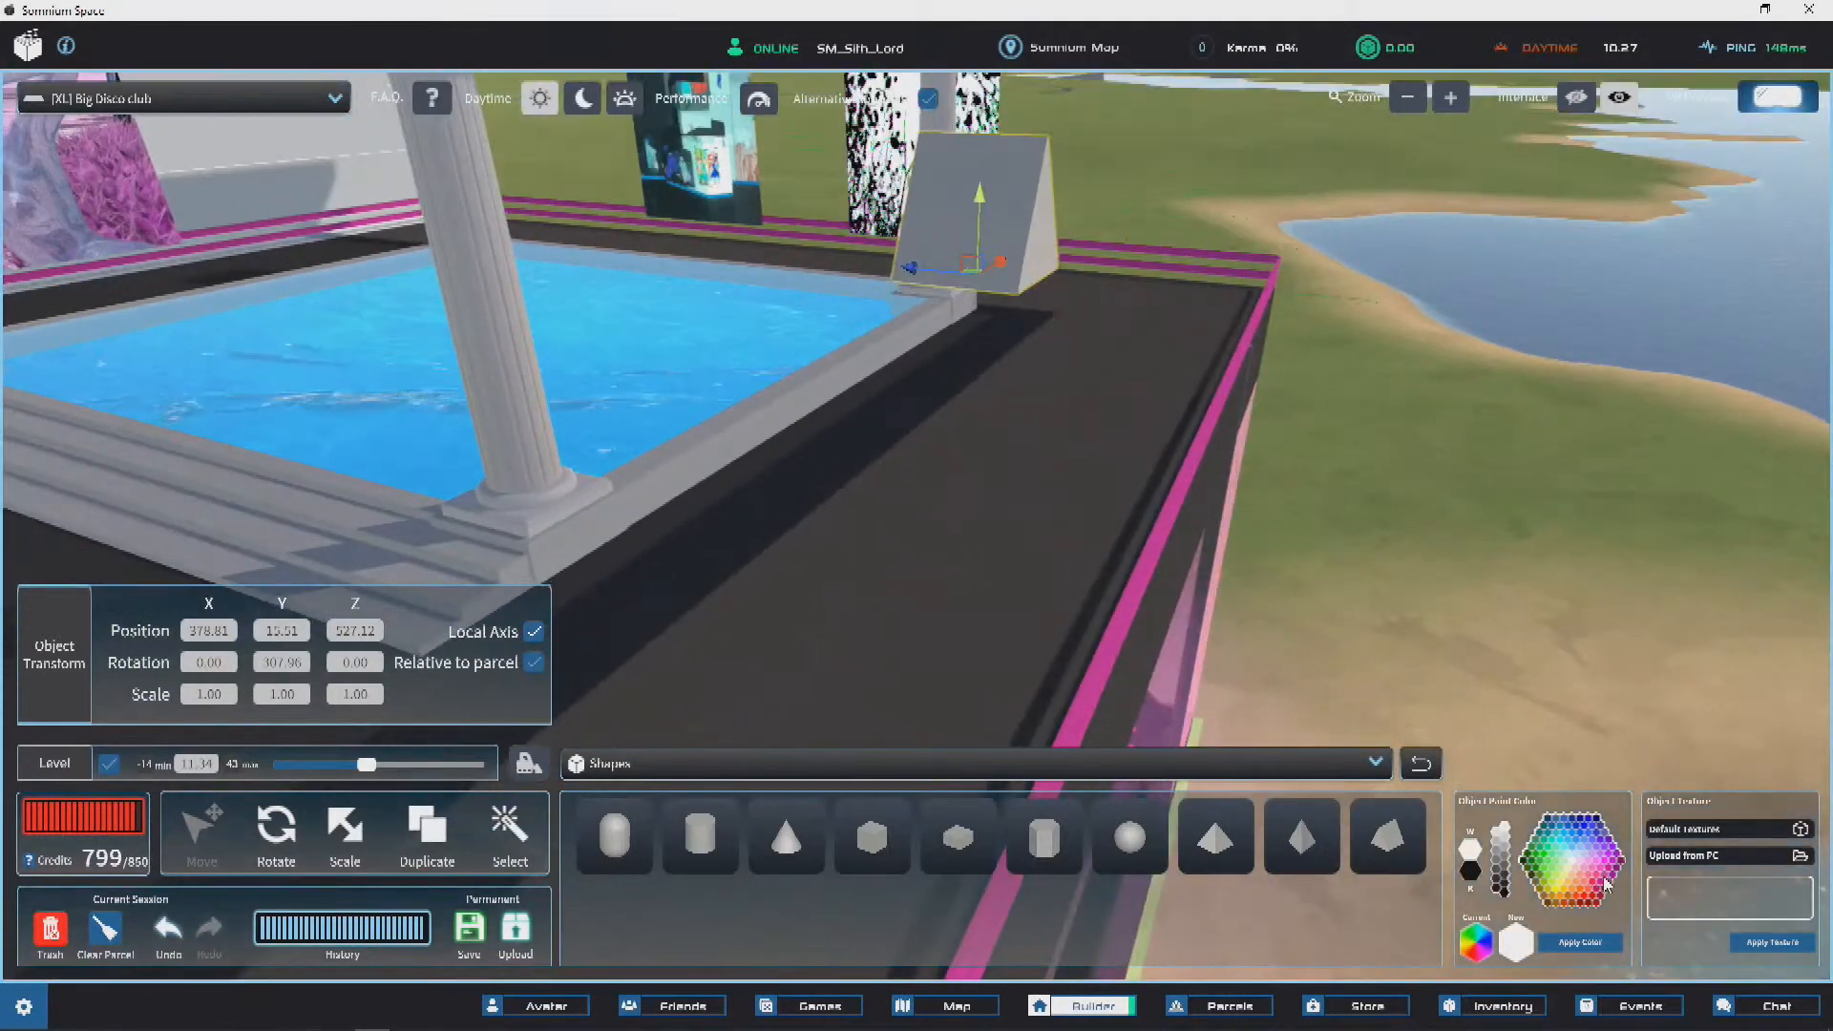
left_click(1579, 942)
right_click_drag(1146, 535, 1038, 516)
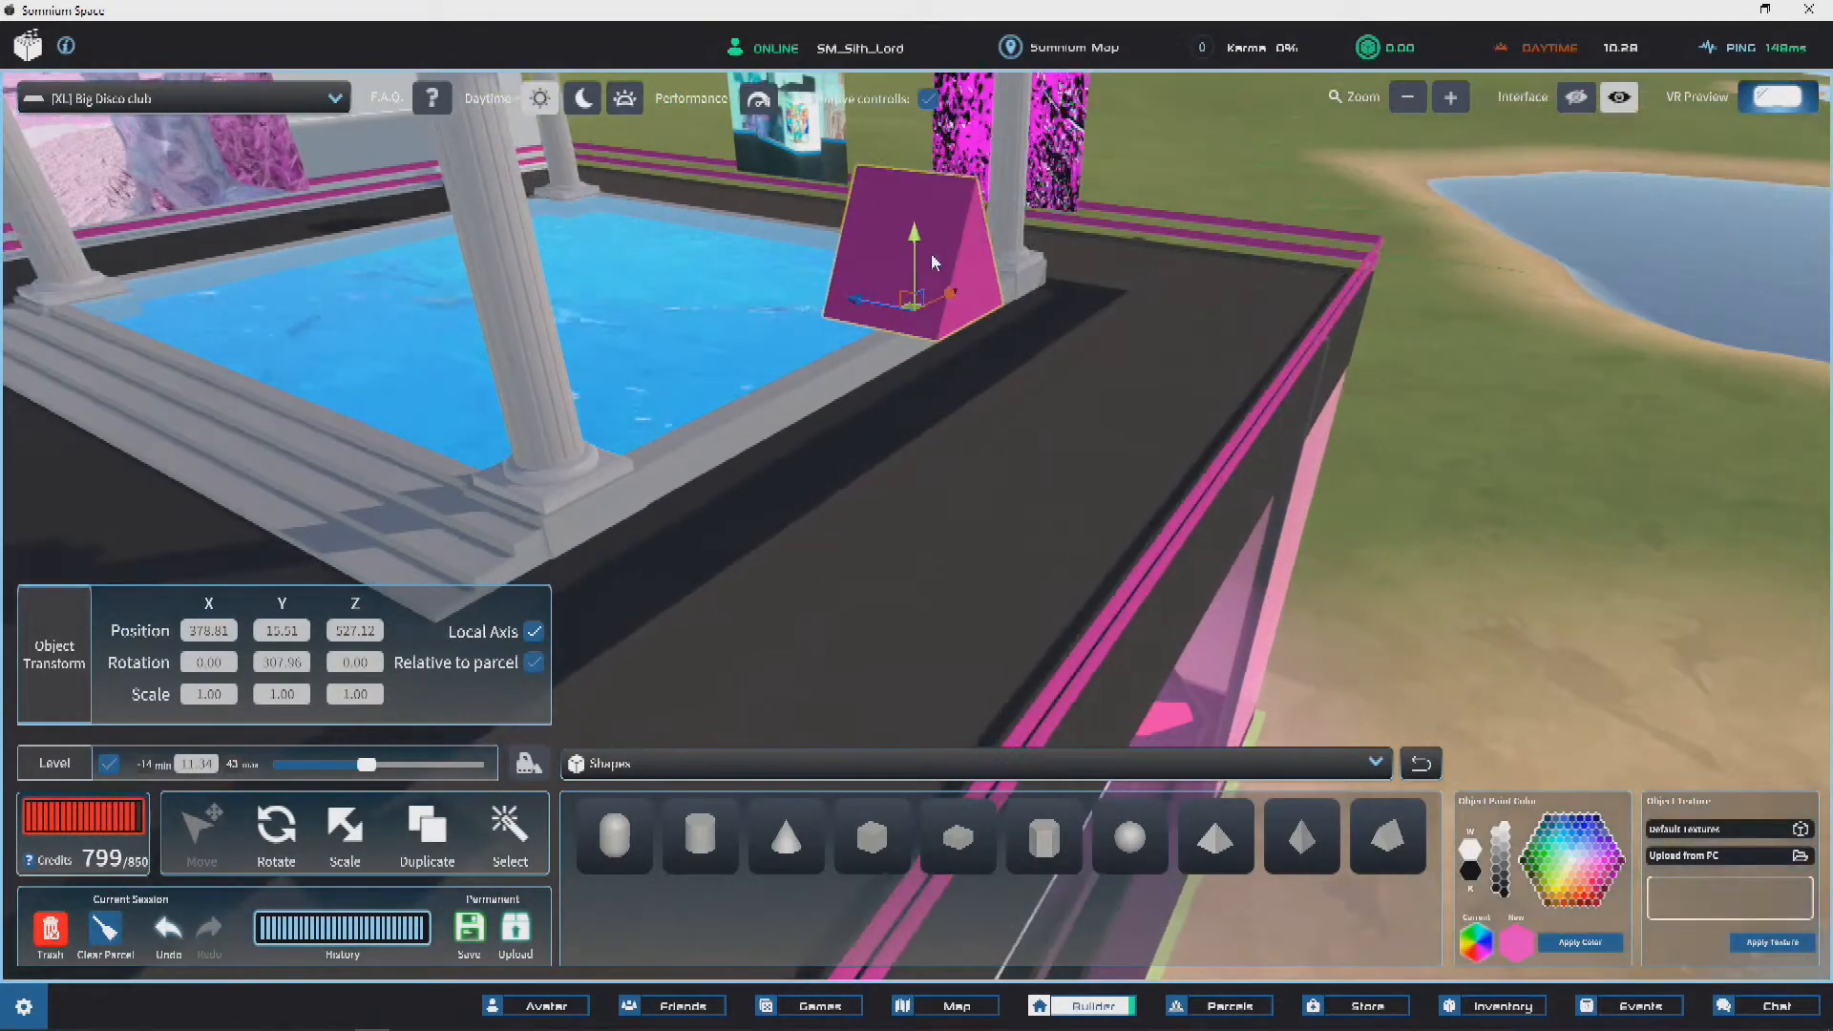
Step: Lower the pink block onto the terrace floor at Y 10.71
key("s")
right_click_drag(909, 258, 1092, 542)
left_click(982, 508)
left_click(983, 506)
left_click(1040, 452)
key("w")
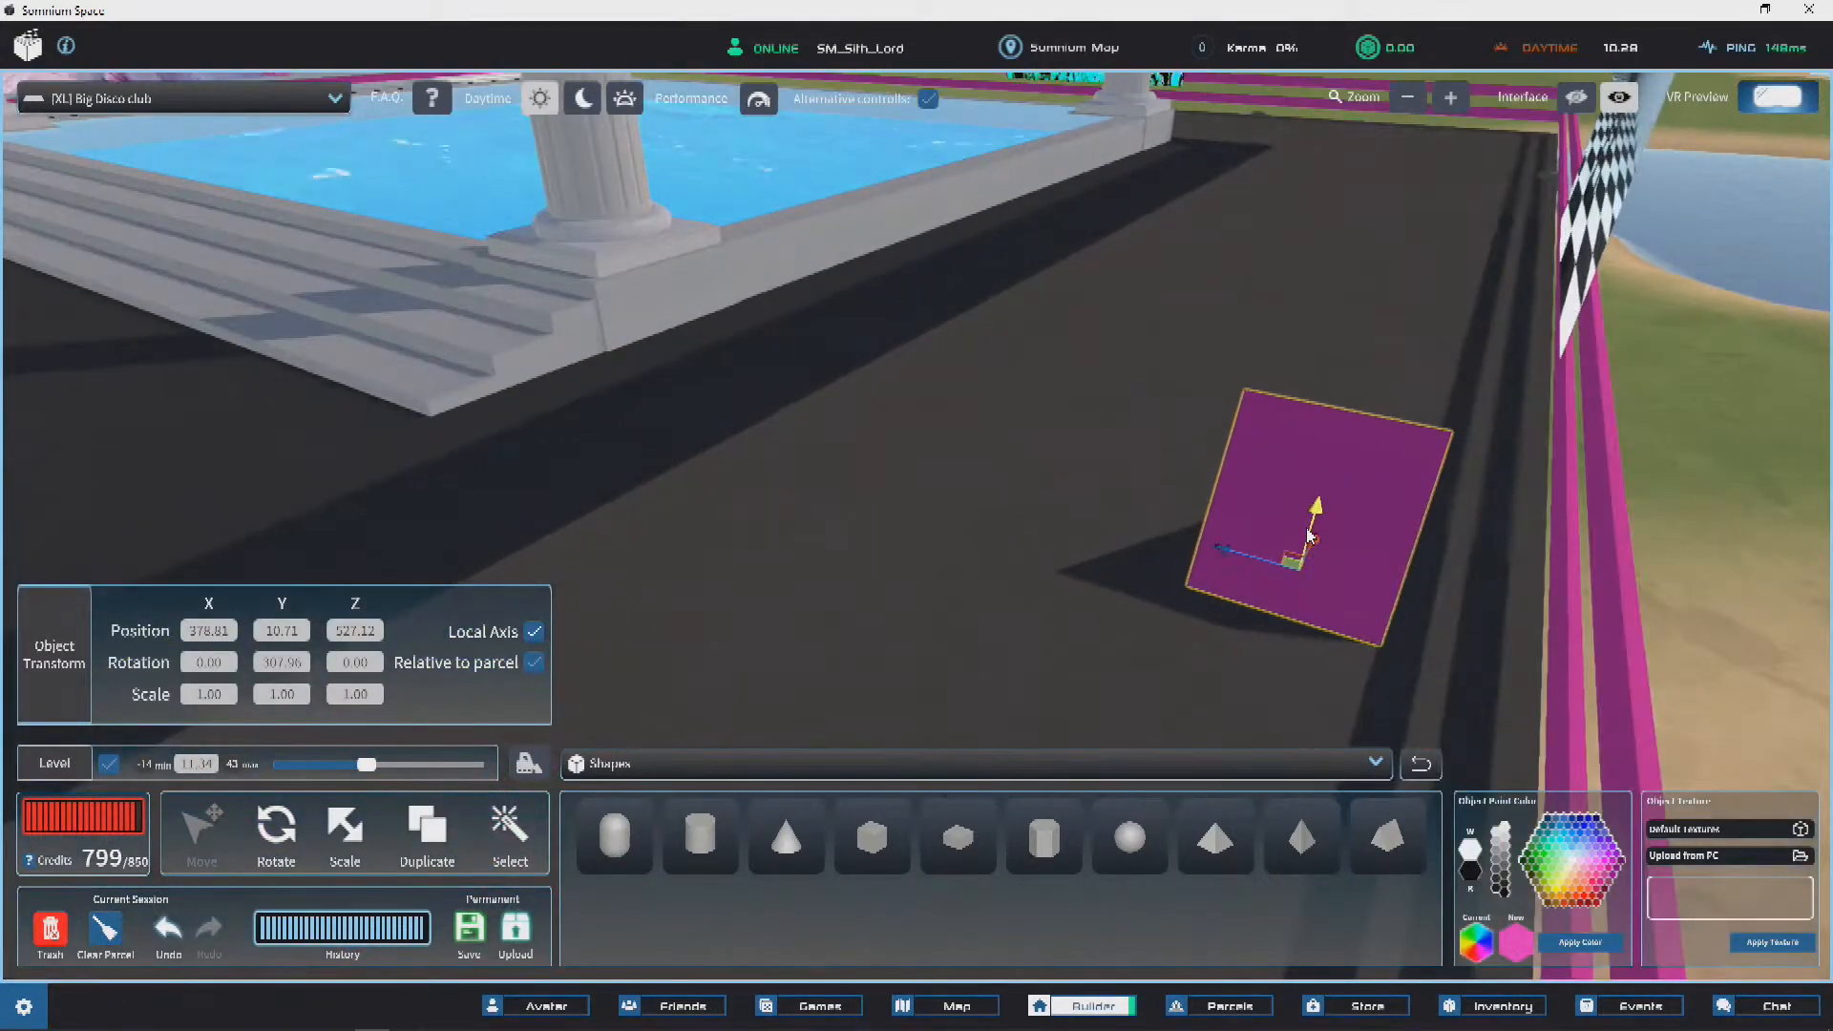
Step: Thin the pink block to a Z scale of 0.11 and move it beside the railing to X 384.08, Y 10.84, Z 532.87
right_click_drag(1313, 539, 951, 515)
left_click_drag(952, 516, 1336, 542)
right_click_drag(907, 461, 1065, 603)
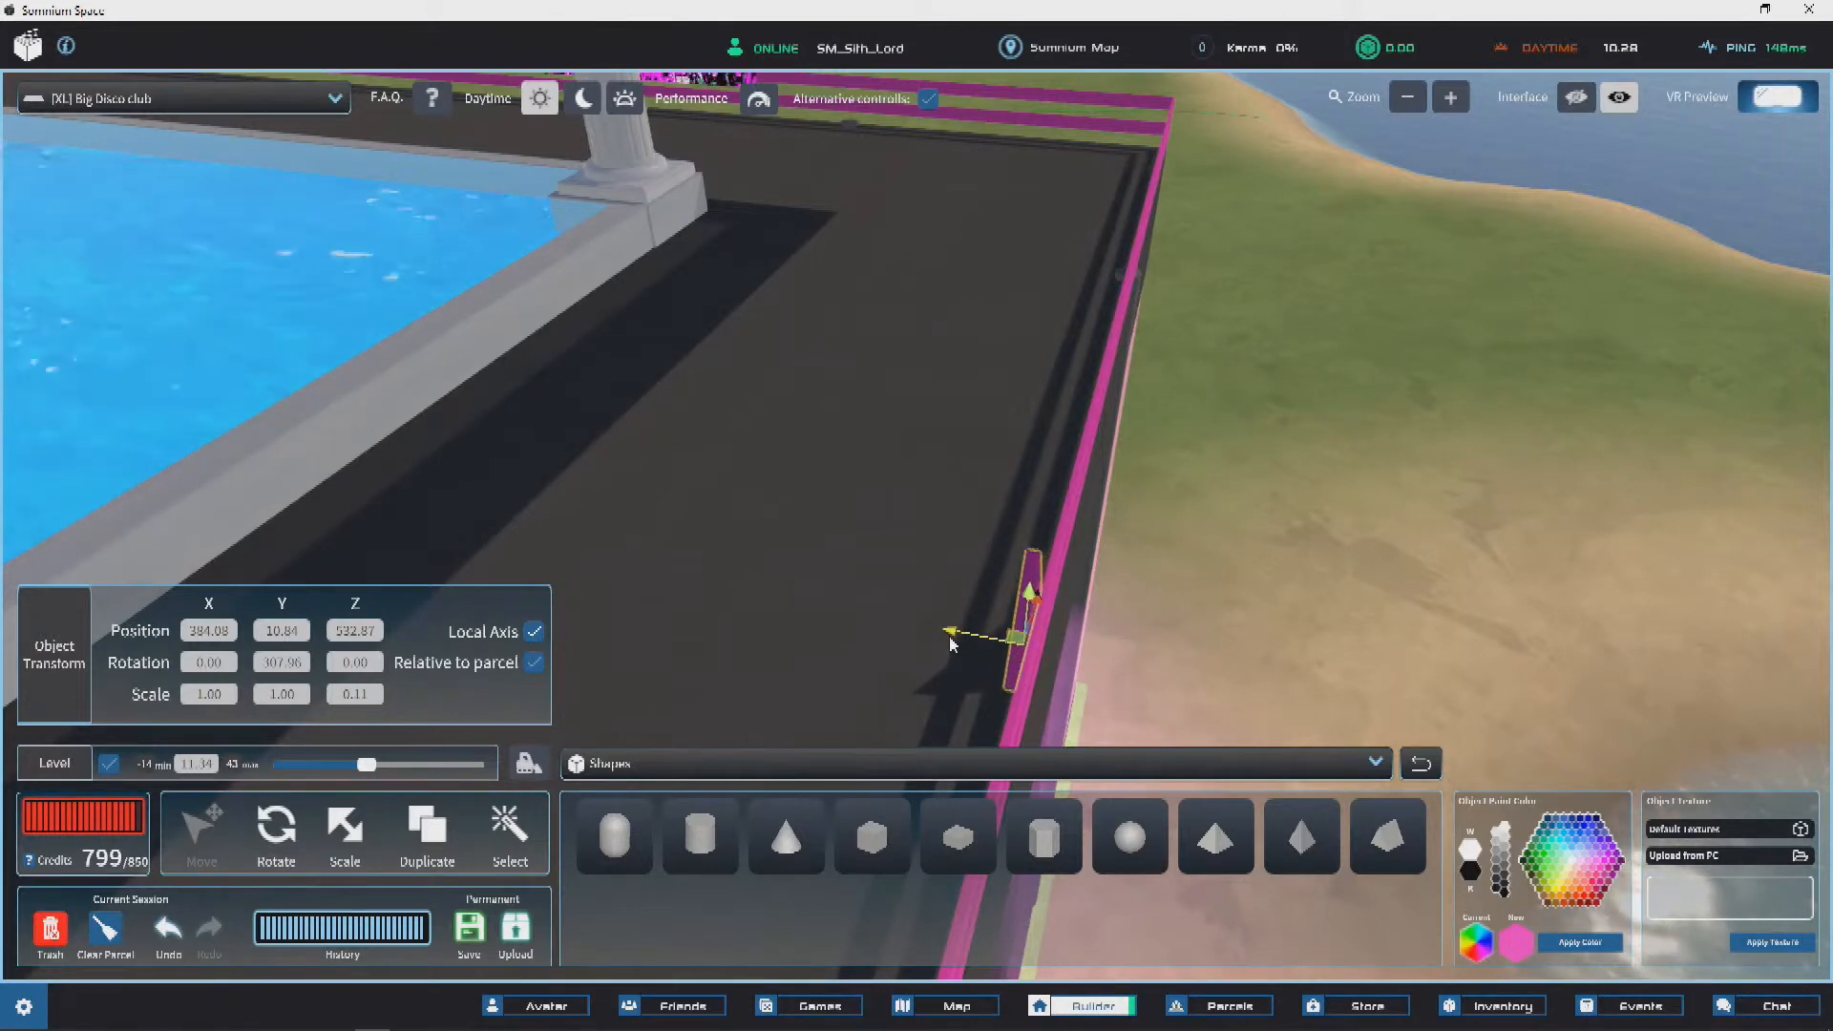
Step: Shift the checkered-floor picture inward at the side railing and select the pink block beneath it
key("ctrl+z")
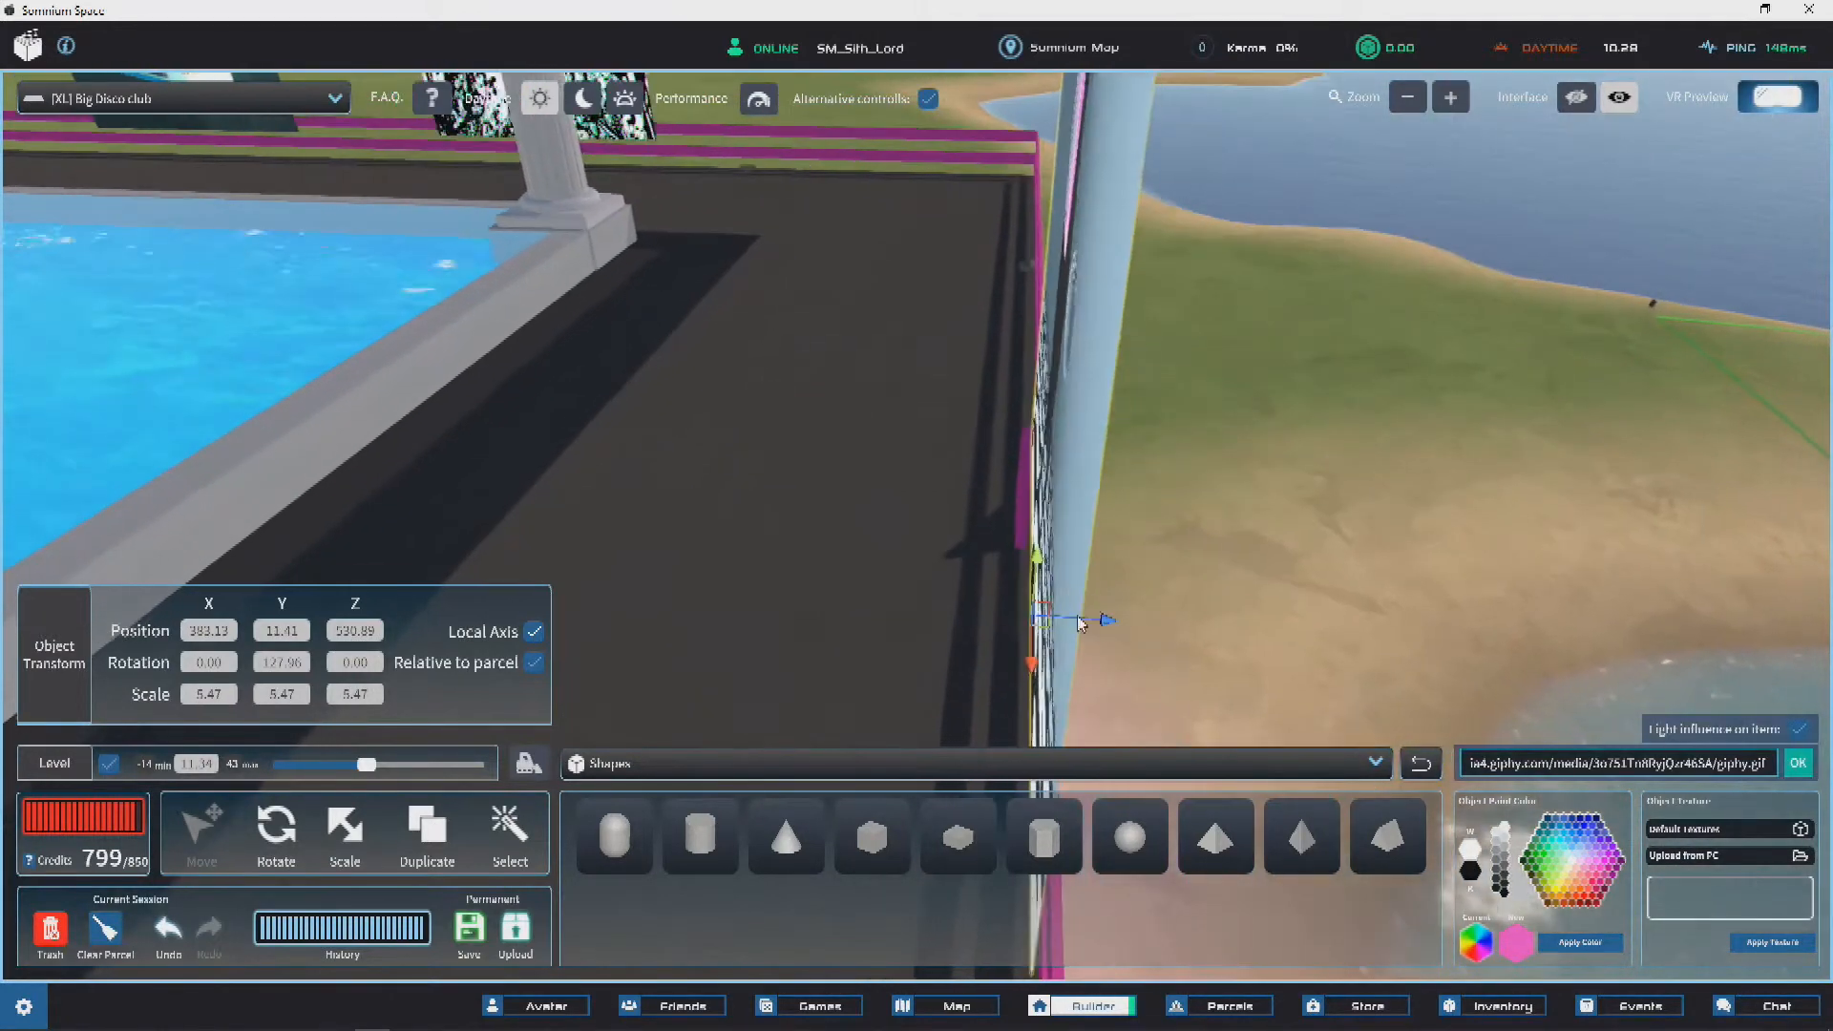
right_click_drag(1085, 588, 1056, 534)
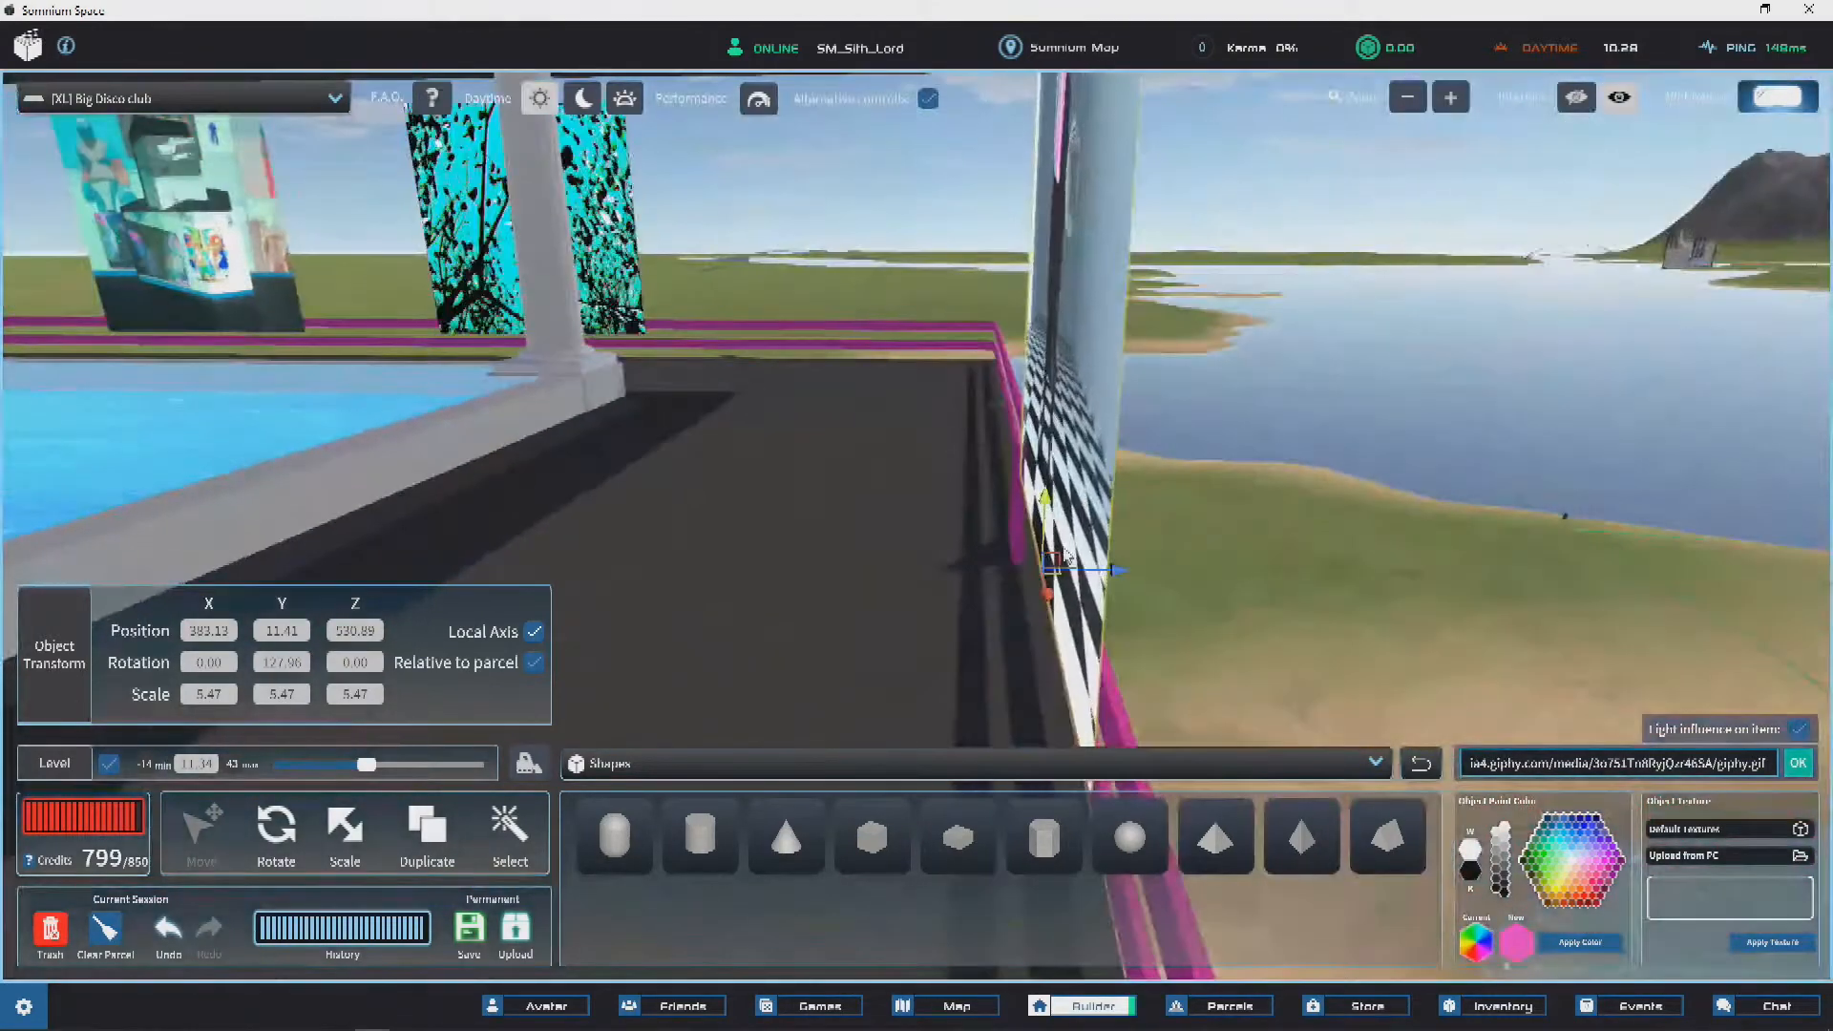
left_click_drag(1103, 579, 1070, 557)
right_click_drag(1069, 557, 935, 563)
left_click(839, 541)
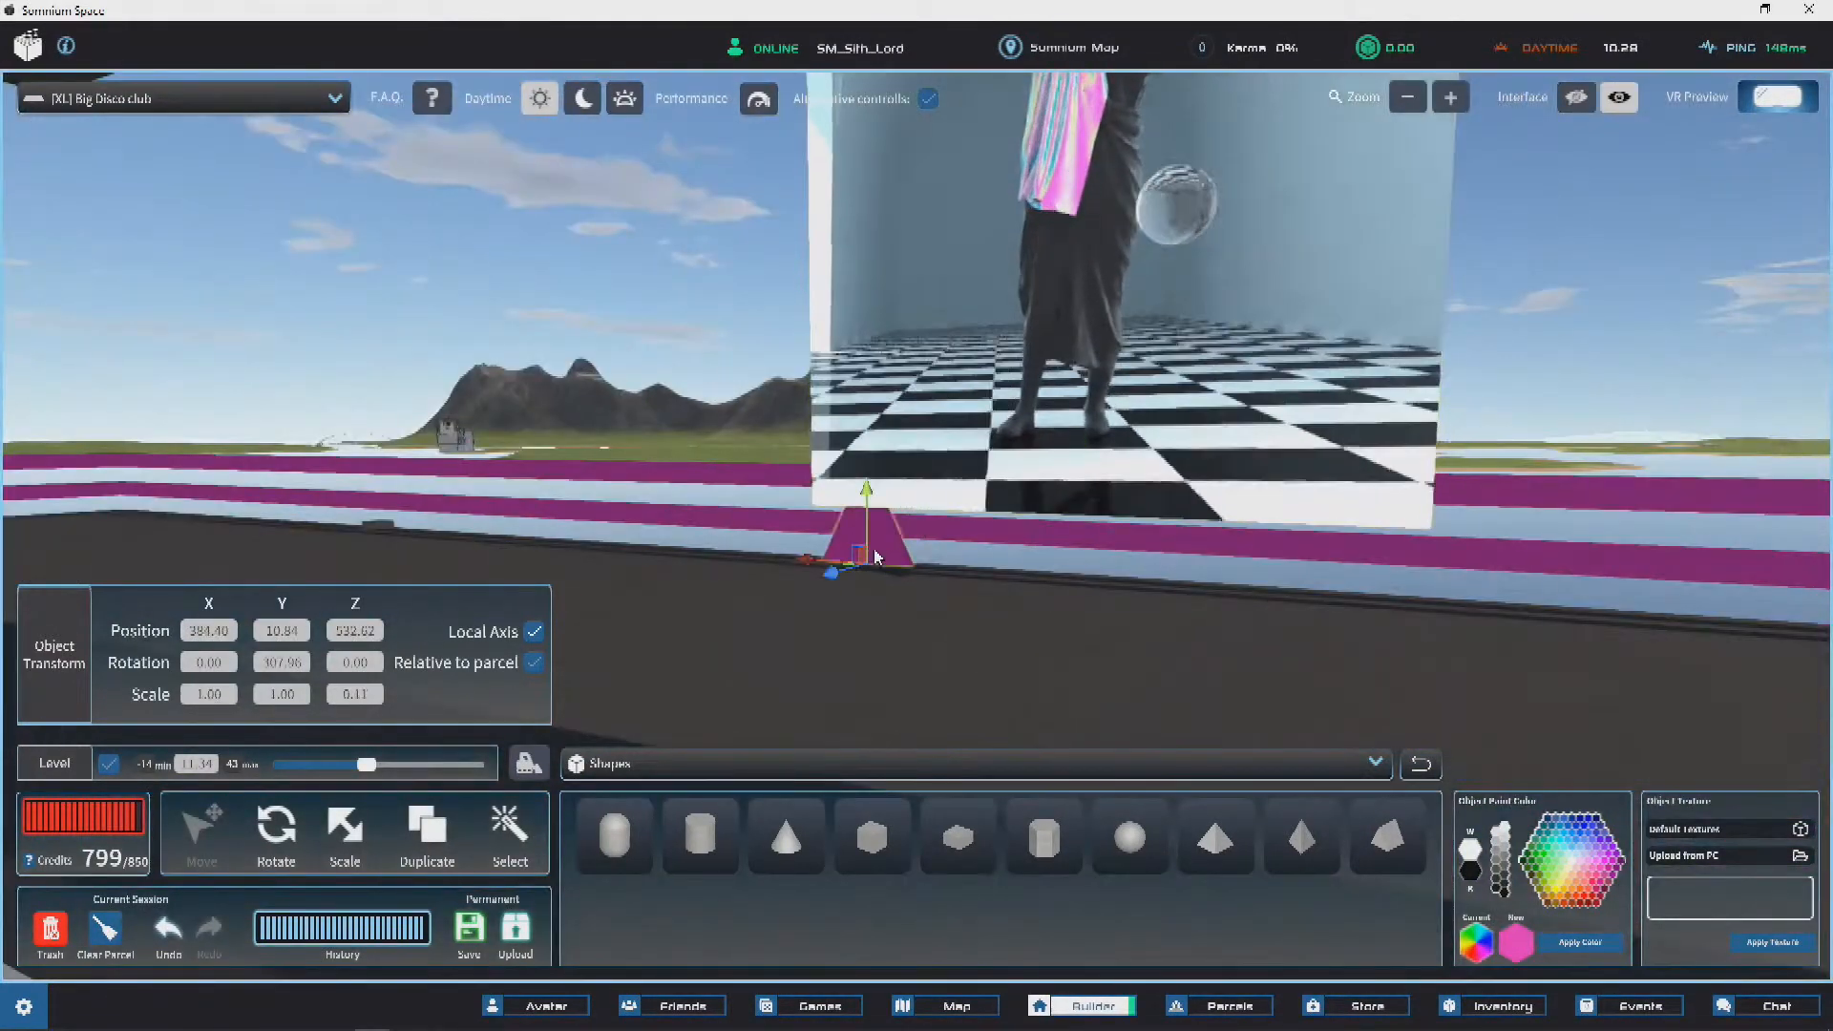
Step: Move the pink block along the railing to X 383.09, Z 530.94 and enlarge it to X scale 13.72 and Y scale 5.32
scroll(1074, 512, "up", 3)
left_click_drag(785, 550, 920, 592)
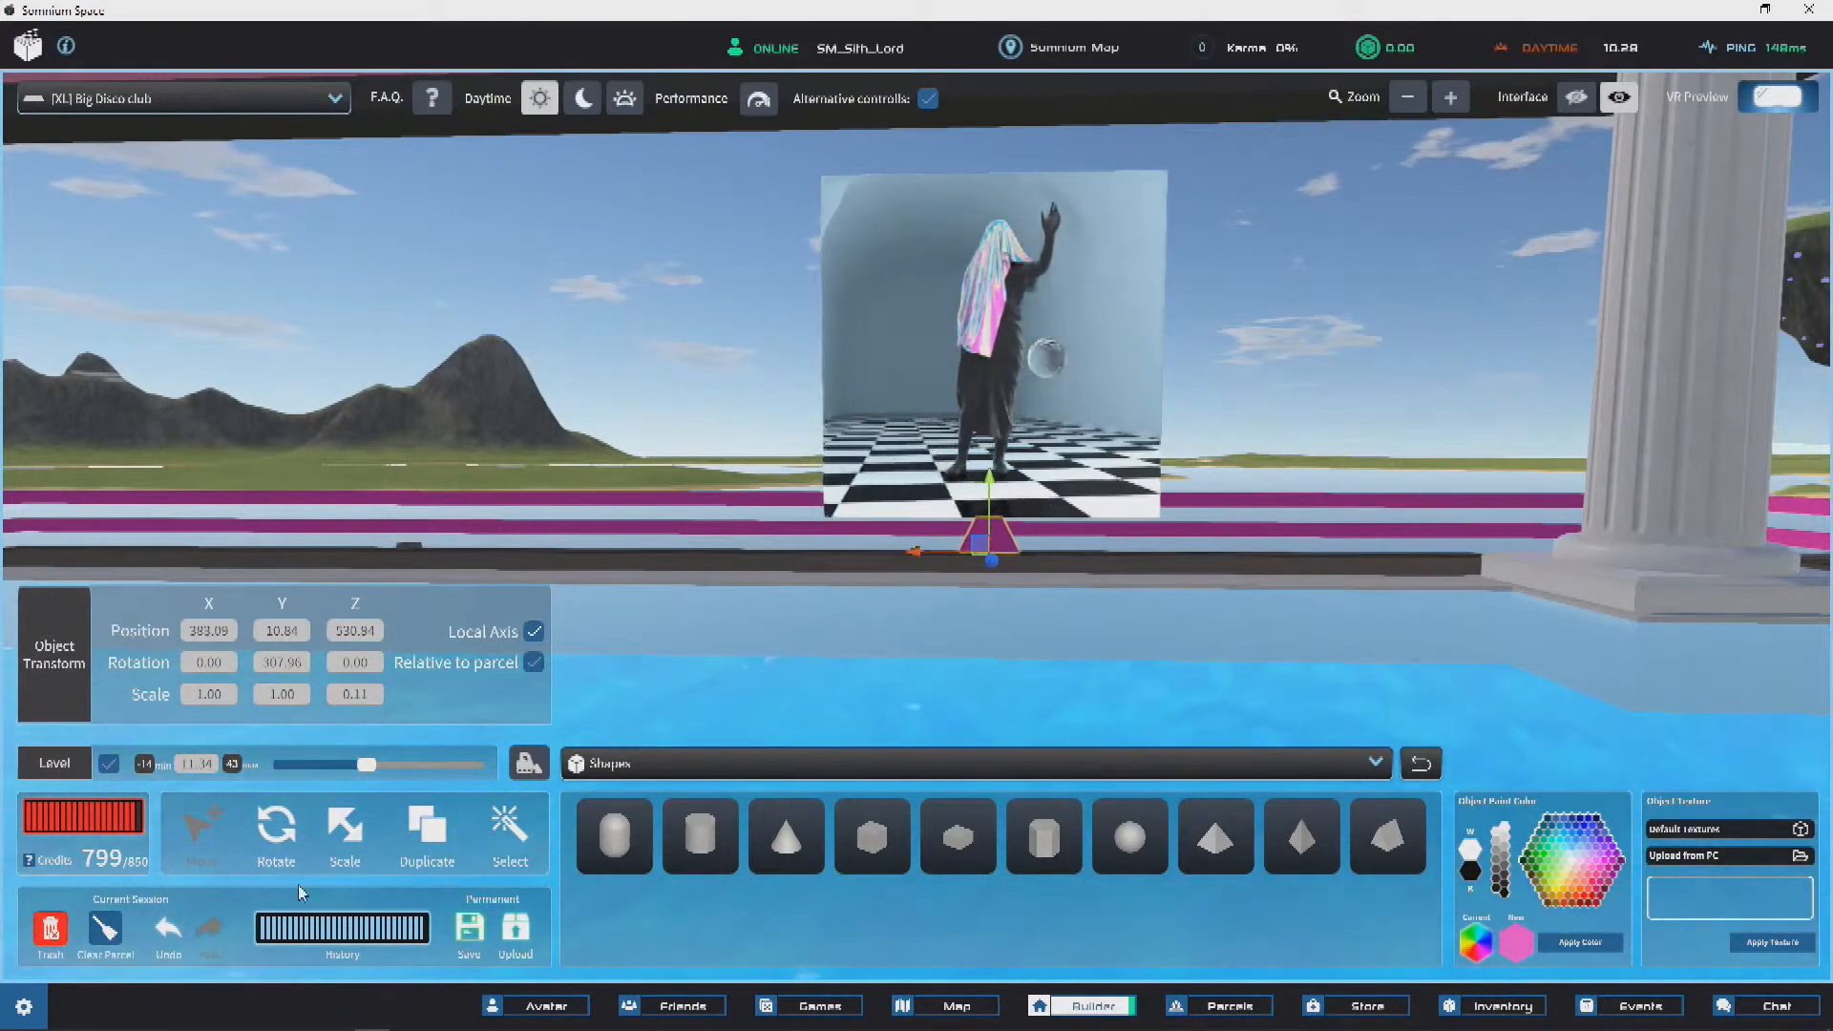
left_click(345, 831)
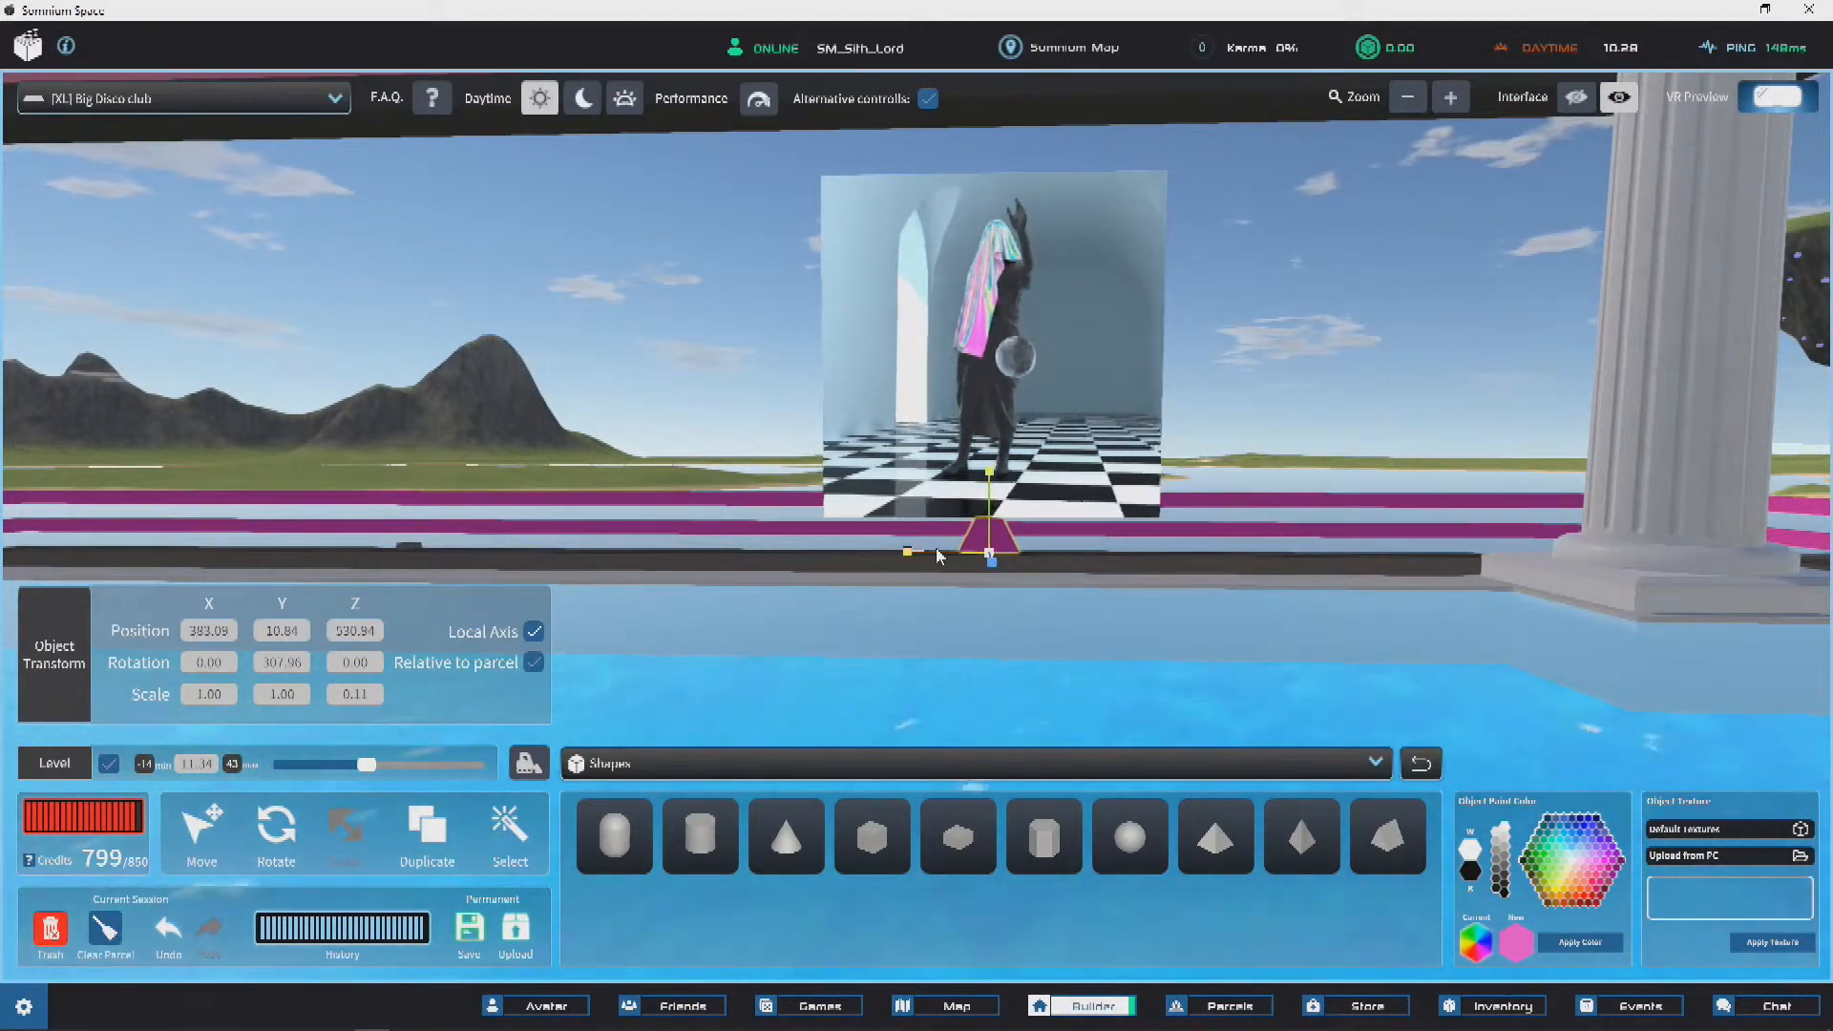
left_click_drag(989, 471, 993, 391)
mouse_move(907, 552)
left_mouse_down()
mouse_move(945, 554)
mouse_move(910, 555)
left_mouse_up()
left_click(1360, 252)
right_click_drag(1359, 252, 1062, 417)
key("s")
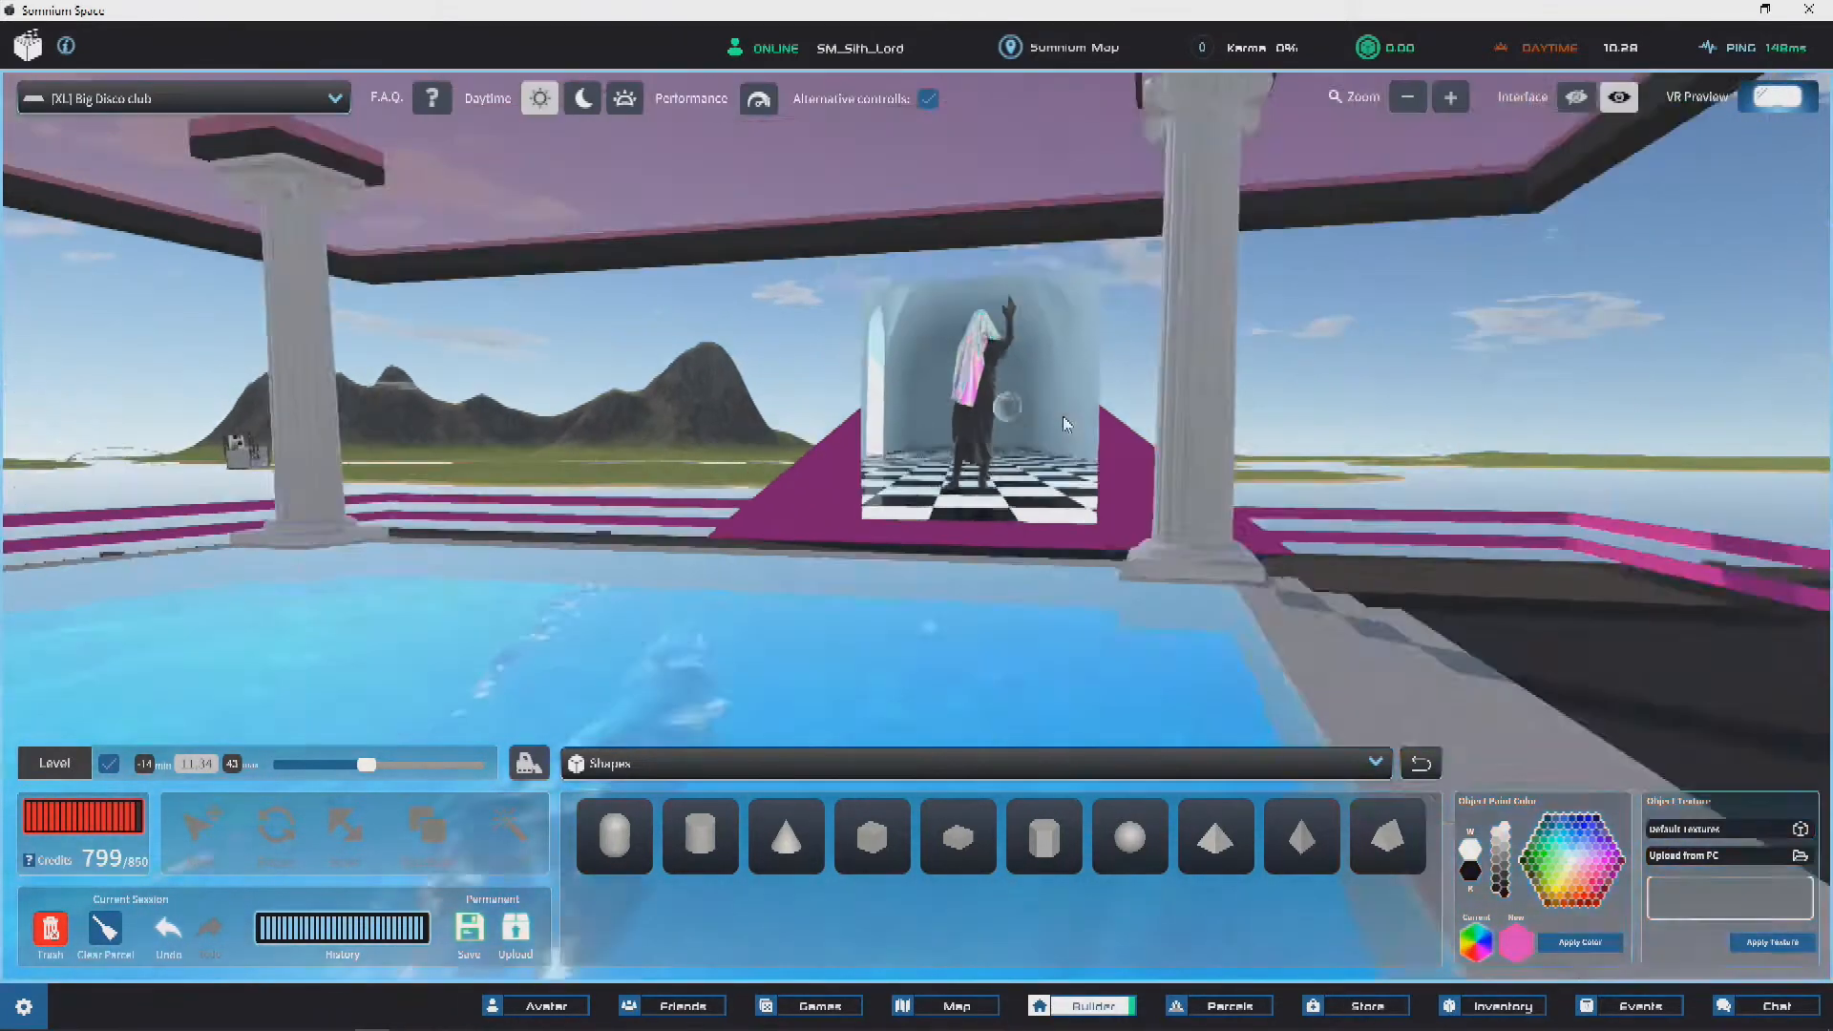
Step: Examine the enlarged pink support and the pictures around the pool from the terrace and from above
right_click_drag(1377, 511, 985, 442)
key("w")
key("a")
scroll(1159, 512, "down", 3)
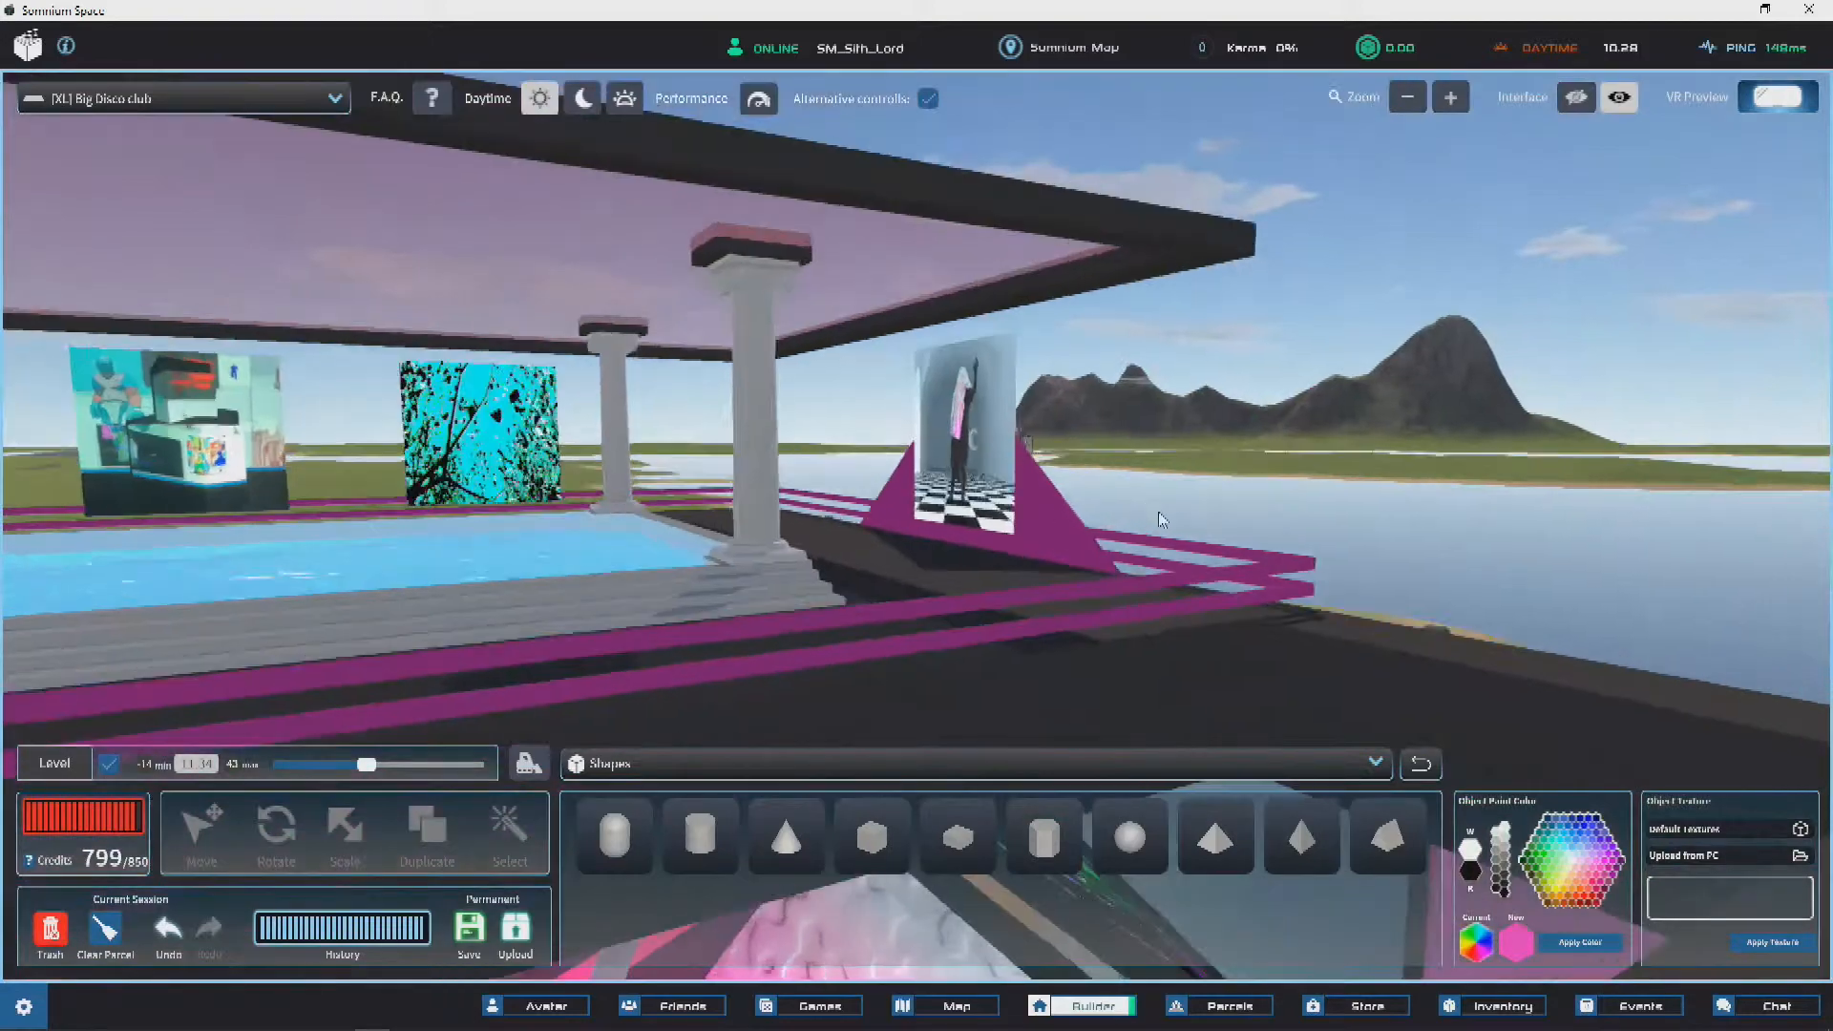
scroll(621, 450, "up", 1)
right_click_drag(622, 450, 430, 478)
right_click_drag(1119, 491, 722, 504)
scroll(723, 504, "up", 6)
middle_click_drag(722, 504, 1256, 492)
right_click_drag(1256, 492, 242, 581)
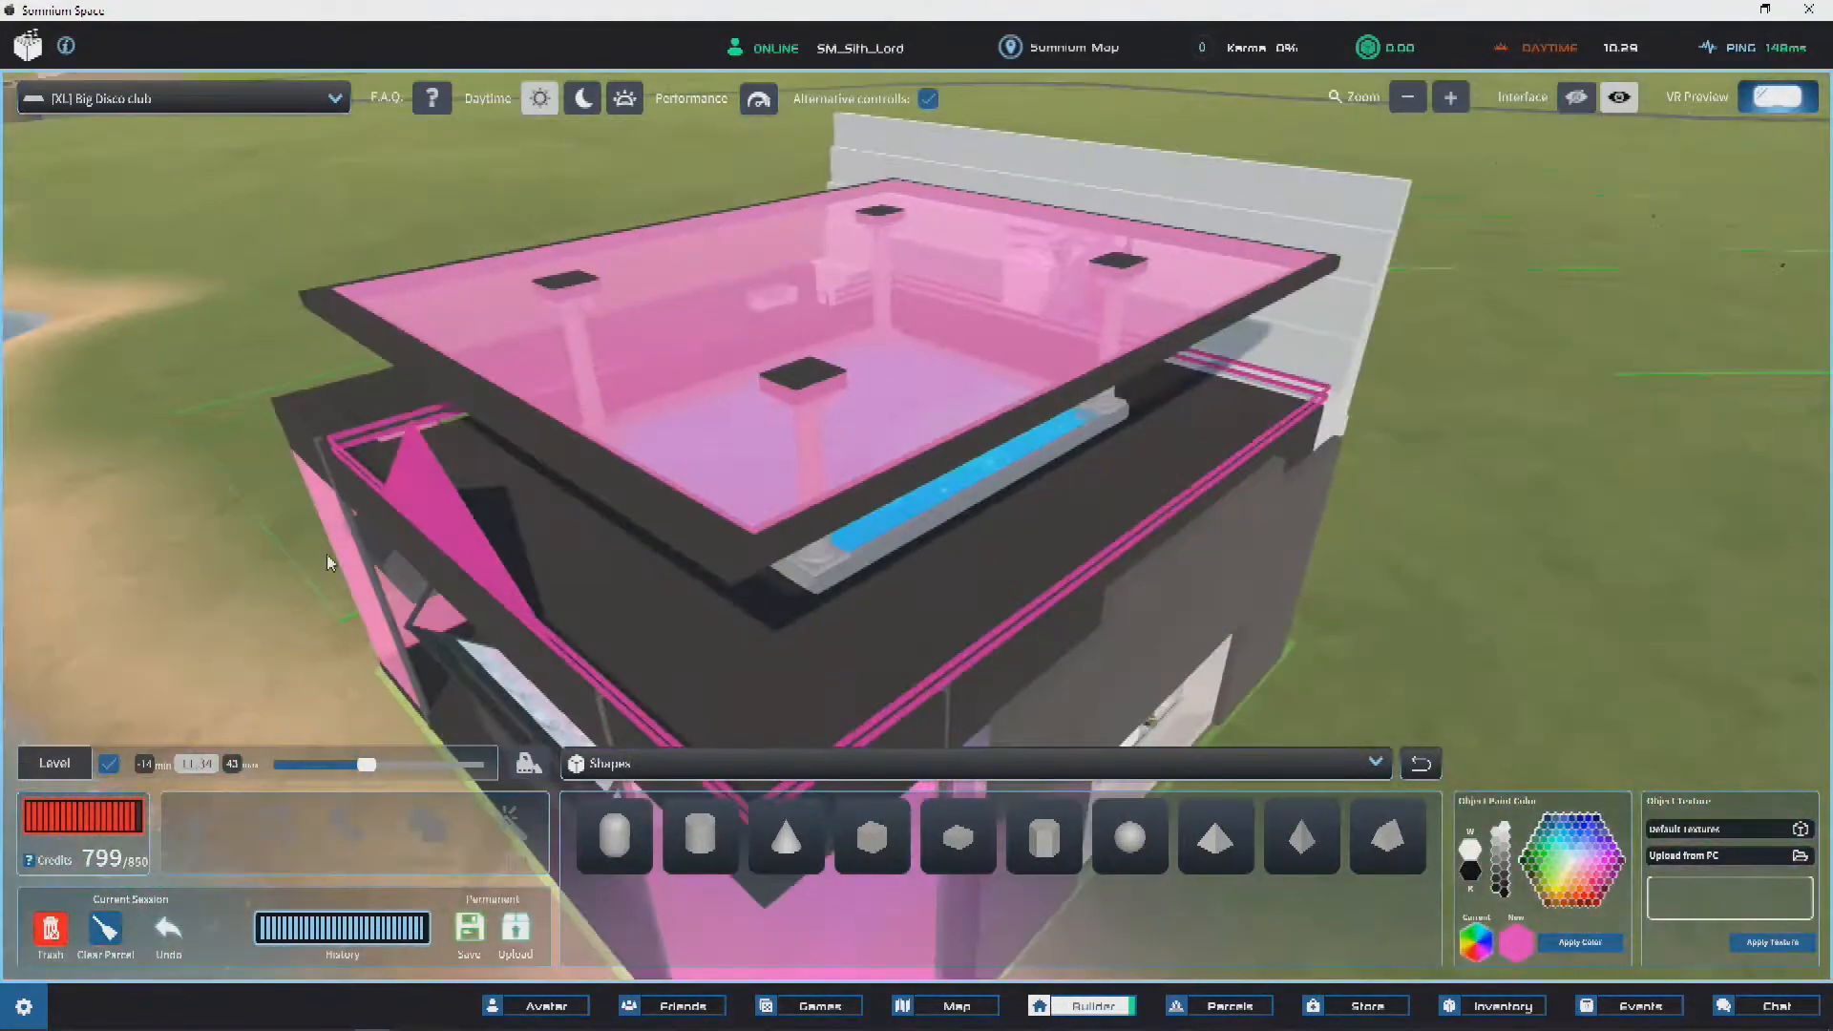
Step: Duplicate the large pink triangular support behind the checkered-floor picture
left_click(450, 504)
right_click_drag(451, 504, 897, 742)
key("ctrl+d")
left_click_drag(1008, 454, 1031, 365)
scroll(1031, 363, "up", 2)
right_click_drag(1031, 363, 1170, 344)
scroll(1163, 343, "up", 4)
left_click_drag(1024, 218, 1558, 386)
right_click_drag(1558, 385, 889, 661)
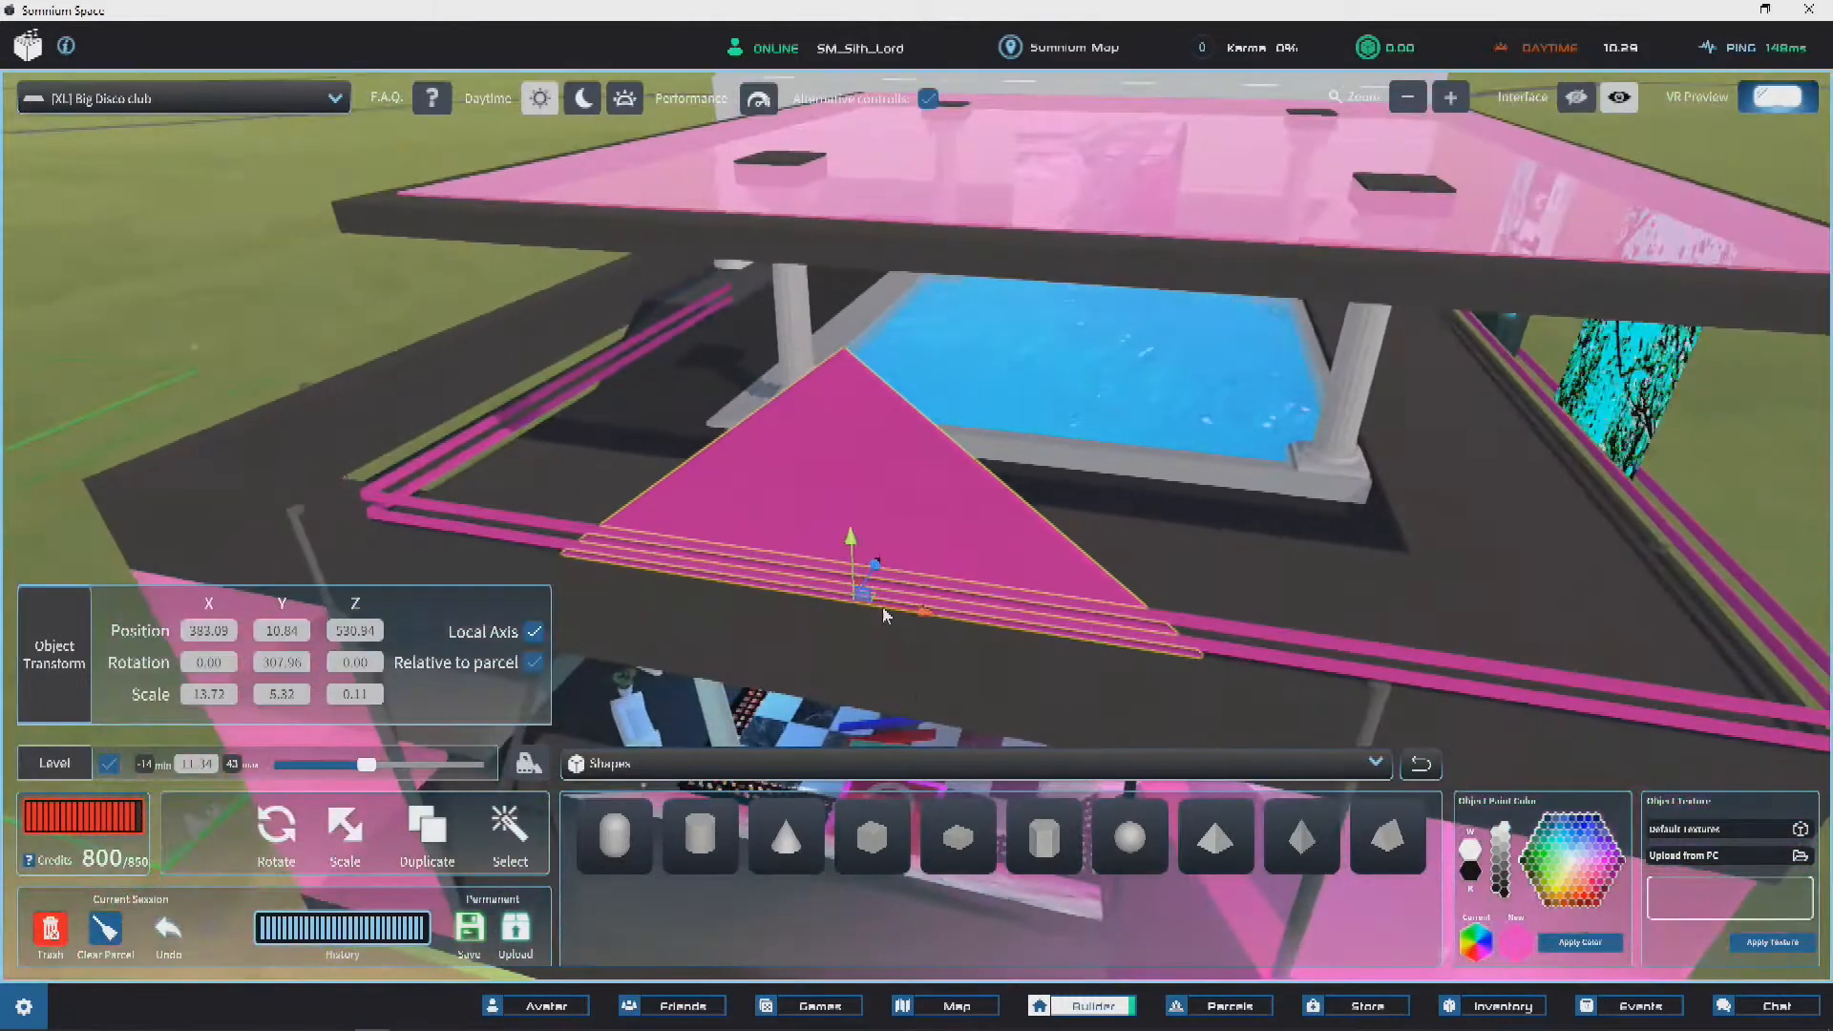
left_click_drag(1182, 619, 1181, 620)
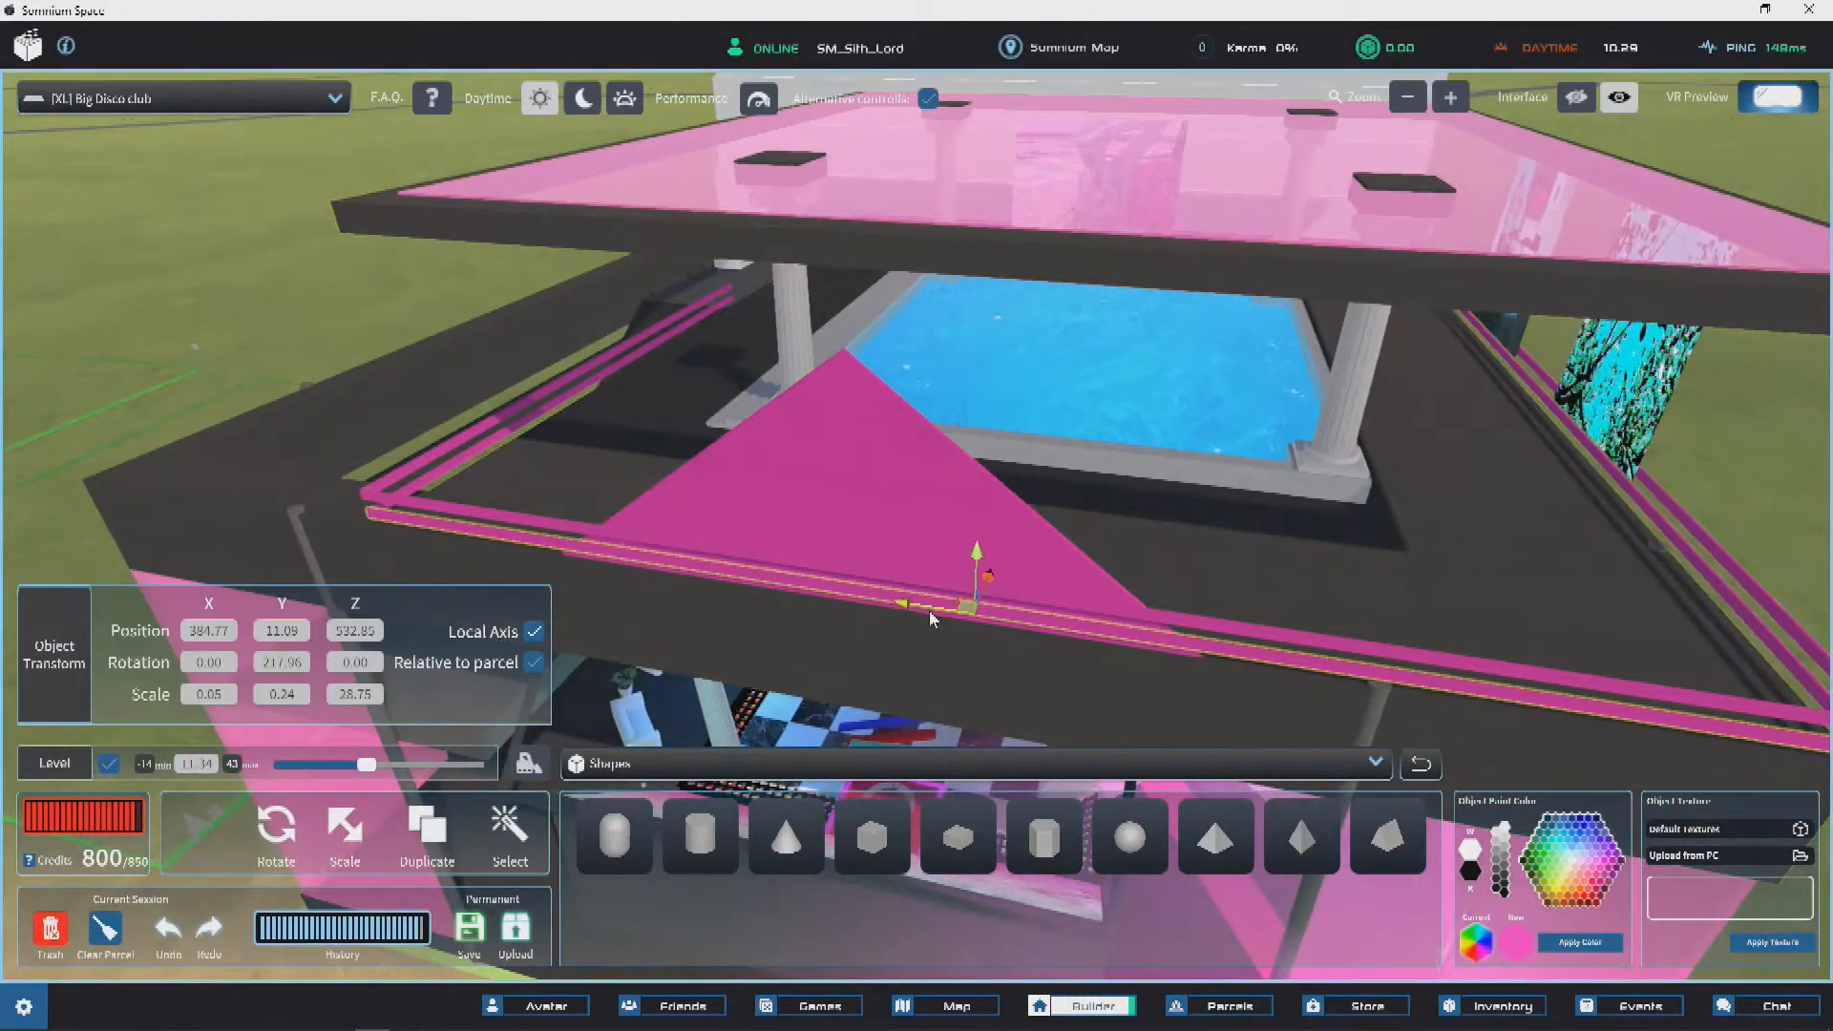
Step: Rotate the duplicated support to Y 217.96 and place it against the adjacent railing at X 382.14, Y 10.84, Z 552.69
right_click_drag(987, 501, 983, 261)
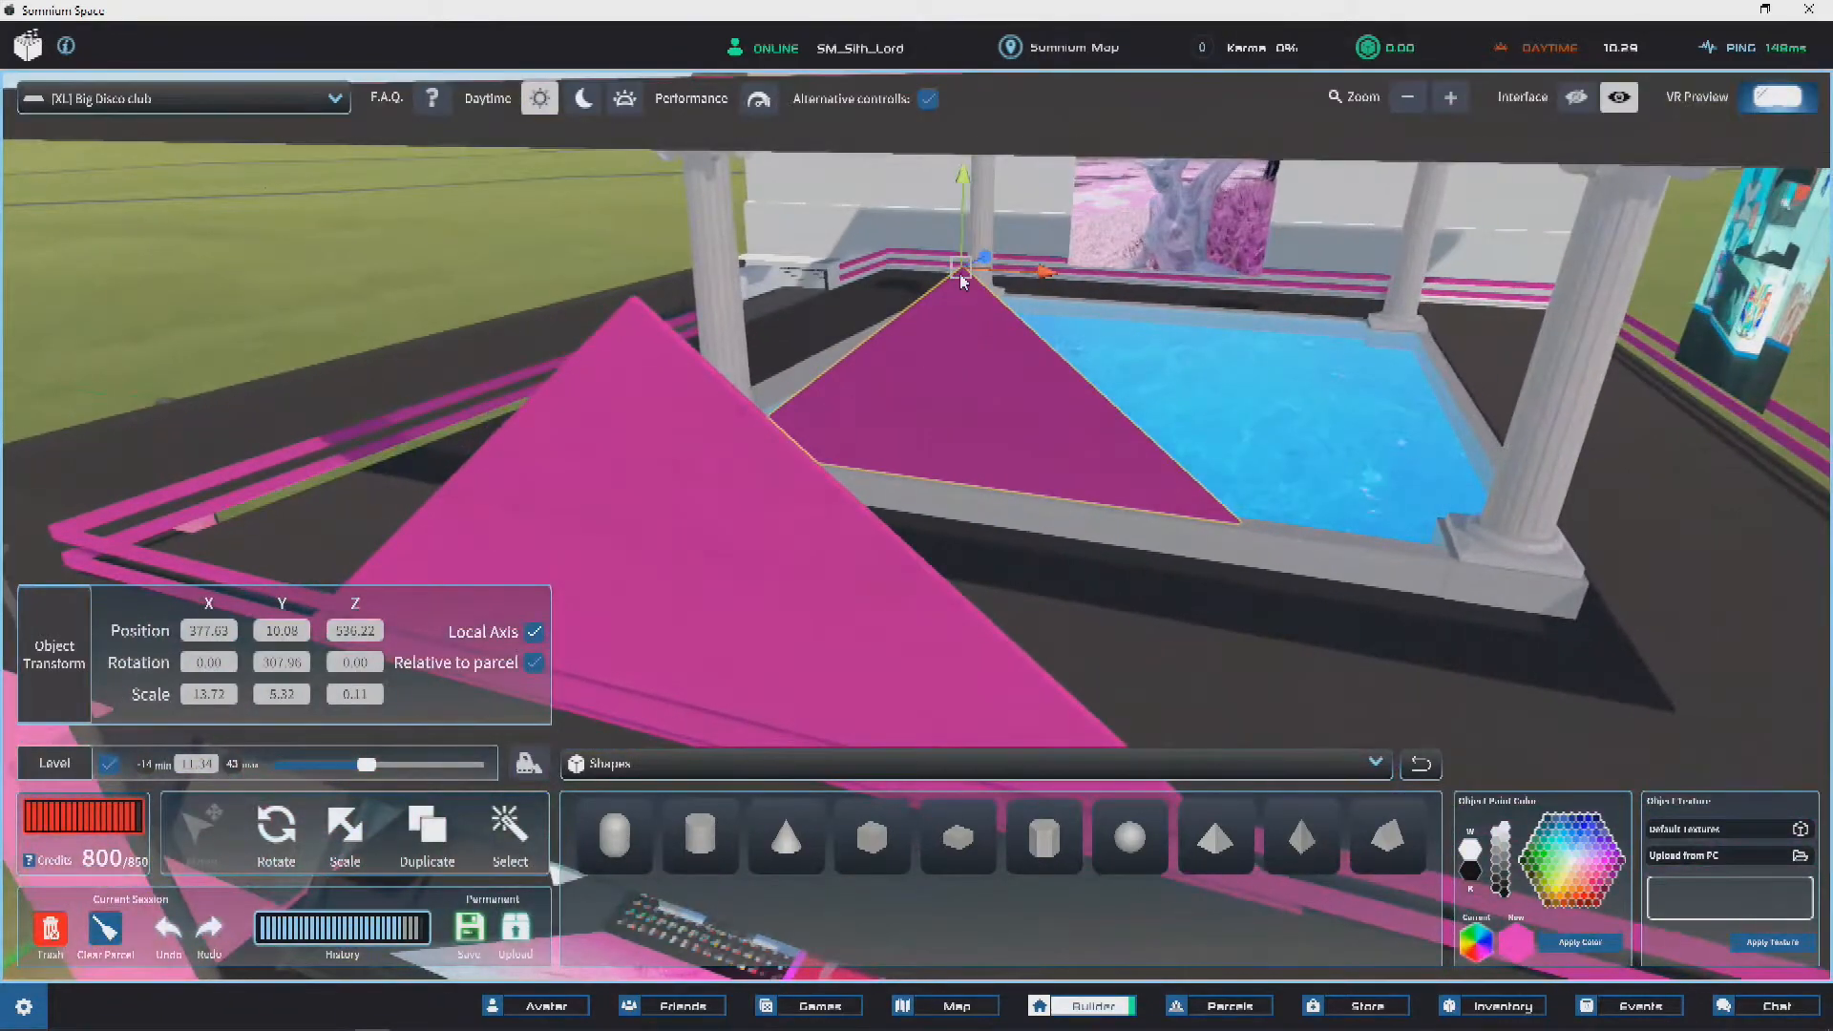
left_click_drag(962, 281, 610, 336)
right_click_drag(616, 318, 735, 345)
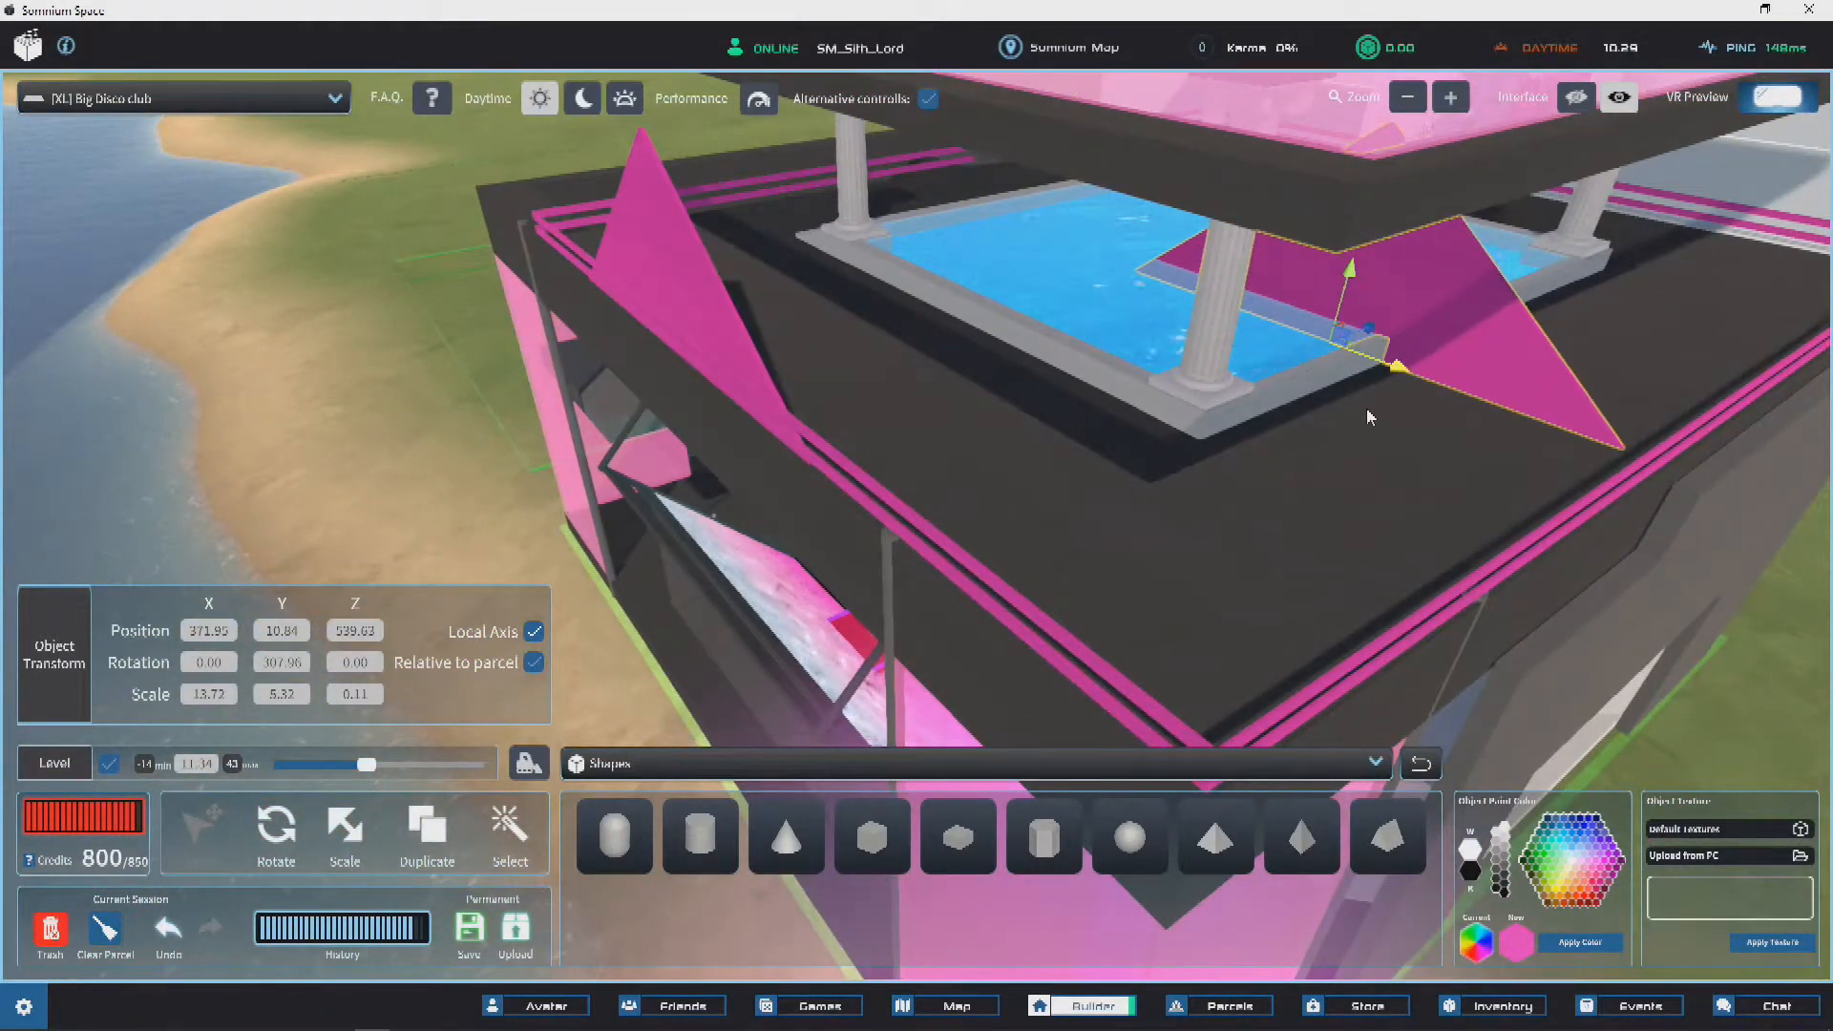
left_click(300, 832)
mouse_move(974, 534)
right_mouse_down()
mouse_move(1075, 473)
mouse_move(993, 553)
mouse_move(968, 518)
mouse_move(837, 526)
mouse_move(976, 506)
right_mouse_up()
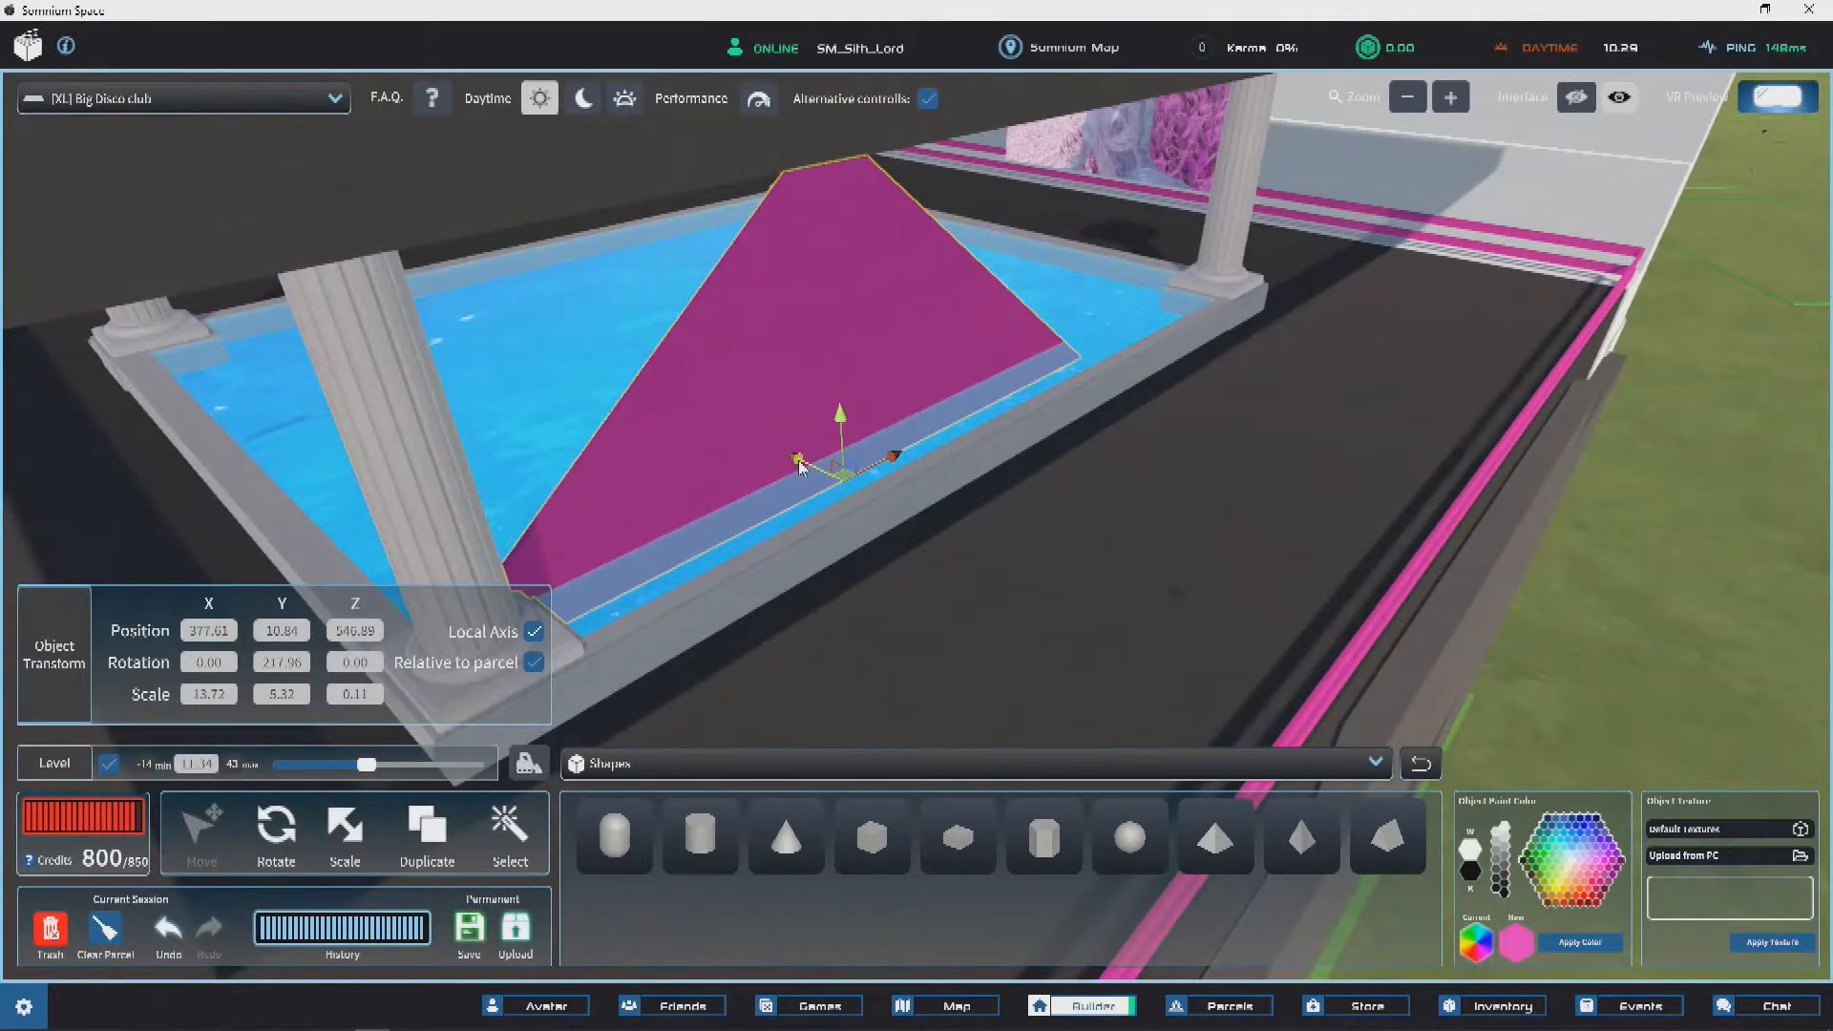
scroll(1131, 519, "down", 3)
left_click_drag(896, 512, 1151, 533)
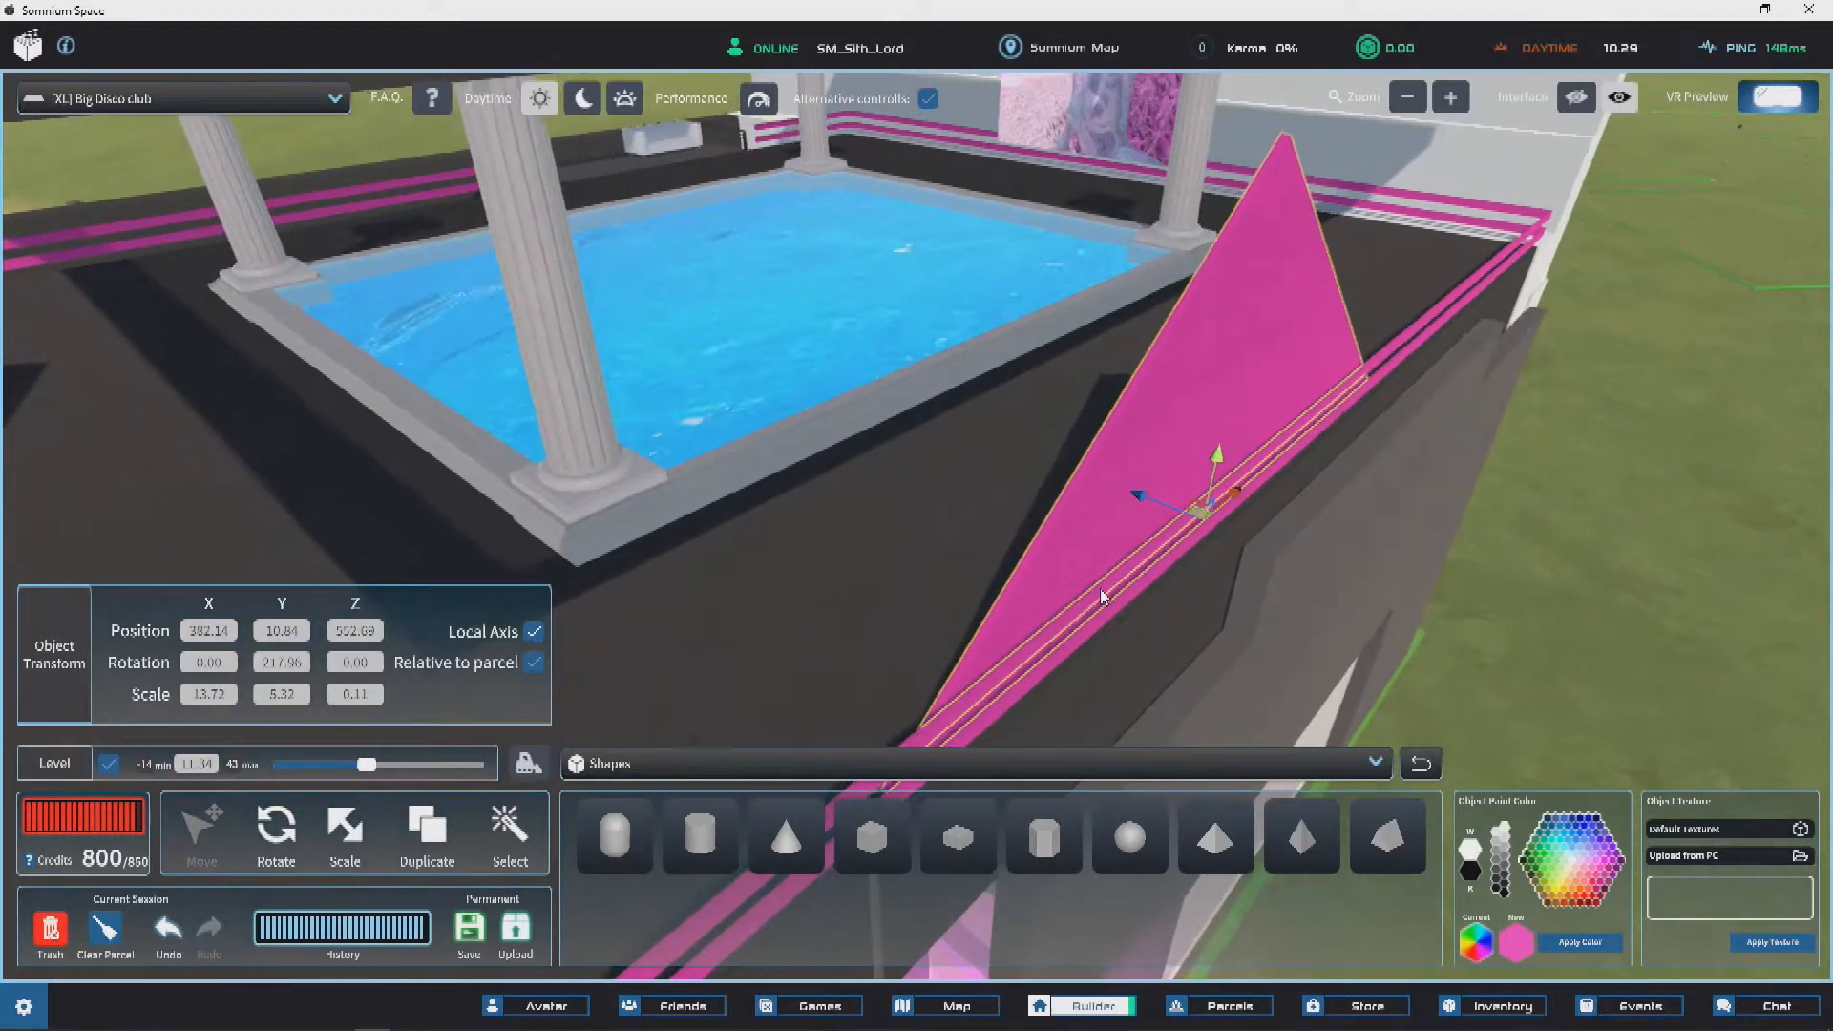
Step: Shift the tree-branches picture inward, in front of the pink support, to X 384.10, Z 551.31
scroll(1116, 578, "up", 3)
right_click_drag(1138, 570, 1245, 493)
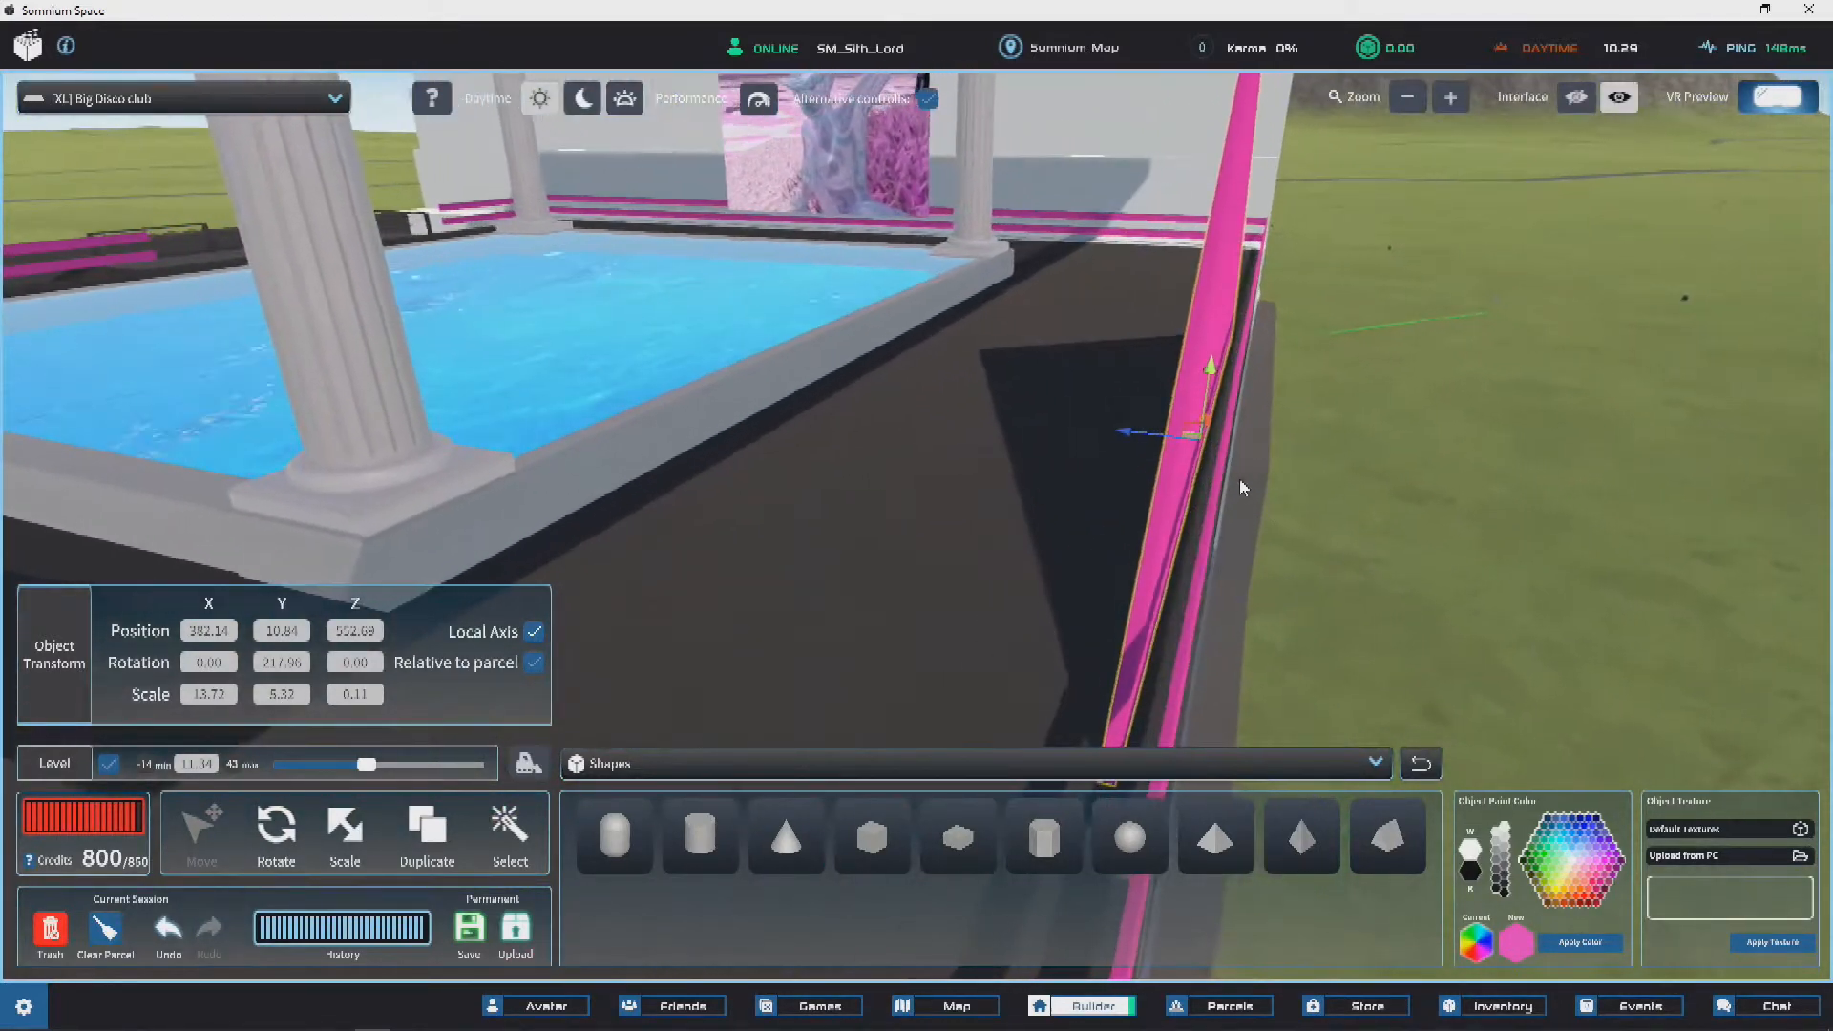
right_click_drag(1131, 432, 1181, 466)
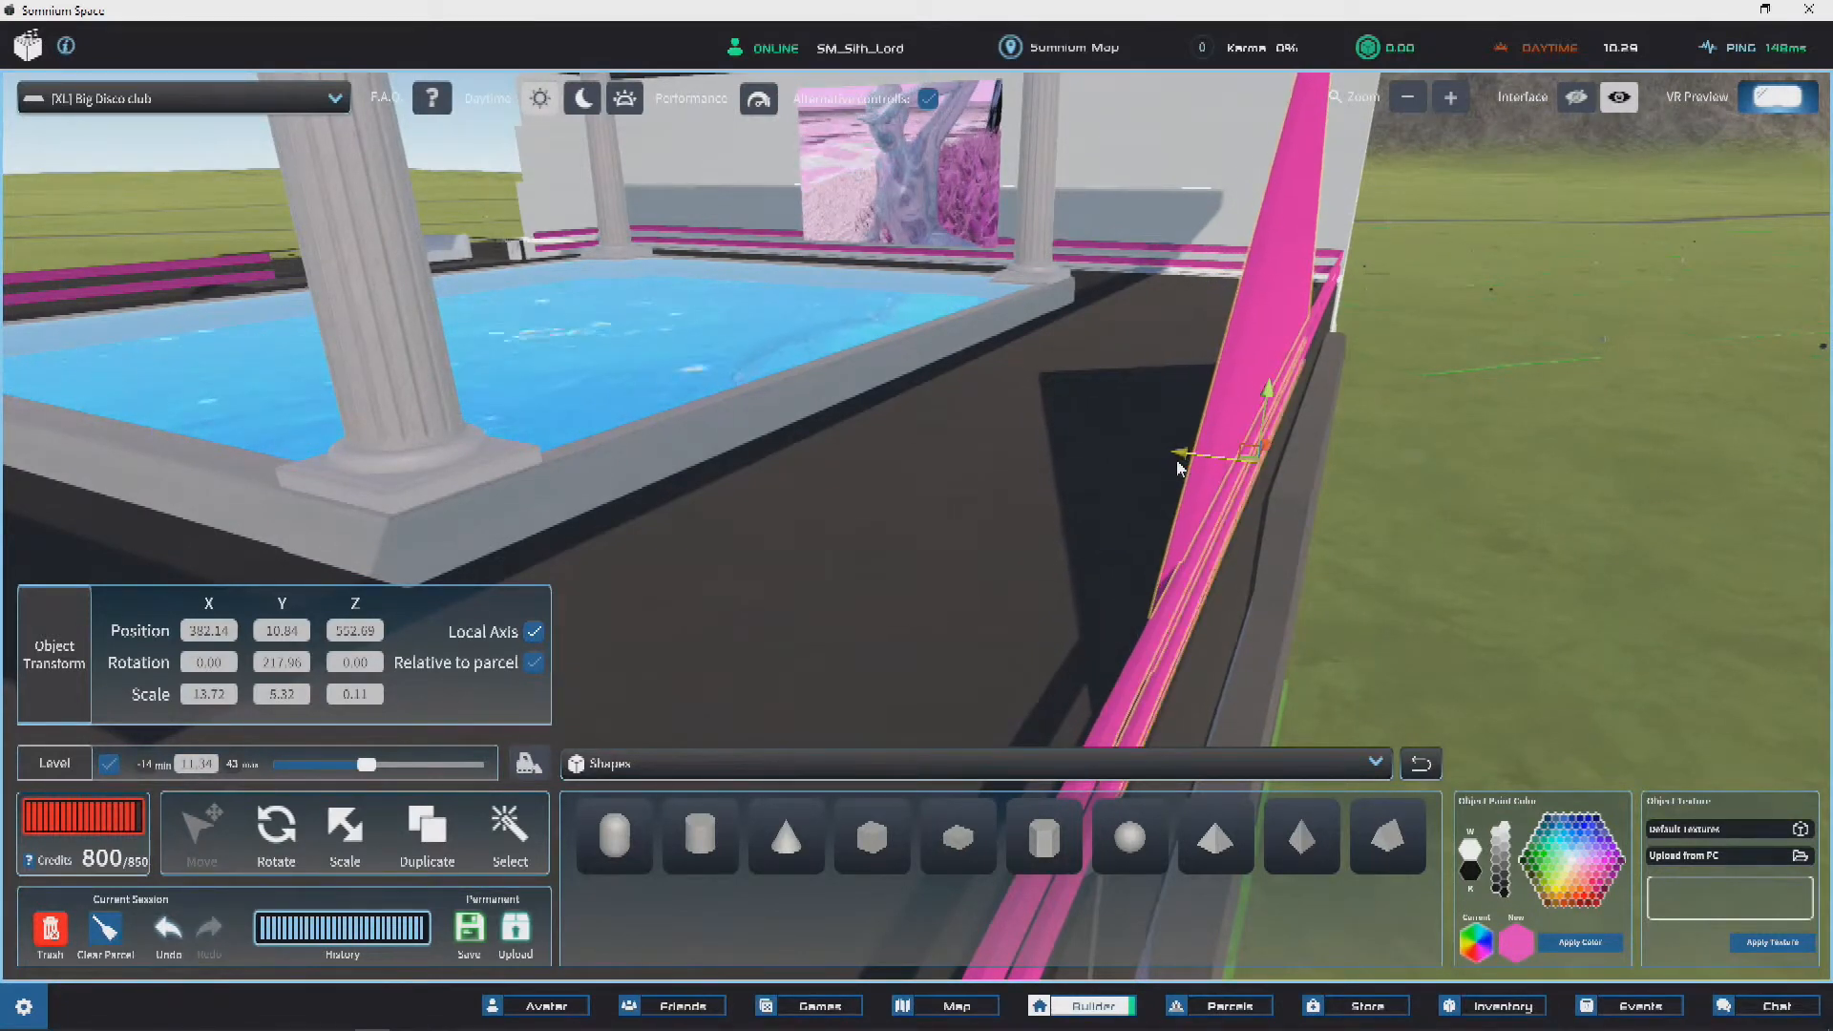
right_click_drag(1173, 466, 1241, 382)
left_click(1332, 306)
right_click_drag(1332, 306, 1094, 452)
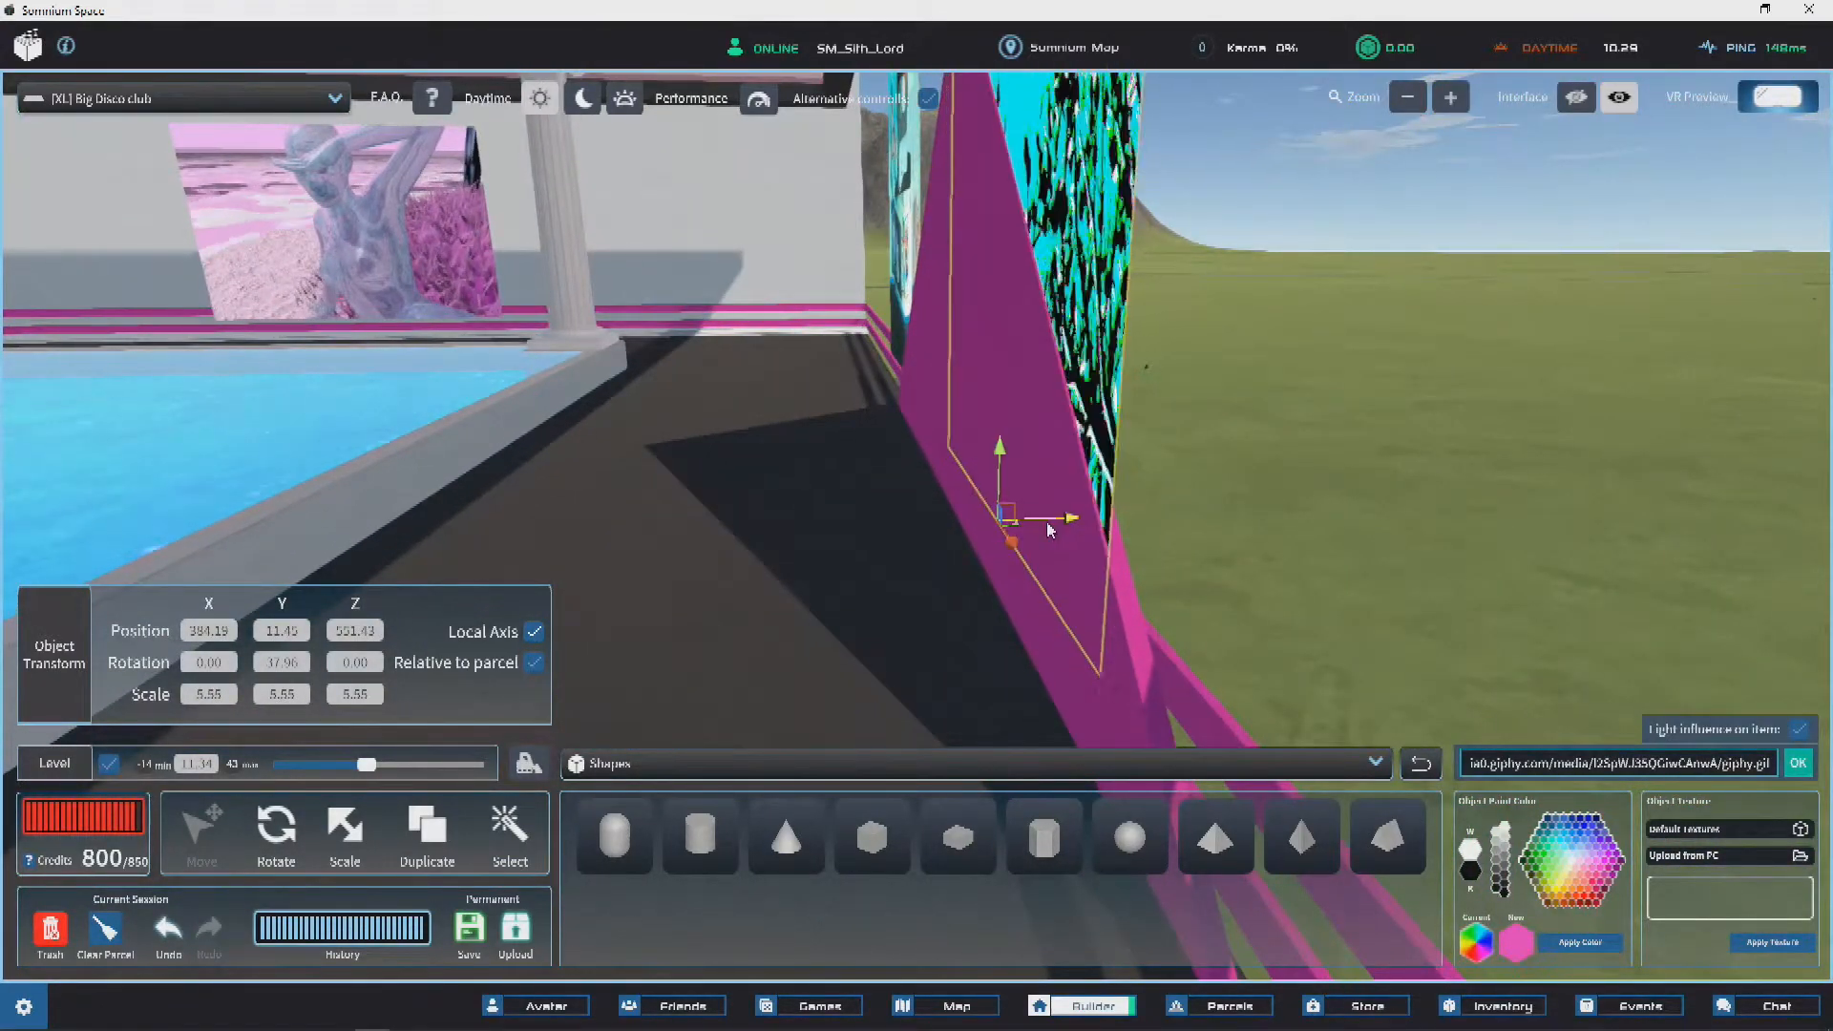
left_click_drag(1042, 532, 1030, 530)
right_click_drag(1030, 530, 1145, 528)
left_click_drag(1000, 516, 864, 515)
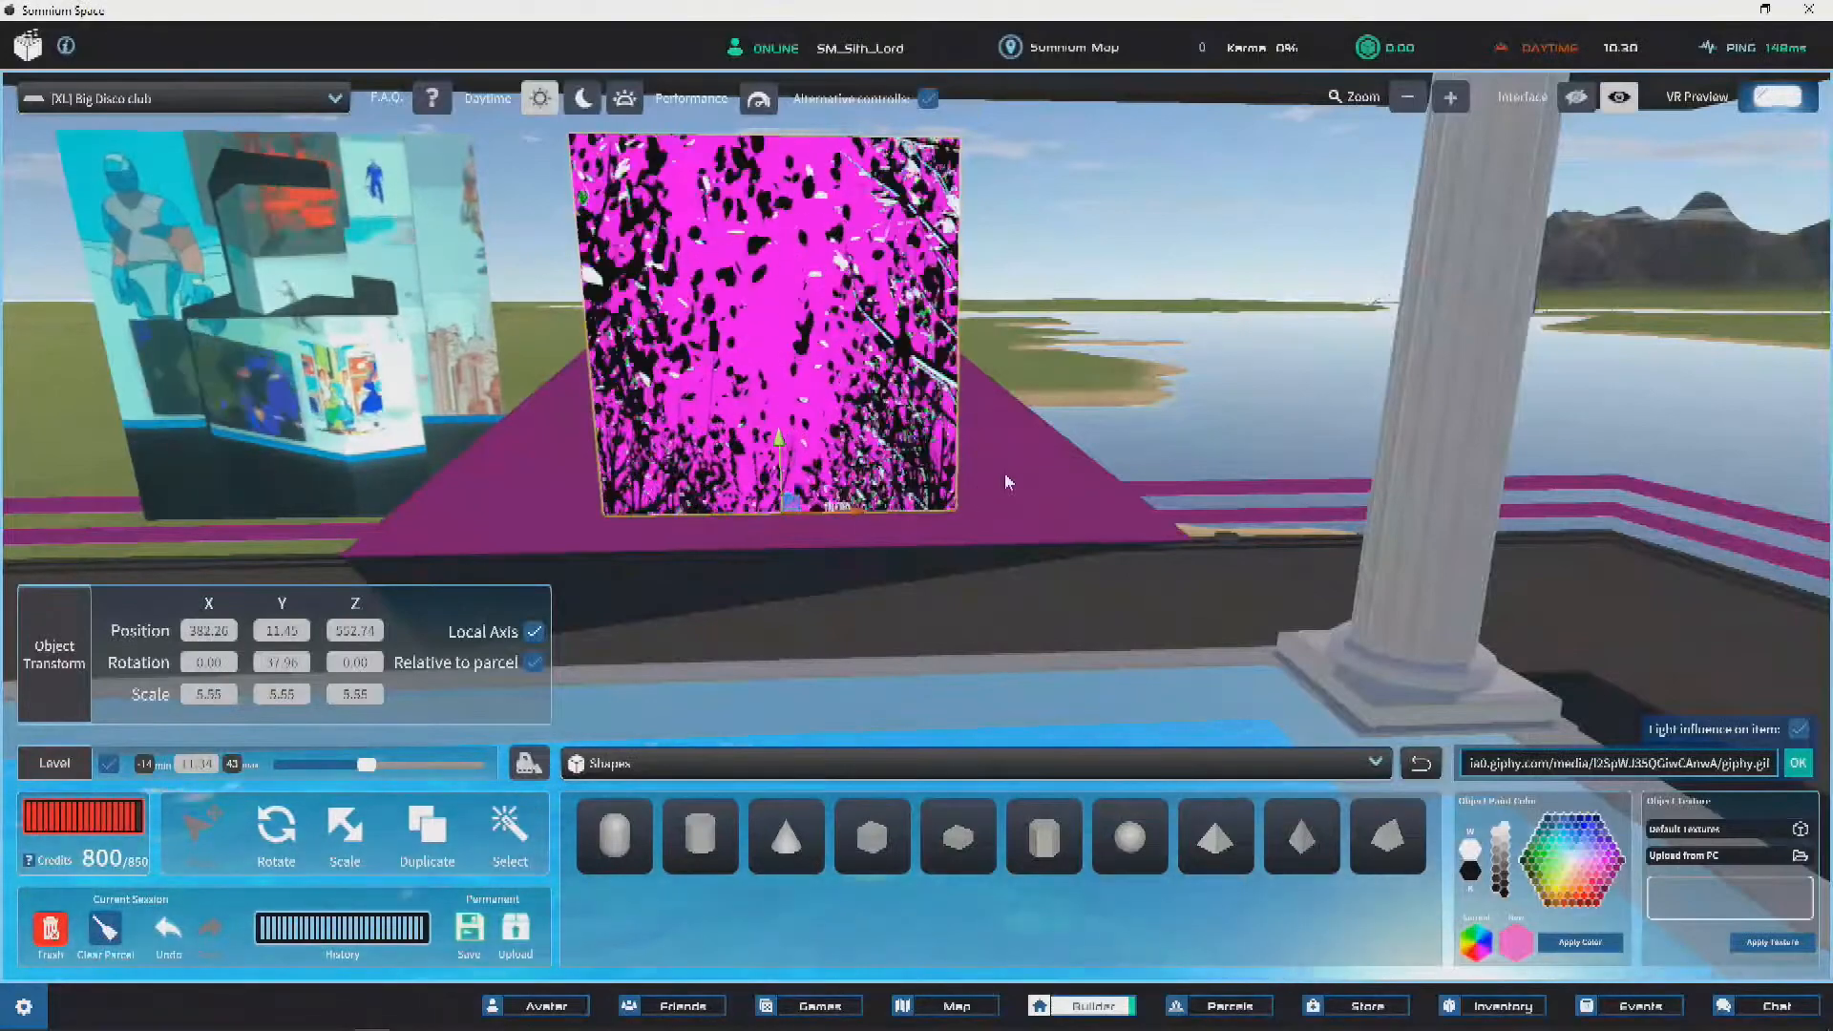
left_click(988, 479)
left_click(905, 426)
key("ctrl+z")
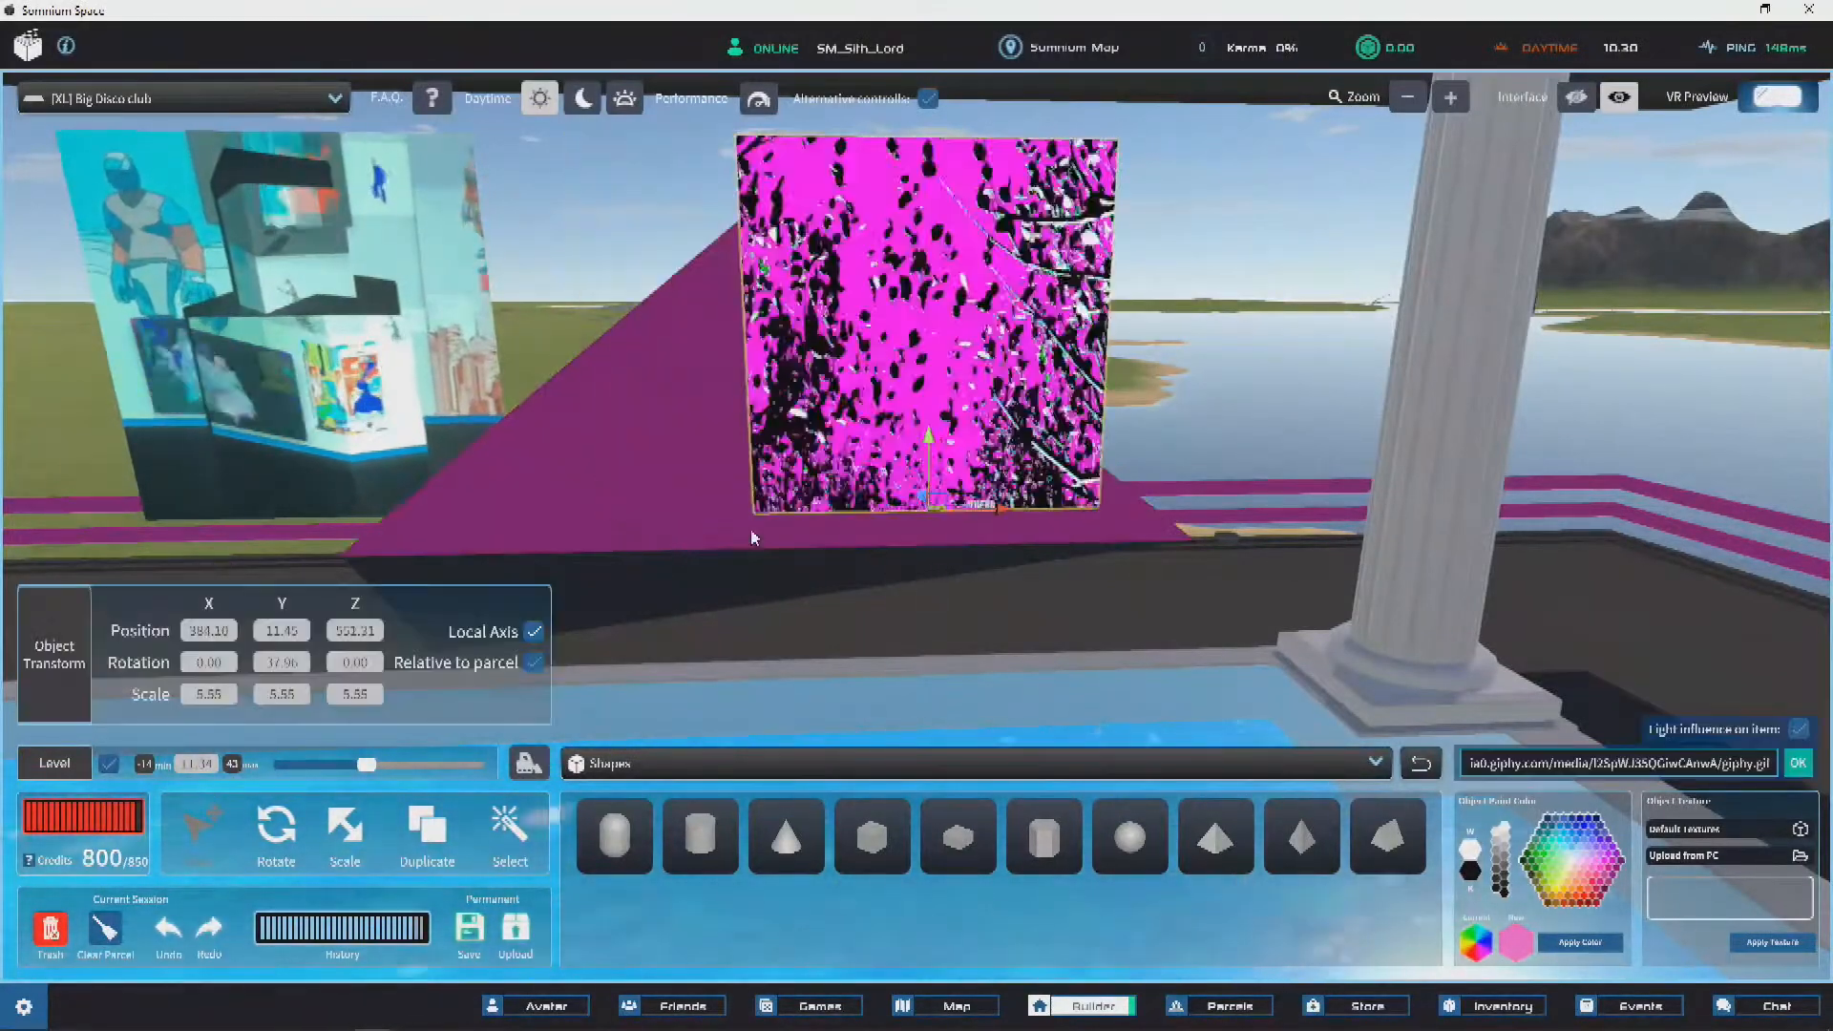
Step: Move the pink support behind the tree-branches picture to X 384.87, Z 550.82 and align the picture with it at X 384.81, Z 550.76
left_click(897, 540)
left_click_drag(719, 552, 924, 588)
left_click(914, 415)
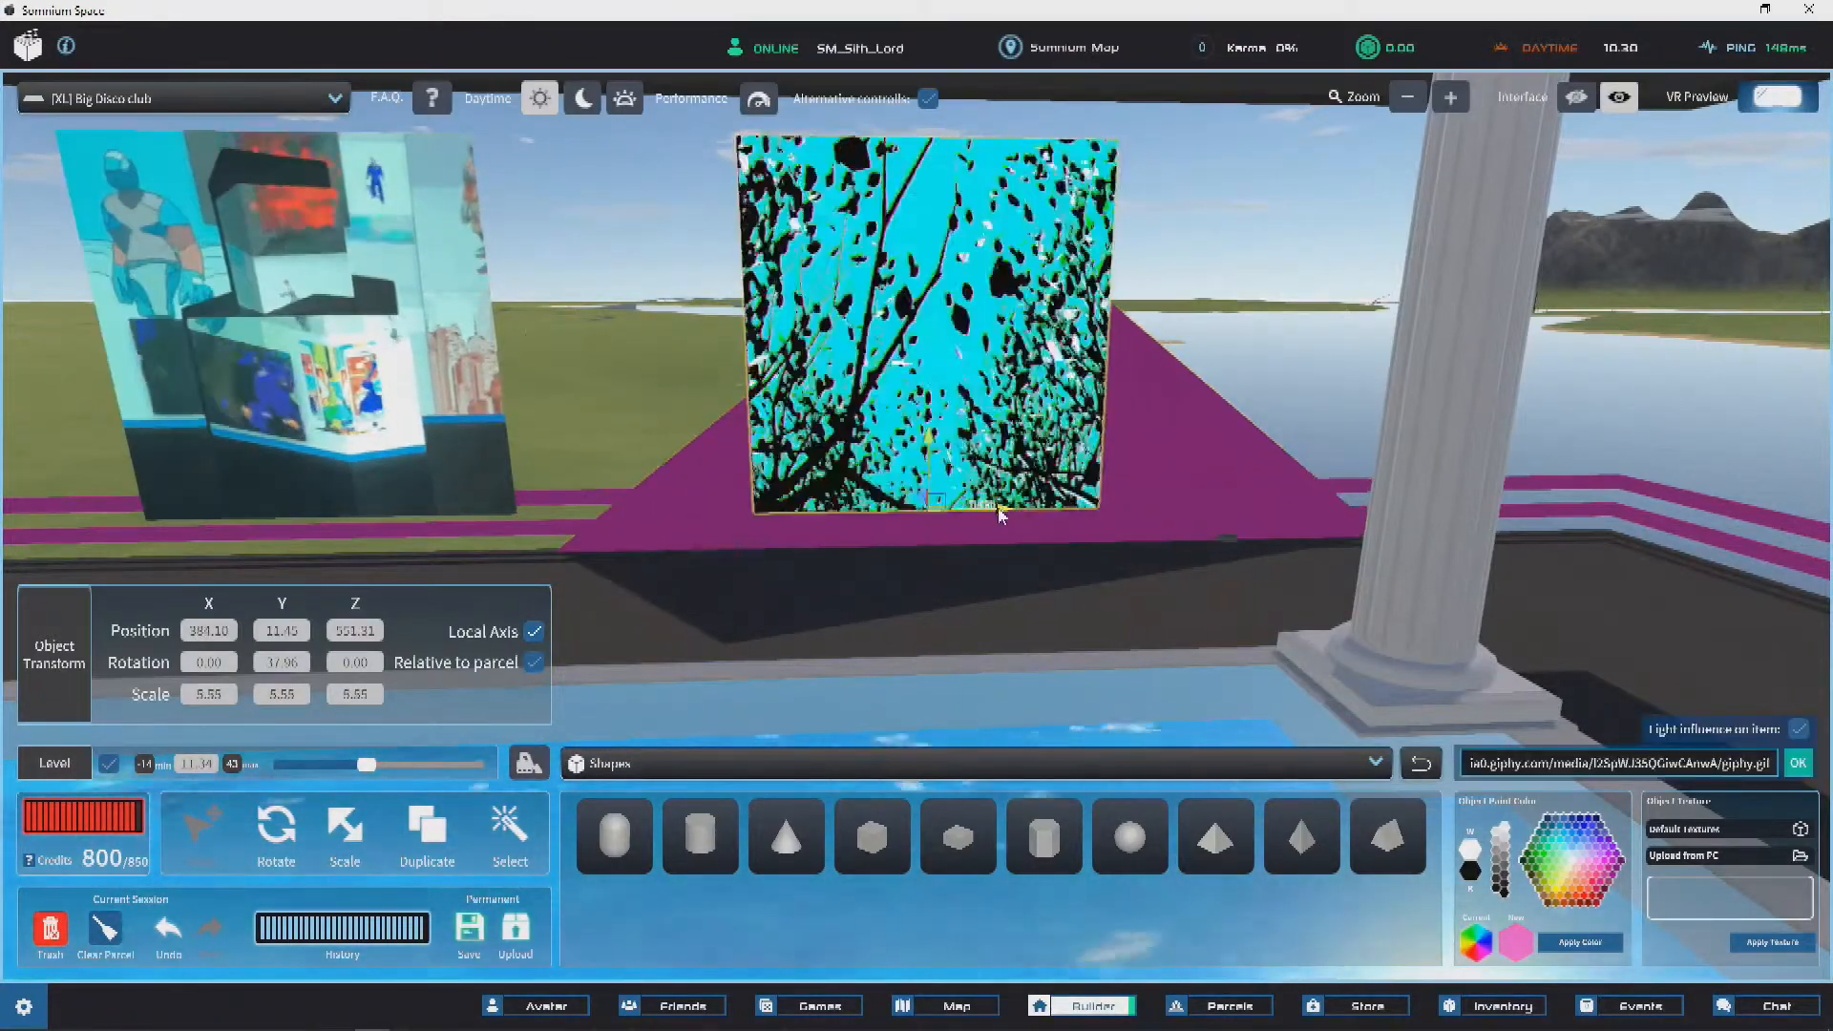
left_click_drag(1046, 514, 1009, 484)
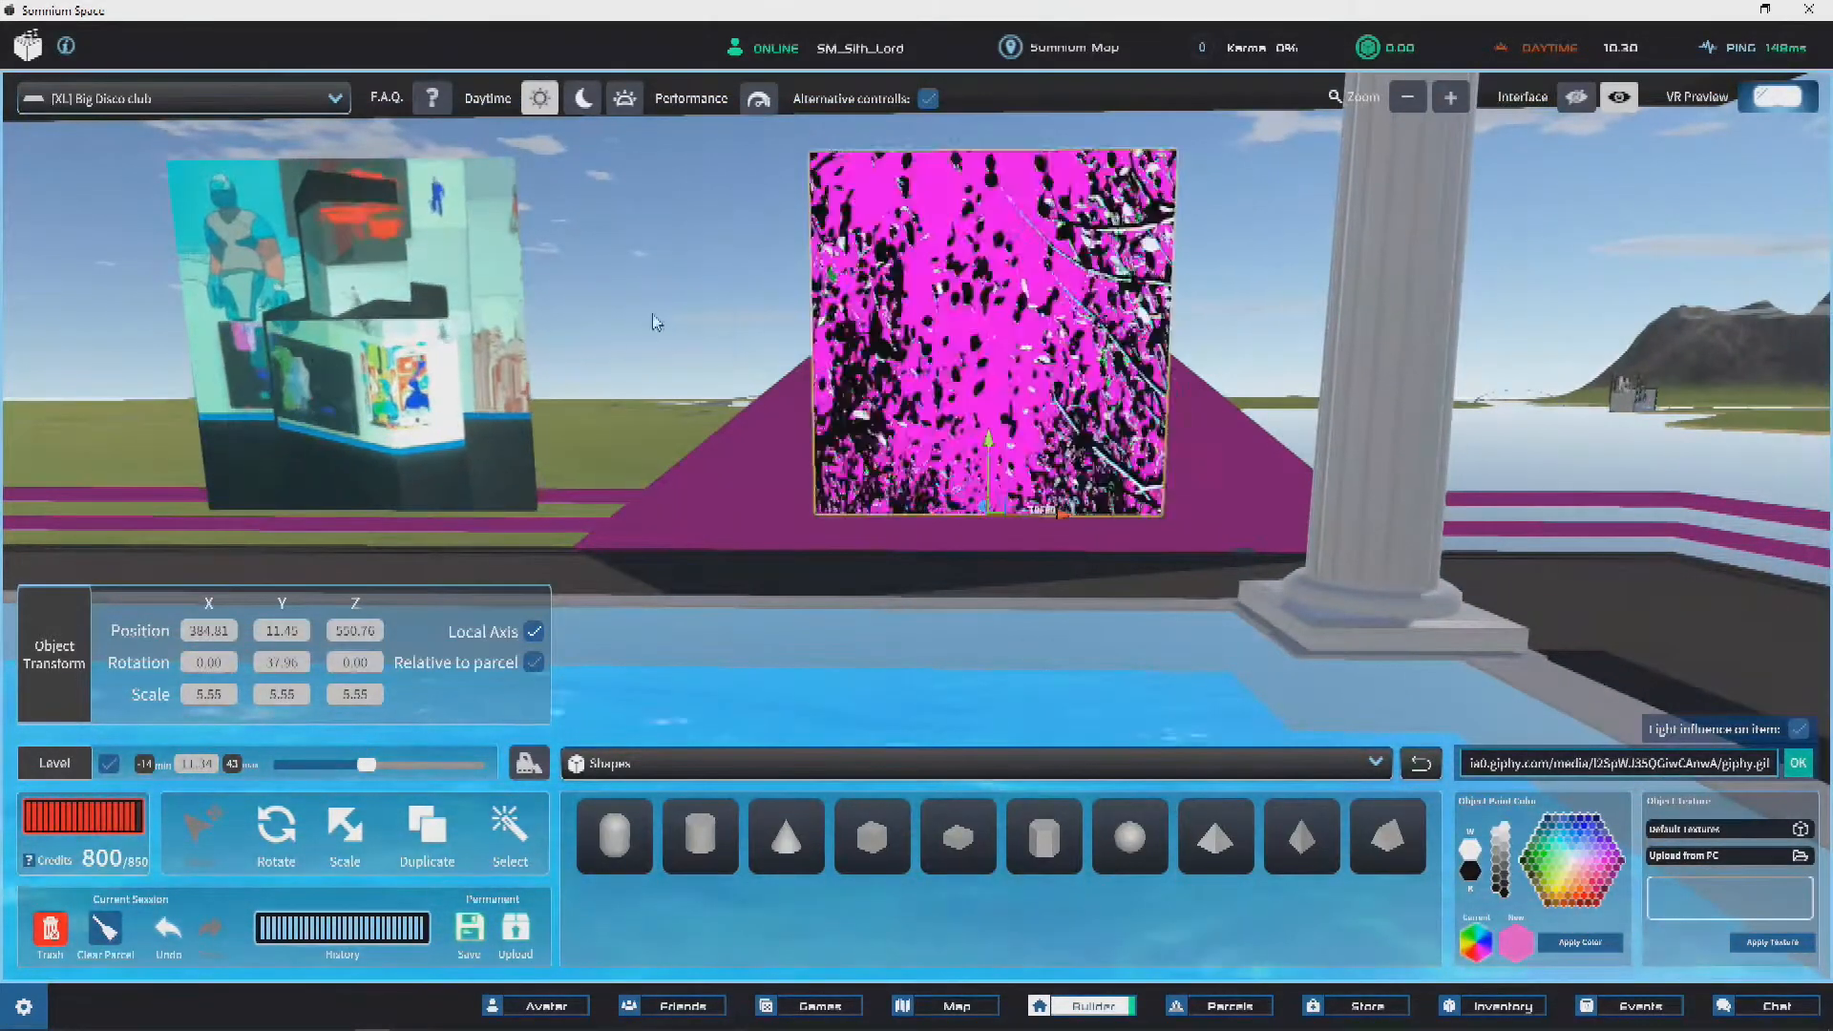
Step: Duplicate the pink support behind the tree-branches picture
left_click(725, 349)
right_click_drag(725, 348, 1282, 695)
left_click(945, 393)
key("ctrl+d")
left_click(1282, 695)
Step: Place the new support copy along the same railing near the teal picture at X 374.13, Y 10.84, Z 559.20
left_click_drag(1300, 659, 1443, 181)
right_click_drag(1444, 182, 1268, 164)
scroll(1409, 227, "up", 3)
left_click_drag(1272, 167, 769, 503)
right_click_drag(776, 503, 642, 537)
left_click_drag(566, 565, 1244, 537)
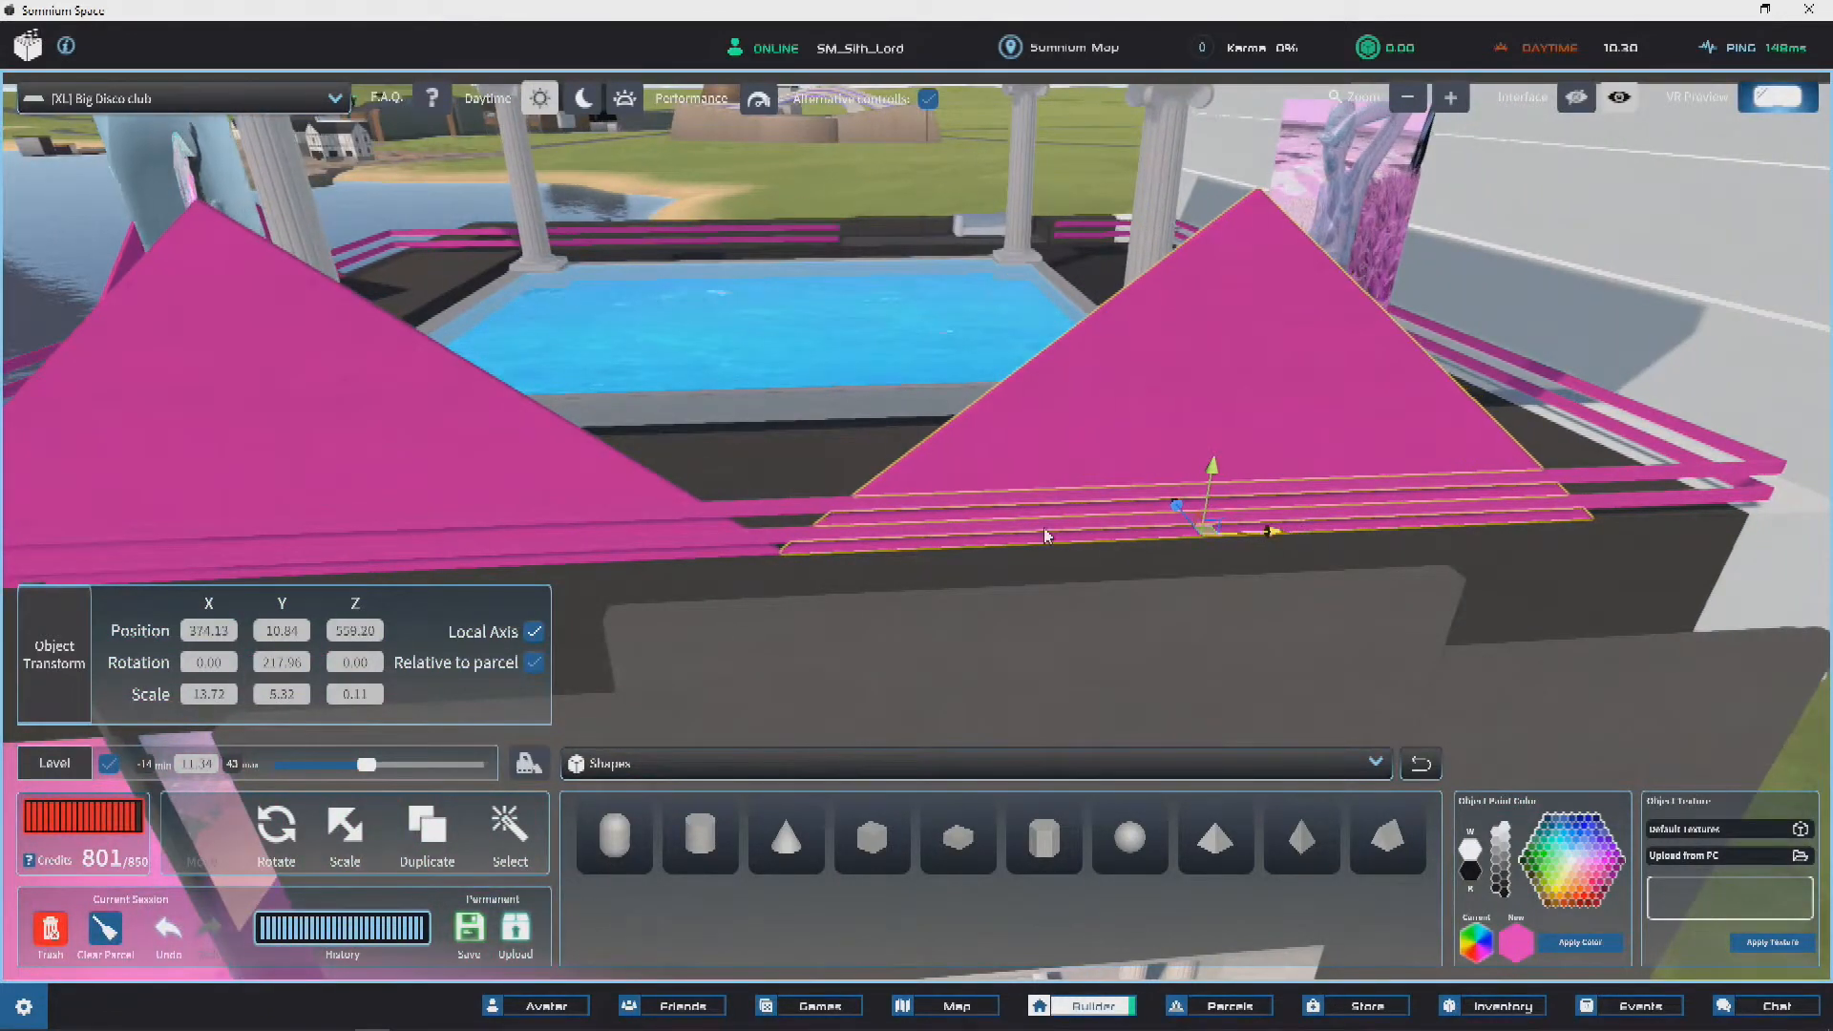
left_click_drag(1266, 527, 976, 475)
right_click_drag(976, 474, 872, 551)
scroll(998, 471, "down", 3)
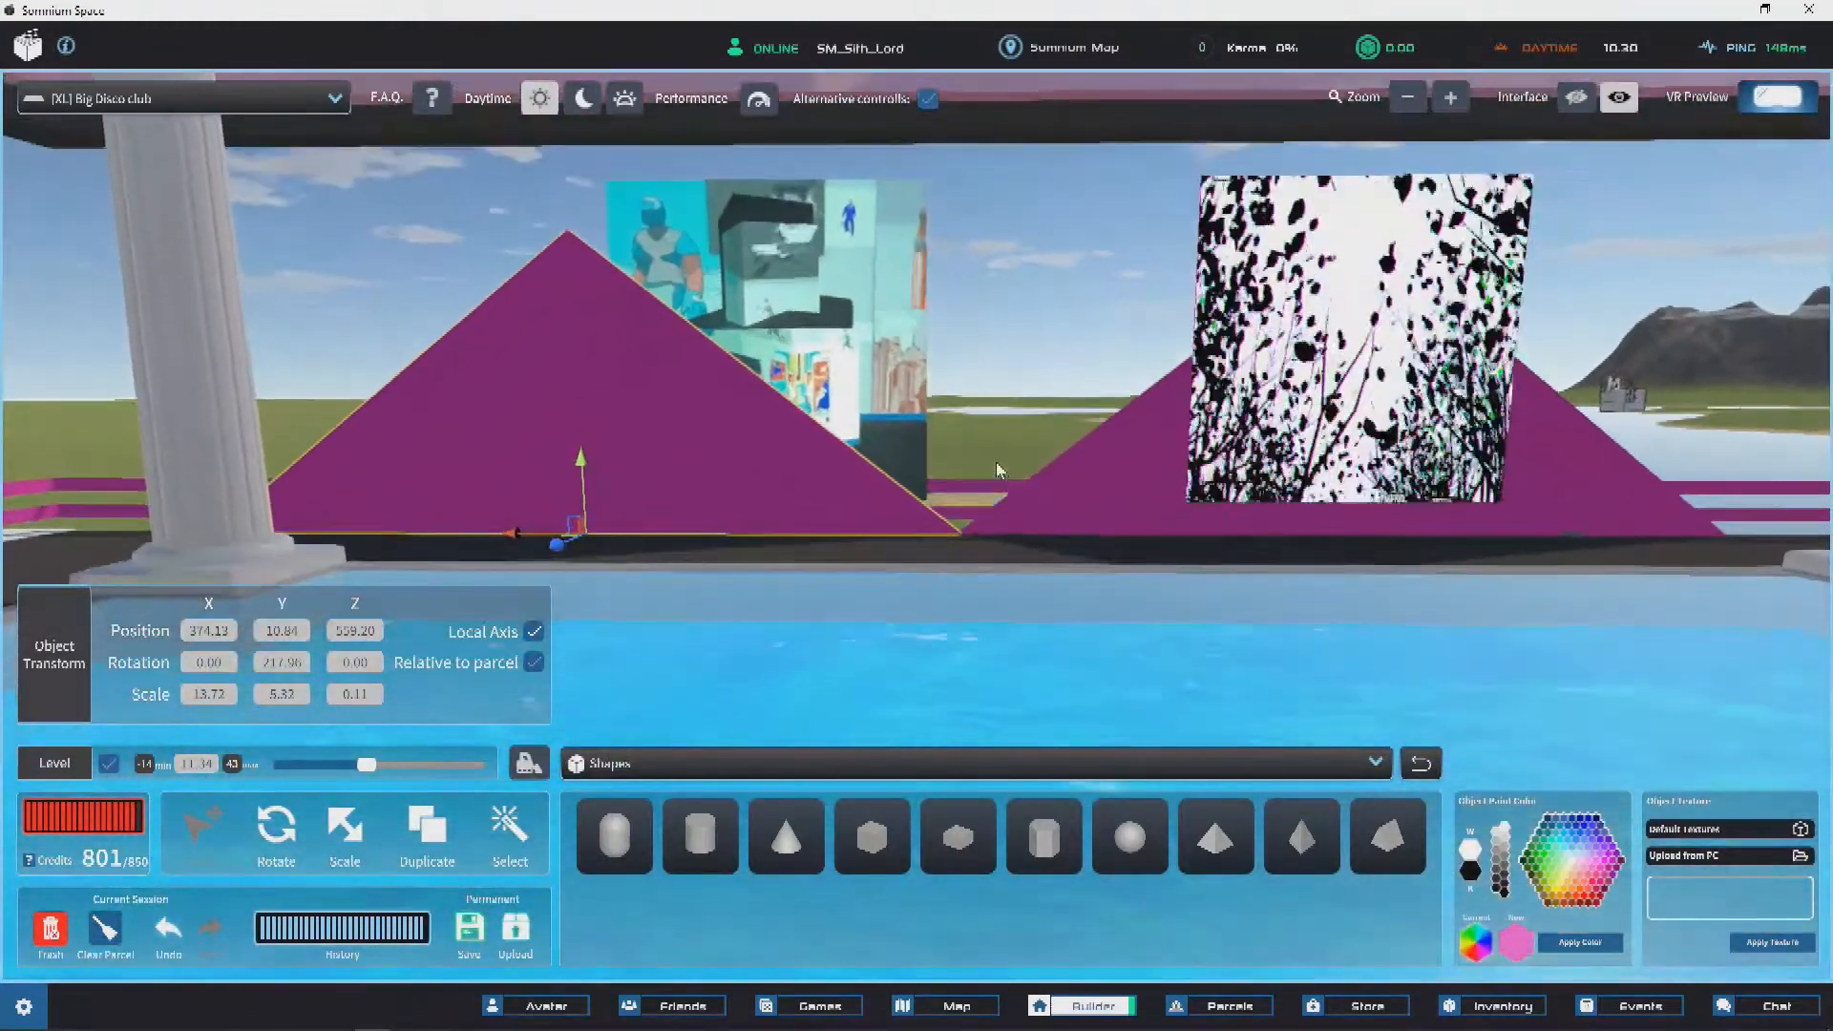
Step: Shift the pink support behind the tree-branches picture along the railing, away from the teal picture, and move the picture along with it
right_click_drag(1013, 468, 1023, 506)
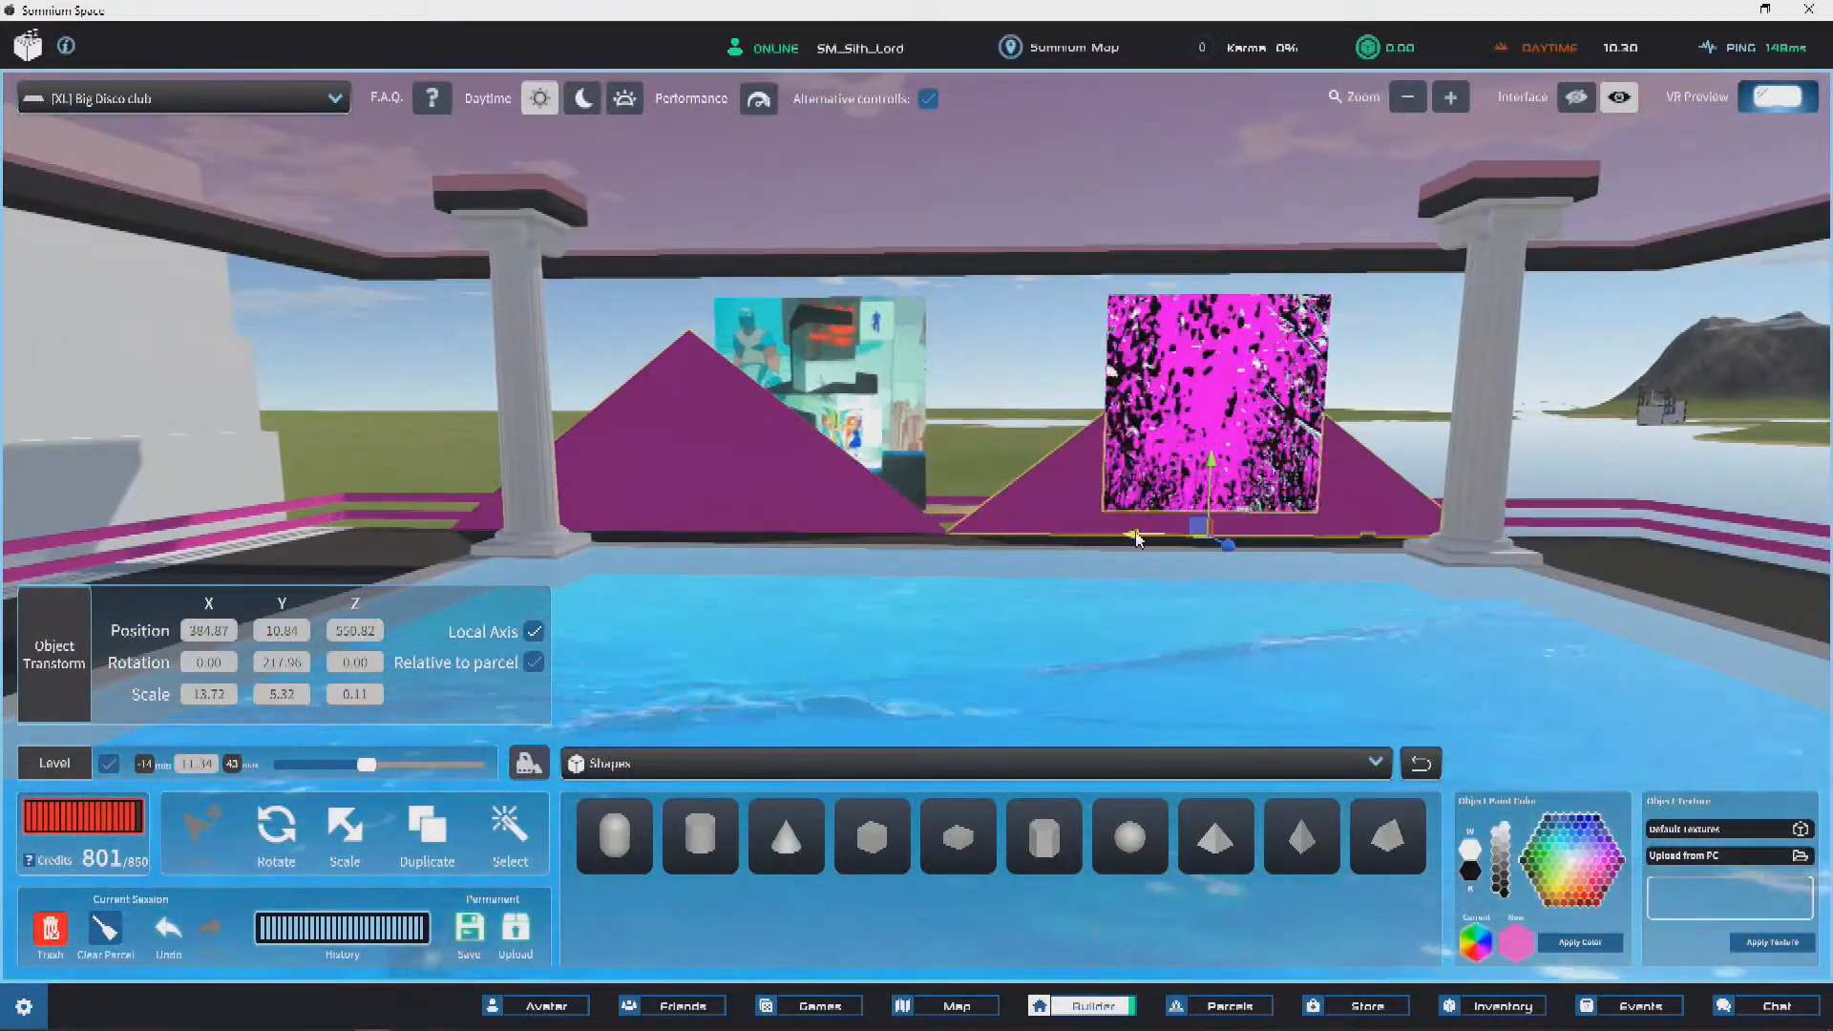
left_click_drag(1136, 540, 1208, 549)
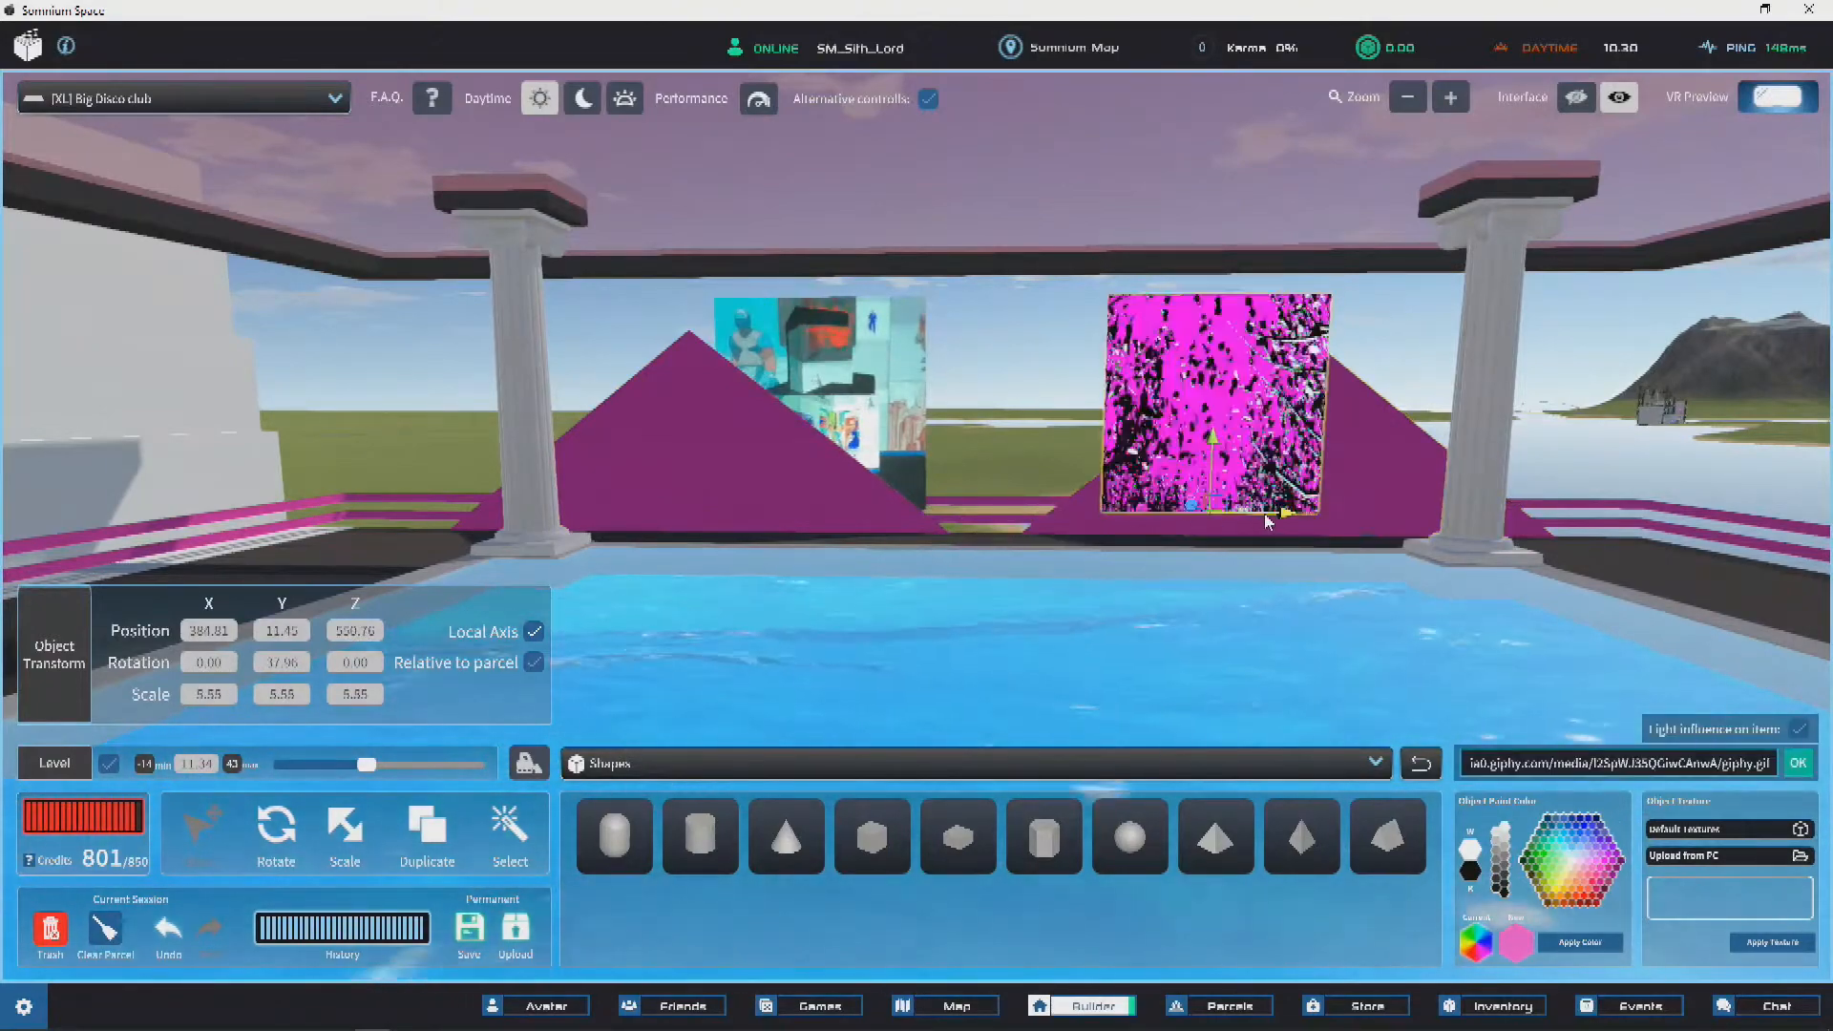
left_click_drag(1331, 510, 1360, 521)
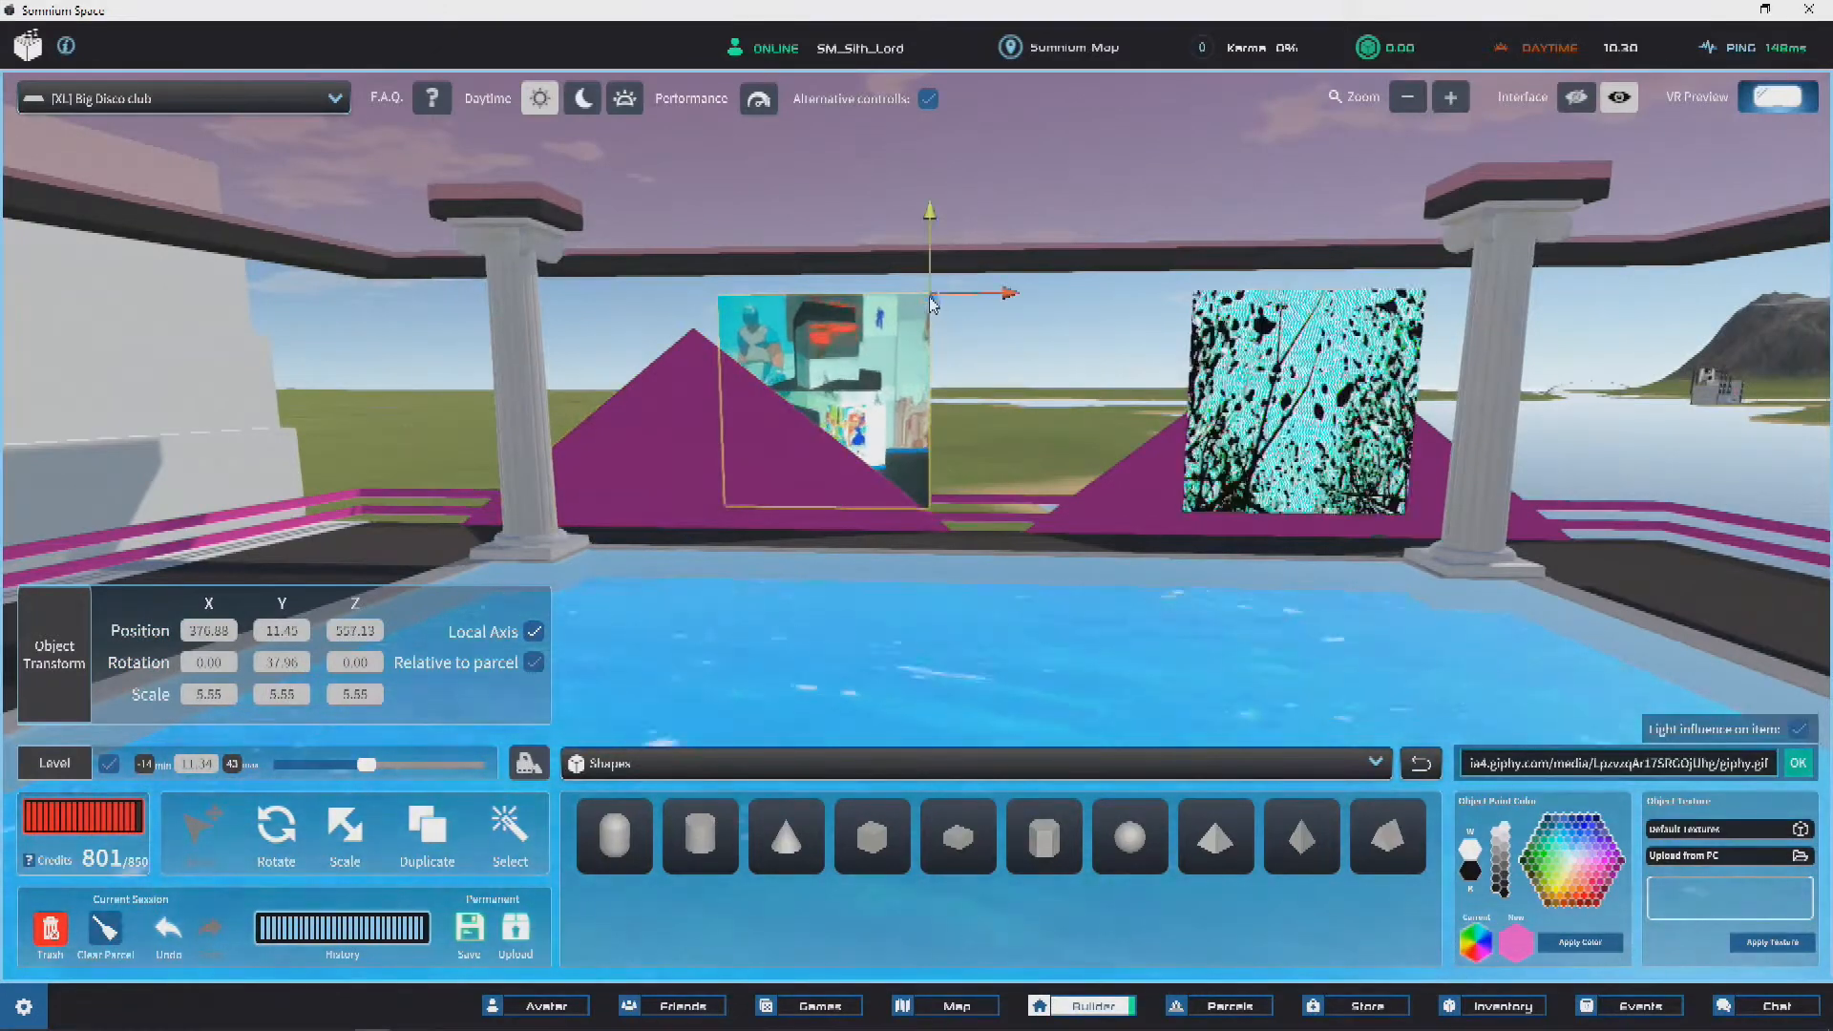
Step: Center the teal picture on its pink support at X 374.10, Z 559.11 and adjust the tree-branches picture to X 386.34, Z 549.56
left_click_drag(934, 303, 1246, 310)
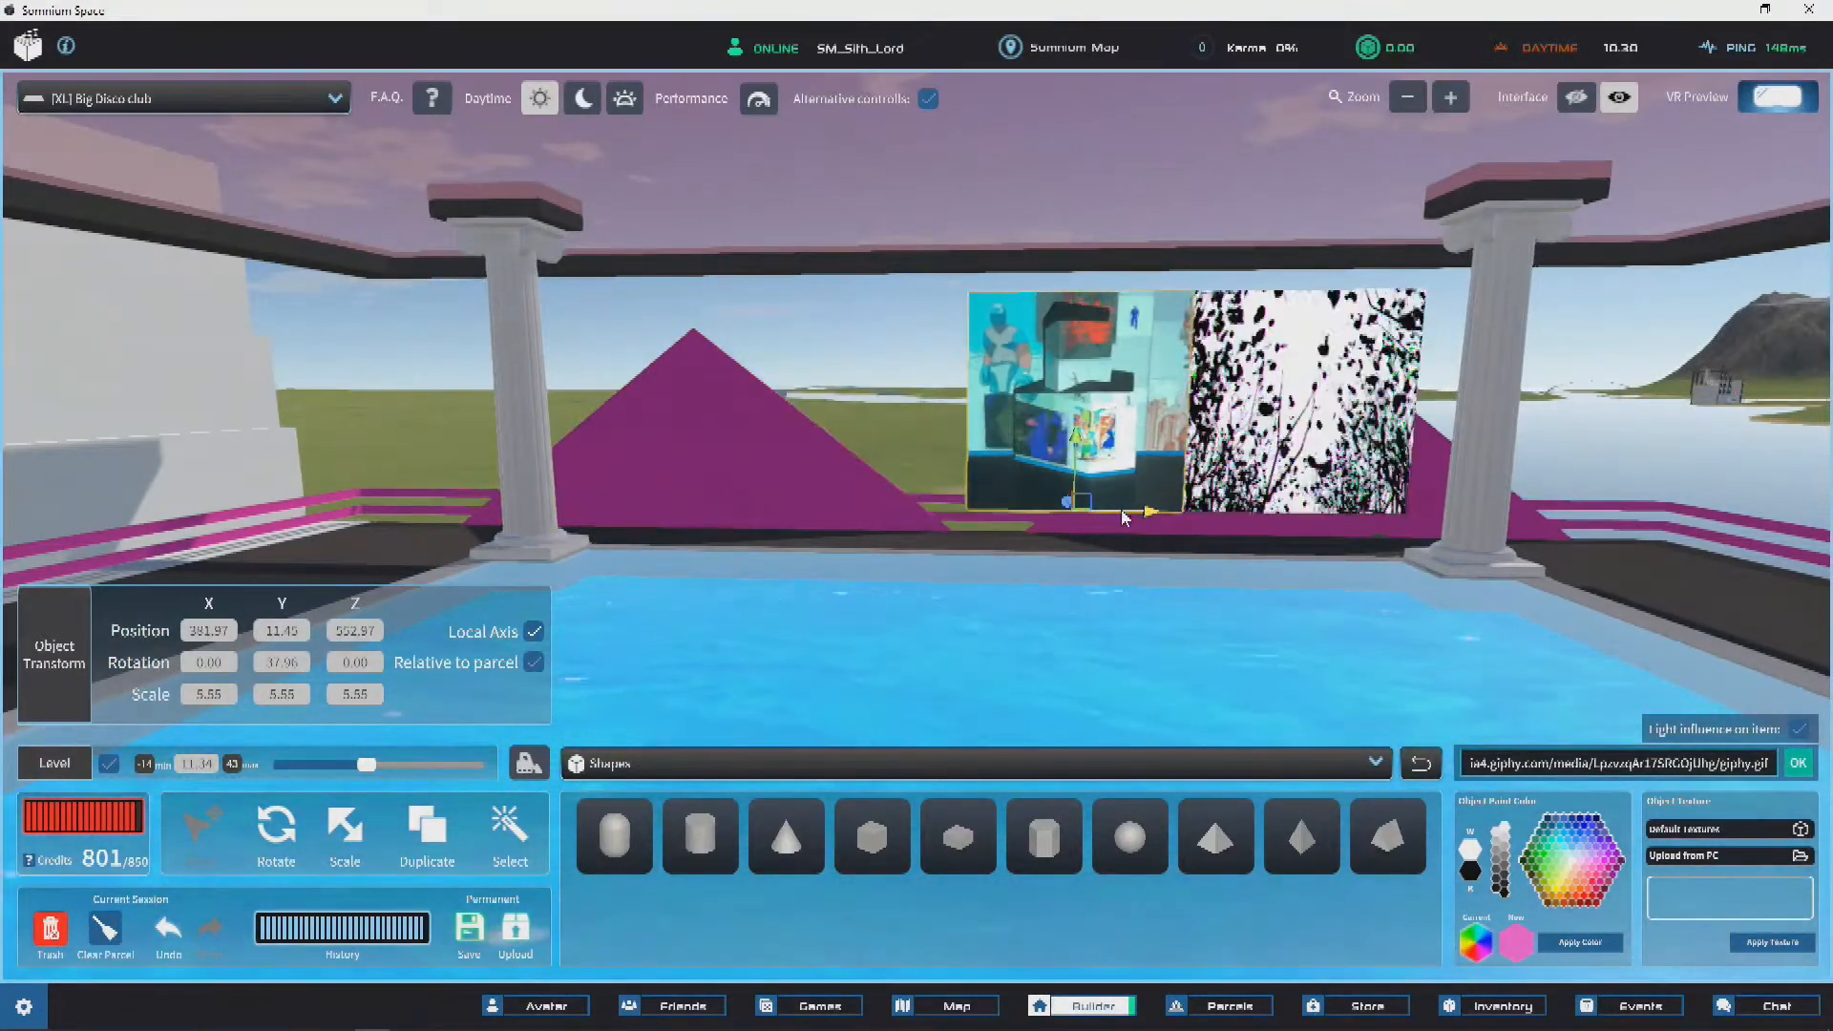
left_click_drag(1123, 518, 754, 492)
right_click_drag(744, 491, 804, 491)
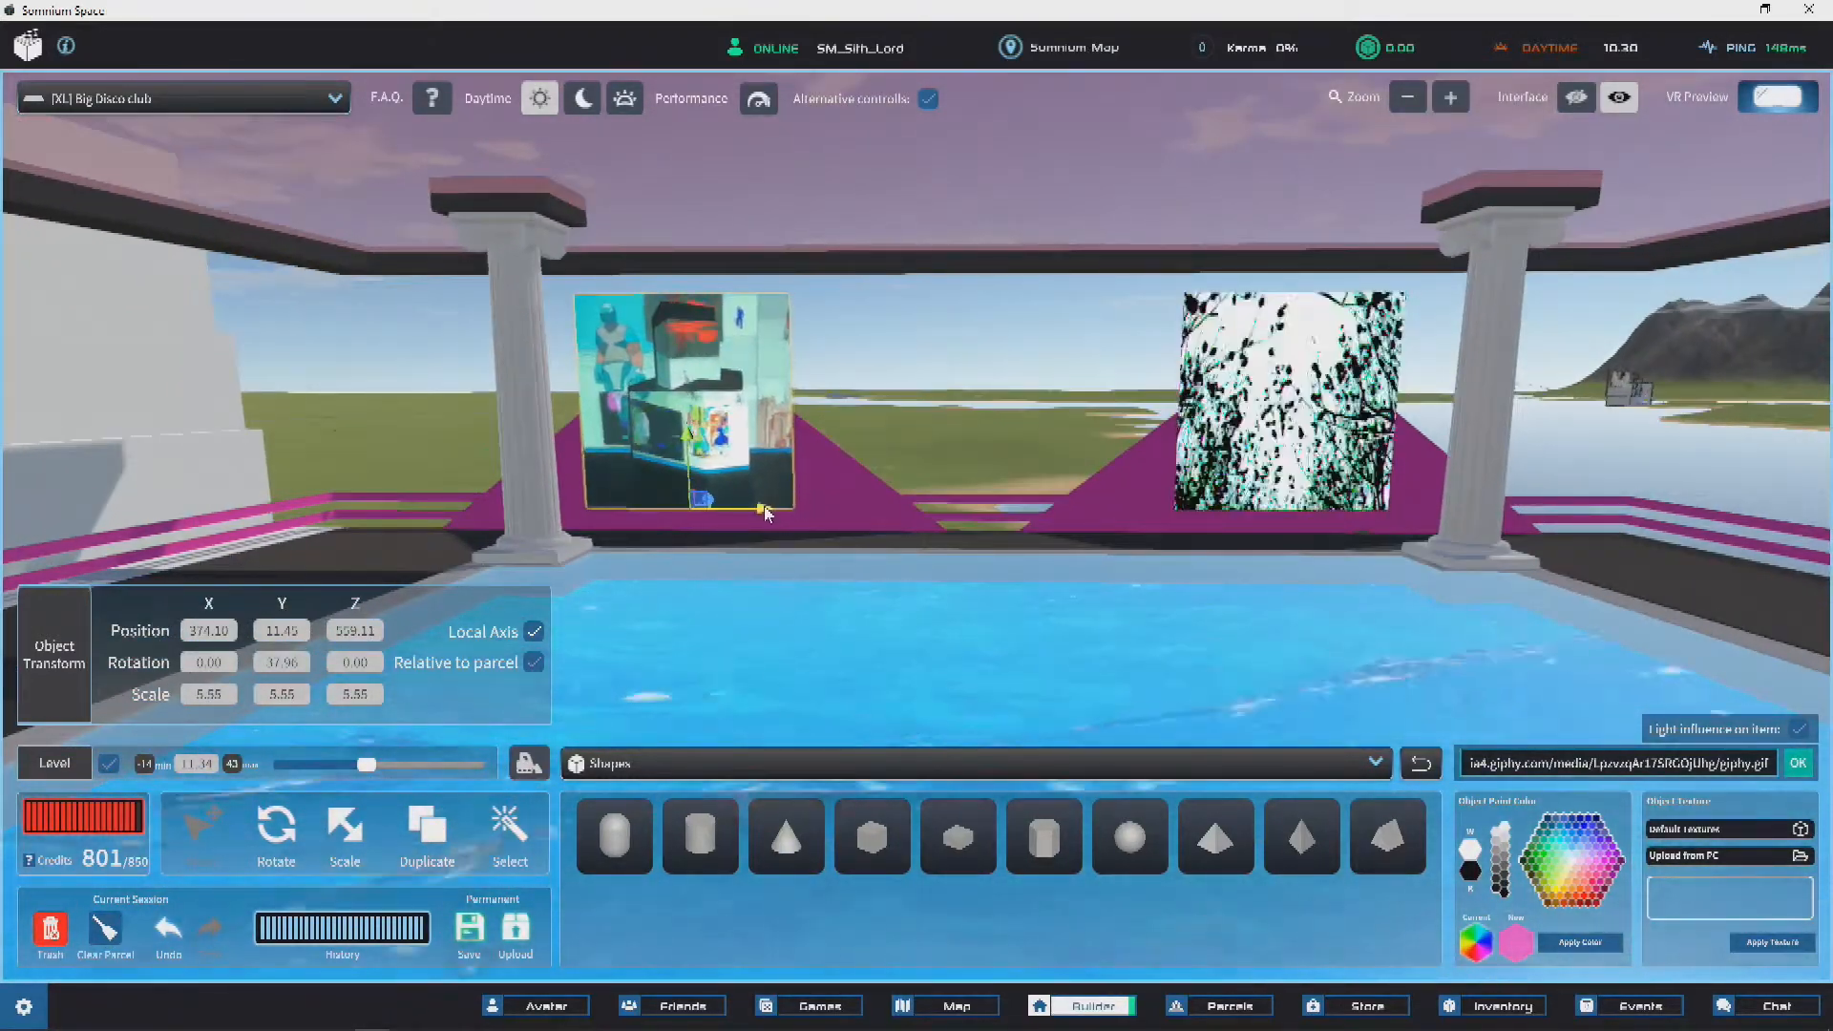
mouse_move(764, 513)
right_mouse_down()
mouse_move(983, 507)
mouse_move(764, 513)
right_mouse_up()
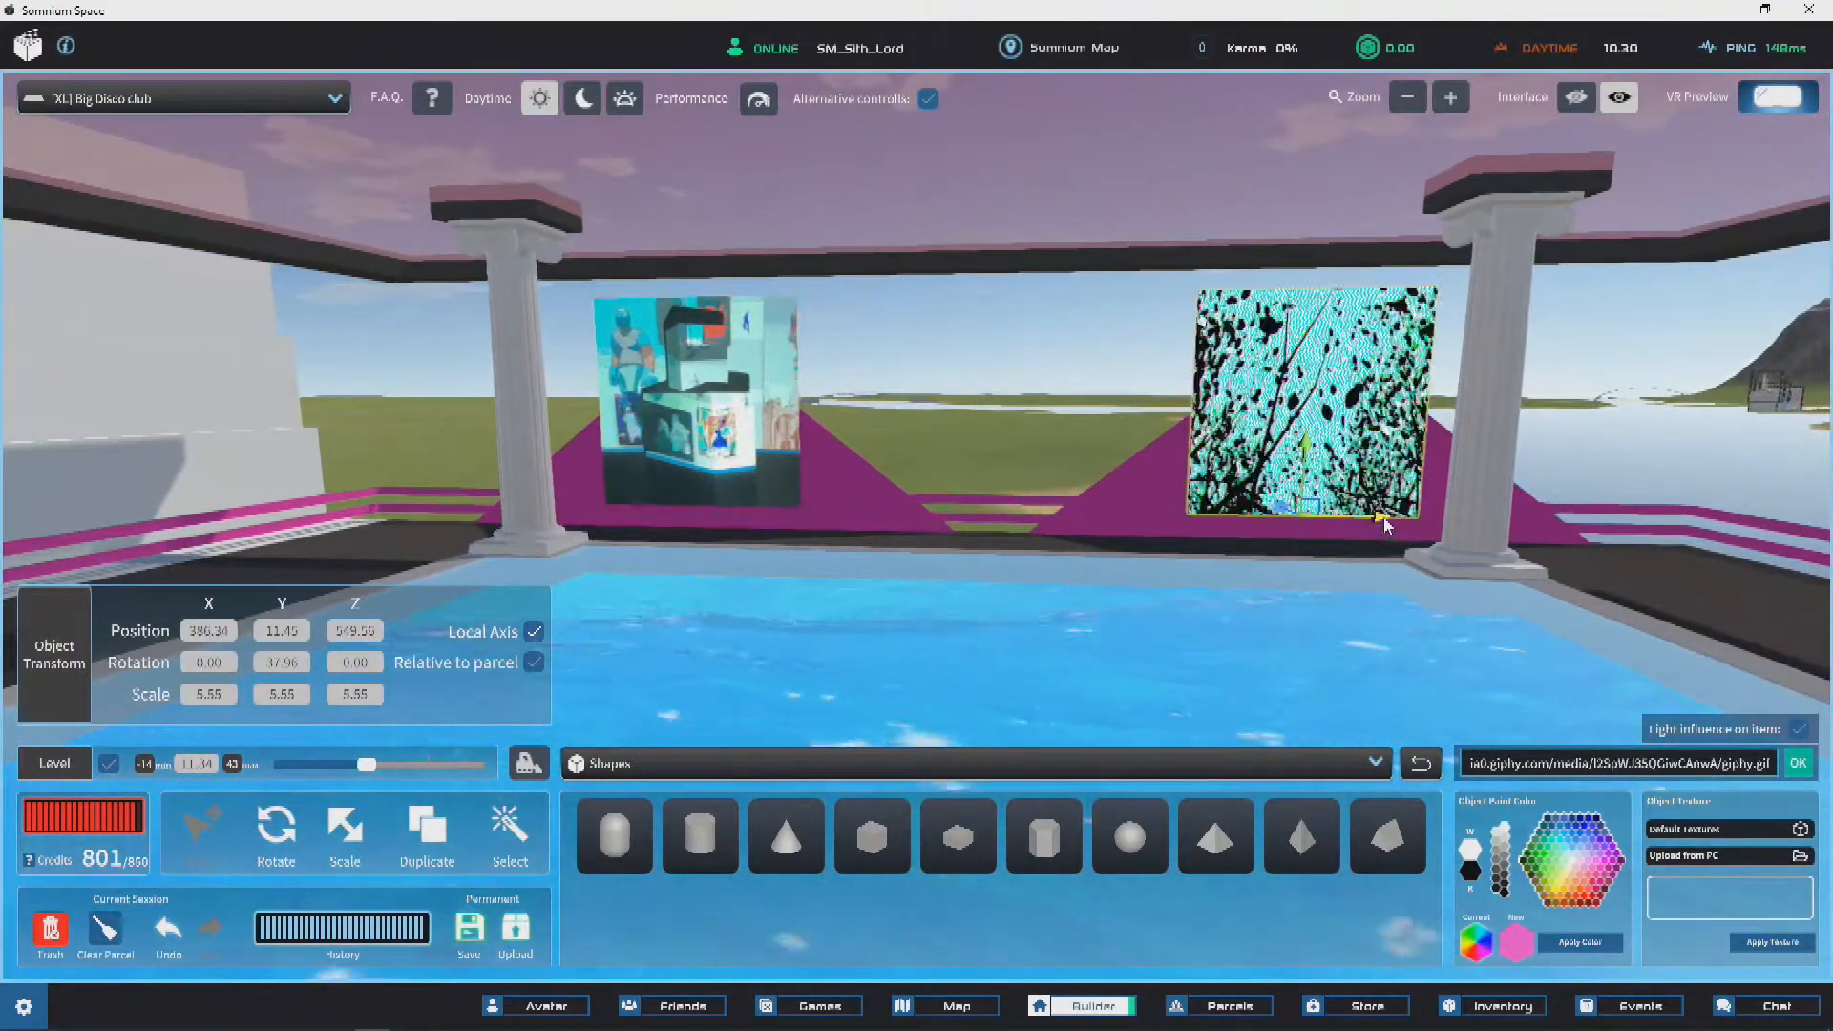
left_click(1036, 410)
Step: Review the arrangement of pictures and pink supports around the pool from several distances
right_click_drag(912, 473, 980, 473)
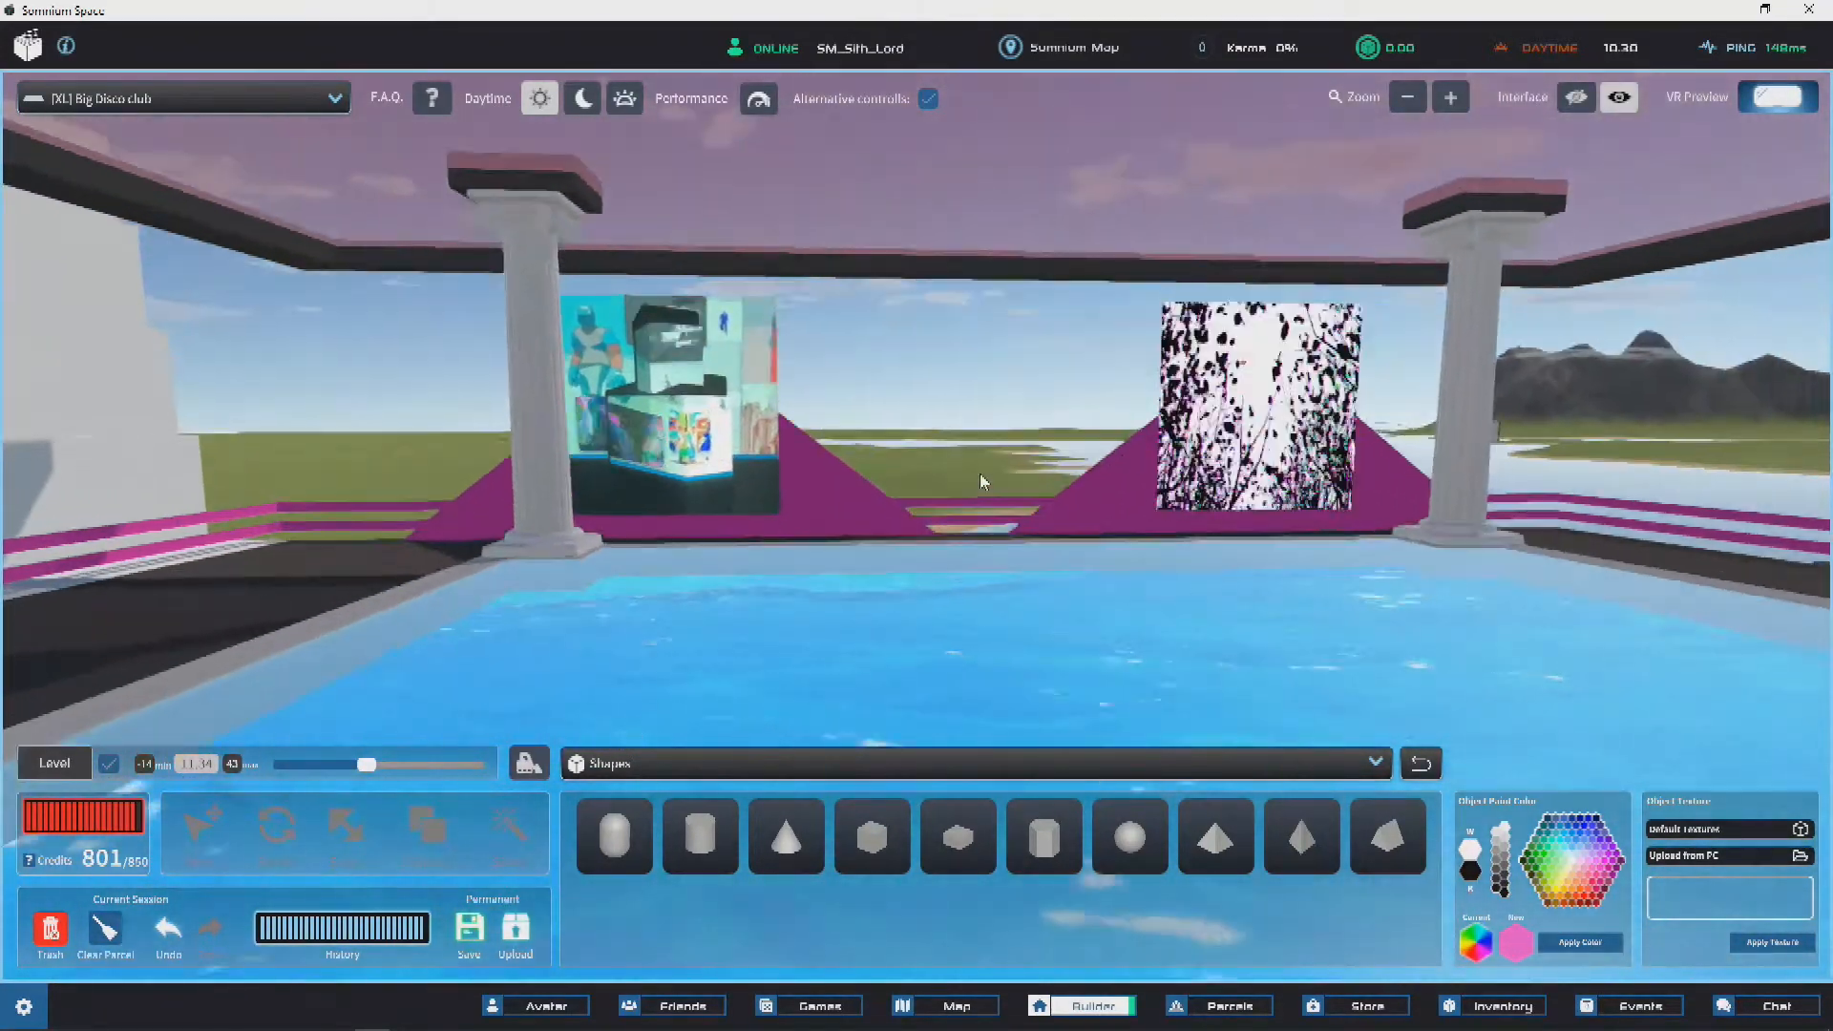
scroll(980, 473, "down", 5)
right_click_drag(1240, 519, 936, 544)
scroll(936, 544, "up", 5)
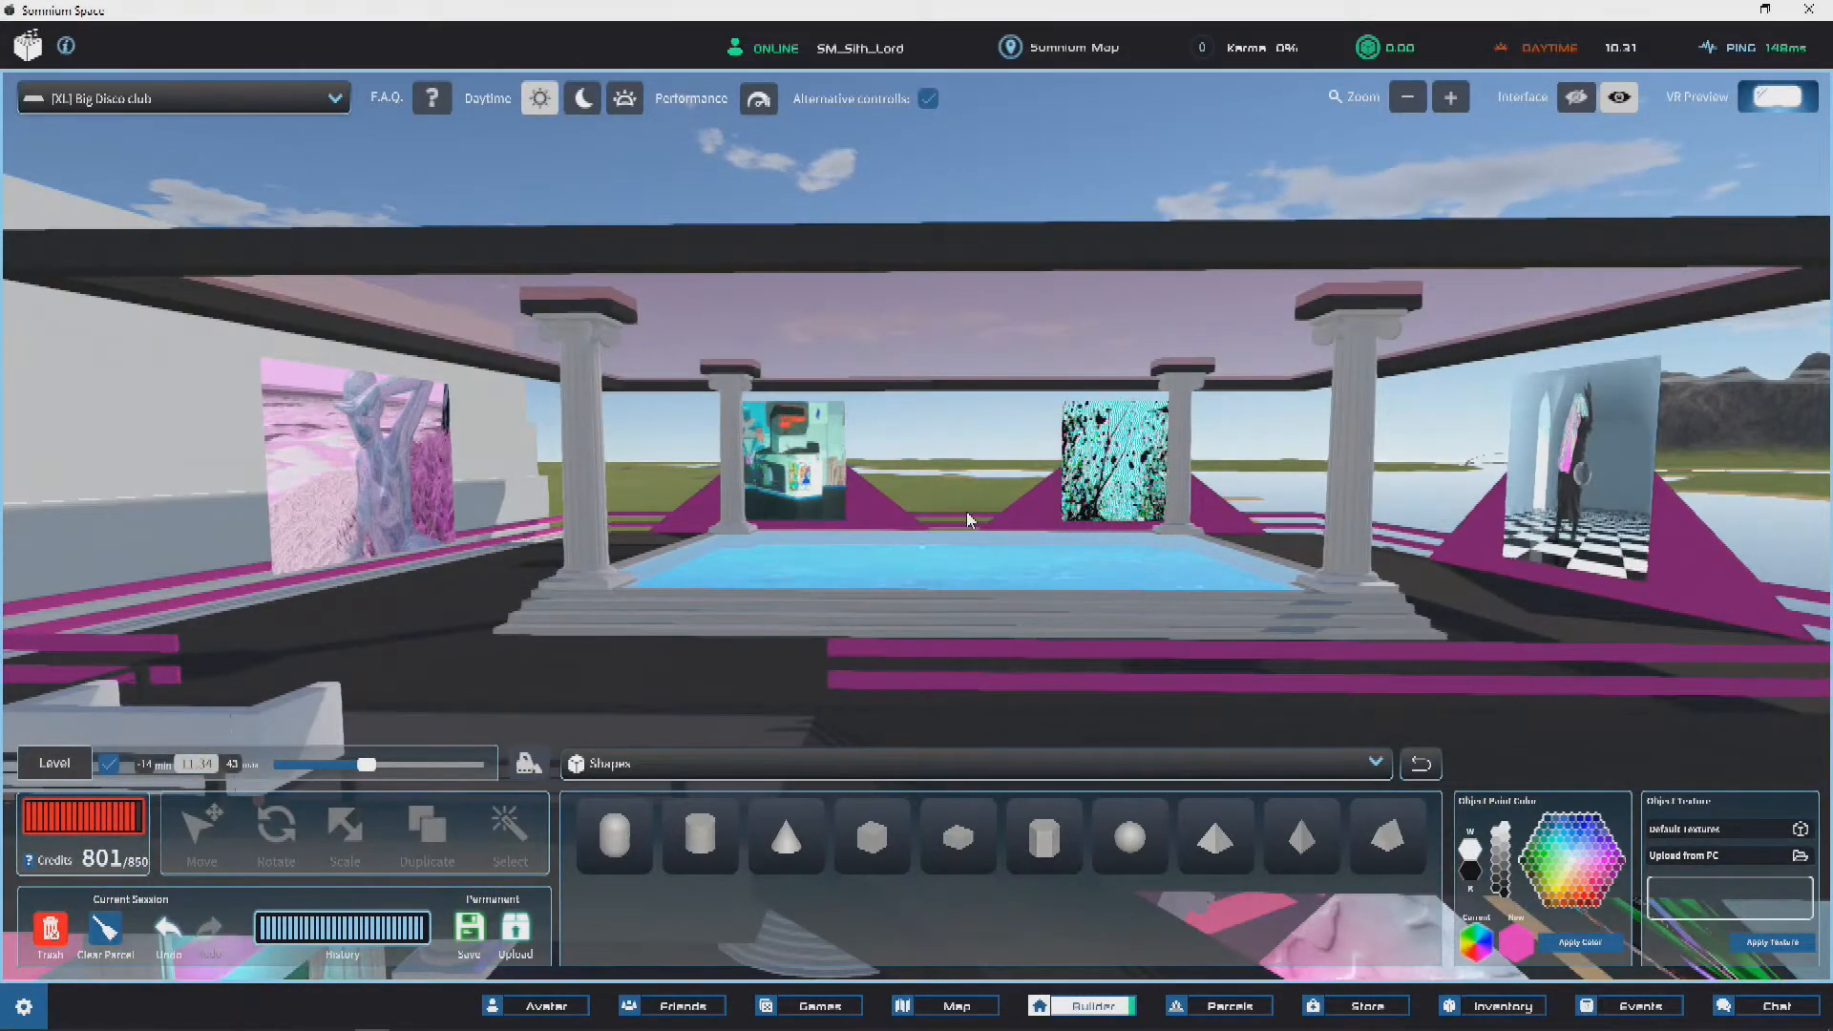
scroll(967, 519, "up", 3)
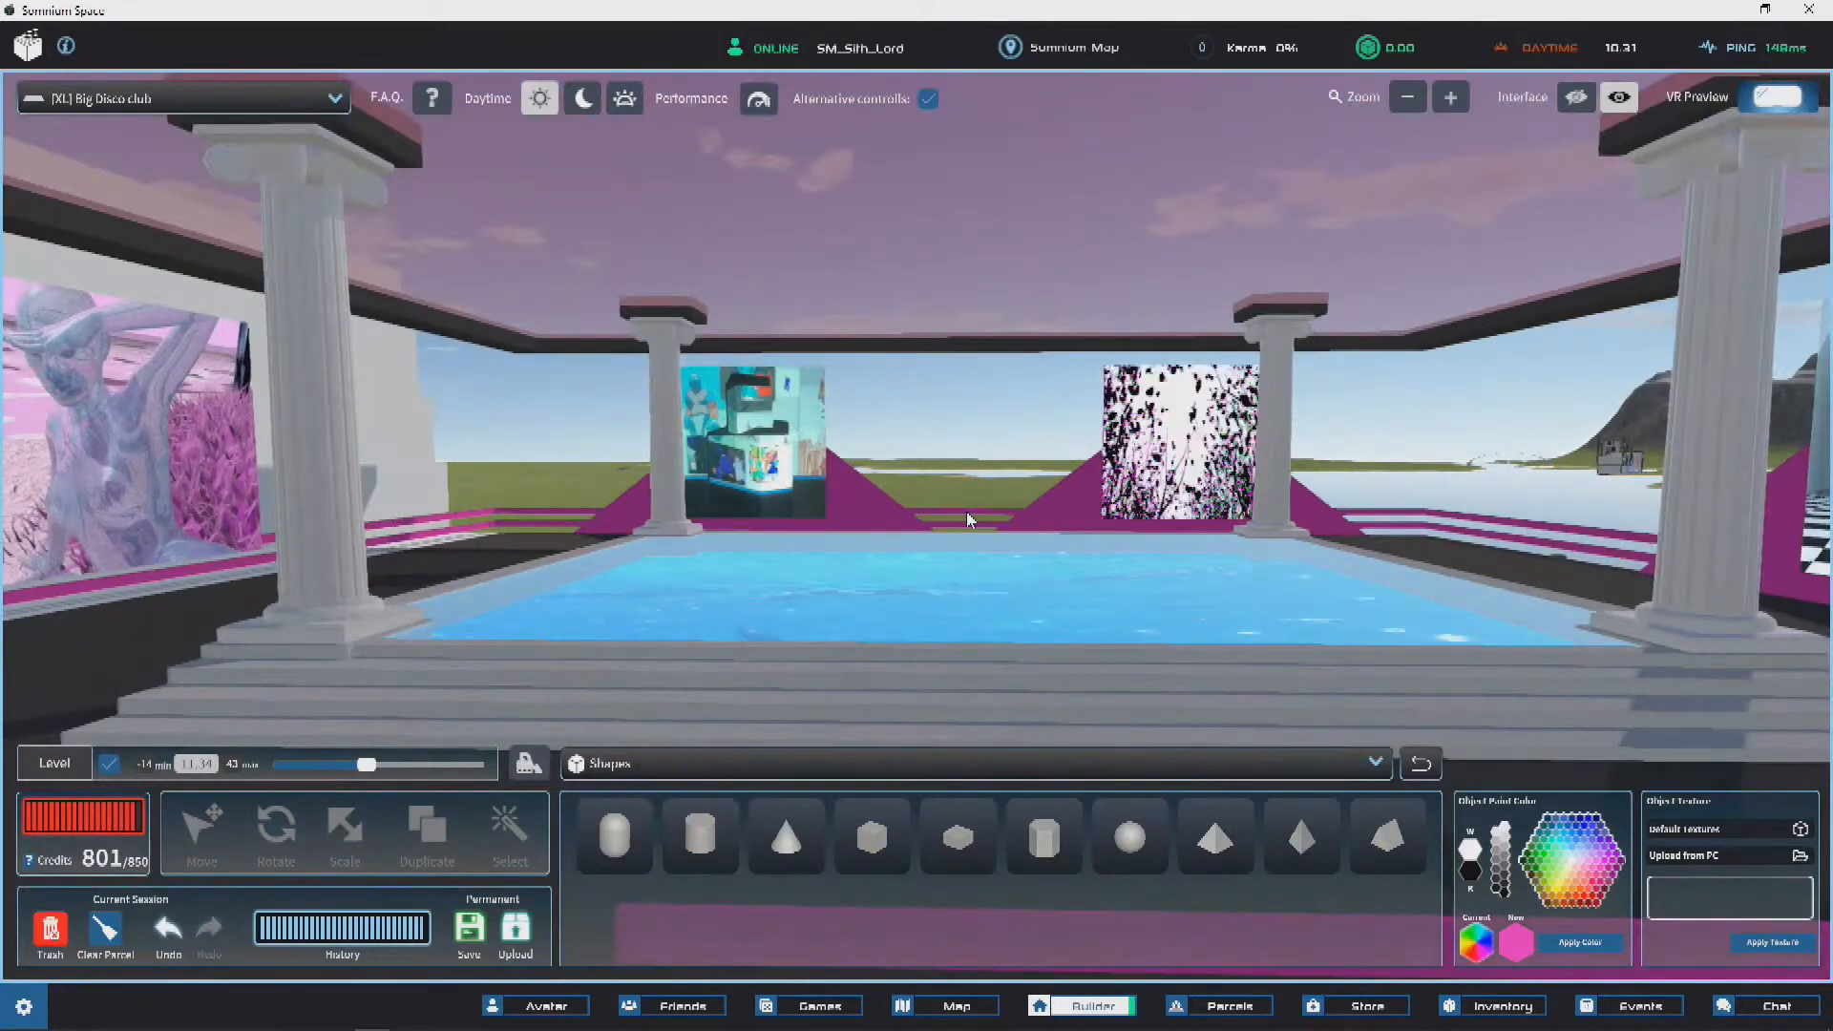
scroll(406, 567, "down", 5)
right_click_drag(995, 520, 745, 646)
Step: Duplicate the checkered-floor picture's pink support and move the copy to the opposite railing at X 356.13, Y 10.84, Z 551.97
left_click(985, 571)
right_click_drag(986, 570, 1085, 722)
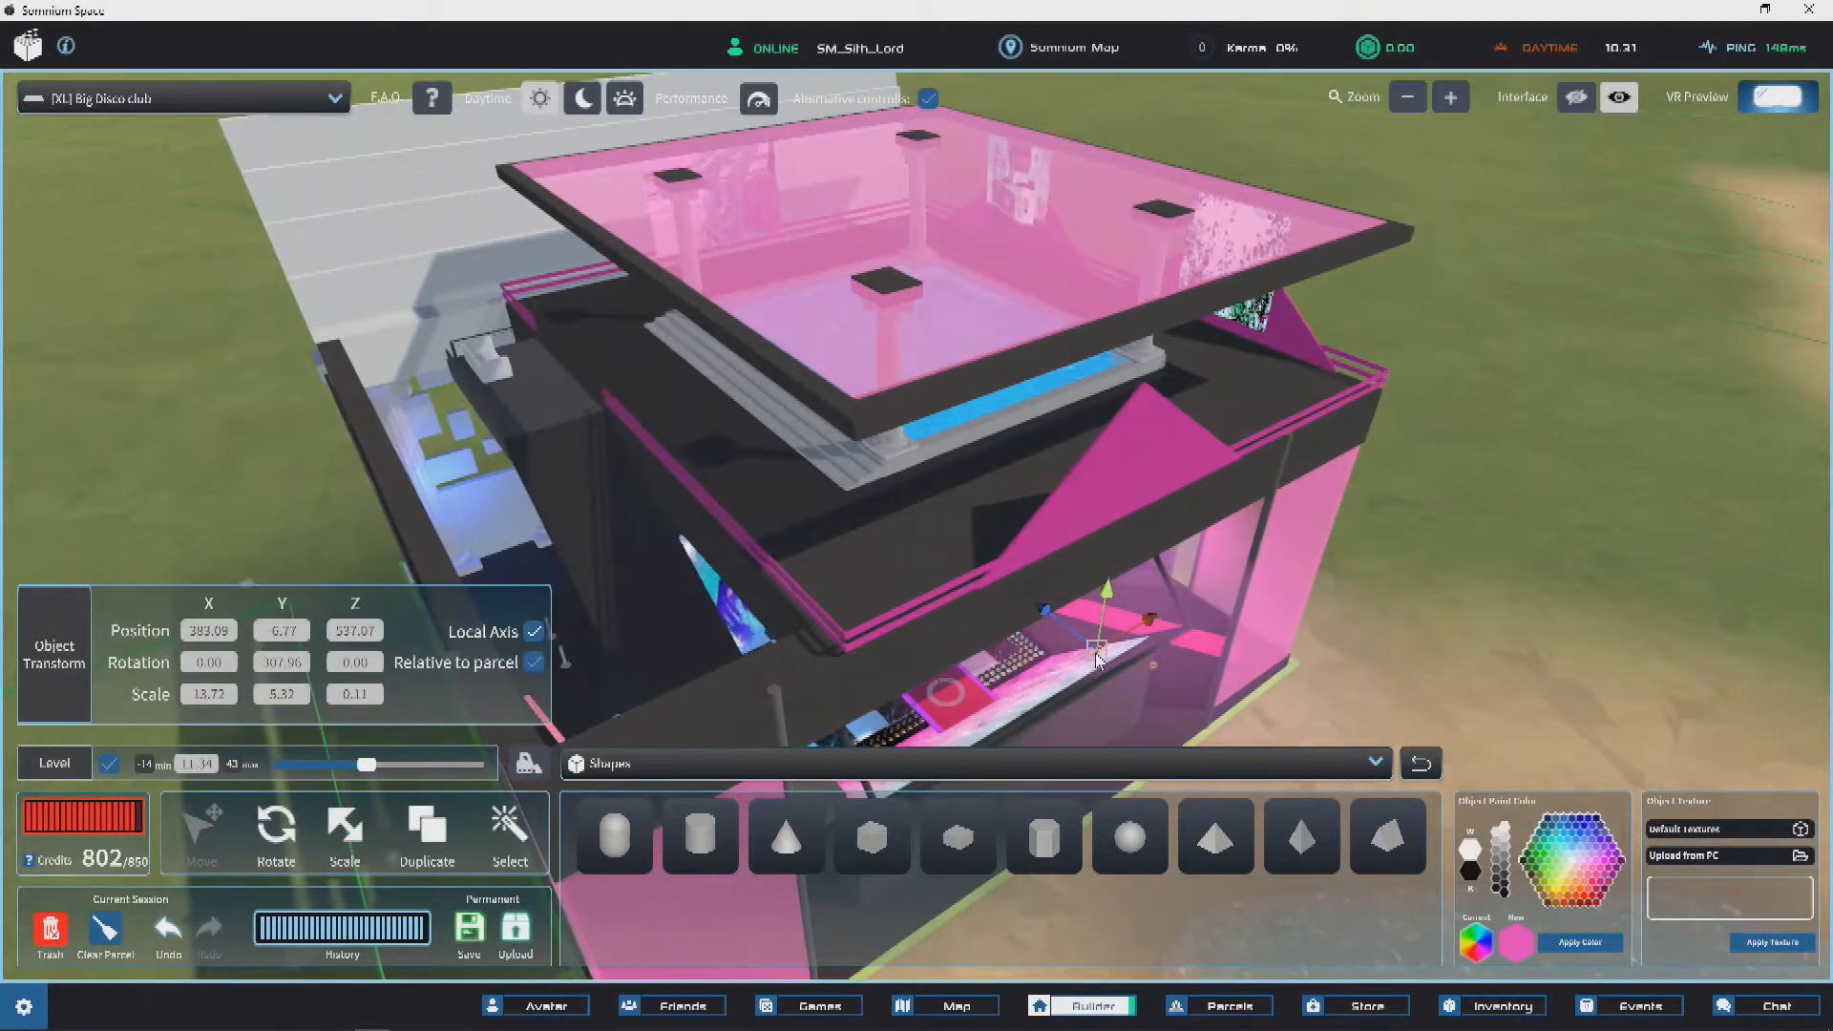
right_click_drag(1150, 397, 1290, 395)
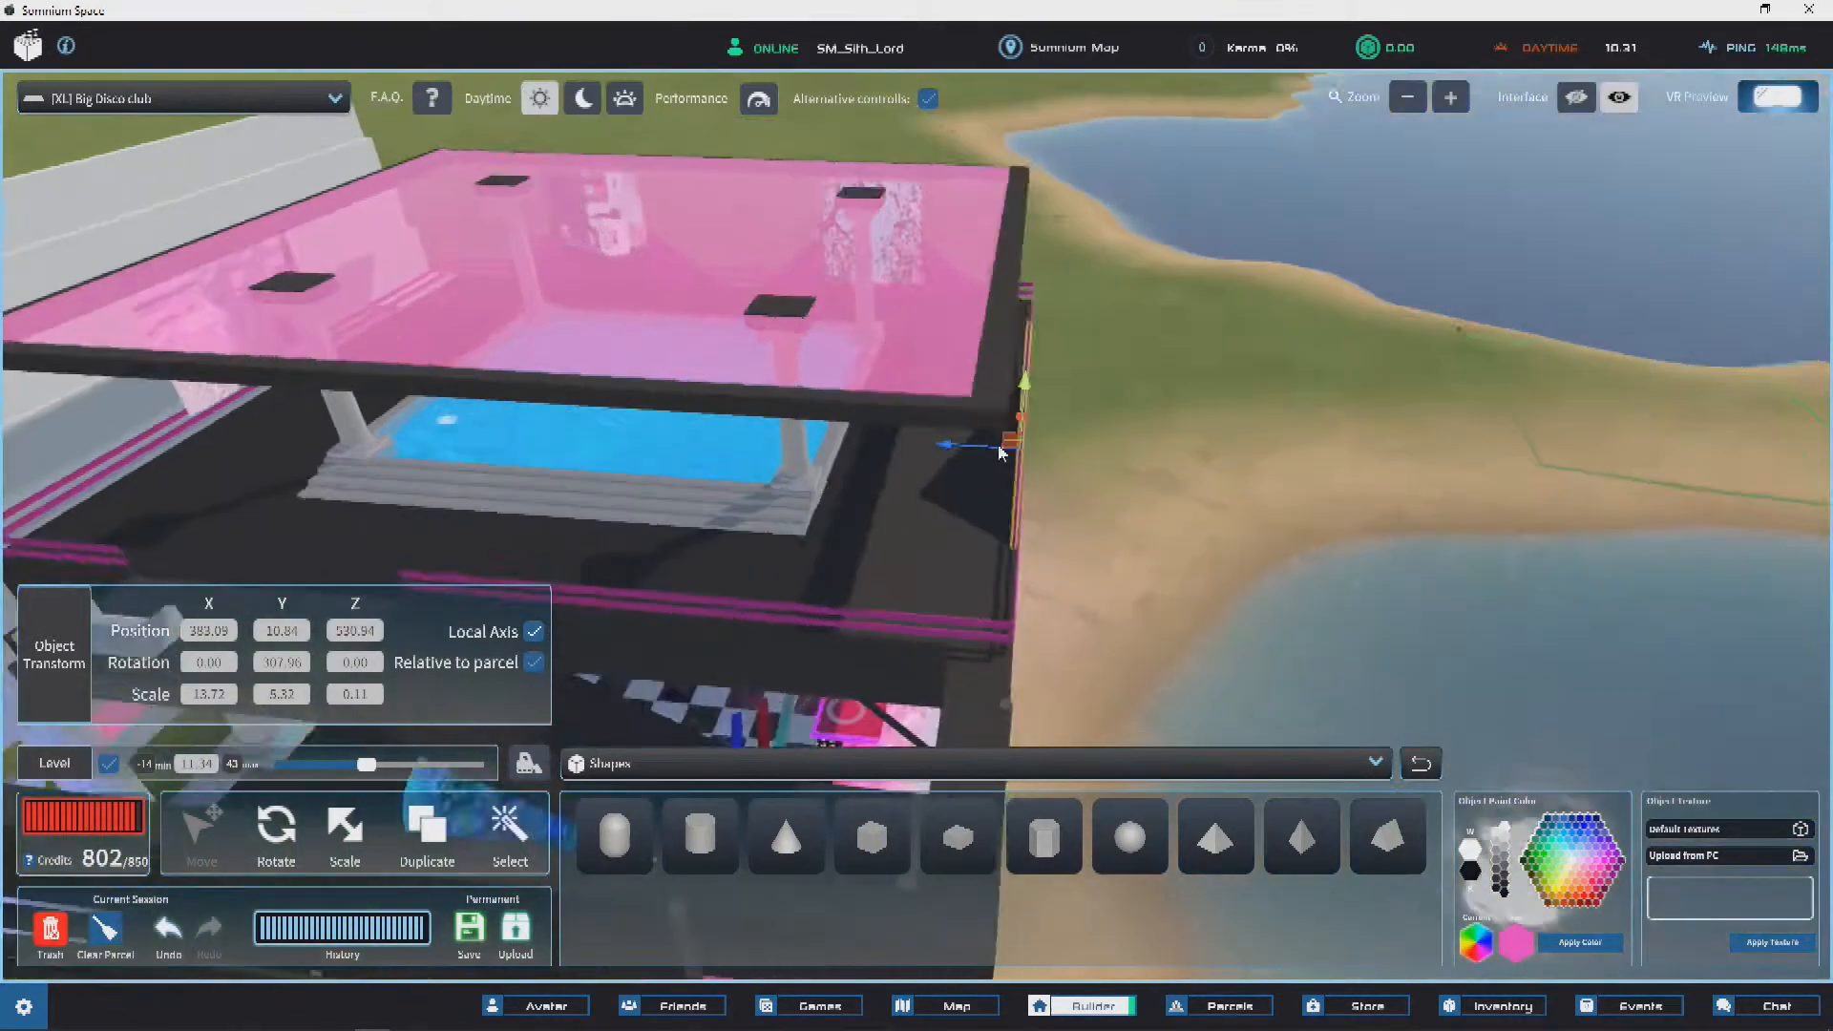
key("a")
left_click_drag(718, 470, 668, 475)
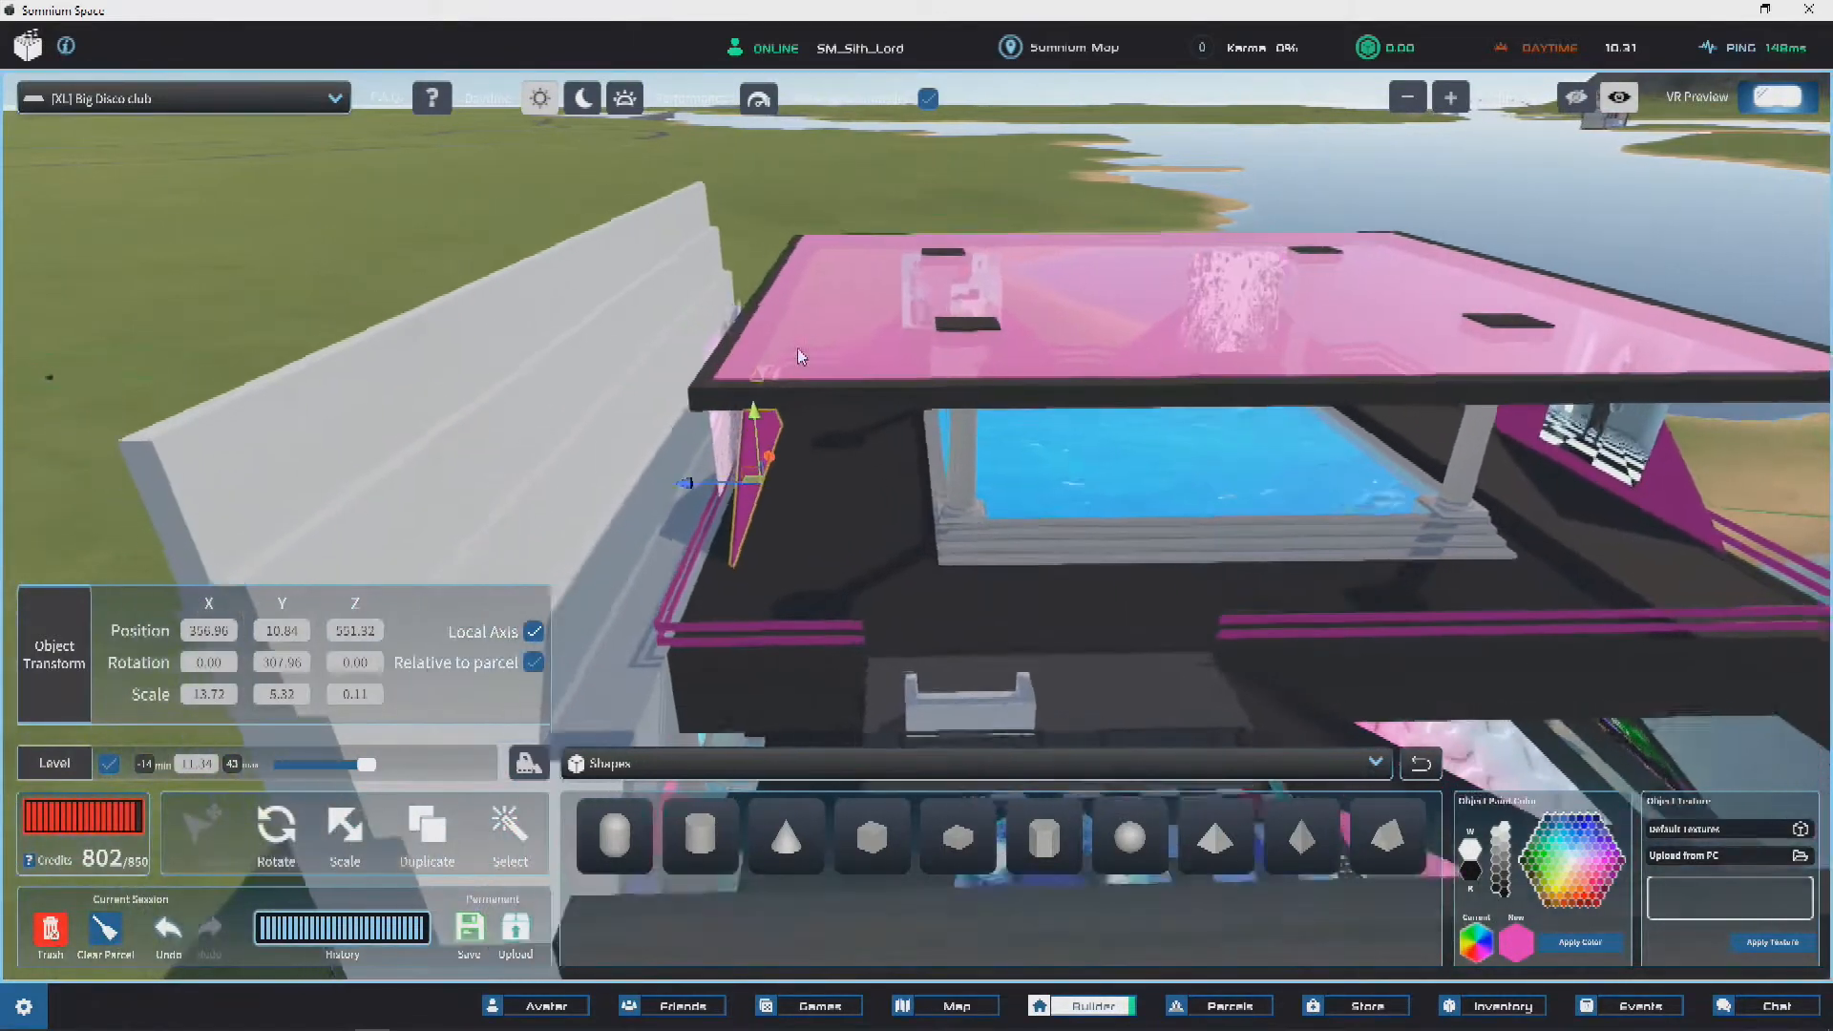
key("f")
right_click_drag(896, 462, 921, 446)
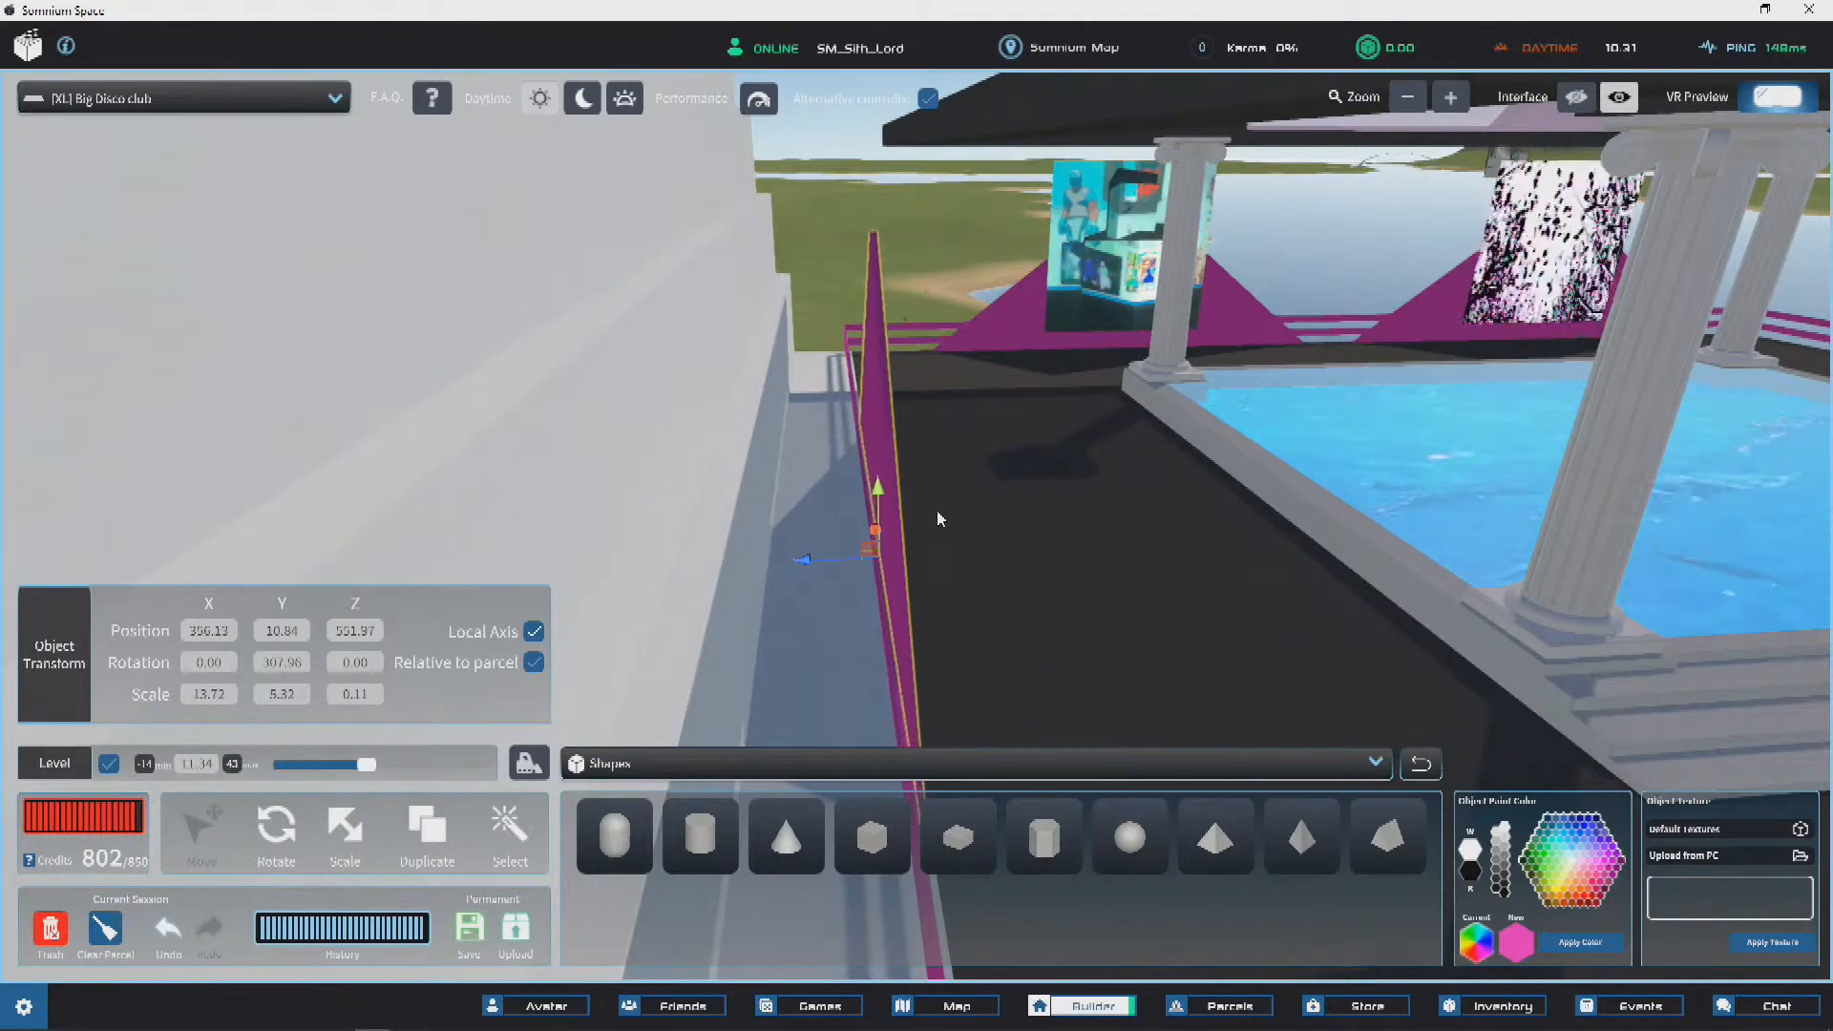
Step: Move the pink statue picture slightly inward, in front of its new support, to X 357.01, Z 552.94
right_click_drag(938, 518, 832, 494)
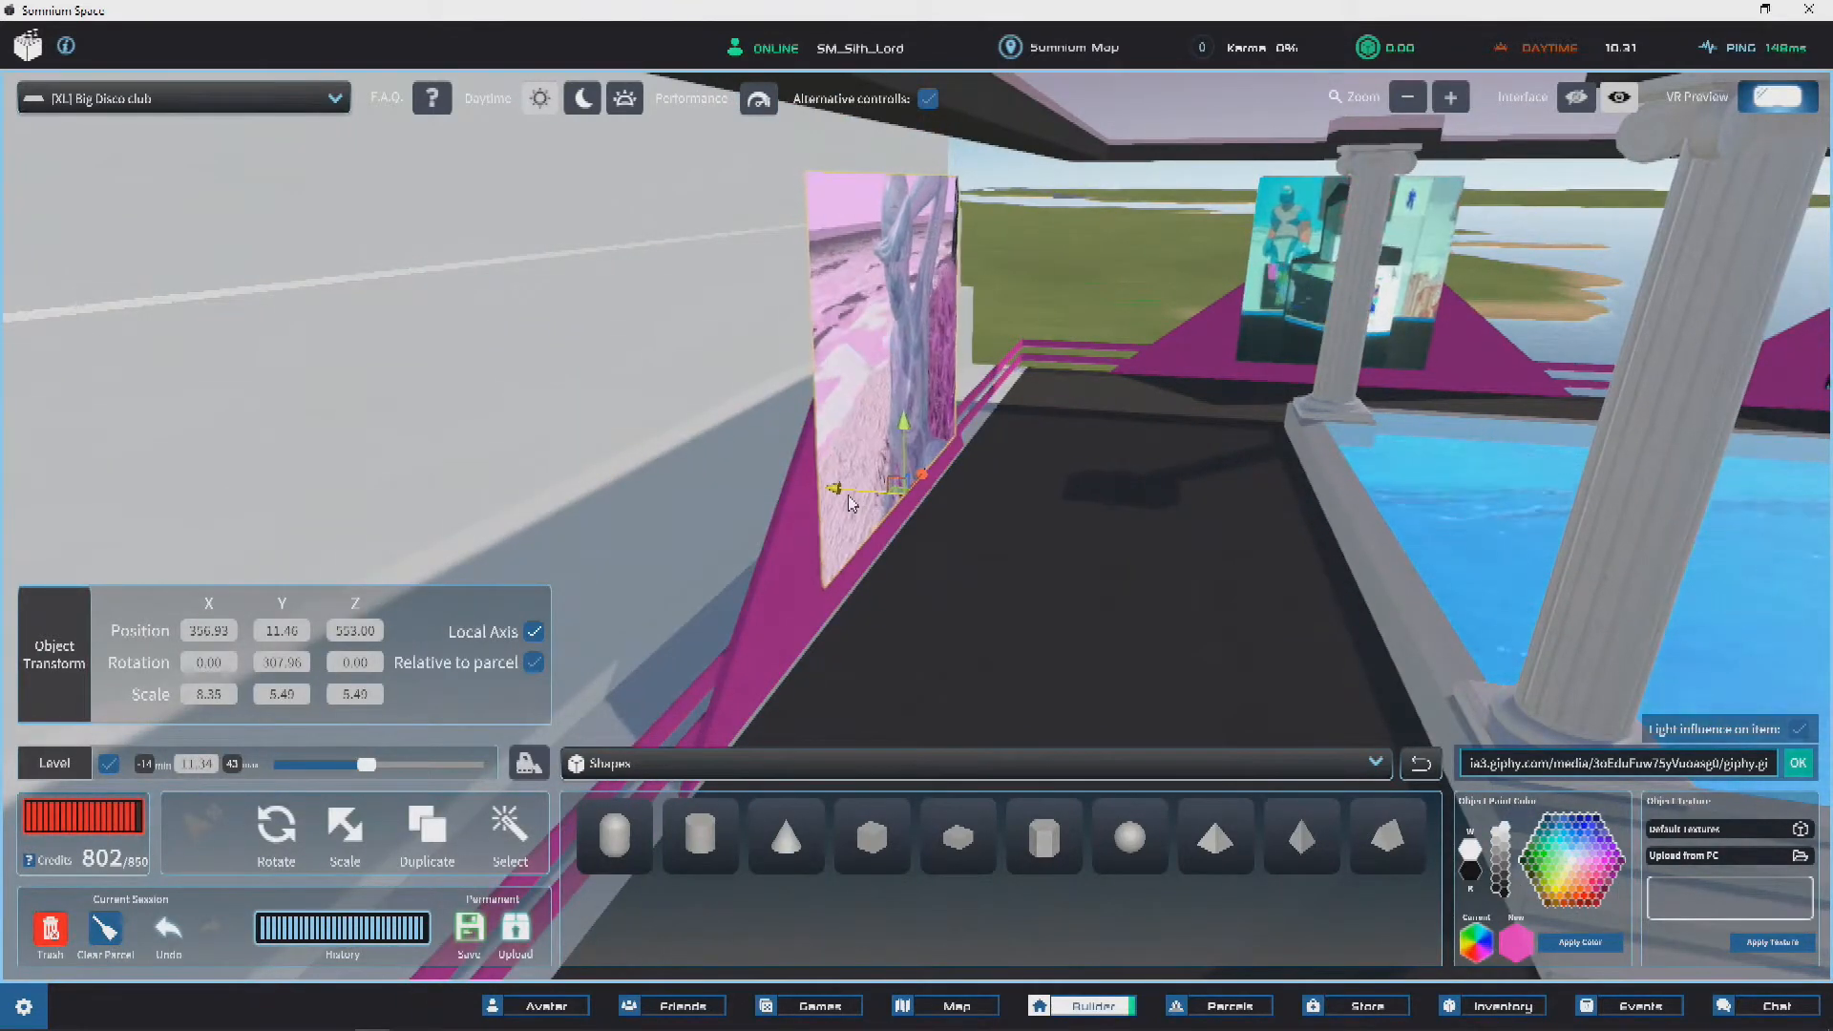
left_click_drag(849, 503, 856, 502)
right_click_drag(1023, 458, 938, 434)
scroll(1047, 507, "down", 3)
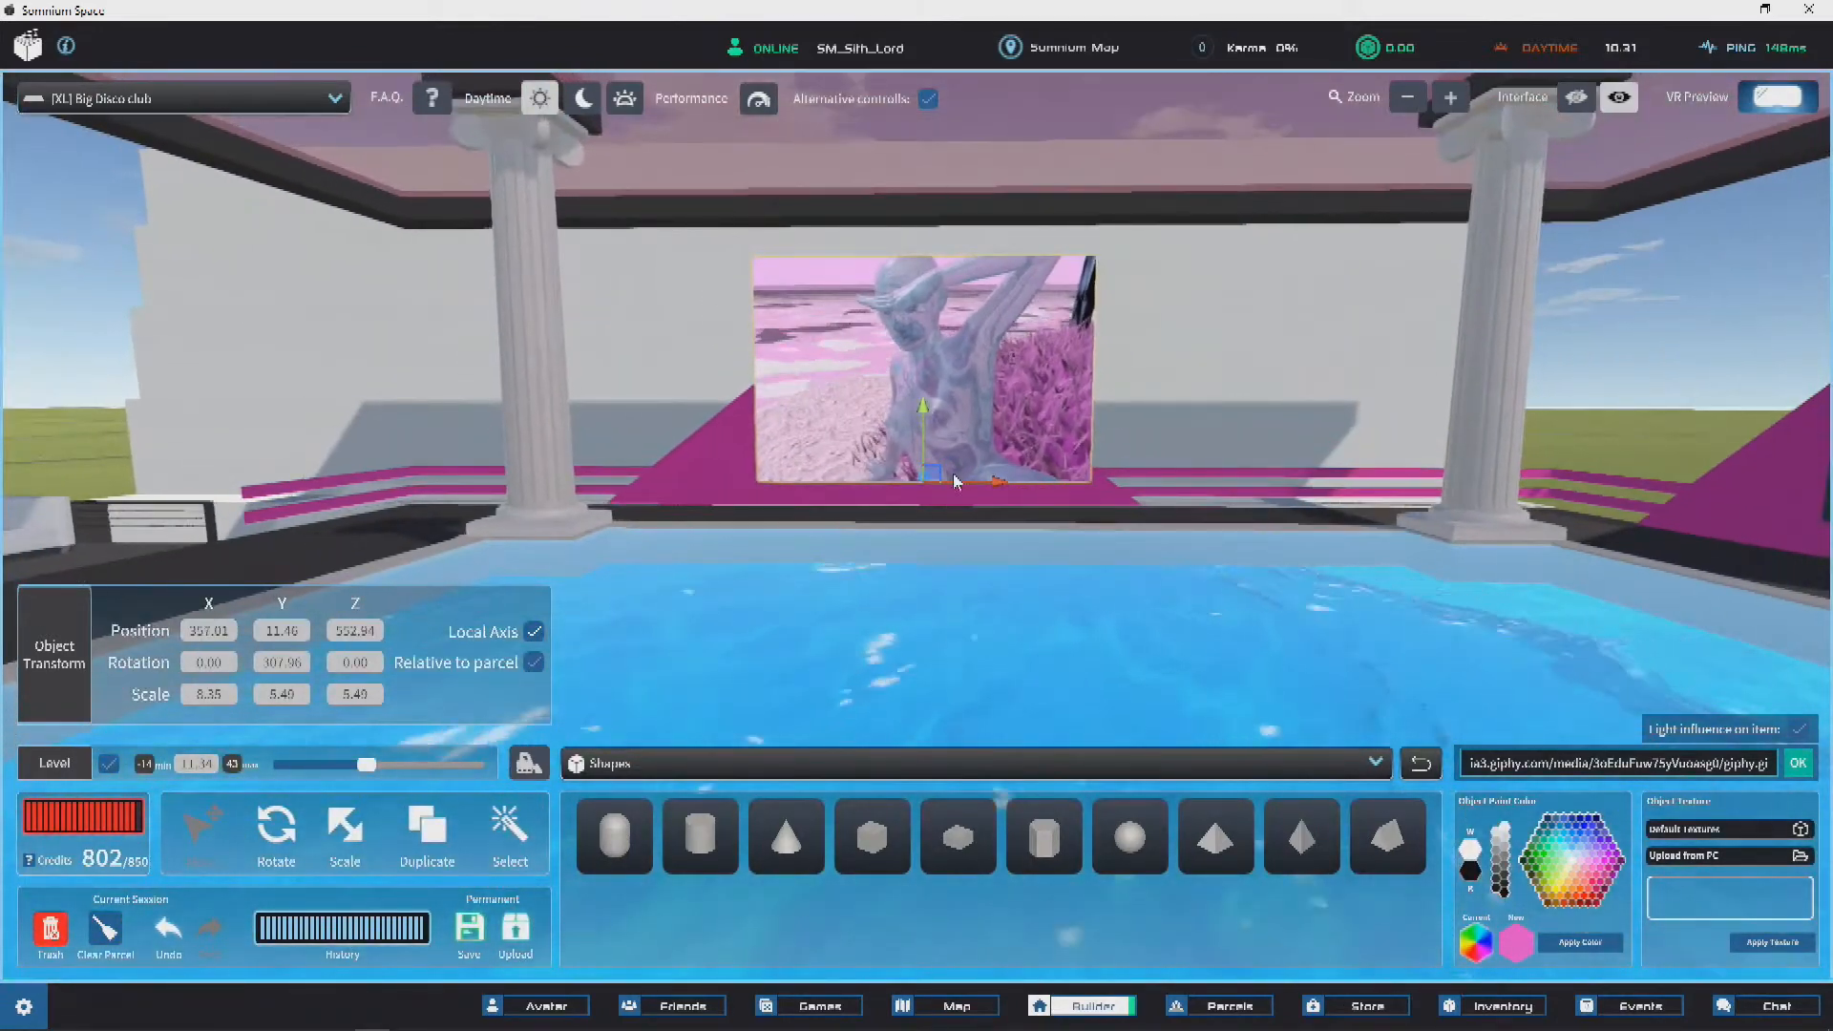
Step: Center the pink statue picture at X 358.34, Z 554.51 and its pink support at X 358.24, Z 554.53 along the railing
left_click_drag(977, 484, 1059, 503)
left_click(737, 456)
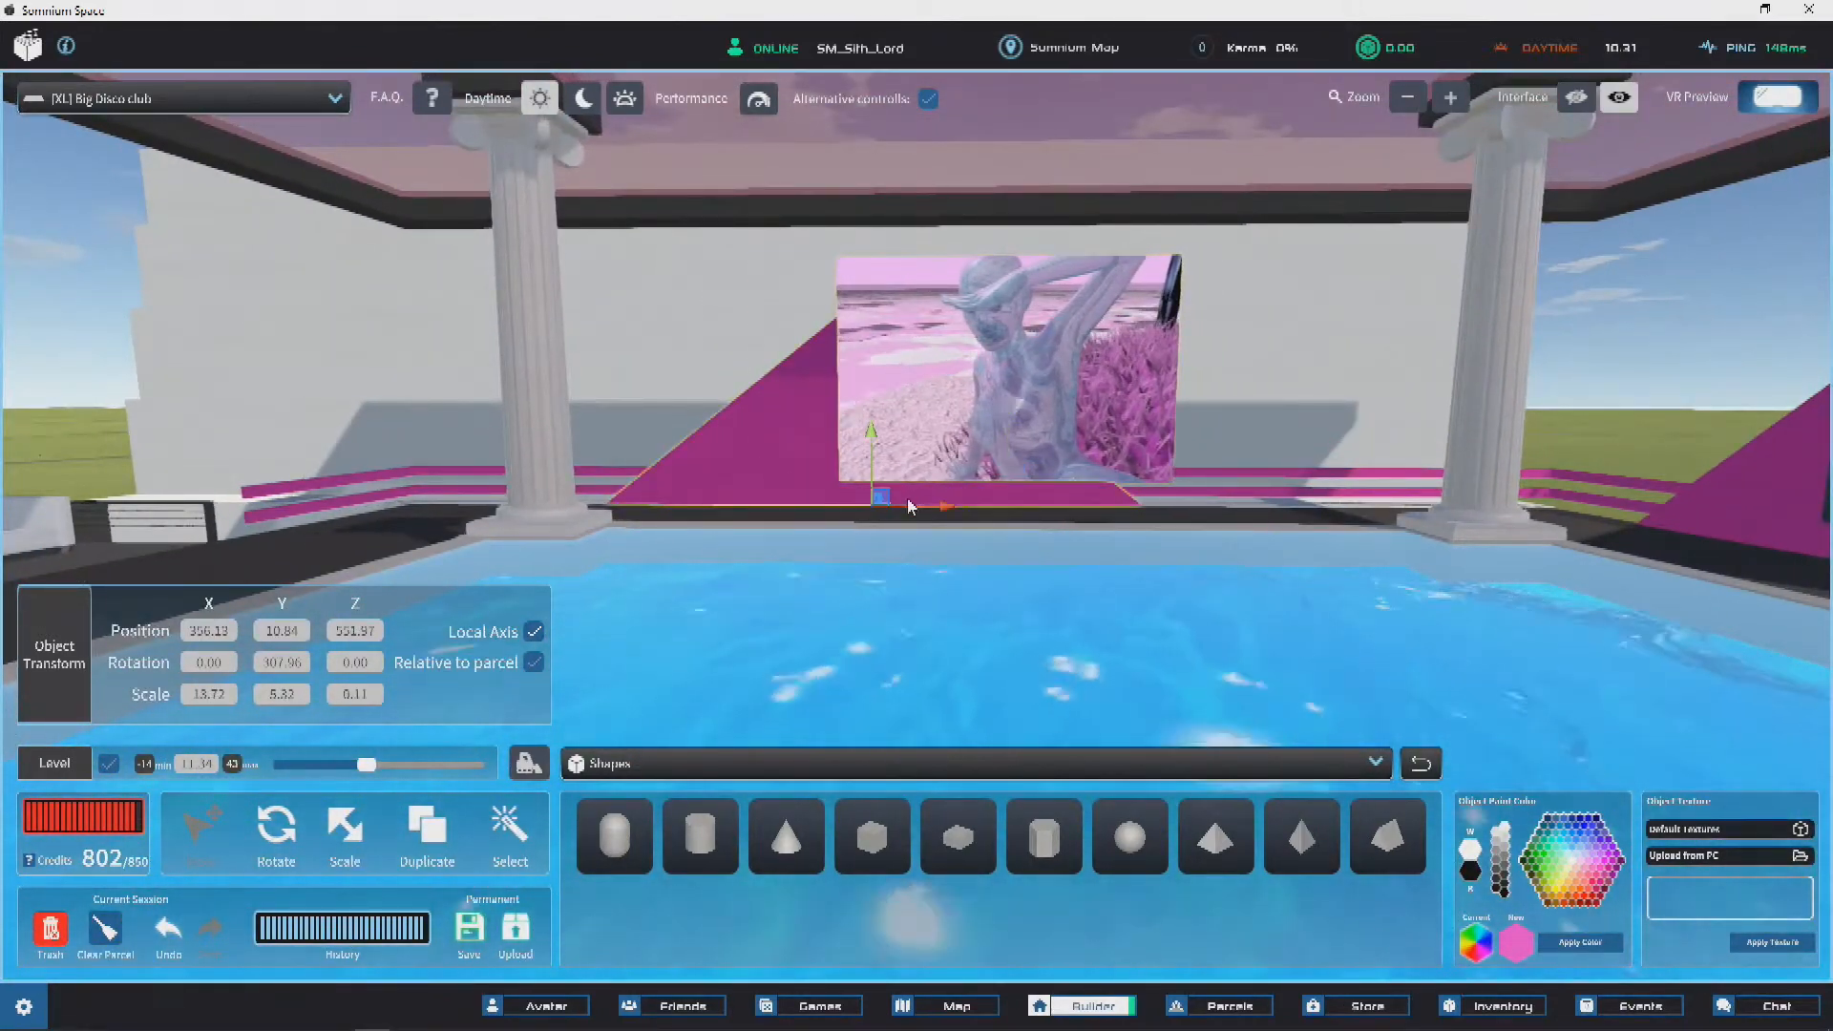
right_click_drag(907, 496, 980, 478)
scroll(979, 482, "up", 3)
right_click_drag(1072, 516, 876, 518)
left_click_drag(871, 502, 874, 499)
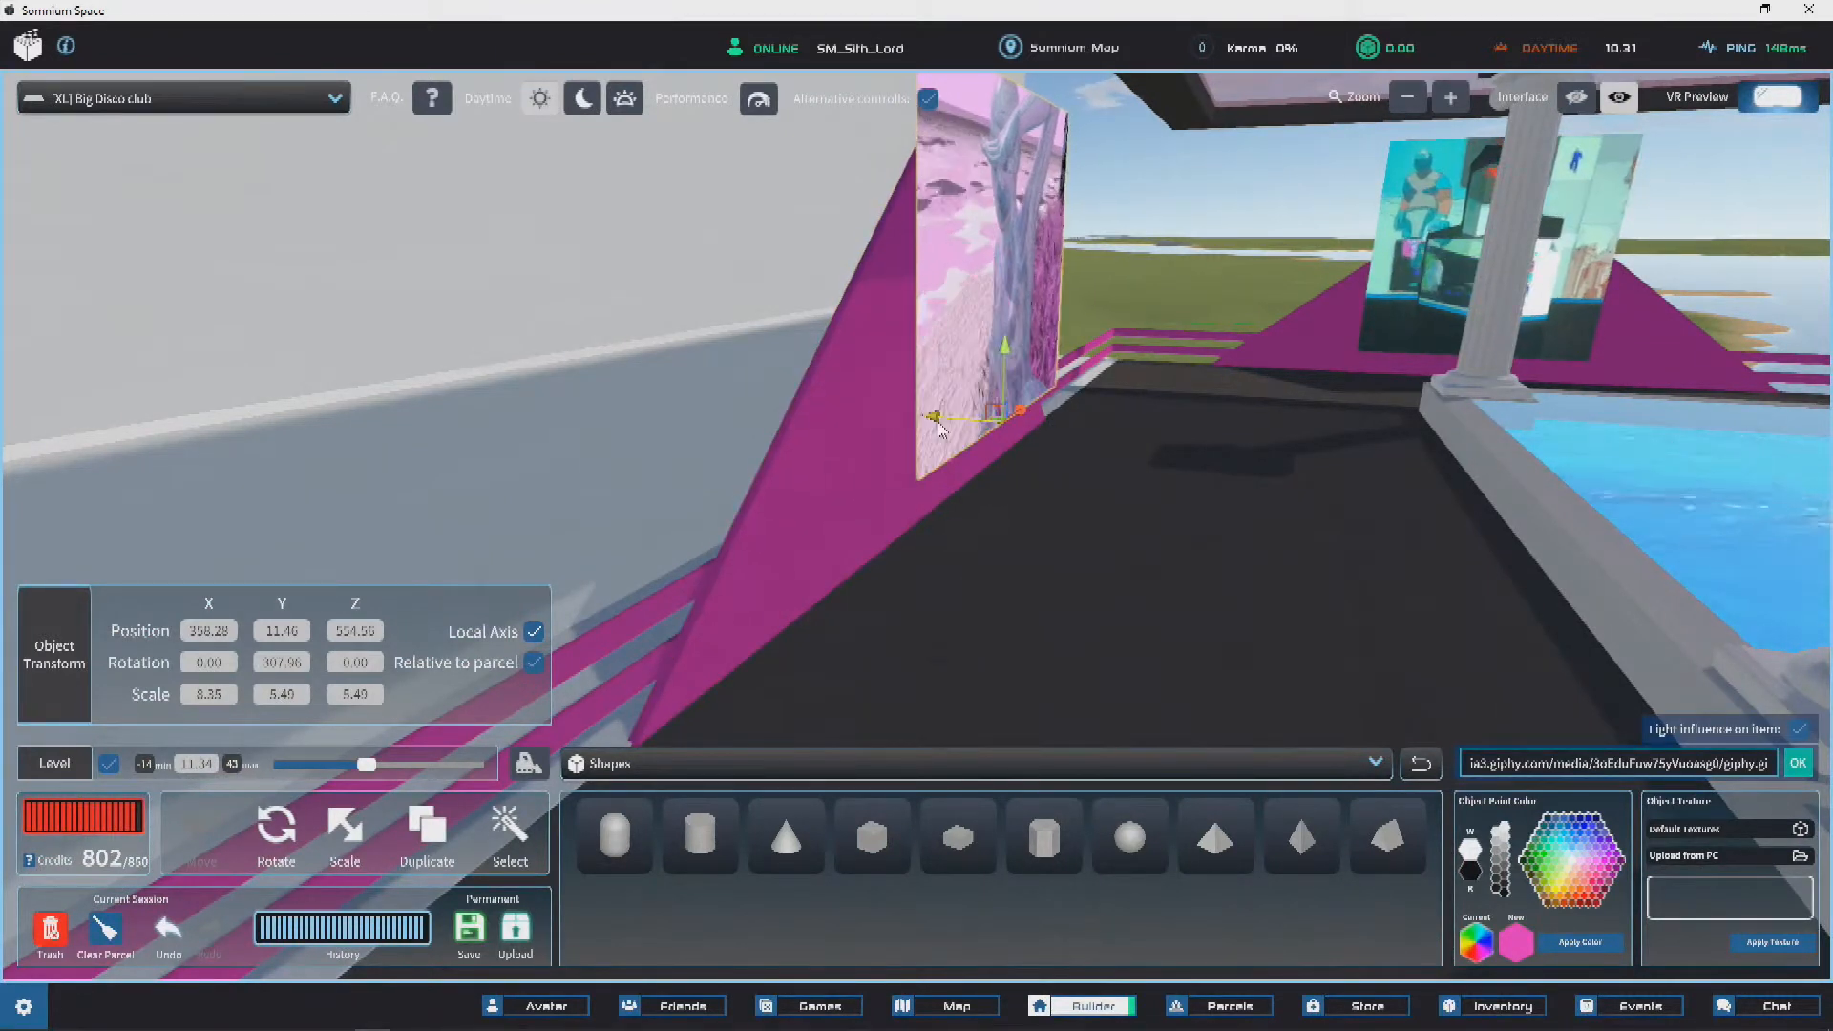
right_click_drag(1106, 447, 593, 421)
left_click(609, 410)
scroll(937, 479, "down", 5)
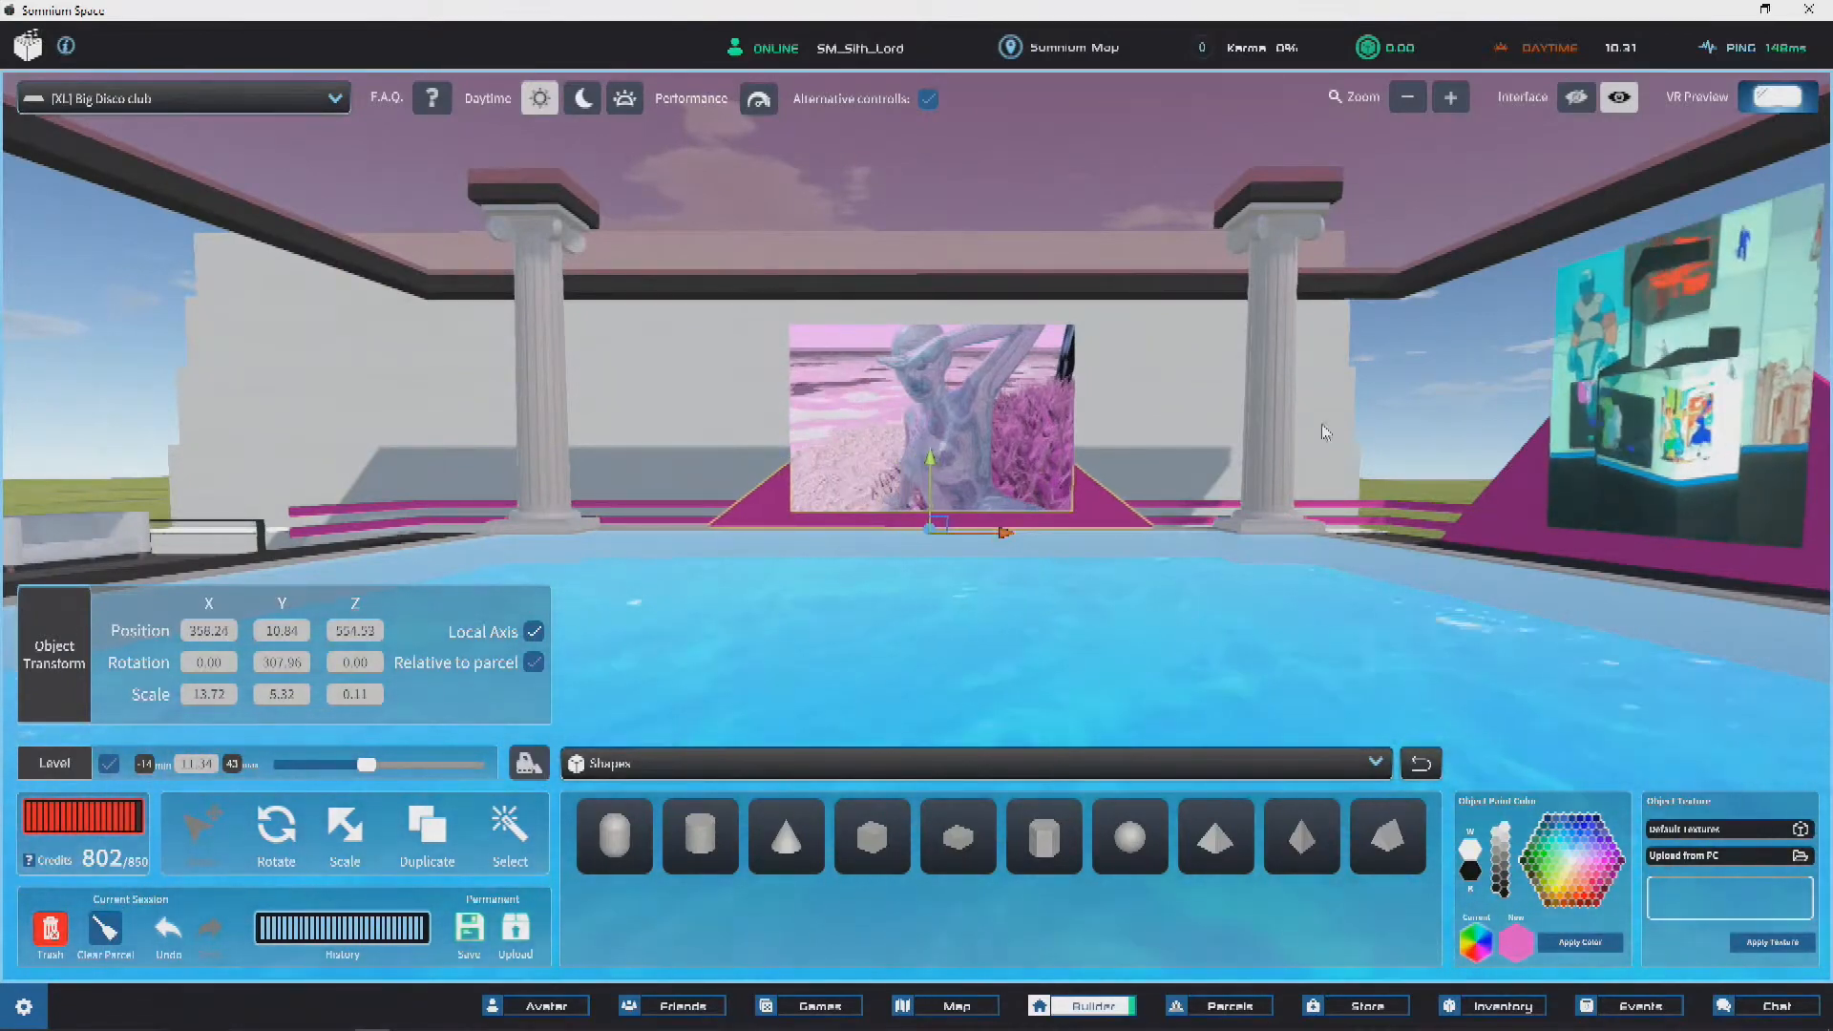
Step: Review the alignment of the statue picture and its pink support from close up, above and across the pool
left_click(1391, 379)
right_click_drag(1391, 379, 872, 456)
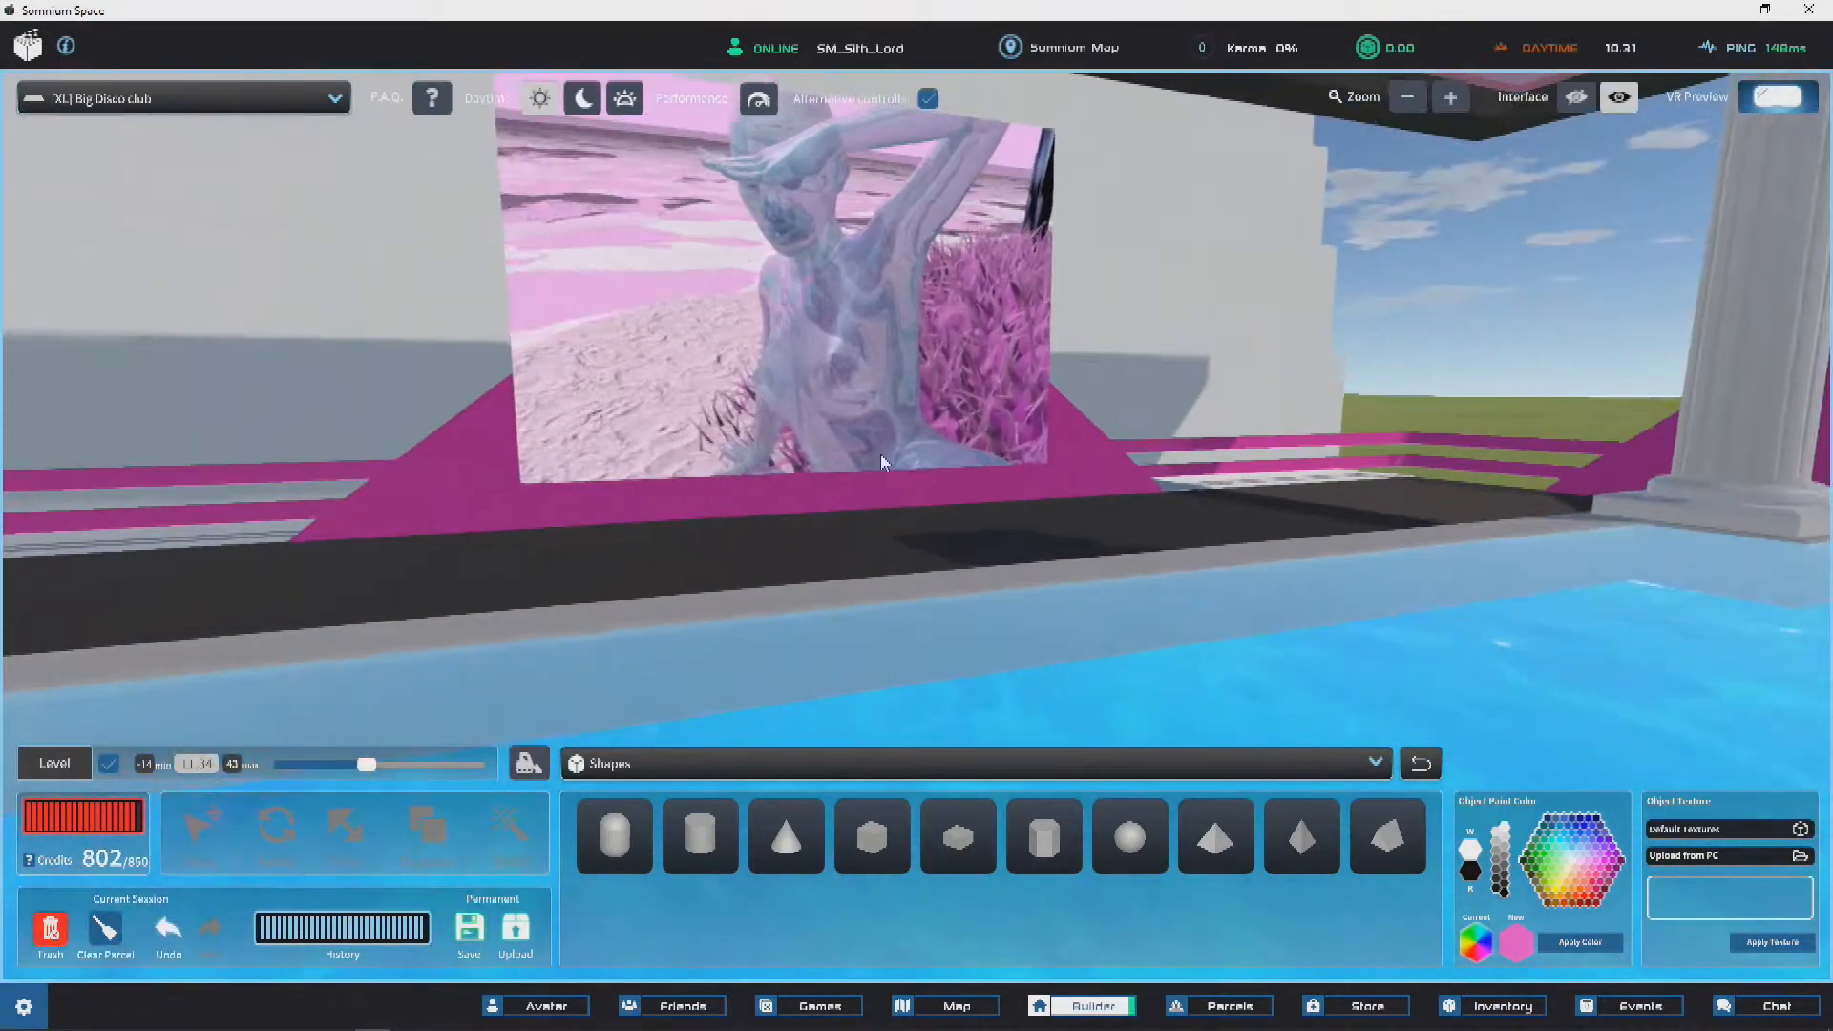
scroll(873, 457, "down", 10)
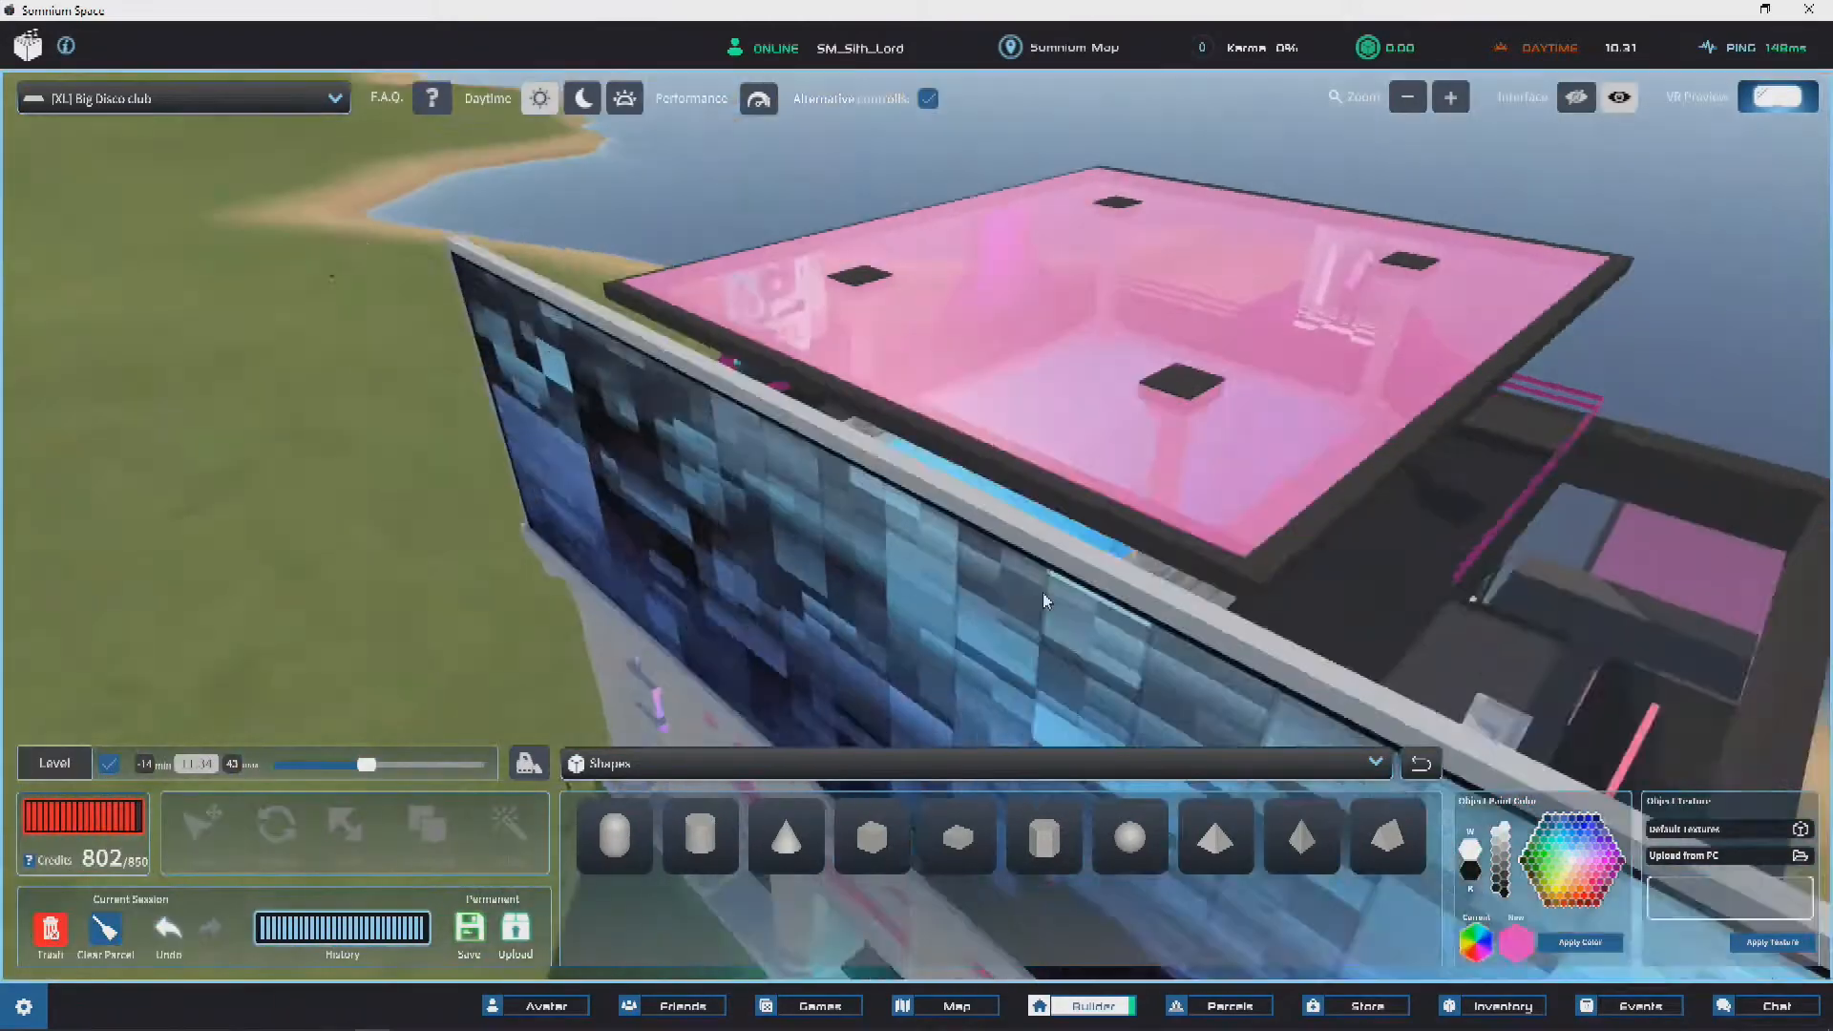
right_click_drag(1043, 593, 1021, 521)
scroll(814, 304, "up", 10)
scroll(1021, 522, "up", 6)
left_click(784, 452)
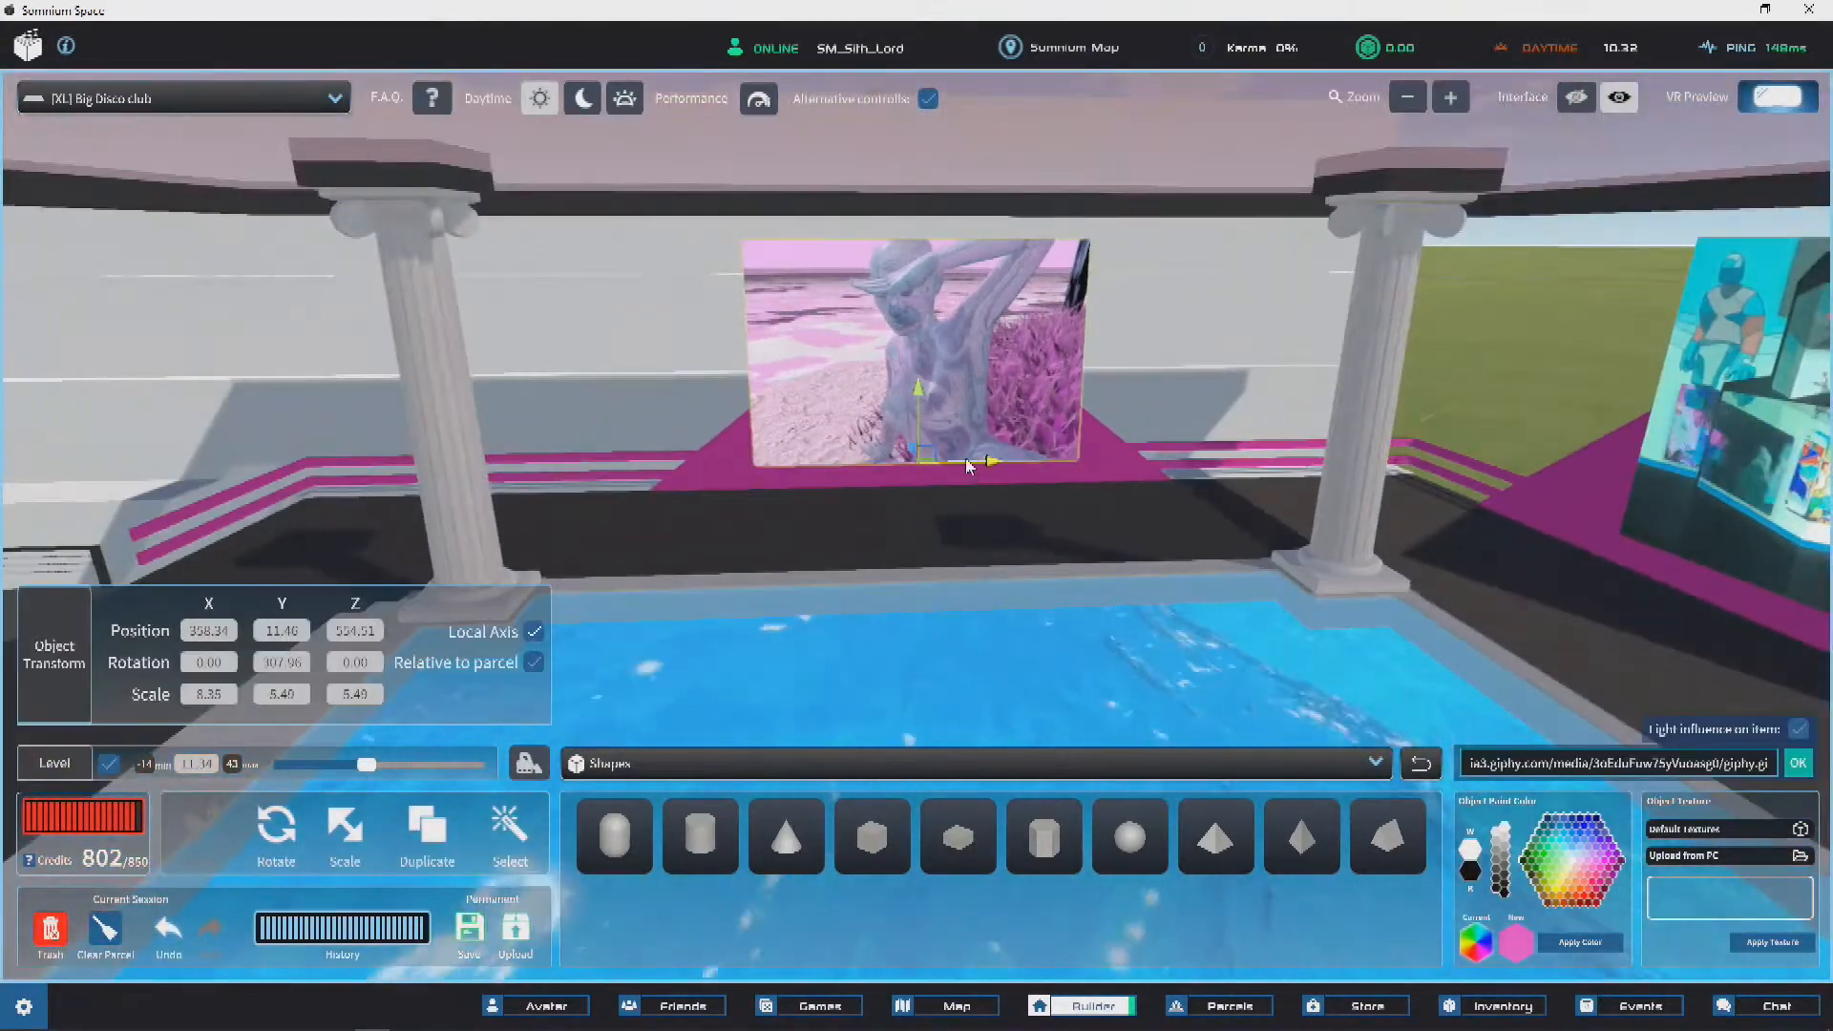
left_click_drag(970, 471, 541, 477)
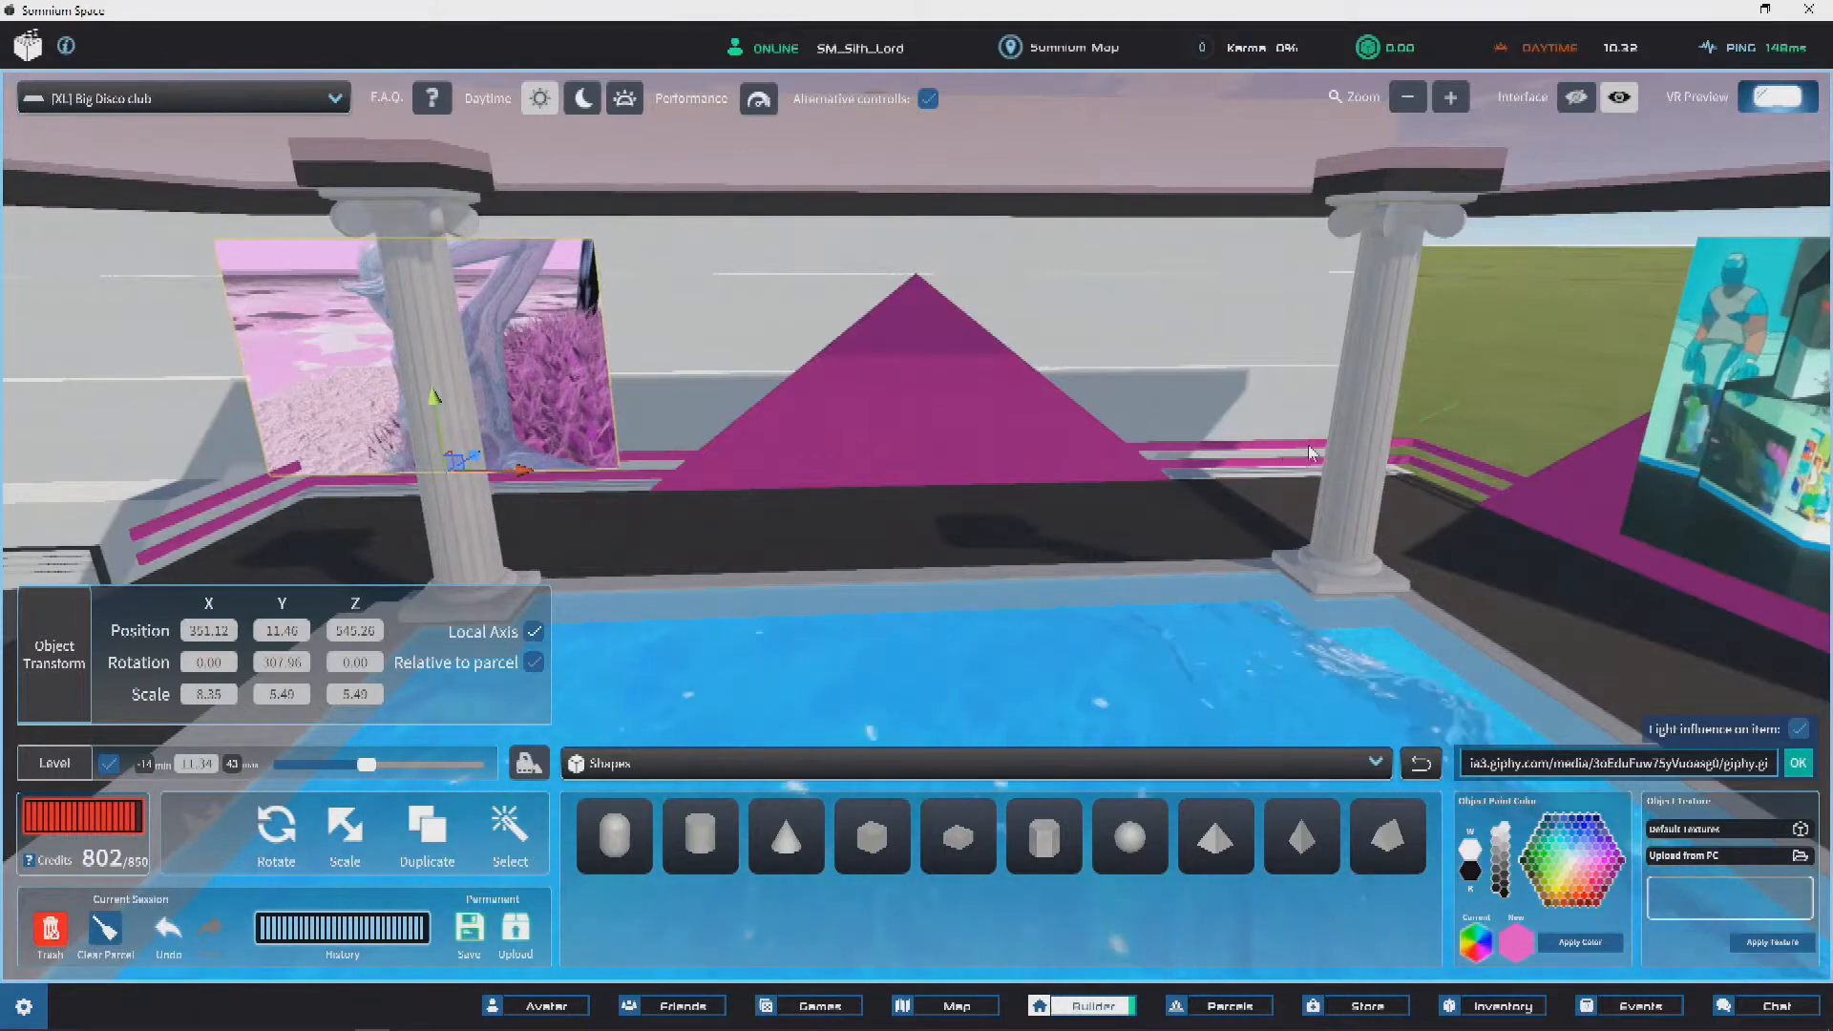
key("ctrl+z")
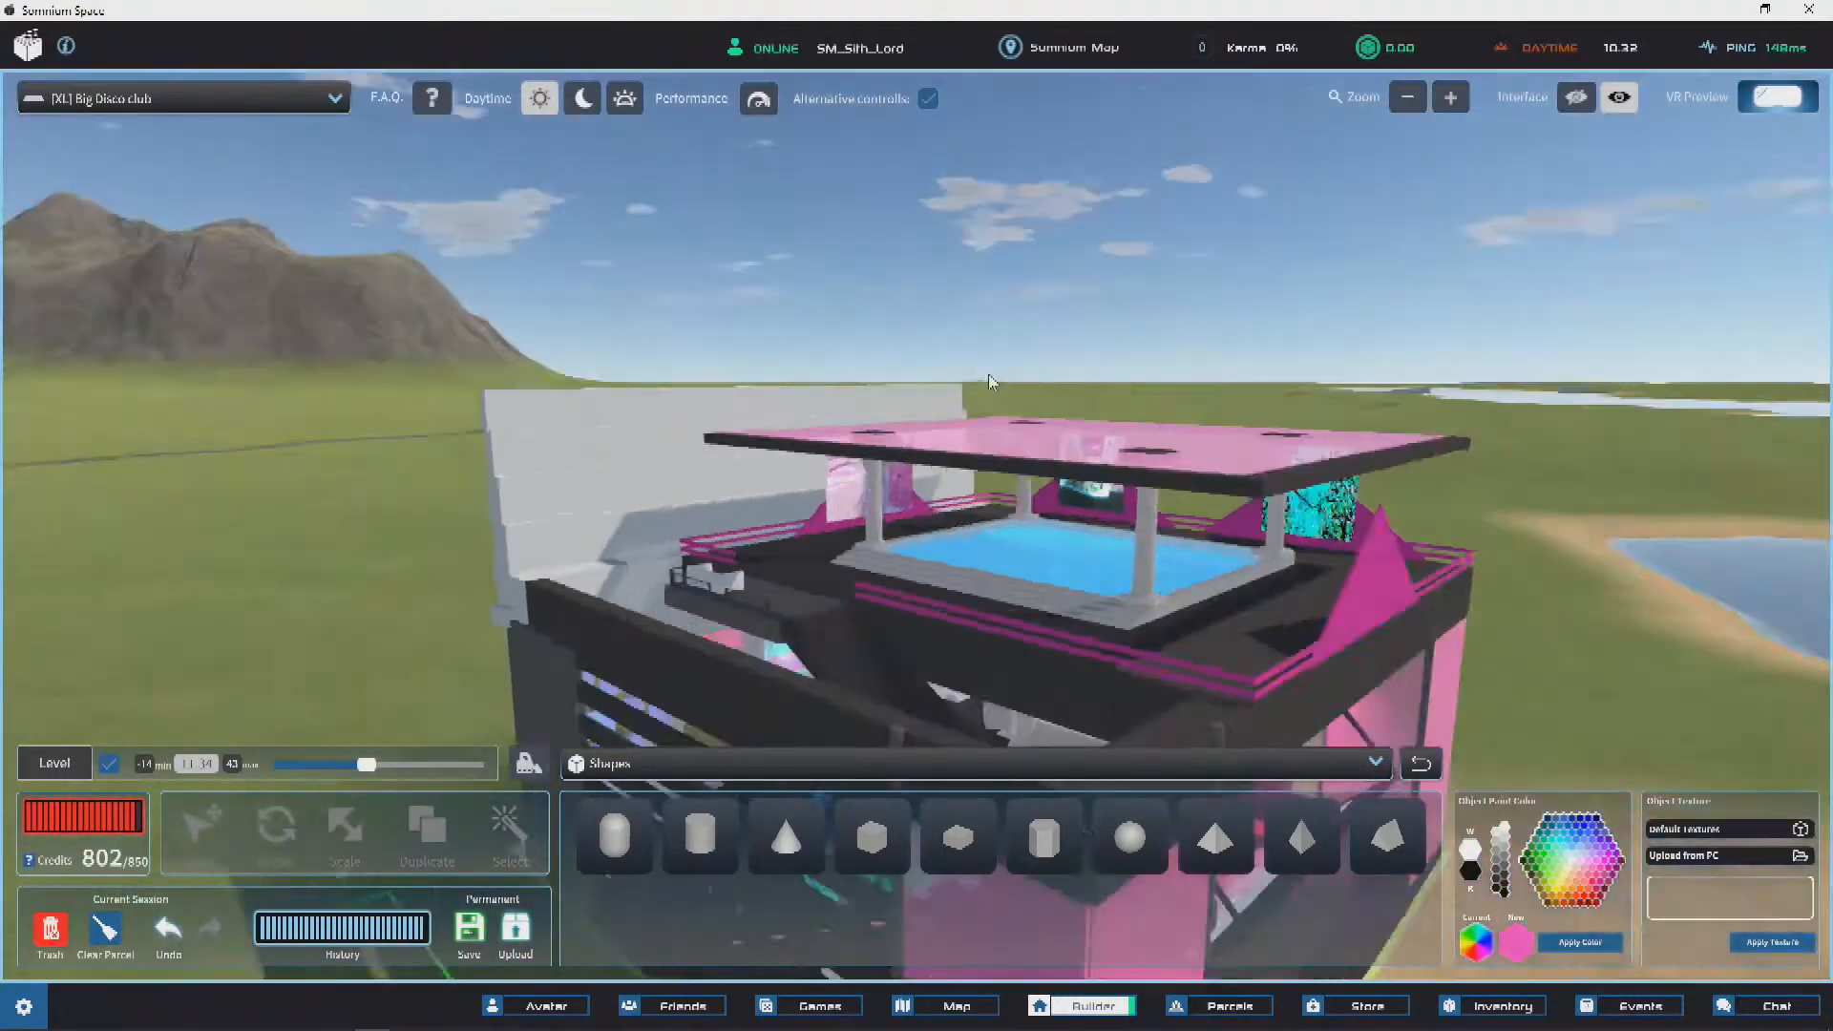
Step: Switch the scene to nighttime and examine the illuminated pictures around the rooftop pool from several distances
right_click_drag(988, 374, 1187, 374)
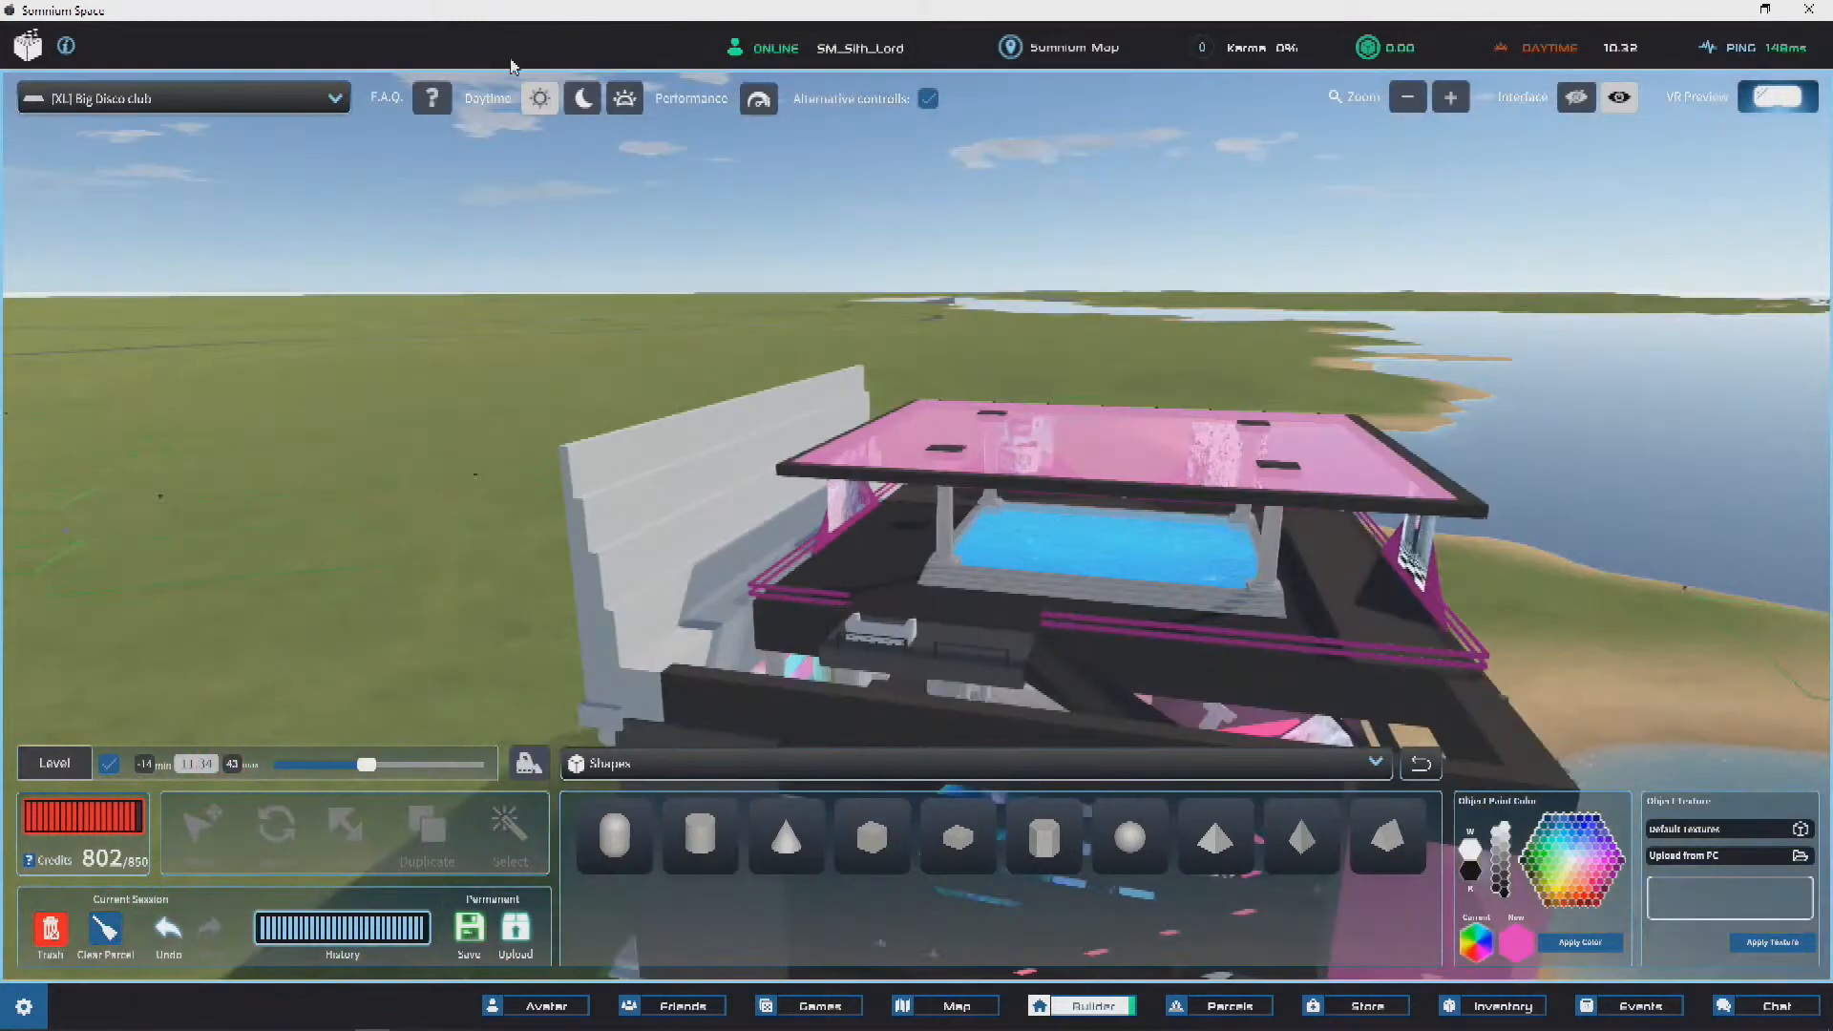
left_click(581, 99)
right_click_drag(1040, 455, 1095, 401)
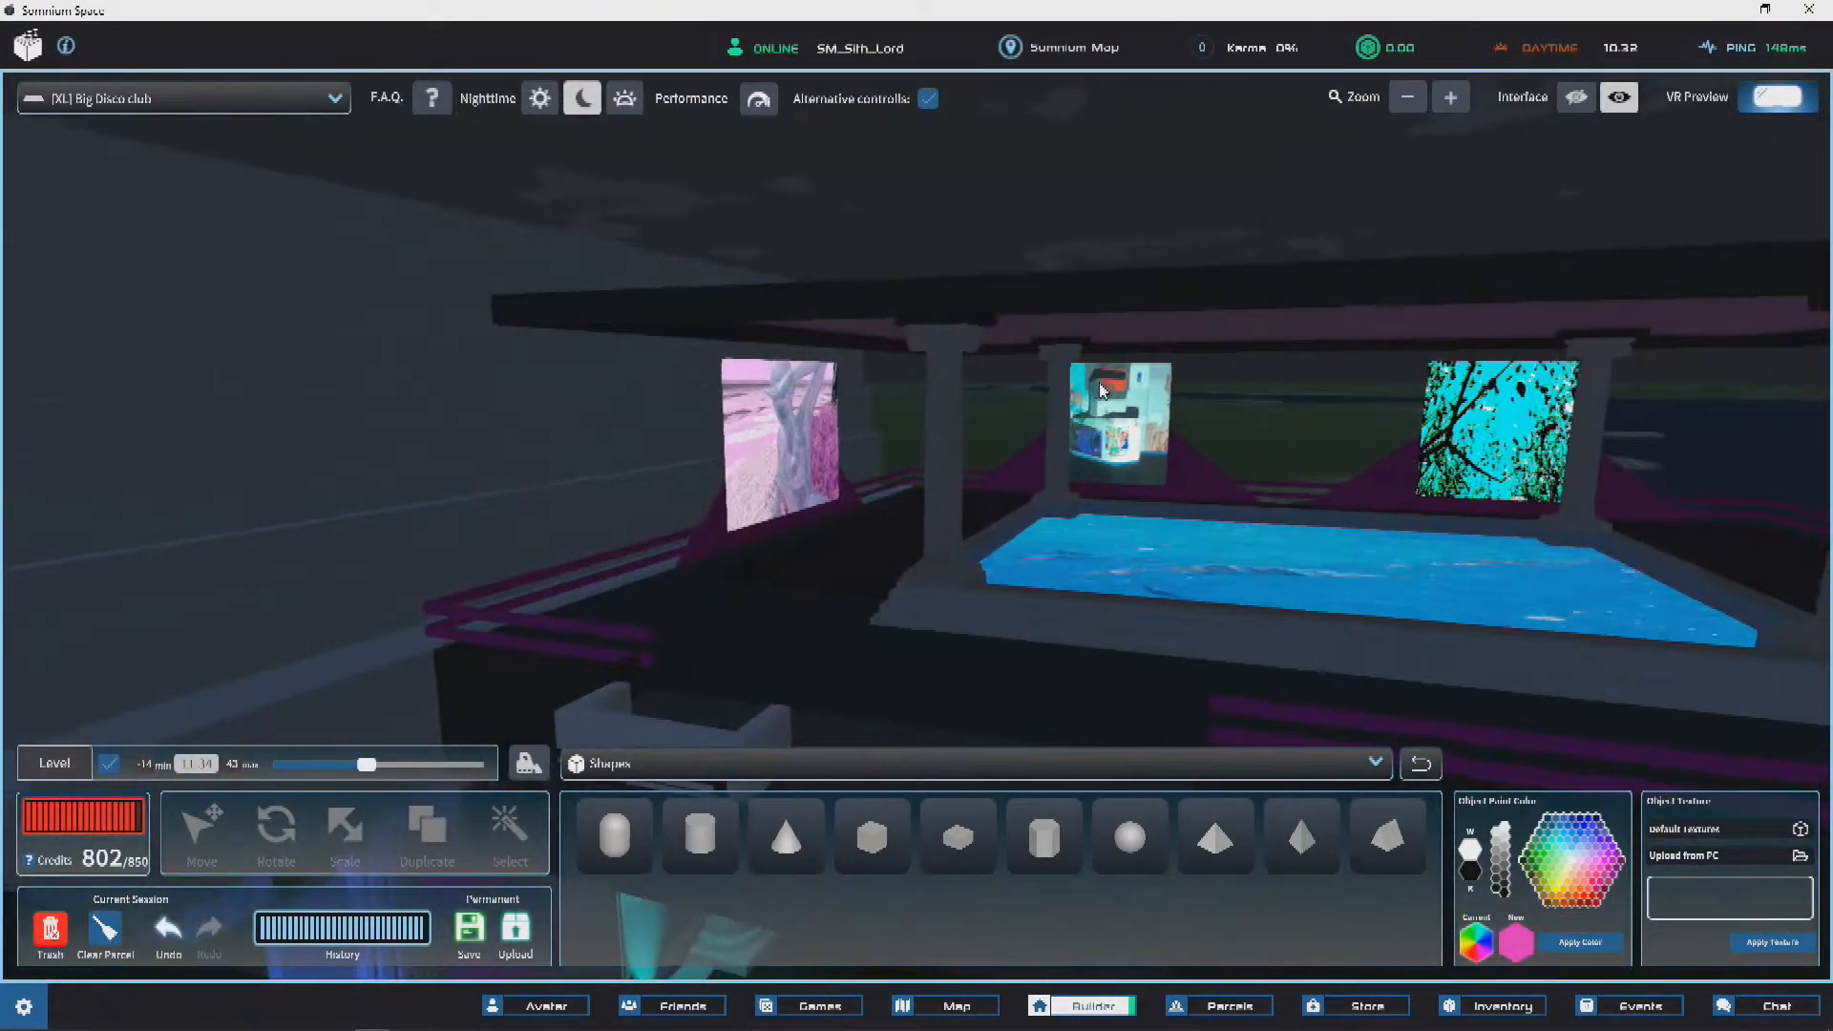
key("s")
key("d")
key("a")
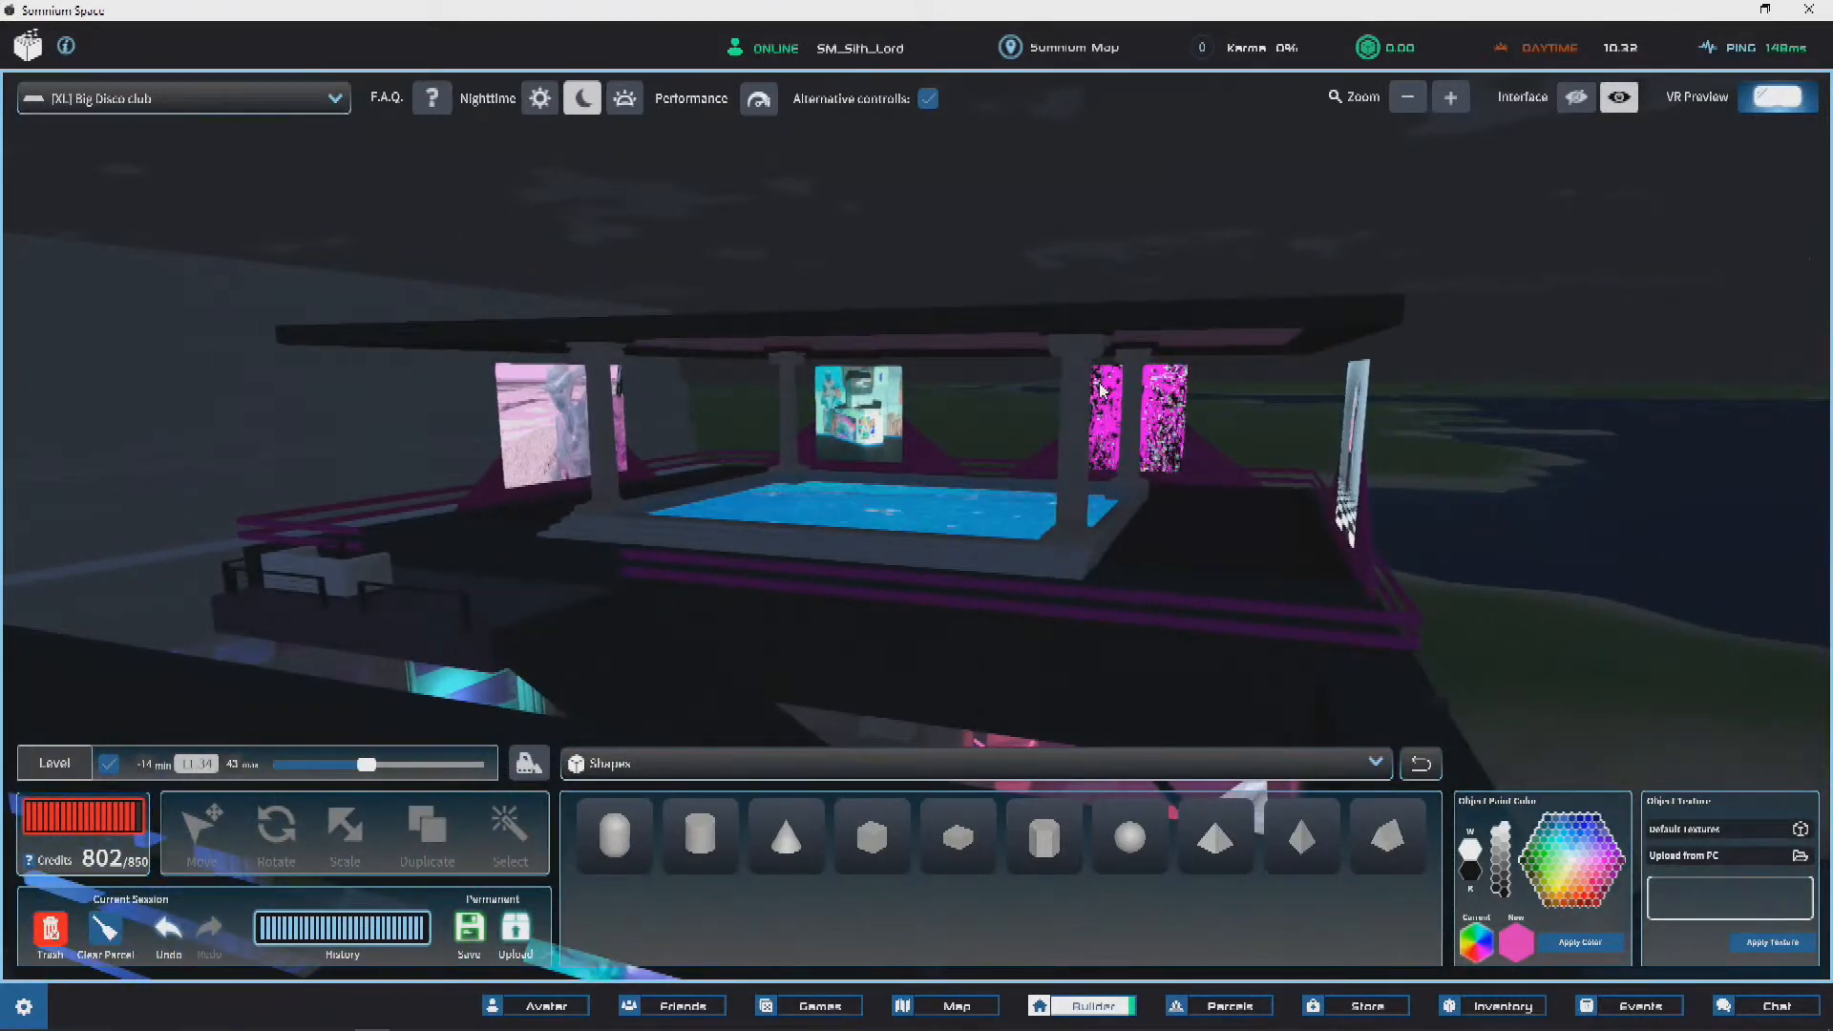
key("w")
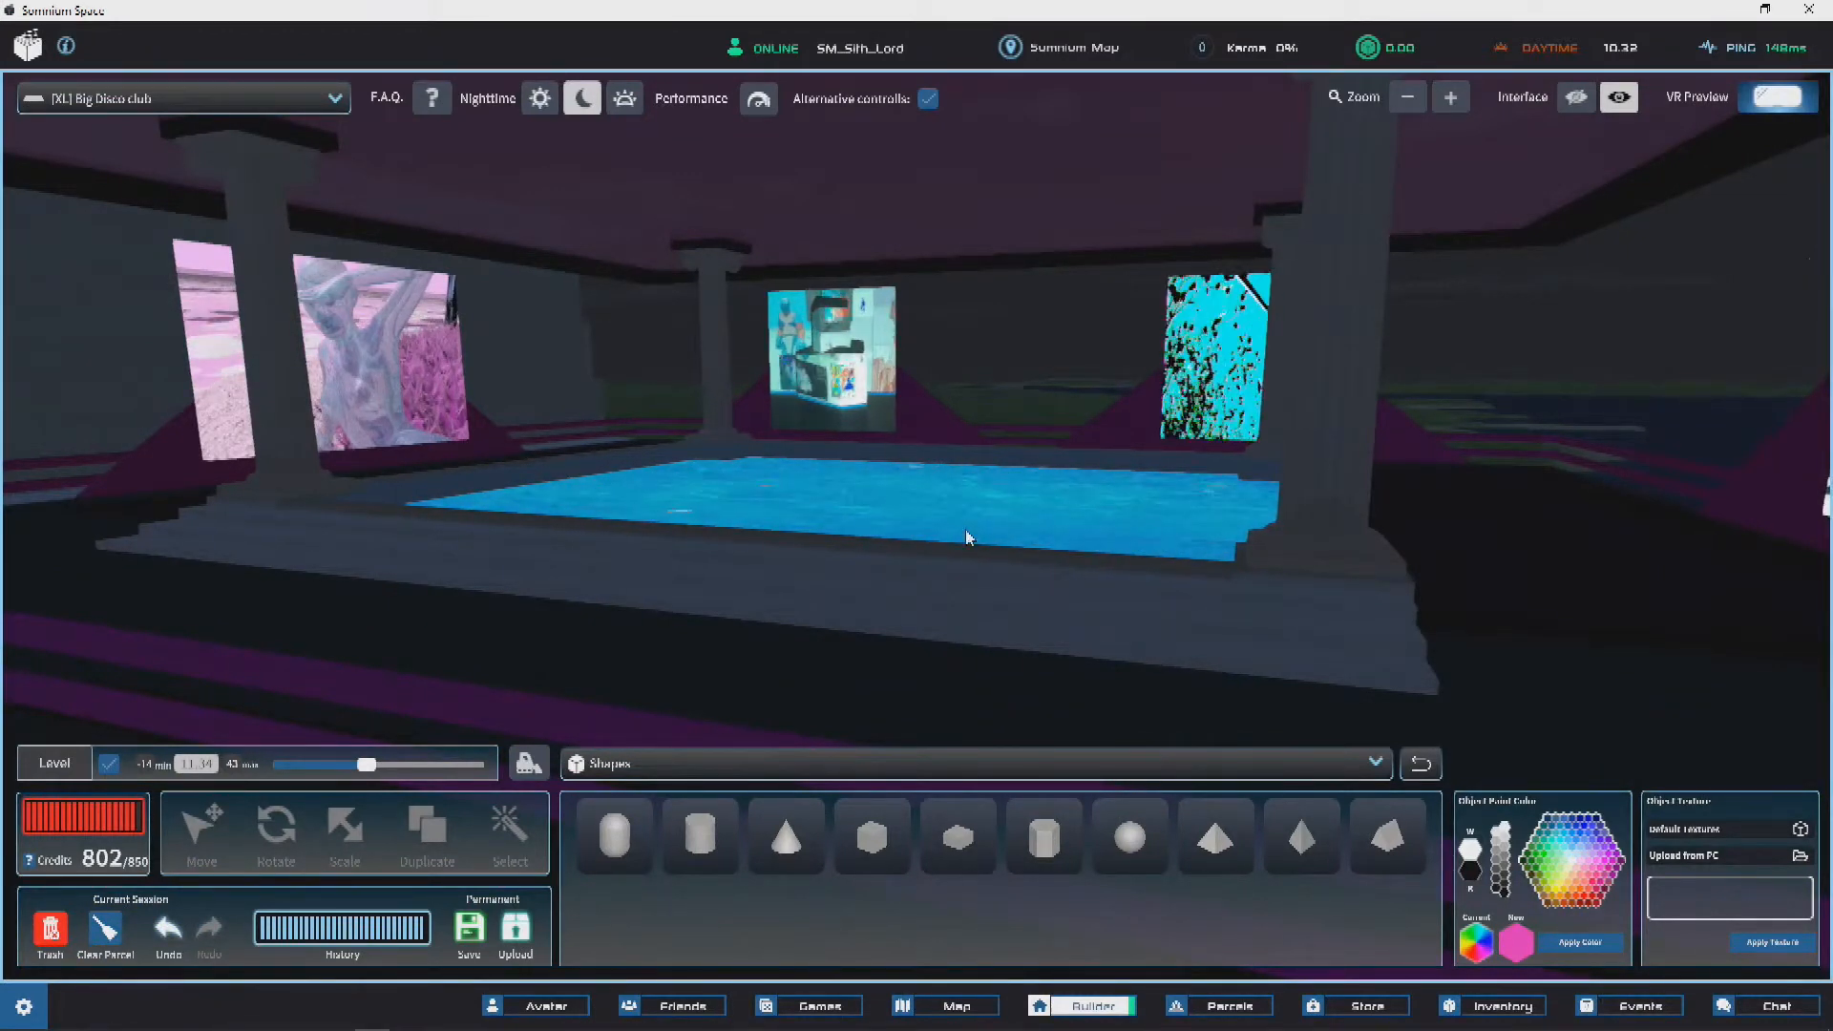
key("s")
key("s")
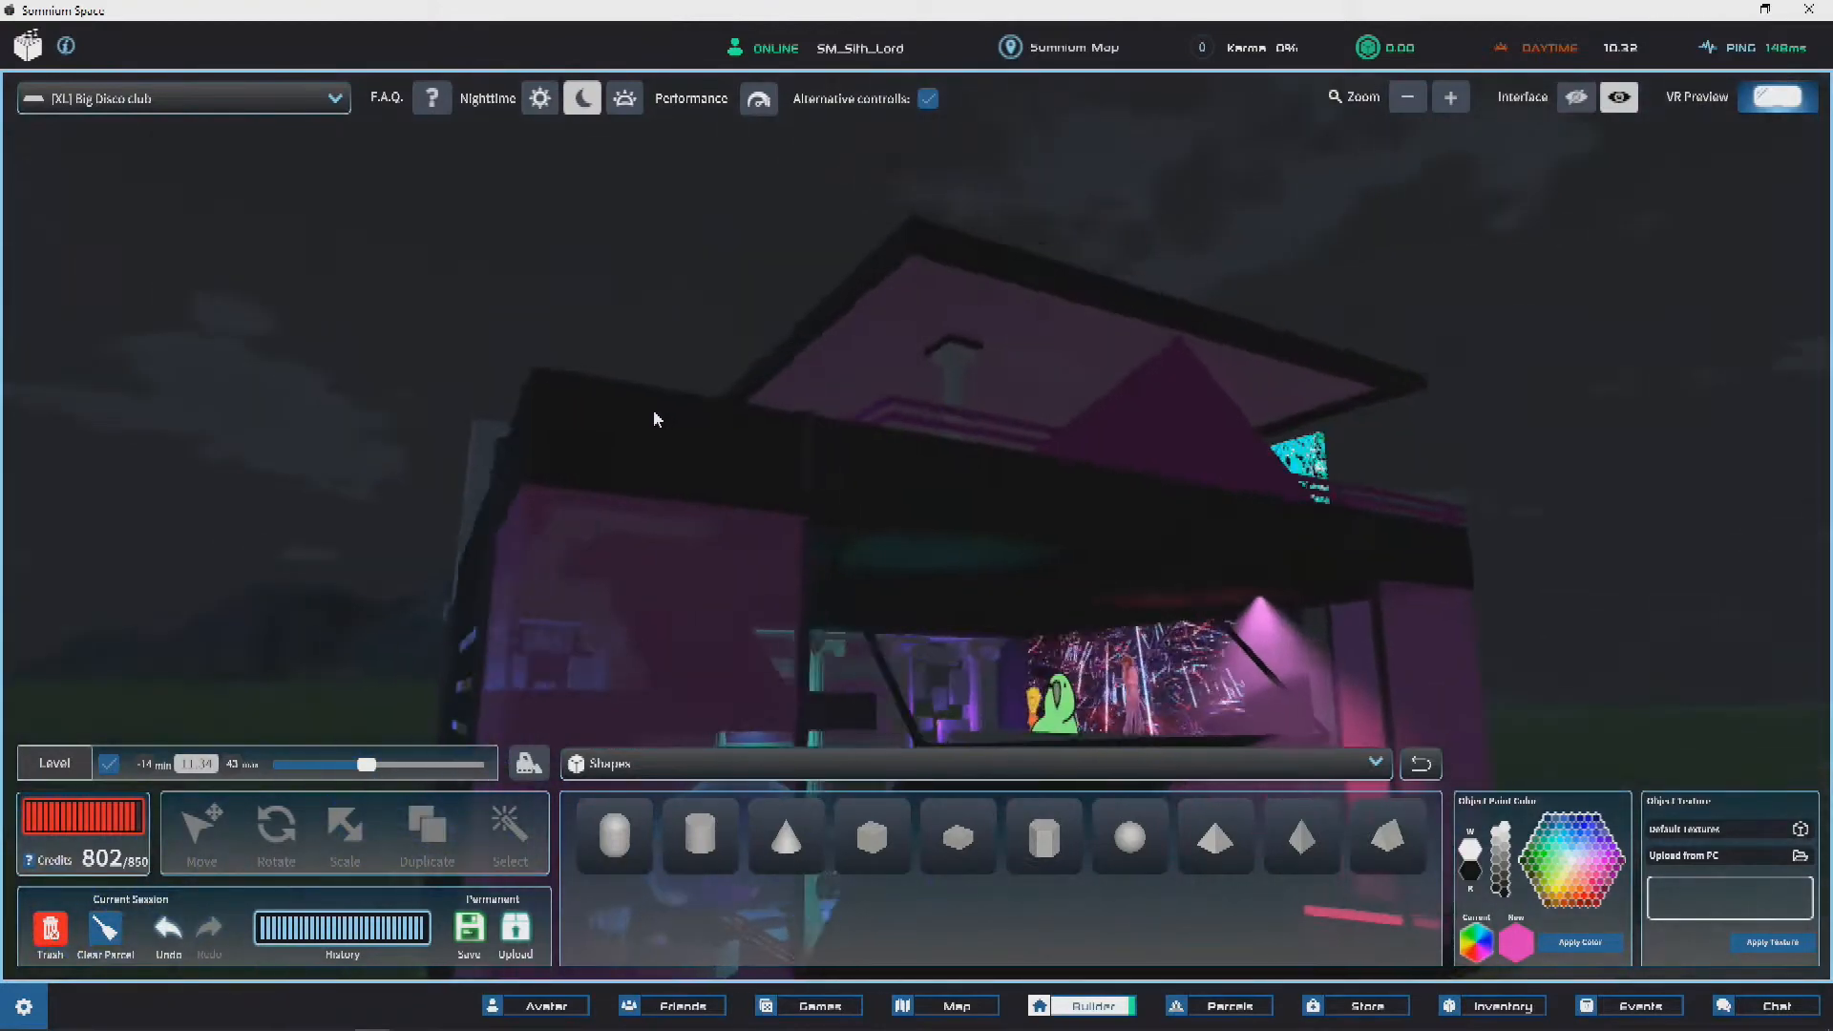
Step: Lower the view level to -3.67 and inspect the club's interior, dance floor and stage at night
right_click_drag(451, 412, 373, 773)
left_click_drag(370, 769, 284, 773)
right_click_drag(785, 445, 515, 649)
left_click_drag(287, 765, 315, 765)
right_click_drag(802, 496, 496, 556)
scroll(497, 555, "up", 3)
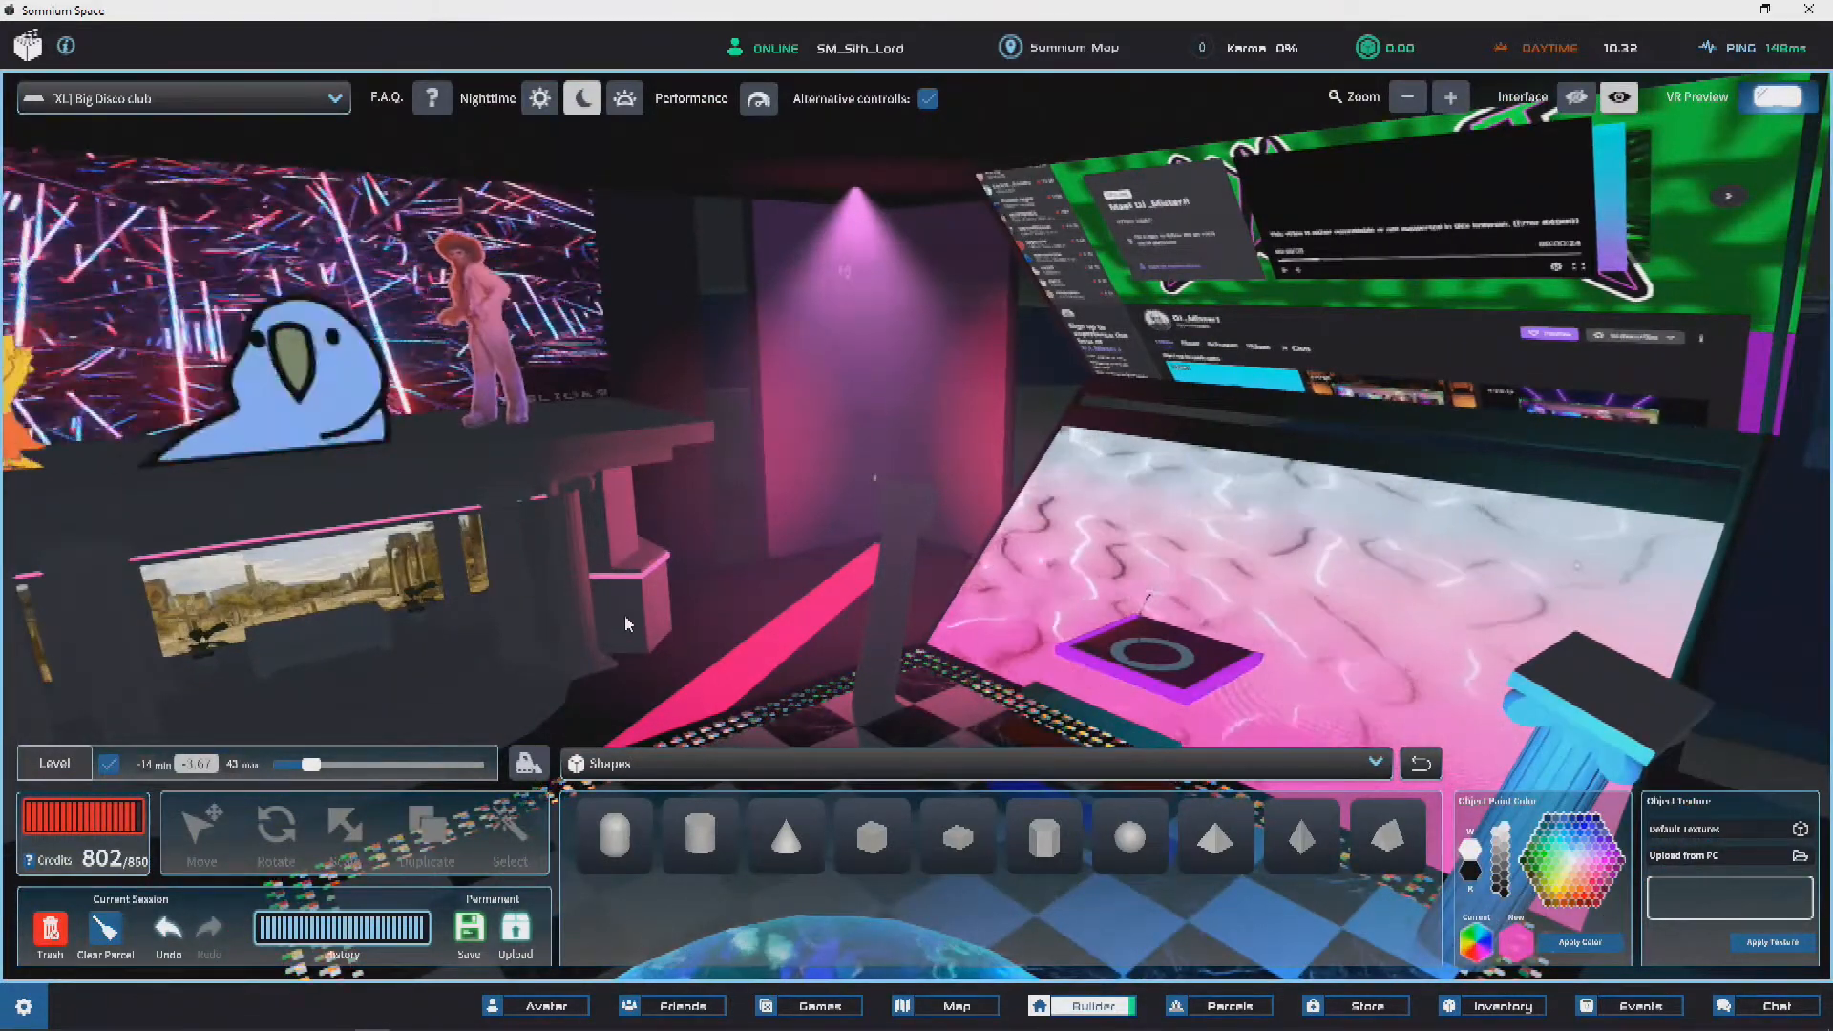
right_click_drag(1035, 525, 226, 627)
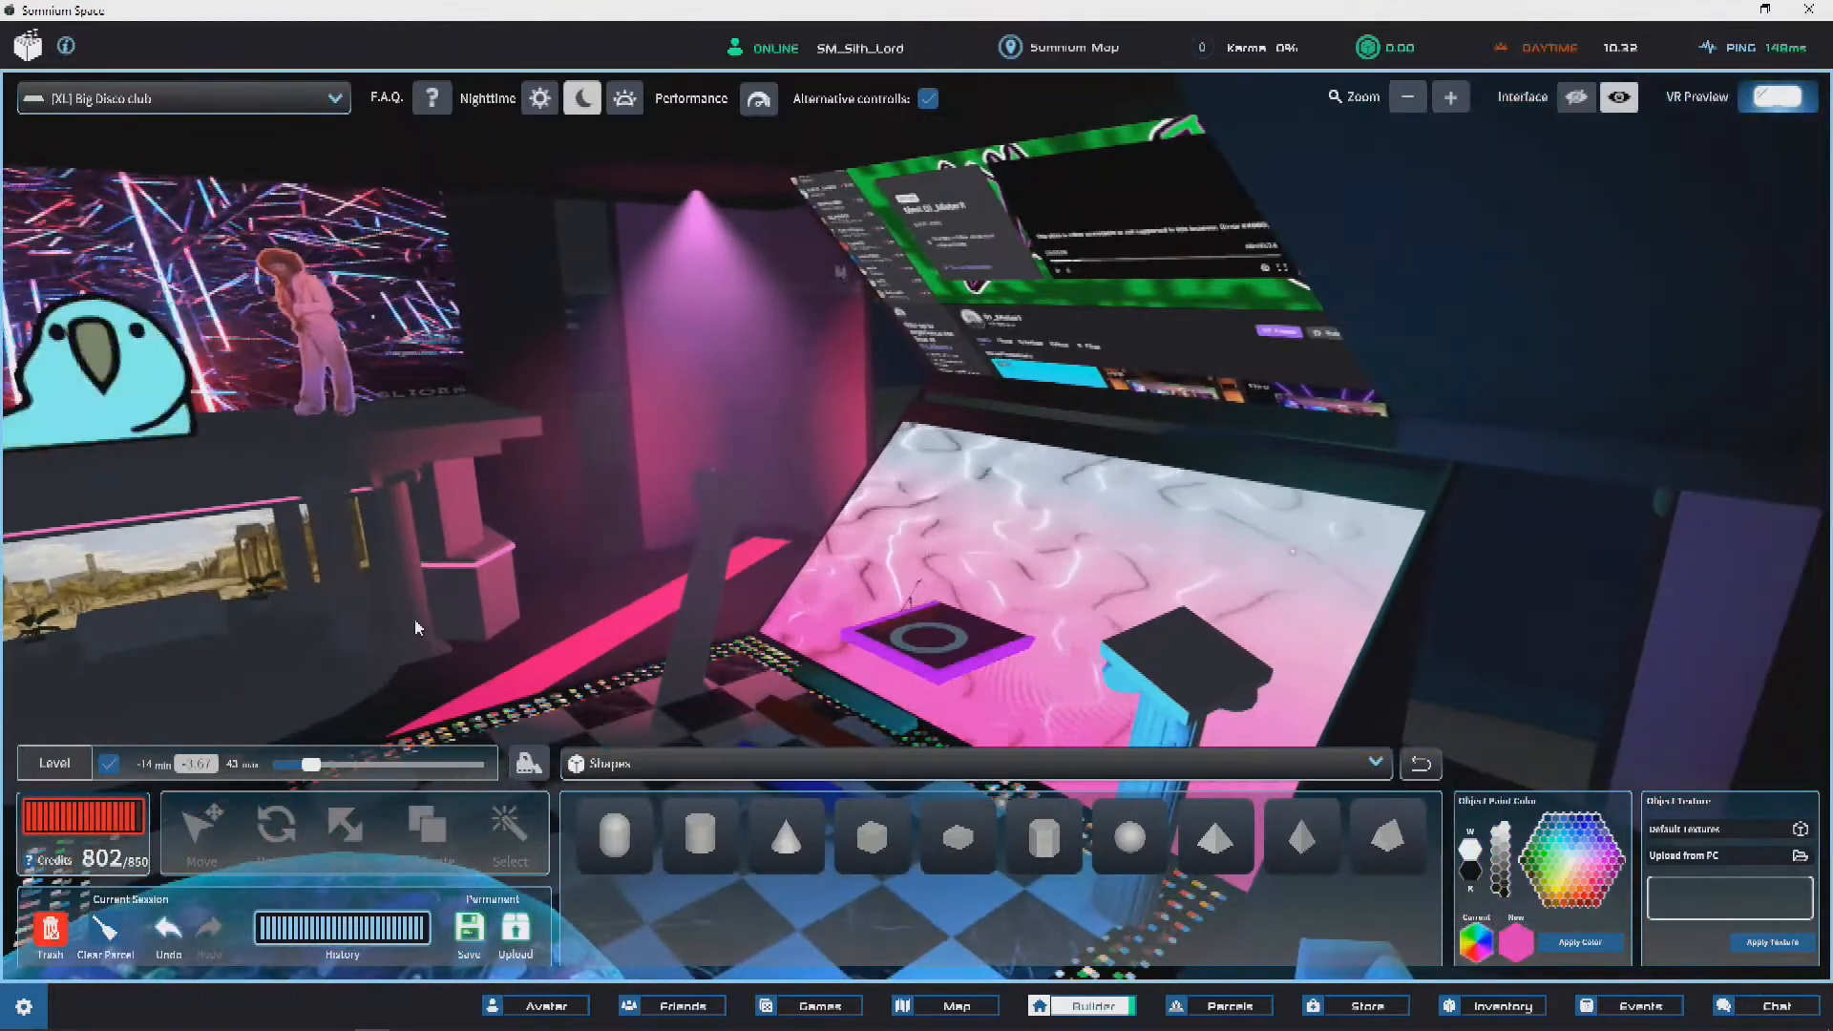
right_click_drag(649, 528, 1671, 616)
scroll(1229, 524, "up", 3)
right_click_drag(671, 503, 800, 506)
scroll(871, 459, "down", 8)
scroll(800, 506, "up", 3)
scroll(800, 506, "up", 3)
Step: Return the scene to daytime and inspect the dance floor, the pink stage and the Twitch screen above it
left_click(540, 97)
right_click_drag(983, 429, 802, 657)
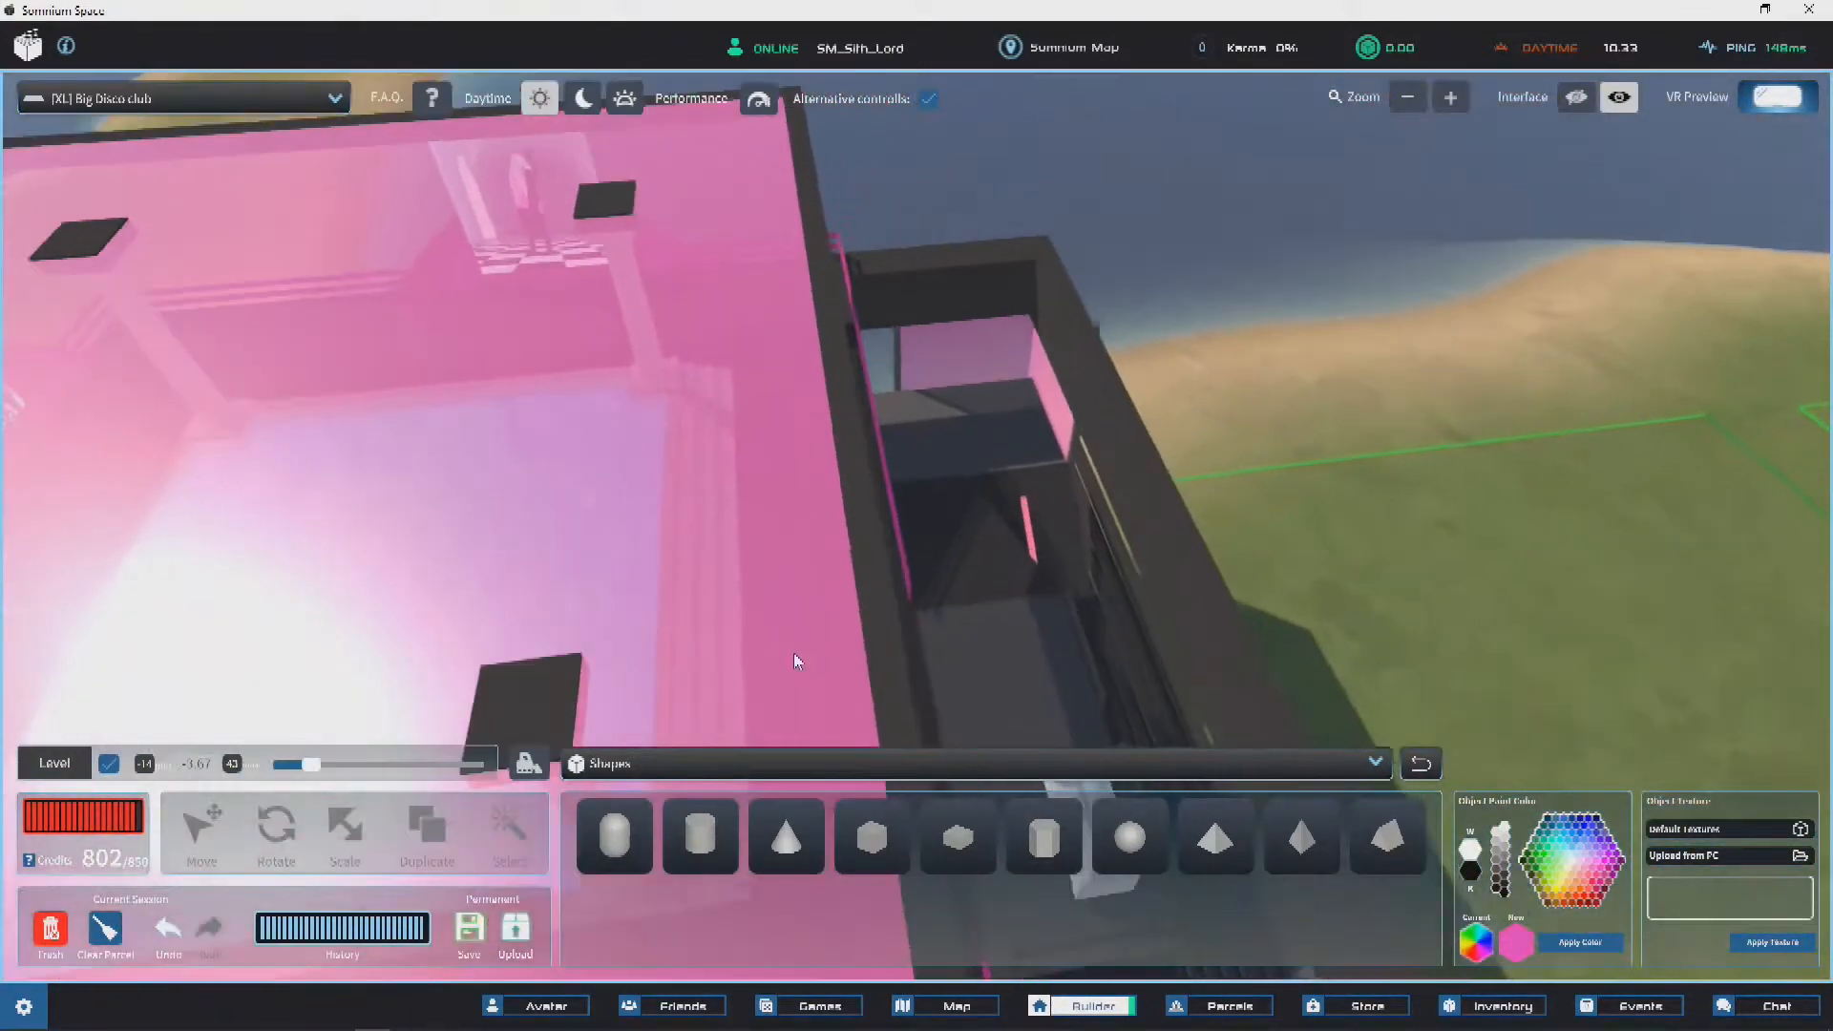
scroll(852, 401, "up", 5)
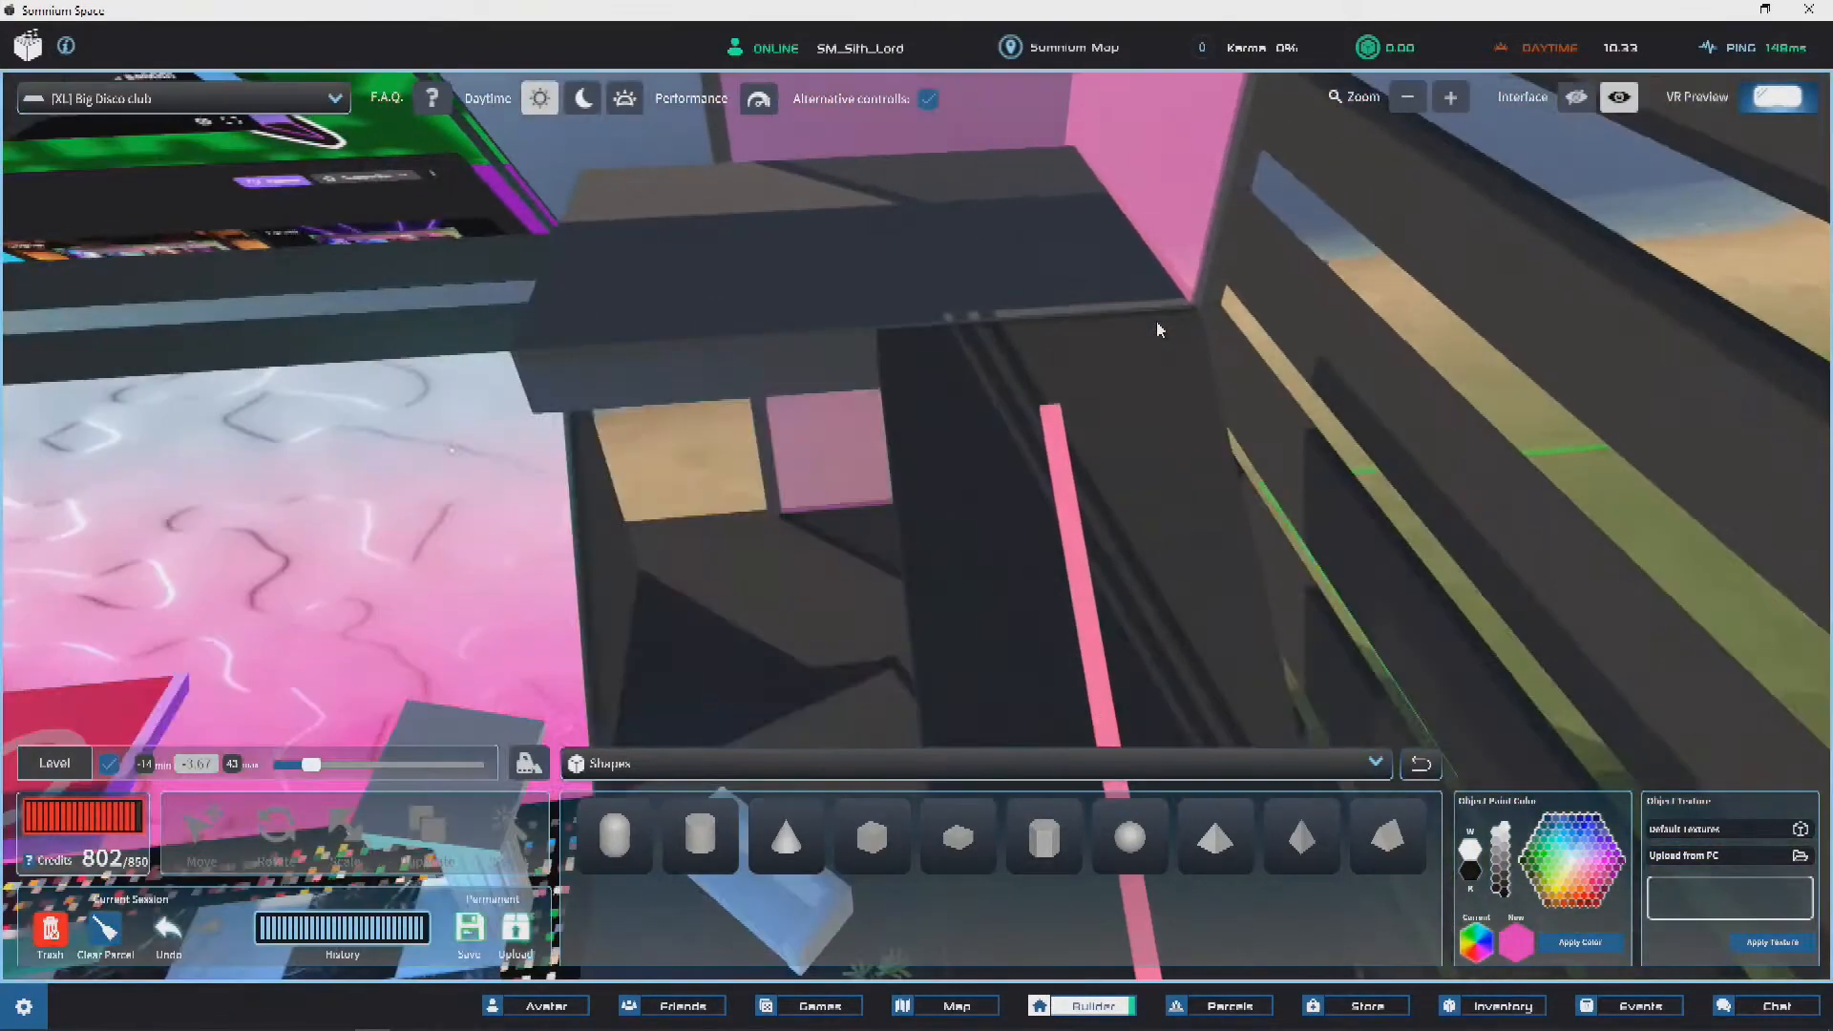
right_click_drag(1157, 322, 989, 364)
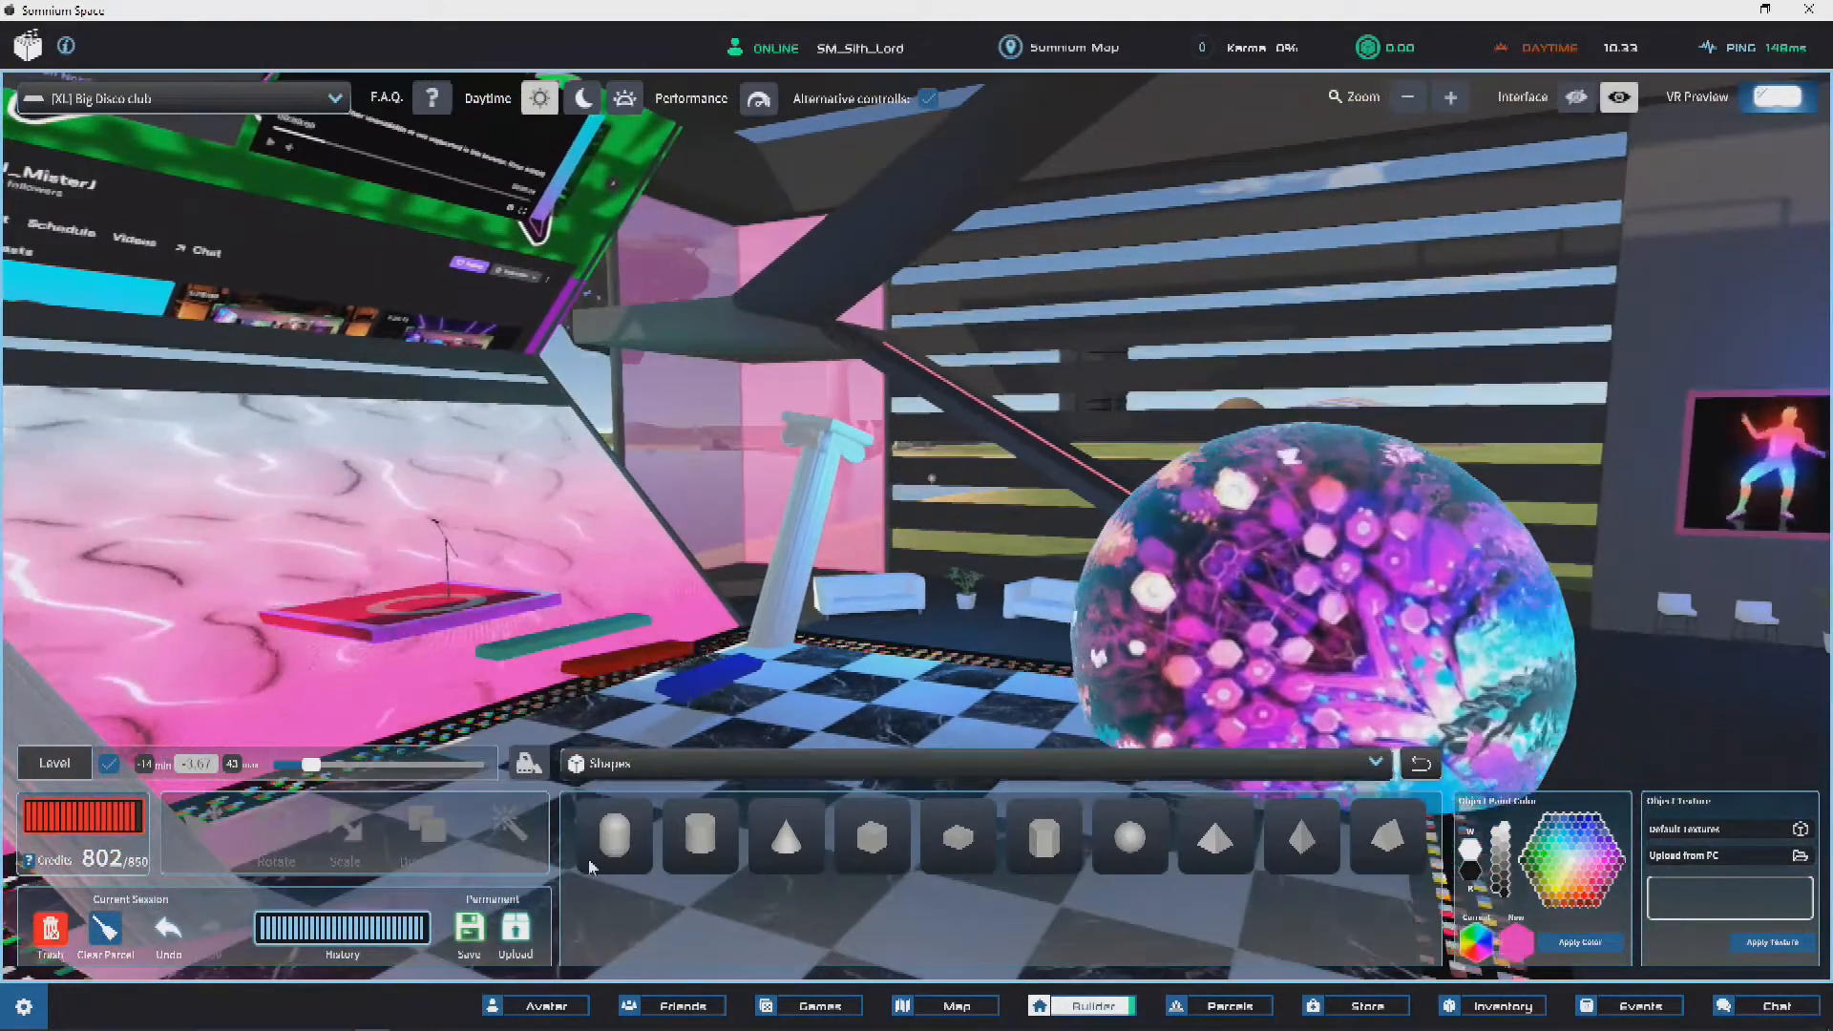
left_click(125, 120)
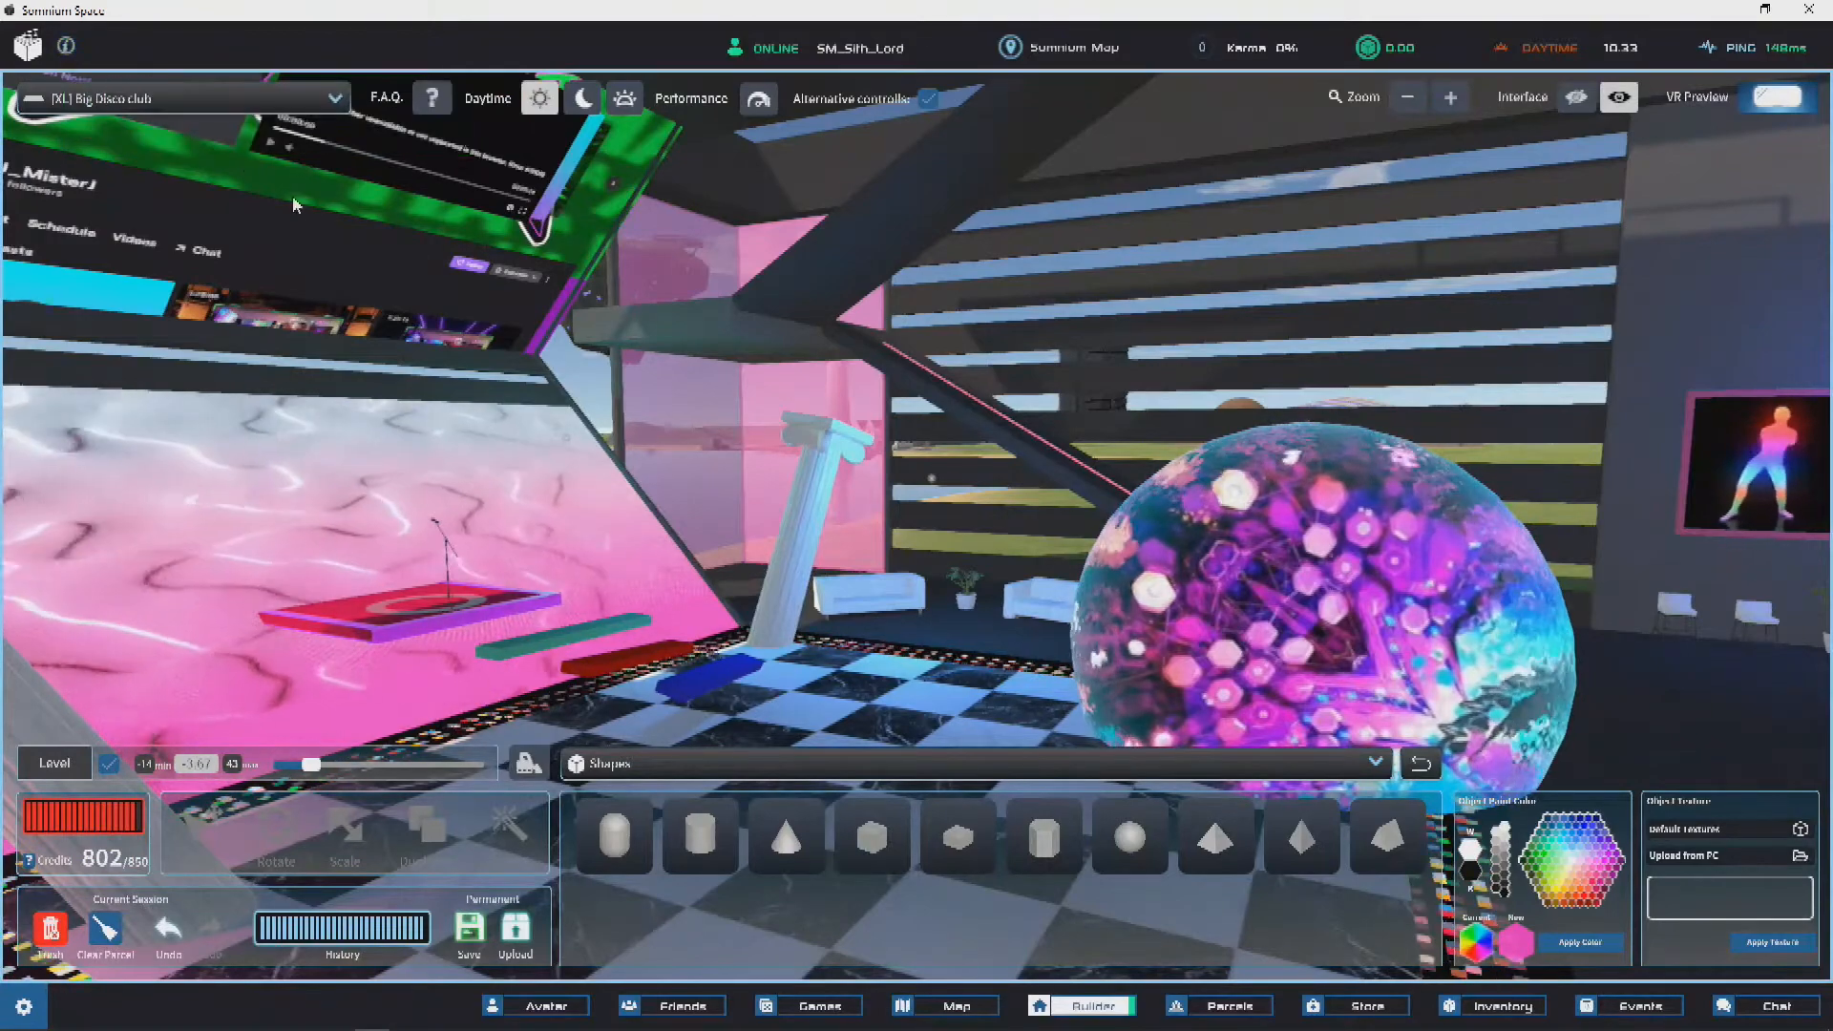
left_click(485, 294)
scroll(528, 292, "down", 3)
scroll(573, 298, "up", 3)
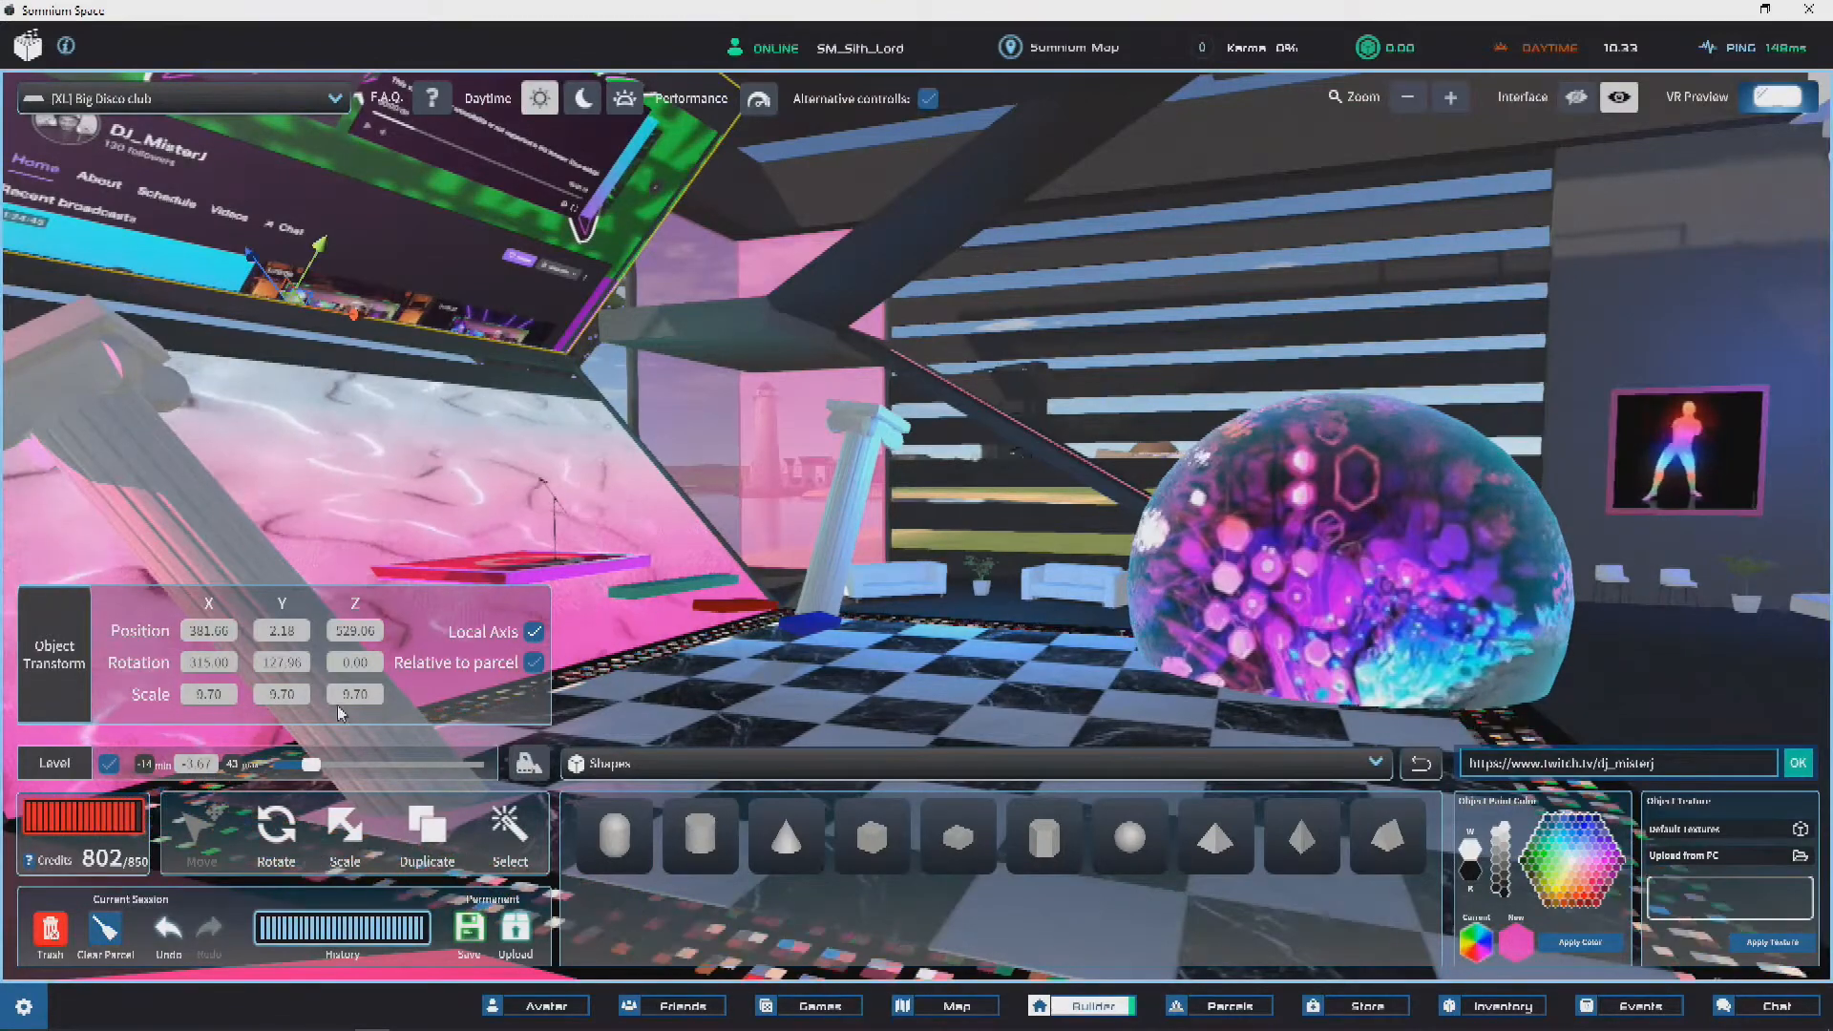
Step: Save the parcel and upload the build permanently, agreeing to the Terms and Conditions
left_click(470, 931)
left_click(125, 130)
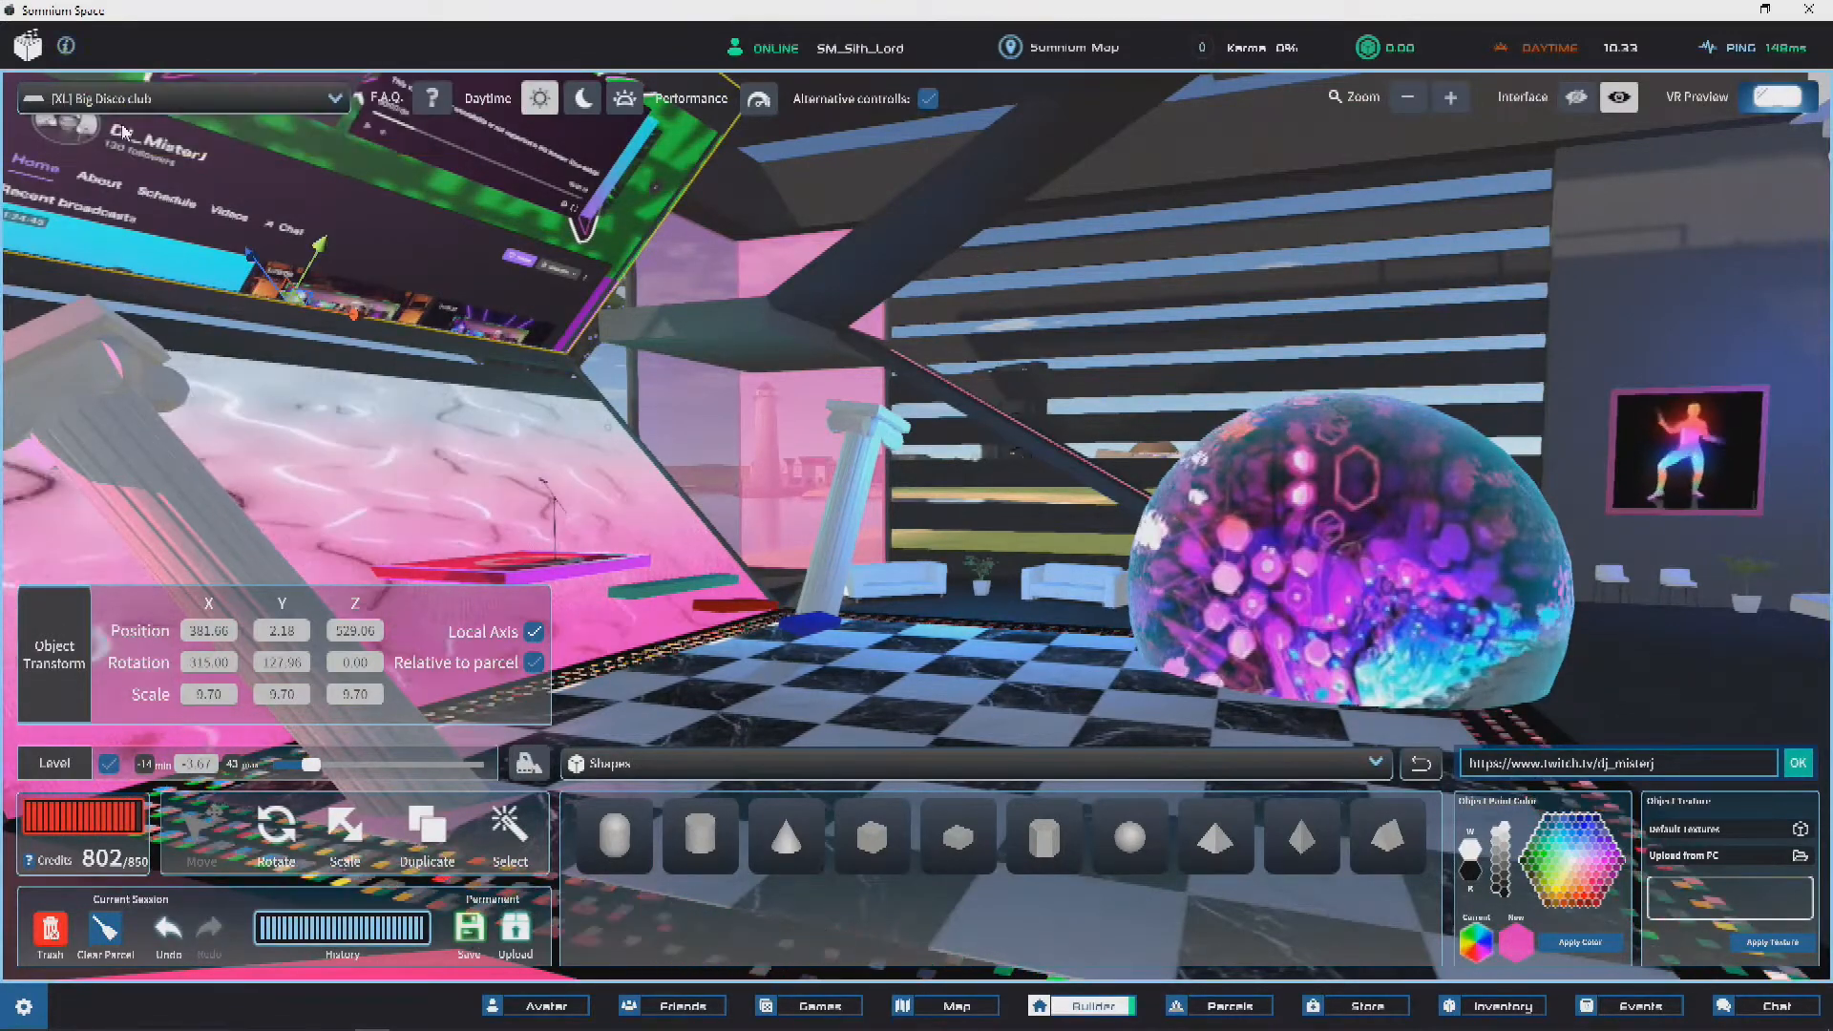
left_click(507, 940)
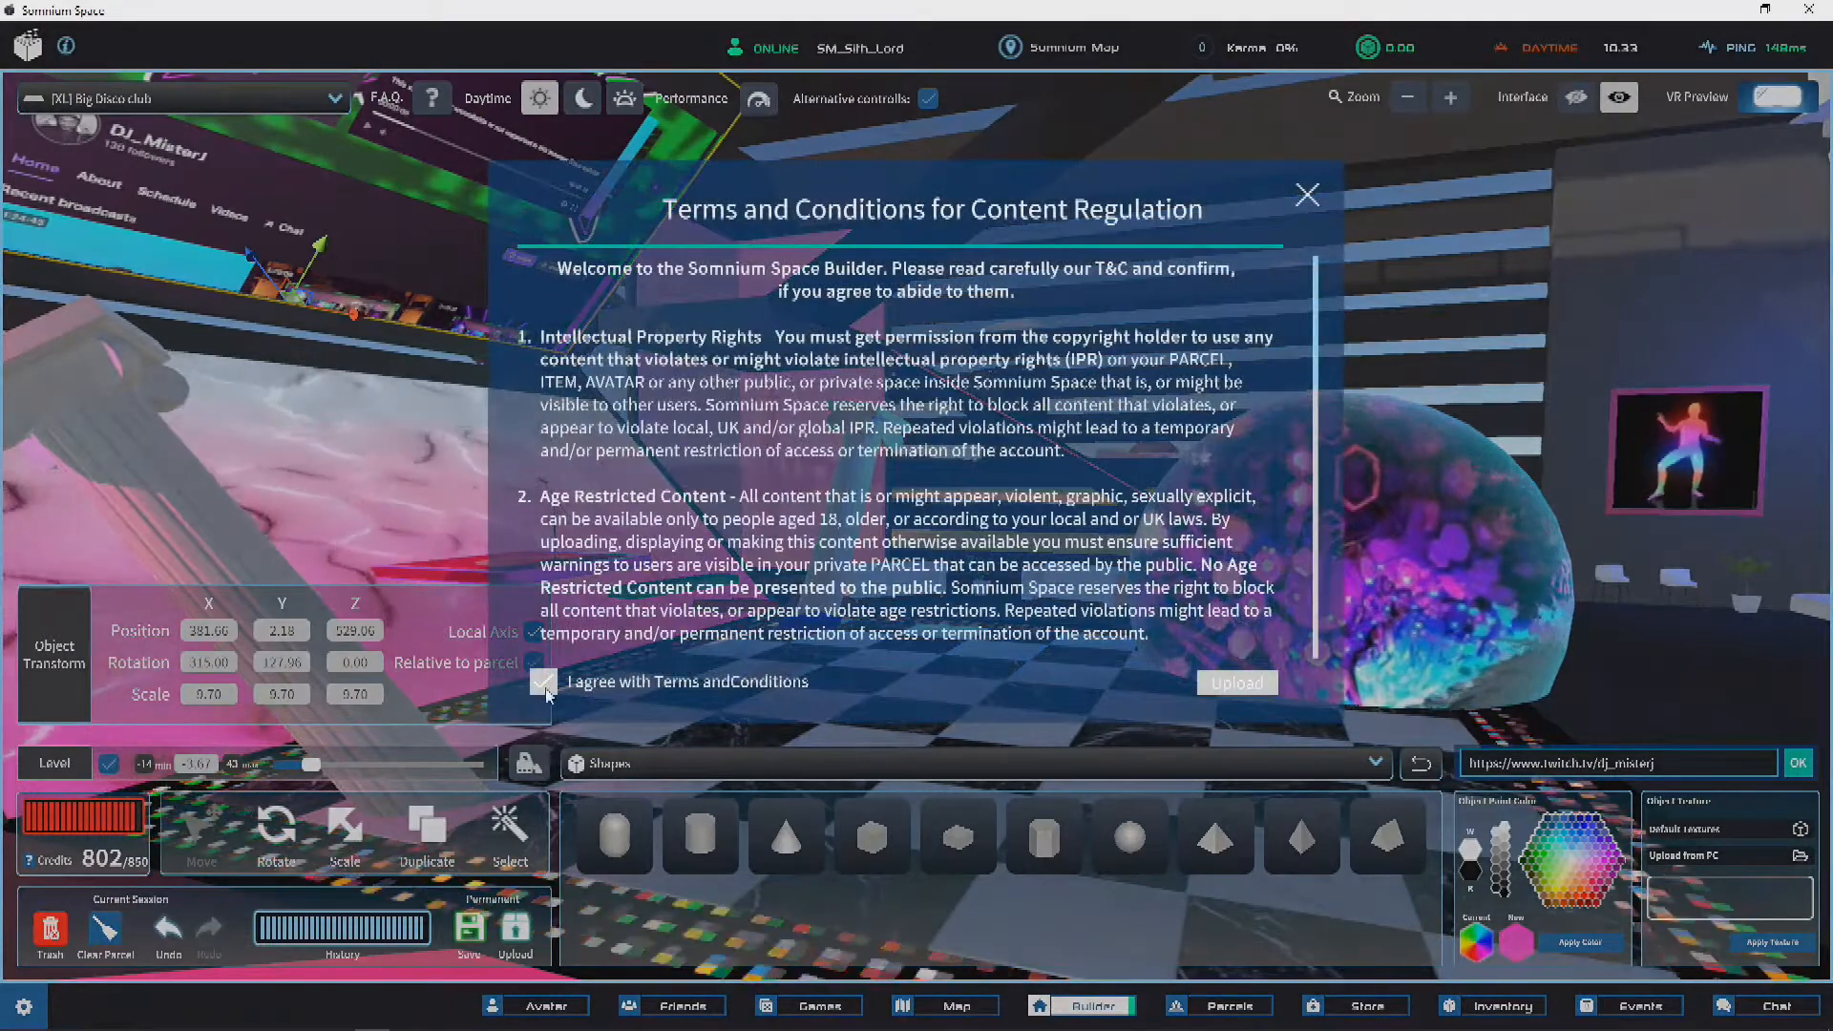
left_click(1238, 684)
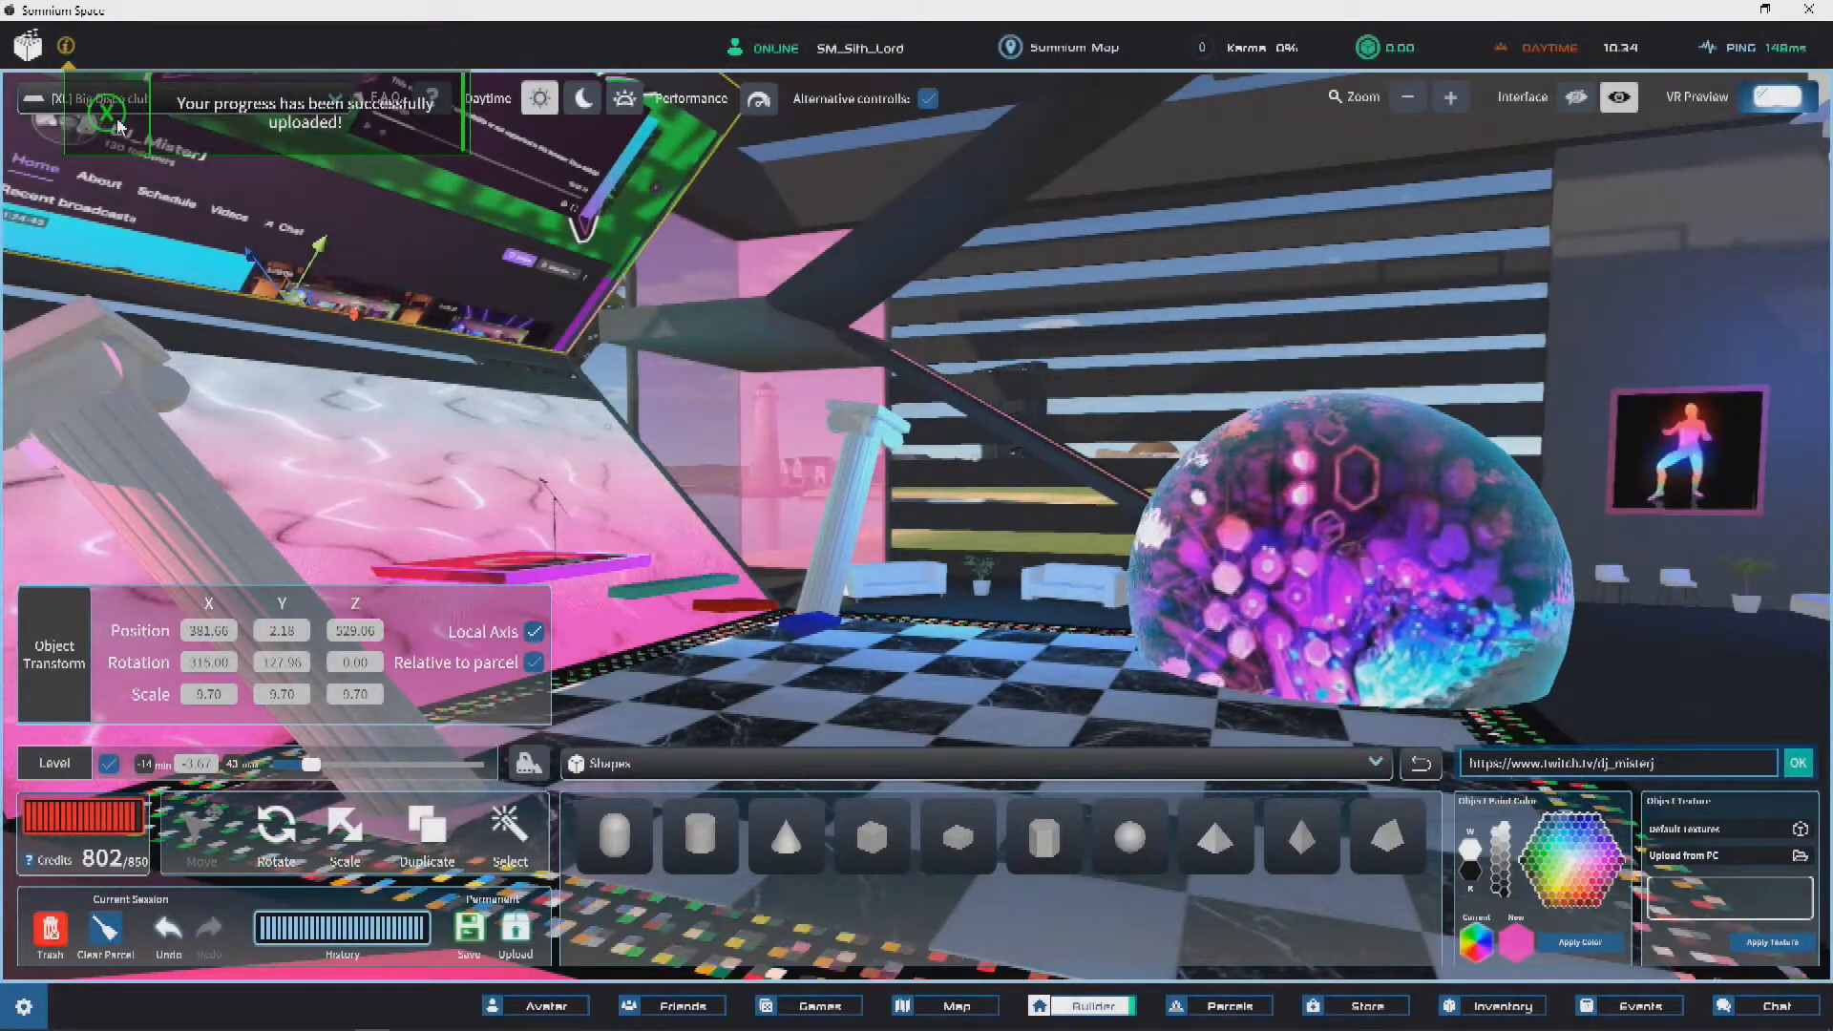
left_click(114, 118)
Step: Raise the view level to 5.38 and look over the rooftop pool terrace in daylight
scroll(617, 448, "down", 8)
right_click_drag(535, 447, 823, 393)
scroll(823, 393, "up", 4)
left_click(1538, 495)
scroll(658, 589, "up", 4)
left_click_drag(319, 766, 358, 768)
right_click_drag(724, 485, 712, 446)
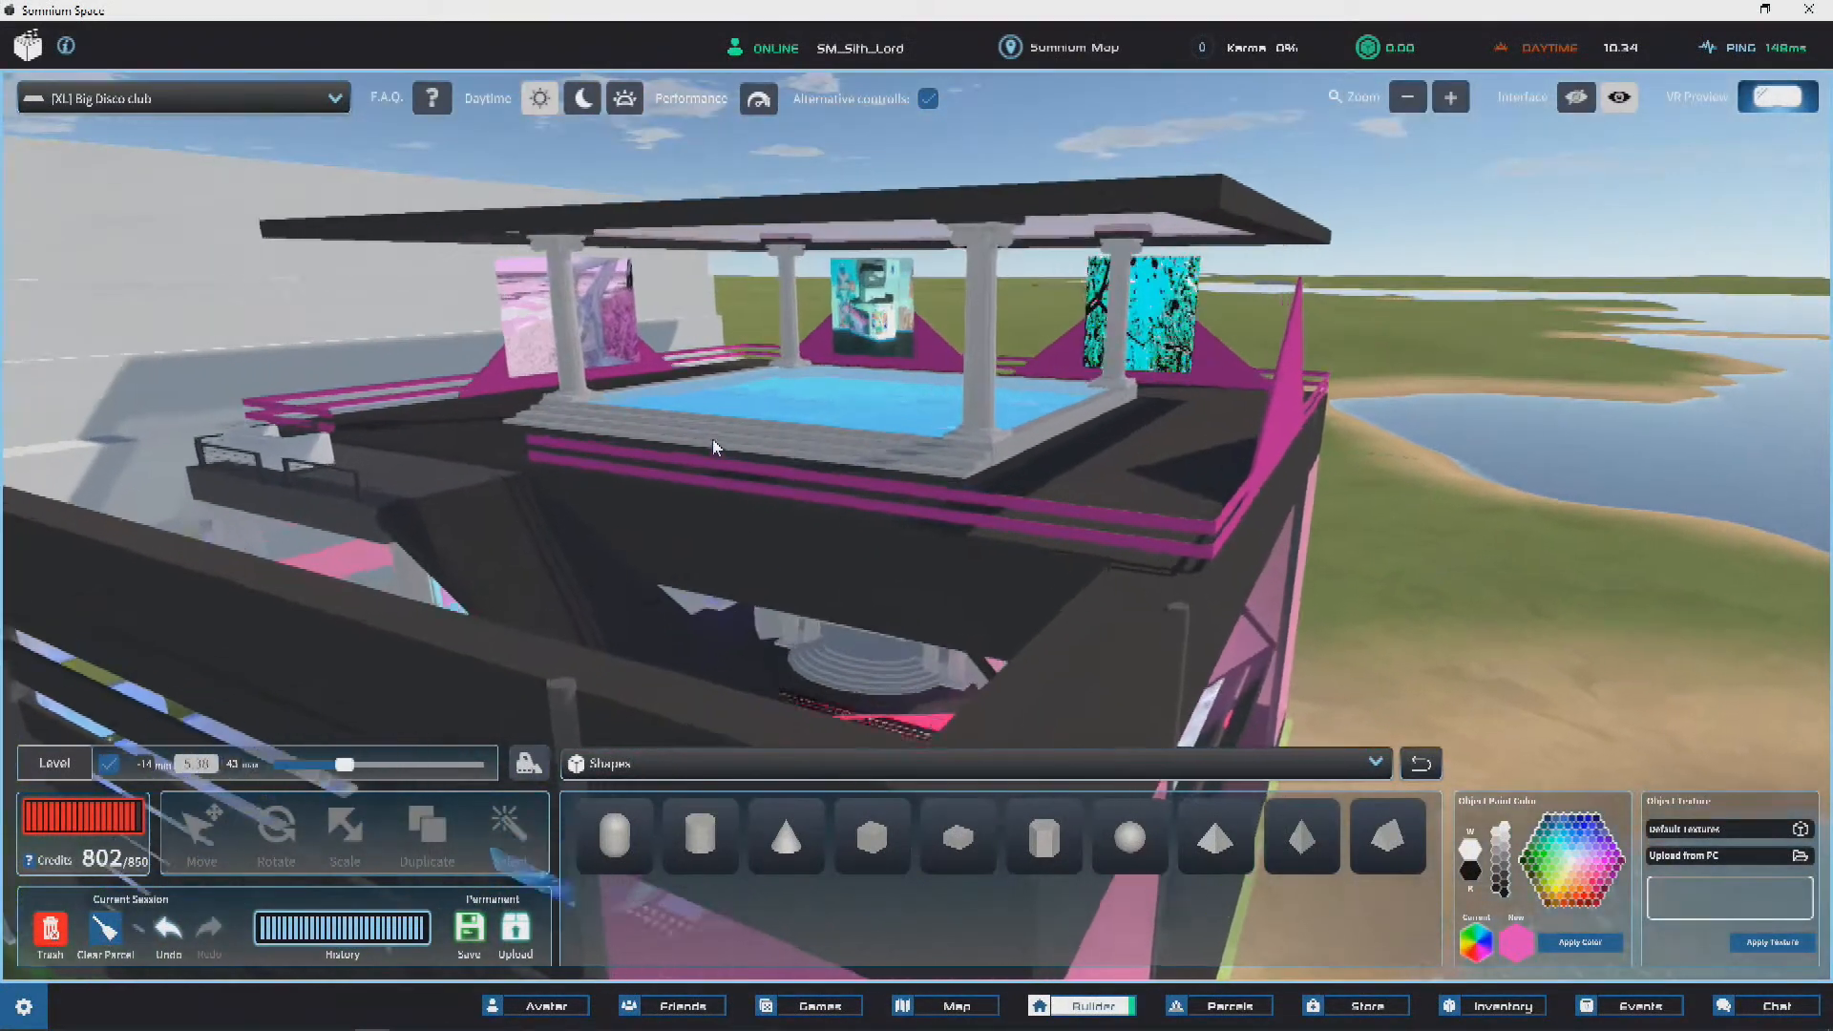
scroll(712, 440, "up", 5)
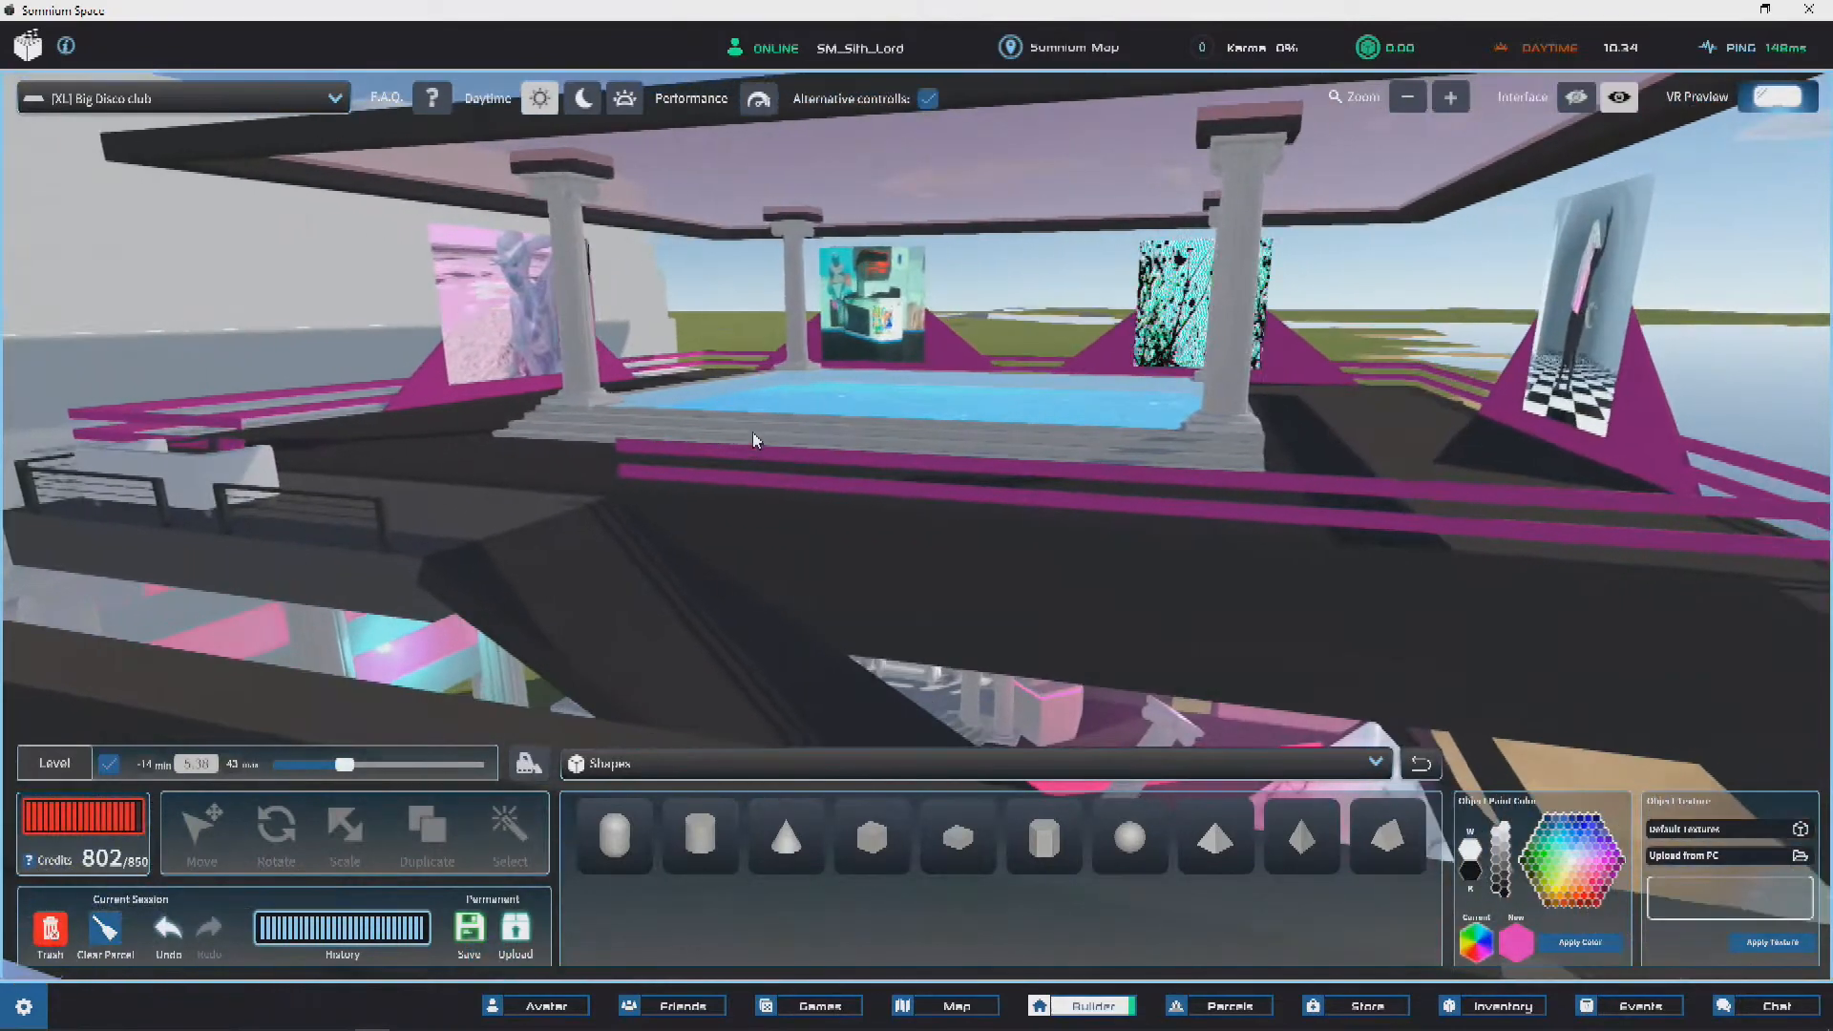
Step: Frame the terrace for a screenshot at nighttime with the view level at 6.94 and the builder interface hidden
scroll(764, 286, "down", 5)
left_click(582, 97)
scroll(920, 318, "up", 5)
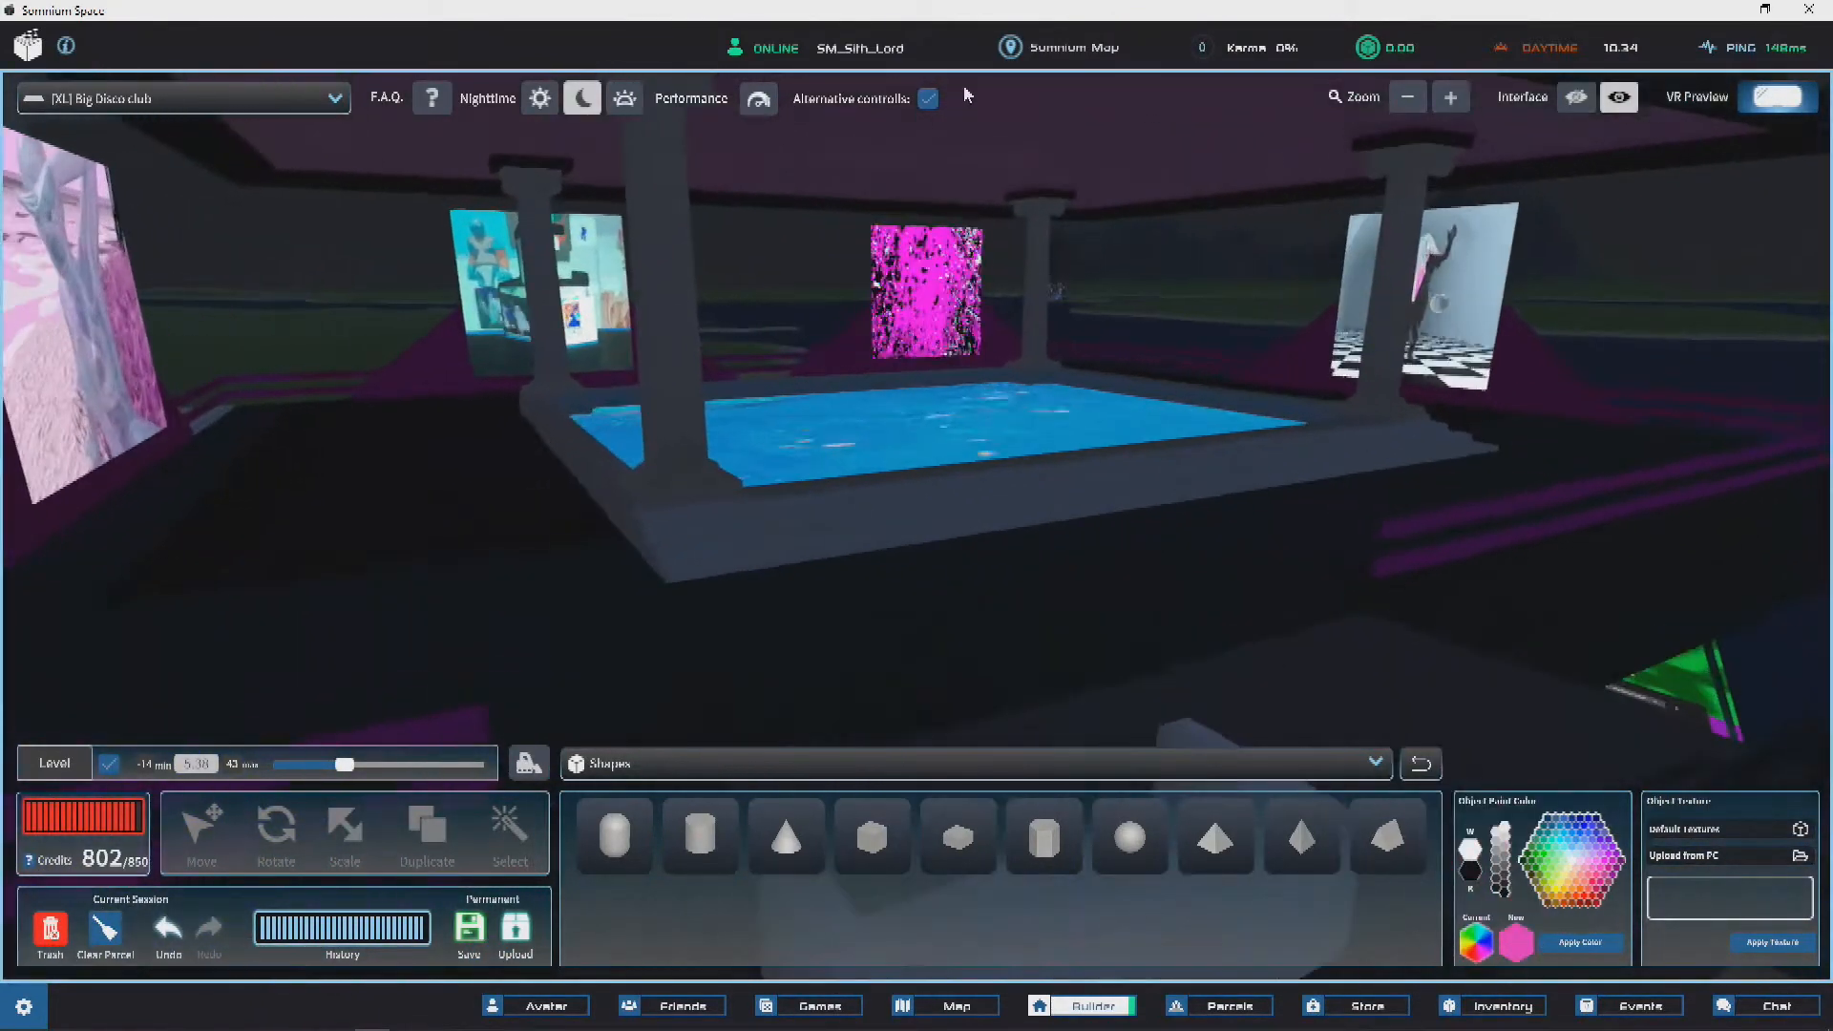
left_click(1574, 98)
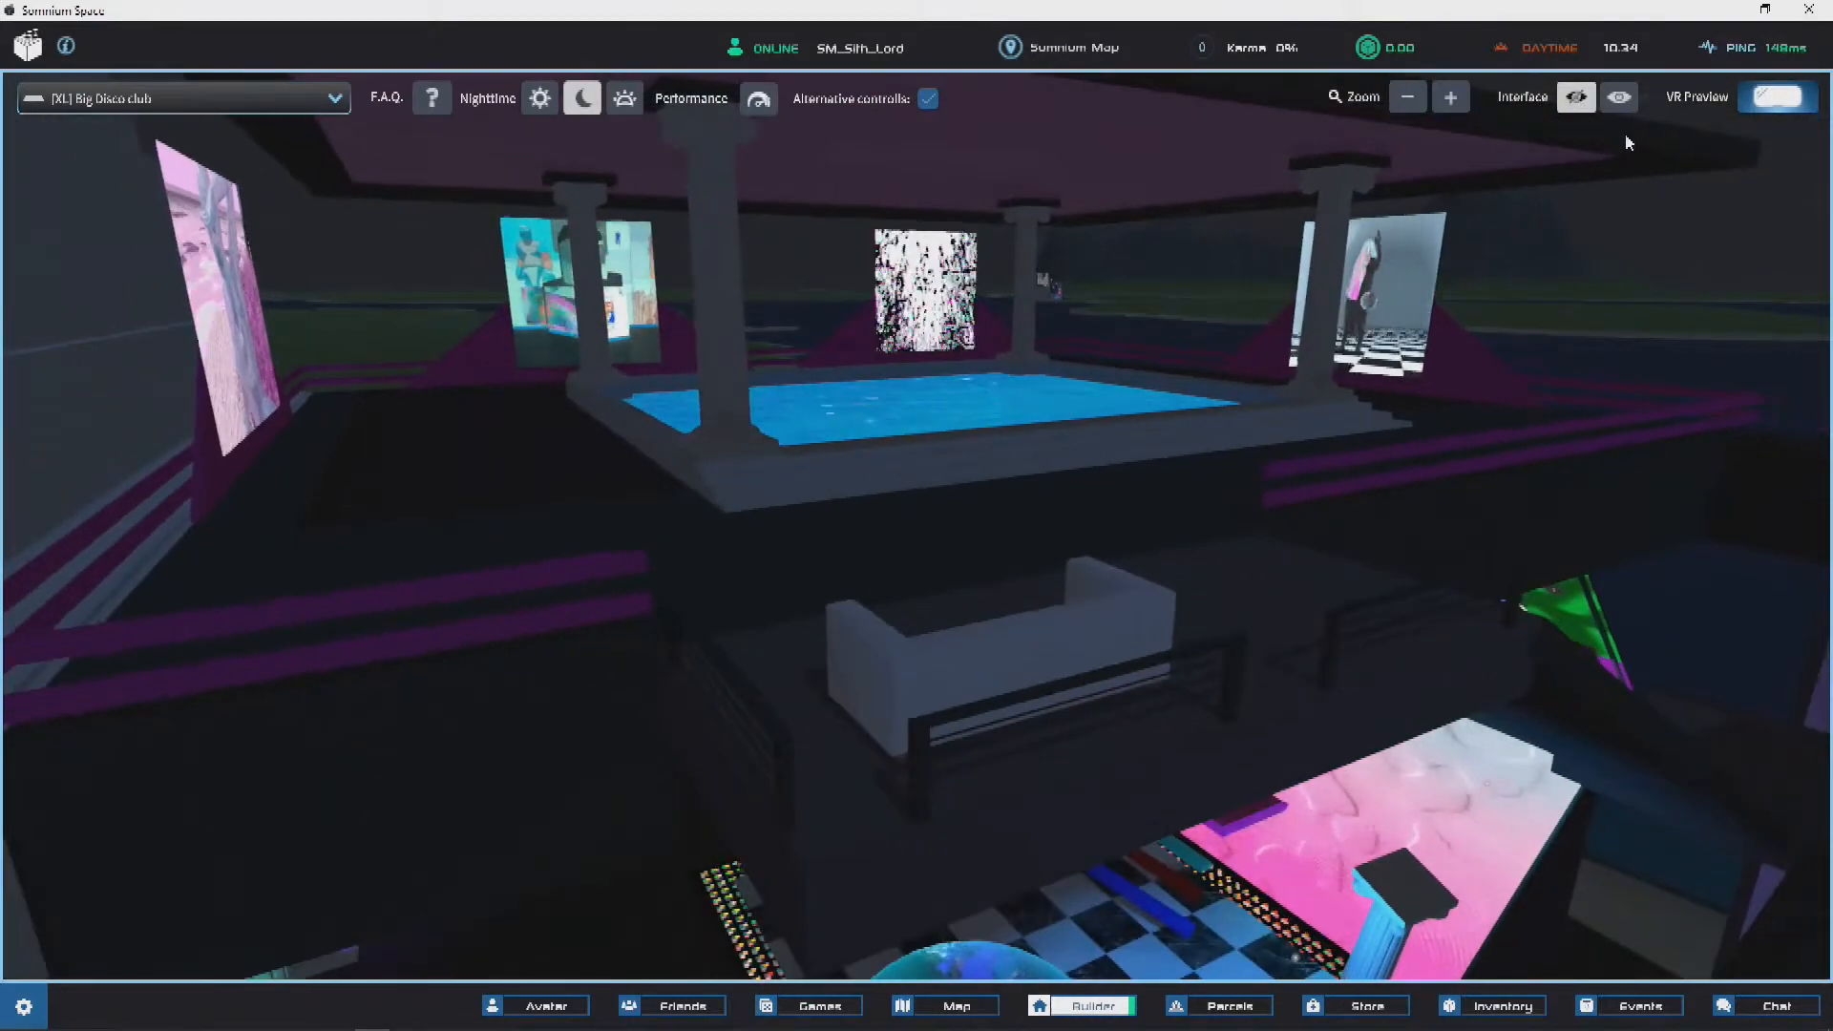
left_click(1618, 97)
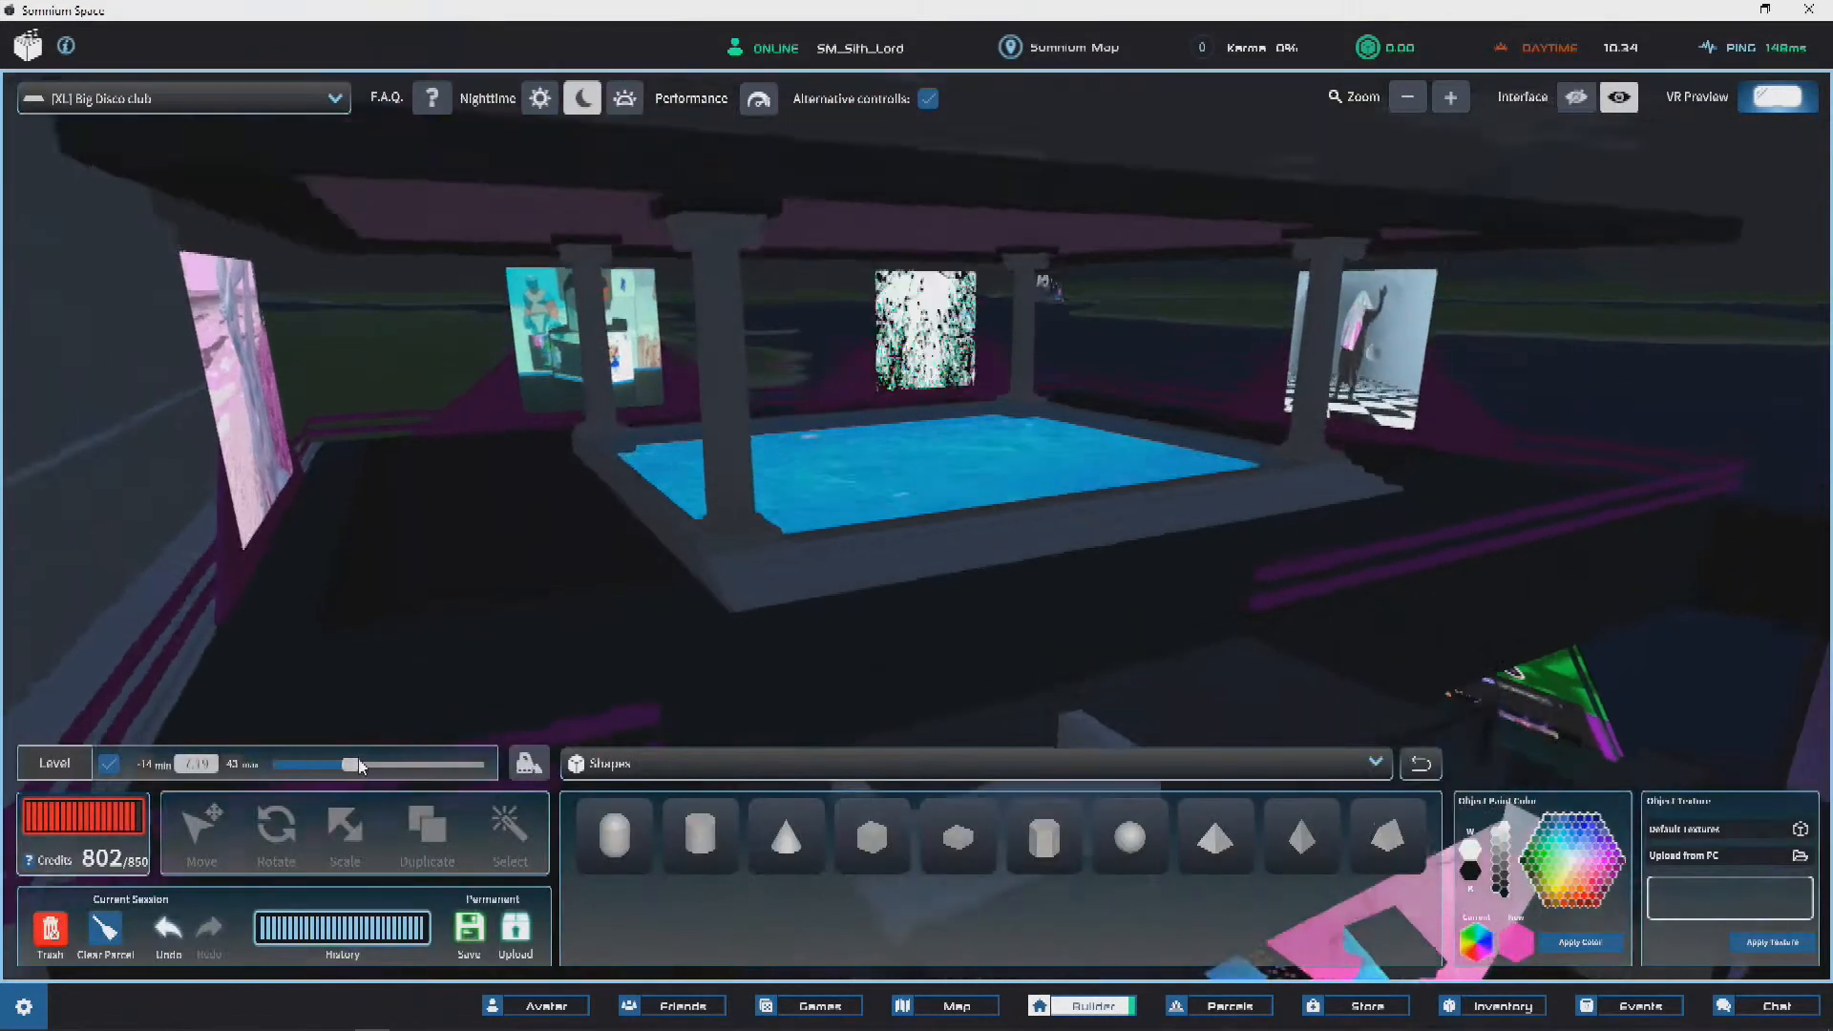
left_click_drag(363, 763, 358, 763)
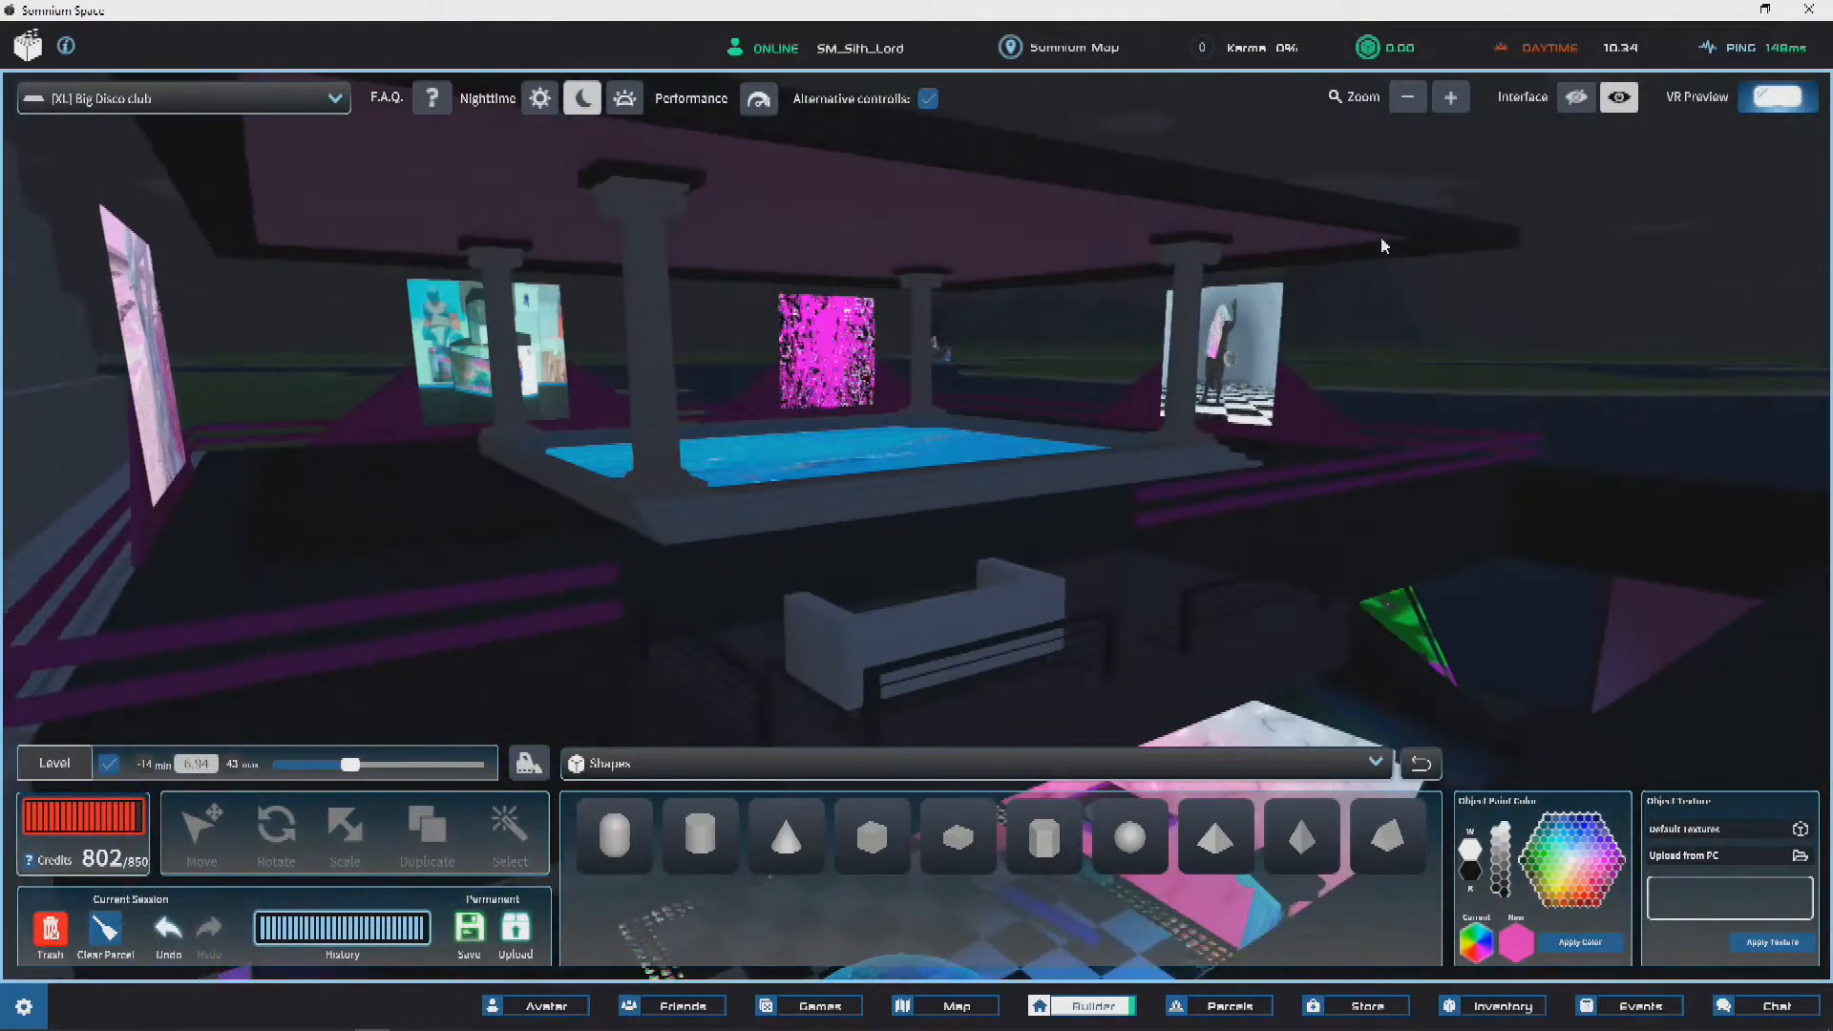
left_click(1576, 97)
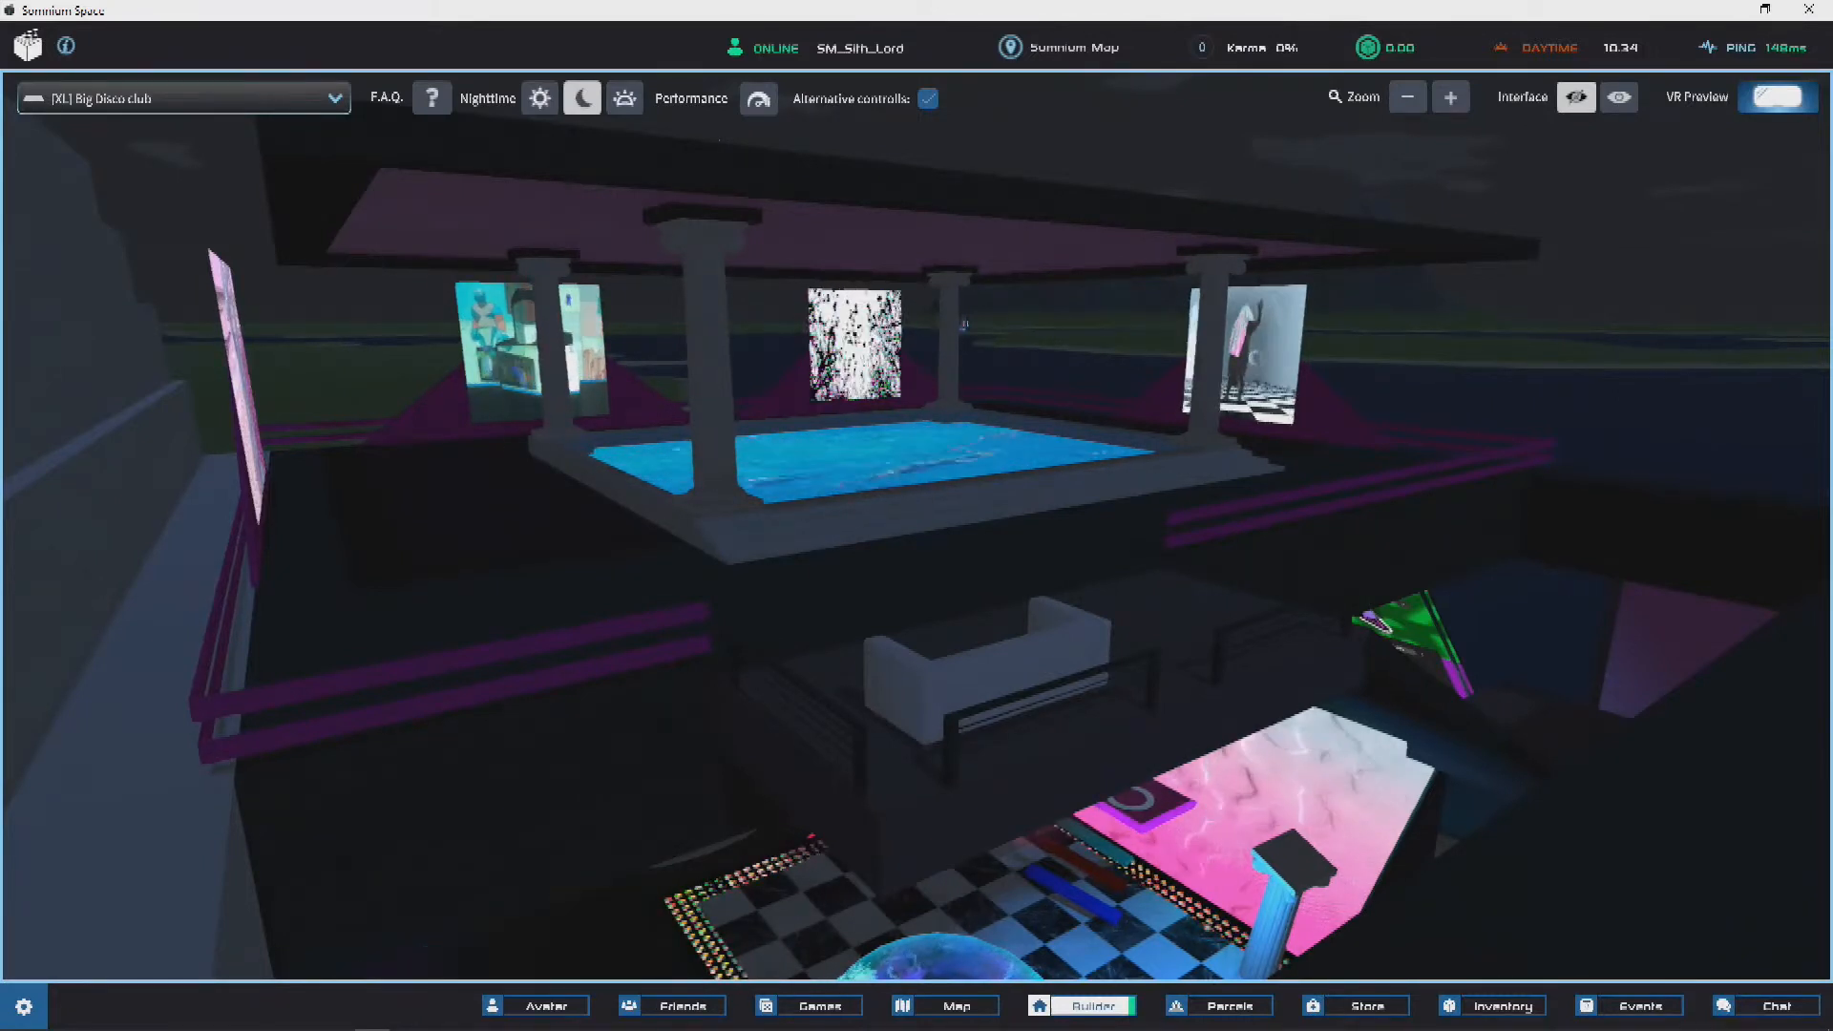
Step: Switch to IrfanView, paste the captured screenshot, crop it to the nighttime pool terrace view and close the viewer
key("alt+Tab")
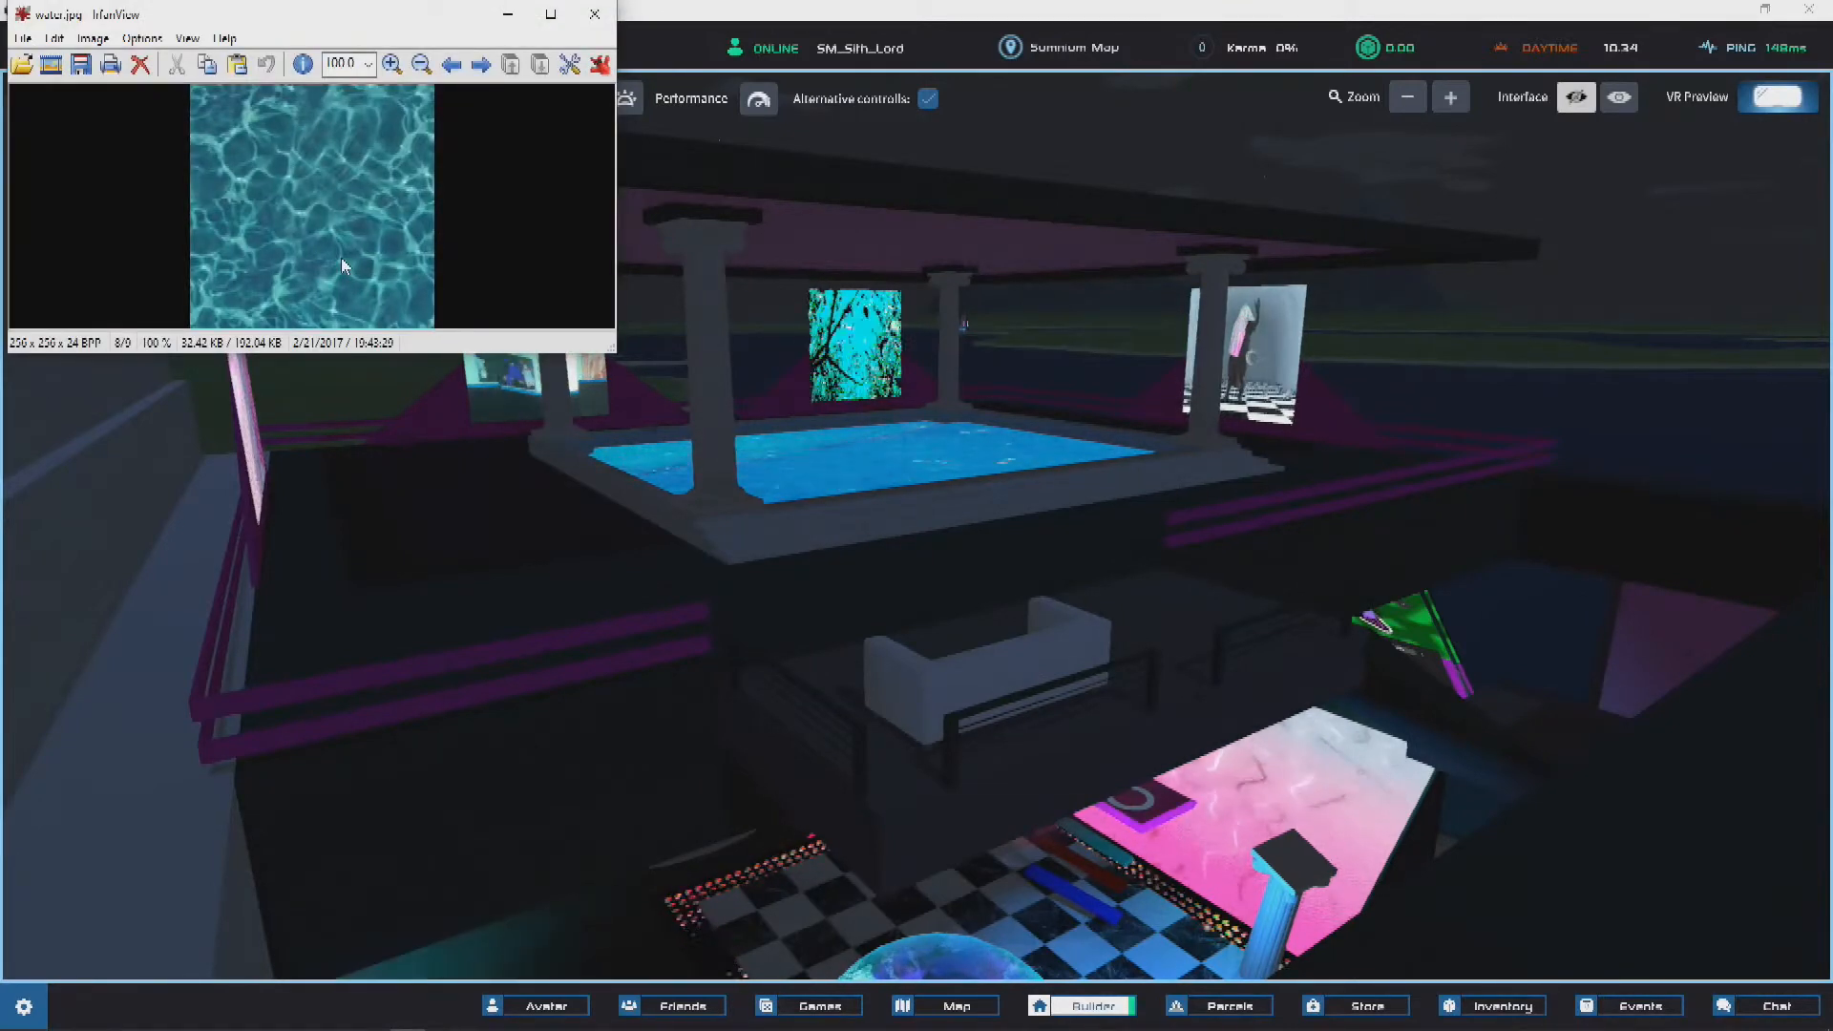
key("ctrl+v")
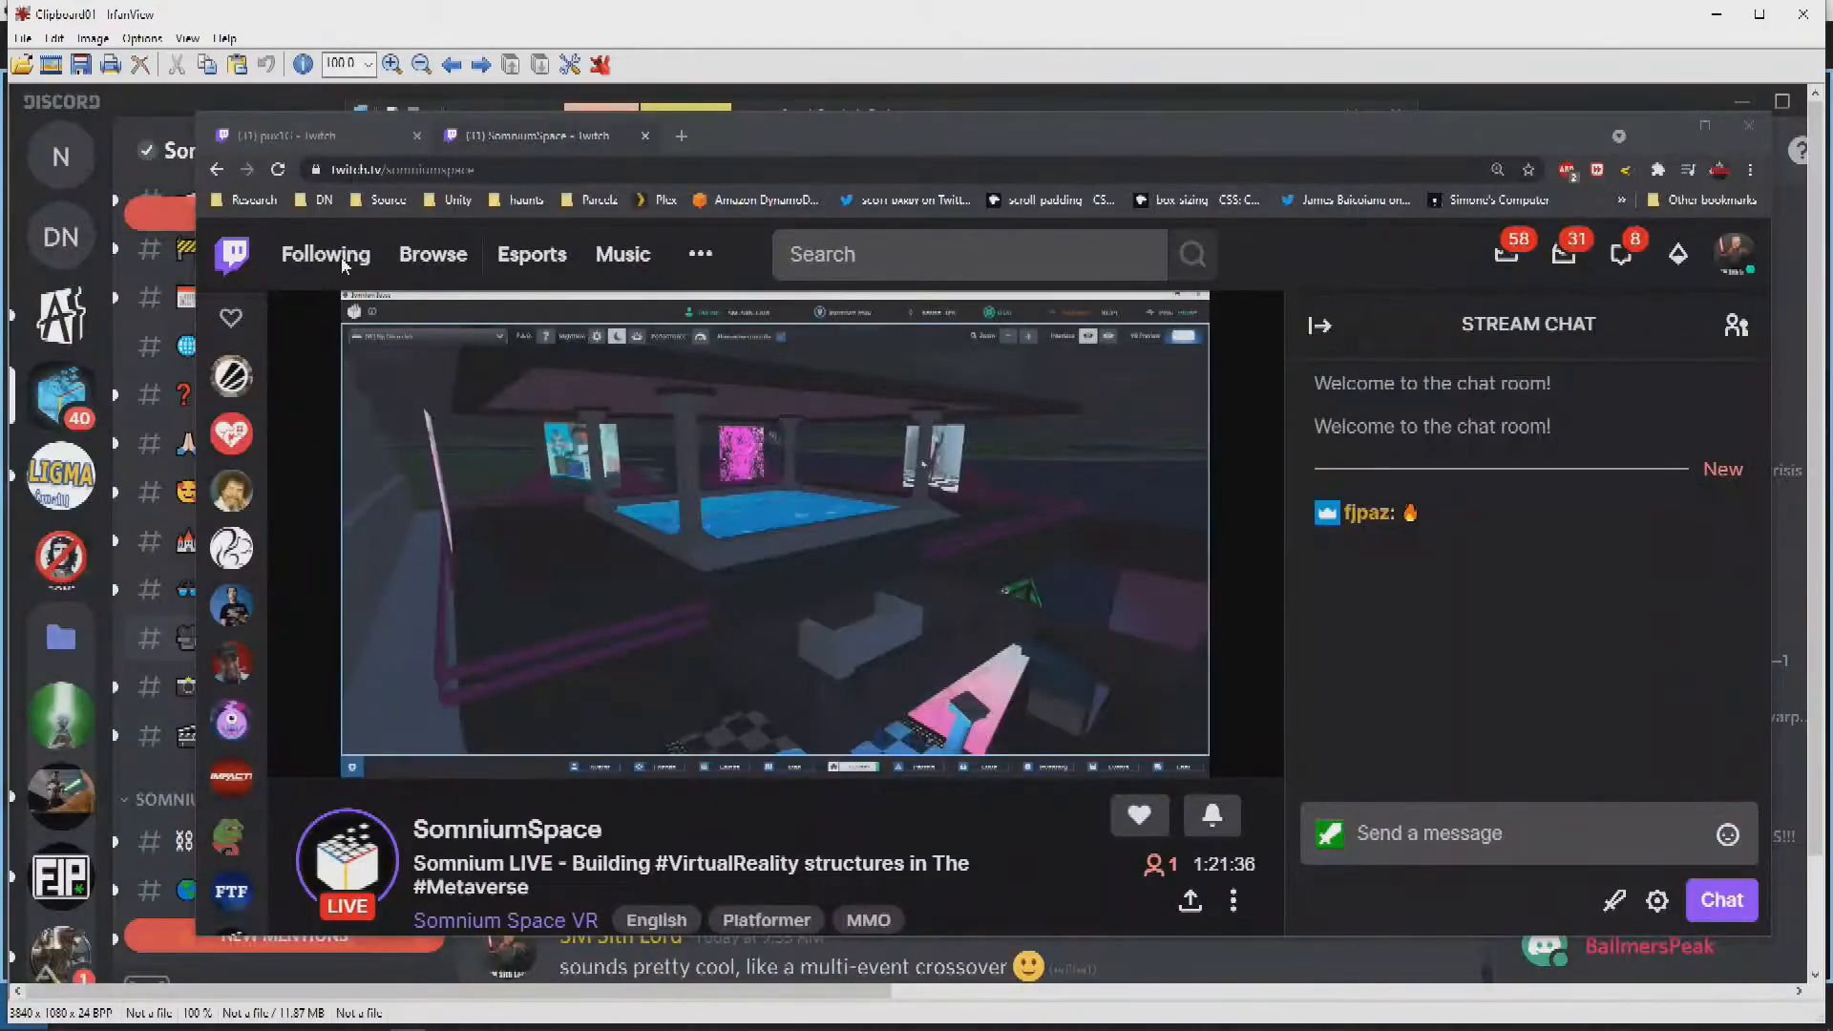
key("shift+f")
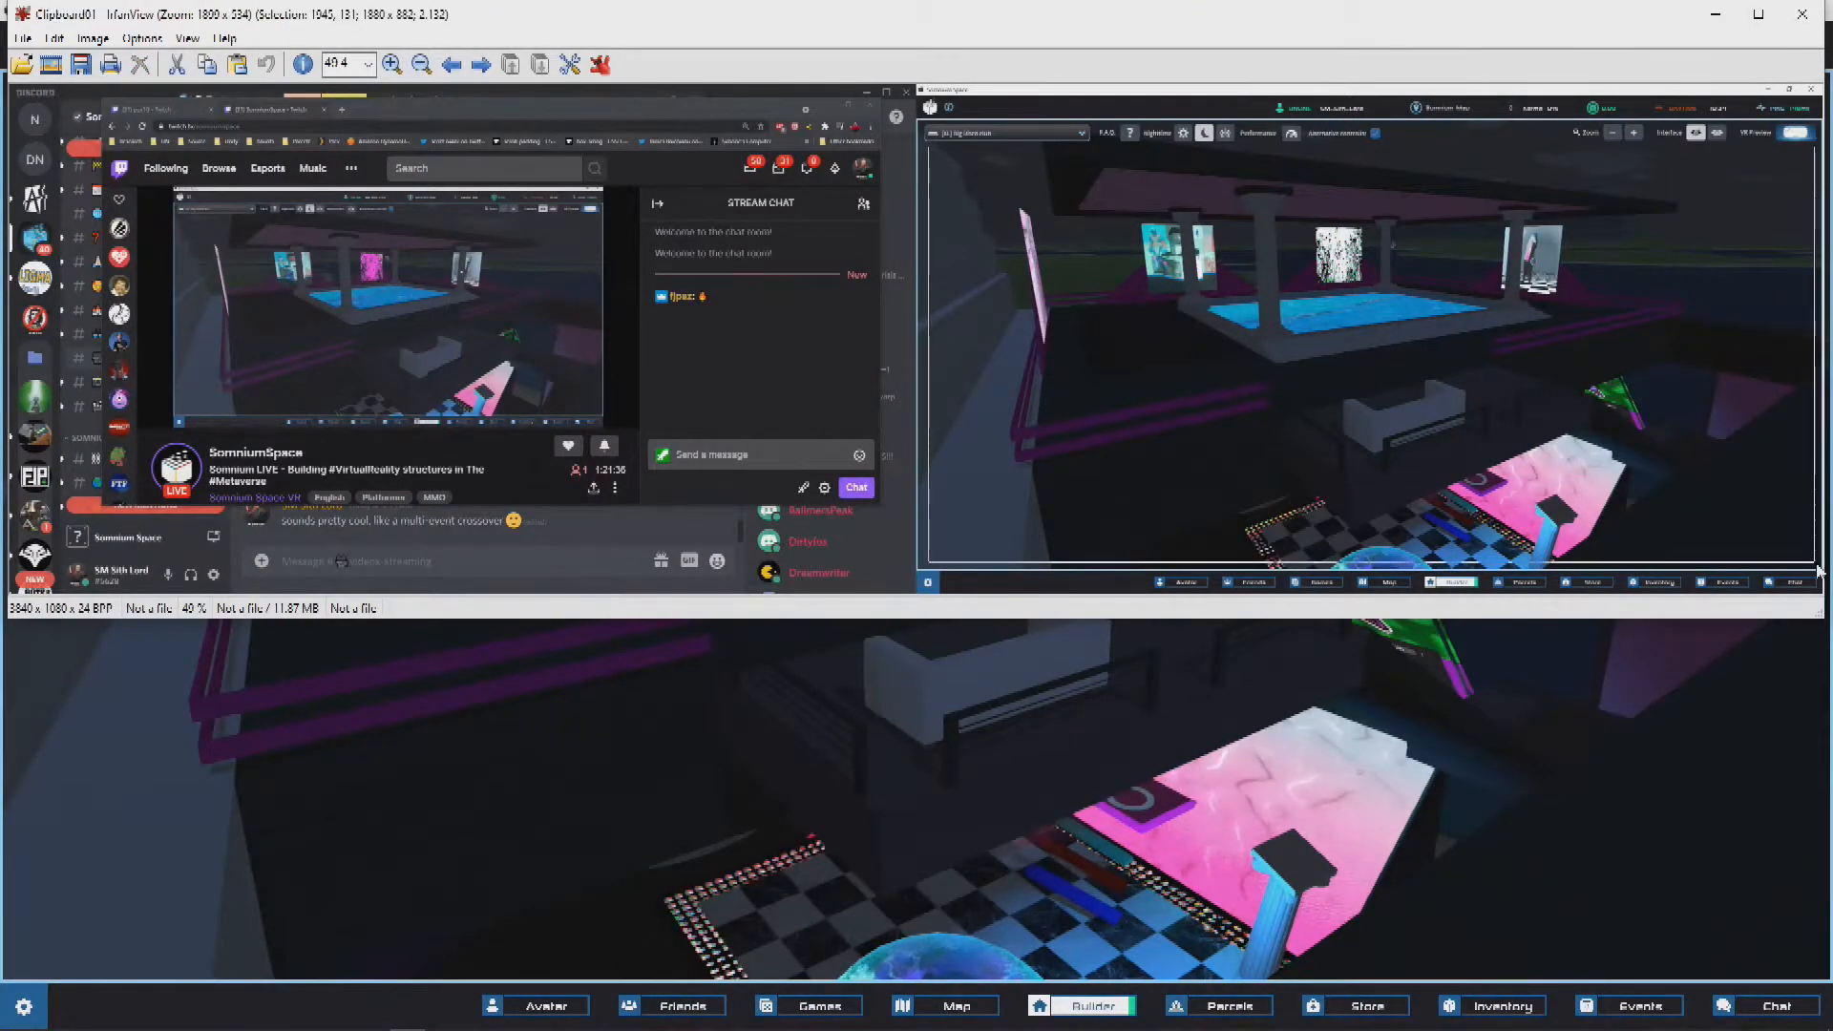
key("ctrl+y")
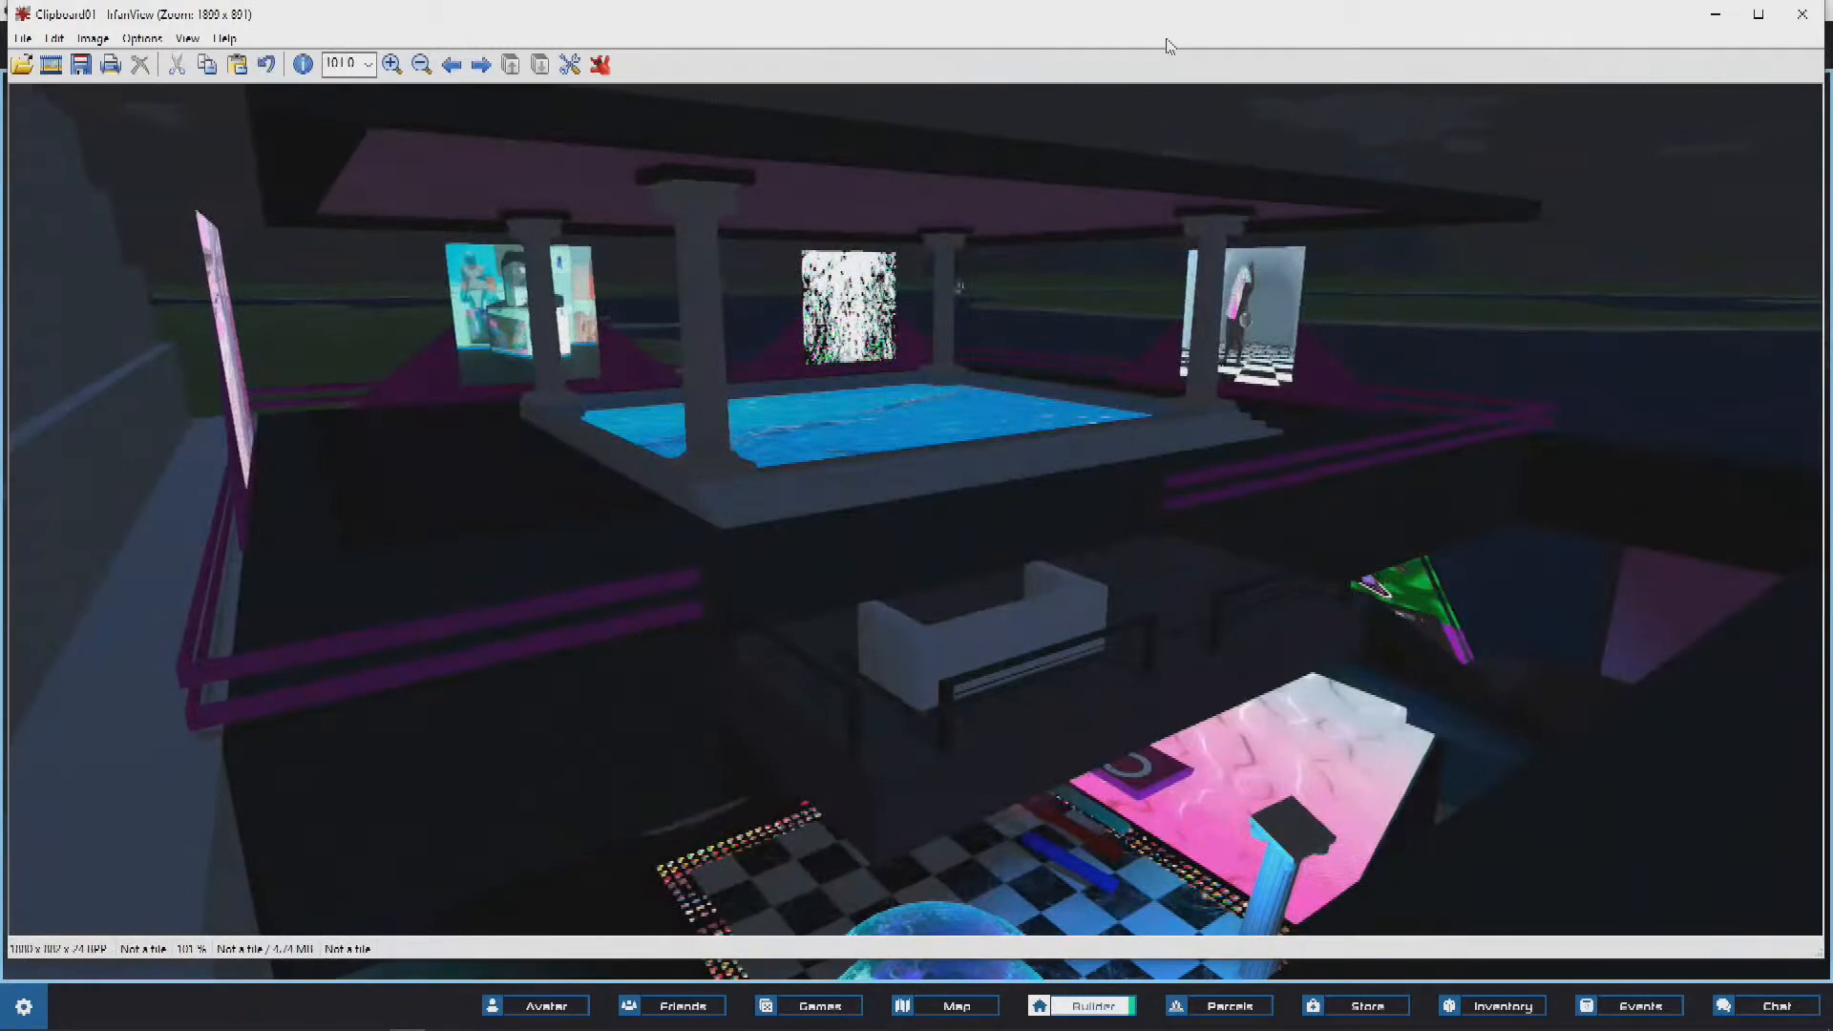
key("Escape")
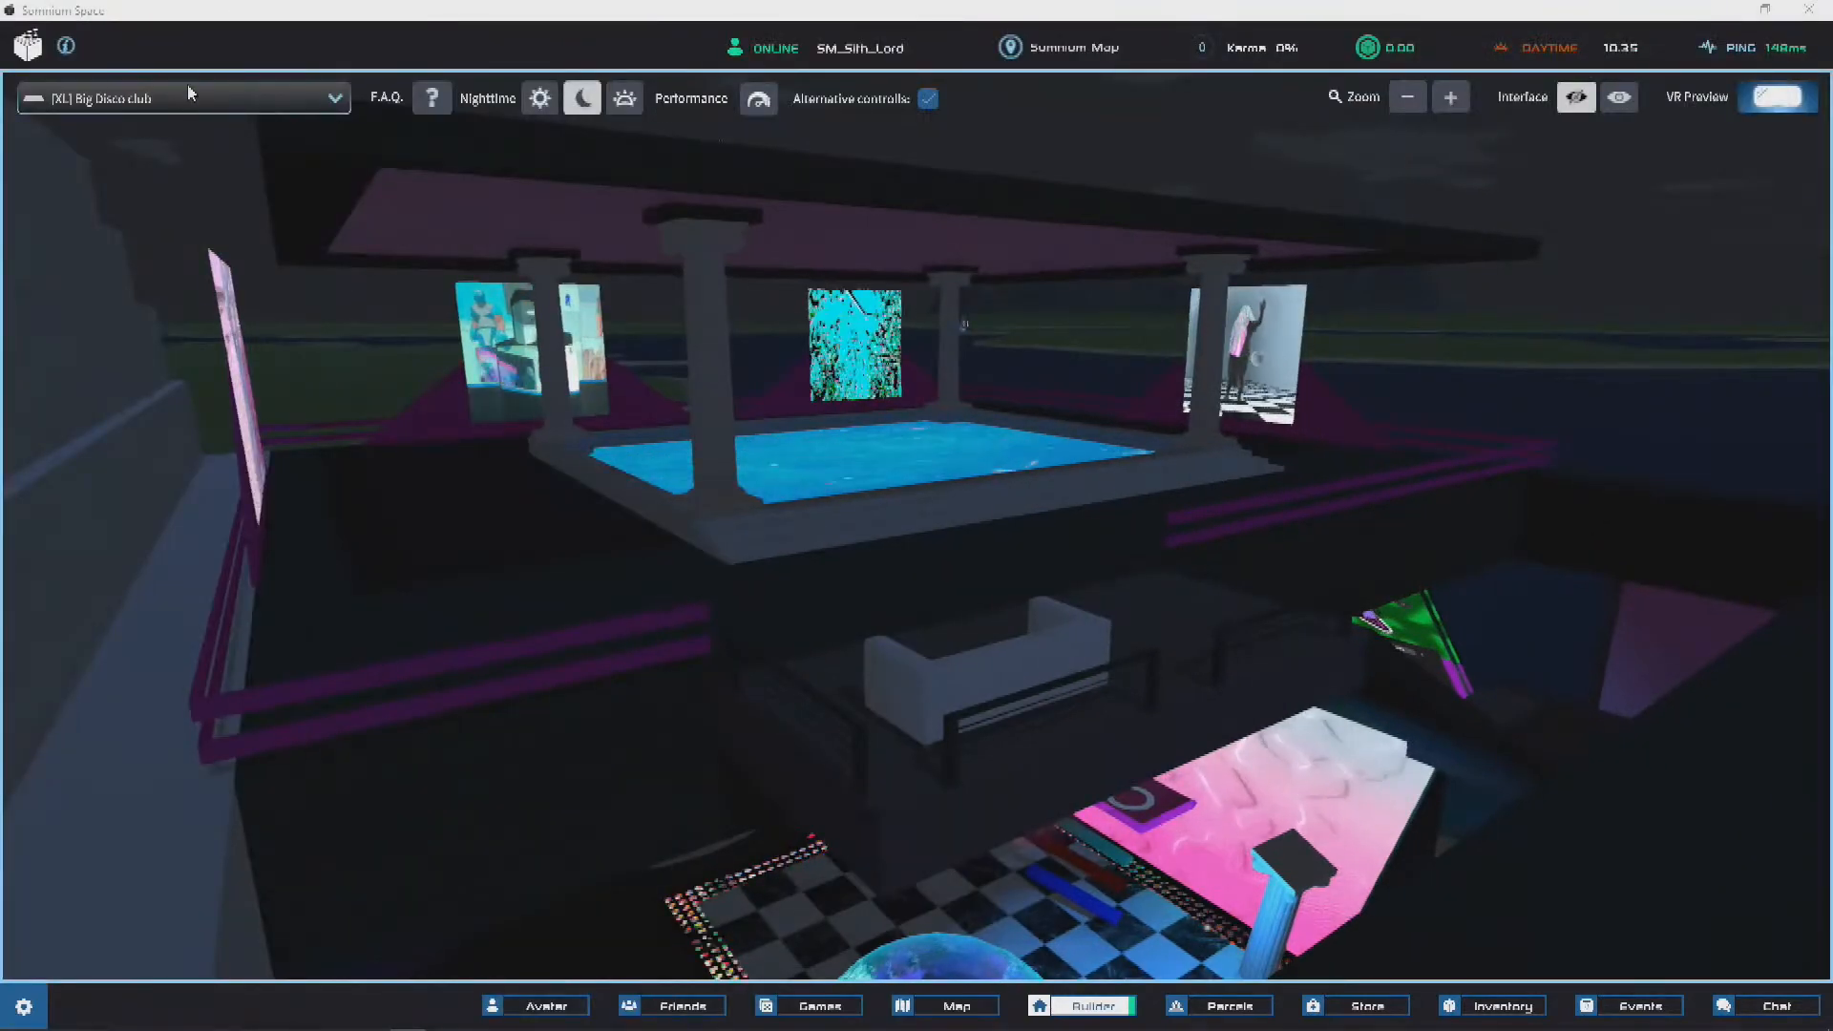
Step: Change the active parcel to (XL) Coolest Waterfront, accept losing unsaved progress, and bring back the builder interface
left_click(177, 98)
left_click(994, 653)
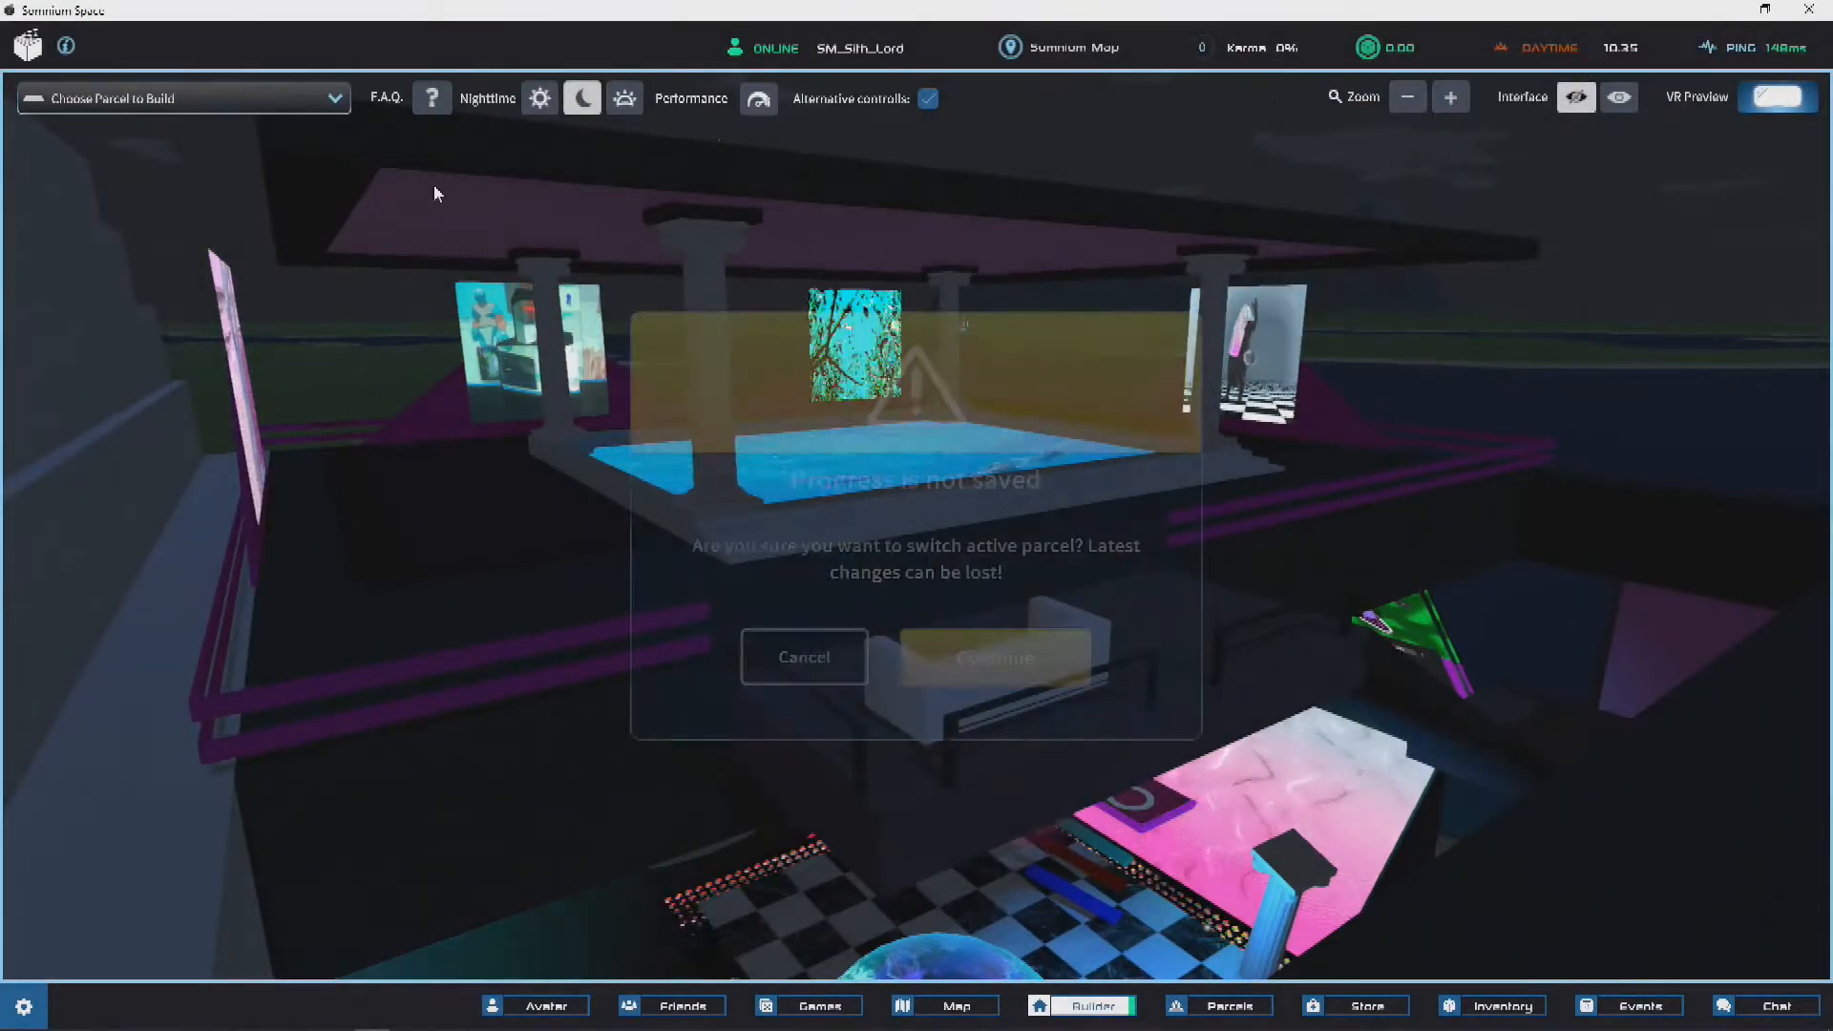
left_click(278, 108)
left_click(993, 654)
left_click_drag(336, 174, 360, 384)
scroll(192, 274, "up", 3)
scroll(186, 278, "up", 1)
left_click(197, 212)
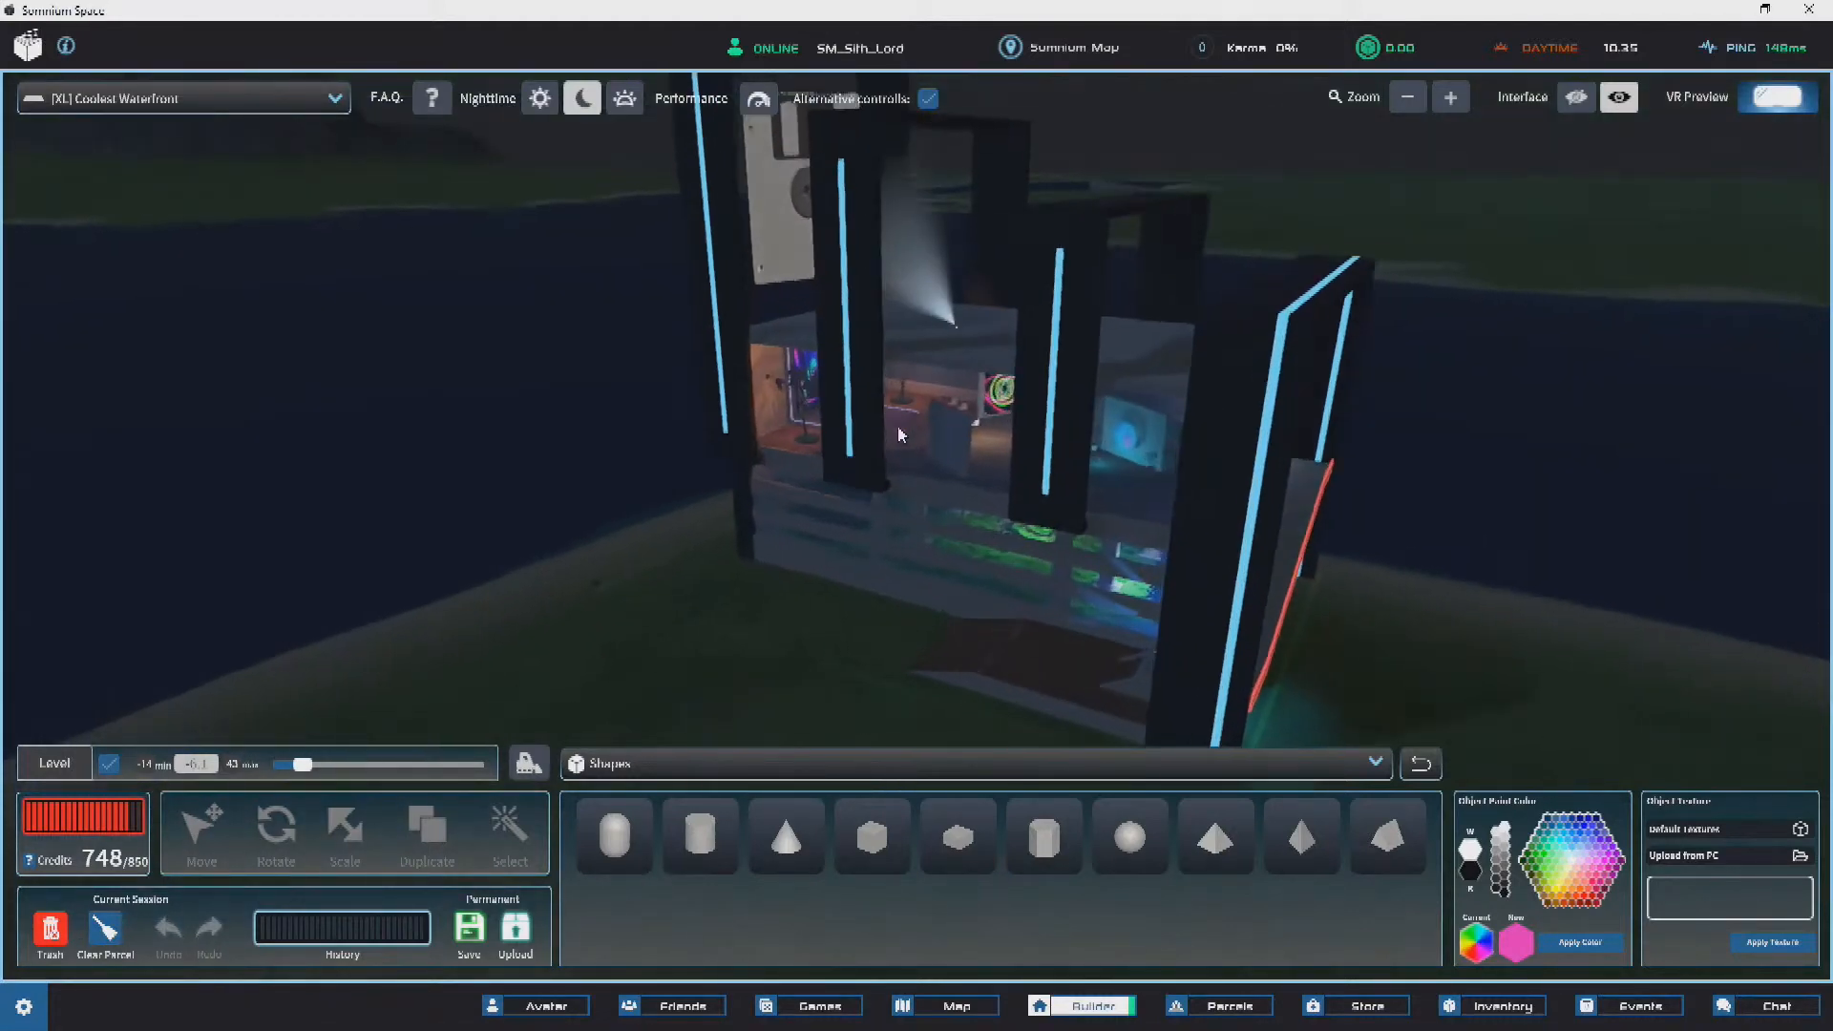
Step: Inspect the ground-floor garden and its alien figure behind the horizontal slats of the waterfront building at nighttime
key("w")
right_click_drag(985, 420, 1024, 519)
left_click(1024, 518)
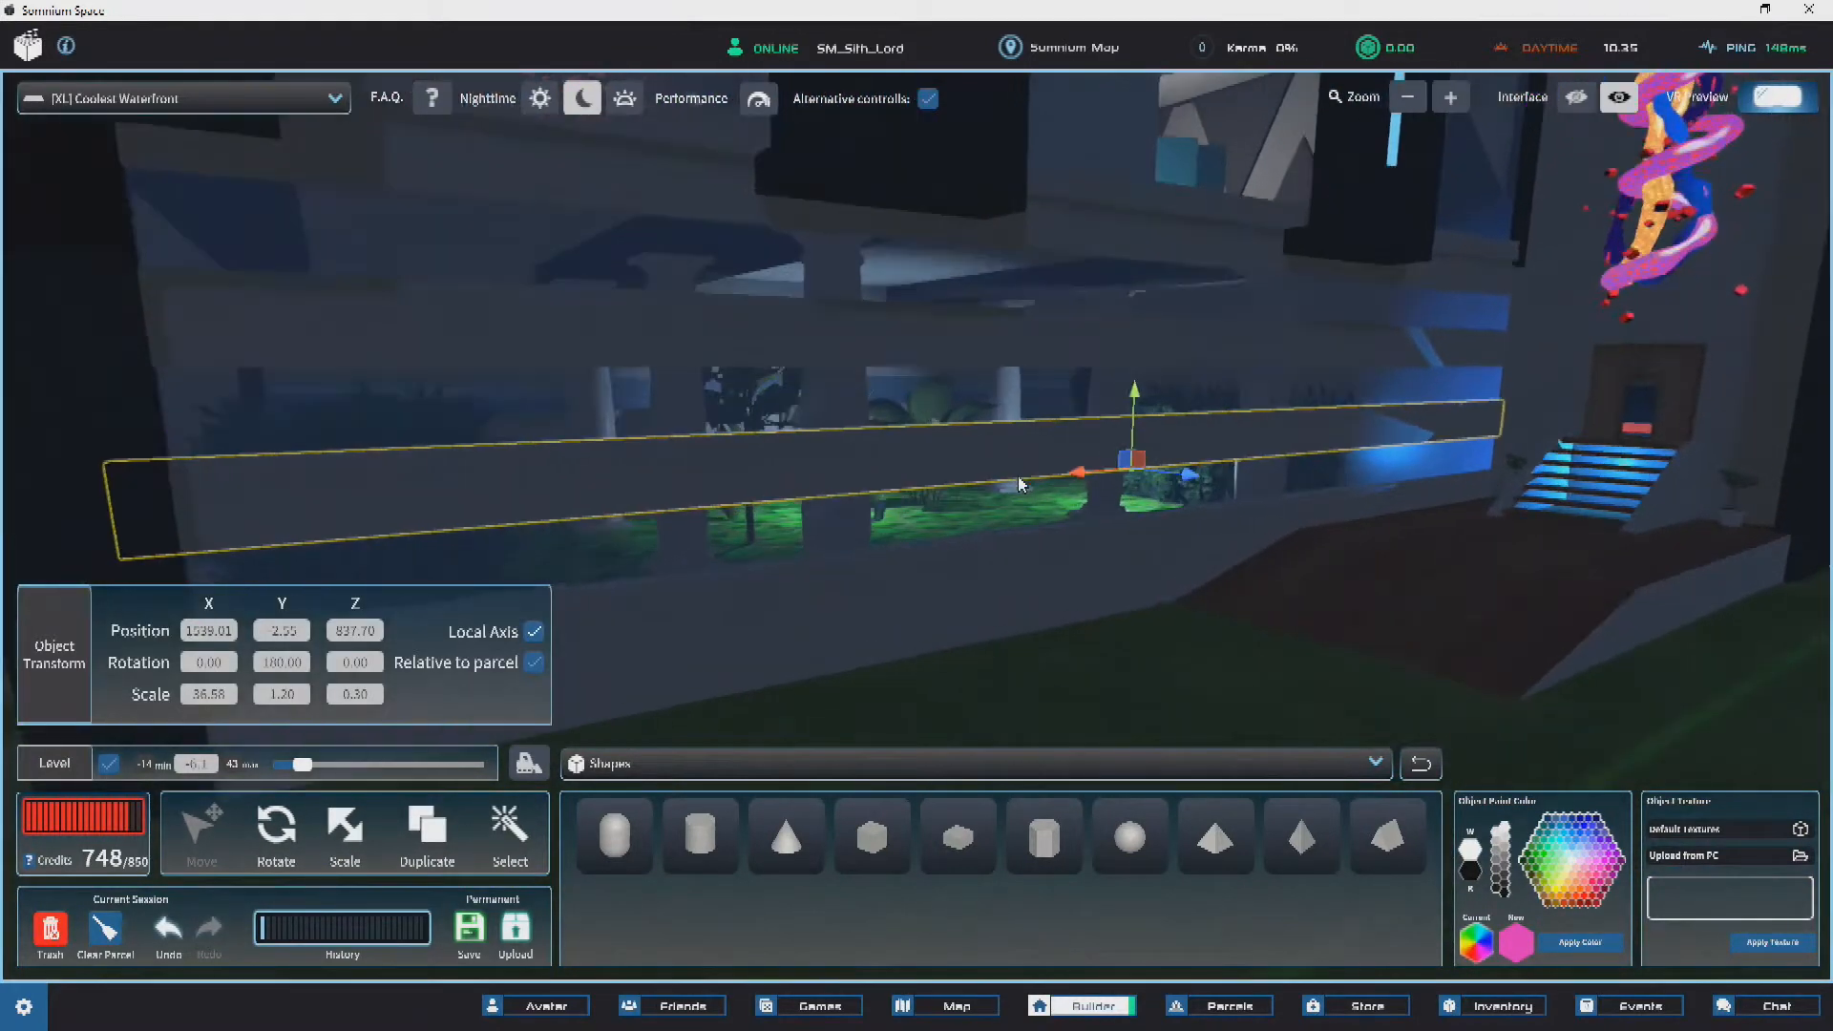
key("w")
right_click_drag(924, 510, 1187, 429)
key("w")
key("a")
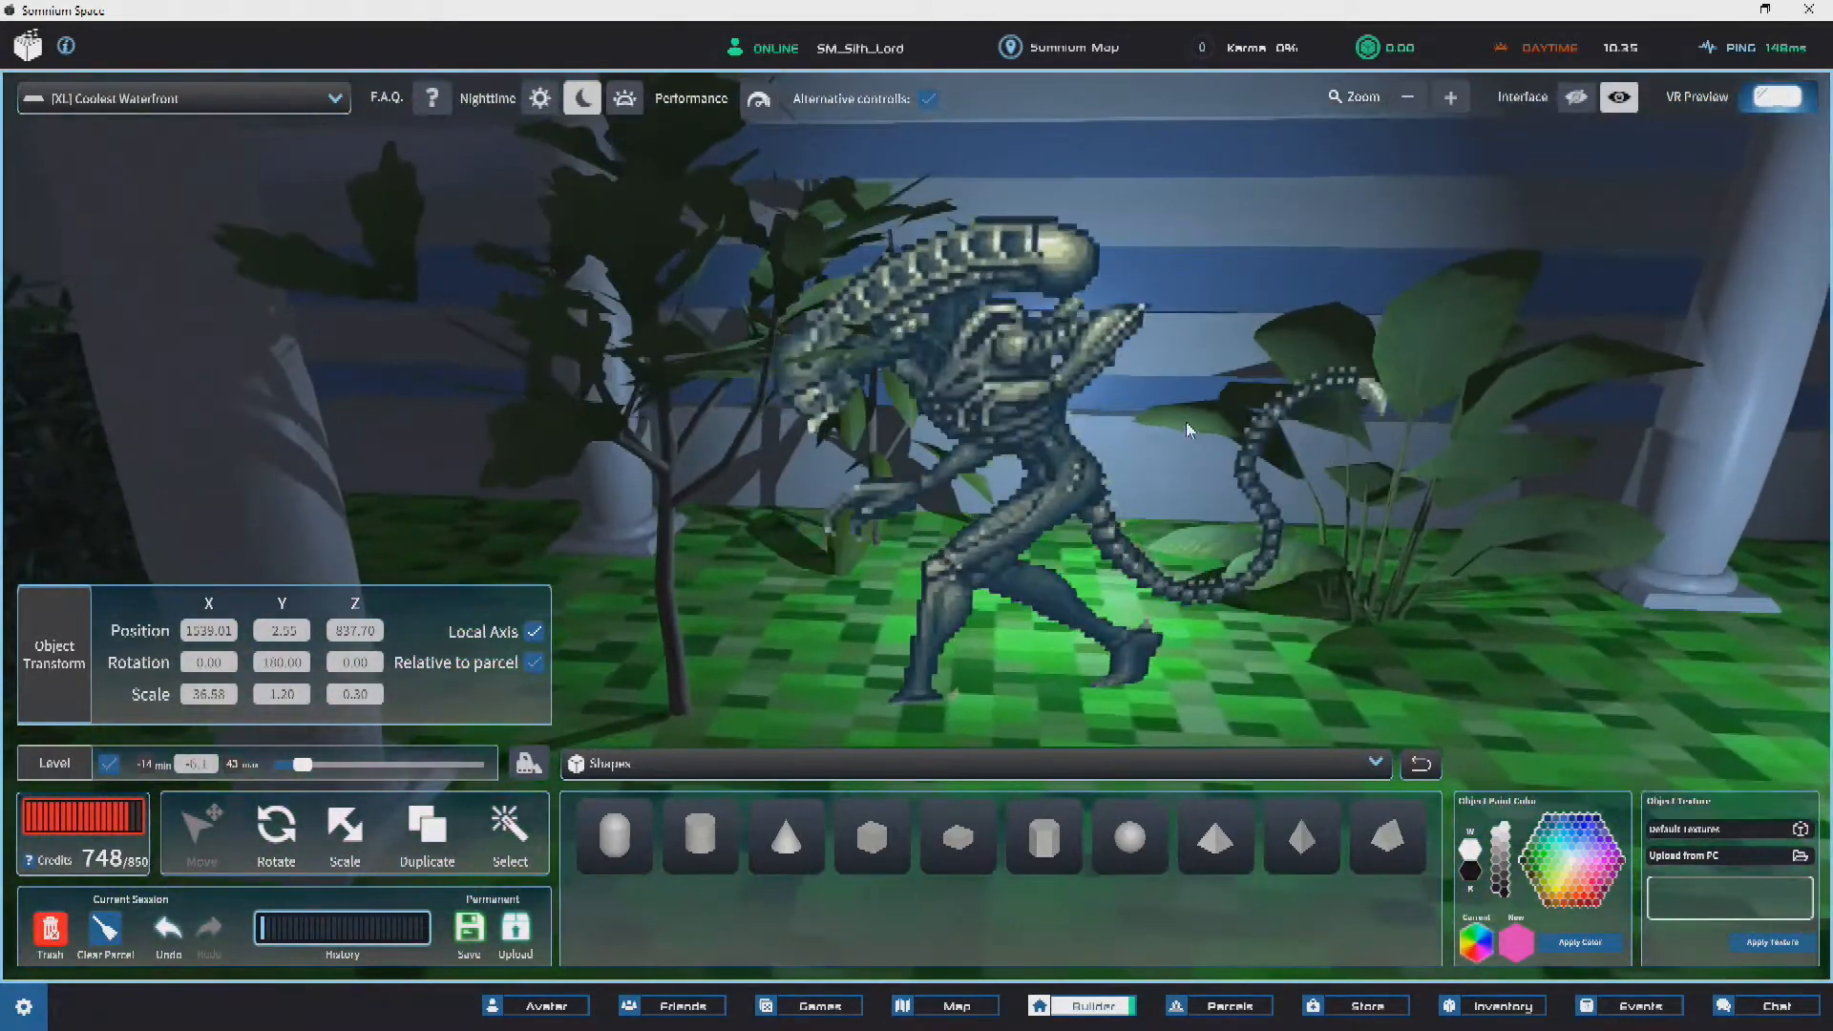
right_click_drag(1038, 413, 1021, 400)
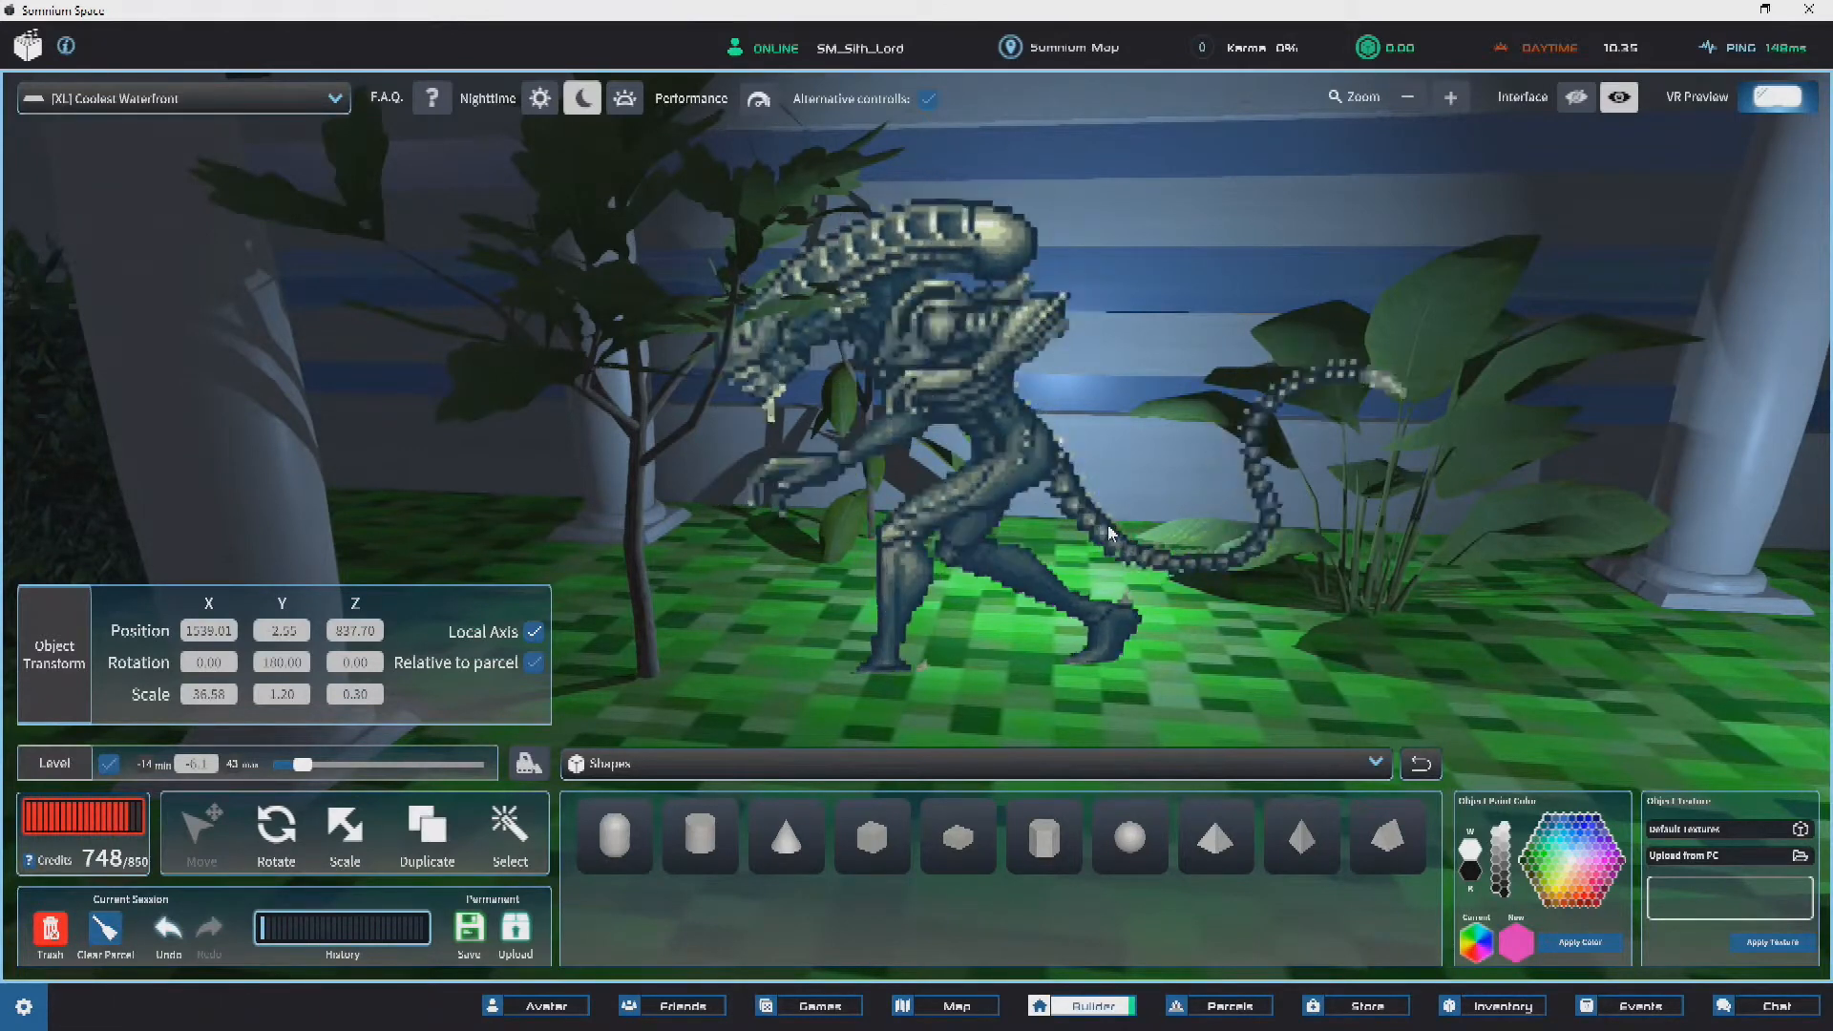
scroll(1048, 586, "down", 1)
scroll(1048, 588, "down", 5)
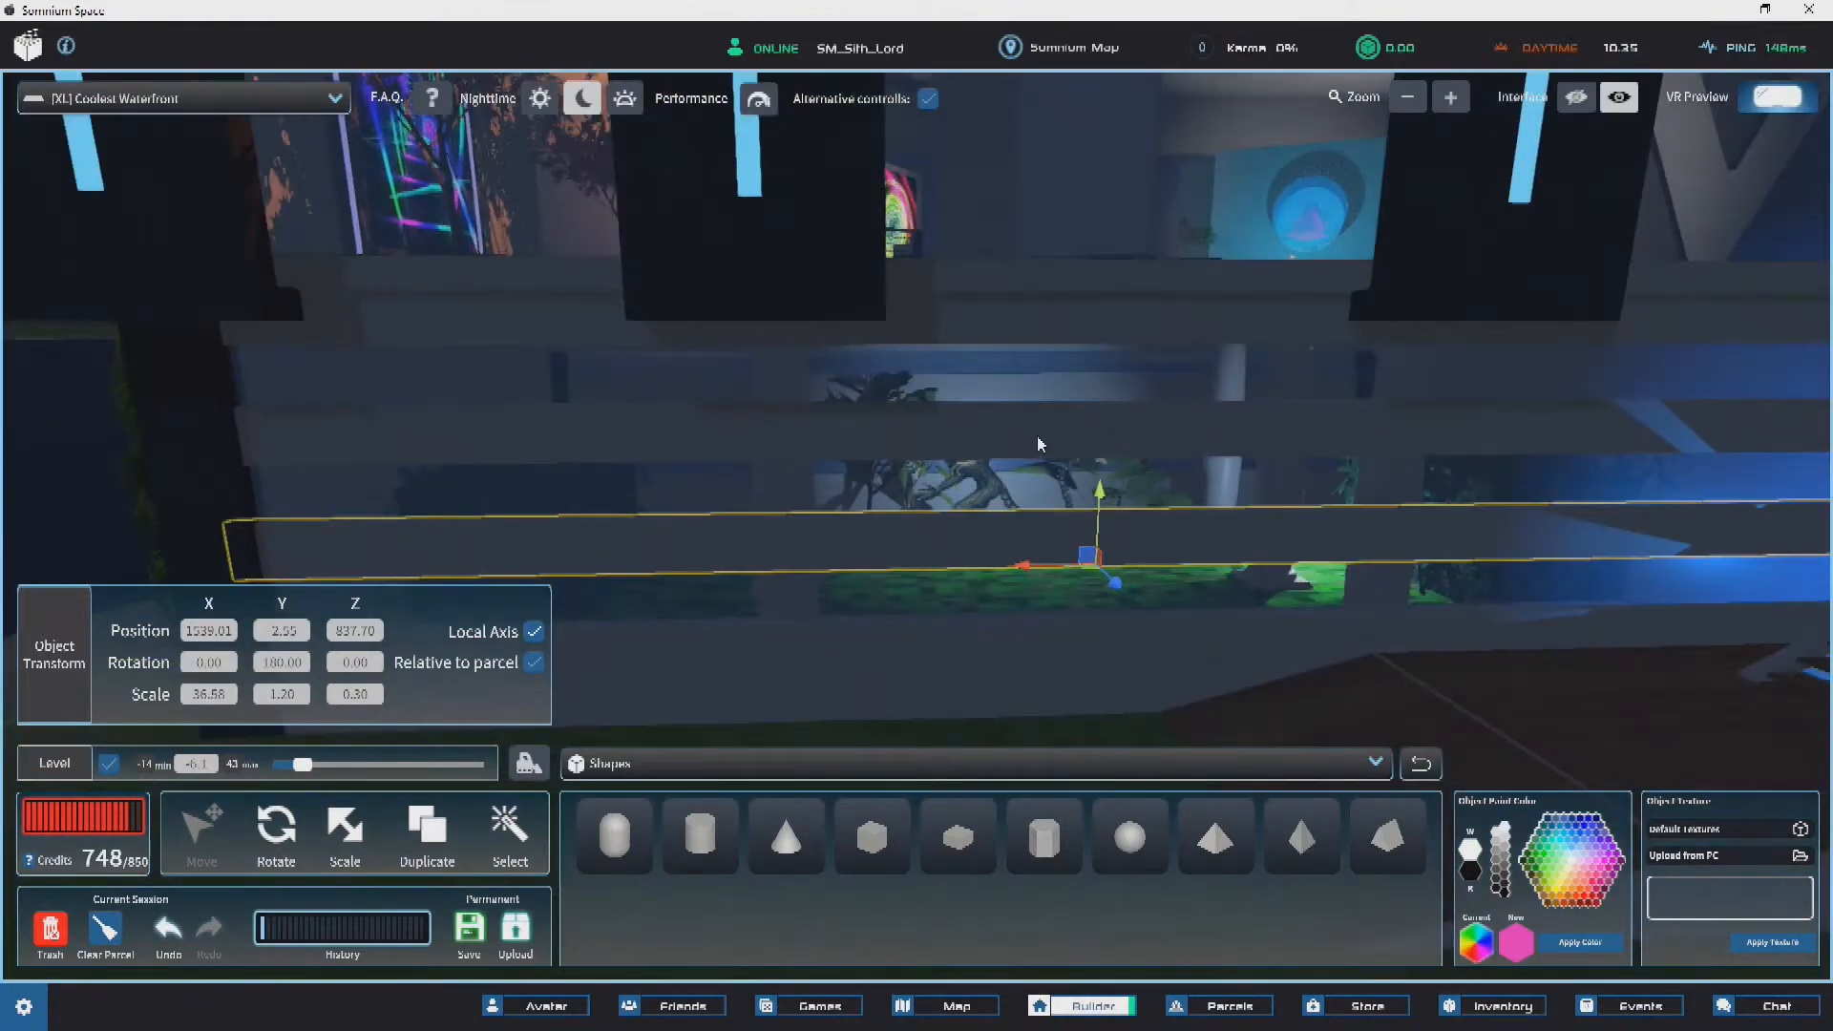
Step: Look over the upper gallery's artworks and stage in the waterfront building, with the view level raised to 6.58
right_click_drag(1038, 438, 839, 565)
scroll(993, 421, "up", 3)
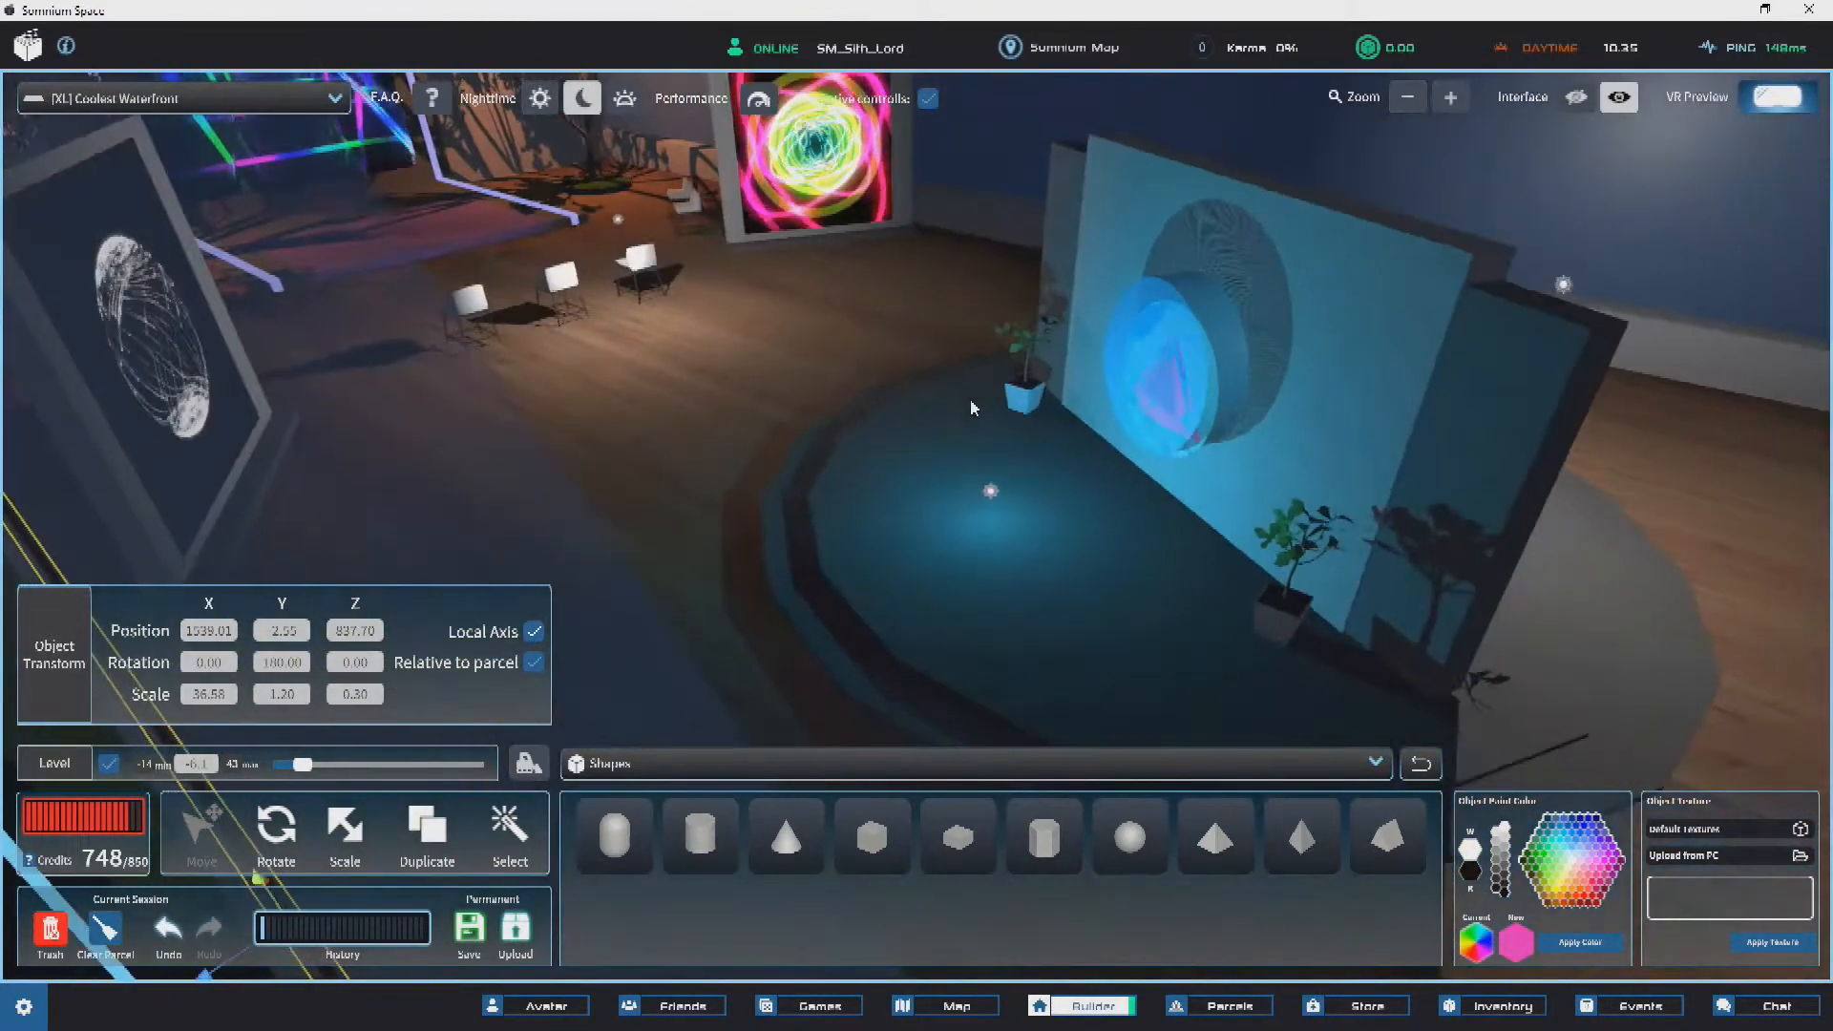
scroll(970, 410, "up", 2)
right_click_drag(1291, 321, 982, 335)
left_click_drag(302, 765, 350, 769)
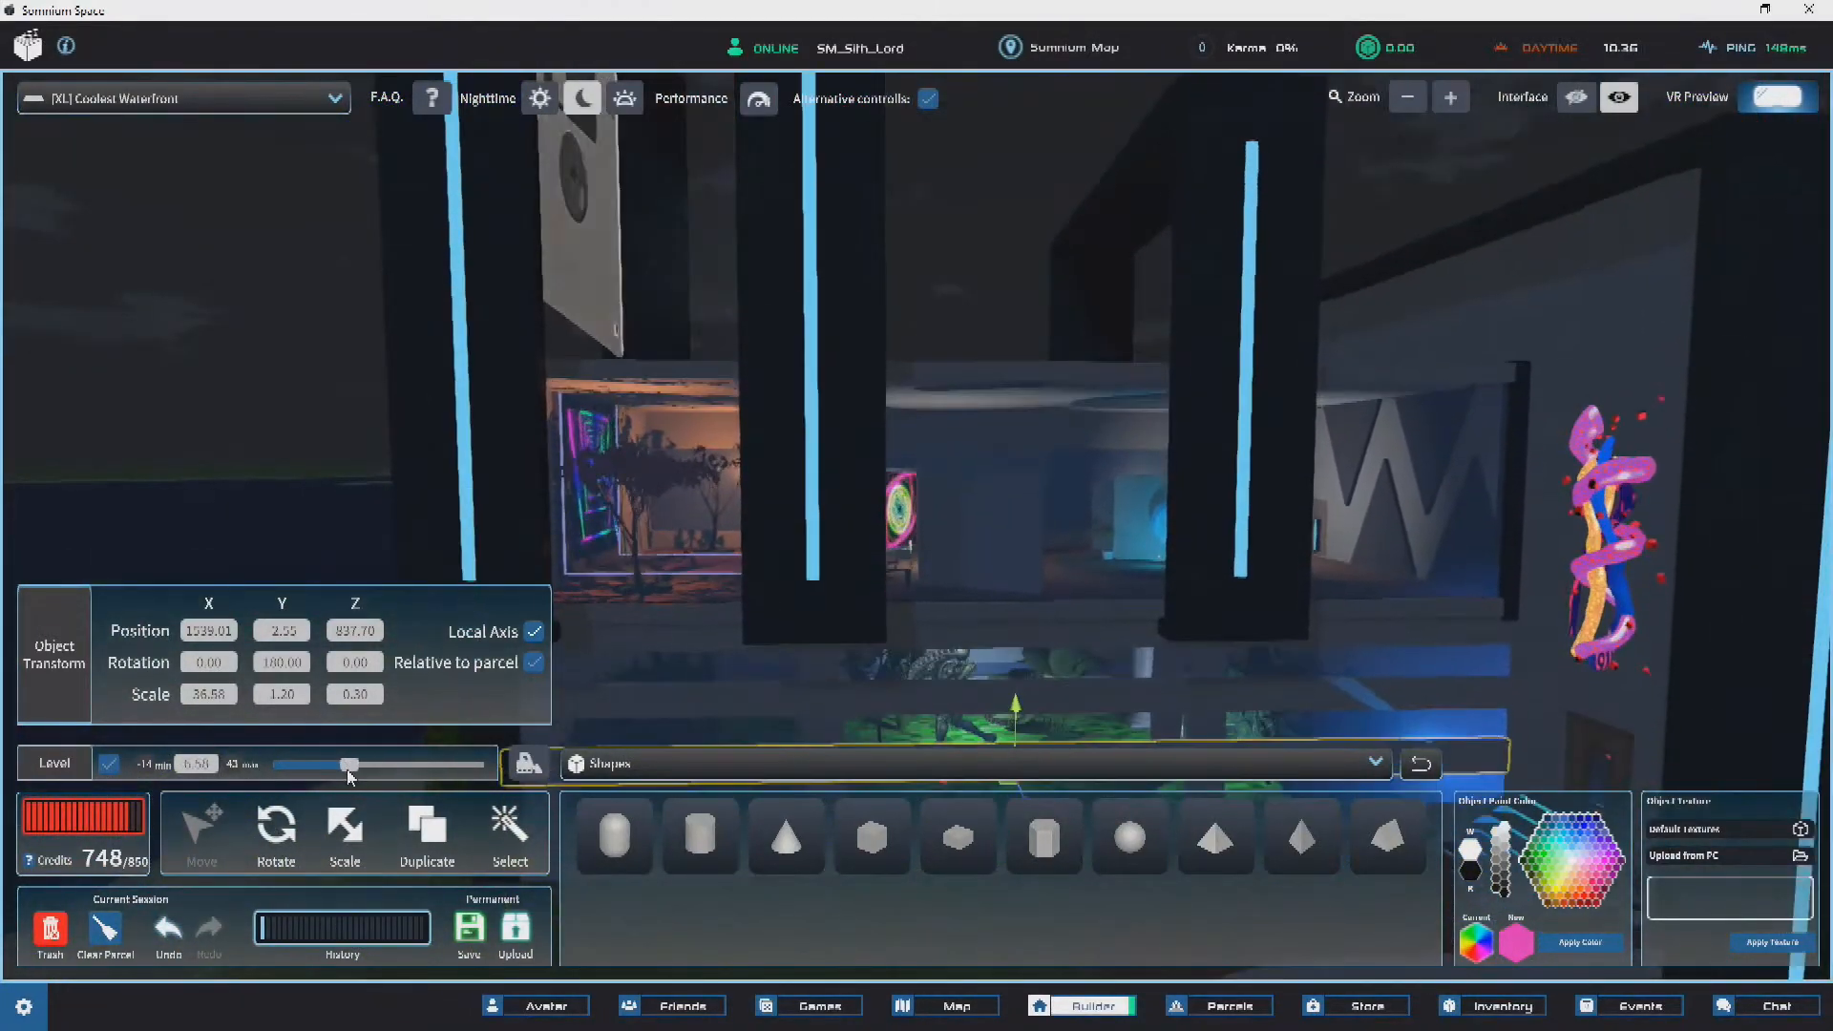
key("w")
key("d")
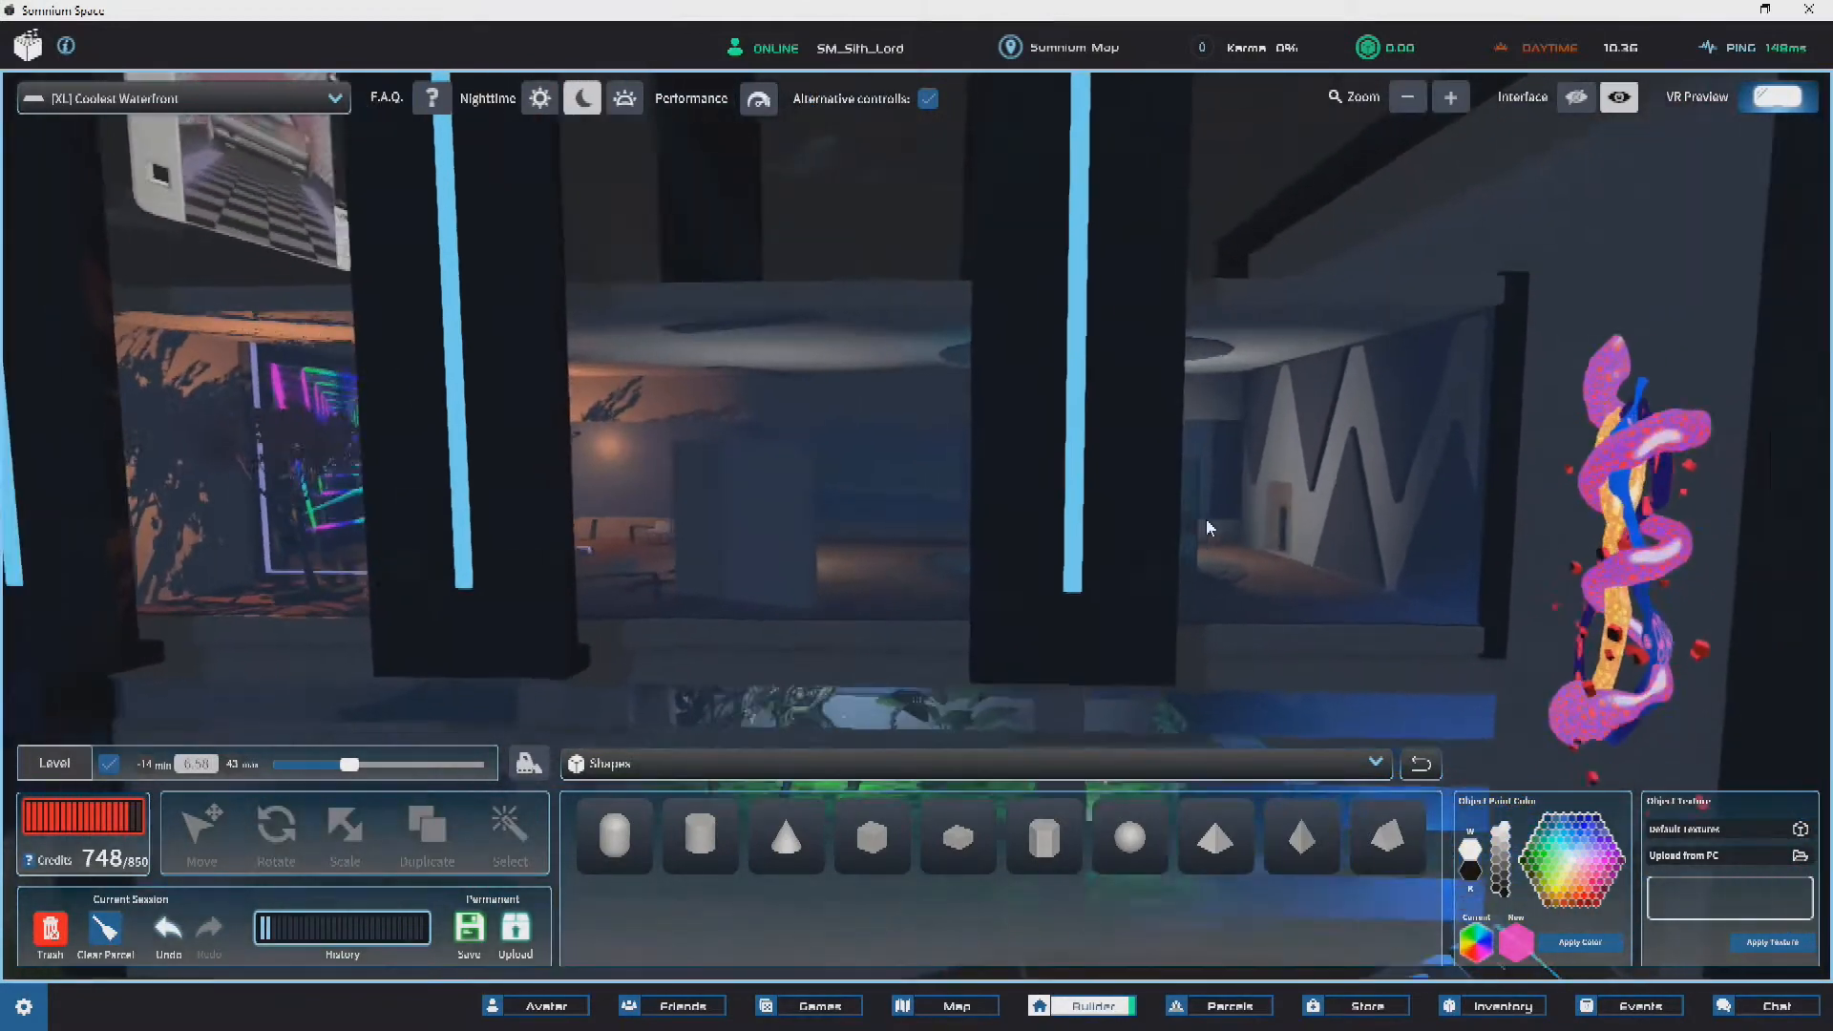
mouse_move(1206, 518)
right_mouse_down()
mouse_move(806, 471)
mouse_move(1069, 506)
mouse_move(1028, 474)
mouse_move(718, 512)
mouse_move(878, 531)
mouse_move(593, 520)
mouse_move(573, 492)
mouse_move(790, 381)
mouse_move(694, 513)
mouse_move(585, 535)
mouse_move(1240, 586)
mouse_move(1042, 620)
mouse_move(1269, 543)
mouse_move(1257, 524)
mouse_move(1405, 560)
mouse_move(862, 498)
mouse_move(1670, 545)
mouse_move(781, 539)
mouse_move(1170, 495)
mouse_move(861, 508)
mouse_move(1030, 546)
right_mouse_up()
key("s")
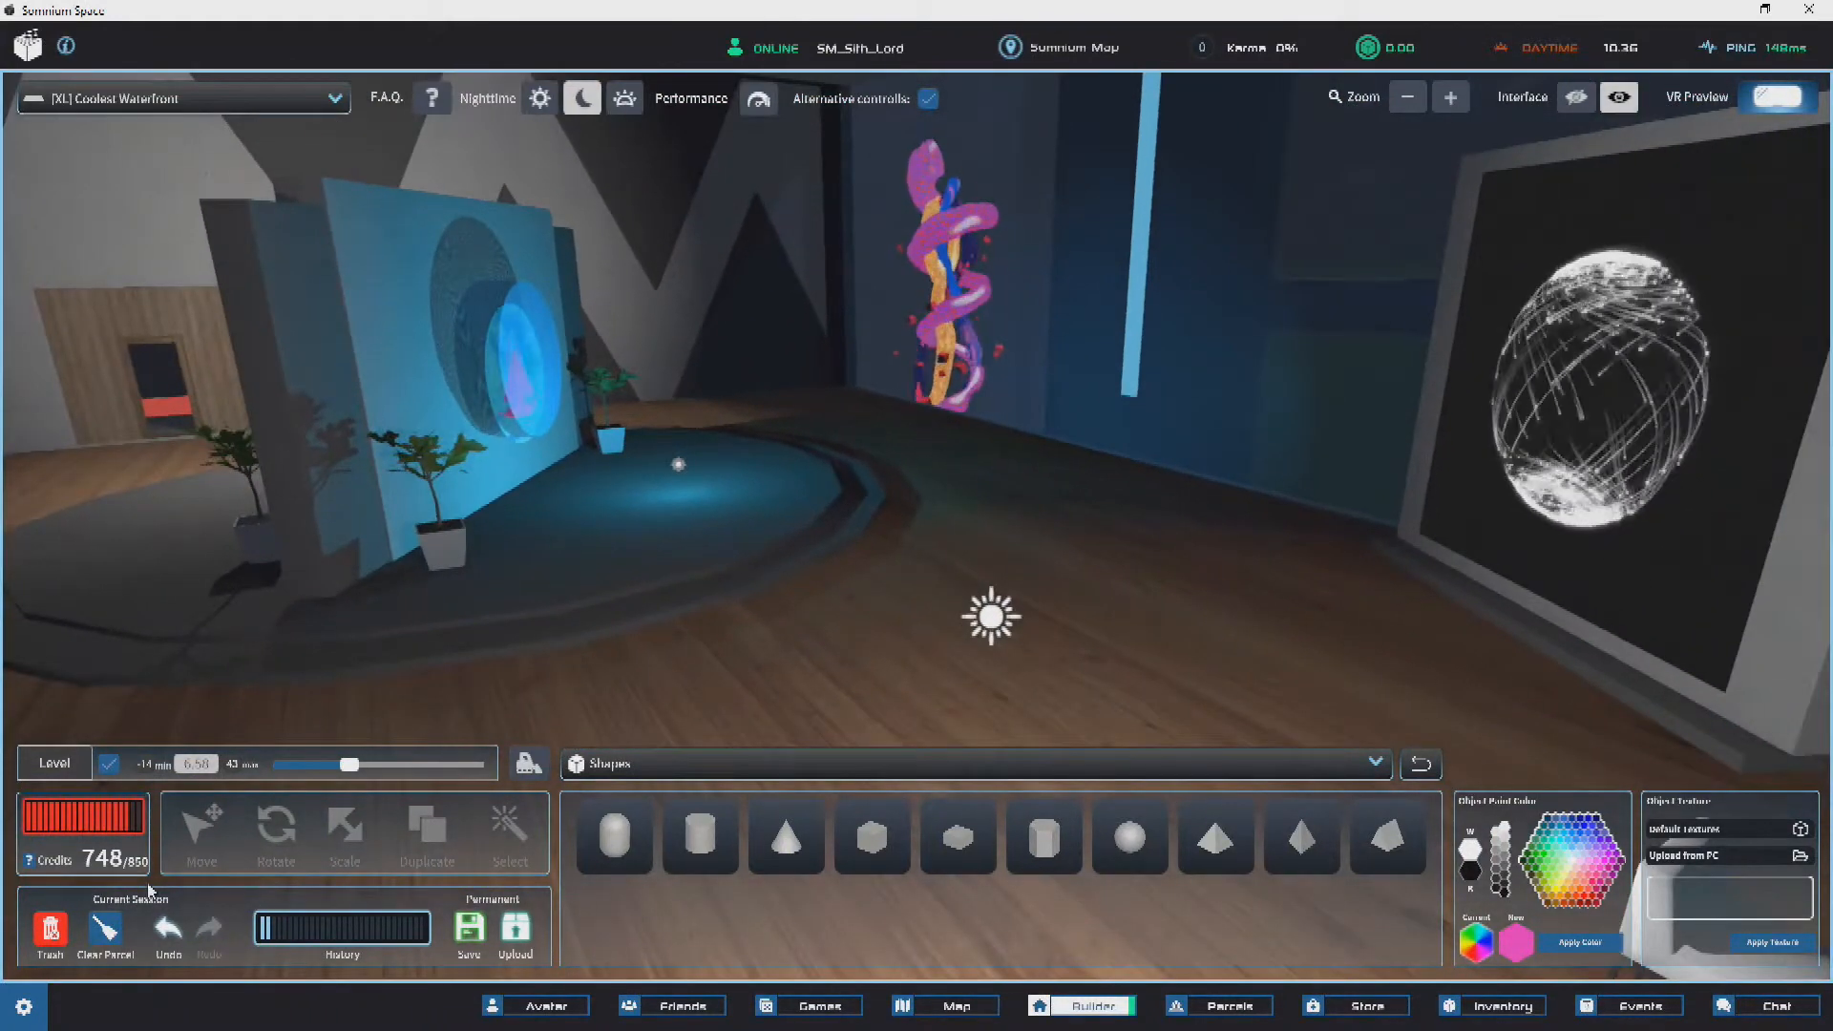
right_click_drag(668, 465, 887, 426)
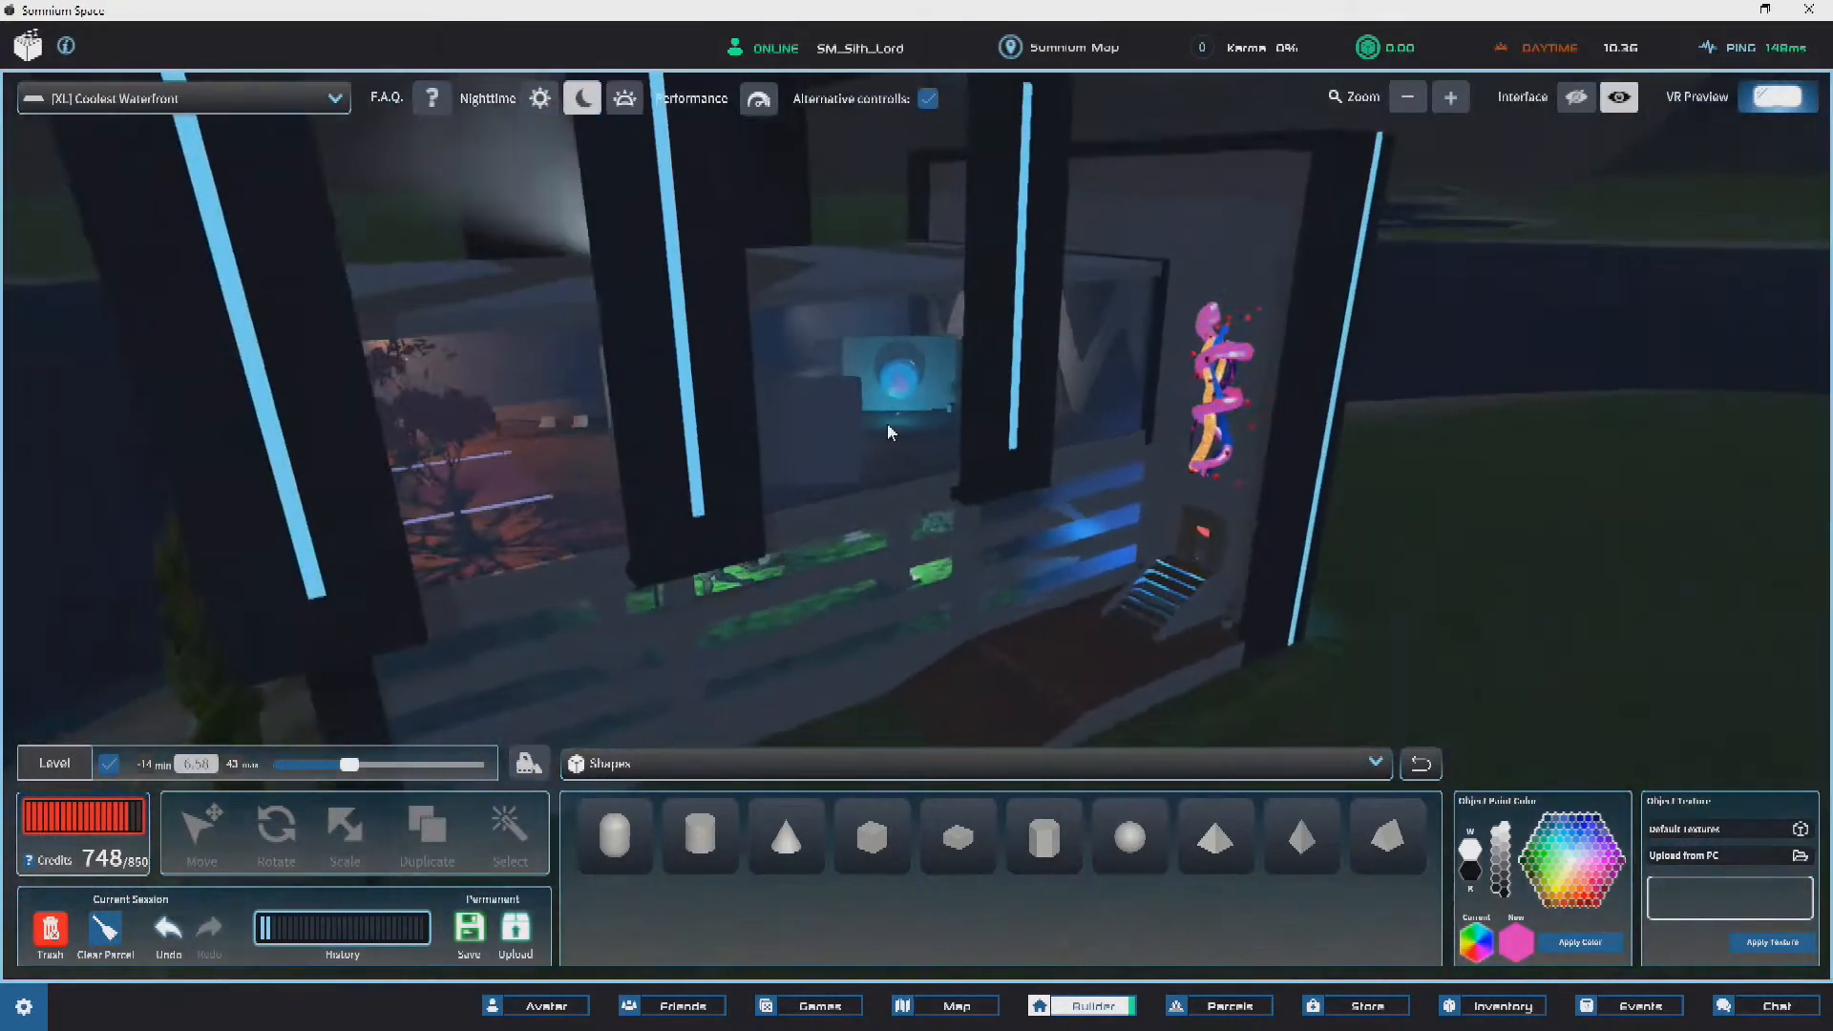
scroll(887, 426, "down", 3)
scroll(887, 426, "up", 6)
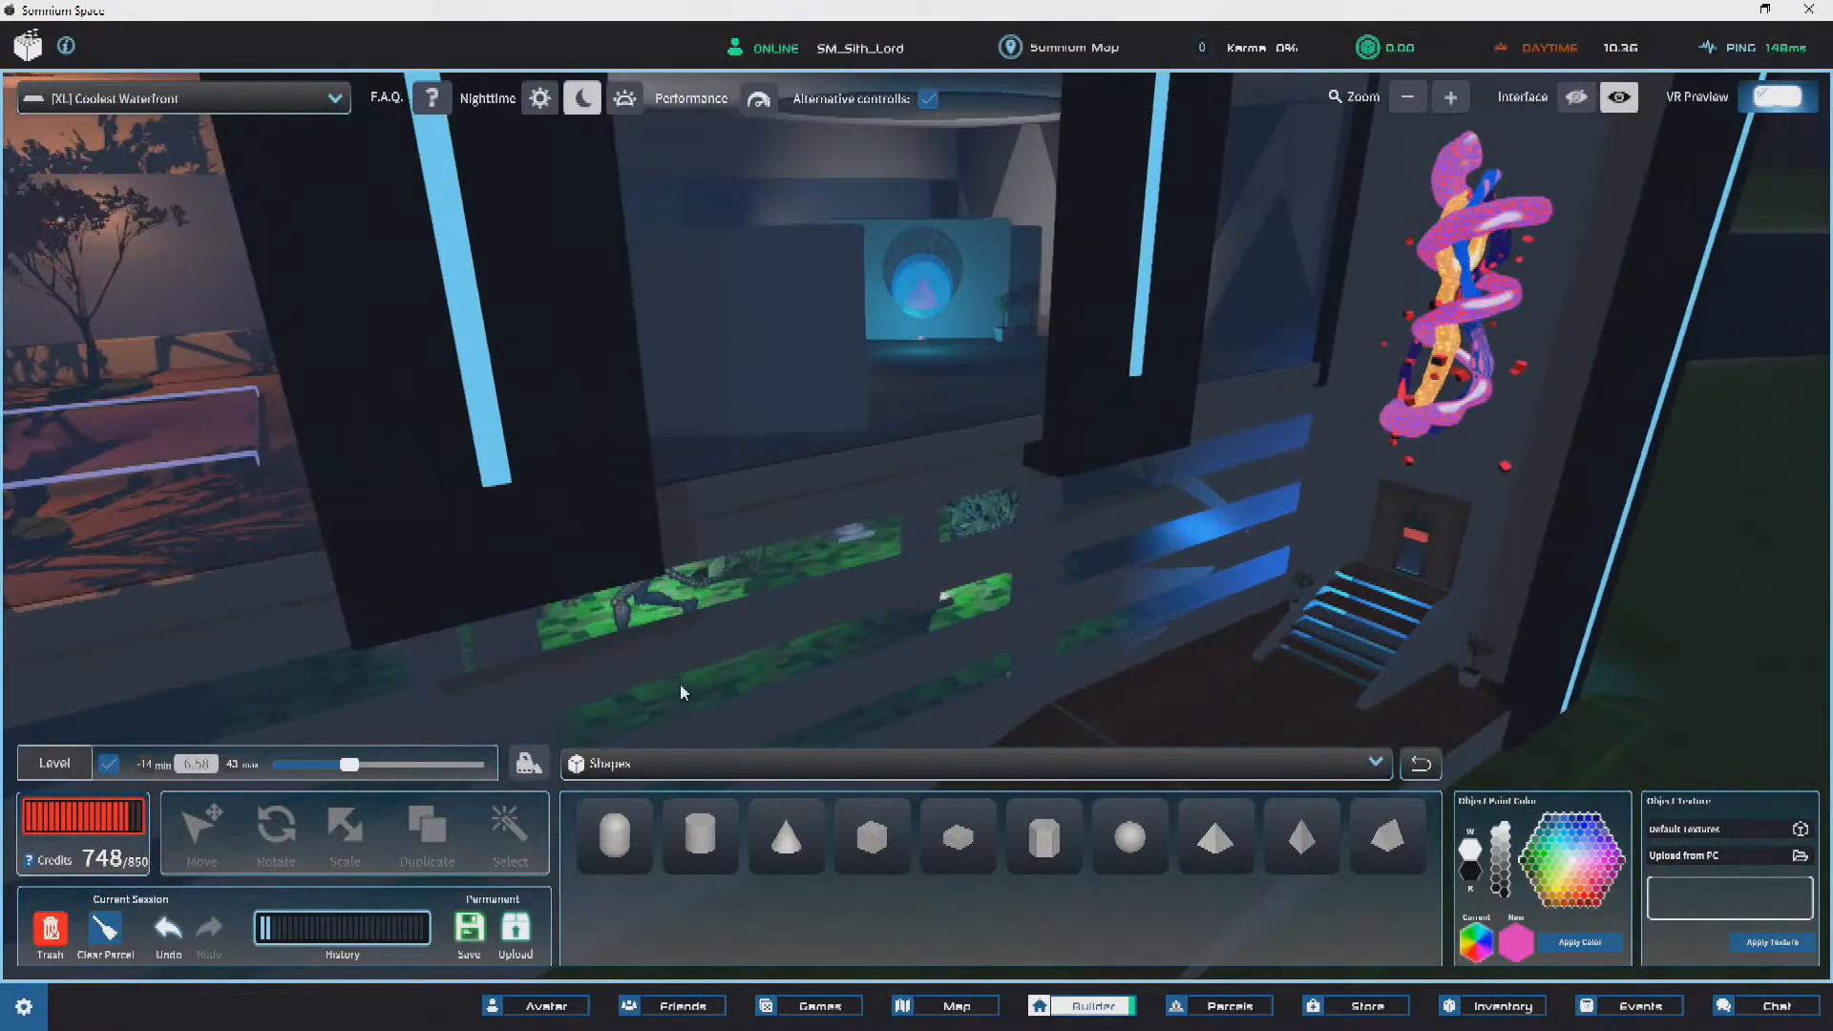
Step: Lower the view level to the ground-floor garden and change the lighting mode to Dynamic
left_click_drag(346, 769, 325, 765)
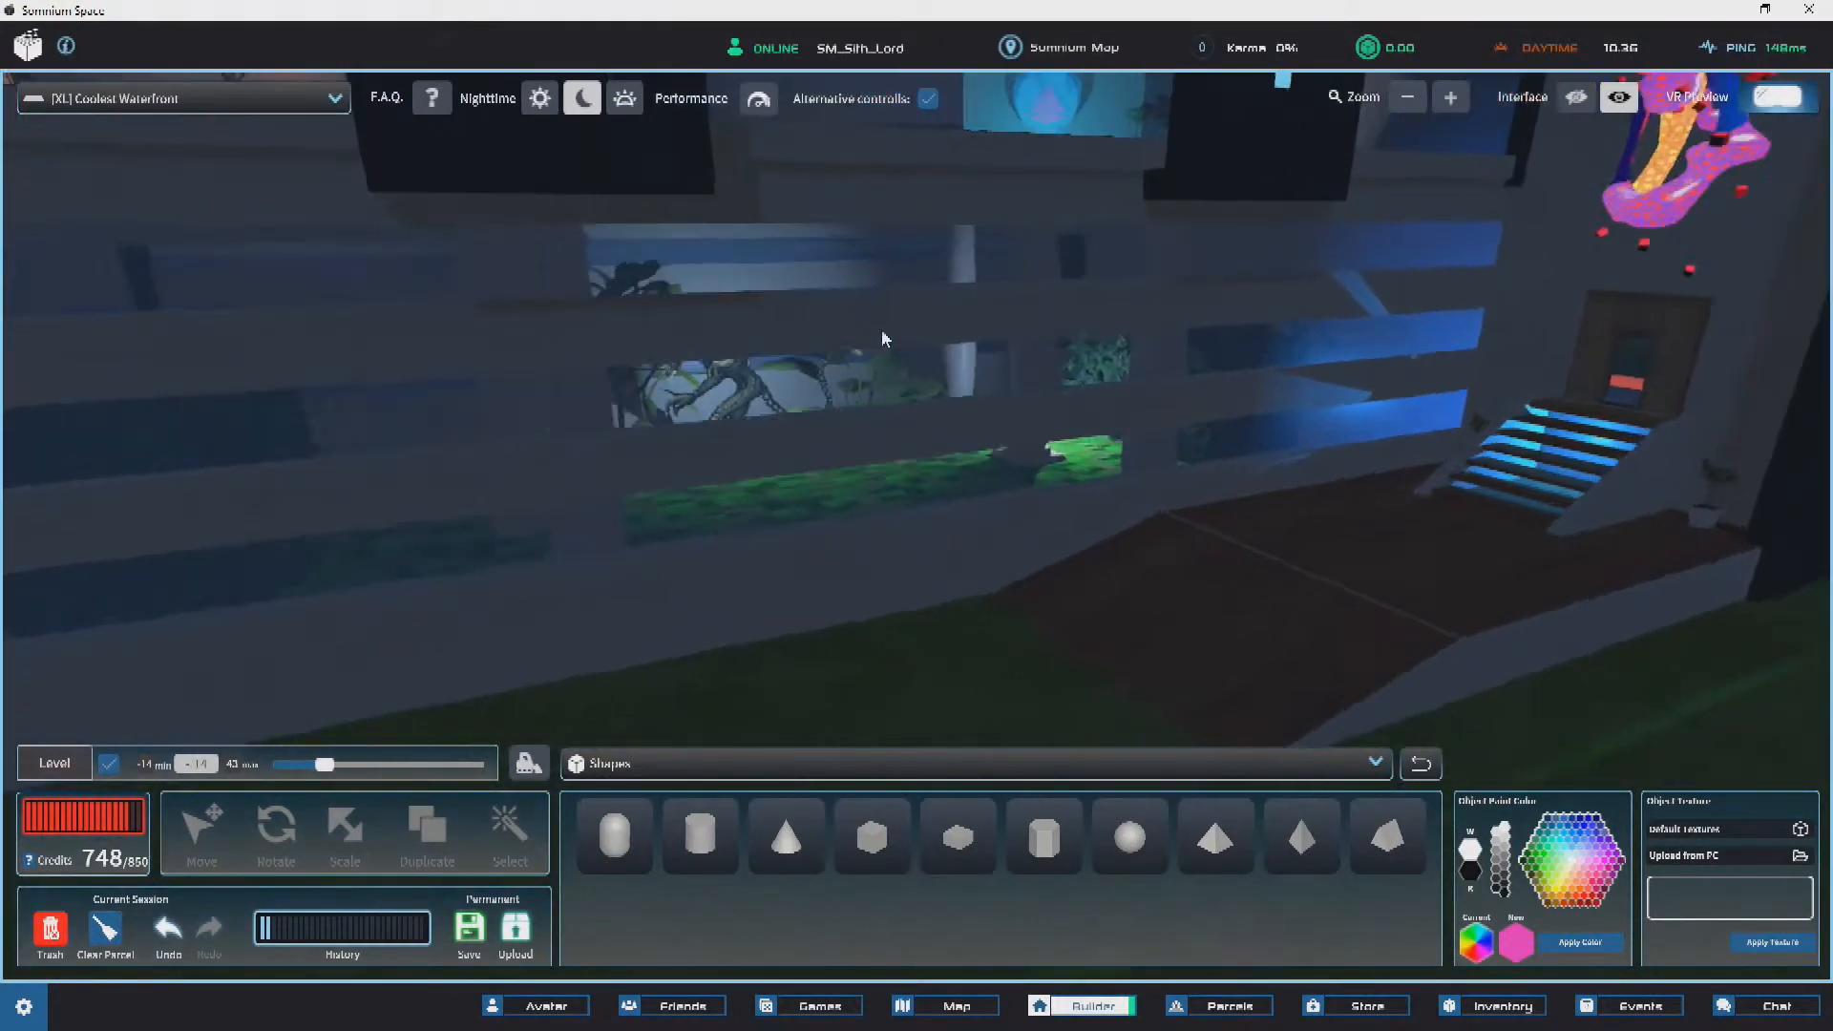
scroll(931, 303, "down", 2)
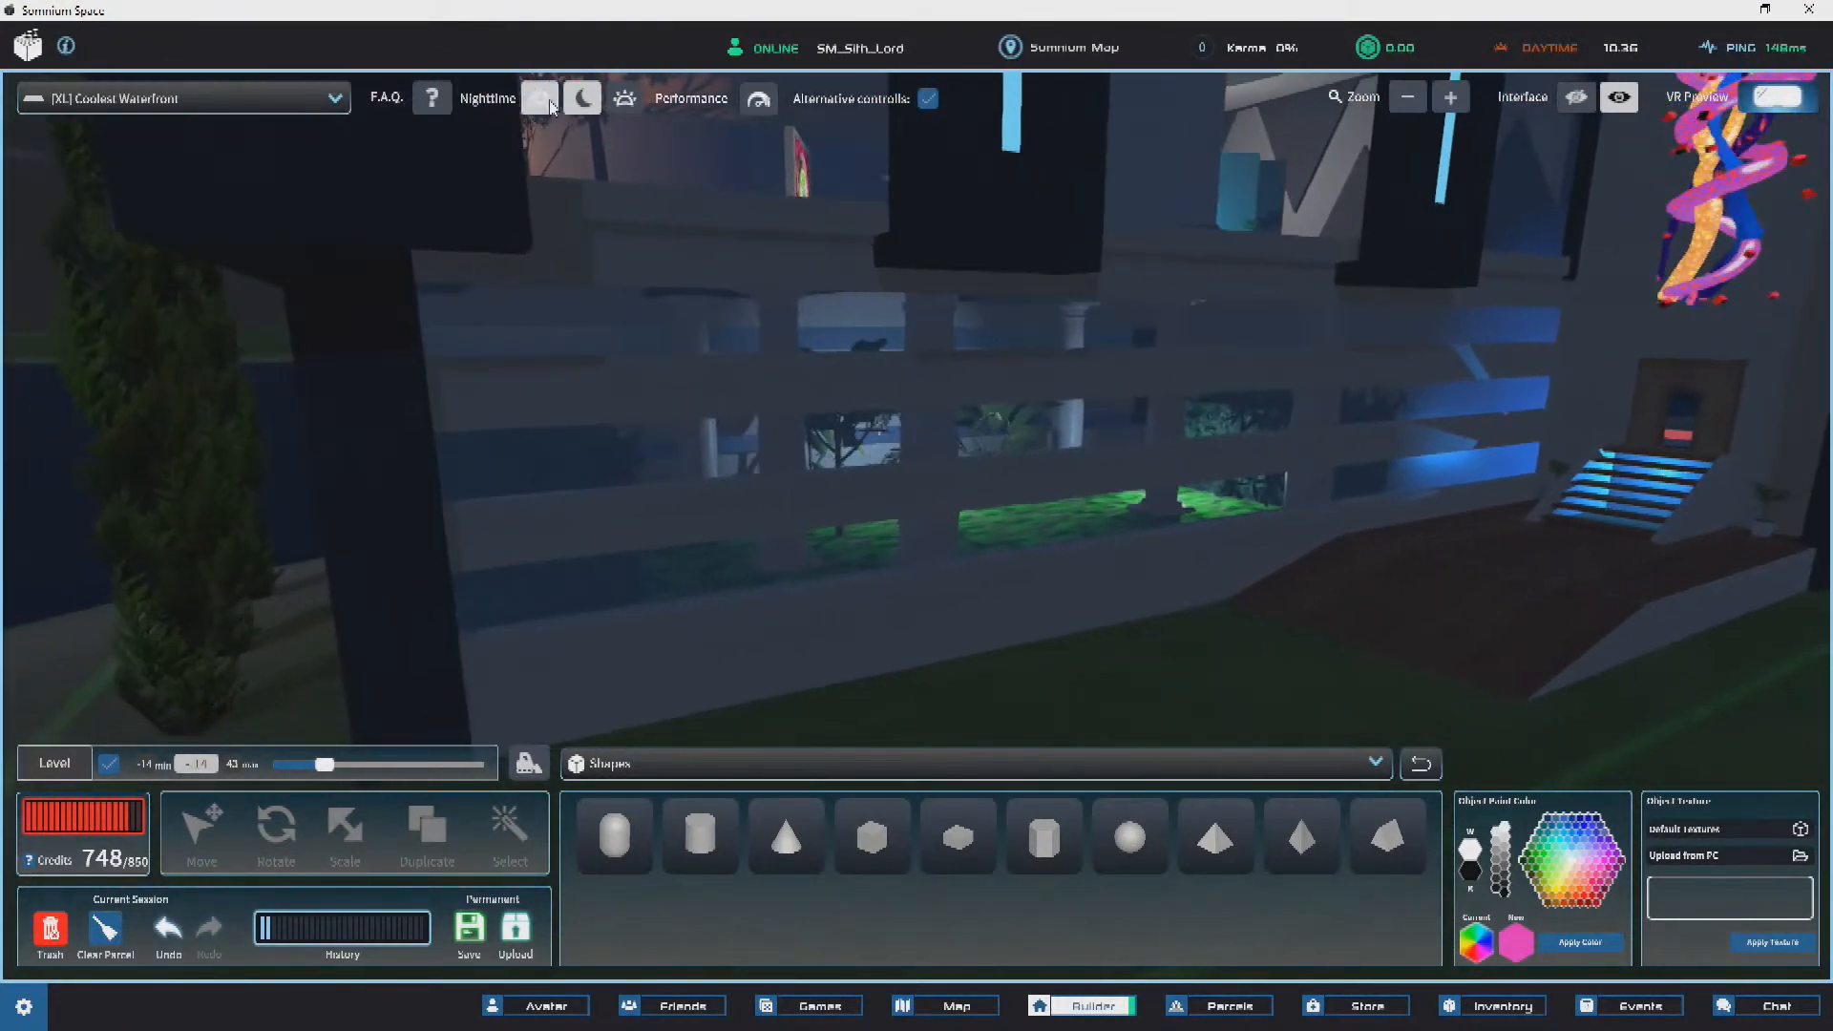
left_click(540, 99)
scroll(1084, 373, "up", 3)
left_click(626, 101)
Step: Examine the horizontal slats, bottom wall and entrance ramp of the garden front in daylight, with the bottom wall selected
right_click_drag(1146, 401, 1380, 418)
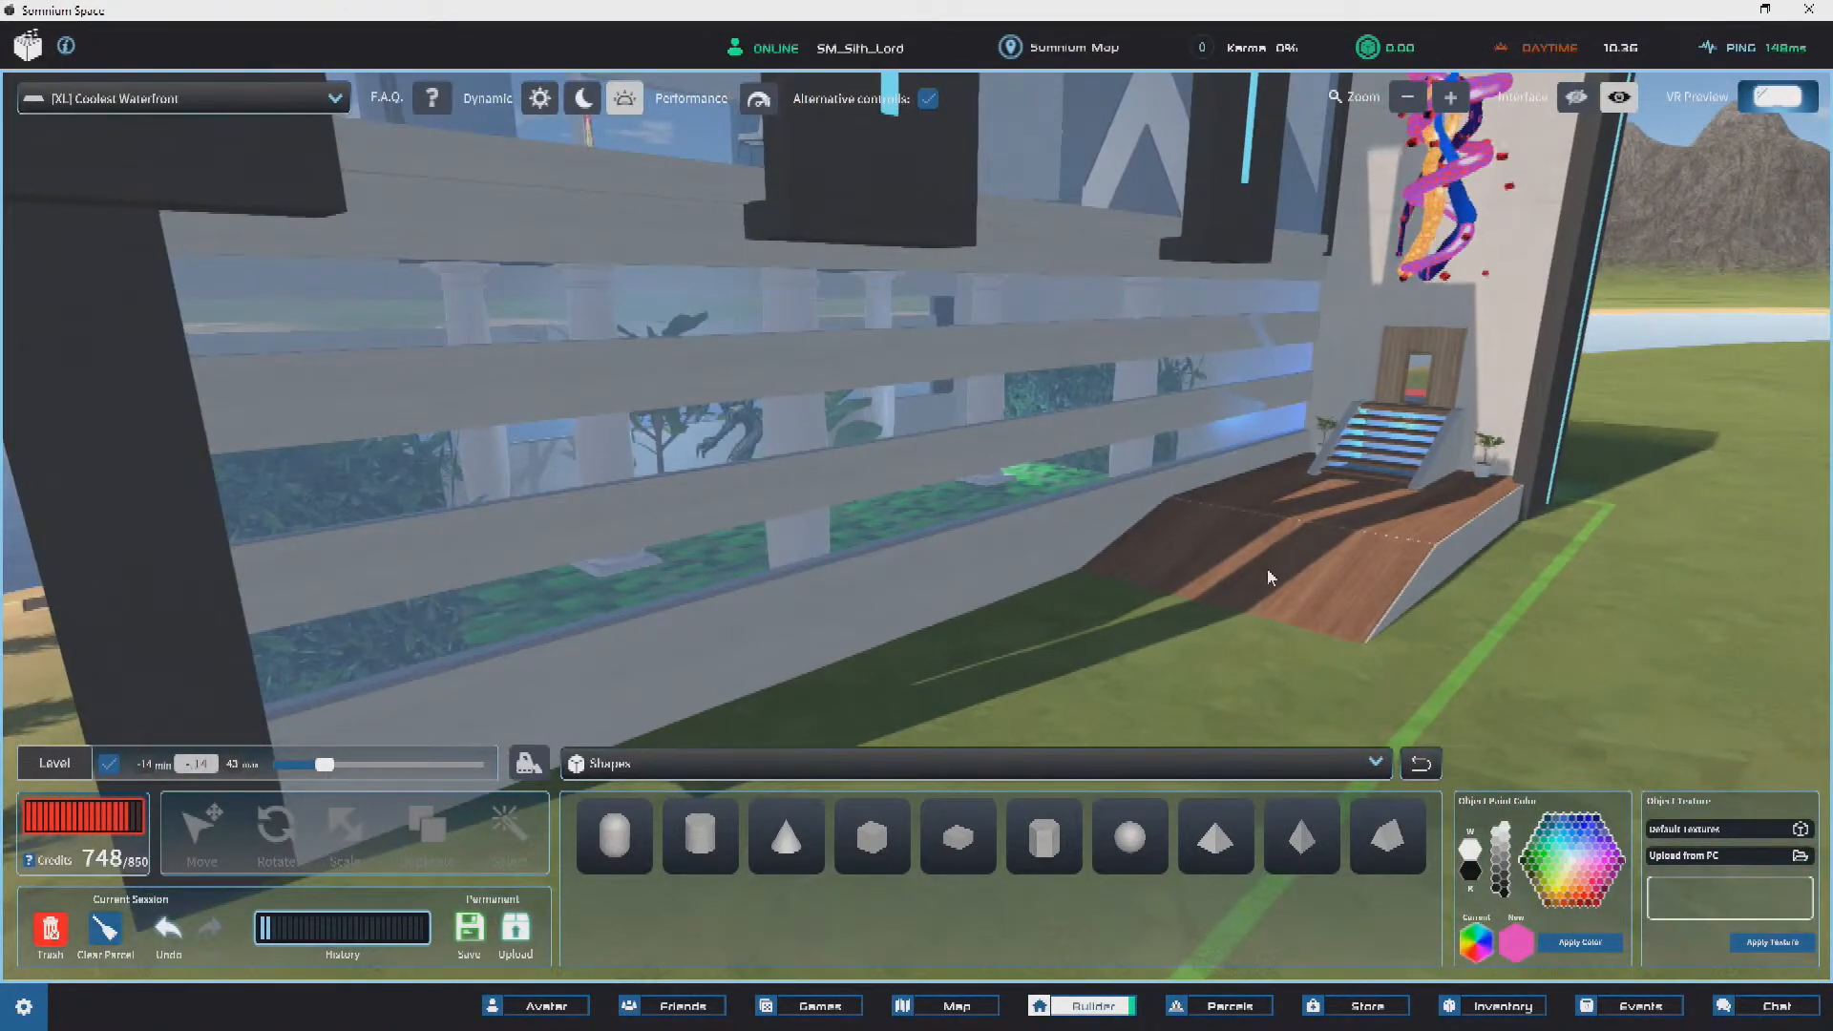
right_click_drag(1288, 472, 998, 477)
mouse_move(1277, 477)
right_mouse_down()
mouse_move(1003, 560)
mouse_move(1268, 424)
mouse_move(1130, 428)
mouse_move(840, 489)
mouse_move(1063, 491)
mouse_move(1091, 418)
mouse_move(864, 427)
mouse_move(856, 401)
mouse_move(645, 535)
mouse_move(936, 609)
mouse_move(1174, 584)
mouse_move(1247, 603)
mouse_move(1315, 531)
right_mouse_up()
left_click(1086, 536)
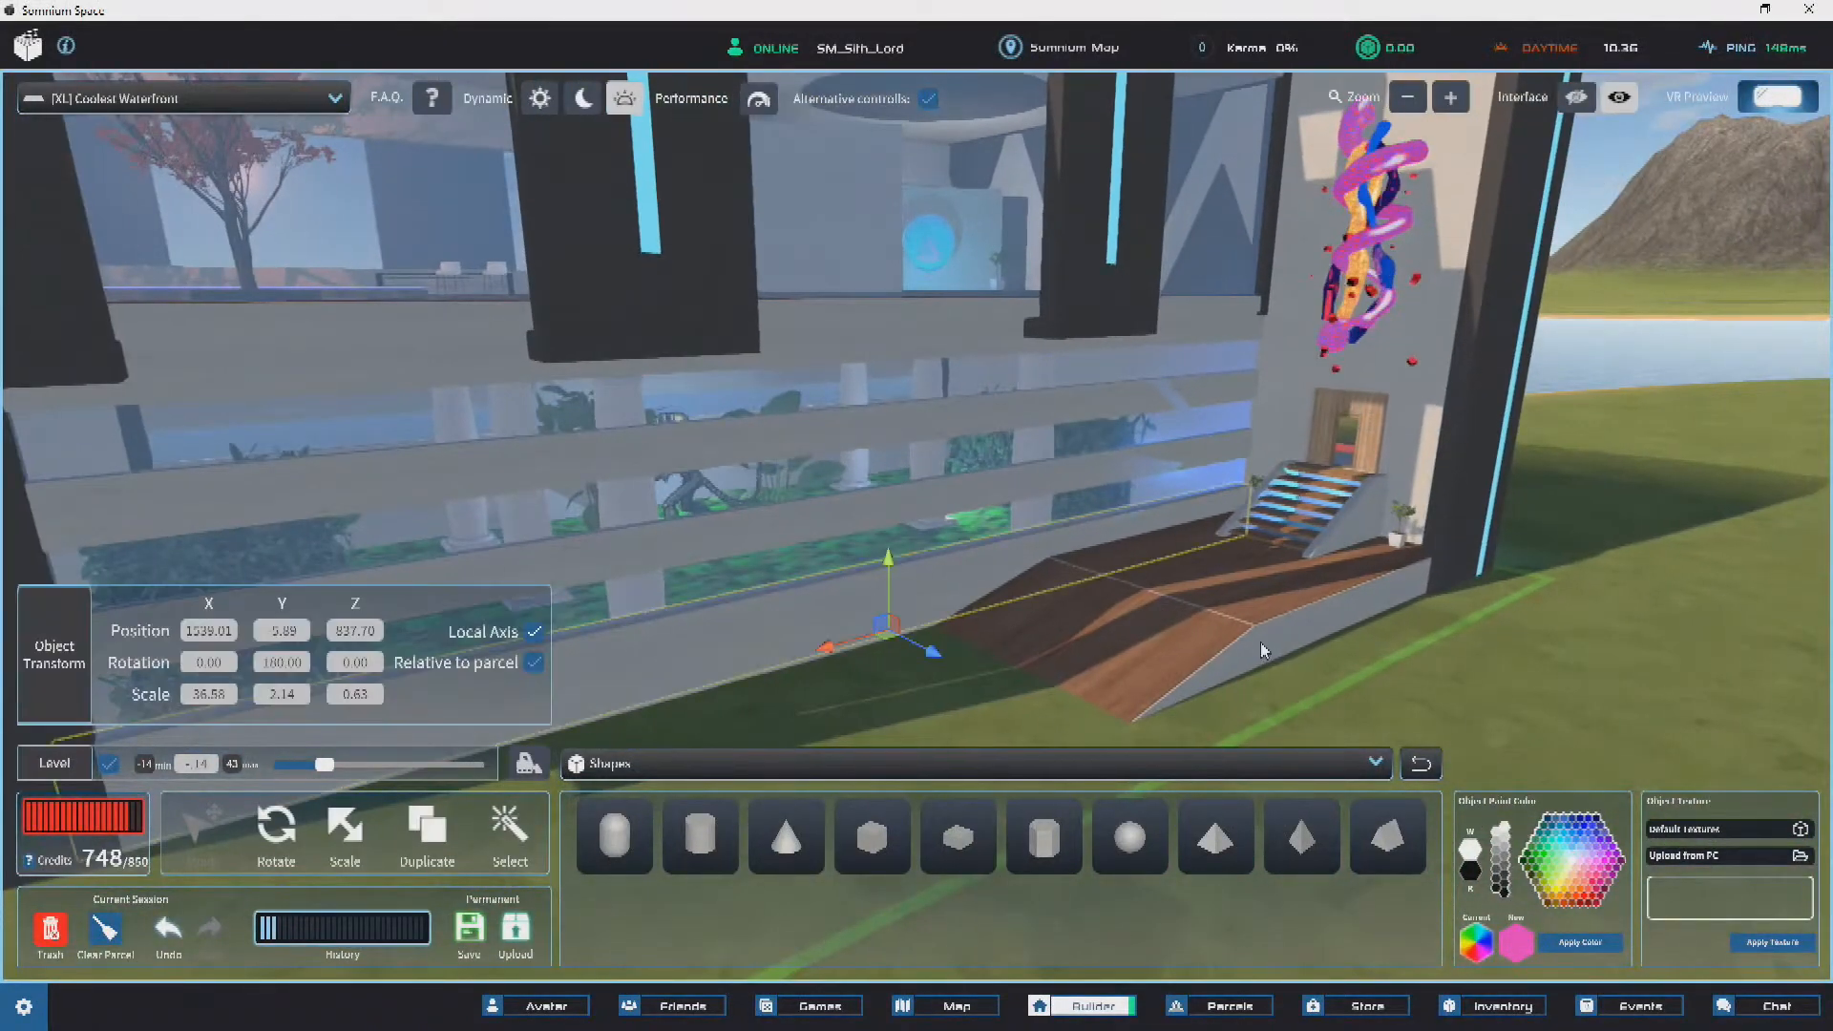
scroll(1258, 642, "up", 5)
scroll(1279, 559, "down", 5)
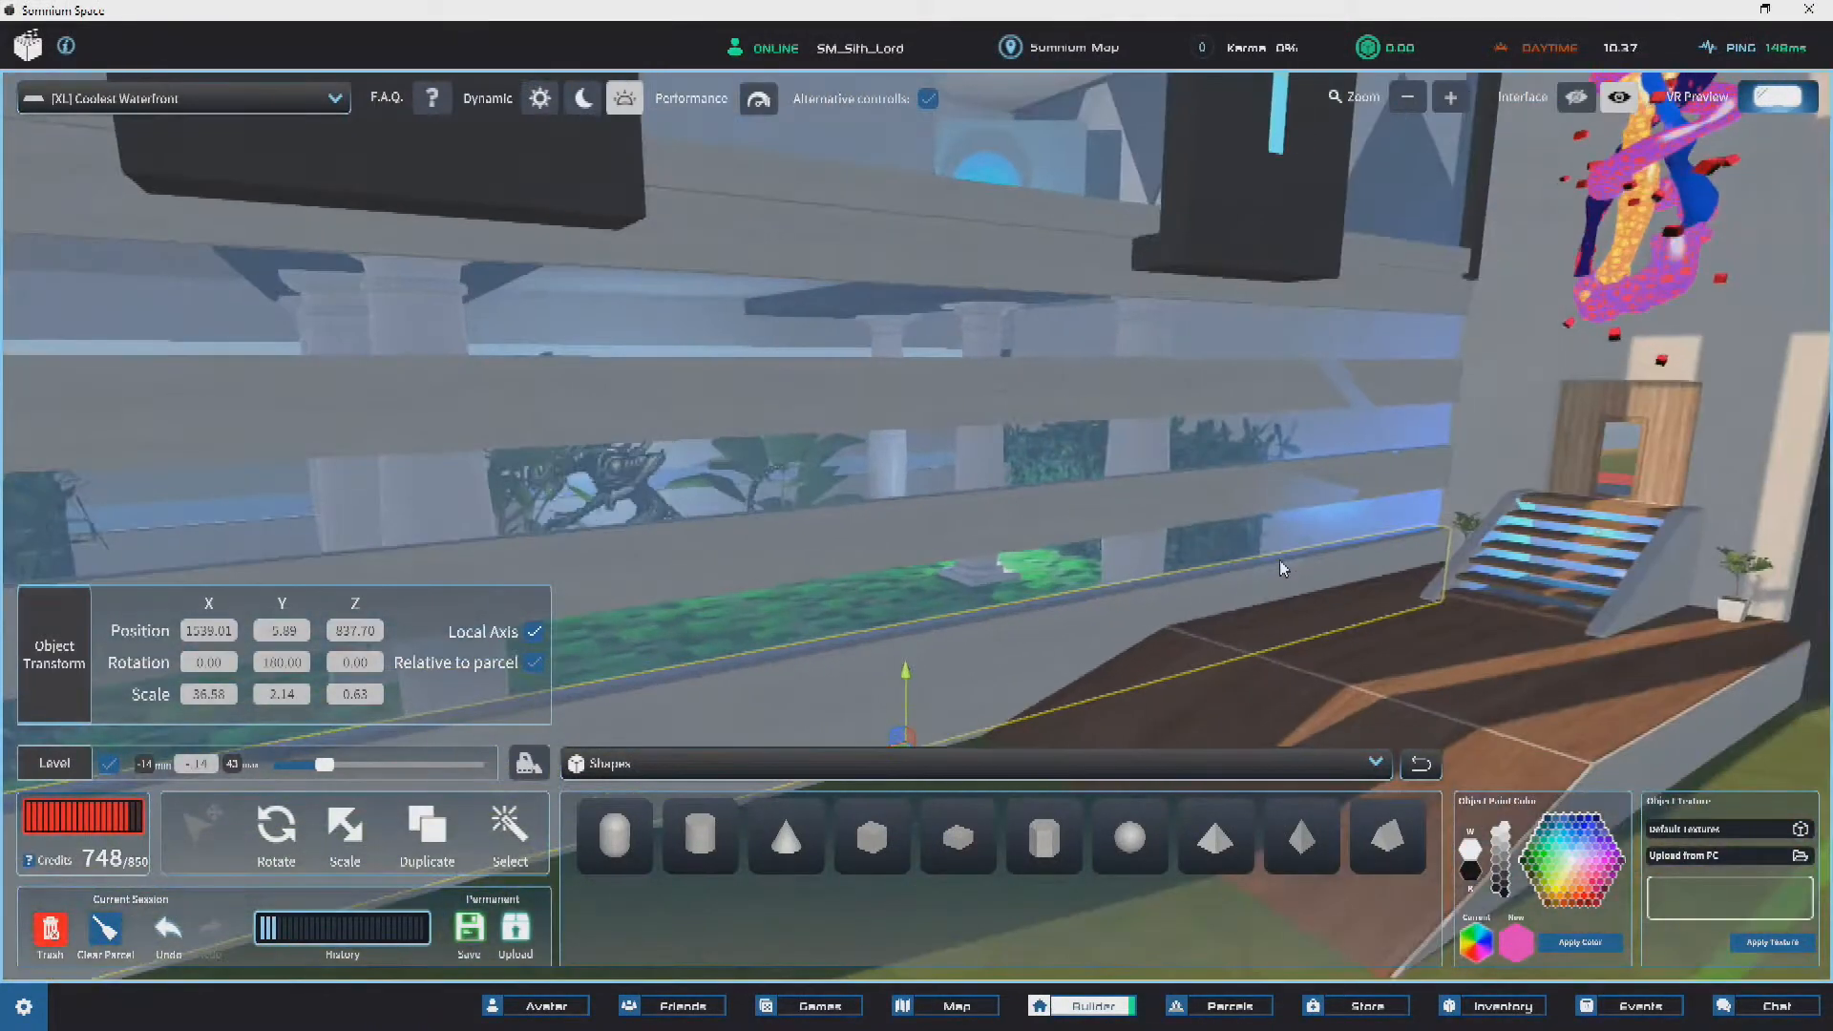
mouse_move(1279, 559)
right_mouse_down()
mouse_move(848, 578)
mouse_move(1148, 558)
mouse_move(1272, 575)
right_mouse_up()
scroll(1180, 577, "down", 3)
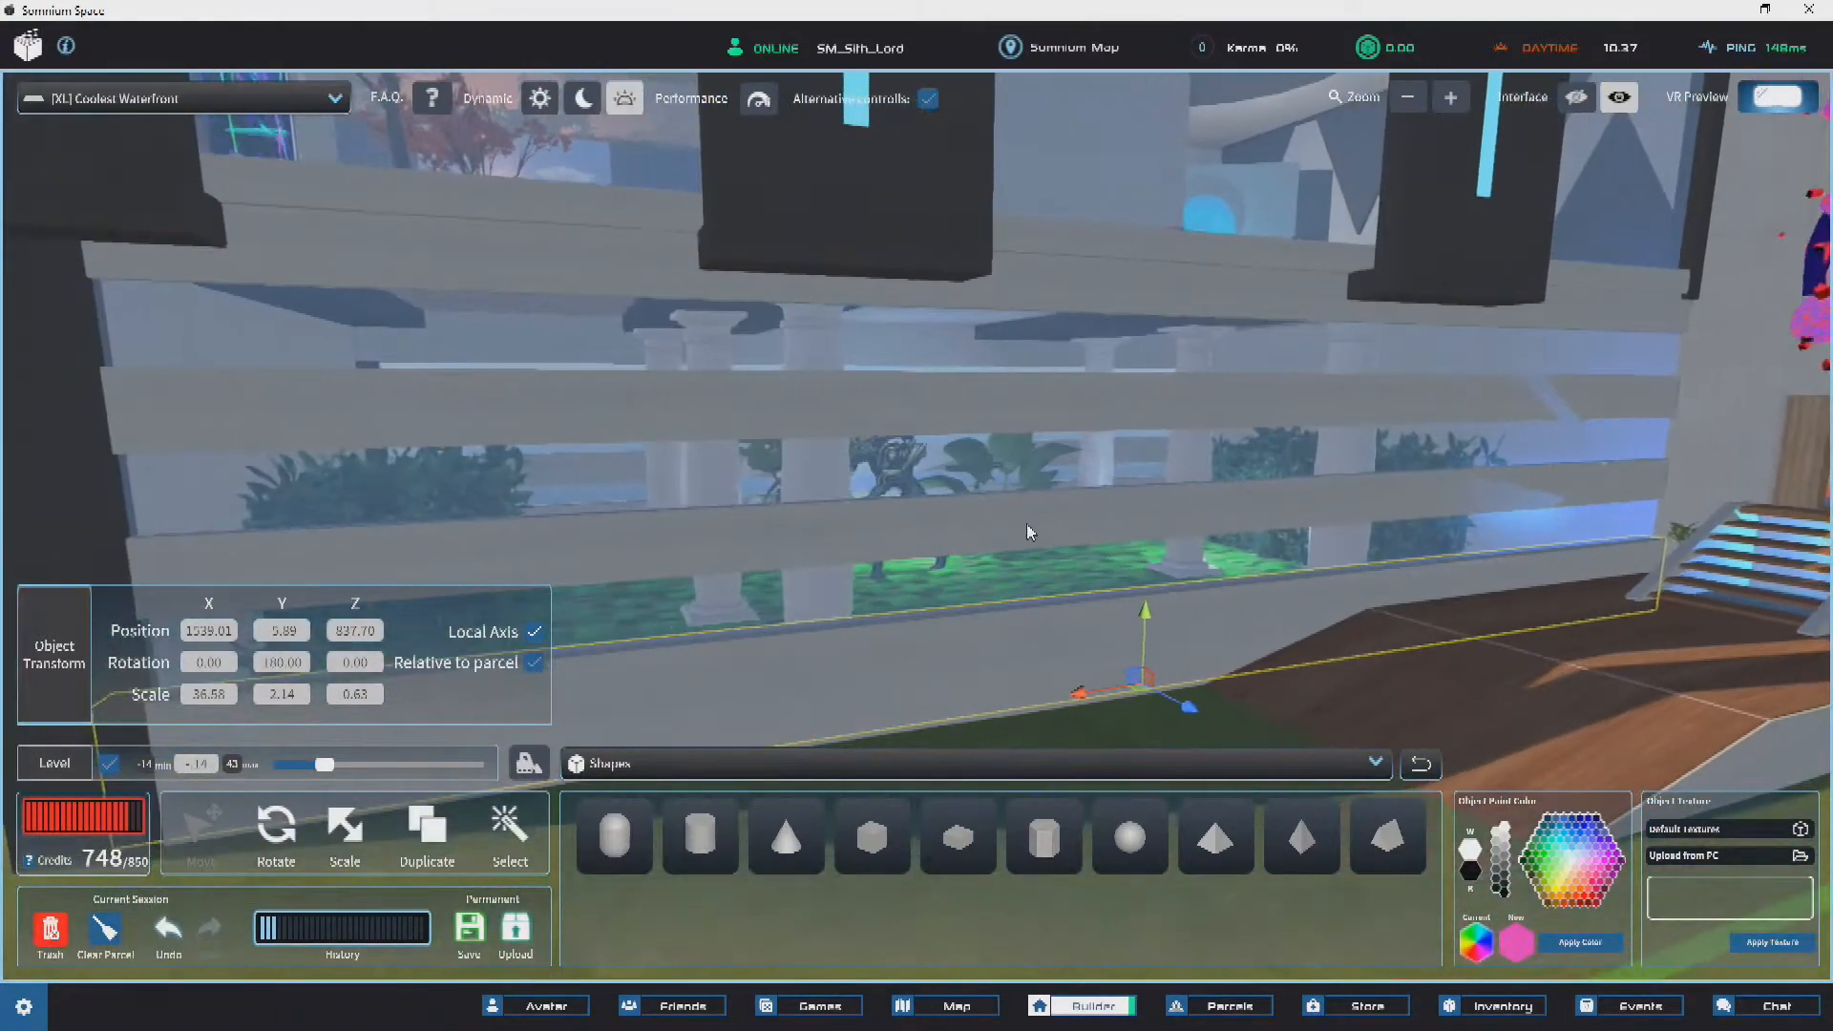
Step: Shorten the lower garden slat to an X scale of 13.89 and move it along the facade to about X 1528.01
scroll(1165, 429, "down", 8)
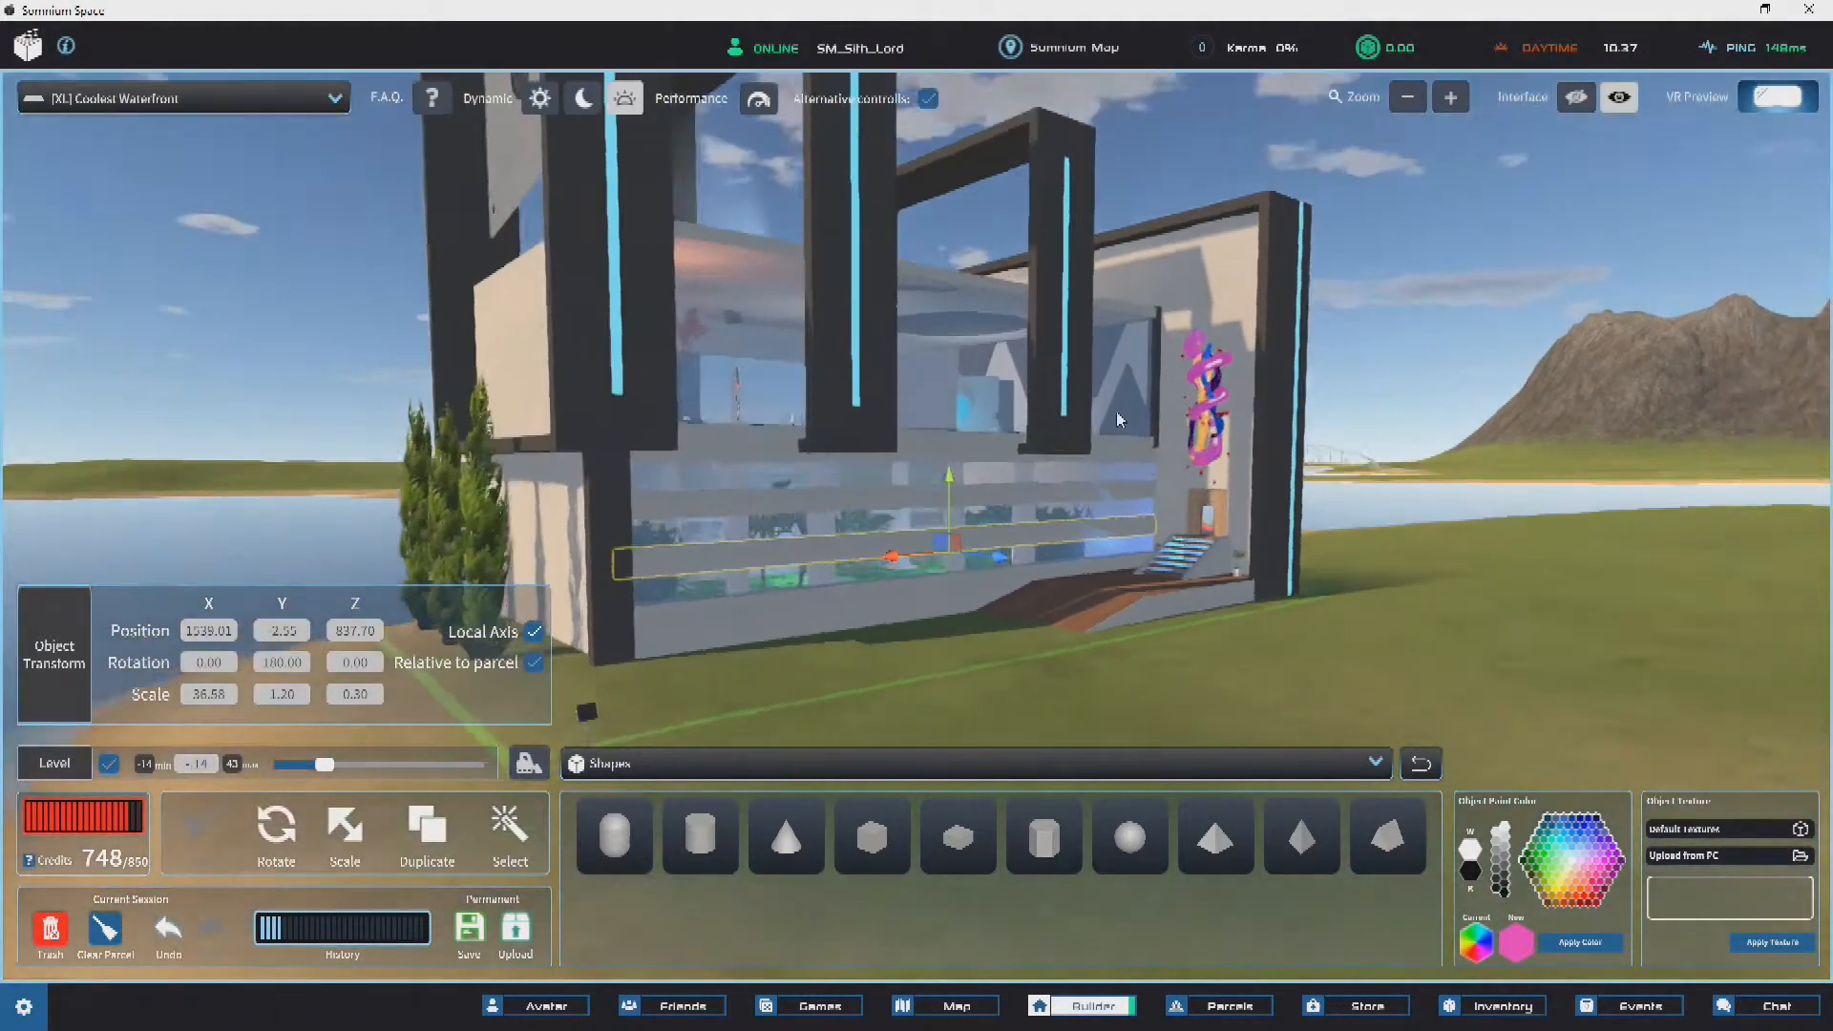
scroll(932, 487, "up", 6)
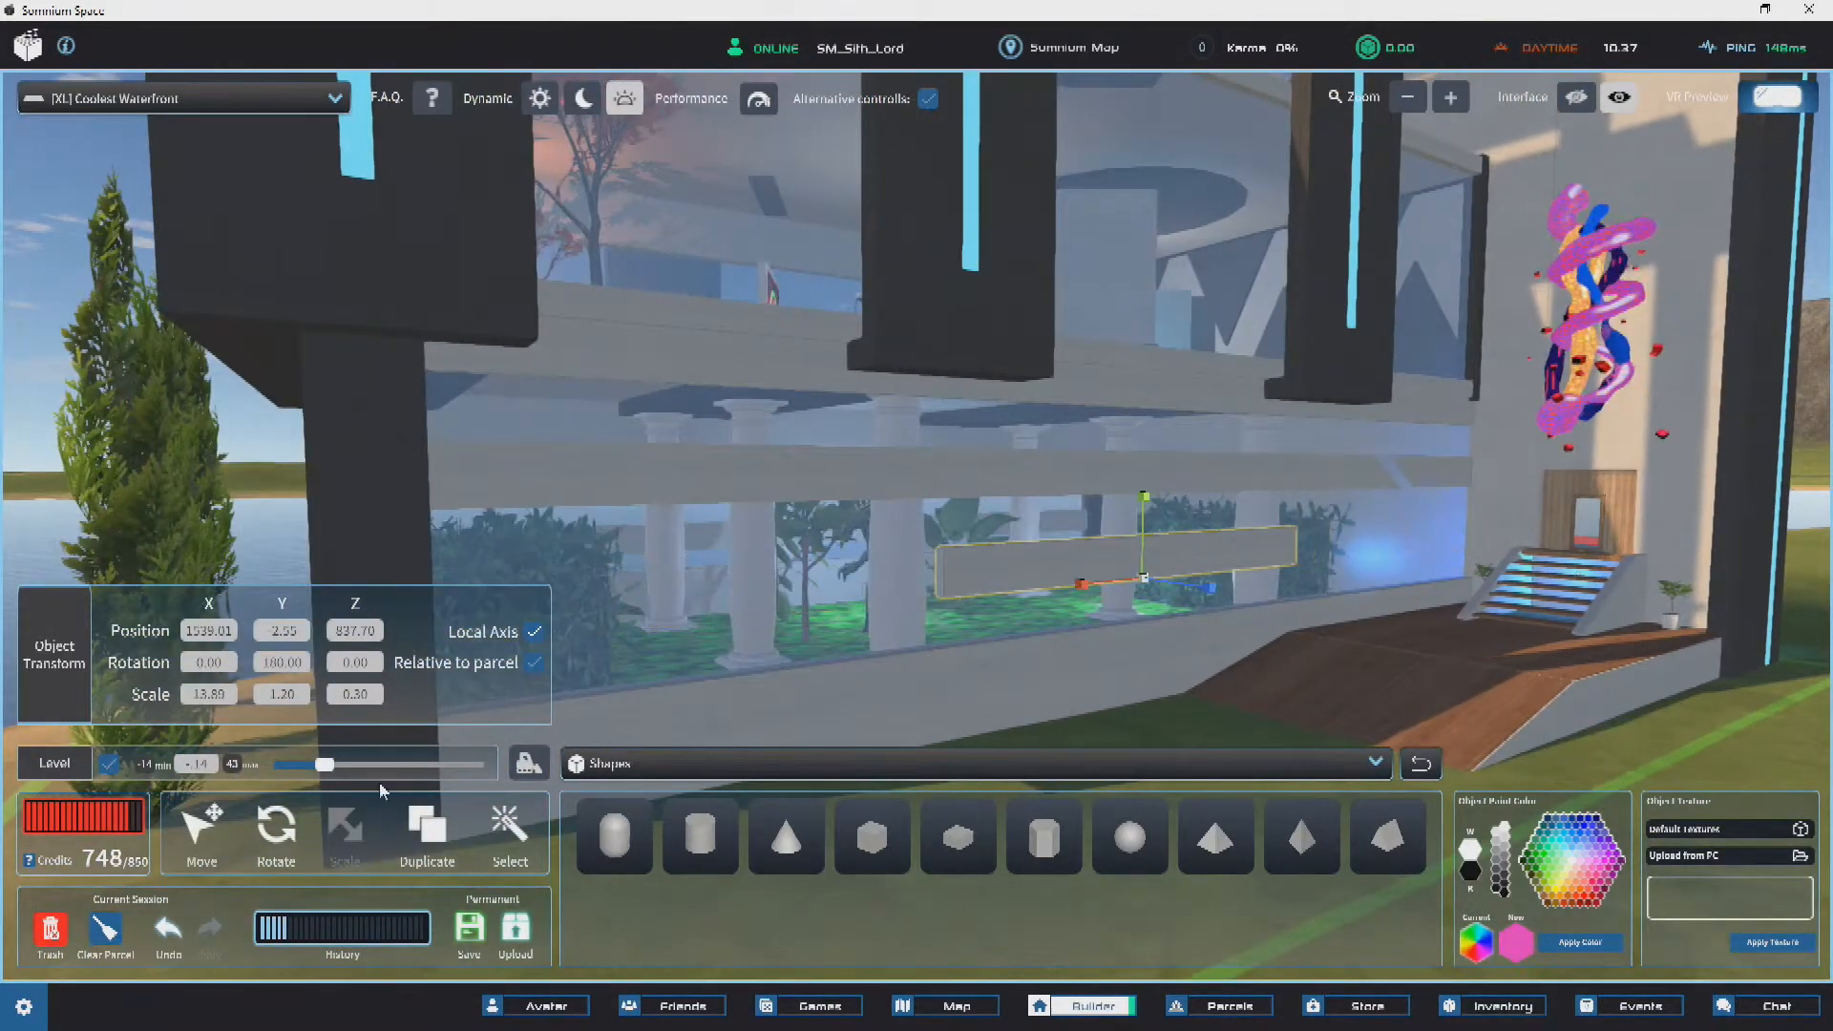
left_click(201, 827)
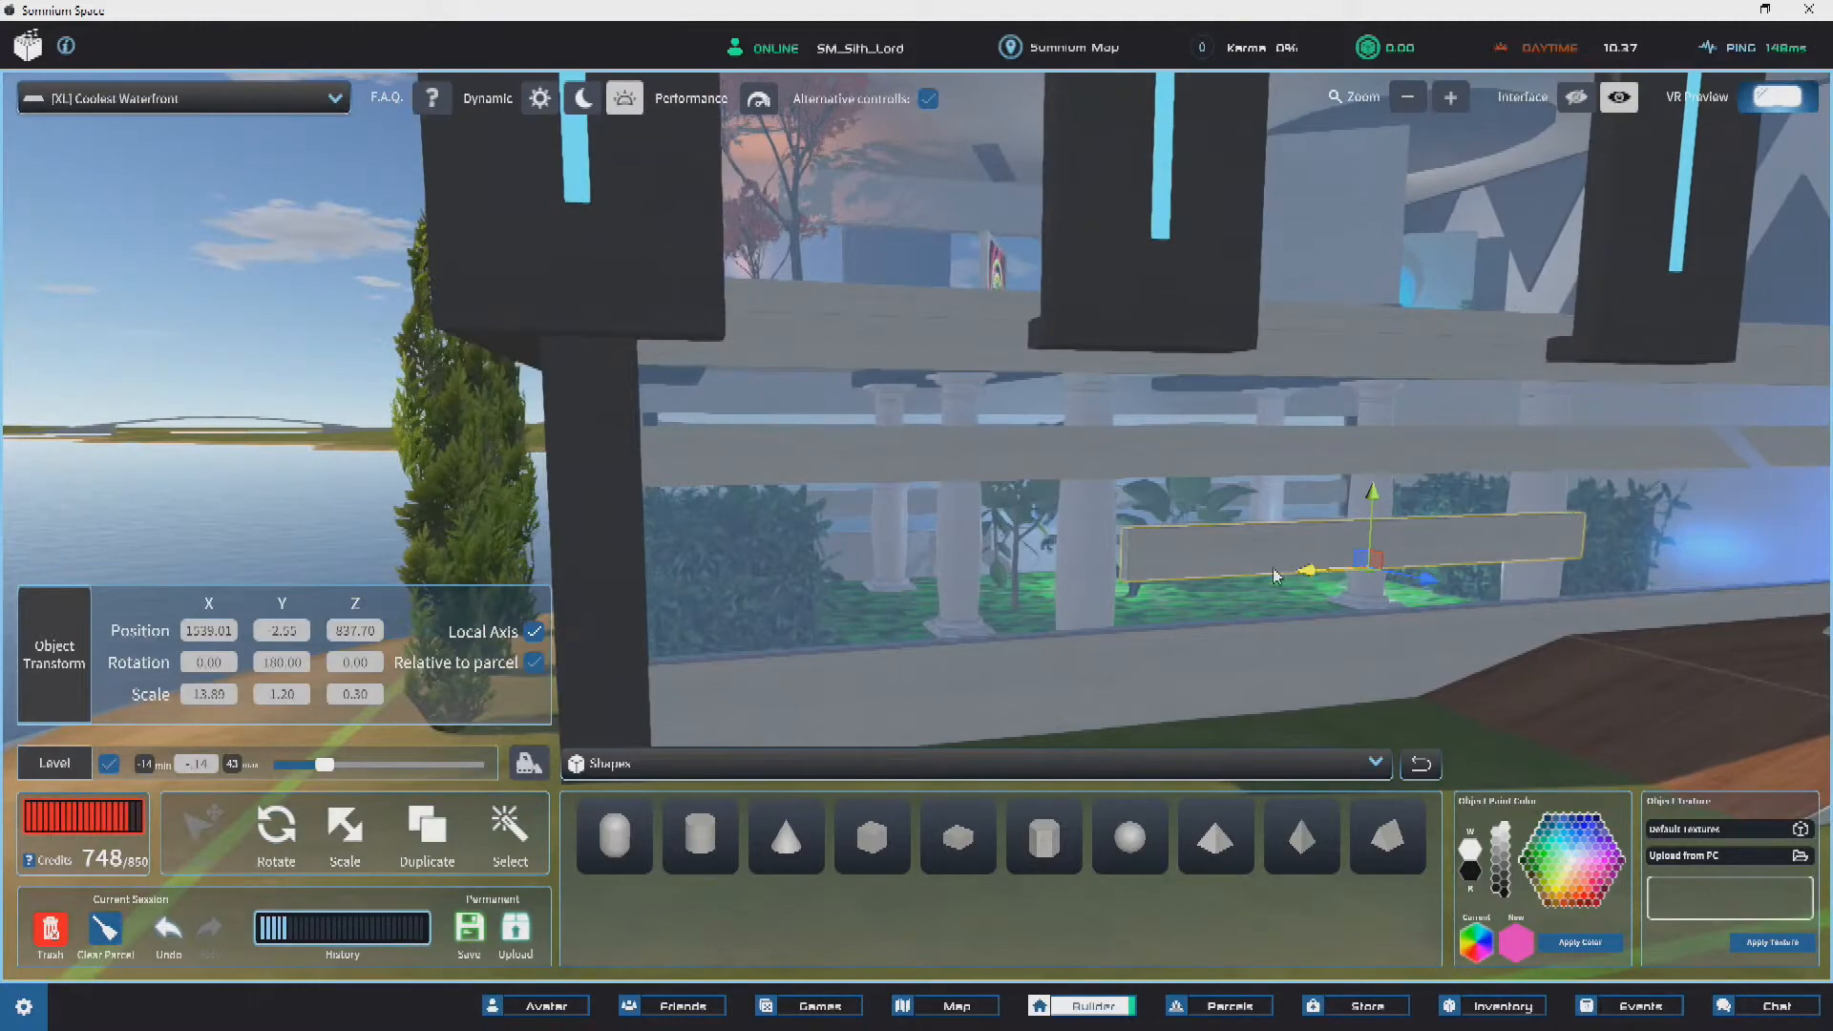
left_click(238, 430)
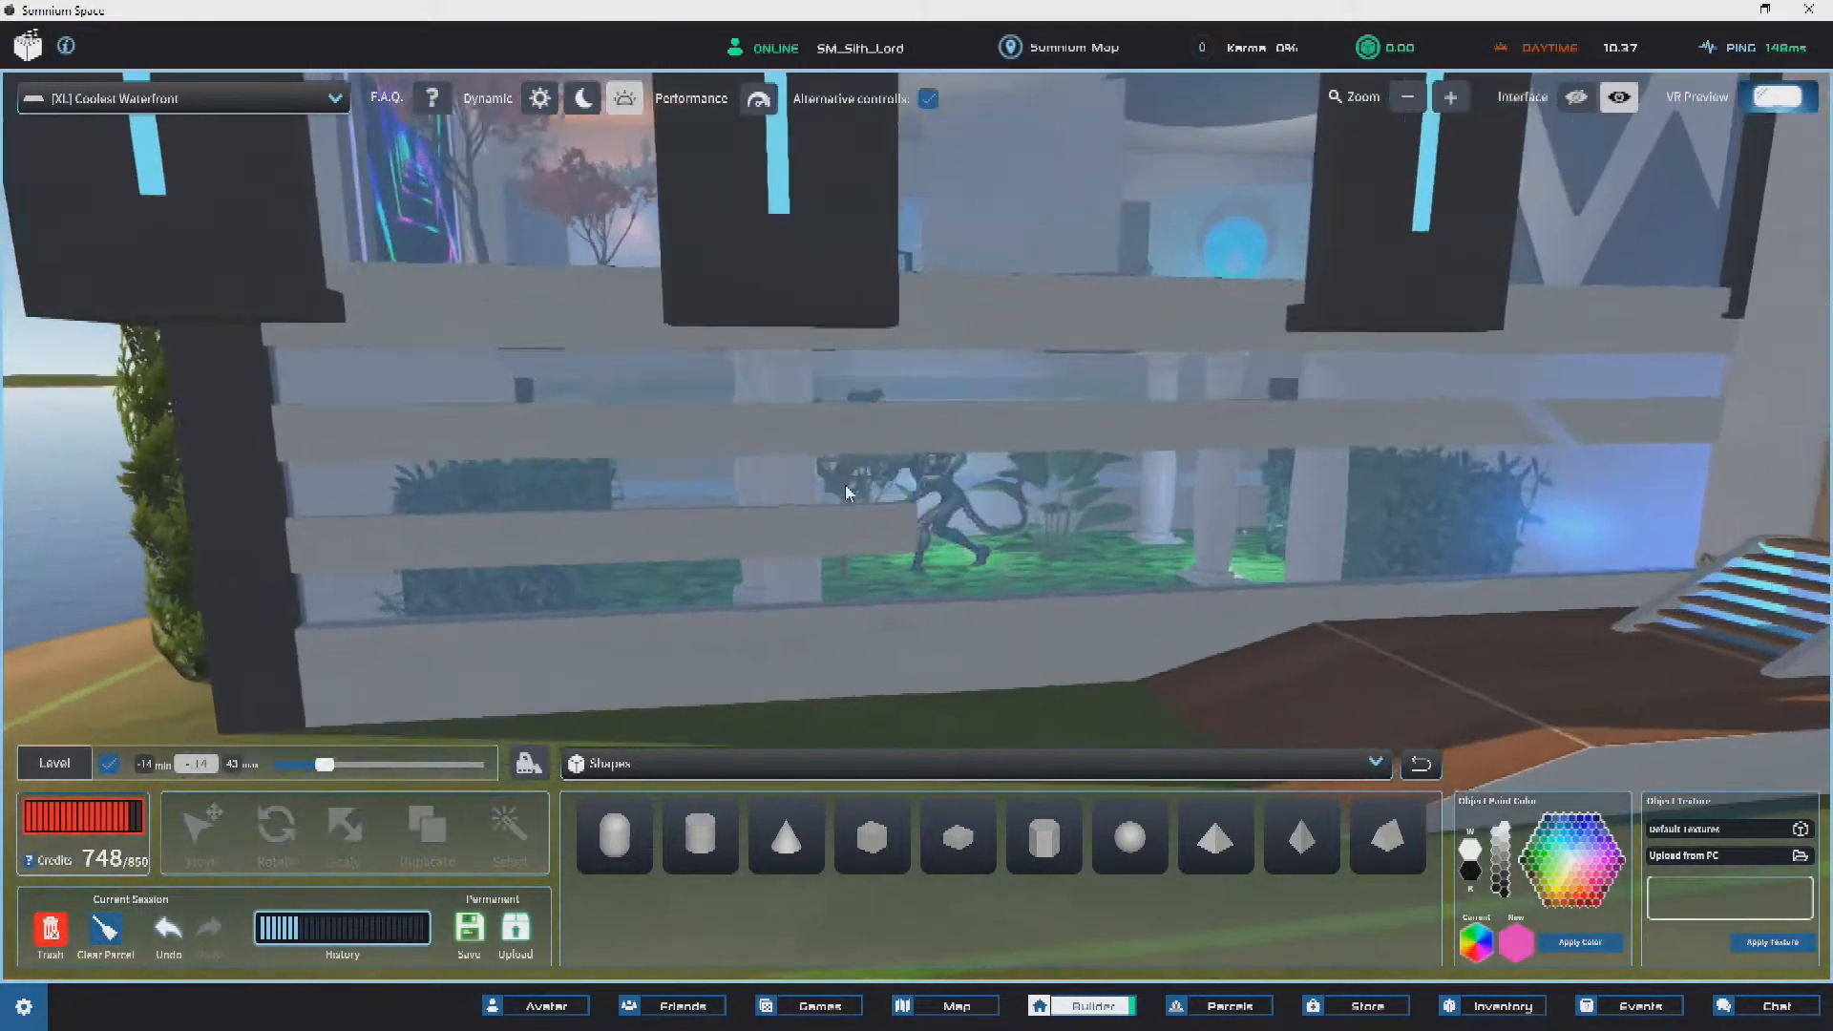
mouse_move(846, 493)
right_mouse_down()
mouse_move(982, 483)
mouse_move(778, 495)
mouse_move(741, 577)
right_mouse_up()
left_click(579, 573)
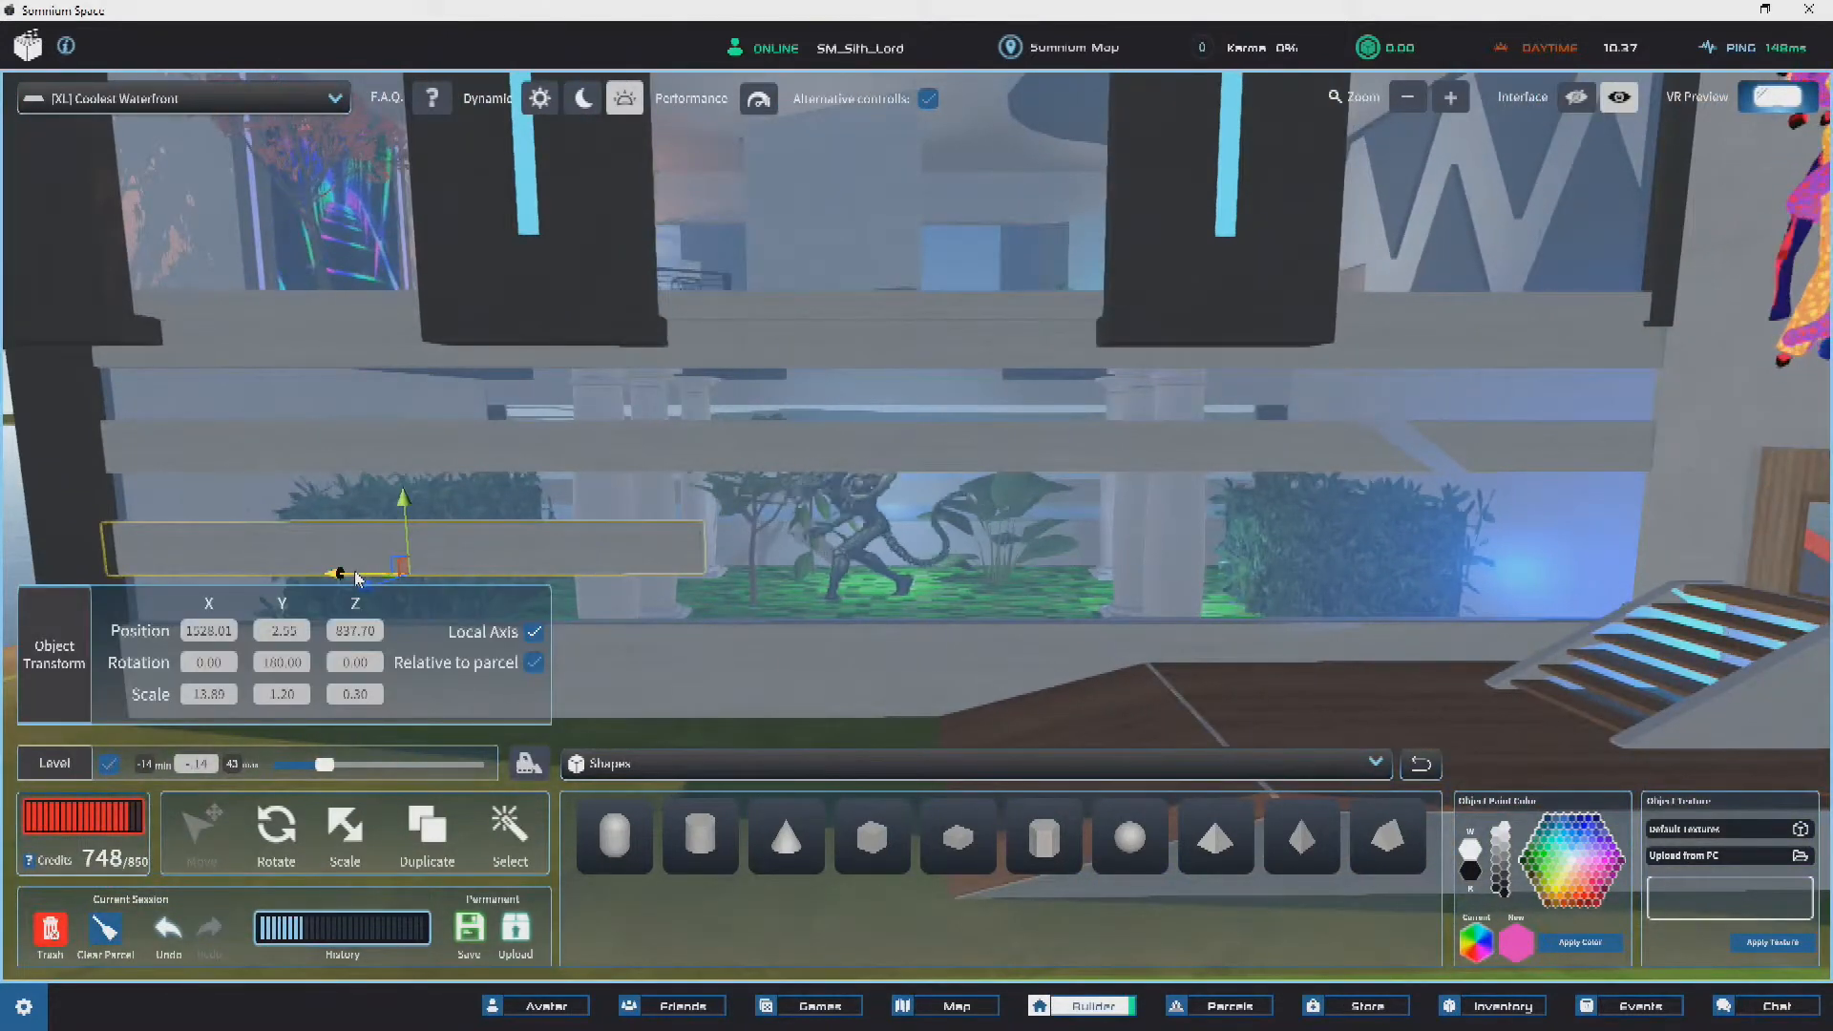
Step: Shorten the bottom wall to an X scale of about 16.73 and move it to X 1528.00 under the shortened slat
mouse_move(853, 533)
right_mouse_down()
mouse_move(928, 547)
mouse_move(889, 563)
mouse_move(911, 502)
mouse_move(1069, 537)
mouse_move(1011, 547)
mouse_move(884, 500)
mouse_move(949, 484)
mouse_move(1153, 599)
right_mouse_up()
right_click_drag(1188, 694, 1088, 697)
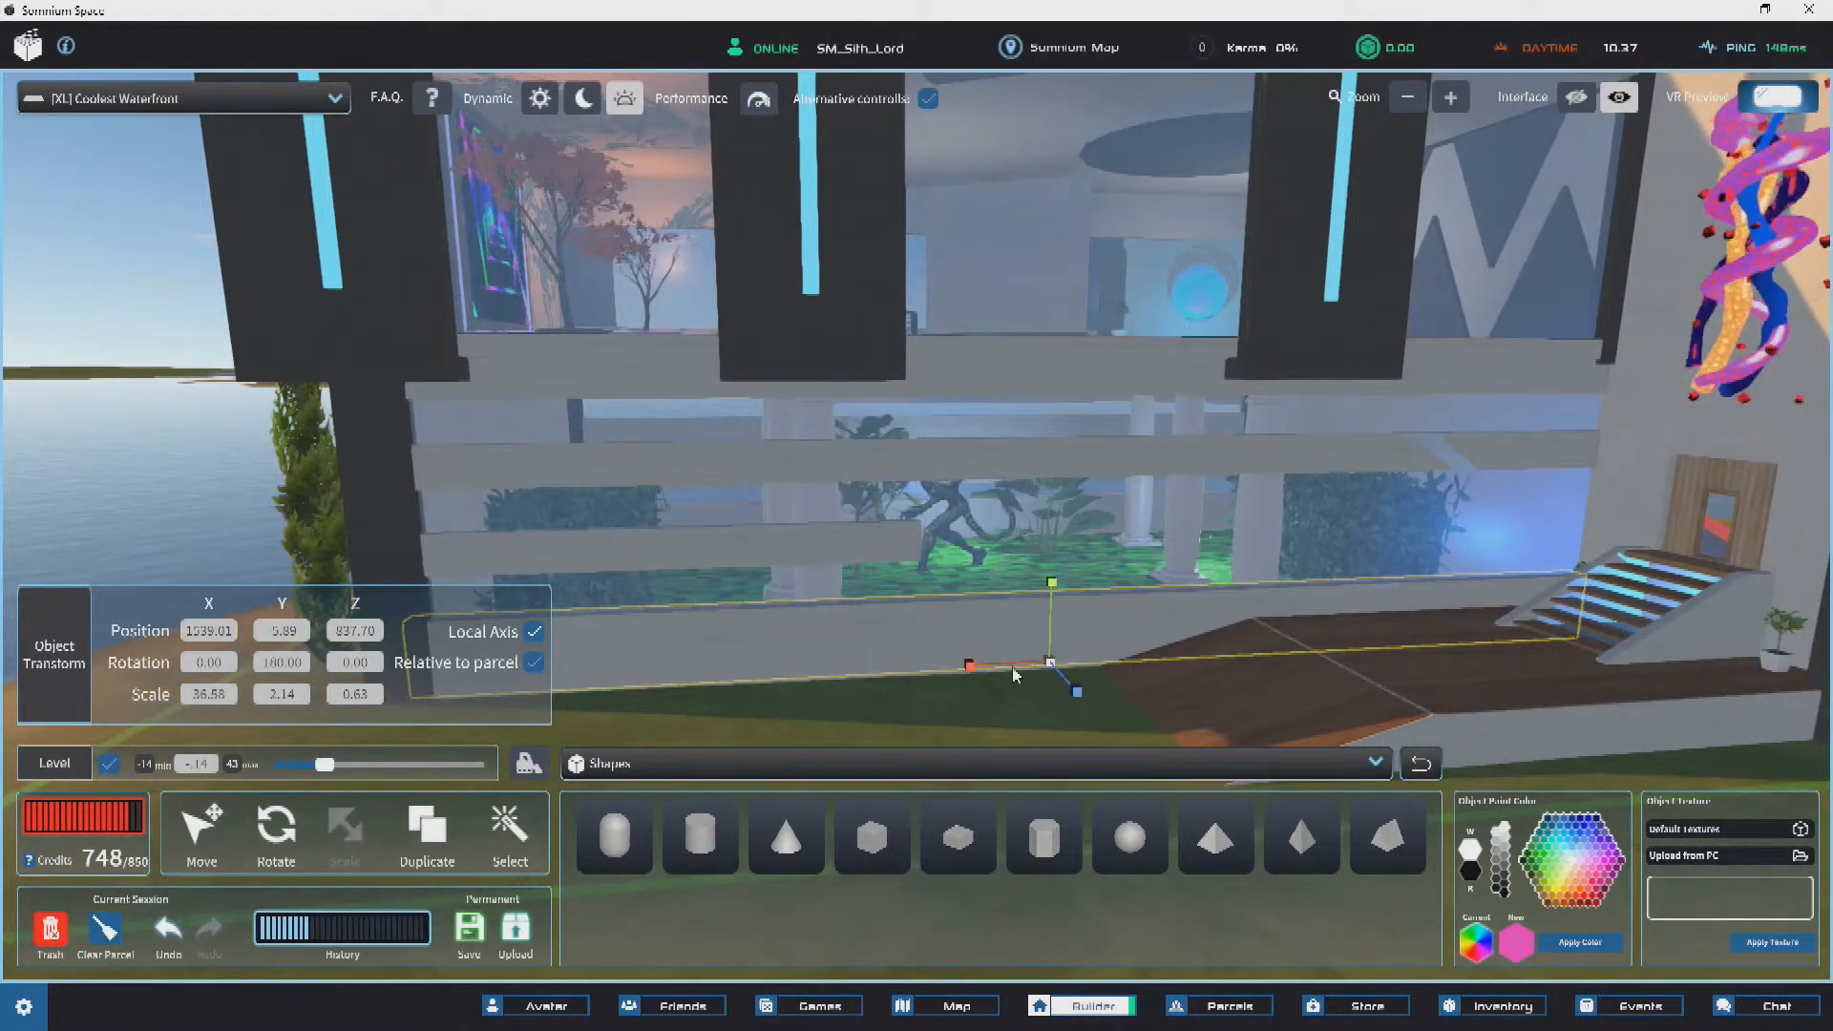
right_click_drag(239, 821, 1247, 614)
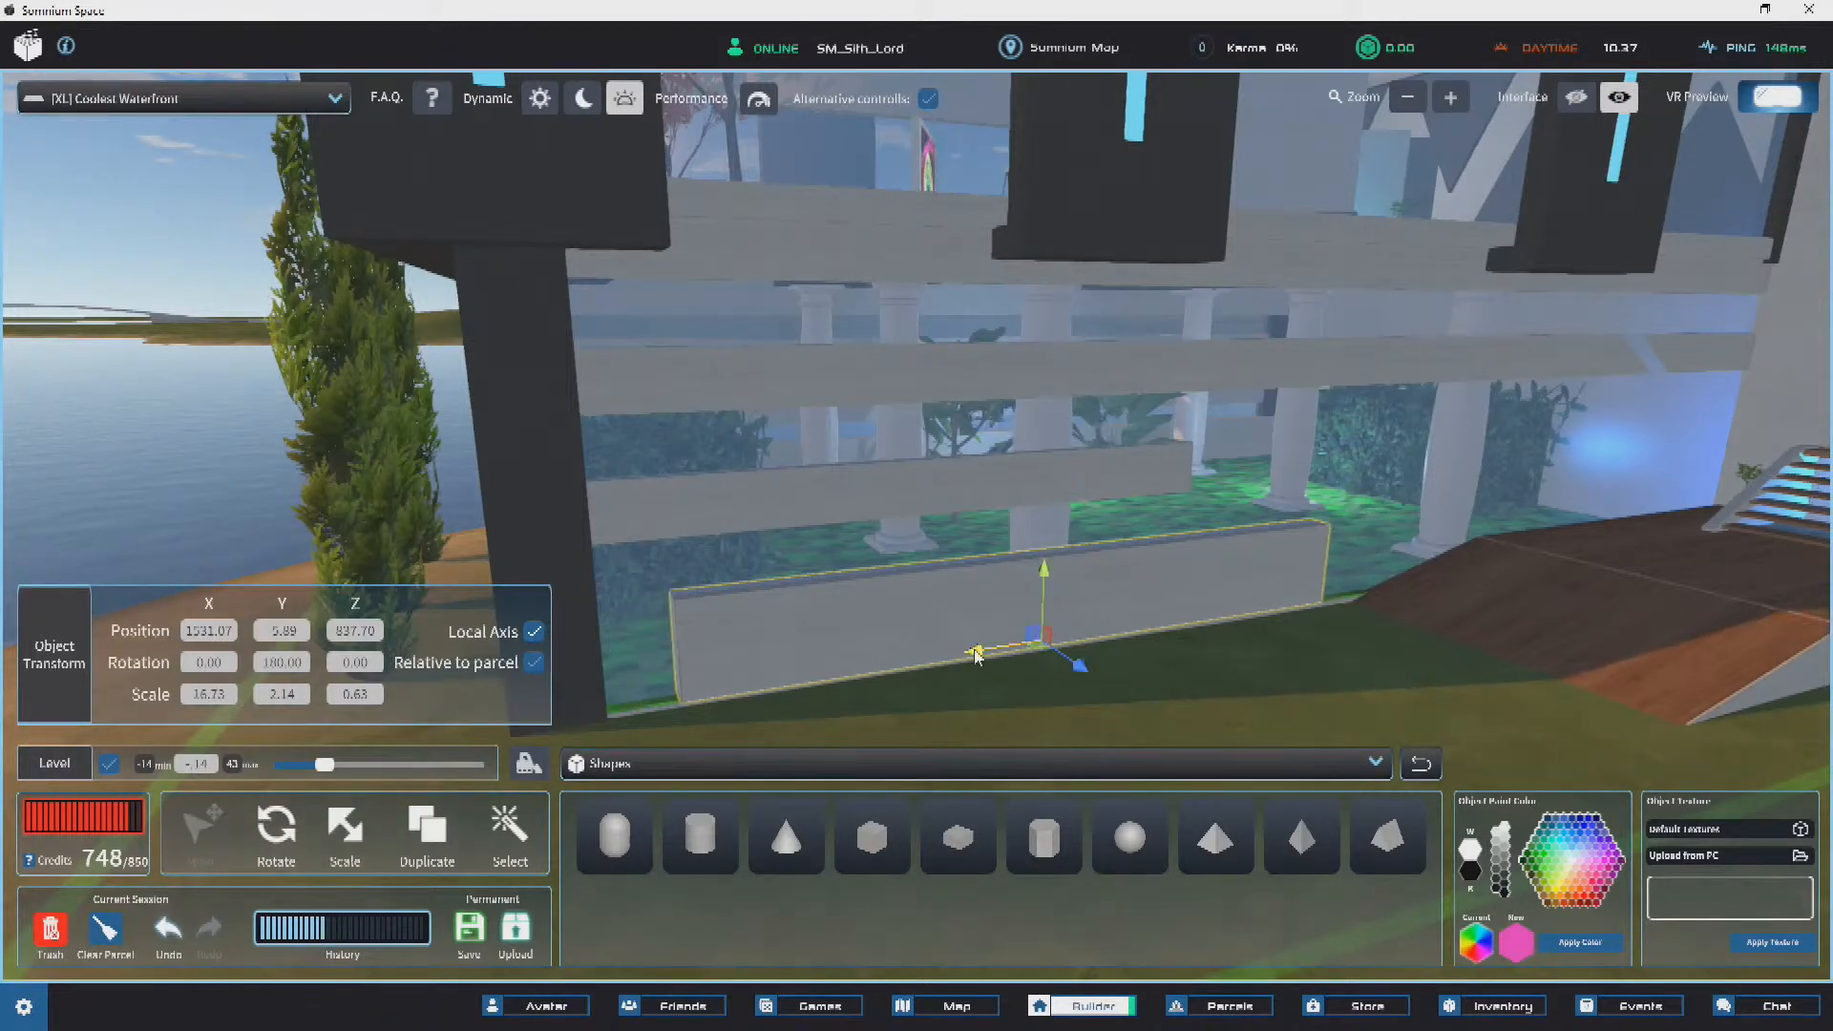
left_click_drag(851, 689, 823, 697)
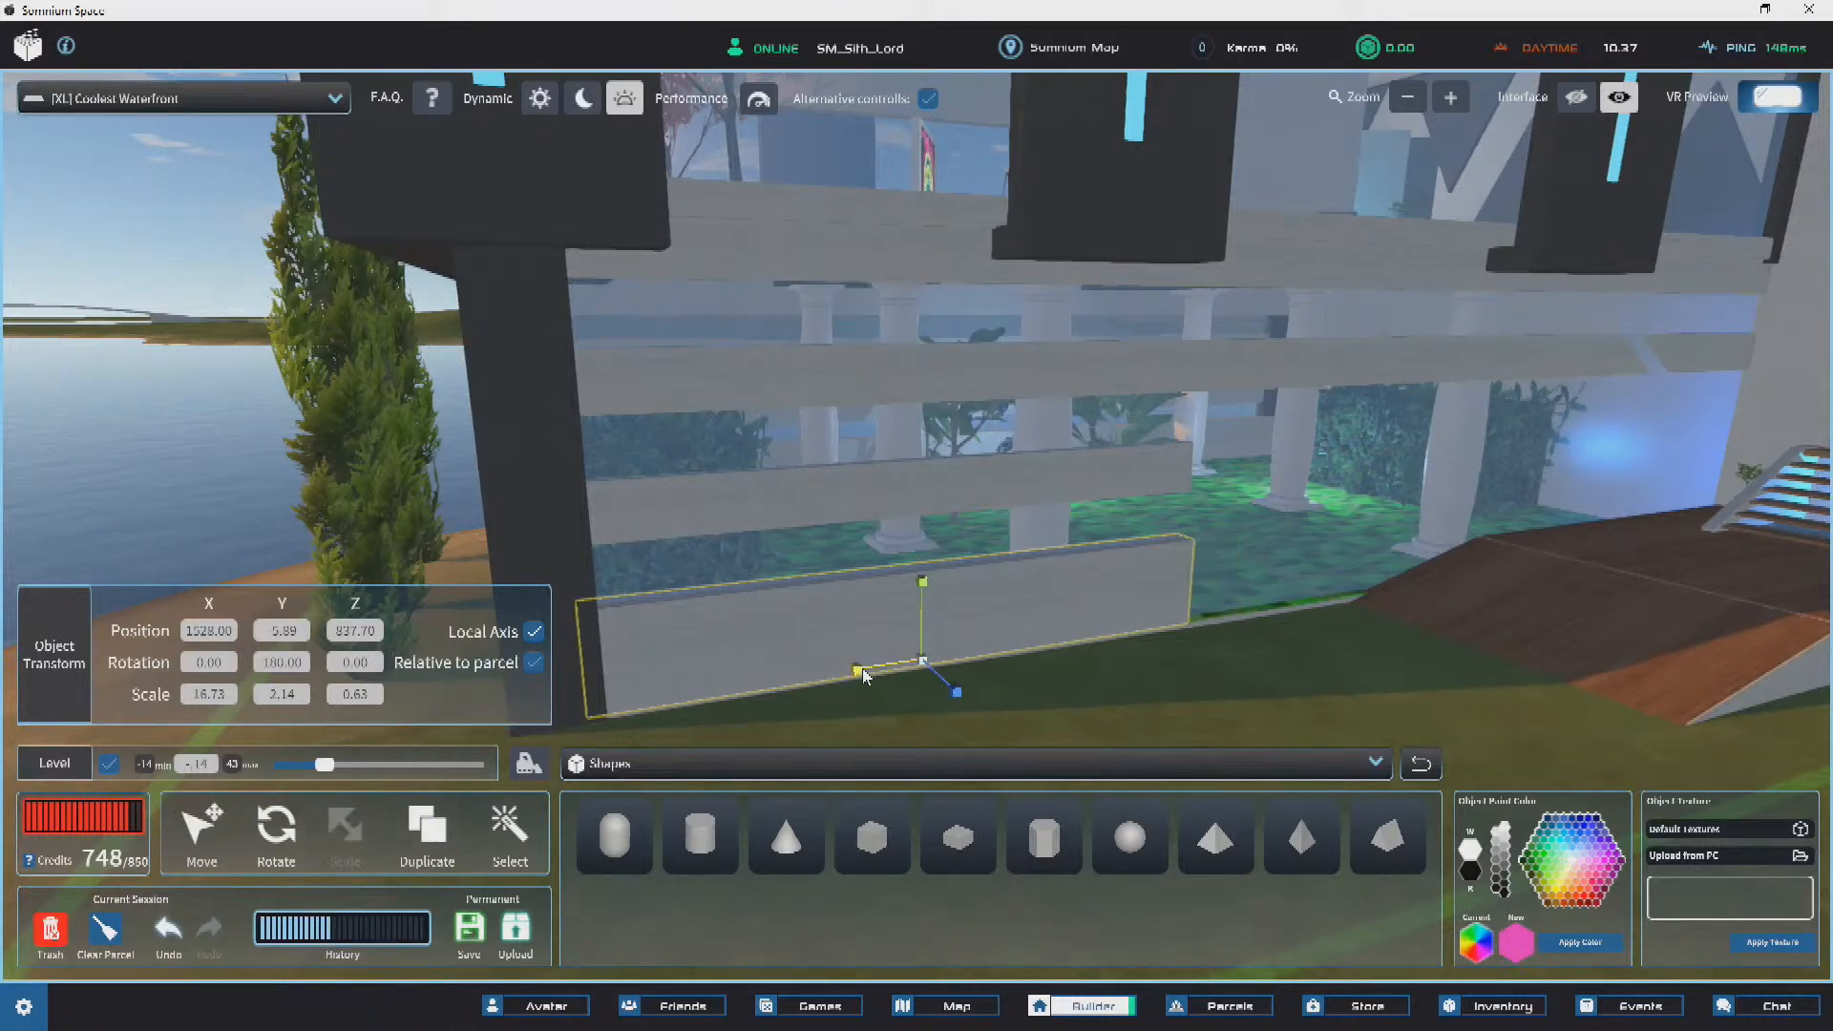
right_click_drag(1000, 540, 924, 532)
key("d")
left_click(213, 389)
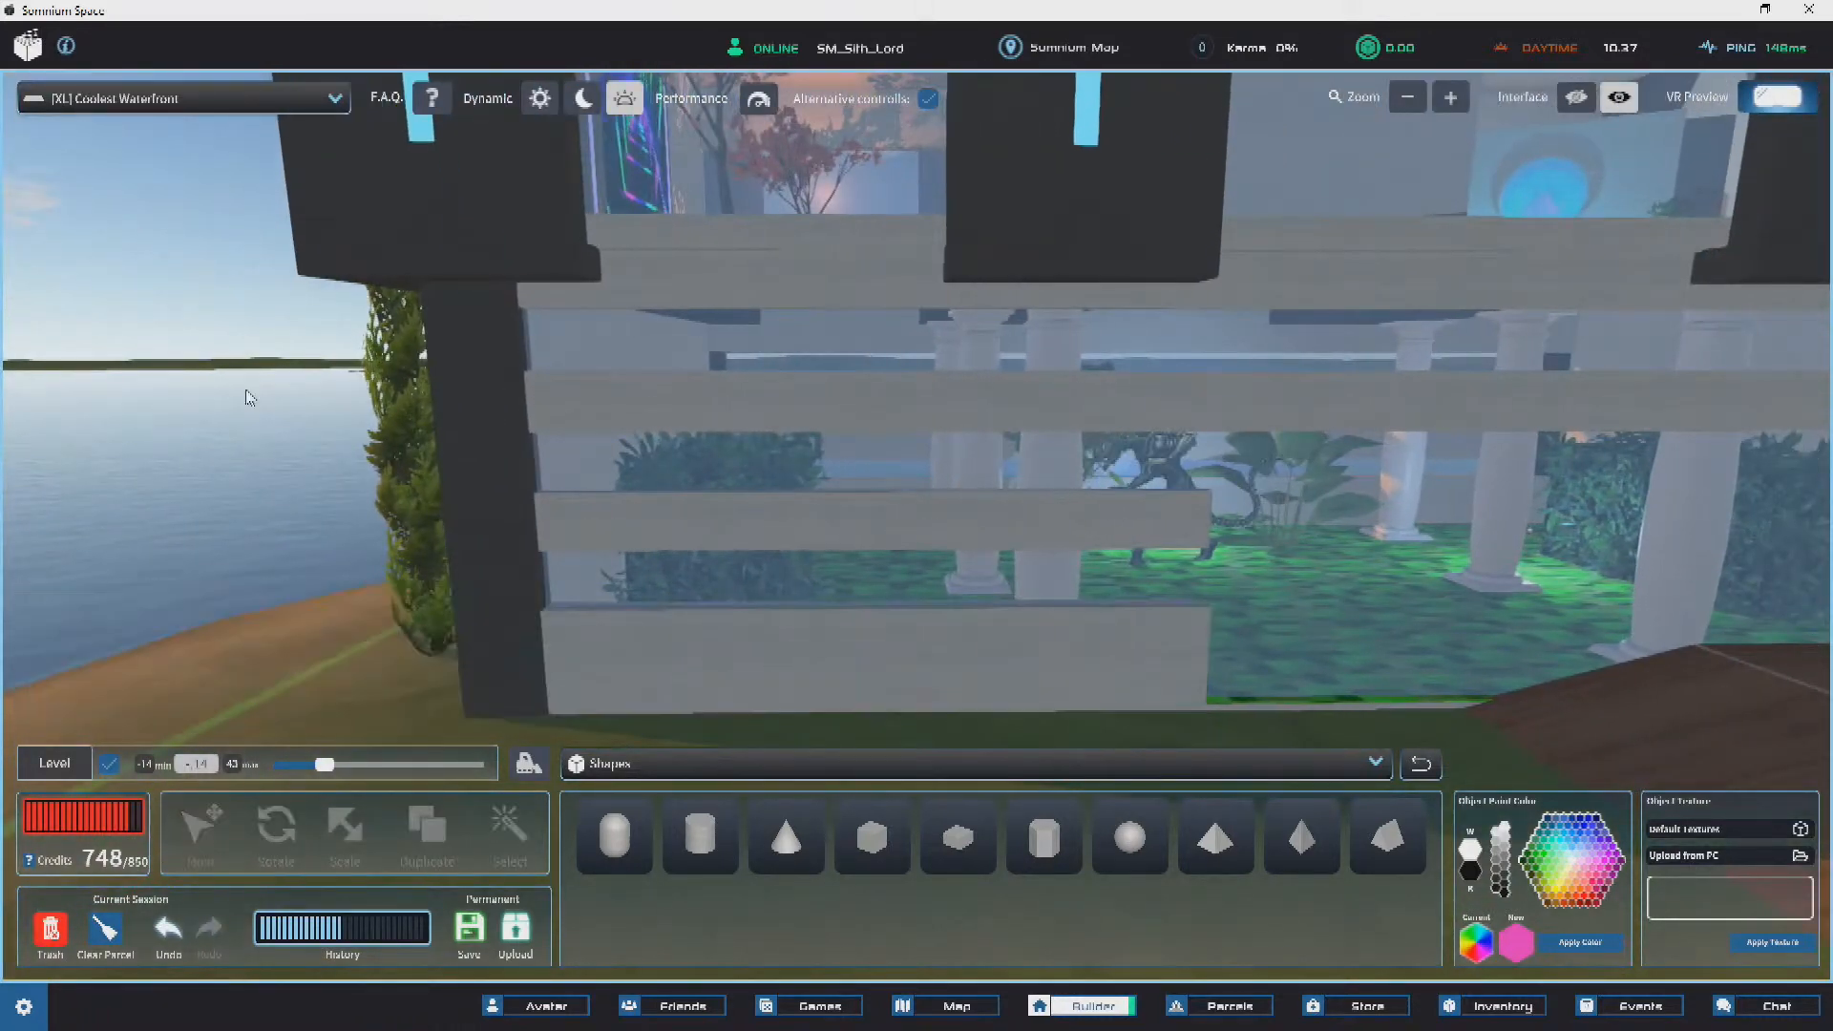
Step: Shorten the upper garden slat to an X scale of 14.28 and shift it to about X 1527.65 above the lower slat
right_click_drag(637, 430, 761, 437)
scroll(873, 447, "down", 2)
scroll(1183, 633, "up", 2)
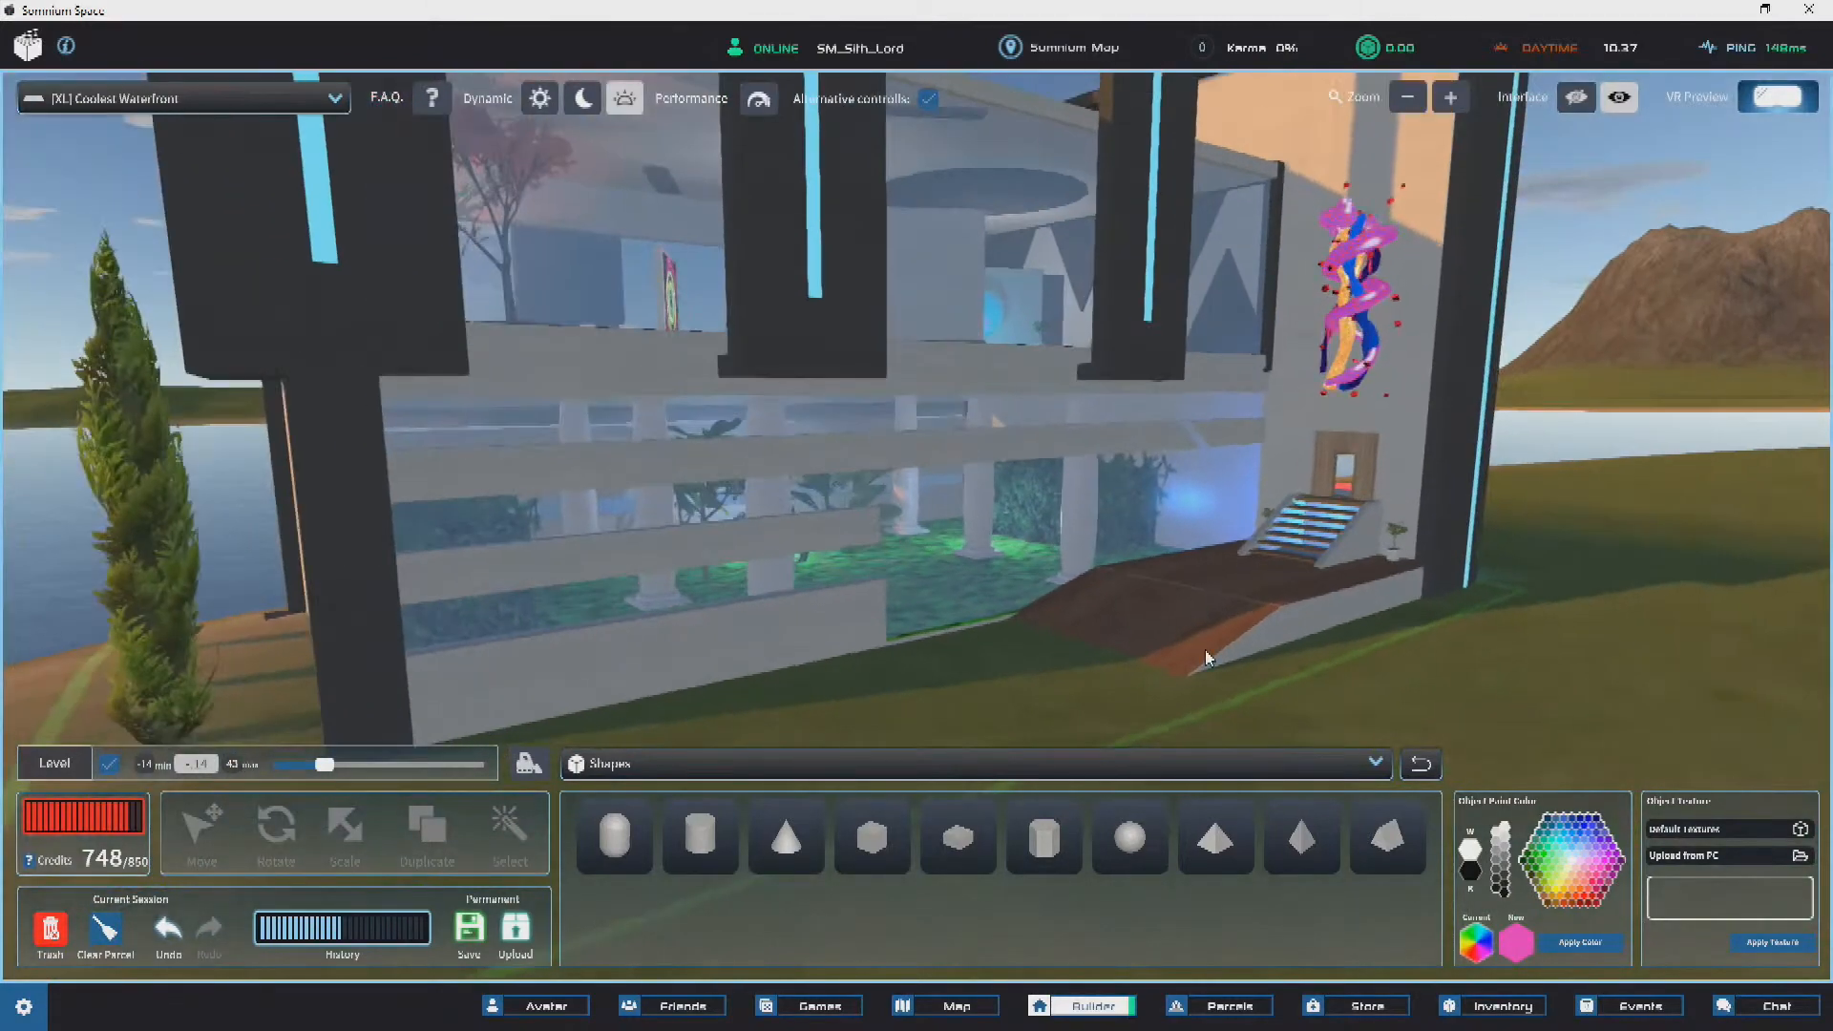
right_click_drag(1235, 597, 840, 497)
left_click(840, 420)
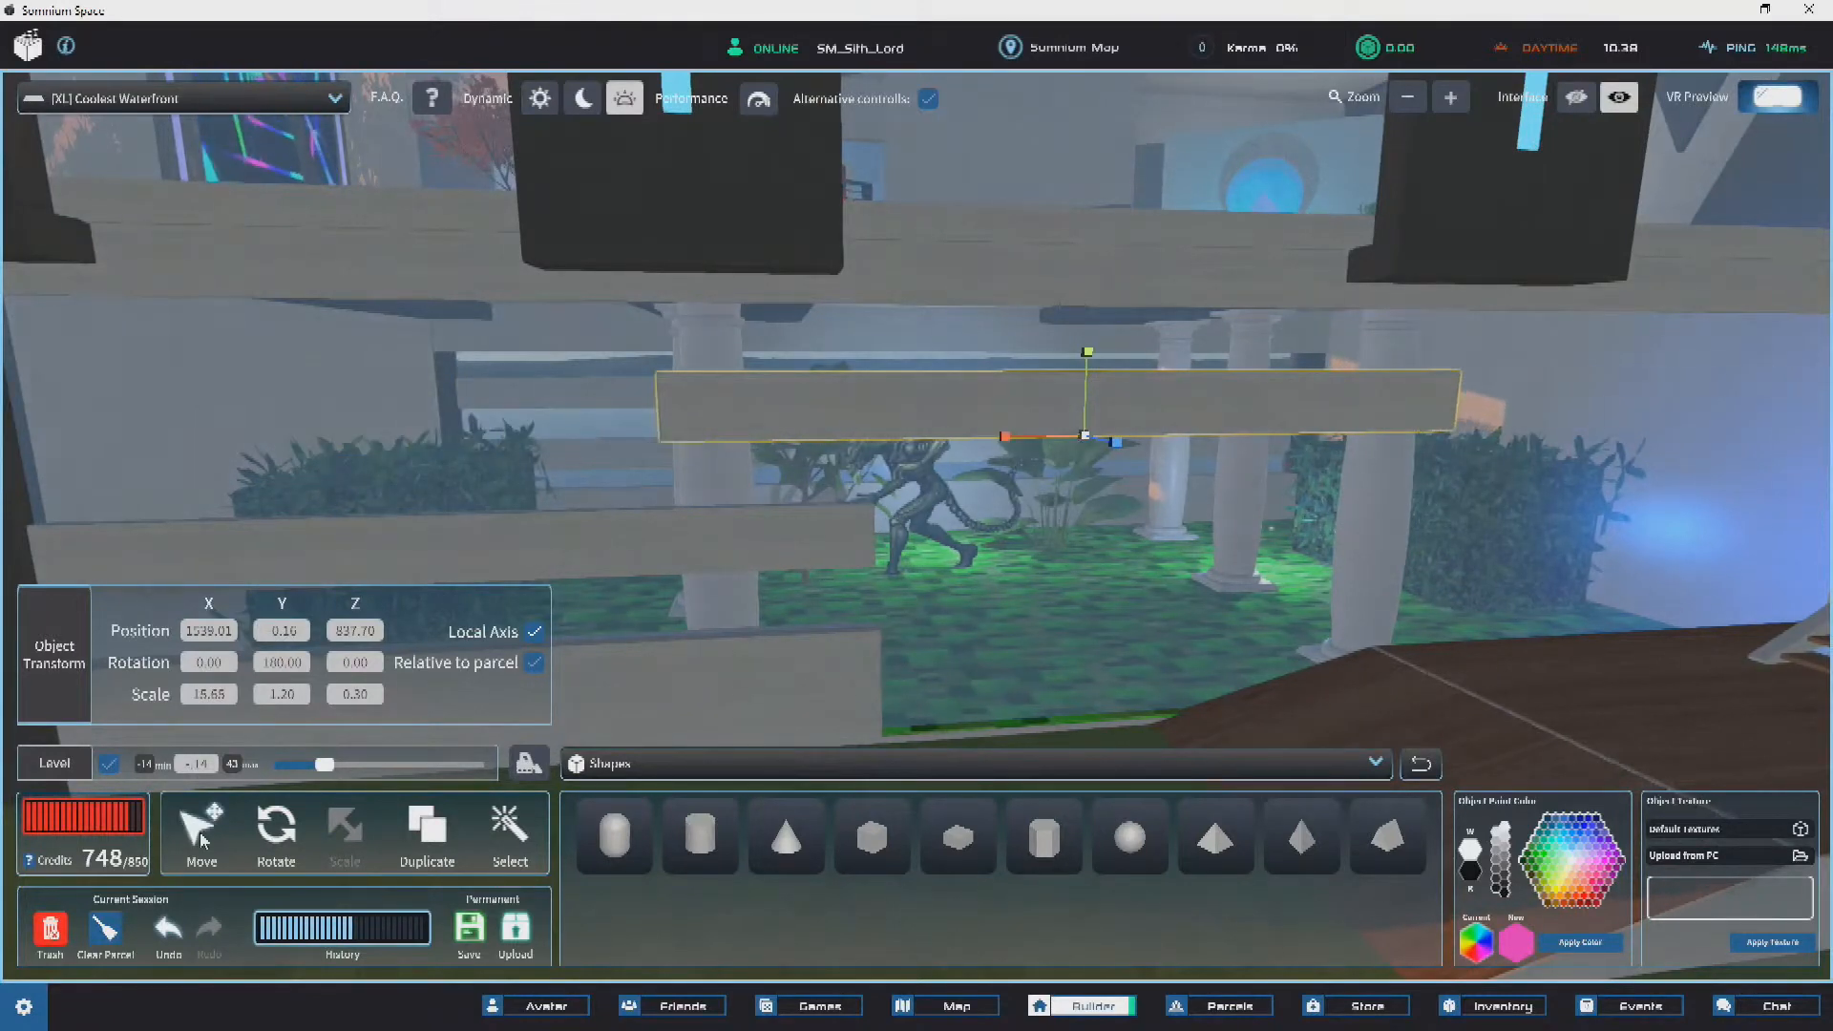
right_click_drag(1042, 437, 776, 468)
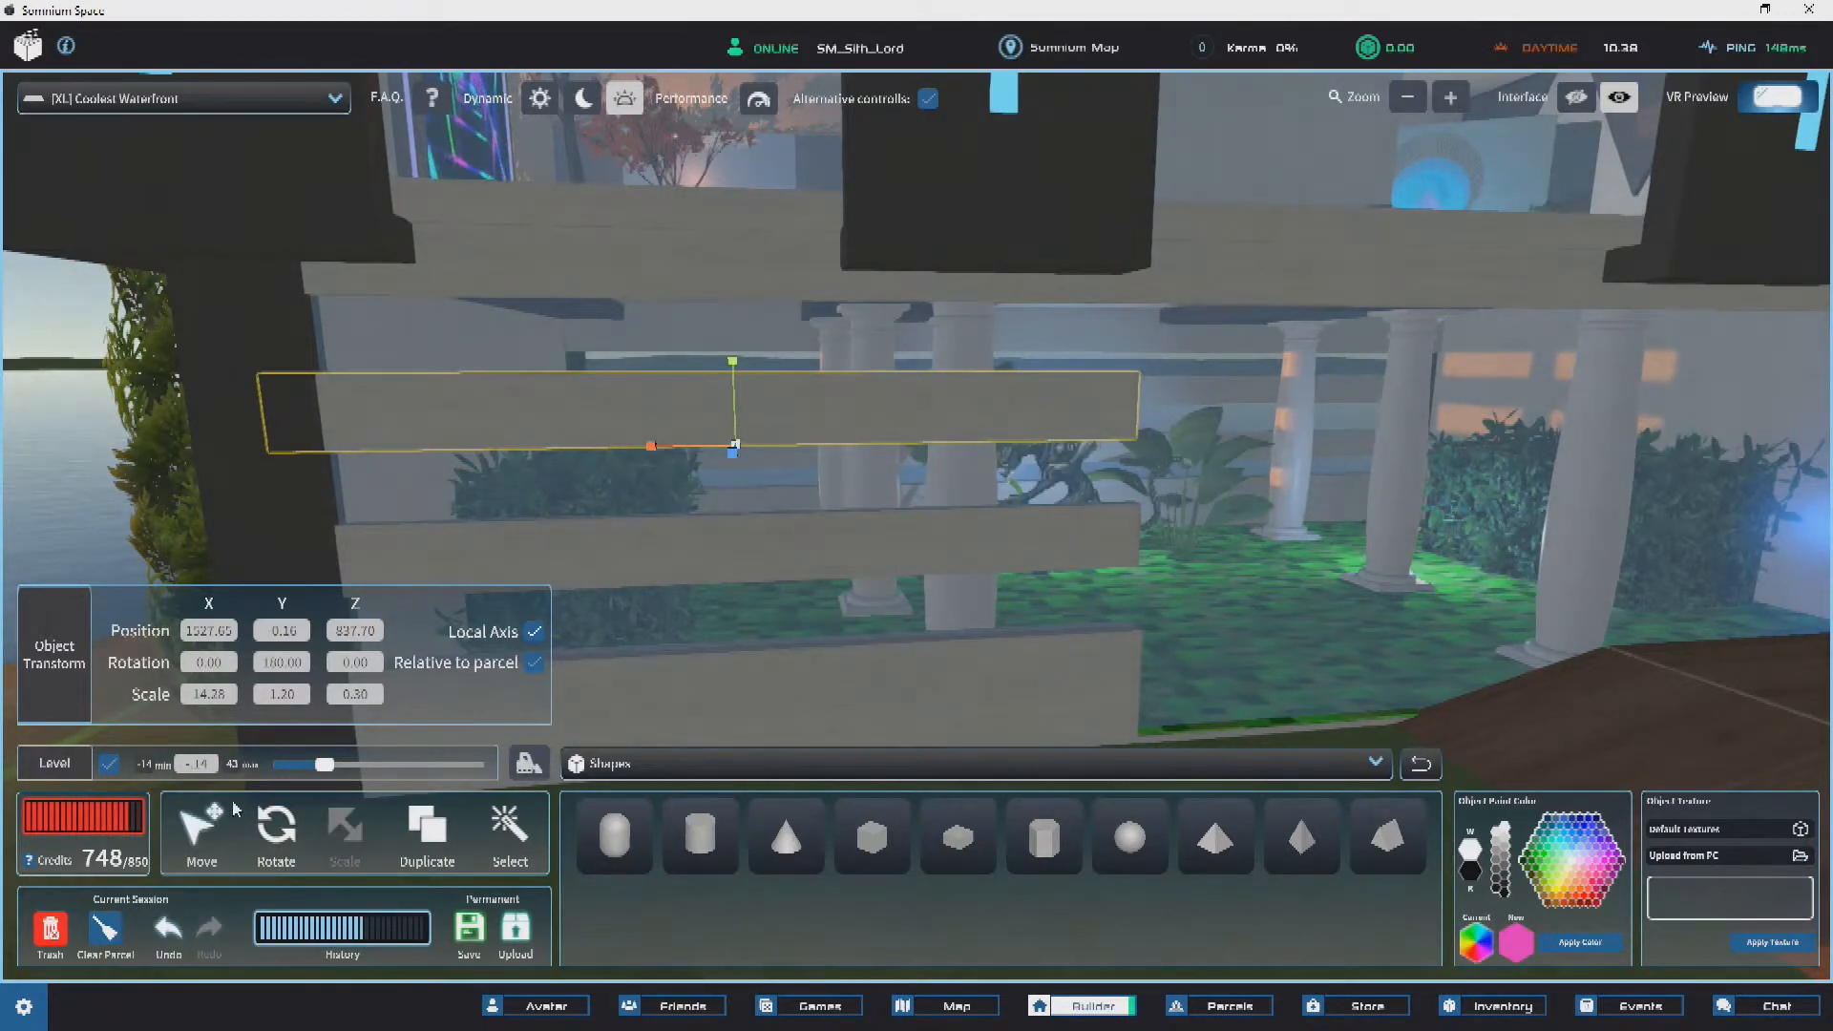
right_click_drag(632, 544, 724, 440)
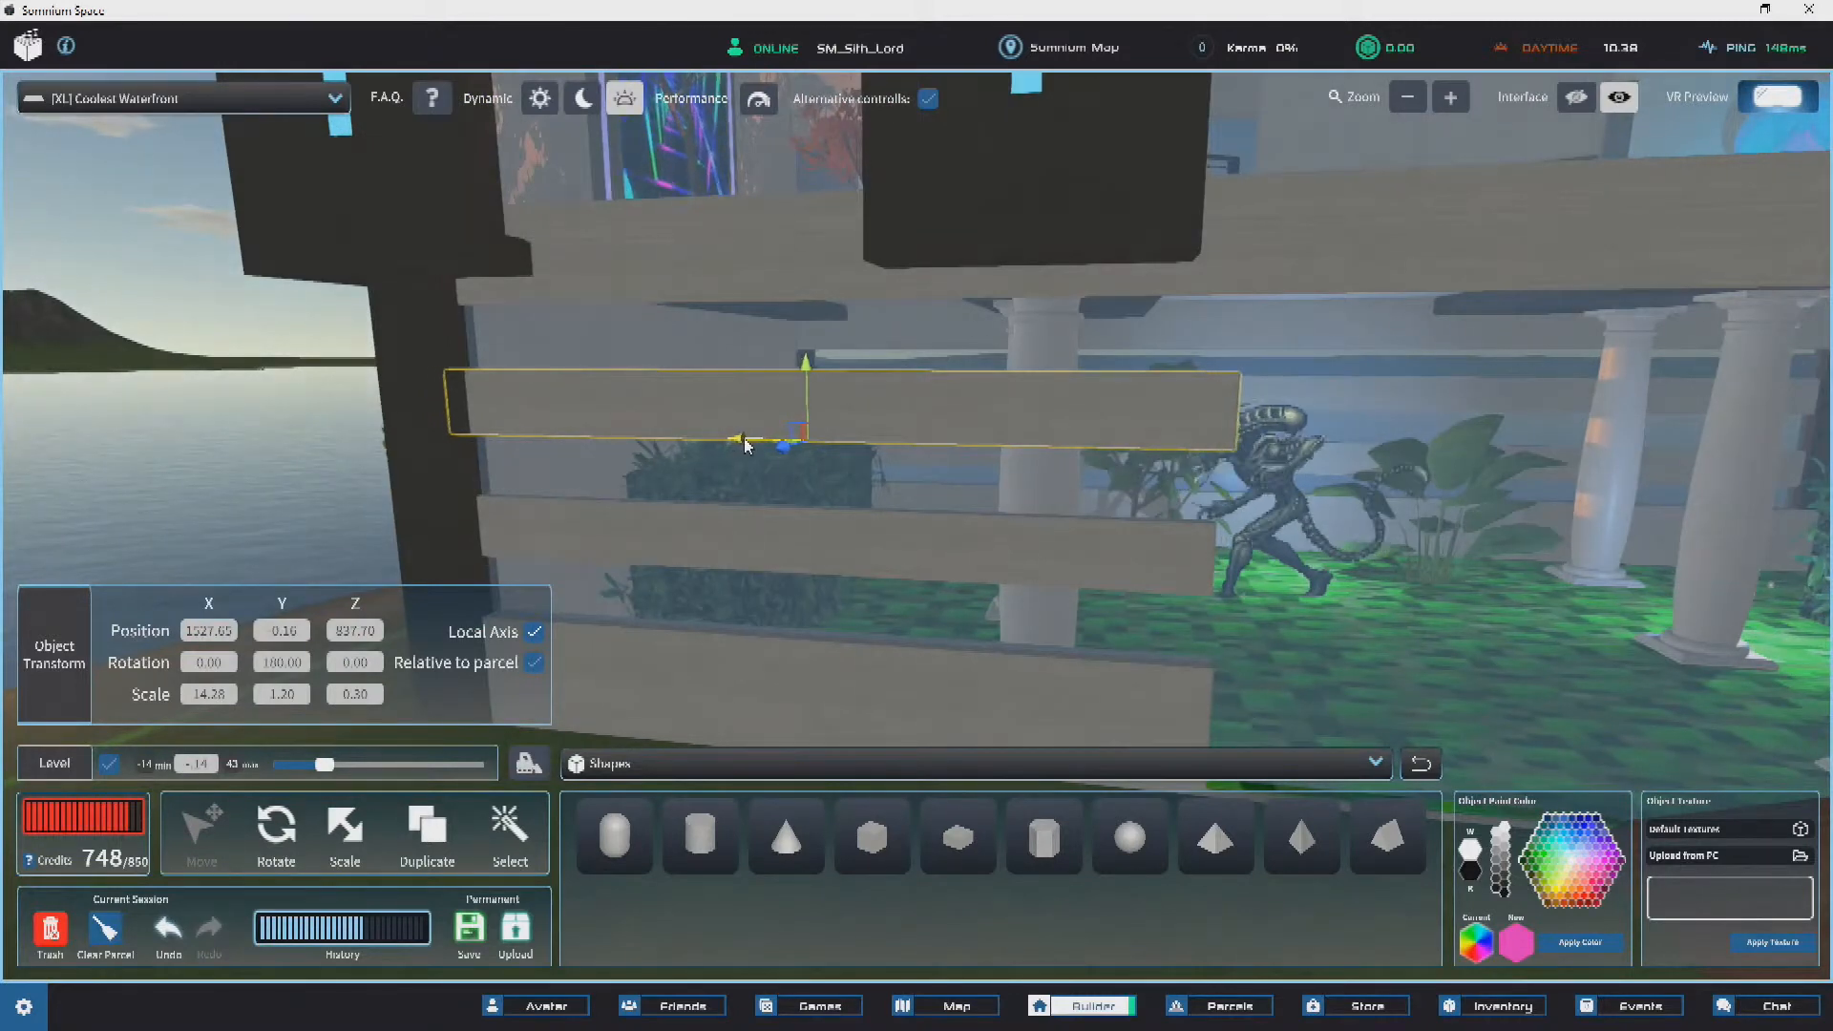
right_click_drag(972, 466, 976, 615)
left_click(966, 550)
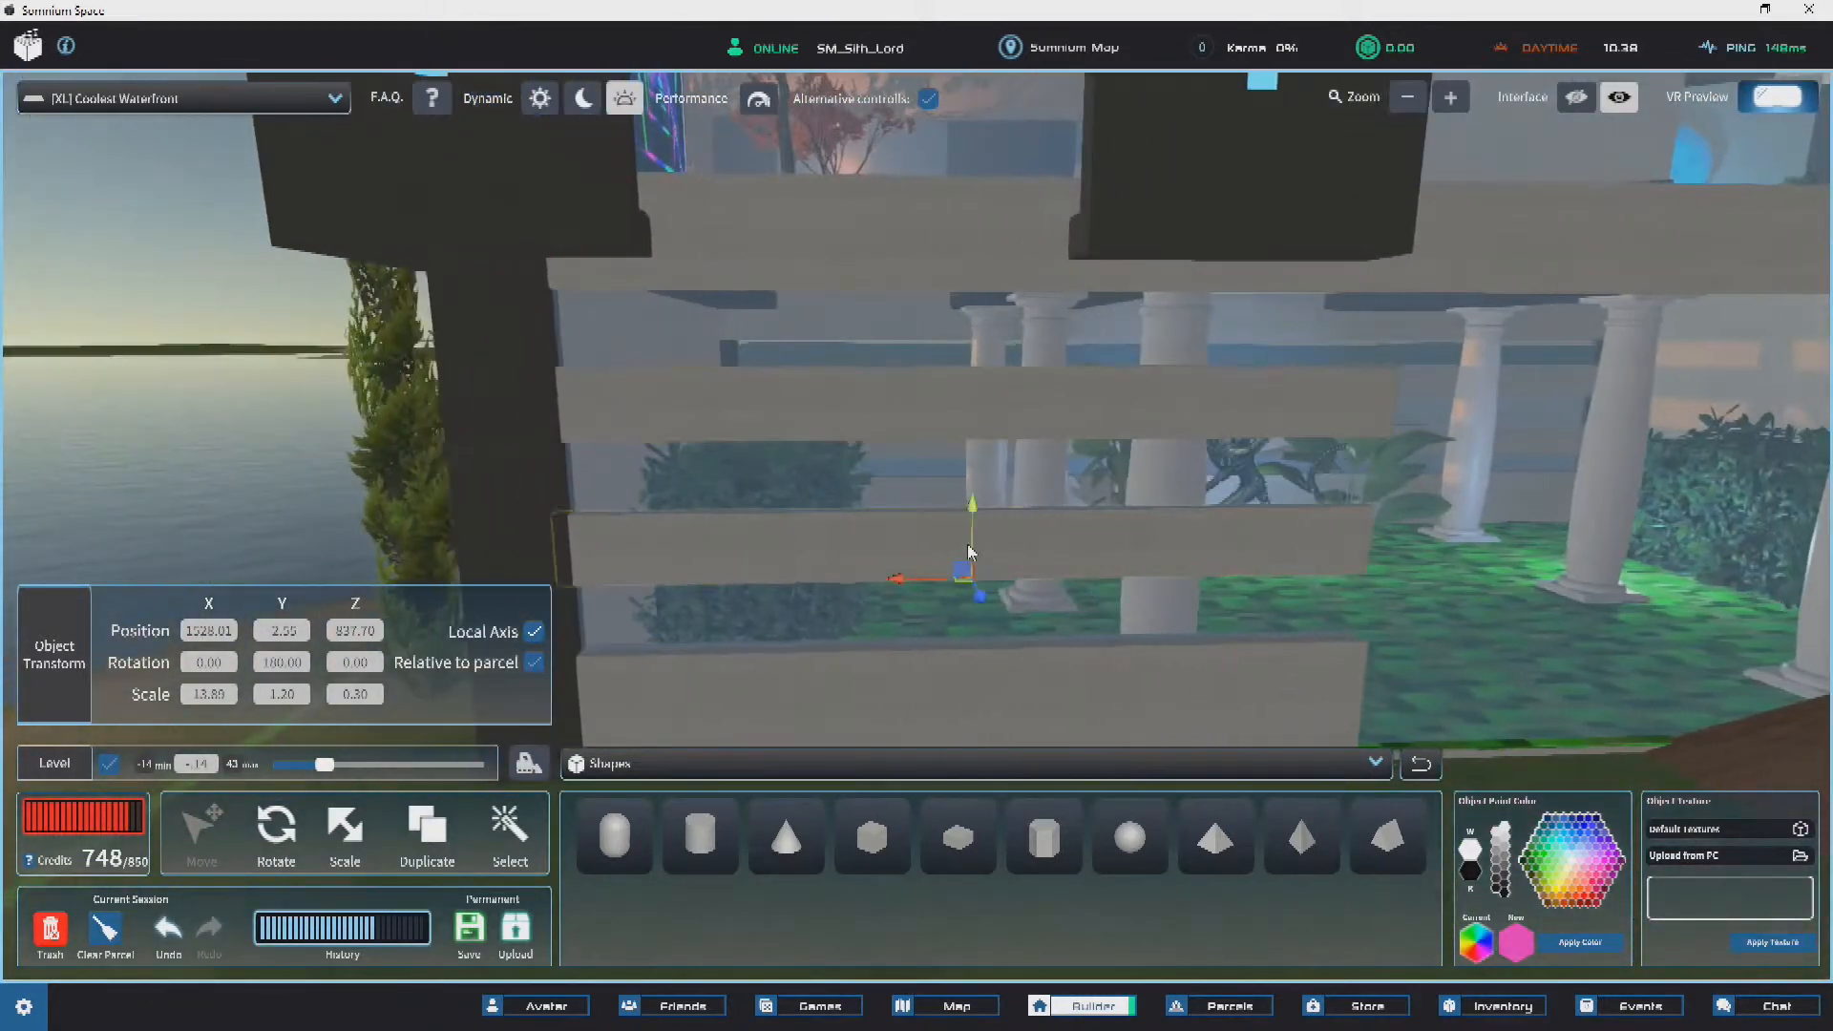
left_click(347, 414)
Step: Duplicate the bottom wall toward the ramp, scale the copy to 9.25 by 2.35 by 0.69 and lower it to about Y -7.36
right_click_drag(1146, 439, 1303, 552)
scroll(878, 467, "down", 3)
right_click_drag(1060, 451, 907, 368)
scroll(868, 401, "up", 3)
right_click_drag(823, 435, 812, 628)
left_click(924, 565)
right_click_drag(924, 565, 1098, 563)
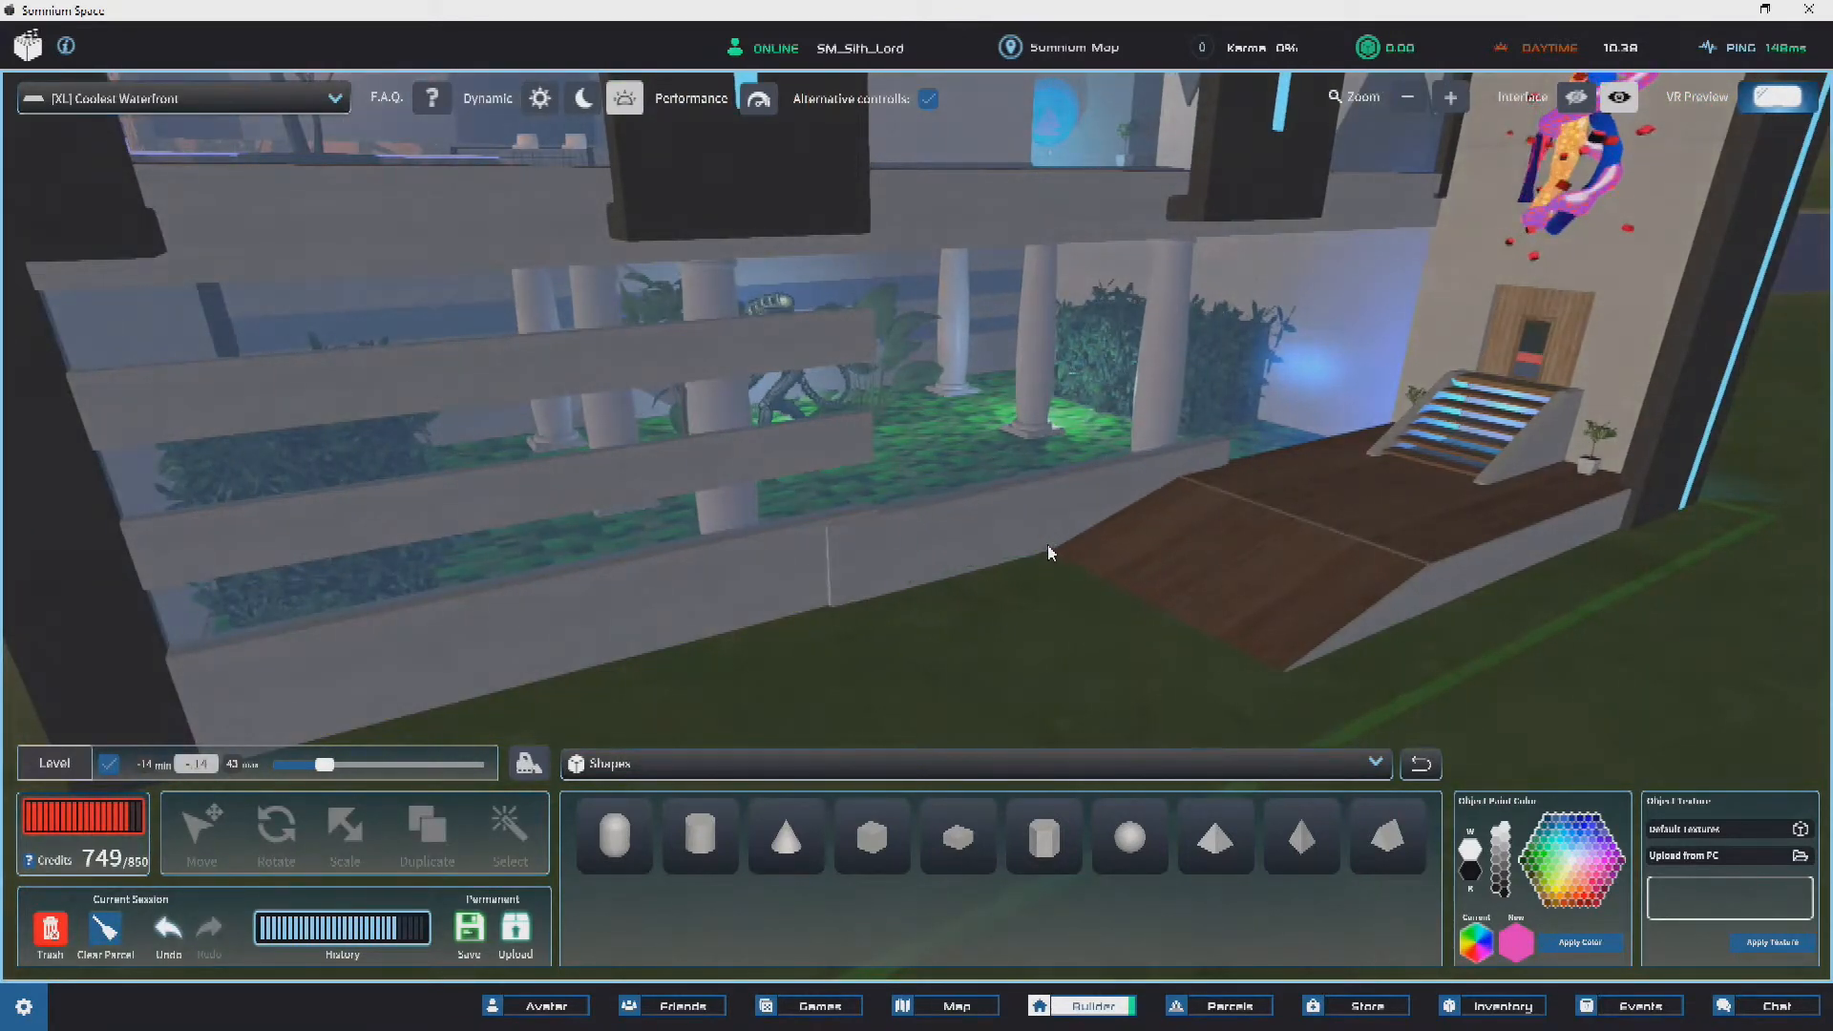
left_click(909, 498)
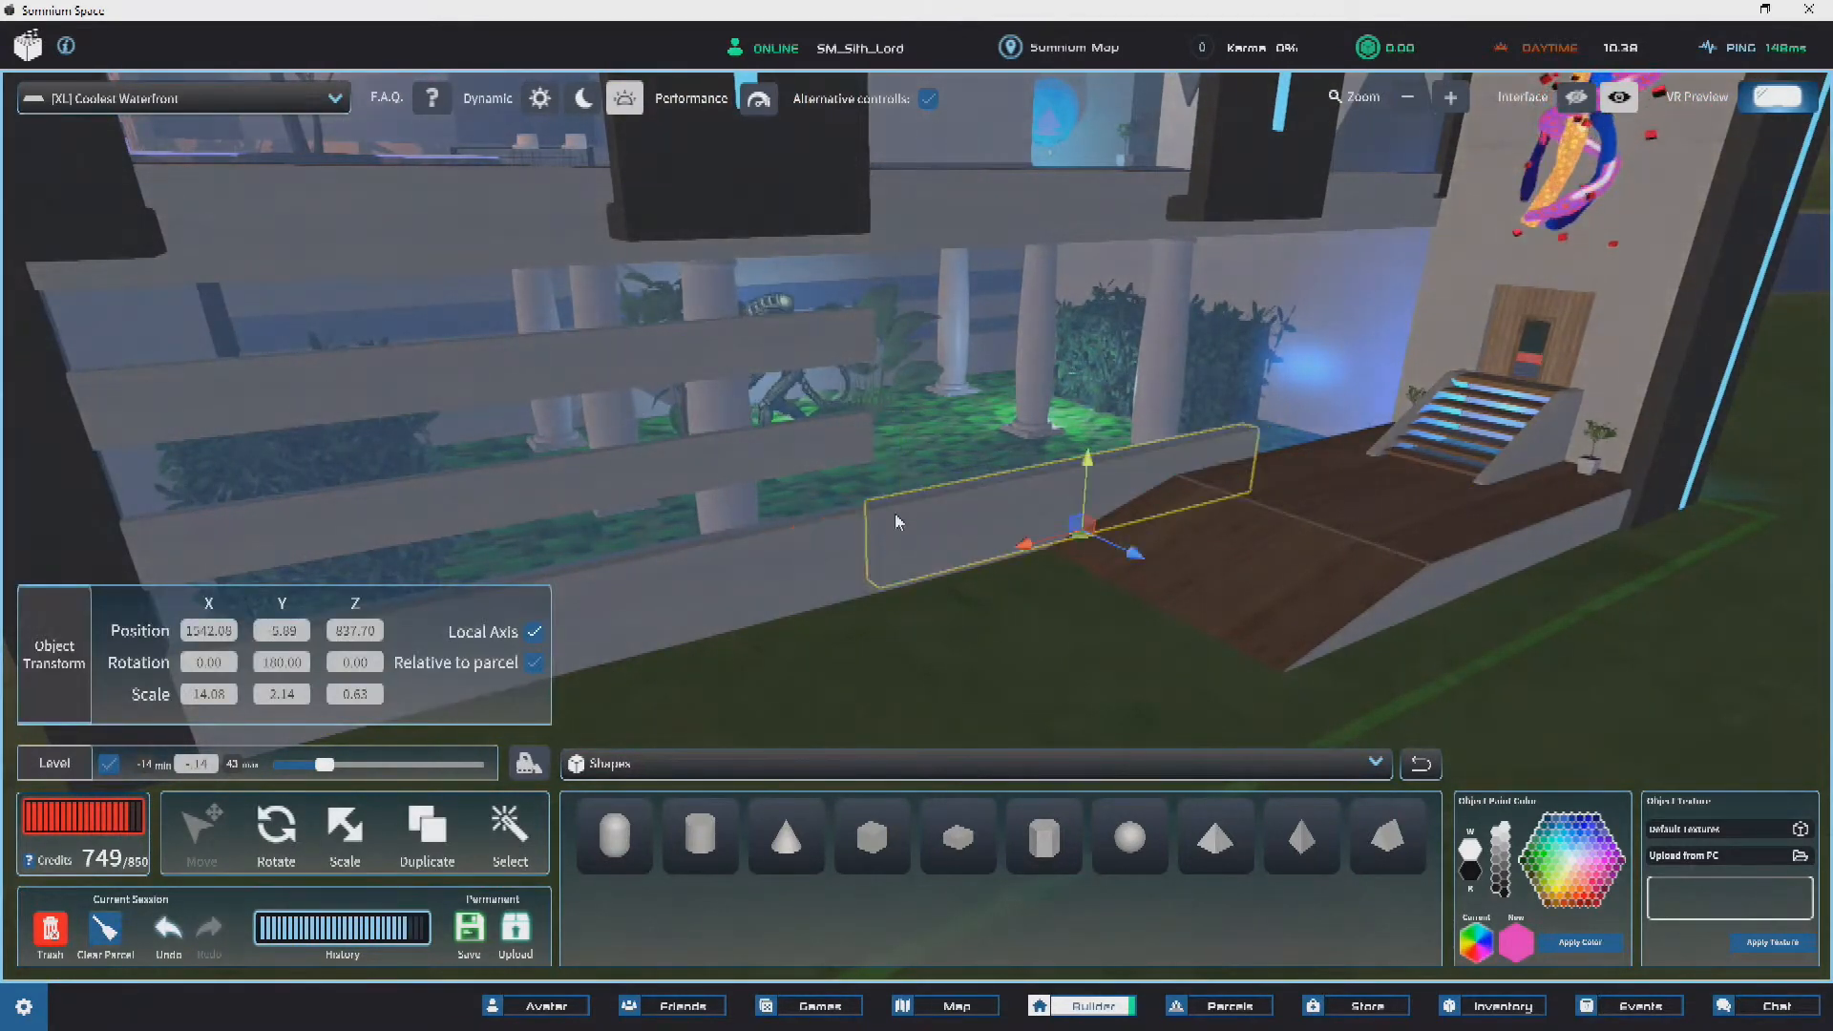
right_click_drag(880, 517, 1060, 575)
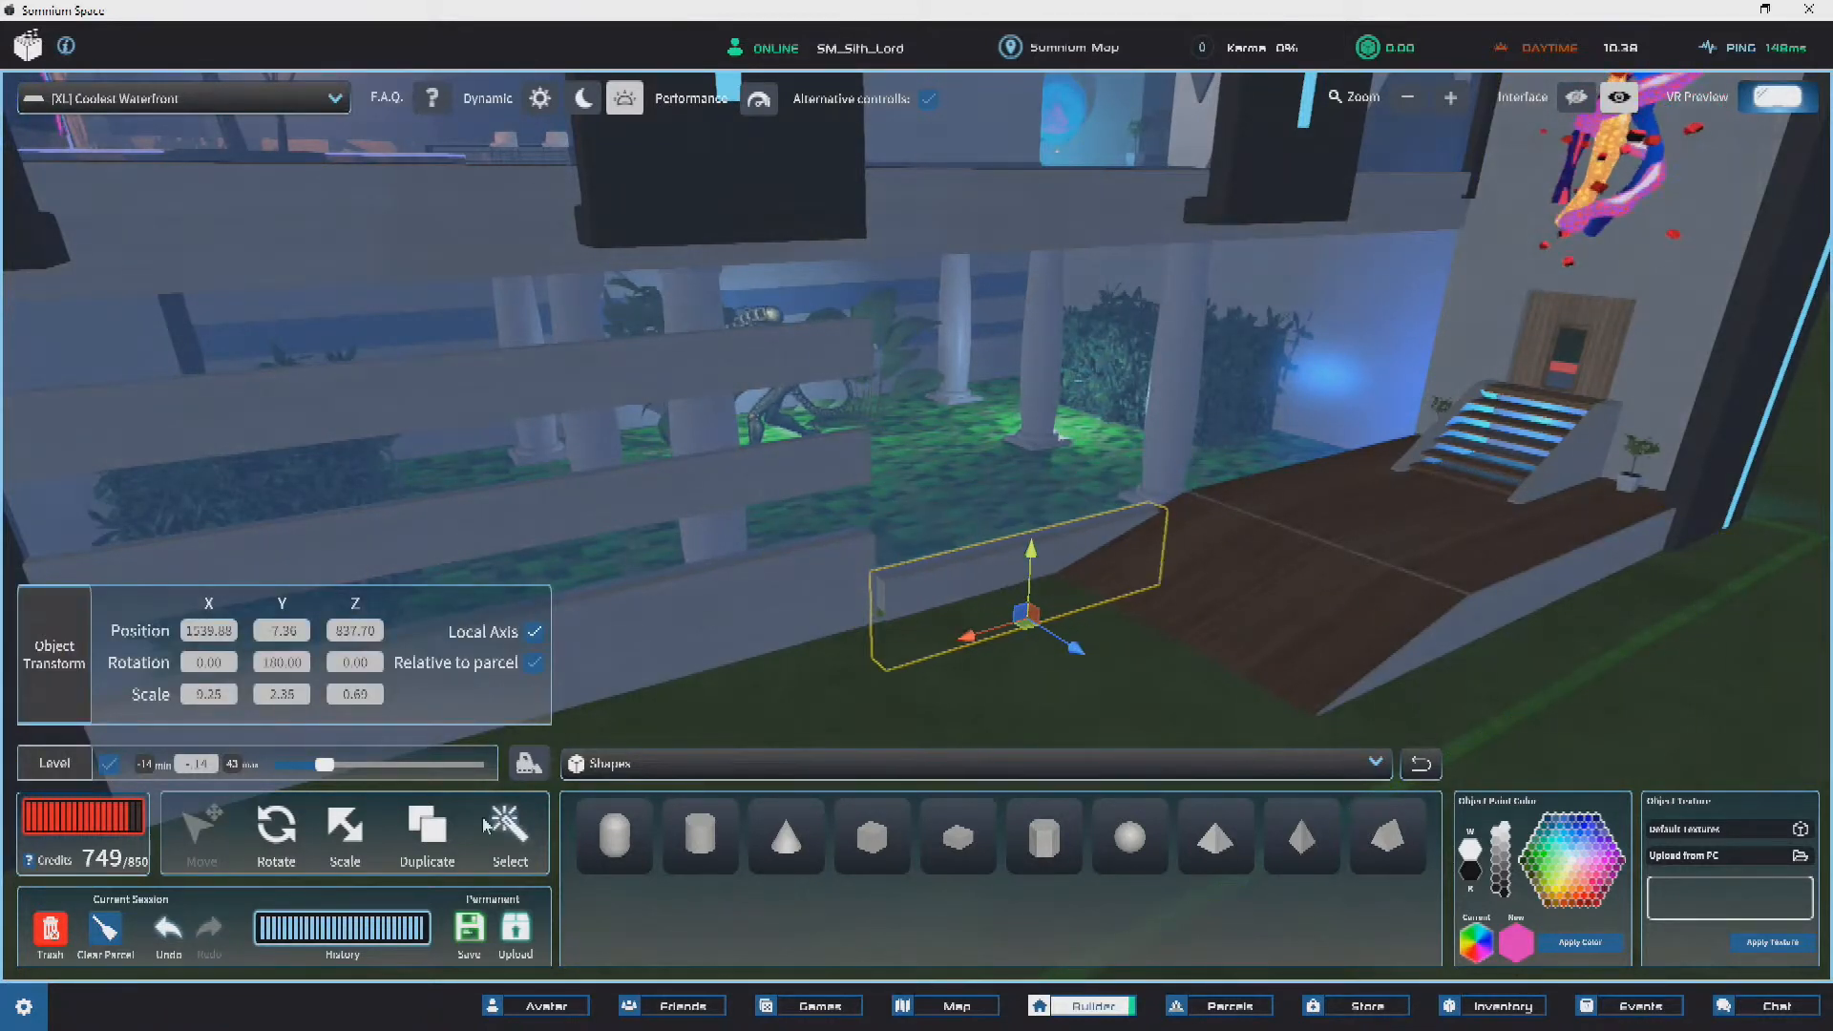
Step: Raise the copied wall's Y scale to 10.15, widen it, and move it to about X 1540.41 beside the ramp
left_click_drag(1063, 324, 1076, 275)
right_click_drag(1077, 272, 1057, 291)
scroll(1058, 291, "up", 3)
right_click_drag(1103, 215, 1256, 223)
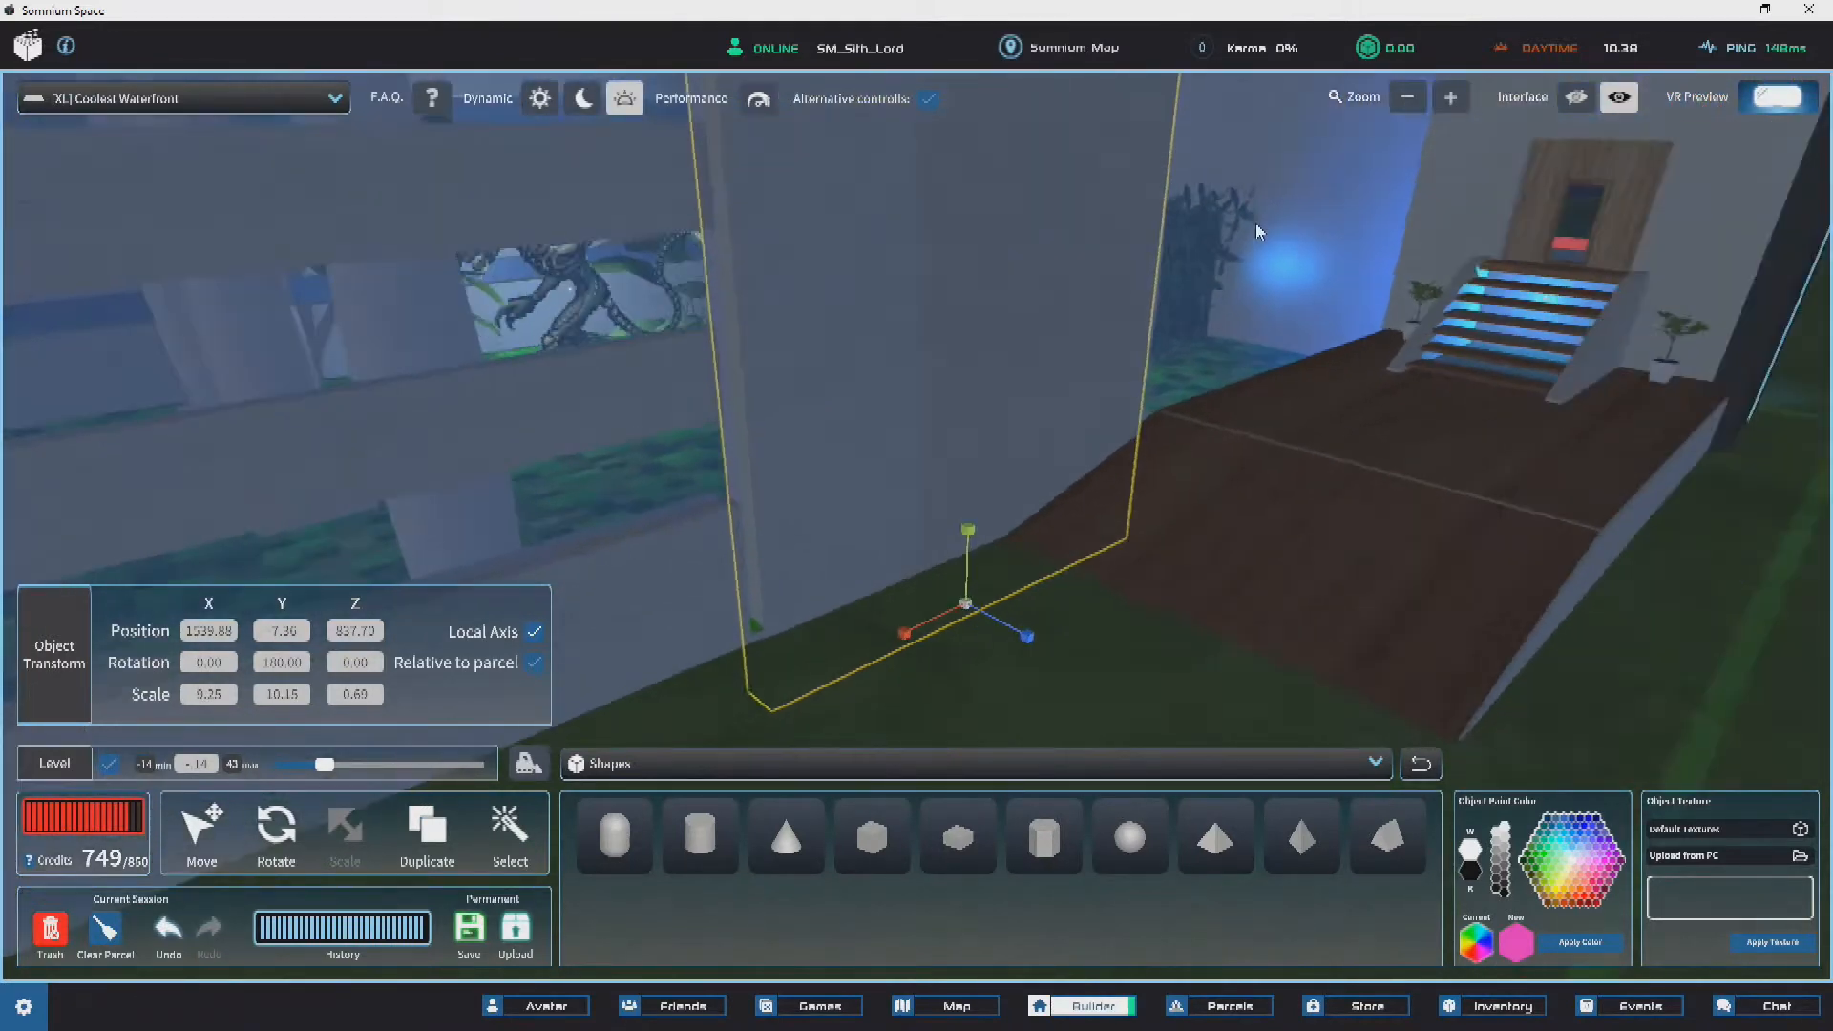
scroll(1257, 223, "up", 3)
right_click_drag(1072, 589, 1260, 621)
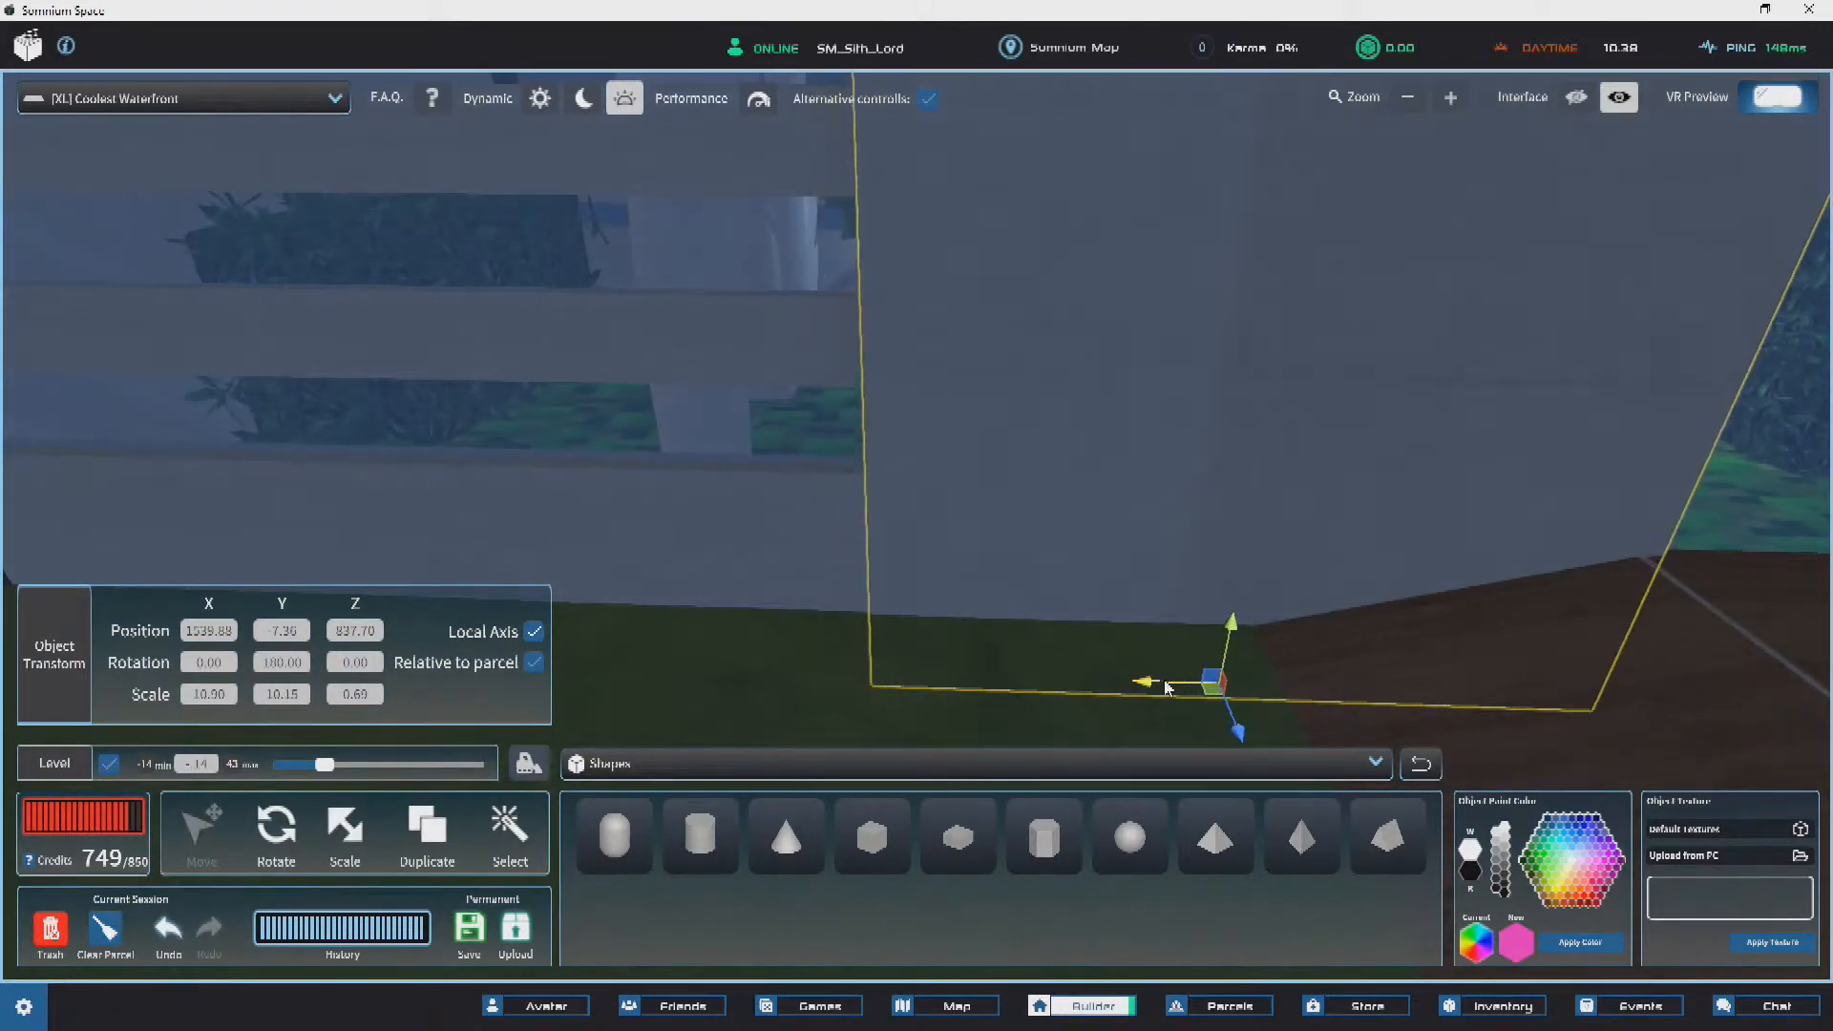
left_click_drag(1204, 688, 1179, 653)
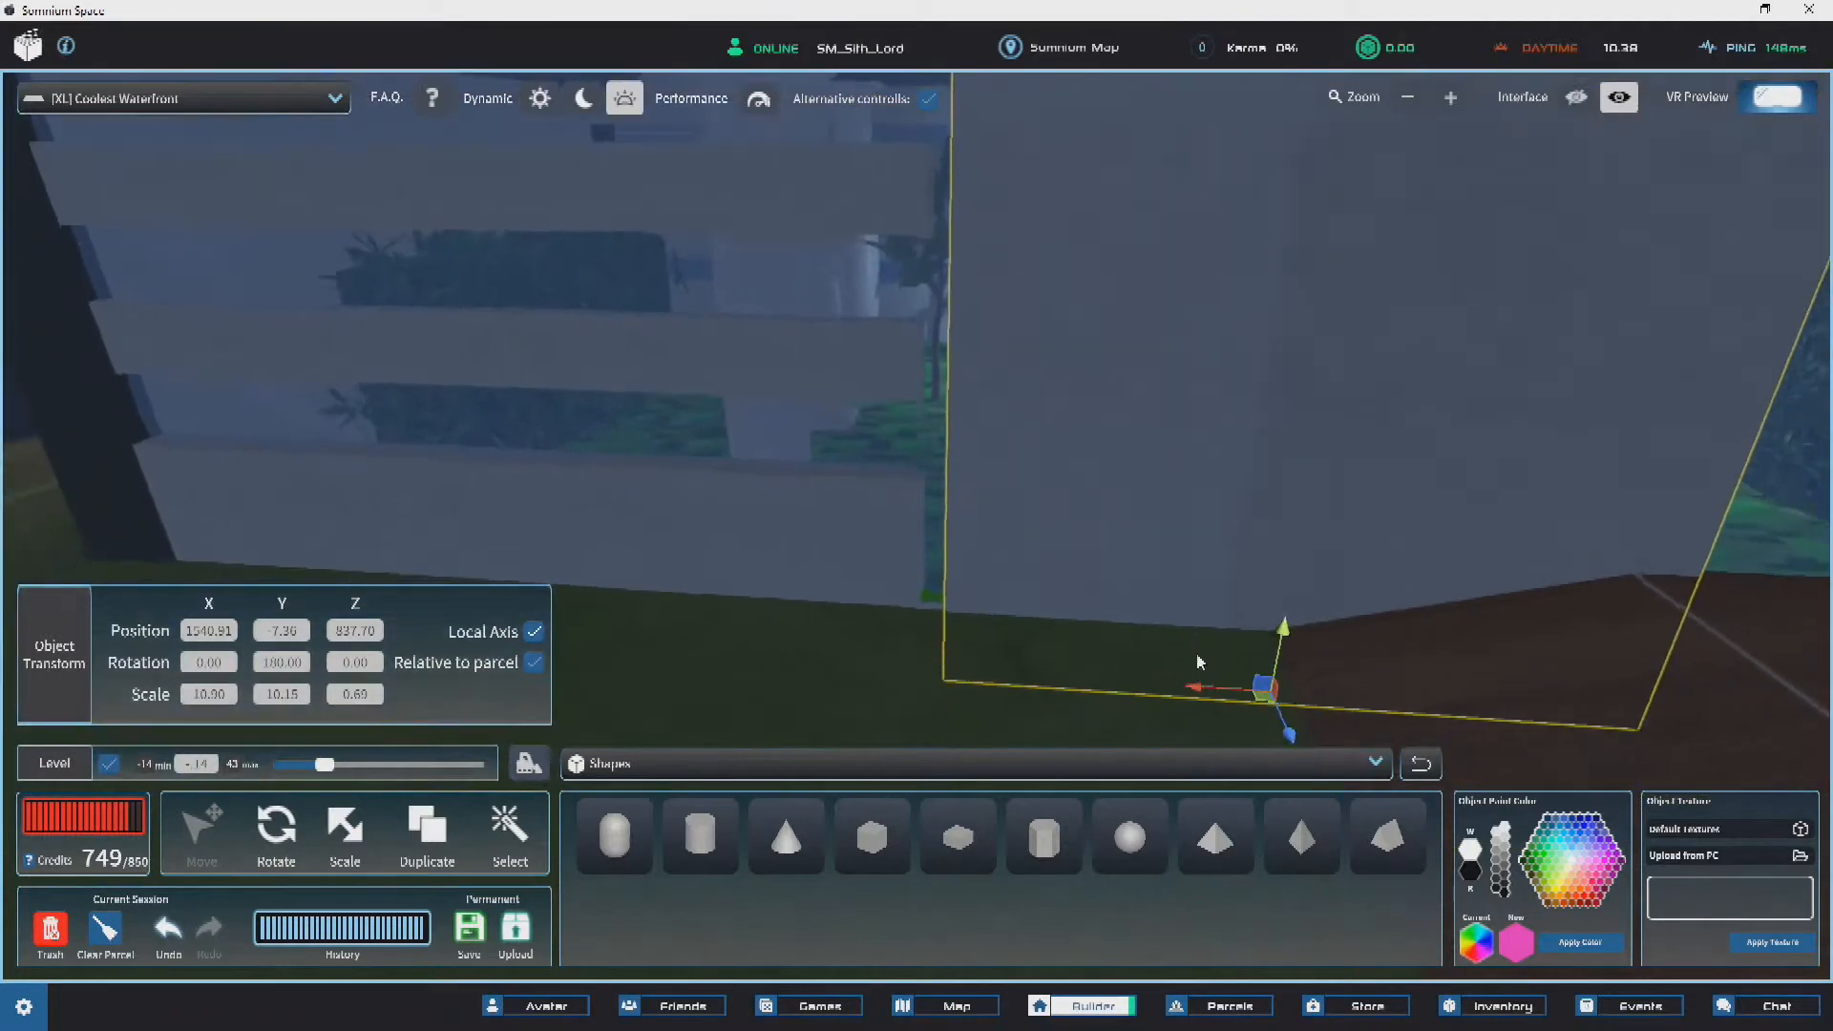
right_click_drag(1173, 686, 964, 520)
scroll(1088, 487, "down", 3)
scroll(963, 520, "up", 3)
key("a")
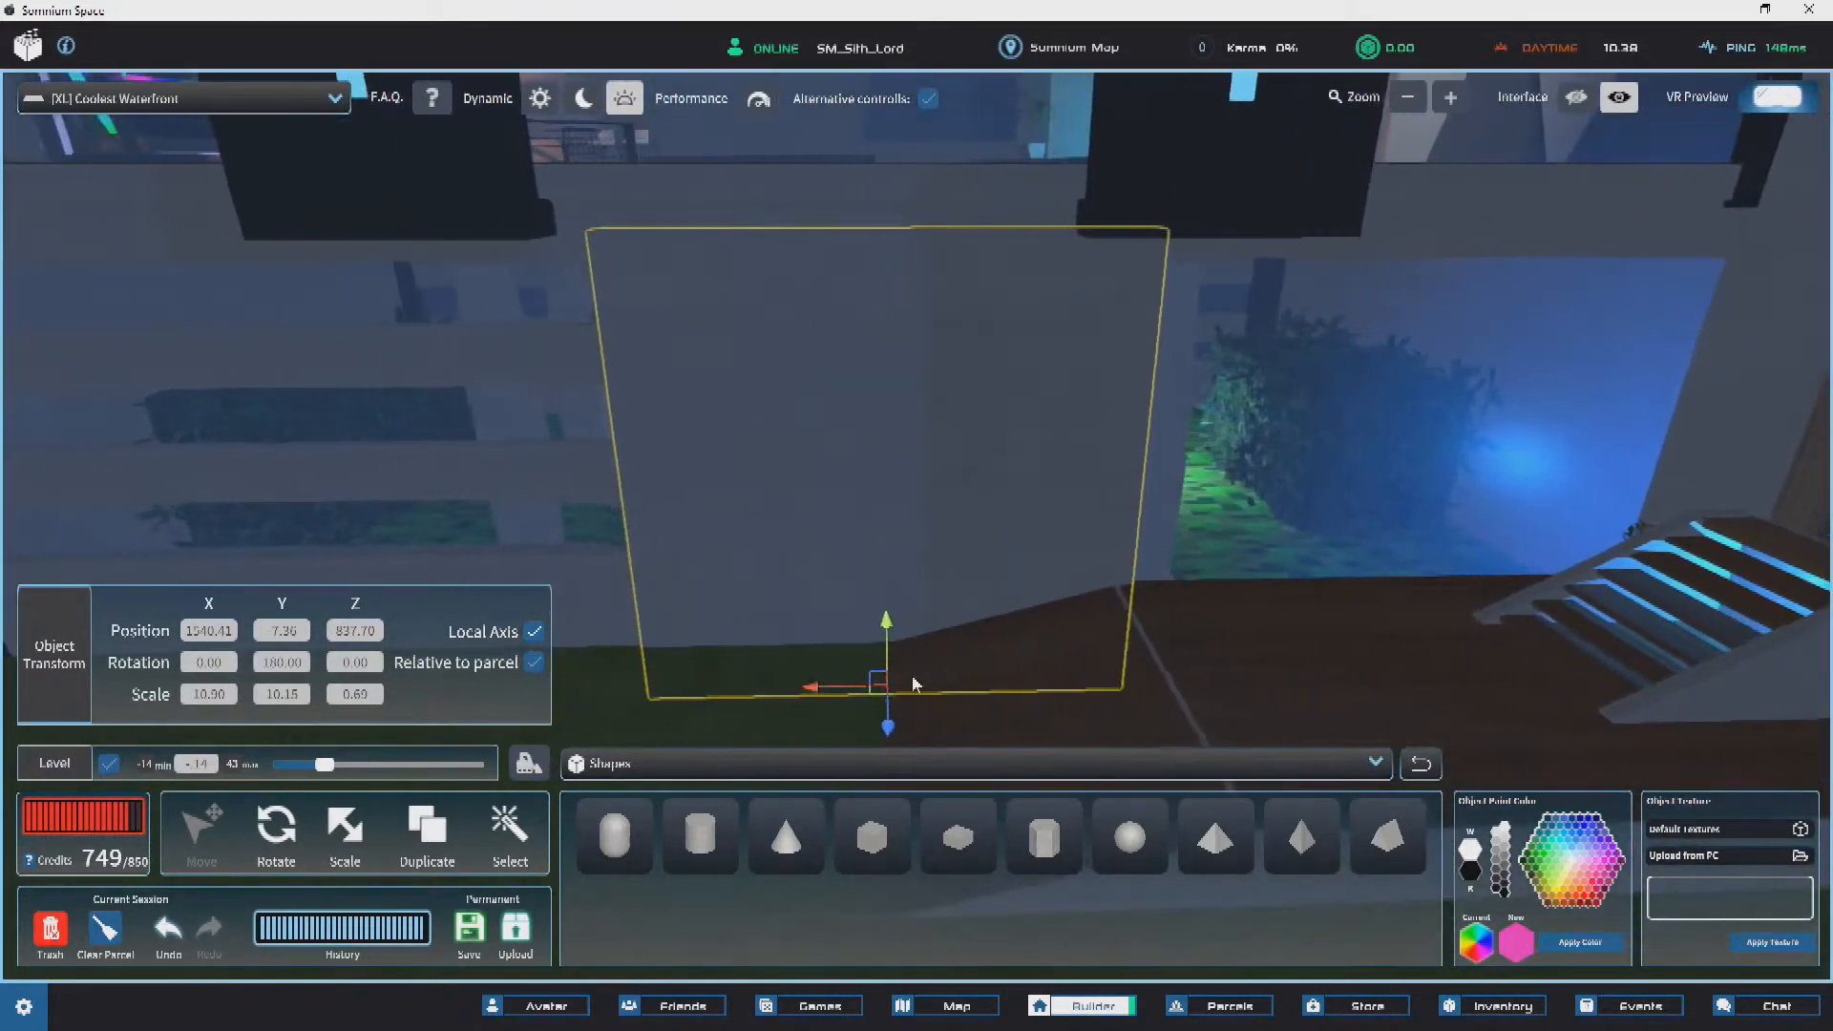
Step: Try widening the tall wall to an X scale of 12.08 and shifting it to about X 1540.98
key("a")
left_click(355, 839)
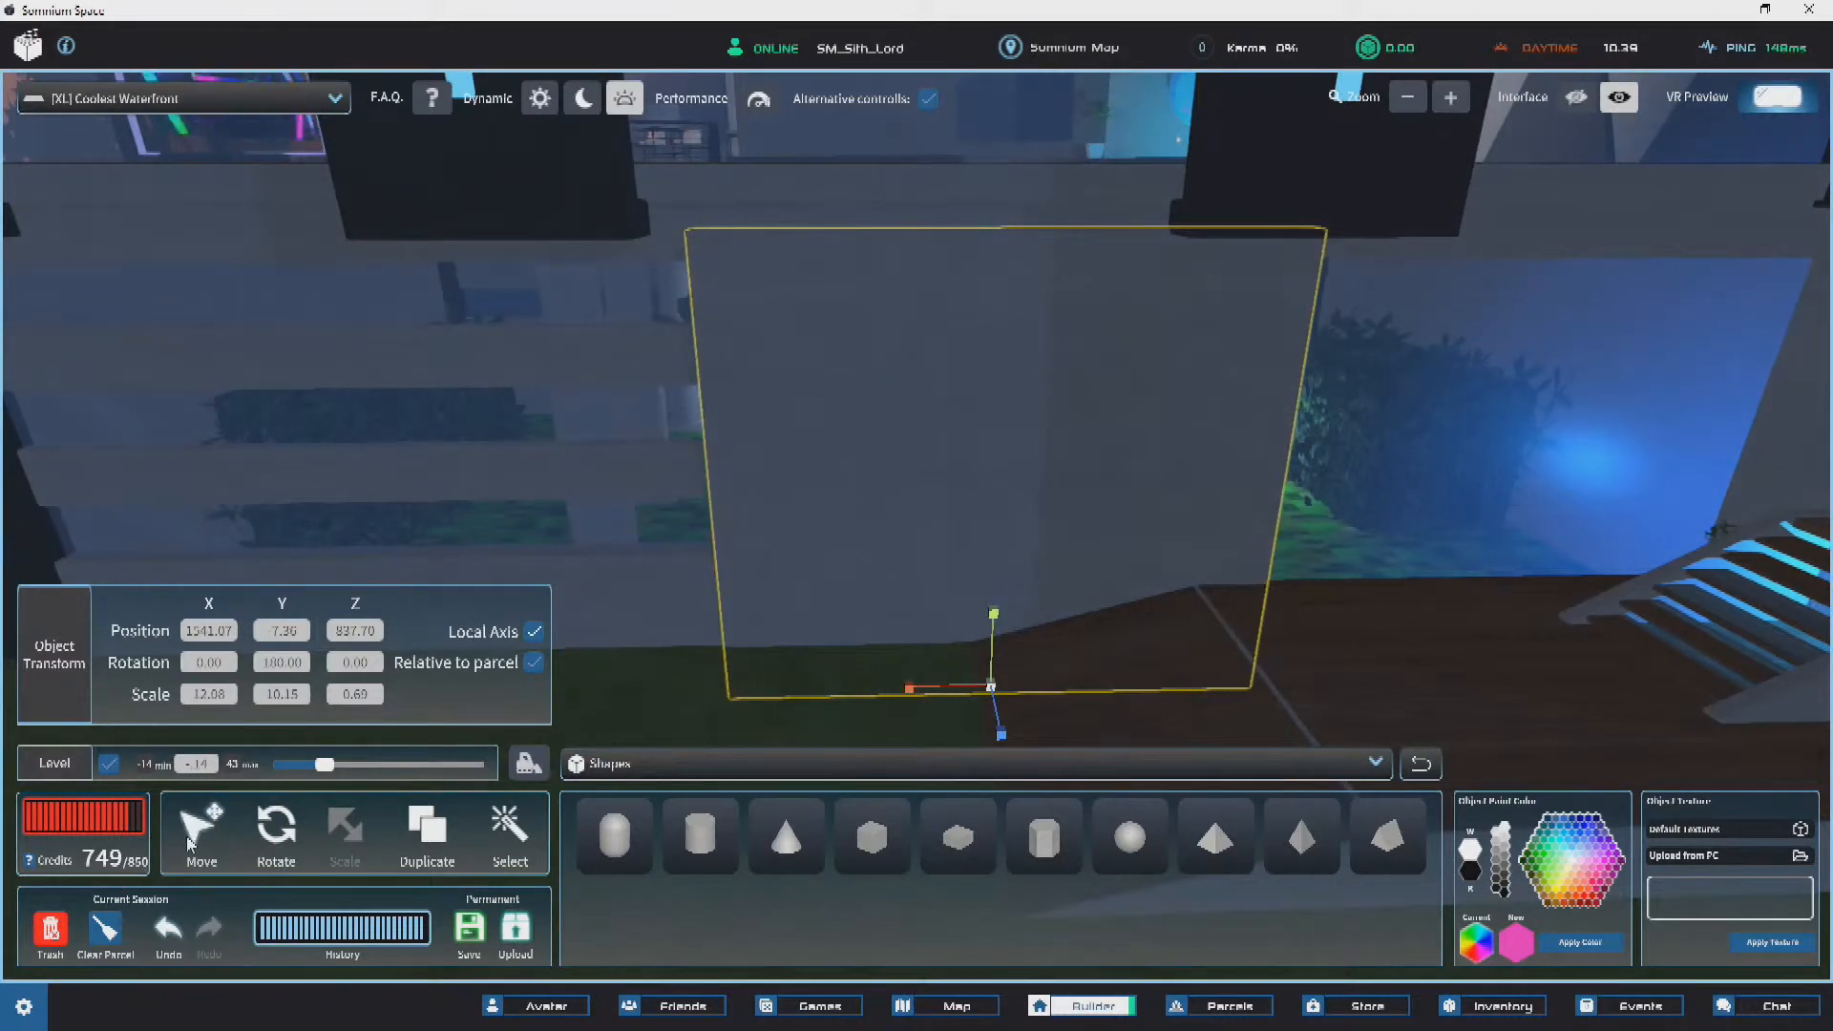
left_click_drag(917, 692, 912, 692)
right_click_drag(912, 692, 969, 485)
key("d")
key("a")
key("d")
key("s")
key("w")
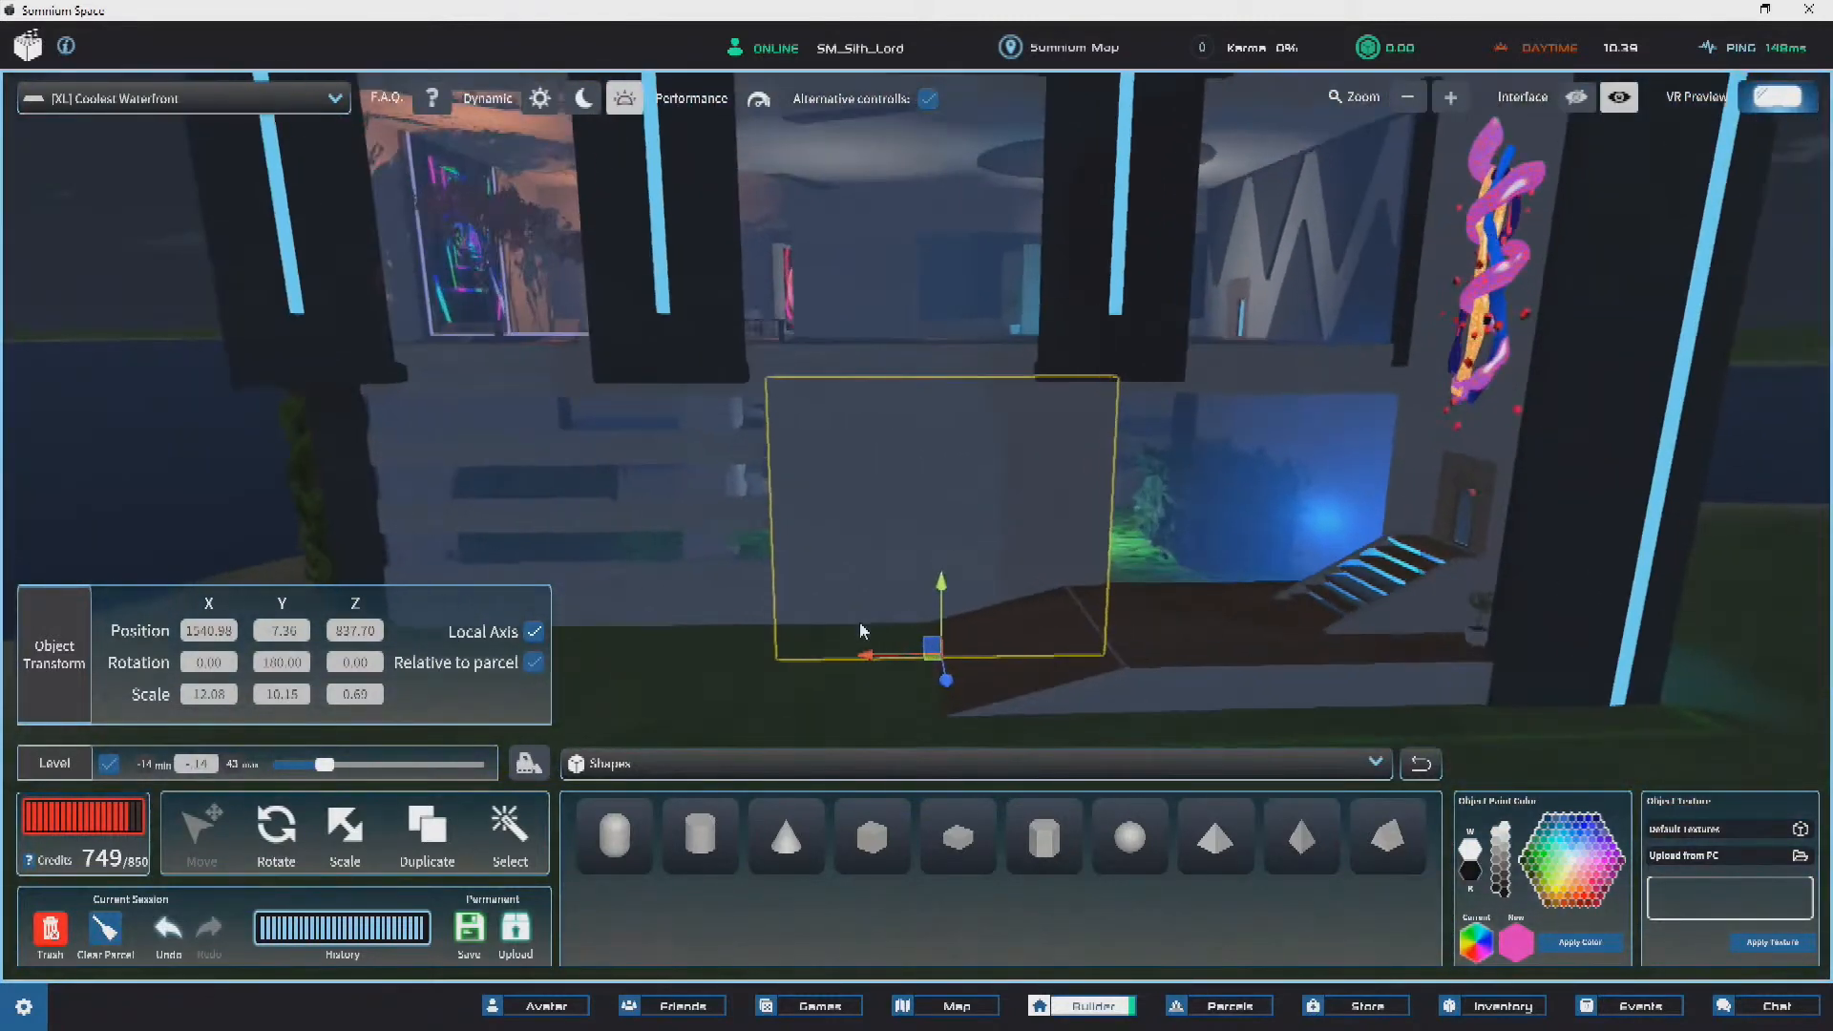
Step: Try widening the tall wall to an X scale of 12.77, and undo the recent widening and shifting
left_click(346, 844)
key("w")
key("d")
key("s")
left_click_drag(838, 707, 412, 823)
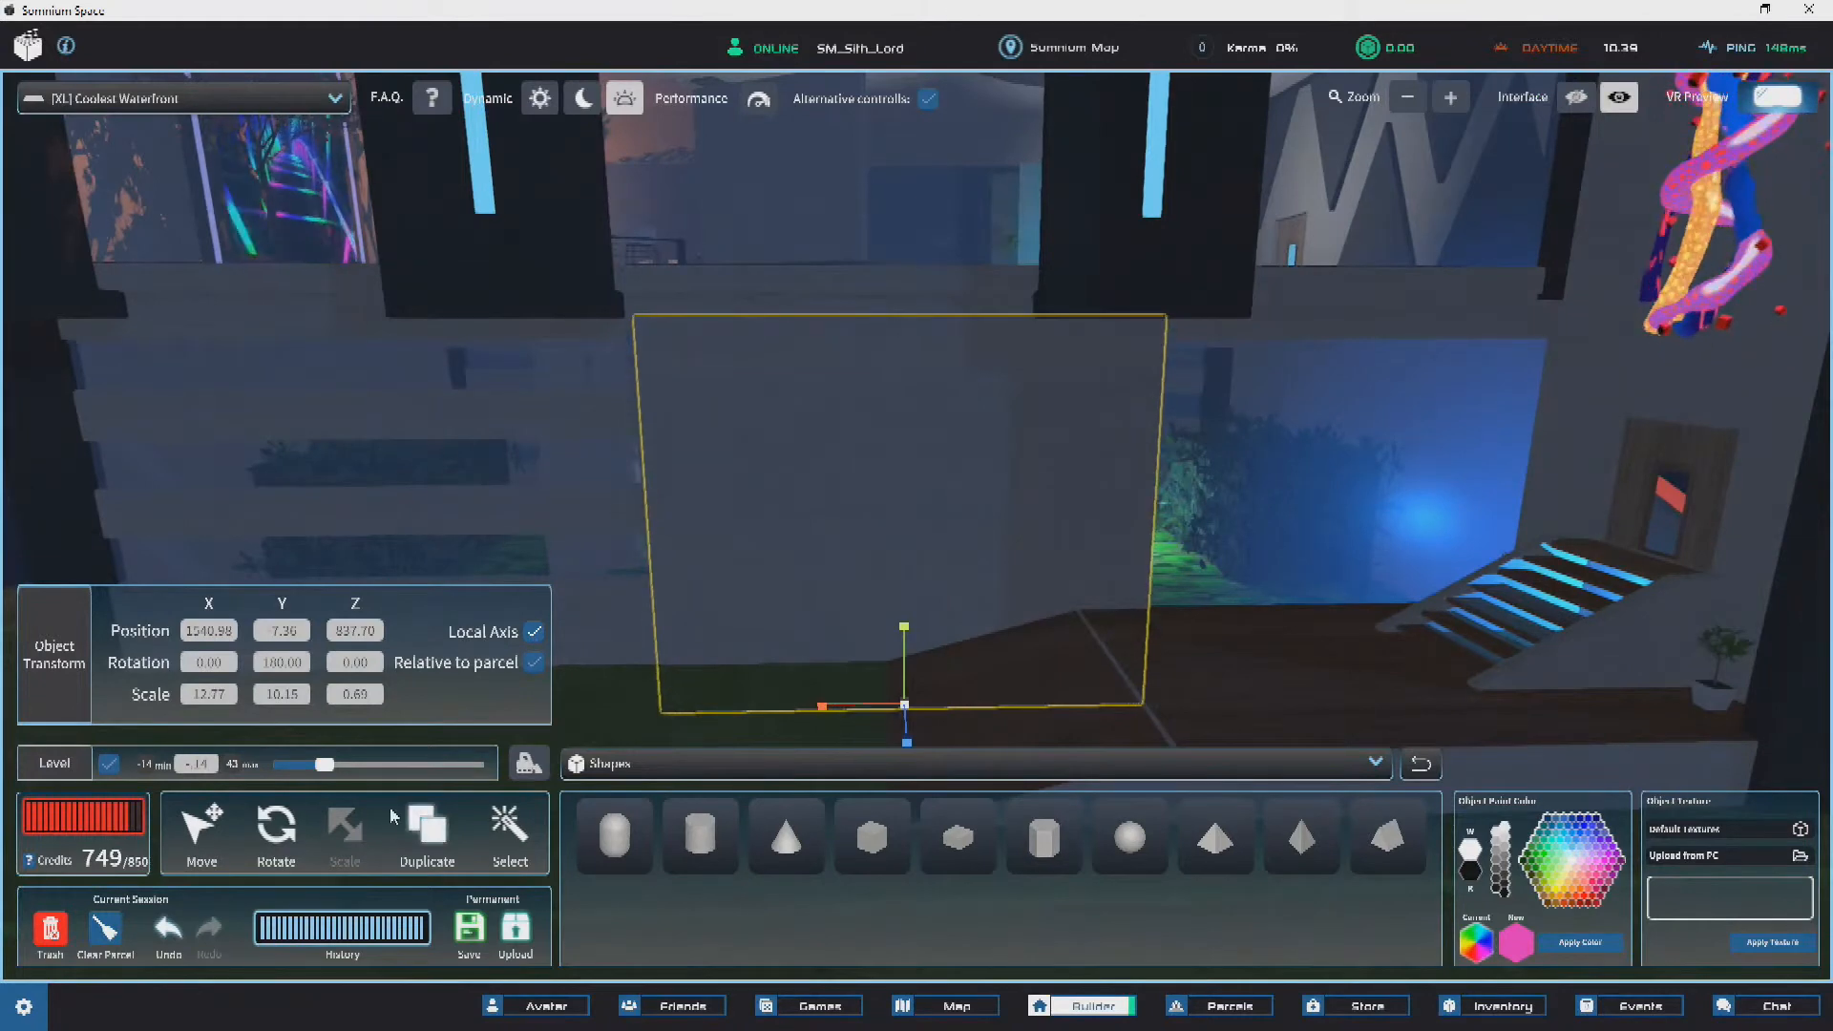
left_click(198, 847)
key("a")
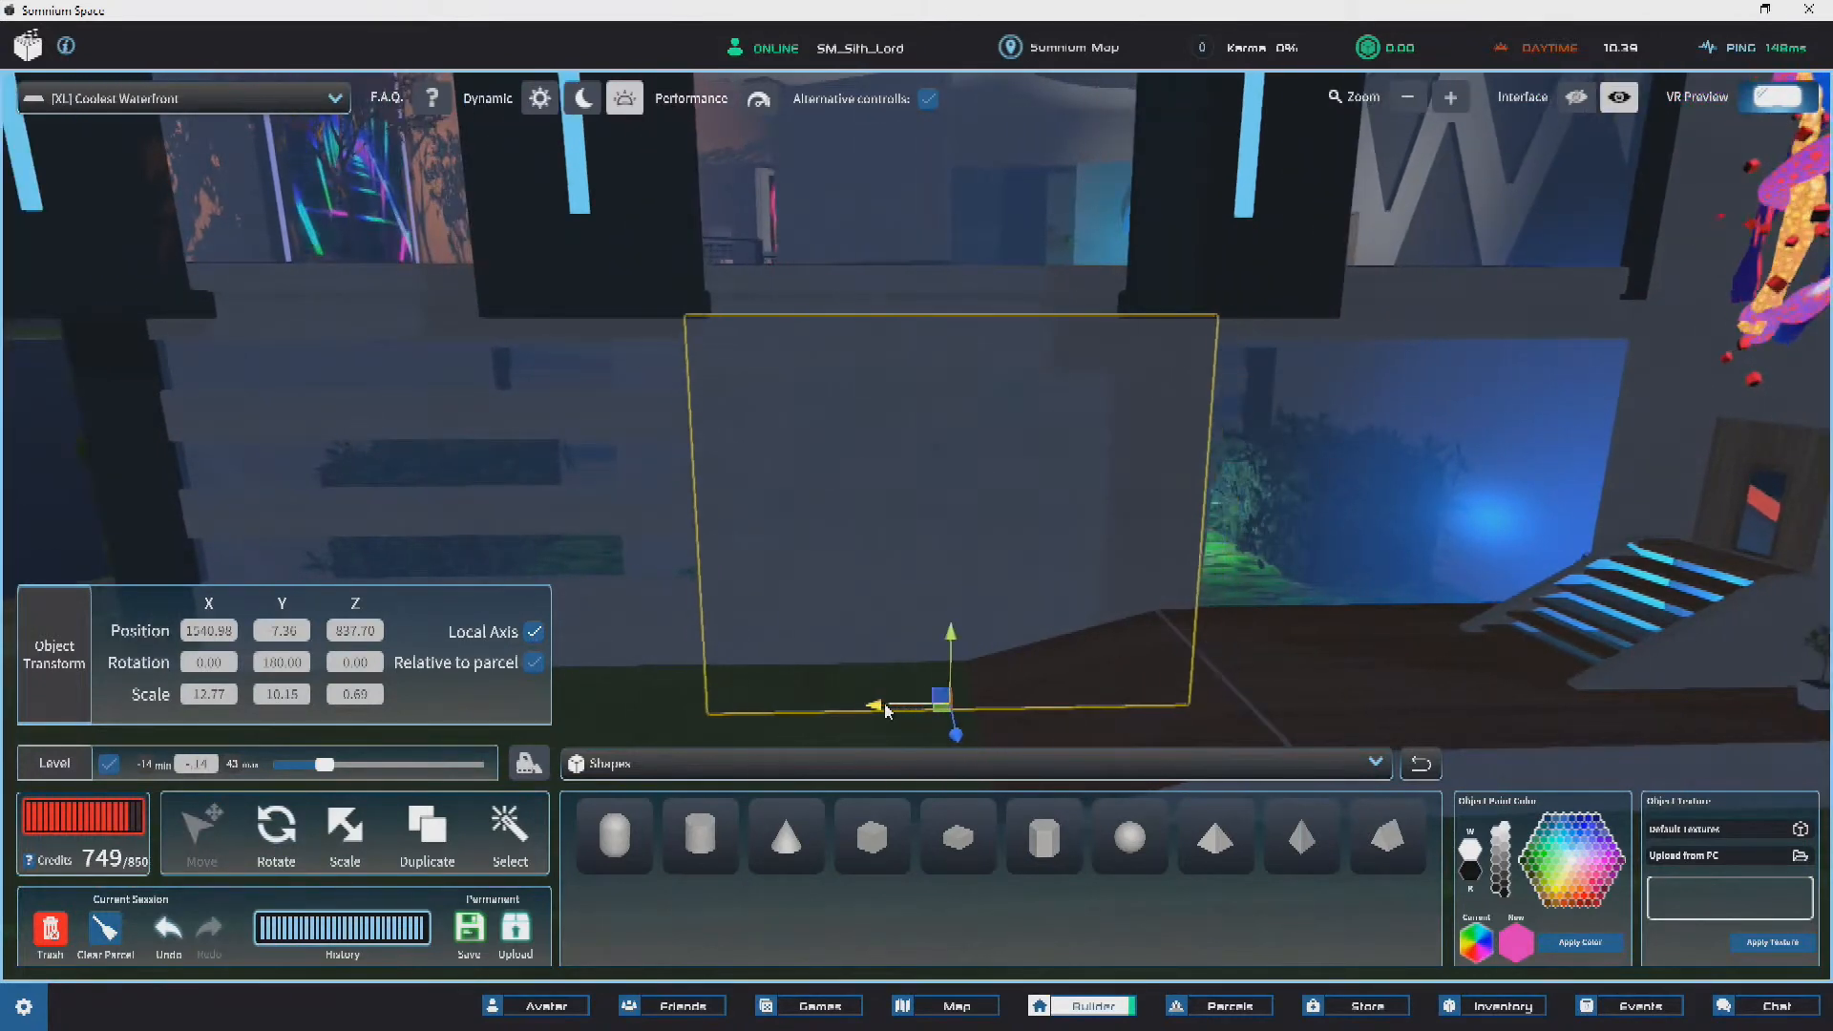
right_click_drag(930, 699, 802, 671)
key("w")
key("ctrl+z")
key("ctrl+z")
key("ctrl+z")
key("ctrl+z")
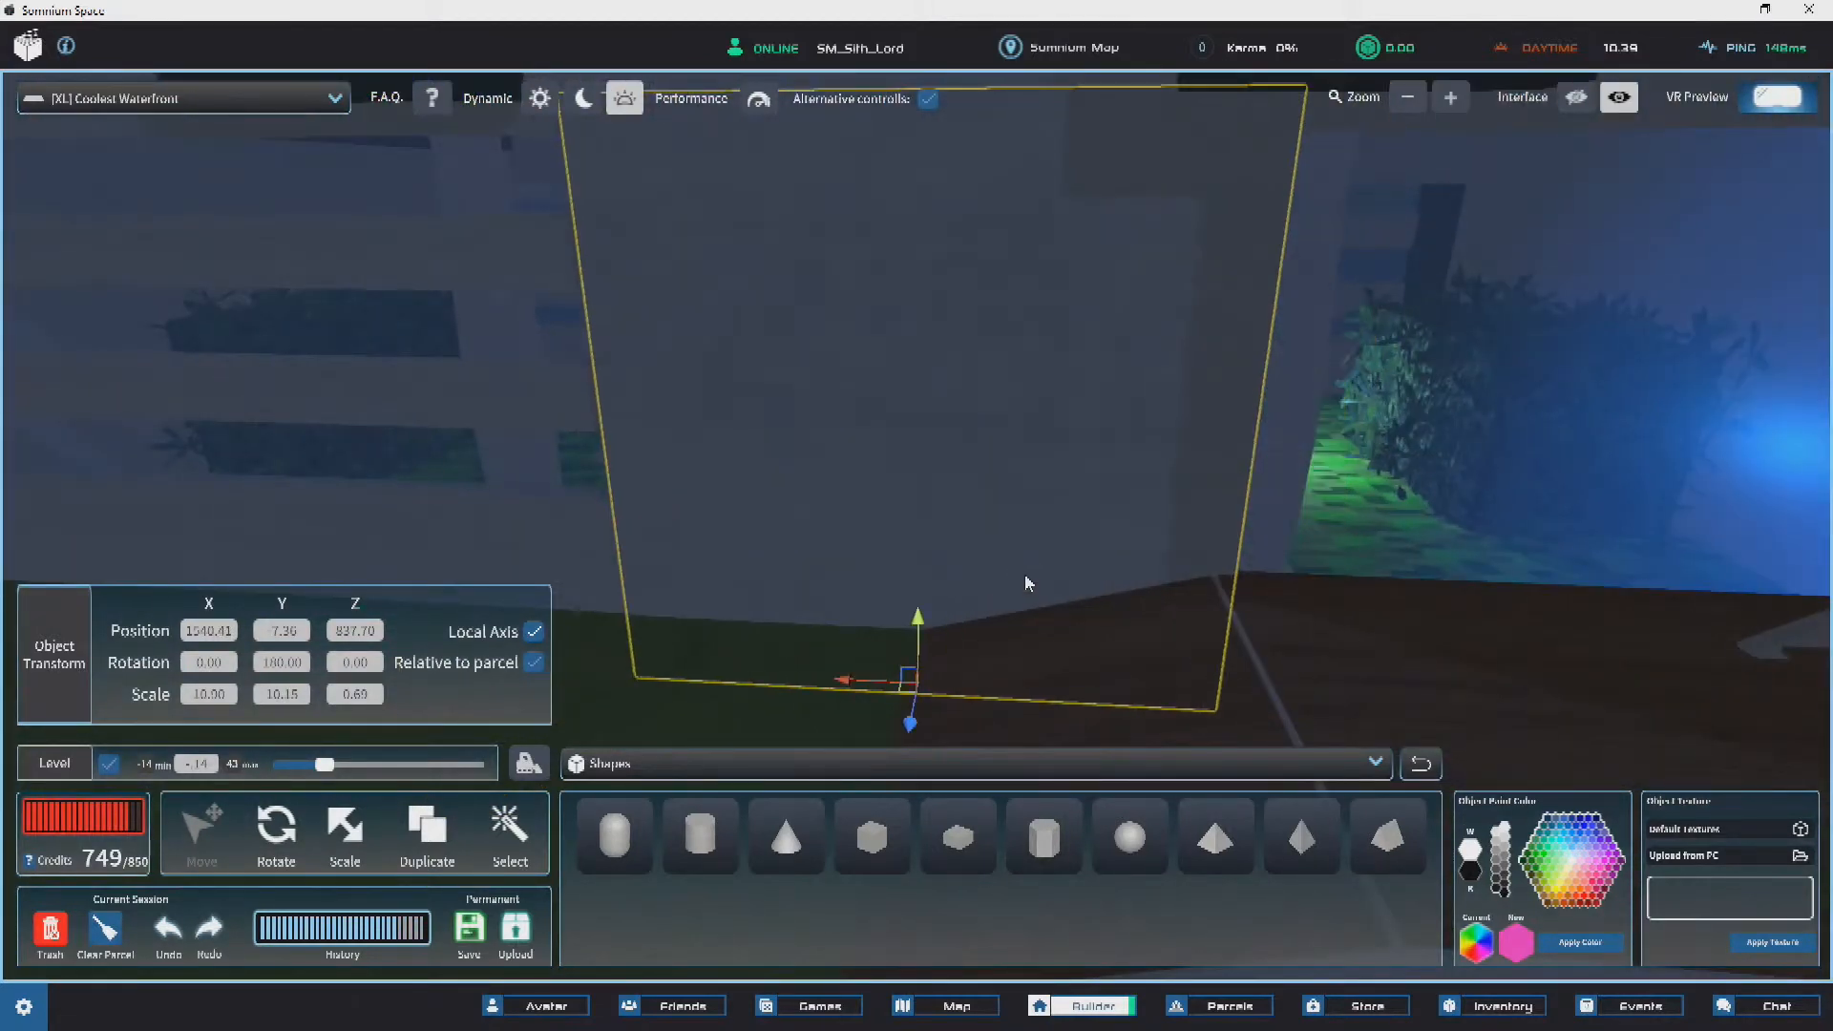
Step: Delete the large-leaved plant near the columns inside the garden
right_click_drag(1064, 518, 963, 515)
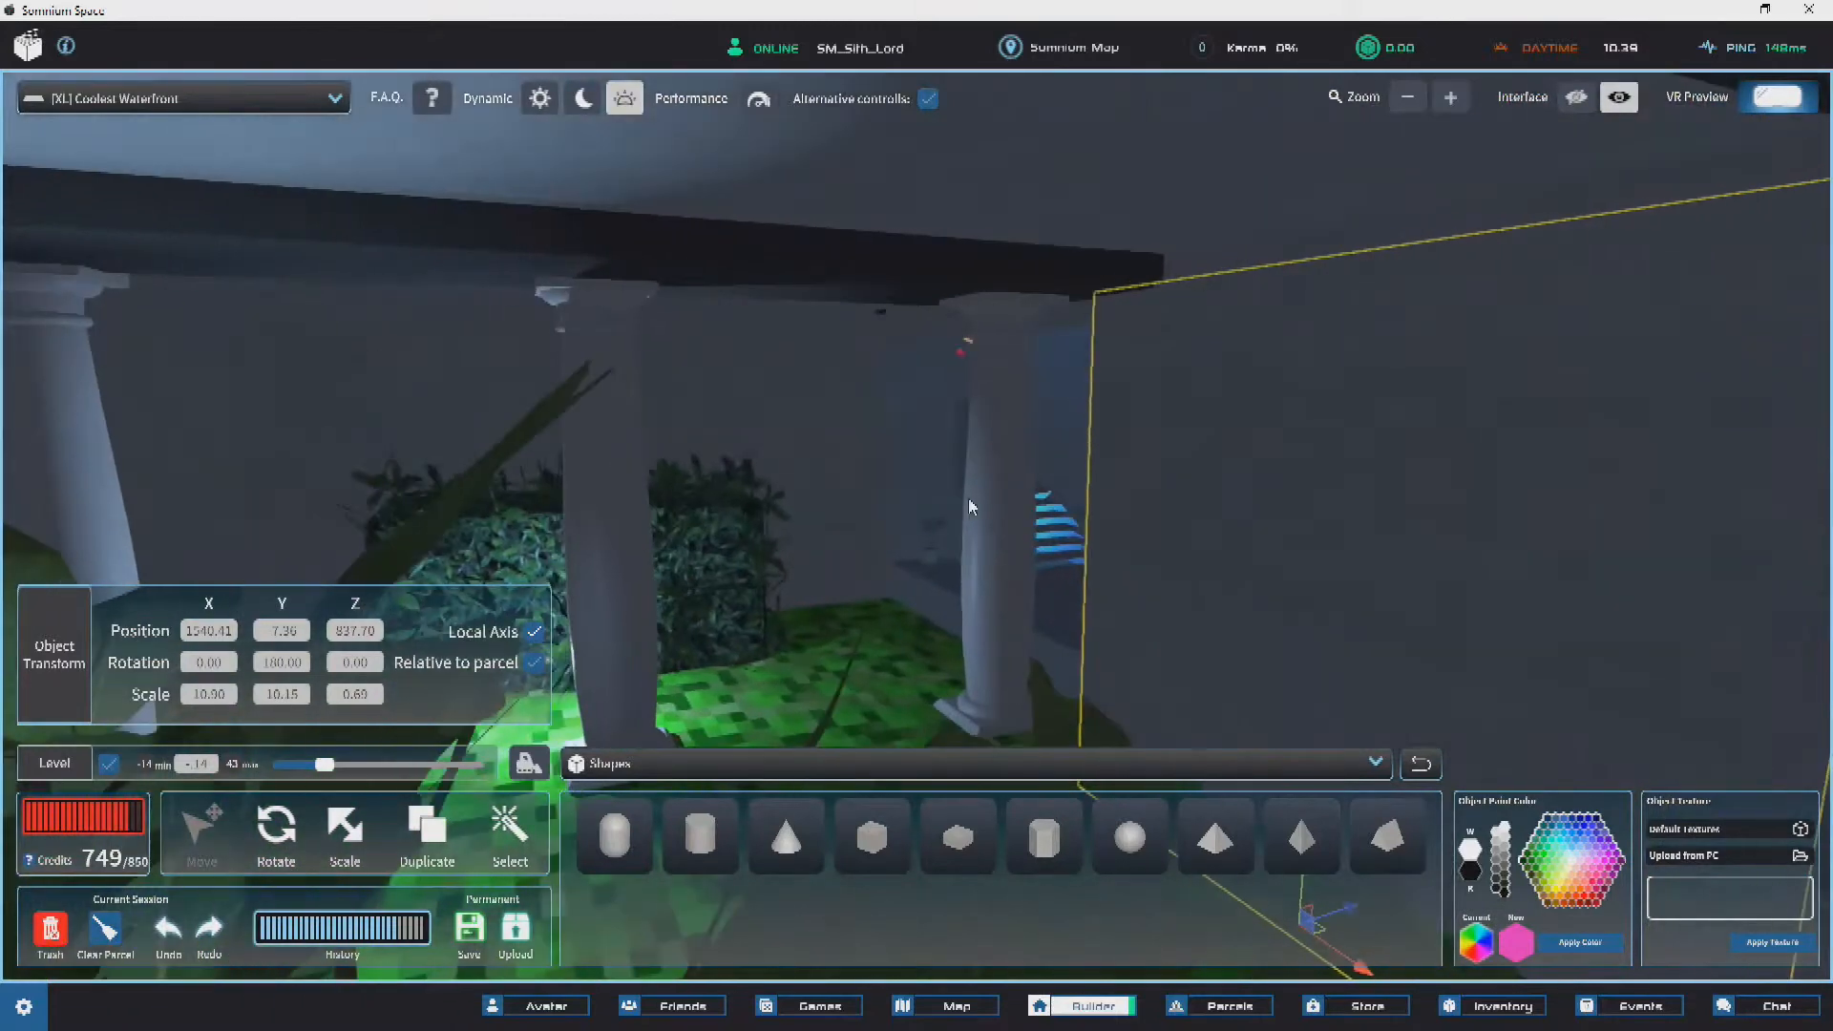
key("w")
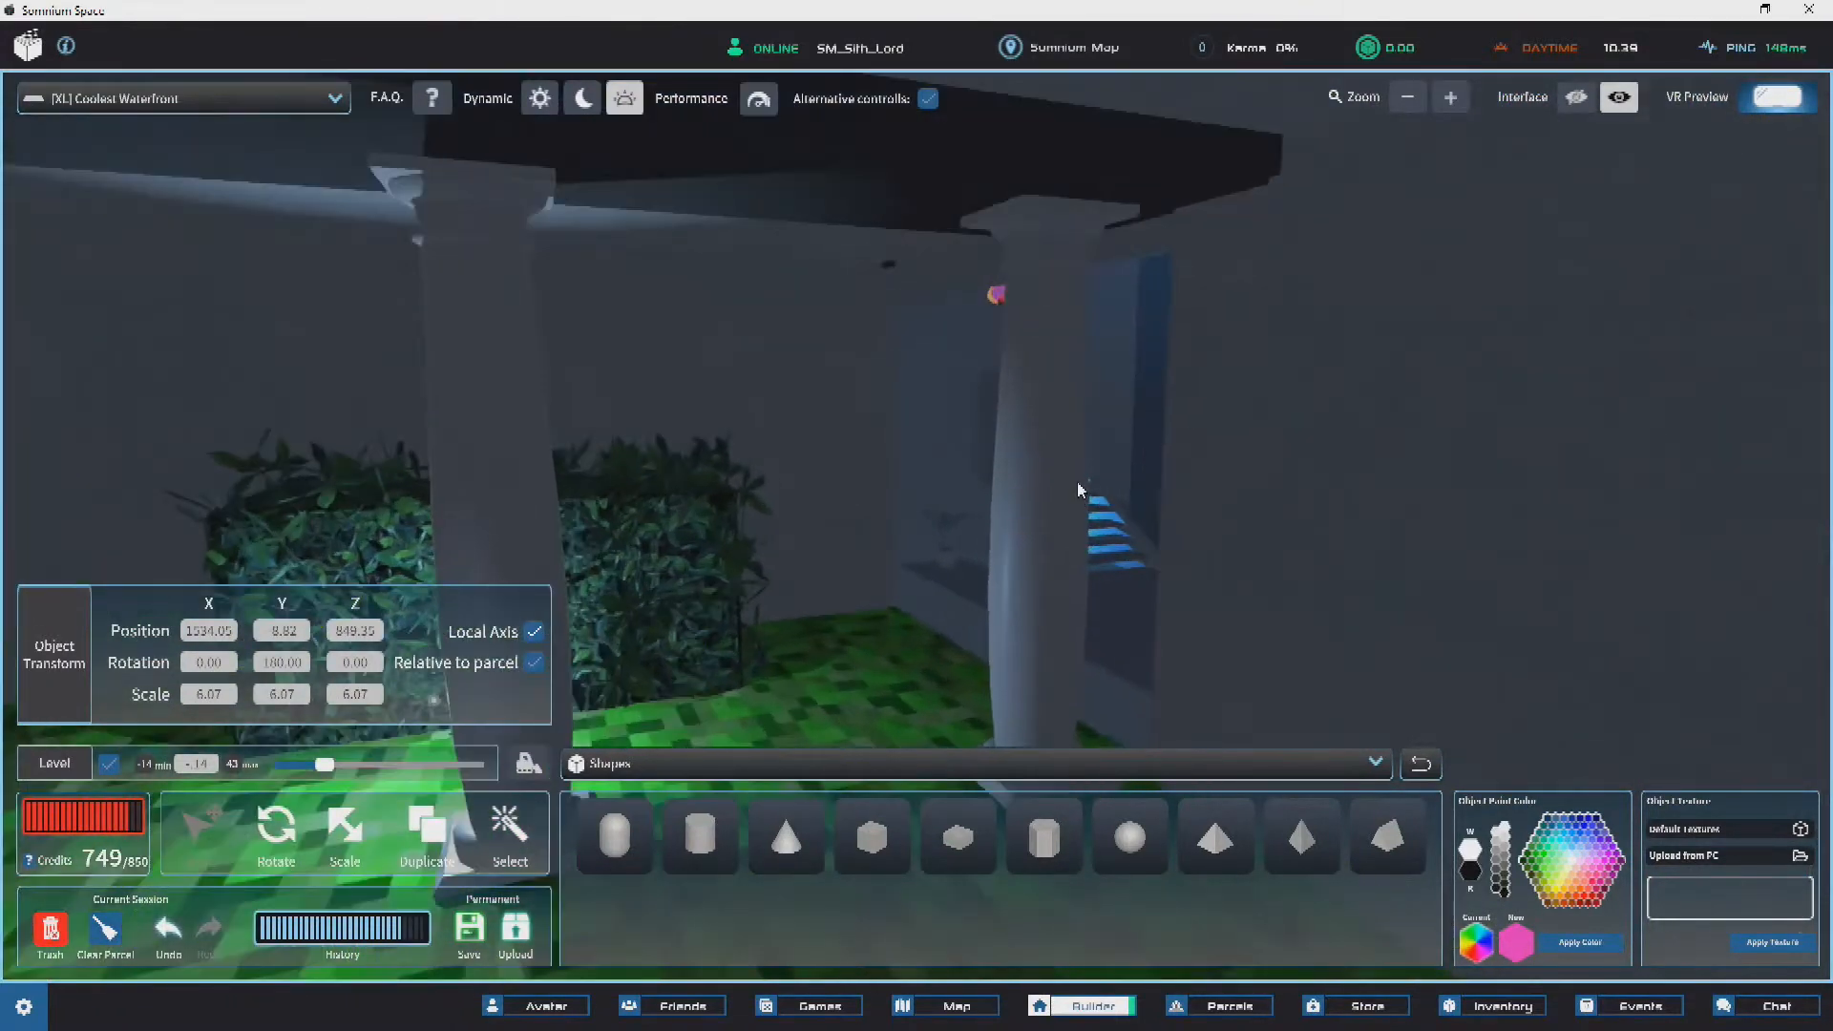
left_click(1075, 486)
key("Delete")
key("s")
key("d")
right_click_drag(1066, 468, 968, 429)
key("a")
Step: Raise the large front glass panel to Y 3.49 and reduce its height to fit the upper-floor window opening
left_click(968, 435)
key("s")
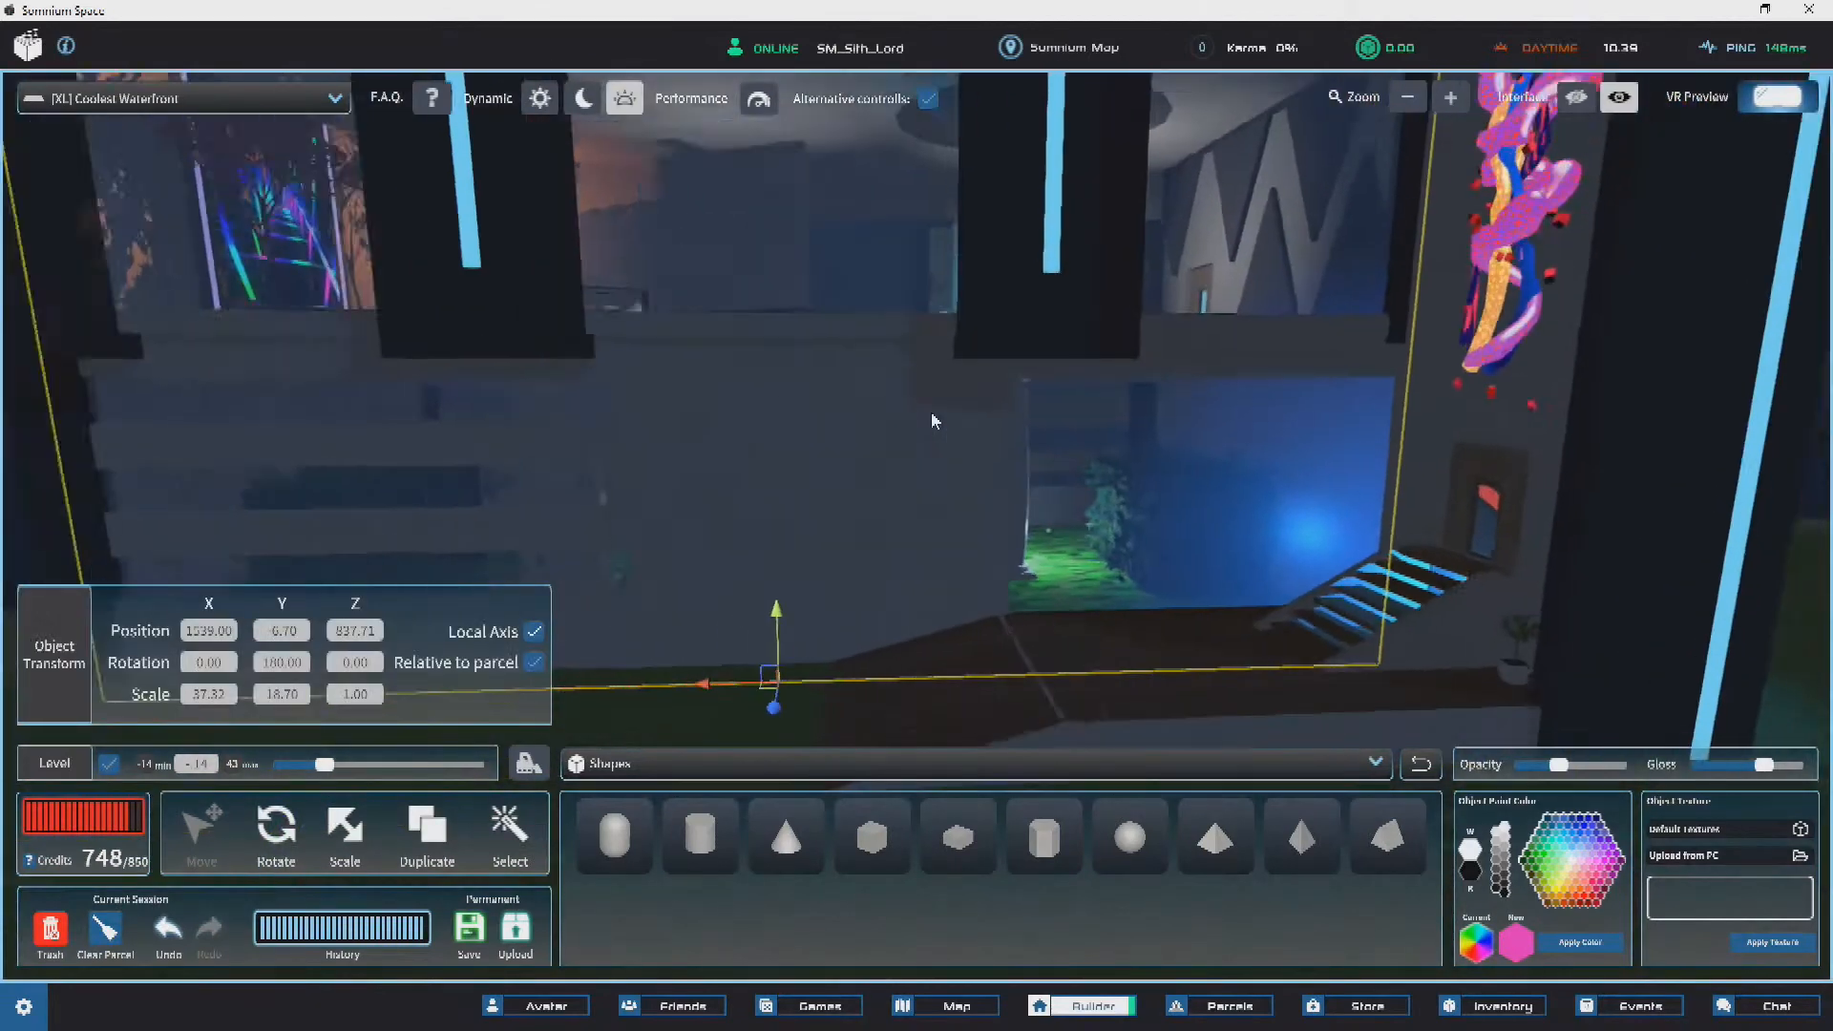
left_click_drag(829, 569, 856, 351)
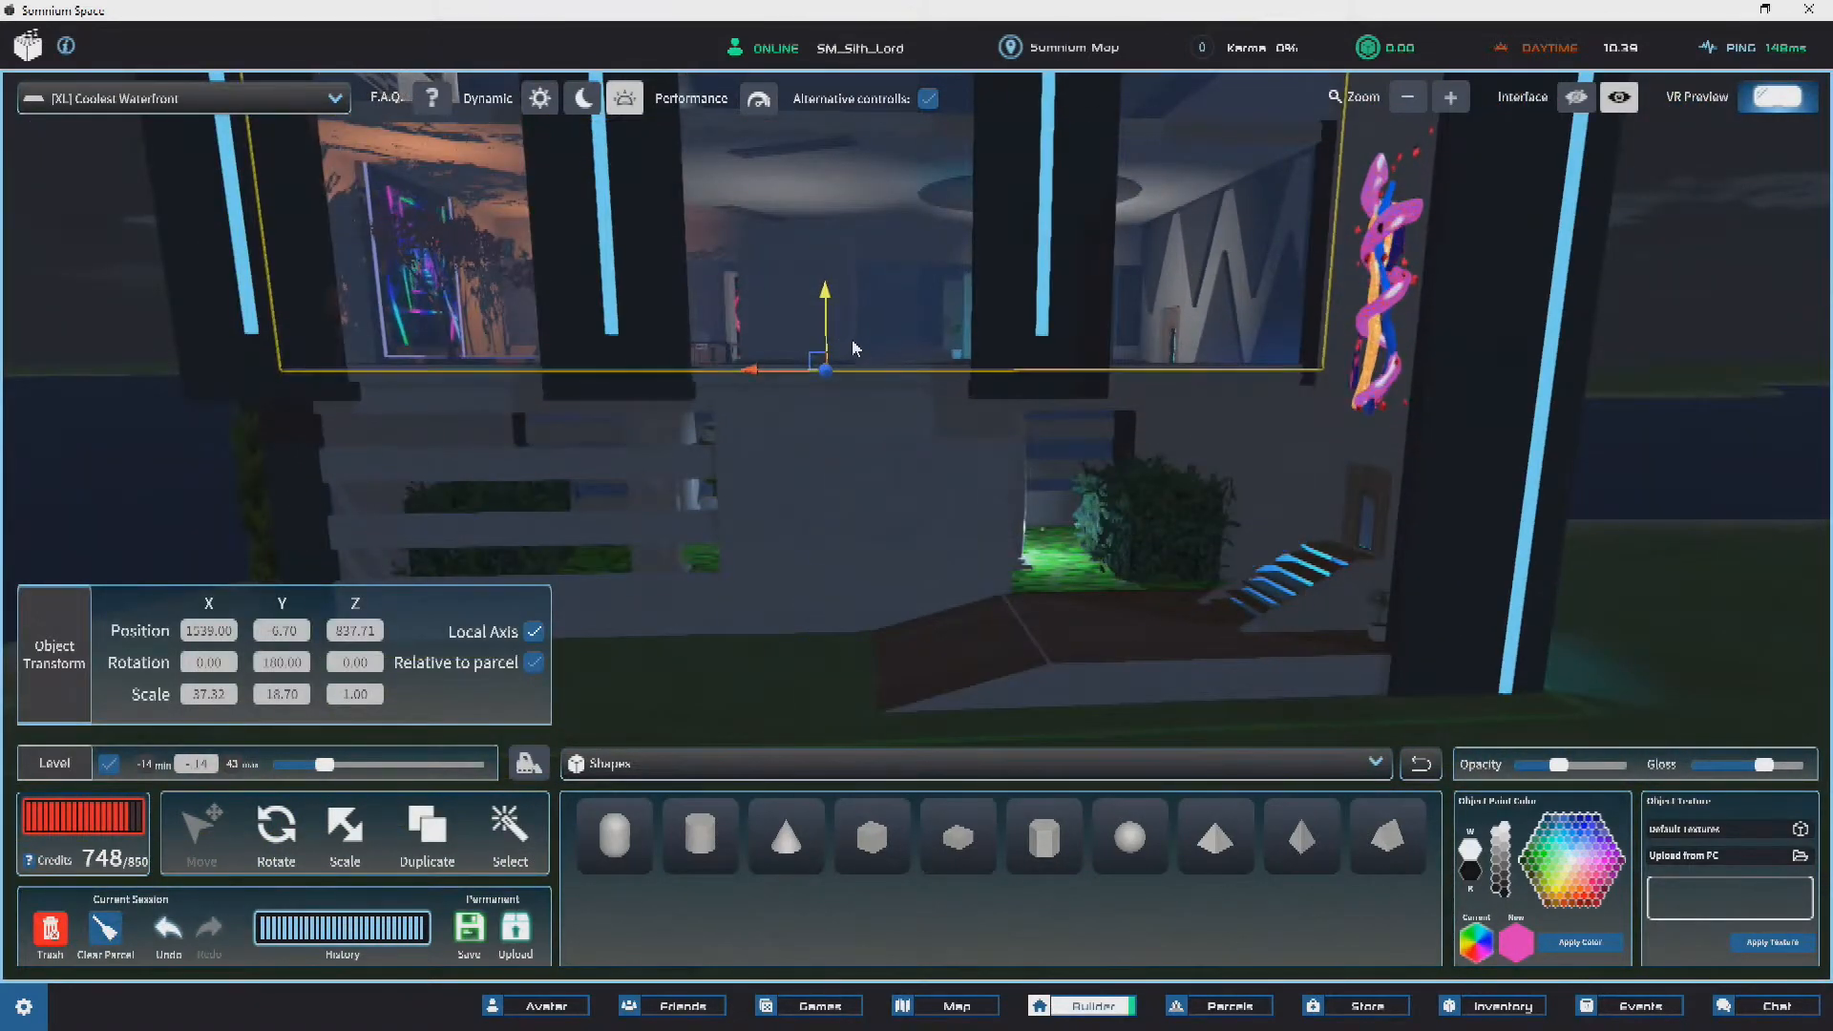
key("s")
key("a")
key("w")
left_click(377, 844)
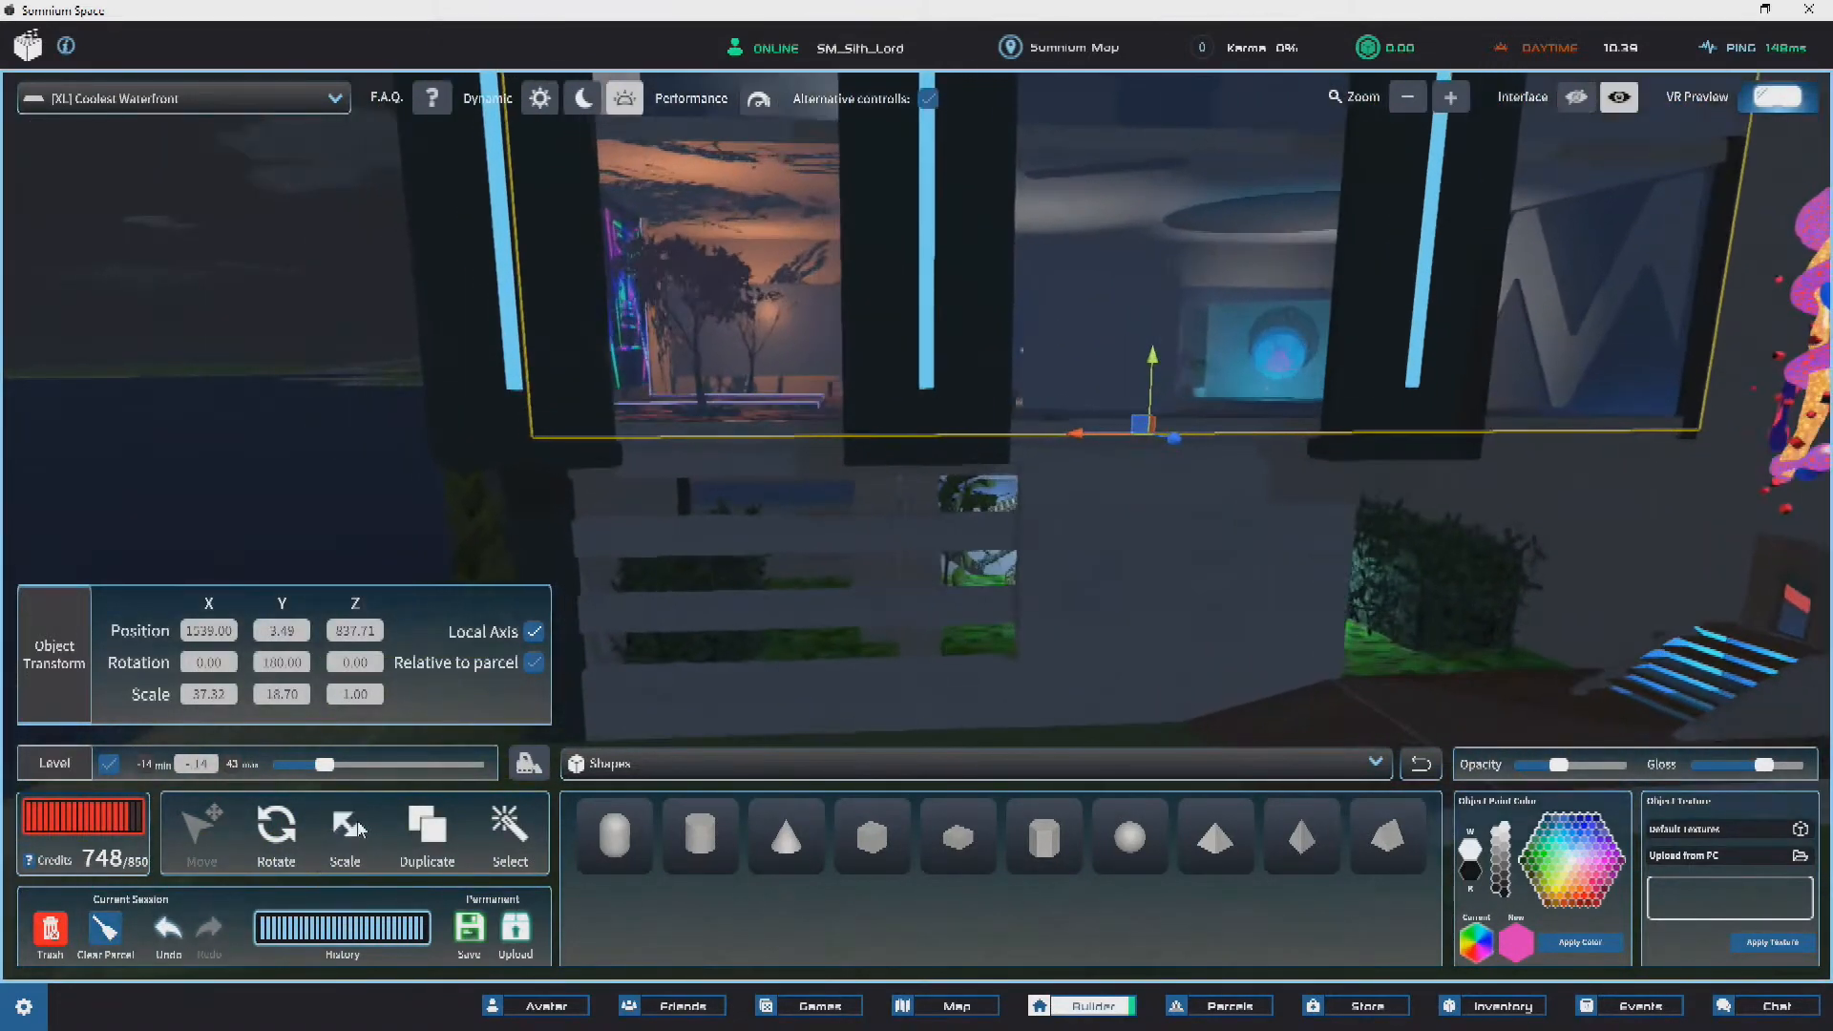
key("s")
left_click_drag(1082, 401, 1080, 439)
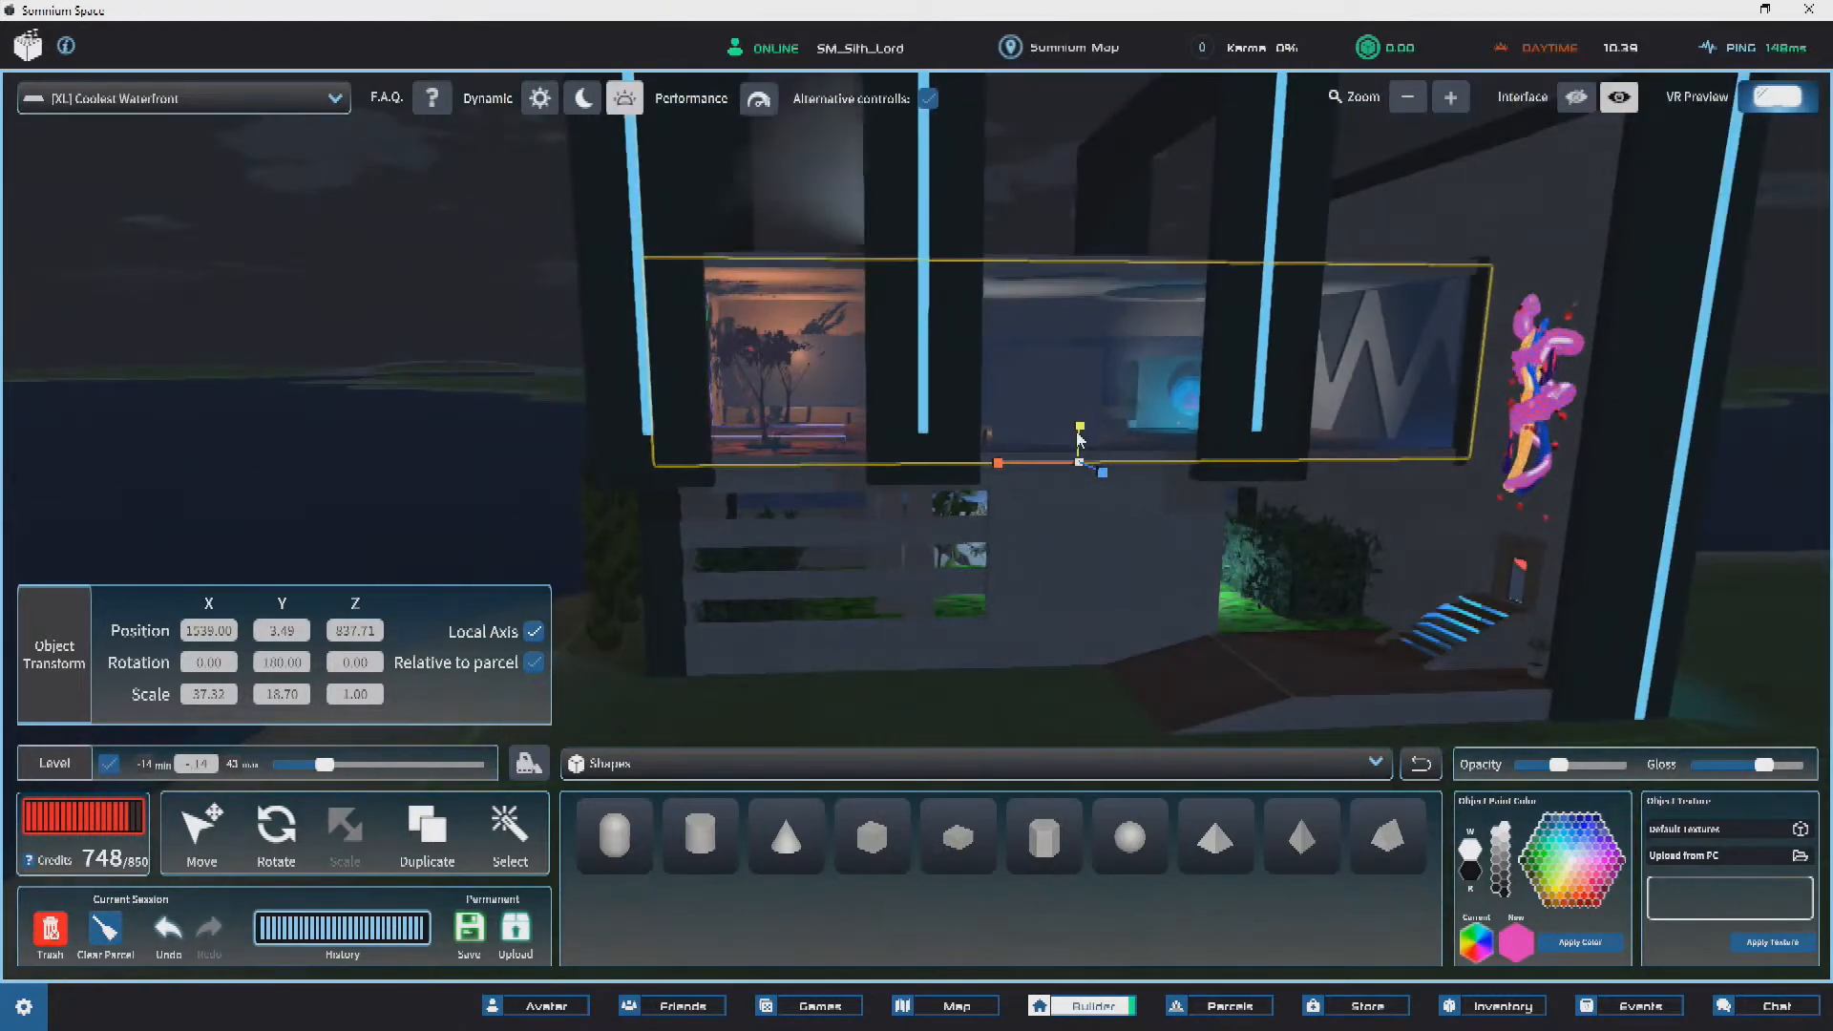
Step: Examine the reworked garden front up close and from a distance under daytime and dynamic lighting
left_click(282, 318)
key("w")
right_click_drag(920, 291, 586, 118)
key("s")
key("w")
key("s")
left_click(539, 97)
key("w")
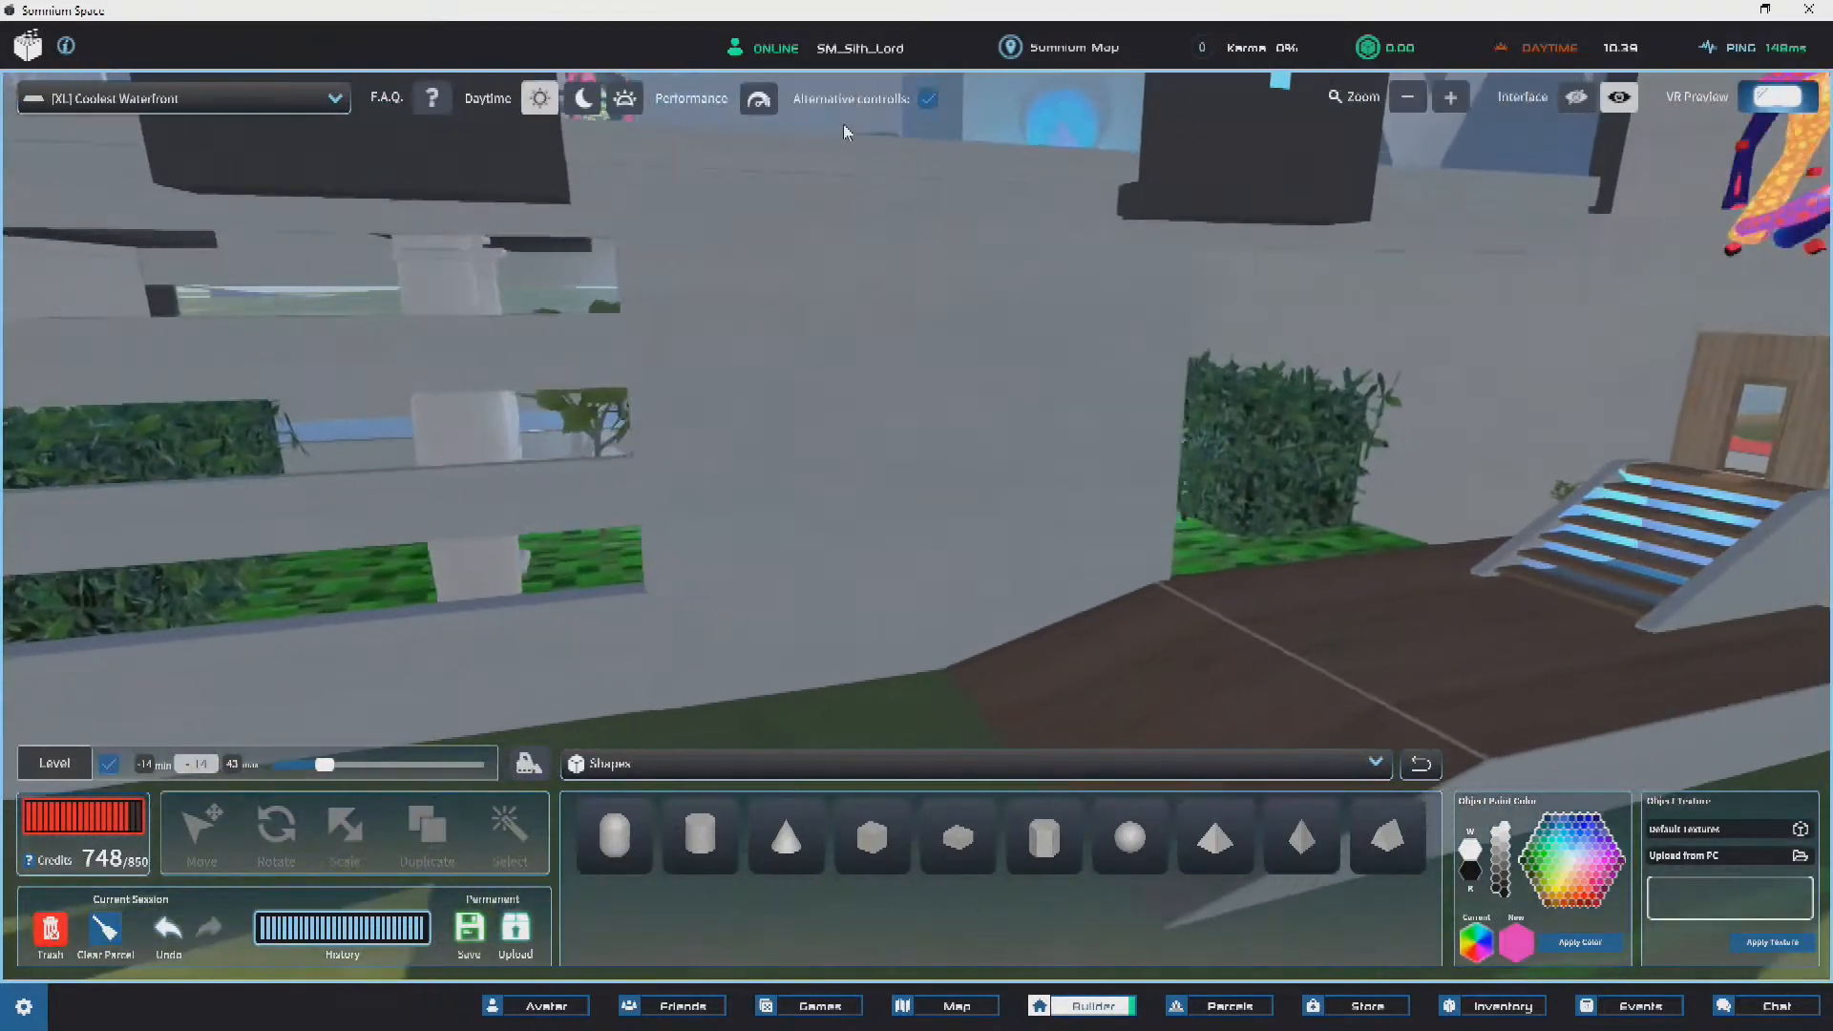
left_click(622, 102)
mouse_move(1309, 363)
right_mouse_down()
mouse_move(1378, 416)
mouse_move(1058, 318)
mouse_move(959, 444)
mouse_move(1189, 492)
mouse_move(1122, 460)
mouse_move(794, 456)
mouse_move(821, 445)
mouse_move(781, 496)
mouse_move(937, 523)
mouse_move(965, 589)
mouse_move(1050, 559)
mouse_move(1039, 617)
mouse_move(983, 553)
mouse_move(1045, 507)
right_mouse_up()
key("s")
key("d")
key("a")
key("s")
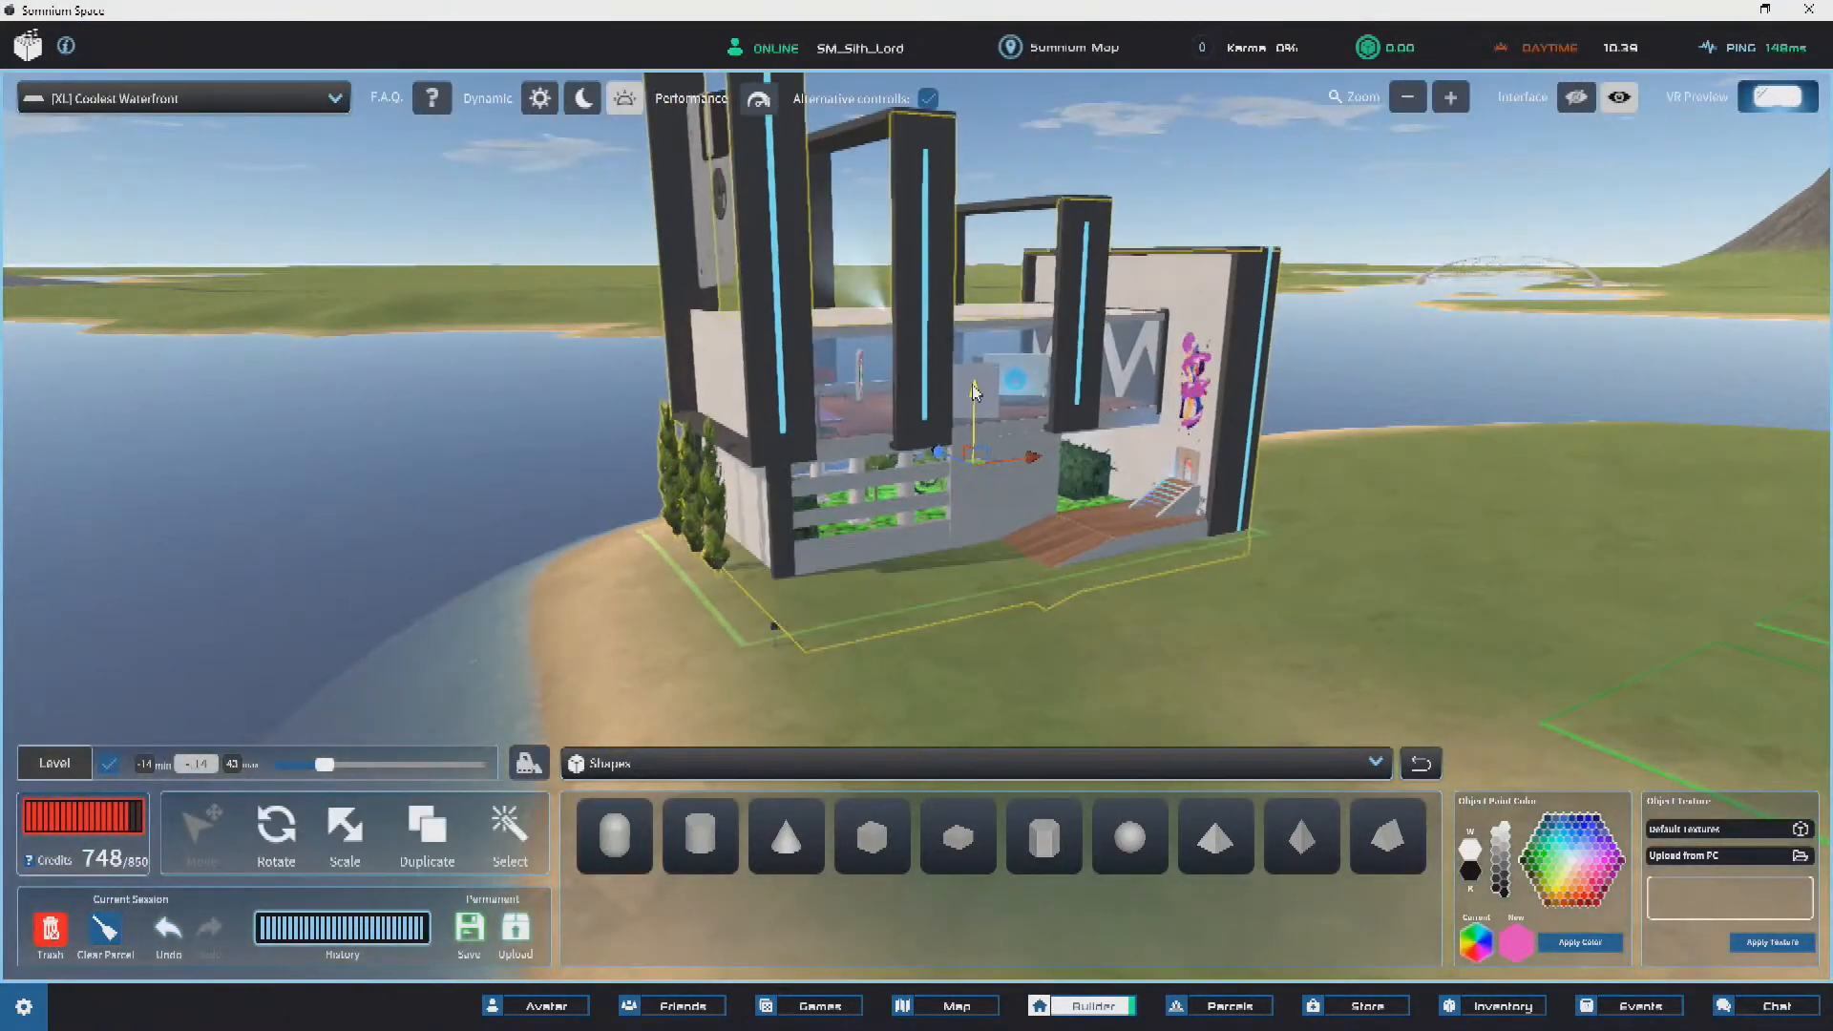
Step: Try raising the whole building above the parcel, undo the move and clear the selection
left_click_drag(975, 399, 969, 363)
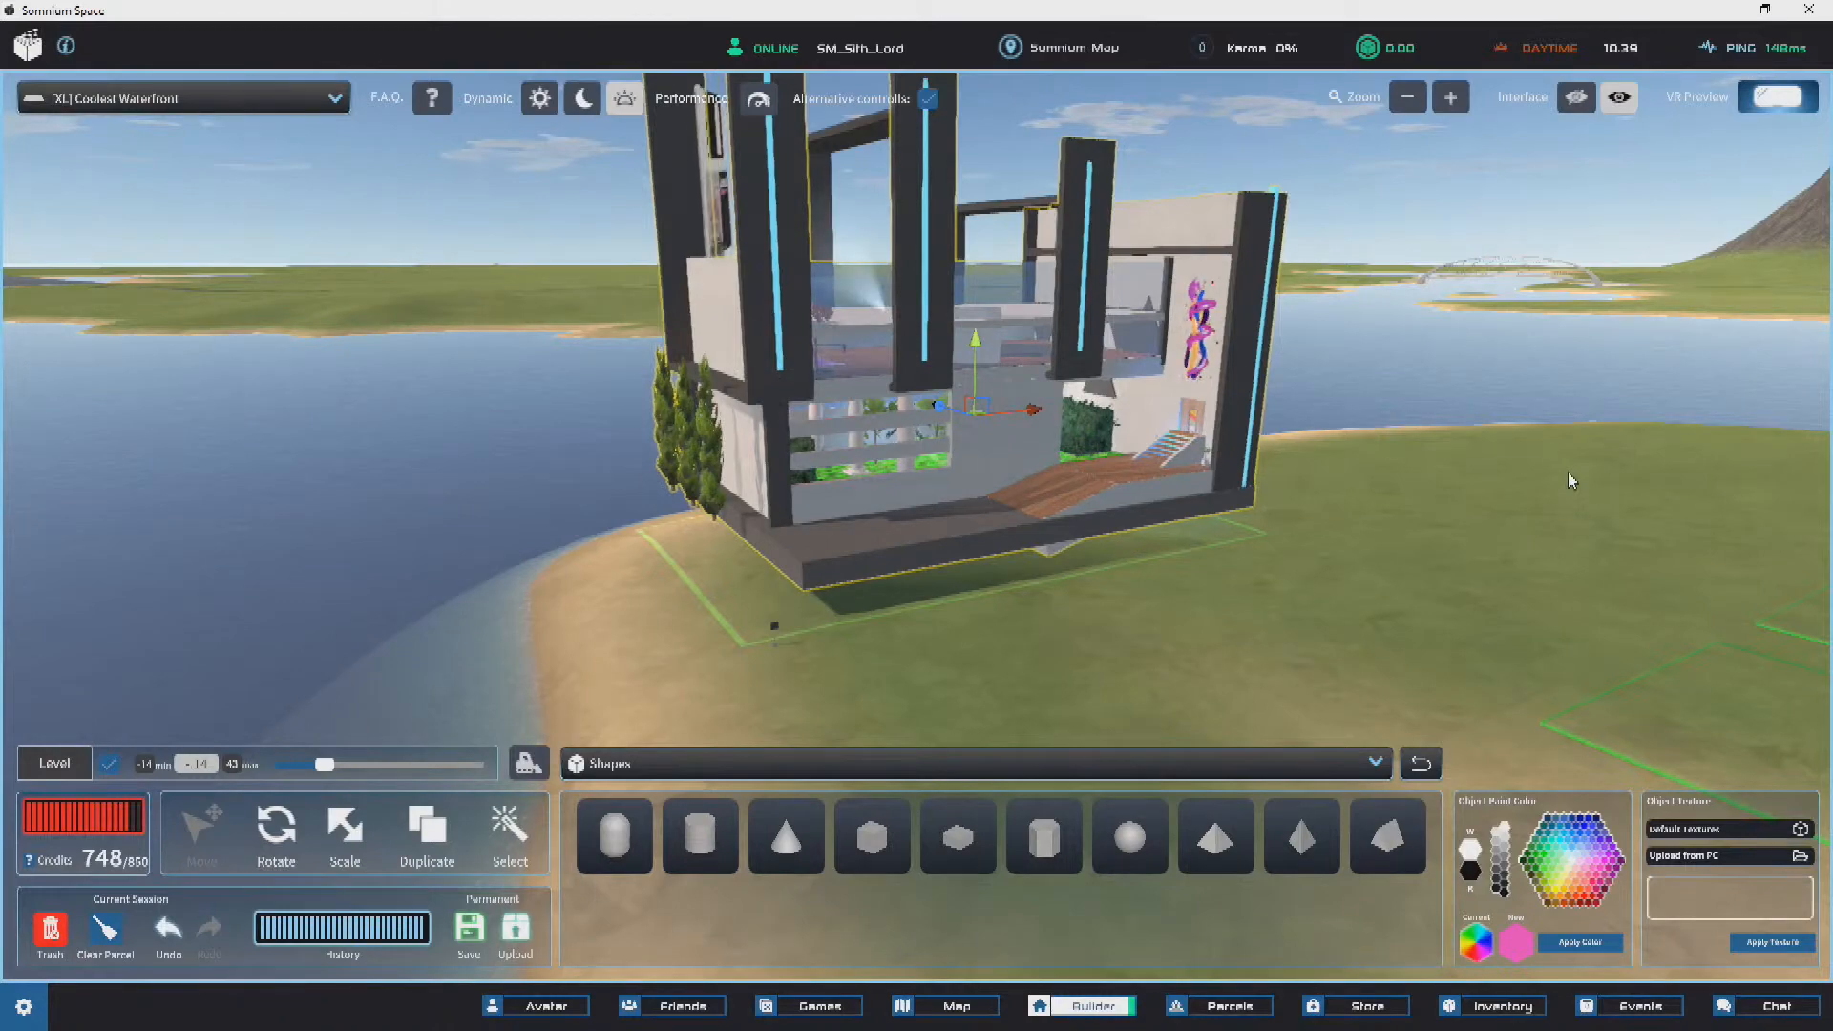
key("ctrl+z")
left_click(1560, 516)
scroll(922, 512, "up", 5)
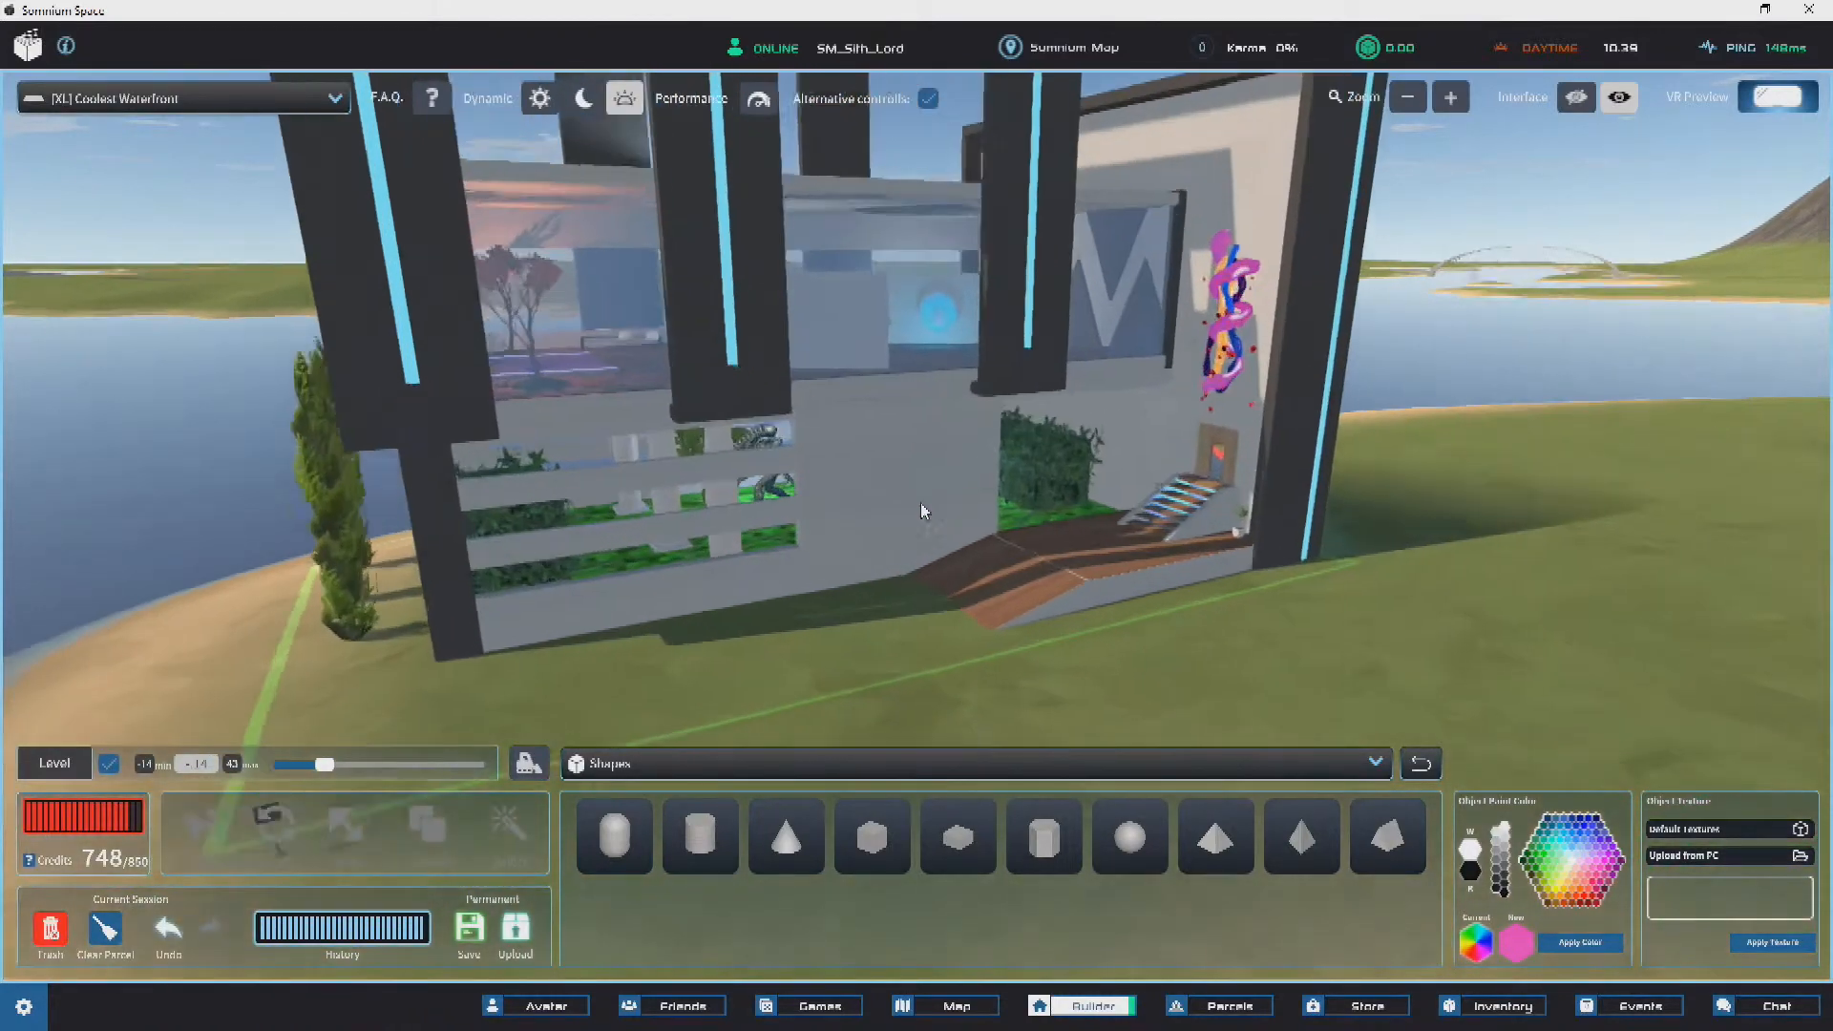
Step: Delete the hedges inside the garden opening beside the entrance ramp
key("w")
right_click_drag(924, 500, 1079, 573)
key("w")
key("w")
key("w")
key("w")
left_click(1227, 615)
key("s")
left_click(829, 314)
right_click_drag(829, 313, 861, 466)
key("Delete")
left_click(918, 443)
key("Delete")
Step: Try shortening the green grass floor to an X scale of about 24.09, and delete that floor from the garden
left_click(1010, 454)
right_click_drag(1010, 456, 779, 531)
key("s")
key("ctrl+z")
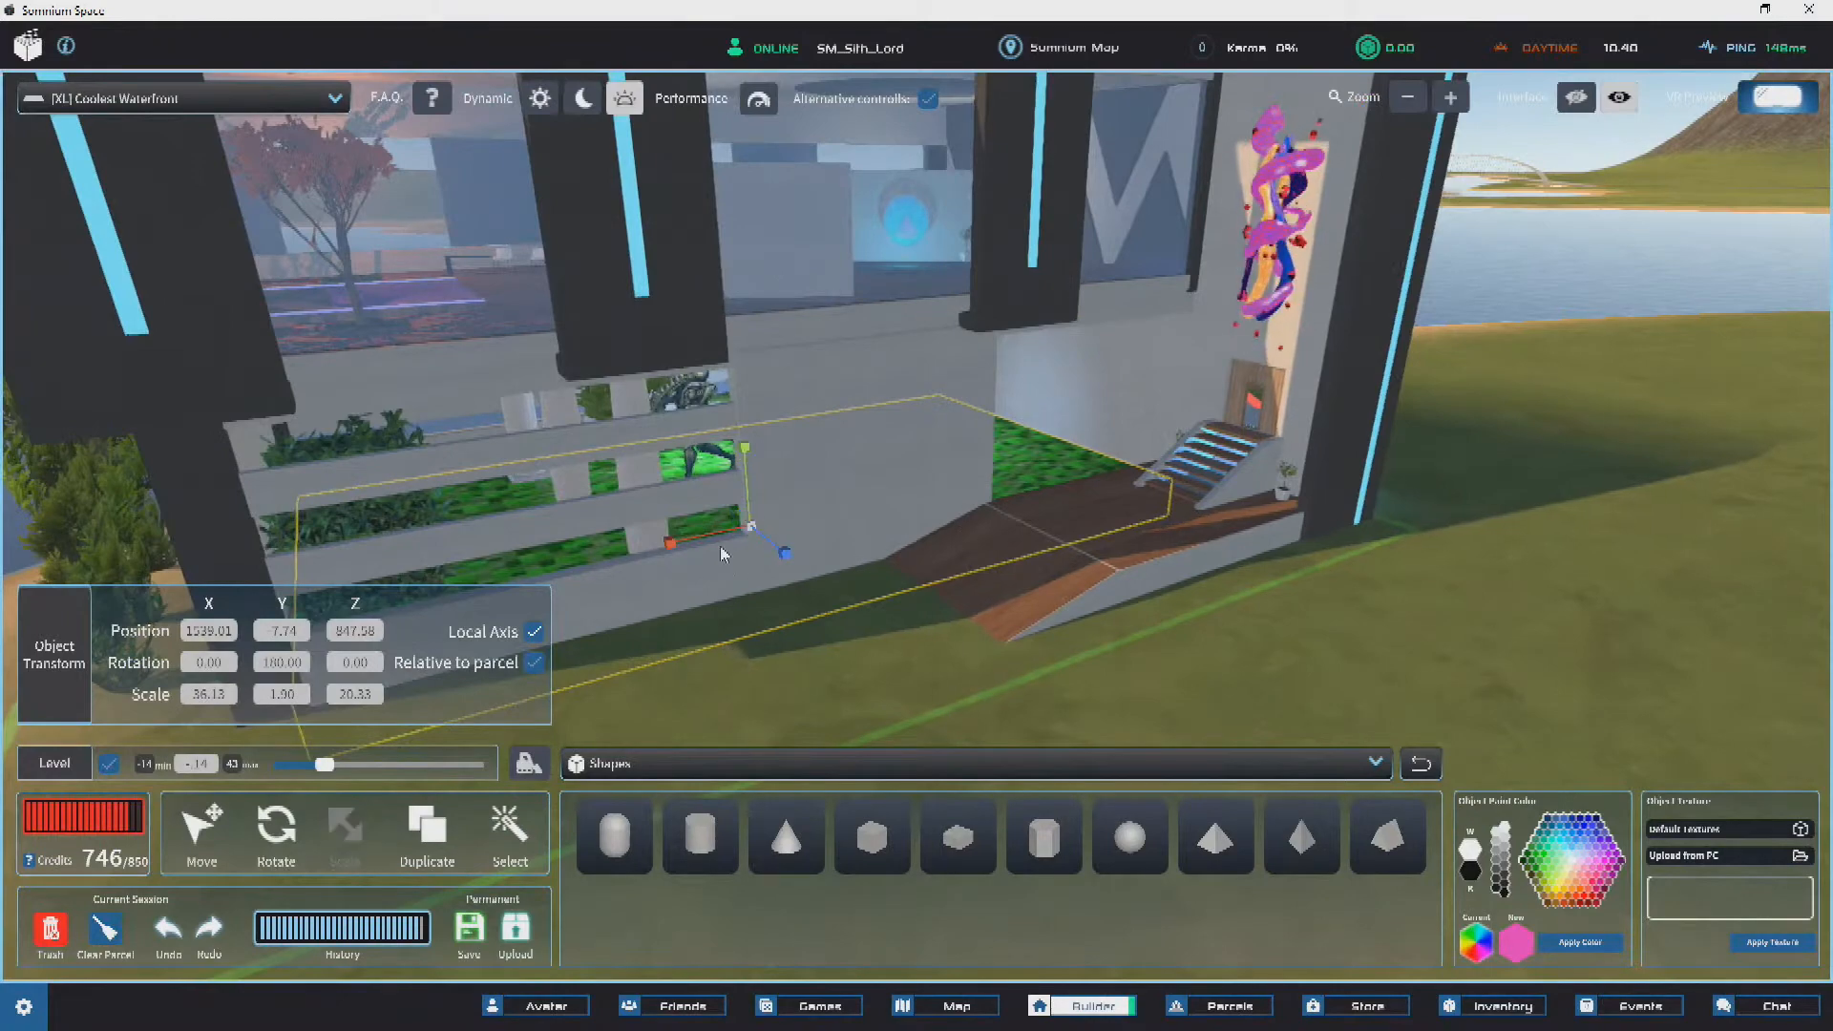
key("ctrl+y")
right_click_drag(691, 538, 763, 449)
key("w")
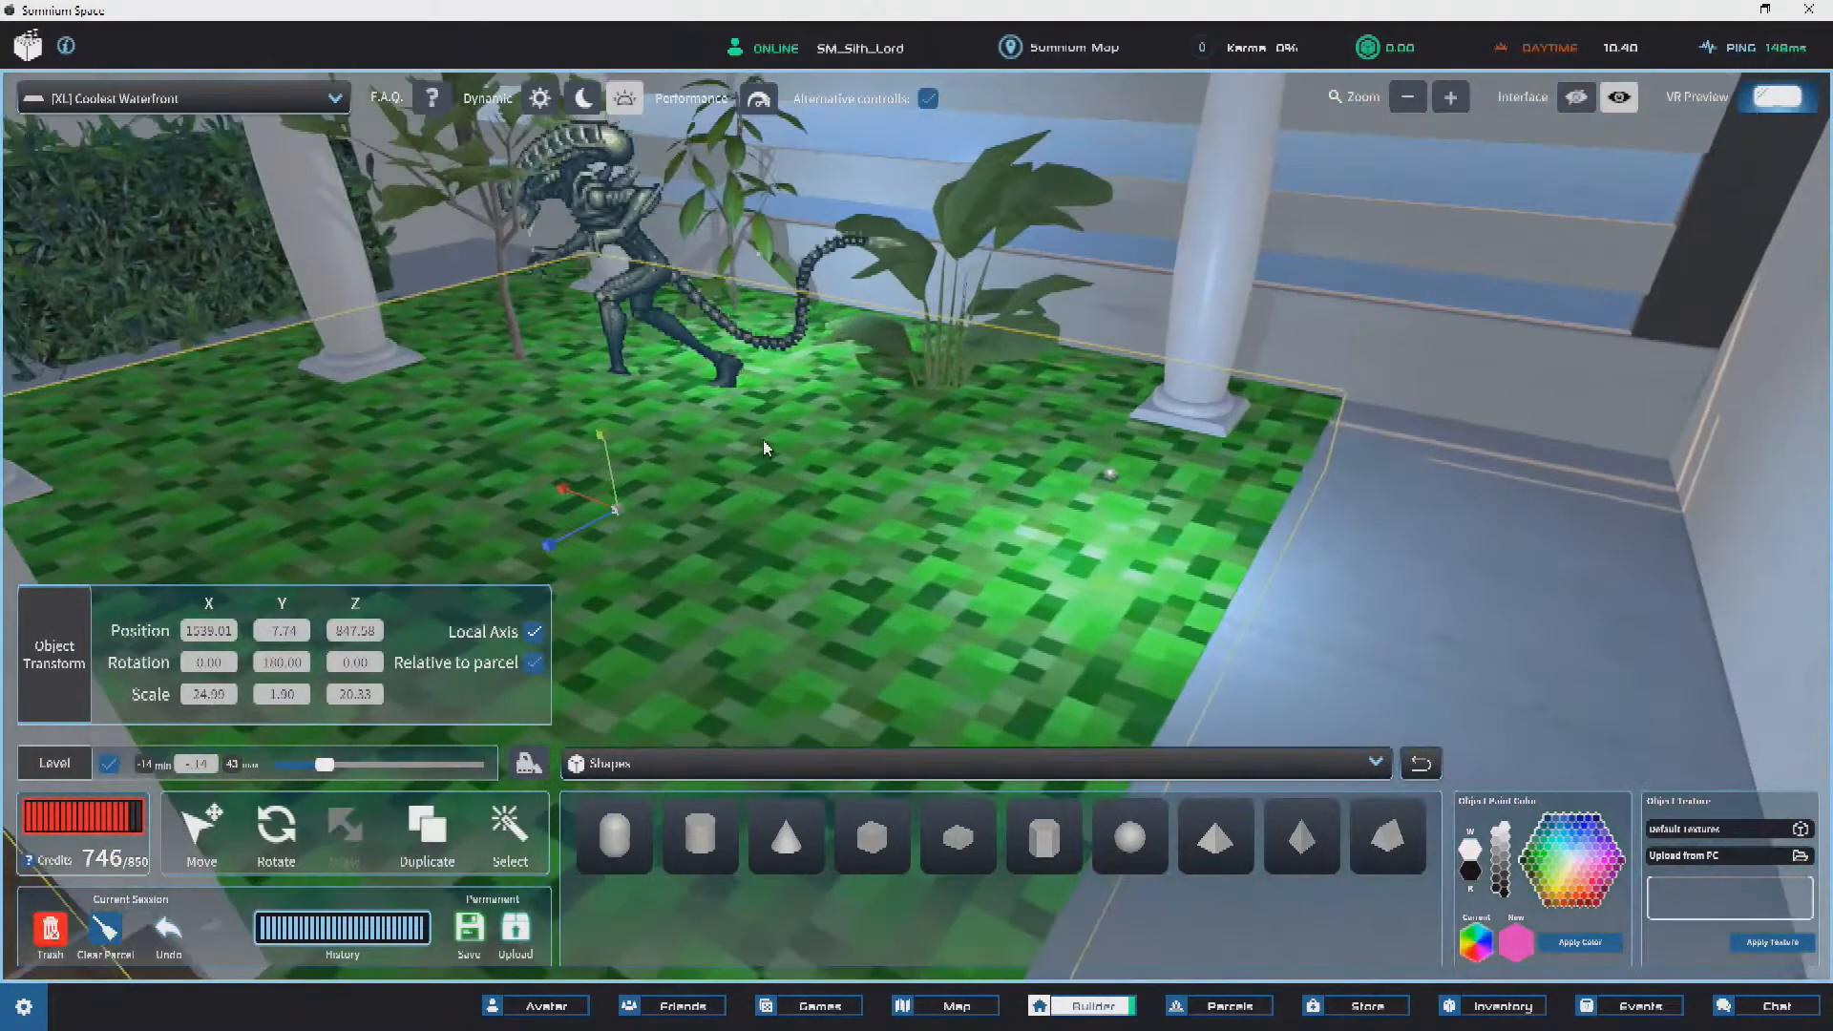
key("Delete")
right_click_drag(1077, 461, 848, 603)
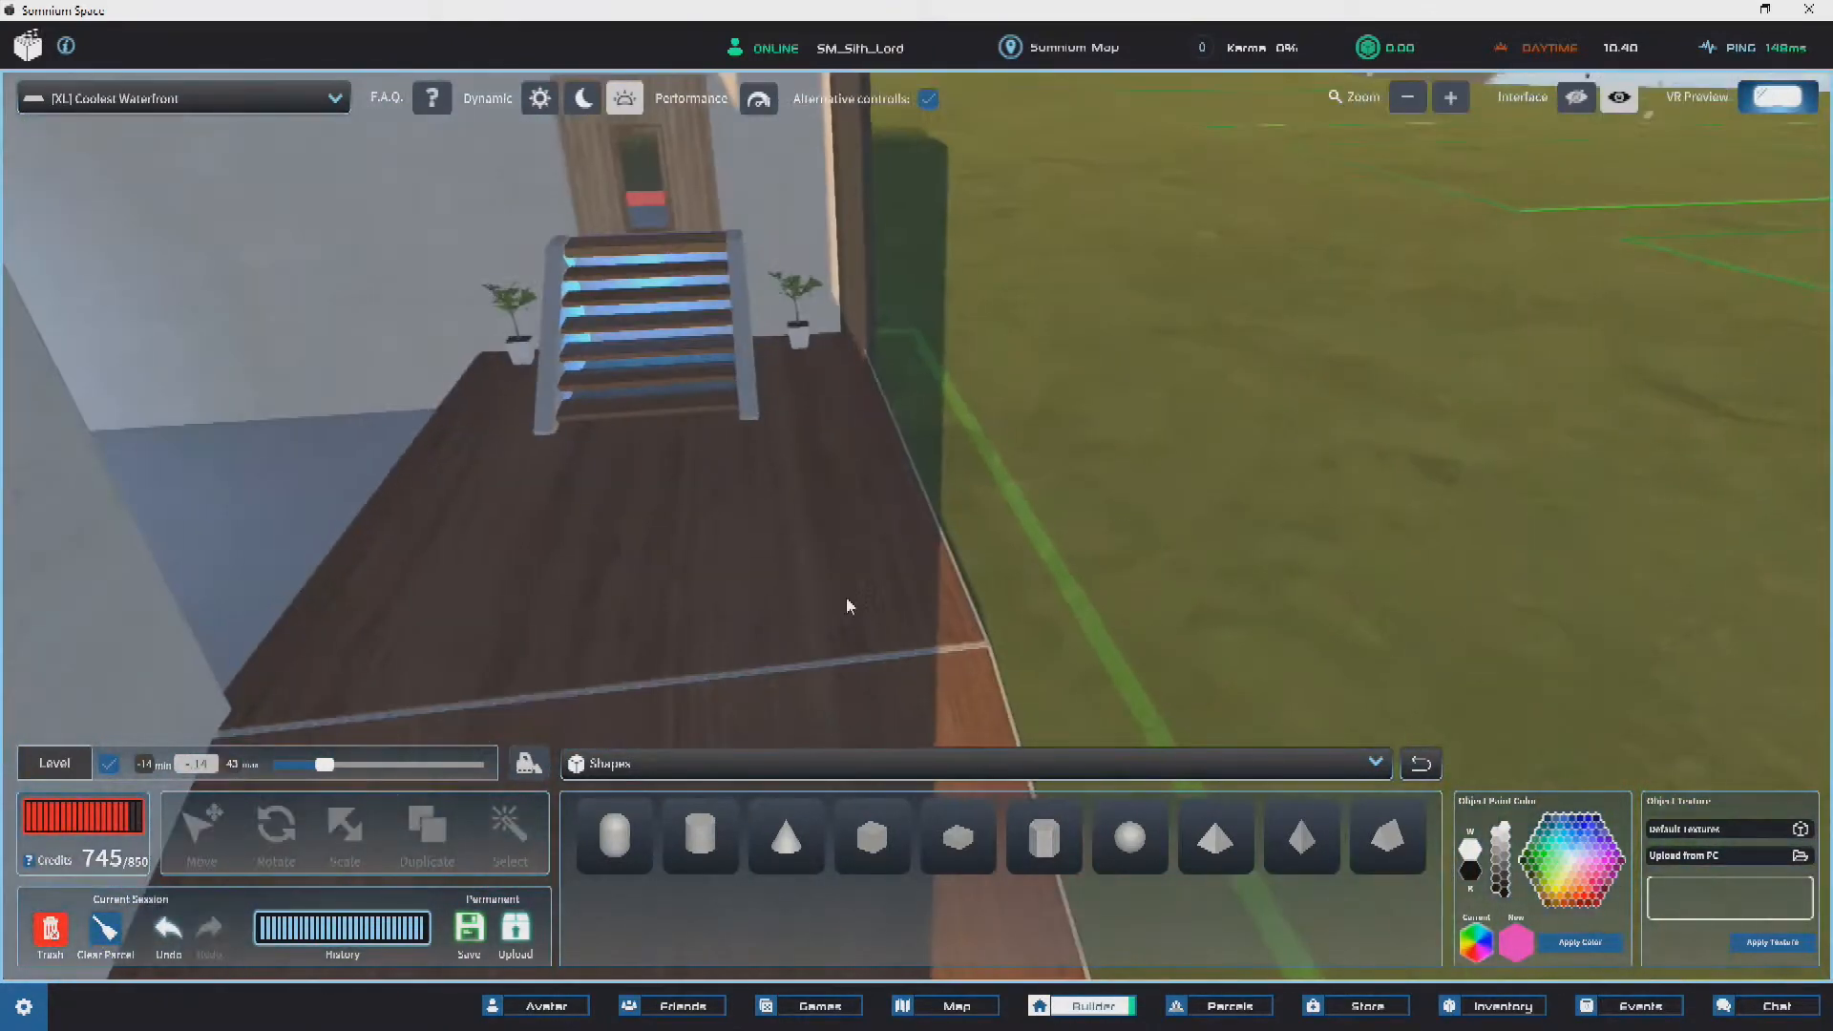
Step: Duplicate the block under the entrance deck and move the copy into the garden to about X 1551.40, Z 847.44
left_click(936, 659)
right_click_drag(990, 613, 523, 574)
left_click(1108, 707)
left_click(646, 622)
right_click_drag(645, 621, 1012, 542)
key("ctrl+d")
left_click(1041, 658)
right_click_drag(623, 370, 951, 345)
left_click_drag(1009, 293, 829, 487)
right_click_drag(951, 405, 979, 452)
key("w")
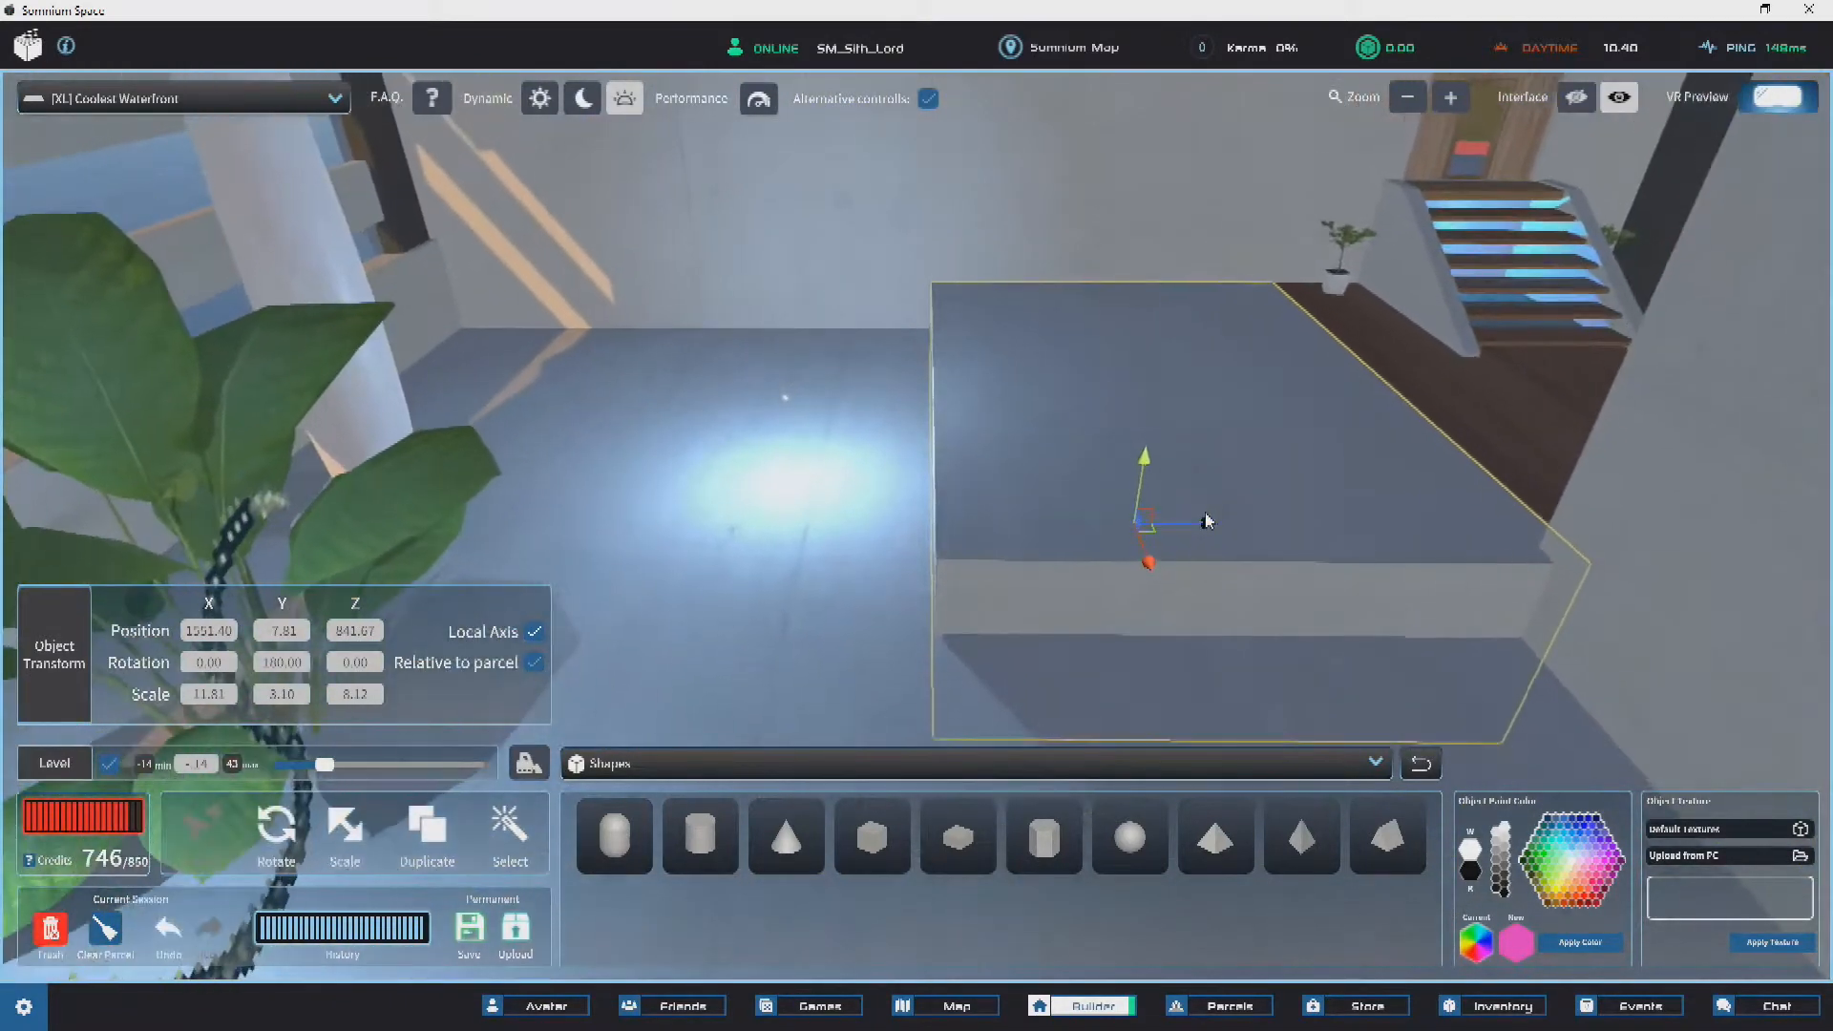
left_click_drag(1204, 528, 899, 528)
key("w")
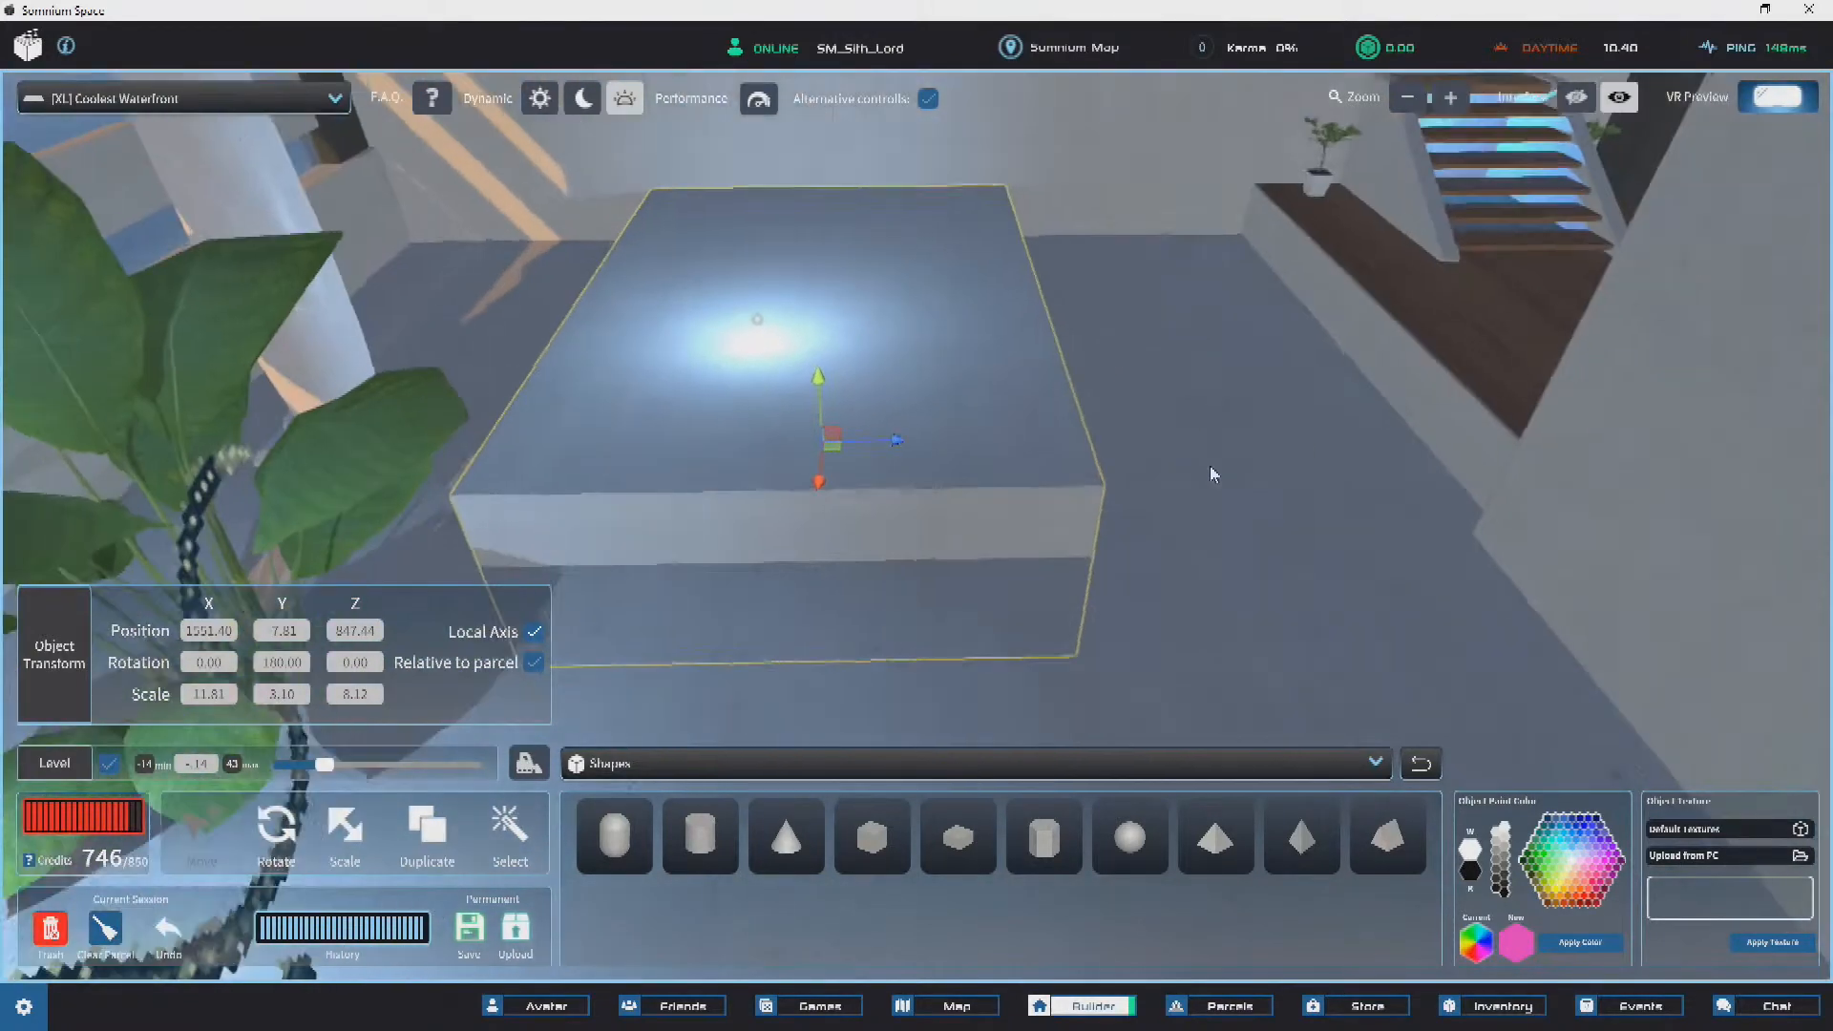
Step: Widen the copied block along Z so it forms a raised platform from the entrance deck to the rear slats
key("w")
left_click_drag(921, 515, 999, 525)
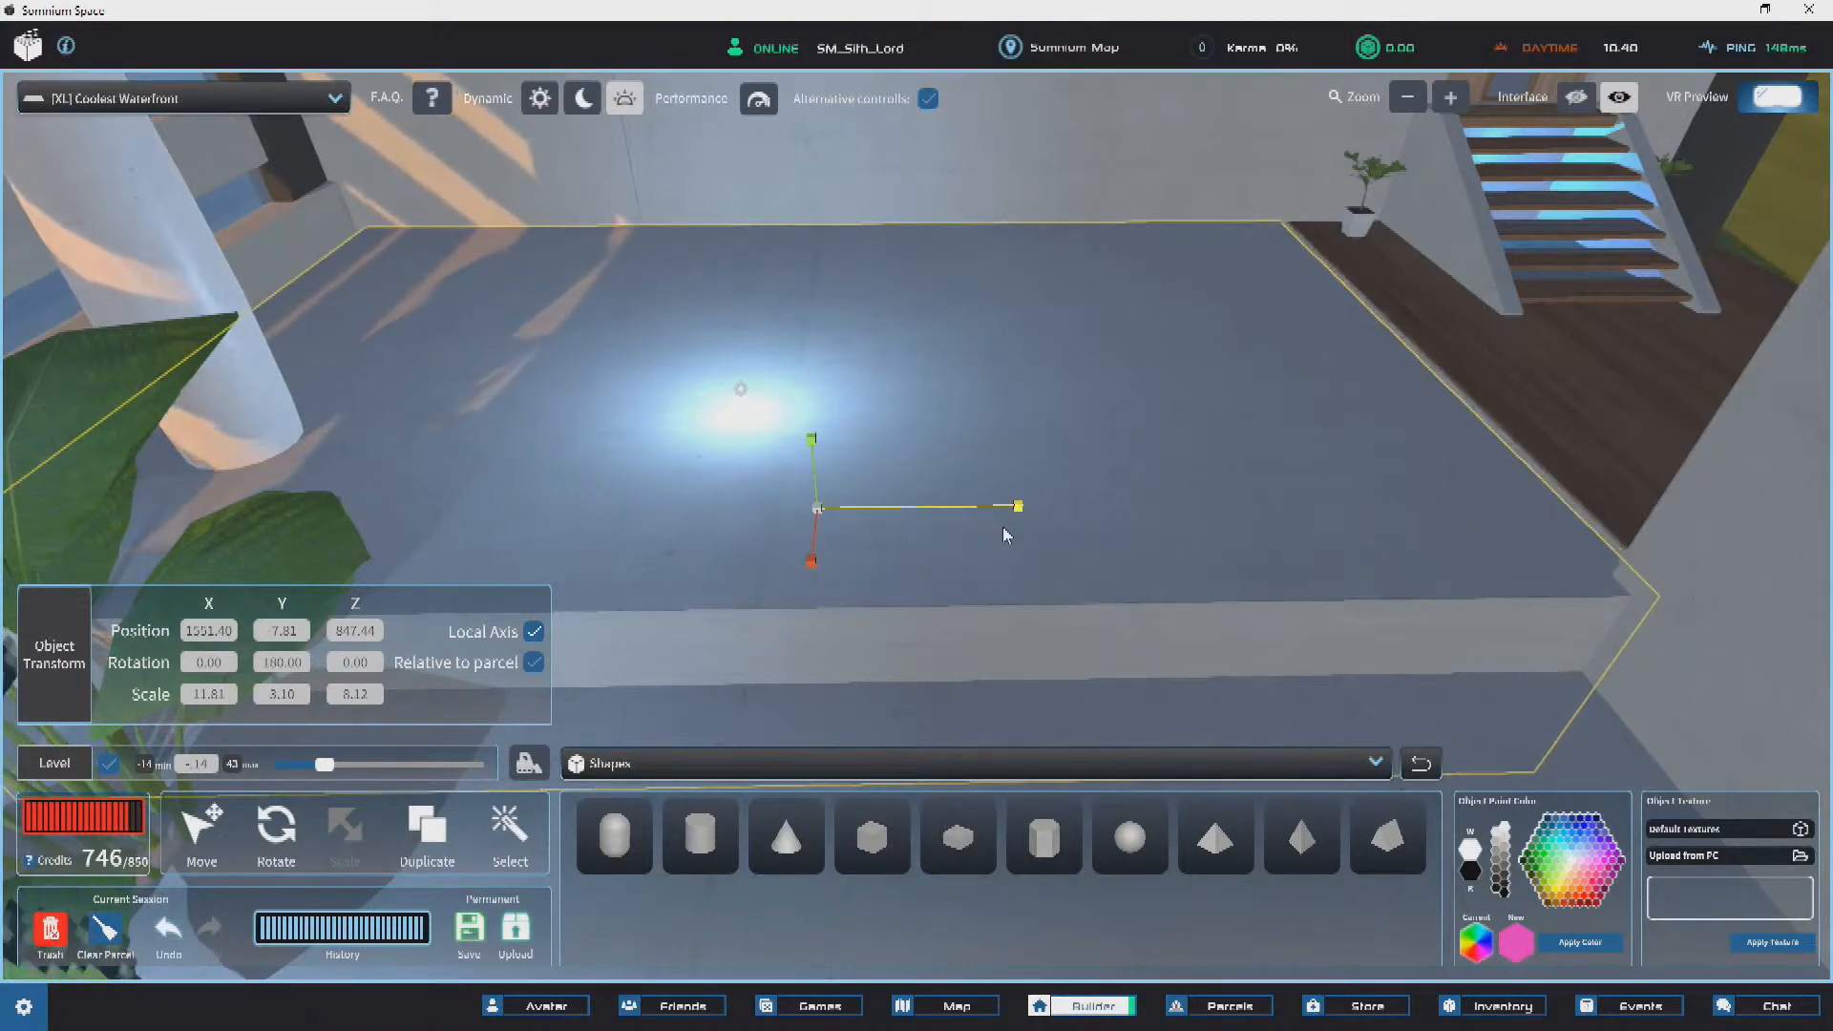
left_click_drag(1010, 526, 1010, 527)
left_click(205, 829)
right_click_drag(611, 573, 621, 433)
key("v")
Step: Delete the alien statue and the plants standing next to the new raised platform
mouse_move(584, 387)
left_mouse_down()
mouse_move(592, 421)
mouse_move(592, 404)
left_mouse_up()
right_click_drag(592, 404, 880, 405)
key("Delete")
left_click(821, 527)
key("Delete")
left_click(1096, 376)
right_click_drag(989, 477, 1040, 442)
key("Delete")
right_click_drag(804, 460, 899, 622)
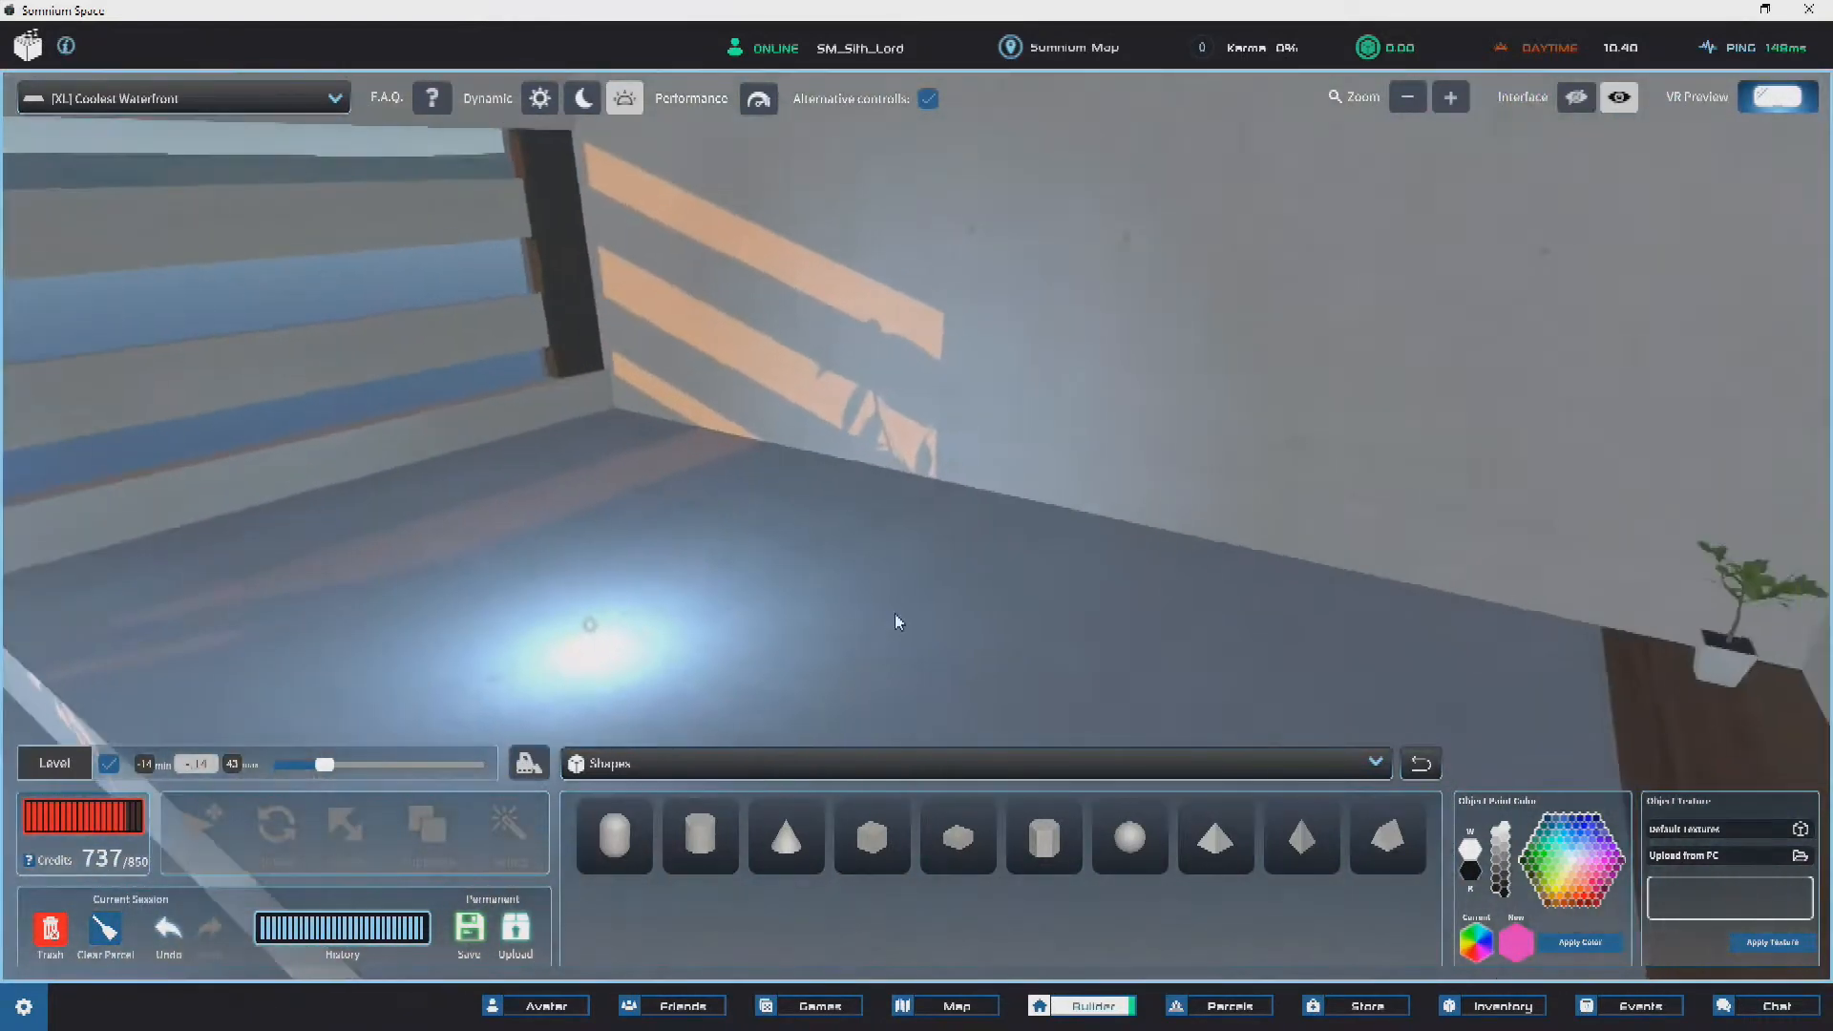
Step: Raise the light above the new platform so it hangs higher over the floor
right_click_drag(599, 647, 941, 619)
left_click_drag(840, 628, 752, 416)
left_click(1358, 531)
mouse_move(1357, 532)
right_mouse_down()
mouse_move(694, 362)
mouse_move(834, 420)
mouse_move(855, 367)
mouse_move(809, 407)
mouse_move(830, 359)
mouse_move(929, 535)
mouse_move(1009, 502)
mouse_move(932, 544)
mouse_move(979, 508)
mouse_move(1153, 533)
mouse_move(941, 485)
mouse_move(1067, 494)
mouse_move(804, 472)
mouse_move(1342, 477)
mouse_move(949, 552)
mouse_move(1244, 551)
mouse_move(704, 586)
mouse_move(1002, 500)
mouse_move(824, 509)
right_mouse_up()
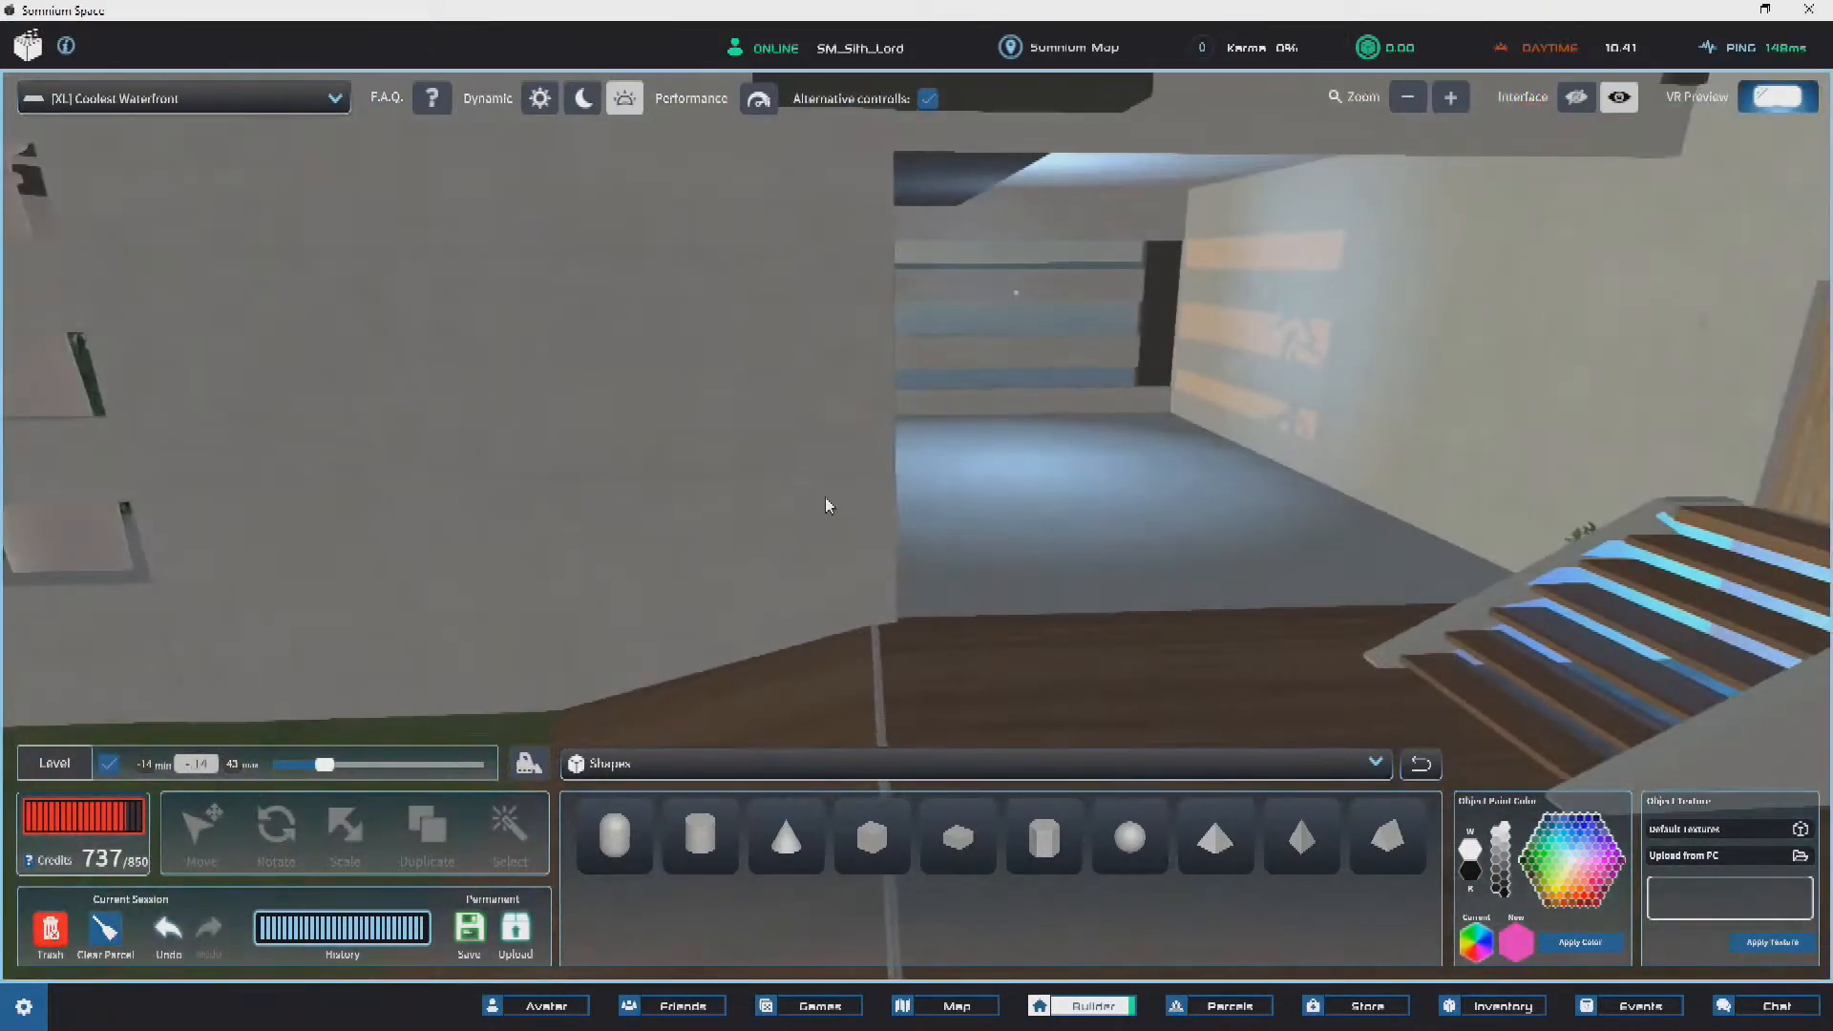
Step: Delete the plant with the black base, the tree and the hedge at the far end of the garden
right_click_drag(1097, 445, 1199, 657)
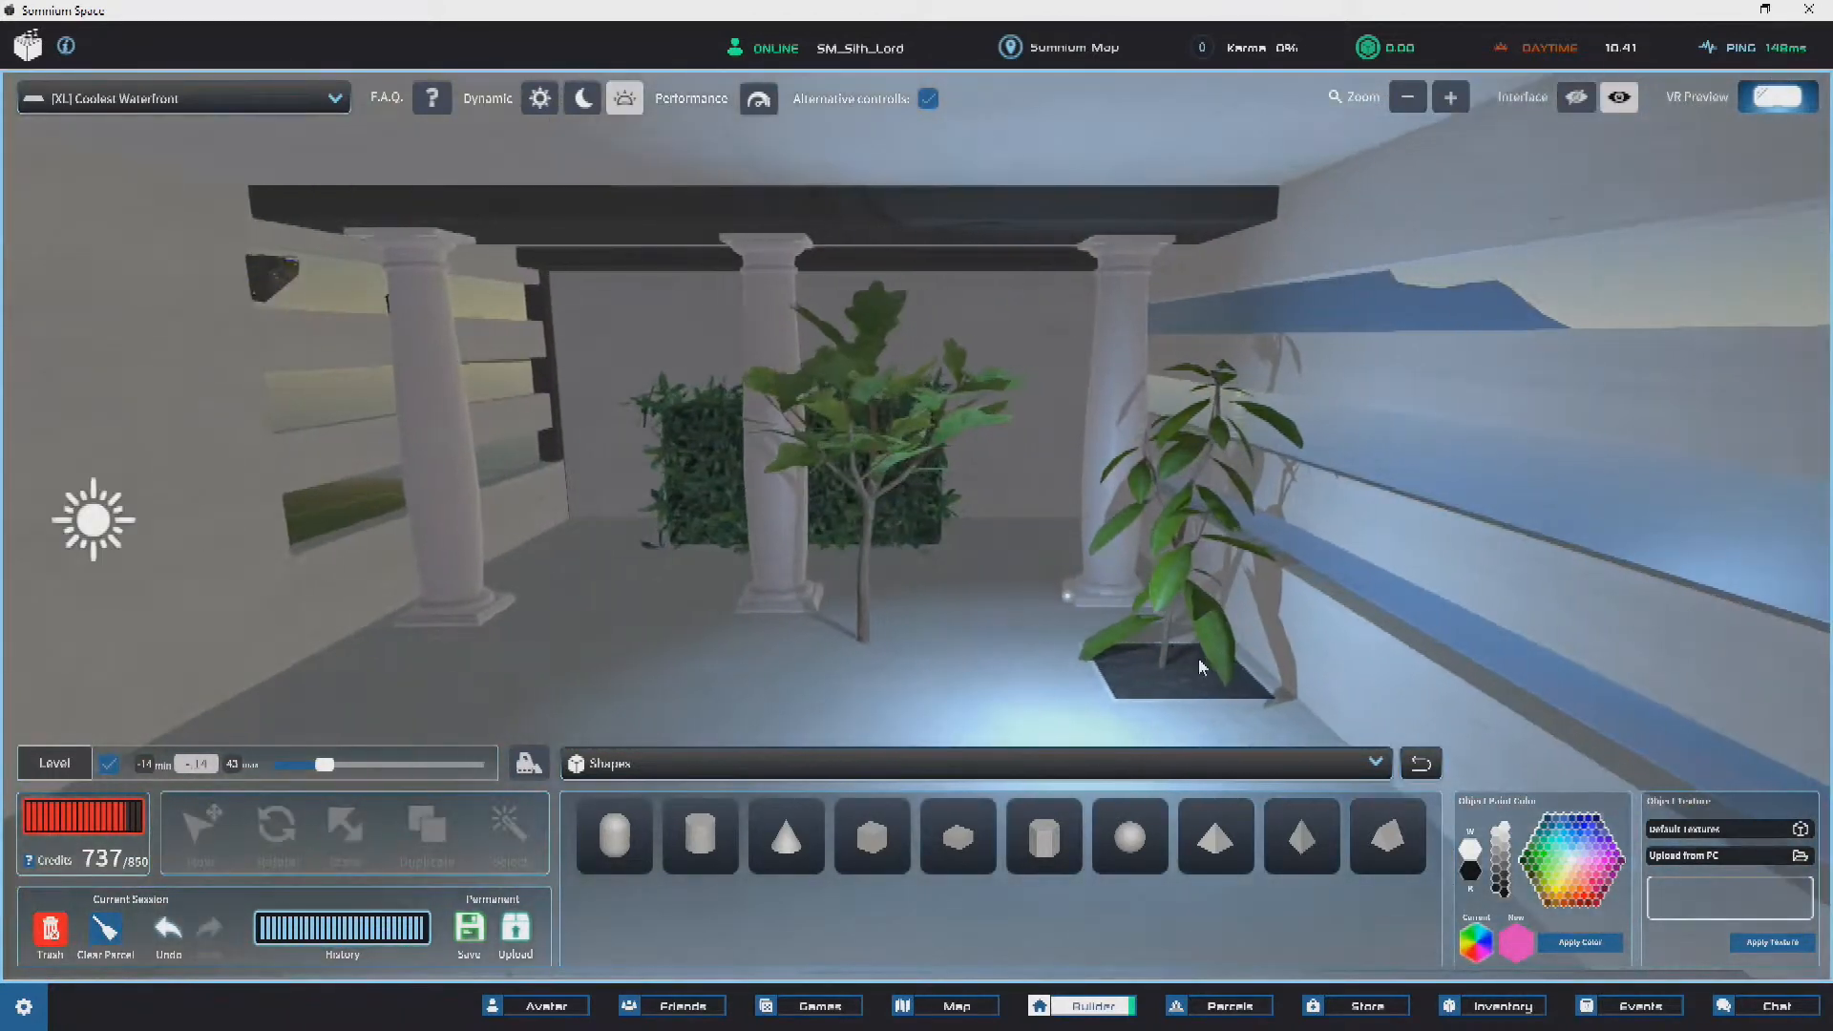
left_click(1187, 667)
key("Delete")
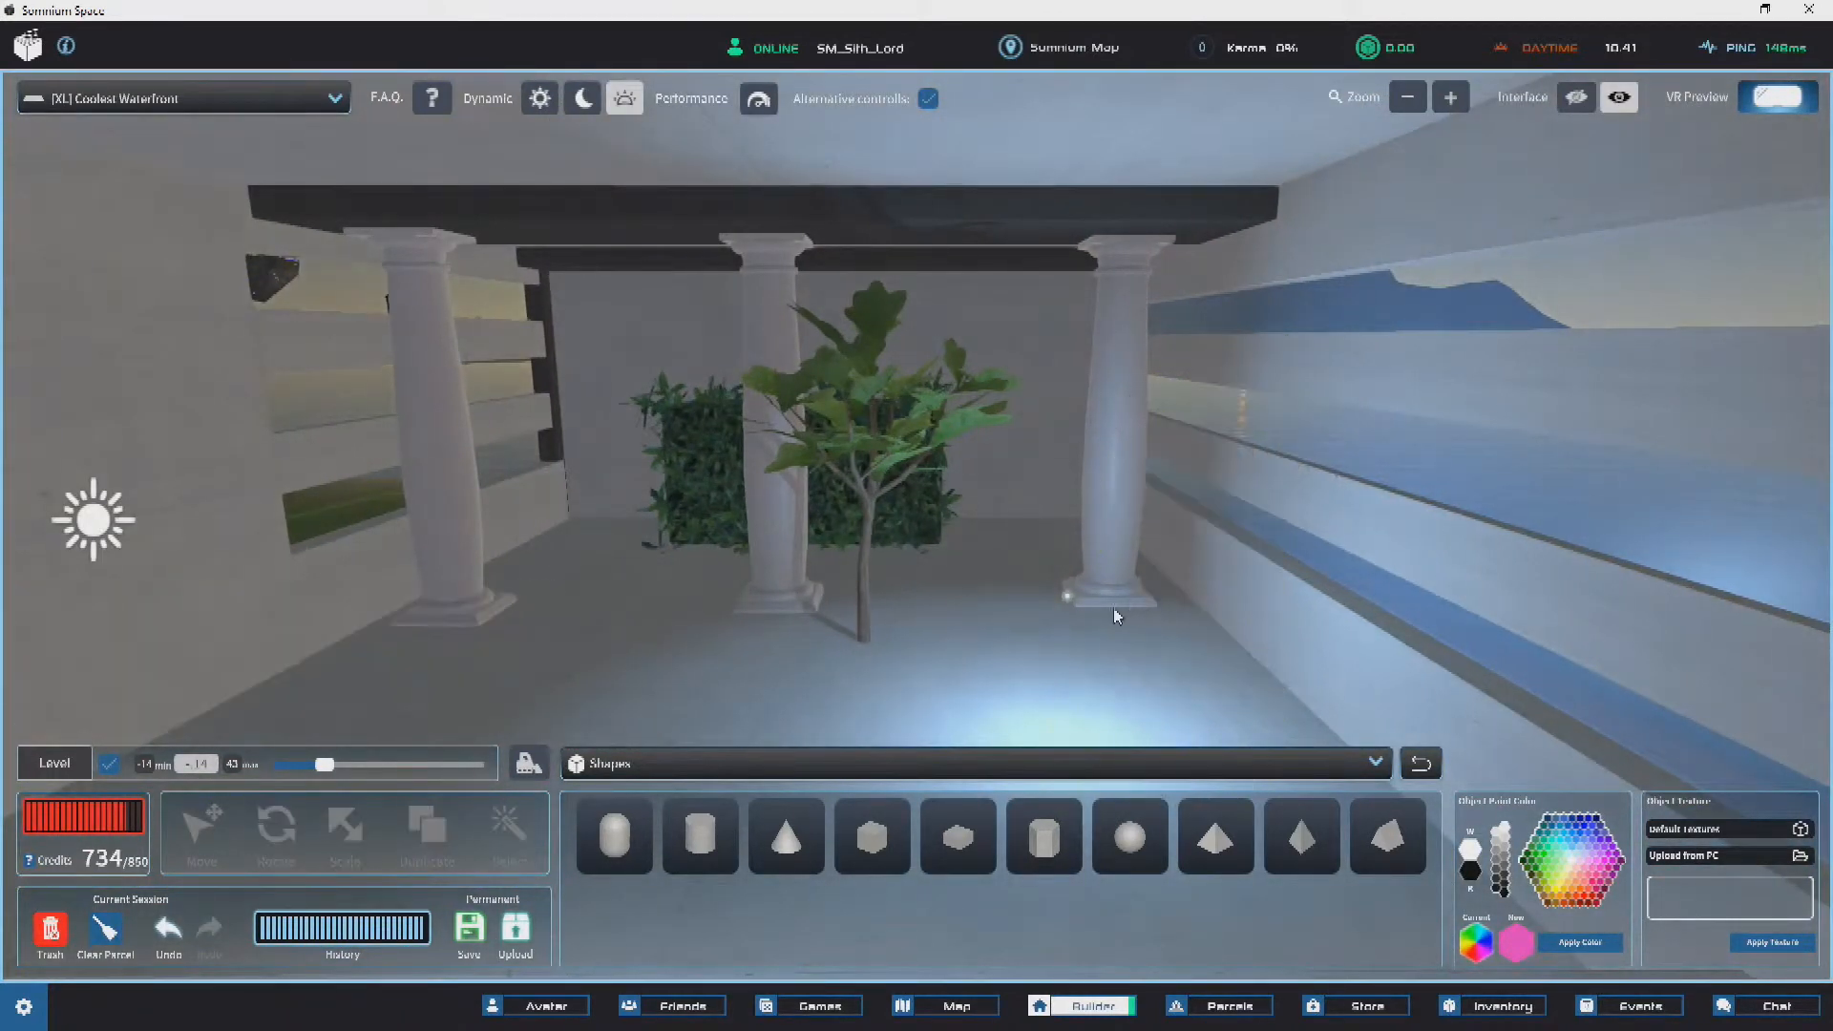
left_click(859, 462)
key("Delete")
left_click(880, 478)
key("Delete")
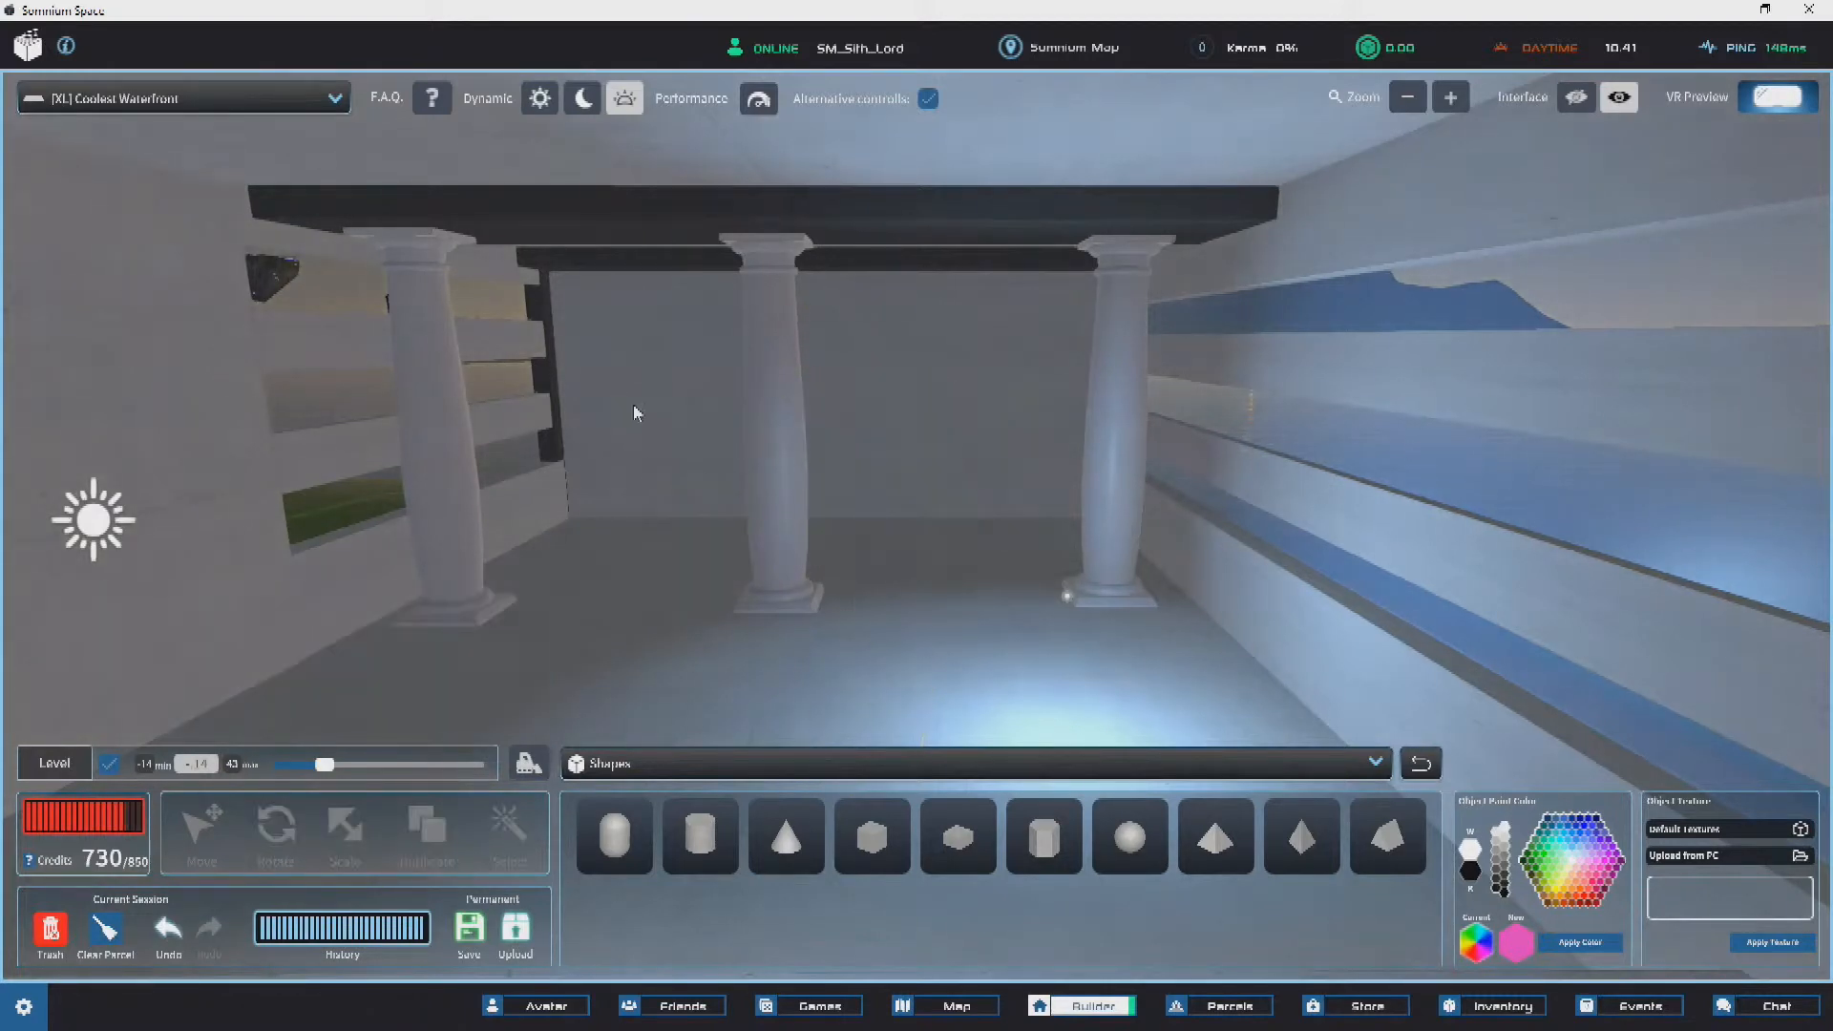
Step: Move the remaining garden light toward the rear slats, to about X 1537.25, Y -2.66, Z 853.05
right_click_drag(917, 411, 1186, 478)
left_click(1157, 468)
left_click_drag(1127, 475, 761, 518)
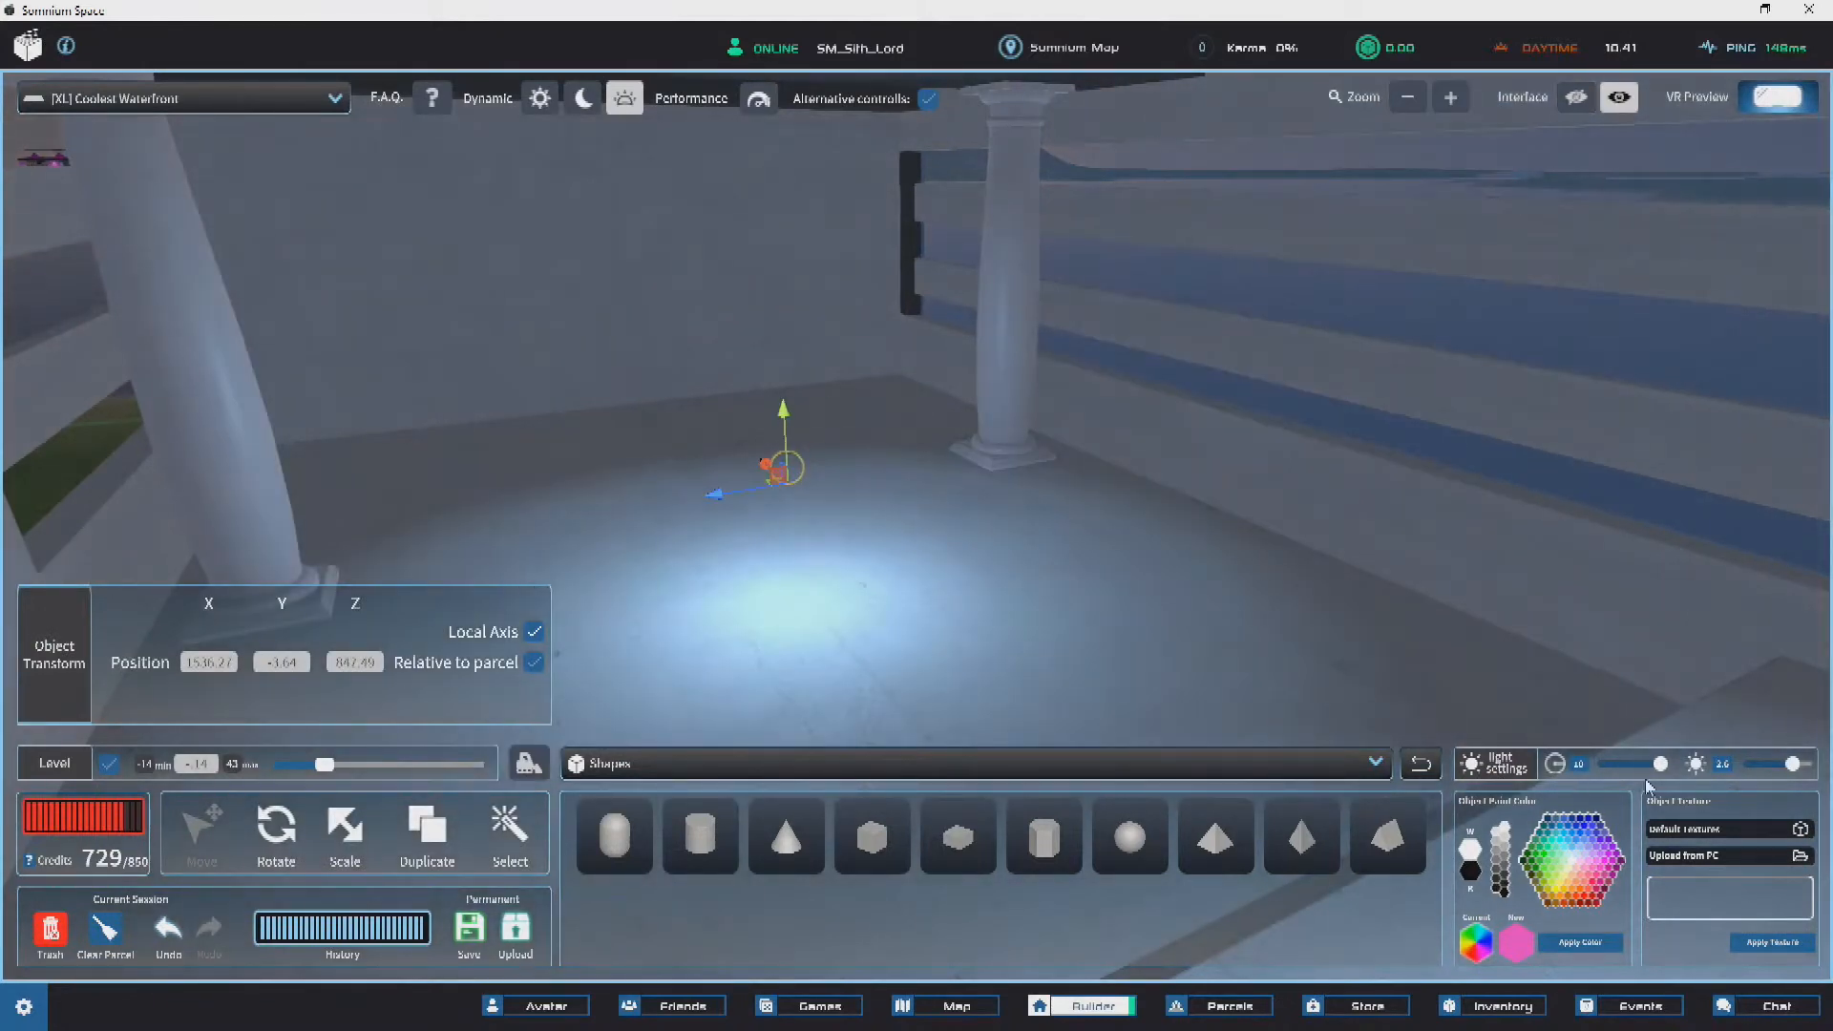
key("w")
left_click_drag(589, 574, 1009, 642)
key("ctrl+z")
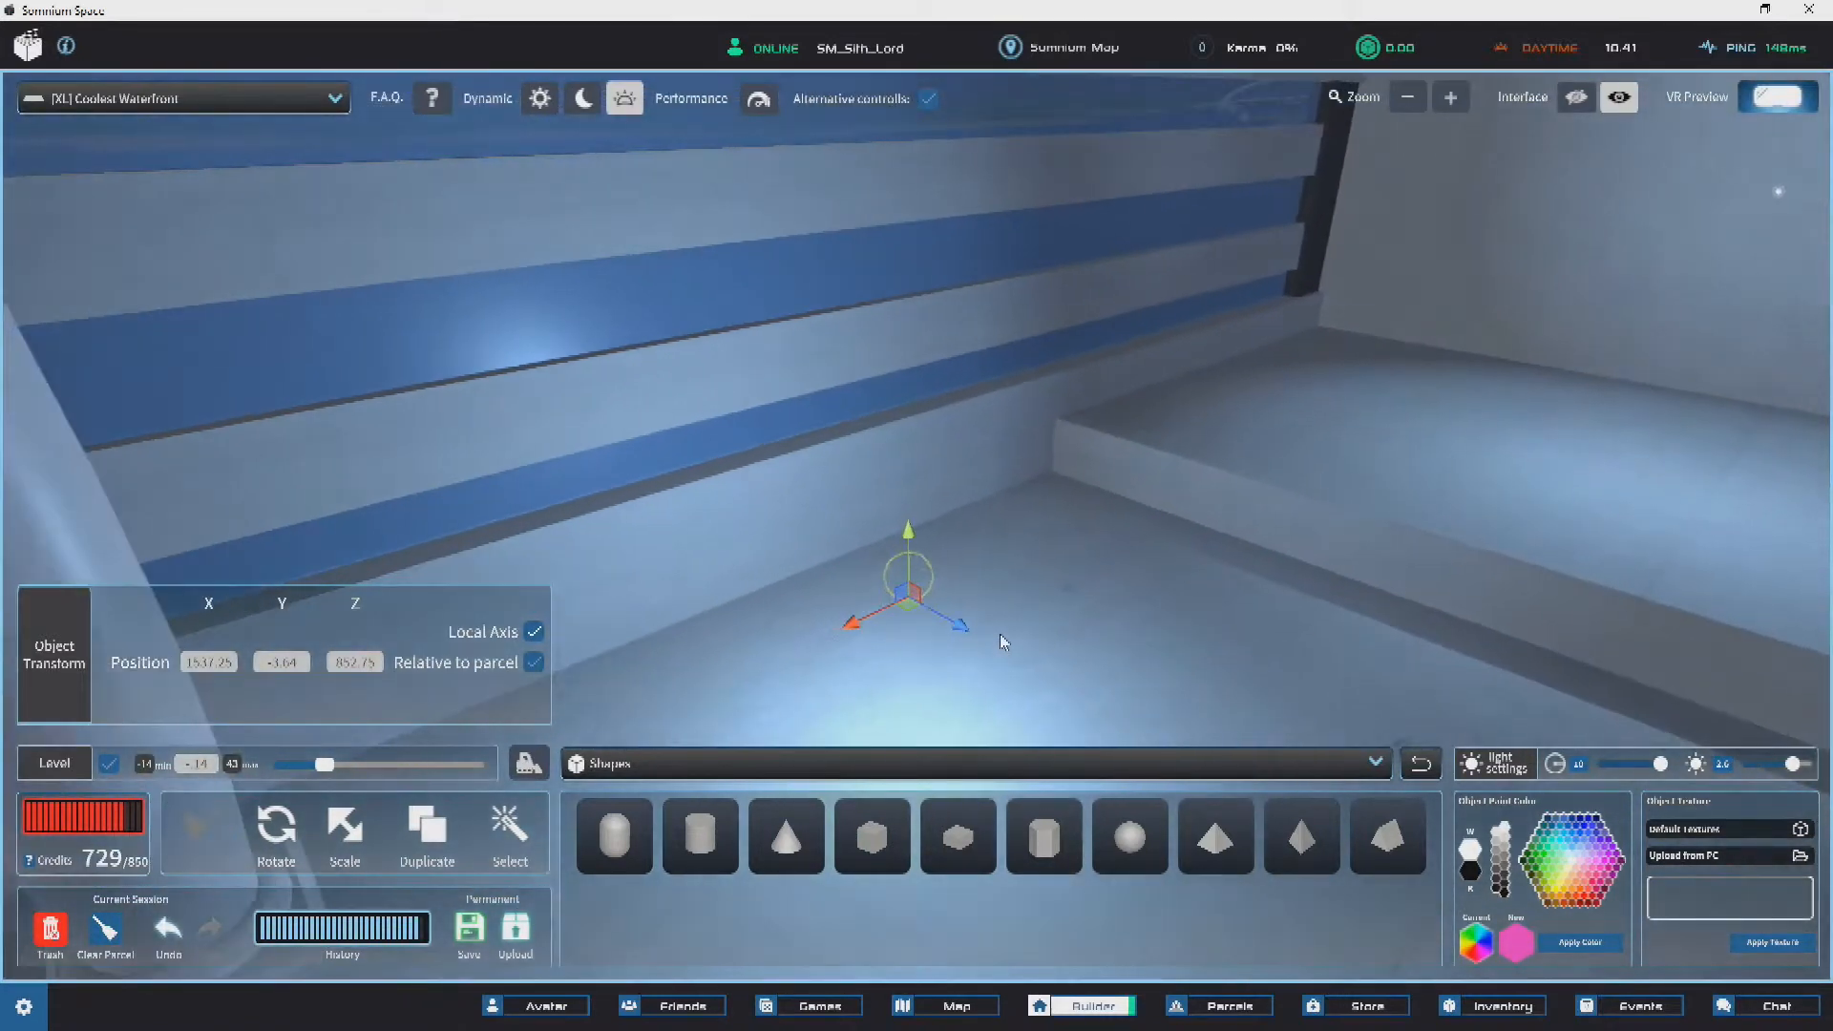
left_click_drag(896, 559, 894, 458)
mouse_move(887, 467)
right_mouse_down()
mouse_move(863, 433)
mouse_move(1203, 479)
mouse_move(891, 470)
right_mouse_up()
key("s")
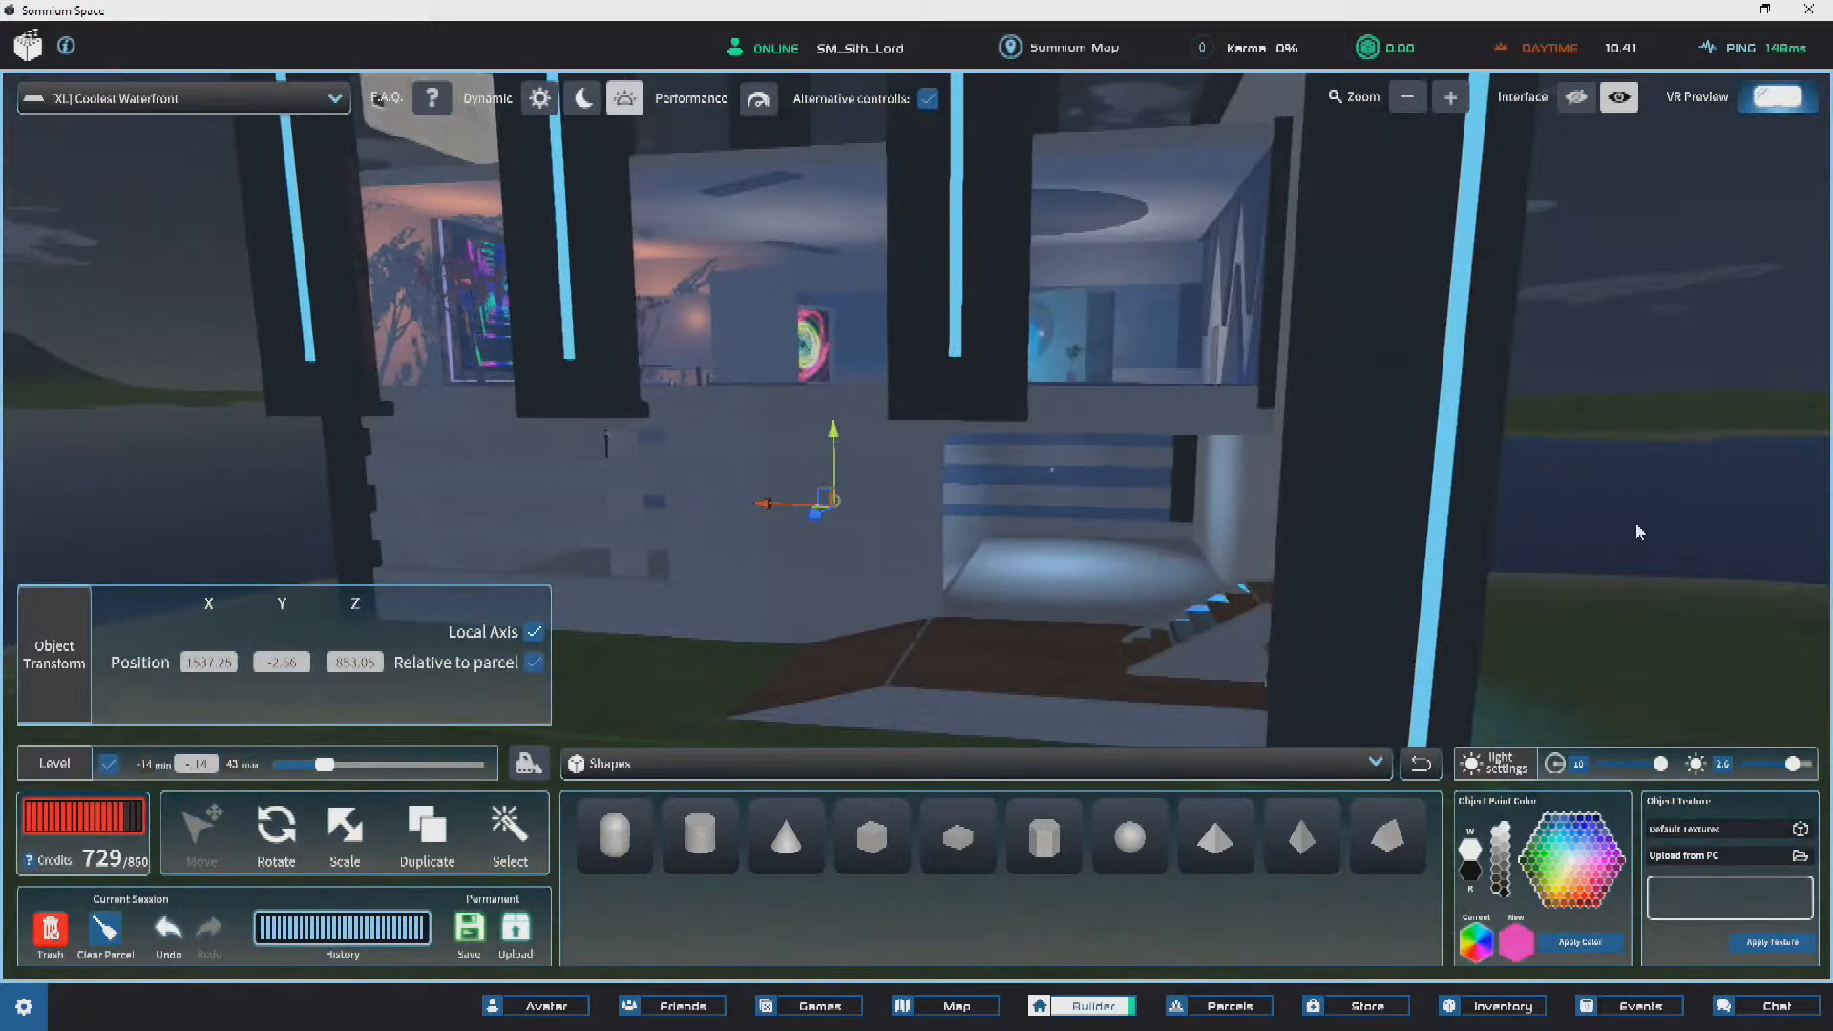
left_click(1636, 525)
Step: Set the build level to -2.21 inside the emptied room with the columns
right_click_drag(986, 389, 735, 668)
key("w")
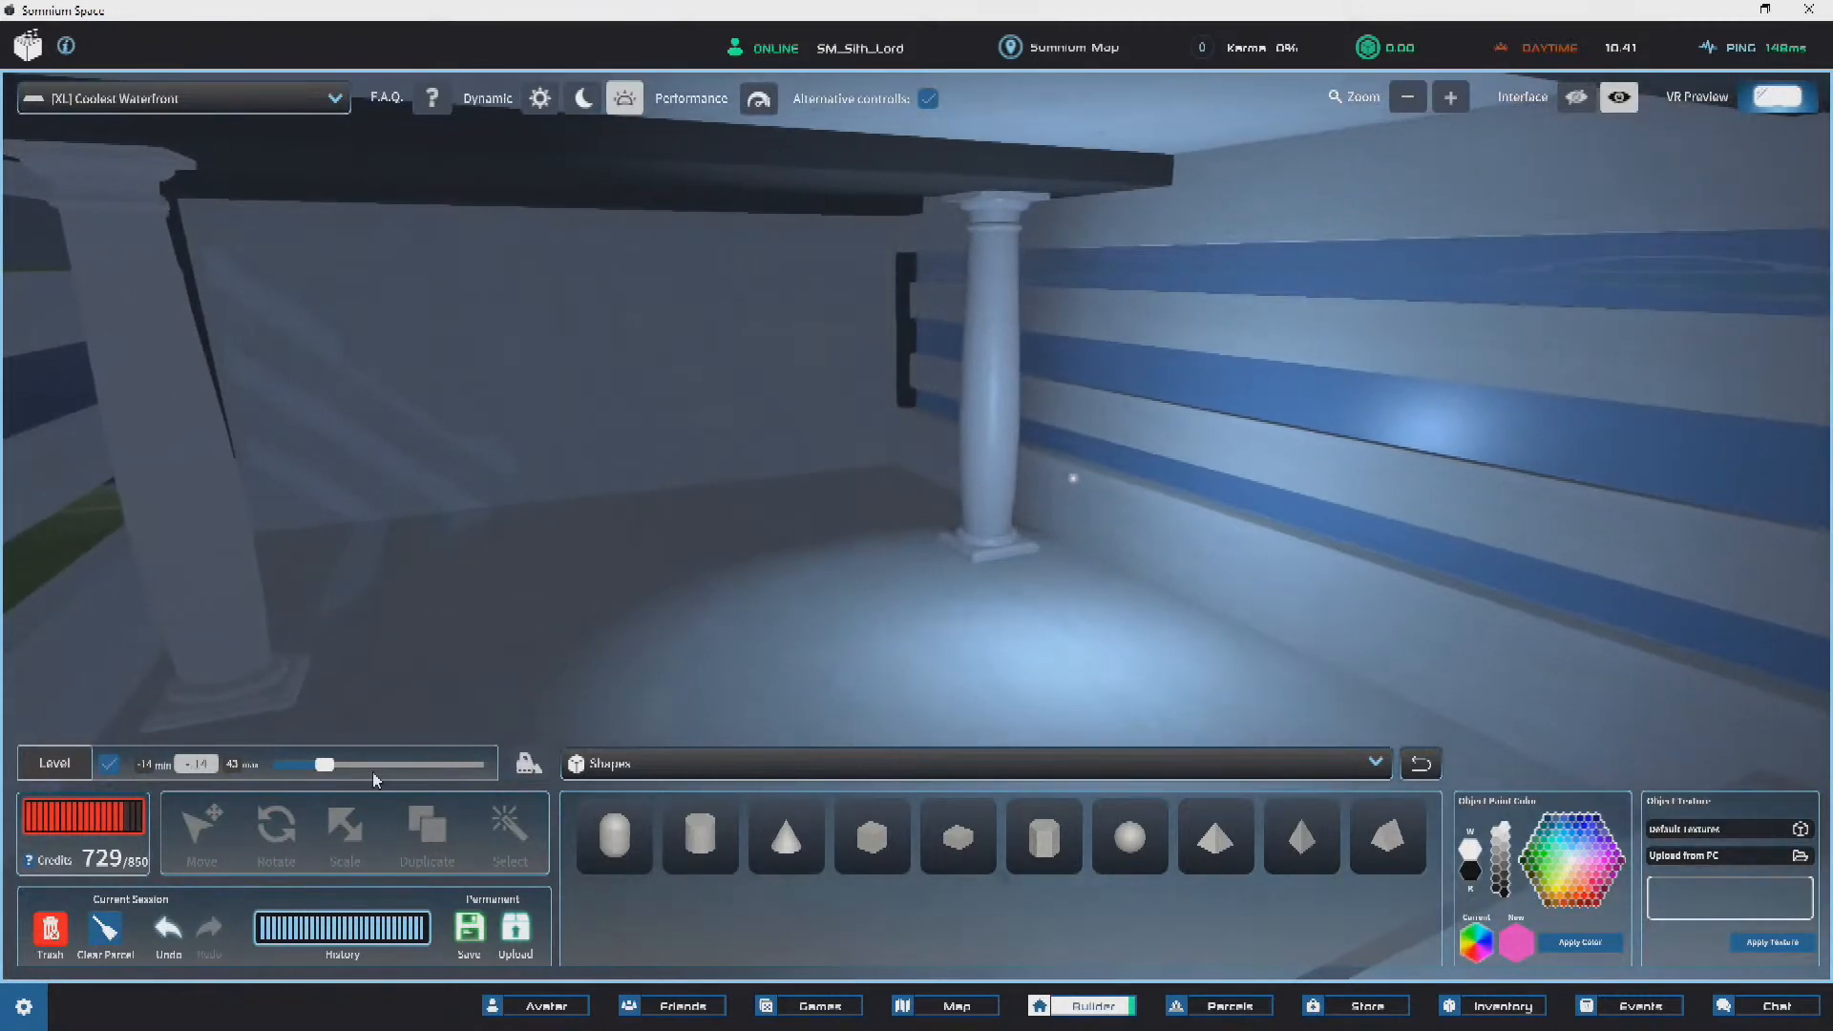
left_click_drag(327, 769, 319, 770)
right_click_drag(983, 391, 778, 418)
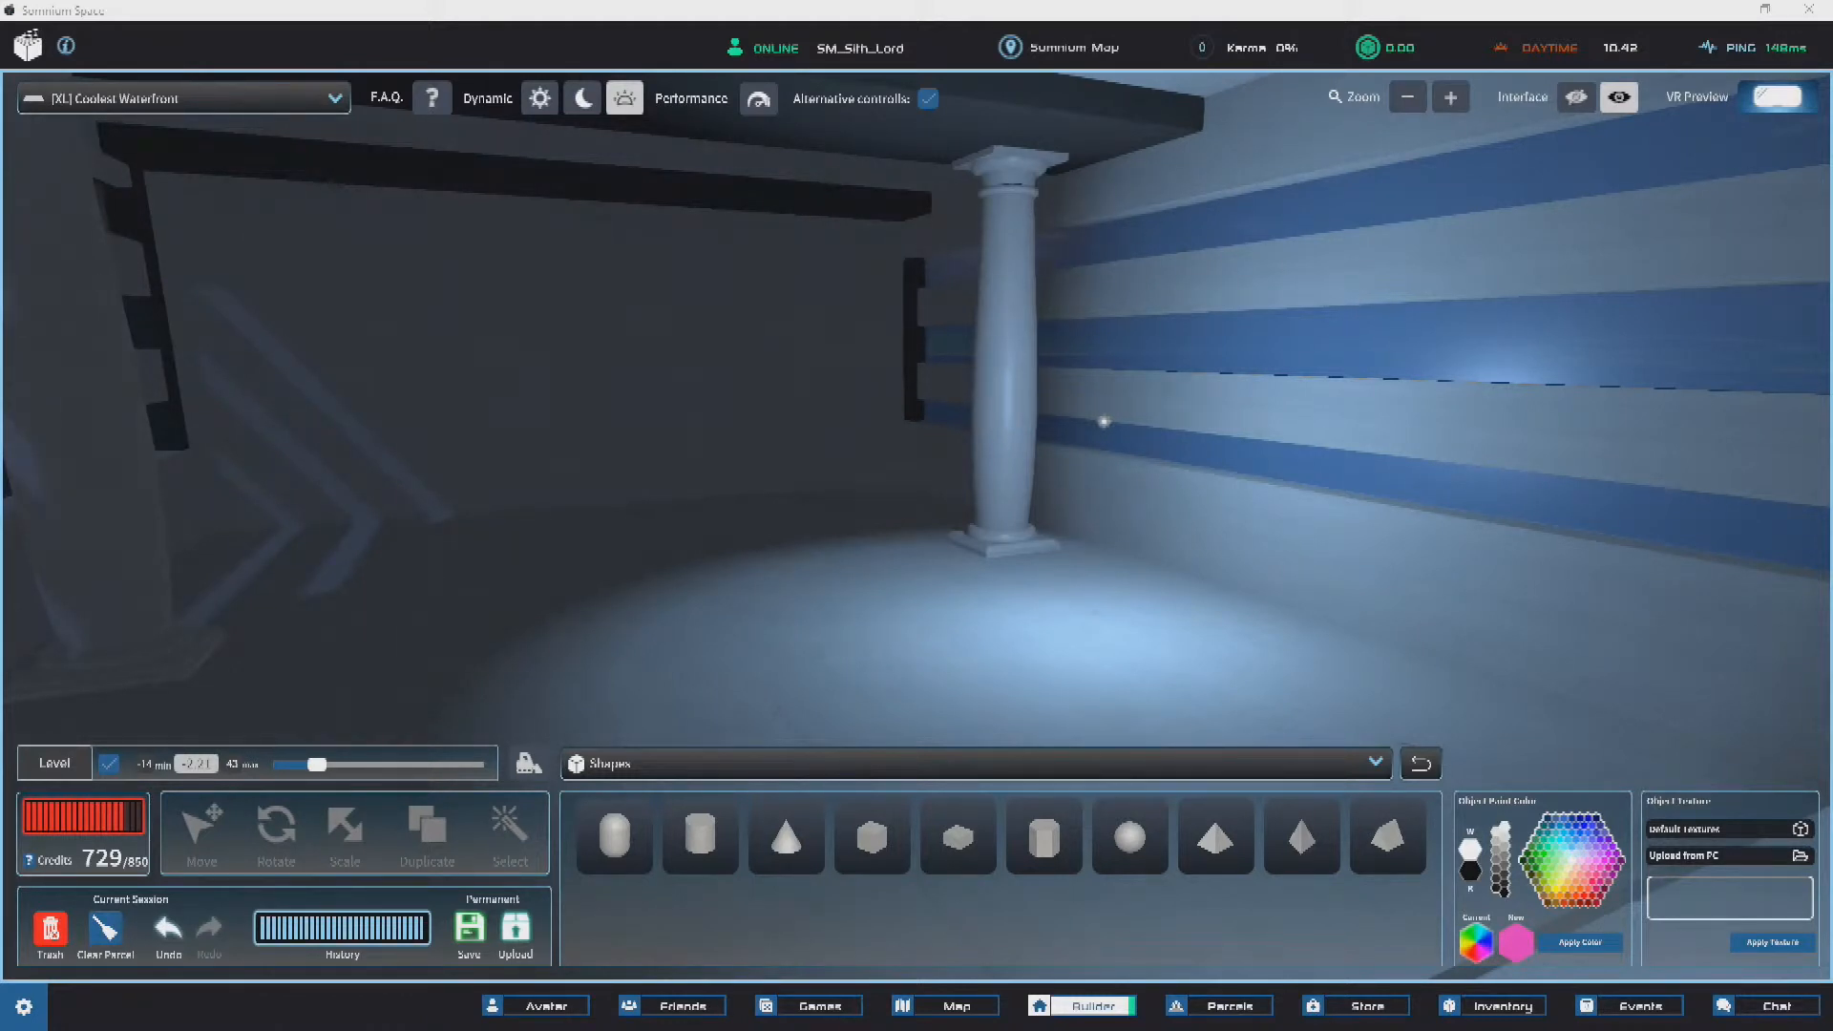
Step: Place a video screen from the media objects on the lit floor at about X 1537.15, Z 846.34
right_click_drag(511, 505, 697, 513)
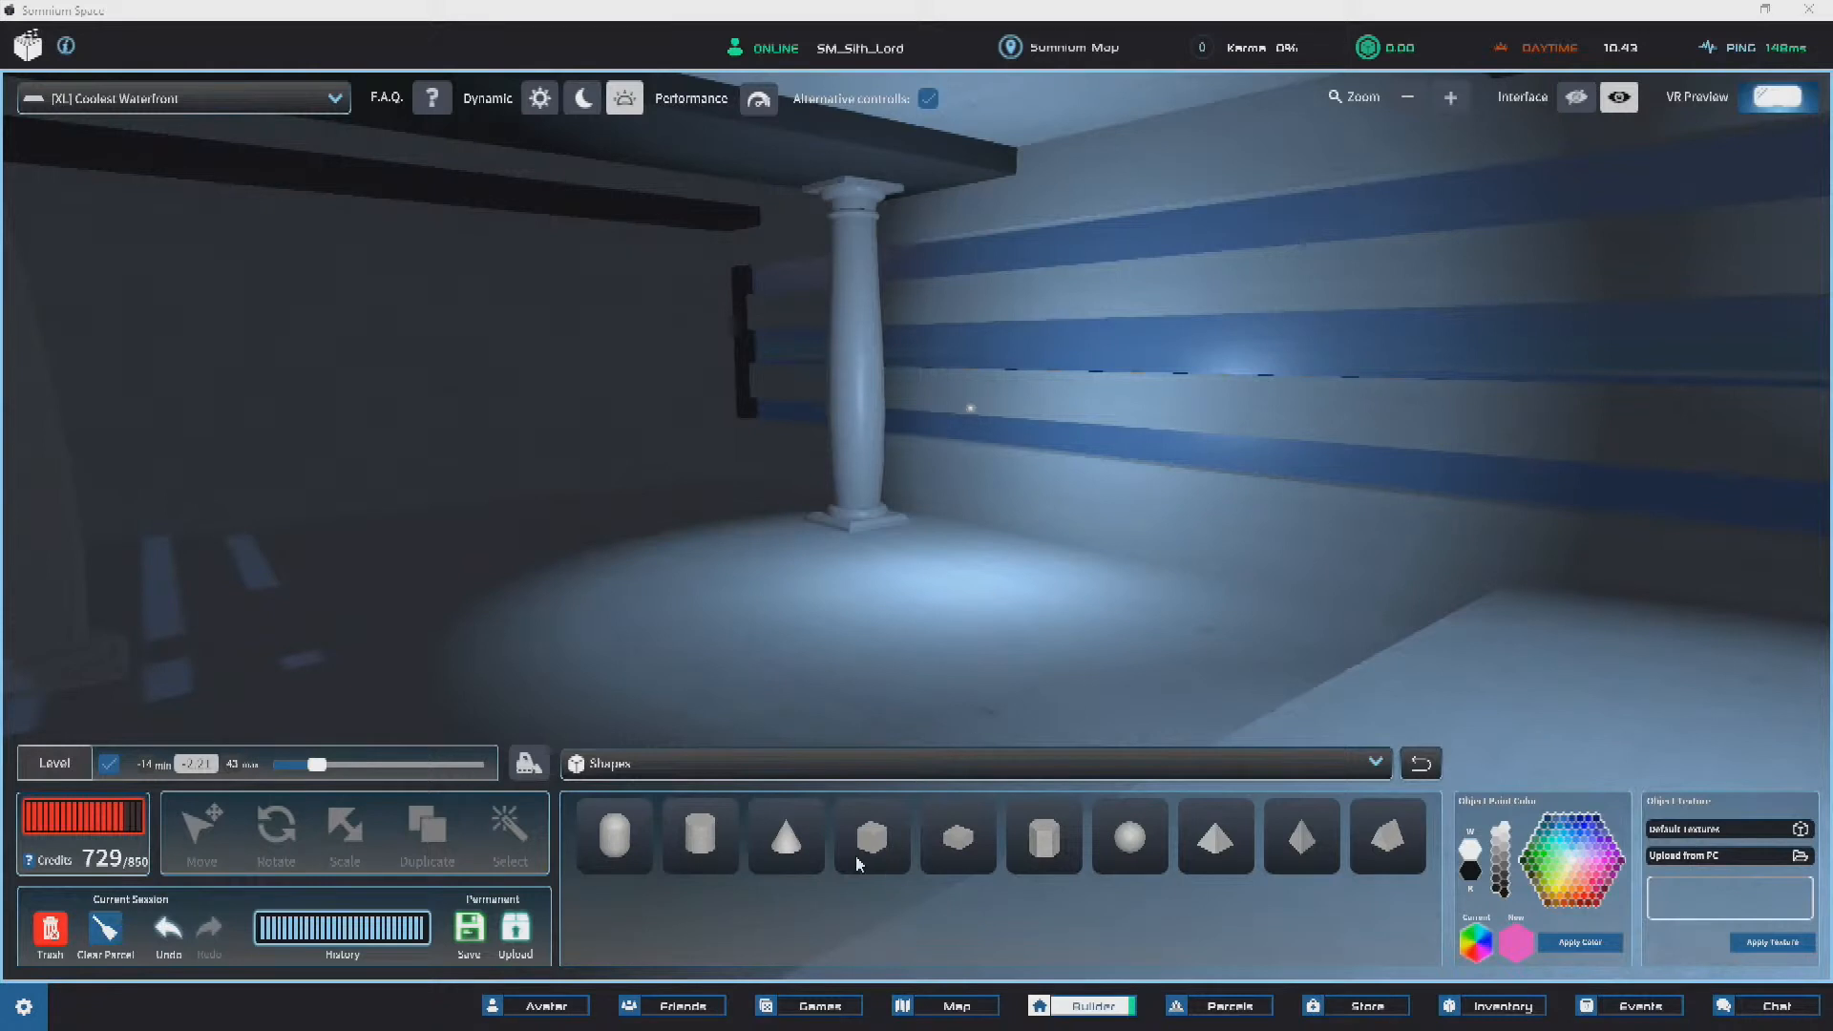
left_click(622, 773)
scroll(649, 601, "up", 1)
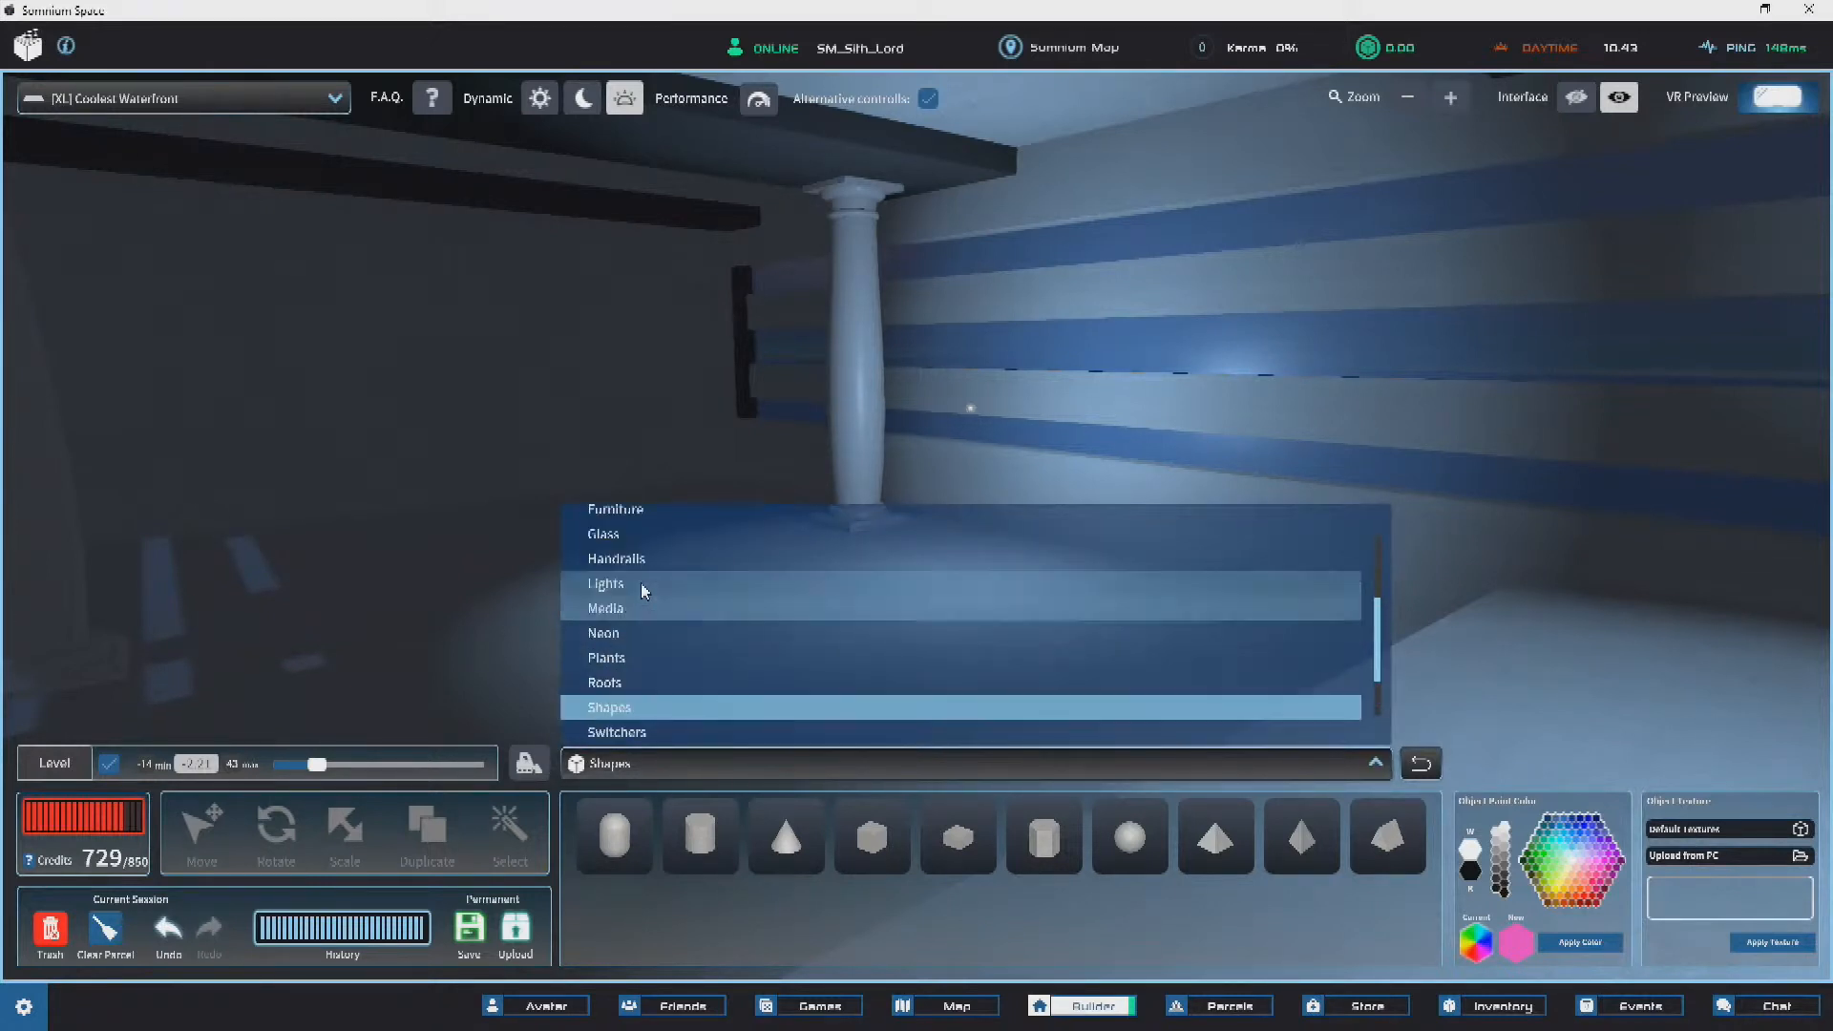
left_click(611, 593)
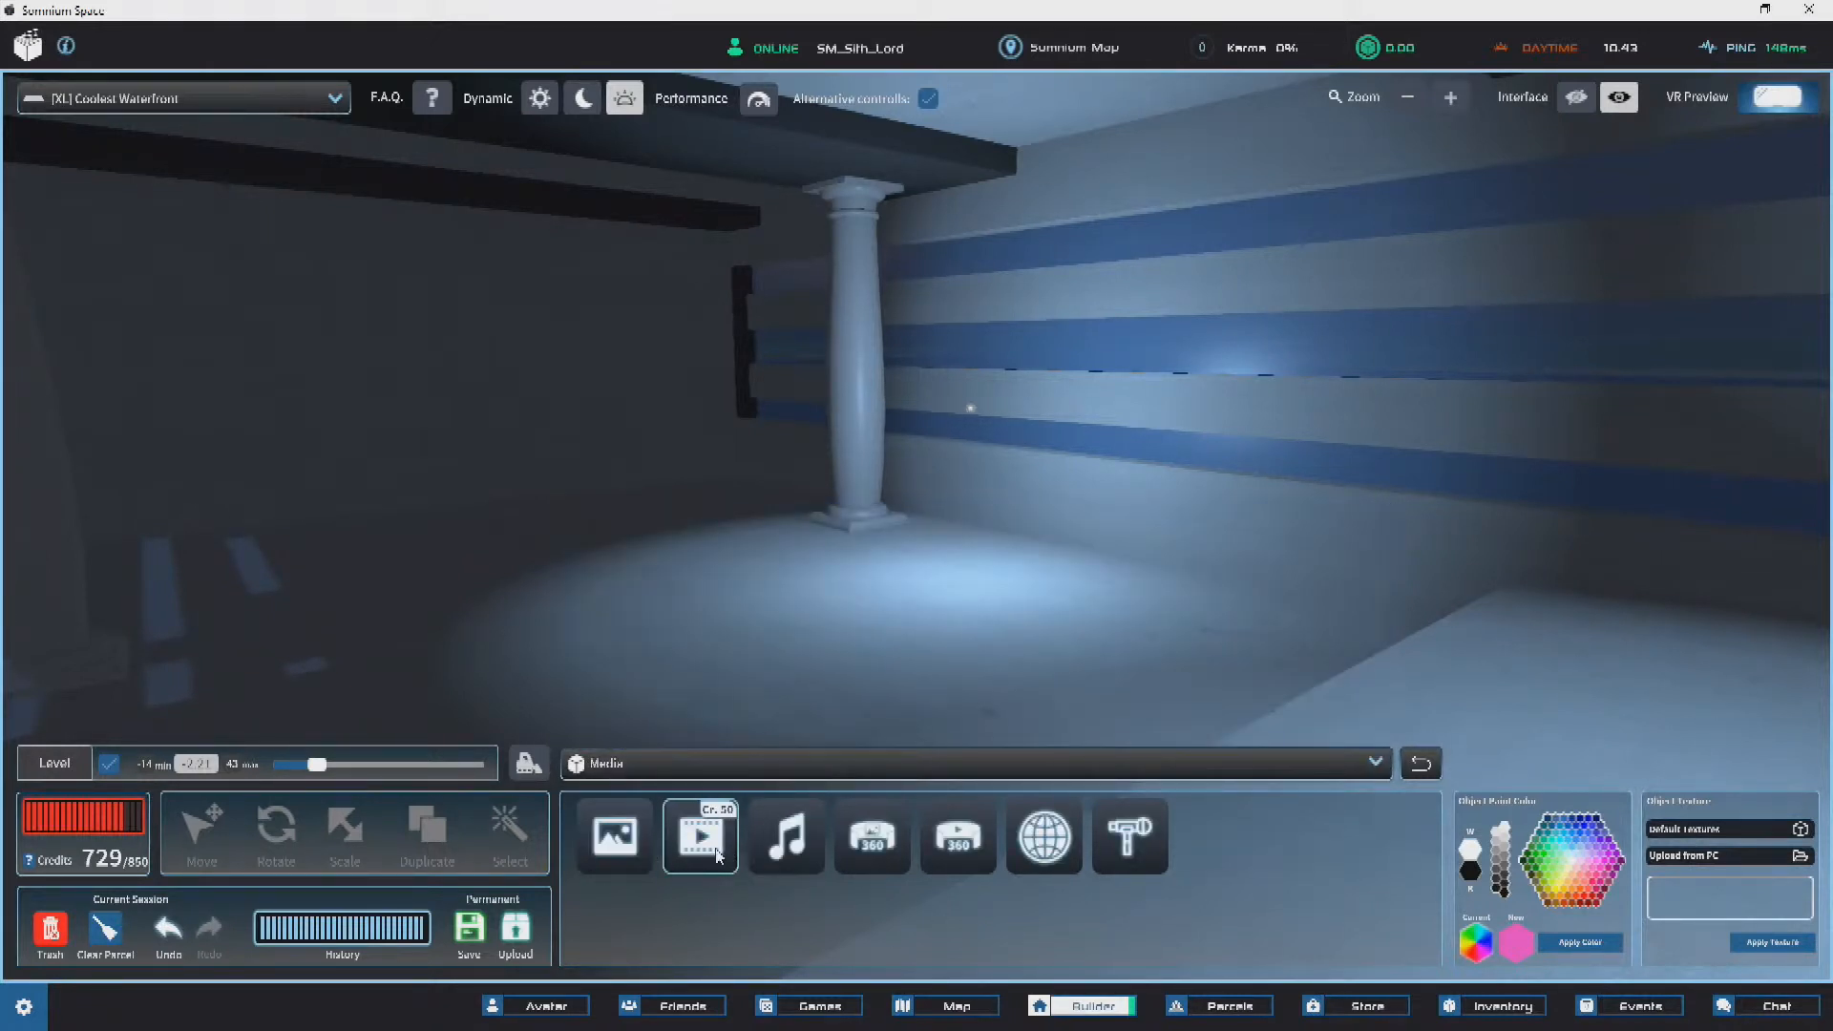
left_click(714, 845)
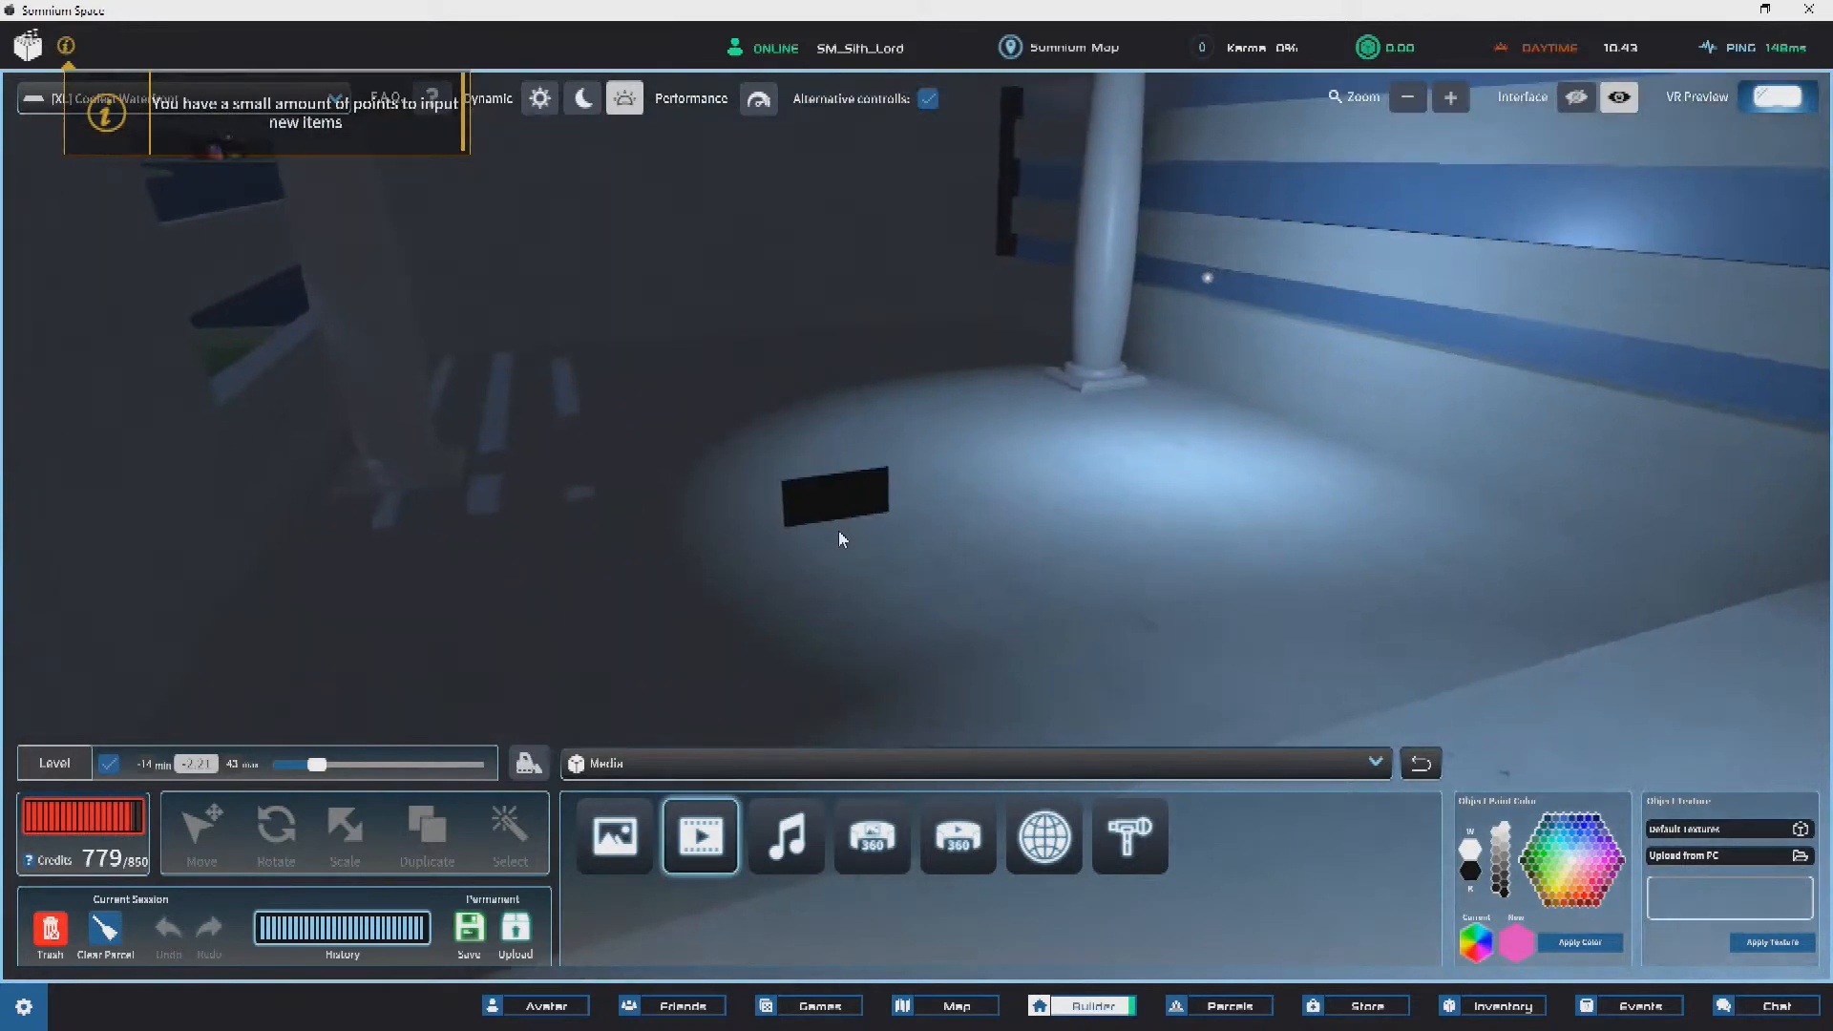
left_click(838, 531)
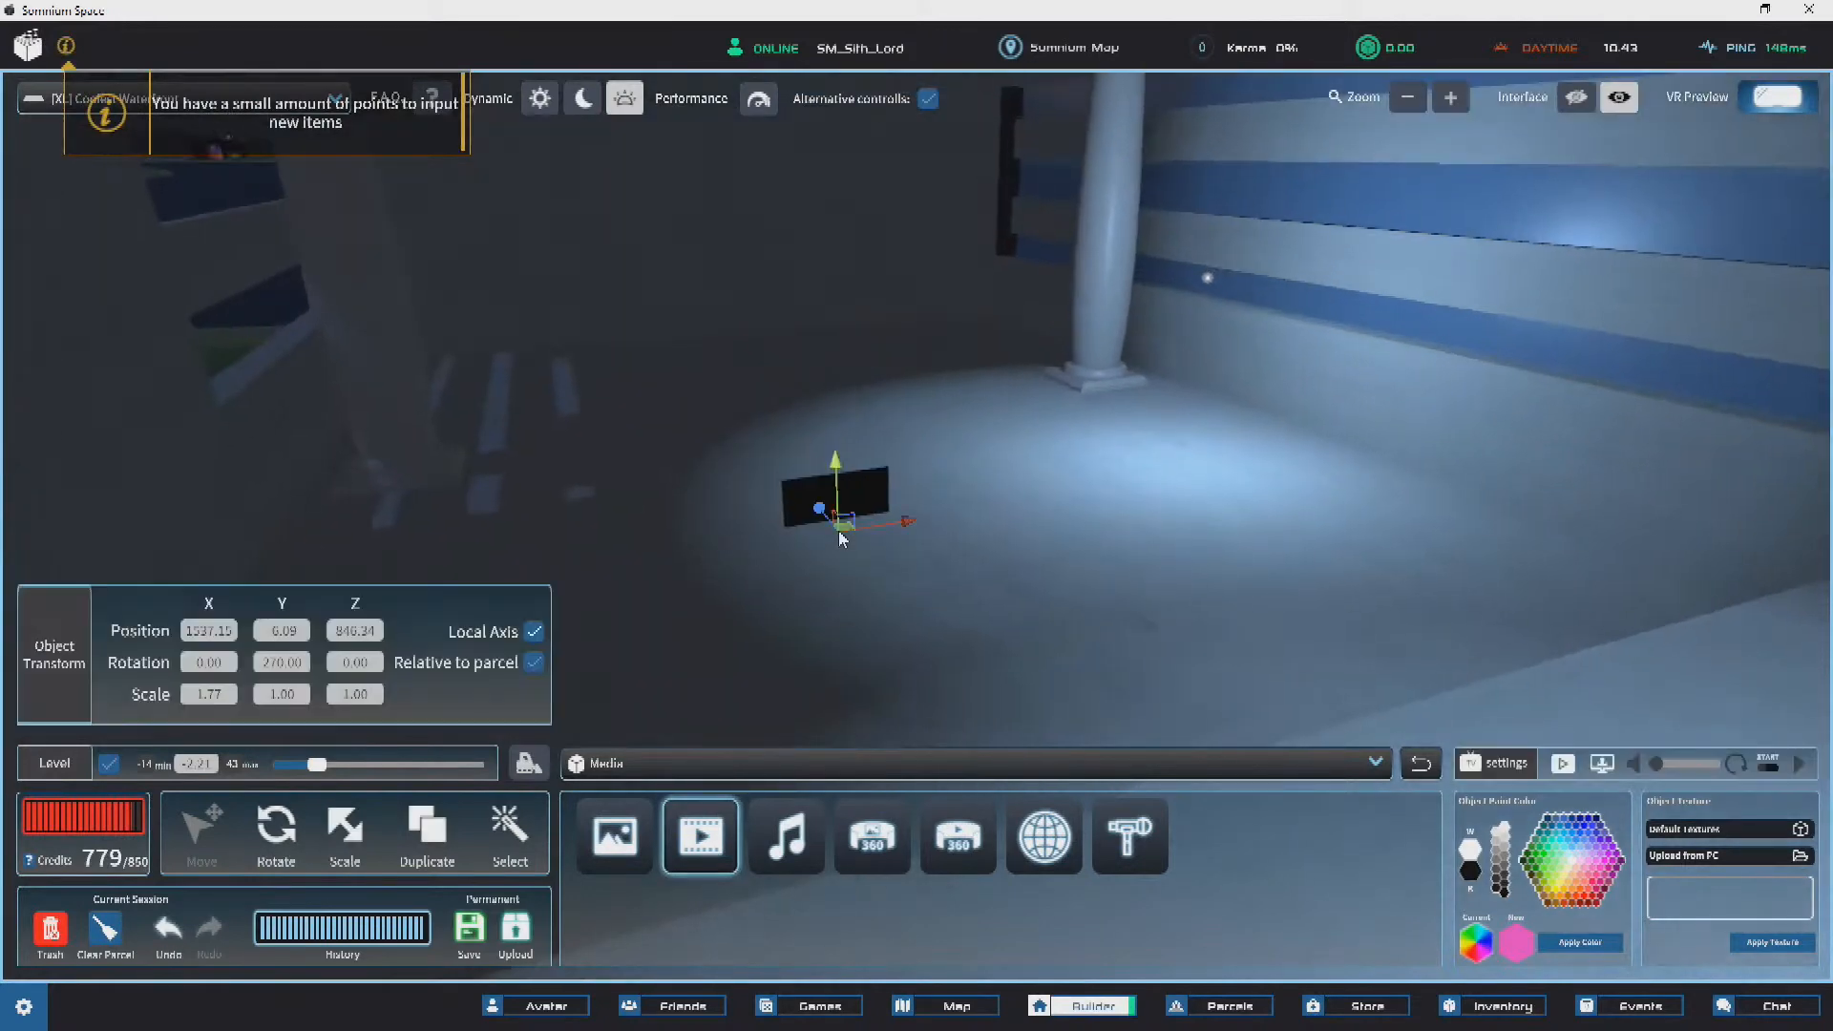
Step: Assign the copied video link as the source of the new video screen
left_click(1601, 768)
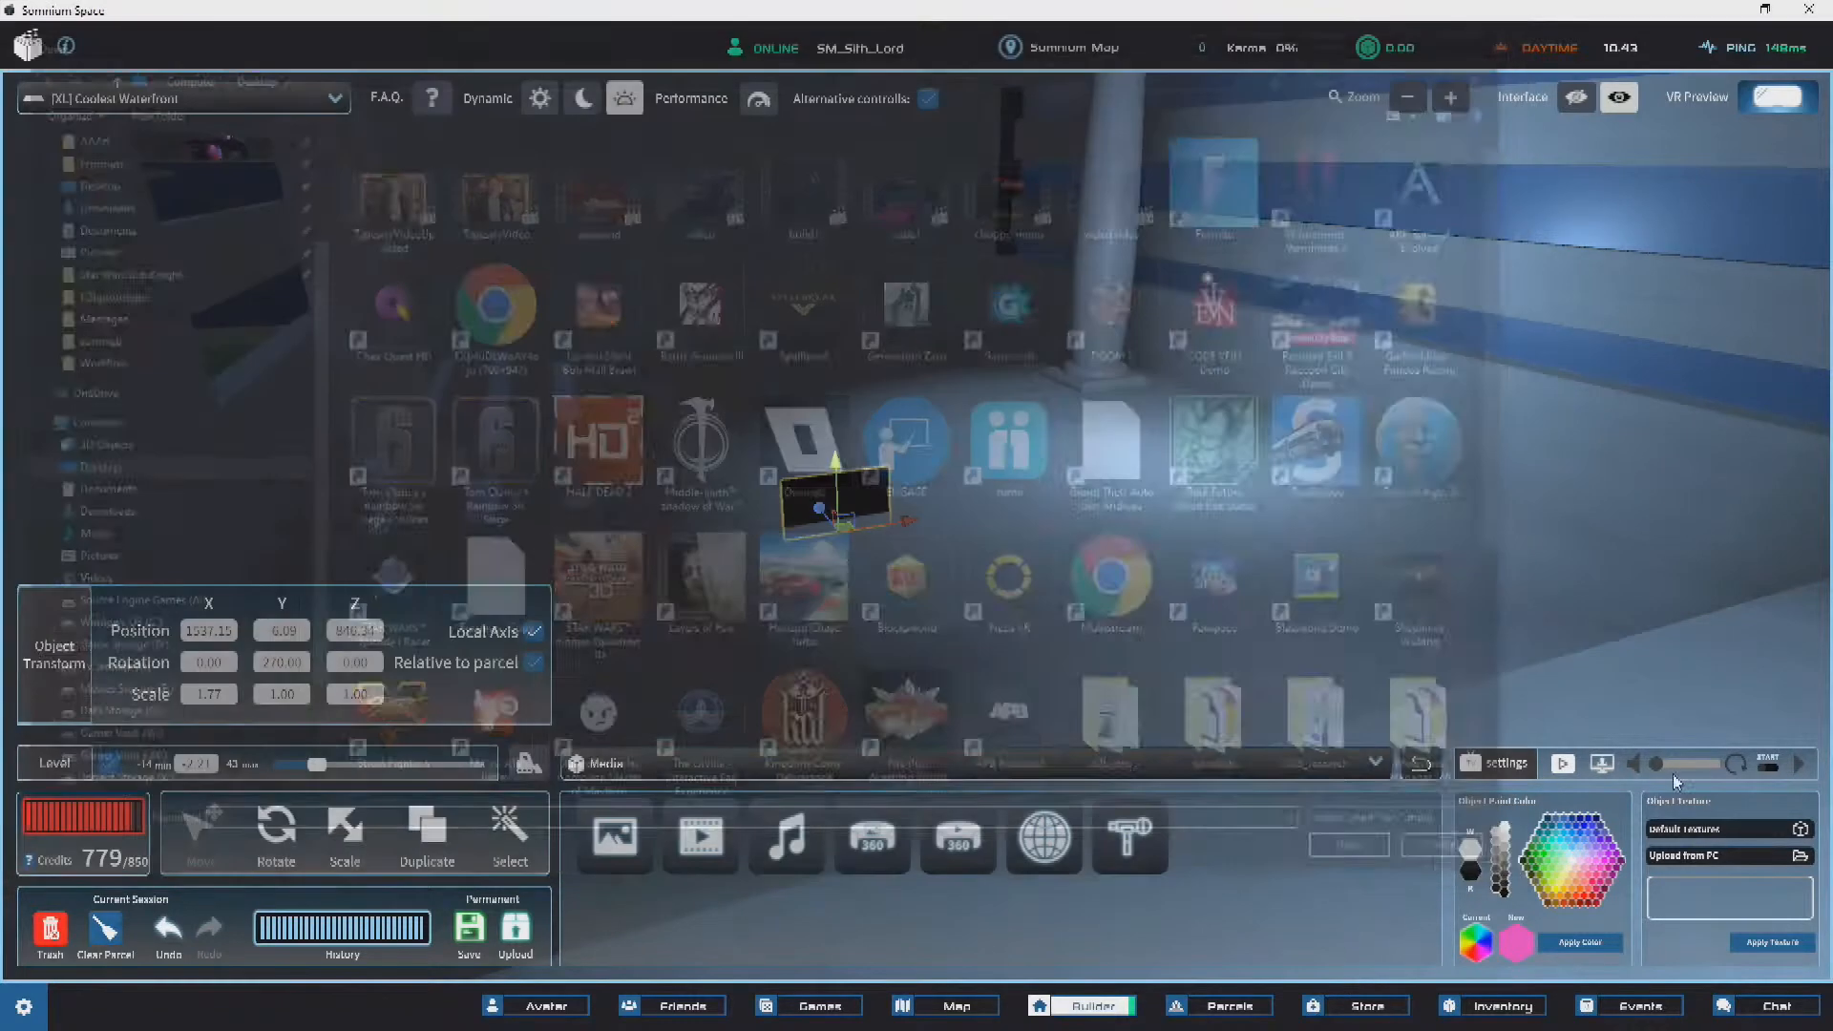
left_click(1570, 763)
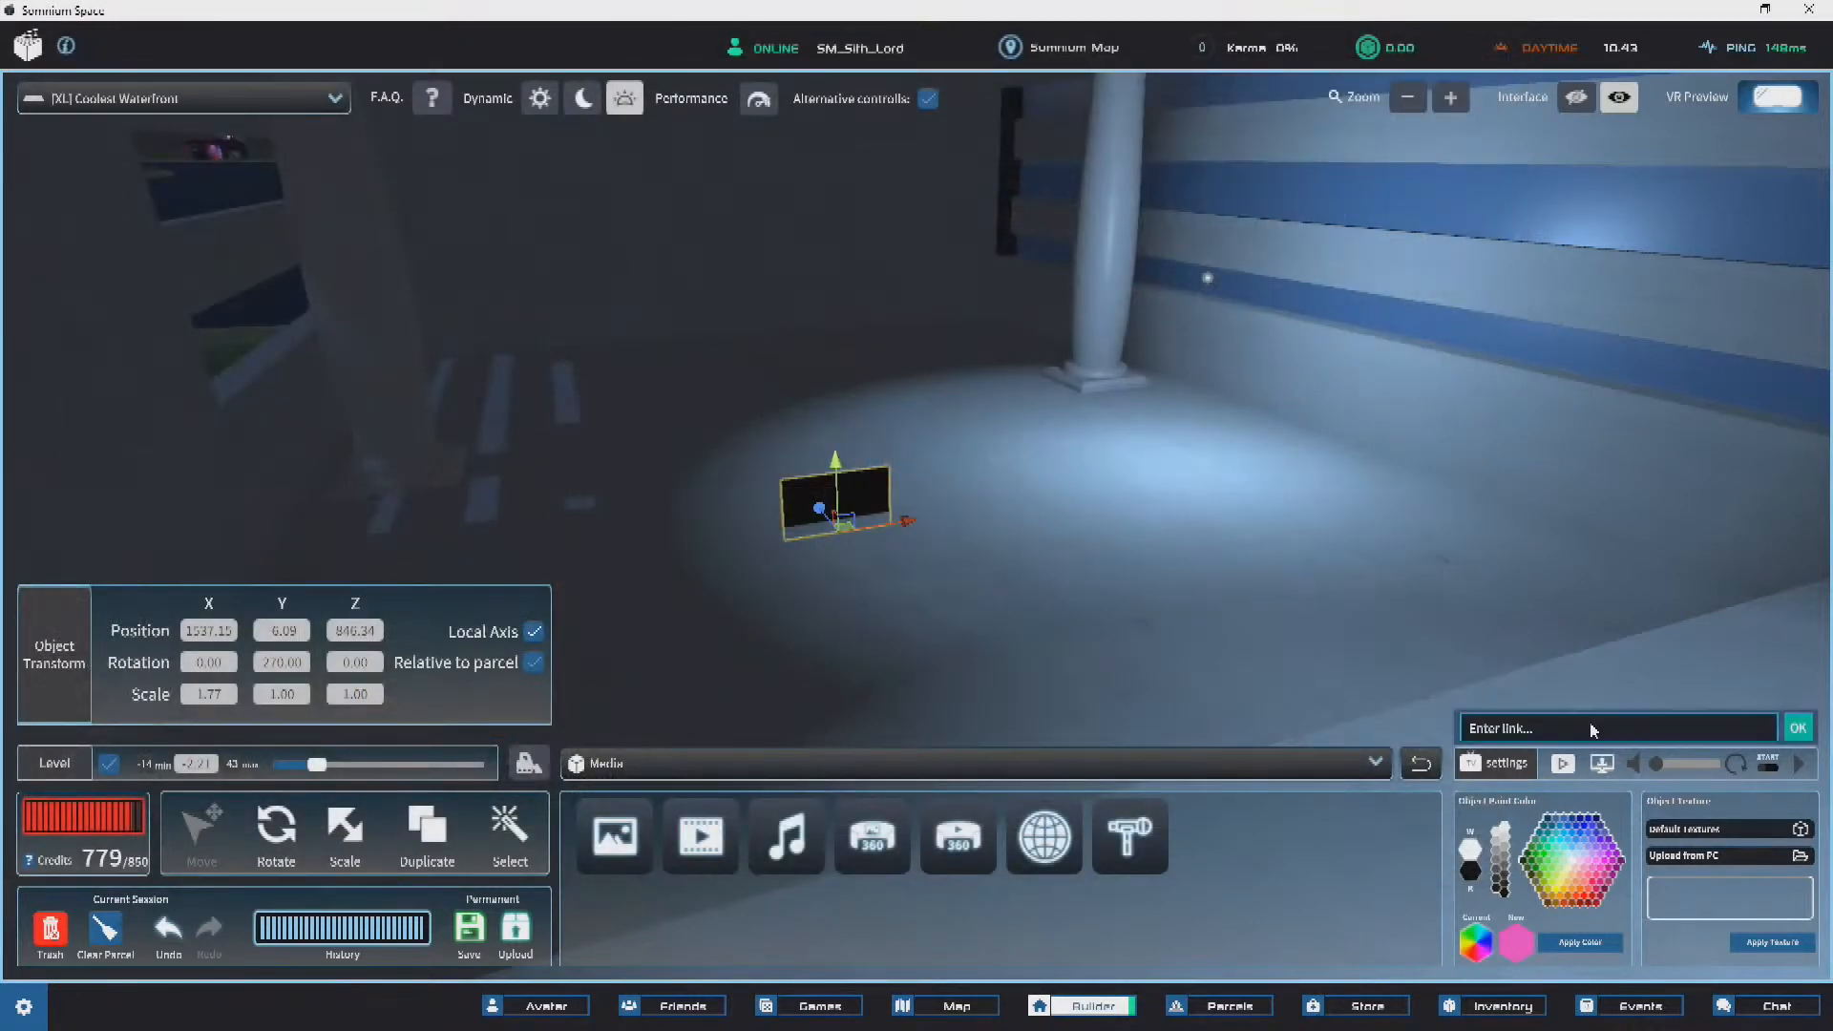
key("ctrl+v")
left_click(1798, 729)
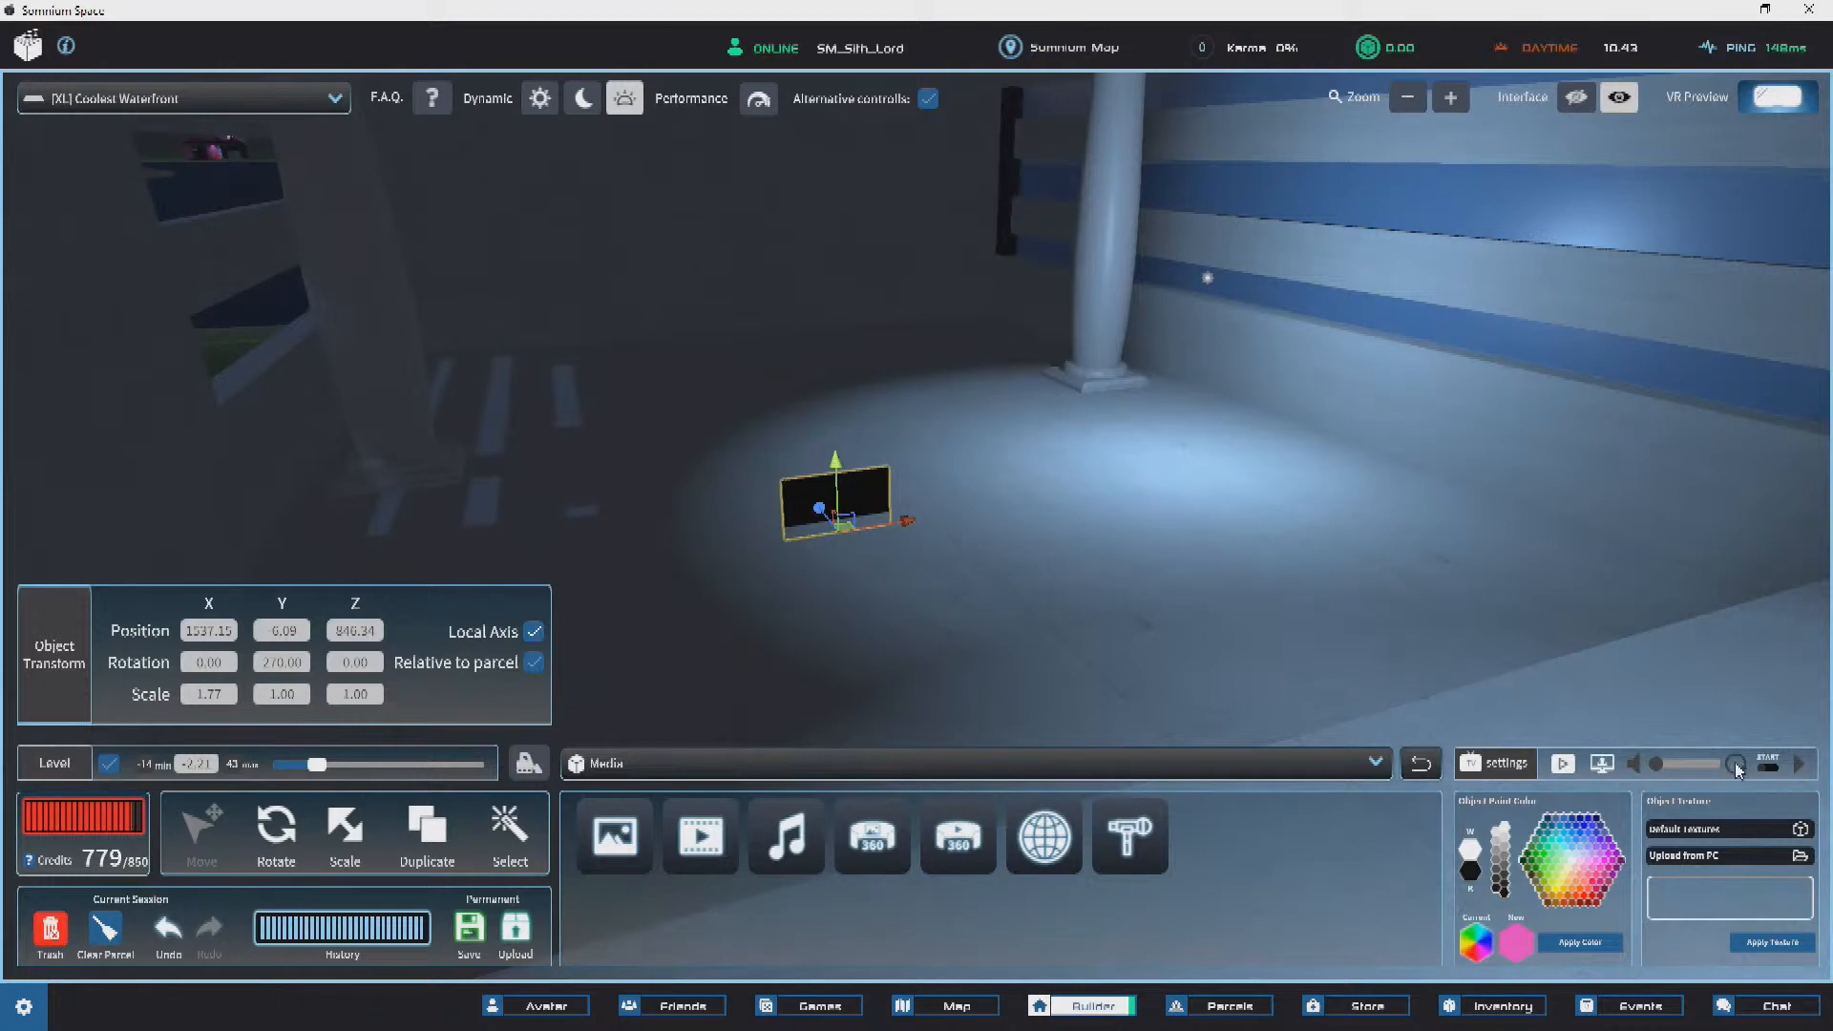
Step: Raise the video screen to about Y -4.44 and start playing its video
right_click_drag(824, 480, 957, 504)
scroll(757, 525, "up", 1)
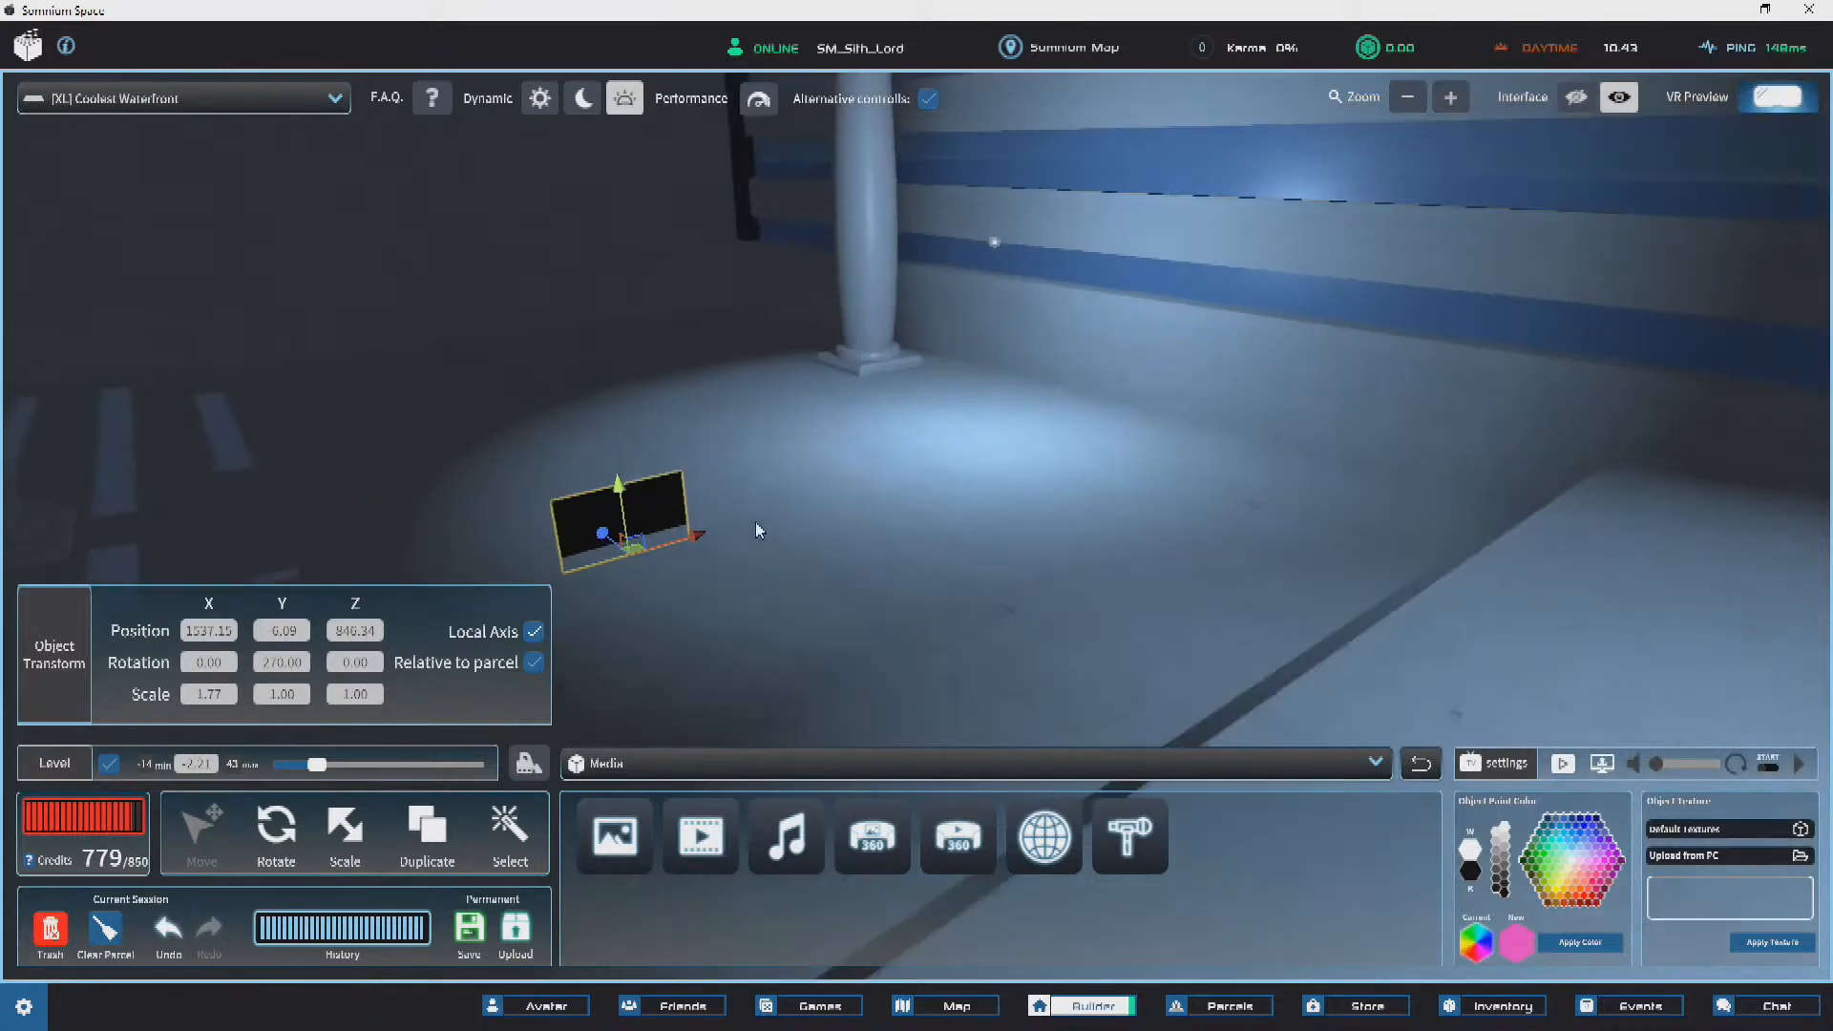
key("a")
left_click_drag(889, 503, 891, 382)
left_click_drag(1713, 765, 1620, 782)
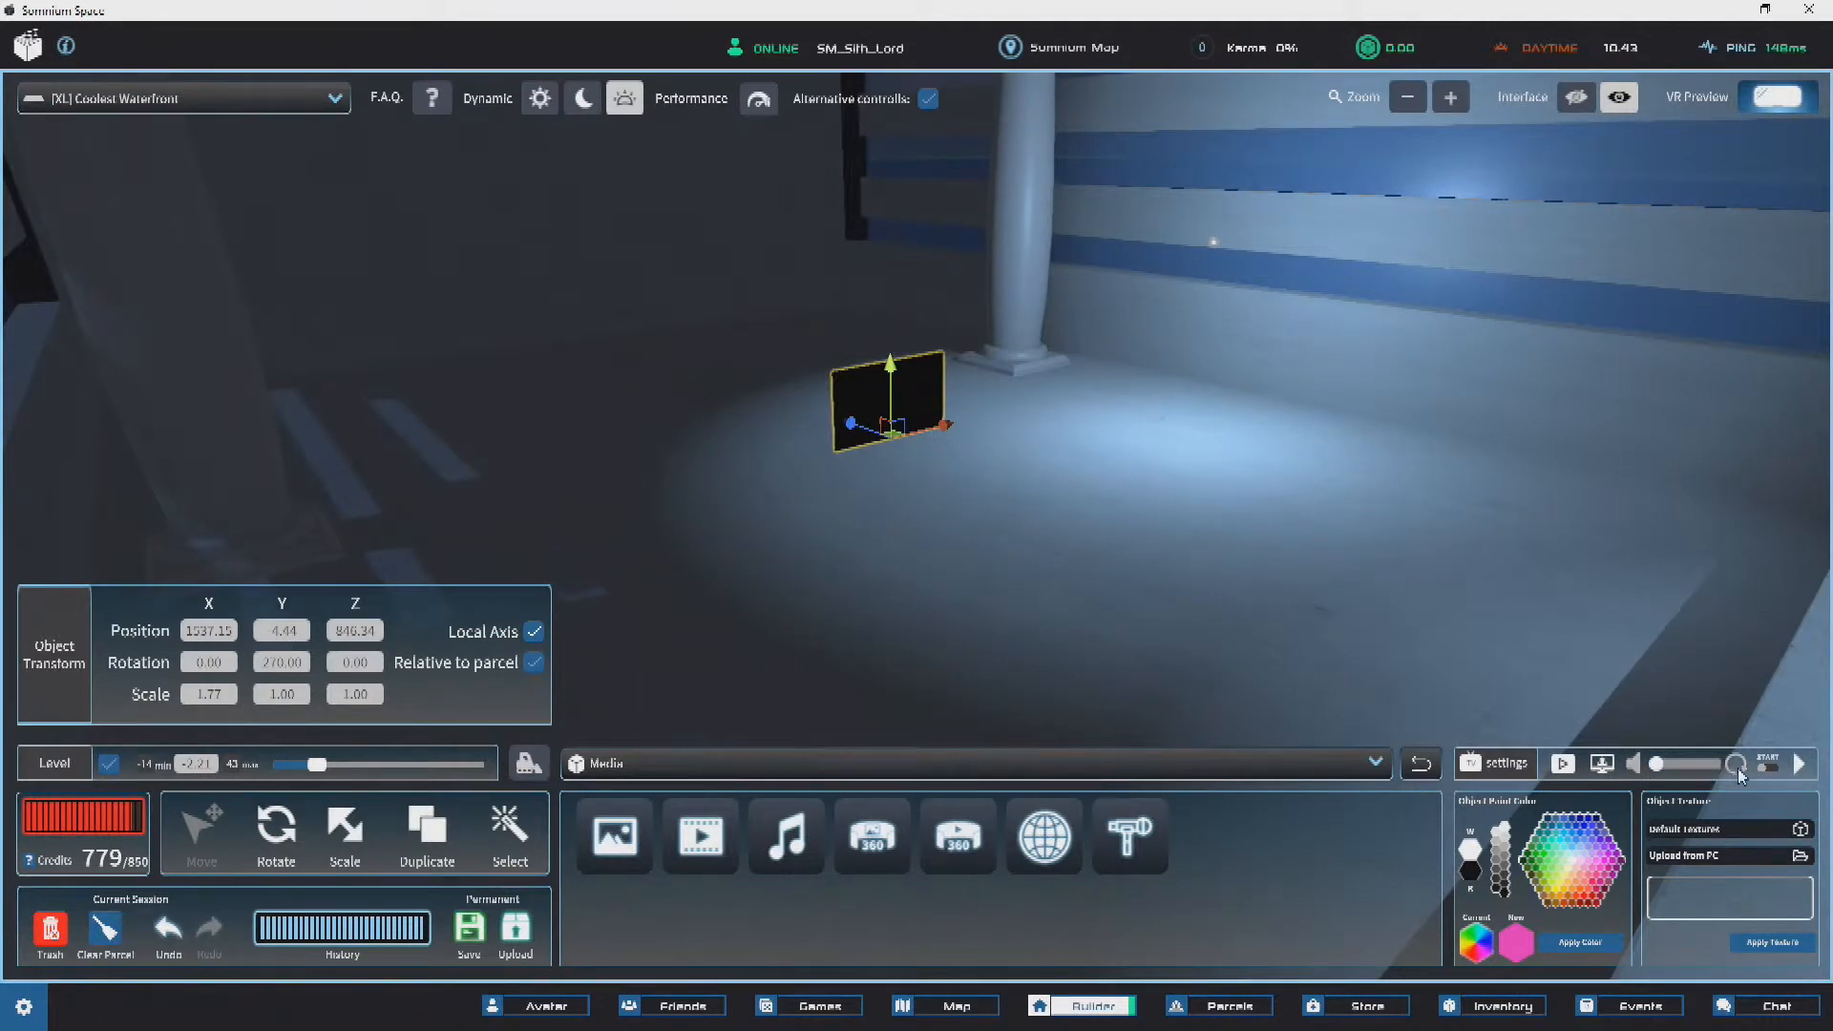
left_click(1799, 765)
right_click_drag(850, 639, 978, 647)
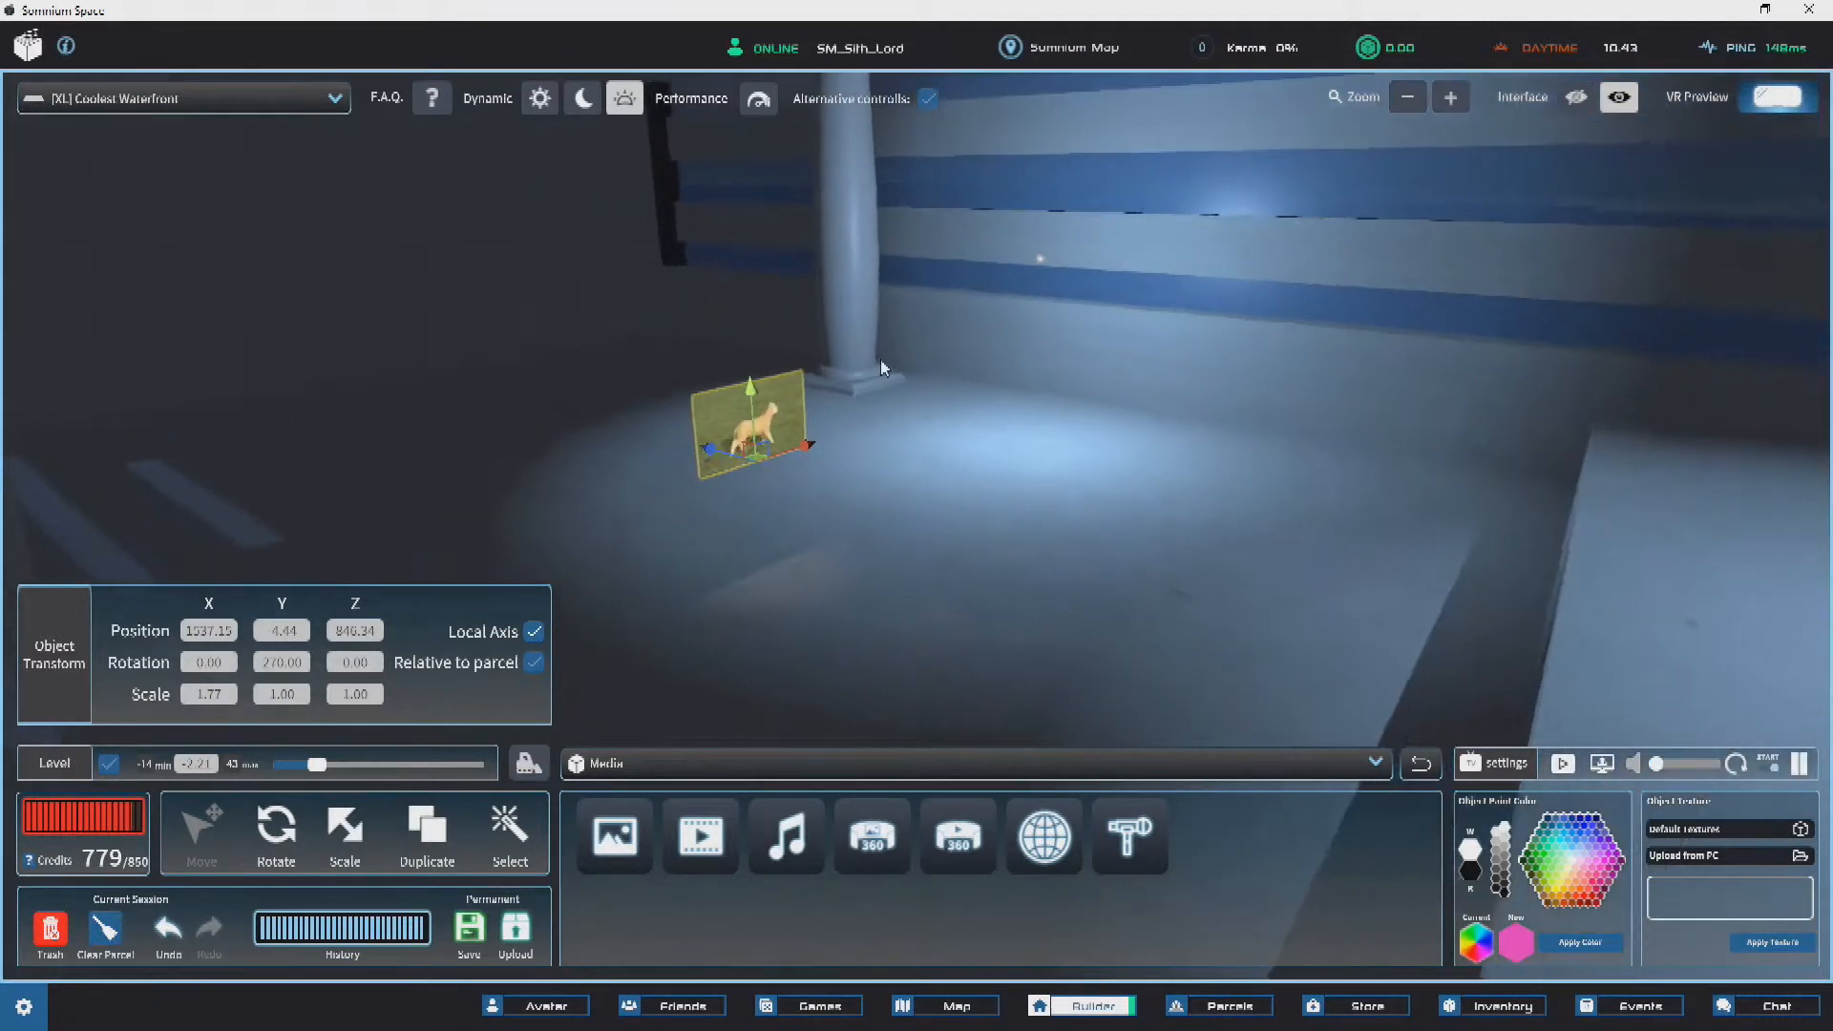
Step: Move the video screen back toward the room's far end wall, to about X 1520.75
key("w")
key("a")
key("s")
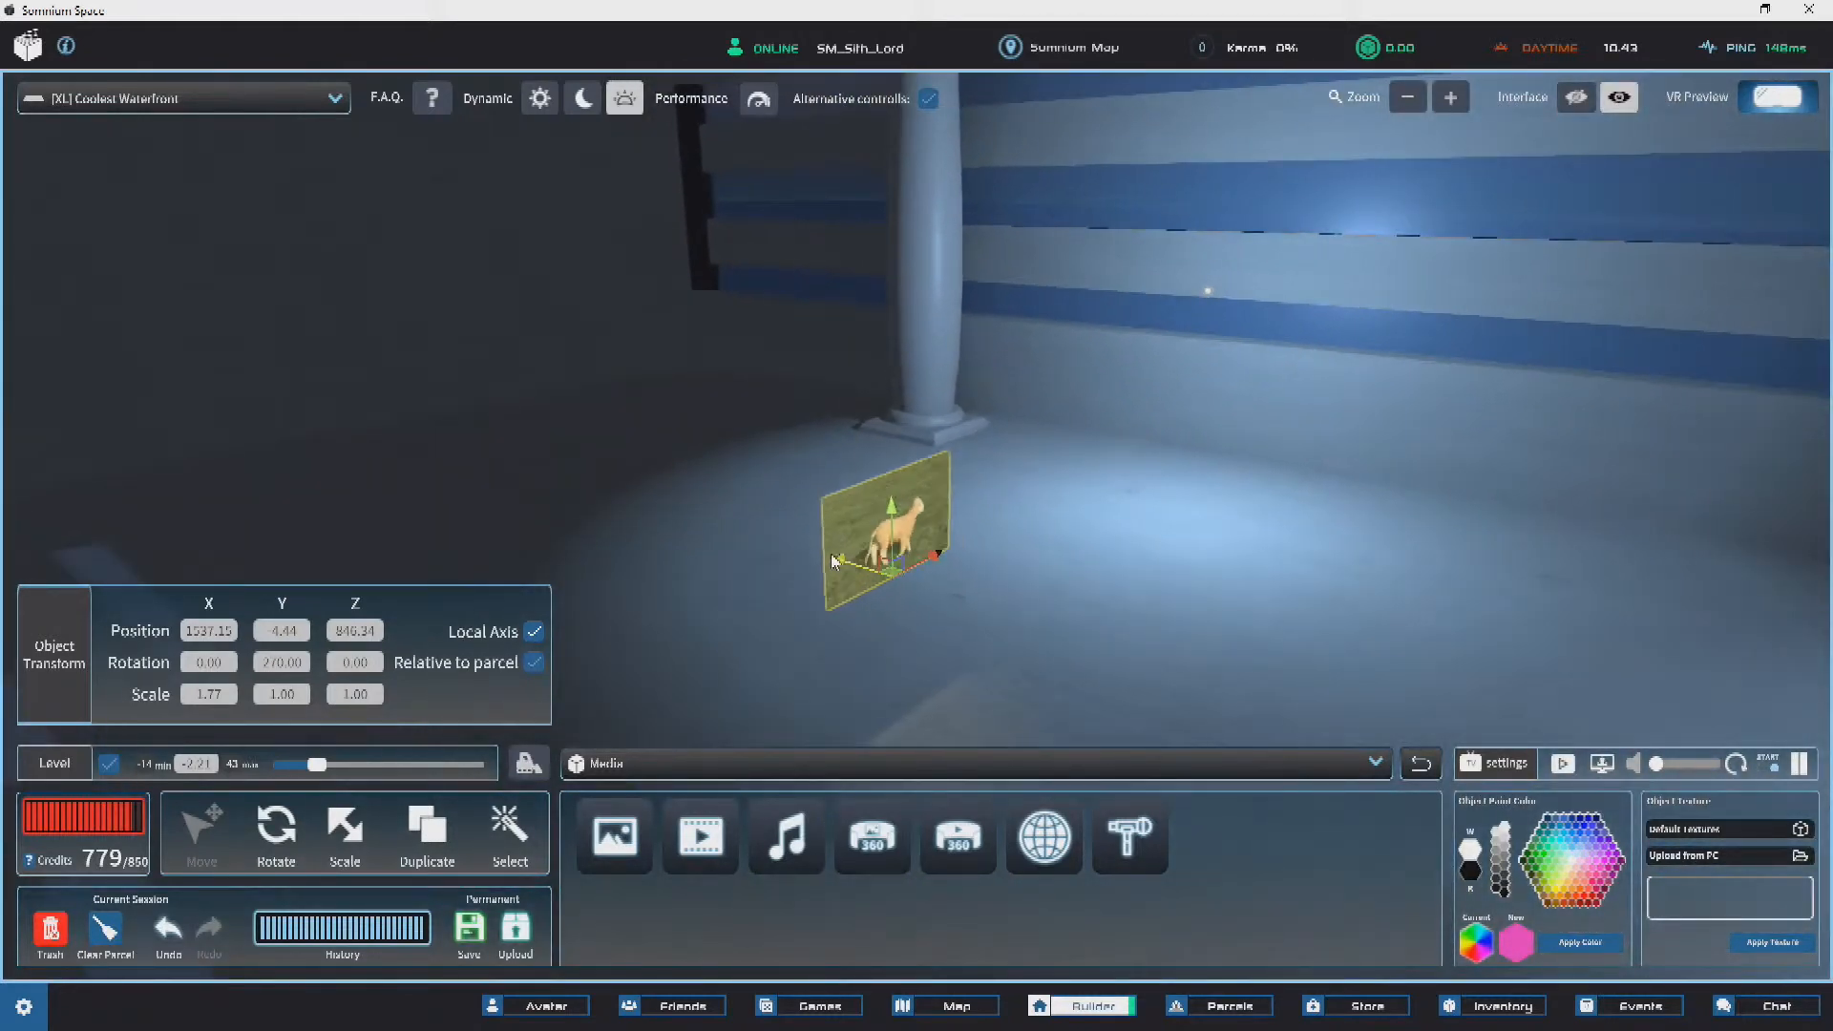
right_click_drag(879, 558, 688, 475)
key("w")
key("d")
right_click_drag(825, 568, 980, 444)
key("s")
key("d")
left_click_drag(871, 420, 636, 364)
right_click_drag(942, 405, 956, 322)
key("d")
key("s")
key("w")
key("s")
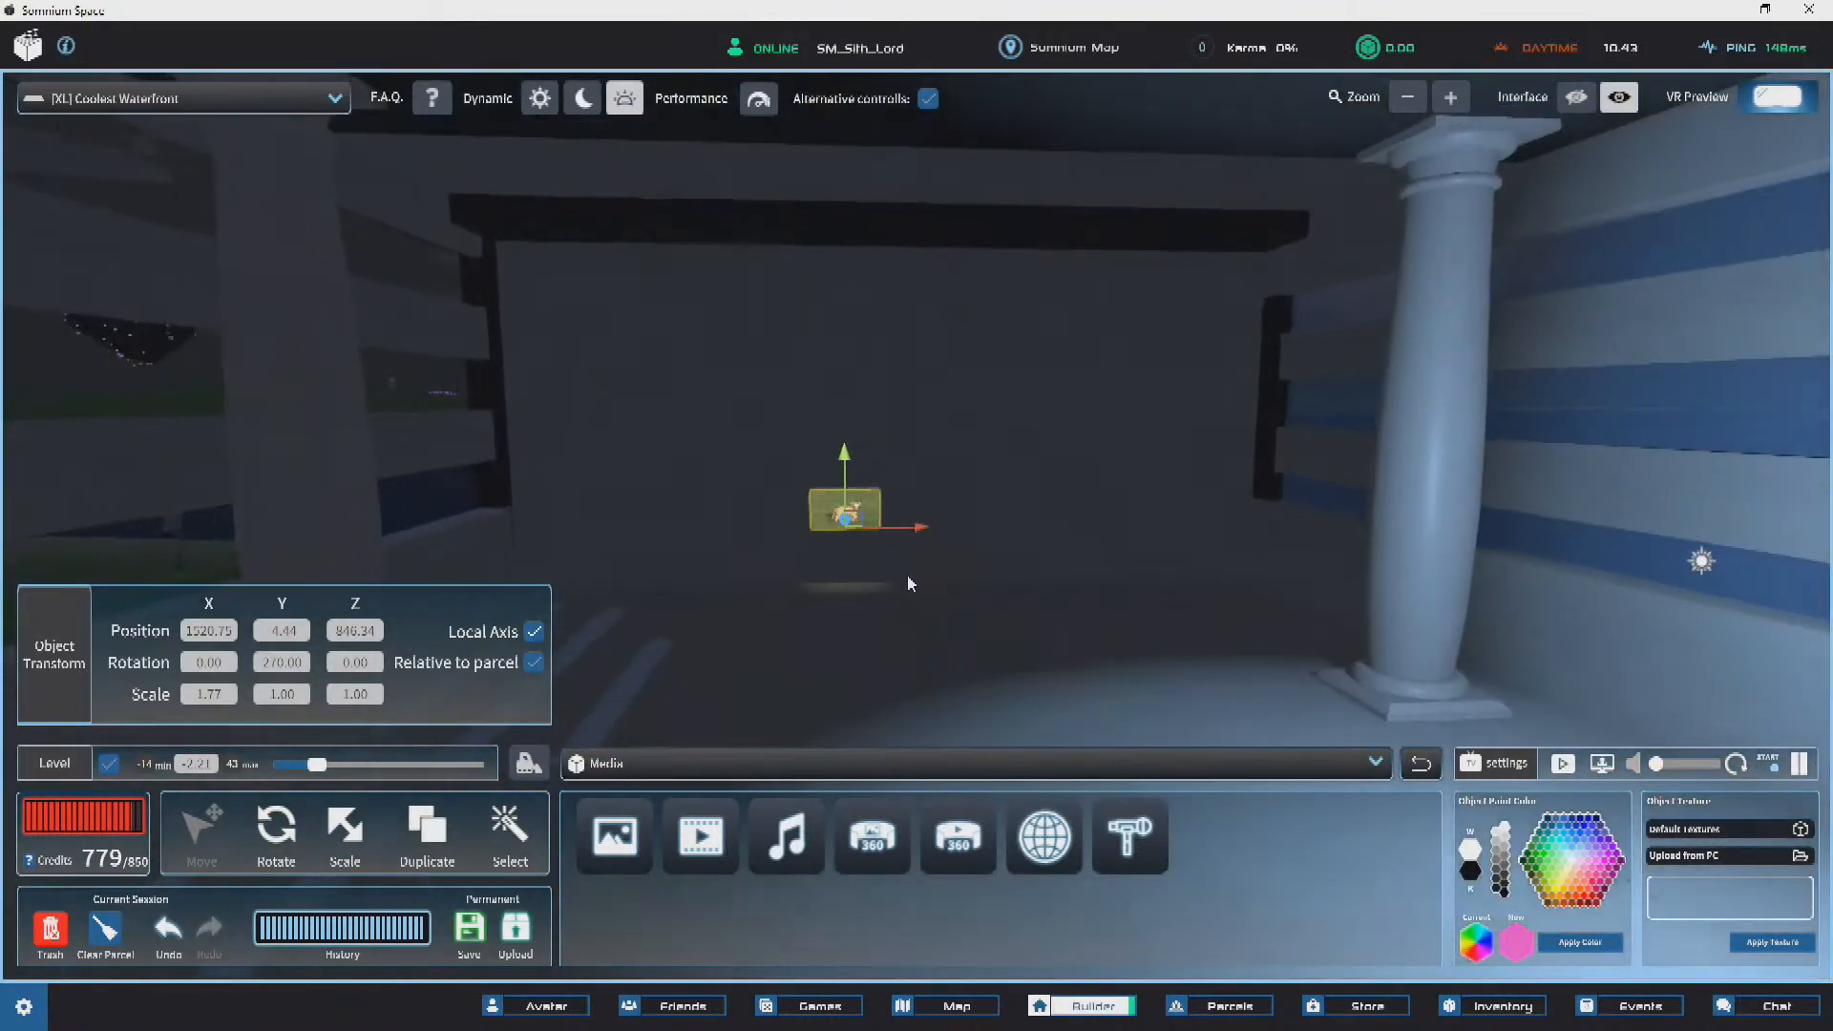
Step: Enlarge the video screen to a scale of about 11.56 by 6.53 and centre it on the end wall at about Z 848.14
left_click_drag(910, 529, 1184, 143)
left_click(372, 829)
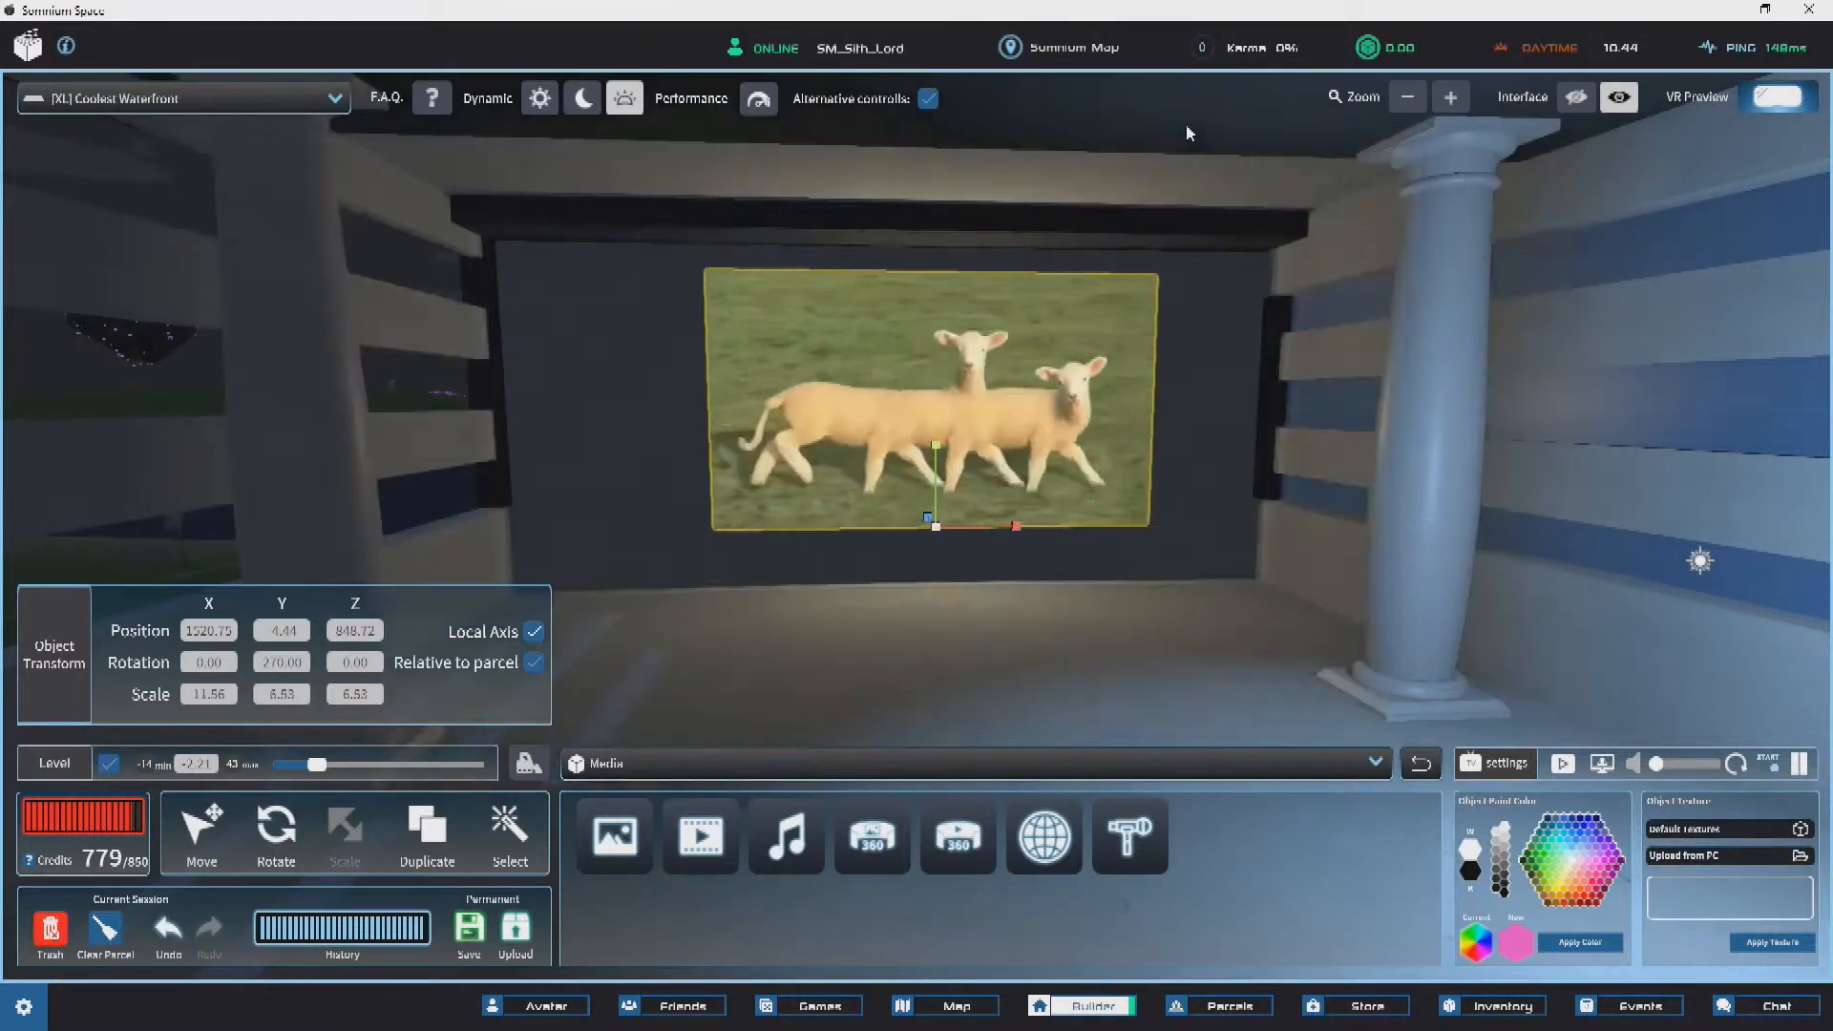
left_click(209, 840)
mouse_move(1004, 525)
left_mouse_down()
mouse_move(968, 535)
mouse_move(998, 521)
left_mouse_up()
right_click_drag(999, 528, 896, 531)
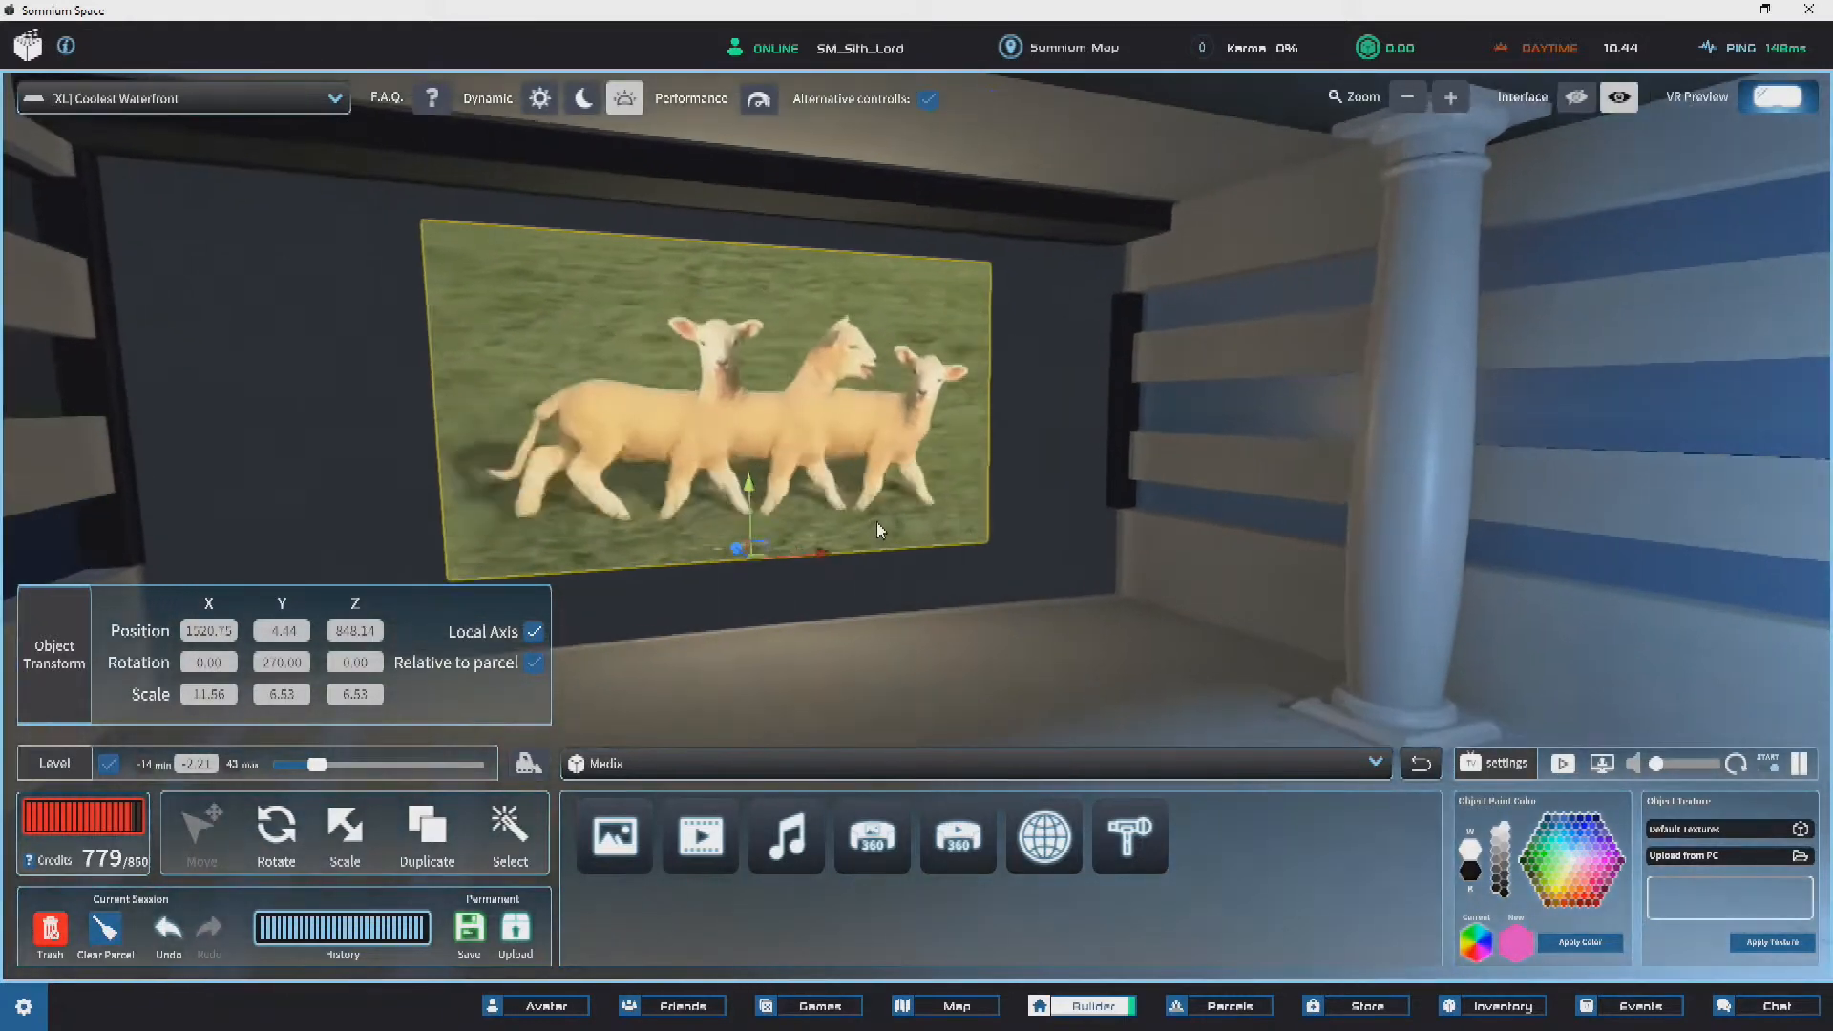
mouse_move(748, 503)
left_mouse_down()
mouse_move(752, 523)
mouse_move(748, 507)
left_mouse_up()
right_click_drag(748, 506, 859, 532)
Step: Duplicate the raised platform and place the copy against it at about X 1539.59, Y -7.81, Z 847.52
scroll(863, 505, "down", 5)
left_click(687, 491)
right_click_drag(687, 491, 1031, 487)
scroll(809, 454, "up", 5)
right_click_drag(809, 444, 800, 531)
scroll(800, 531, "up", 5)
right_click_drag(924, 460, 763, 294)
left_click(1227, 449)
left_click(1241, 642)
left_click_drag(681, 455, 744, 313)
left_click(744, 313)
left_click_drag(700, 251, 759, 409)
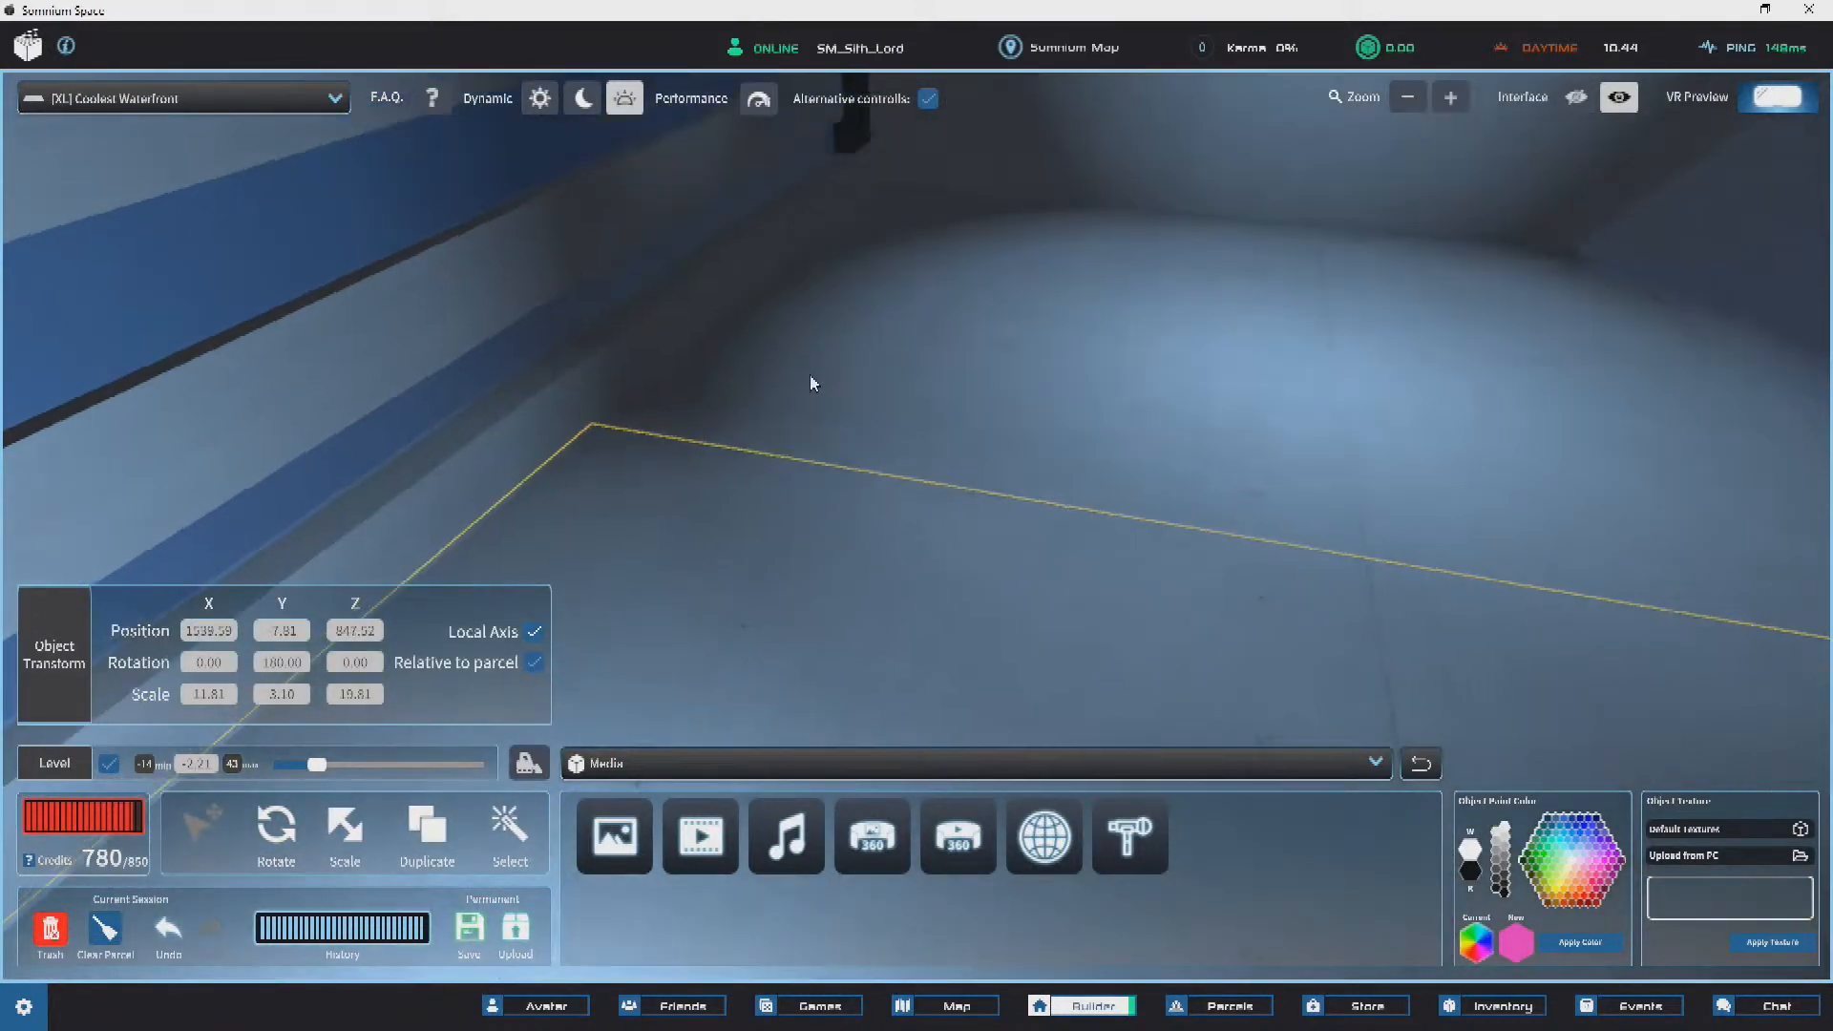
Step: Reduce the platform copy's Z scale to about 8.41 and move it to the slatted wall at about Z 853.21
right_click_drag(756, 409, 831, 521)
key("s")
left_click(328, 848)
left_click_drag(967, 612, 924, 601)
left_click(203, 823)
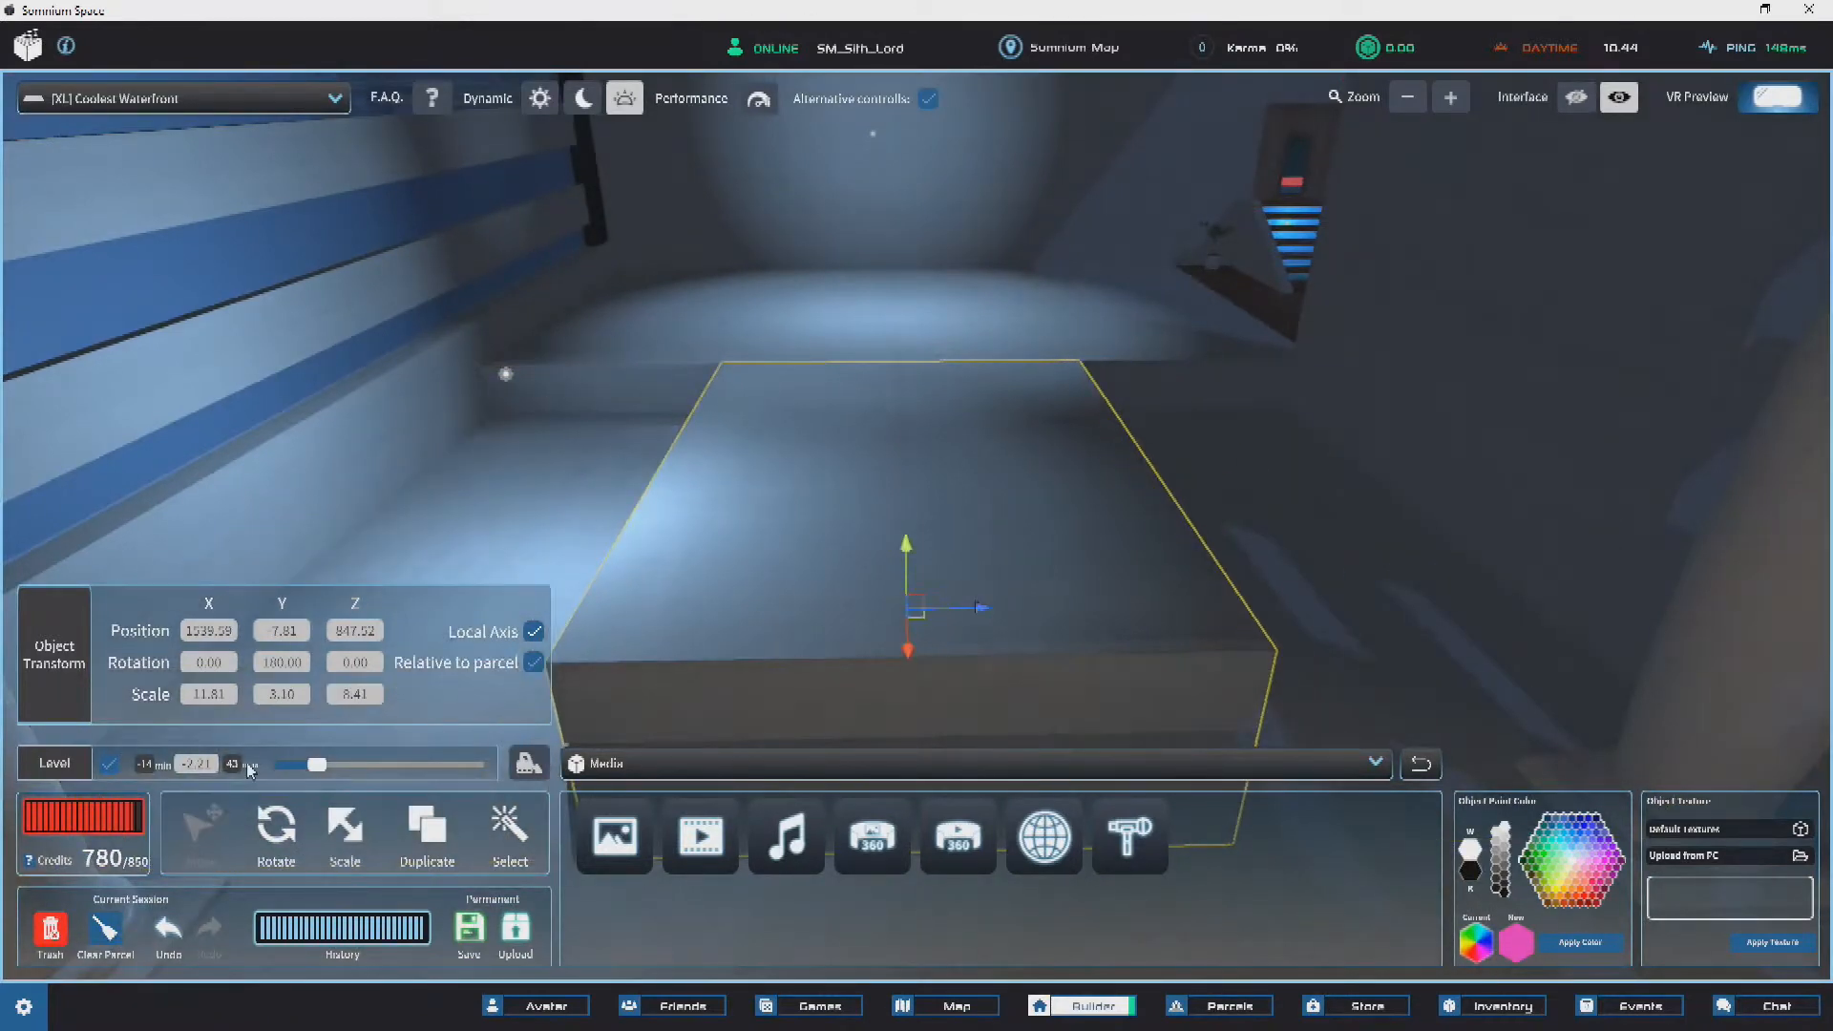
left_click_drag(854, 413, 594, 379)
Step: Narrow the side platform to a Z scale of about 5.46 and align its corner with the slatted wall and main platform
right_click_drag(993, 396, 883, 272)
left_click(347, 829)
left_click_drag(1014, 511, 972, 513)
left_click(202, 828)
right_click_drag(1046, 257, 1111, 313)
key("v")
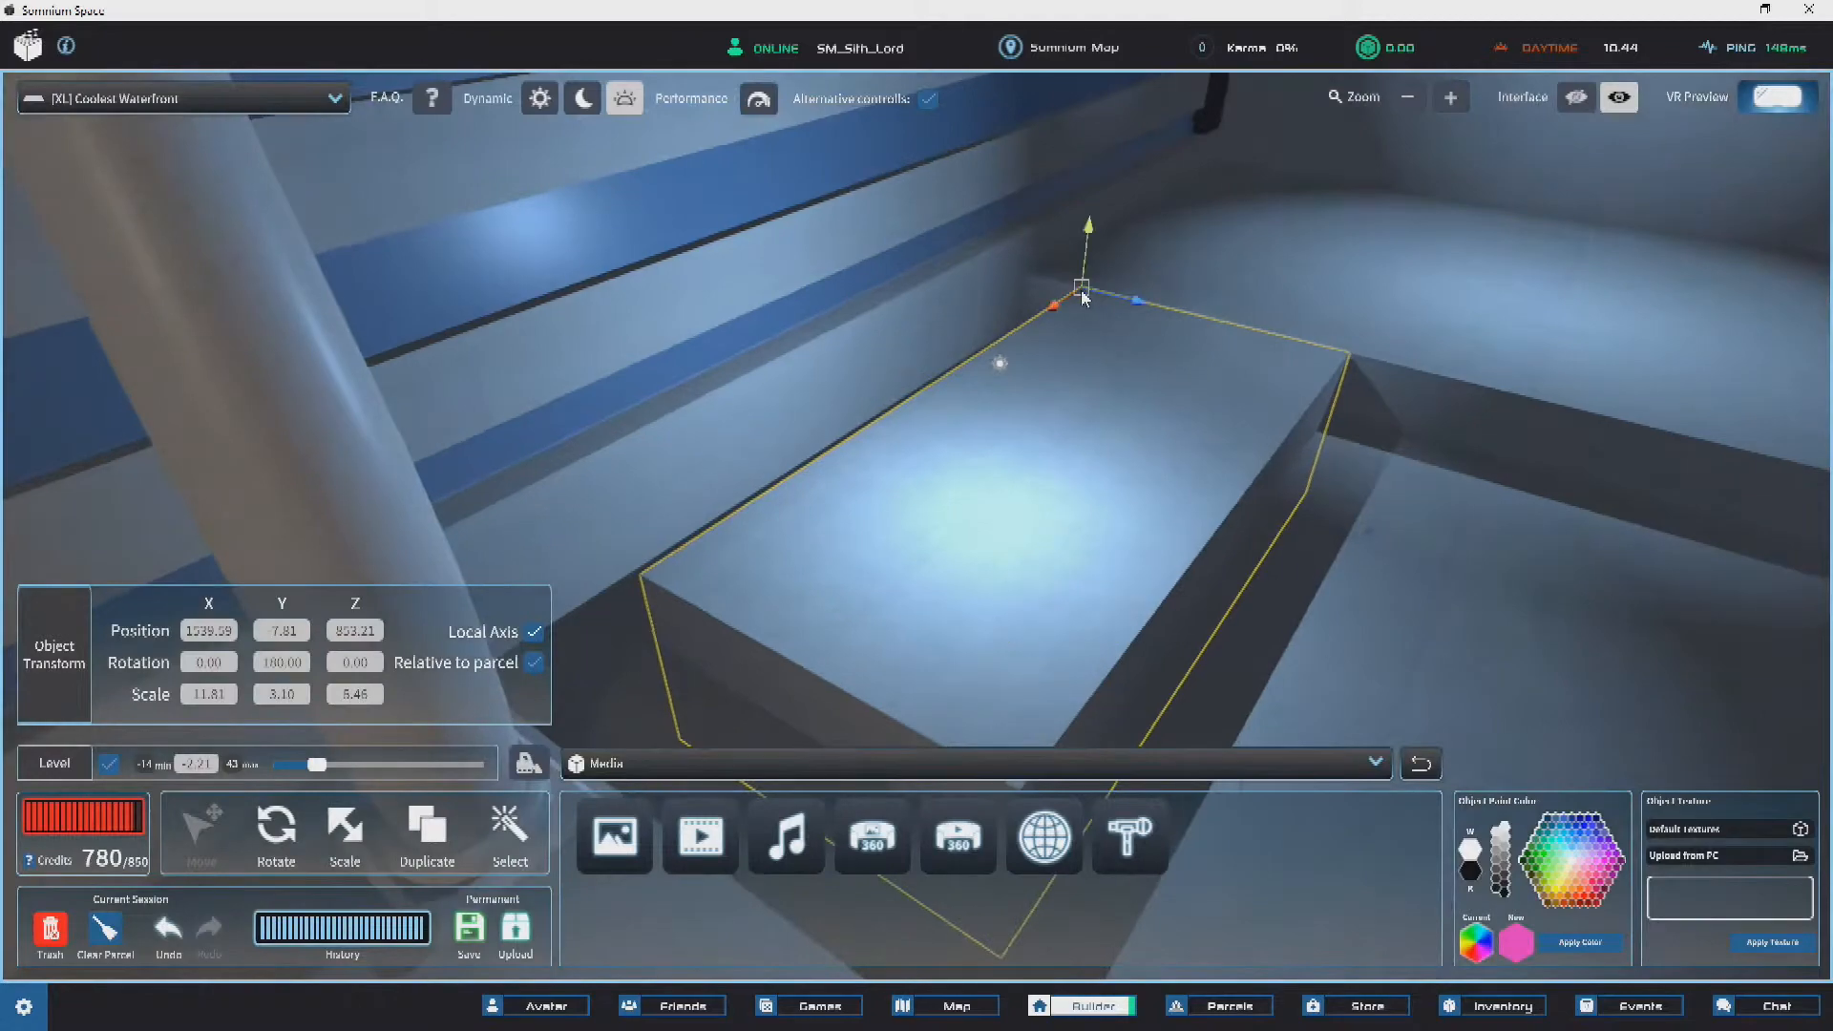
left_click_drag(1082, 284, 1029, 284)
Step: Examine how the side platform joins the main platform and sits along the slatted wall
right_click_drag(1029, 284, 1578, 452)
scroll(1077, 319, "down", 3)
scroll(1578, 452, "down", 3)
left_click(1578, 453)
scroll(969, 433, "up", 8)
right_click_drag(969, 434, 1097, 493)
scroll(784, 456, "down", 2)
scroll(748, 467, "up", 2)
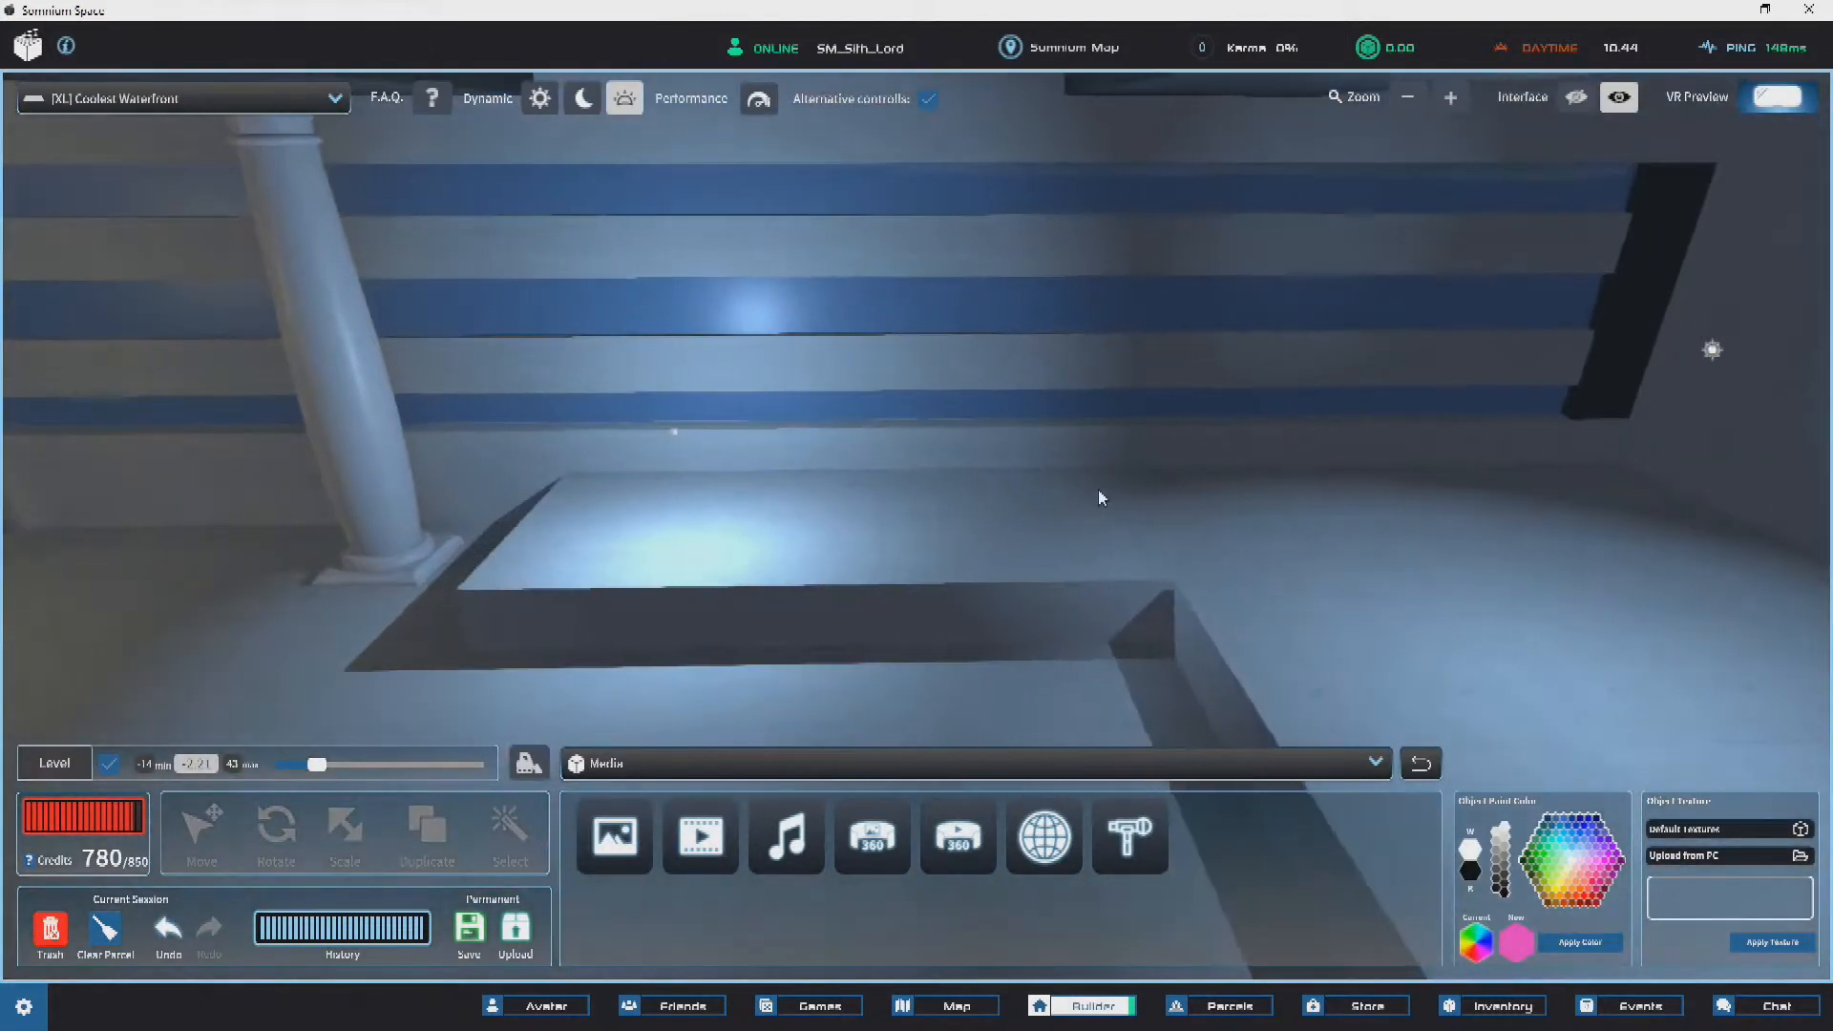
key("a")
key("d")
key("a")
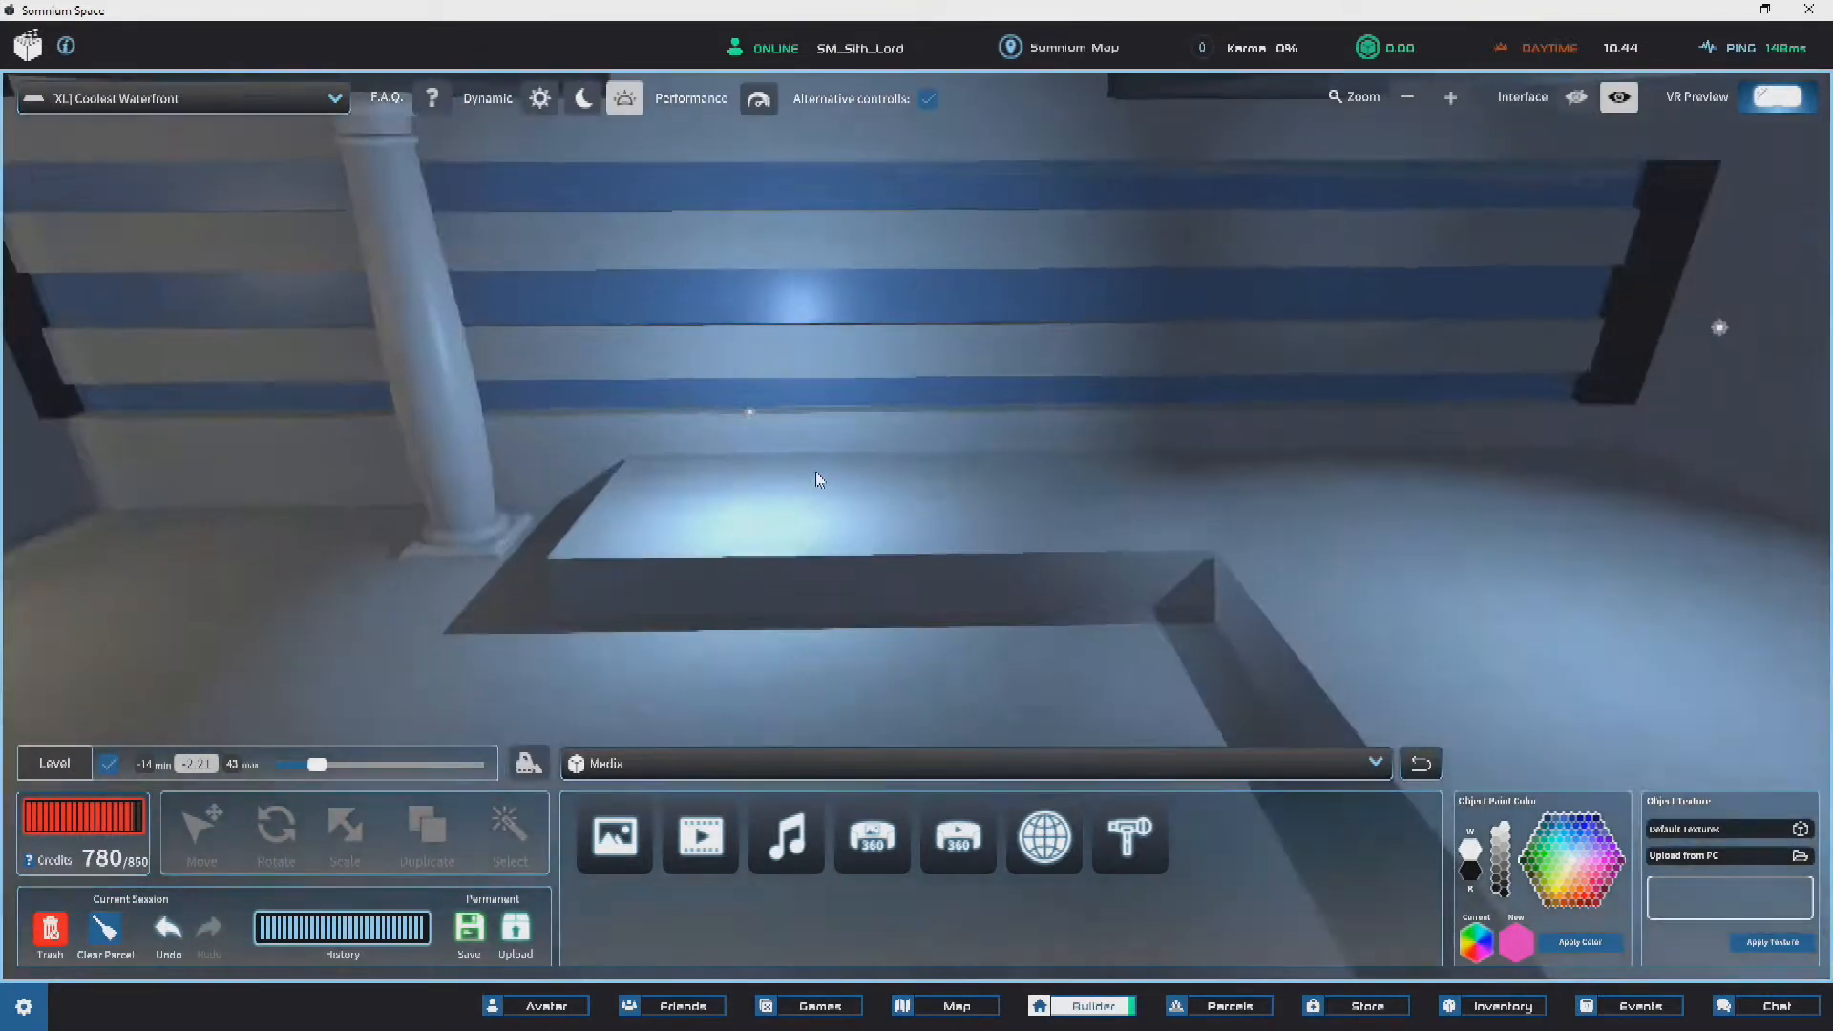
scroll(815, 478, "up", 2)
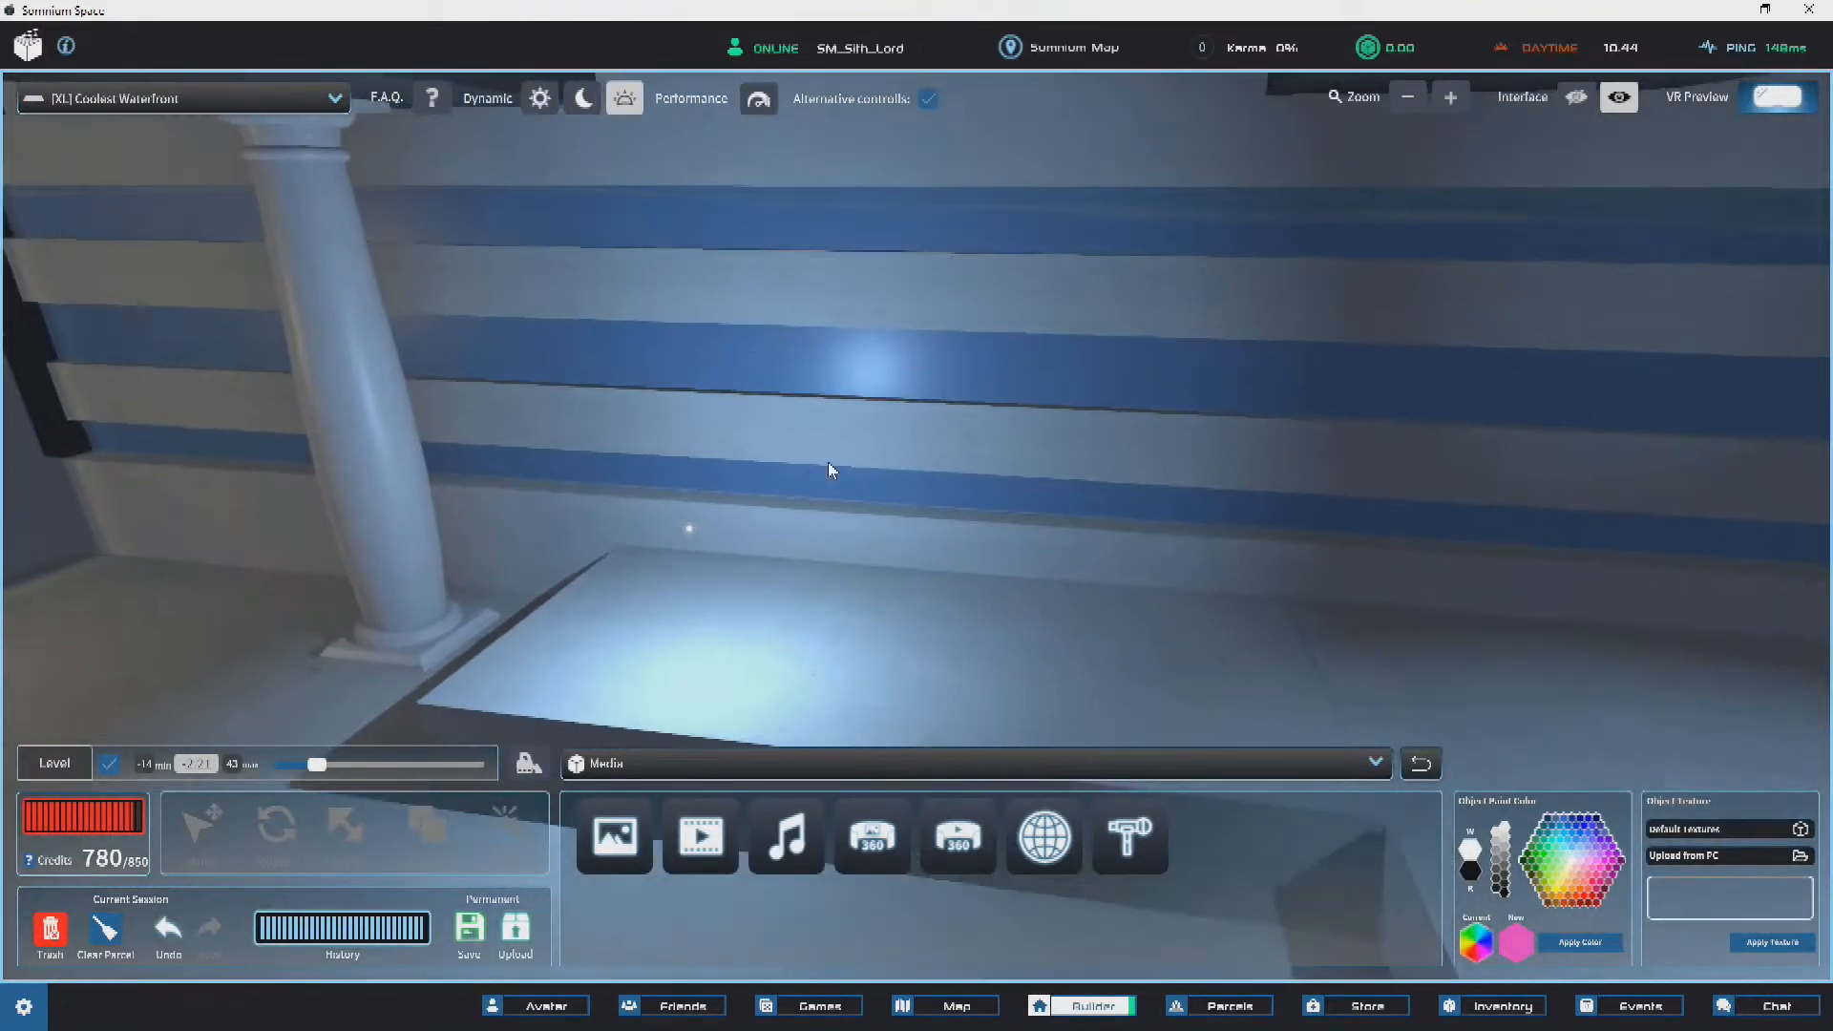
right_click_drag(822, 466, 1139, 512)
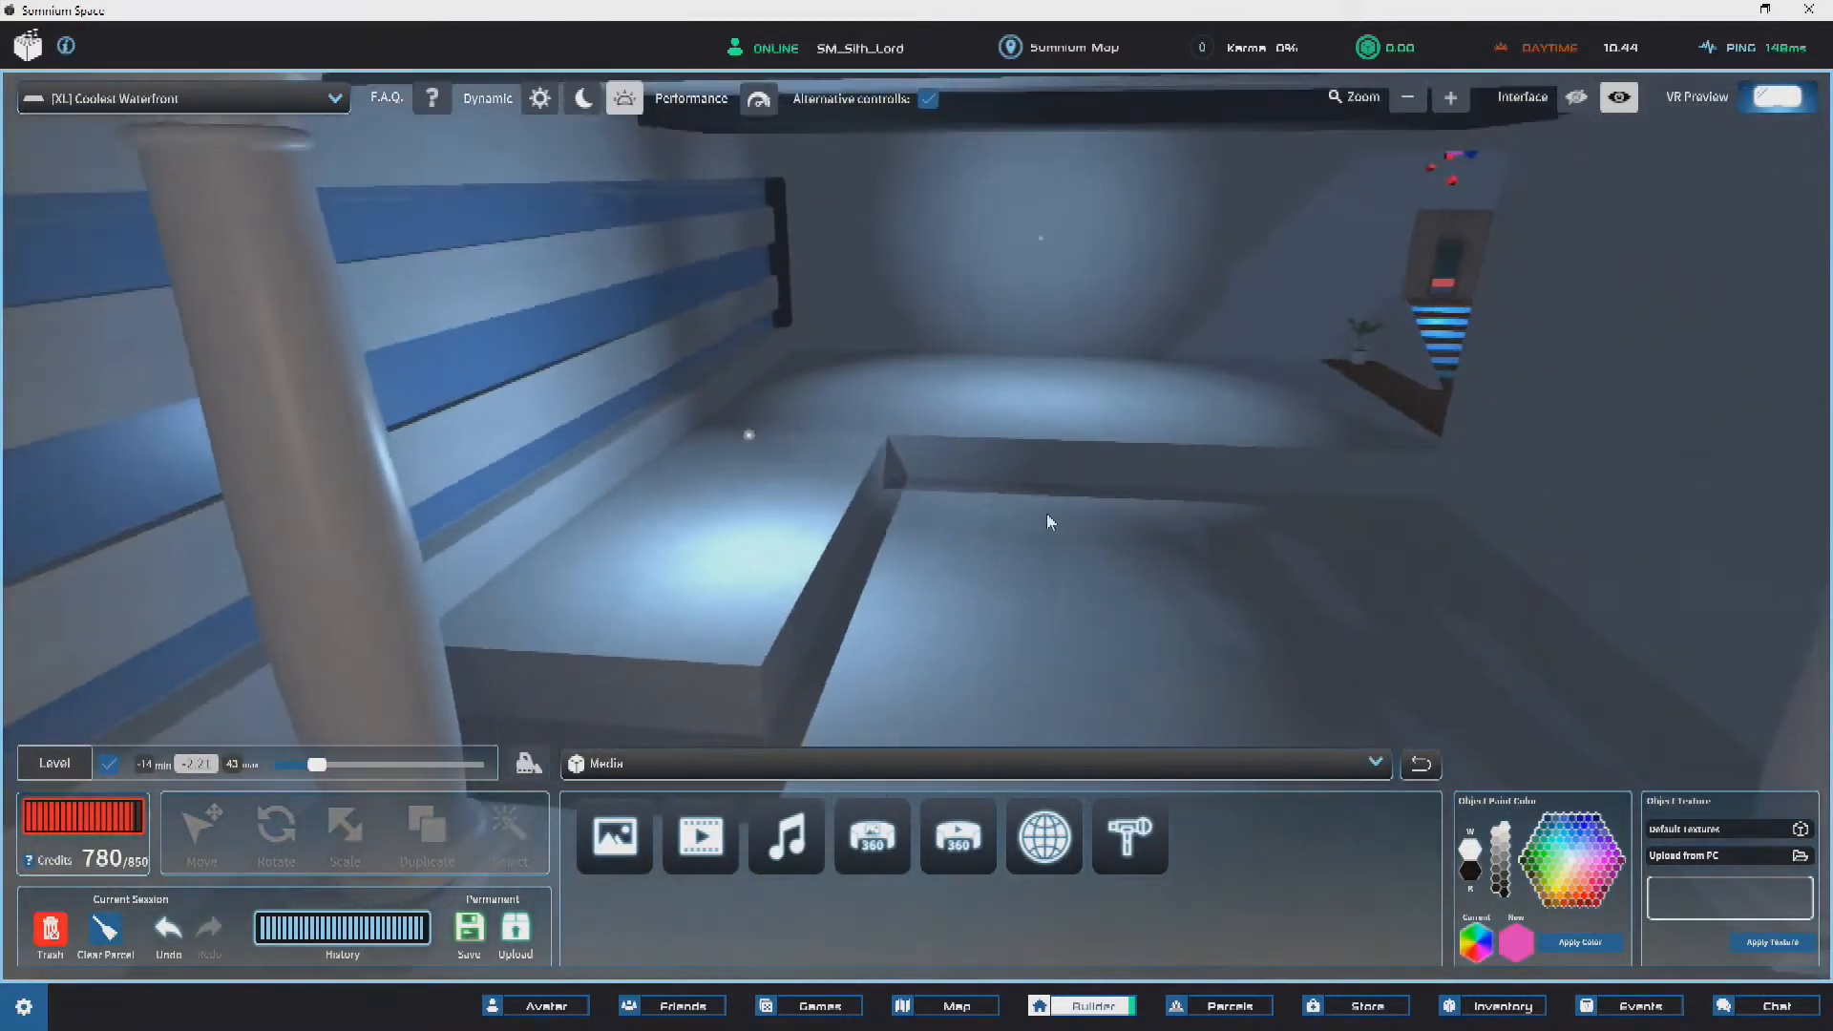
Step: Duplicate the side platform and thin the copy to a Z scale of about 0.76
left_click(1140, 512)
right_click_drag(1142, 439, 1100, 612)
left_click(1344, 616)
key("w")
left_click_drag(1100, 611, 1033, 597)
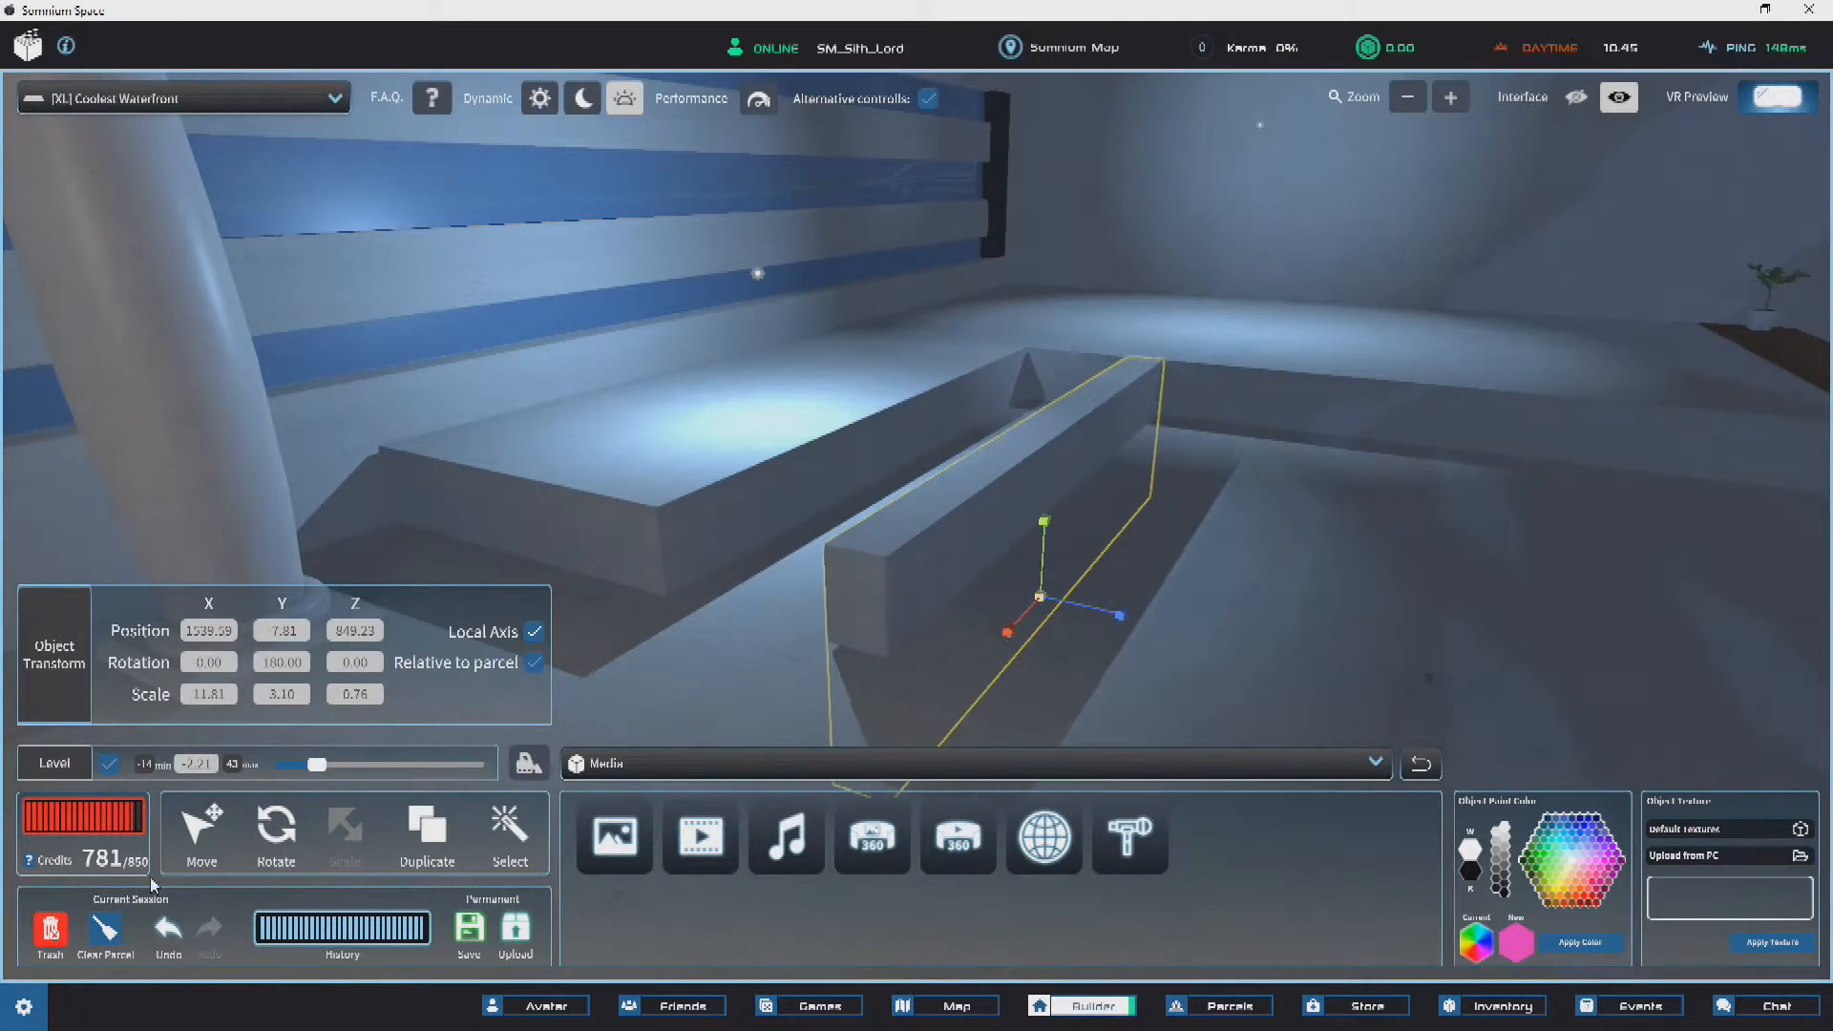
Step: Move the thin block to the side platform's front edge at about Z 851.65 and reduce its Y scale to about 1.70
left_click(201, 829)
right_click_drag(614, 462, 939, 576)
left_click_drag(911, 582, 622, 754)
left_click(344, 828)
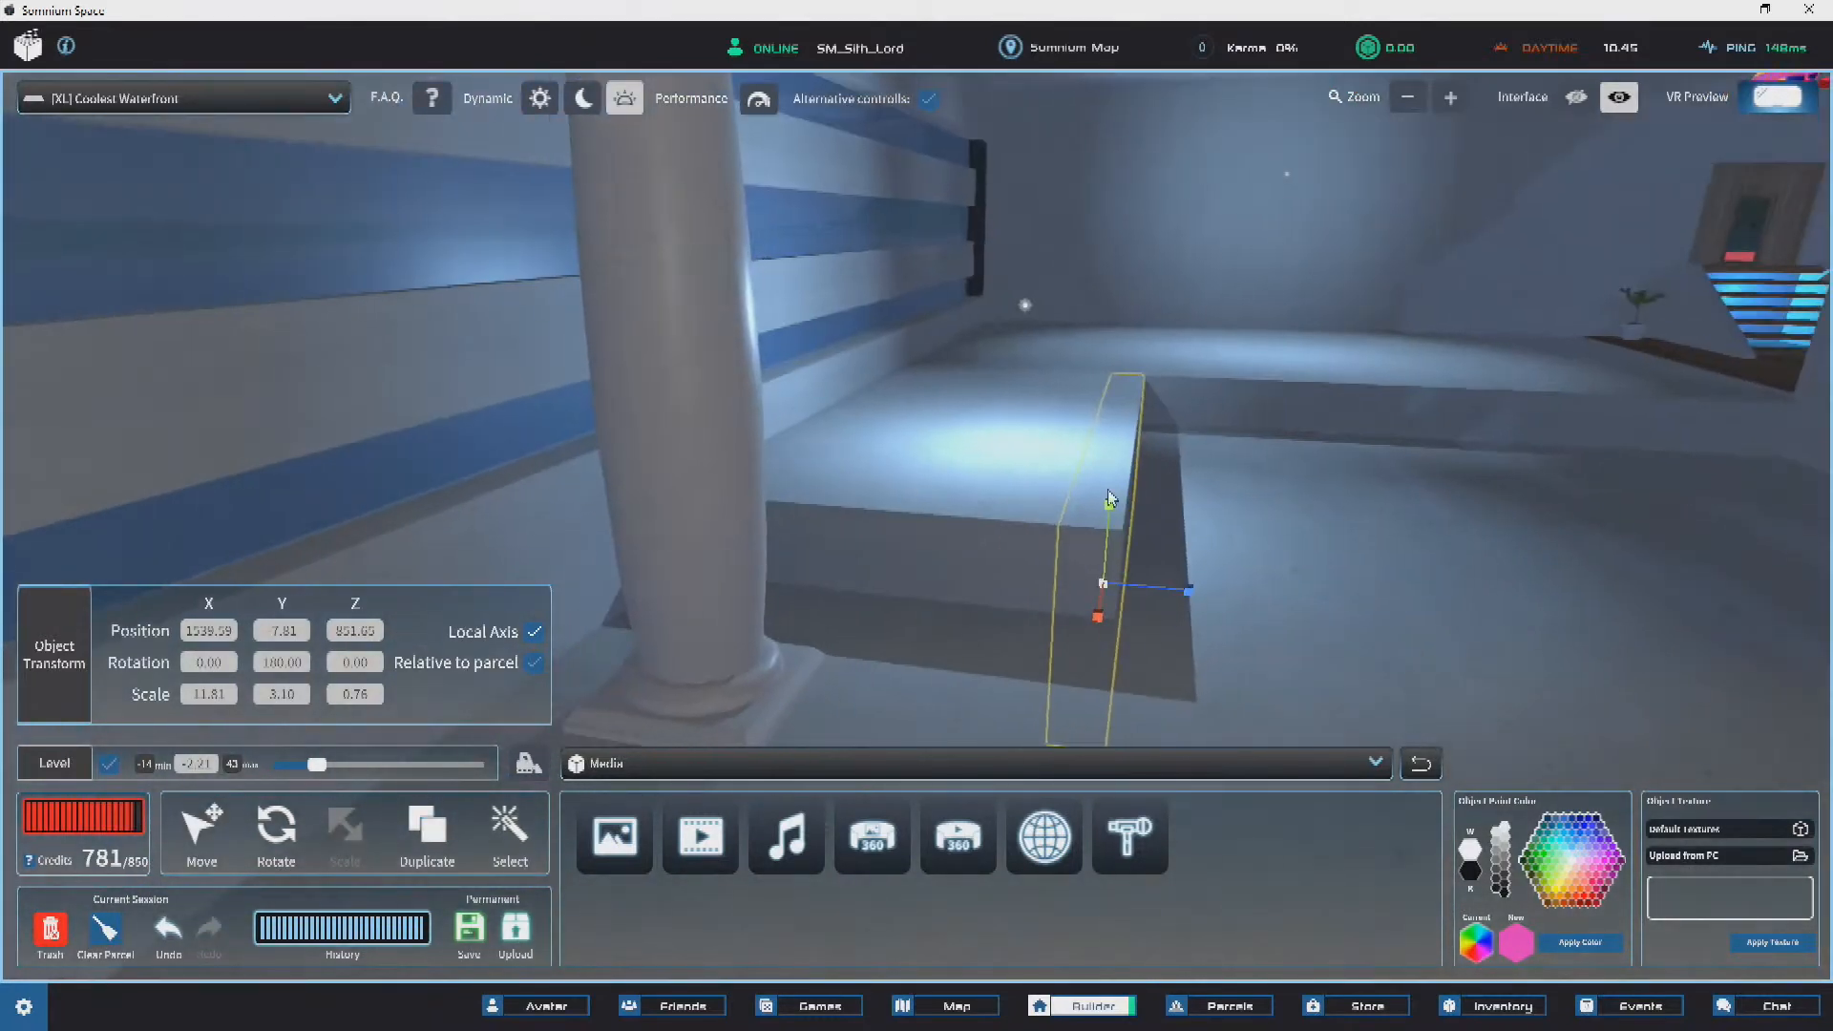
key("d")
left_click_drag(1021, 554, 1019, 597)
Step: Raise the thin block to about Y -6.75 so it forms a step just below the side platform's top
key("w")
key("a")
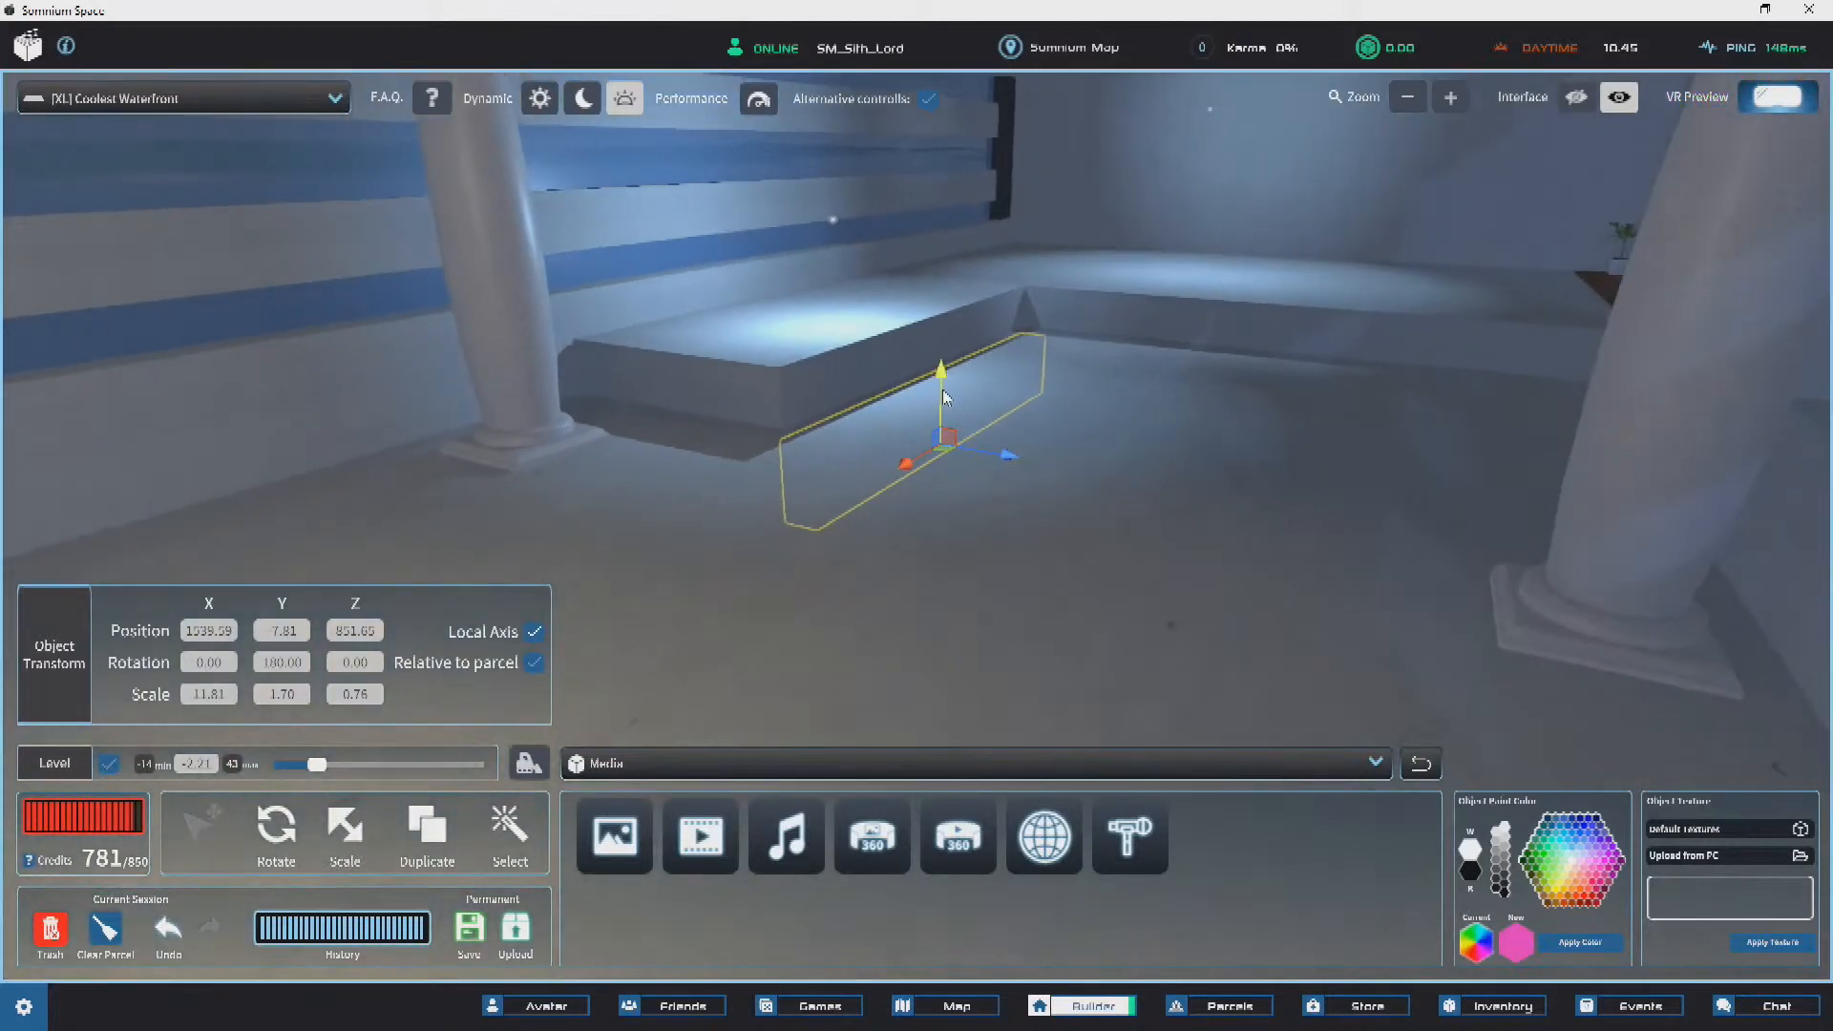
key("w")
right_click_drag(1096, 252, 1060, 297)
key("d")
key("w")
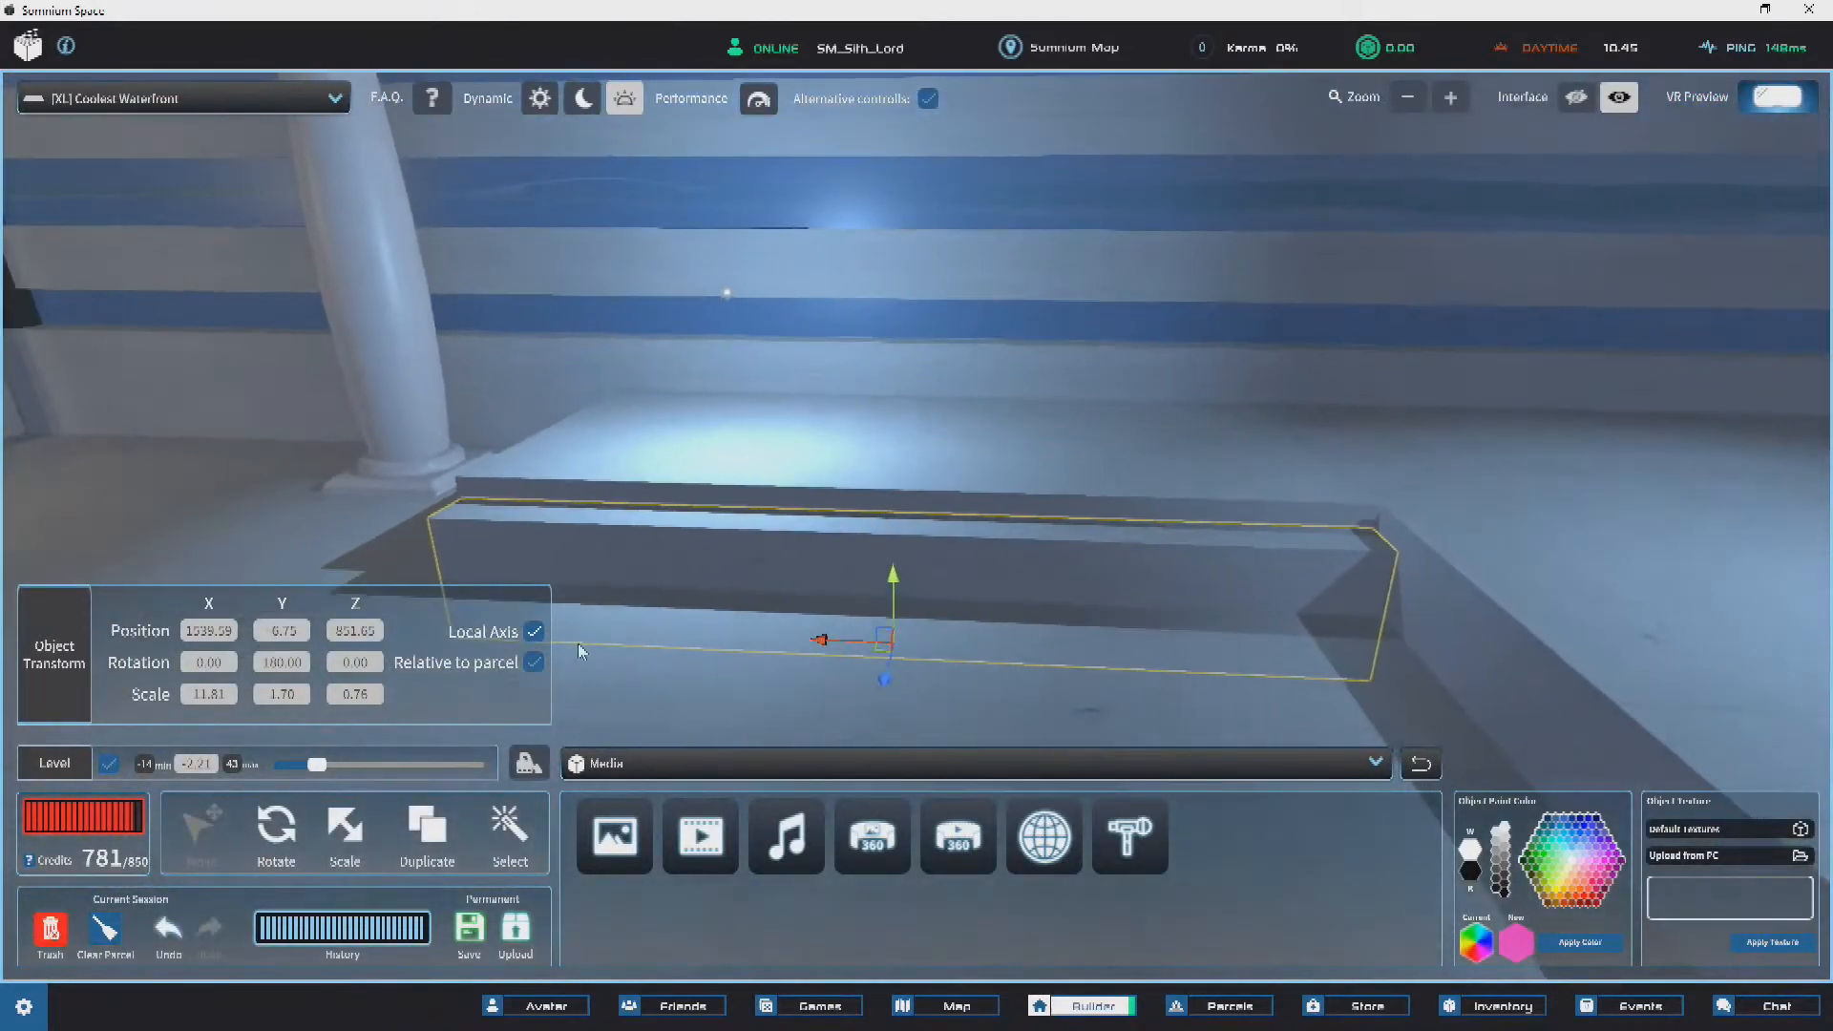
key("a")
right_click_drag(811, 458, 990, 405)
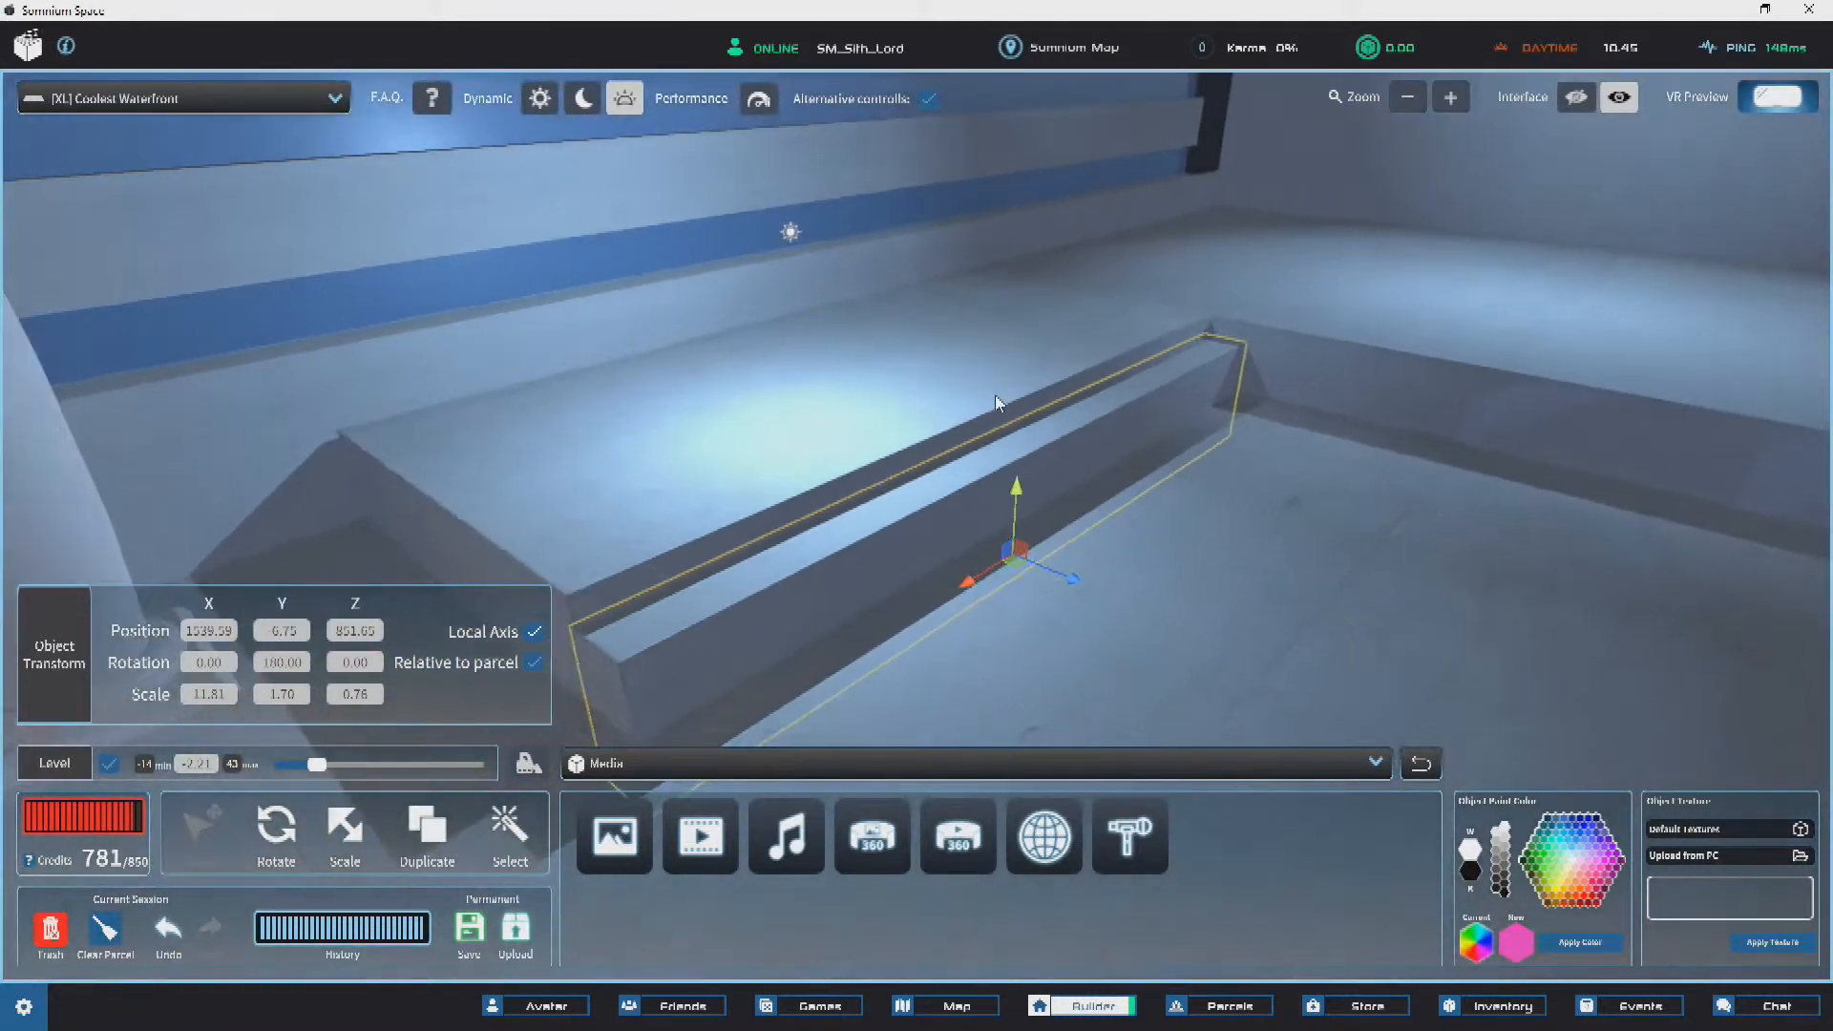
Step: Duplicate the step and snap the copy's corner to the front of the first step
key("a")
key("s")
right_click_drag(1164, 448, 1294, 441)
key("d")
key("s")
key("a")
key("ctrl+d")
left_click(1125, 469)
right_click_drag(1123, 468, 1012, 452)
key("v")
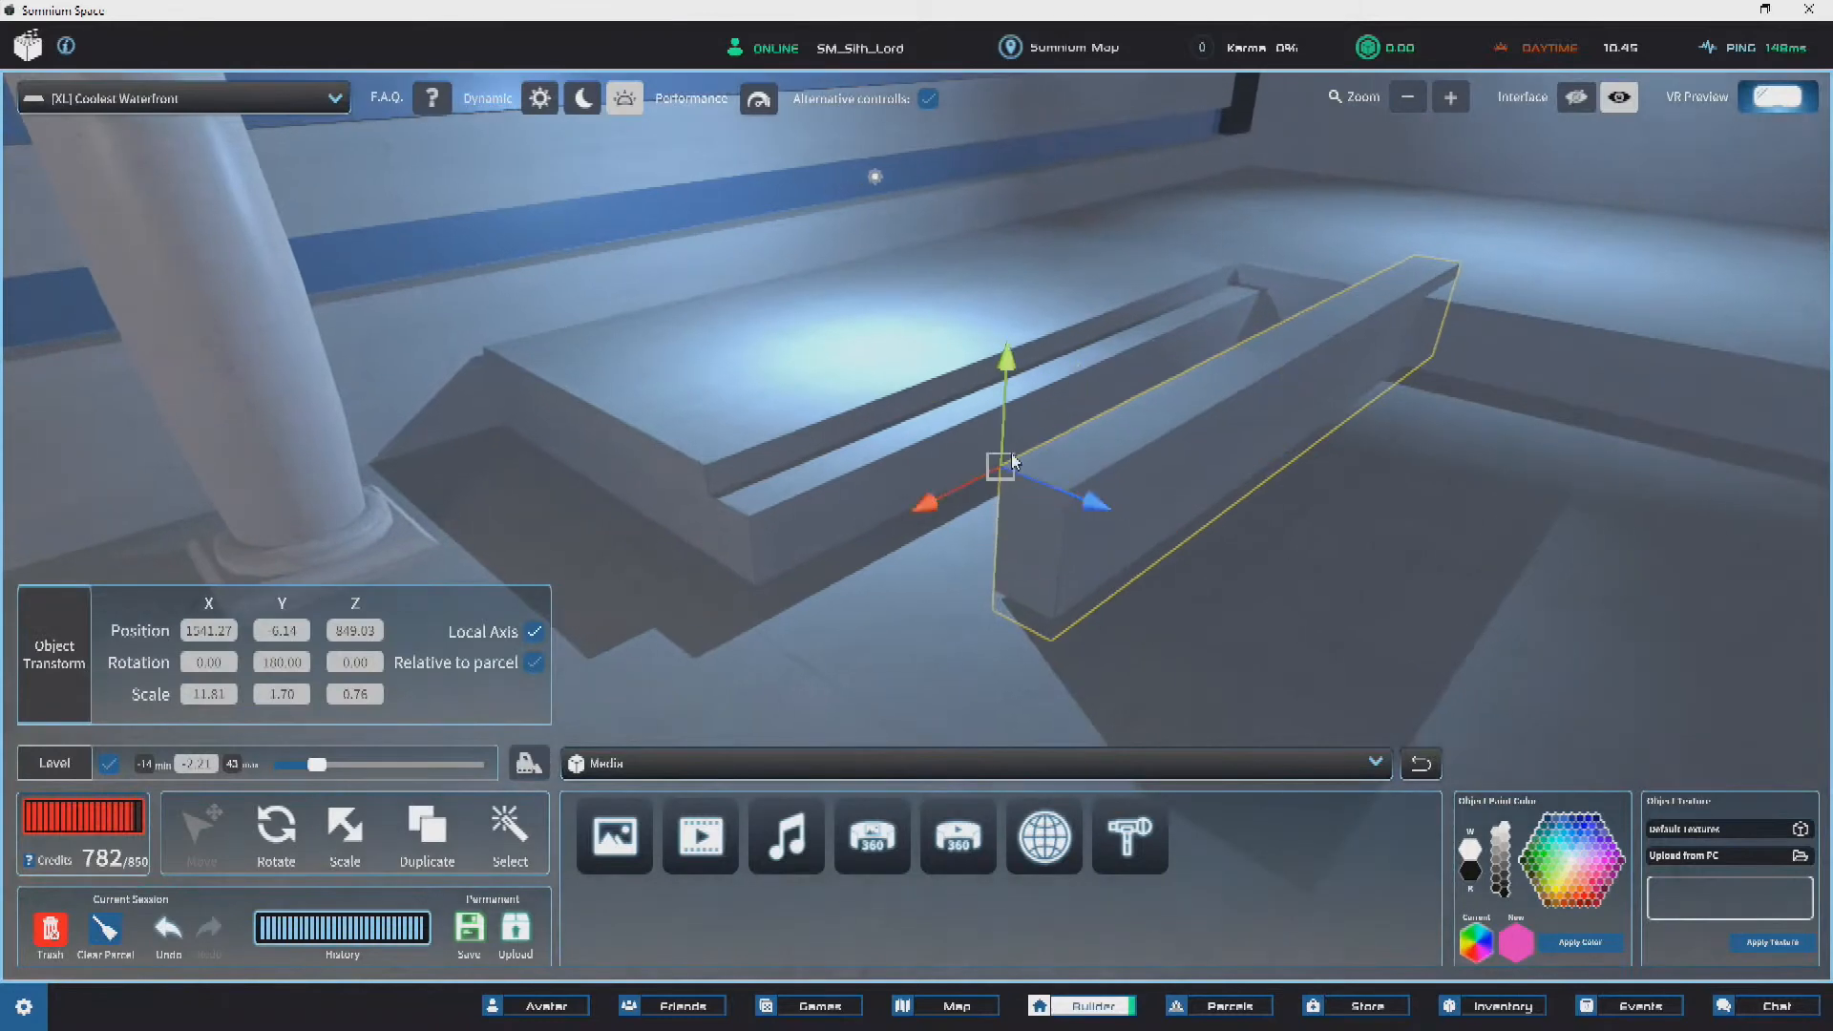
left_click_drag(1012, 453, 766, 491)
Step: Lower the second step to about Y -6.95 and set the build level to -5.06
right_click_drag(897, 487, 996, 405)
left_click_drag(936, 583, 929, 618)
key("d")
right_click_drag(930, 582, 1081, 578)
key("a")
key("a")
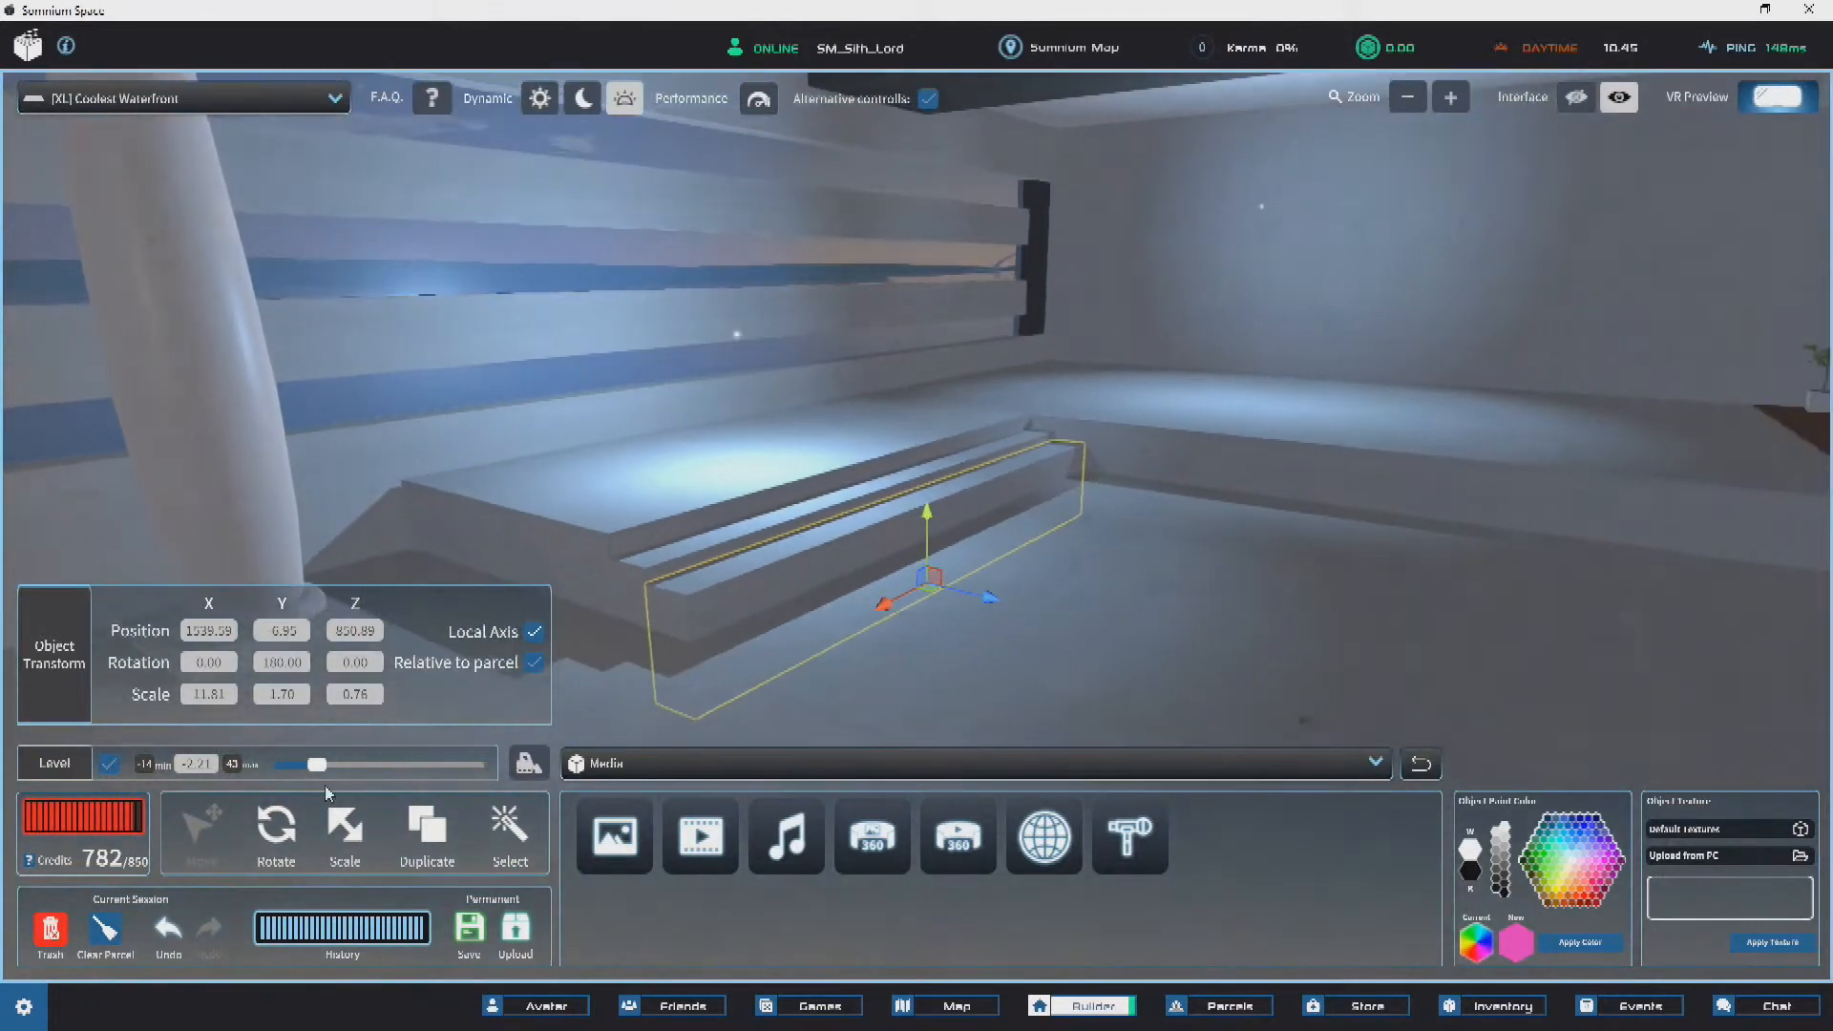
left_click_drag(317, 769, 307, 770)
key("w")
key("a")
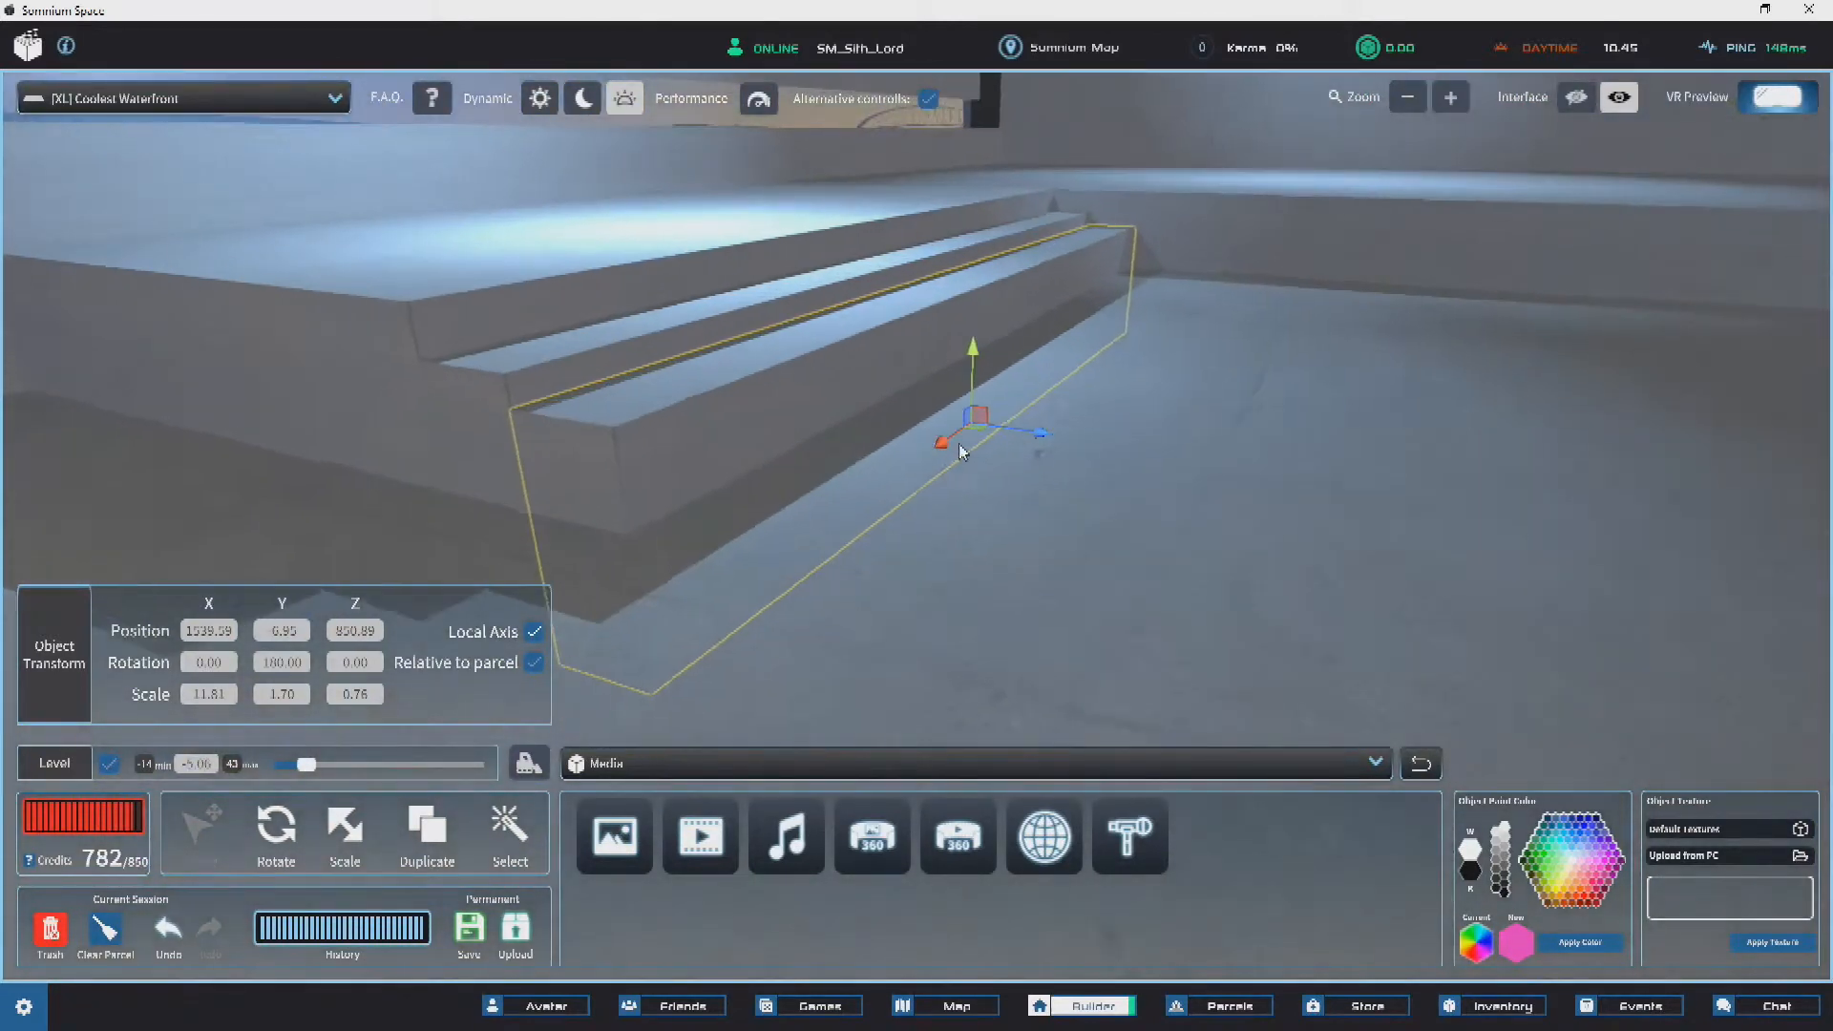
Step: Fine-tune the height of the step nearest the side platform
left_click(550, 348)
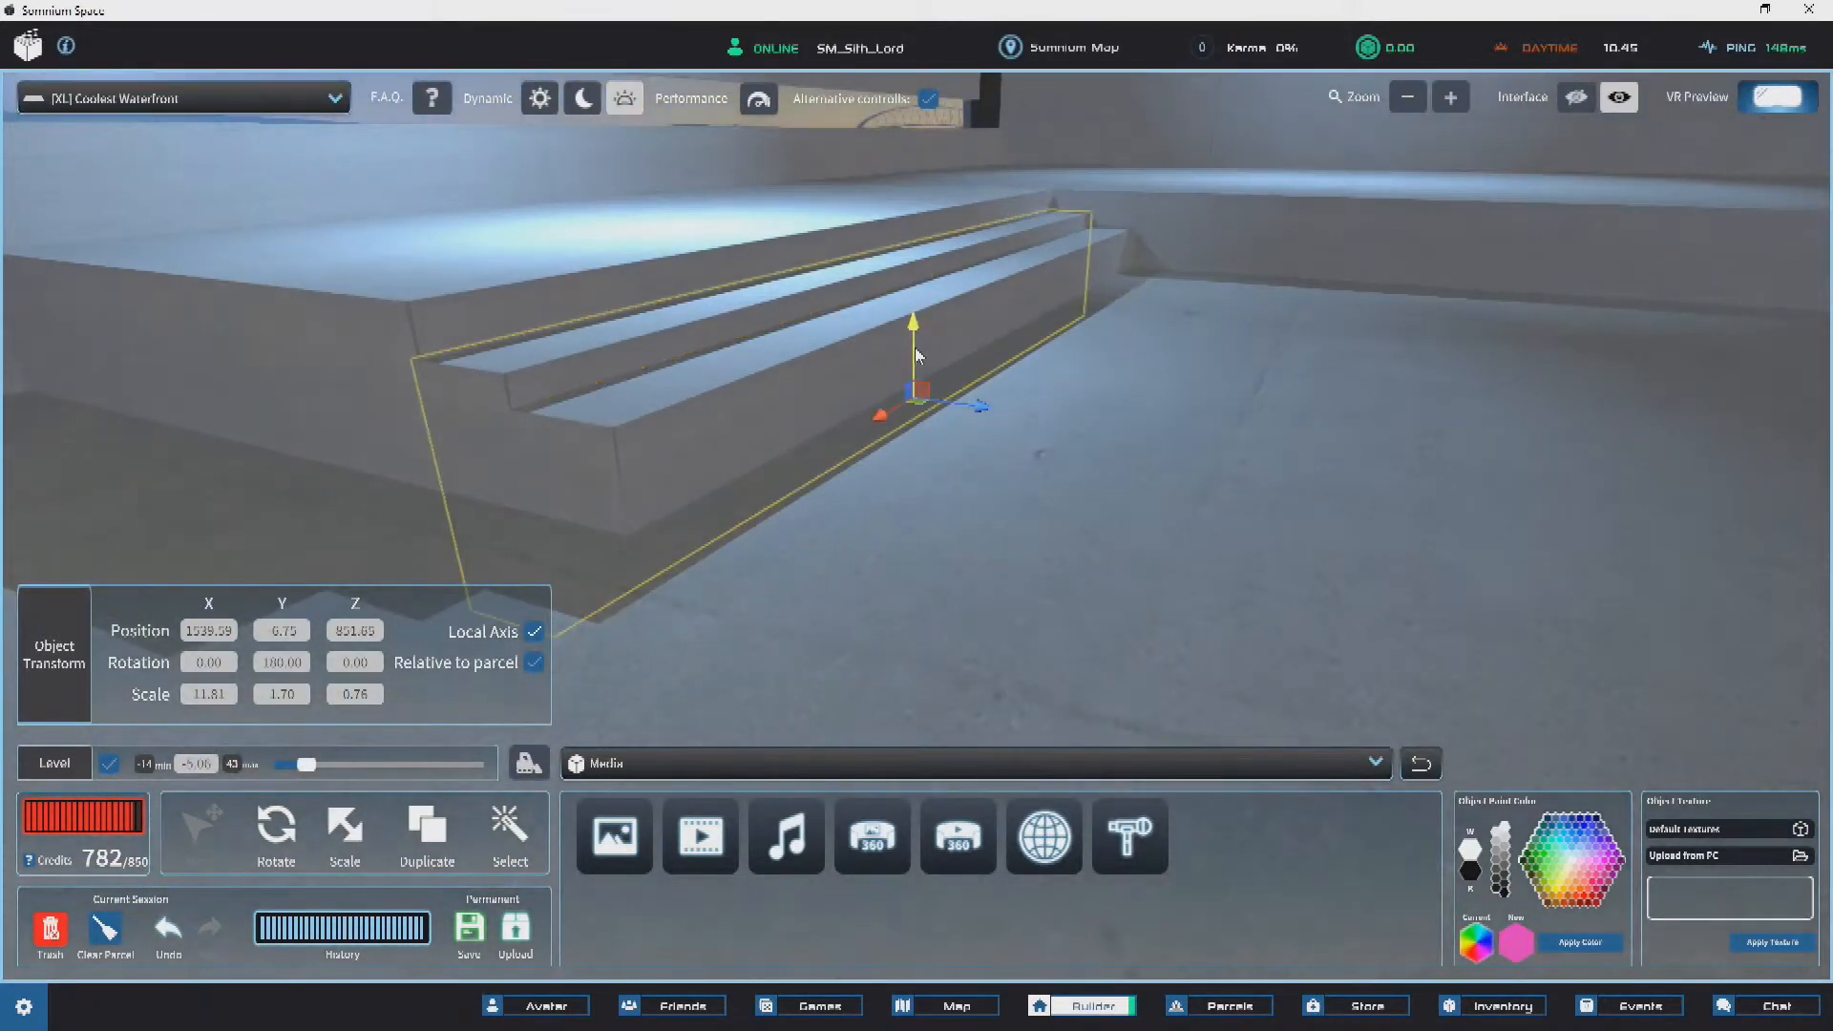
left_click_drag(913, 340, 913, 349)
key("s")
Step: Duplicate the second step, snap the copy in front at about Z 850.14, and lower it to about Y -7.20
left_click(713, 367)
key("ctrl+d")
left_click_drag(1106, 389, 1241, 329)
right_click_drag(1241, 329, 792, 355)
left_click_drag(1113, 491, 532, 406)
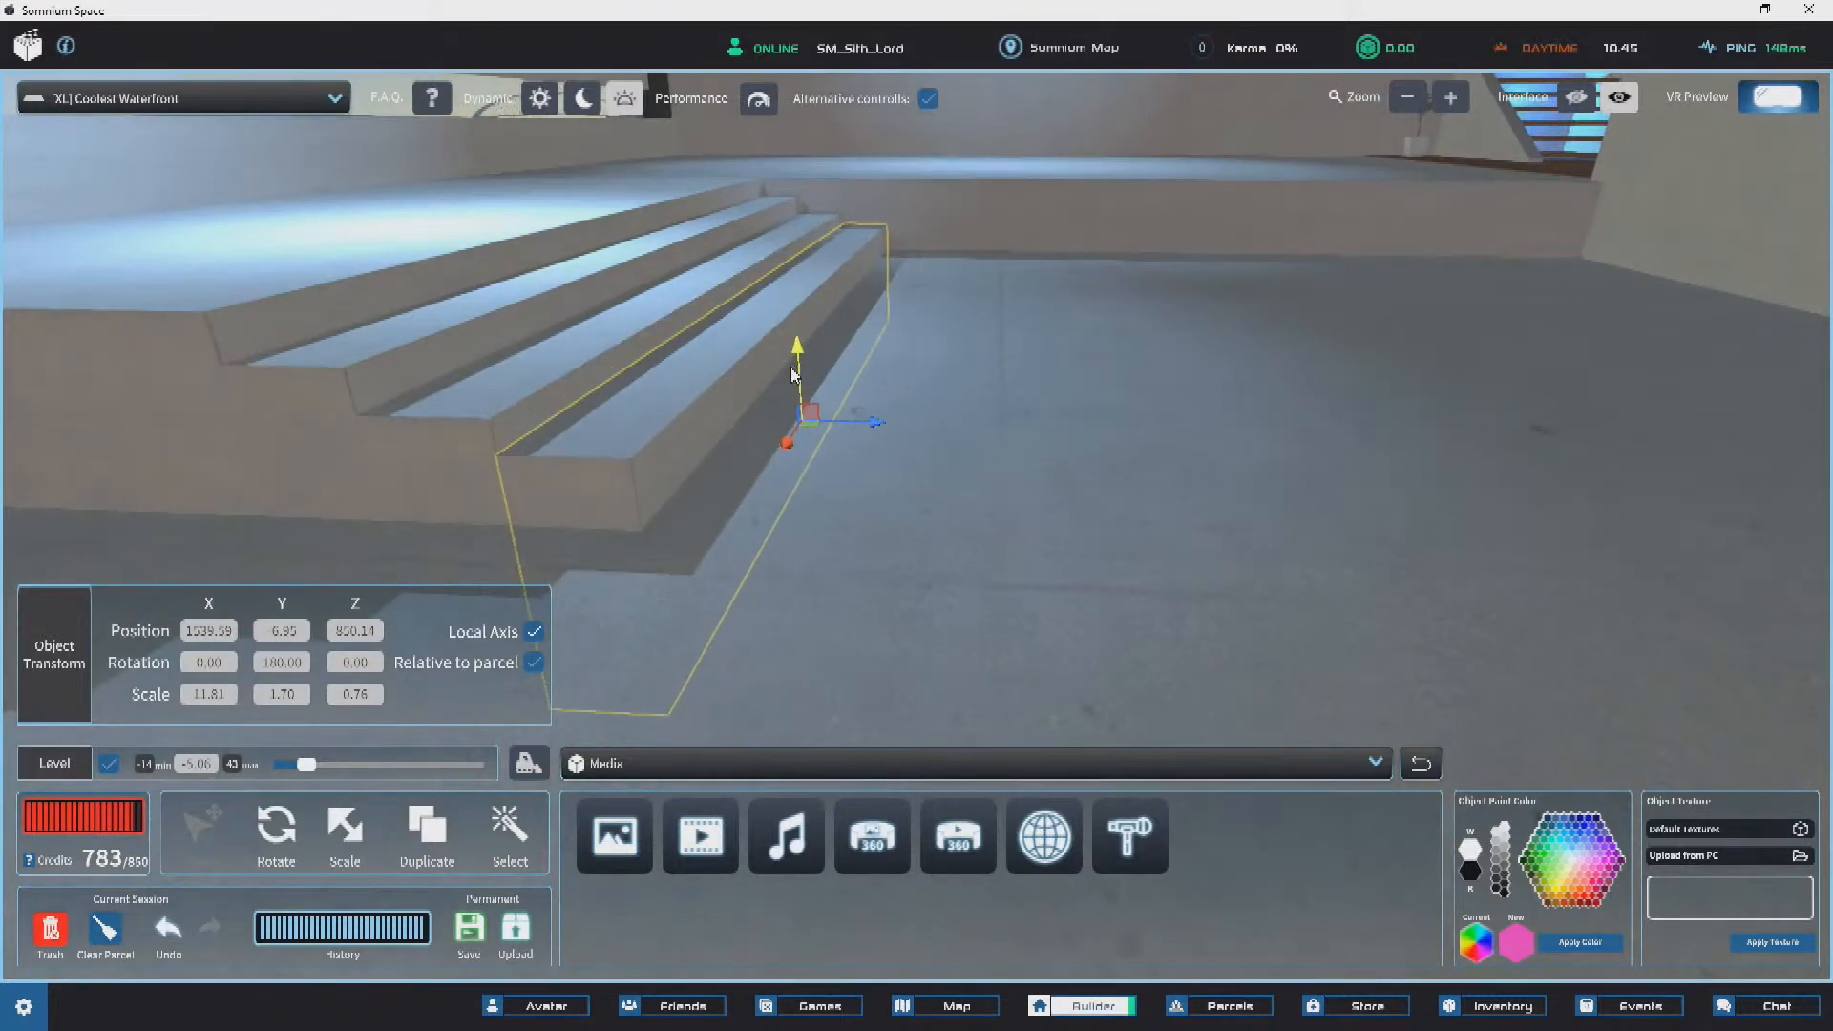
right_click_drag(790, 371, 901, 411)
Step: Adjust the uppermost step's height to about Y -6.69 to even out the staircase
scroll(901, 410, "down", 3)
left_click(1441, 605)
right_click_drag(1442, 605, 736, 394)
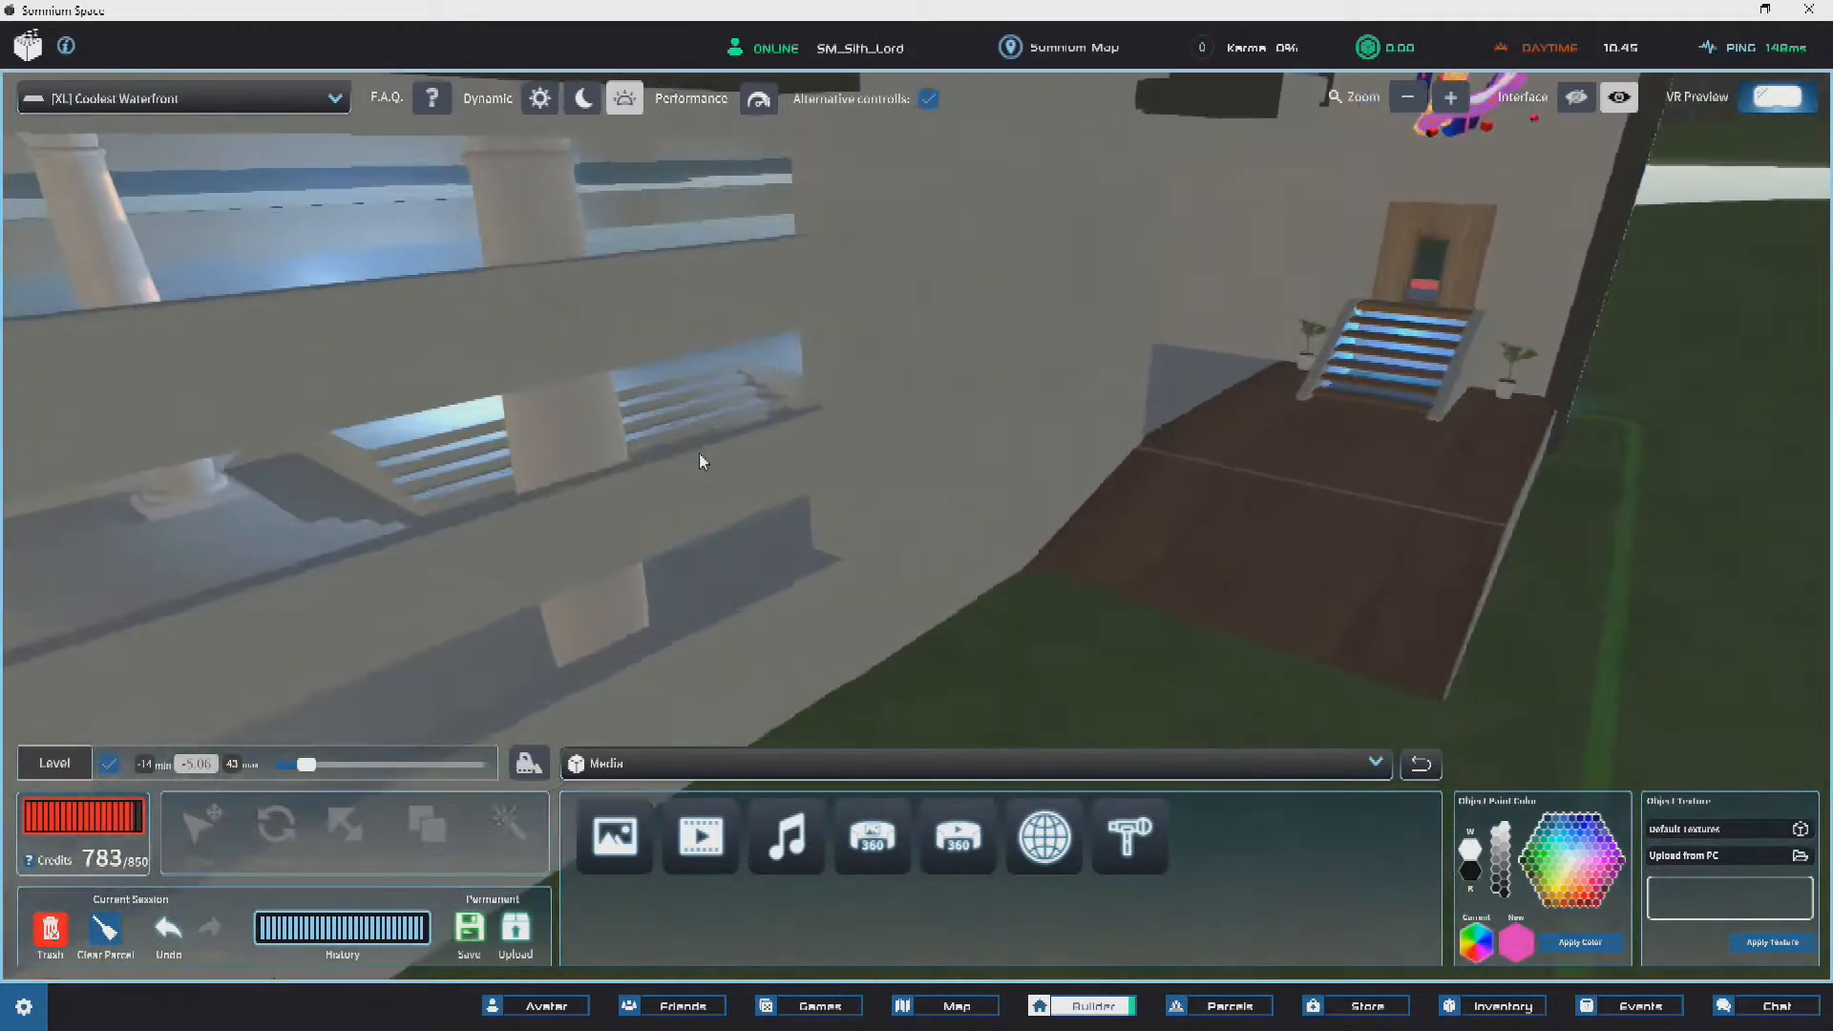
scroll(736, 394, "up", 3)
right_click_drag(793, 503, 882, 541)
left_click(799, 539)
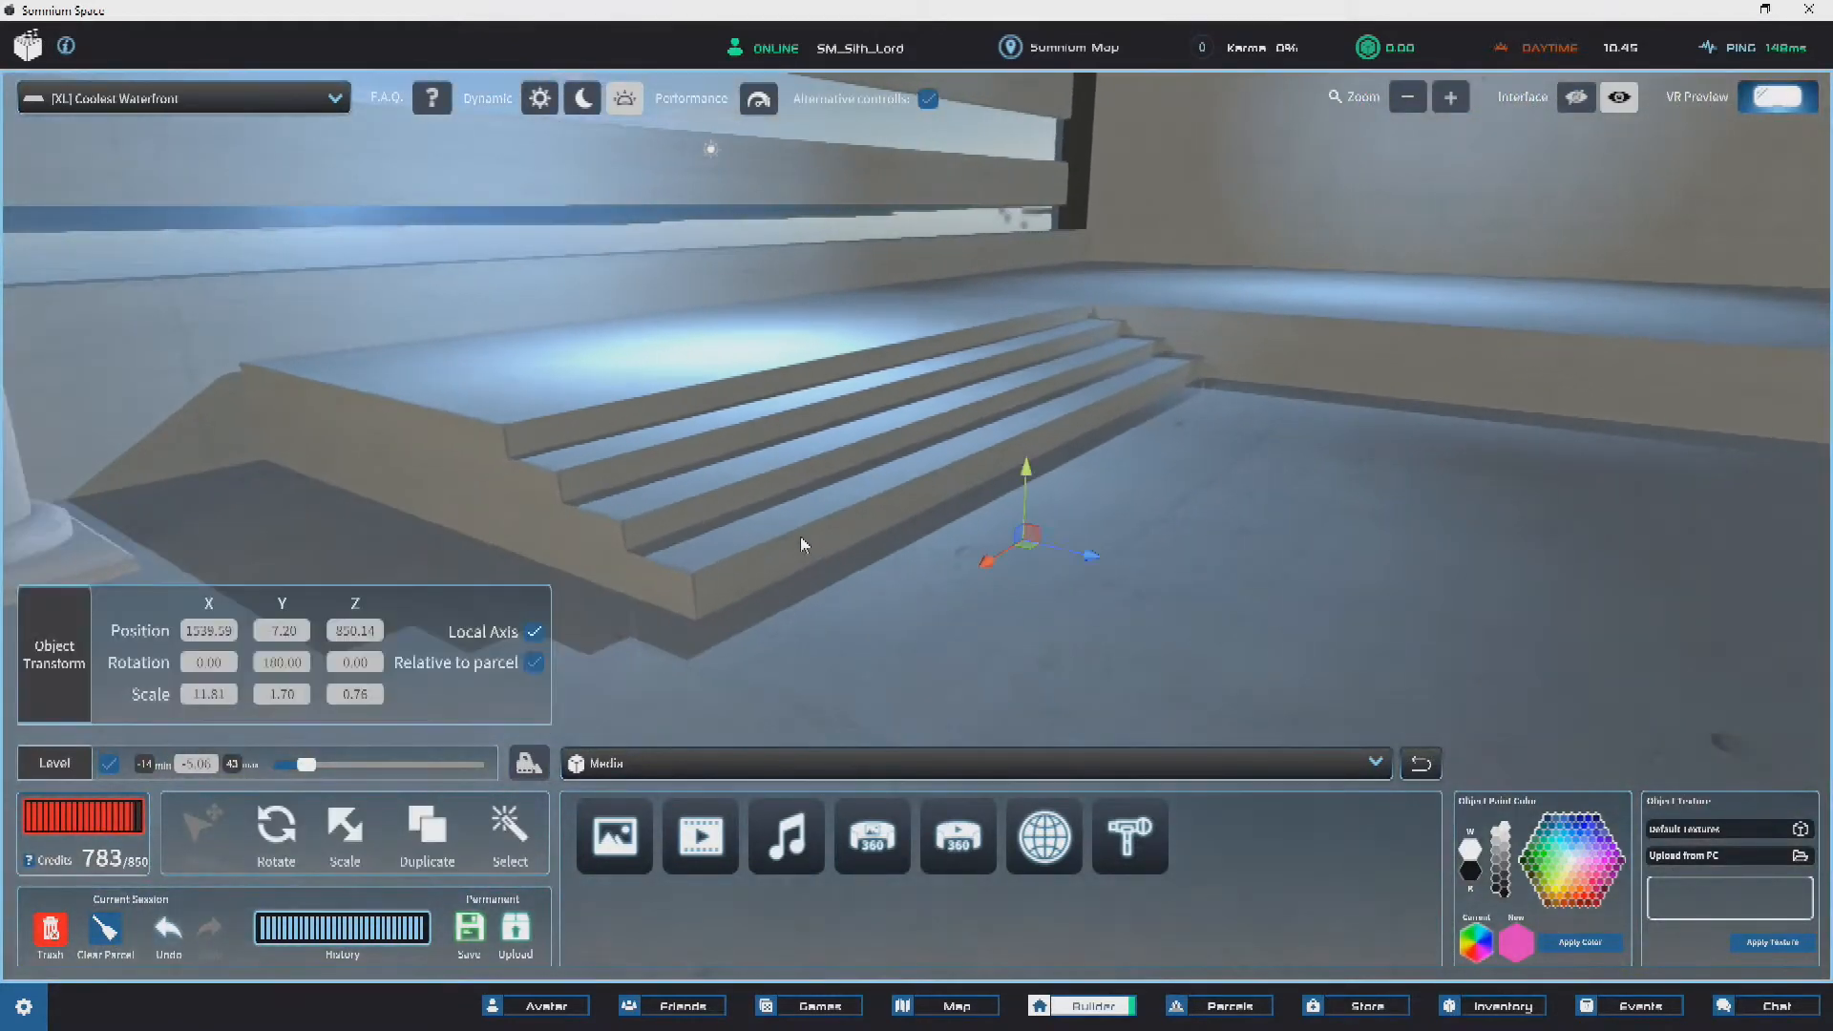
left_click_drag(1016, 484, 935, 496)
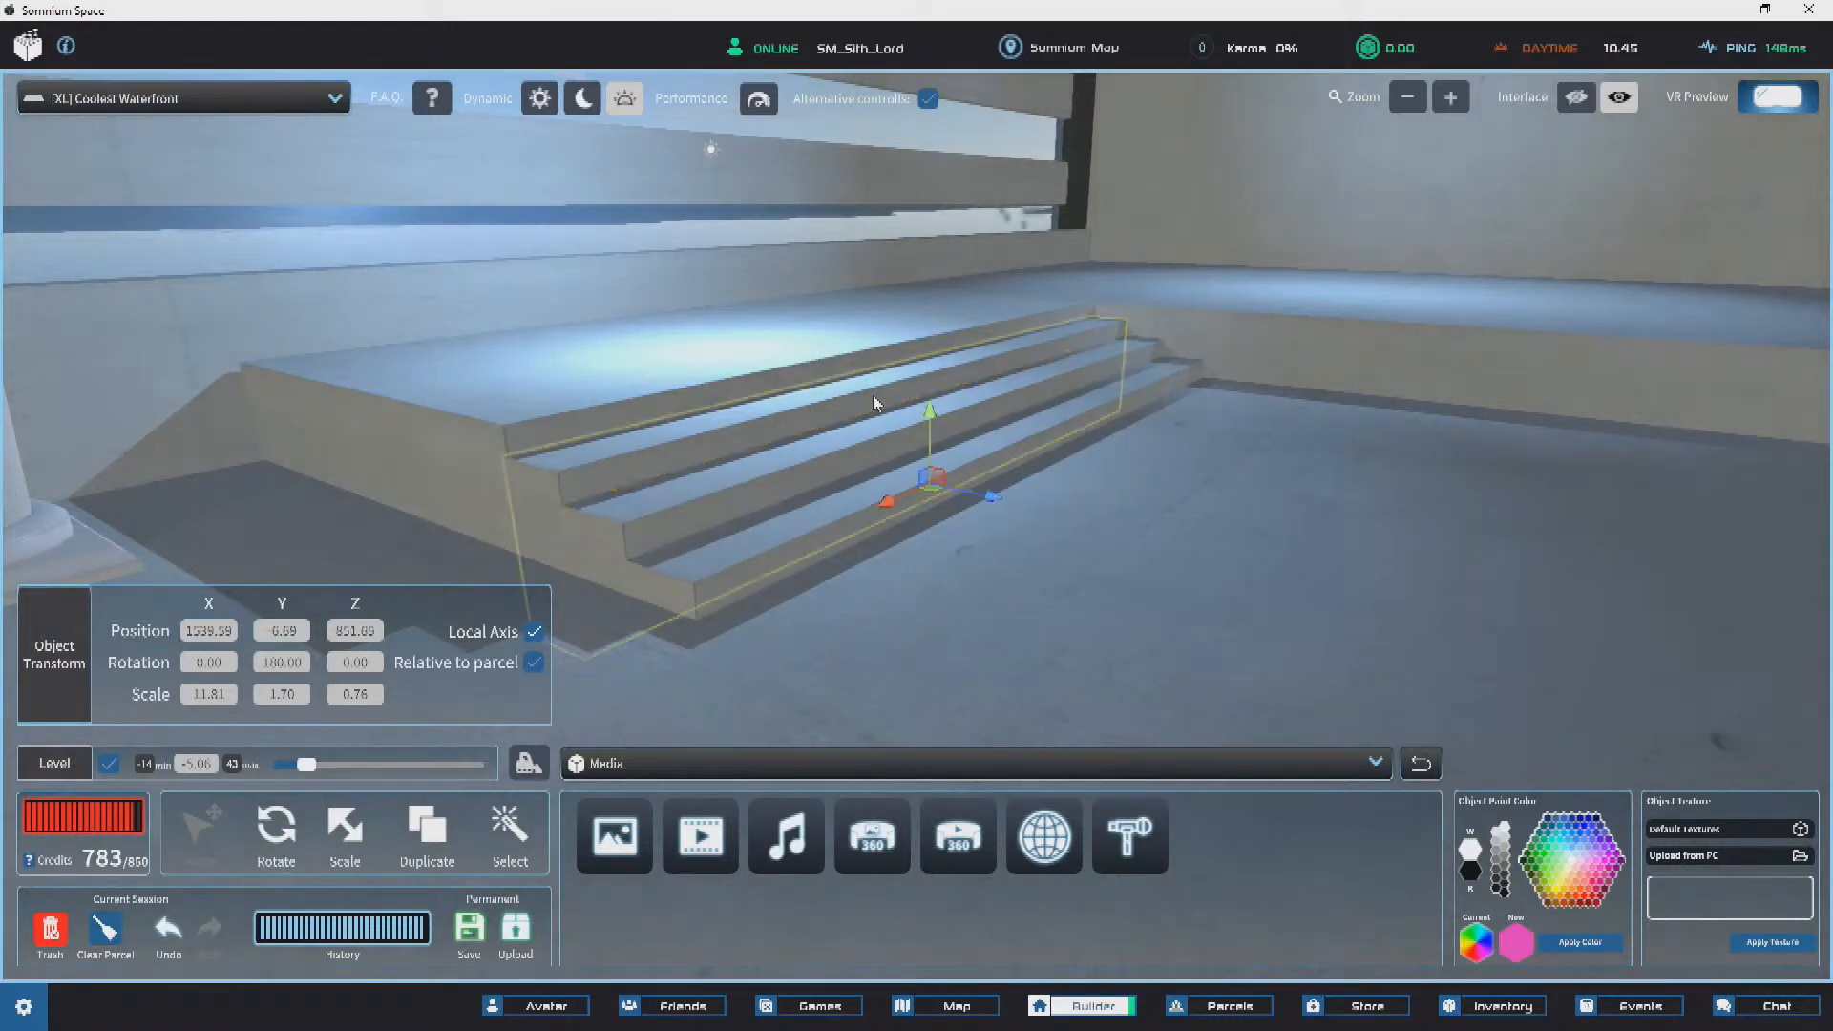
Step: Fine-tune the uppermost step's height to about Y -6.70 so its rise matches the steps below
left_click_drag(925, 426, 925, 433)
scroll(878, 409, "down", 1)
scroll(875, 462, "up", 3)
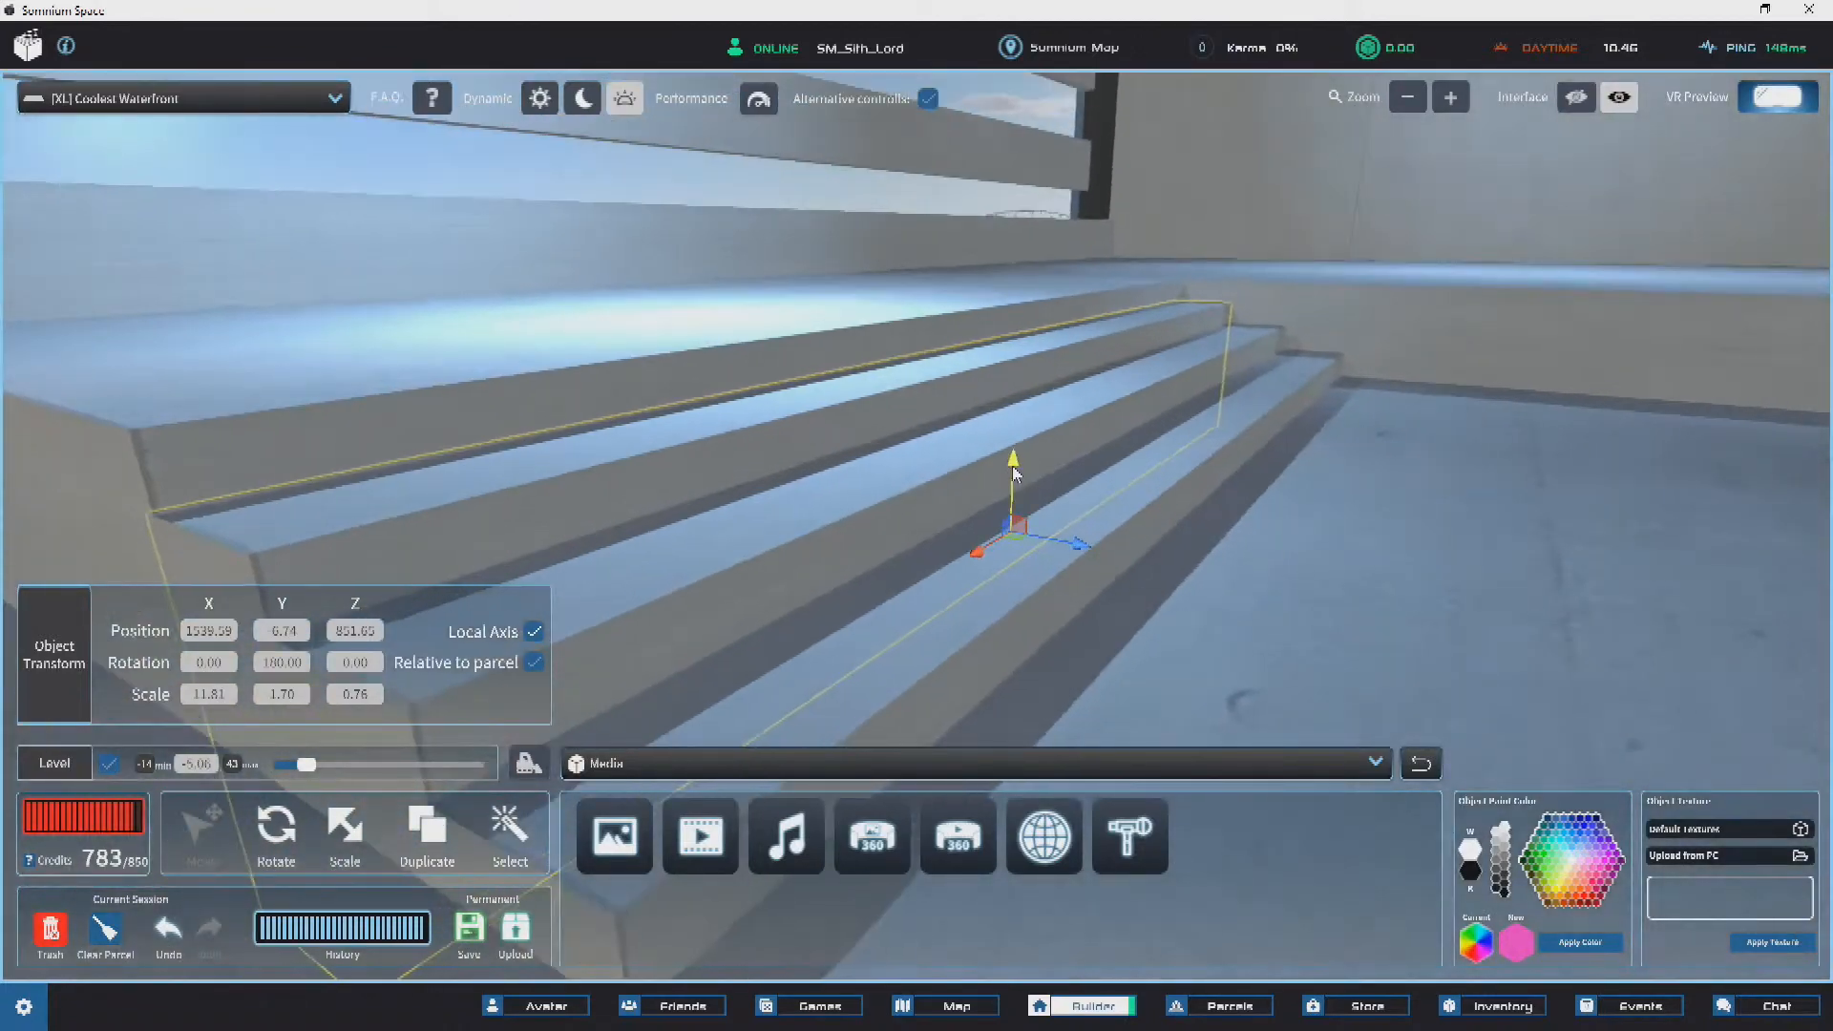
scroll(1020, 455, "down", 5)
right_click_drag(1020, 454, 747, 395)
left_click(1404, 426)
scroll(519, 346, "up", 3)
scroll(746, 396, "up", 3)
scroll(808, 486, "up", 1)
right_click_drag(834, 483, 715, 466)
scroll(799, 484, "up", 3)
left_click(1267, 456)
key("ctrl+d")
left_click(1000, 562)
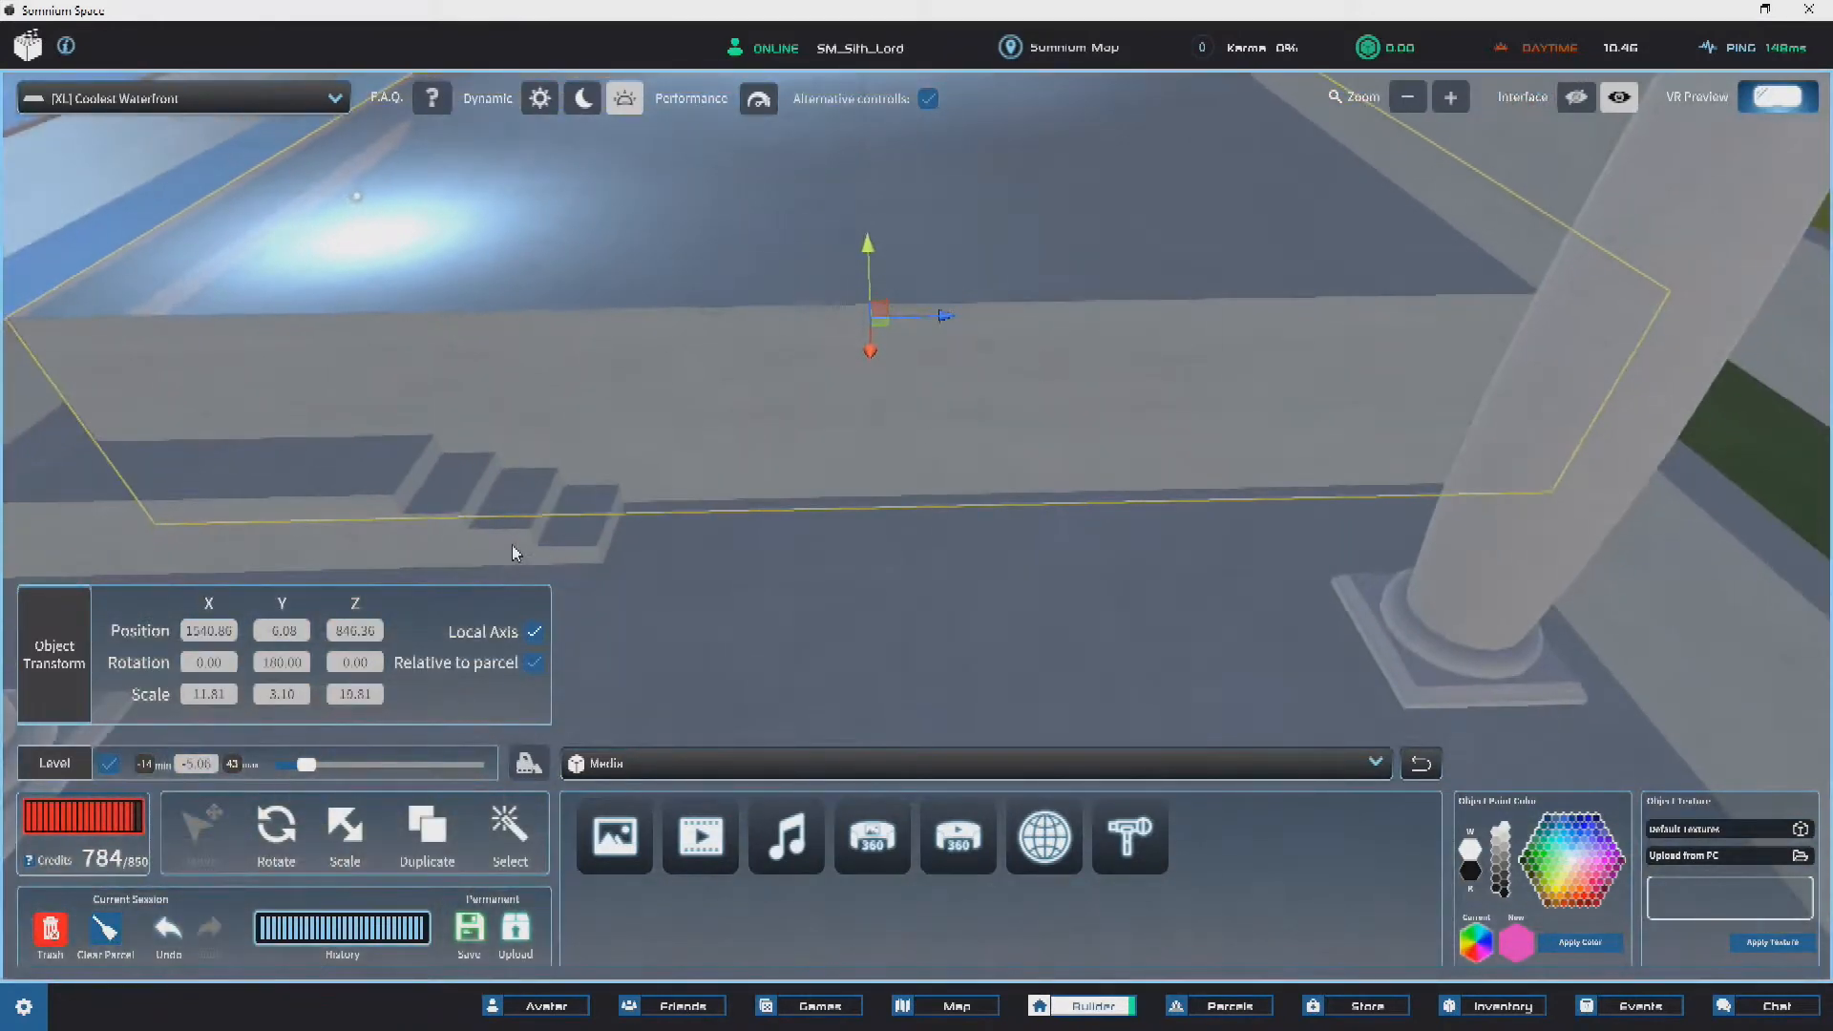
key("Delete")
Step: Duplicate the uppermost step and rotate the copy to a Y rotation of 270 degrees, perpendicular to the staircase
left_click(466, 462)
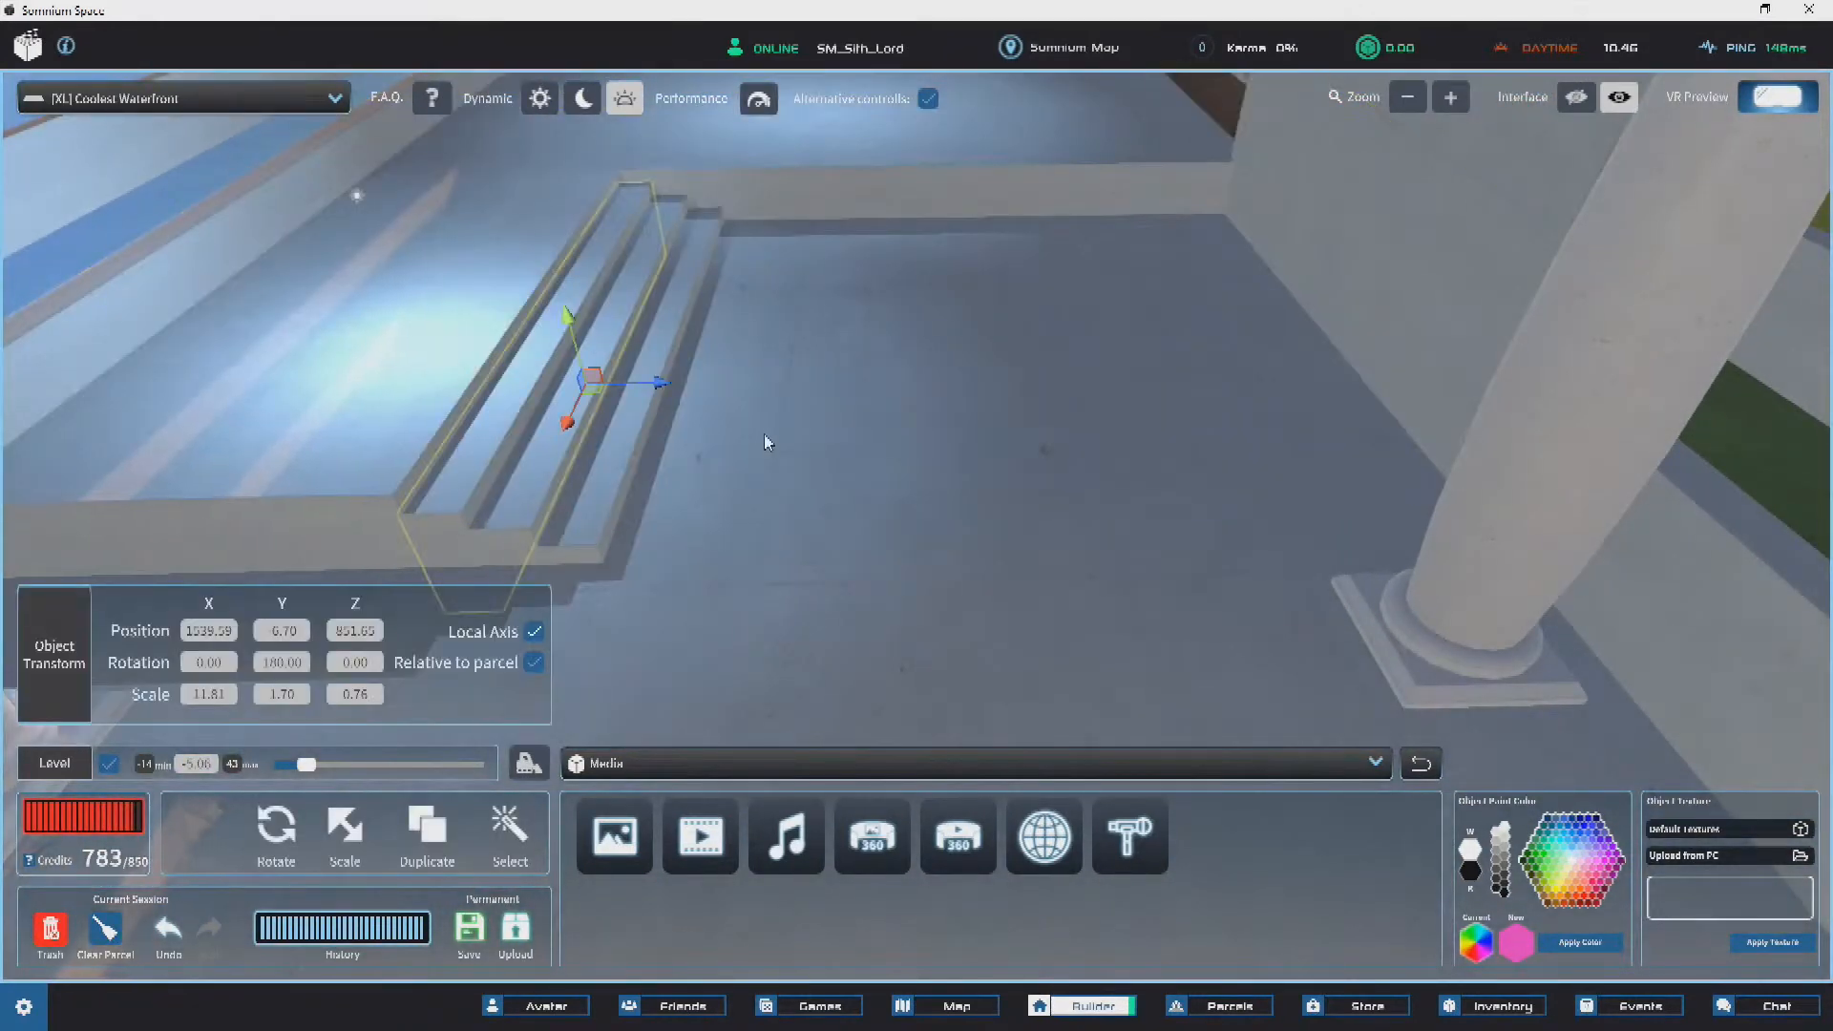
key("ctrl+d")
left_click(274, 841)
left_click_drag(959, 487, 793, 516)
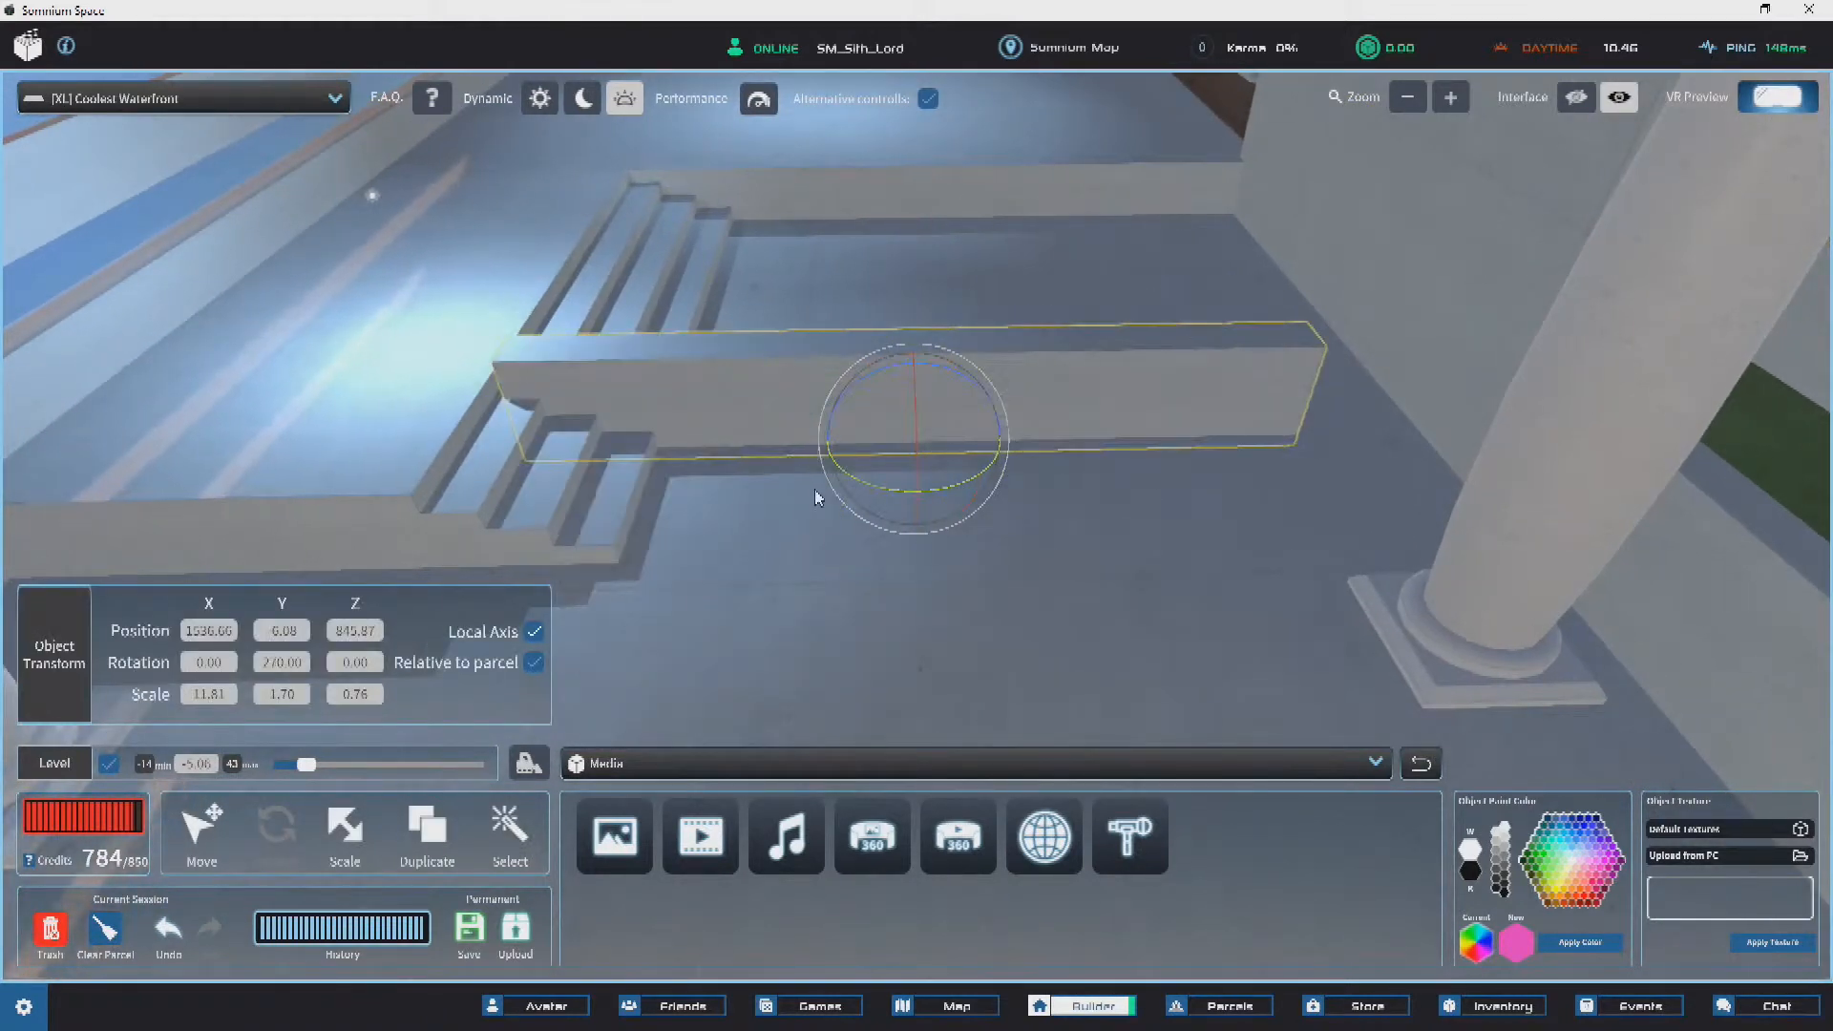
left_click(199, 831)
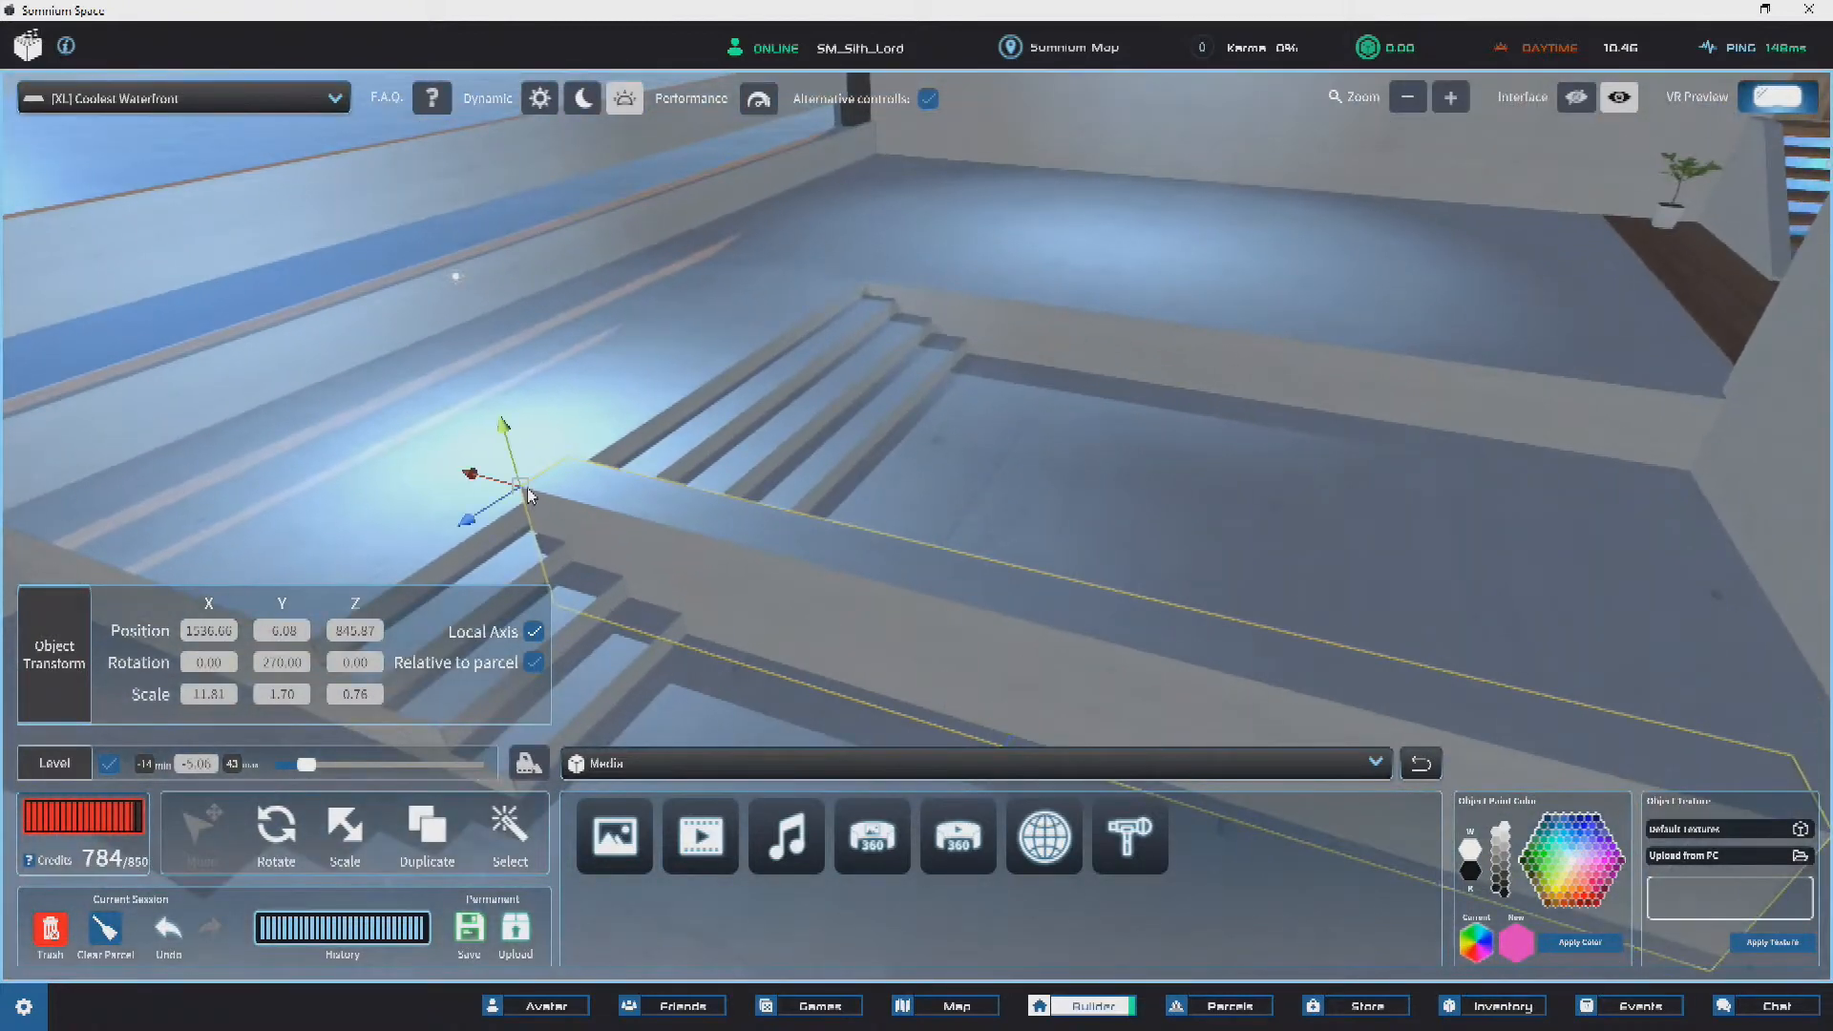
Step: Snap the rotated copy to the uppermost step's height, about Y -6.70, and move it against the adjoining platform at about X 1545.13
left_click_drag(527, 489, 417, 718)
key("s")
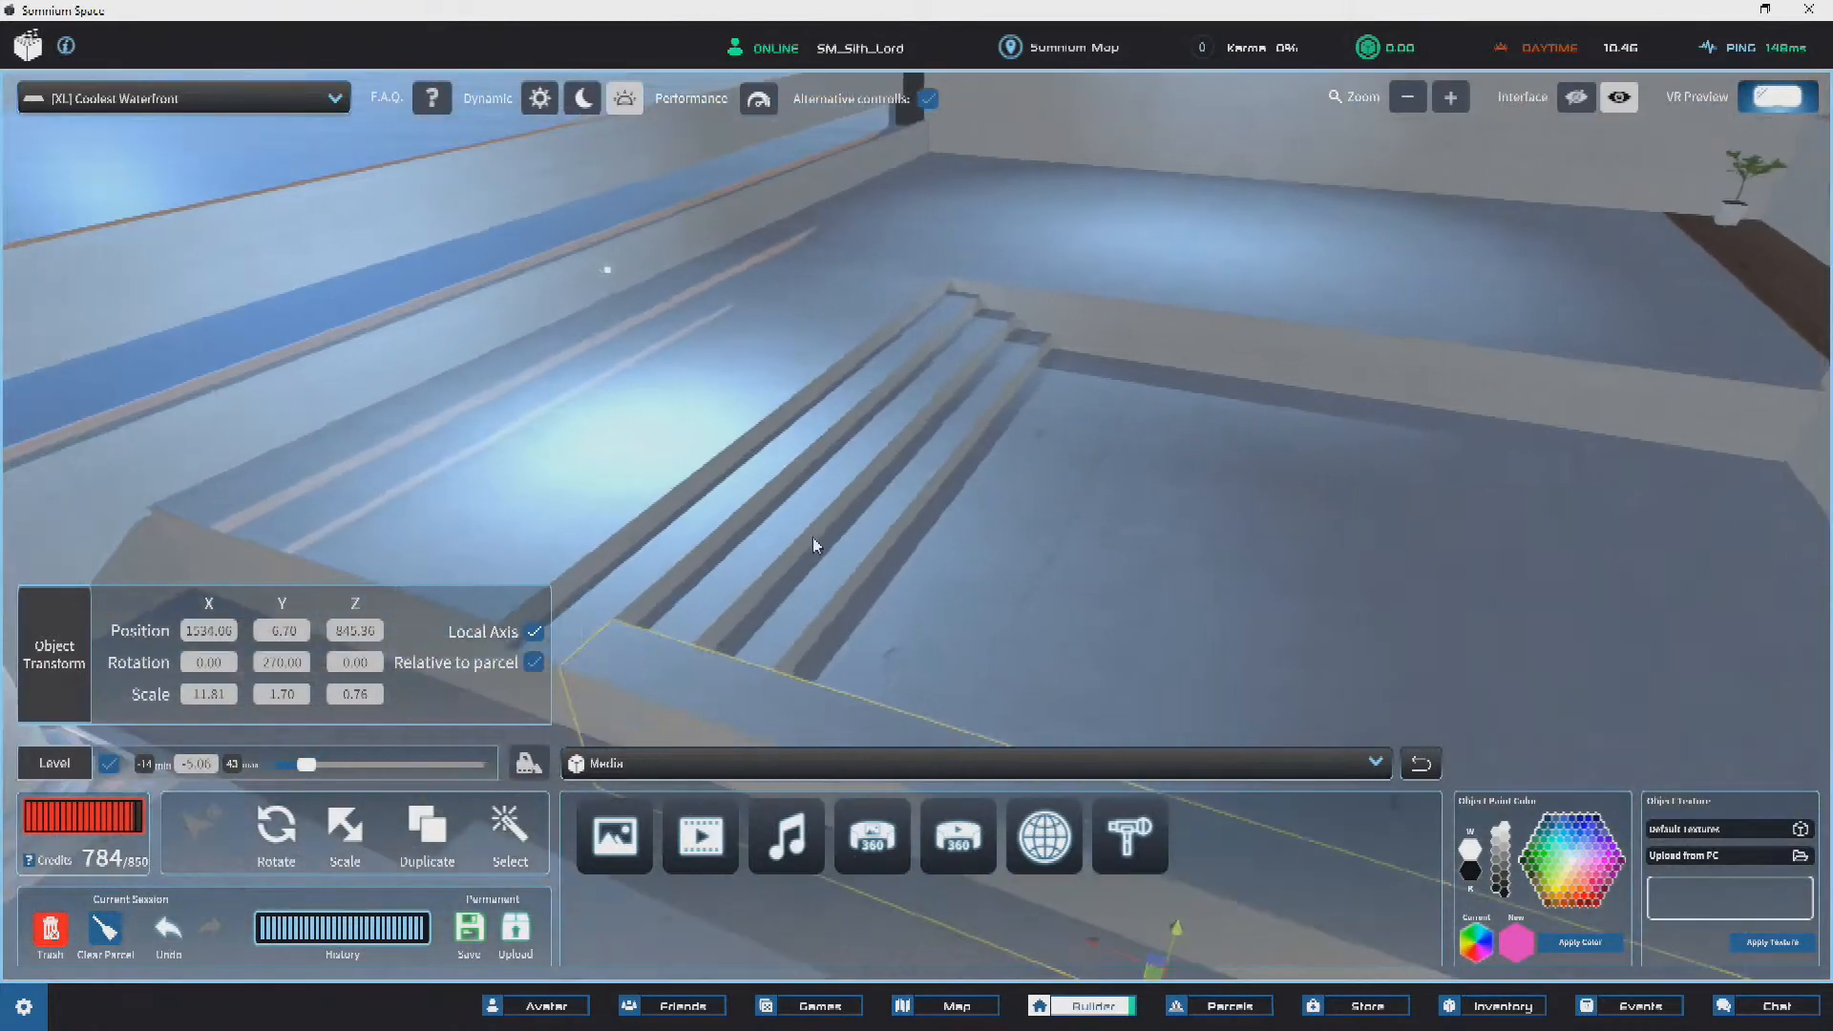
right_click_drag(1439, 428, 744, 687)
key("w")
left_click_drag(679, 715, 1000, 649)
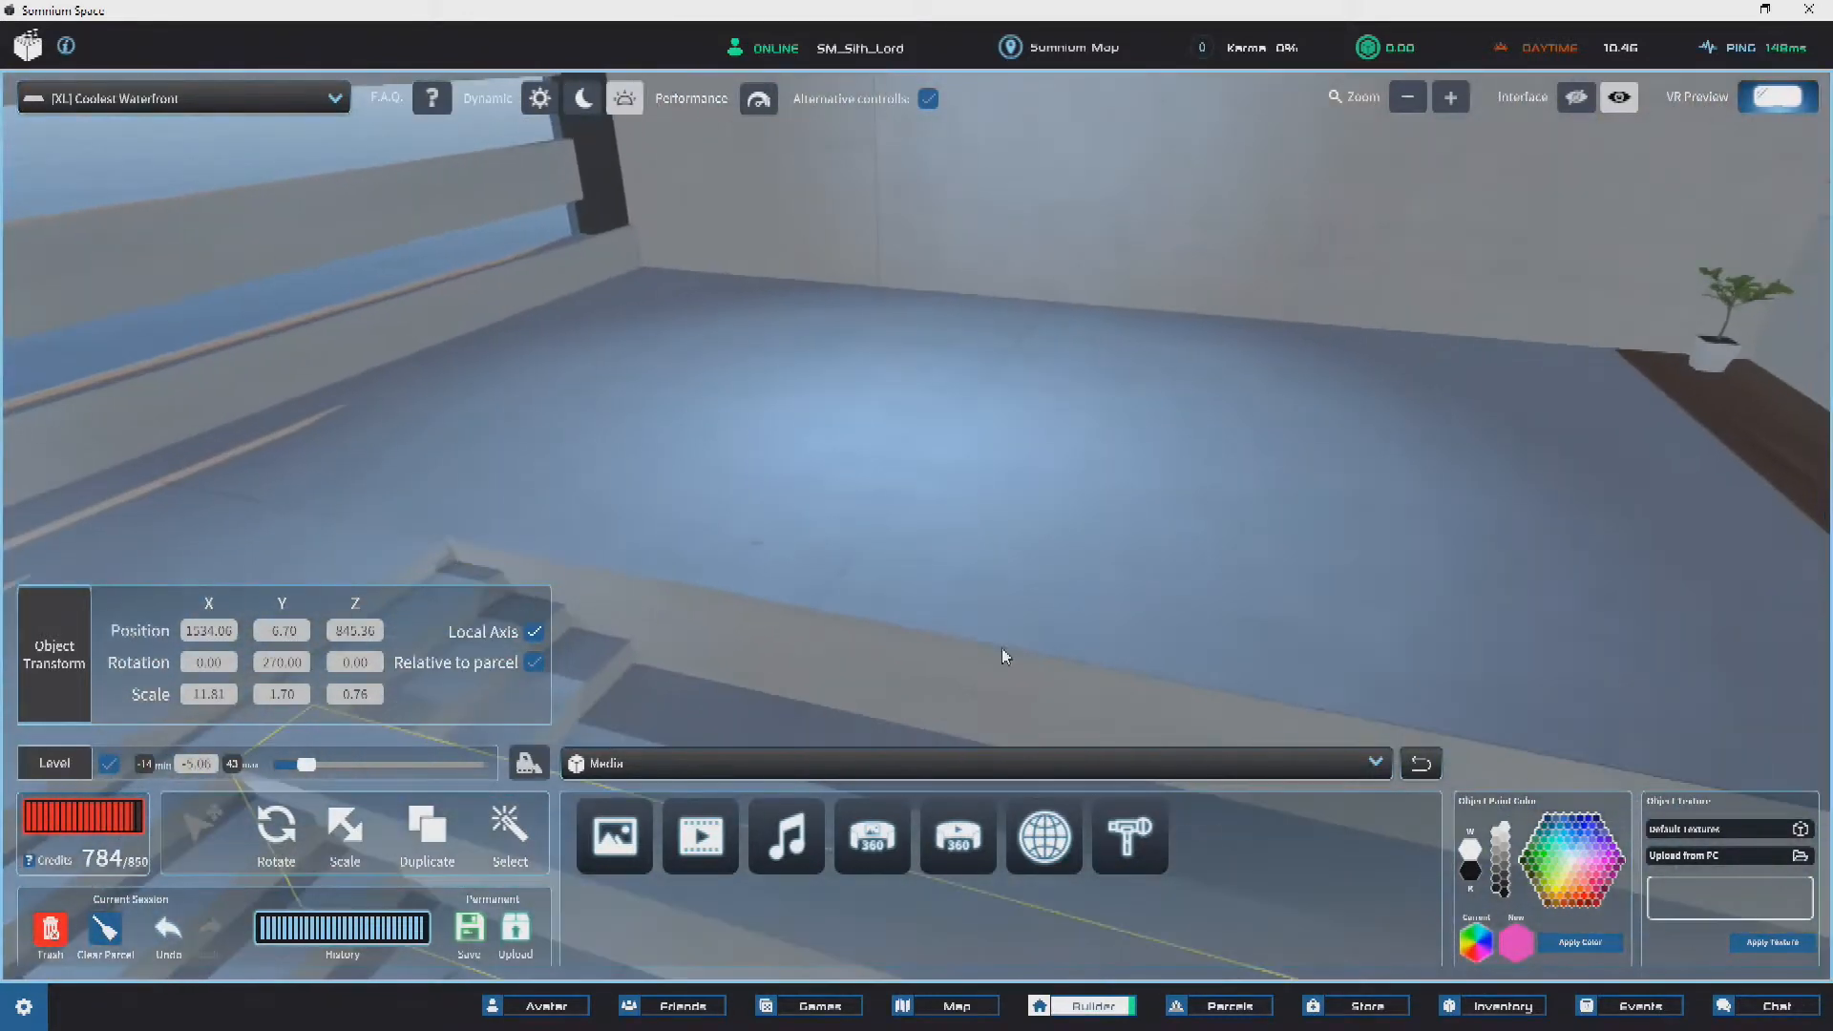
right_click_drag(943, 464, 1015, 602)
key("s")
key("w")
left_click_drag(880, 530, 954, 523)
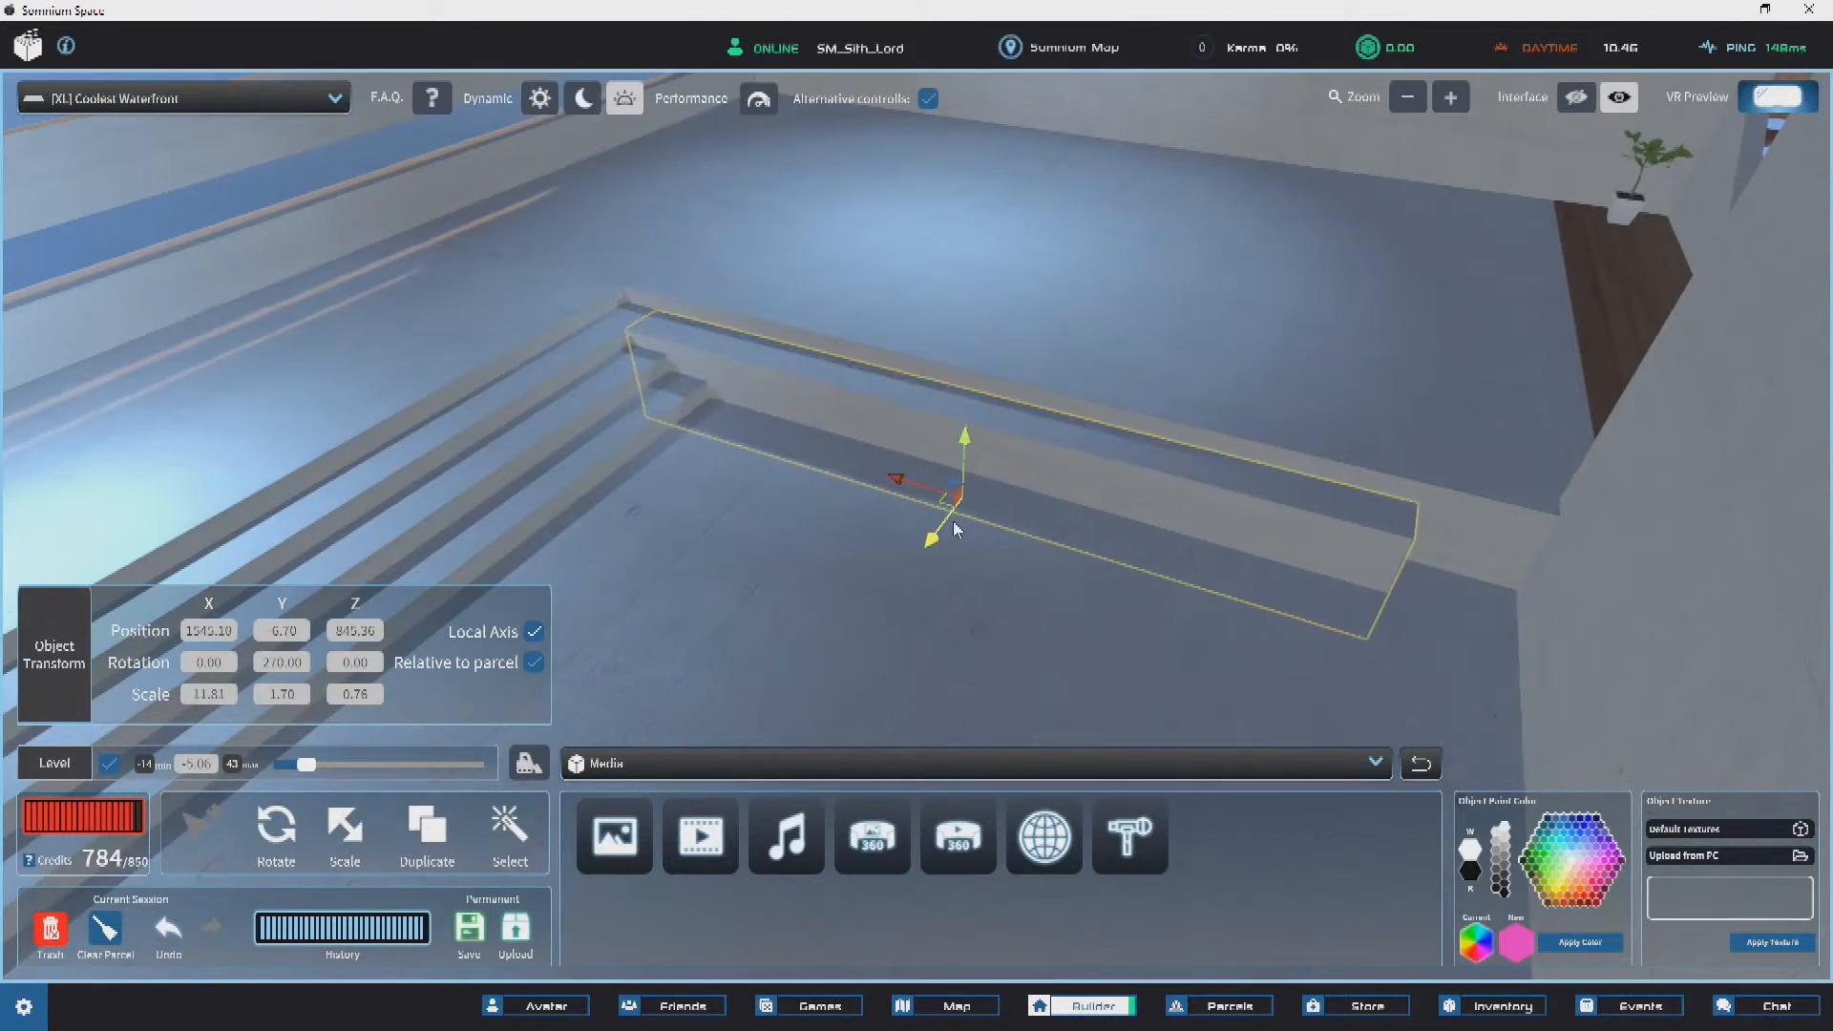
right_click_drag(941, 508, 925, 469)
left_click_drag(925, 470, 898, 469)
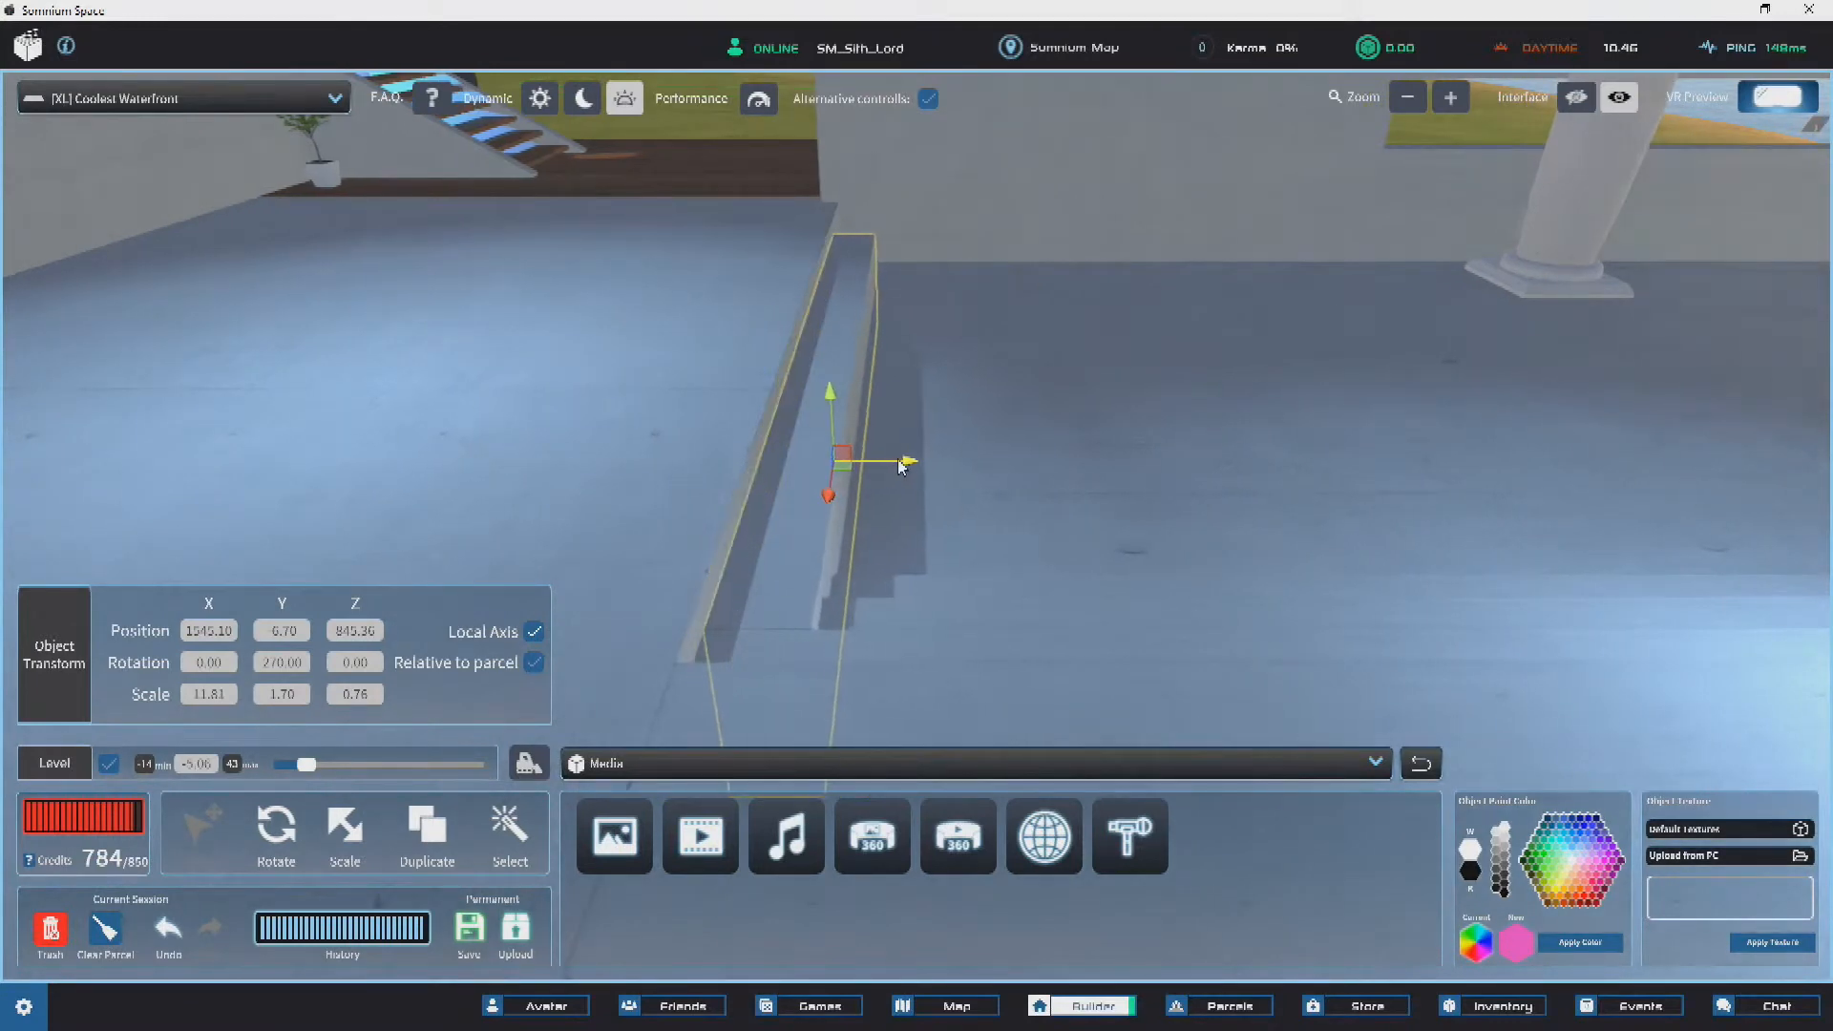
right_click_drag(898, 467, 716, 479)
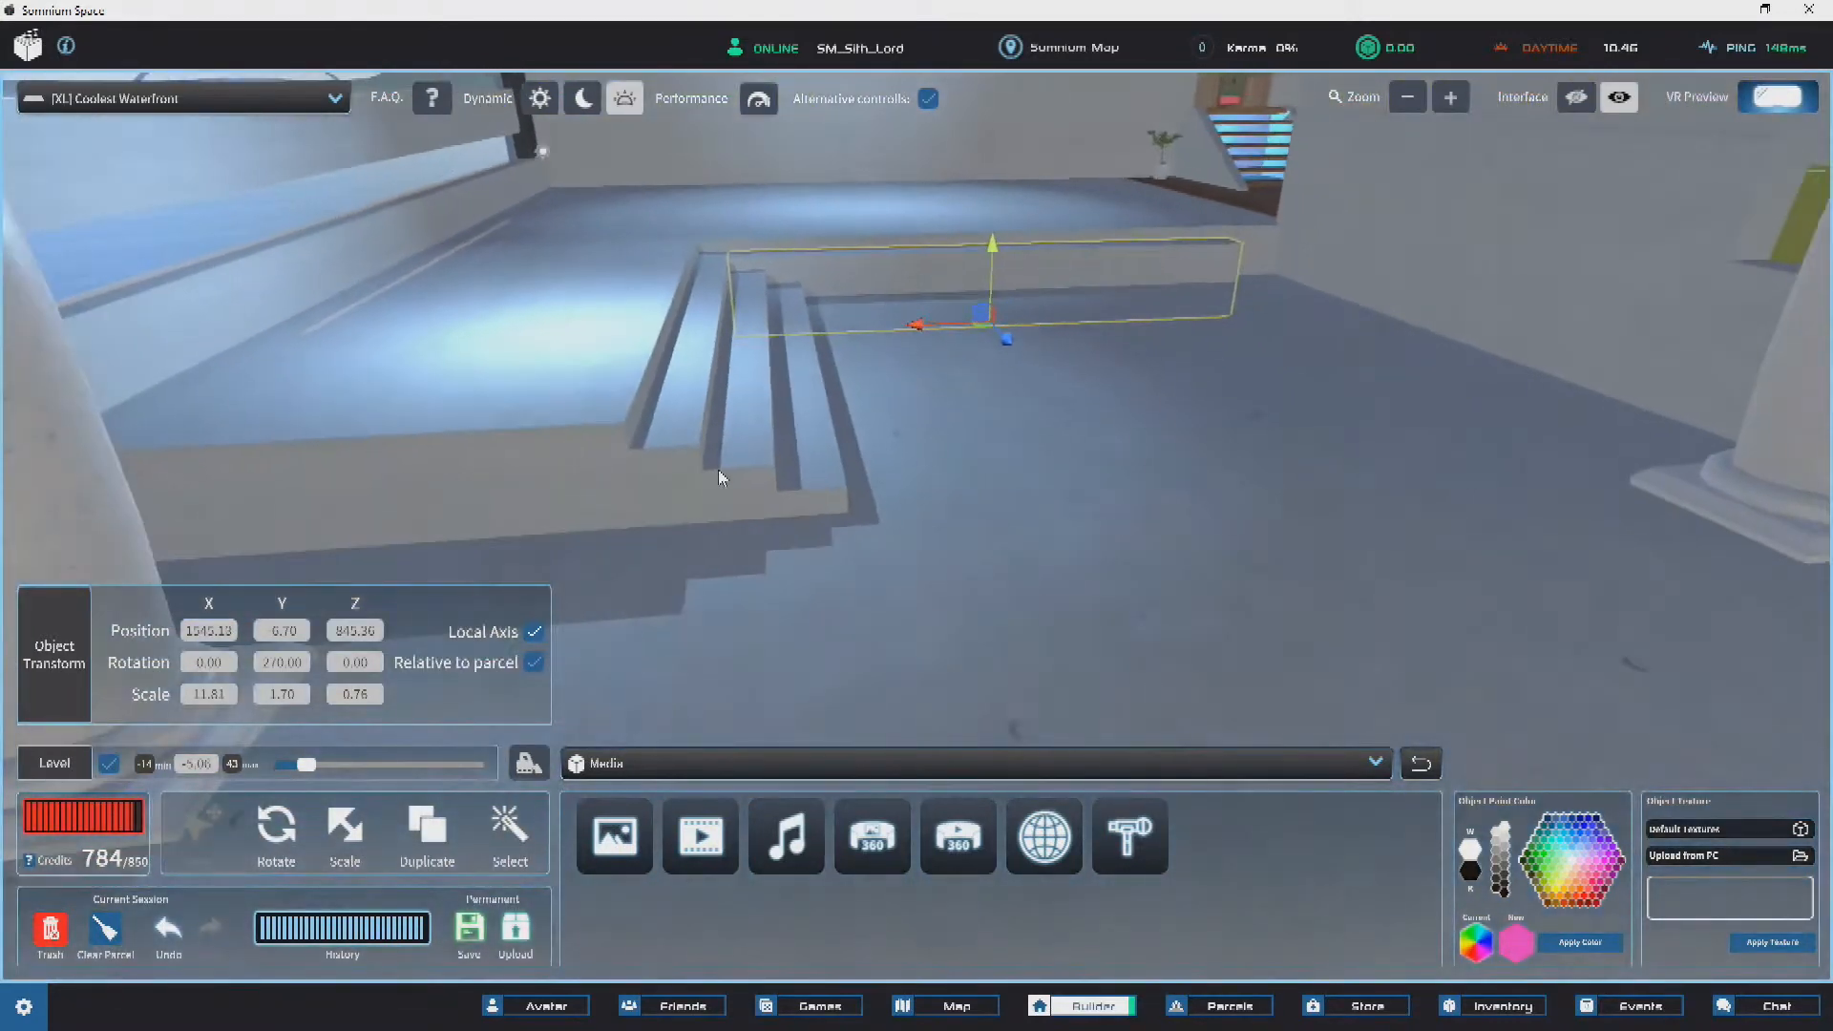
Step: Duplicate the second step from the top and rotate the copy to a Y rotation of 90 degrees
right_click_drag(1028, 390, 935, 388)
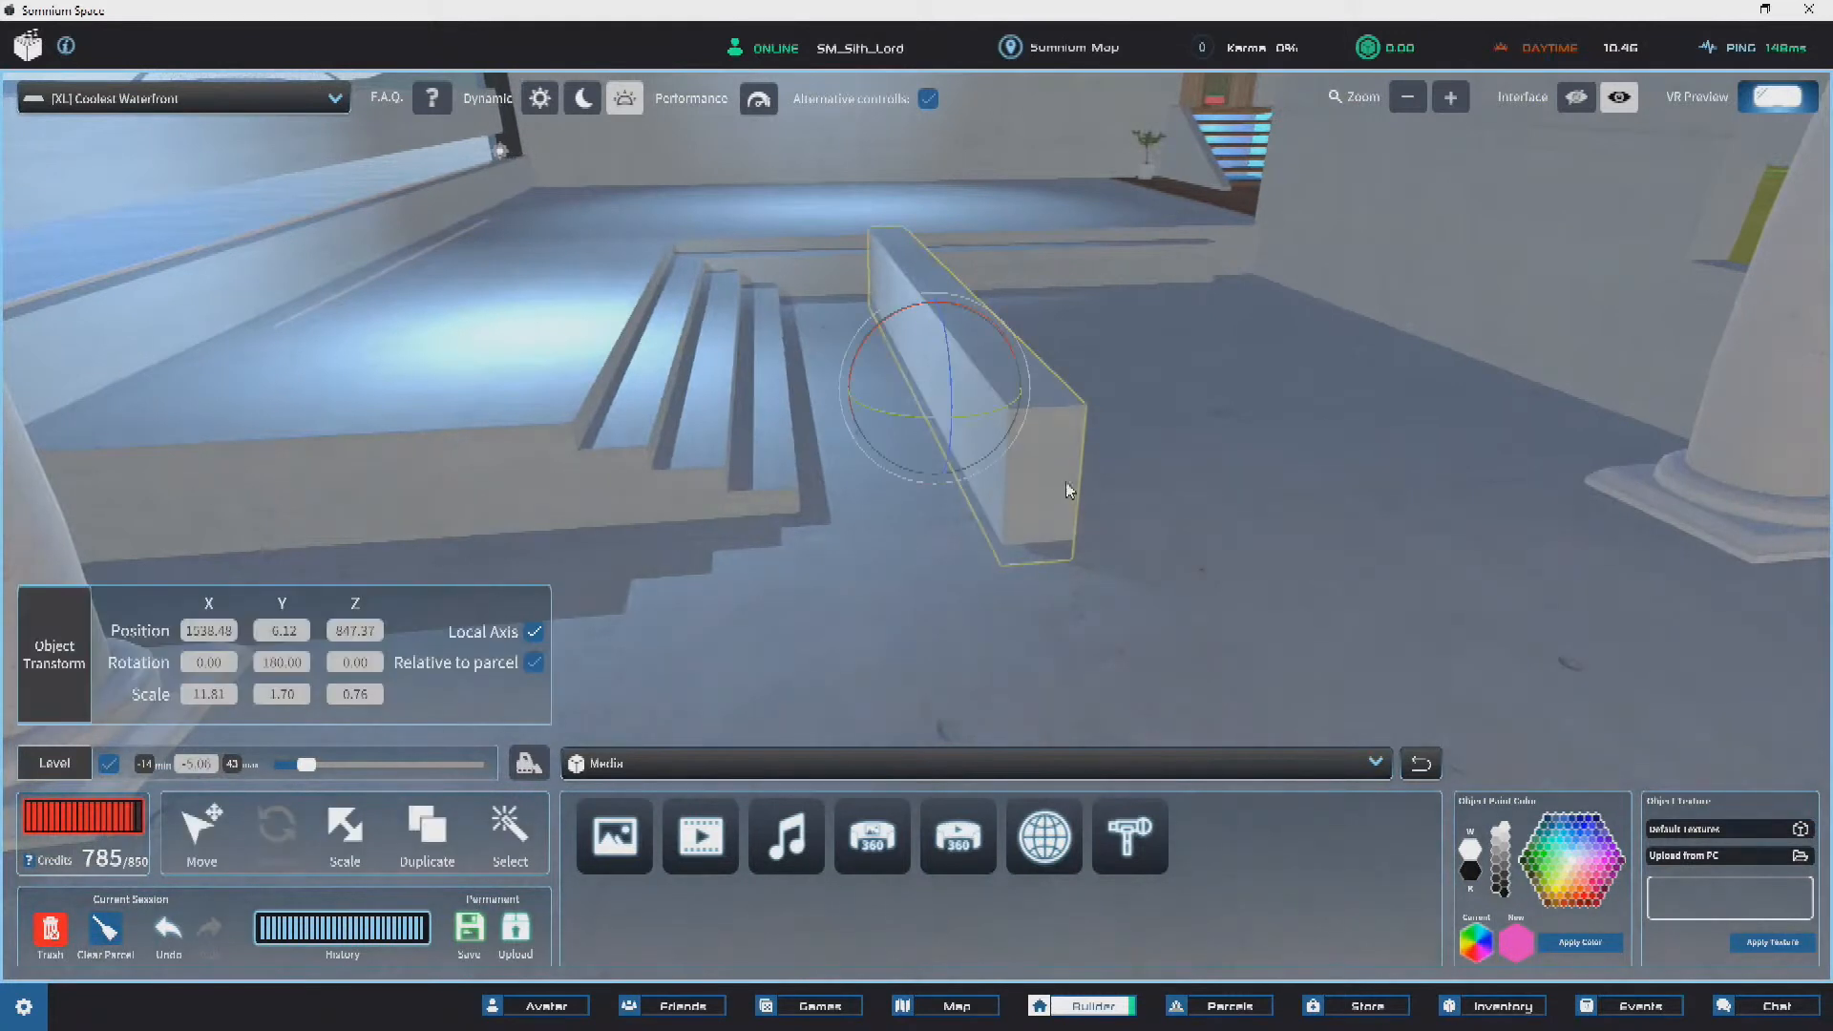
left_click_drag(917, 430, 1027, 409)
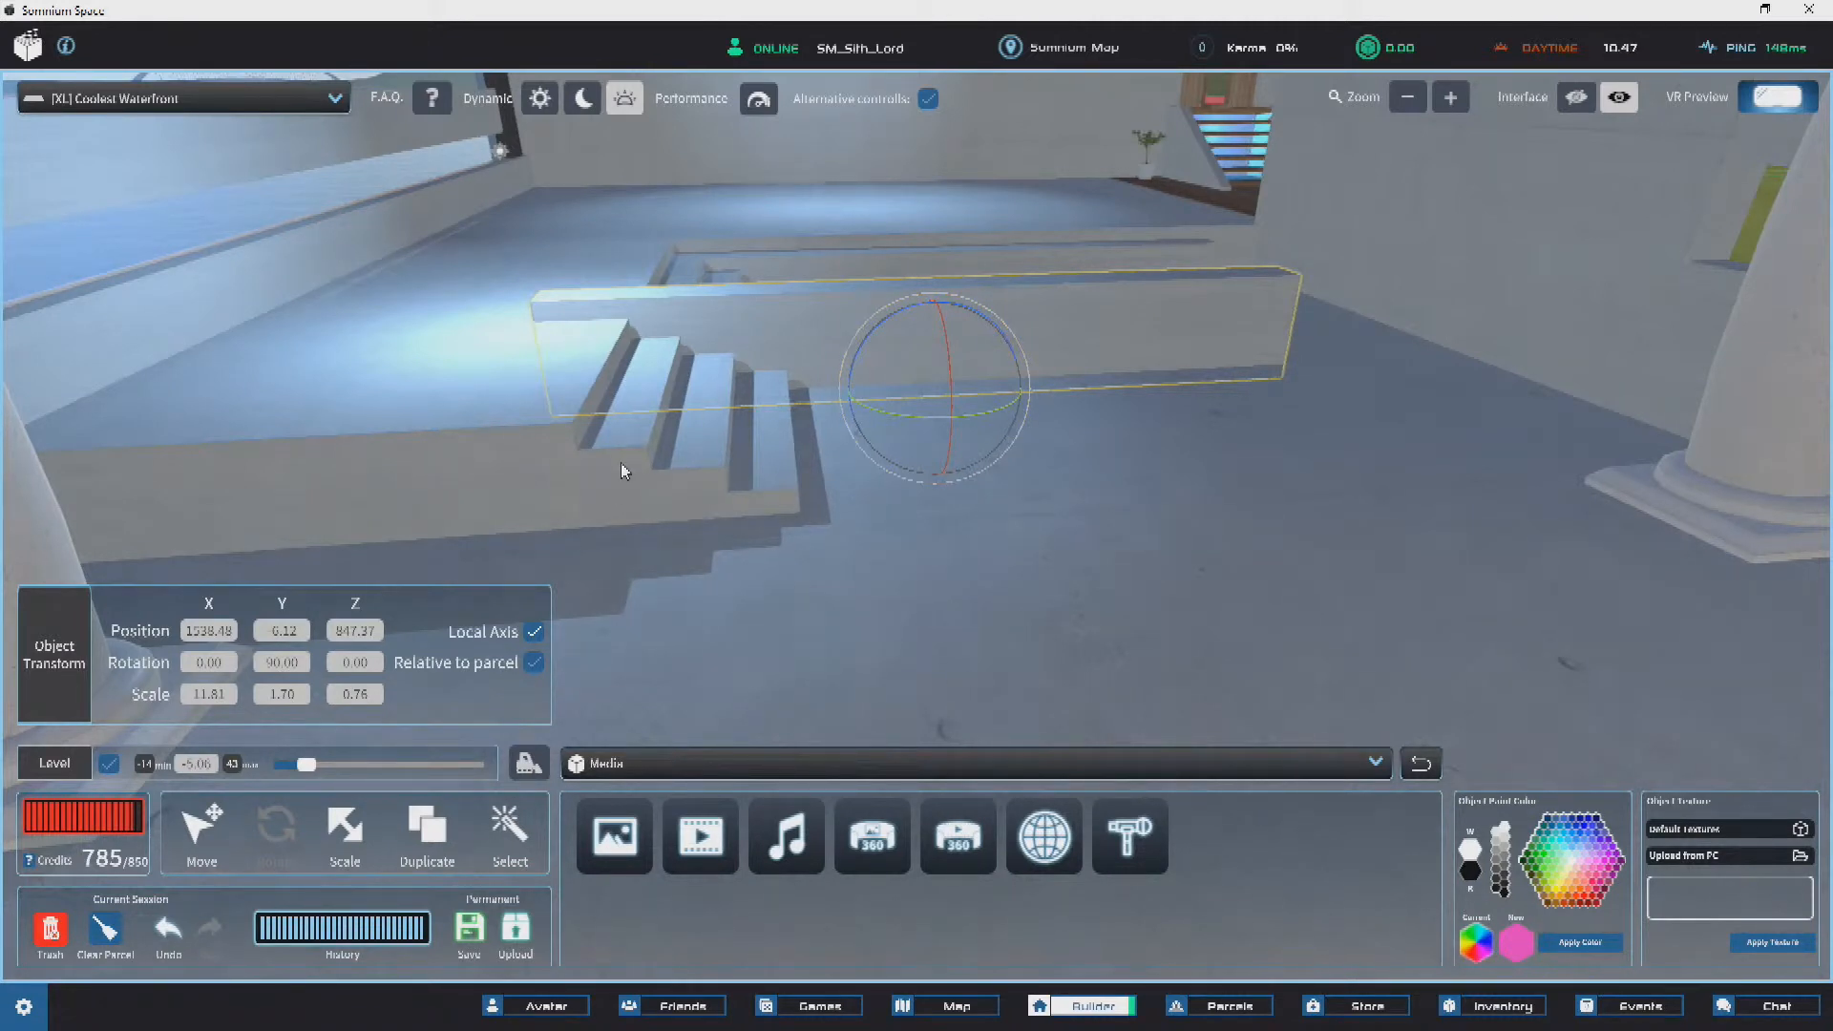
right_click_drag(1204, 388, 1125, 468)
Step: Snap the rotated copy's corner to the second step's near end, at about Y -6.98 and Z 844.61
key("v")
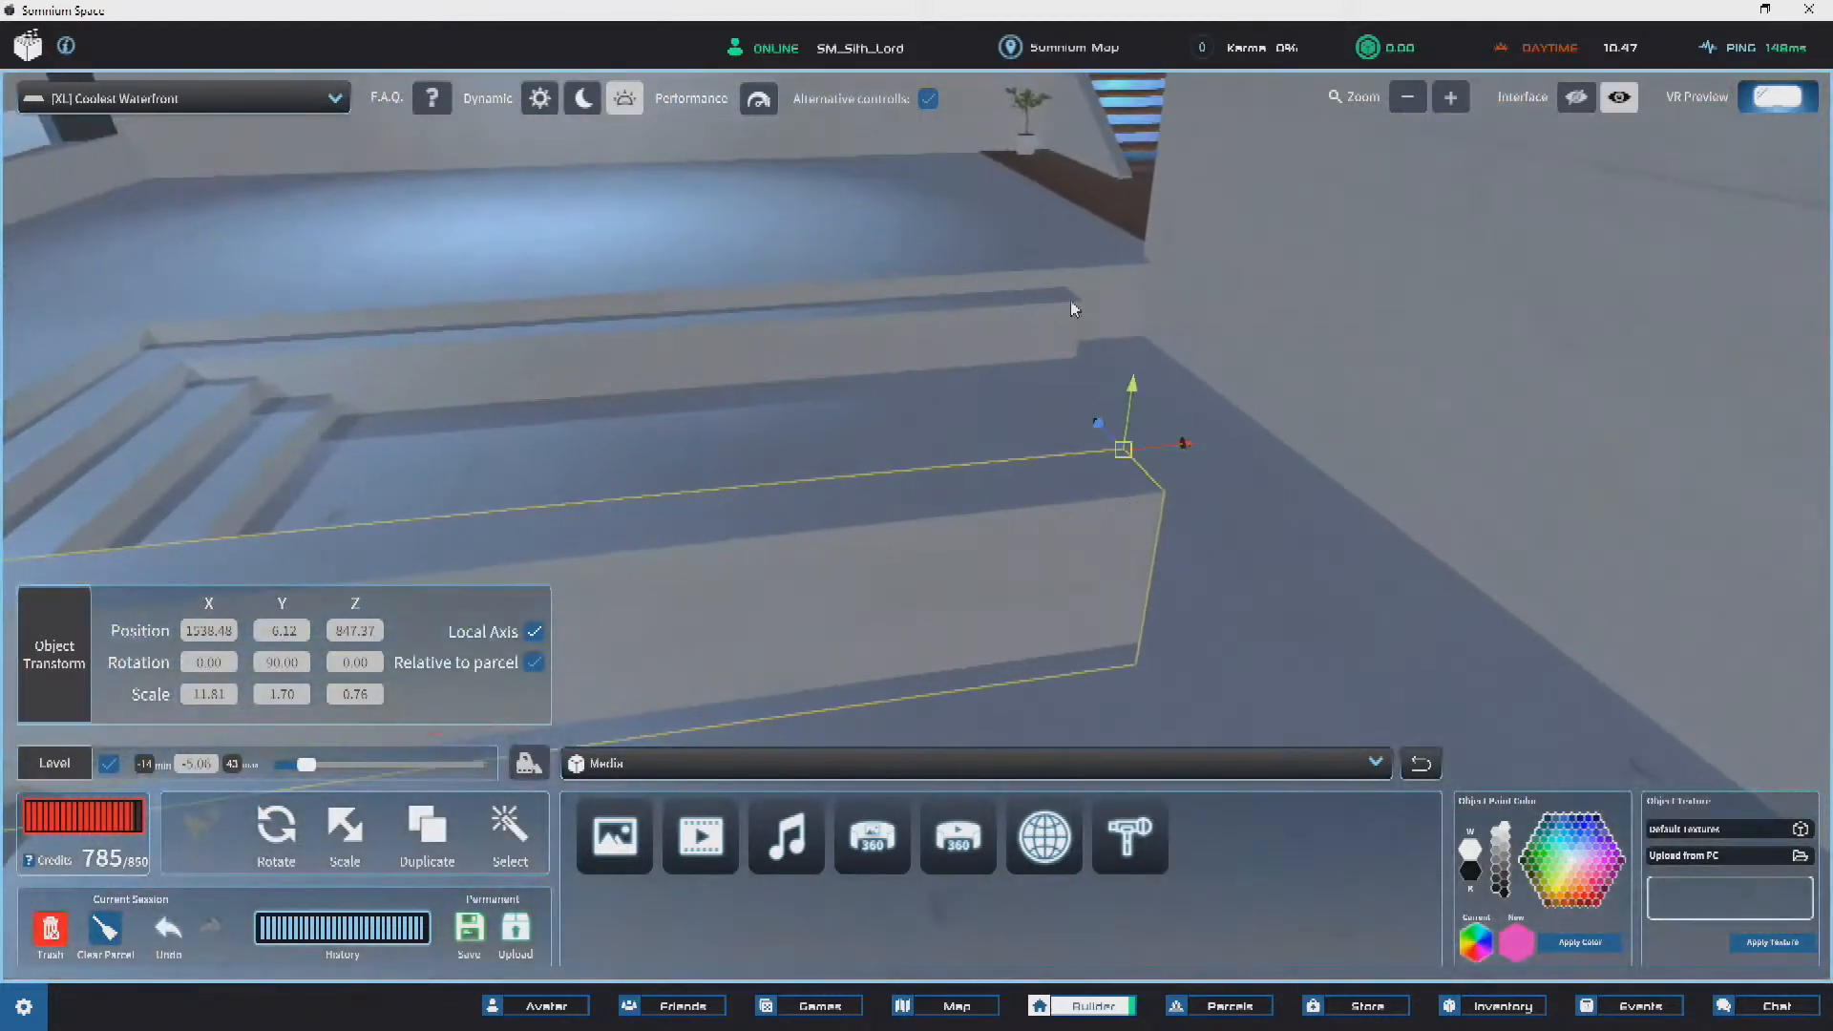
key("v")
left_click_drag(1127, 450, 1057, 309)
right_click_drag(1057, 310, 913, 323)
key("v")
left_click_drag(910, 307, 696, 525)
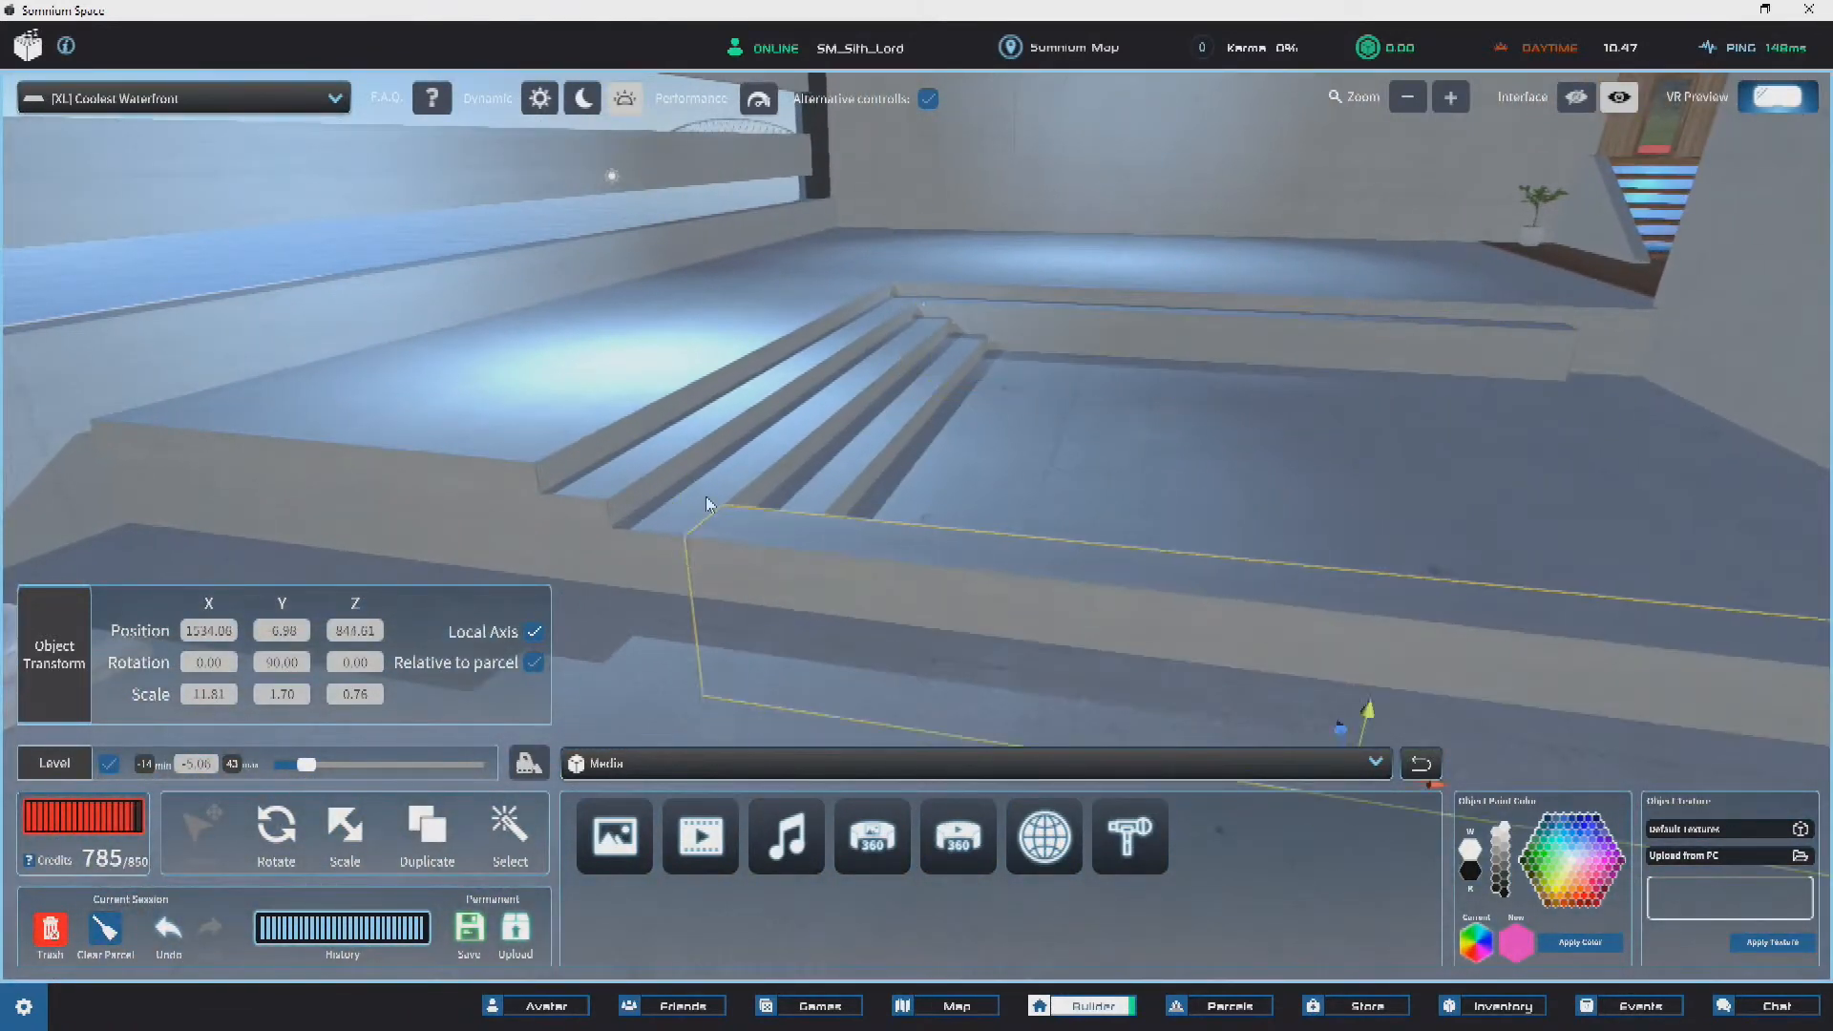
Step: Move the lowered copy along the floor until it sits in front of the upper step along the adjoining platform
right_click_drag(696, 525, 1210, 531)
right_click_drag(1075, 533, 1110, 452)
left_click_drag(1097, 434, 1088, 431)
Step: Duplicate the lowest step of the staircase for the run along the adjoining platform
right_click_drag(1401, 386, 849, 411)
left_click(733, 494)
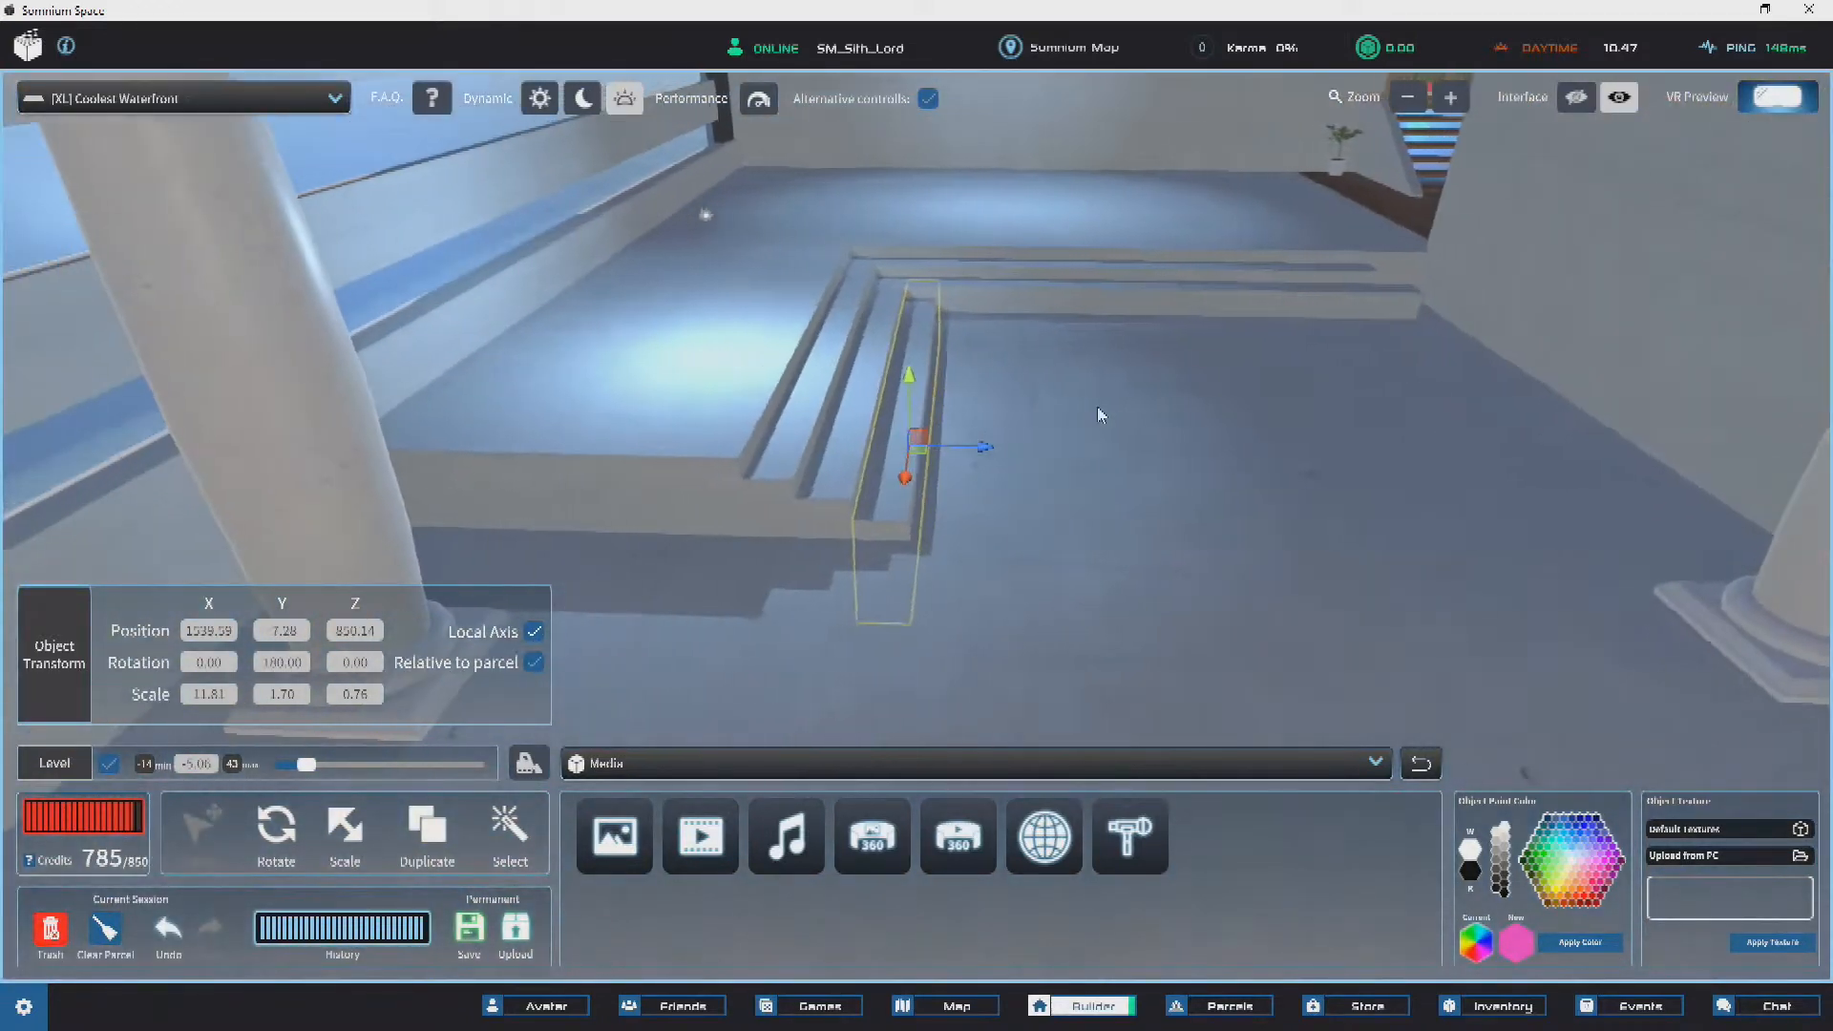
key("ctrl+d")
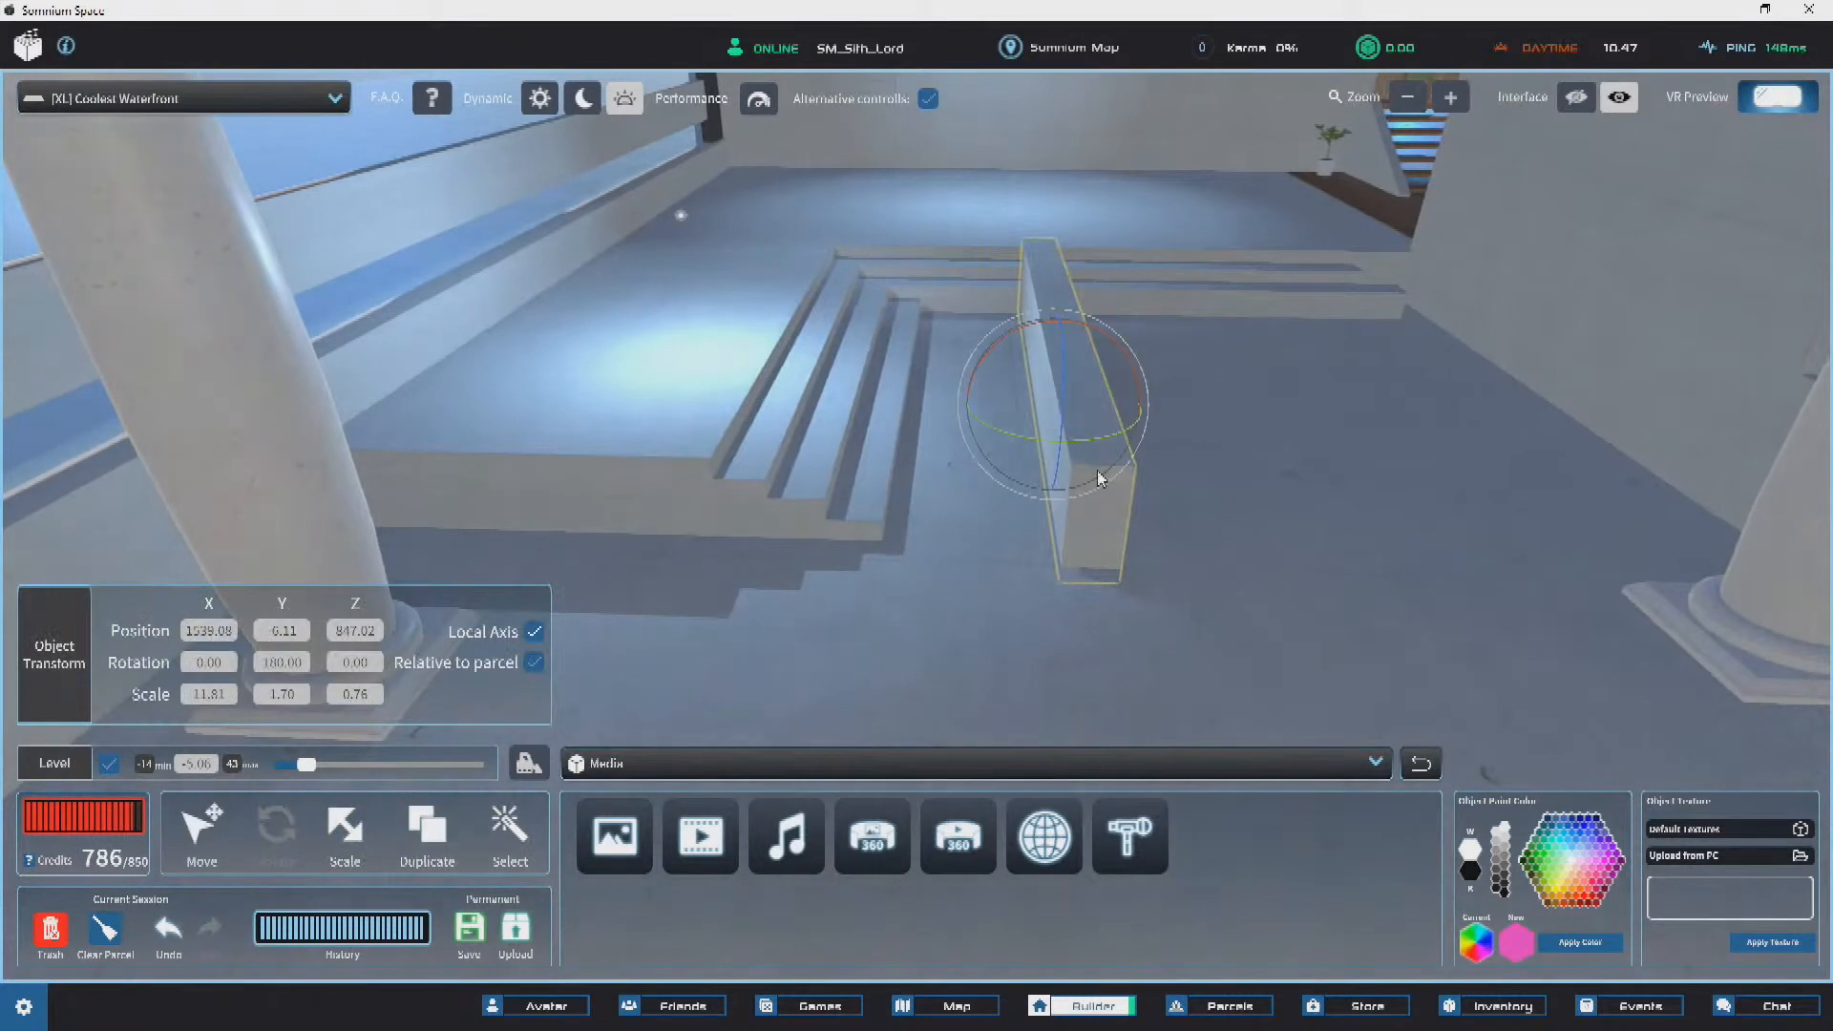
Step: Rotate the selected long block to 90° about Y and move it into place along the corner steps
left_click_drag(1004, 436, 1165, 447)
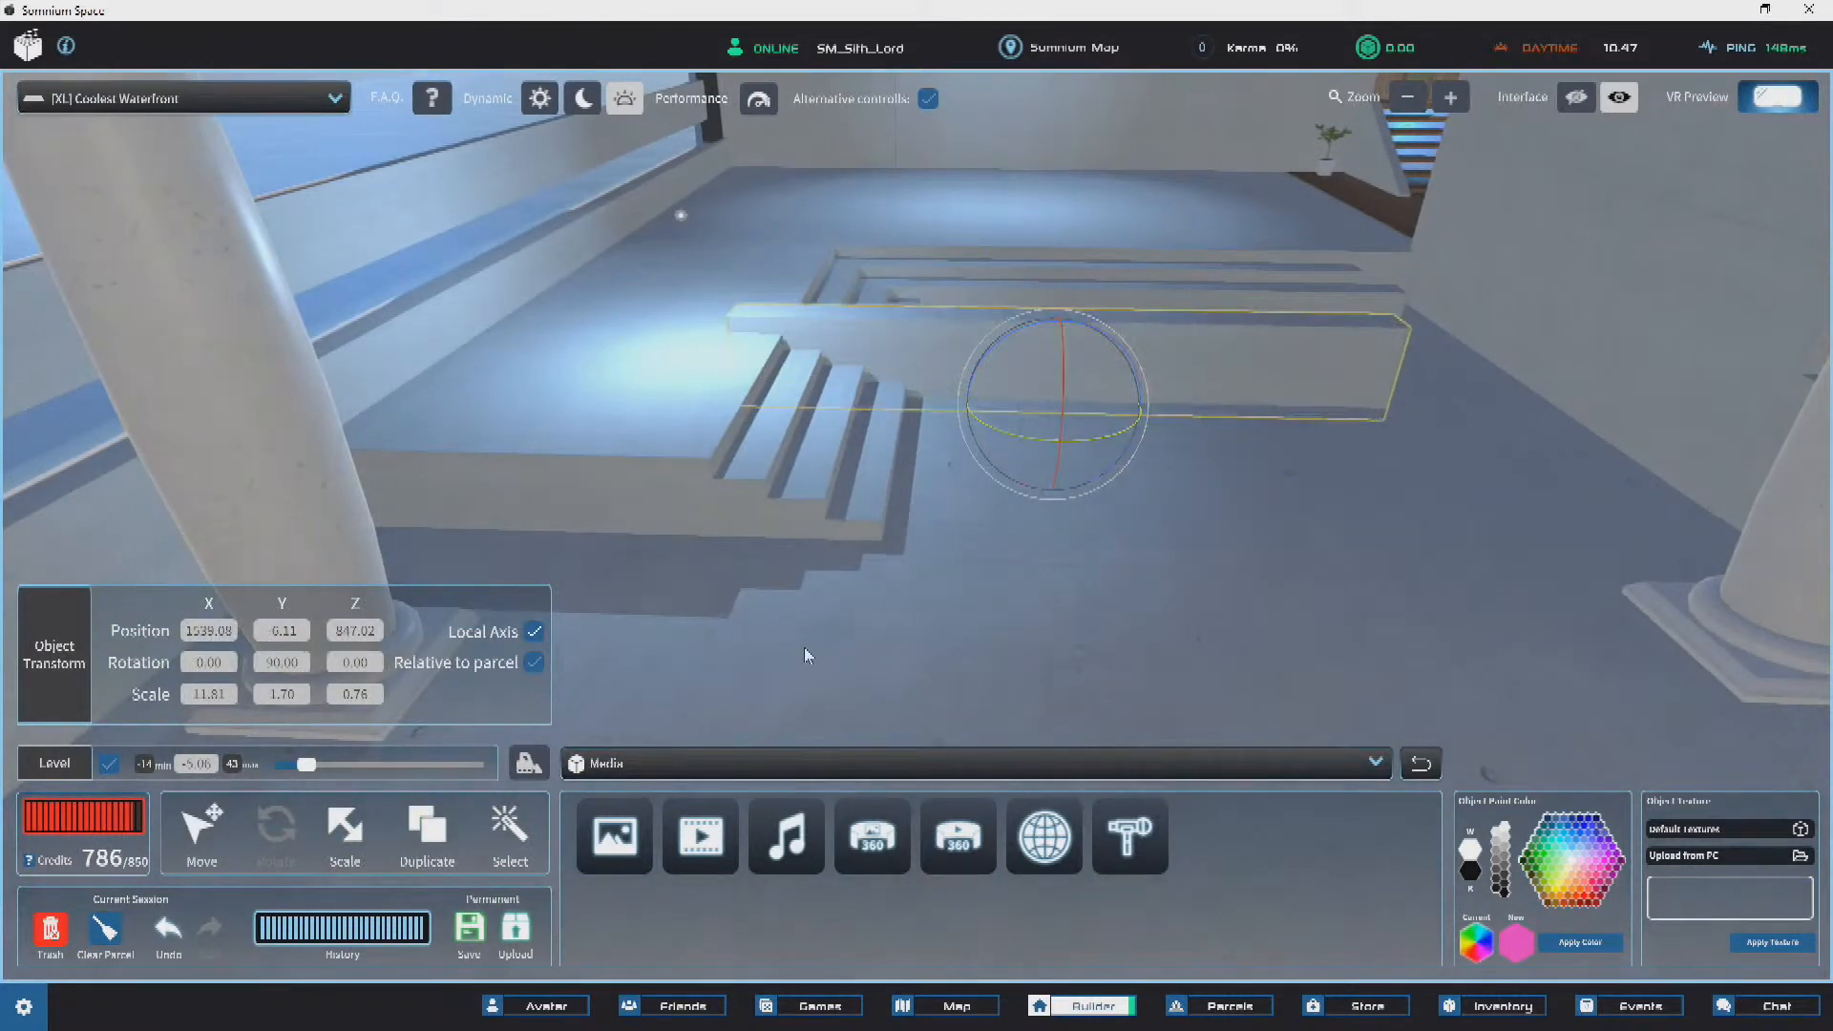
left_click(201, 823)
right_click_drag(651, 478, 812, 299)
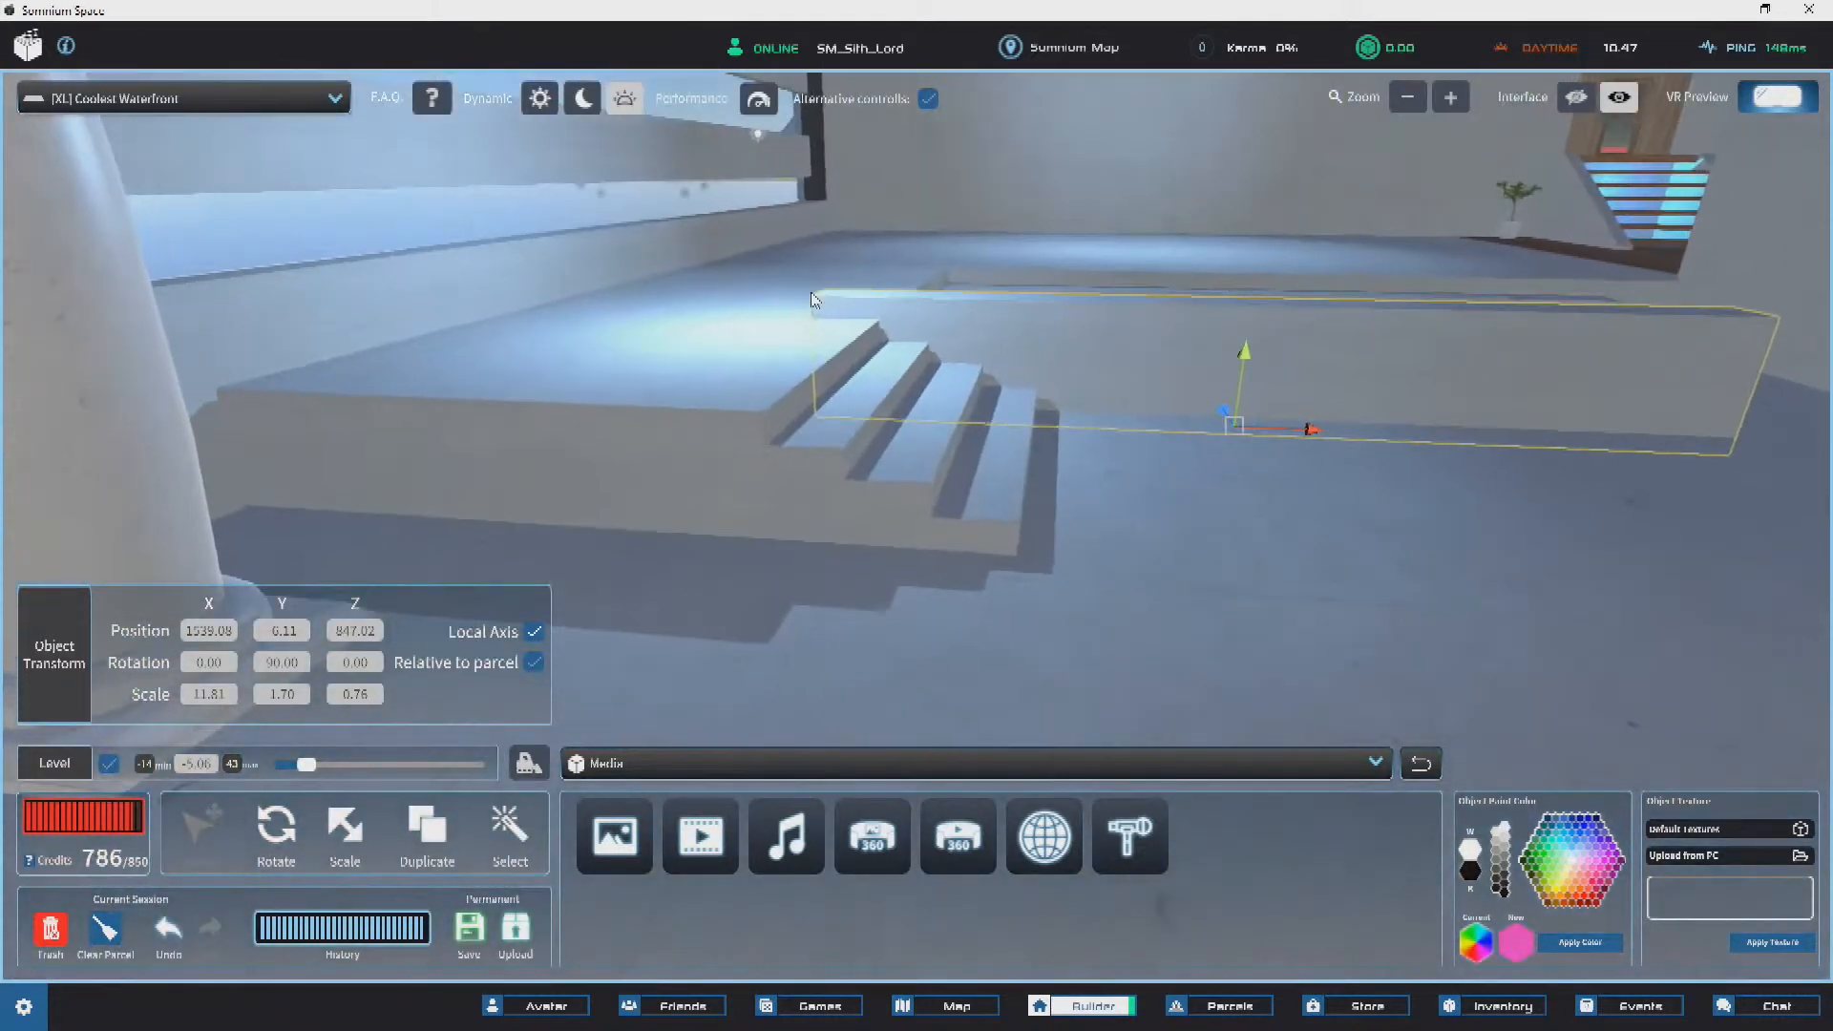
left_click_drag(812, 300, 1020, 523)
right_click_drag(1020, 523, 934, 470)
left_click_drag(934, 469, 936, 548)
right_click_drag(936, 548, 930, 611)
right_click_drag(996, 446, 1013, 232)
left_click_drag(1031, 250, 1004, 247)
right_click_drag(1002, 243, 1069, 482)
Step: Duplicate a step block as a large box scaled about 11.81 × 3.10 × 5.46 and paint it dark grey
left_click(1337, 382)
left_click(642, 415)
key("ctrl+d")
left_click(1107, 524)
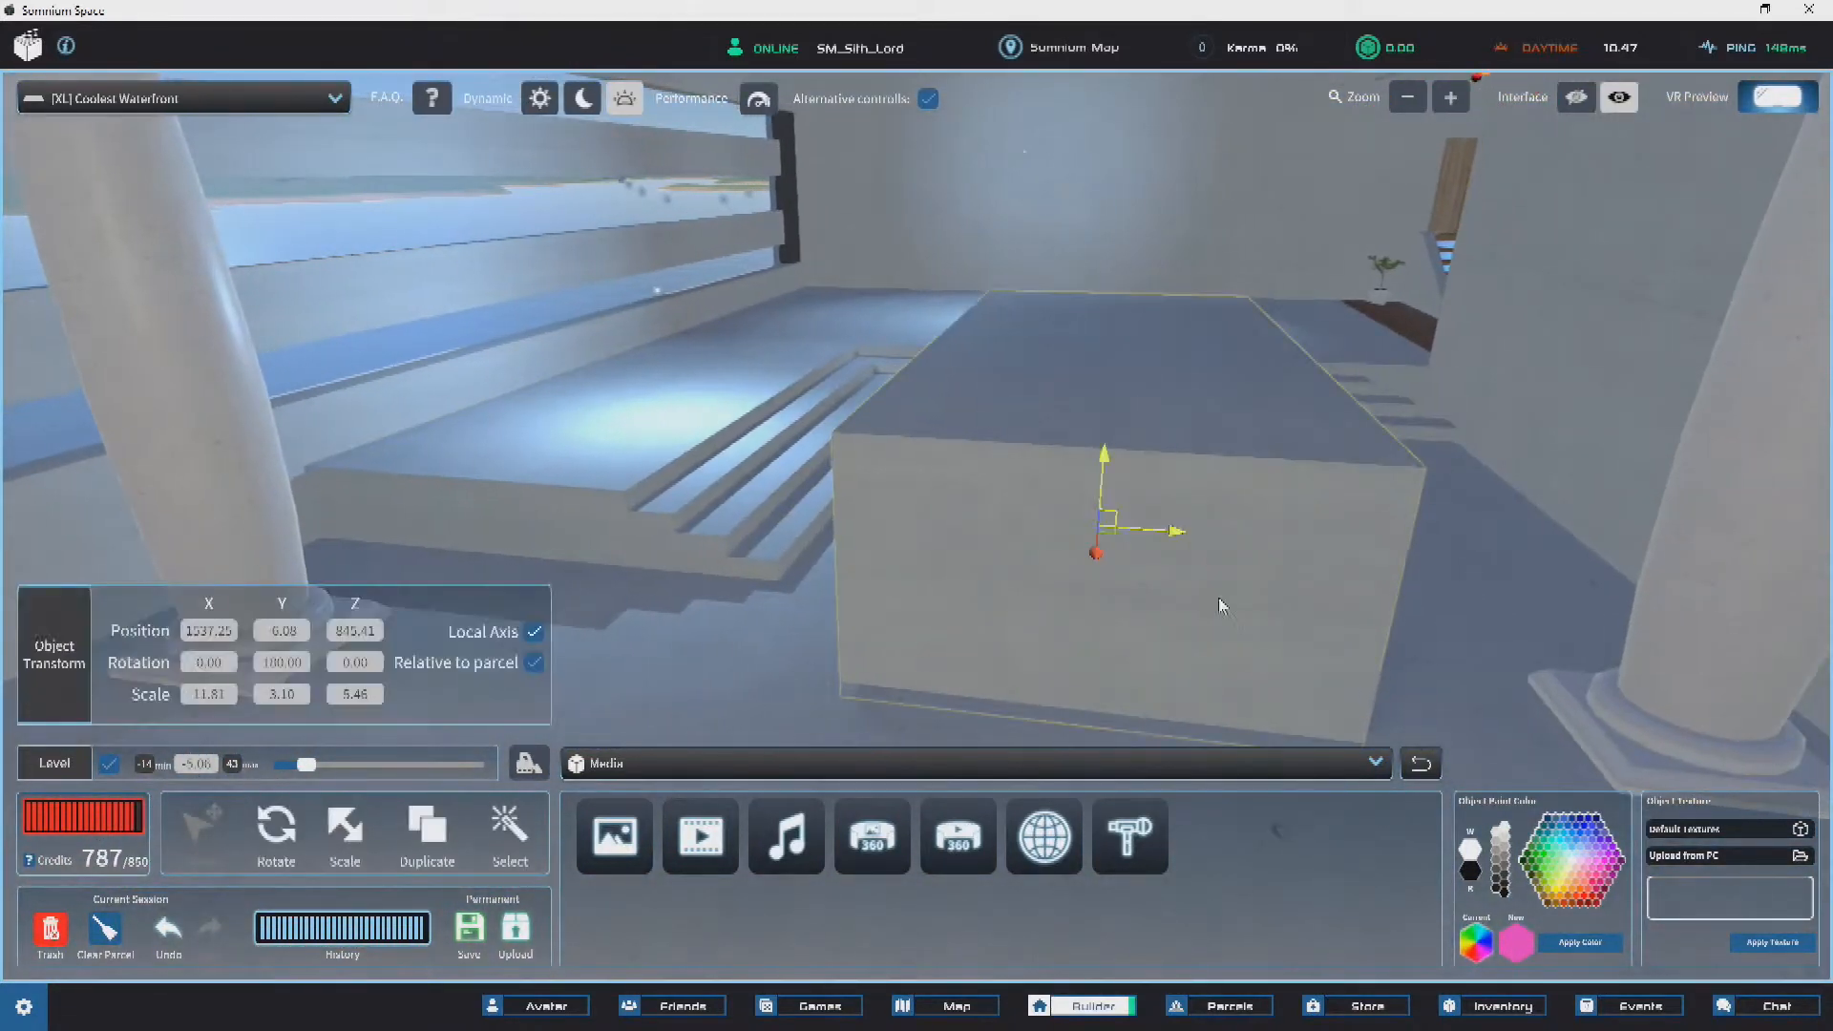
left_click(1578, 943)
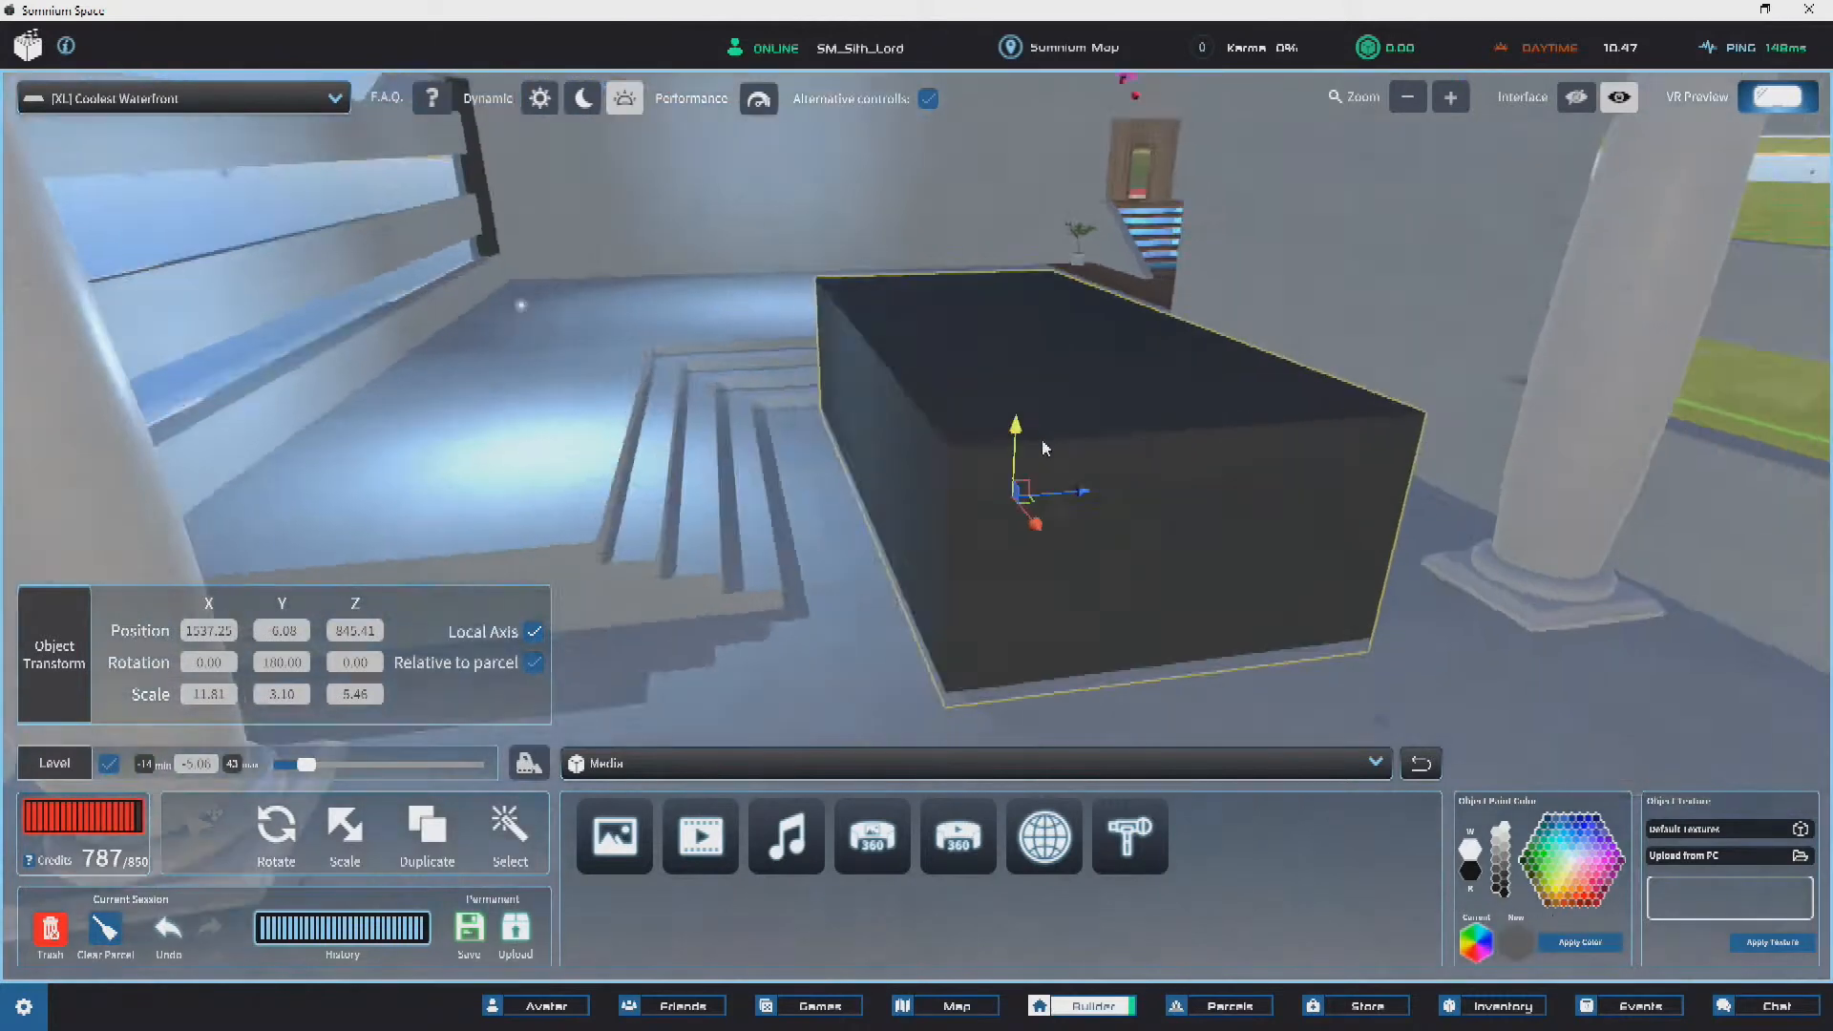
Step: Scale the dark box down to about 6.59 × 1.73 × 2.84 and move it against the wall beside the steps
left_click_drag(936, 478, 930, 439)
right_click_drag(931, 439, 220, 780)
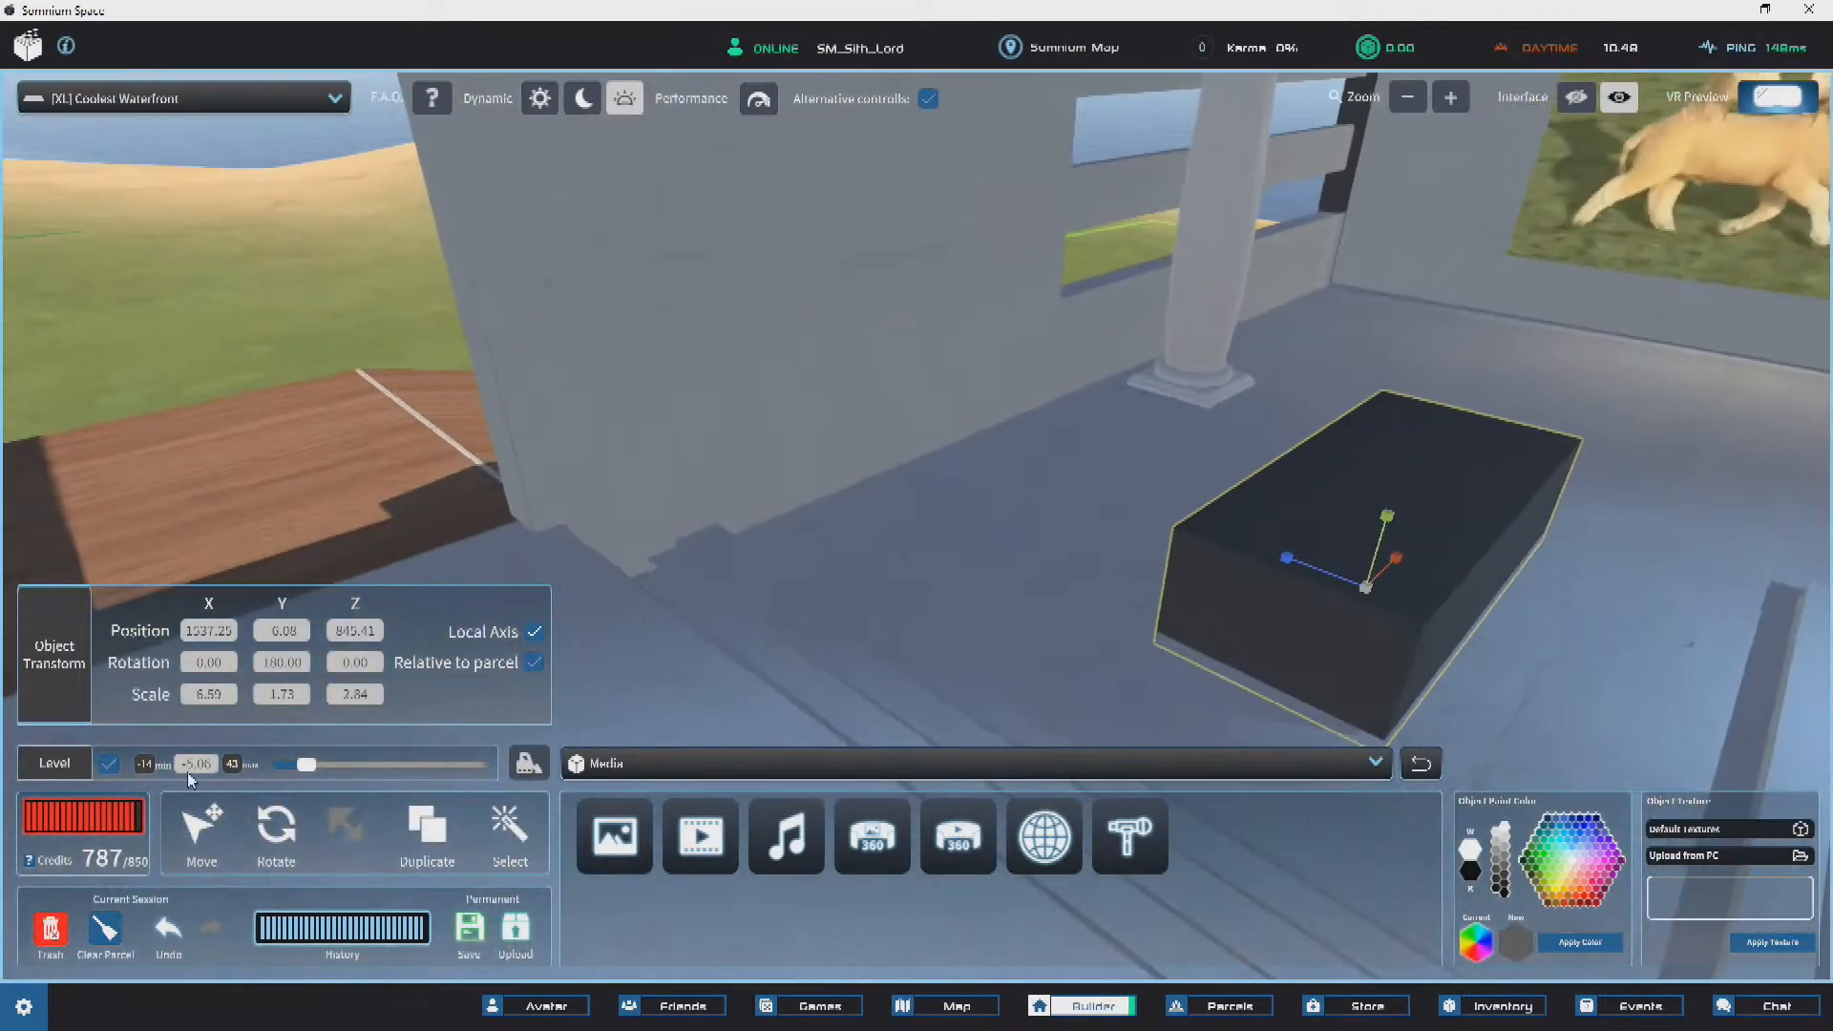
right_click_drag(1339, 580, 1187, 537)
left_click_drag(1202, 530, 1254, 507)
right_click_drag(1254, 507, 1162, 460)
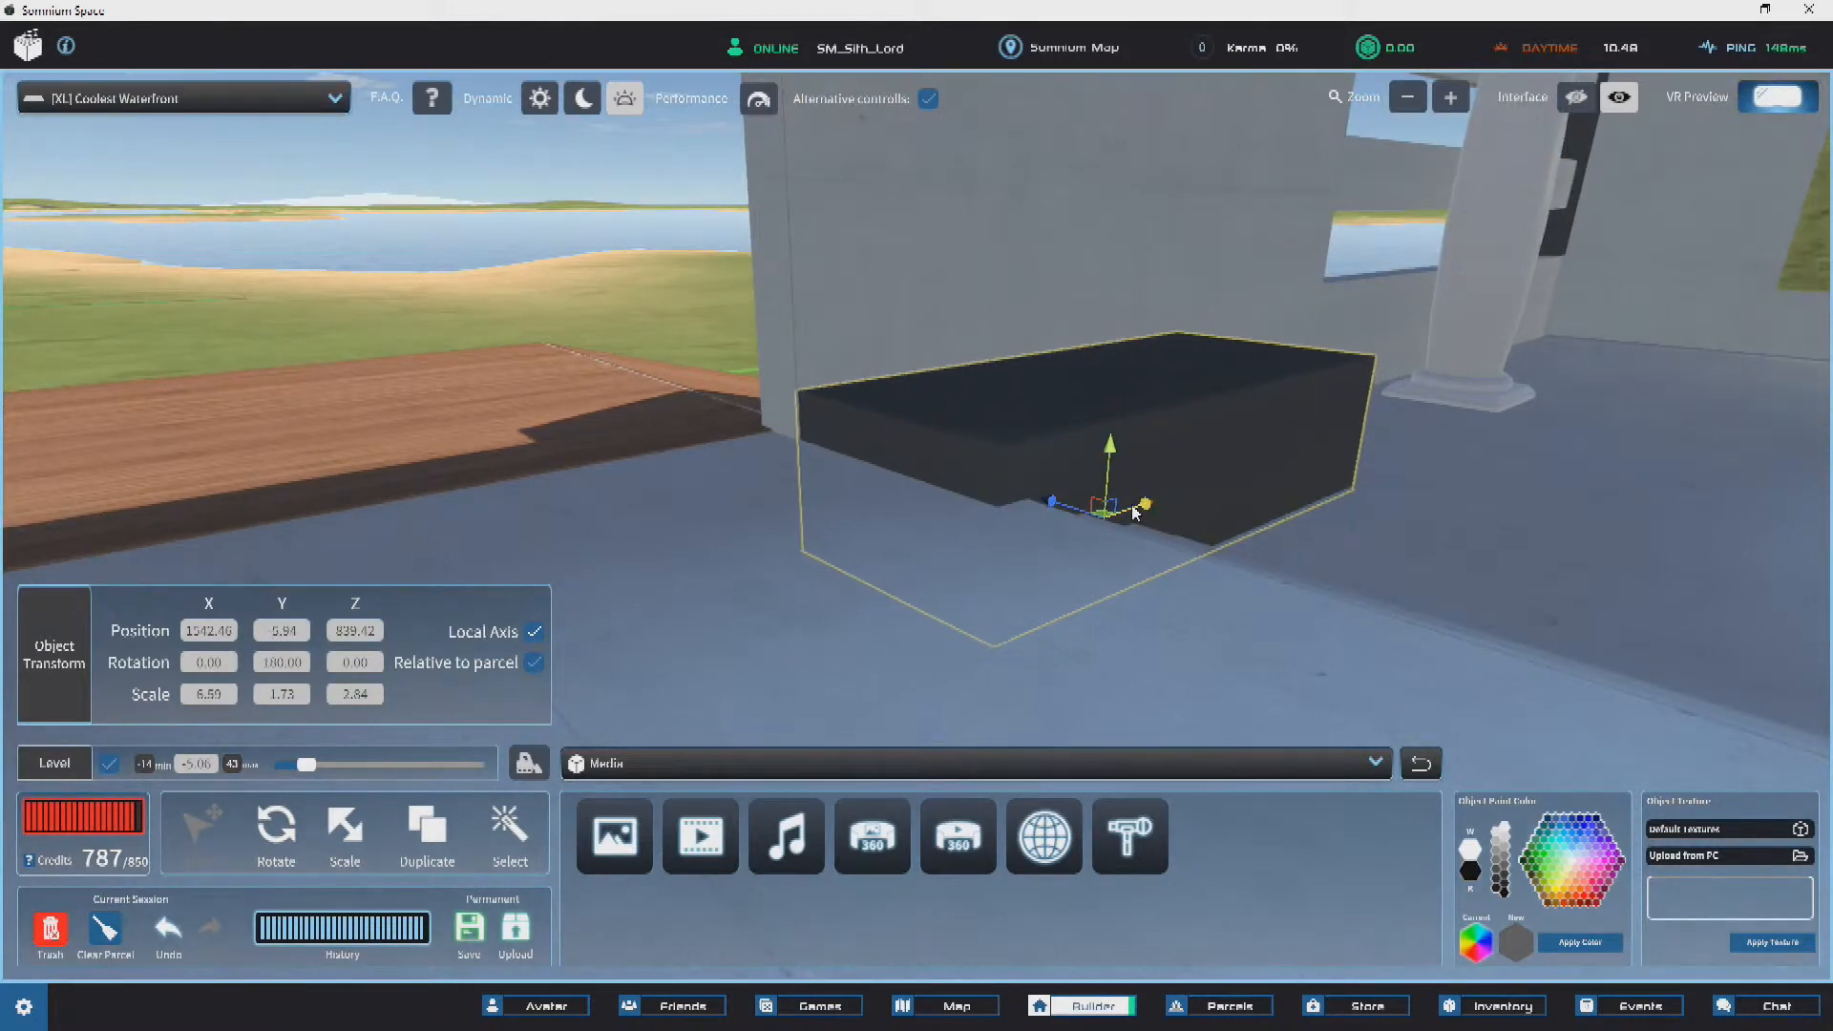
Step: Duplicate the dark box and reshape the copy into a tall thin slab scaled about 0.38 × 8.70 × 2.84
key("Escape")
right_click_drag(1076, 479, 1079, 527)
key("s")
left_click(781, 479)
key("Escape")
left_click(1079, 528)
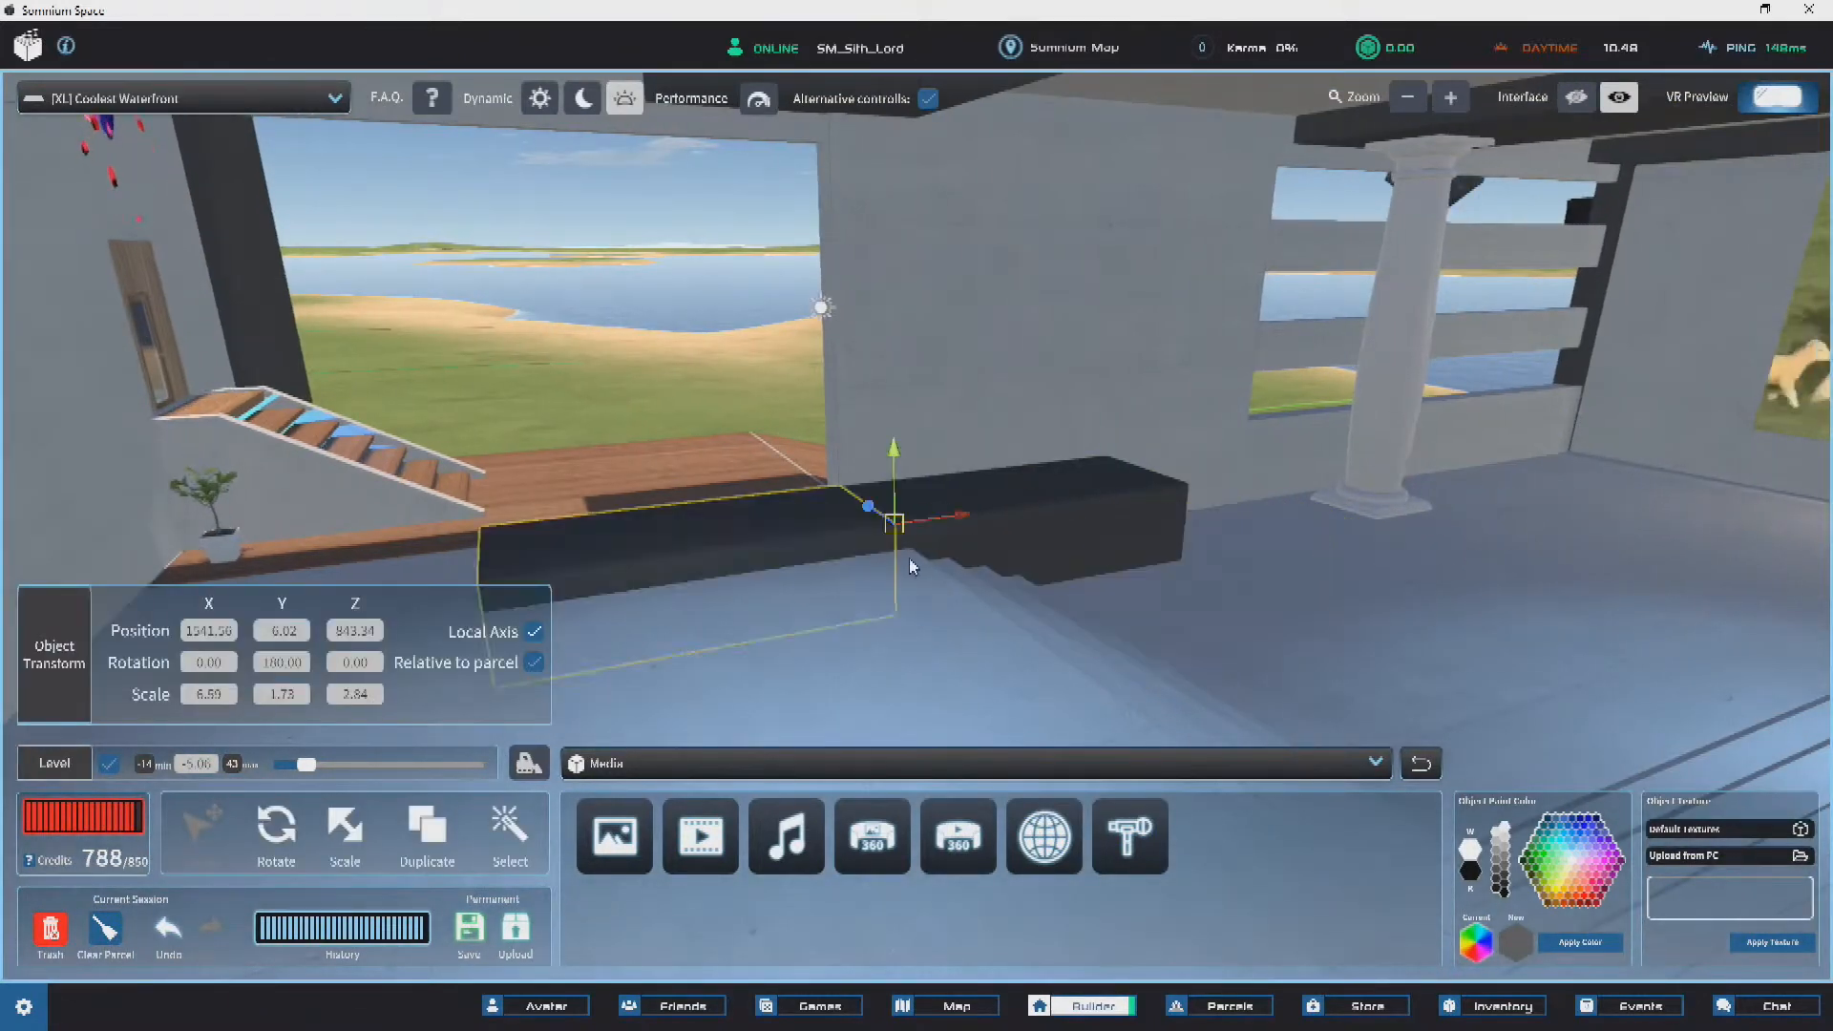
left_click(345, 826)
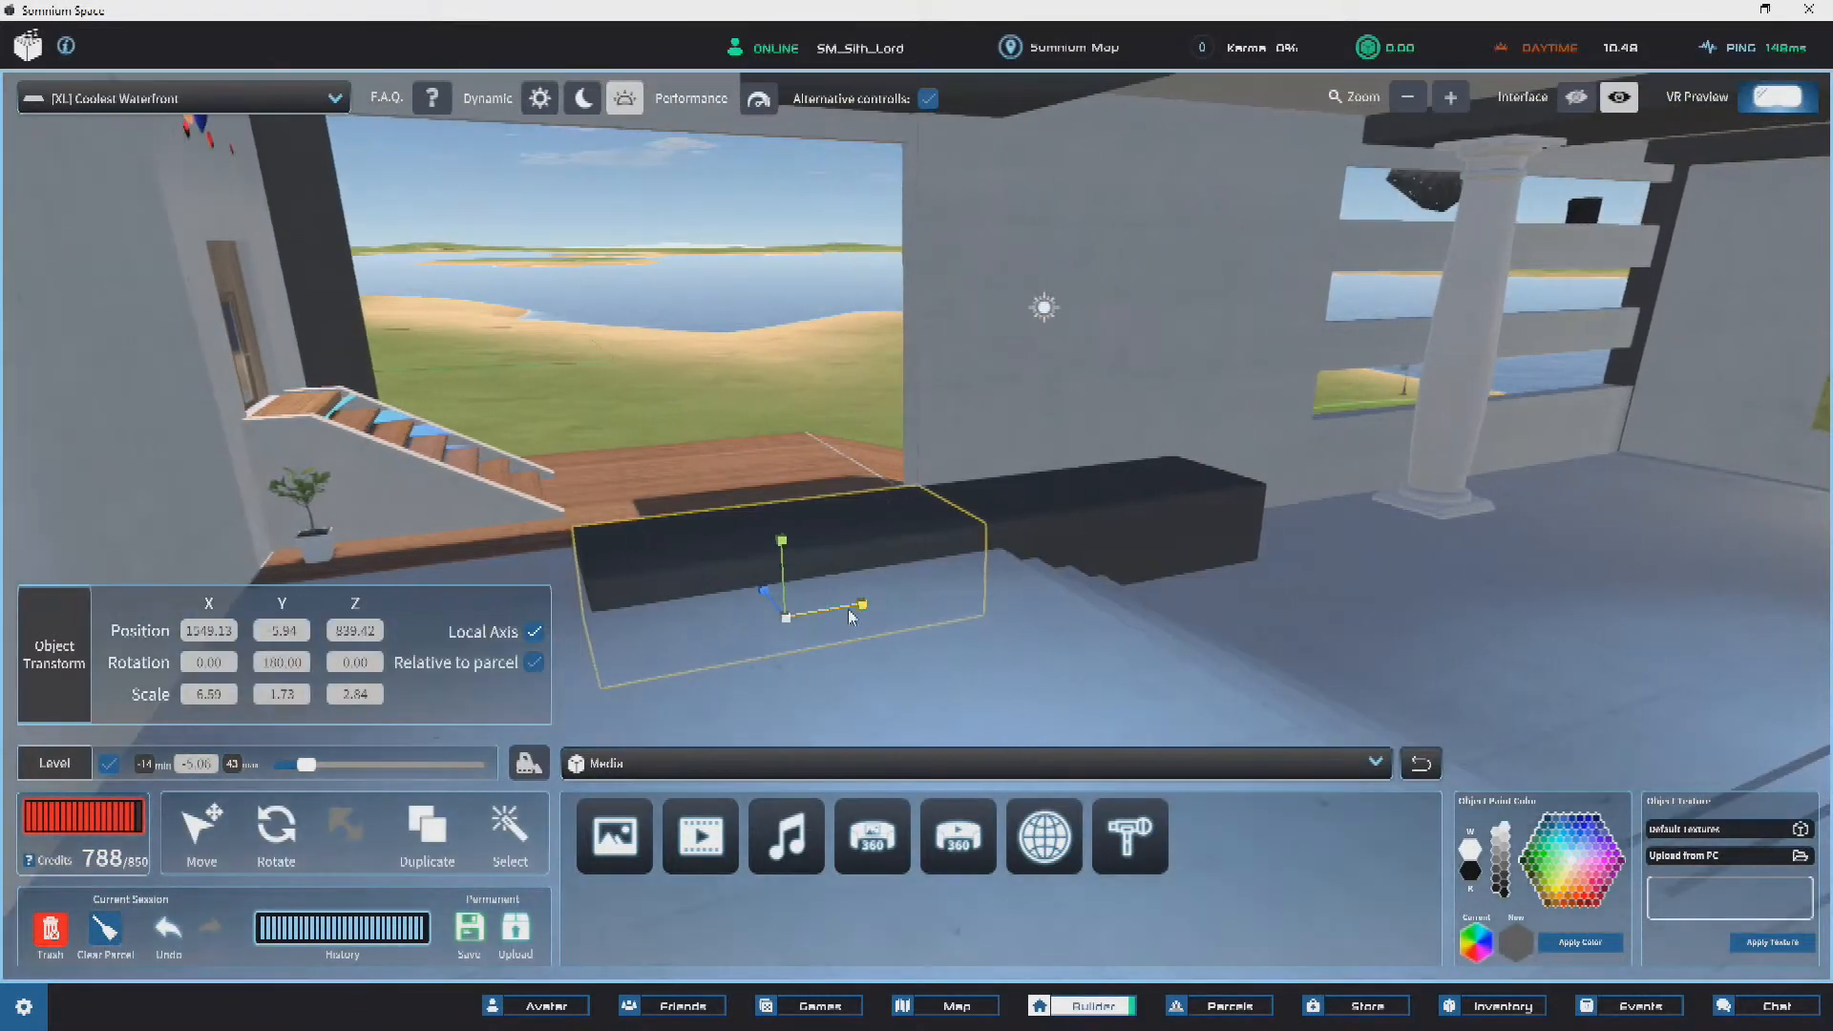
left_click_drag(764, 632, 849, 230)
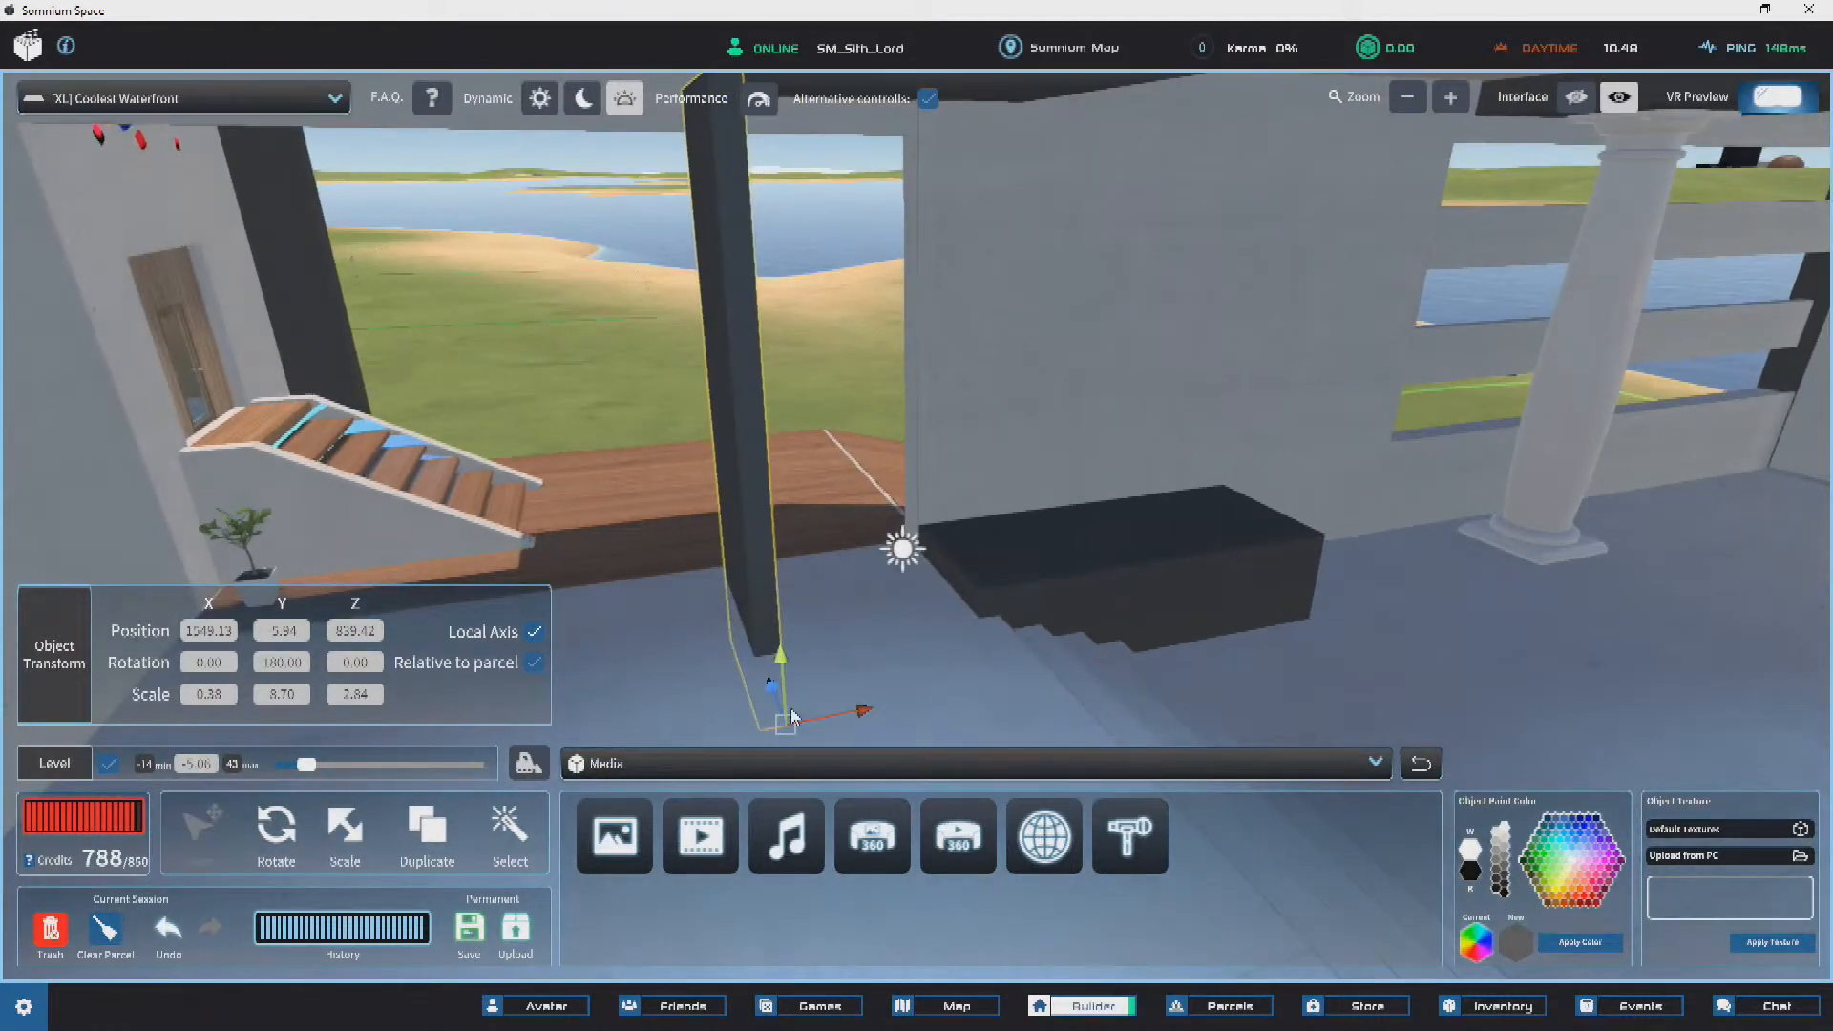
Step: Move the tall slab to the wall's end beside the opening, at about X 1546.02, and lower it into the floor
left_click_drag(789, 716, 995, 590)
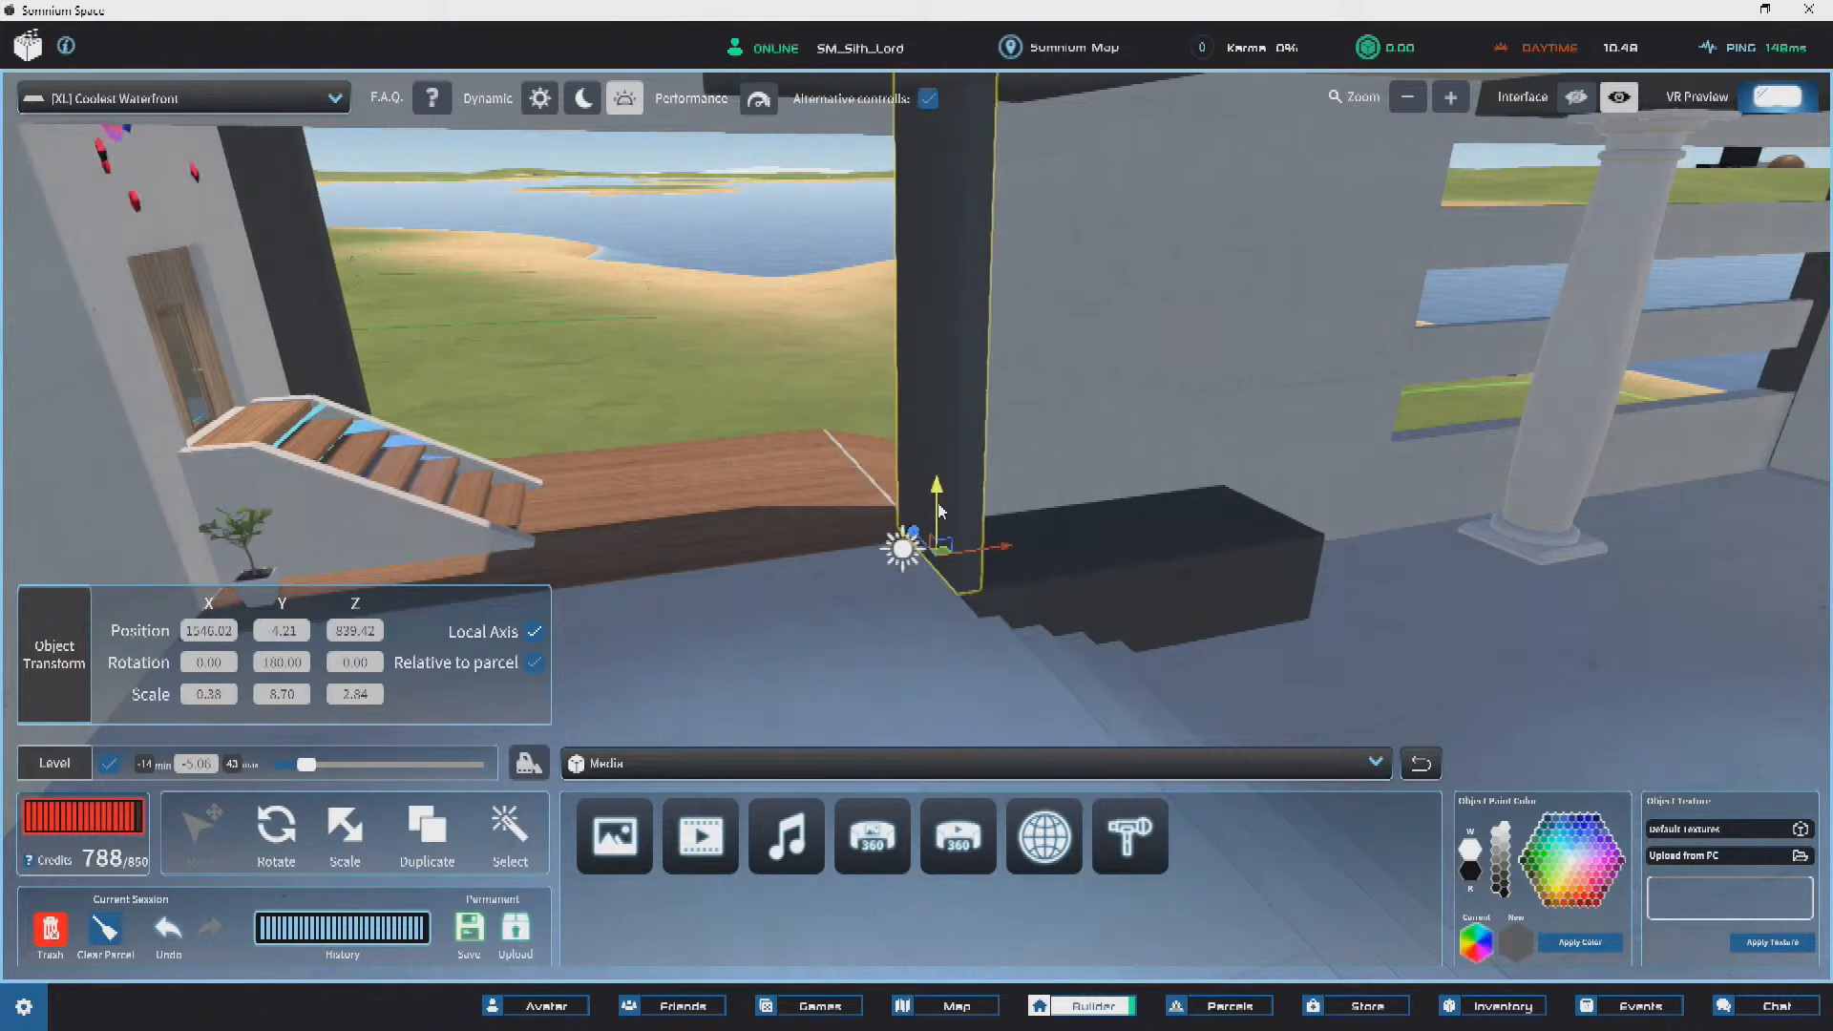
right_click_drag(1097, 556, 1018, 615)
left_click(753, 371)
left_click(716, 564)
right_click_drag(977, 615, 871, 528)
right_click_drag(846, 607, 809, 599)
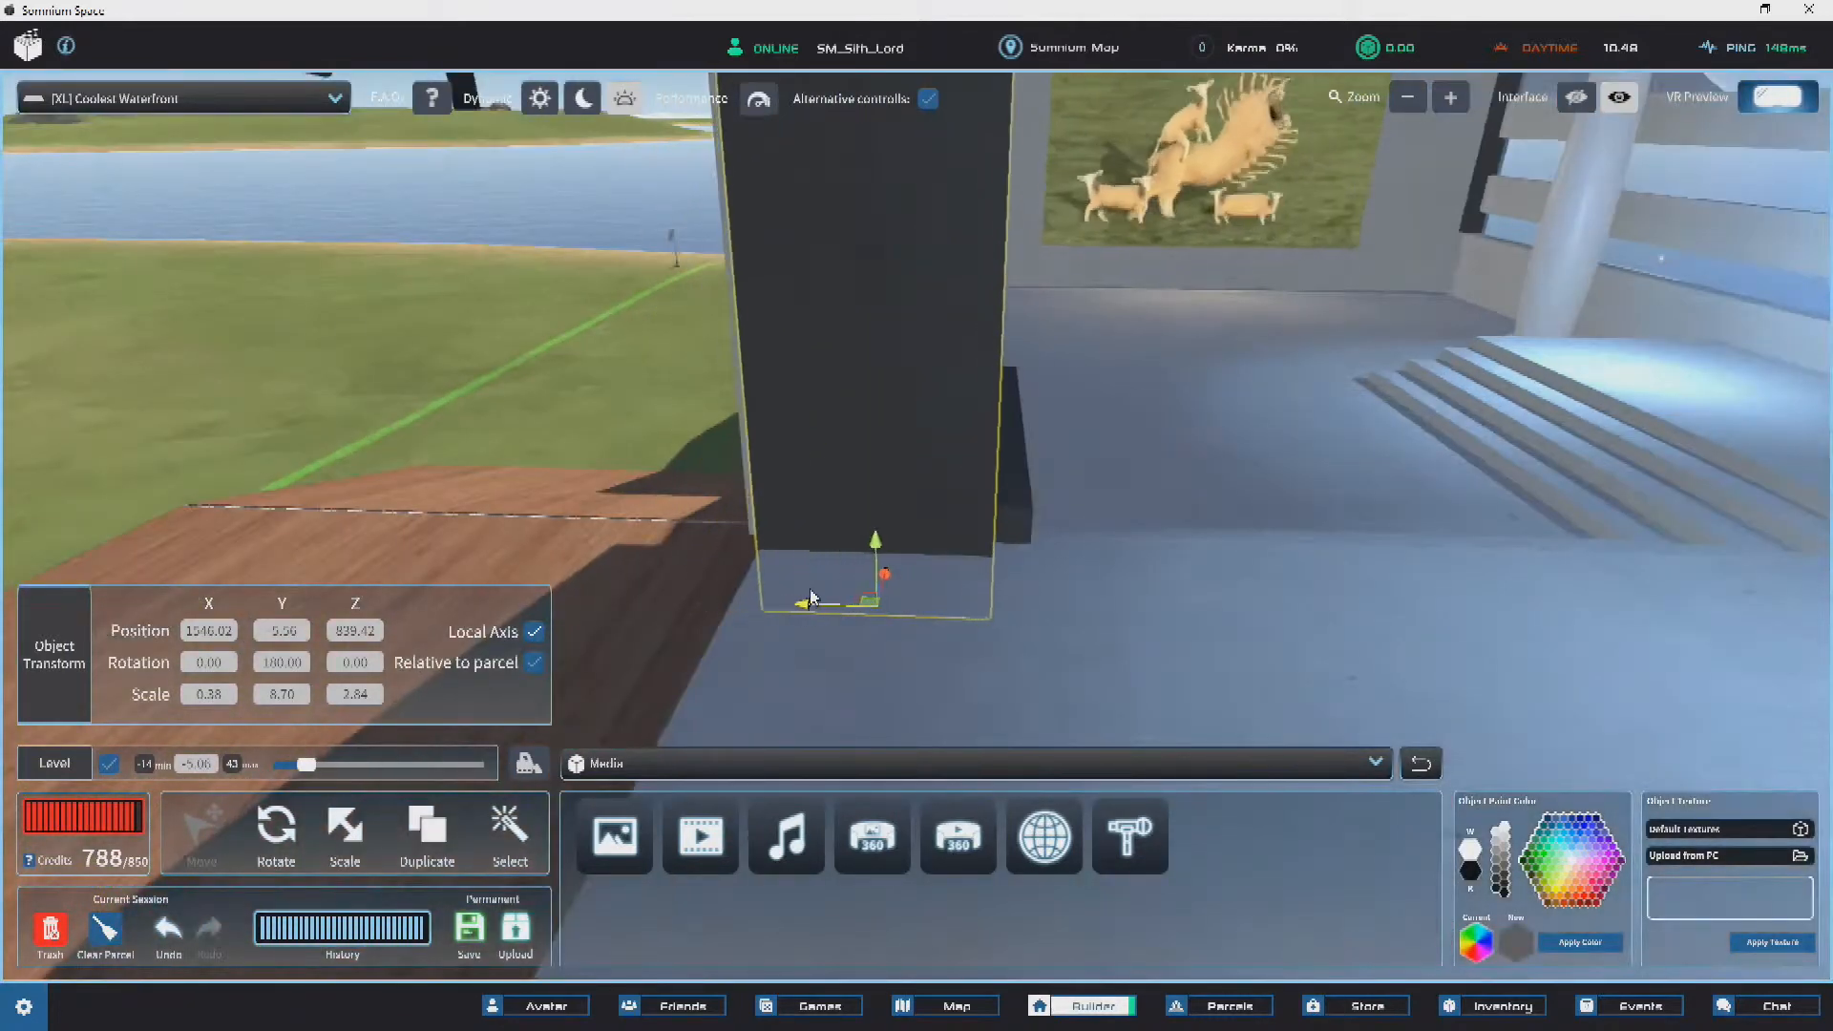
Step: Shift the slab along Z so it lines up with the wall's end next to the wooden deck
left_click_drag(795, 602, 744, 601)
right_click_drag(840, 582, 1111, 536)
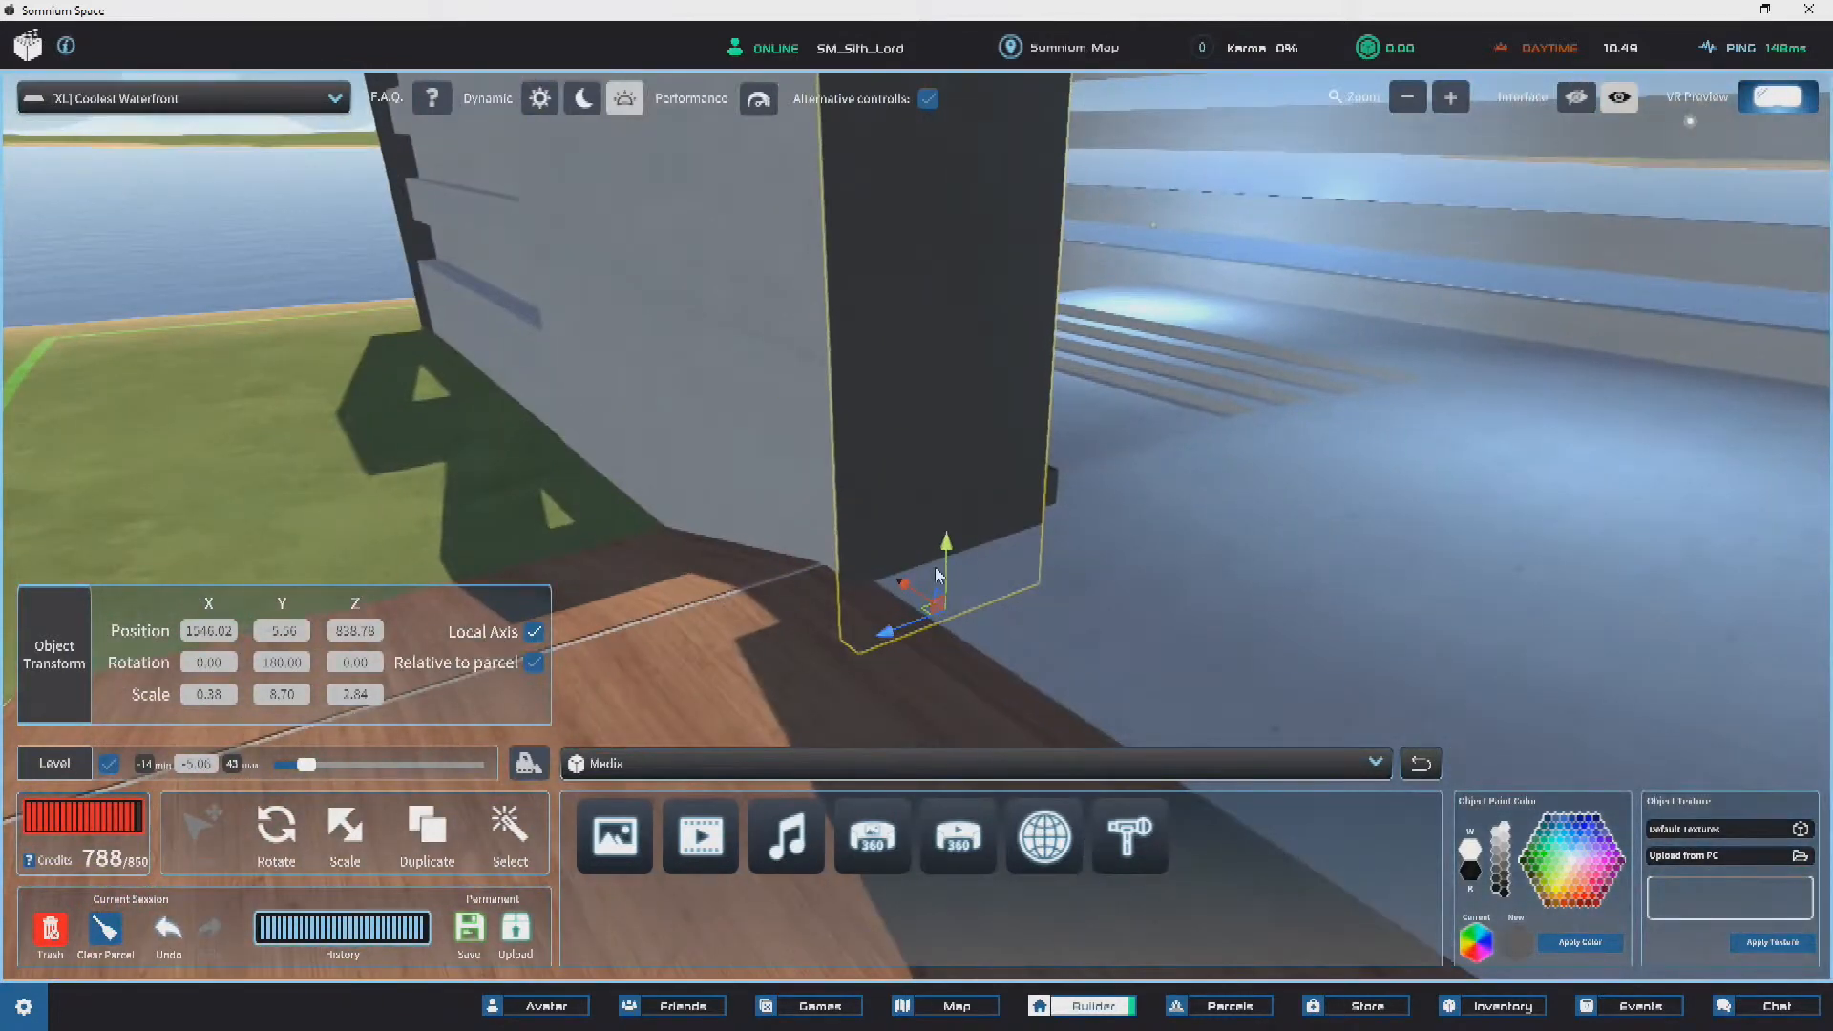
right_click_drag(960, 556, 1056, 564)
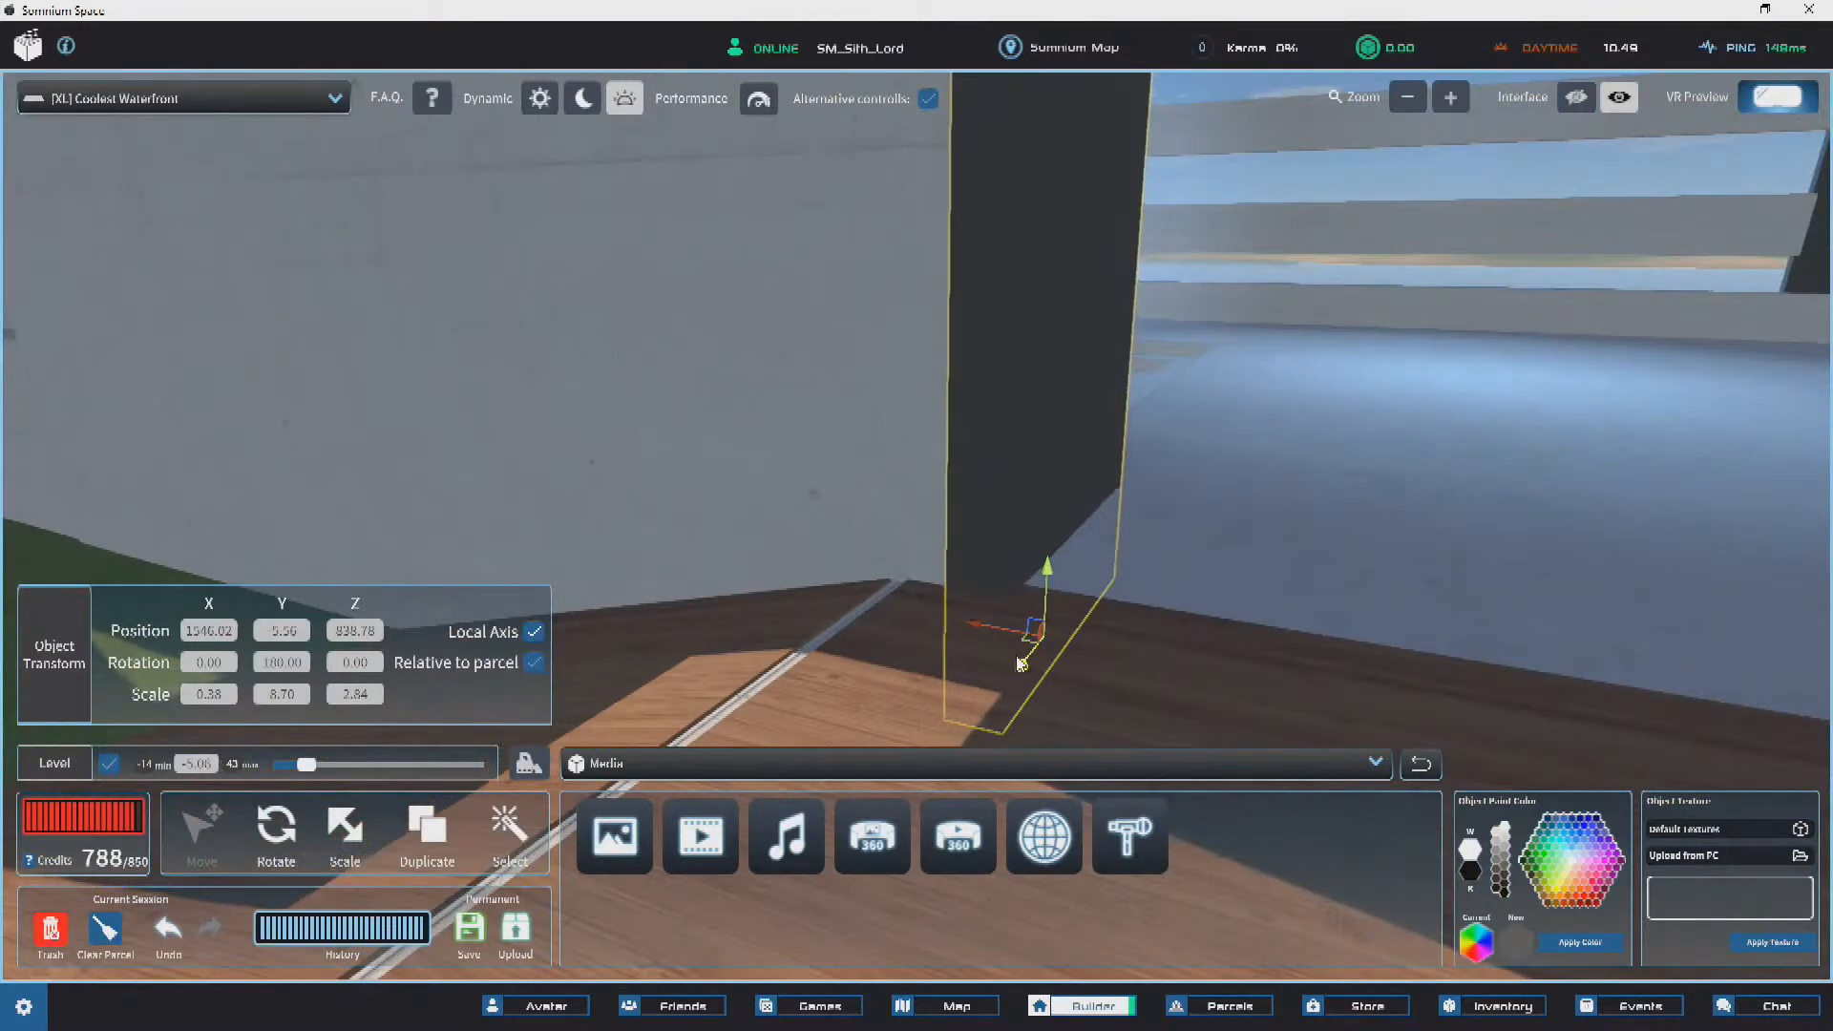
scroll(644, 439, "down", 5)
scroll(932, 376, "up", 3)
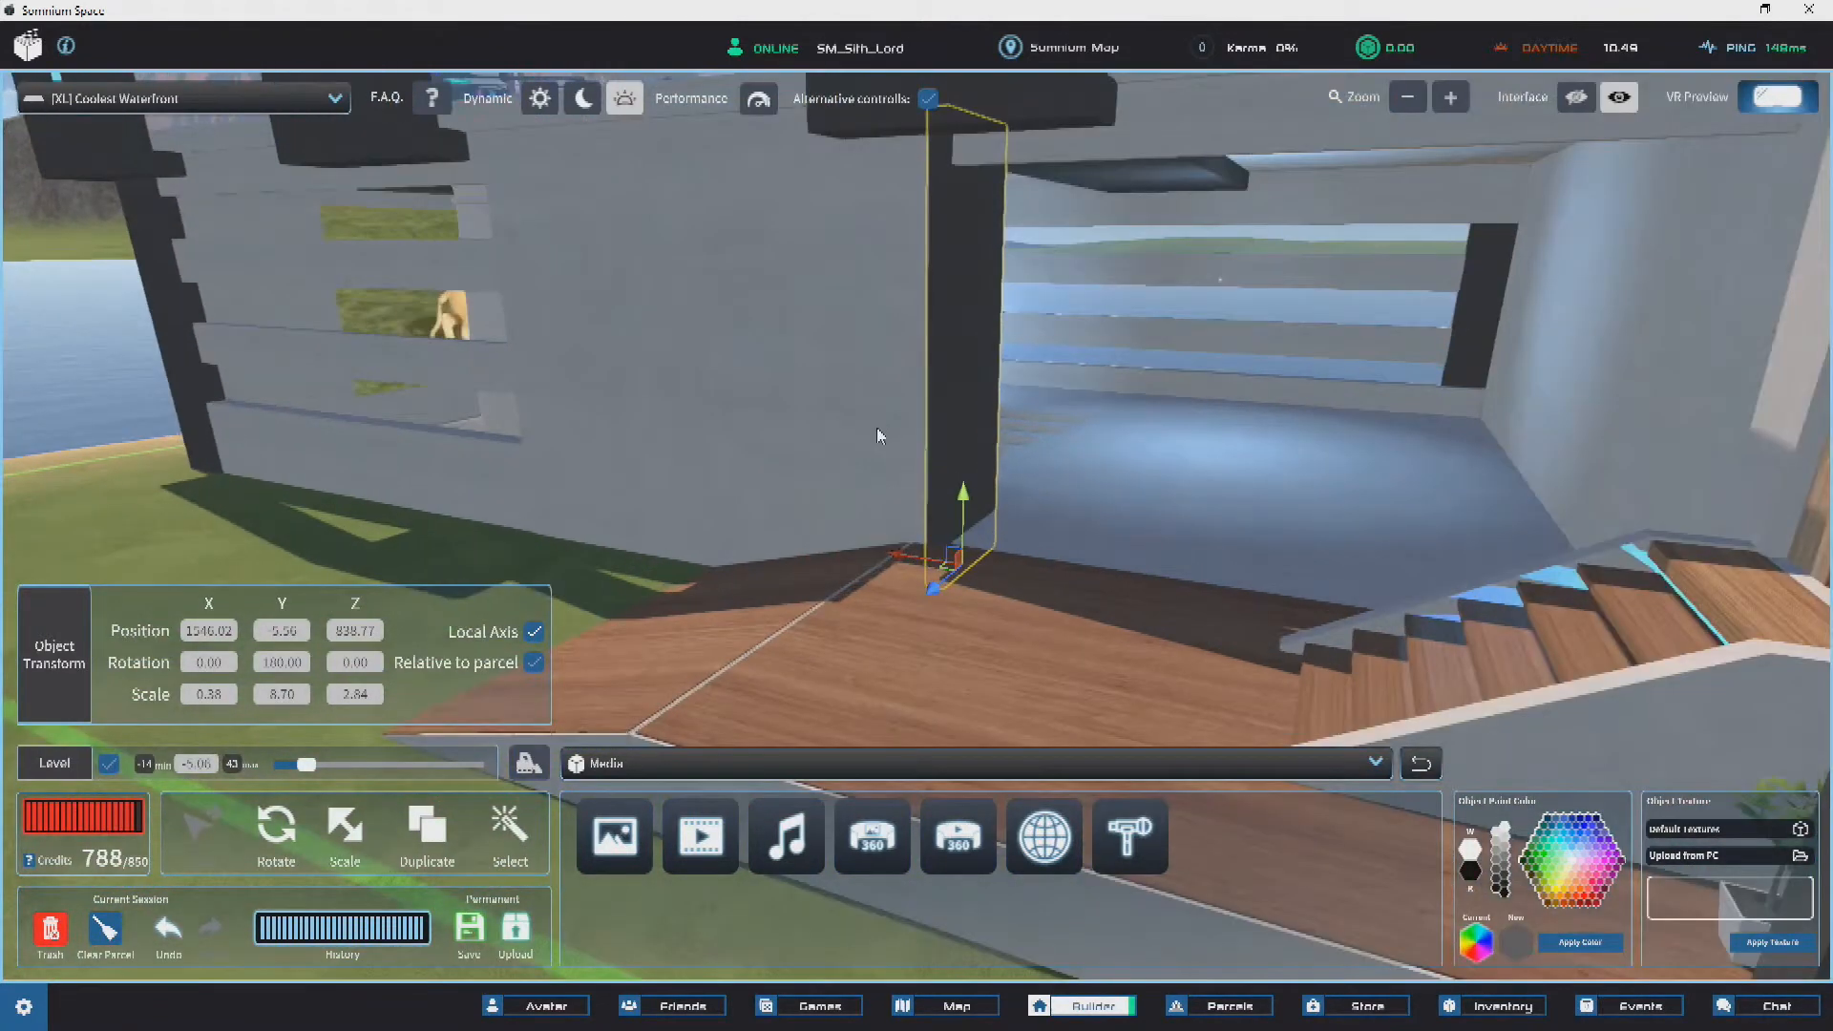
right_click_drag(878, 436, 974, 579)
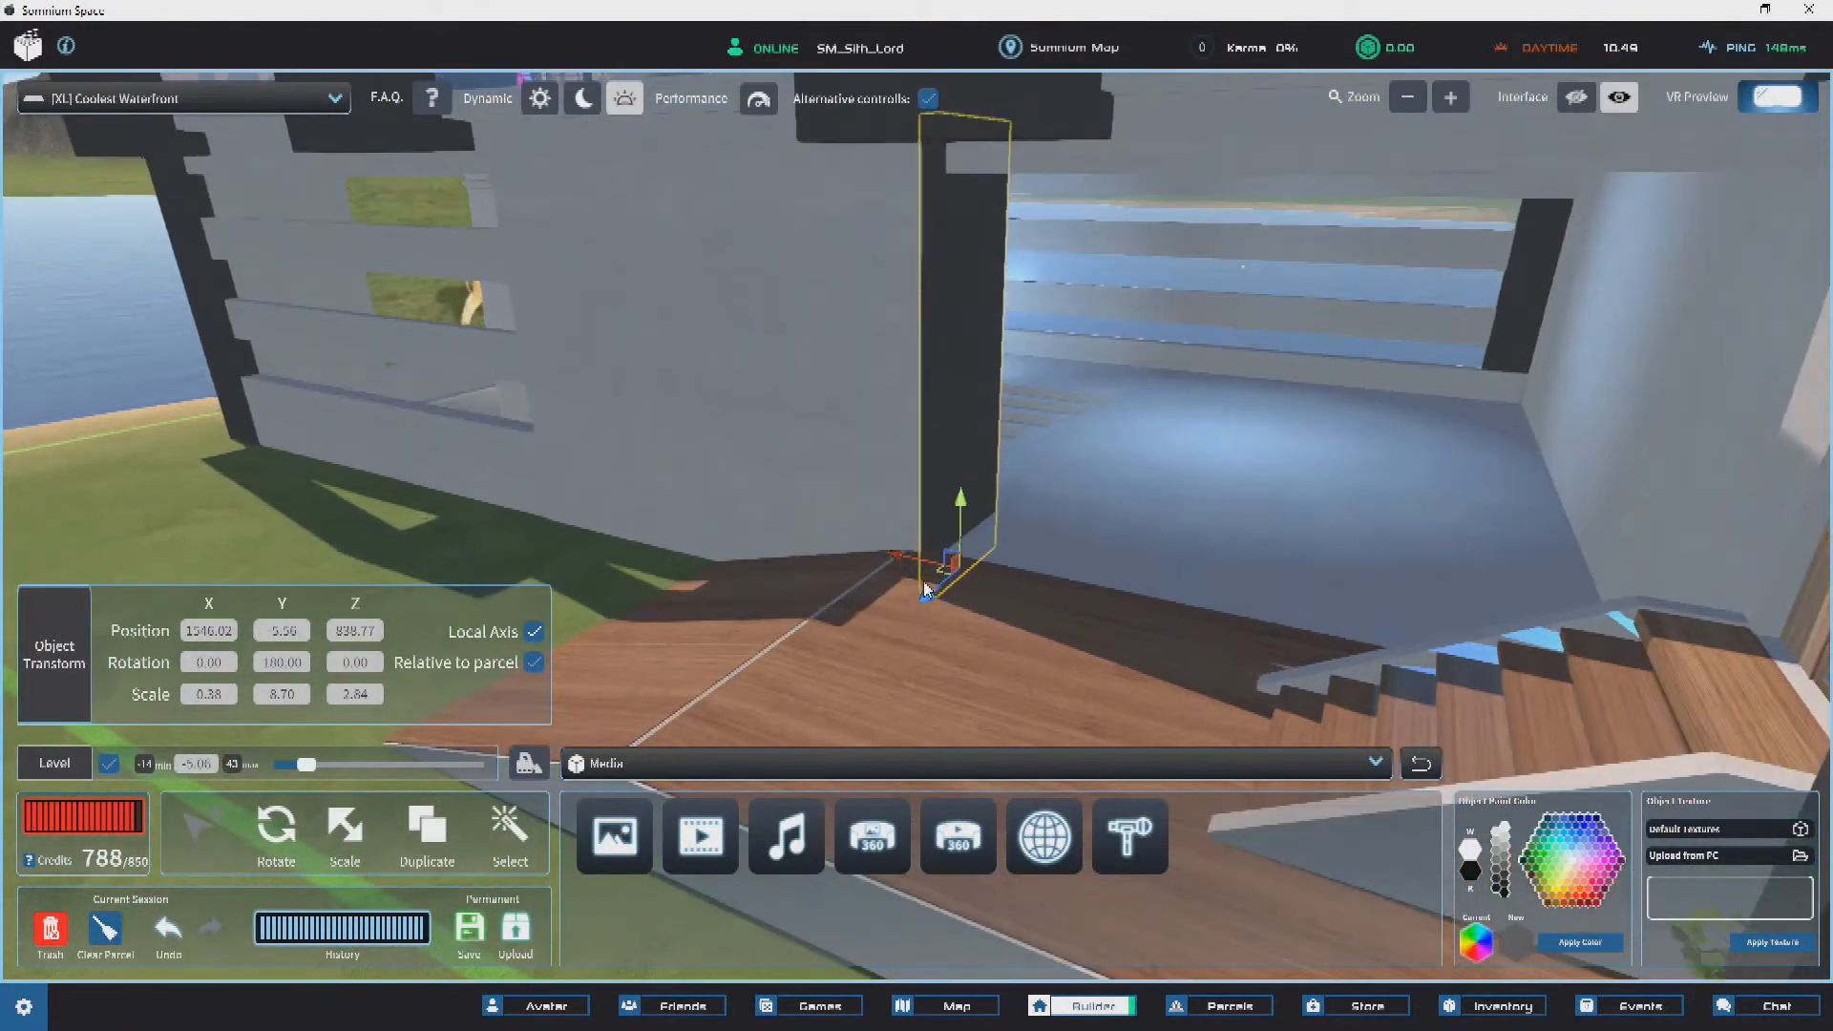
left_click_drag(932, 598, 945, 590)
left_click(990, 504)
Step: Inspect how the slab sits at the wall's end from the deck outside and from inside the room
right_click_drag(990, 503, 1185, 474)
key("d")
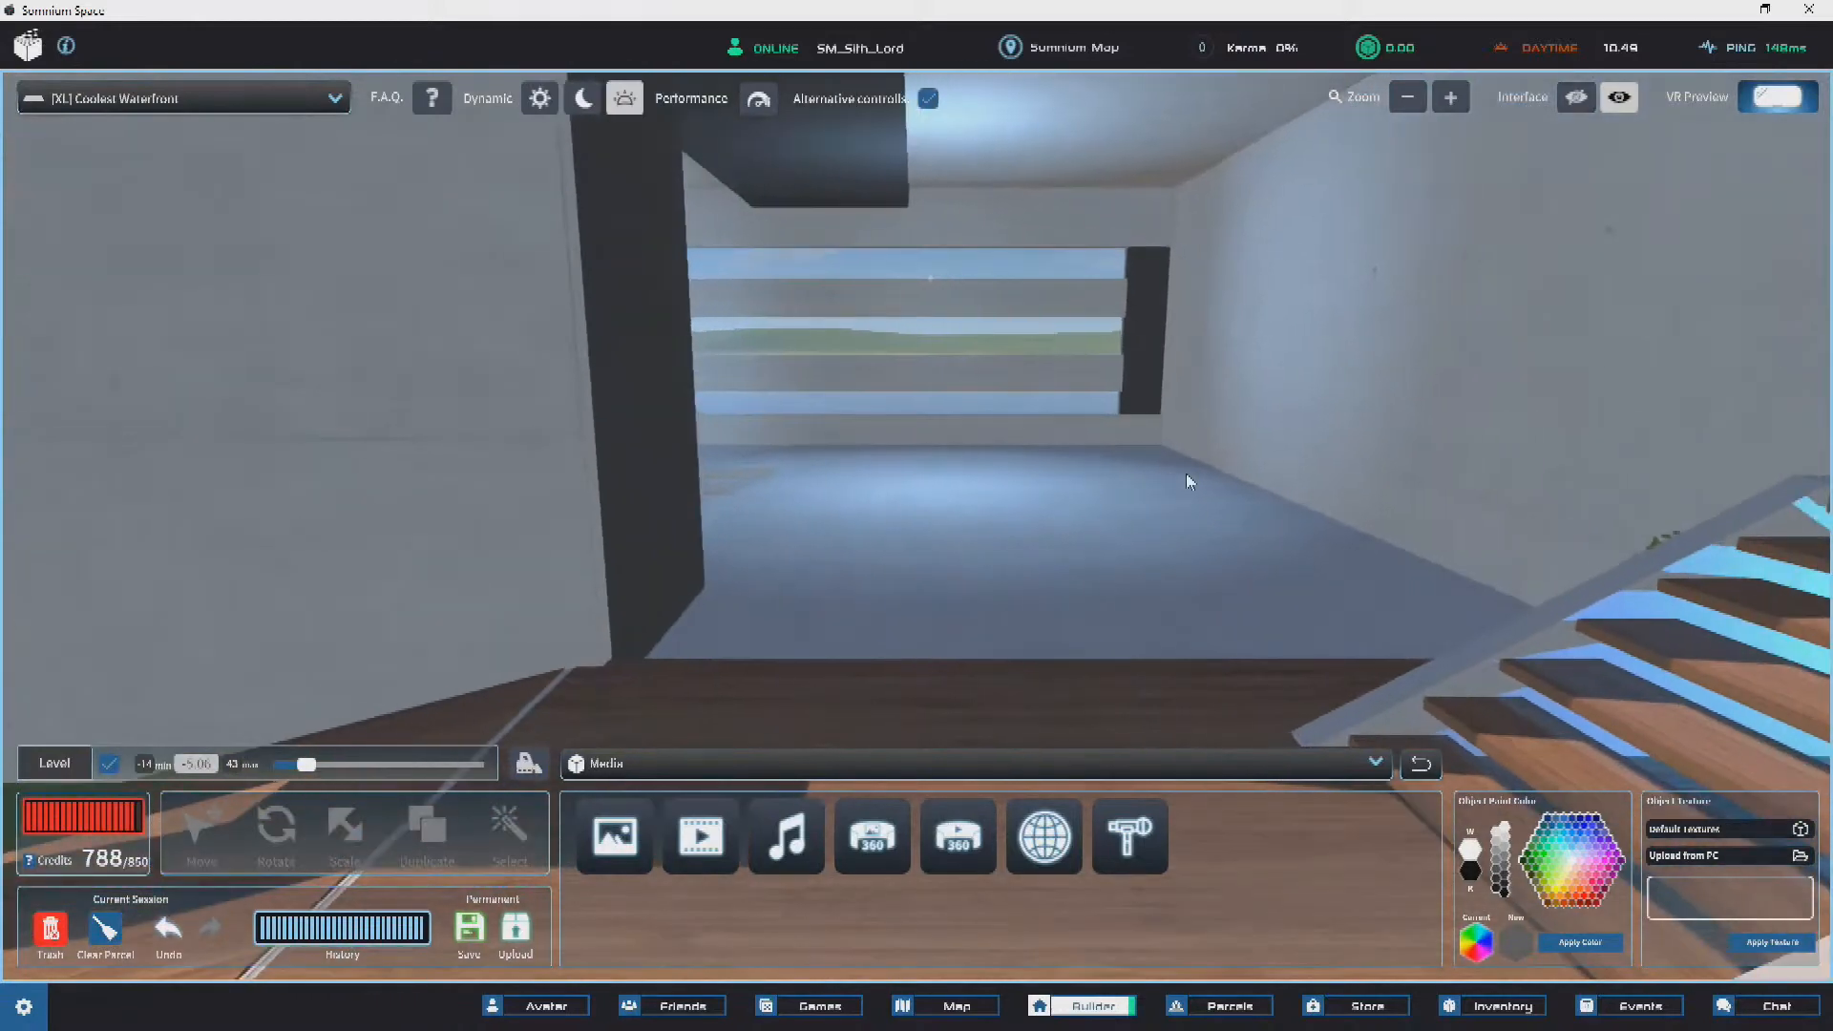
scroll(1031, 494, "up", 3)
scroll(1028, 475, "down", 6)
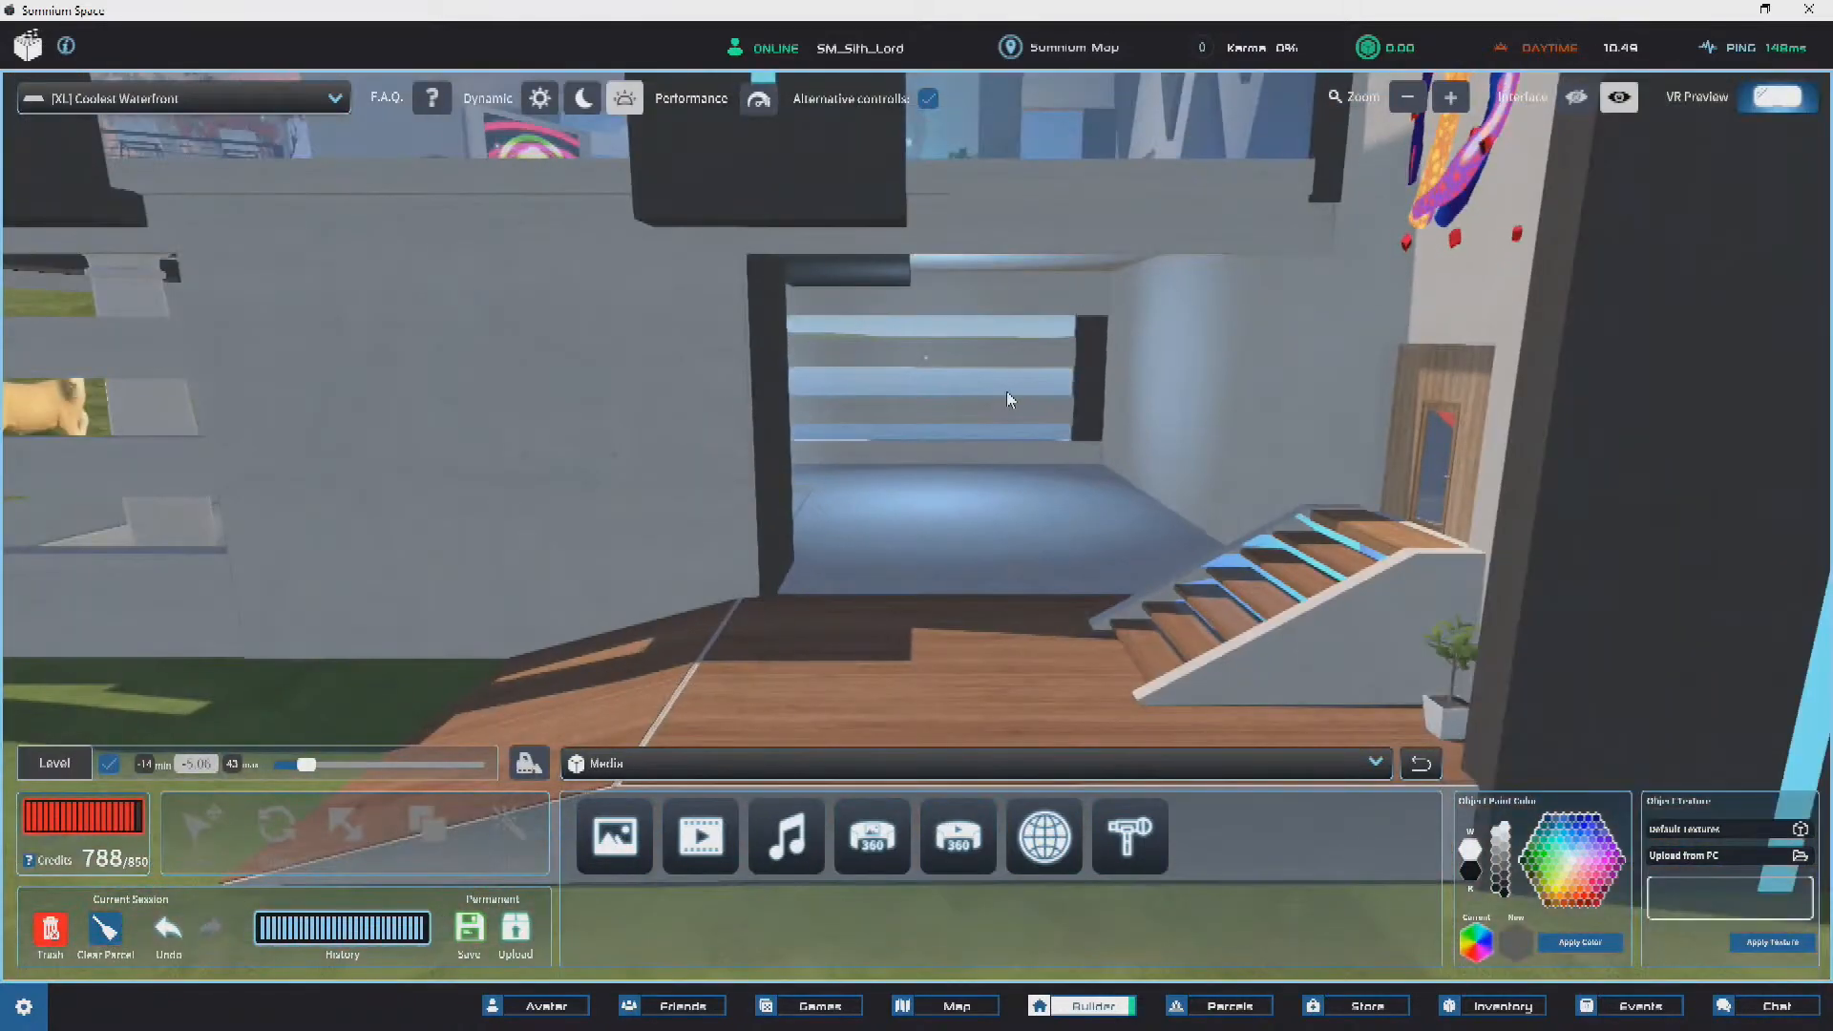
scroll(1007, 391, "up", 5)
right_click_drag(983, 409, 535, 448)
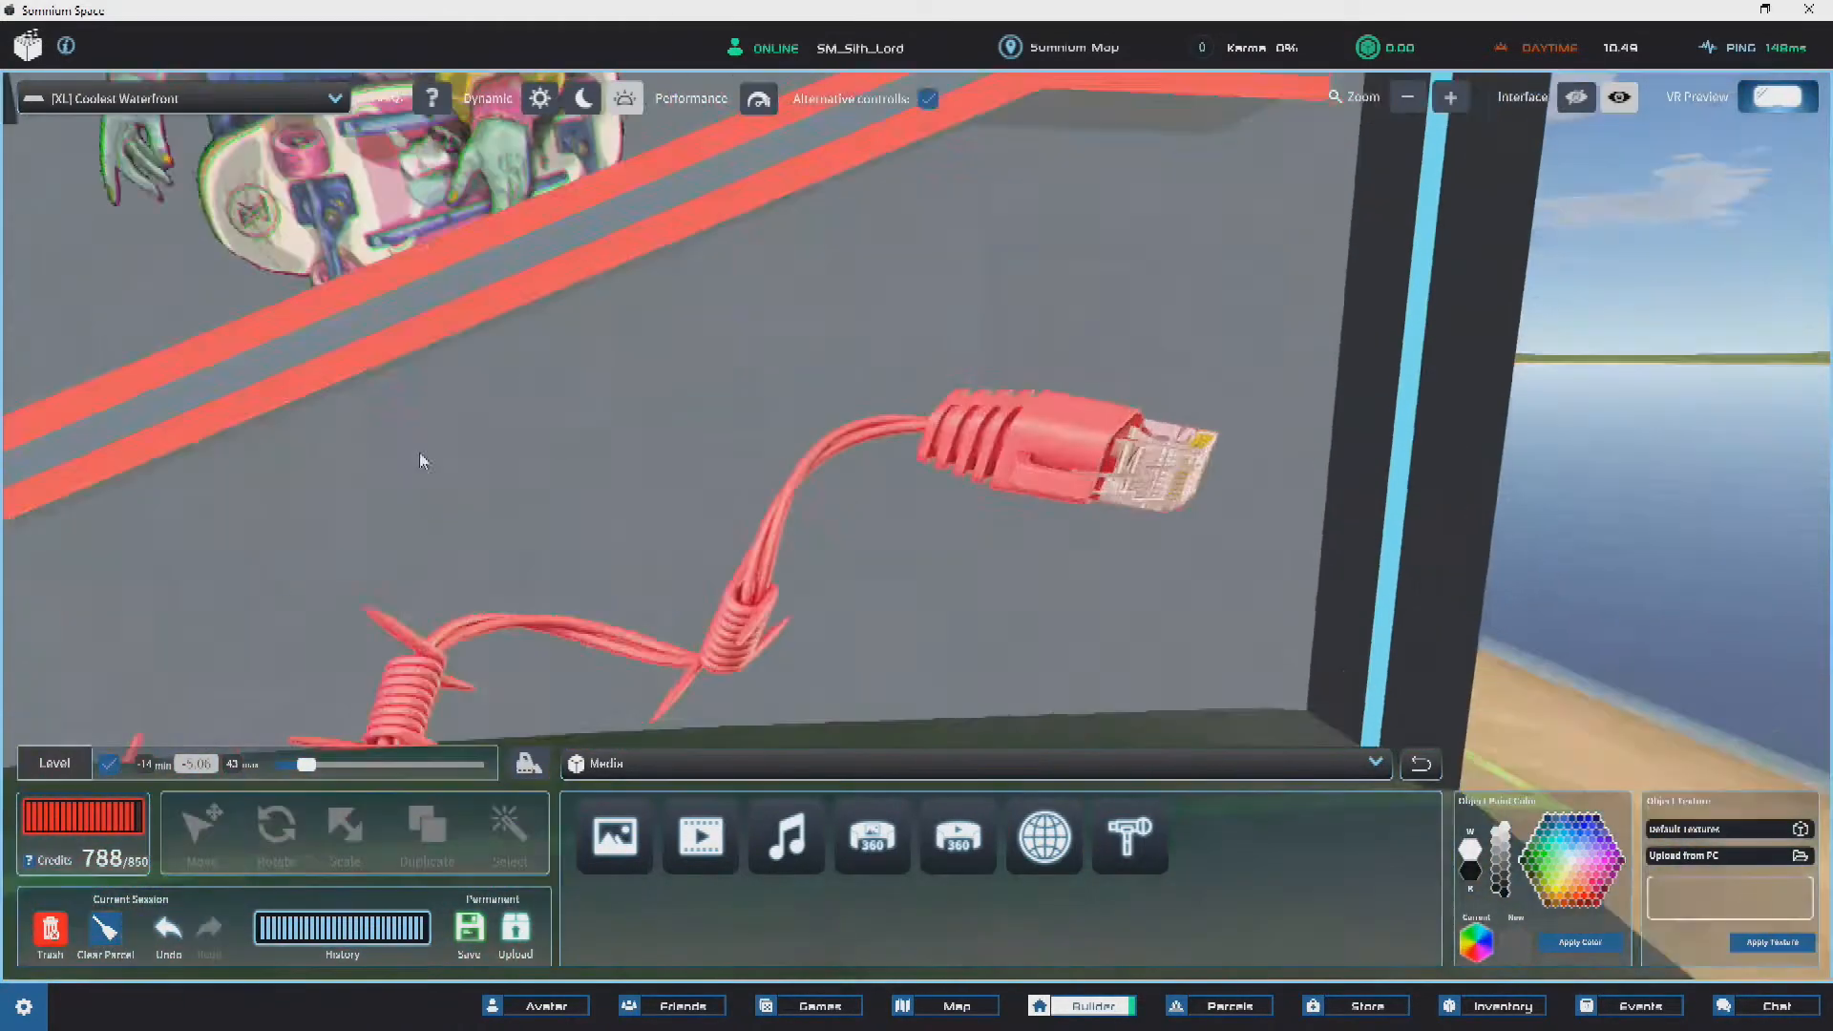
scroll(535, 450, "up", 5)
right_click_drag(905, 524, 397, 527)
scroll(824, 563, "up", 2)
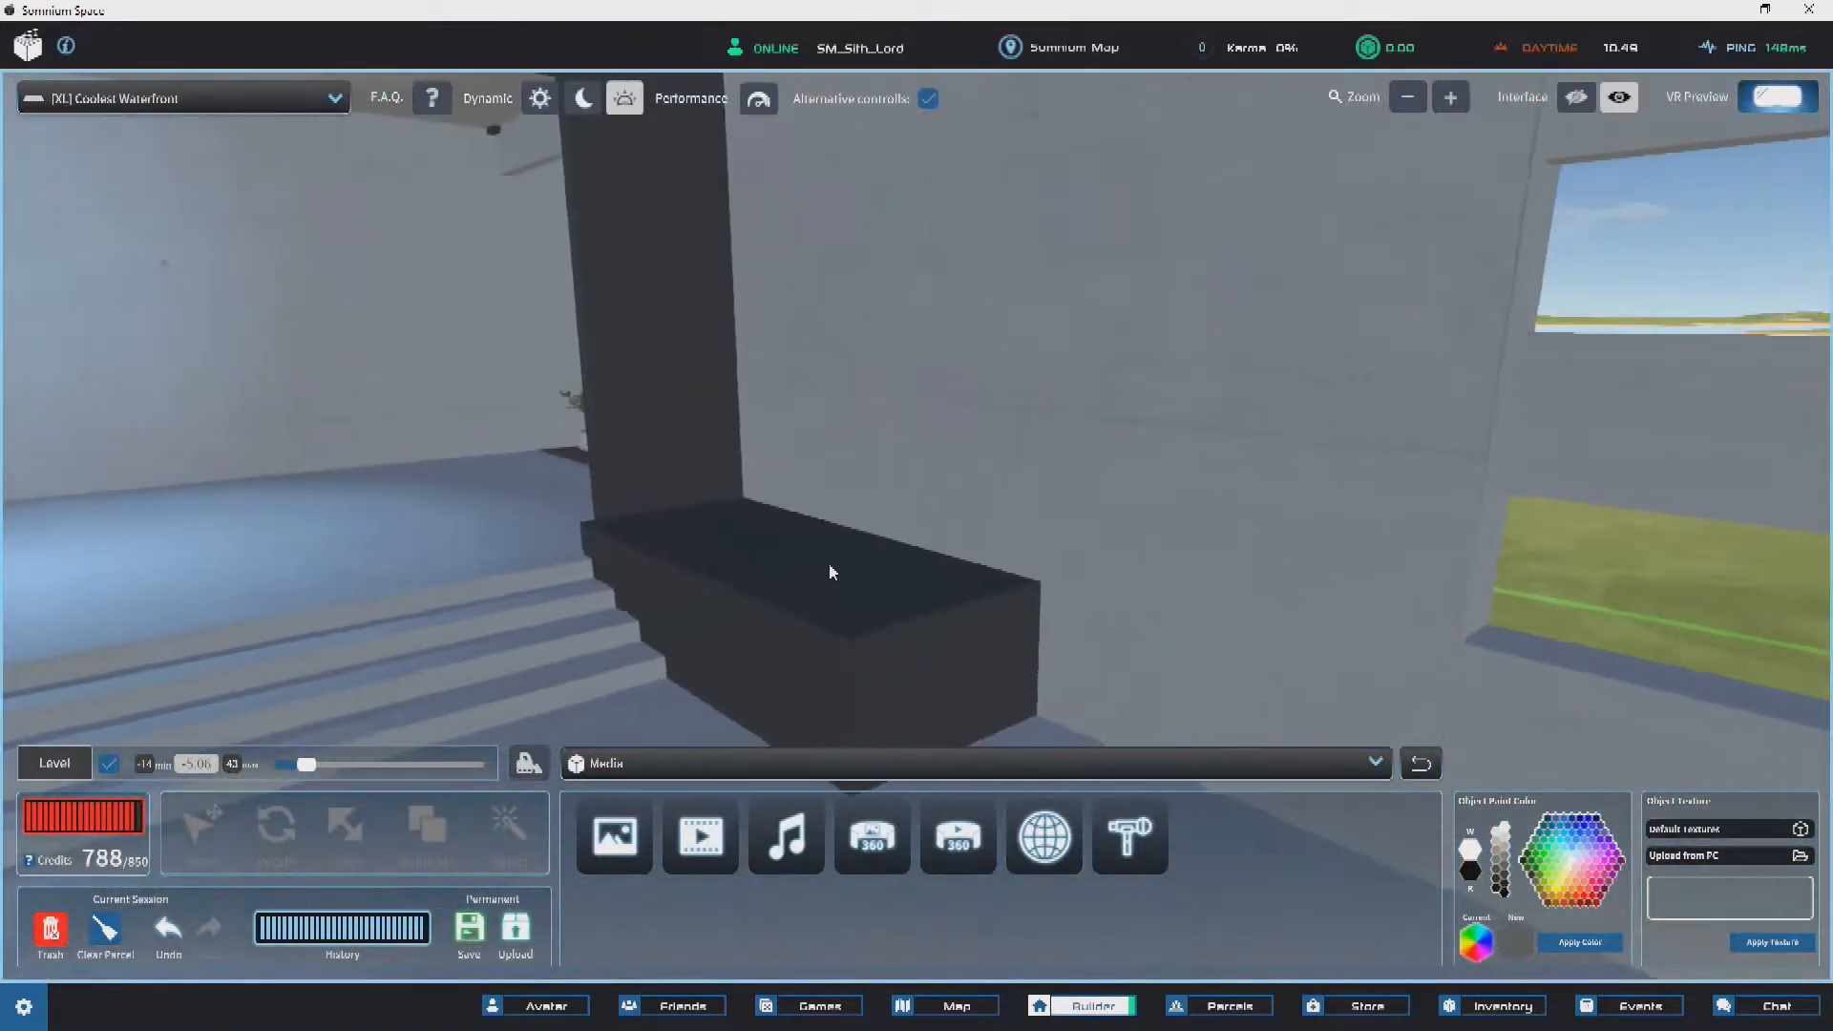
Step: Reduce the Z scale of the low dark block beside the slab to about 2.62
left_click(804, 615)
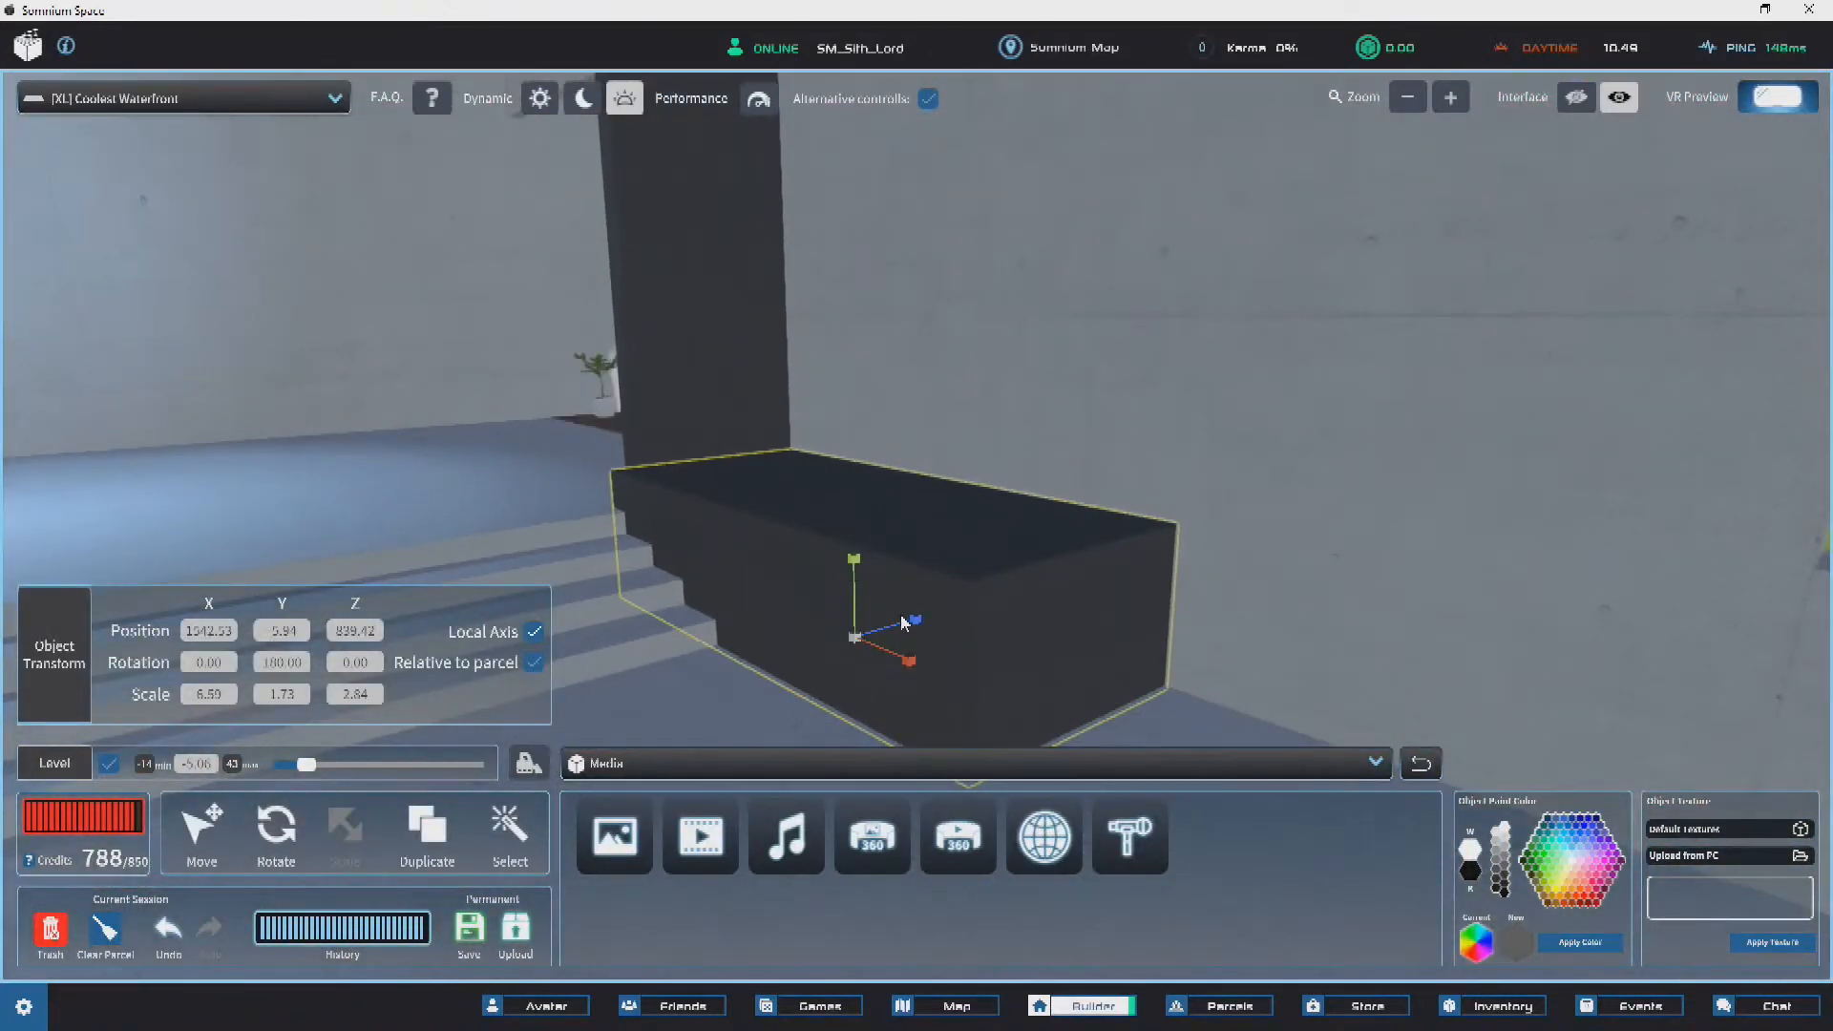
left_click_drag(892, 629, 876, 634)
mouse_move(875, 634)
right_mouse_down()
mouse_move(906, 598)
mouse_move(904, 637)
right_mouse_up()
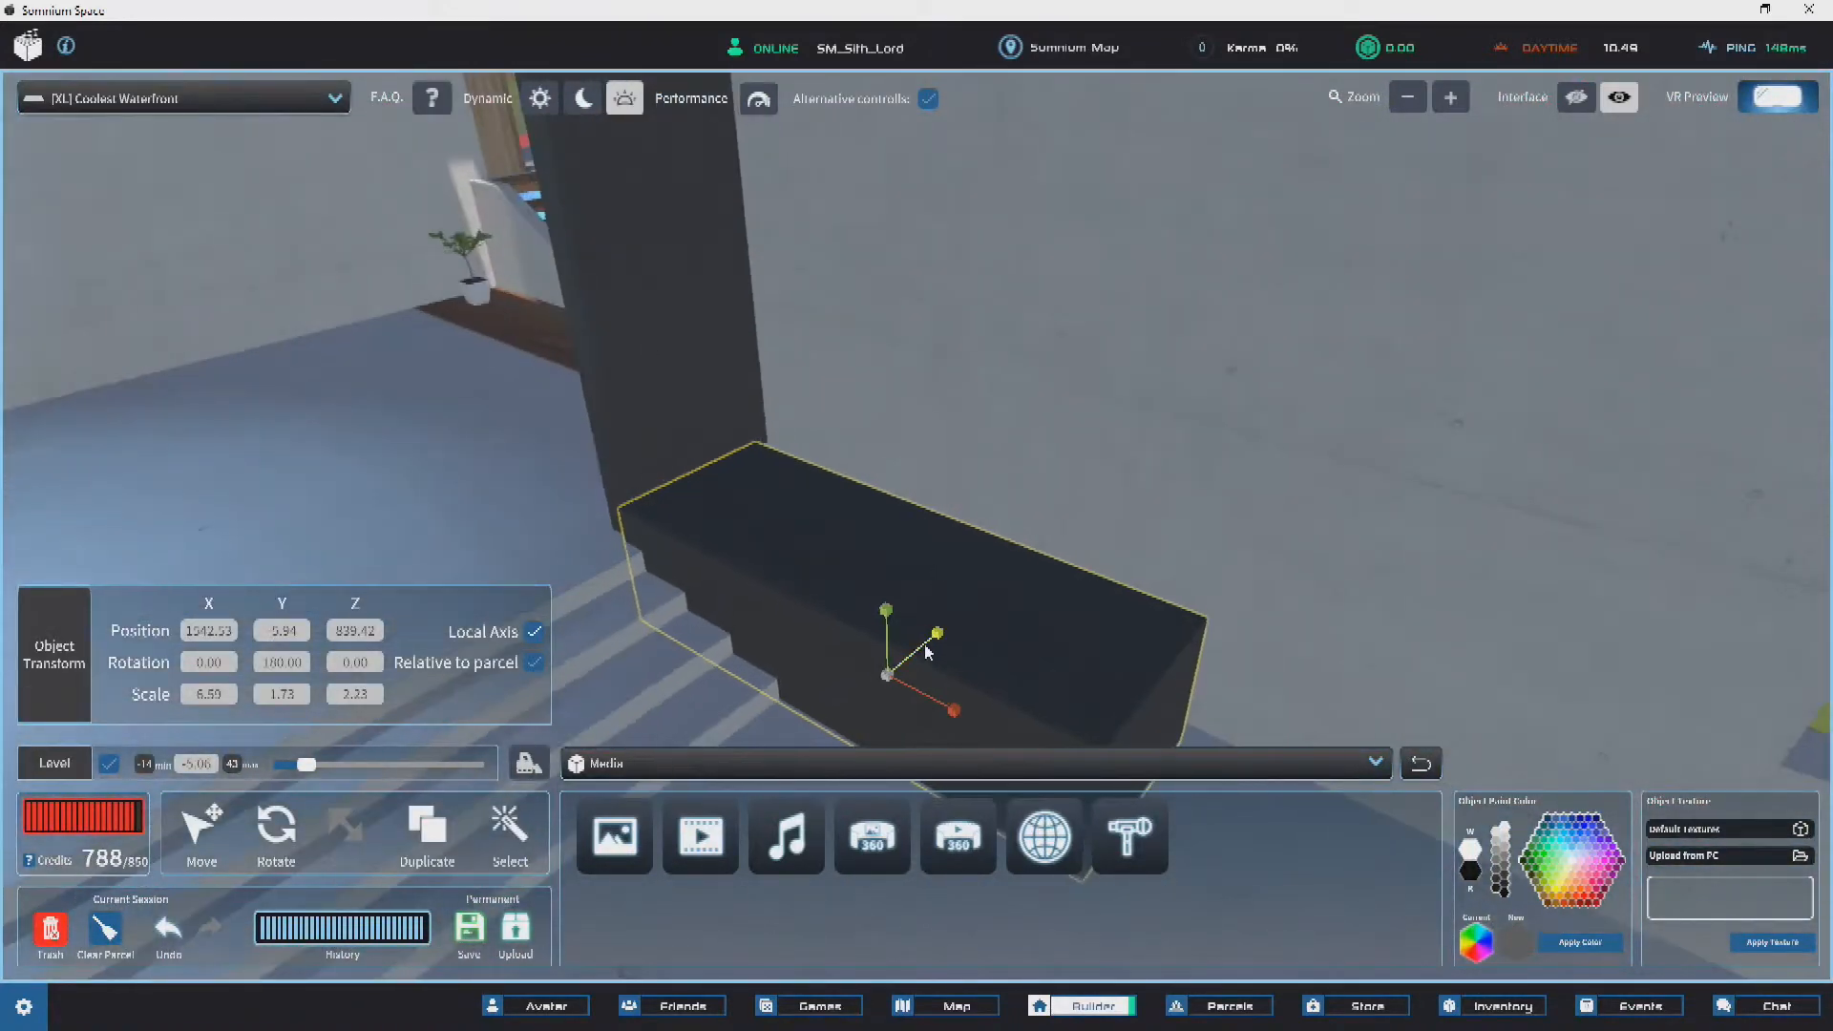
Step: Move the low dark block back against the wall and slab, to about Z 839.17
left_click(221, 830)
right_click_drag(315, 540, 1024, 727)
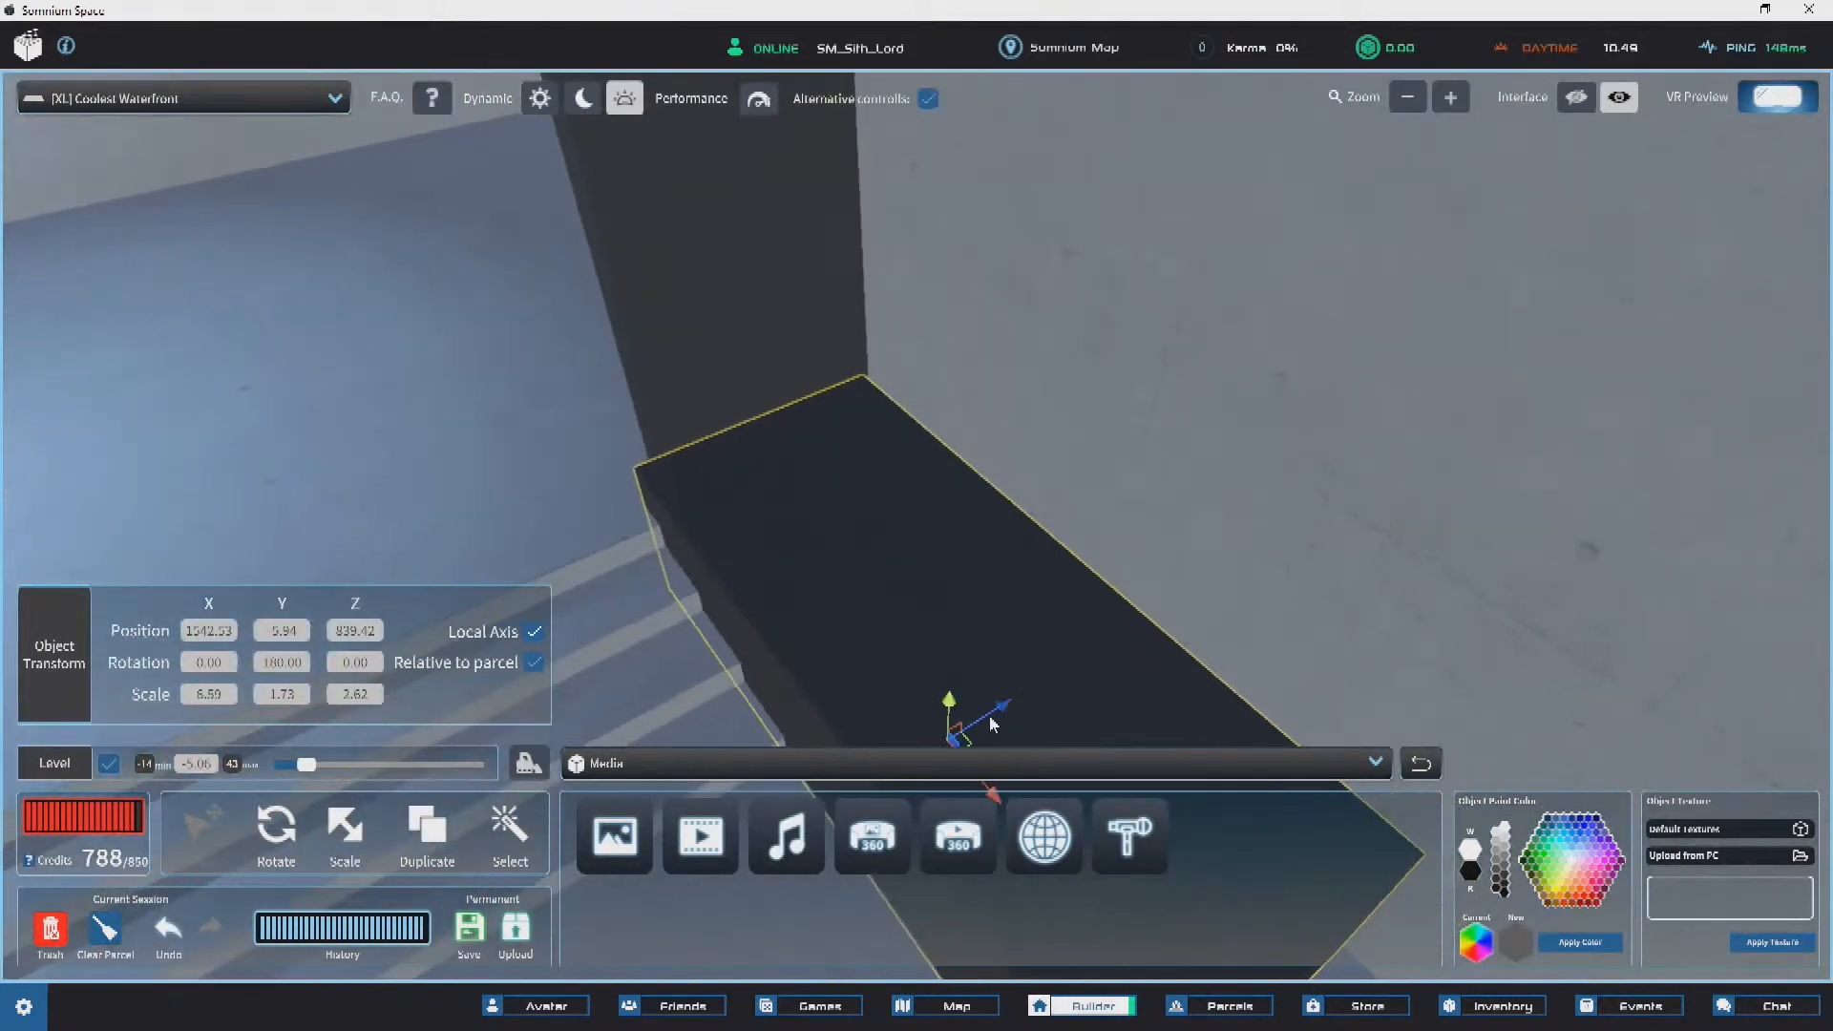
right_click_drag(745, 504, 933, 532)
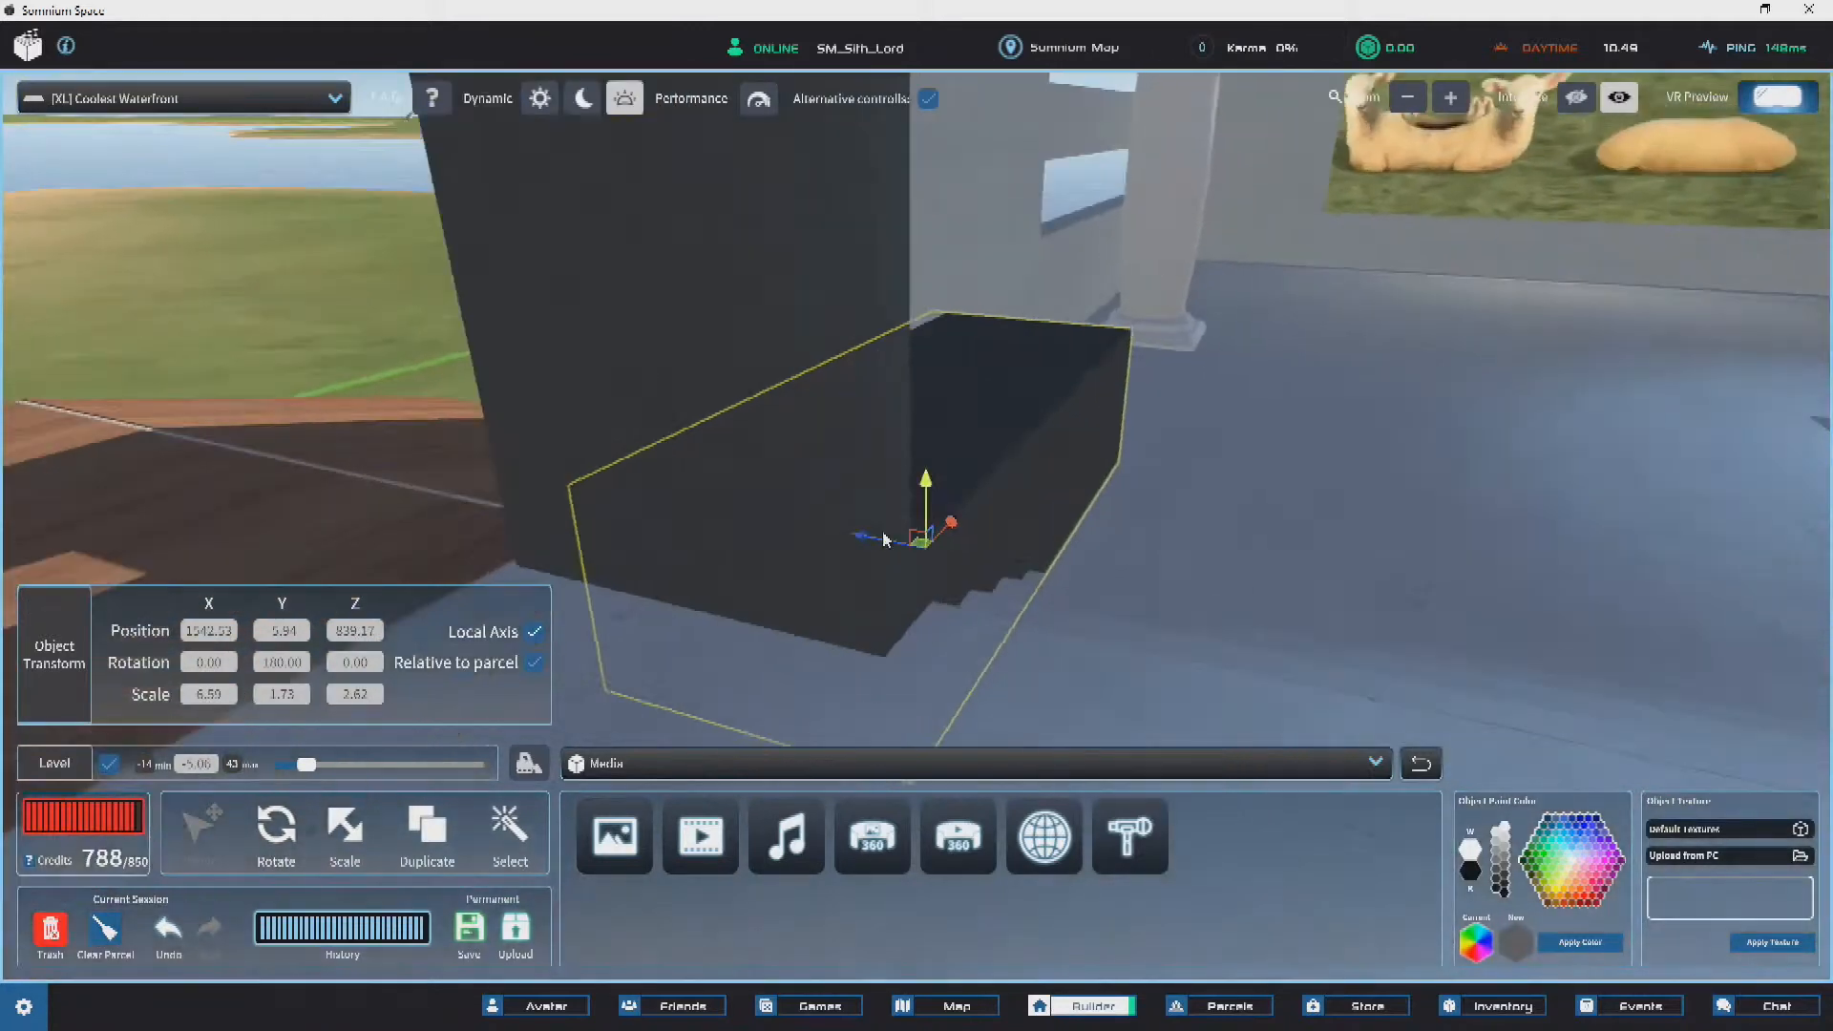
scroll(932, 532, "up", 3)
middle_click_drag(806, 507, 1022, 526)
left_click_drag(1021, 527, 976, 517)
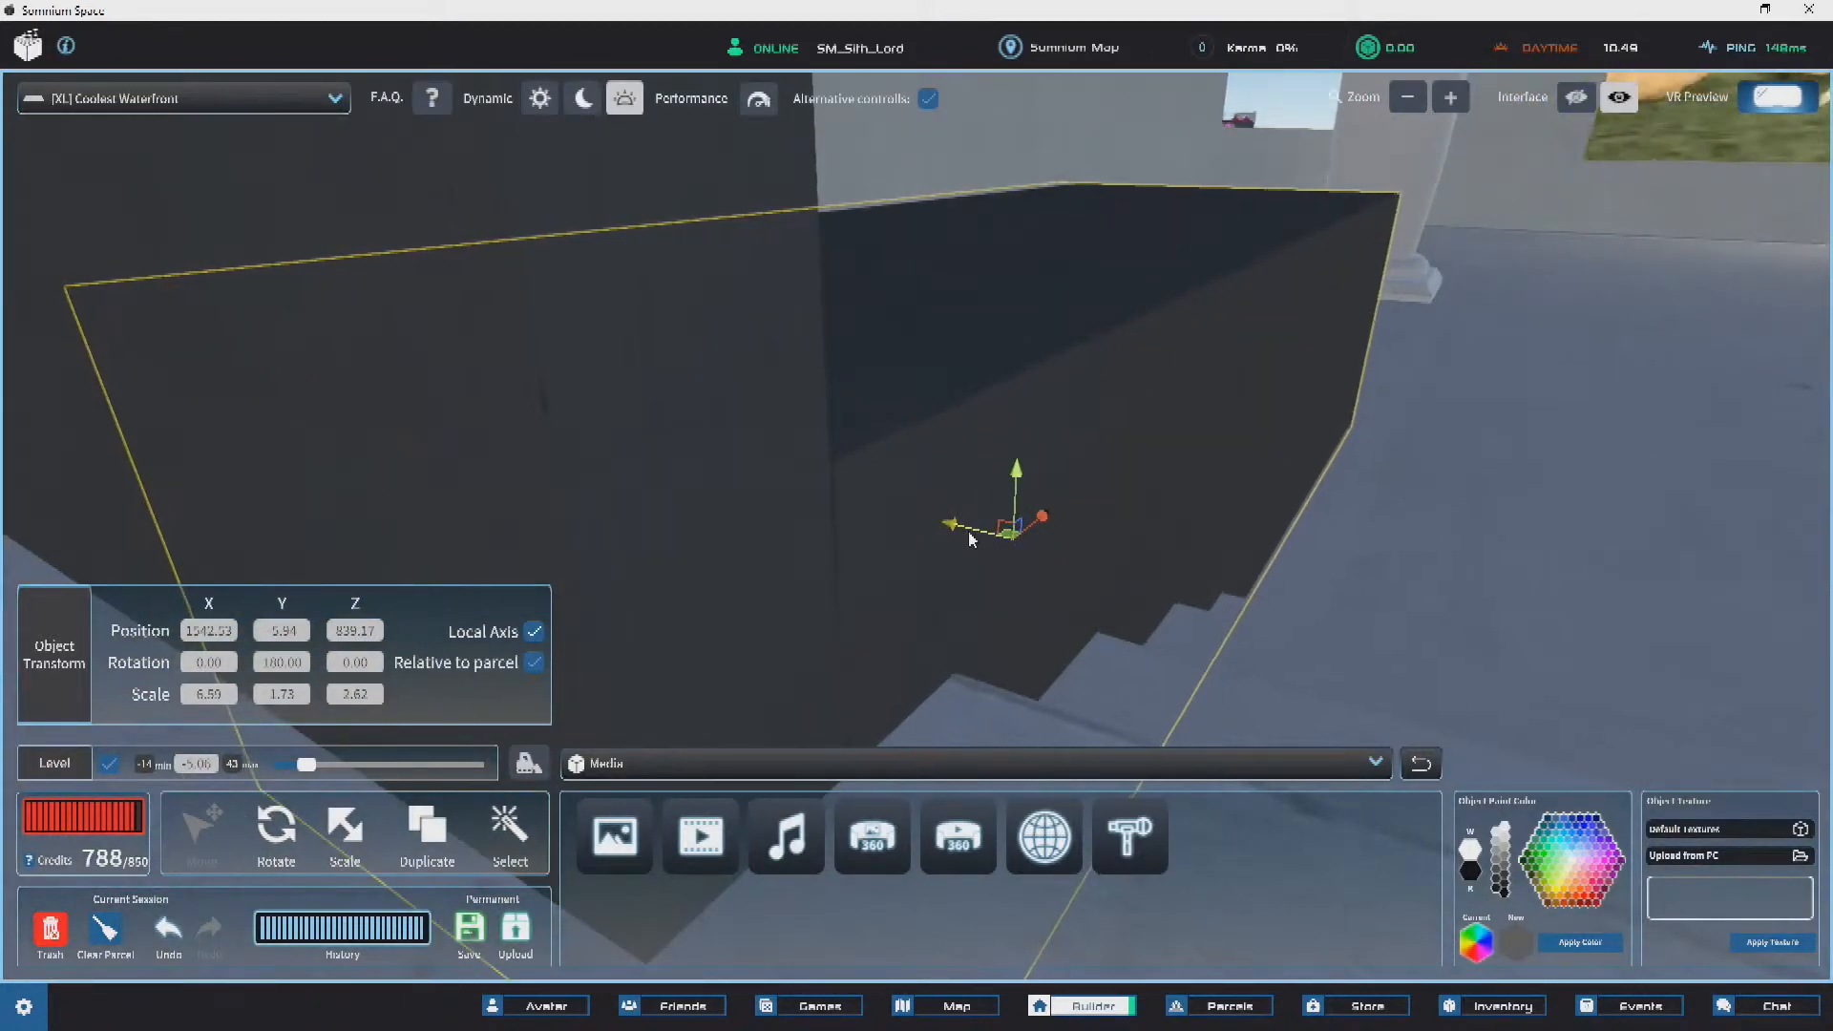
right_click_drag(969, 540, 655, 466)
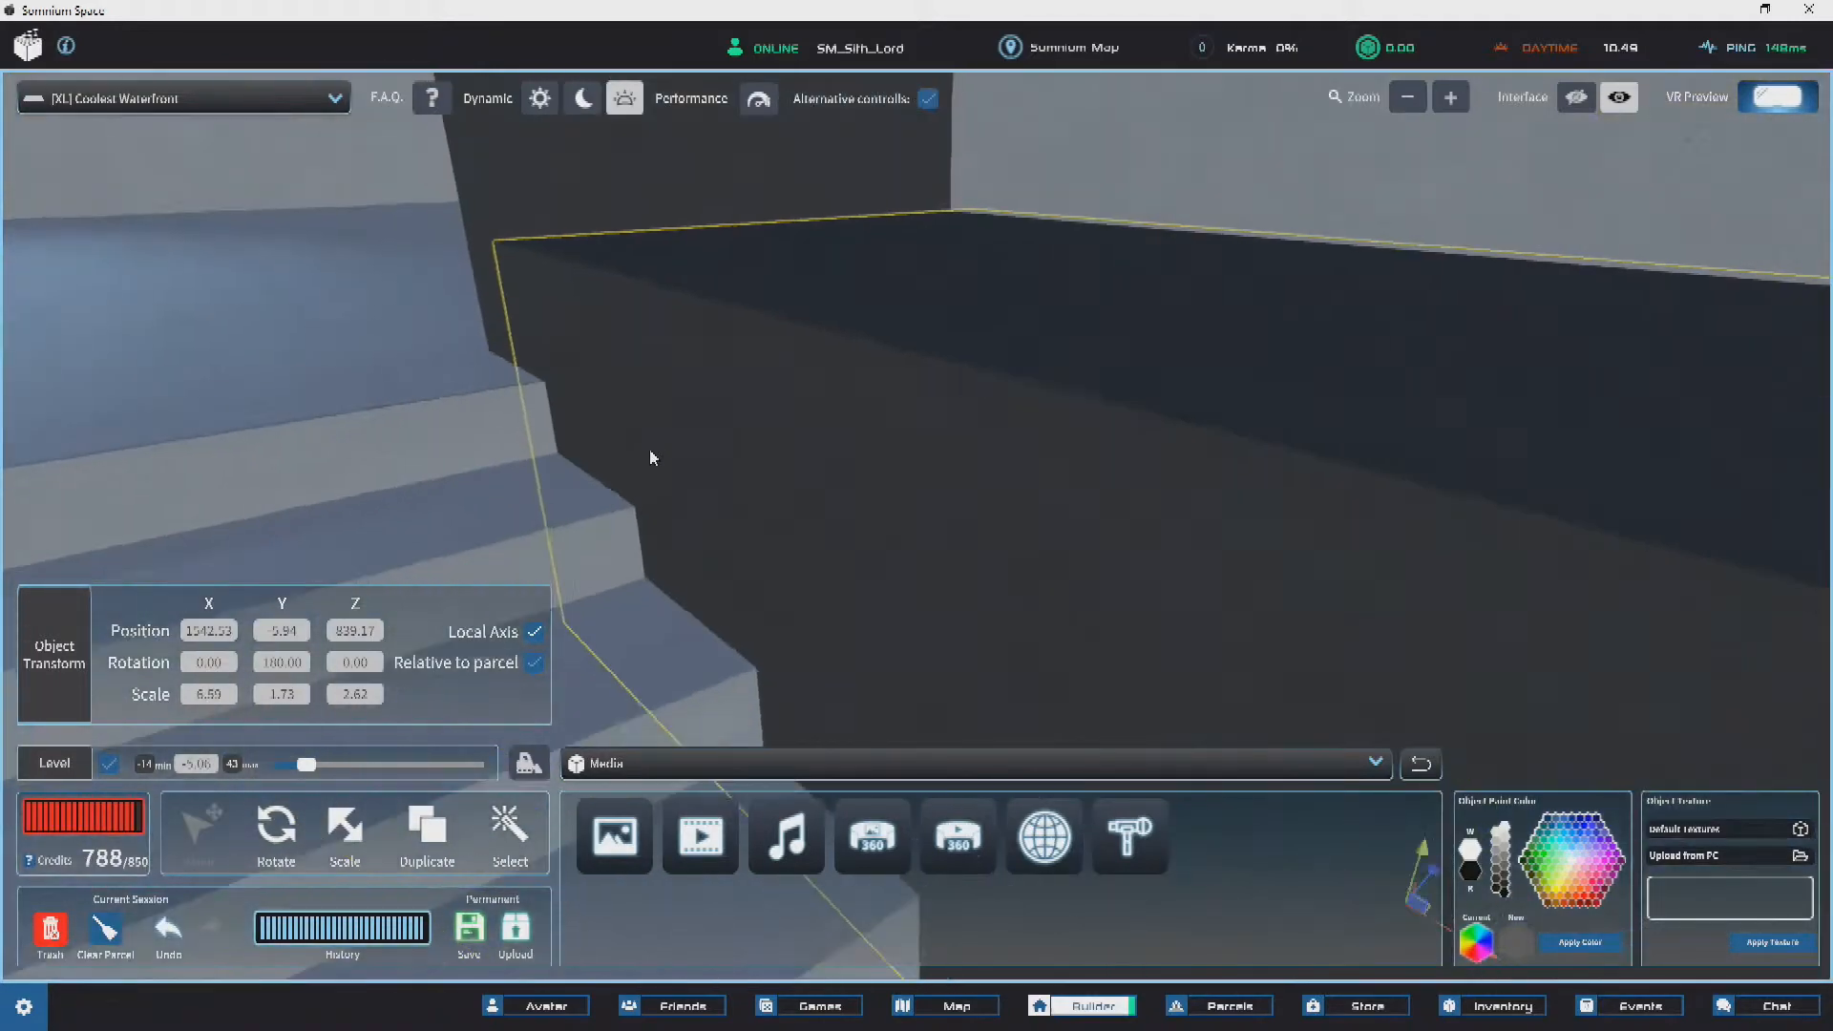
scroll(735, 439, "down", 5)
left_click(1332, 456)
Step: Thicken the tall slab at the wall's end to an X scale of about 1.96
right_click_drag(818, 417, 671, 445)
scroll(671, 445, "up", 5)
mouse_move(941, 411)
right_mouse_down()
mouse_move(713, 408)
mouse_move(942, 414)
mouse_move(760, 405)
mouse_move(418, 445)
right_mouse_up()
scroll(982, 405, "up", 3)
right_click_drag(733, 395, 516, 408)
scroll(515, 409, "down", 3)
right_click_drag(1104, 531, 1012, 527)
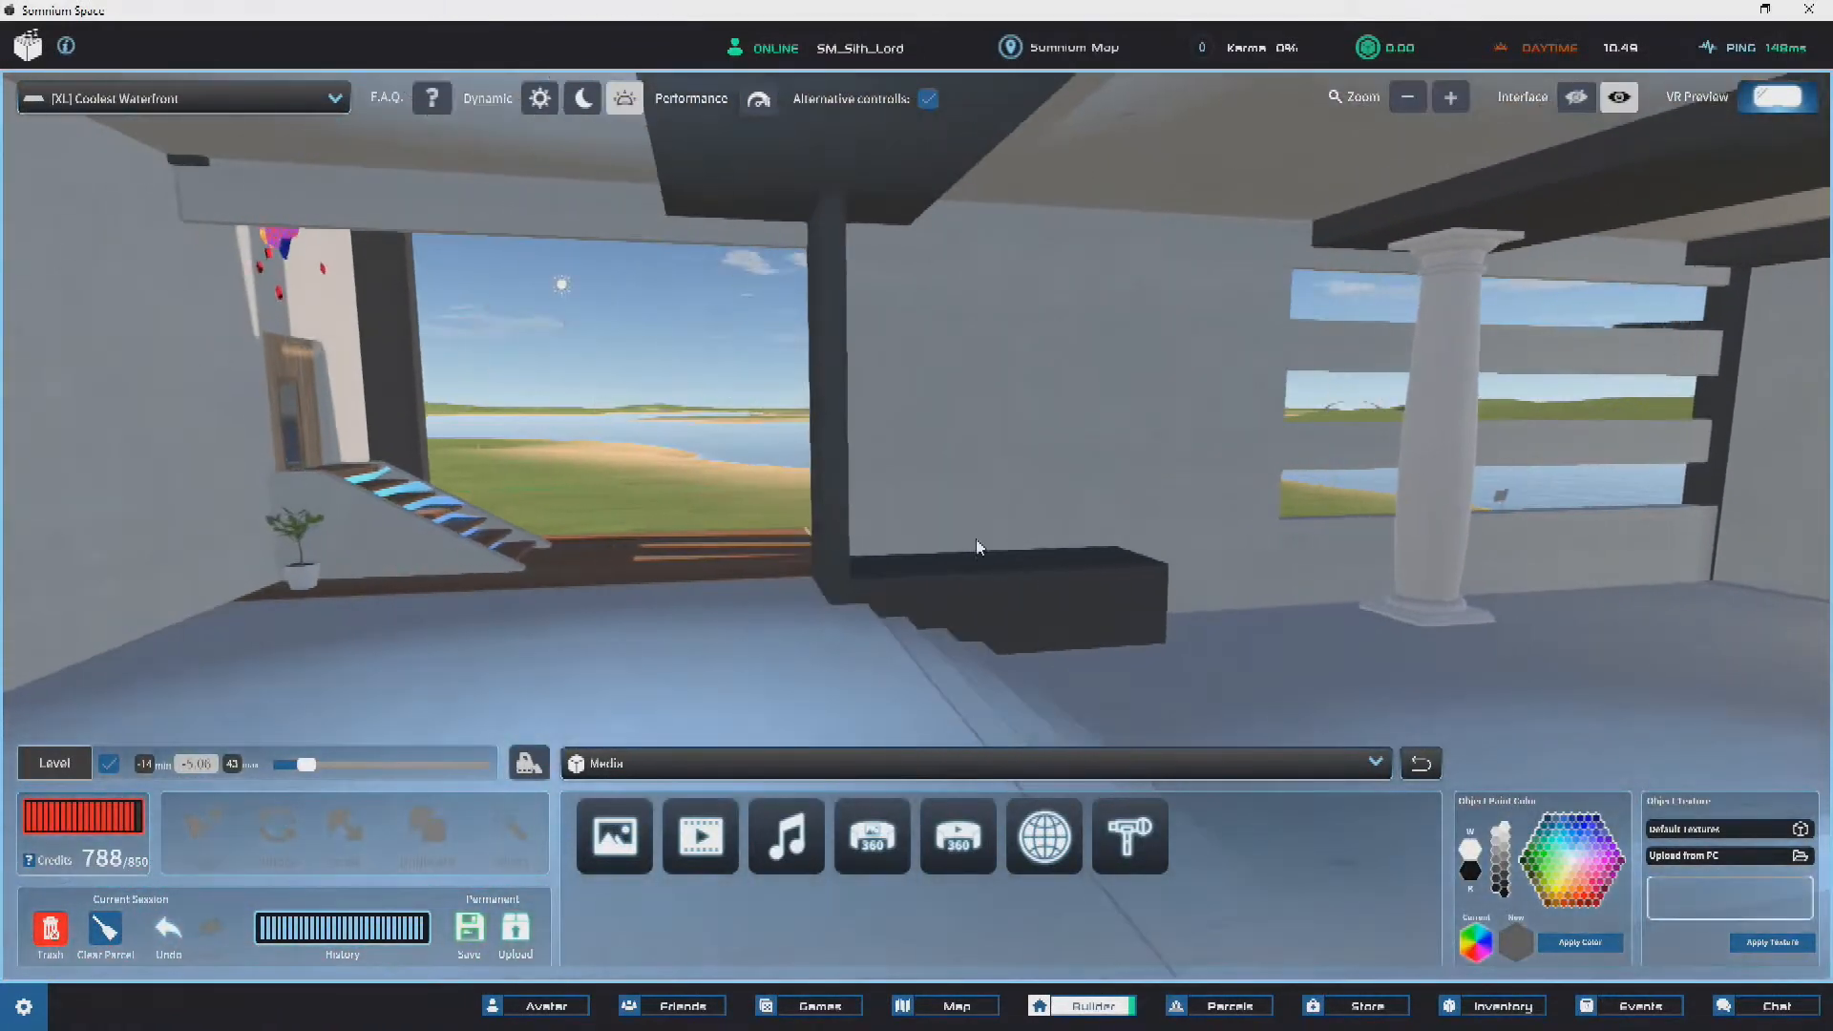
left_click(845, 517)
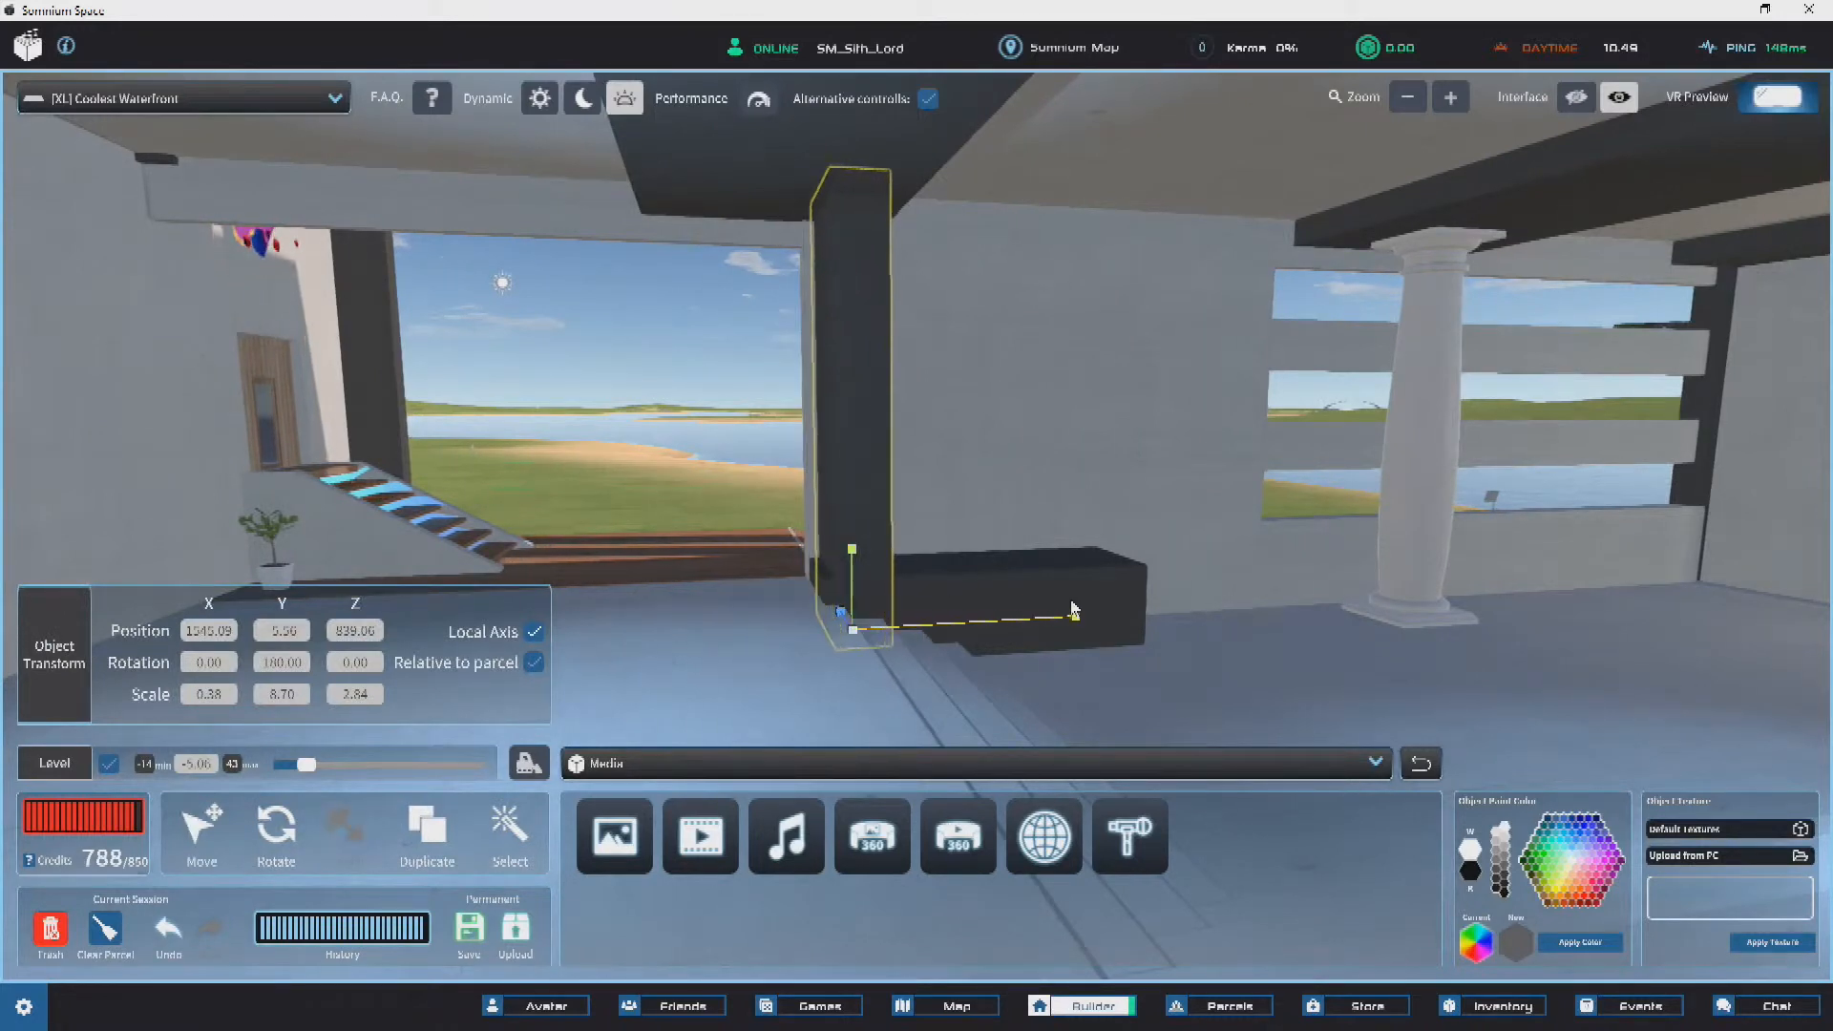
left_click_drag(1224, 608, 1229, 608)
right_click_drag(1228, 608, 886, 592)
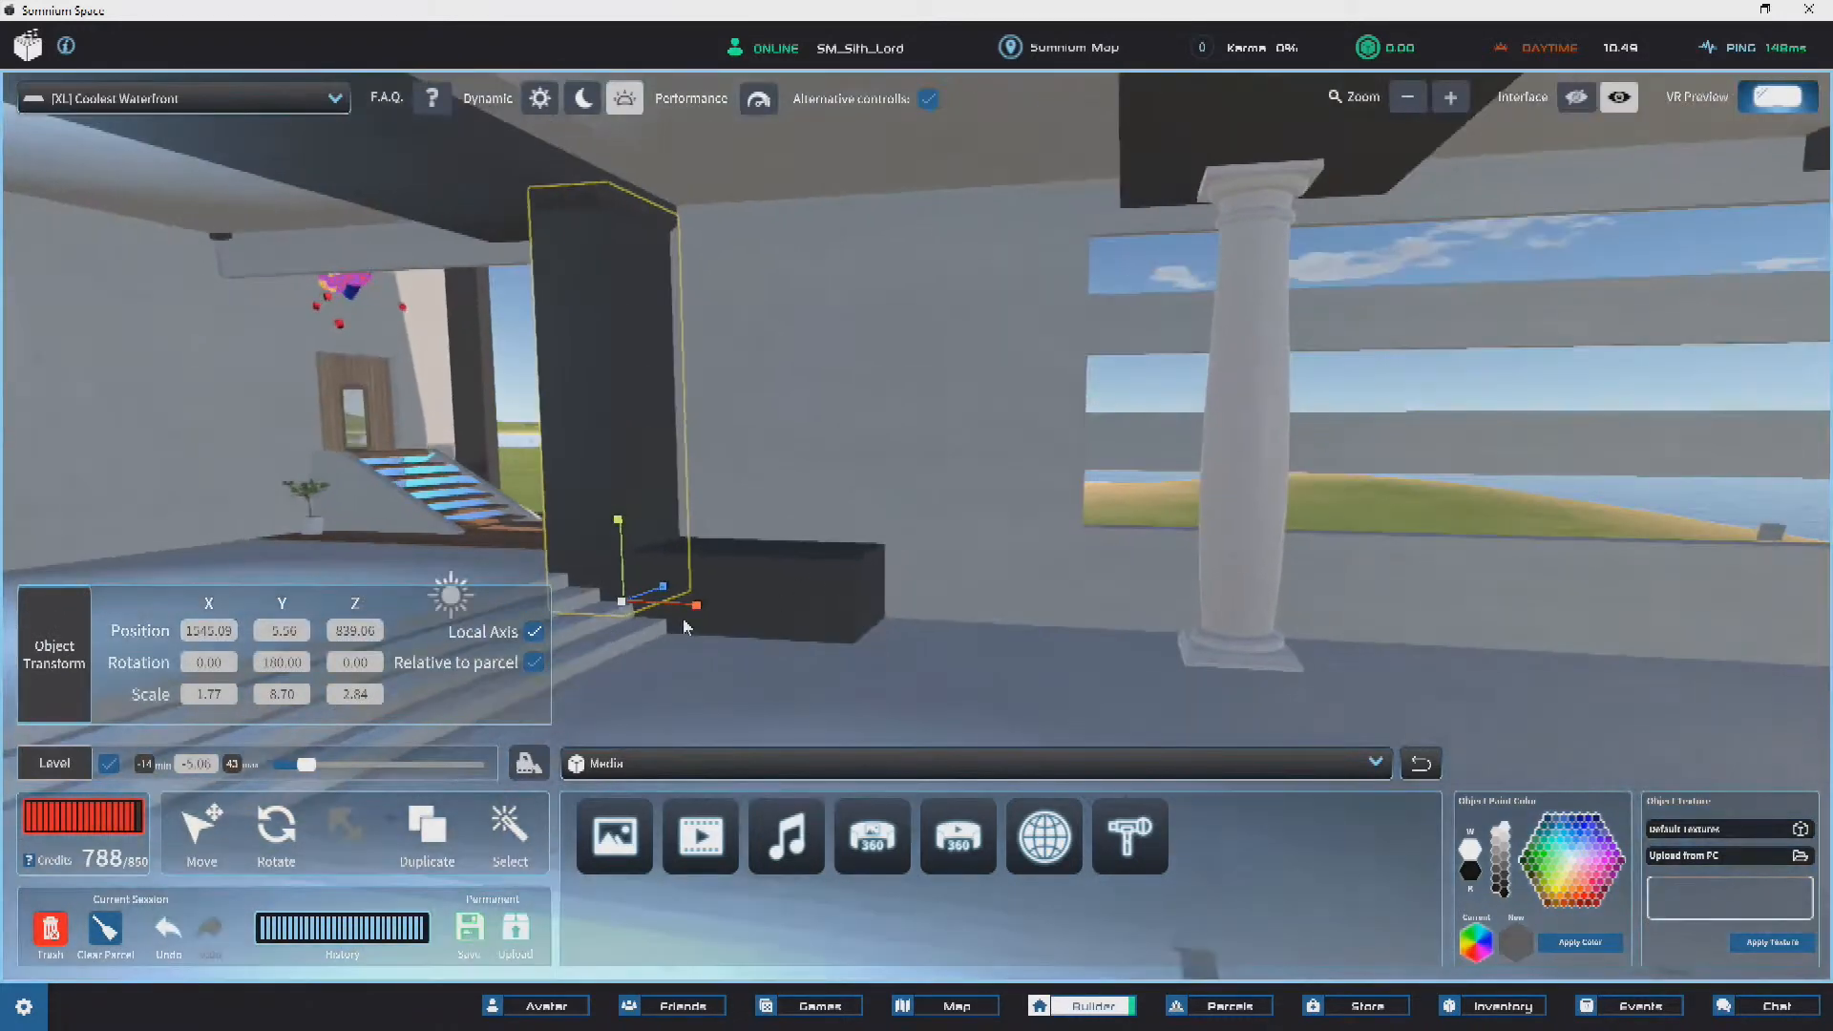
left_click_drag(702, 607, 721, 607)
right_click_drag(721, 607, 562, 818)
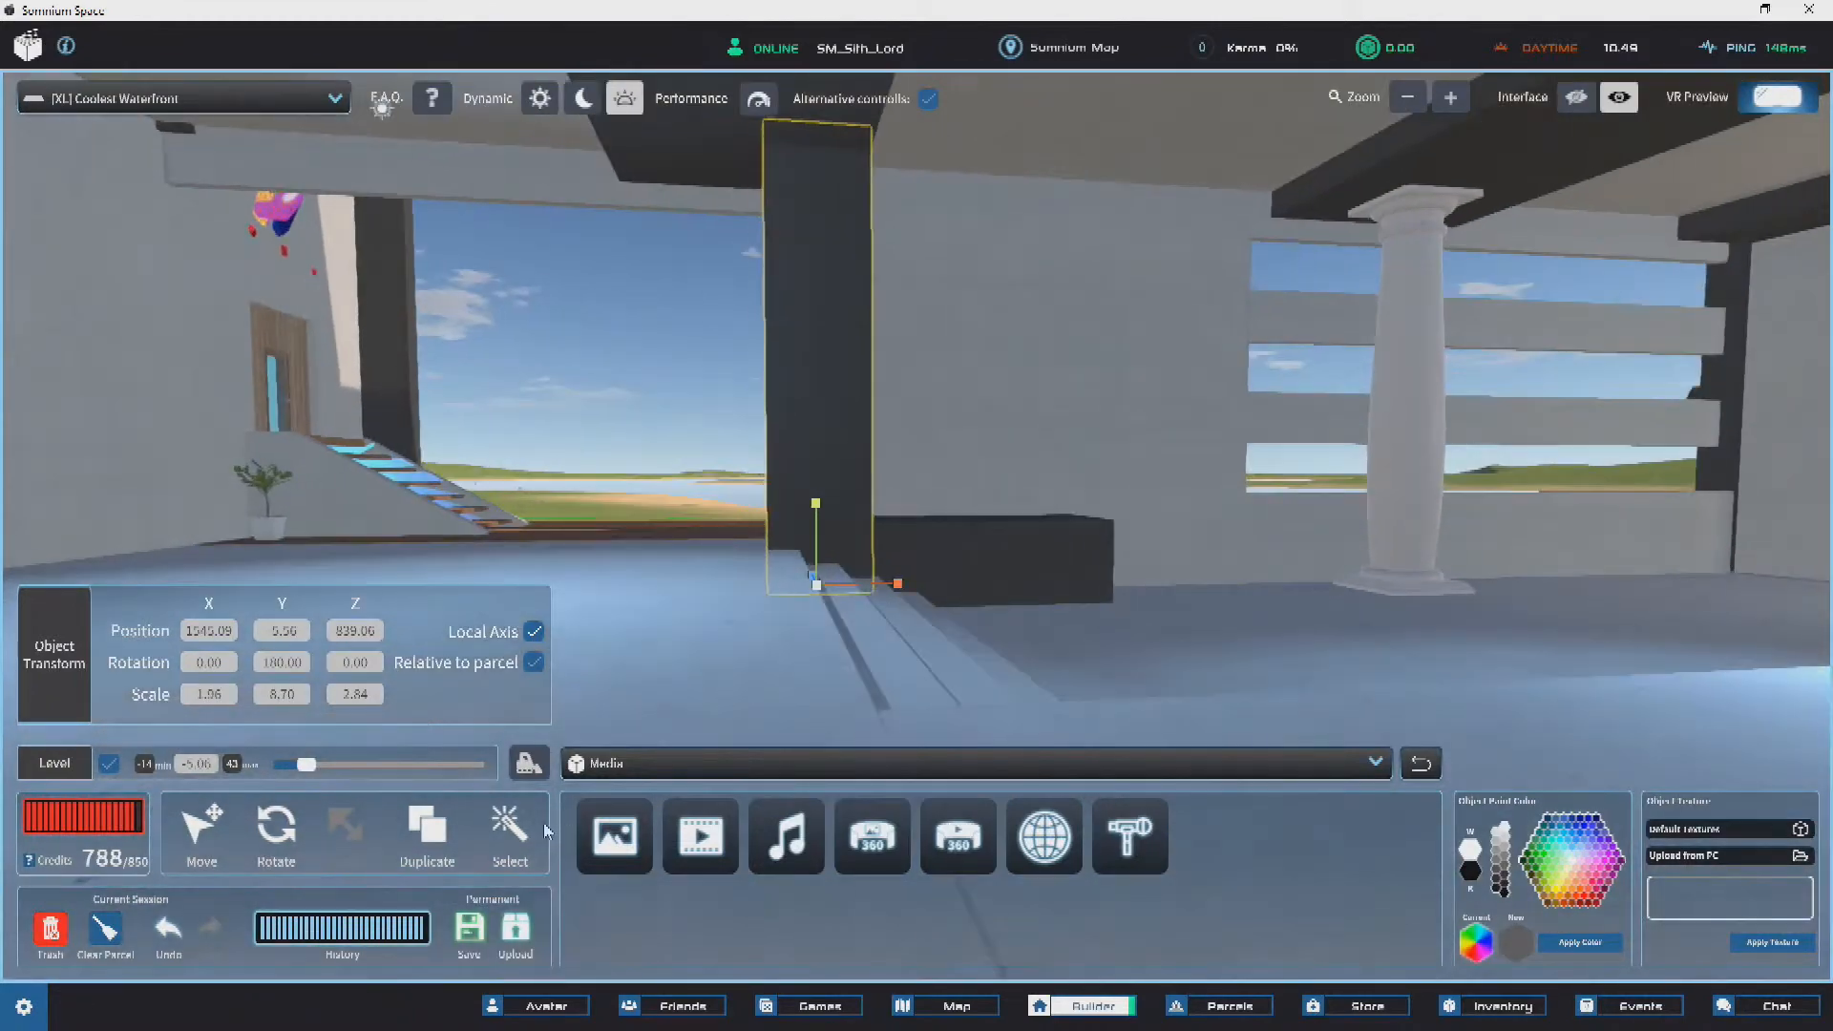
Step: Move the thickened slab along X to about 1544.87 so it fits against the wall's end
right_click_drag(674, 485, 1622, 487)
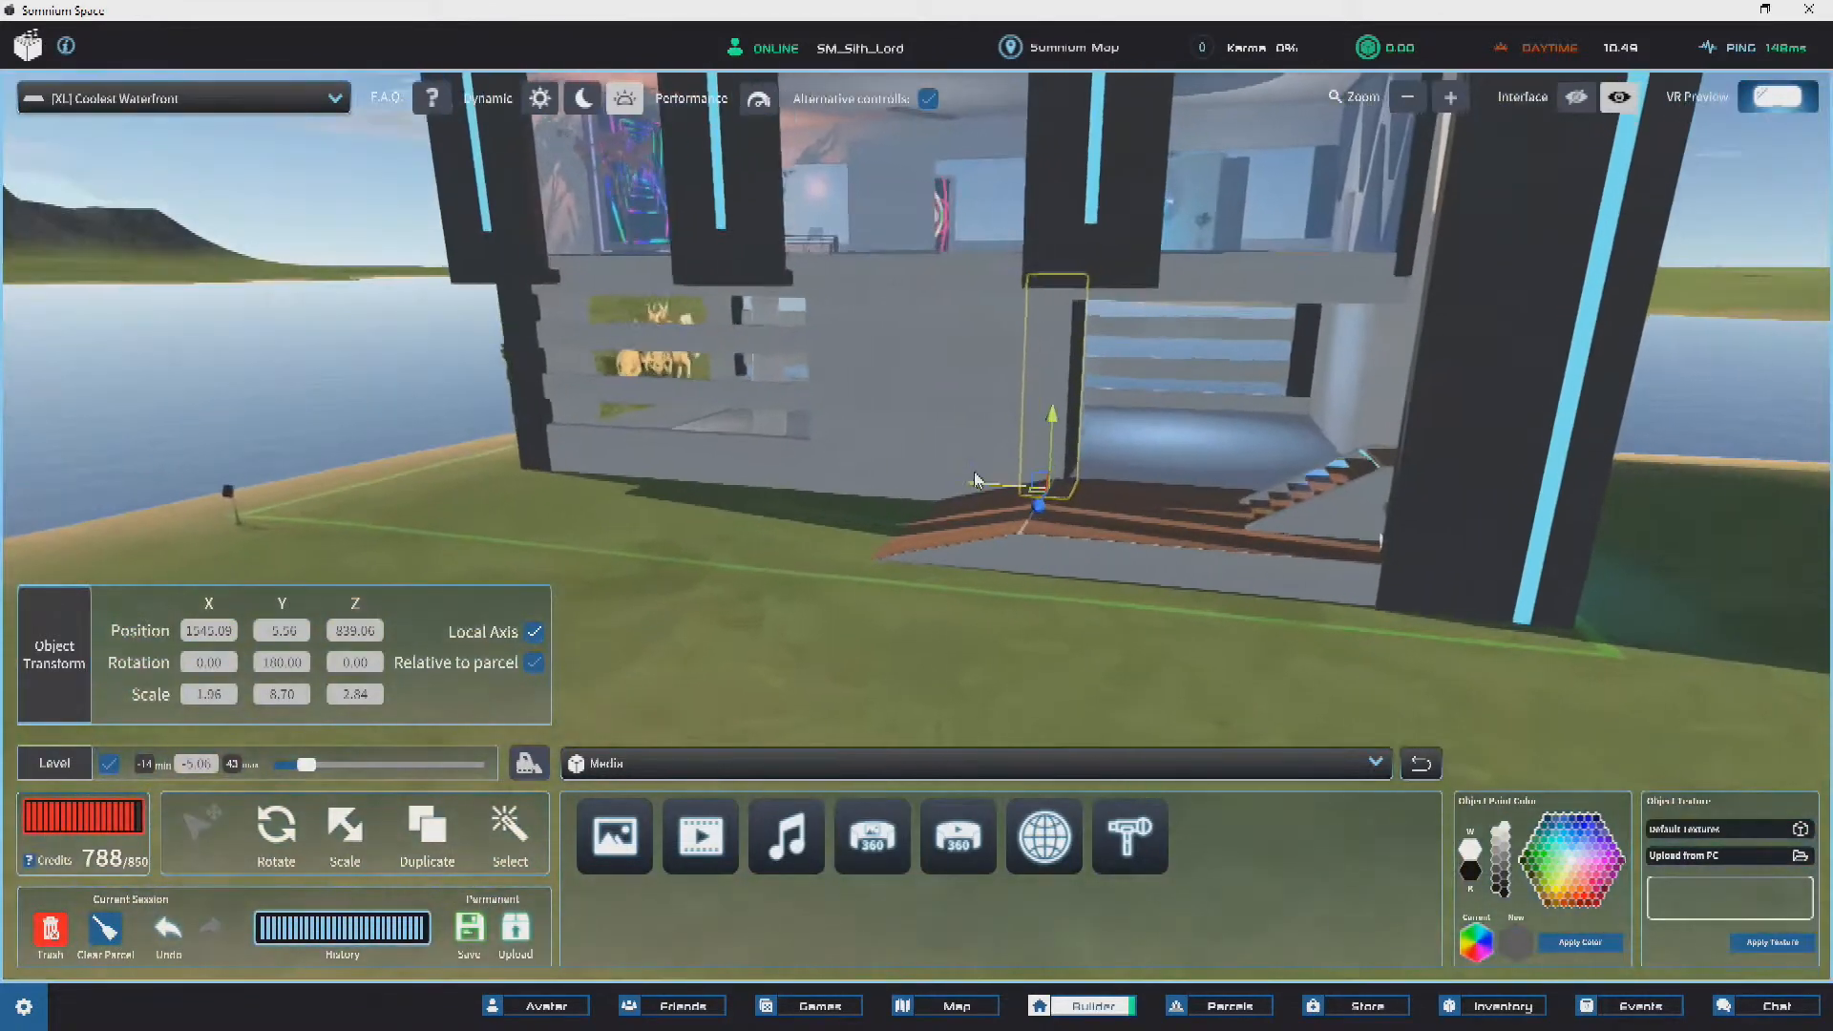
scroll(1090, 436, "up", 3)
scroll(1032, 581, "up", 2)
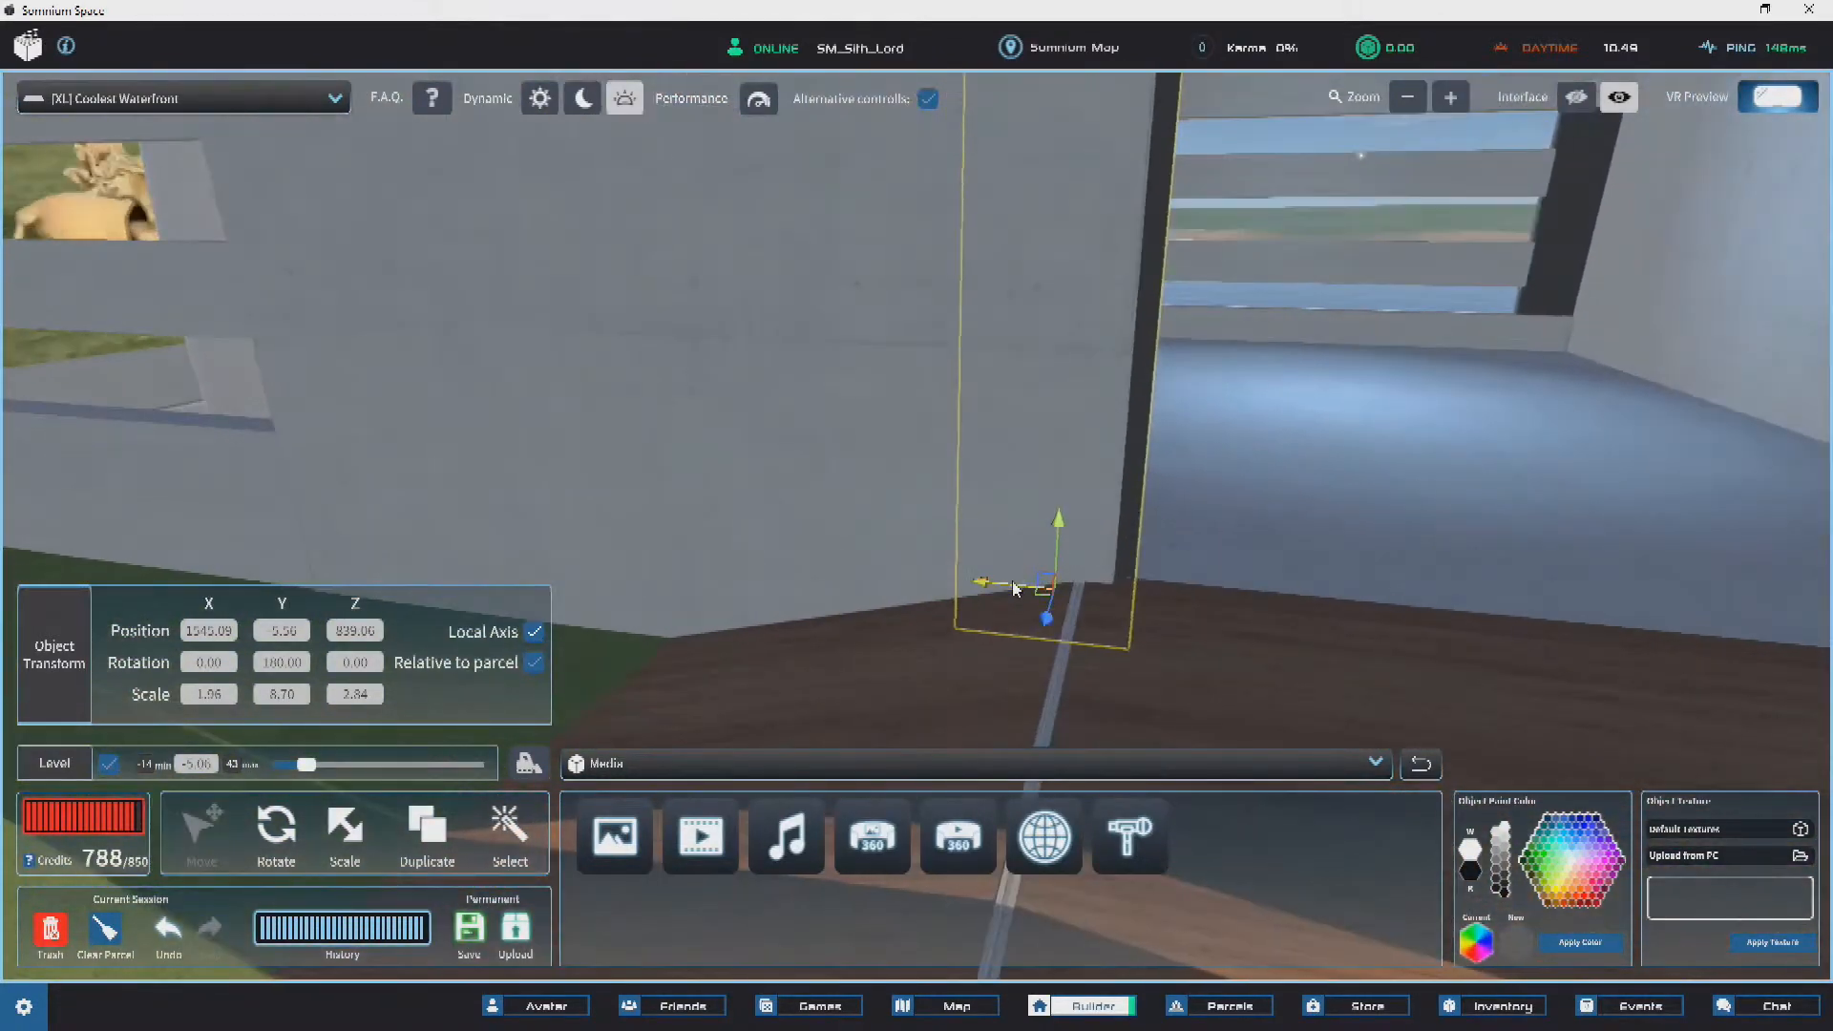
right_click_drag(1096, 538, 786, 564)
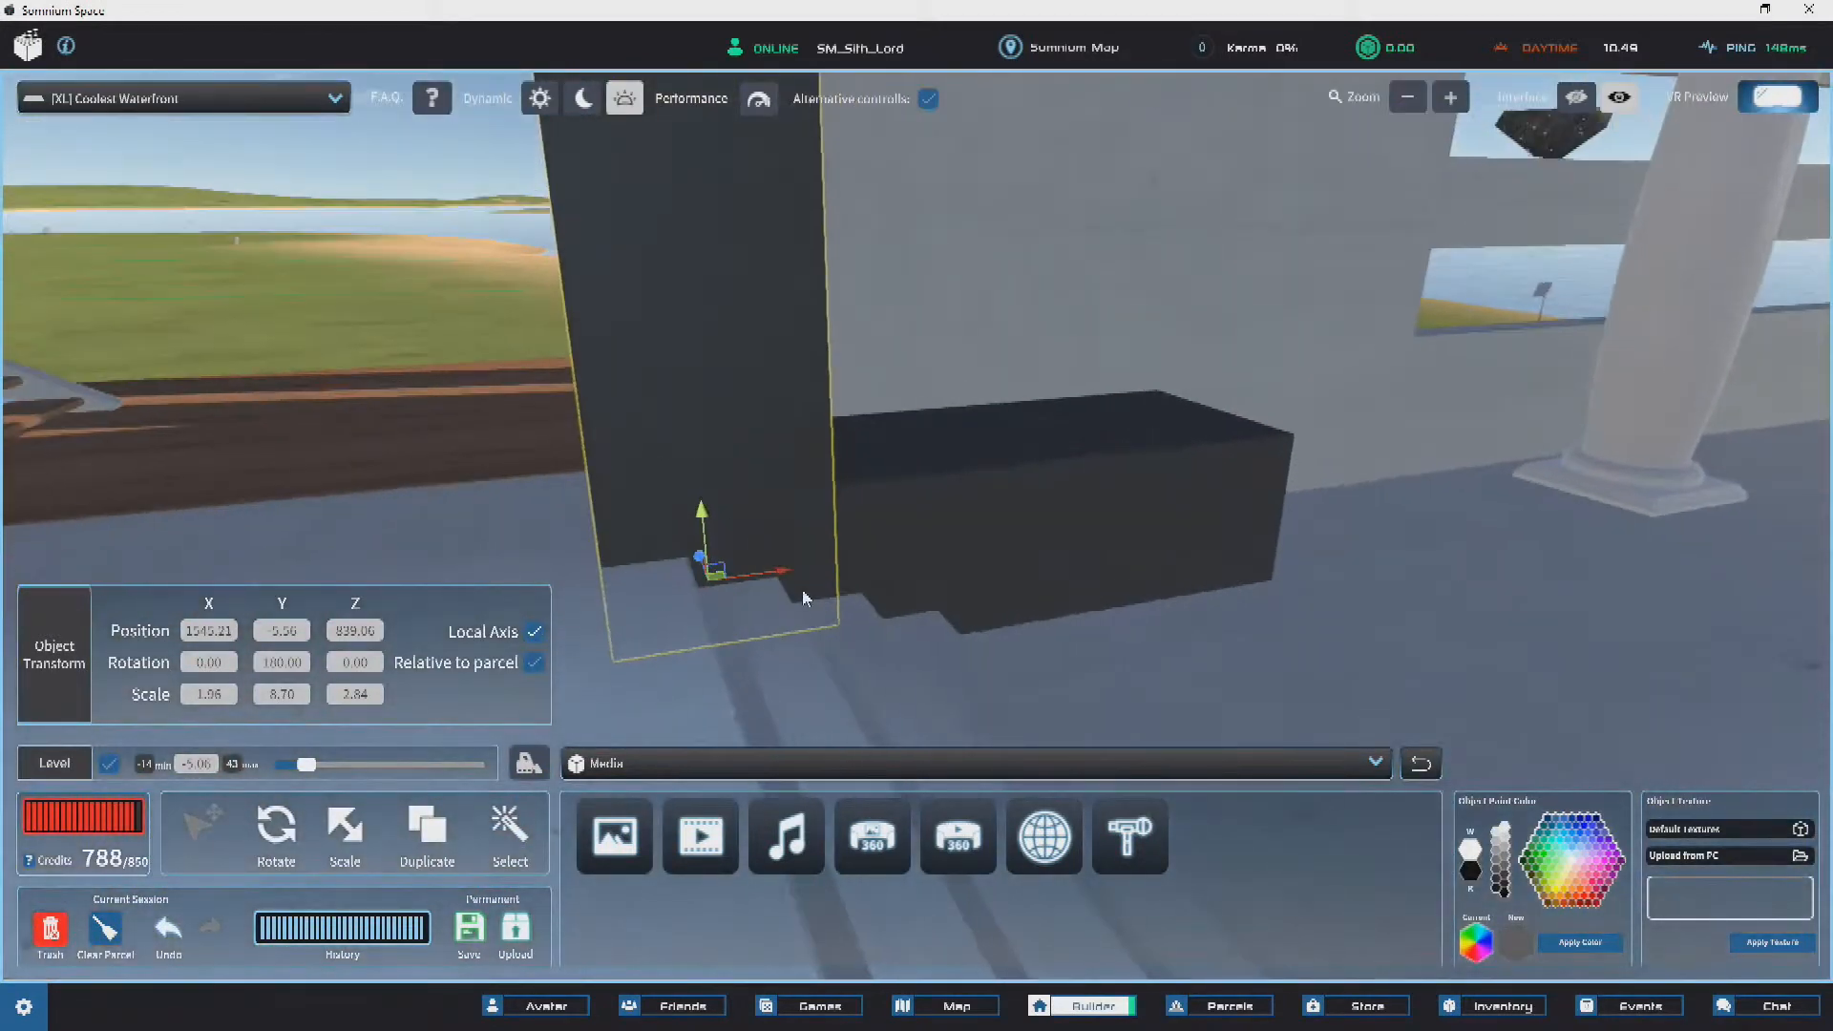
mouse_move(775, 584)
left_mouse_down()
mouse_move(810, 558)
mouse_move(799, 574)
left_mouse_up()
right_click_drag(799, 574, 780, 392)
scroll(790, 438, "down", 3)
scroll(815, 446, "up", 3)
scroll(815, 430, "down", 4)
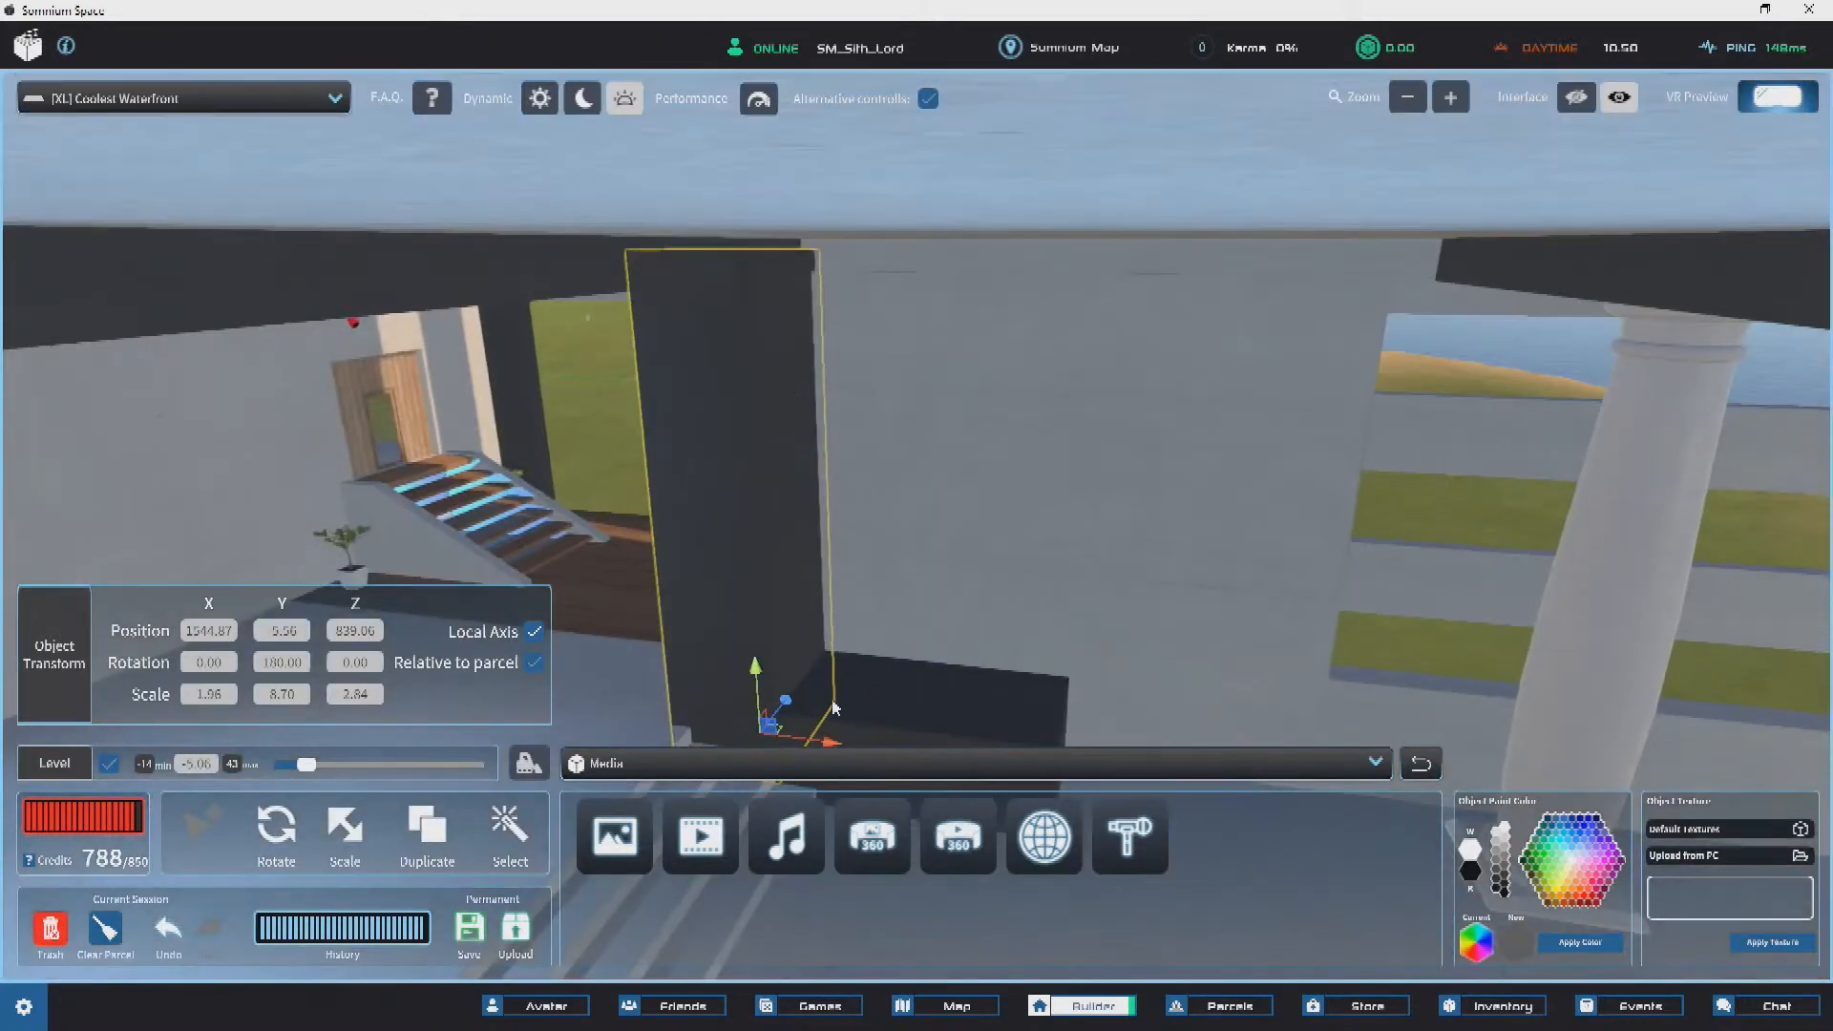
Step: Stretch the tall dark slab at the wall's end upward so its top reaches the ceiling
left_click(728, 517)
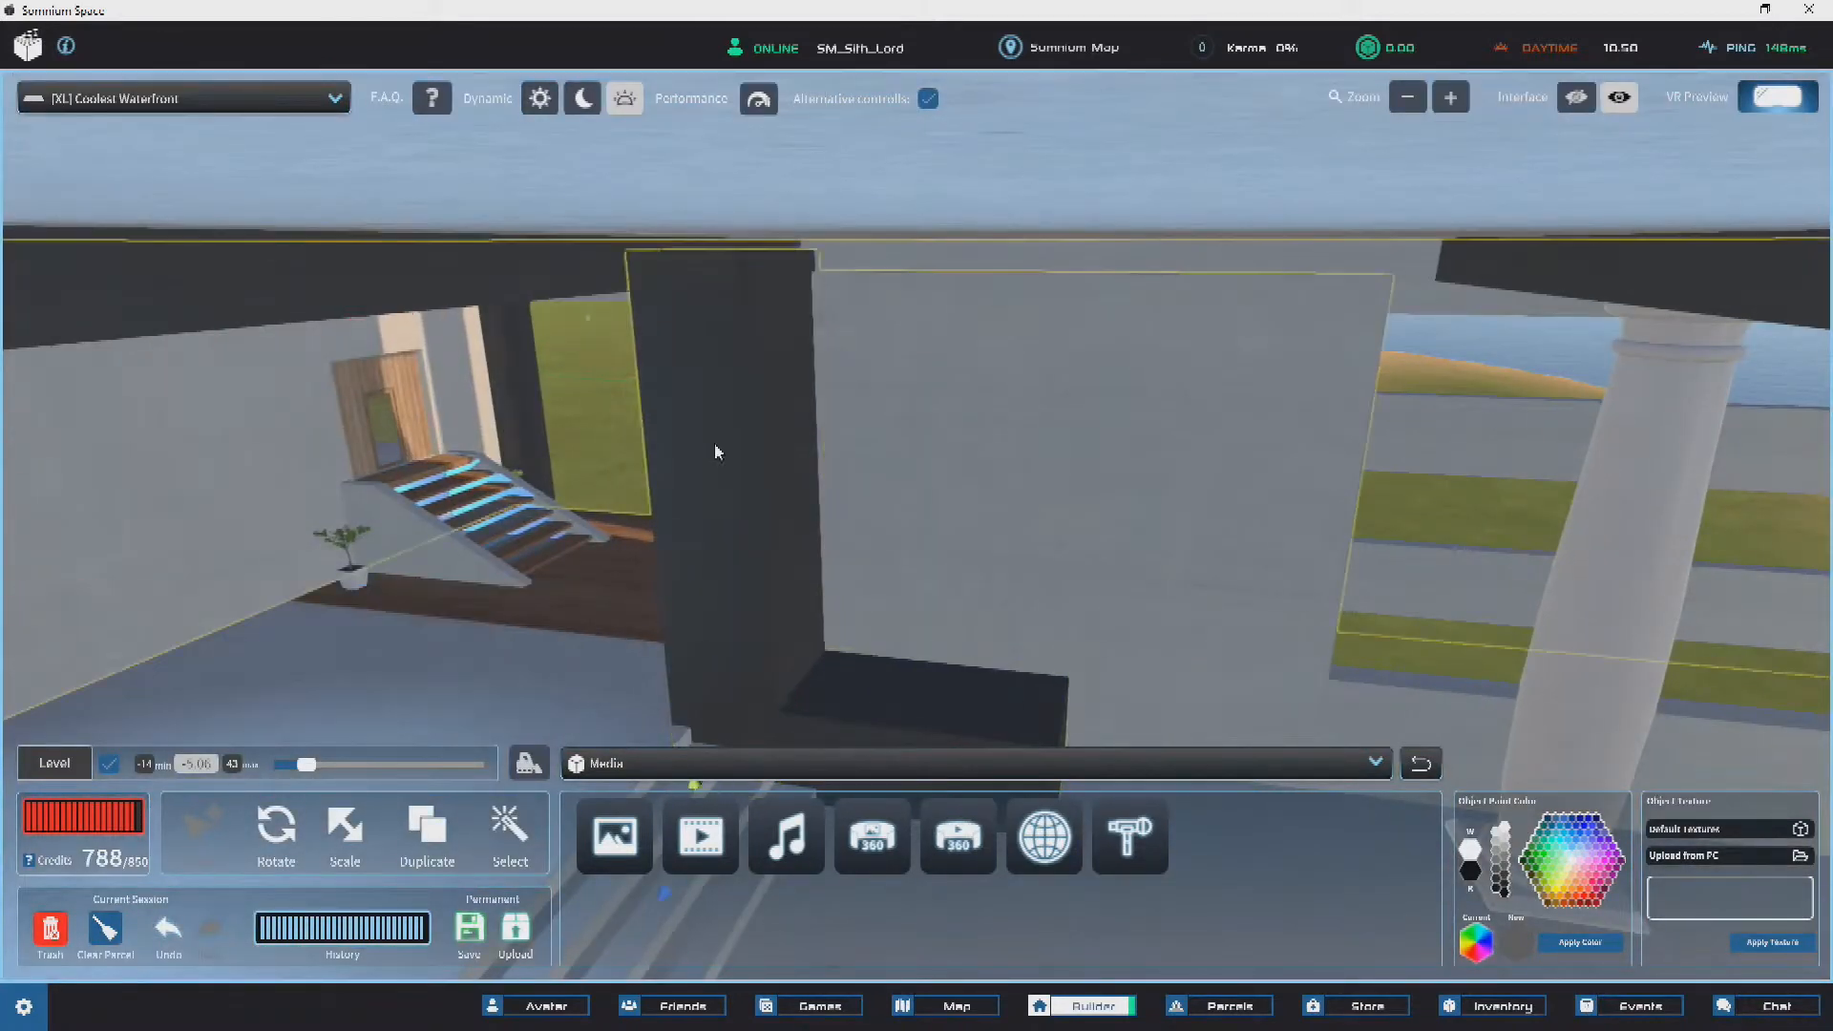
left_click(748, 473)
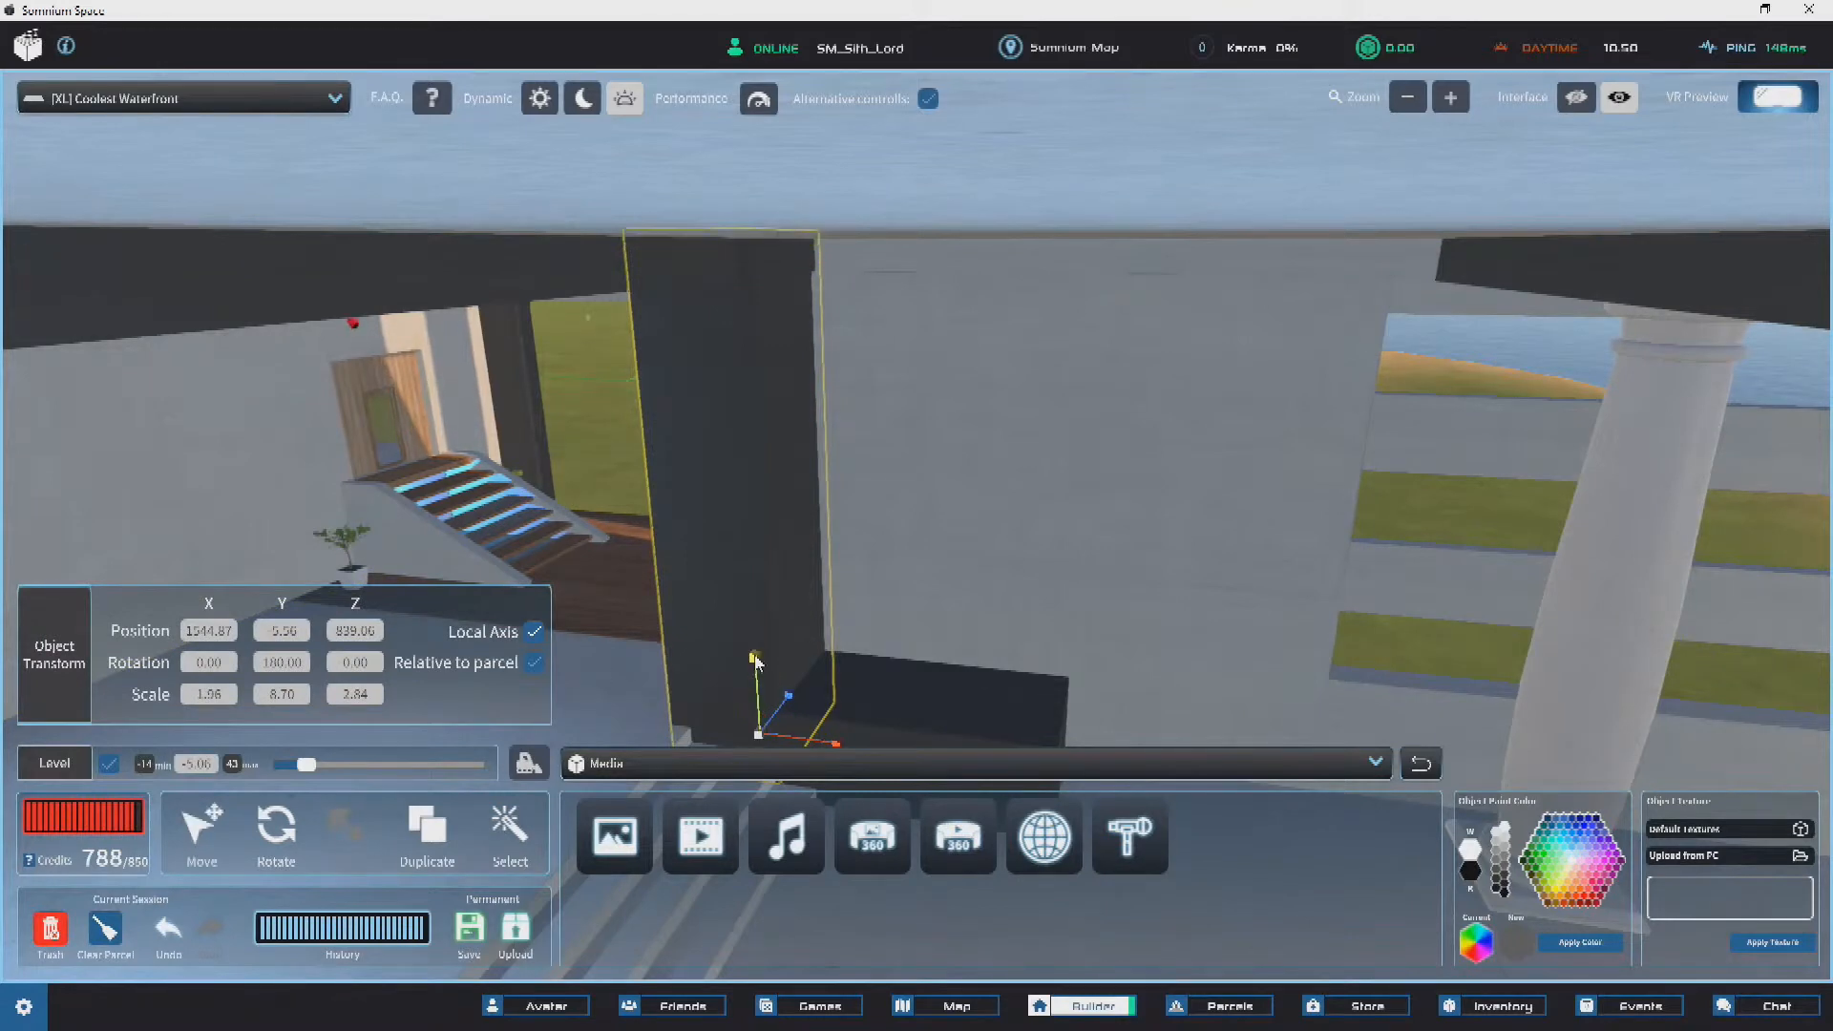
right_click_drag(657, 498, 1193, 483)
left_click(433, 439)
right_click_drag(433, 439, 577, 400)
right_click_drag(1022, 438, 1056, 379)
key("w")
key("w")
Step: Duplicate the low dark block to the other end of the steps and rotate the copy to 90° about Y
right_click_drag(1236, 493, 893, 430)
key("s")
right_click_drag(1014, 510, 727, 653)
key("ctrl+d")
left_click(724, 653)
left_click_drag(768, 664, 912, 646)
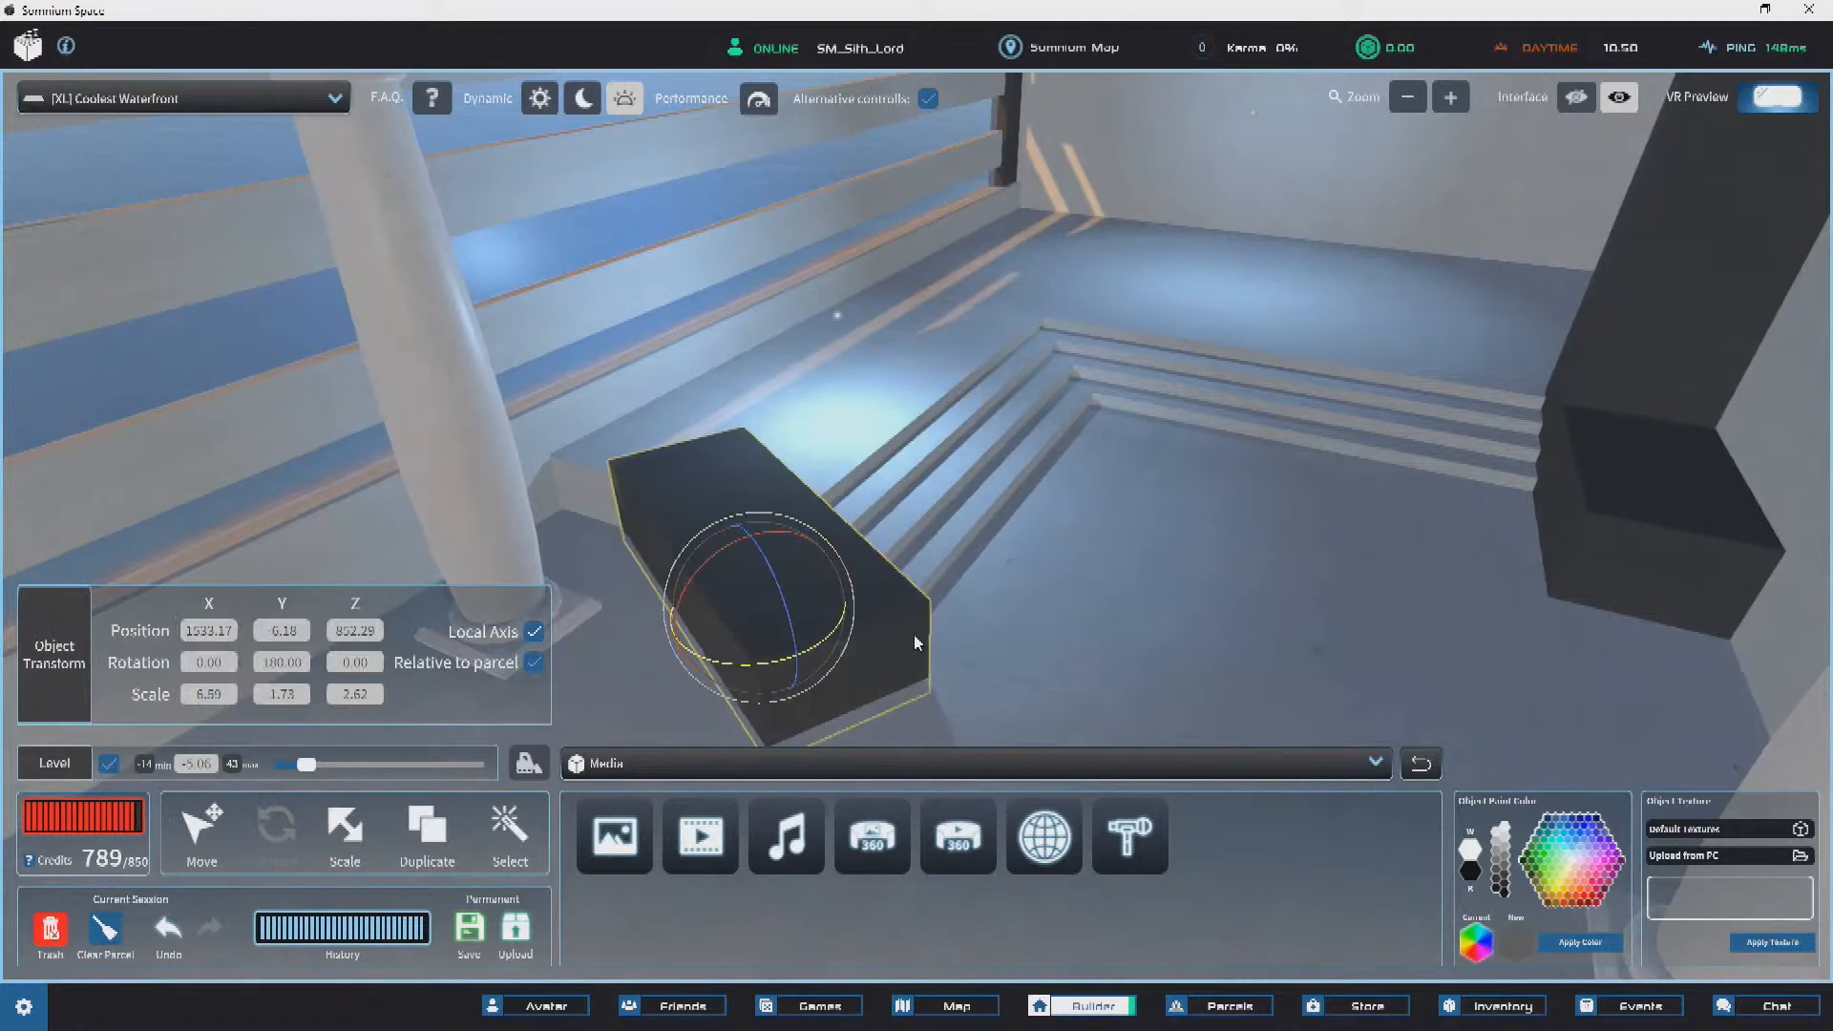
right_click_drag(261, 774, 846, 555)
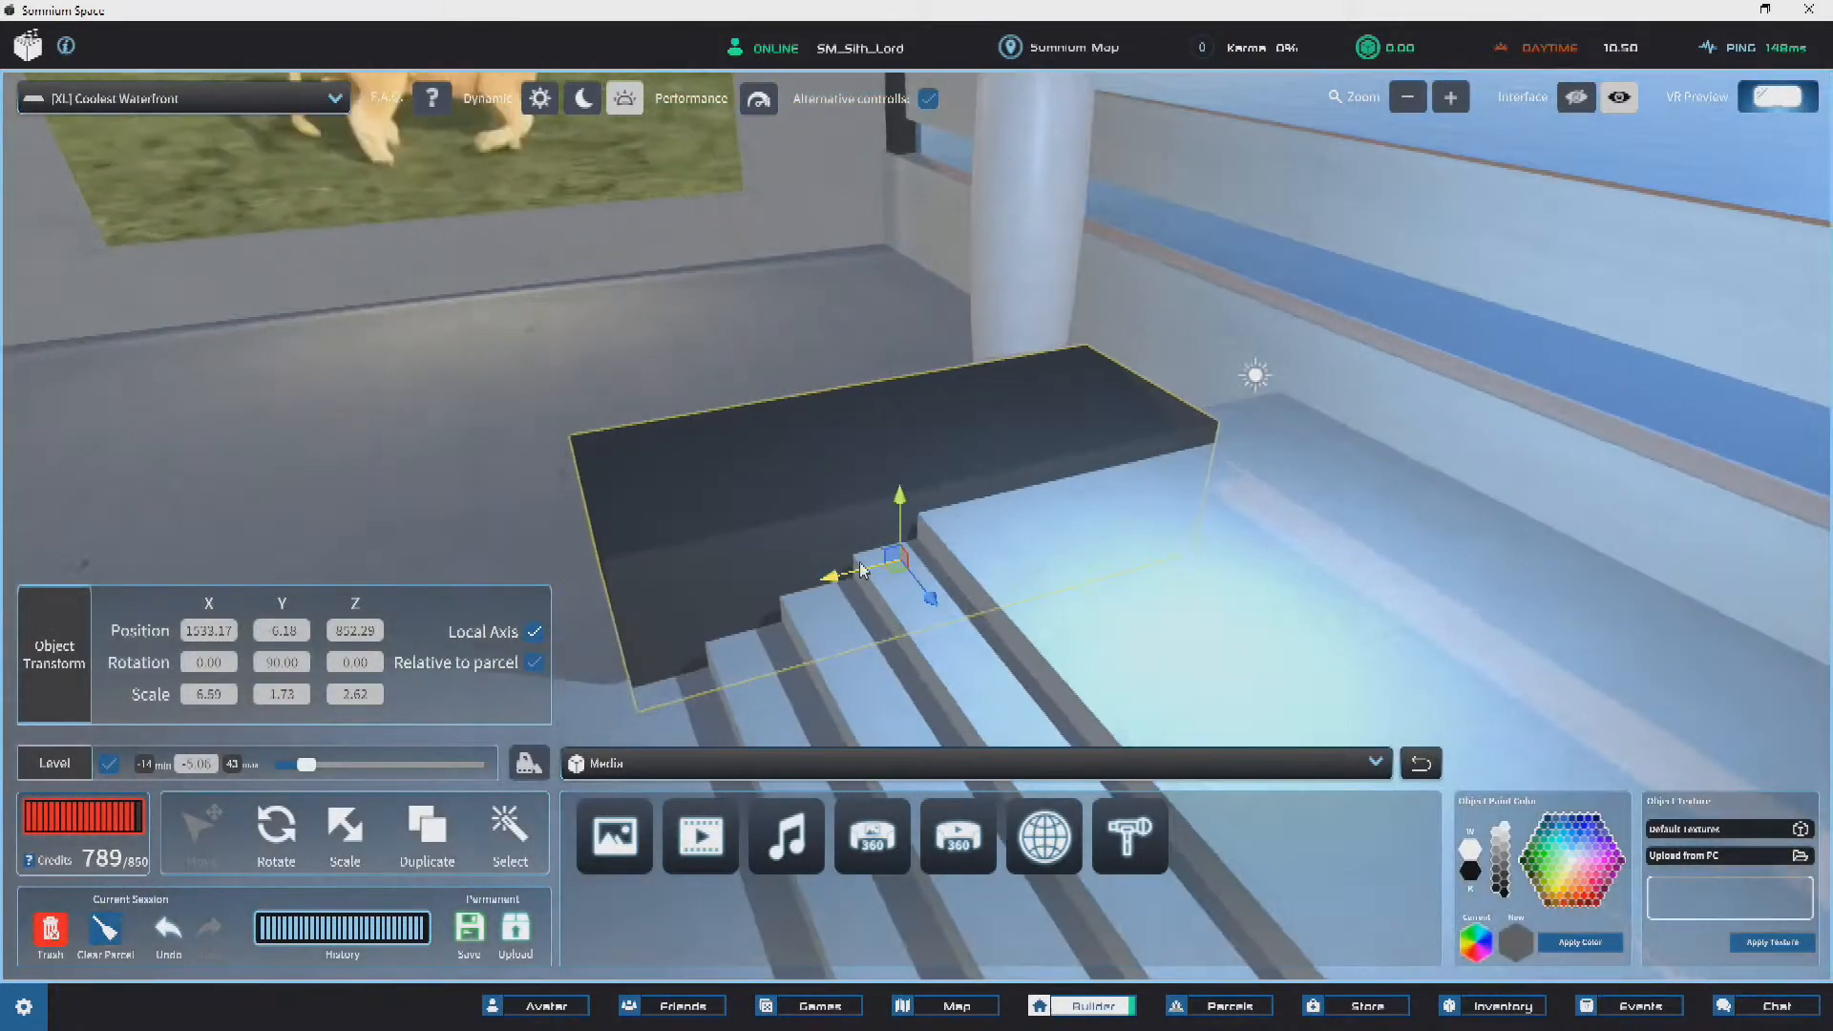
Step: Move the rotated dark block across the end of the steps to about X 1533.26, Z 853.62
left_click_drag(851, 574, 834, 580)
key("d")
right_click_drag(790, 577, 984, 587)
left_click_drag(1019, 549, 1023, 551)
Step: Lengthen the rotated dark block to an X scale of about 8.03 and narrow its Z scale to about 1.34
left_click(346, 829)
right_click_drag(774, 502, 868, 443)
left_click(869, 460)
left_click(886, 385)
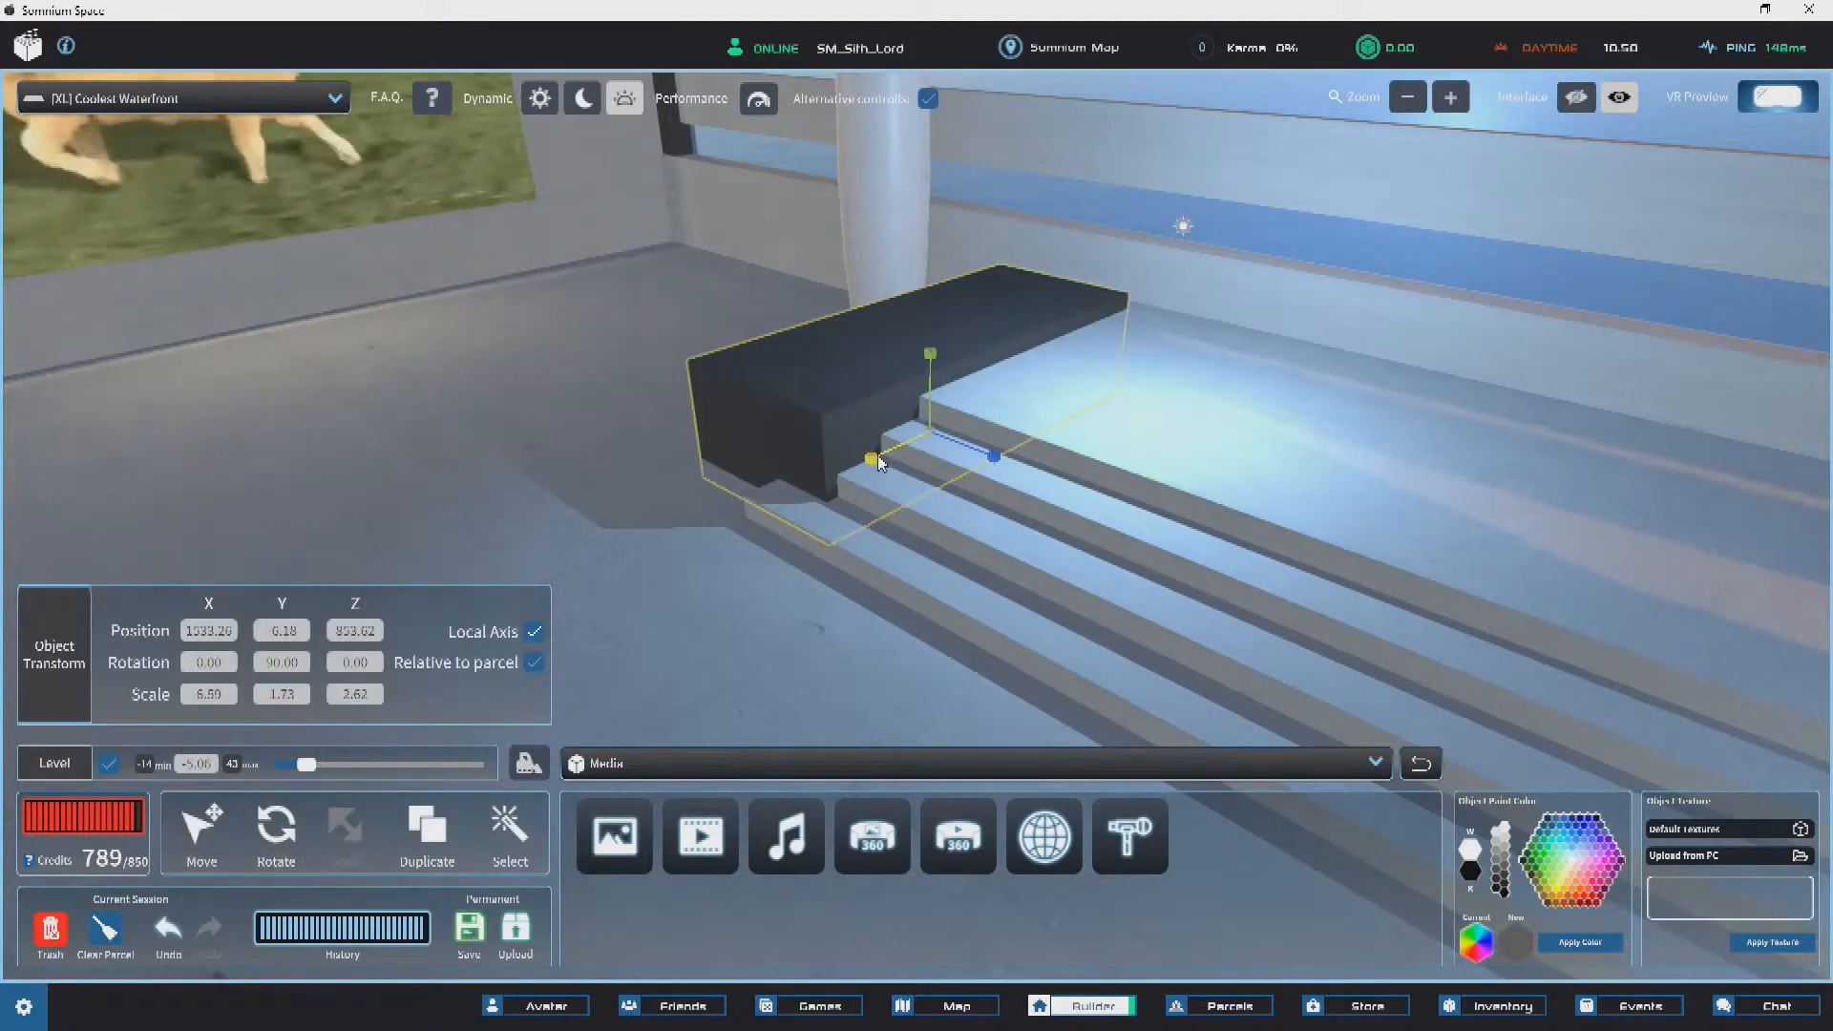
left_click_drag(857, 464, 605, 442)
right_click_drag(605, 442, 829, 590)
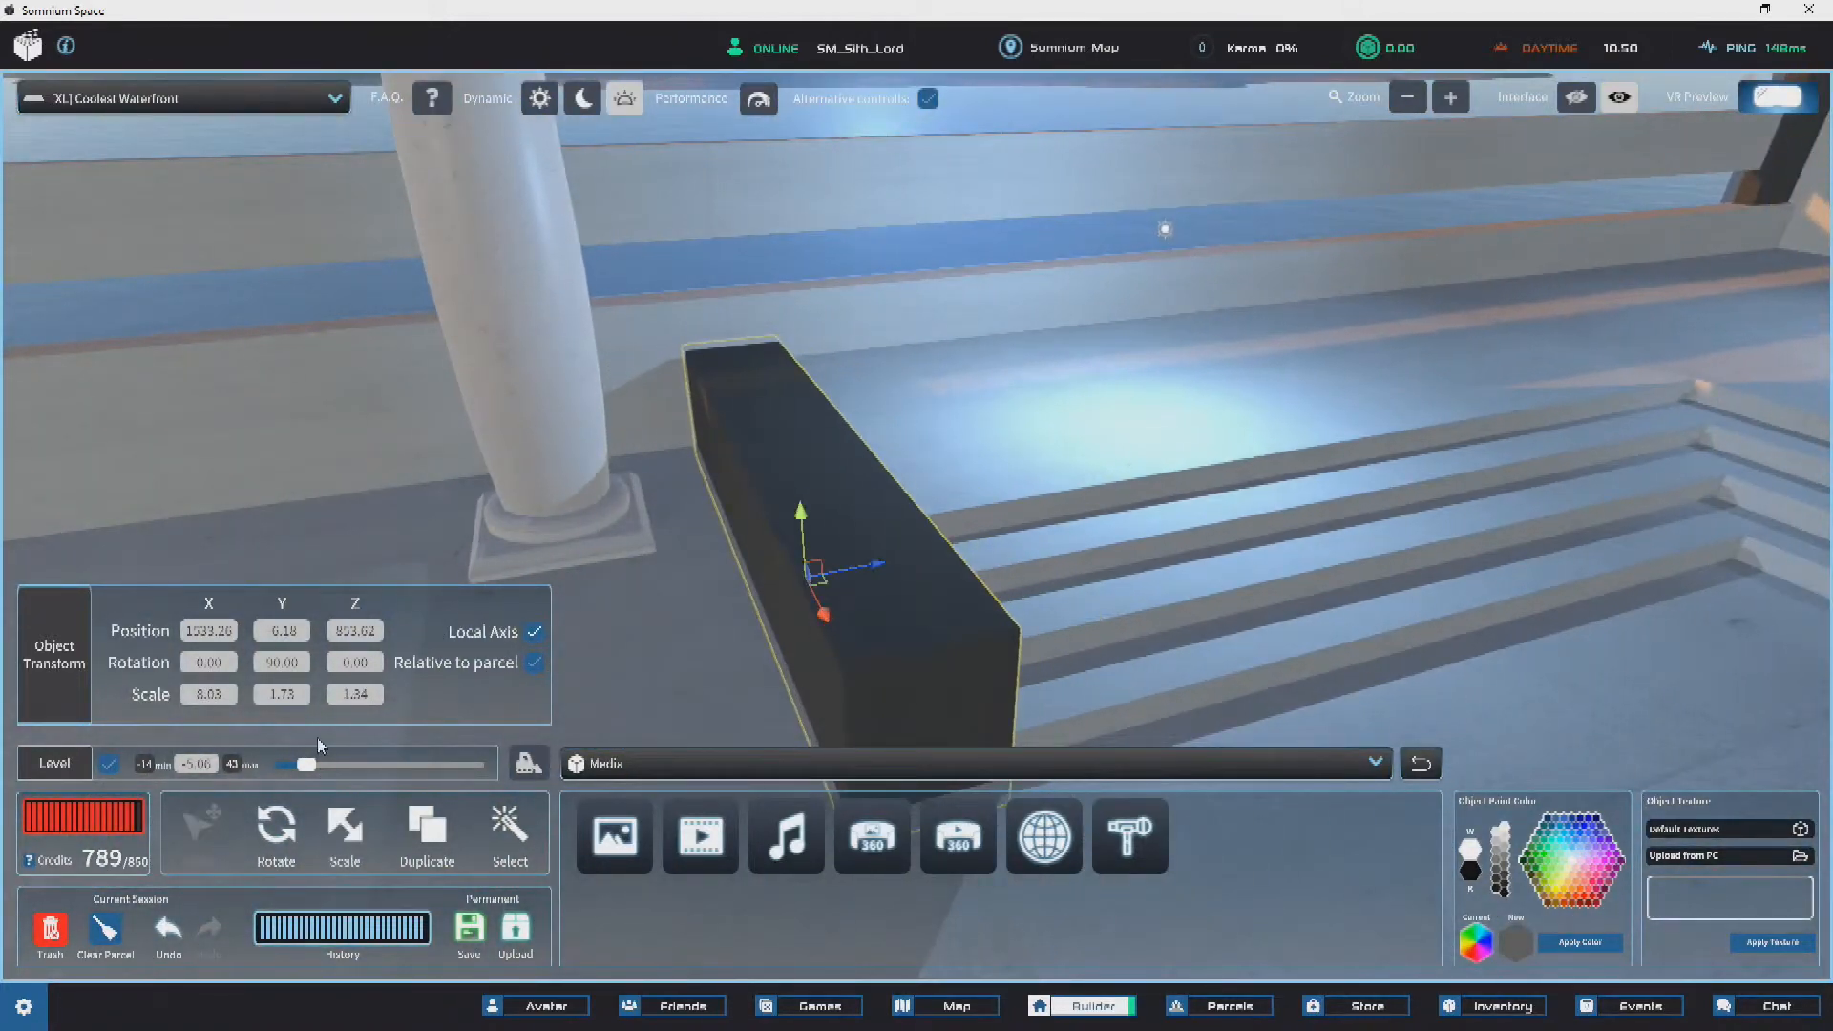
Step: Slide the narrowed dark block along its local Z axis up against the ends of the steps
right_click_drag(218, 837, 798, 443)
right_click_drag(881, 549, 844, 545)
left_click_drag(881, 532, 893, 532)
right_click_drag(892, 533, 976, 459)
Step: Duplicate the large raised floor platform and place the copy at the original's position, X 1551.40, Z 847.52
left_click(1429, 361)
left_click(916, 483)
right_click_drag(720, 488, 1440, 532)
left_click(1157, 510)
right_click_drag(1157, 510, 529, 467)
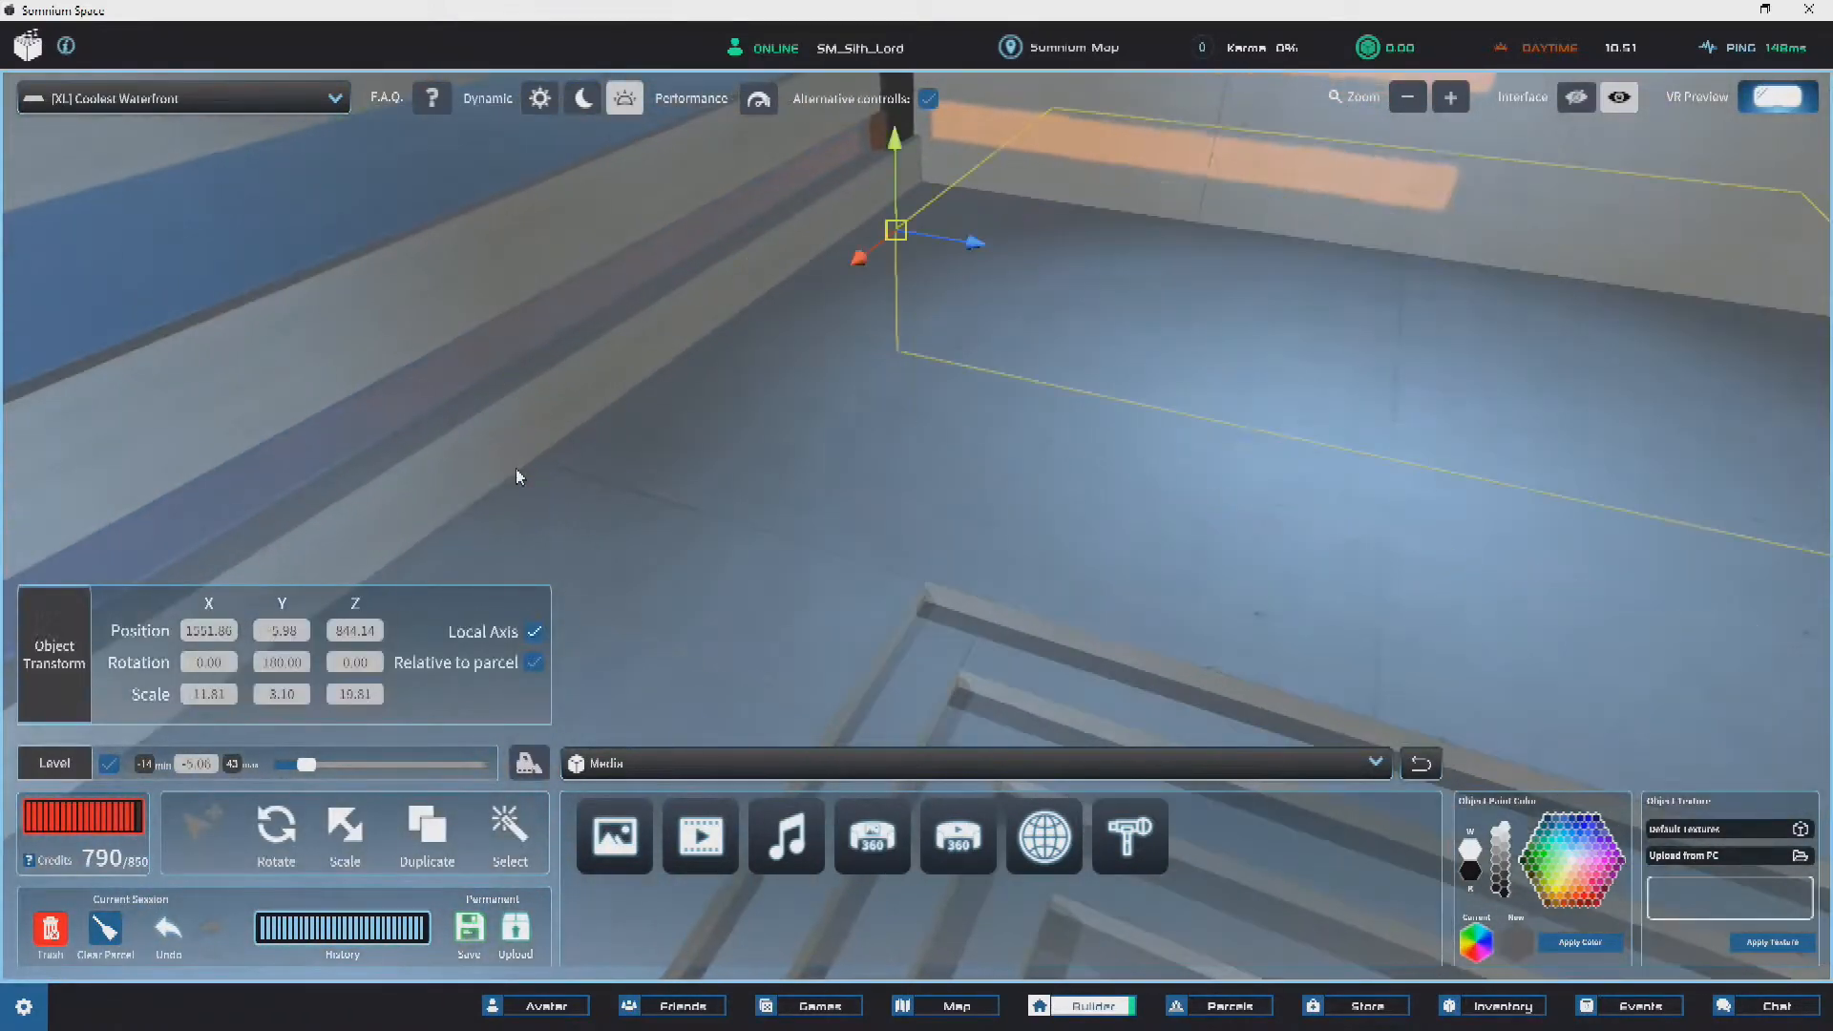
Step: Apply the default wood plank texture to the copied large floor platform
left_click(1682, 827)
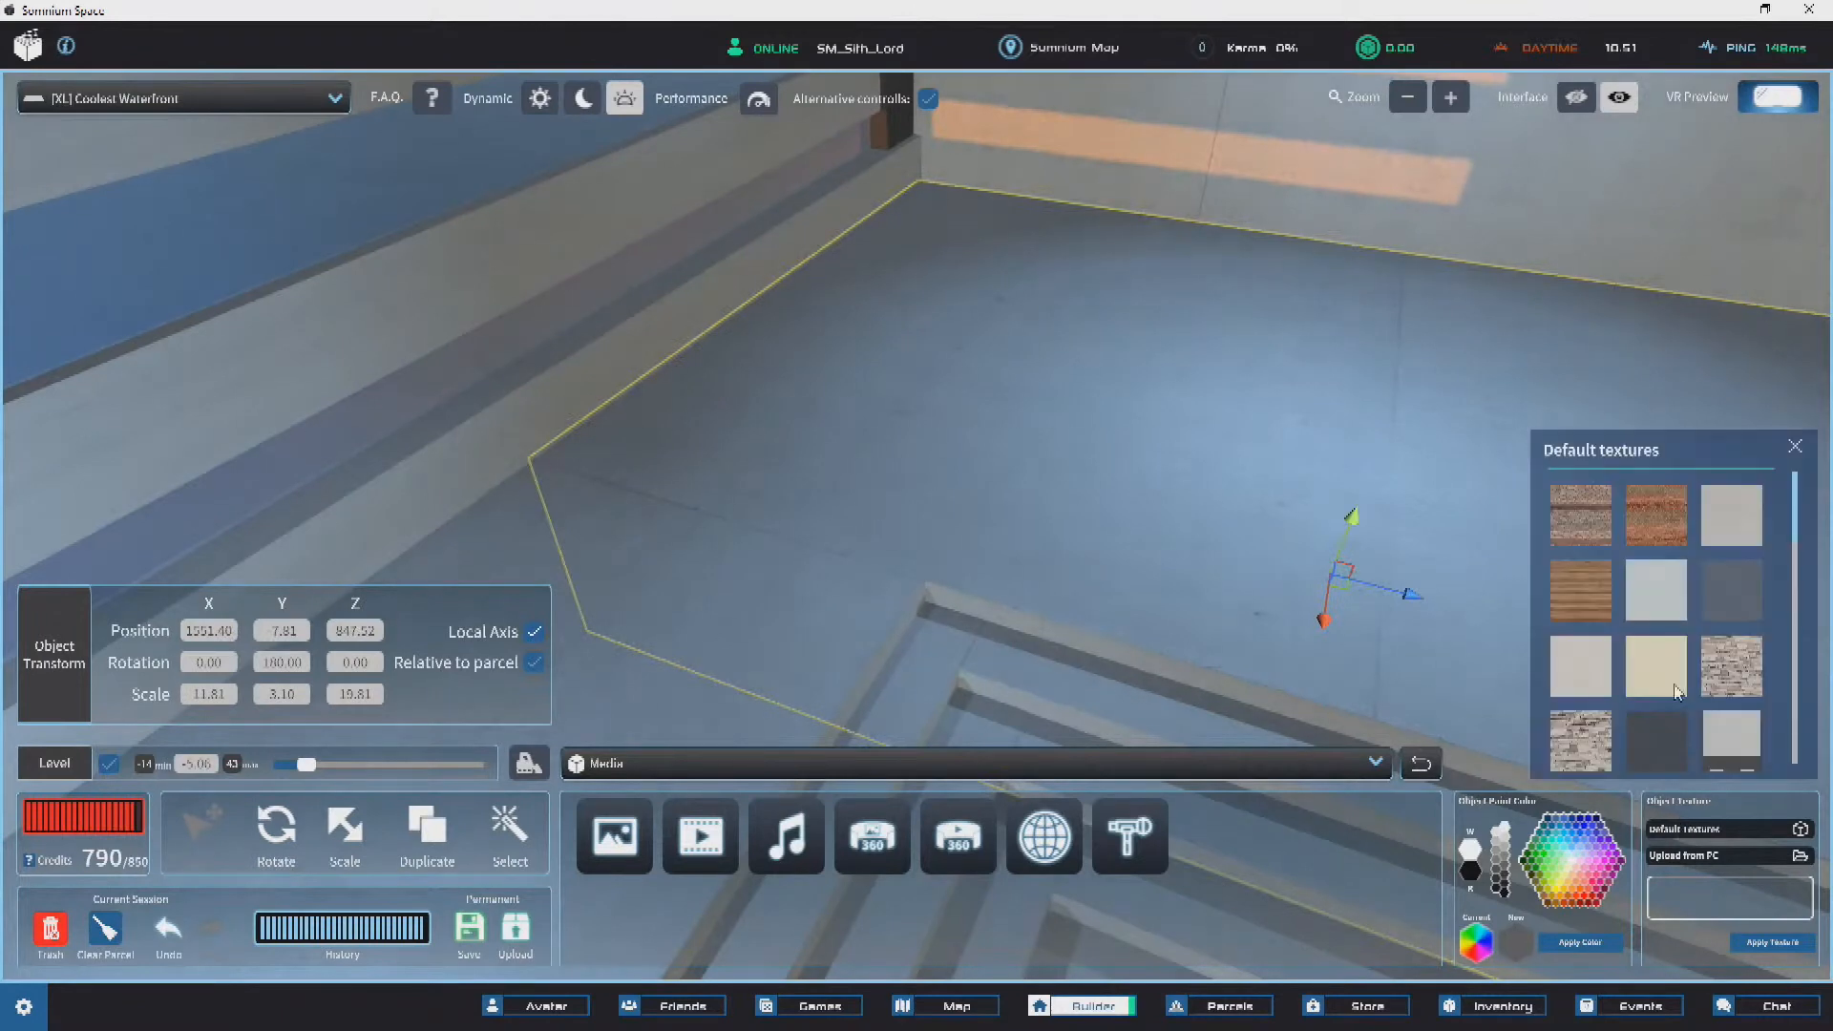
left_click(1773, 945)
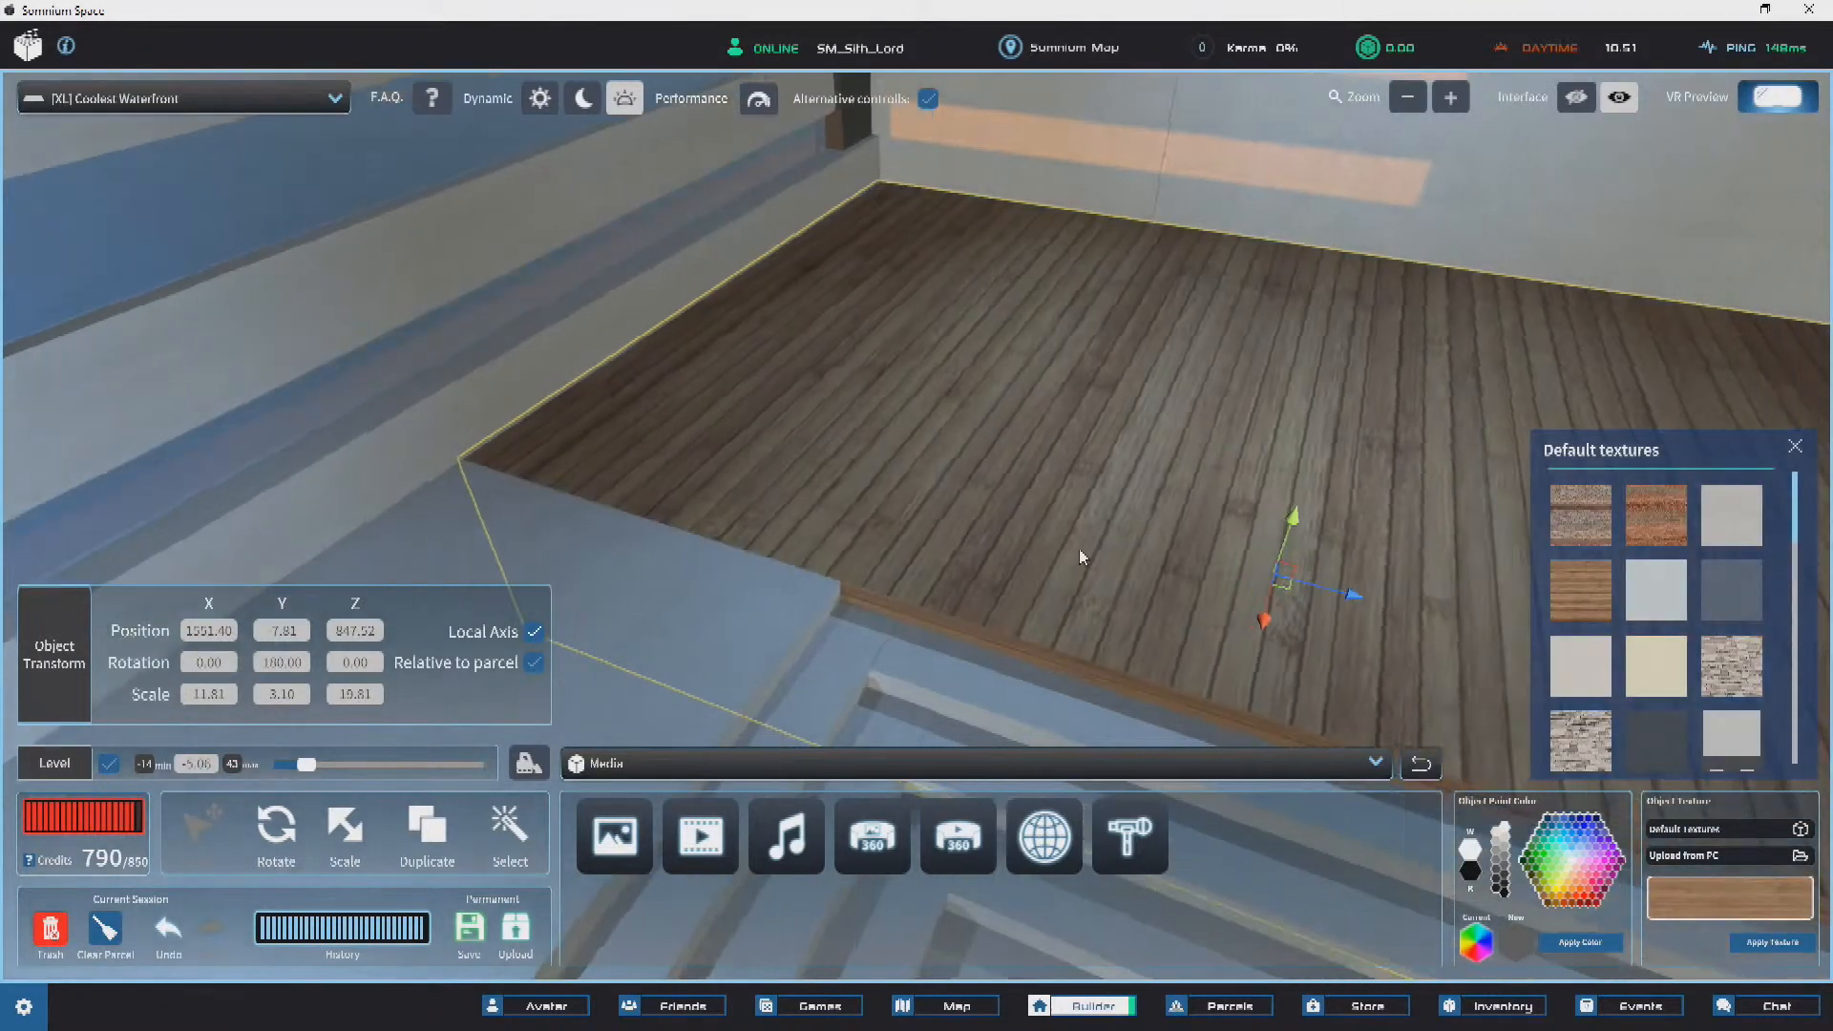
right_click_drag(1092, 569, 986, 421)
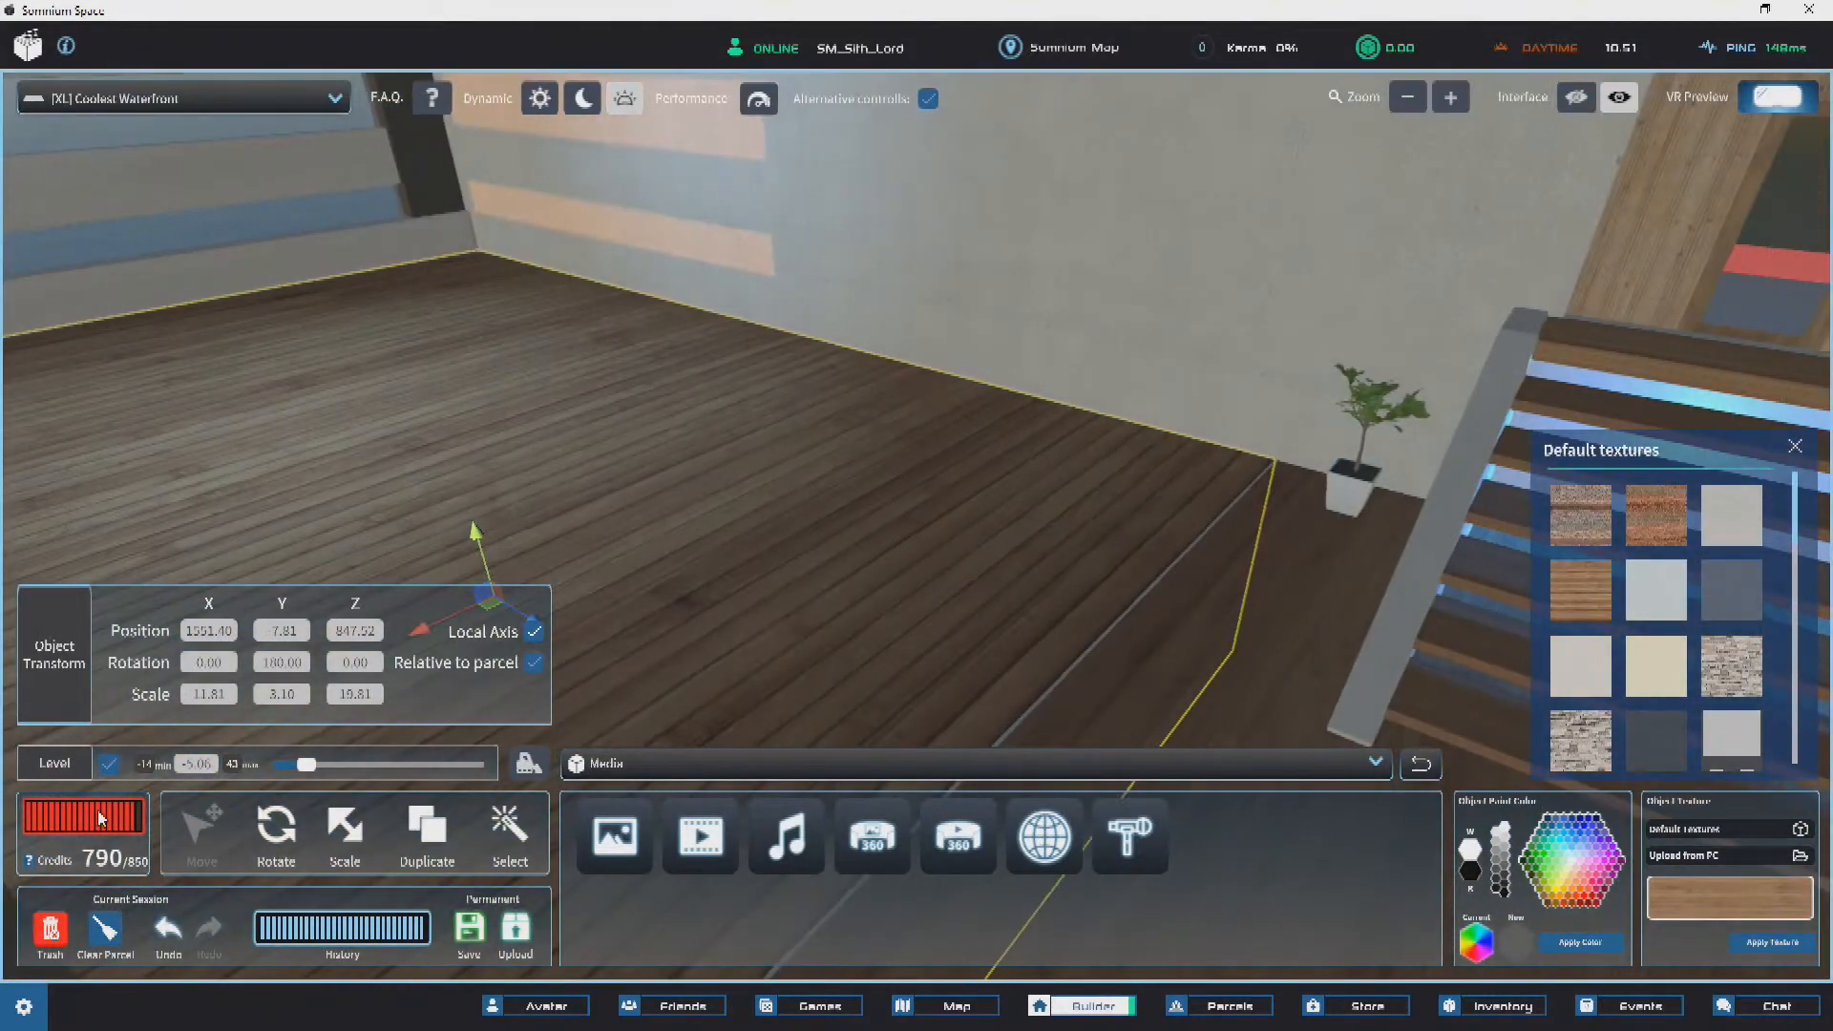
Step: Uniformly shrink the large platform's wood copy to a scale of about 11.68 × 3.06 × 19.59
left_click(348, 825)
right_click_drag(572, 535, 672, 487)
right_click_drag(603, 569, 791, 554)
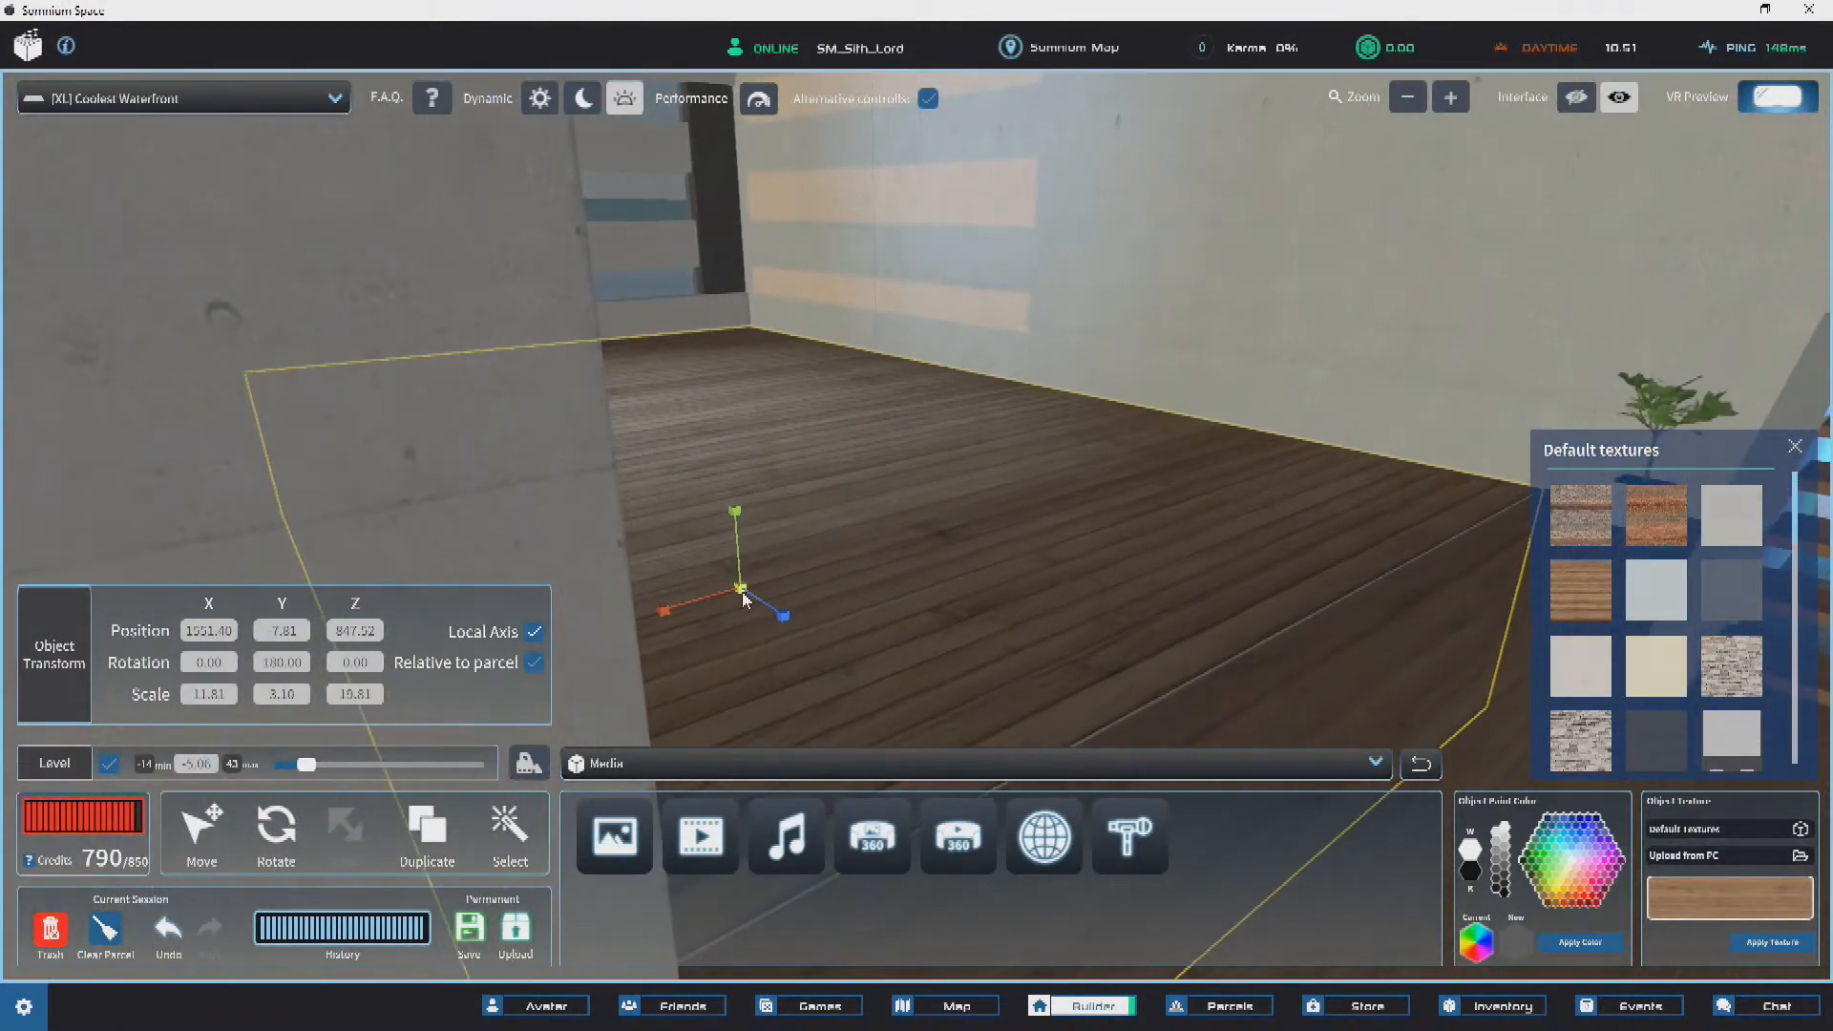
key("ctrl+z")
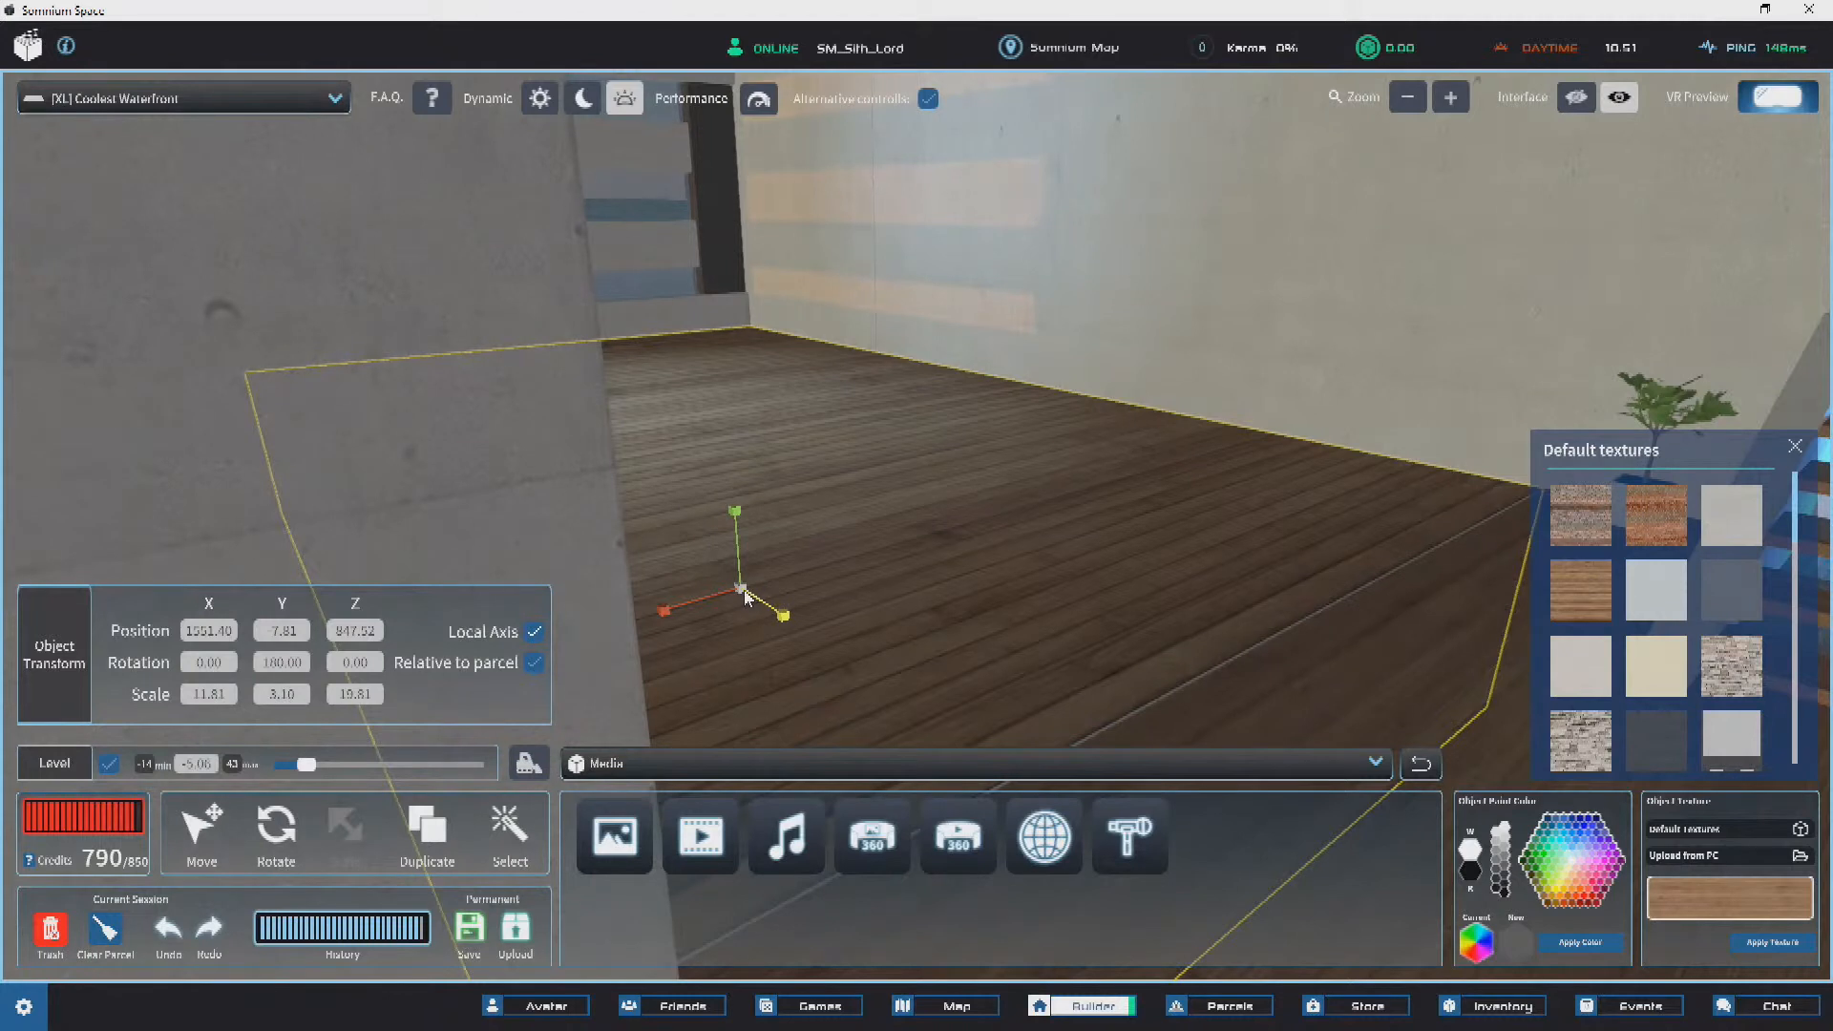
key("ctrl+z")
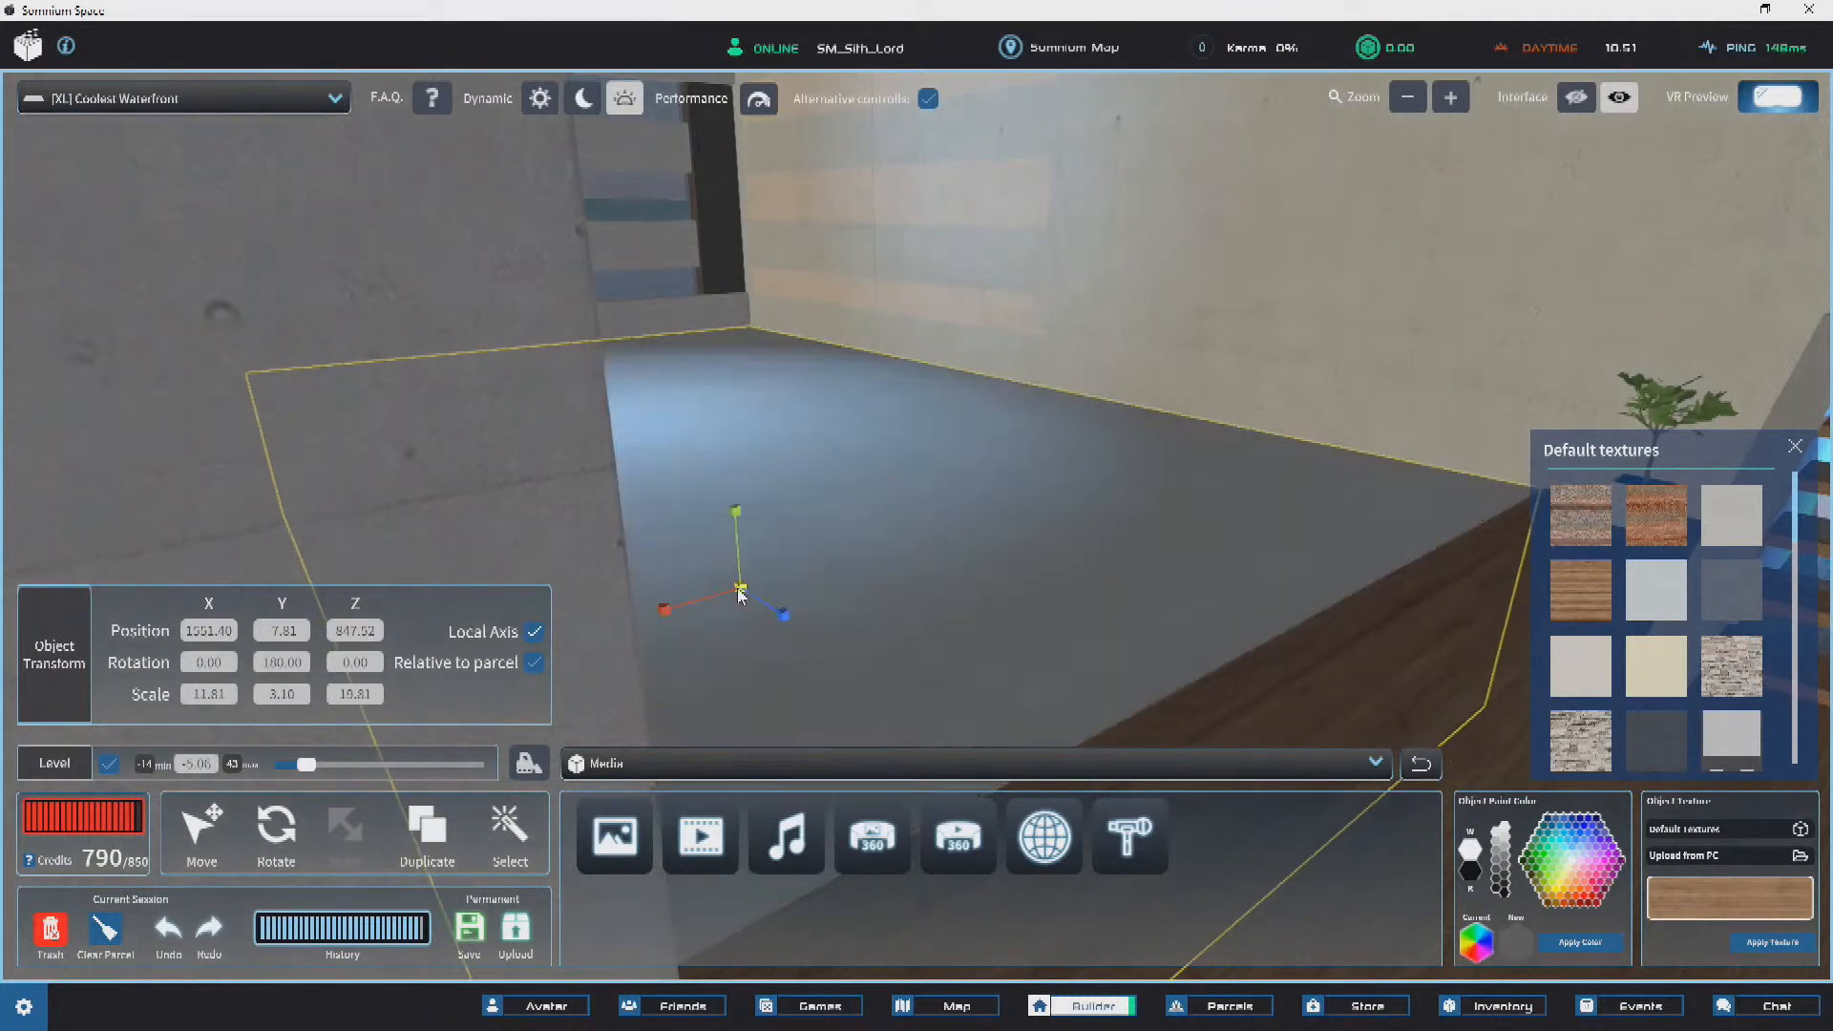
left_click_drag(738, 589, 739, 592)
key("ctrl+z")
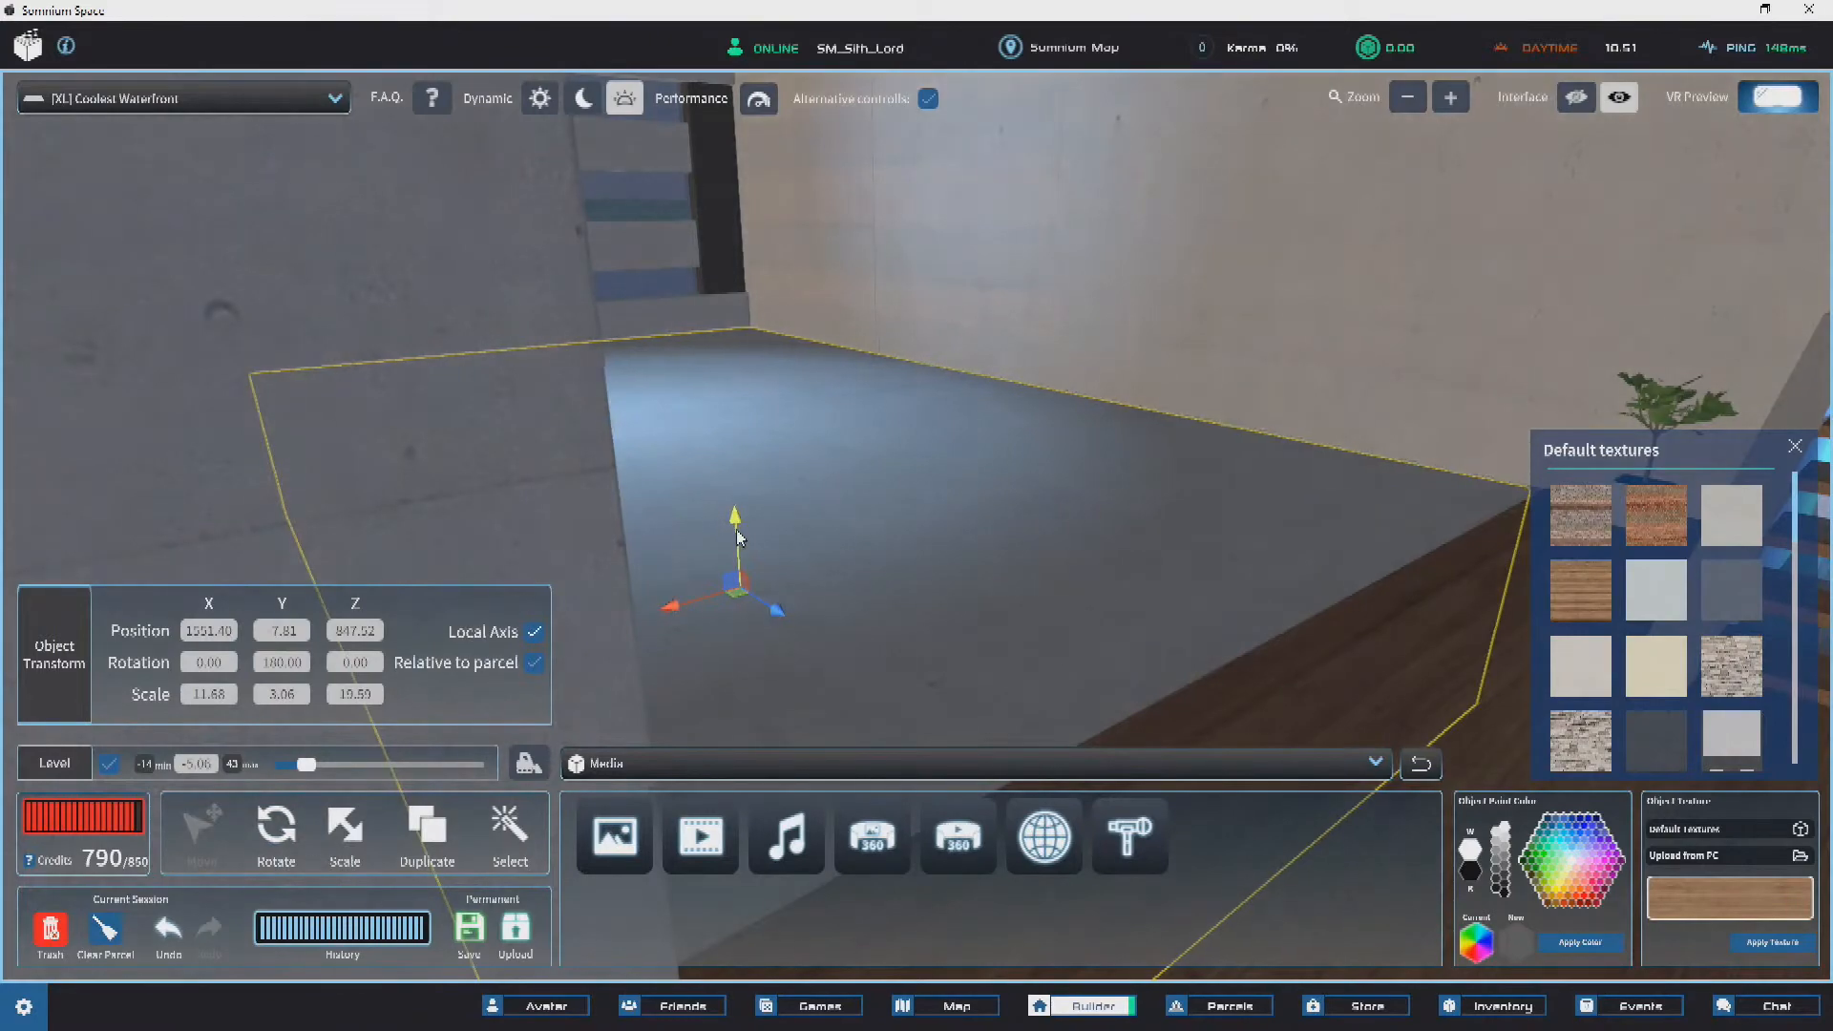
Step: Raise the large wood floor layer to about Y -7.74 so it sits just above the platform
key("a")
right_click_drag(726, 527, 395, 428)
key("a")
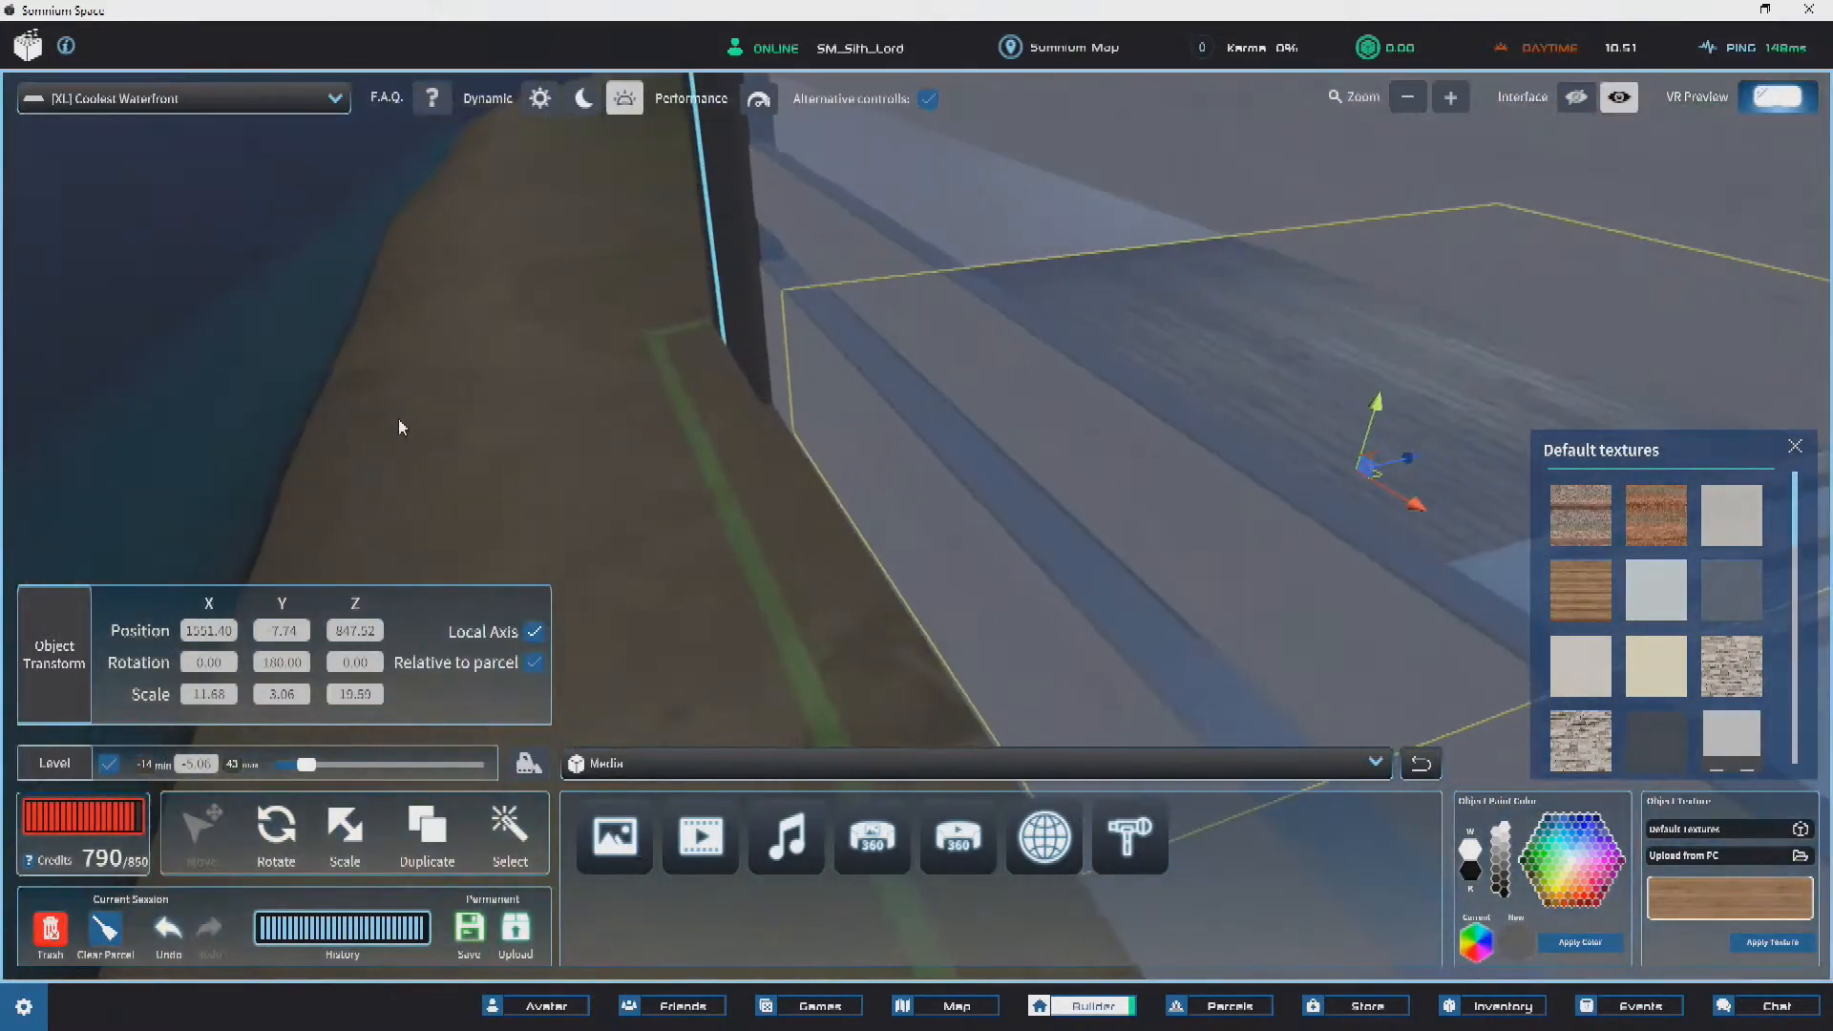
left_click(510, 443)
Step: Duplicate the smaller platform above the steps and return the copy to the original's position, X 1539.59, Z 854.69
key("s")
right_click_drag(1194, 504, 127, 519)
key("s")
key("w")
key("w")
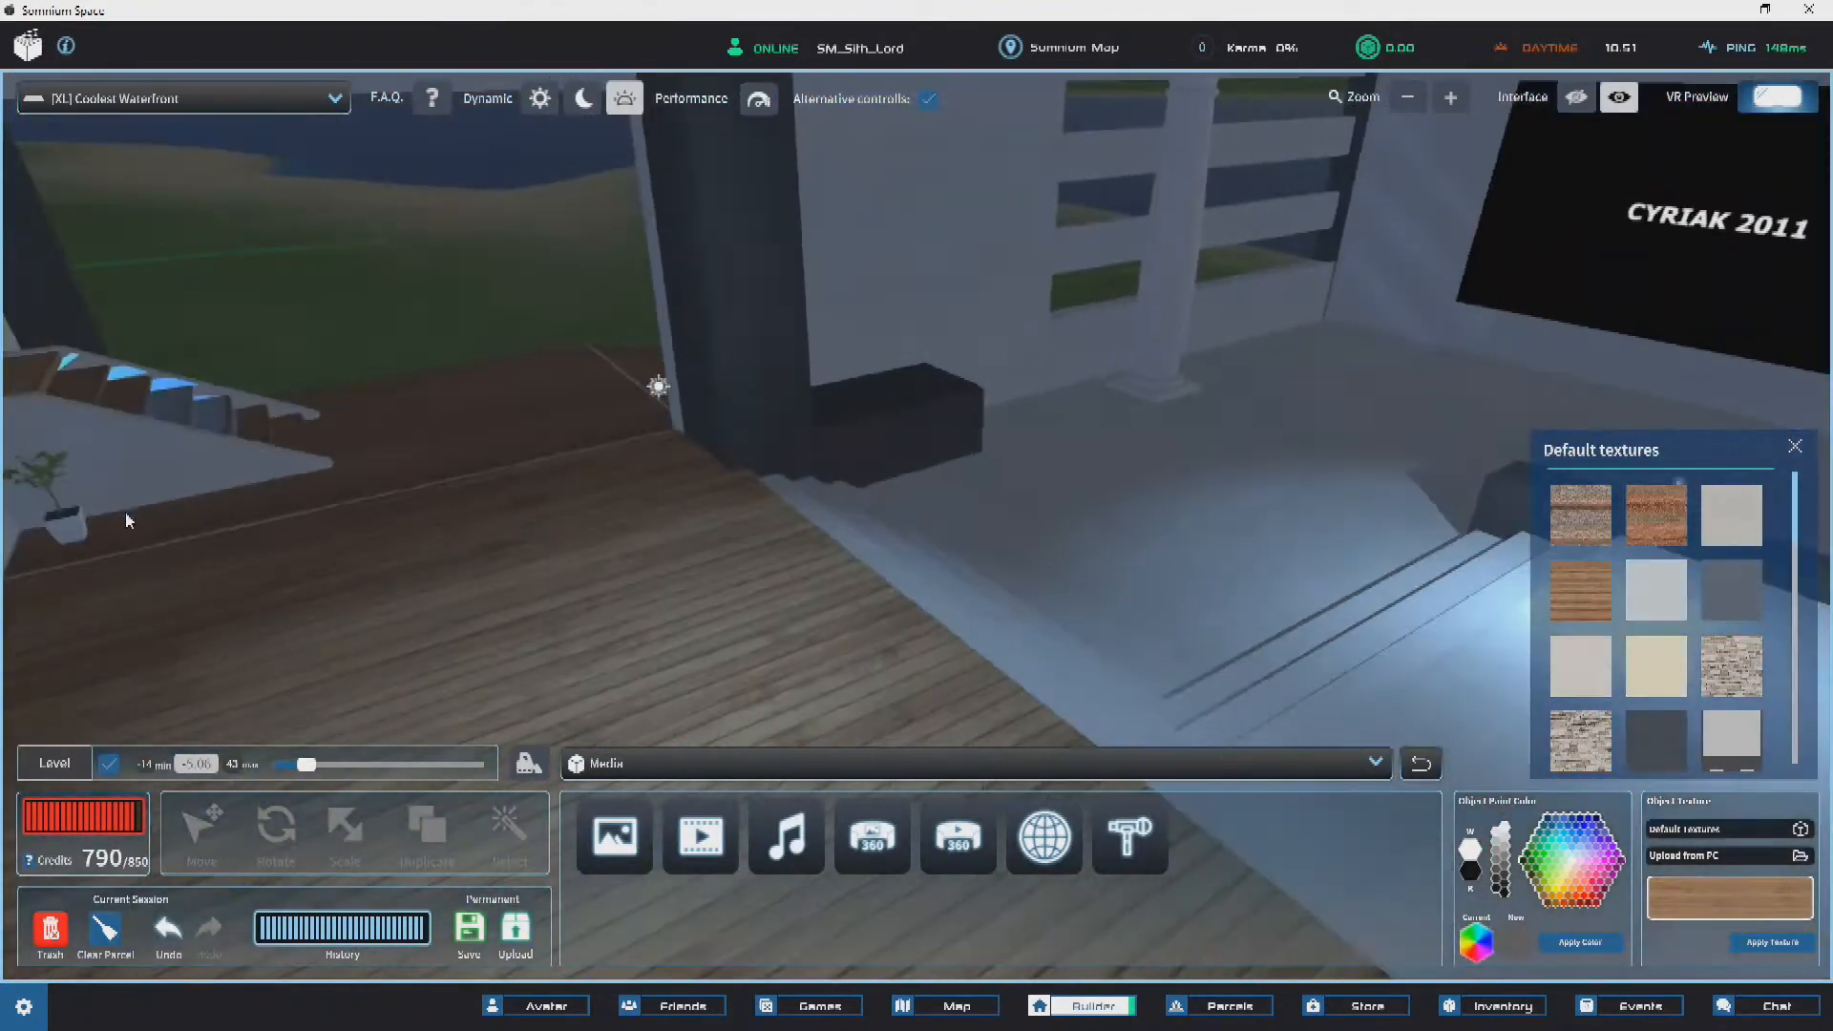
right_click_drag(561, 533, 1013, 325)
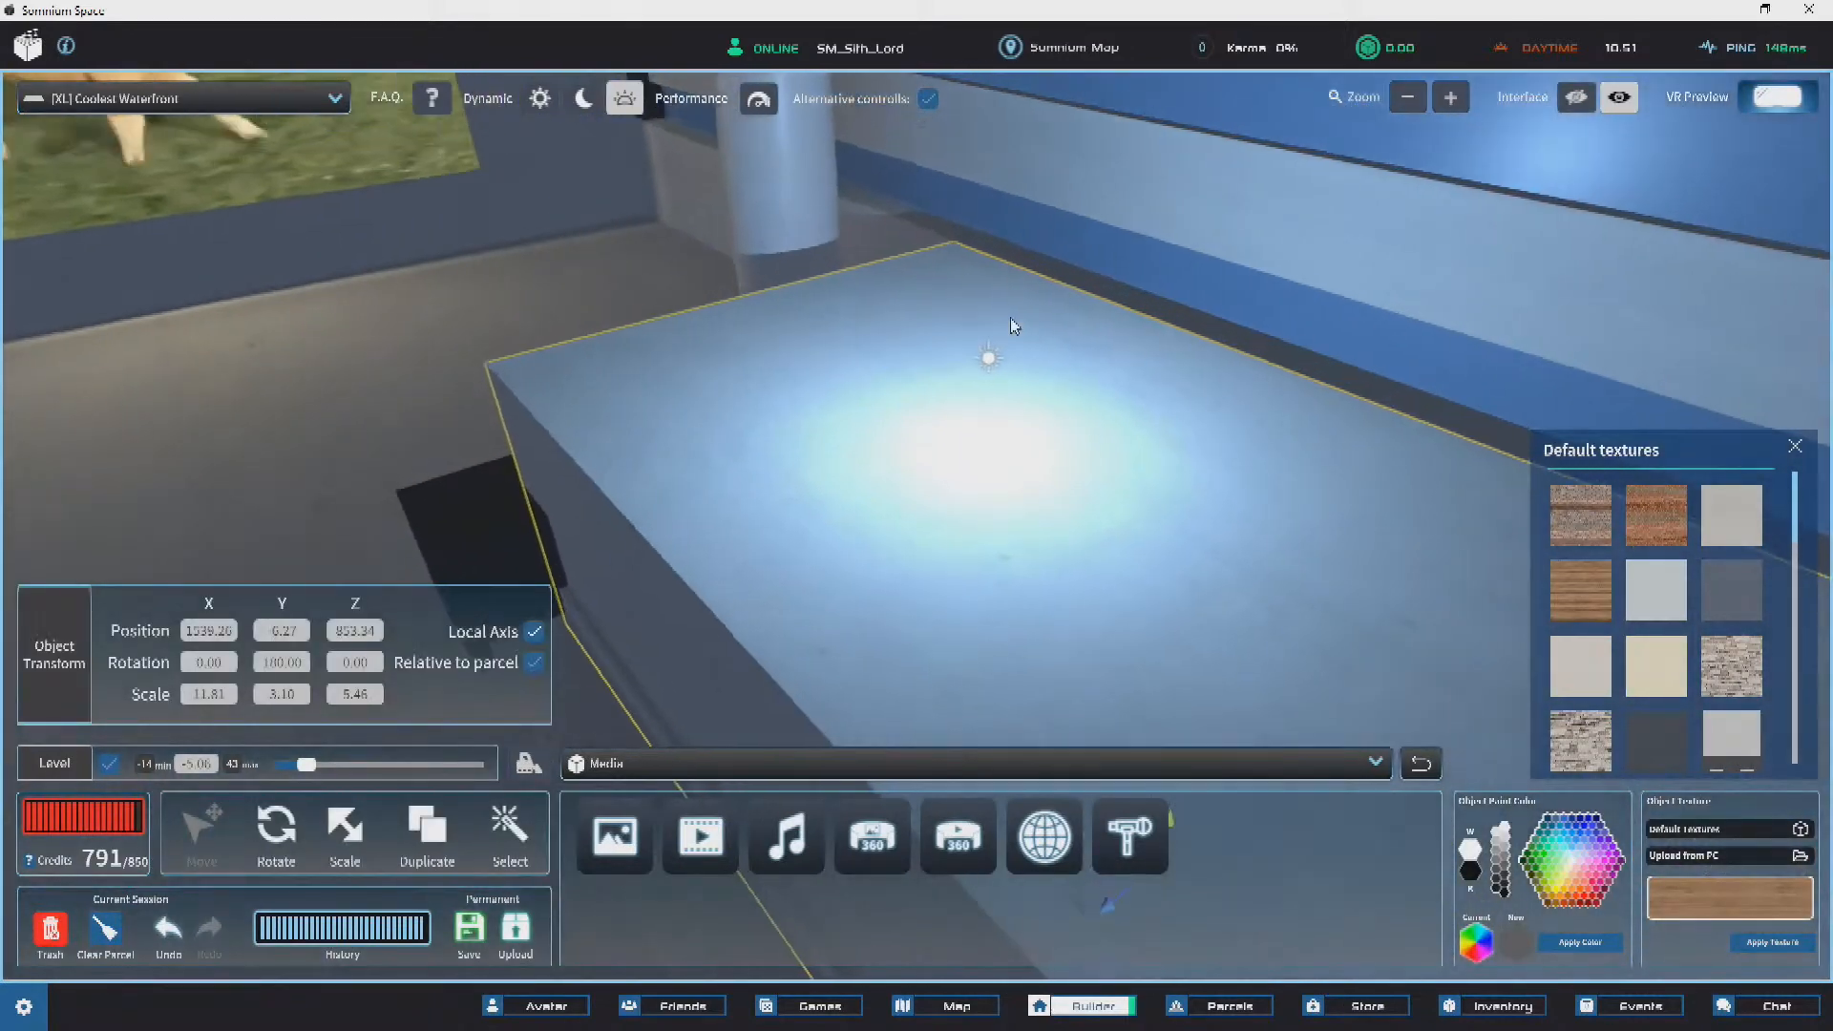
left_click_drag(958, 246, 1064, 349)
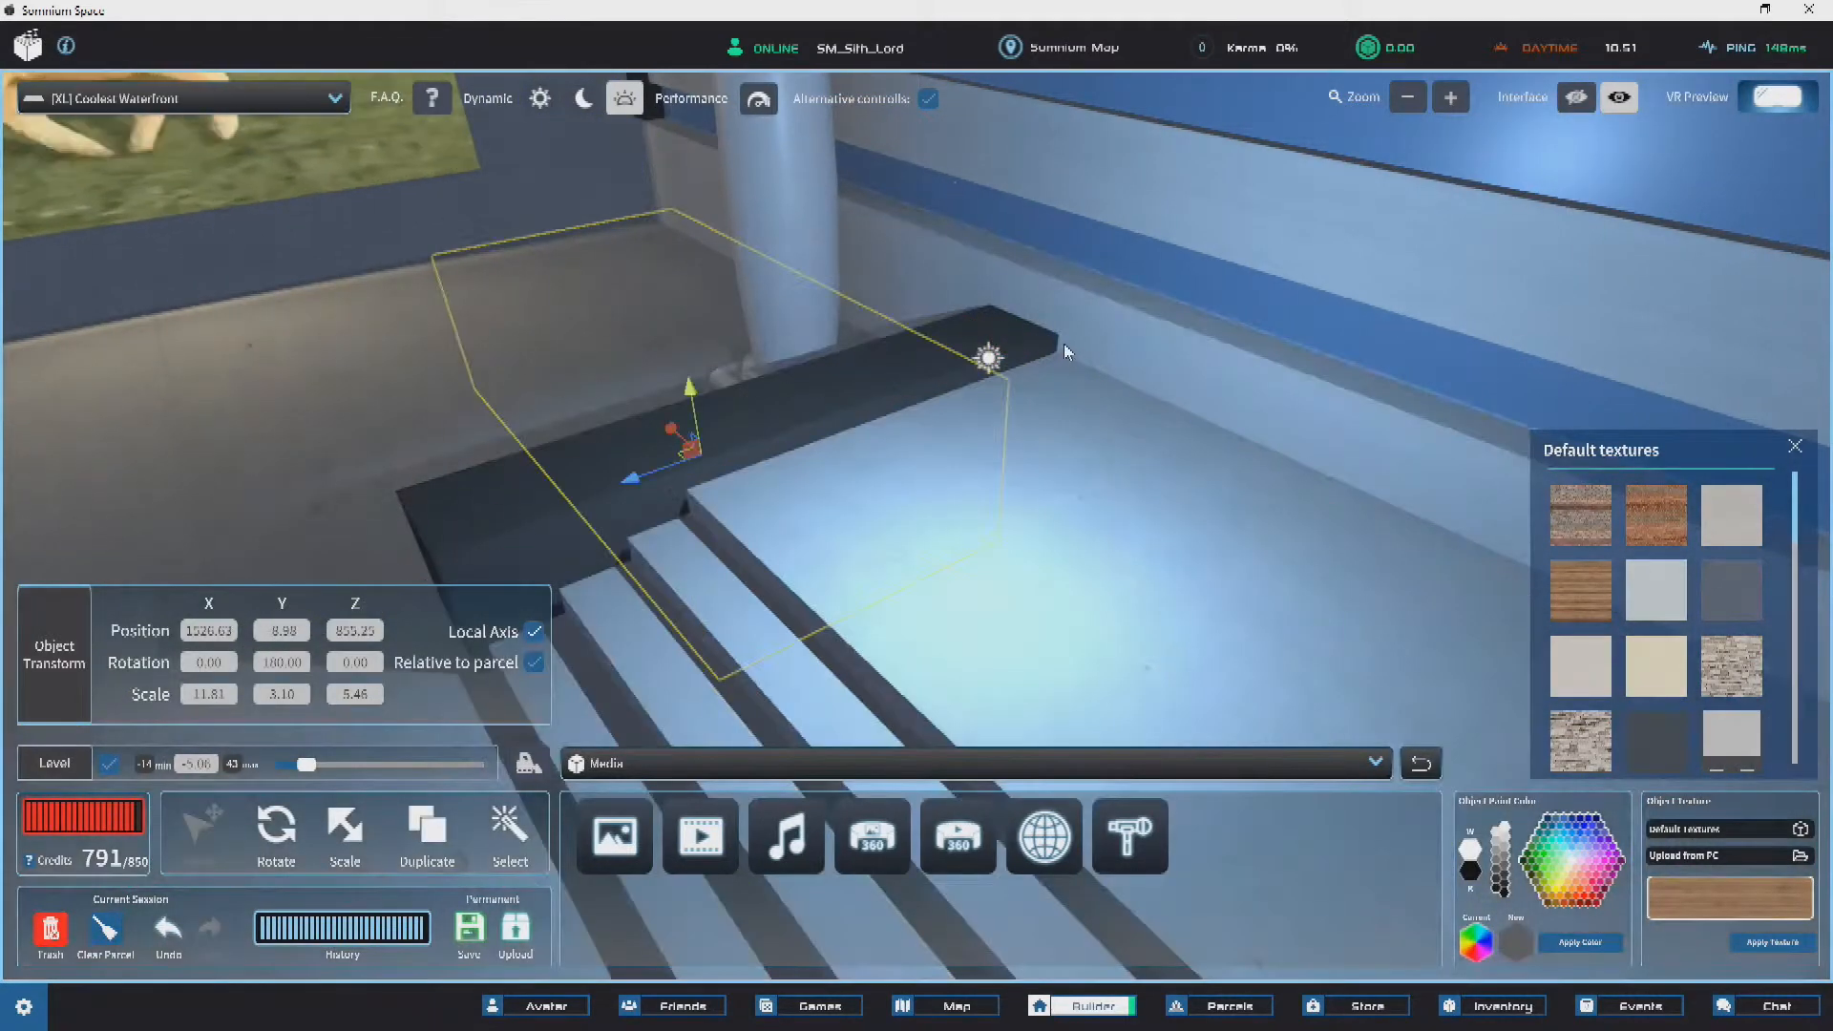
key("ctrl+z")
right_click_drag(559, 402, 1121, 564)
left_click_drag(1123, 567, 1081, 575)
right_click_drag(1081, 575, 1035, 601)
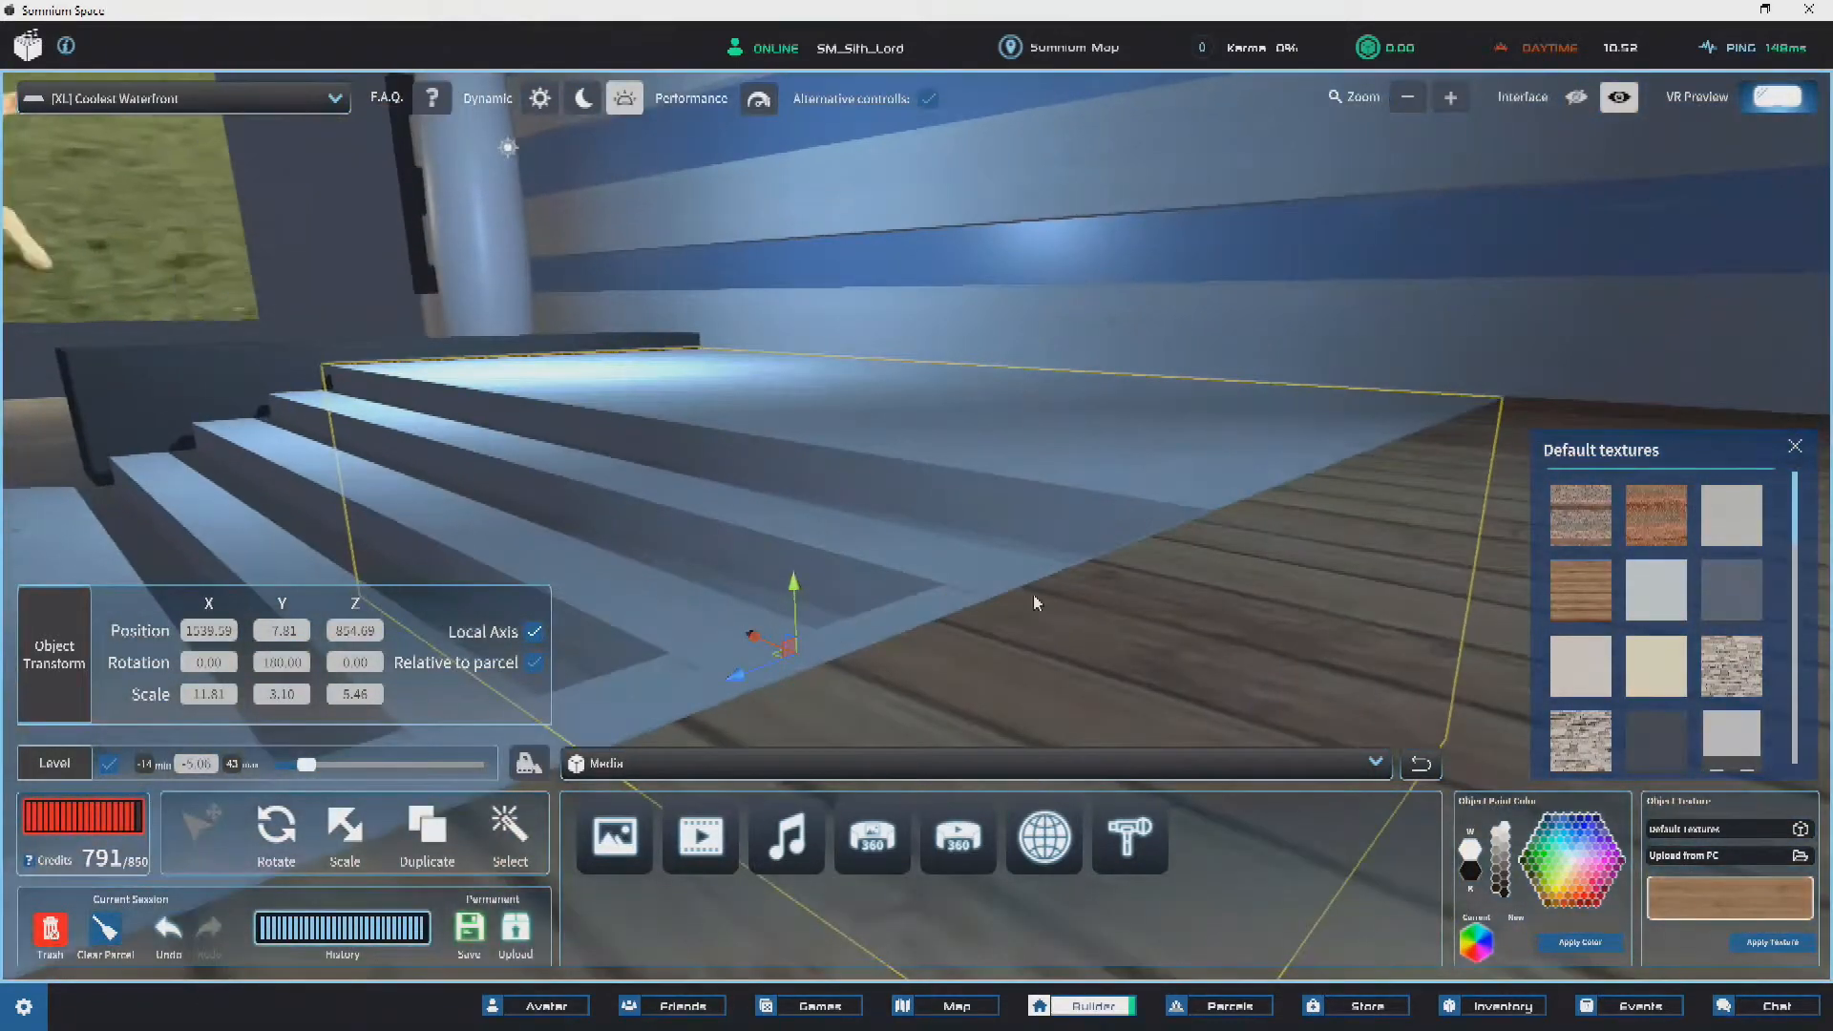
Step: Apply the wood plank texture to the smaller platform's copy and uniformly shrink it to about 11.68 × 3.06 × 5.40
left_click(1755, 948)
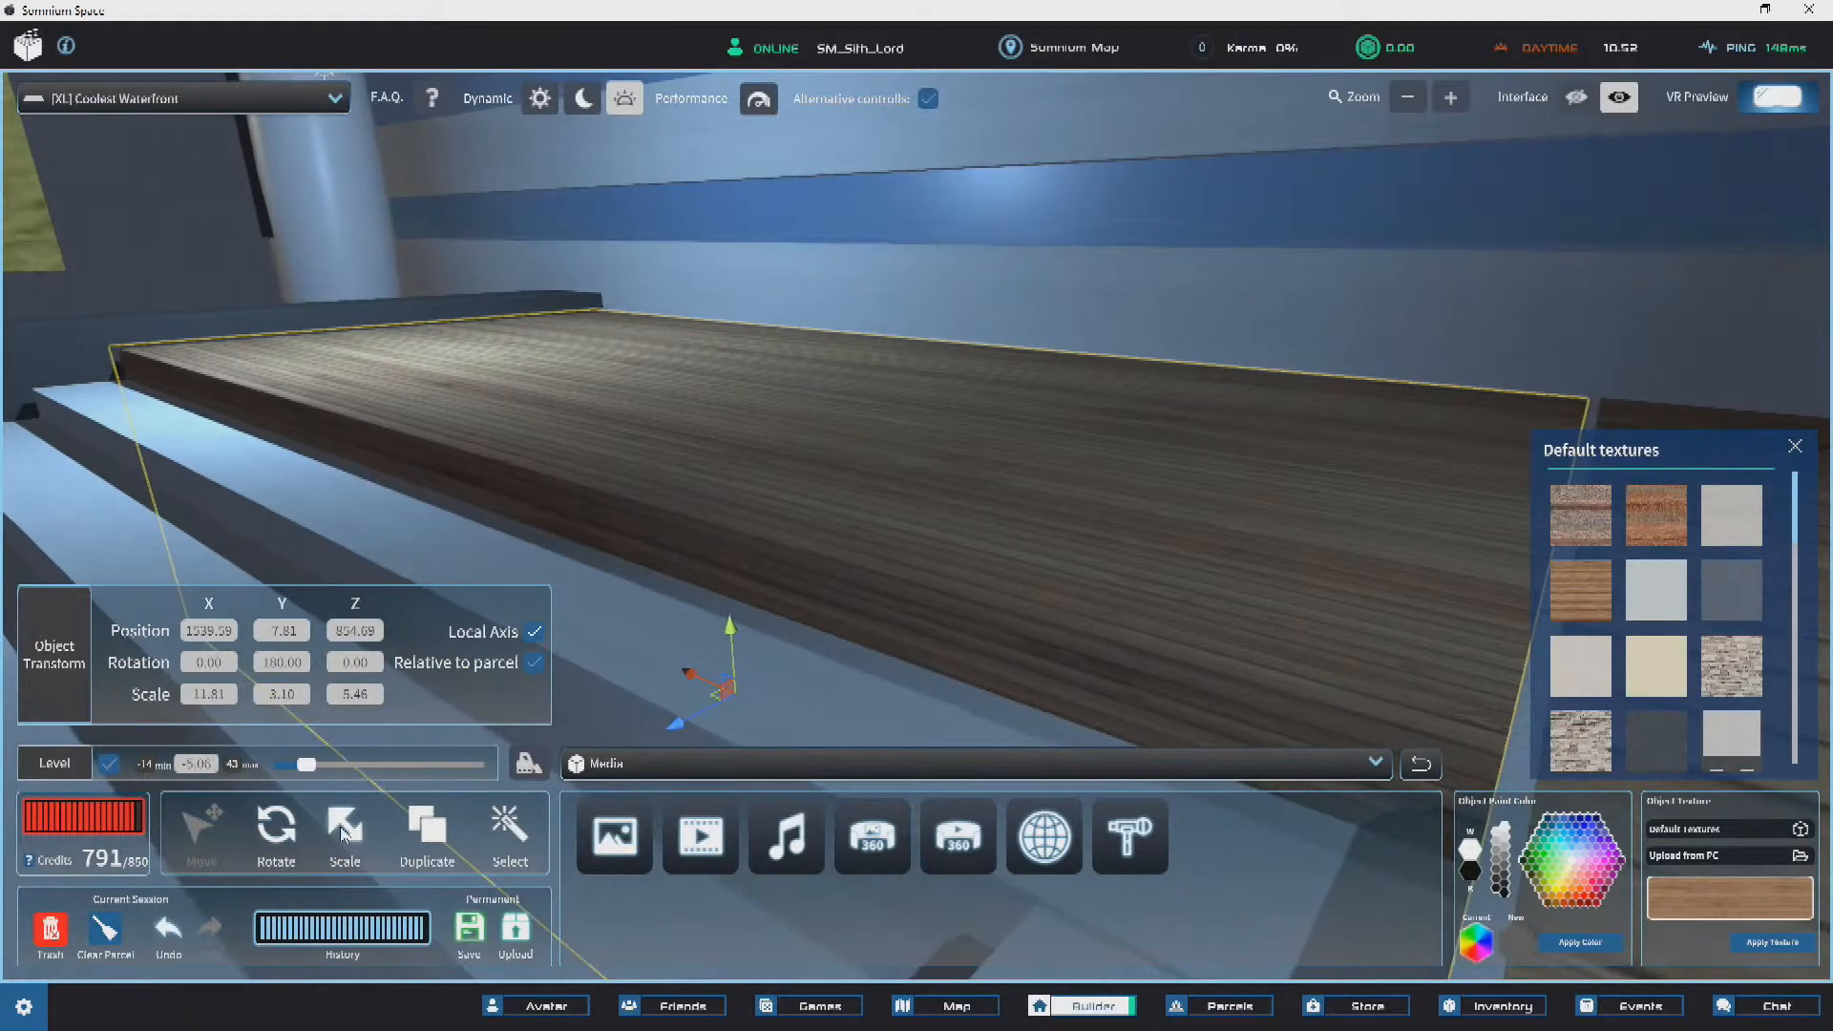
key("ctrl+z")
key("ctrl+z")
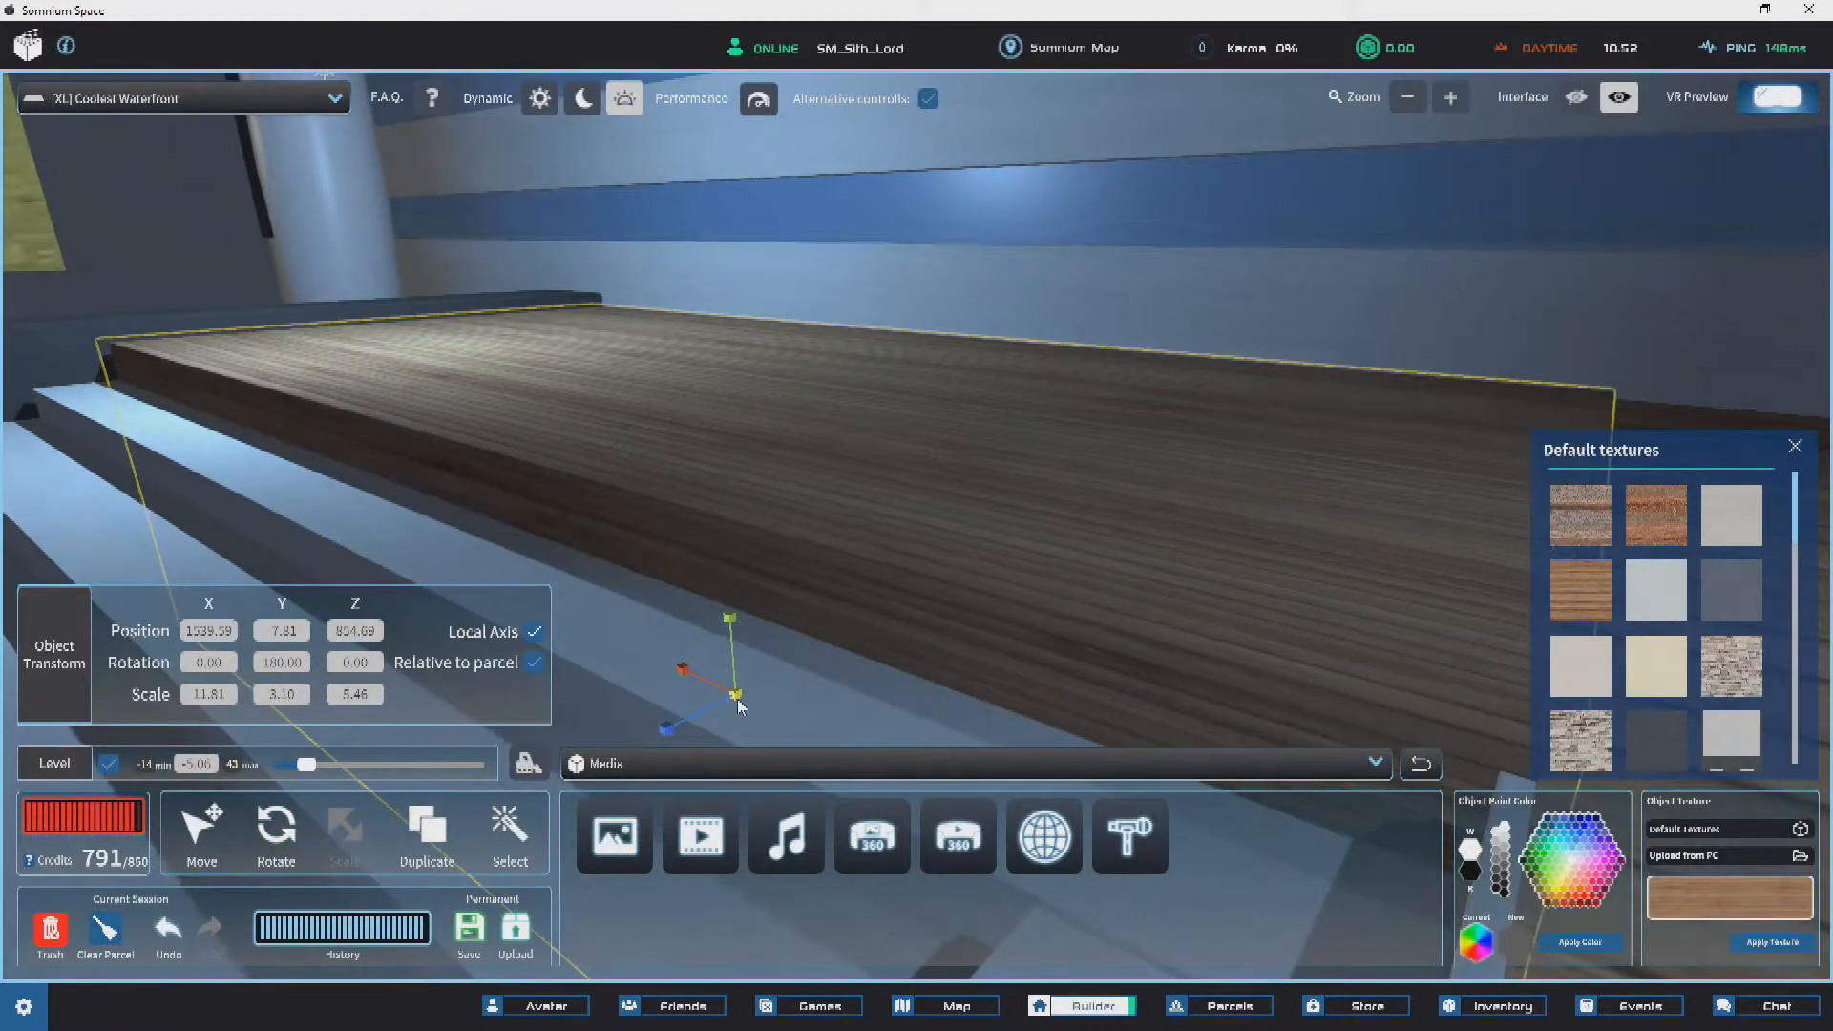
key("ctrl+z")
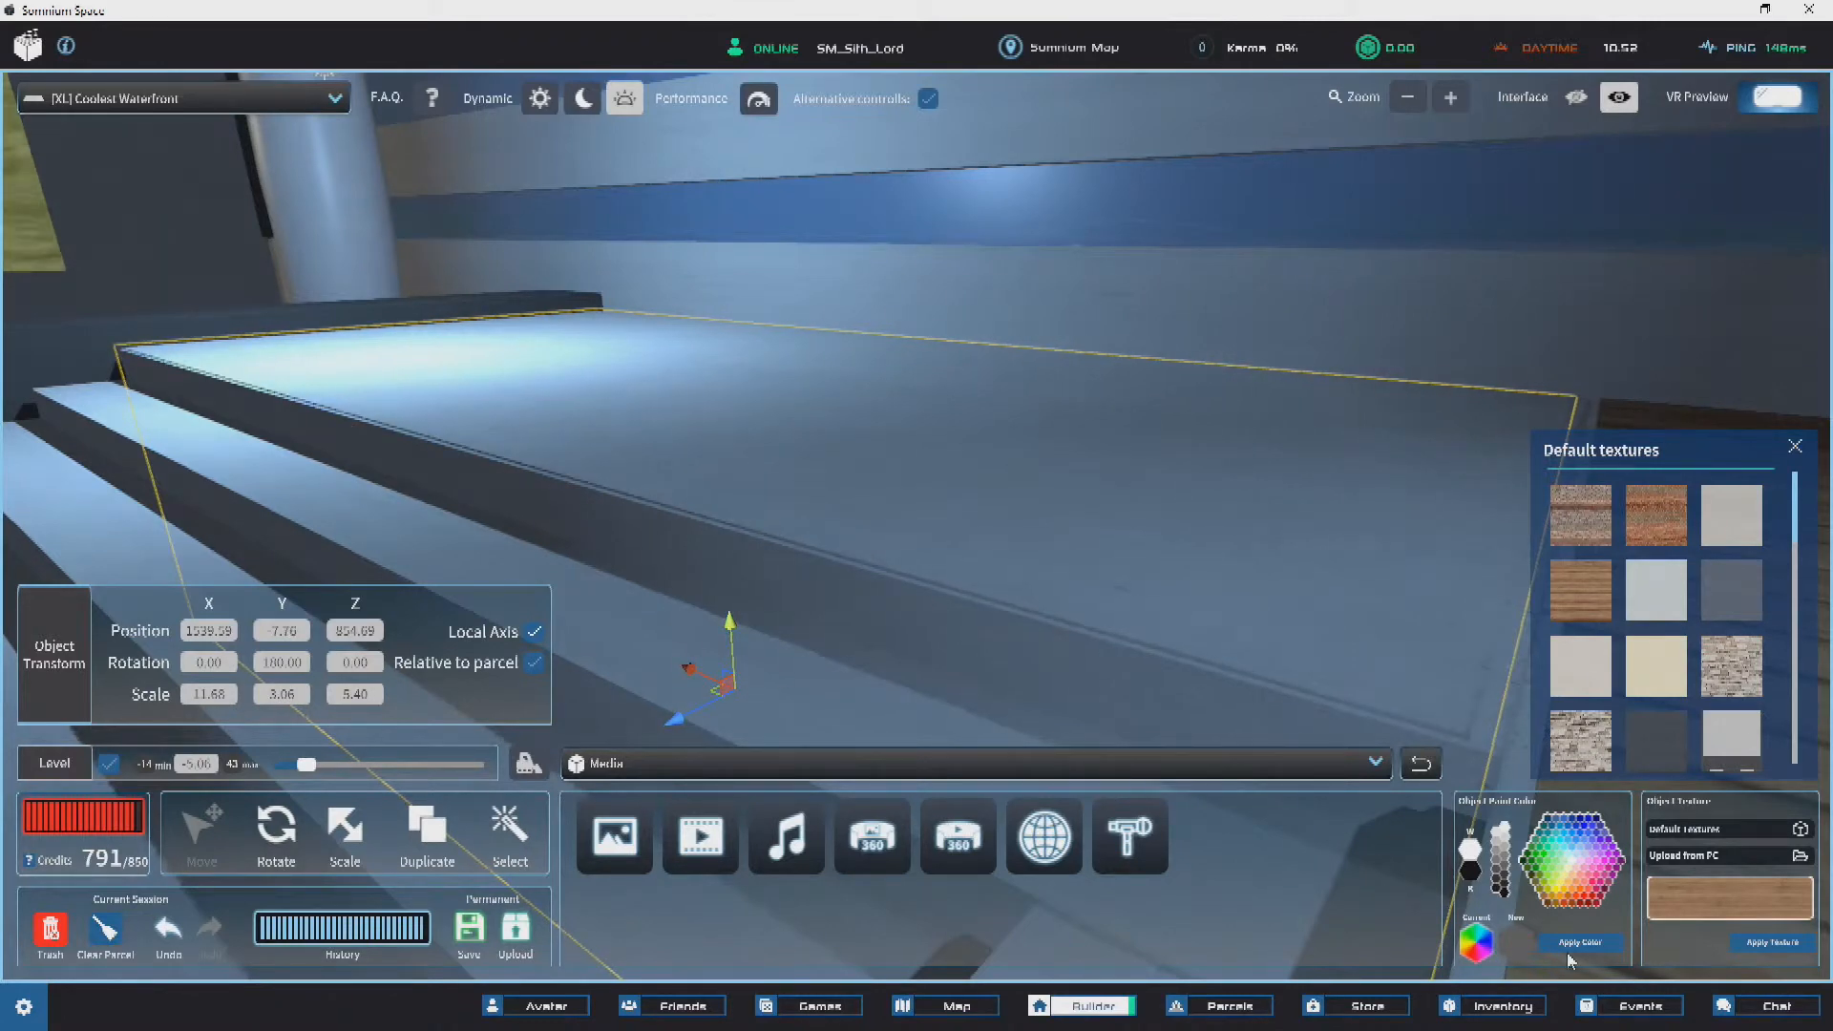
left_click(1756, 945)
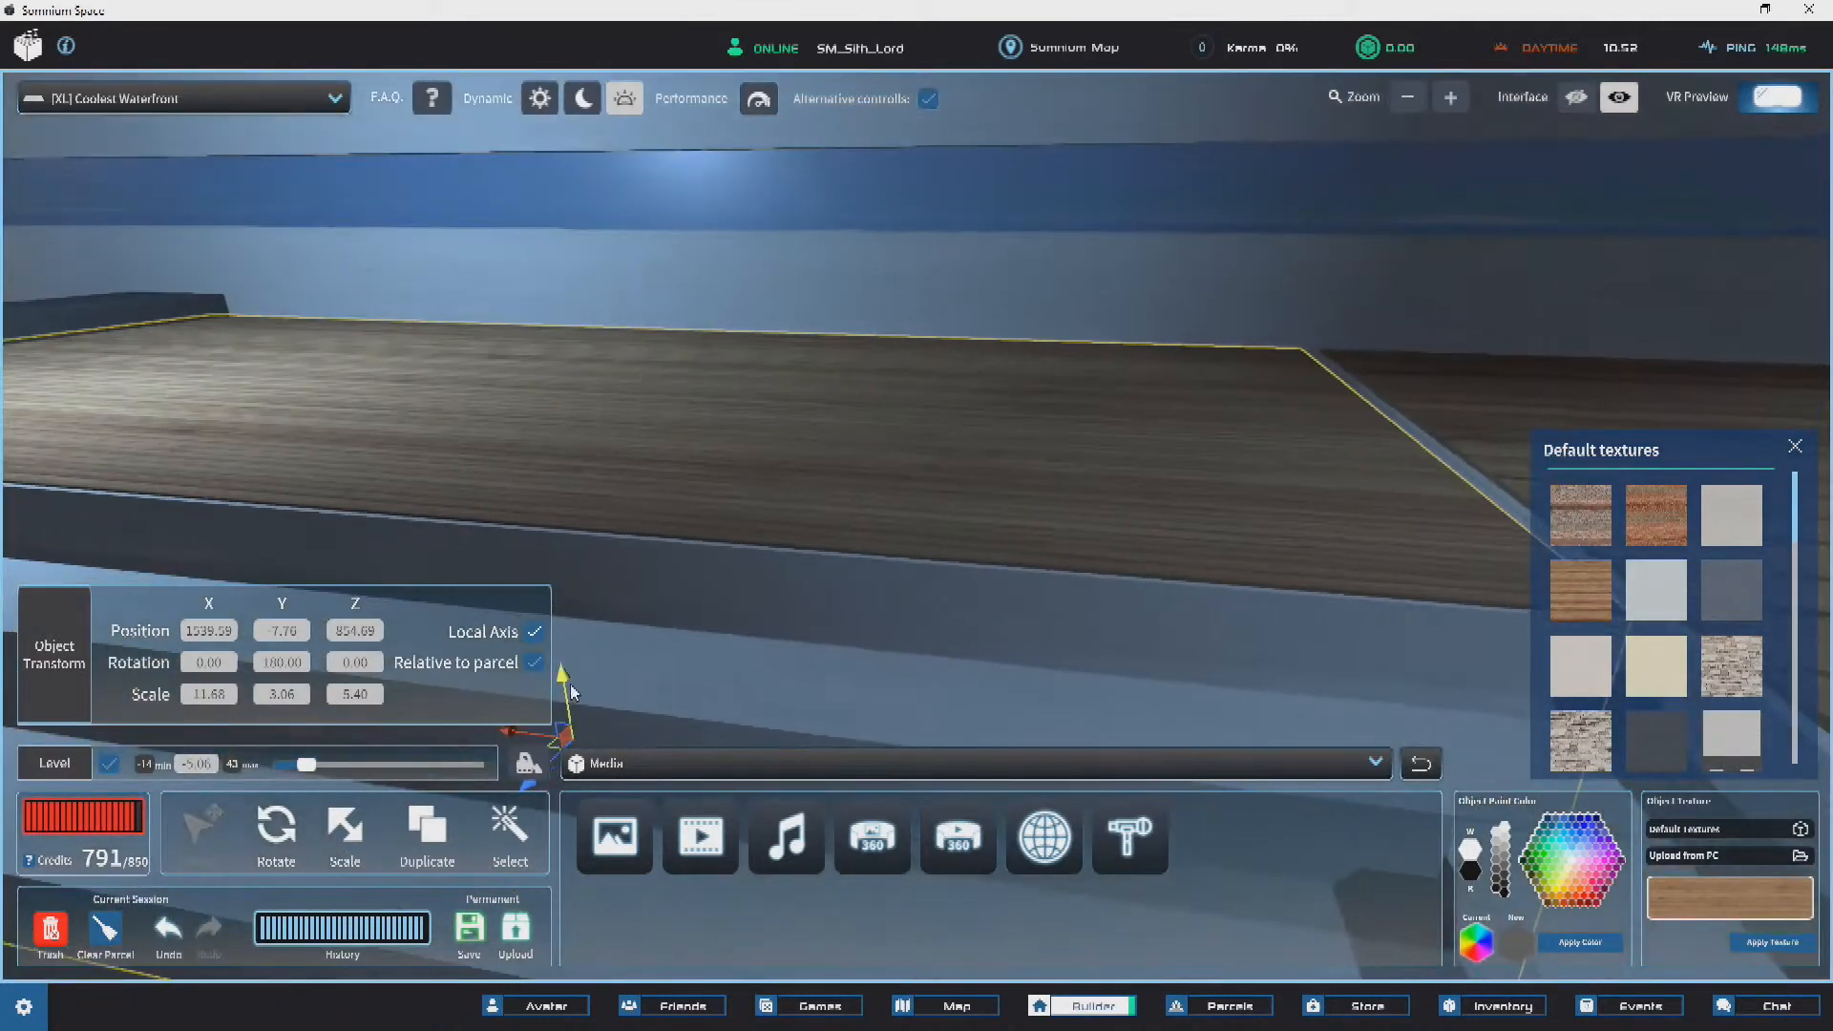
Step: Raise the smaller wood floor layer to about Y -7.75
left_click_drag(569, 681, 567, 683)
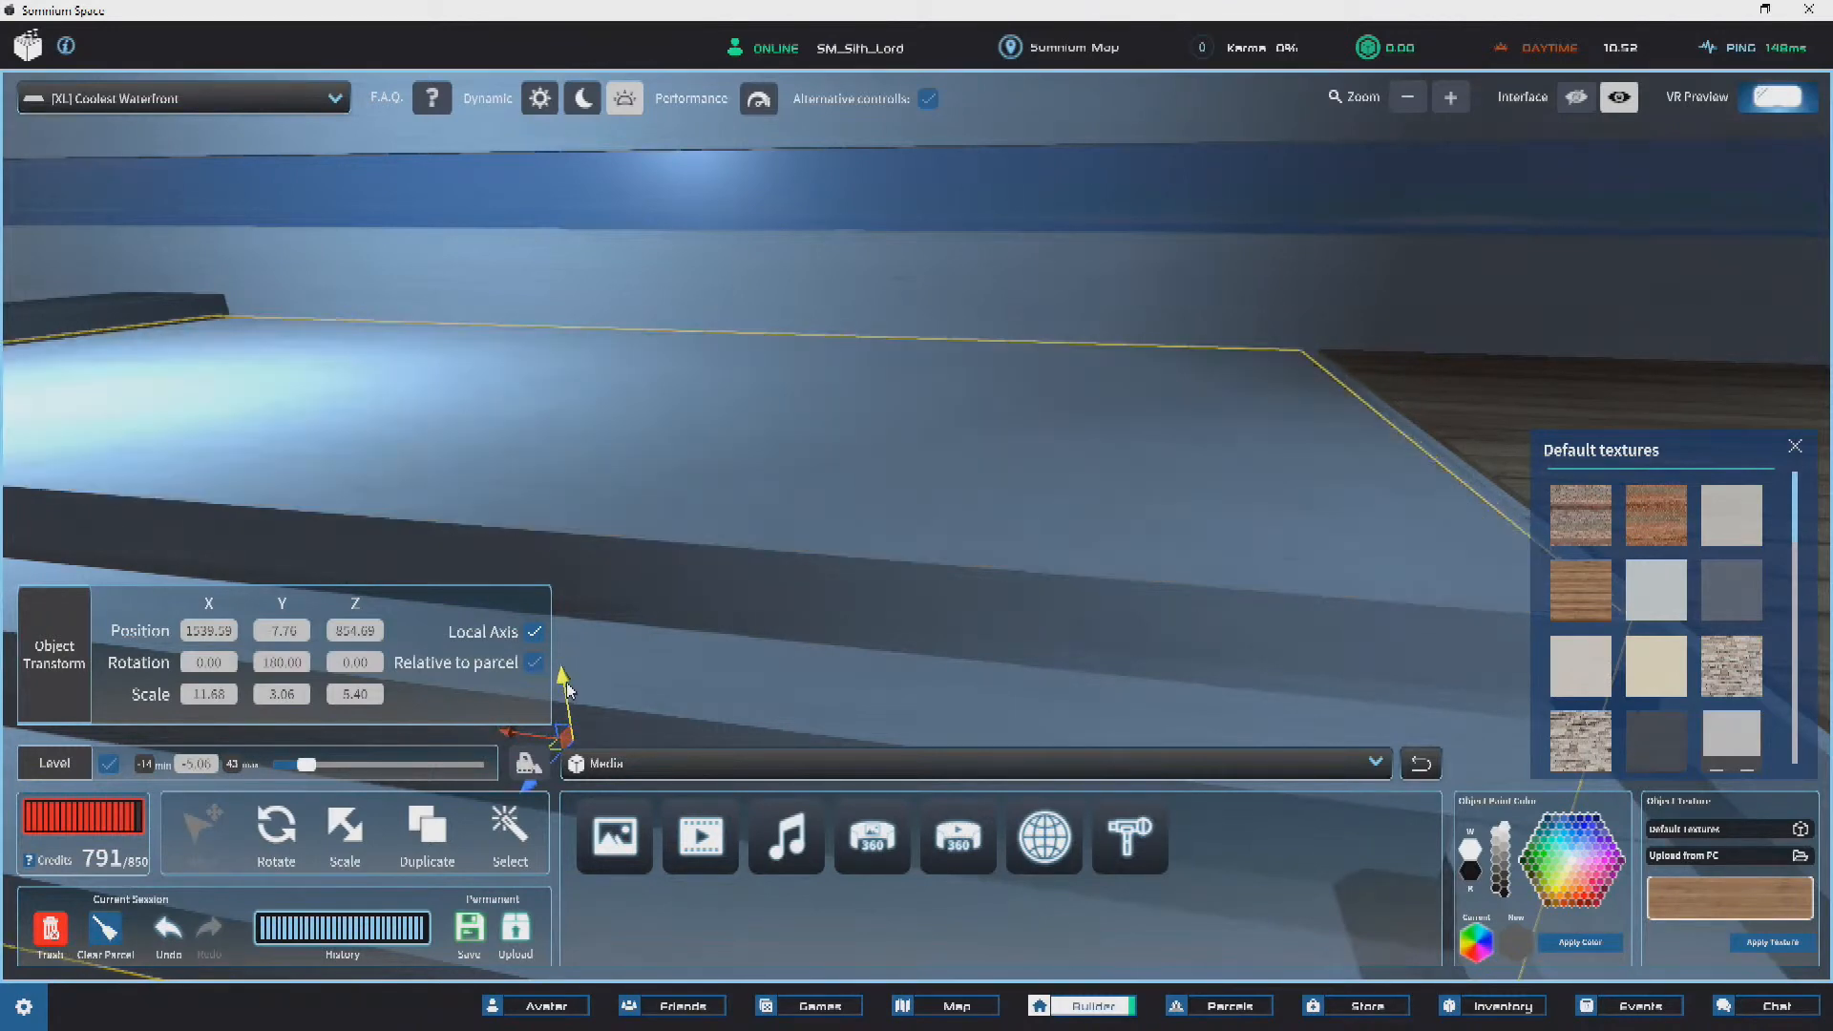
right_click_drag(903, 557, 787, 536)
scroll(787, 535, "down", 5)
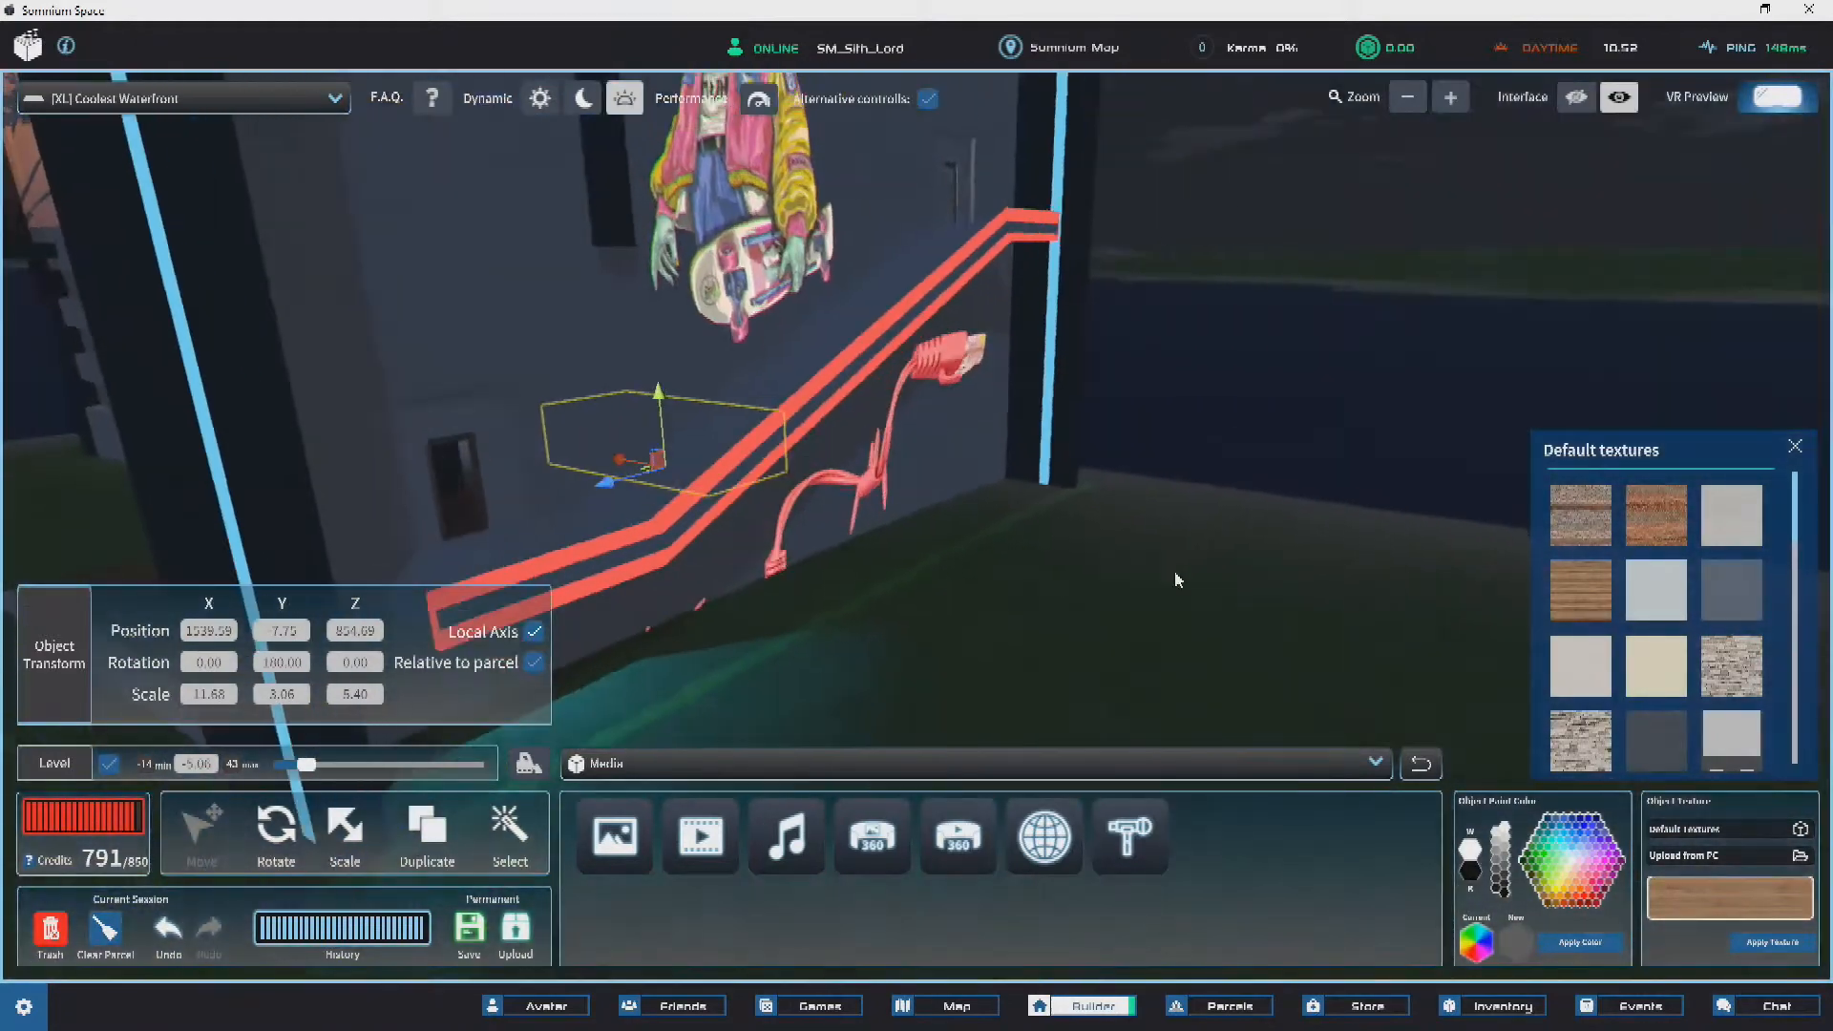
Step: Reduce the smaller wood layer's X scale to about 3.56 and rotate it to 90° about Y to turn the planks
left_click(1145, 585)
scroll(949, 397, "up", 5)
right_click_drag(948, 397, 767, 554)
left_click(767, 554)
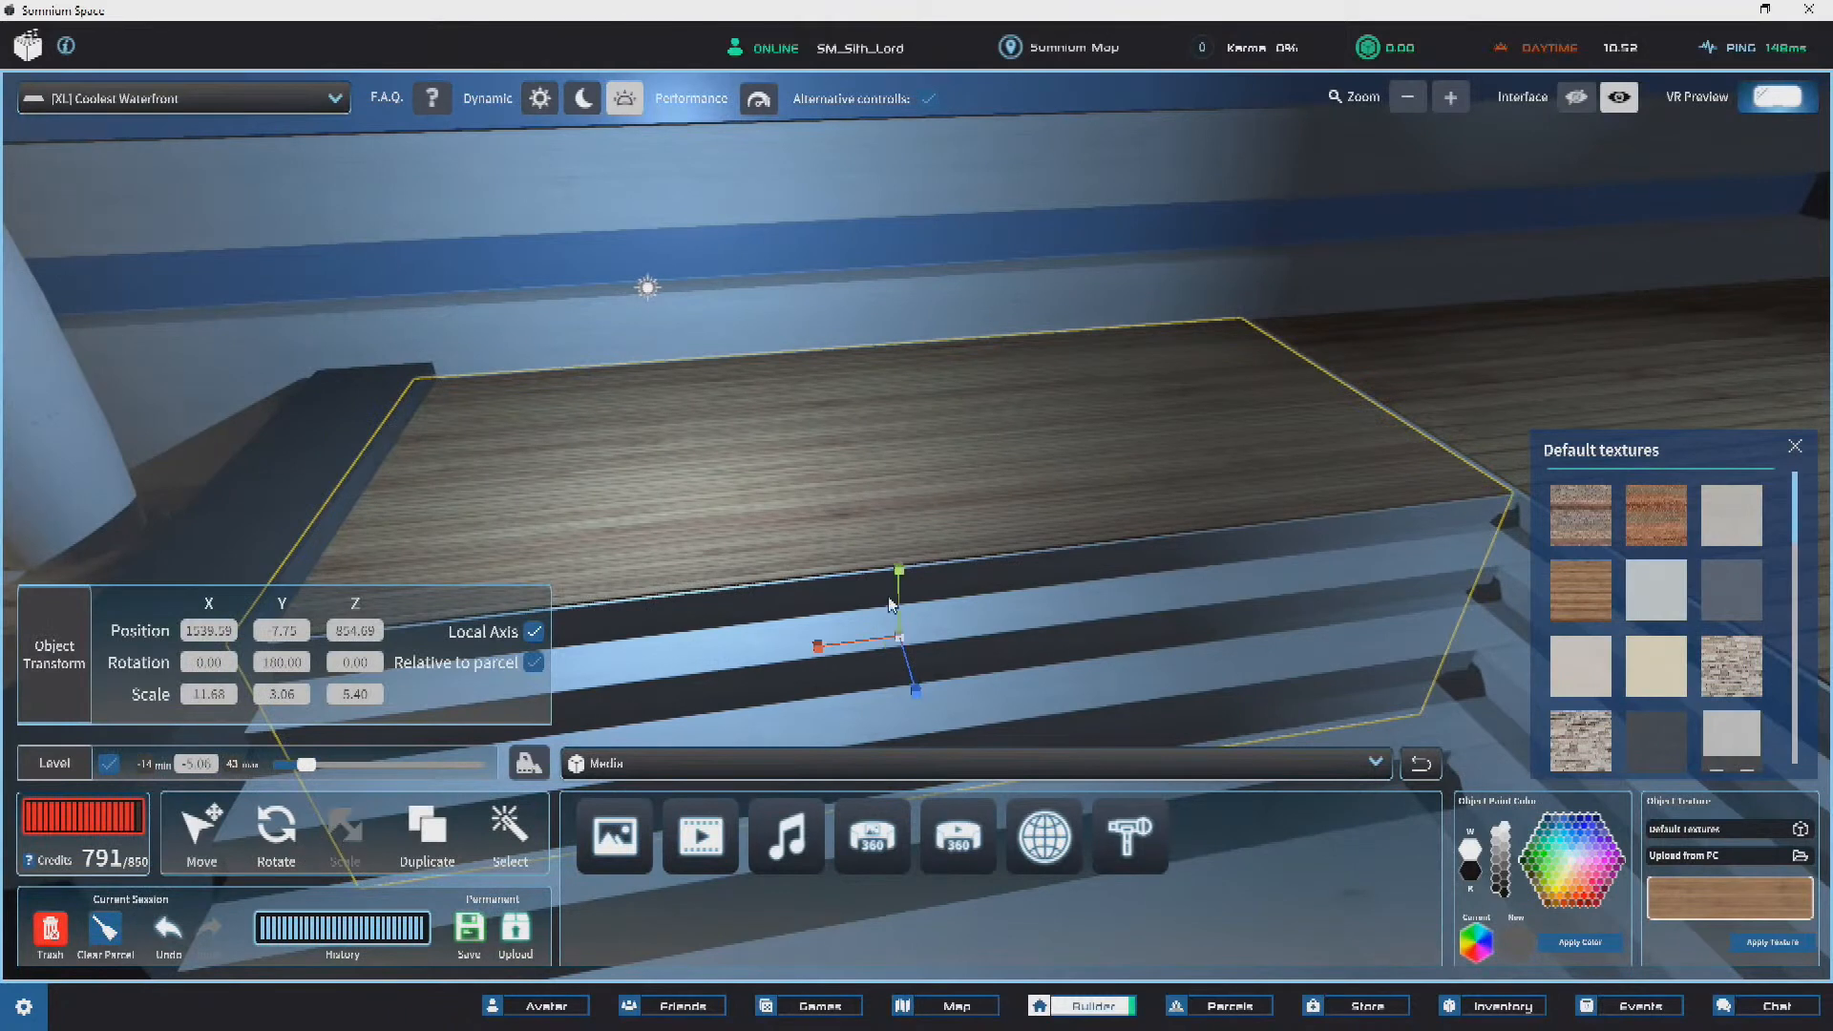
left_click_drag(834, 651, 895, 639)
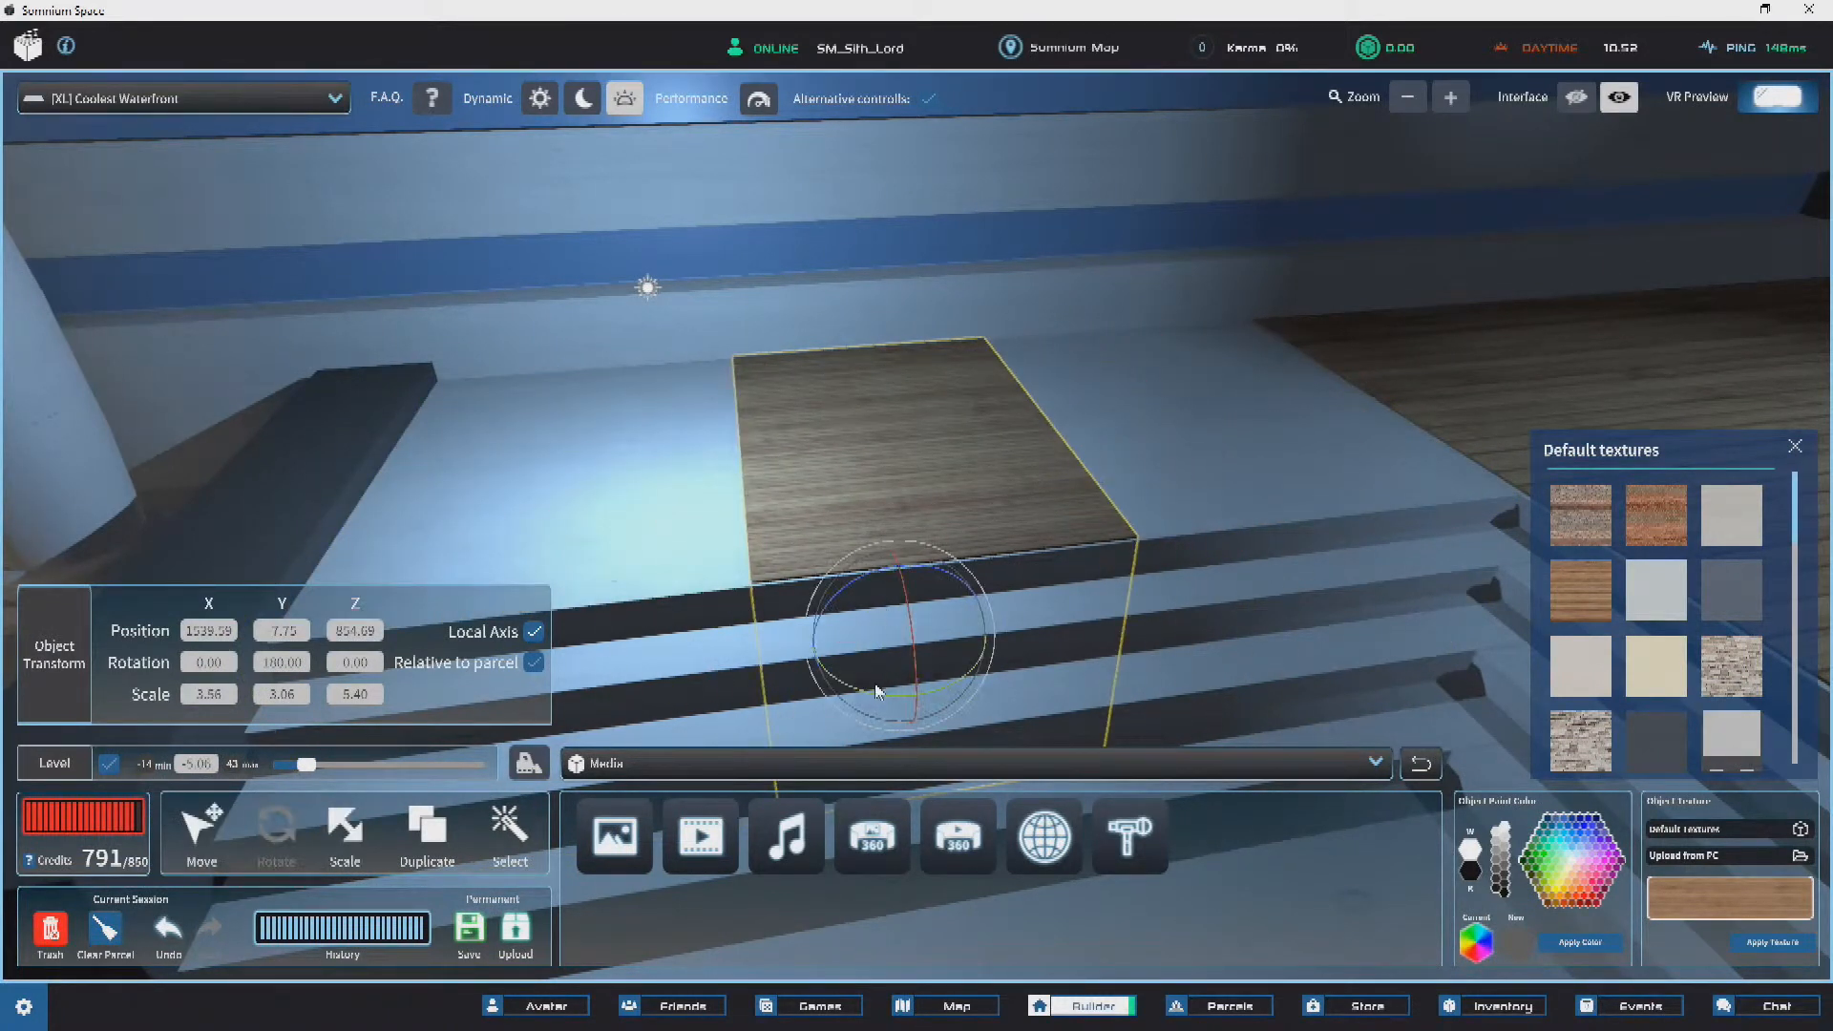
left_click_drag(865, 700, 1016, 693)
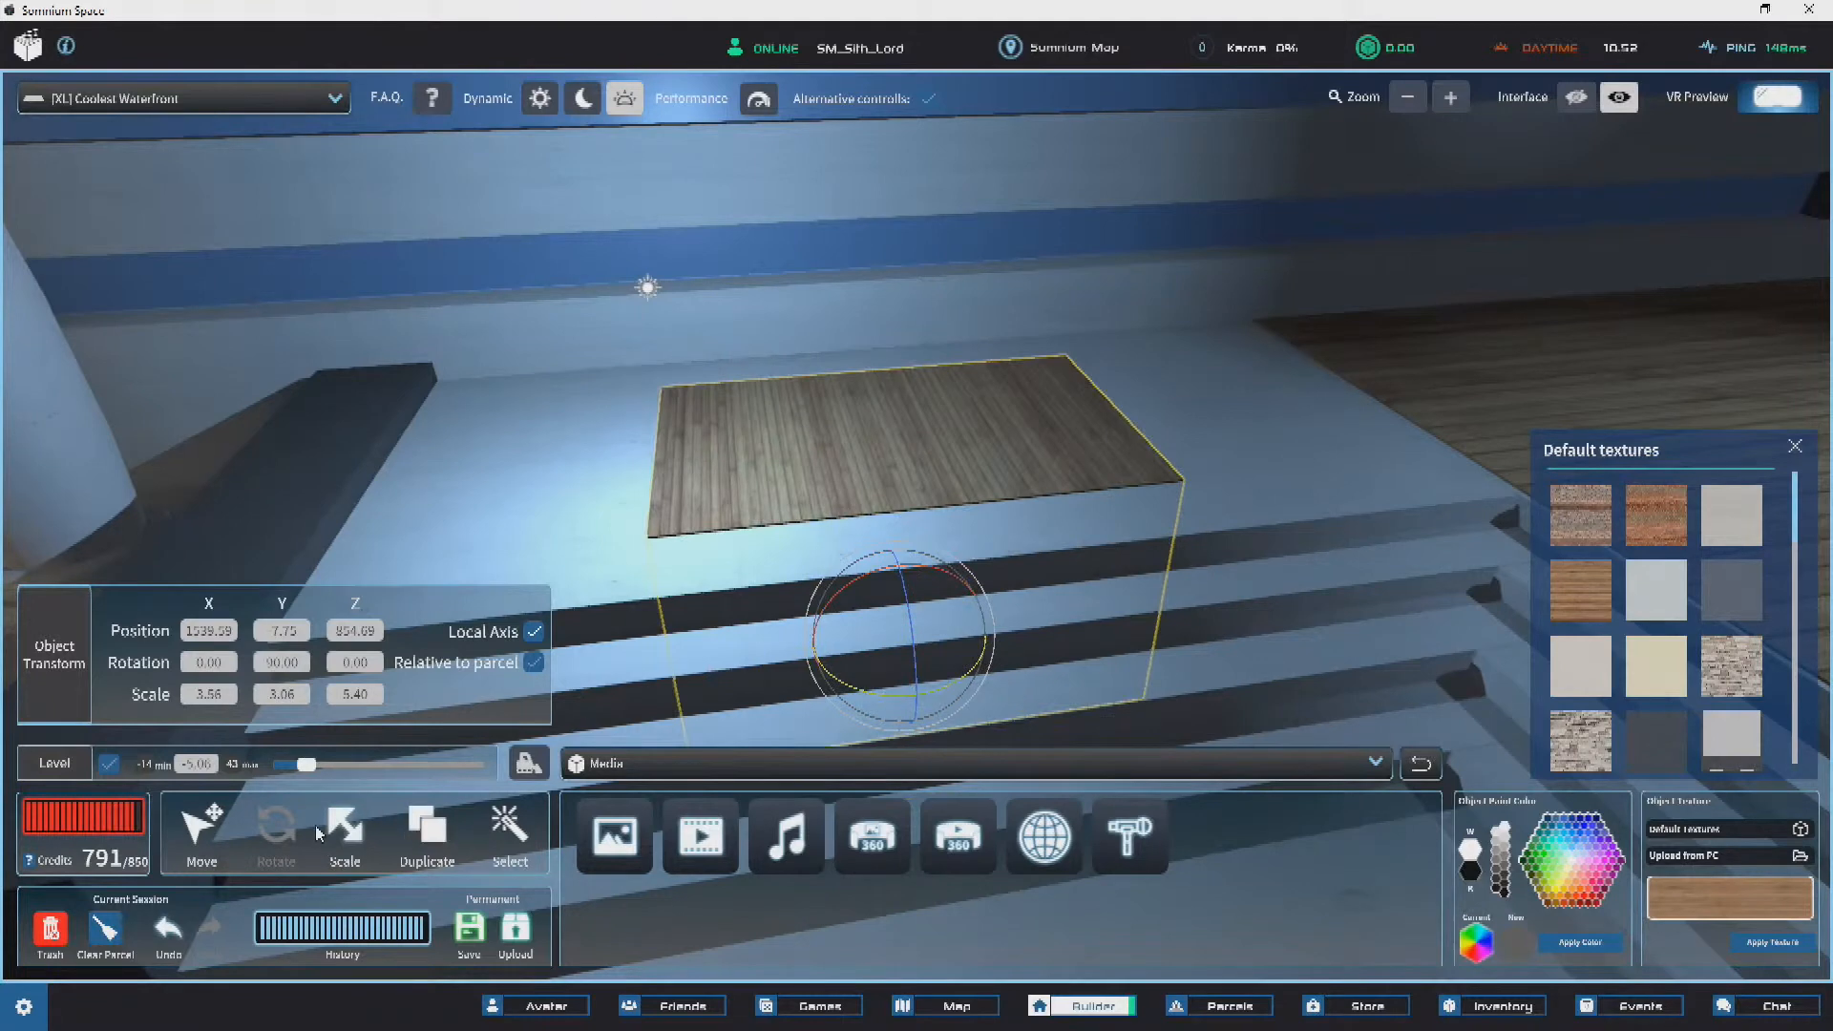
right_click_drag(941, 526, 998, 651)
Step: Stretch the rotated wood layer to a Z scale of about 11.60 and an X scale of about 5.21 to cover the platform
left_click_drag(993, 650, 1086, 617)
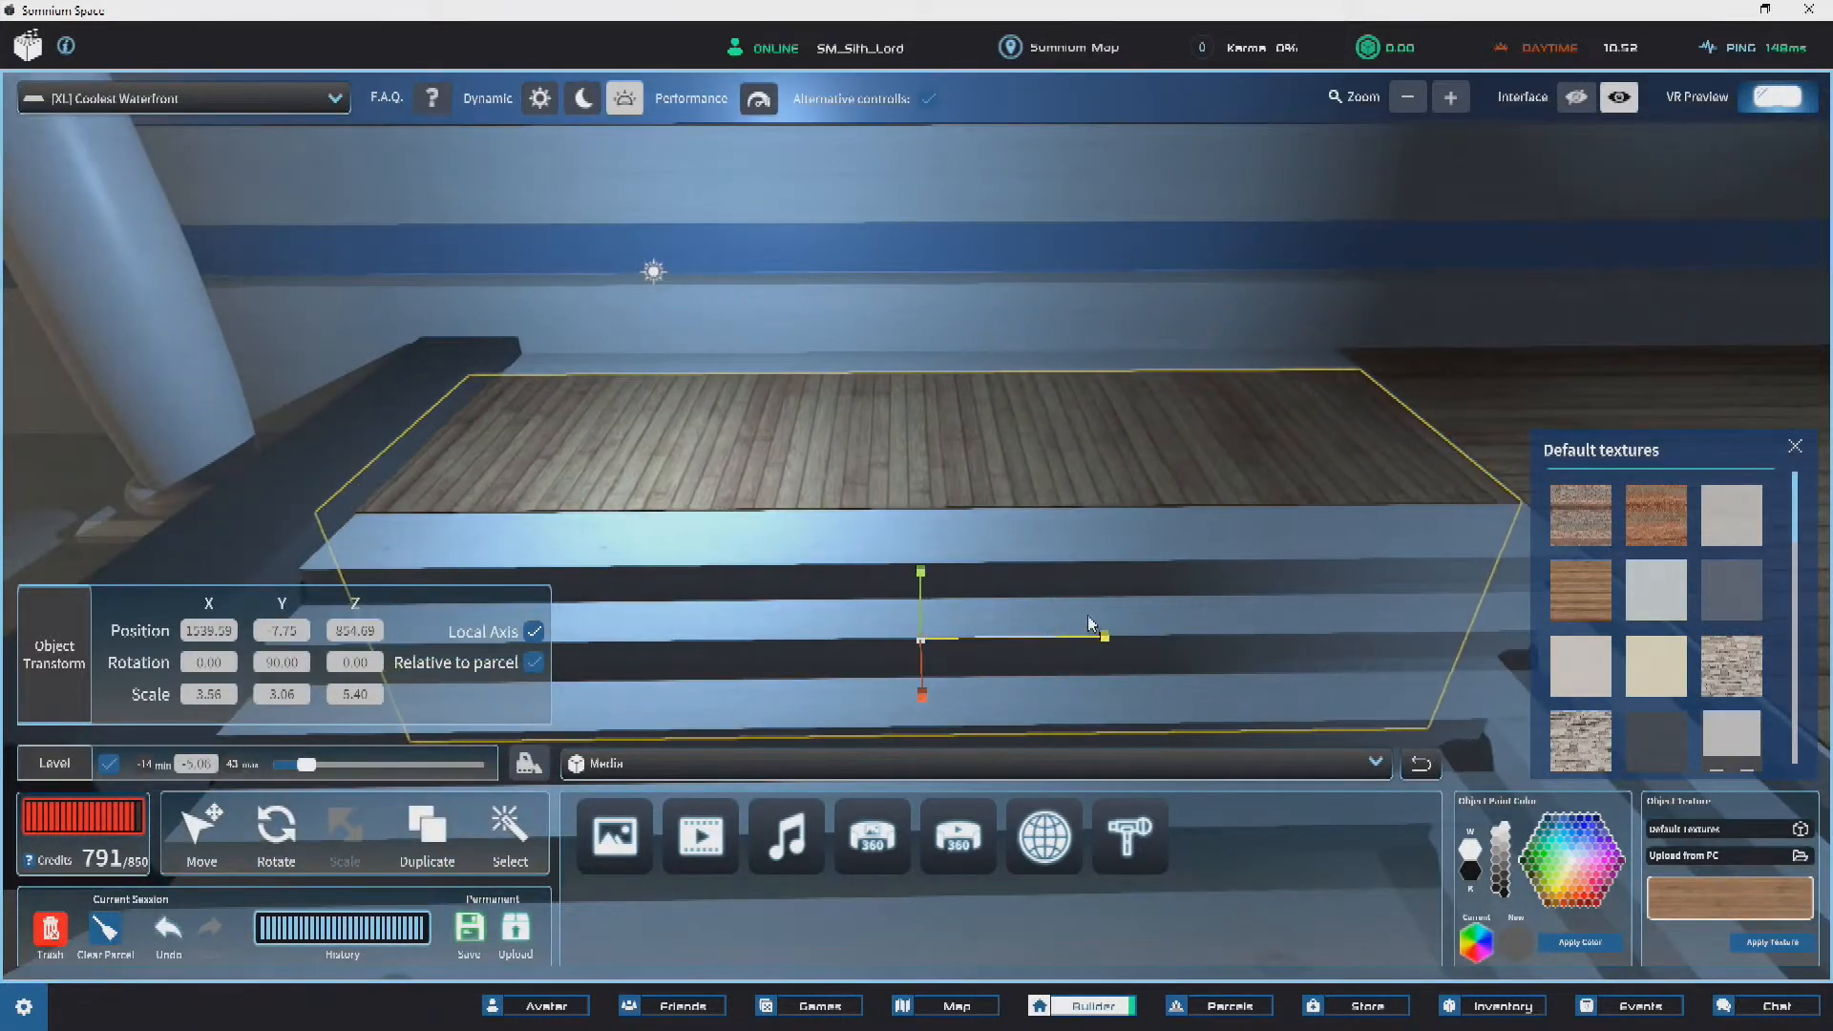
right_click_drag(1086, 614, 718, 498)
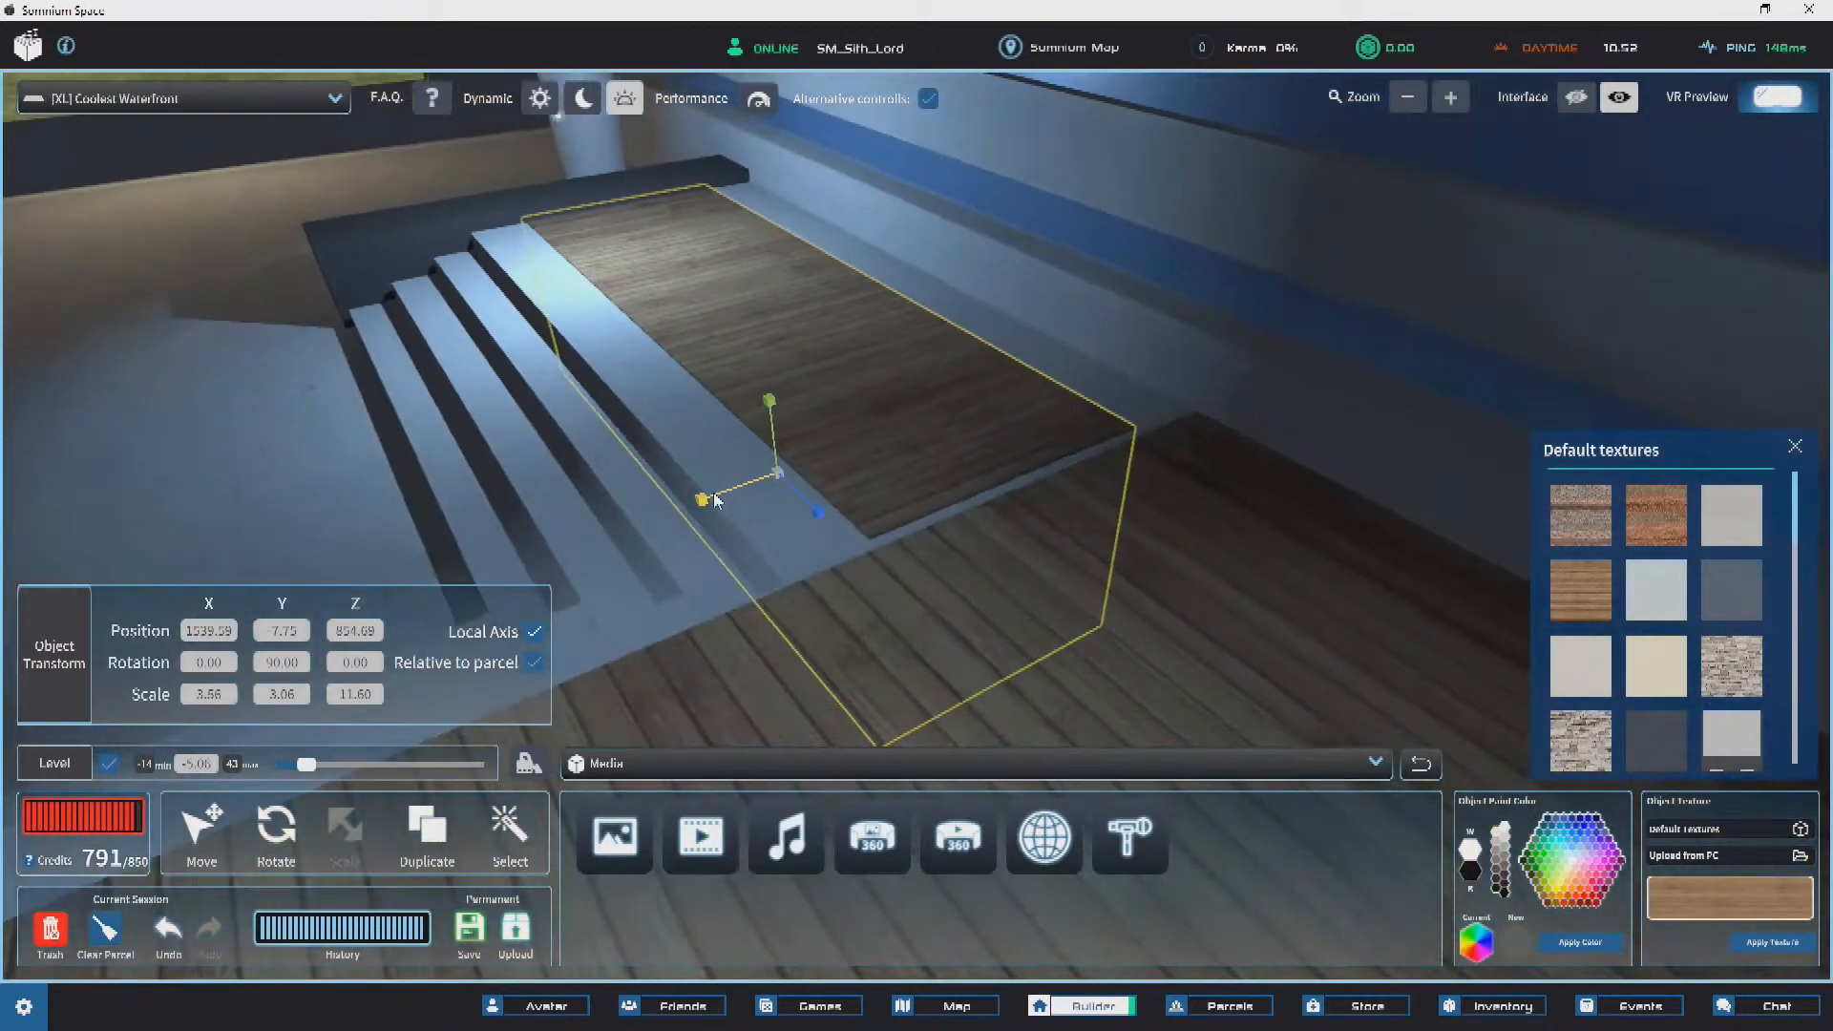
left_click_drag(670, 507, 672, 495)
right_click_drag(672, 494, 437, 673)
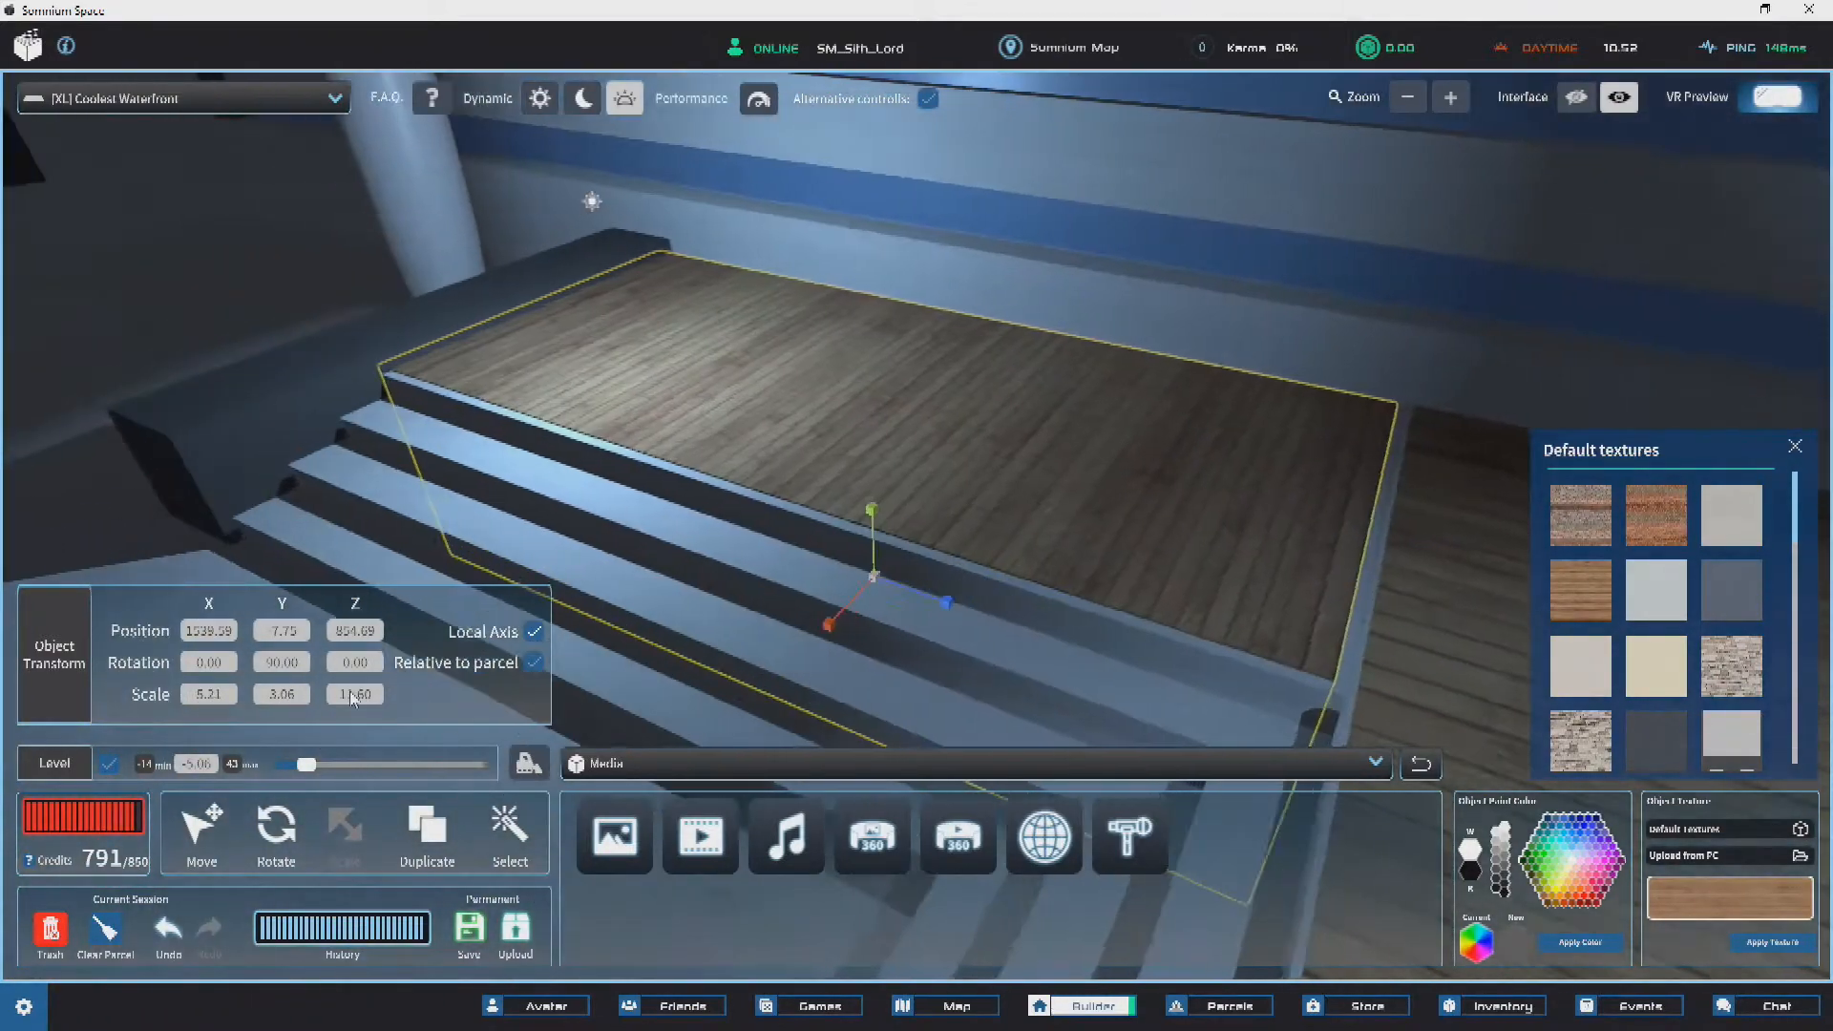
Step: Move the rotated wood layer along X to about 1539.68 to line it up with the platform
left_click(202, 828)
right_click_drag(668, 573, 871, 668)
left_click_drag(881, 652, 887, 653)
right_click_drag(935, 578, 443, 475)
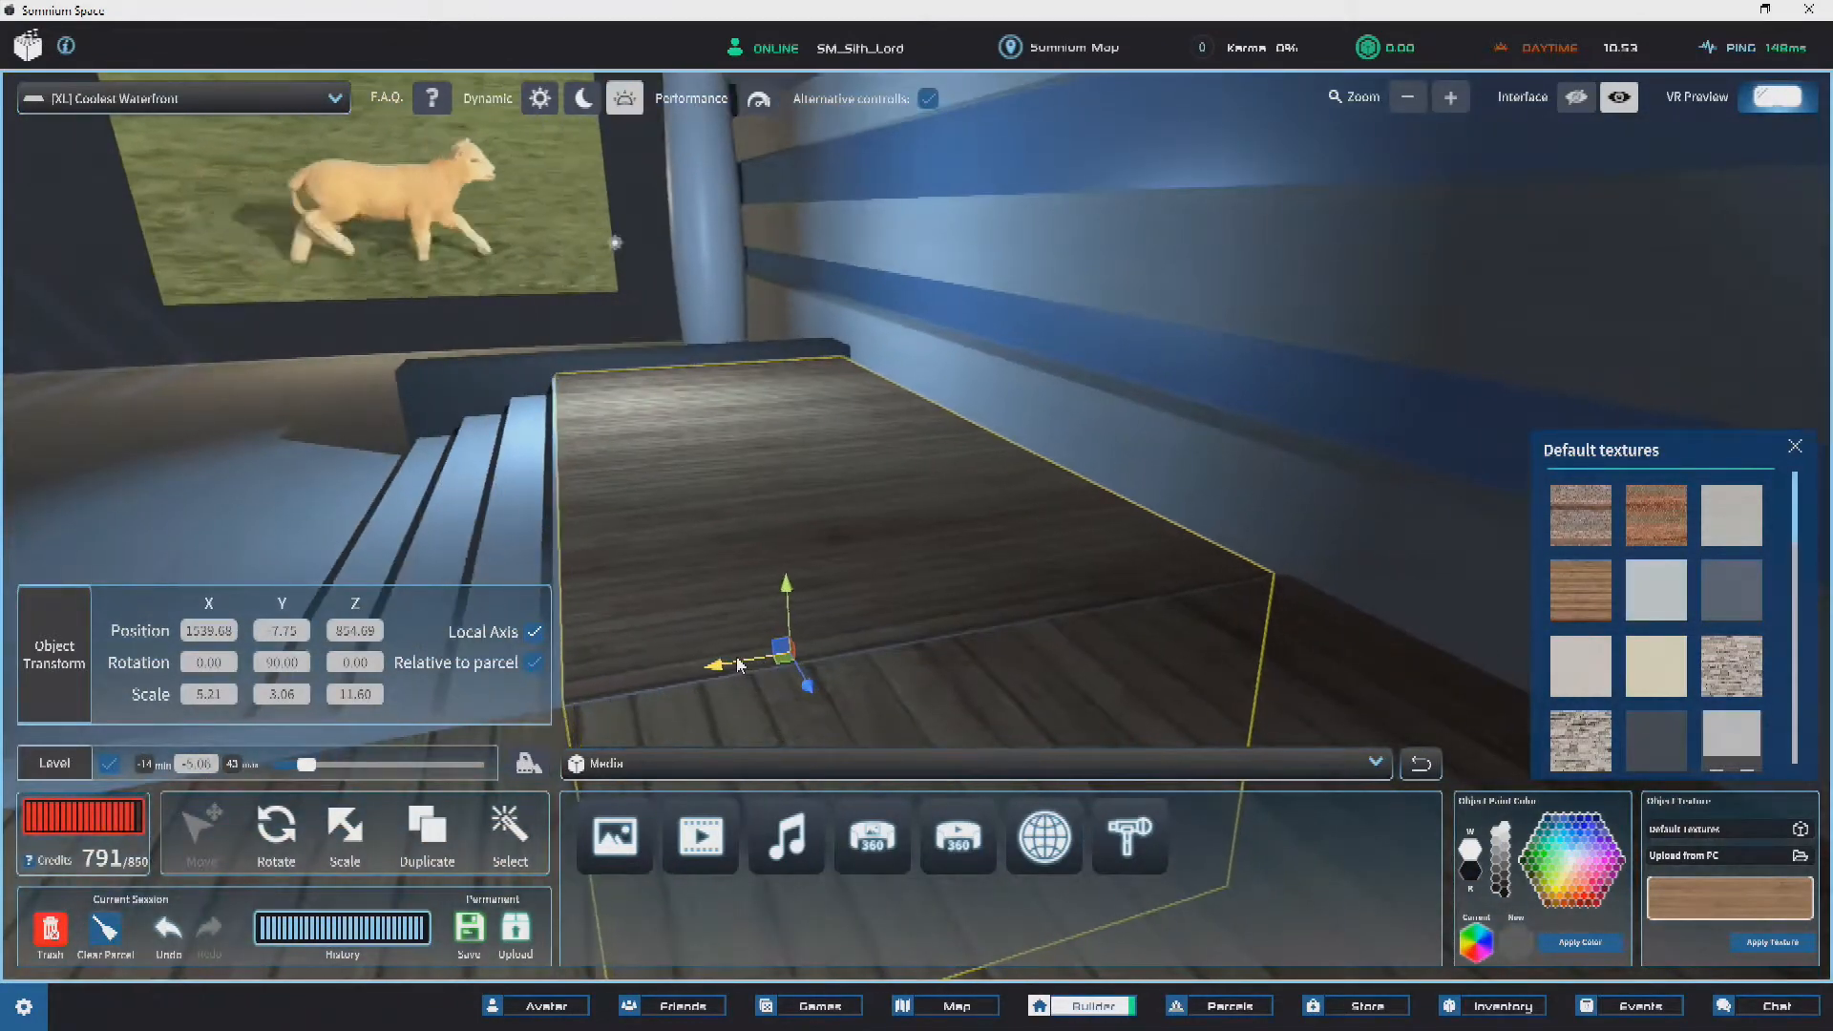
Step: Fine-tune the X scale of the smaller wood layer so its edge follows the top step
right_click_drag(753, 639, 957, 490)
right_click_drag(622, 438, 345, 760)
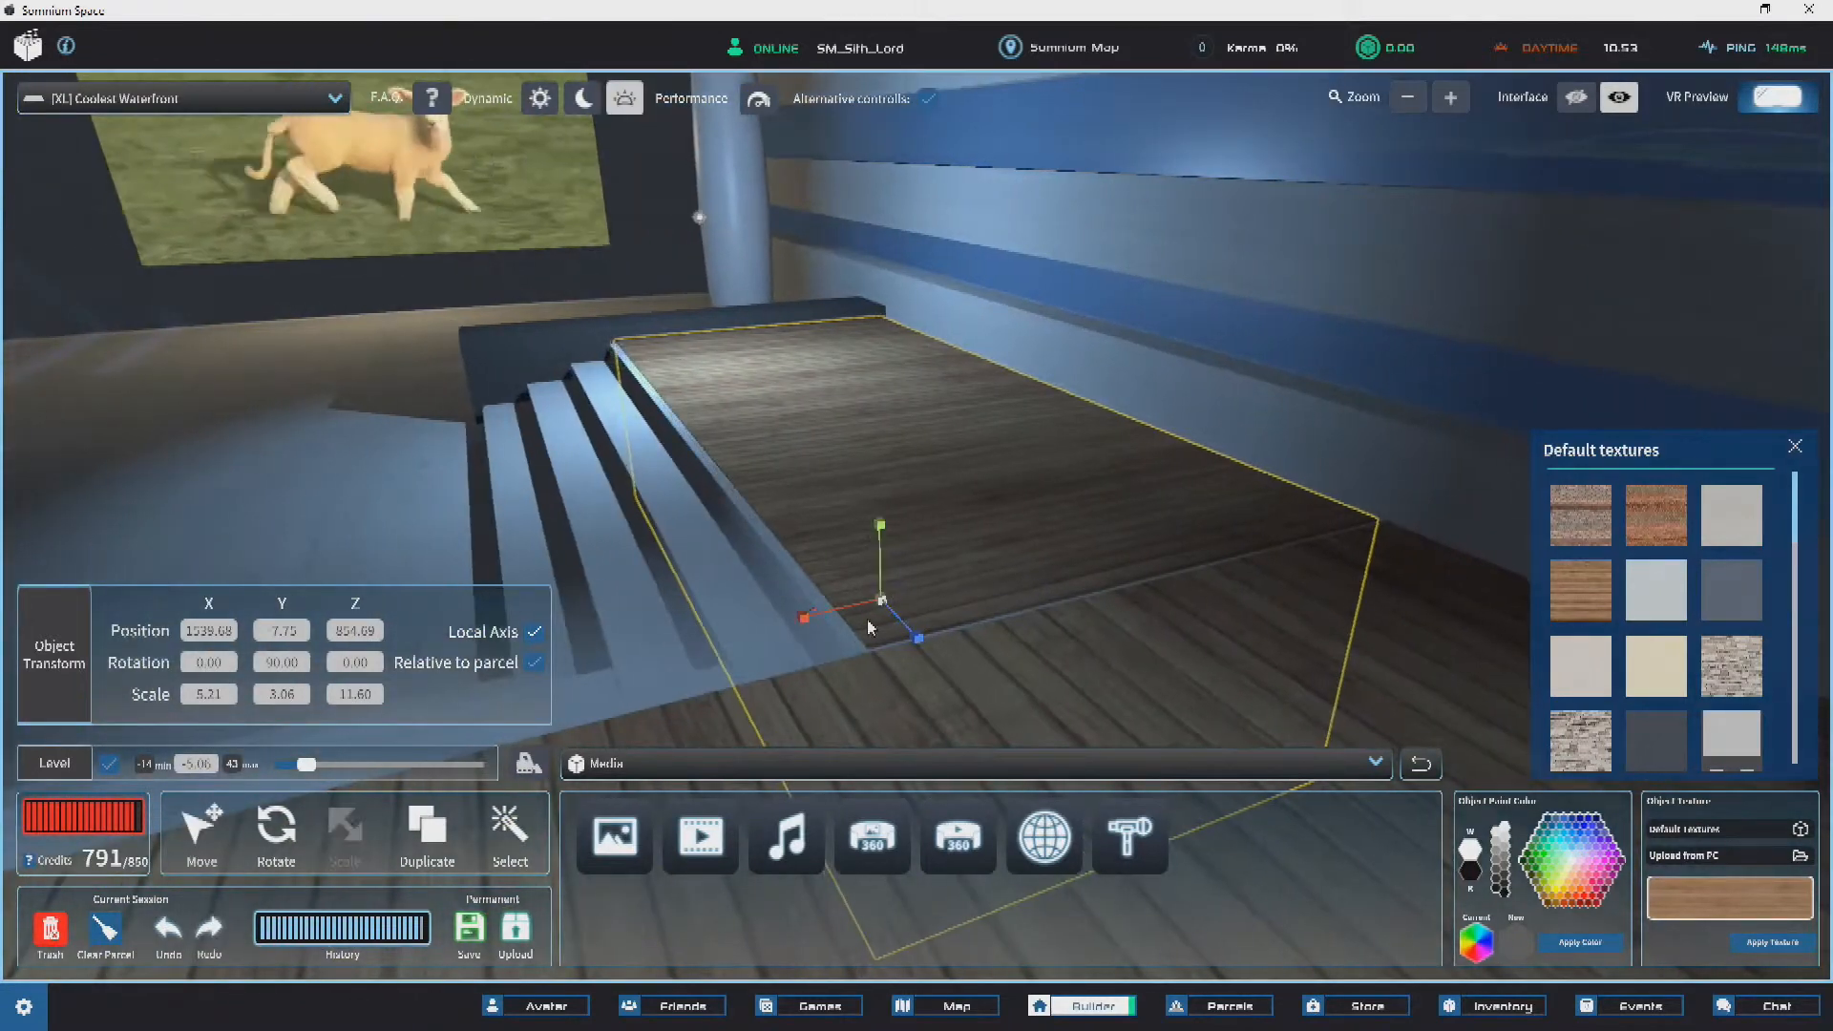
left_click_drag(811, 617, 810, 617)
right_click_drag(809, 617, 691, 416)
Step: Deselect the wood layer and save the build progress
left_click(1354, 388)
key("s")
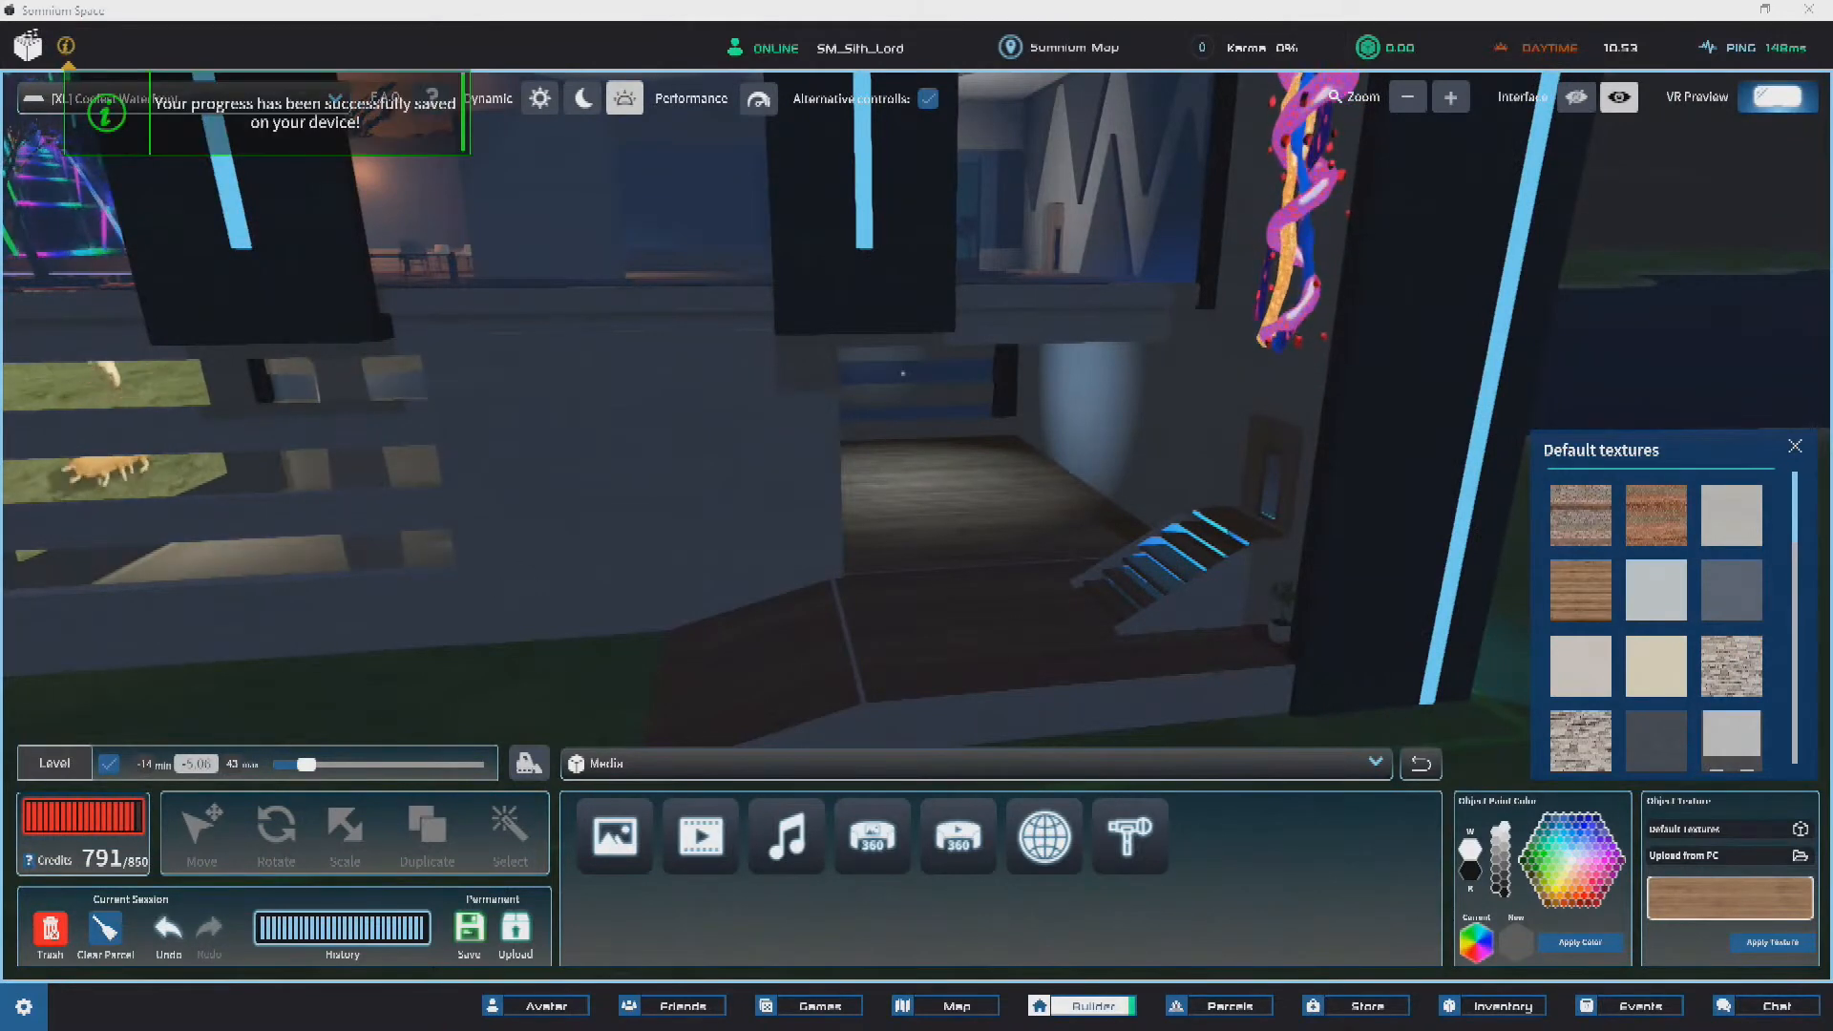
Step: Switch to the GIPHY page in Chrome, copy the open GIF's image address, and return to the Somnium Space builder
right_click_drag(1037, 424, 138, 160)
right_click_drag(954, 448, 888, 421)
key("alt+Tab")
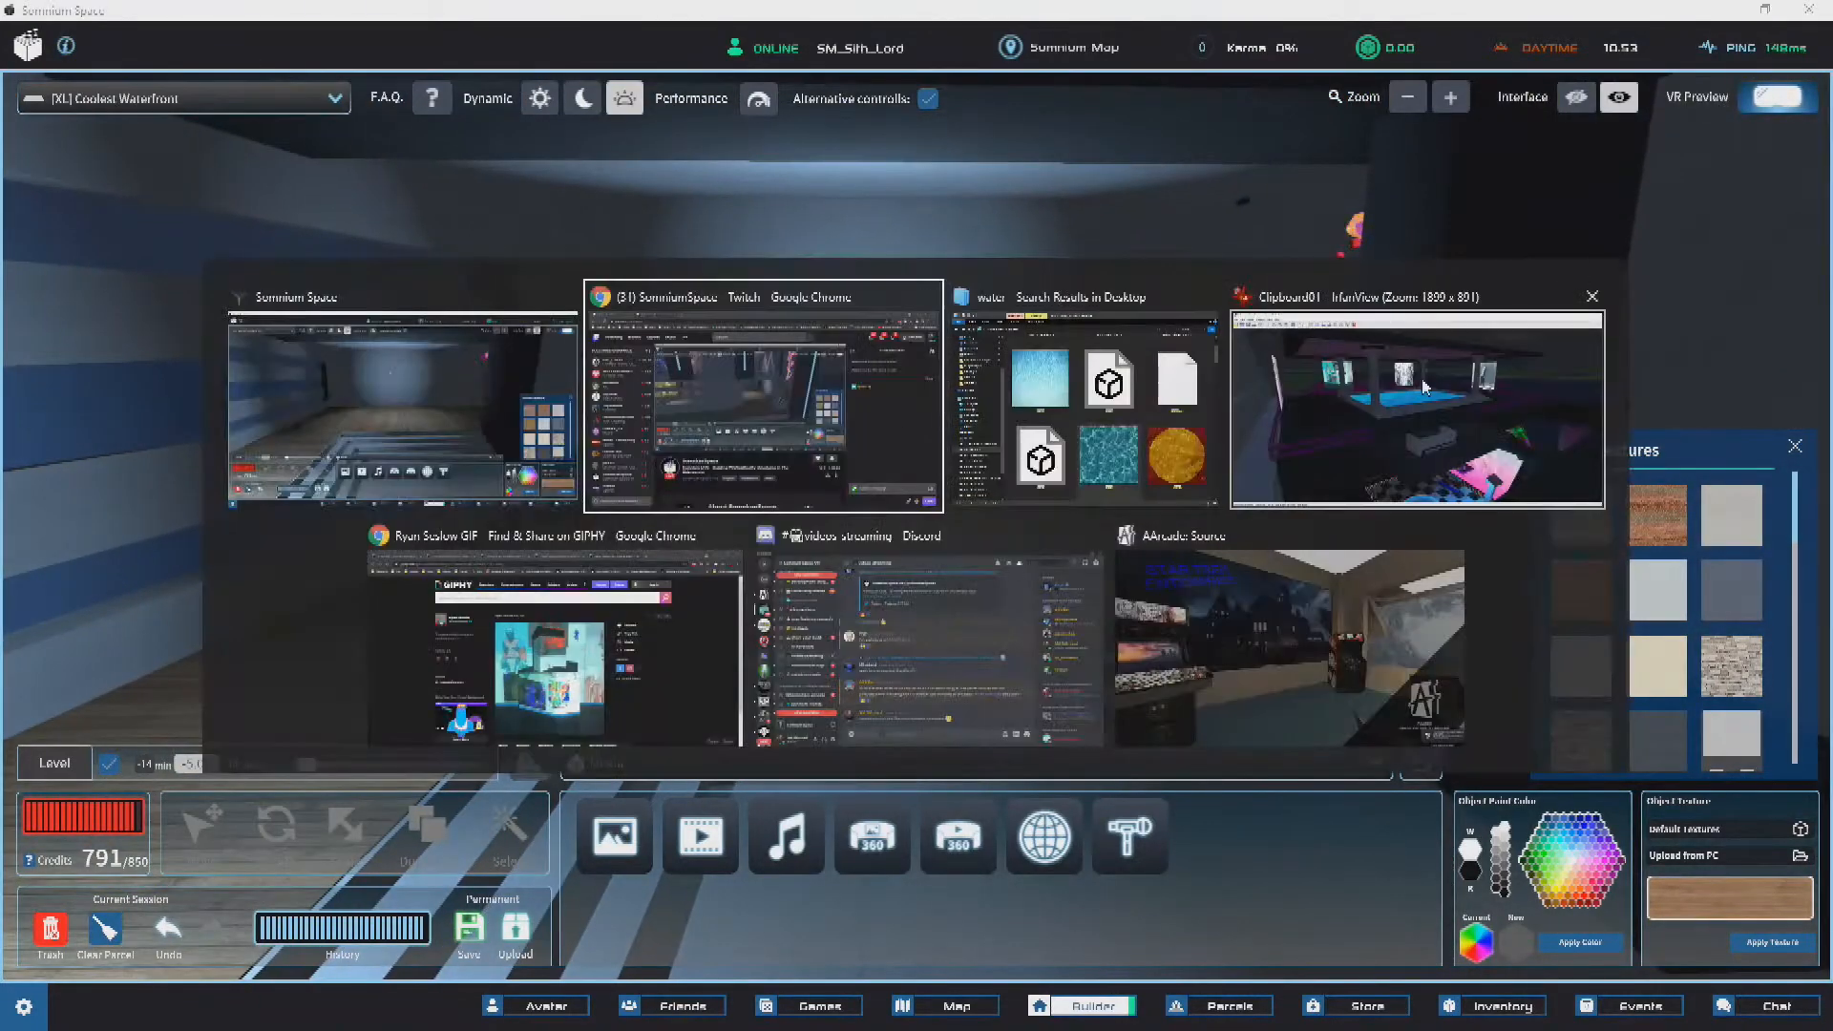
left_click(717, 612)
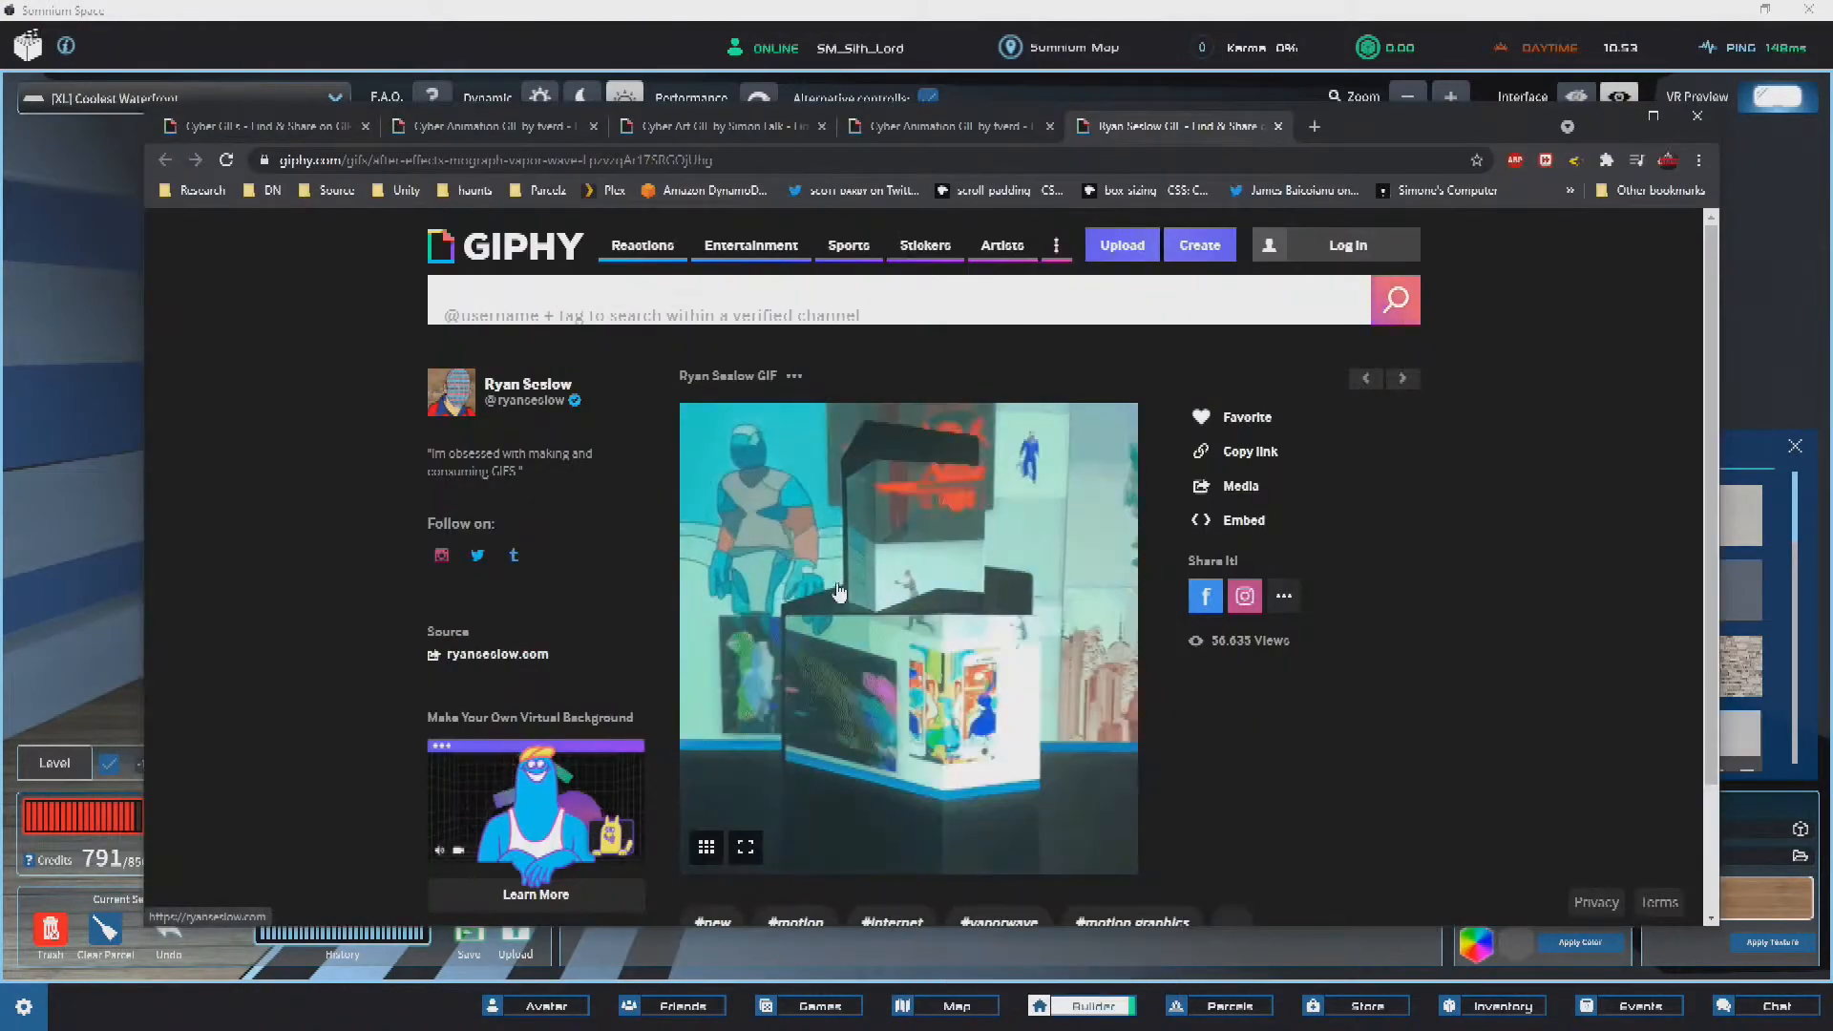
right_click(839, 584)
left_click(930, 851)
key("alt+Tab")
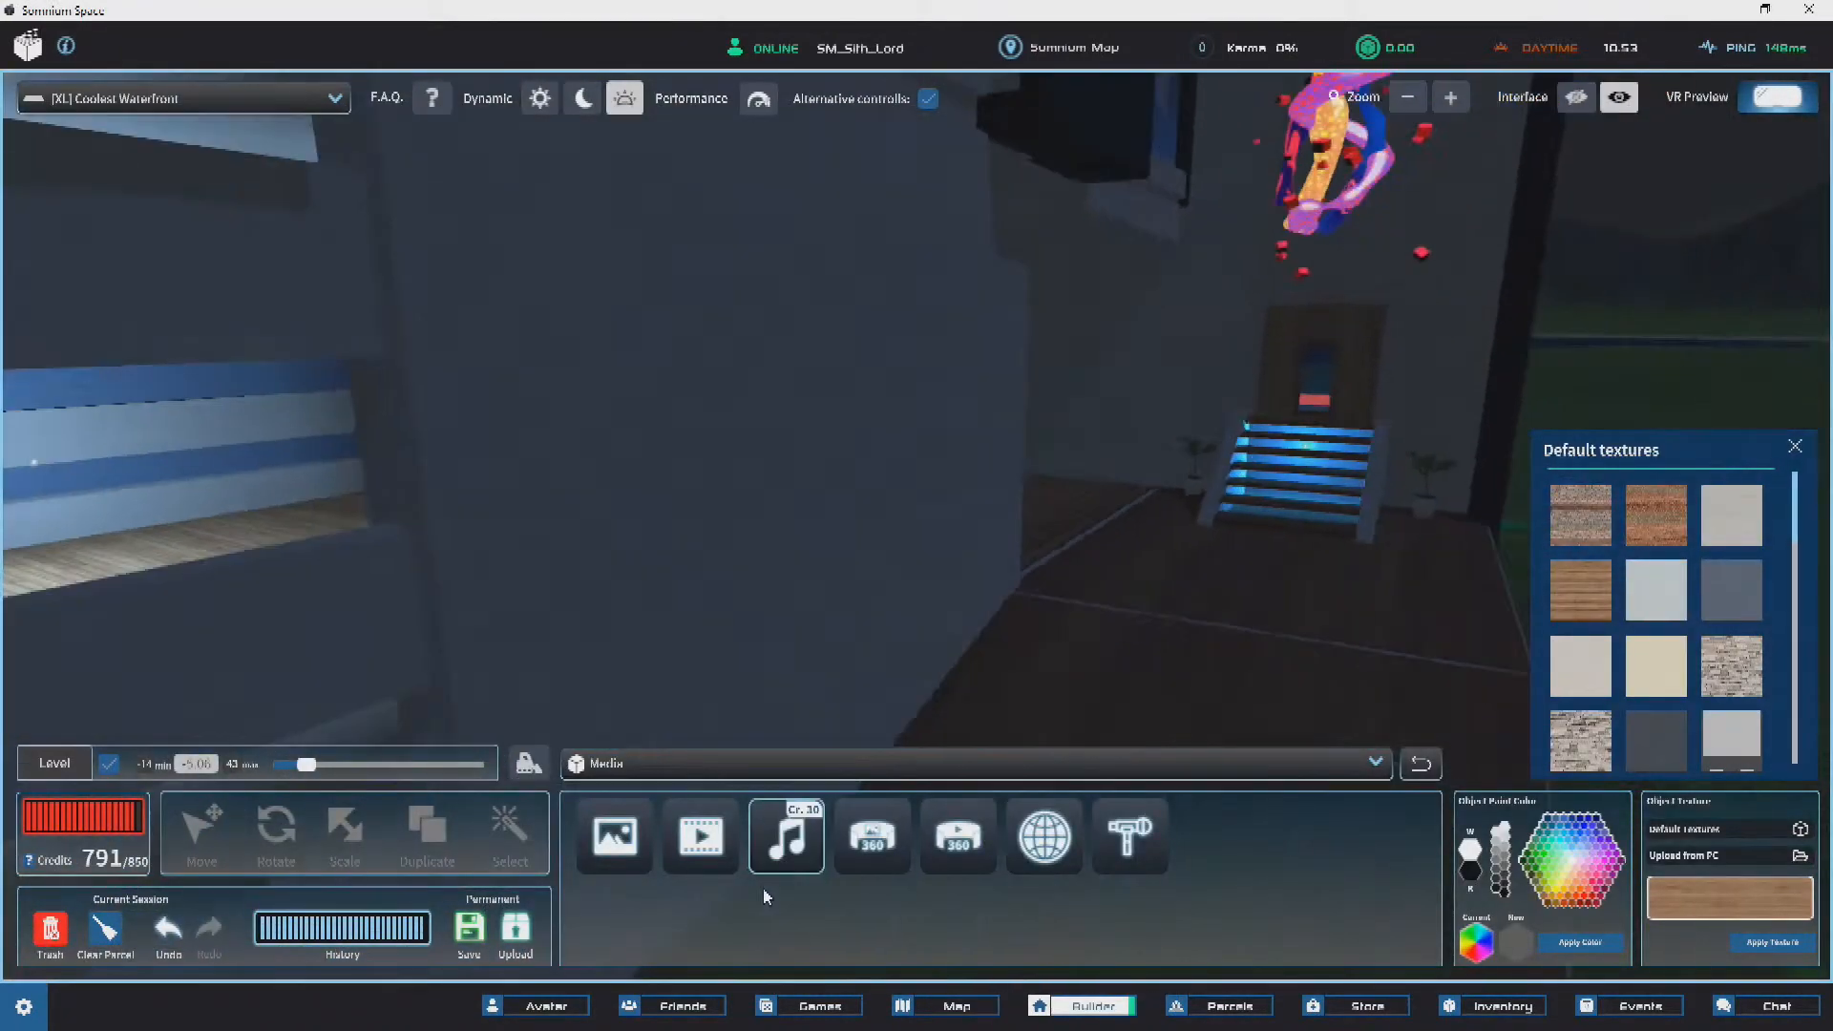
Step: Place an image object on the entrance ramp showing the copied giphy.gif link, and dismiss the default textures
left_click(622, 856)
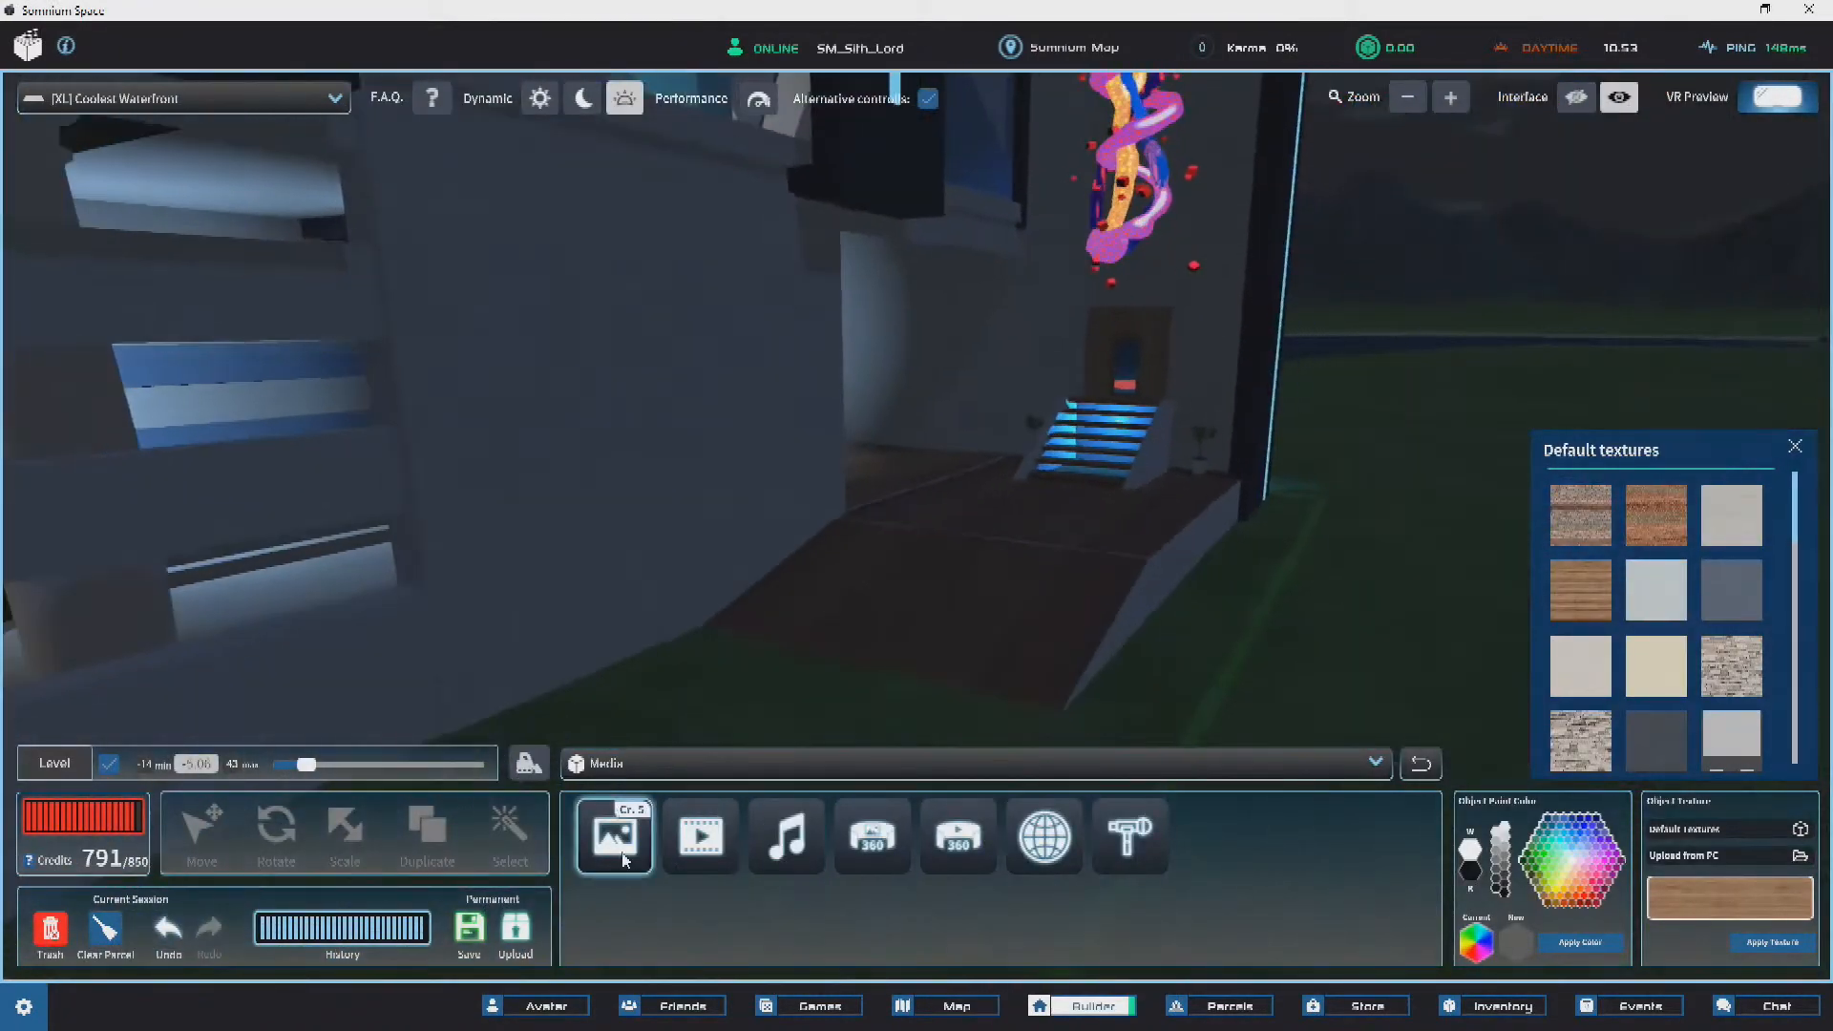
left_click(927, 635)
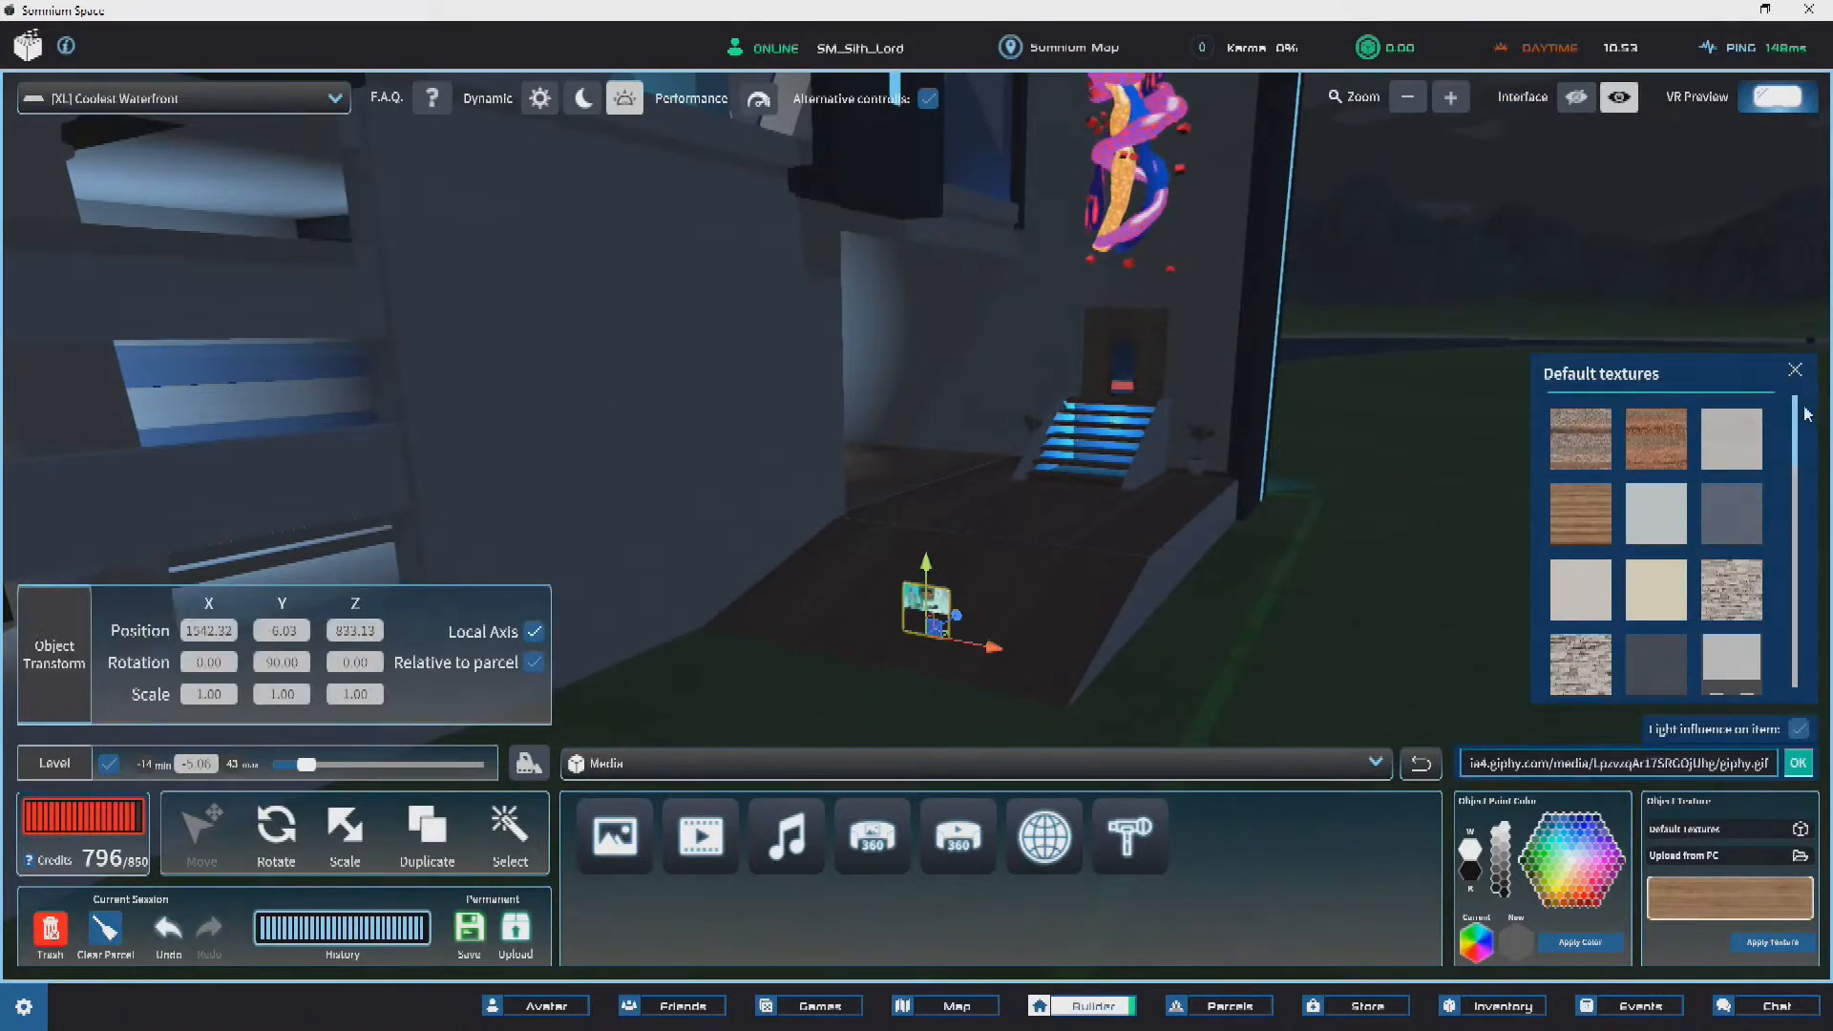
left_click(1795, 371)
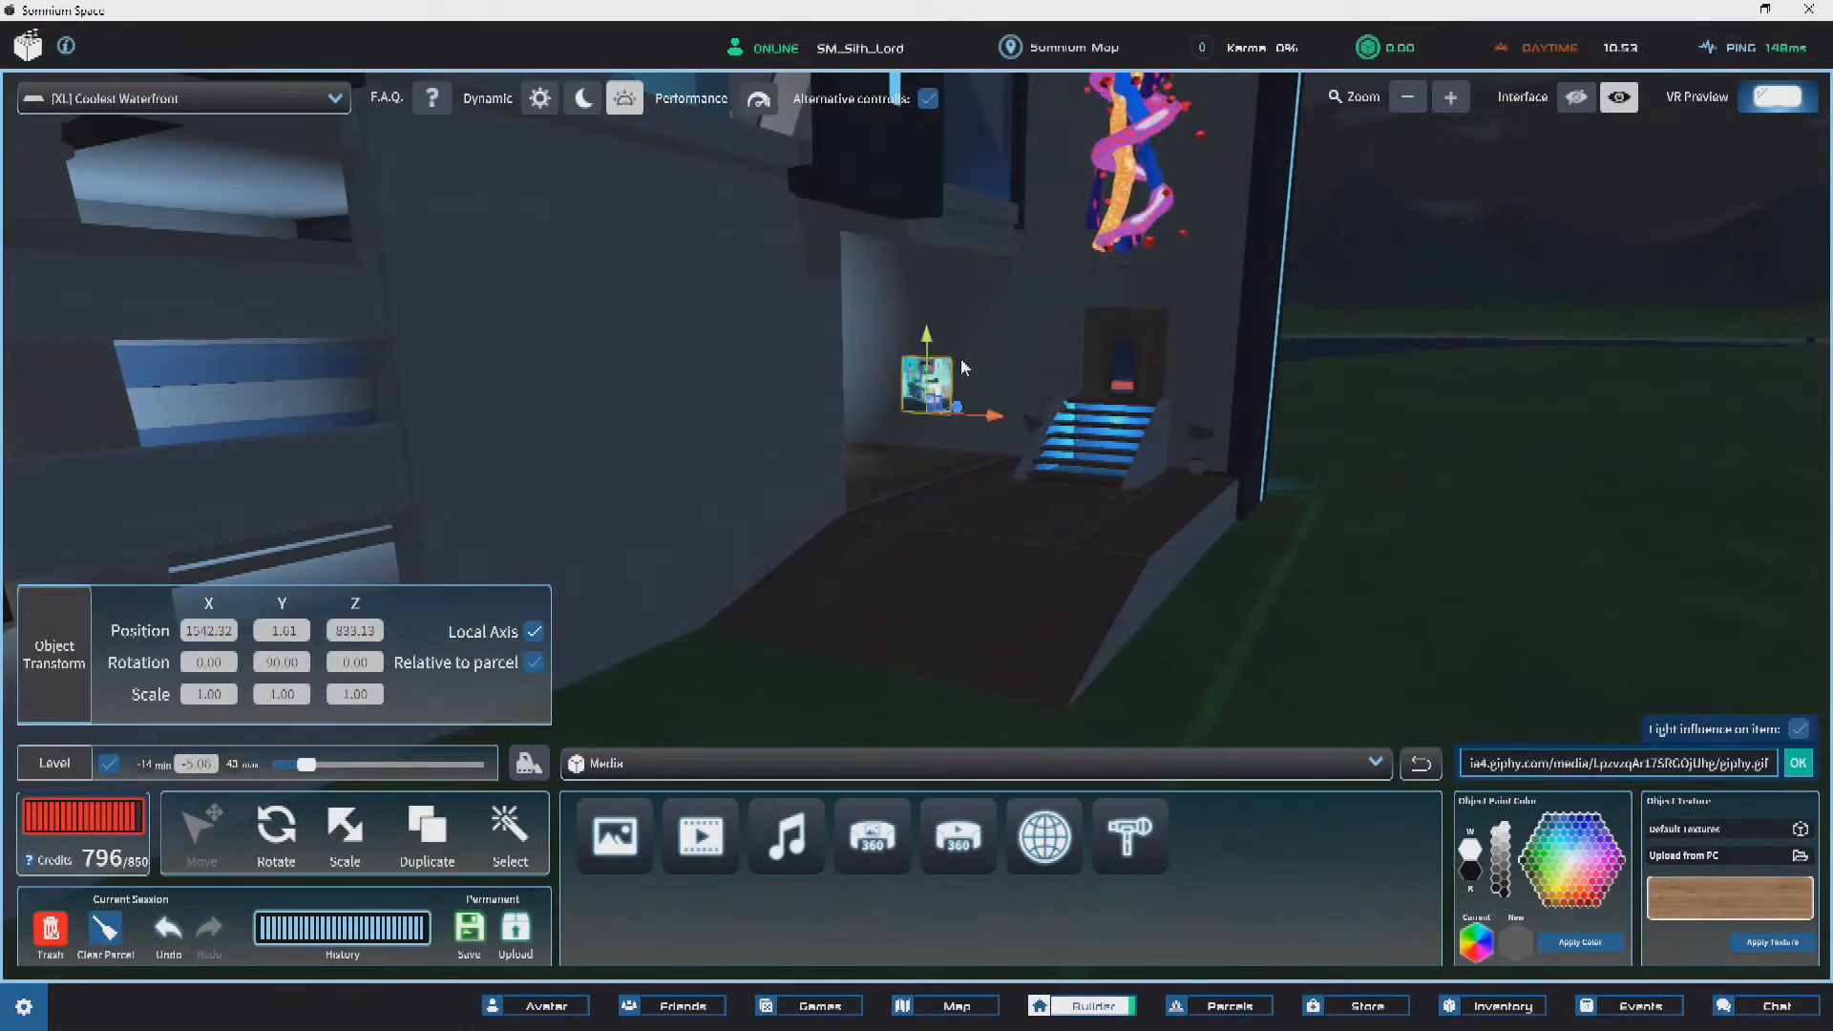
Step: Move the GIF image to the back wall of the raised platform, at about X 1557.25 and Z 850.40
right_click_drag(962, 368, 666, 463)
left_click_drag(844, 430, 1065, 355)
key("w")
right_click_drag(1064, 355, 890, 452)
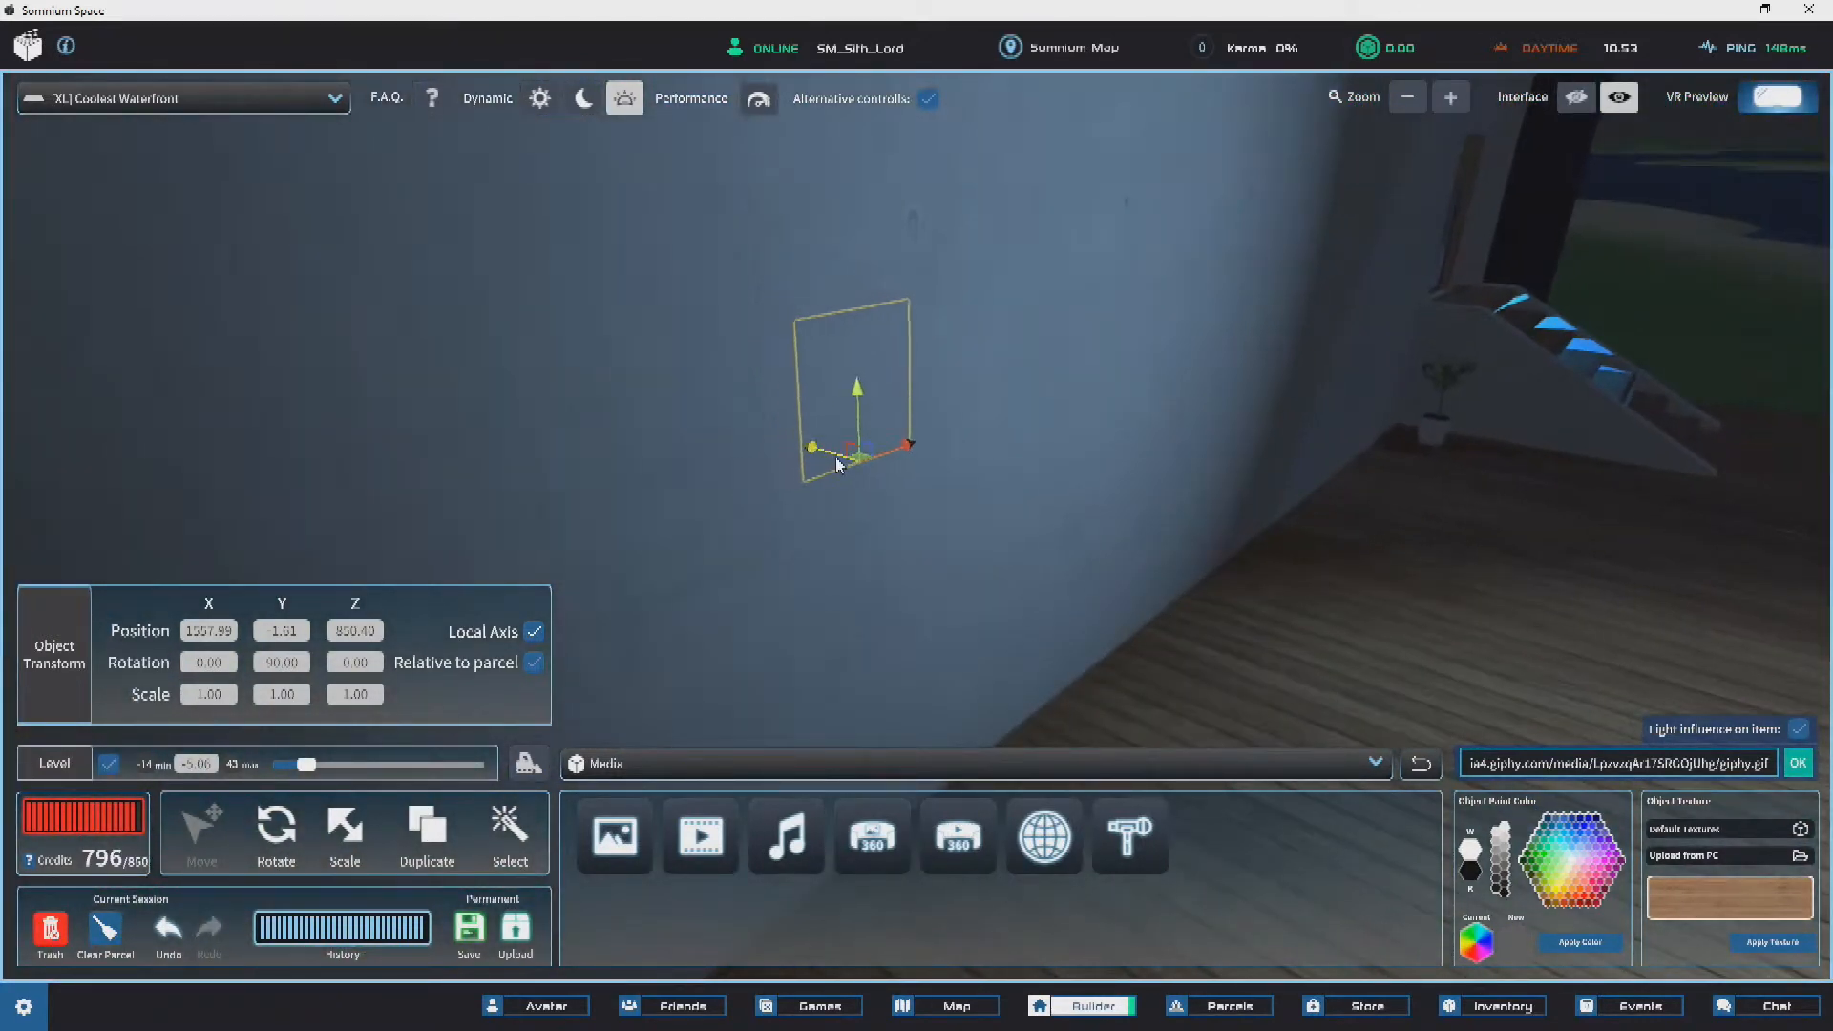
left_click_drag(865, 485, 842, 481)
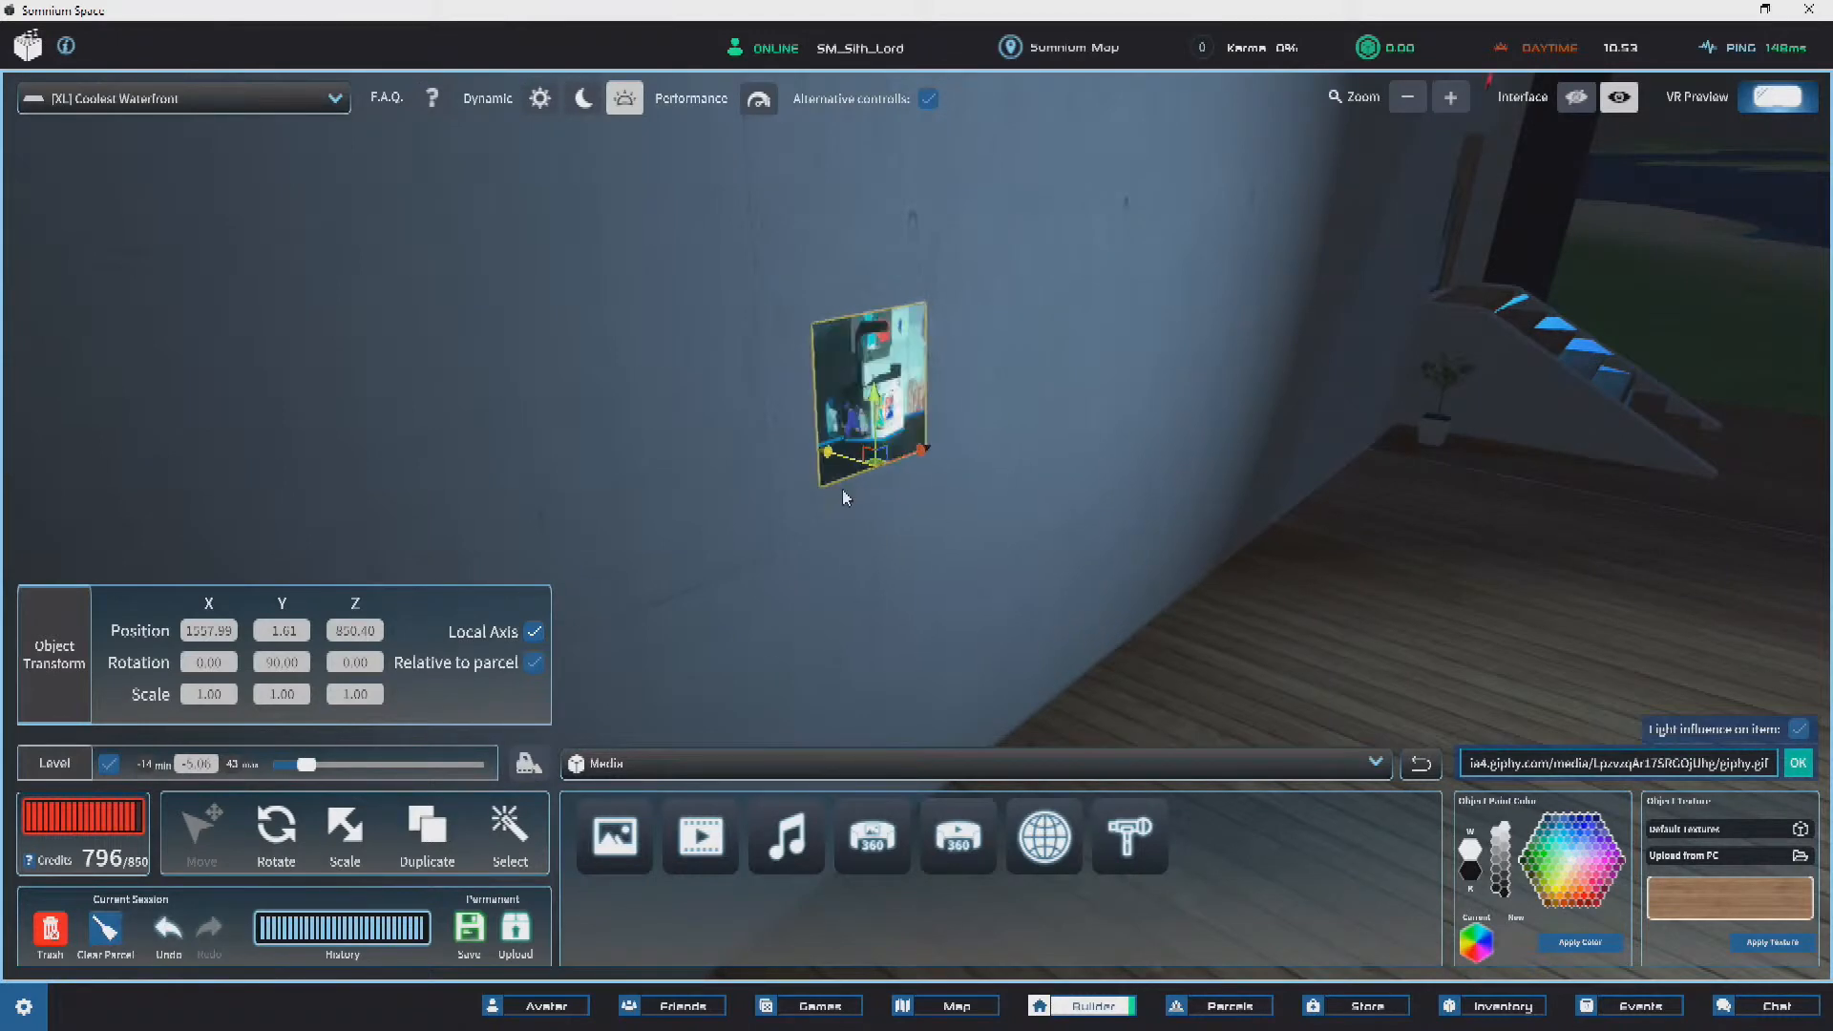
key("d")
right_click_drag(847, 498, 1021, 516)
key("s")
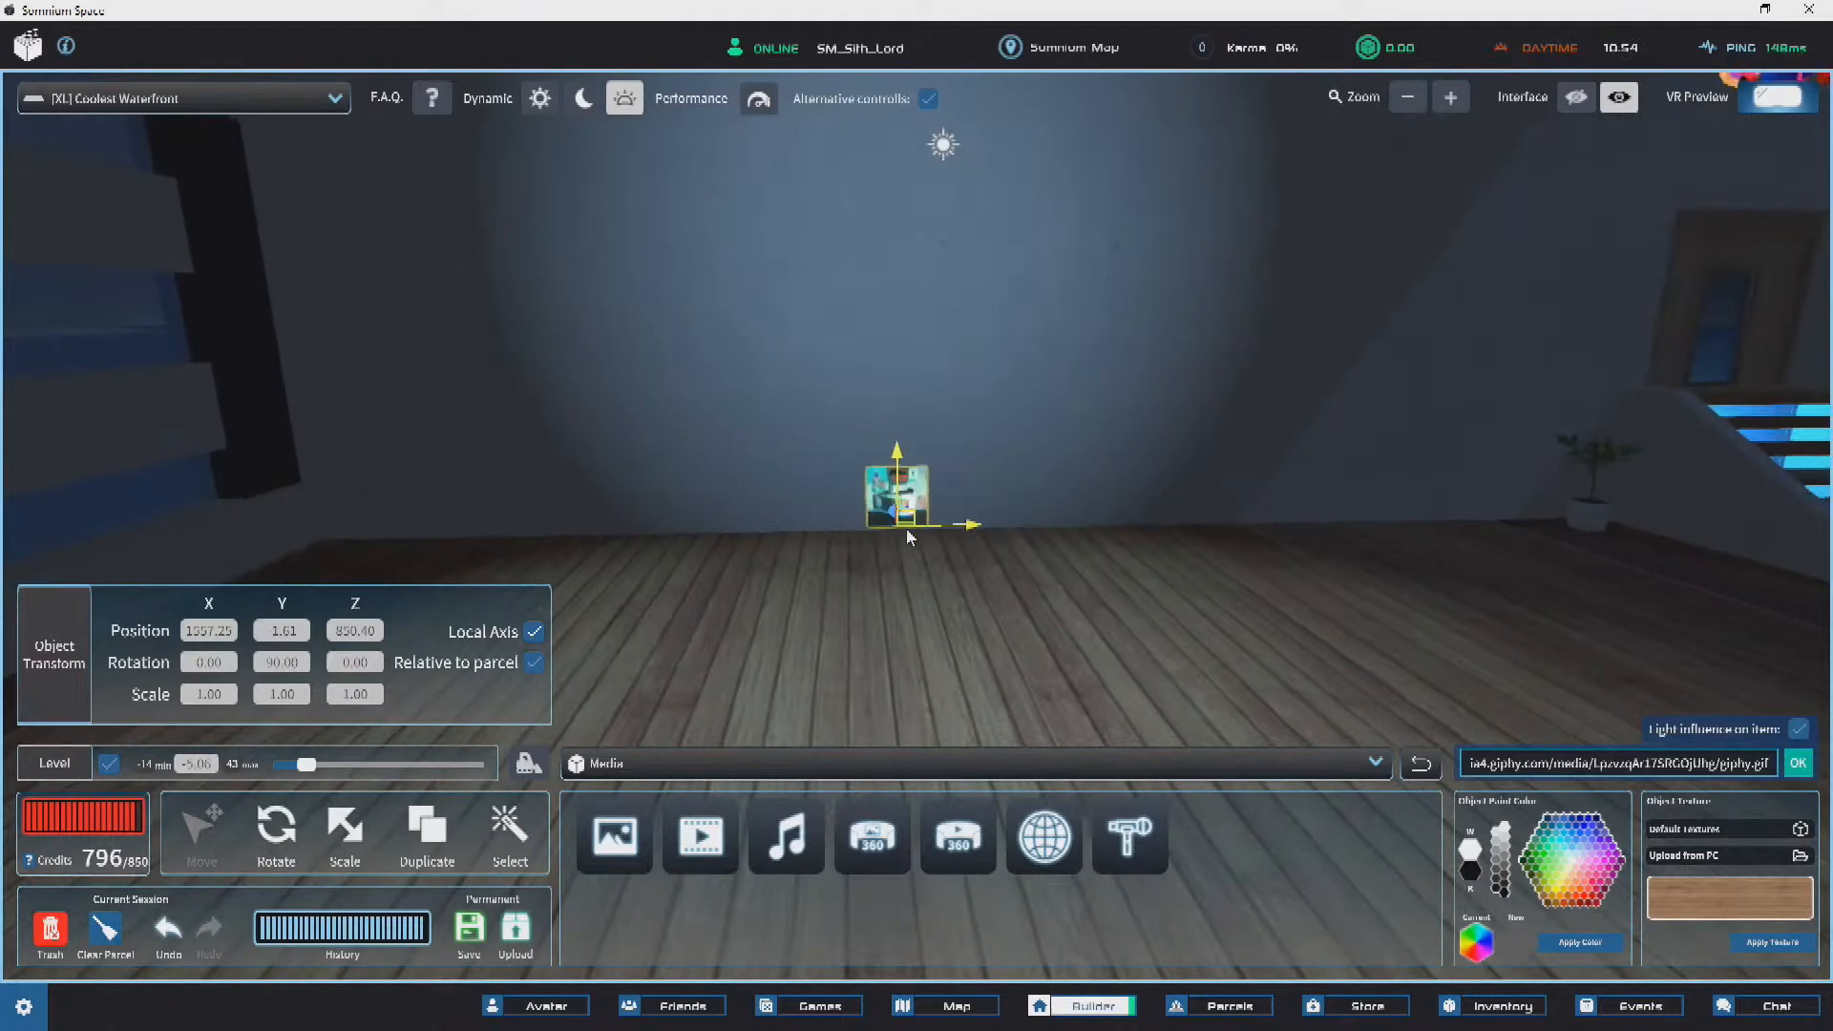
Step: Lower the GIF image to about Y -4.54 and centre it on the back wall at about Z 847.91
left_click_drag(895, 520, 929, 482)
key("s")
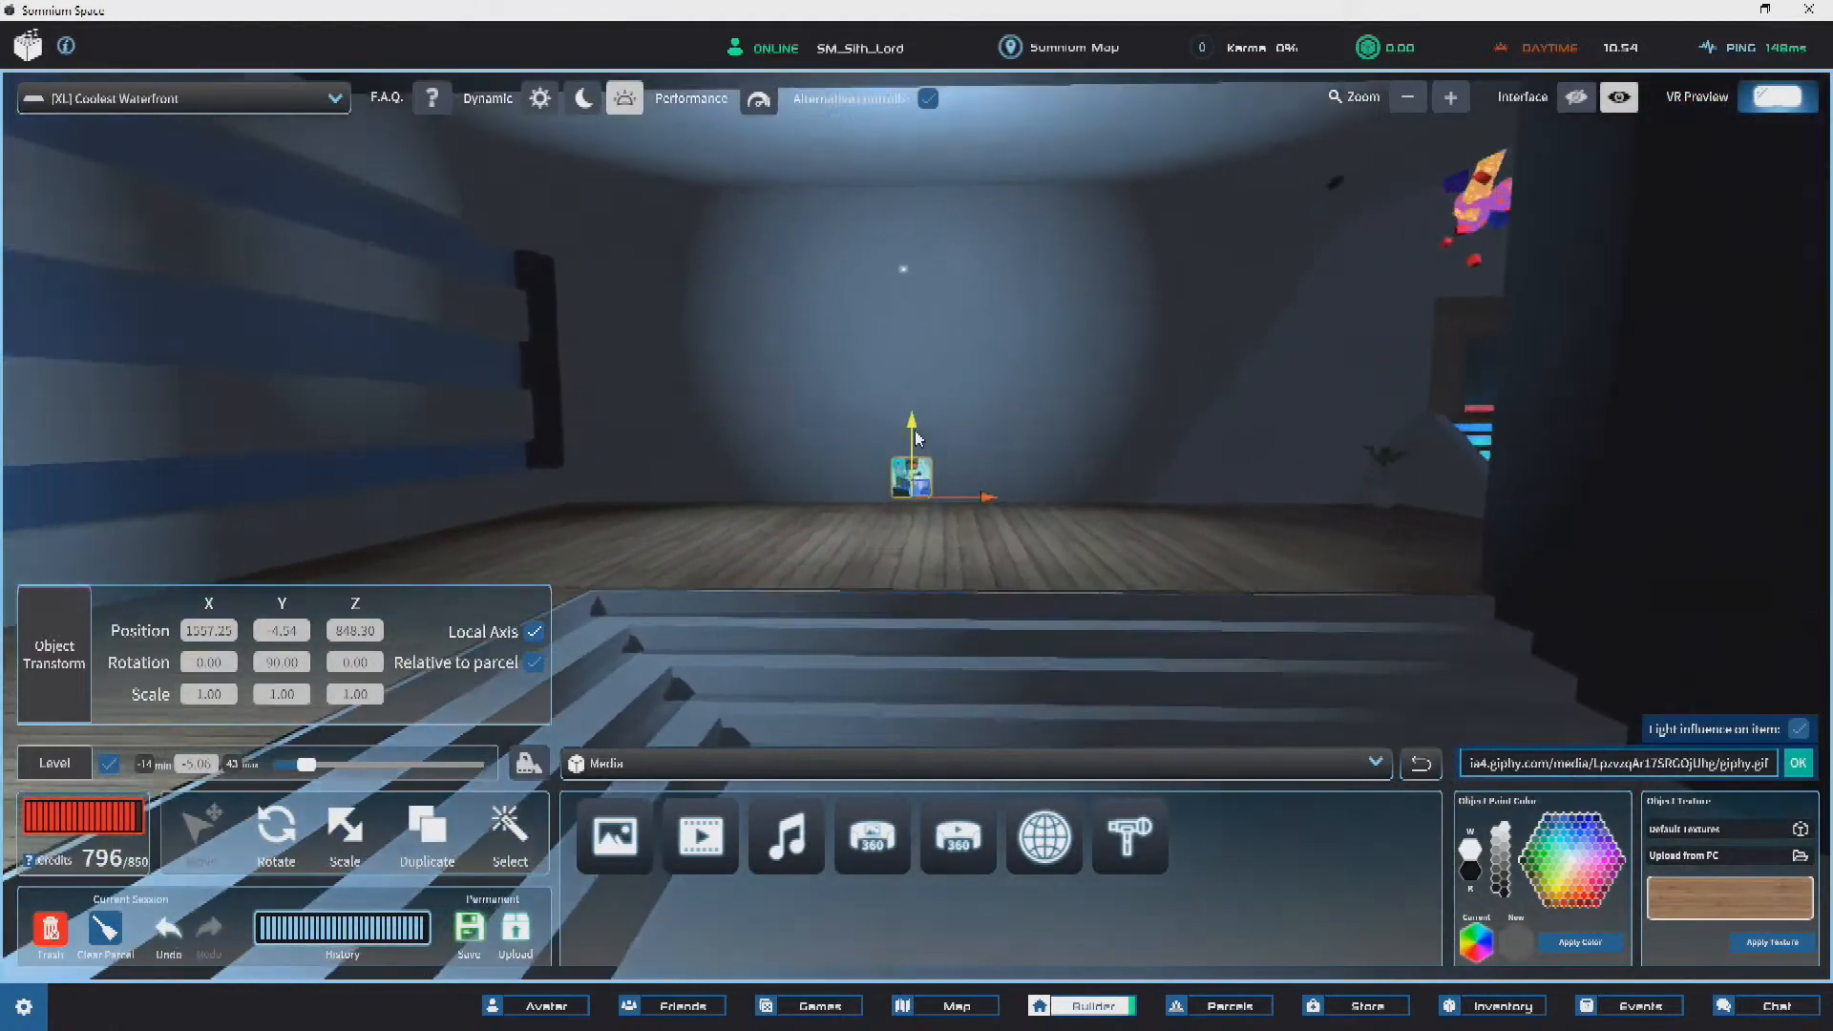
key("w")
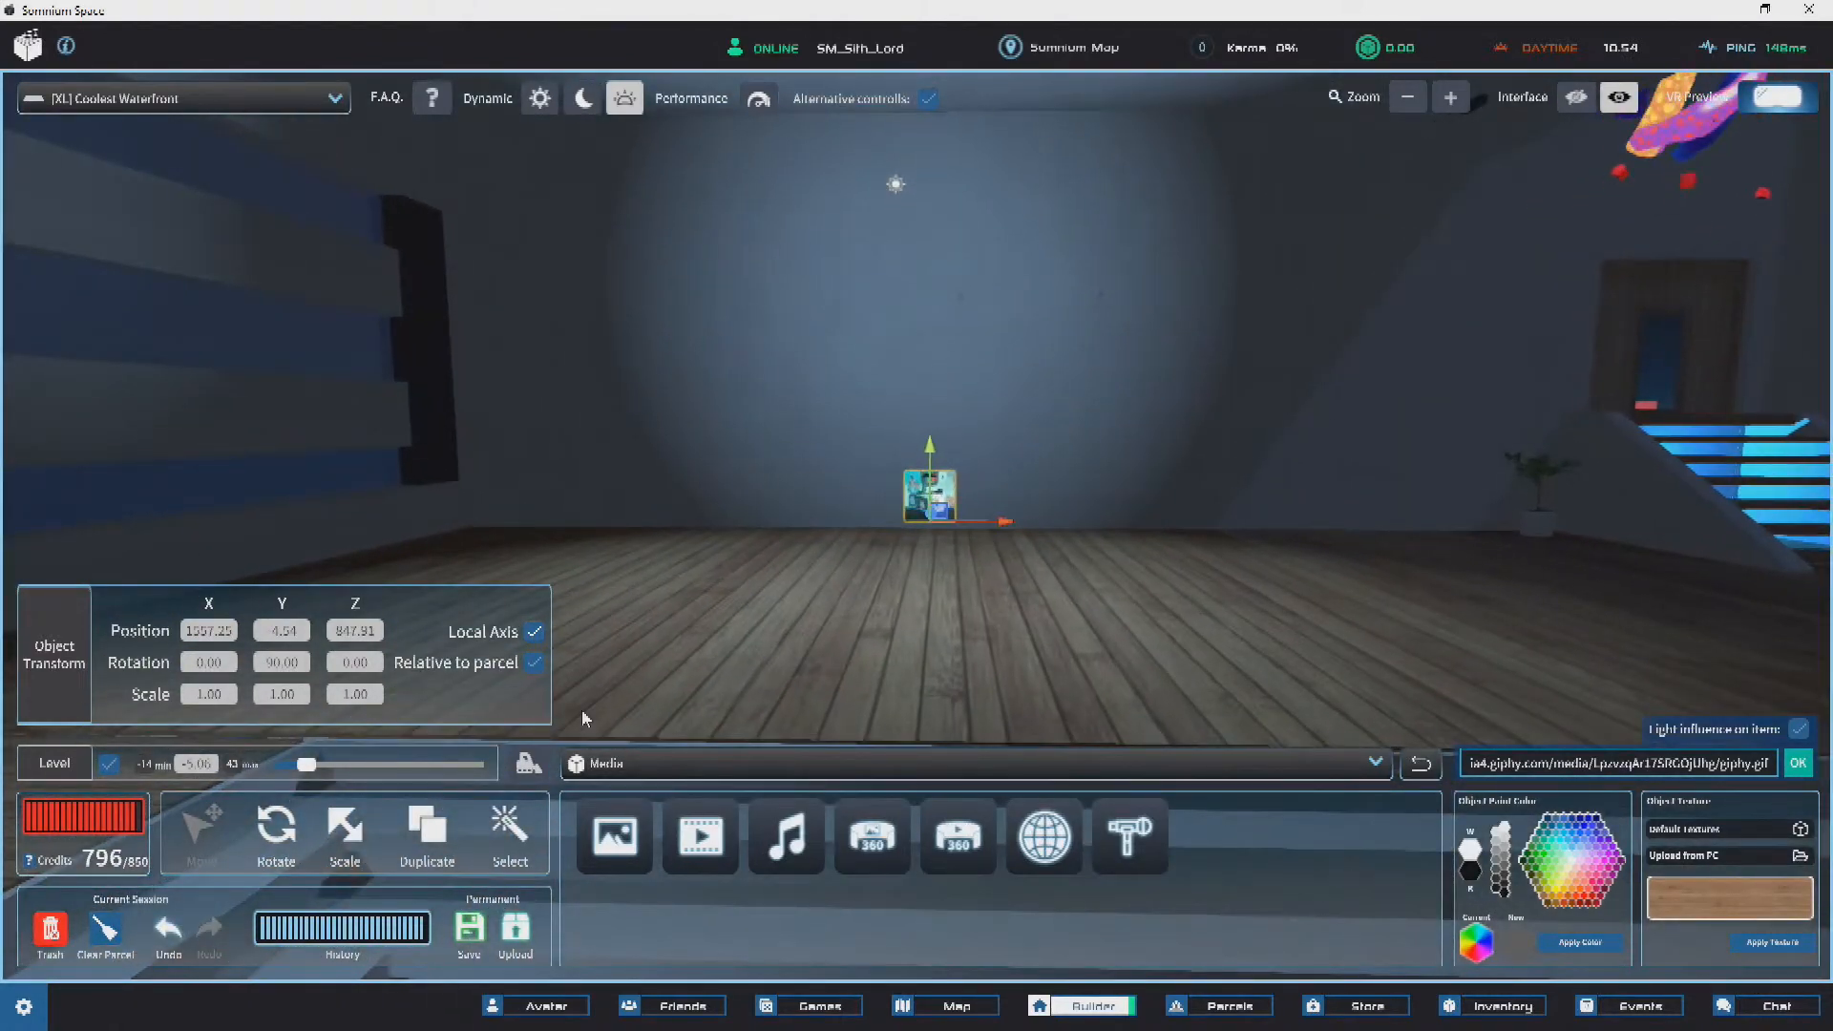
Step: Scale the GIF image uniformly to about 5.93 on all axes so it fills the lit part of the wall
left_click(336, 846)
key("a")
left_click_drag(997, 401, 1110, 136)
key("s")
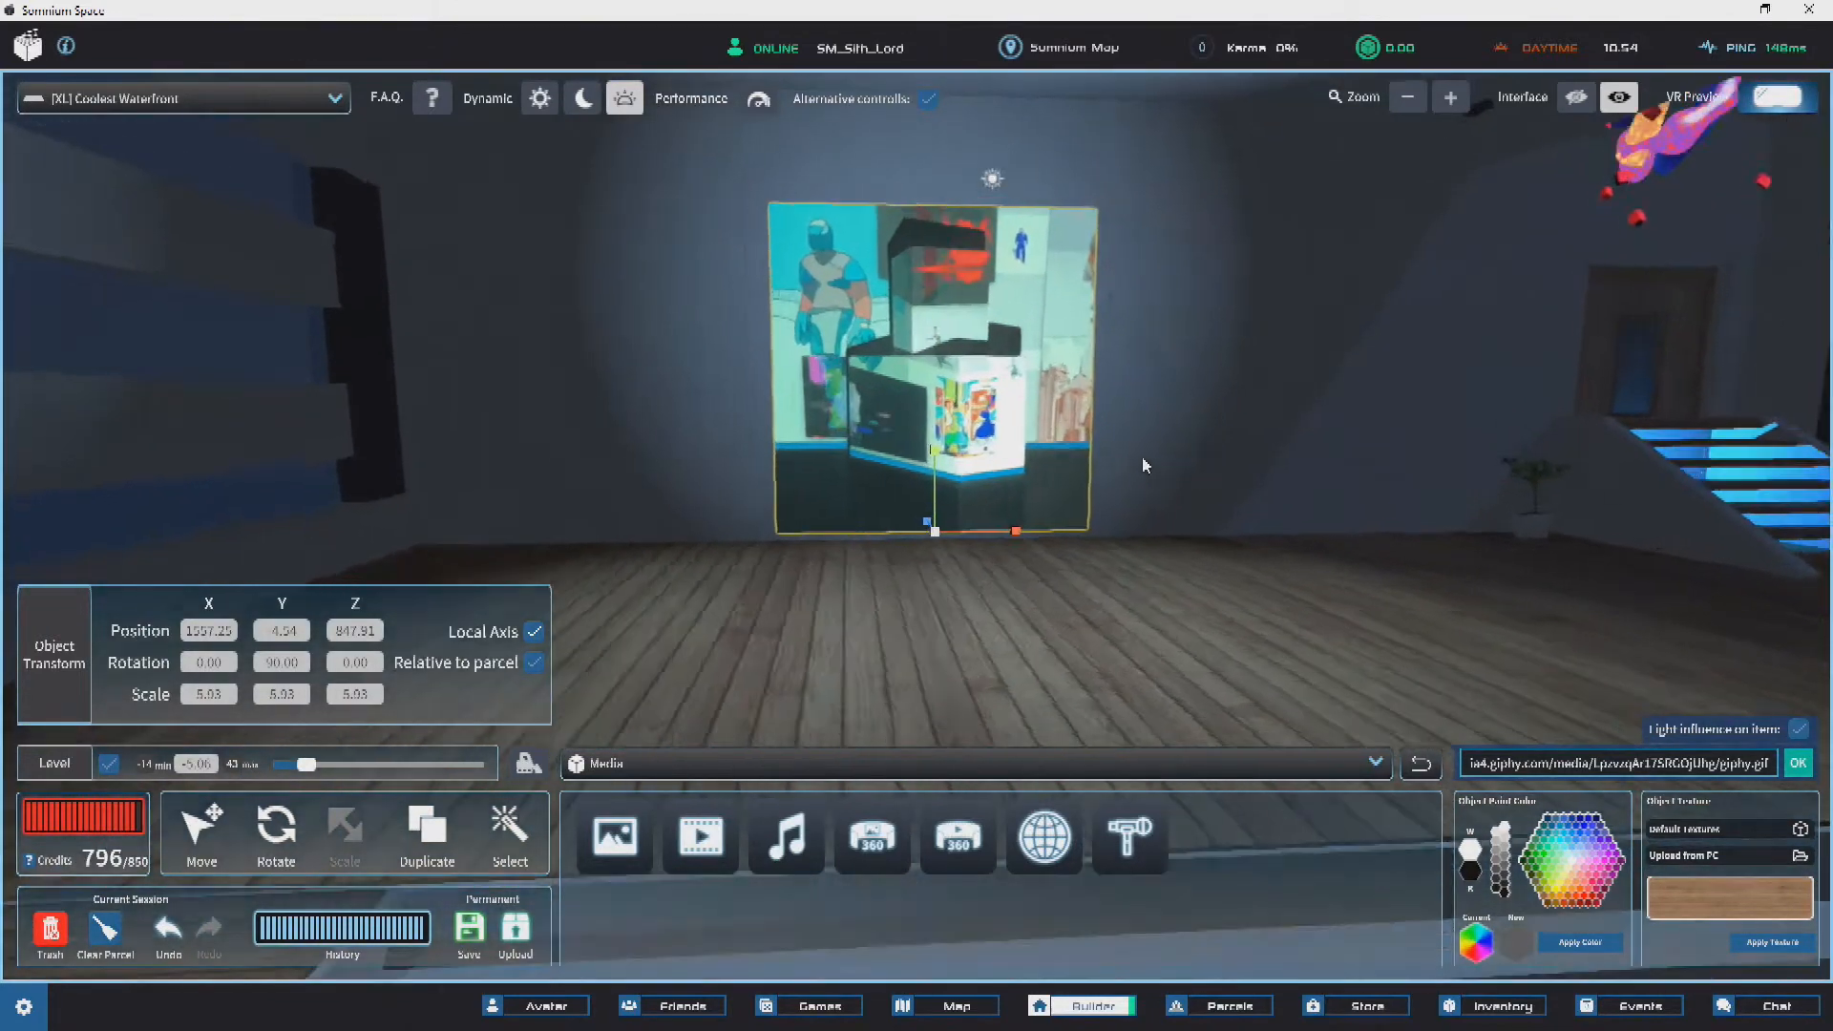
key("w")
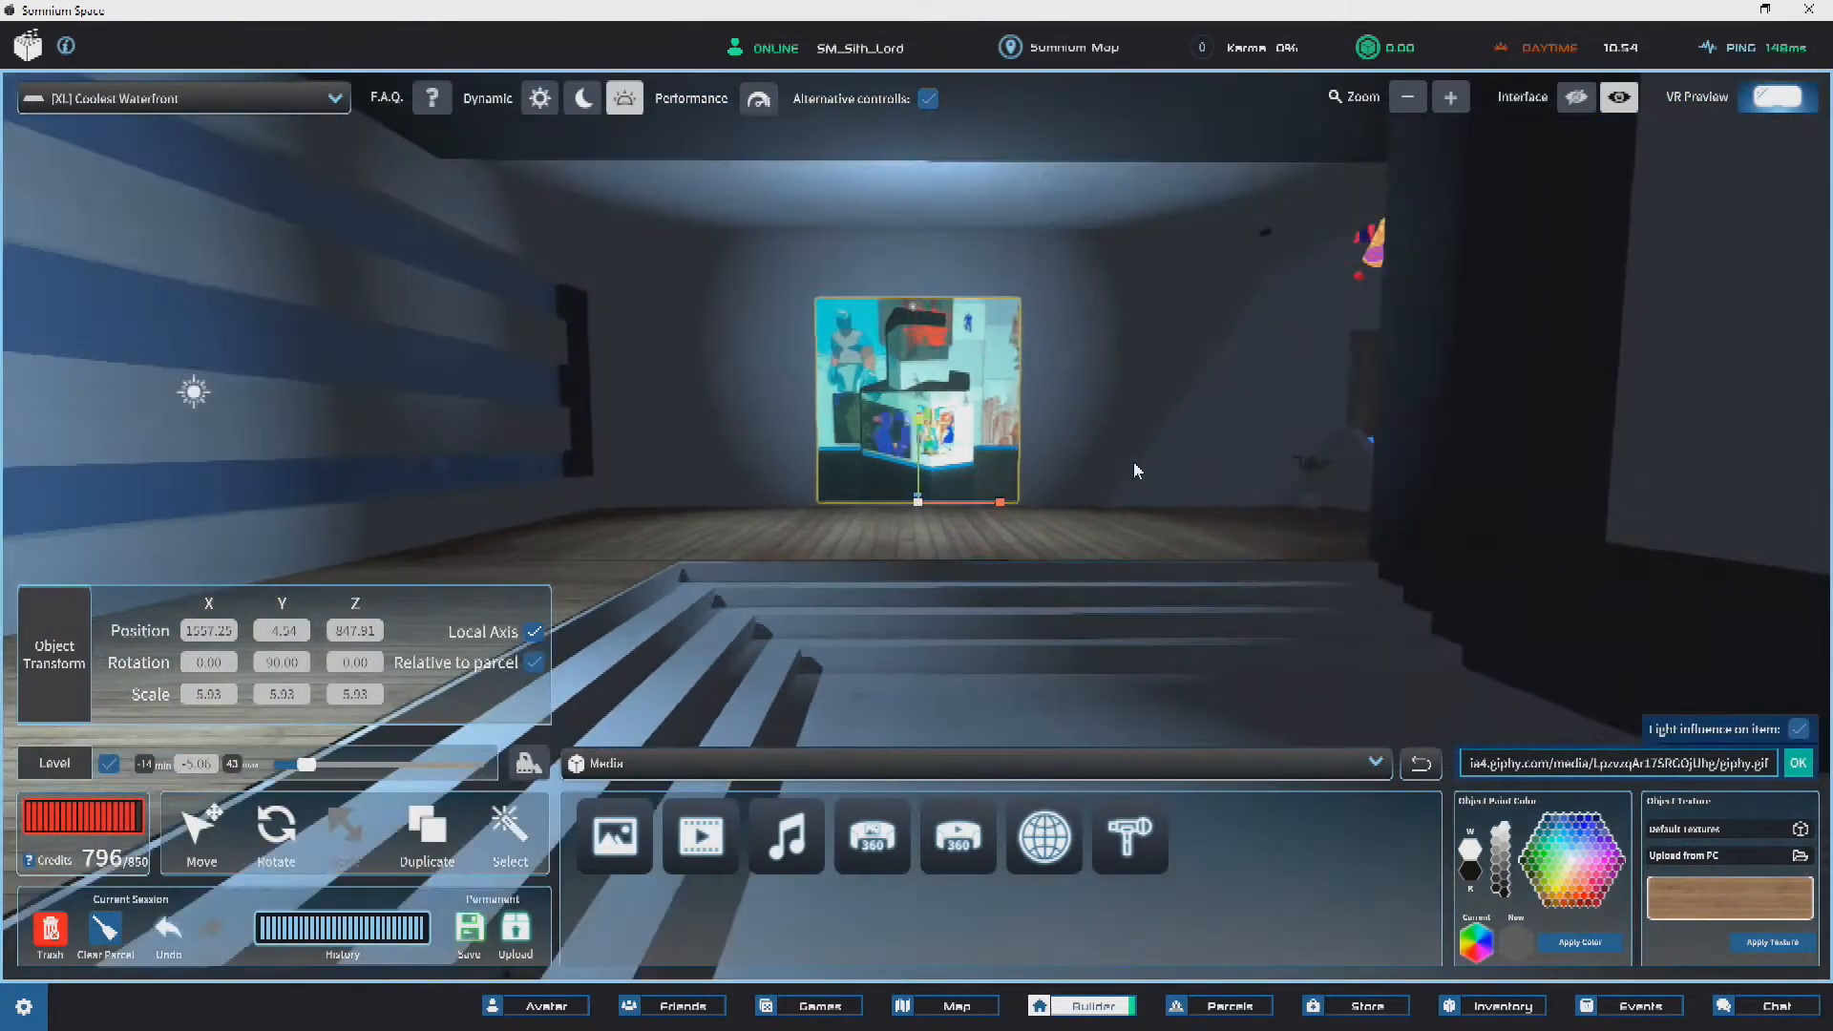
mouse_move(1173, 413)
right_mouse_down()
mouse_move(1041, 346)
mouse_move(811, 355)
mouse_move(794, 399)
mouse_move(848, 420)
mouse_move(766, 416)
mouse_move(1181, 420)
mouse_move(1036, 446)
mouse_move(756, 444)
mouse_move(777, 454)
mouse_move(589, 561)
mouse_move(645, 492)
mouse_move(379, 780)
right_mouse_up()
key("s")
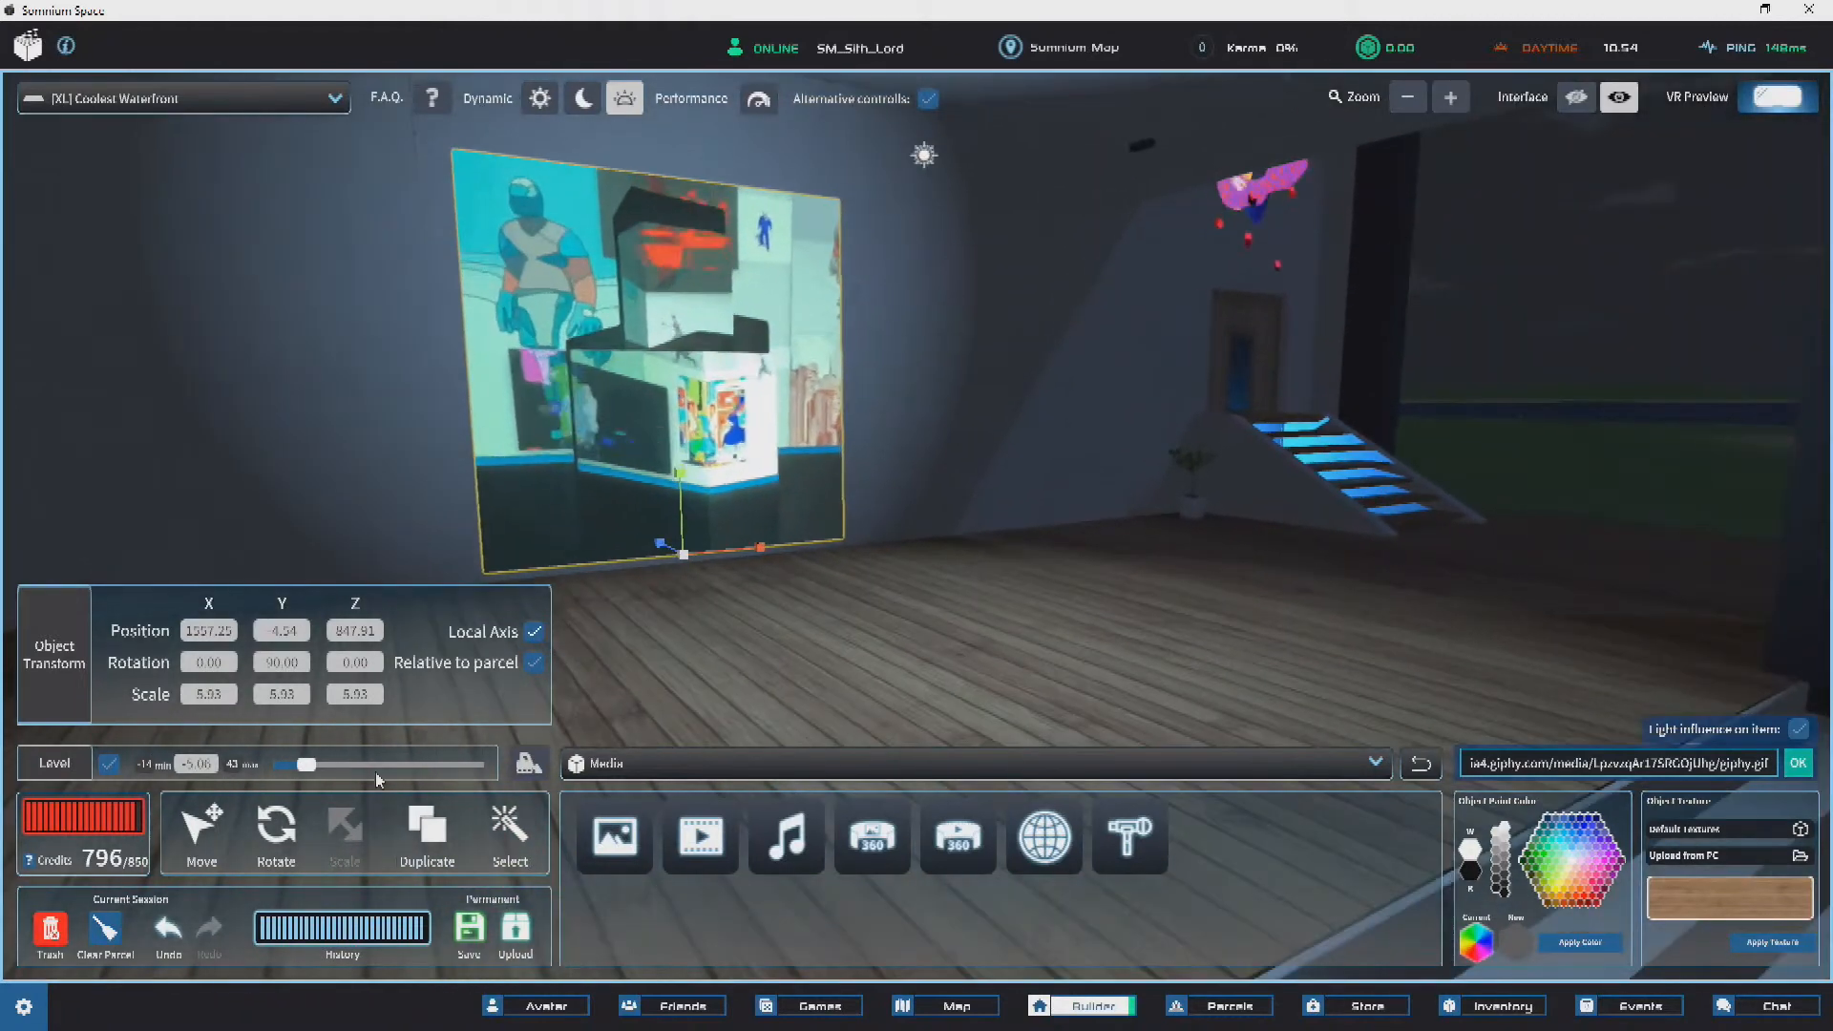
Step: Raise the GIF image to about Y -4.00, shift it to about X 1557.15, and deselect it
left_click(201, 848)
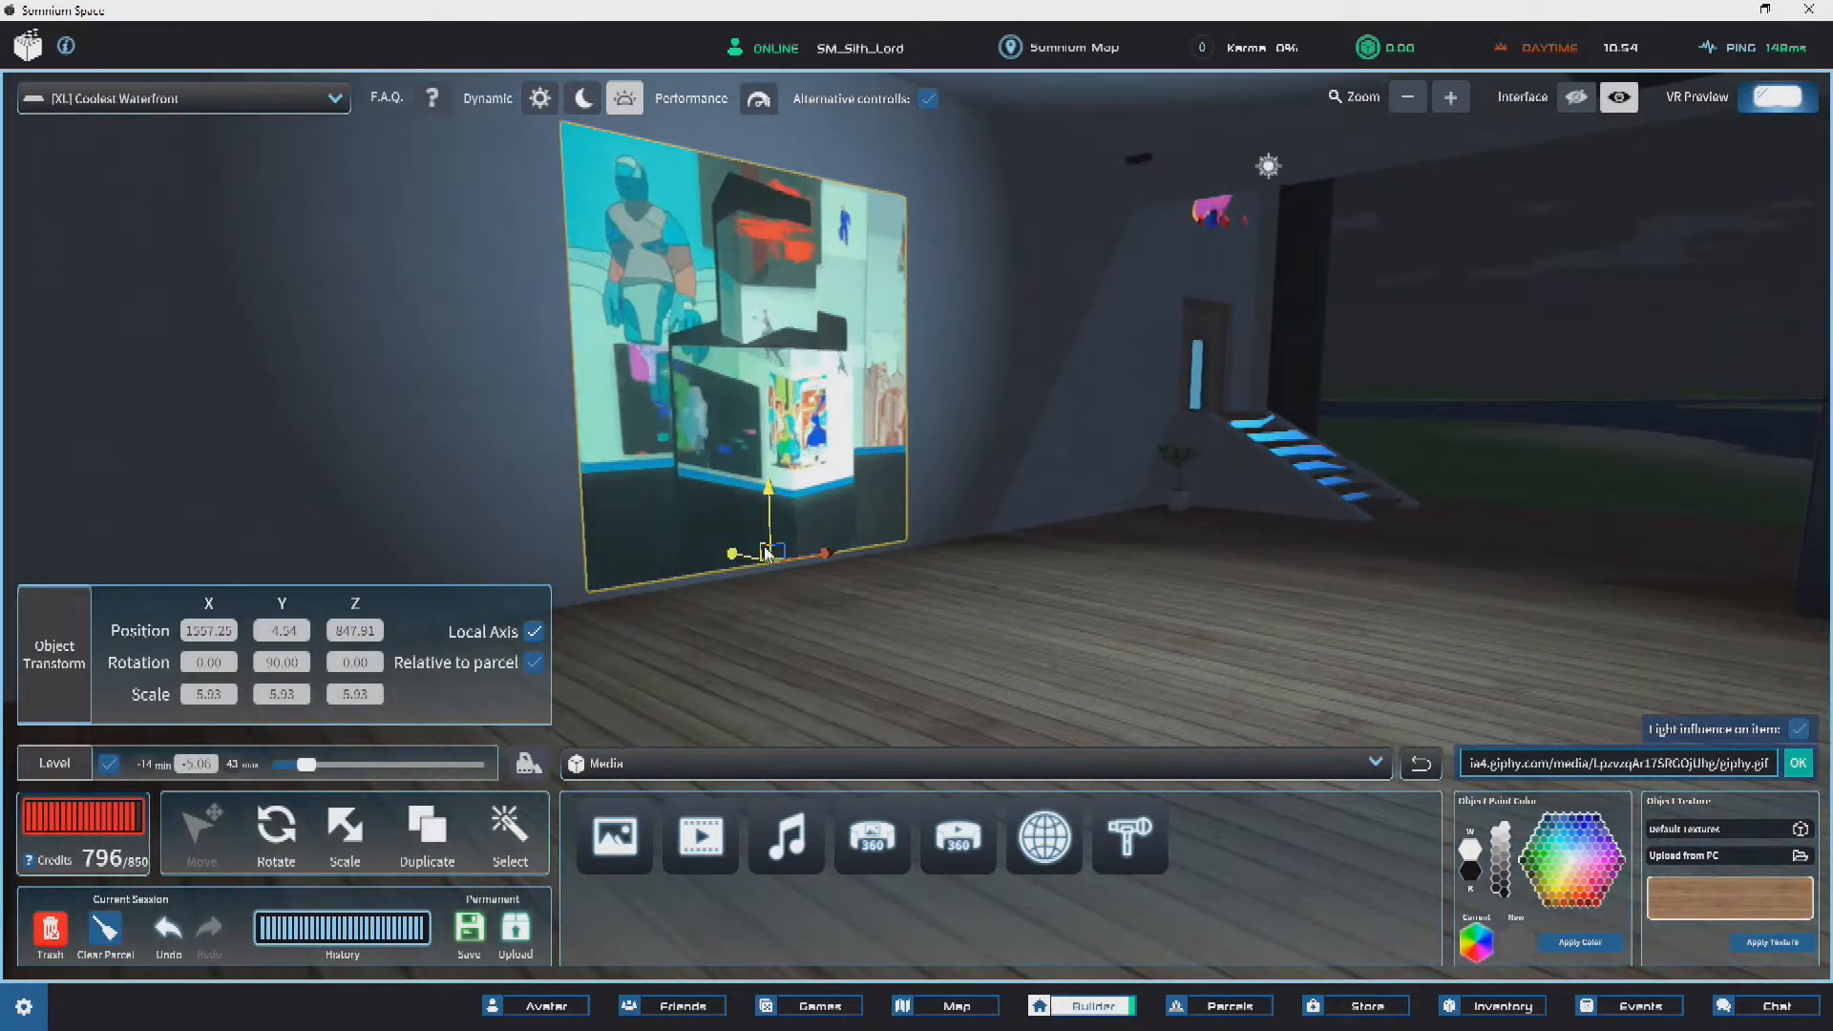
left_click_drag(766, 530, 769, 521)
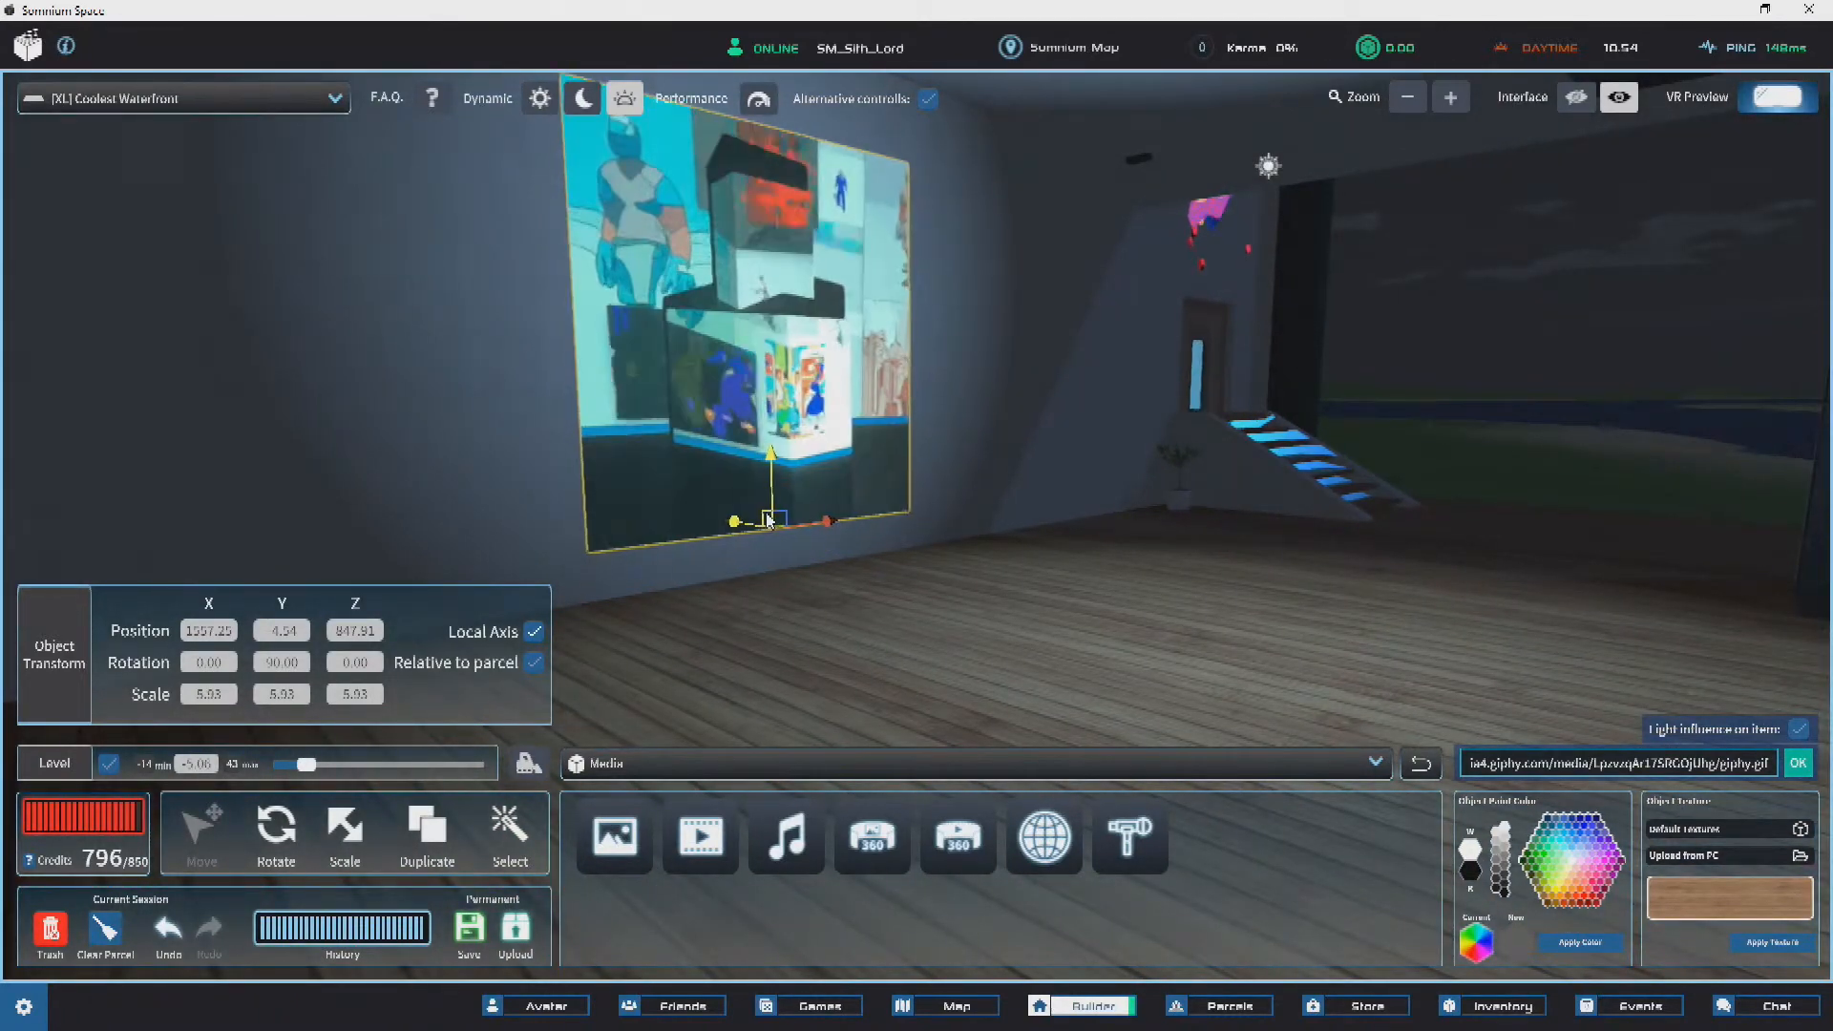
right_click_drag(767, 514, 827, 478)
scroll(827, 478, "down", 3)
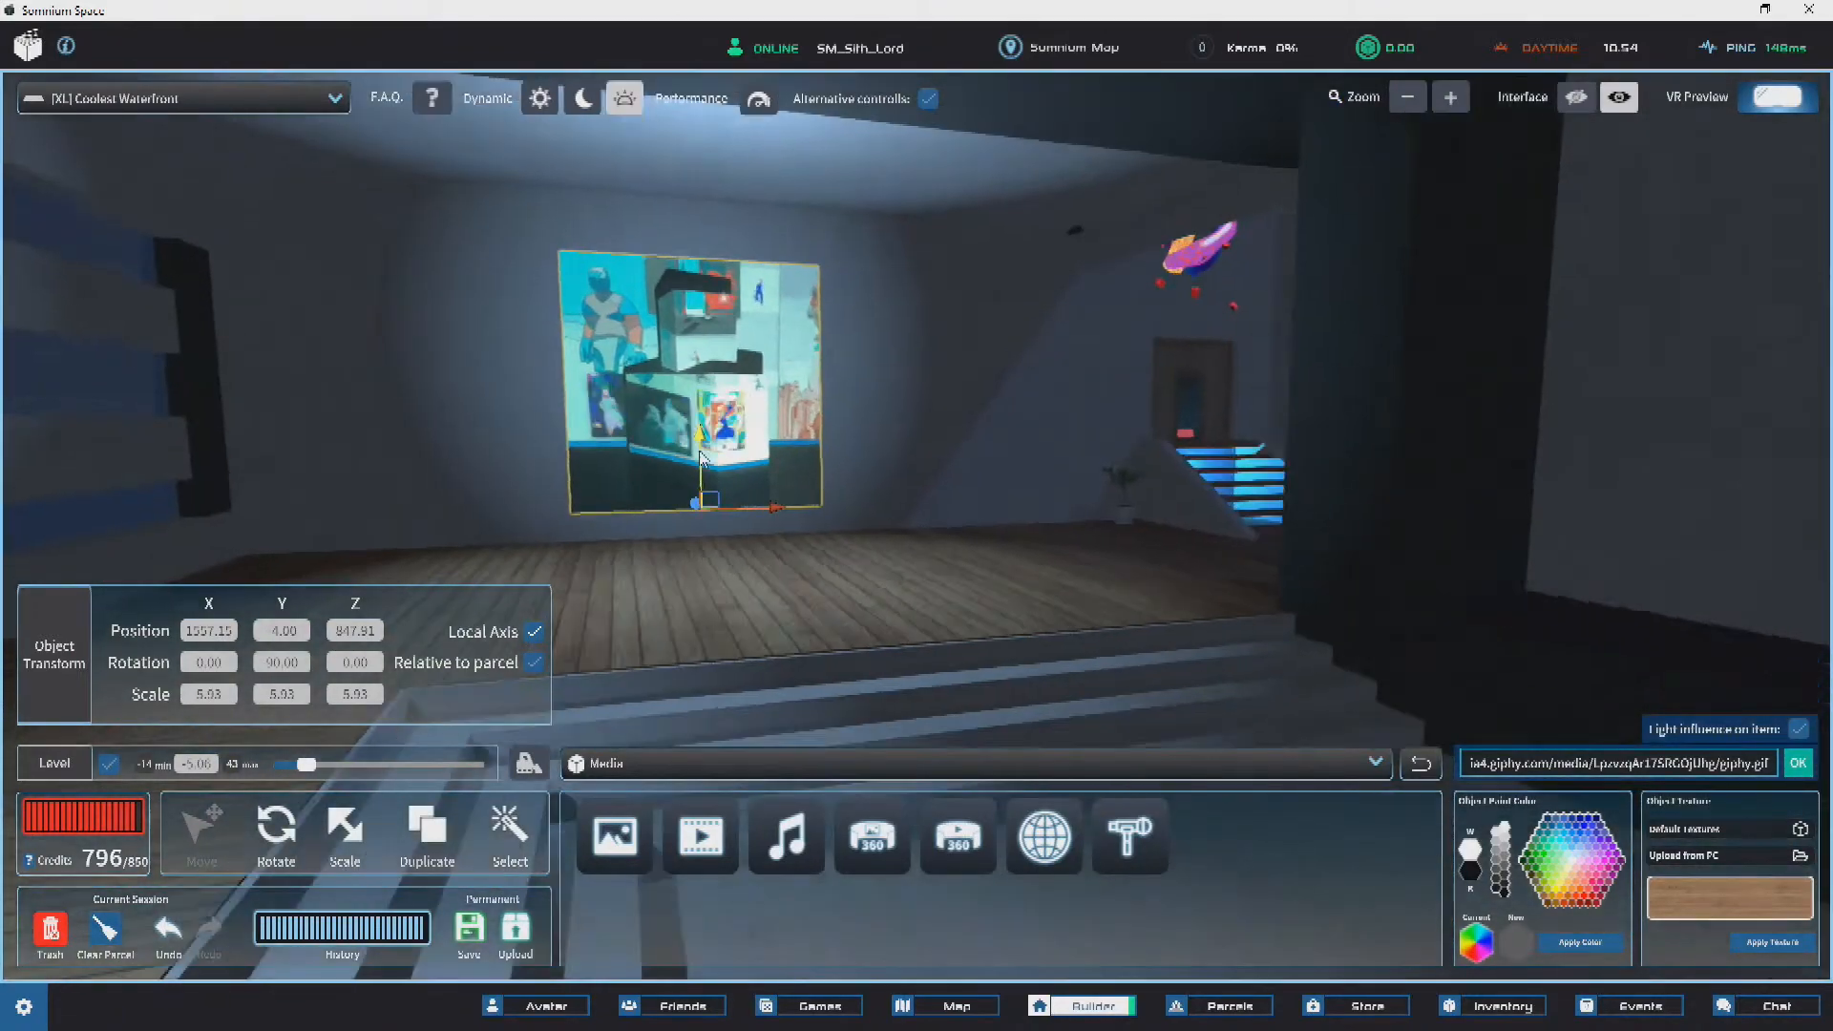
key("s")
key("d")
left_click(874, 468)
Step: Examine the hall from several viewpoints, including the image wall, columns, steps and entrance ramp
key("a")
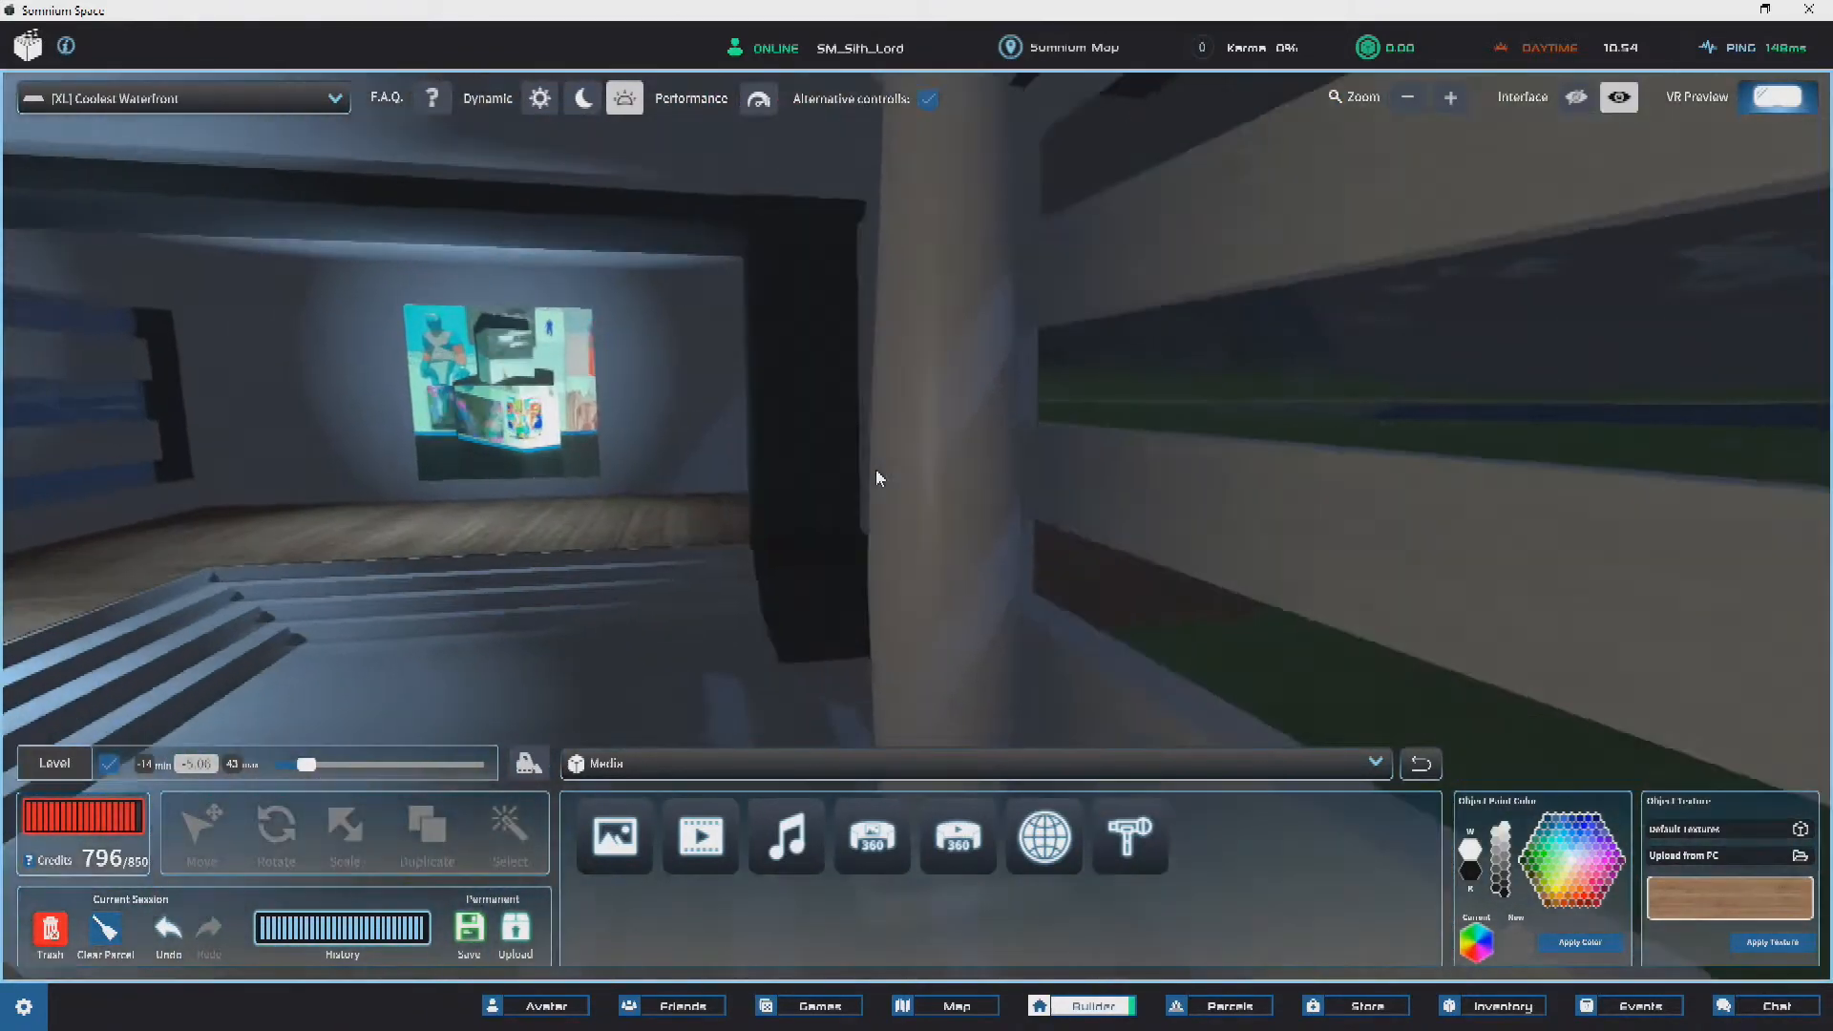
key("s")
key("d")
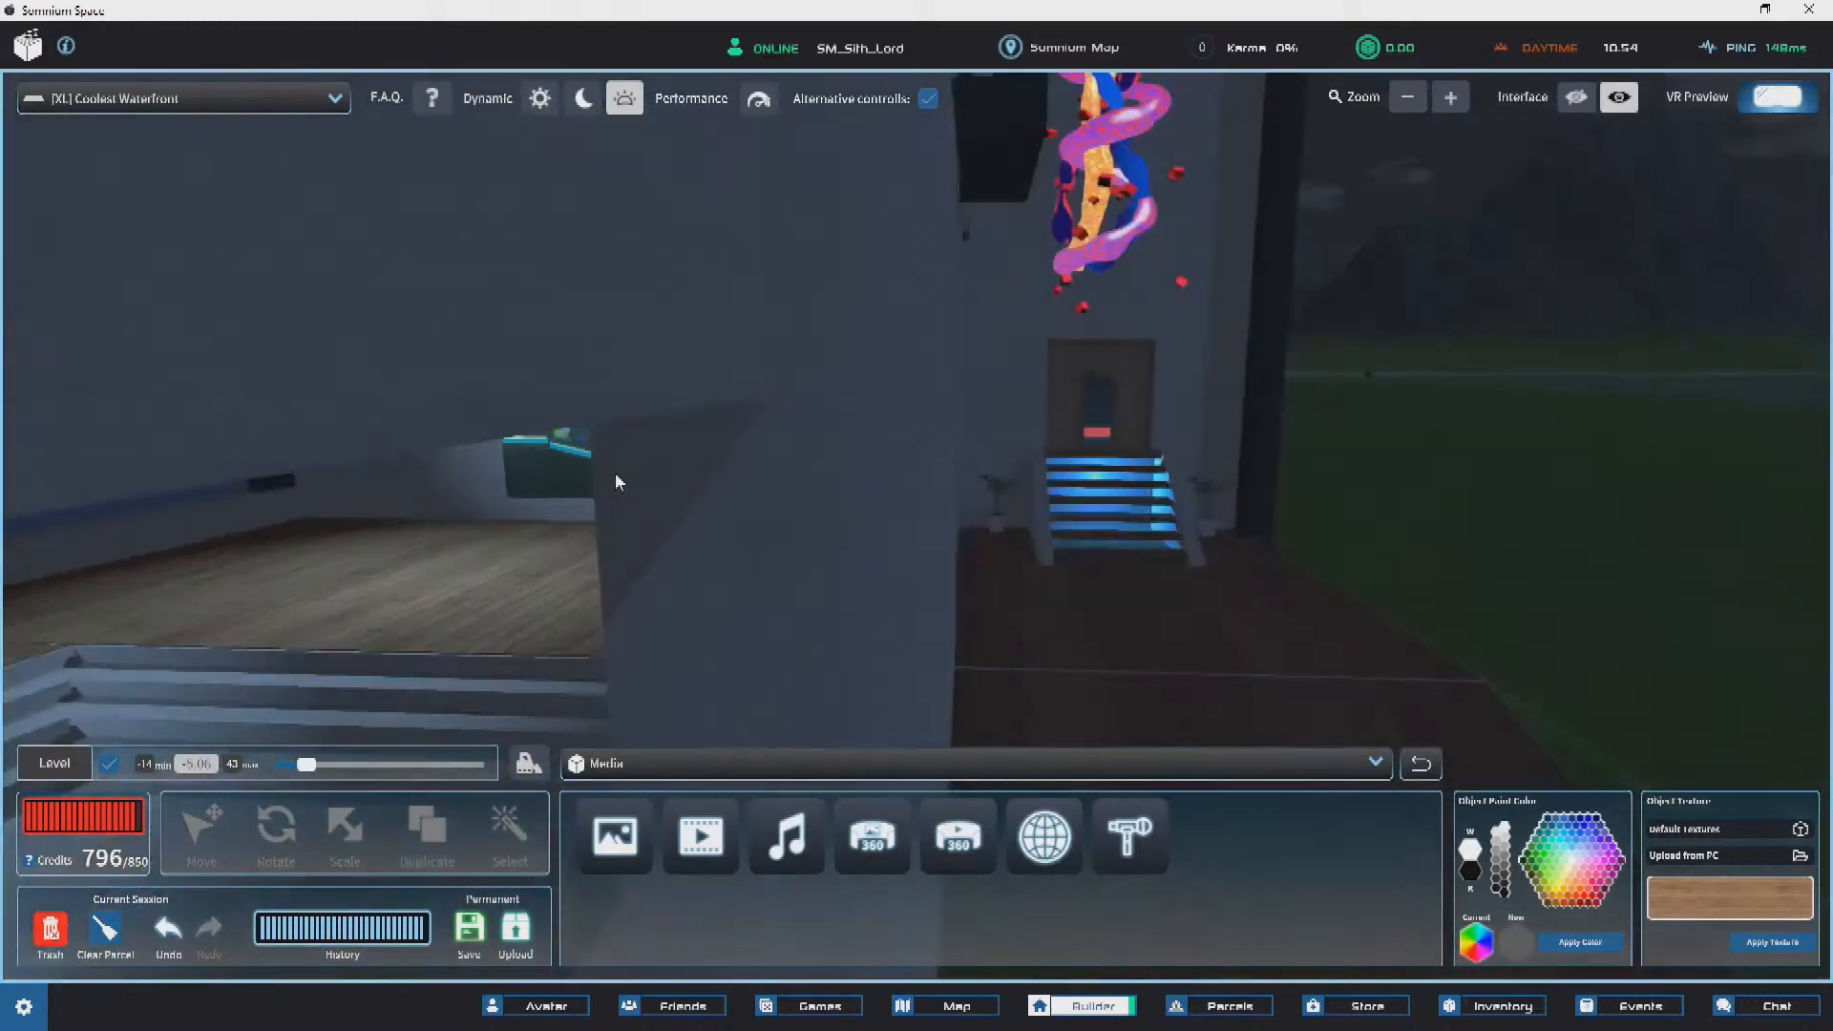
key("d")
right_click_drag(896, 442, 1170, 435)
key("a")
key("w")
key("d")
key("a")
key("w")
key("s")
key("d")
key("a")
key("a")
key("w")
key("a")
right_click_drag(913, 440, 833, 560)
key("d")
key("s")
key("d")
key("a")
key("w")
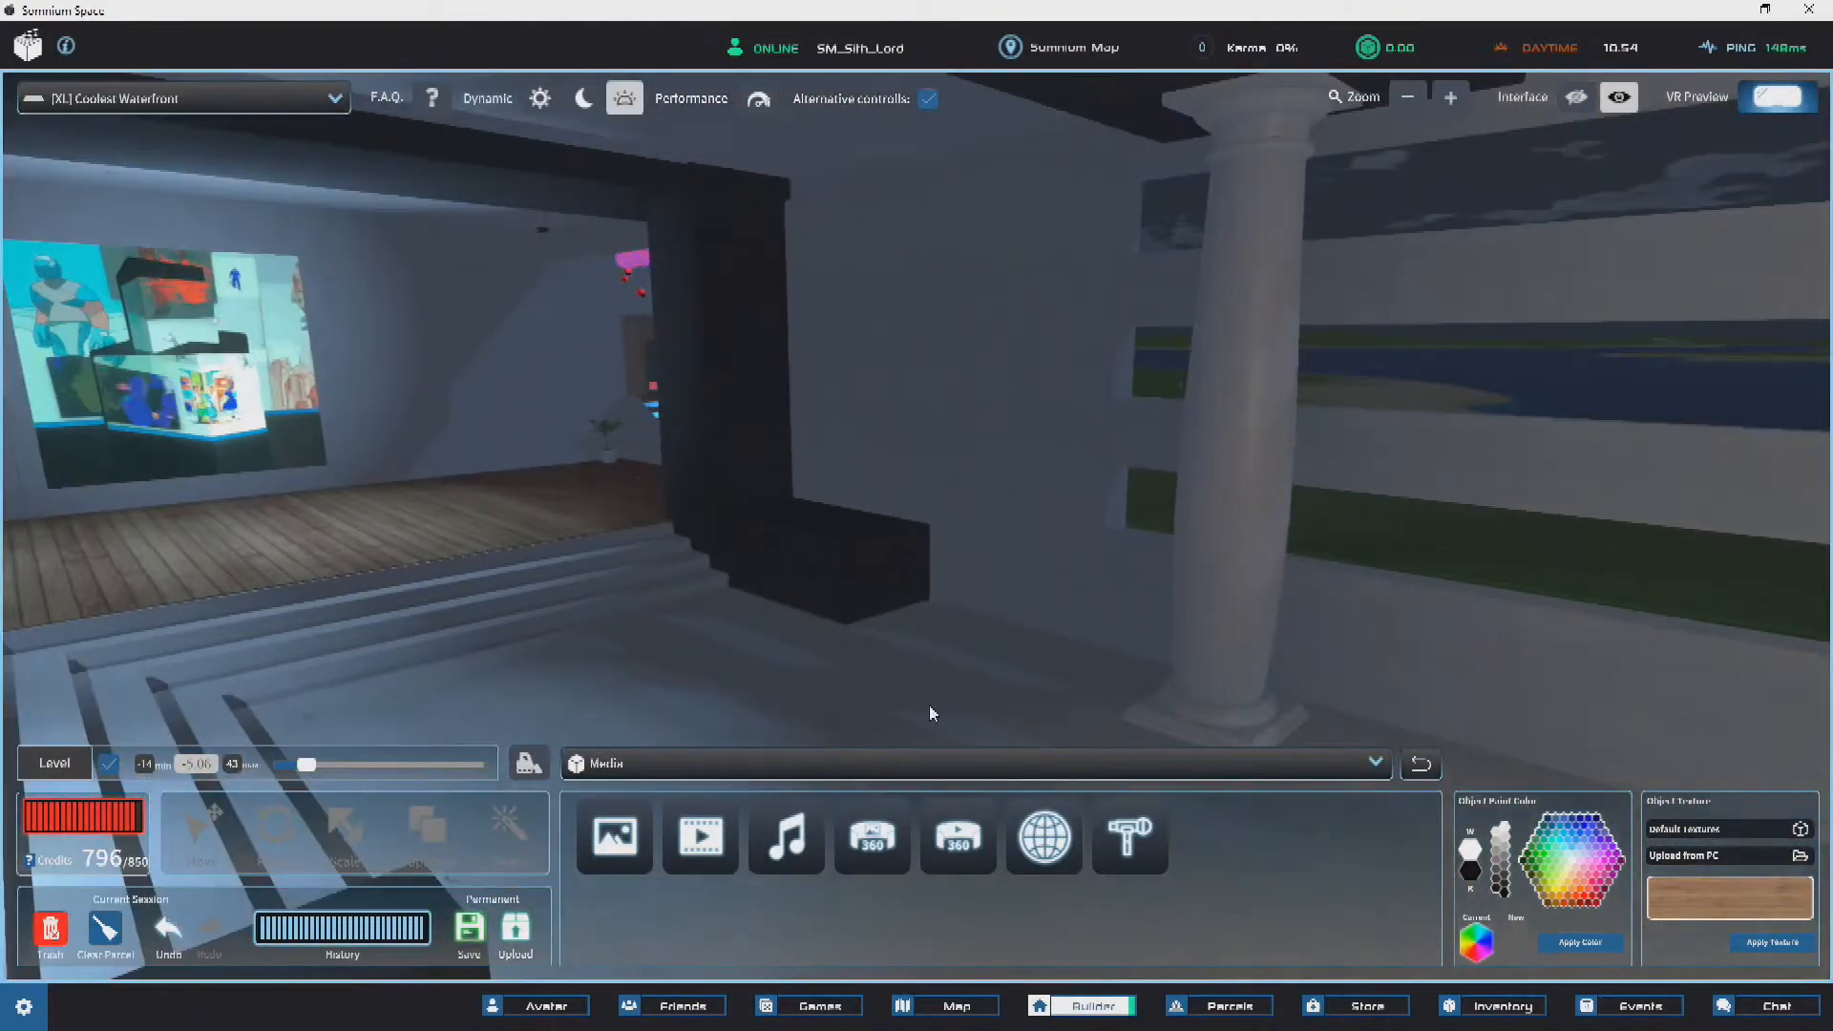
Step: Try a chair from the Furniture category beside the dark block at the wall, and delete it
left_click(708, 775)
scroll(693, 599, "up", 3)
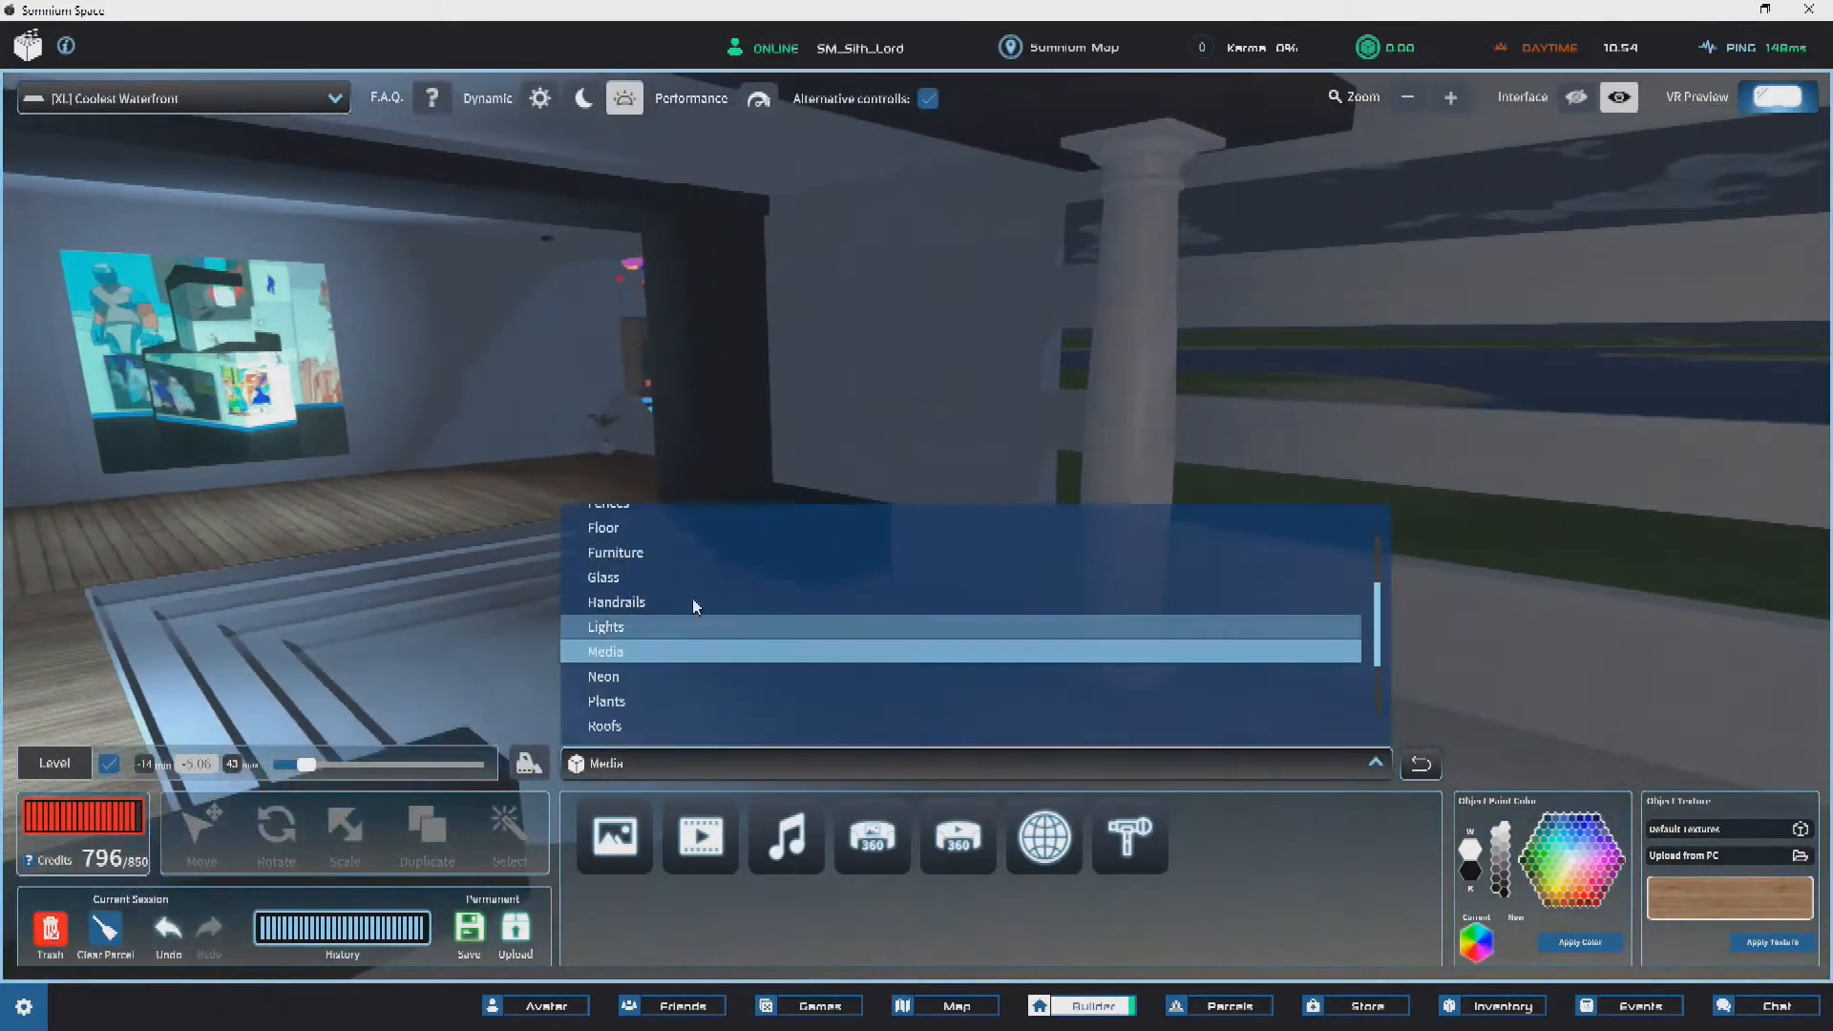
left_click(619, 611)
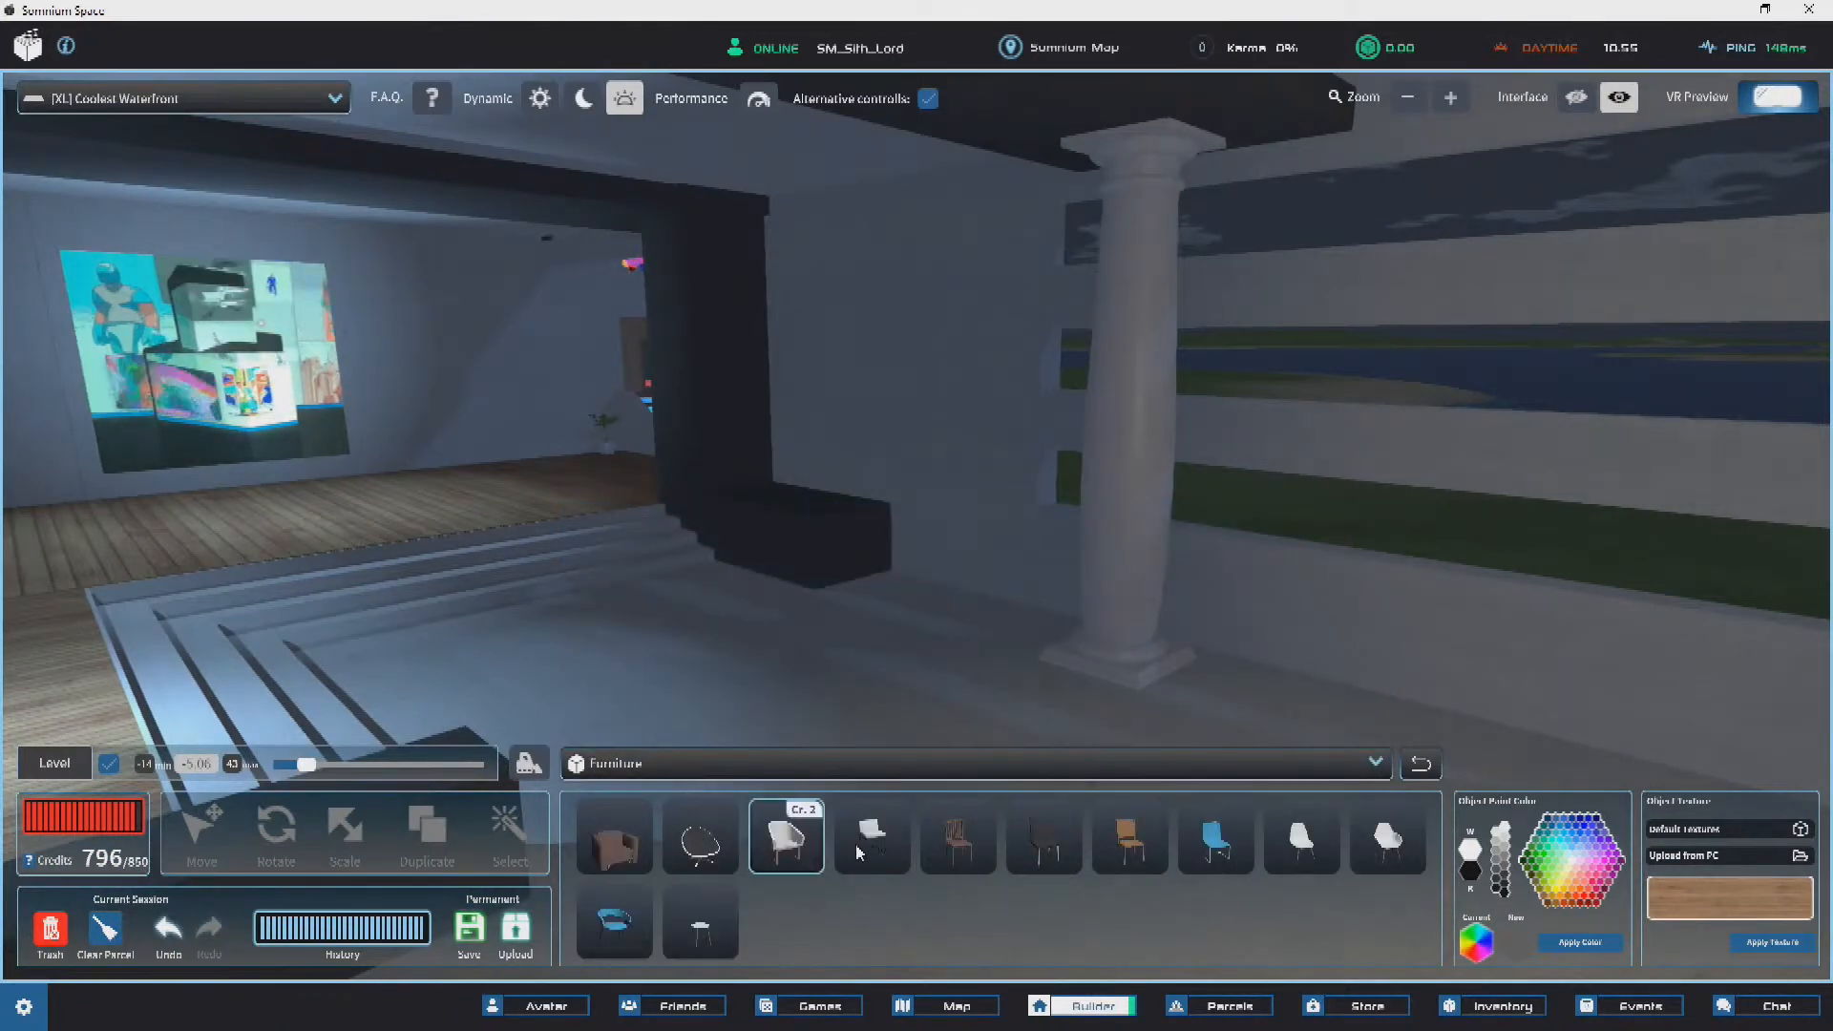
left_click(940, 637)
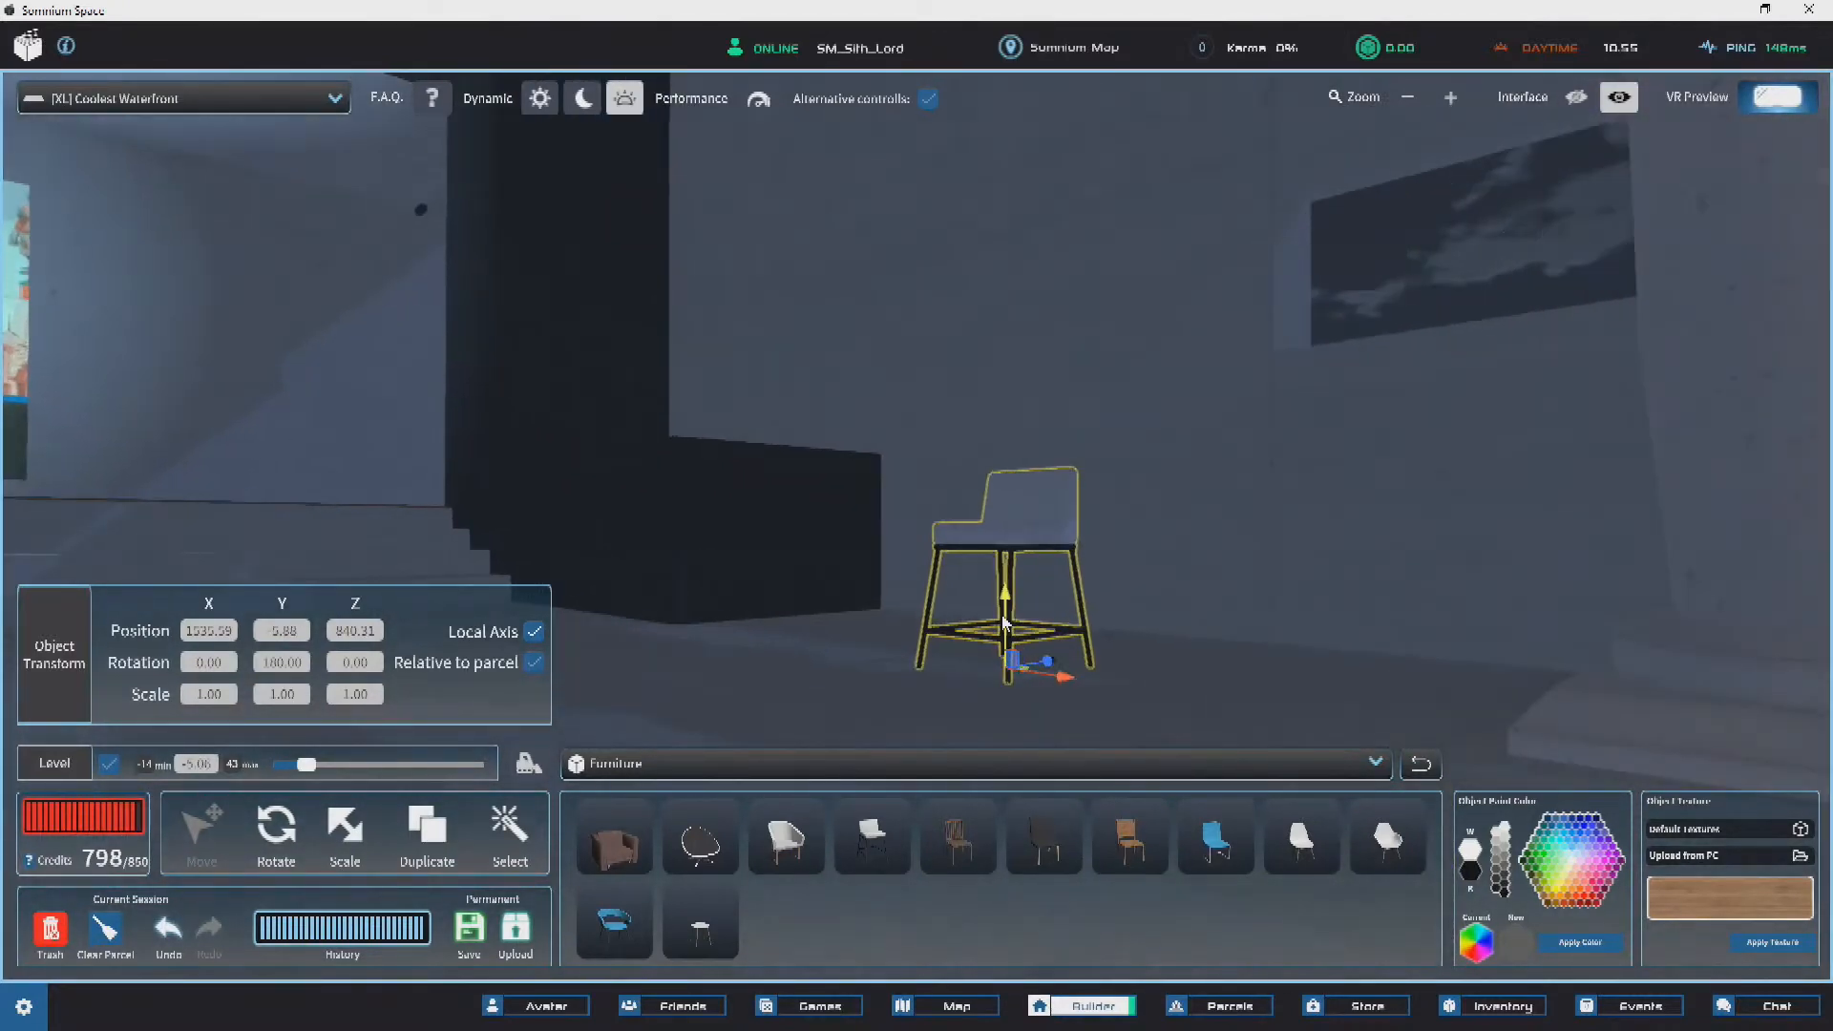
right_click_drag(930, 531, 1068, 620)
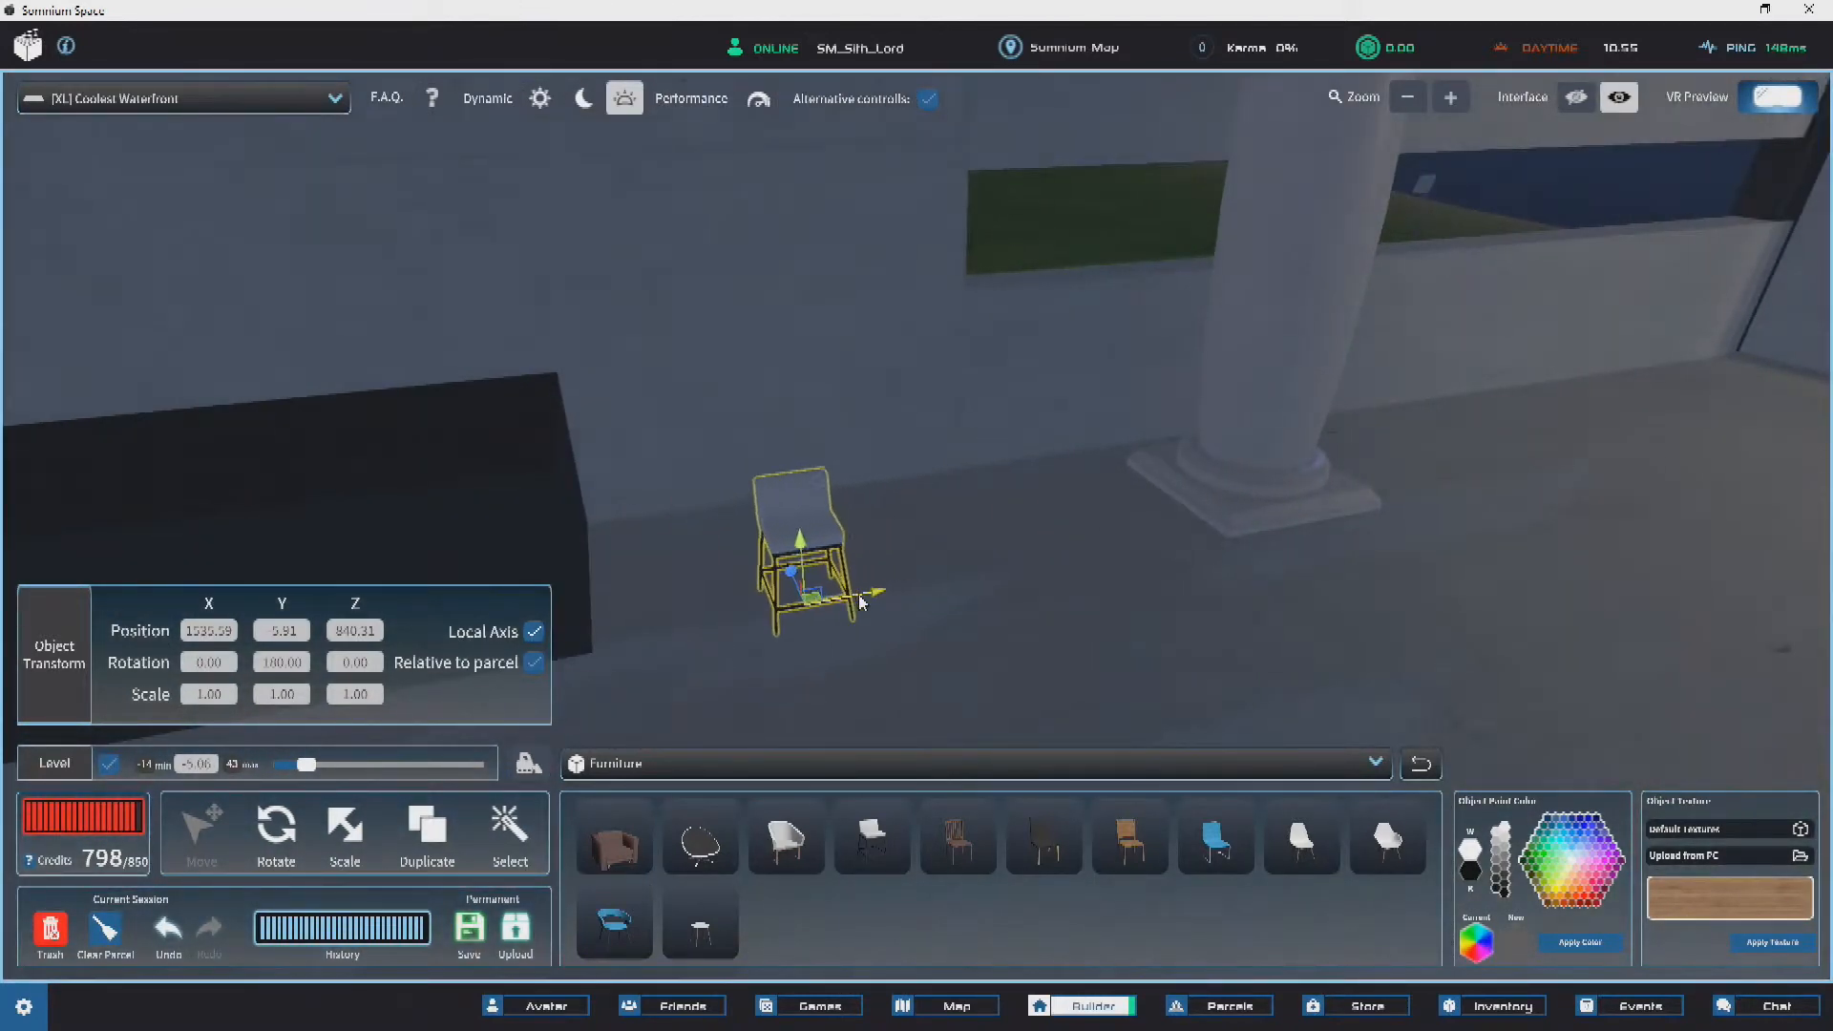
right_click_drag(868, 609, 1068, 644)
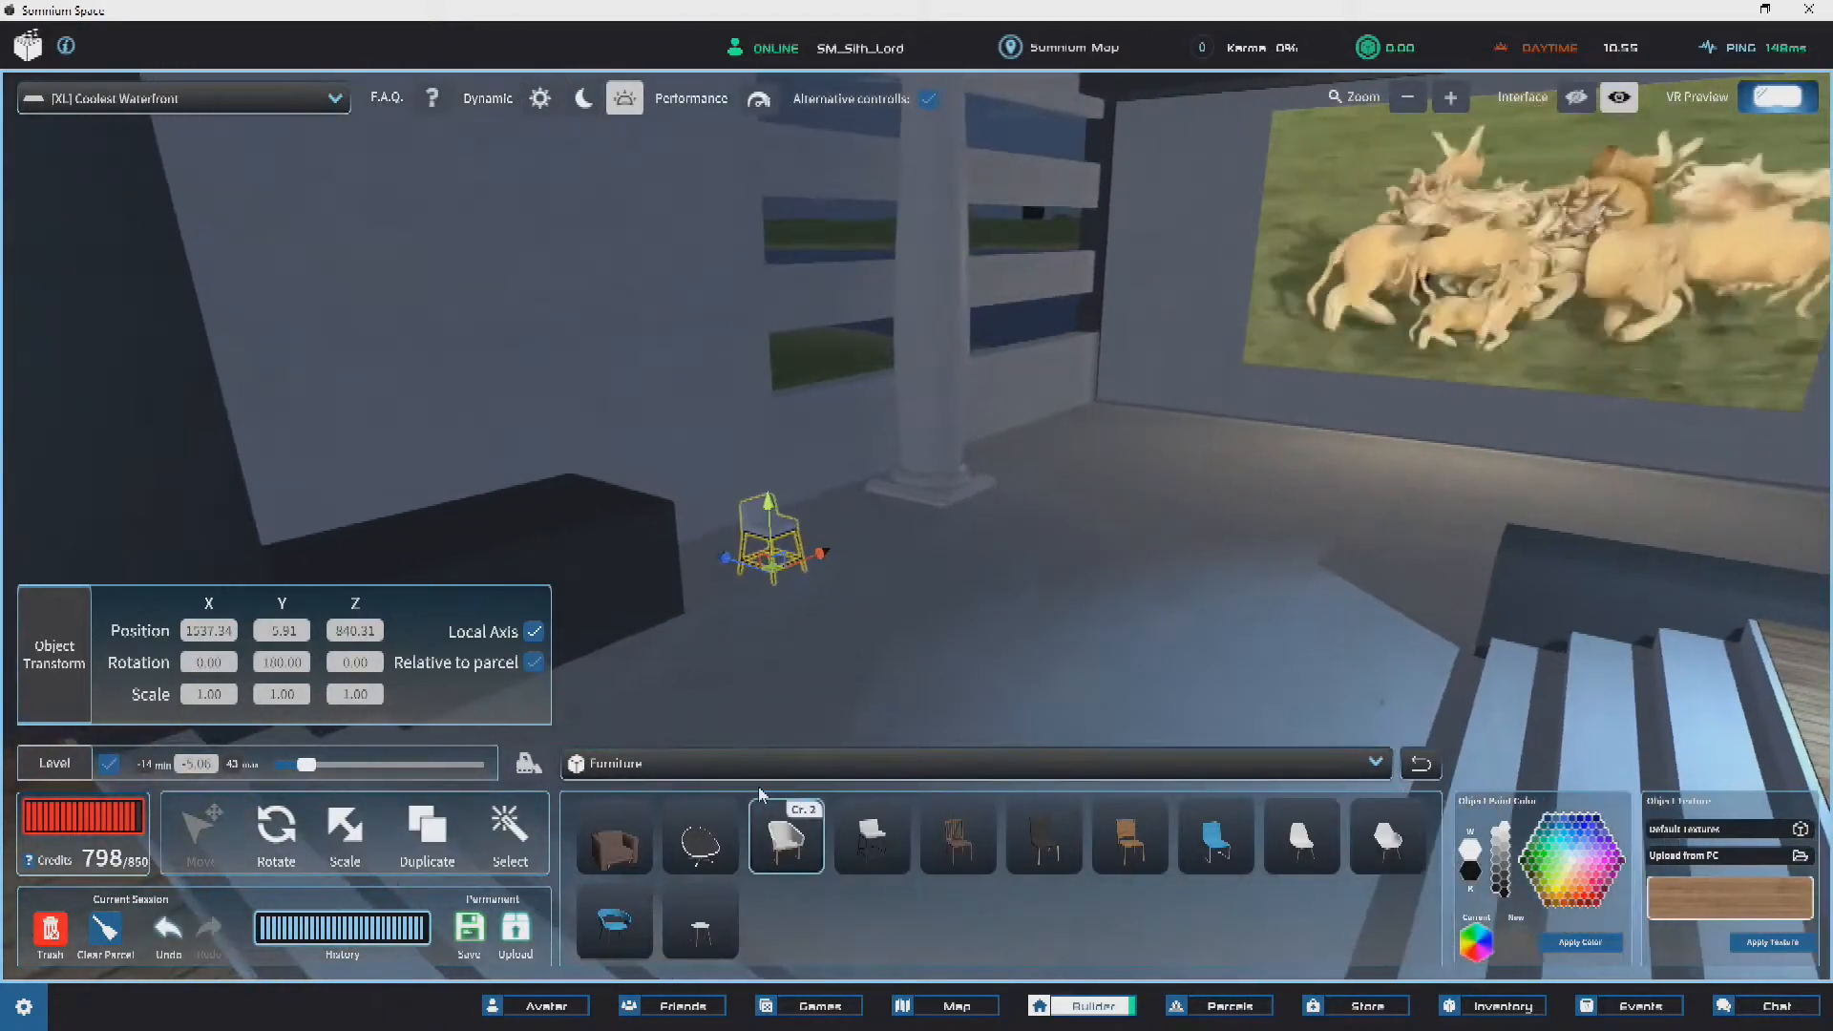
key("Delete")
Step: Place the white two-seat sofa from the furniture set between the dark block and the column, raised to about Y -5.87
left_click(699, 765)
left_click(634, 609)
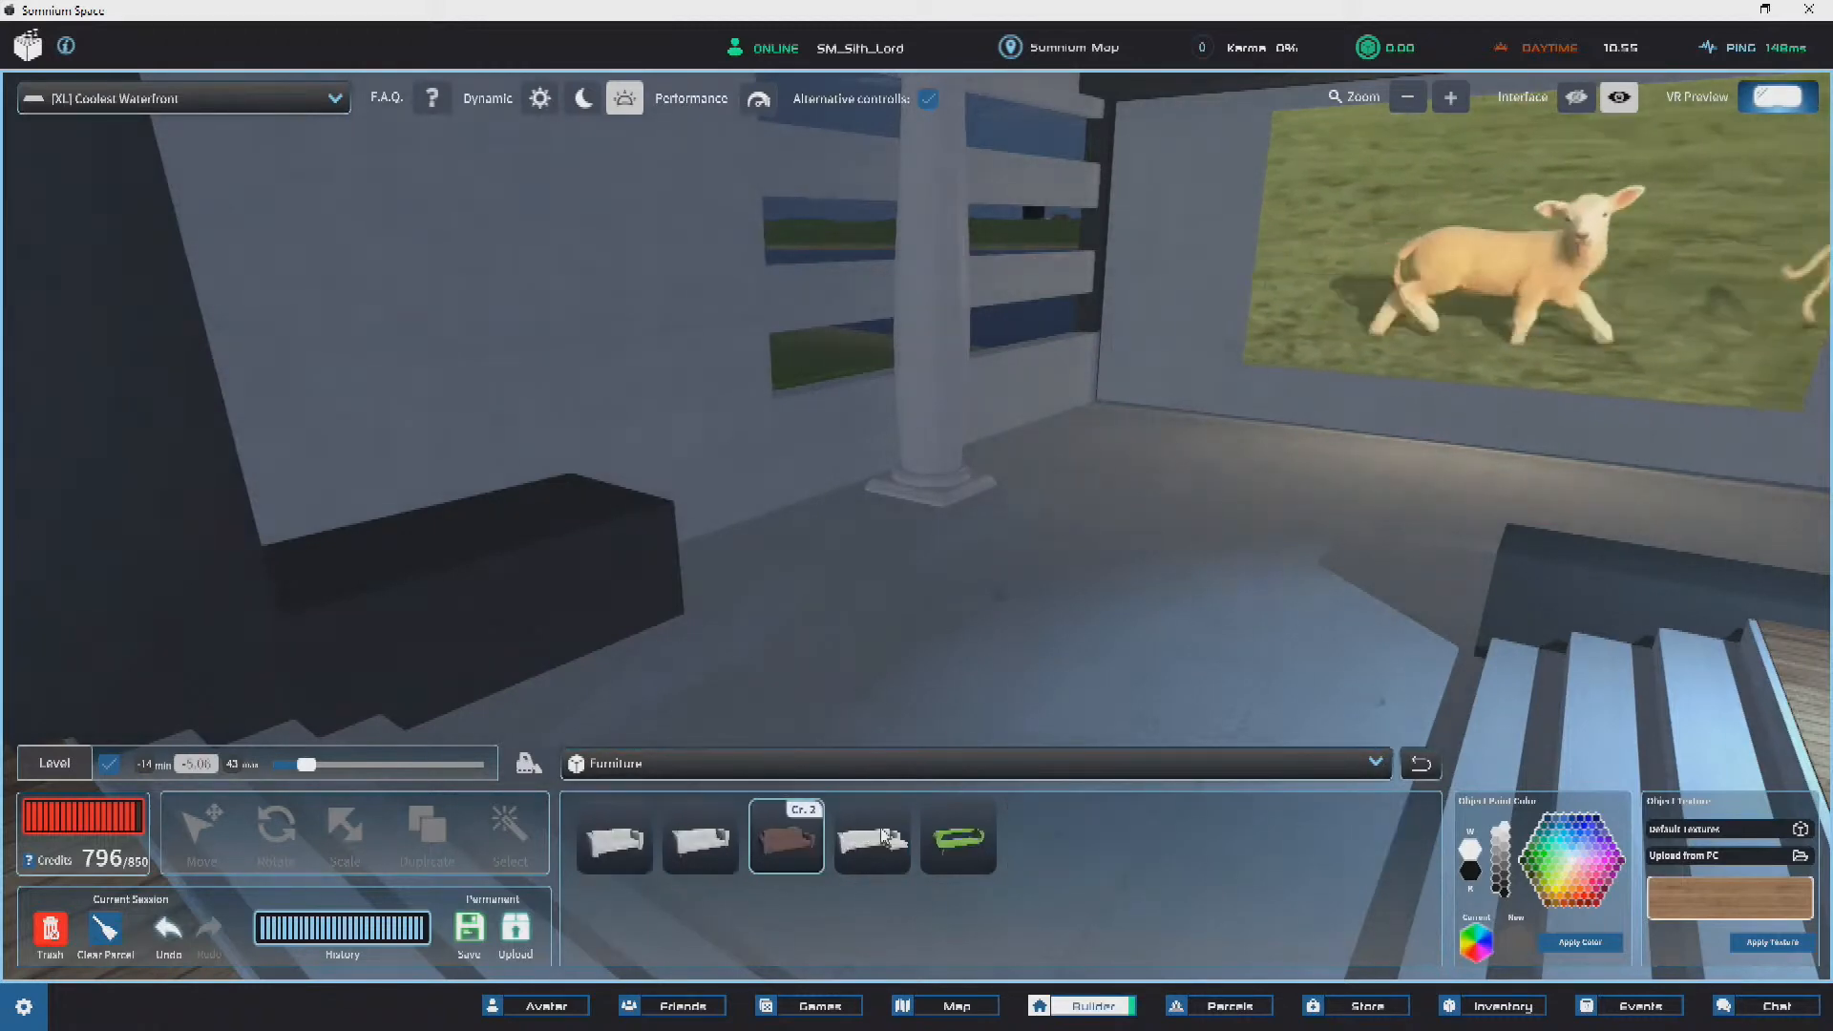
left_click(898, 826)
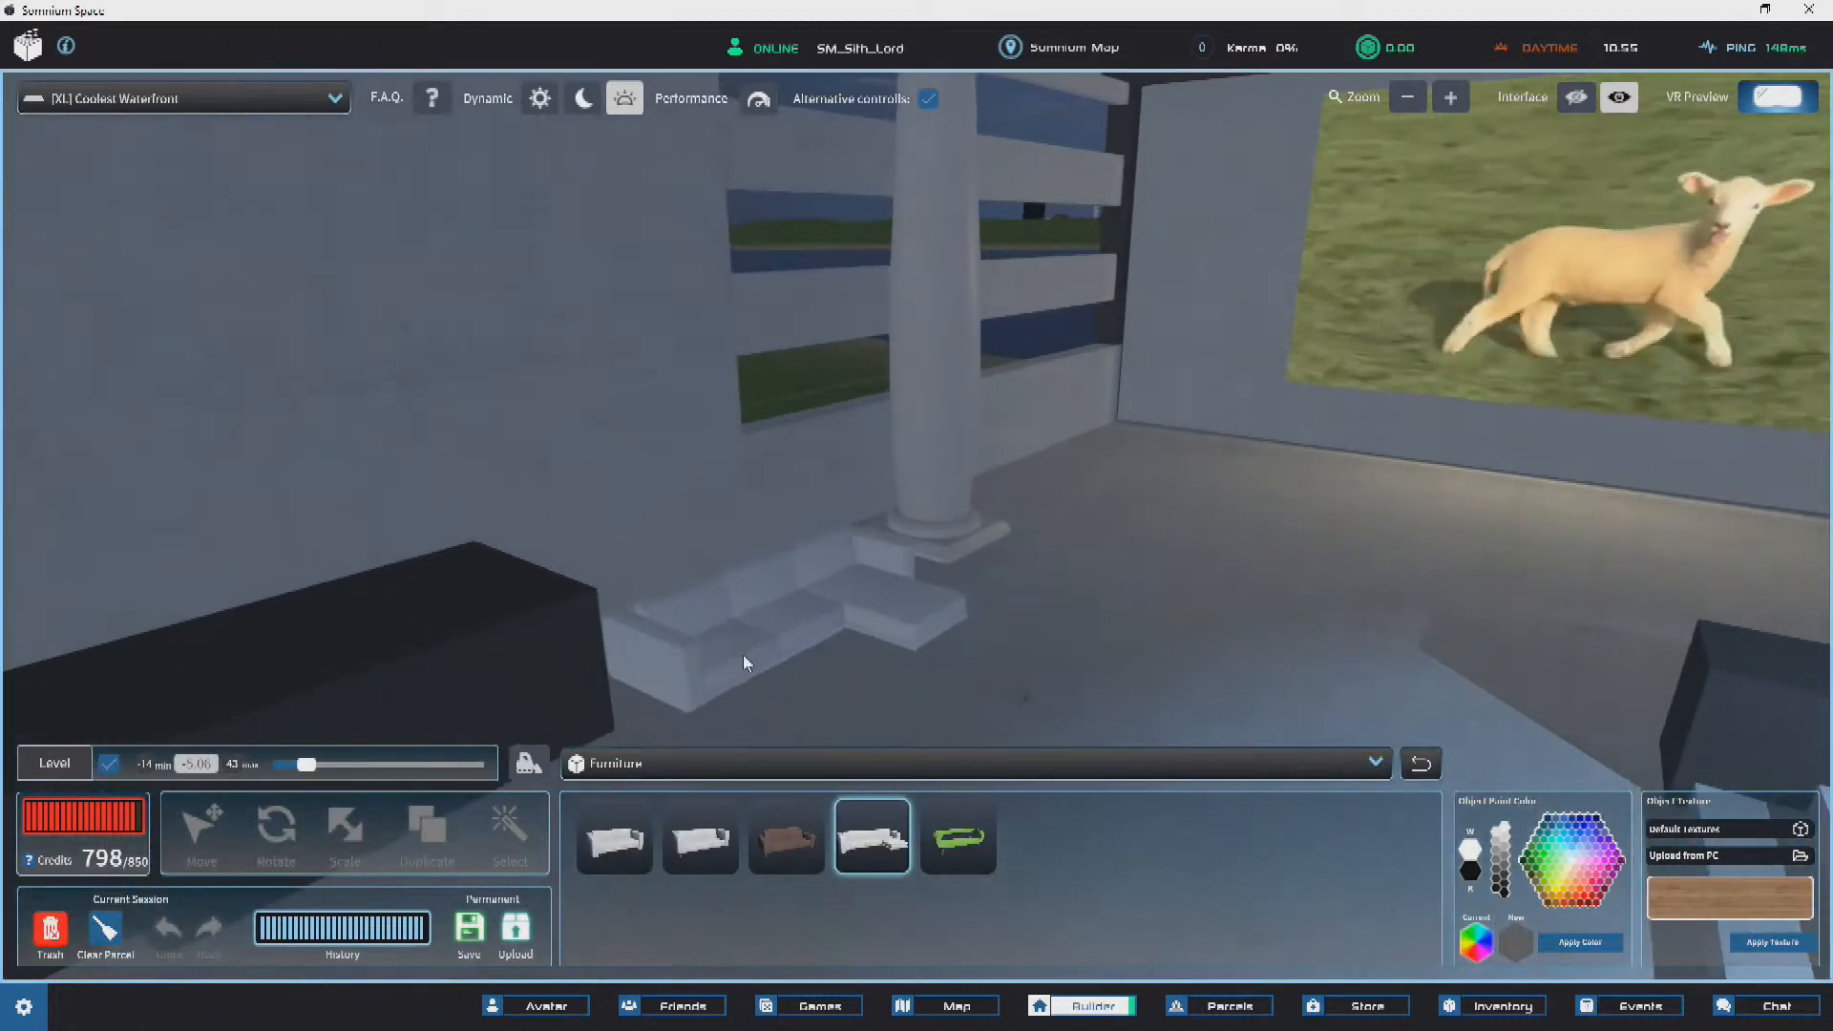
left_click(747, 649)
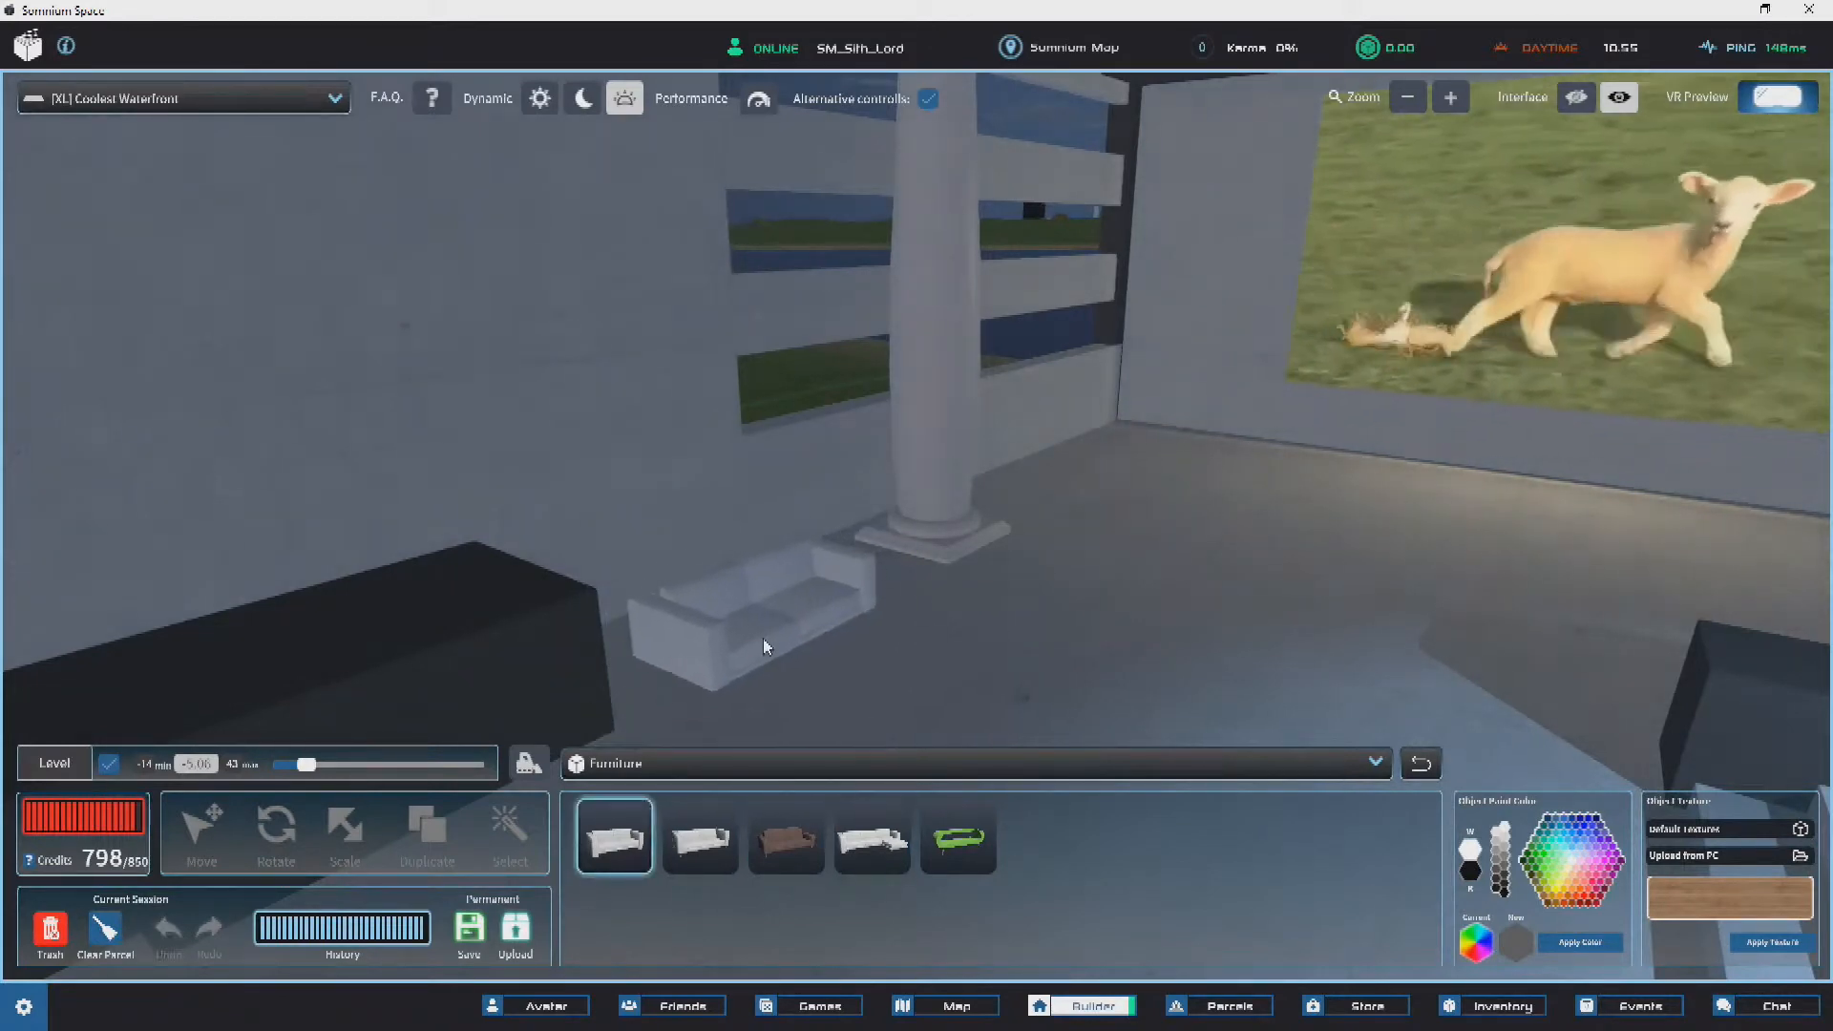
left_click(763, 638)
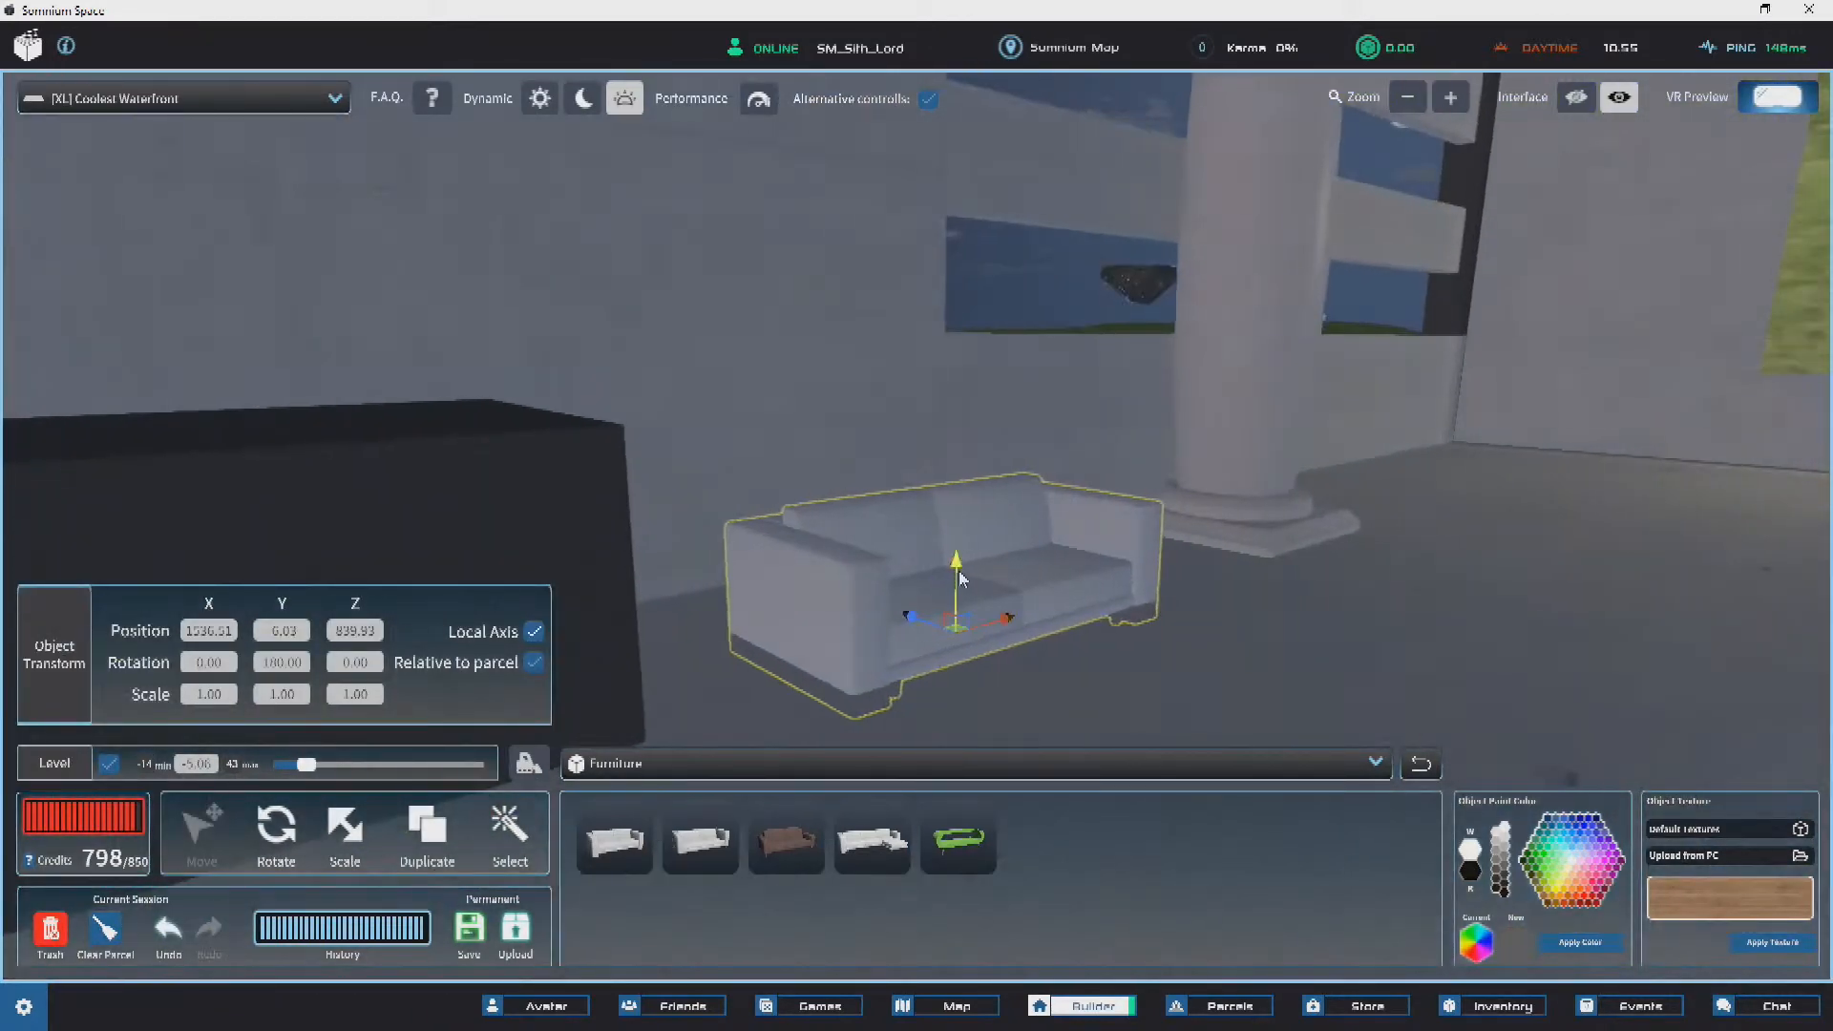
left_click_drag(963, 564, 971, 554)
right_click_drag(970, 554, 942, 582)
scroll(942, 582, "down", 3)
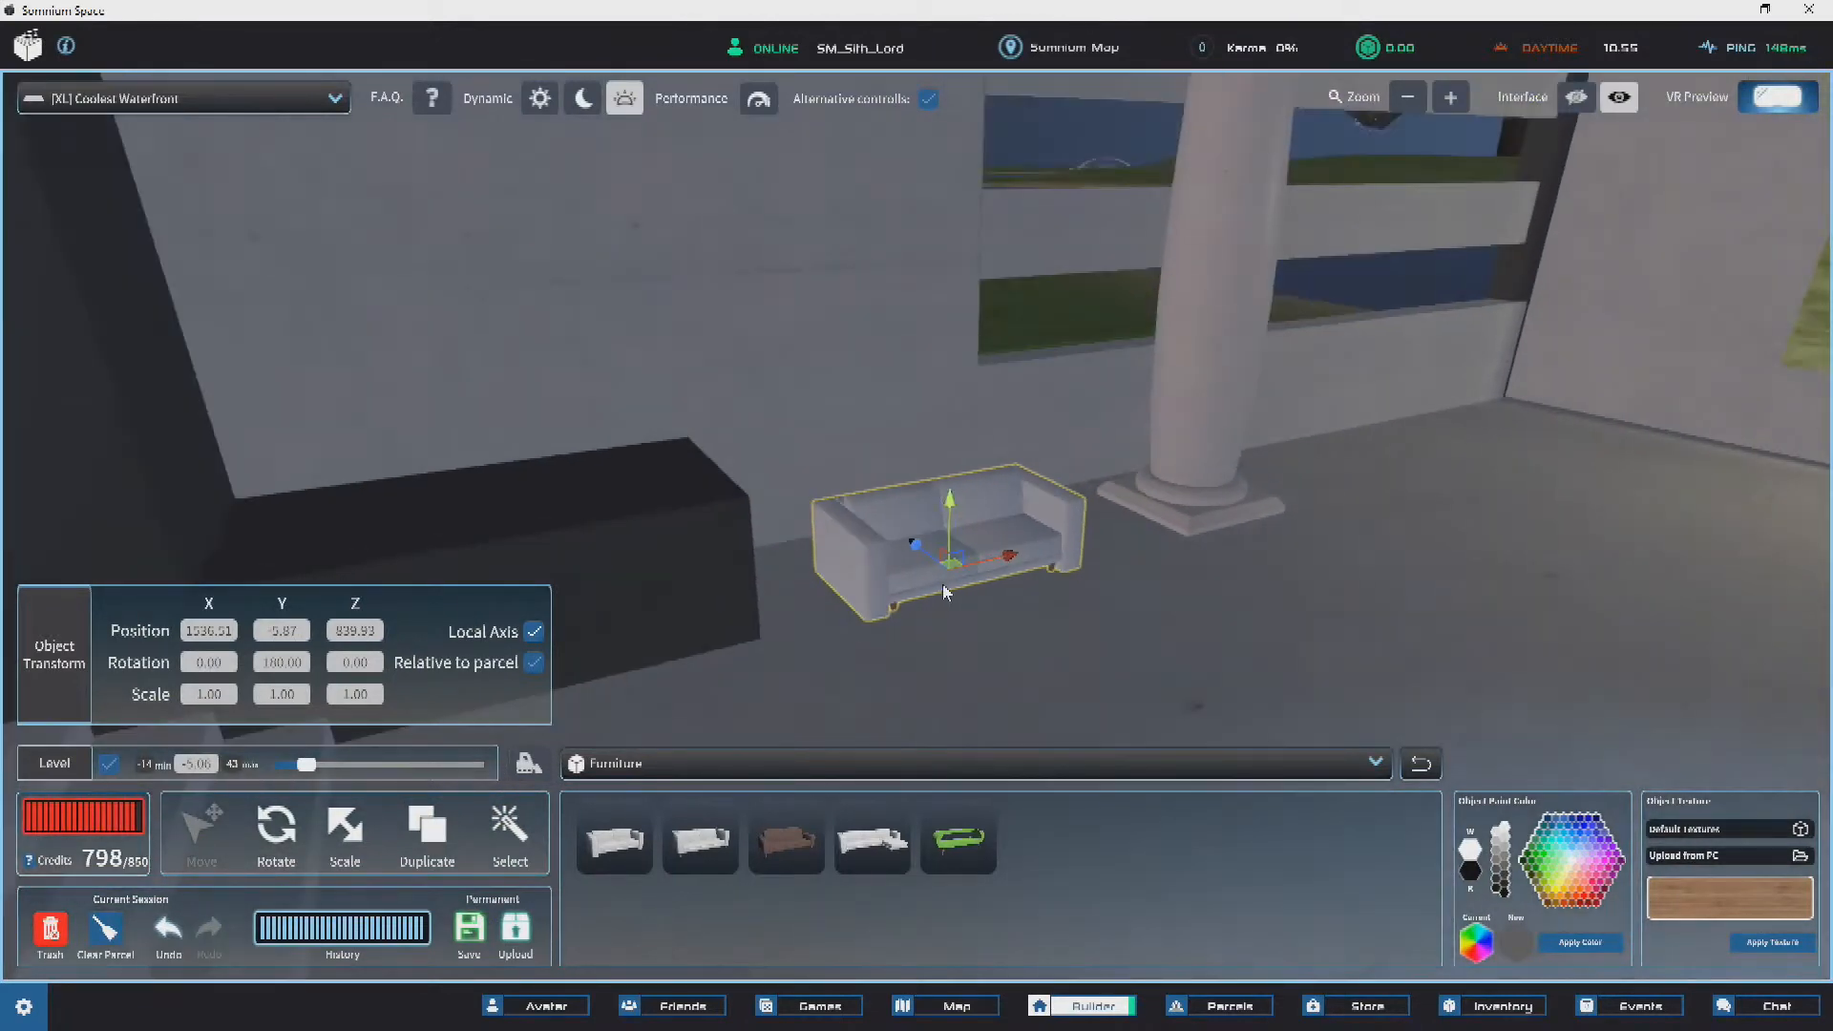
Step: Position the sofa along the wall between the dark block and the column, at about X 1536.36 and Z 839.81
right_click_drag(1239, 666, 972, 612)
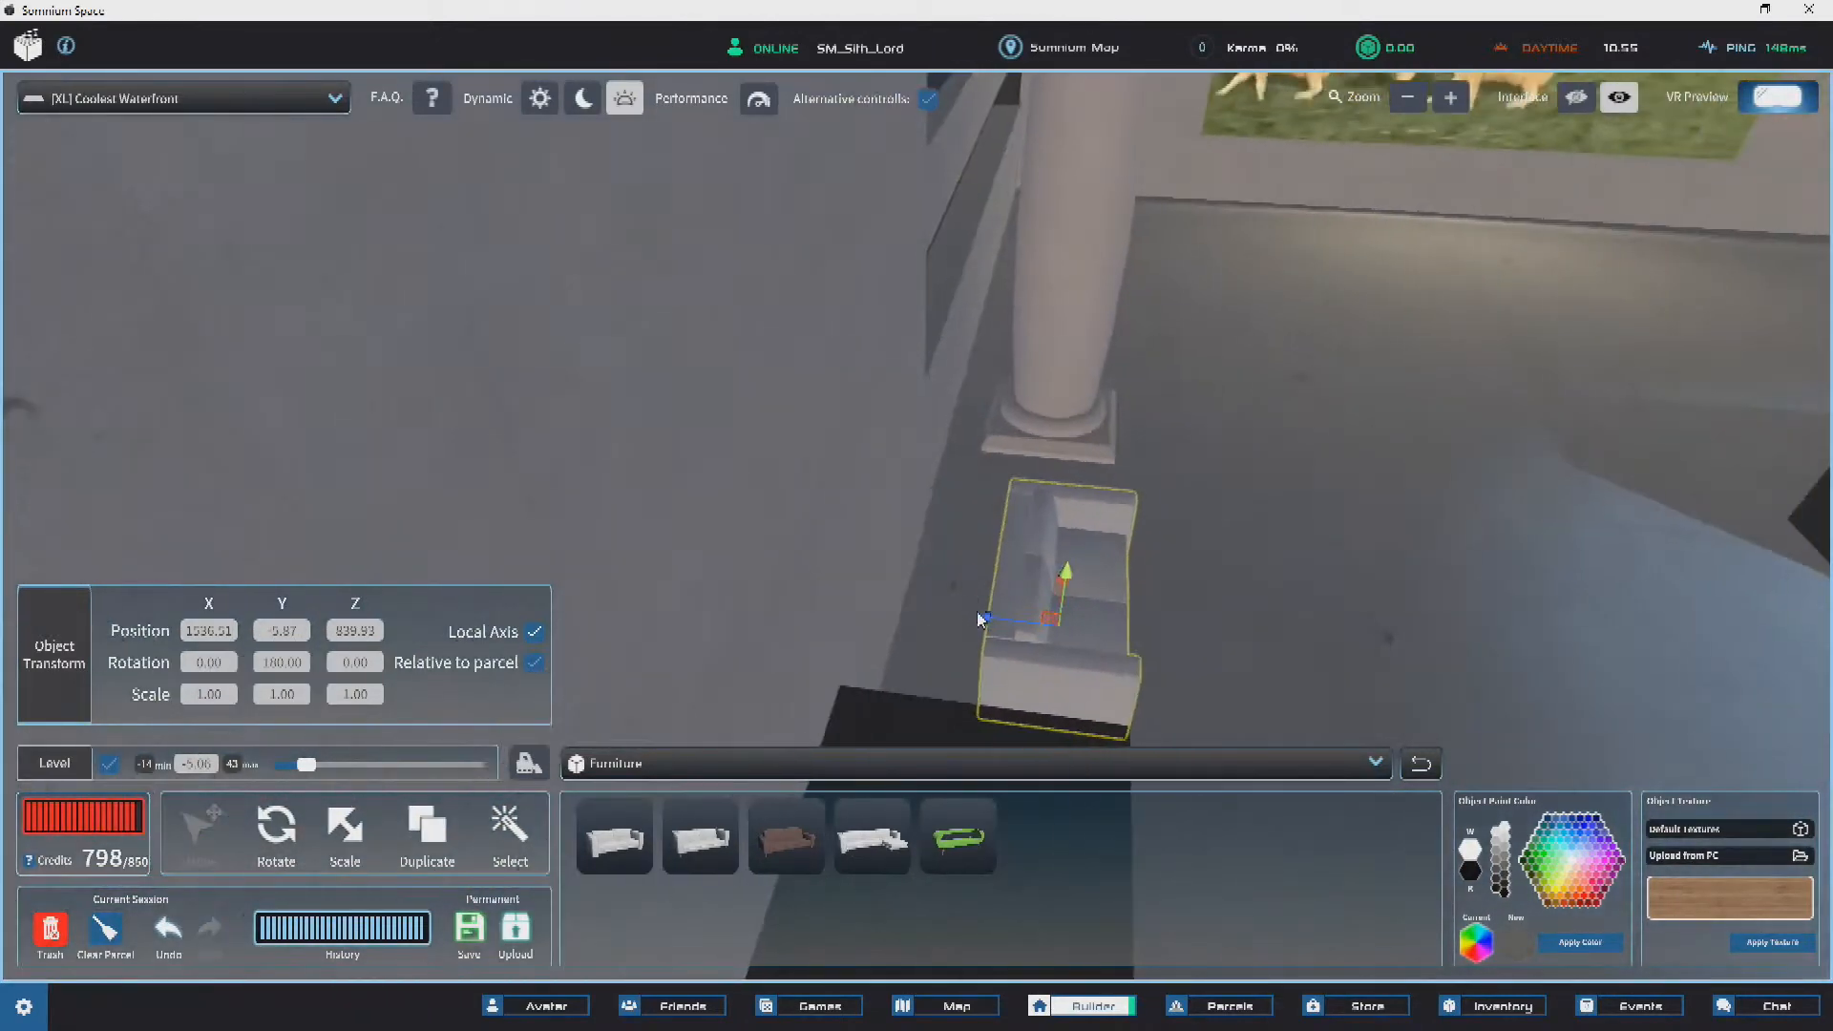
right_click_drag(1222, 564, 968, 603)
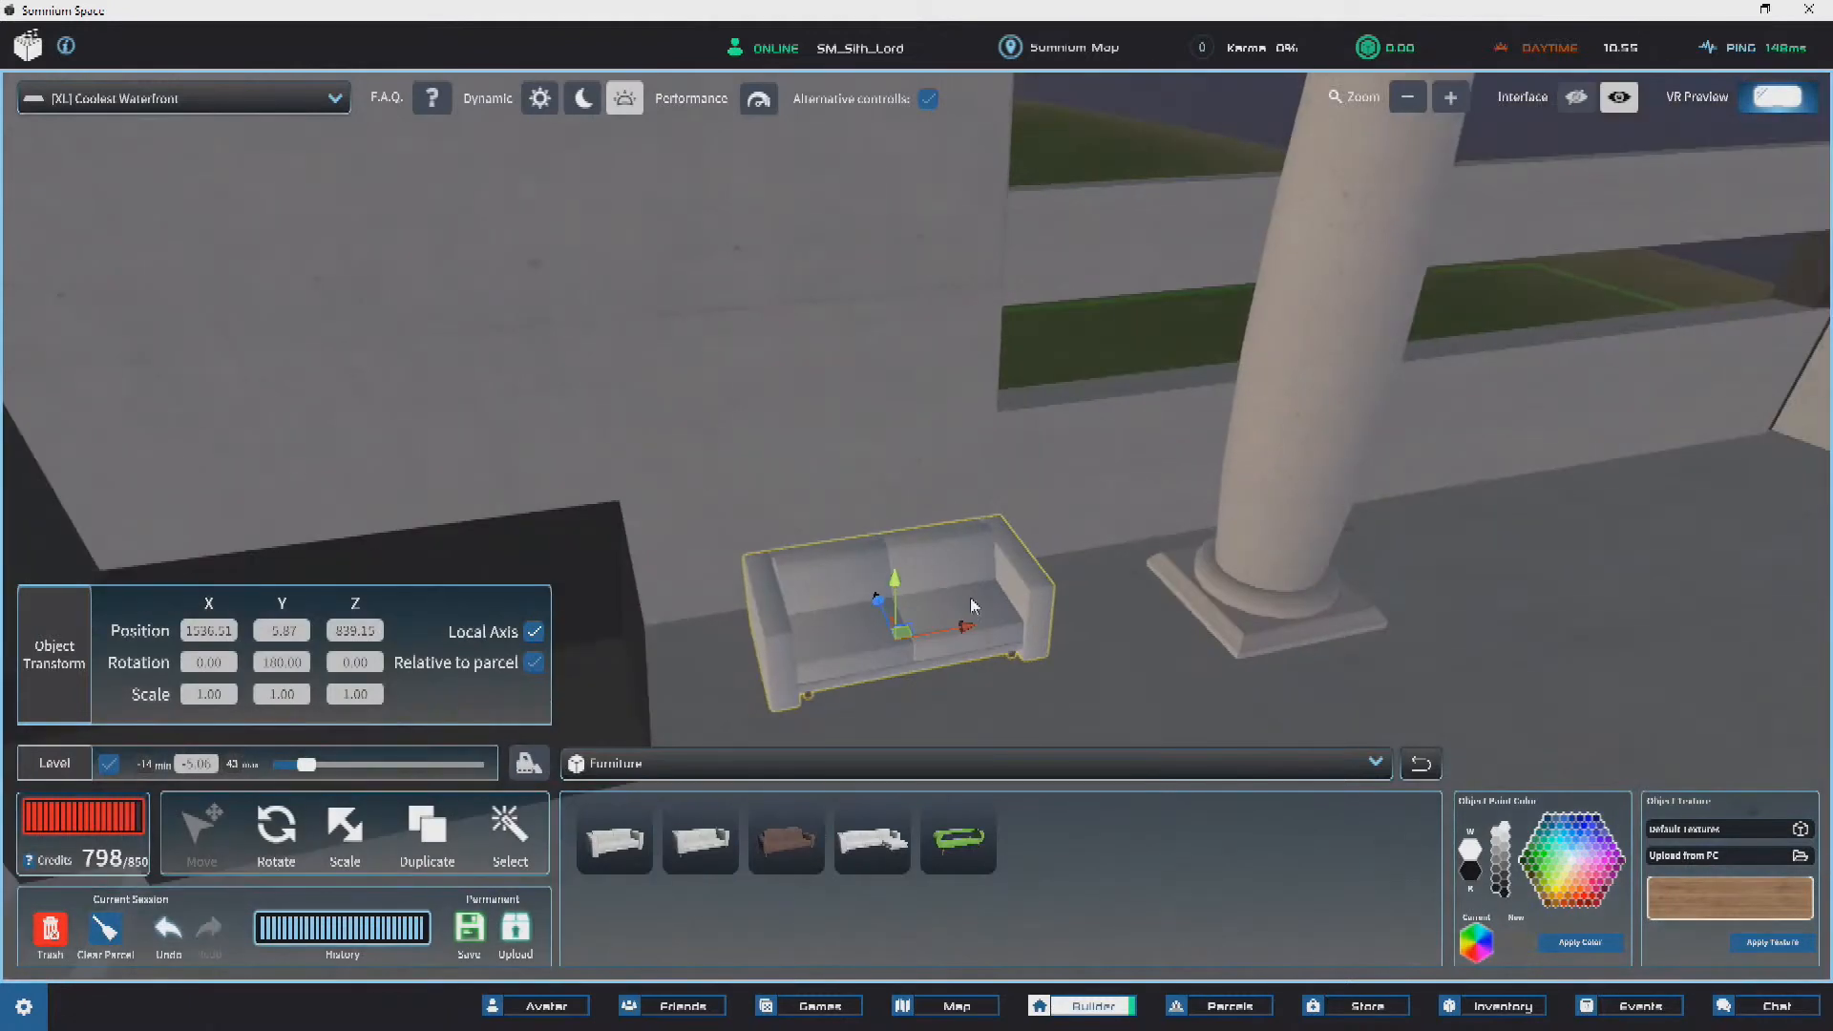
left_click_drag(953, 628, 976, 636)
right_click_drag(976, 635, 1163, 616)
left_click_drag(919, 612, 985, 631)
right_click_drag(1018, 602, 1017, 509)
scroll(937, 525, "down", 3)
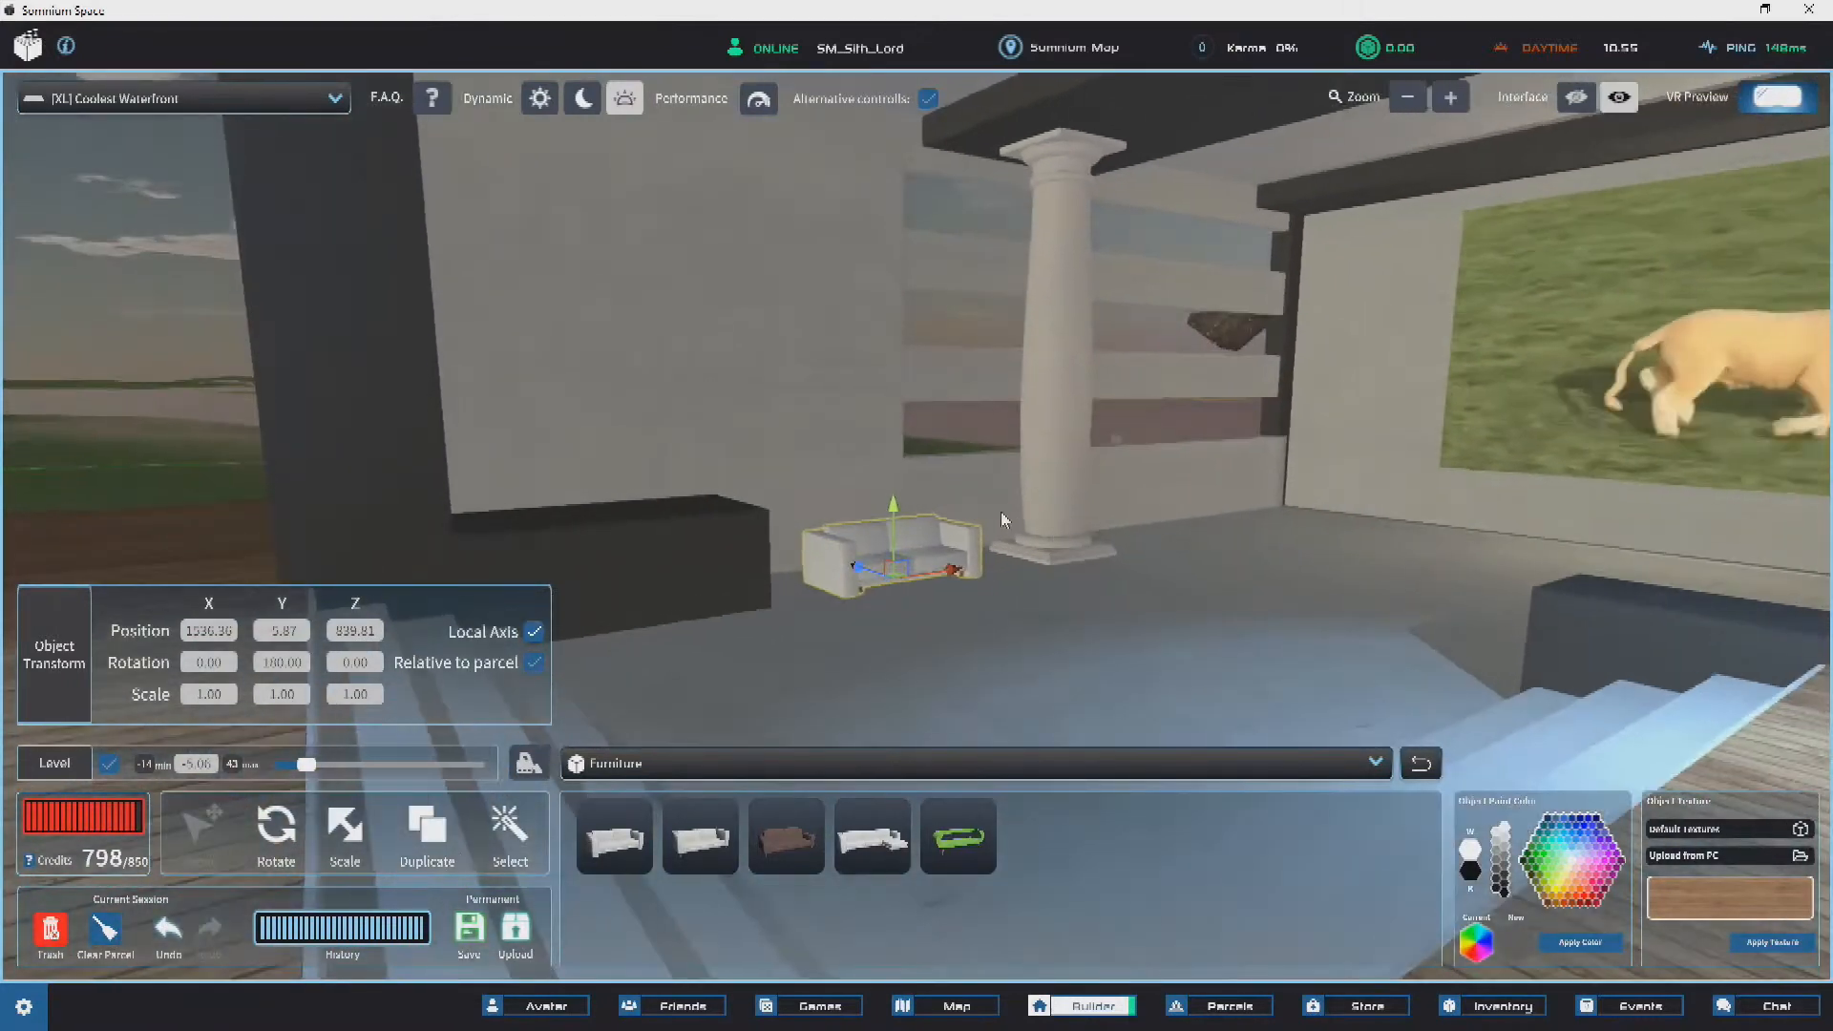
Step: Fine-tune the sofa's position beside the column and deselect it
scroll(1017, 510, "up", 2)
right_click_drag(942, 600, 987, 598)
left_click_drag(914, 603, 897, 600)
right_click_drag(931, 568, 910, 428)
scroll(843, 593, "up", 2)
scroll(1098, 571, "down", 3)
Step: Duplicate the ground-floor slab and place the copy at level -6.1, at about X 1539.09 and Z 847.35
right_click_drag(1091, 441, 1154, 590)
scroll(1151, 584, "down", 4)
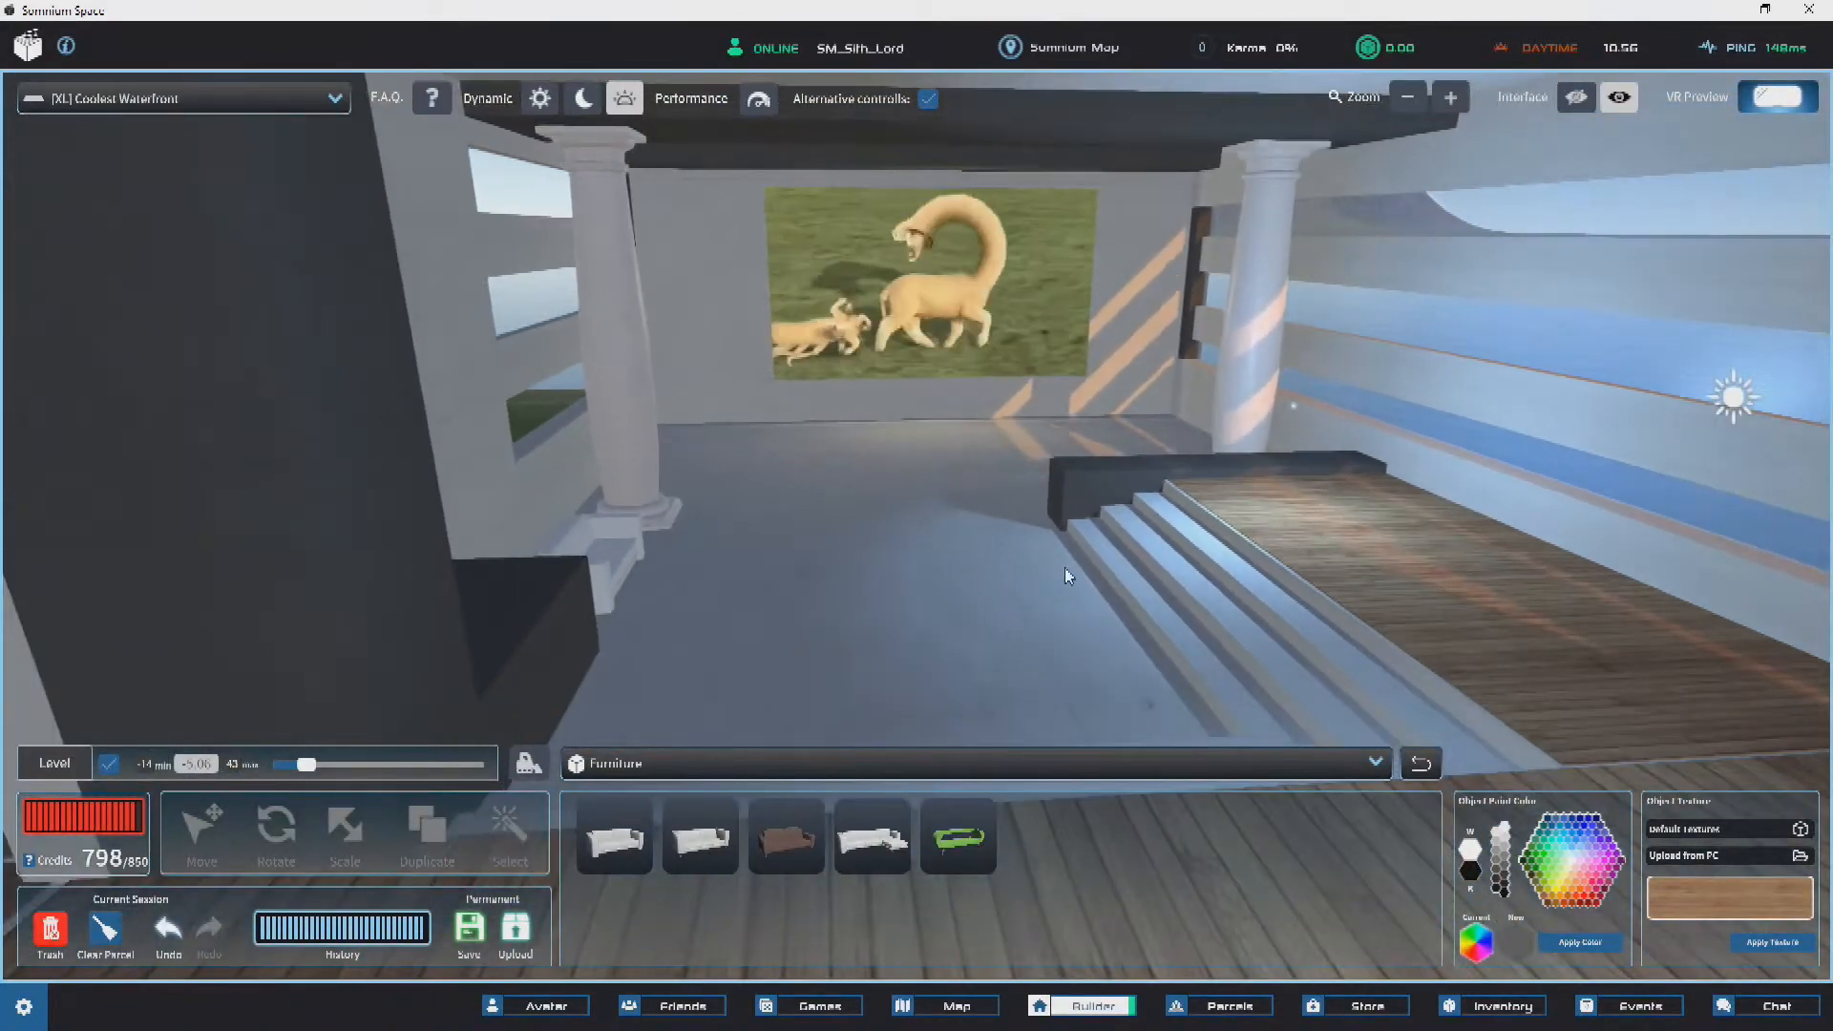
left_click(960, 622)
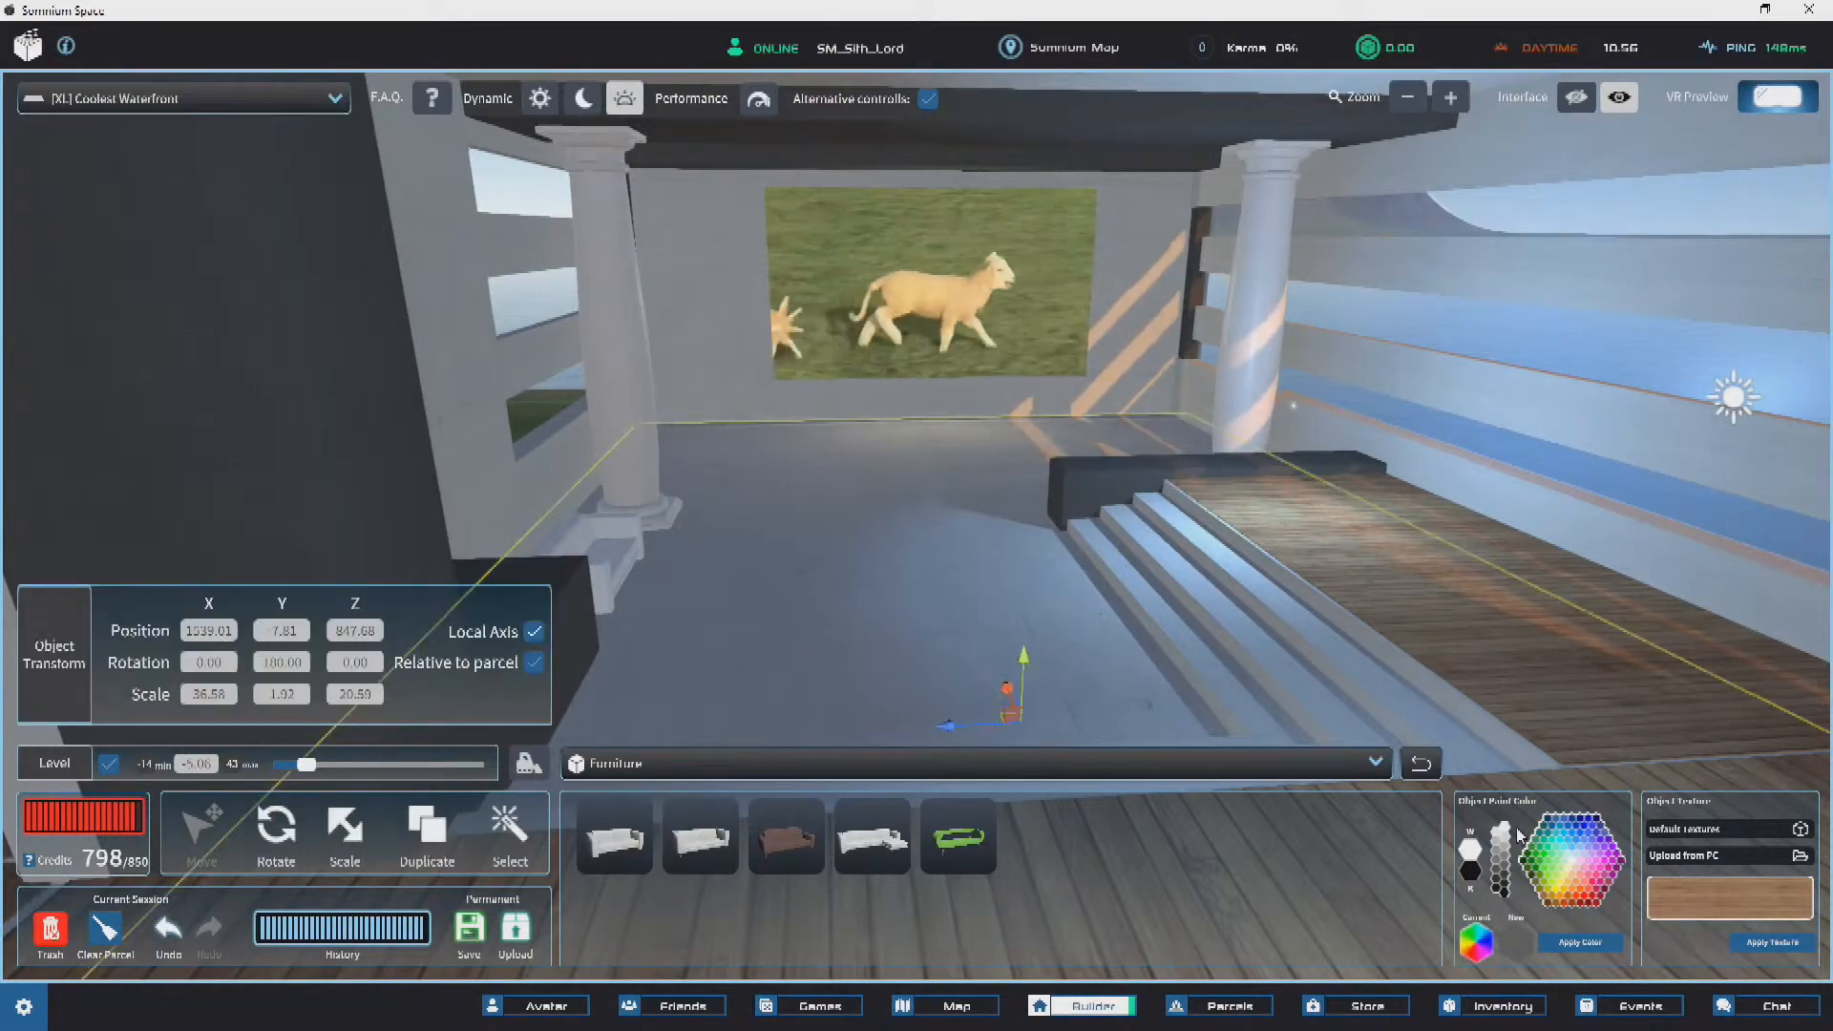
right_click_drag(1033, 496, 1325, 606)
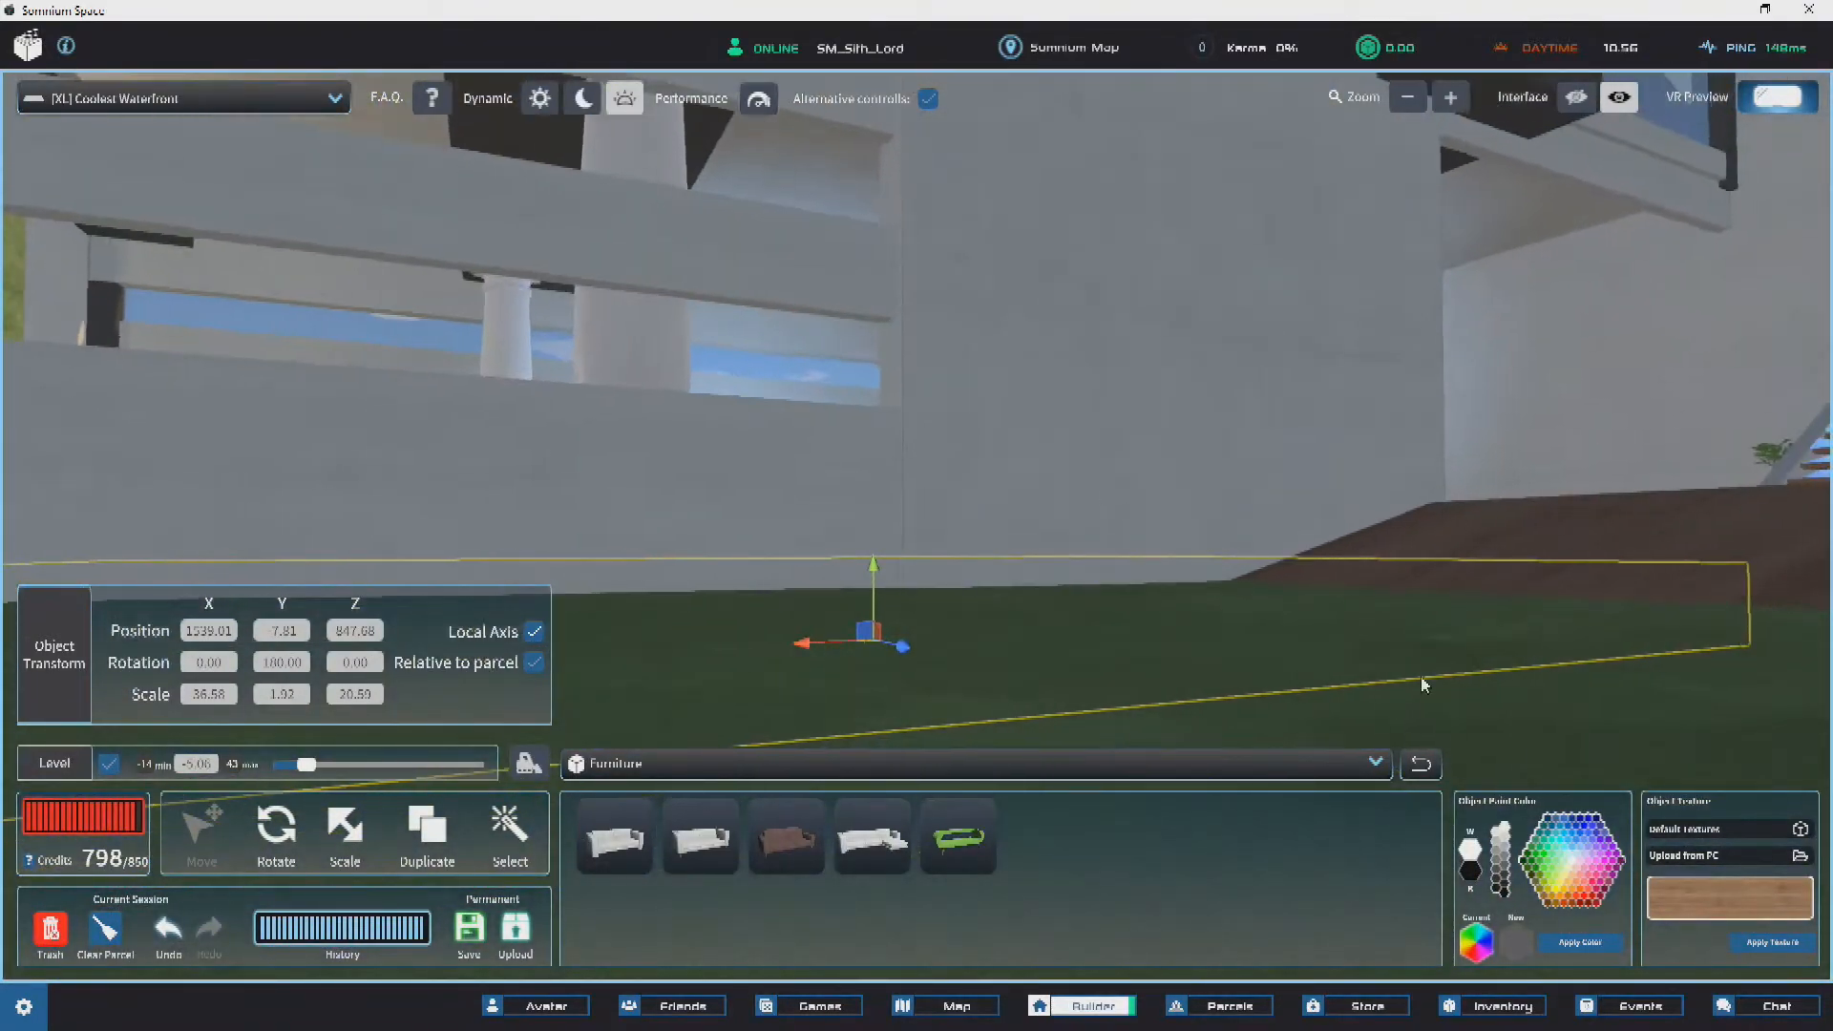
mouse_move(1104, 584)
right_mouse_down()
mouse_move(1166, 528)
mouse_move(1738, 918)
mouse_move(1207, 478)
mouse_move(990, 409)
mouse_move(1002, 392)
mouse_move(772, 279)
mouse_move(445, 433)
mouse_move(720, 571)
mouse_move(1149, 474)
mouse_move(1200, 500)
mouse_move(1192, 445)
mouse_move(1108, 450)
right_mouse_up()
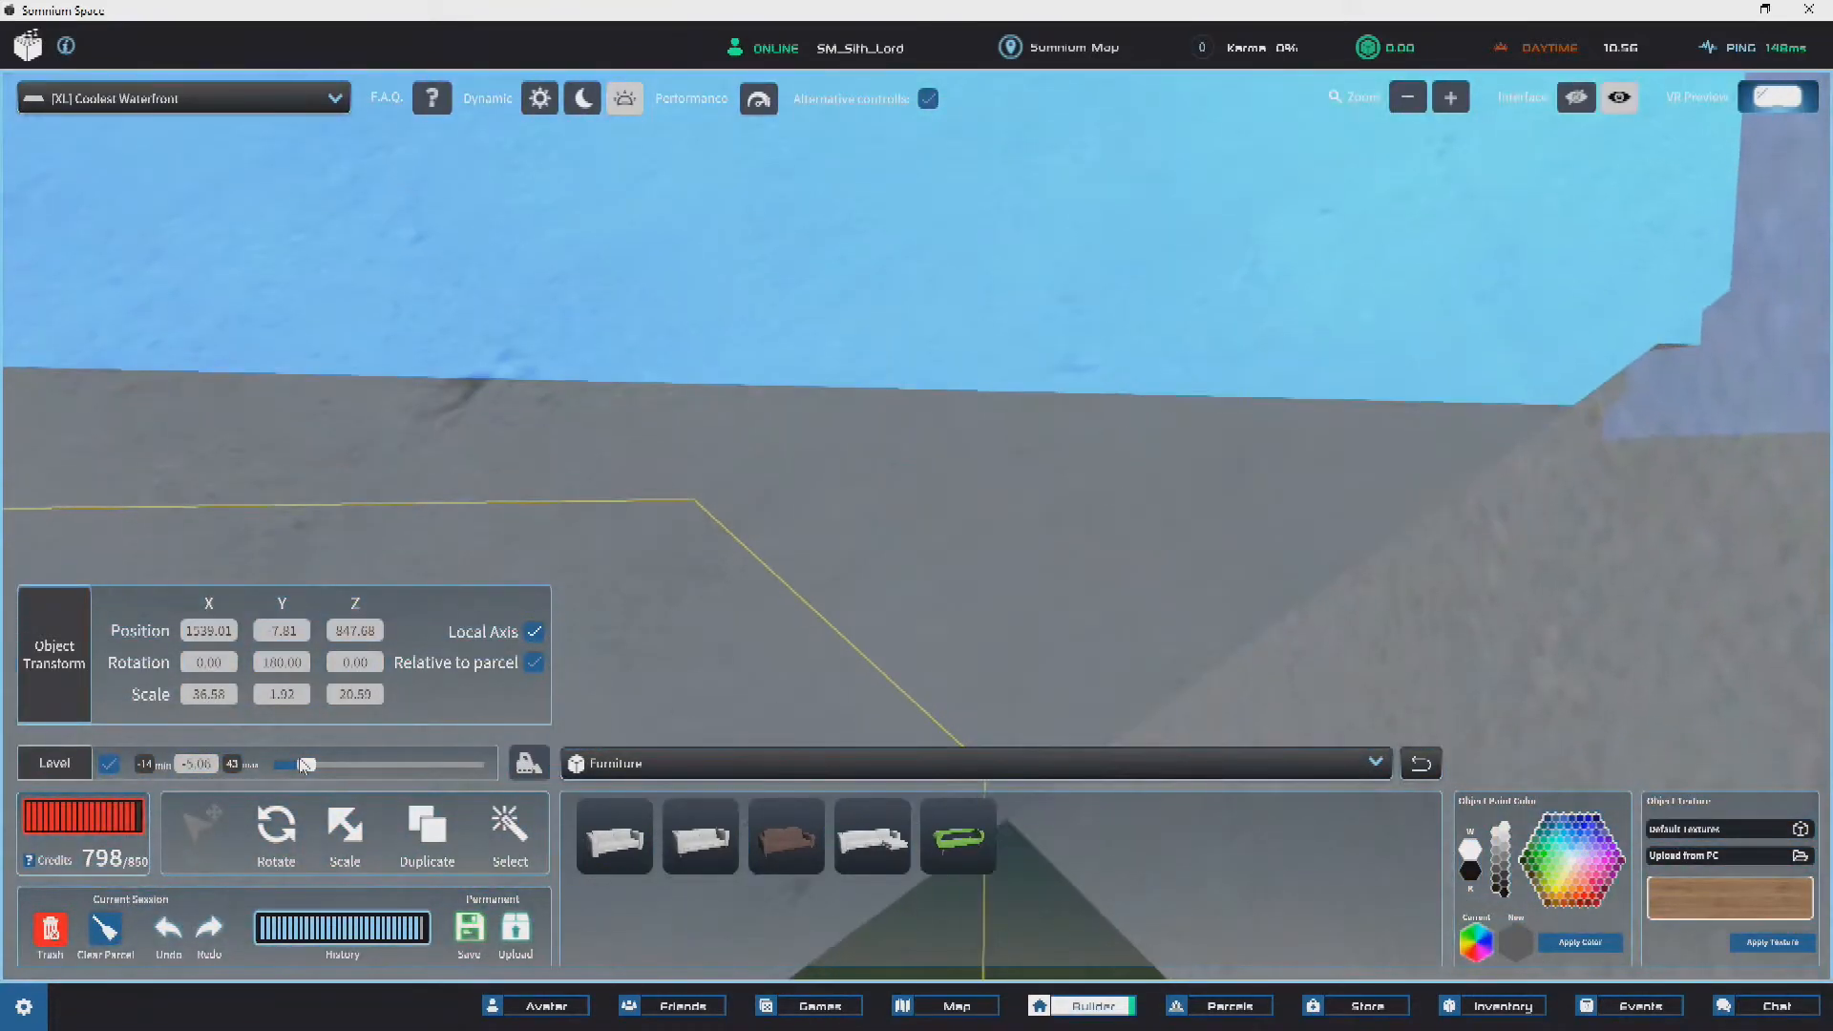
left_click_drag(306, 768, 302, 769)
right_click_drag(856, 401, 651, 430)
key("Delete")
scroll(650, 424, "down", 3)
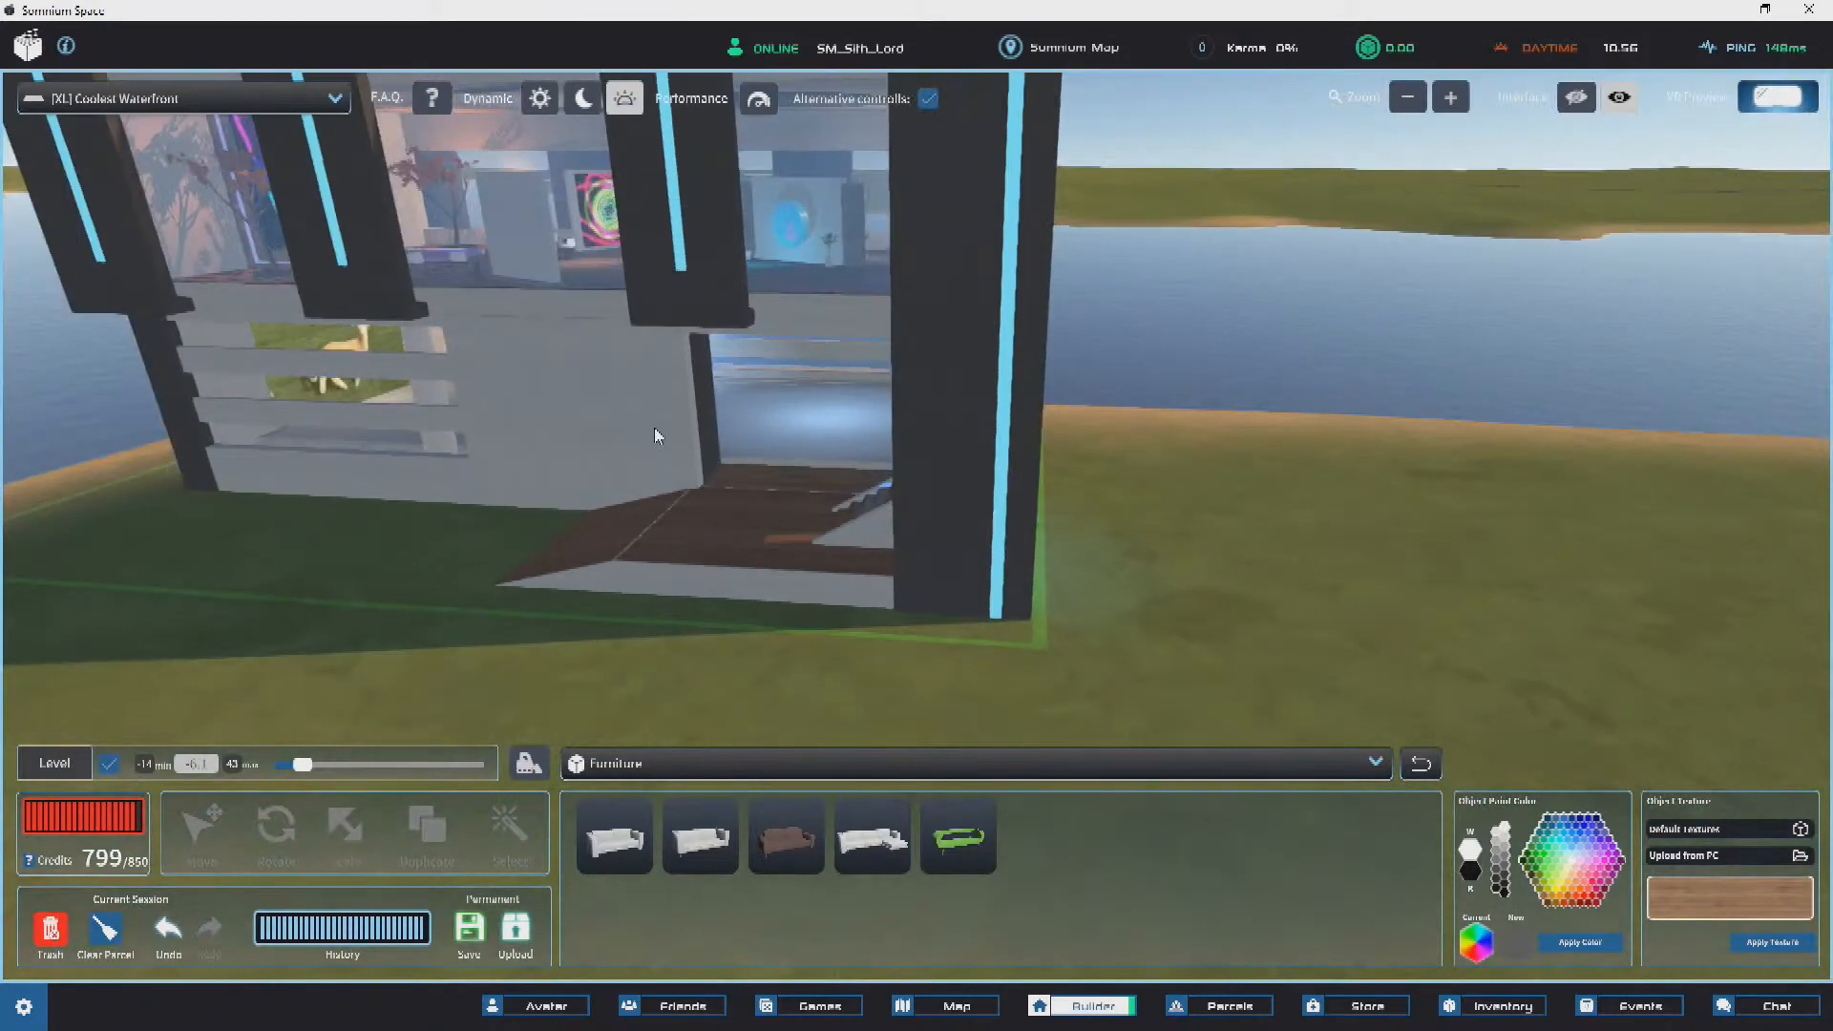
left_click(649, 446)
Step: Lower the copied slab beneath the building to about Y -9.43
scroll(952, 519, "up", 3)
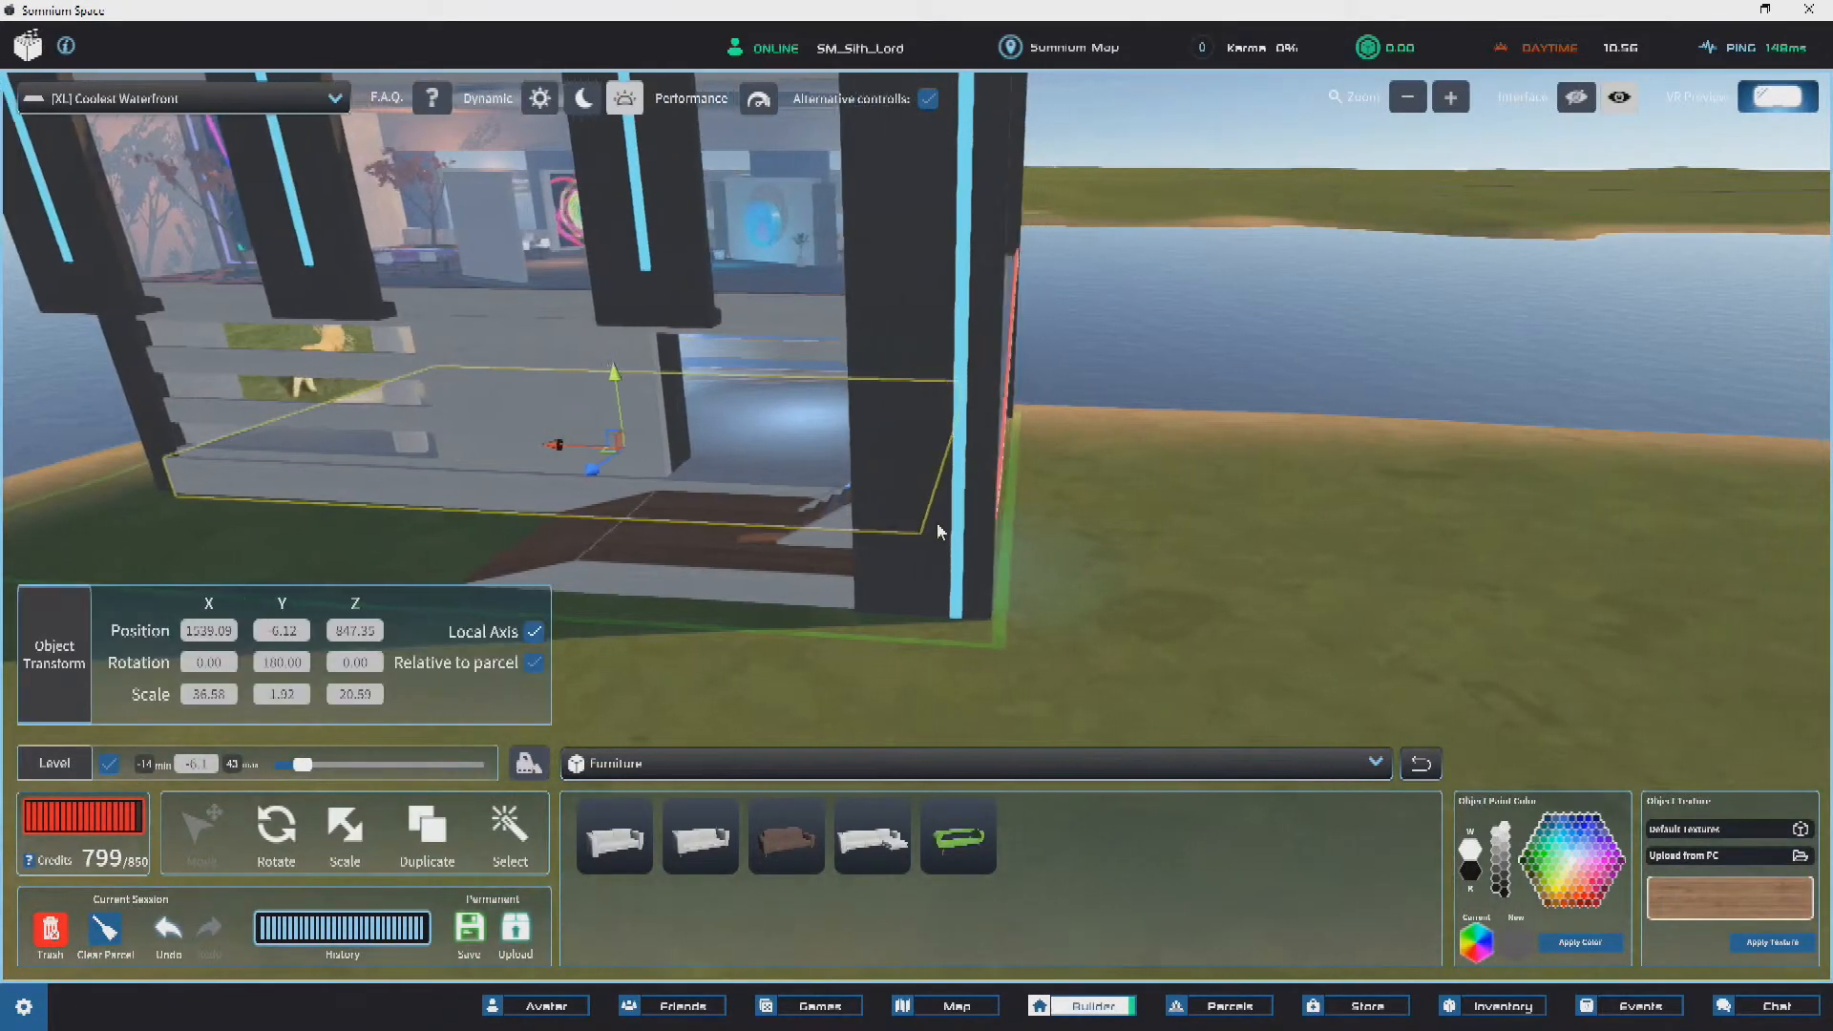
scroll(901, 523, "up", 2)
scroll(752, 495, "down", 1)
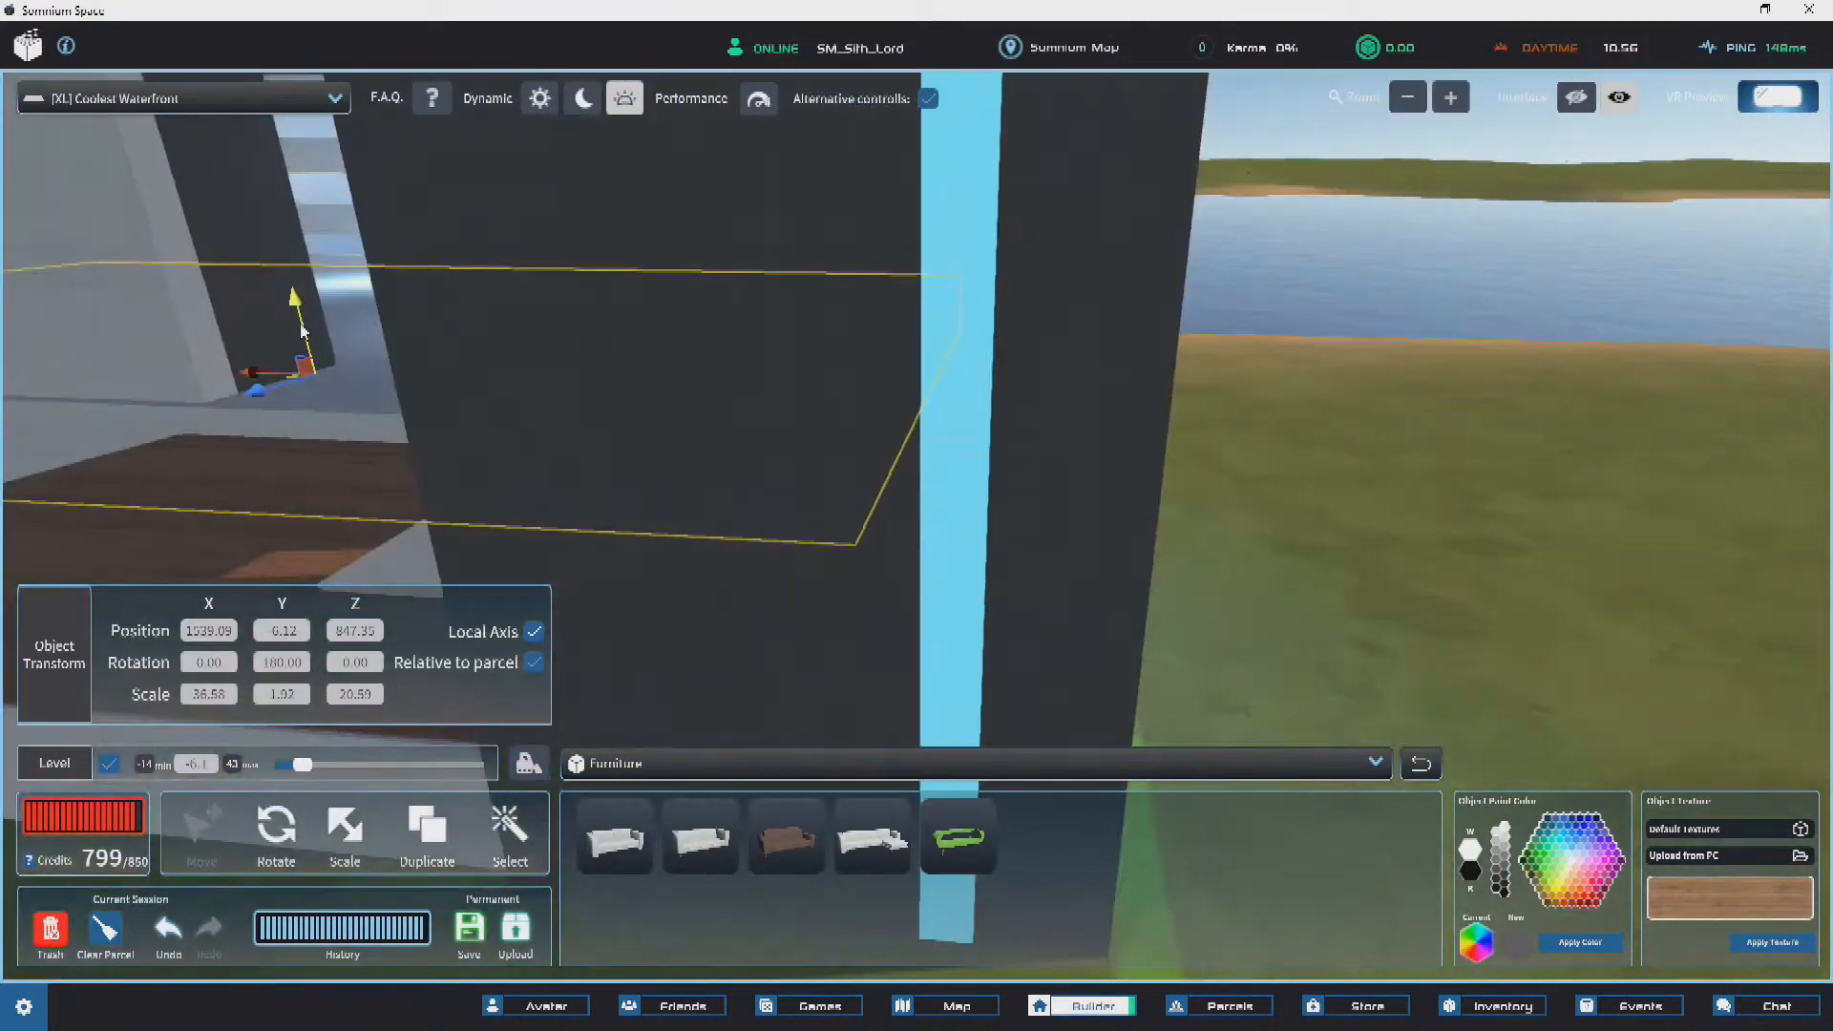
left_click_drag(311, 435, 725, 416)
scroll(727, 416, "up", 4)
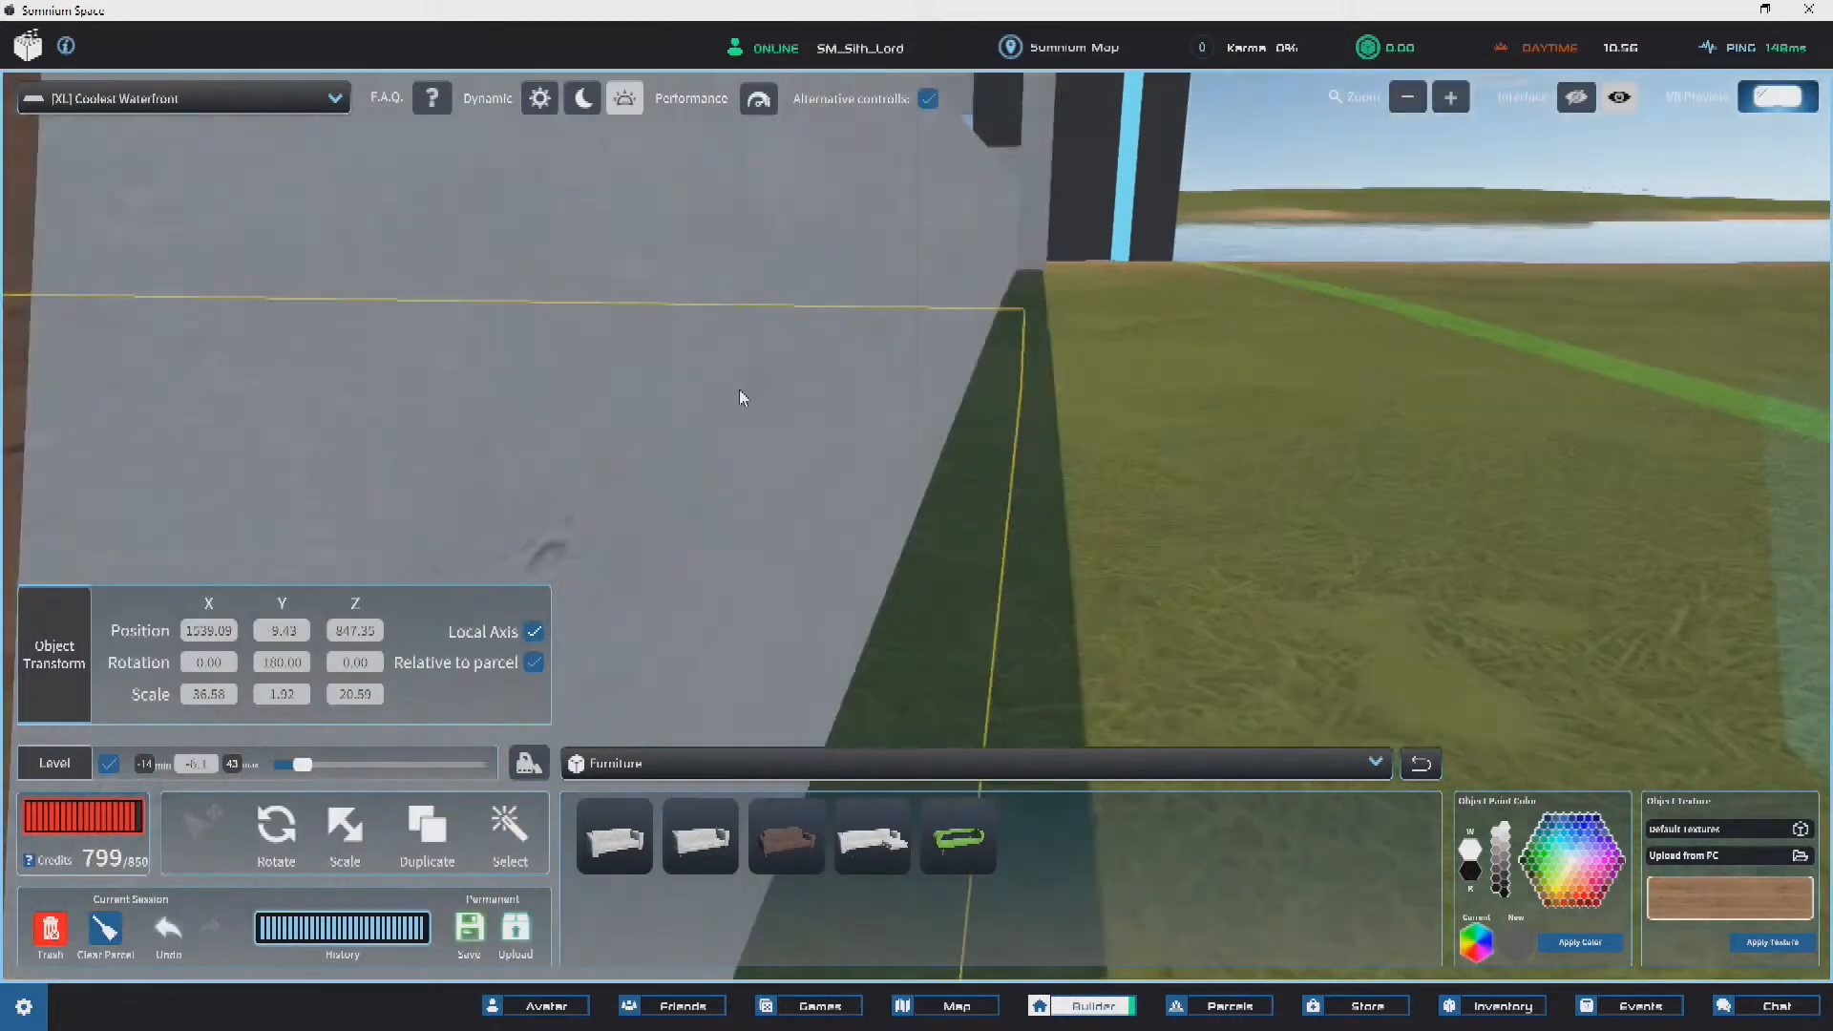
scroll(742, 388, "down", 4)
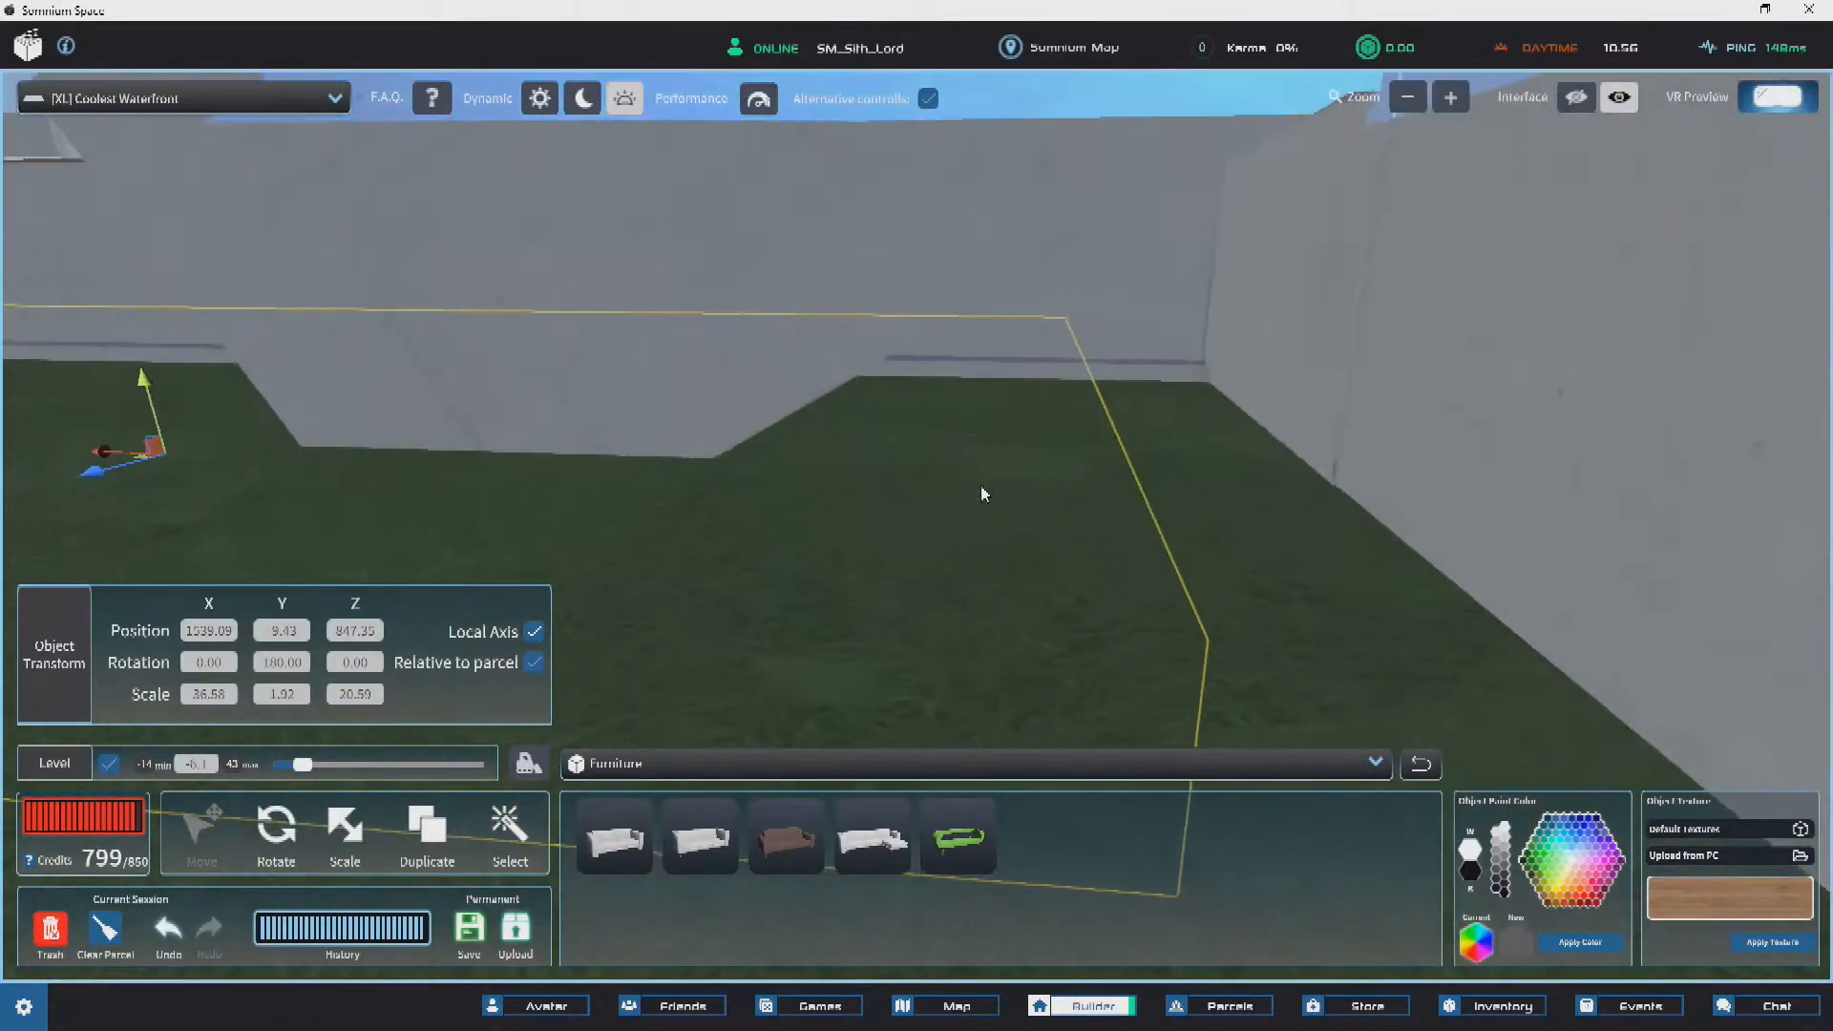
left_click_drag(983, 493, 1216, 475)
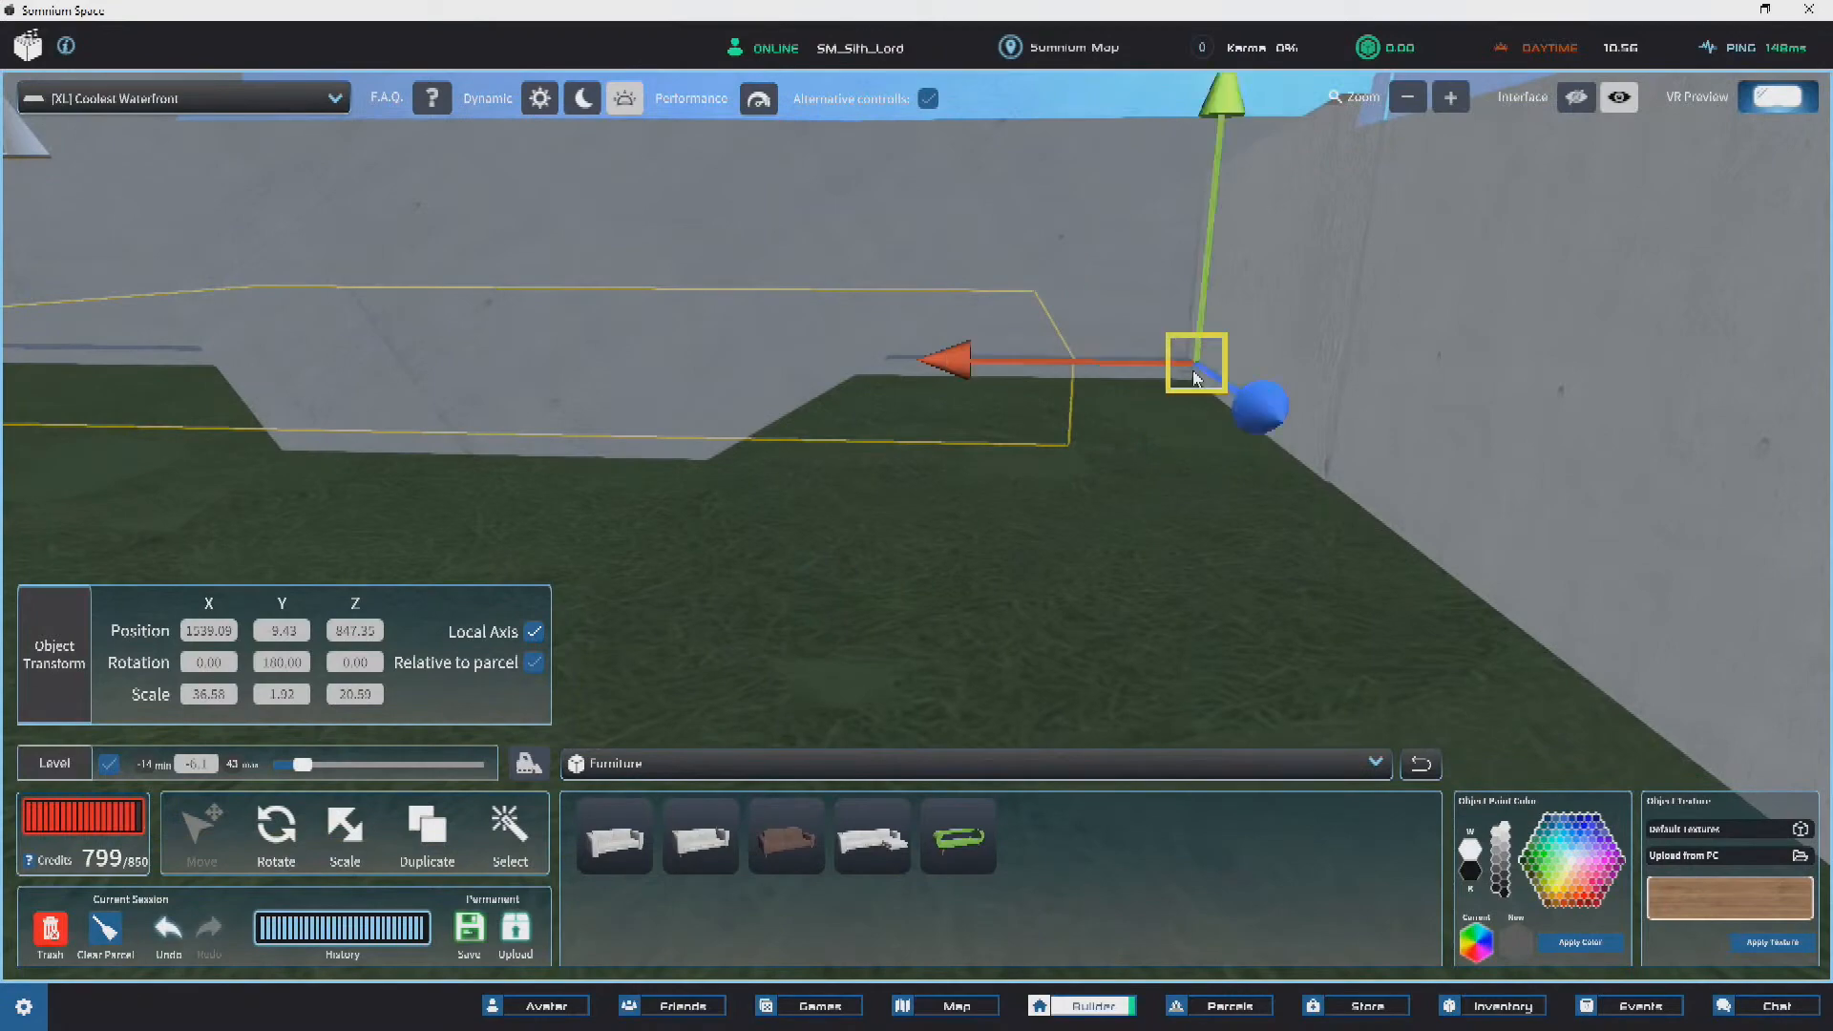
Step: Try the wood texture on the original ground-floor slab and undo it
right_click_drag(1194, 378, 712, 413)
scroll(1285, 324, "down", 2)
right_click_drag(1285, 324, 993, 422)
scroll(1411, 354, "down", 3)
scroll(1307, 367, "up", 3)
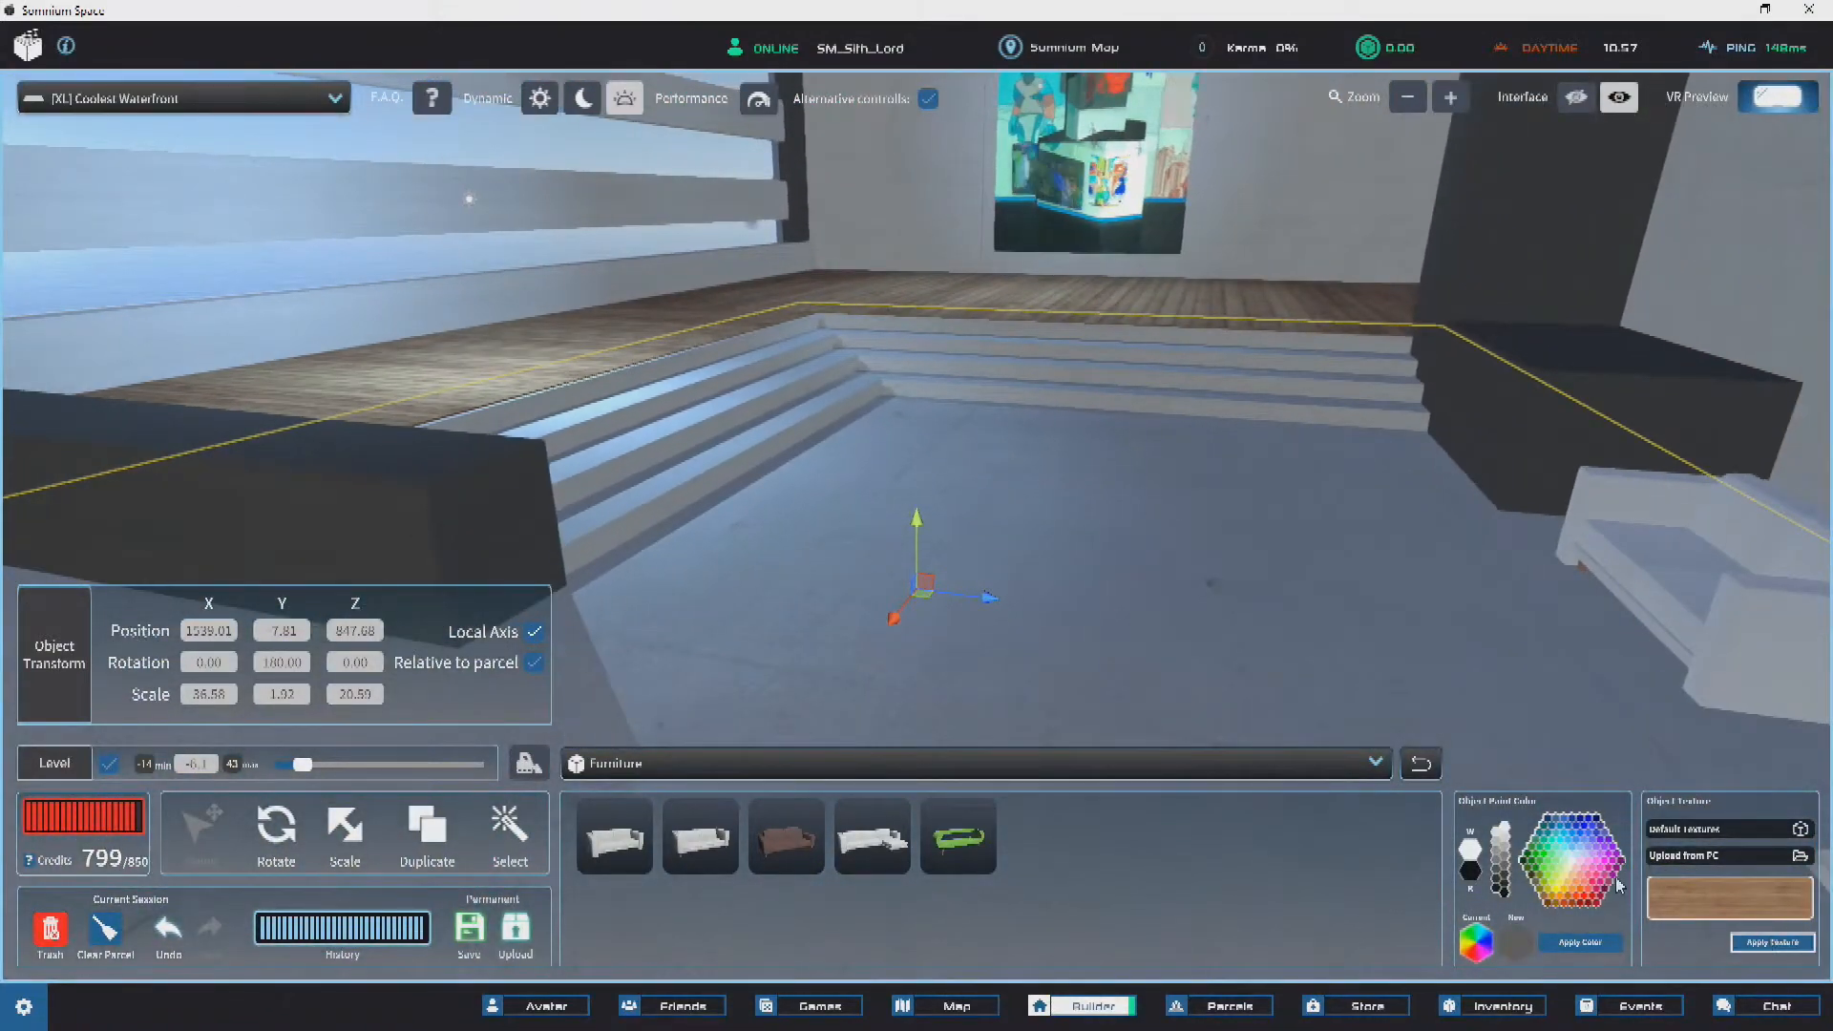
left_click(1770, 942)
key("ctrl+z")
Step: Scale the original floor slab down slightly to about 36.17 by 1.00 by 20.36
right_click_drag(1566, 634, 1241, 542)
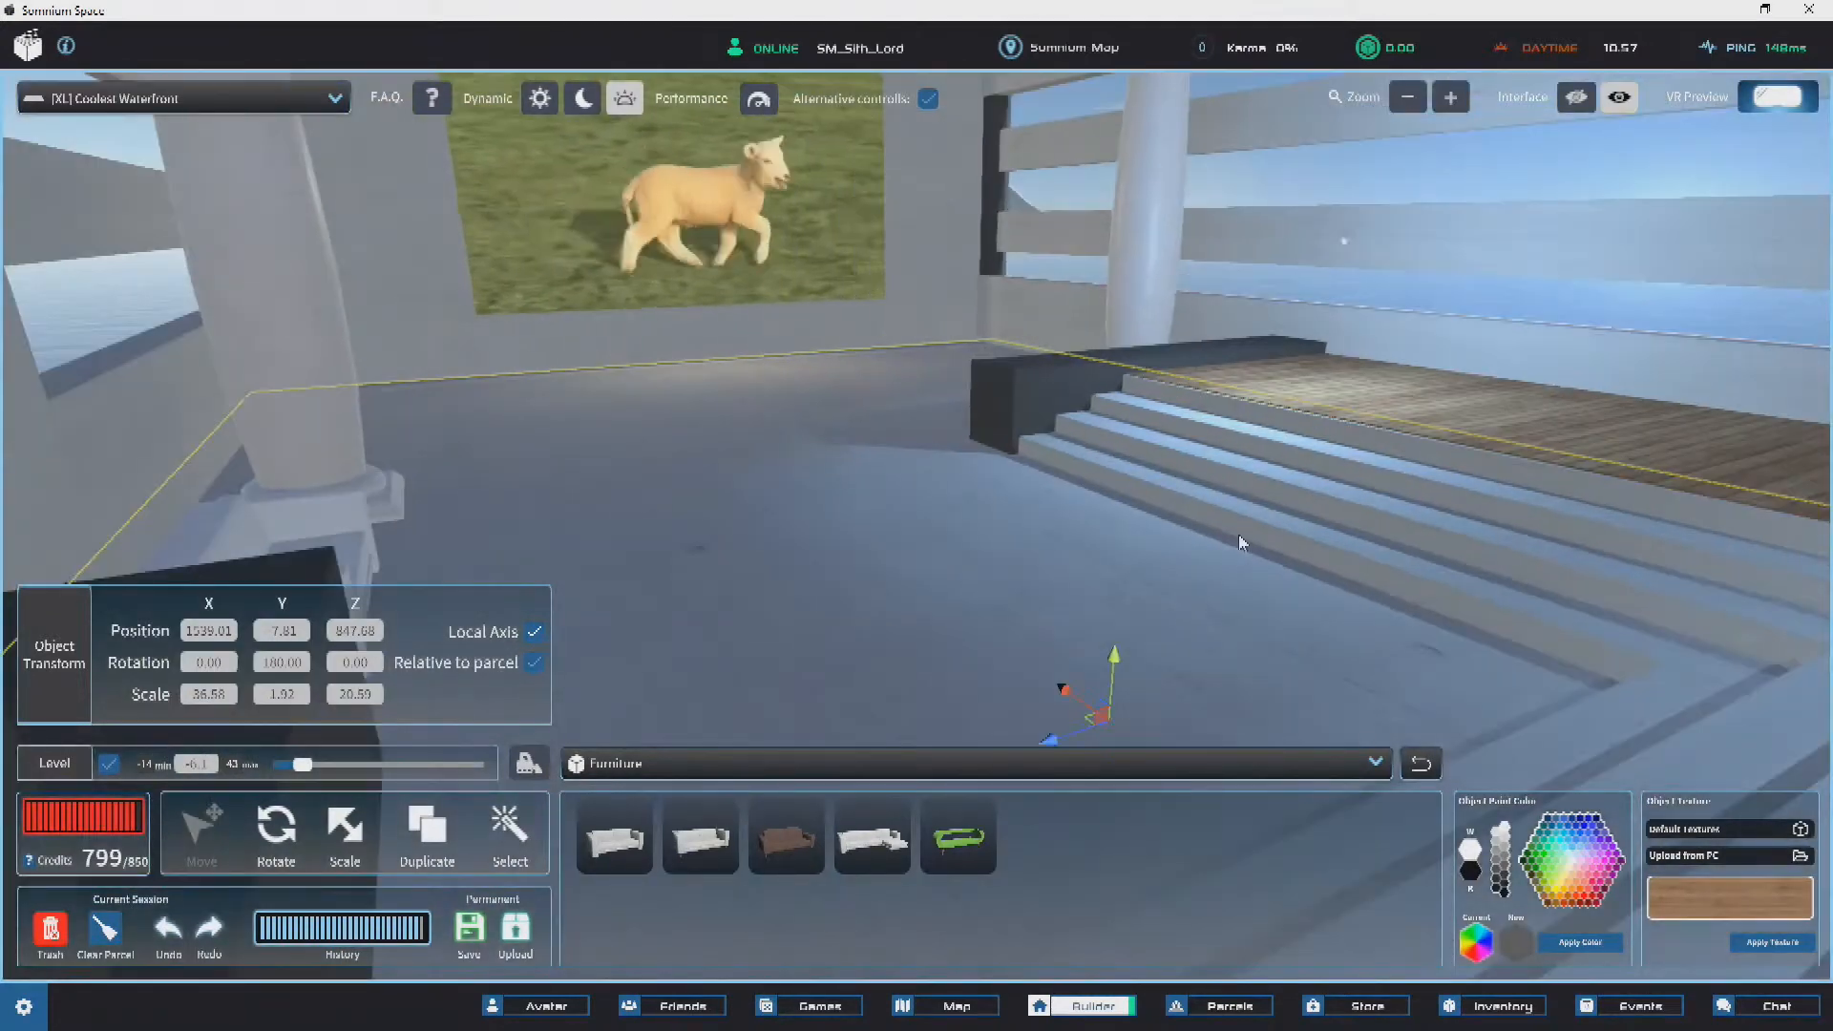
left_click(361, 855)
right_click_drag(1241, 659, 1119, 659)
key("ctrl+y")
key("ctrl+z")
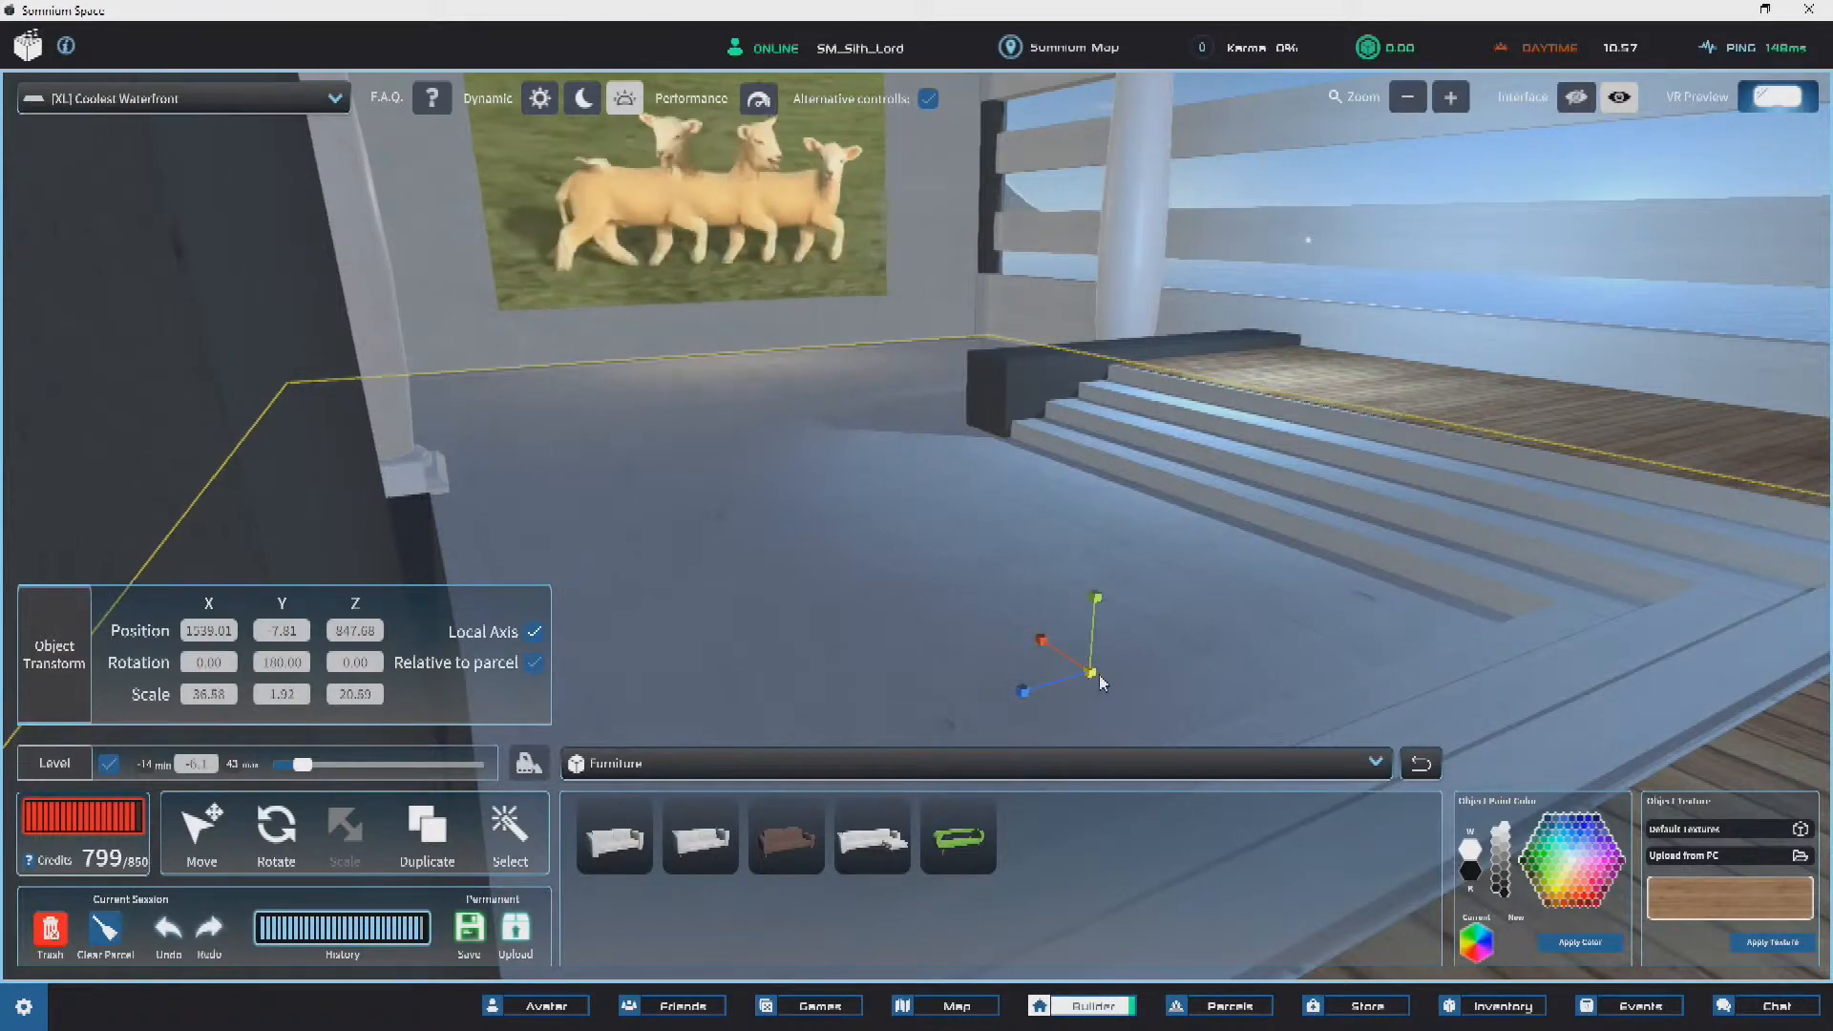
key("ctrl+z")
key("ctrl+z")
key("ctrl+y")
key("ctrl+z")
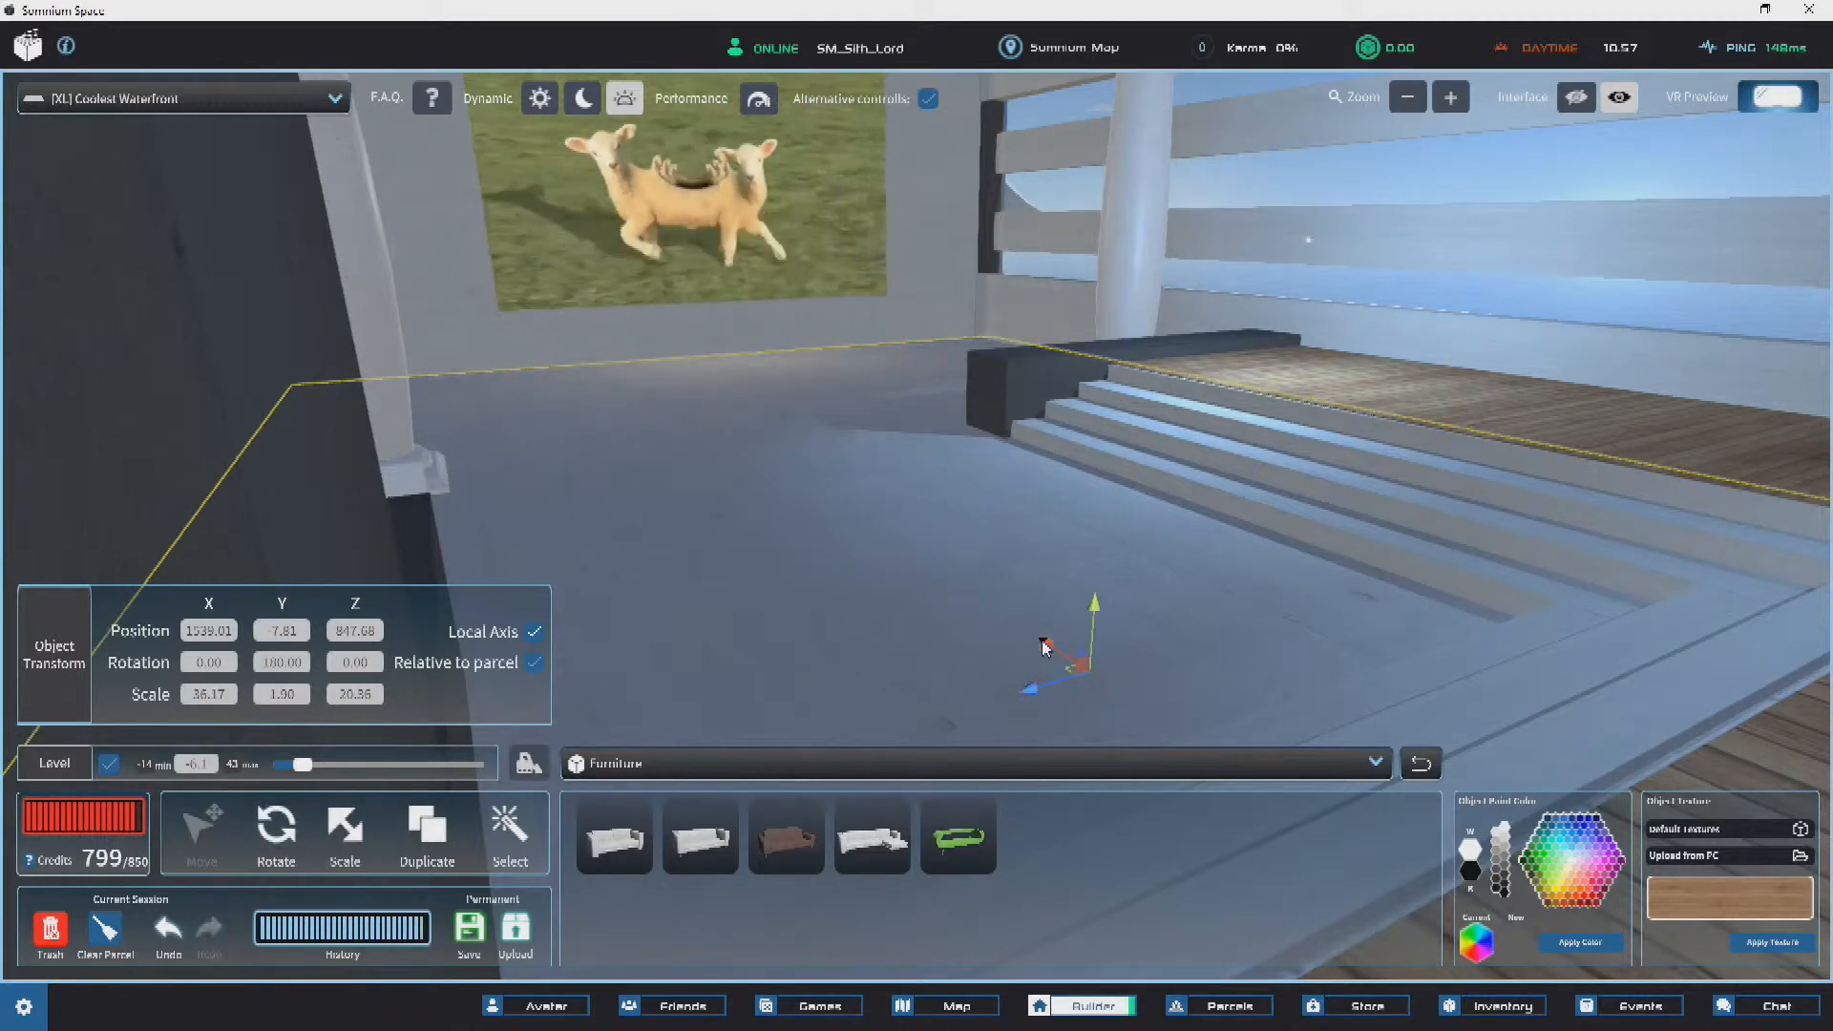
Step: Give the ground floor the wood texture and deselect it
key("ctrl+y")
right_click_drag(668, 507, 611, 501)
scroll(1069, 504, "down", 5)
left_click(537, 402)
right_click_drag(1318, 506, 955, 471)
scroll(954, 471, "down", 10)
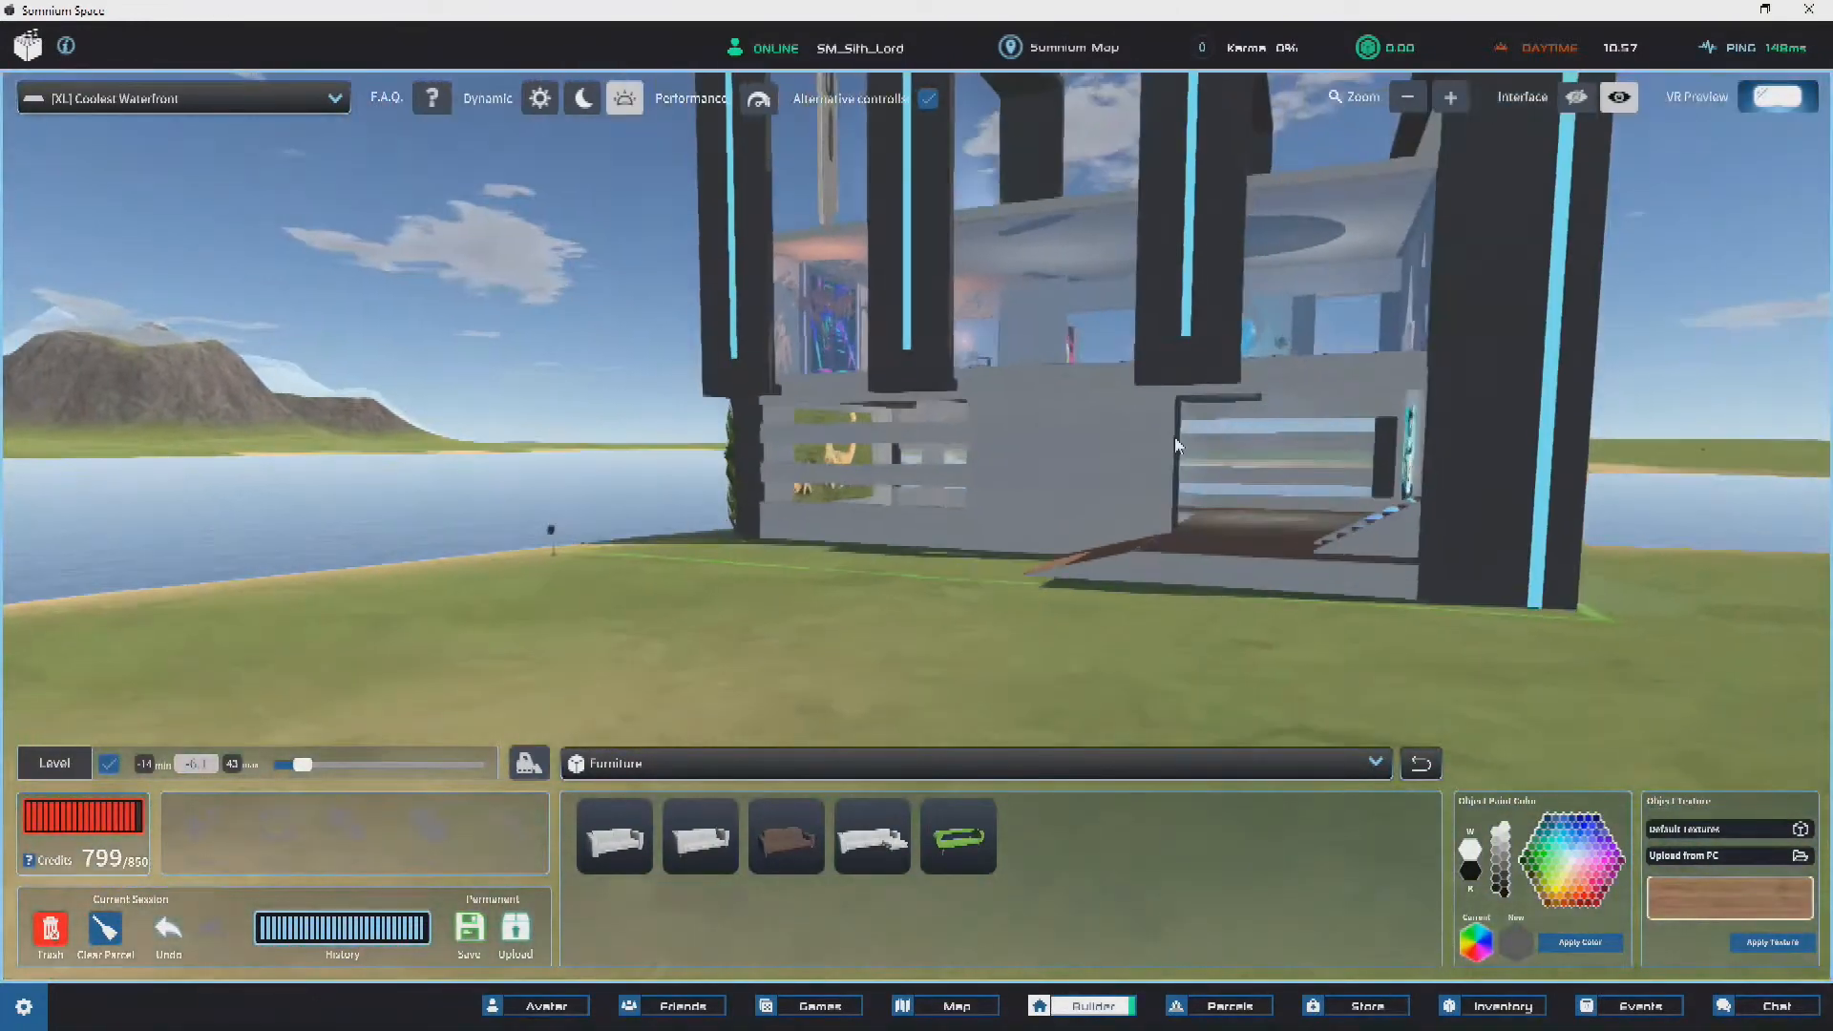
Step: Delete the large GIF artwork from the back wall of the ground floor
right_click_drag(1176, 446, 985, 489)
scroll(945, 469, "up", 3)
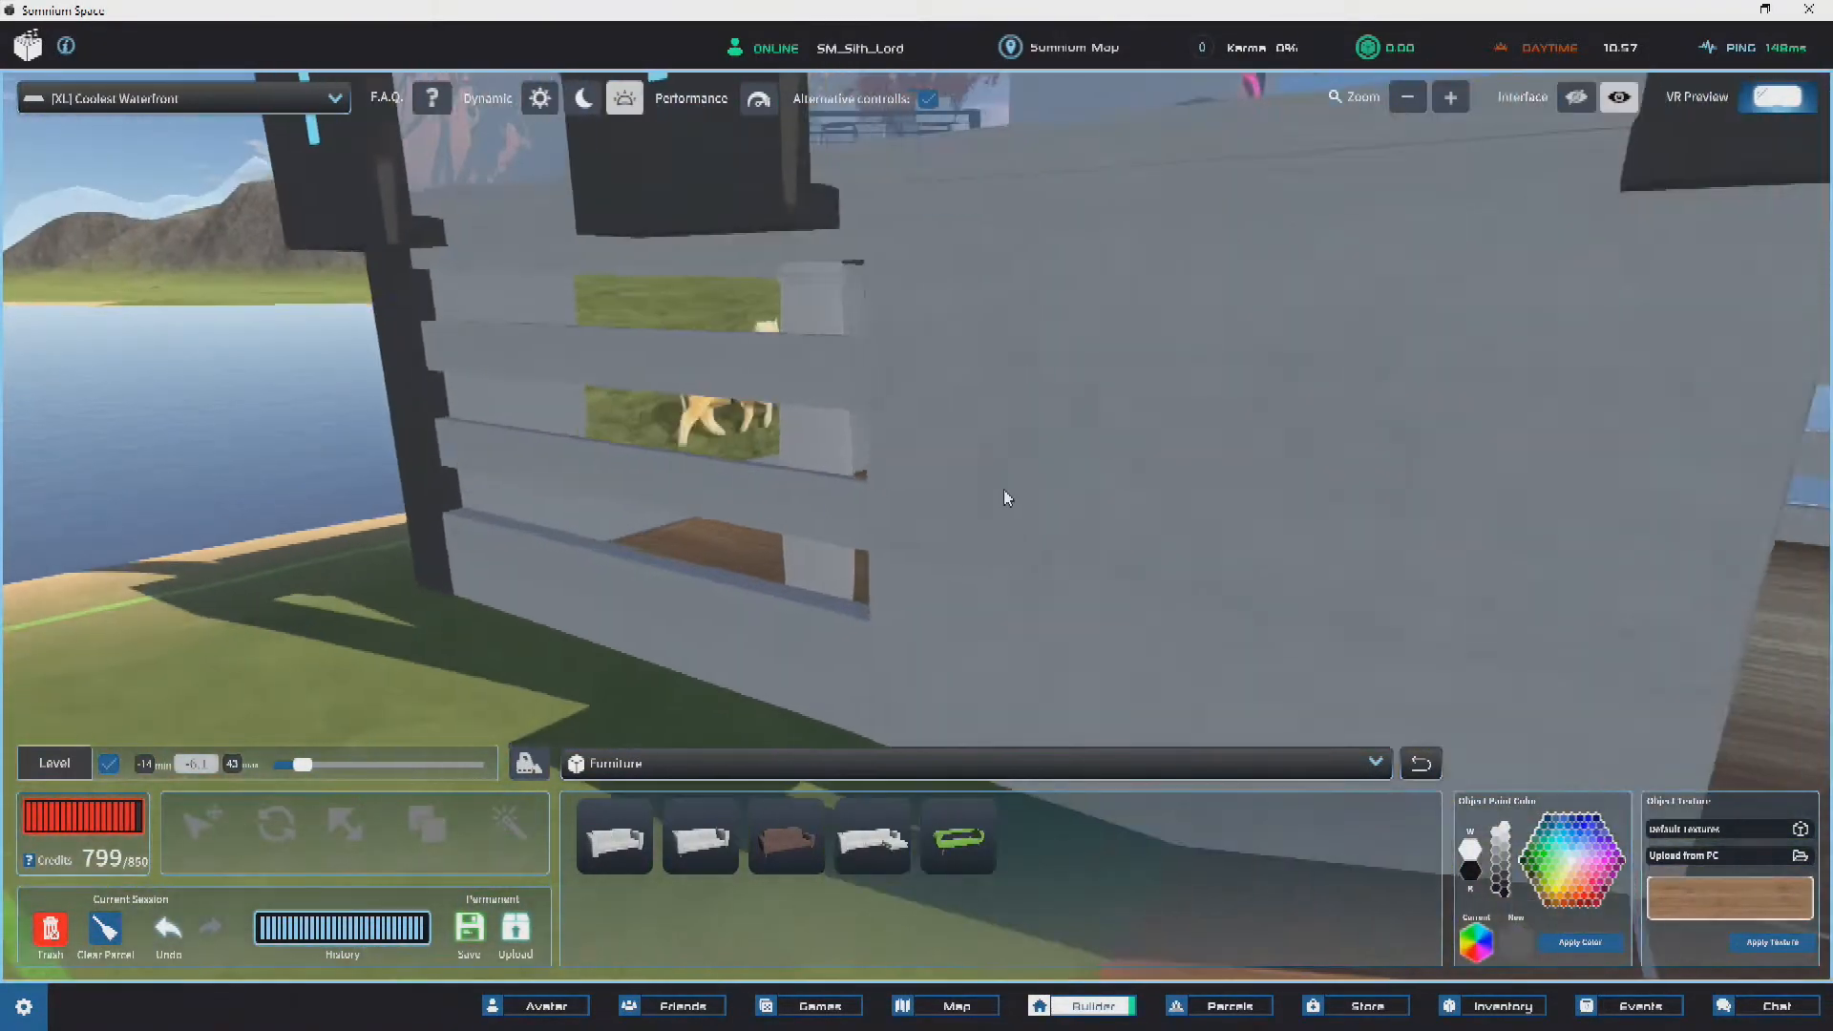
scroll(878, 492, "up", 5)
right_click_drag(771, 496, 964, 307)
scroll(878, 409, "up", 2)
left_click(964, 307)
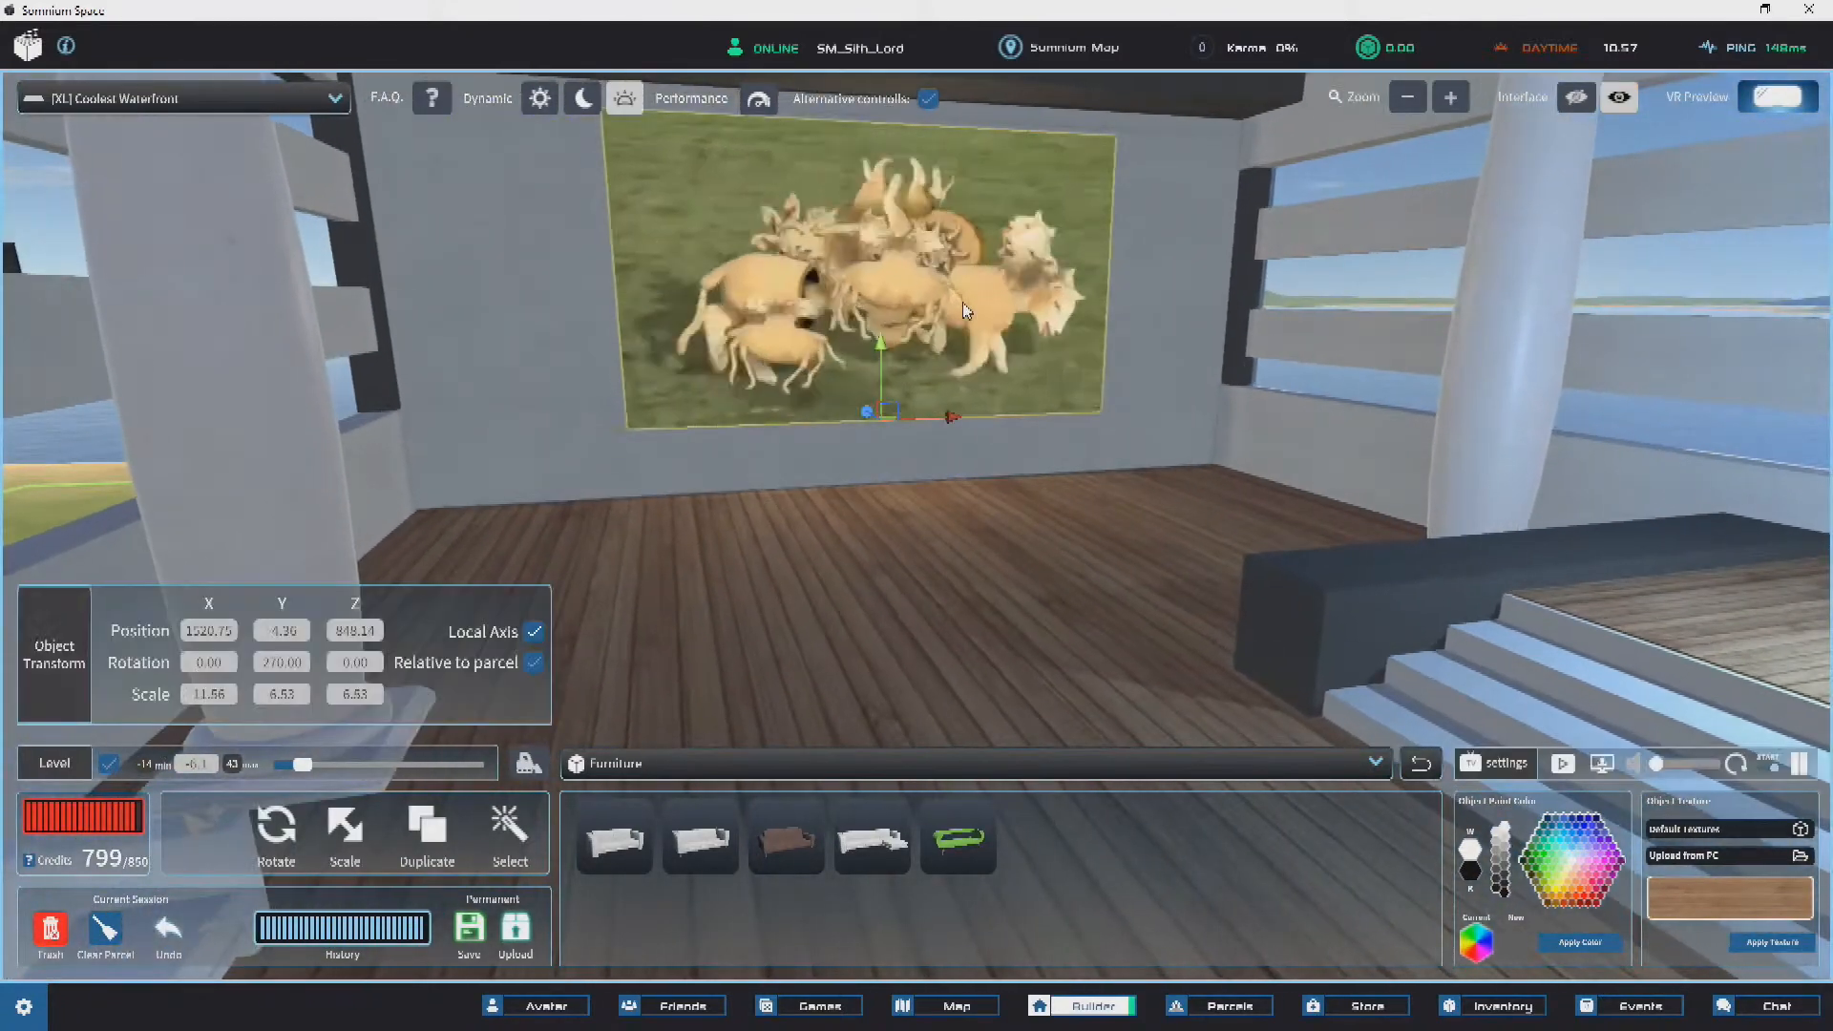
key("Delete")
right_click_drag(987, 380, 933, 391)
Step: Switch the scene to nighttime and move the light near the stairs to about X 1525.36 and Z 846.26
left_click(578, 98)
key("s")
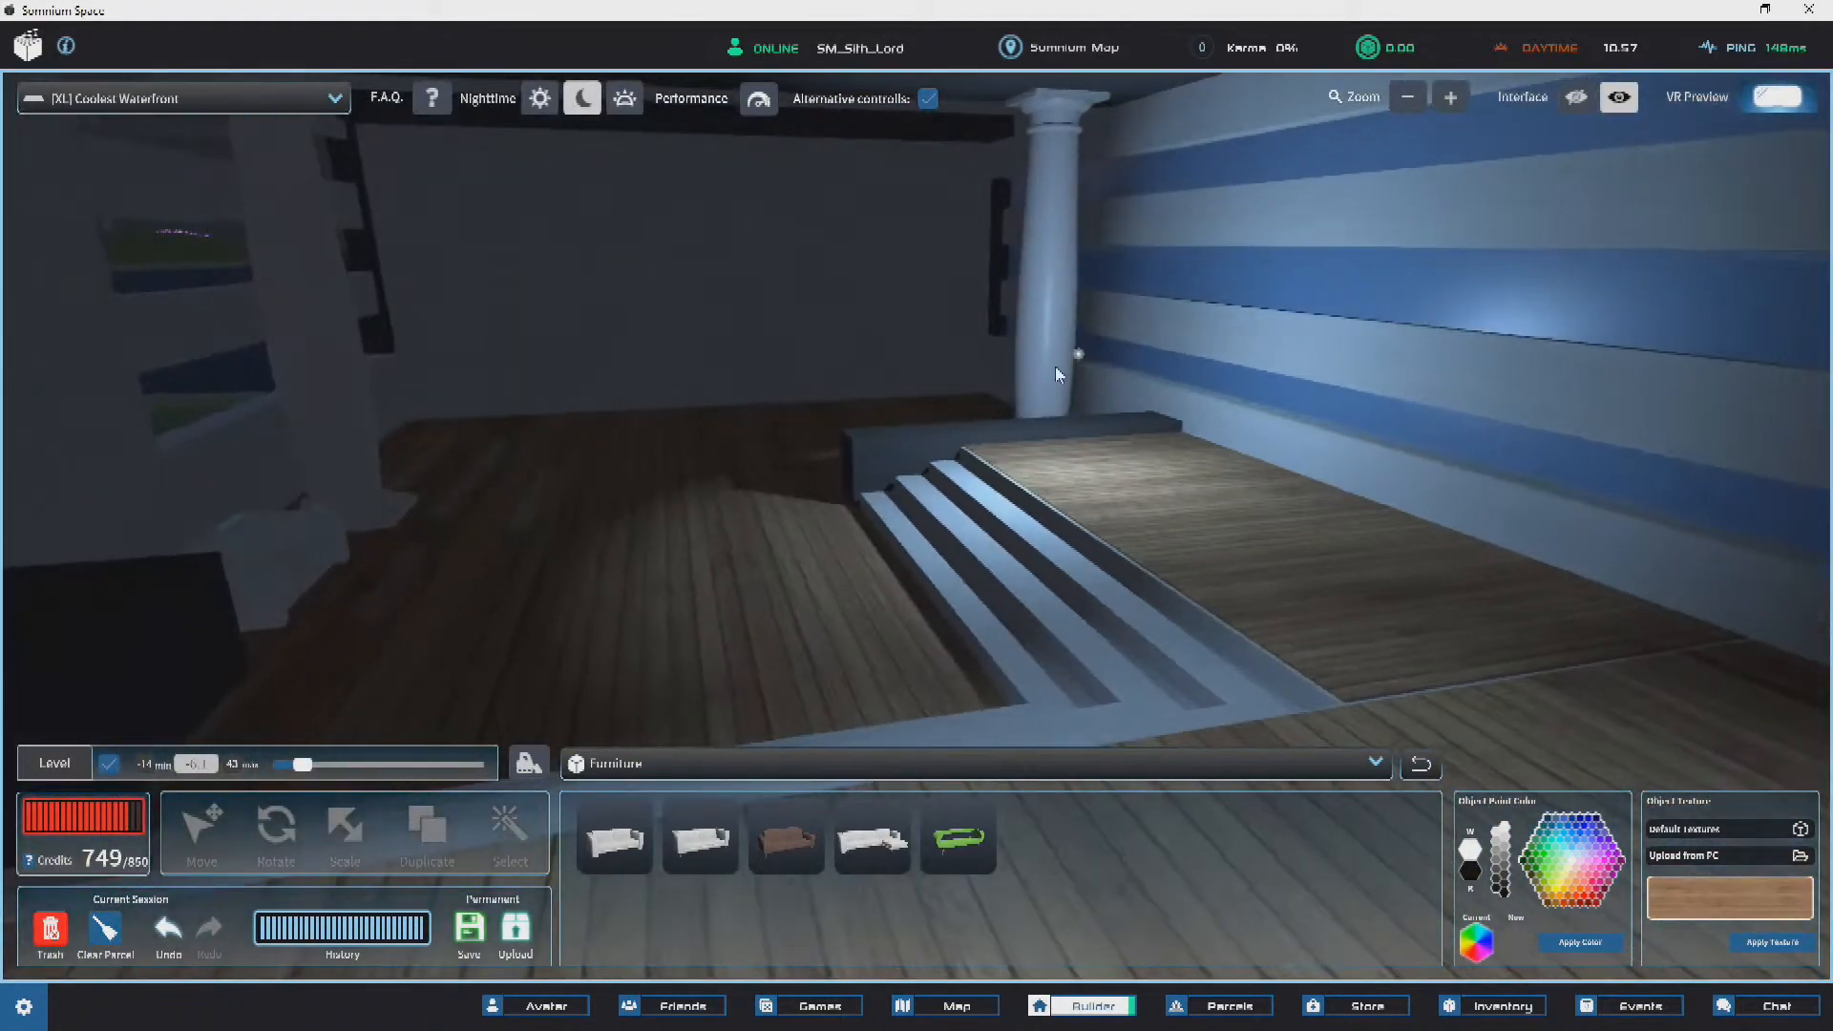
left_click(1075, 357)
left_click_drag(1066, 389, 874, 463)
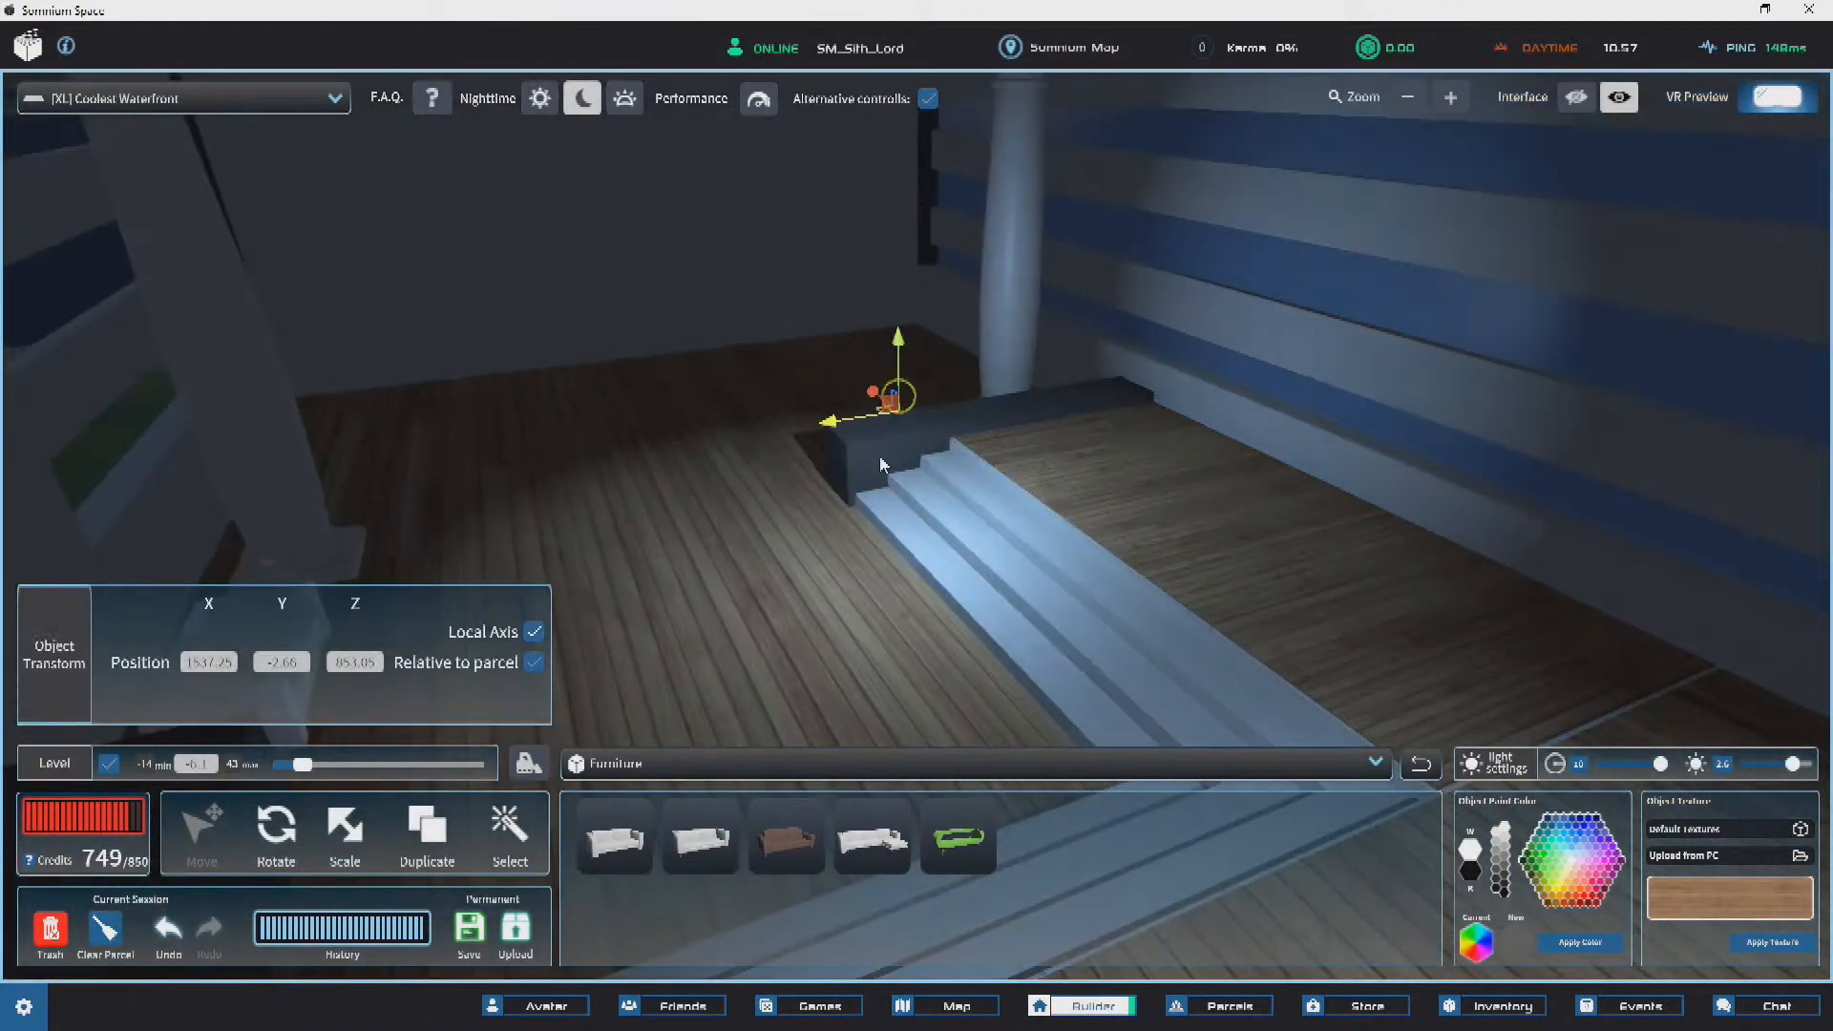
left_click_drag(878, 391, 540, 283)
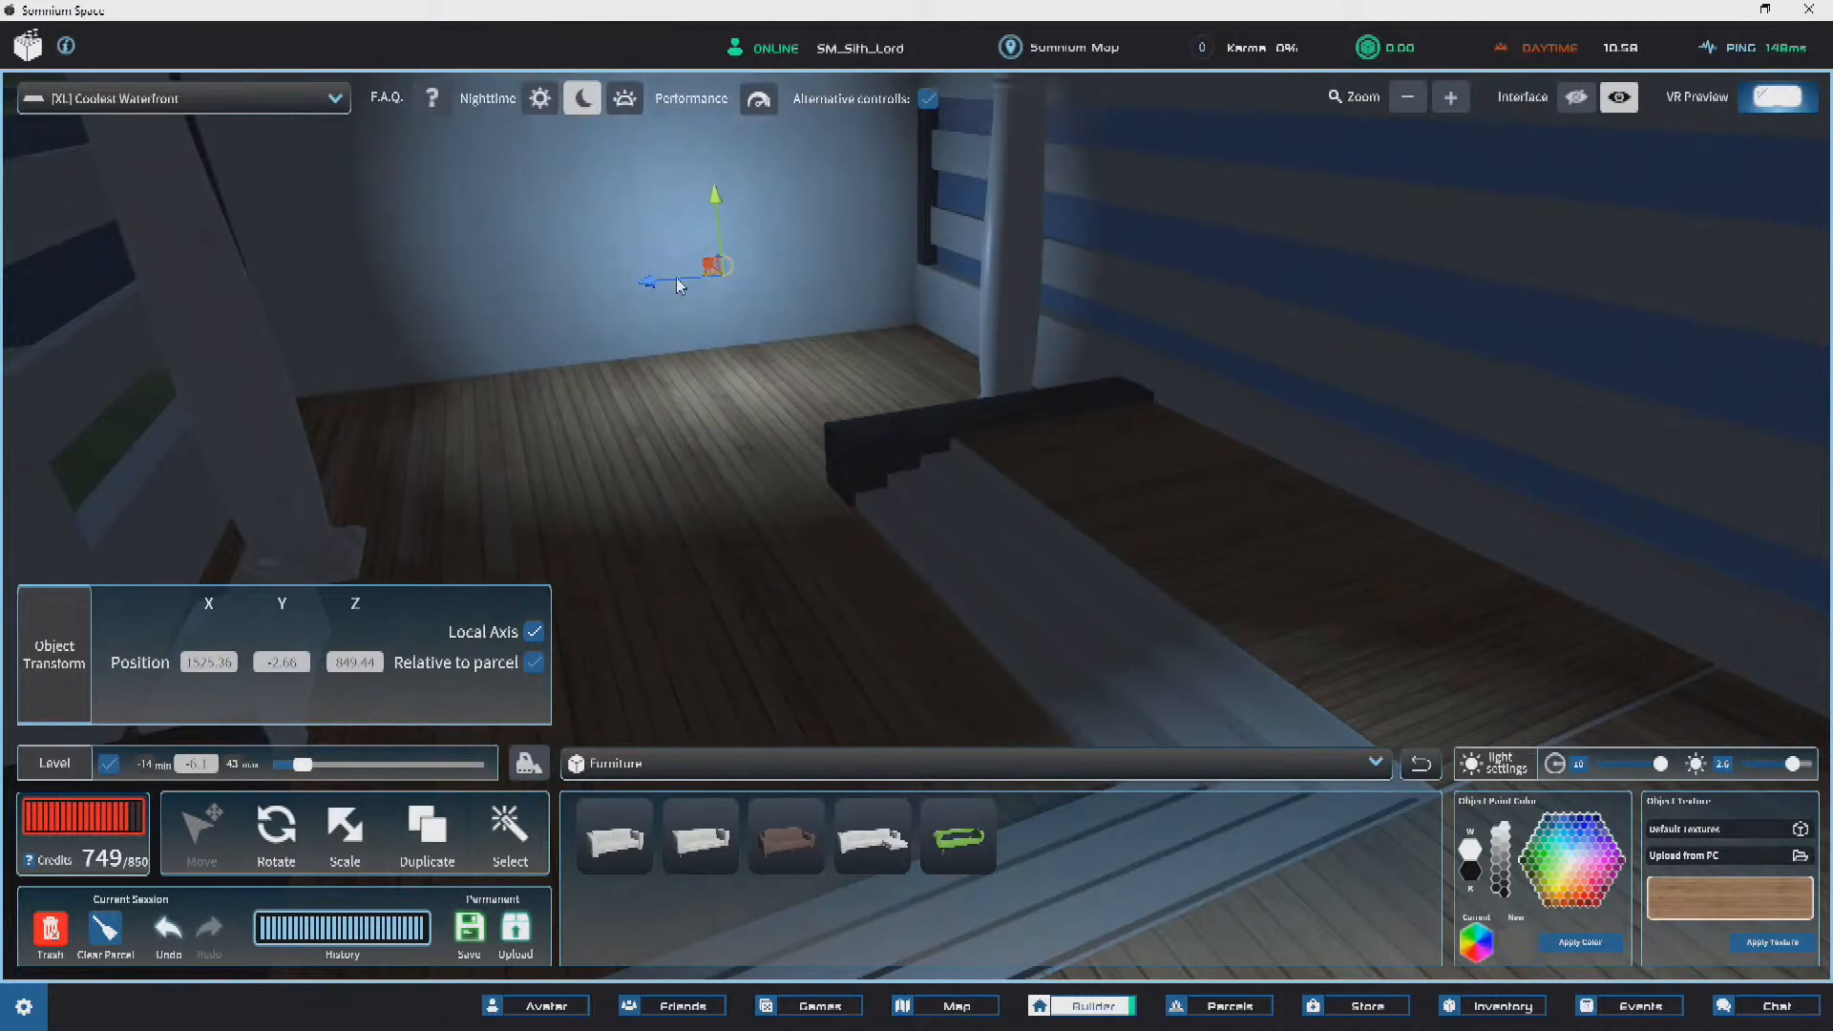
left_click_drag(674, 289, 618, 273)
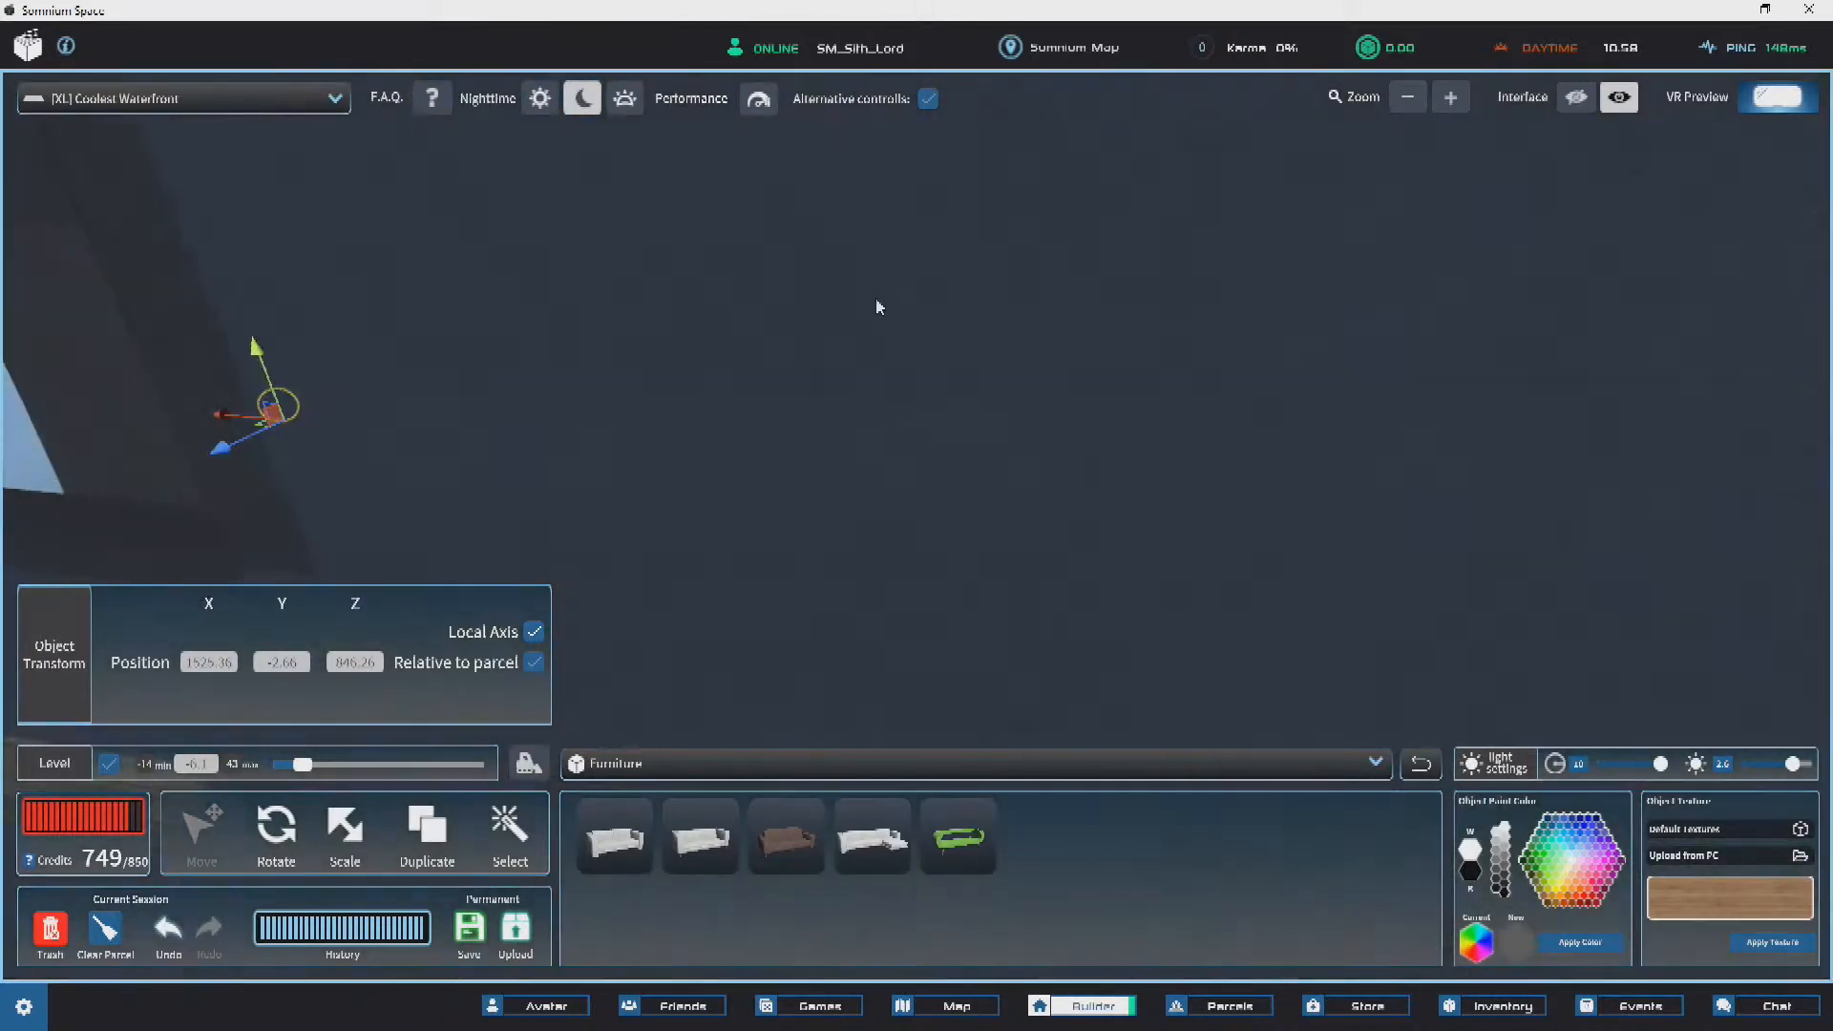
Step: Pull the light away from the back wall to about X 1530.22
scroll(699, 547, "down", 3)
left_click_drag(757, 572, 1265, 504)
right_click_drag(1265, 504, 603, 400)
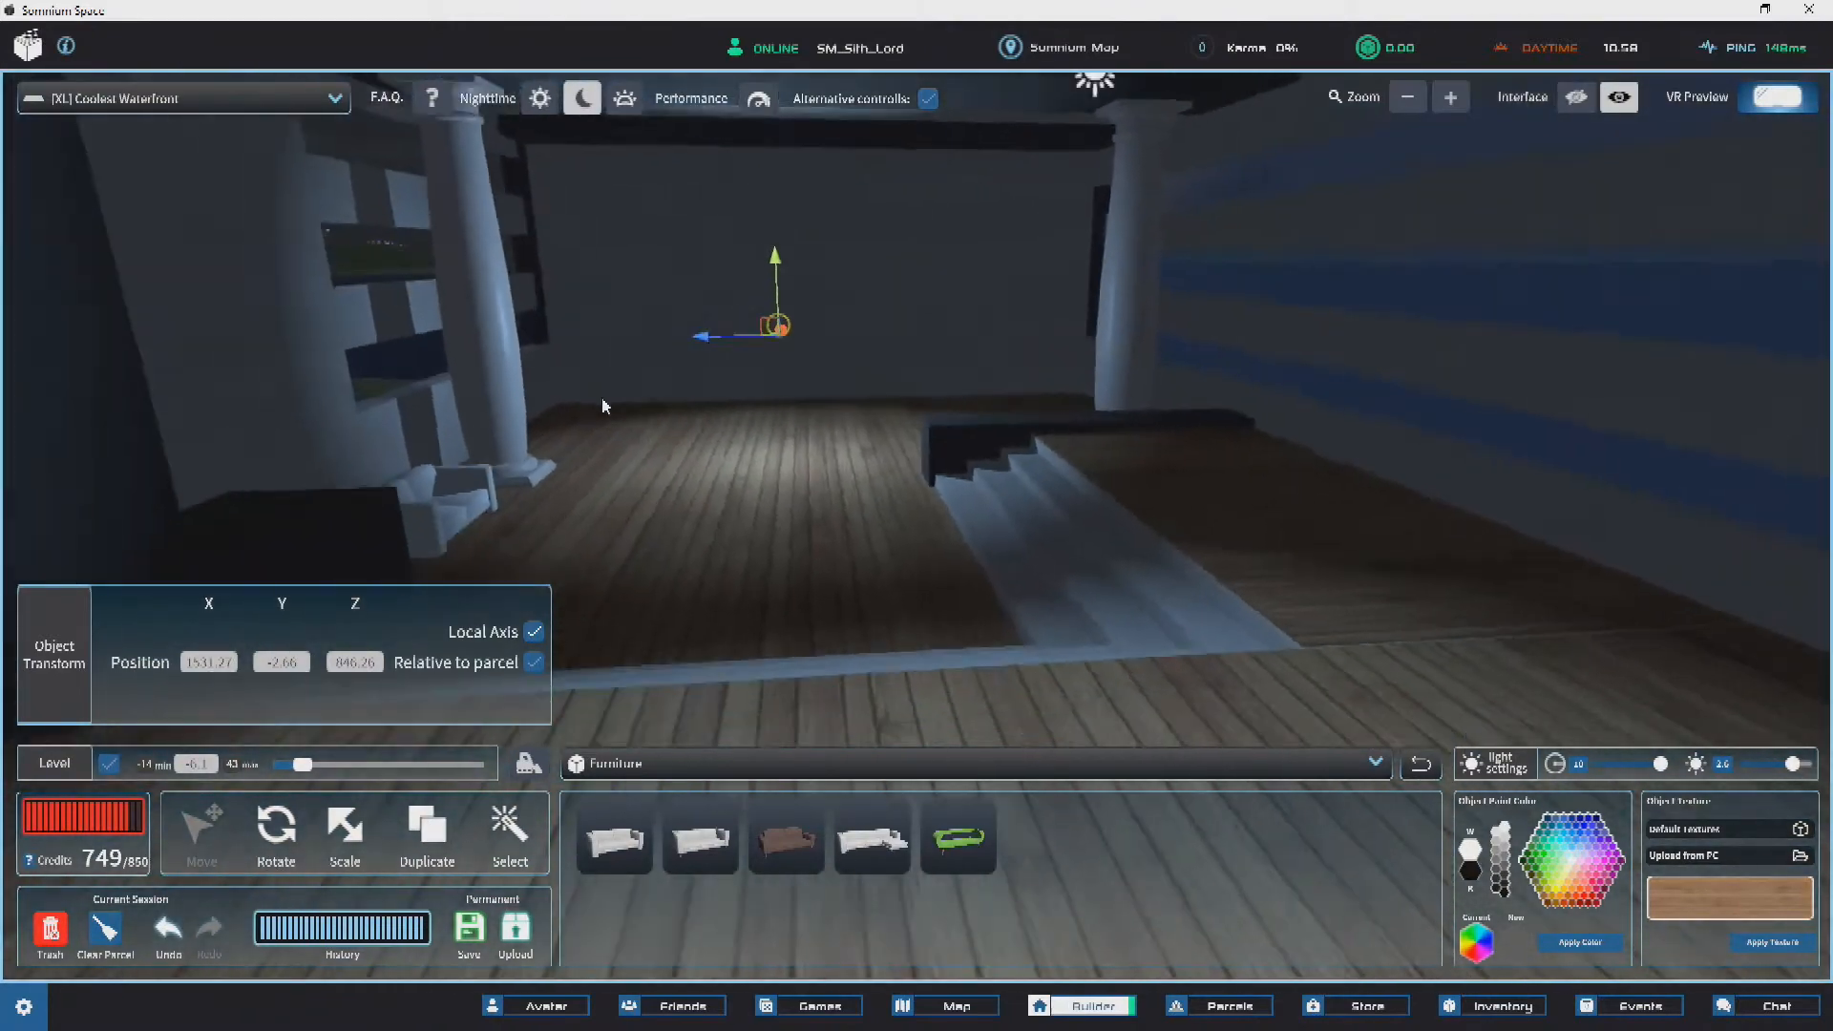
scroll(752, 341, "up", 3)
right_click_drag(904, 343, 884, 381)
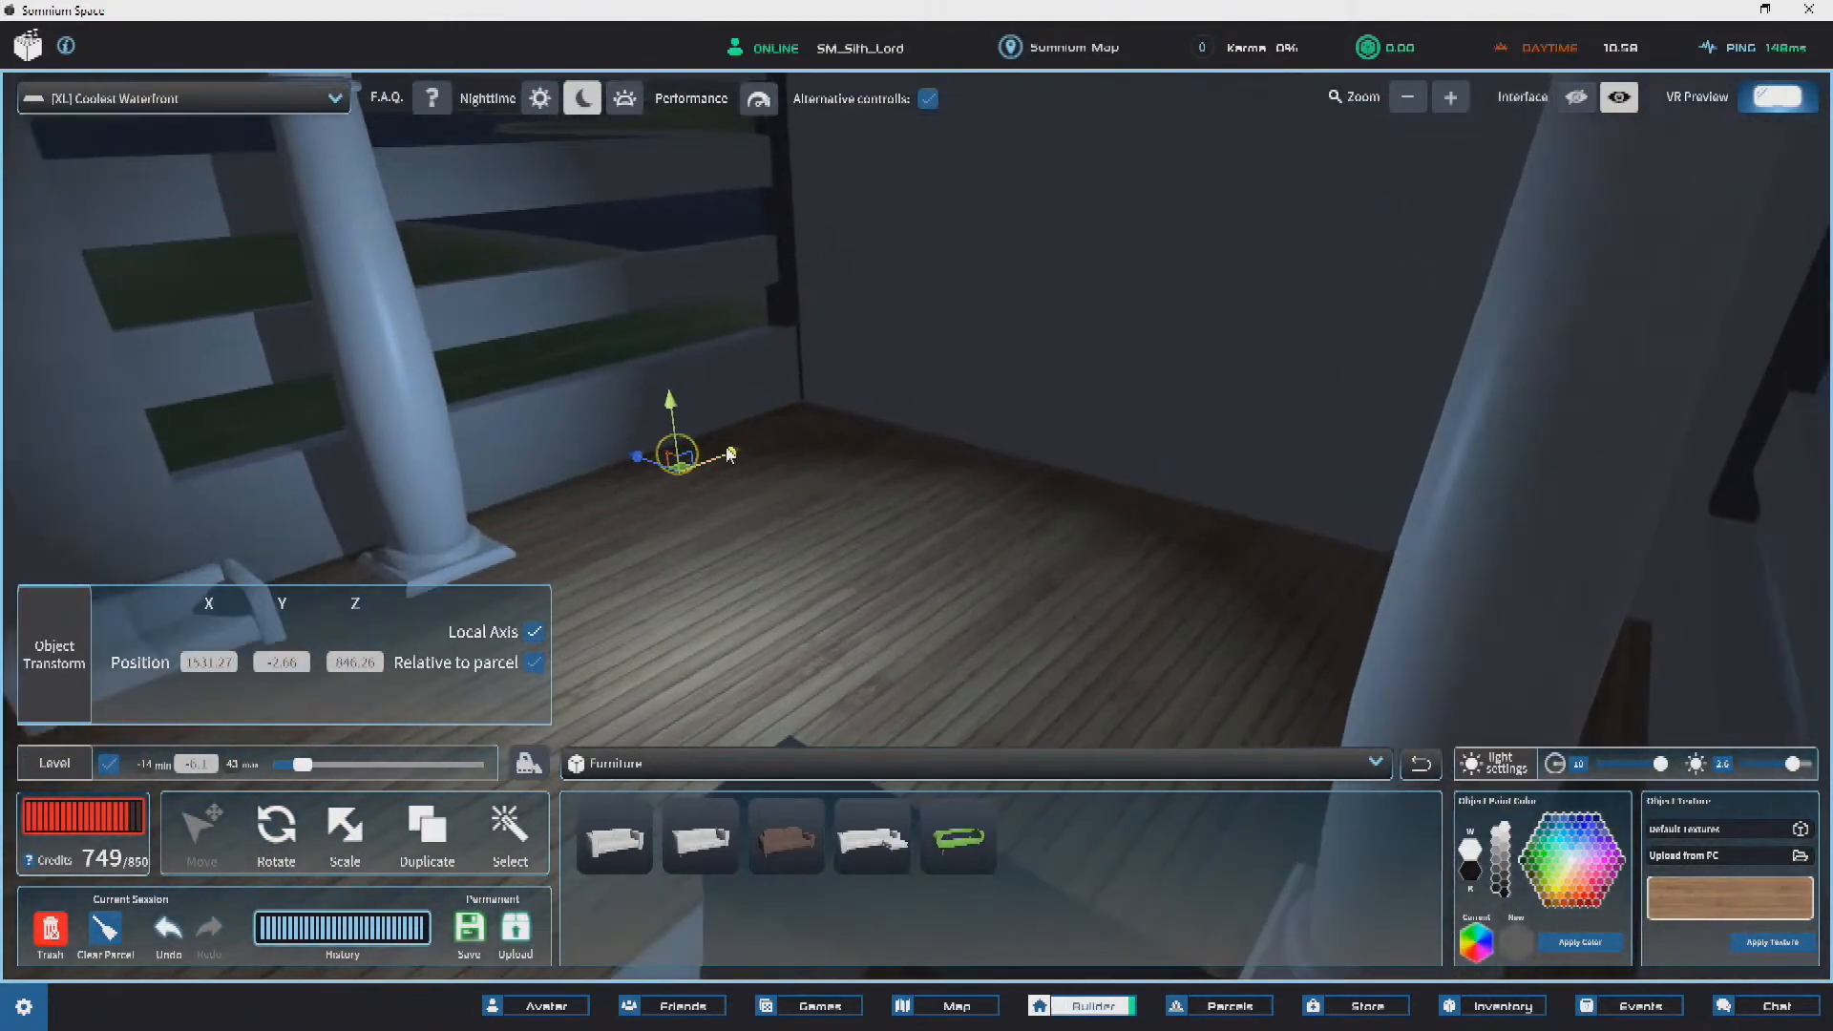
left_click_drag(740, 451, 798, 436)
right_click_drag(675, 469, 959, 431)
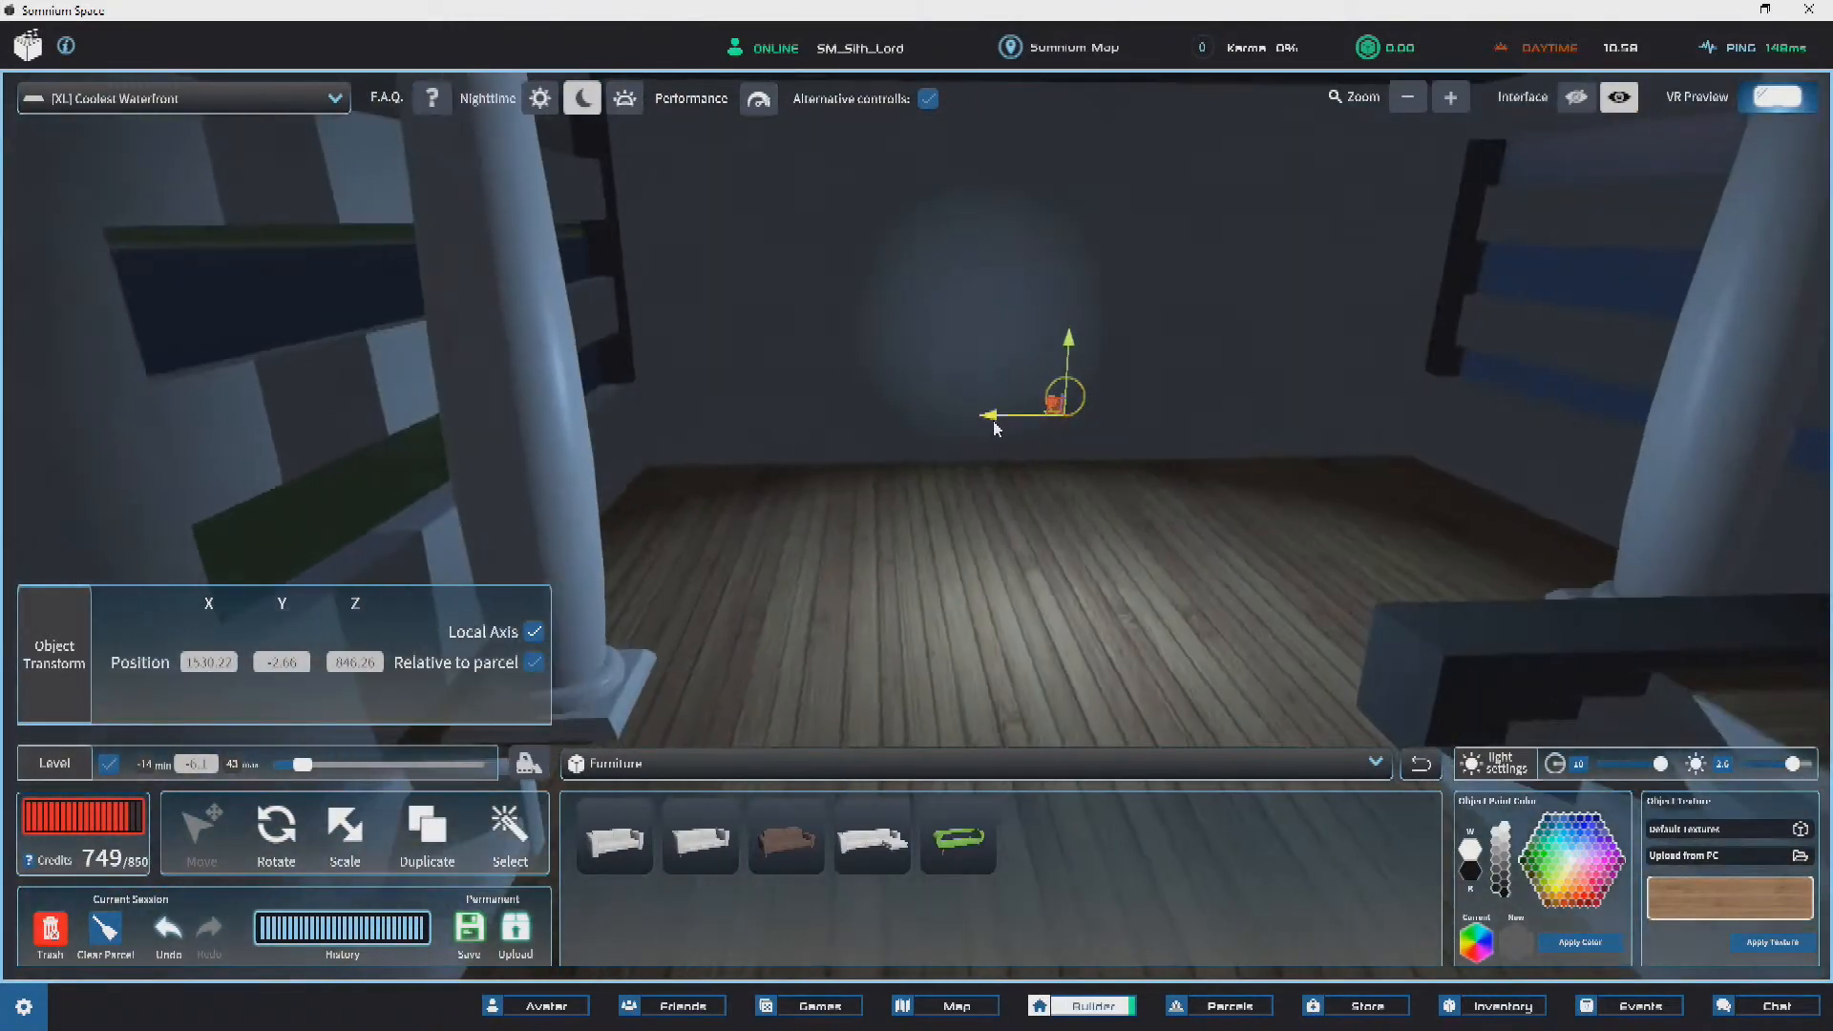
Step: Fine-tune the light's sideways position to about Z 846.87, centring it between the columns
left_click(1040, 425)
key("ctrl+z")
left_click(1039, 434)
left_click(1058, 405)
left_click_drag(1028, 417, 1045, 420)
key("s")
right_click_drag(1076, 418, 931, 423)
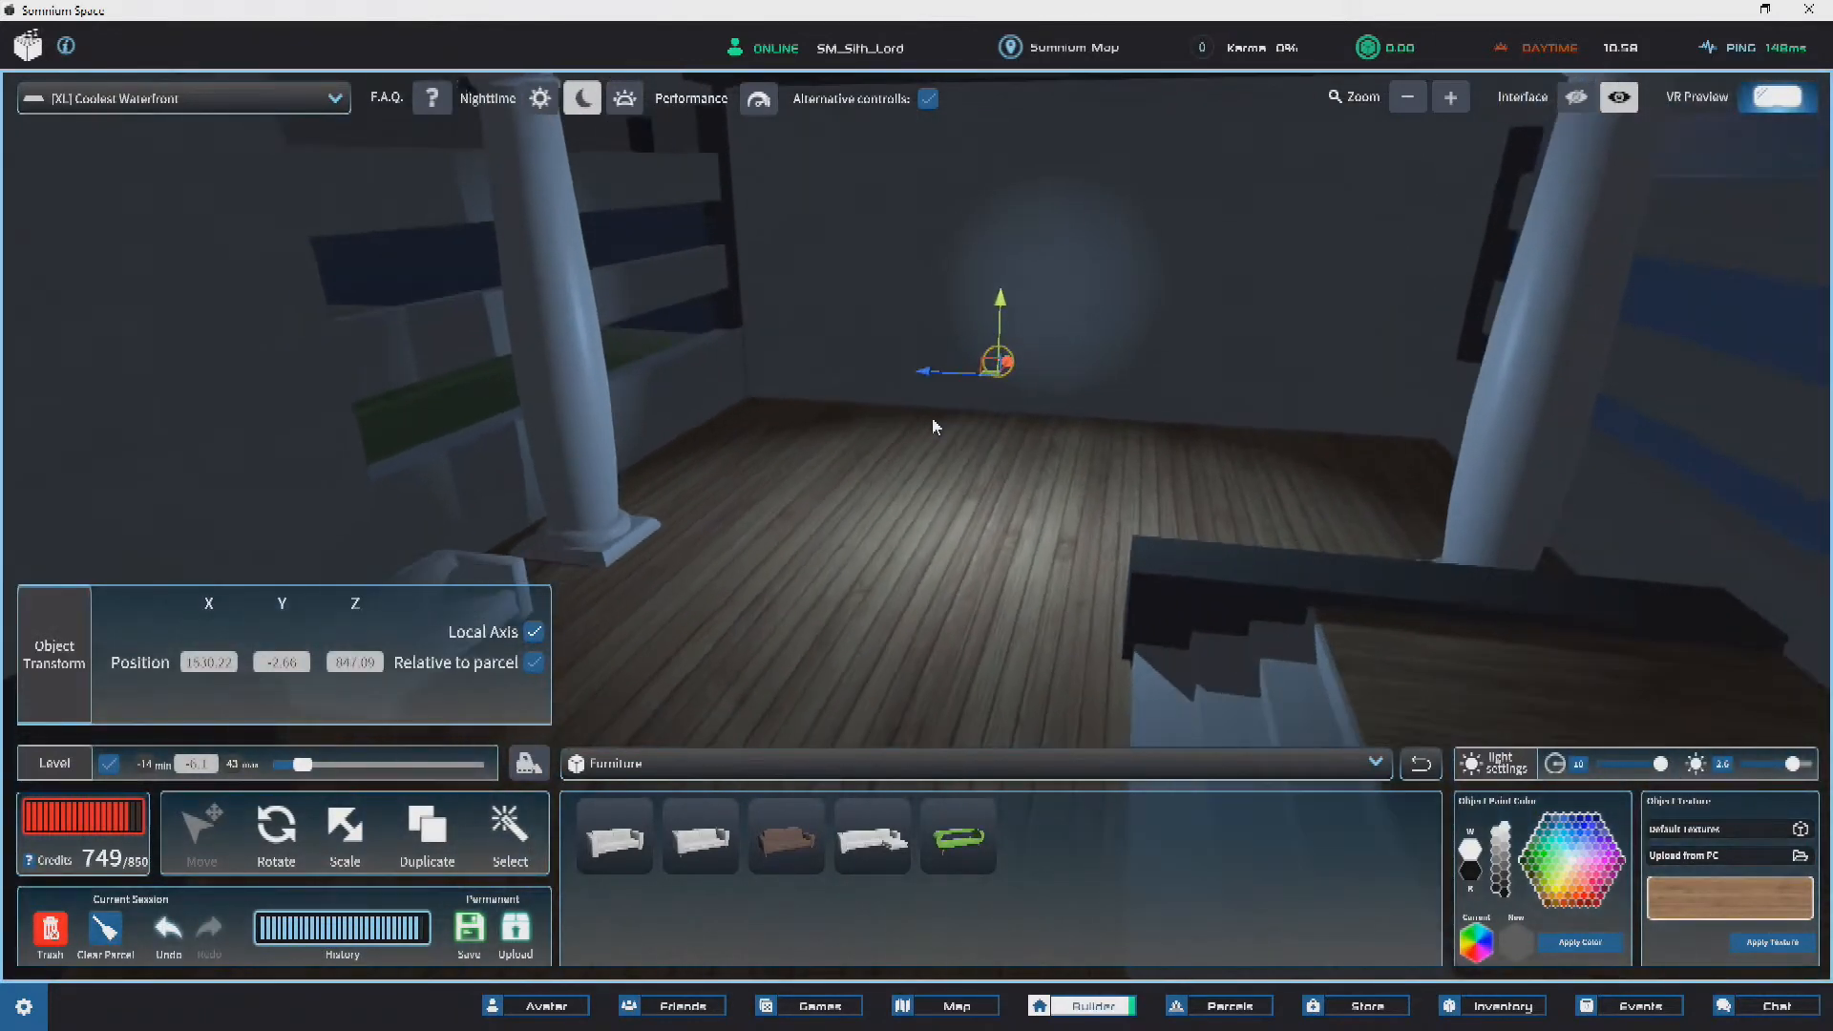
key("s")
key("s")
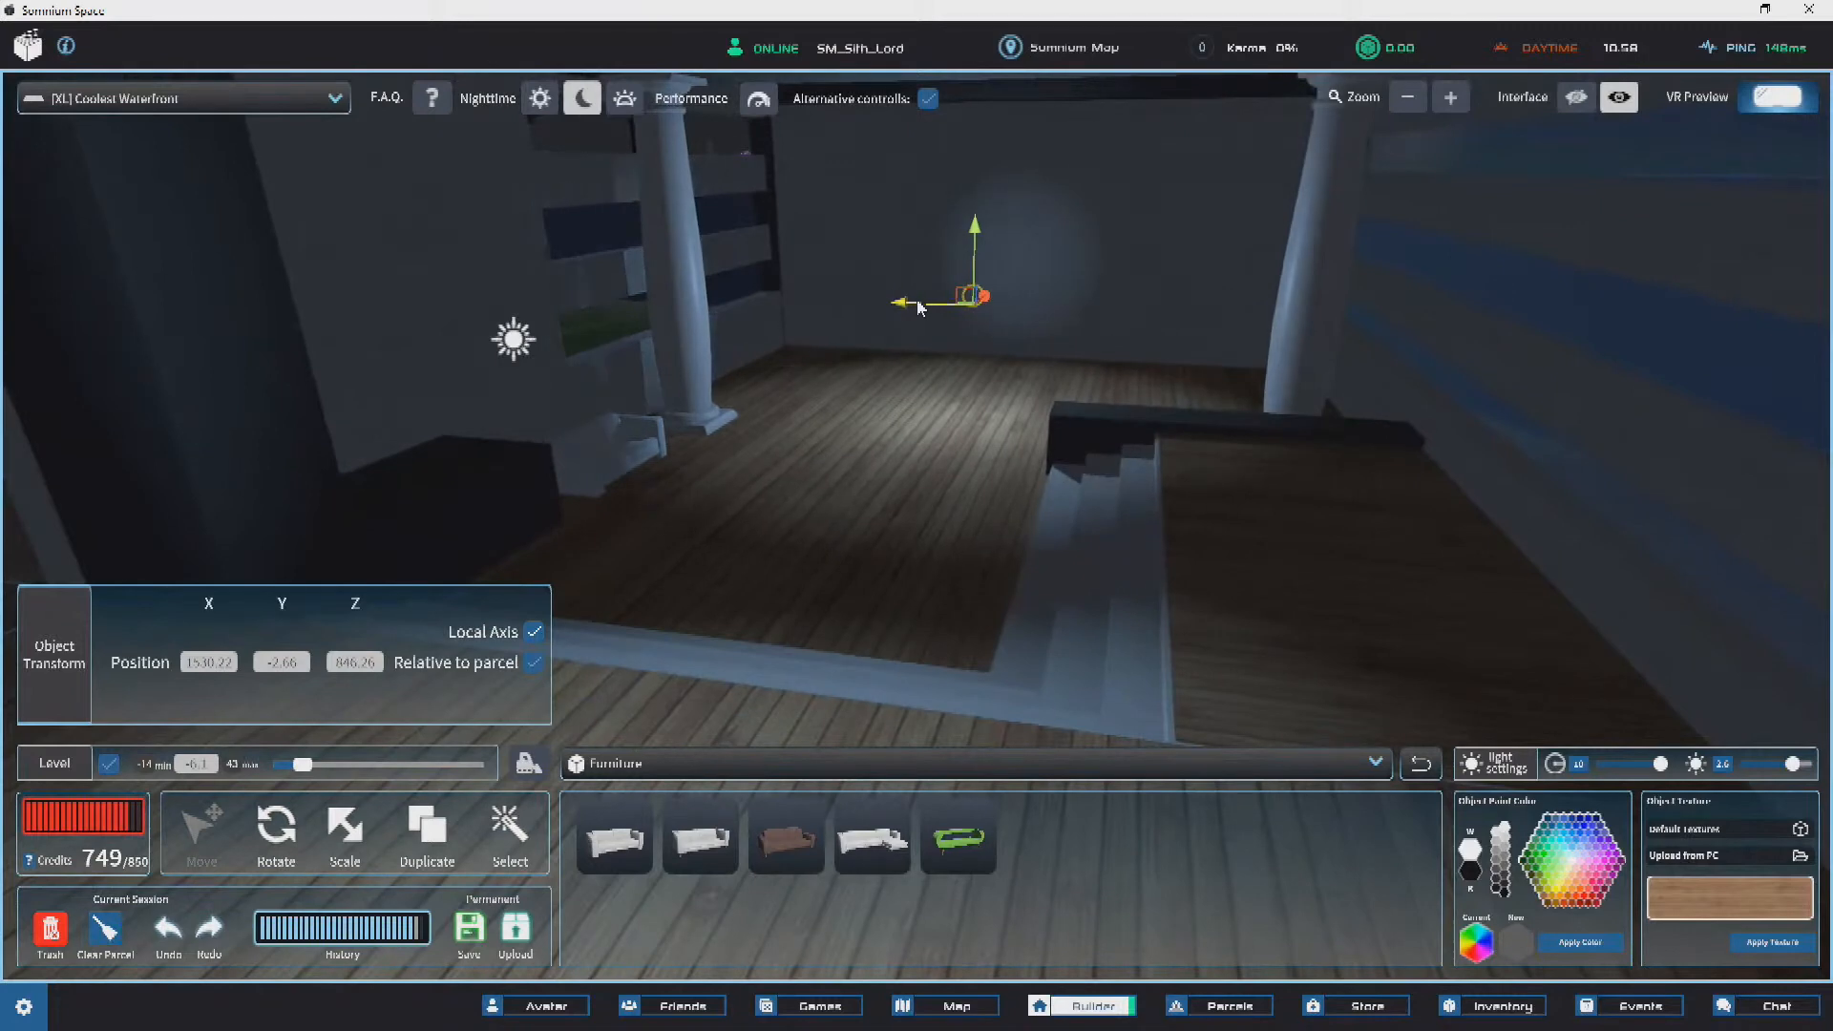
key("w")
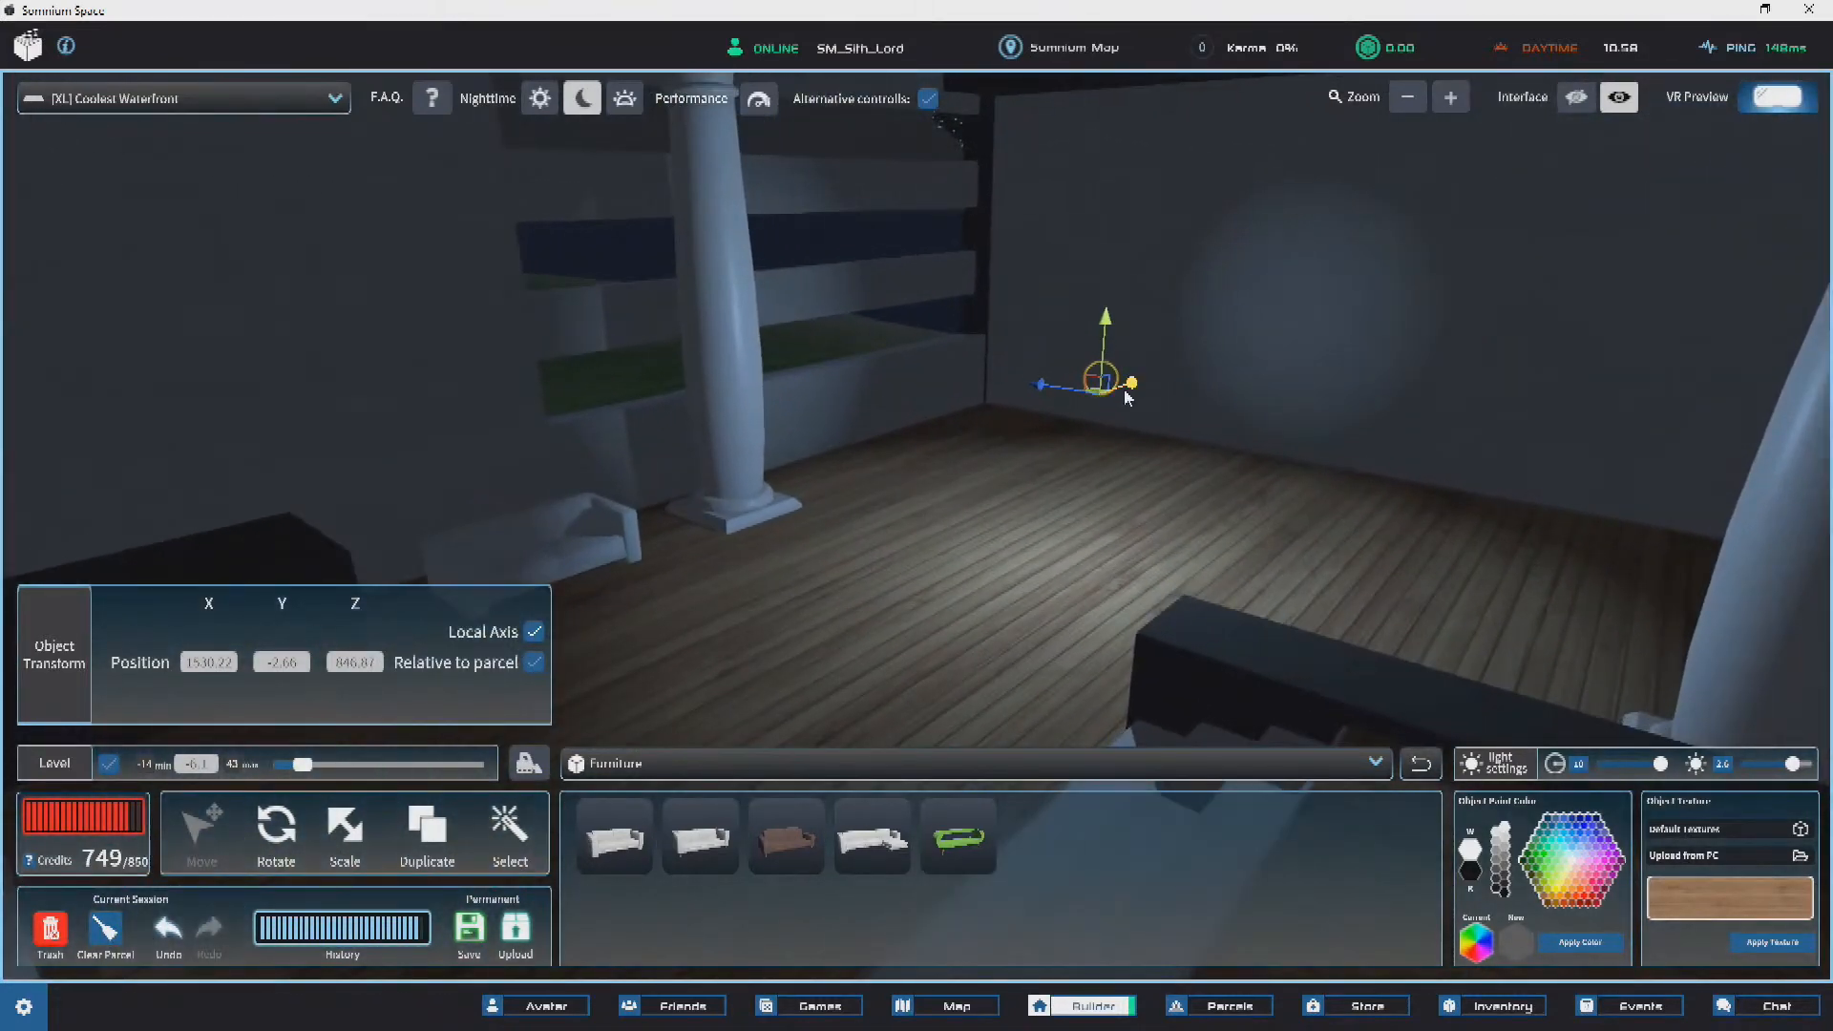
mouse_move(1128, 397)
left_mouse_down()
mouse_move(1097, 404)
mouse_move(1113, 411)
left_mouse_up()
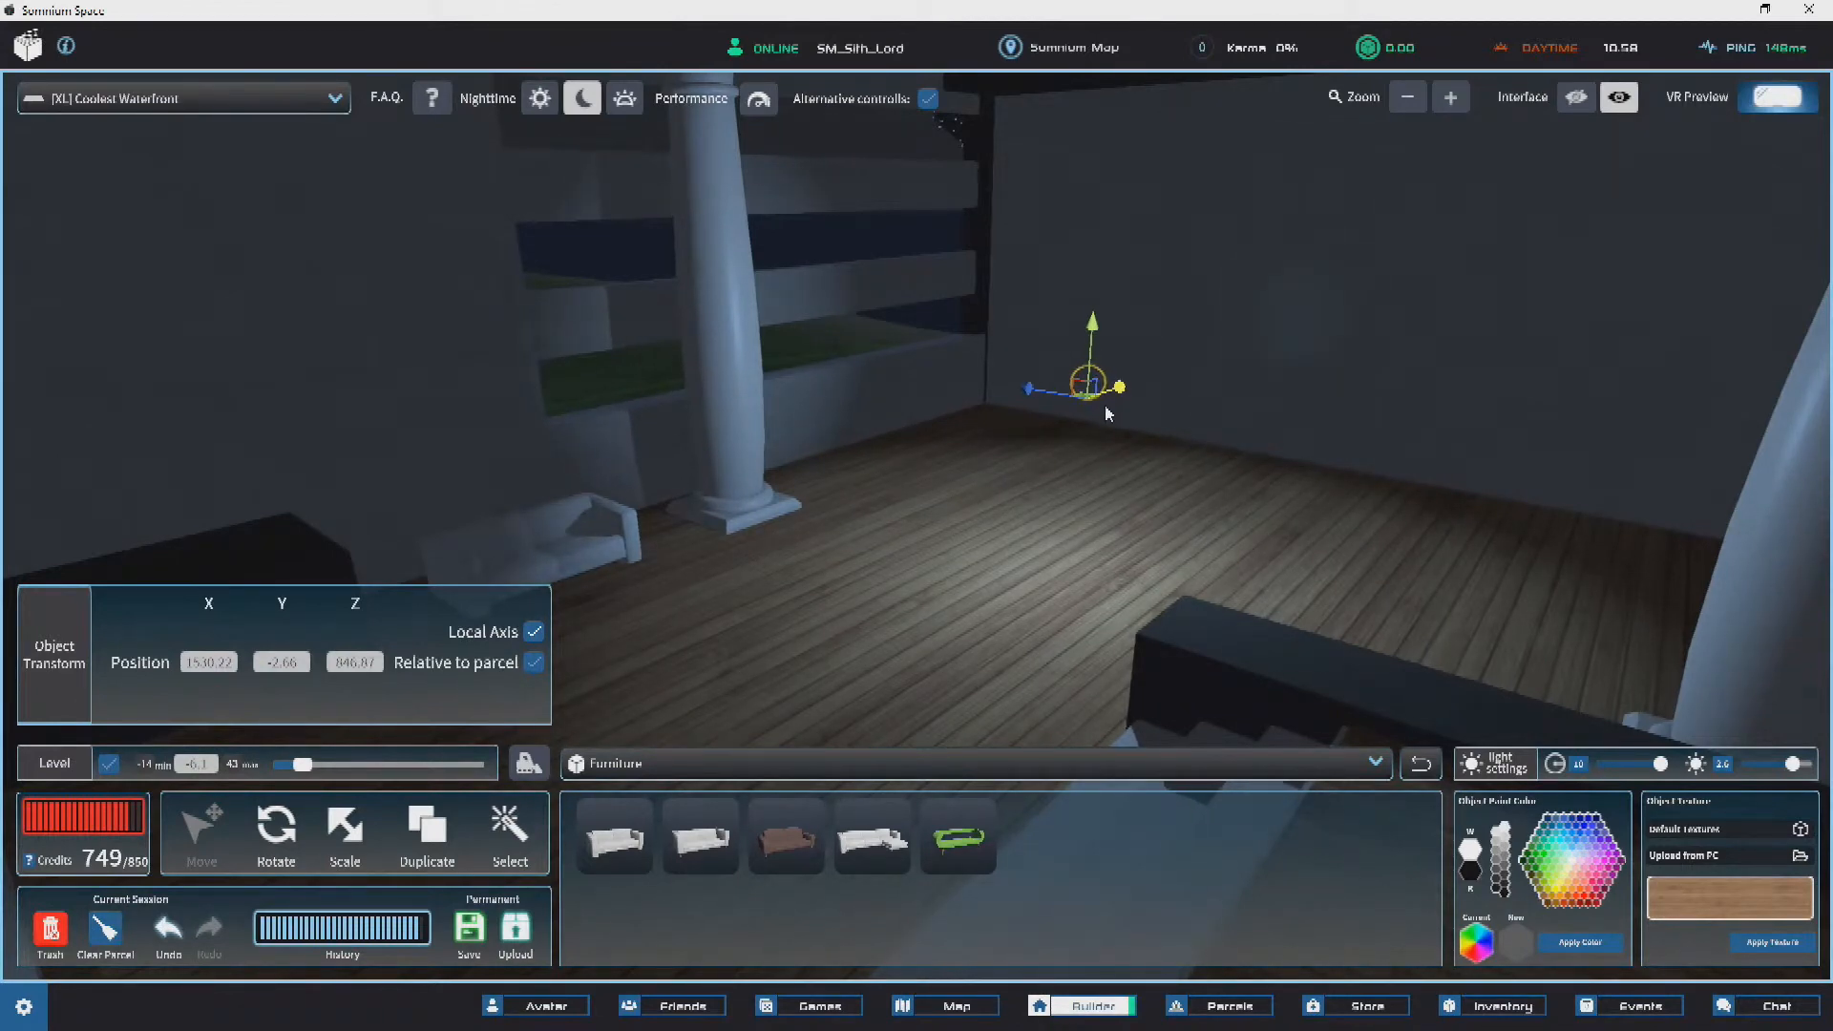
Step: Deselect the light and examine the ground floor's night lighting from outside and from several points inside
key("s")
right_click_drag(1102, 405, 1438, 461)
left_click(840, 434)
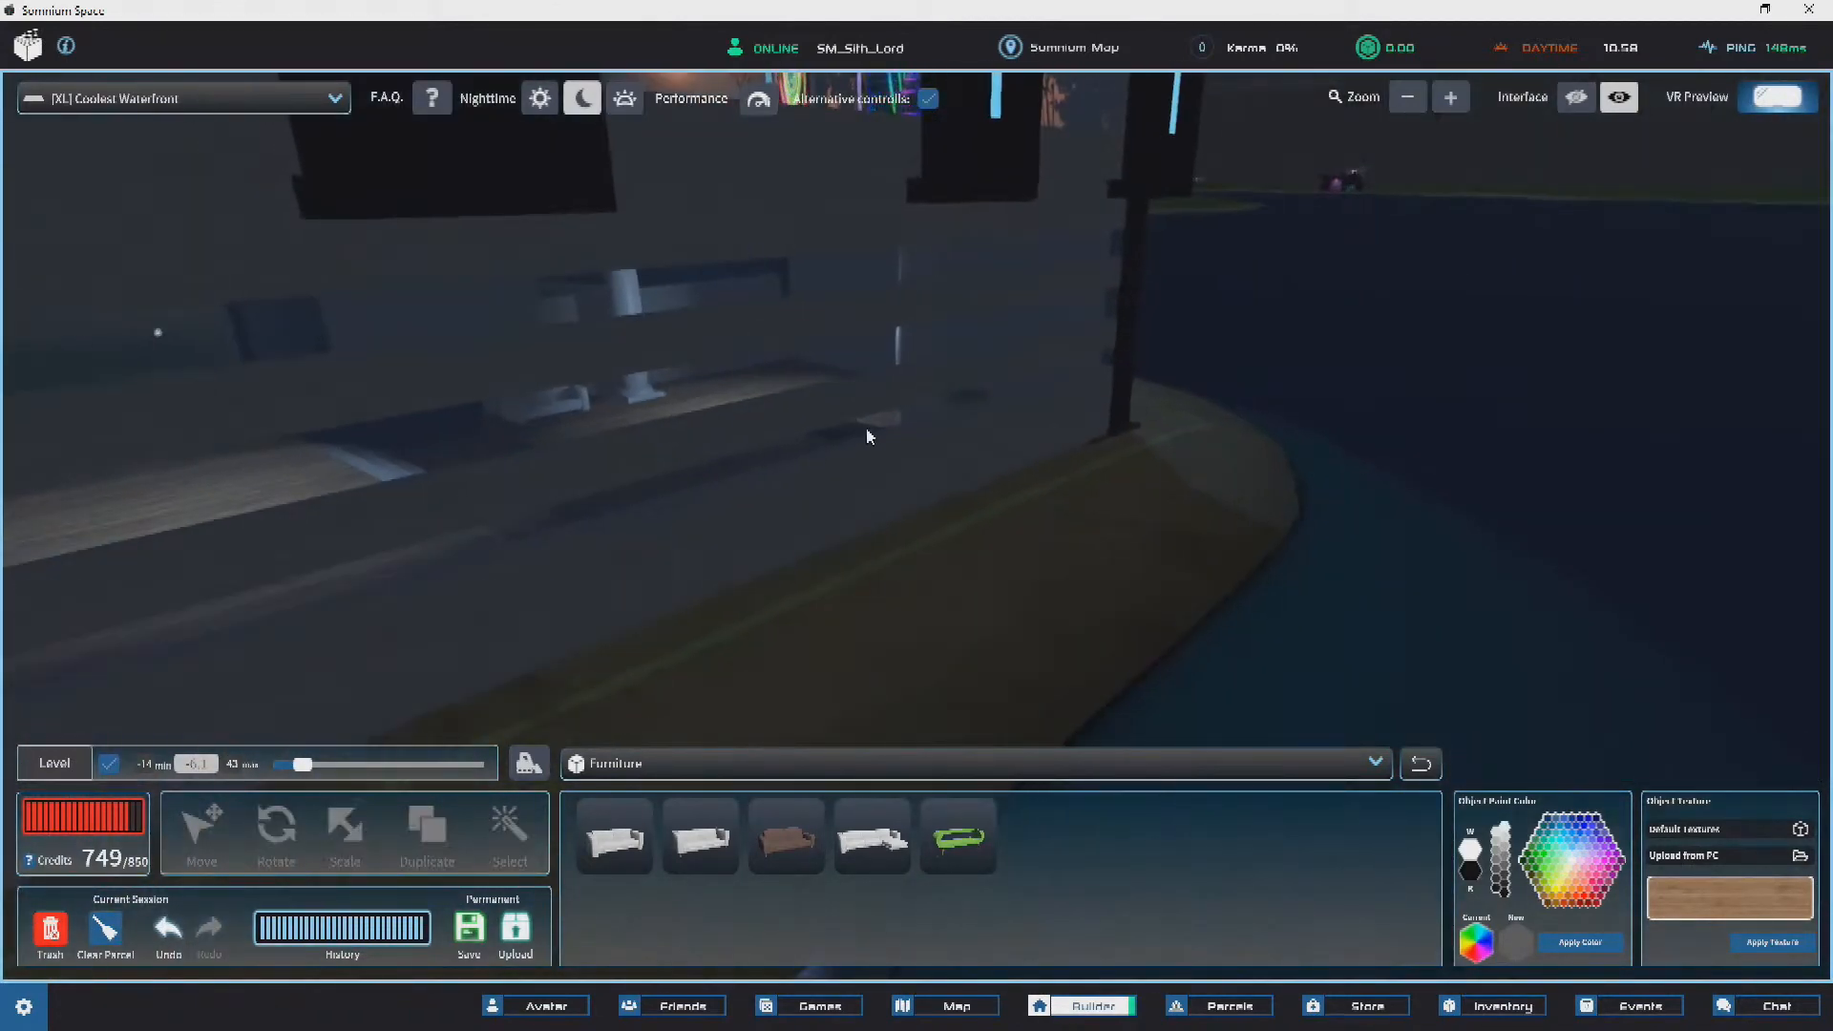
key("w")
key("s")
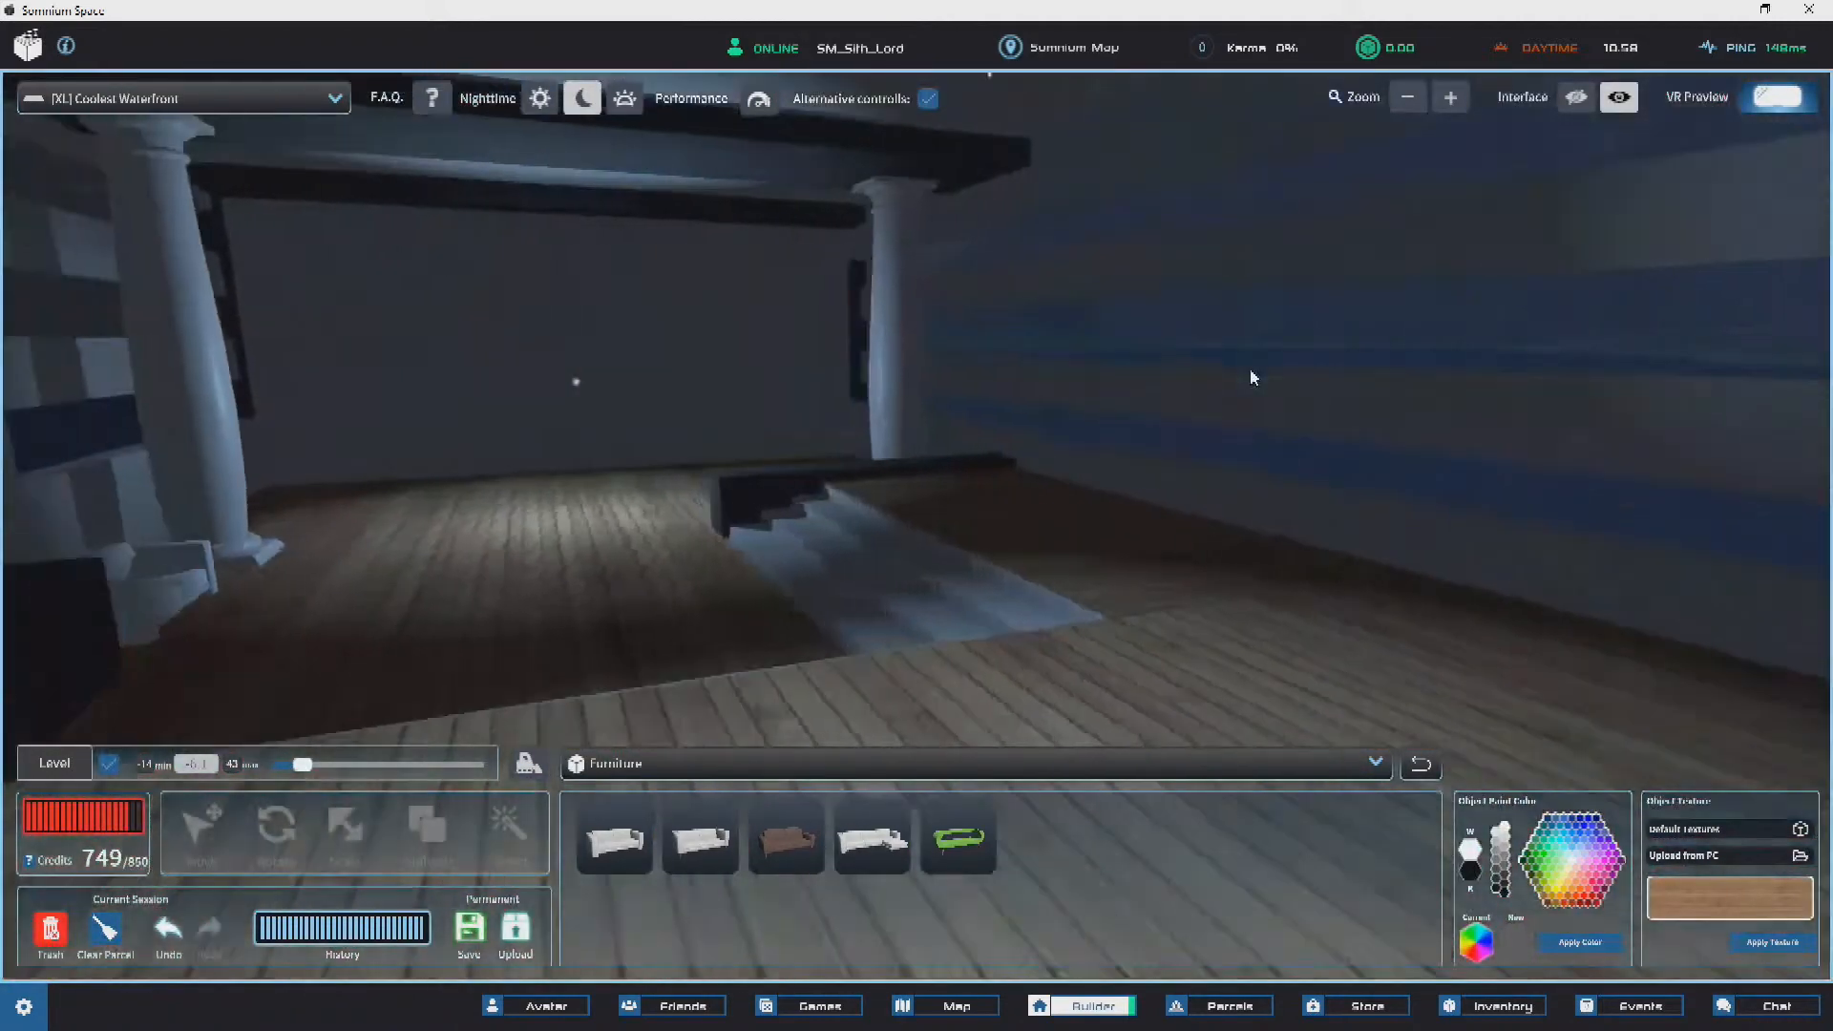
key("a")
key("s")
right_click_drag(1254, 378, 886, 433)
key("w")
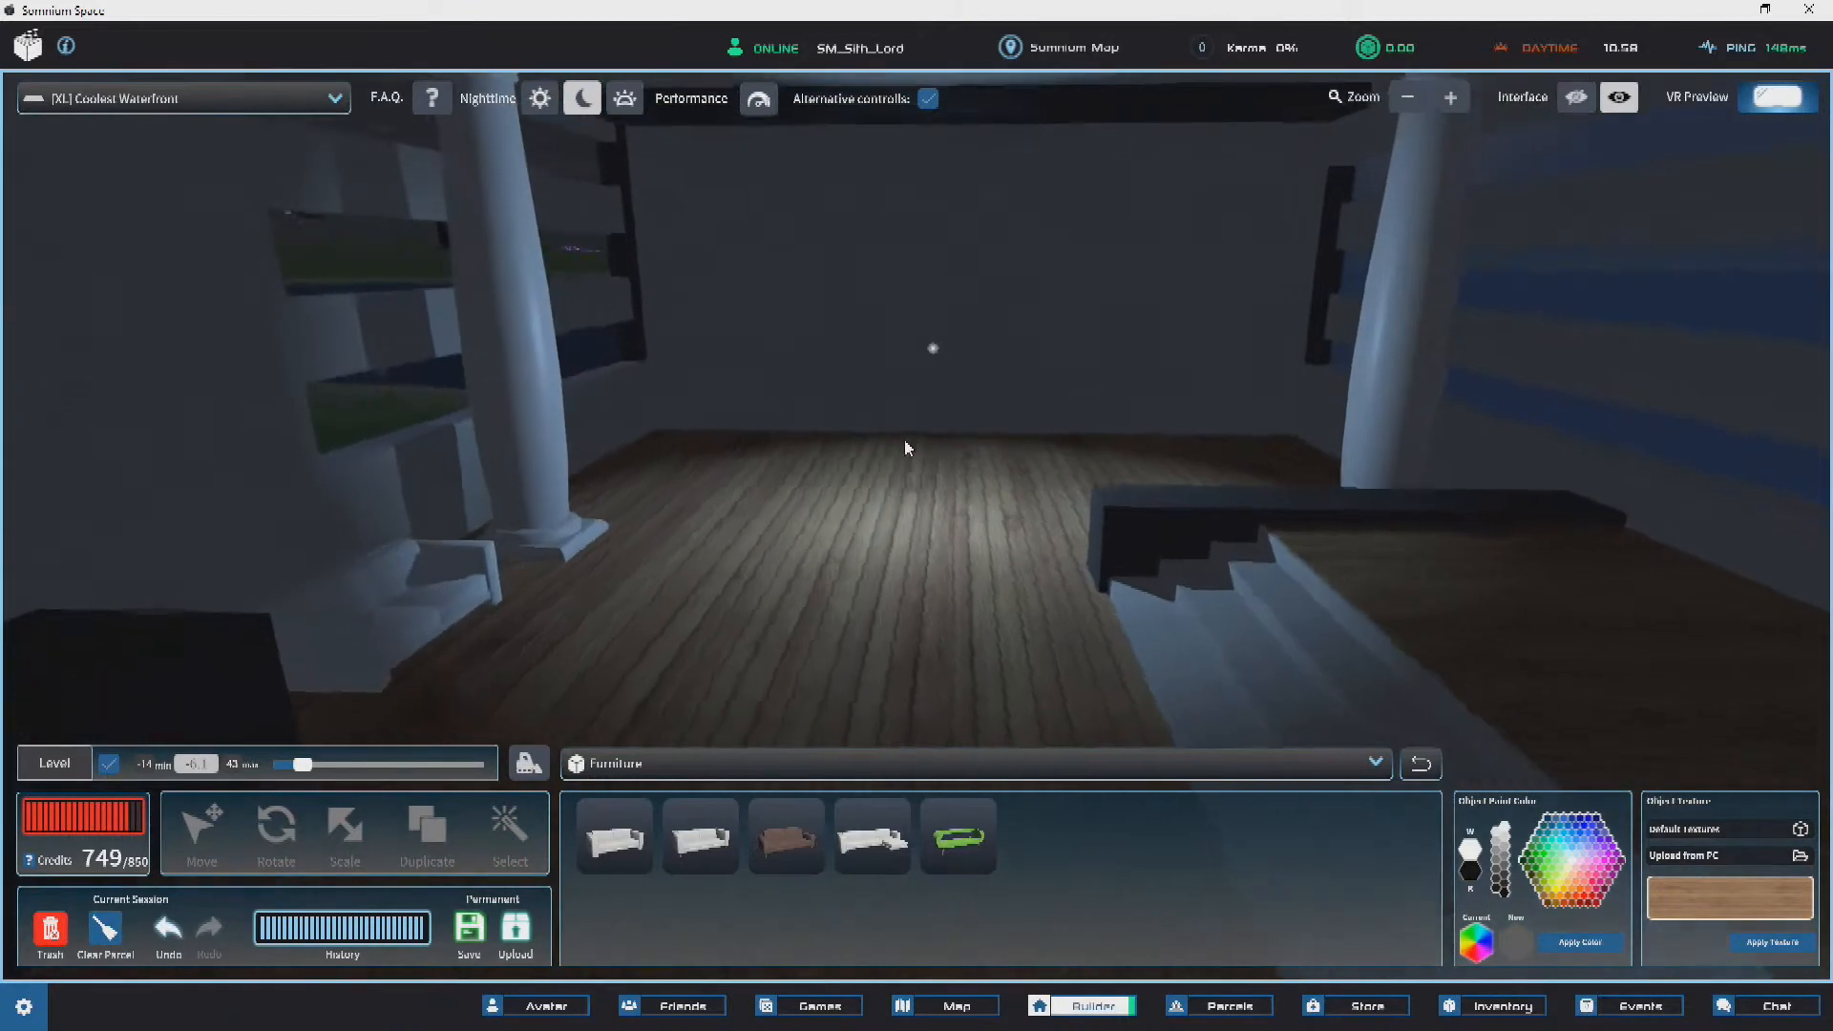
Step: Place a cube from the Shapes category on the wood floor in front of the back wall
left_click(649, 773)
scroll(678, 598, "down", 5)
left_click(616, 650)
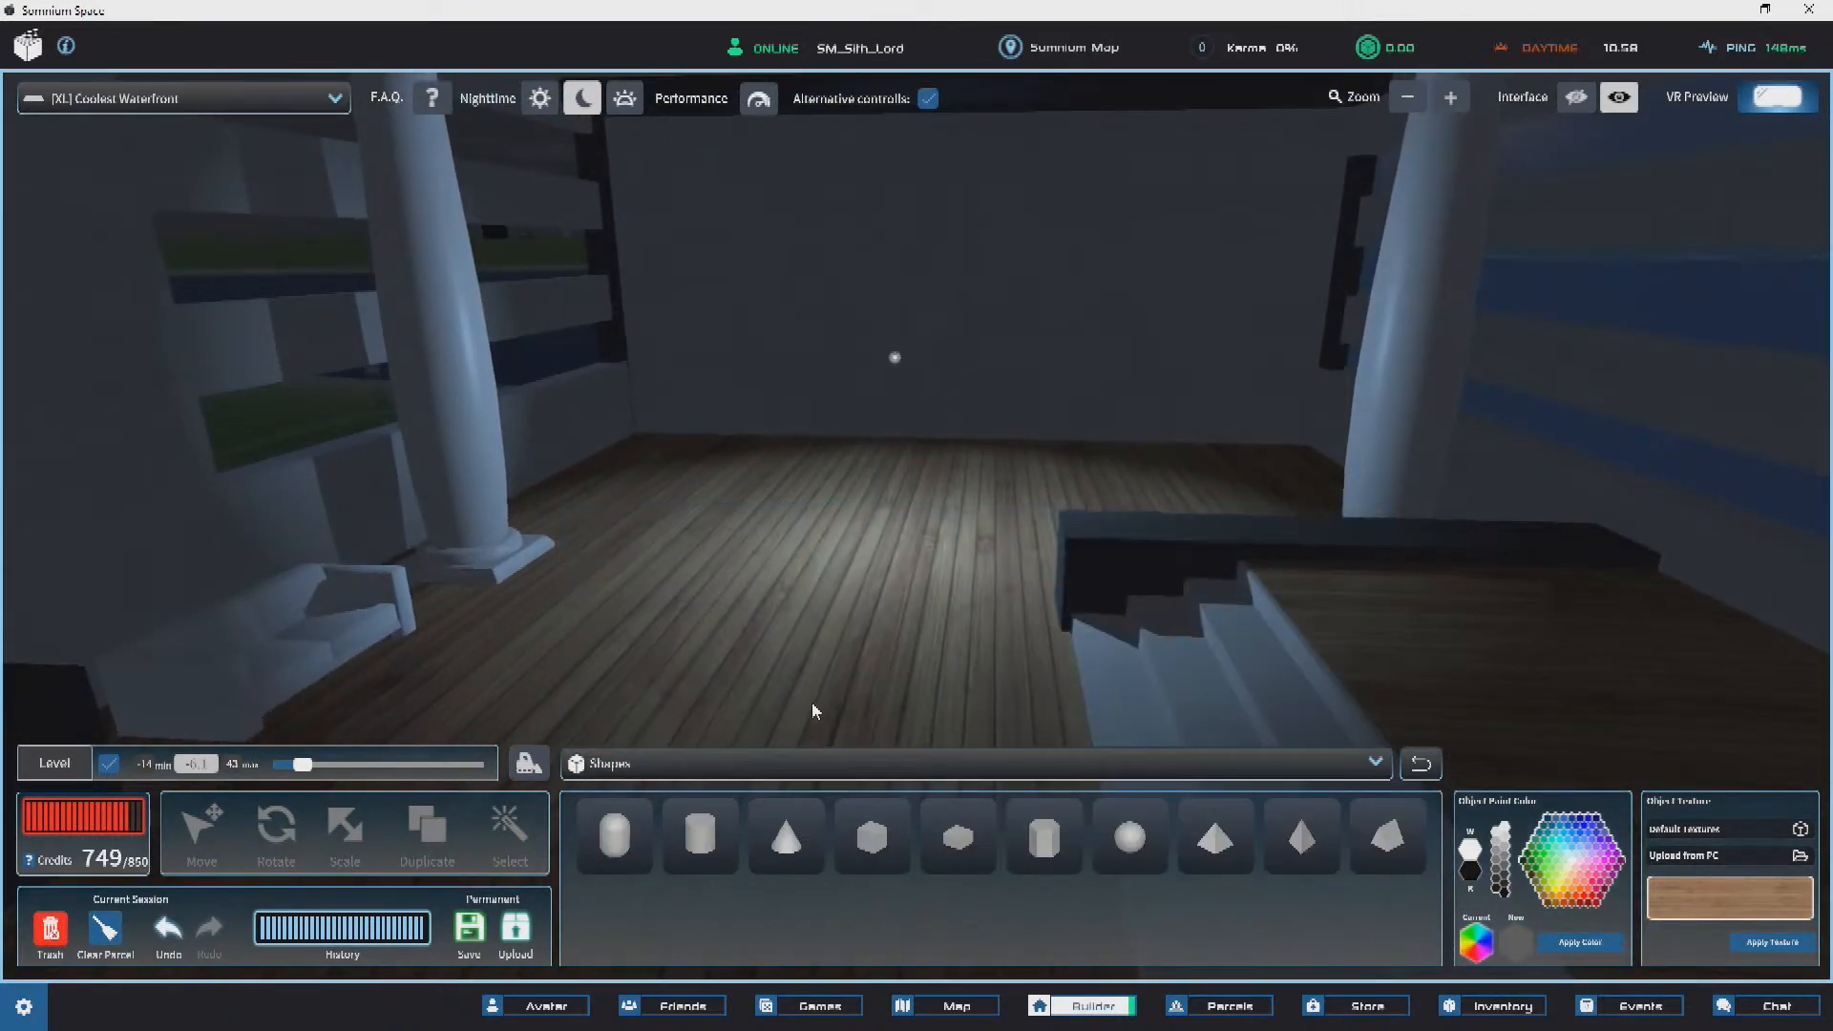
left_click(874, 829)
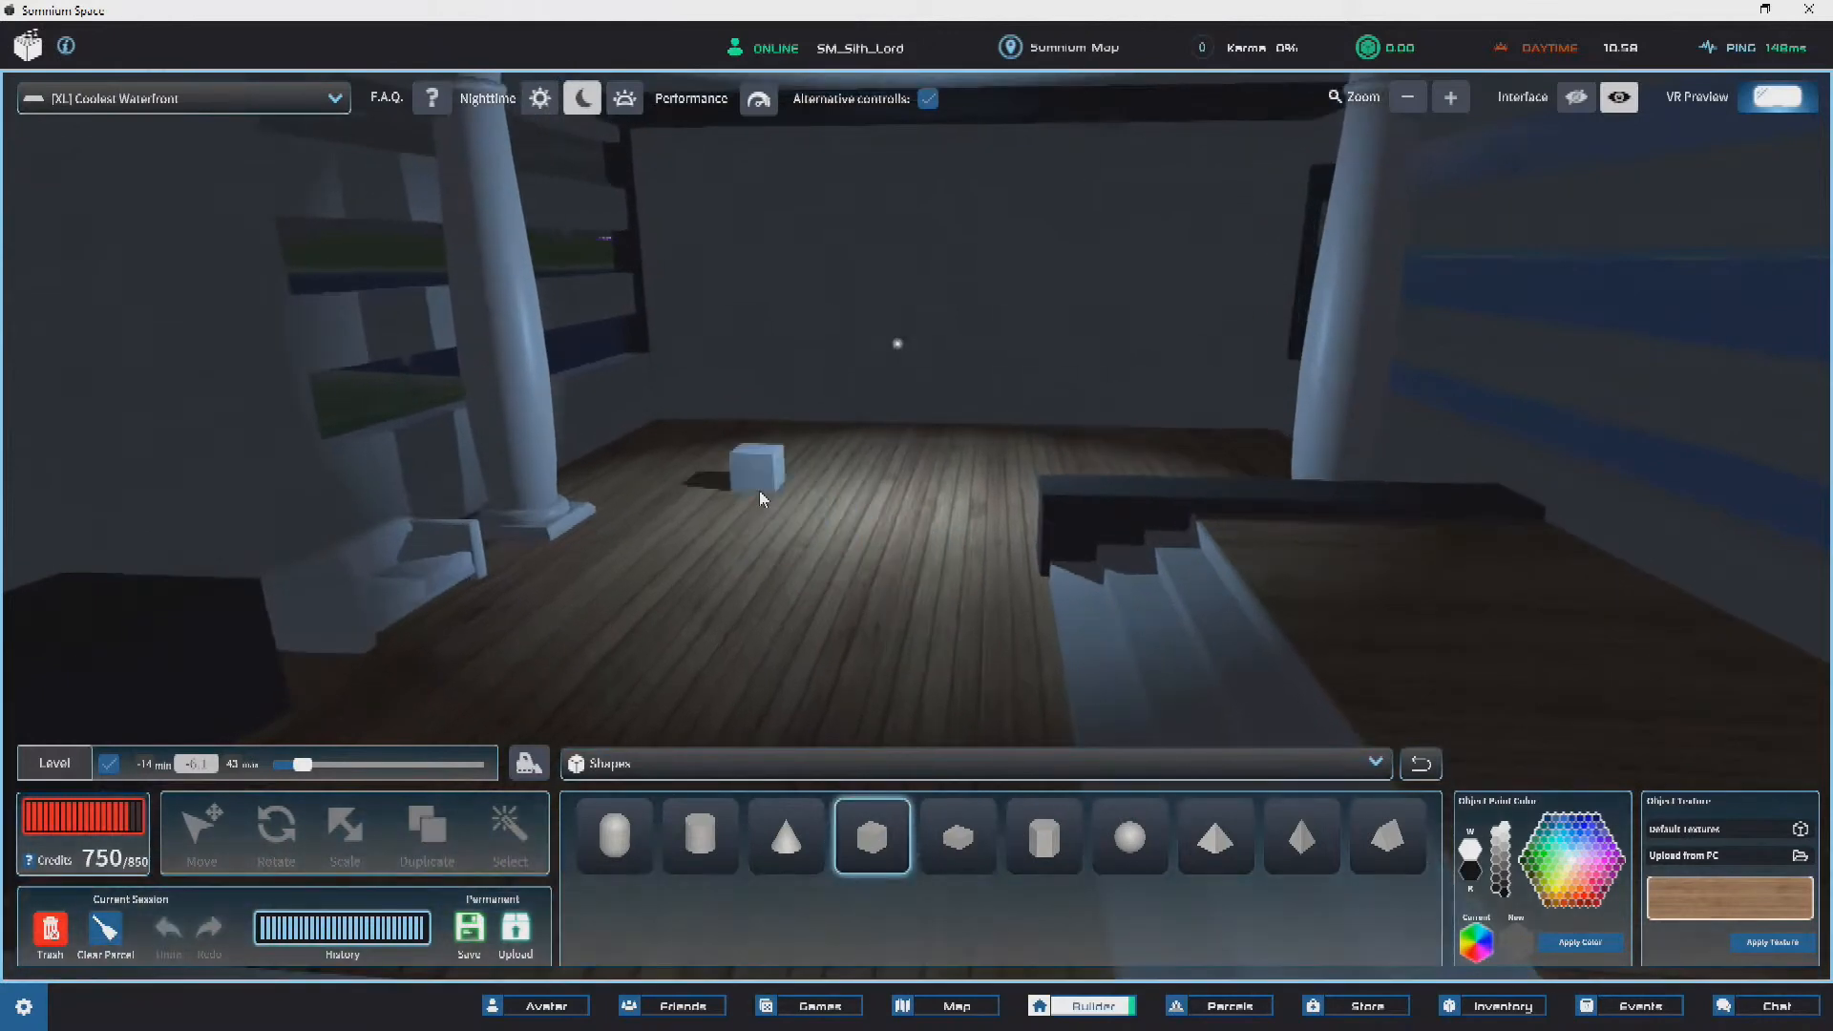
left_click(759, 490)
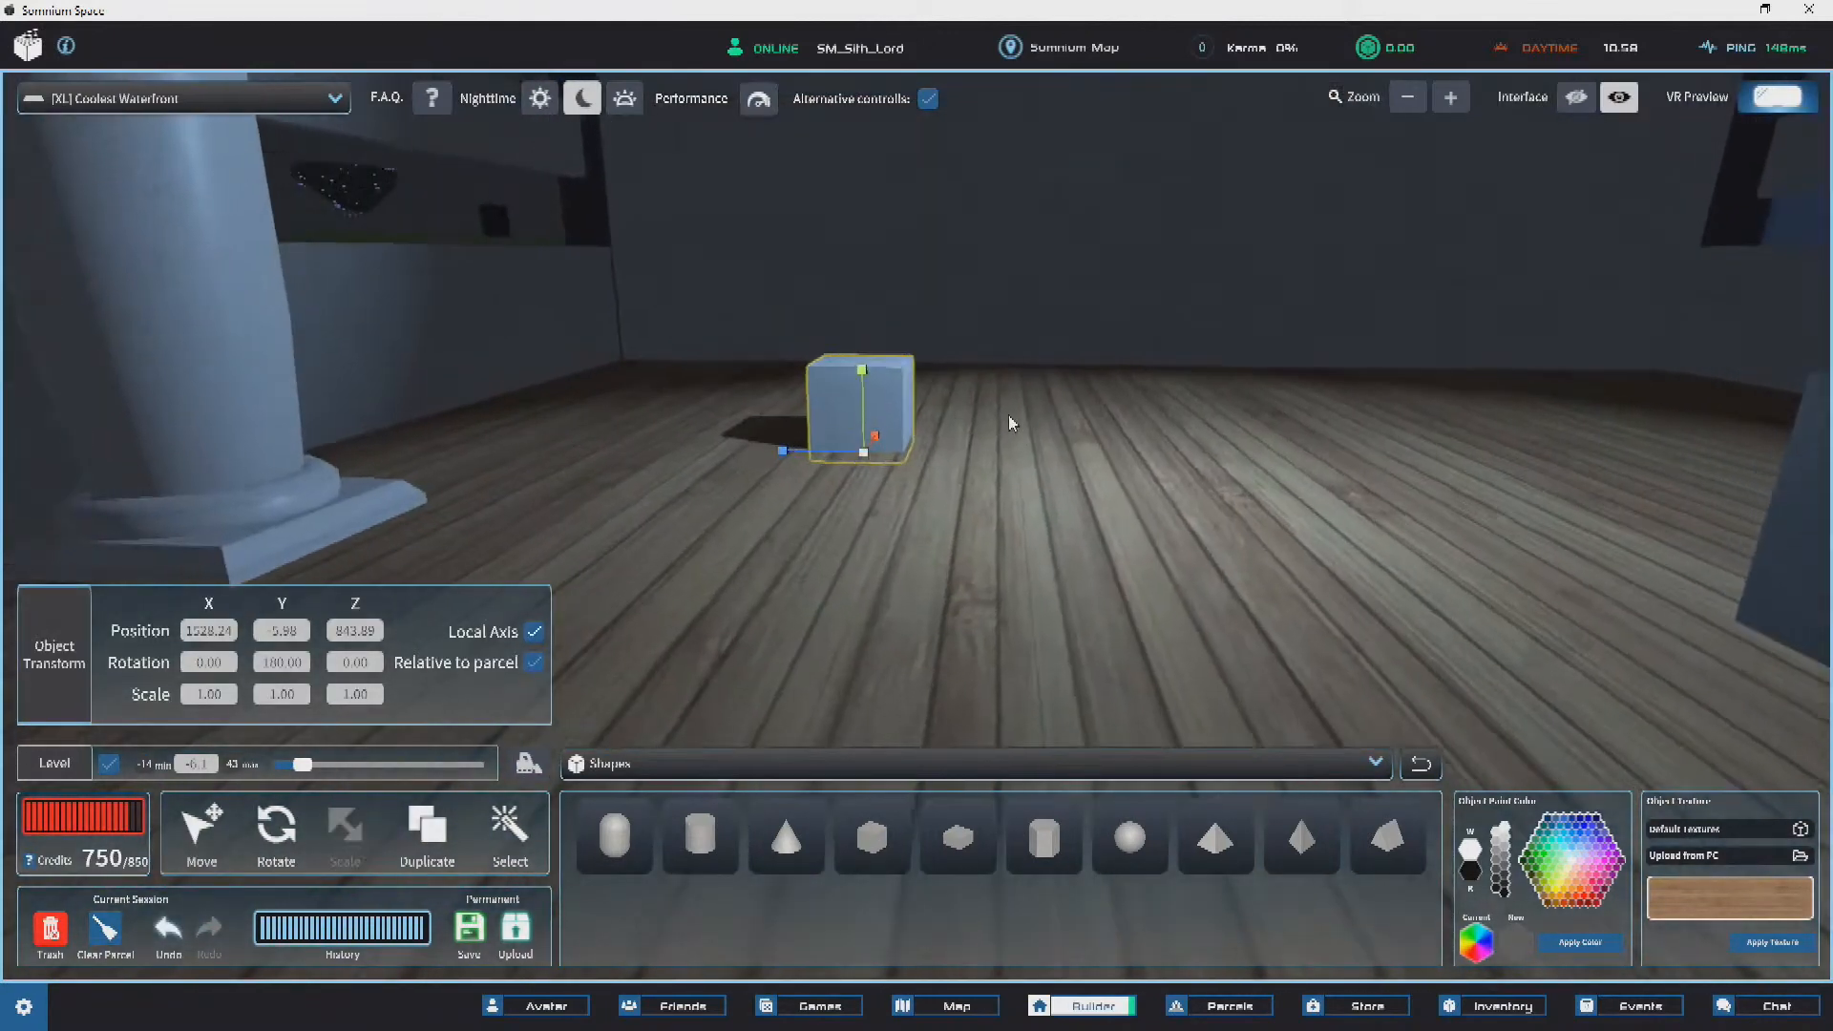
Step: Resize the cube into a thin panel of about 0.15 by 4.19 by 4.19 and move it toward the back wall at about X 1524.81
key("w")
left_click_drag(1064, 240, 1050, 267)
right_click_drag(1051, 267, 1006, 483)
left_click_drag(993, 482, 1184, 393)
right_click_drag(1193, 389, 1550, 269)
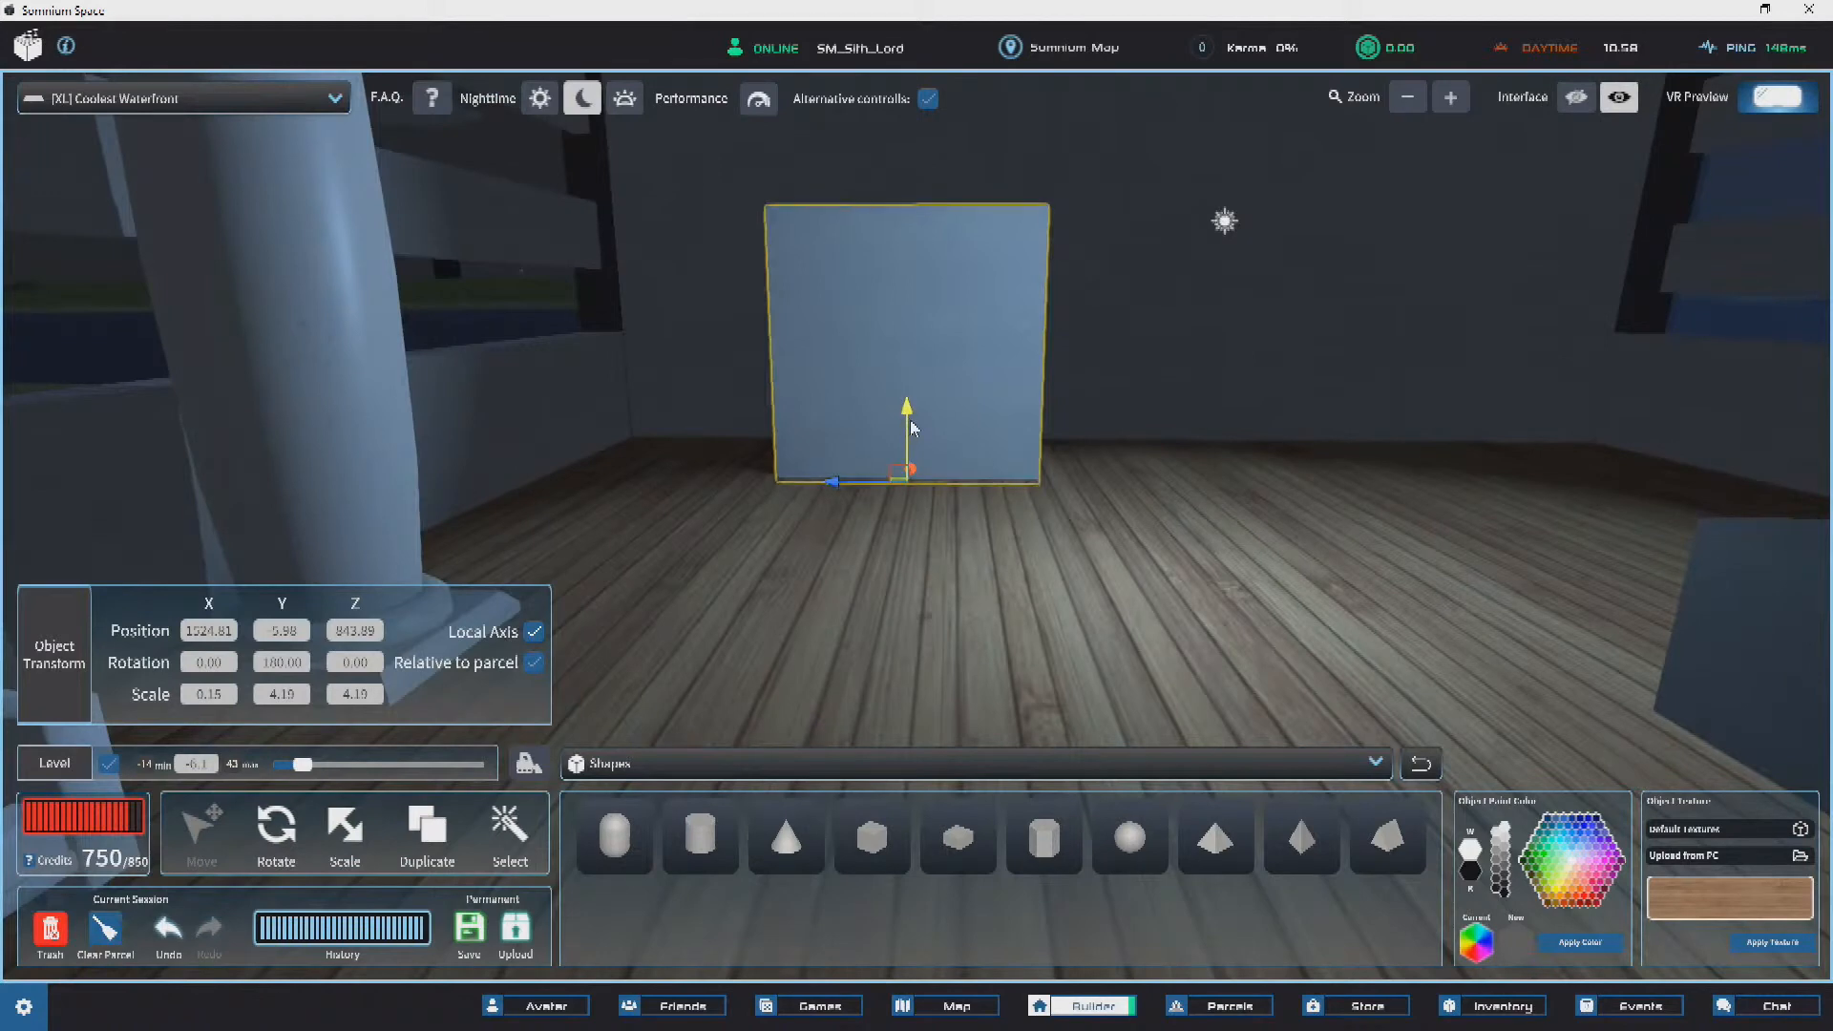
Step: Select the back-wall panel and choose the plain pale swatch from the default textures for it
key("s")
key("d")
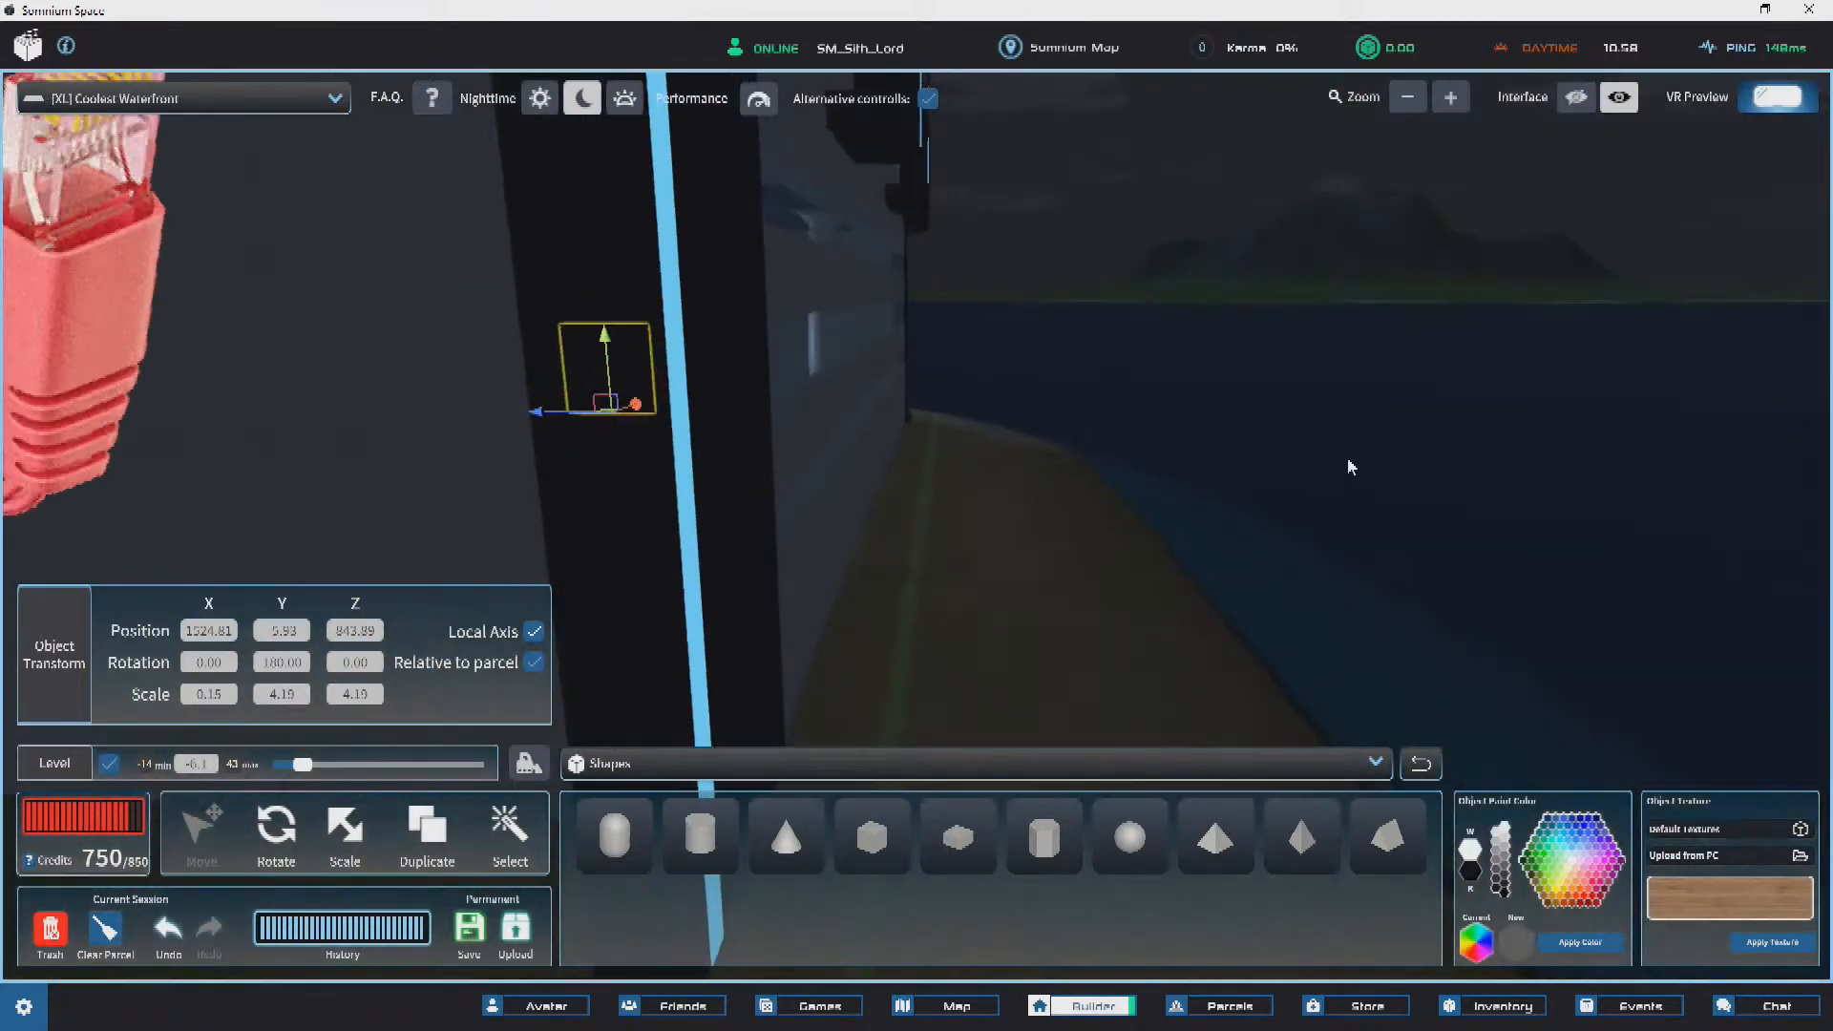
left_click(1092, 429)
key("a")
key("w")
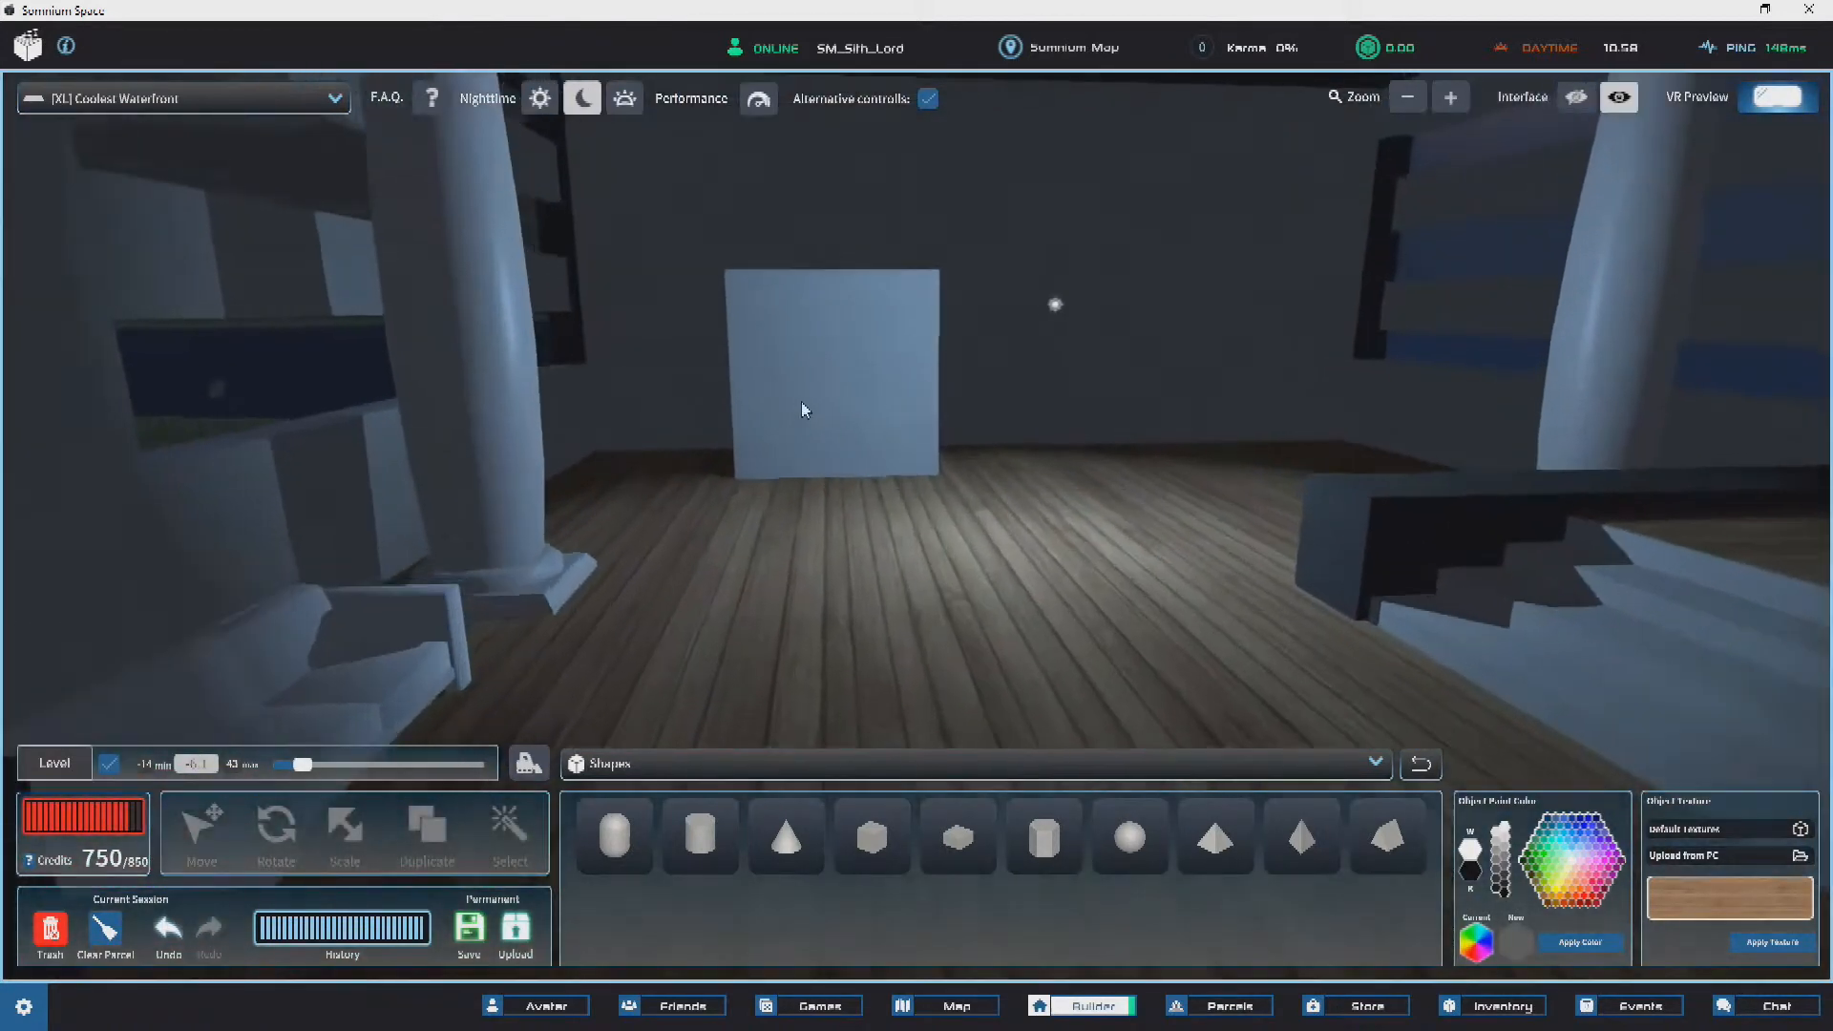
left_click(834, 367)
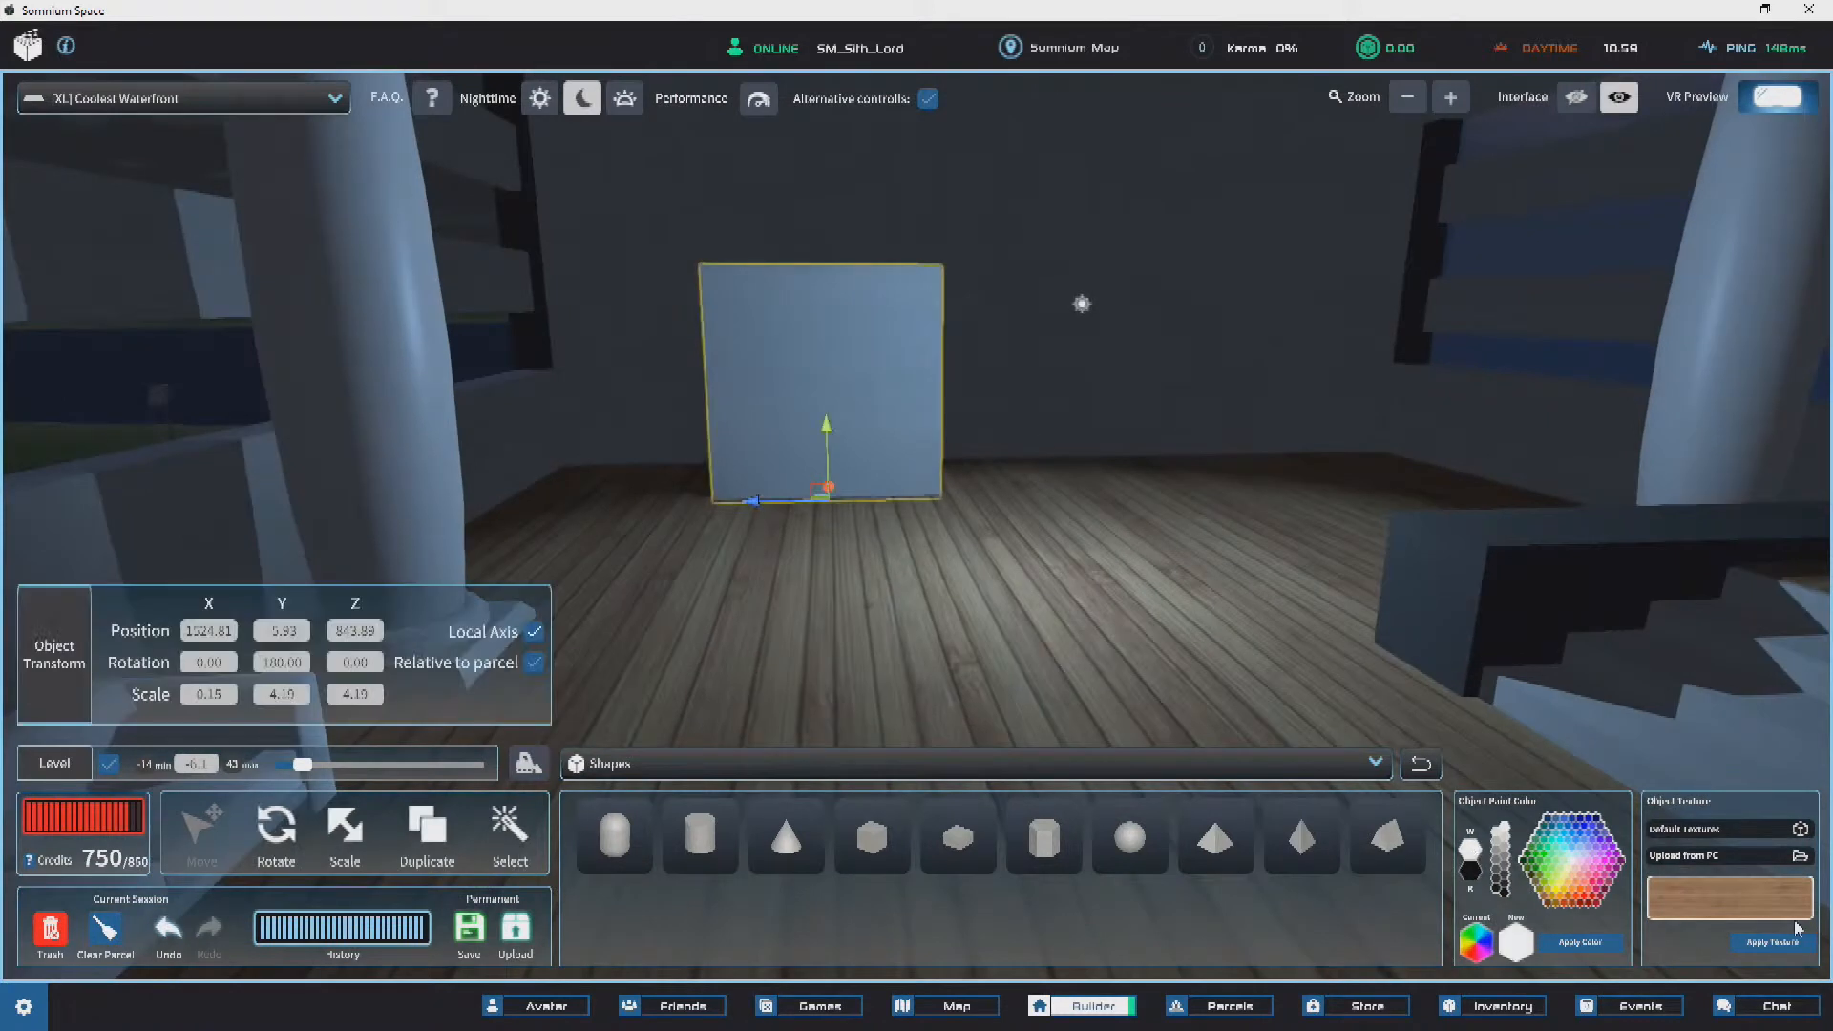
left_click(1671, 828)
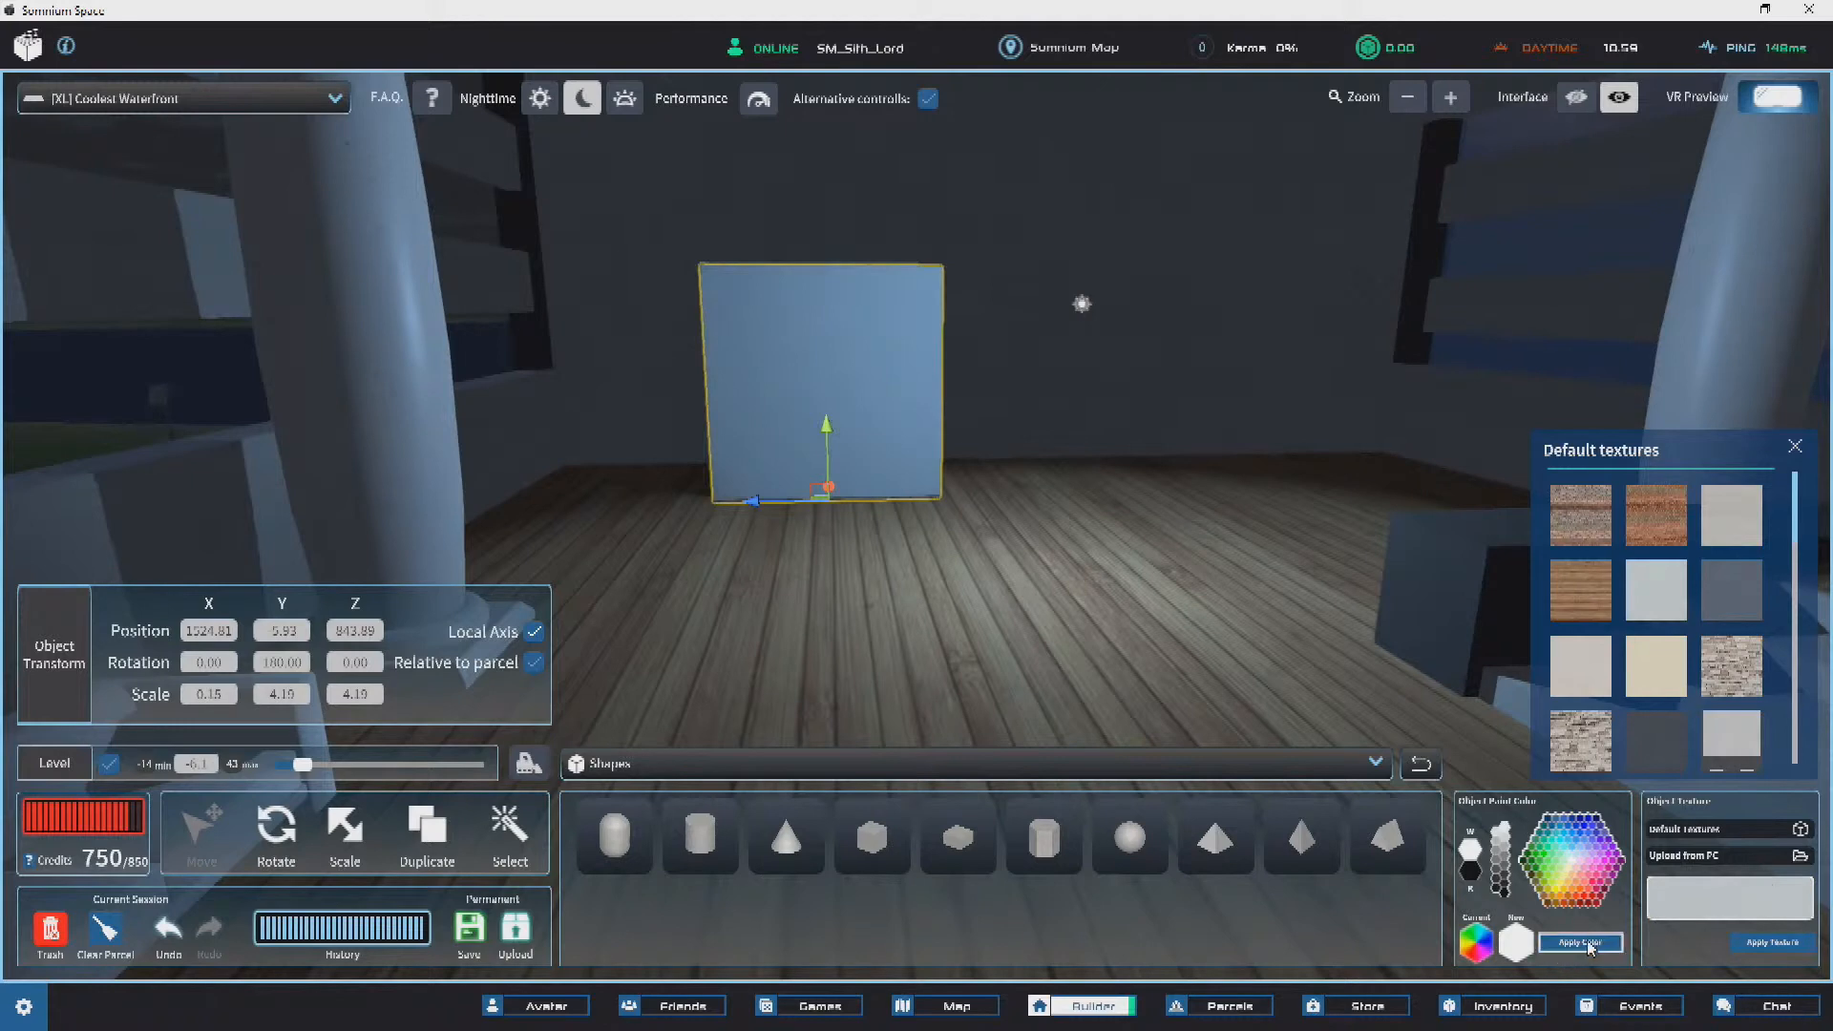
left_click(1795, 446)
key("w")
key("a")
right_click_drag(854, 450, 781, 442)
key("d")
Step: Move the ground-floor light sideways away from the panel, to about X 1532.42, Z 848.97
left_click(1075, 375)
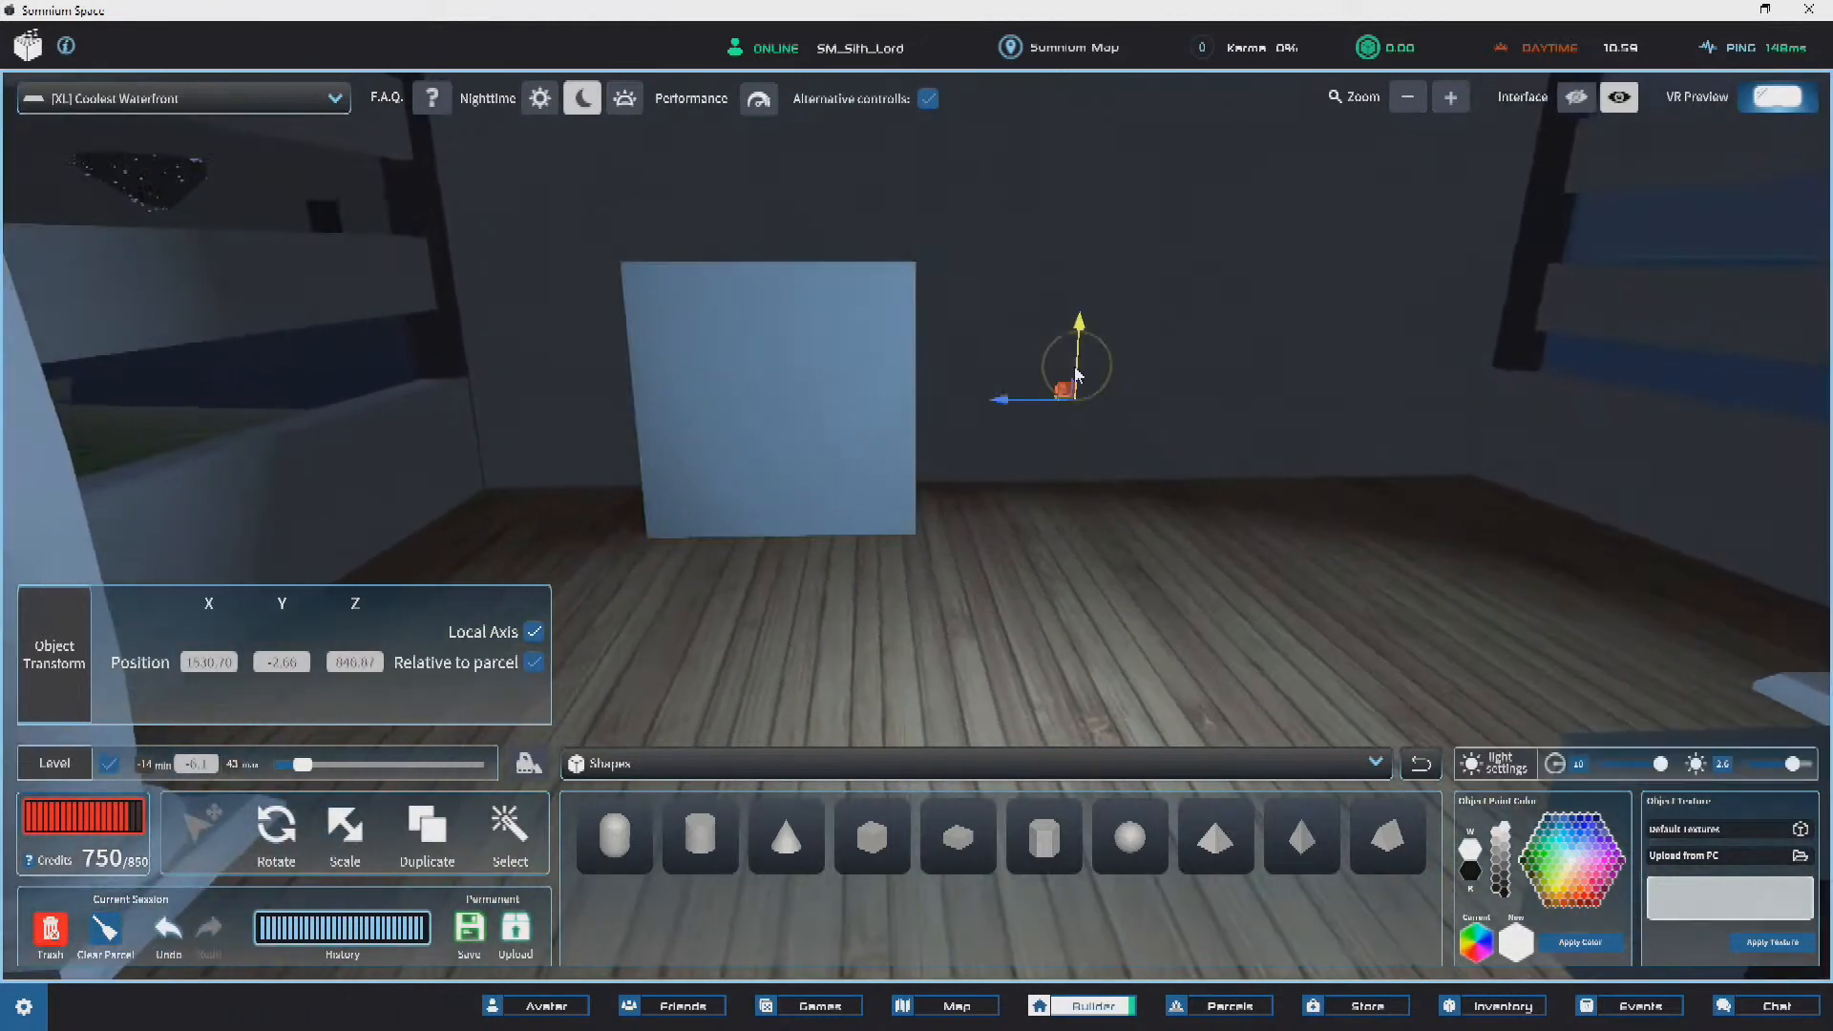
right_click_drag(1075, 376, 1173, 469)
key("ctrl+z")
key("ctrl+z")
key("ctrl+z")
key("ctrl+z")
key("s")
right_click_drag(1027, 380, 881, 406)
key("s")
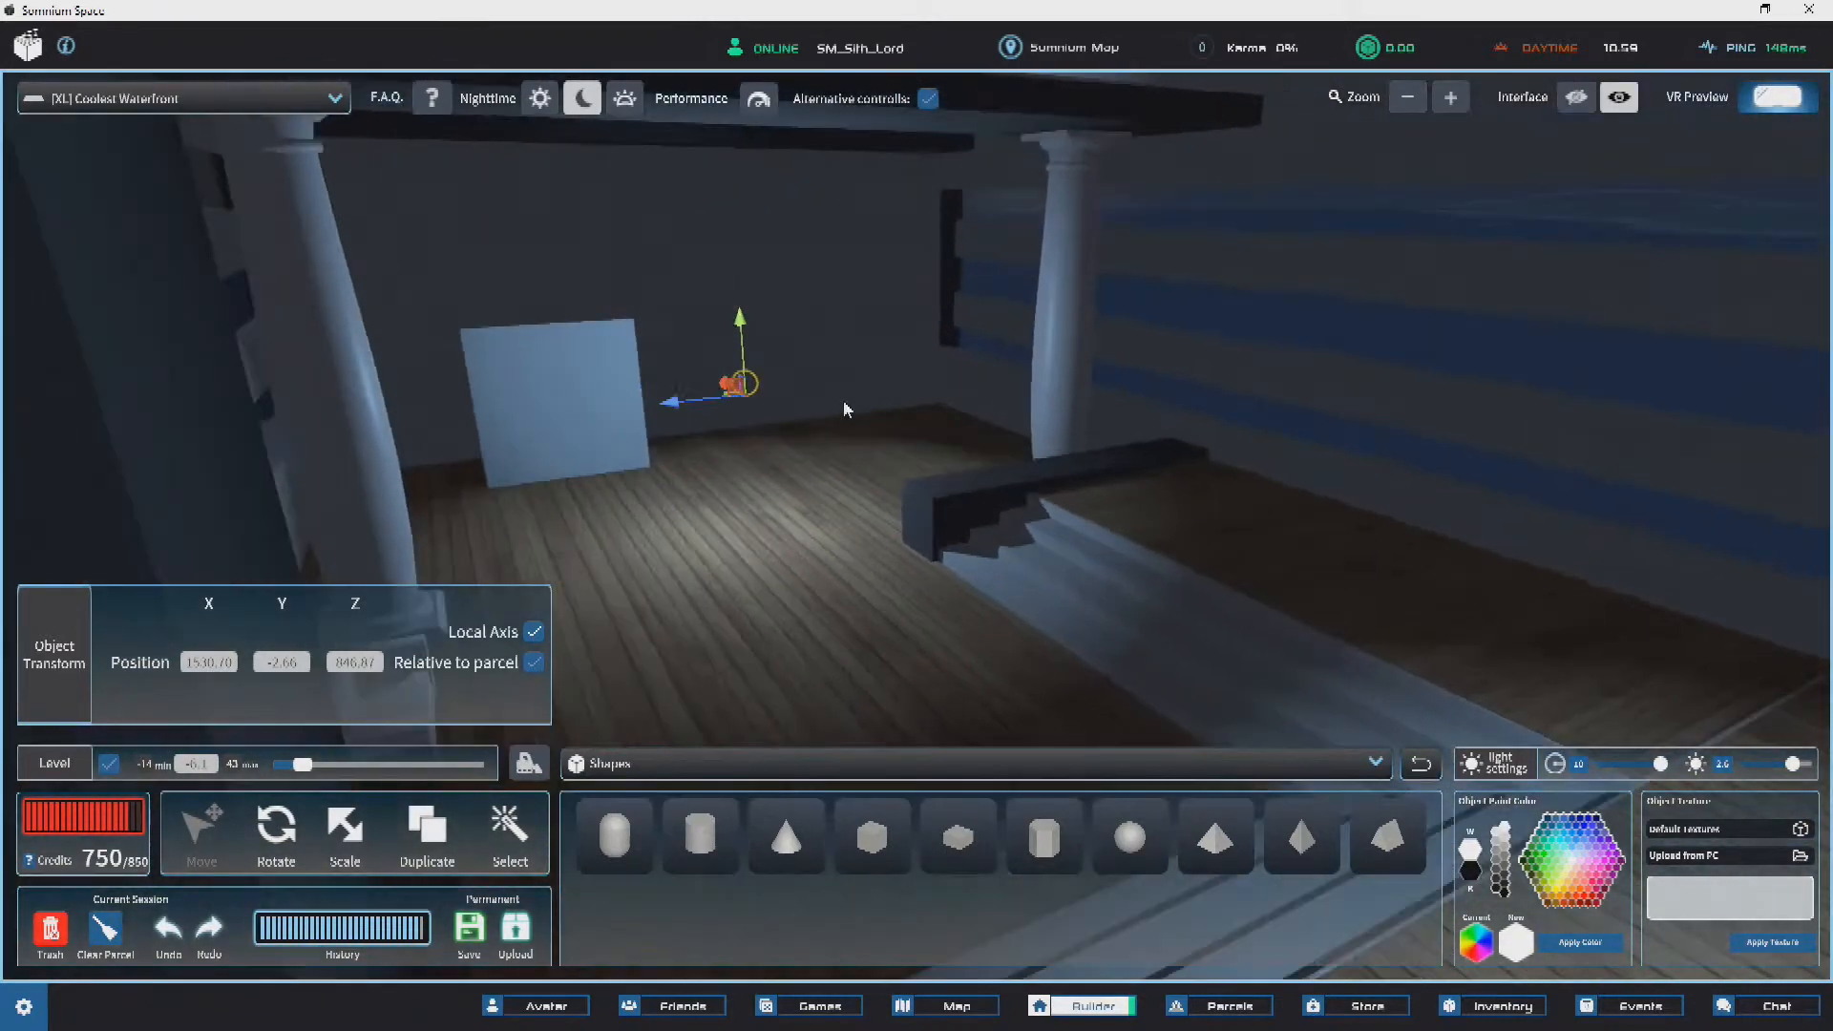
left_click_drag(679, 410, 852, 394)
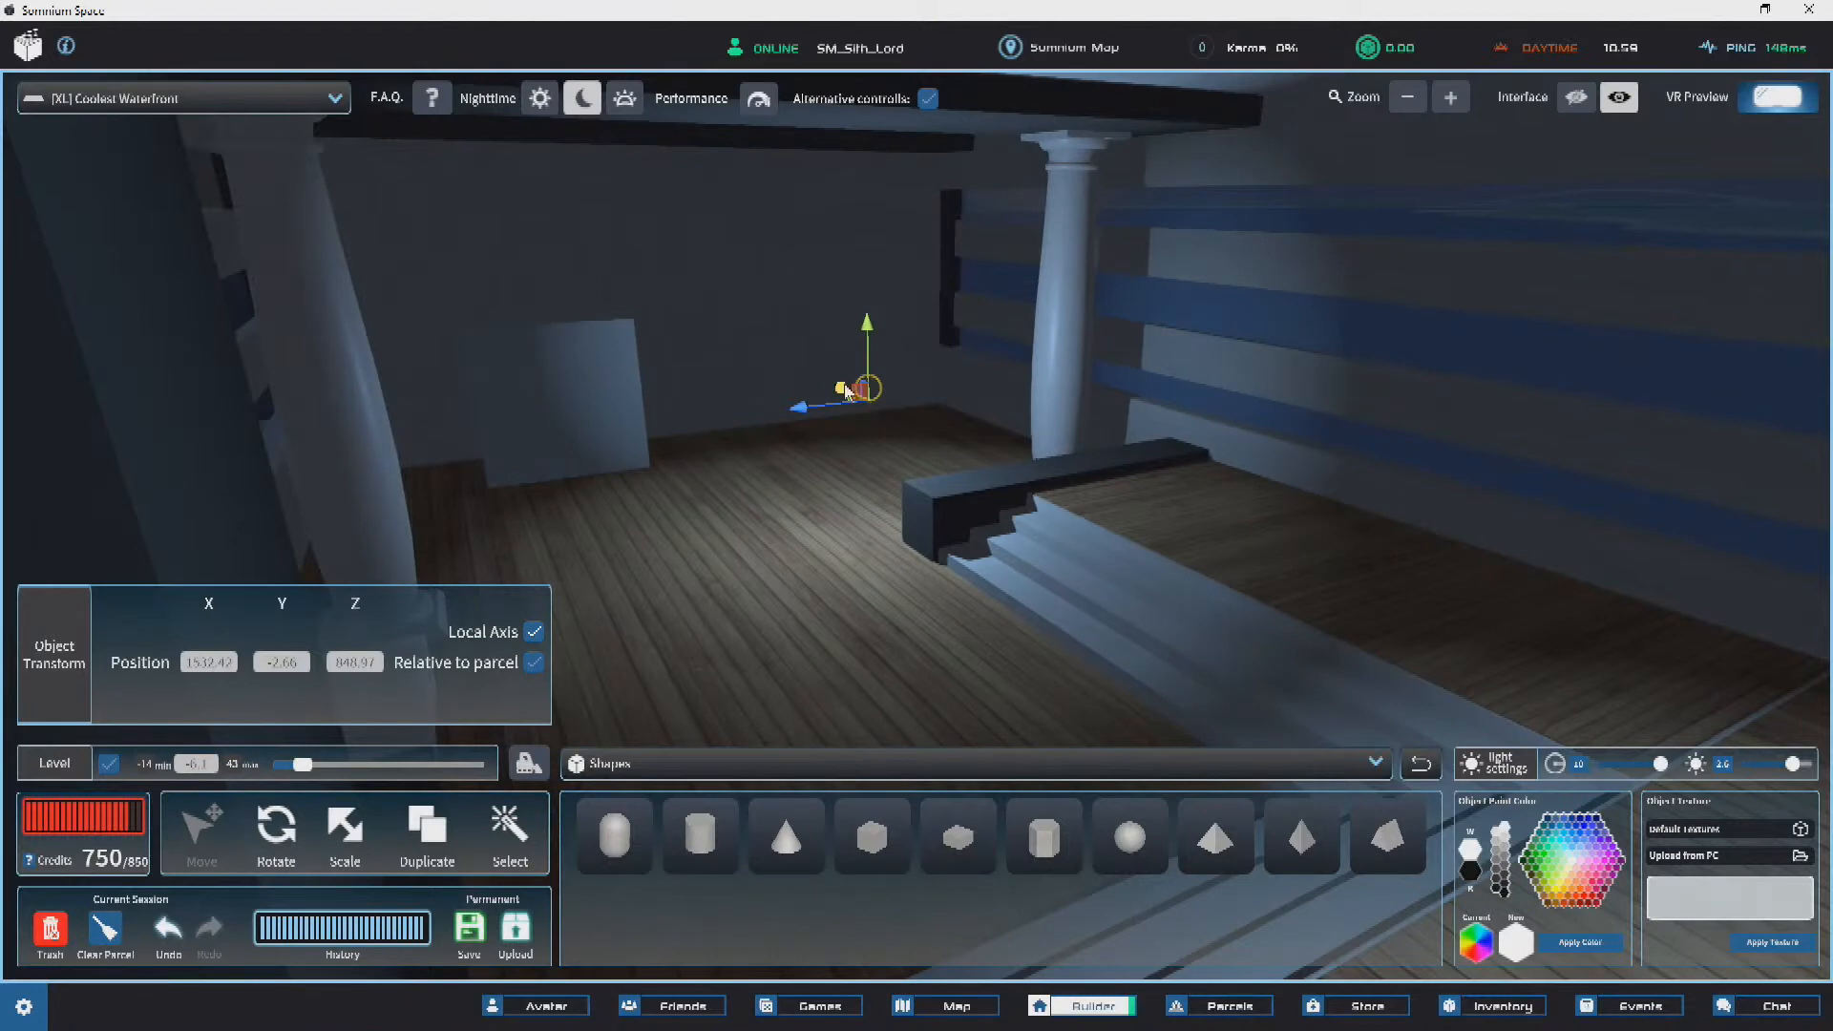
Step: Reposition the panel on the floor near the back wall at about X 1524.97
left_click(585, 435)
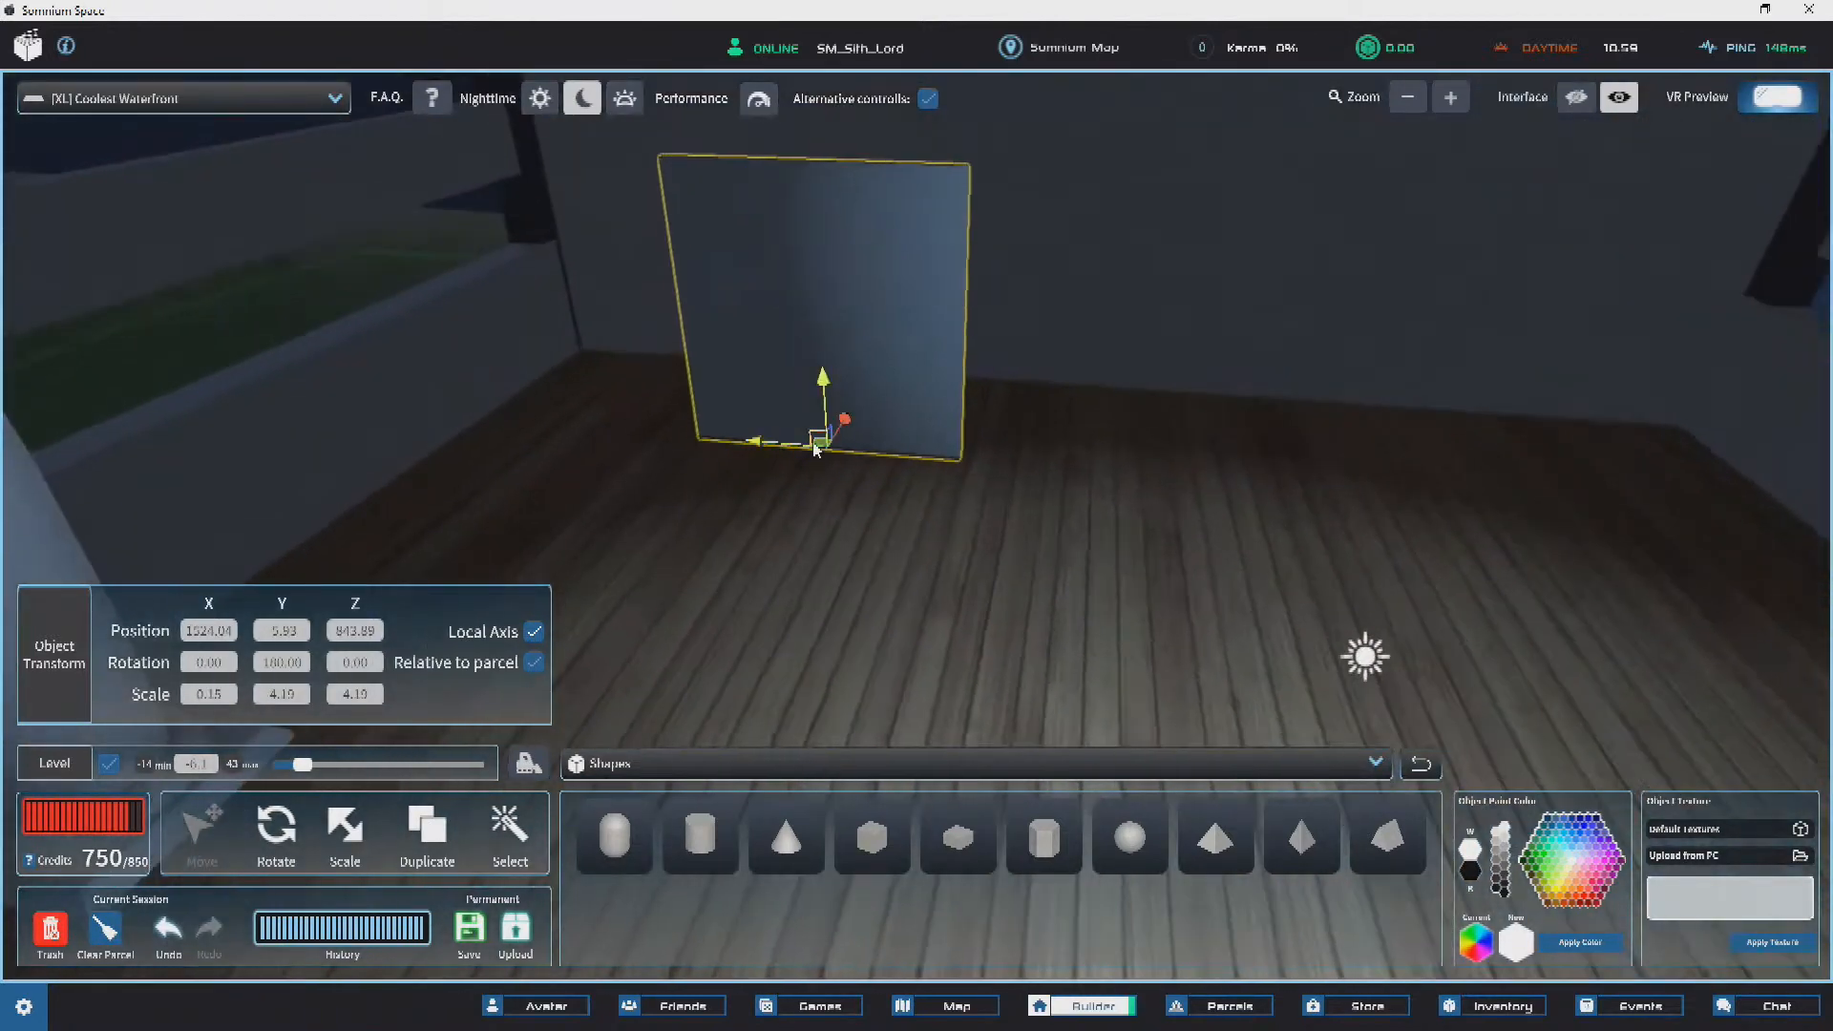
left_click_drag(840, 445, 764, 485)
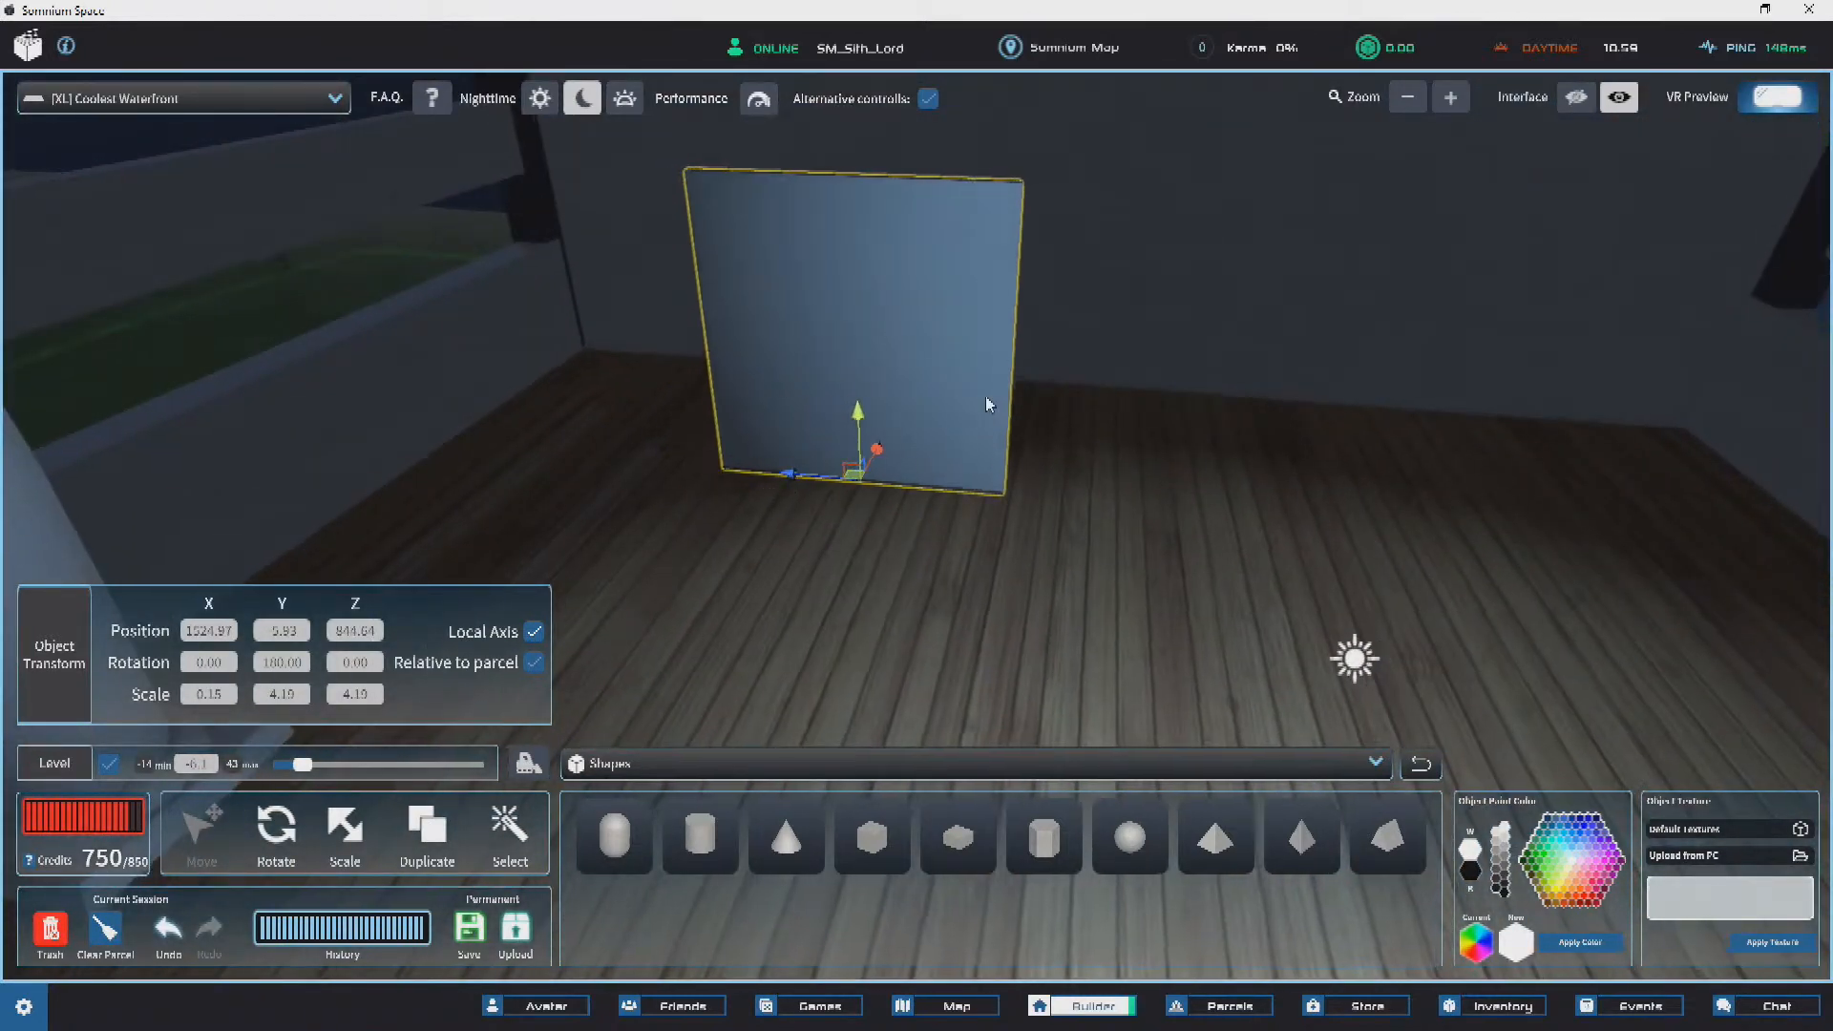
right_click_drag(1007, 395, 941, 442)
left_click_drag(940, 442, 758, 465)
right_click_drag(860, 430, 879, 376)
scroll(1098, 372, "down", 3)
key("w")
Step: Duplicate the panel, place the copy beside it on the floor, and align it with the first panel using vertex snapping
key("ctrl+d")
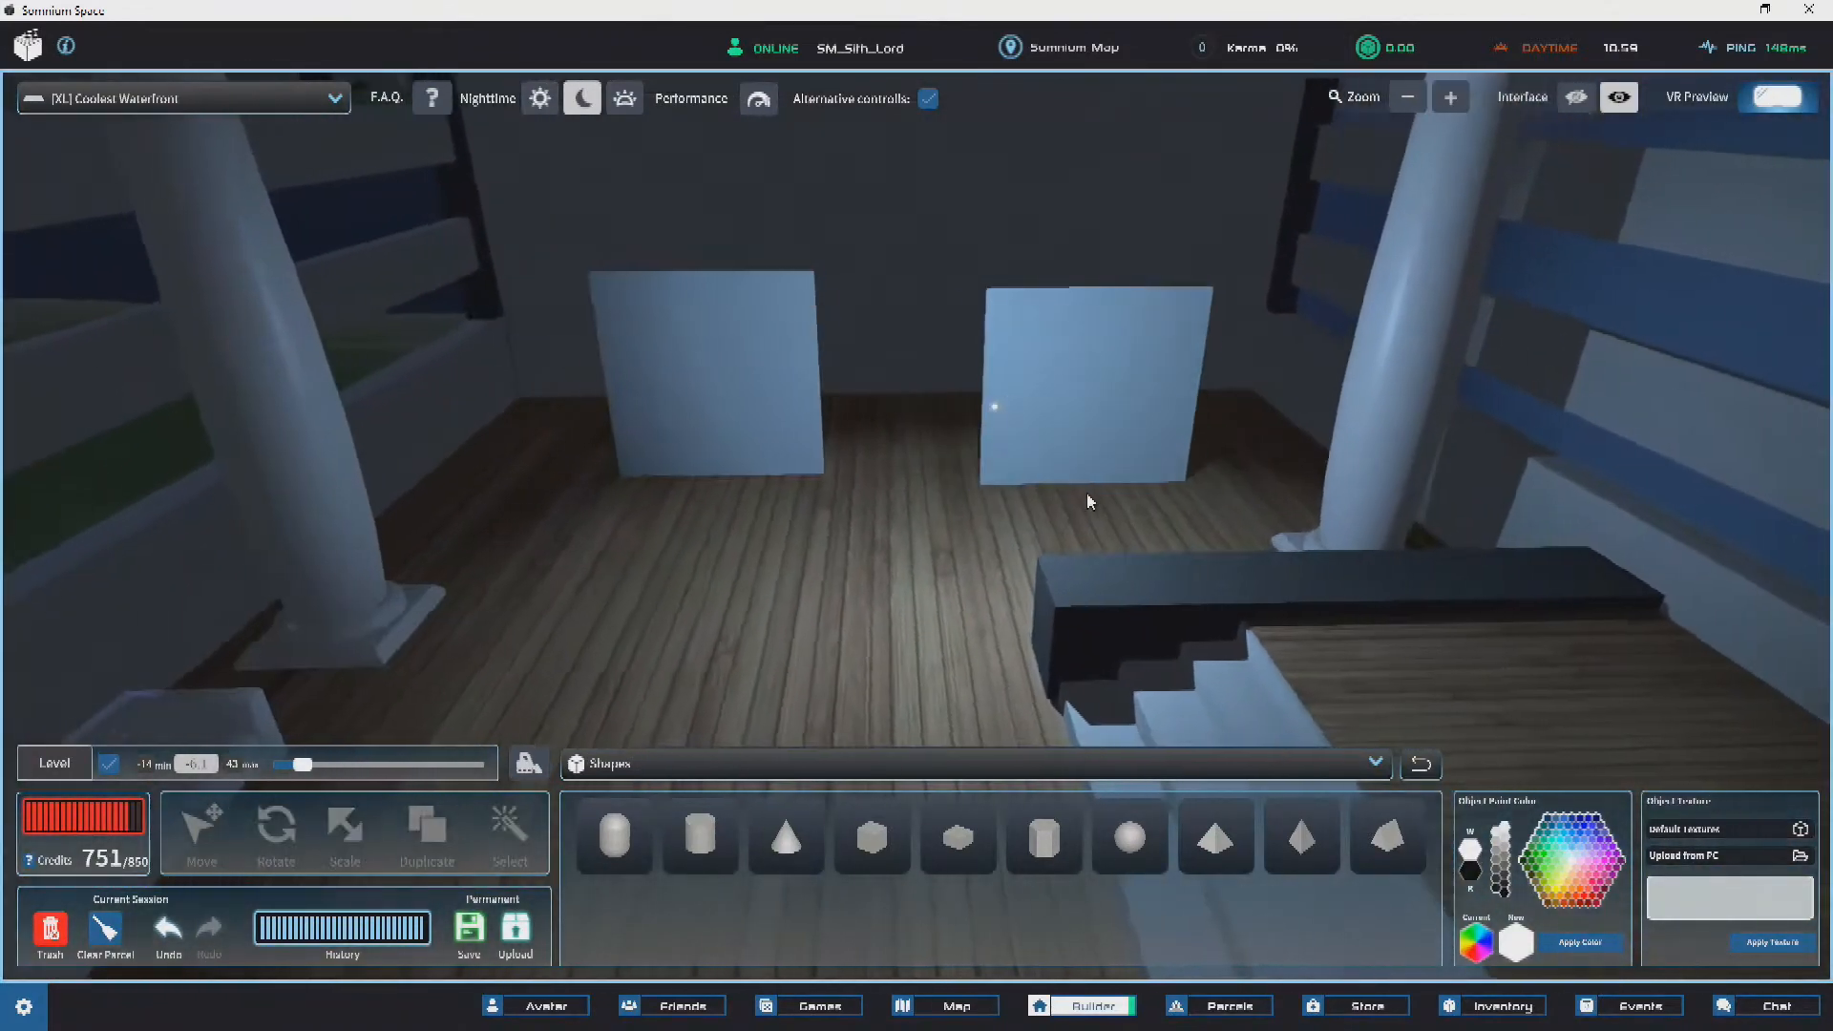
left_click(1096, 508)
key("a")
key("v")
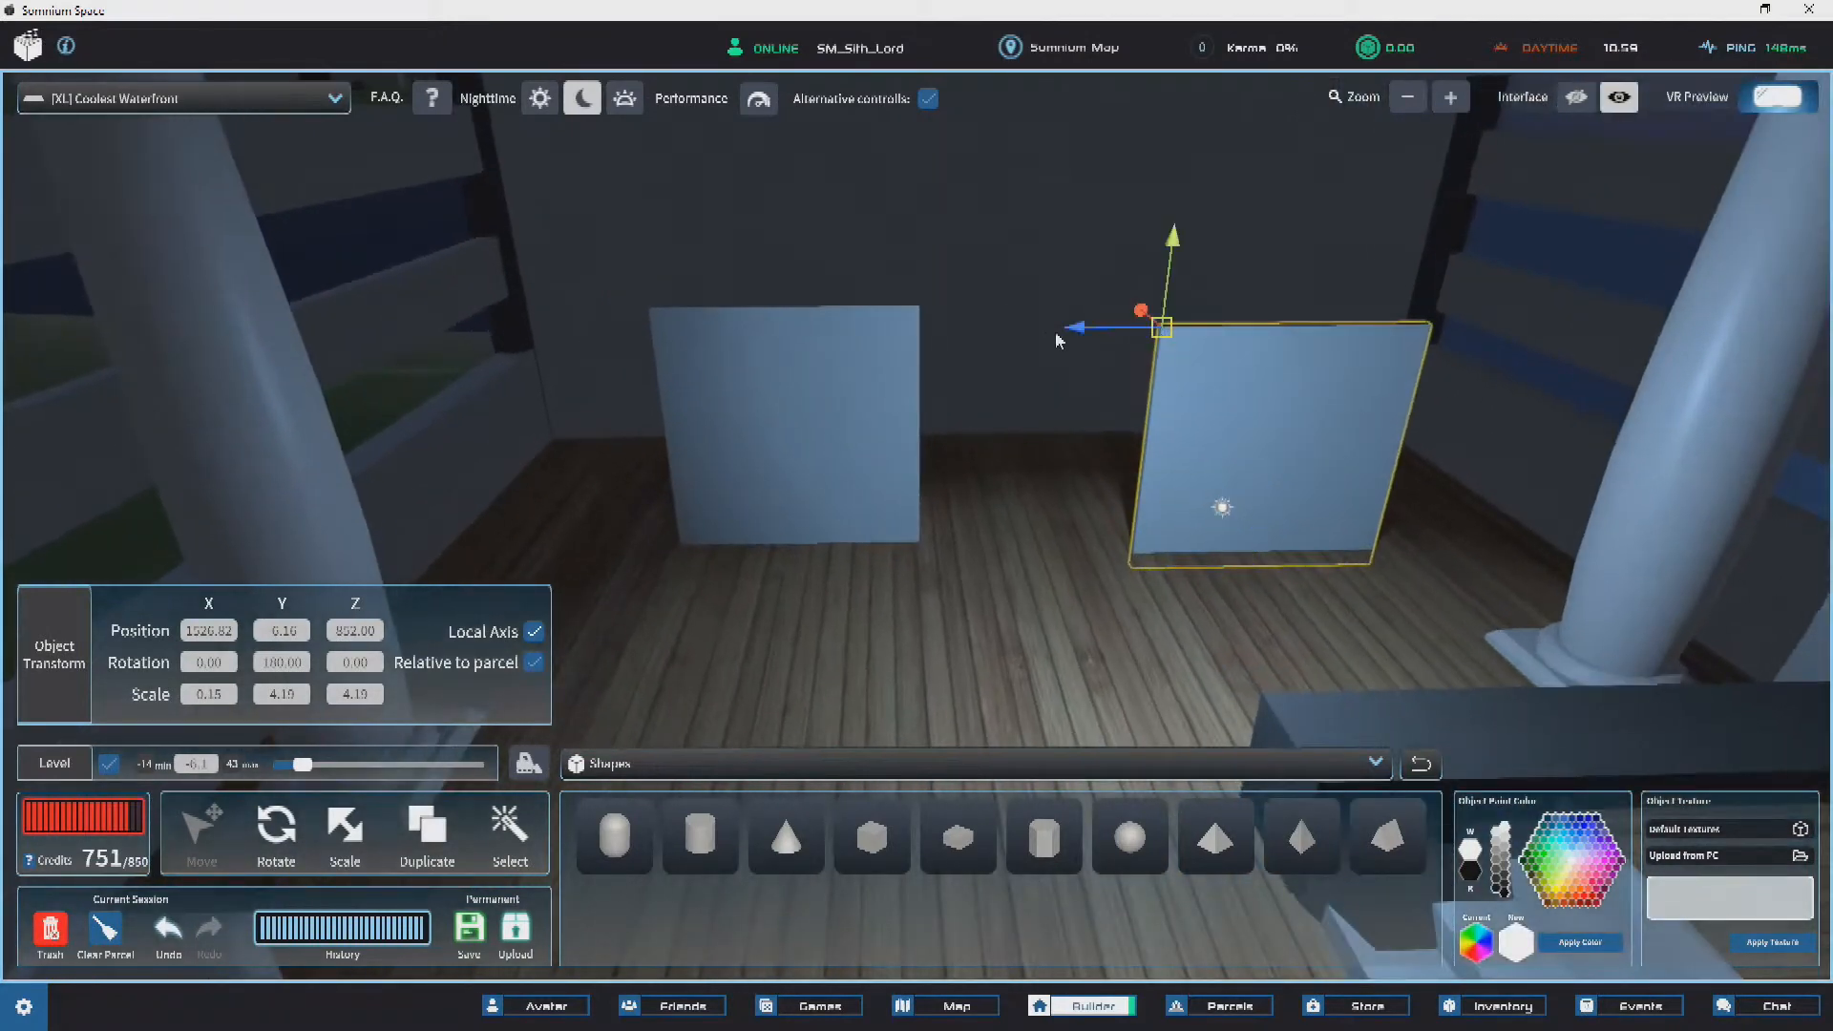
left_click_drag(925, 321, 893, 309)
right_click_drag(925, 340, 1006, 367)
key("w")
key("v")
mouse_move(1008, 248)
left_mouse_down()
mouse_move(1012, 284)
mouse_move(1005, 260)
left_mouse_up()
Step: Slide the second panel sideways along the back wall, leaving a gap to the first panel, and deselect it
right_click_drag(1005, 260, 850, 475)
key("s")
left_click_drag(821, 445, 964, 444)
key("s")
right_click_drag(964, 444, 1053, 401)
key("s")
left_click(1592, 429)
key("w")
right_click_drag(1269, 438, 1151, 428)
key("s")
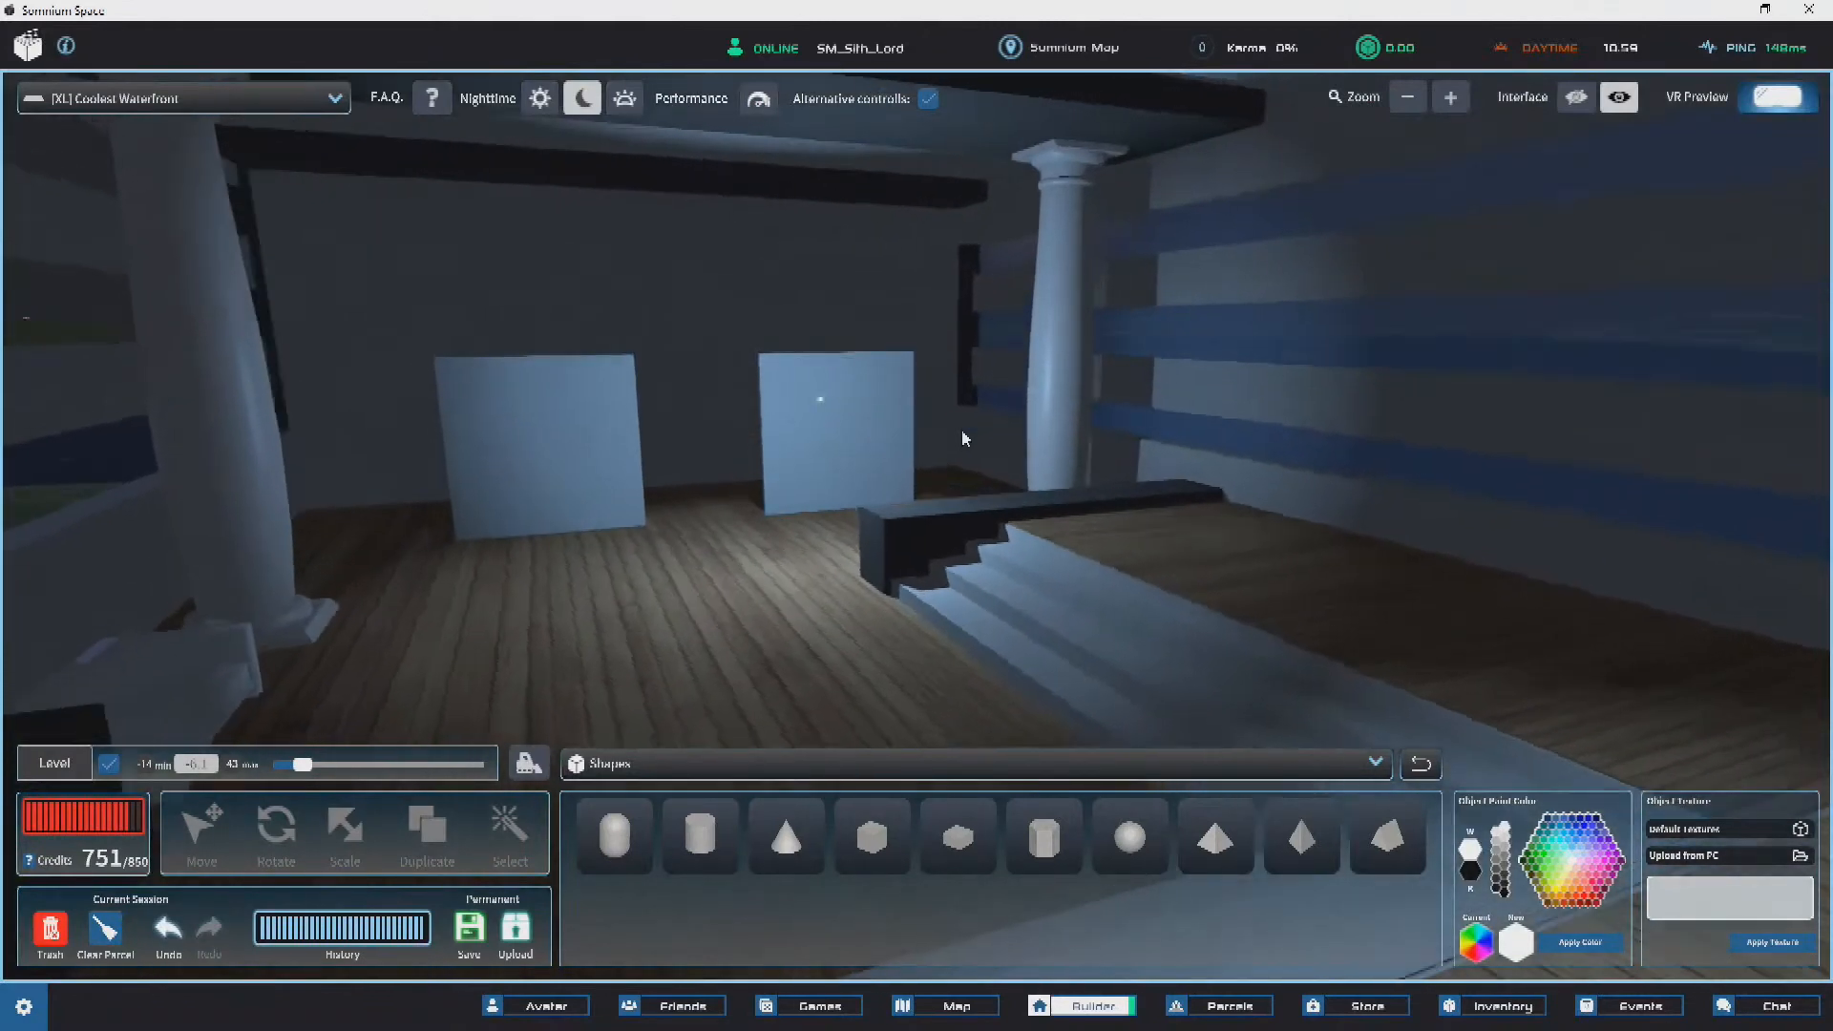
Step: Duplicate the second panel onto the stairs at about X 1541.80, Z 851.85 and raise it to about Y -4.68
left_click(884, 471)
key("s")
key("ctrl+d")
left_click(1105, 602)
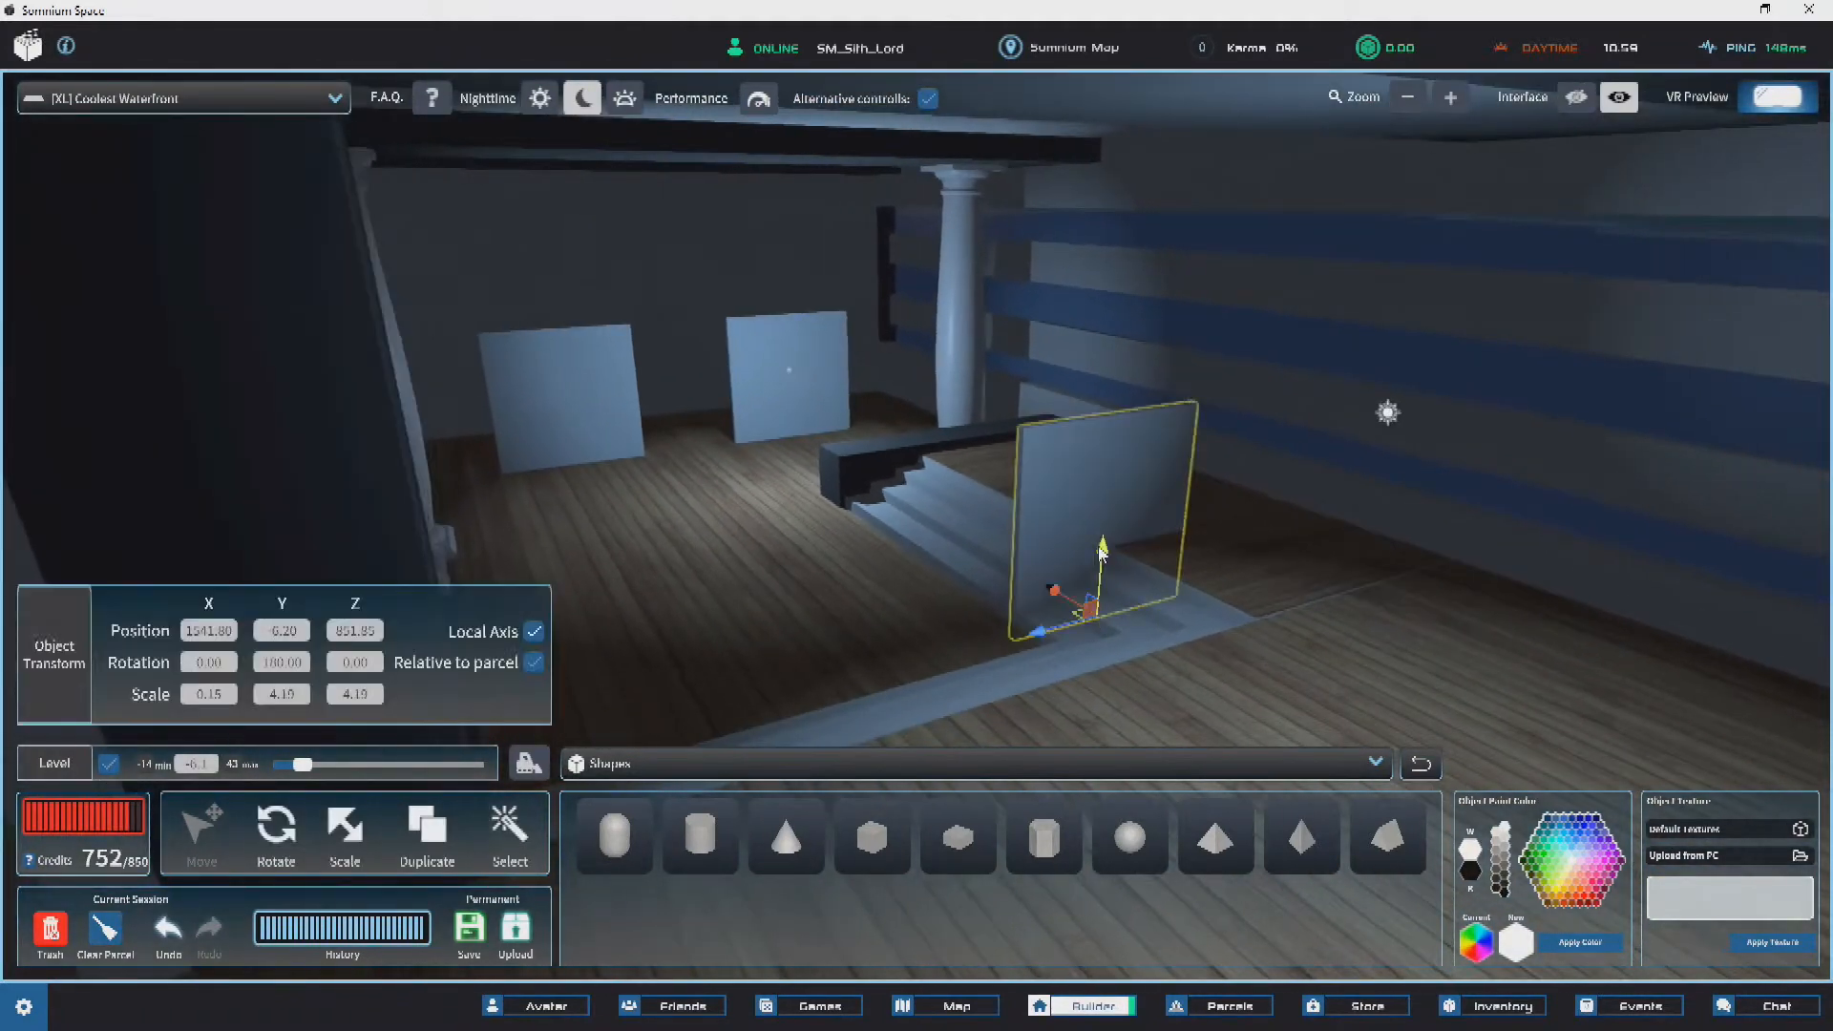
left_click_drag(1110, 554, 1118, 452)
key("w")
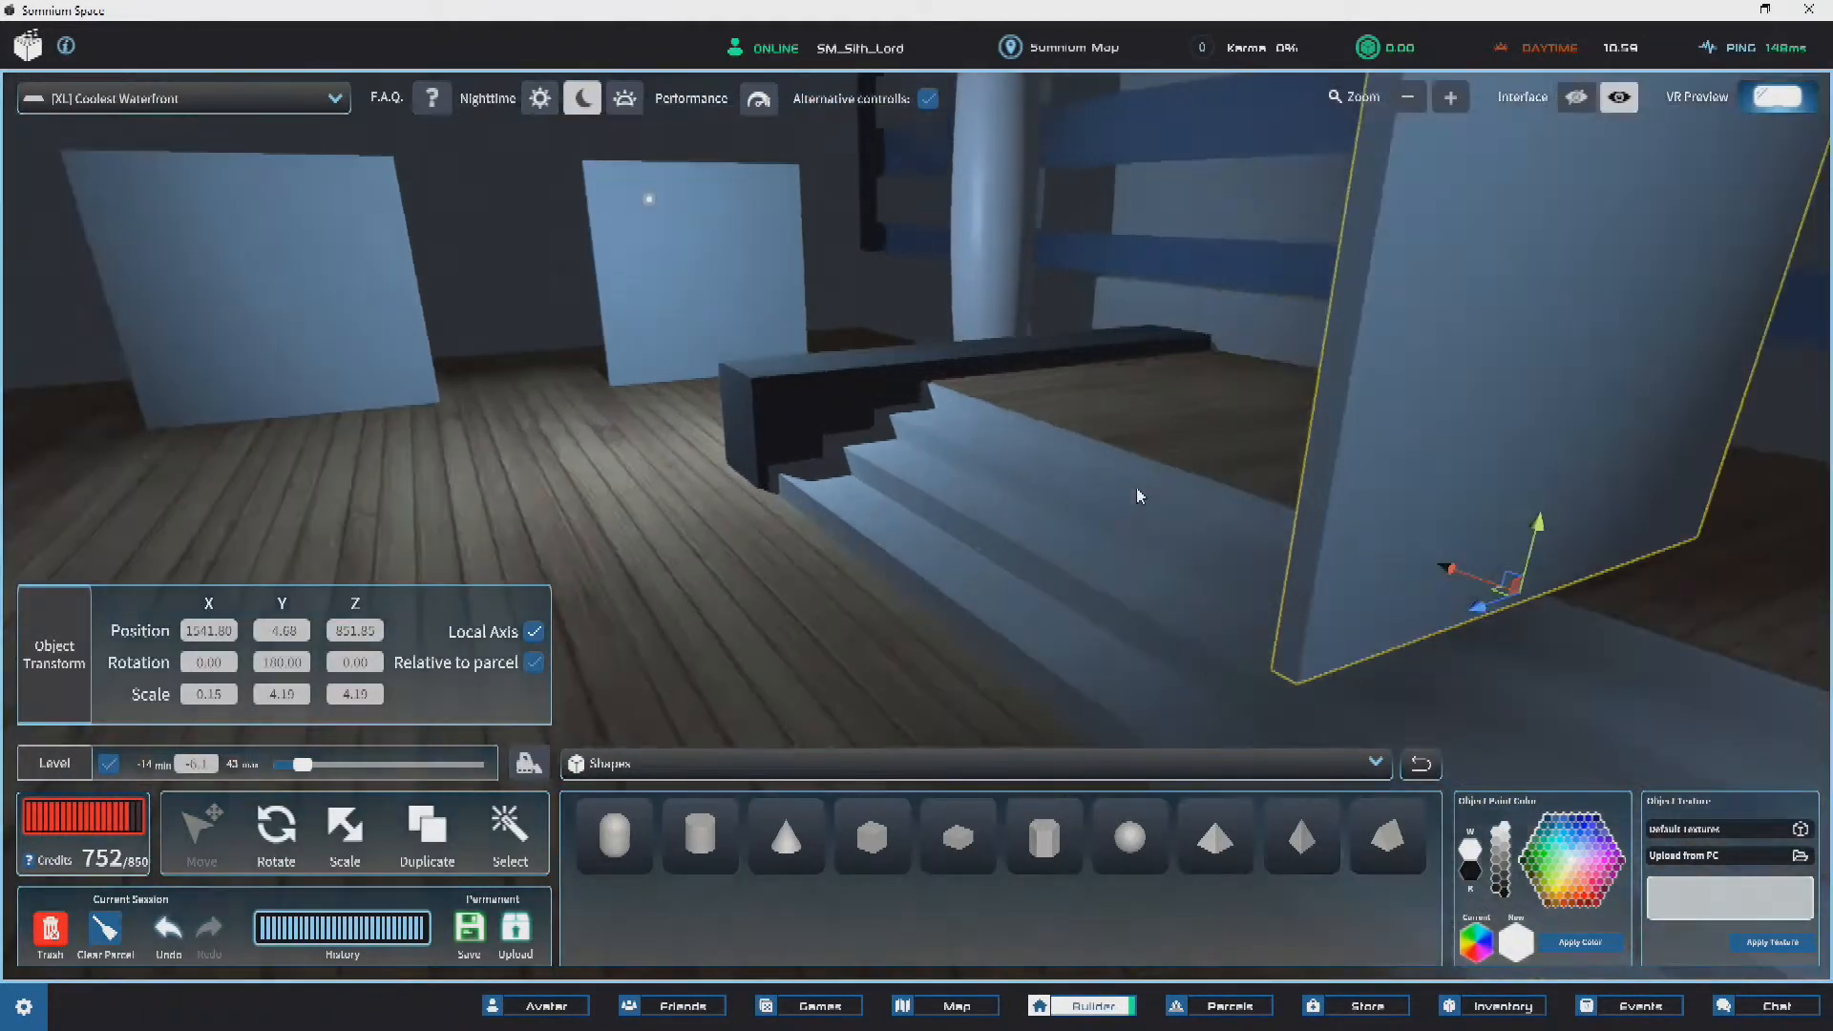
Step: Rotate the third panel to 270° around Y and move it against the slatted side wall at about X 1539.30, Z 856.17
key("d")
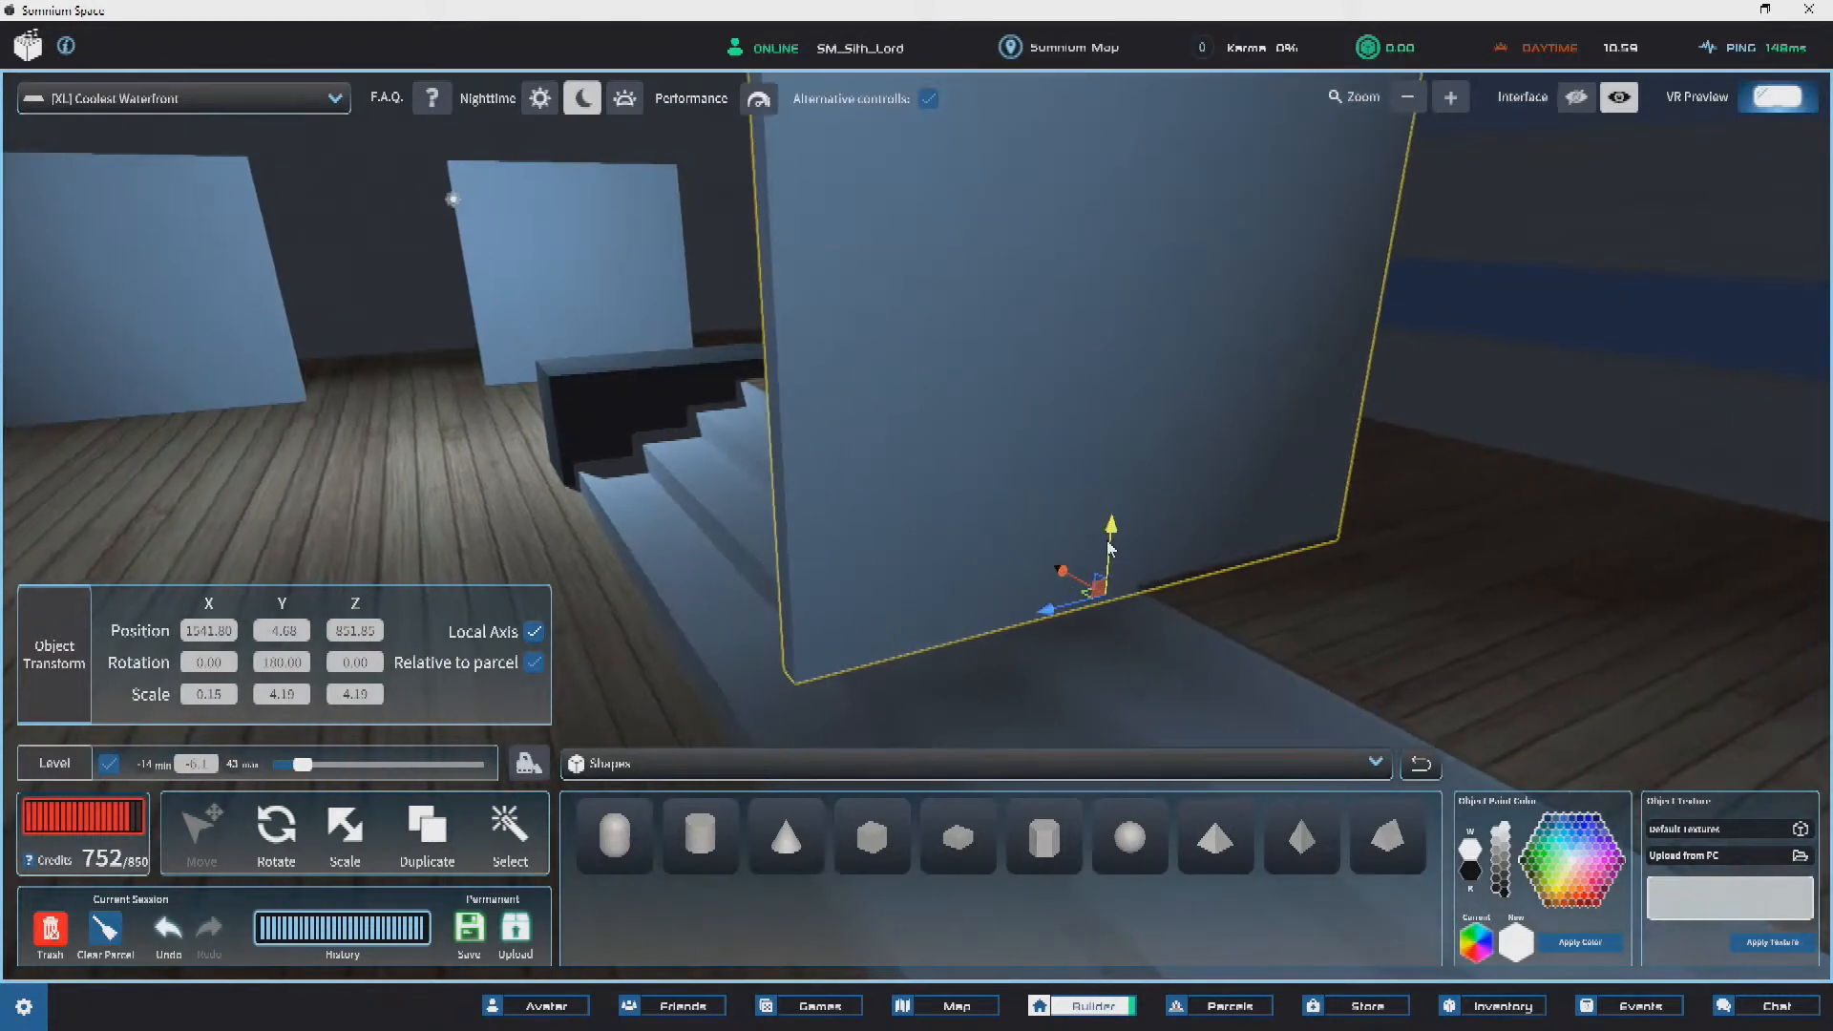
left_click_drag(1145, 625, 999, 624)
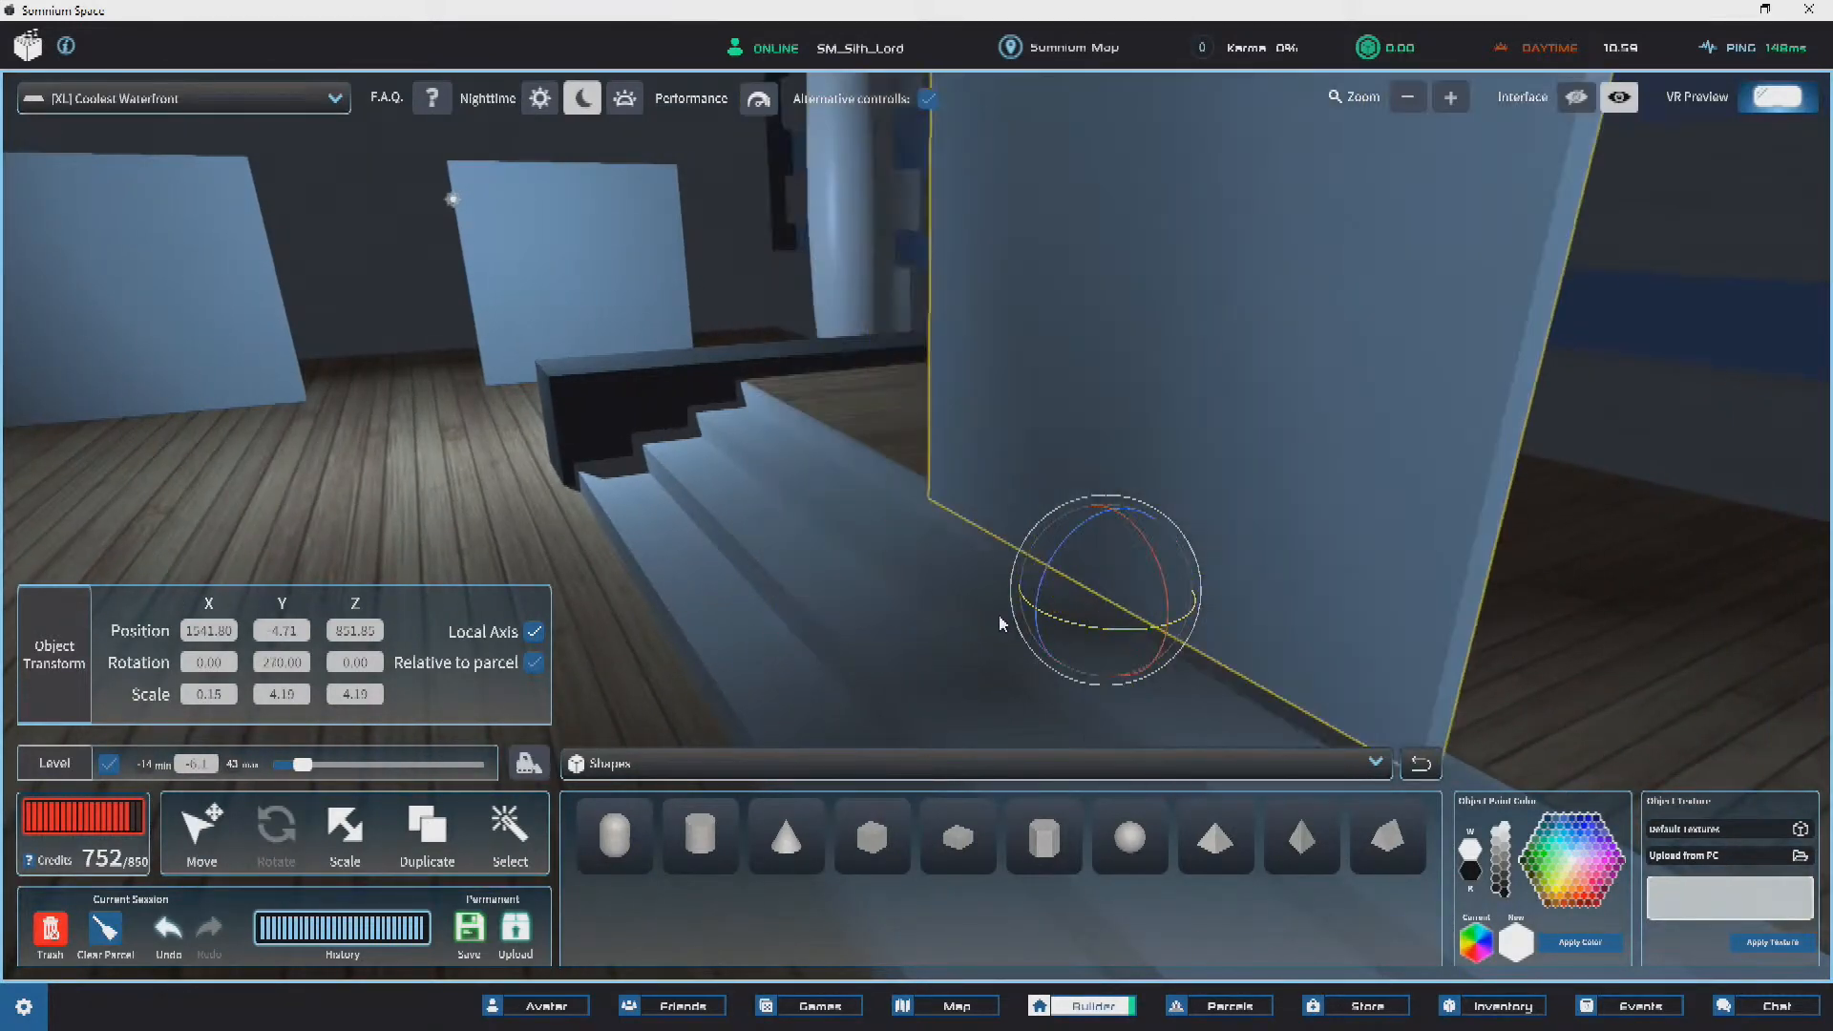
left_click(229, 815)
right_click_drag(1035, 430, 794, 557)
left_click_drag(785, 544, 1350, 537)
right_click_drag(1327, 530, 1355, 369)
key("s")
left_click_drag(1187, 423, 996, 415)
right_click_drag(996, 415, 1177, 330)
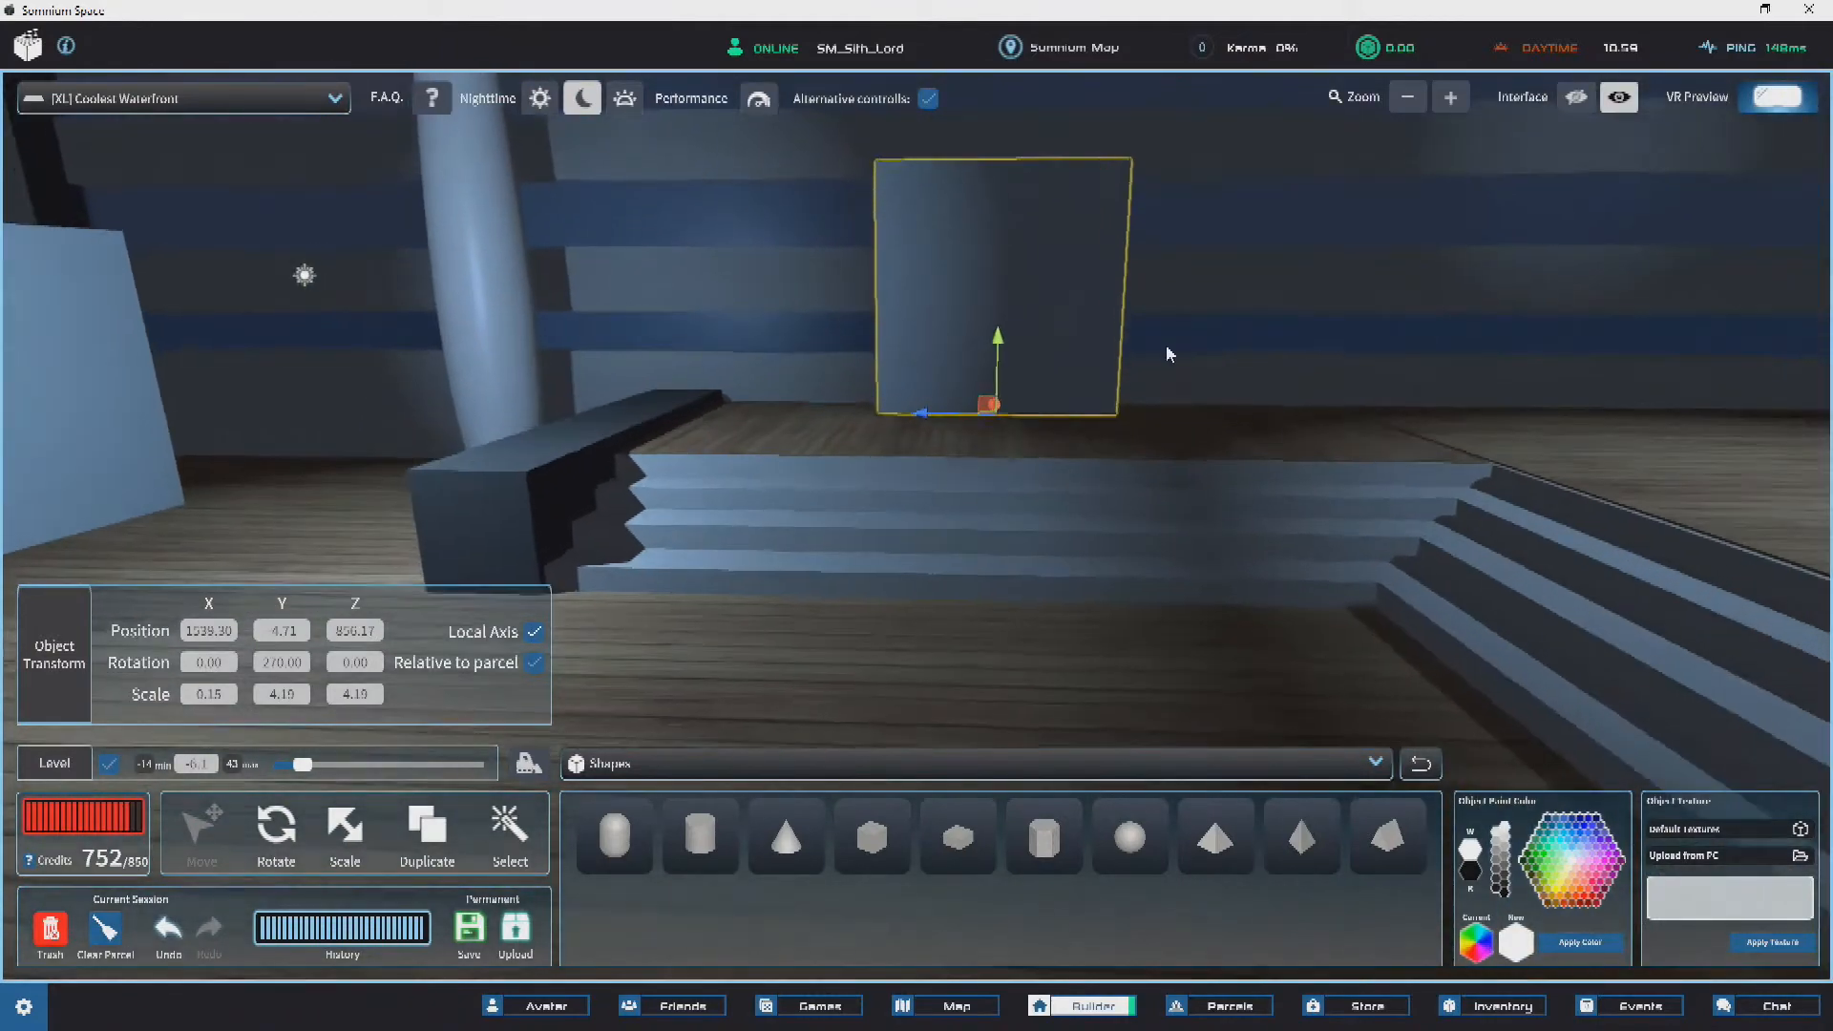
Step: Deselect the side-wall panel and examine its placement from outside the building and from inside
key("w")
key("s")
right_click_drag(1035, 364, 1388, 375)
left_click(1388, 380)
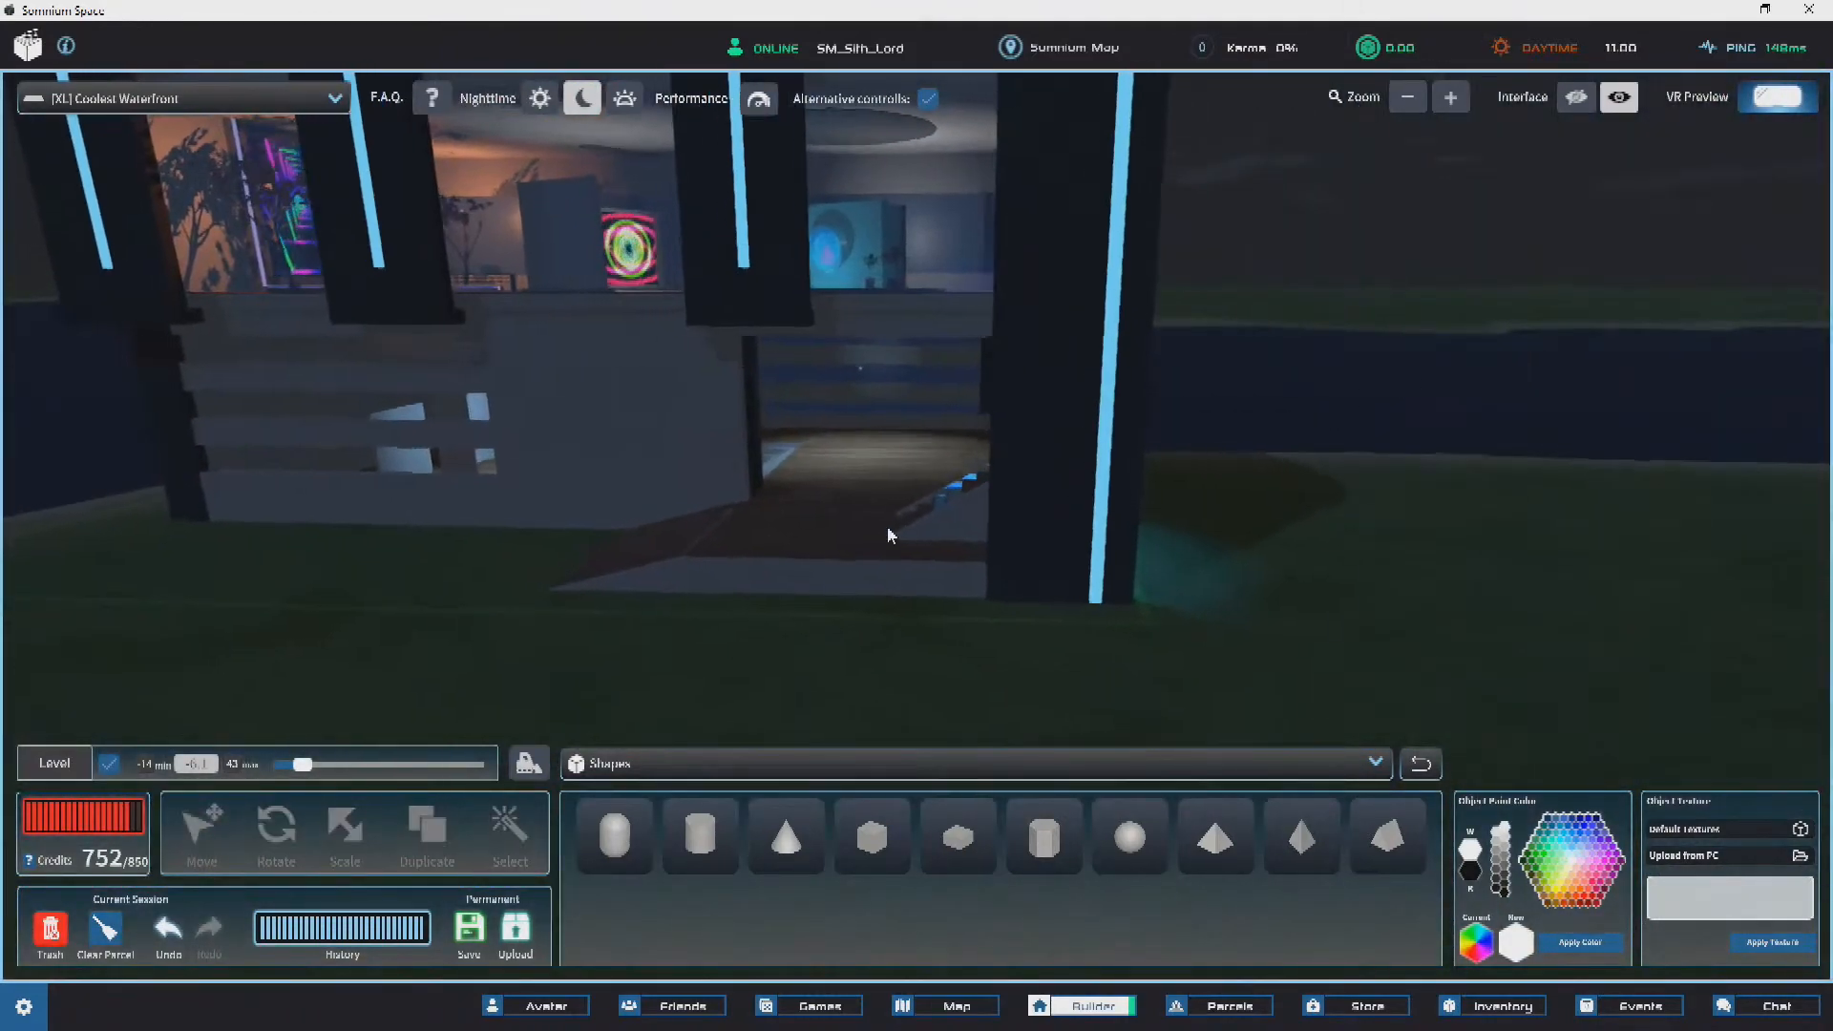
key("w")
key("d")
right_click_drag(905, 475, 674, 369)
key("d")
key("w")
key("a")
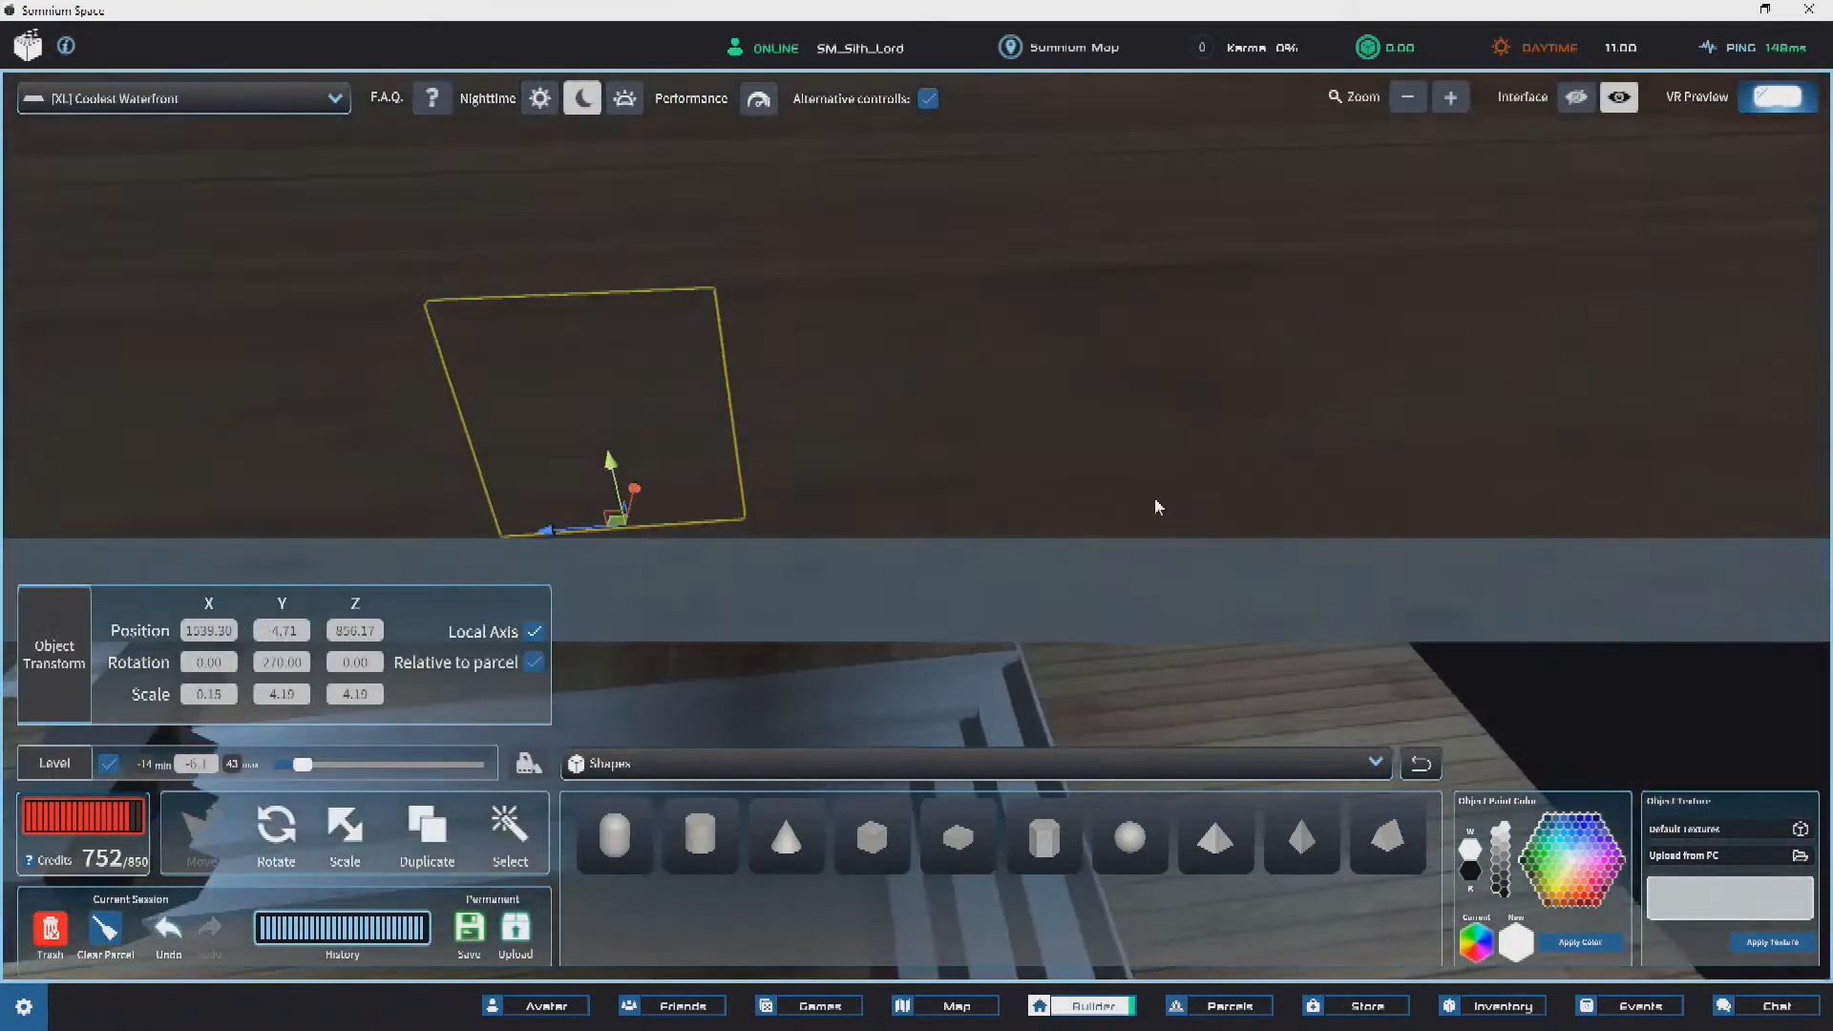
Step: Duplicate the side-wall panel at 270° rotation and align the copy with it using vertex snapping
key("w")
right_click_drag(1154, 507, 1084, 621)
key("a")
key("s")
key("ctrl+v")
key("w")
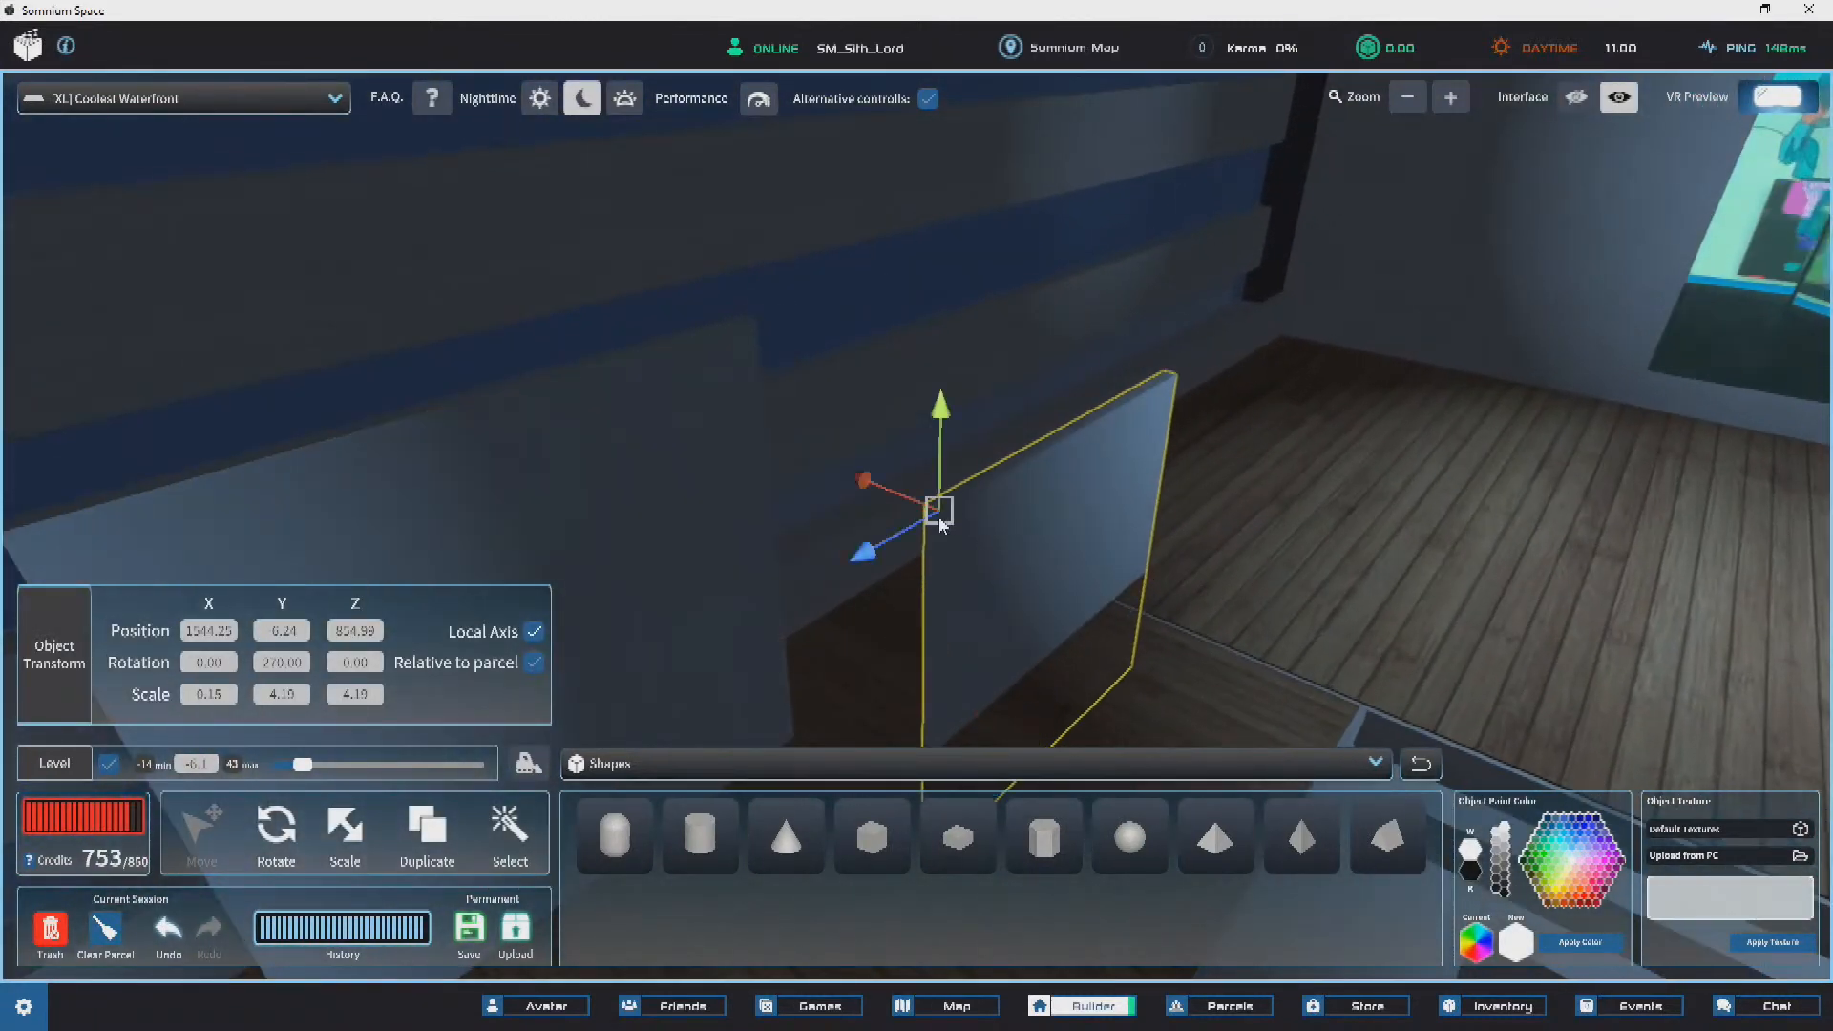
left_click_drag(941, 523, 751, 361)
Step: Slide the duplicated side-wall panel along the slatted wall to about X 1549.56, facing the entrance
right_click_drag(1255, 427, 675, 462)
key("d")
left_click_drag(604, 484, 839, 521)
key("d")
left_click(879, 356)
key("s")
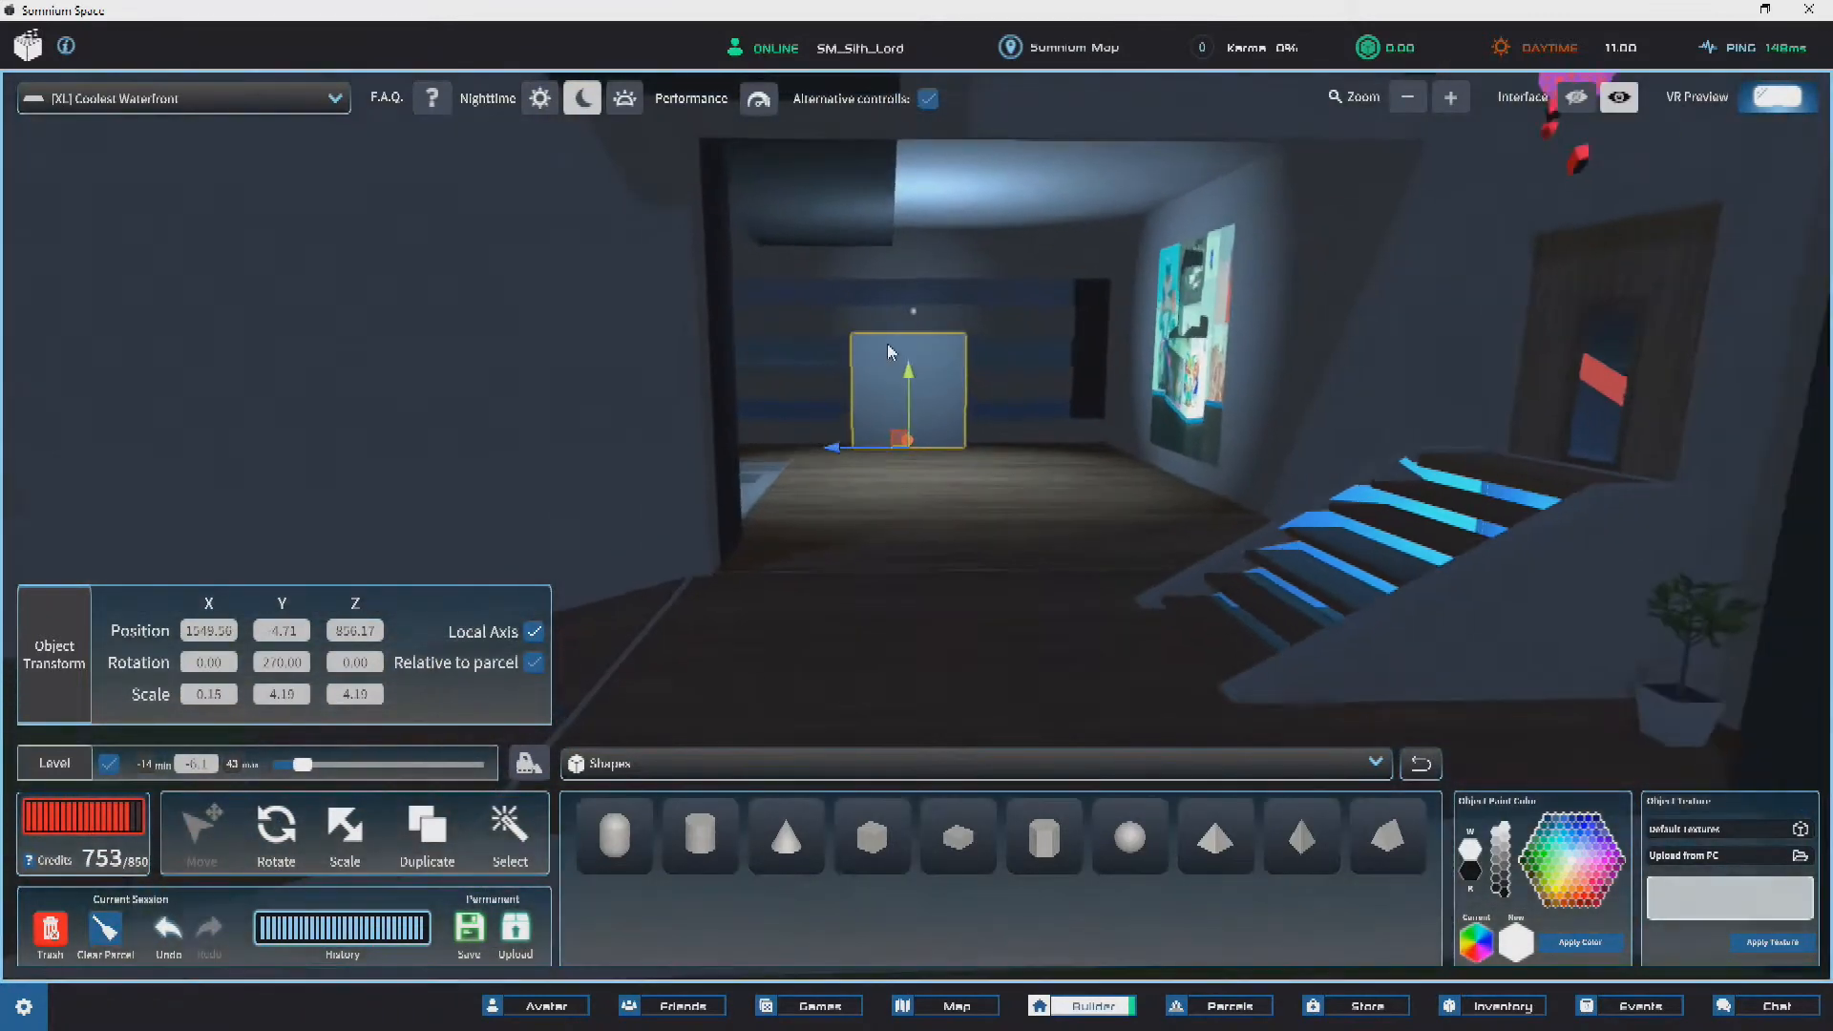
Step: Deselect the panel and examine the ground floor from outside, along the building's front and its slatted openings
right_click_drag(1363, 418, 1473, 462)
key("s")
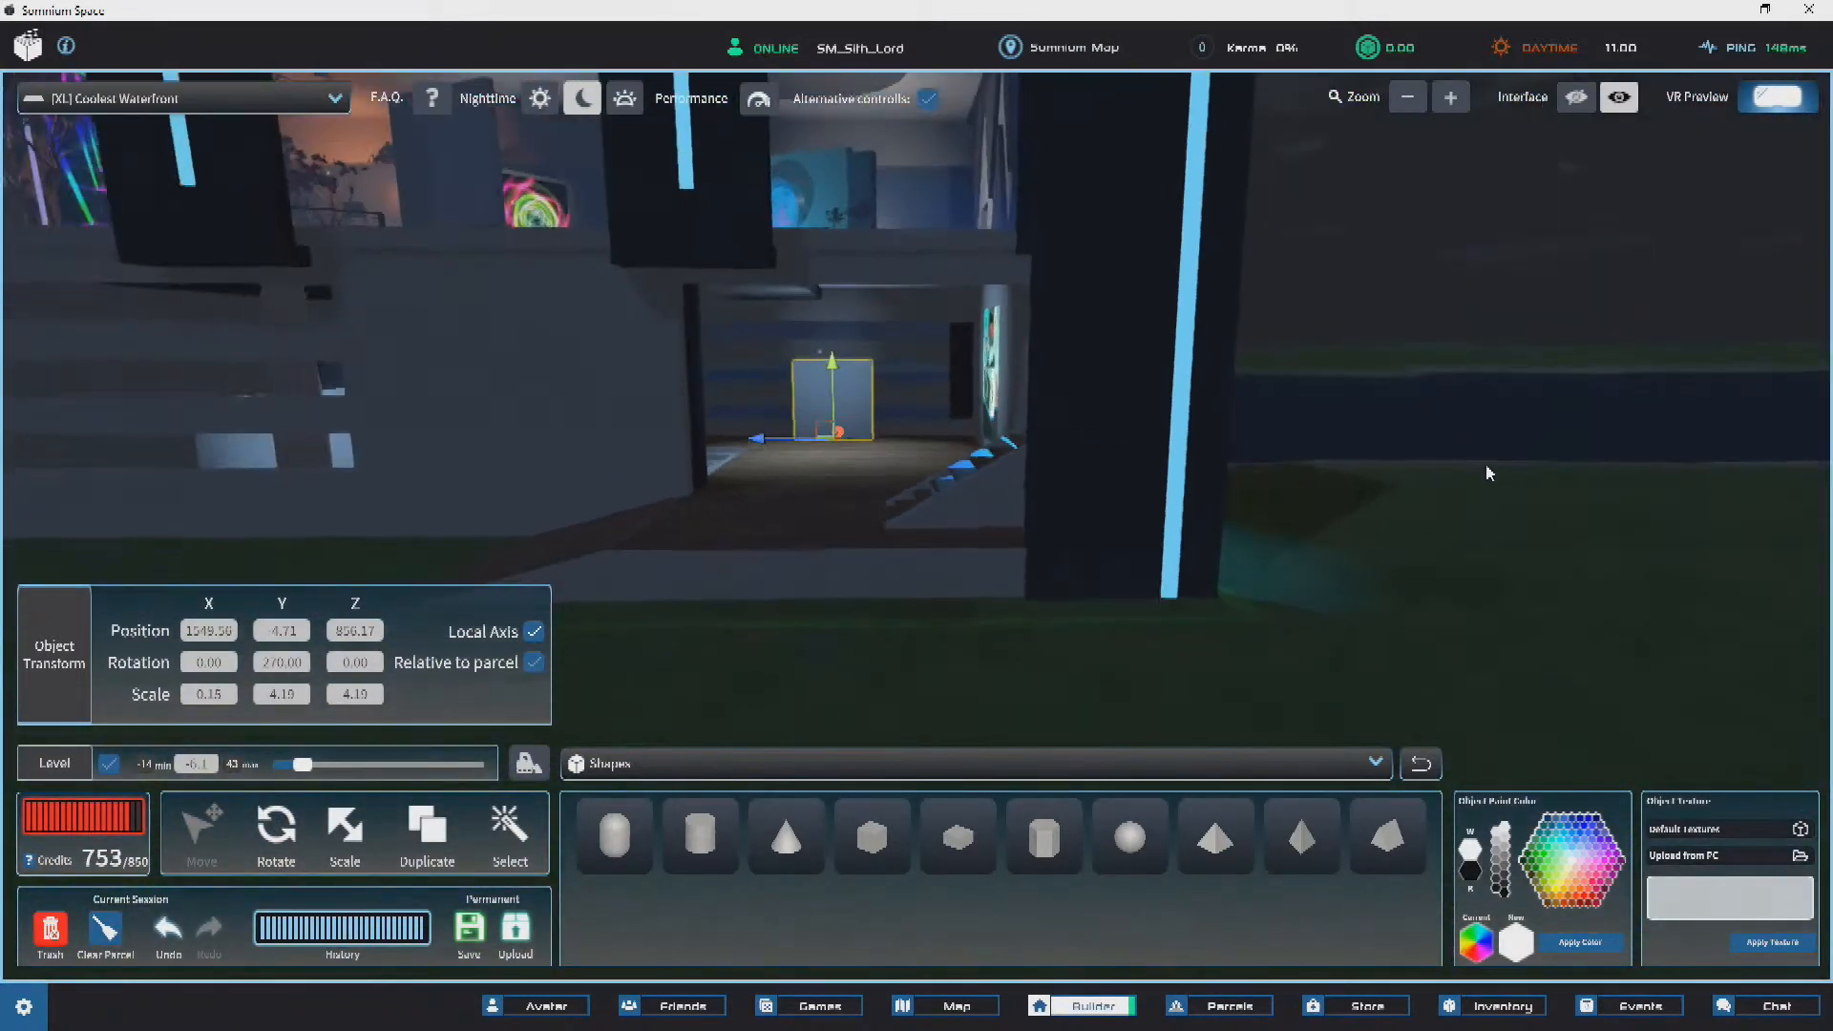
left_click(1473, 462)
key("a")
right_click_drag(1050, 470, 489, 455)
key("d")
key("a")
key("s")
key("a")
key("d")
key("s")
key("w")
key("w")
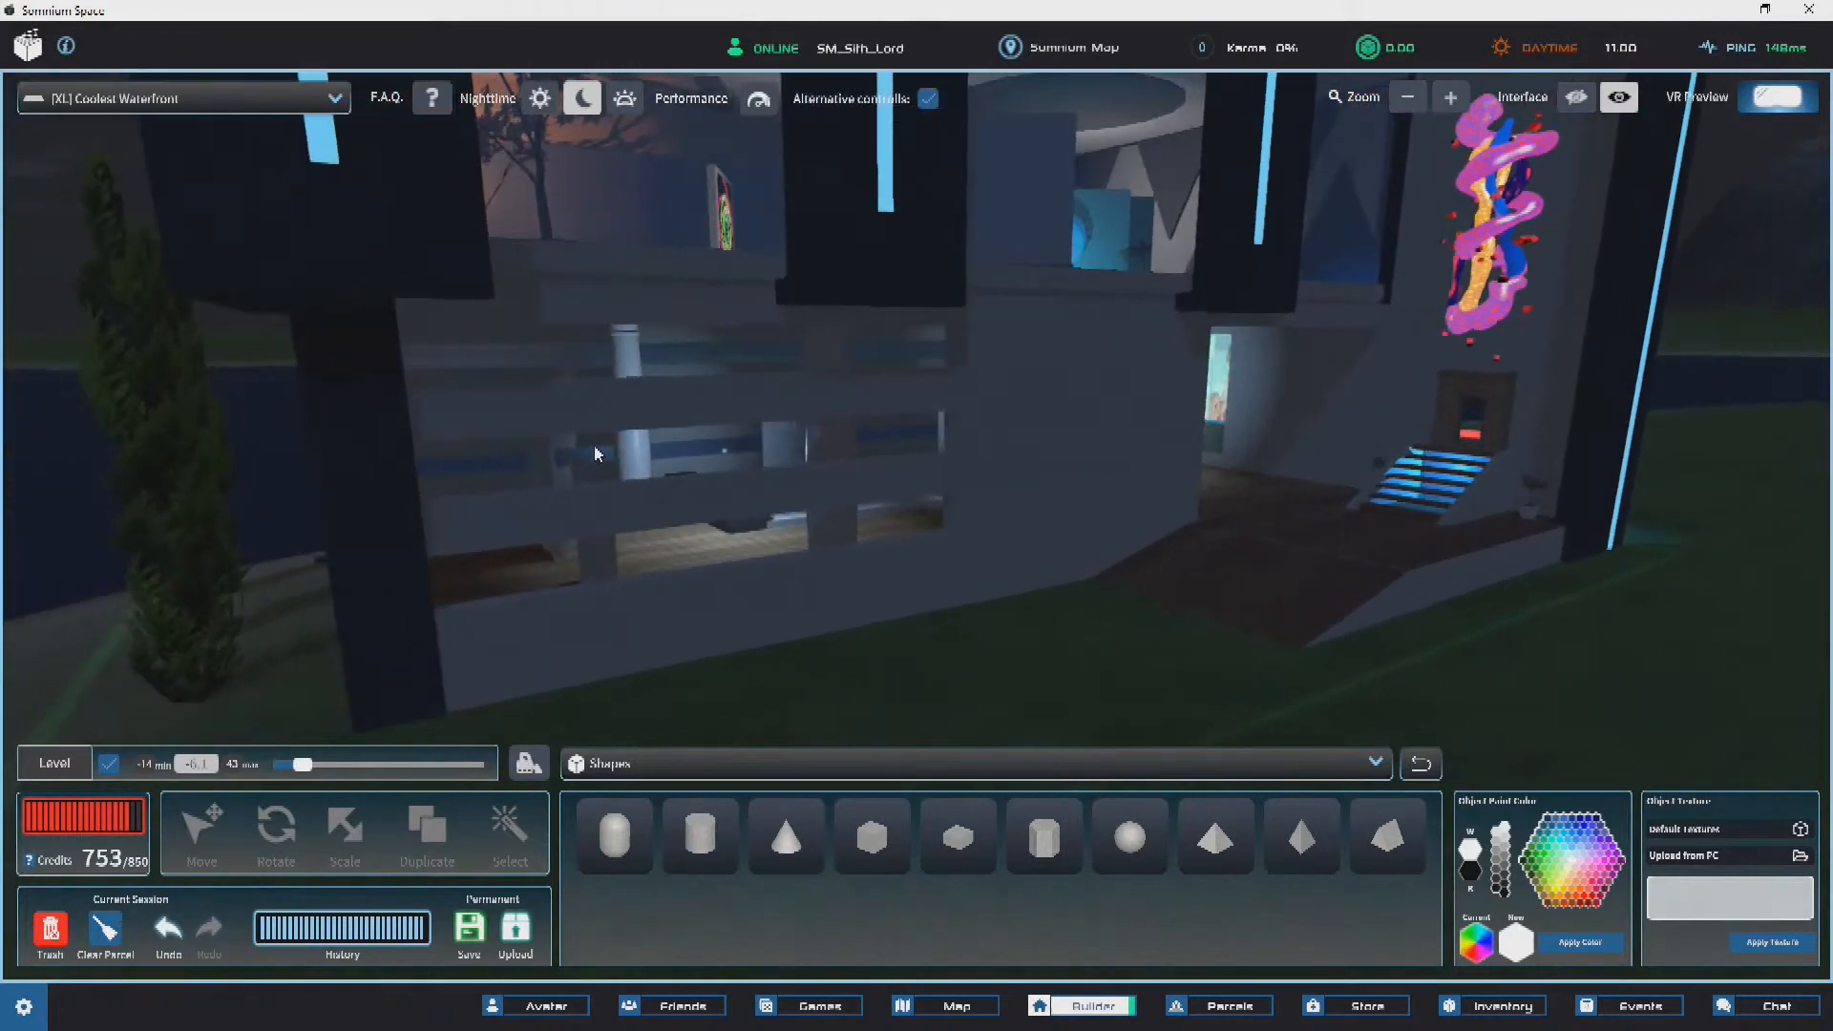
Step: Place a glass pane of about 37.32 by 8.60 across the ground floor's slatted front wall and select it
left_click(965, 589)
key("Delete")
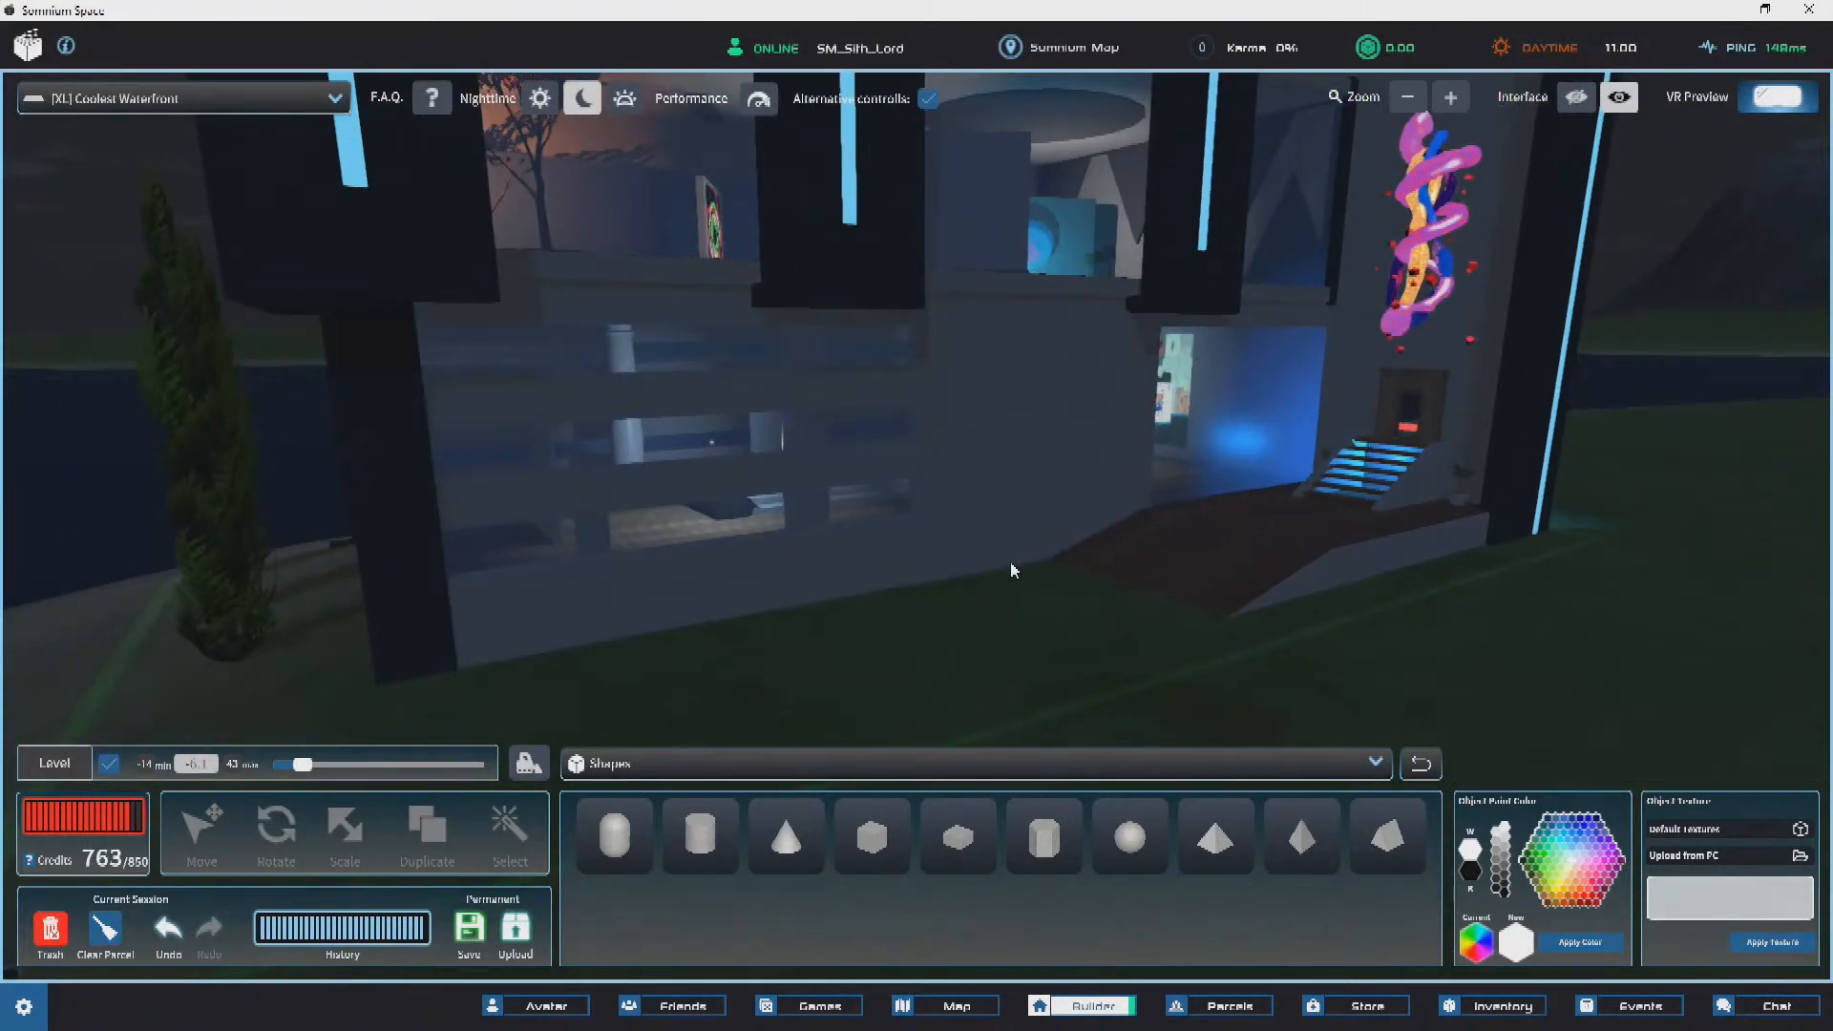
left_click(1013, 573)
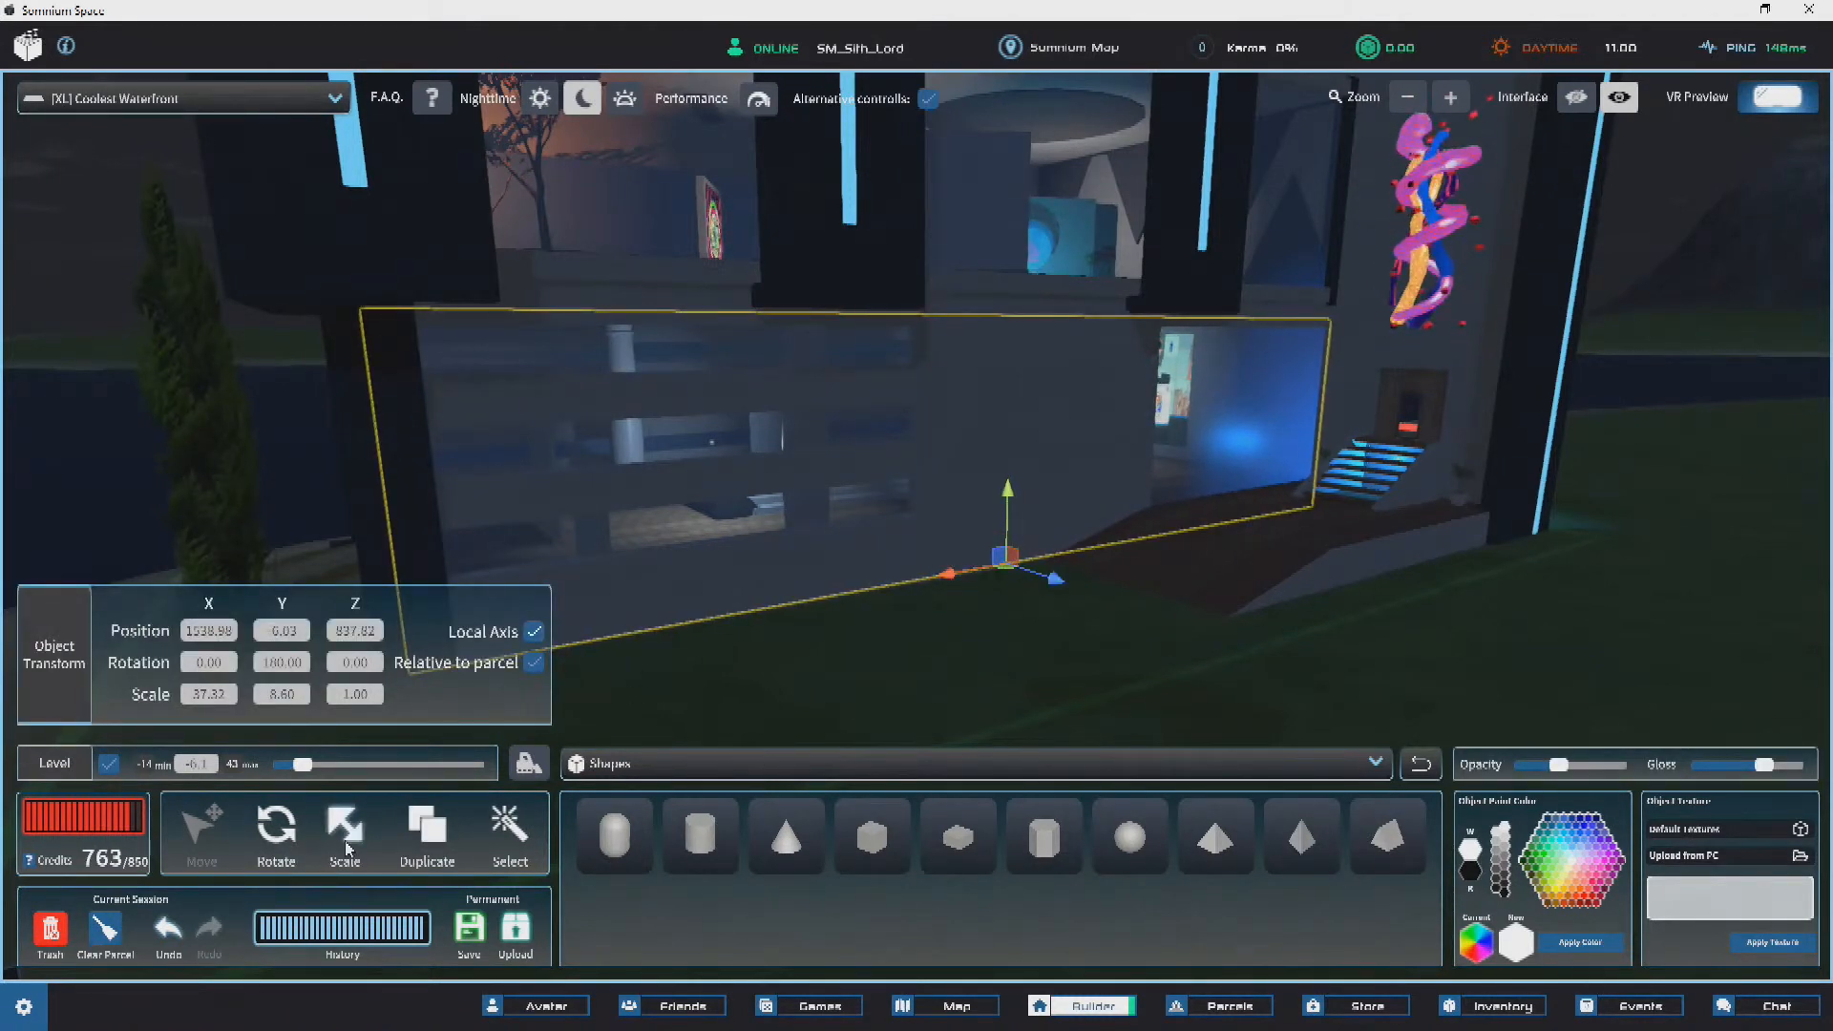
Step: Narrow the glass pane to about 14 units wide and move it to about X 1528.45, covering the slatted openings
left_click_drag(952, 583, 665, 609)
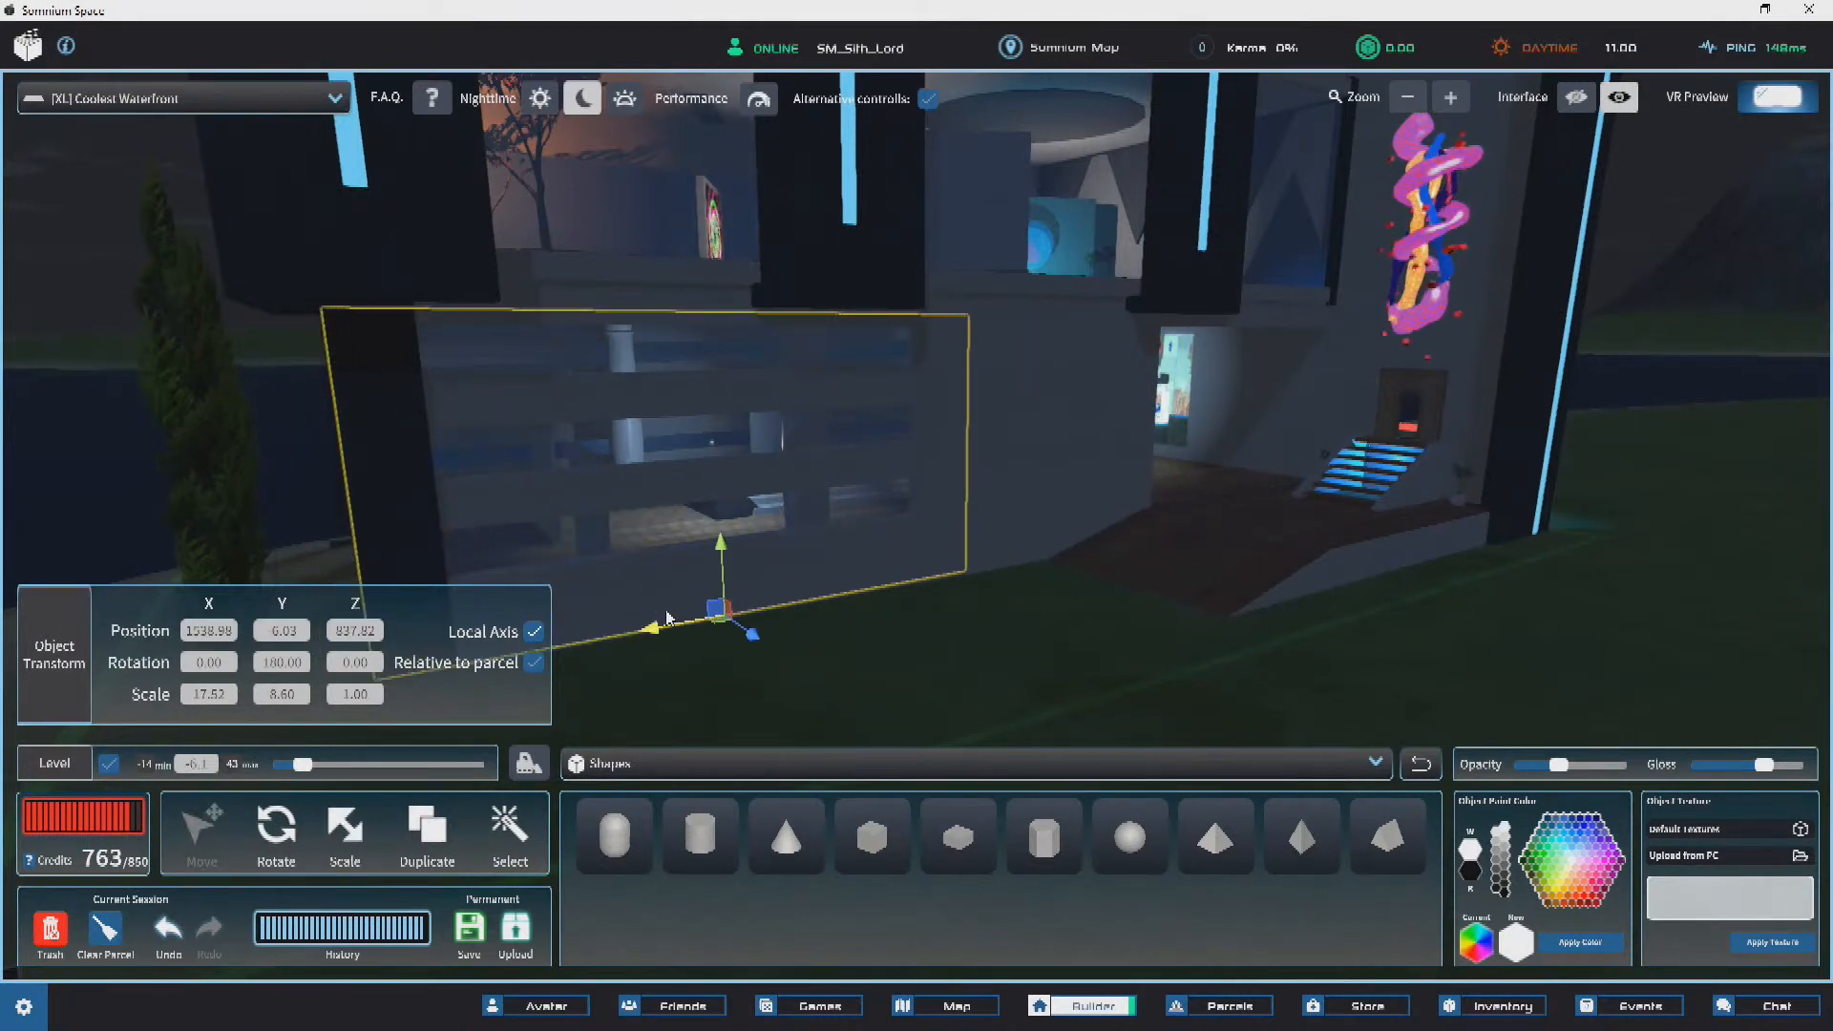
left_click(670, 636)
left_click(634, 487)
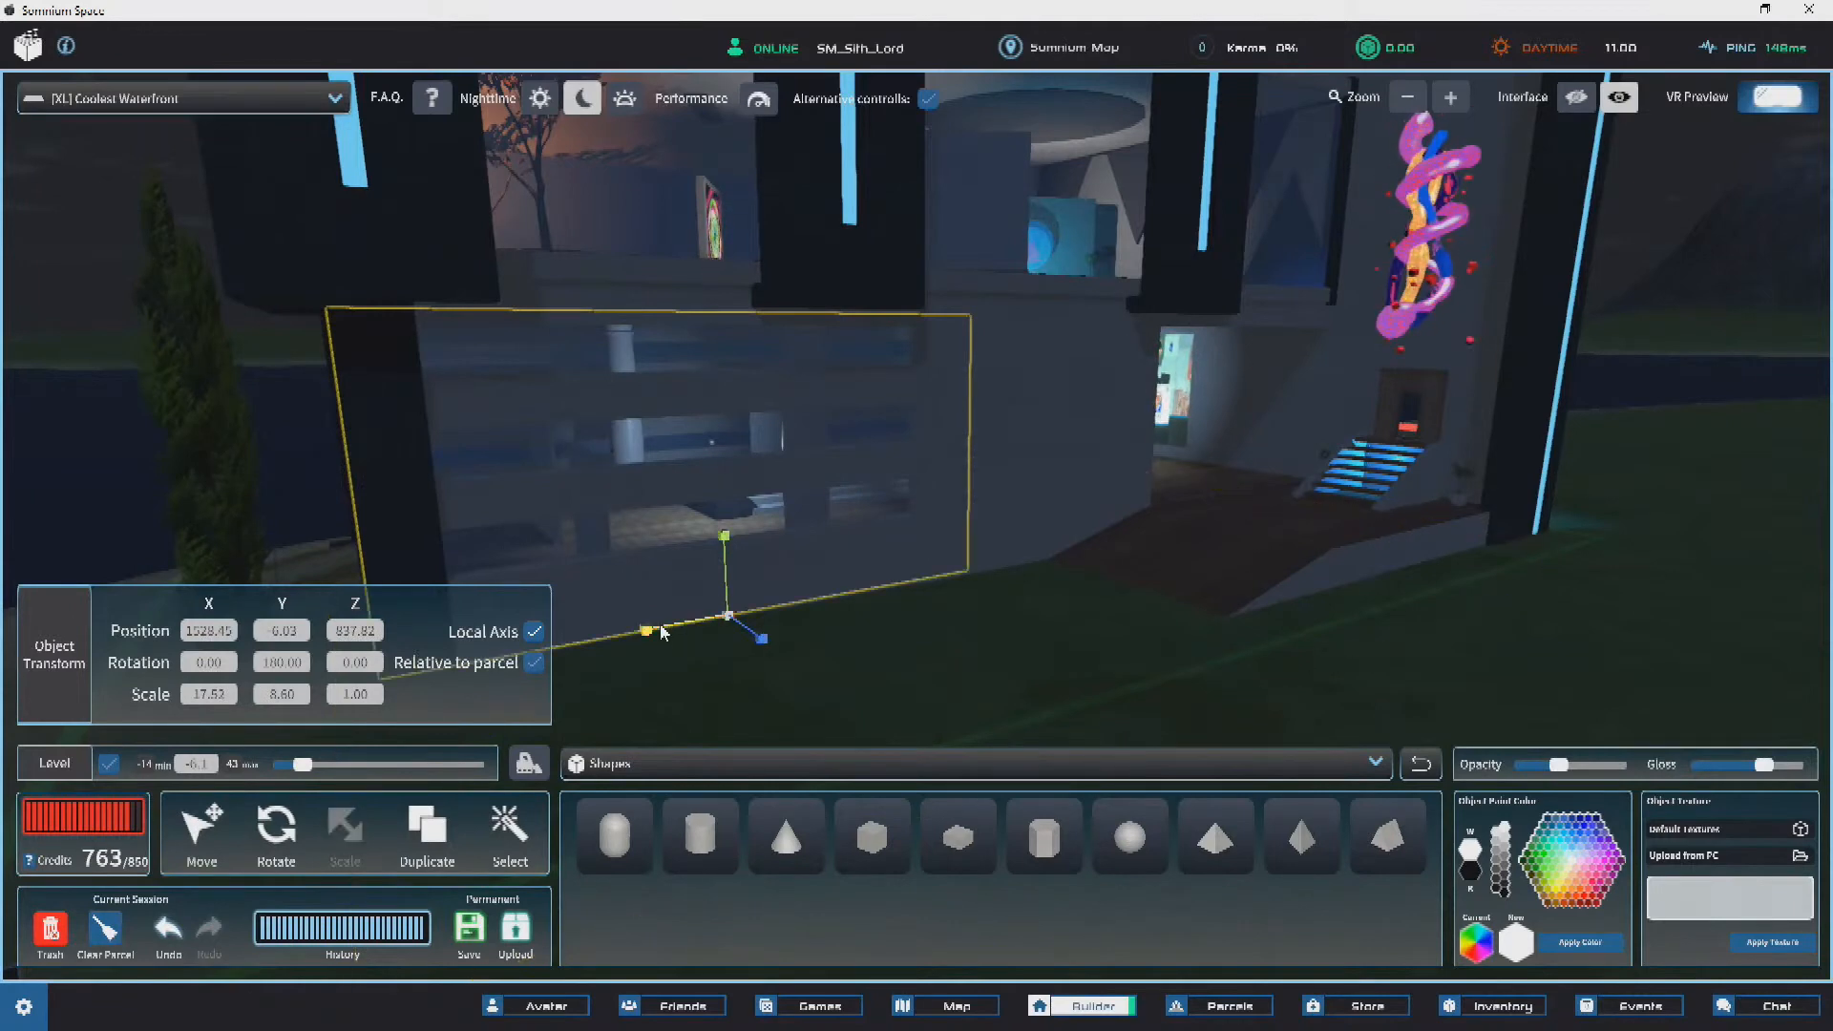
right_click_drag(896, 516, 748, 483)
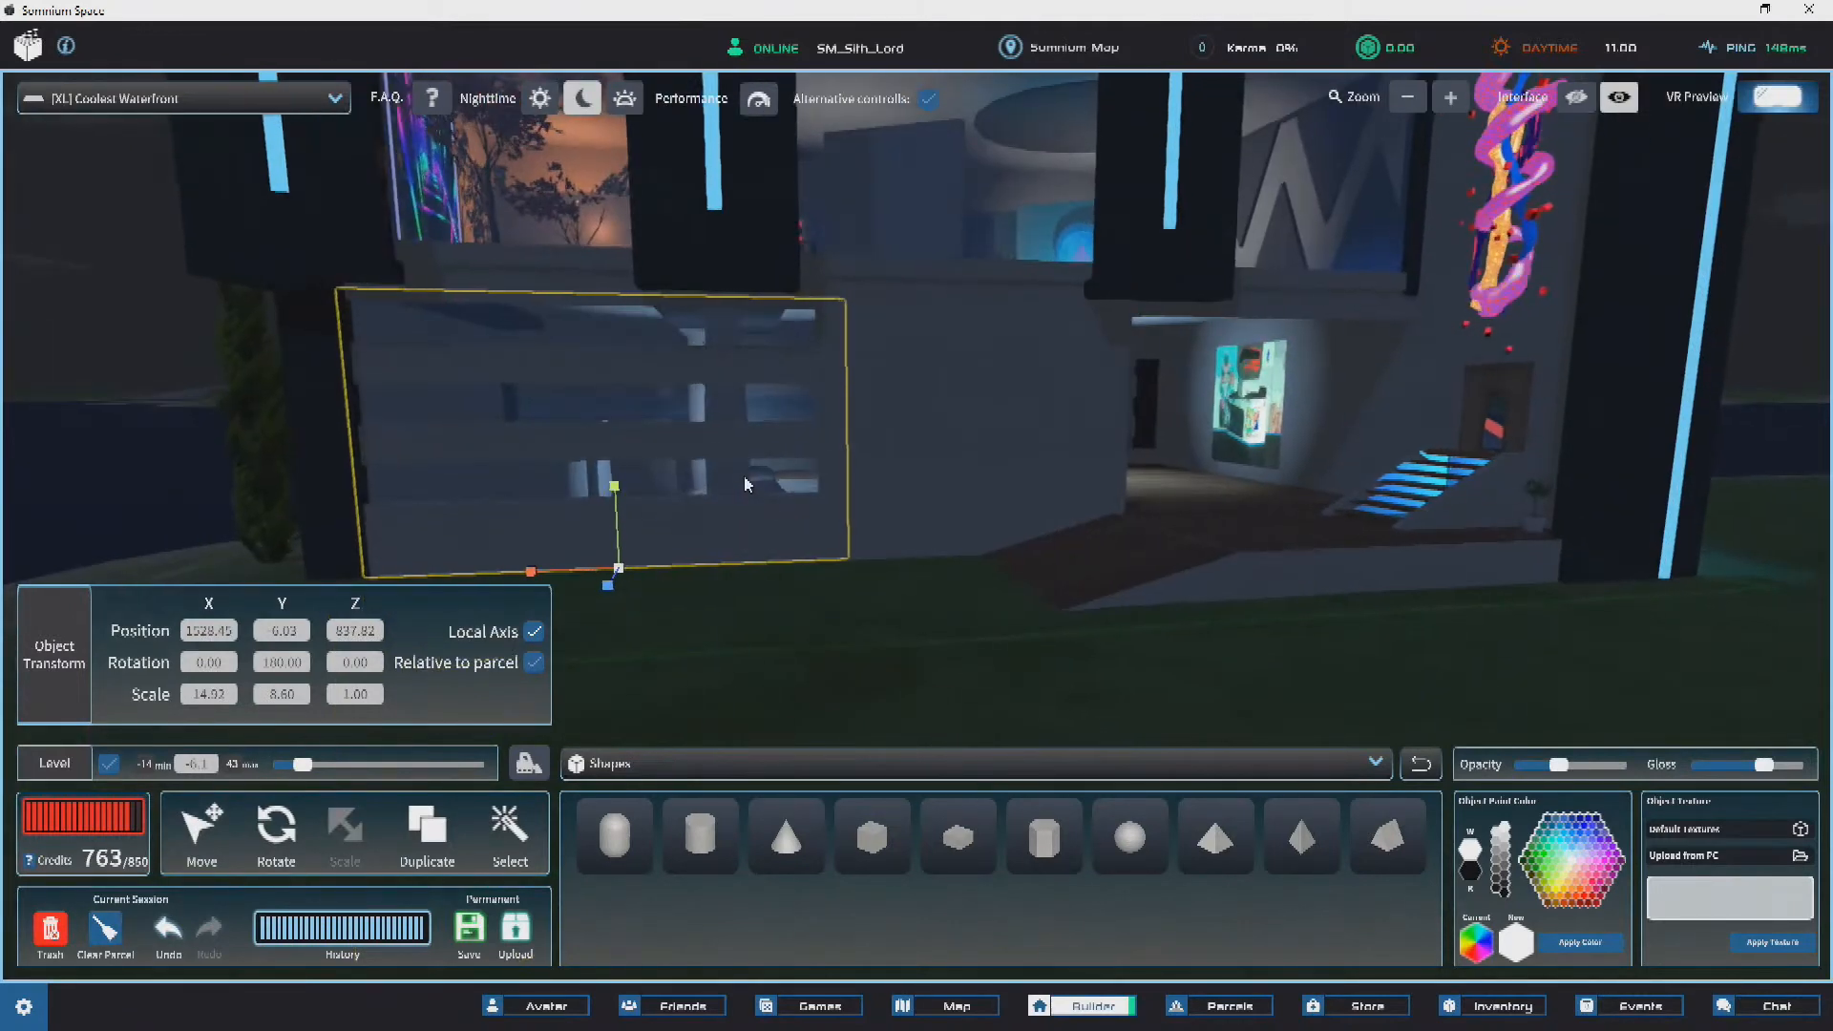
Step: Paint the glass pane pink, raise its opacity slightly, and deselect it
key("a")
key("w")
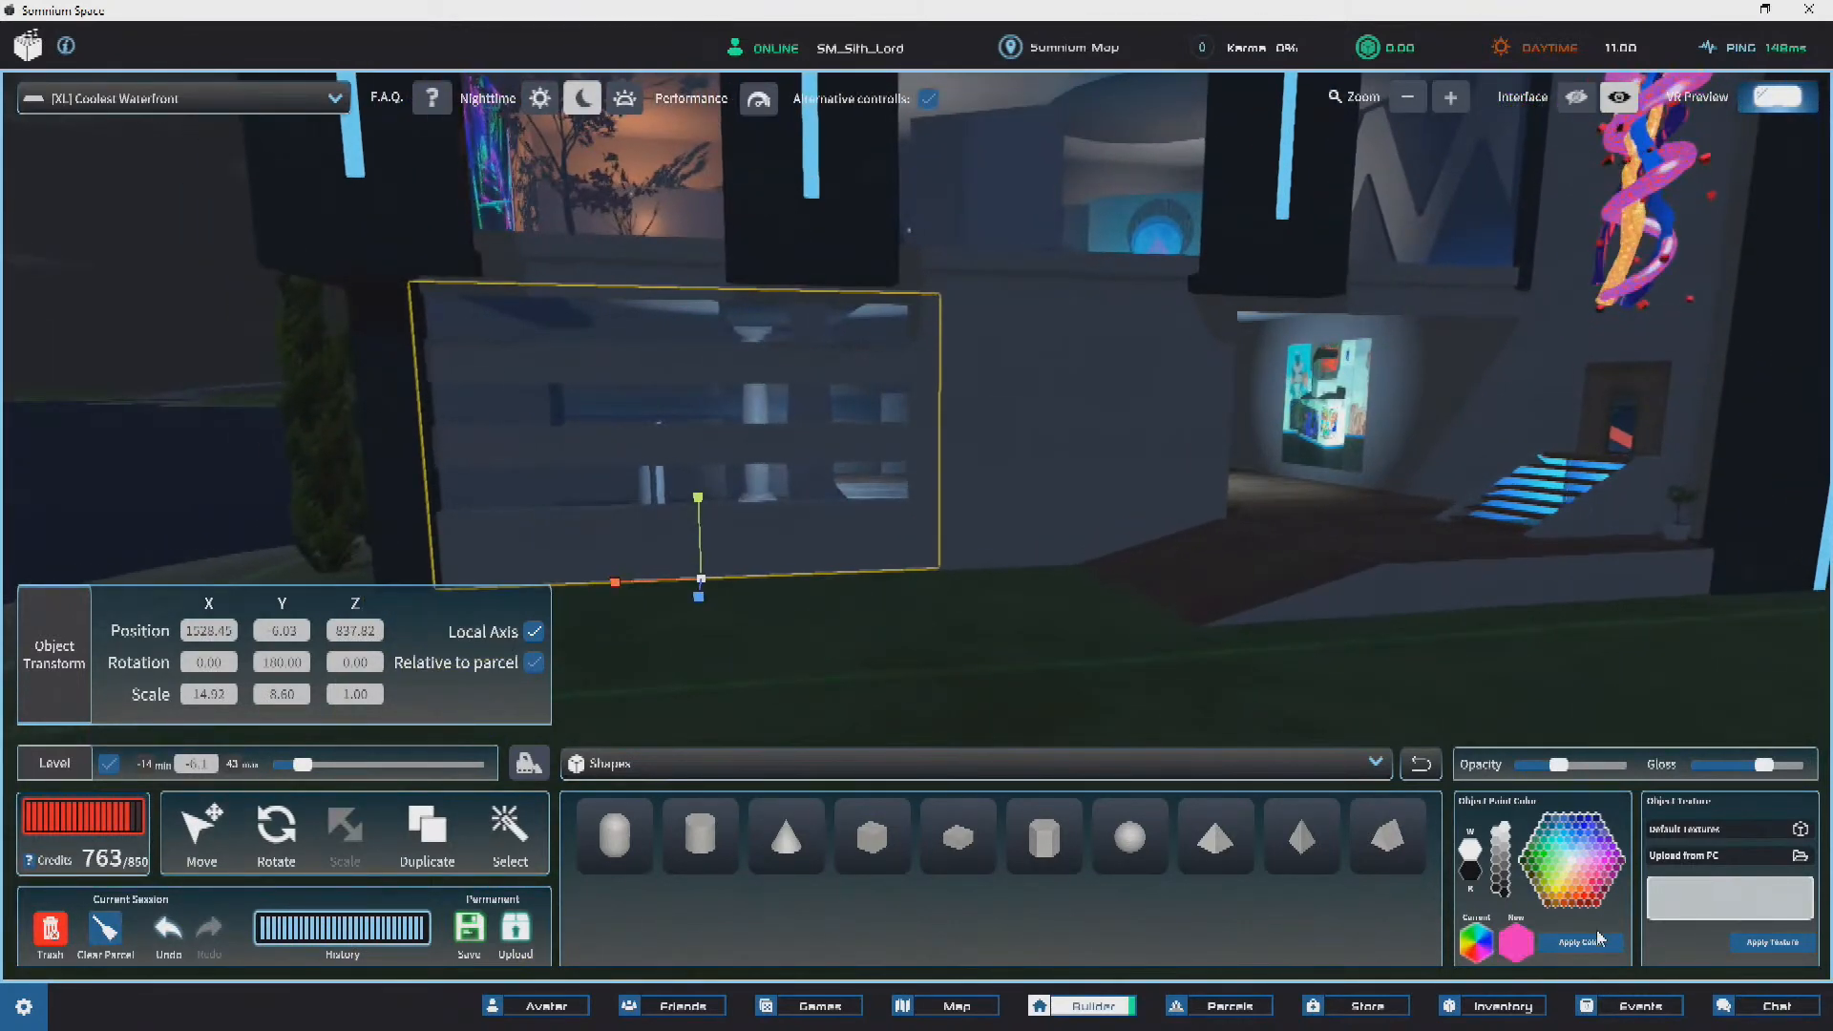
key("a")
mouse_move(993, 401)
right_mouse_down()
mouse_move(1085, 369)
mouse_move(1390, 360)
mouse_move(995, 413)
right_mouse_up()
key("s")
left_click(1320, 379)
key("d")
key("w")
mouse_move(1006, 476)
right_mouse_down()
mouse_move(1093, 456)
mouse_move(1031, 480)
right_mouse_up()
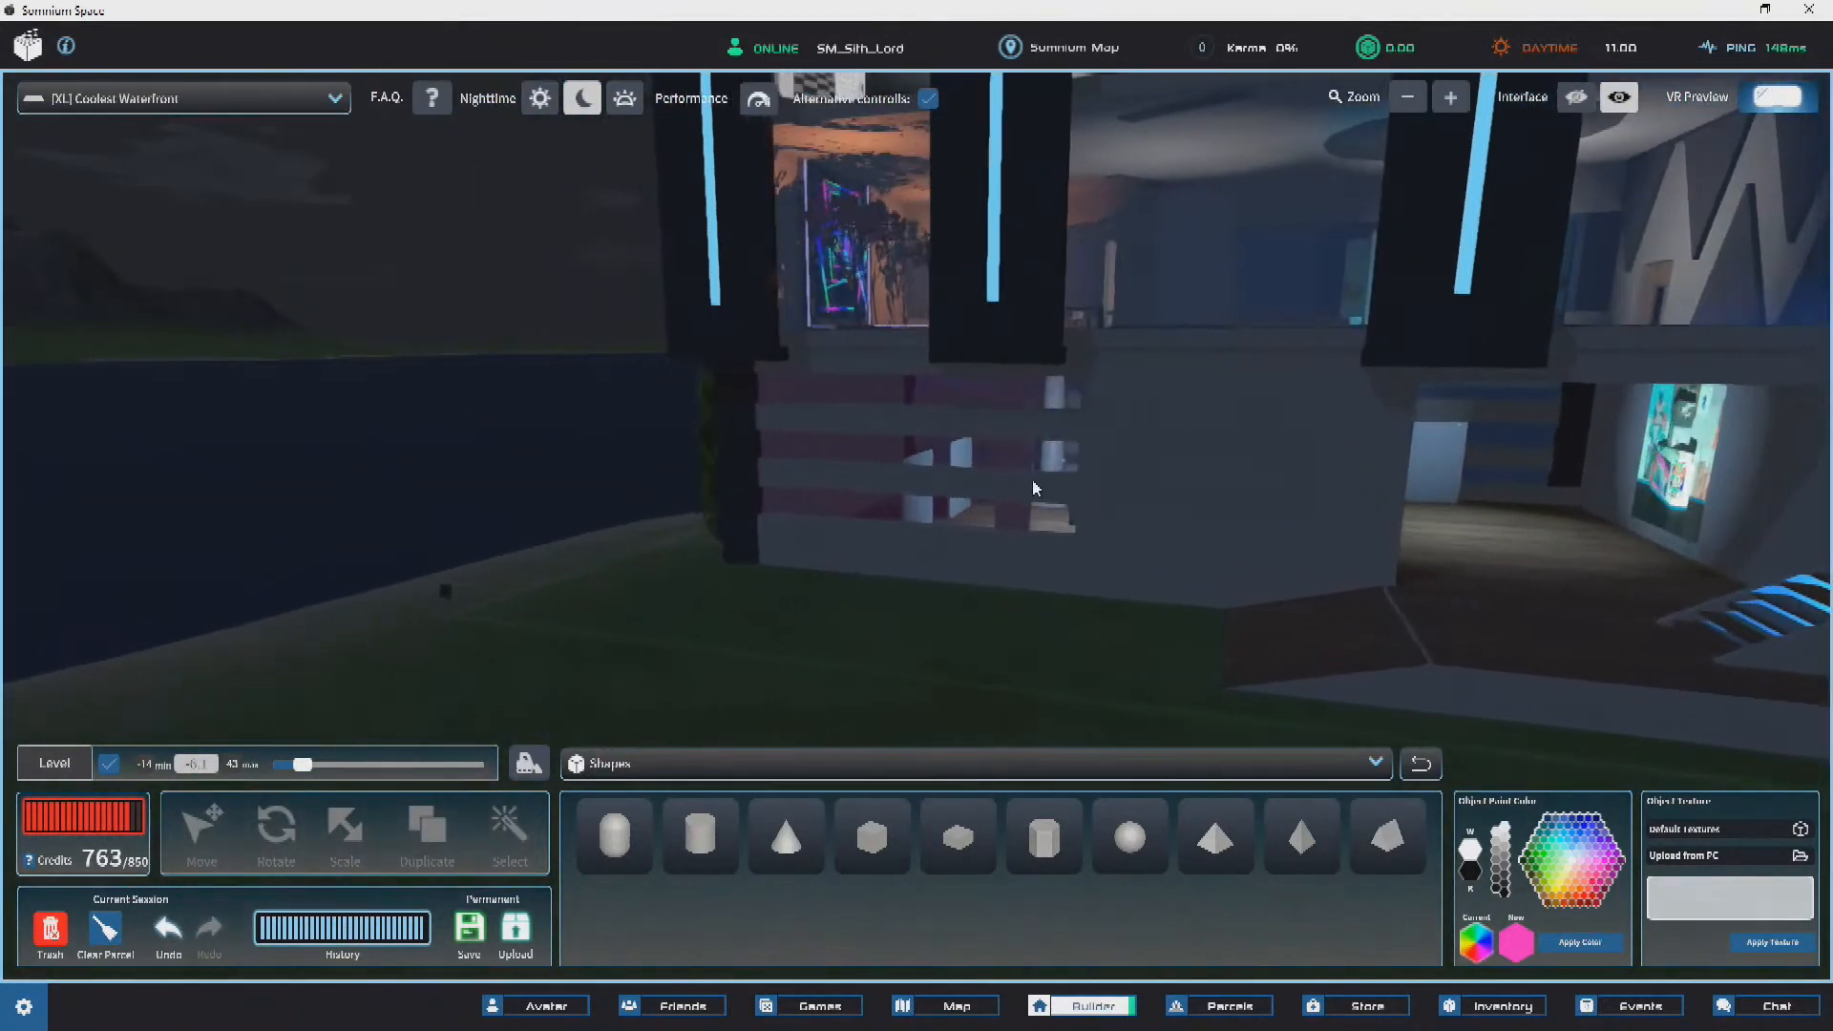
left_click(1031, 480)
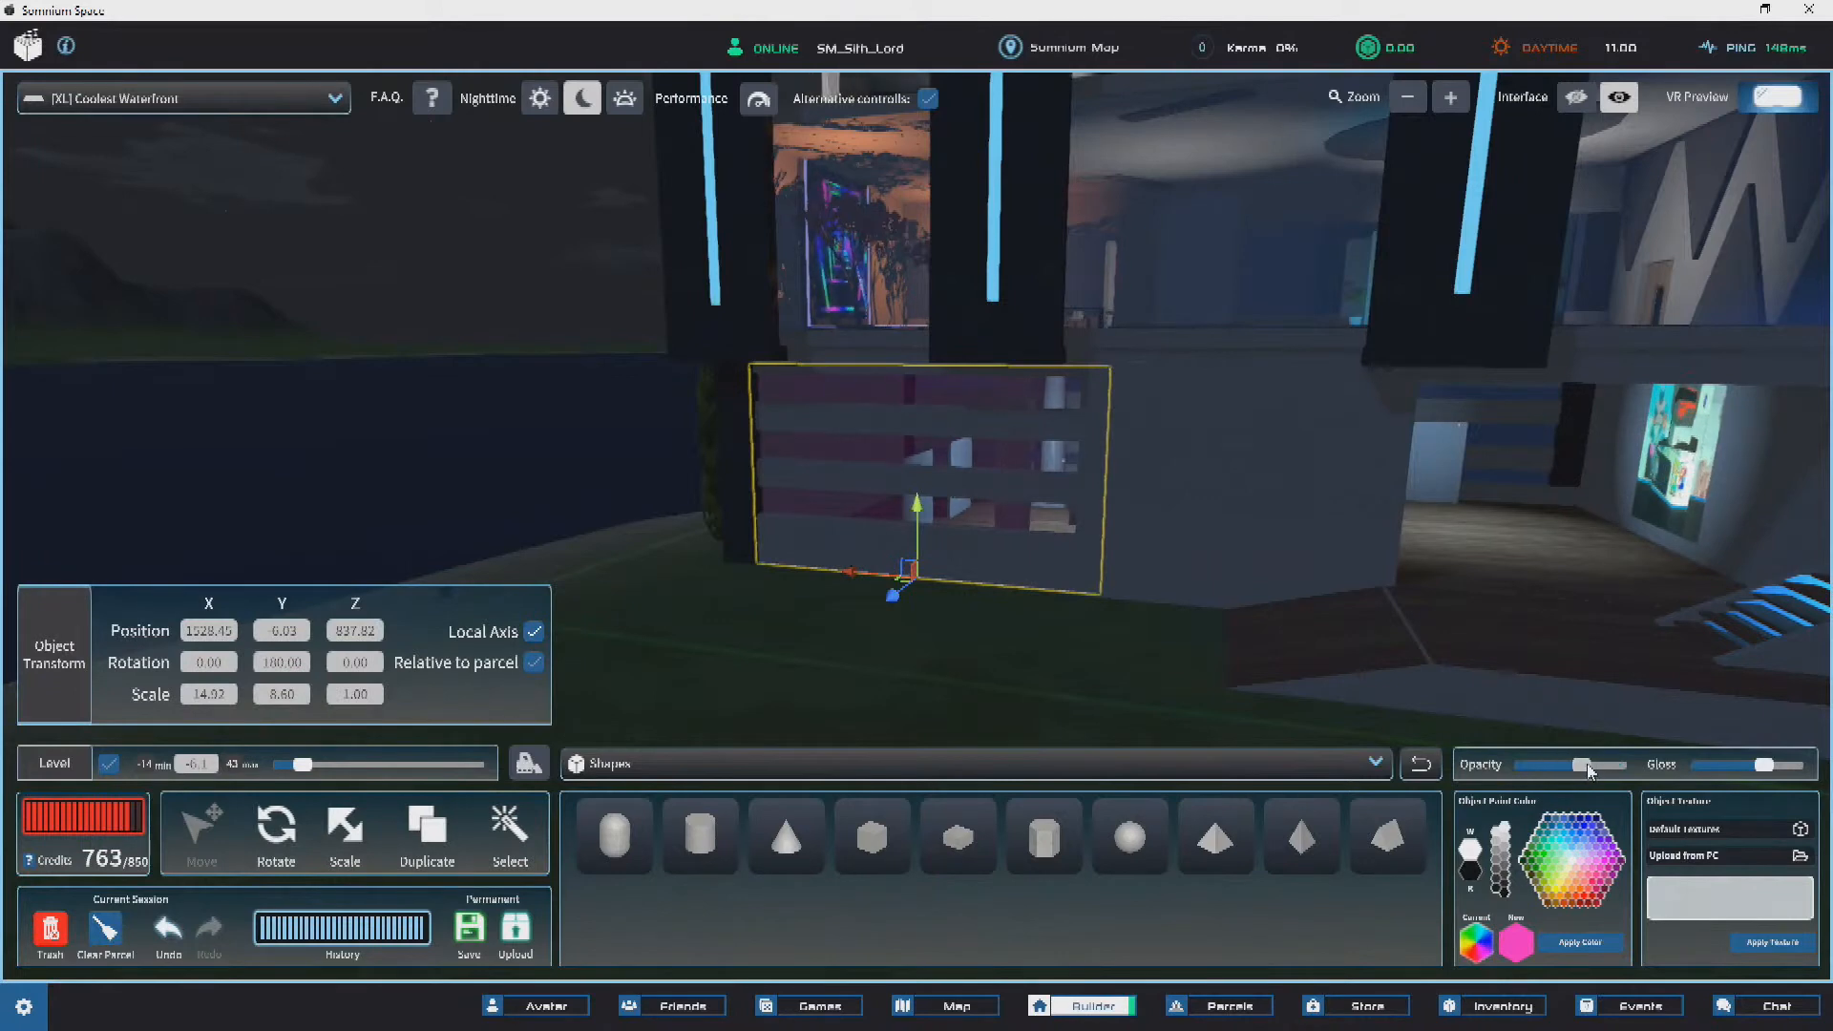
left_click(489, 324)
Step: Examine the pink-tinted glass from a distance outside and from inside the ground floor
key("a")
key("s")
right_click_drag(489, 324, 961, 409)
key("d")
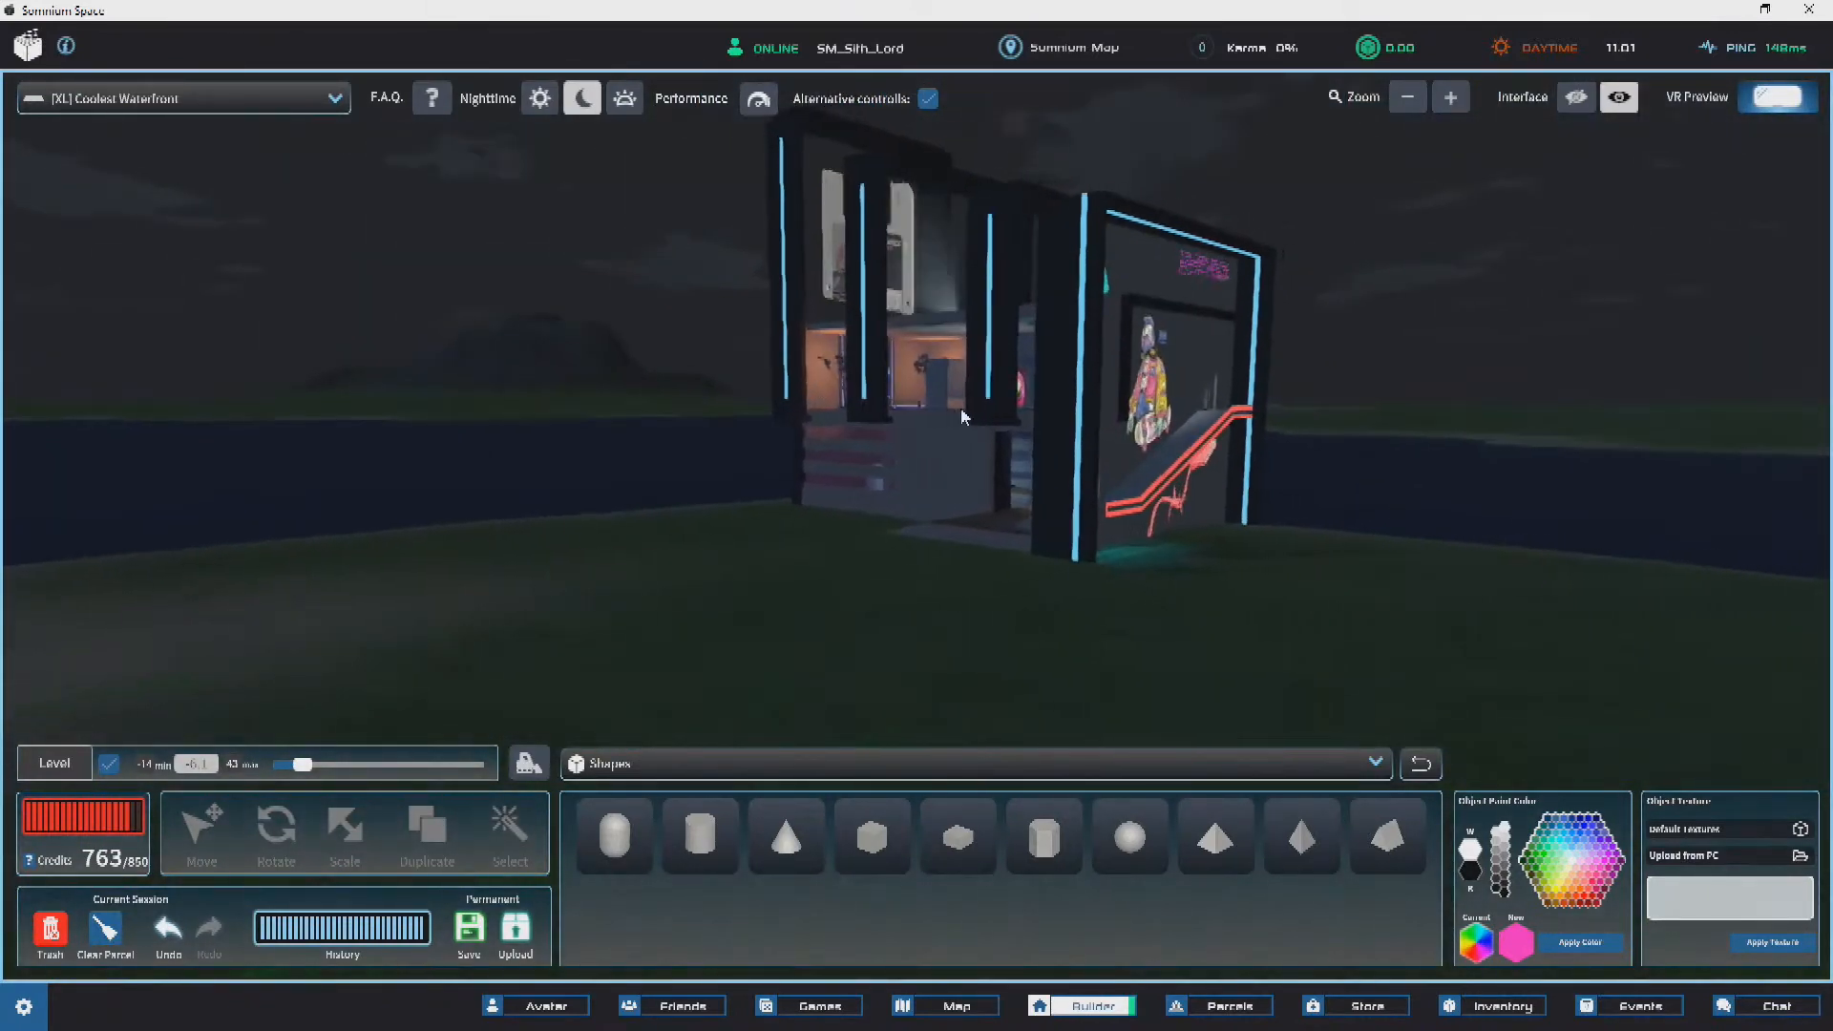
key("w")
key("s")
key("w")
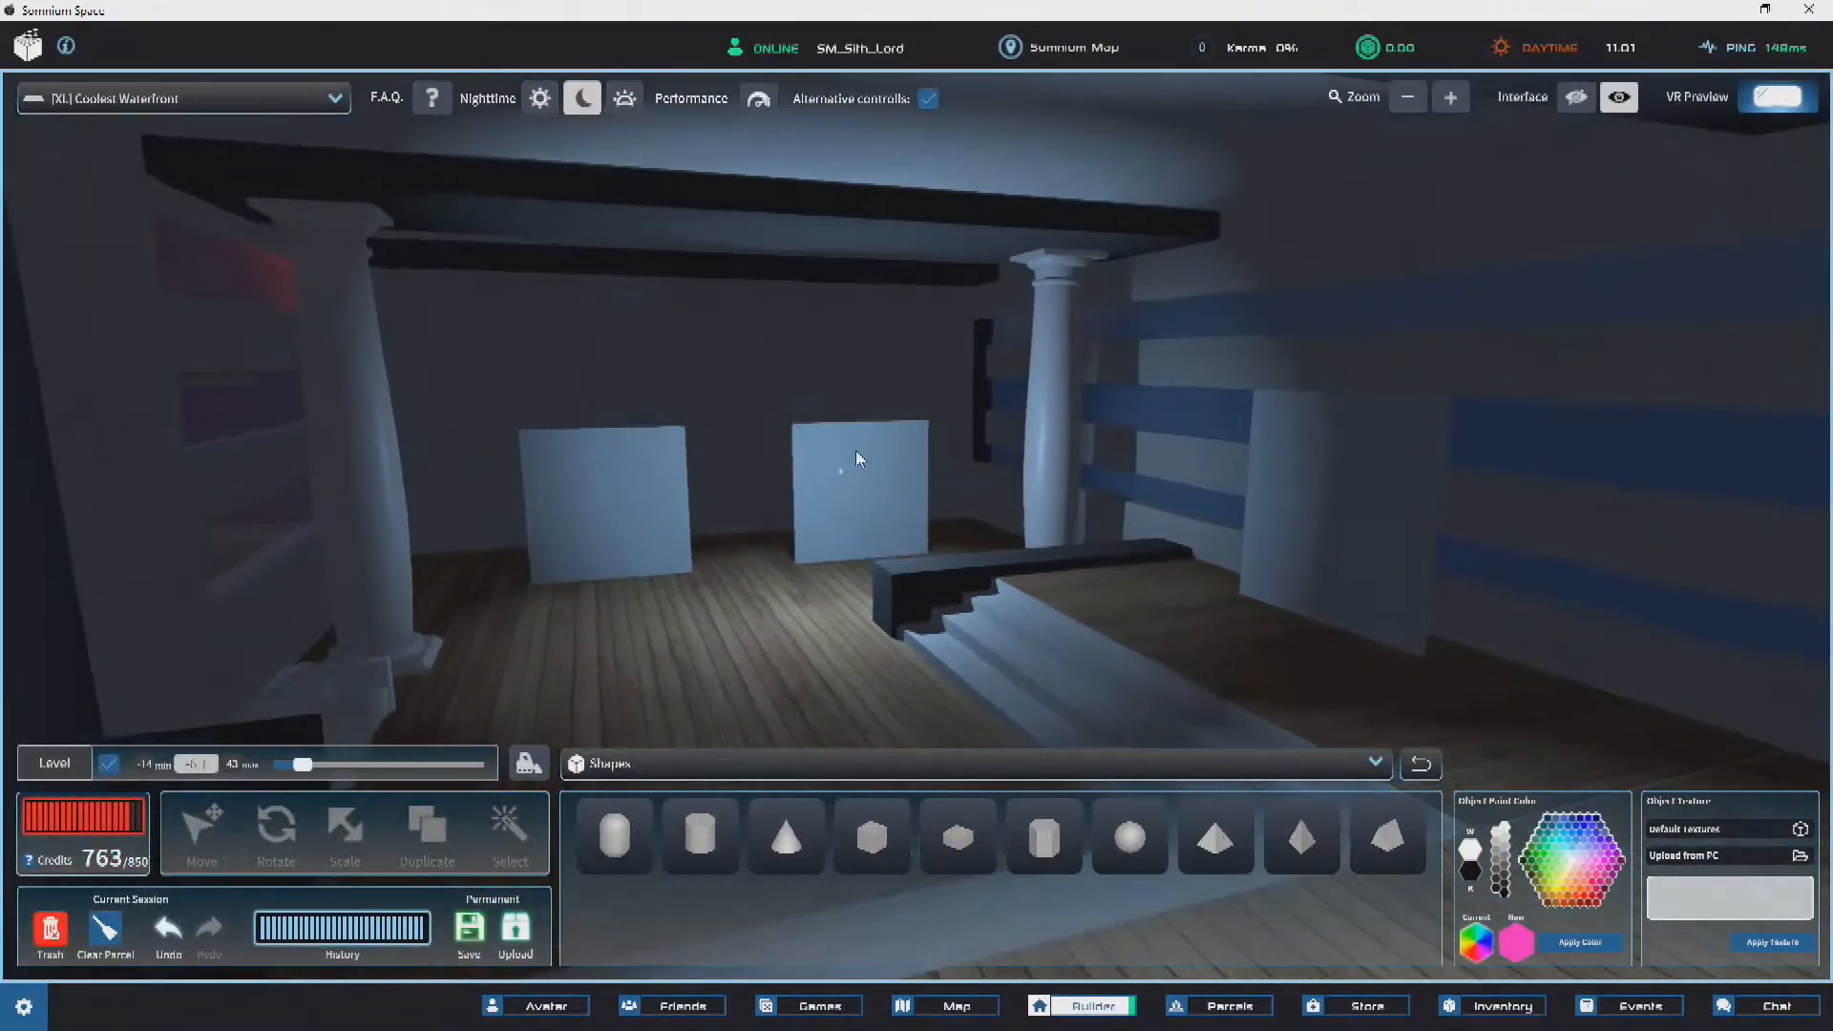
Step: Move the white light away from the two back panels to about X 1539.55, Y -2.05, Z 848.09
key("a")
key("w")
left_click(970, 470)
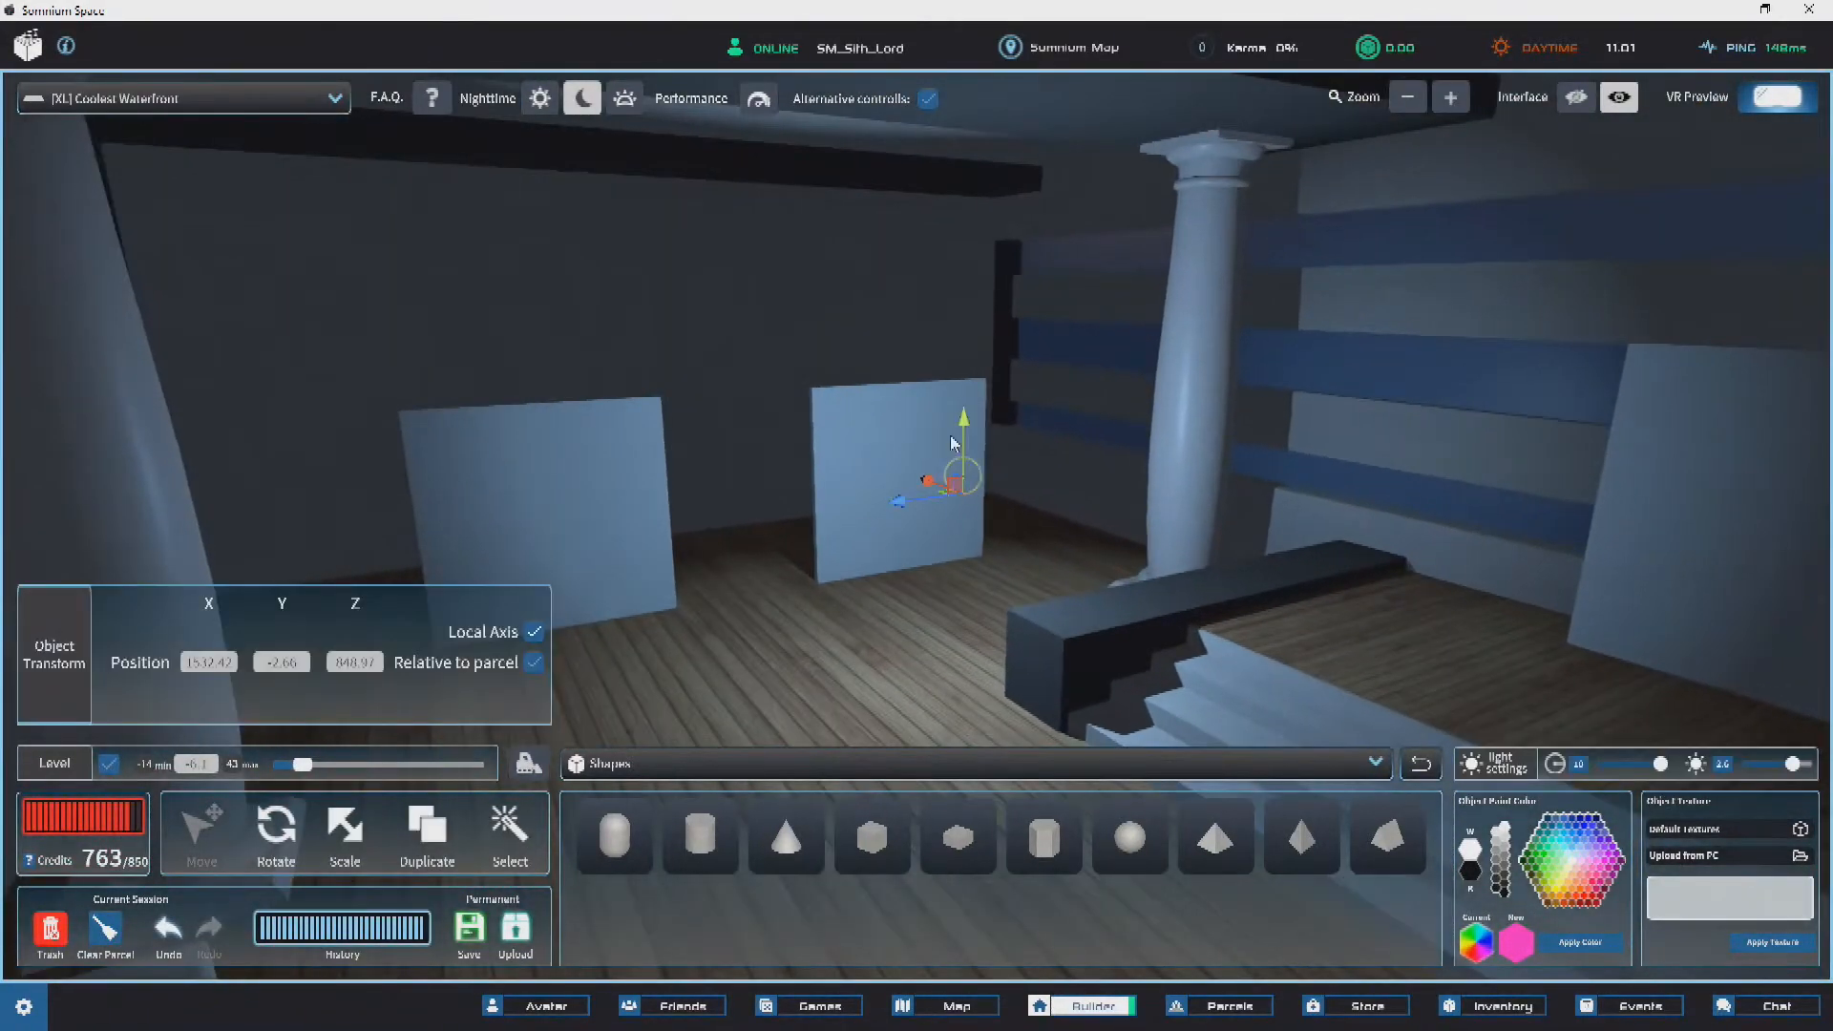
key("s")
key("d")
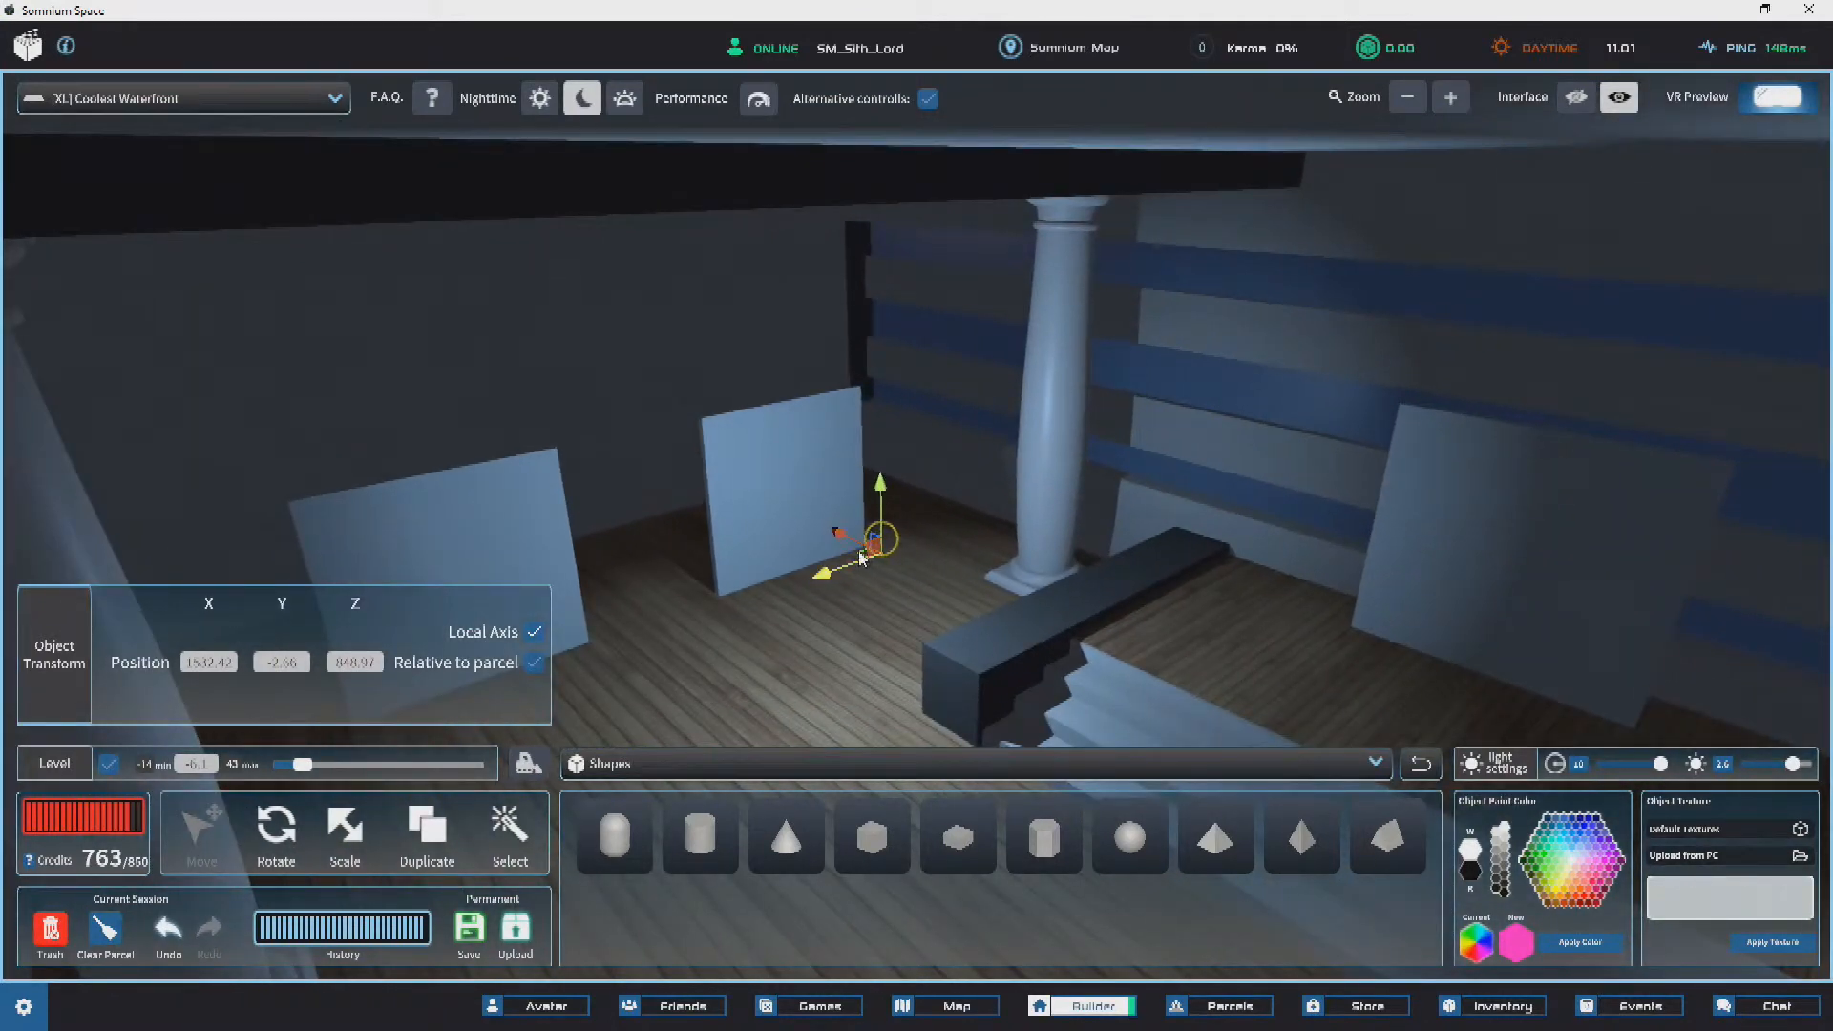
key("d")
left_click_drag(1083, 589, 898, 413)
key("d")
key("d")
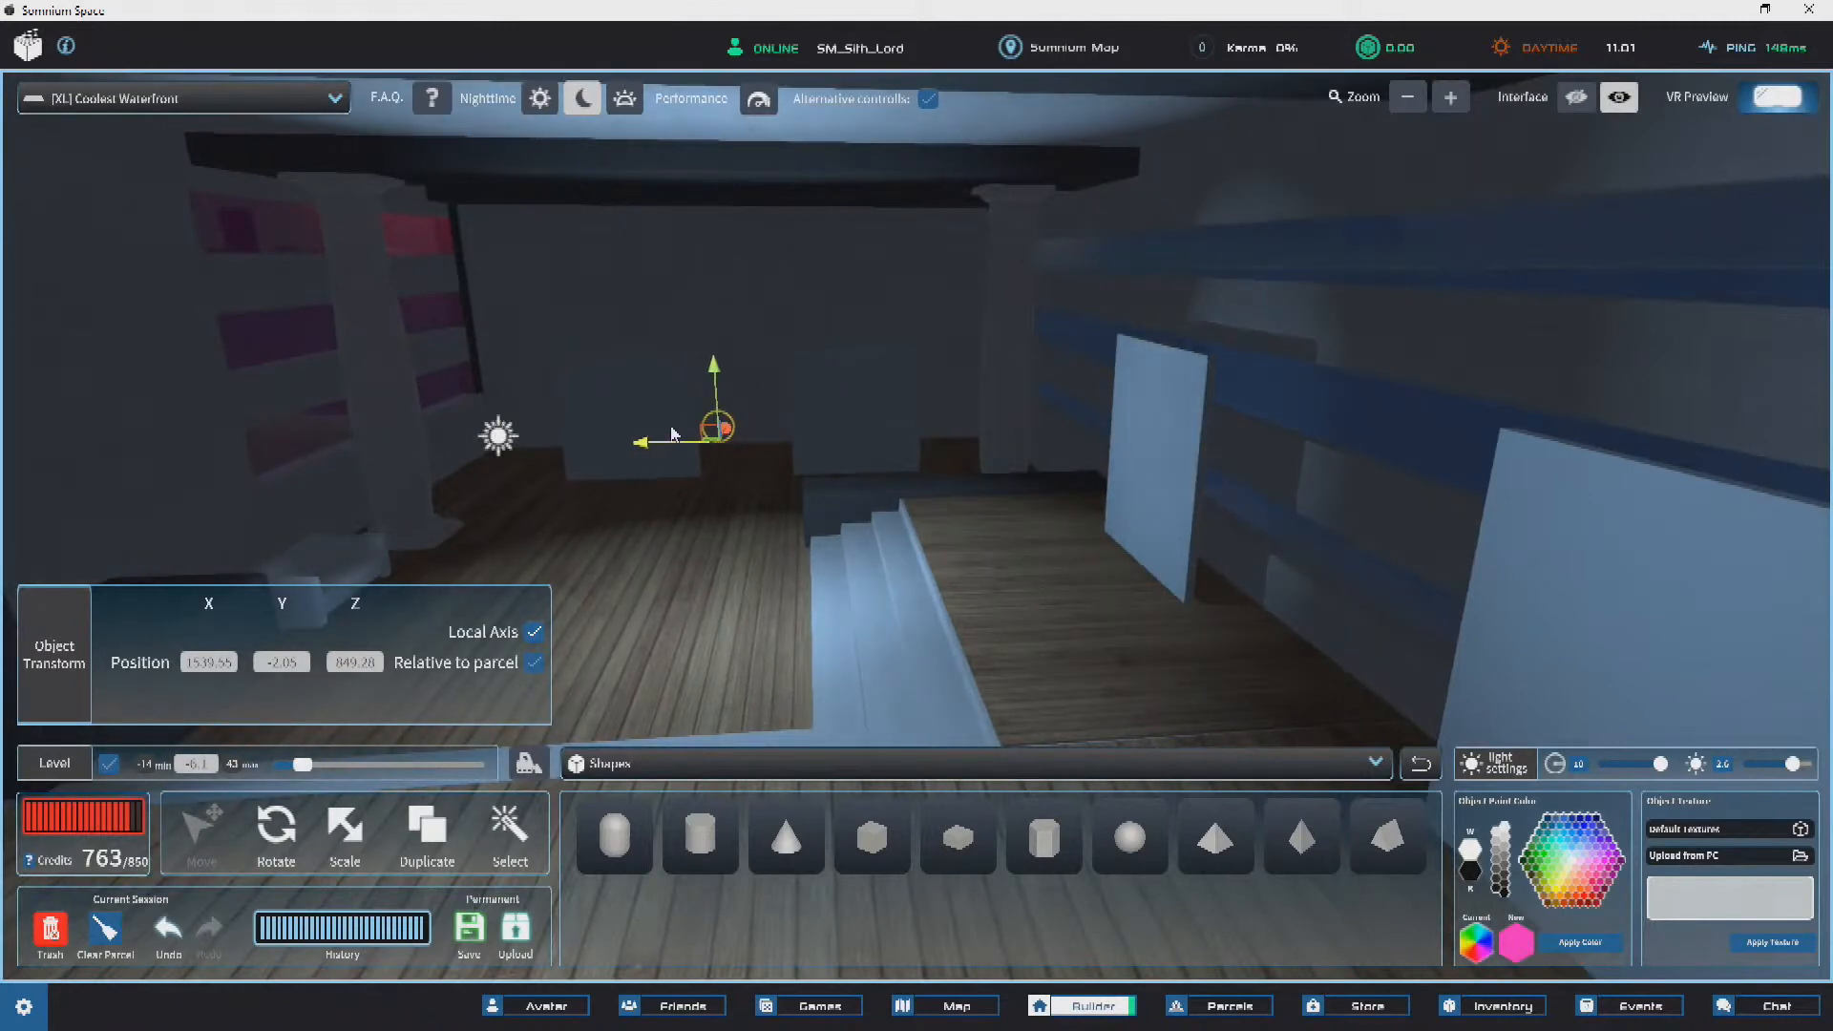
left_click_drag(666, 424, 620, 426)
right_click_drag(620, 426, 1083, 494)
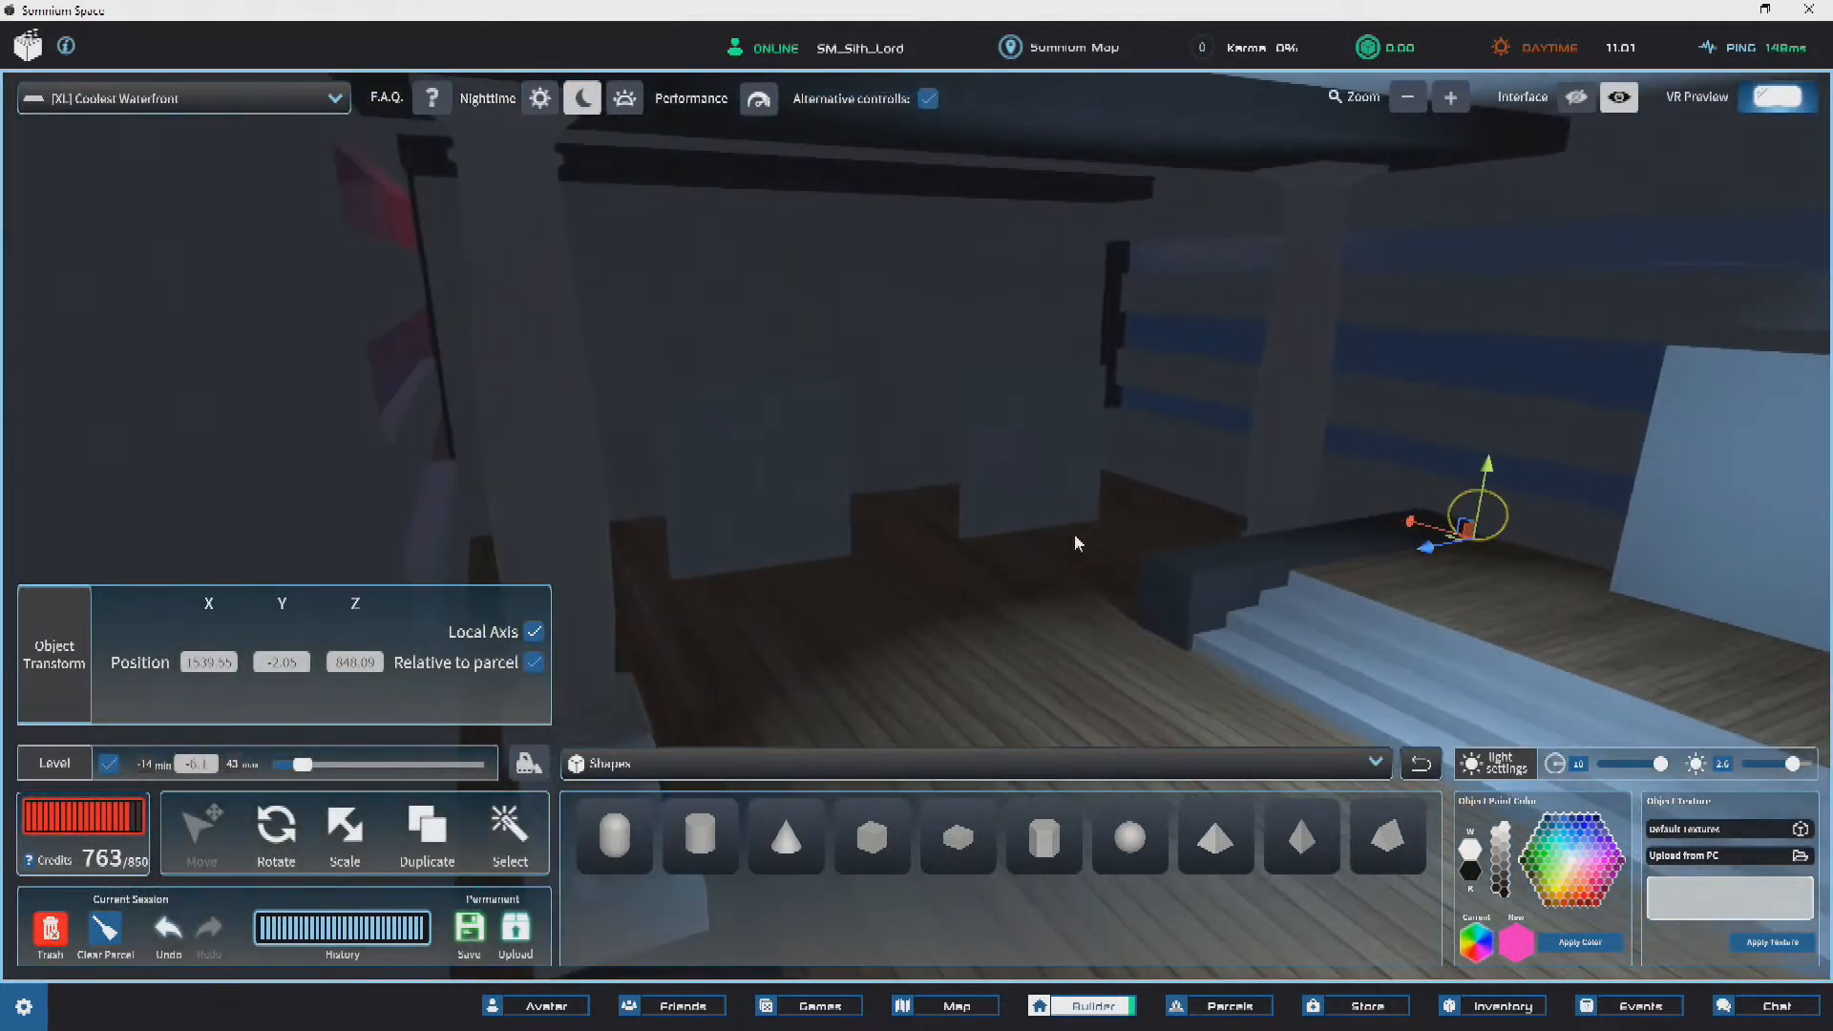
Step: Duplicate the light onto the floor between the two back panels and raise the copy to about Y -4.68
key("ctrl+d")
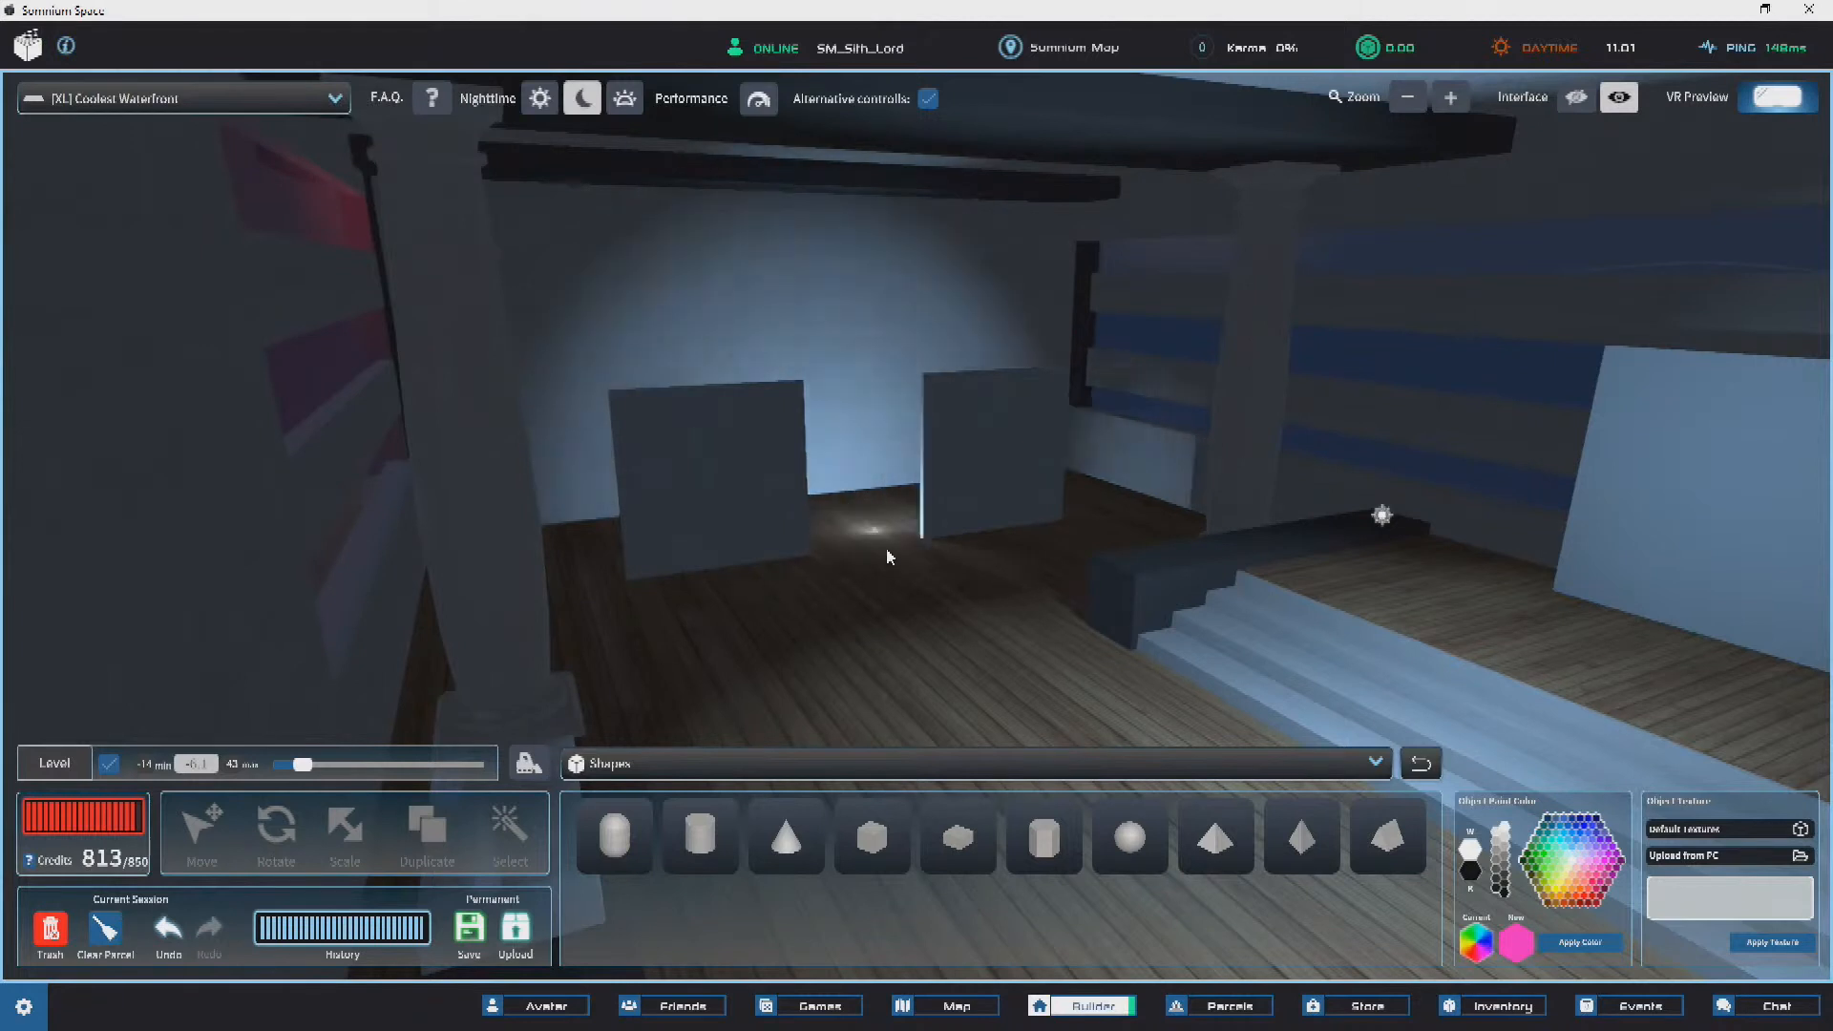
left_click(897, 552)
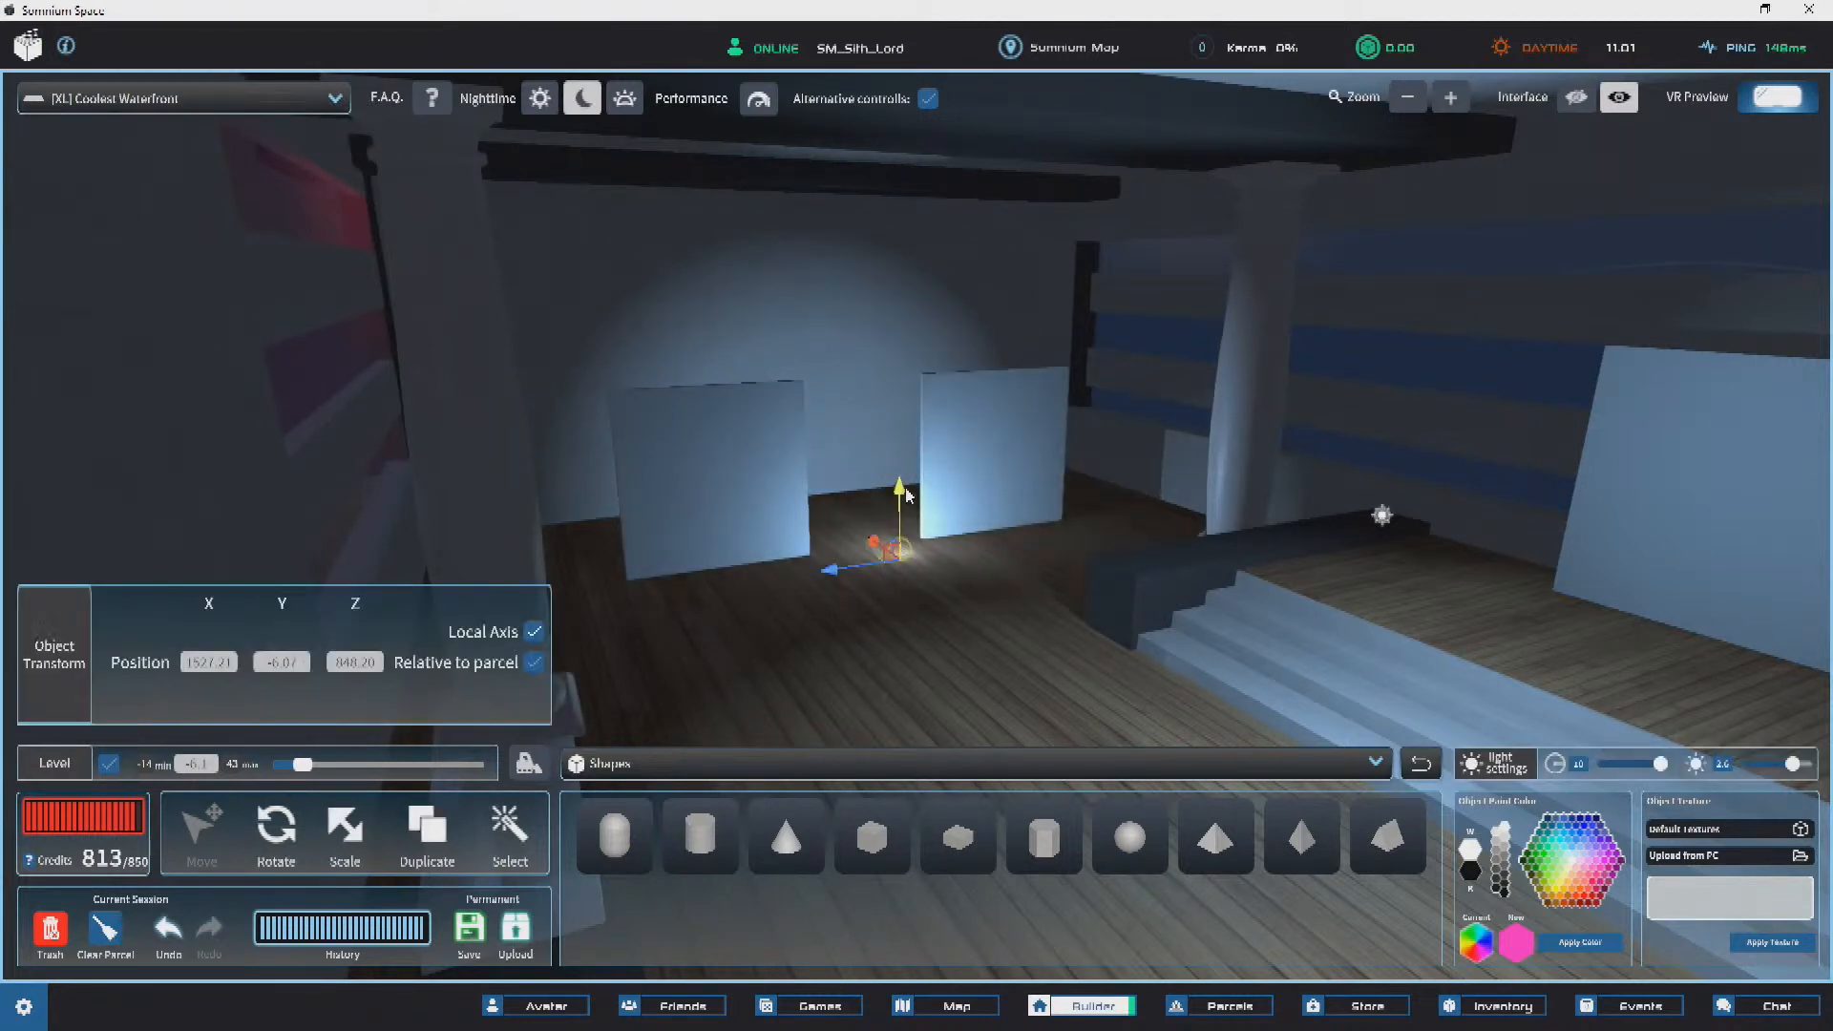
left_click_drag(907, 506, 908, 456)
Step: Reduce the duplicated light's intensity to 2.2 and its range to 9.1, and colour it pink
left_click_drag(1797, 776, 1792, 775)
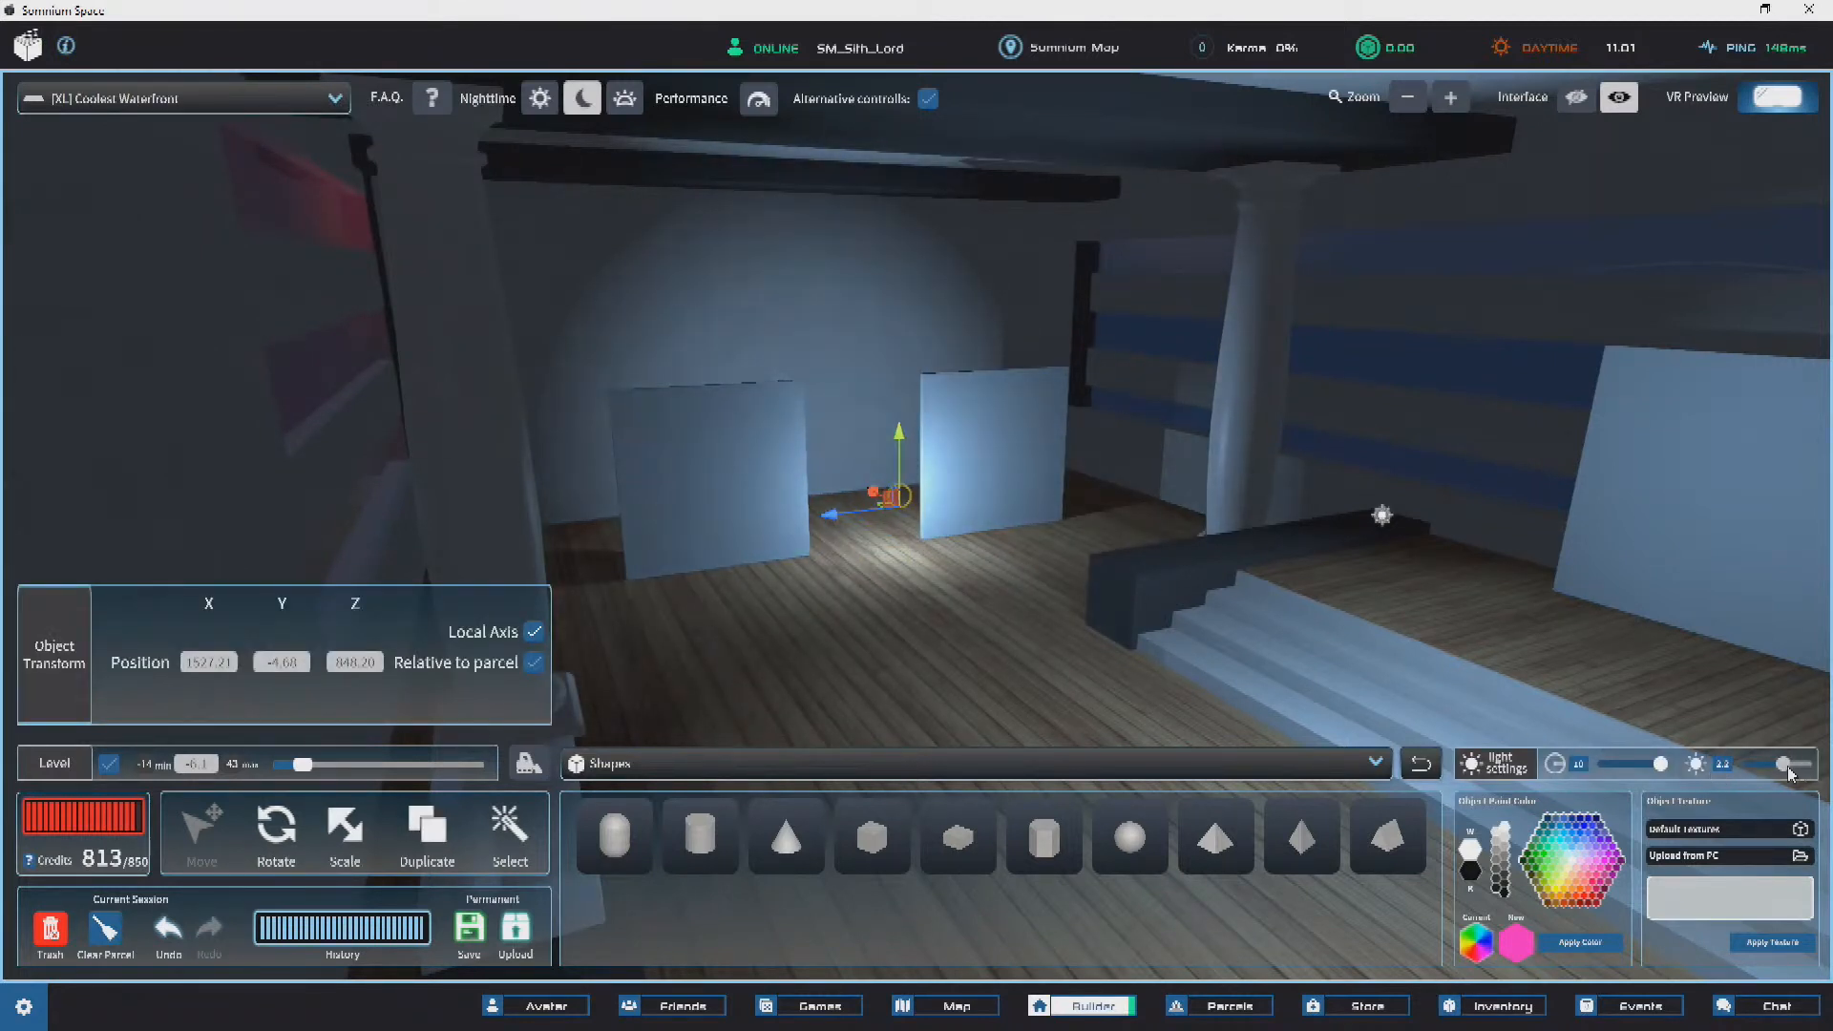
left_click_drag(1665, 774, 1658, 776)
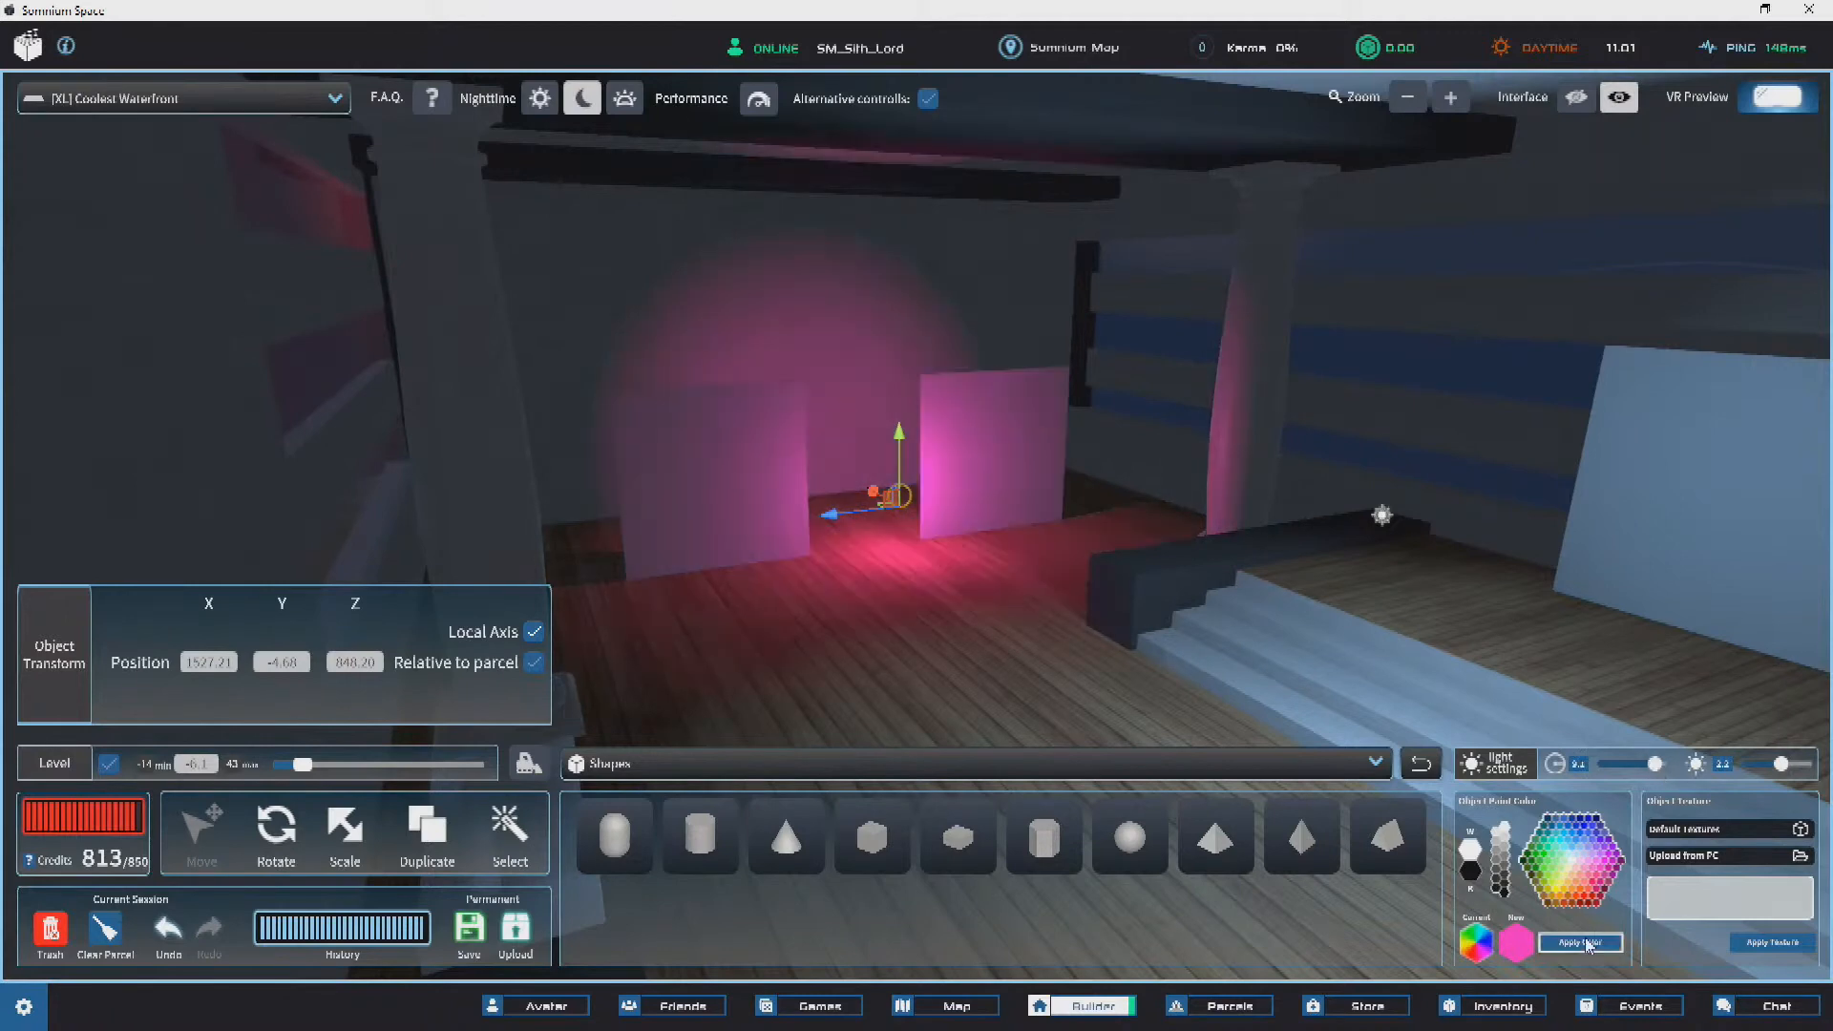
left_click(1582, 944)
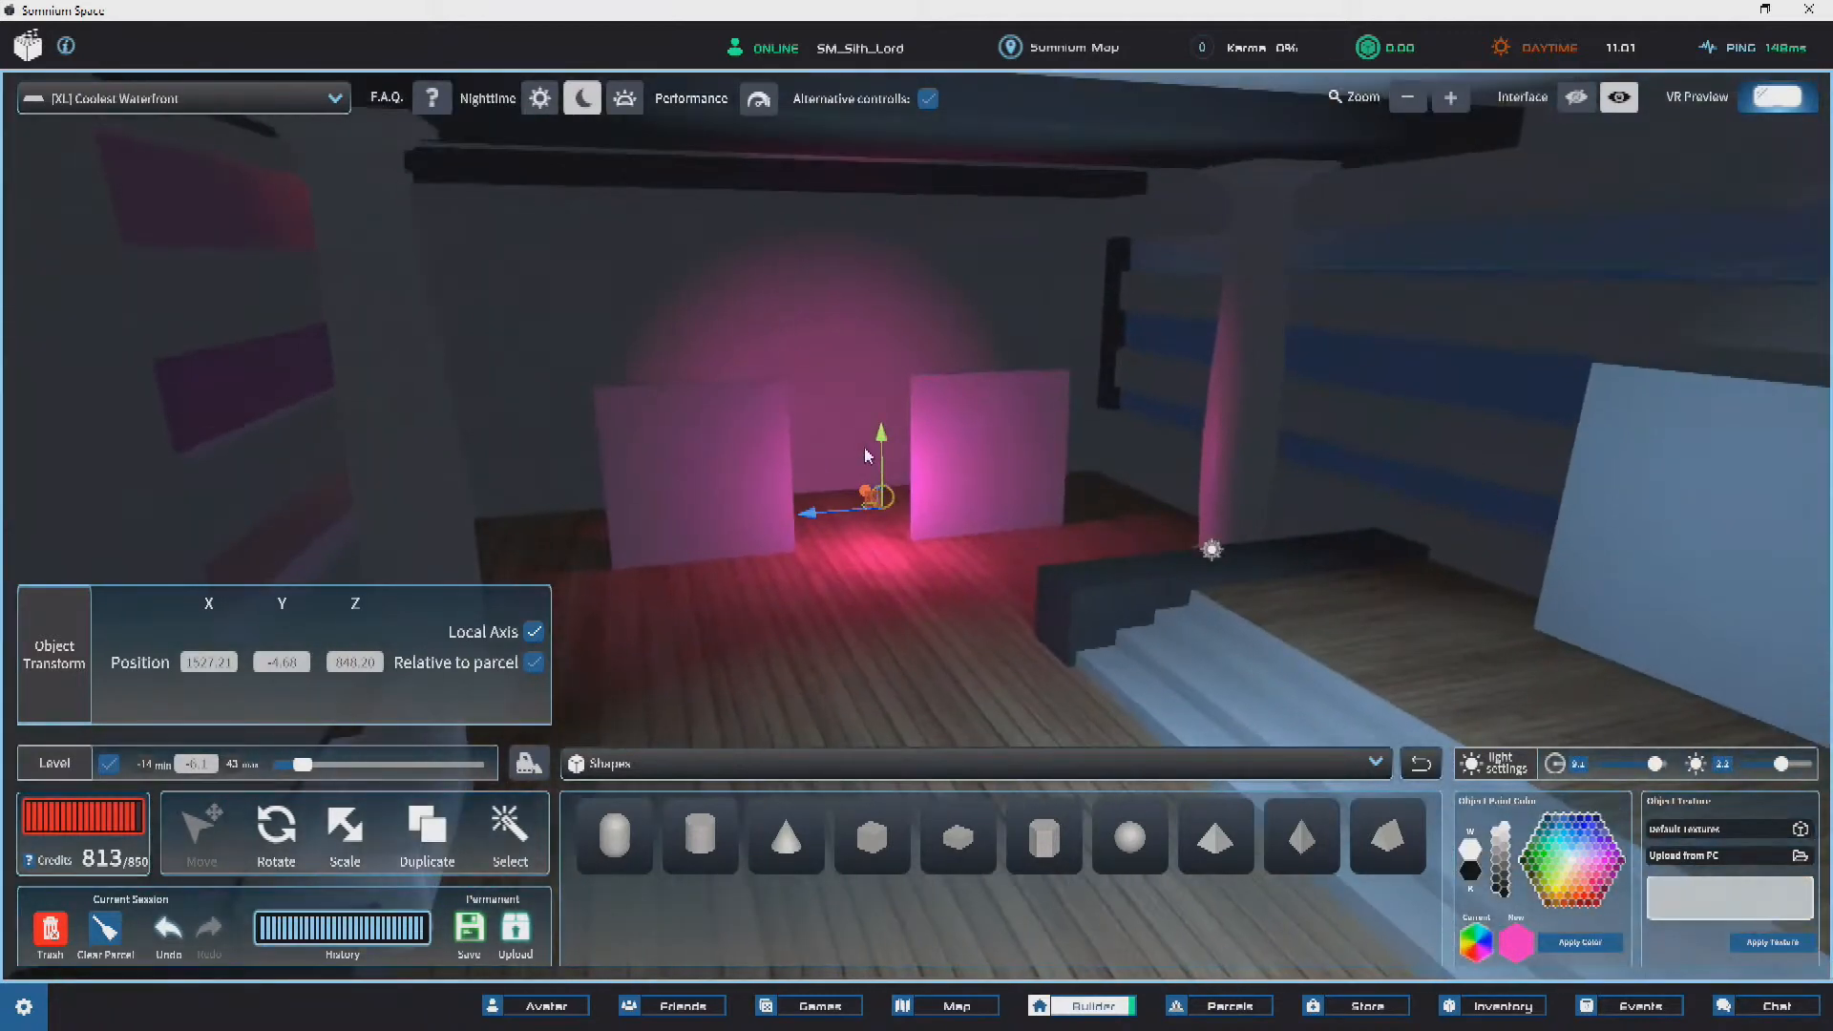
Step: Raise the pink light to about Y -3.41 and check its glow through the slatted front wall from outside
left_click_drag(868, 456, 878, 371)
scroll(1124, 392, "down", 6)
right_click_drag(1125, 393, 1024, 388)
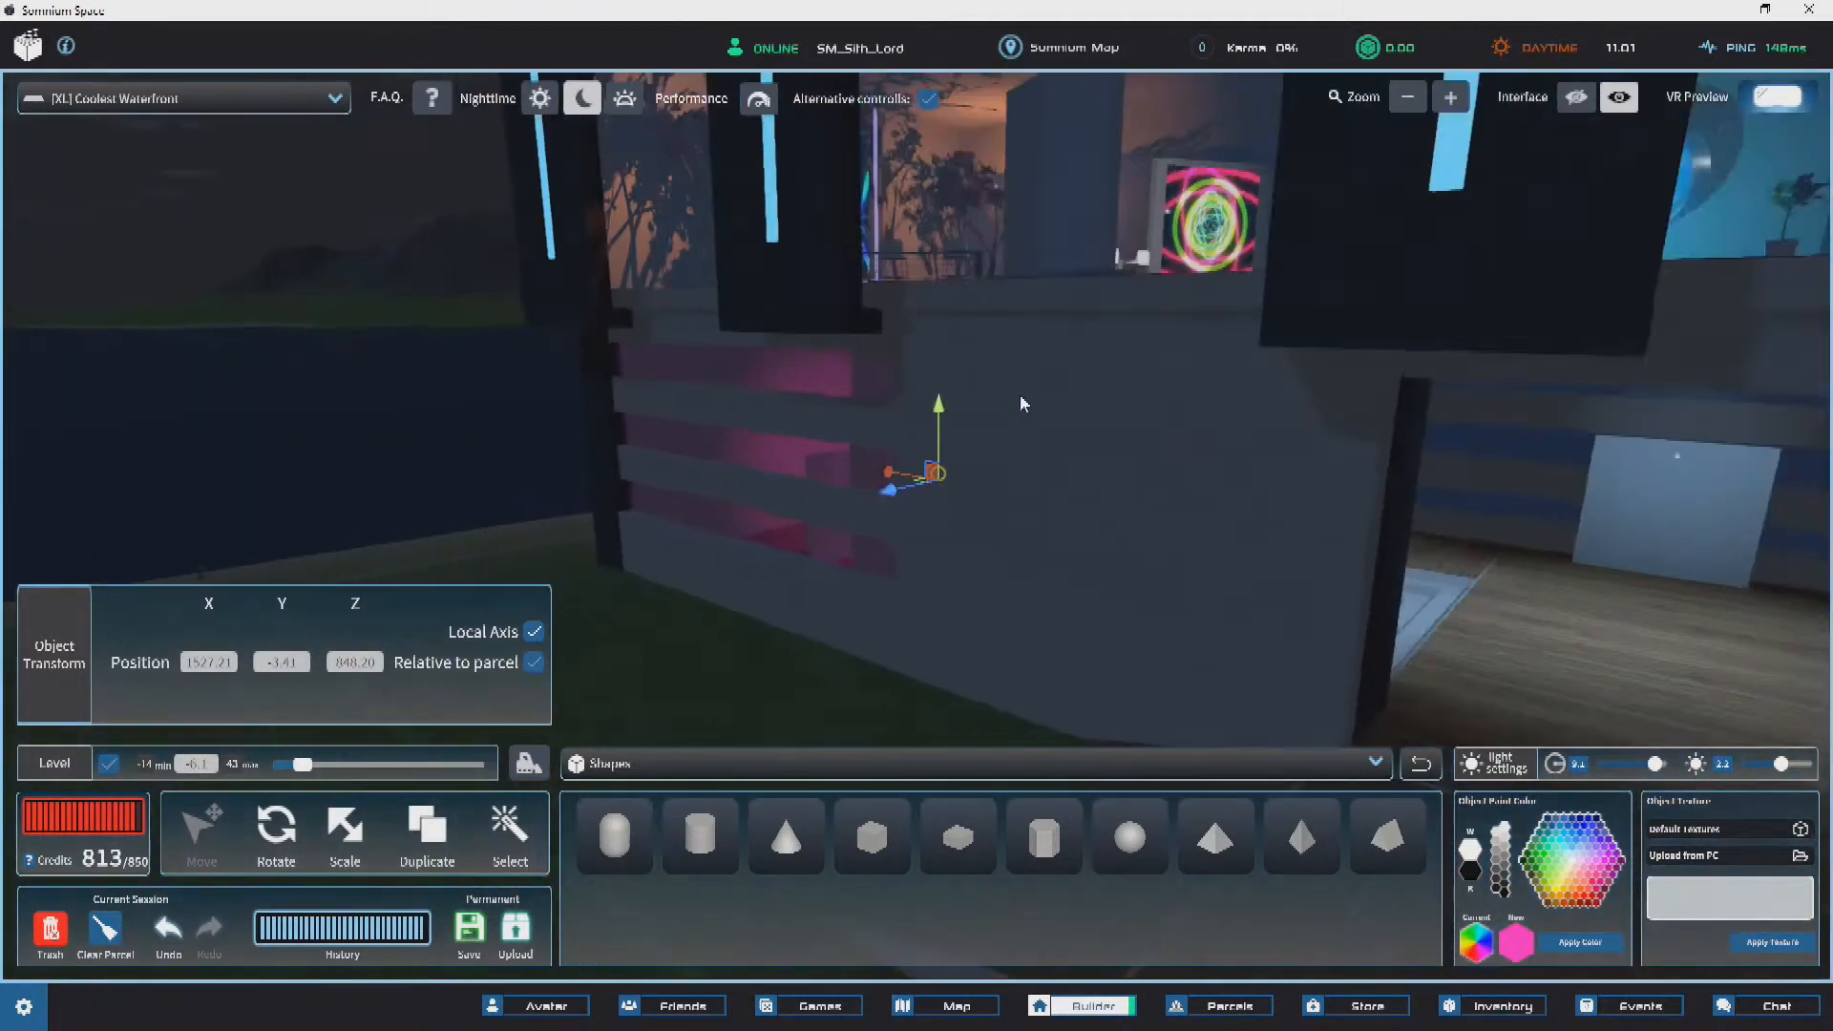
left_click(564, 466)
scroll(834, 491, "up", 2)
scroll(888, 506, "up", 4)
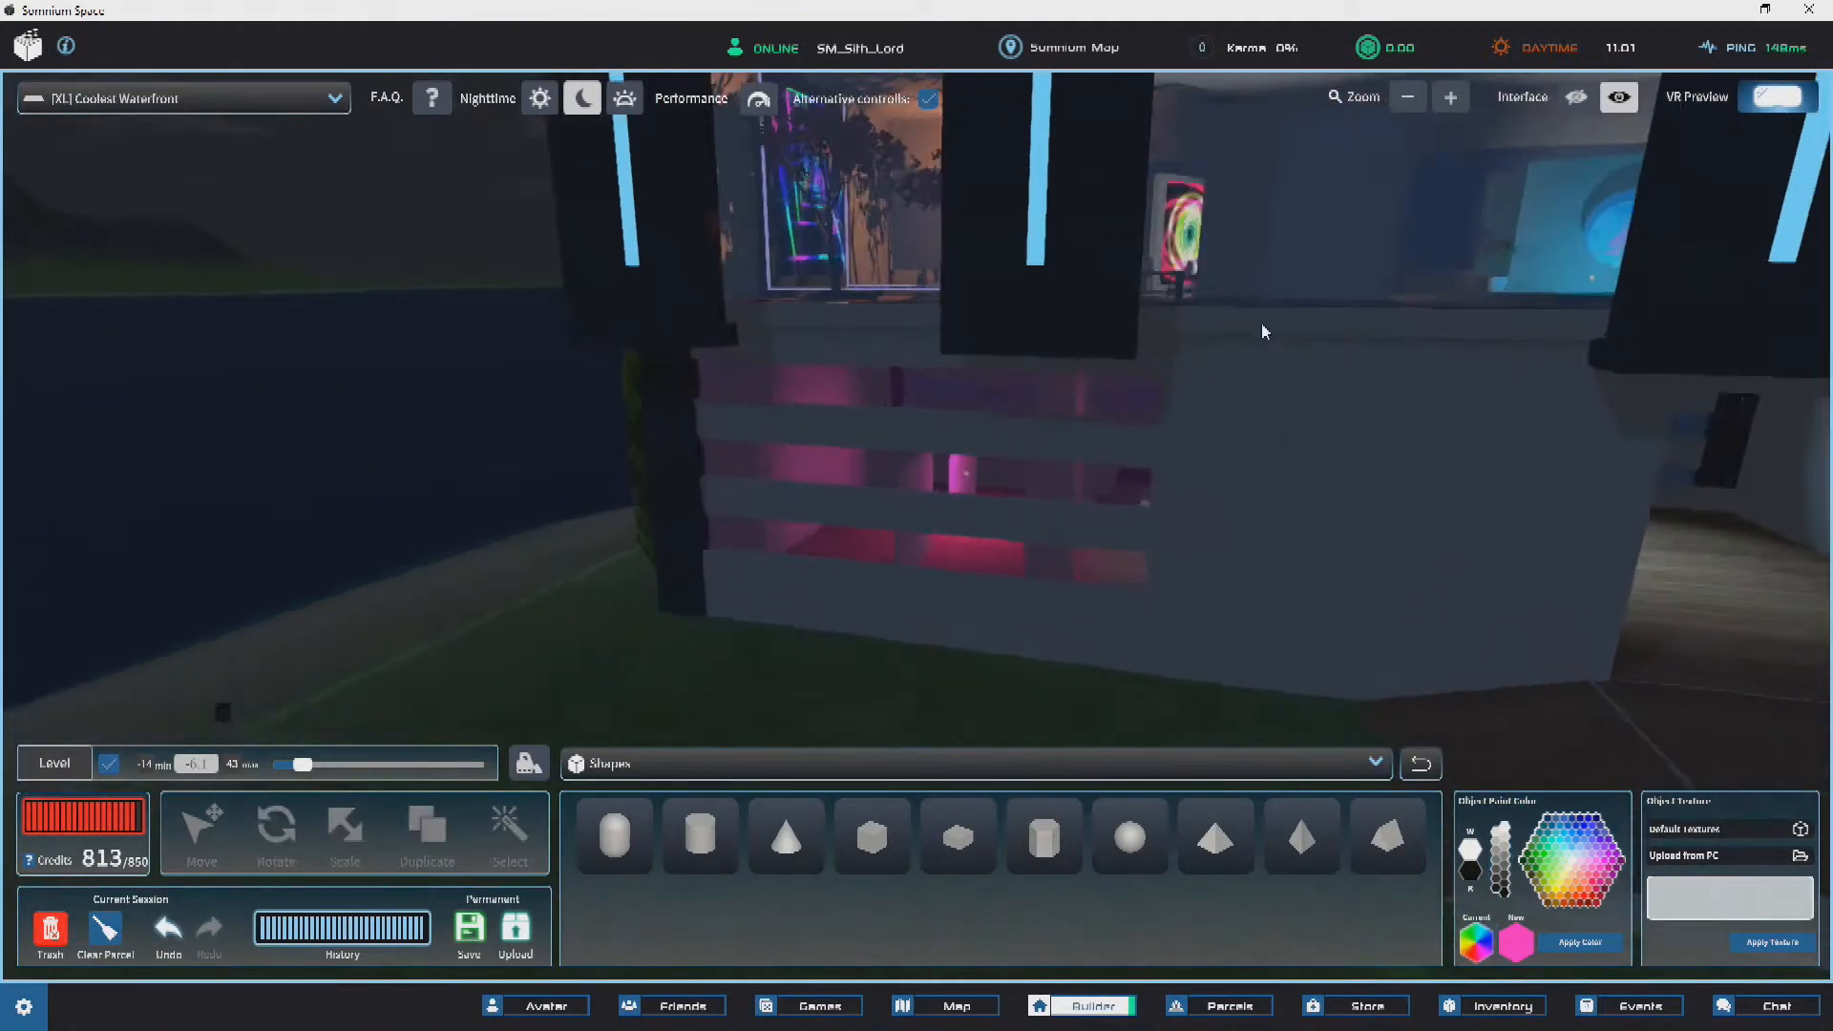
right_click_drag(1310, 335, 976, 357)
scroll(945, 350, "up", 4)
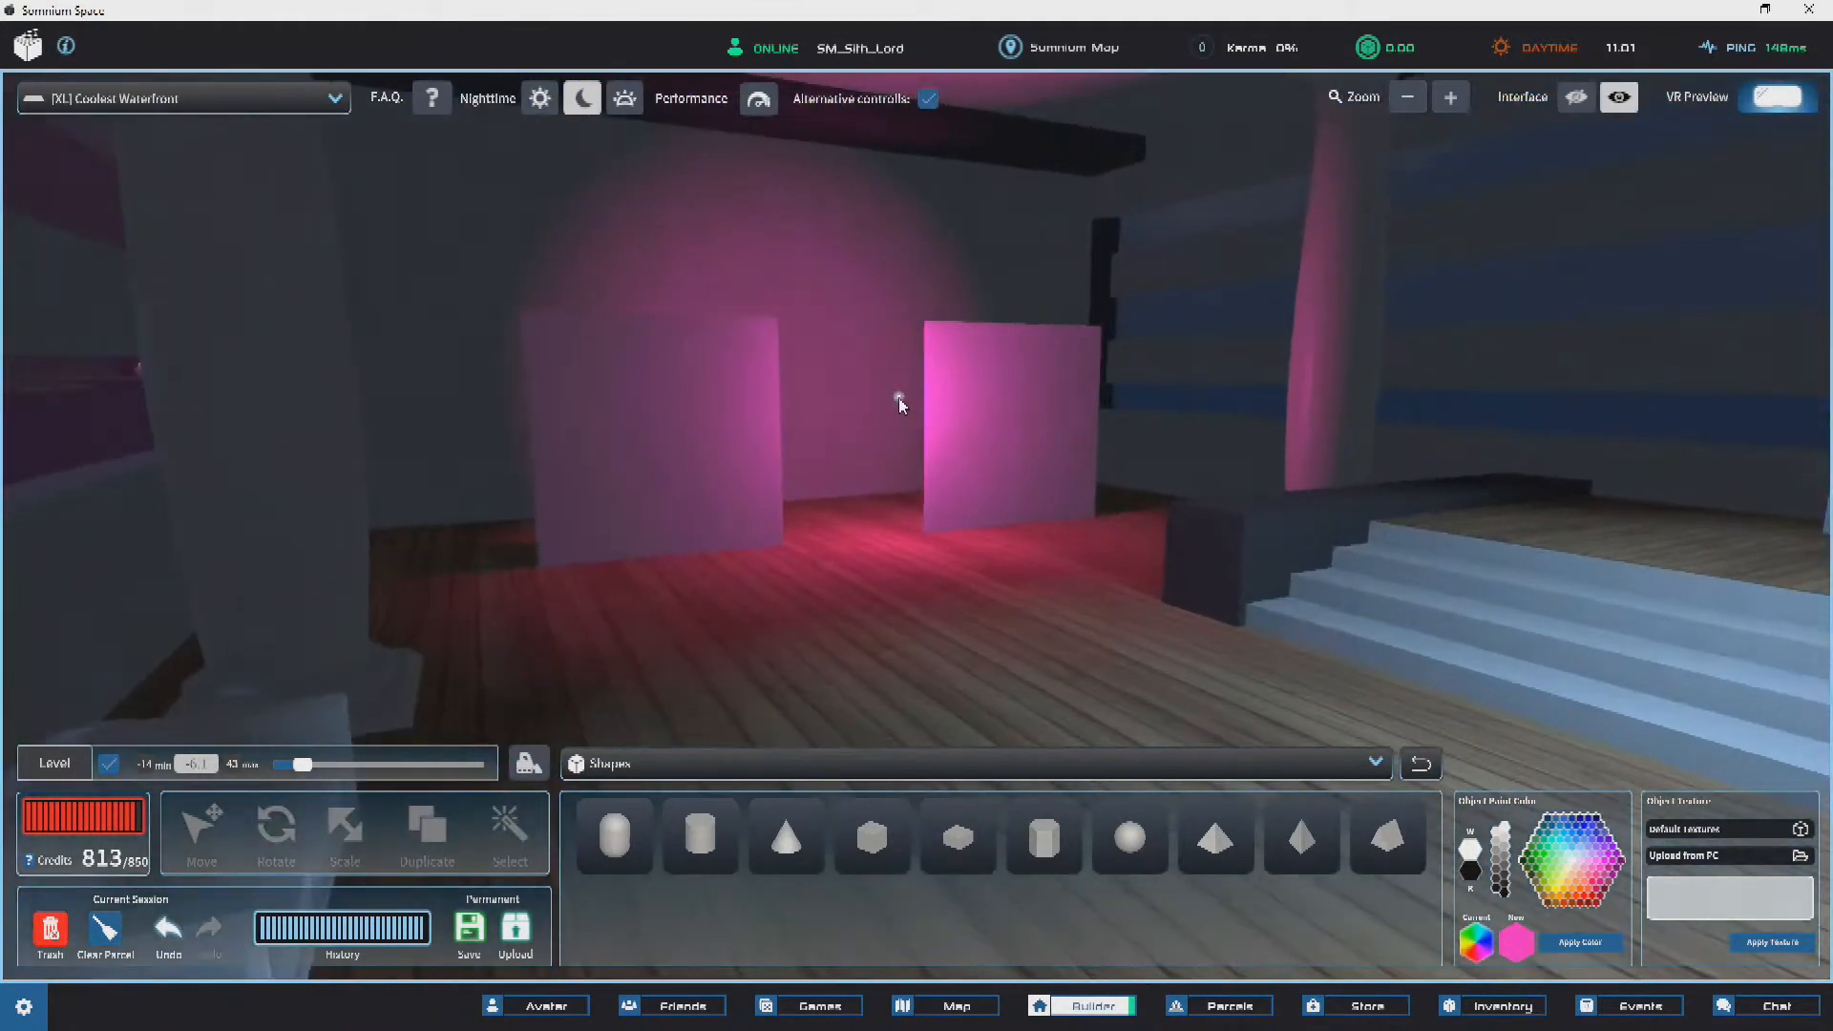
Step: Try yellow and salmon pink on the light between the back panels, and settle on blue
left_click(898, 400)
left_click(1579, 944)
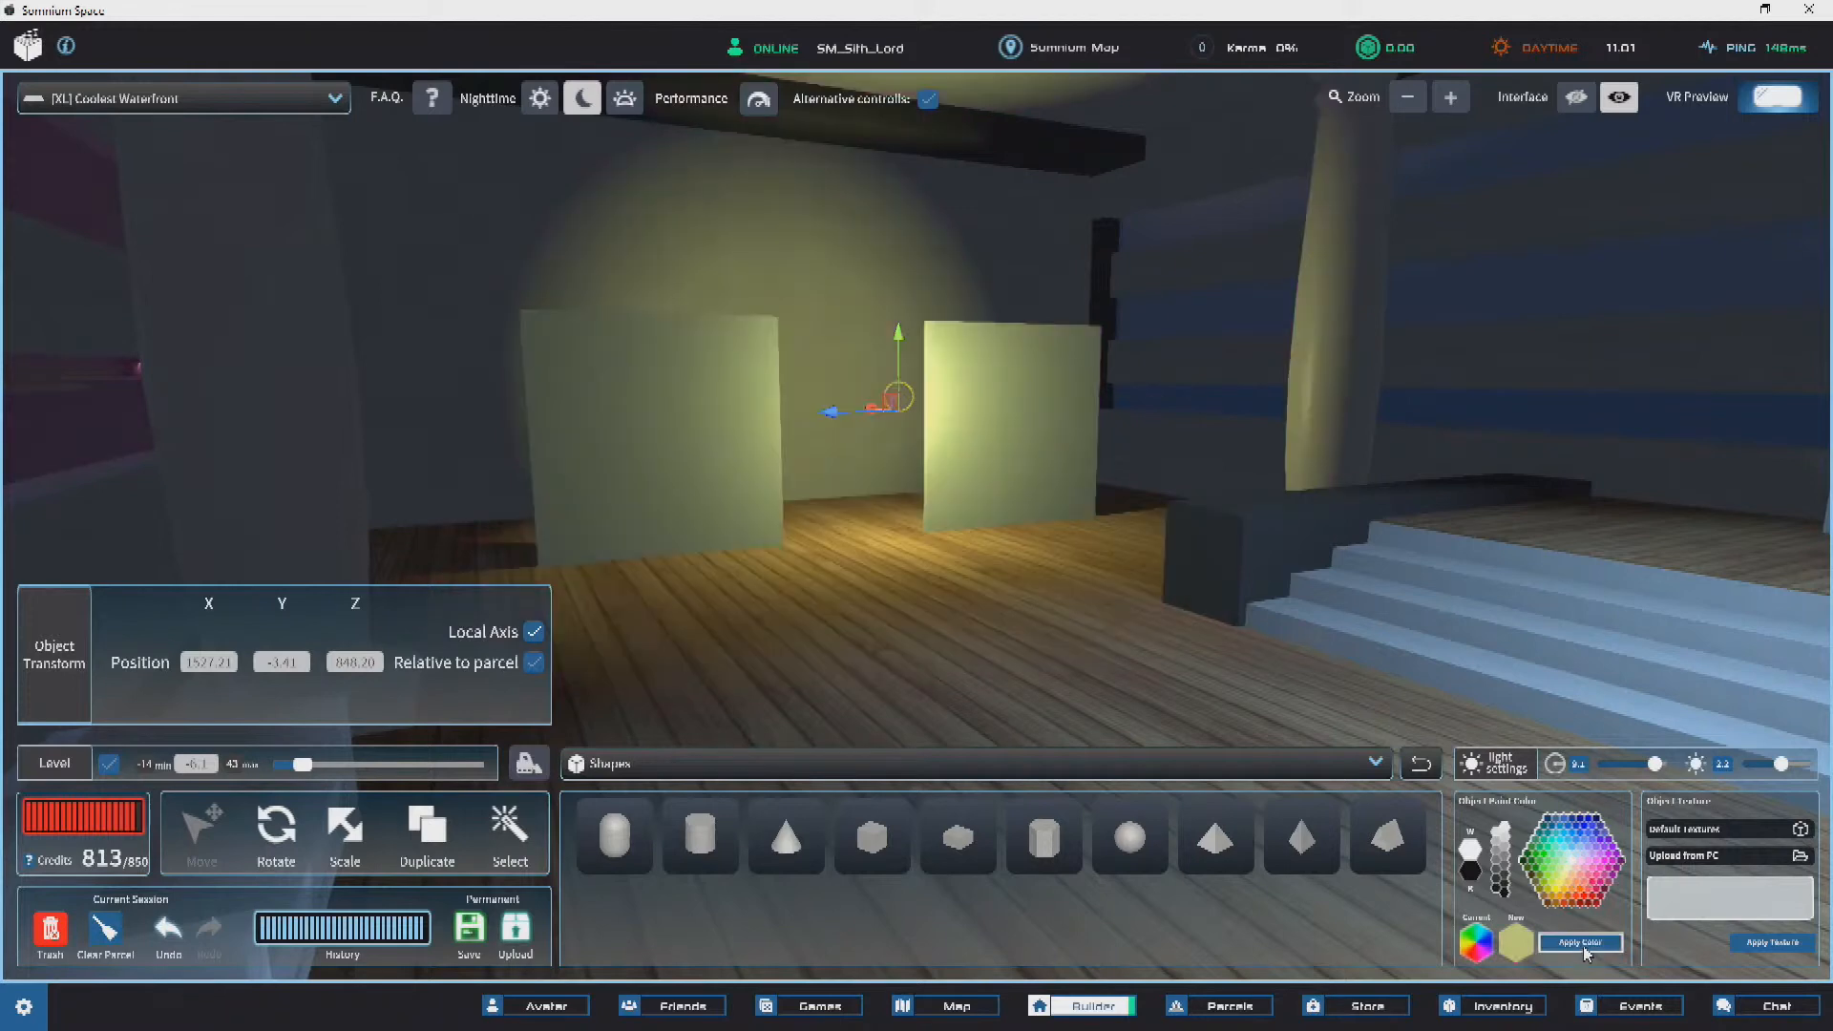
right_click_drag(993, 389, 1589, 878)
left_click(1582, 944)
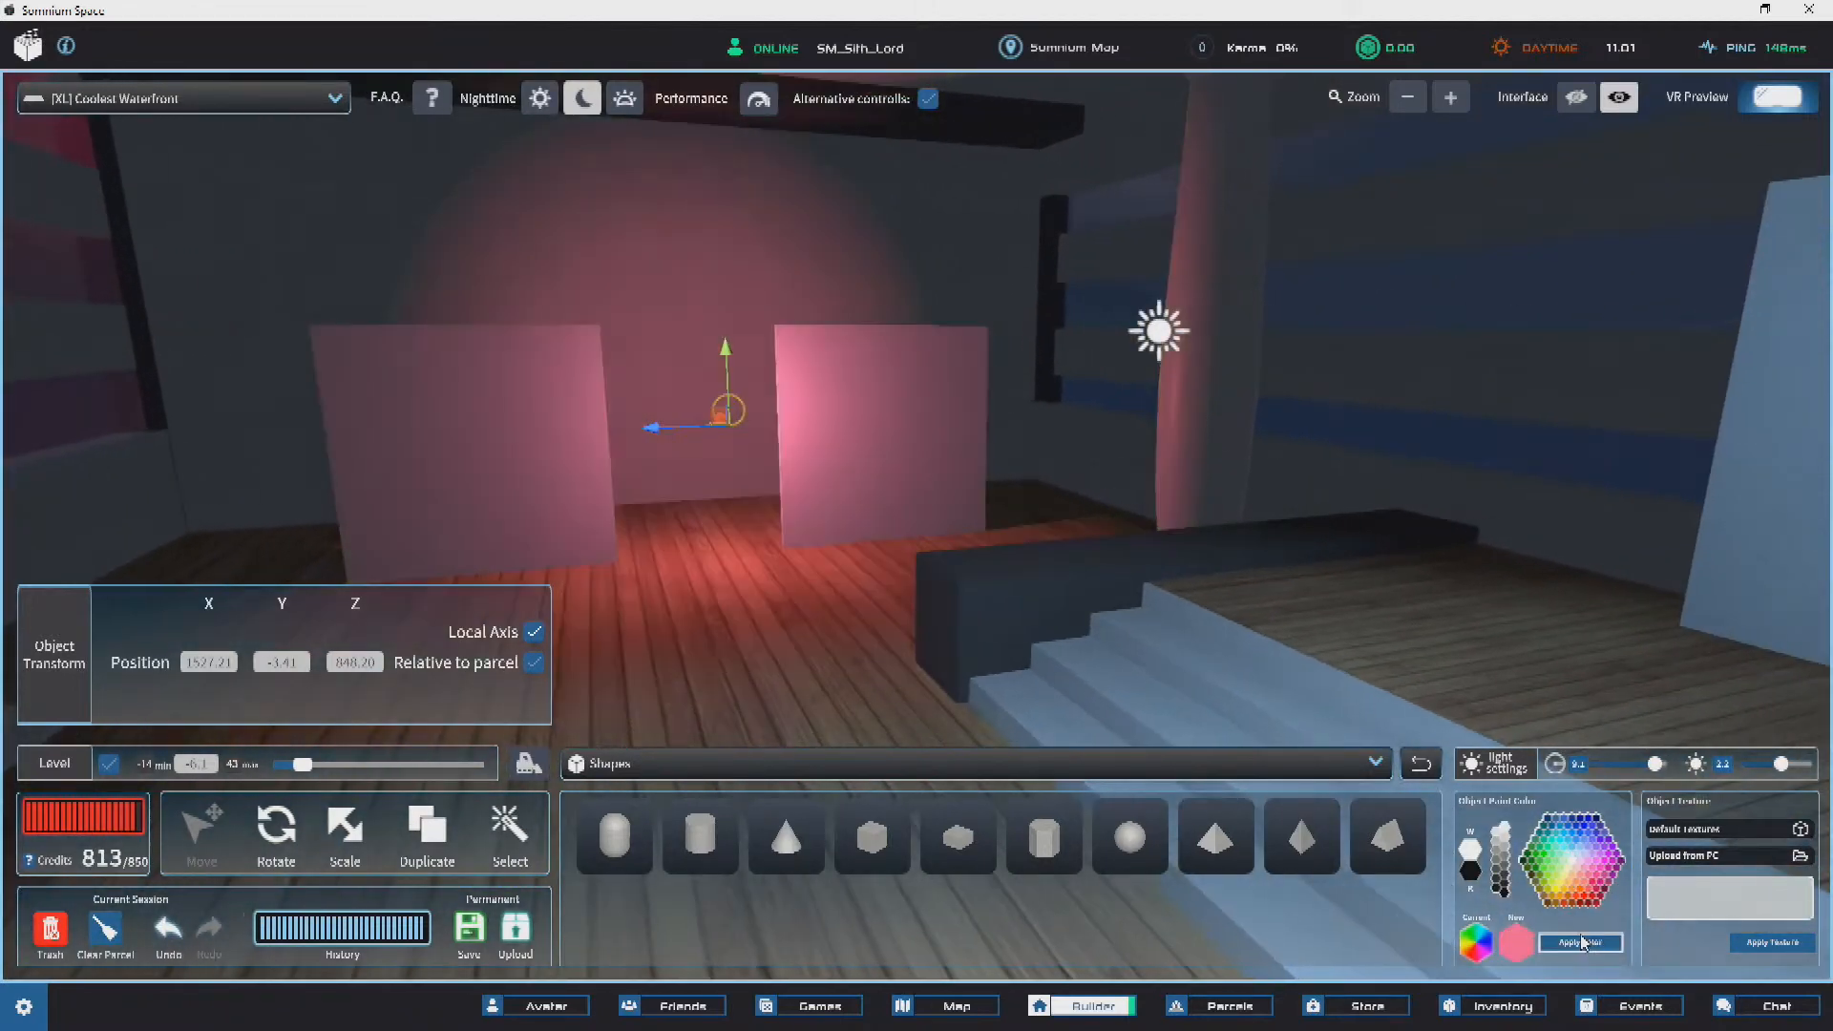
left_click(1592, 943)
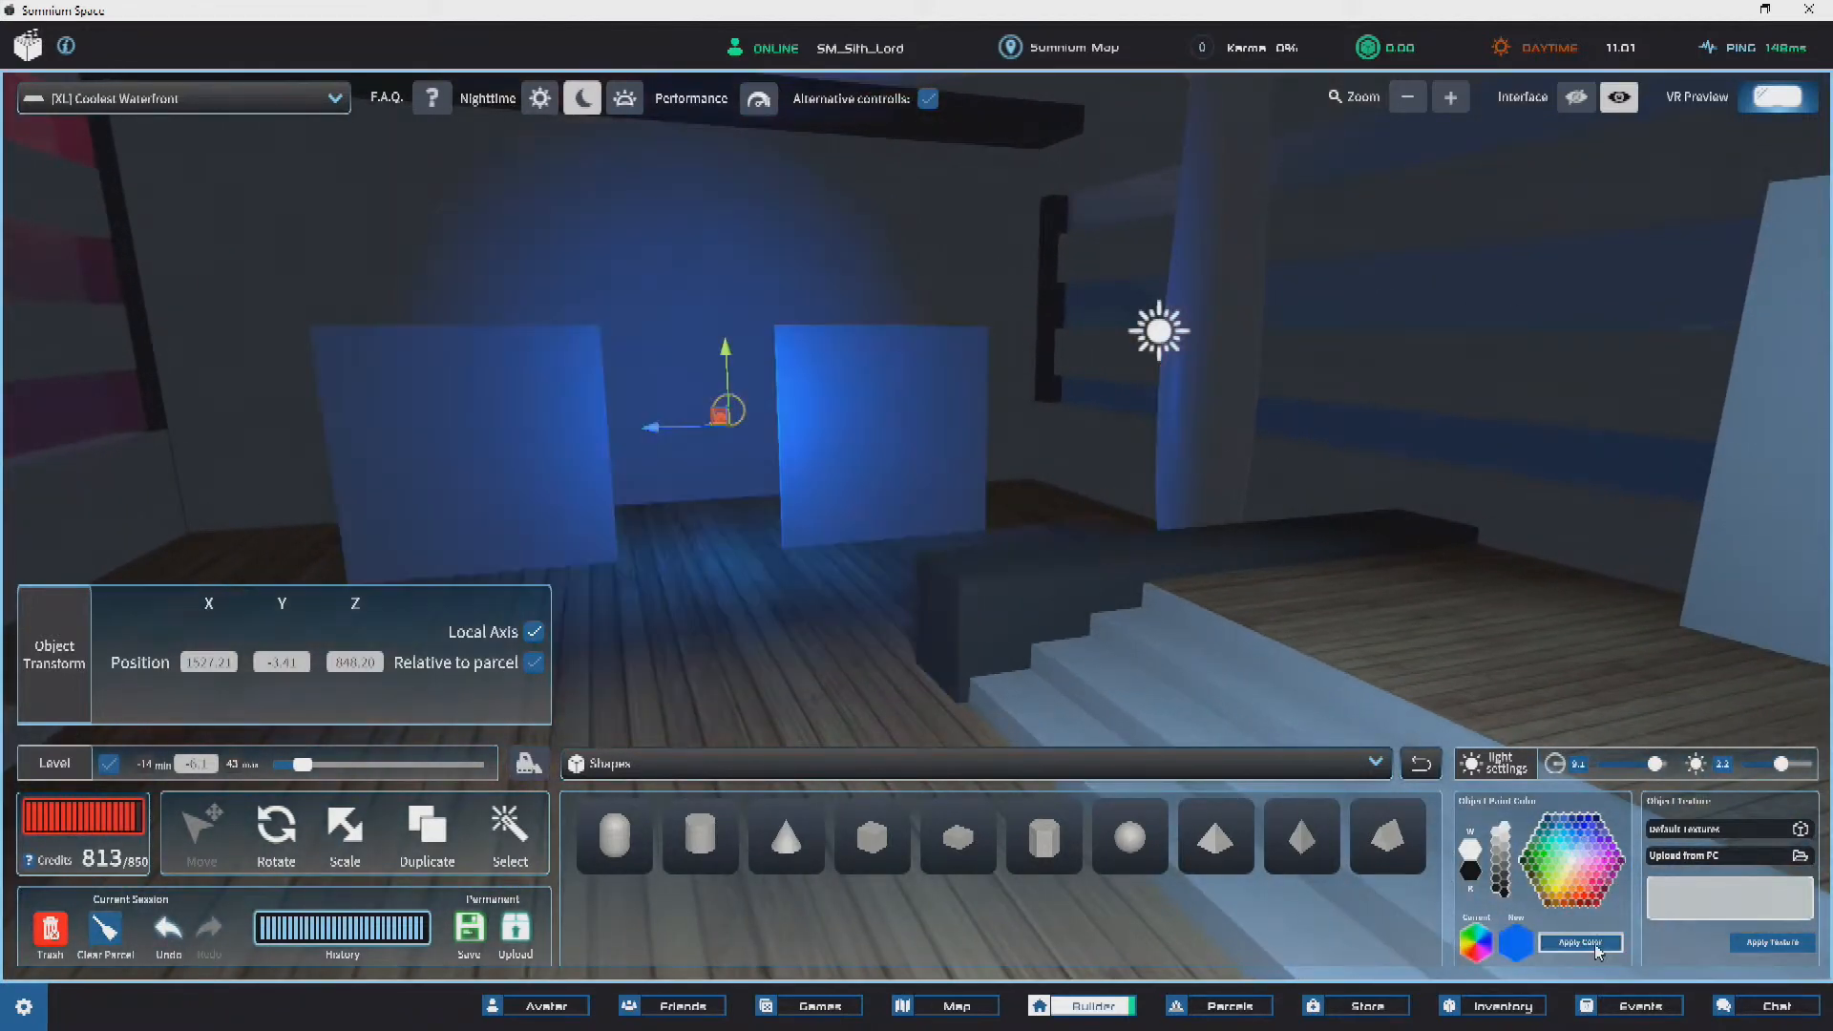
Step: Move the blue light above the panel near the column, to about X 1527.88, Y -0.66, Z 849.85
key("w")
right_click_drag(1006, 466, 806, 574)
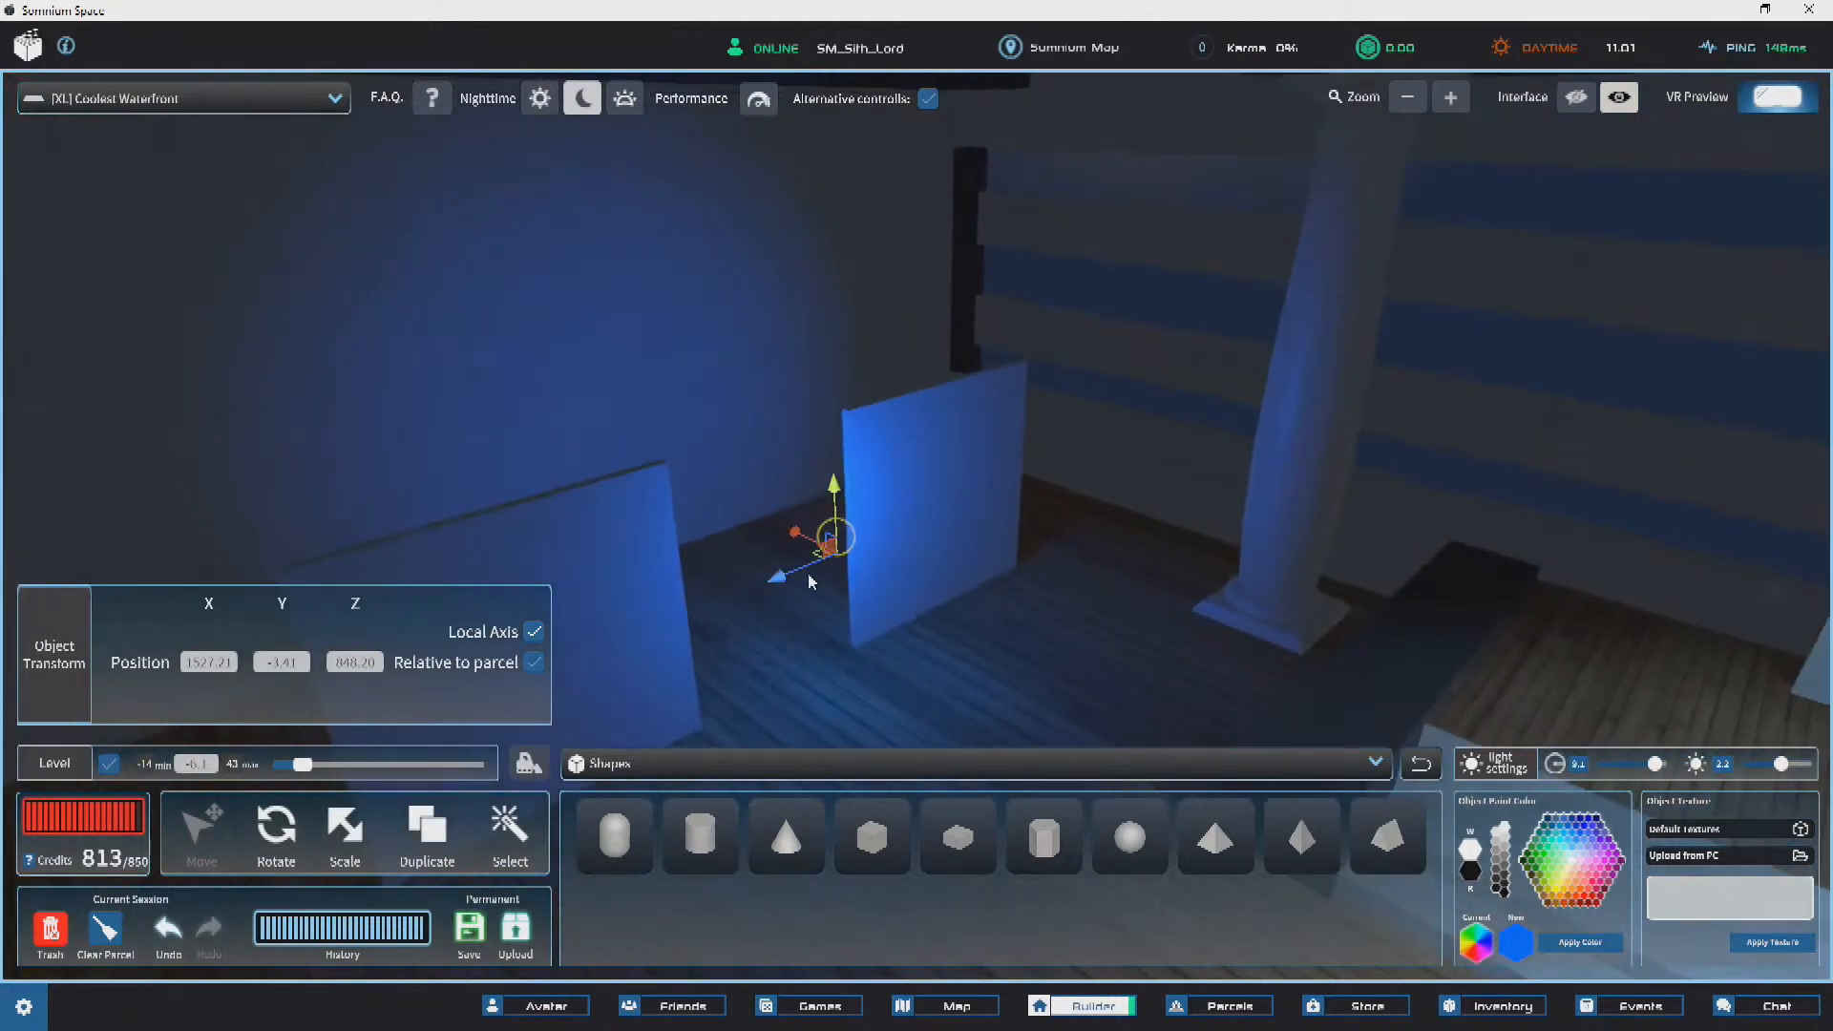
left_click_drag(818, 561, 970, 306)
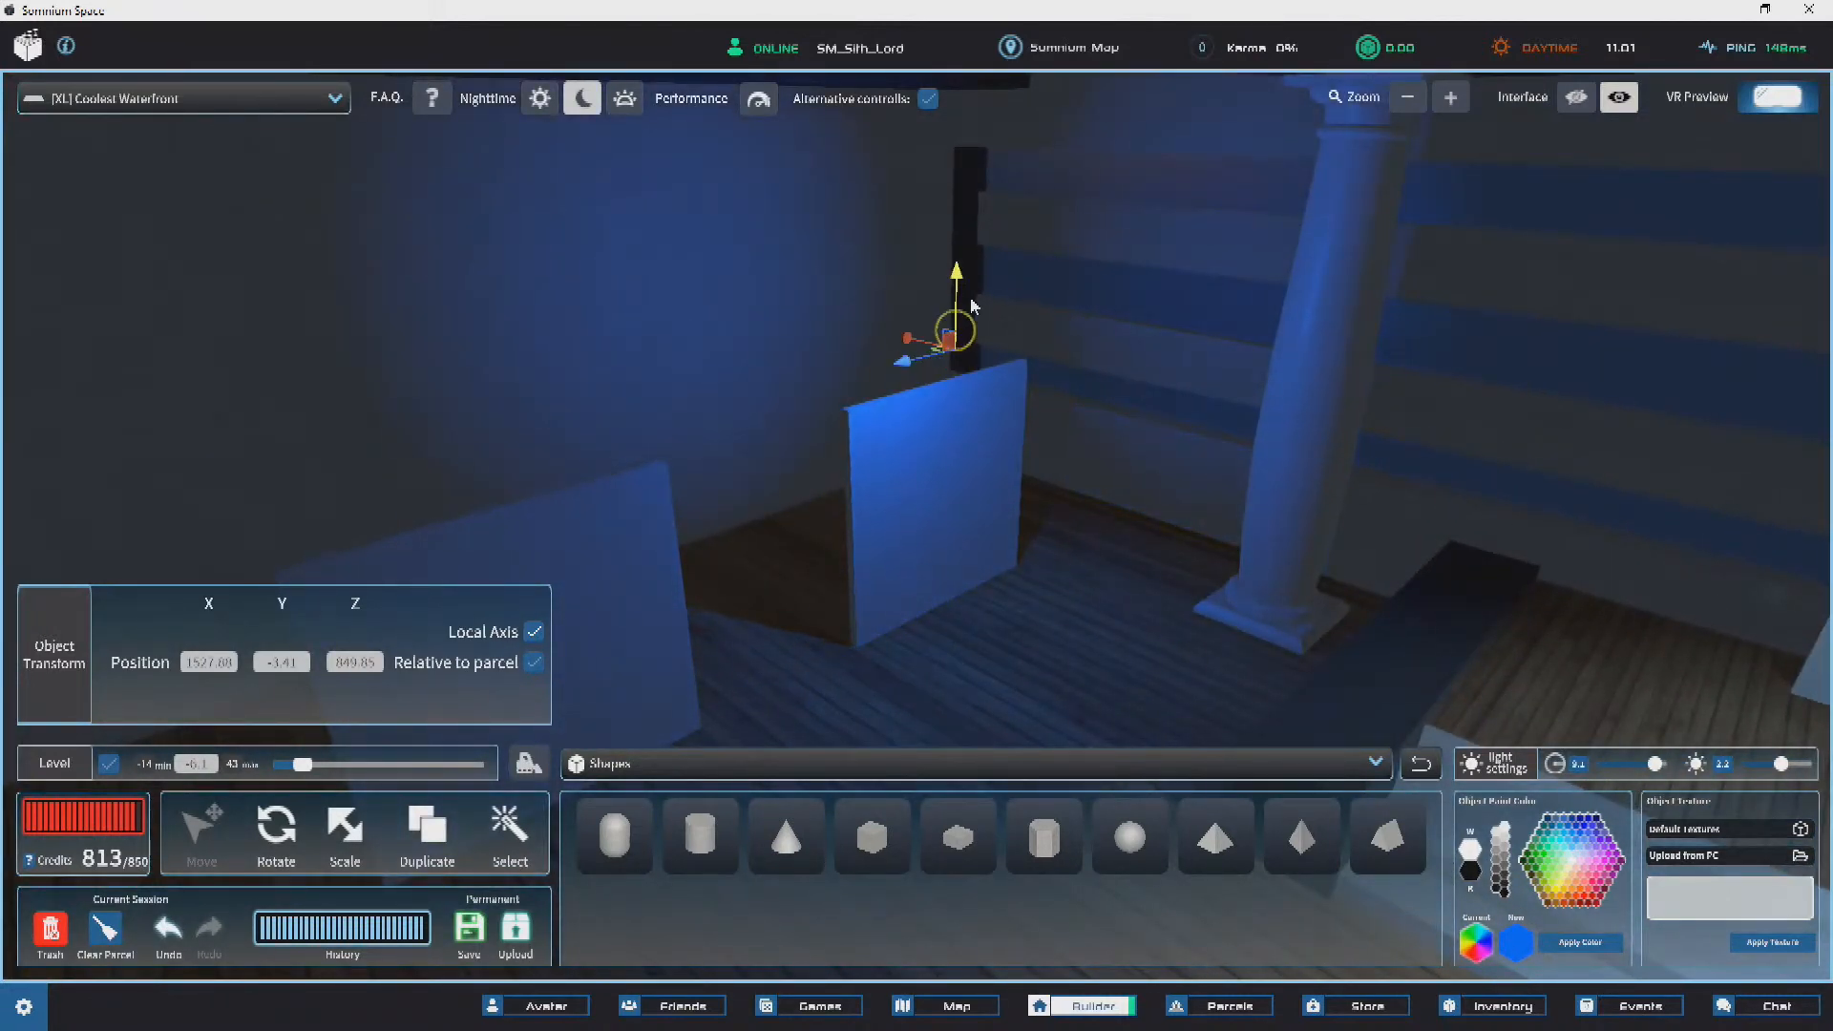
key("s")
right_click_drag(1124, 507, 786, 421)
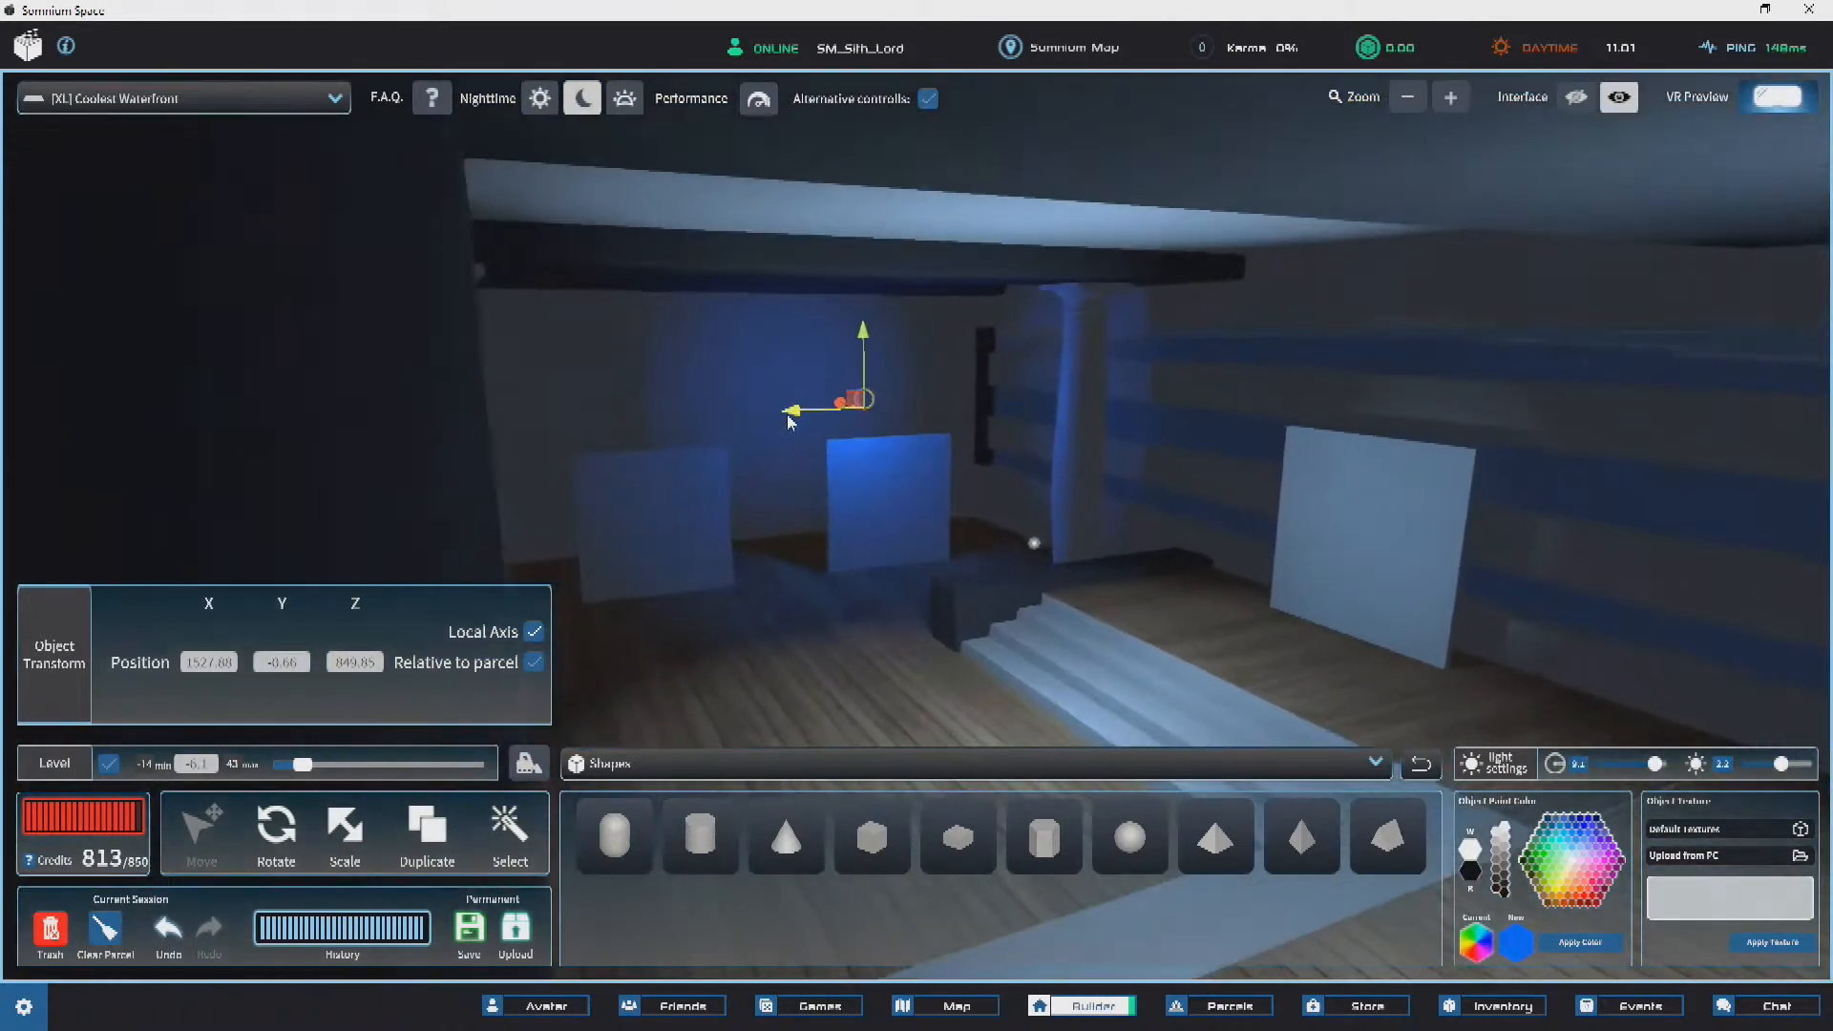
Step: Shift the blue light out in front of the two back panels, to about X 1532.73, Z 846.68
left_click_drag(787, 421, 707, 455)
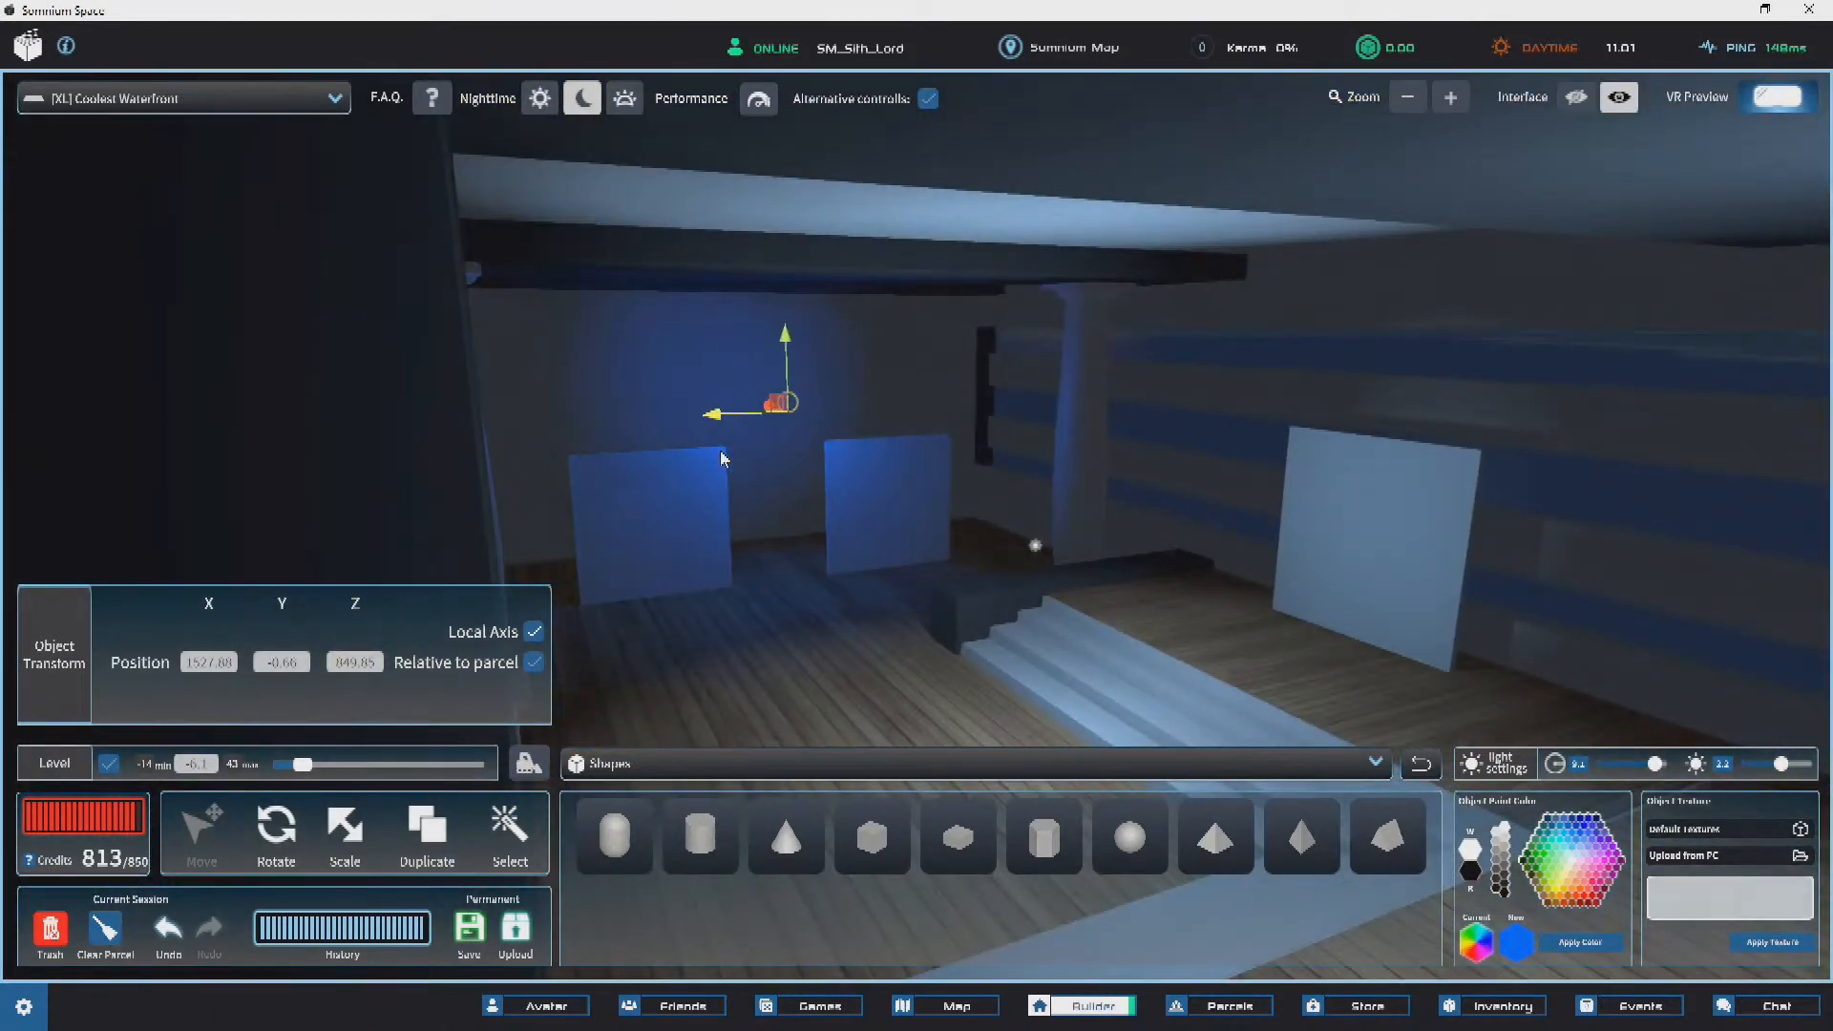
right_click_drag(869, 426, 945, 415)
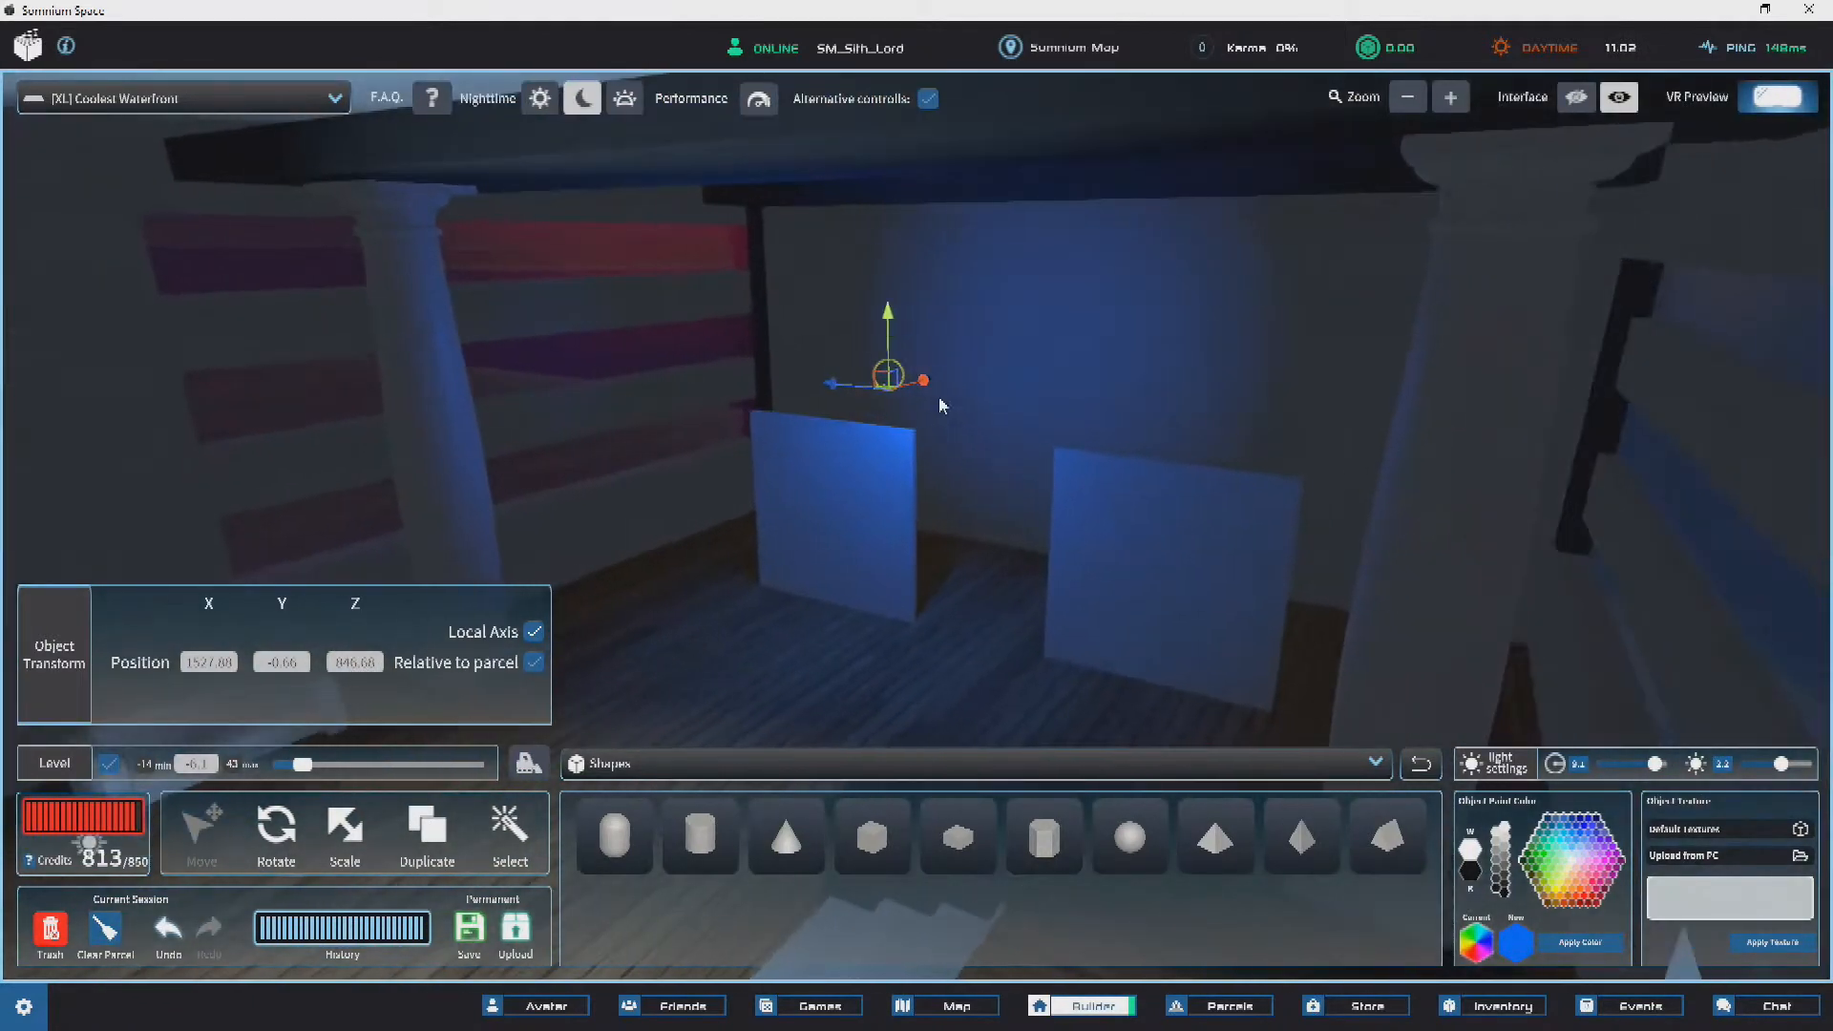
left_click_drag(925, 386, 824, 438)
right_click_drag(824, 438, 1020, 330)
left_click_drag(775, 316, 601, 421)
right_click_drag(601, 421, 768, 420)
key("w")
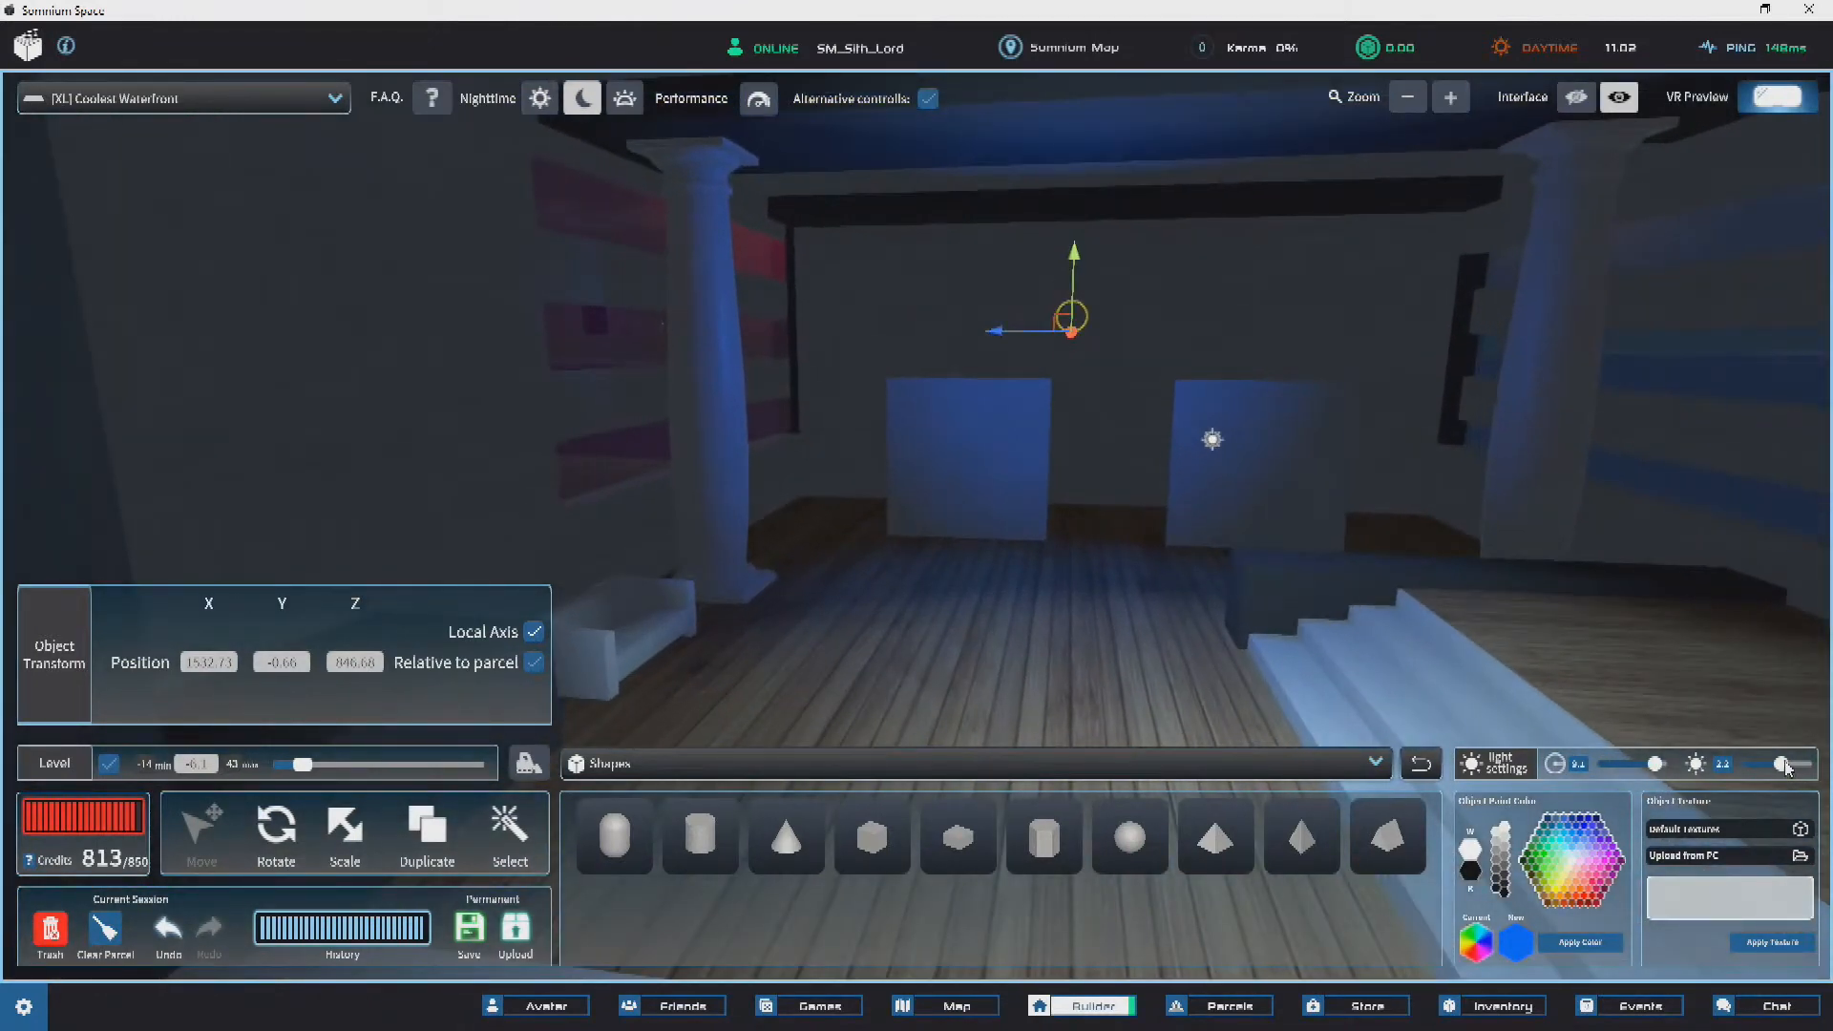
Step: Set the blue light's range to 10 and lower it to about Y -2.64 in front of the back panels
right_click_drag(960, 435, 839, 415)
key("w")
mouse_move(869, 380)
left_mouse_down()
mouse_move(909, 388)
mouse_move(887, 384)
left_mouse_up()
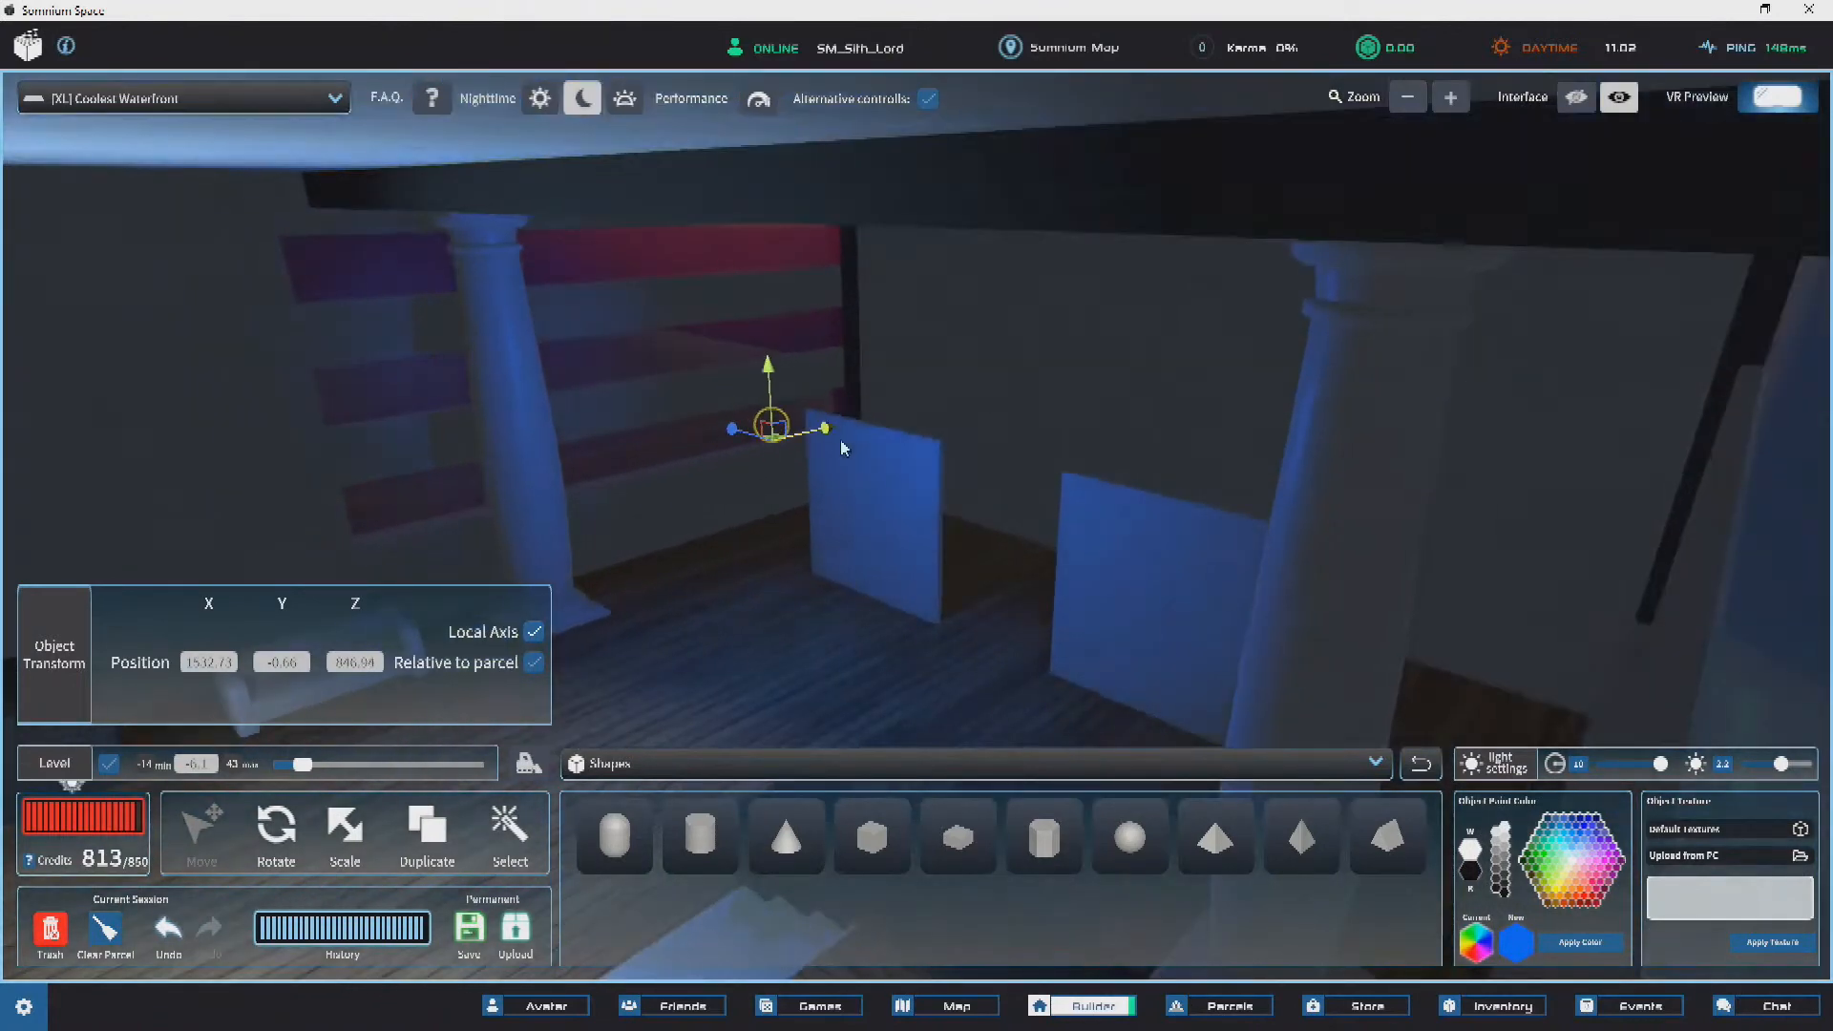
left_click_drag(841, 448, 764, 503)
right_click_drag(740, 563, 955, 427)
scroll(1027, 446, "down", 2)
scroll(955, 427, "up", 2)
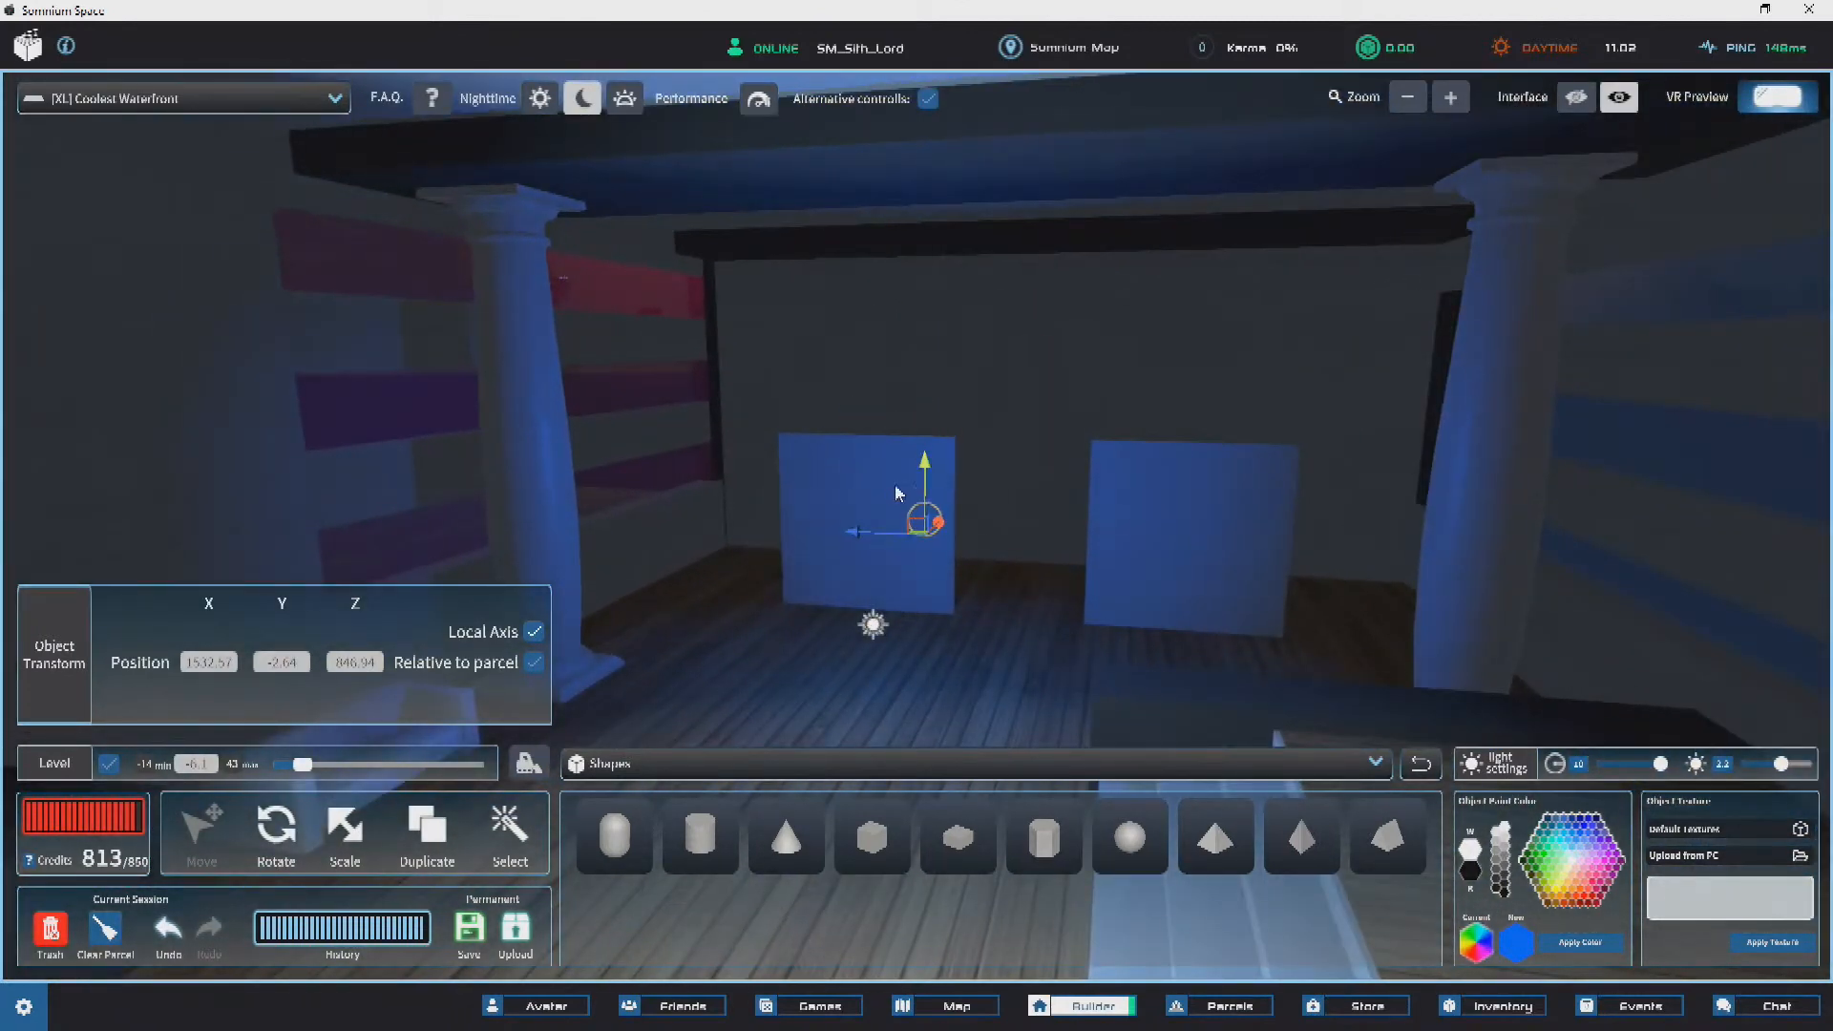
Step: Centre the blue light in the gap between the two back panels, at about X 1529.17, Z 847.76
right_click_drag(895, 493, 586, 572)
left_click_drag(748, 550, 811, 541)
right_click_drag(811, 540, 1018, 598)
scroll(1299, 577, "up", 2)
left_click_drag(1113, 597, 1141, 660)
right_click_drag(1141, 661, 845, 566)
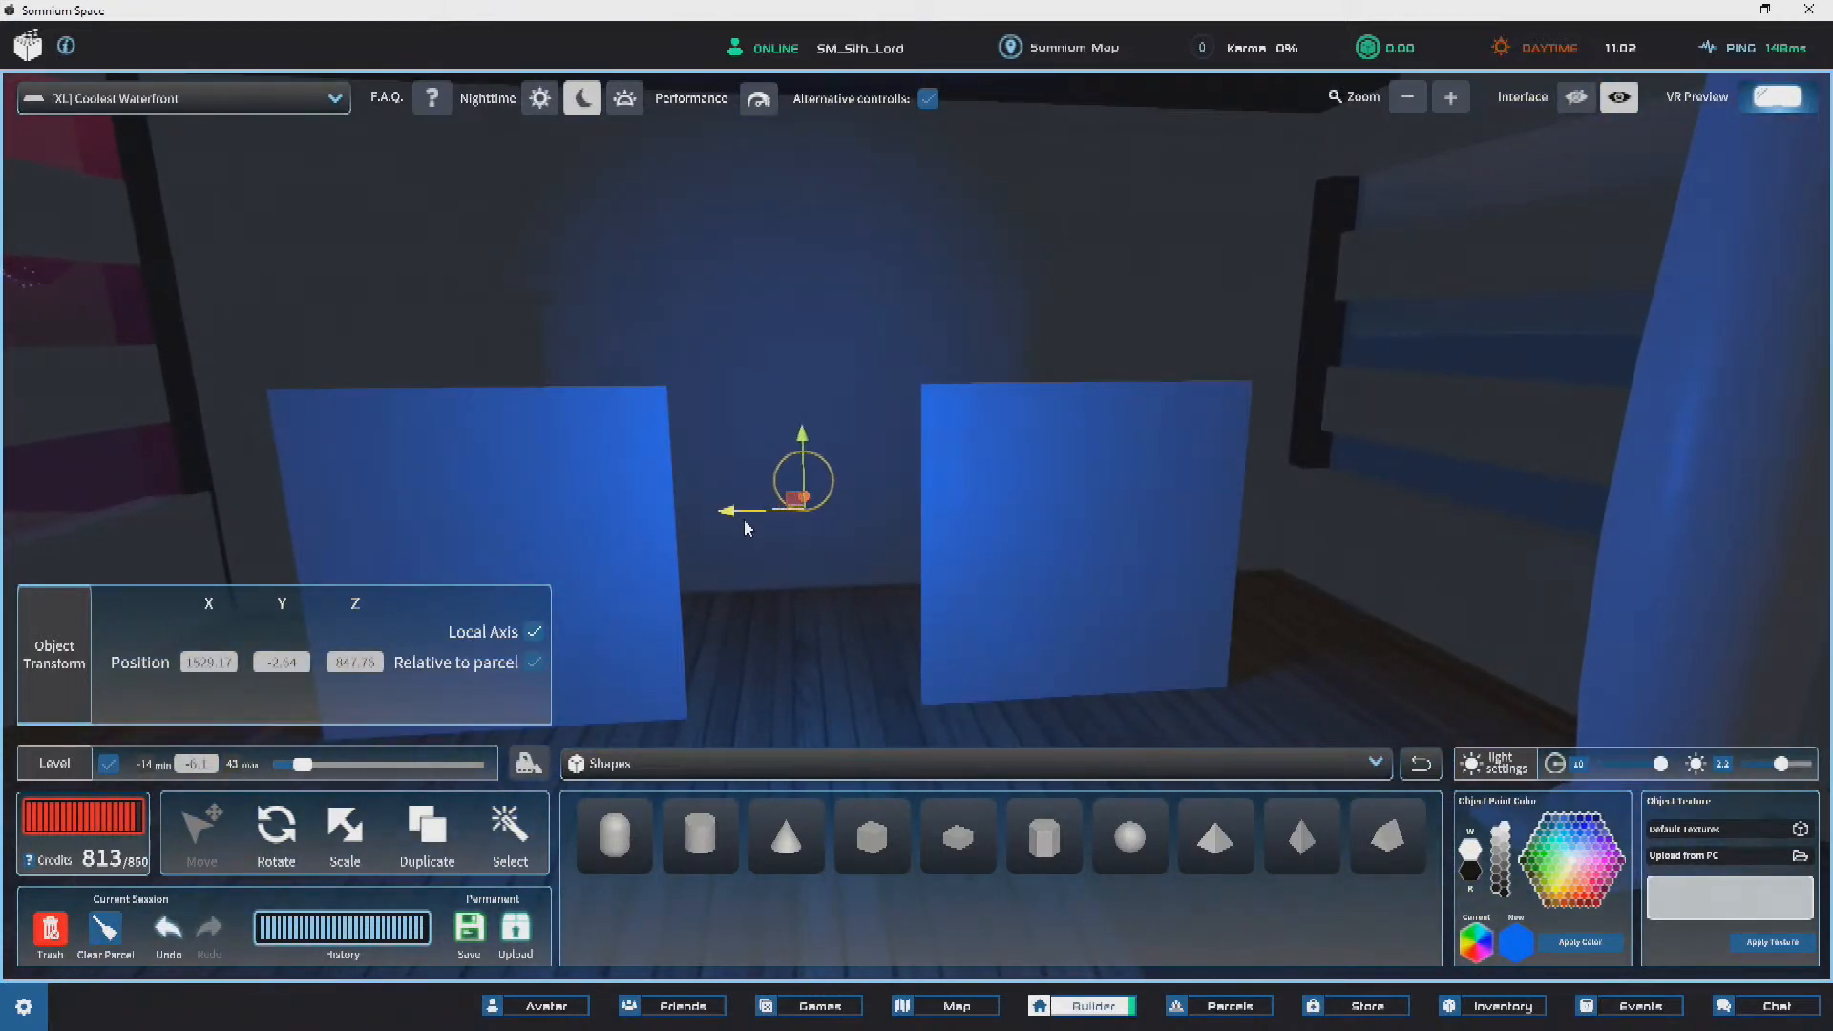
Step: Examine the blue and white lighting on the ground floor's panels from across the room
key("s")
key("a")
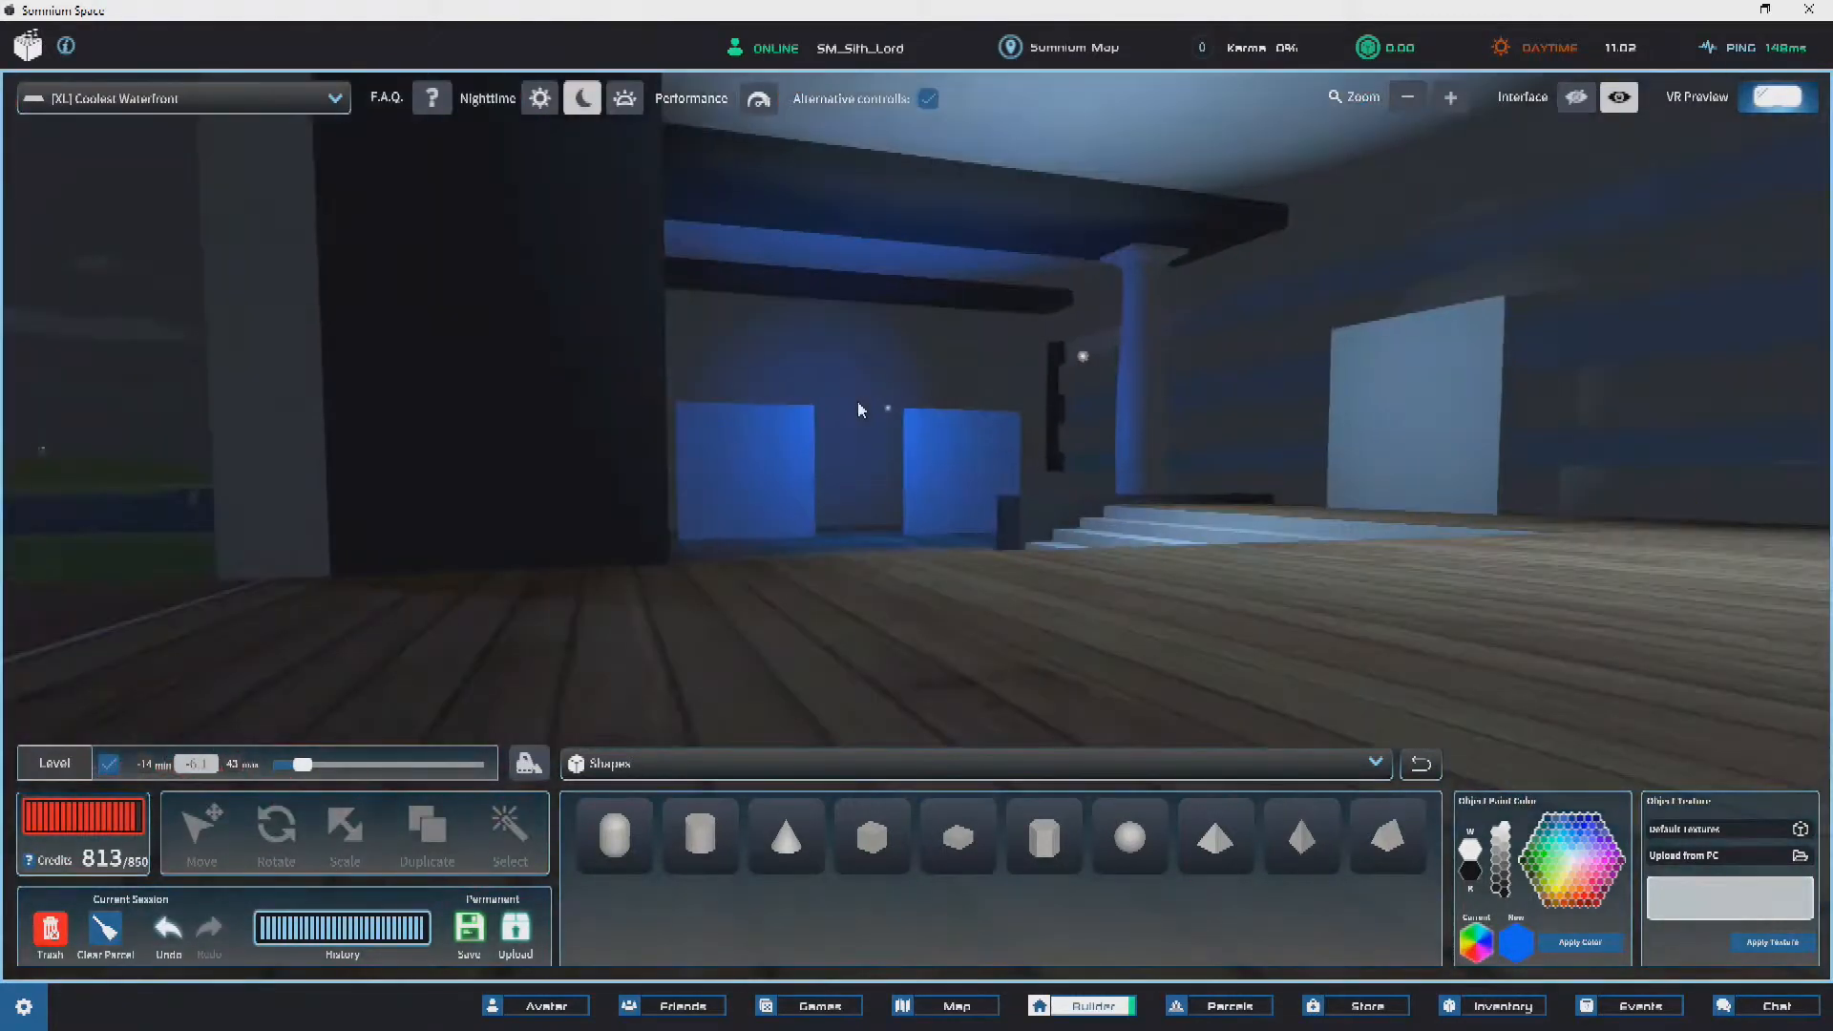
key("w")
key("d")
right_click_drag(857, 402, 1358, 416)
key("s")
key("a")
key("d")
key("a")
key("s")
key("d")
key("d")
right_click_drag(1125, 414, 1052, 442)
key("w")
key("a")
key("w")
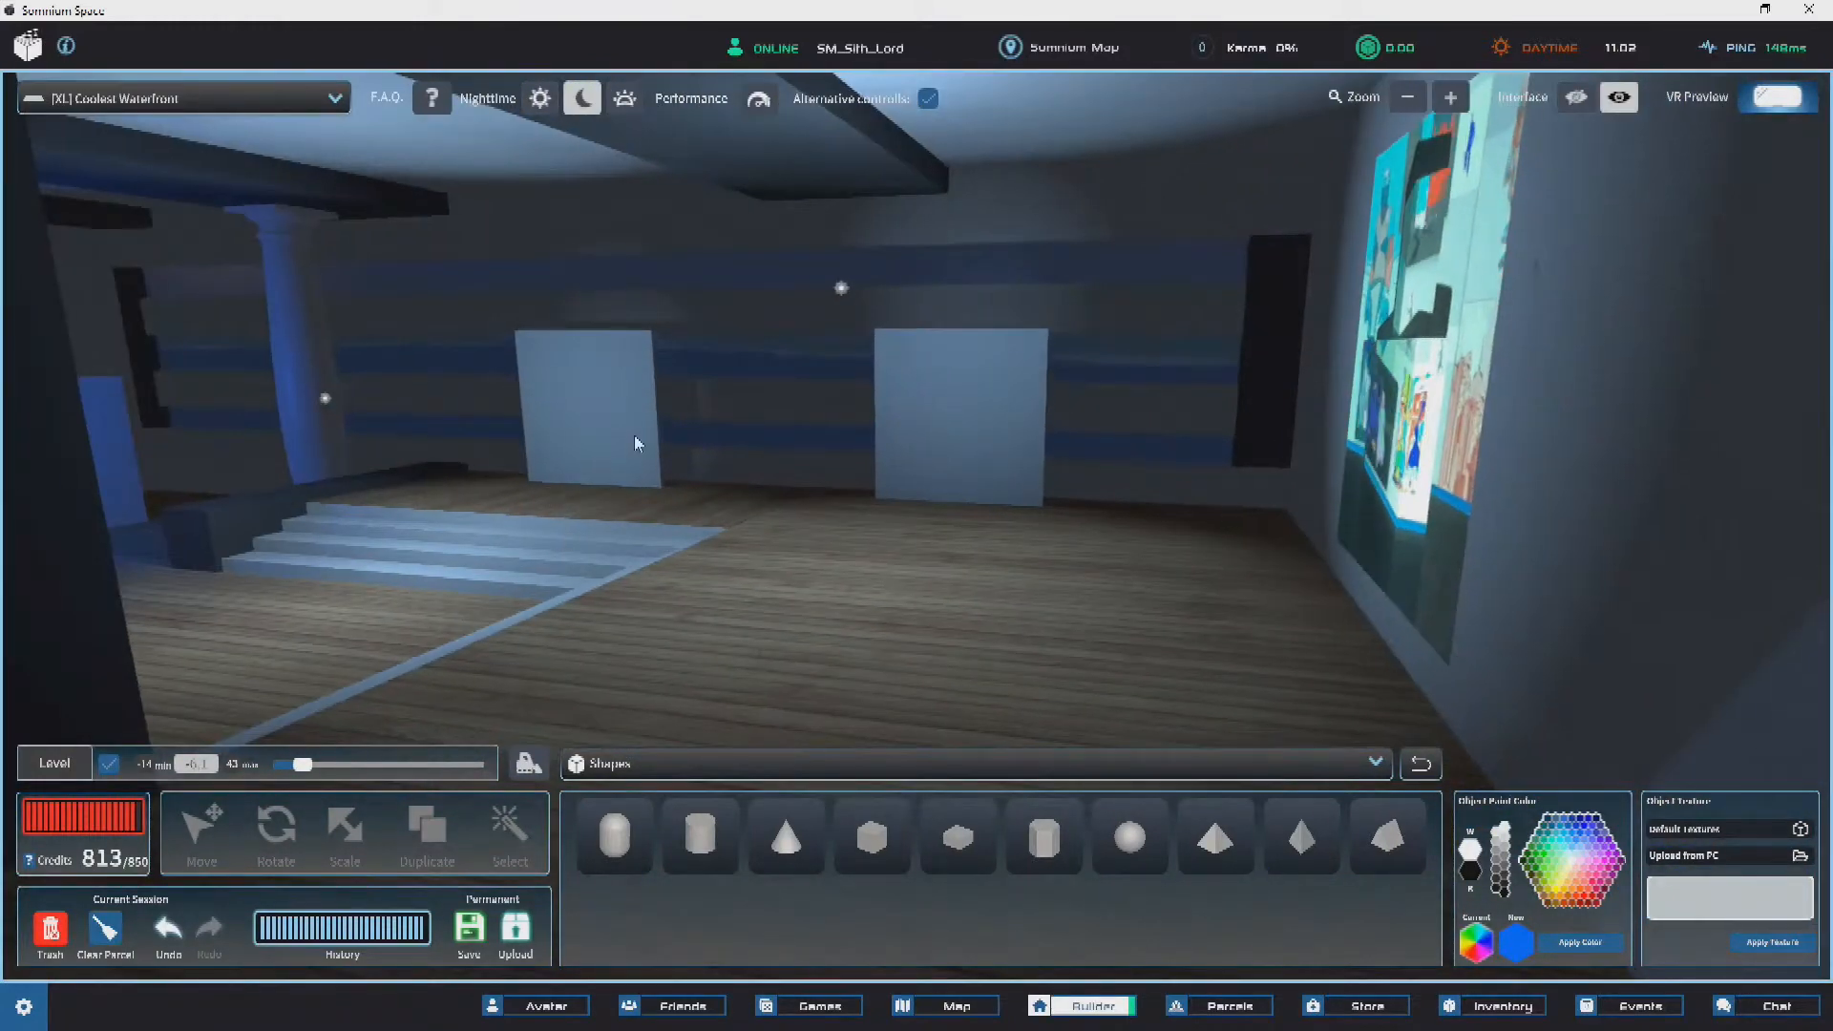
Step: View the panels beside the steps from closer up and save the build progress
key("s")
right_click_drag(634, 437, 657, 355)
key("w")
key("a")
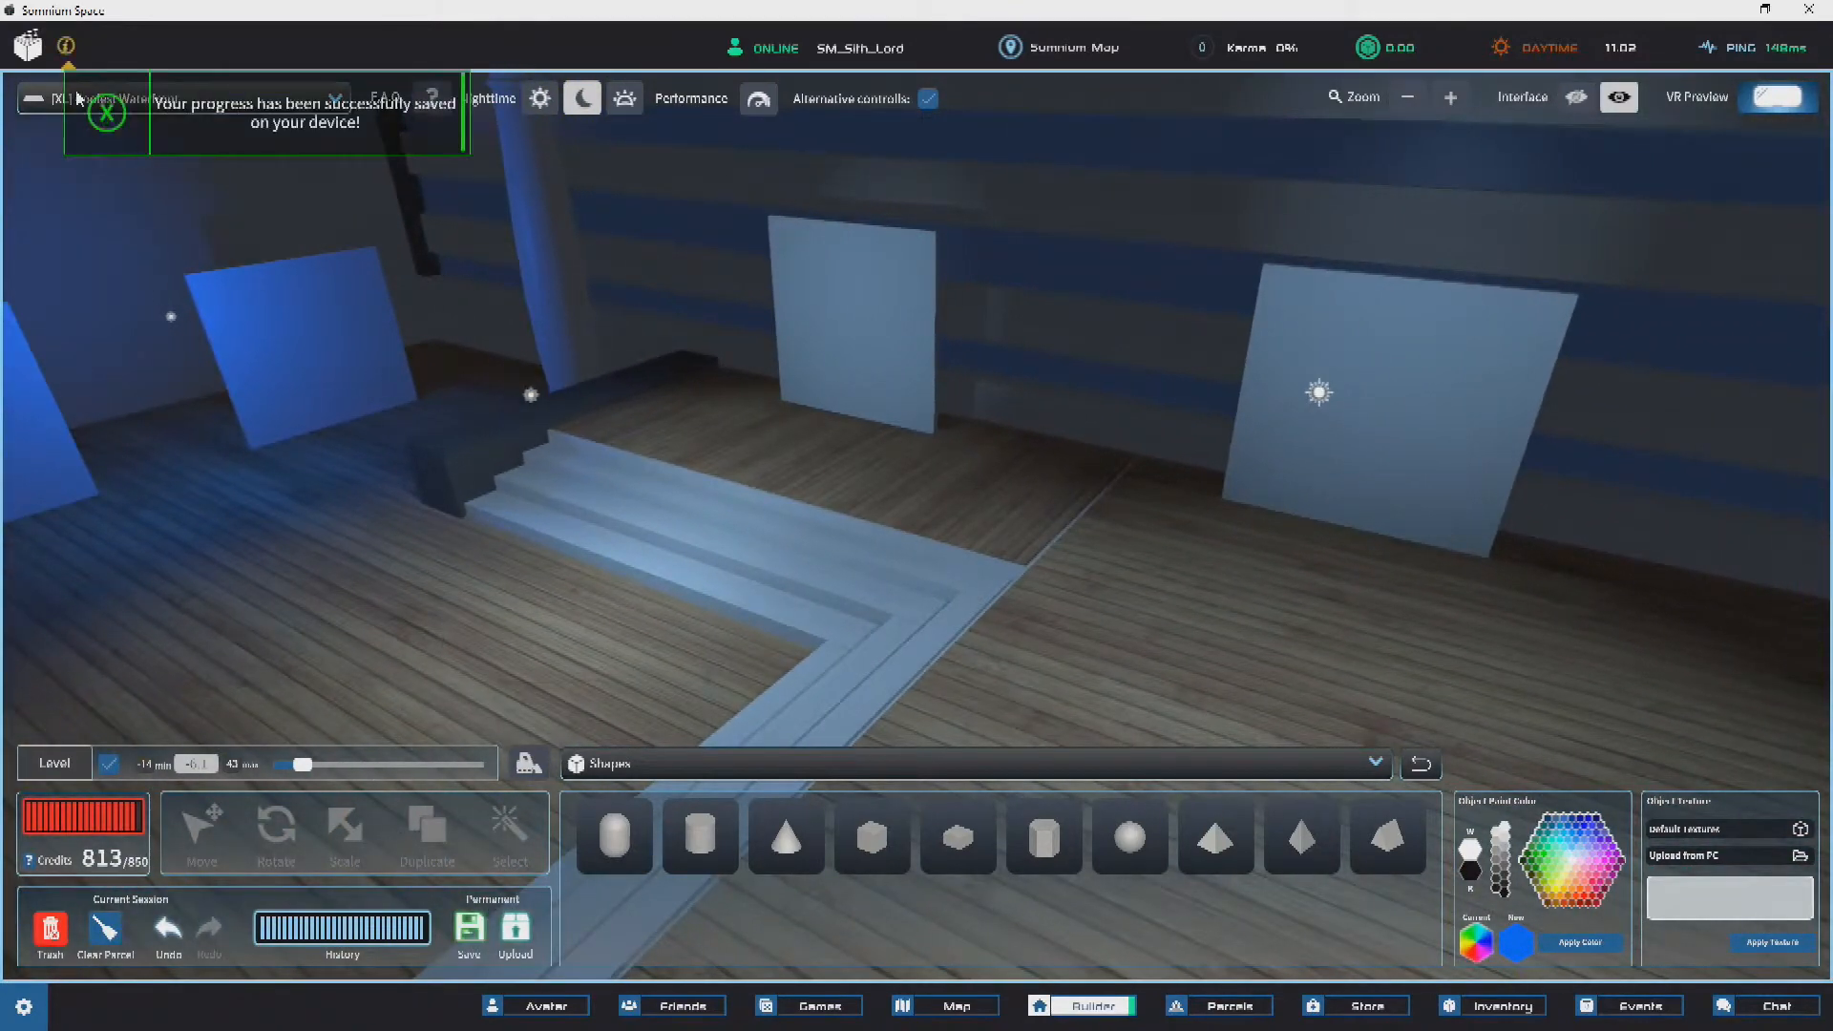
Step: Switch to GIPHY in the browser and open the vaporwave and rainbow psychedelic related GIFs in new tabs
key("alt+Tab")
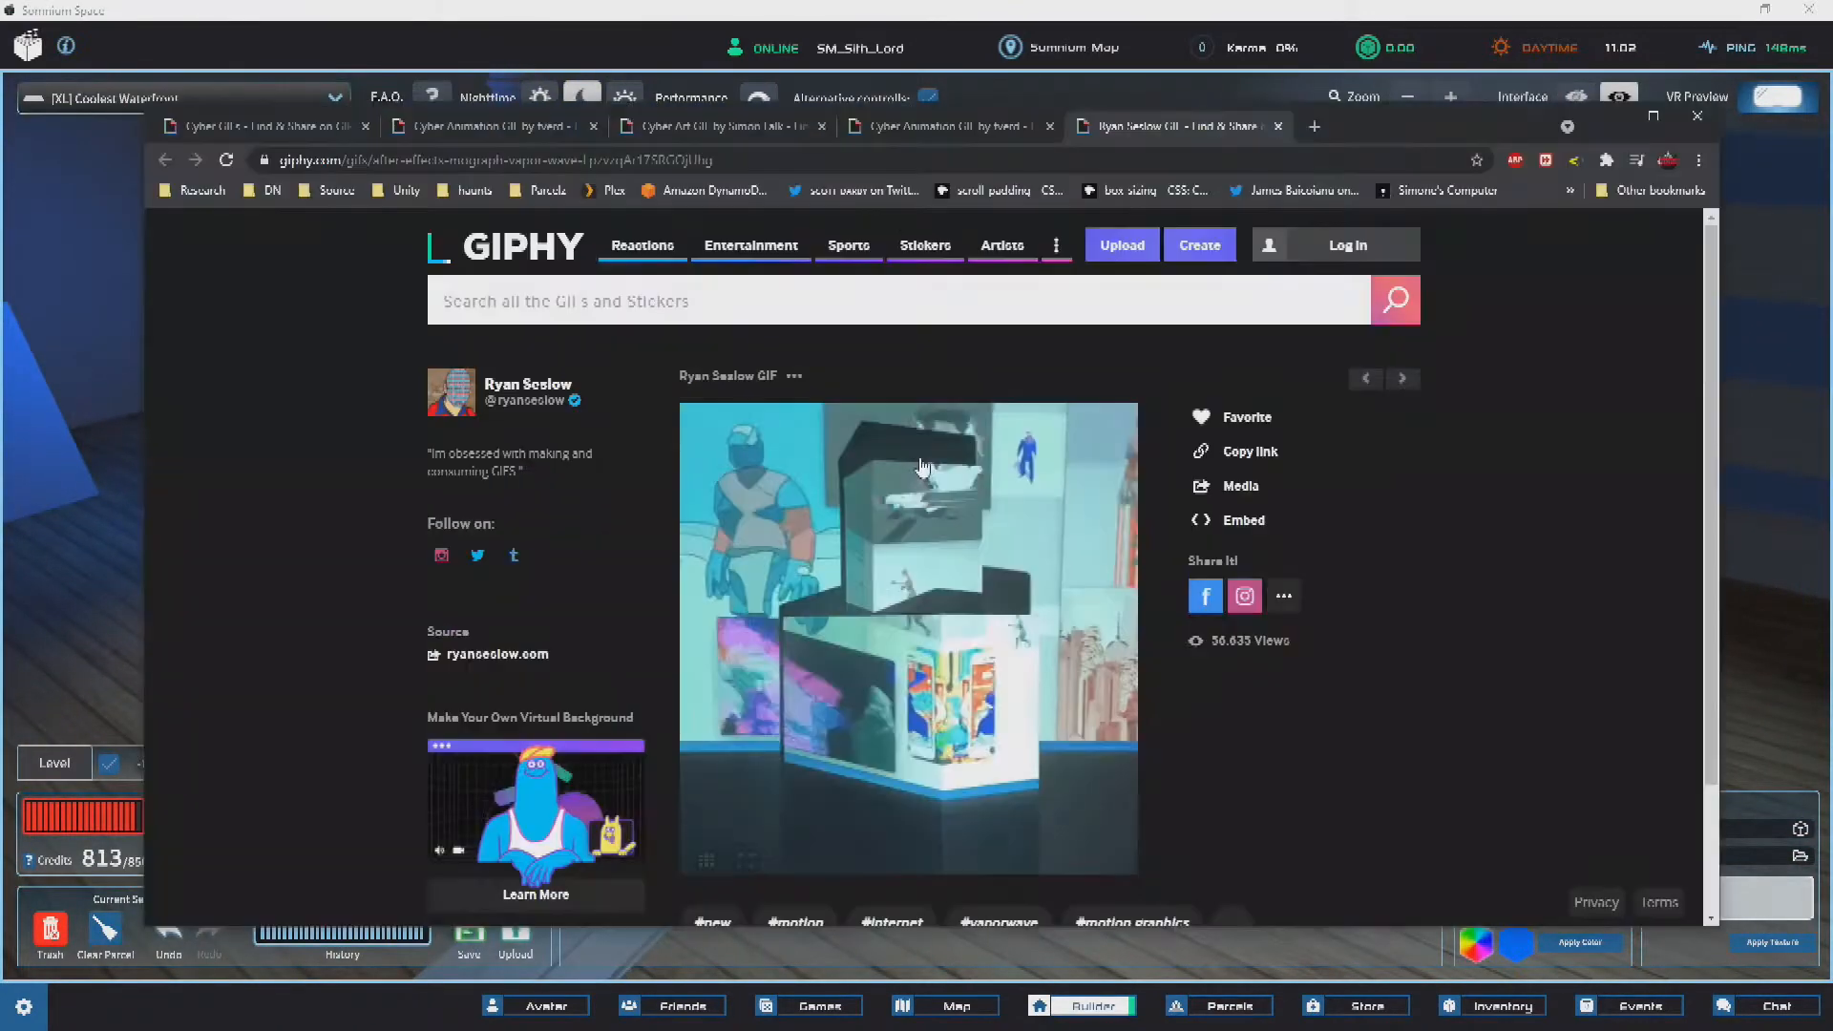
scroll(1151, 673, "down", 7)
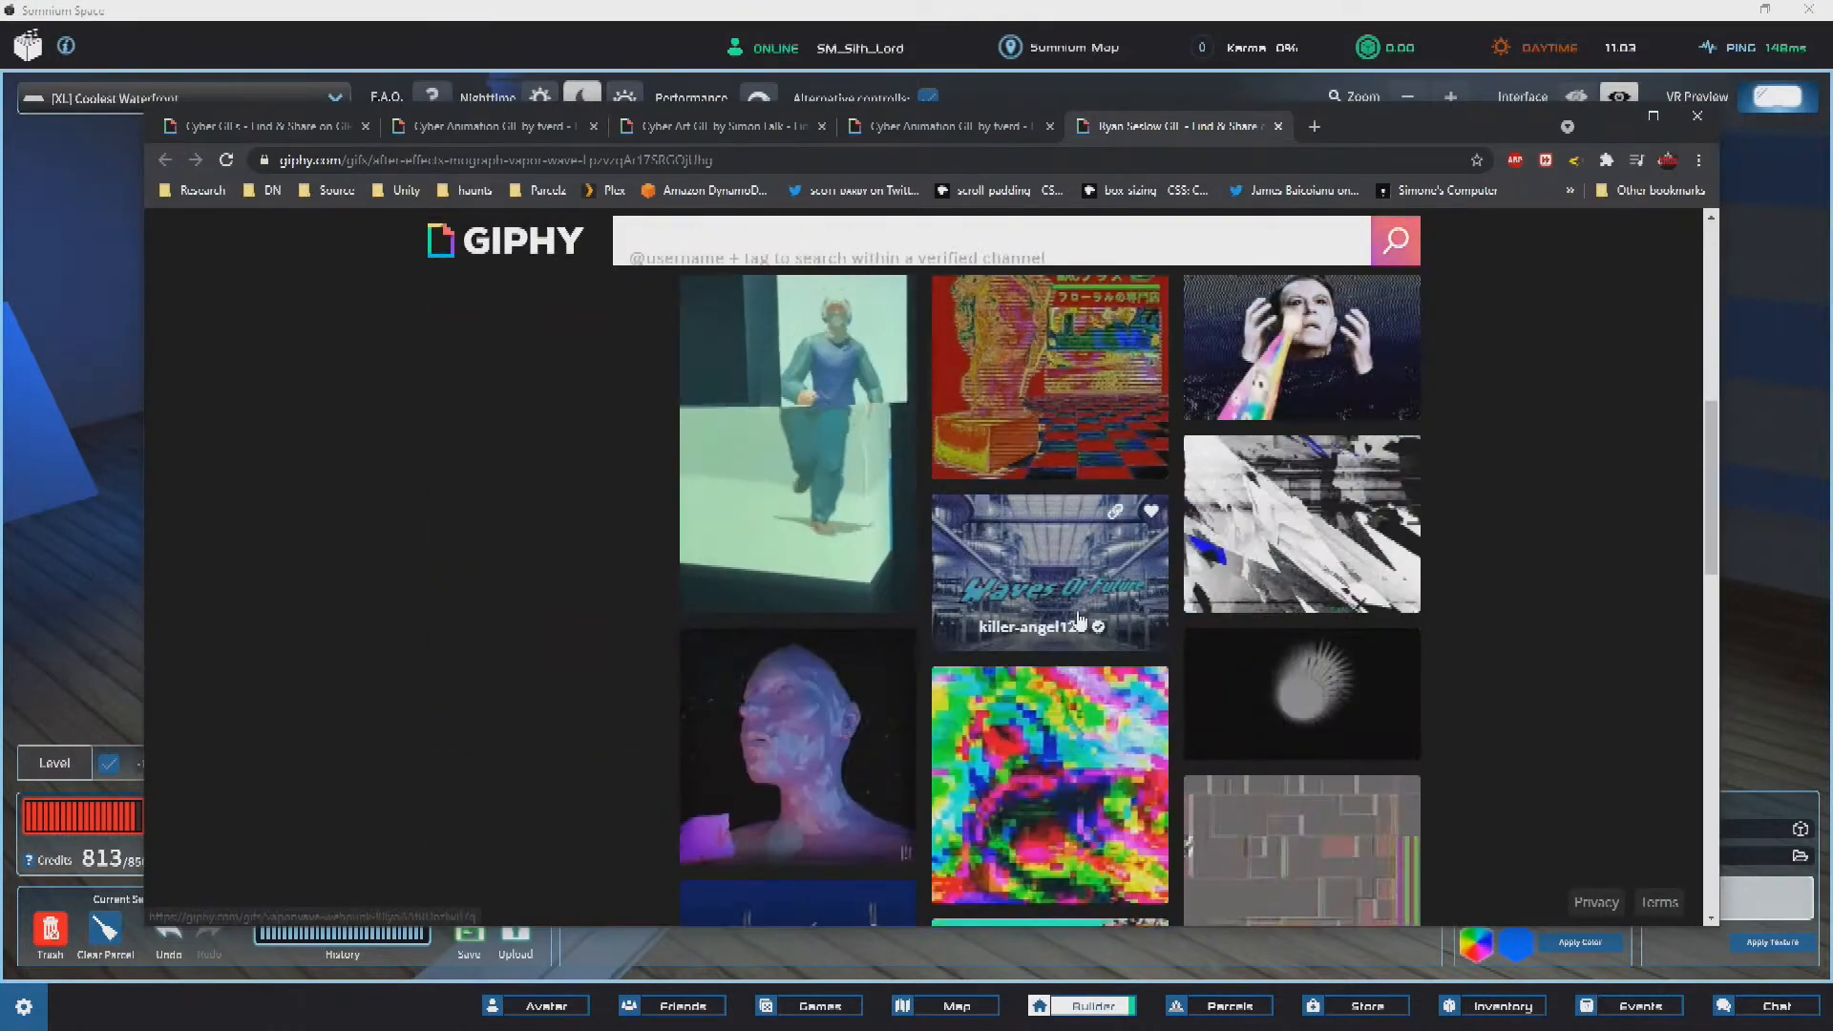
scroll(1010, 631, "down", 6)
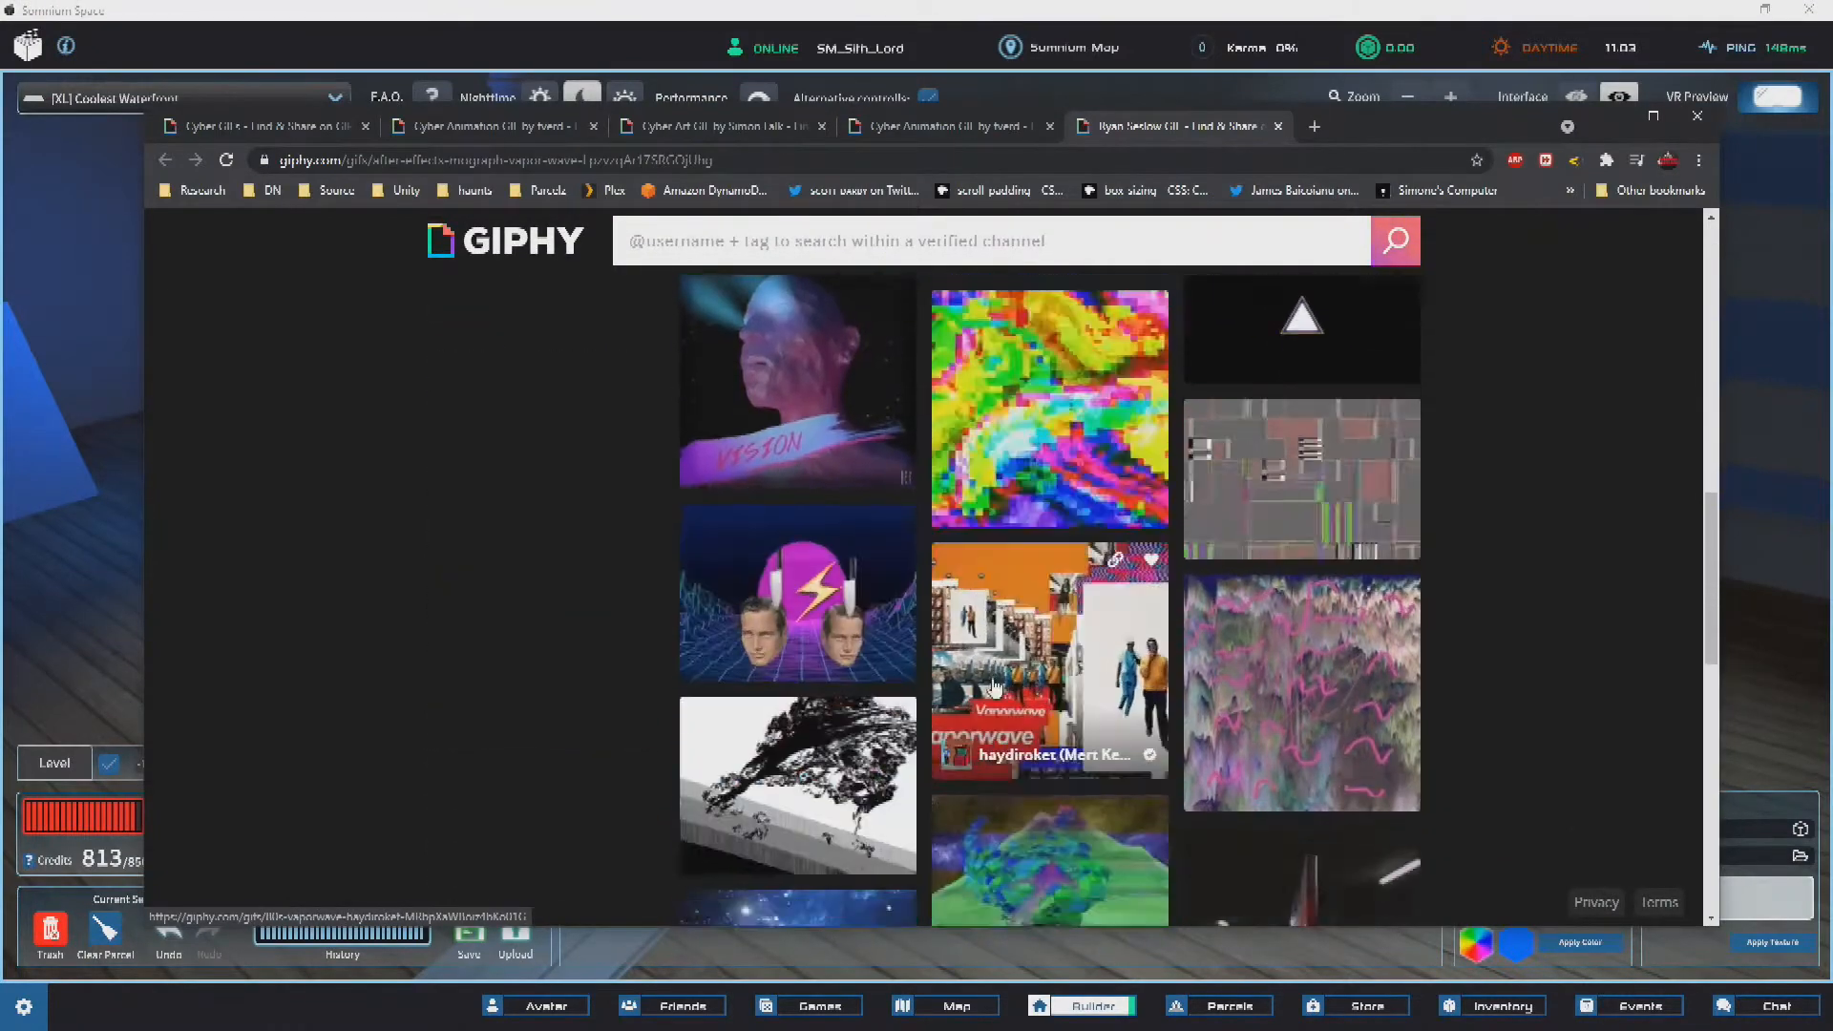
middle_click(993, 704)
scroll(1071, 531, "up", 3)
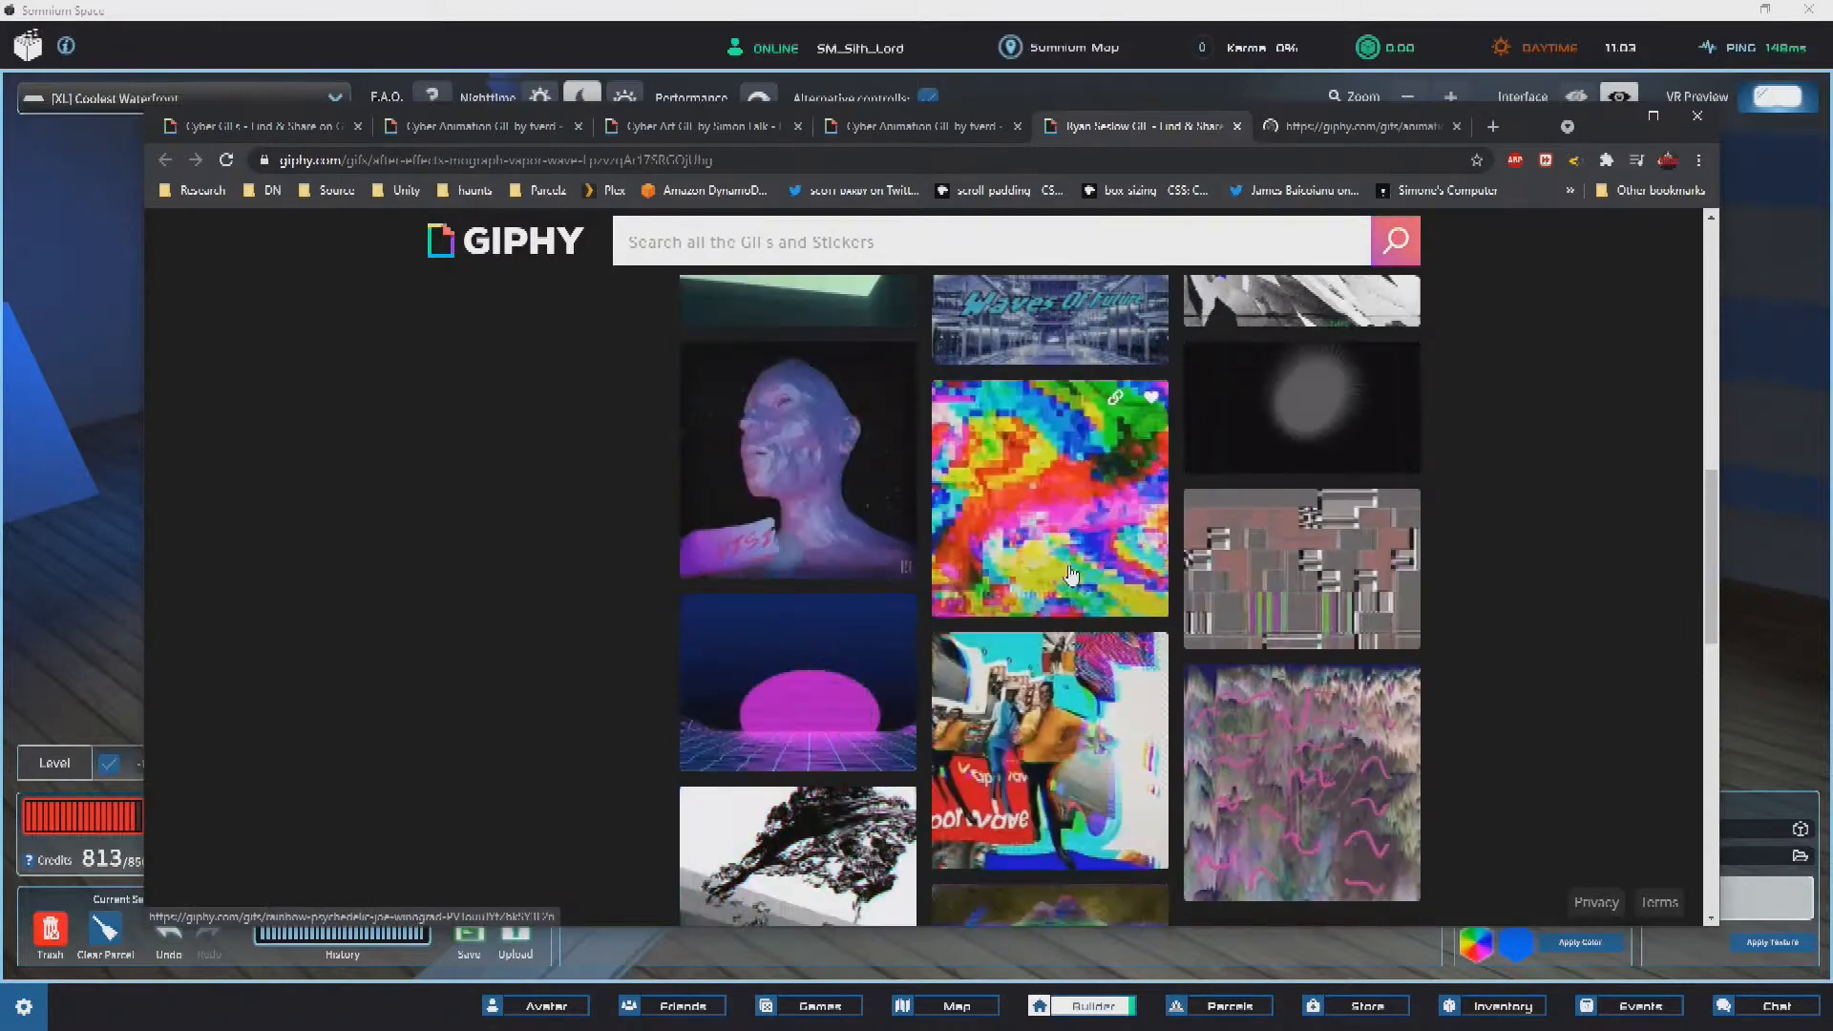
middle_click(1071, 531)
Step: Browse further through the related GIFs and open a digital collage art GIF in a new tab
scroll(1470, 592, "down", 10)
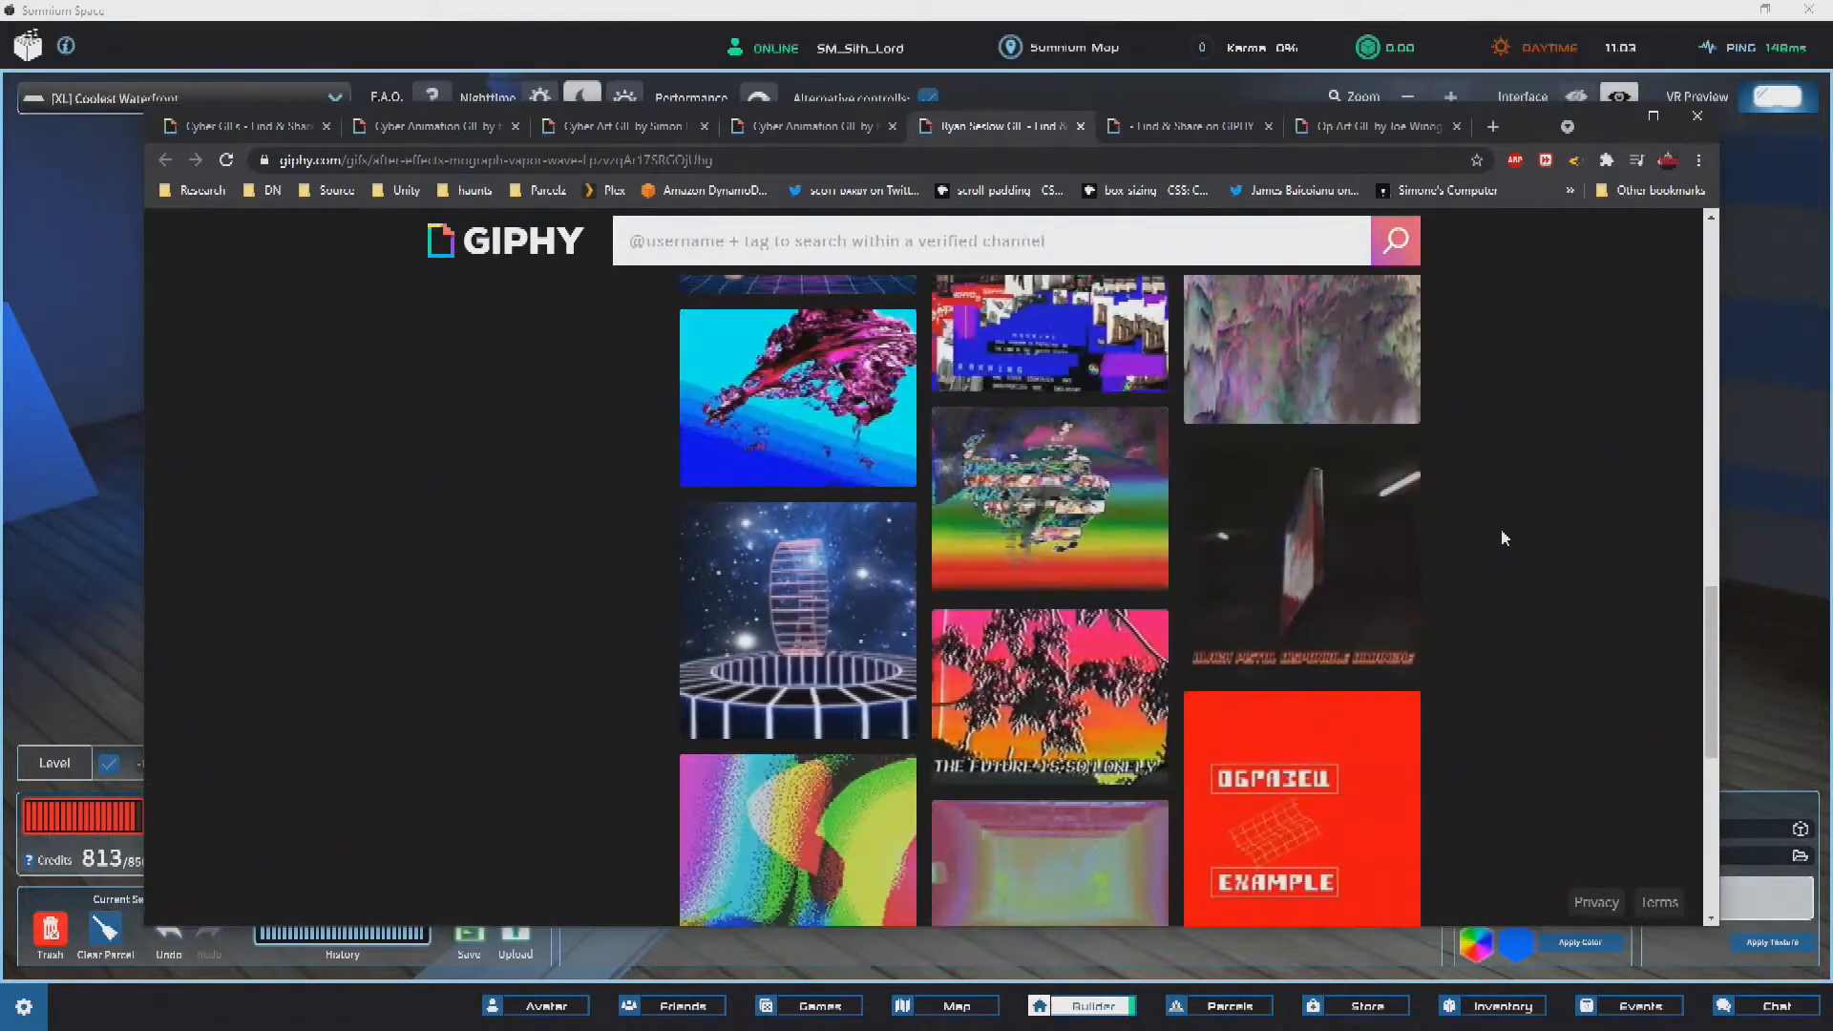
scroll(1502, 536, "down", 3)
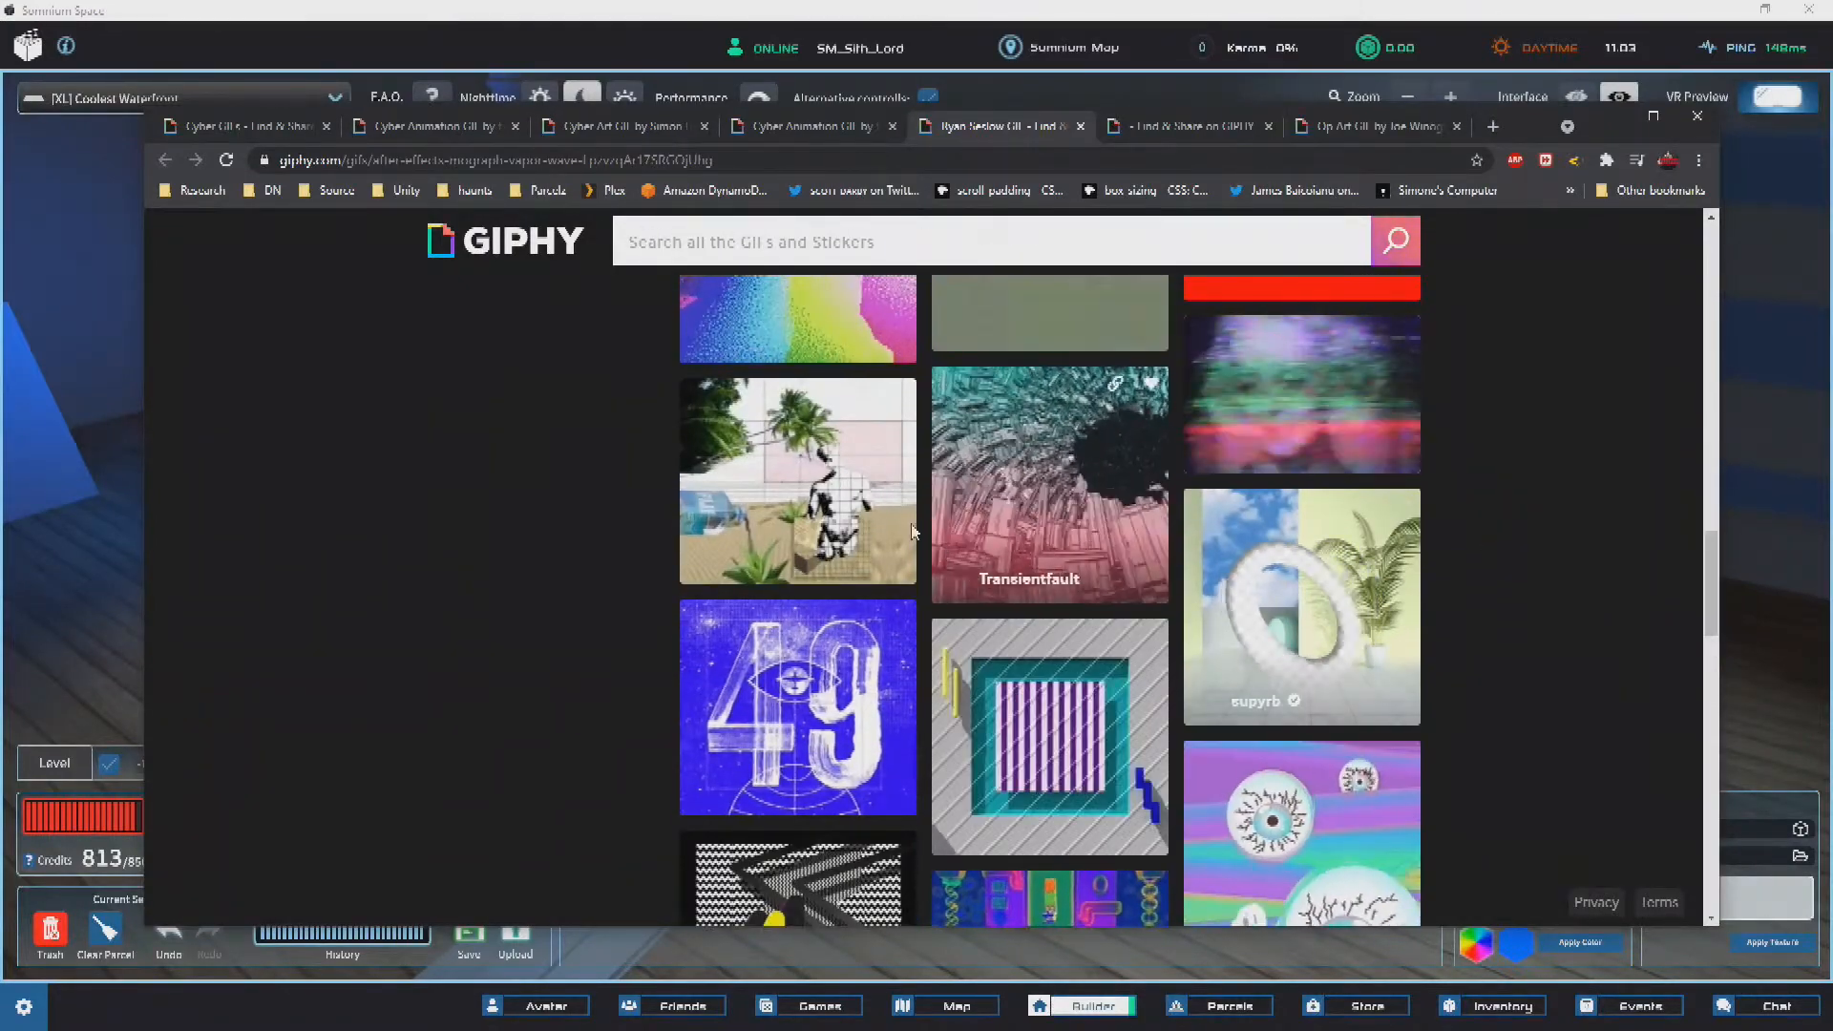
scroll(1492, 614, "down", 5)
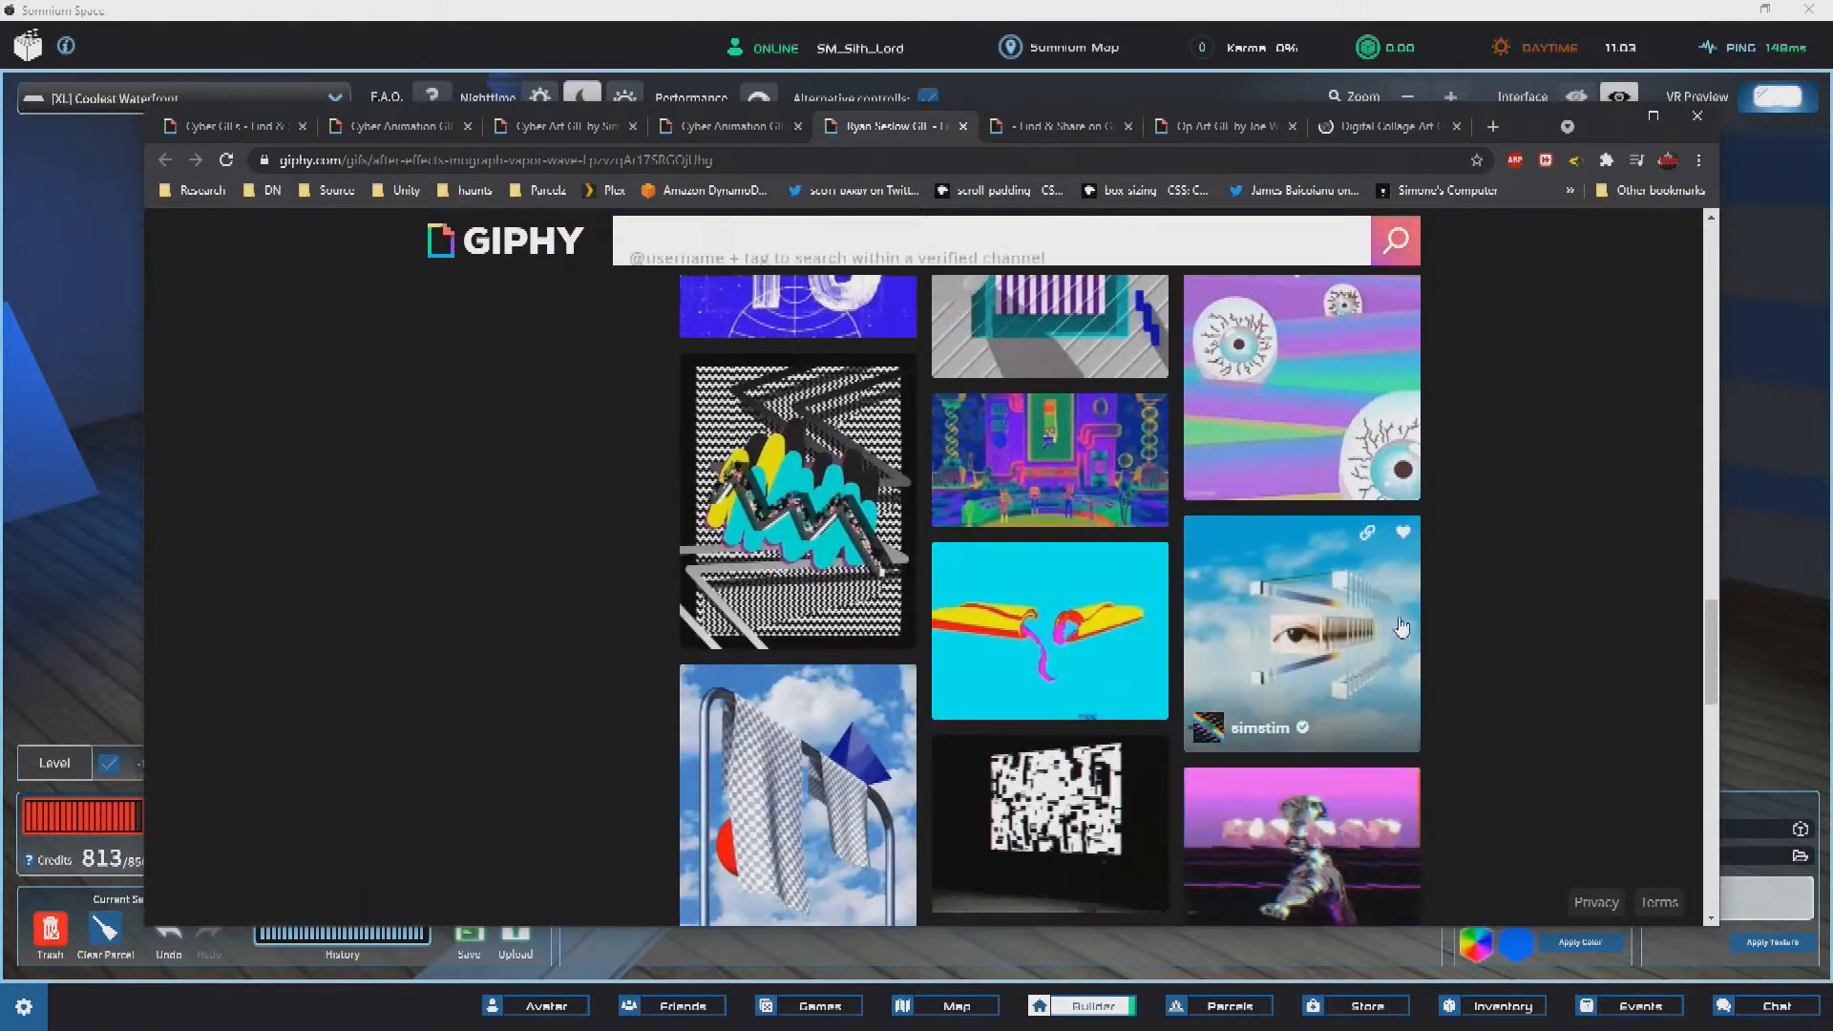
middle_click(1102, 594)
scroll(1102, 594, "up", 2)
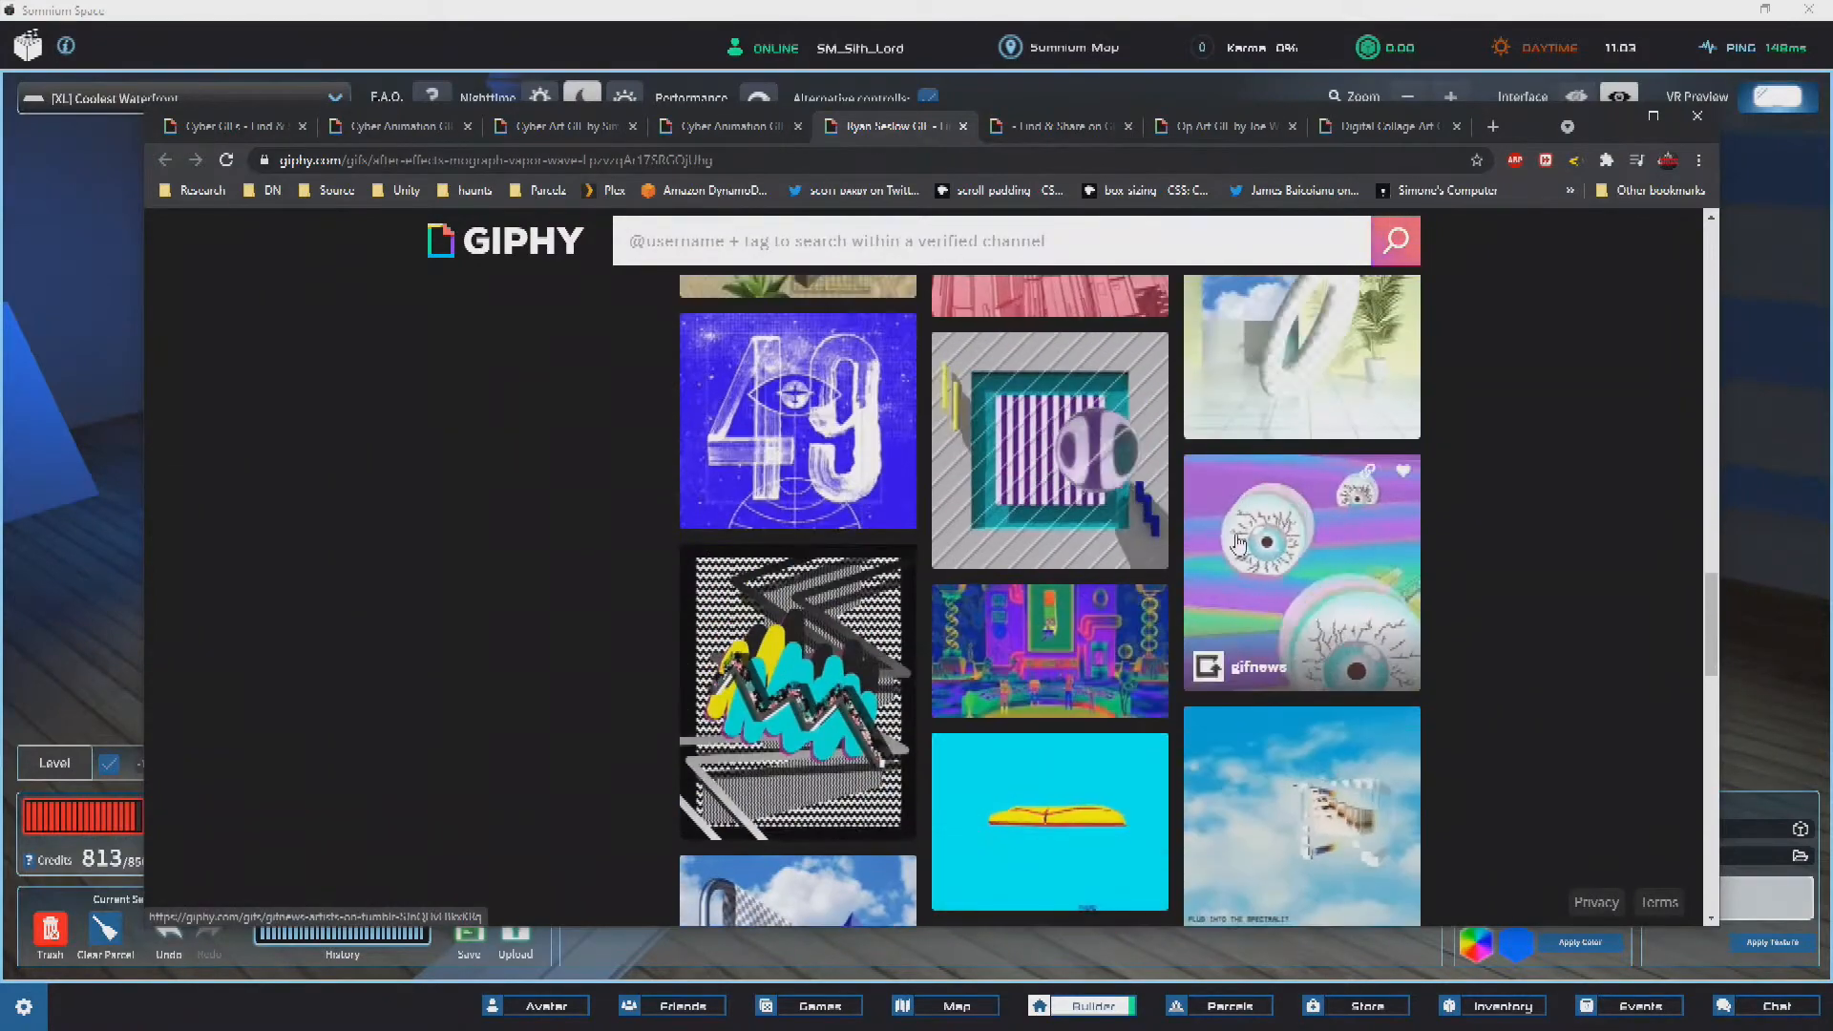
Step: Open the tab with the neon ring in space GIF, copy its image address and switch back to Somnium Space
left_click(959, 126)
right_click(836, 489)
right_click(748, 506)
right_click(720, 473)
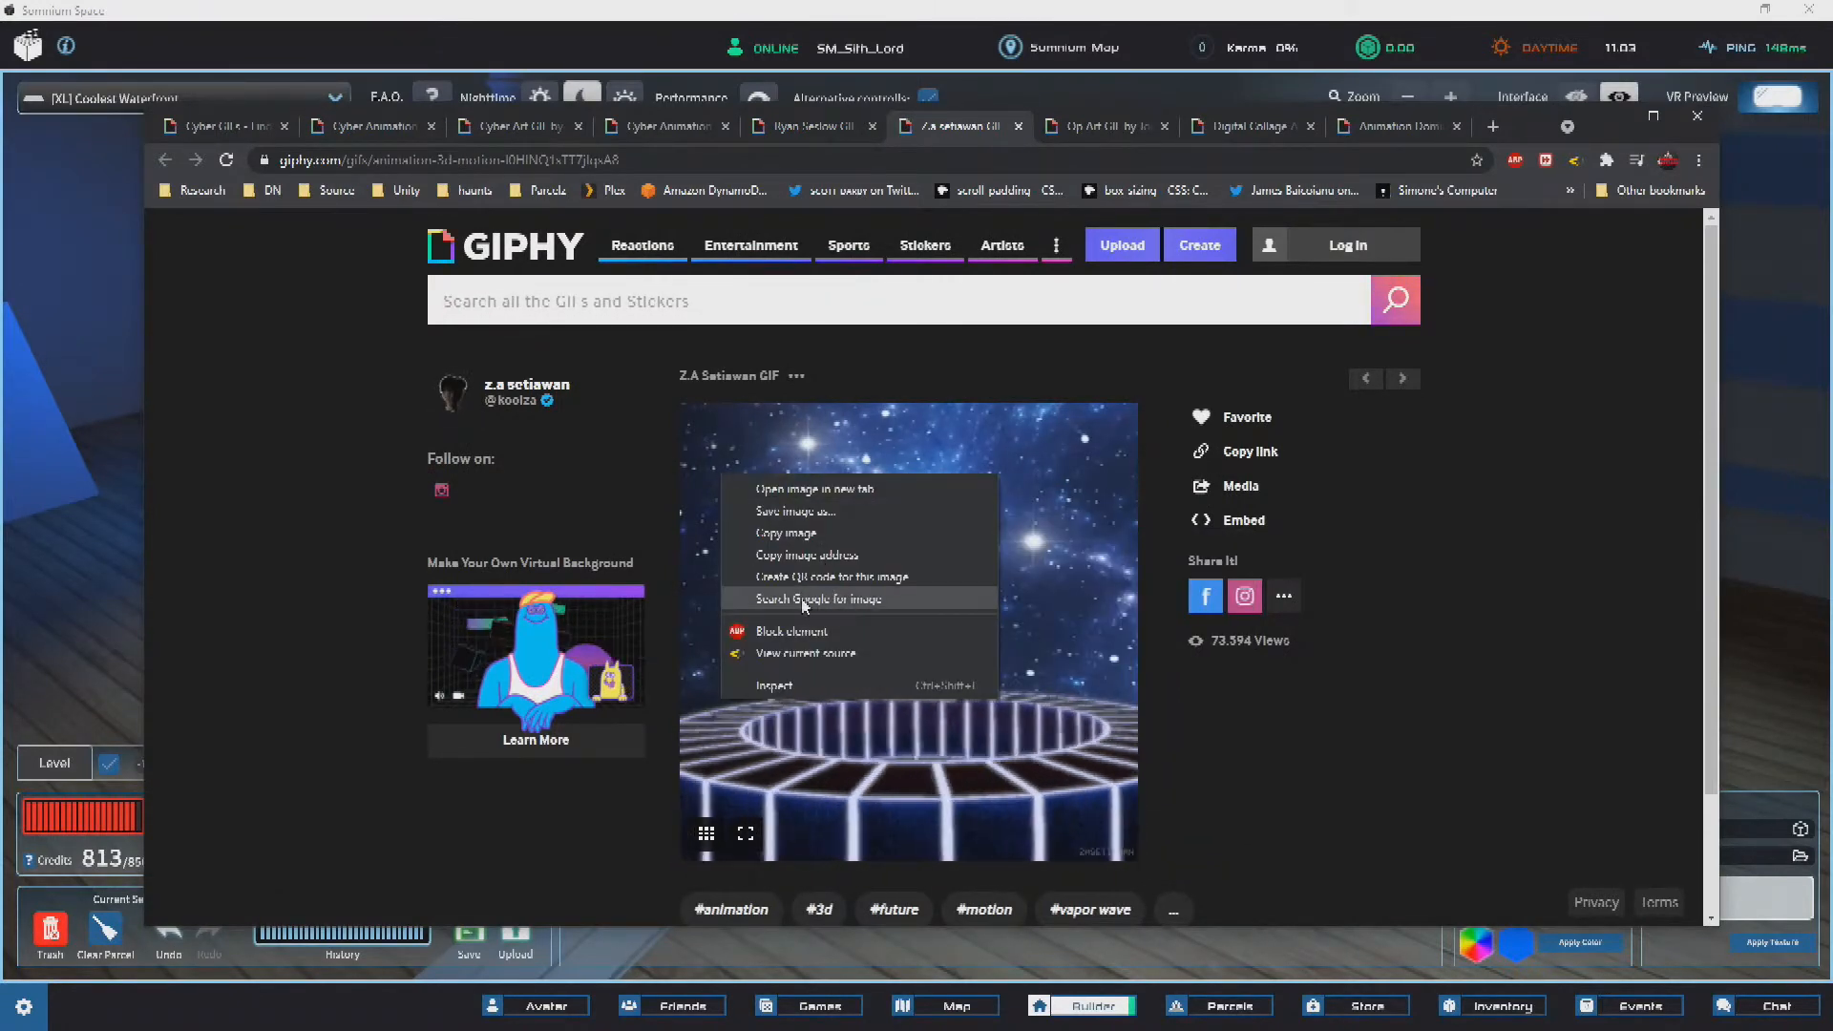
left_click(809, 555)
key("alt+Tab")
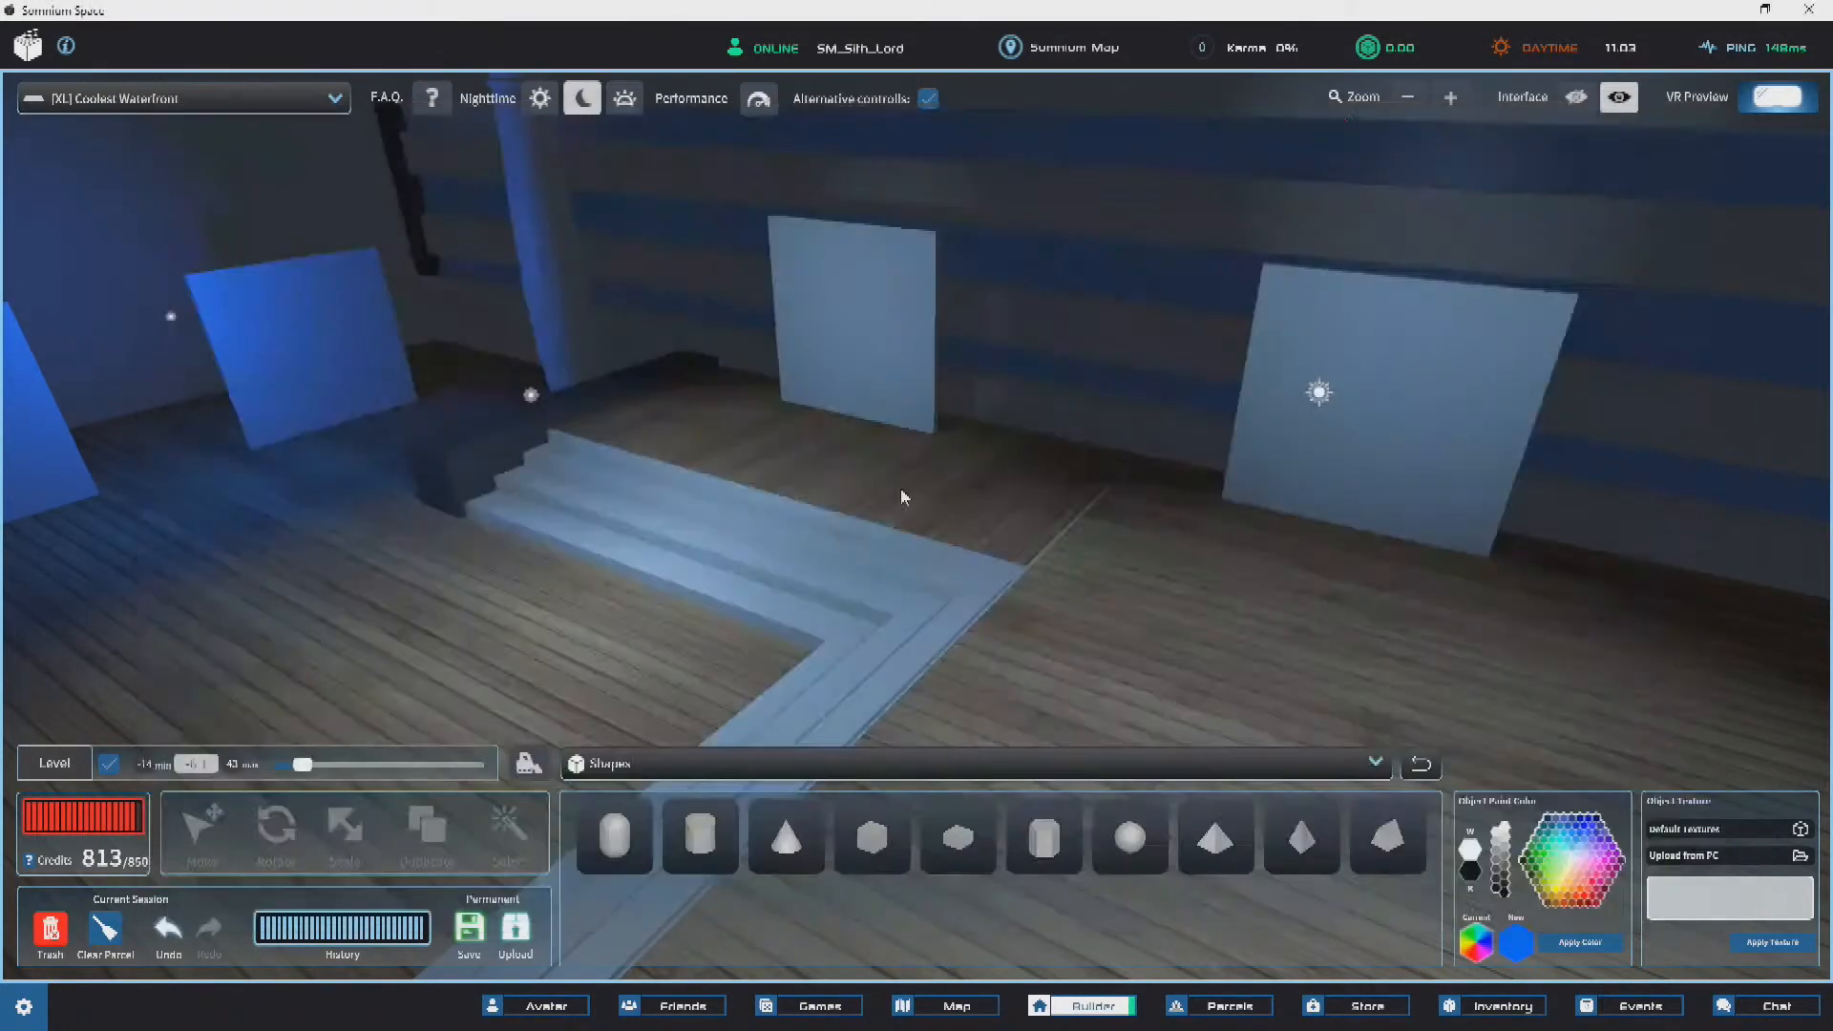
Step: Place a Media image frame on the floor beside the steps and enter the copied GIF address as its link
left_click(684, 766)
left_click(628, 576)
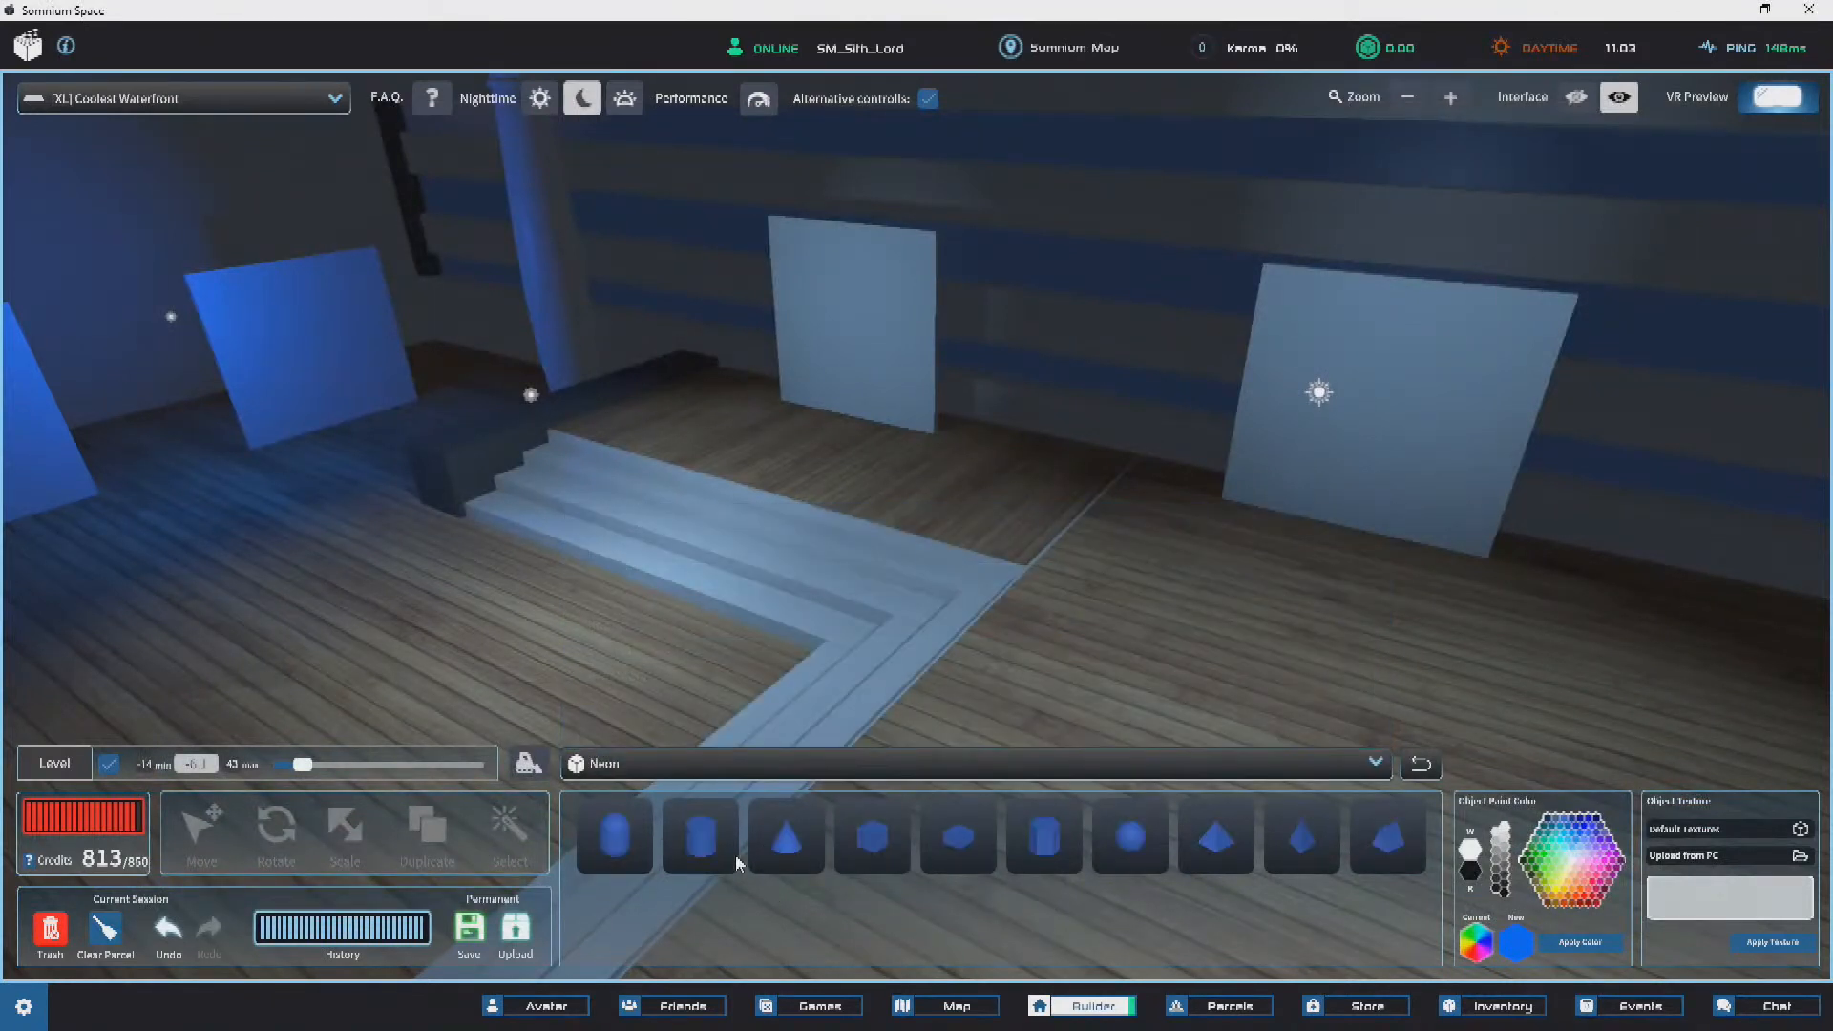
left_click(674, 765)
left_click(628, 553)
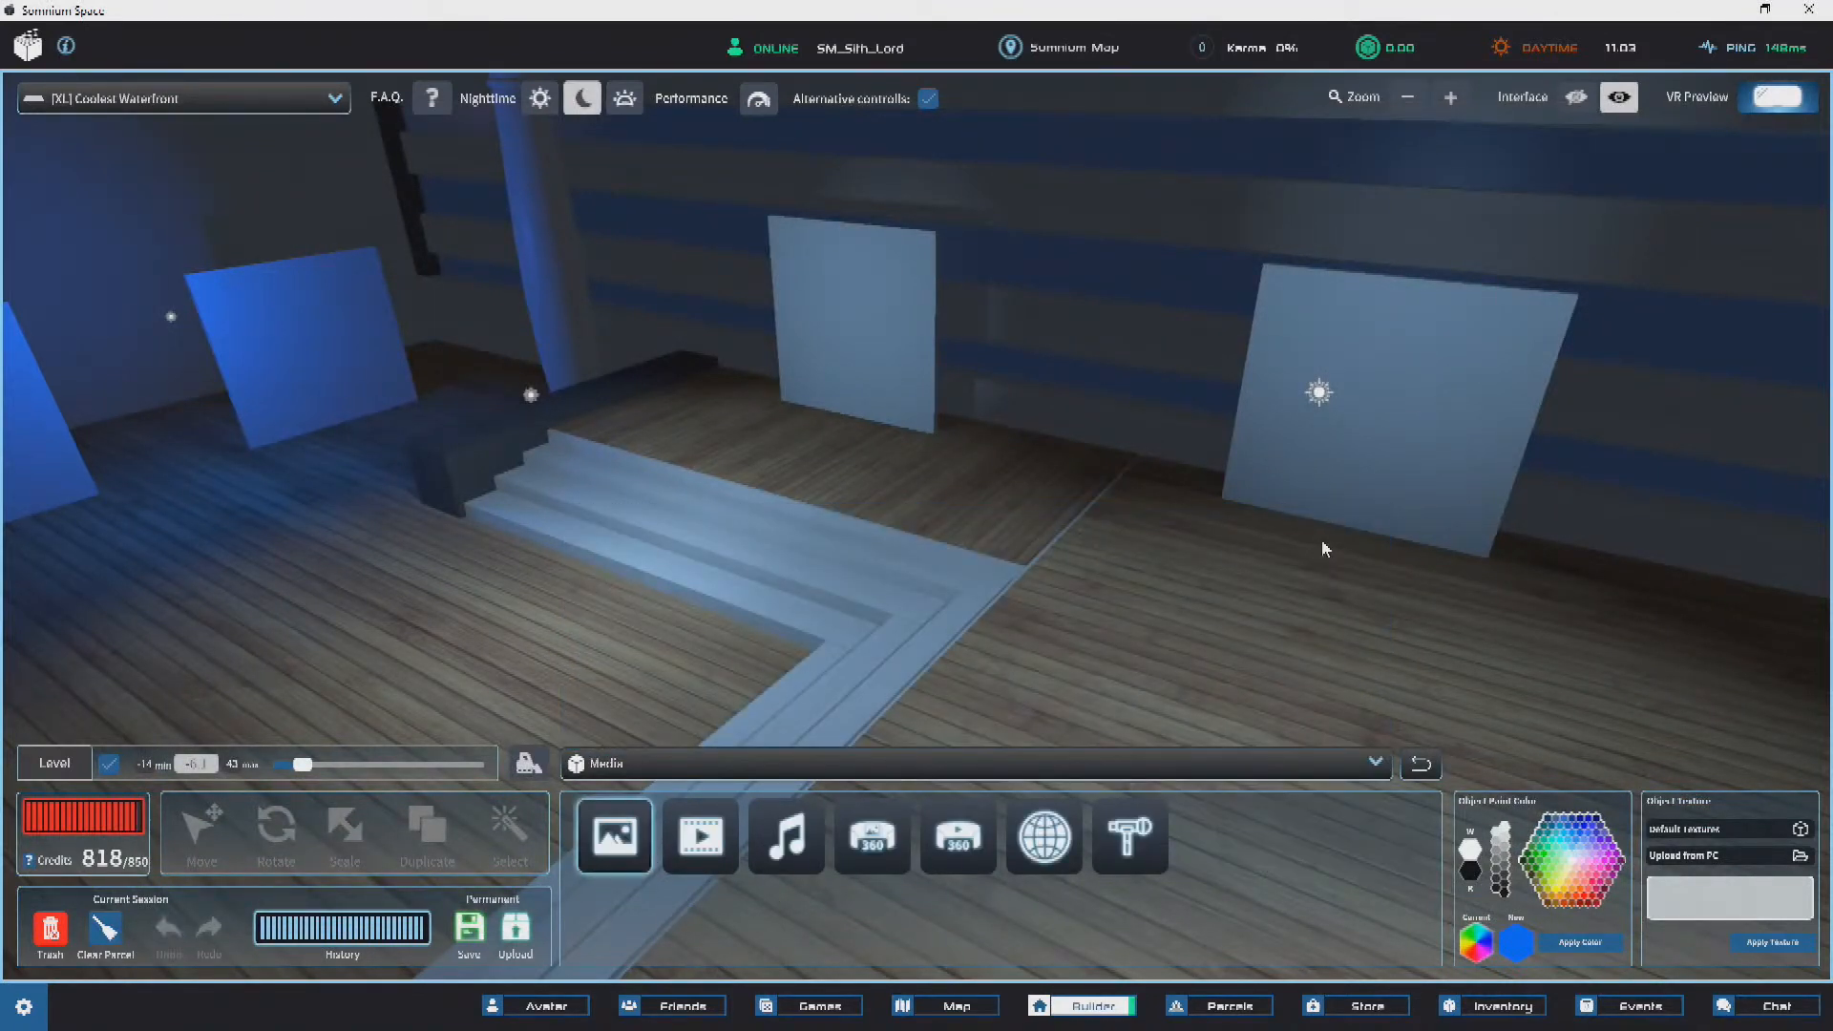
left_click(690, 666)
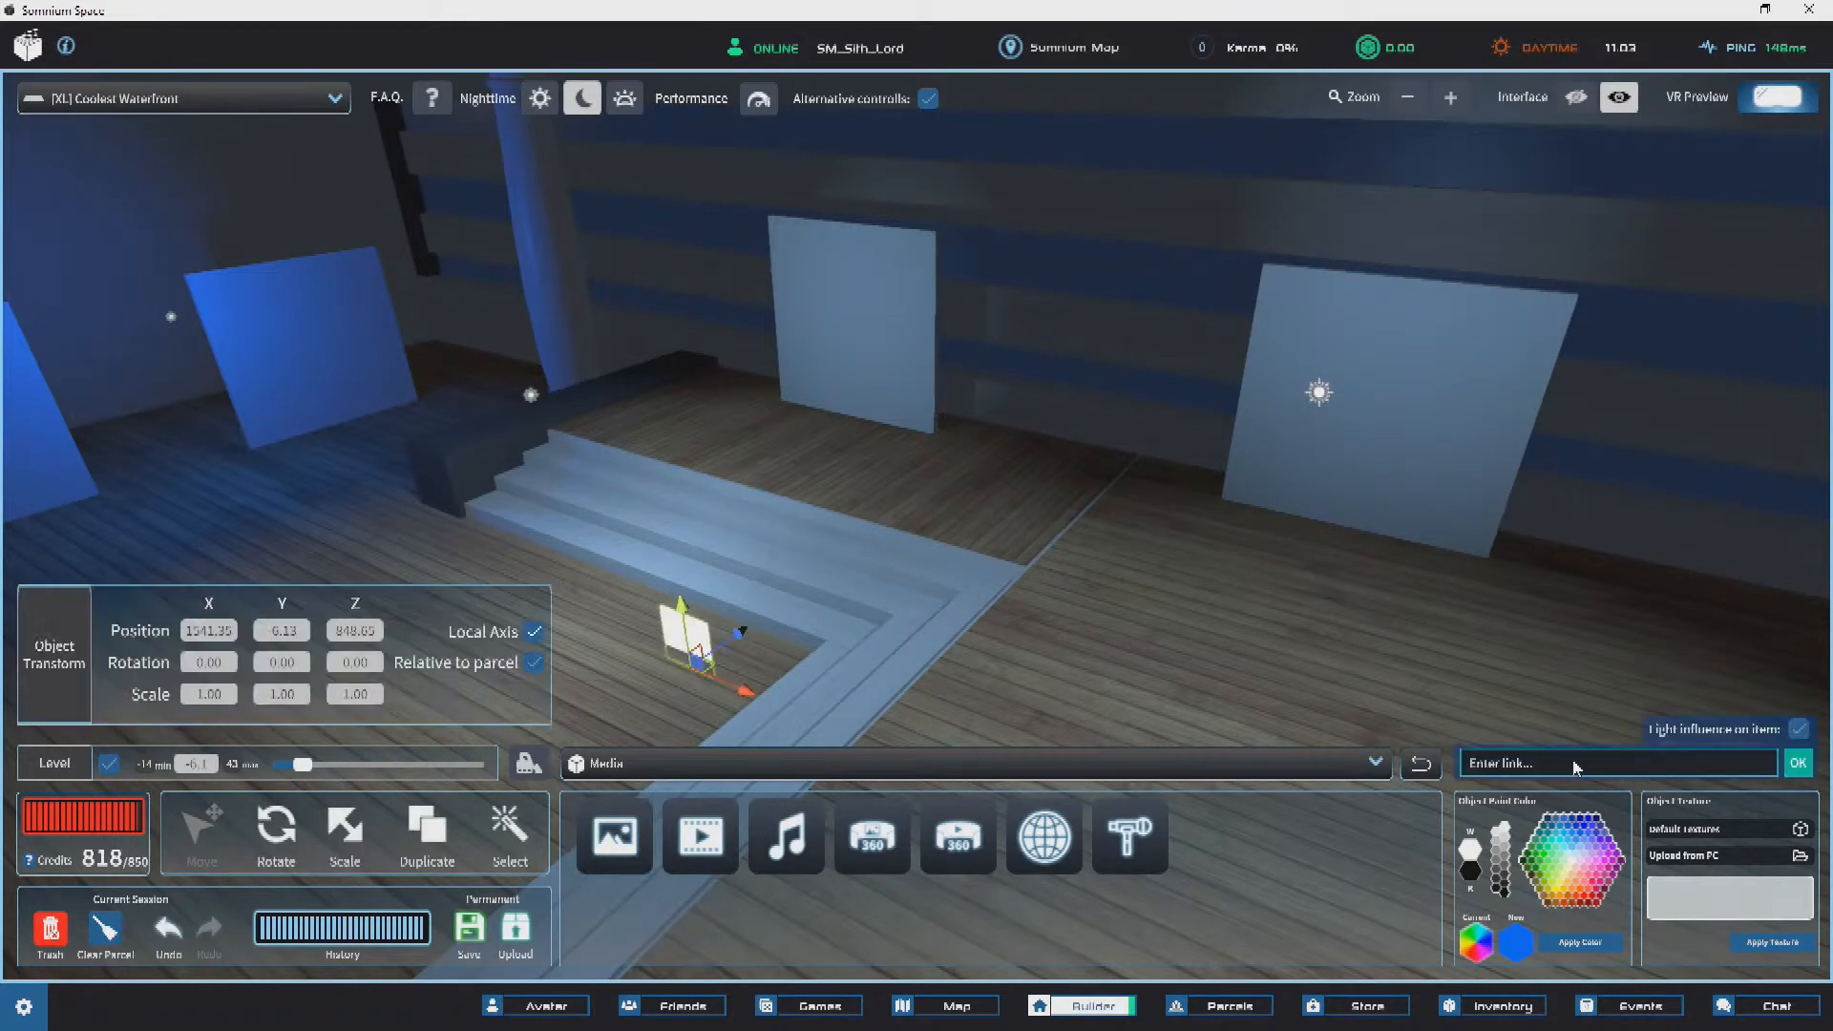
mouse_move(745, 578)
right_mouse_down()
mouse_move(817, 577)
mouse_move(731, 575)
right_mouse_up()
Step: Copy the image address of the rainbow Op Art GIF from GIPHY and enter it as the image frame's link in Somnium Space
key("alt+Tab")
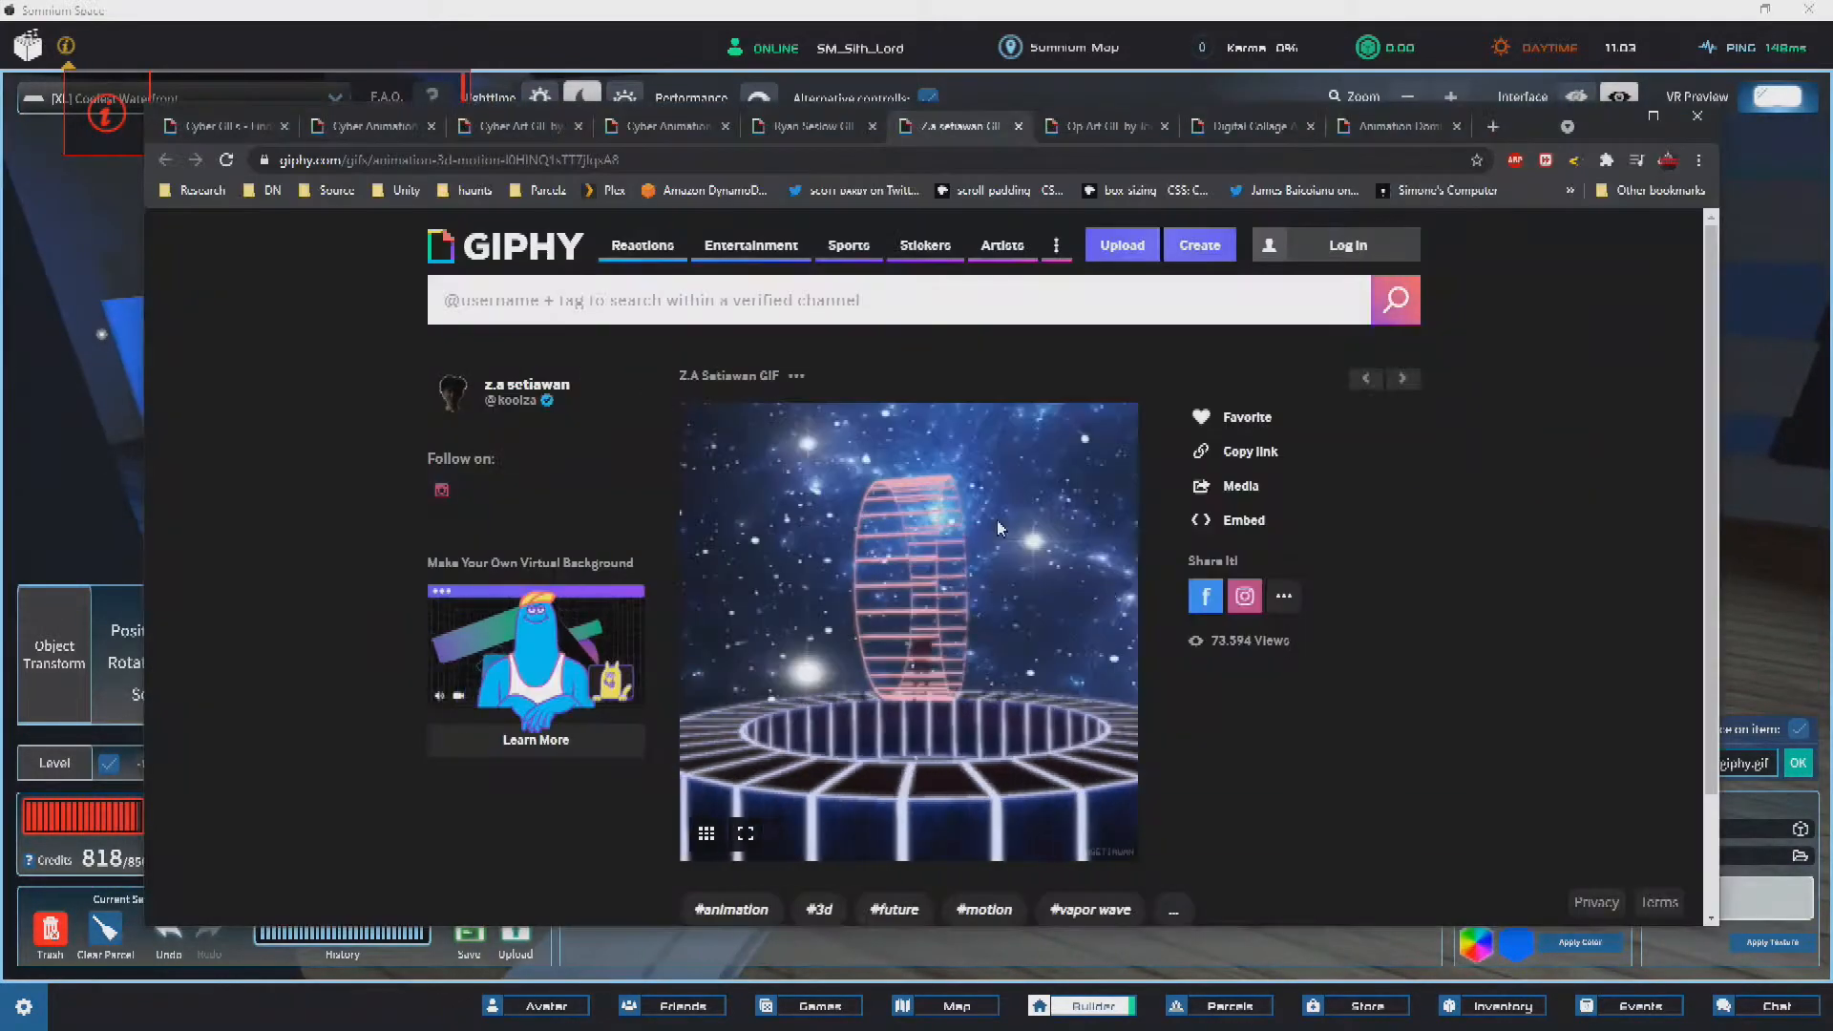
left_click(1105, 126)
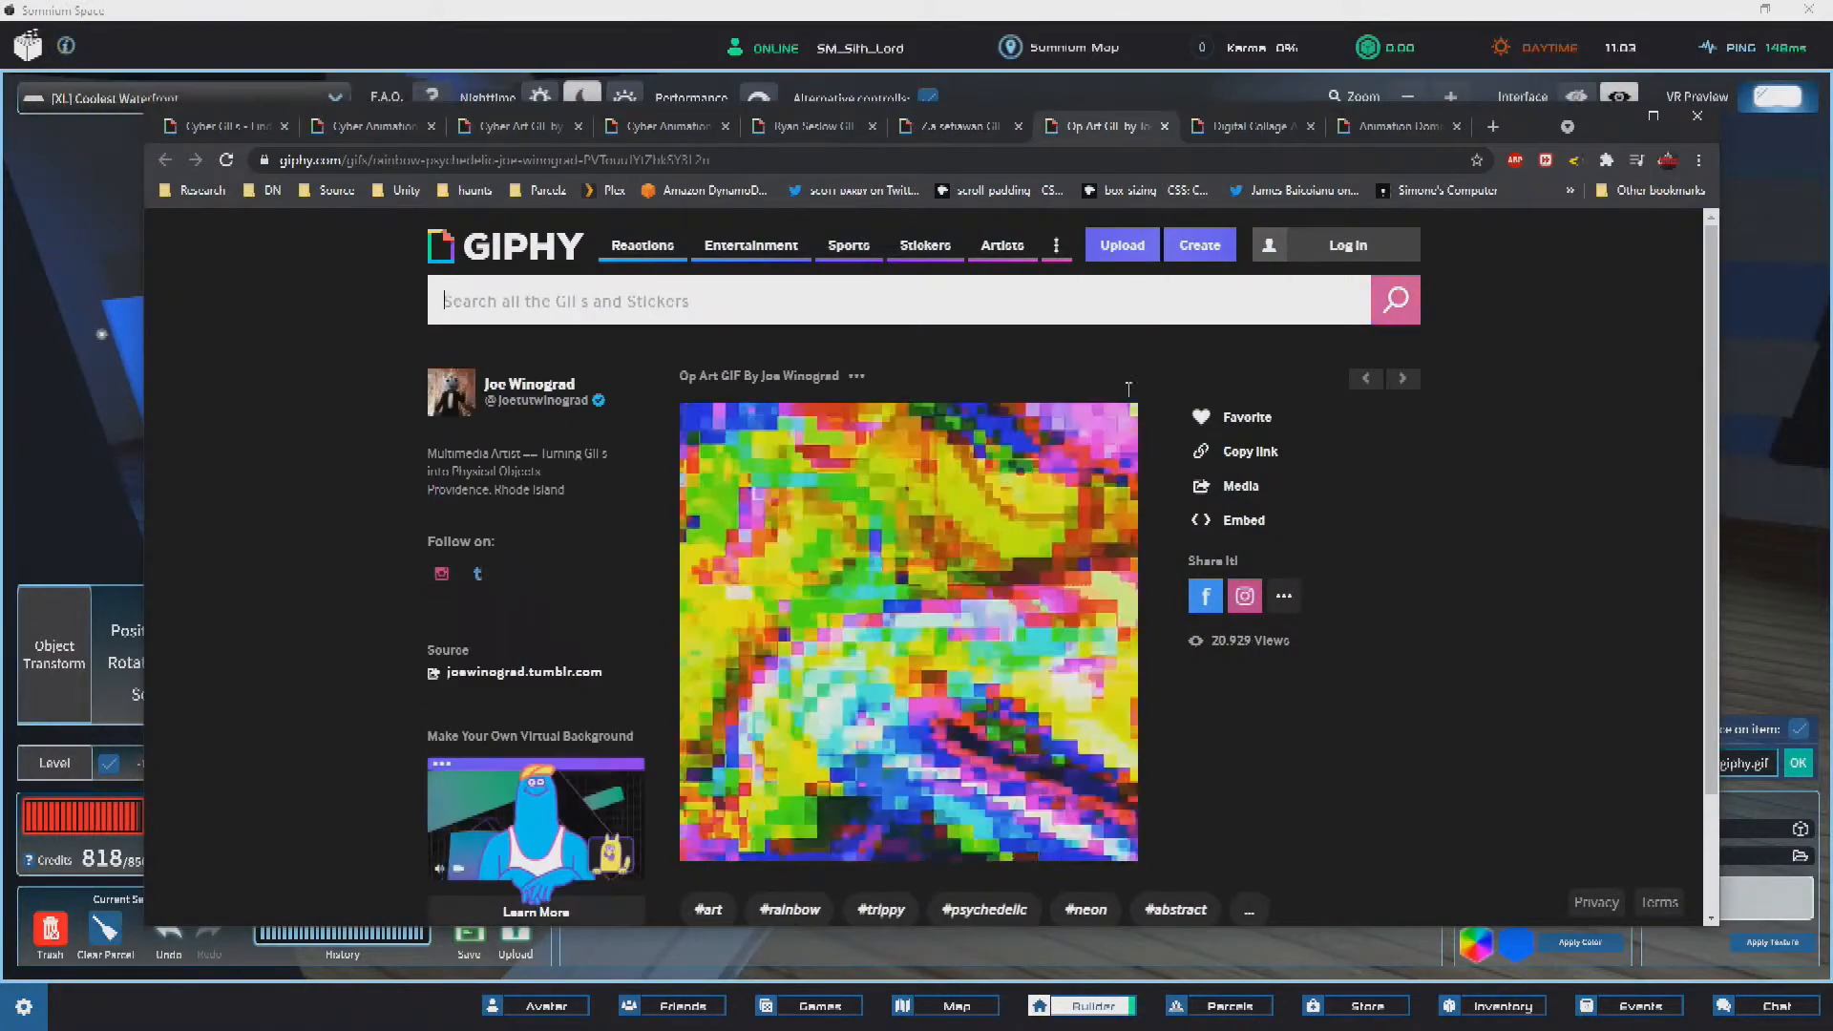
right_click(890, 517)
left_click(981, 668)
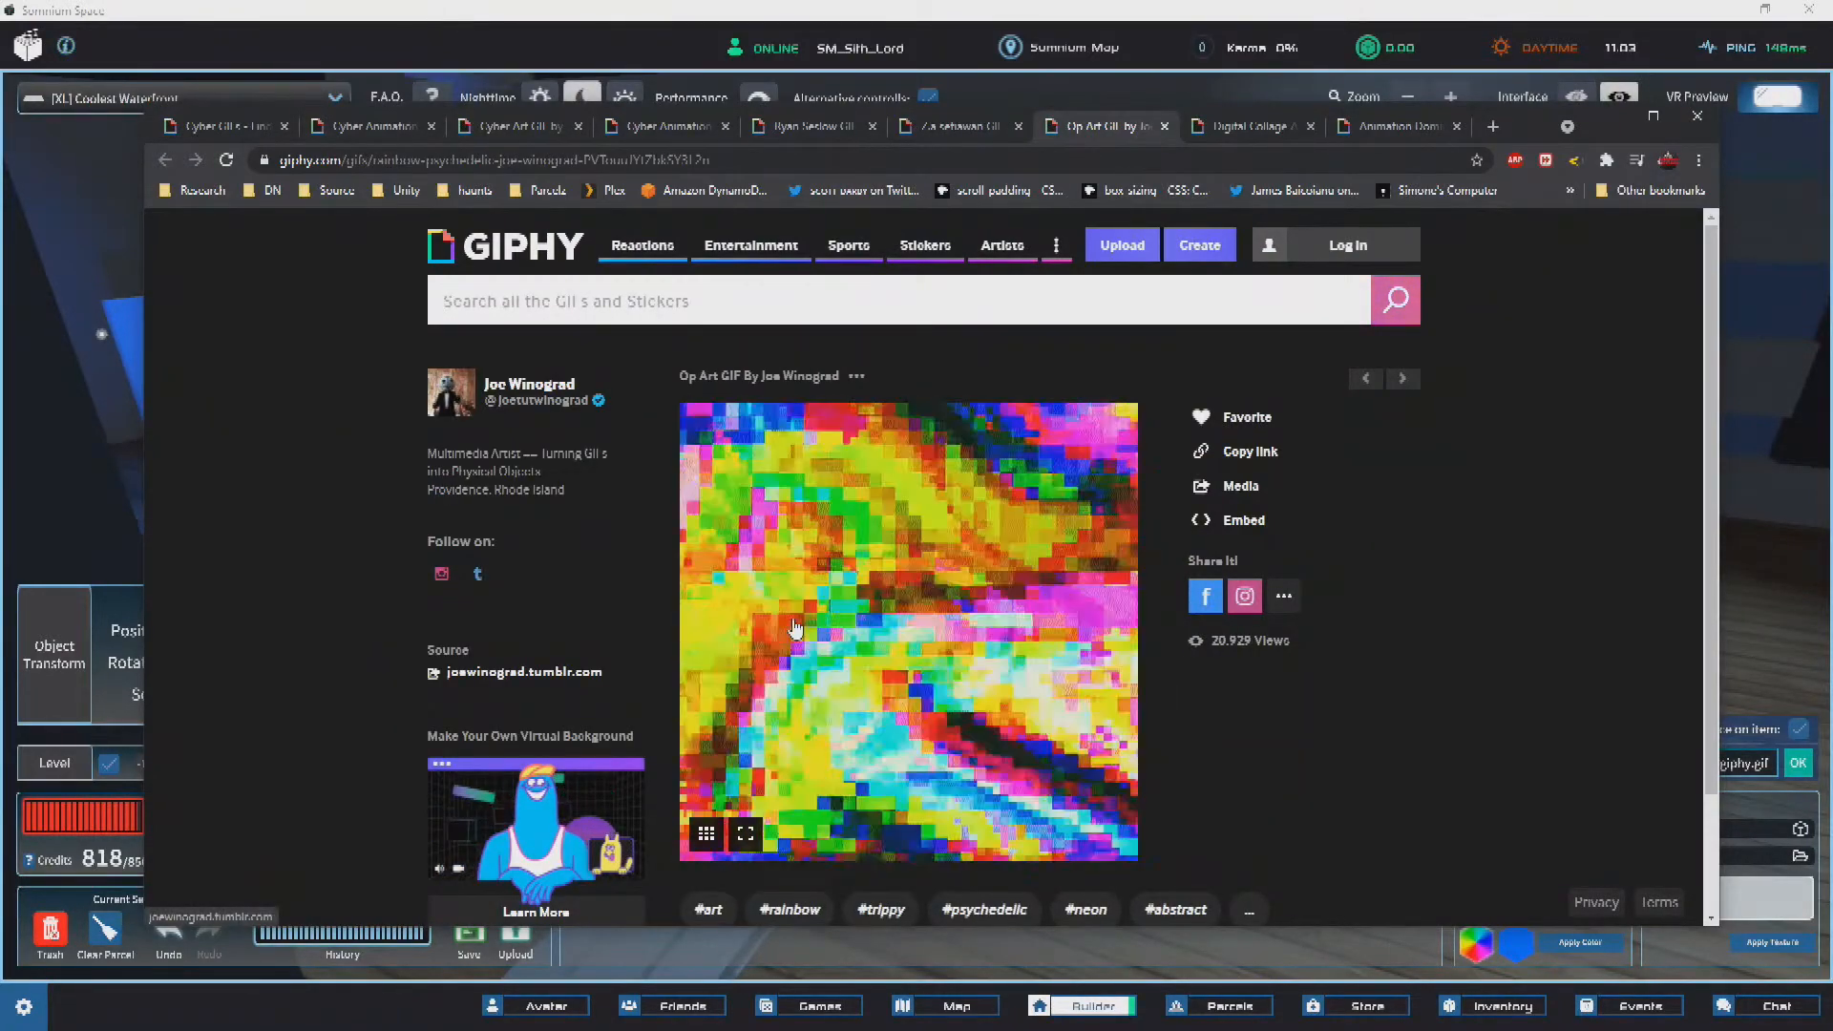
right_click(794, 621)
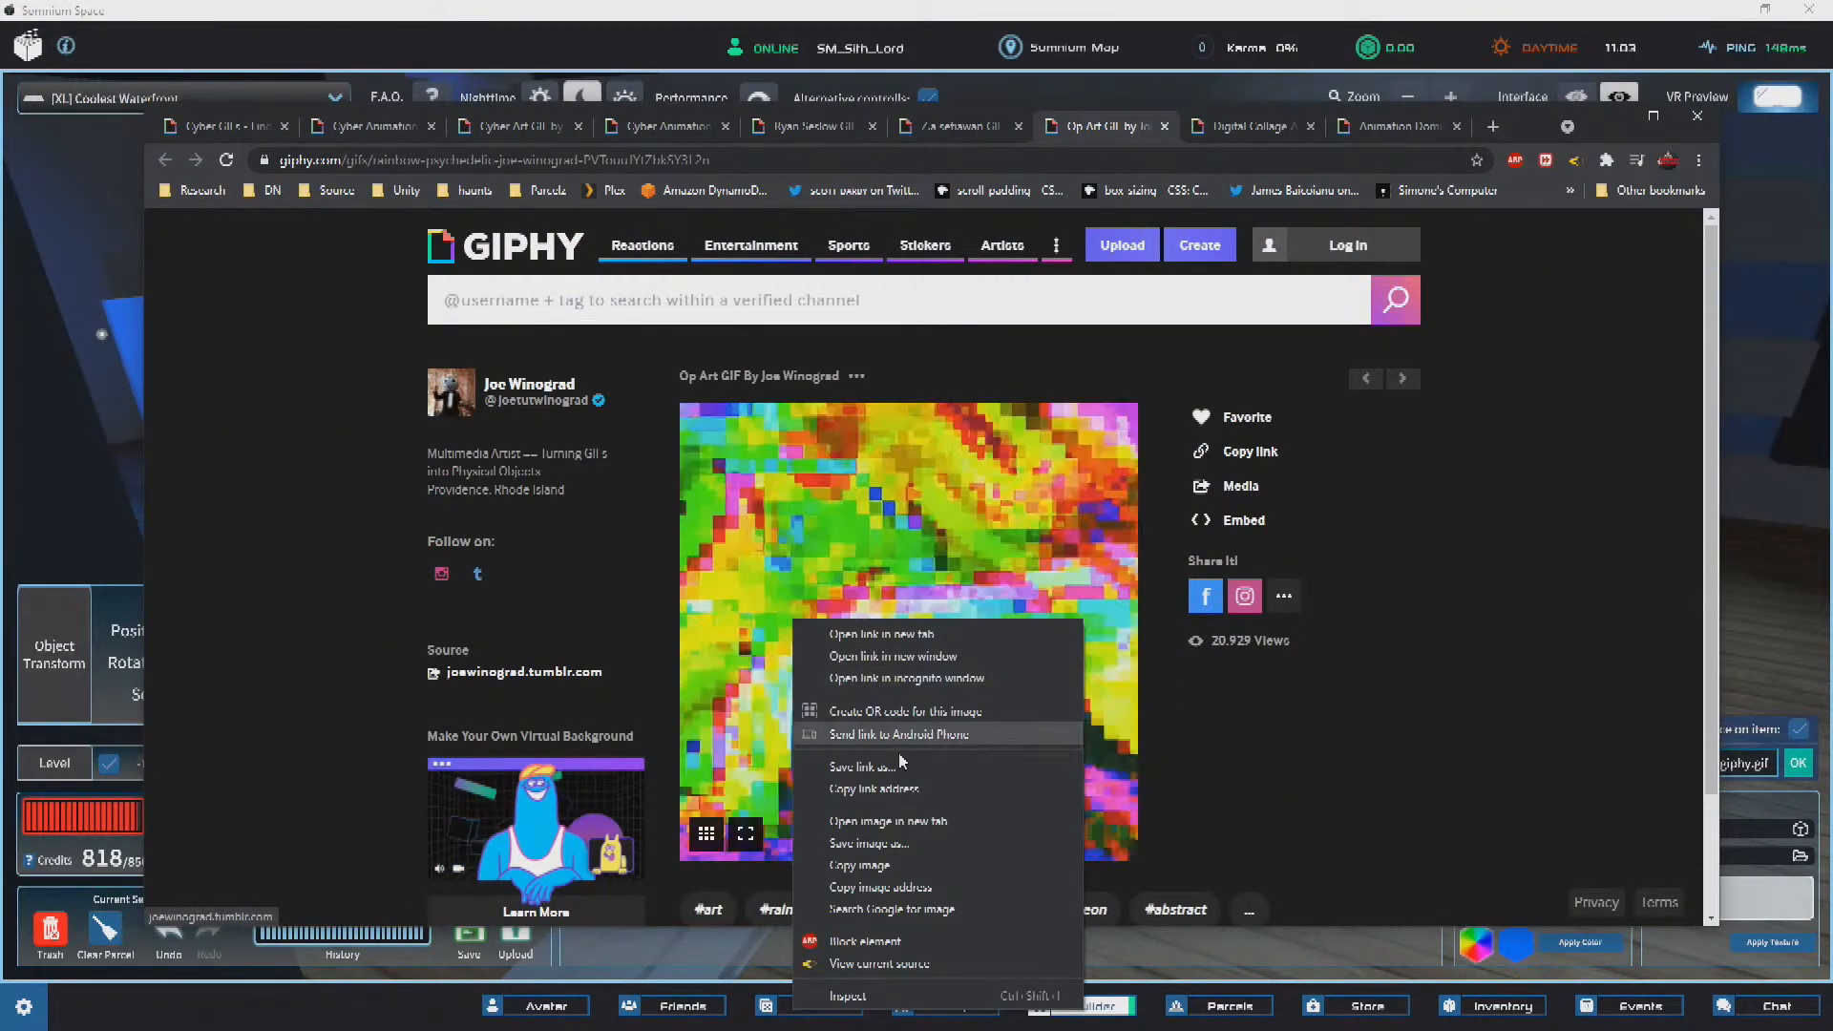
left_click(880, 887)
key("alt+Tab")
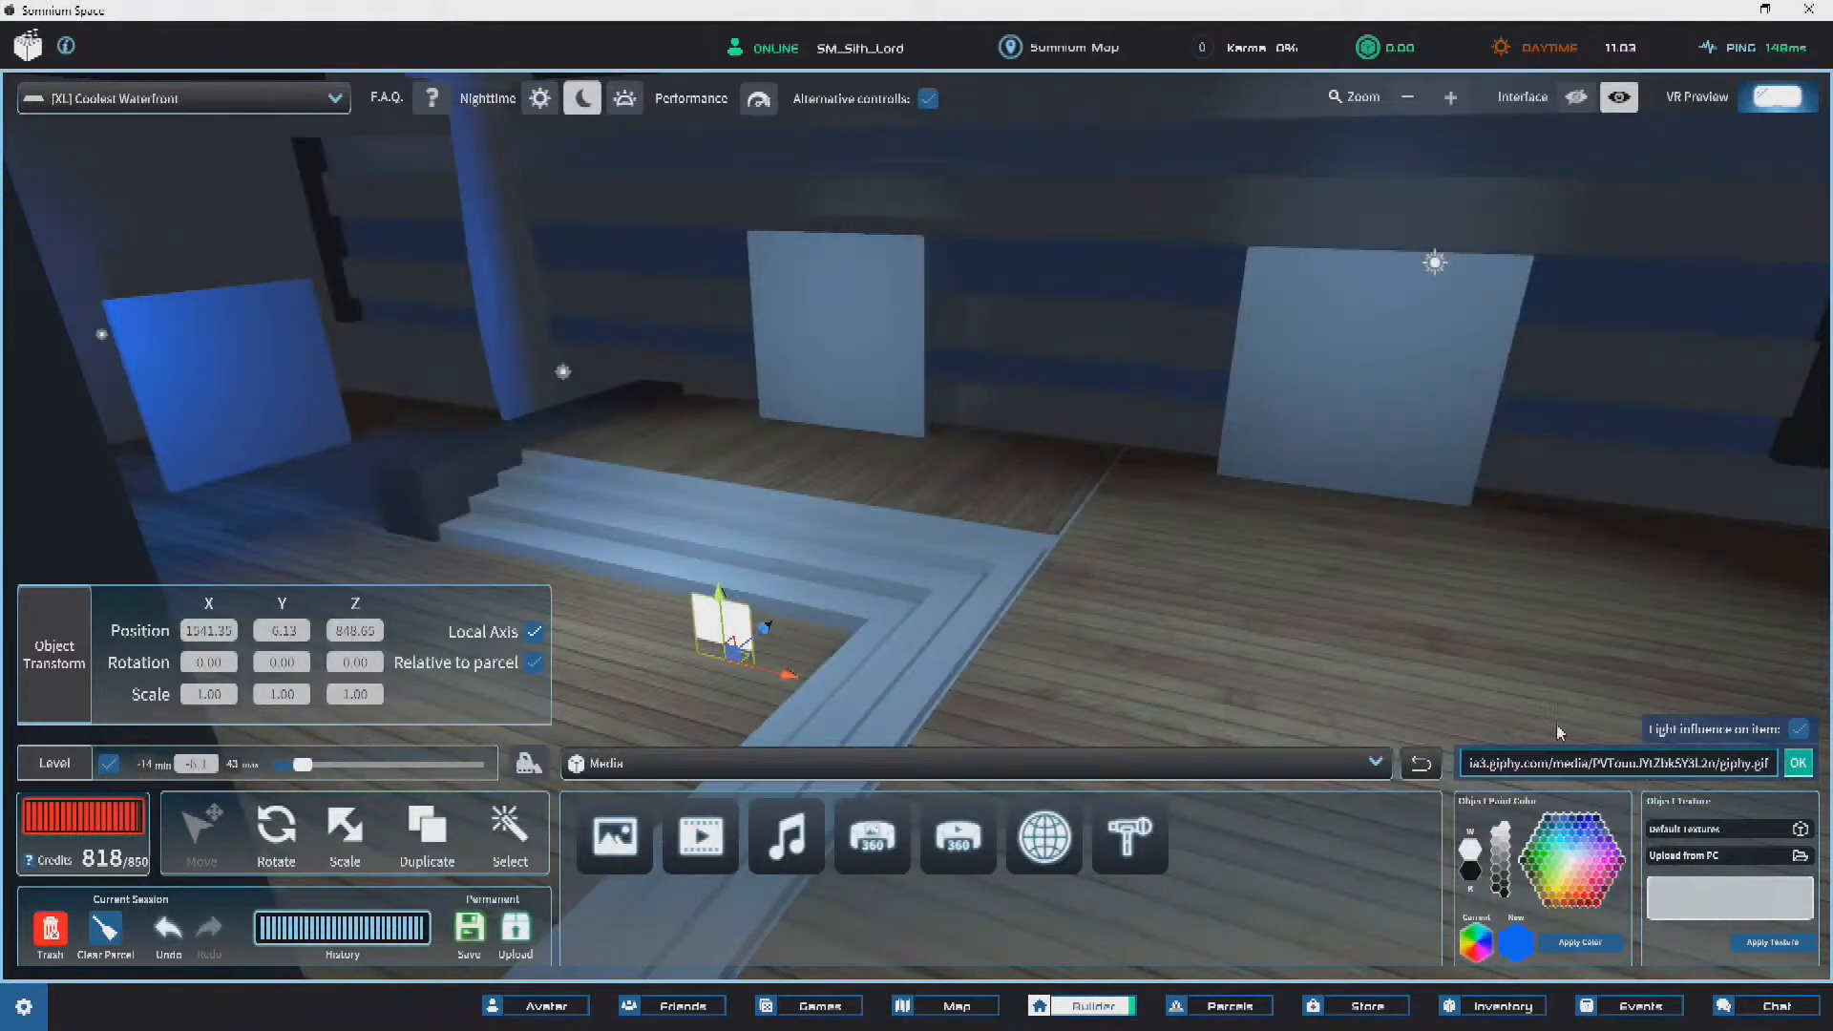
Step: Move the rainbow GIF frame onto the front of the panel behind the steps, at about X 1539.38, Y -4.44, Z 856.08
right_click_drag(827, 611, 678, 597)
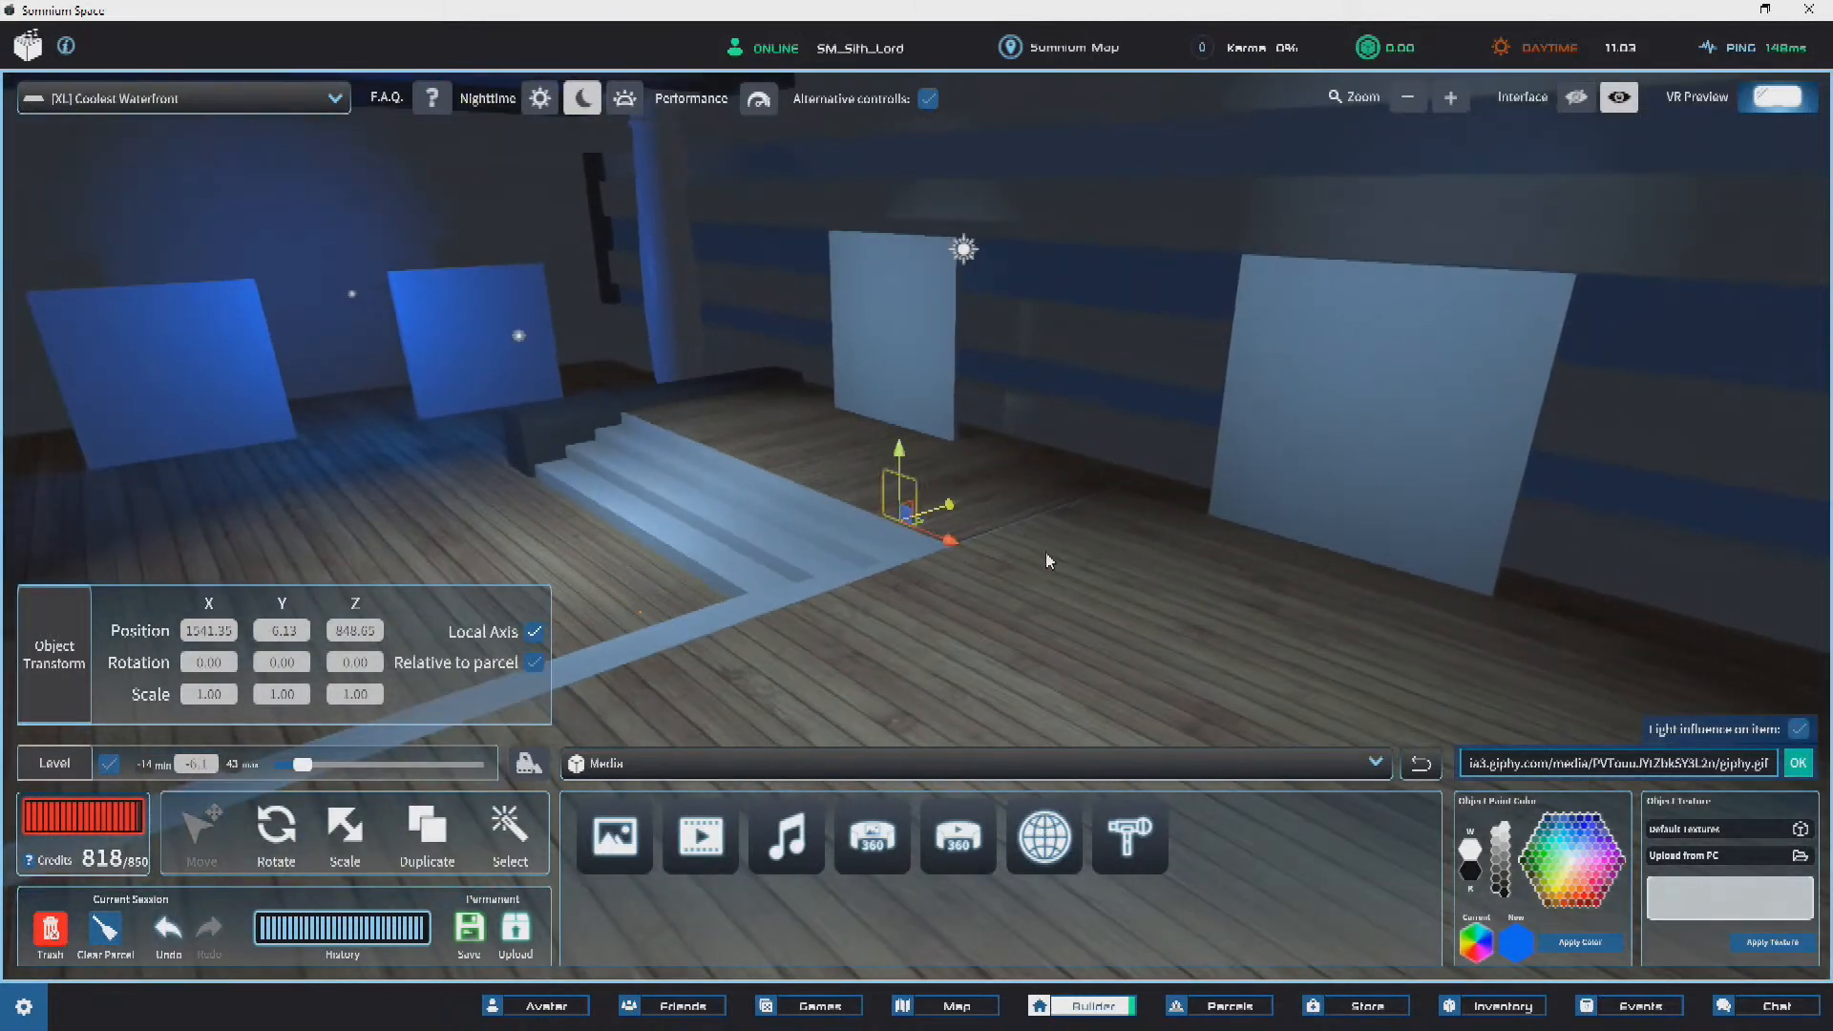
left_click(921, 357)
left_click(908, 373)
scroll(856, 333, "up", 5)
right_click_drag(856, 333, 1277, 377)
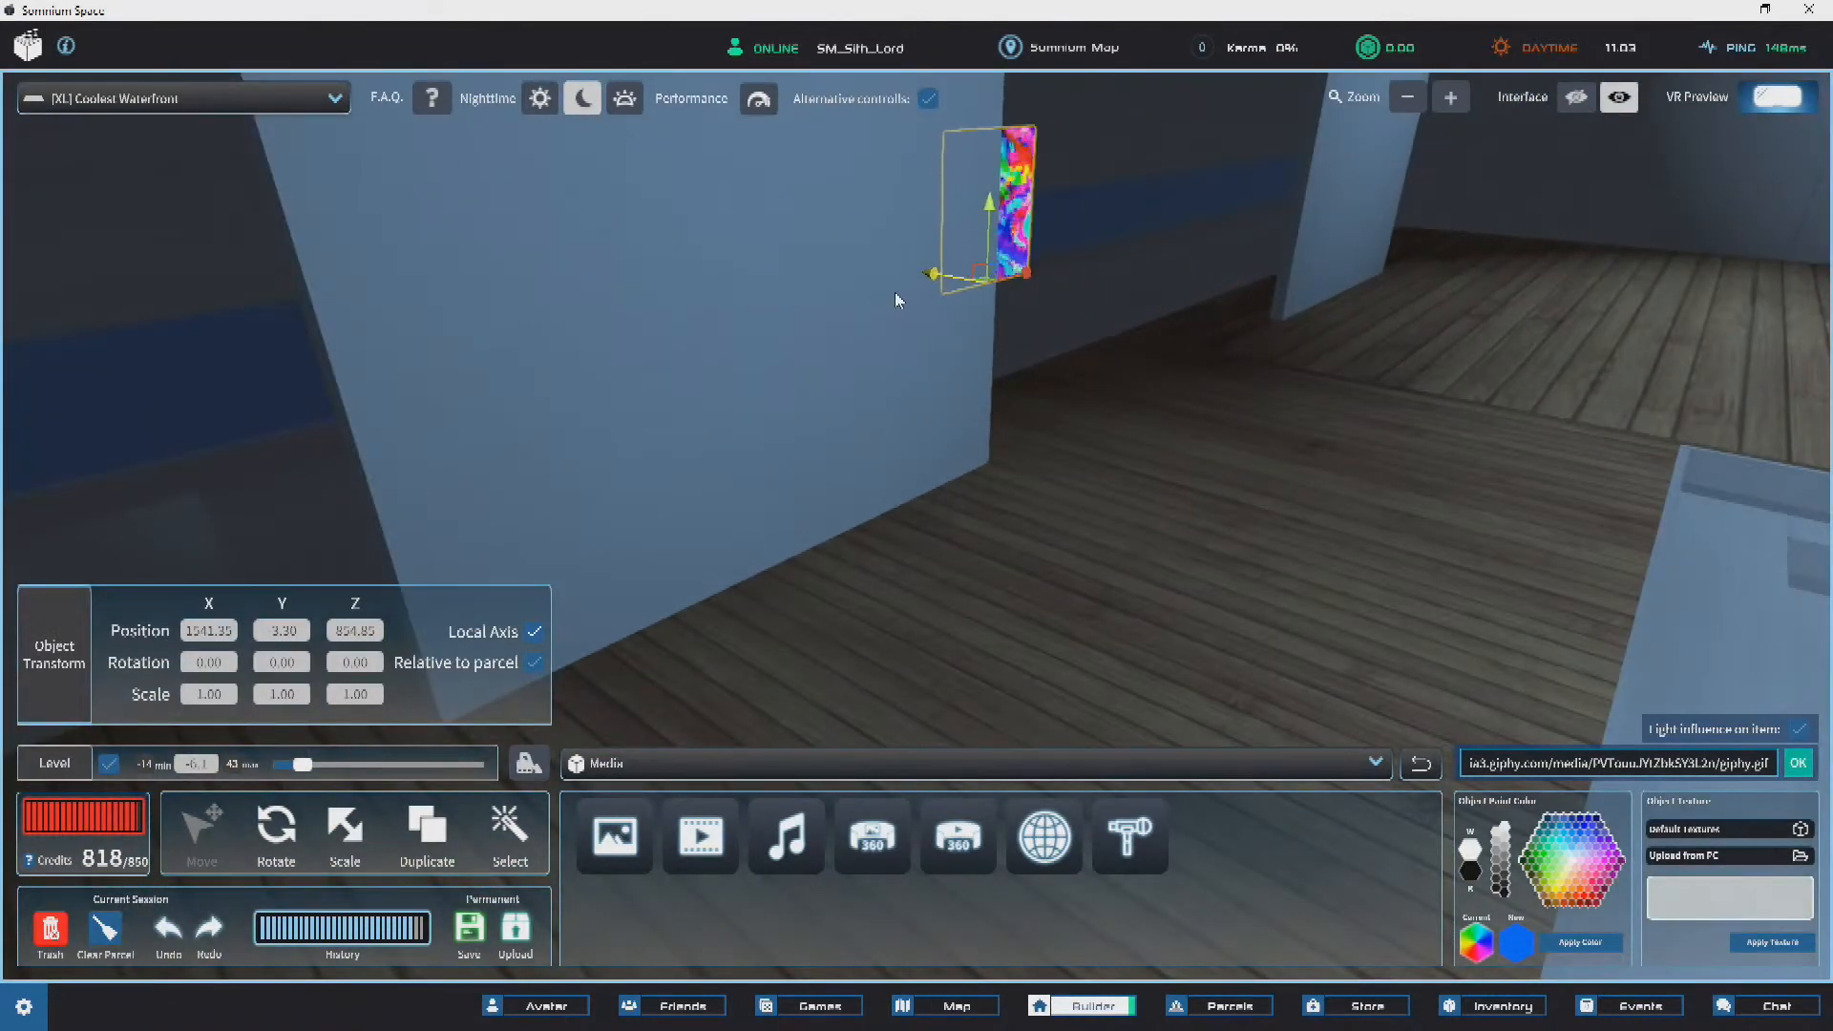
left_click_drag(897, 290, 903, 292)
right_click_drag(947, 313, 1479, 358)
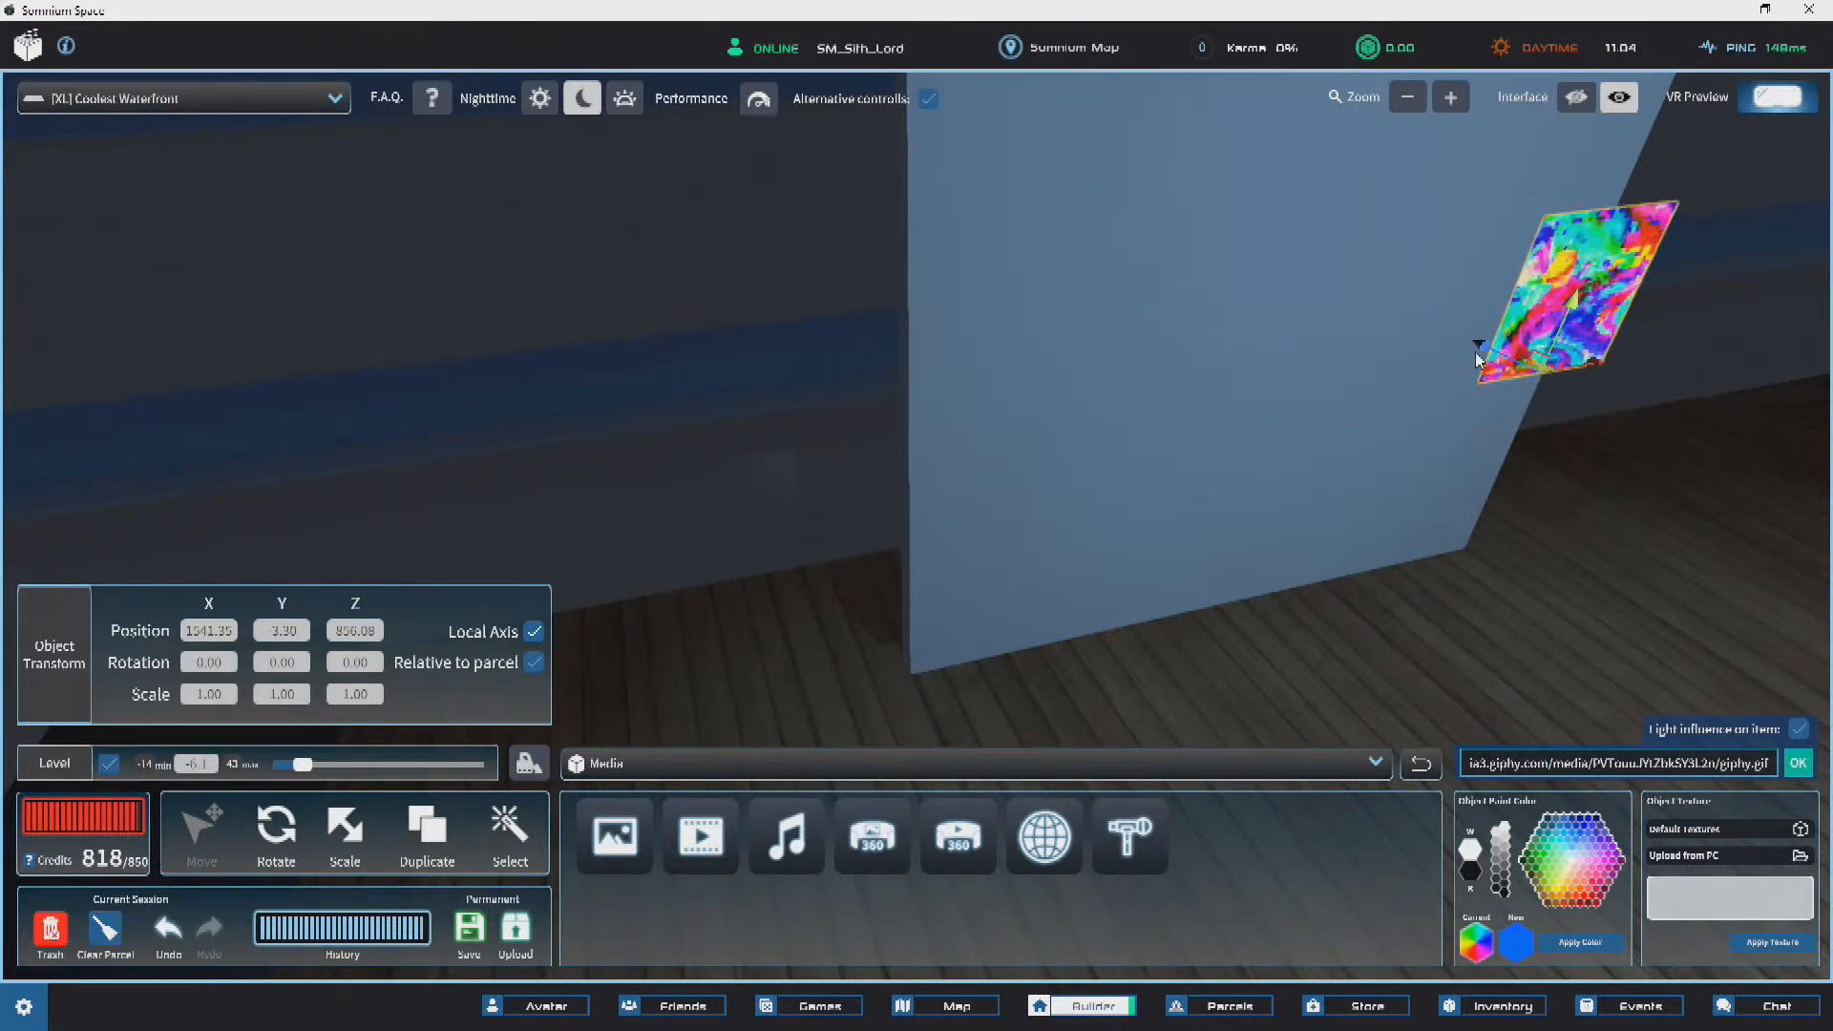
left_click(1590, 307)
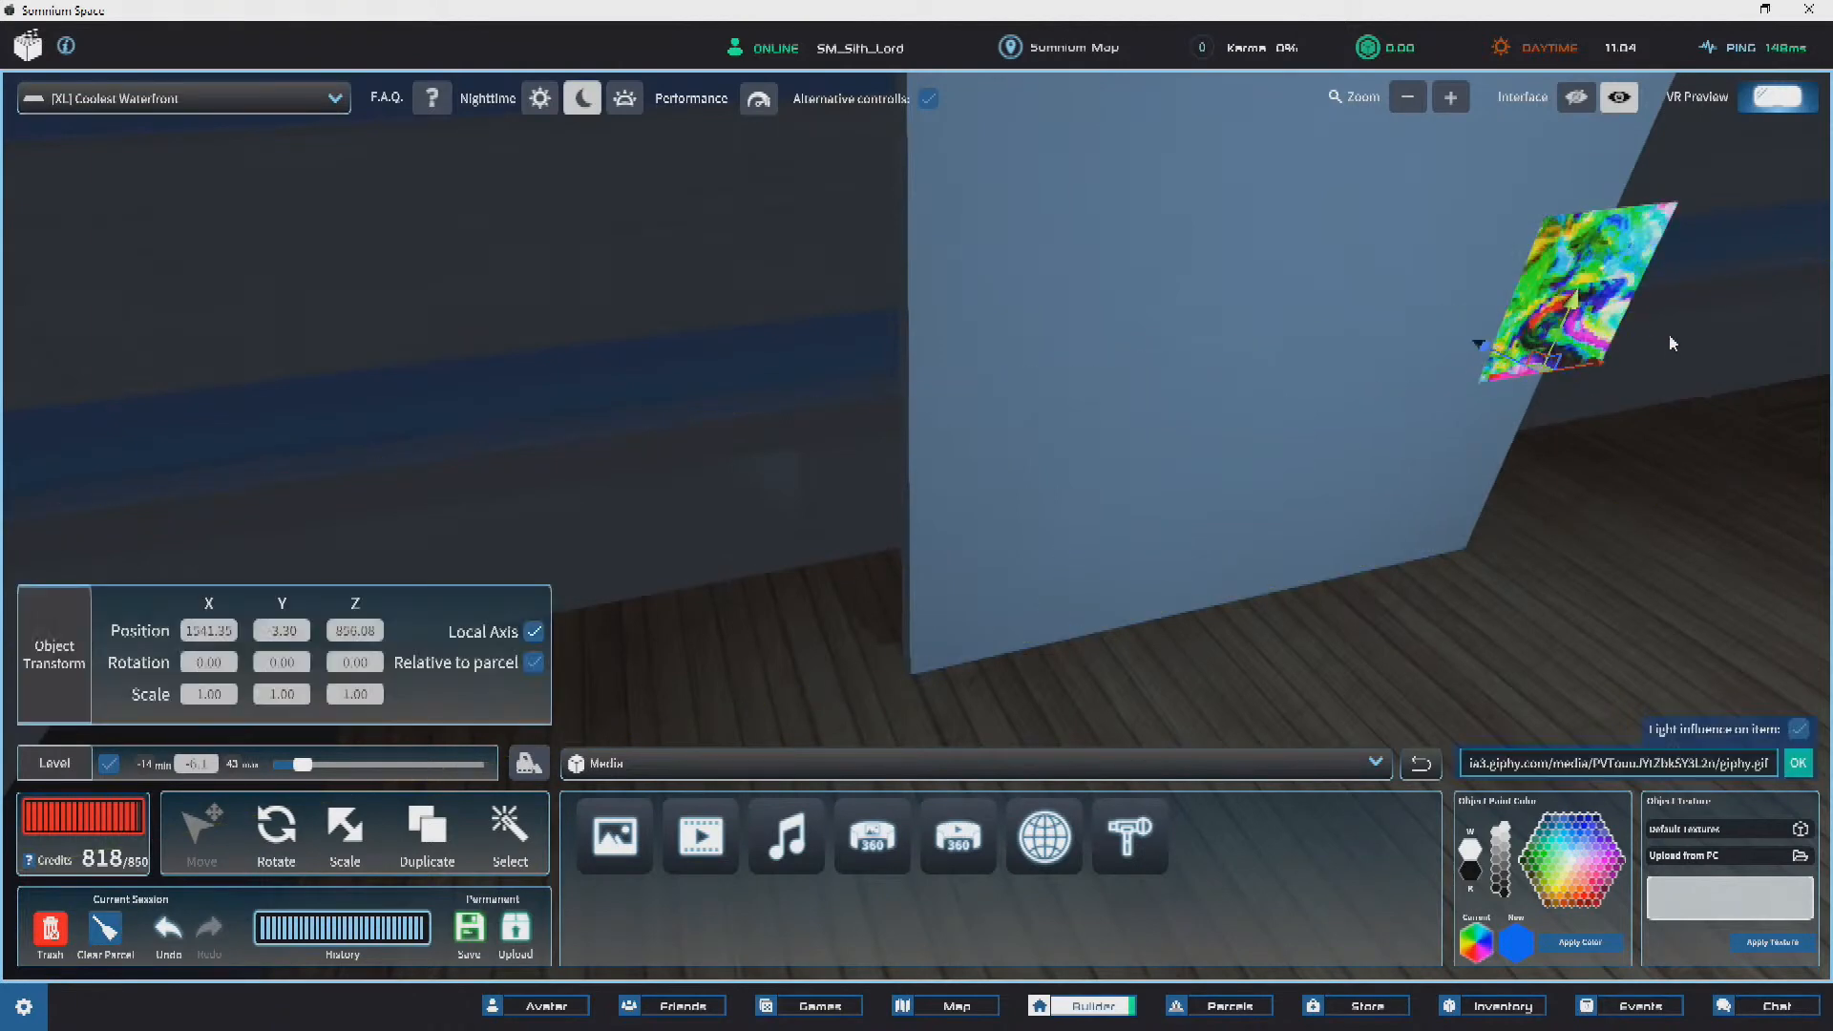
left_click_drag(1596, 363, 987, 531)
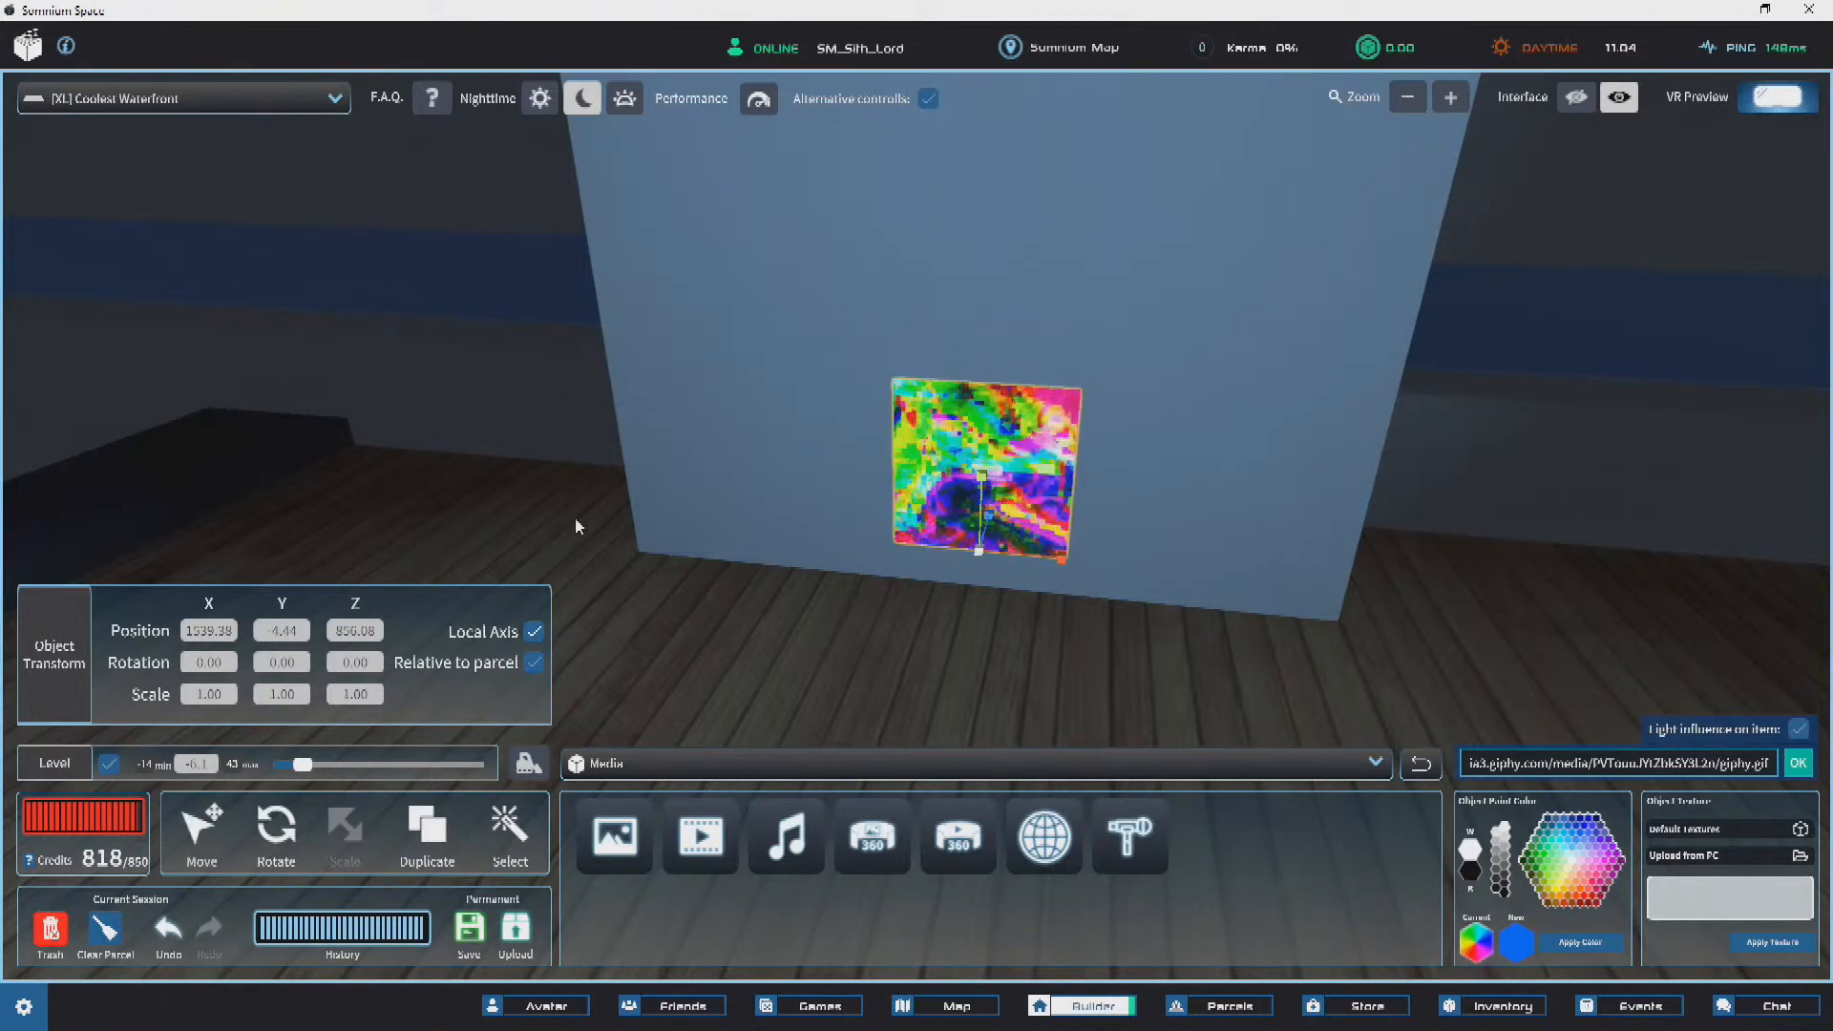
Step: Scale the rainbow GIF frame to 3.70 and adjust its position so it sits within the panel's borders
scroll(569, 493, "down", 4)
left_click_drag(925, 513, 1006, 311)
left_click(199, 827)
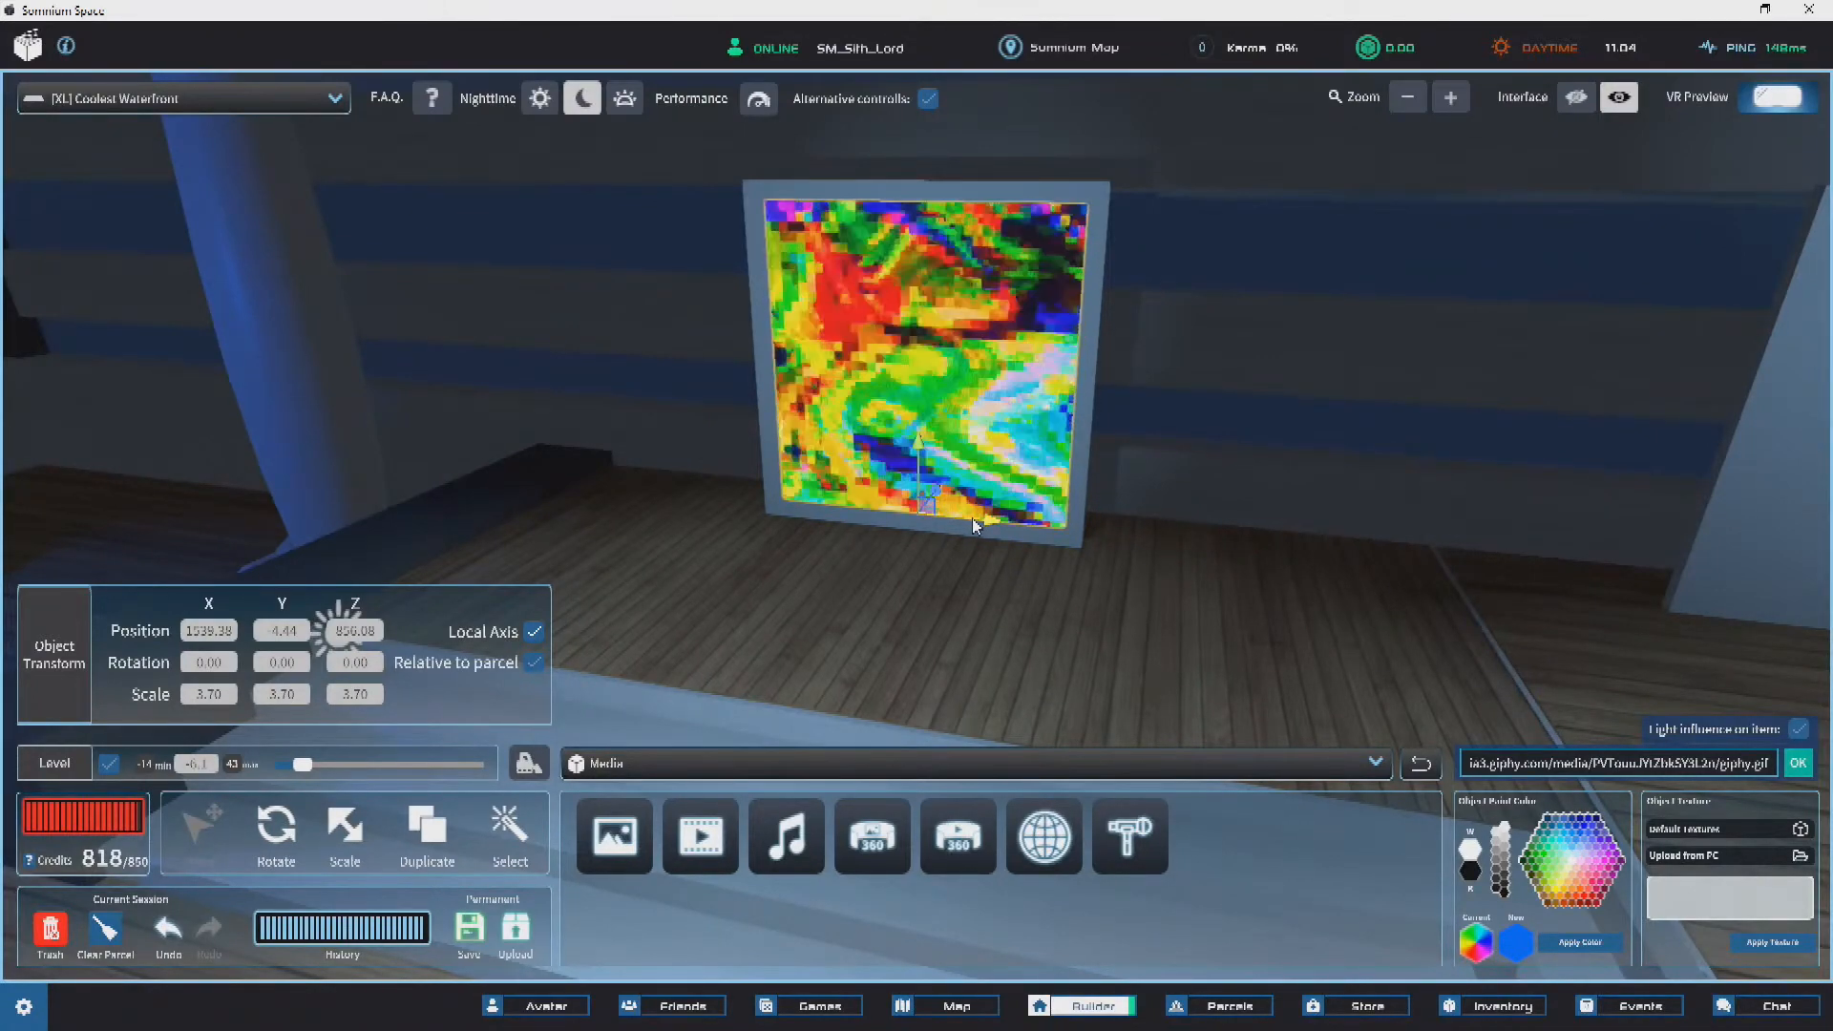
left_click_drag(918, 452, 918, 459)
Step: Deselect the rainbow GIF frame and examine it from outside the building and from across the ground floor
scroll(961, 401, "down", 3)
scroll(962, 402, "down", 3)
right_click_drag(962, 402, 1594, 410)
scroll(1594, 411, "down", 2)
left_click(1595, 411)
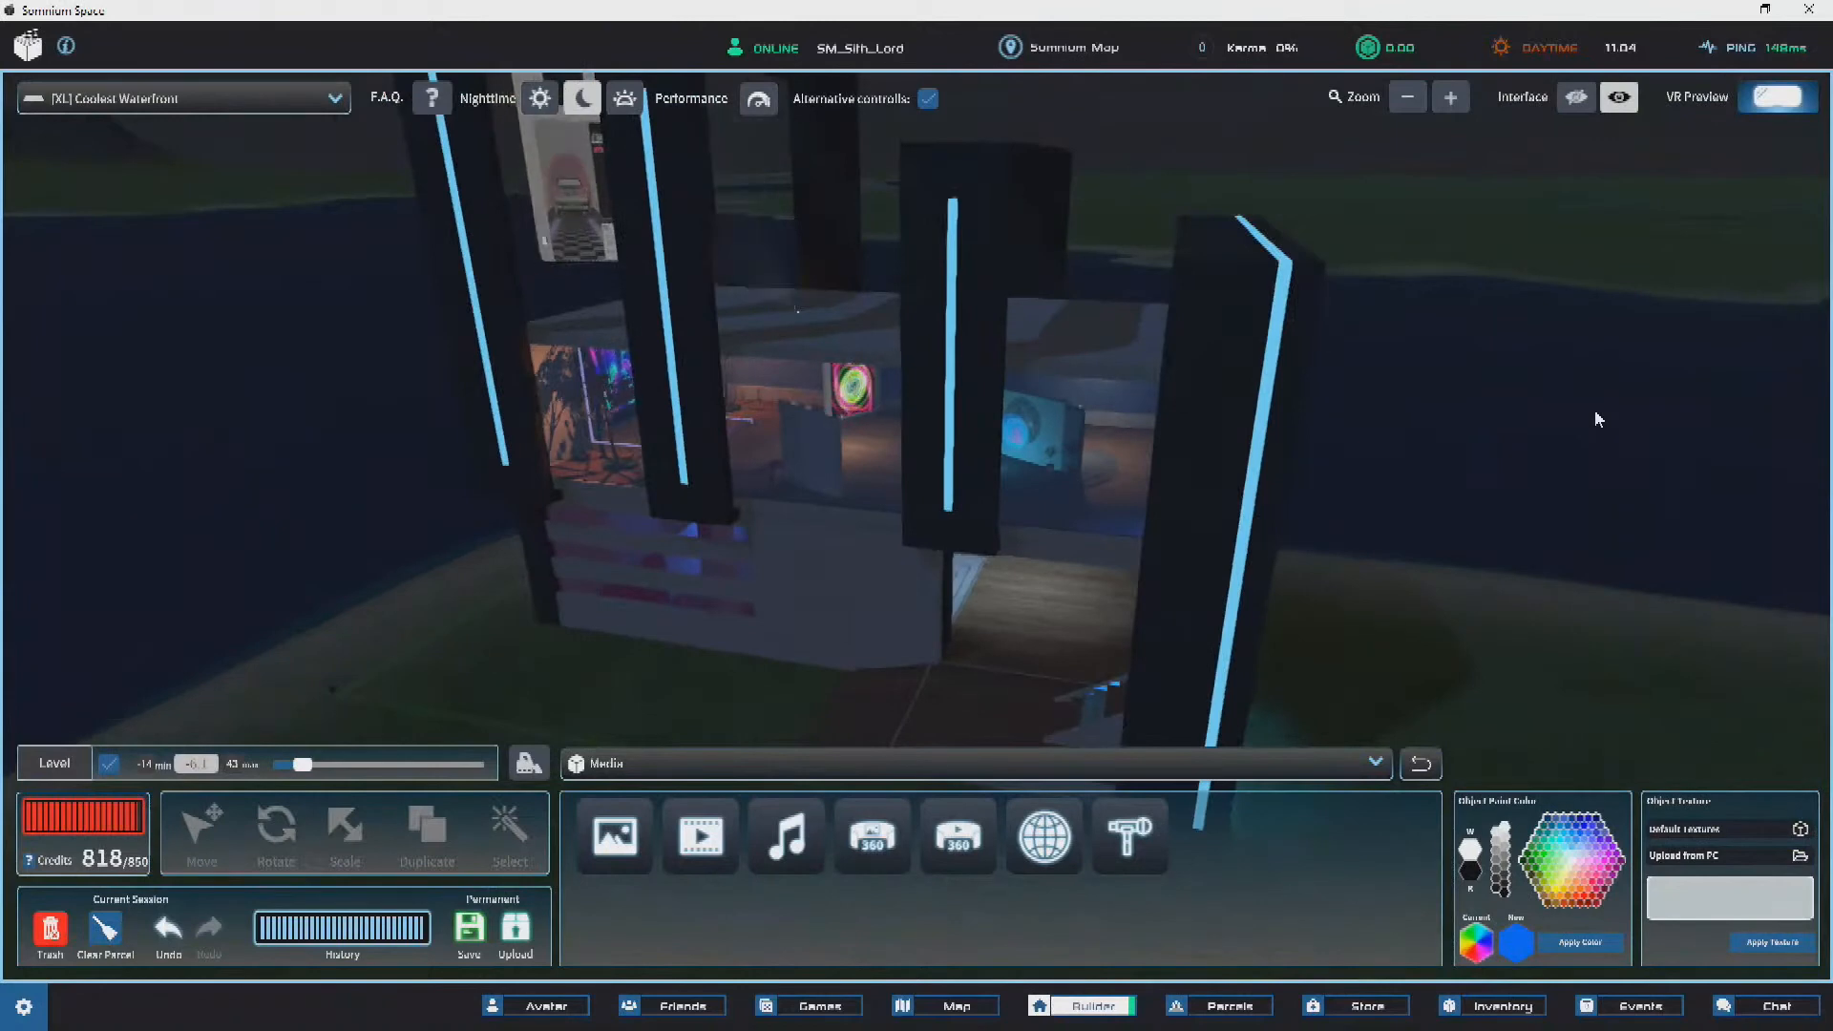
scroll(983, 497, "up", 5)
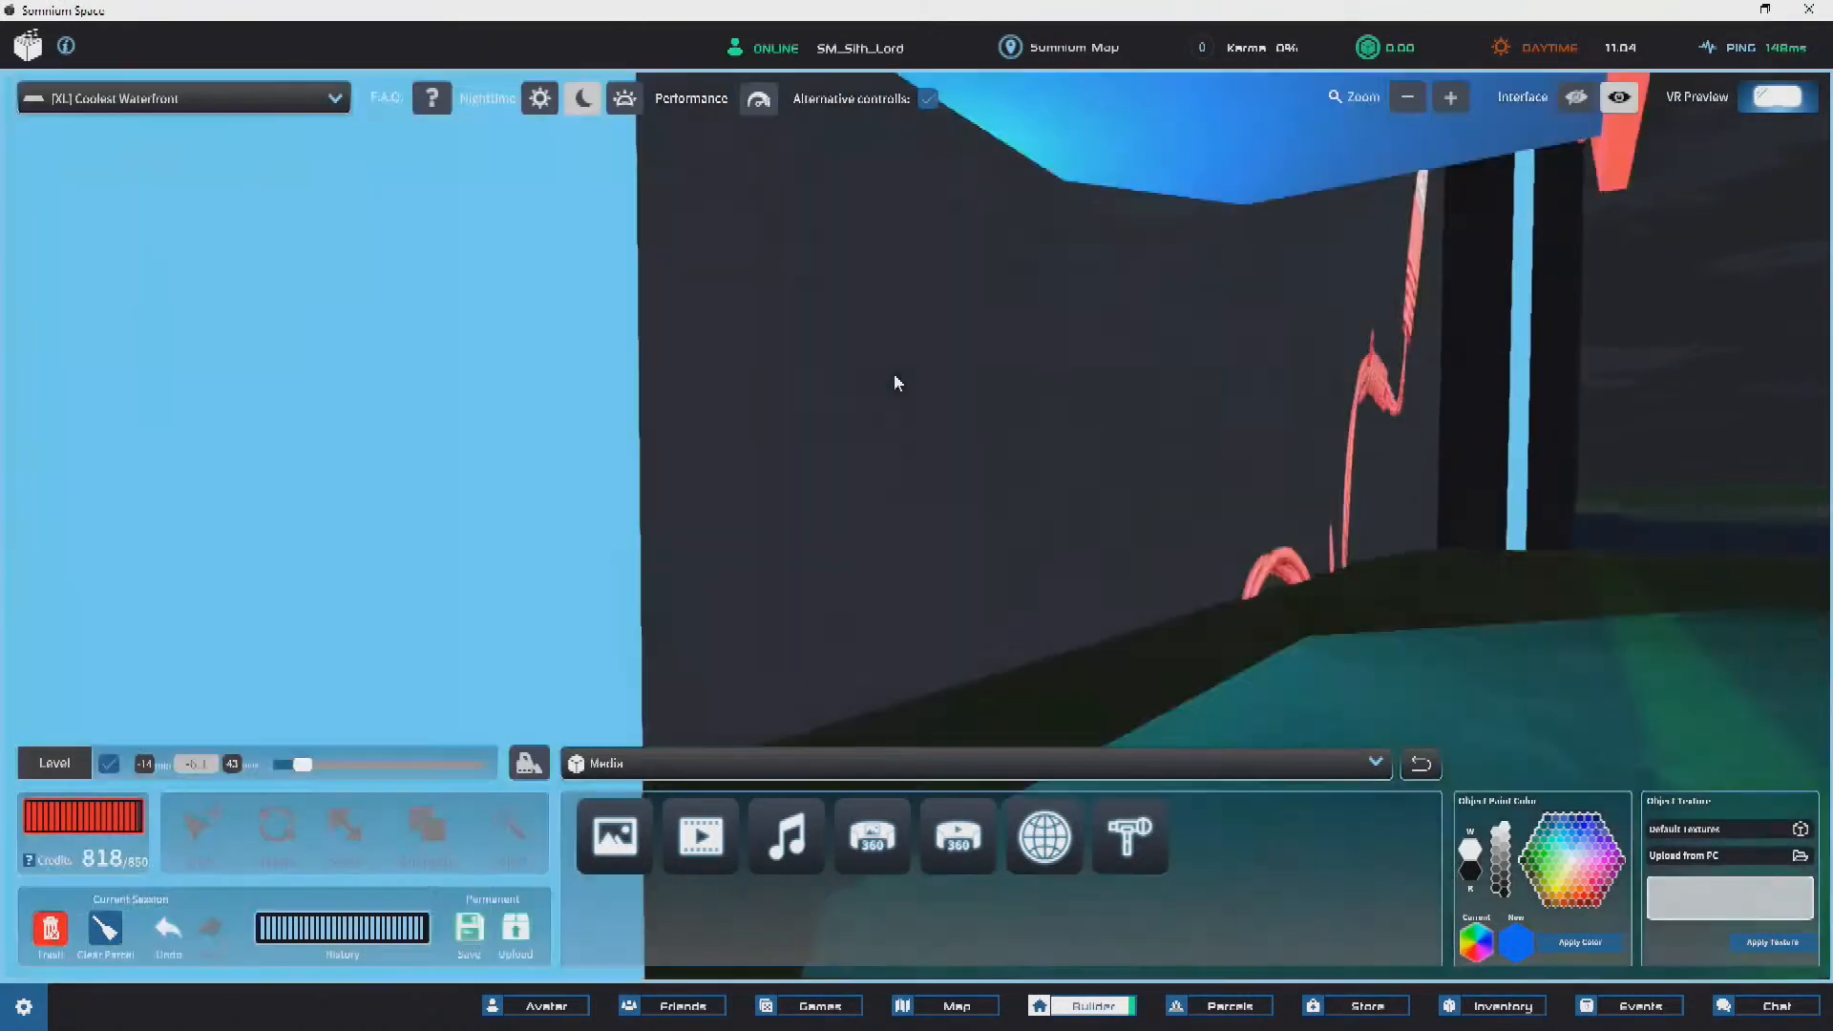
scroll(897, 377, "up", 6)
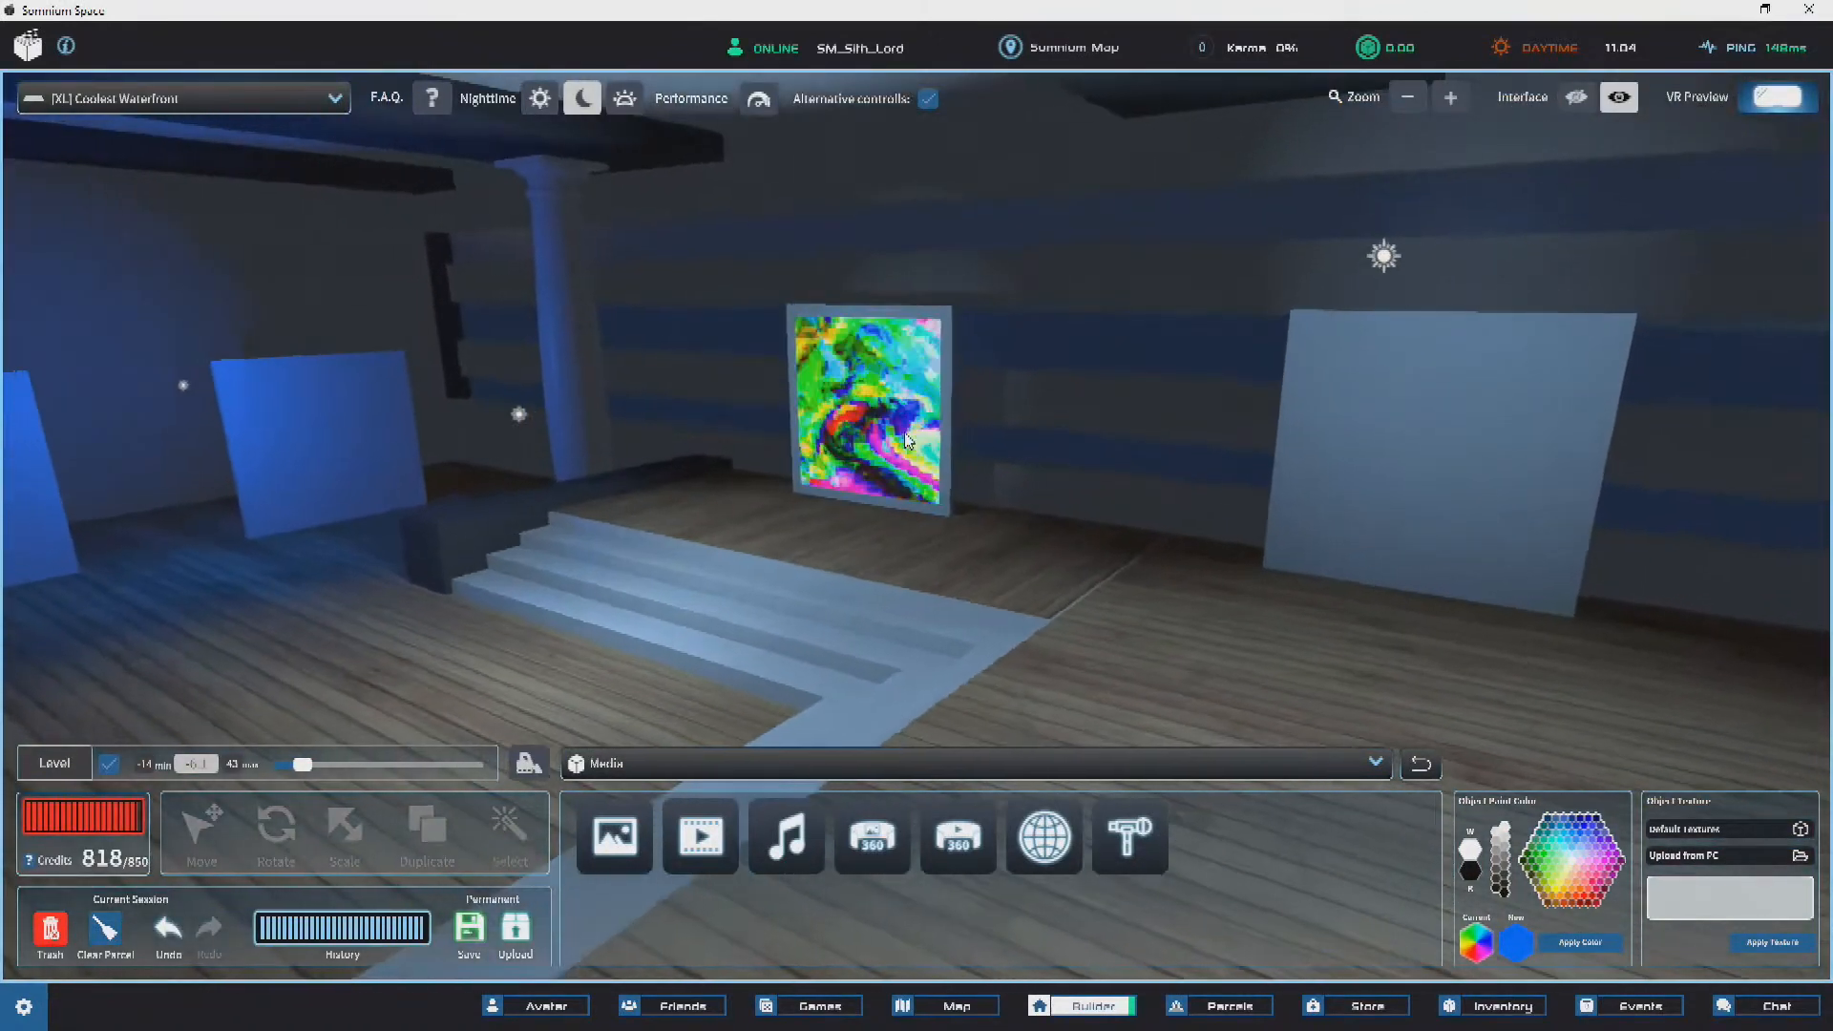
Step: Switch to GIPHY, browse the GIFs related to the rainbow Op Art one and open the trippy psychedelic heartbeat GIF in a new tab
key("alt+Tab")
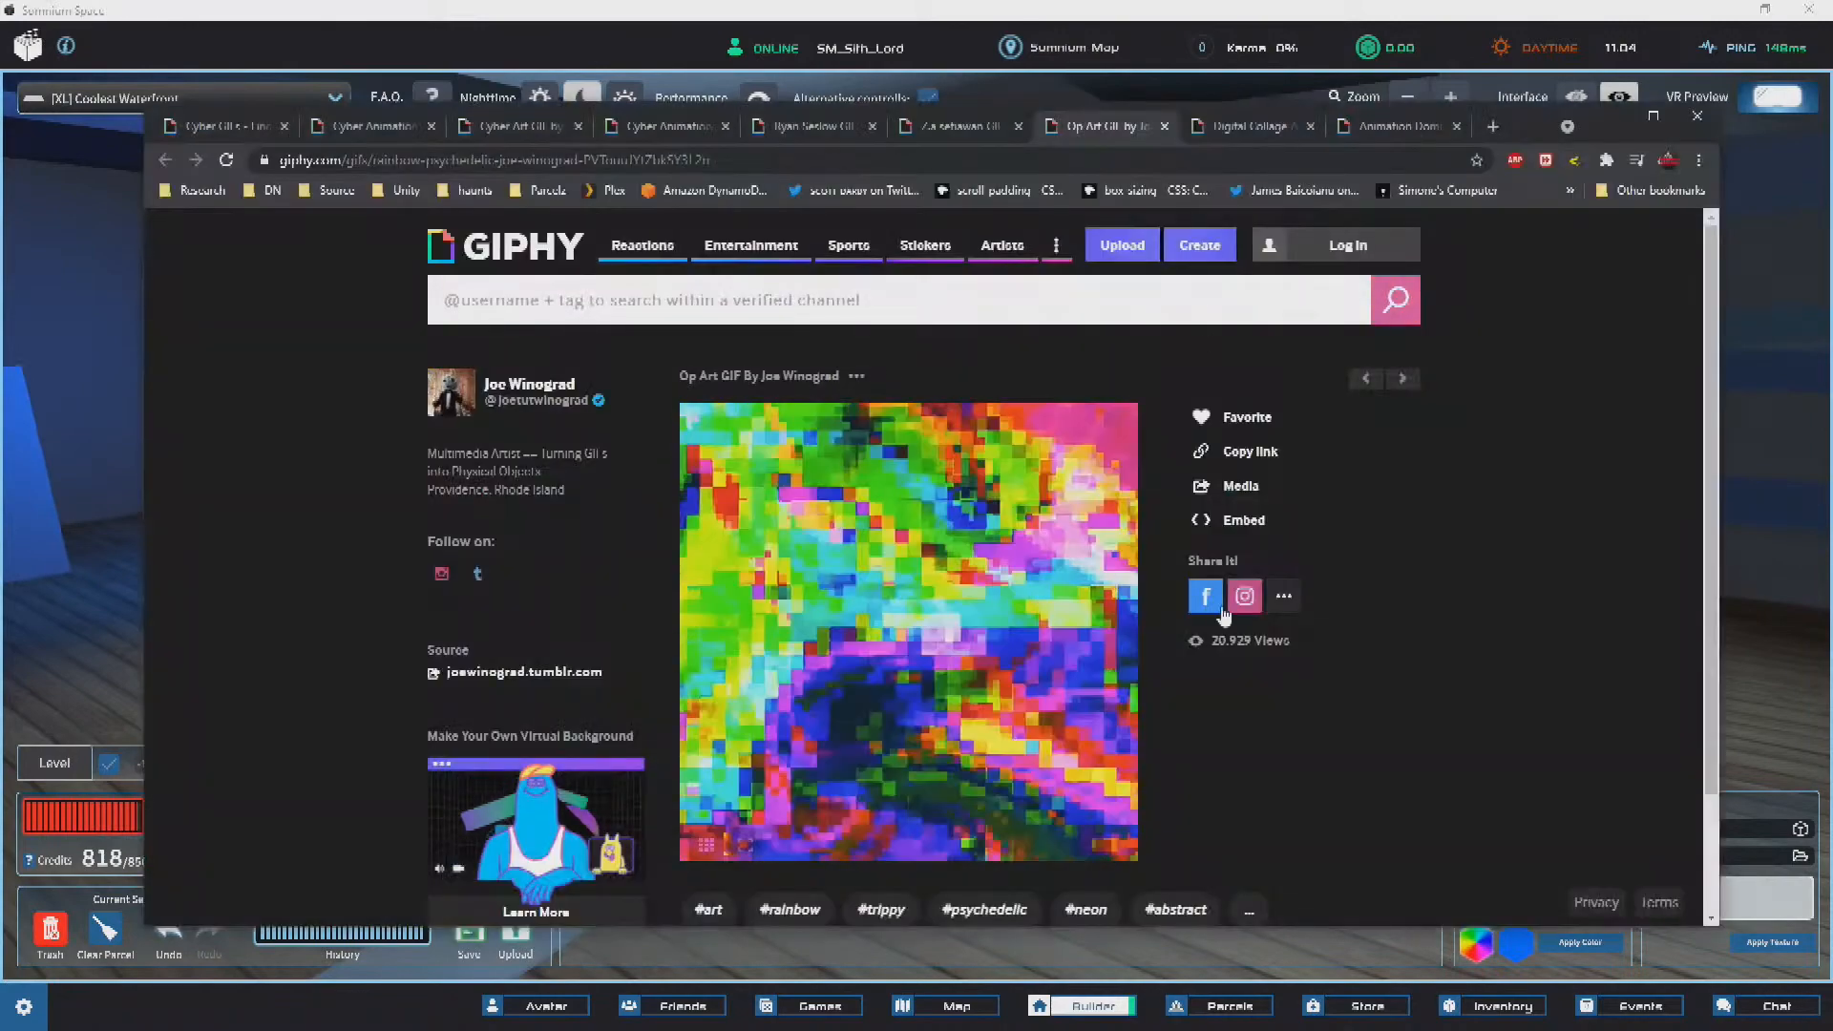
scroll(1320, 523, "down", 7)
scroll(1320, 523, "down", 3)
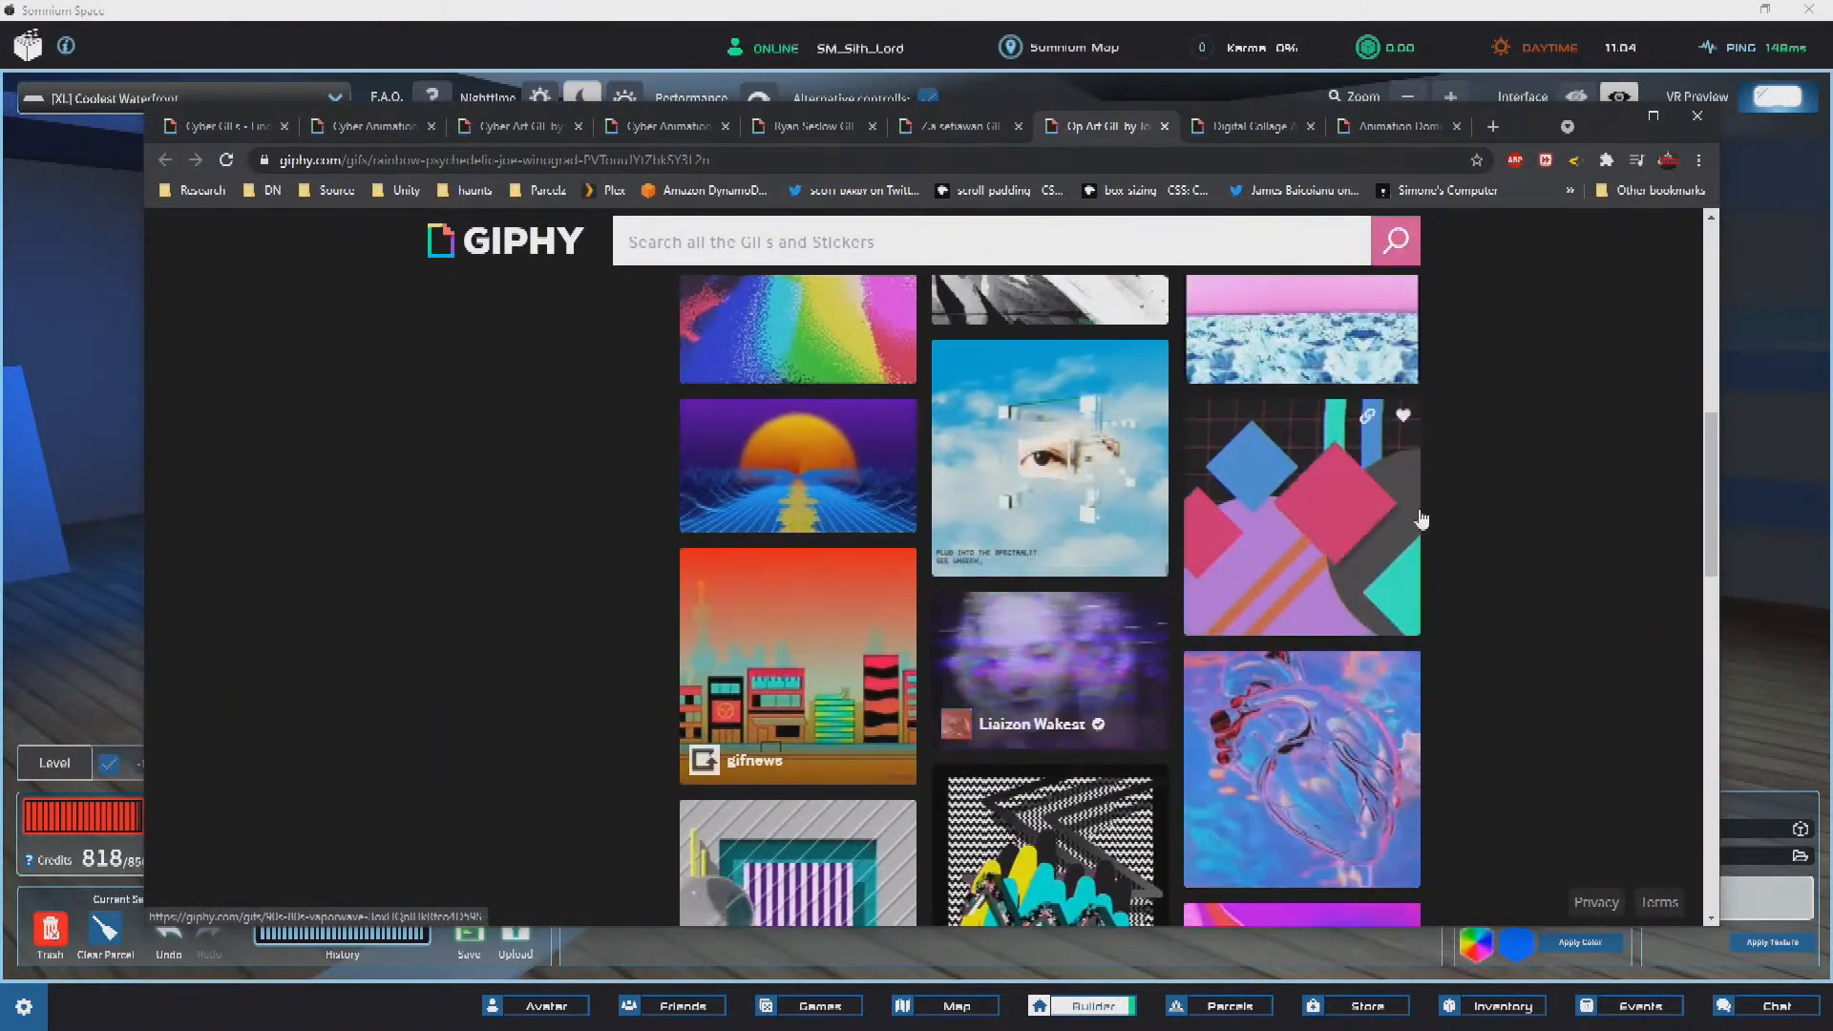
scroll(1612, 534, "down", 3)
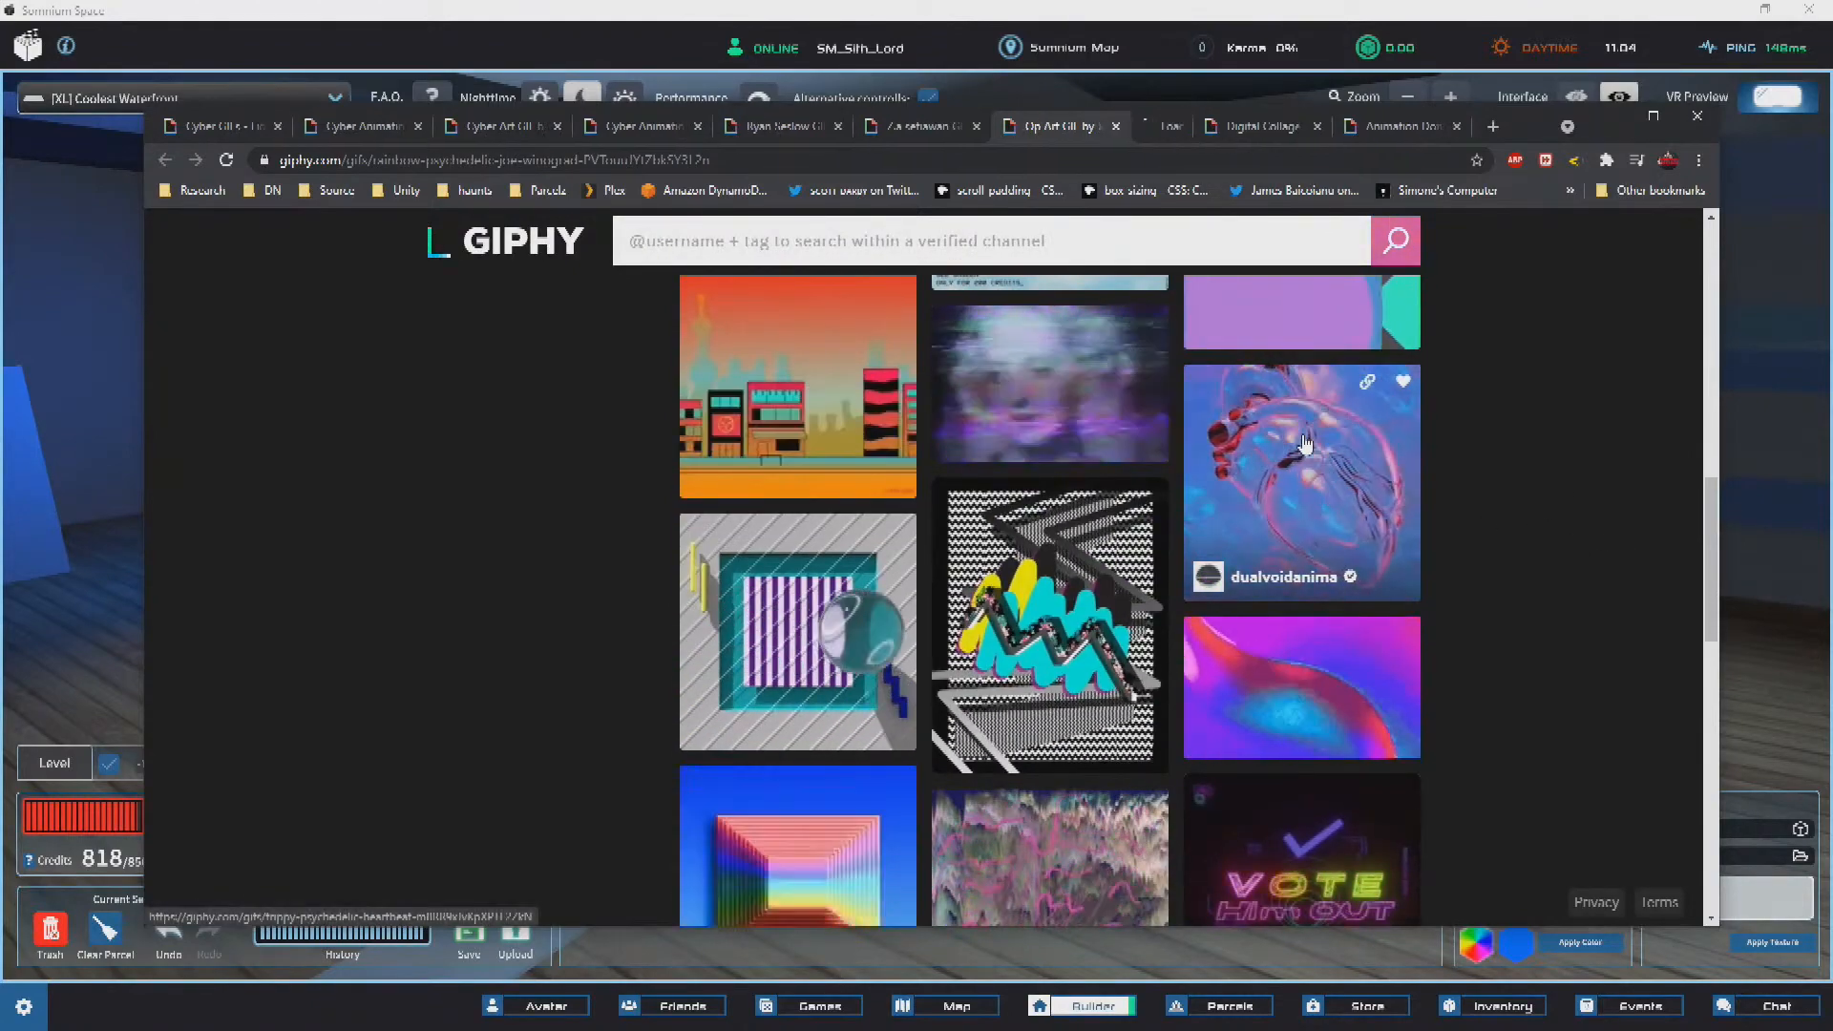
scroll(1528, 334, "down", 1)
scroll(1517, 341, "down", 2)
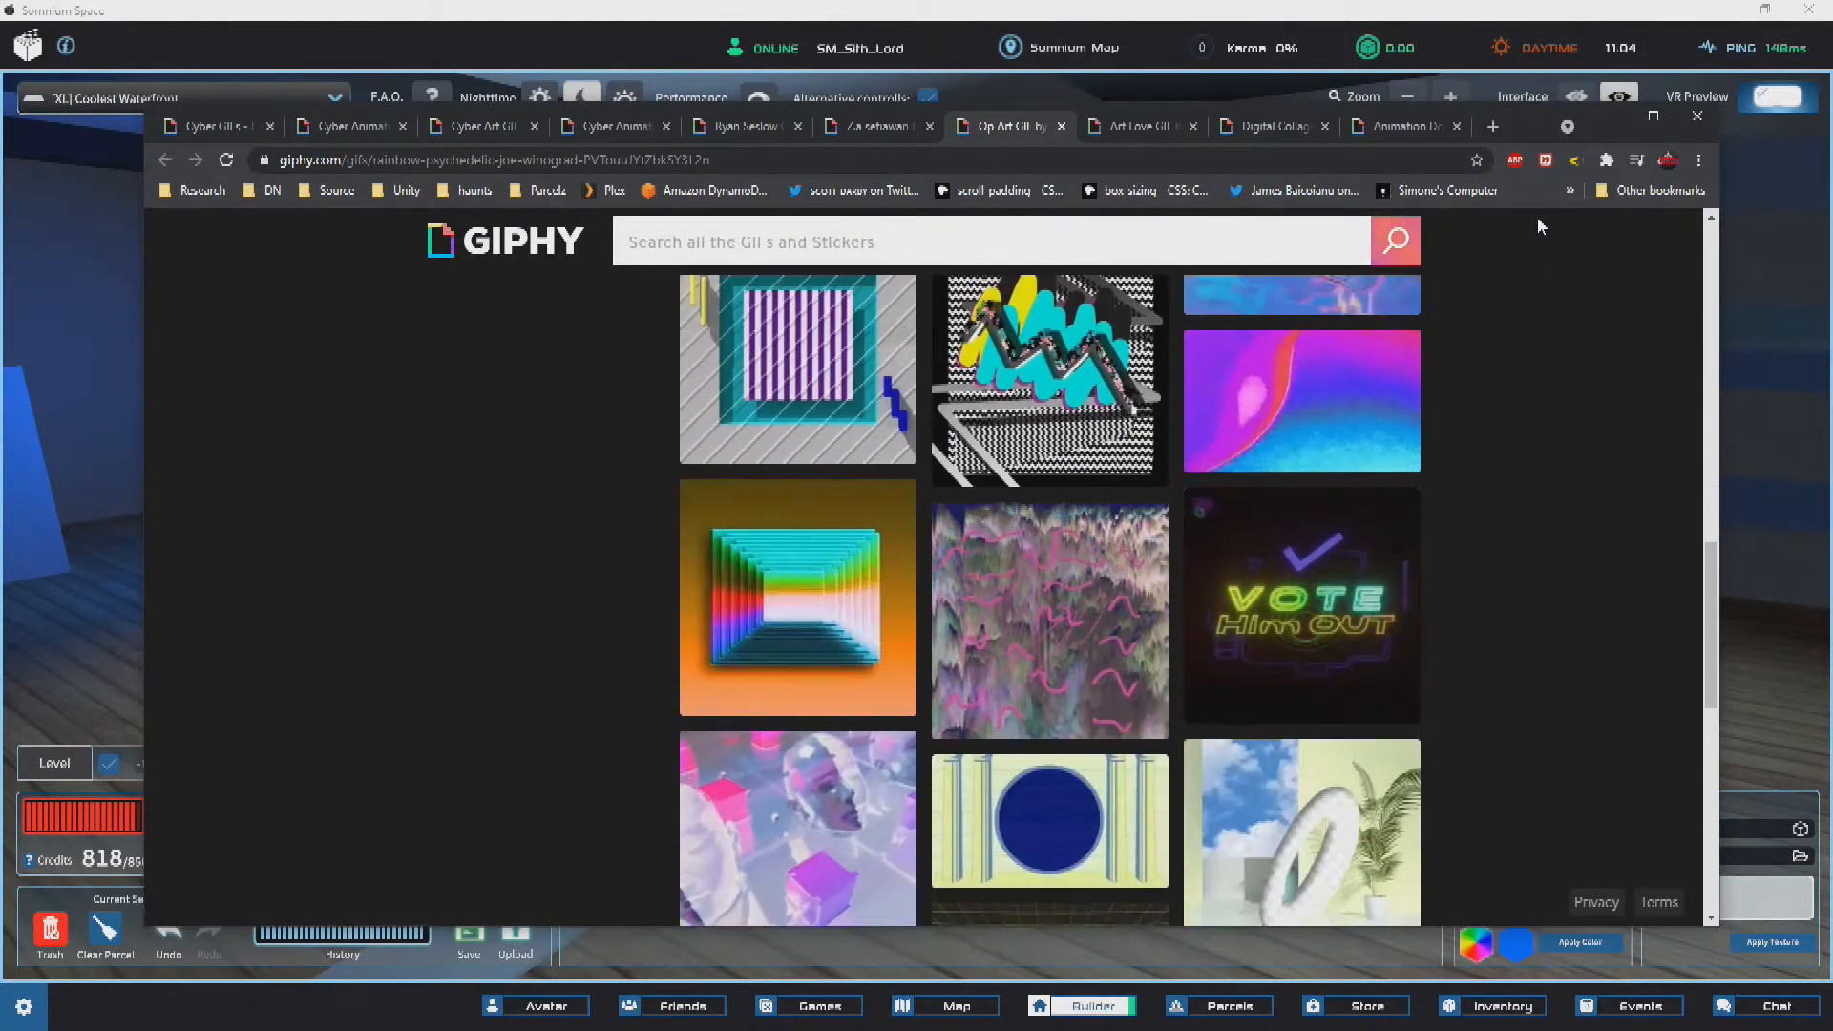
Step: Copy the image address of the digital collage GIF with the palm trees and return to Somnium Space
left_click(1142, 128)
left_click(1275, 127)
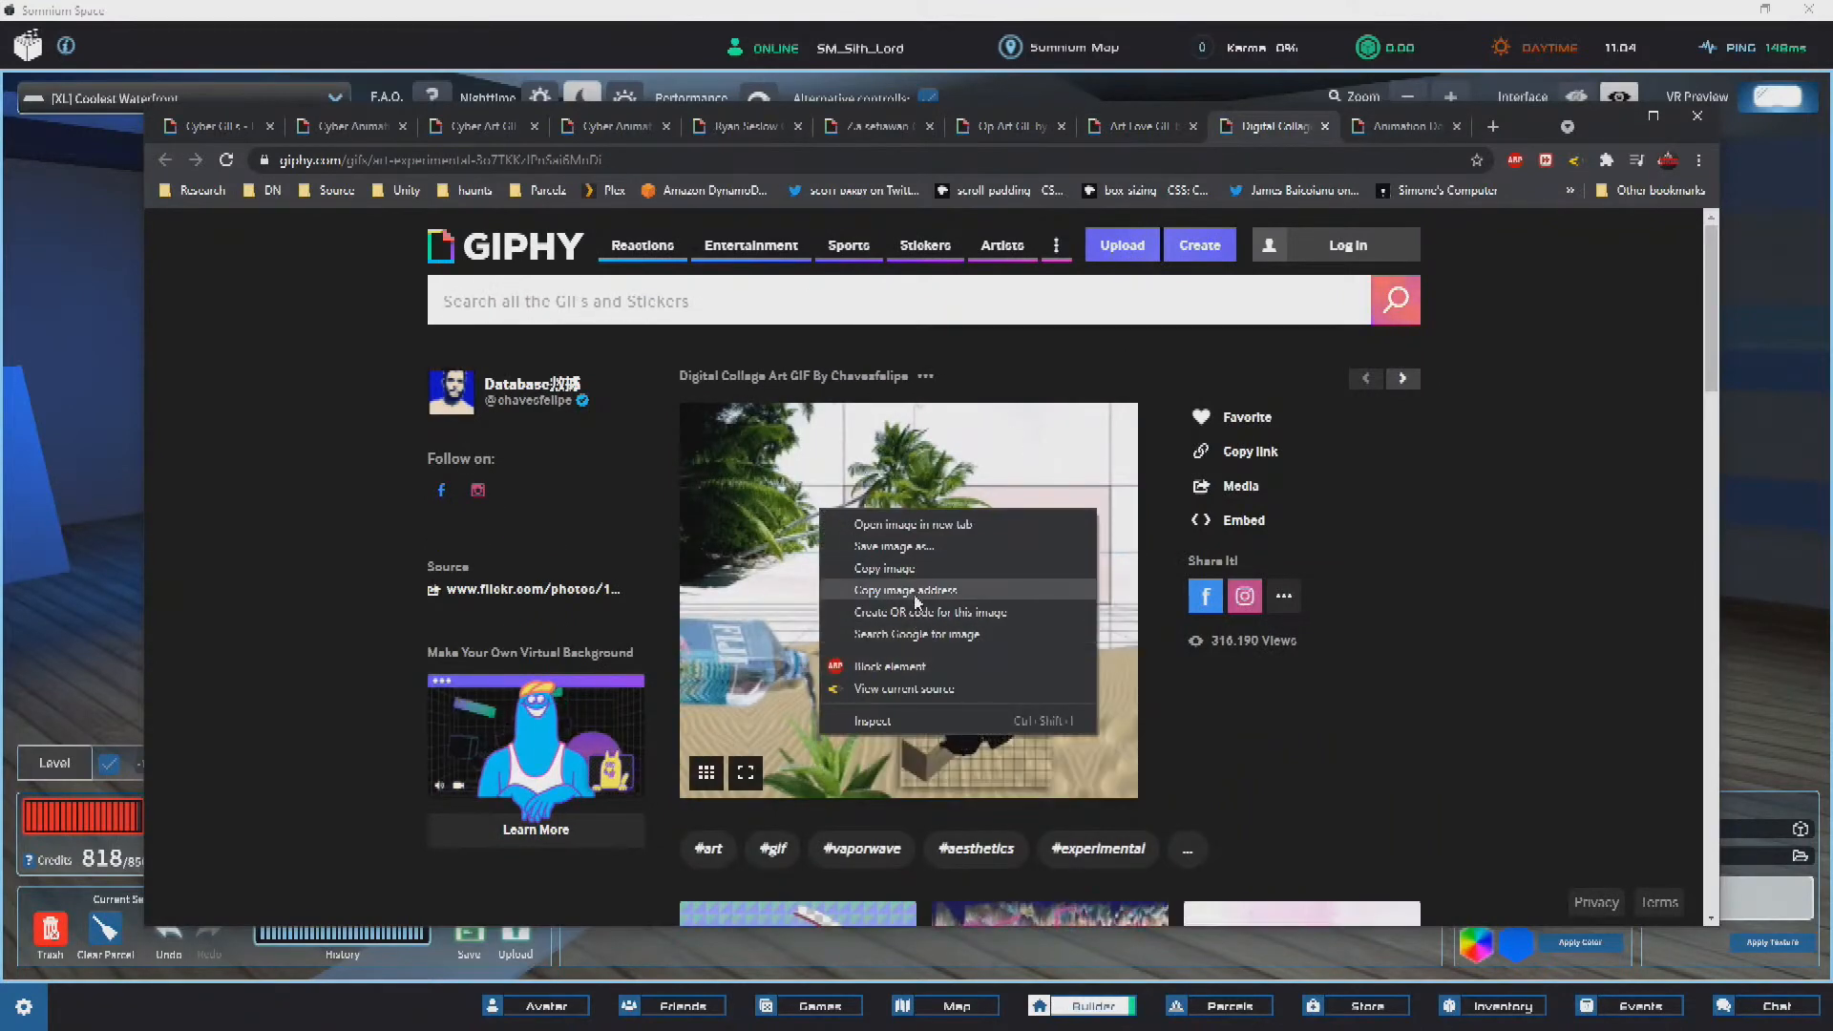
key("alt+Tab")
Step: Duplicate the rainbow GIF frame to the neighbouring wall panel and replace the copy's link with the collage GIF address
mouse_move(1051, 450)
right_mouse_down()
mouse_move(945, 448)
mouse_move(1025, 507)
mouse_move(1055, 601)
right_mouse_up()
left_click(931, 429)
key("ctrl+d")
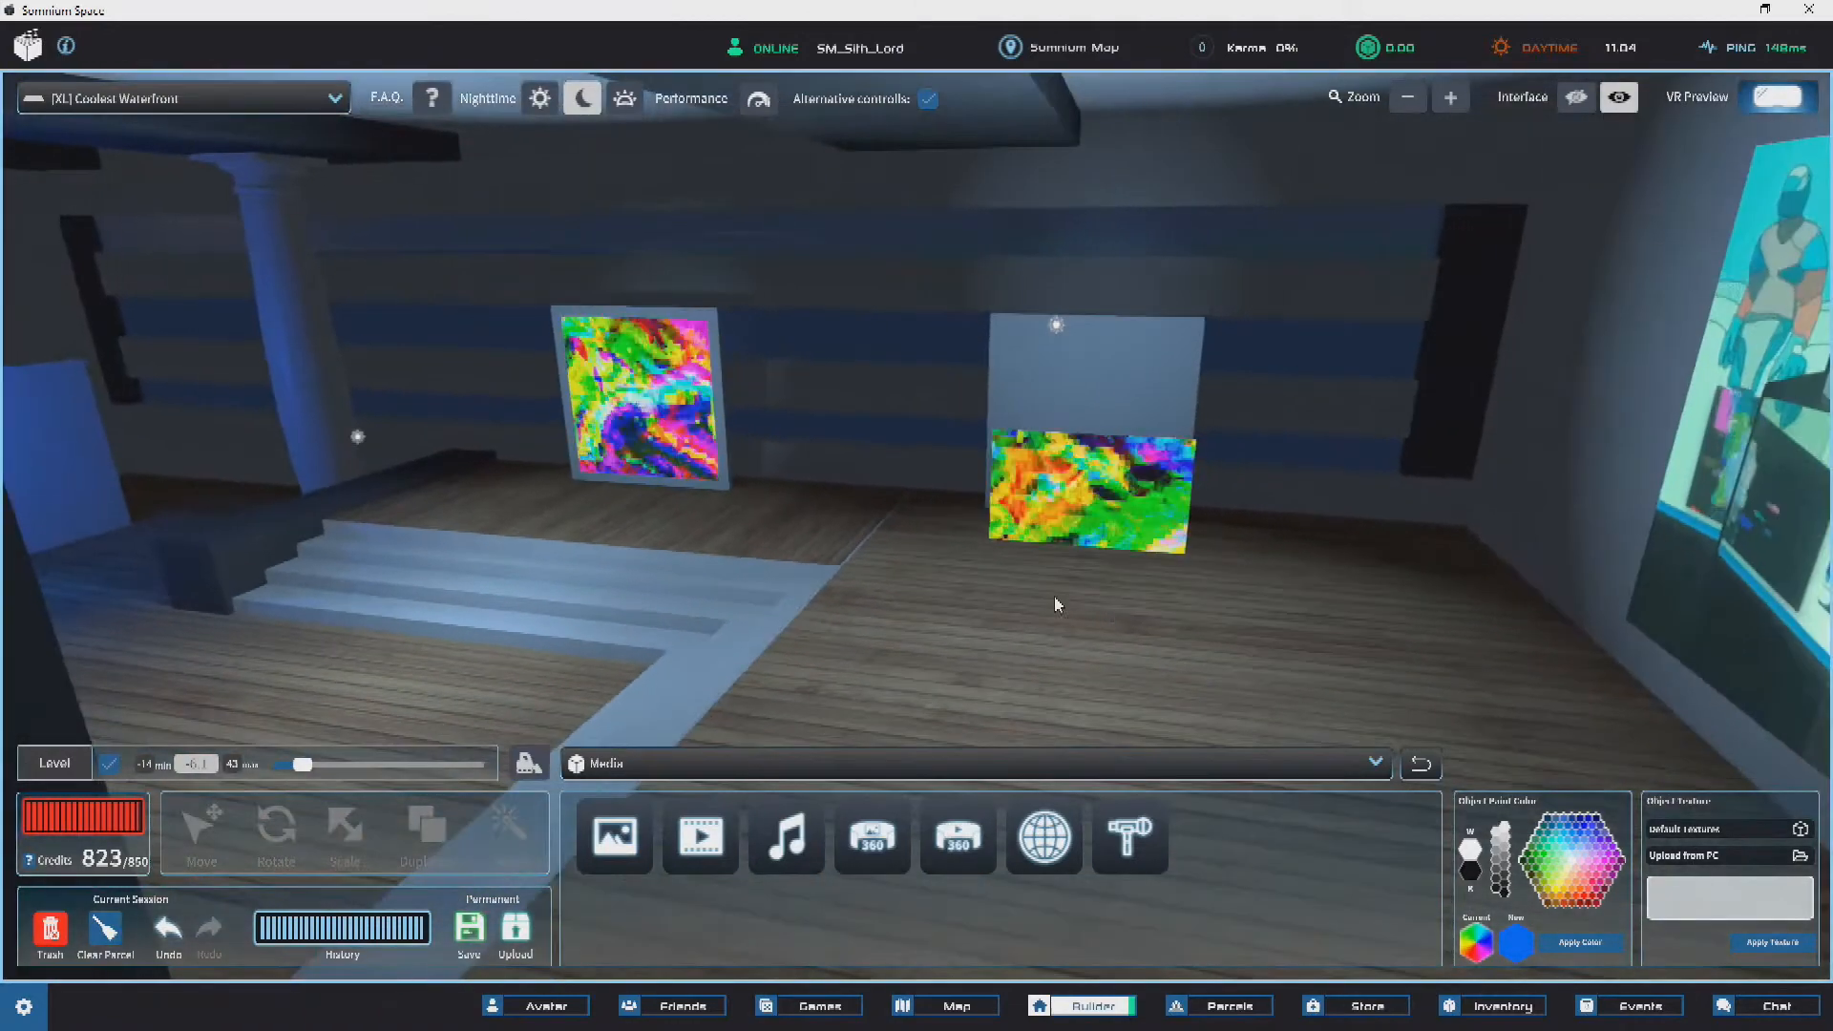
left_click(1085, 586)
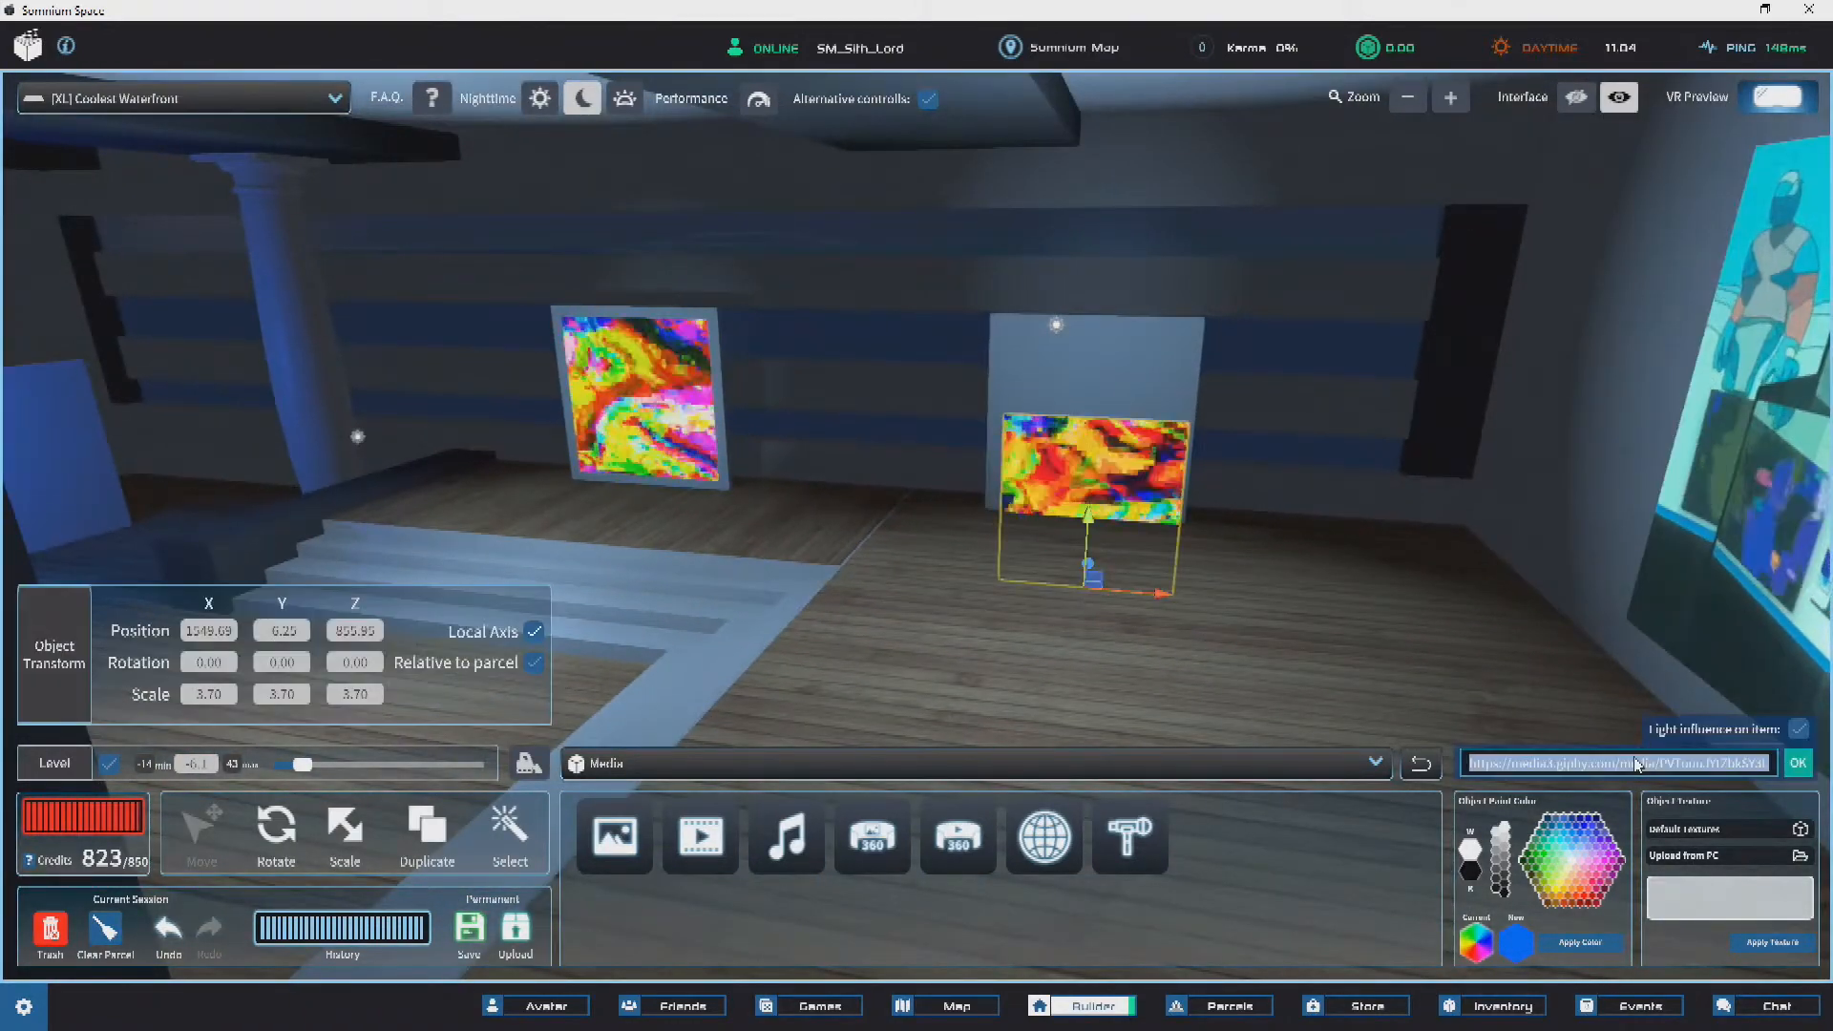
left_click(1799, 764)
Step: Raise the collage GIF frame and align it with the front of its panel, at about X 1549.59, Y -4.43, Z 856.07
right_click_drag(1126, 496, 1032, 484)
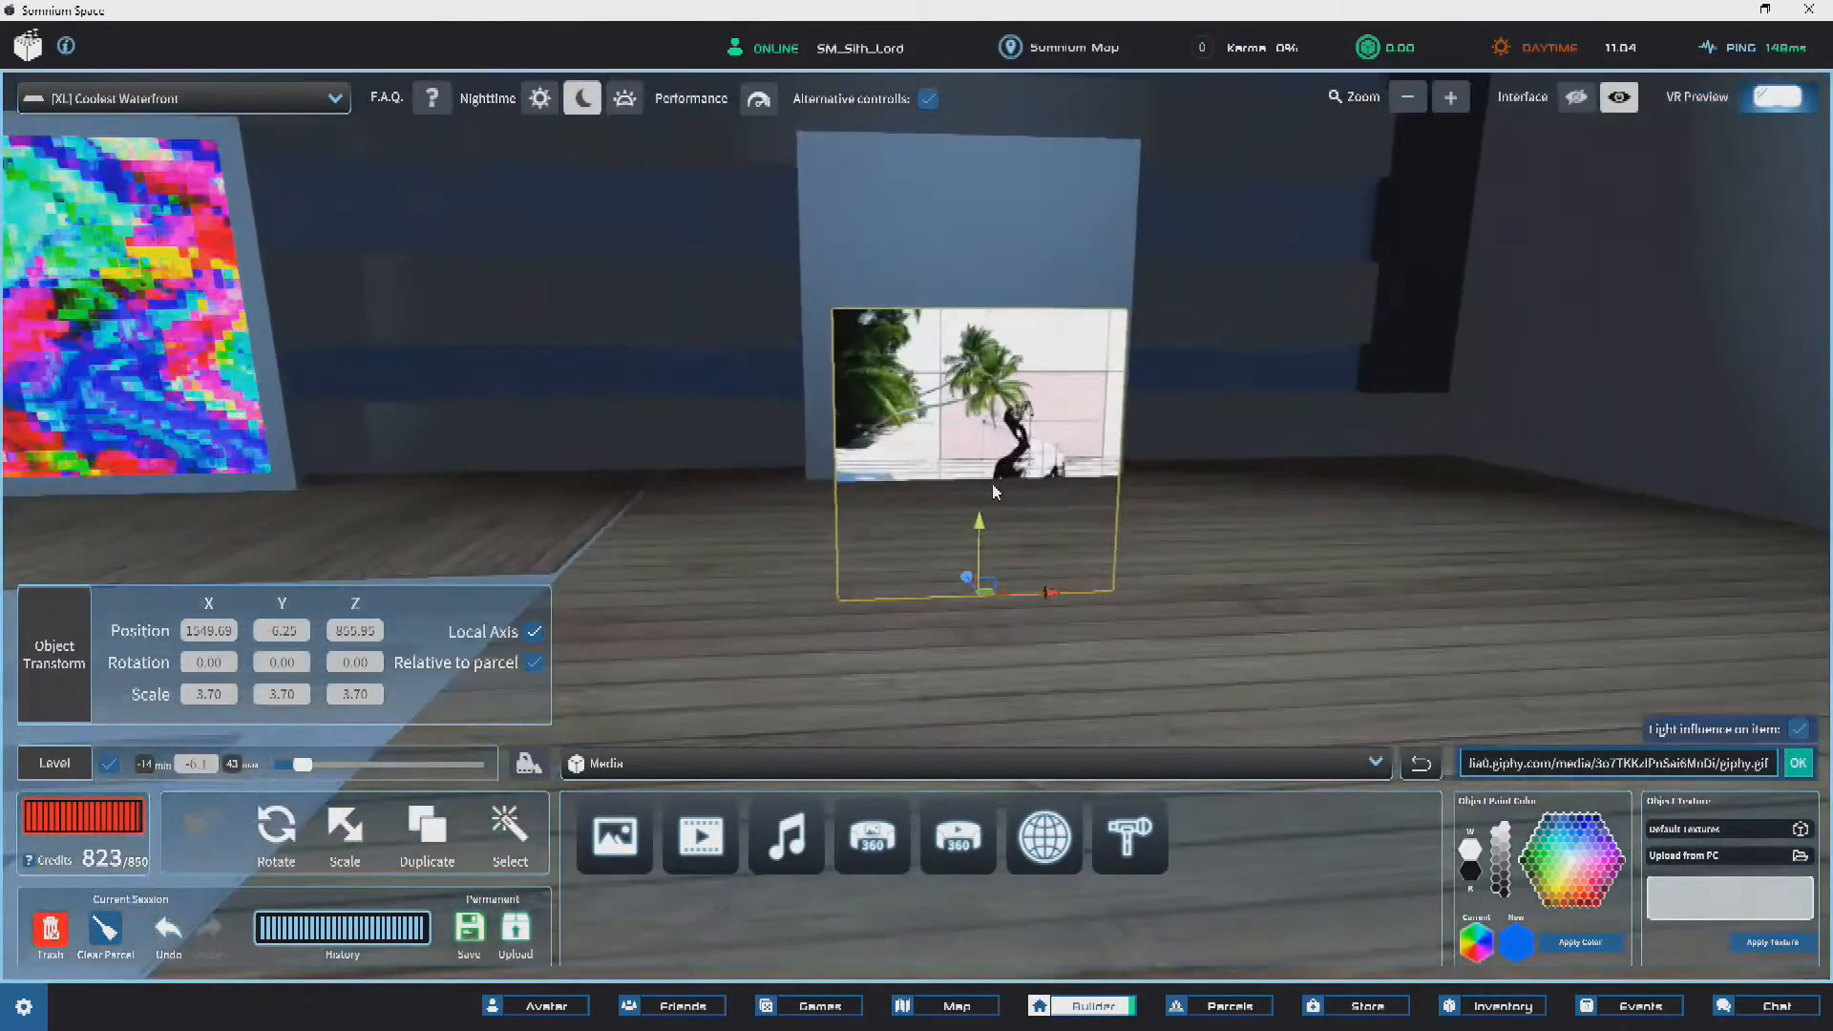
left_click_drag(991, 537, 976, 403)
mouse_move(1069, 477)
right_mouse_down()
mouse_move(1168, 487)
mouse_move(818, 531)
mouse_move(868, 558)
right_mouse_up()
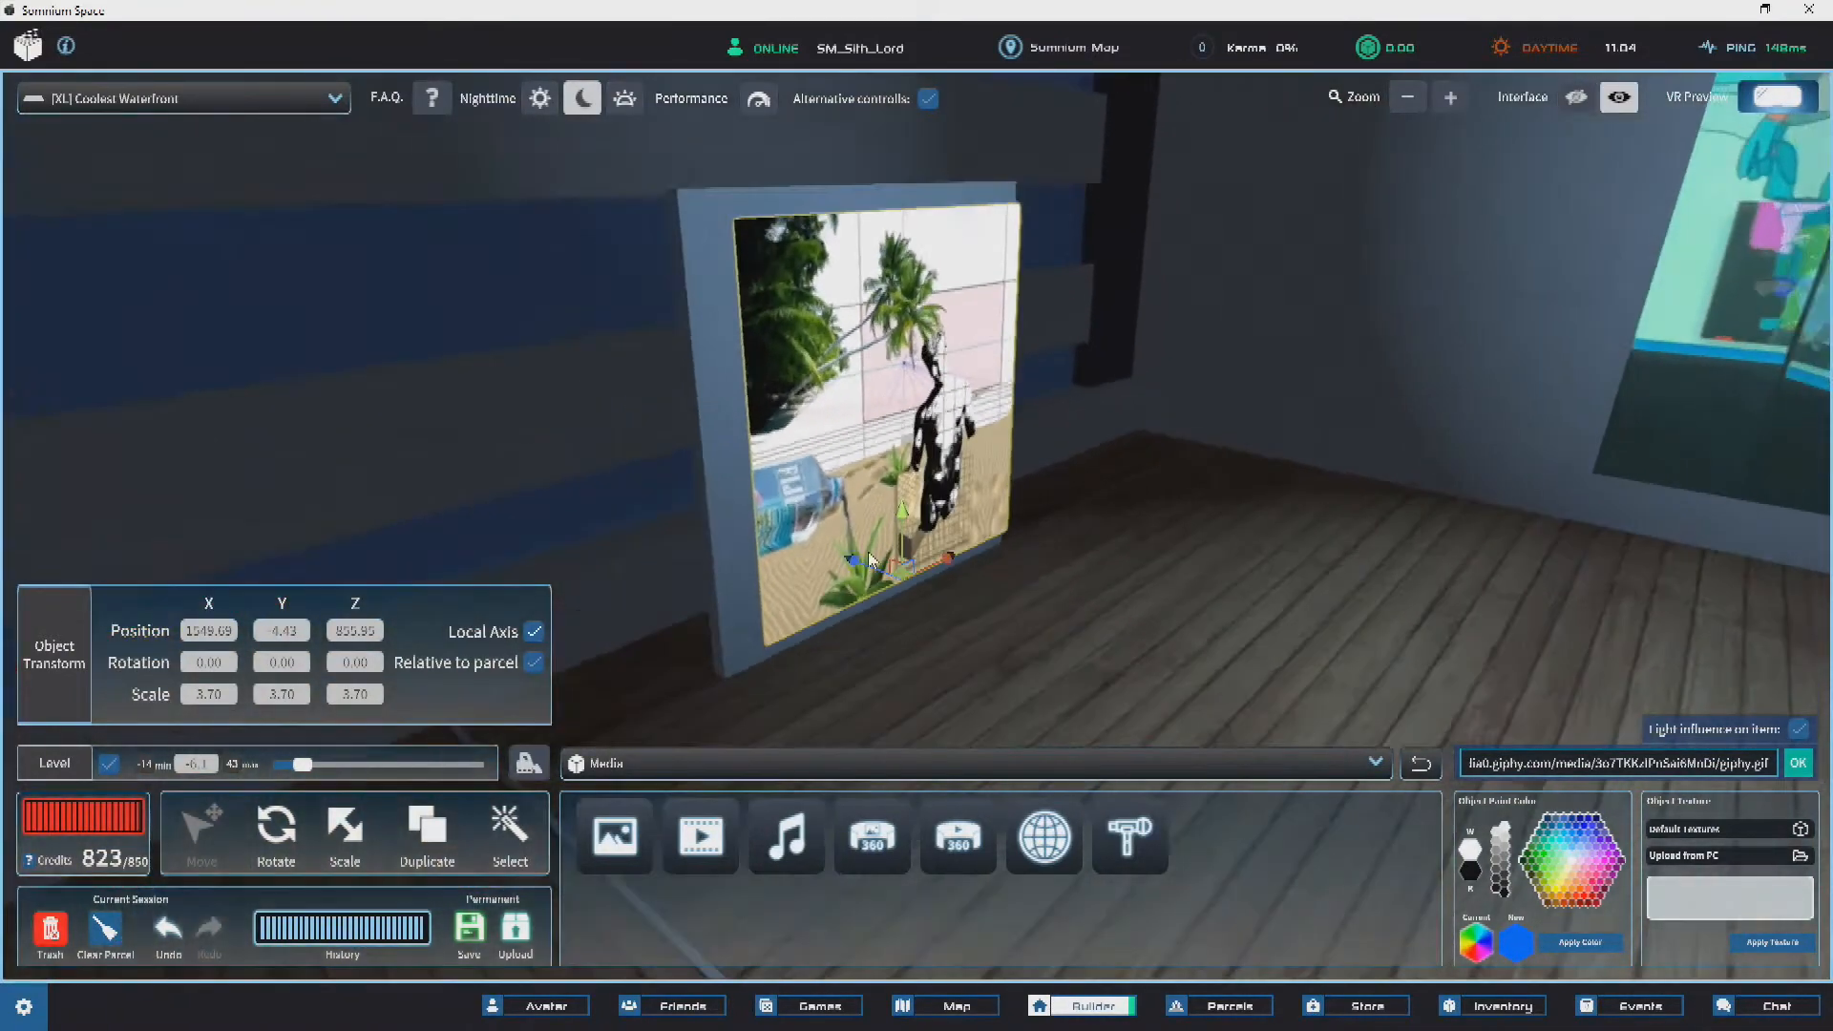
left_click_drag(862, 571, 852, 570)
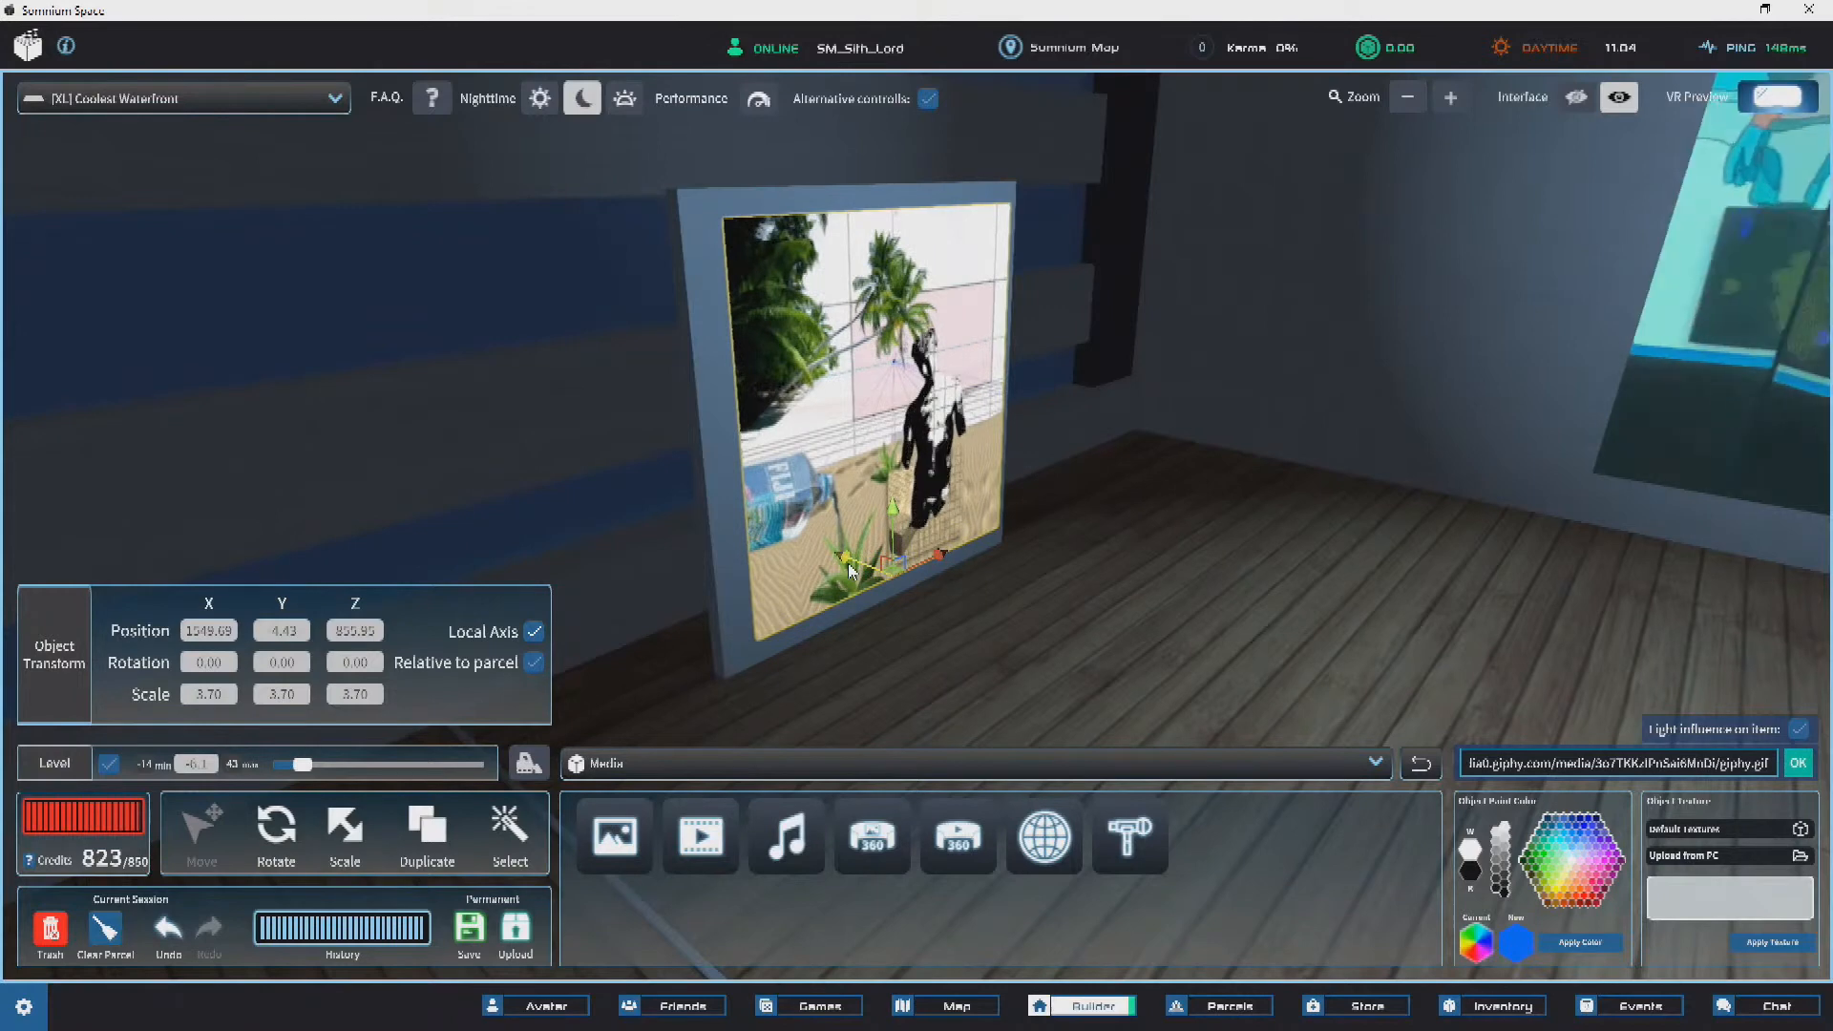
mouse_move(862, 565)
right_mouse_down()
mouse_move(667, 553)
mouse_move(946, 546)
right_mouse_up()
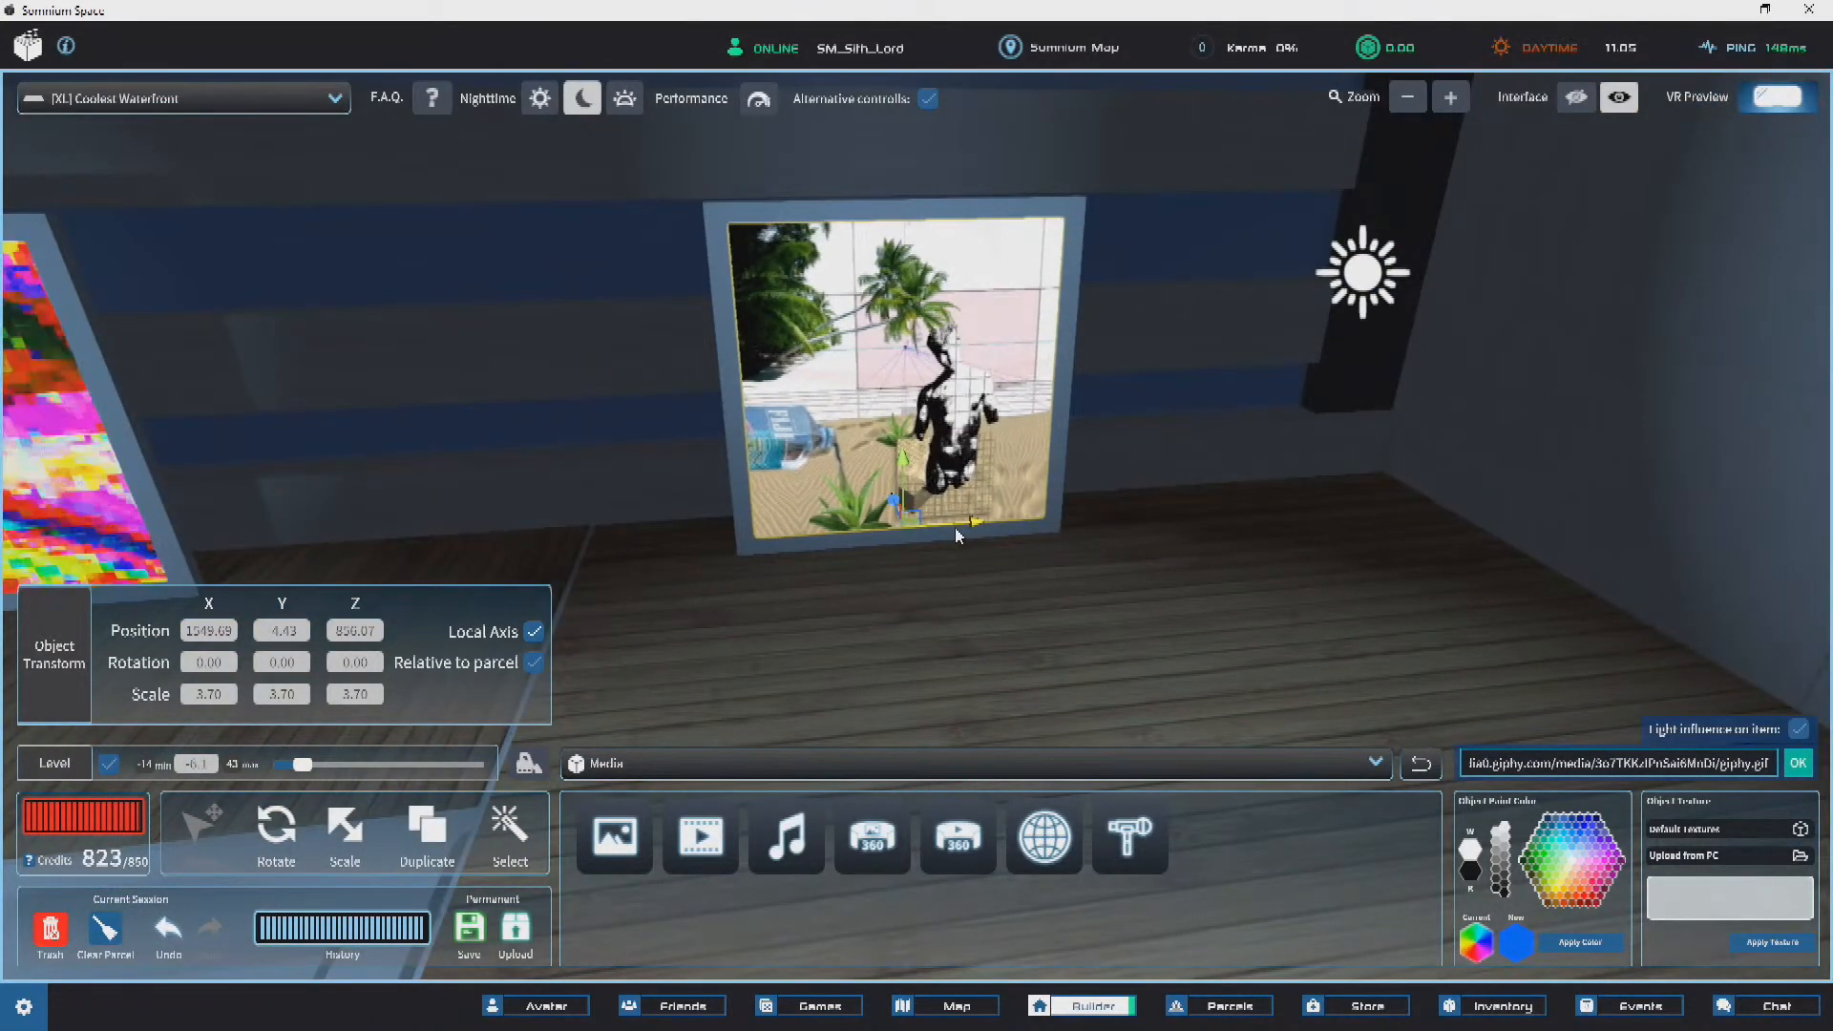
Step: Deselect the collage GIF frame and examine it from outside through the ground-floor opening and from within the room
scroll(959, 535, "down", 10)
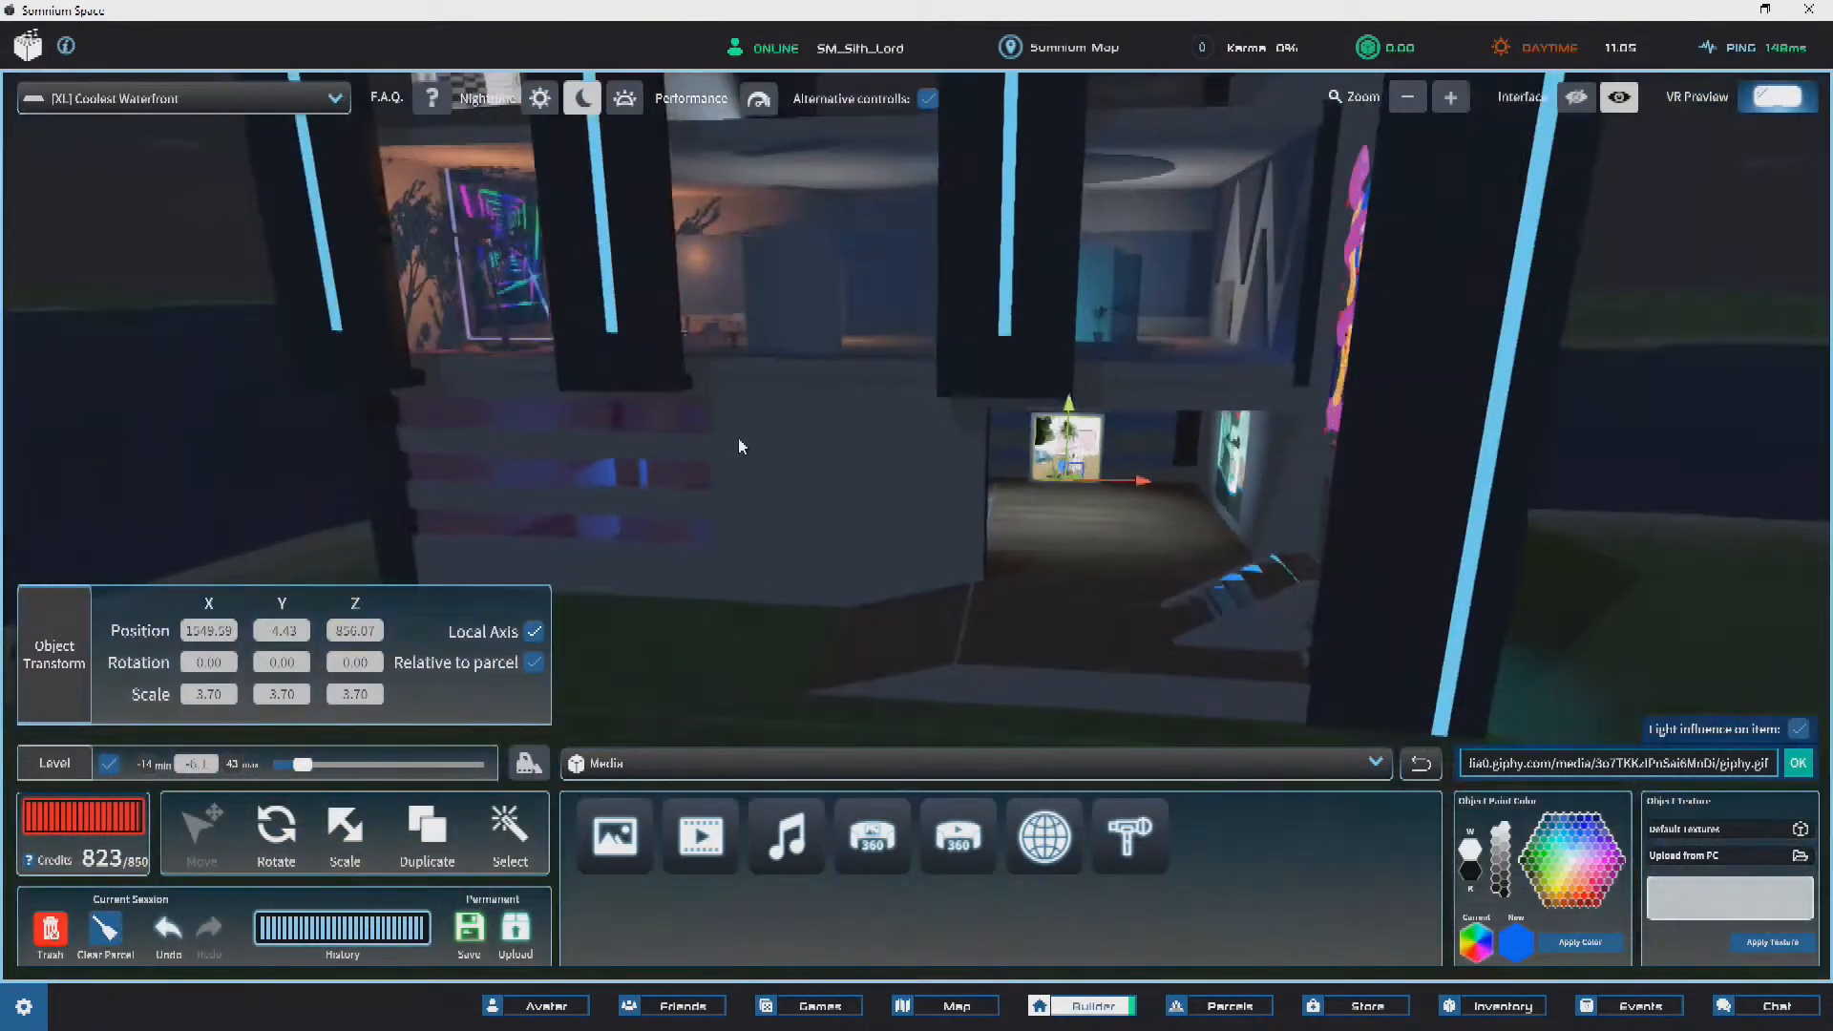
scroll(741, 446, "down", 3)
left_click(245, 397)
scroll(1010, 458, "up", 10)
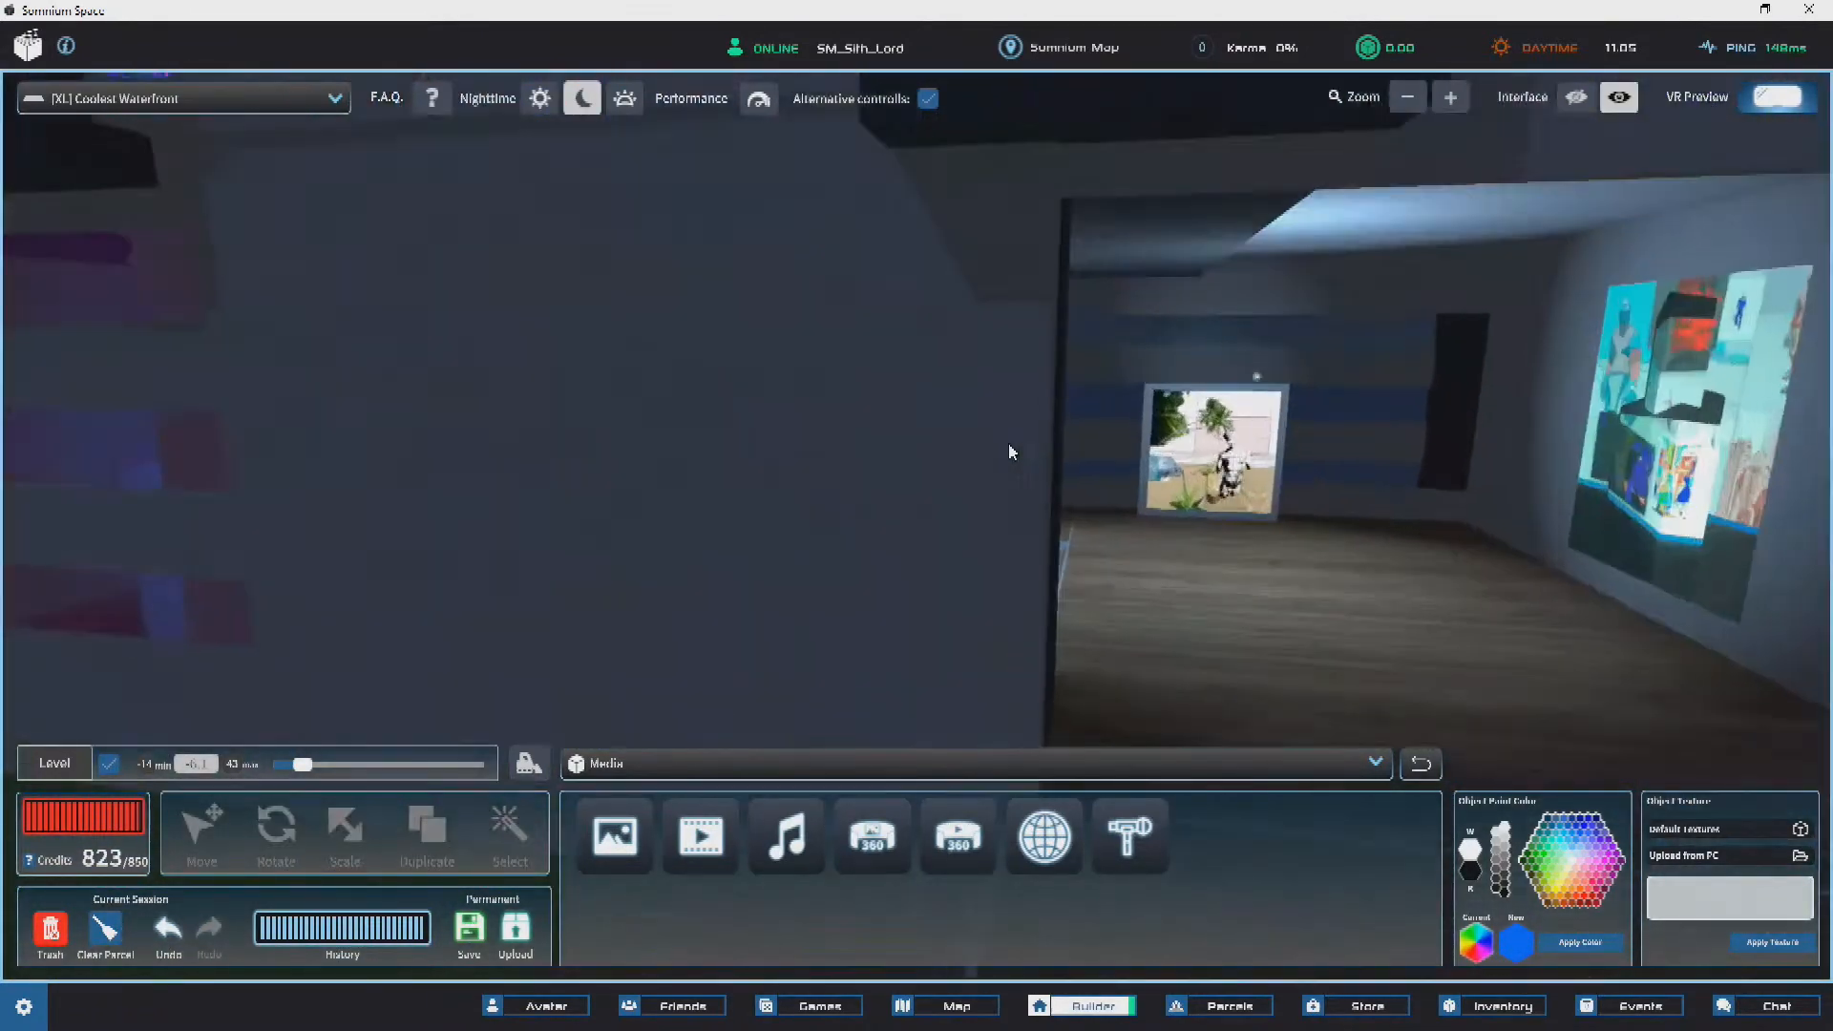
scroll(1067, 446, "down", 5)
mouse_move(1065, 472)
right_mouse_down()
mouse_move(918, 468)
mouse_move(959, 497)
right_mouse_up()
scroll(982, 464, "up", 3)
Step: Close the digital collage page, copy the image address of the eyeball animation GIF and return to Somnium Space
key("alt+Tab")
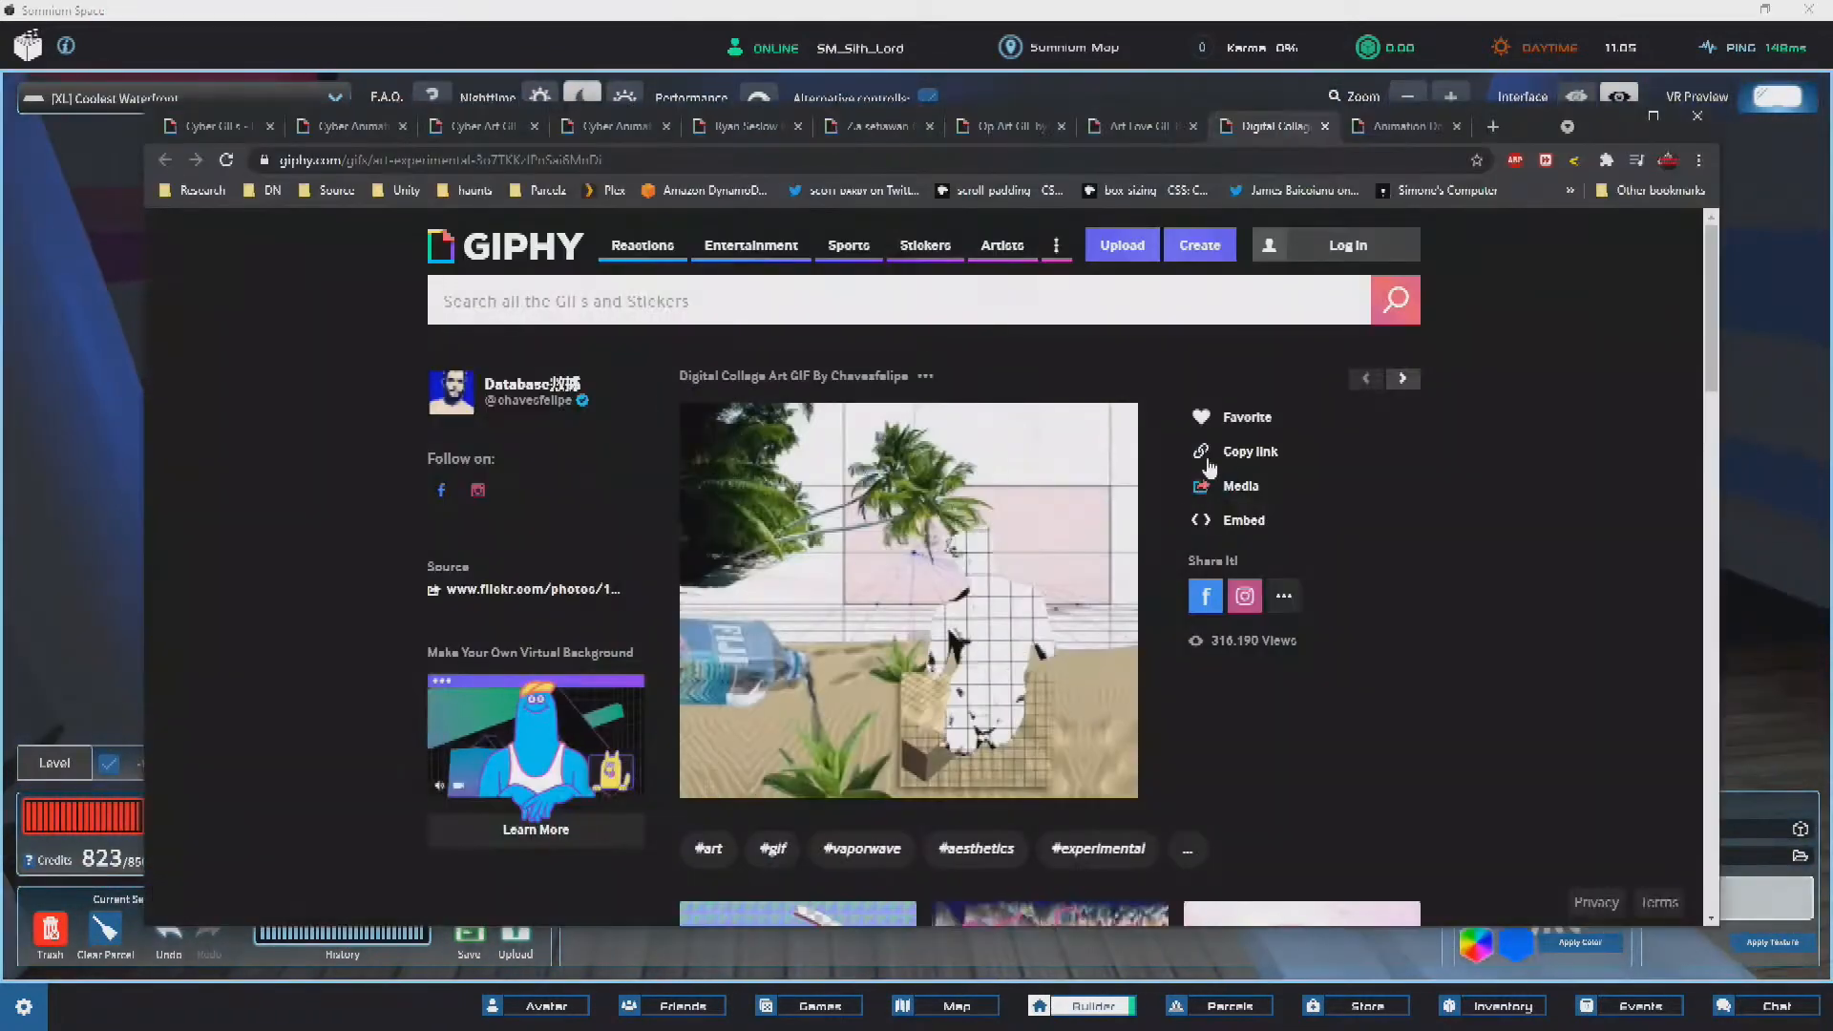
middle_click(1260, 129)
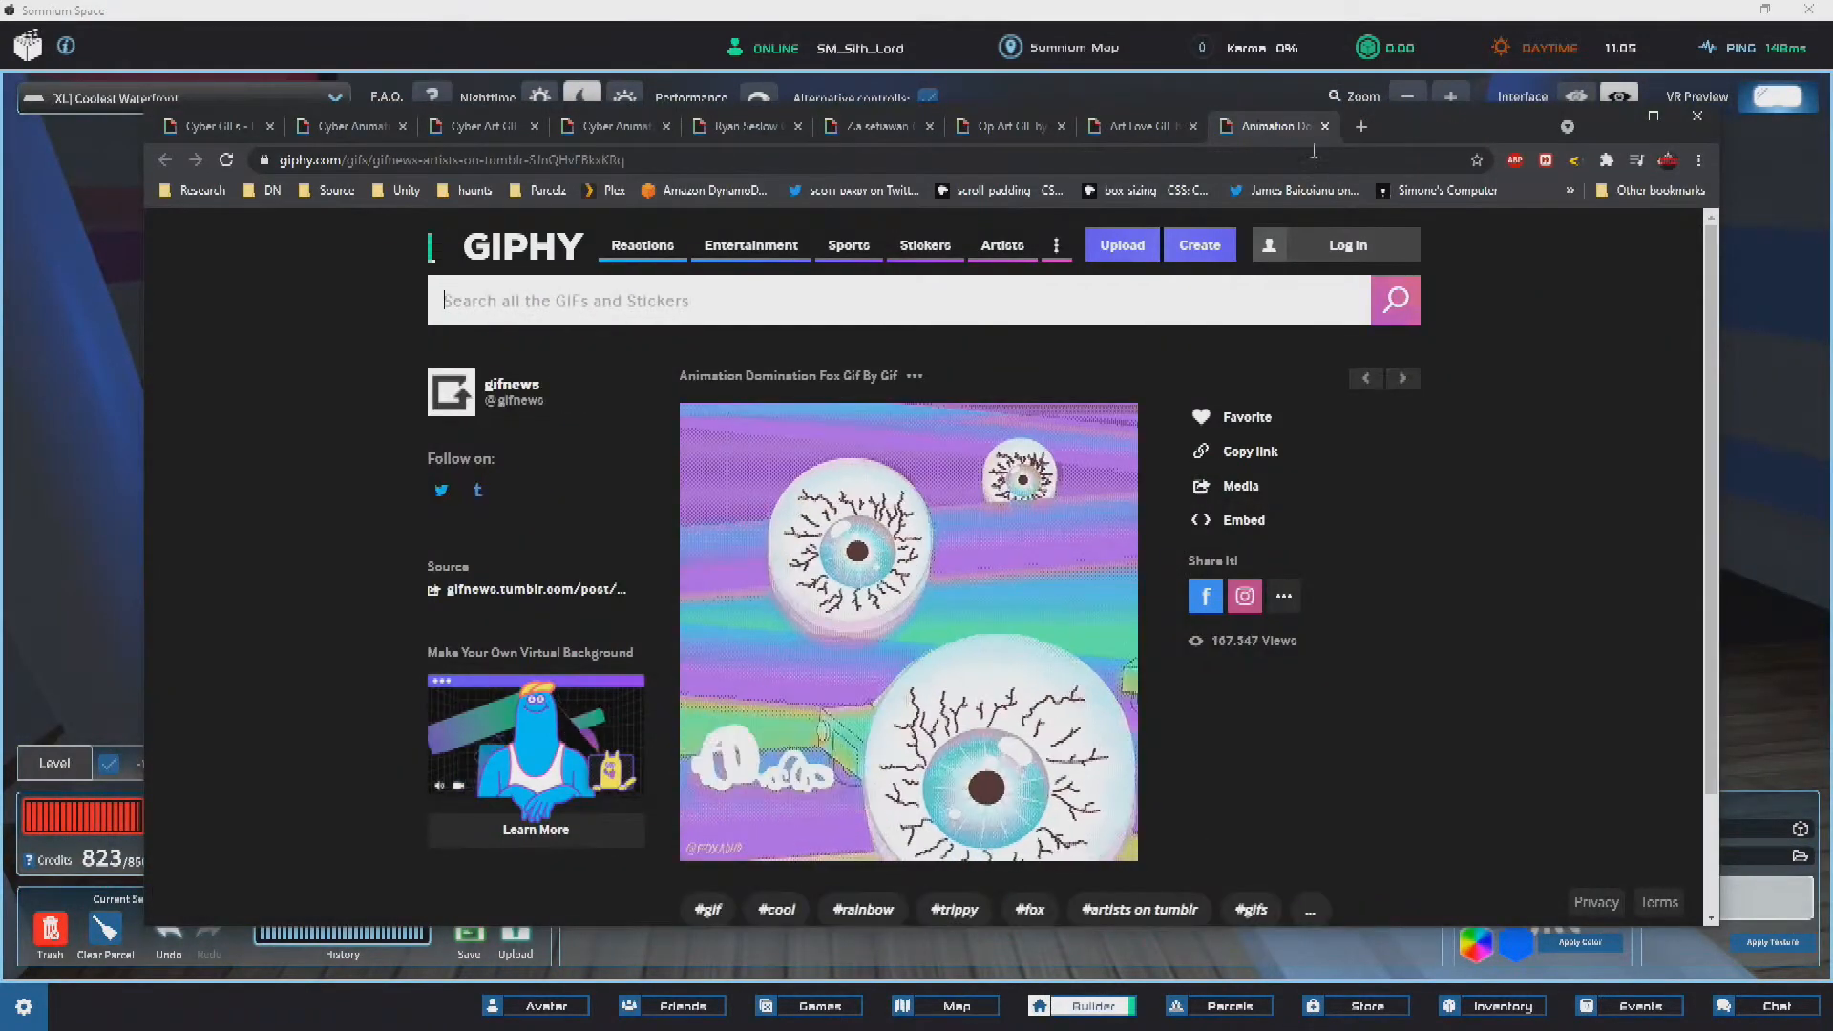
left_click(1111, 138)
left_click(1269, 126)
right_click(743, 465)
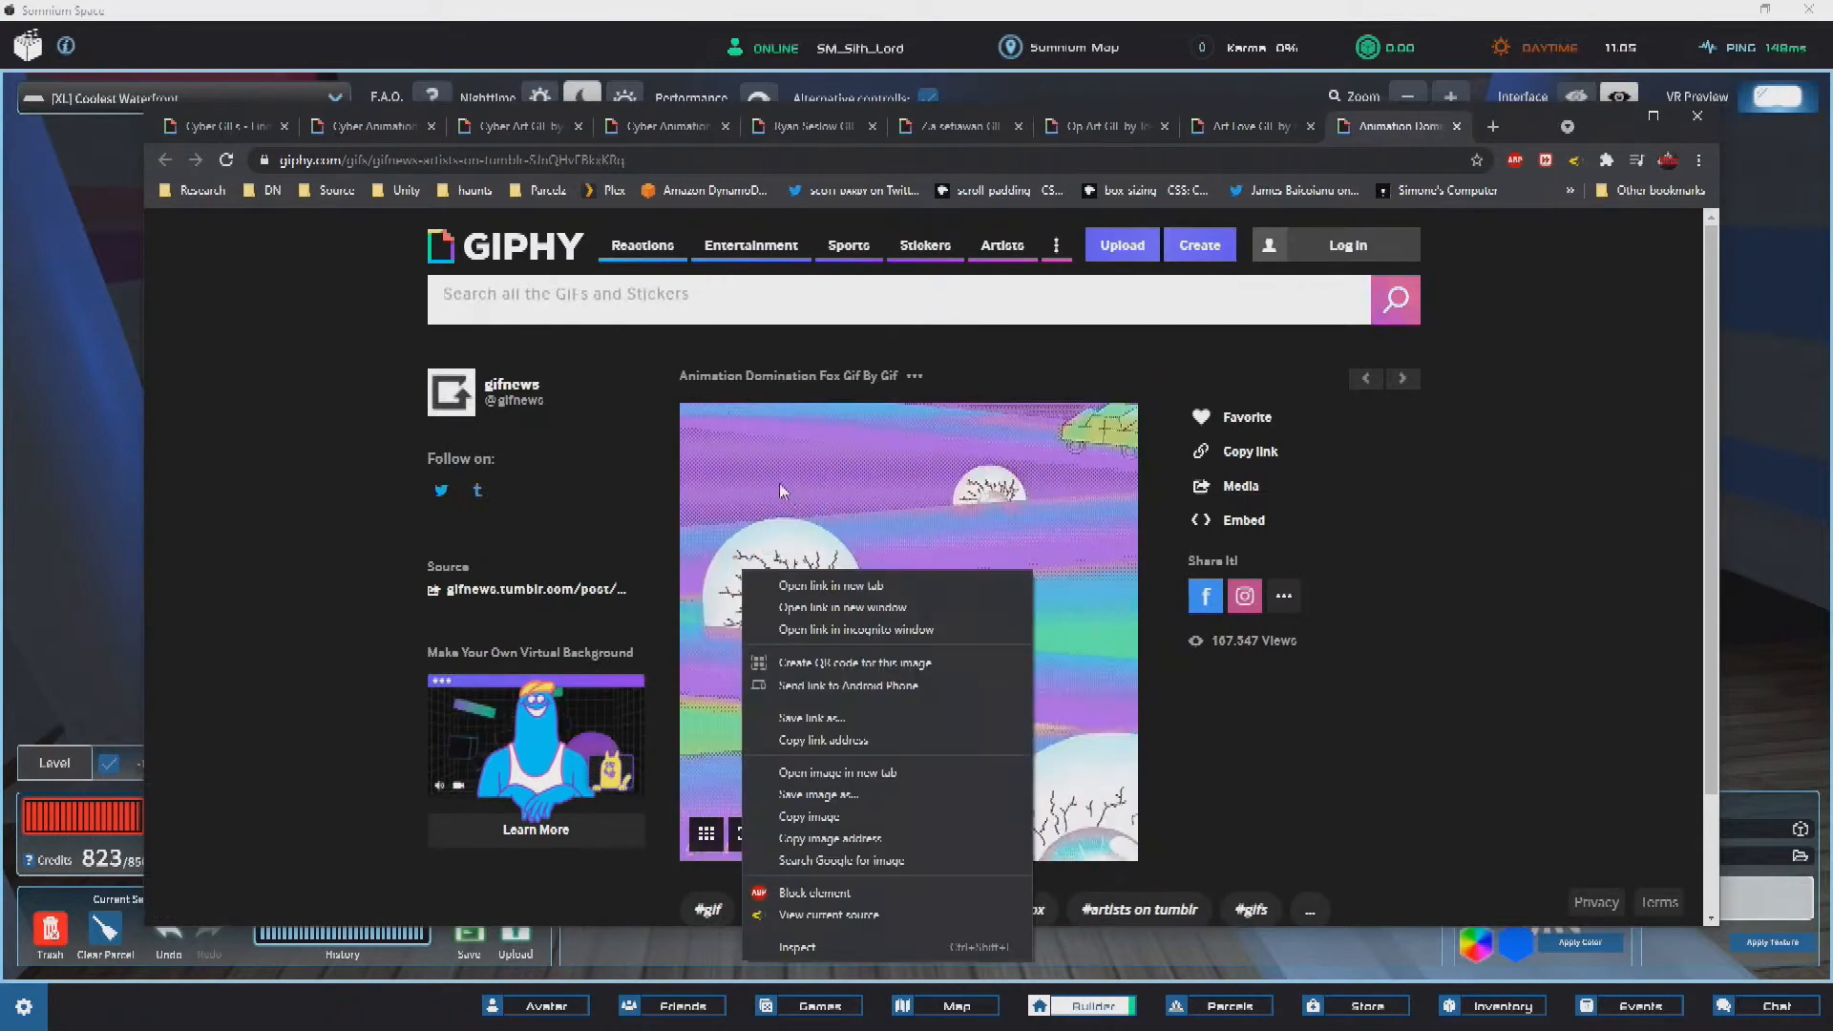
right_click(861, 461)
left_click(960, 728)
key("alt+Tab")
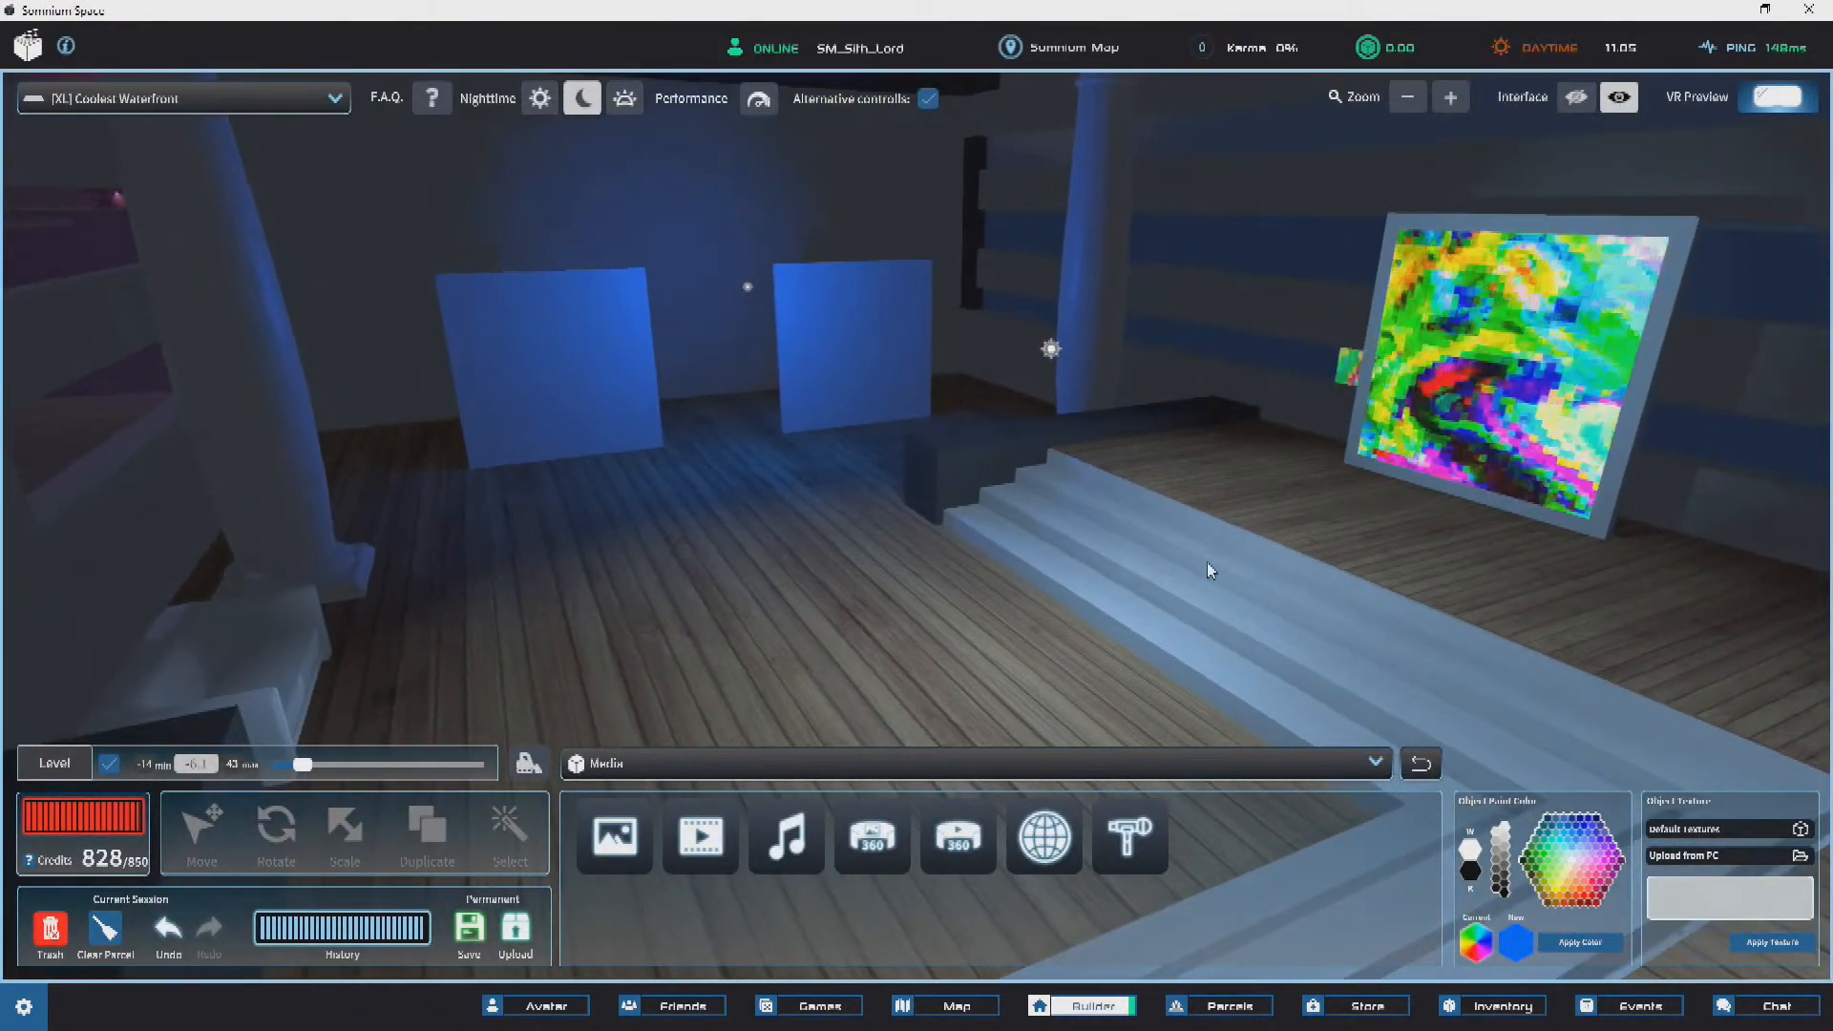
Step: Place a copy of the rainbow GIF frame near the blue-lit panel beside the column and replace its link with the eyeball GIF address
key("w")
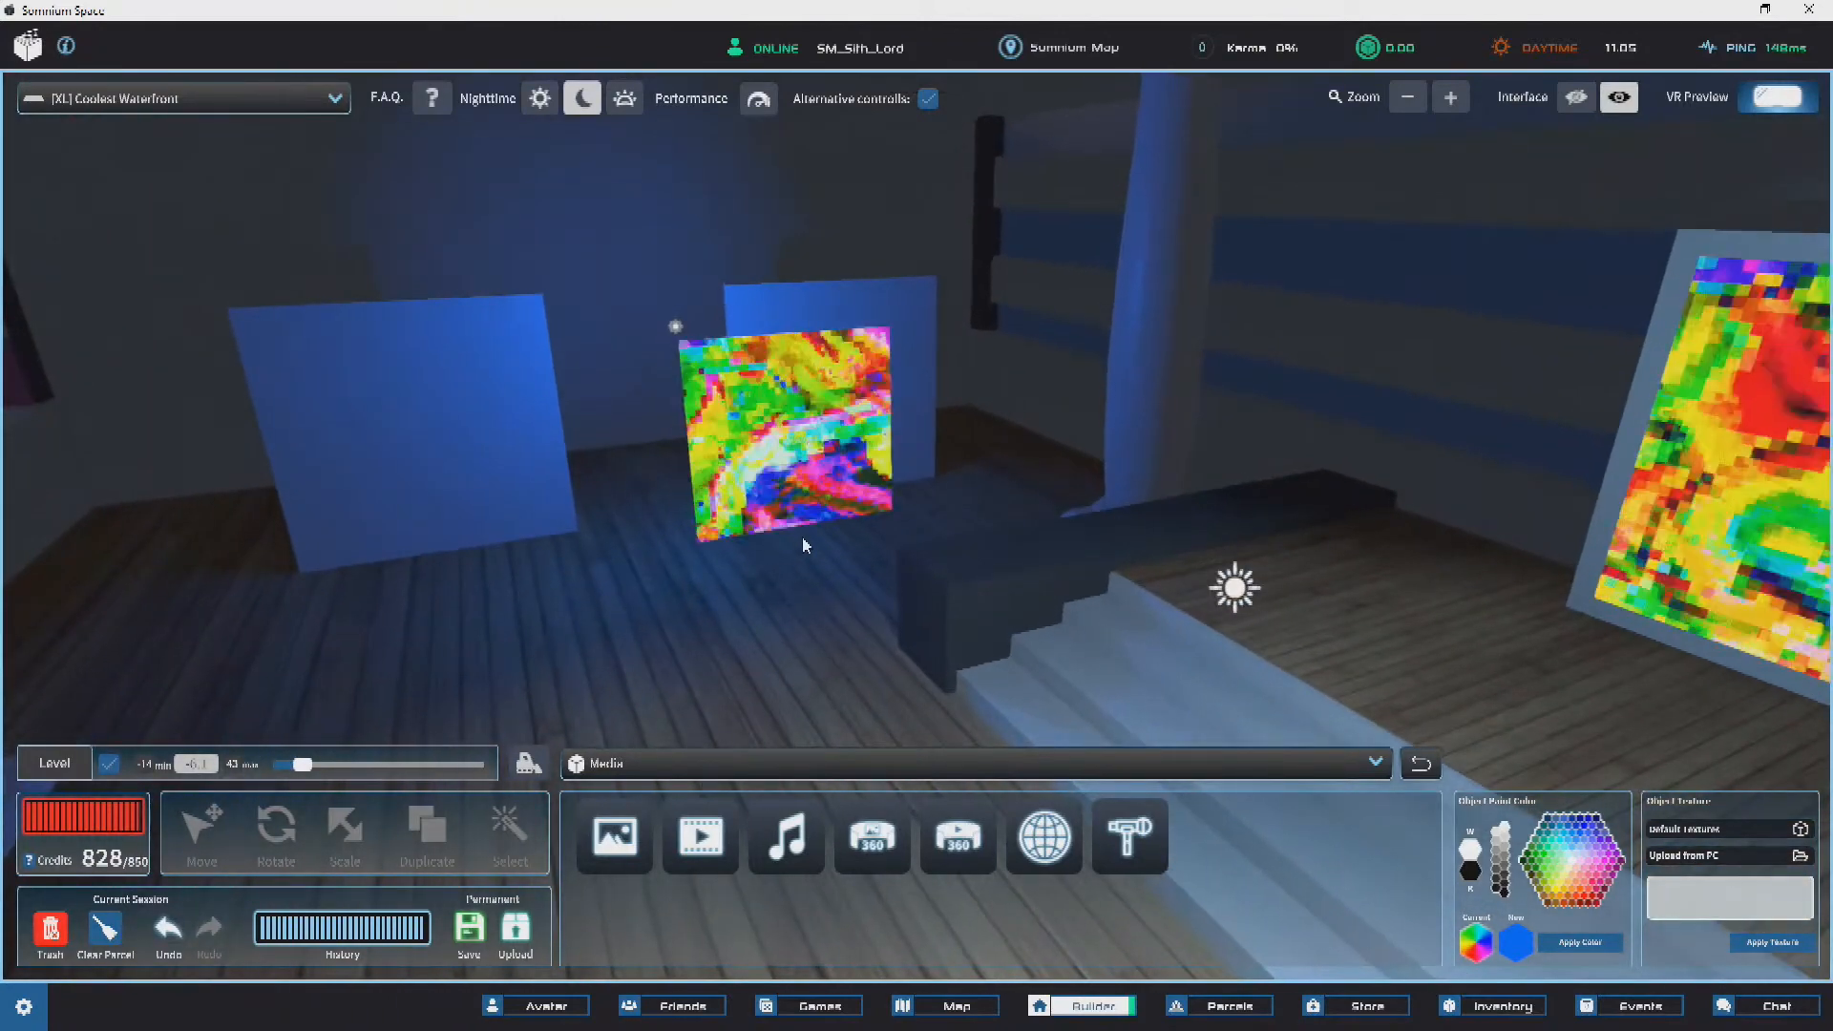
left_click(800, 535)
left_click(1650, 764)
key("ctrl+v")
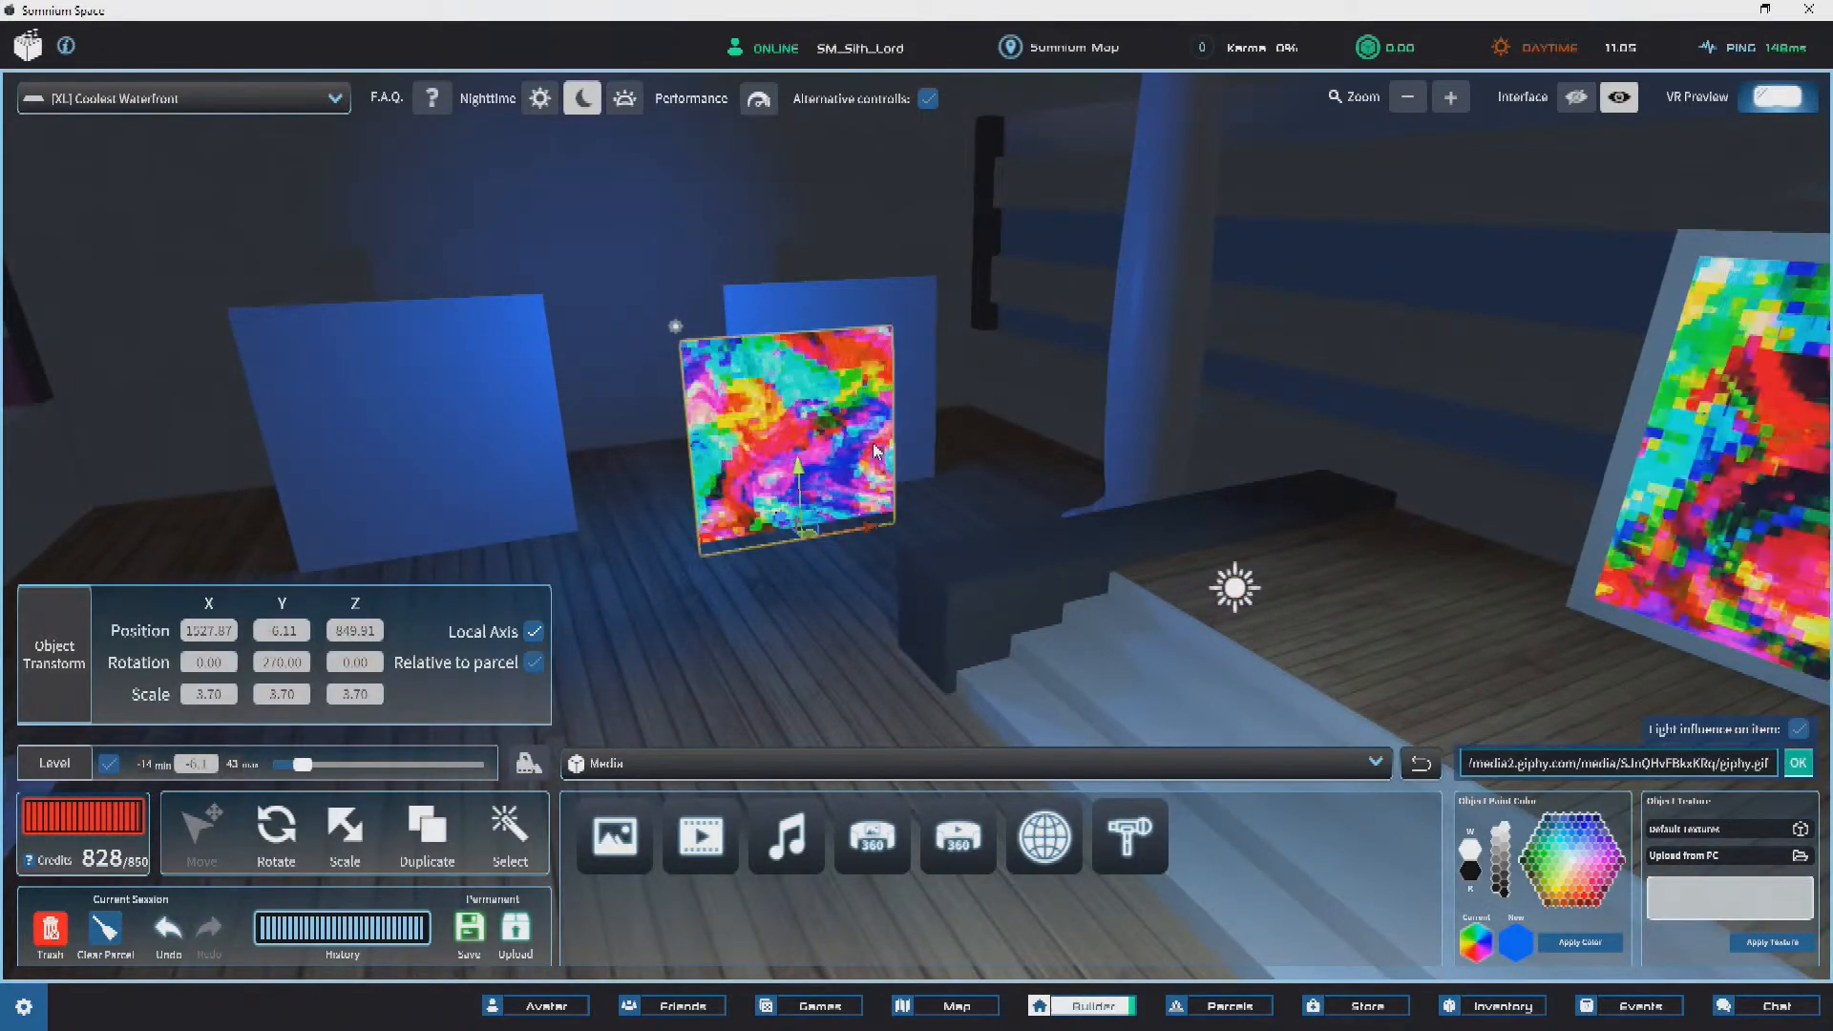
key("Return")
key("w")
key("s")
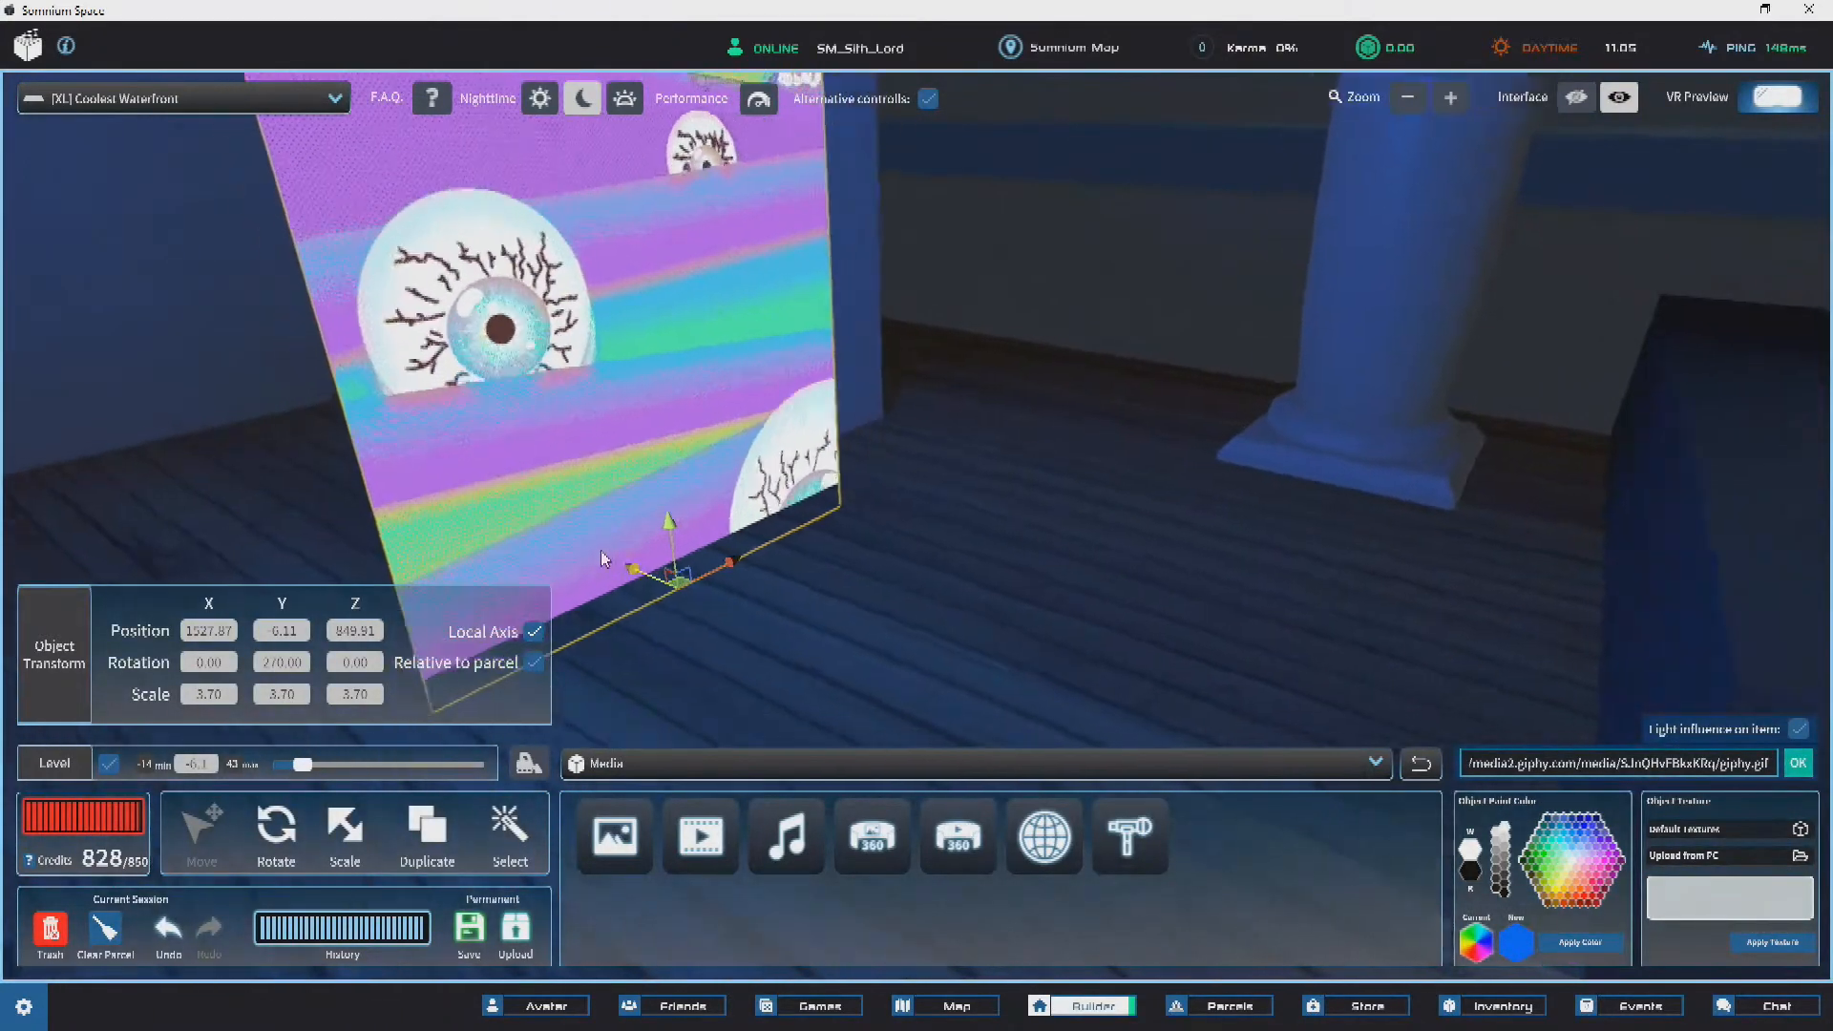
Step: Move the eyeball GIF frame onto the front of the blue-lit panel, at about X 1526.36, Y -5.63, Z 851.32
right_click_drag(884, 516, 615, 553)
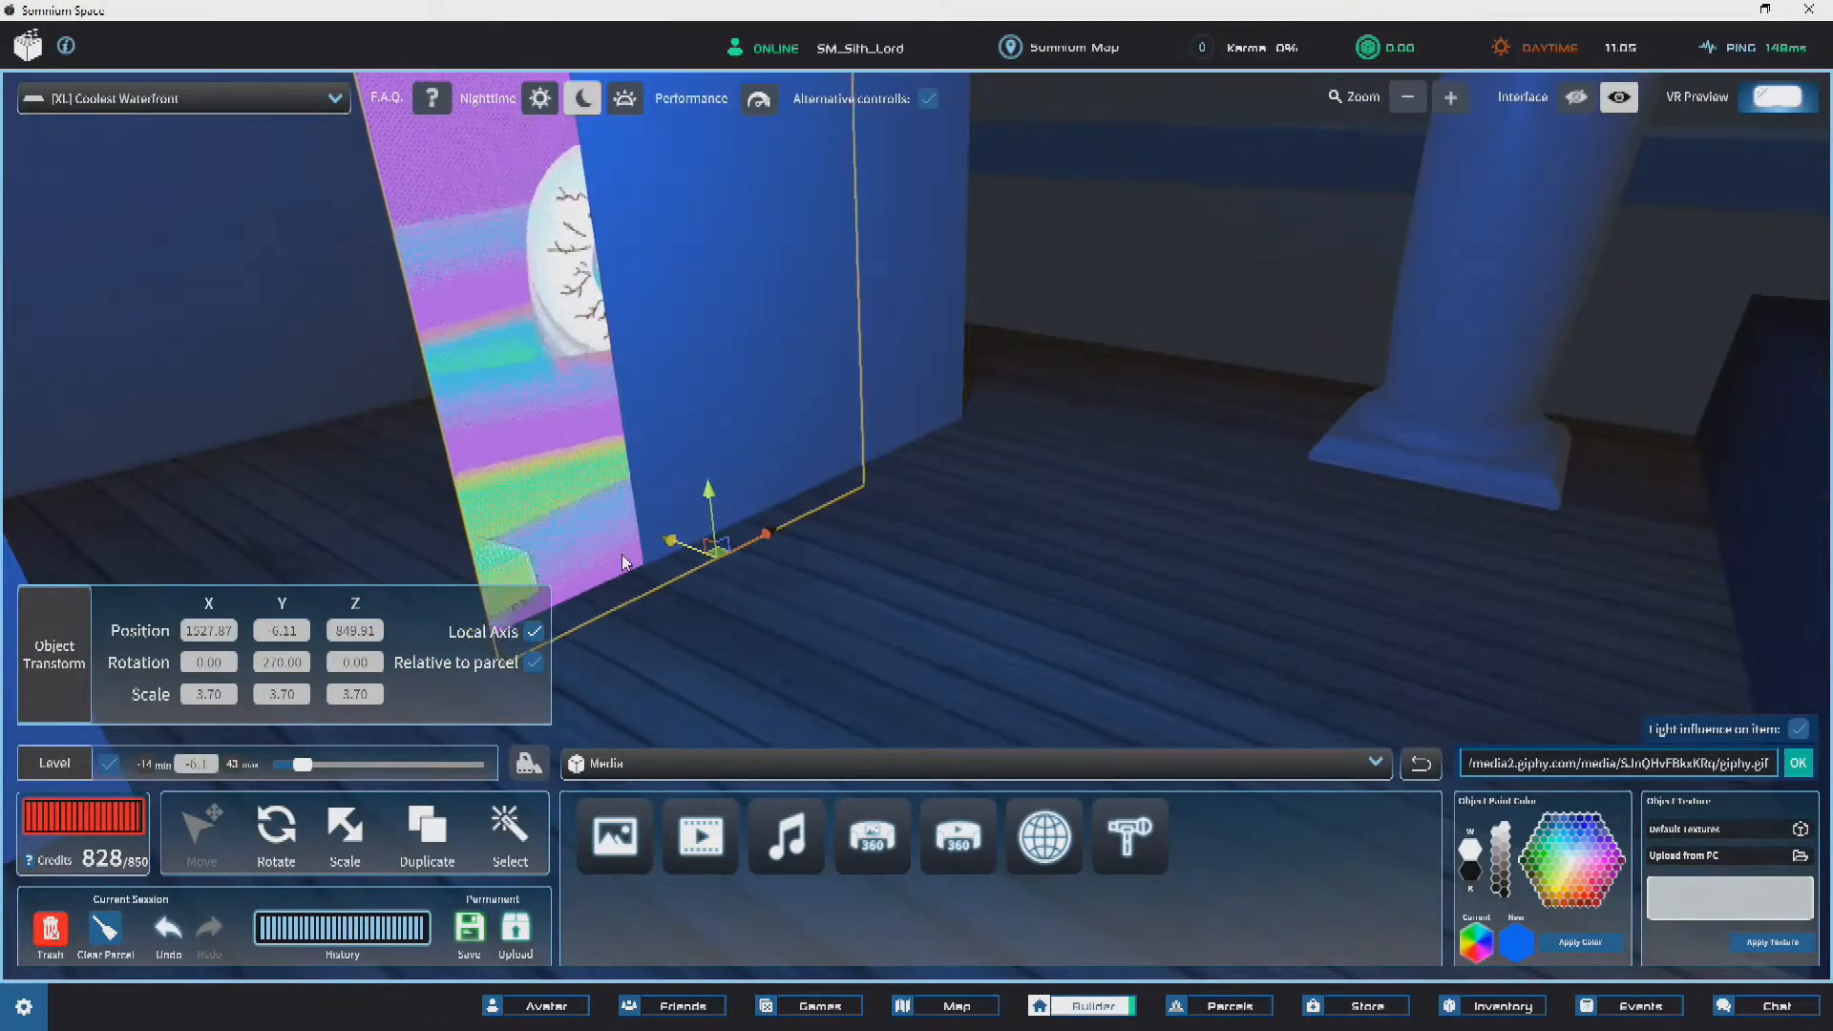
left_click_drag(624, 562, 632, 561)
right_click_drag(632, 561, 821, 592)
left_click_drag(778, 573, 973, 559)
scroll(970, 553, "down", 3)
left_click_drag(916, 491, 920, 430)
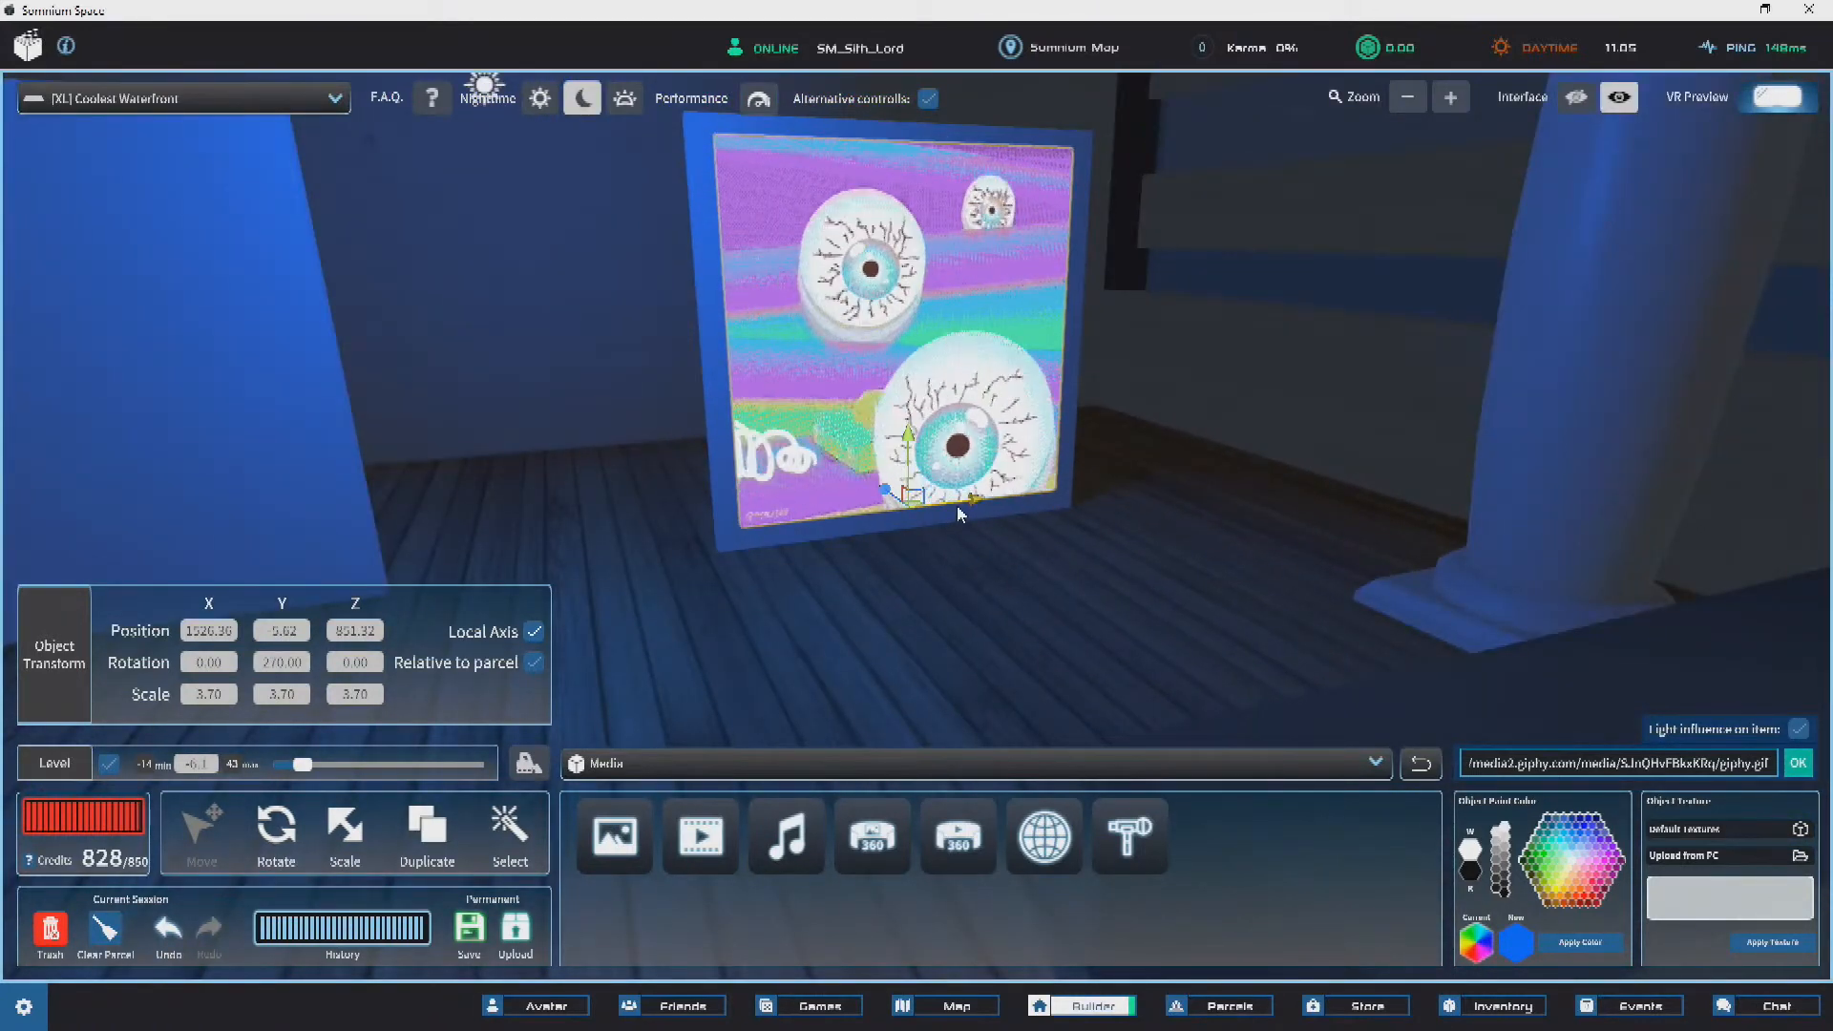
left_click_drag(907, 444, 908, 447)
right_click_drag(909, 446, 731, 450)
left_click(969, 433)
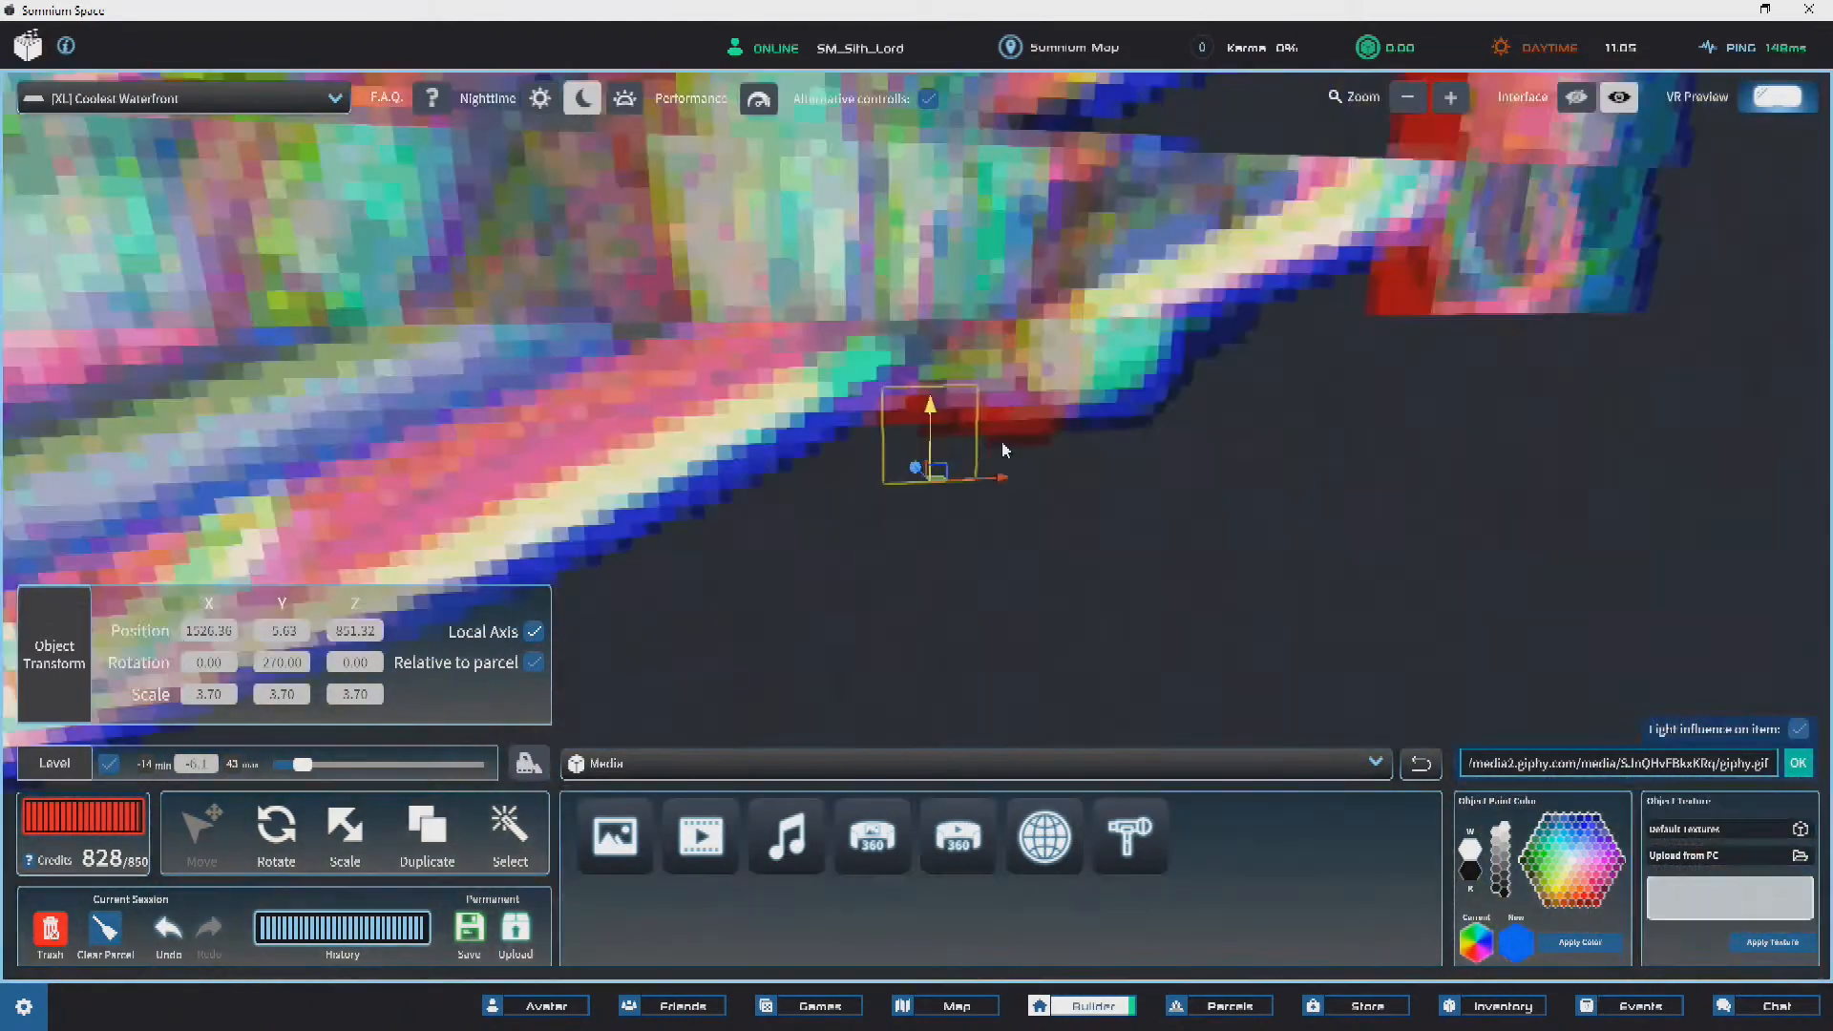
Step: Close the eyeball GIF page, copy the image address of the heart GIF and return to Somnium Space
key("ctrl+w")
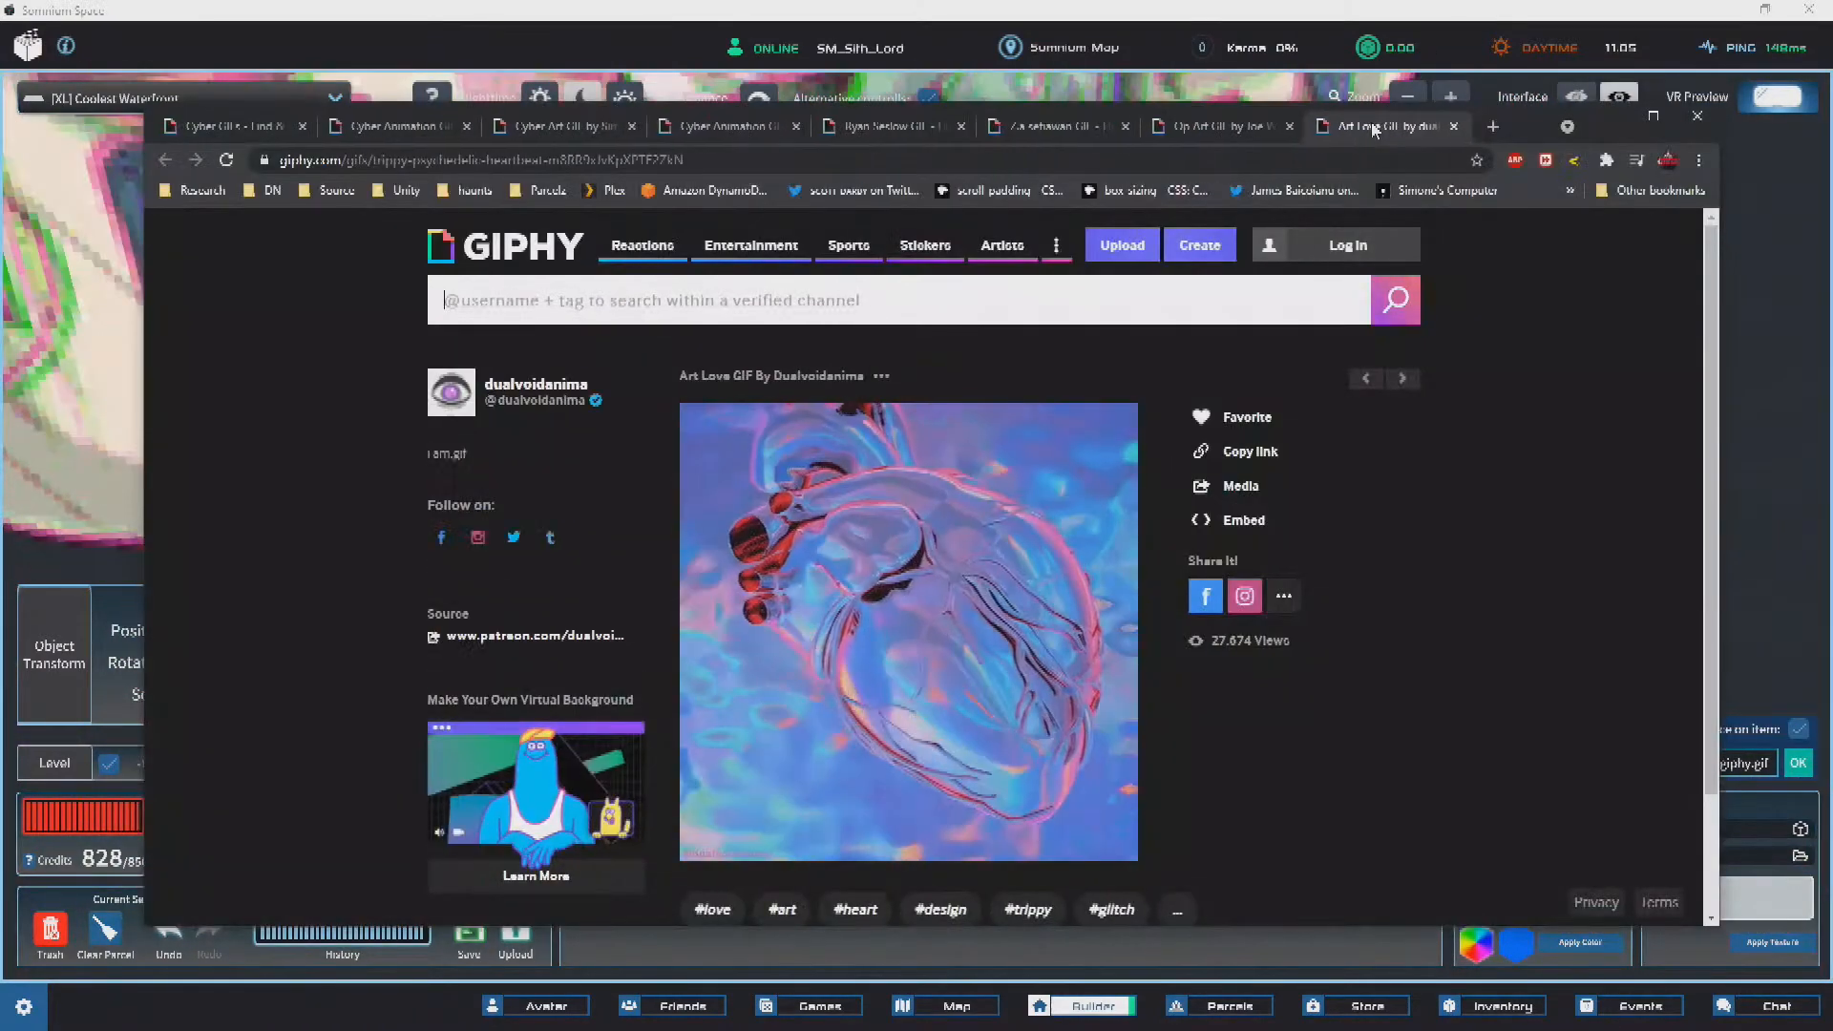
right_click(833, 554)
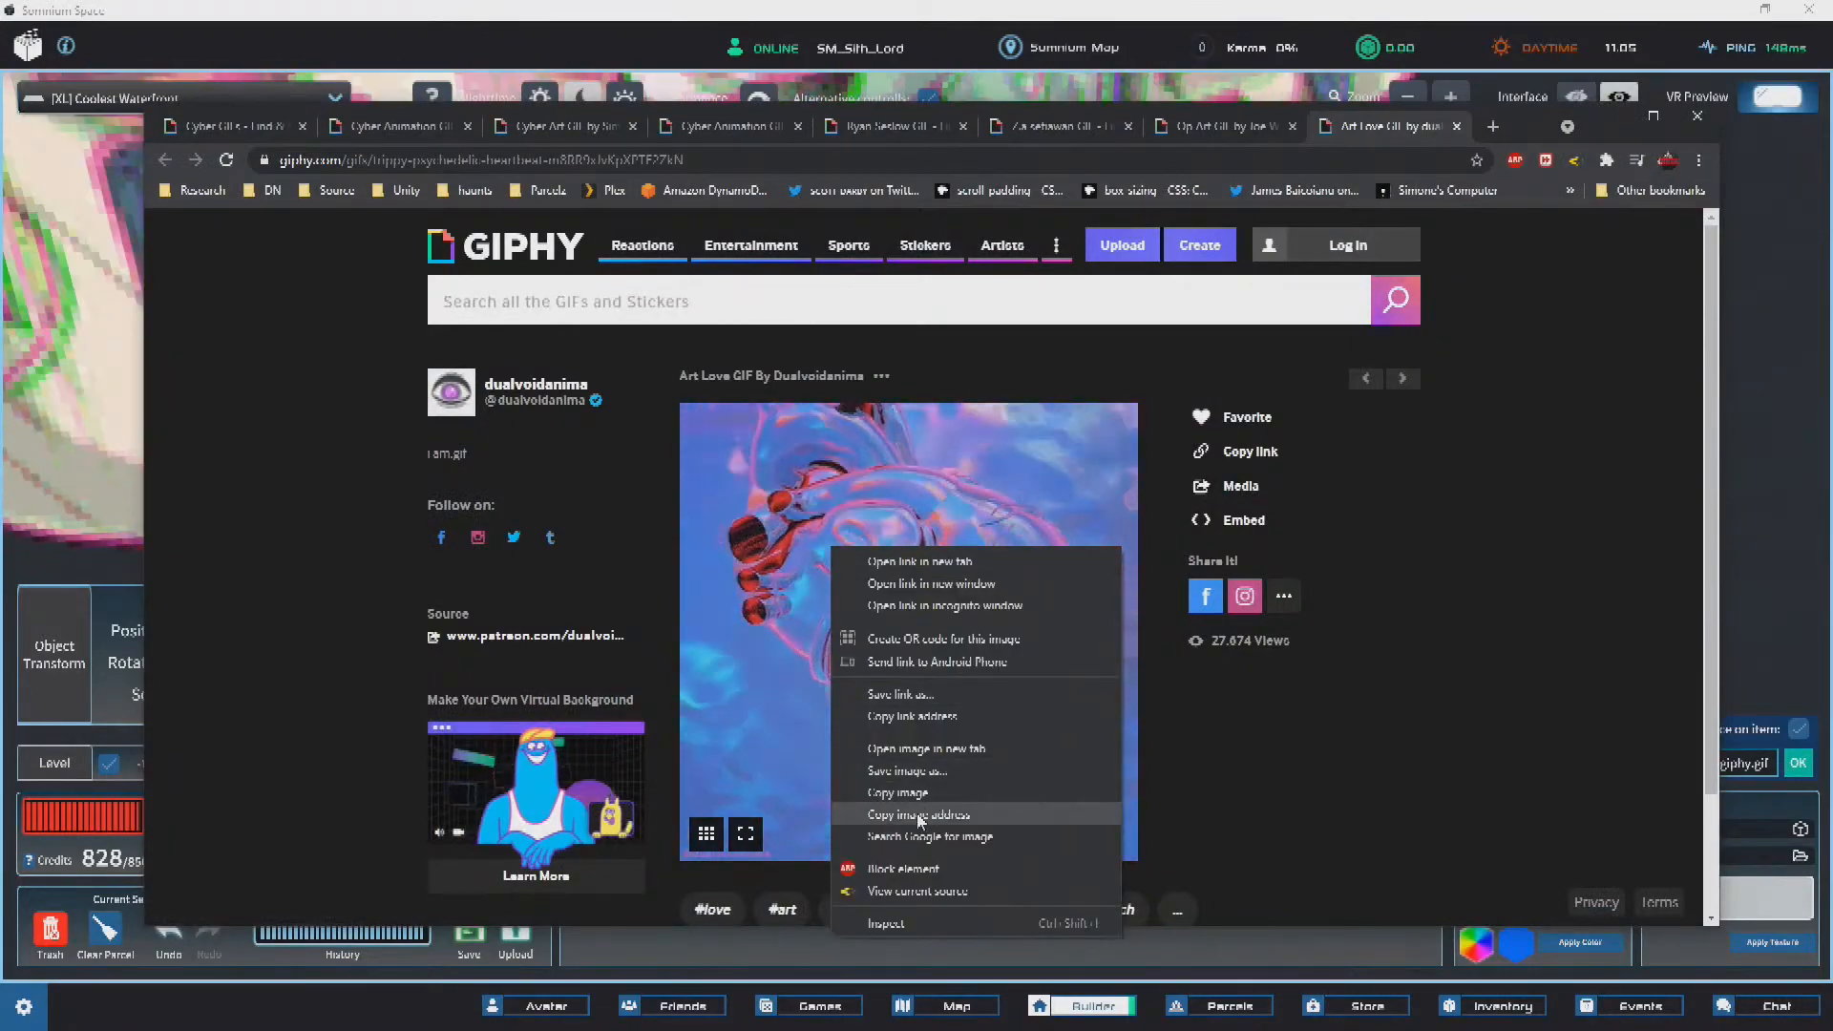
left_click(915, 850)
key("alt+Tab")
Step: Duplicate the eyeball GIF frame onto the neighbouring blue-lit panel at about Z 844.14 and replace the copy's link with the heart GIF address
key("w")
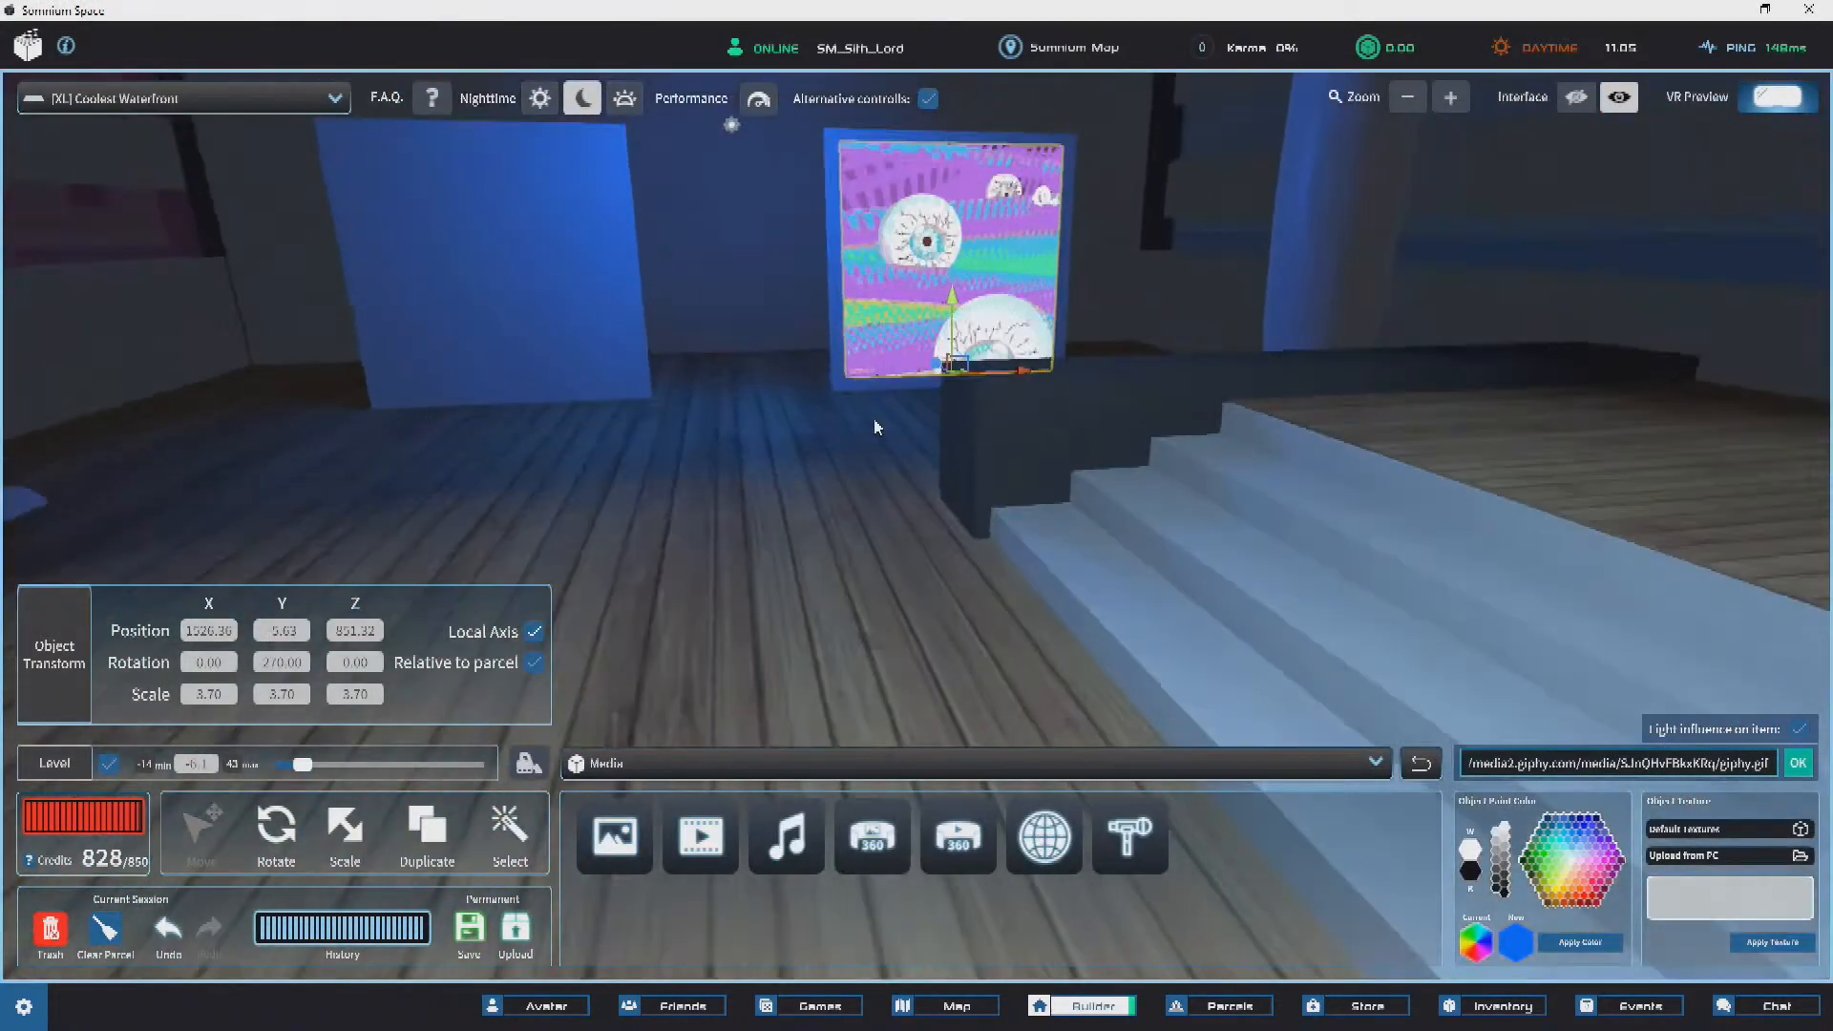
key("a")
key("ctrl+d")
left_click(921, 626)
left_click_drag(1163, 645, 1372, 403)
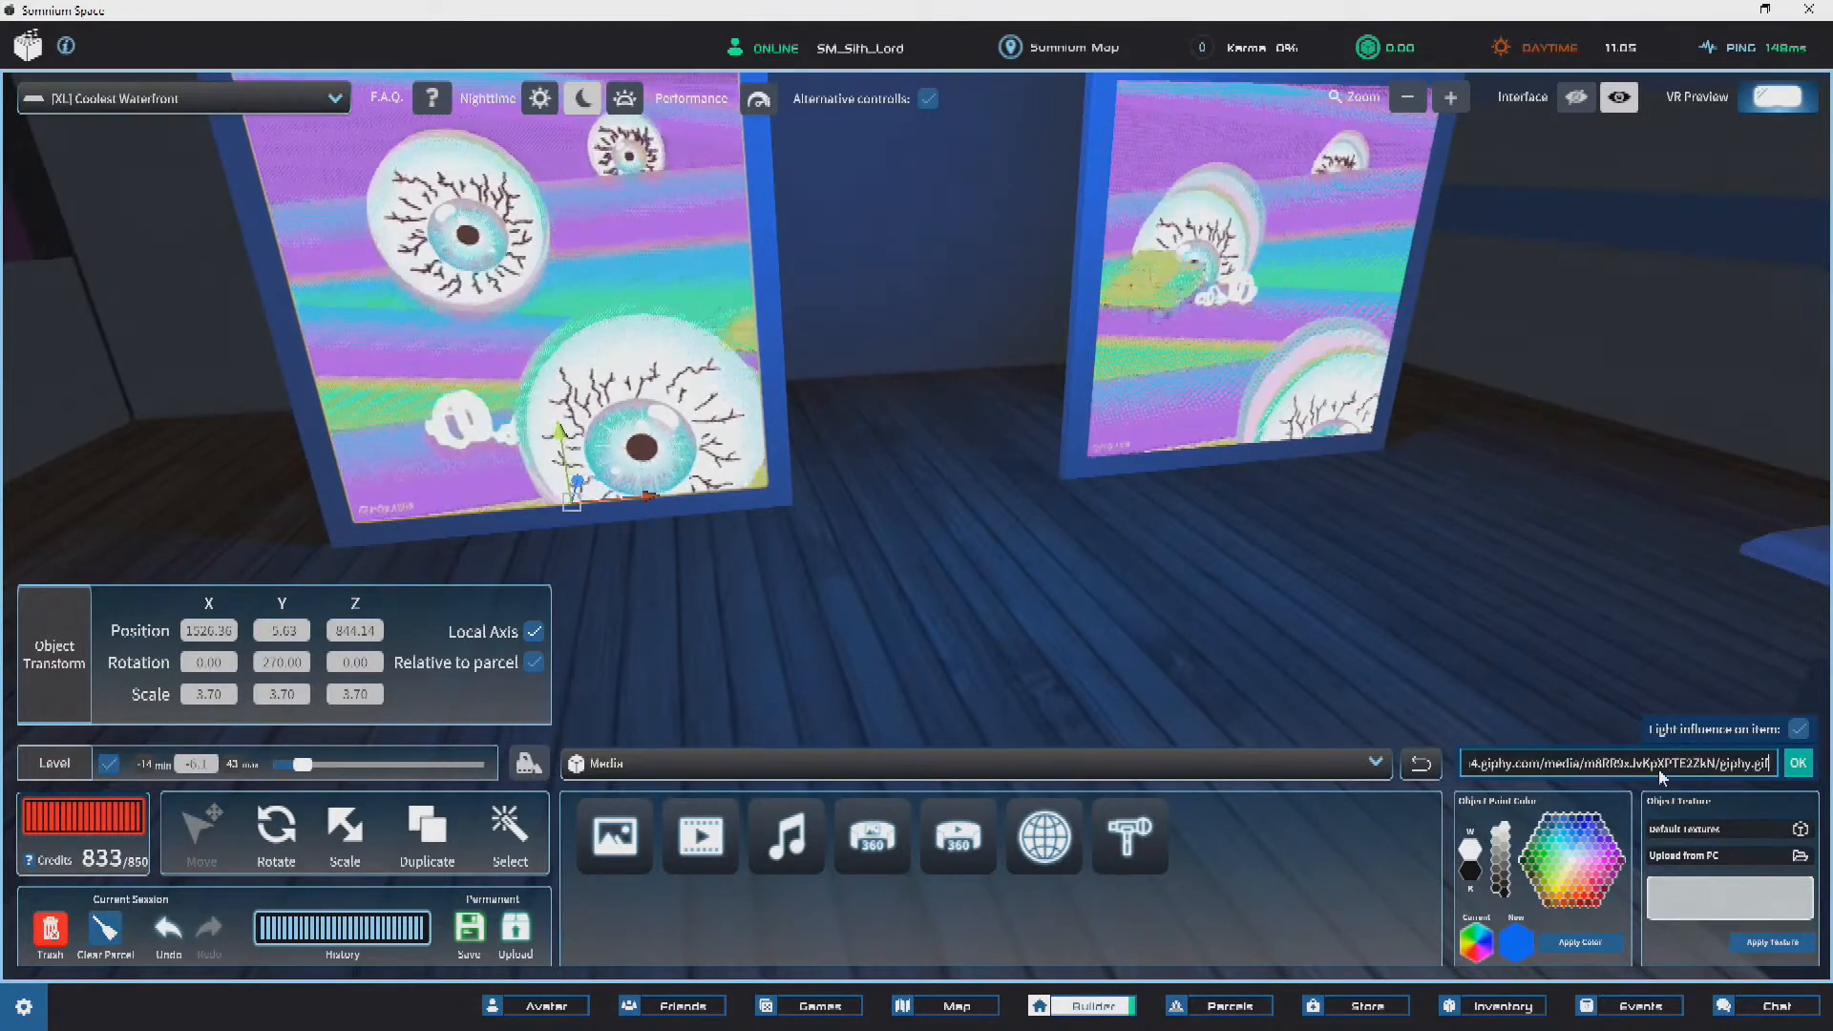
left_click(1798, 763)
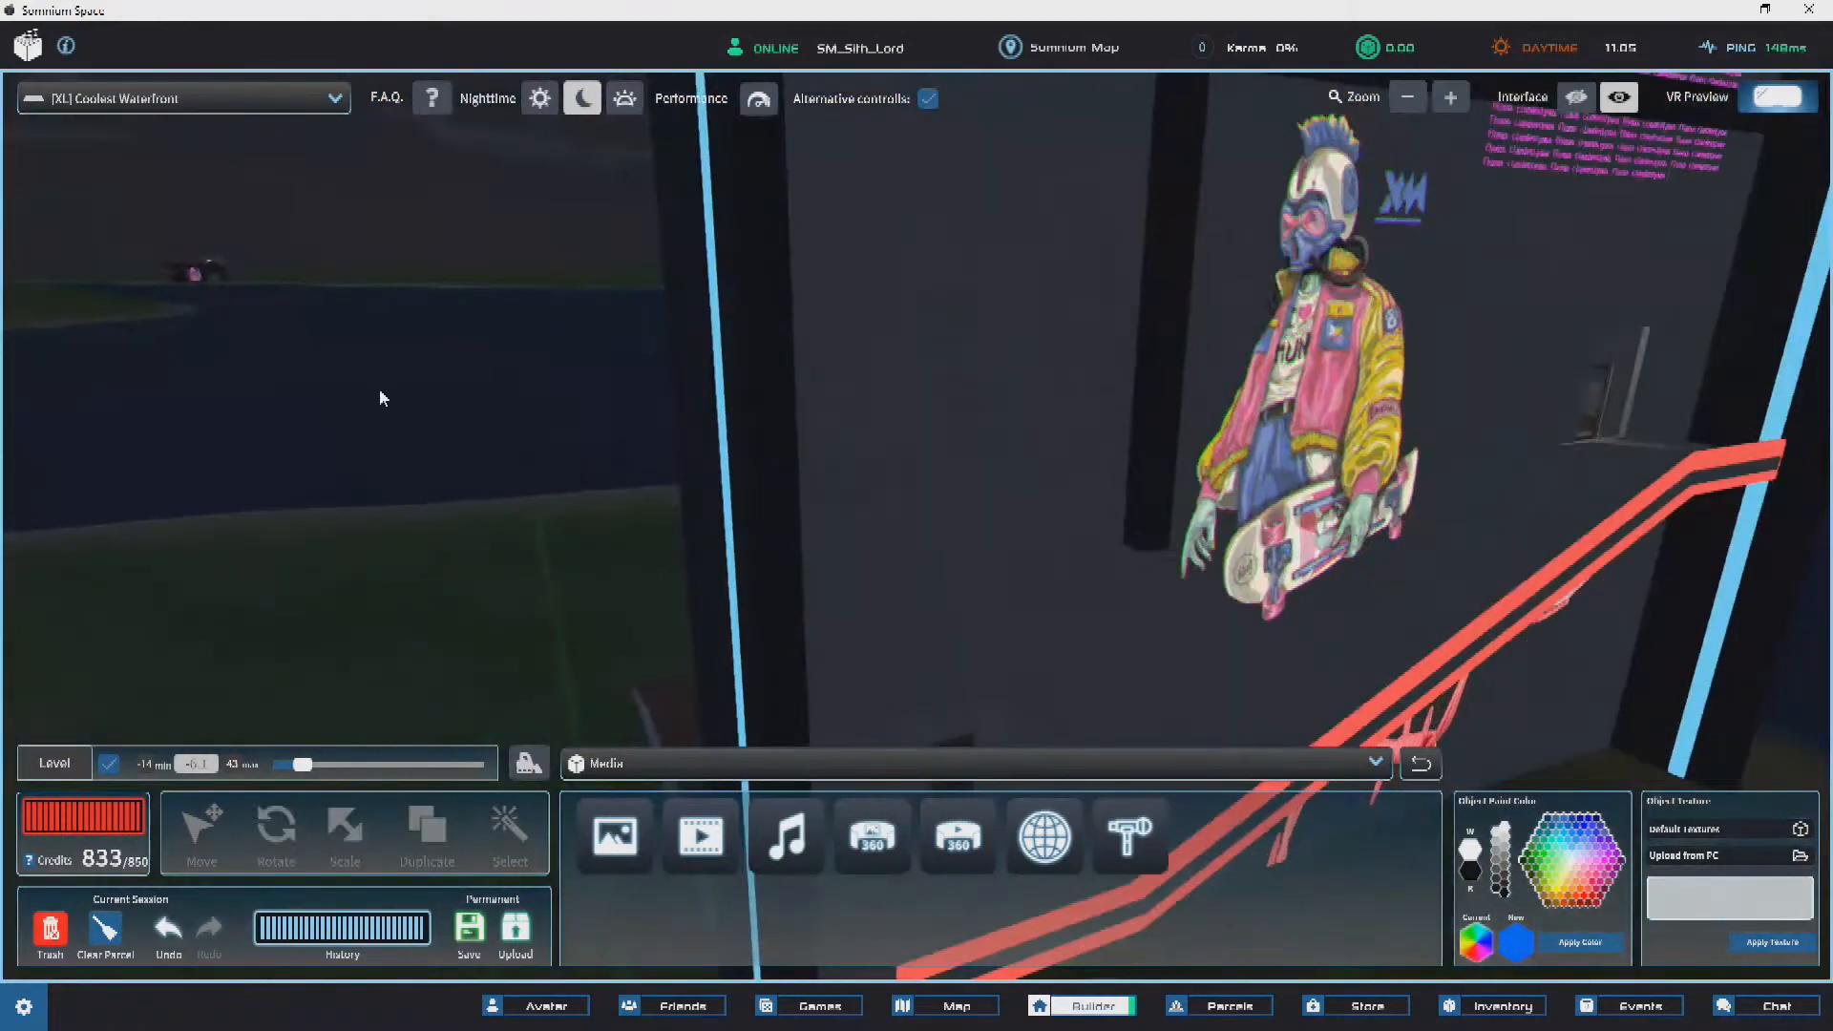
Step: Examine the building from outside and inspect the mounted GIF panels in the ground-floor room
right_click_drag(380, 390, 763, 470)
key("w")
key("d")
right_click_drag(898, 436, 844, 429)
key("d")
key("w")
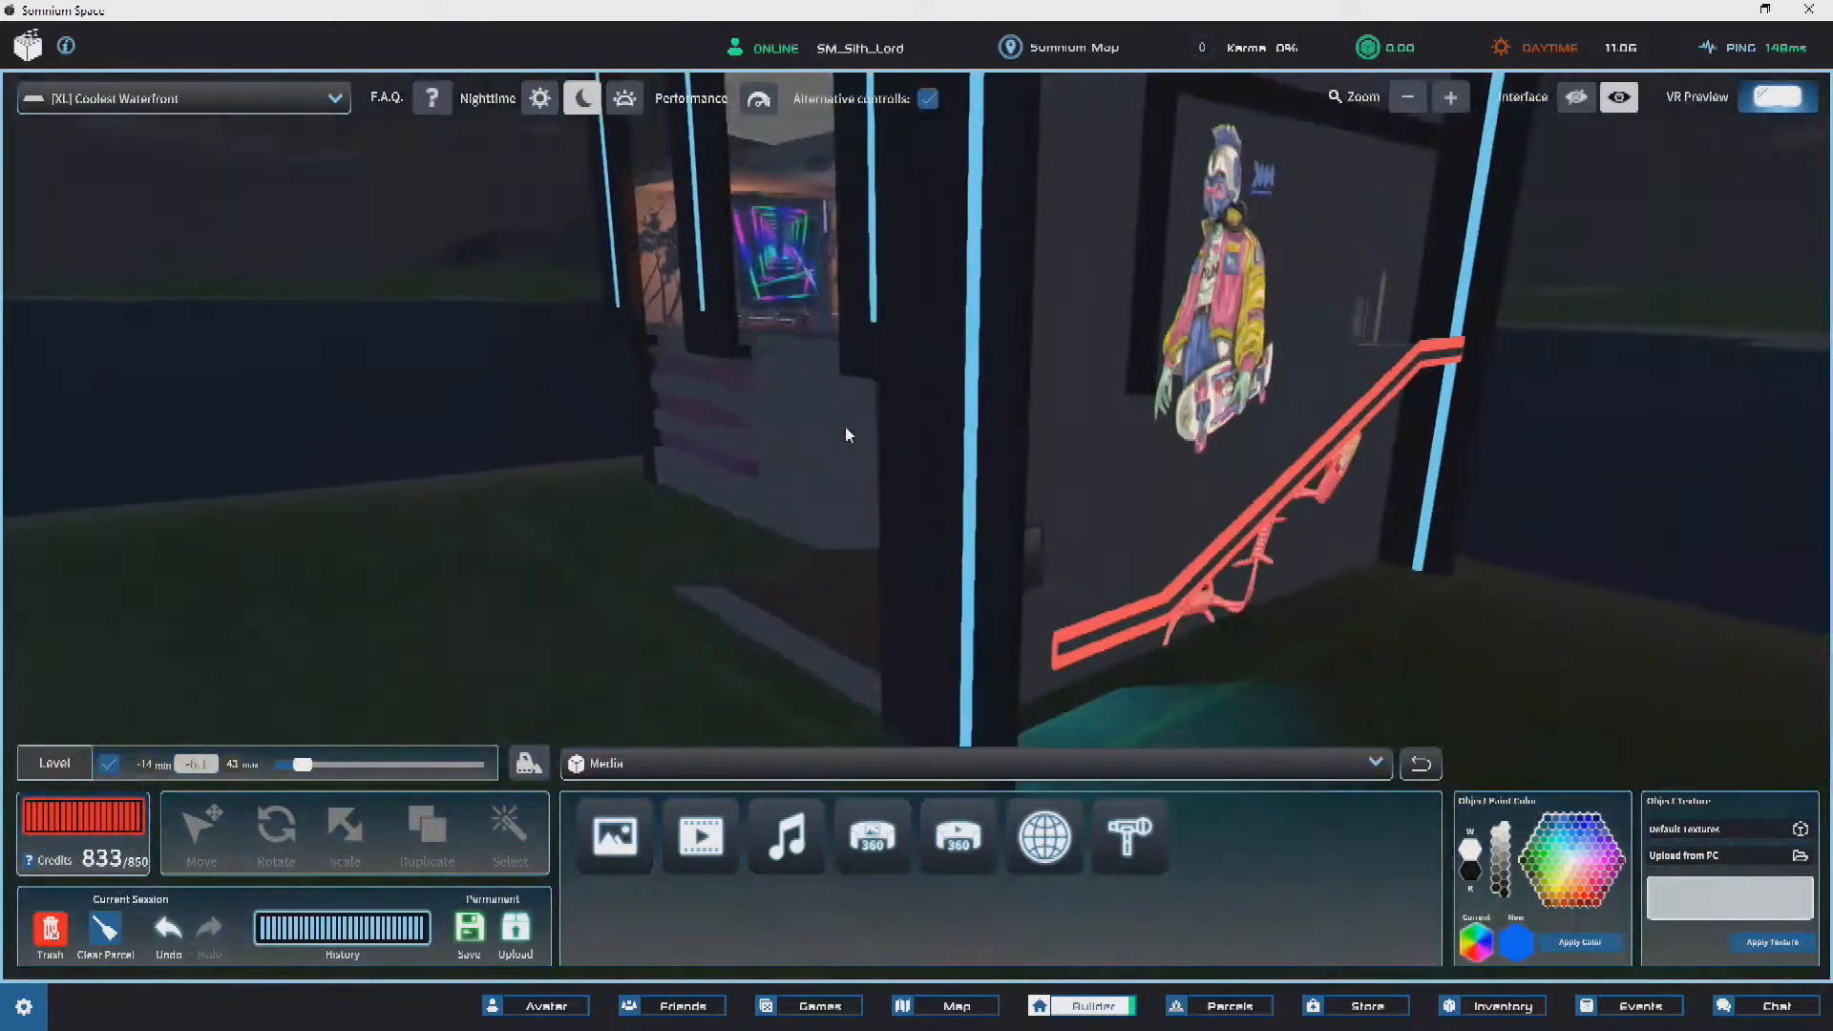
right_click_drag(845, 427, 722, 468)
key("s")
key("a")
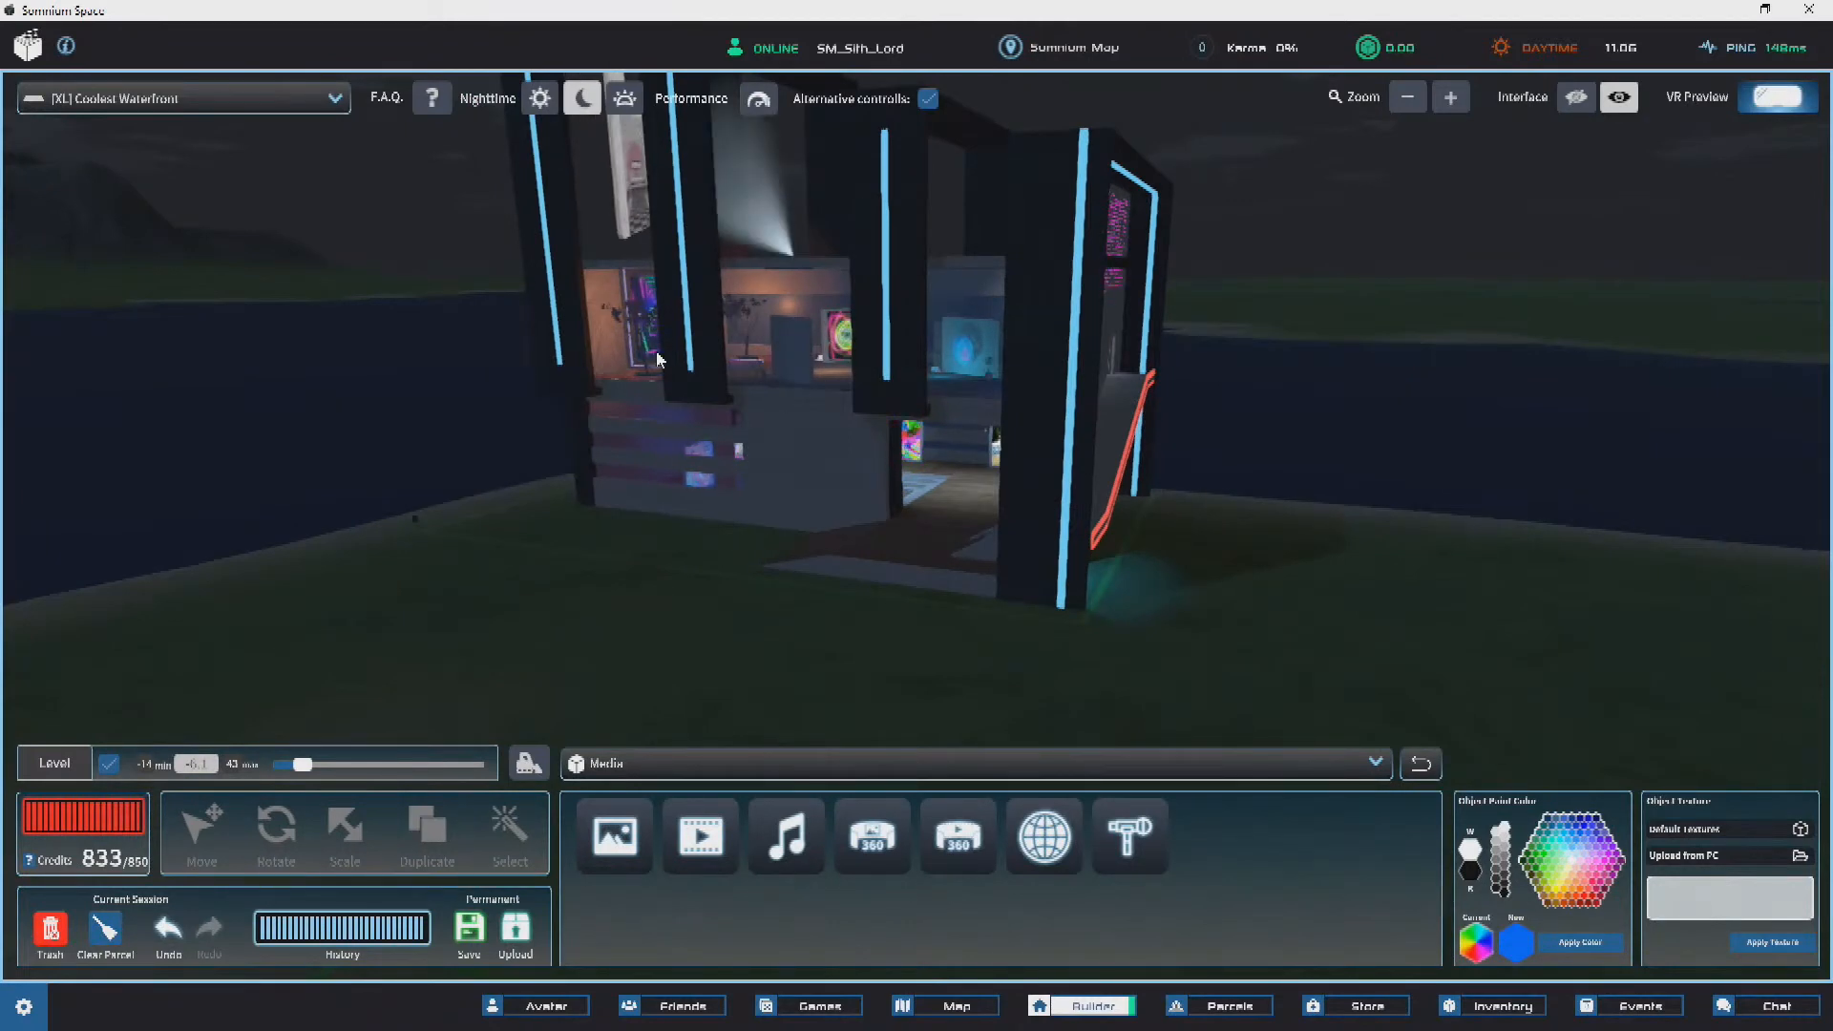
key("a")
mouse_move(870, 439)
right_mouse_down()
mouse_move(904, 422)
mouse_move(841, 399)
mouse_move(982, 473)
mouse_move(917, 376)
mouse_move(1081, 372)
mouse_move(751, 381)
mouse_move(949, 420)
mouse_move(934, 408)
right_mouse_up()
key("w")
key("w")
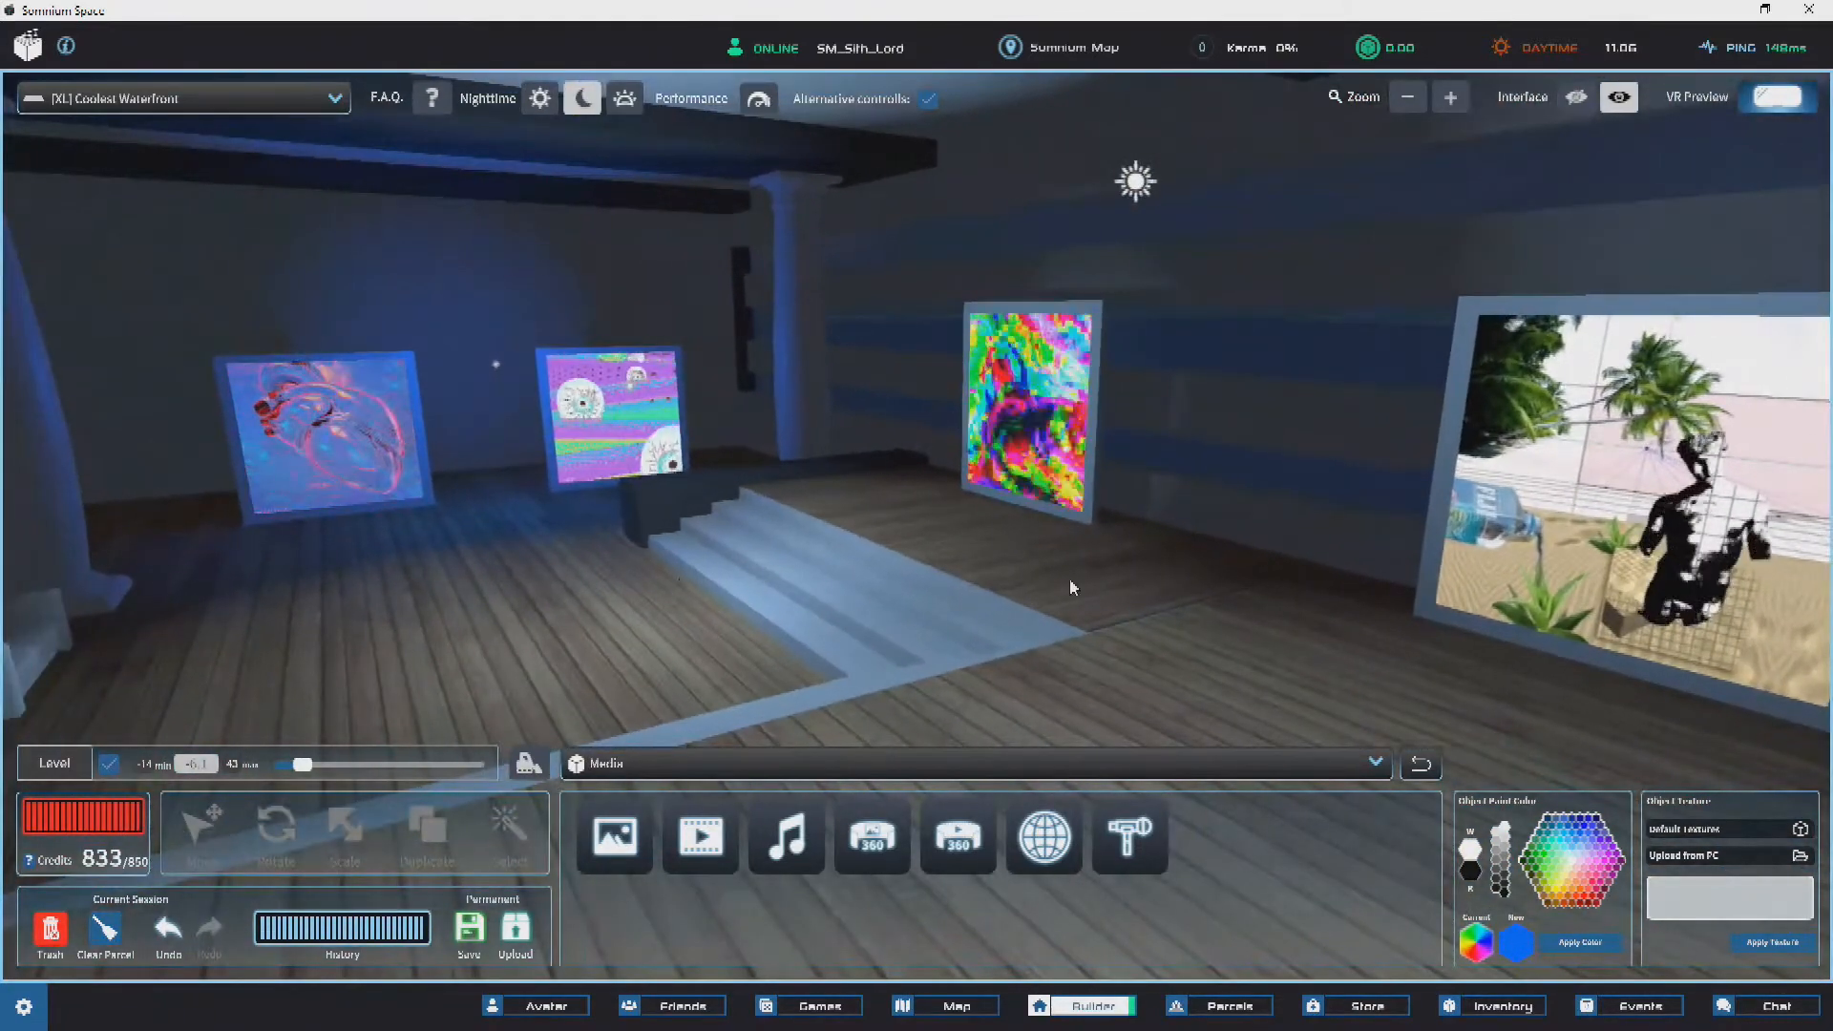
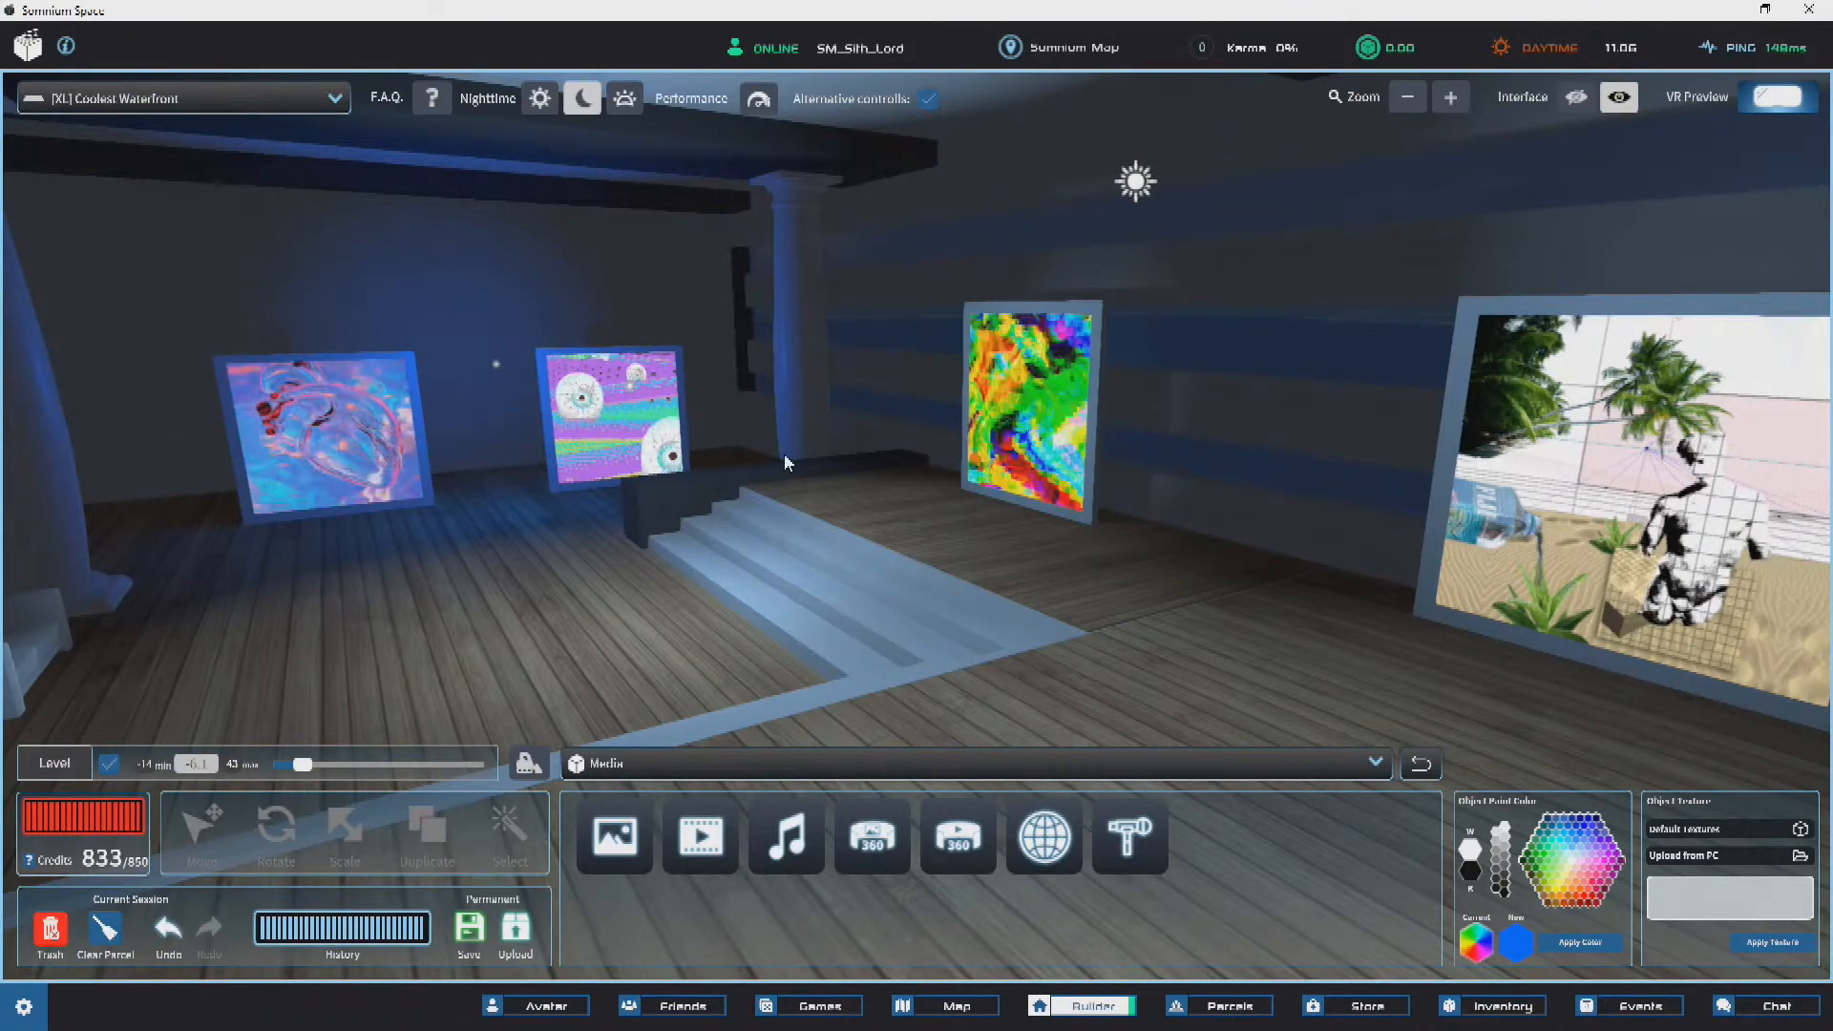
Step: Duplicate the backing panel of the heart GIF in place at X 1526.26, Y -5.93, Z 844.14
key("q")
key("w")
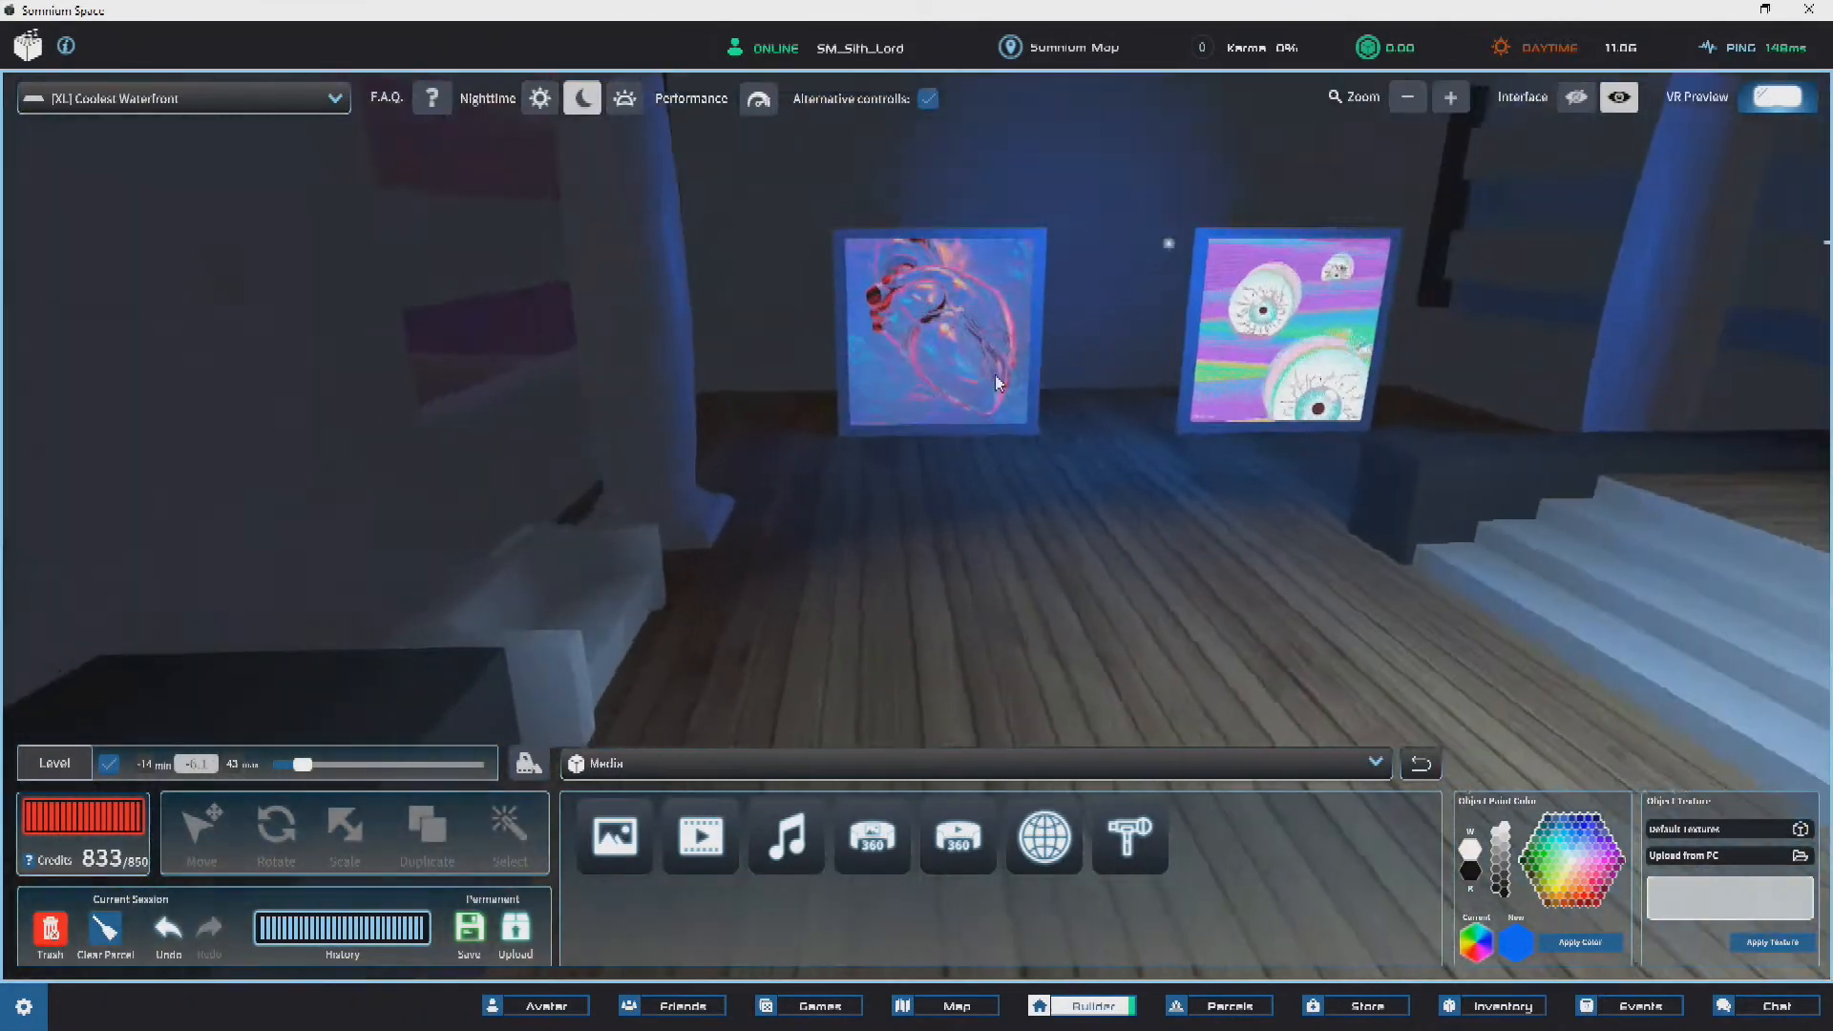
key("w")
left_click(984, 448)
key("w")
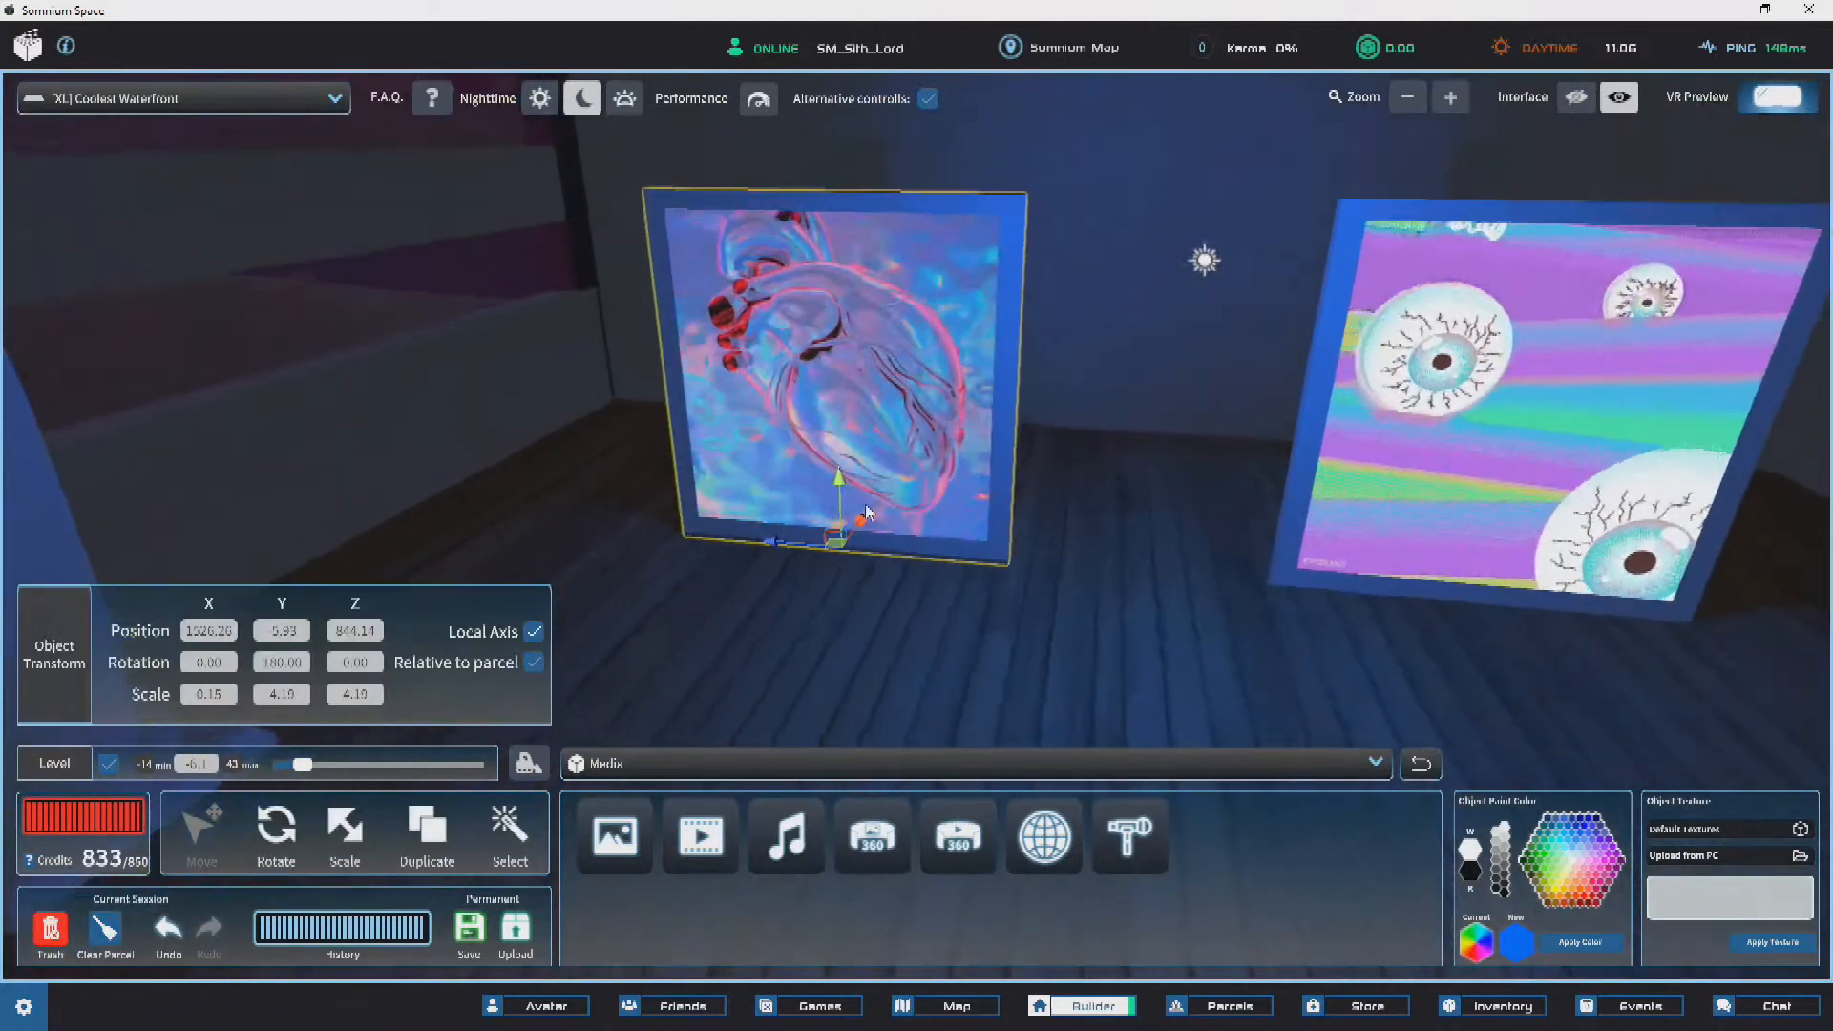
key("Delete")
Step: Scale the duplicated panel into a flat base slab of about X 3.20, Y 0.08, Z 4.19 under the heart GIF
left_click(828, 635)
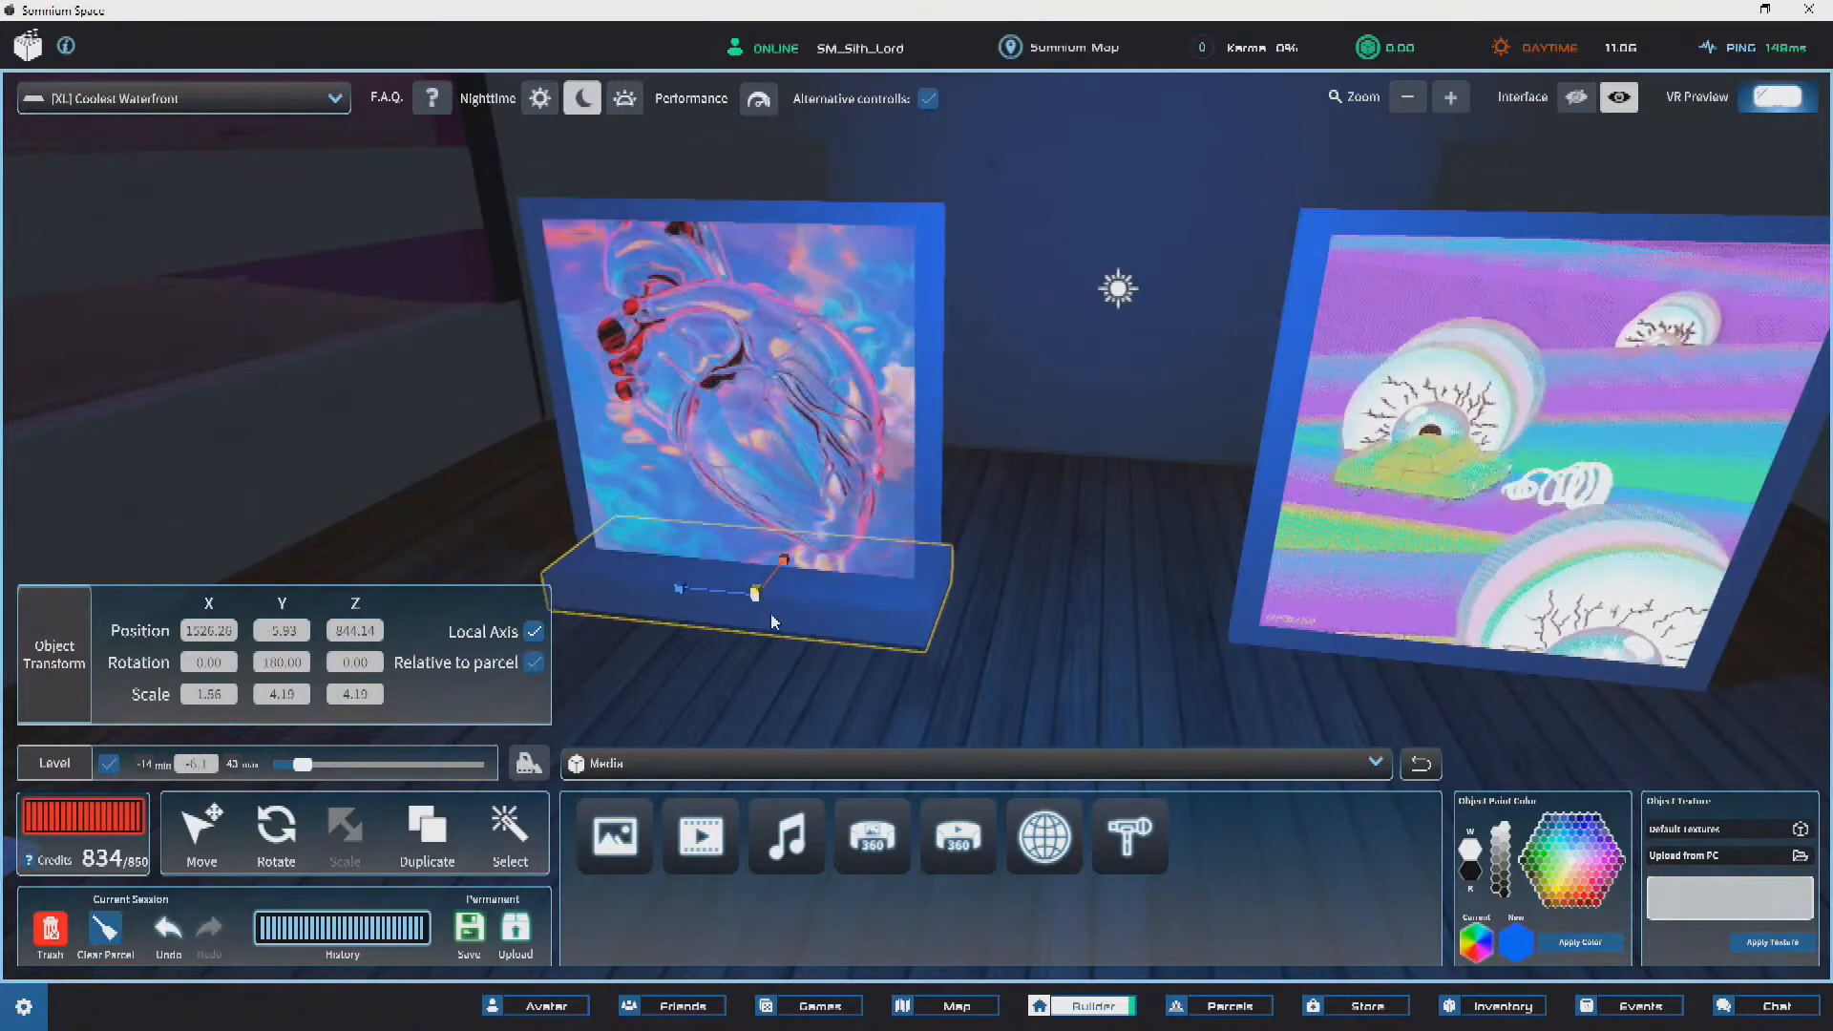
key("d")
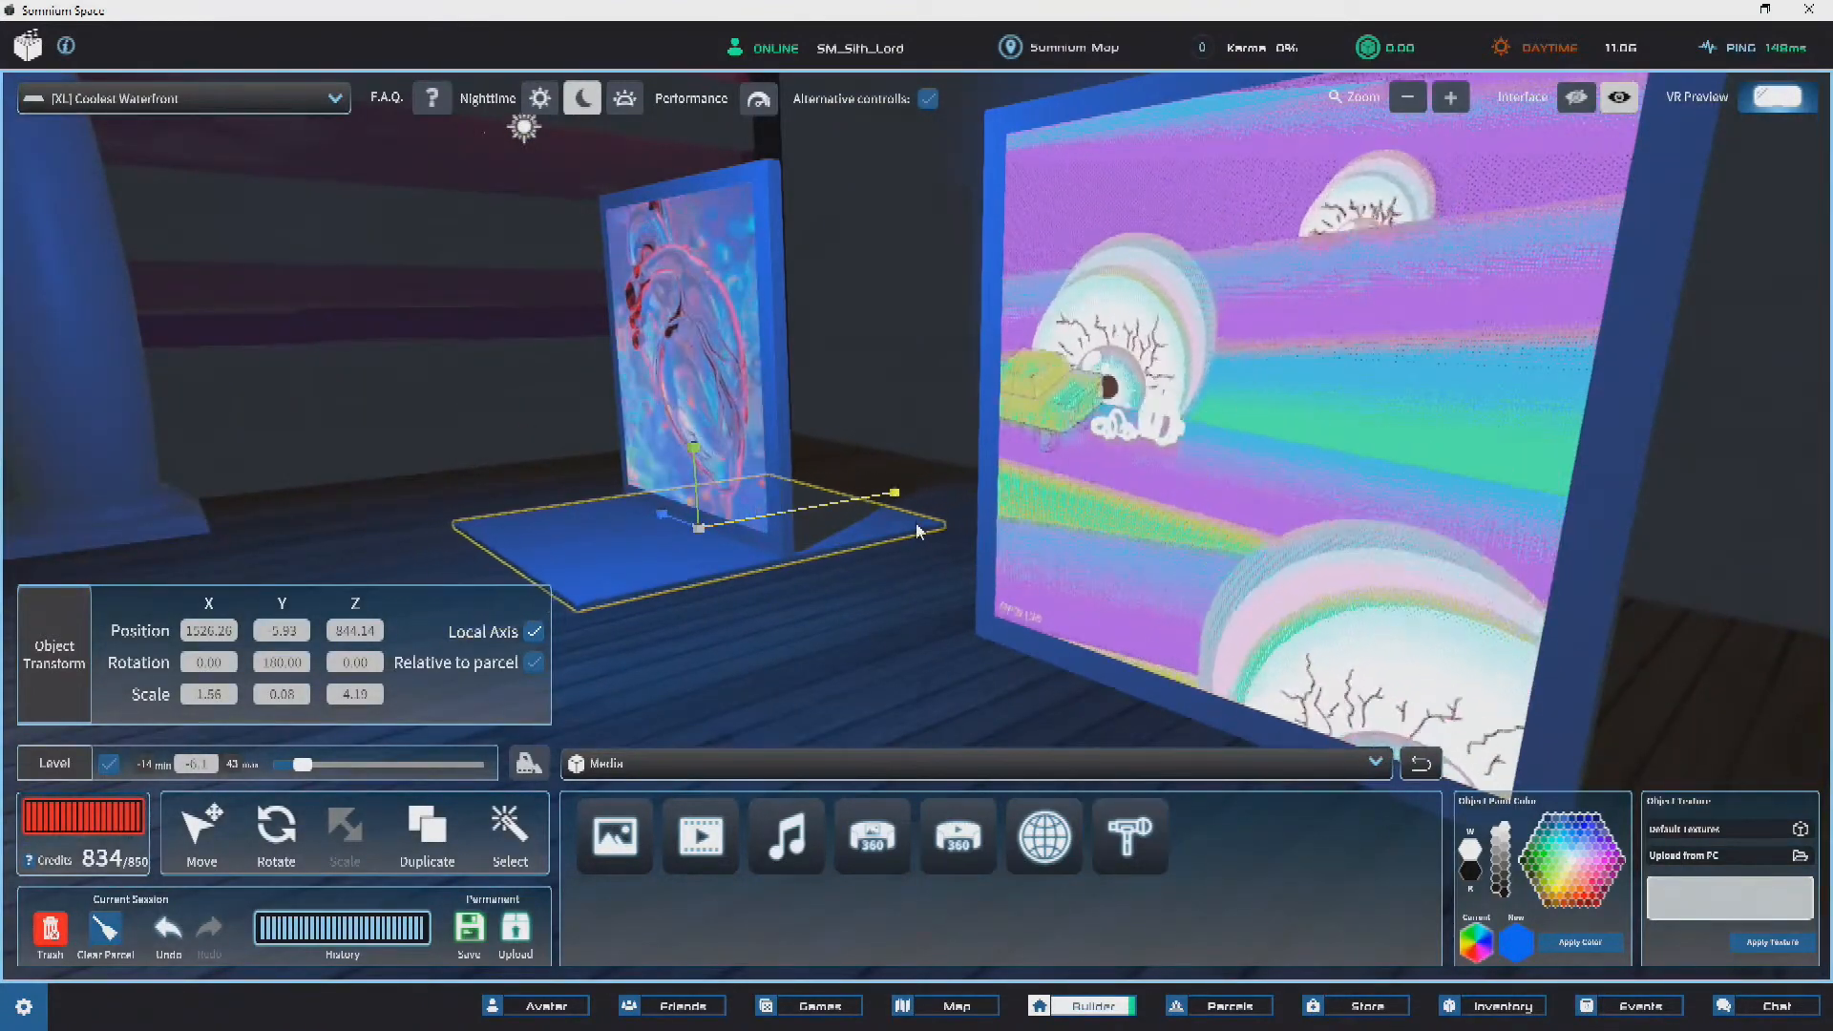
right_click_drag(850, 563, 1142, 532)
key("a")
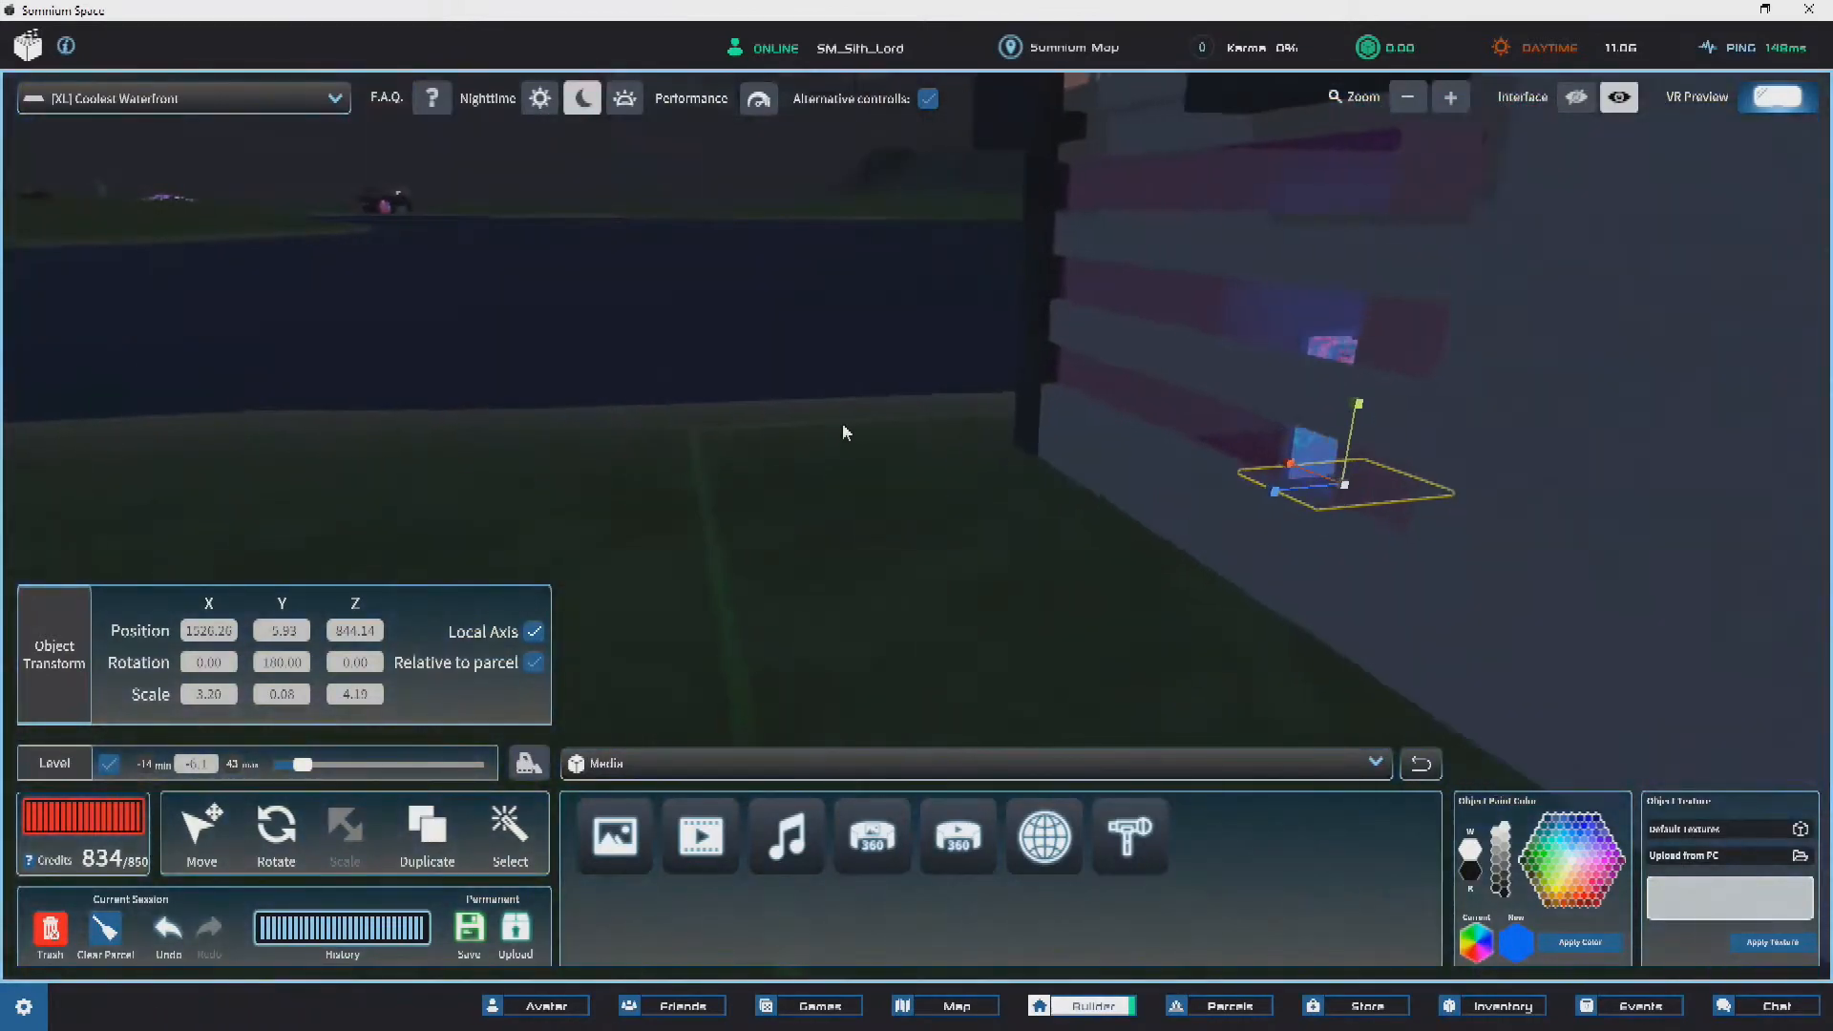
Step: Check the heart panel's base slab from outside and duplicate it near the eyeball GIF panel
left_click(868, 446)
key("d")
key("d")
mouse_move(900, 469)
right_mouse_down()
mouse_move(861, 446)
mouse_move(748, 446)
right_mouse_up()
key("s")
key("w")
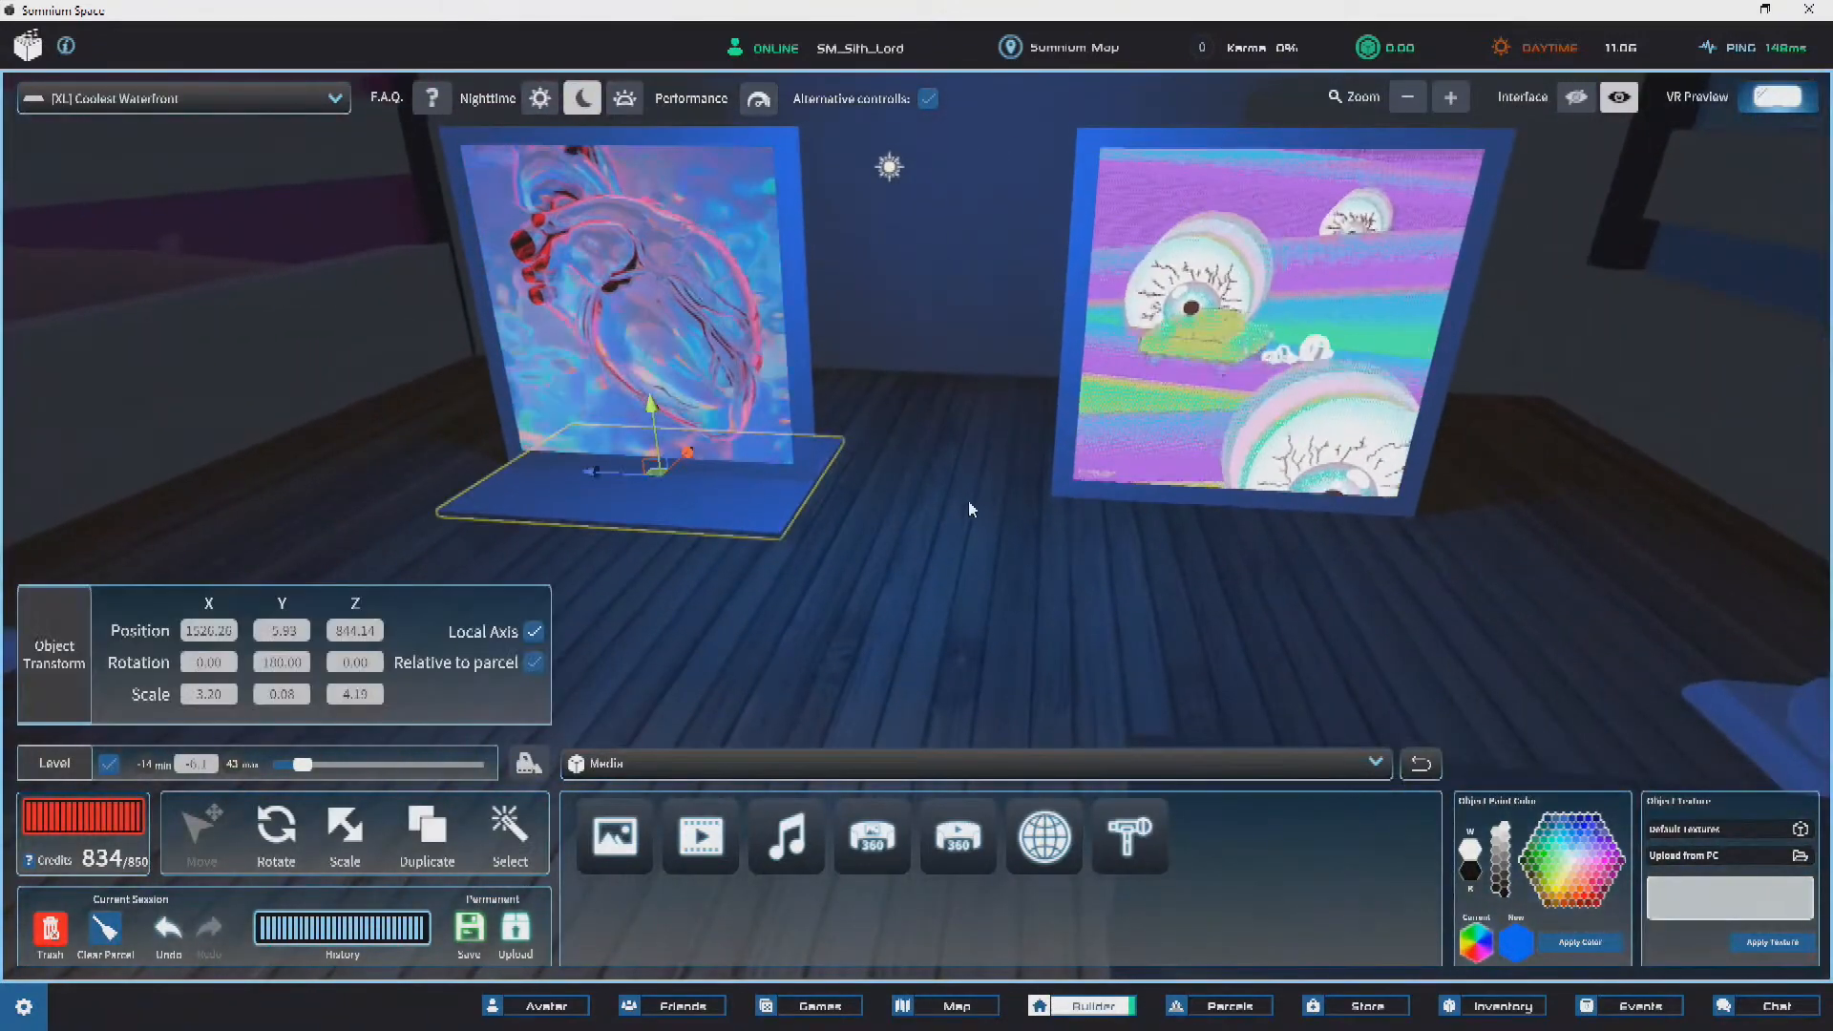
key("w")
key("d")
right_click_drag(965, 503, 1187, 668)
key("Delete")
key("s")
key("a")
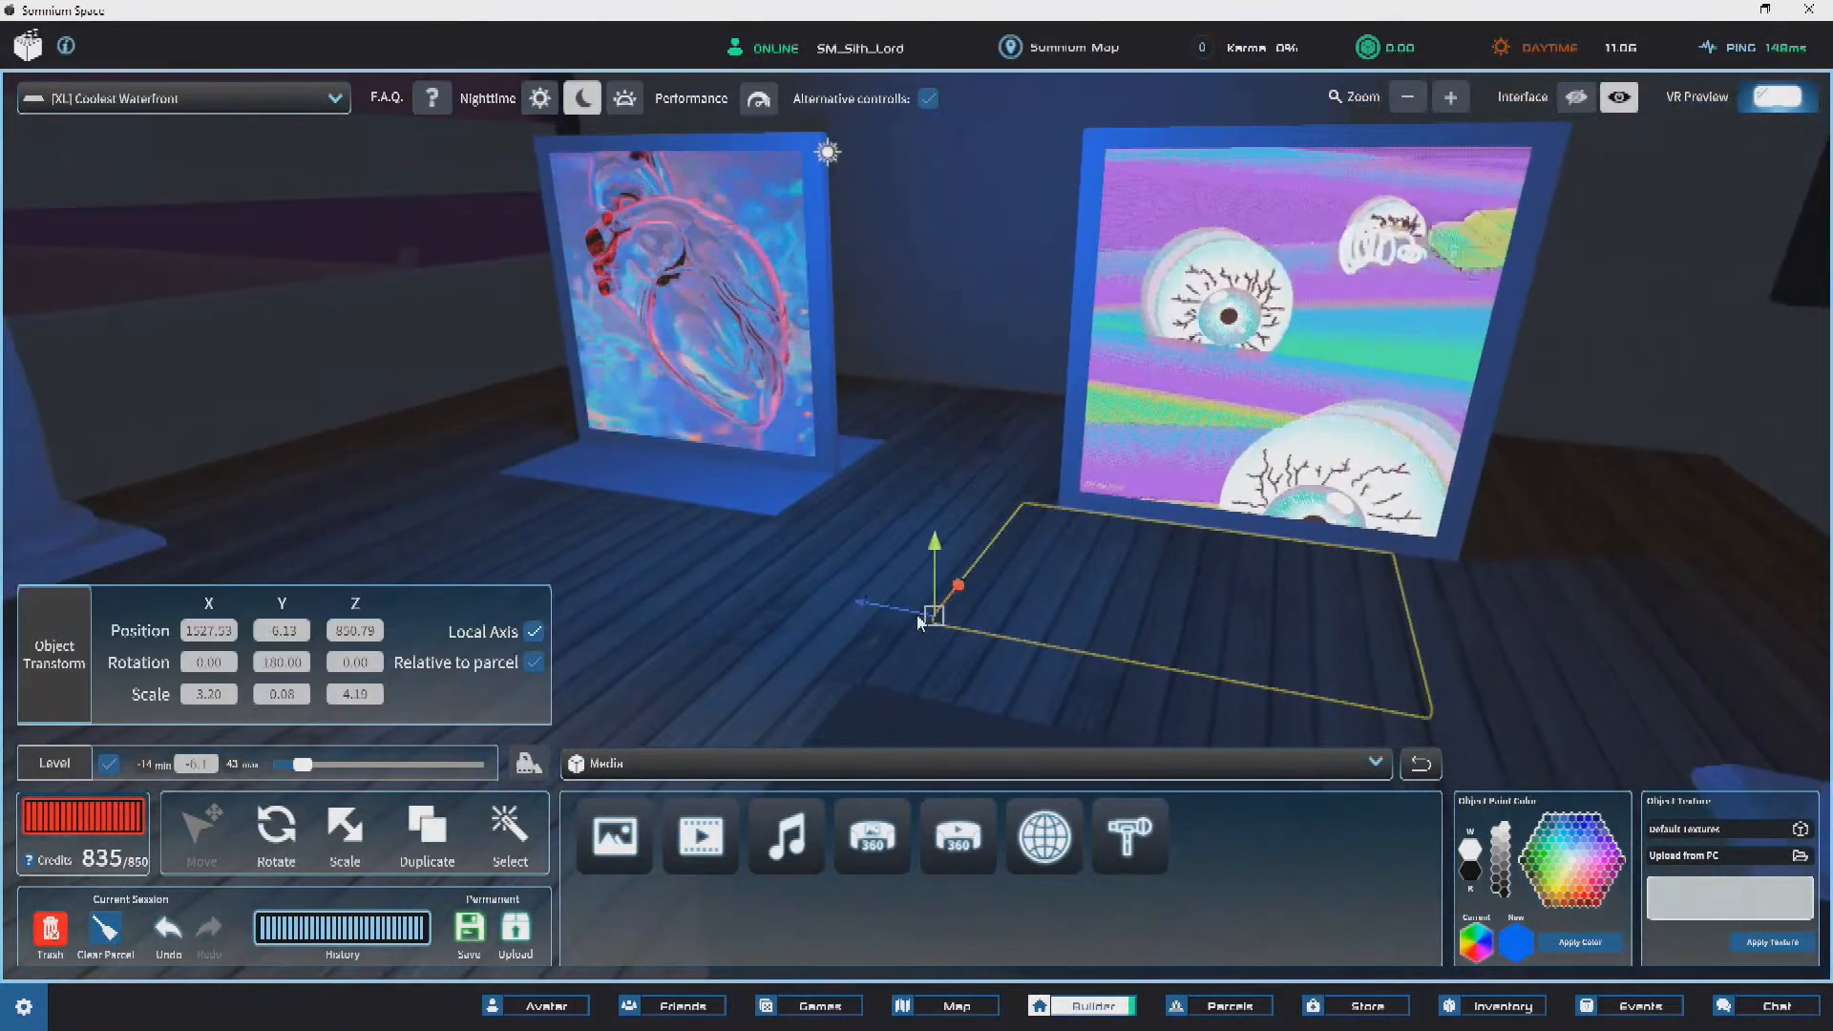
Step: Align the duplicated base slab under the eyeball GIF panel at about X 1526.26, Y -5.93, Z 851.33
key("a")
right_click_drag(780, 510, 1129, 573)
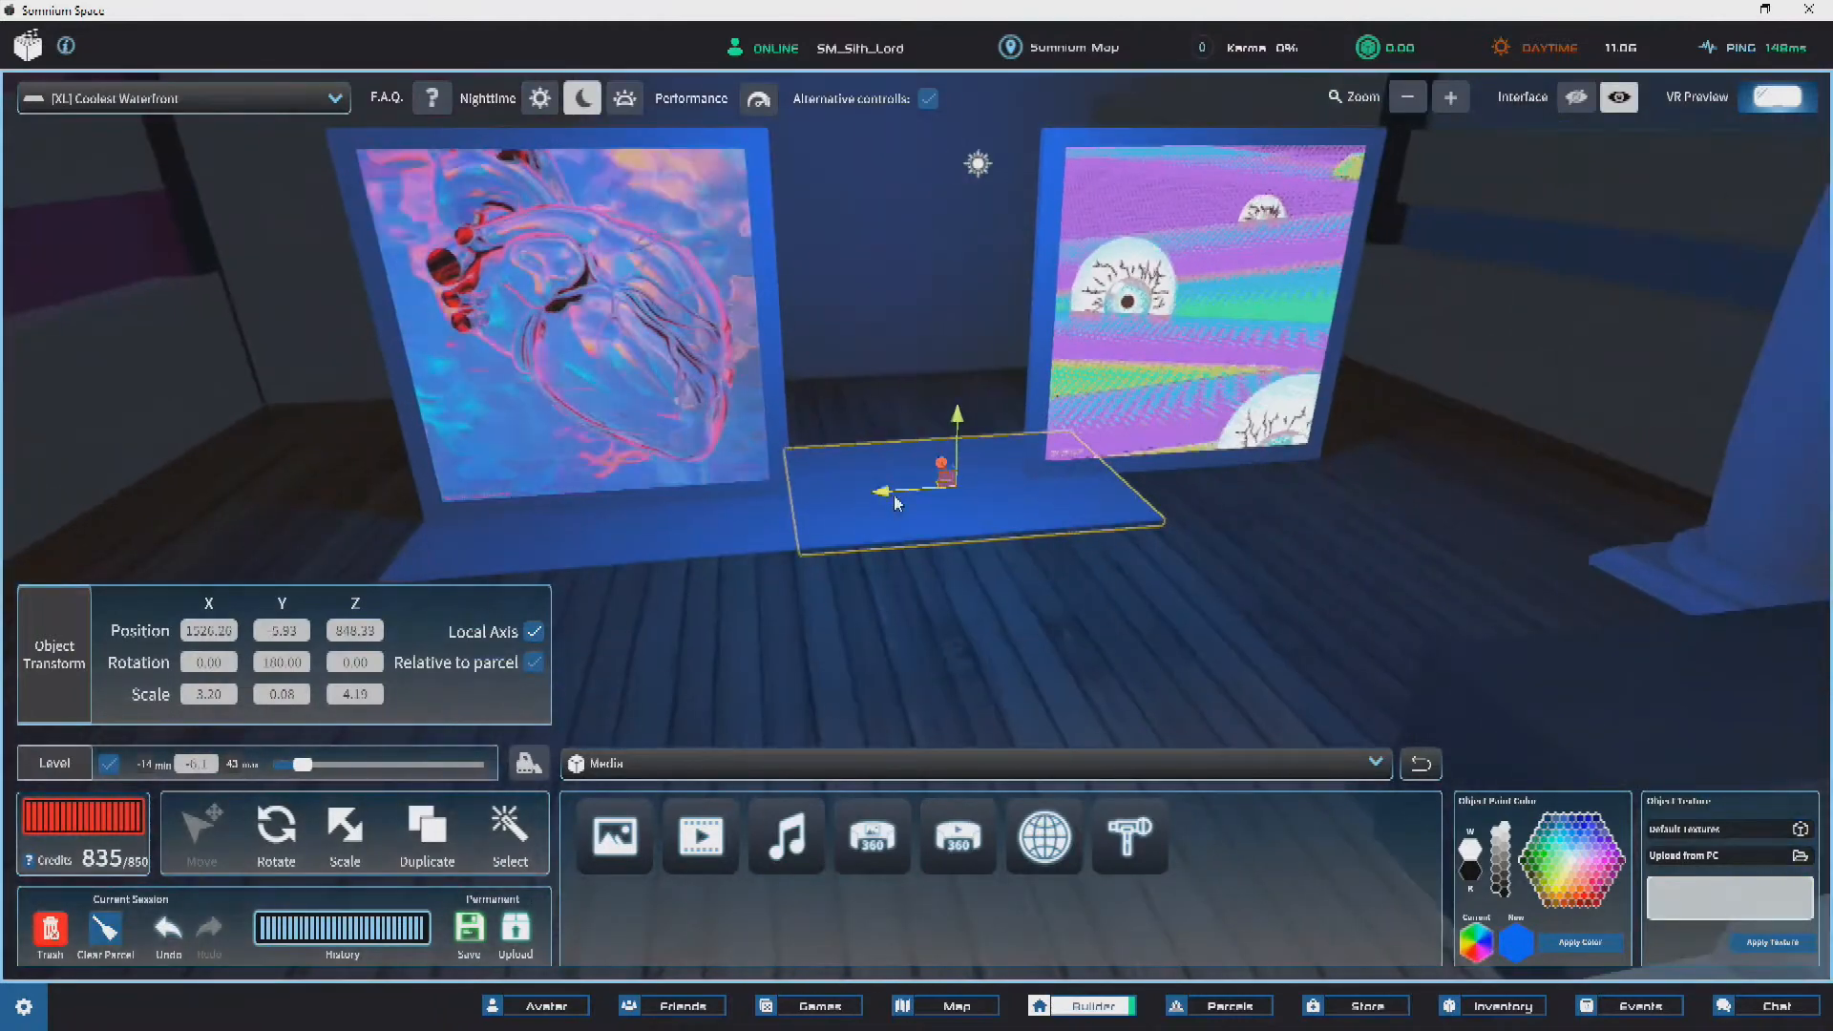
key("d")
key("w")
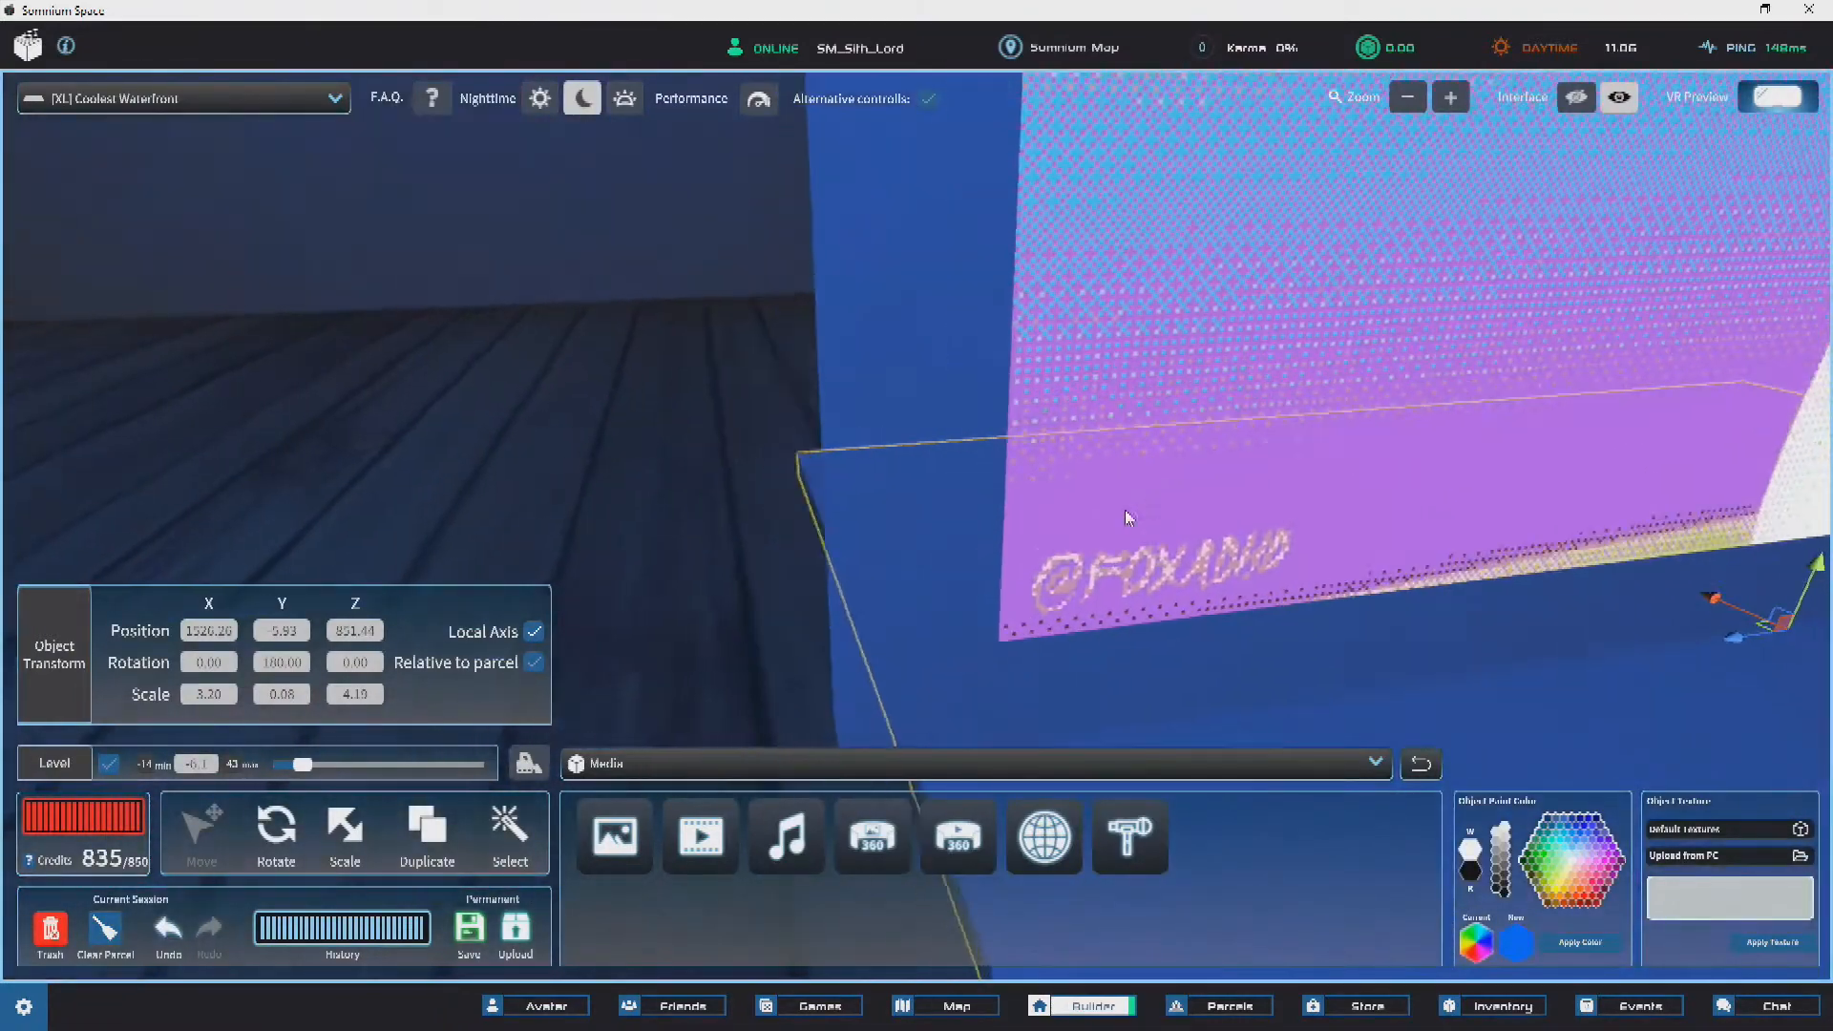
key("s")
key("w")
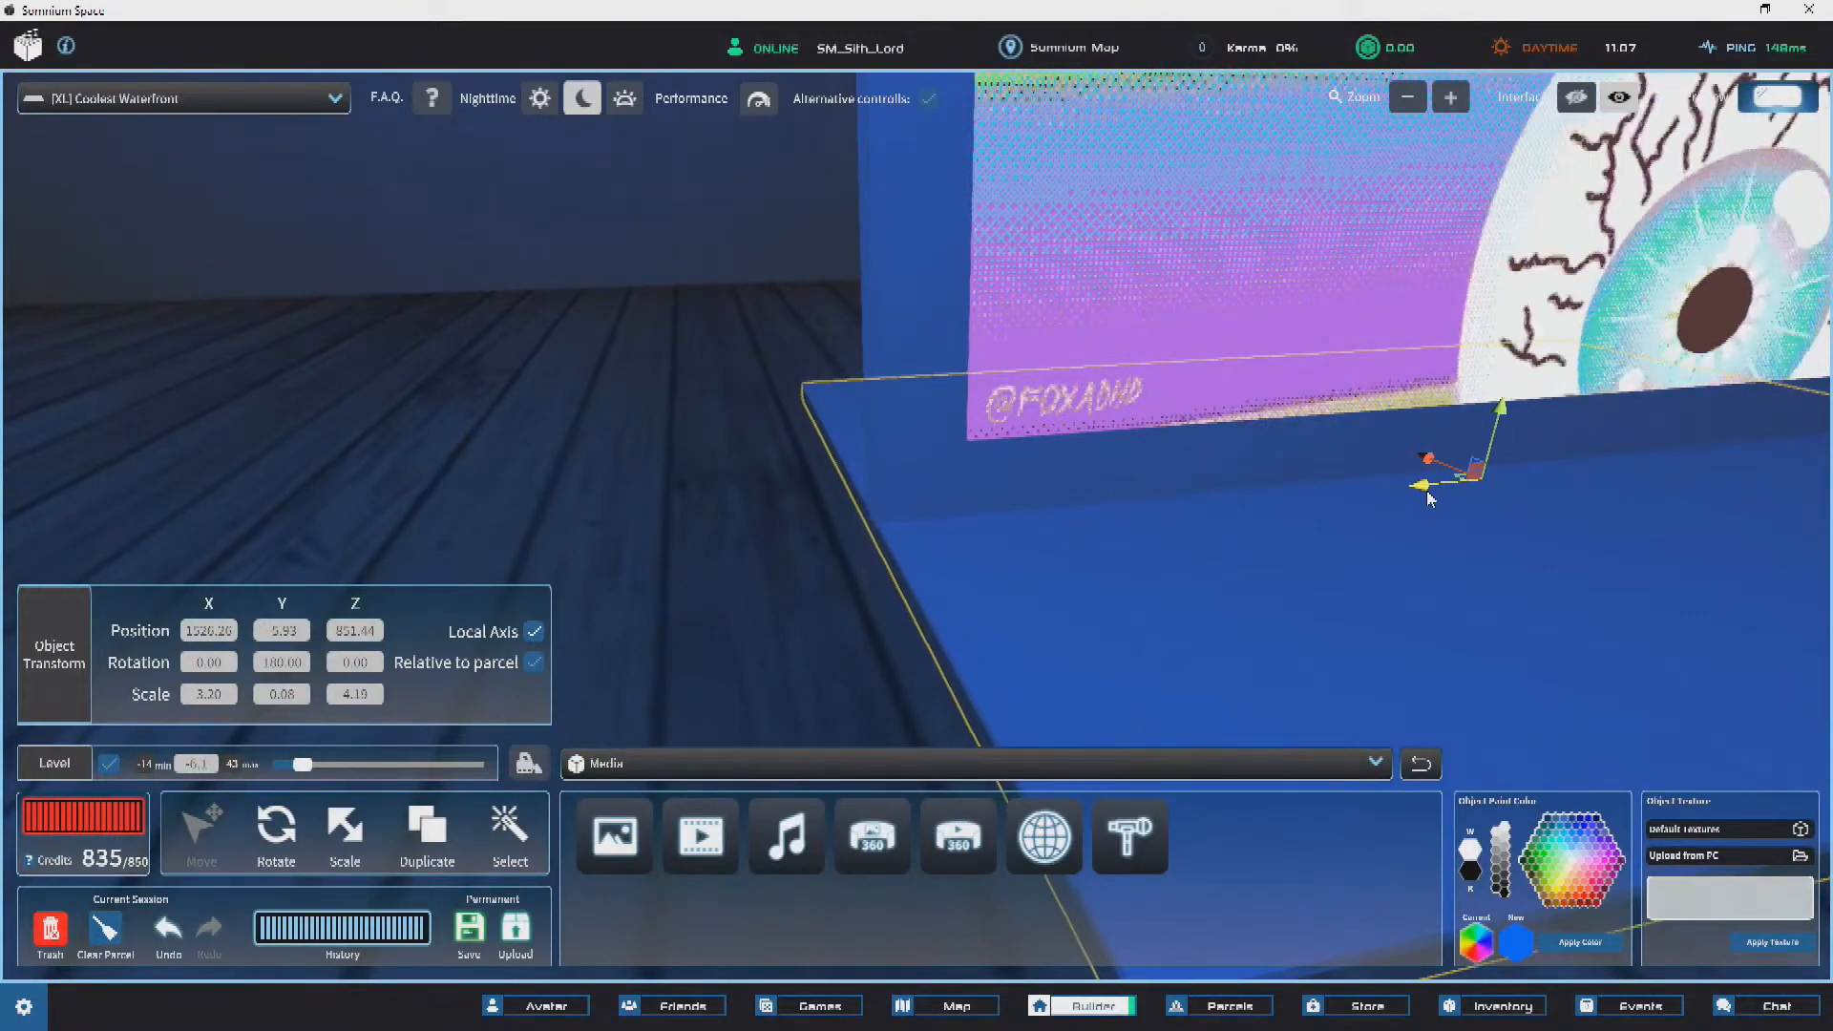
left_click_drag(1428, 493, 1391, 494)
key("s")
right_click_drag(1088, 467, 879, 450)
mouse_move(1212, 420)
right_mouse_down()
mouse_move(1014, 399)
mouse_move(757, 507)
mouse_move(691, 467)
right_mouse_up()
key("s")
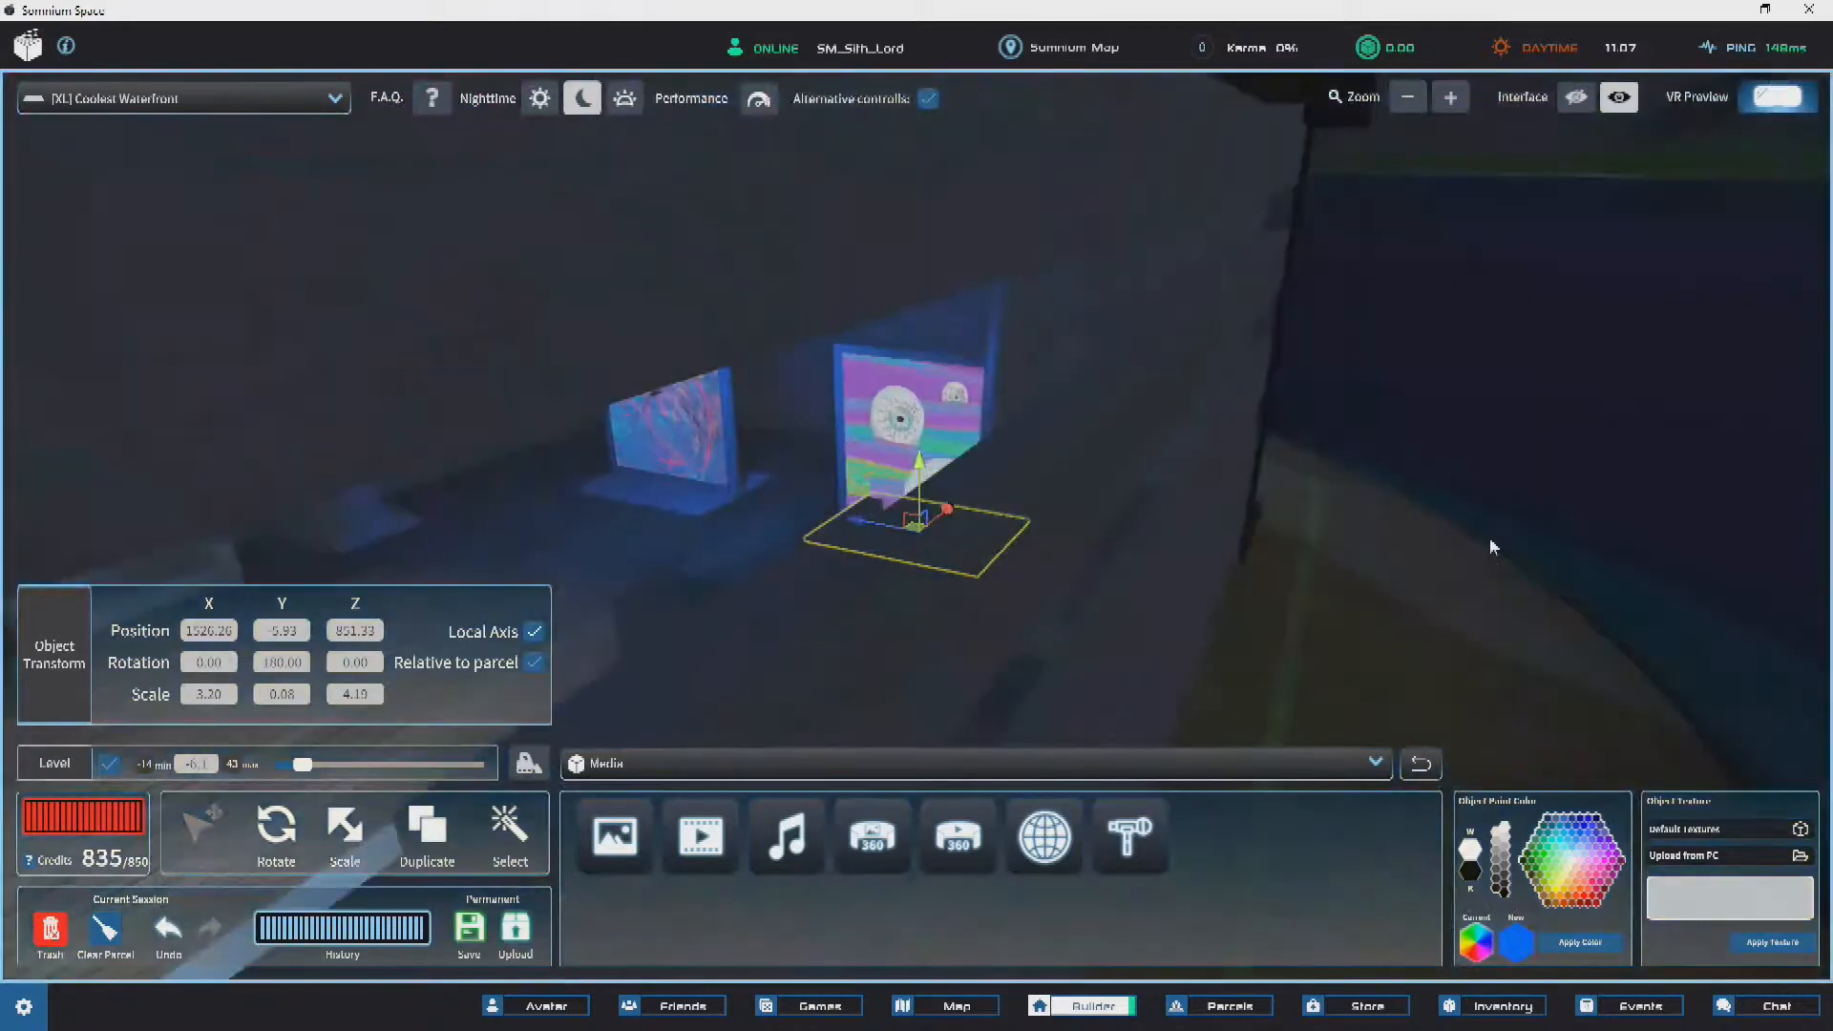
Step: Duplicate the backing panel of the rainbow GIF in place at X 1539.30, Y -4.71, Z 856.17
right_click_drag(989, 499, 1280, 442)
mouse_move(992, 459)
right_mouse_down()
mouse_move(816, 501)
mouse_move(1002, 493)
mouse_move(814, 499)
mouse_move(929, 537)
mouse_move(1125, 544)
right_mouse_up()
key("s")
key("w")
left_click(1124, 525)
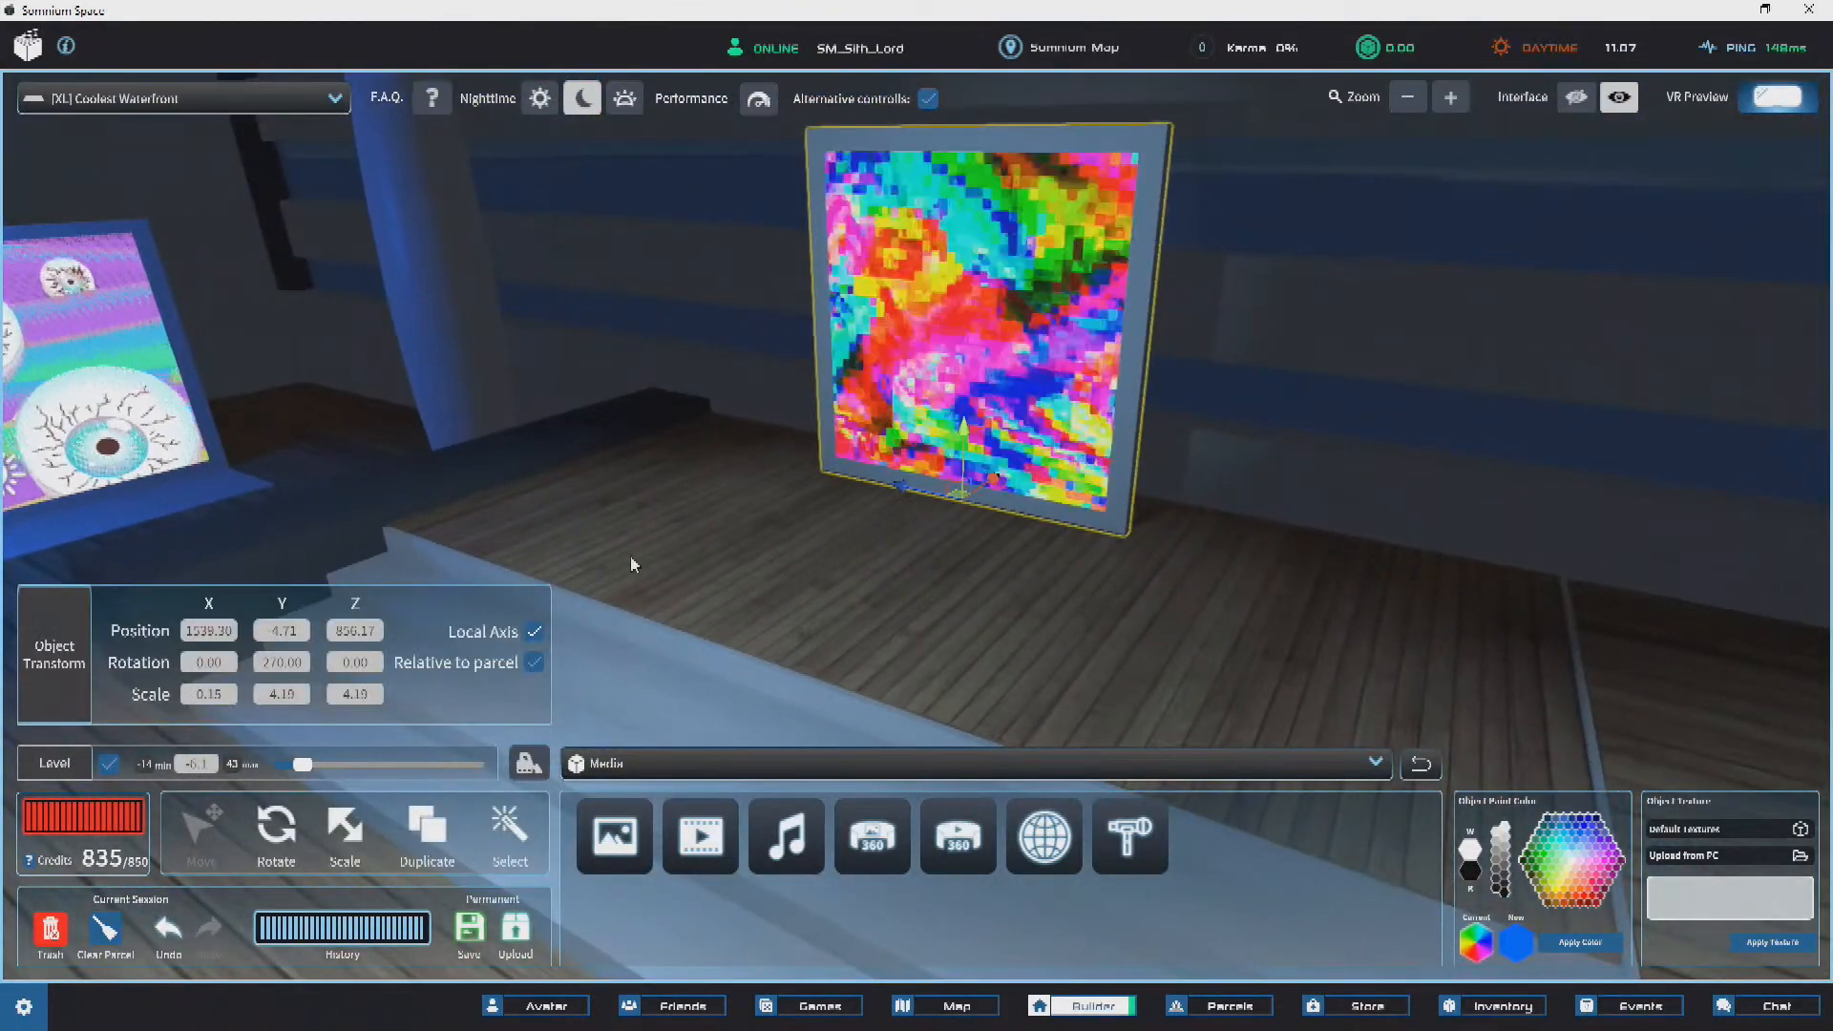
left_click(427, 836)
key("d")
left_click(848, 633)
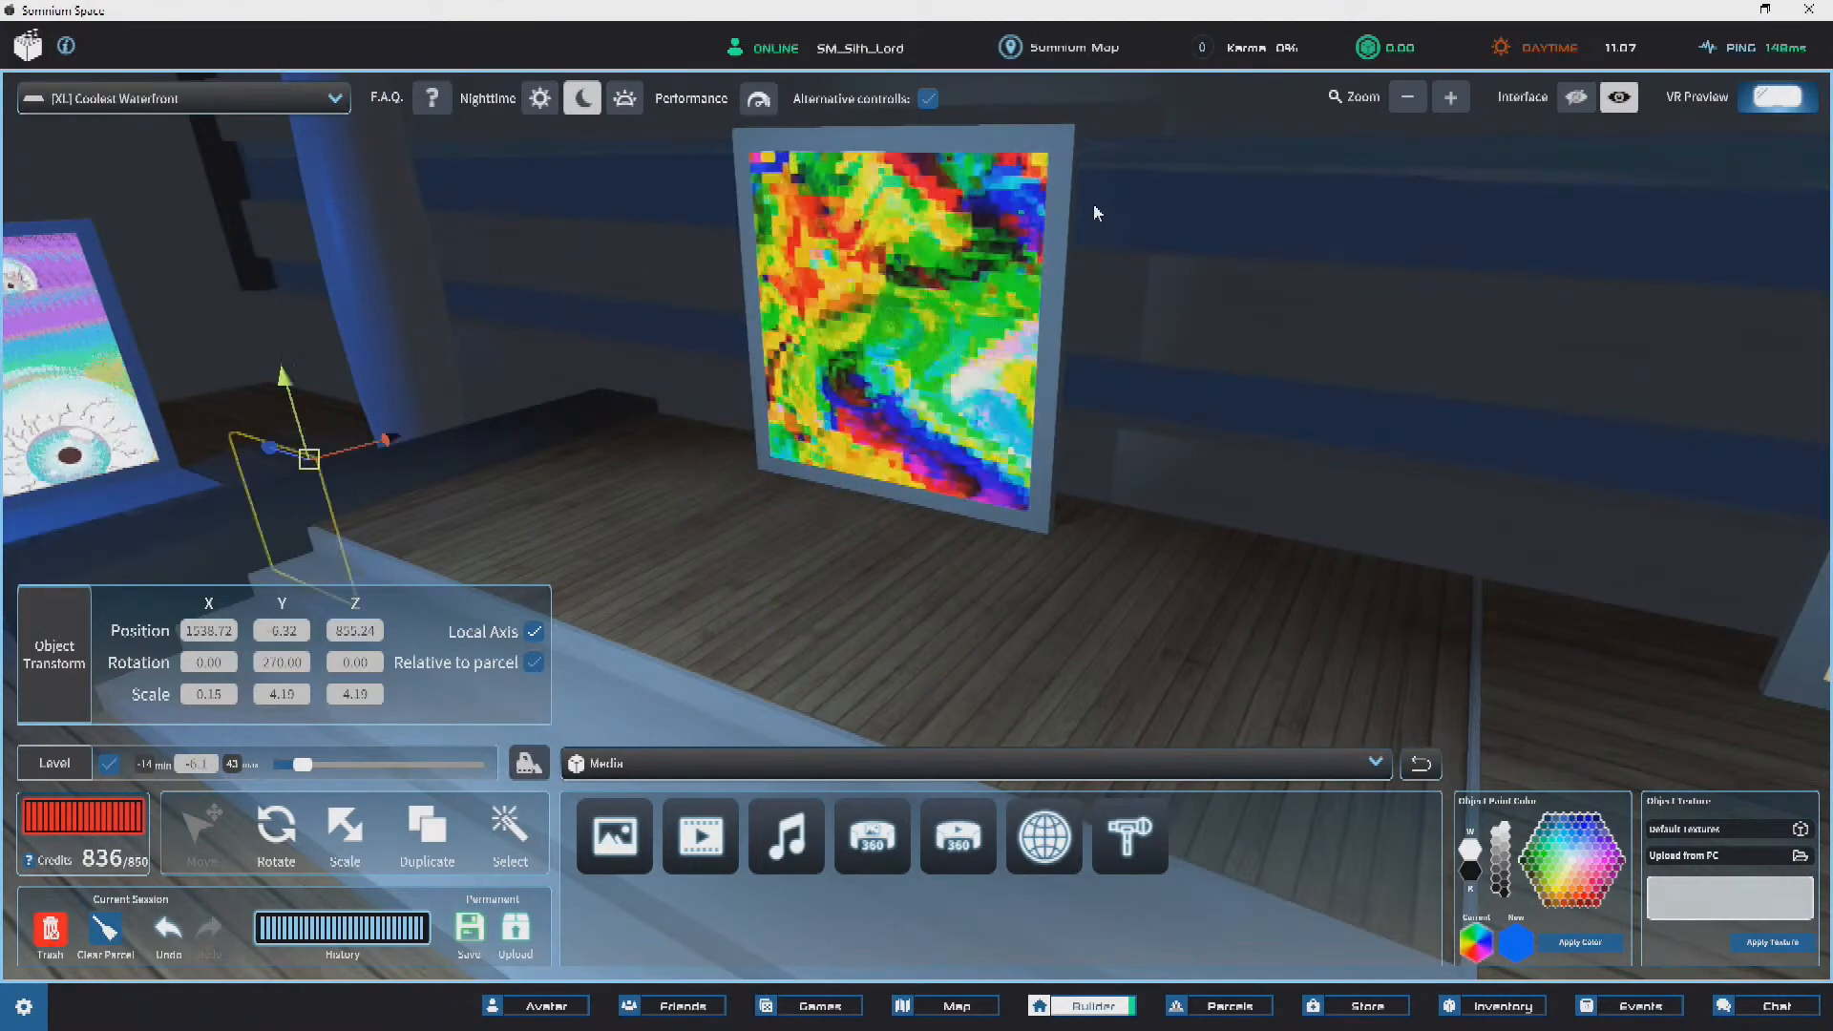
key("w")
mouse_move(1067, 132)
right_mouse_down()
mouse_move(839, 323)
mouse_move(785, 303)
right_mouse_up()
key("s")
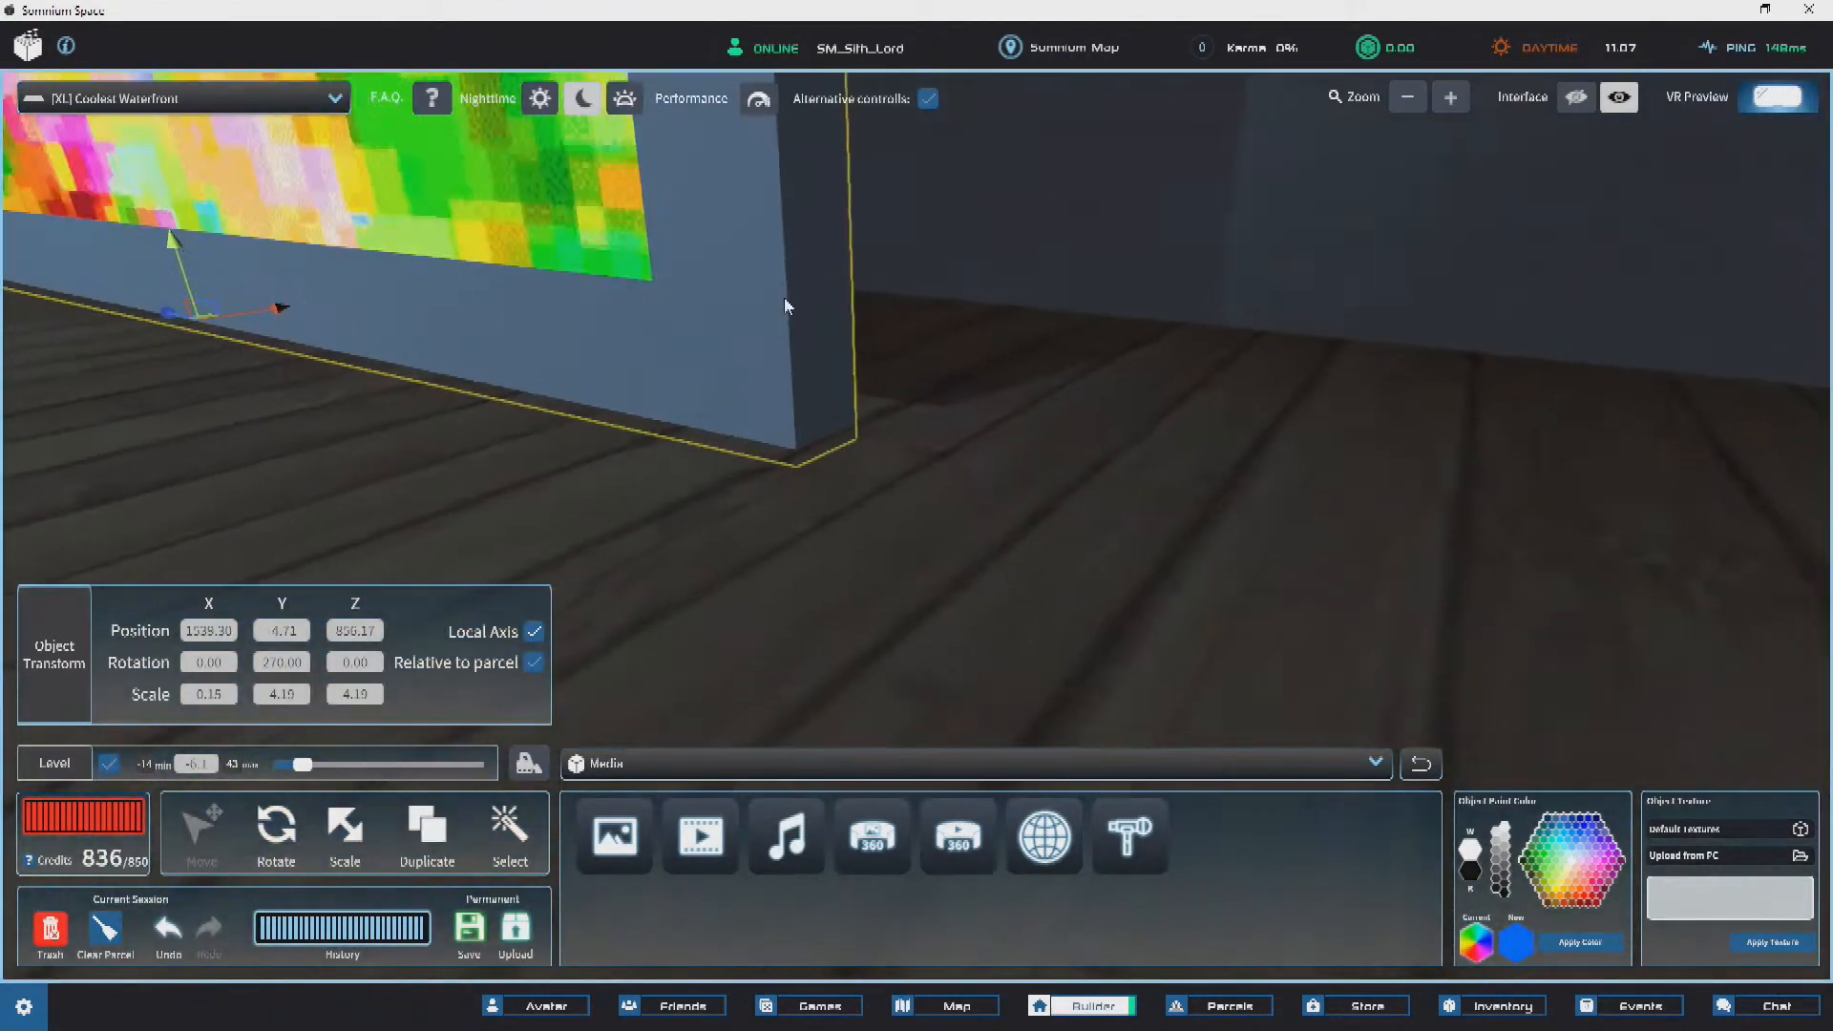
Step: Scale the duplicated panel into a flat base slab of about X 2.46, Y 0.05, Z 4.19 under the rainbow GIF
left_click(345, 827)
key("s")
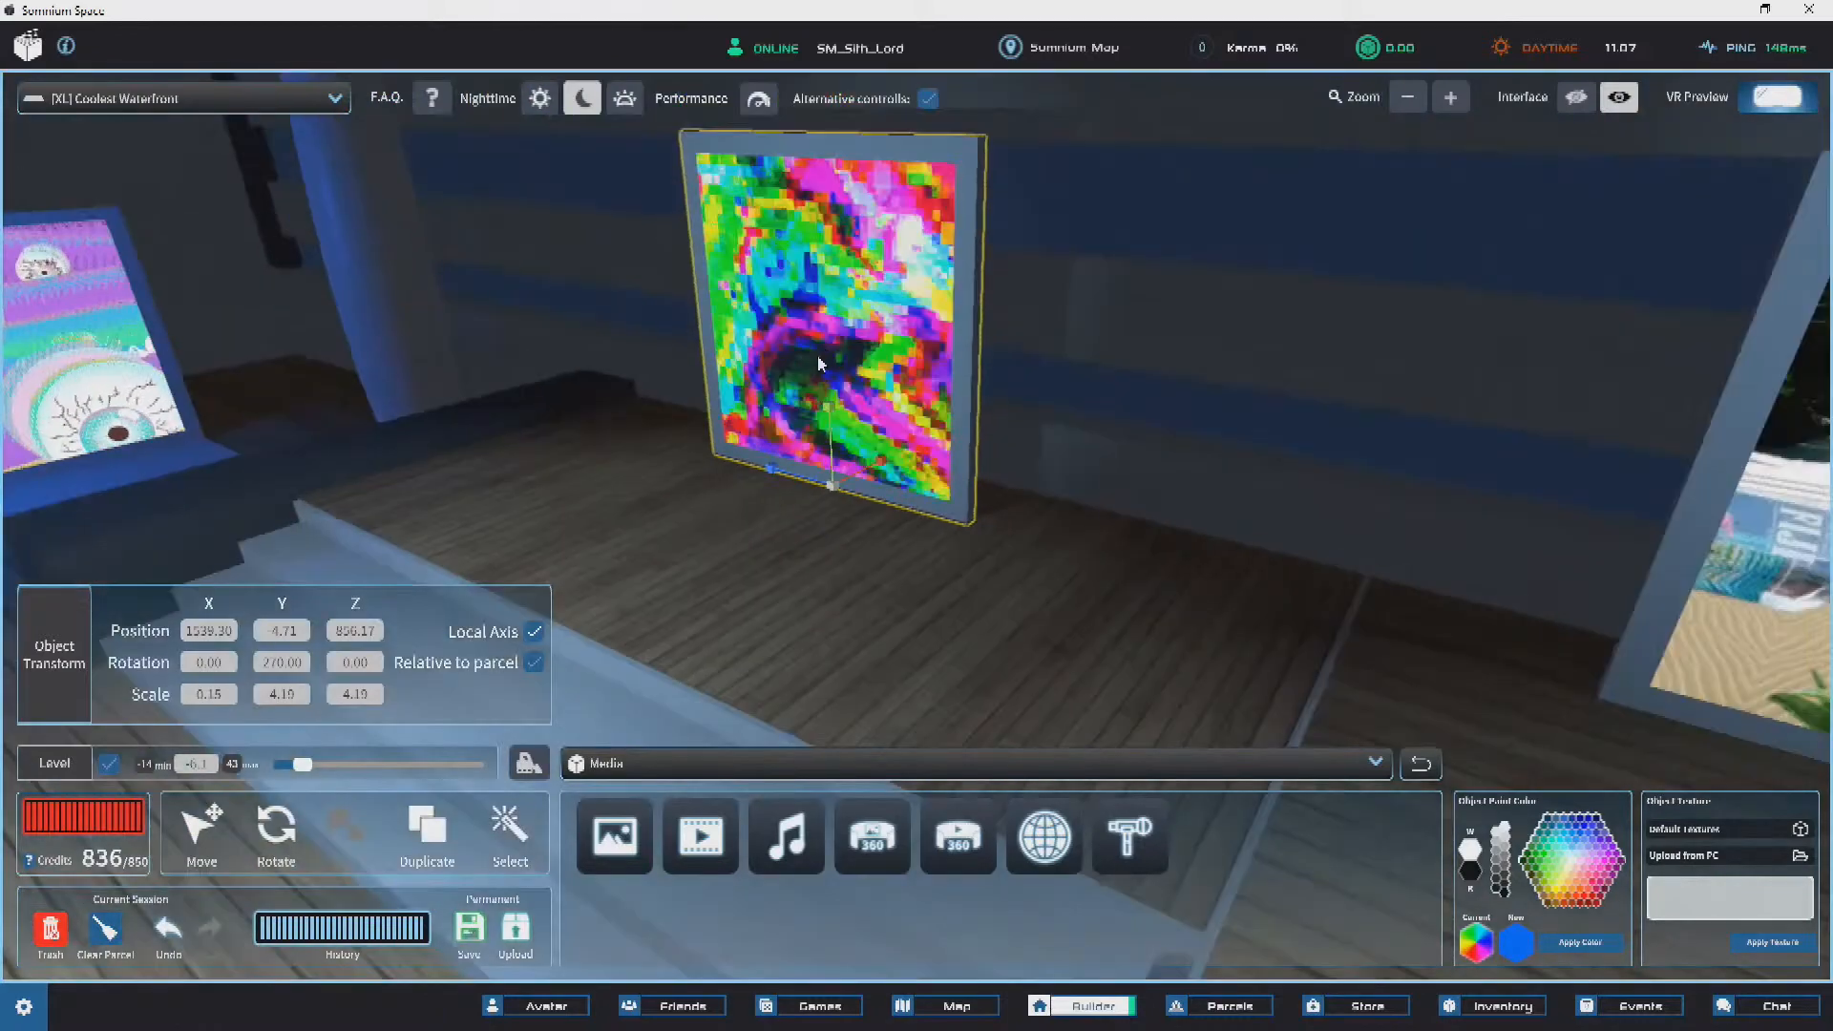
left_click_drag(848, 481, 839, 501)
key("w")
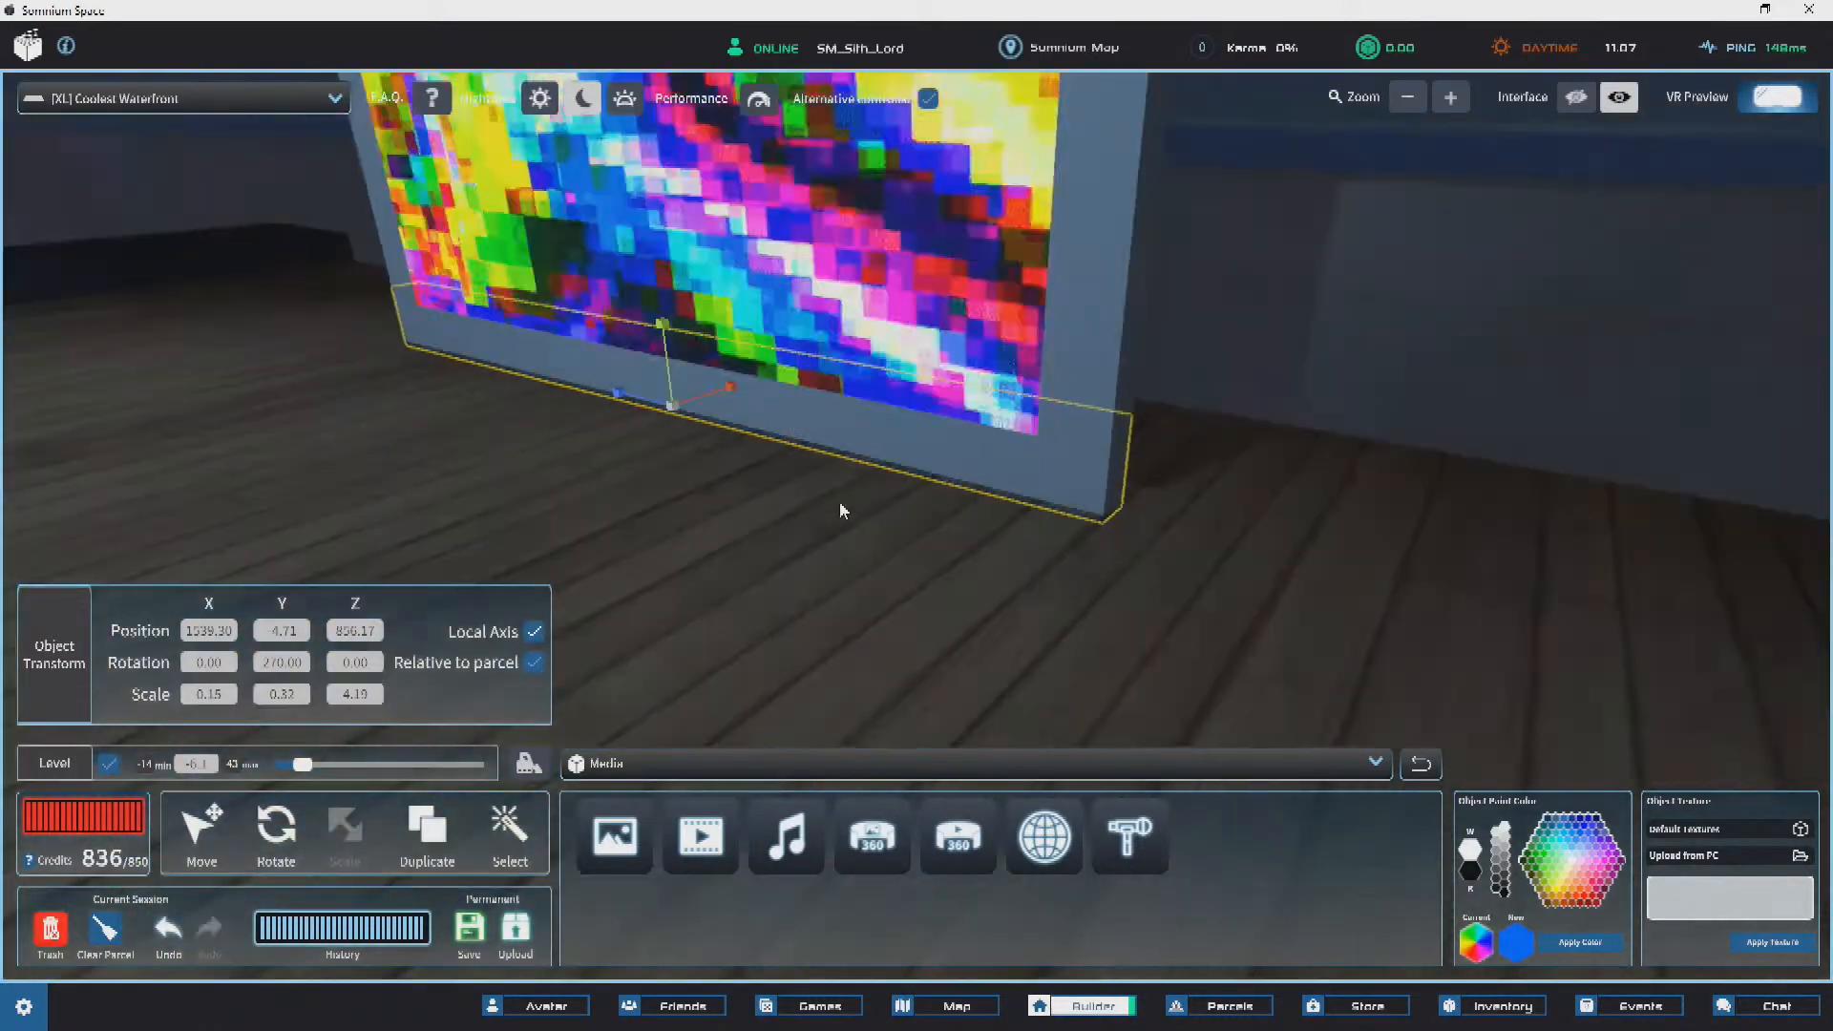
left_click_drag(705, 400, 1481, 347)
right_click_drag(1481, 348, 1219, 356)
Step: Inspect the rainbow GIF's base slab from outside the building and up close
key("d")
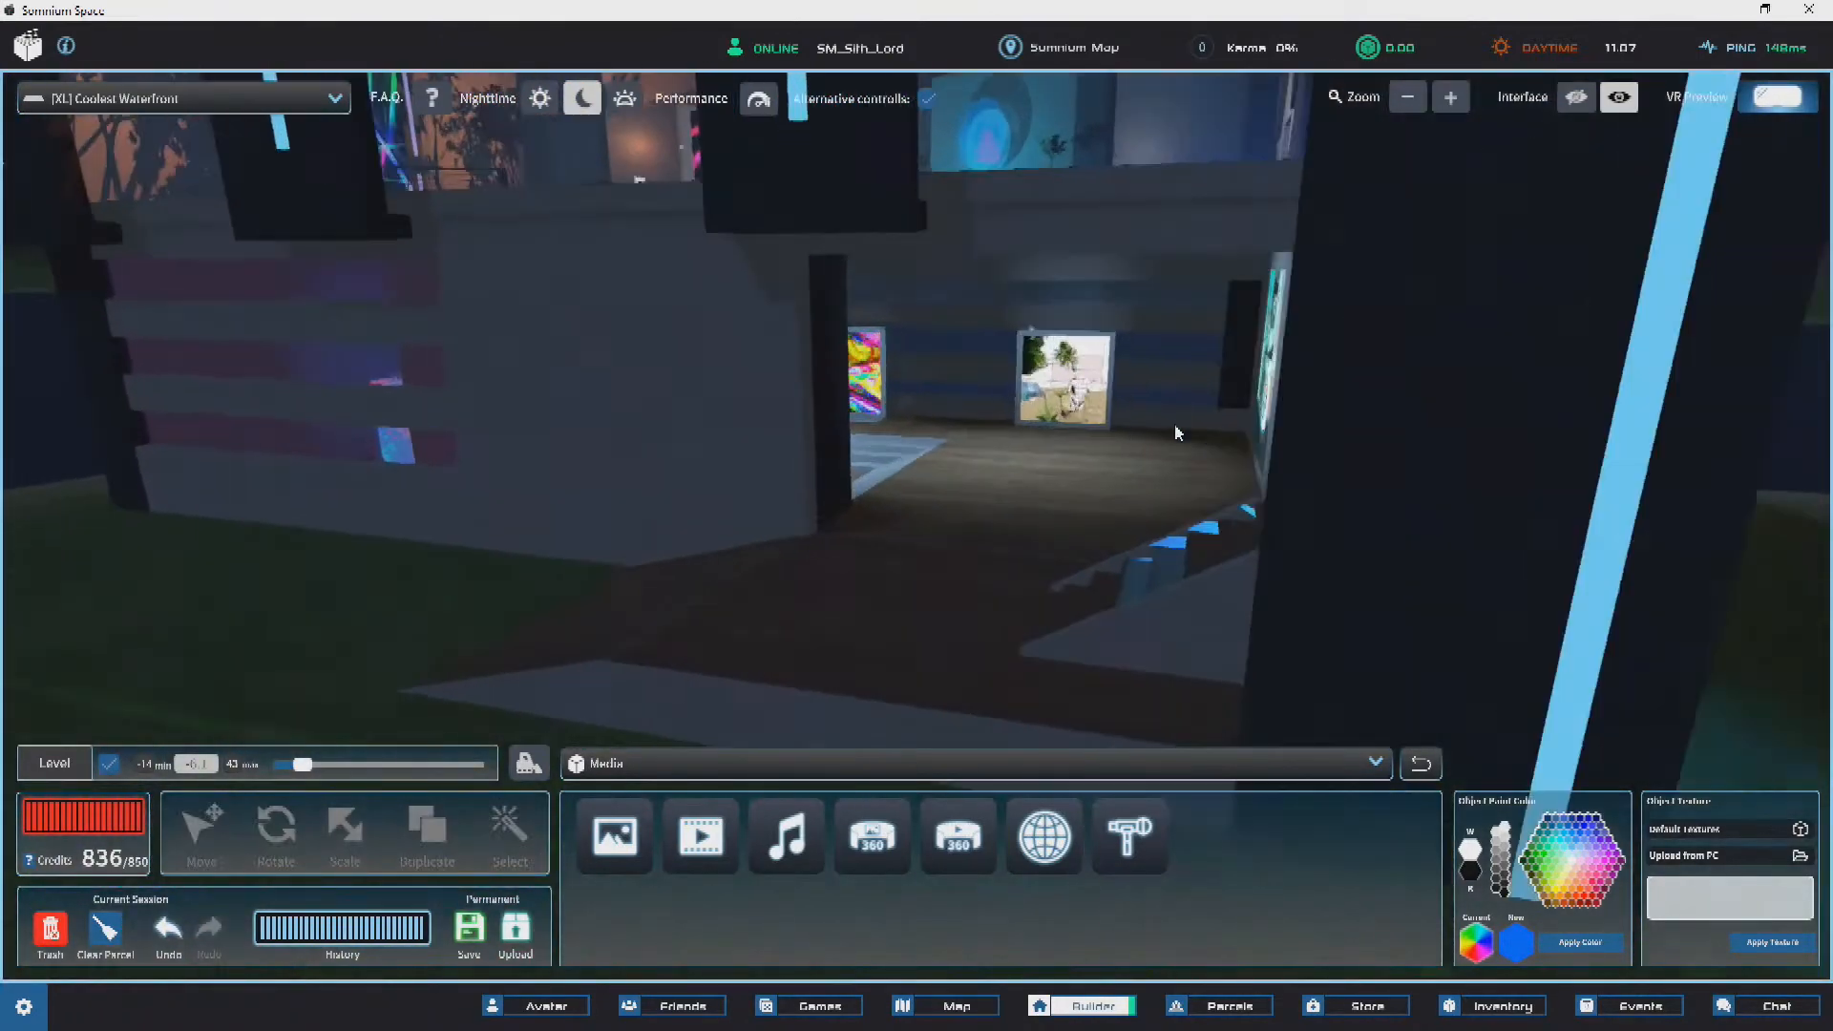
key("w")
mouse_move(1175, 432)
right_mouse_down()
mouse_move(1050, 374)
mouse_move(933, 368)
mouse_move(778, 444)
mouse_move(1073, 421)
mouse_move(1018, 403)
mouse_move(801, 422)
right_mouse_up()
key("a")
key("w")
key("d")
key("w")
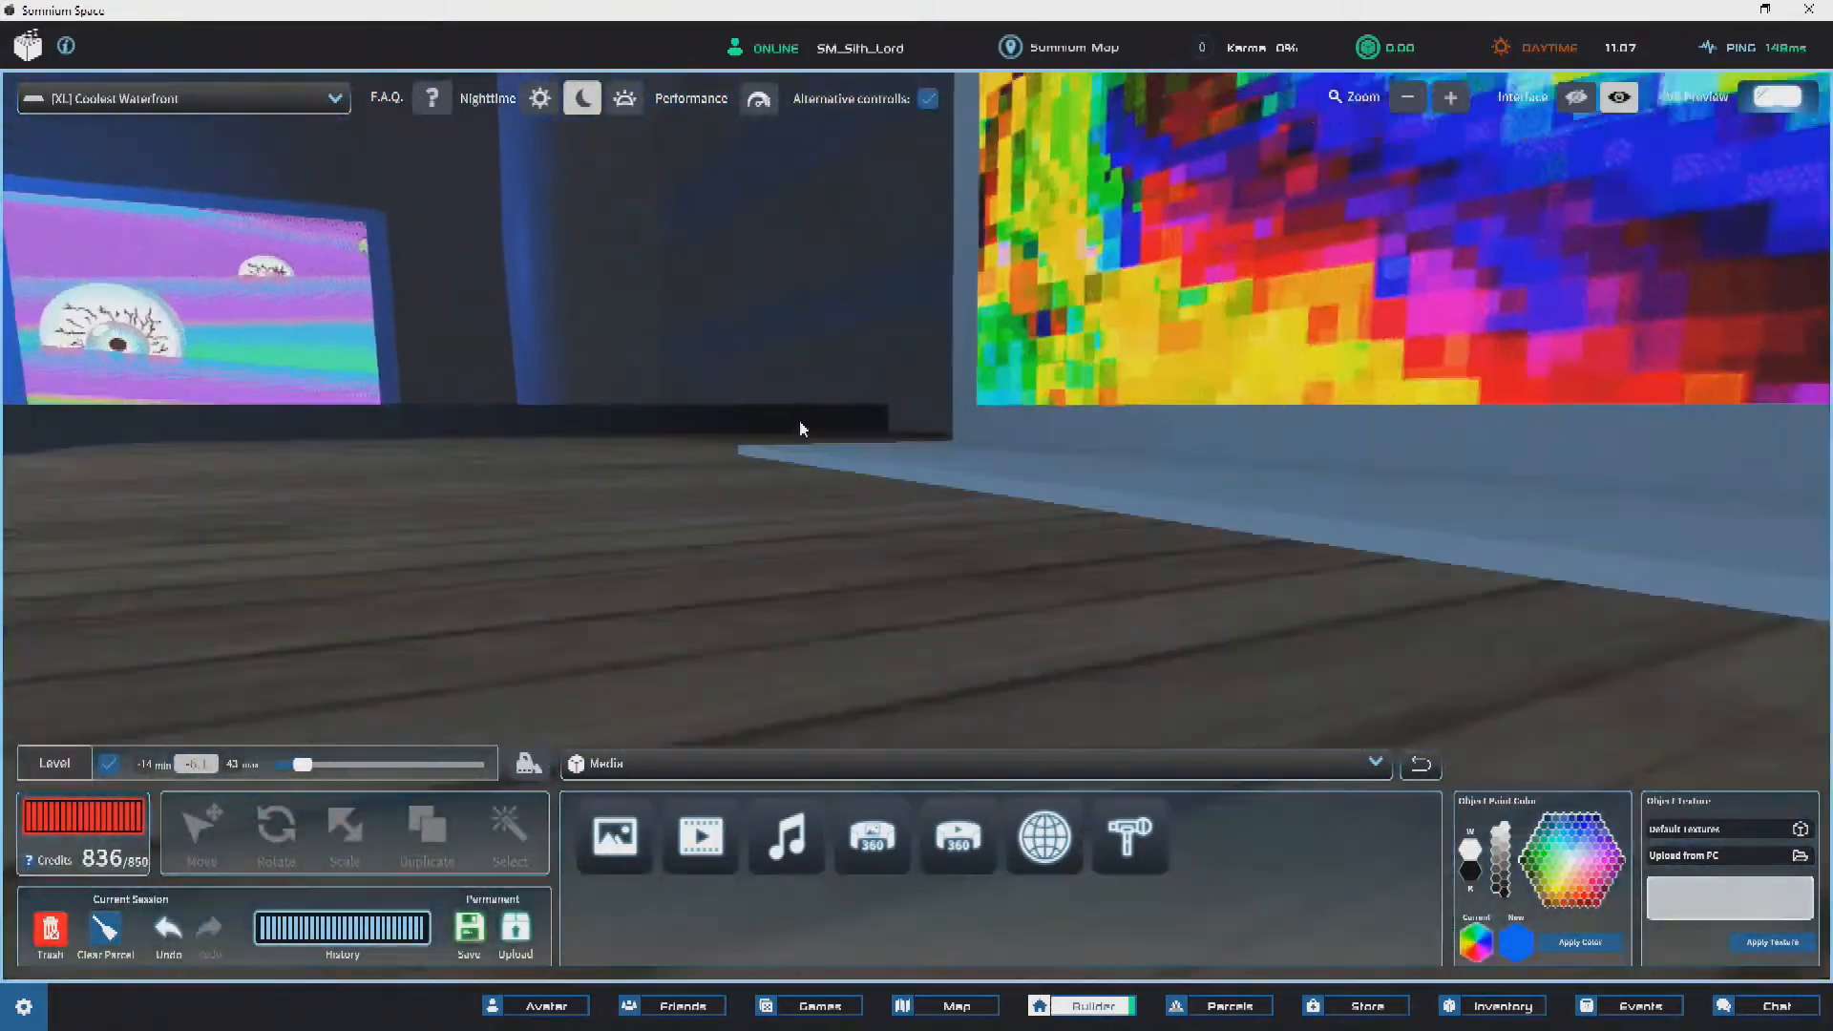
left_click(918, 483)
key("s")
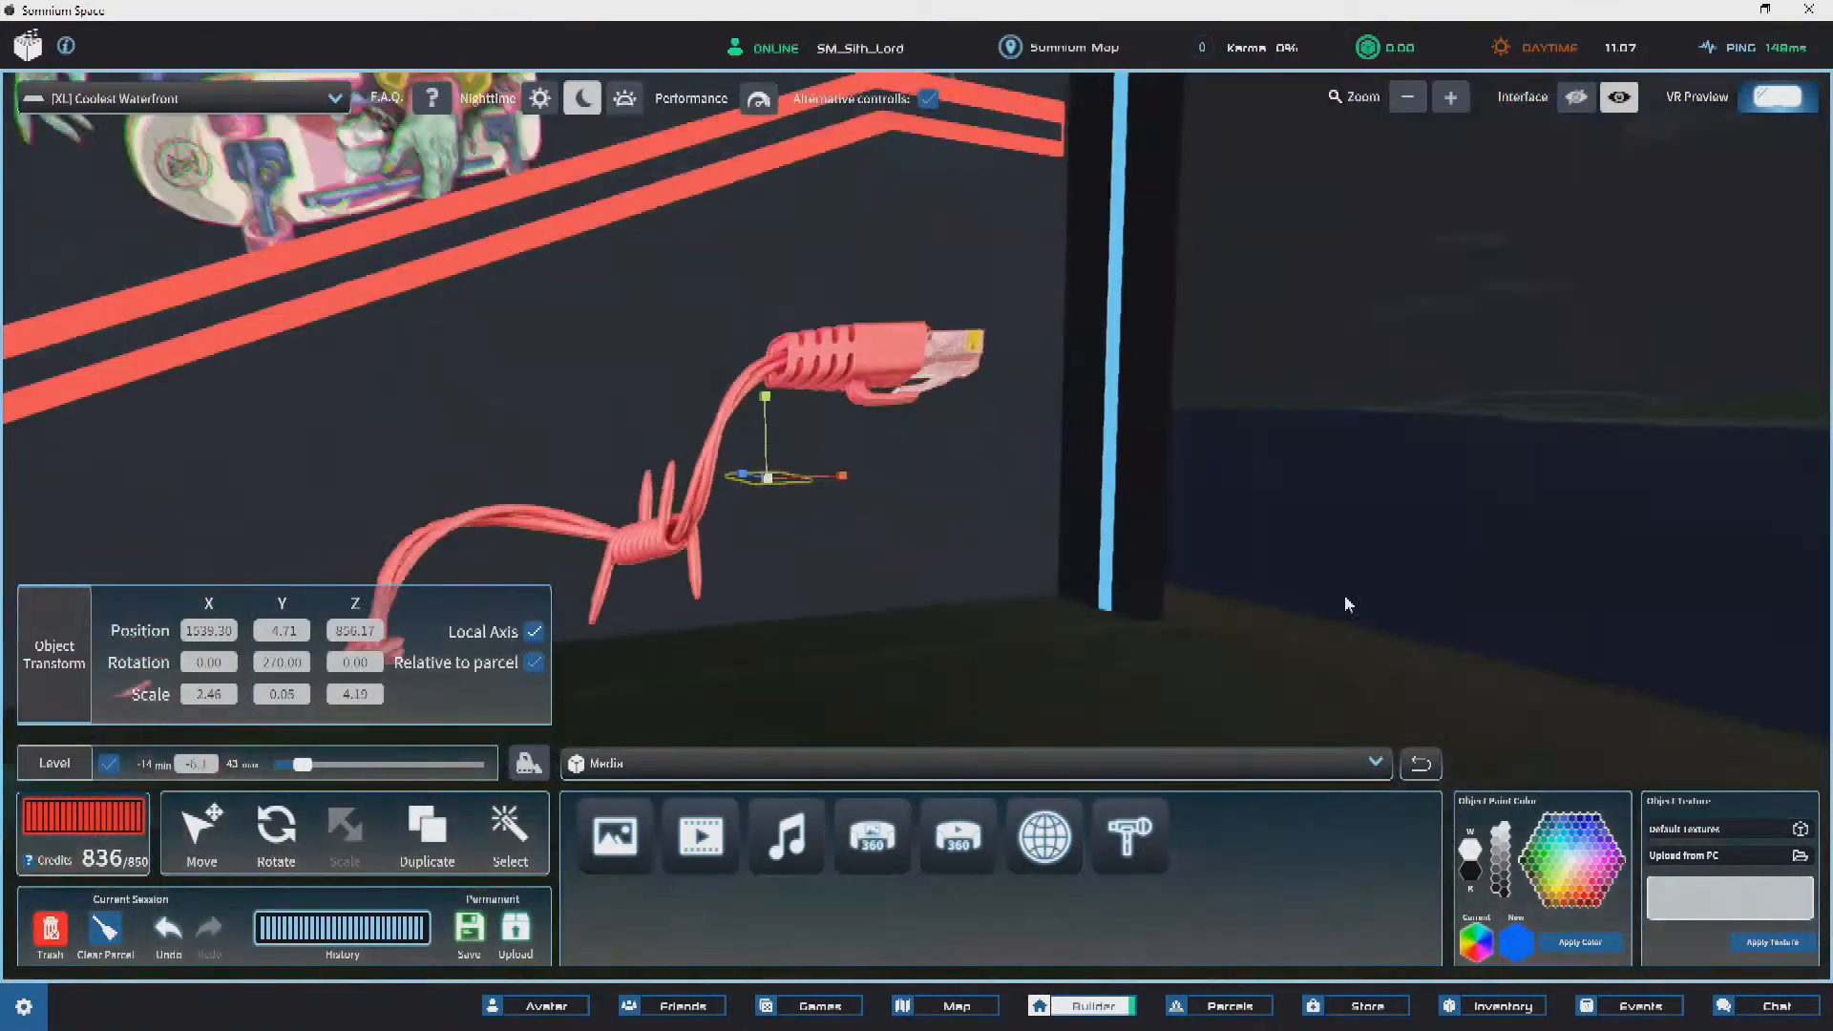
left_click(709, 498)
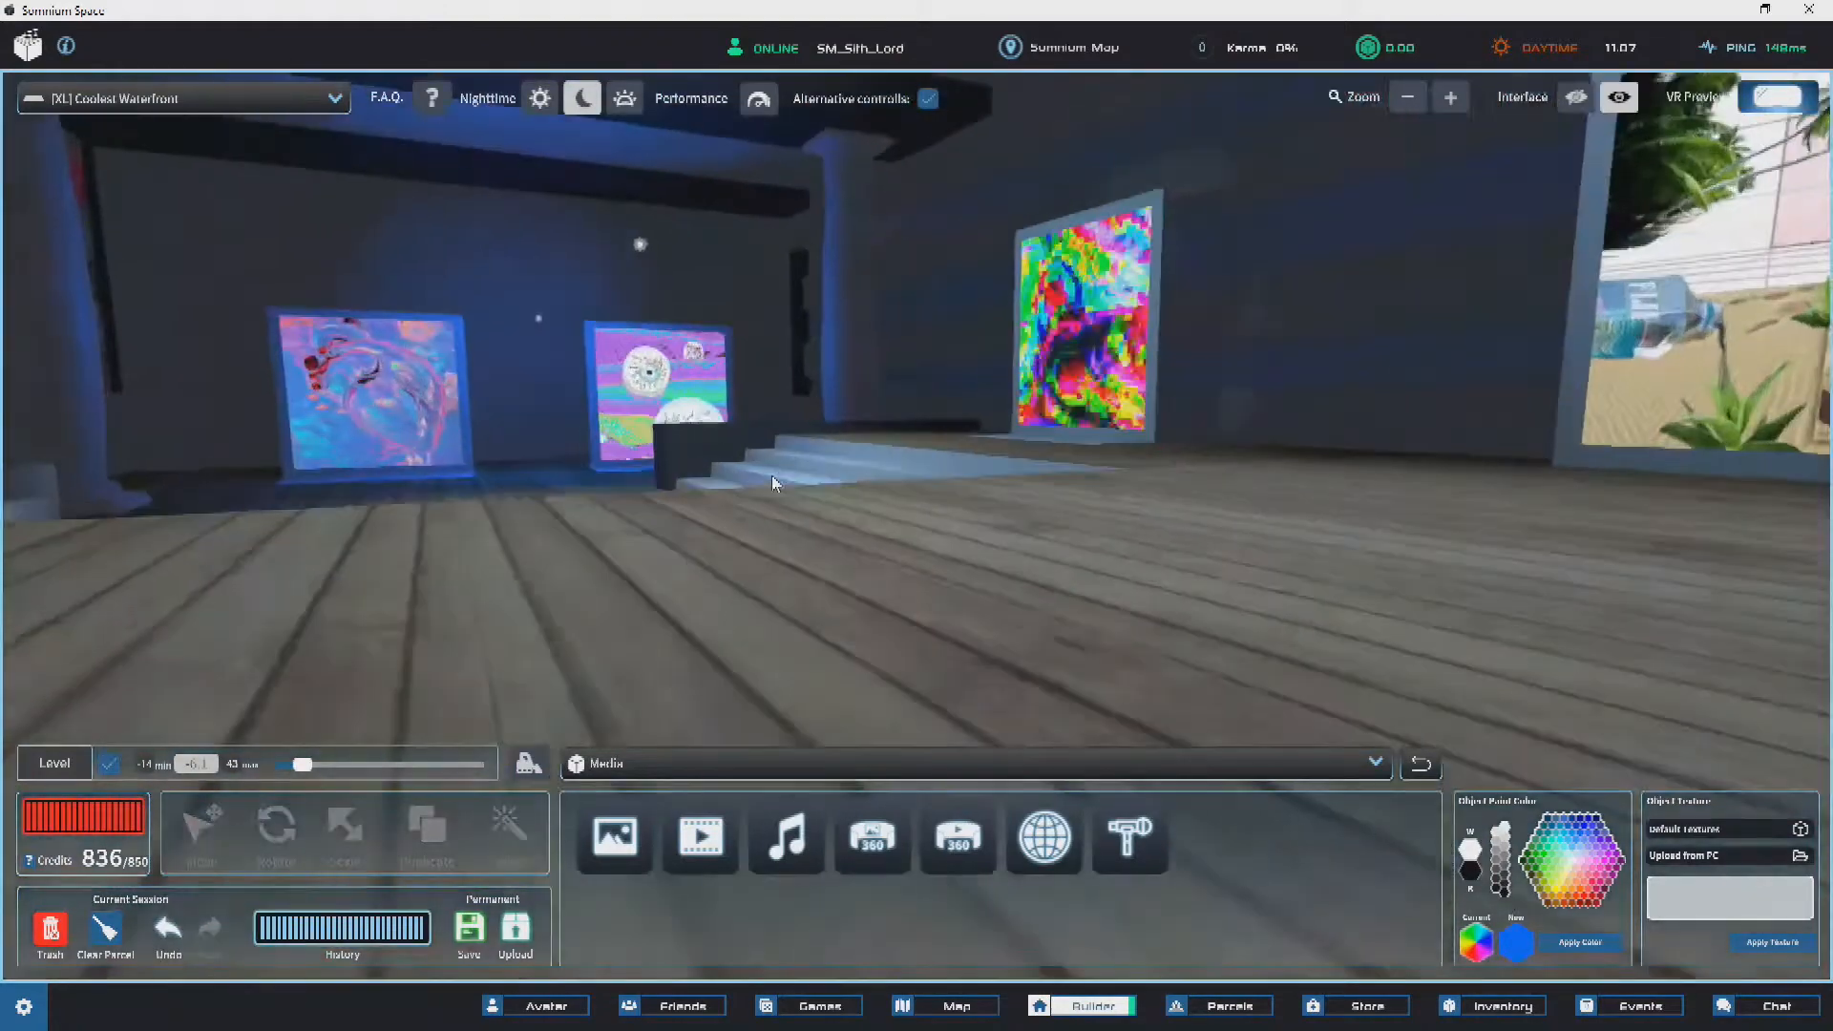
Step: Duplicate the rainbow GIF's base slab and align the copy under the beach GIF panel at about X 1549.47, Y -4.71, Z 856.17
mouse_move(771, 475)
right_mouse_down()
mouse_move(1033, 508)
mouse_move(1019, 524)
mouse_move(1011, 495)
mouse_move(926, 443)
mouse_move(770, 475)
mouse_move(874, 441)
mouse_move(898, 484)
mouse_move(327, 553)
mouse_move(532, 516)
mouse_move(765, 622)
mouse_move(852, 493)
mouse_move(1043, 721)
mouse_move(741, 697)
right_mouse_up()
left_click(1003, 666)
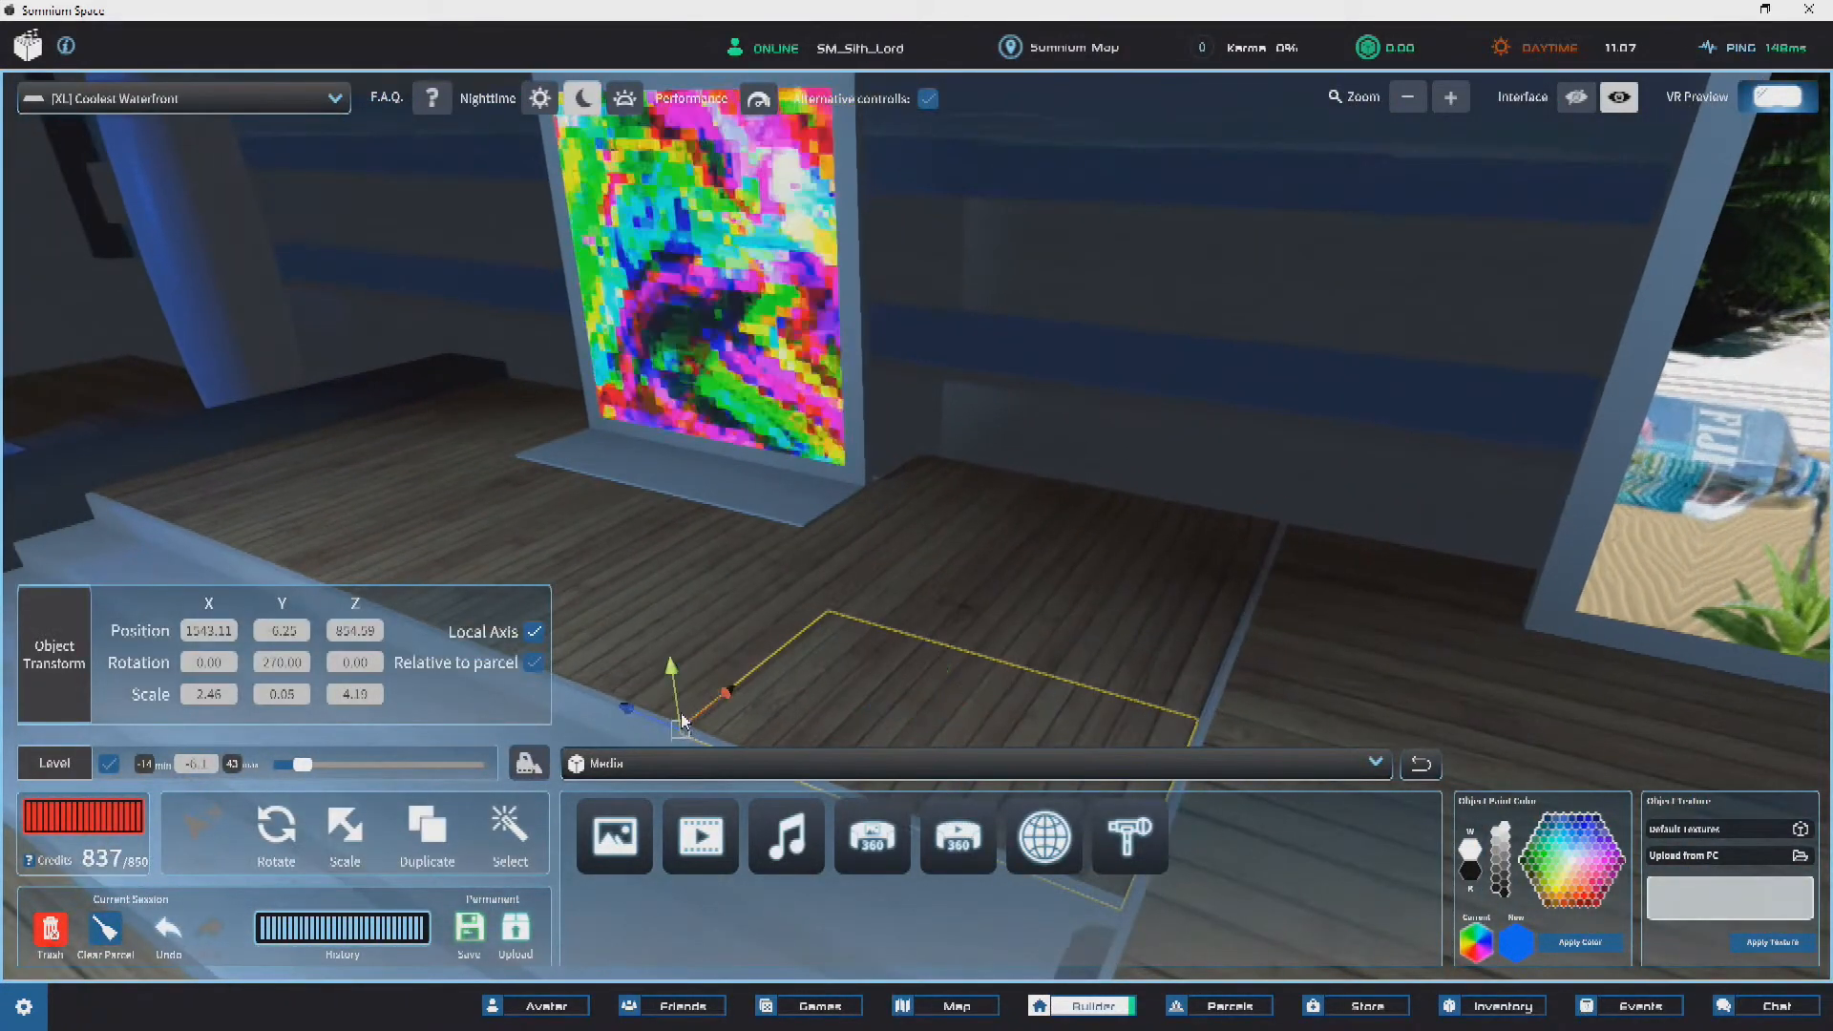
right_click_drag(840, 570, 878, 513)
mouse_move(809, 380)
right_mouse_down()
mouse_move(1174, 532)
mouse_move(1107, 507)
right_mouse_up()
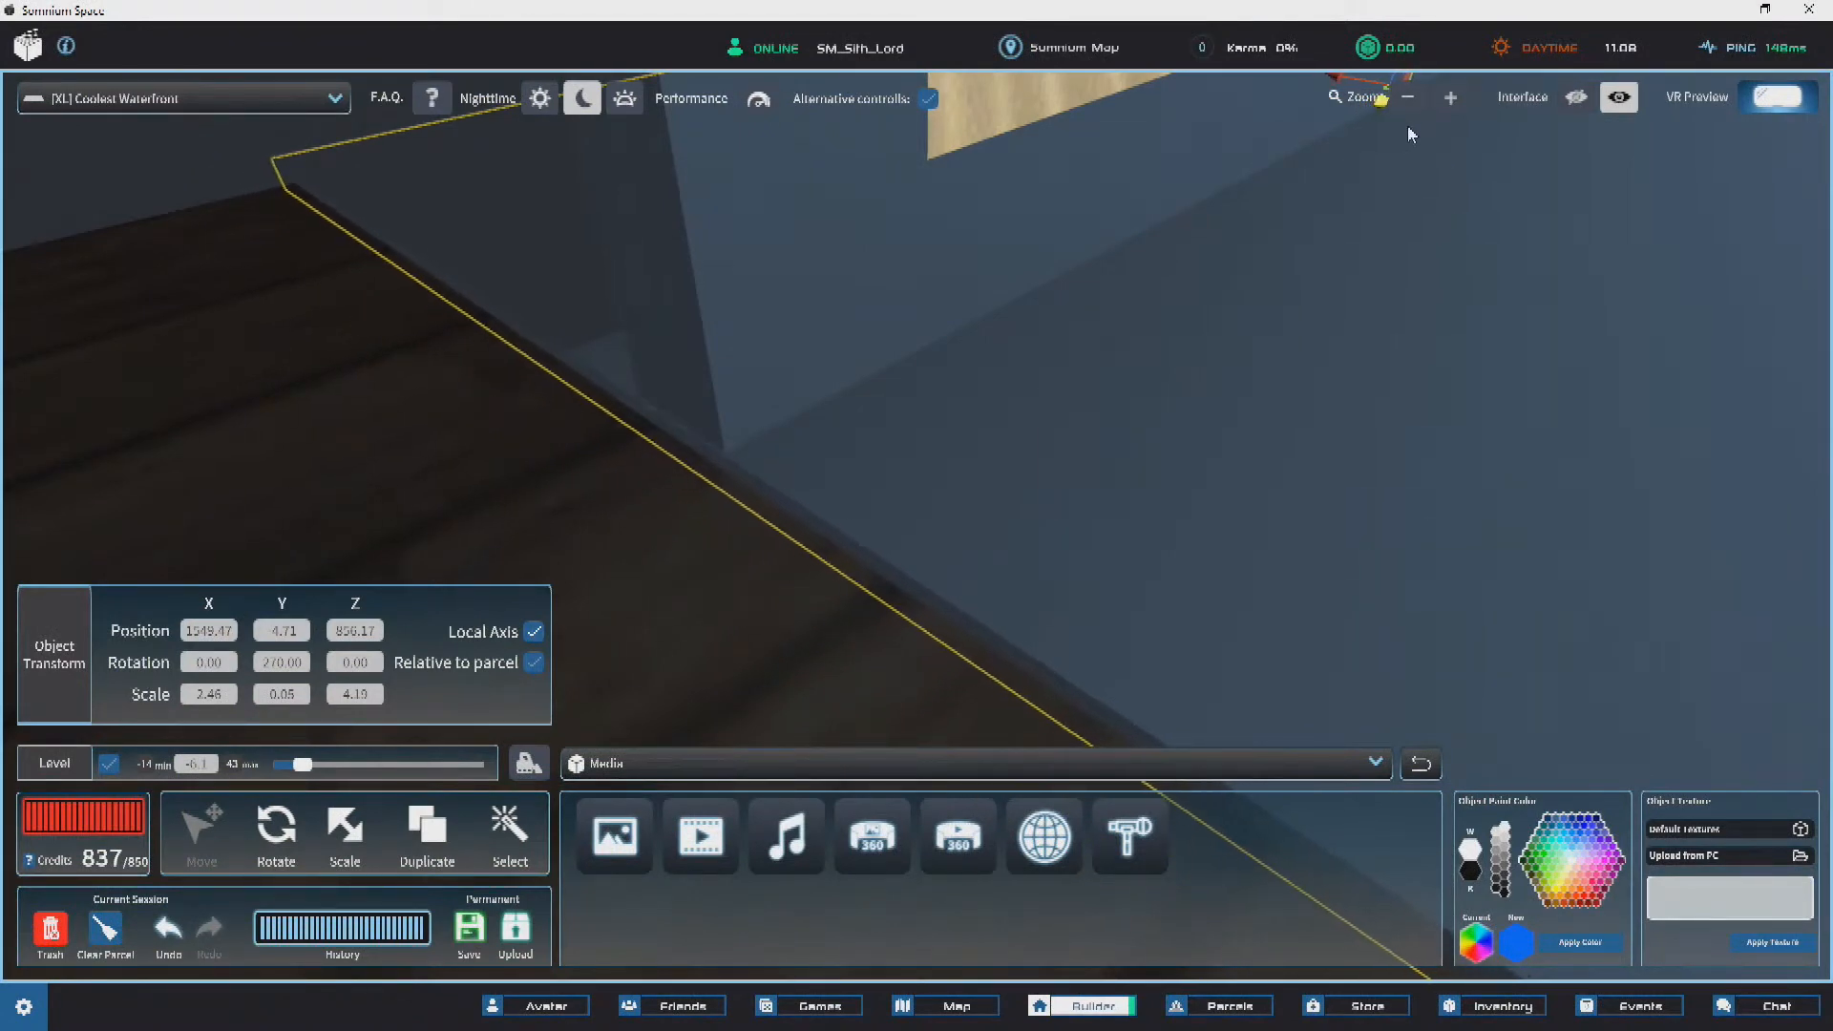
right_click_drag(1403, 183, 421, 897)
left_click(1499, 436)
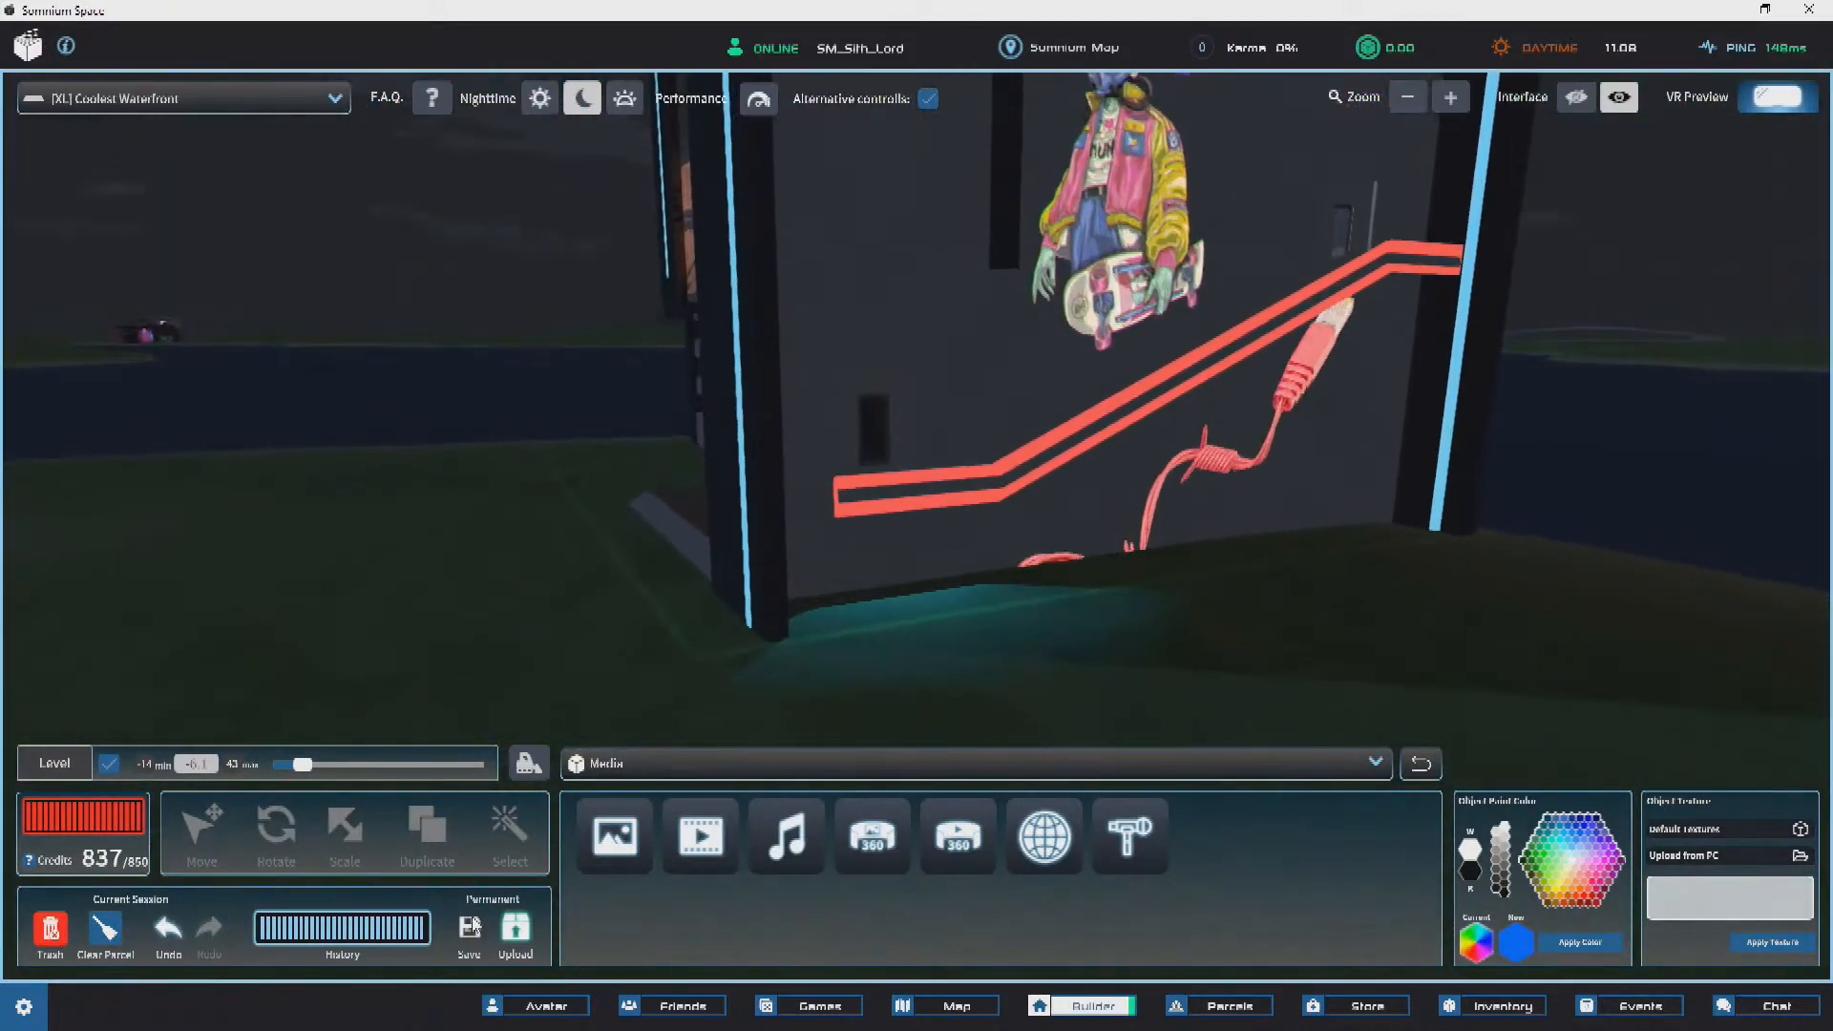
Step: Select the large city GIF on the ground floor's side wall and check its placement from several viewpoints
left_click(114, 124)
key("w")
mouse_move(573, 315)
right_mouse_down()
mouse_move(1063, 413)
mouse_move(1382, 426)
mouse_move(1172, 372)
mouse_move(1089, 401)
mouse_move(1128, 410)
mouse_move(972, 511)
right_mouse_up()
left_click(1107, 420)
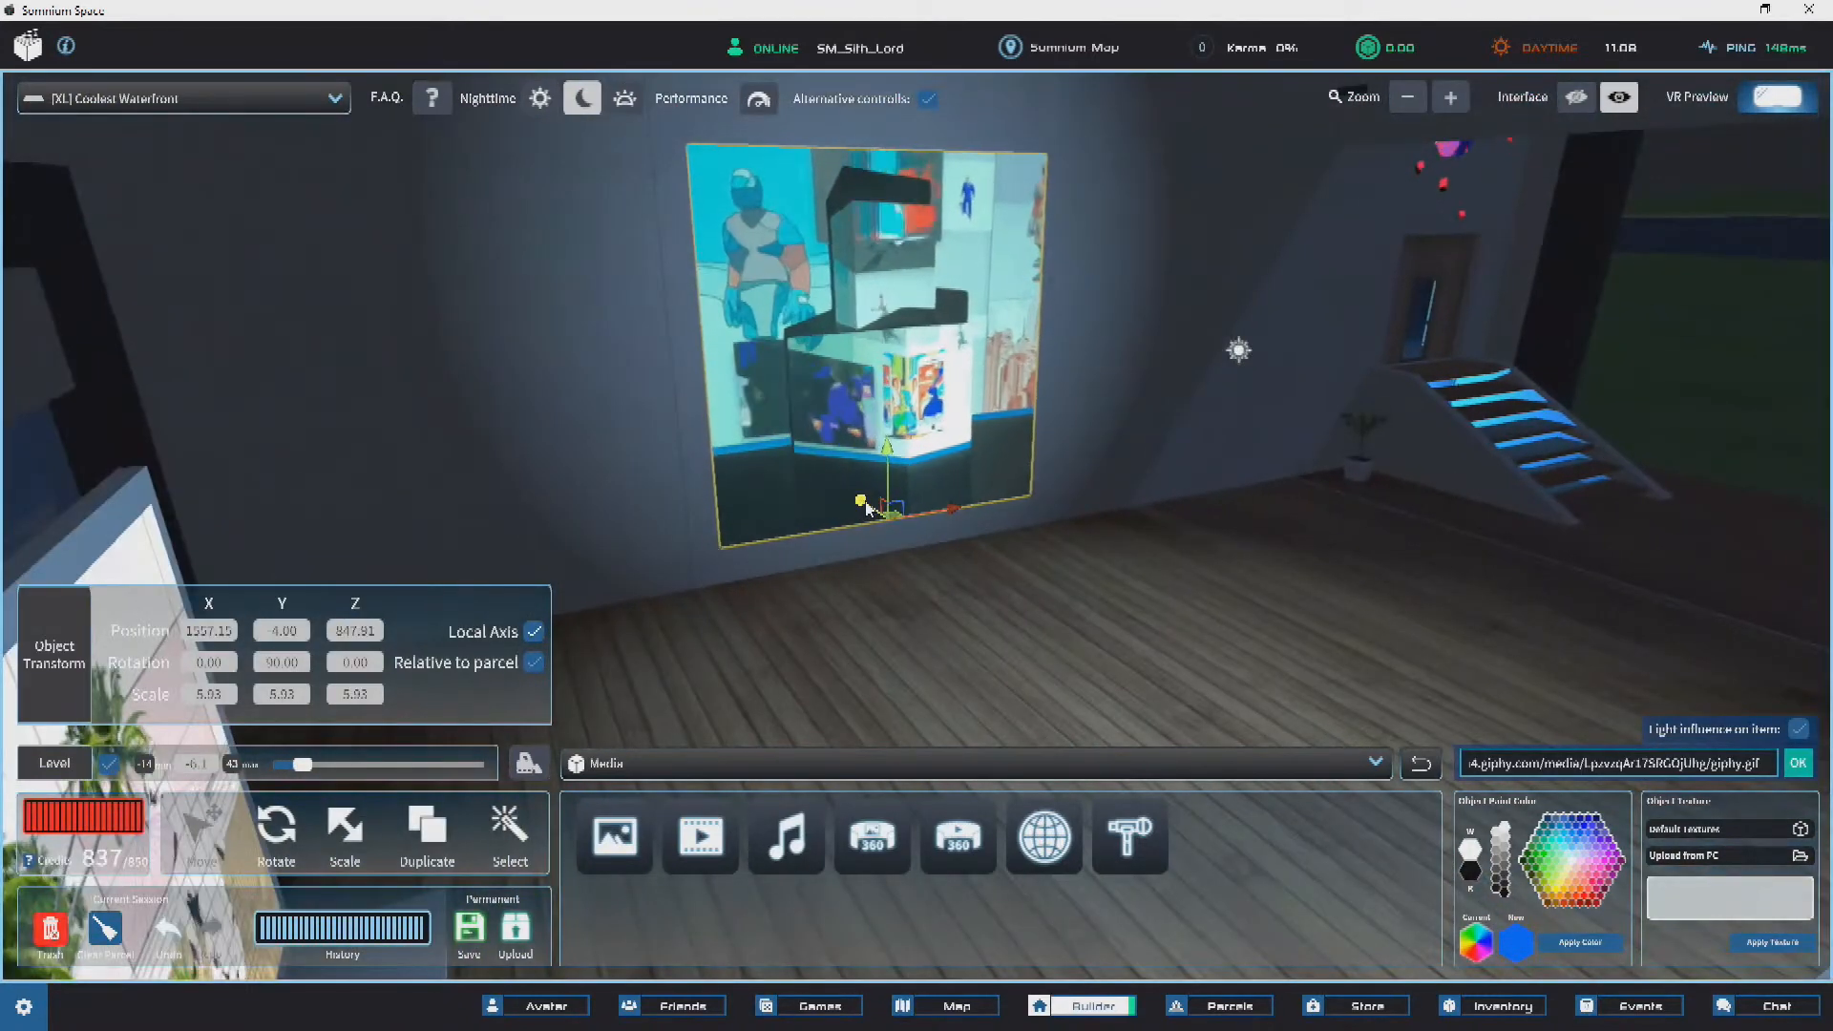
key("s")
mouse_move(958, 508)
right_mouse_down()
mouse_move(1170, 534)
mouse_move(954, 513)
mouse_move(1494, 382)
mouse_move(1015, 389)
mouse_move(949, 443)
mouse_move(1057, 425)
mouse_move(760, 424)
mouse_move(821, 410)
mouse_move(1255, 462)
mouse_move(720, 442)
mouse_move(998, 446)
mouse_move(970, 474)
right_mouse_up()
left_click(1495, 382)
key("w")
left_click(1581, 409)
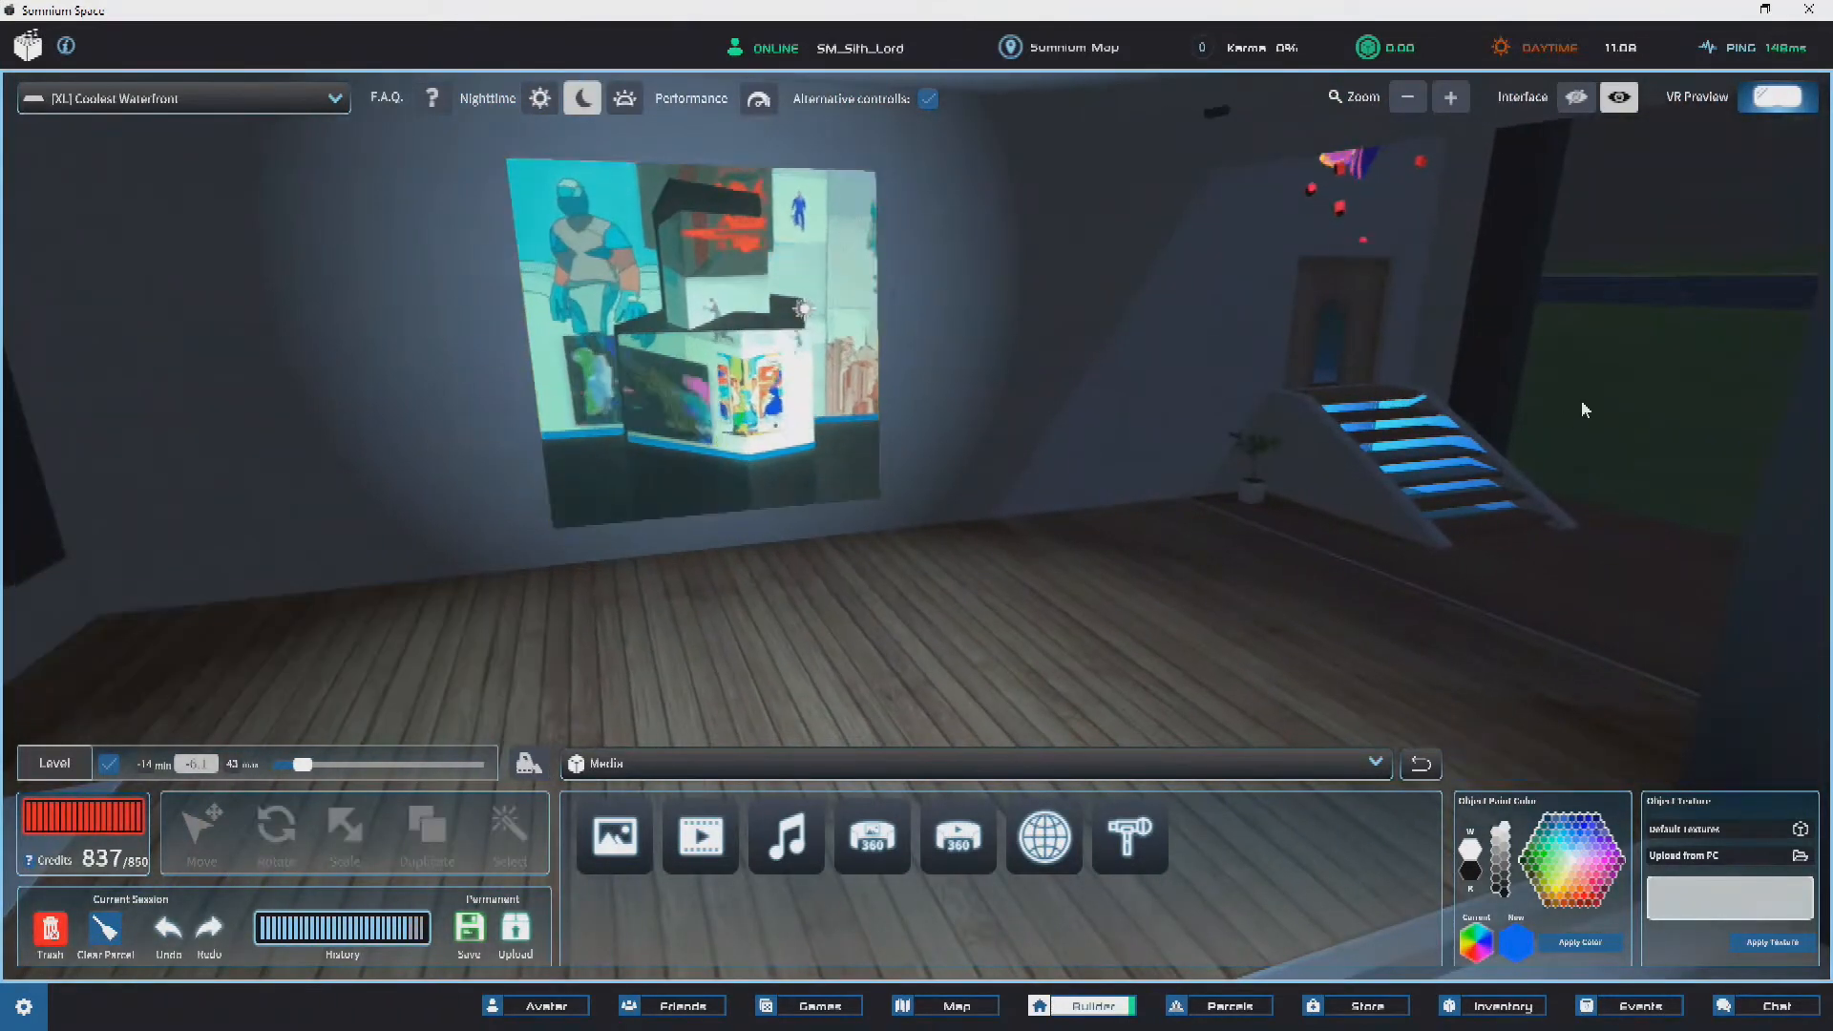
Step: Save the build progress and dismiss the save notification
key("s")
right_click_drag(1604, 392, 365, 787)
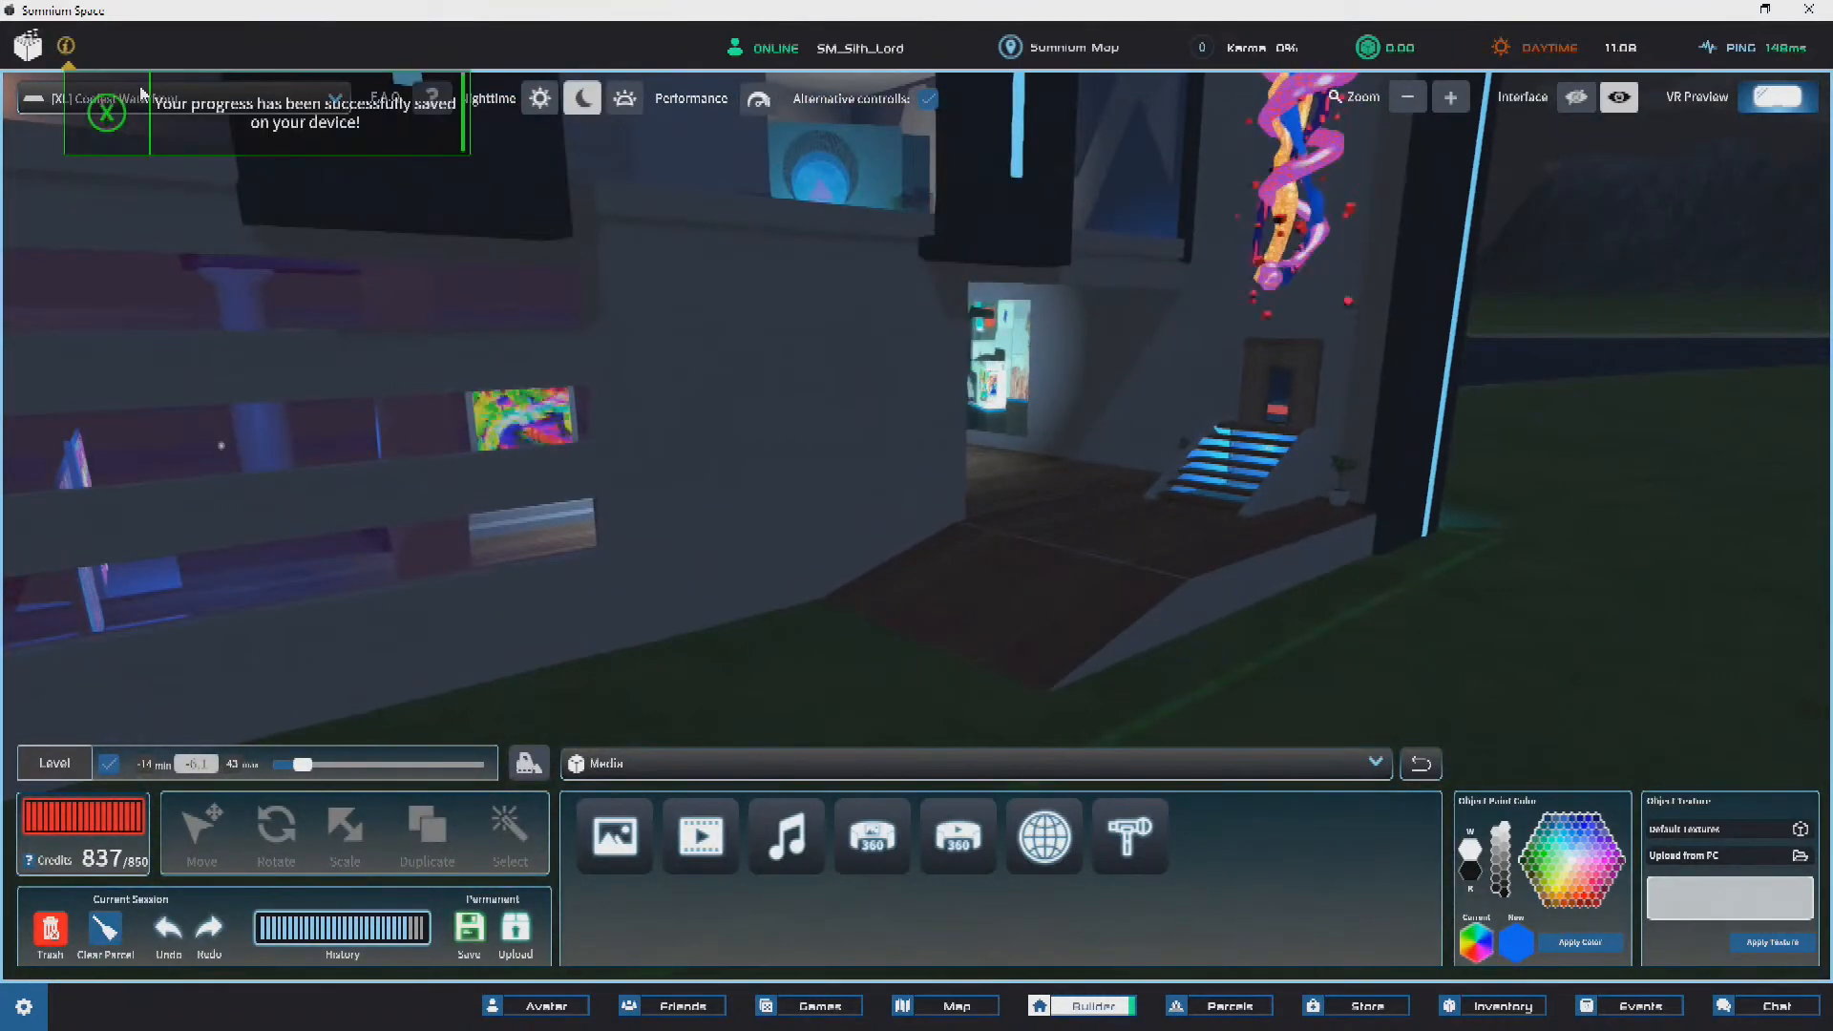
left_click(108, 119)
Step: Examine the ground floor's GIF panels with their base slabs and the building's front facade from outside
key("w")
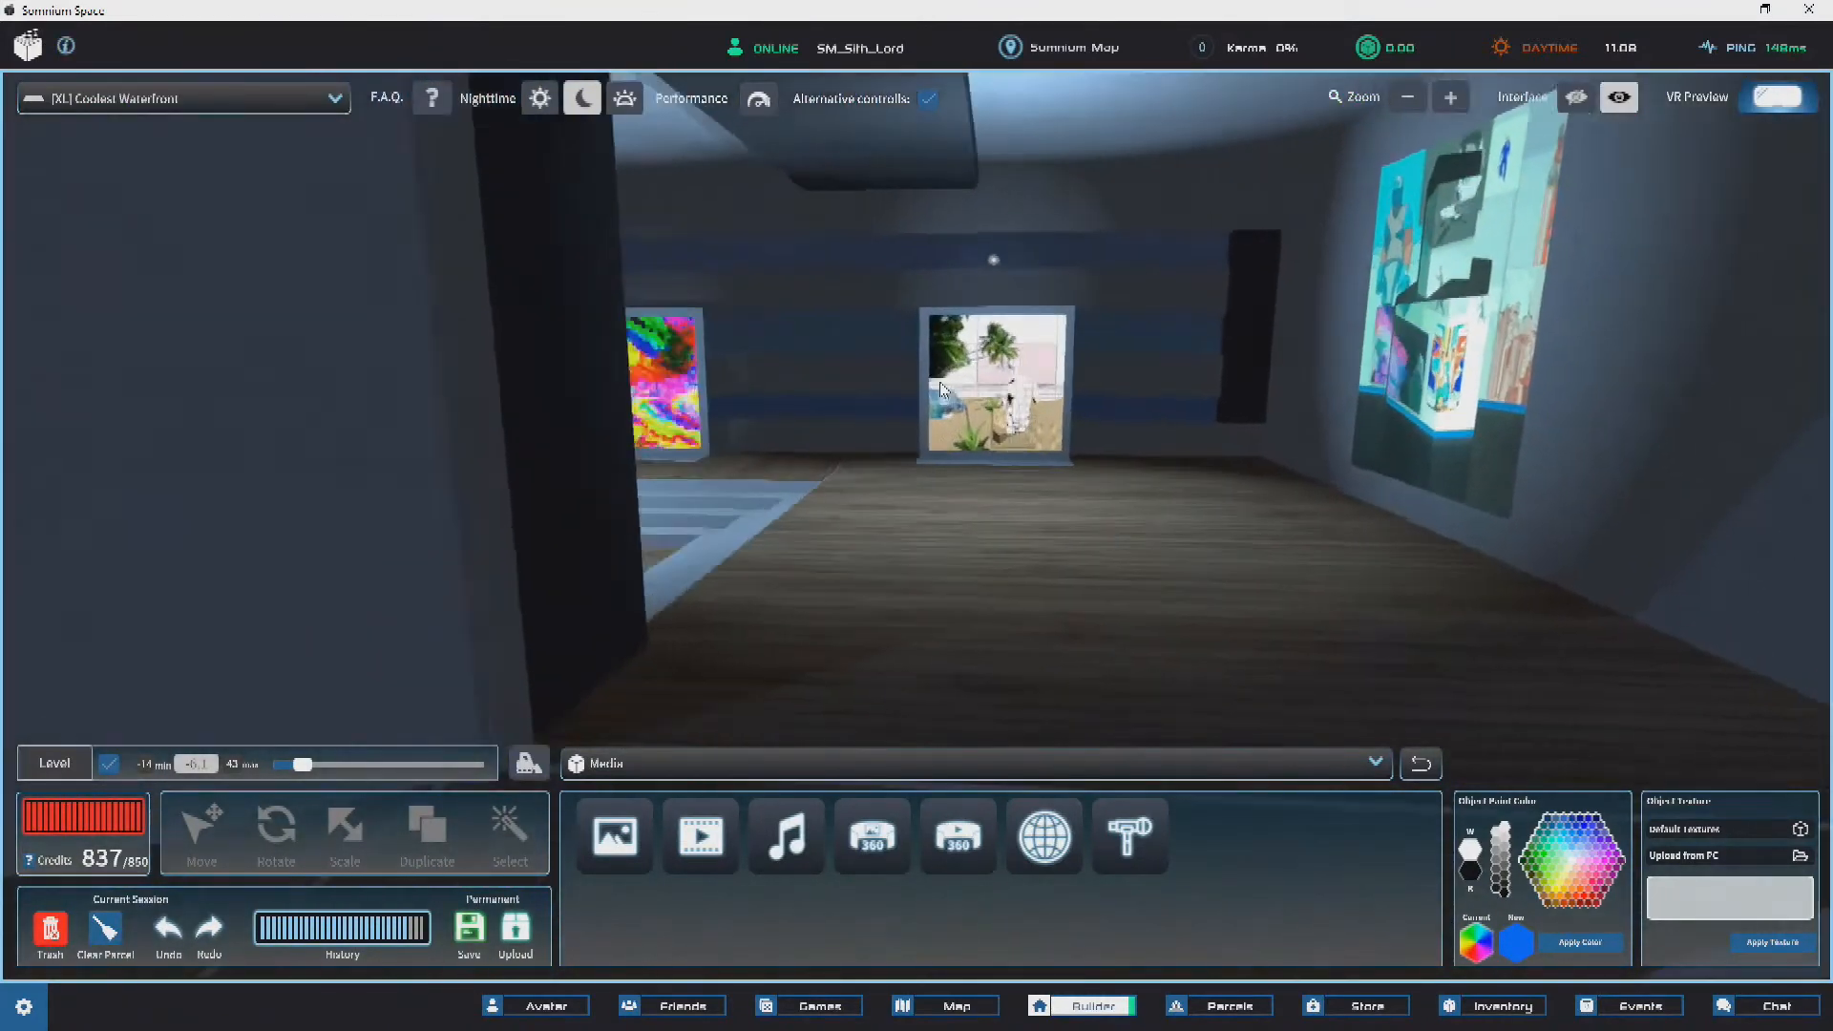
key("w")
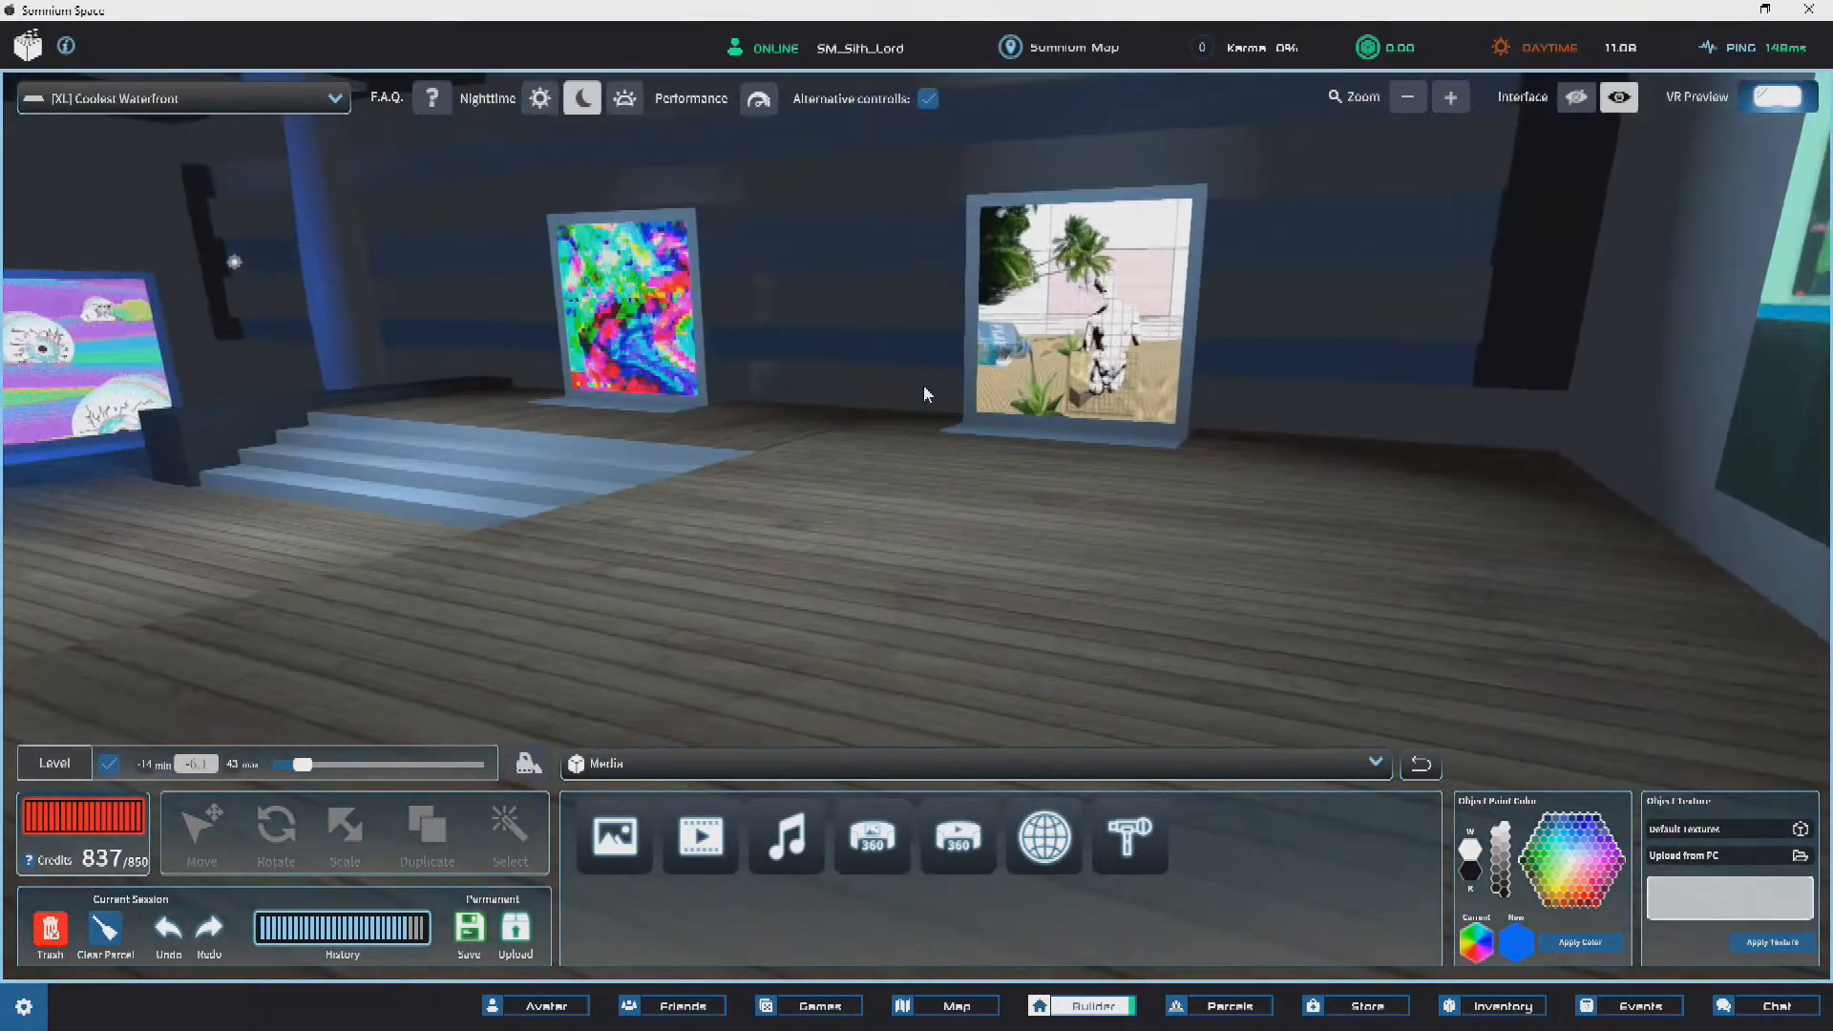
right_click_drag(924, 392, 1453, 469)
key("s")
key("s")
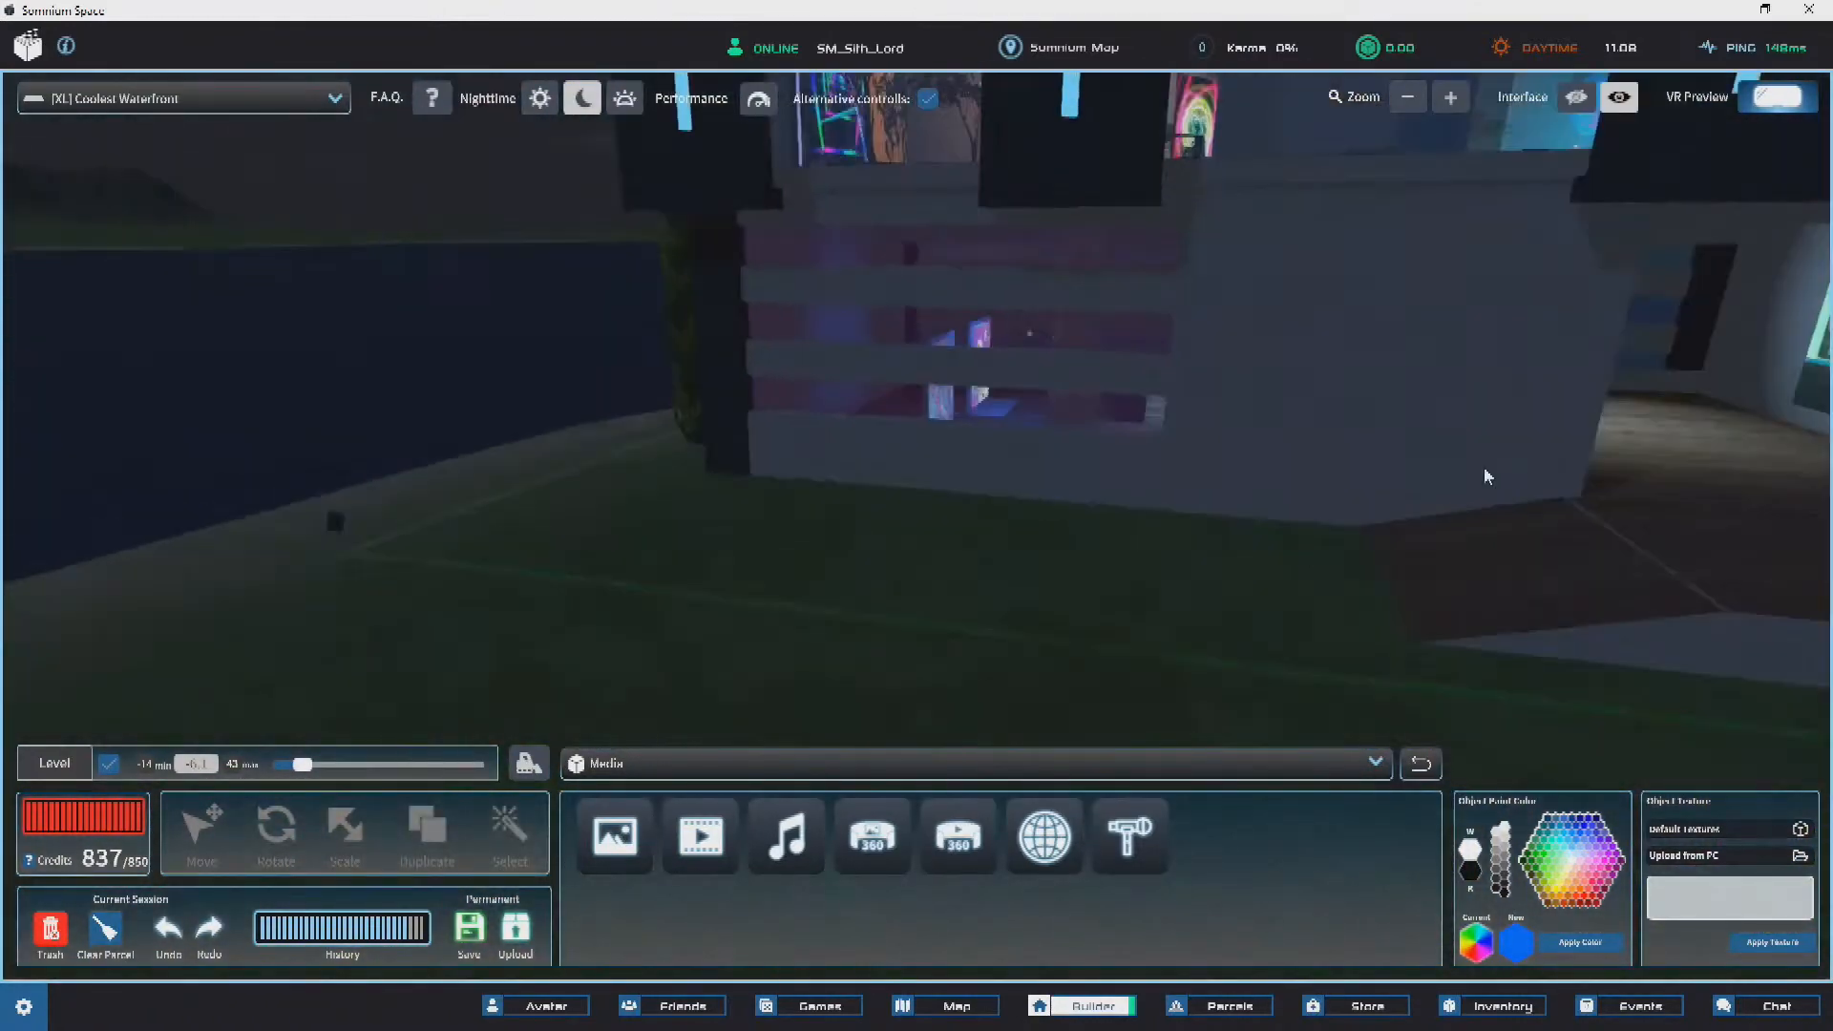
right_click_drag(1001, 449, 907, 465)
key("s")
key("d")
right_click_drag(1065, 414, 1330, 414)
key("a")
key("w")
key("w")
key("a")
key("s")
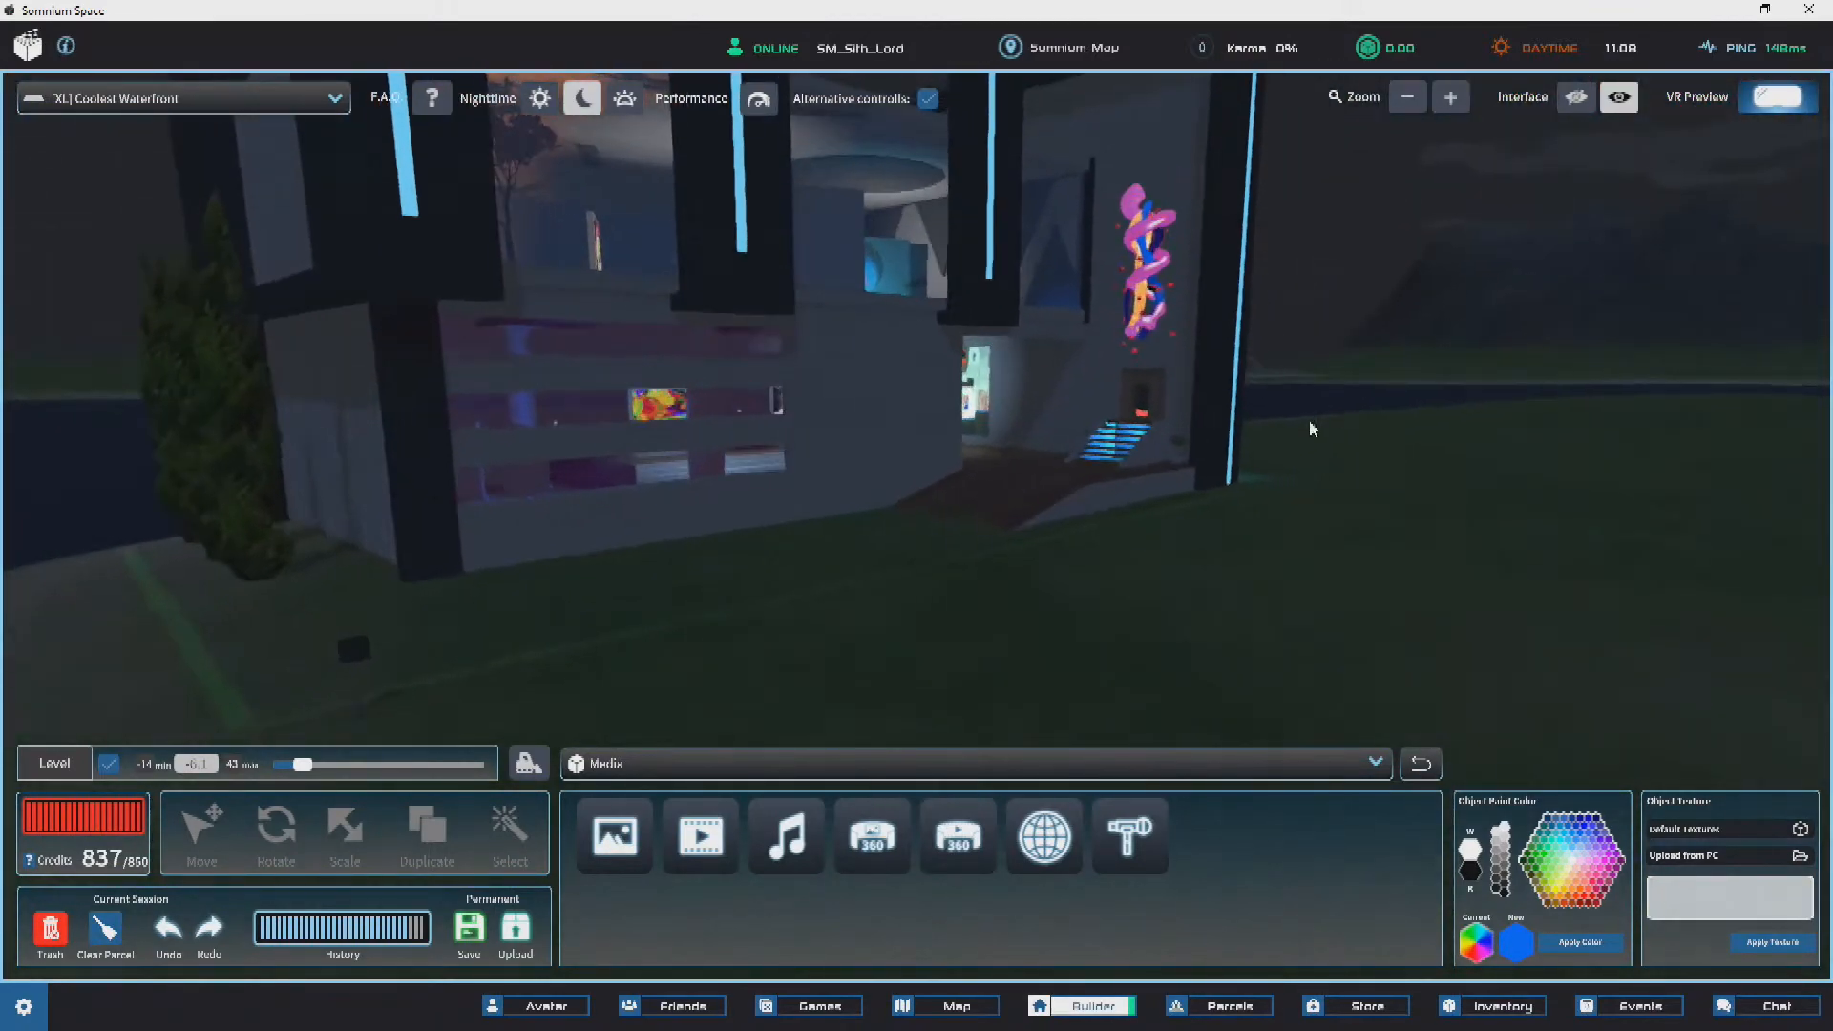
Step: Switch to GIPHY in the browser, browse the related GIFs and open the Glitch Space and two Art Love GIFs in new tabs
key("alt+Tab")
scroll(1182, 462, "down", 8)
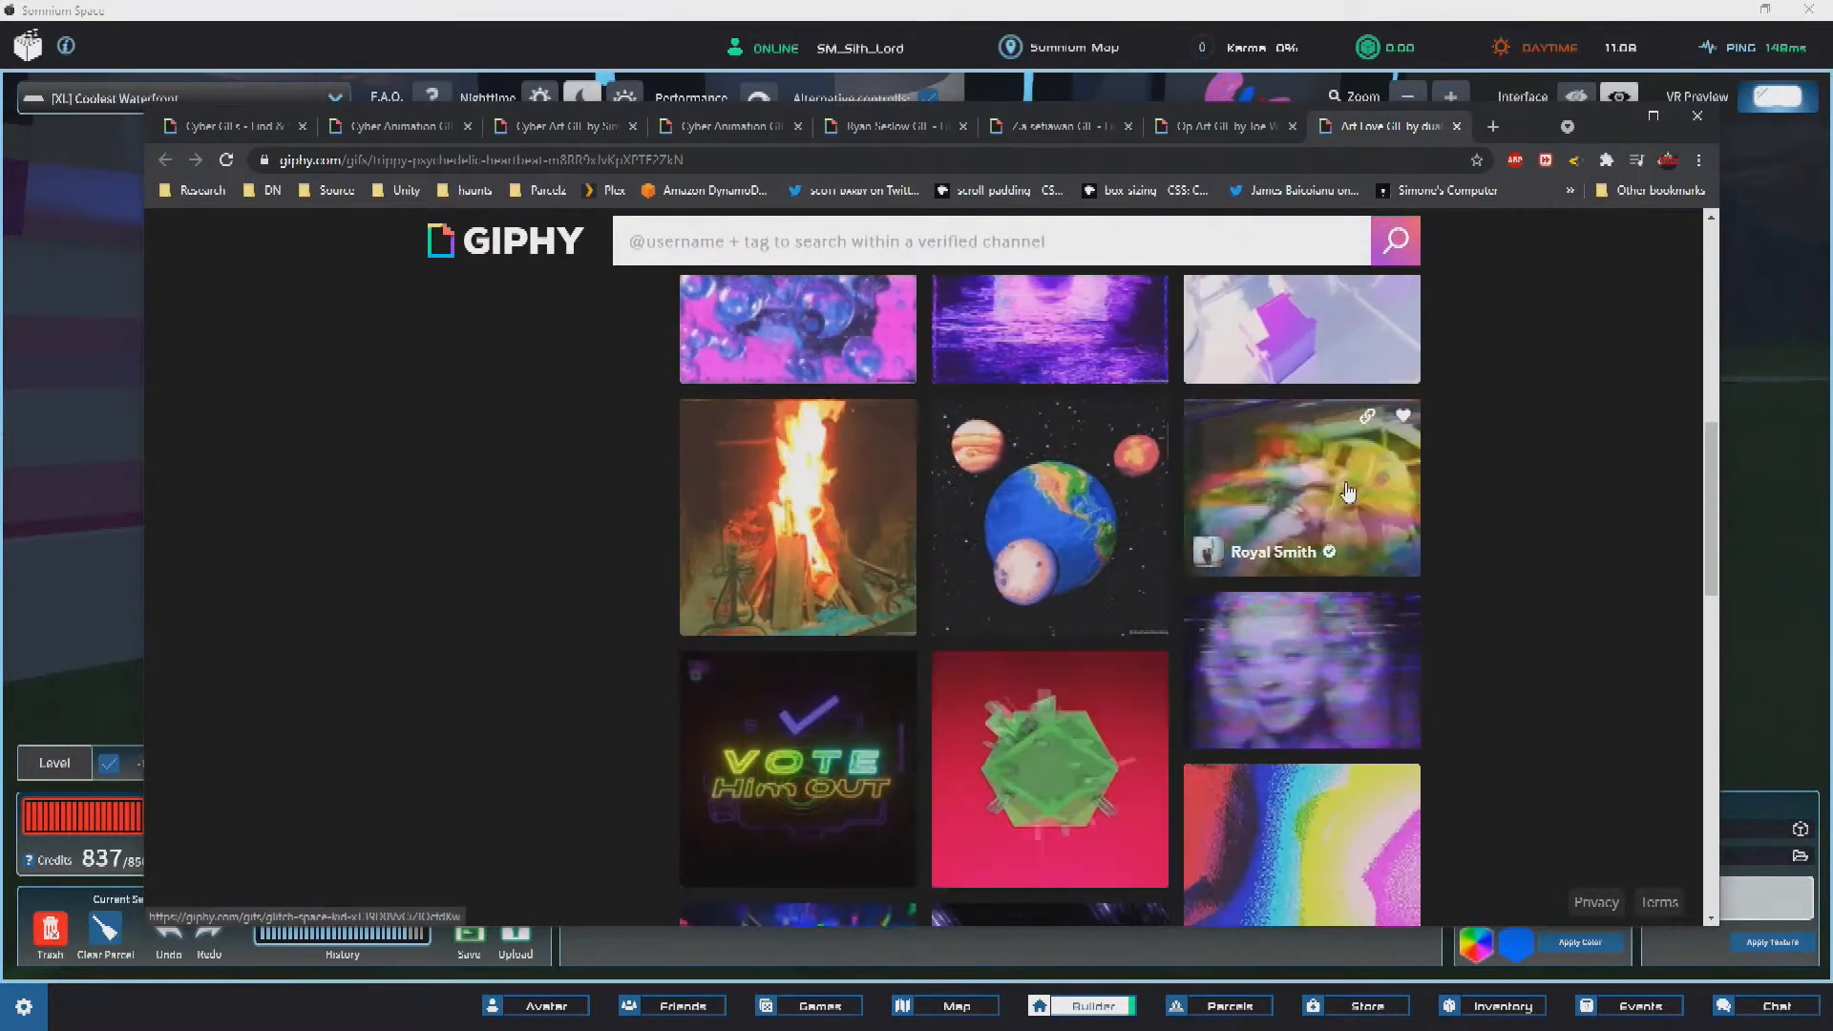
scroll(1365, 492, "down", 2)
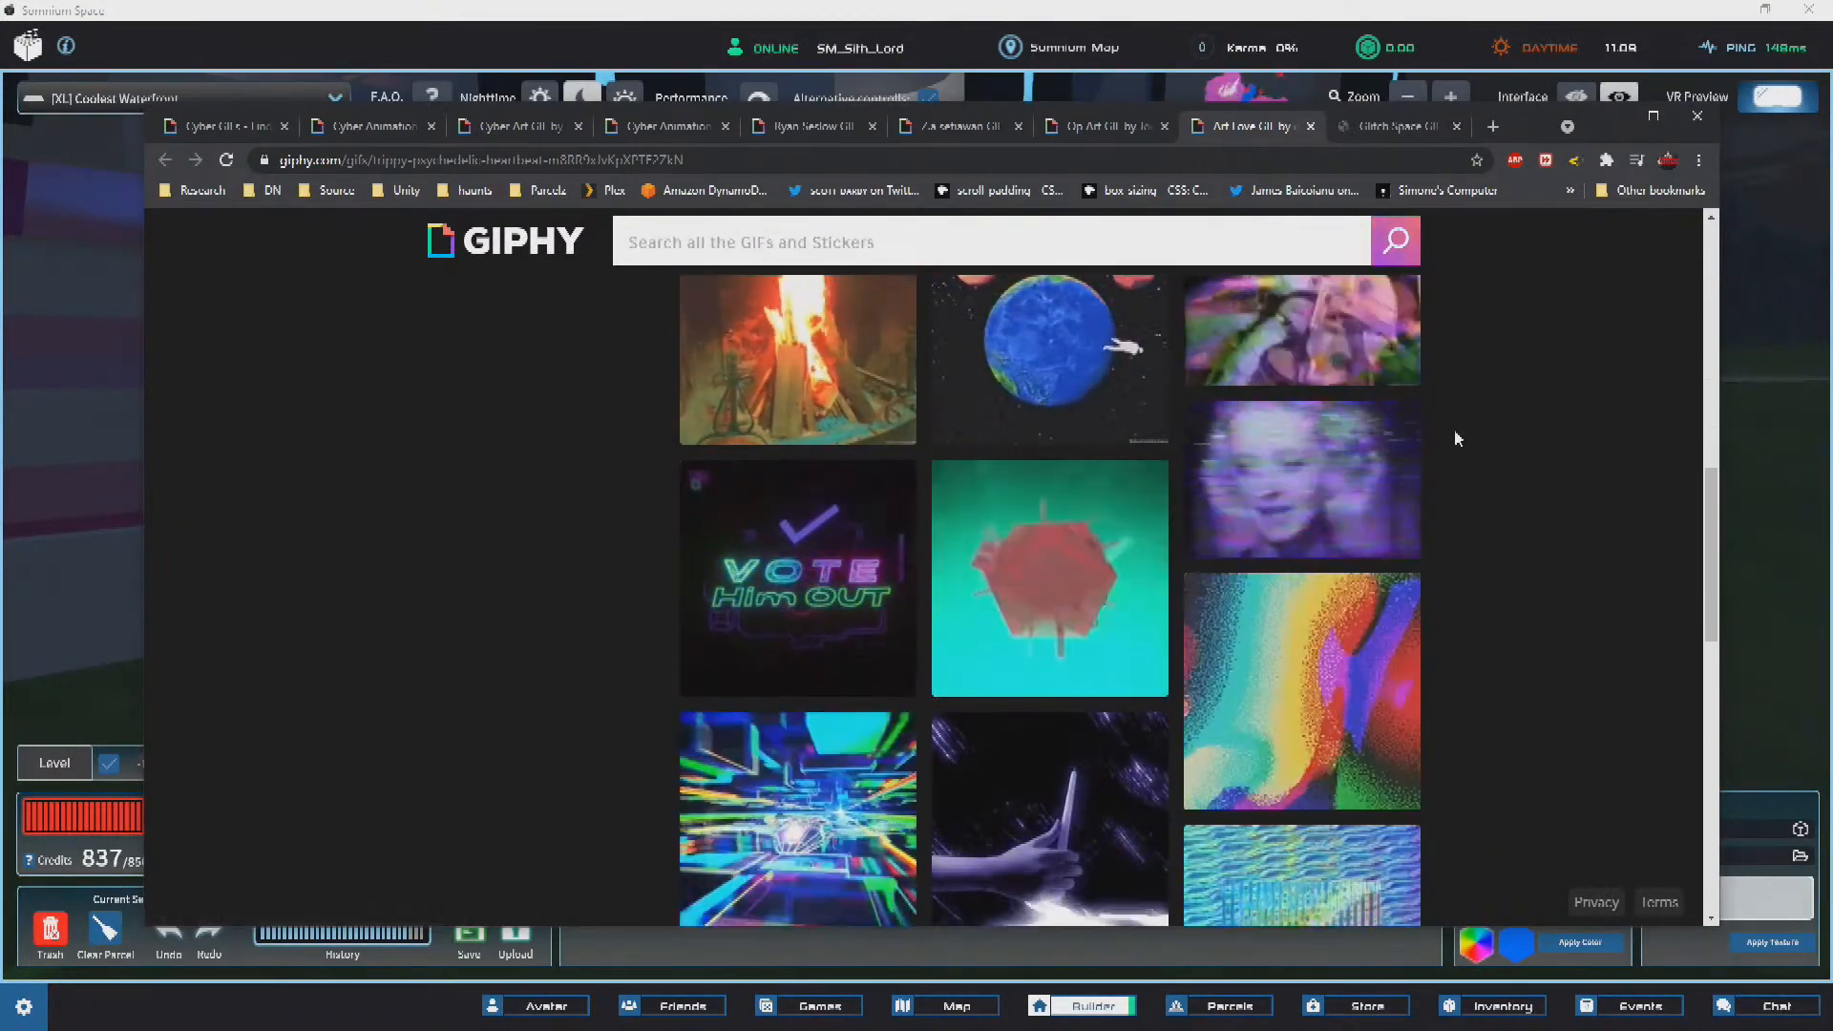
scroll(652, 575, "down", 3)
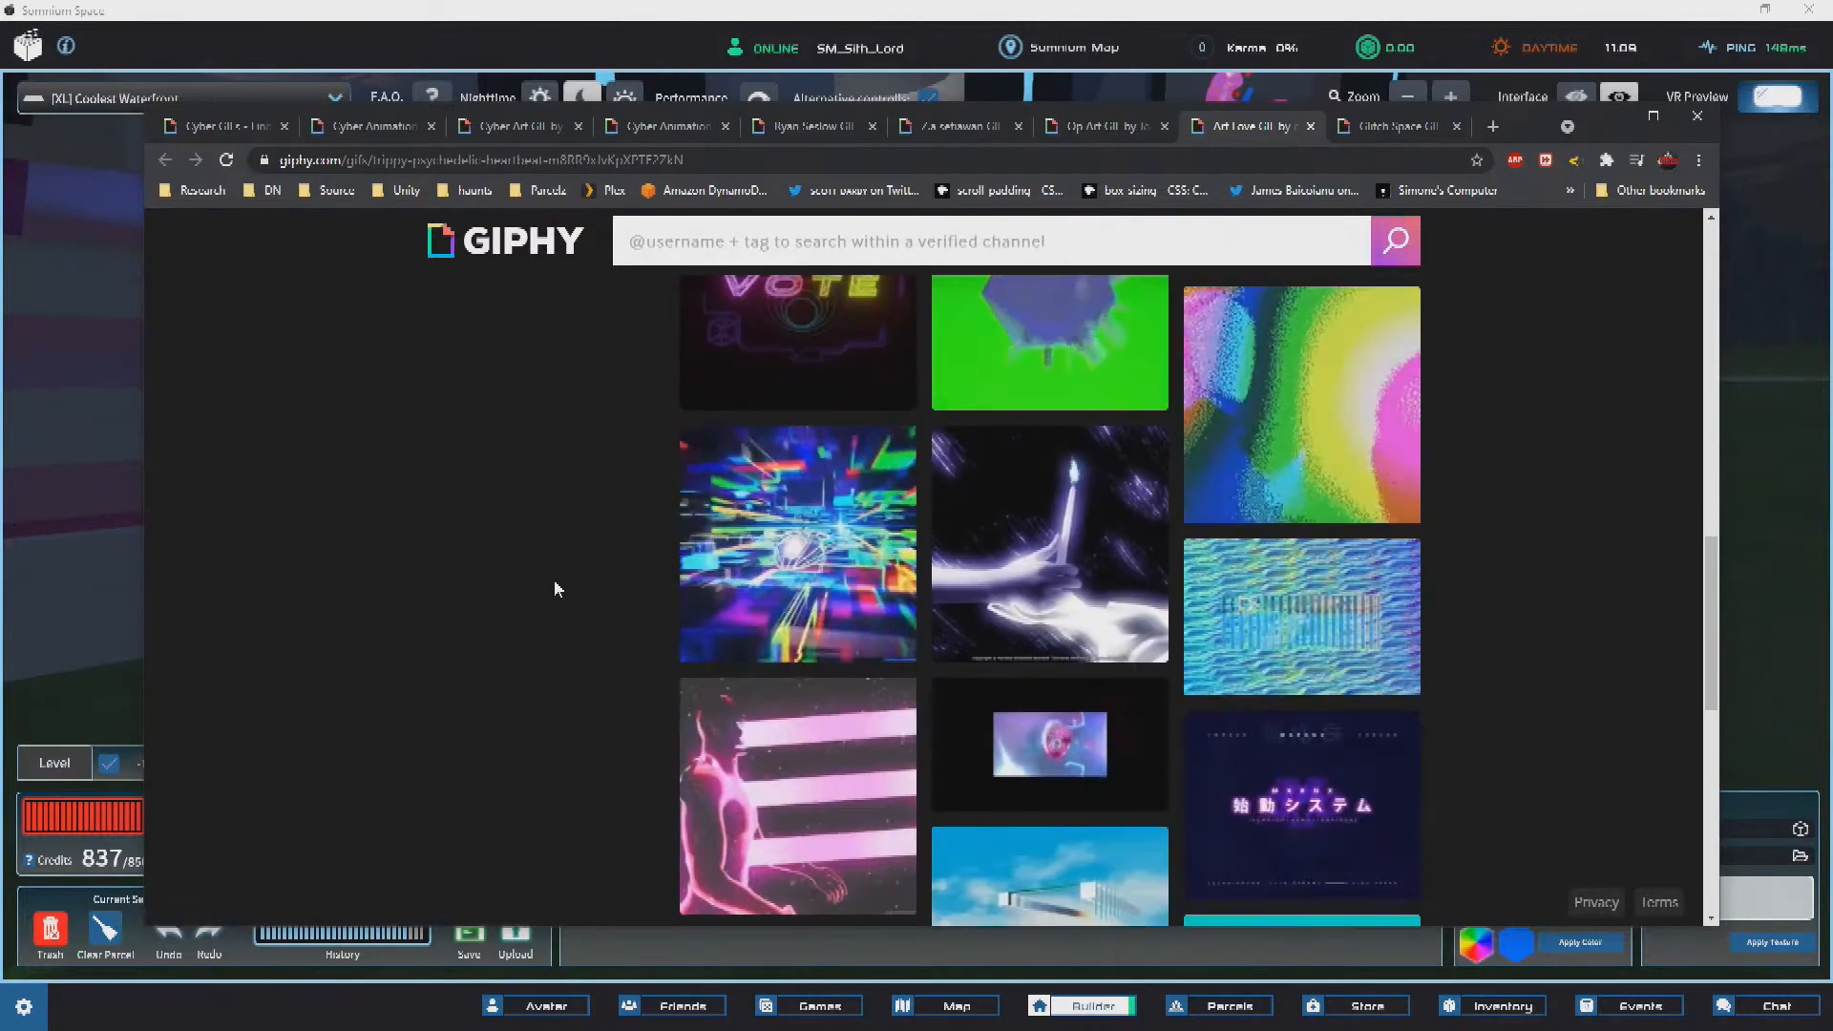
scroll(612, 534, "down", 5)
scroll(524, 524, "up", 2)
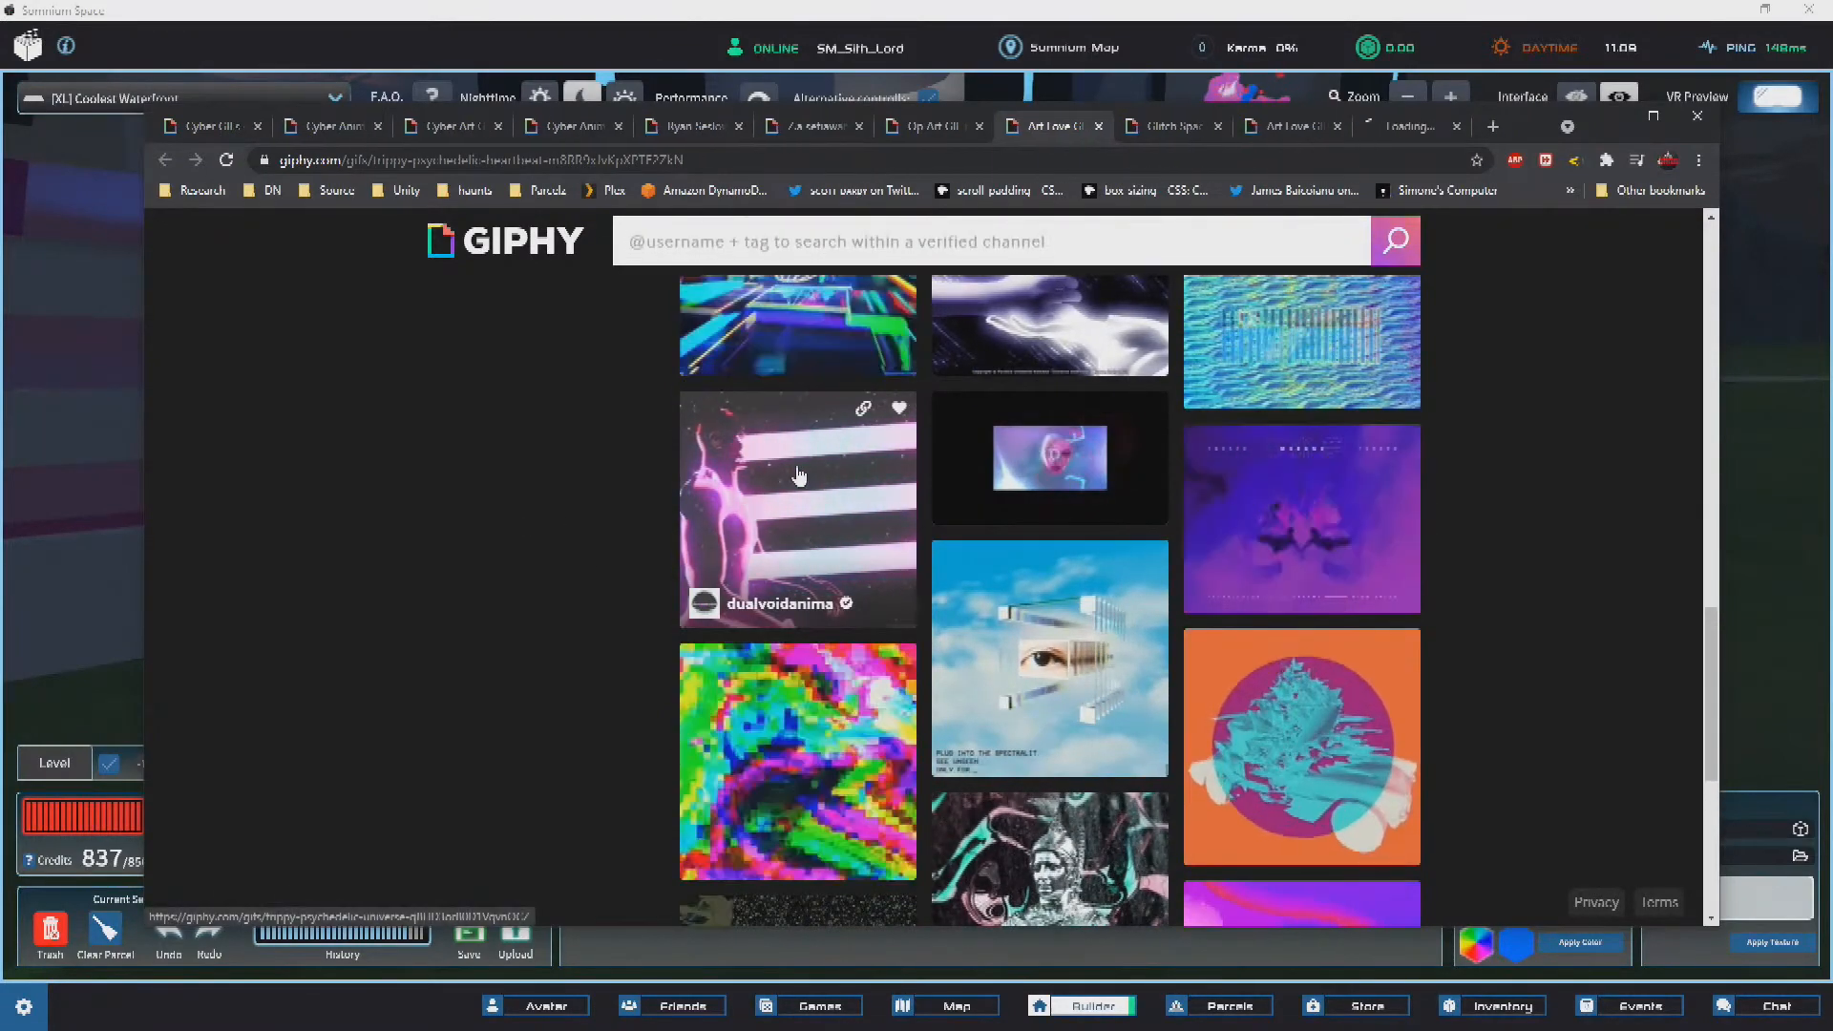
scroll(511, 513, "down", 5)
scroll(508, 516, "down", 7)
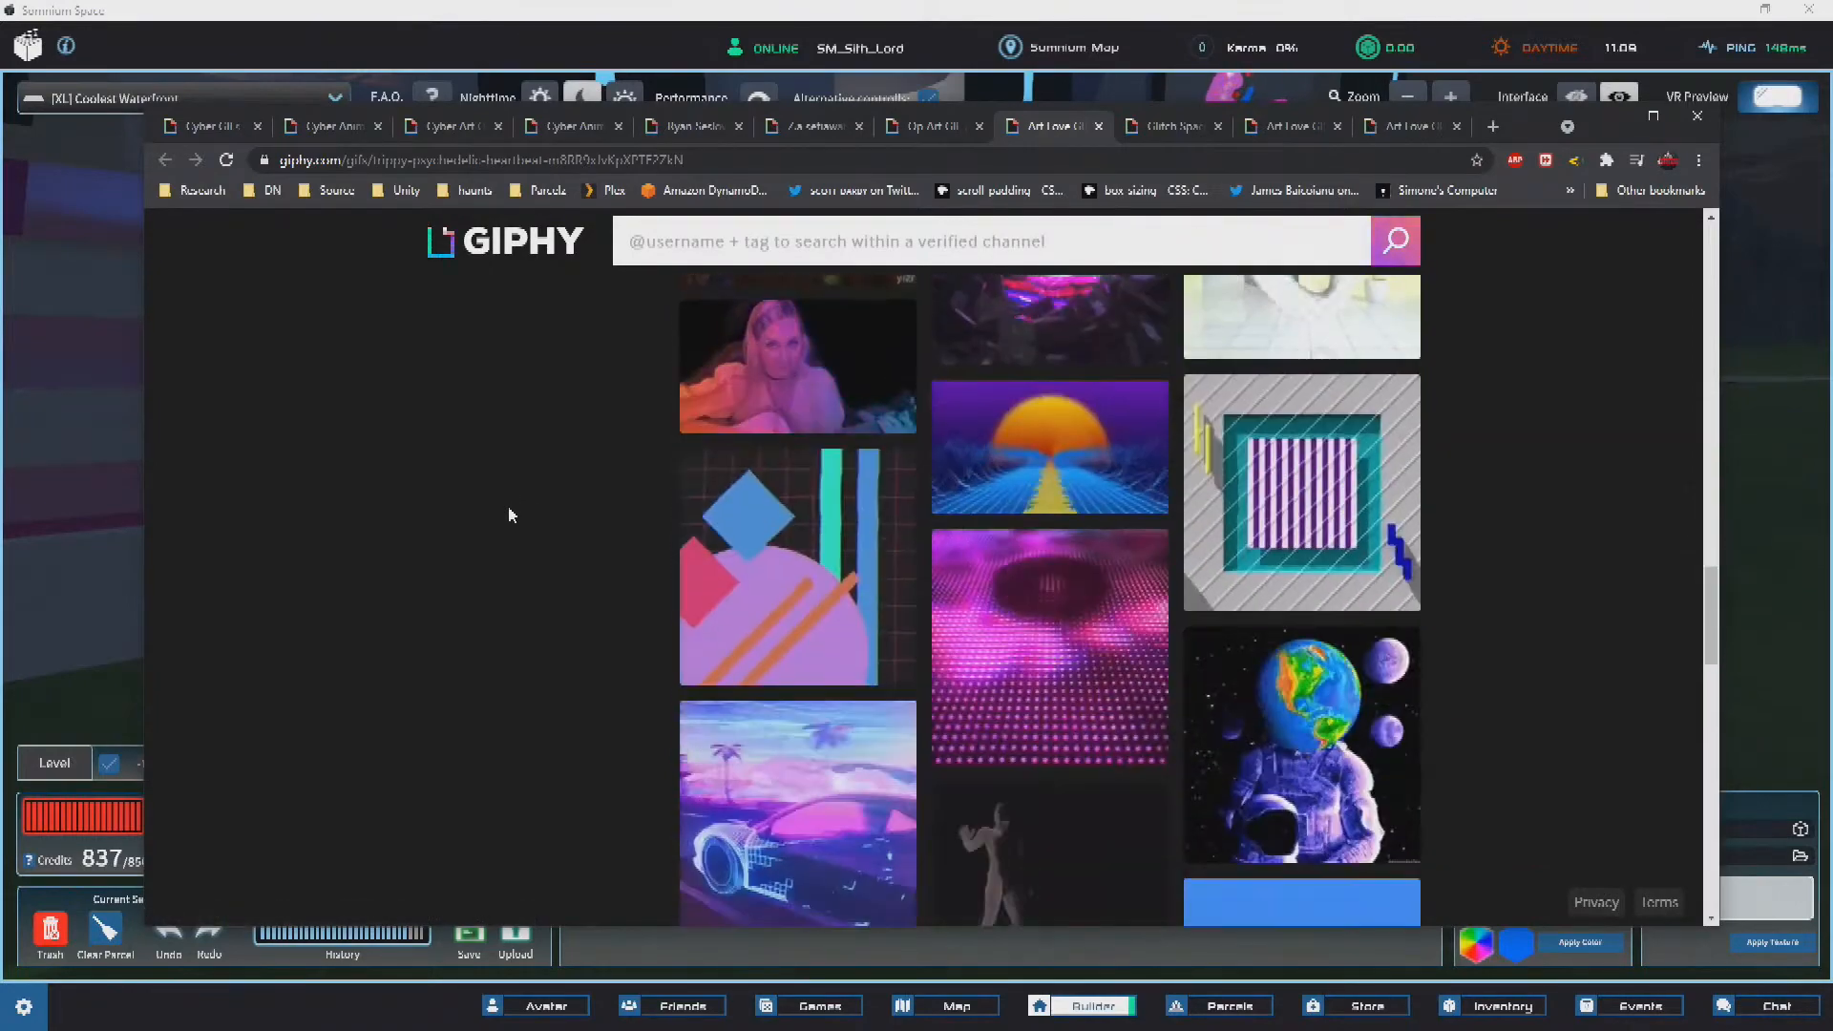
scroll(509, 516, "up", 3)
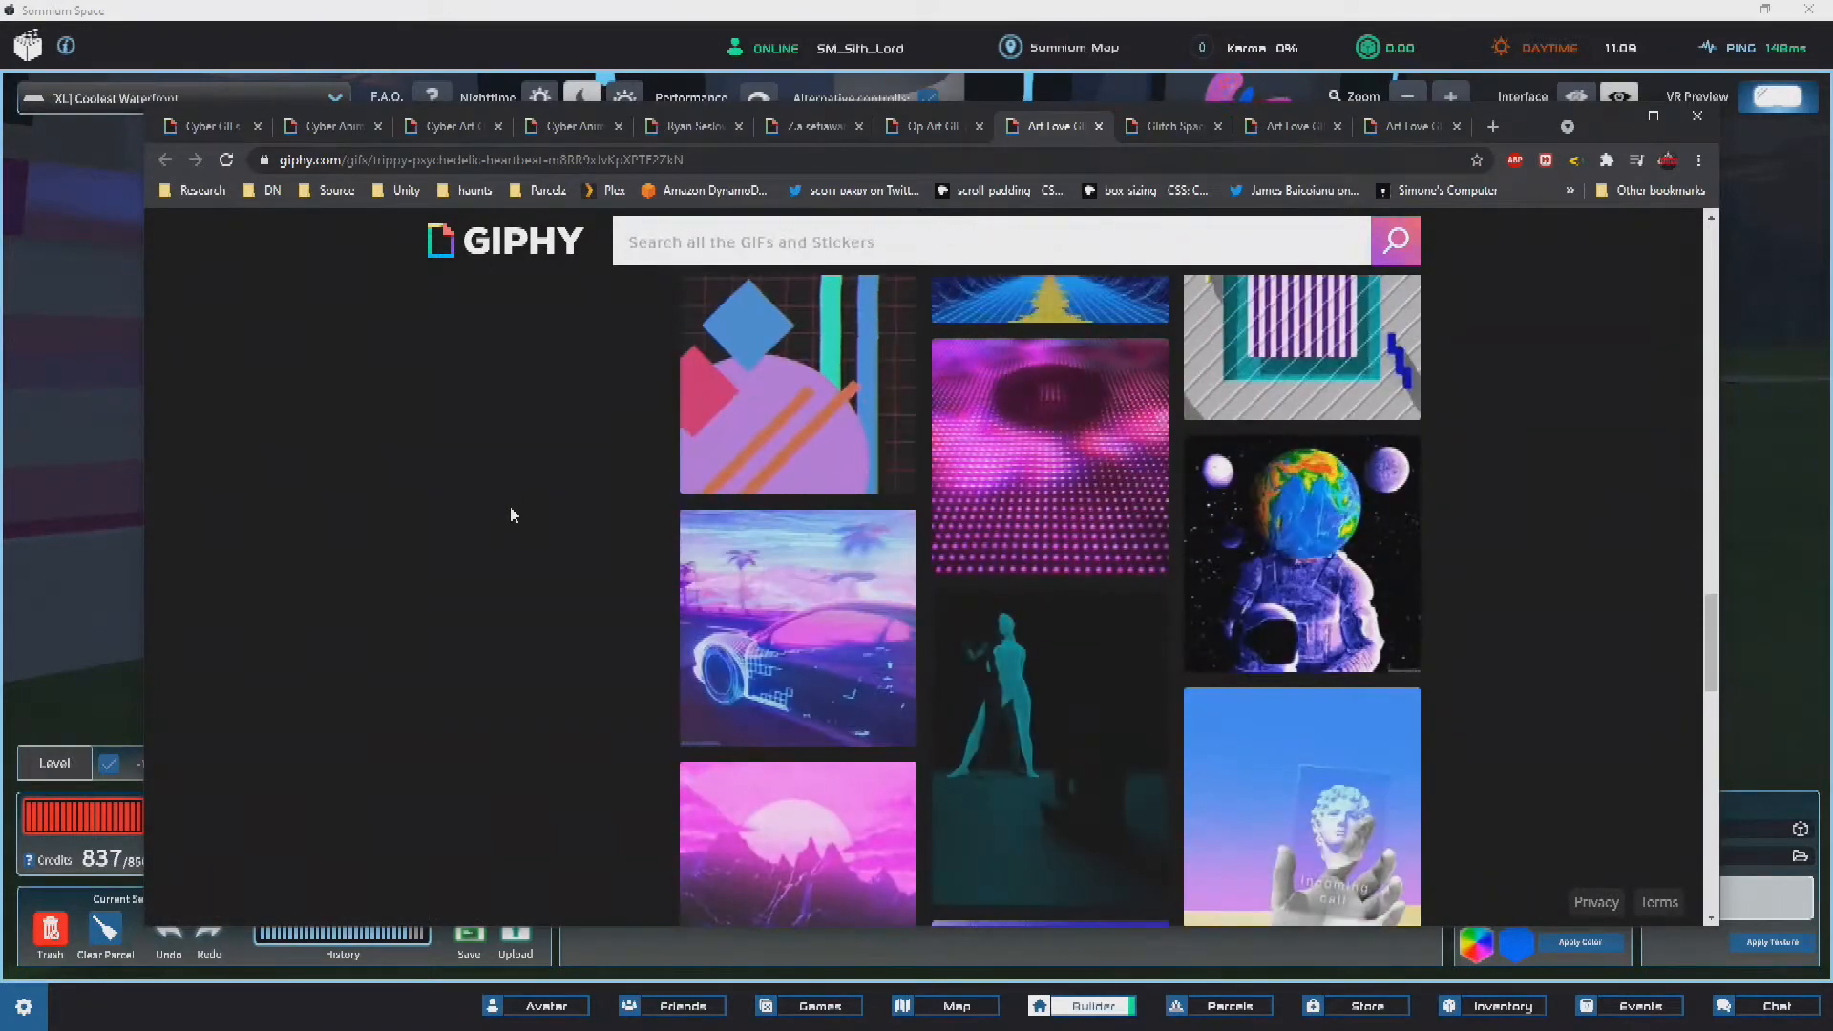
Step: Compare the newly opened GIFs and copy the image address of the neon spaceship Art Love GIF
left_click(1151, 132)
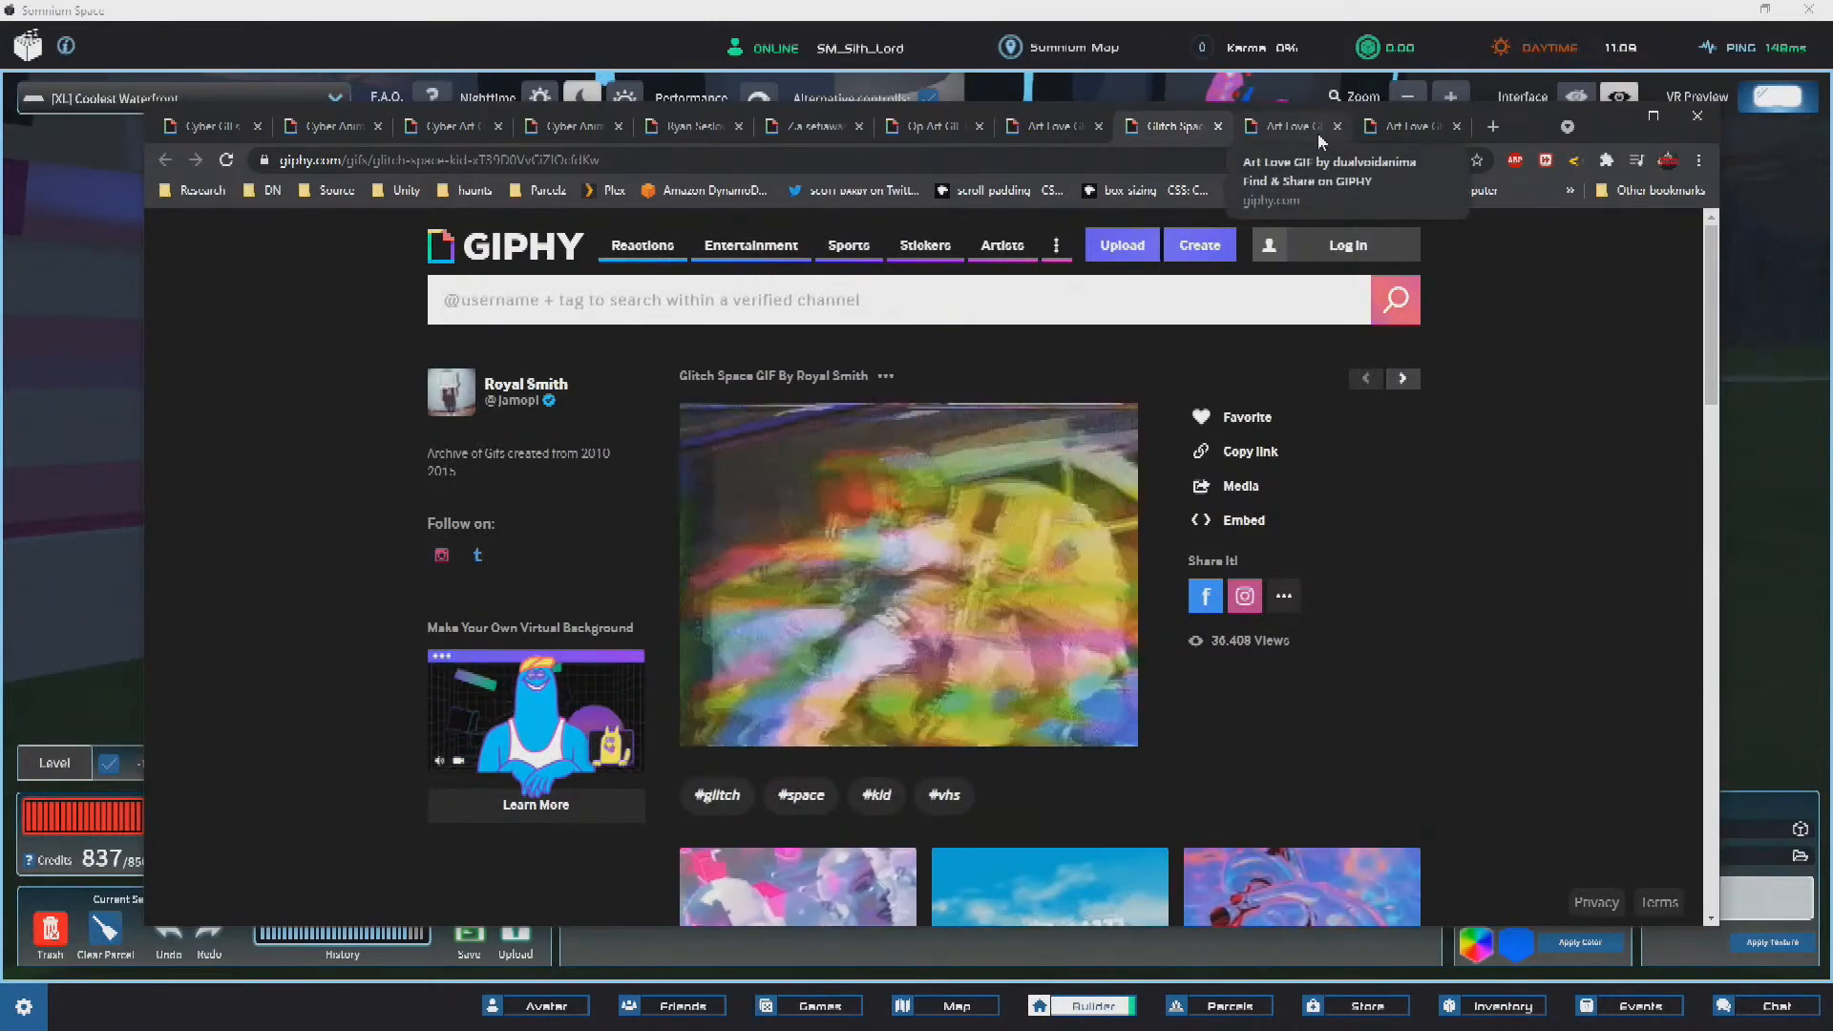
left_click(1320, 132)
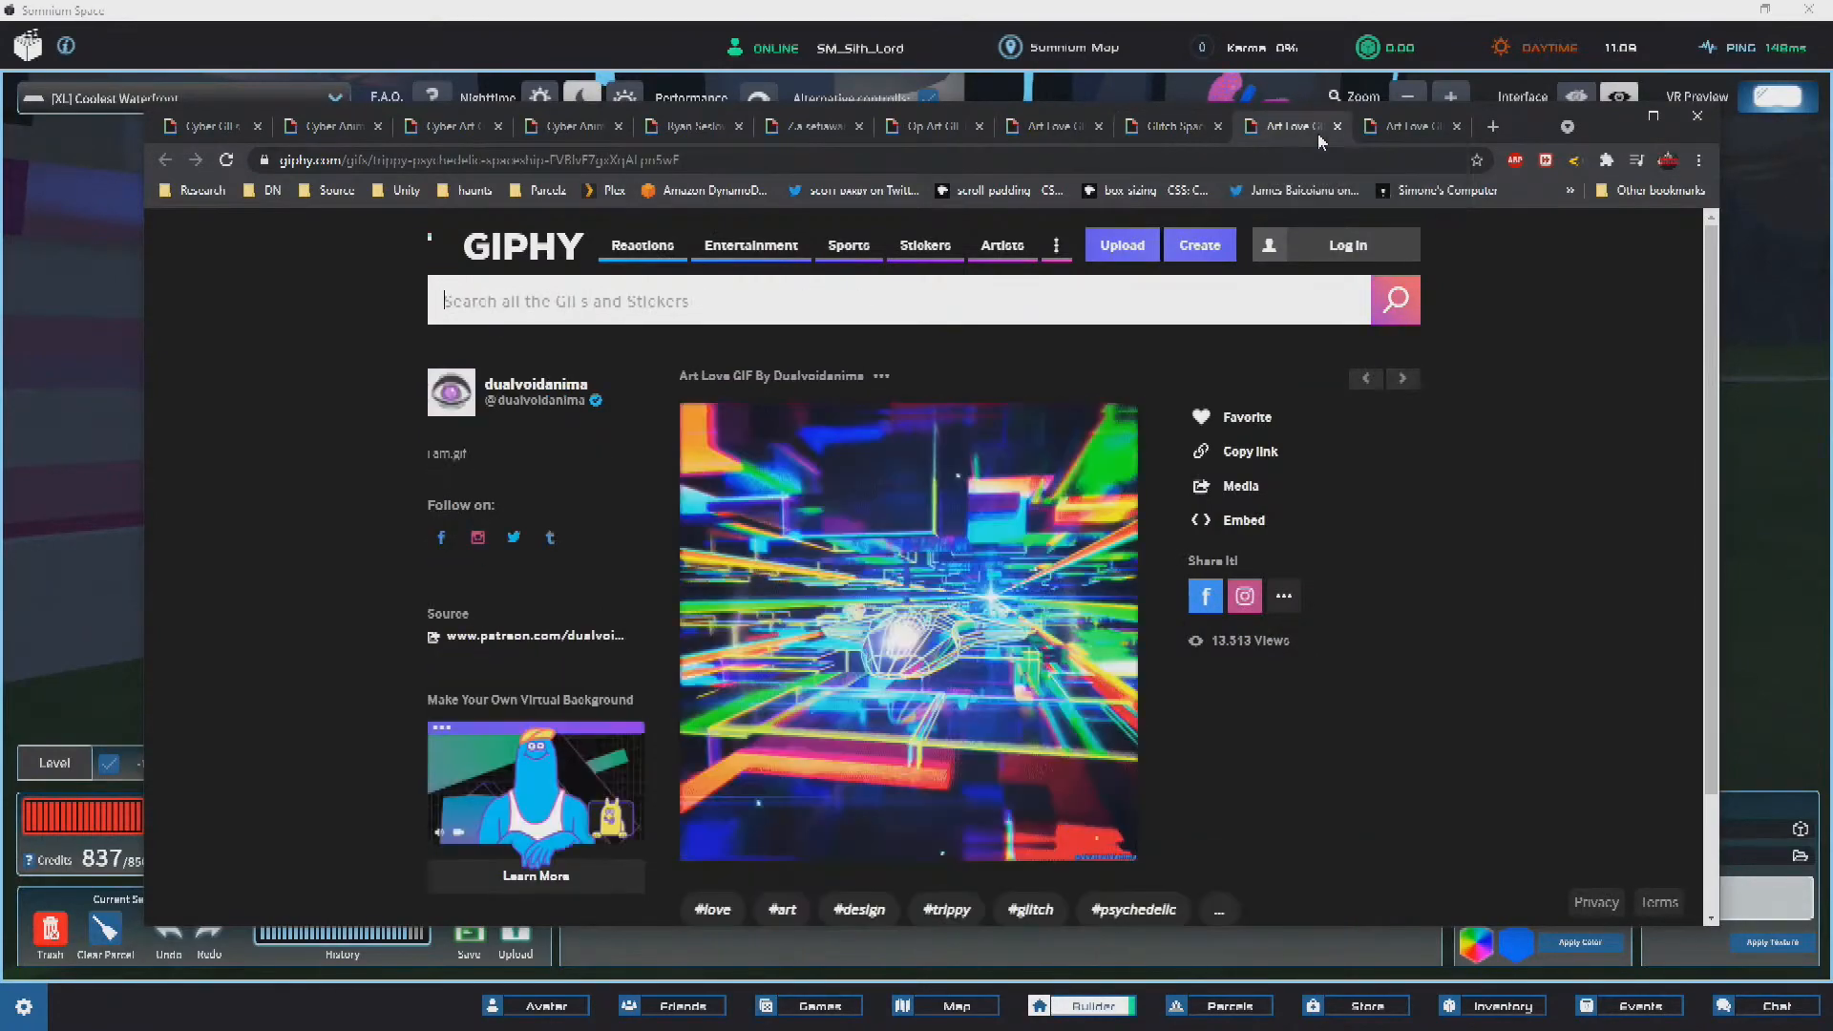
left_click(1411, 131)
left_click(1295, 131)
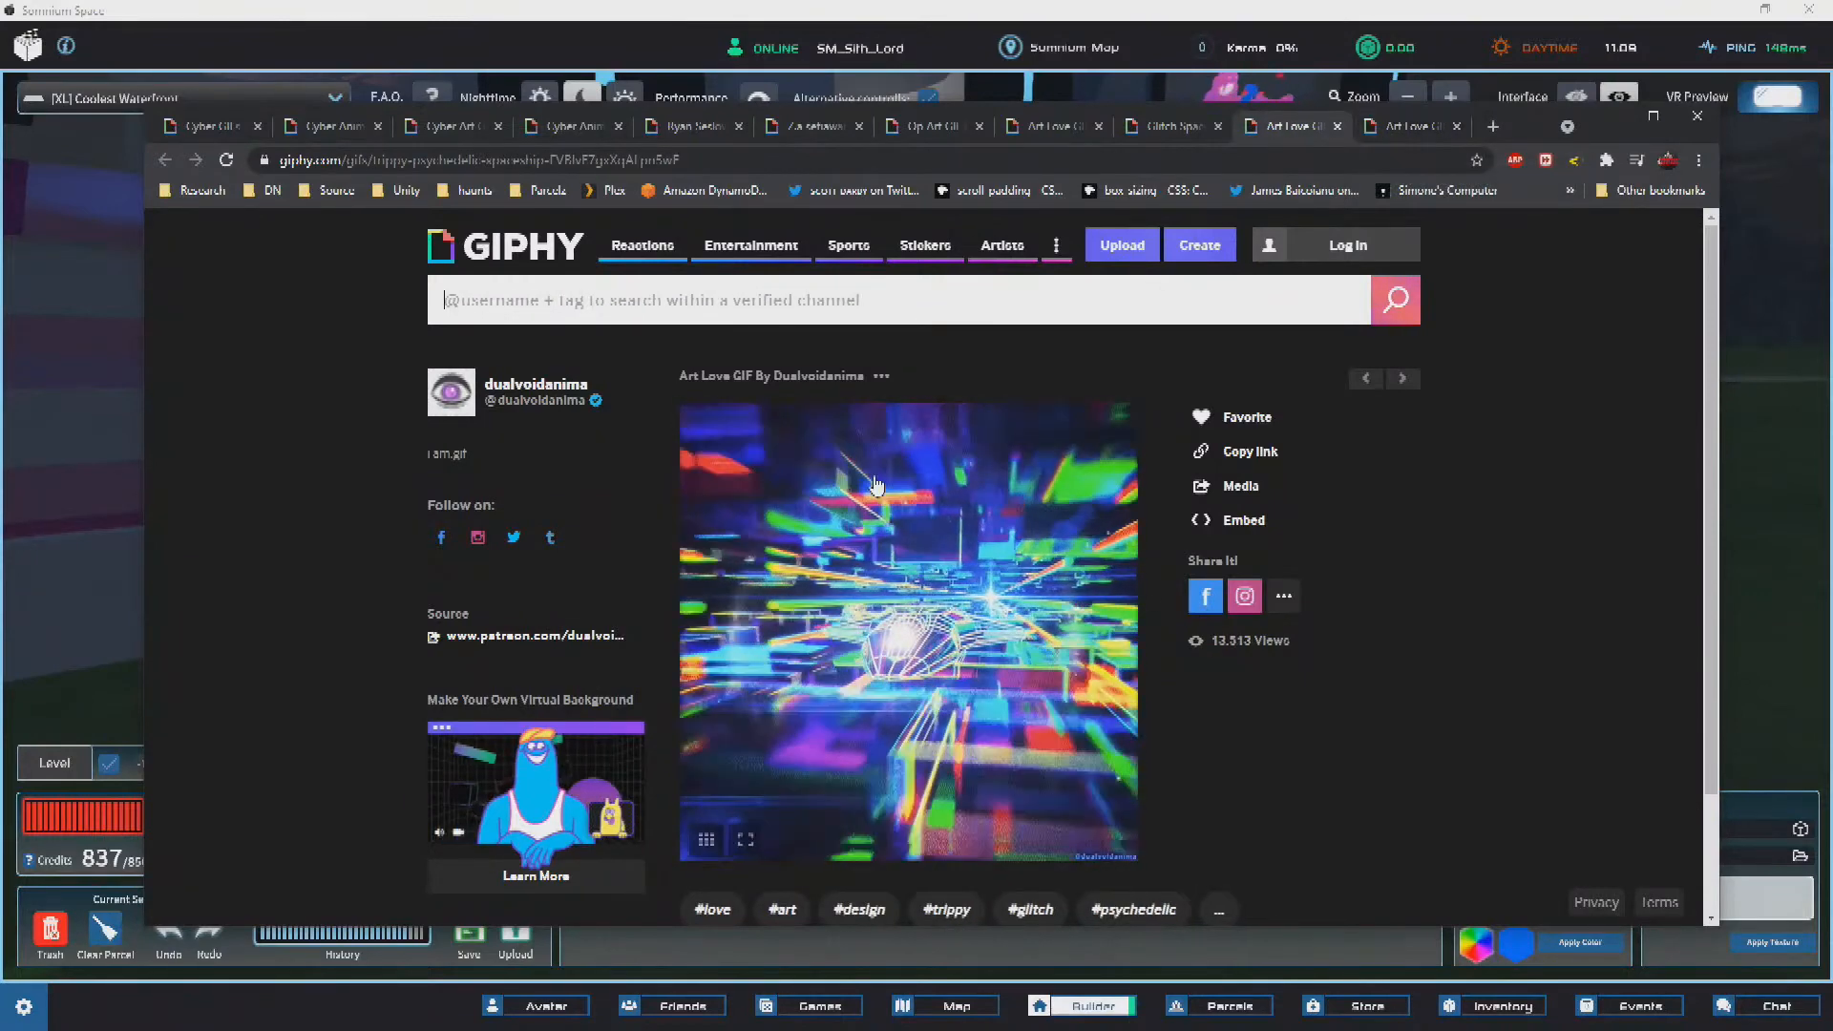
right_click(781, 508)
left_click(902, 776)
Step: Back in Somnium Space, place an image object outside the front wall and load the copied GIPHY link into it
key("alt+Tab")
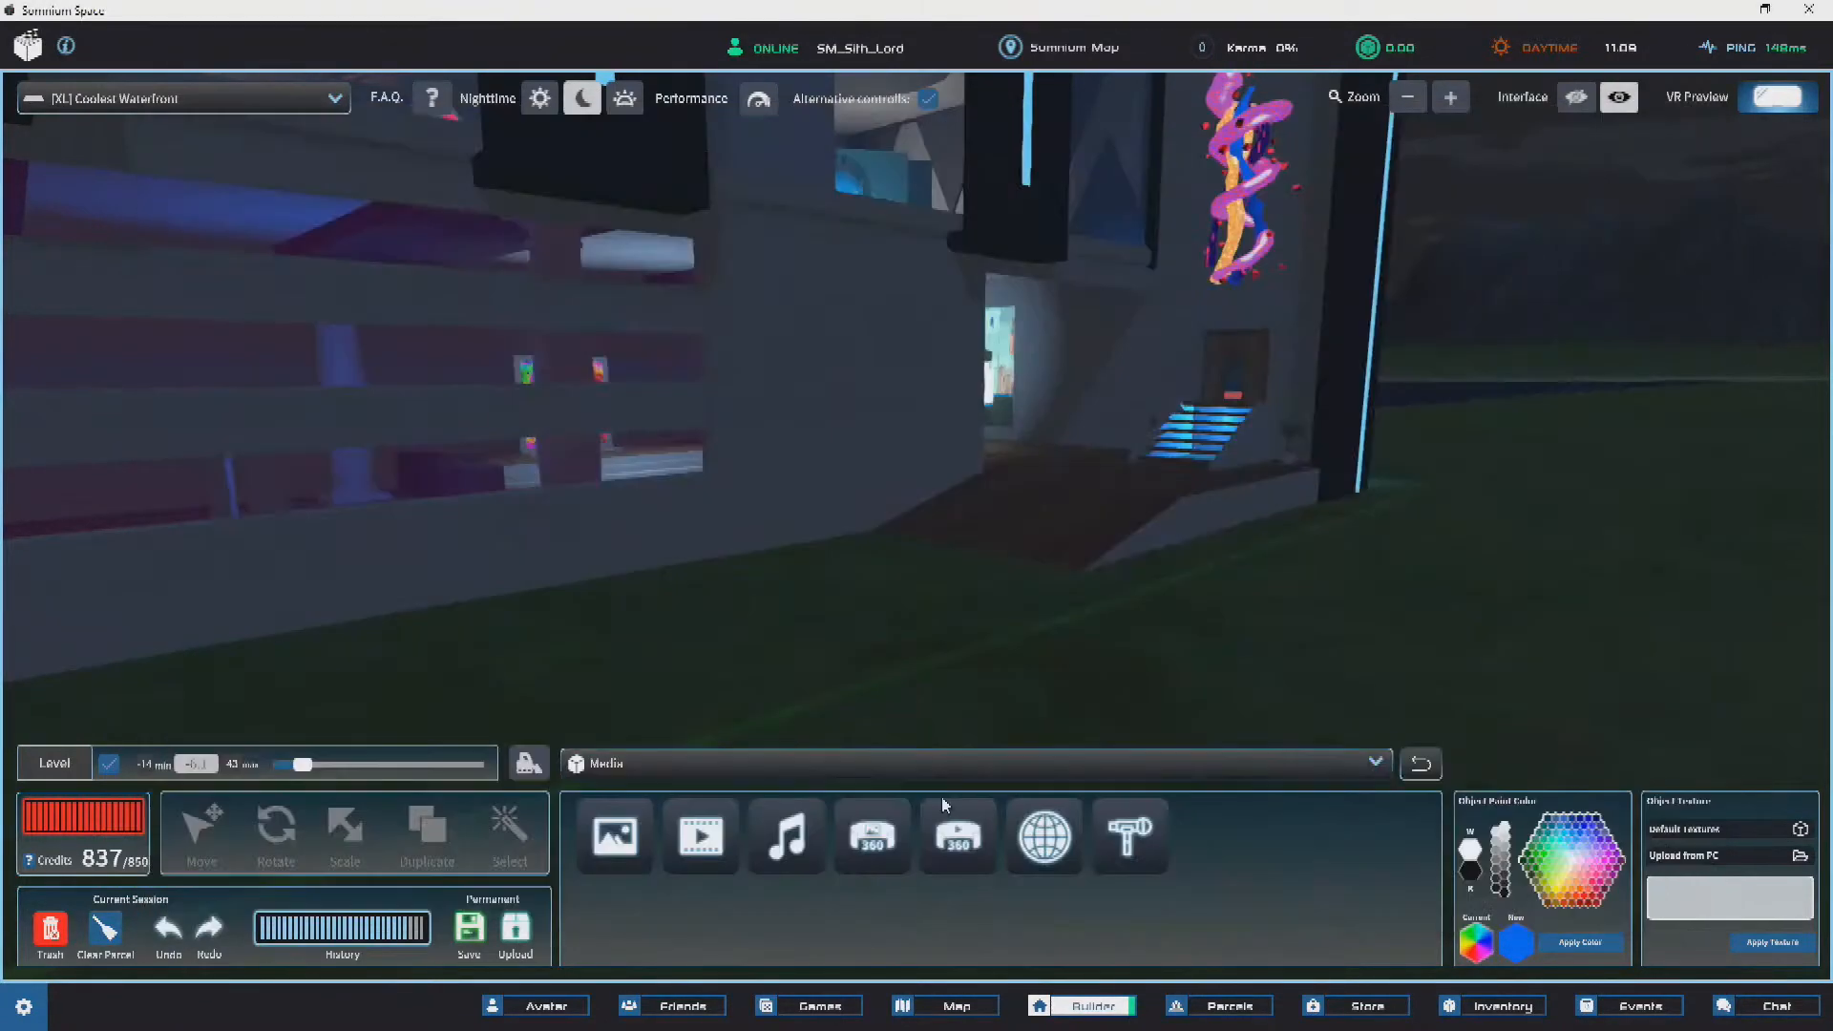
left_click(877, 556)
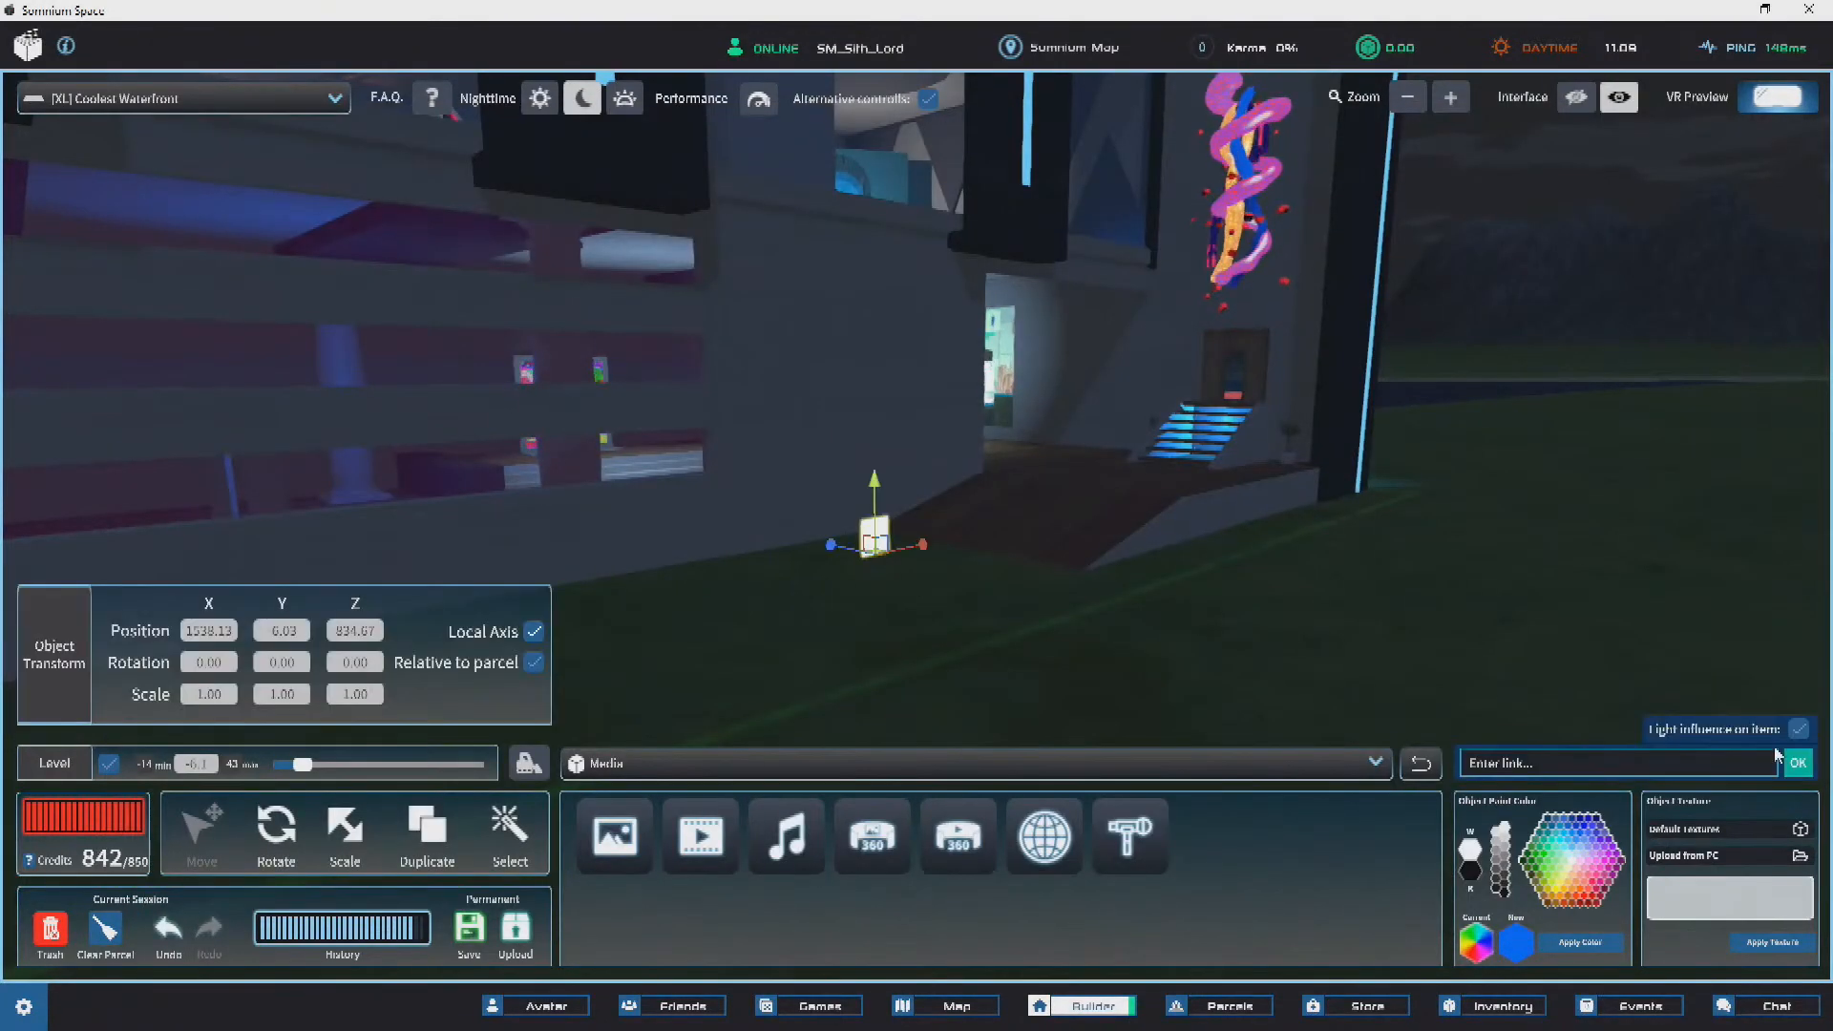
left_click(1807, 770)
Step: Move the neon GIF against the front wall at about X 1540.35, Z 837.32 and scale it uniformly to about 7.11
right_click_drag(1146, 401, 919, 654)
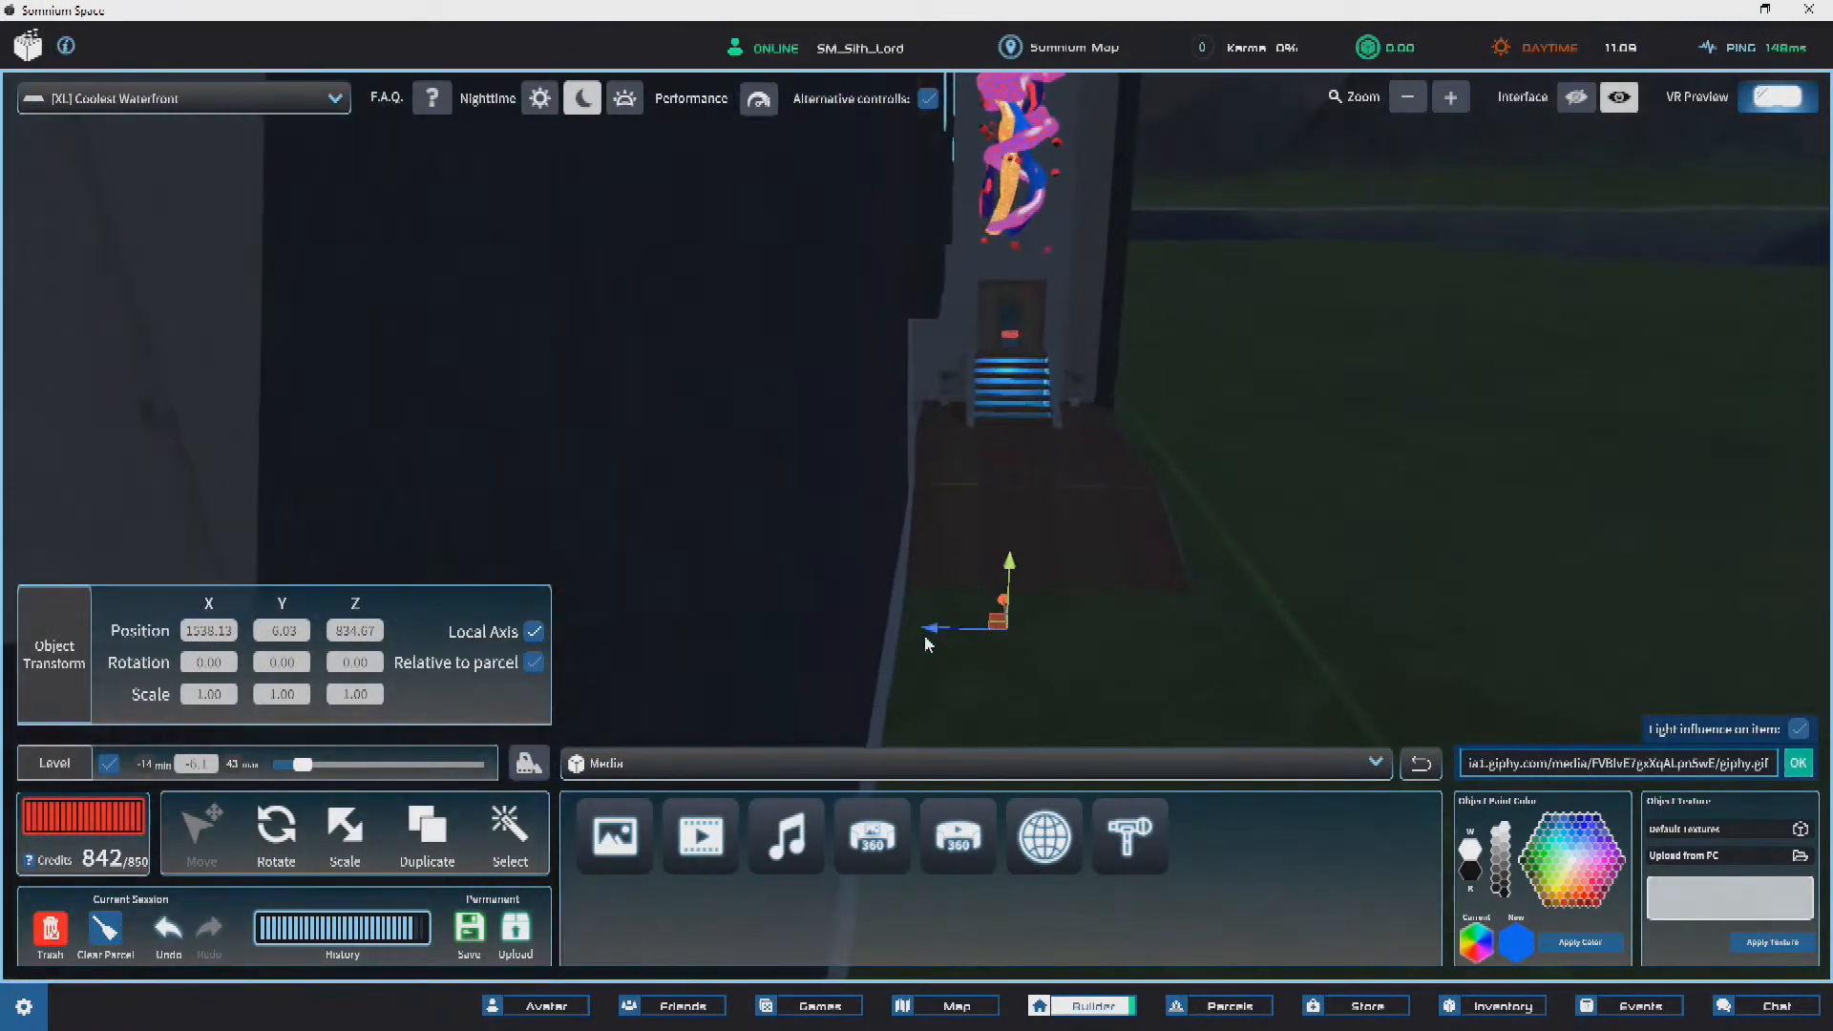
left_click_drag(854, 627, 864, 627)
right_click_drag(855, 611, 887, 586)
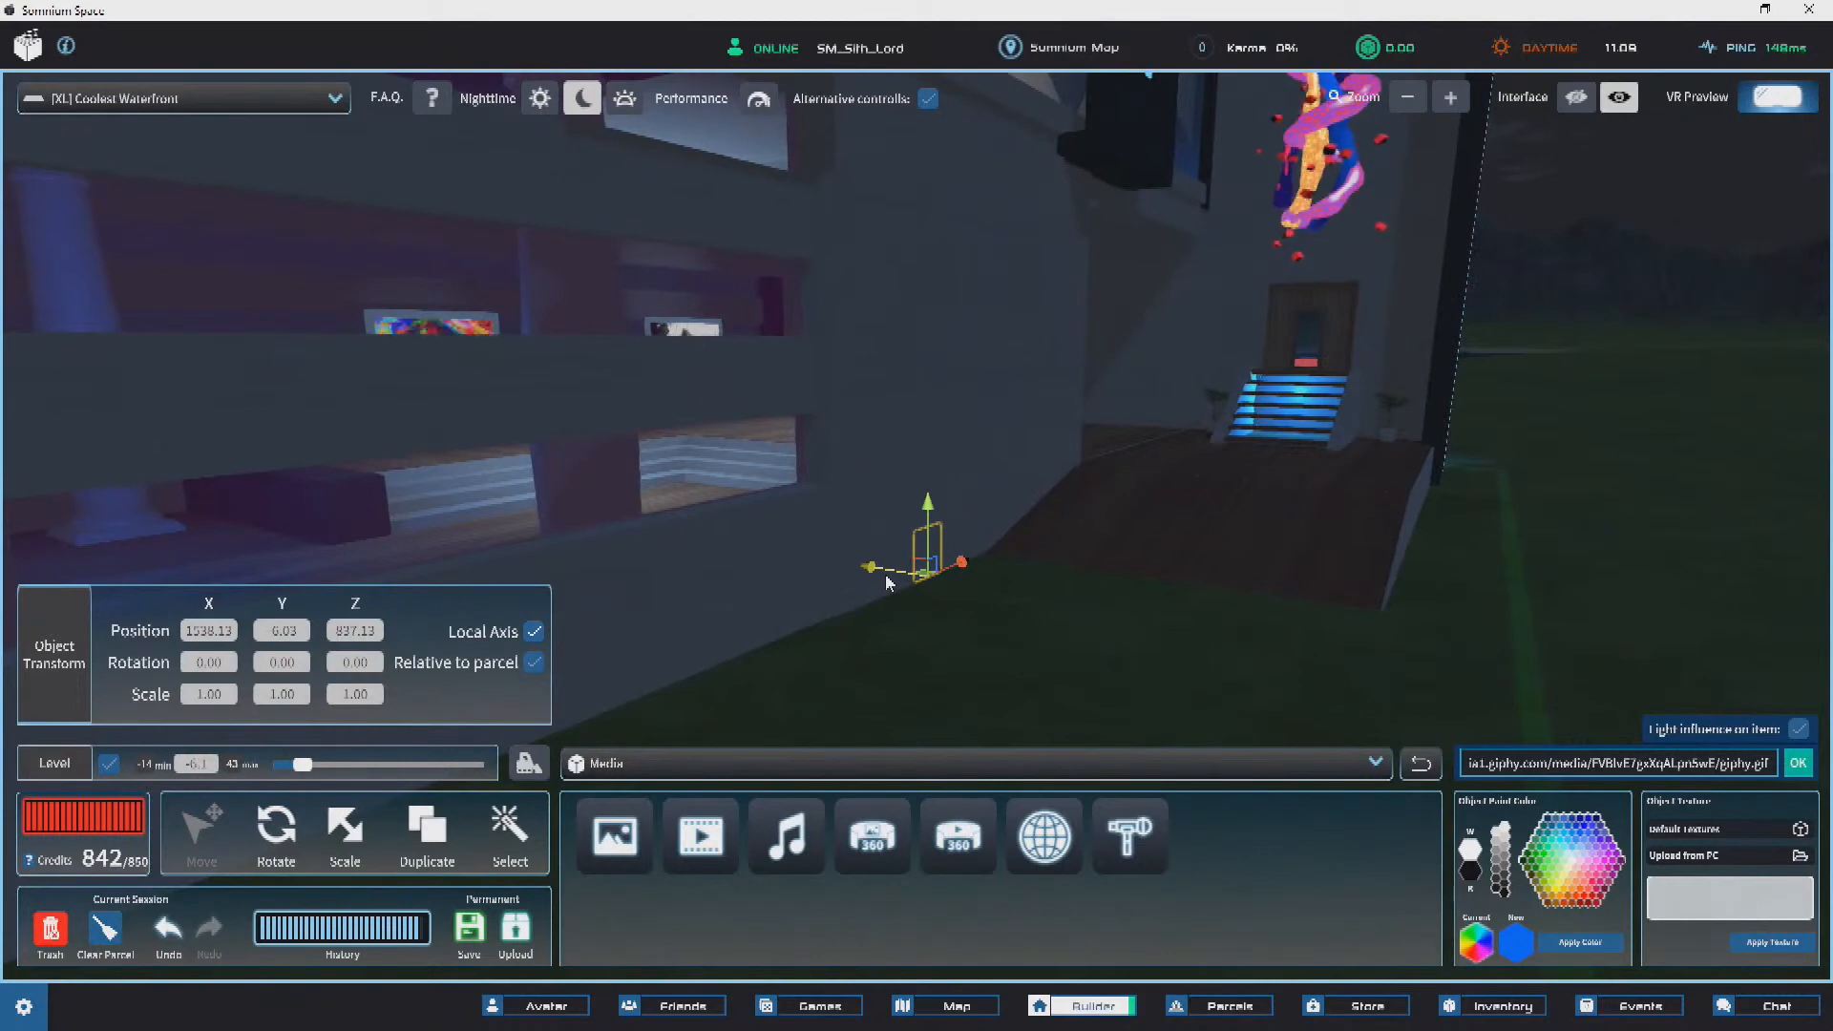
right_click_drag(1136, 519, 914, 575)
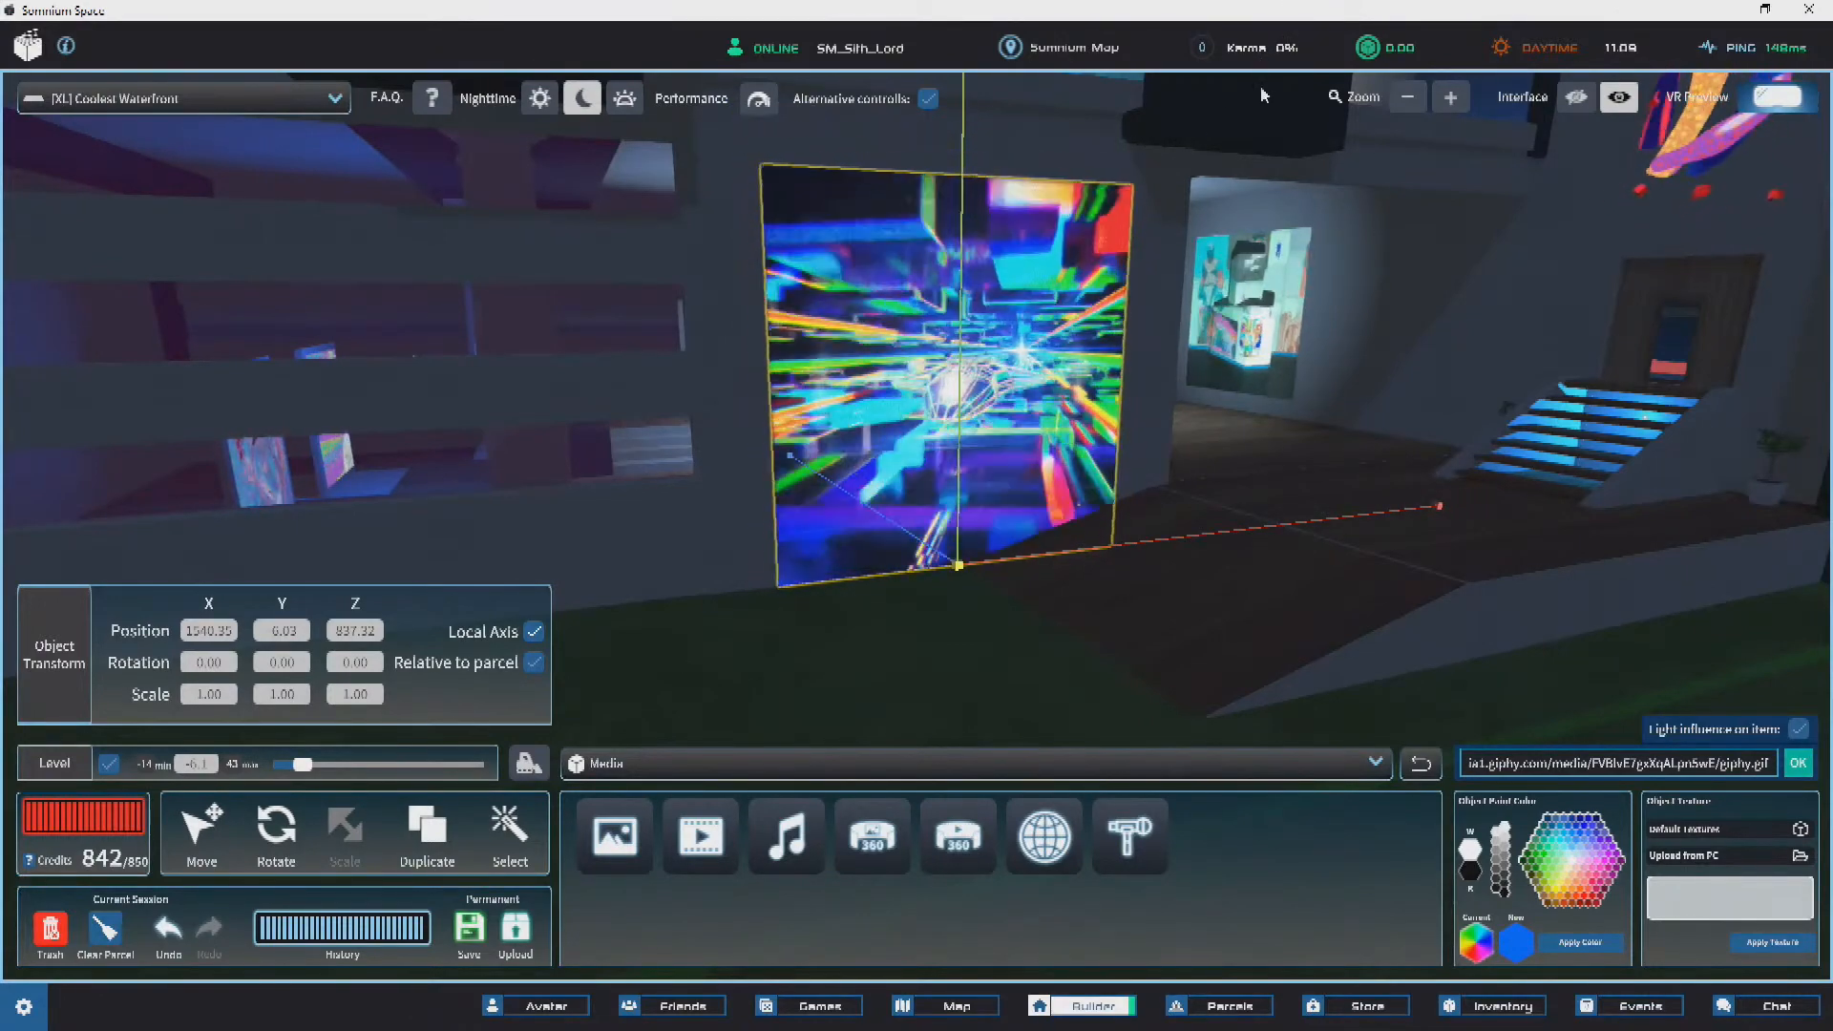
left_click_drag(1257, 130, 1249, 160)
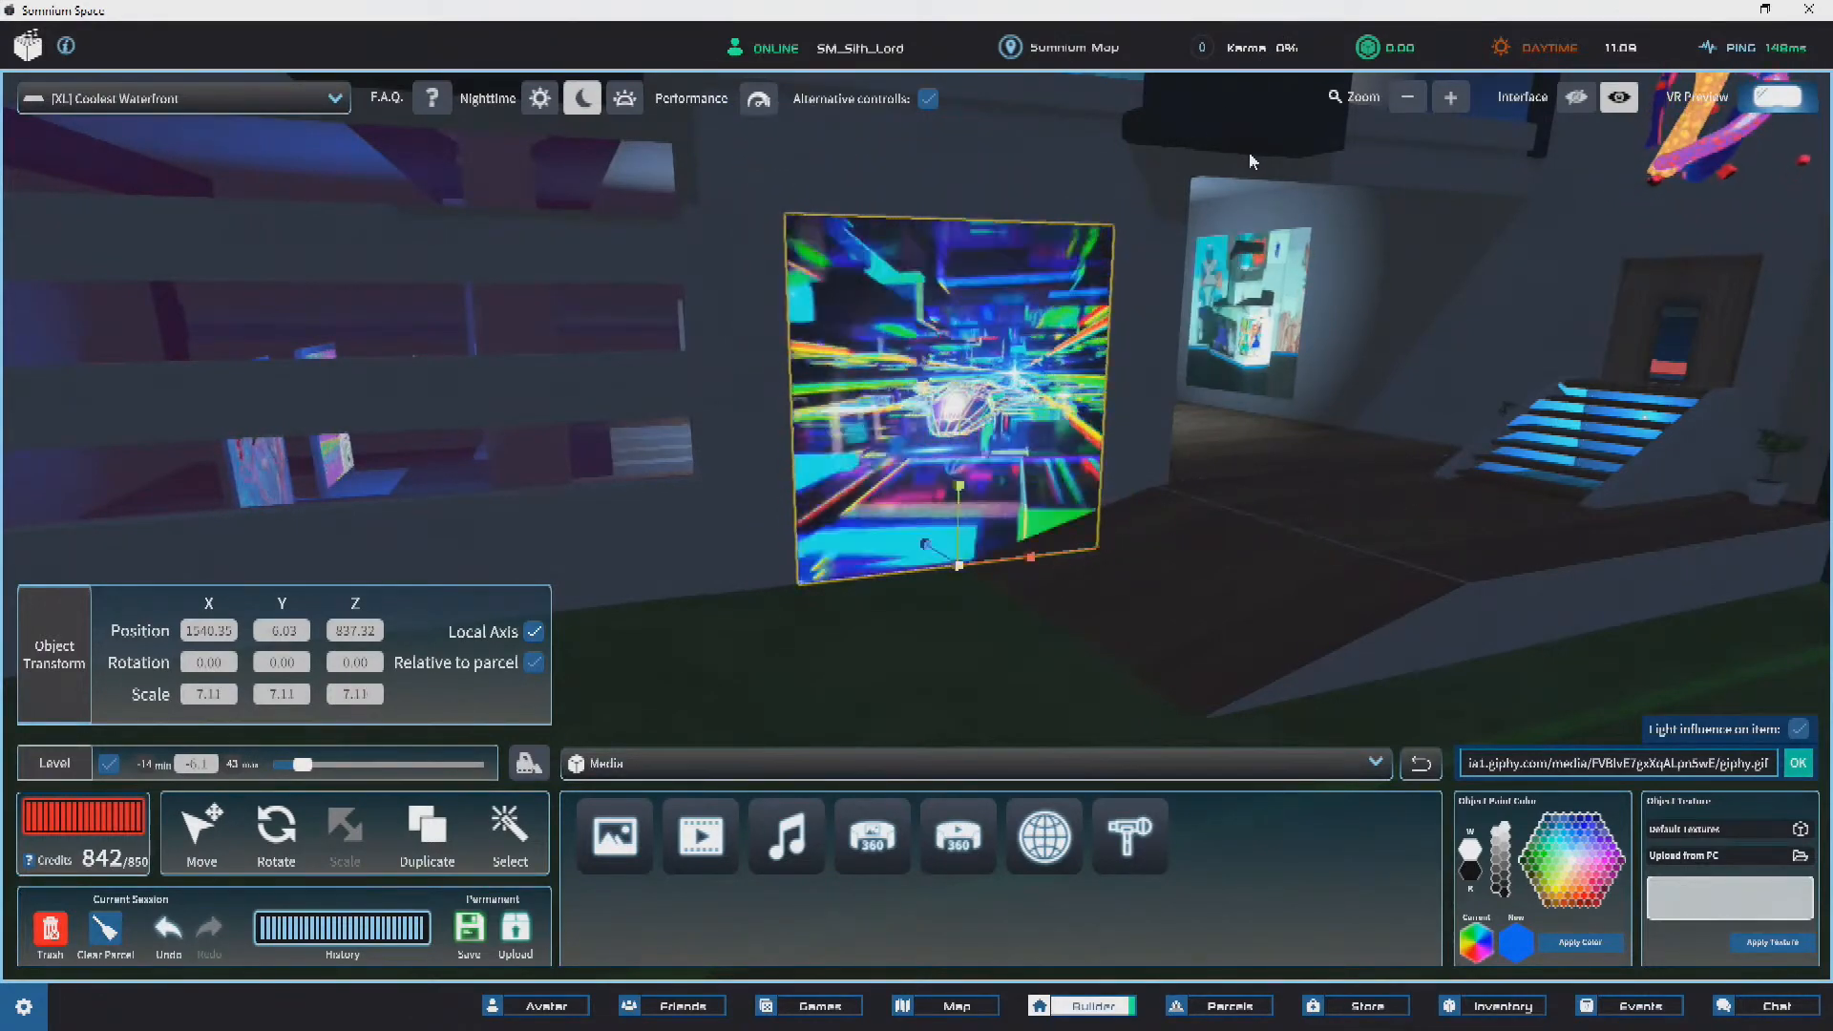
Step: Raise the neon GIF on the front wall to about Y -4.70 and check it from farther away
left_click(201, 840)
right_click_drag(1040, 448, 963, 448)
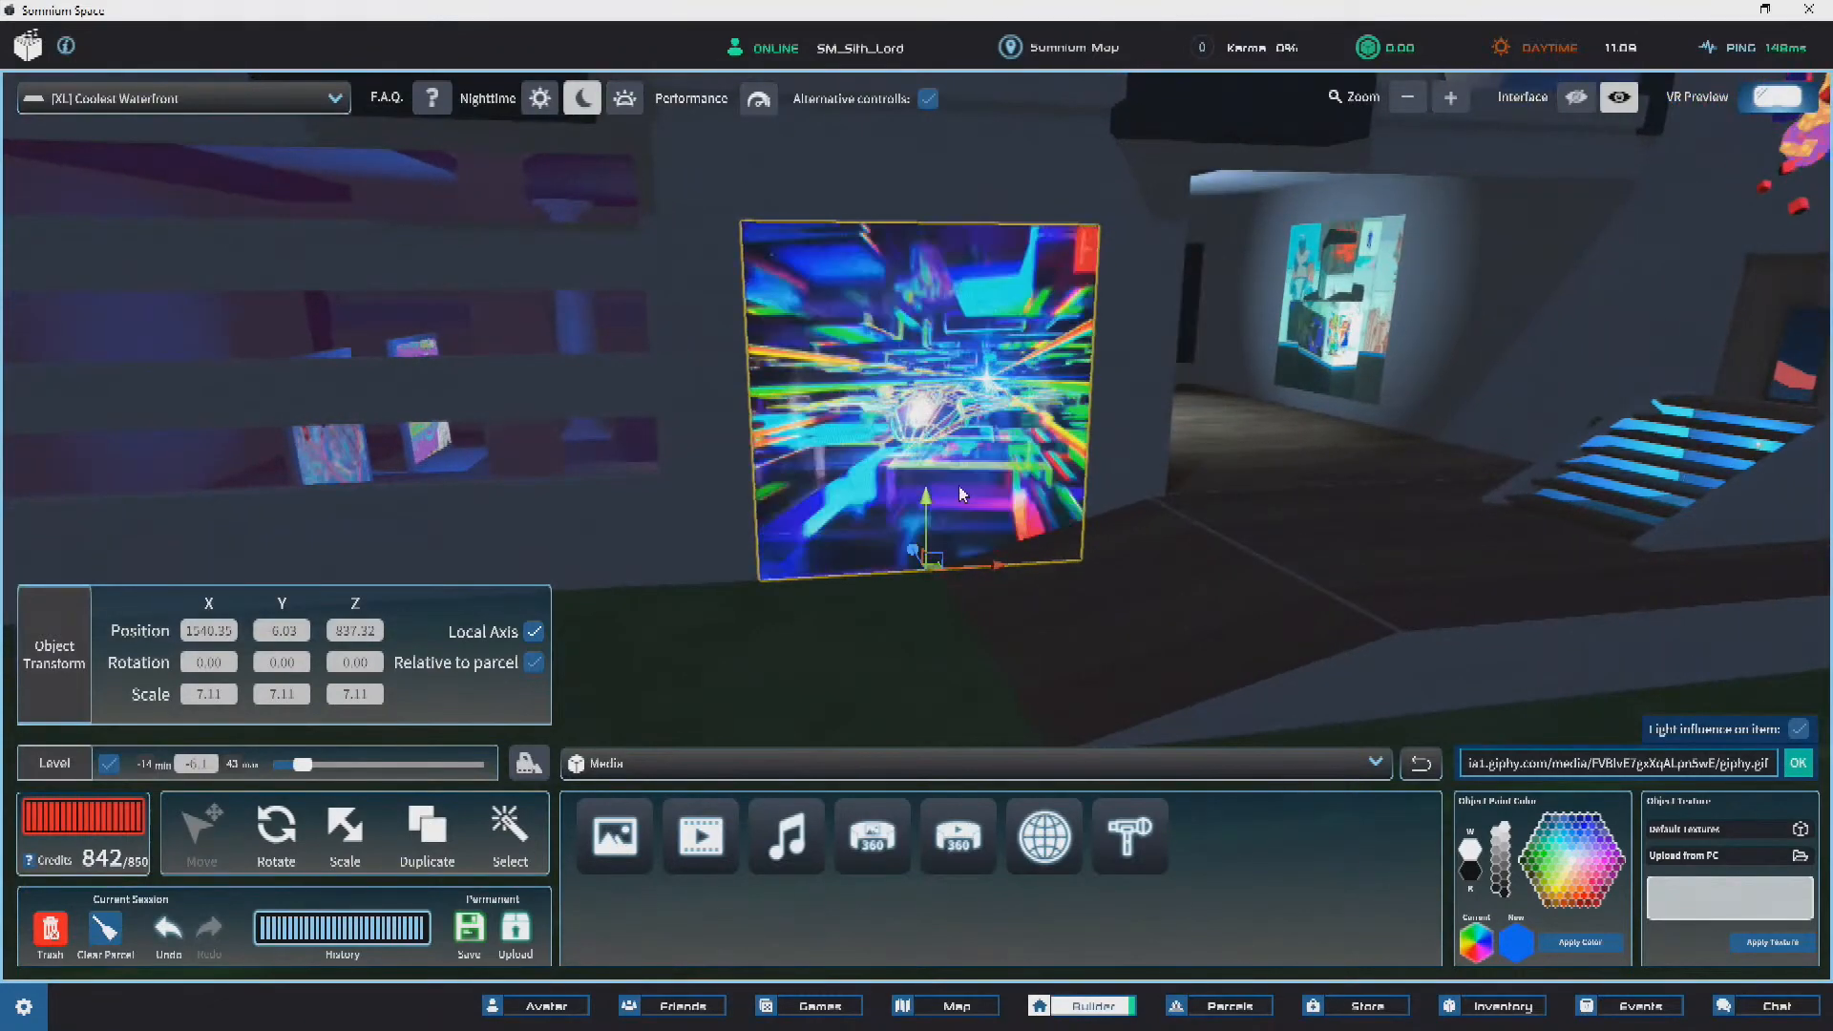
left_click_drag(931, 511, 932, 445)
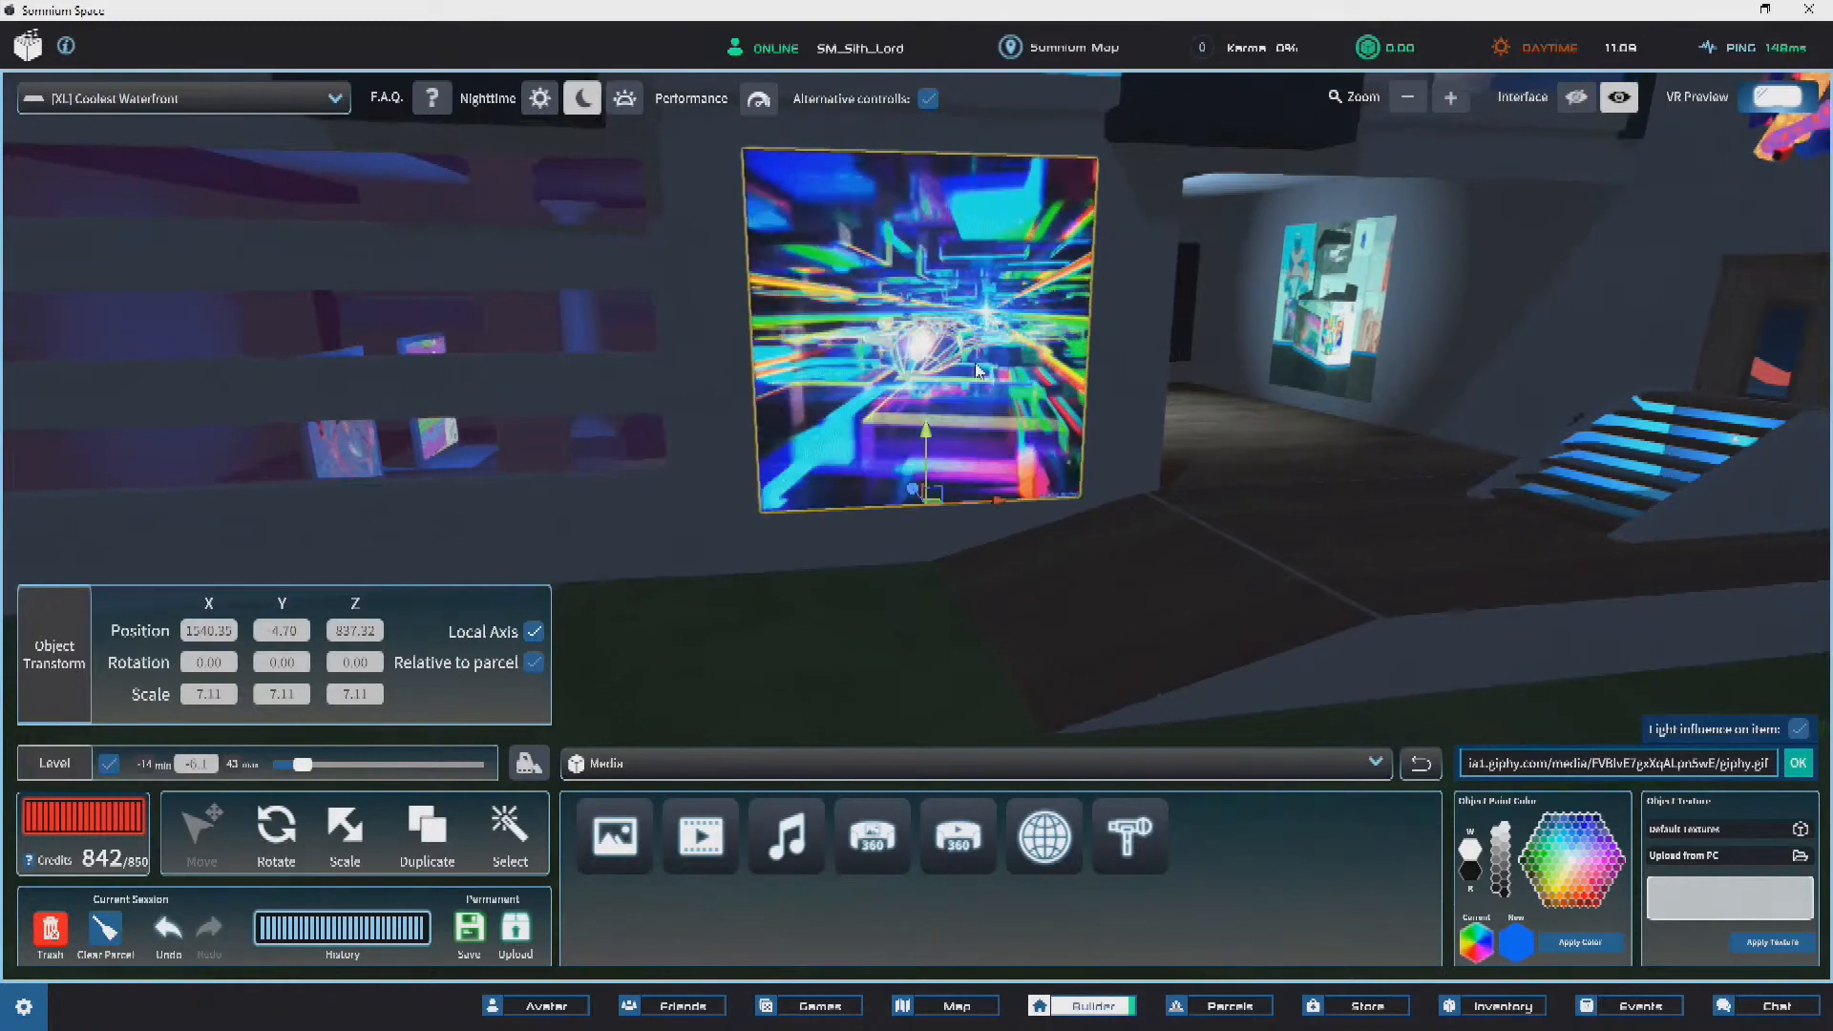
key("s")
key("s")
left_click(1465, 598)
right_click_drag(1465, 597, 794, 342)
Step: Scale the neon GIF on the front wall down uniformly to about 4.64
key("w")
left_click(883, 406)
key("w")
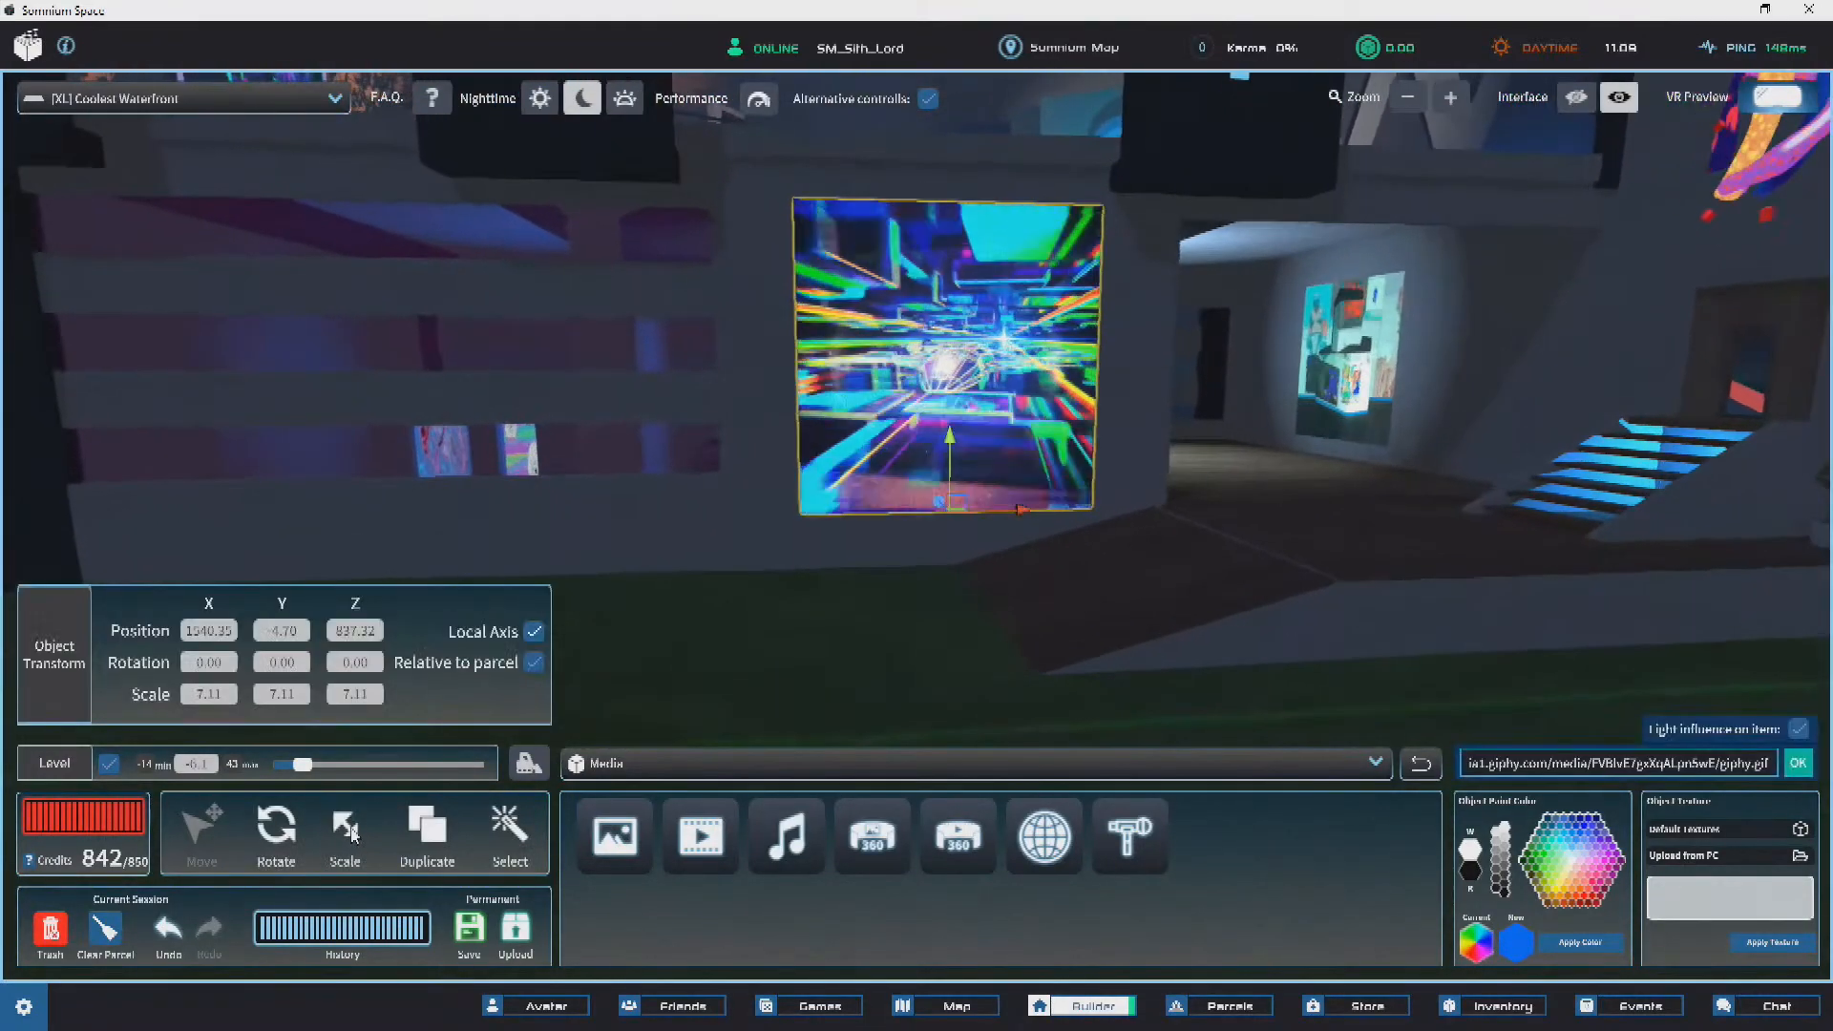
key("r")
left_click_drag(955, 535, 960, 568)
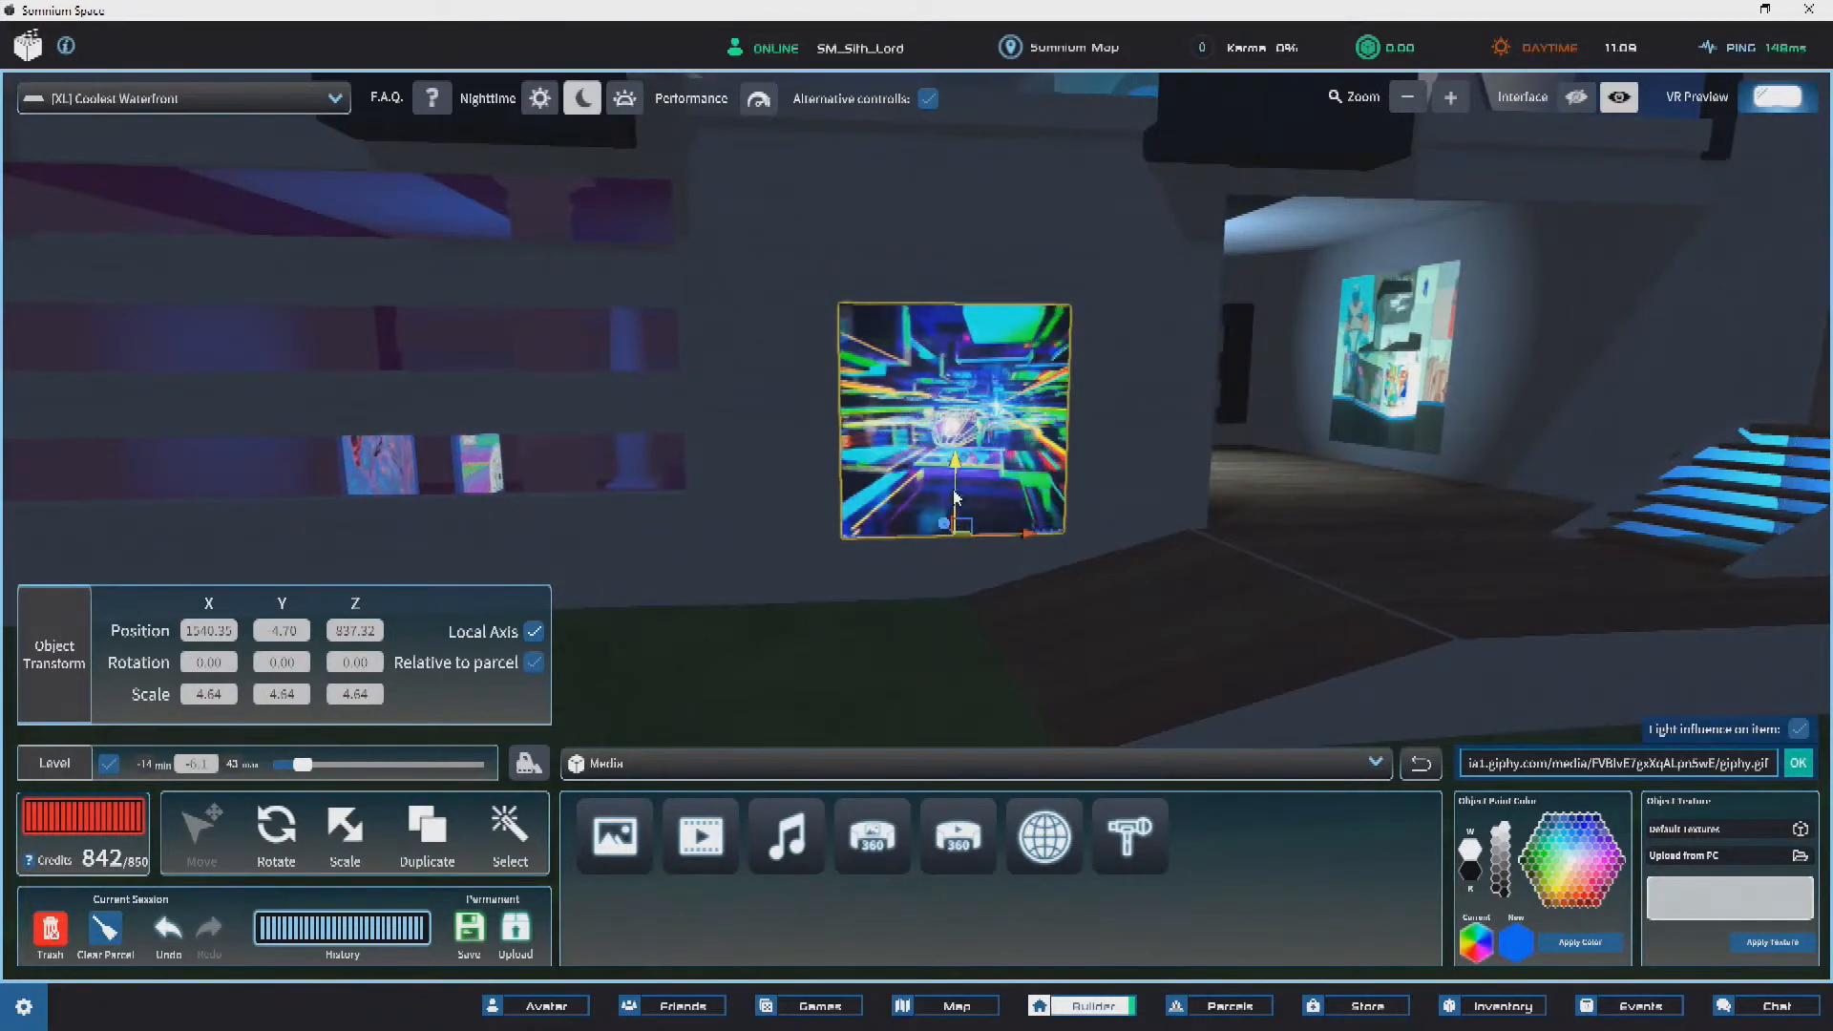
Step: Raise the neon GIF on the front wall to about Y -3.55 and shift it outward to about Z 837.21
key("s")
left_click(1506, 458)
key("d")
right_click_drag(1506, 458, 1041, 386)
key("w")
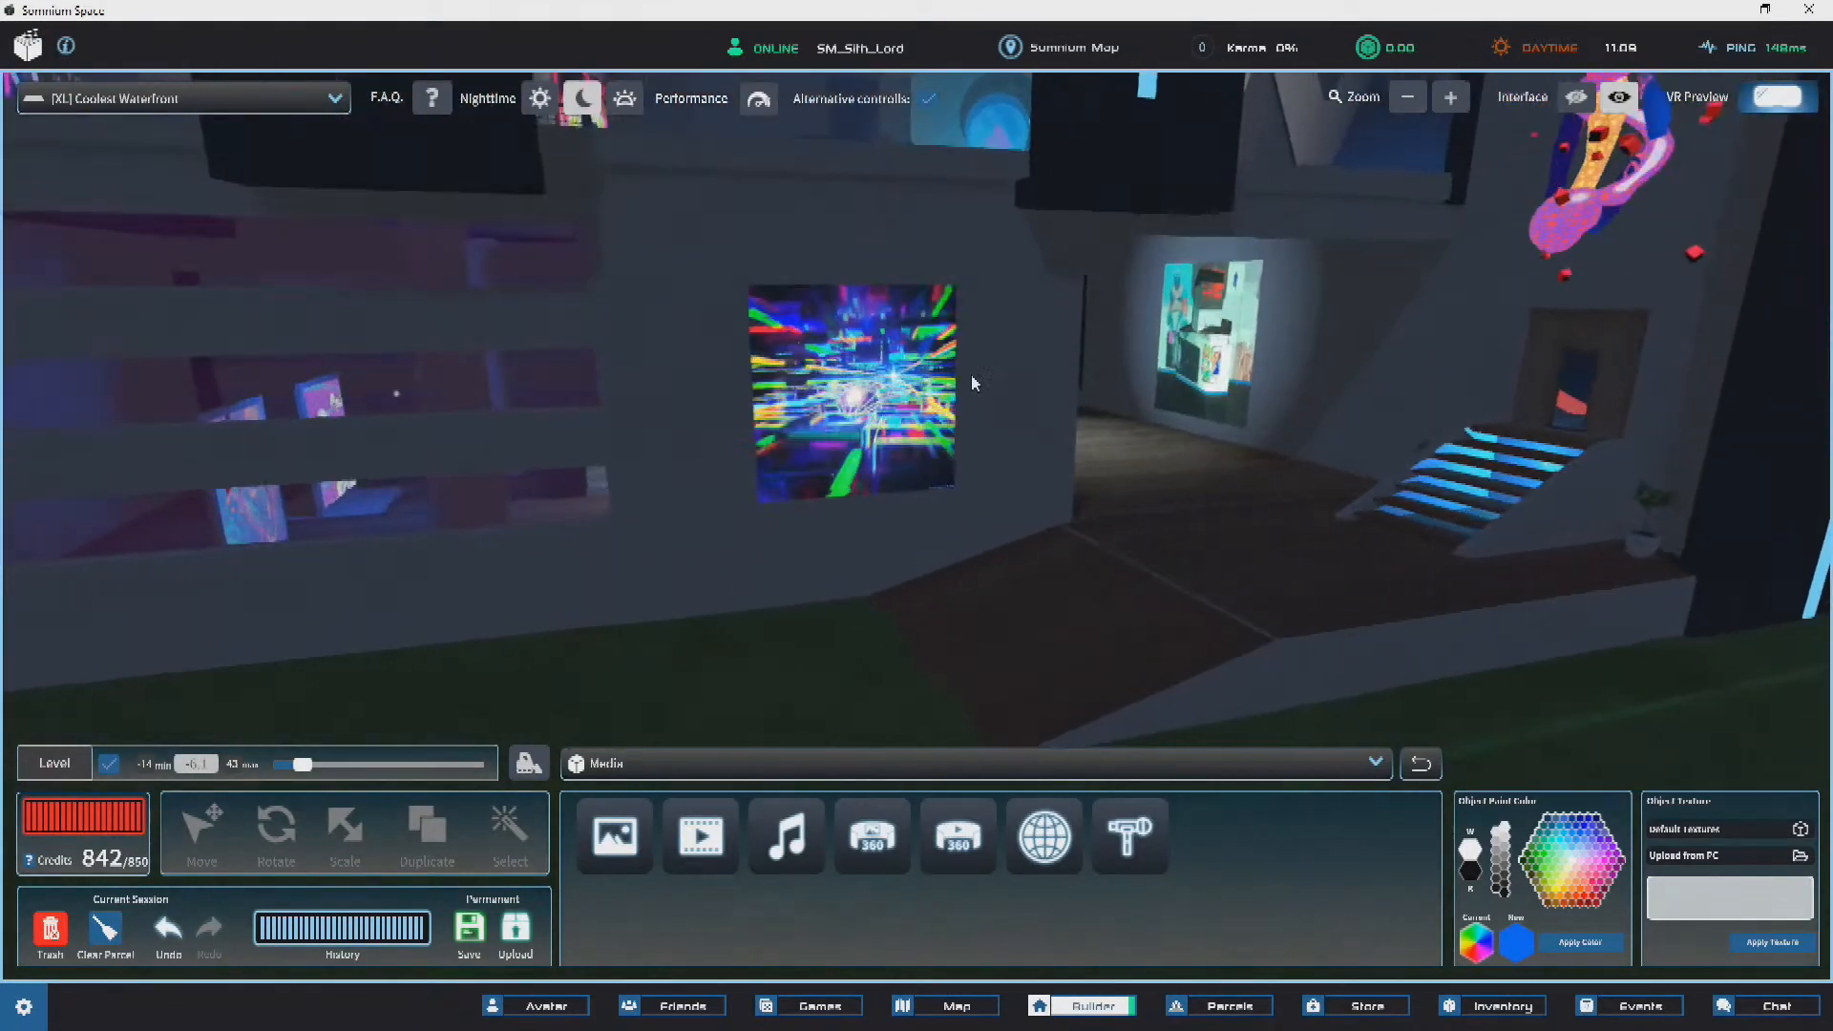
left_click(940, 503)
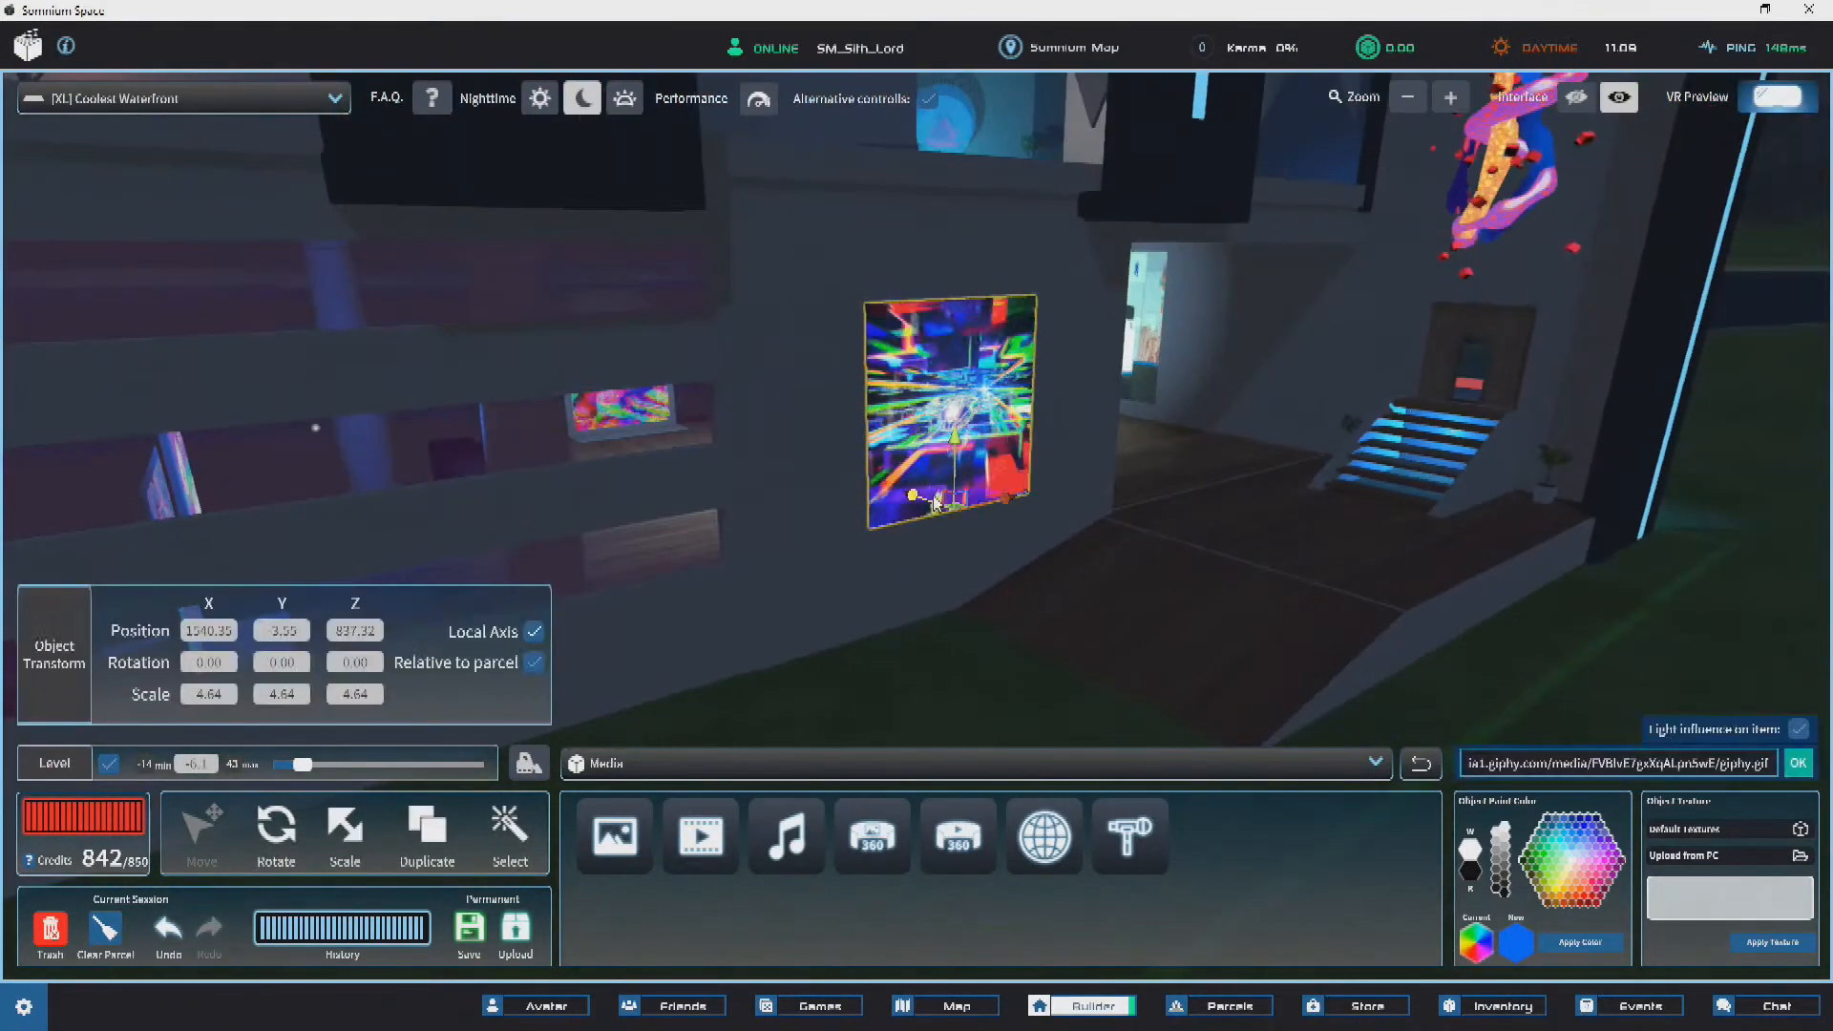
Step: Place a neon cube in front of the neon GIF with flickering at .70, raised to about Y -1.96
left_click(759, 773)
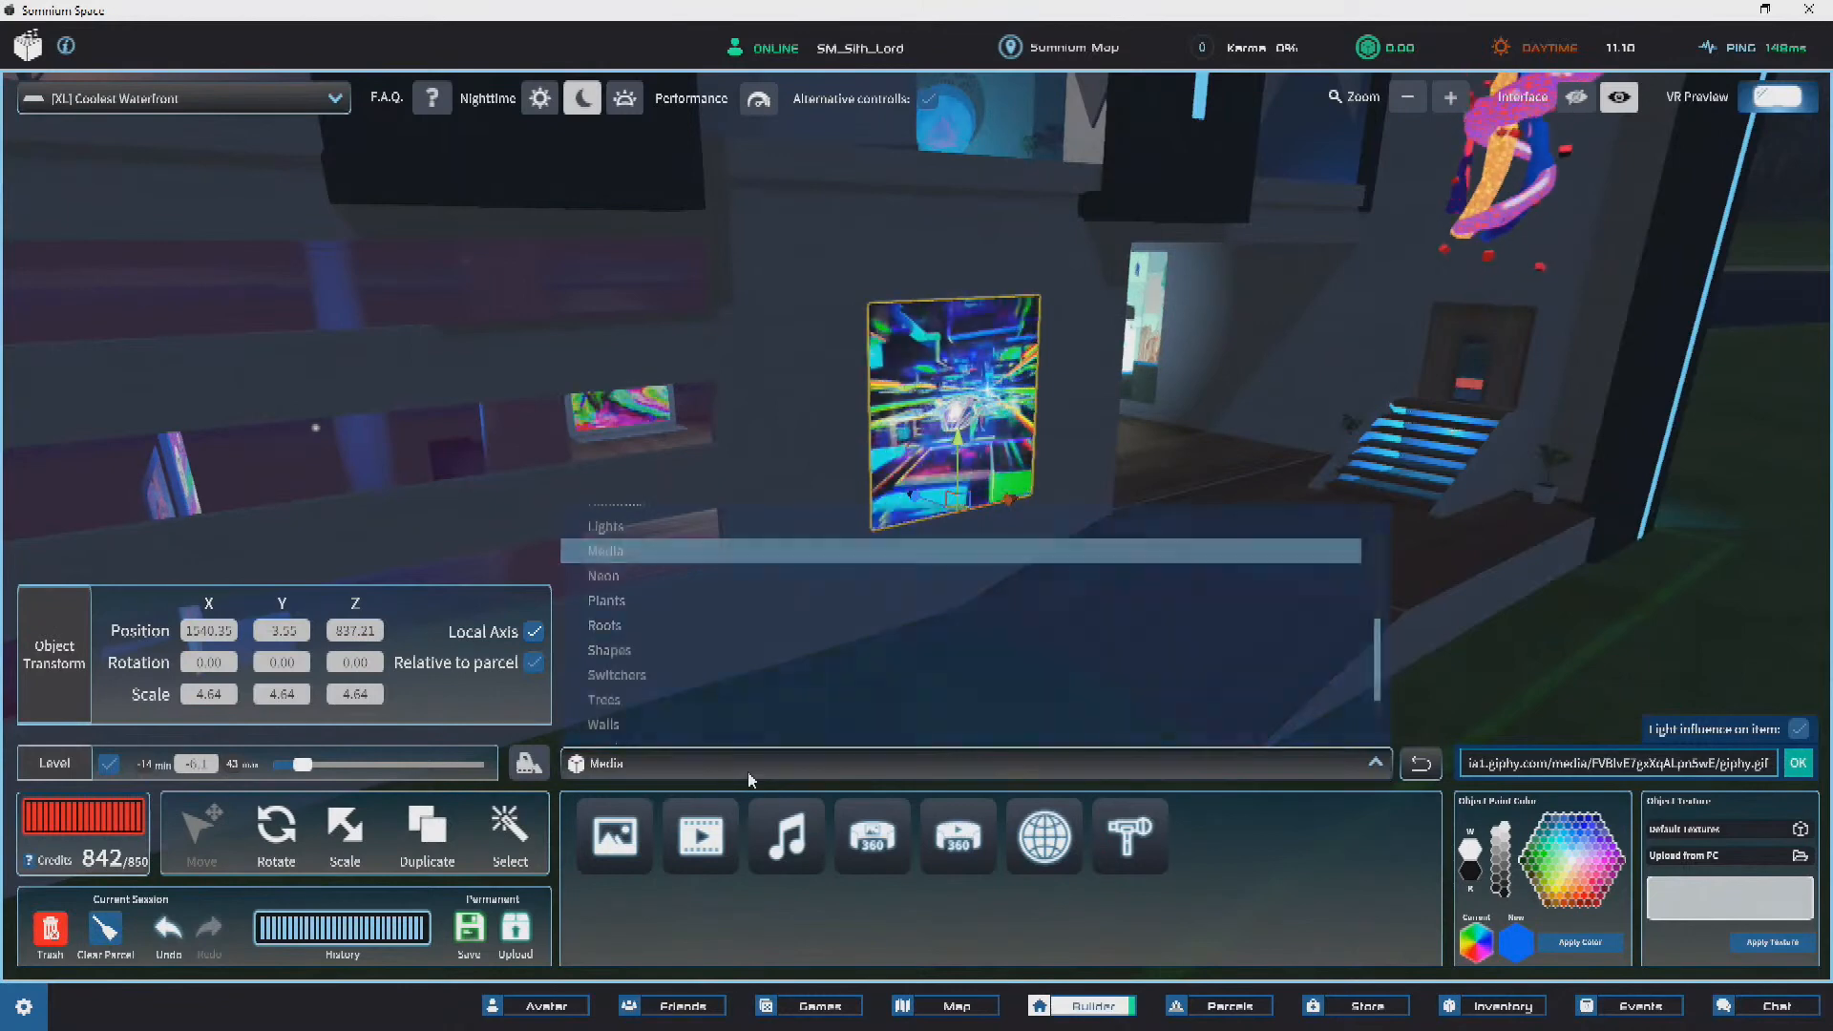
left_click(608, 611)
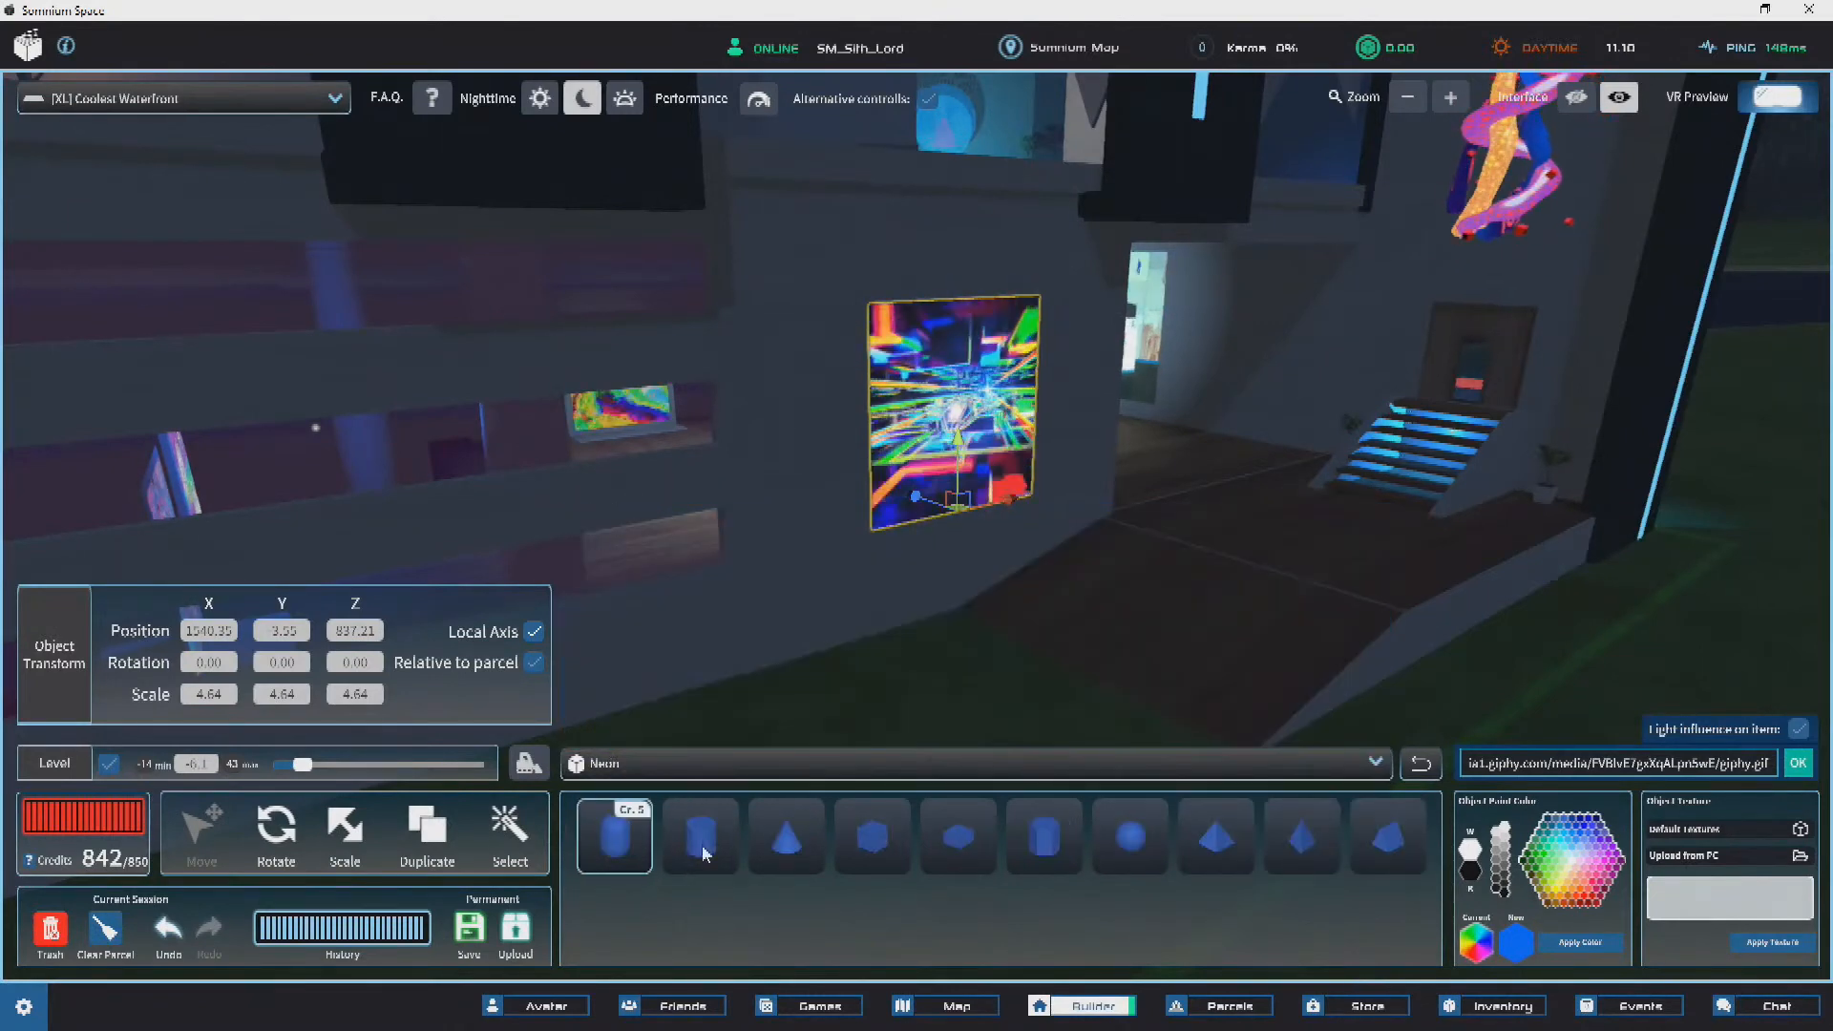
left_click(872, 845)
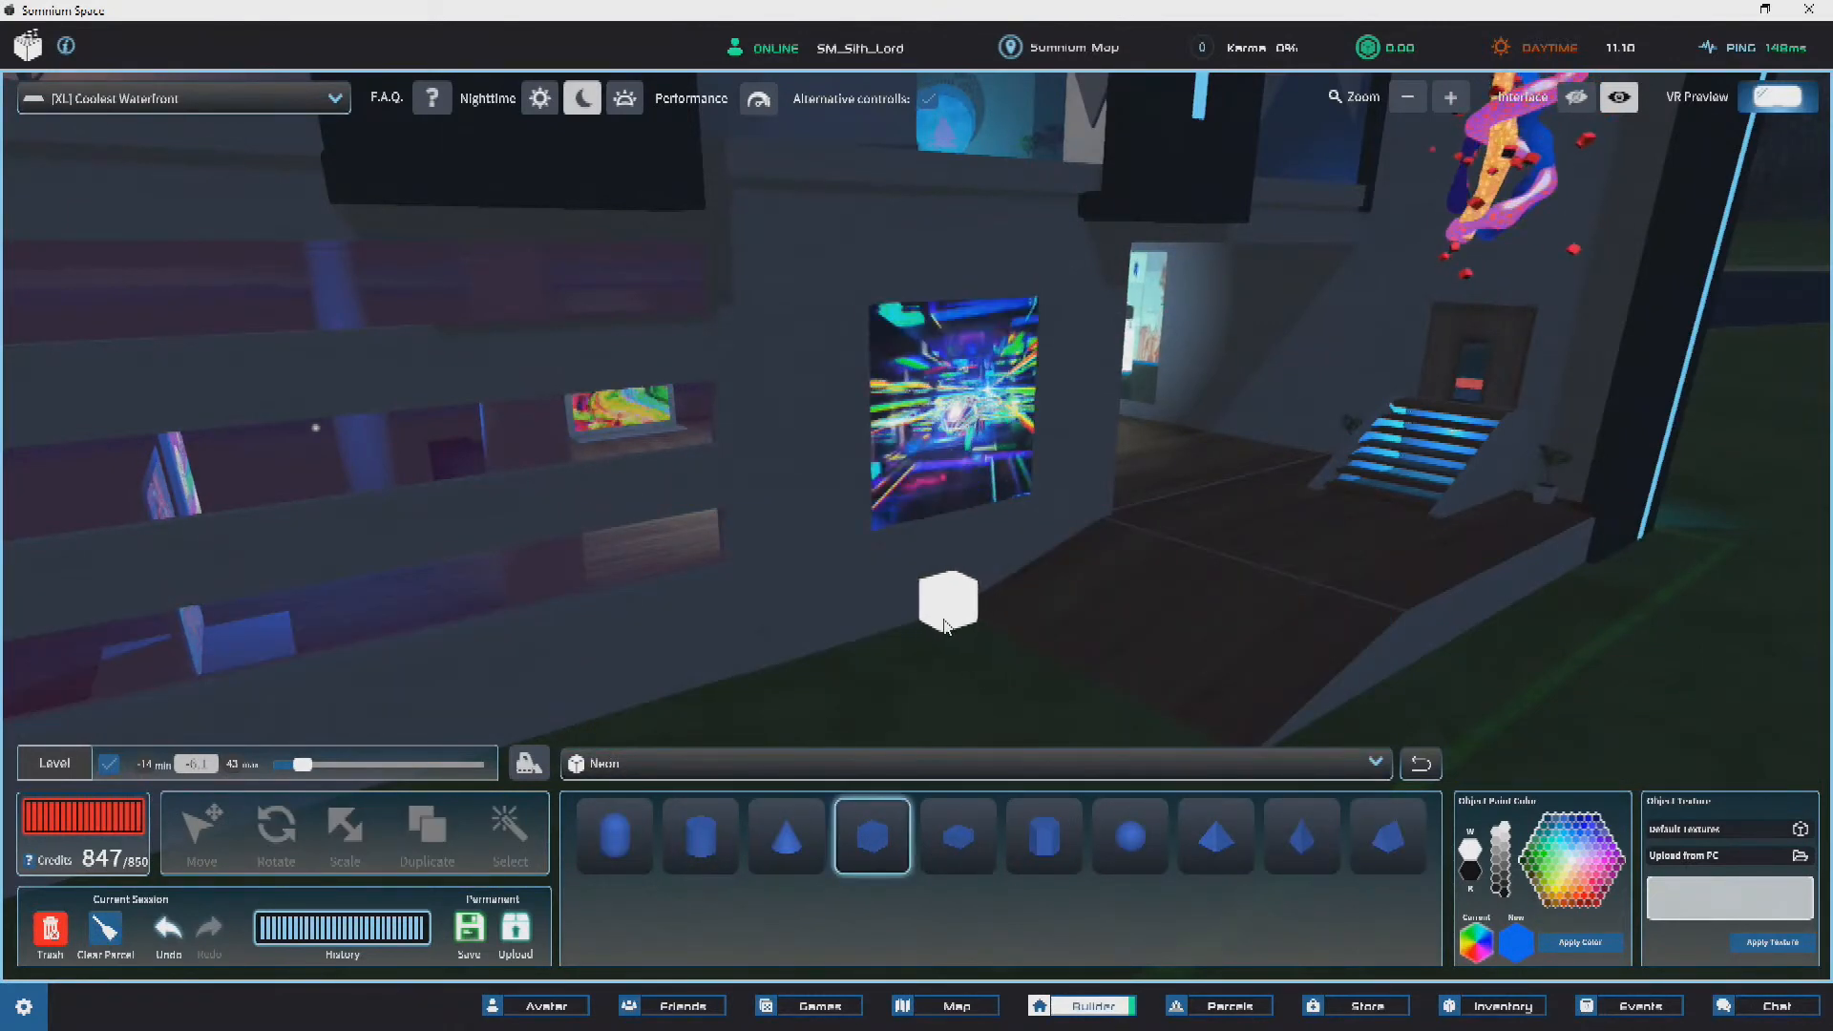
left_click(962, 637)
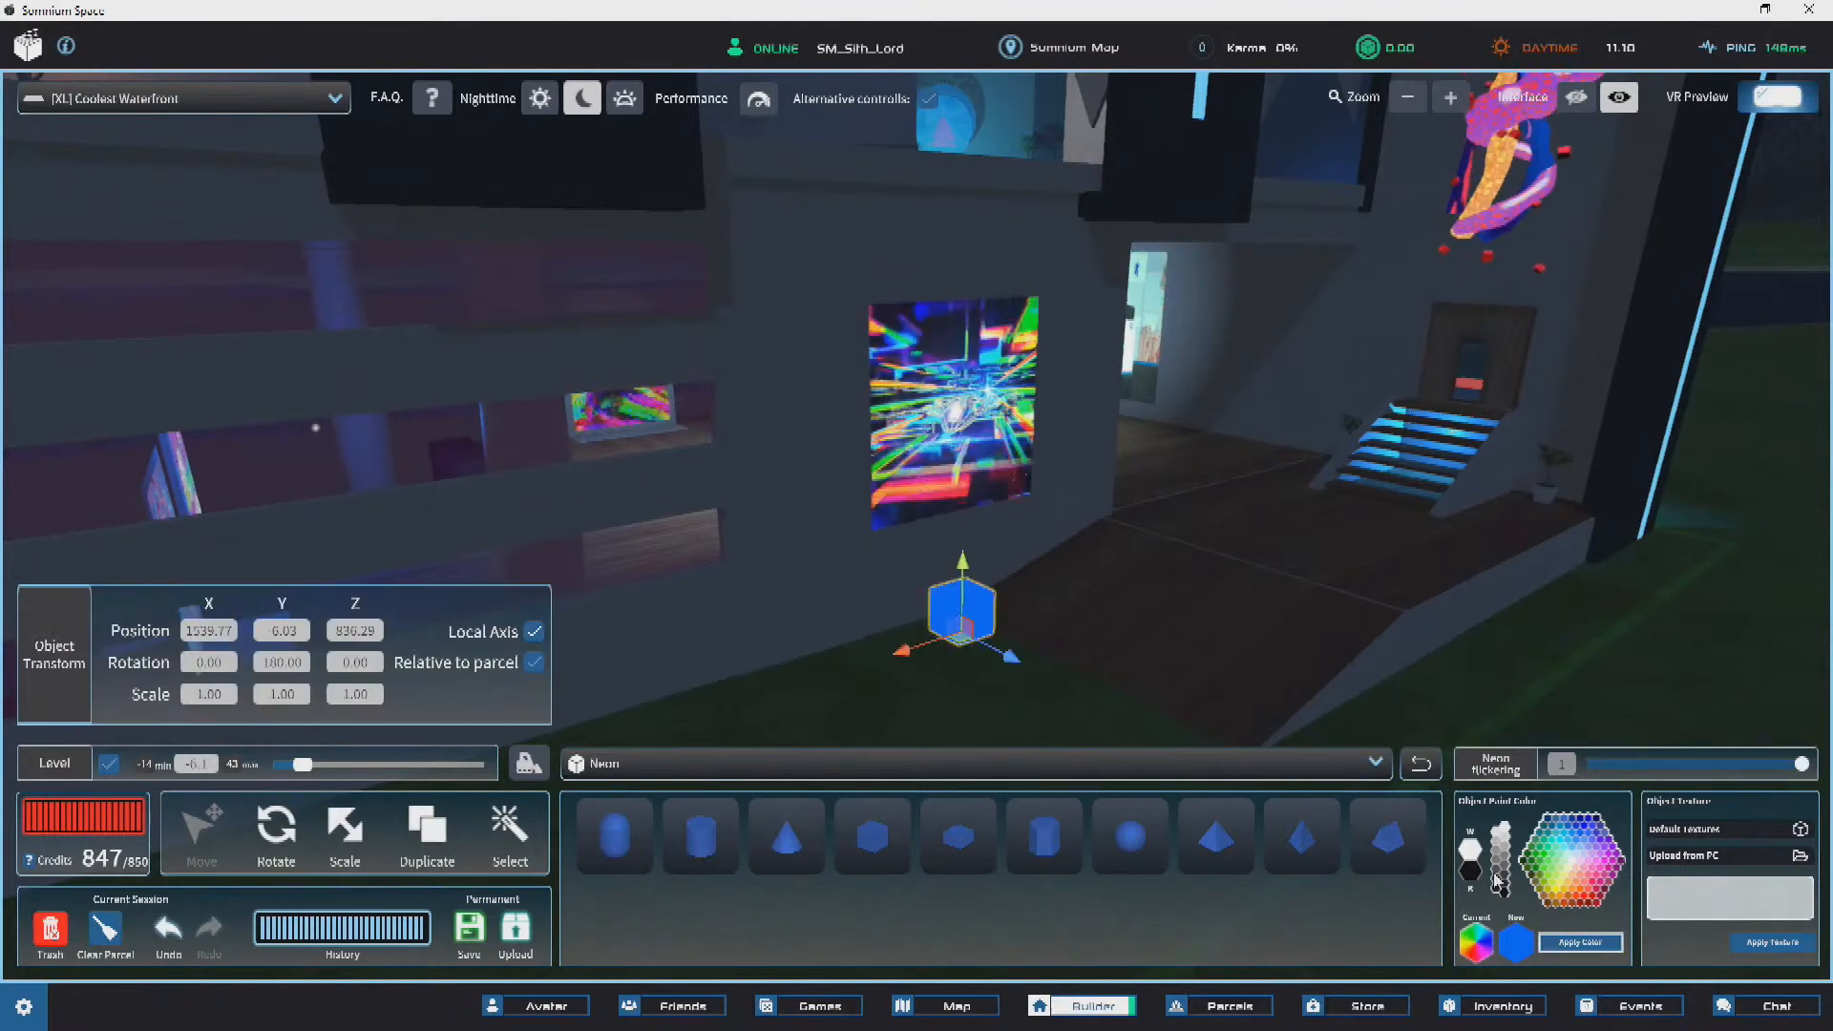
key("w")
right_click_drag(916, 515, 993, 467)
key("r")
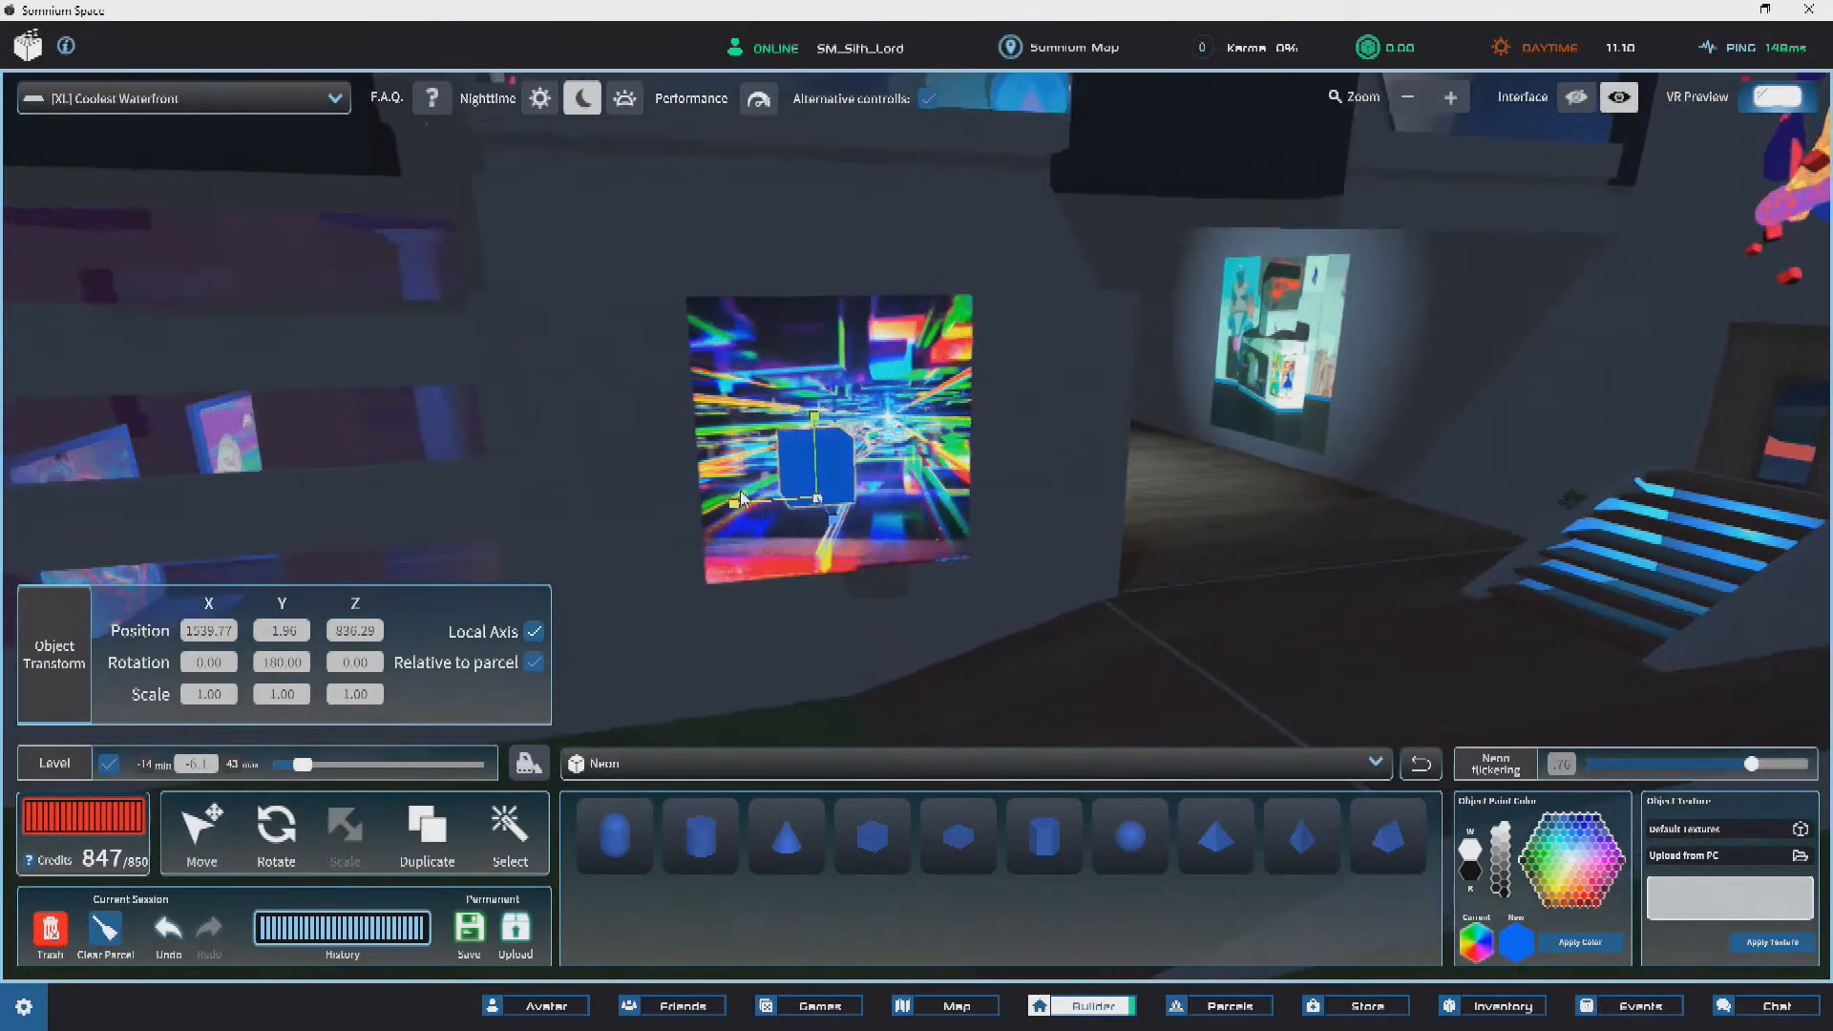
Step: Scale the neon cube uniformly to about 4.94 and flatten its depth to about 0.12 to form a backing panel
right_click_drag(738, 496, 1022, 609)
key("a")
key("w")
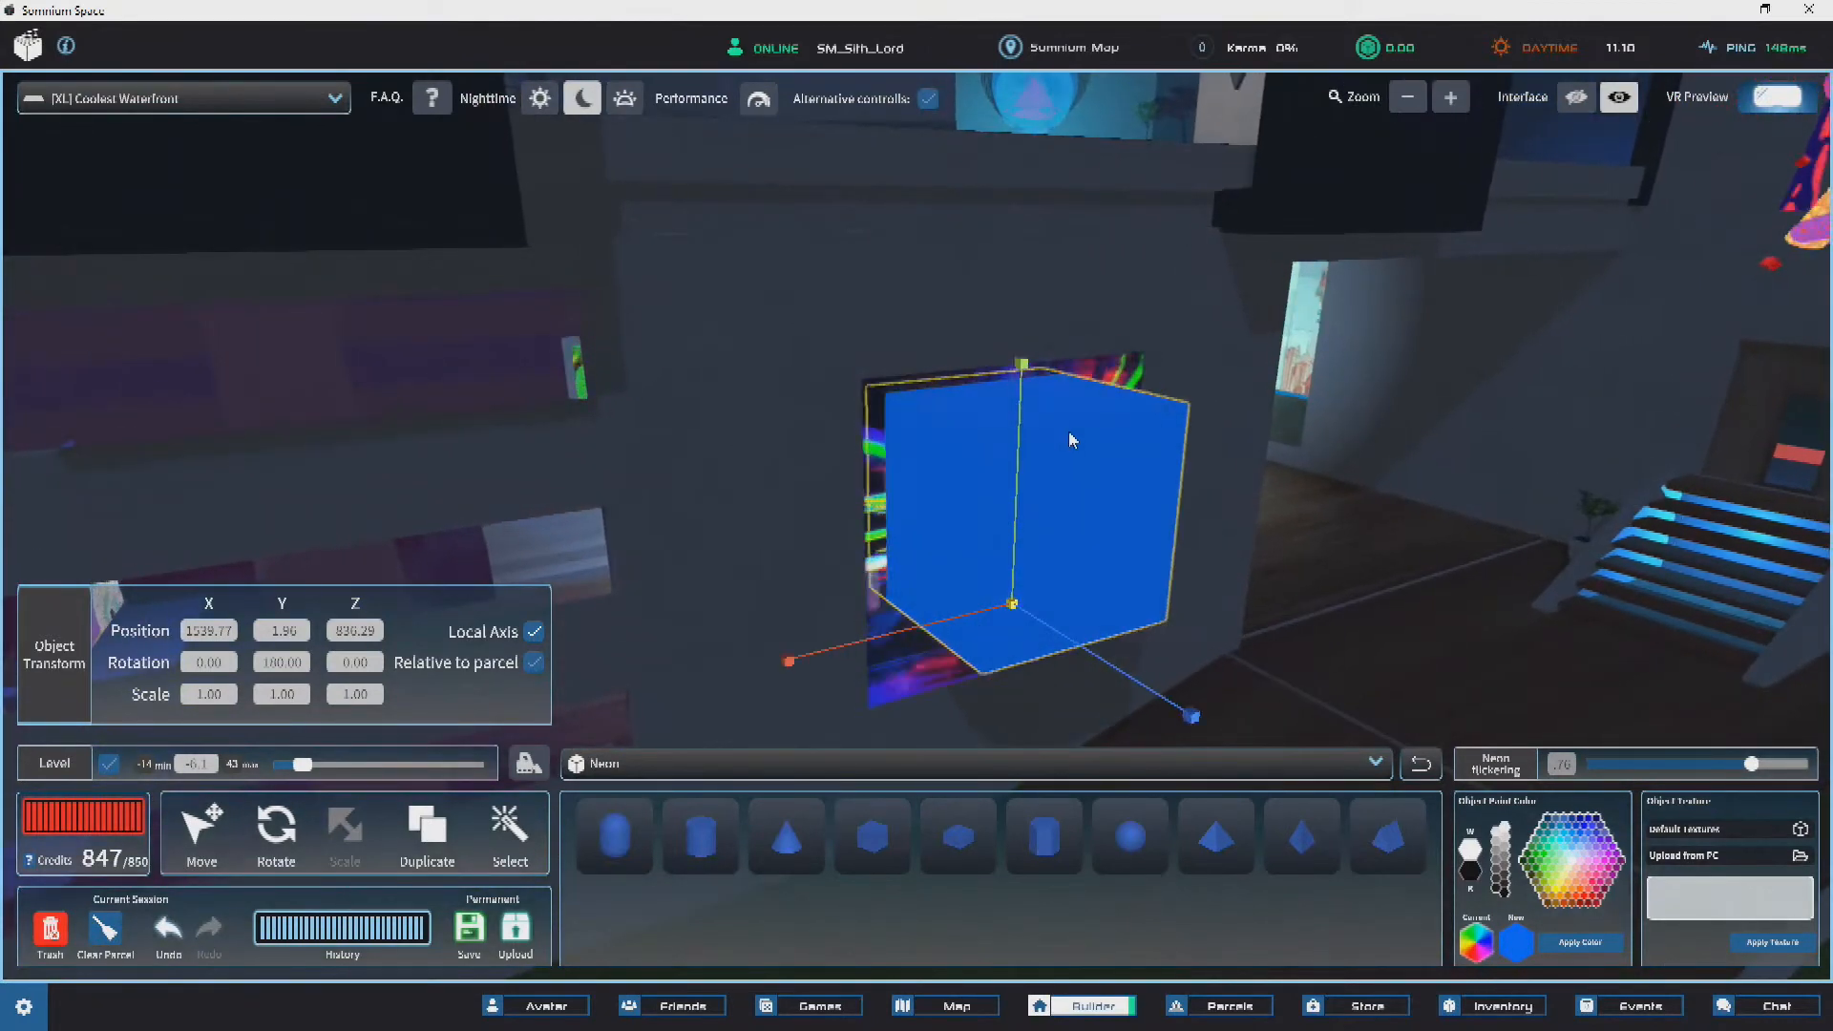
left_click_drag(1091, 399, 1119, 330)
right_click_drag(995, 390, 1350, 630)
key("a")
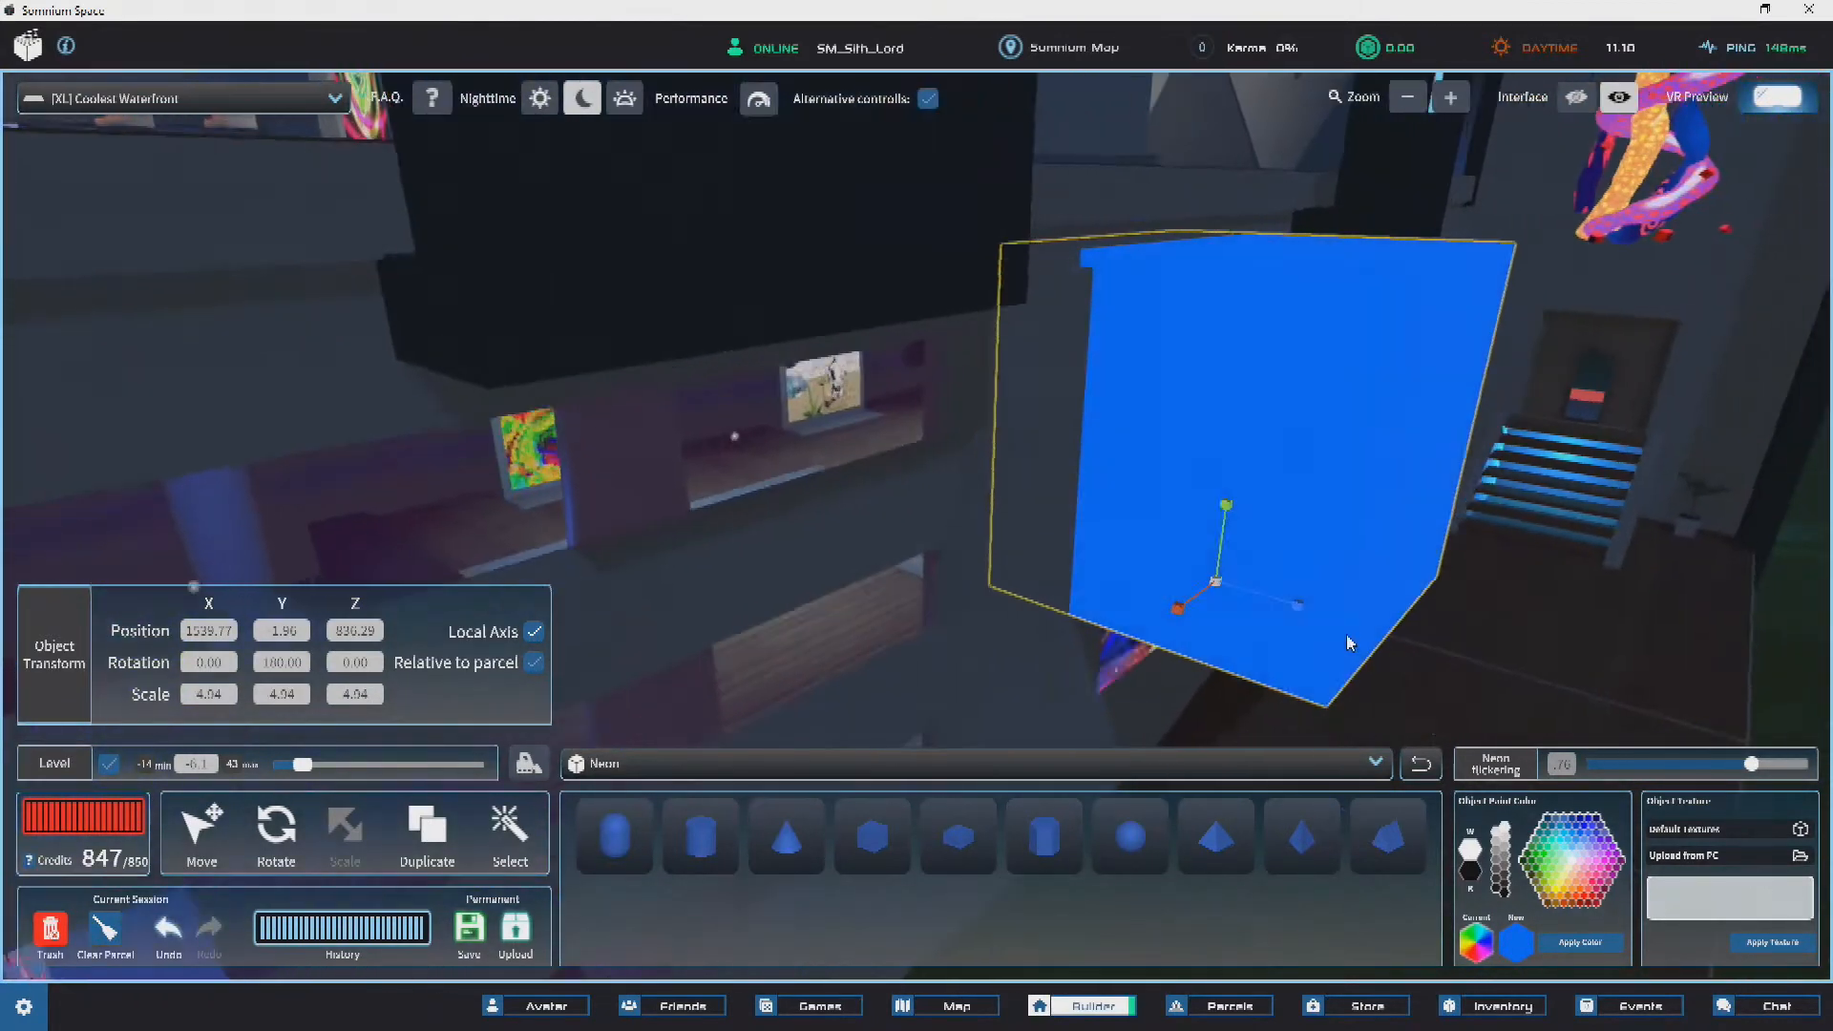
left_click_drag(1248, 593, 1174, 579)
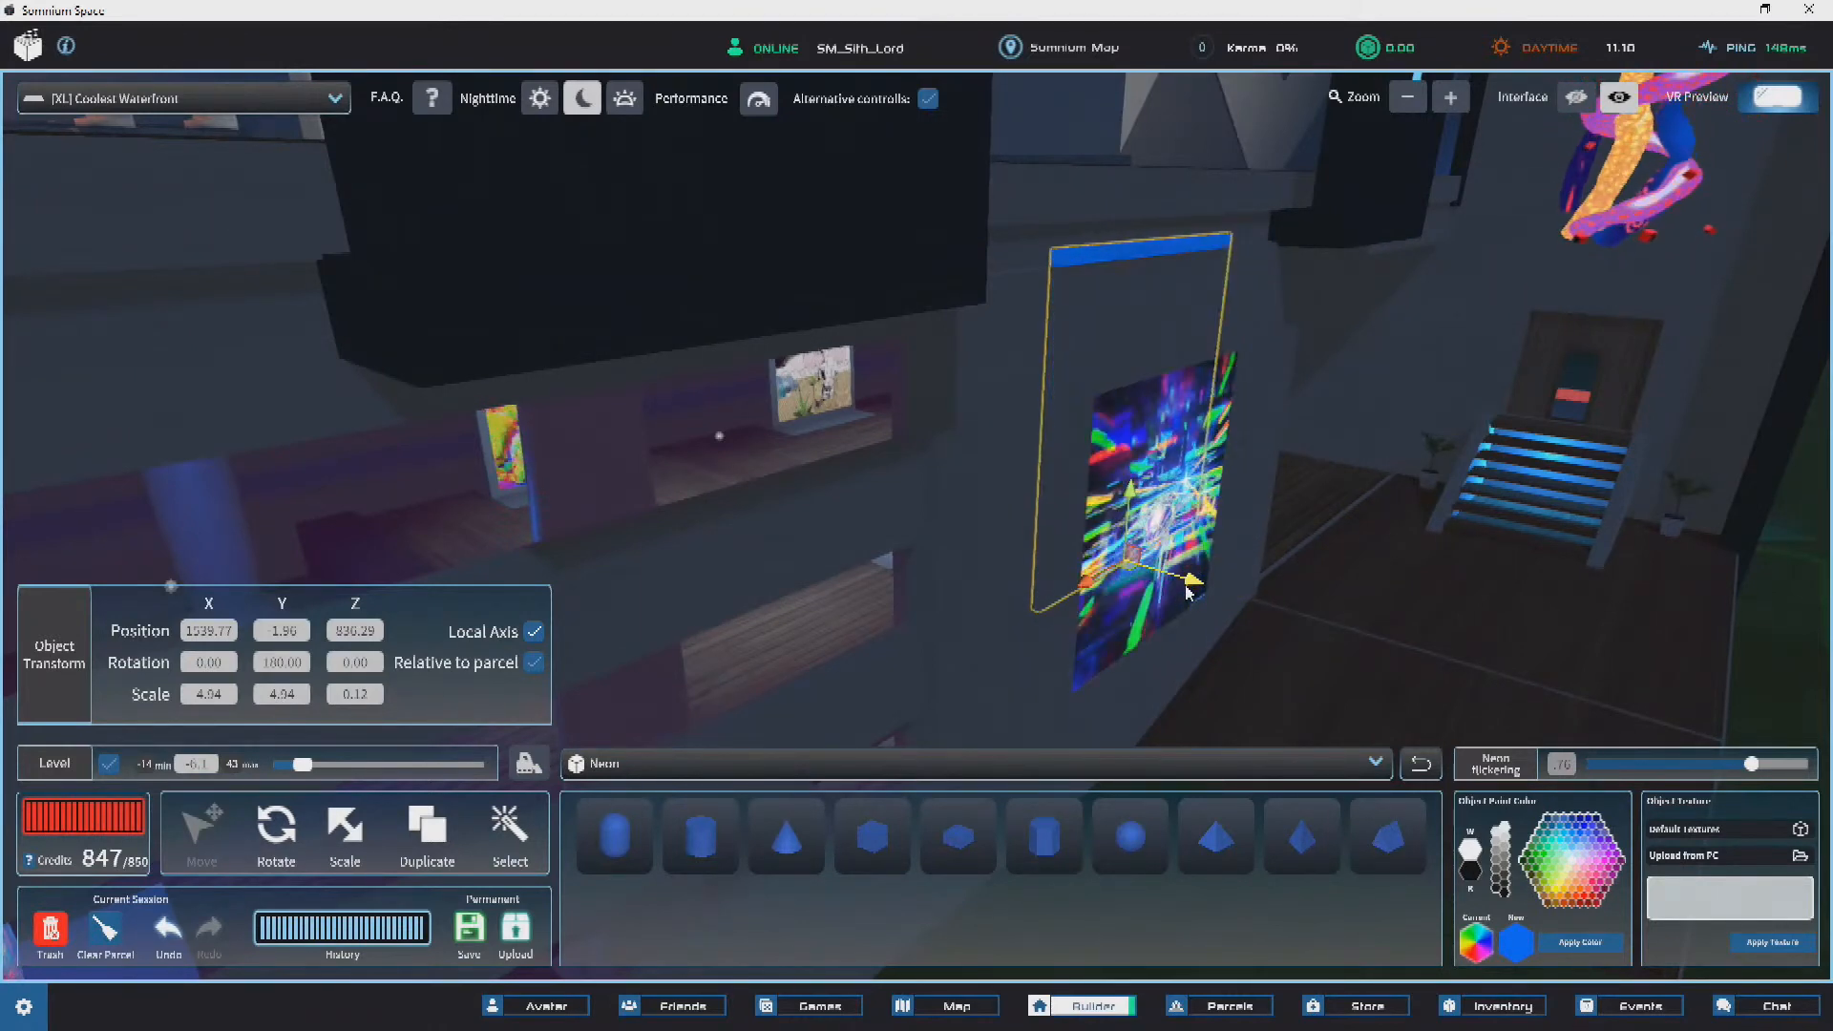
Step: Move the flat neon panel behind the neon GIF as its frame, at about X 1540.37, Y -3.70, Z 837.38
left_click_drag(1194, 588, 1132, 568)
key("d")
right_click_drag(1131, 568, 750, 430)
left_click_drag(750, 430, 807, 512)
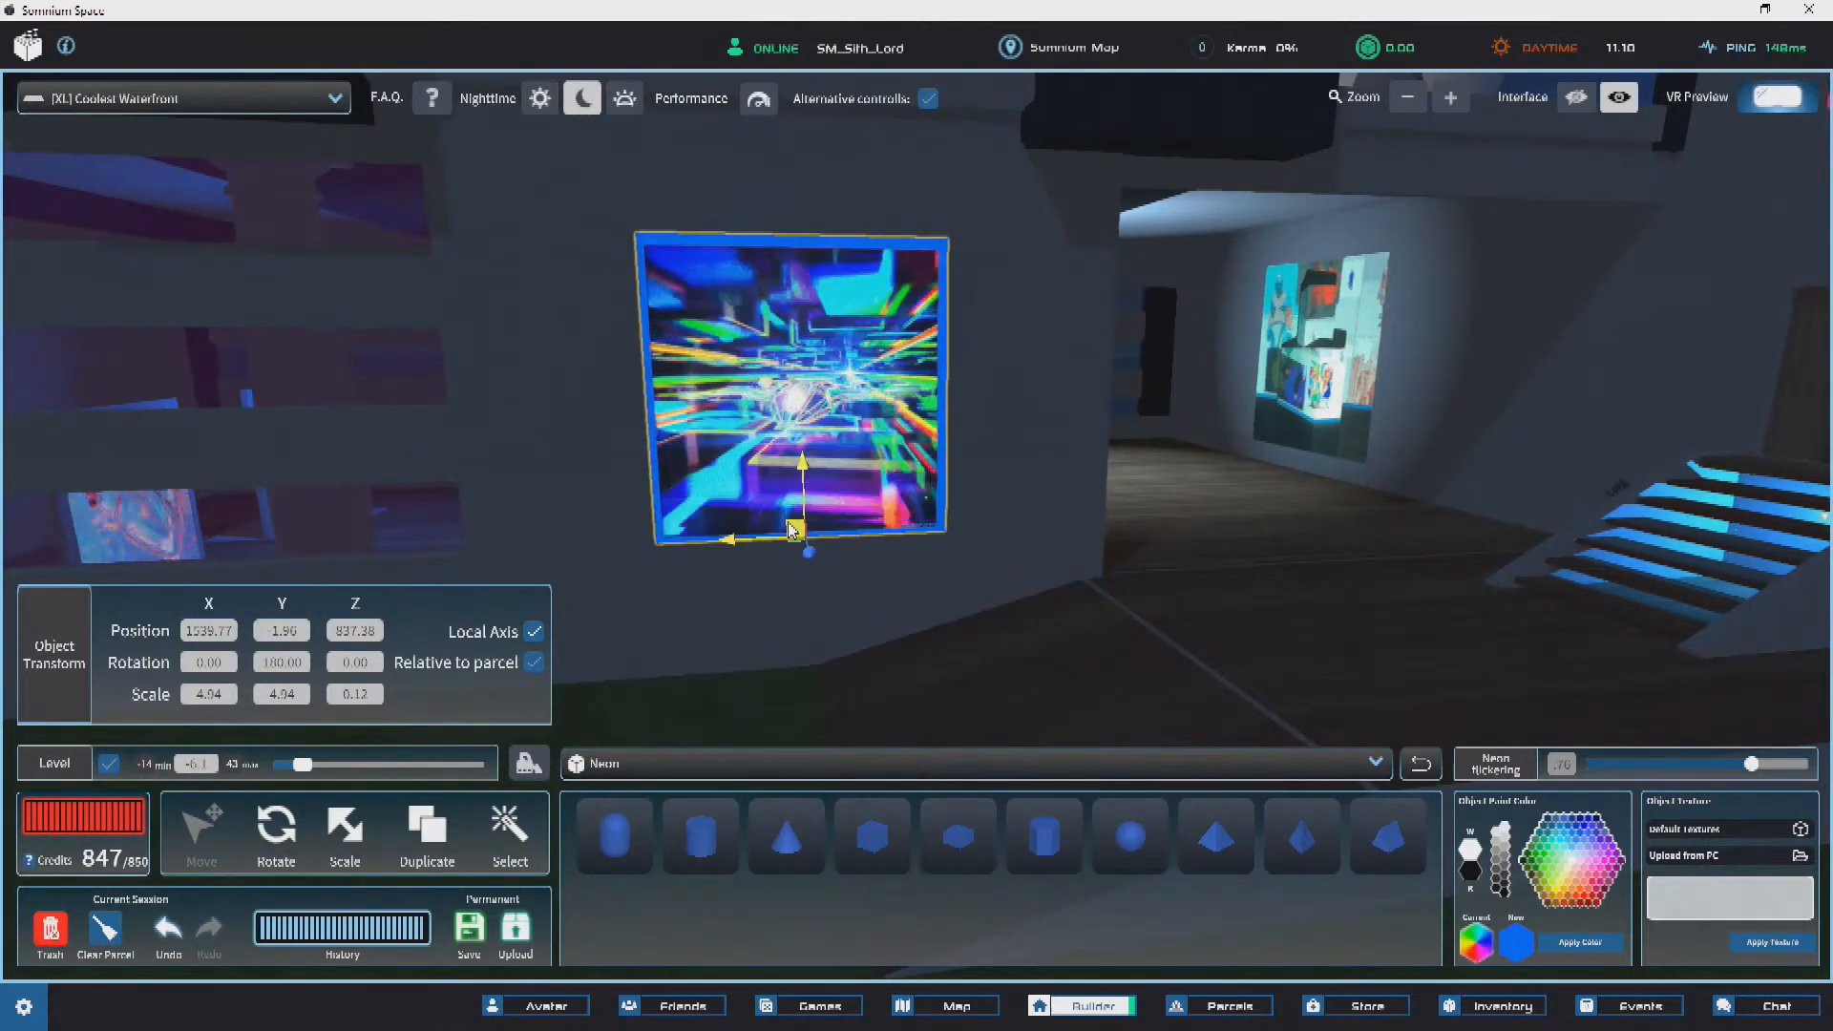
left_click_drag(794, 532, 785, 528)
Step: Push the neon GIF back towards its blue neon frame, to about Z 837.28
right_click_drag(784, 528, 1198, 461)
key("d")
key("w")
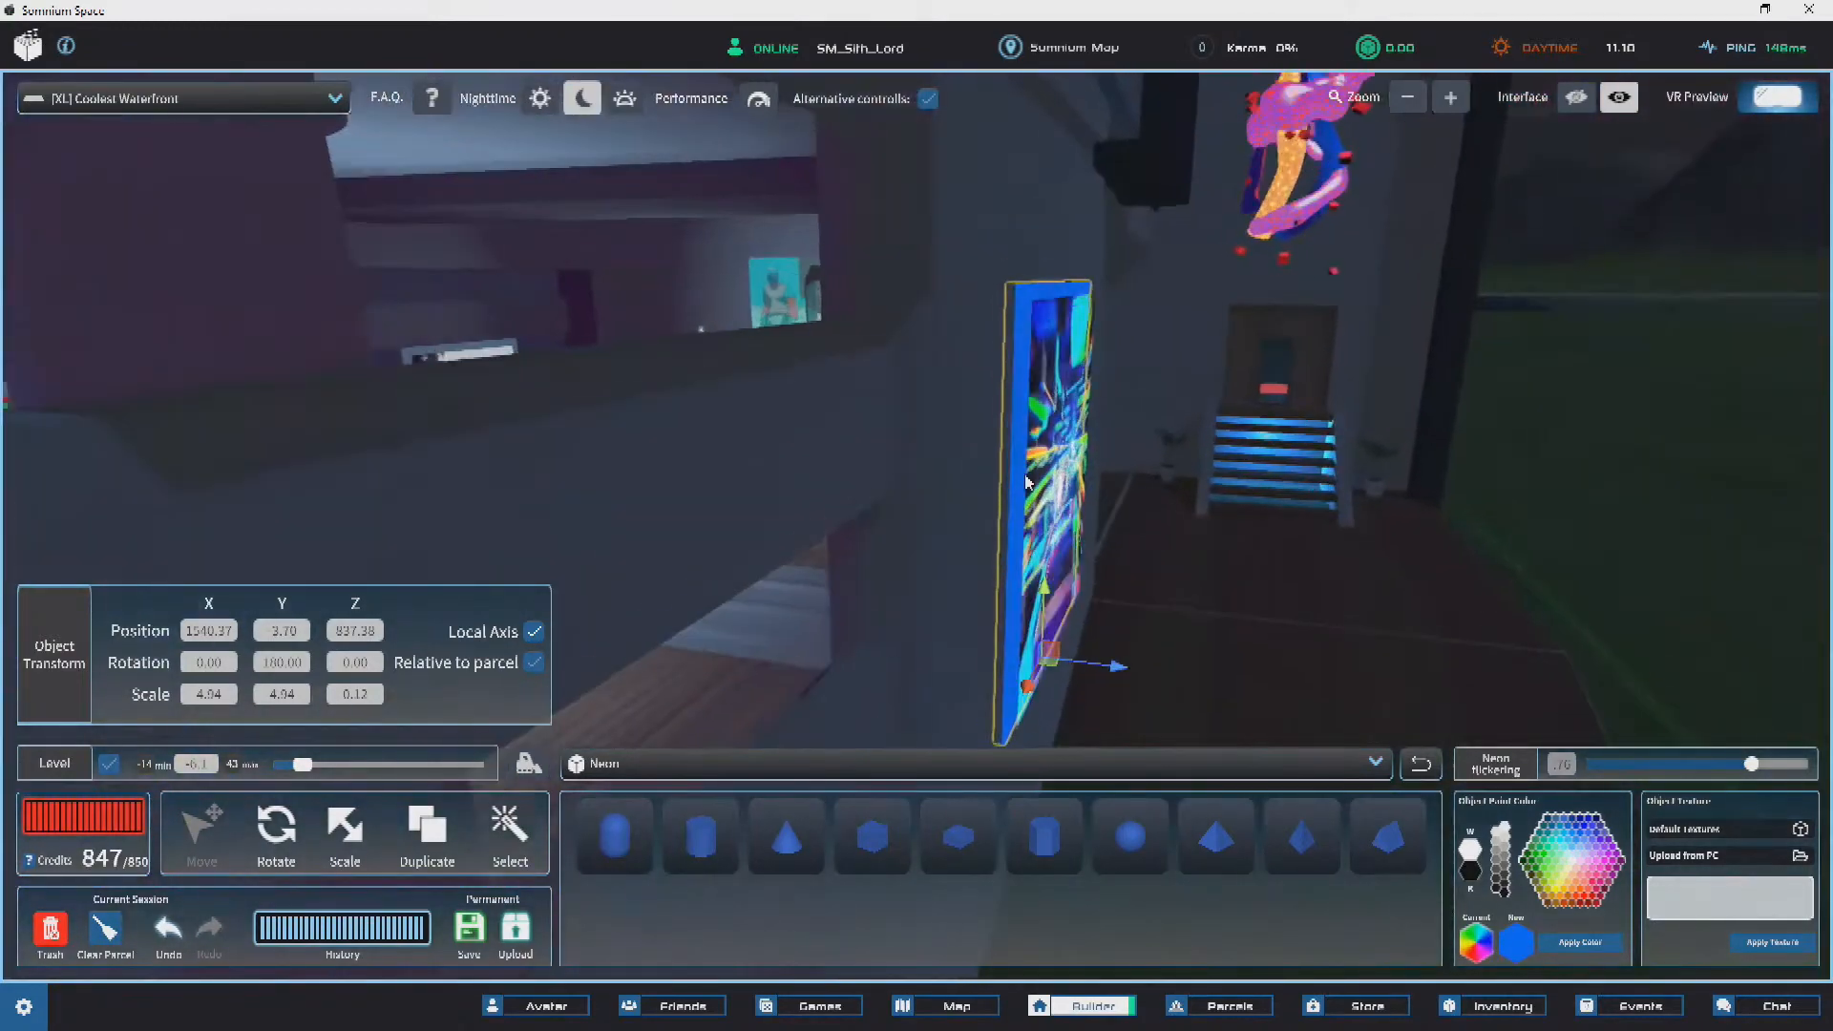
left_click(1097, 534)
key("d")
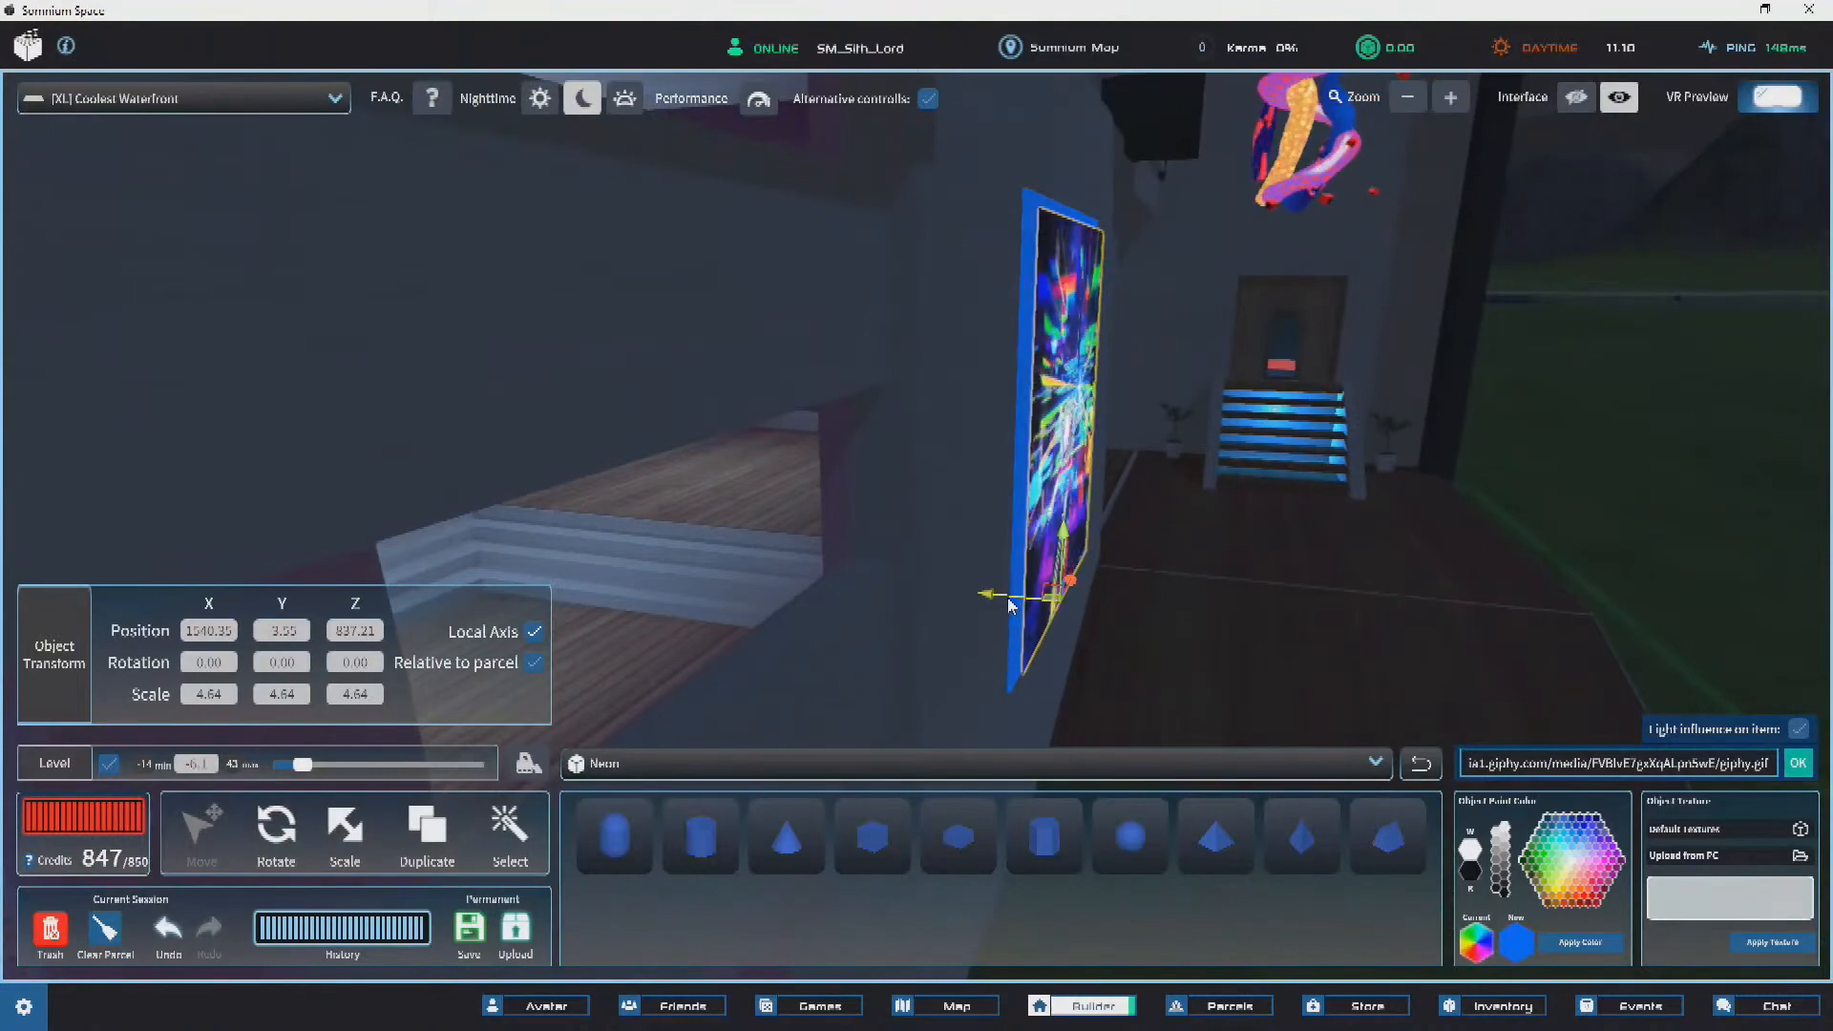
right_click_drag(1007, 603, 719, 467)
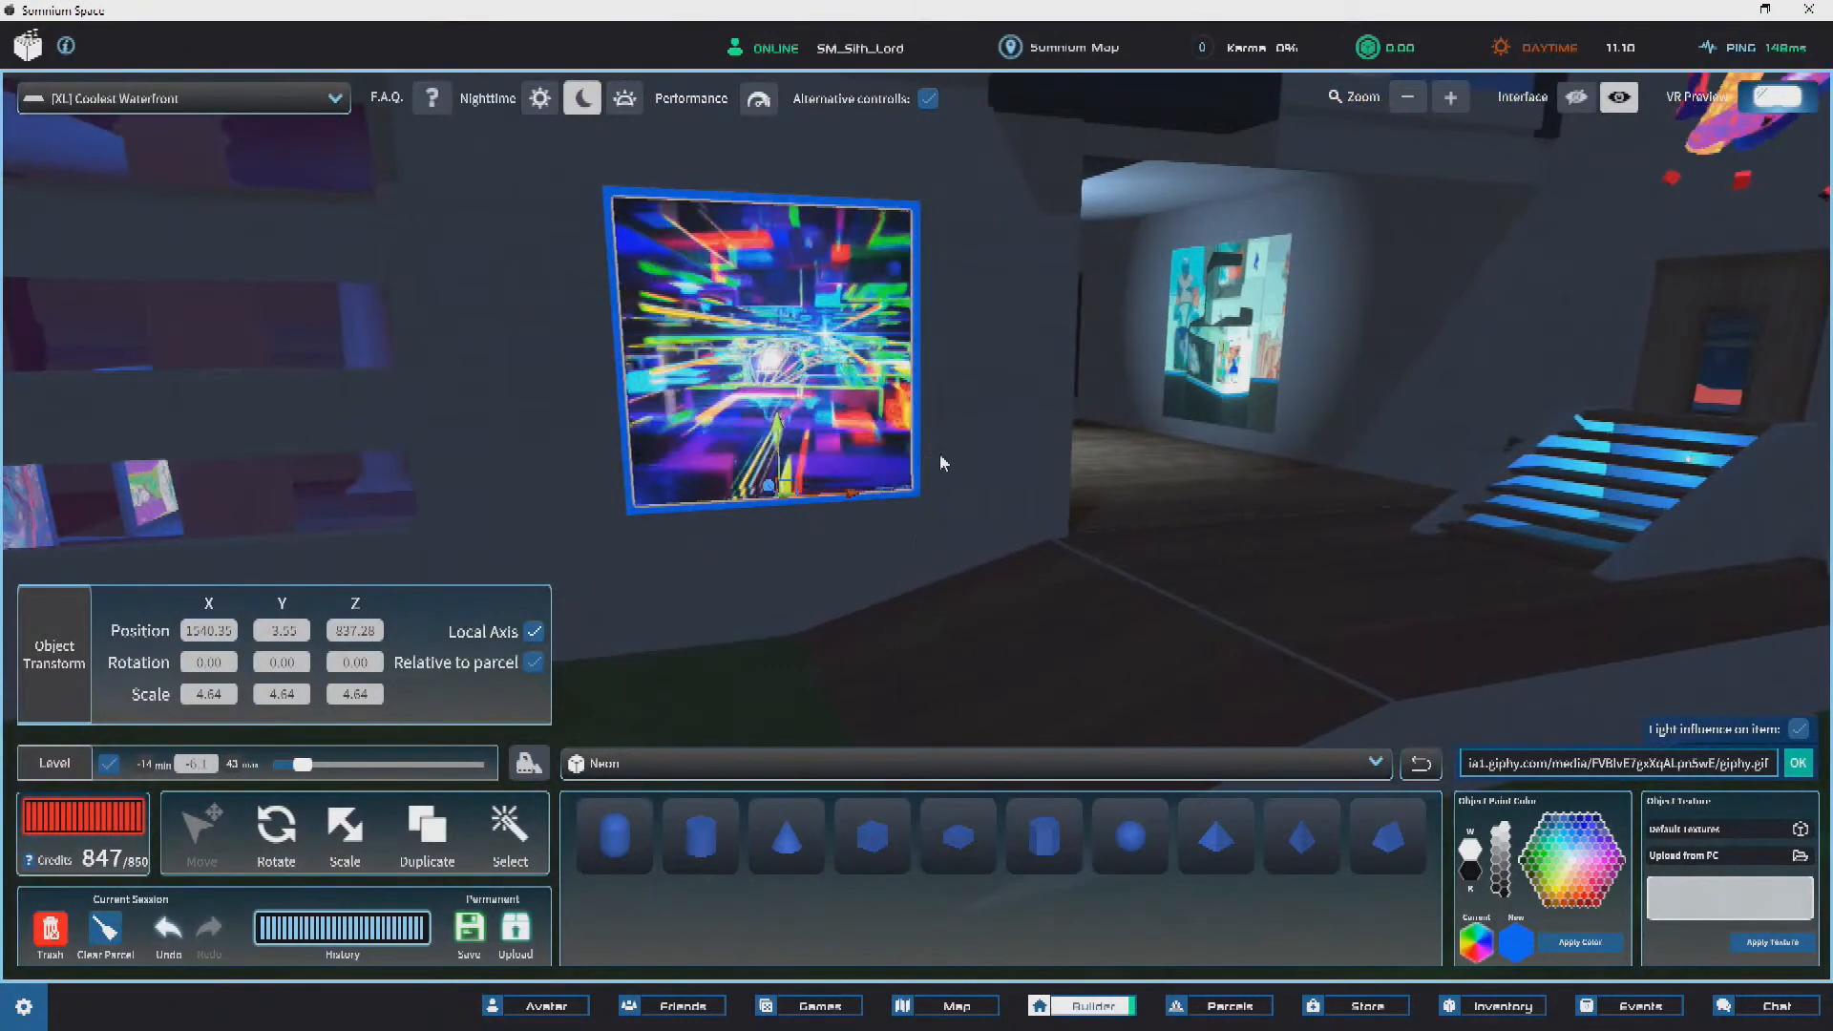
Step: Examine the framed neon GIF on the front wall from farther away and from several angles
key("s")
left_click(1076, 409)
key("d")
right_click_drag(1076, 409, 1162, 411)
key("a")
mouse_move(845, 410)
right_mouse_down()
mouse_move(1056, 410)
mouse_move(866, 399)
right_mouse_up()
key("w")
key("d")
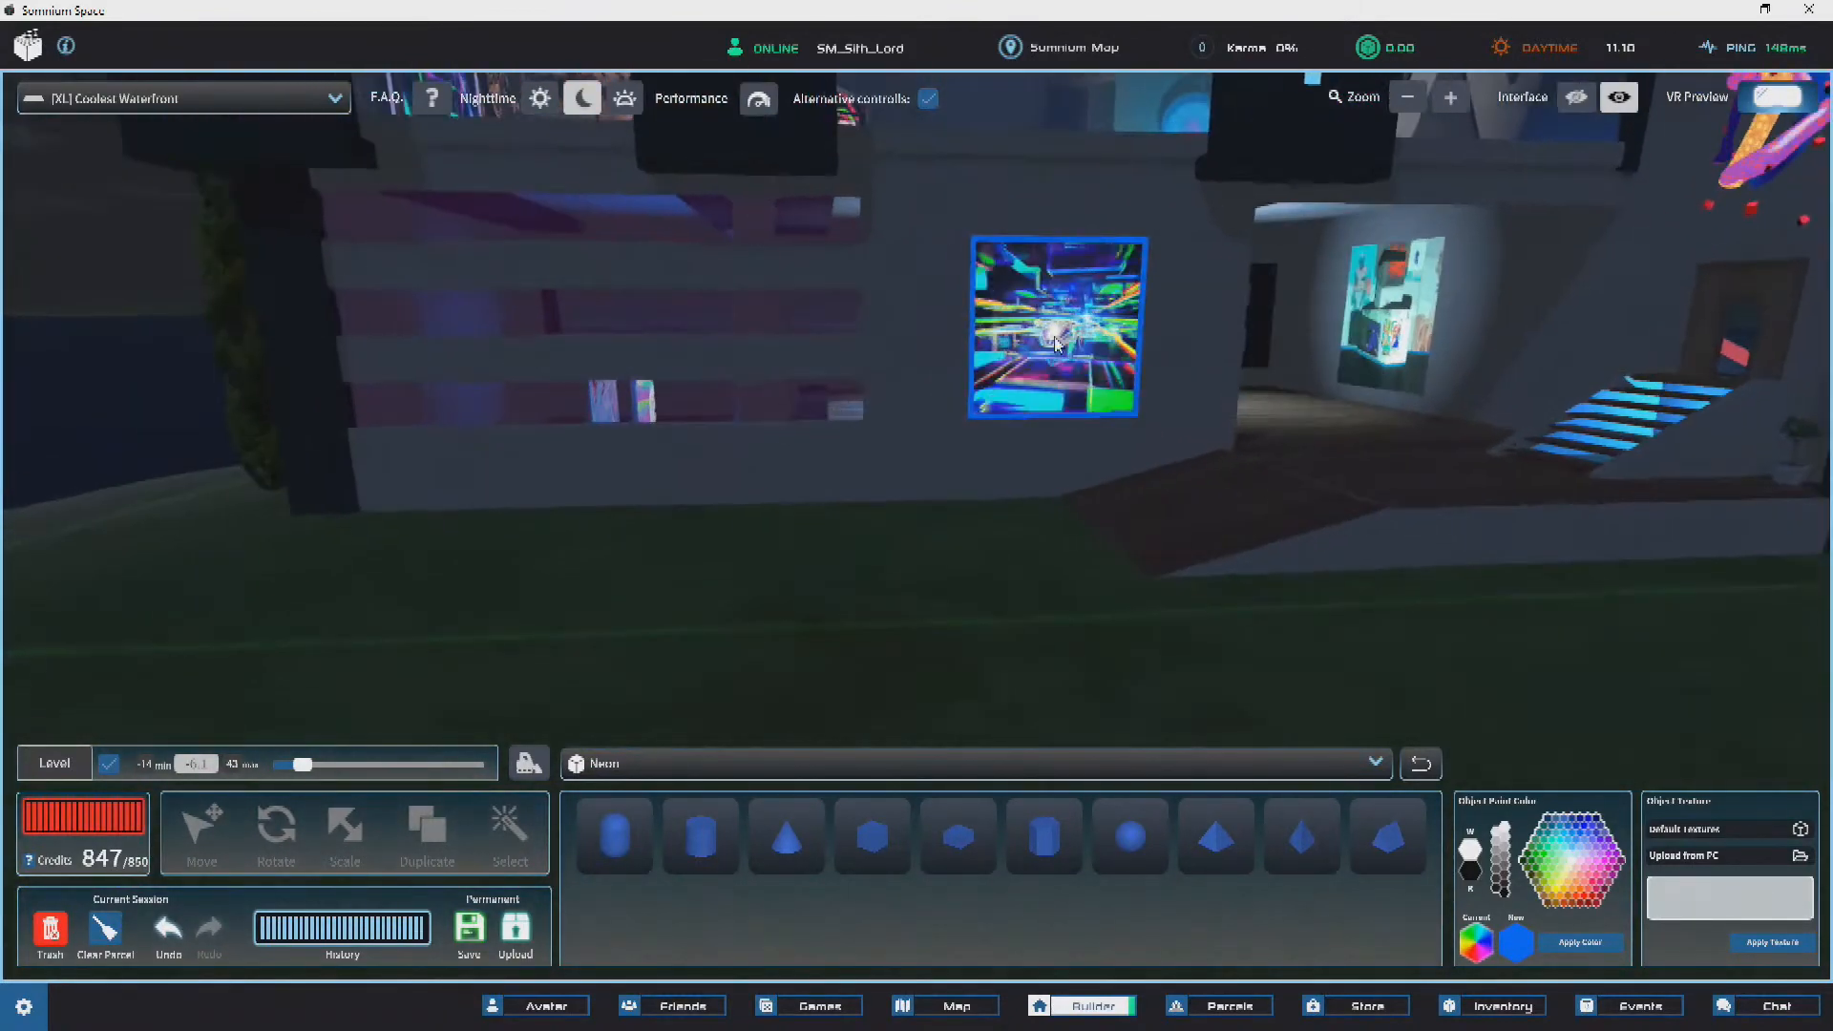
key("s")
key("d")
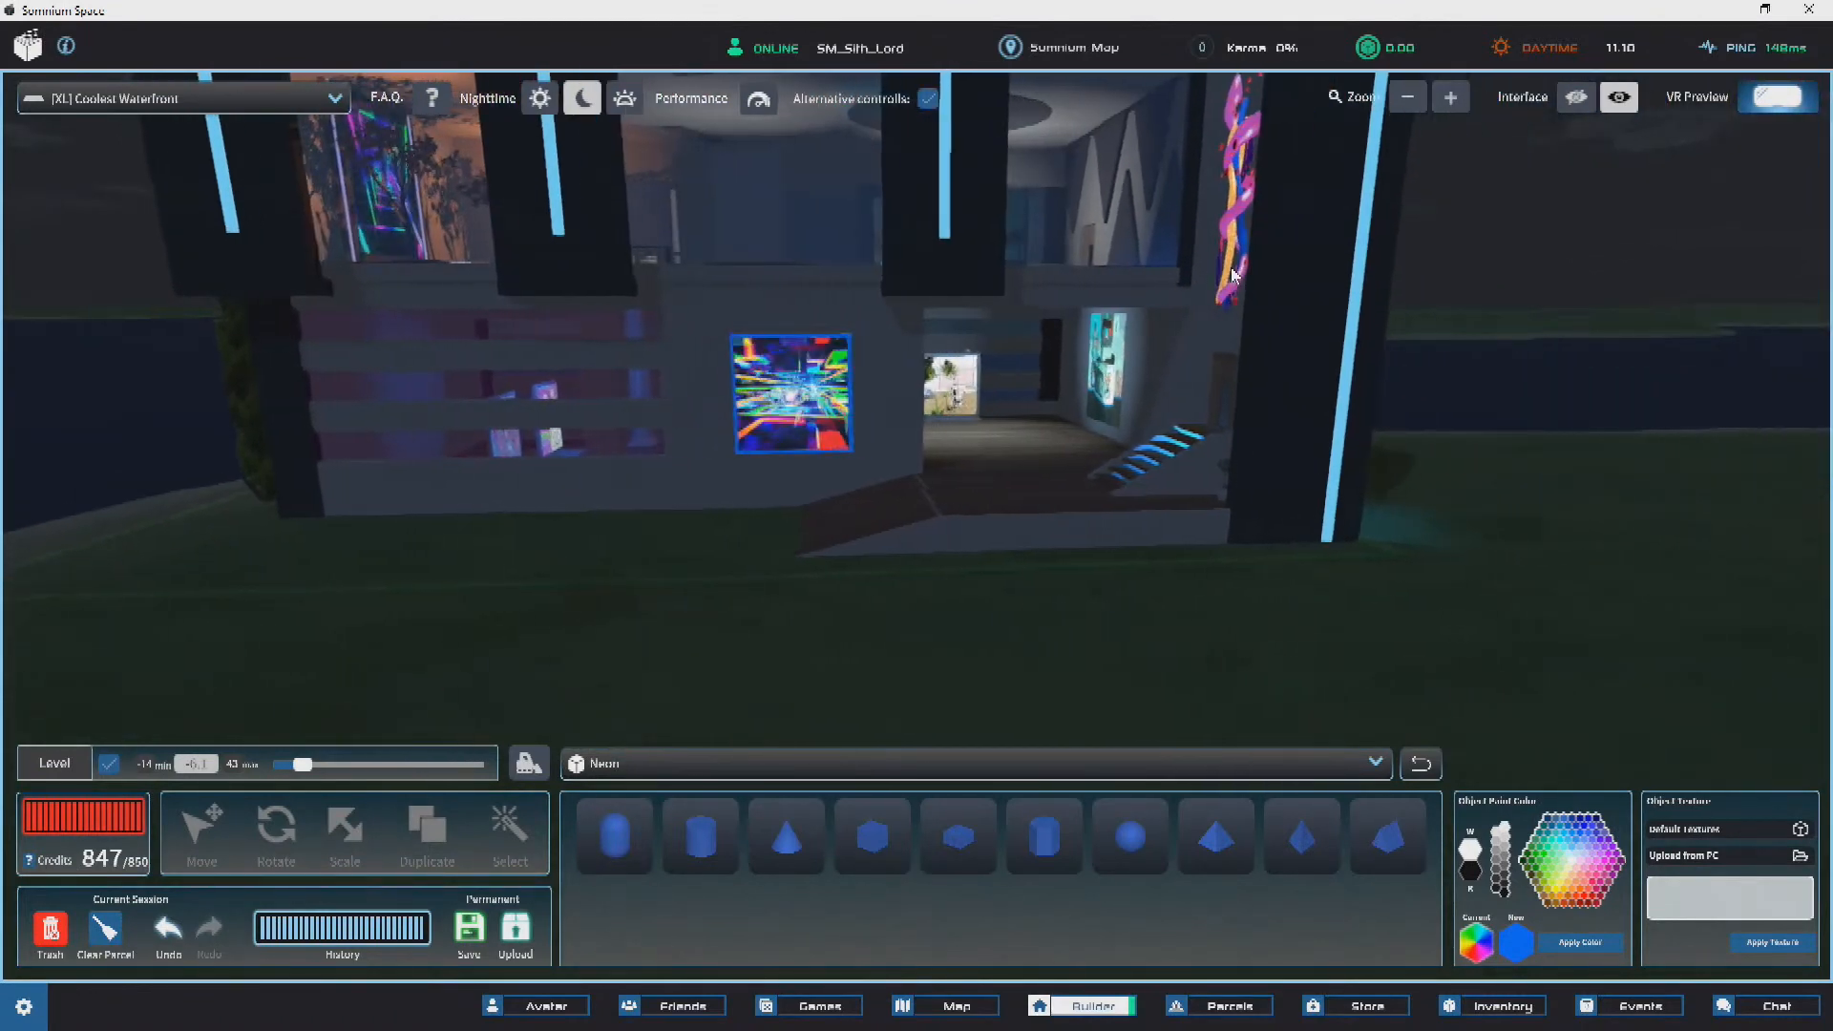
key("w")
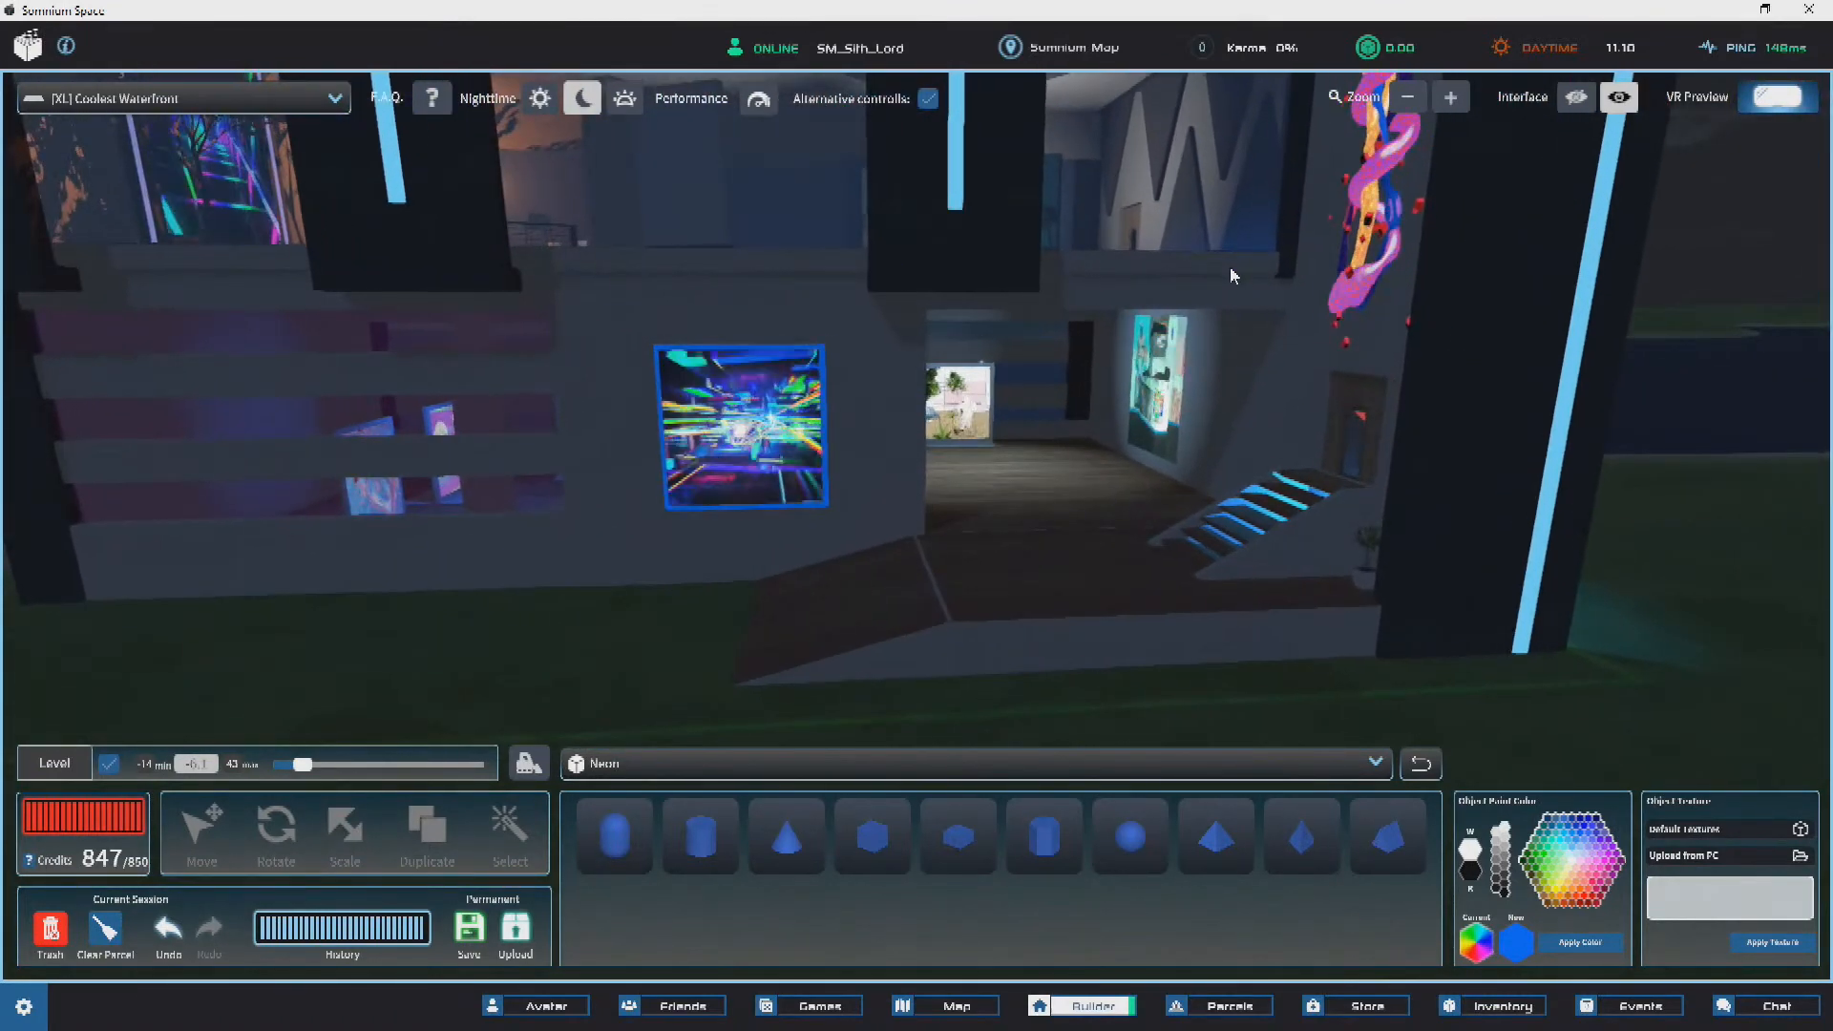
Step: Inspect the upper floor at level 3.99, and return to the ground floor at level -3.25
scroll(1108, 328, "down", 3)
right_click_drag(1108, 329, 1414, 463)
right_click_drag(1284, 475, 493, 368)
mouse_move(313, 764)
left_mouse_down()
mouse_move(375, 775)
mouse_move(340, 767)
left_mouse_up()
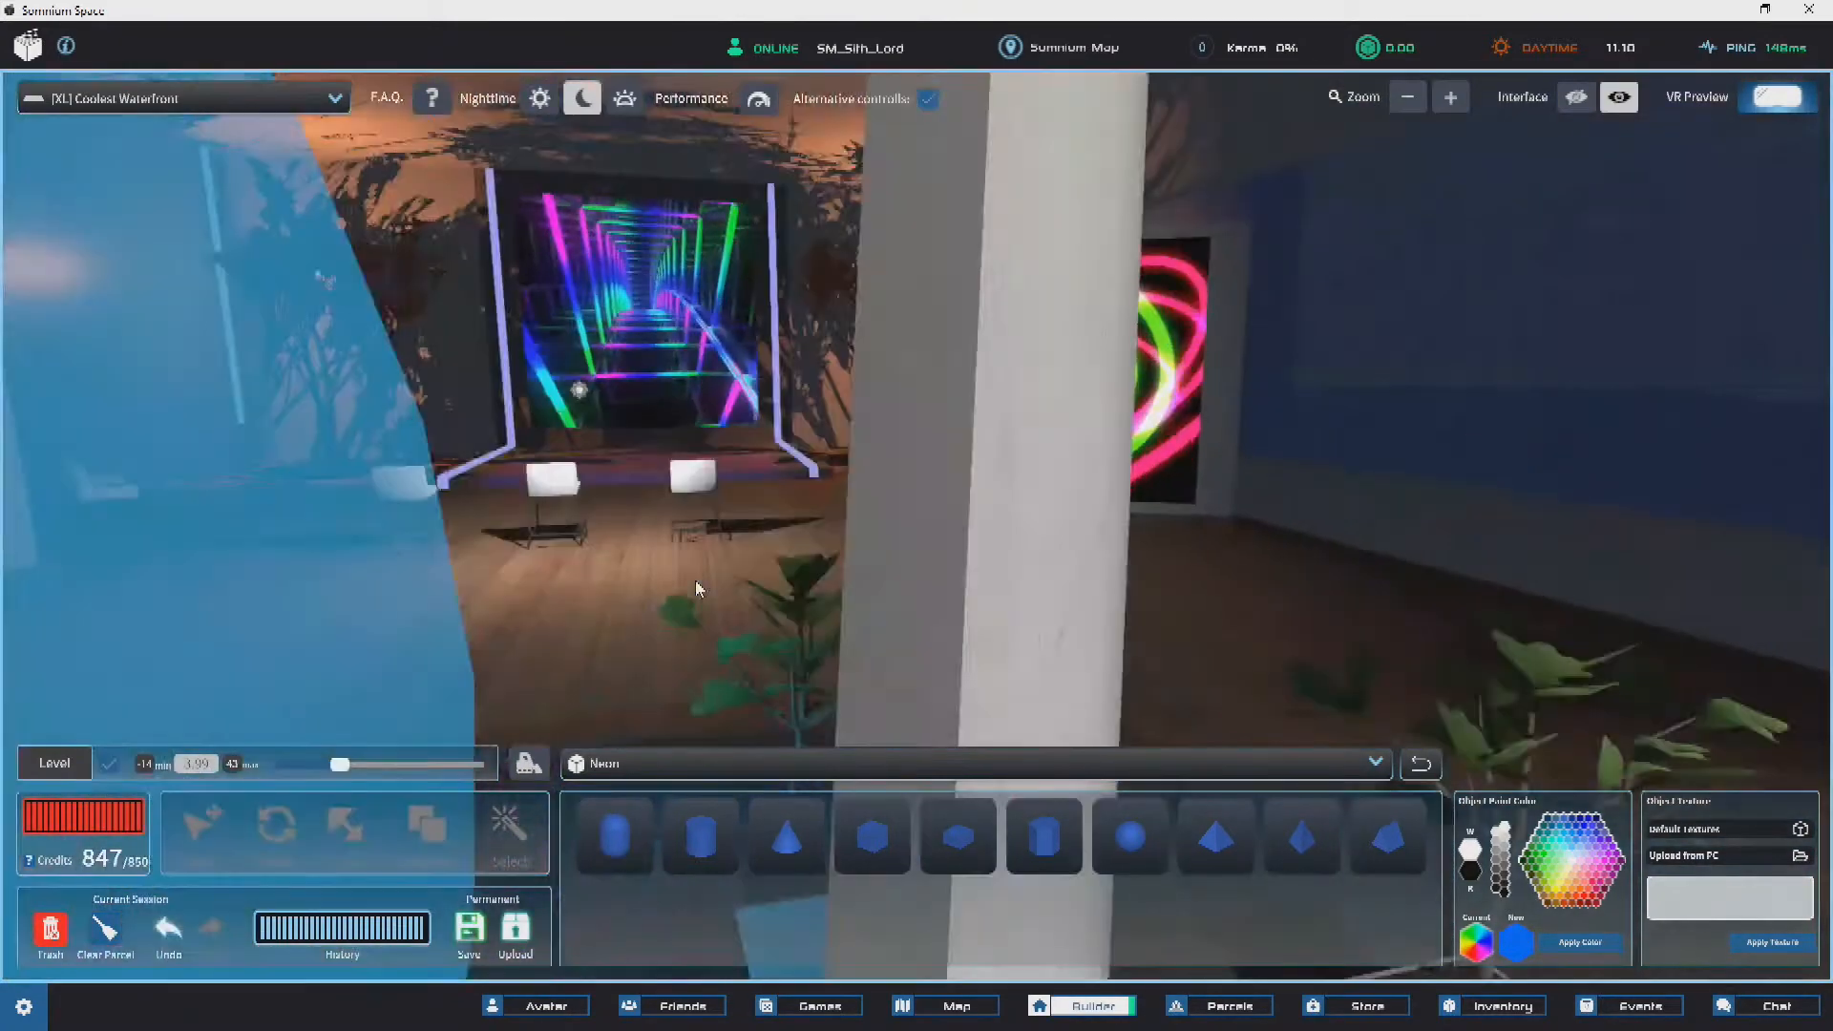
right_click_drag(695, 580, 592, 751)
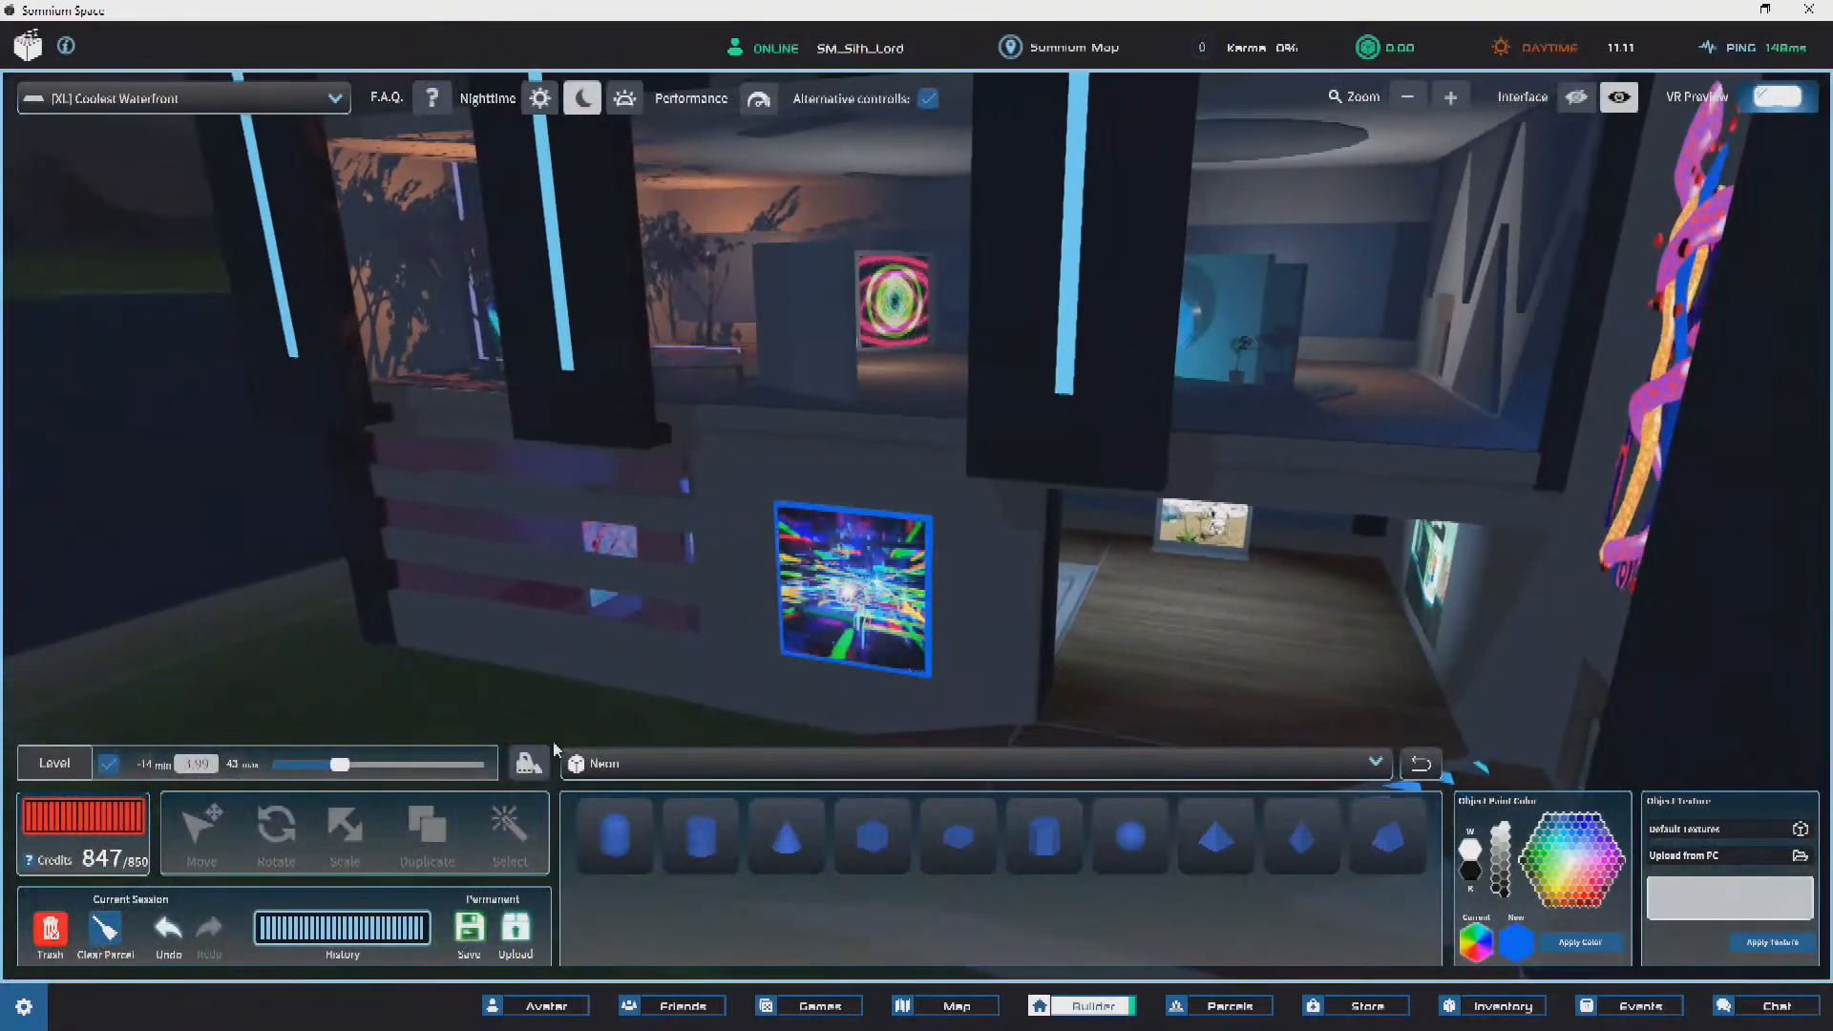
left_click_drag(340, 766, 313, 765)
right_click_drag(929, 420, 1081, 303)
Step: Try raising the ground-floor light at about X 1539.55, Z 848.09 towards the ceiling, and undo the moves
left_click(1162, 304)
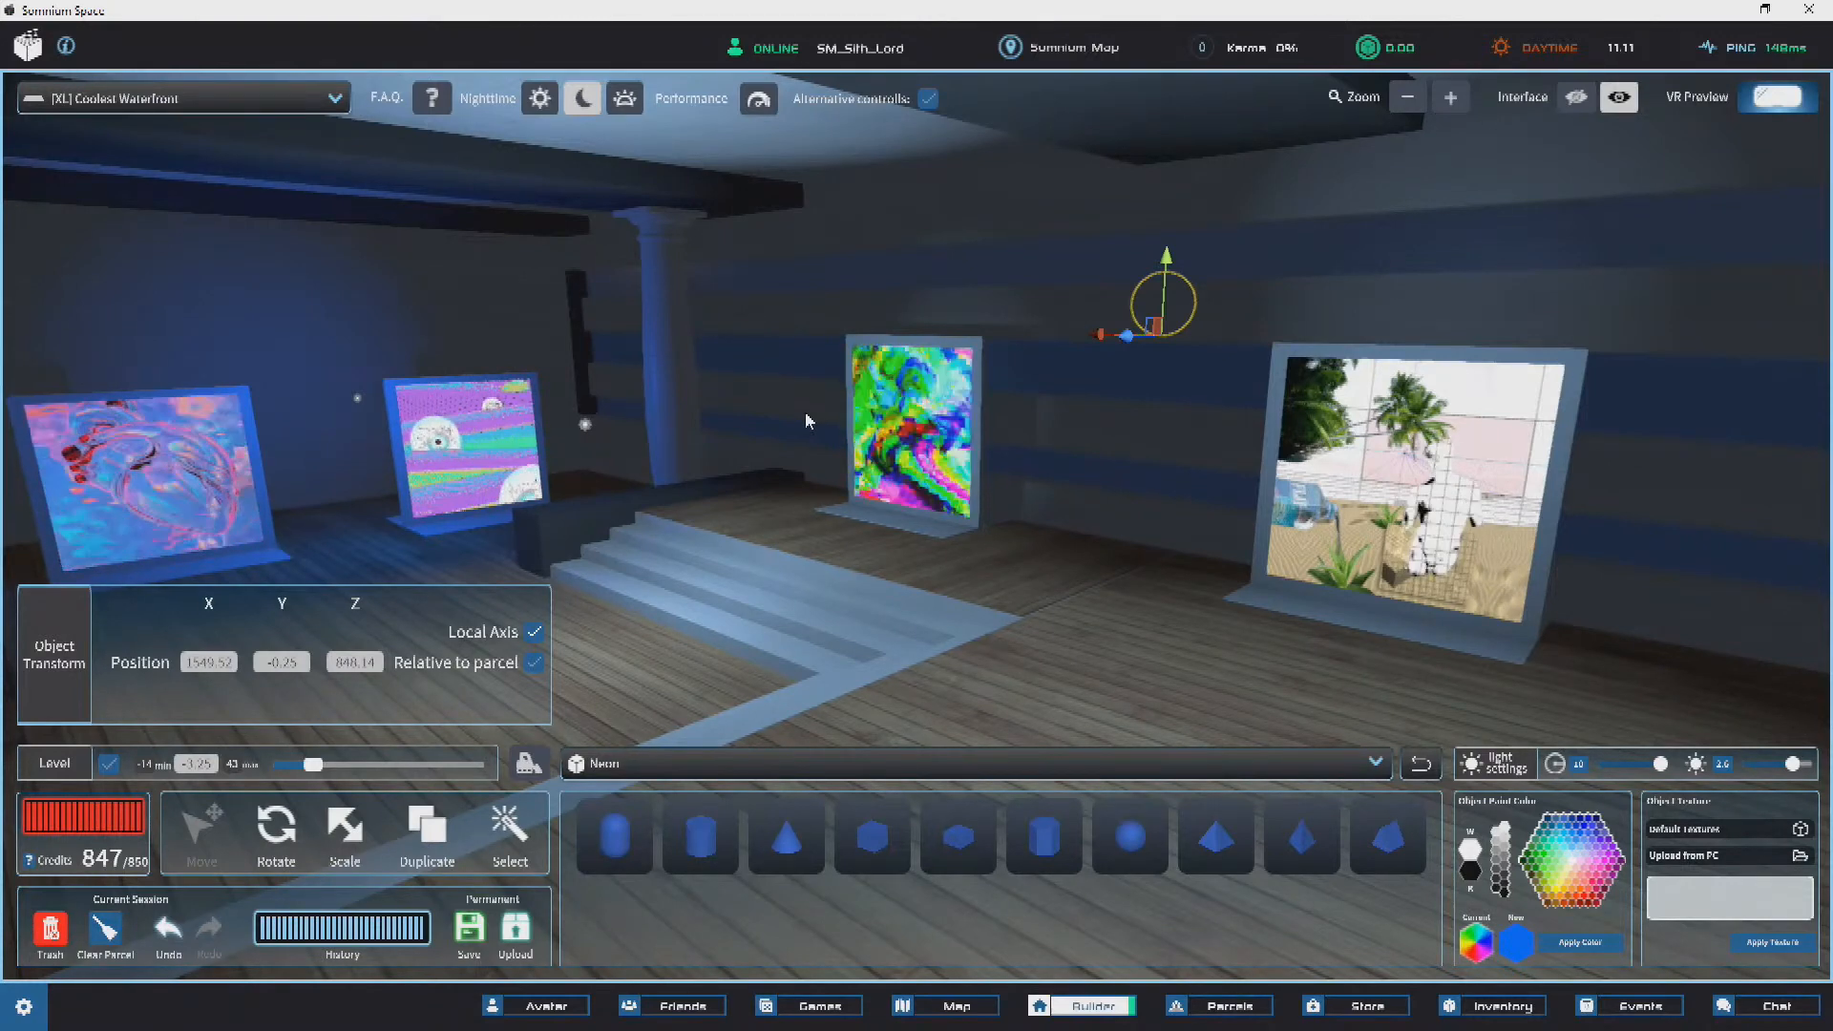
mouse_move(804, 412)
right_mouse_down()
mouse_move(496, 439)
mouse_move(833, 414)
right_mouse_up()
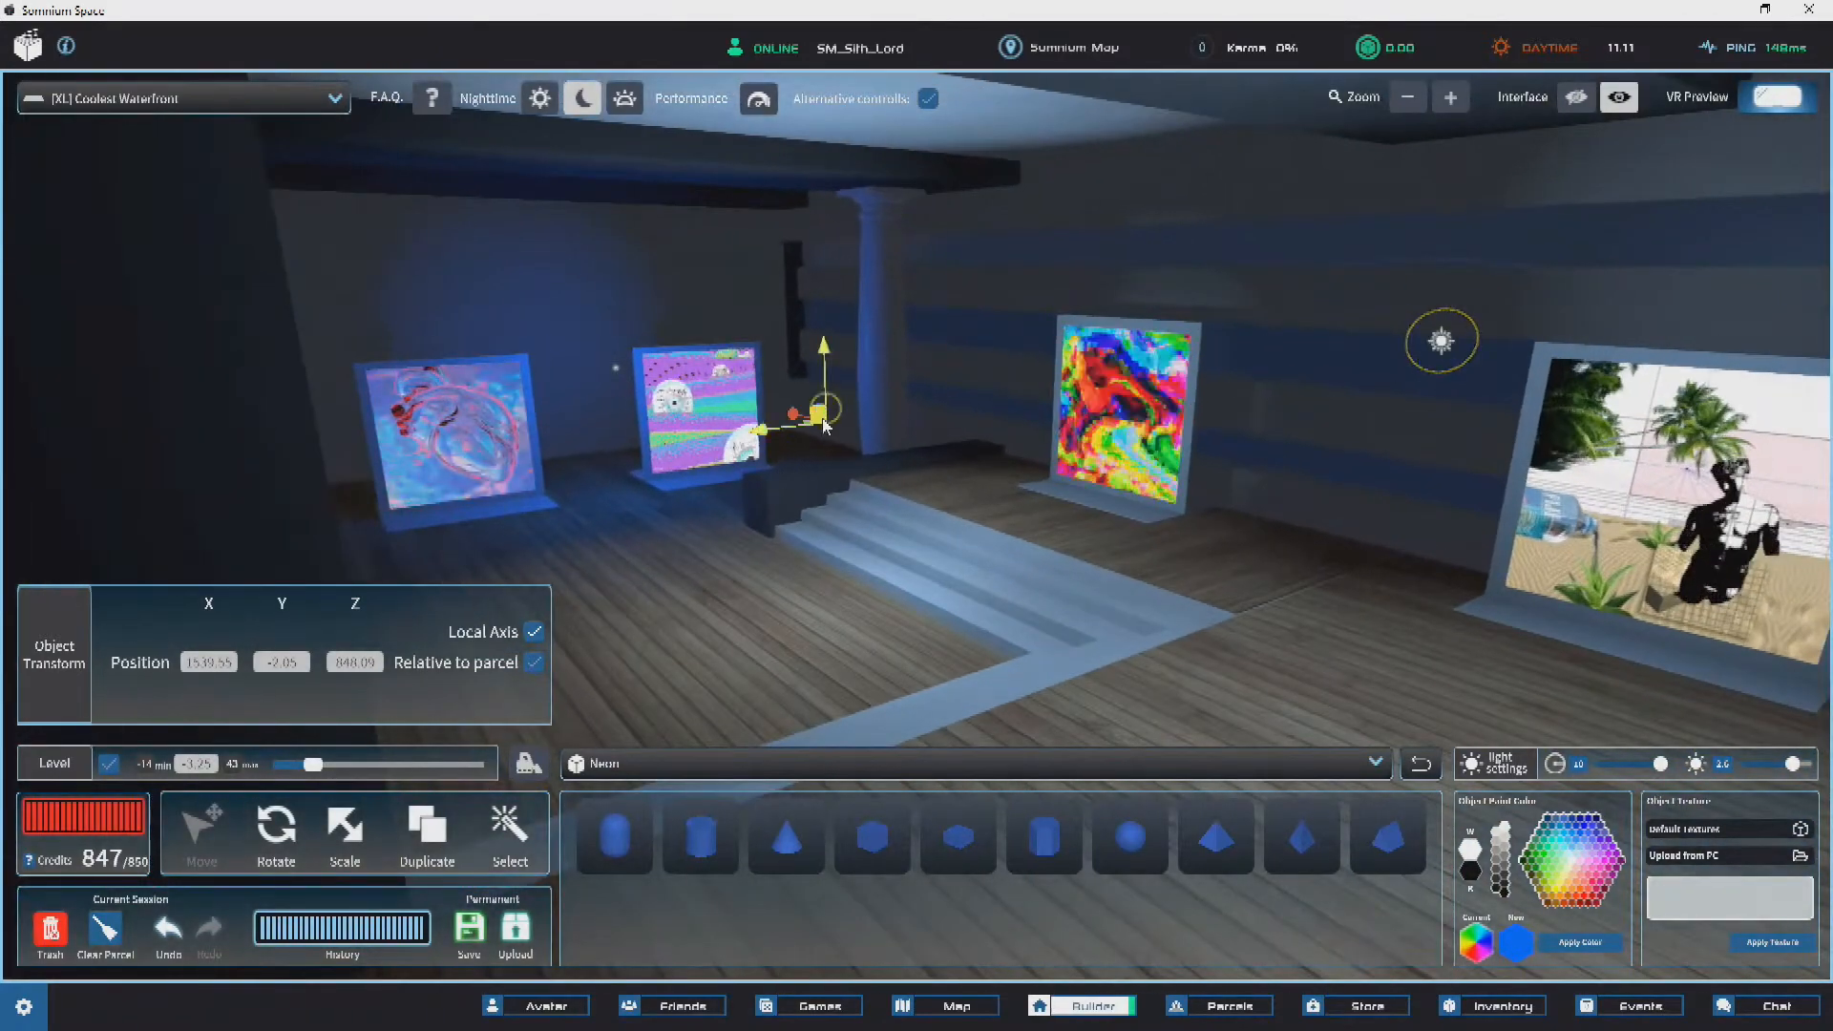
left_click_drag(818, 384, 905, 193)
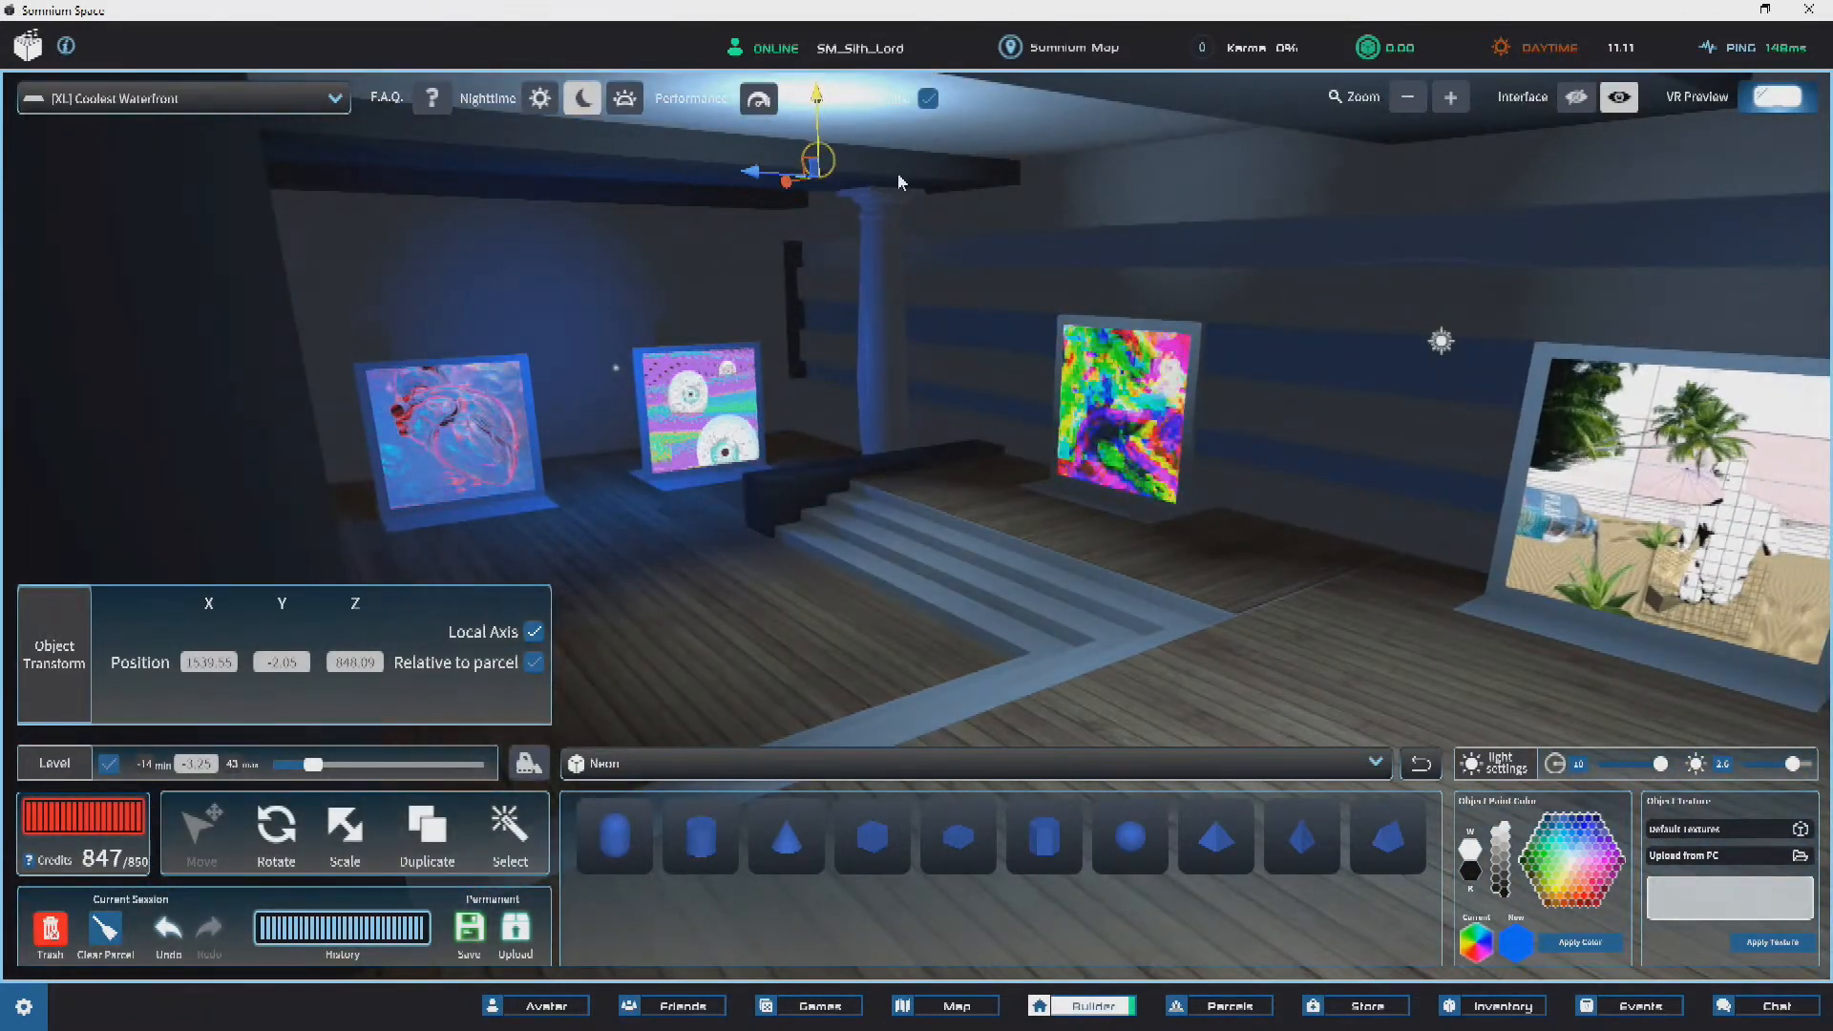
right_click_drag(981, 387, 912, 389)
key("ctrl+z")
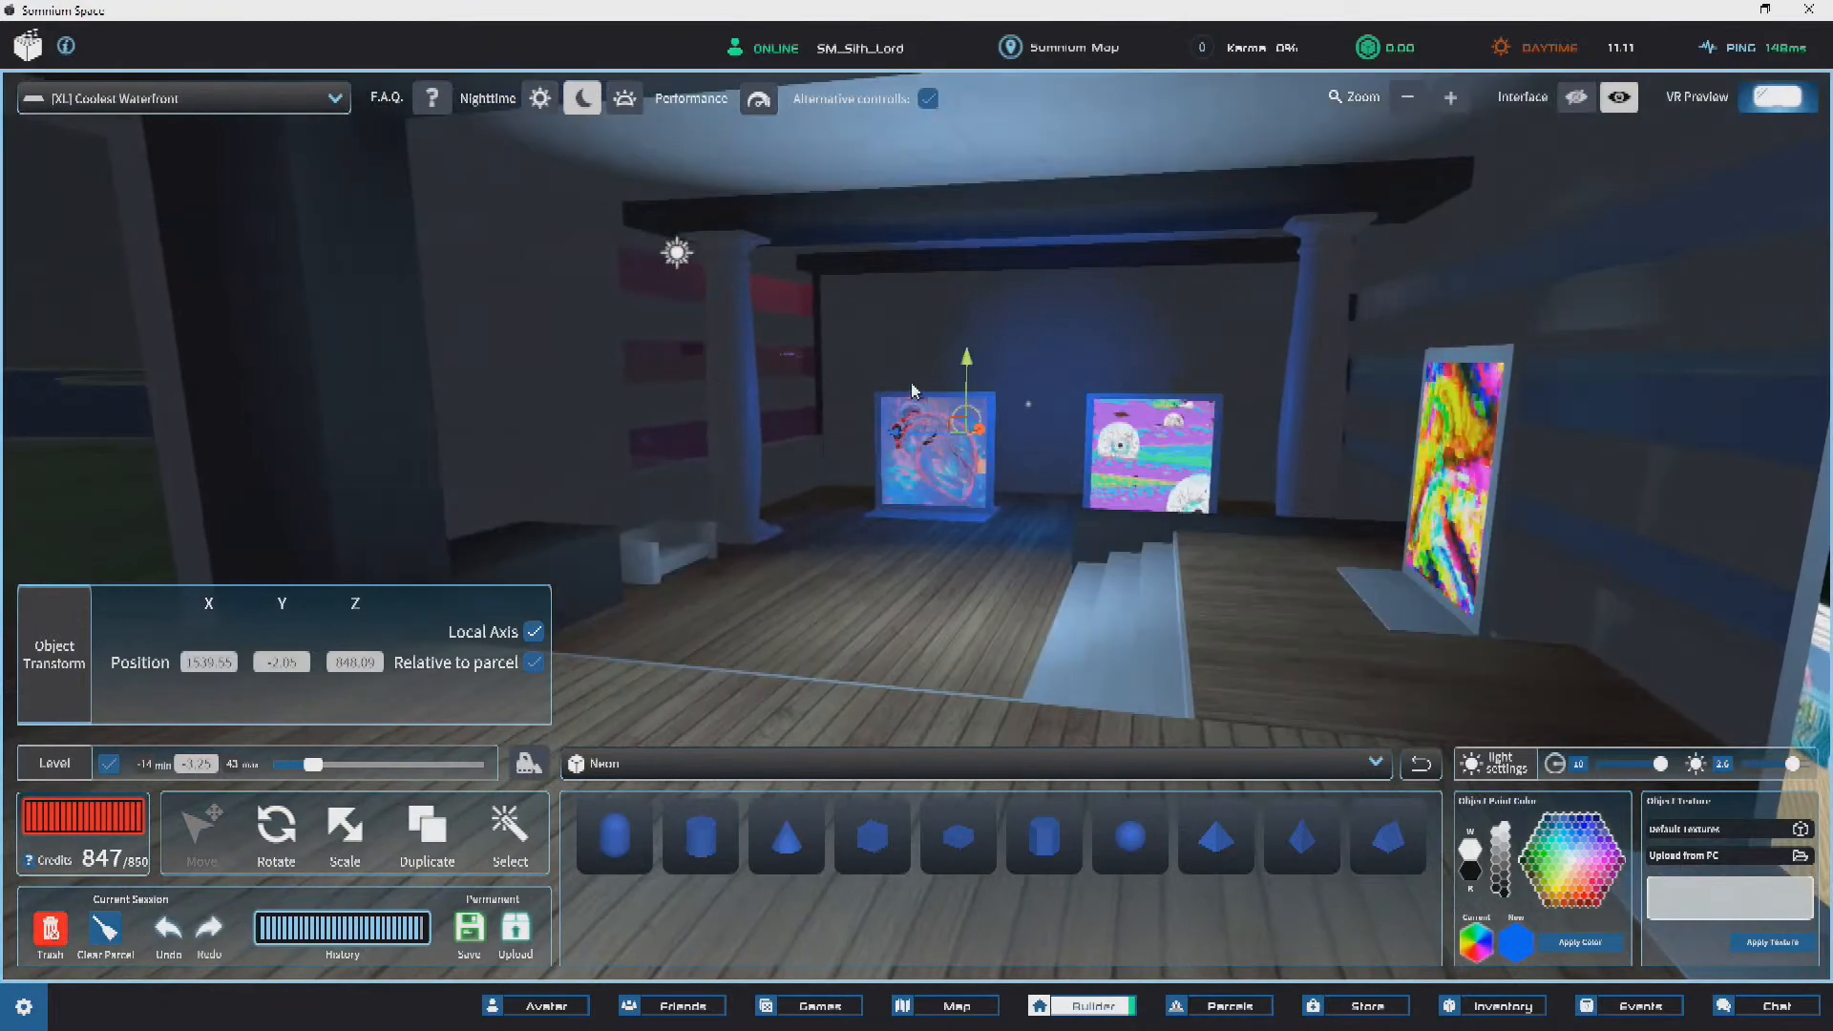
left_click_drag(967, 358, 981, 265)
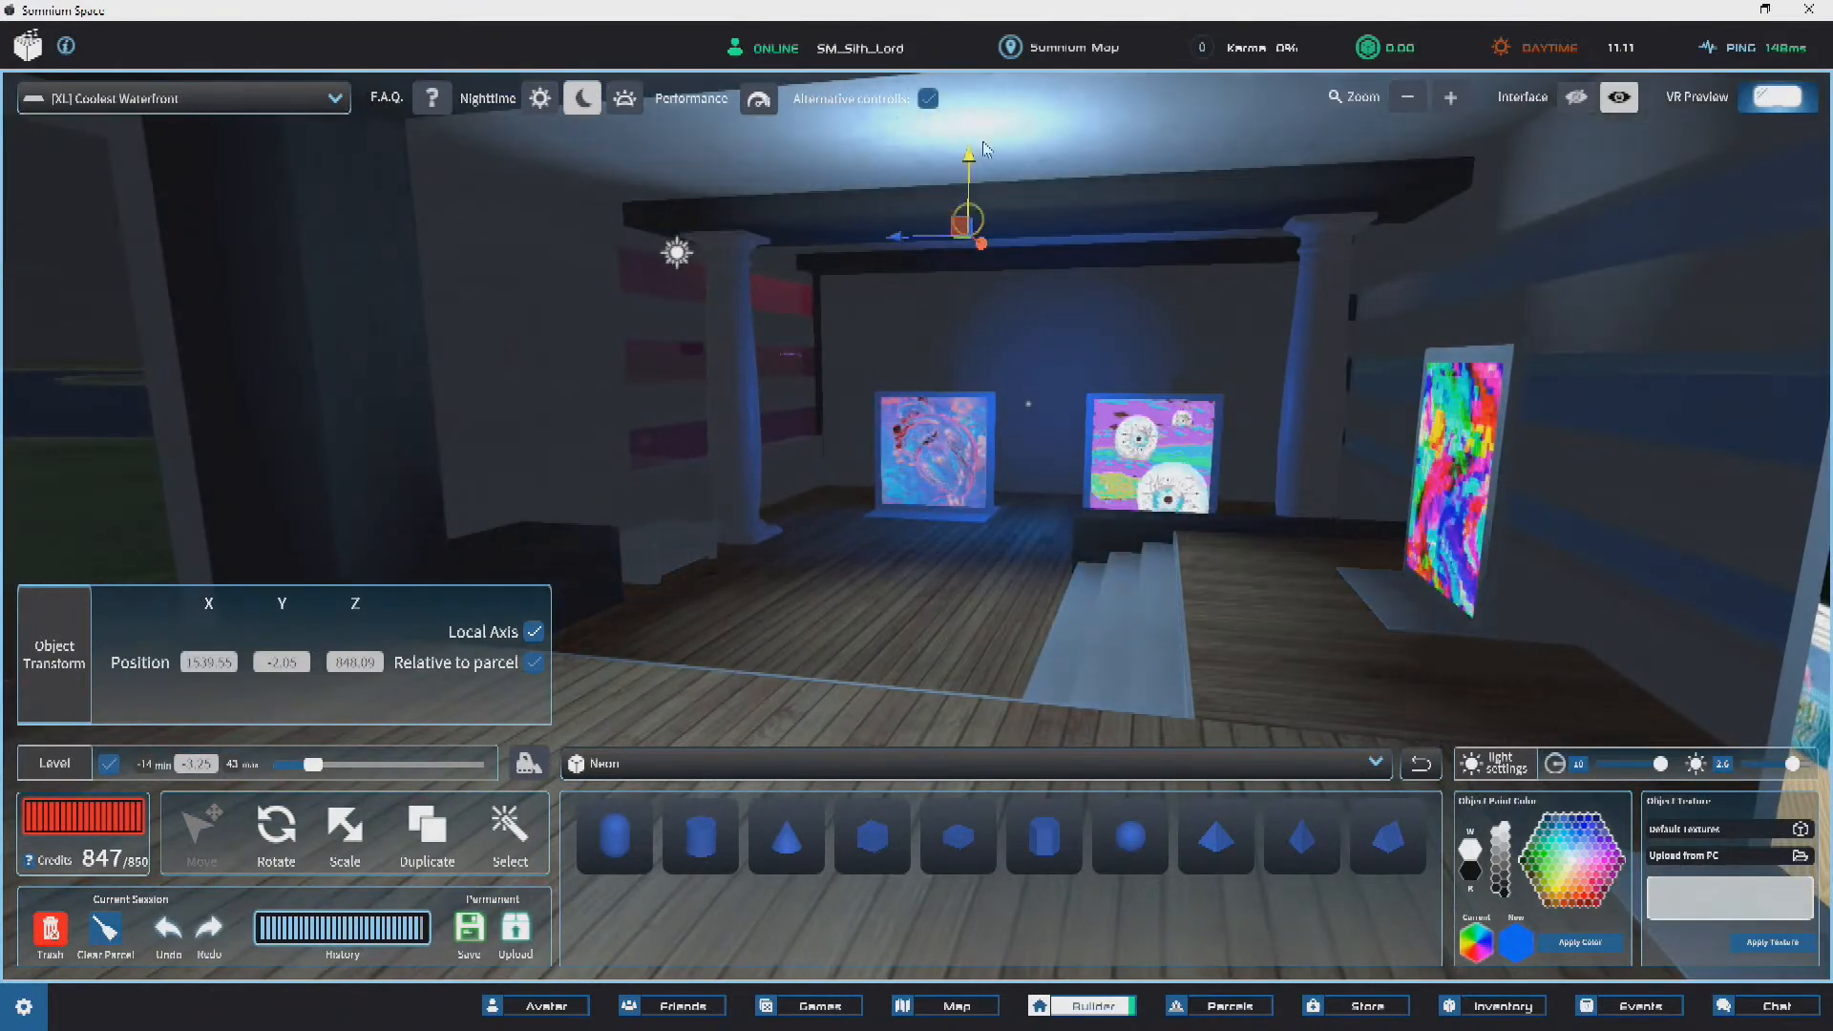
left_click_drag(983, 177, 982, 143)
right_click_drag(982, 143, 1428, 347)
key("s")
key("ctrl+z")
Step: Try shifting the light above the beach GIF sideways, and undo the move
mouse_move(1070, 469)
right_mouse_down()
mouse_move(1145, 426)
mouse_move(1122, 382)
right_mouse_up()
left_click(1304, 300)
right_click_drag(1273, 309, 1388, 477)
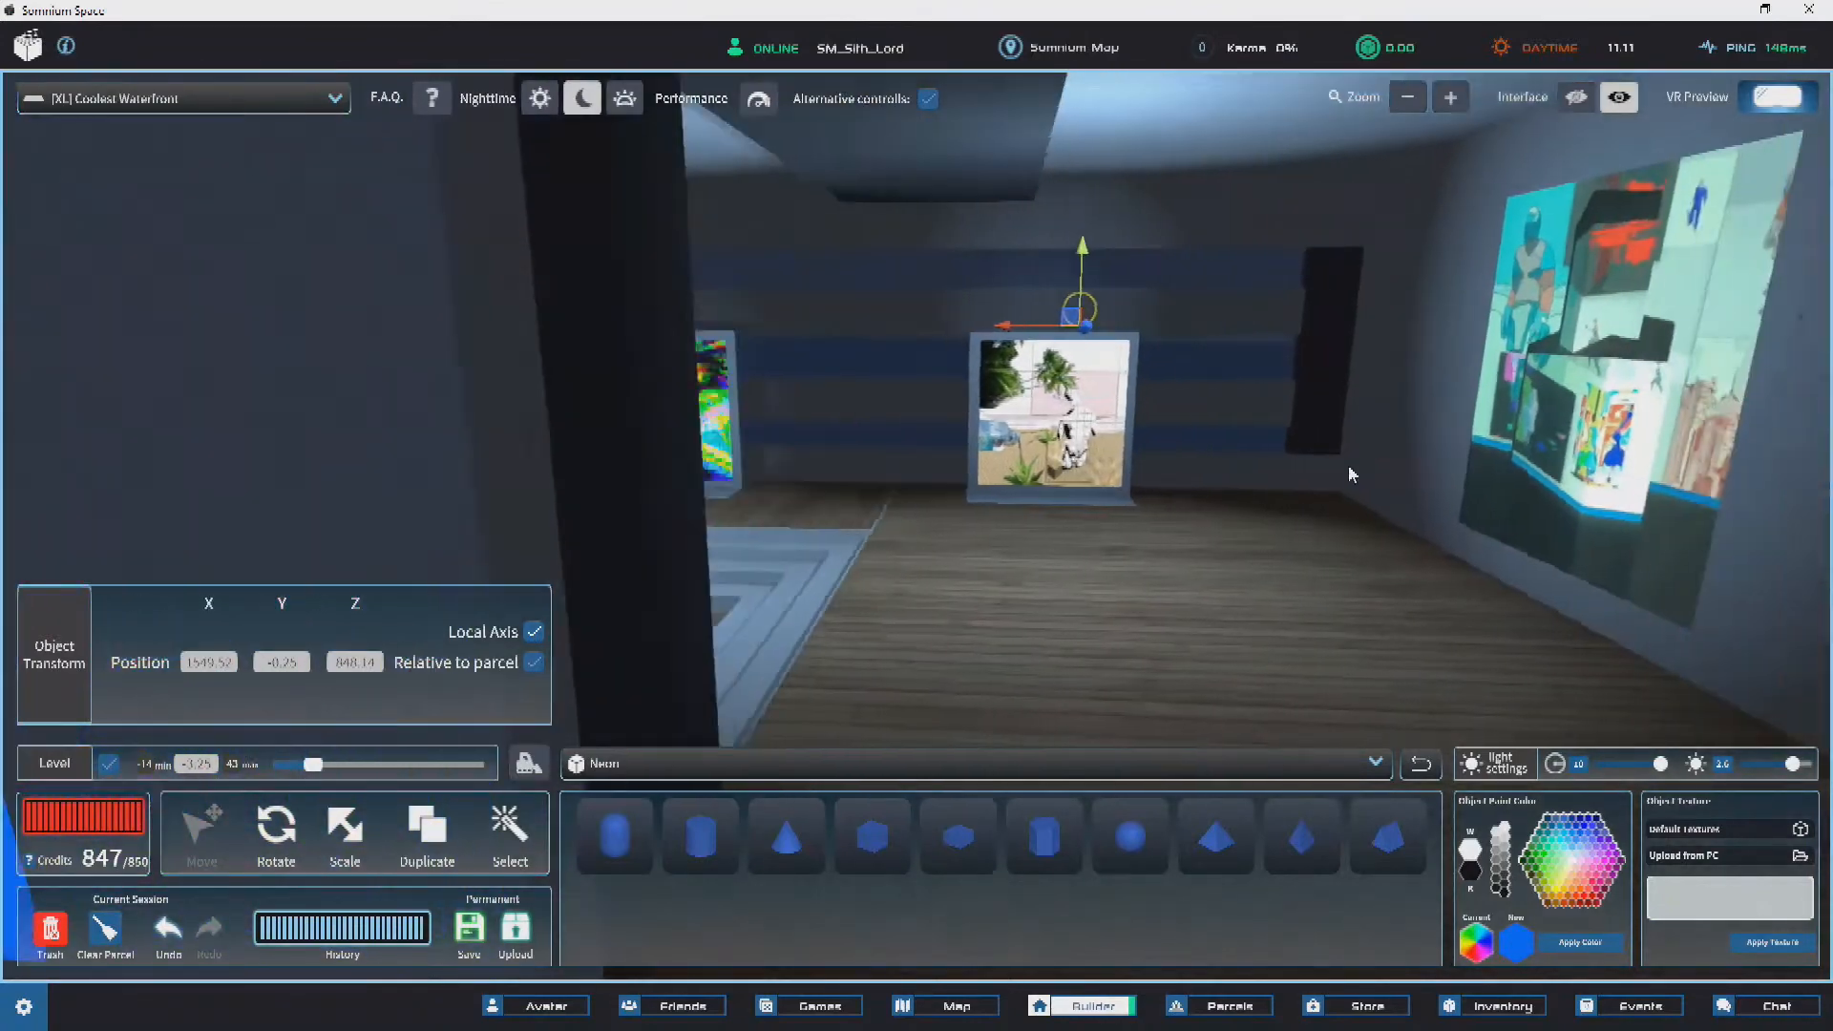
left_click_drag(949, 317, 1247, 349)
key("ctrl+z")
Step: Review the ground floor's lighting around the GIF panels from outside and inside the building
right_click_drag(1248, 348, 673, 413)
key("w")
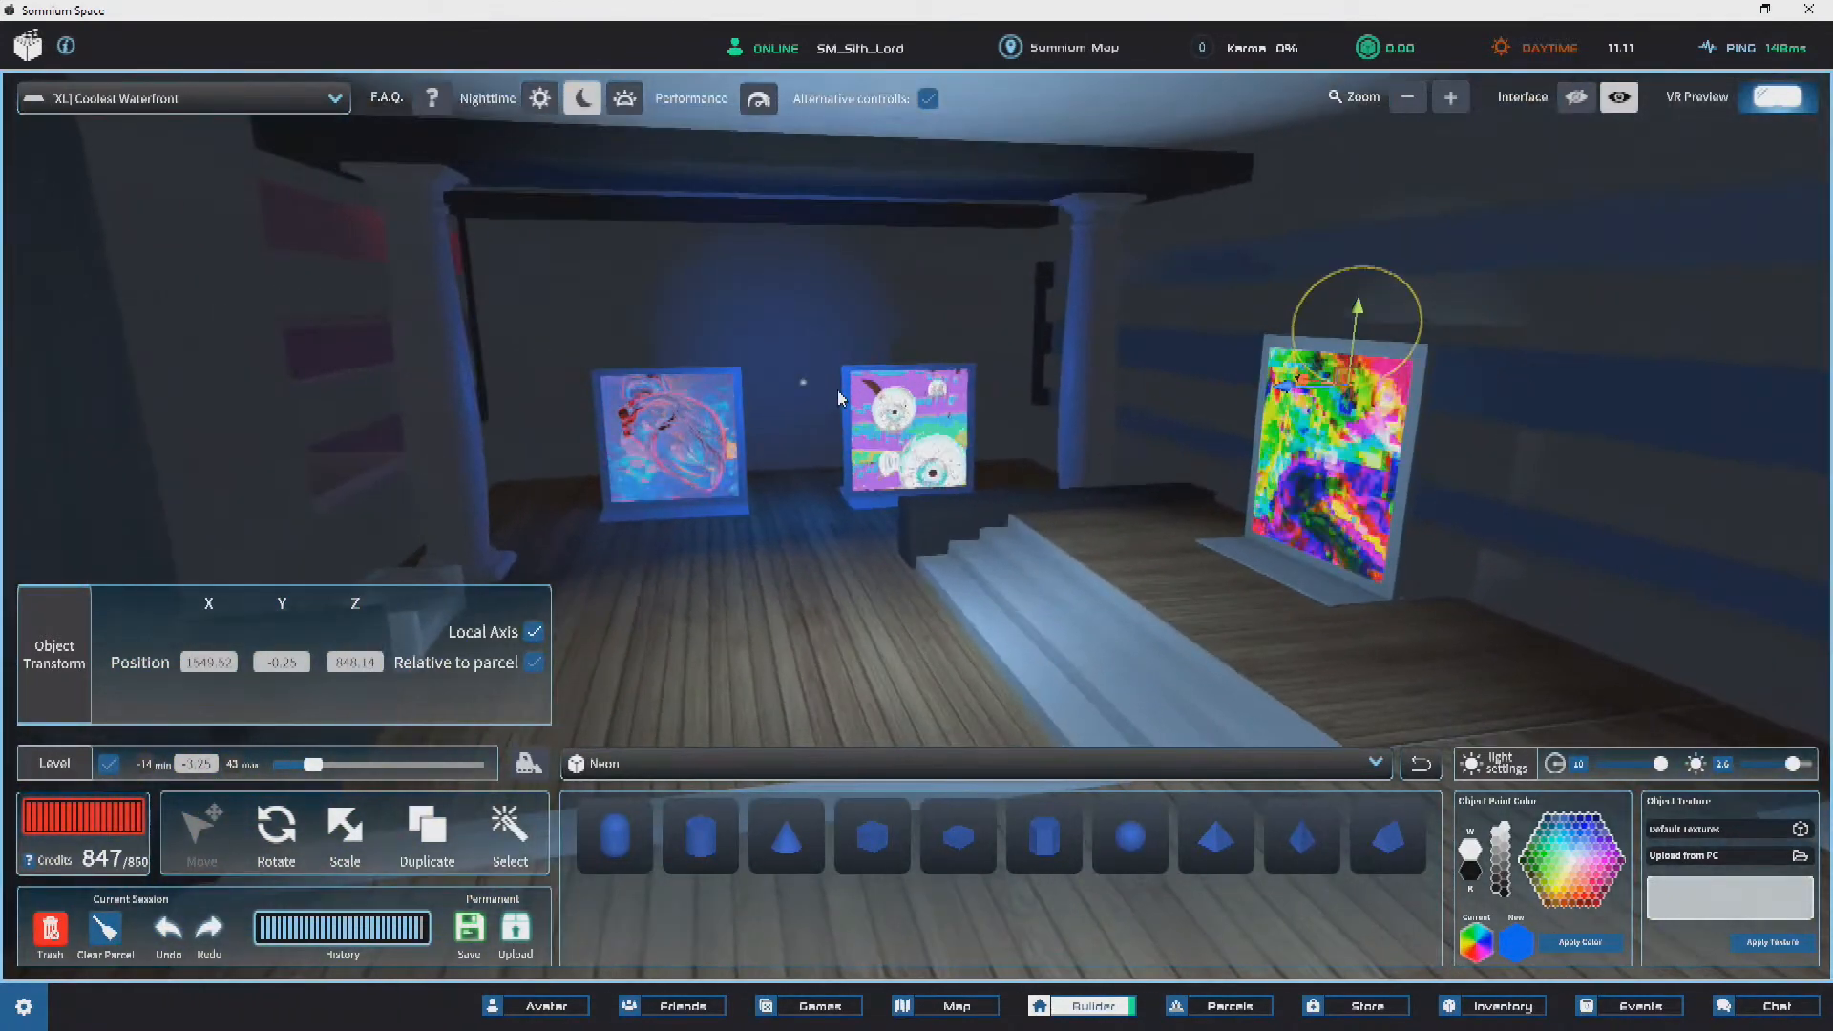
right_click_drag(884, 446, 978, 535)
key("s")
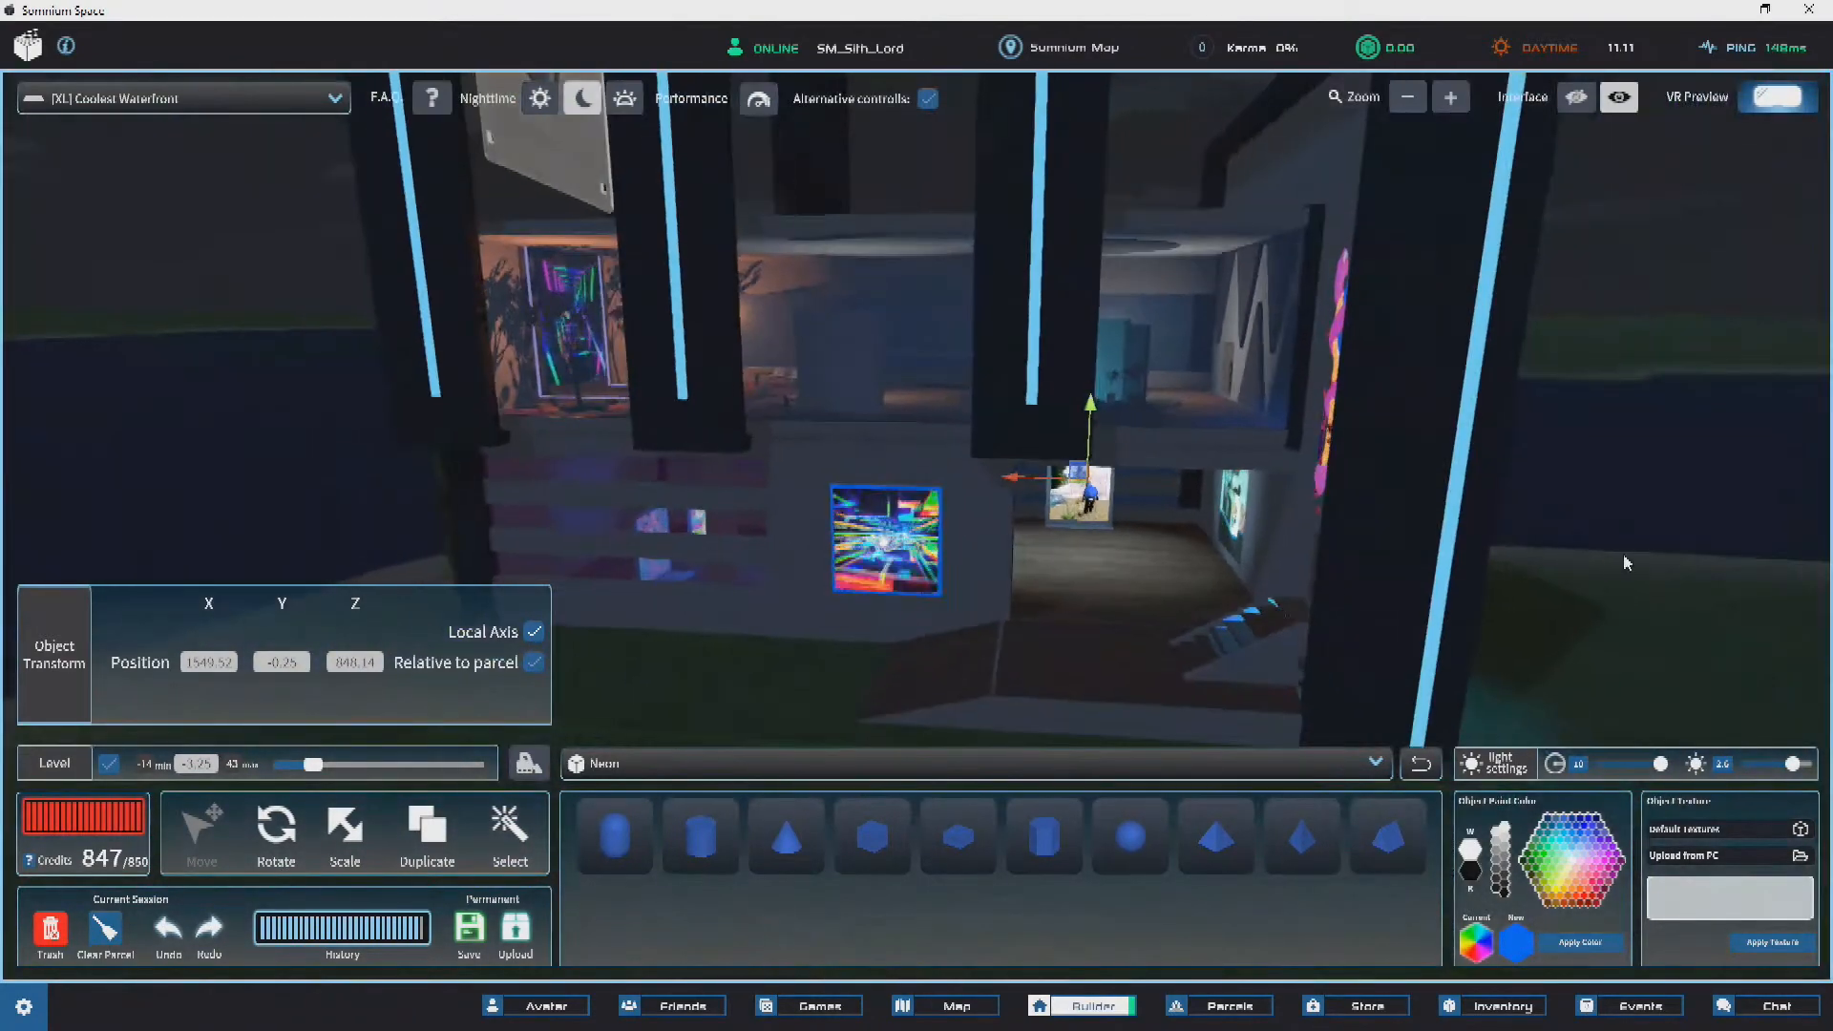
left_click(1600, 561)
key("a")
mouse_move(821, 510)
right_mouse_down()
mouse_move(991, 550)
mouse_move(953, 482)
mouse_move(742, 457)
right_mouse_up()
key("w")
key("w")
key("s")
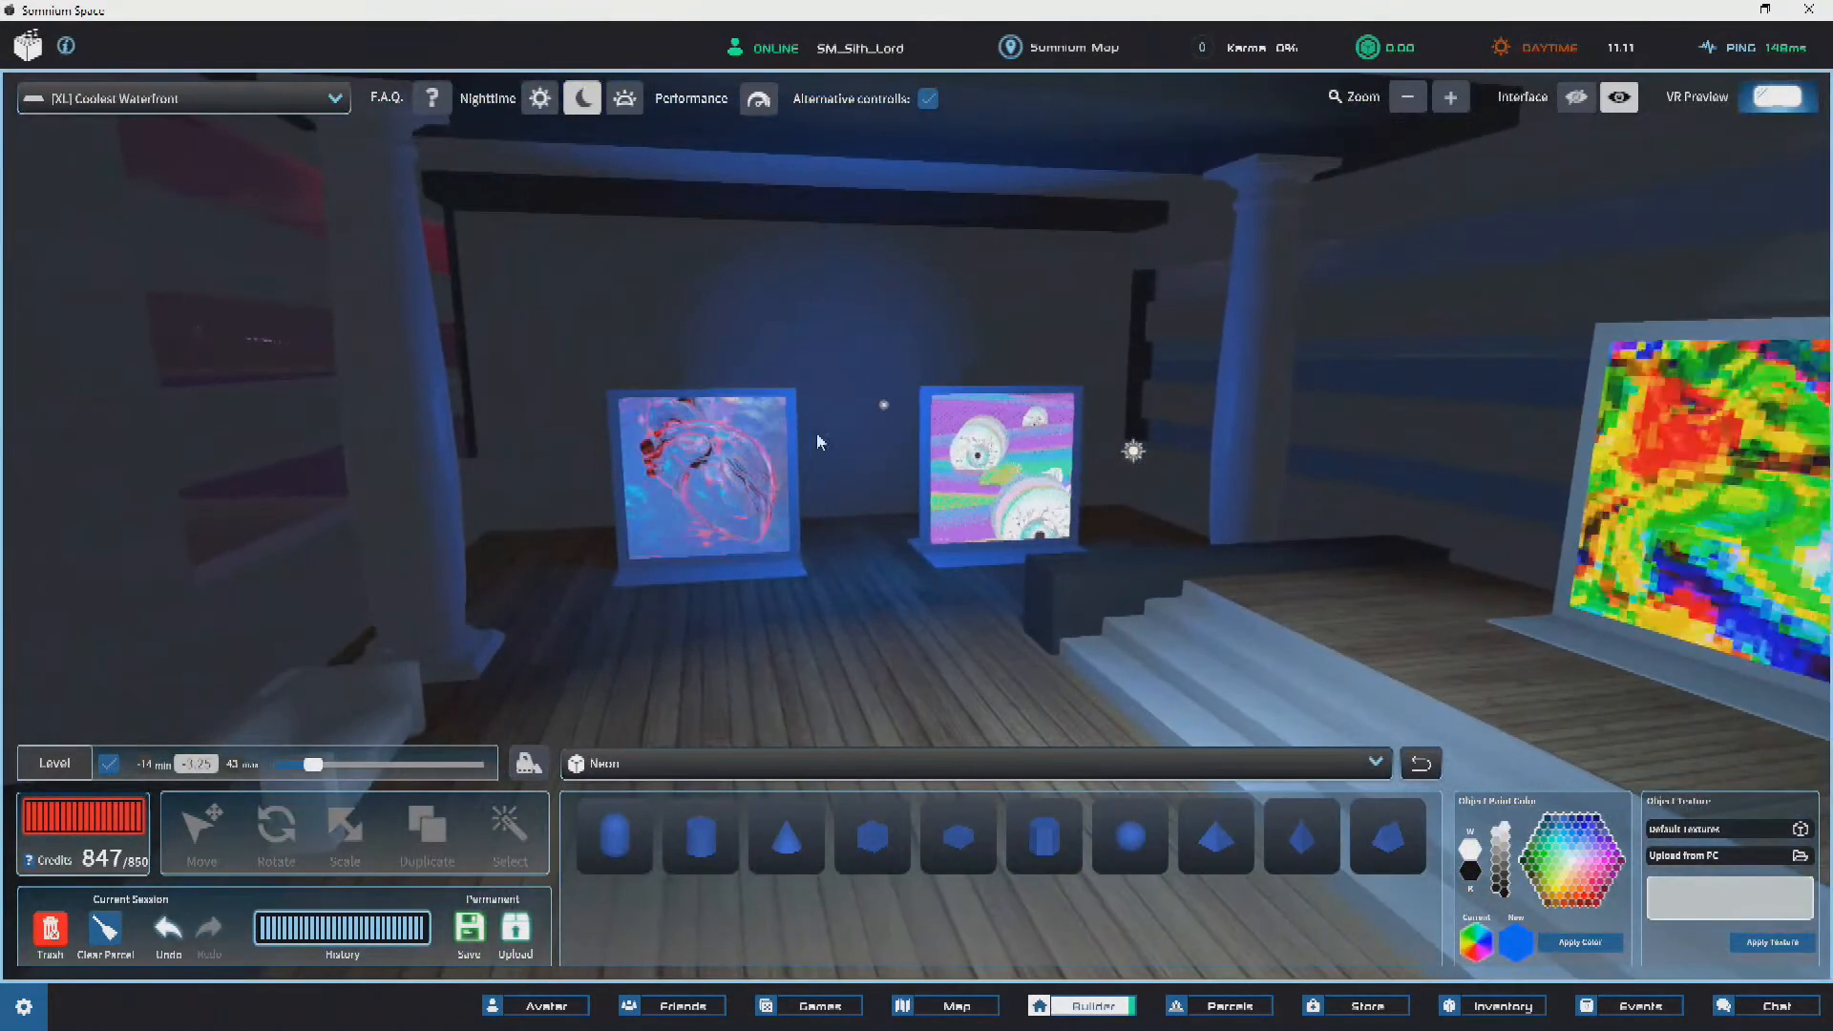
Step: Inspect the wall behind the two blue-lit GIF panels and compare the ground-floor interior with the front facade
left_click(887, 408)
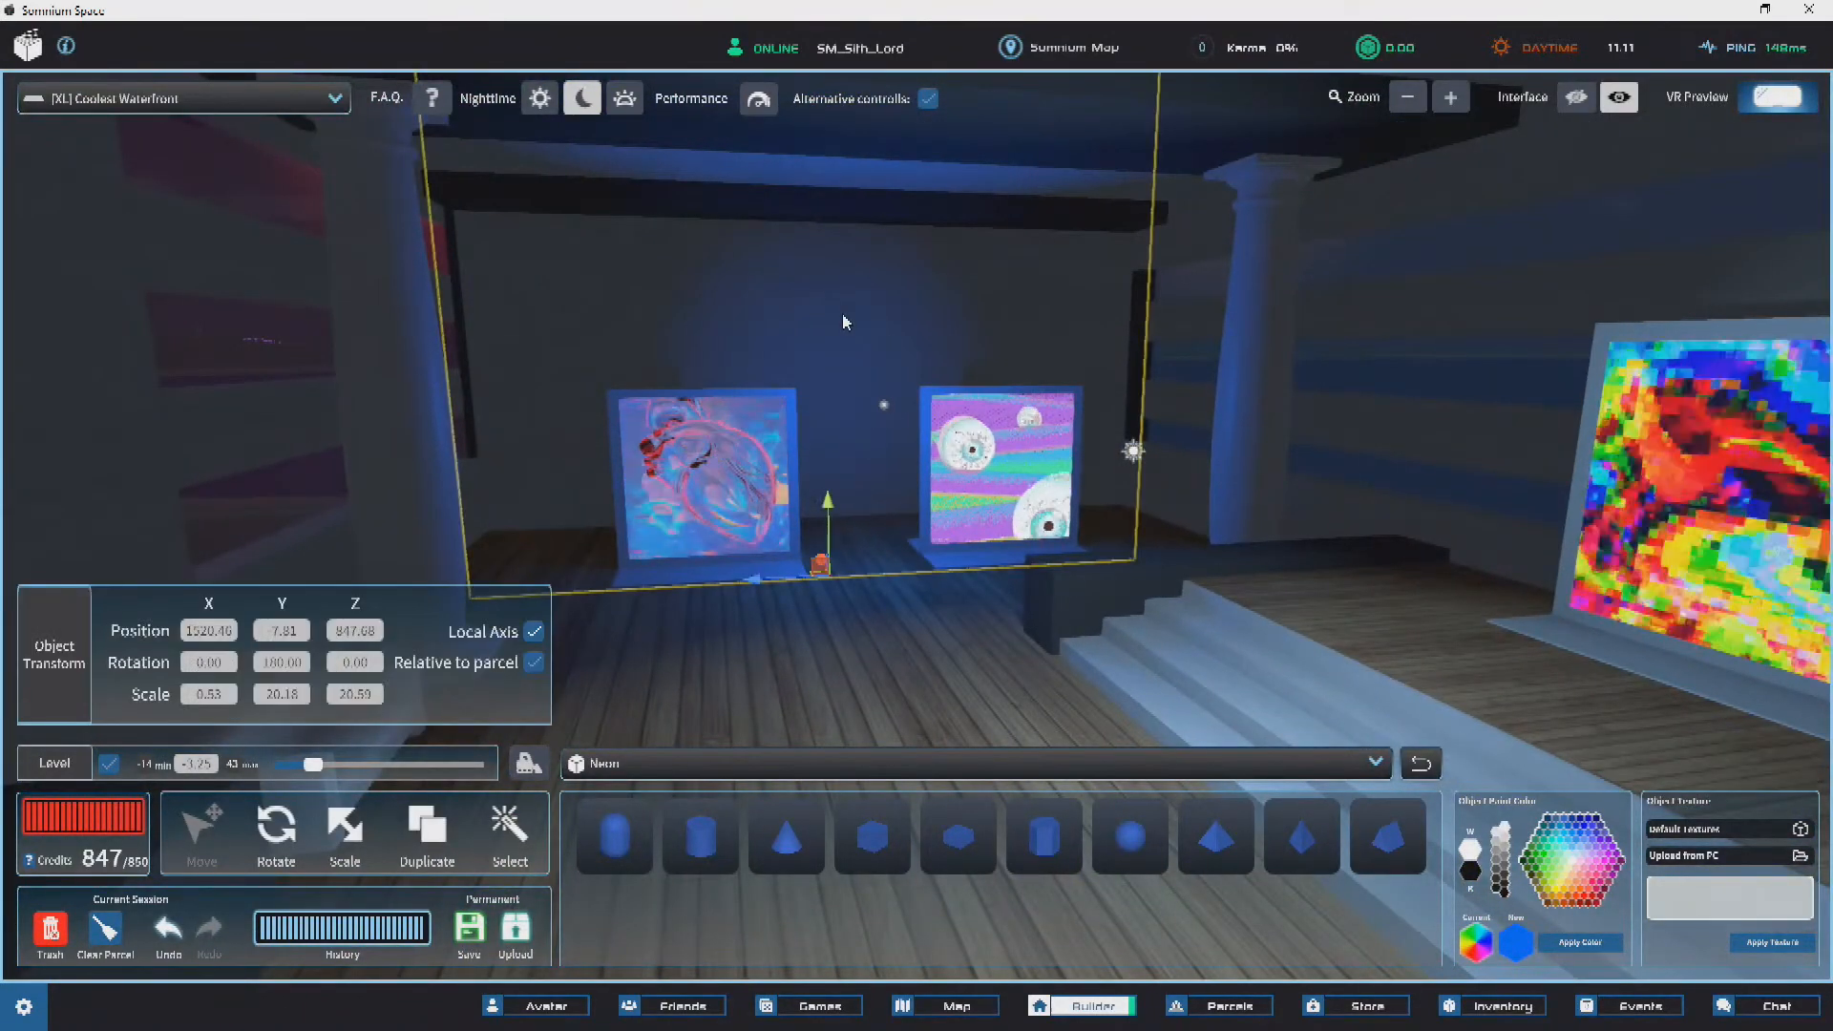
key("s")
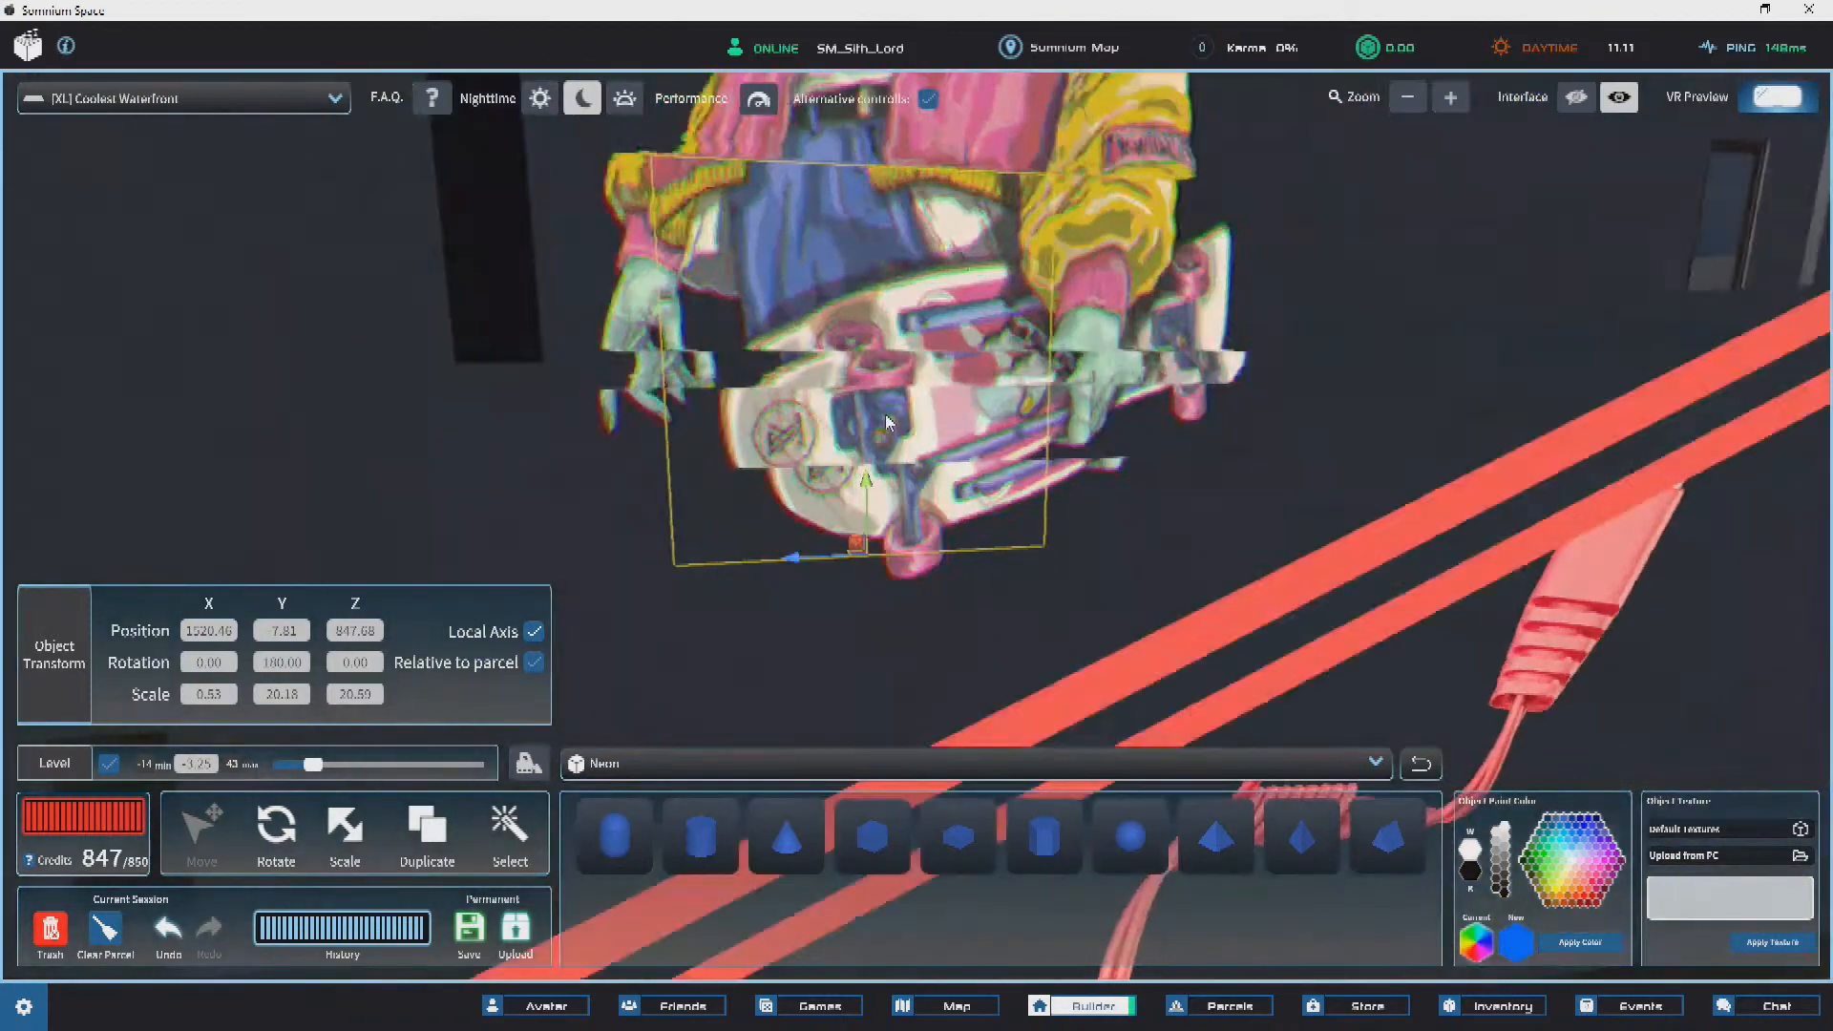
left_click(457, 374)
key("w")
mouse_move(584, 459)
right_mouse_down()
mouse_move(1111, 485)
mouse_move(937, 432)
right_mouse_up()
key("w")
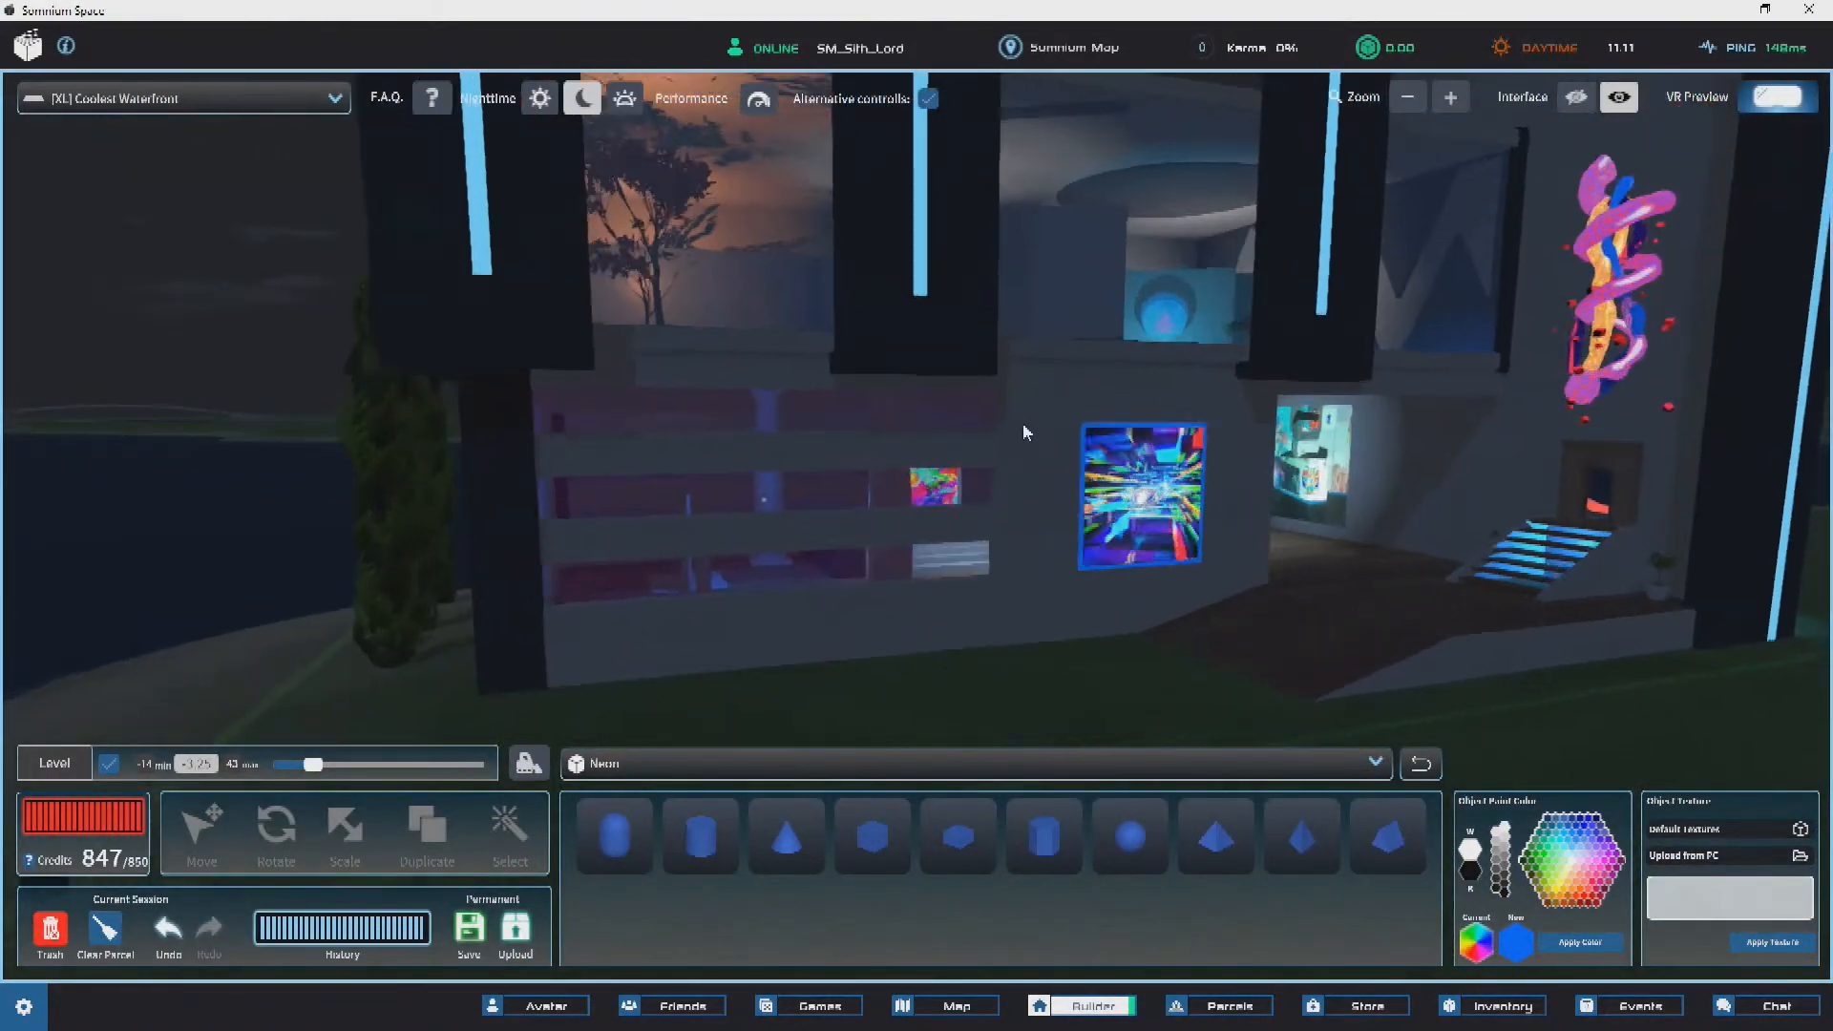
key("w")
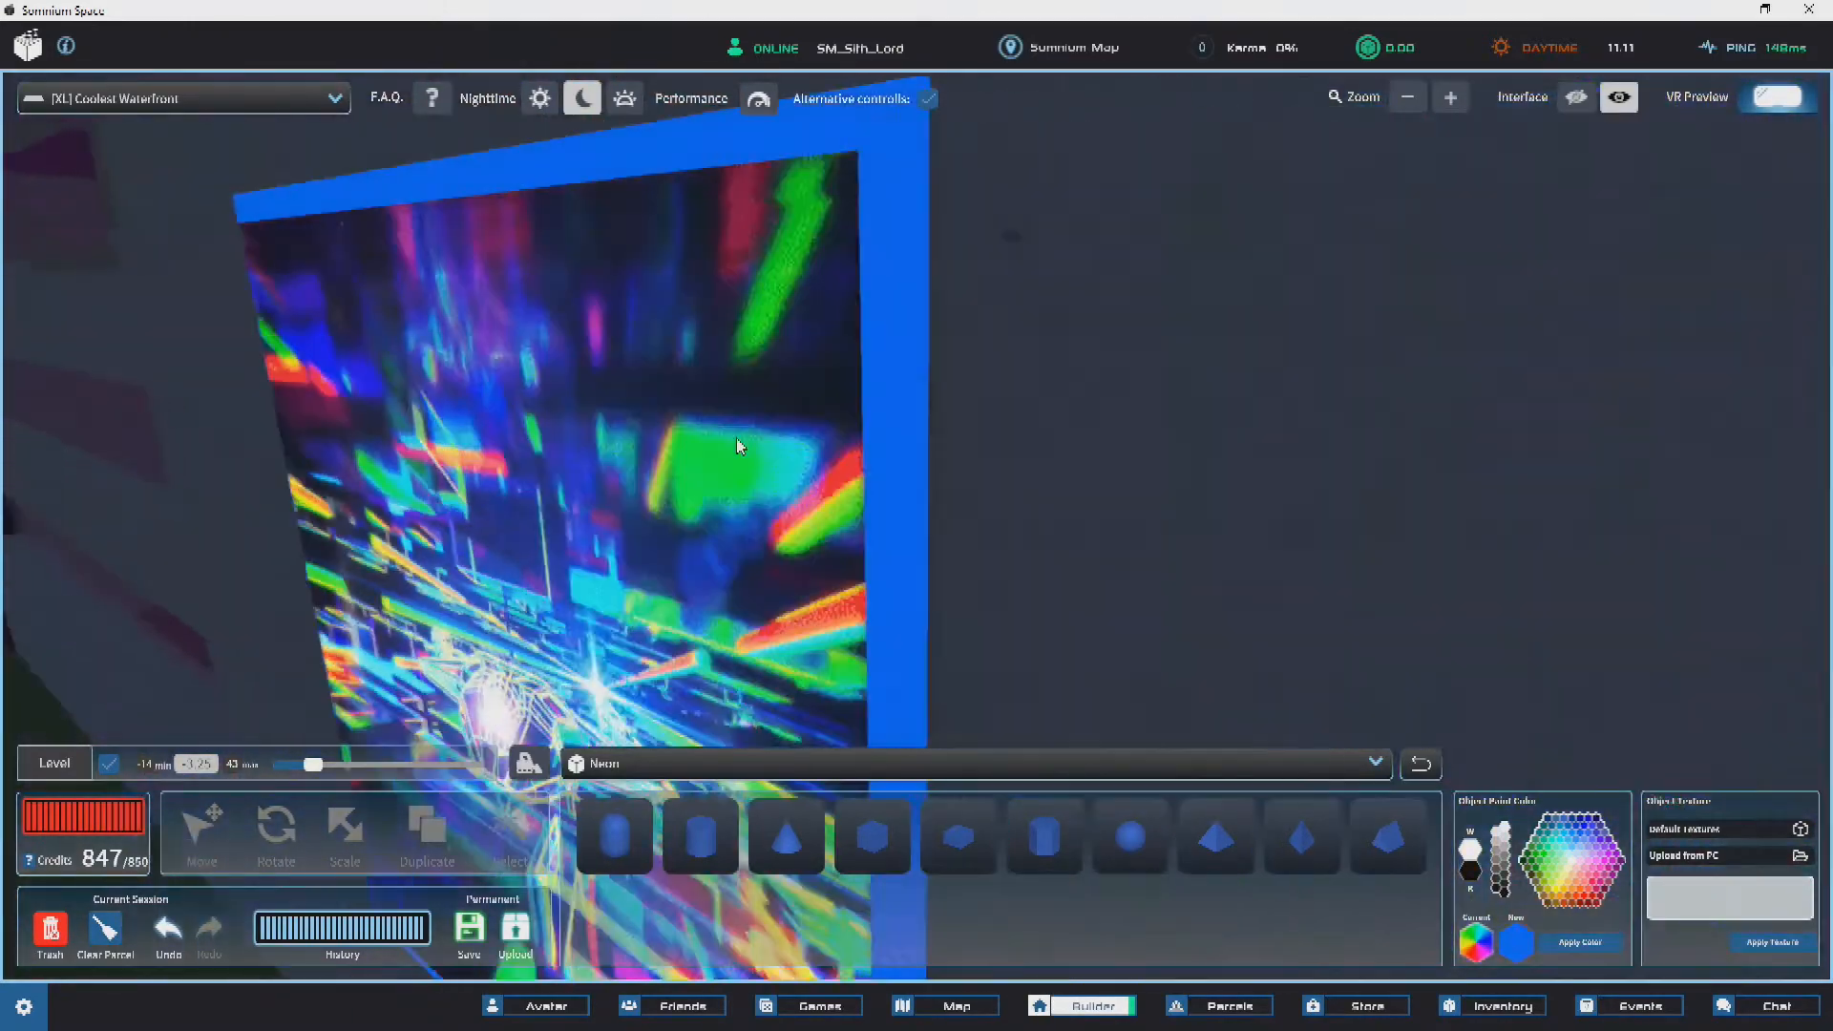
key("w")
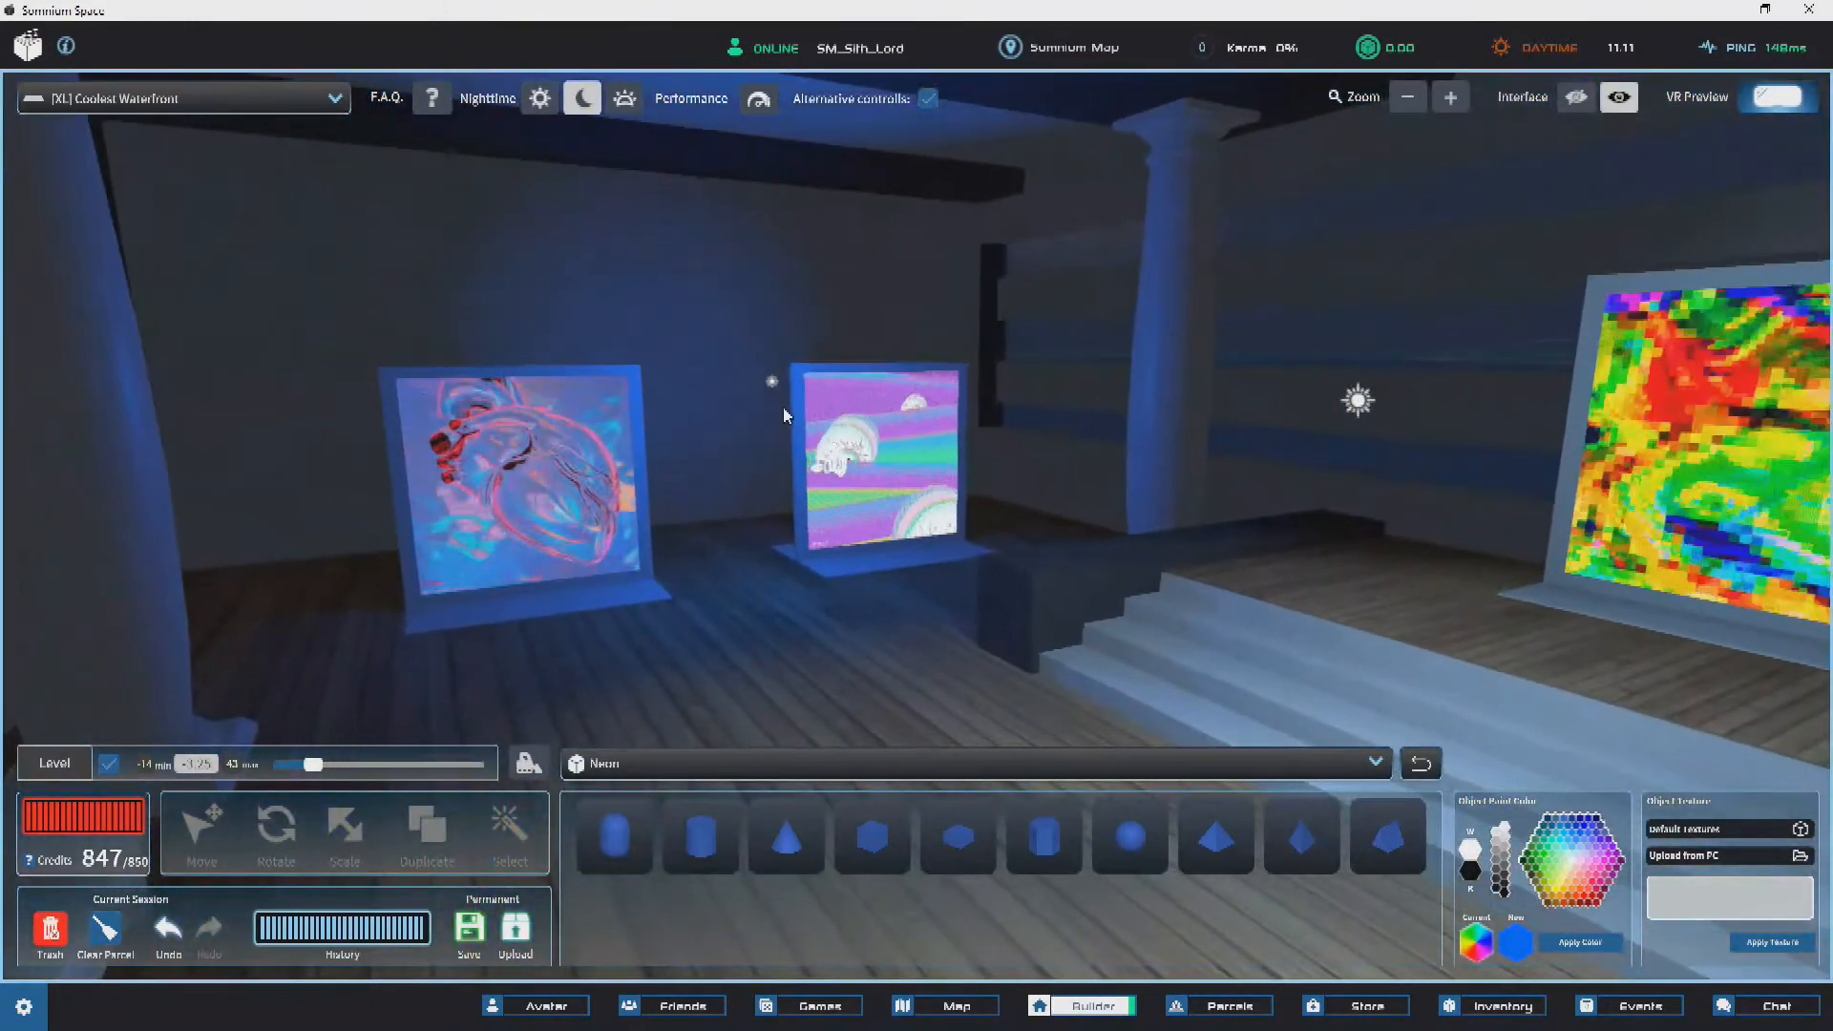
key("s")
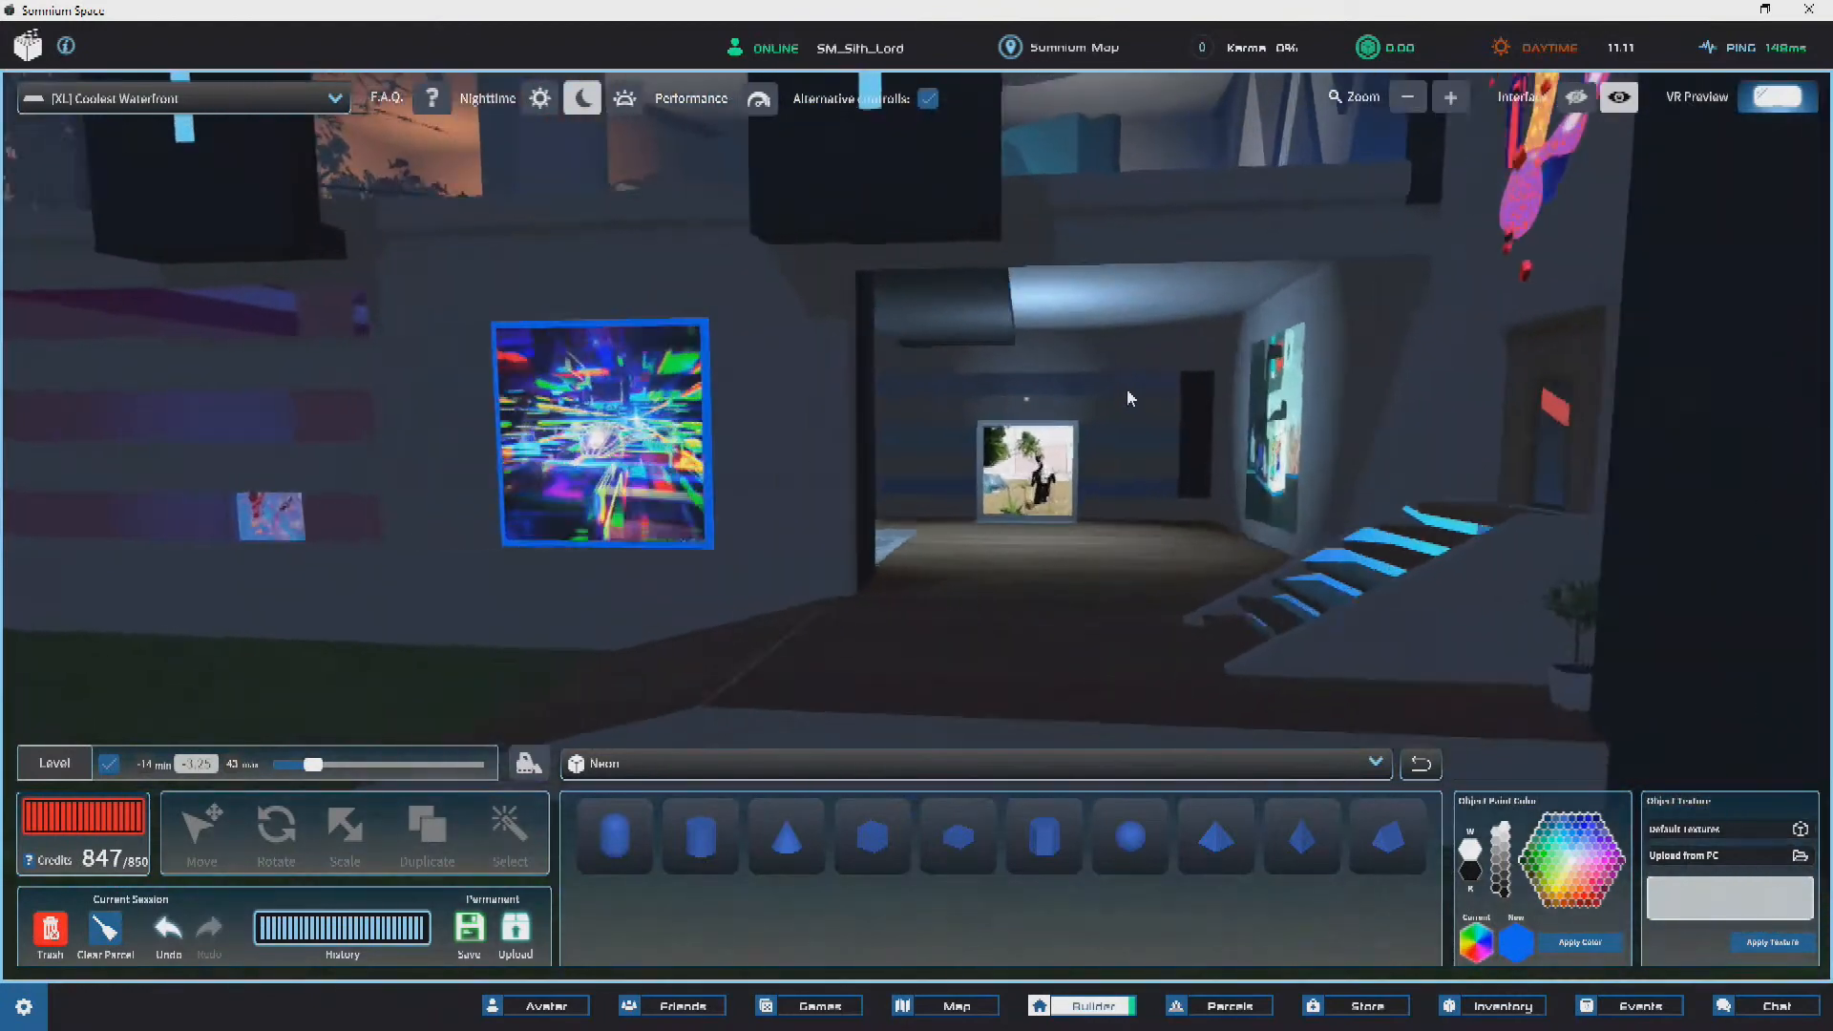
key("w")
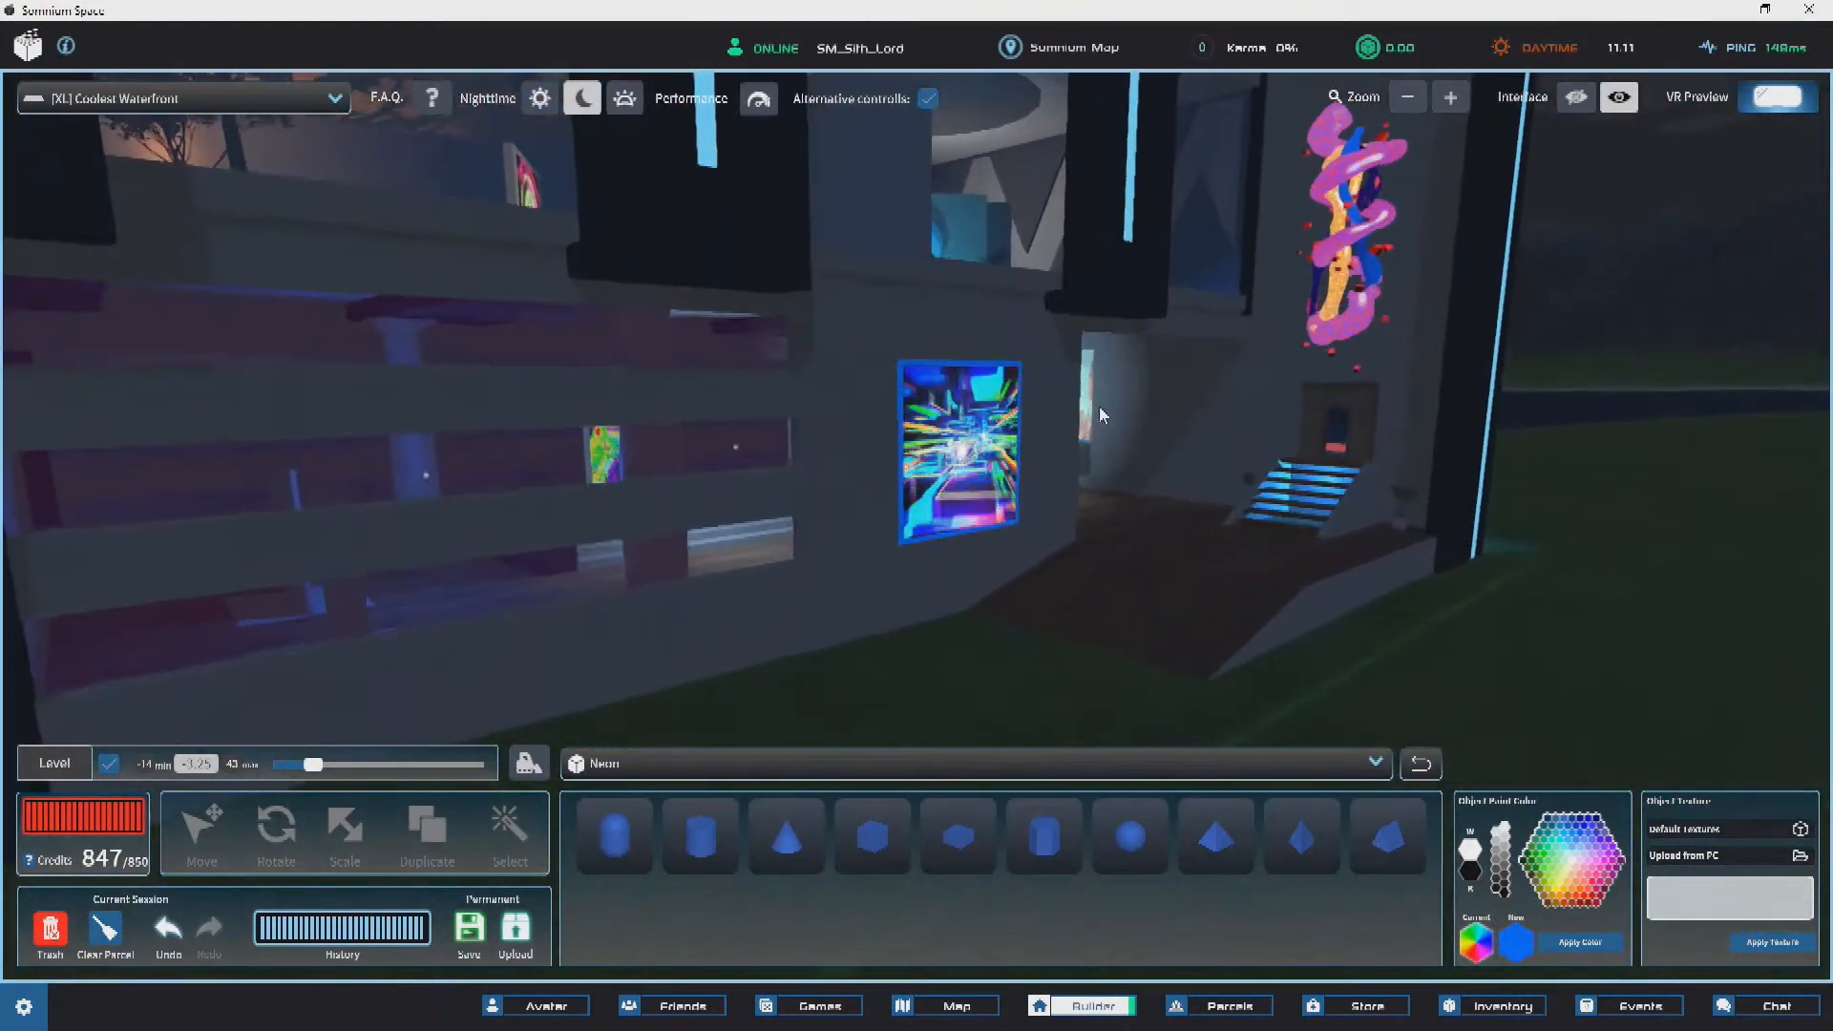
Step: Frame the building's front facade at night, paste a screenshot of it into IrfanView and crop it to the building view
key("a")
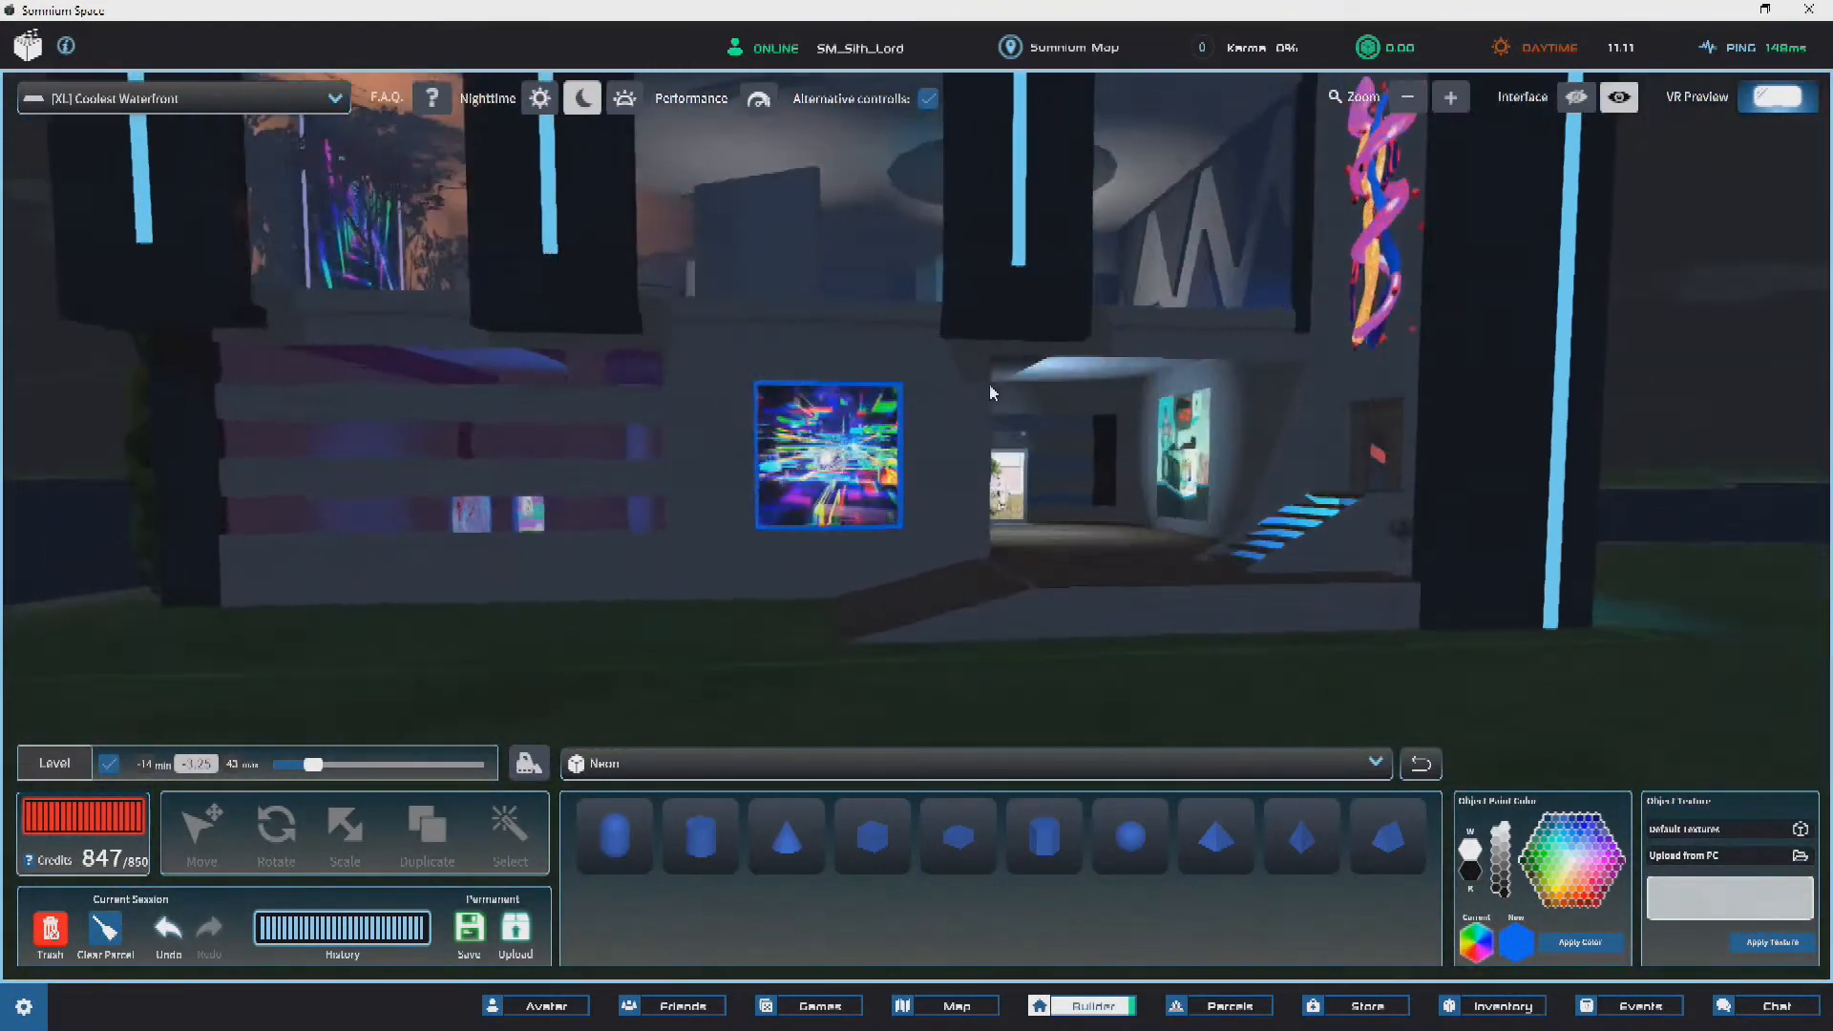
key("a")
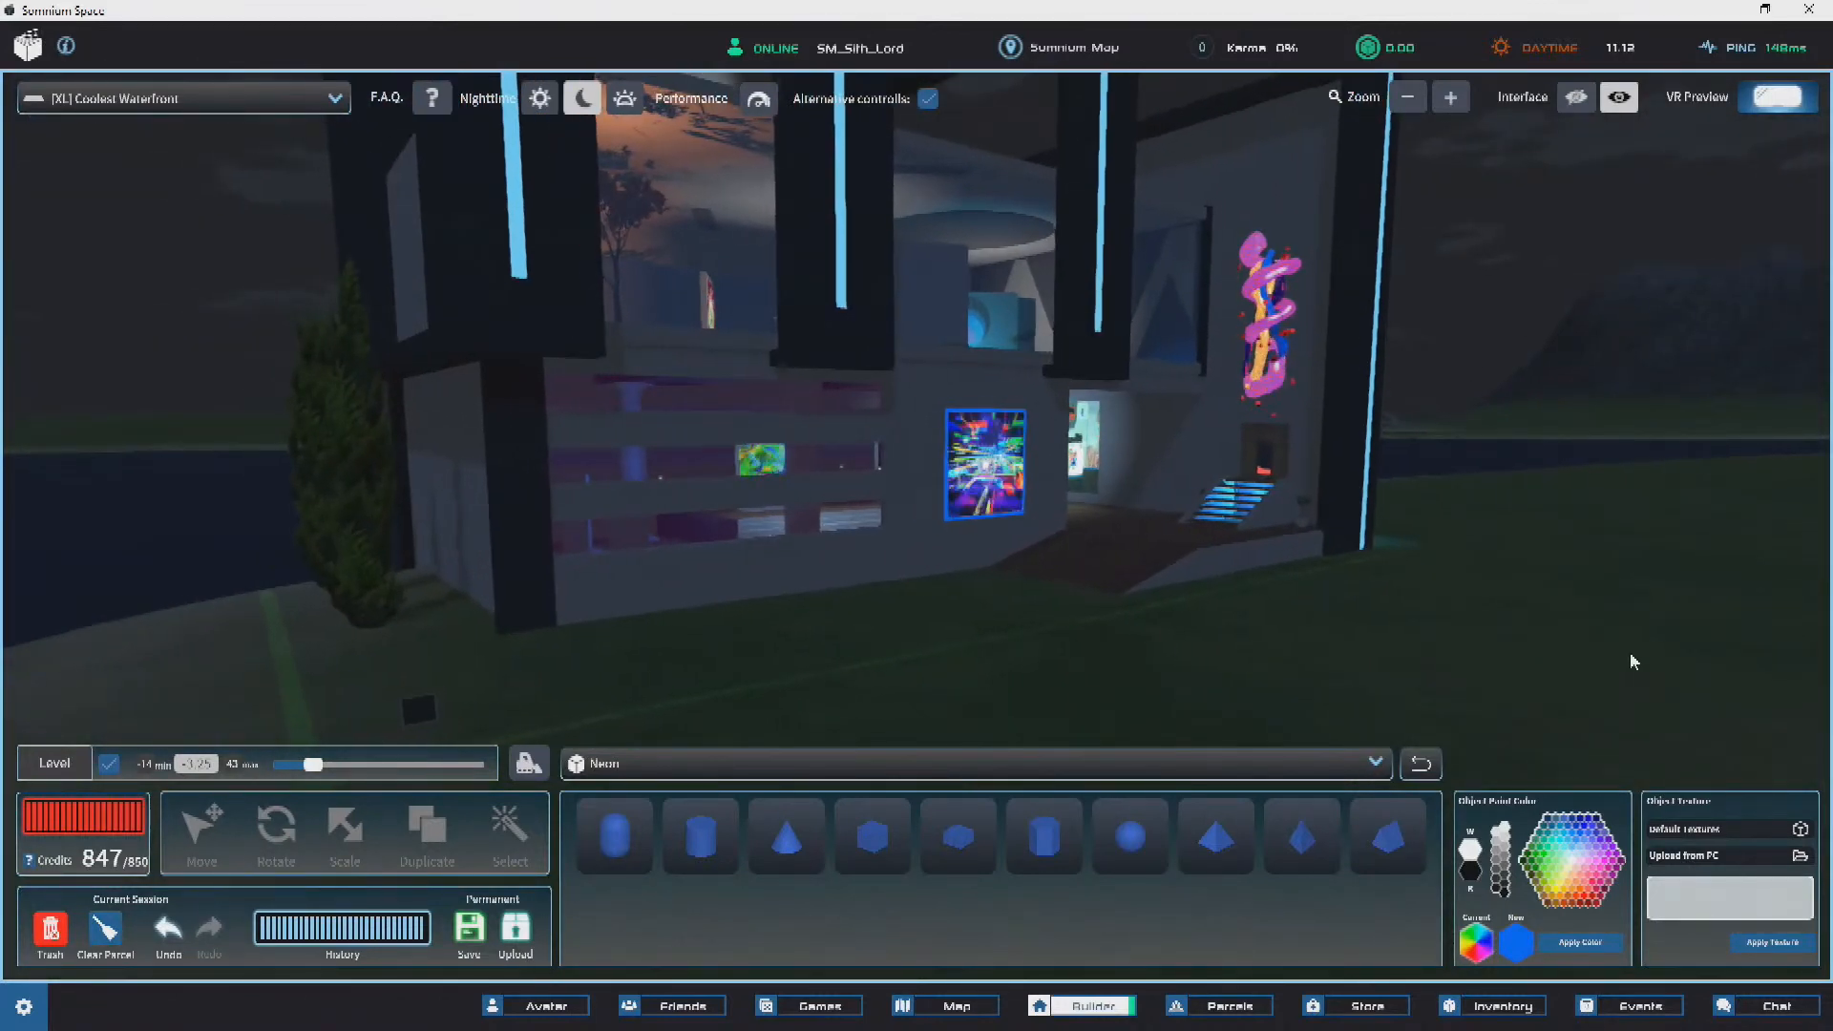
key("alt+Tab")
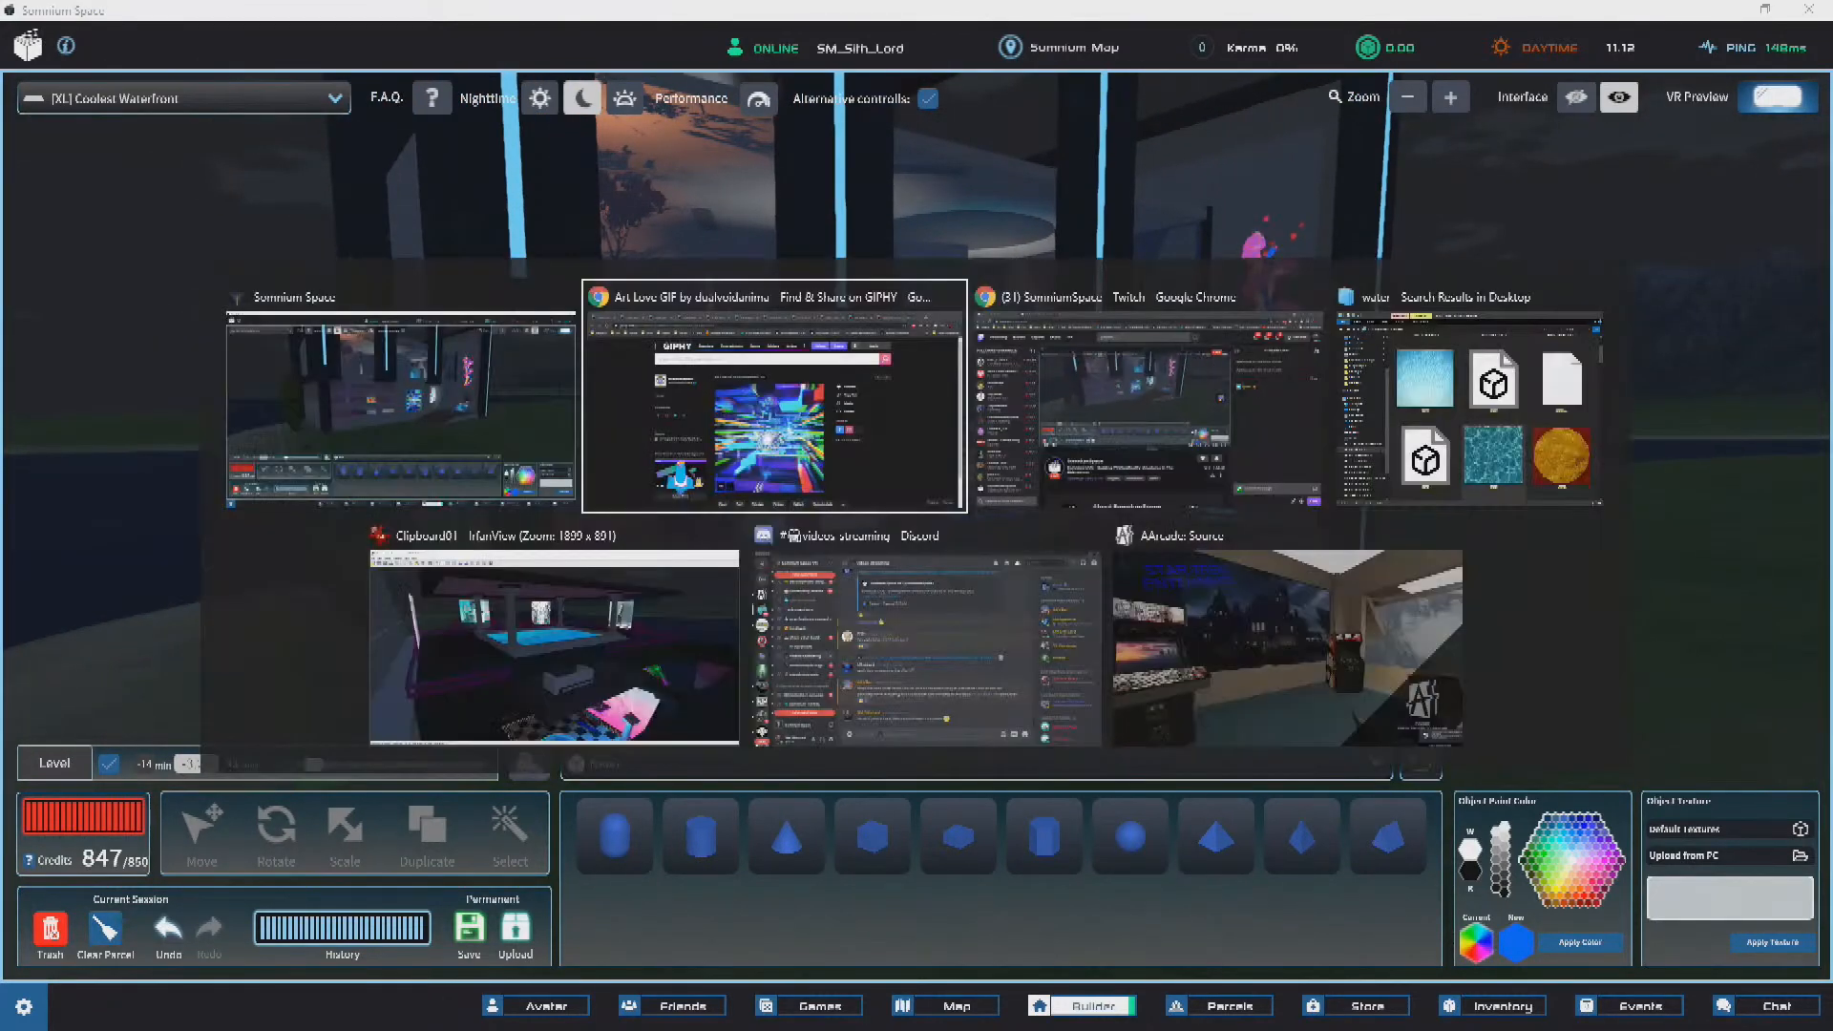
key("Escape")
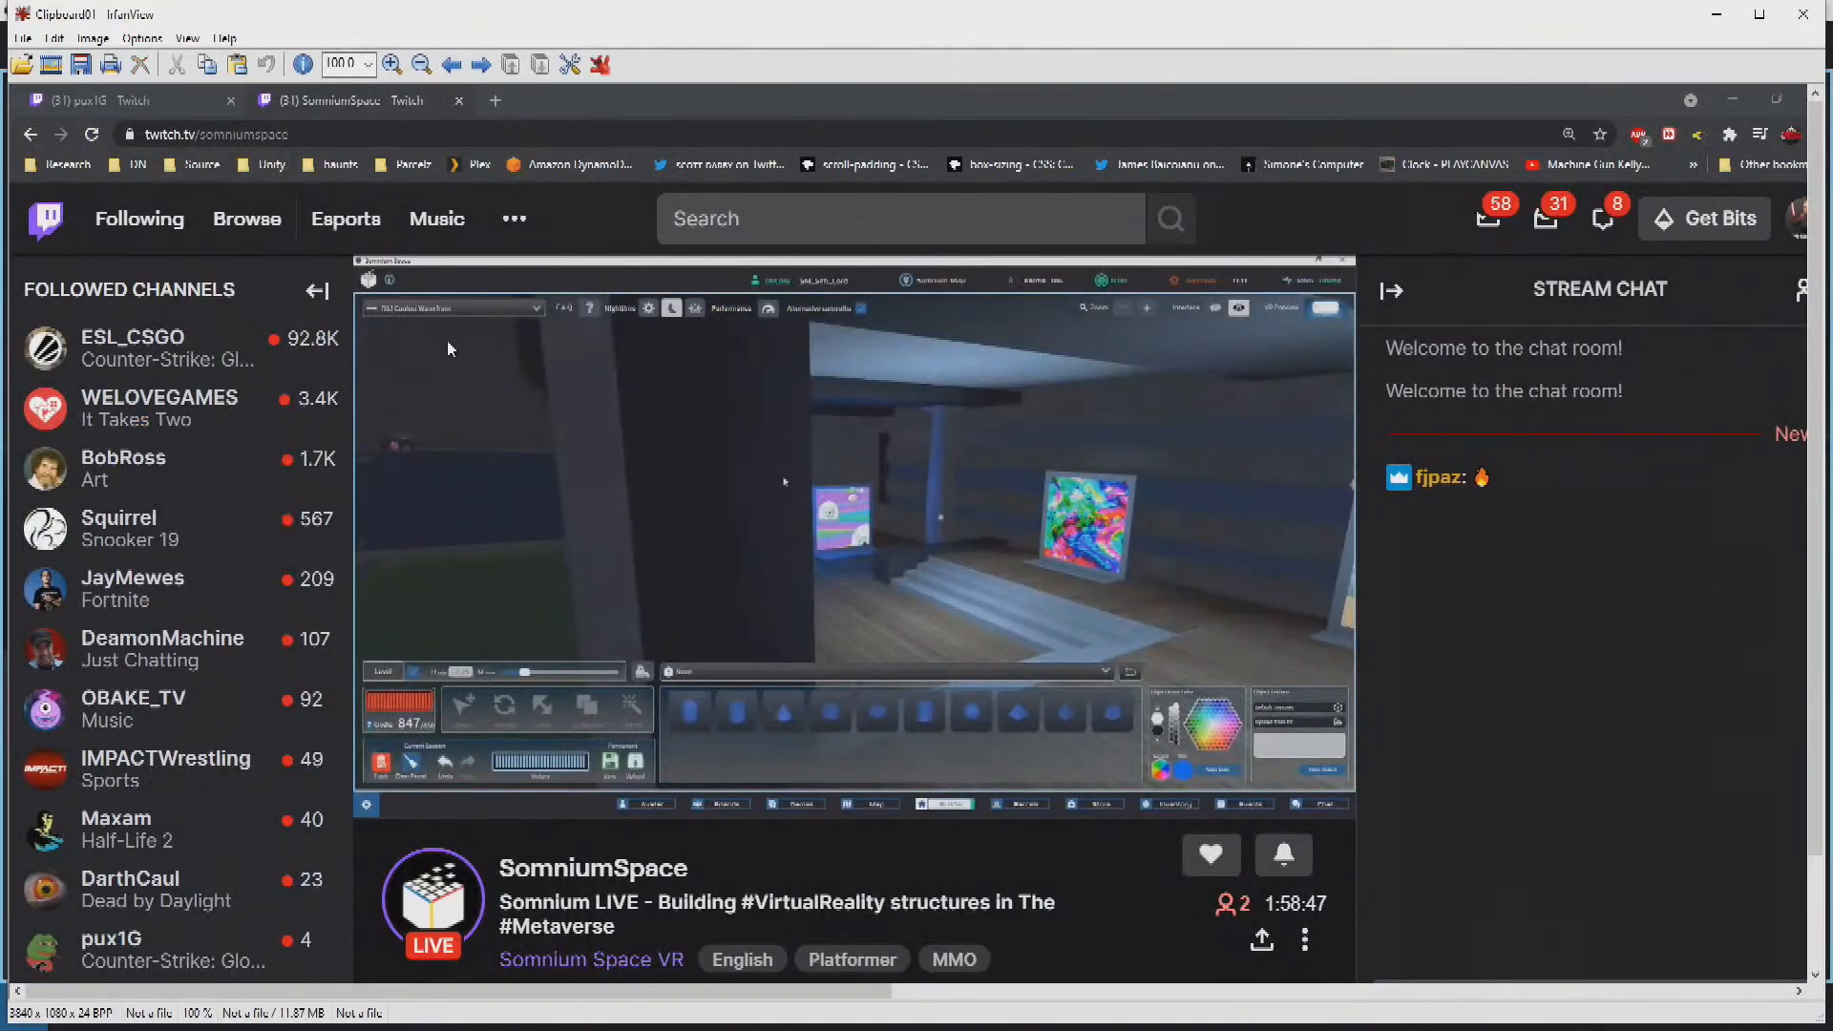
key("f")
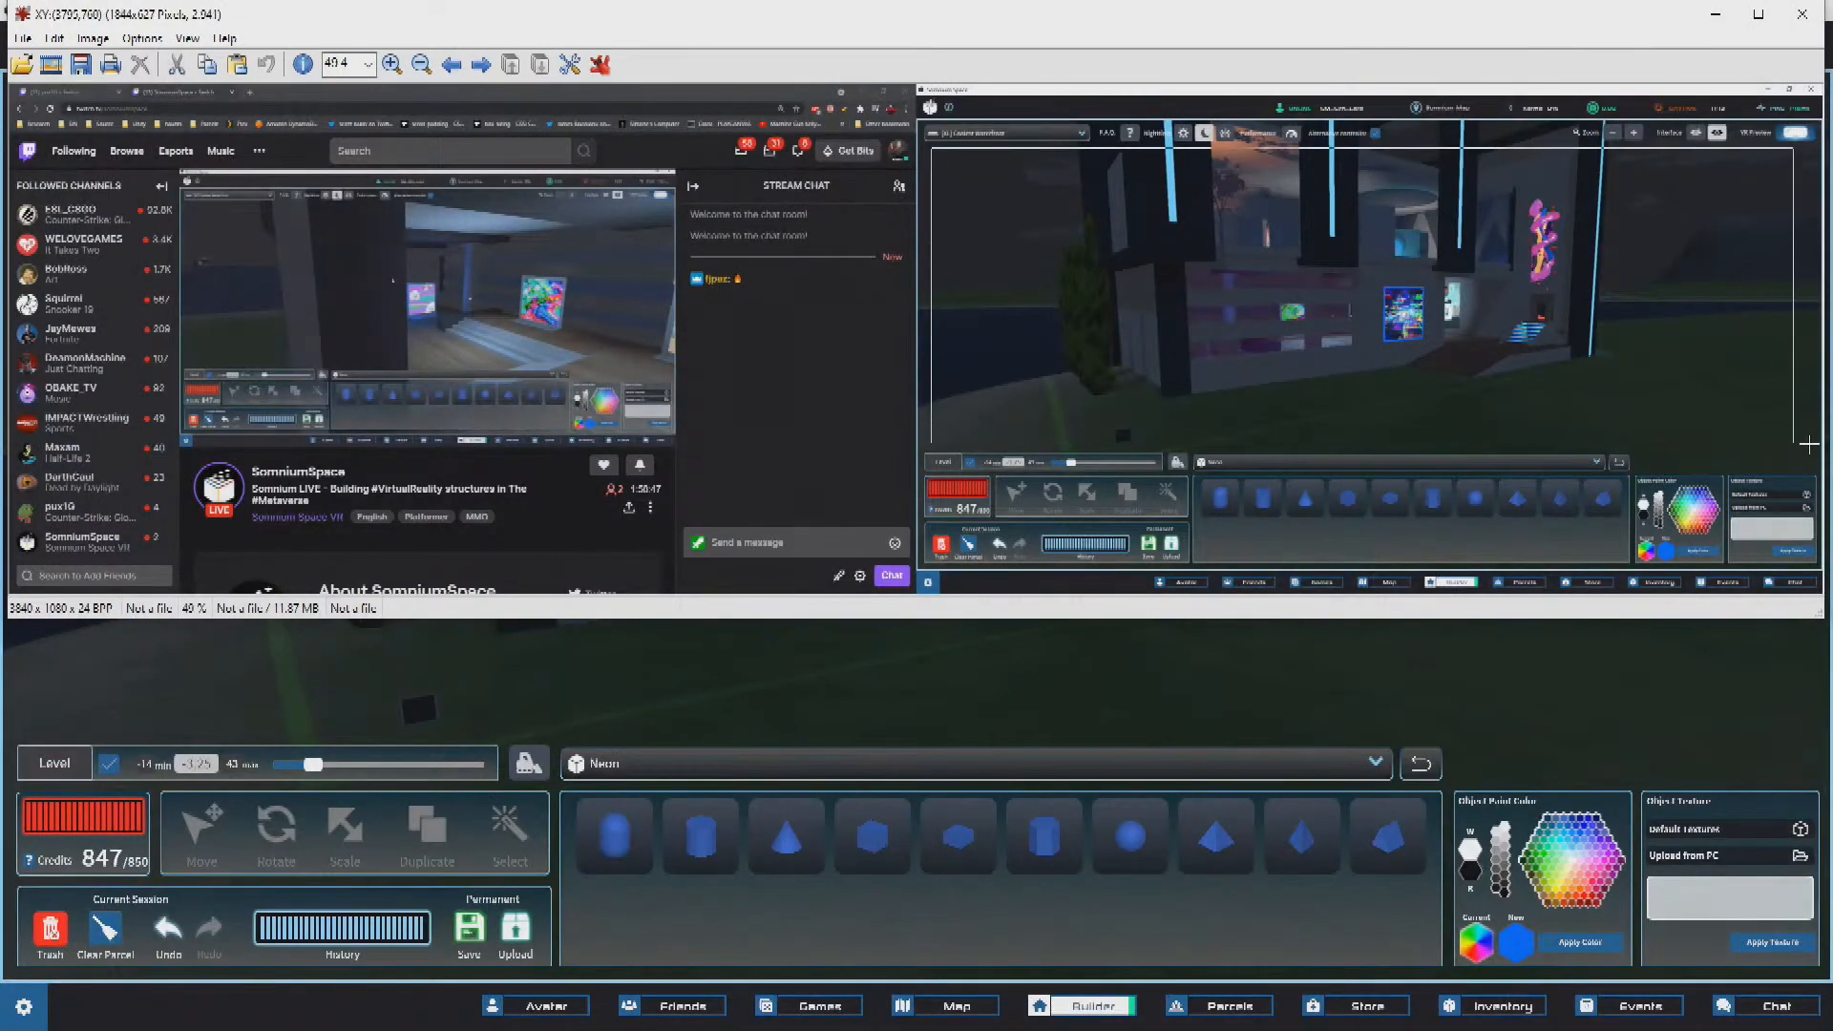
key("ctrl+y")
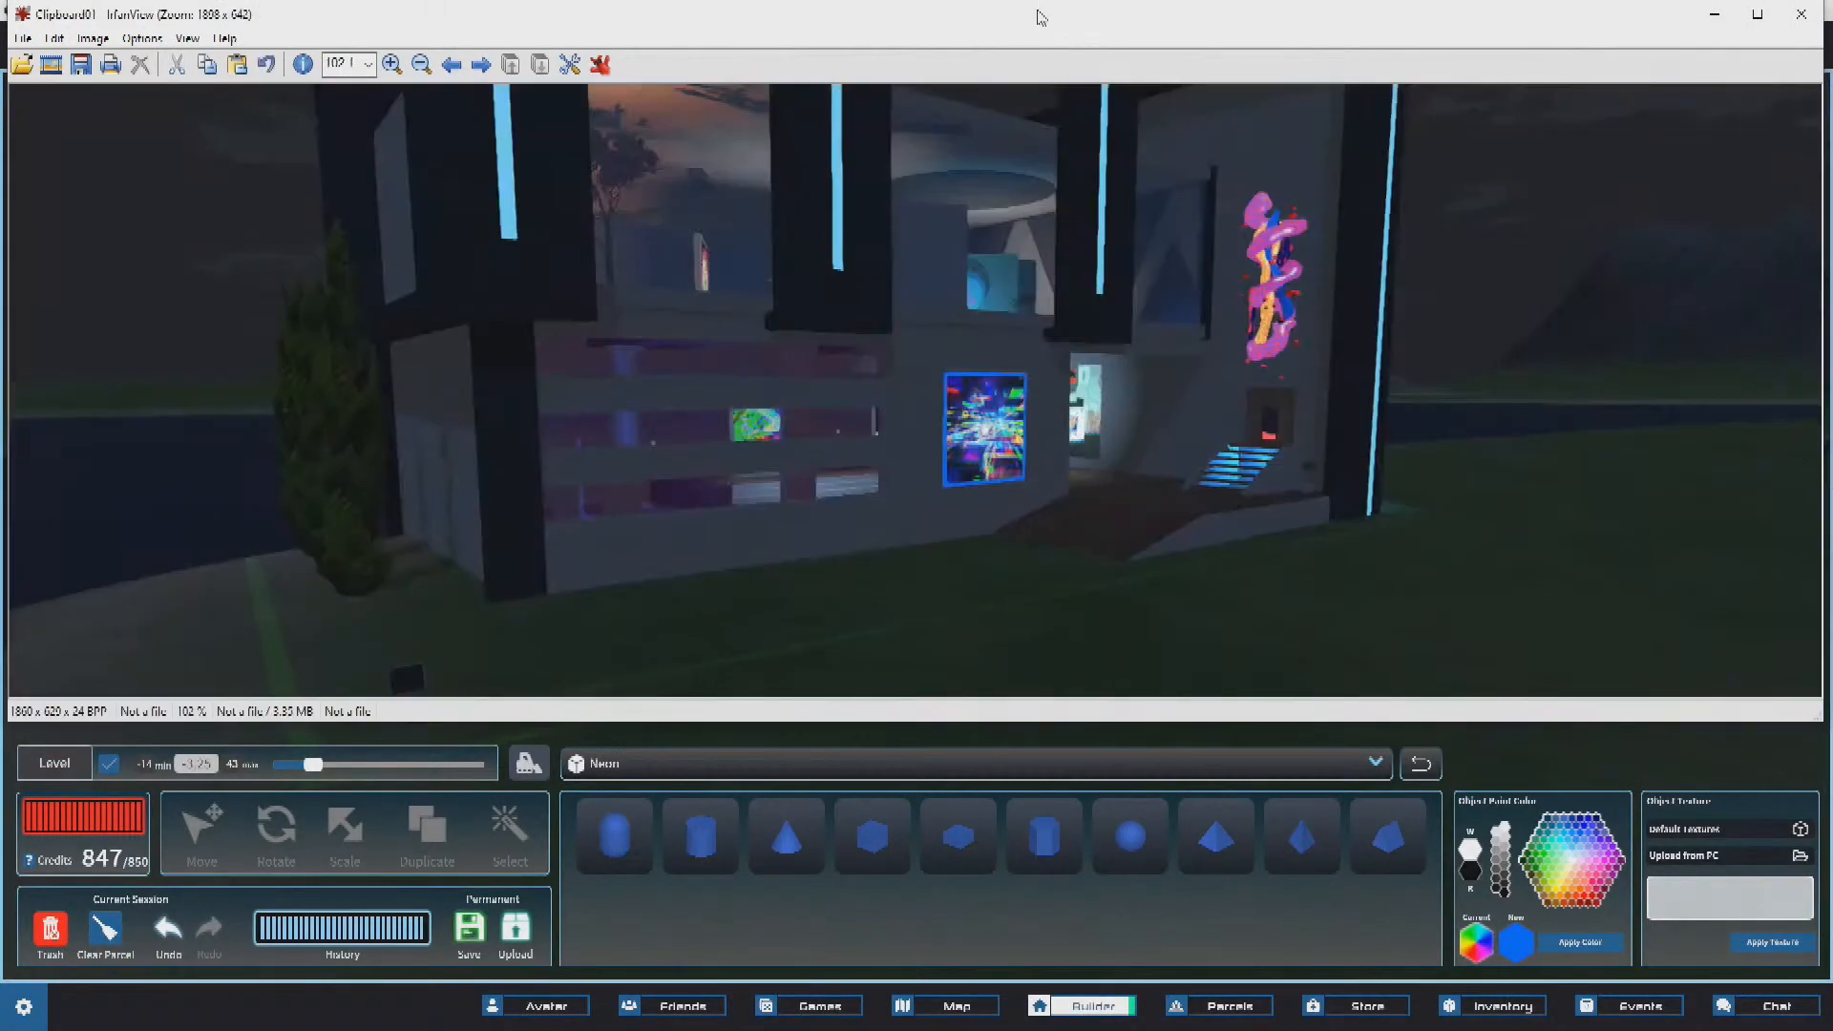
key("Escape")
Step: Frame the ground-floor interior with the builder interface hidden, paste a screenshot into IrfanView, crop it to the room, and return to Somnium Space
key("w")
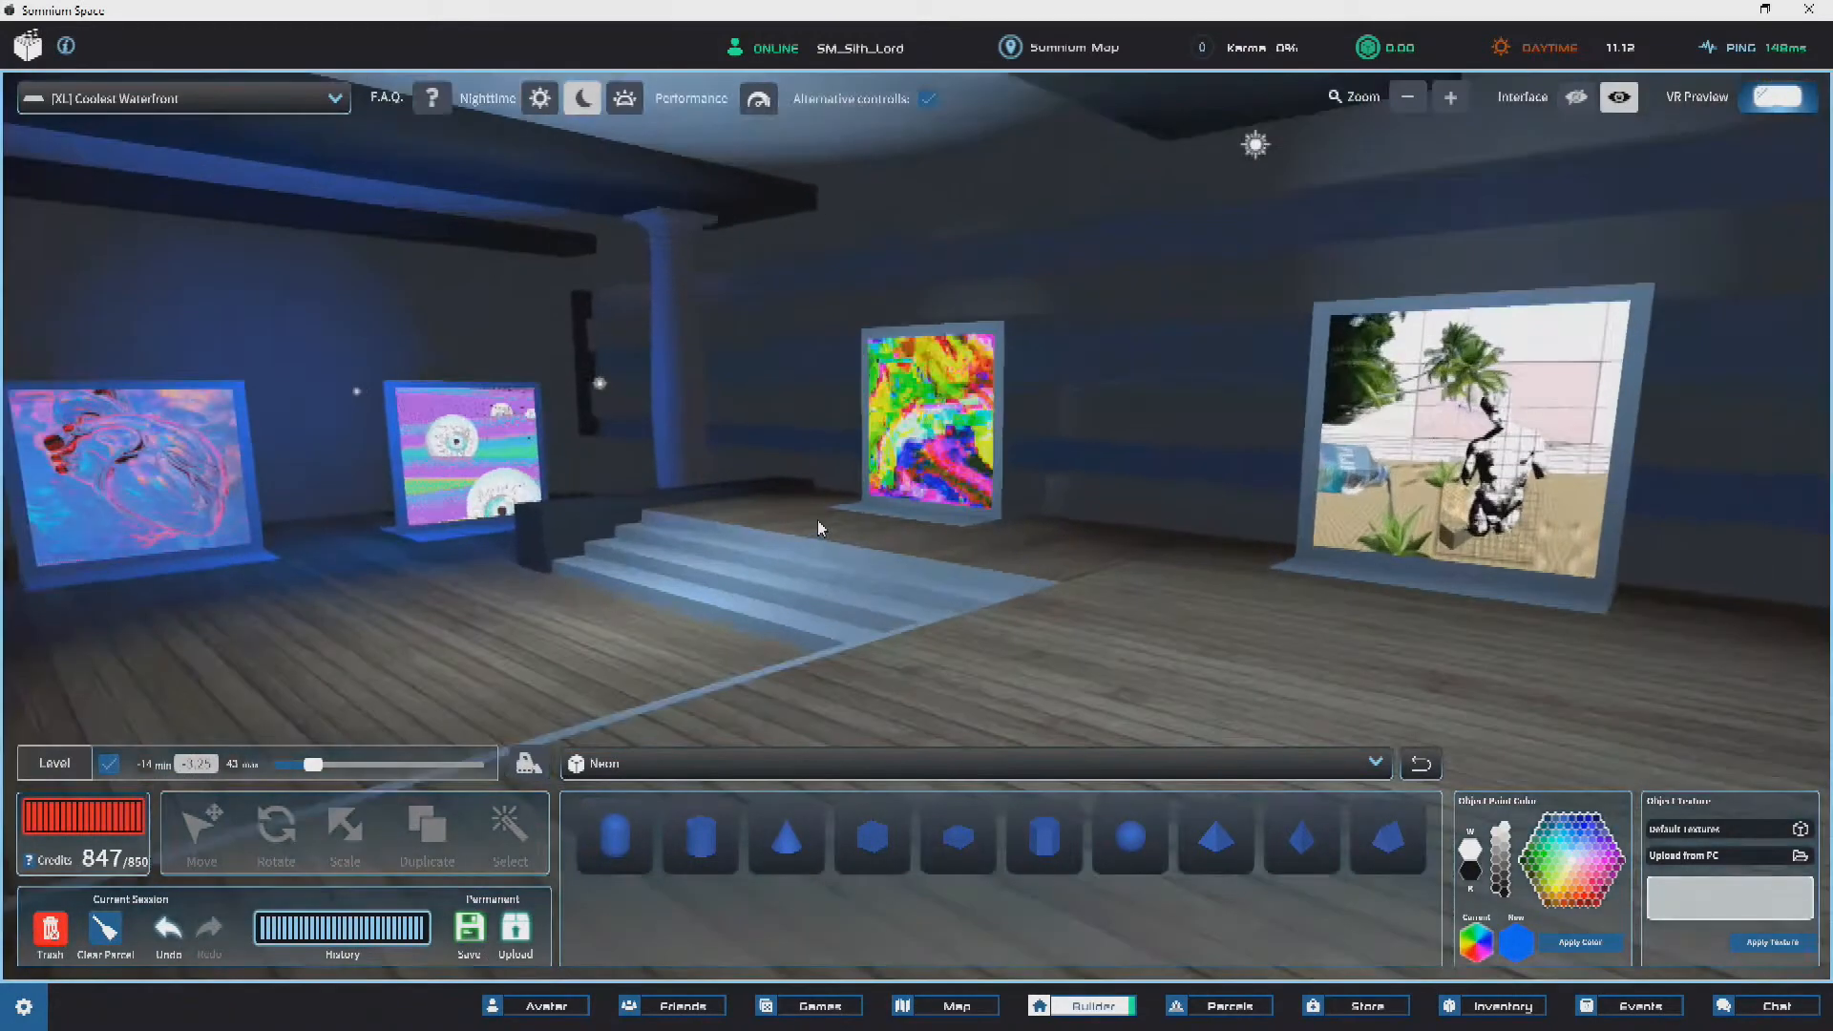
right_click_drag(817, 520, 1087, 530)
left_click(1576, 96)
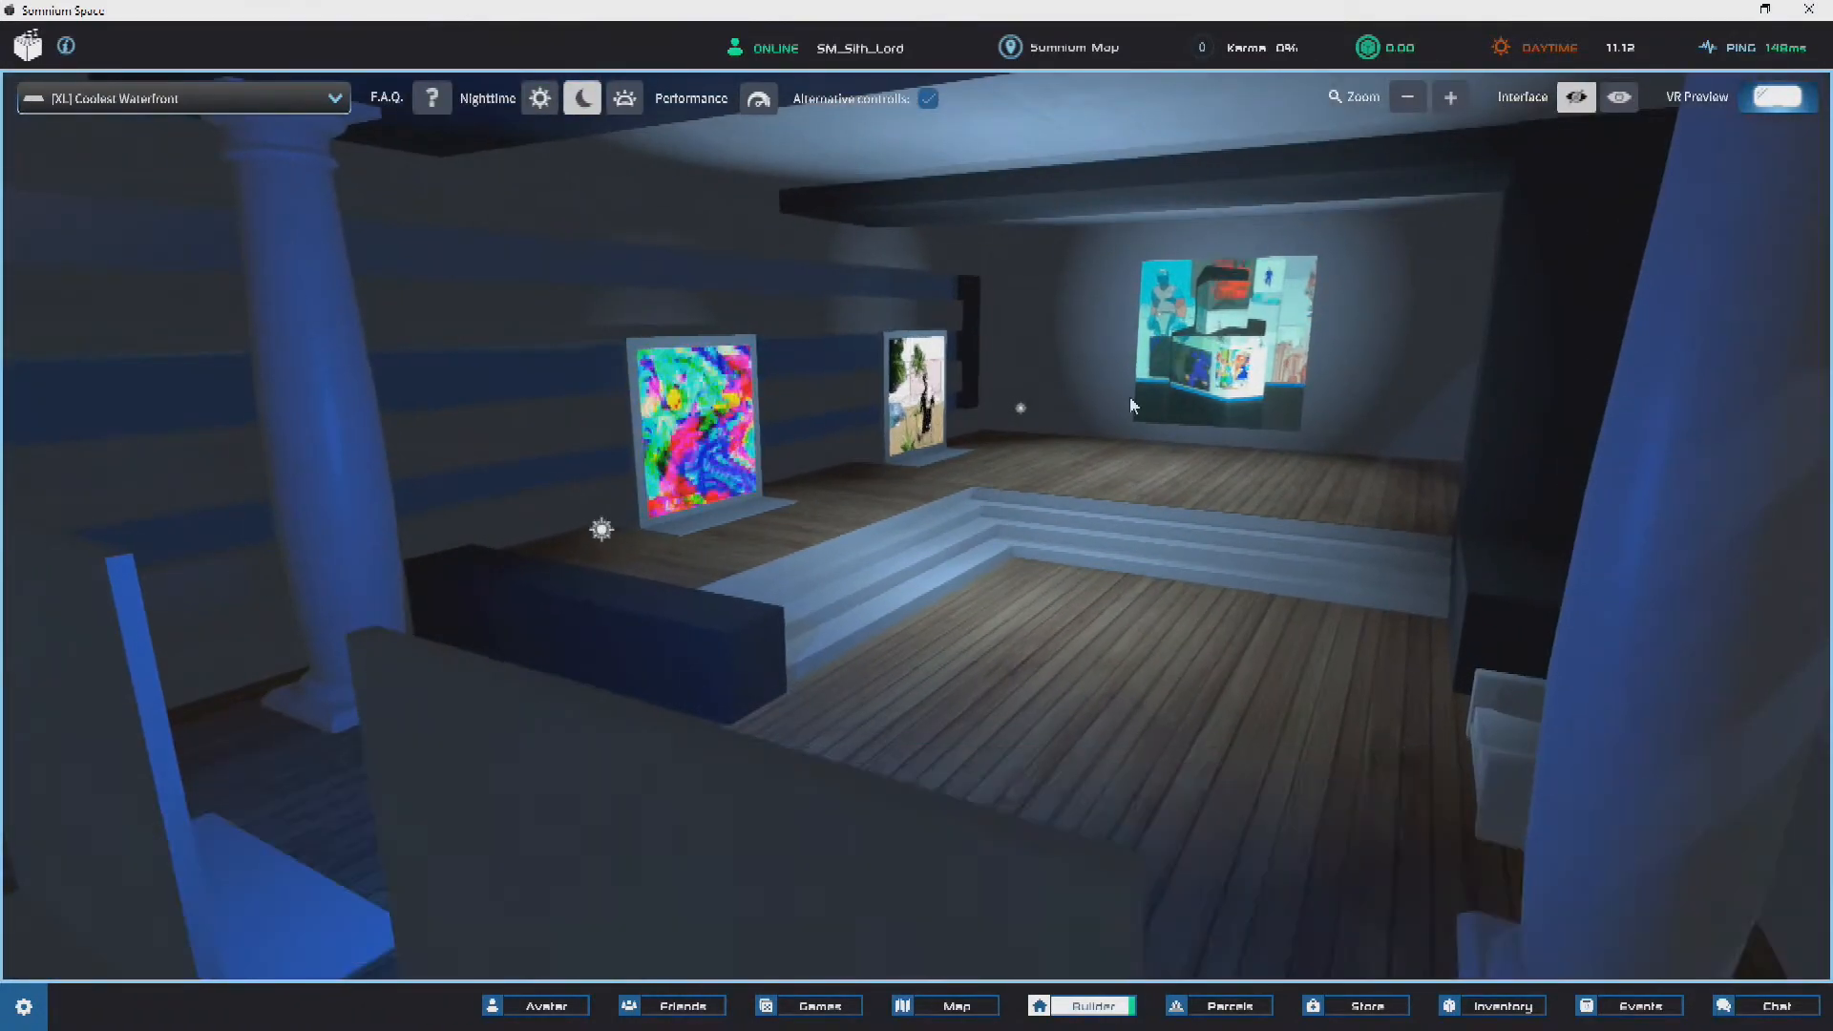
key("w")
key("a")
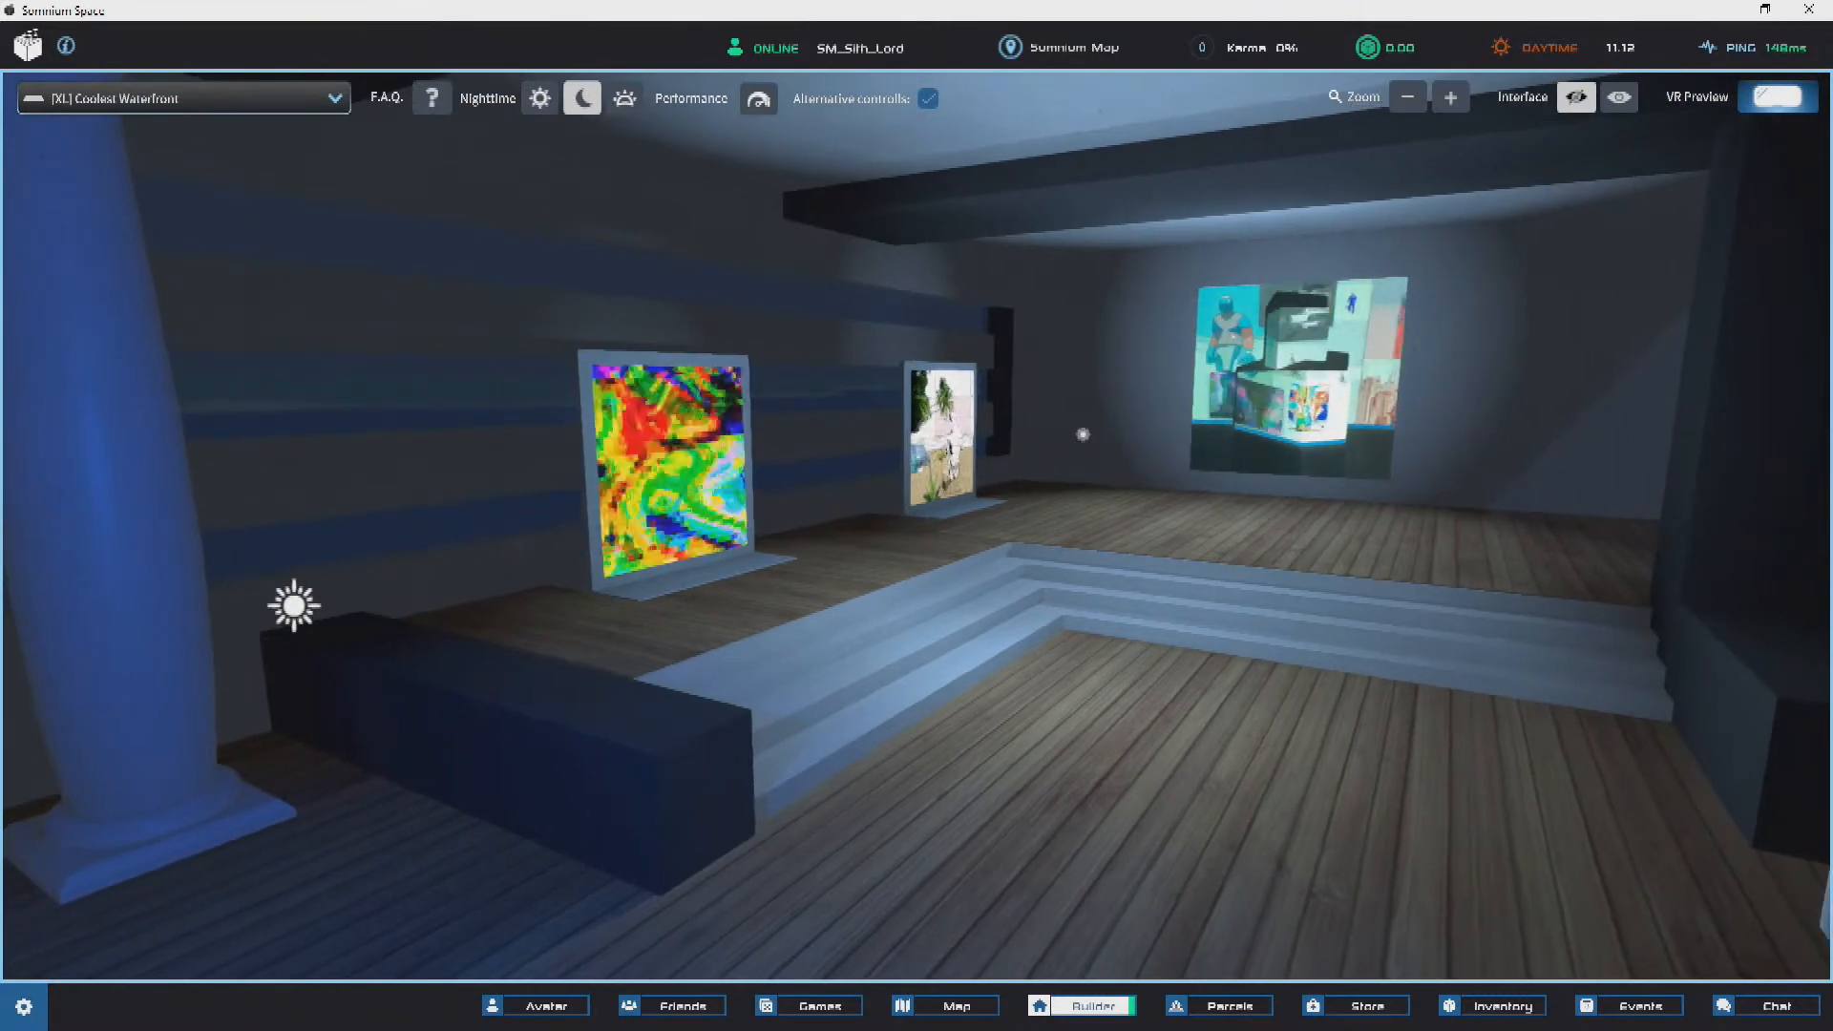
key("alt+Tab")
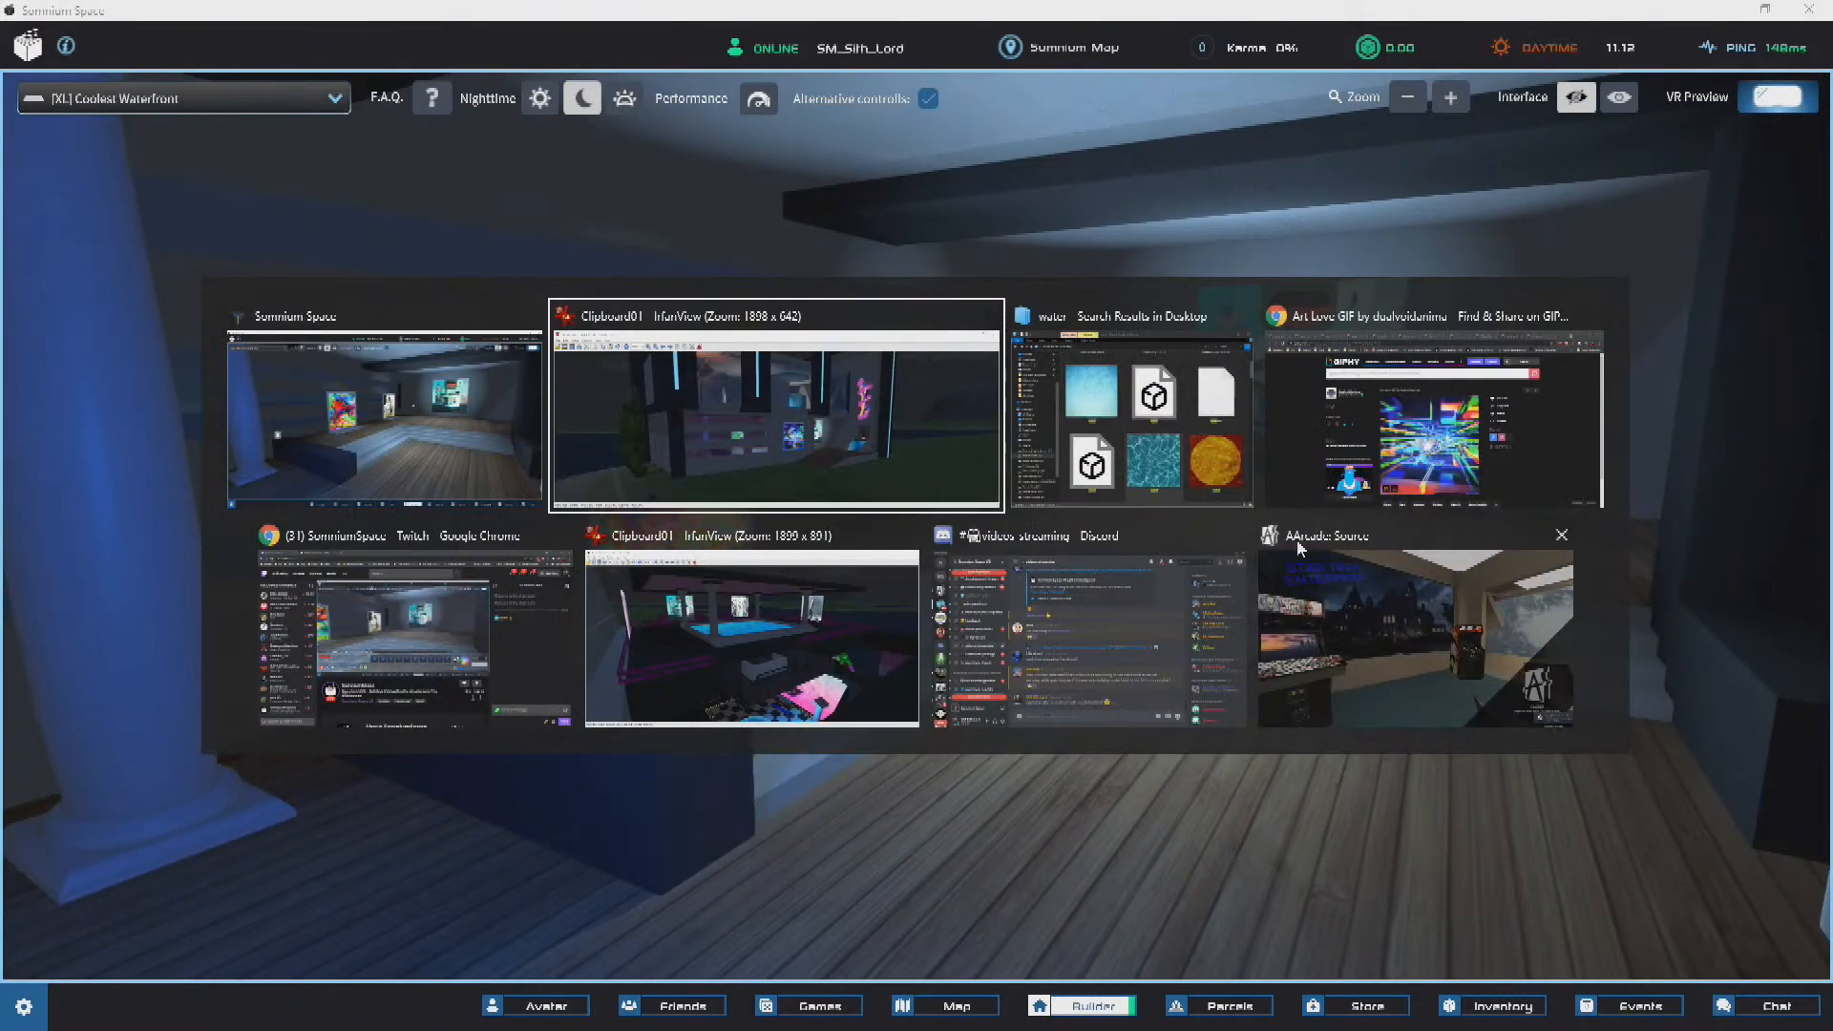
left_click(1213, 468)
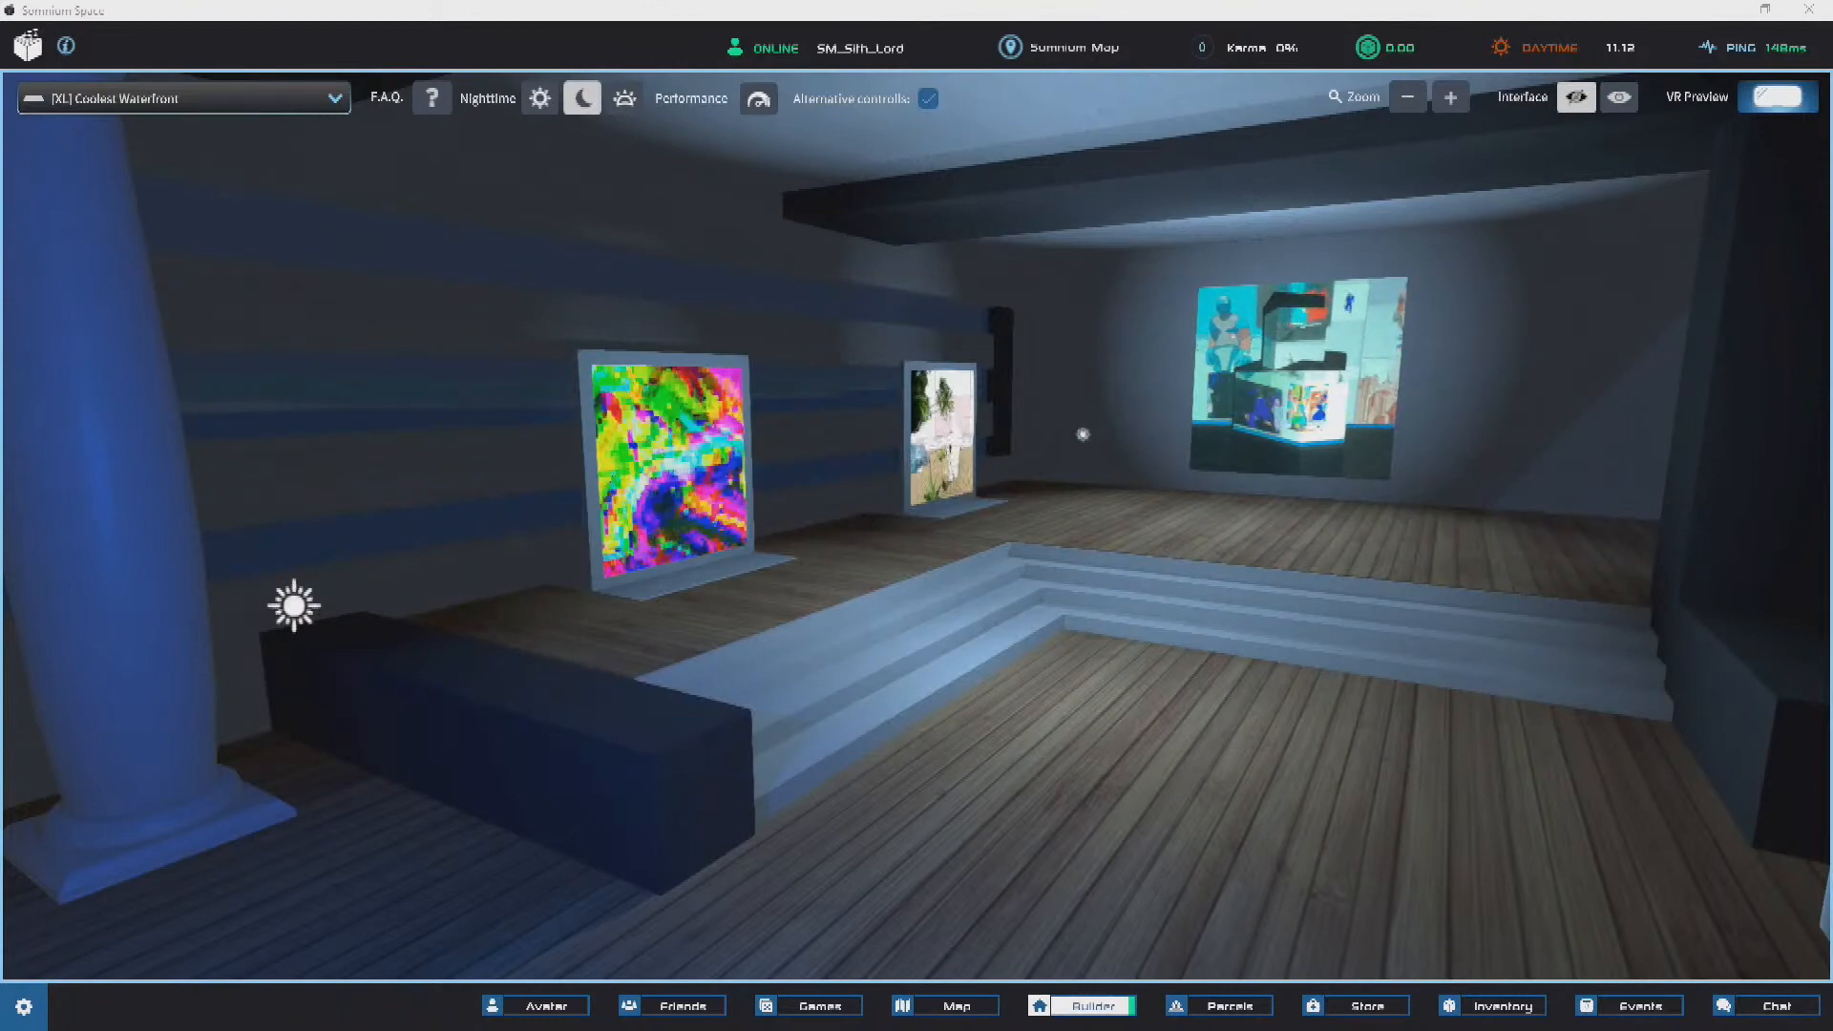
key("alt+Tab")
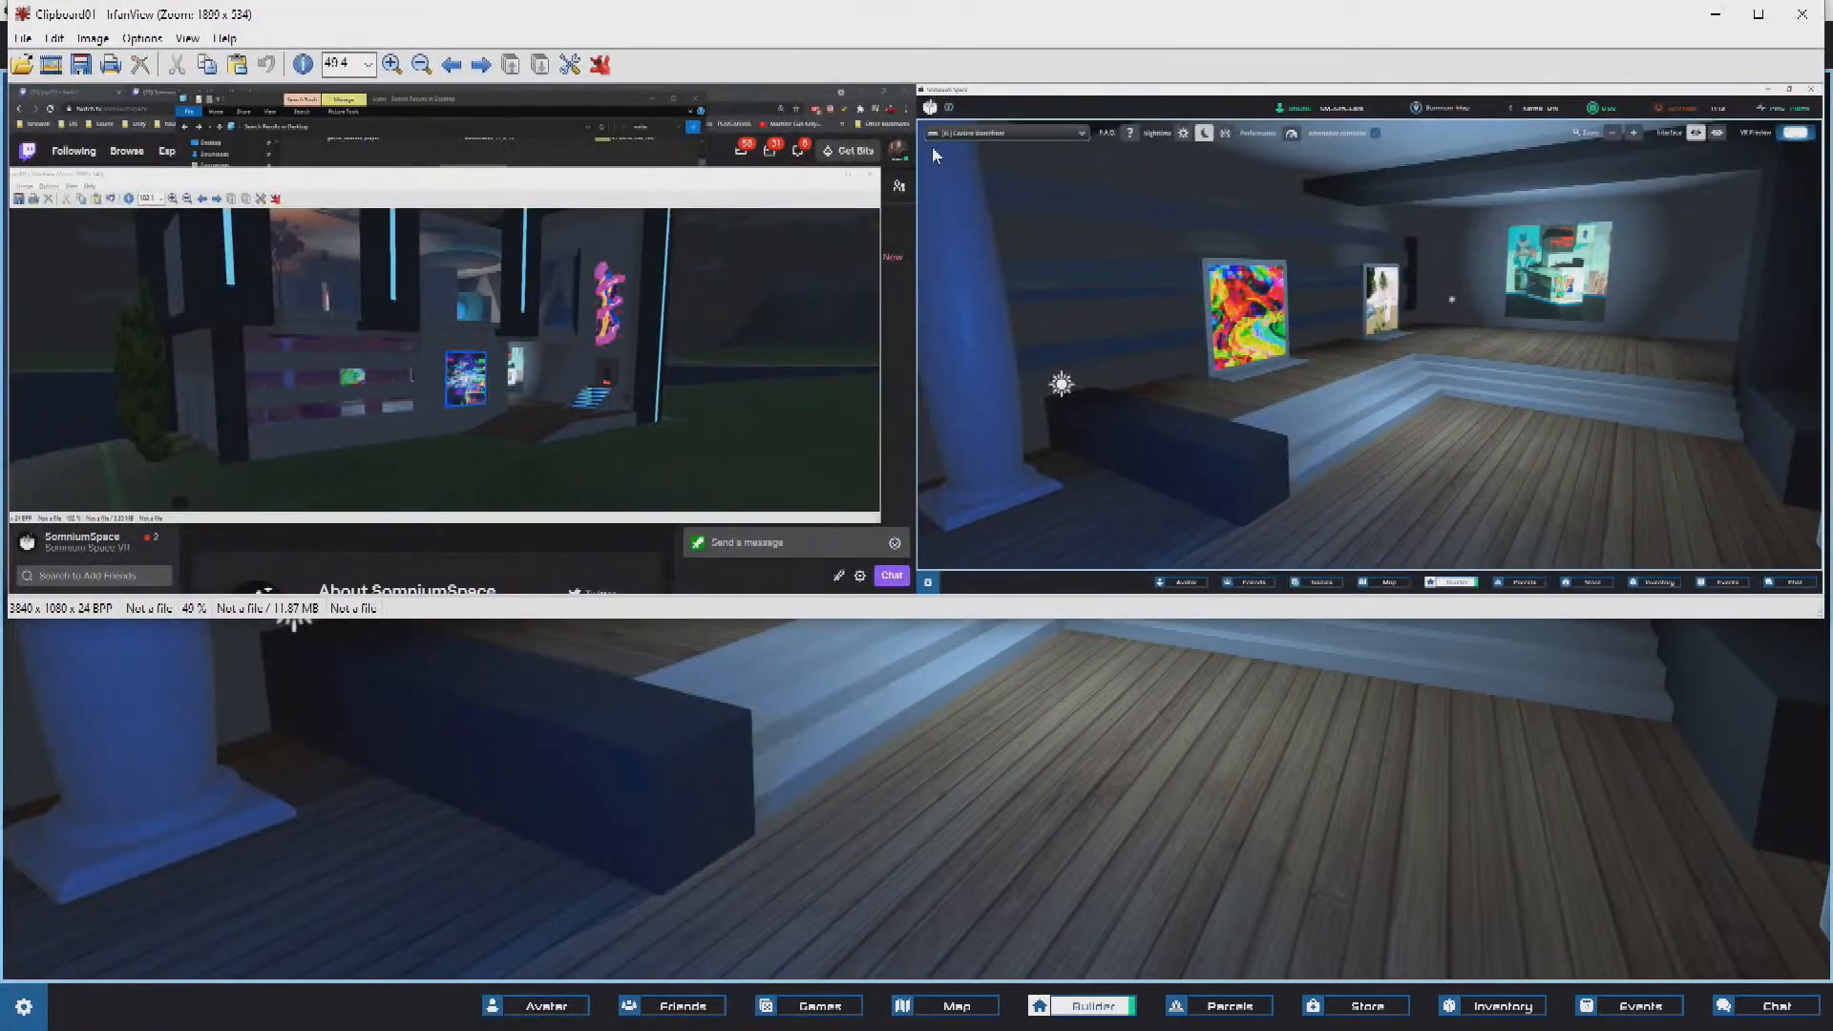
key("ctrl+y")
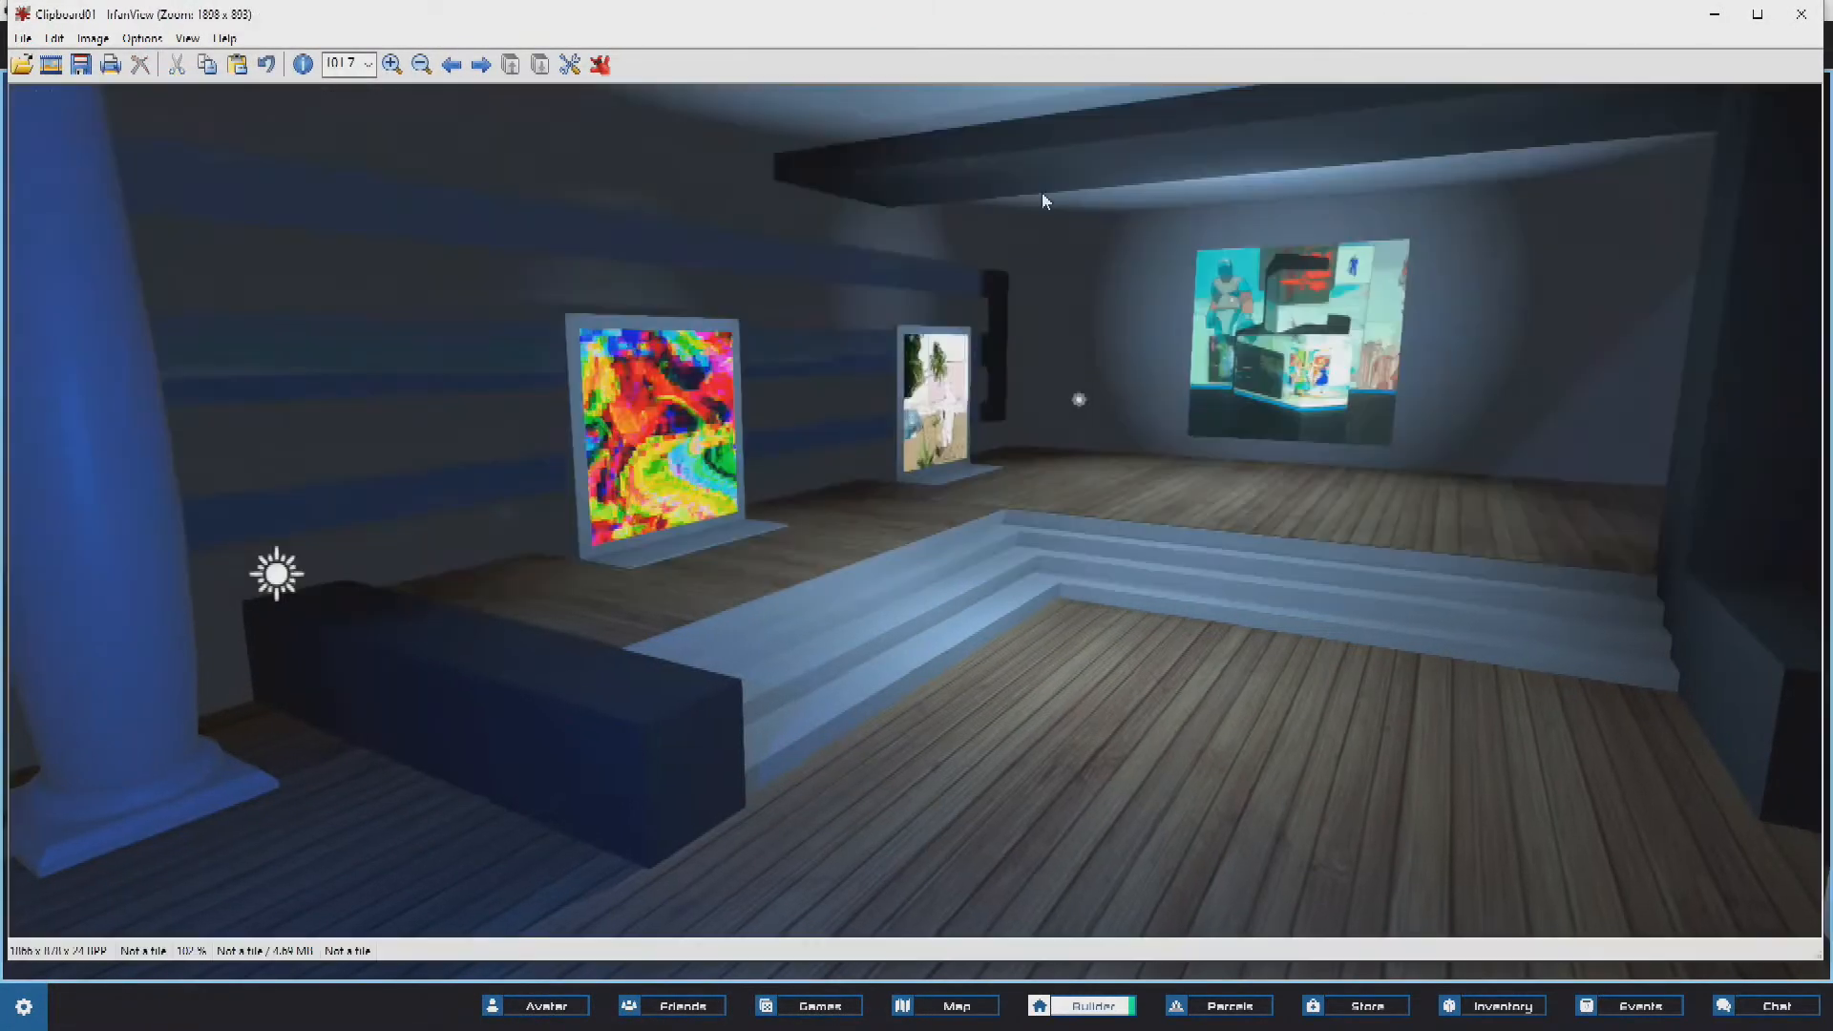
key("alt+Tab")
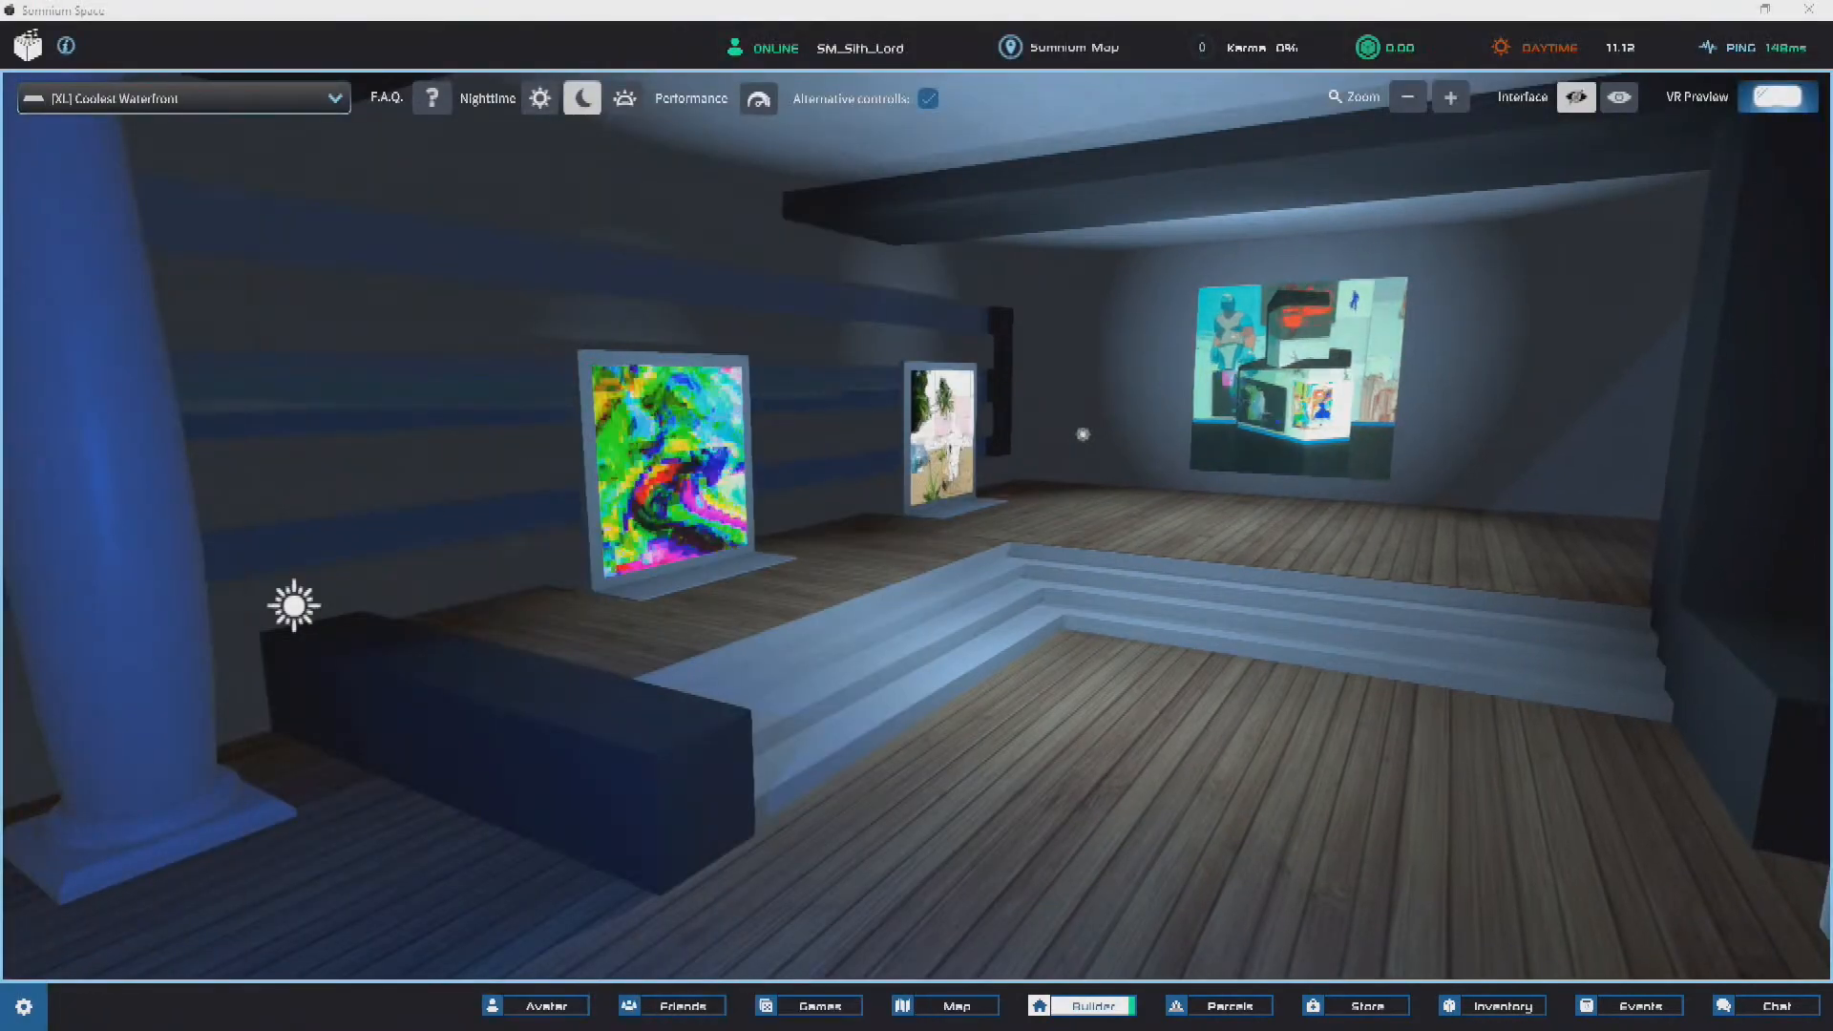
Step: Show the builder interface again and save the parcel's progress on the device
scroll(1046, 405, "down", 10)
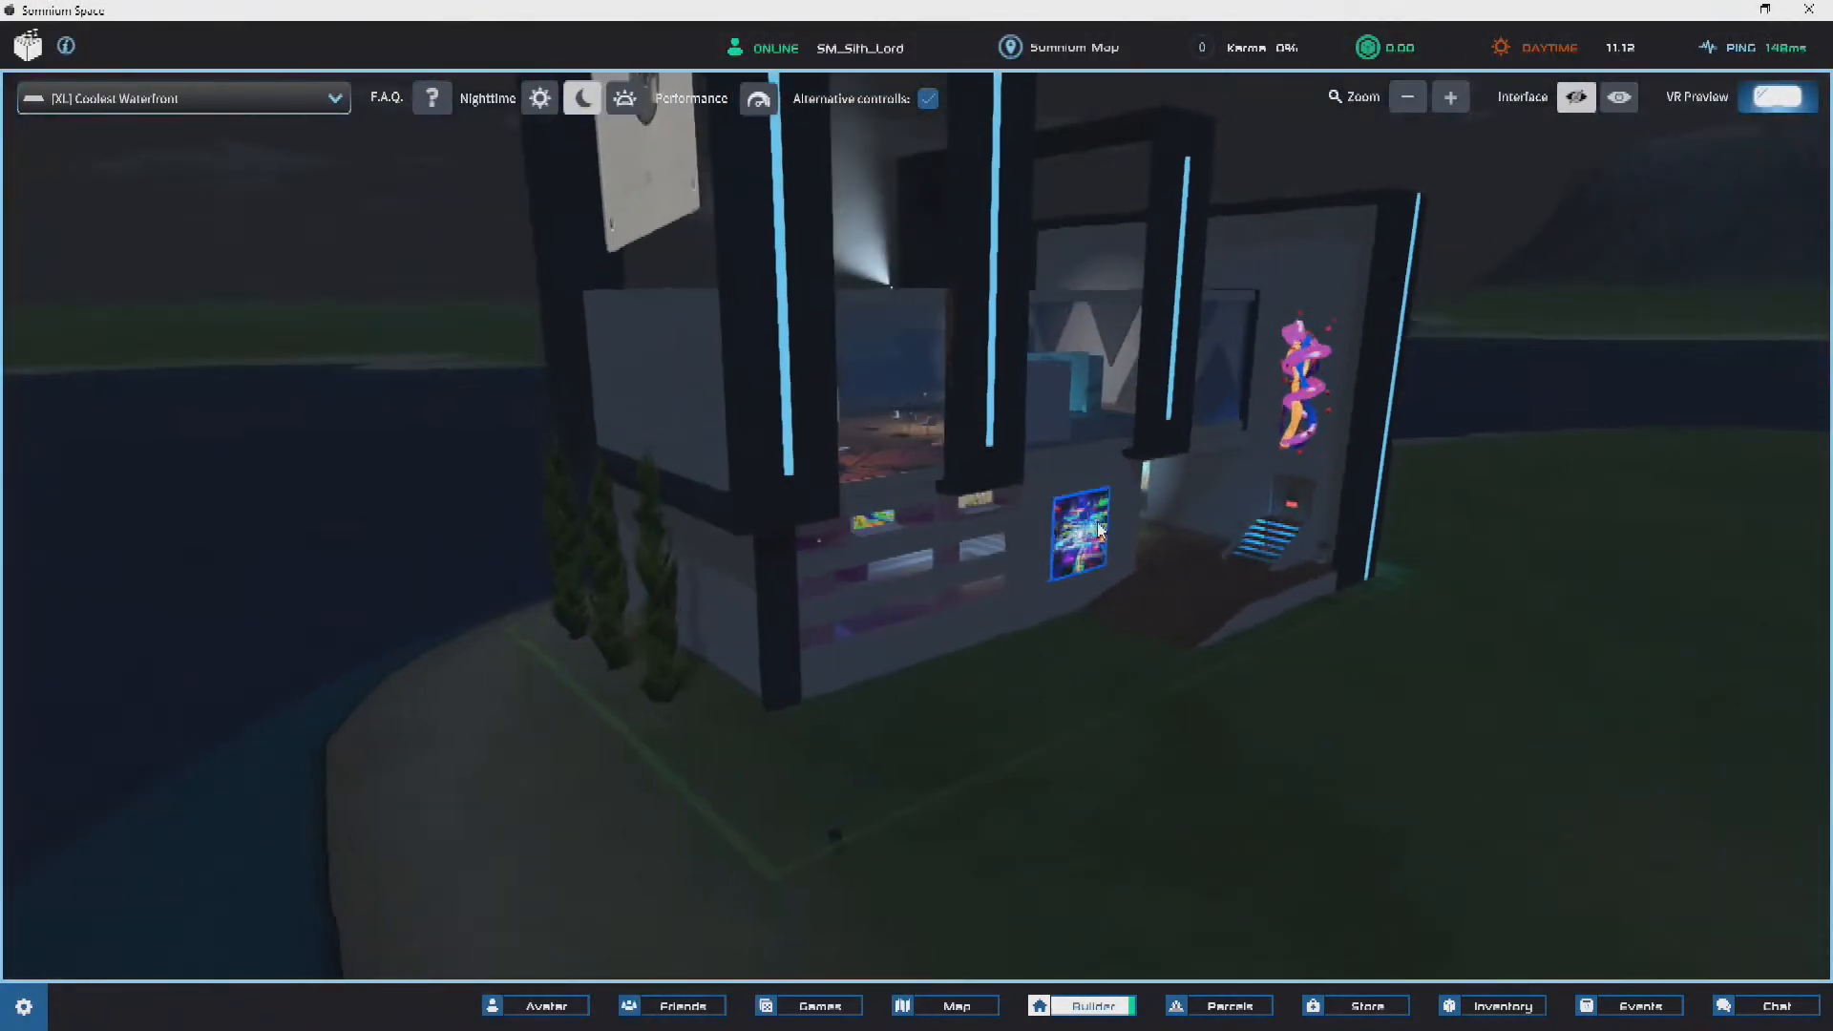
left_click(1609, 109)
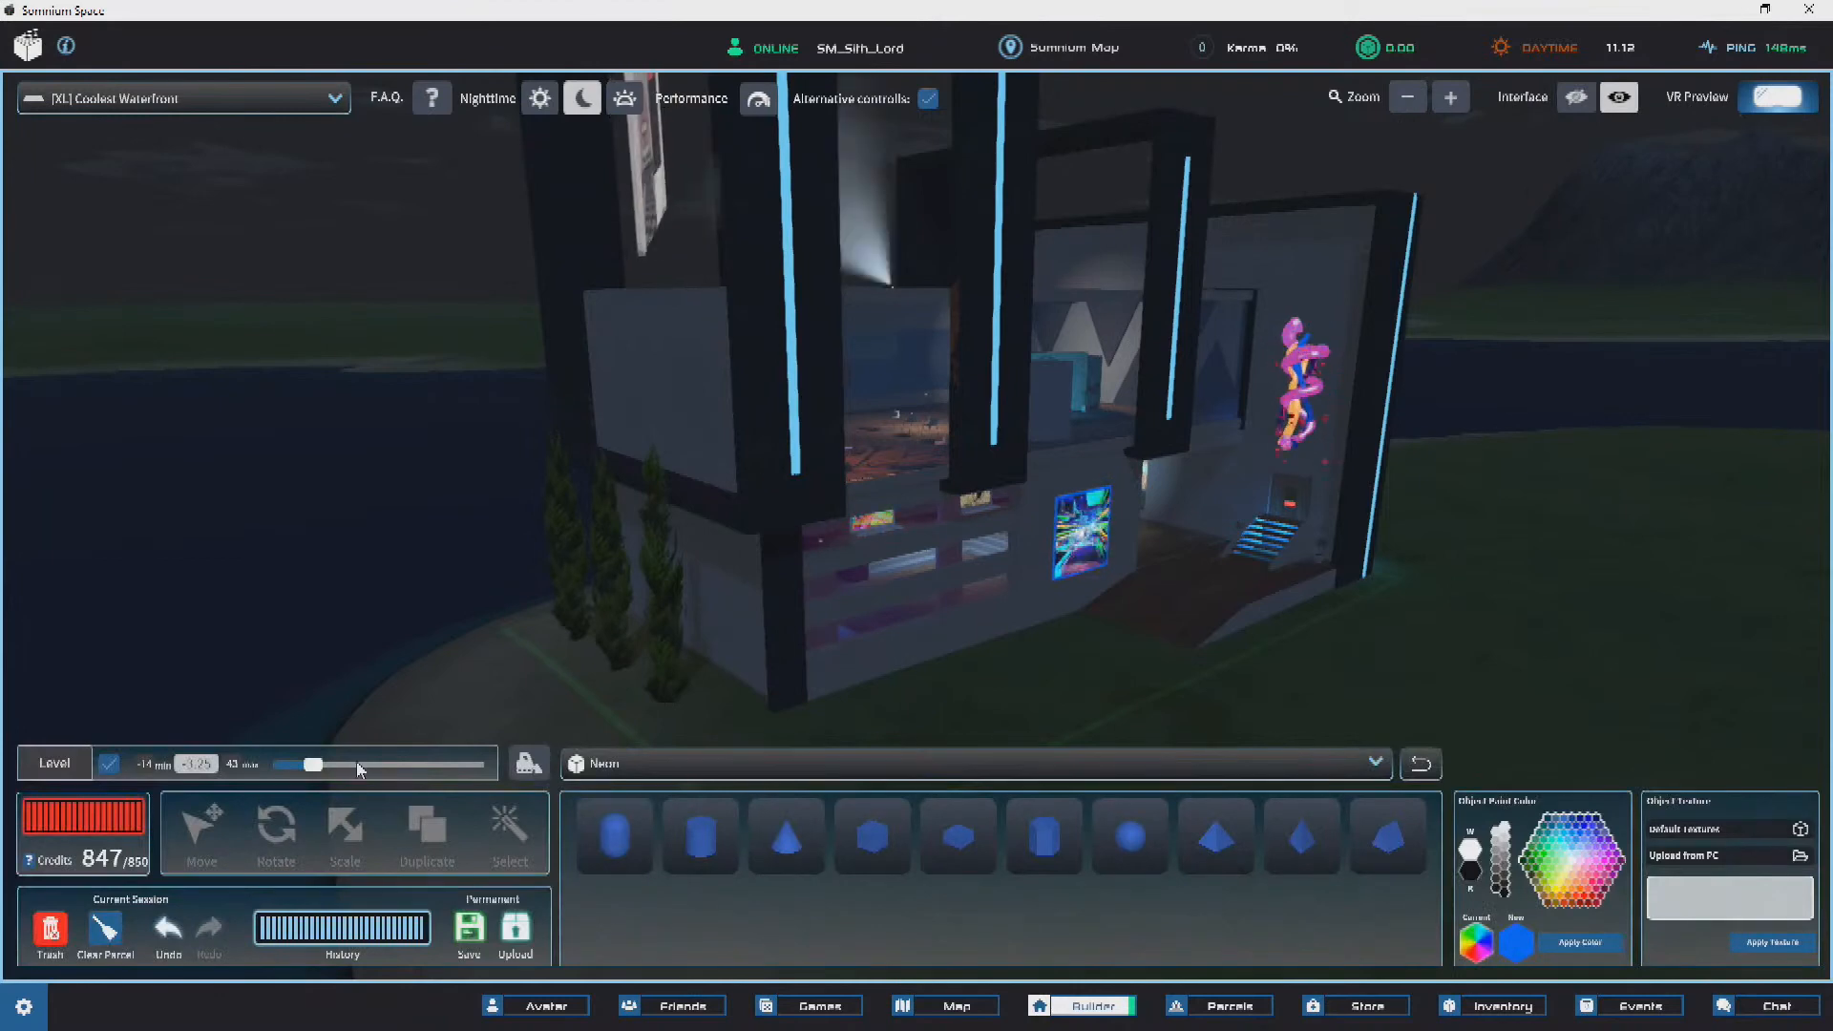
left_click(464, 932)
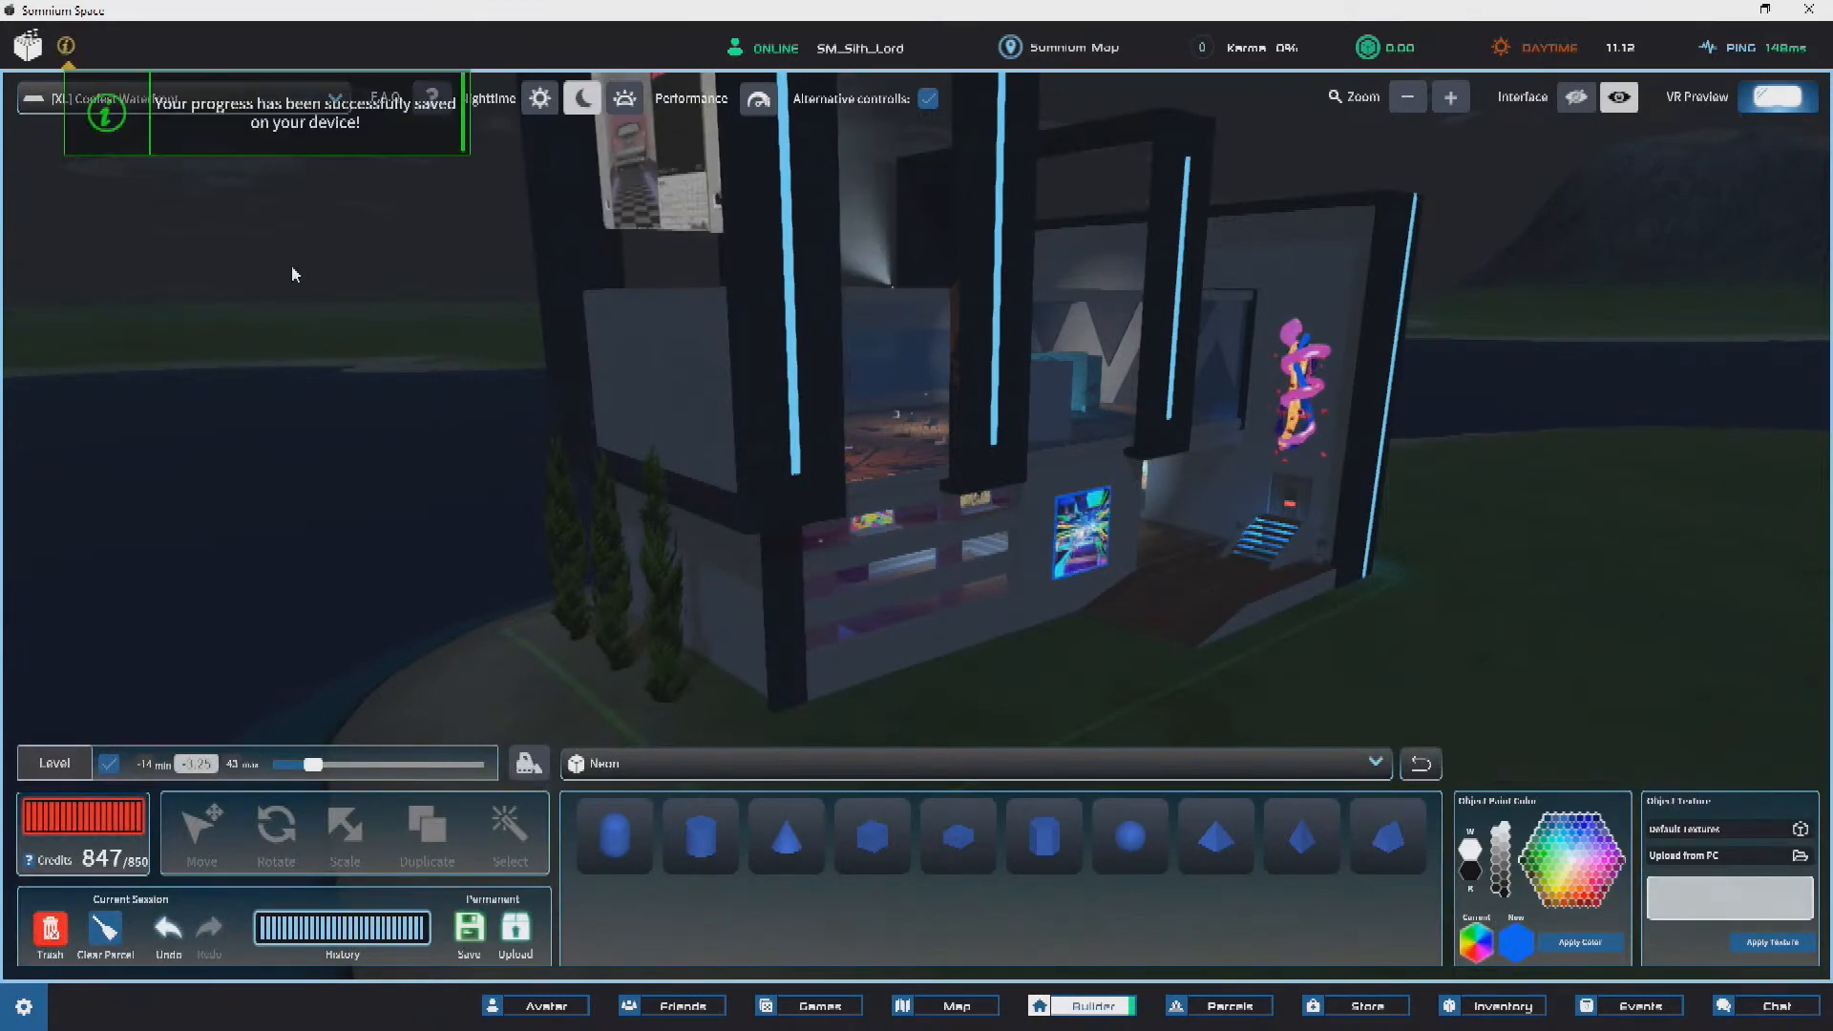
left_click(101, 121)
Step: Review the building's exterior from several angles, examining the mural side wall and the neon-framed GIF on the front facade
right_click_drag(1201, 438, 413, 339)
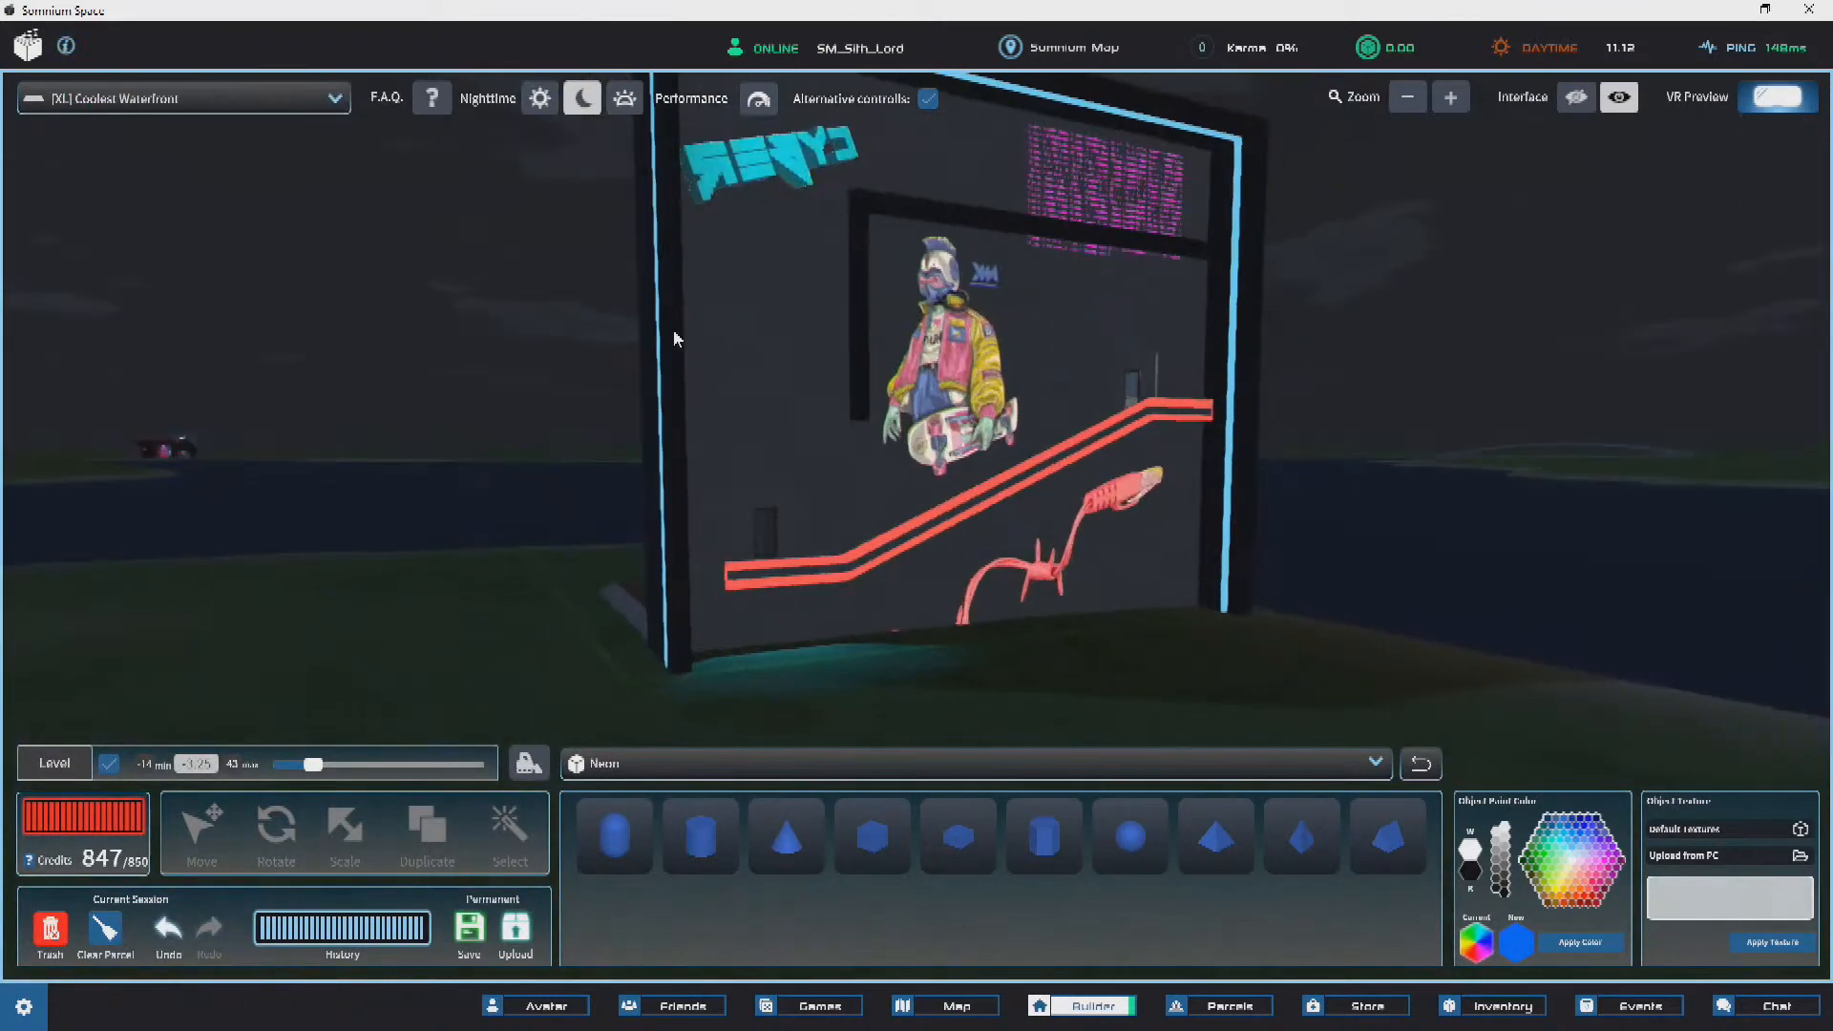
scroll(1158, 320, "down", 3)
right_click_drag(1158, 320, 957, 552)
scroll(678, 278, "down", 2)
scroll(979, 480, "up", 2)
scroll(1052, 422, "down", 4)
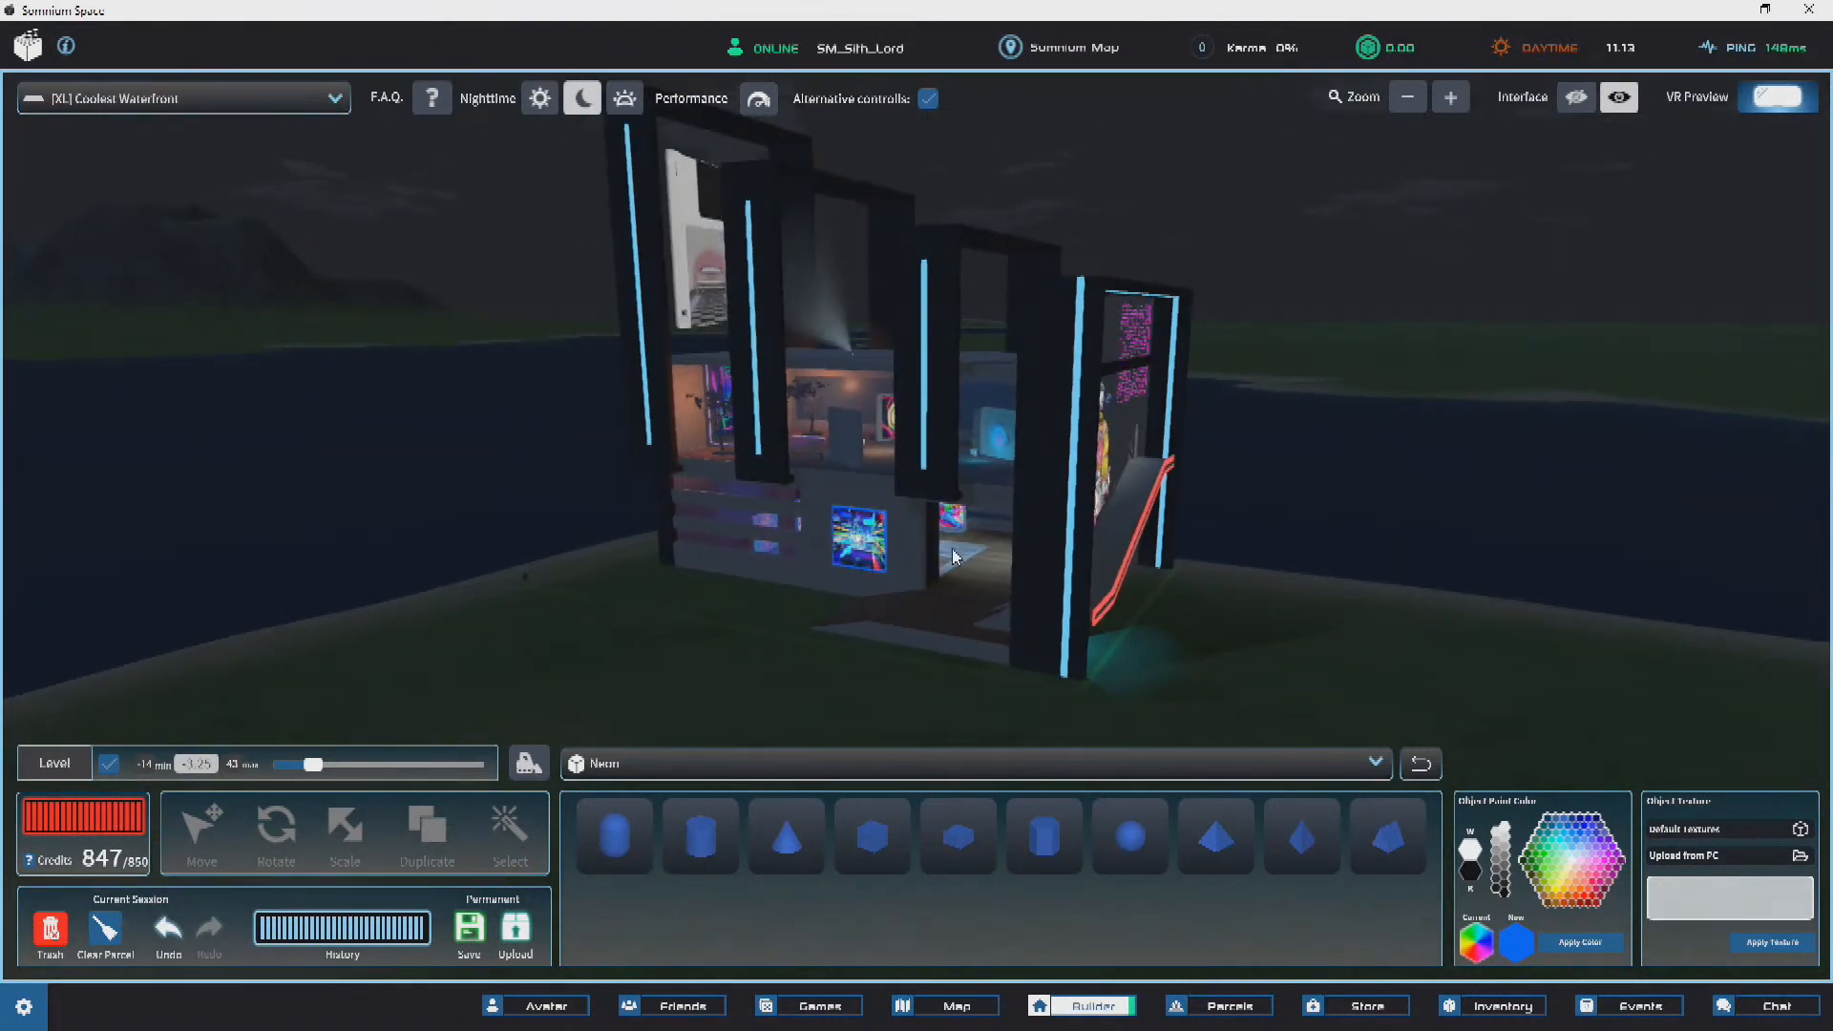
scroll(952, 557, "up", 10)
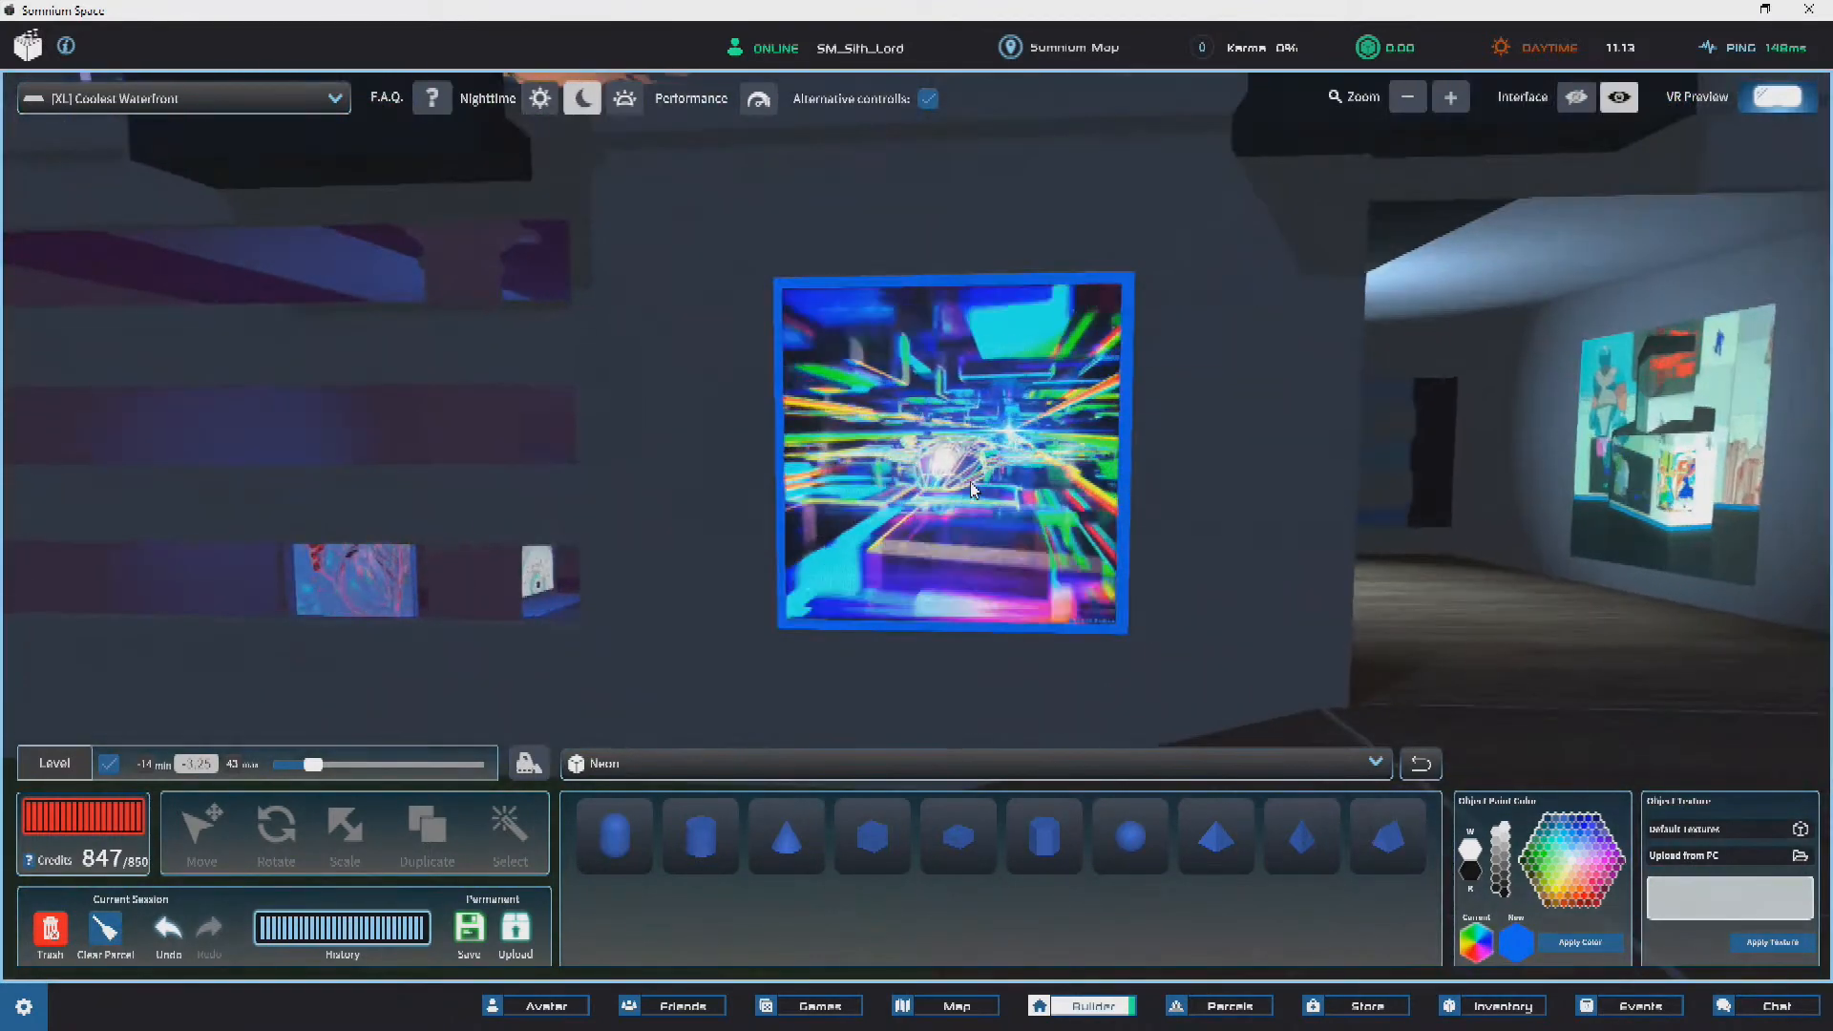
left_click(1050, 516)
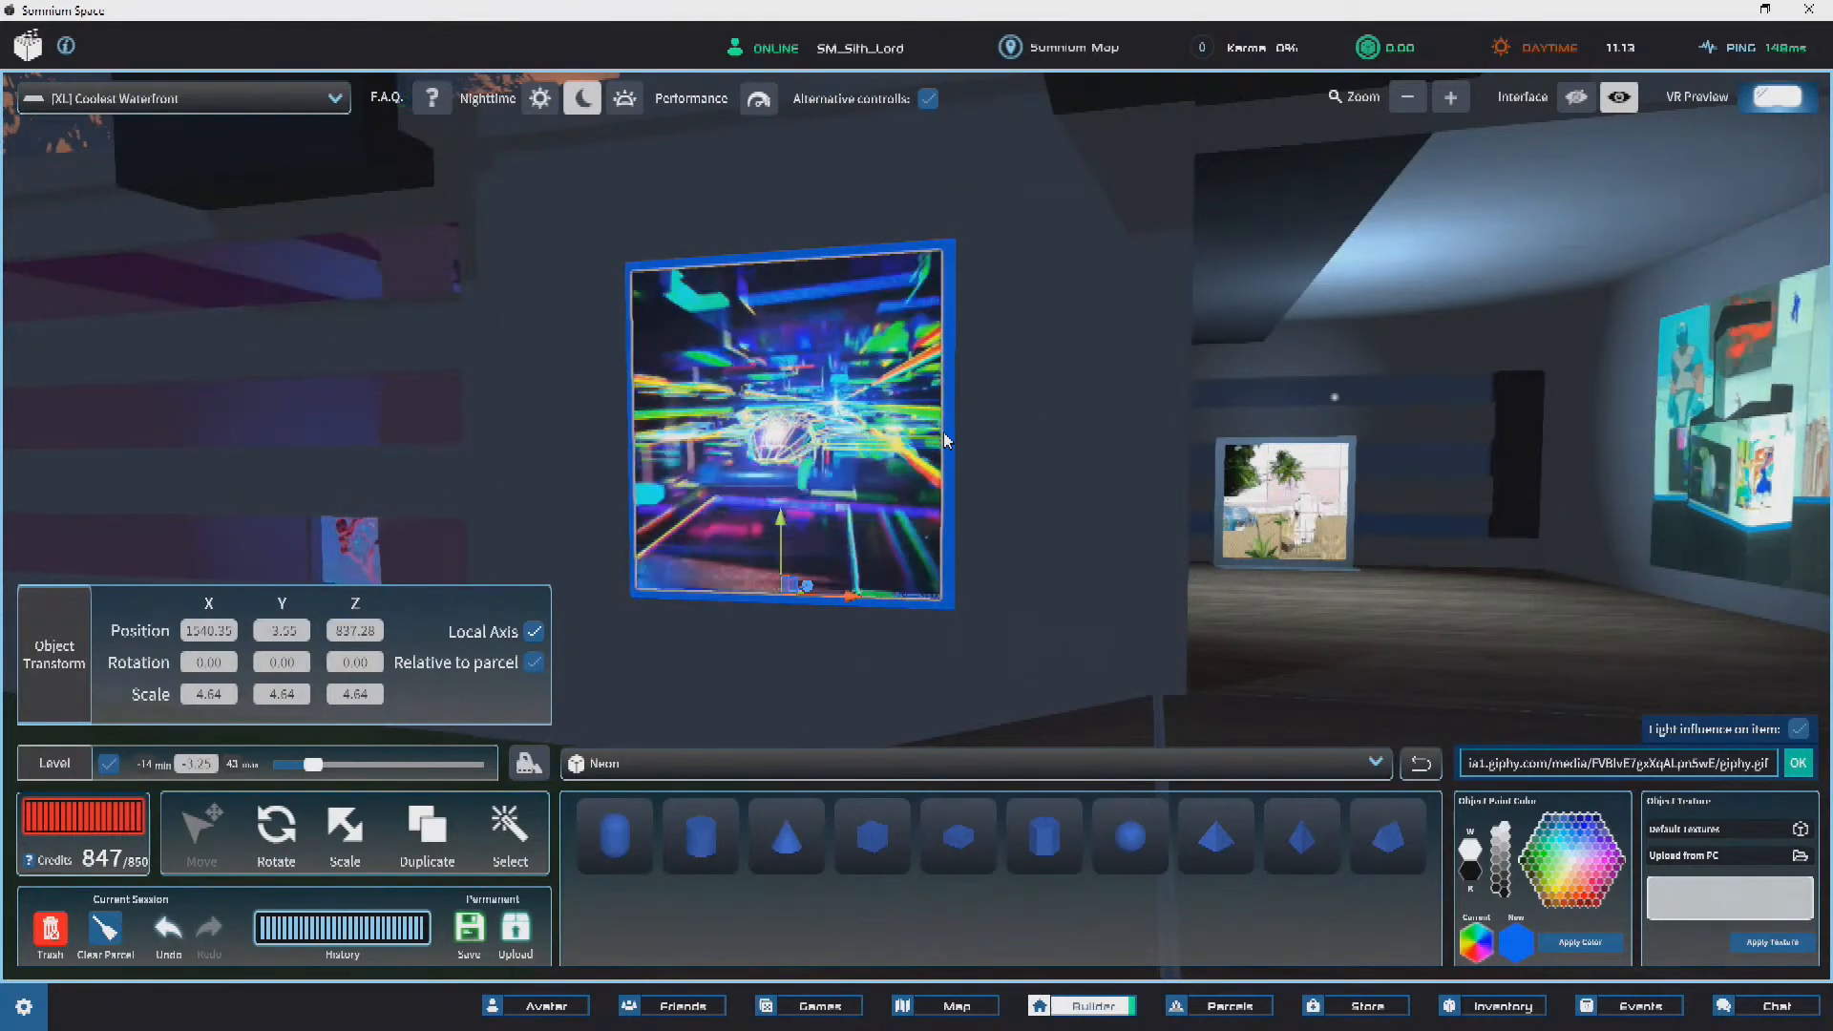
scroll(958, 321, "down", 3)
scroll(962, 325, "down", 3)
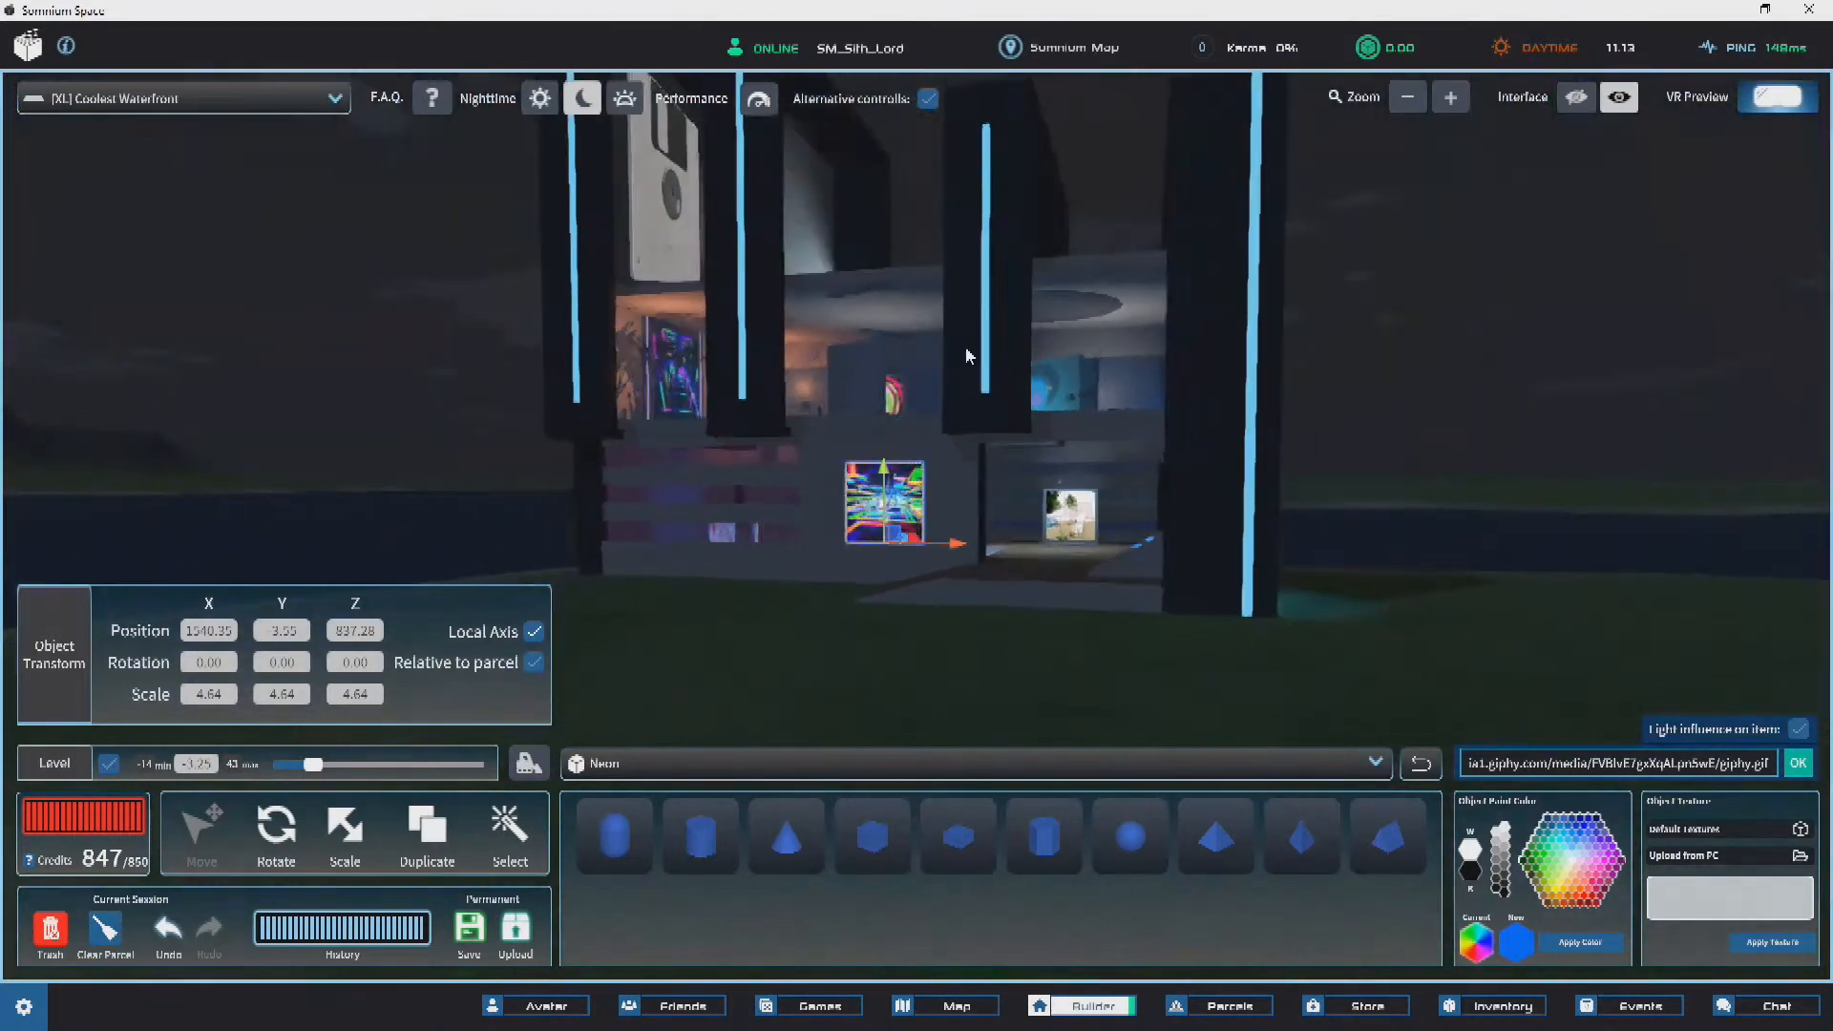
left_click(542, 318)
right_click_drag(1213, 326, 778, 391)
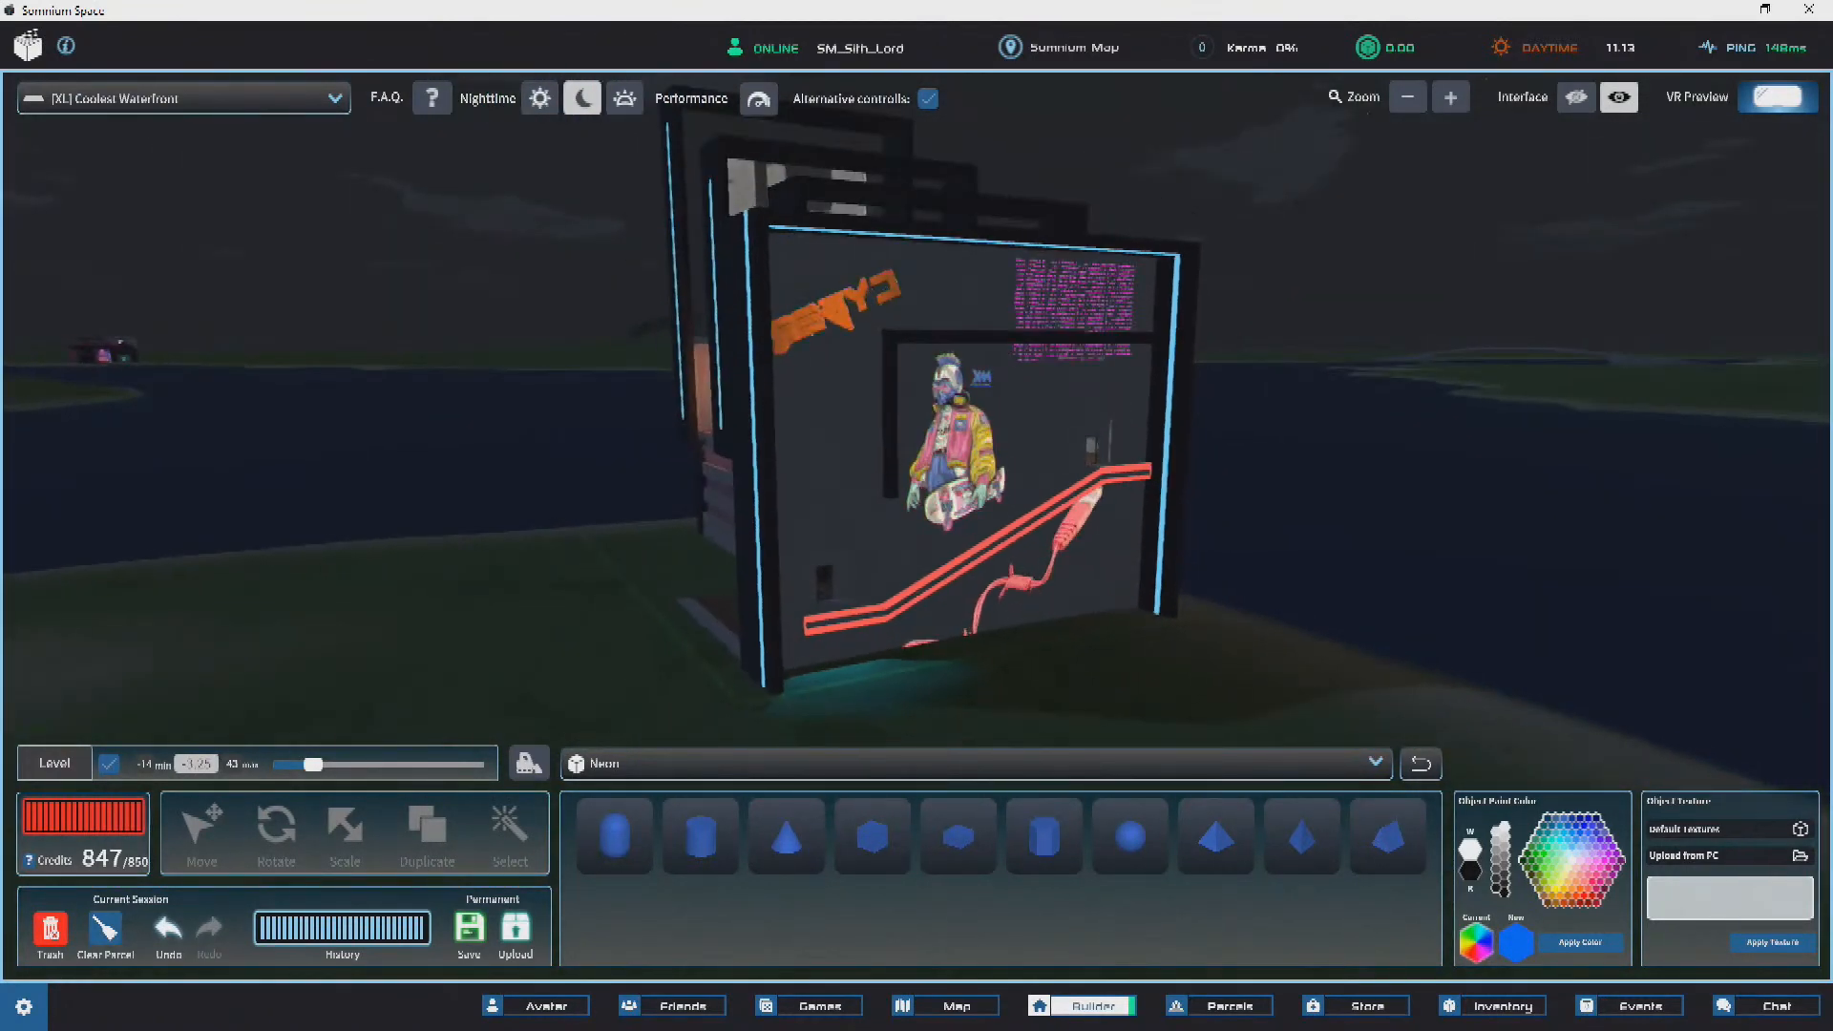